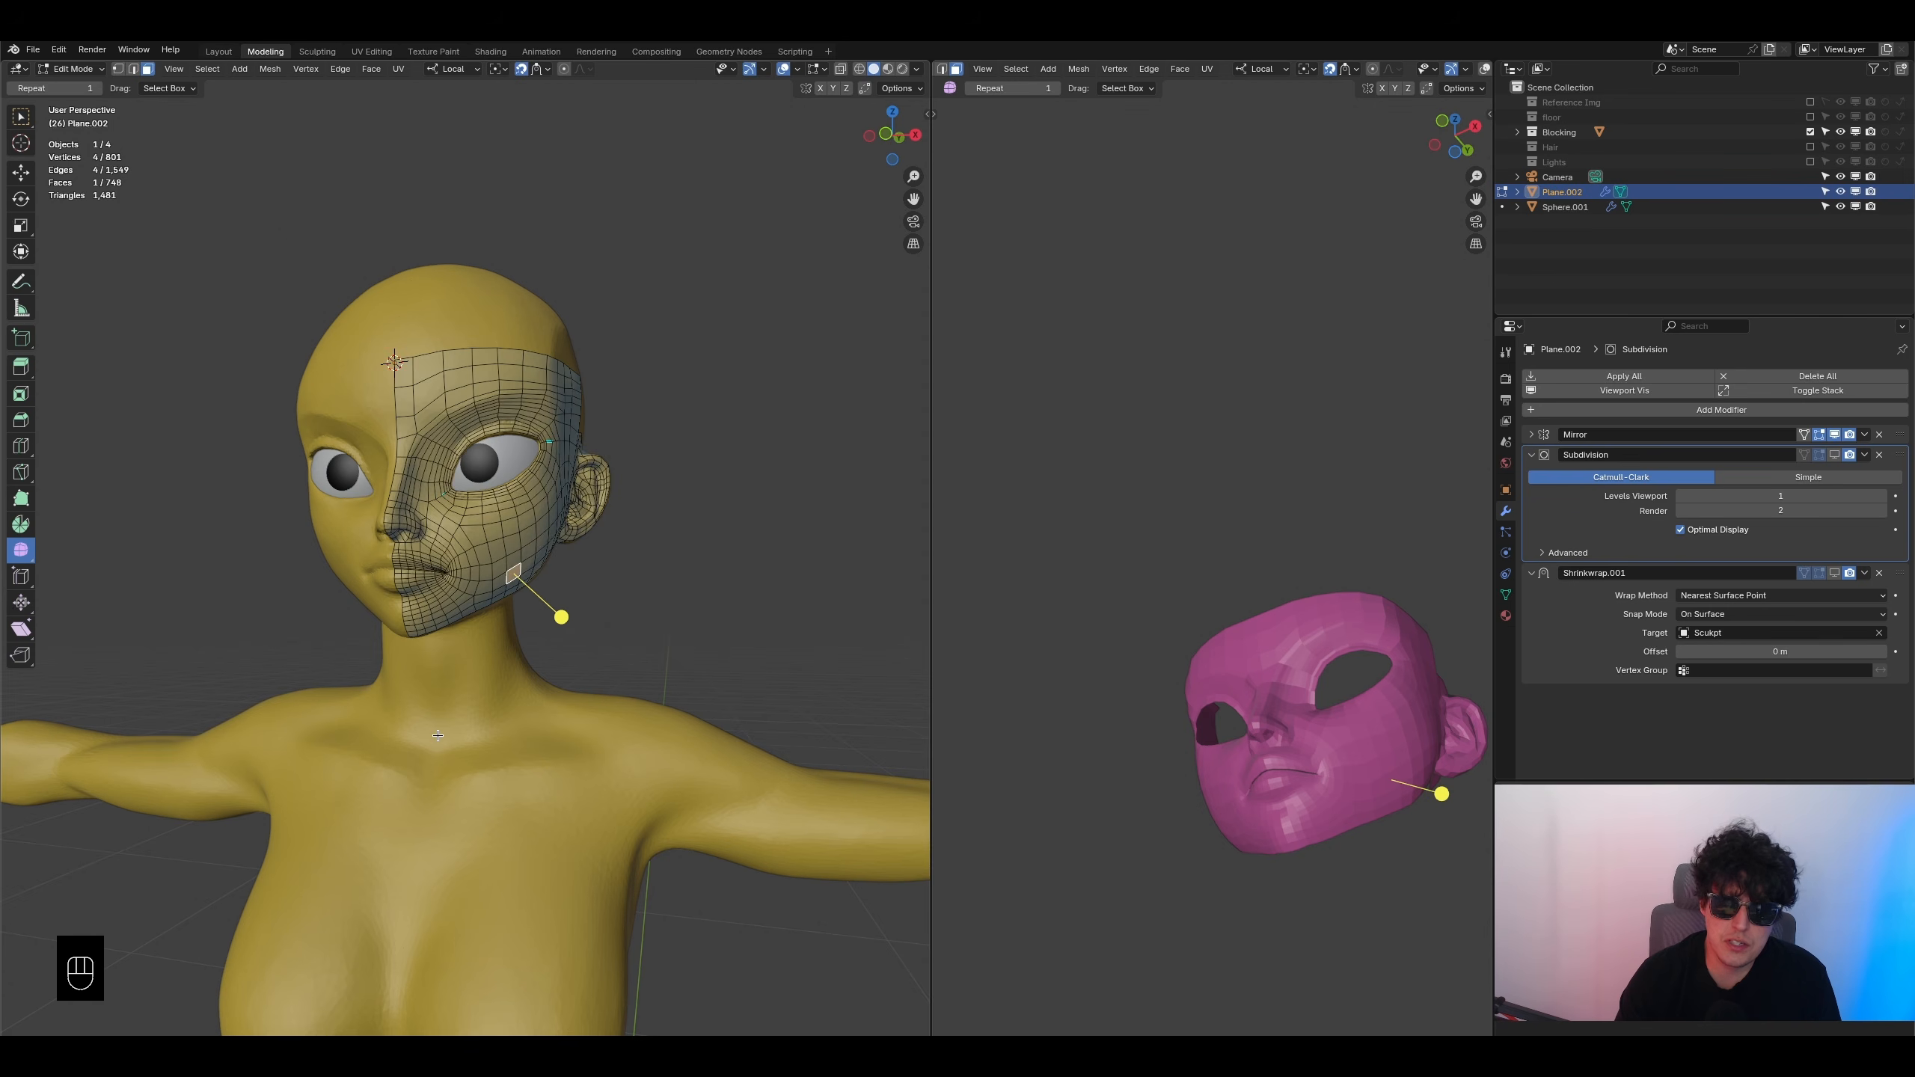
- Examine the sculpted body and the partial face retopology from close up to full figure
{"action": "scroll", "coordinate": [561, 686], "scroll_direction": "up", "scroll_amount": 2}
{"action": "scroll", "coordinate": [520, 558], "scroll_direction": "up", "scroll_amount": 4}
{"action": "middle_click_drag", "start_coordinate": [599, 641], "coordinate": [481, 389]}
{"action": "scroll", "coordinate": [481, 388], "scroll_direction": "up", "scroll_amount": 1}
{"action": "scroll", "coordinate": [481, 388], "scroll_direction": "down", "scroll_amount": 2}
{"action": "left_click", "coordinate": [134, 74]}
{"action": "scroll", "coordinate": [516, 683], "scroll_direction": "down", "scroll_amount": 7}
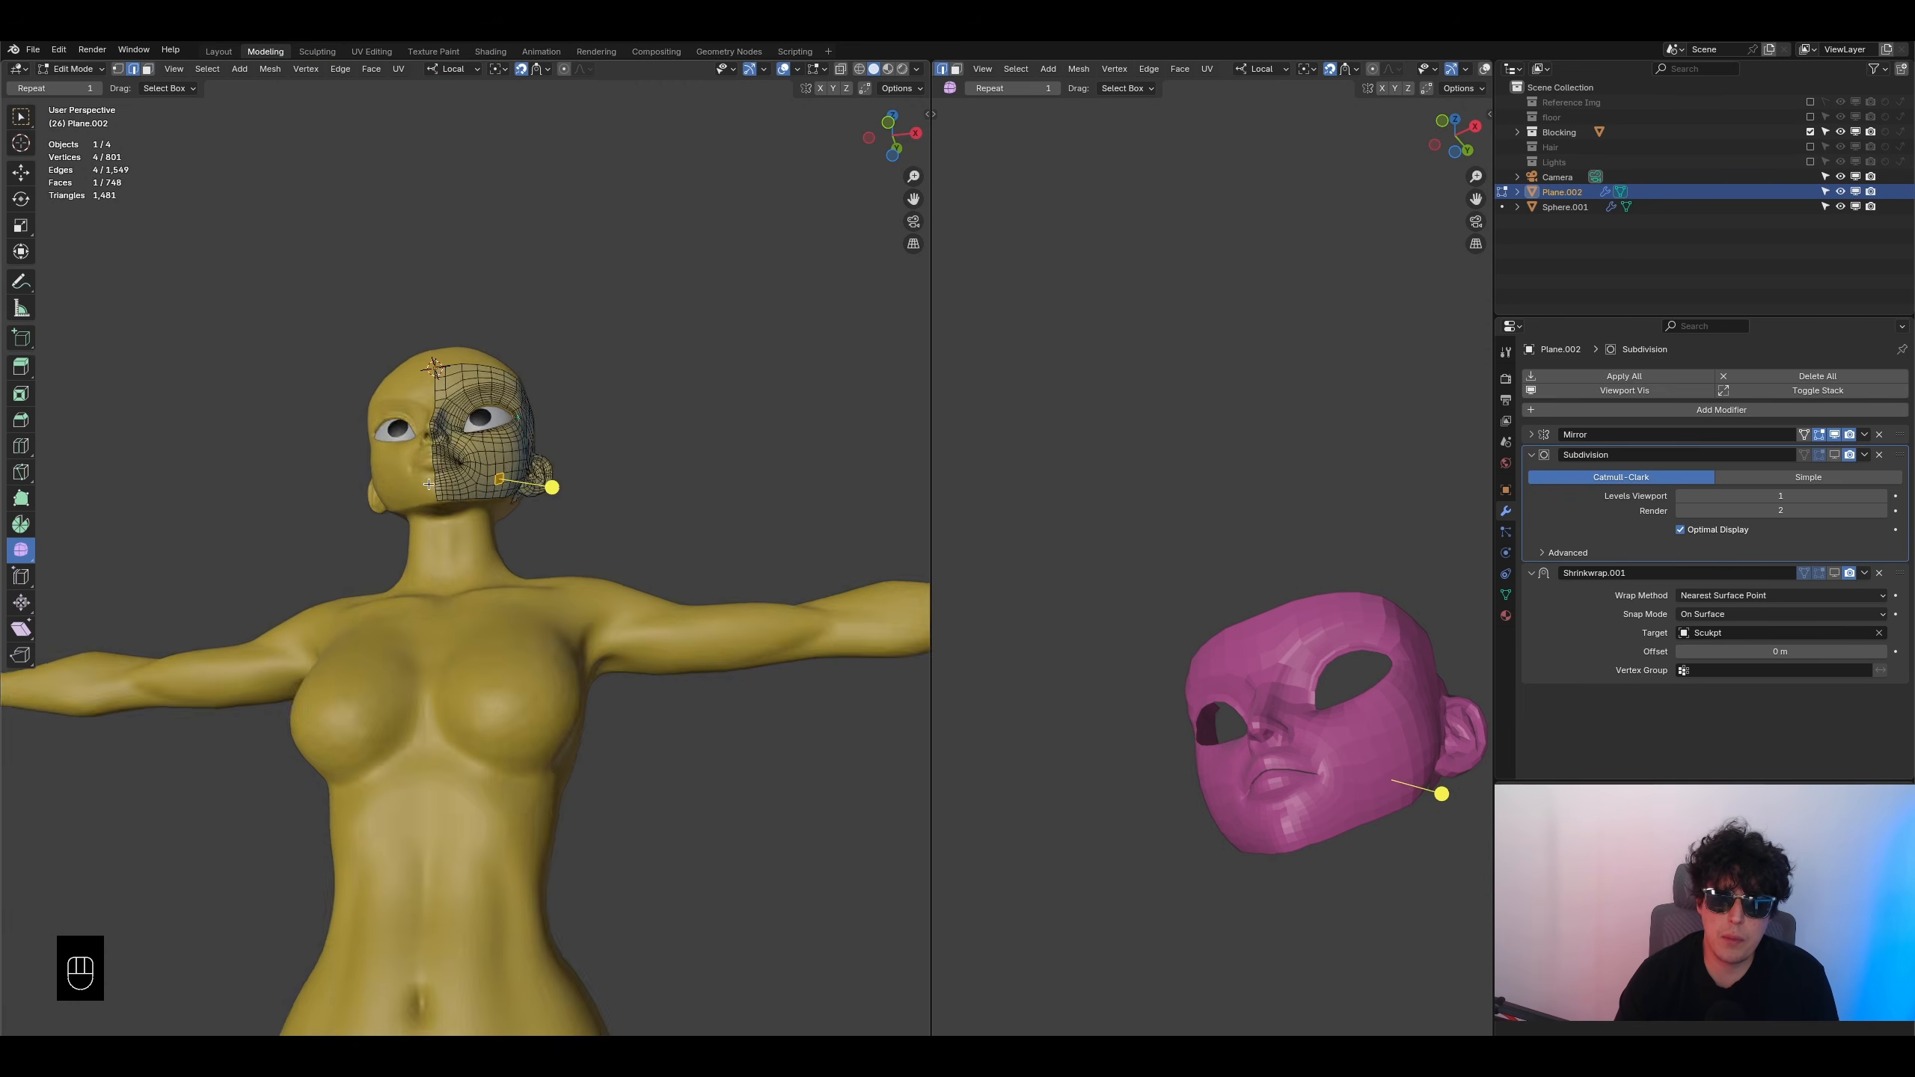
{"action": "middle_click_drag", "start_coordinate": [521, 689], "coordinate": [547, 752]}
{"action": "middle_click_drag", "start_coordinate": [588, 689], "coordinate": [537, 629], "text": "shift"}
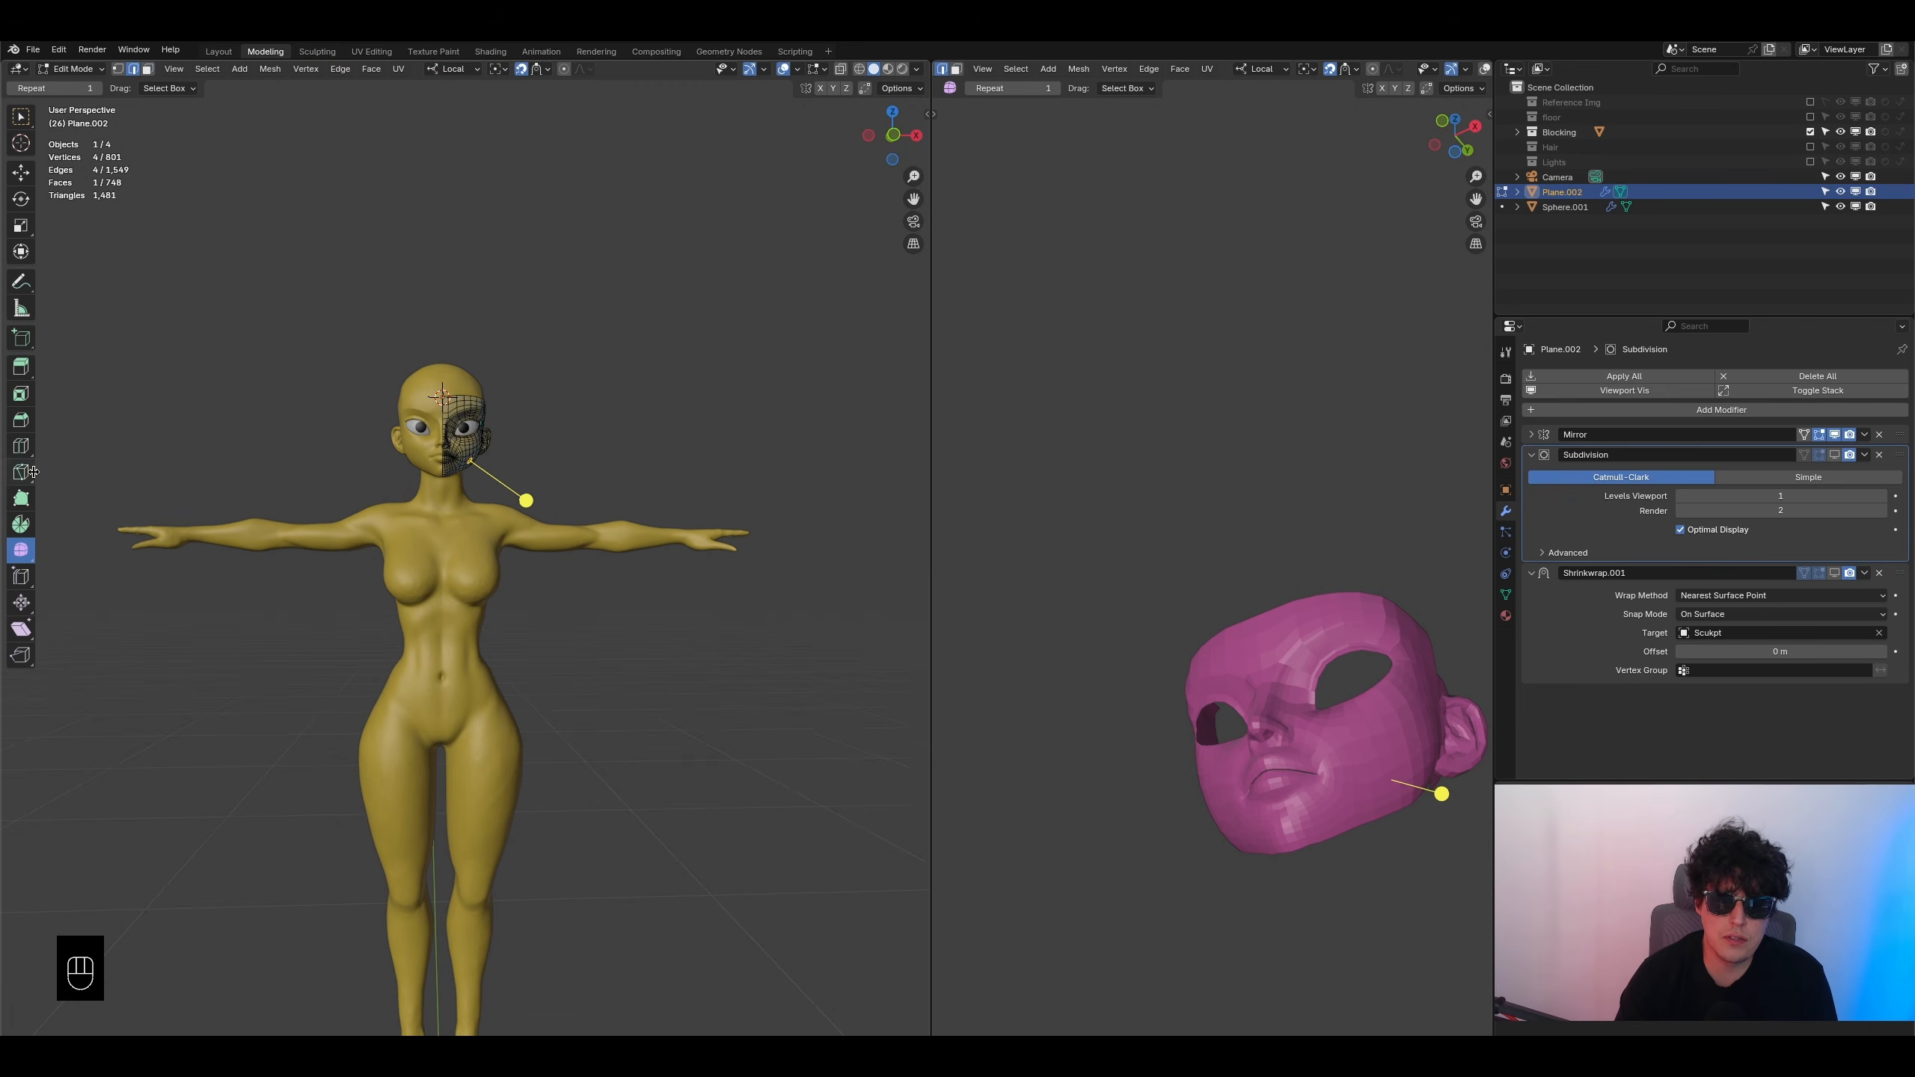
{"action": "scroll", "coordinate": [504, 778], "scroll_direction": "down", "scroll_amount": 3}
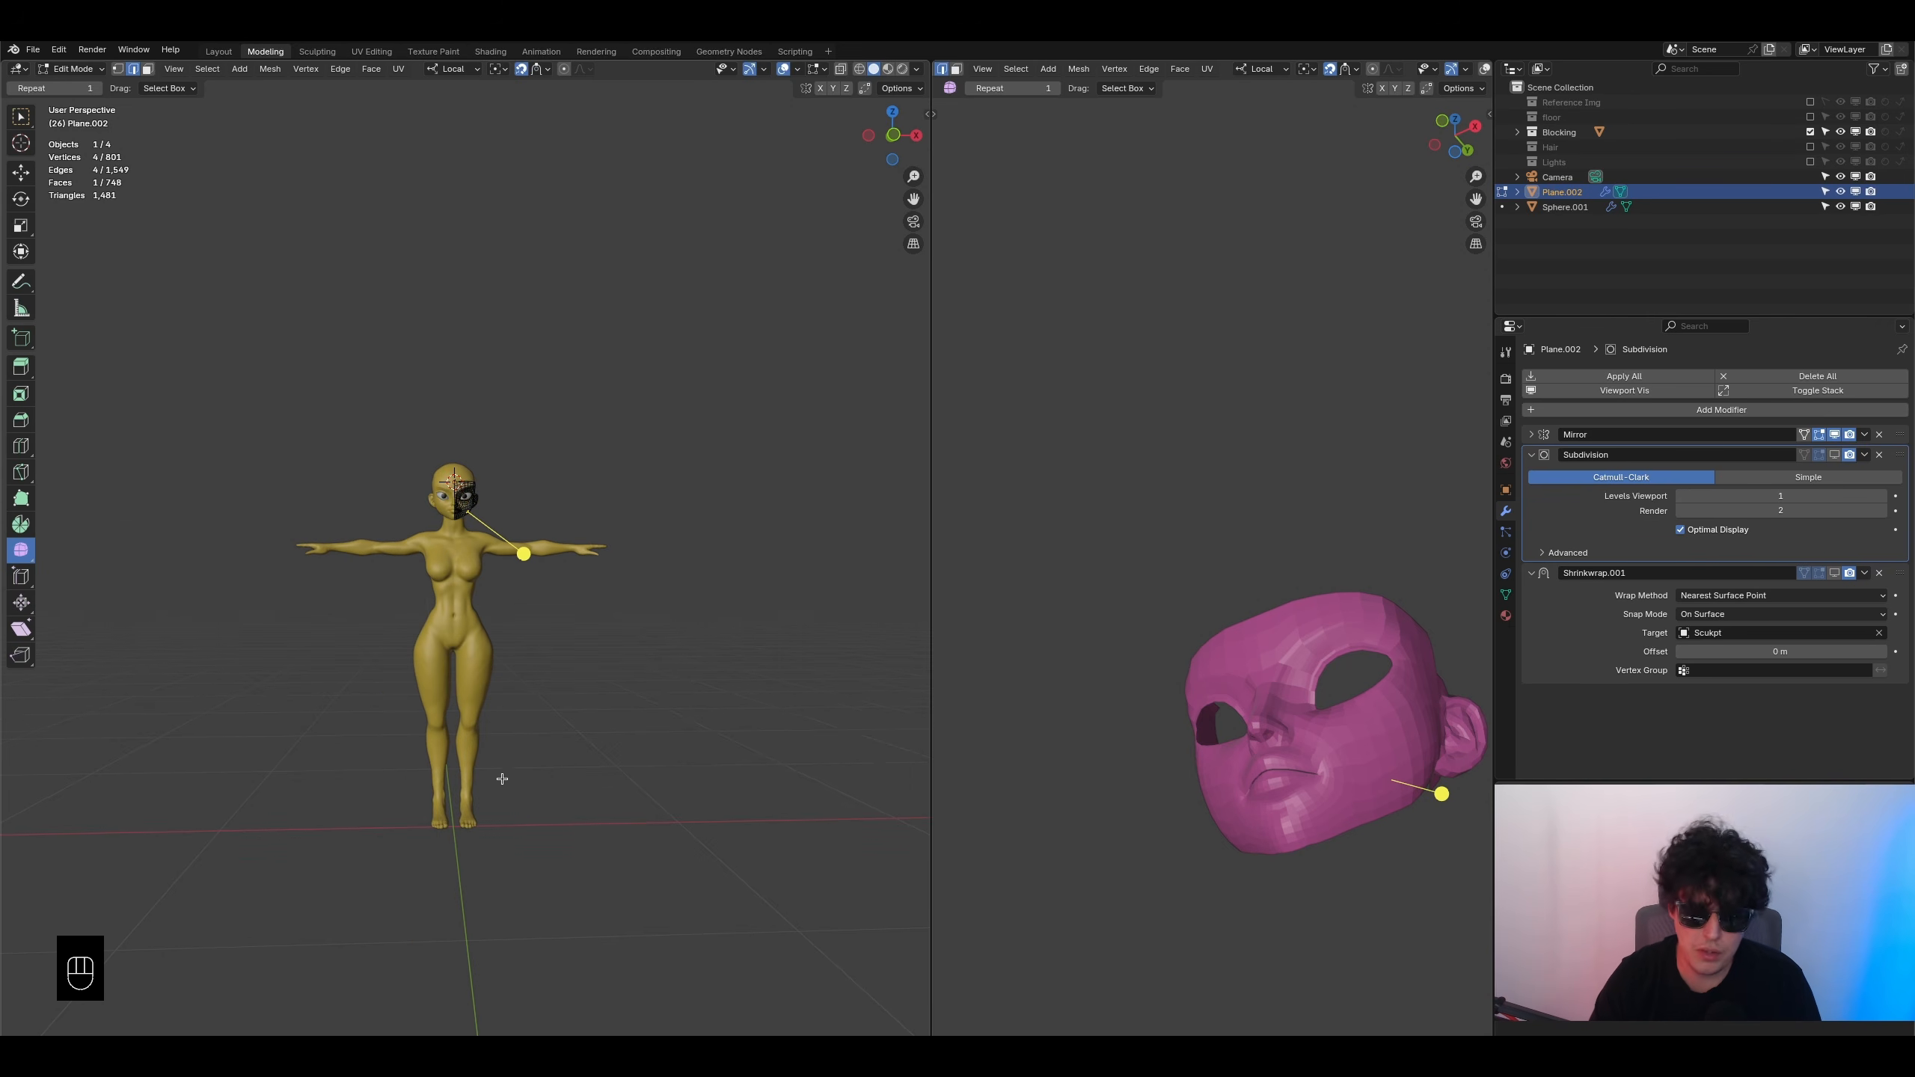
{"action": "scroll", "coordinate": [371, 642], "scroll_direction": "up", "scroll_amount": 4}
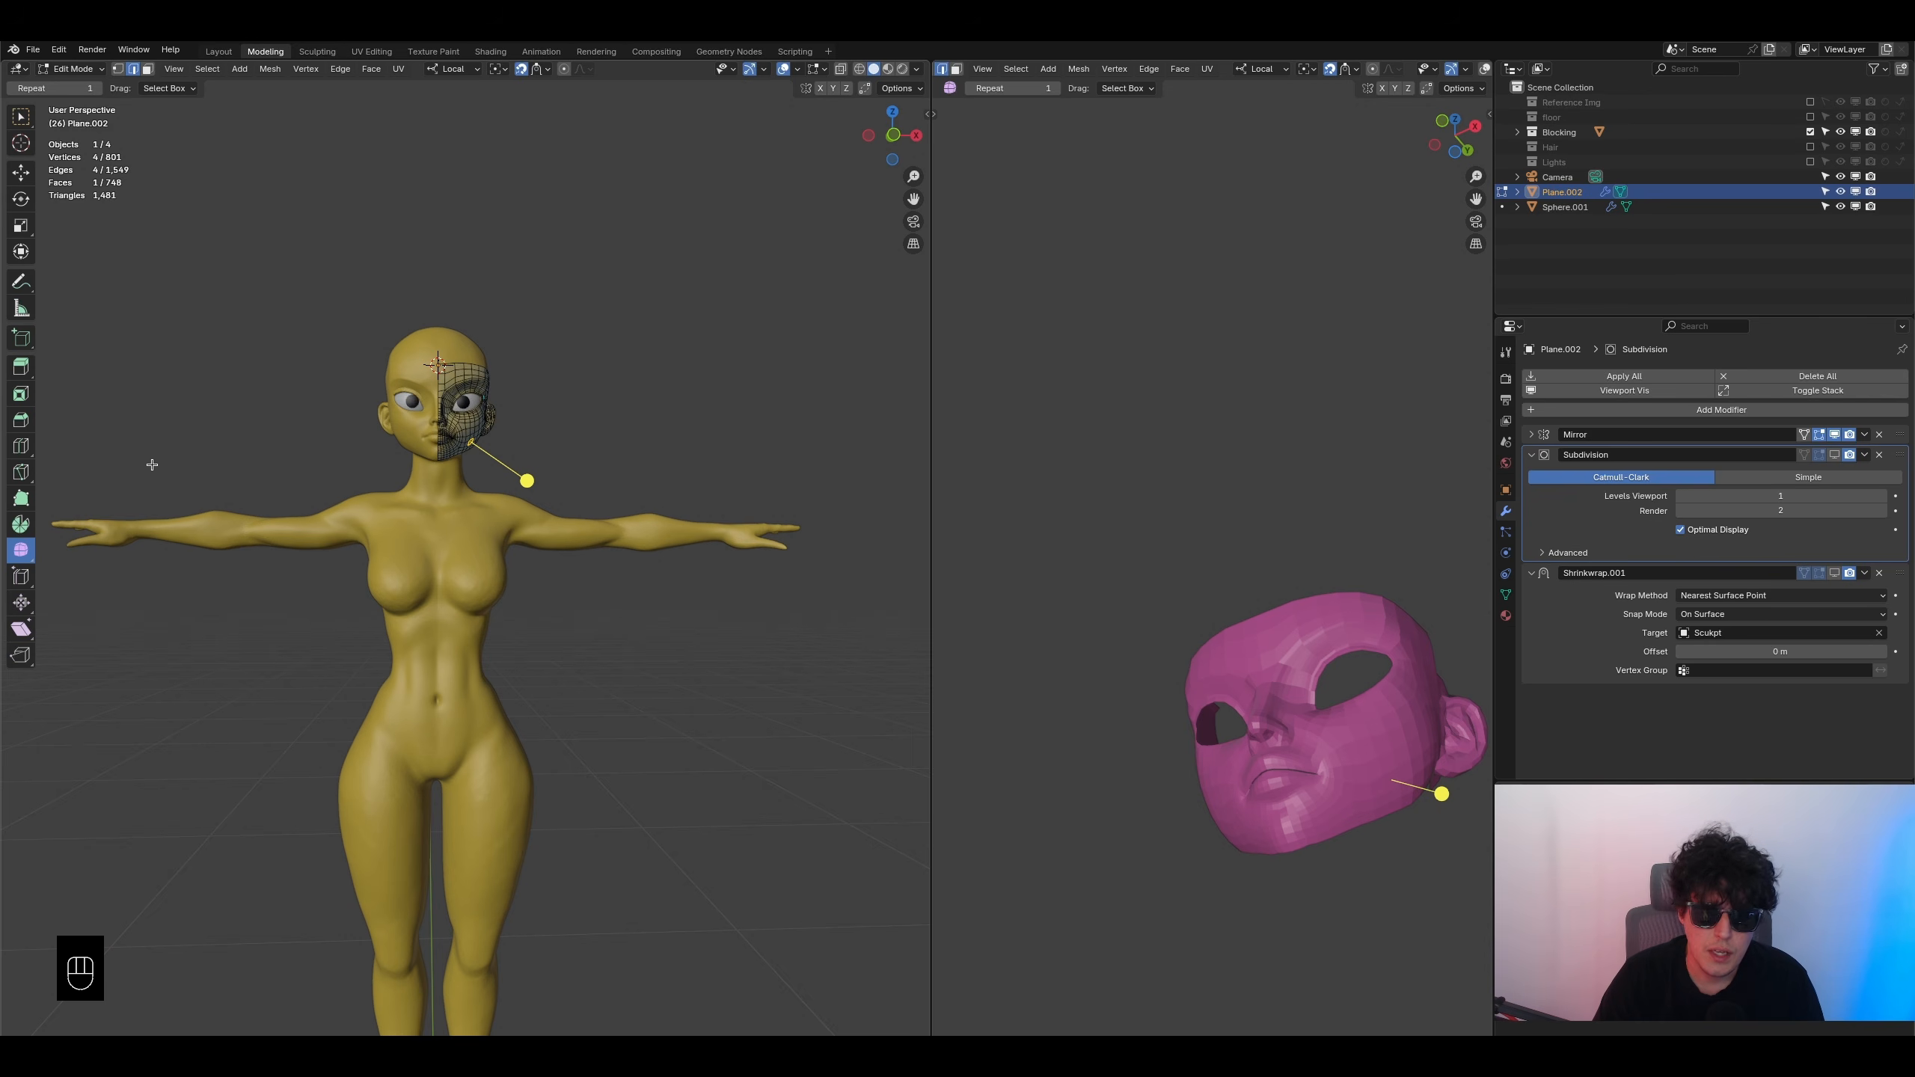
- Sketch annotation loops around the shoulders and the hips, and remove them
{"action": "left_click", "coordinate": [22, 282]}
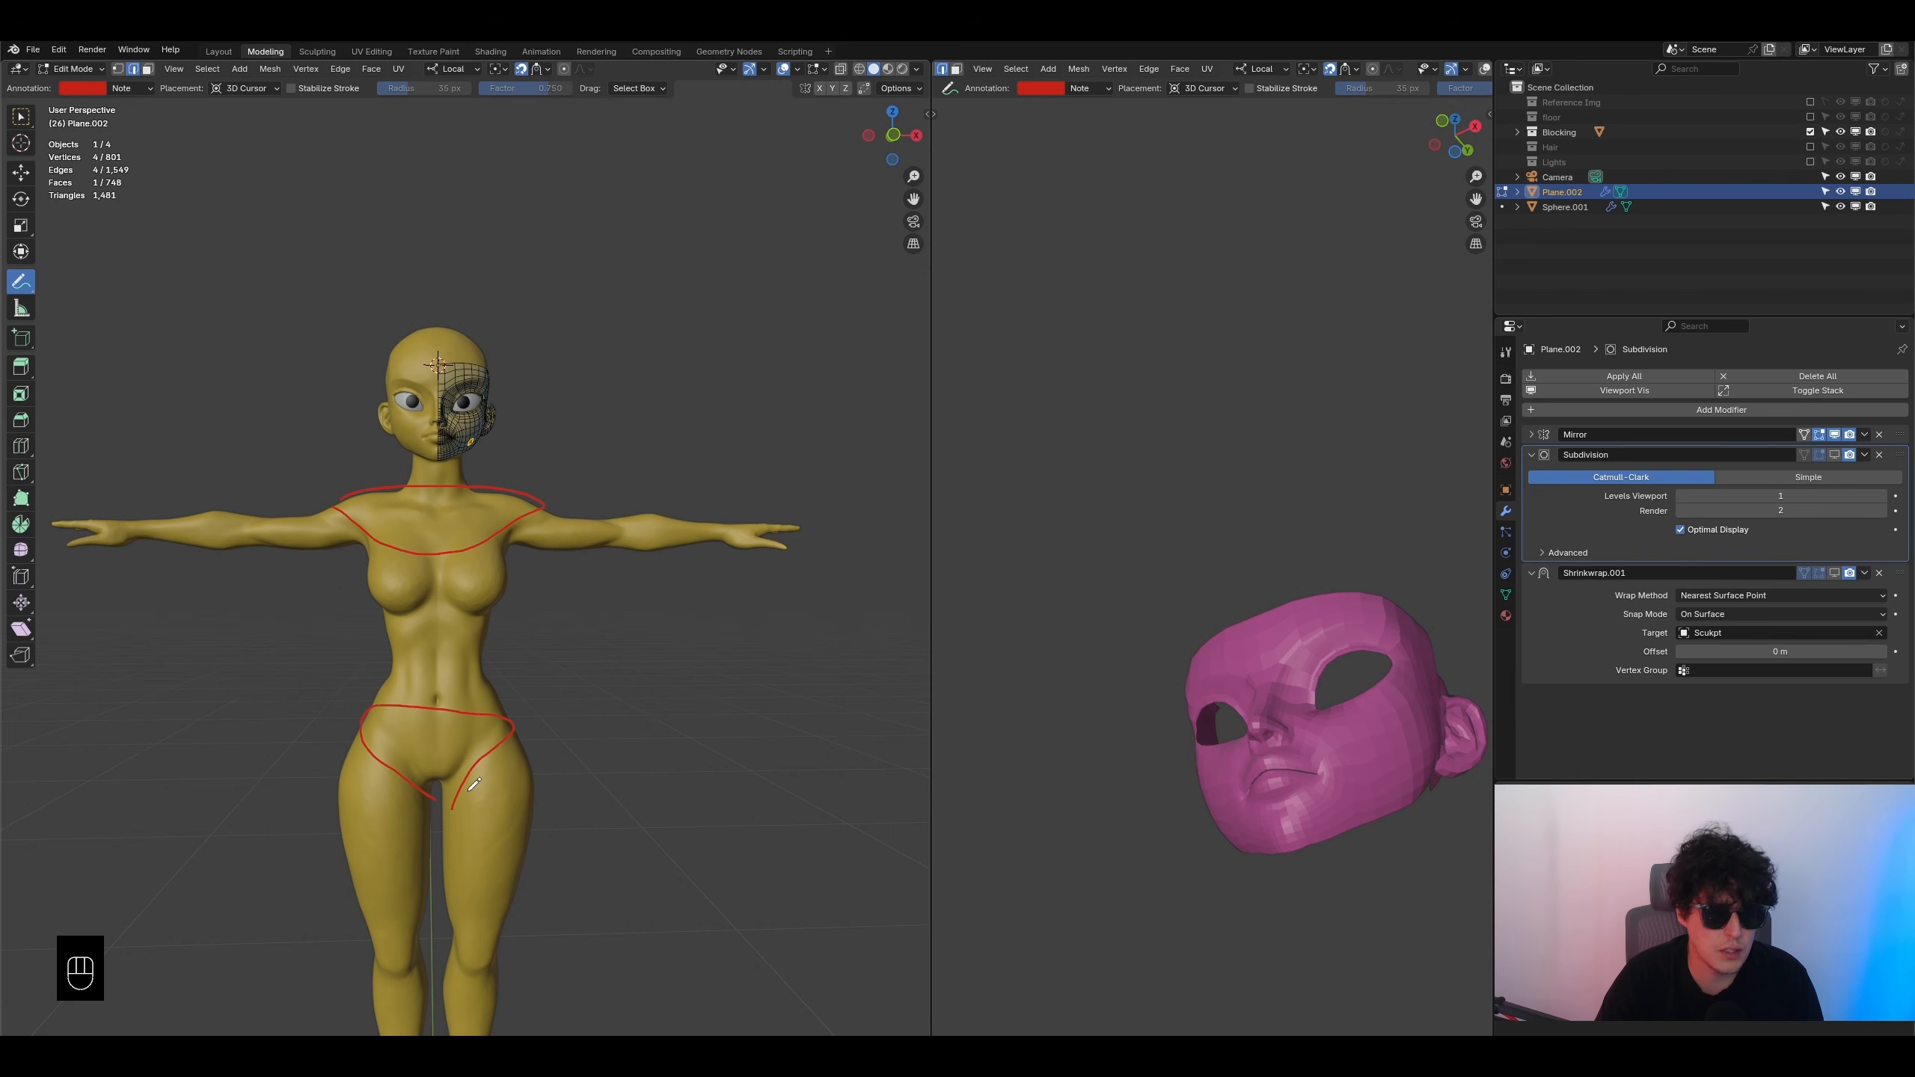
{"action": "key", "text": "ctrl+z"}
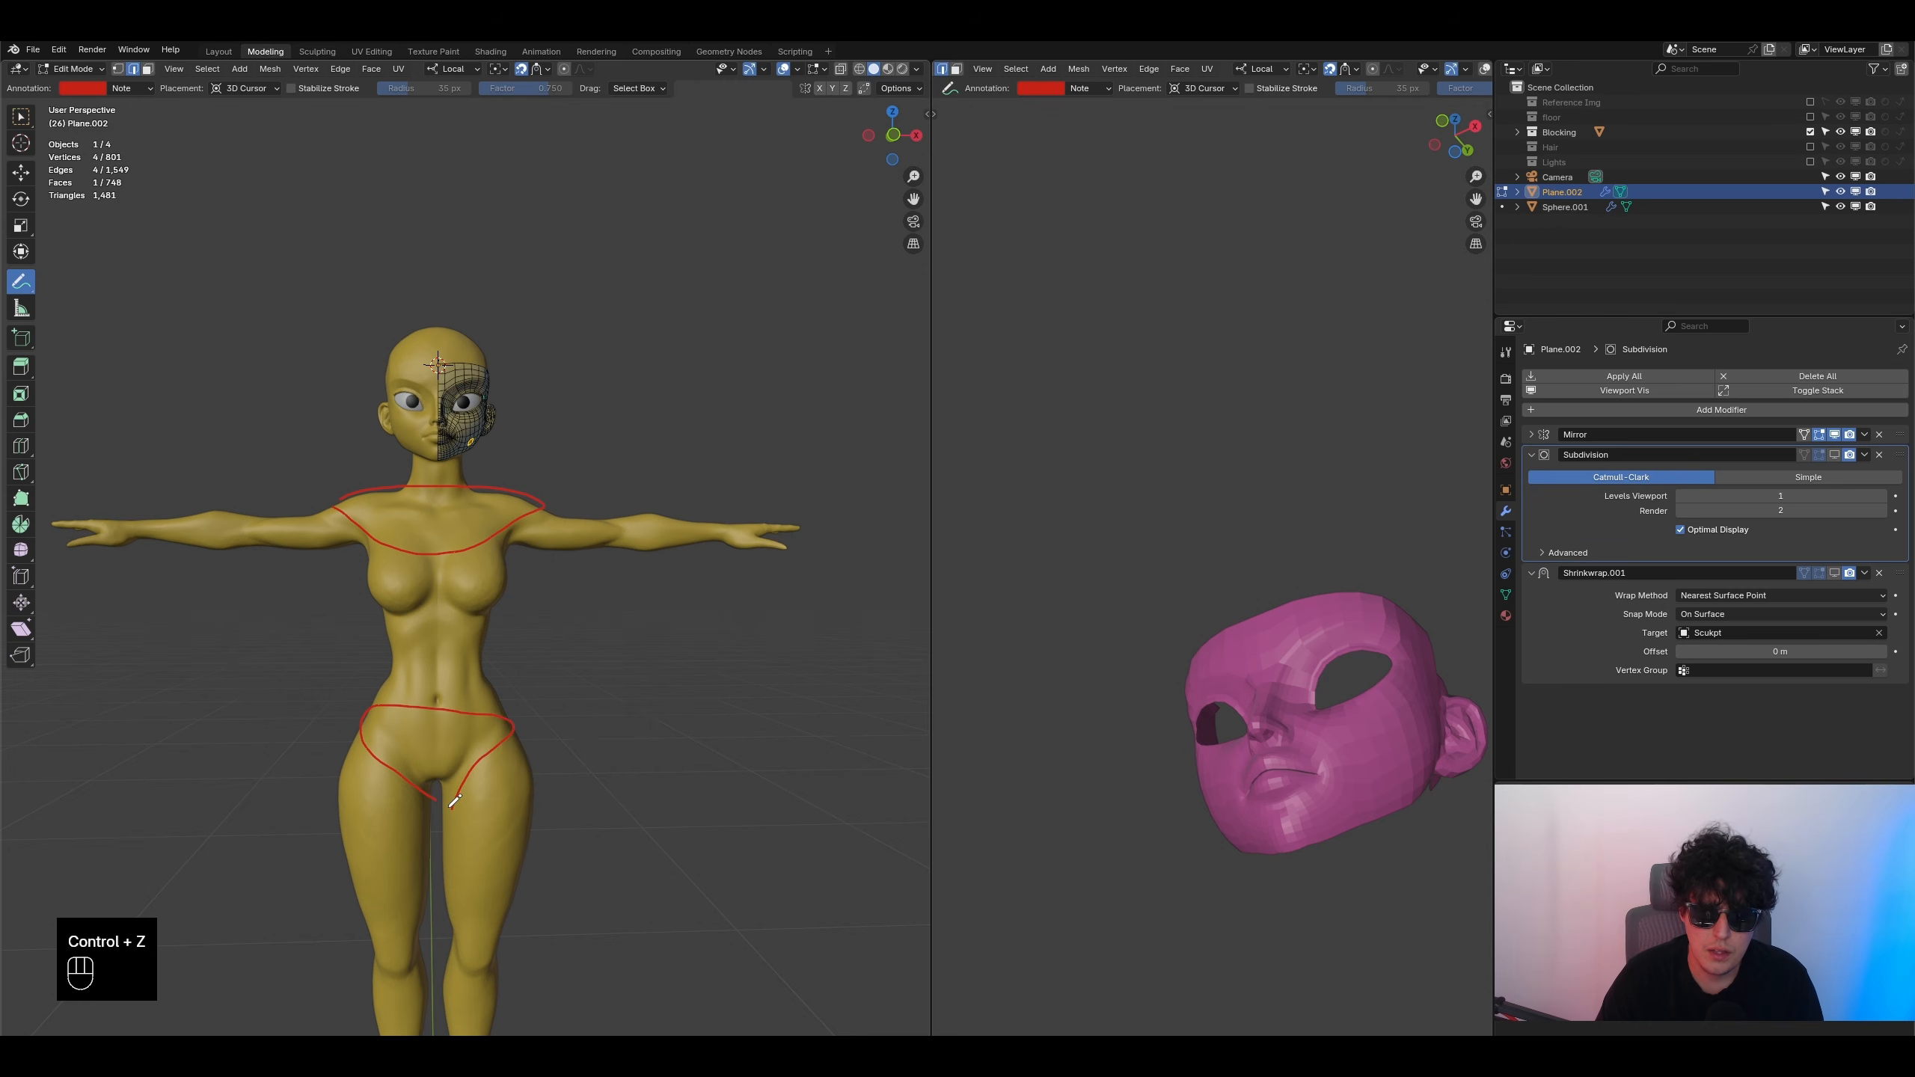
{"action": "key", "text": "ctrl+z"}
{"action": "key", "text": "ctrl+z"}
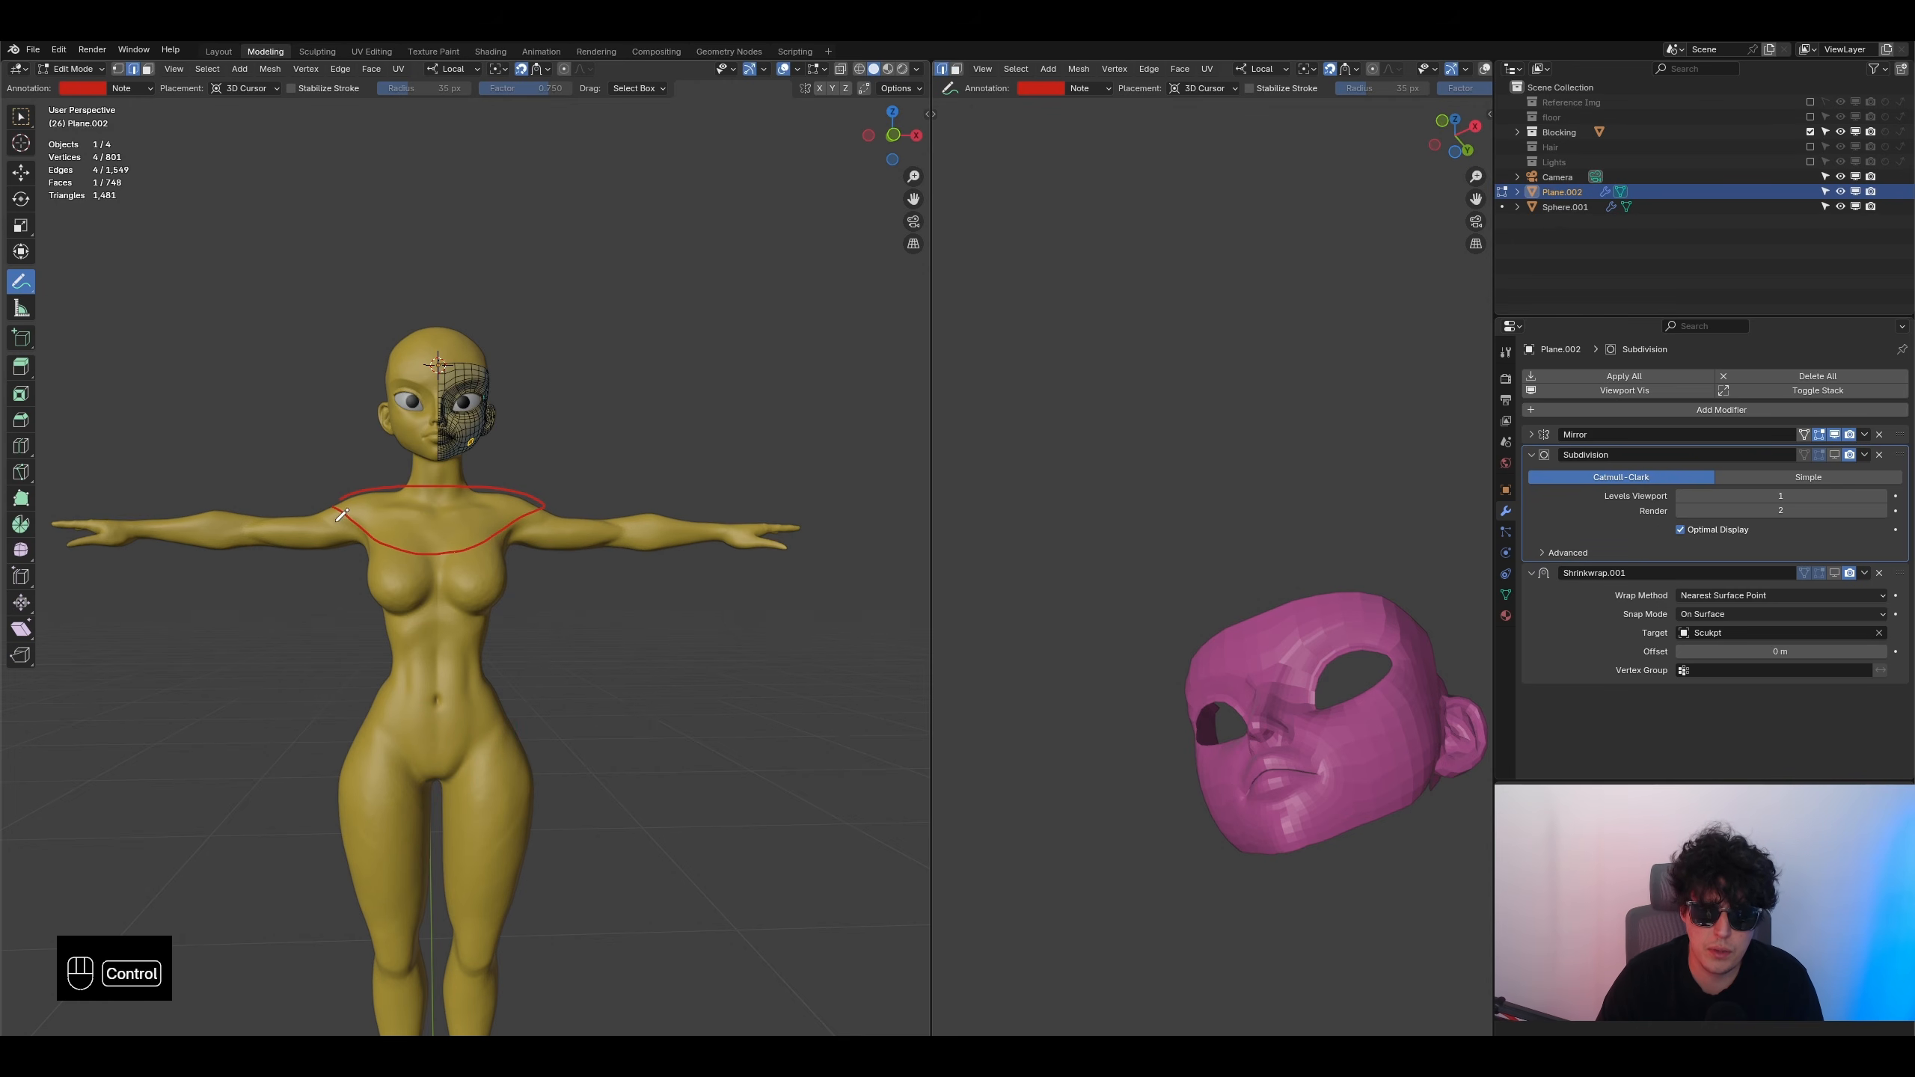
{"action": "left_click_drag", "start_coordinate": [441, 501], "coordinate": [395, 528], "text": "ctrl"}
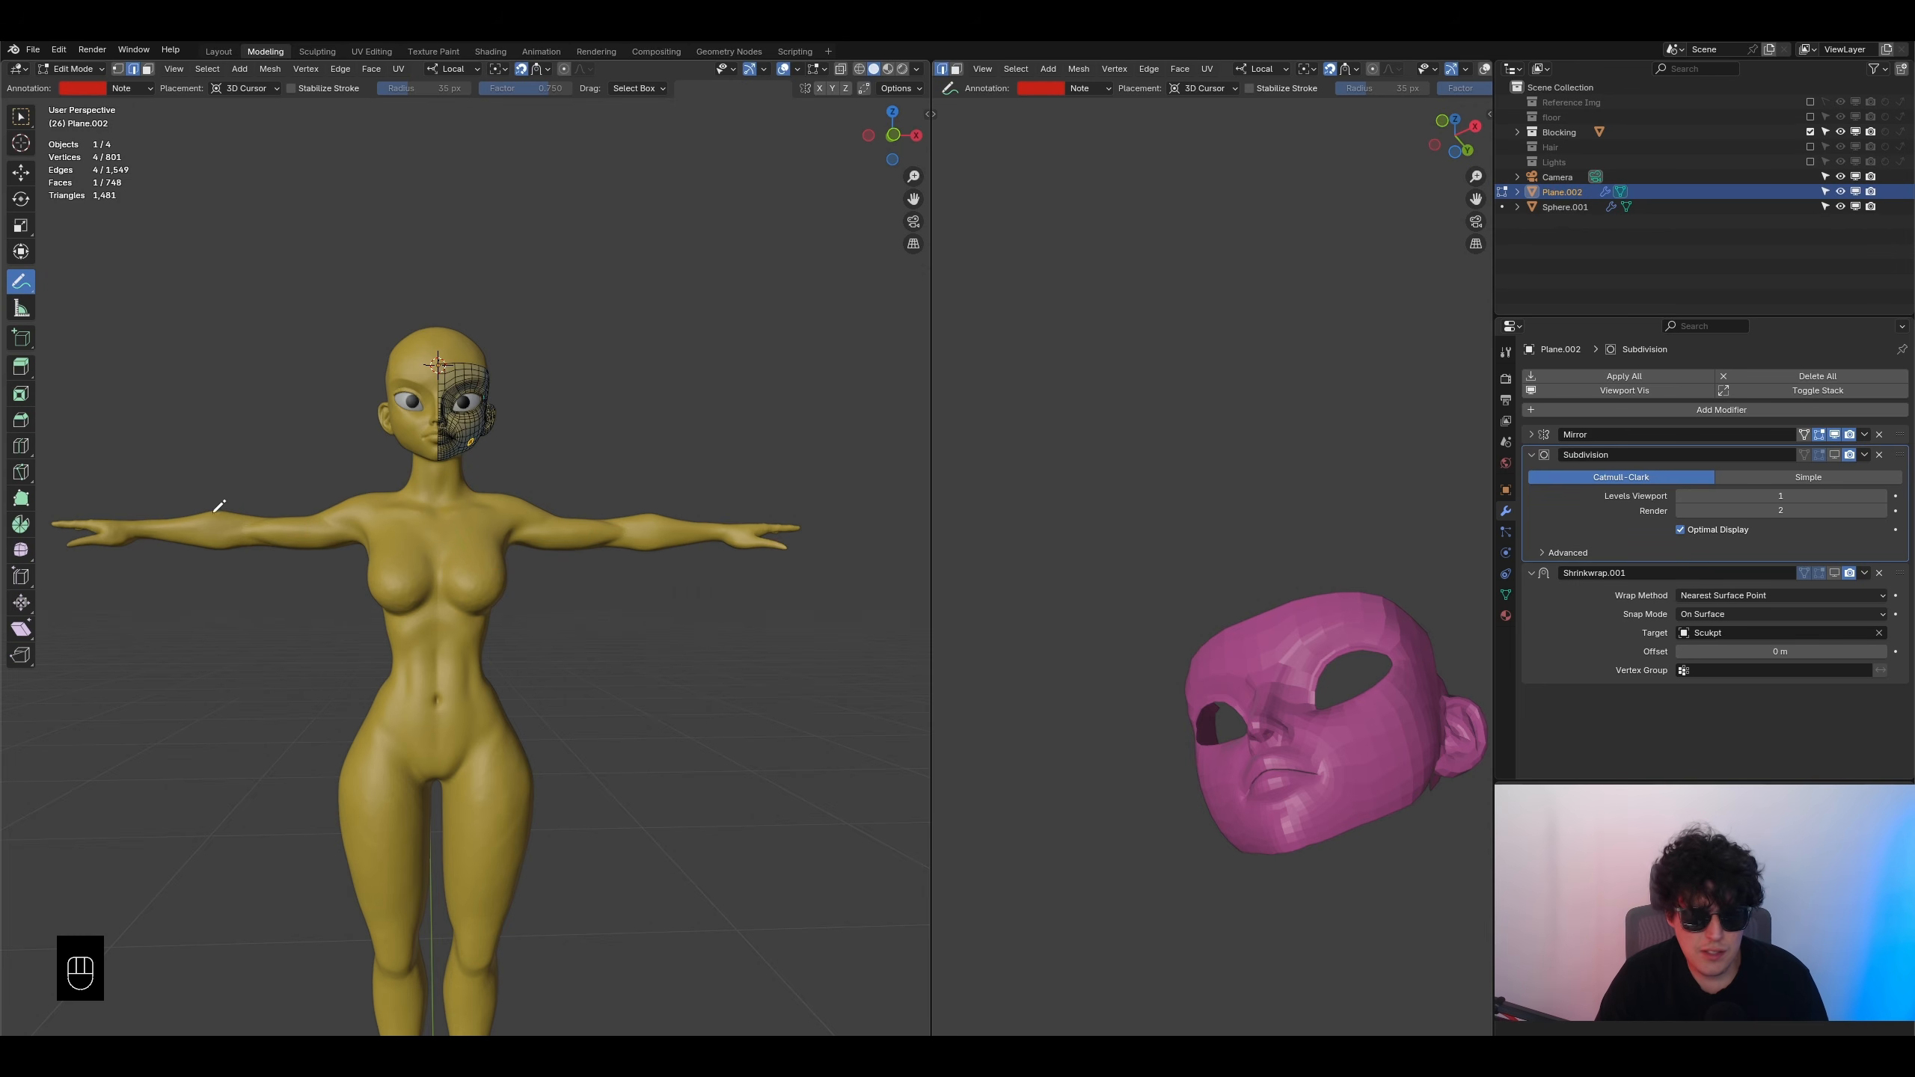
{"action": "left_click", "coordinate": [72, 68]}
{"action": "left_click", "coordinate": [75, 80]}
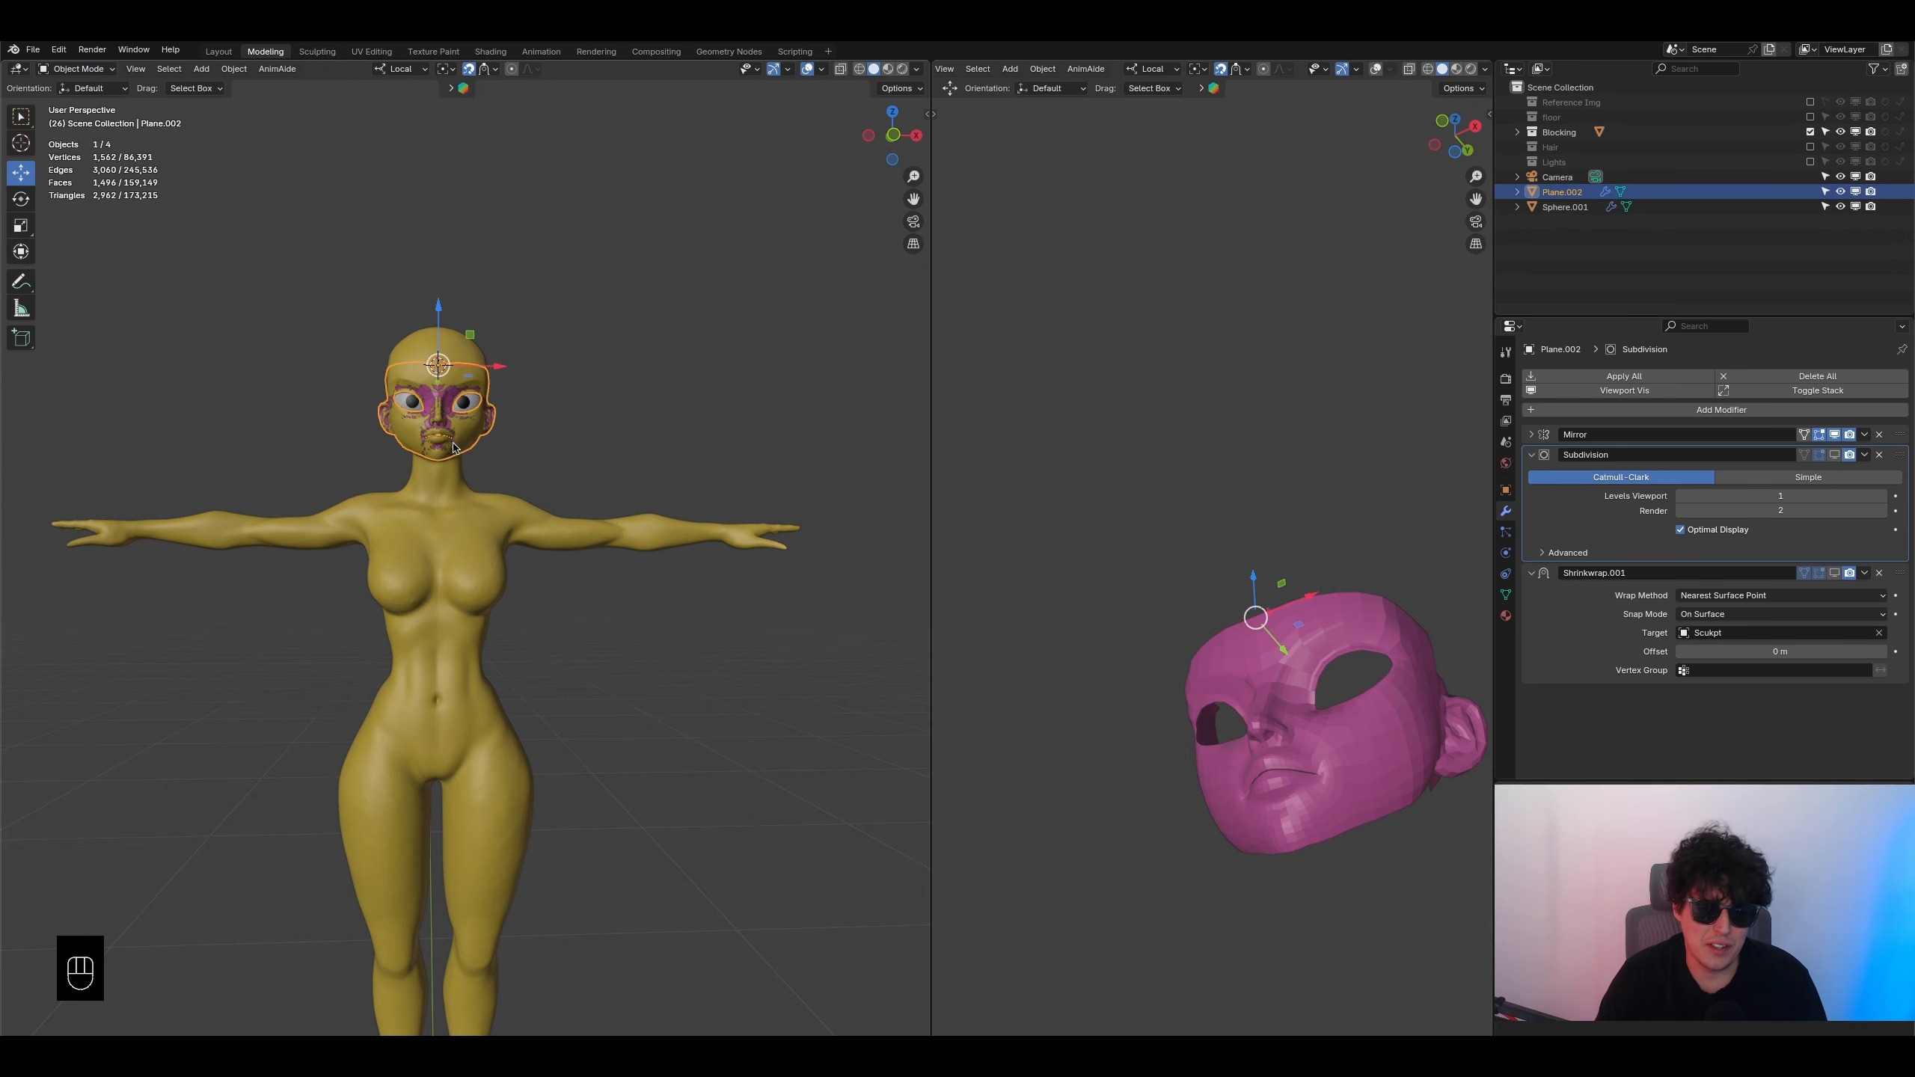
{"action": "key", "text": "Tab"}
- Switch to box selection in face mode and select the chin face beside the face mesh's center line
{"action": "scroll", "coordinate": [469, 463], "scroll_direction": "up", "scroll_amount": 4}
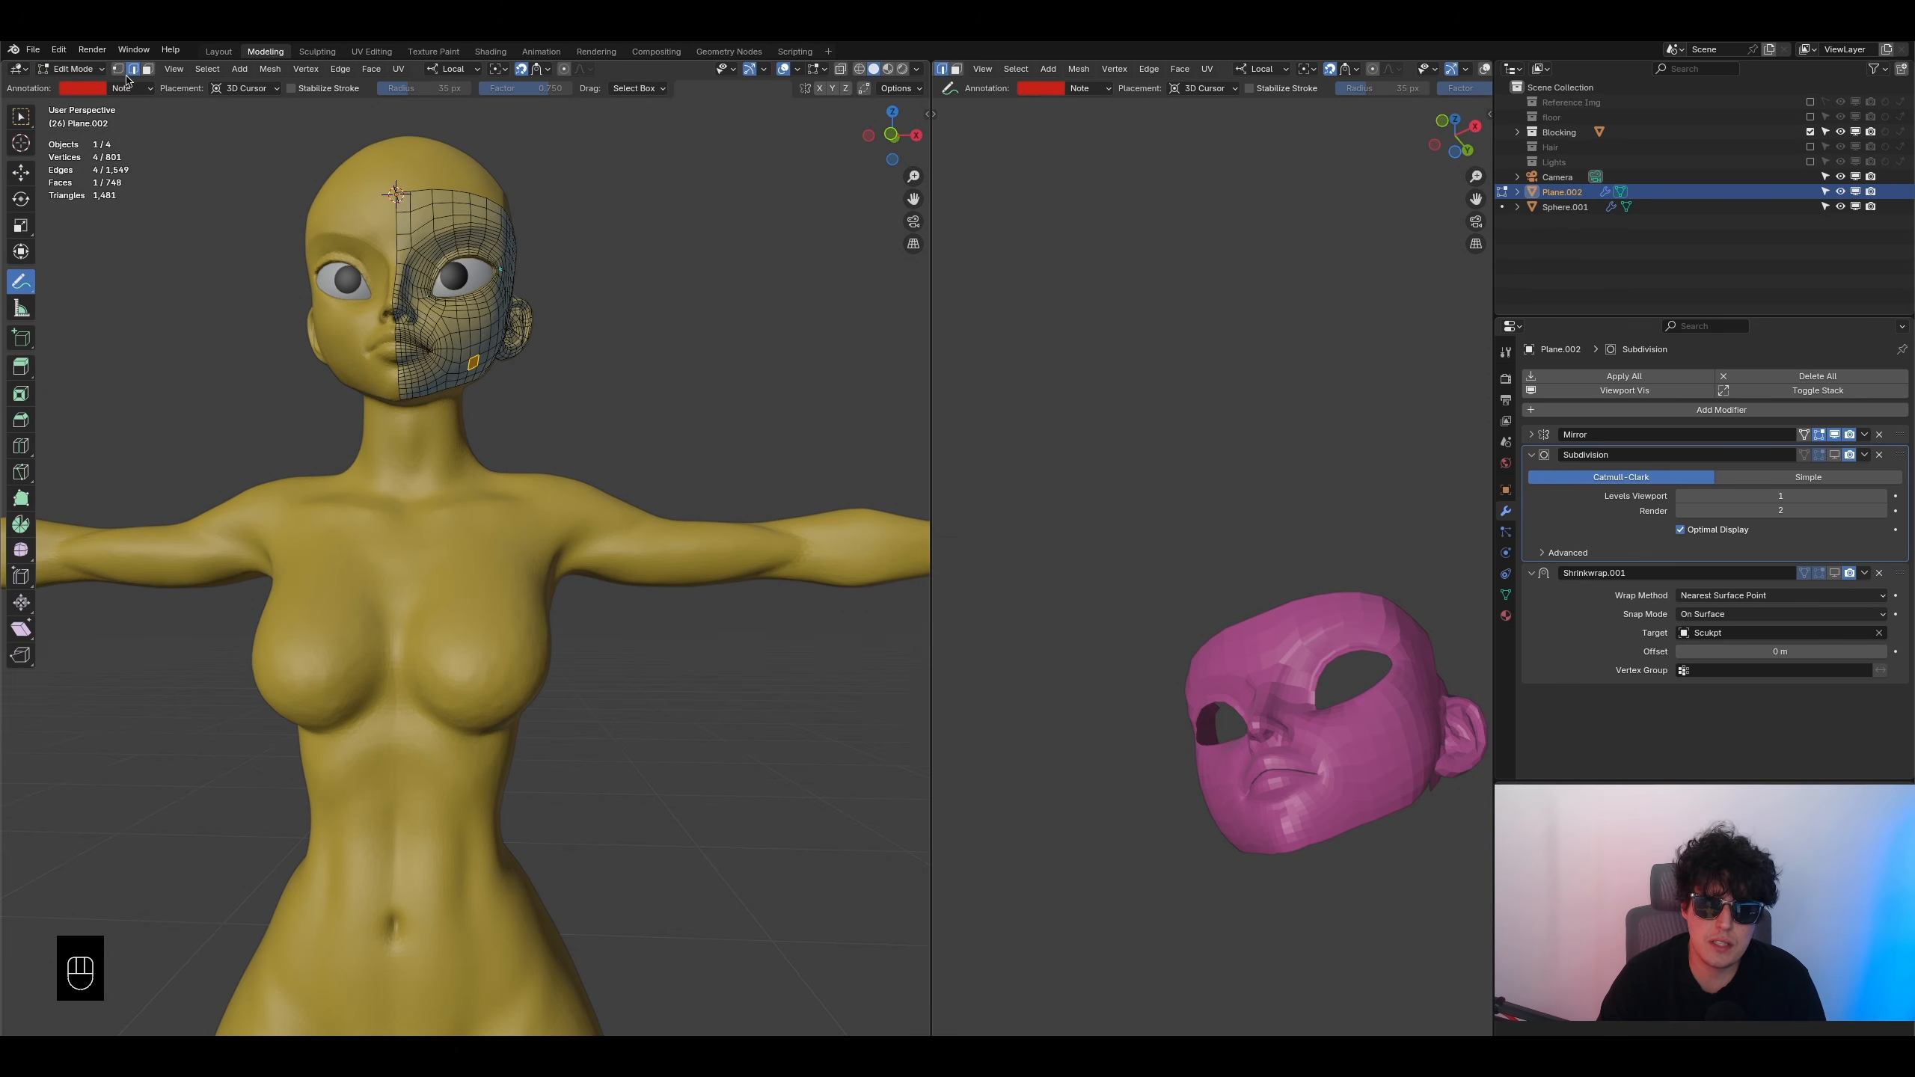
{"action": "scroll", "coordinate": [462, 417], "scroll_direction": "up", "scroll_amount": 4}
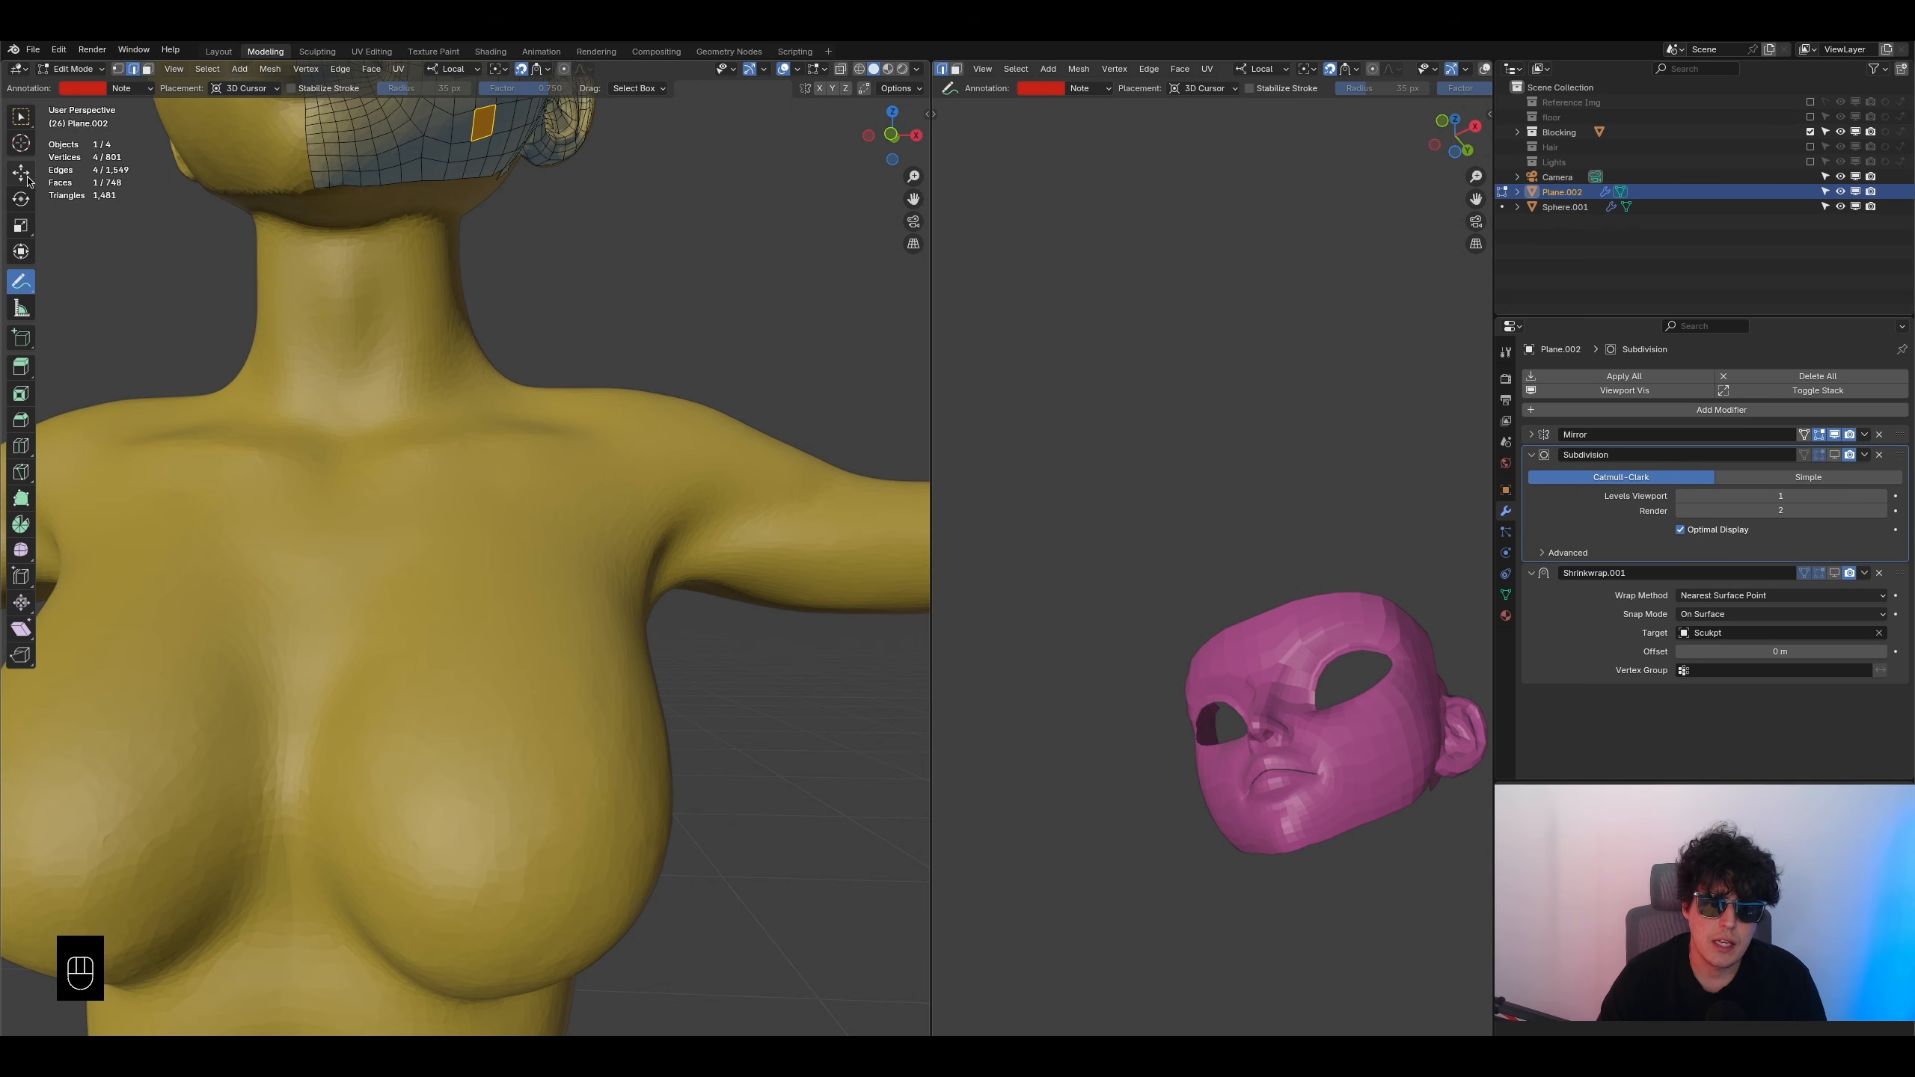
{"action": "left_click", "coordinate": [21, 117]}
{"action": "scroll", "coordinate": [350, 290], "scroll_direction": "down", "scroll_amount": 1}
{"action": "middle_click_drag", "start_coordinate": [350, 291], "coordinate": [349, 240]}
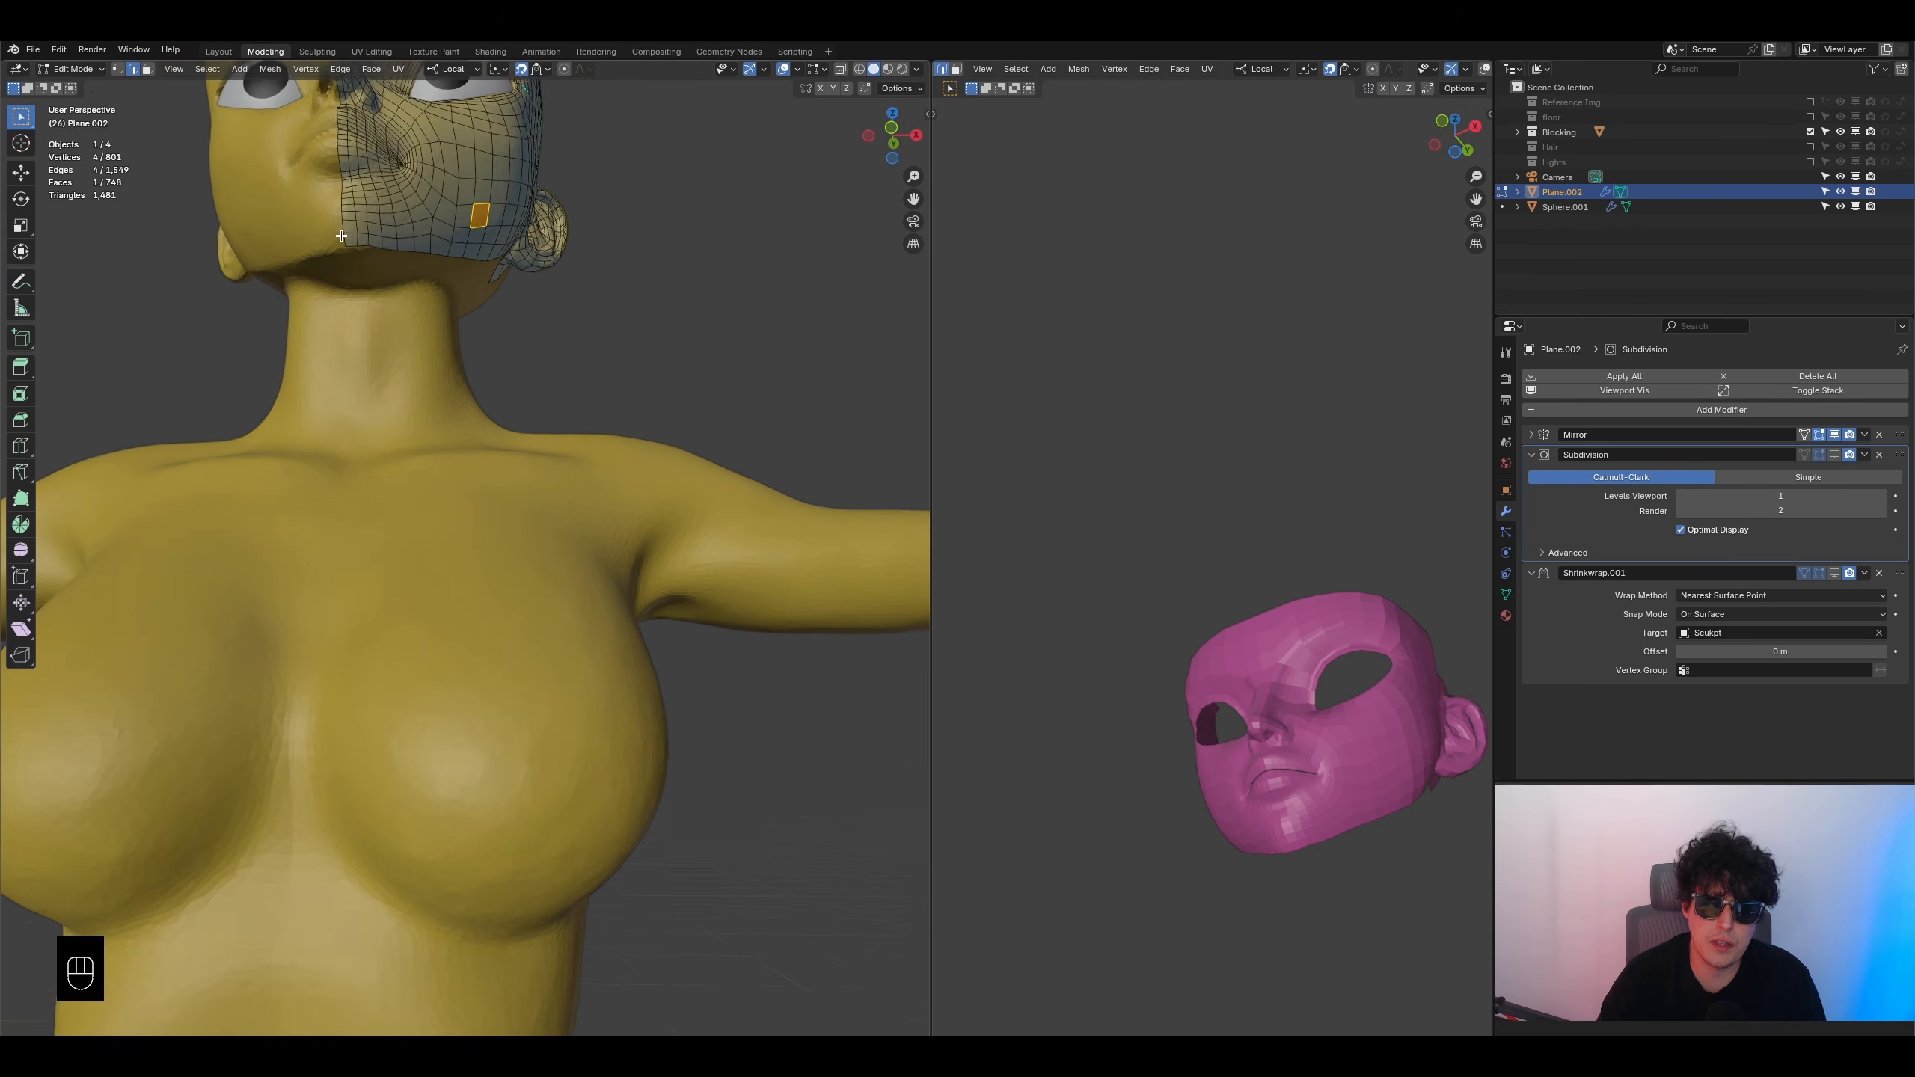
{"action": "scroll", "coordinate": [349, 238], "scroll_direction": "up", "scroll_amount": 1}
{"action": "left_click", "coordinate": [149, 69]}
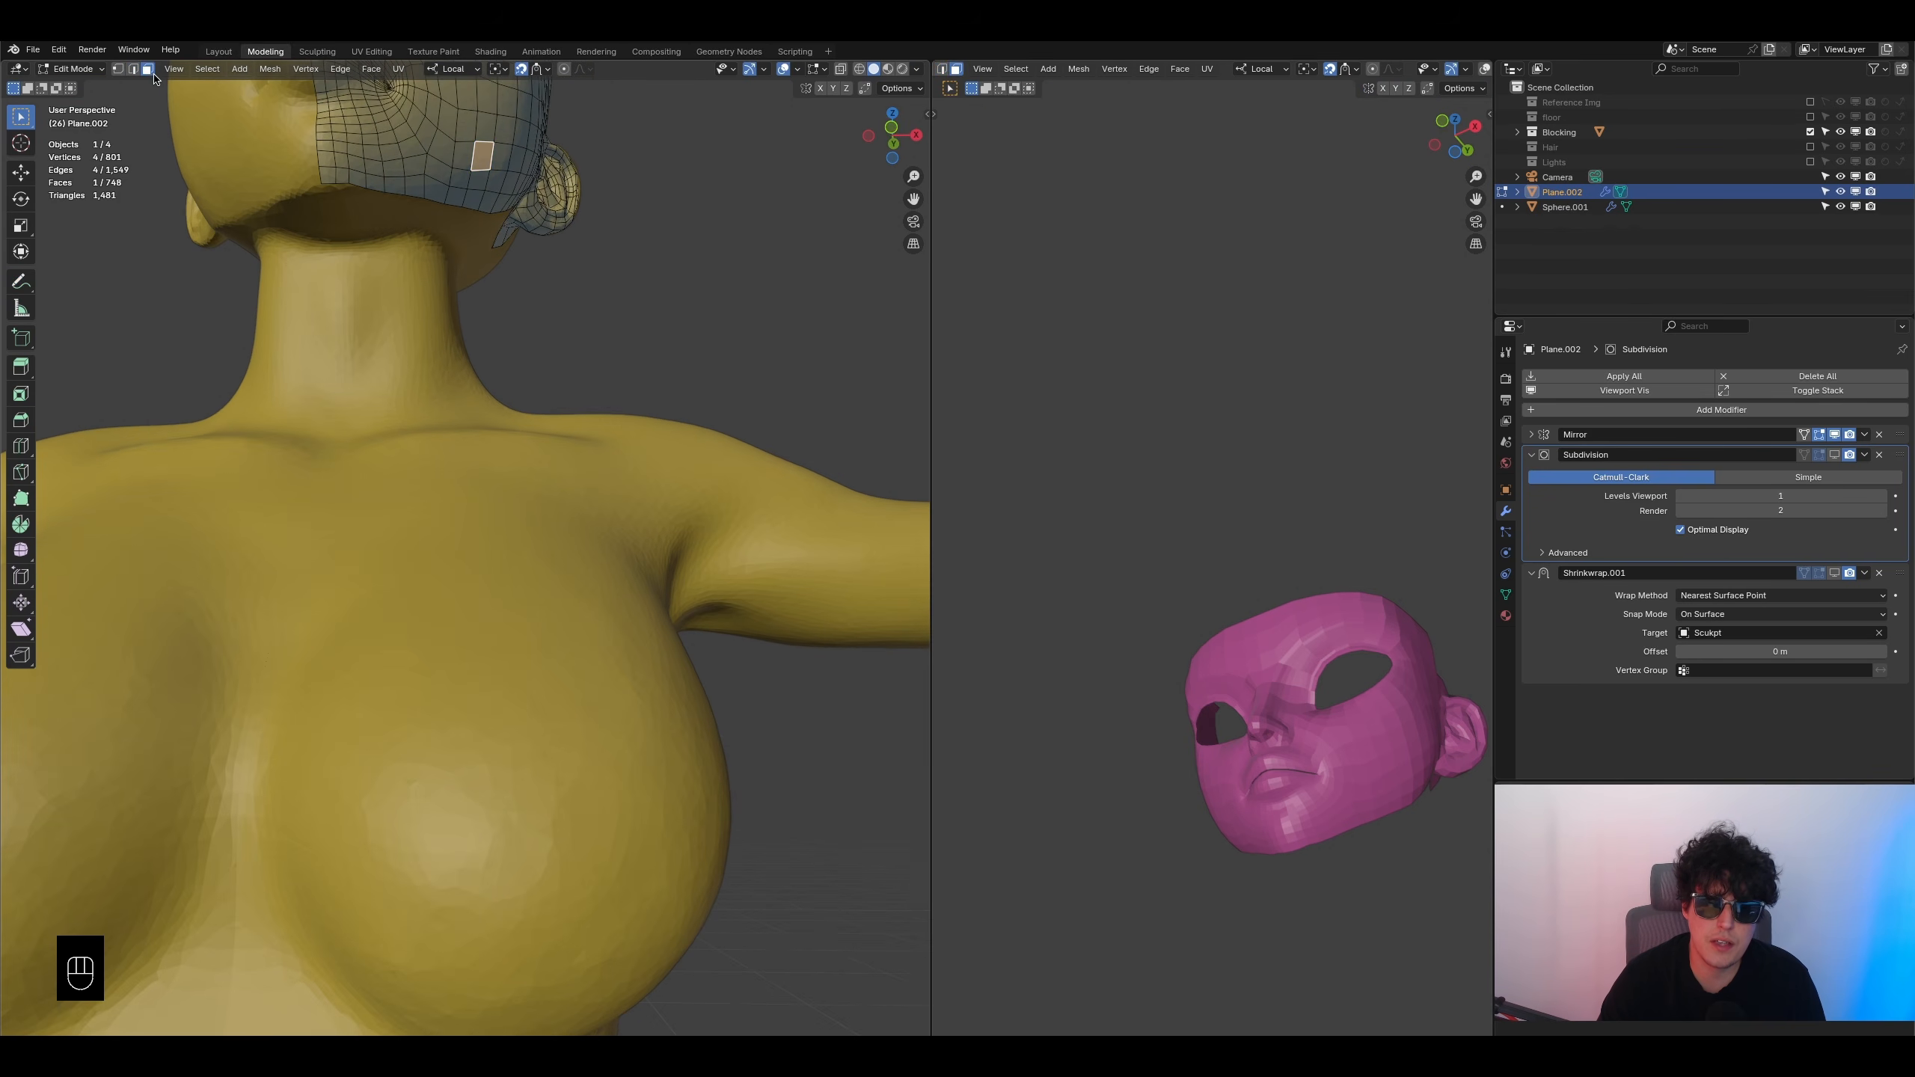
{"action": "scroll", "coordinate": [329, 171], "scroll_direction": "down", "scroll_amount": 2}
{"action": "middle_click_drag", "start_coordinate": [329, 171], "coordinate": [432, 481]}
{"action": "key", "text": "shift+d"}
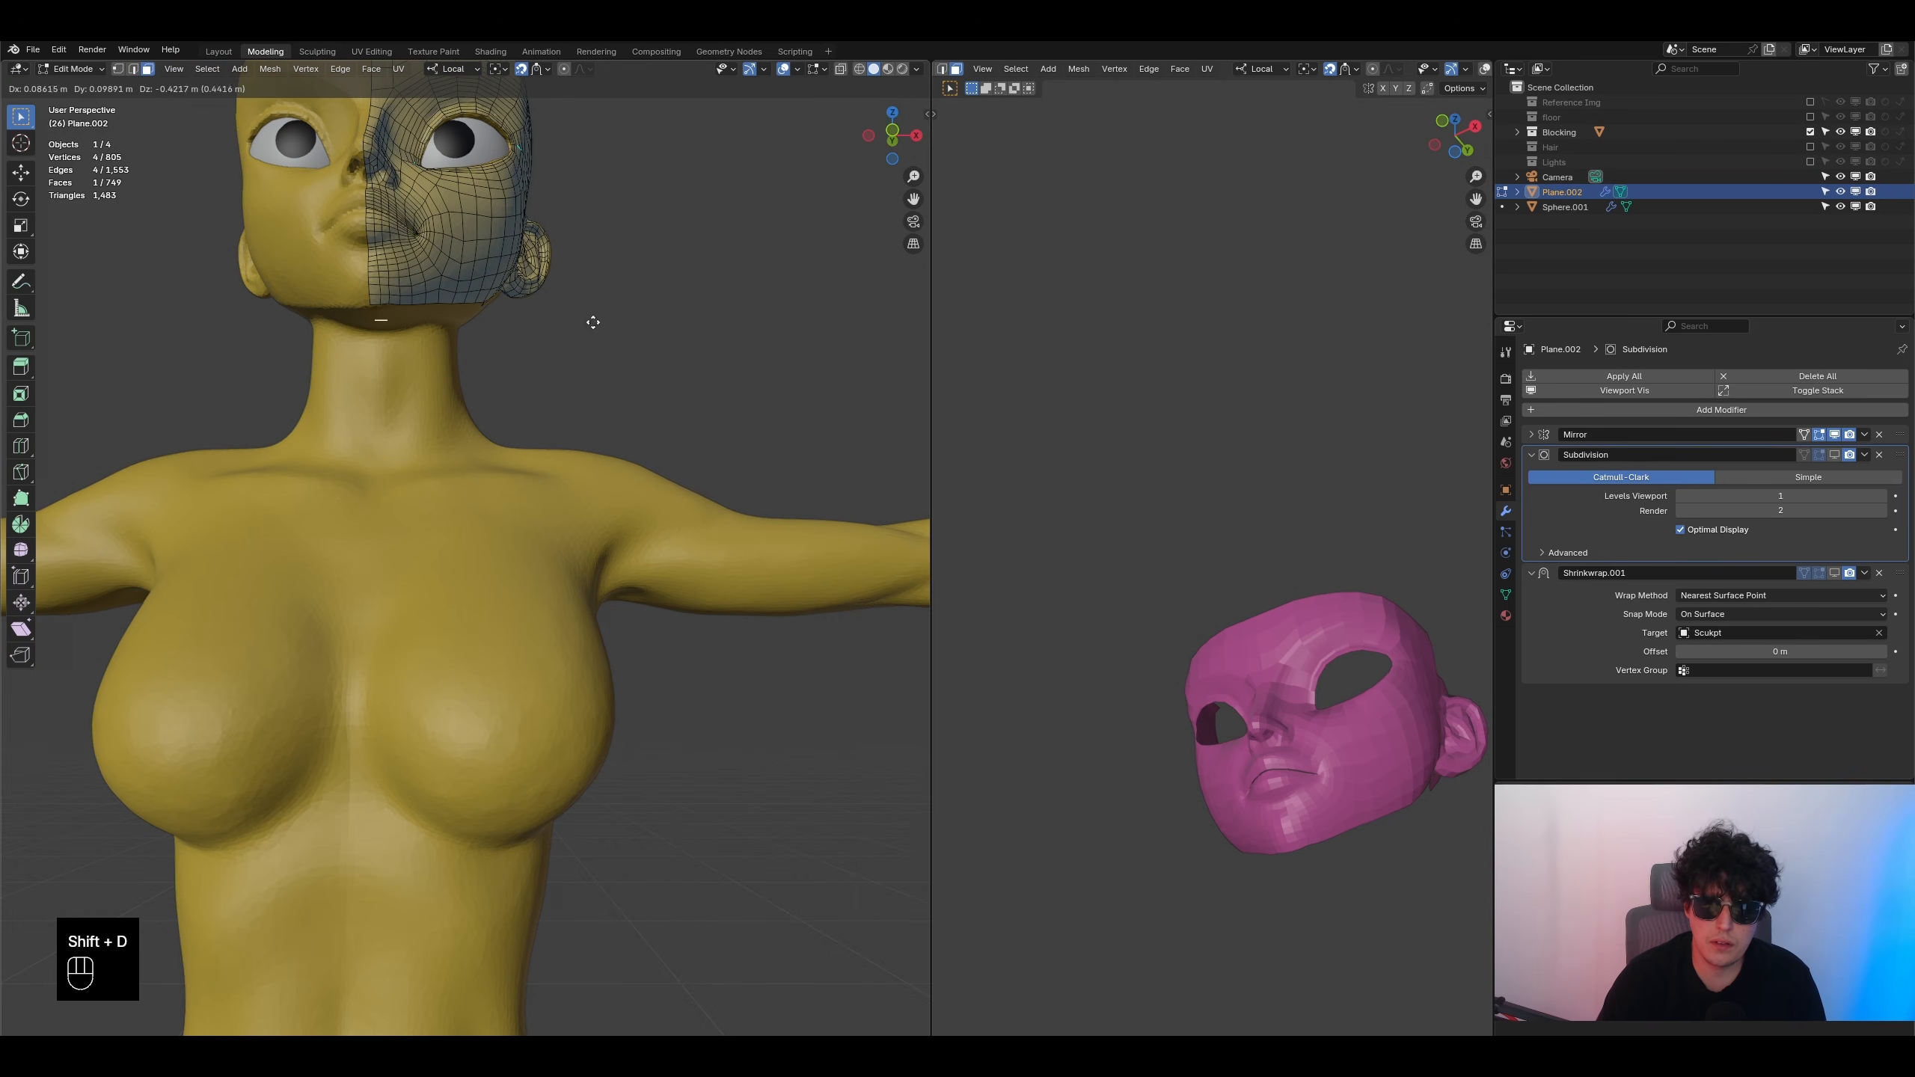
{"action": "left_click", "coordinate": [532, 306]}
{"action": "key", "text": "ctrl+z"}
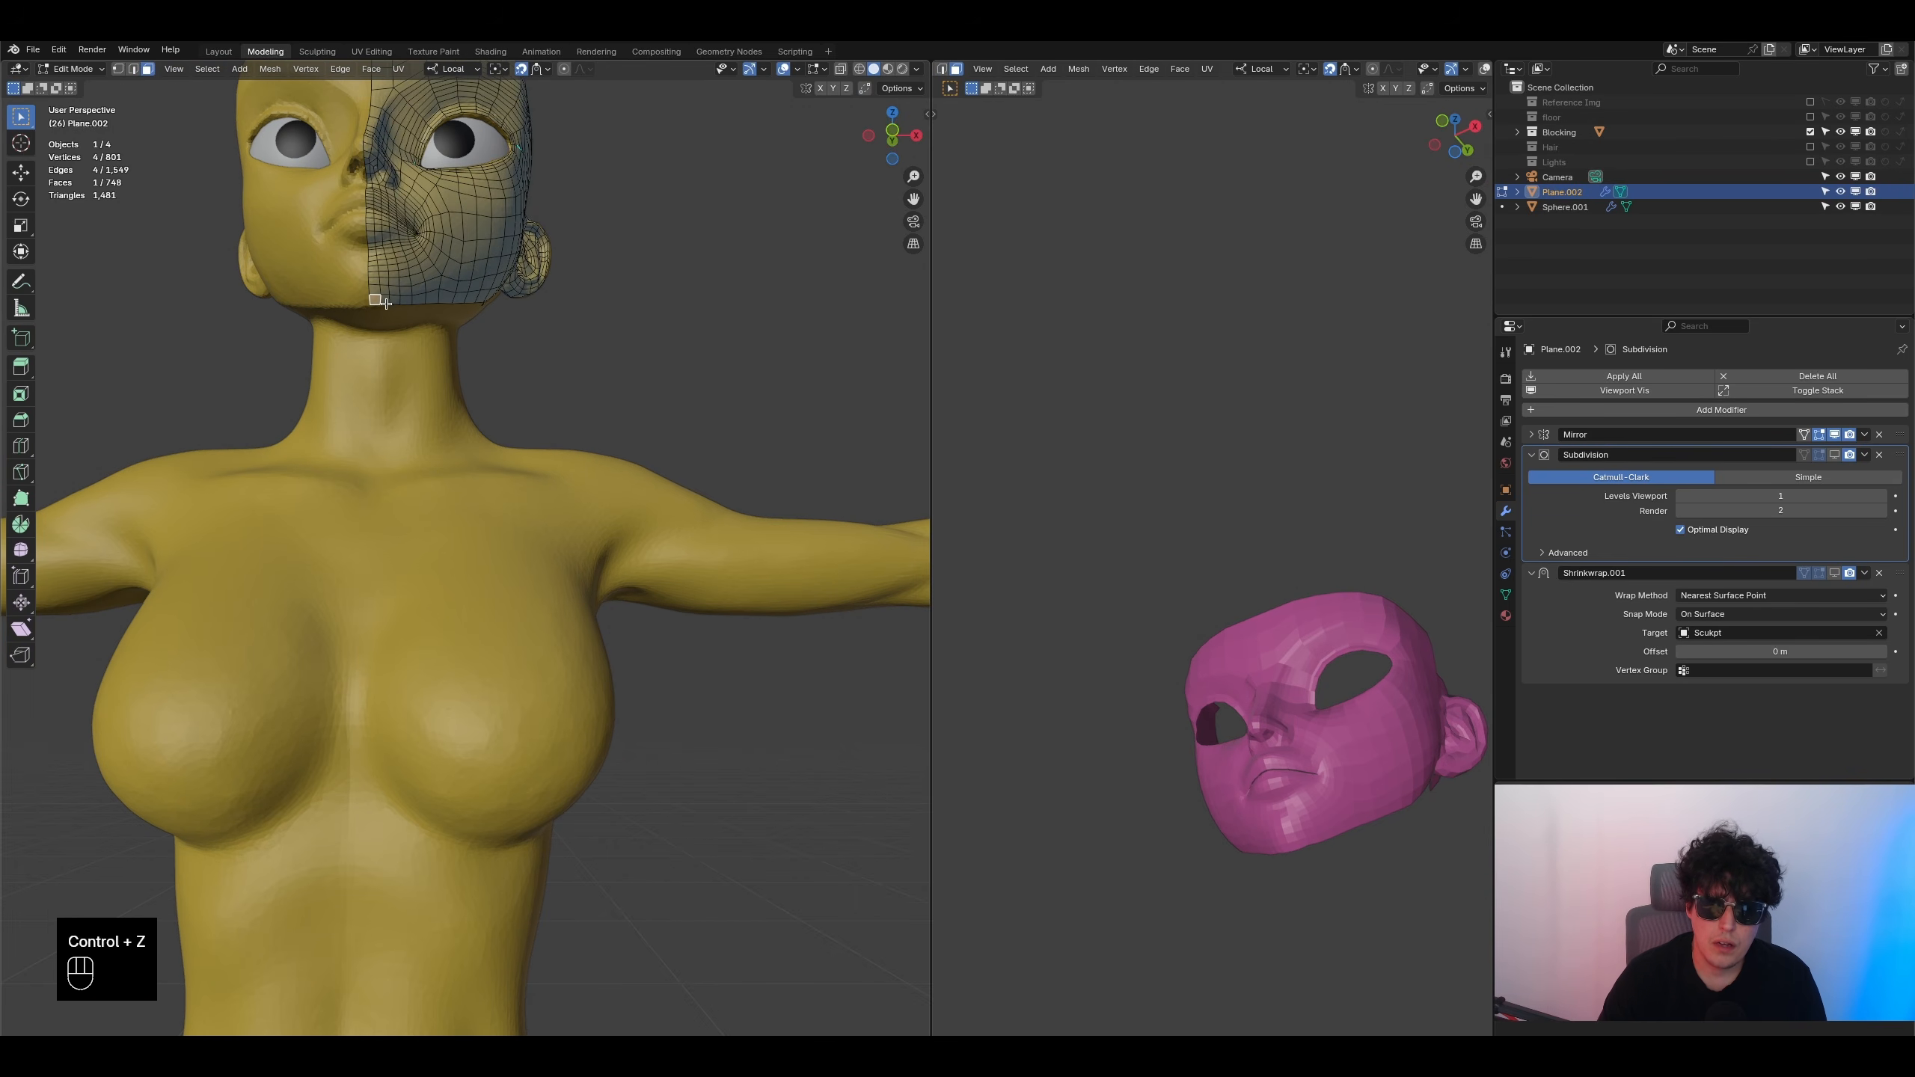
- Turn off snapping, duplicate the selected chin face and place the copy at the center of the lower chest
{"action": "middle_click_drag", "start_coordinate": [397, 312], "coordinate": [422, 392]}
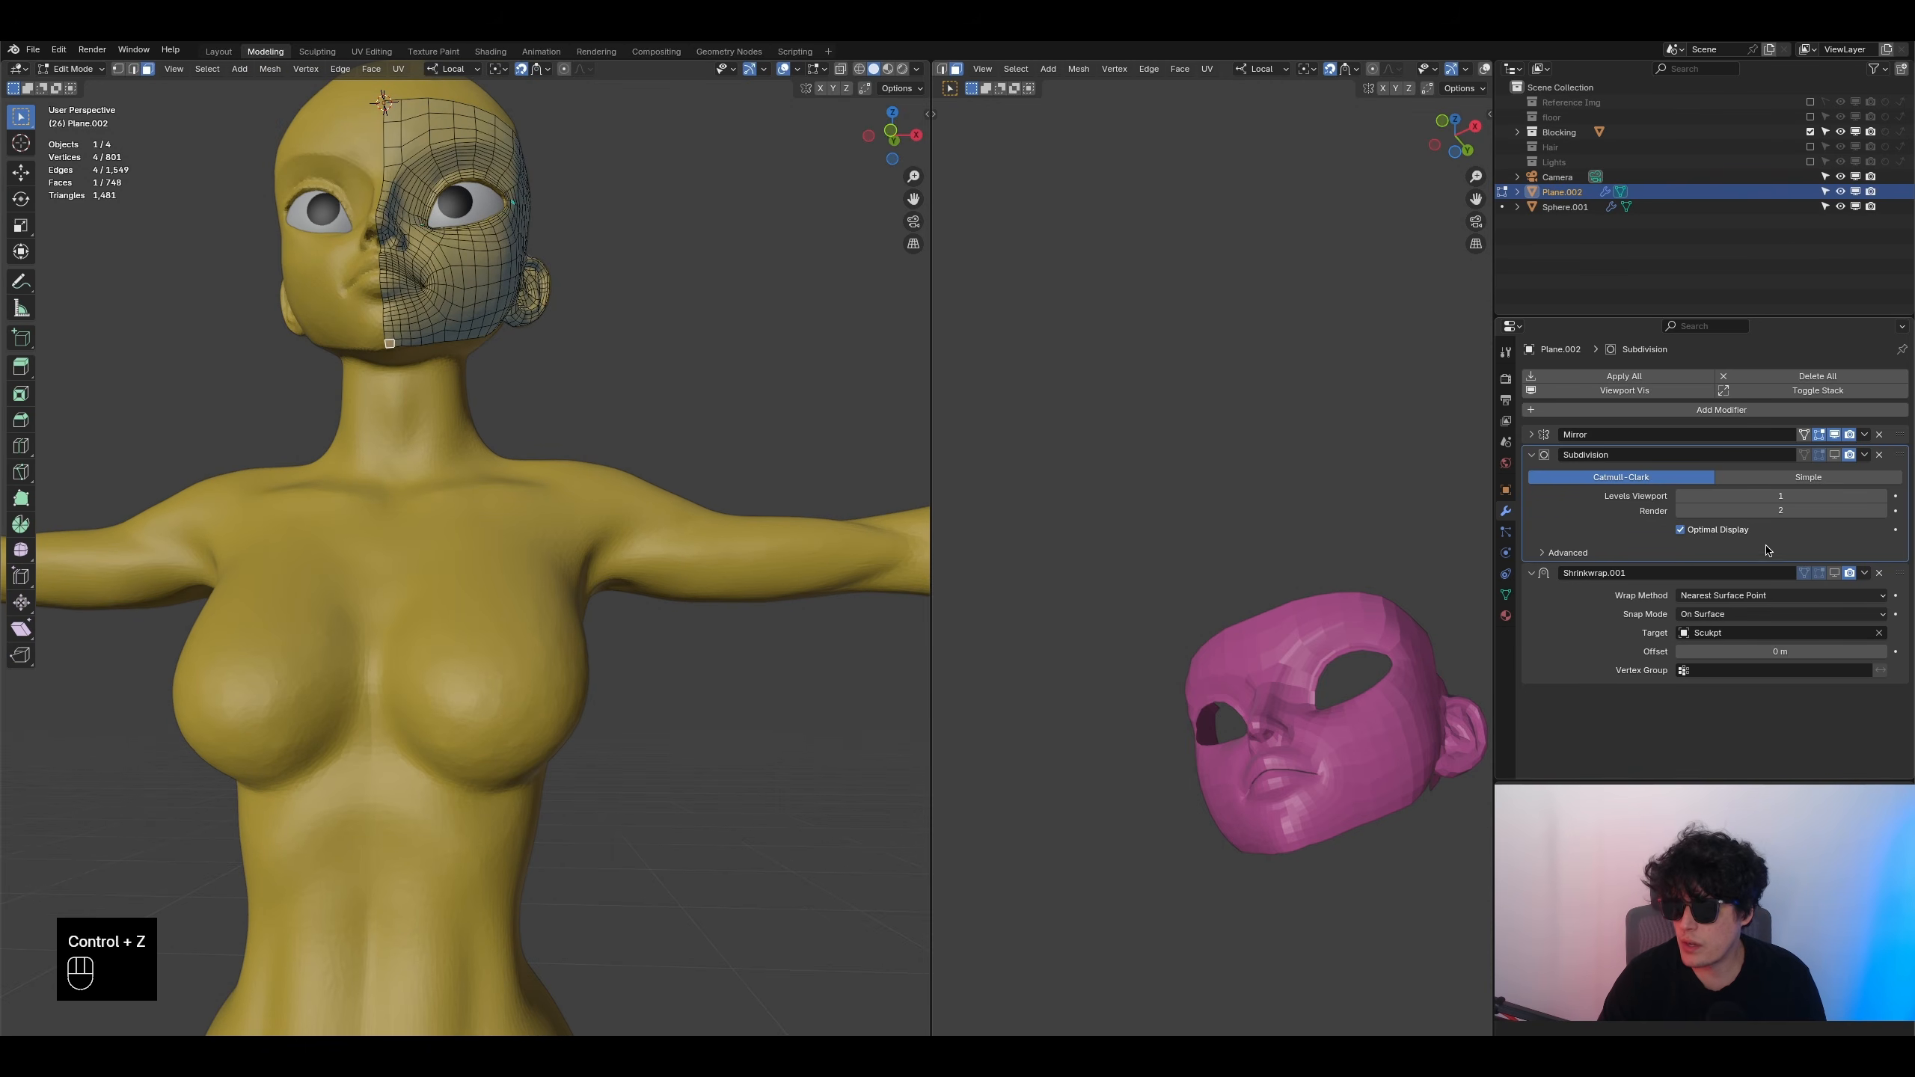
{"action": "middle_click_drag", "start_coordinate": [490, 301], "coordinate": [466, 403]}
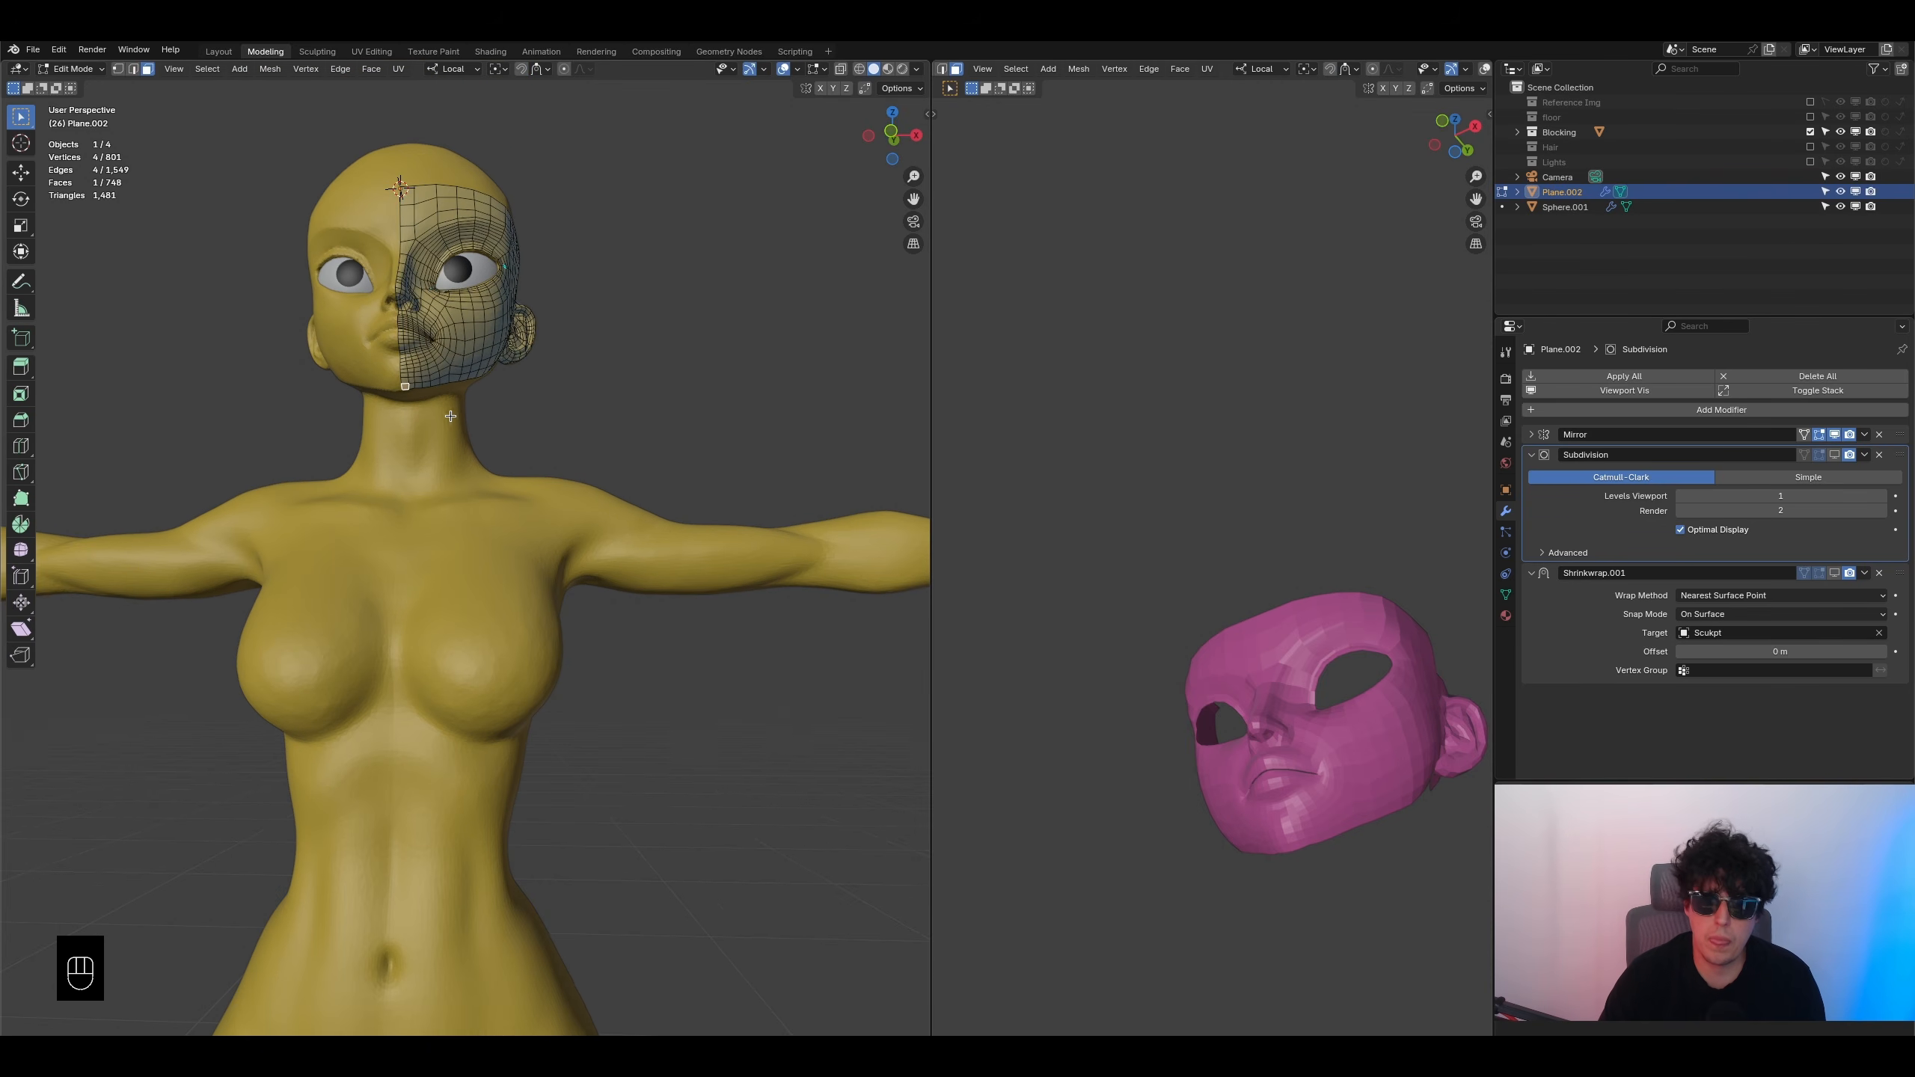
{"action": "key", "text": "shift+d"}
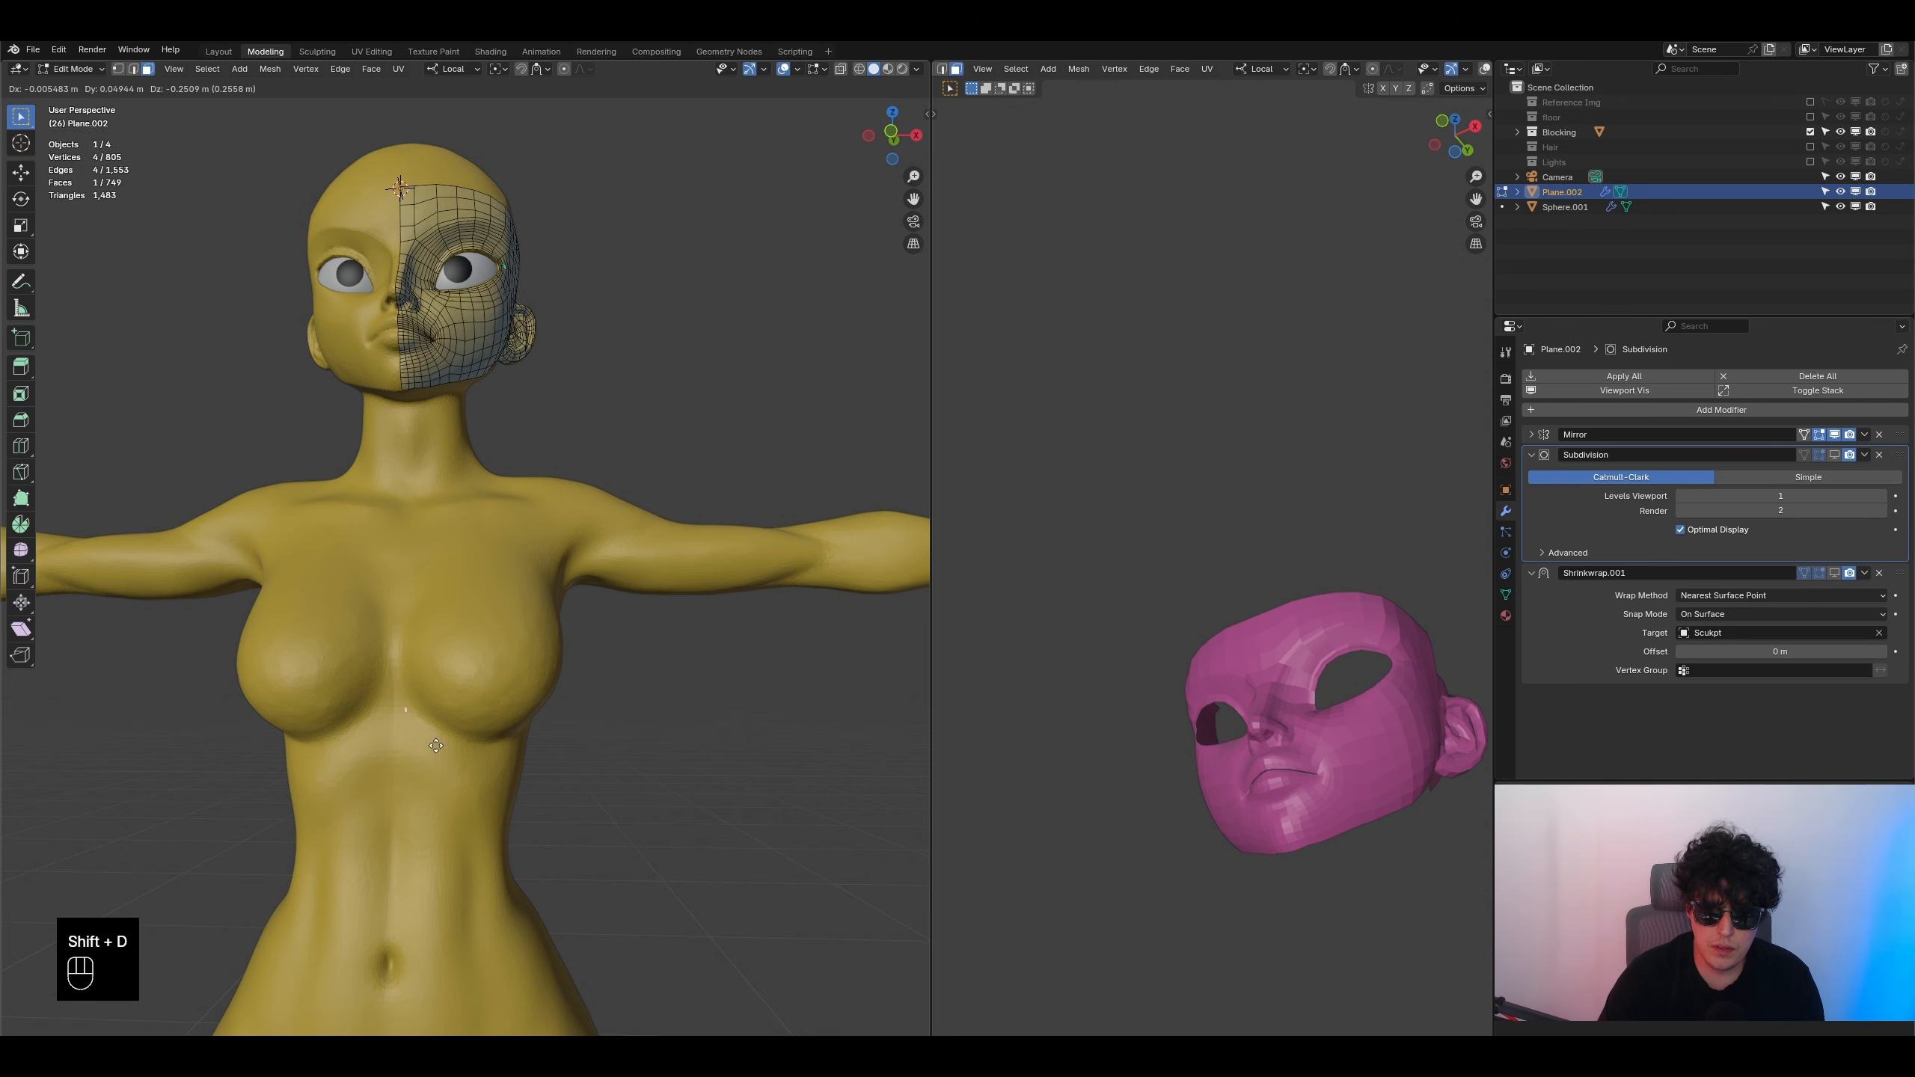
{"action": "left_click", "coordinate": [454, 751]}
- Move the copied face along Y to the front of the chest and scale it by about 7.05 along local Z
{"action": "middle_click_drag", "start_coordinate": [454, 750], "coordinate": [333, 822]}
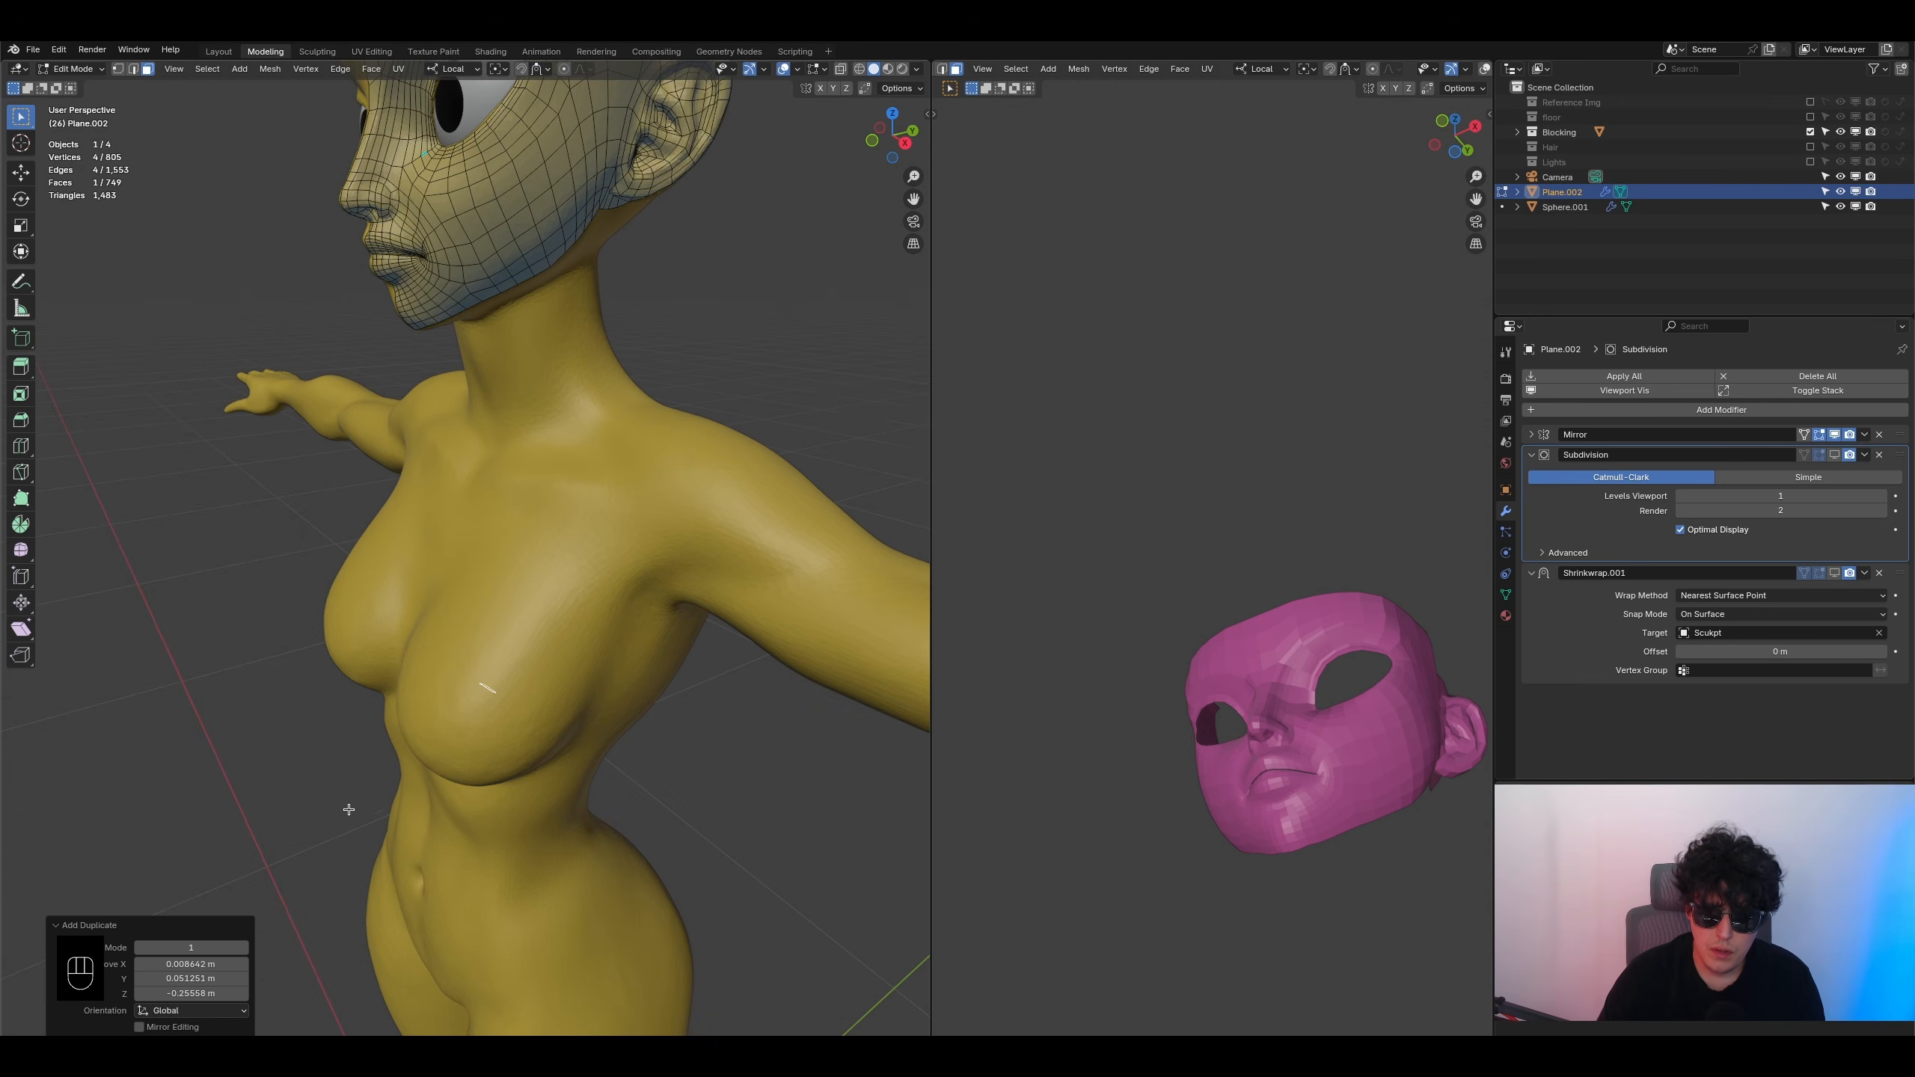
{"action": "key", "text": "g"}
{"action": "key", "text": "y"}
{"action": "left_click", "coordinate": [461, 761]}
{"action": "middle_click_drag", "start_coordinate": [461, 761], "coordinate": [560, 689]}
{"action": "key", "text": "s"}
{"action": "key", "text": "z"}
{"action": "left_click", "coordinate": [924, 1007]}
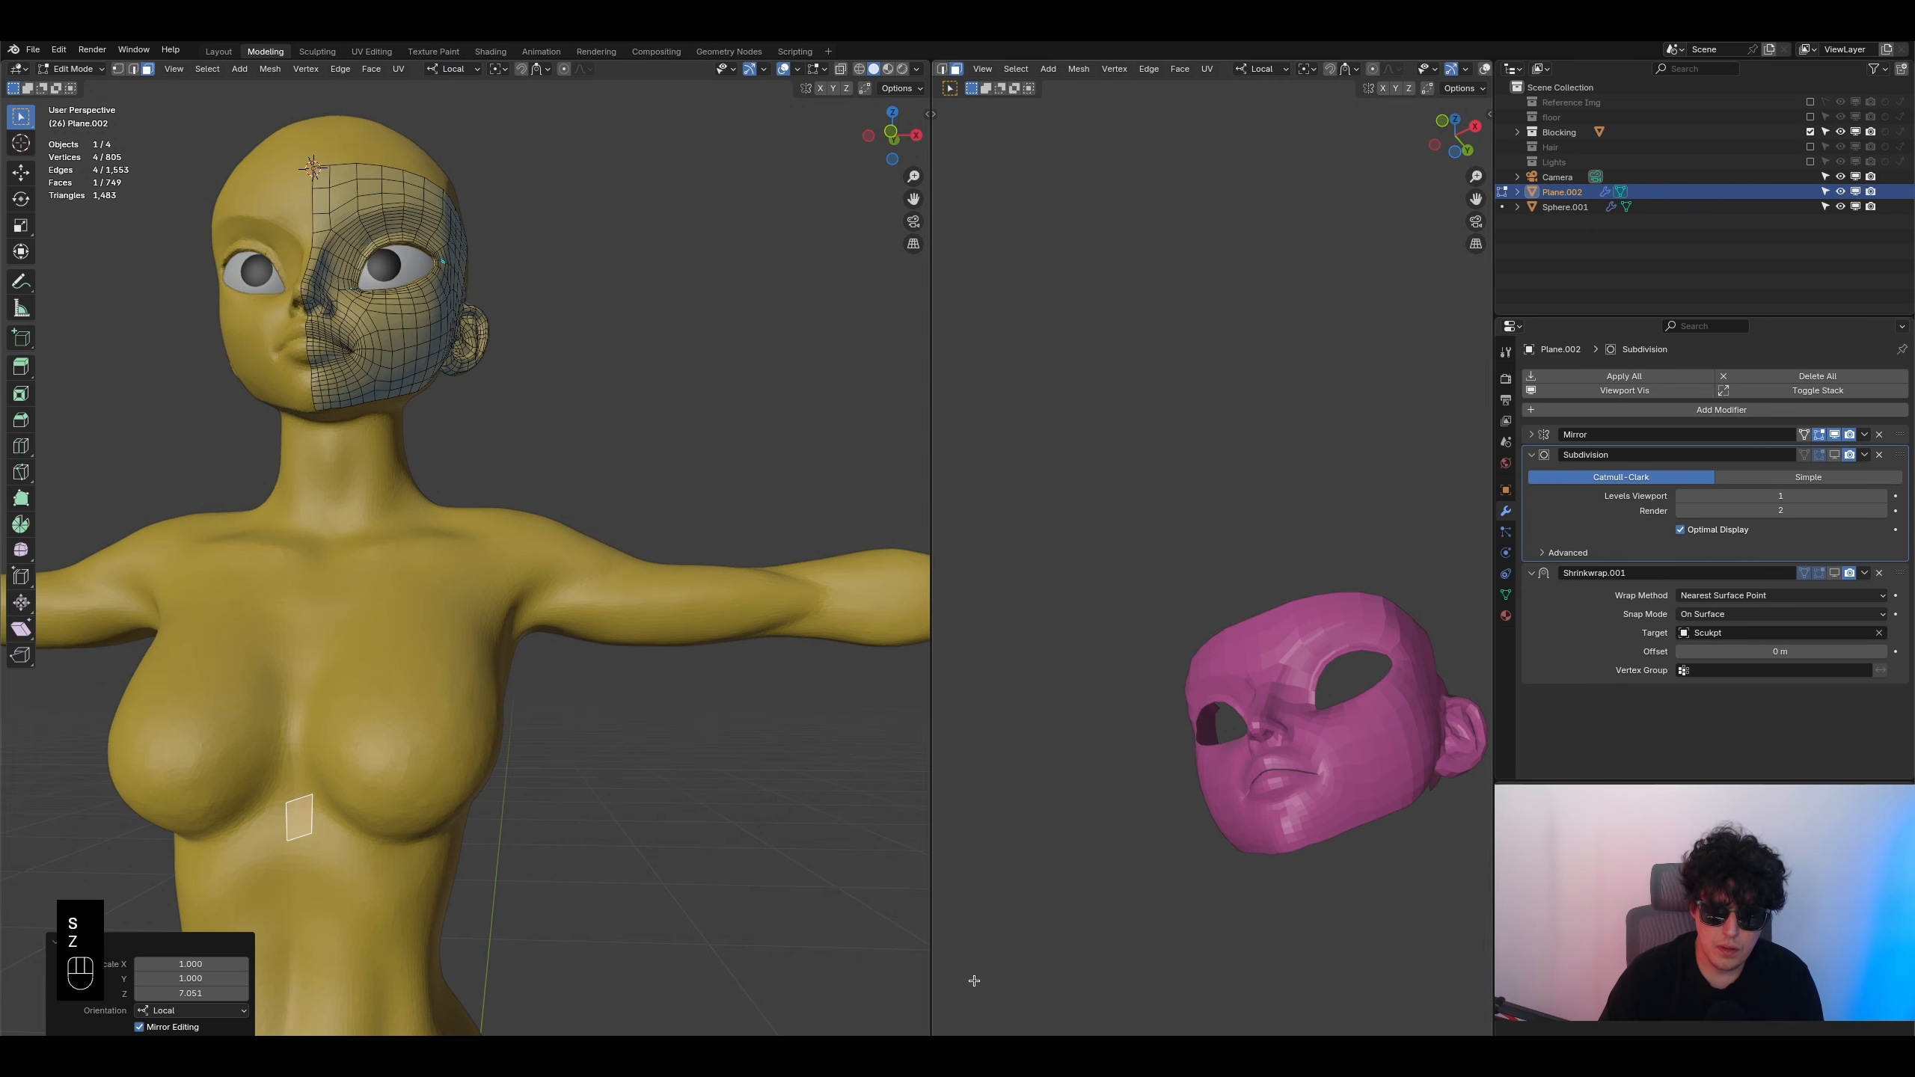
- In vertex mode, reposition the upper vertices of the chest face to straighten its top edge
{"action": "middle_click_drag", "start_coordinate": [515, 820], "coordinate": [609, 653], "text": "shift"}
{"action": "middle_click_drag", "start_coordinate": [534, 593], "coordinate": [443, 582]}
{"action": "scroll", "coordinate": [347, 641], "scroll_direction": "up", "scroll_amount": 2}
{"action": "scroll", "coordinate": [483, 562], "scroll_direction": "down", "scroll_amount": 2}
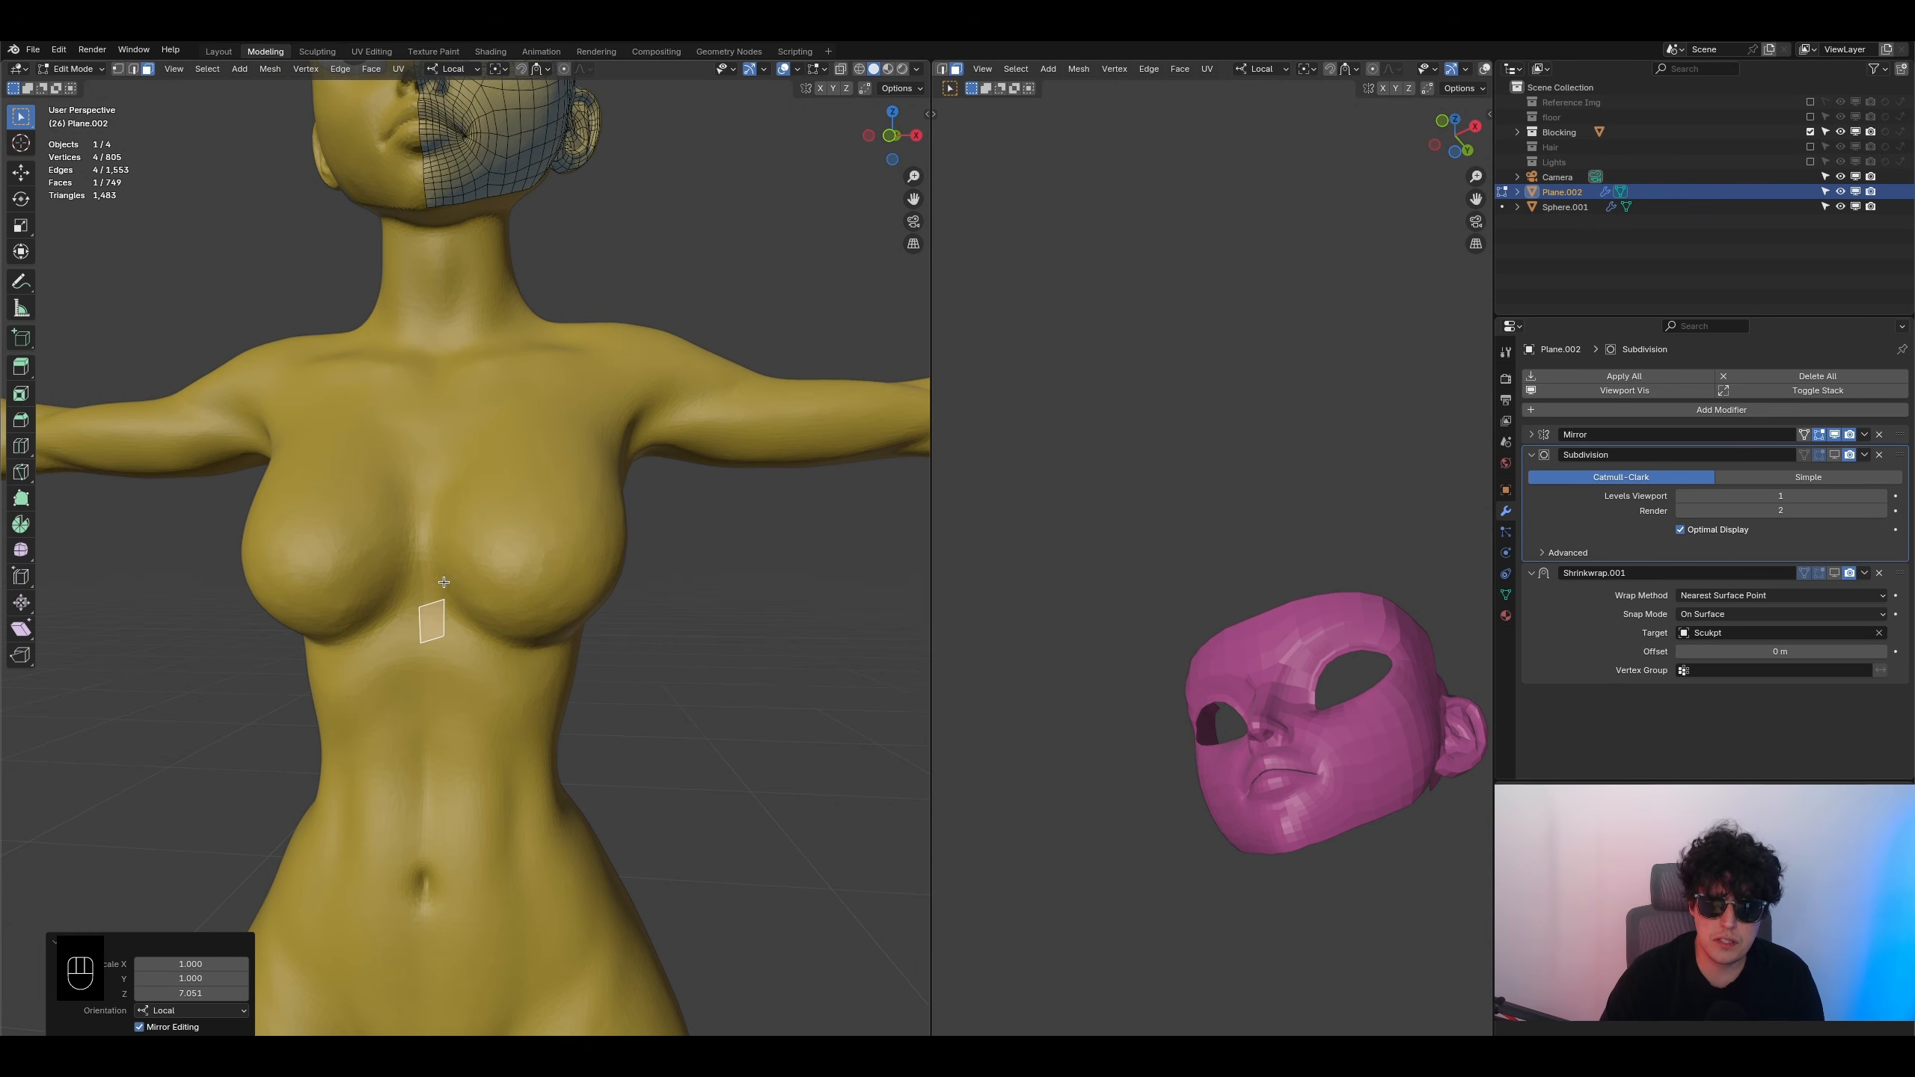
{"action": "left_click", "coordinate": [116, 71]}
{"action": "scroll", "coordinate": [412, 602], "scroll_direction": "up", "scroll_amount": 2}
{"action": "key", "text": "g"}
{"action": "left_click", "coordinate": [398, 611]}
{"action": "left_click", "coordinate": [435, 619]}
{"action": "key", "text": "g"}
{"action": "left_click", "coordinate": [435, 613]}
- Reposition the chest face's lower vertices and its upper outer vertex to form a regular quad along the center line
{"action": "key", "text": "g"}
{"action": "left_click", "coordinate": [401, 656]}
{"action": "left_click", "coordinate": [434, 670]}
{"action": "key", "text": "g"}
{"action": "left_click", "coordinate": [437, 653]}
{"action": "left_click", "coordinate": [435, 611]}
{"action": "key", "text": "g"}
{"action": "left_click", "coordinate": [436, 607]}
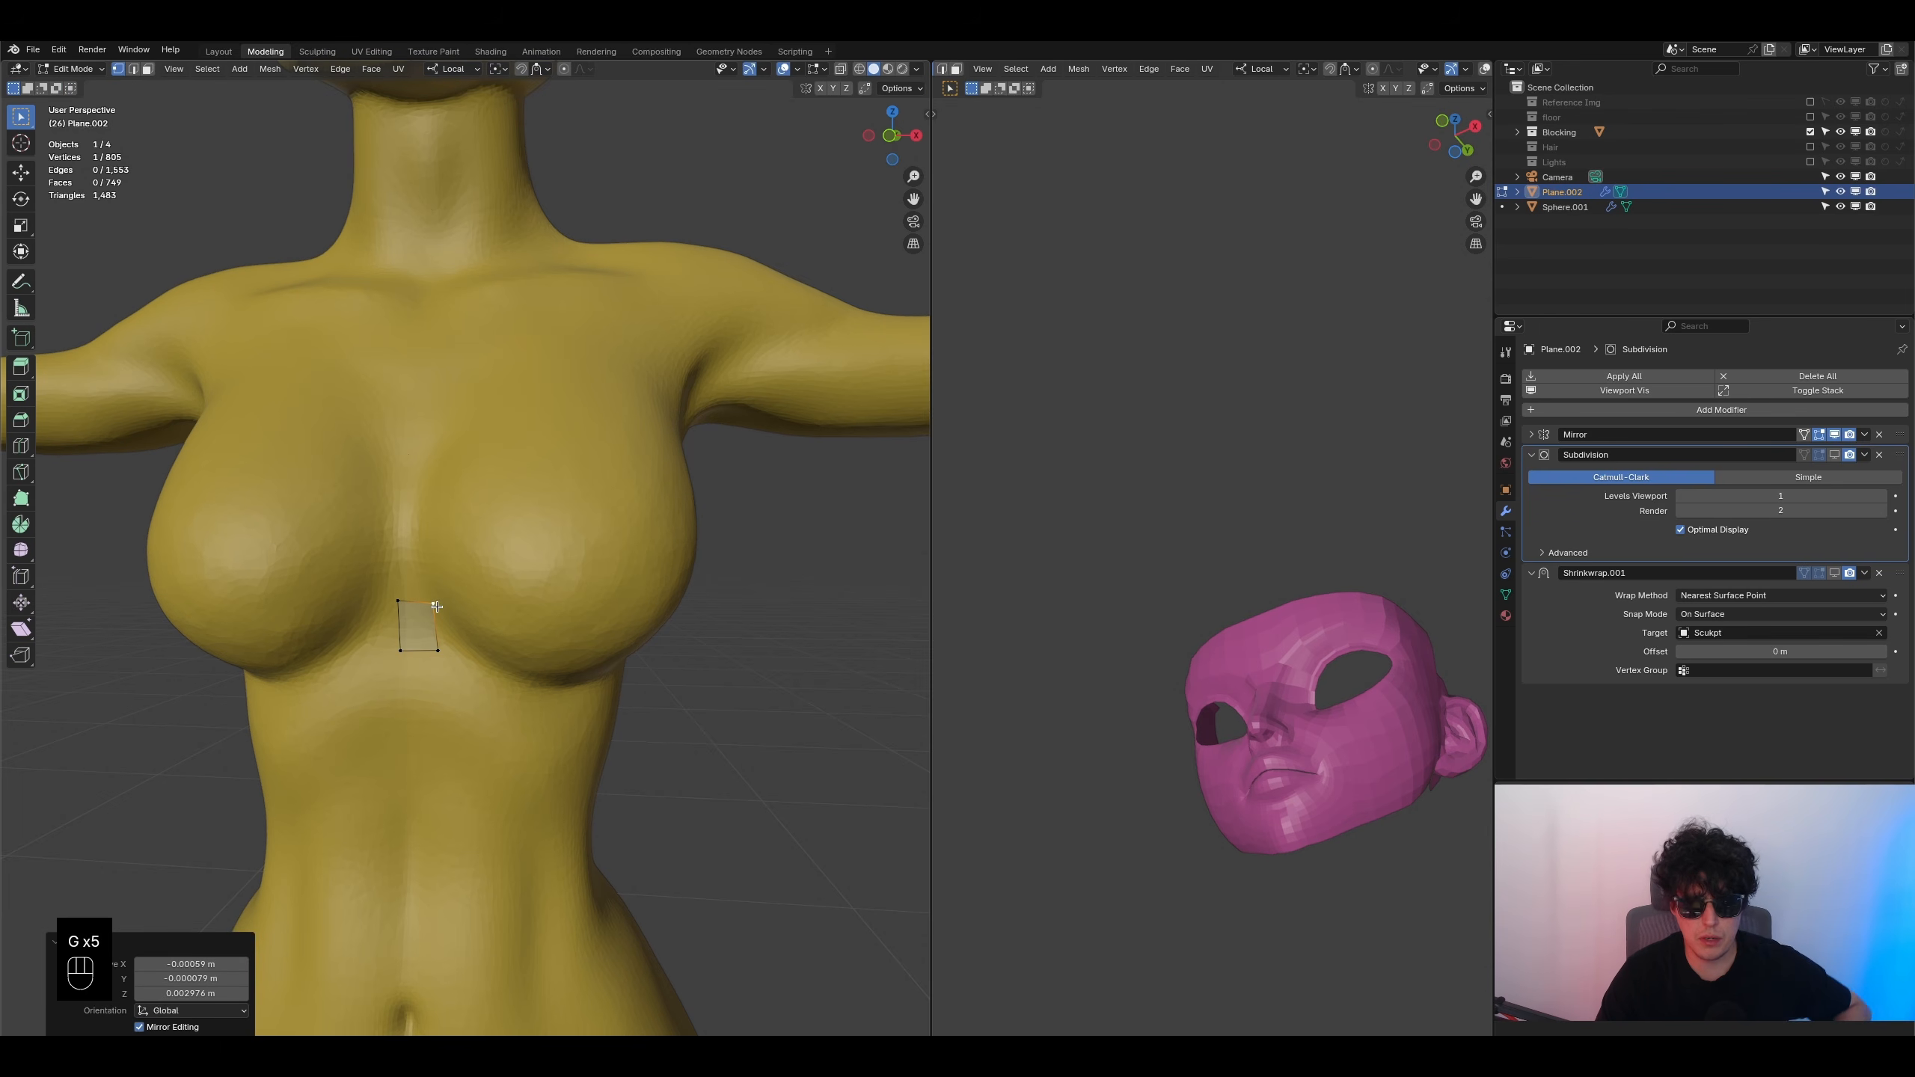
- Lower both upper vertices and the lower outer vertex of the chest face slightly to refine its shape
{"action": "scroll", "coordinate": [454, 638], "scroll_direction": "down", "scroll_amount": 4}
{"action": "scroll", "coordinate": [455, 638], "scroll_direction": "up", "scroll_amount": 5}
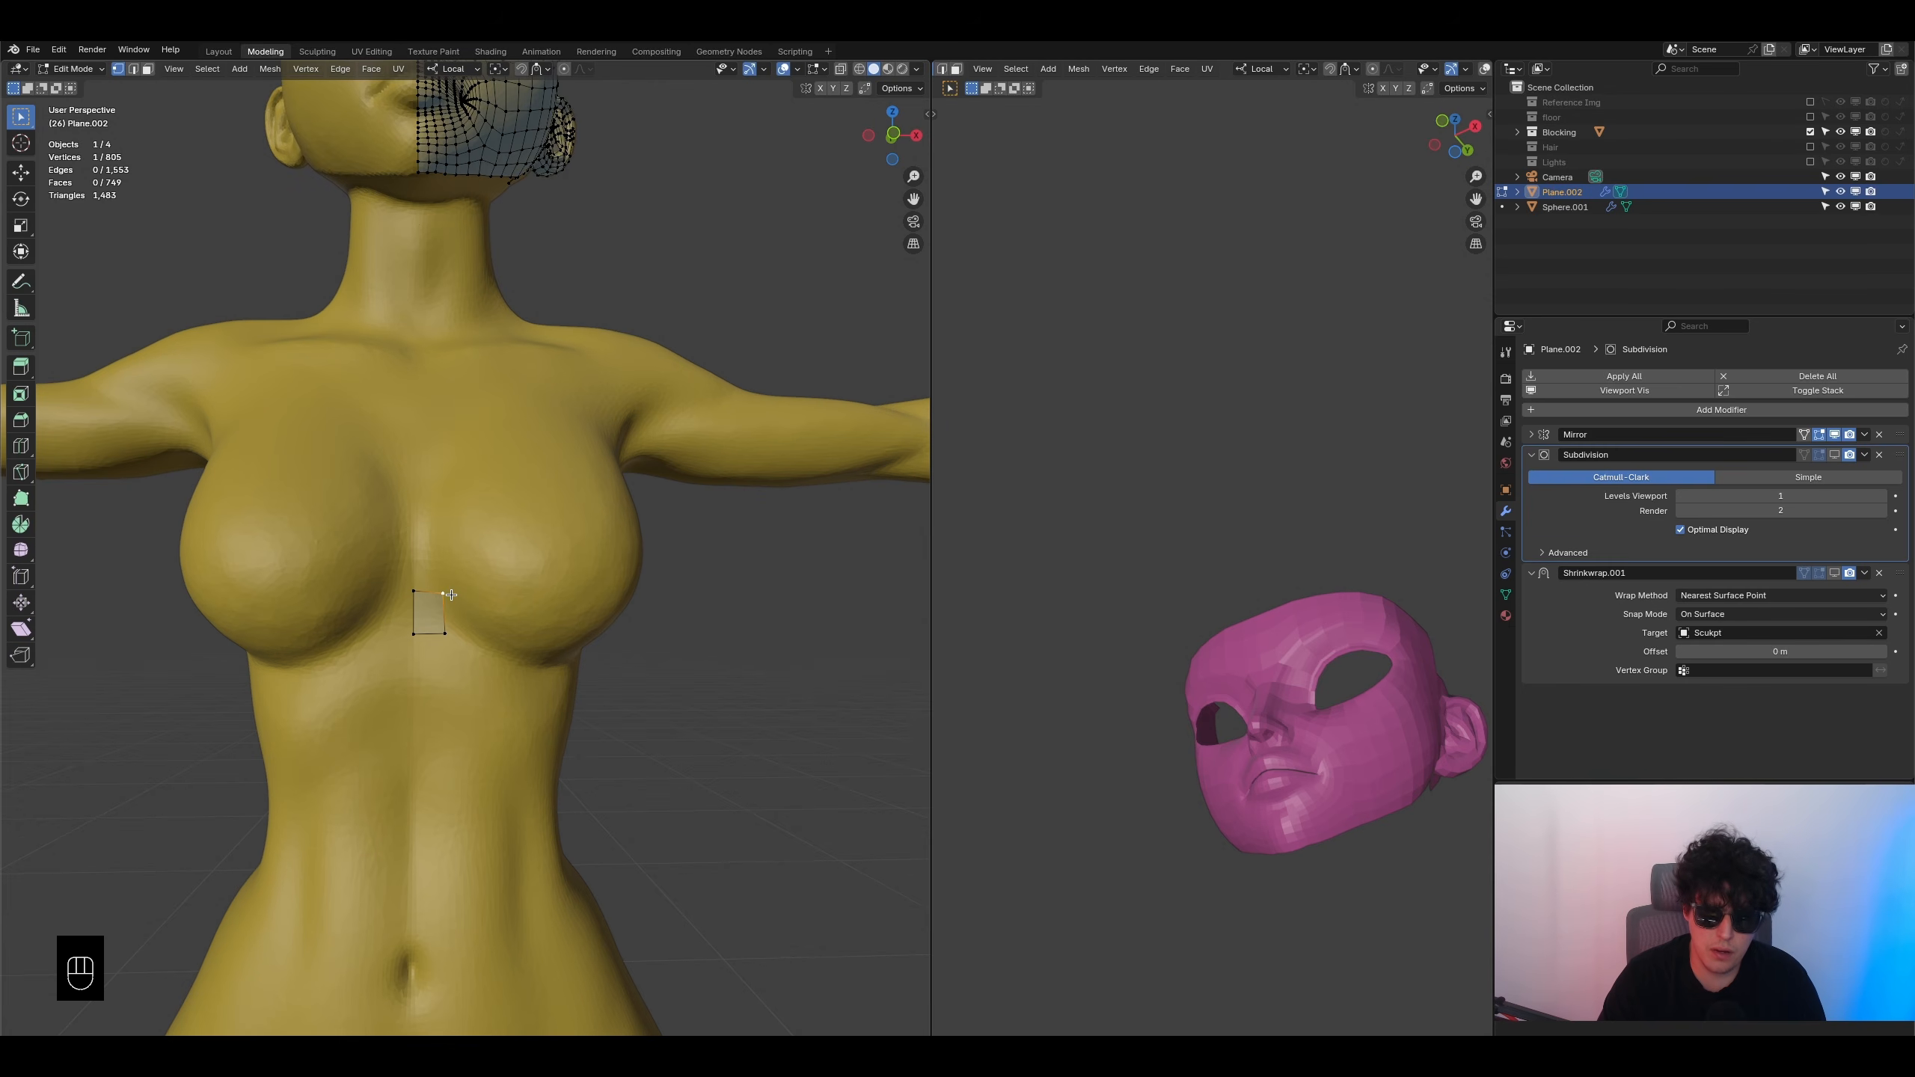
{"action": "key", "text": "g"}
{"action": "left_click", "coordinate": [450, 605]}
{"action": "left_click", "coordinate": [411, 592]}
{"action": "key", "text": "g"}
{"action": "left_click", "coordinate": [412, 602]}
{"action": "left_click", "coordinate": [439, 635]}
{"action": "key", "text": "g"}
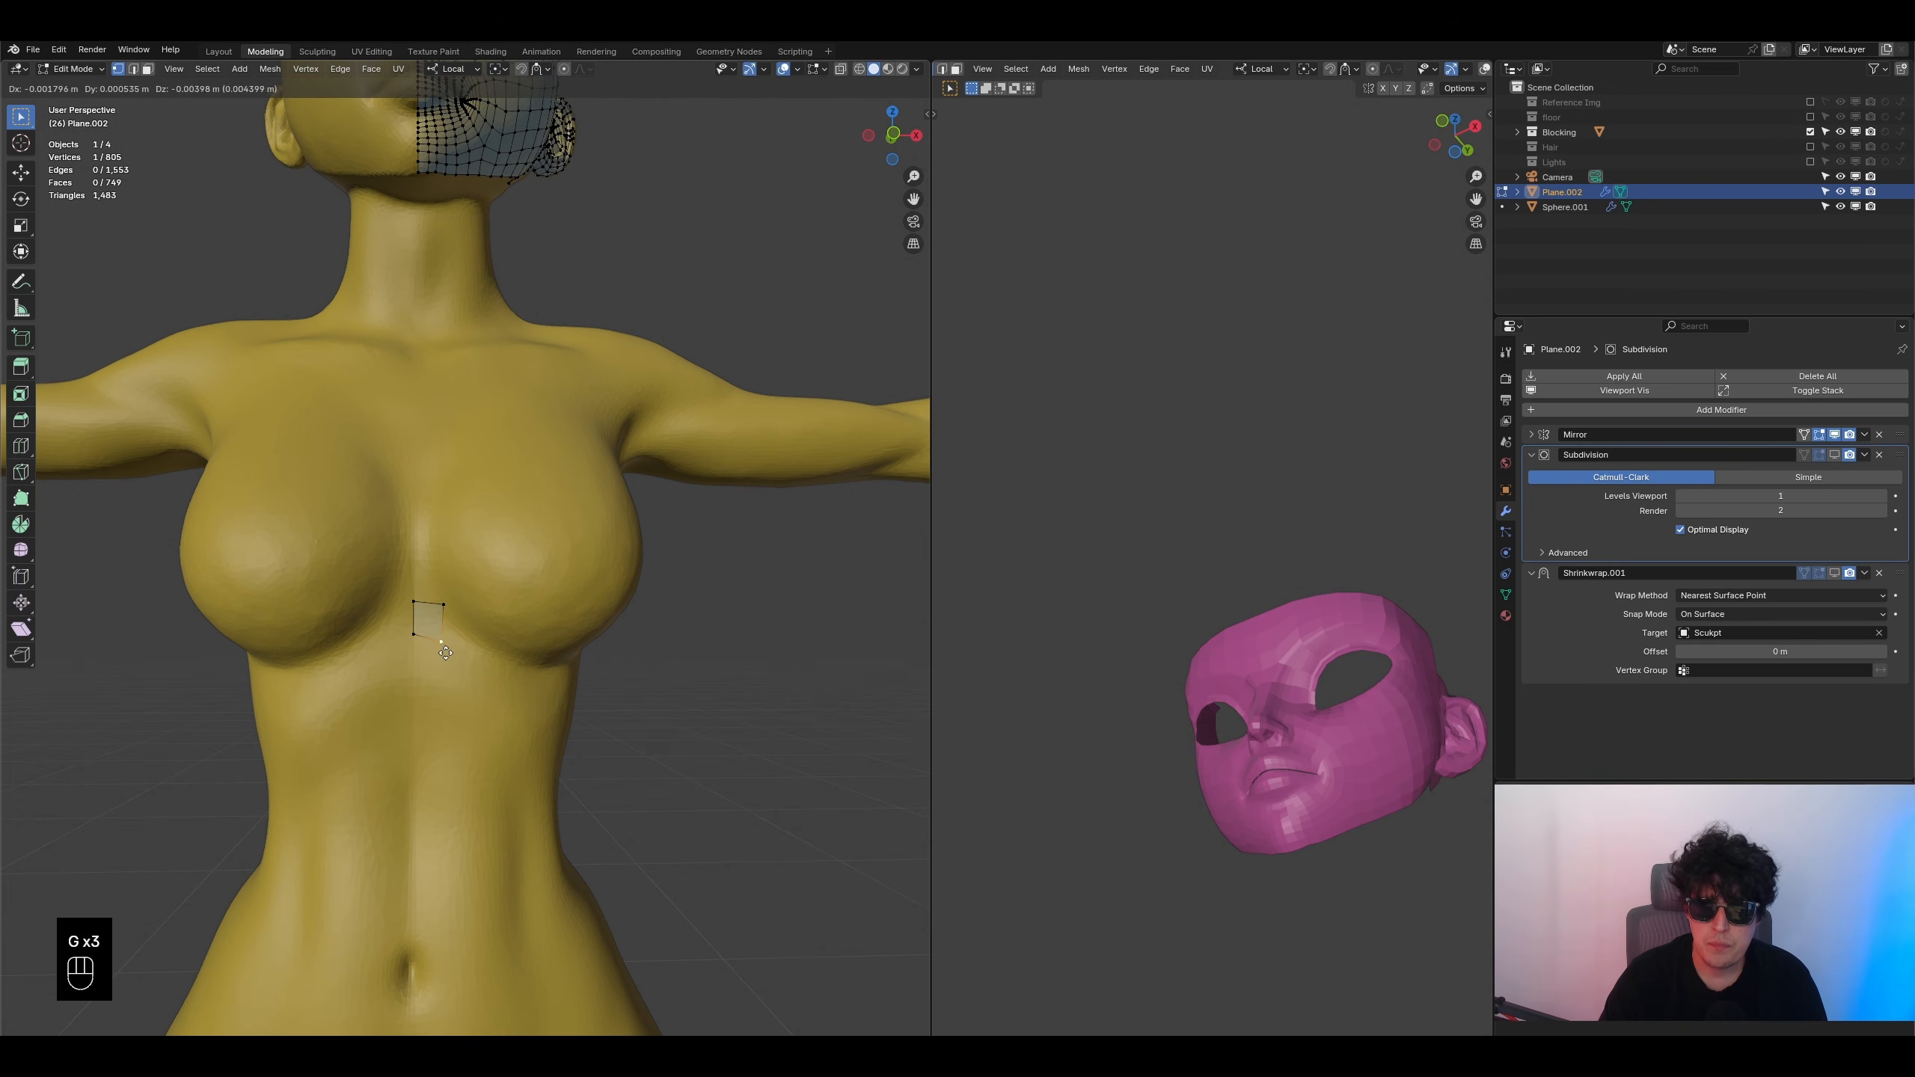
{"action": "left_click", "coordinate": [437, 644]}
- Turn snapping on, box-select the chest face's four edges in edge mode and snap the face to the body surface
{"action": "scroll", "coordinate": [442, 619], "scroll_direction": "down", "scroll_amount": 3}
{"action": "middle_click_drag", "start_coordinate": [494, 362], "coordinate": [428, 341]}
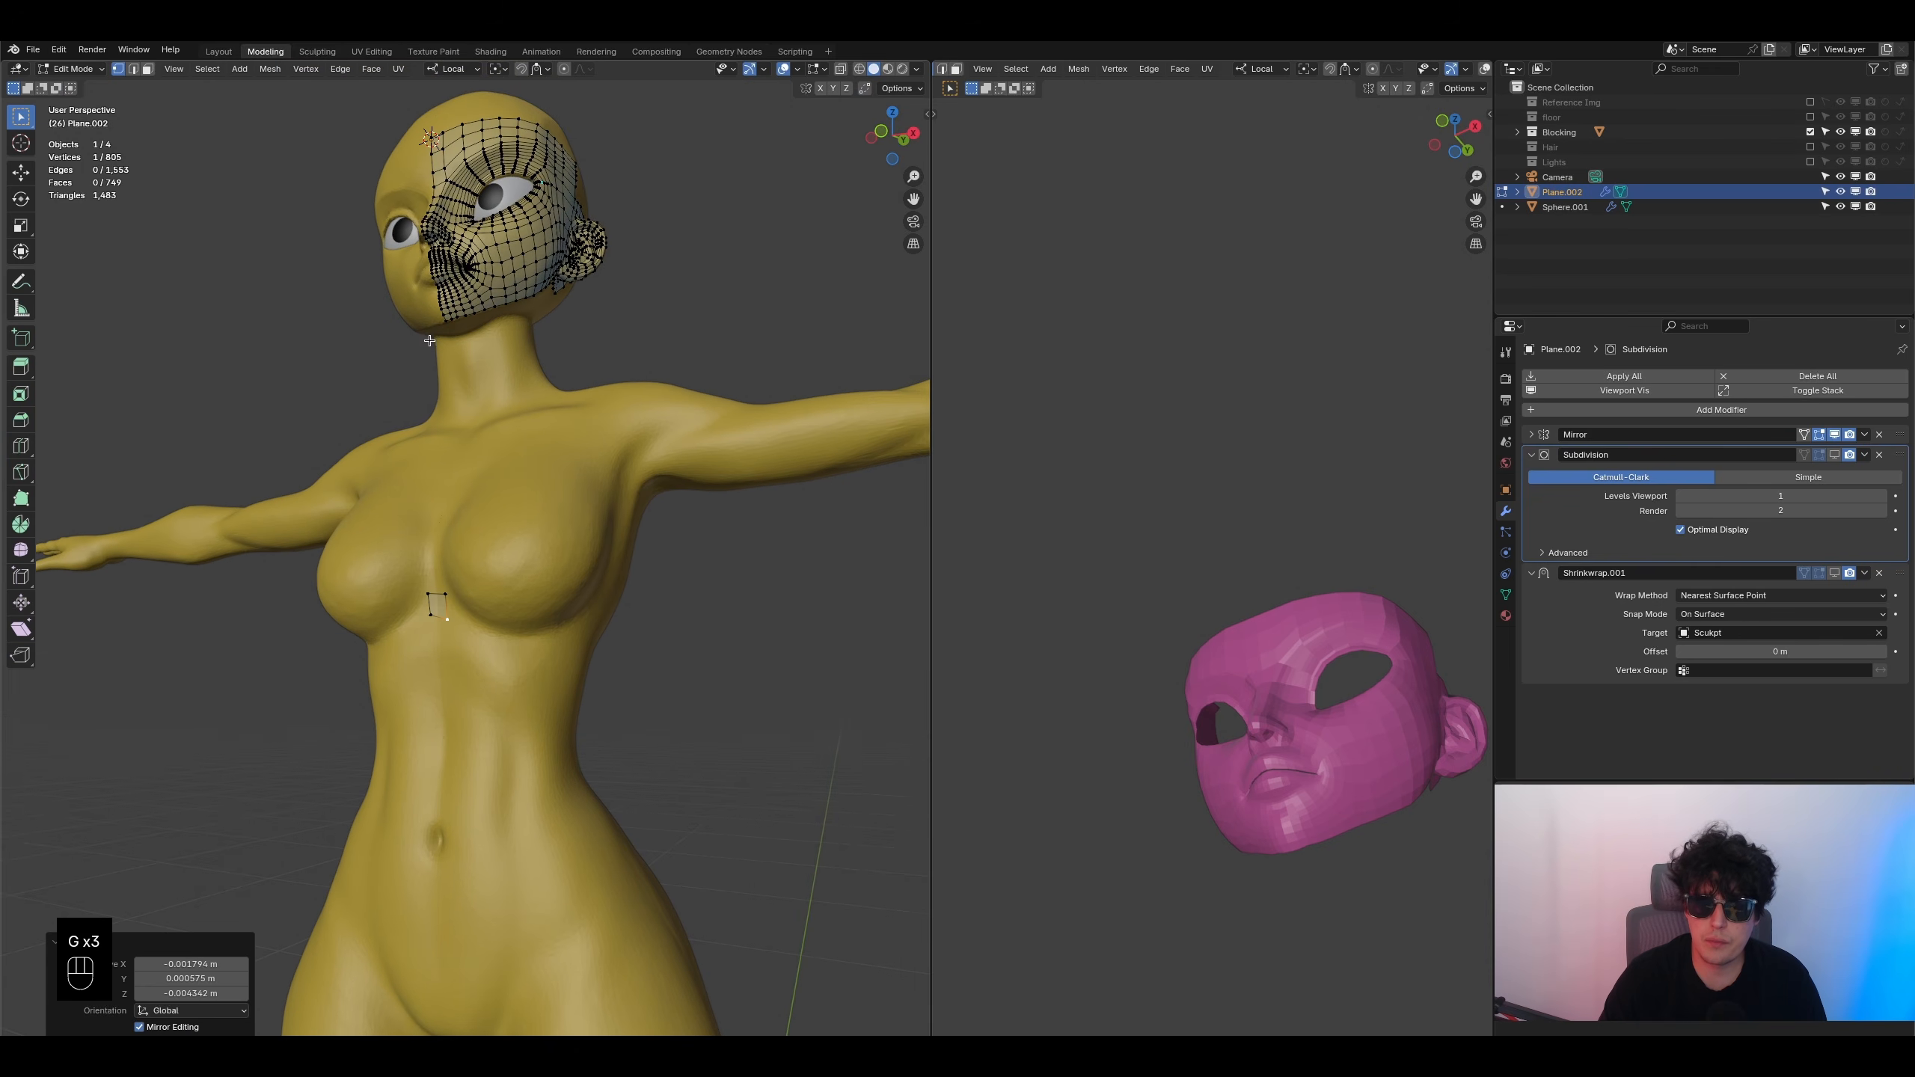
{"action": "left_click", "coordinate": [134, 69]}
{"action": "left_click_drag", "start_coordinate": [411, 548], "coordinate": [483, 638]}
{"action": "middle_click_drag", "start_coordinate": [484, 637], "coordinate": [499, 638]}
{"action": "key", "text": "g"}
{"action": "left_click", "coordinate": [349, 320]}
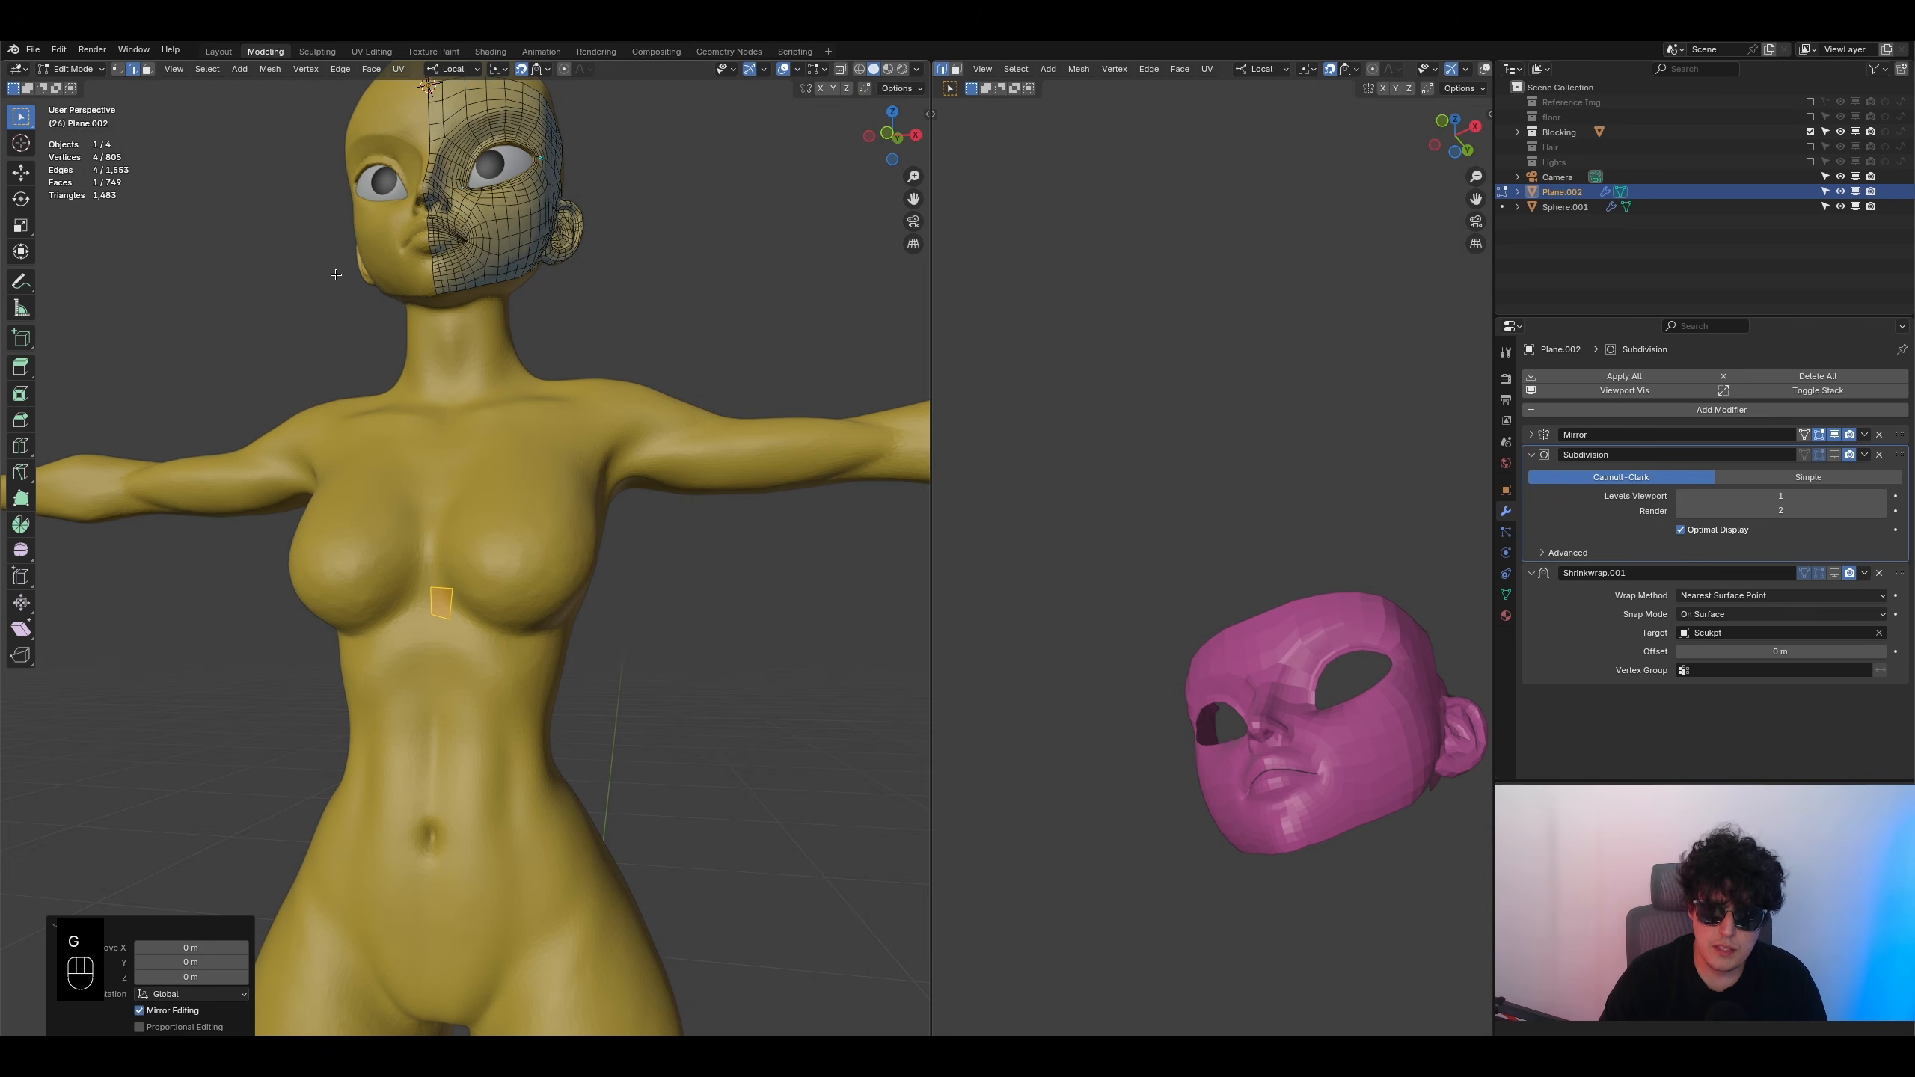
- Select the chest face's outer edge, extrude it down along the crease under the breast and scale the new edge
{"action": "left_click", "coordinate": [449, 603]}
{"action": "middle_click_drag", "start_coordinate": [496, 620], "coordinate": [587, 589]}
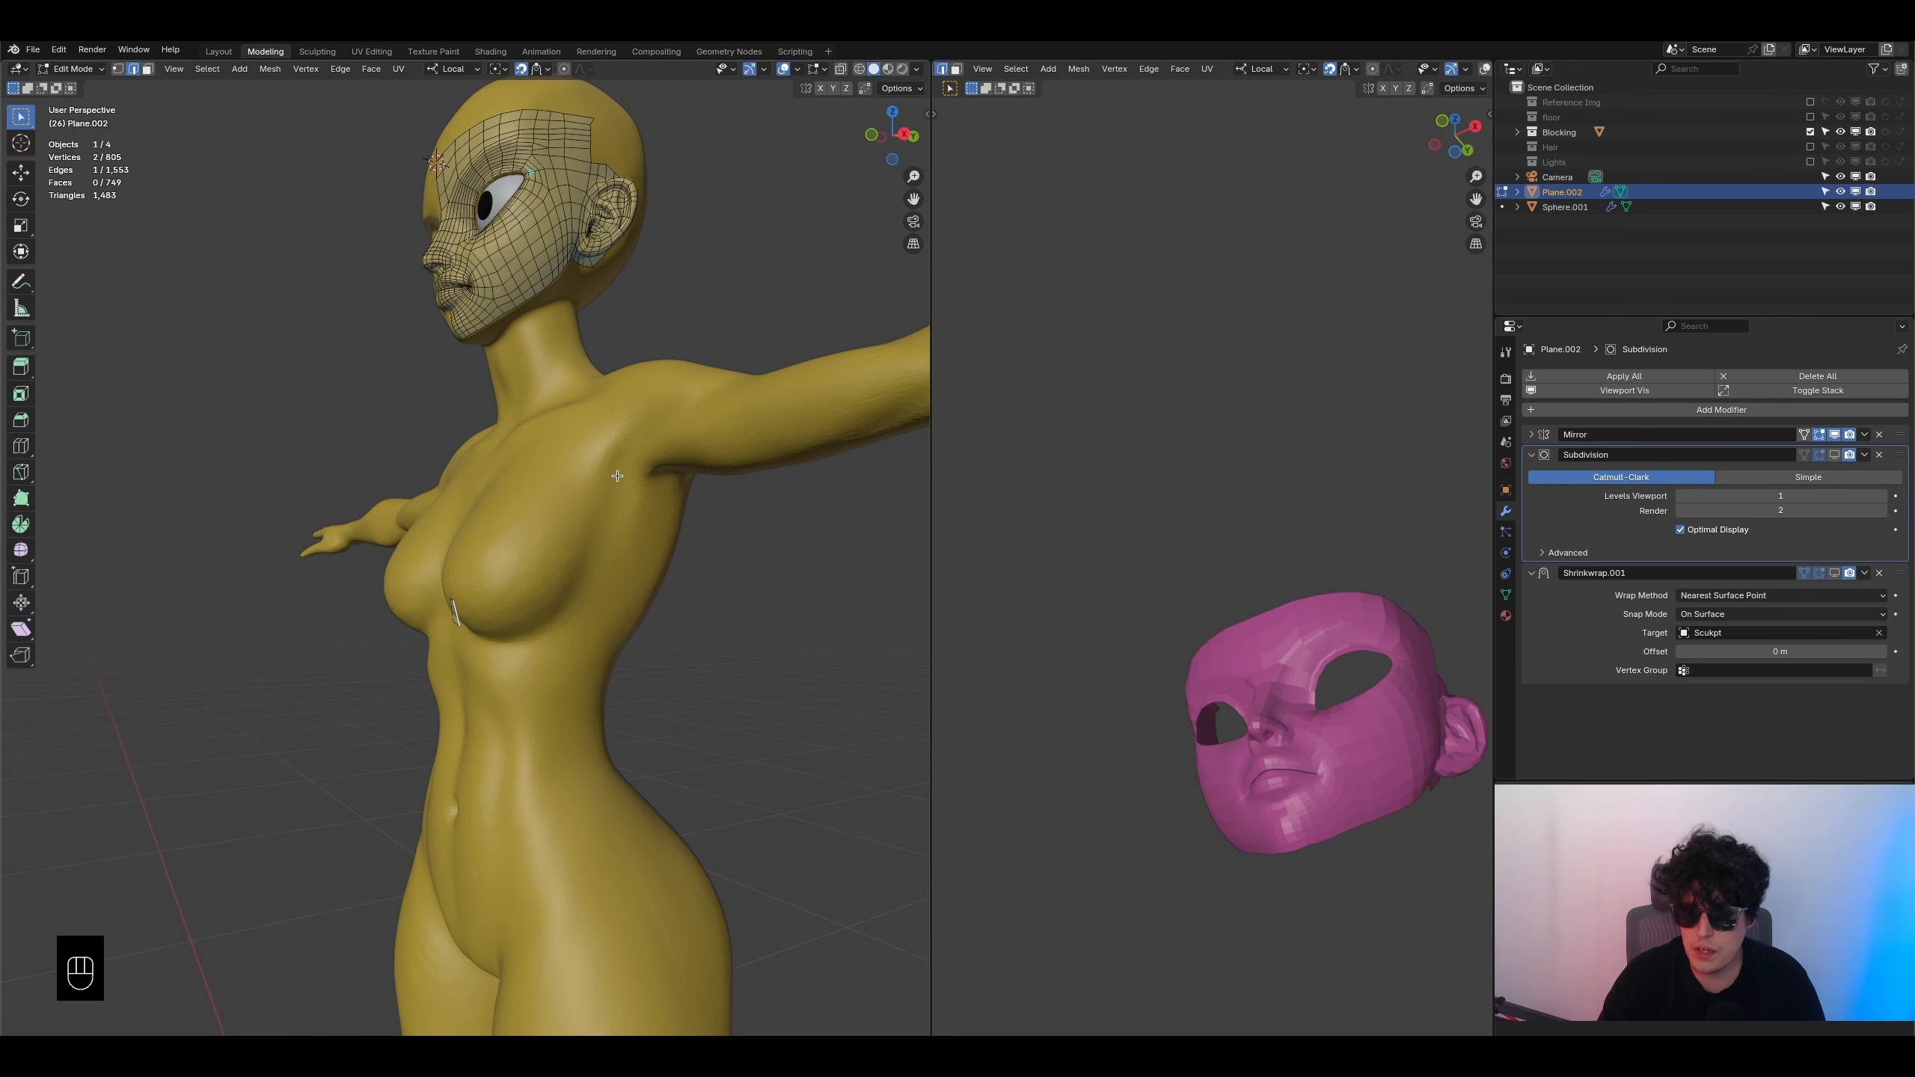
{"action": "middle_click_drag", "start_coordinate": [654, 419], "coordinate": [635, 519]}
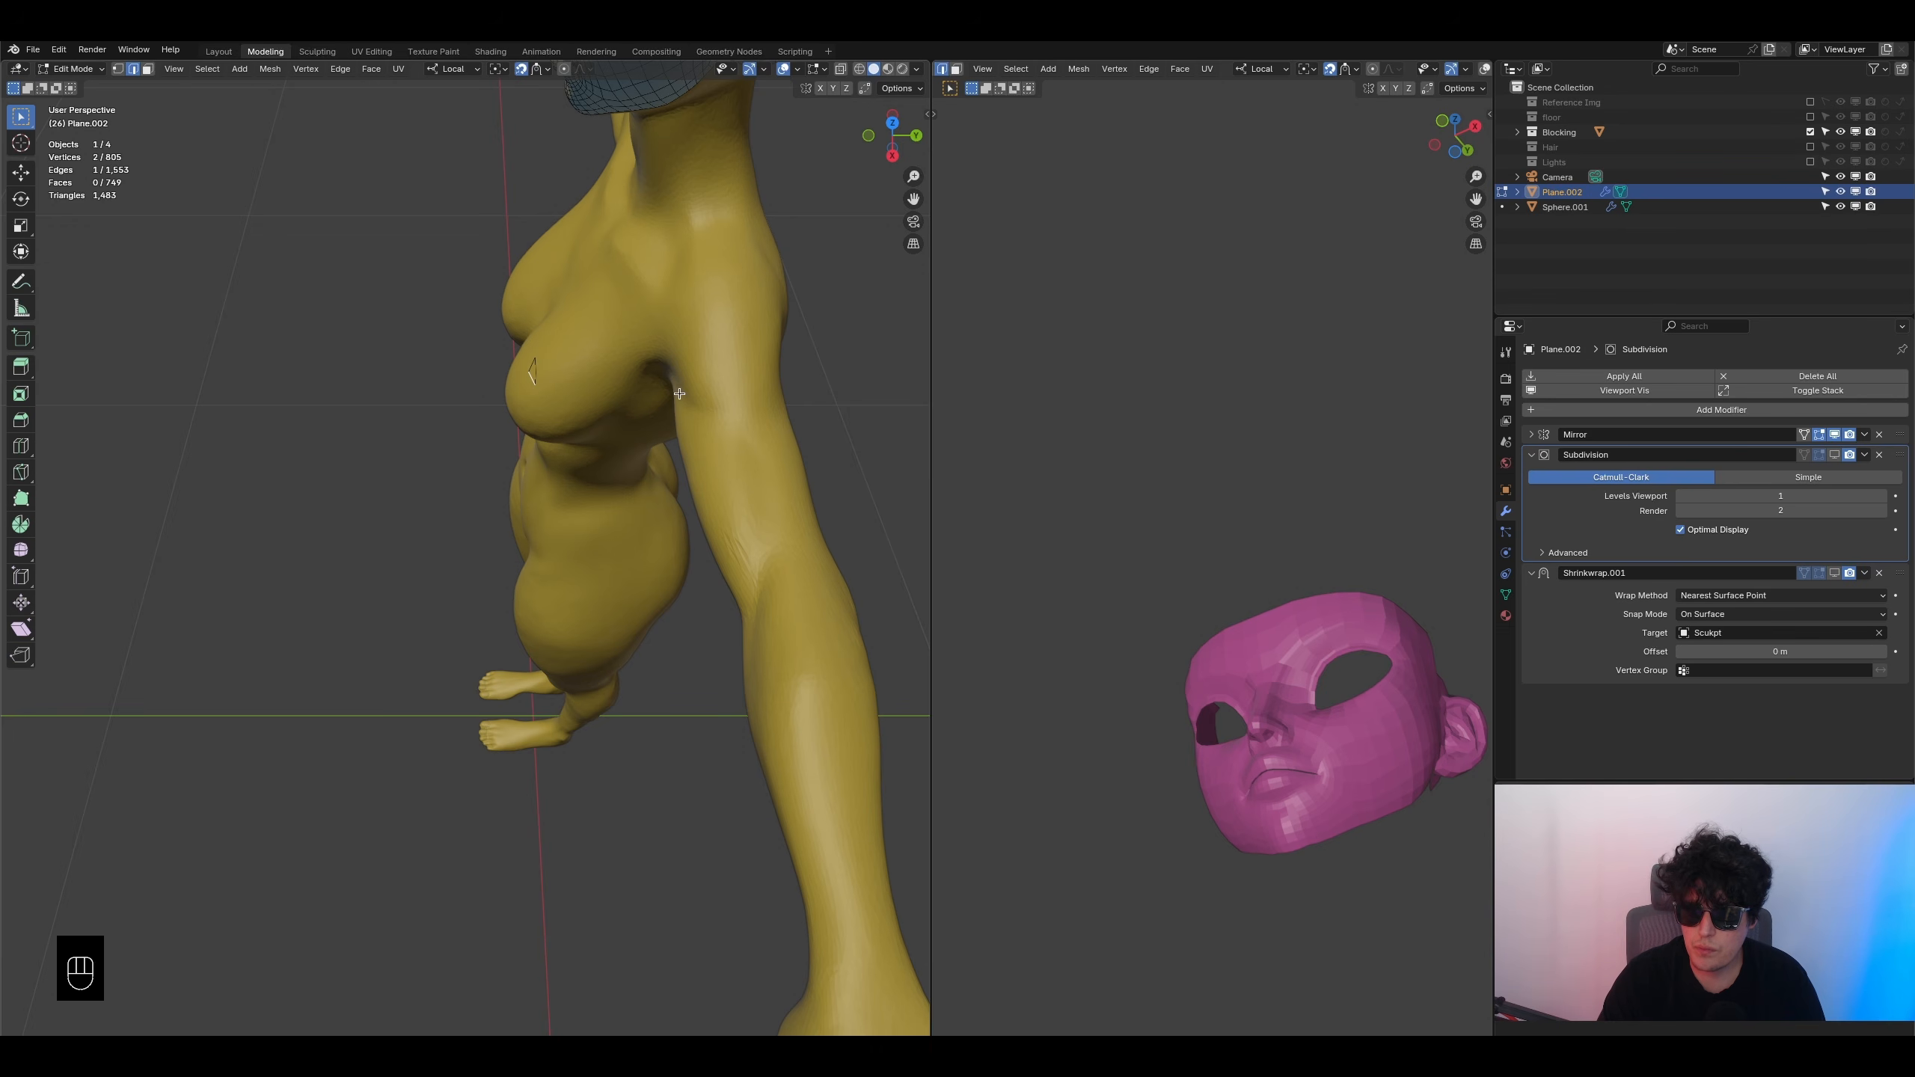
{"action": "middle_click_drag", "start_coordinate": [773, 408], "coordinate": [561, 427]}
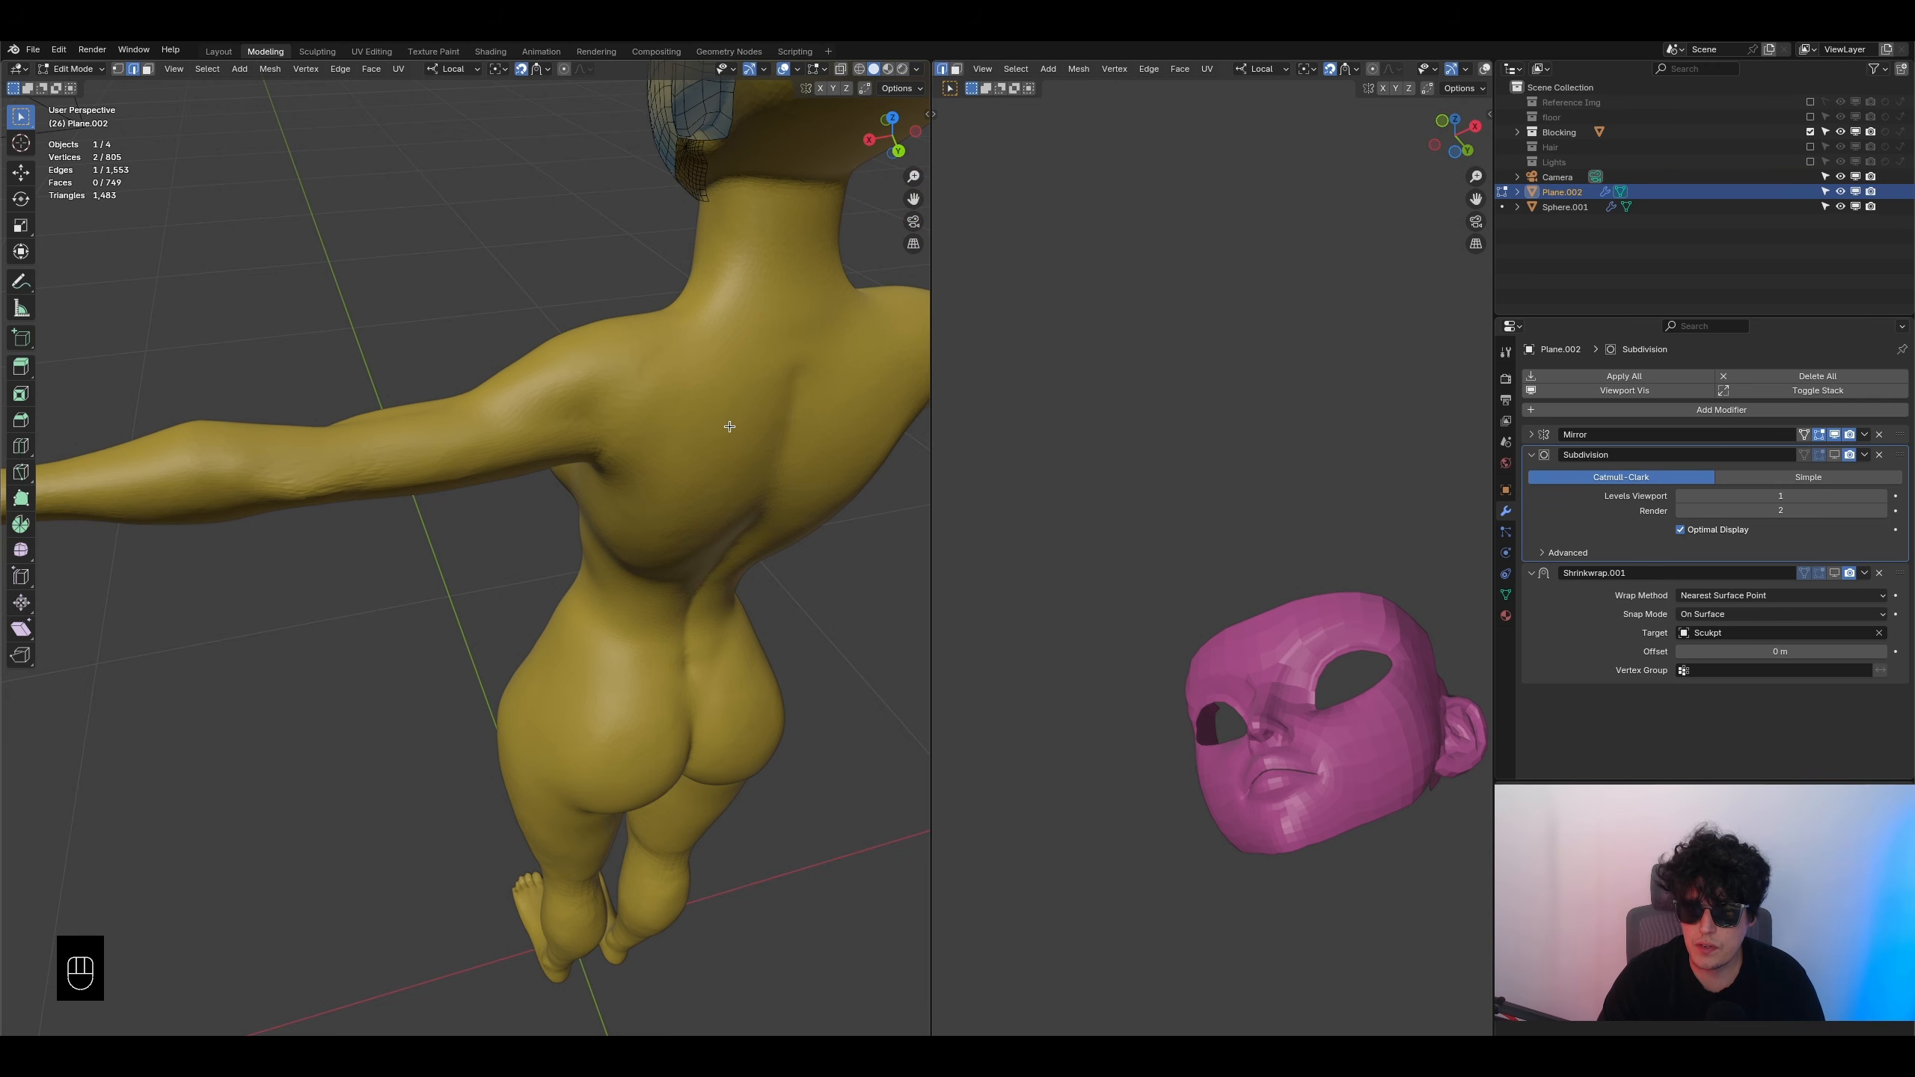
{"action": "key", "text": "KP_1"}
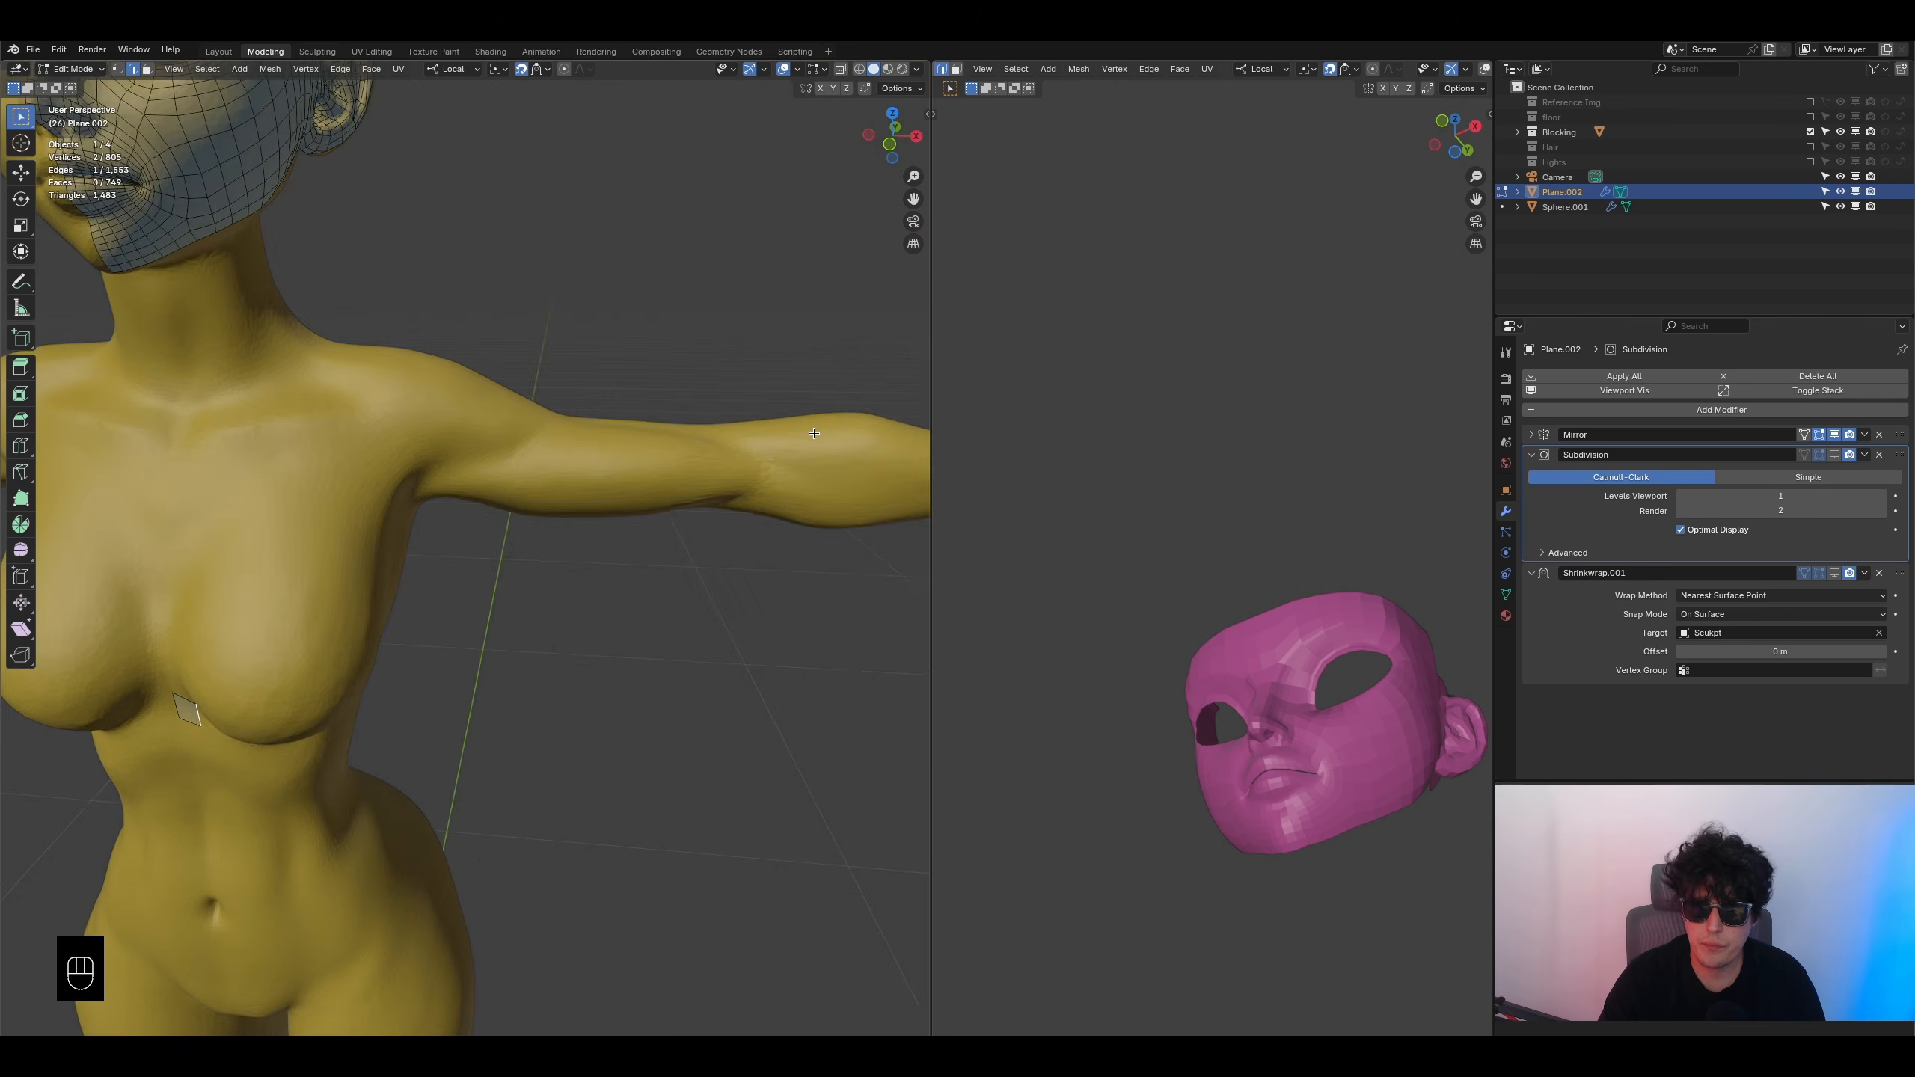
{"action": "scroll", "coordinate": [413, 670], "scroll_direction": "up", "scroll_amount": 5}
{"action": "key", "text": "e"}
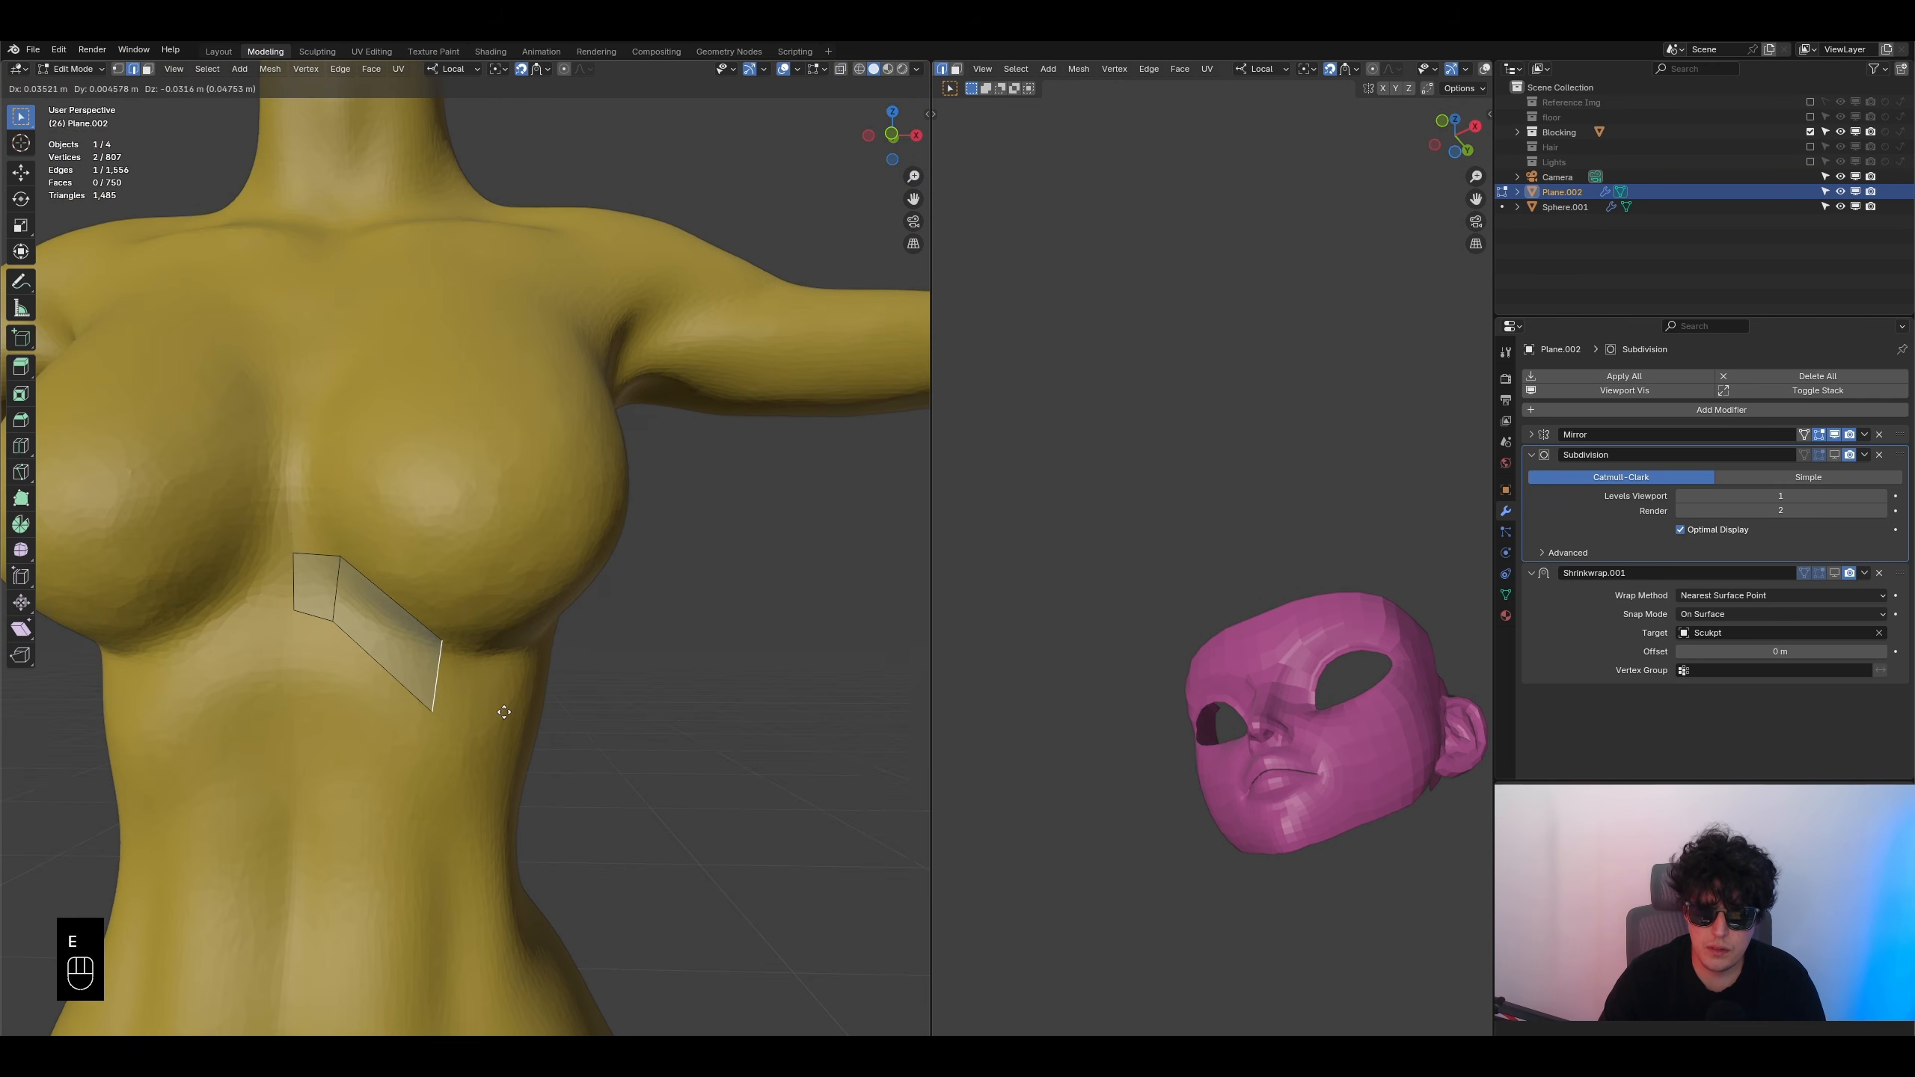
{"action": "left_click", "coordinate": [498, 694]}
{"action": "key", "text": "s"}
{"action": "left_click", "coordinate": [509, 713]}
- Extrude the strip's end edge outward beneath the breast and rotate it by about -33° to follow the contour
{"action": "middle_click_drag", "start_coordinate": [508, 713], "coordinate": [543, 679]}
{"action": "scroll", "coordinate": [543, 679], "scroll_direction": "down", "scroll_amount": 3}
{"action": "key", "text": "e"}
{"action": "left_click", "coordinate": [577, 653]}
{"action": "key", "text": "r"}
{"action": "left_click", "coordinate": [603, 613]}
- Extrude the strip's end edge up the outer side of the breast and rotate it to follow the curve
{"action": "key", "text": "e"}
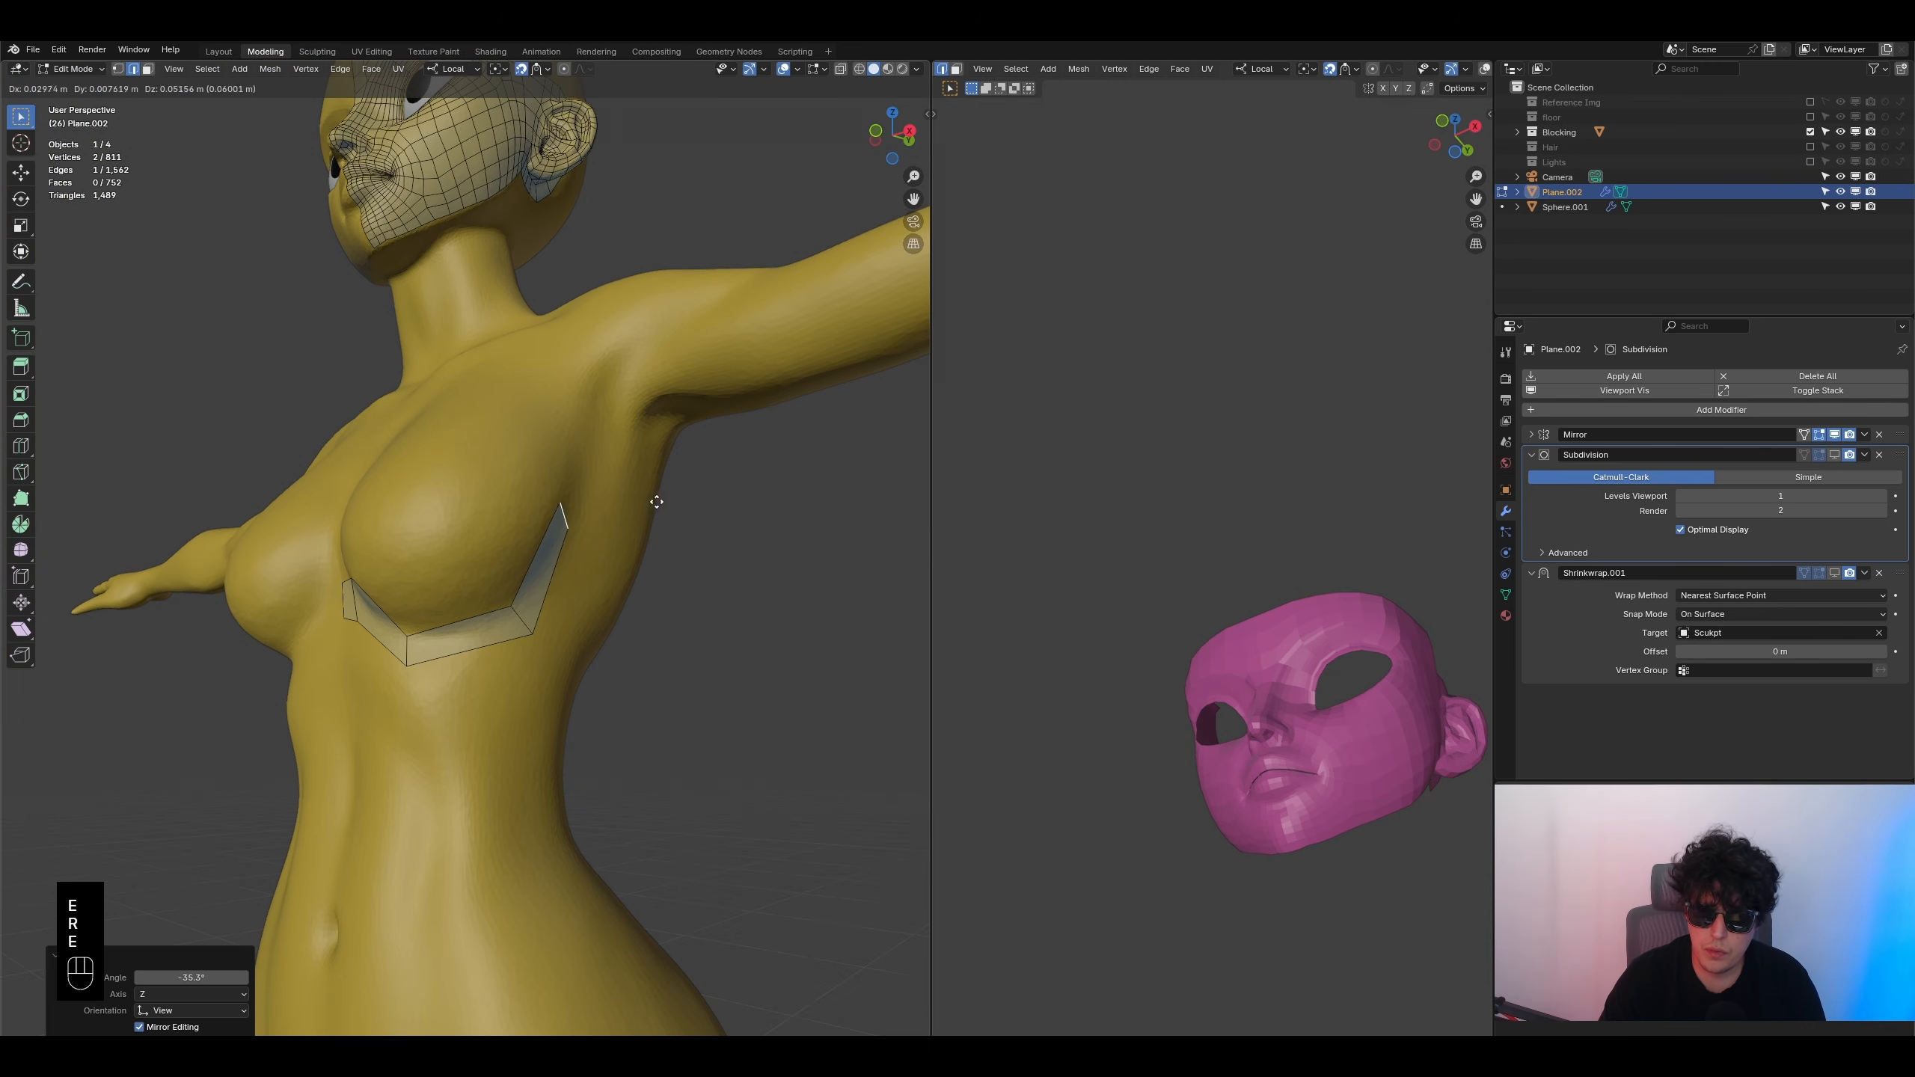
{"action": "left_click", "coordinate": [675, 475]}
{"action": "key", "text": "r"}
{"action": "left_click", "coordinate": [672, 430]}
- Extrude the strip's end edge up to the front of the armpit, then rotate and reposition the new edge
{"action": "middle_click_drag", "start_coordinate": [664, 393], "coordinate": [528, 604], "text": "shift"}
{"action": "middle_click_drag", "start_coordinate": [528, 603], "coordinate": [553, 654]}
{"action": "key", "text": "e"}
{"action": "left_click", "coordinate": [581, 522]}
{"action": "key", "text": "r"}
{"action": "left_click", "coordinate": [641, 537]}
{"action": "key", "text": "g"}
{"action": "left_click", "coordinate": [635, 527]}
- Extrude the strip's end edge twice from the front of the armpit up across the front of the shoulder
{"action": "middle_click_drag", "start_coordinate": [635, 526], "coordinate": [632, 641]}
{"action": "key", "text": "e"}
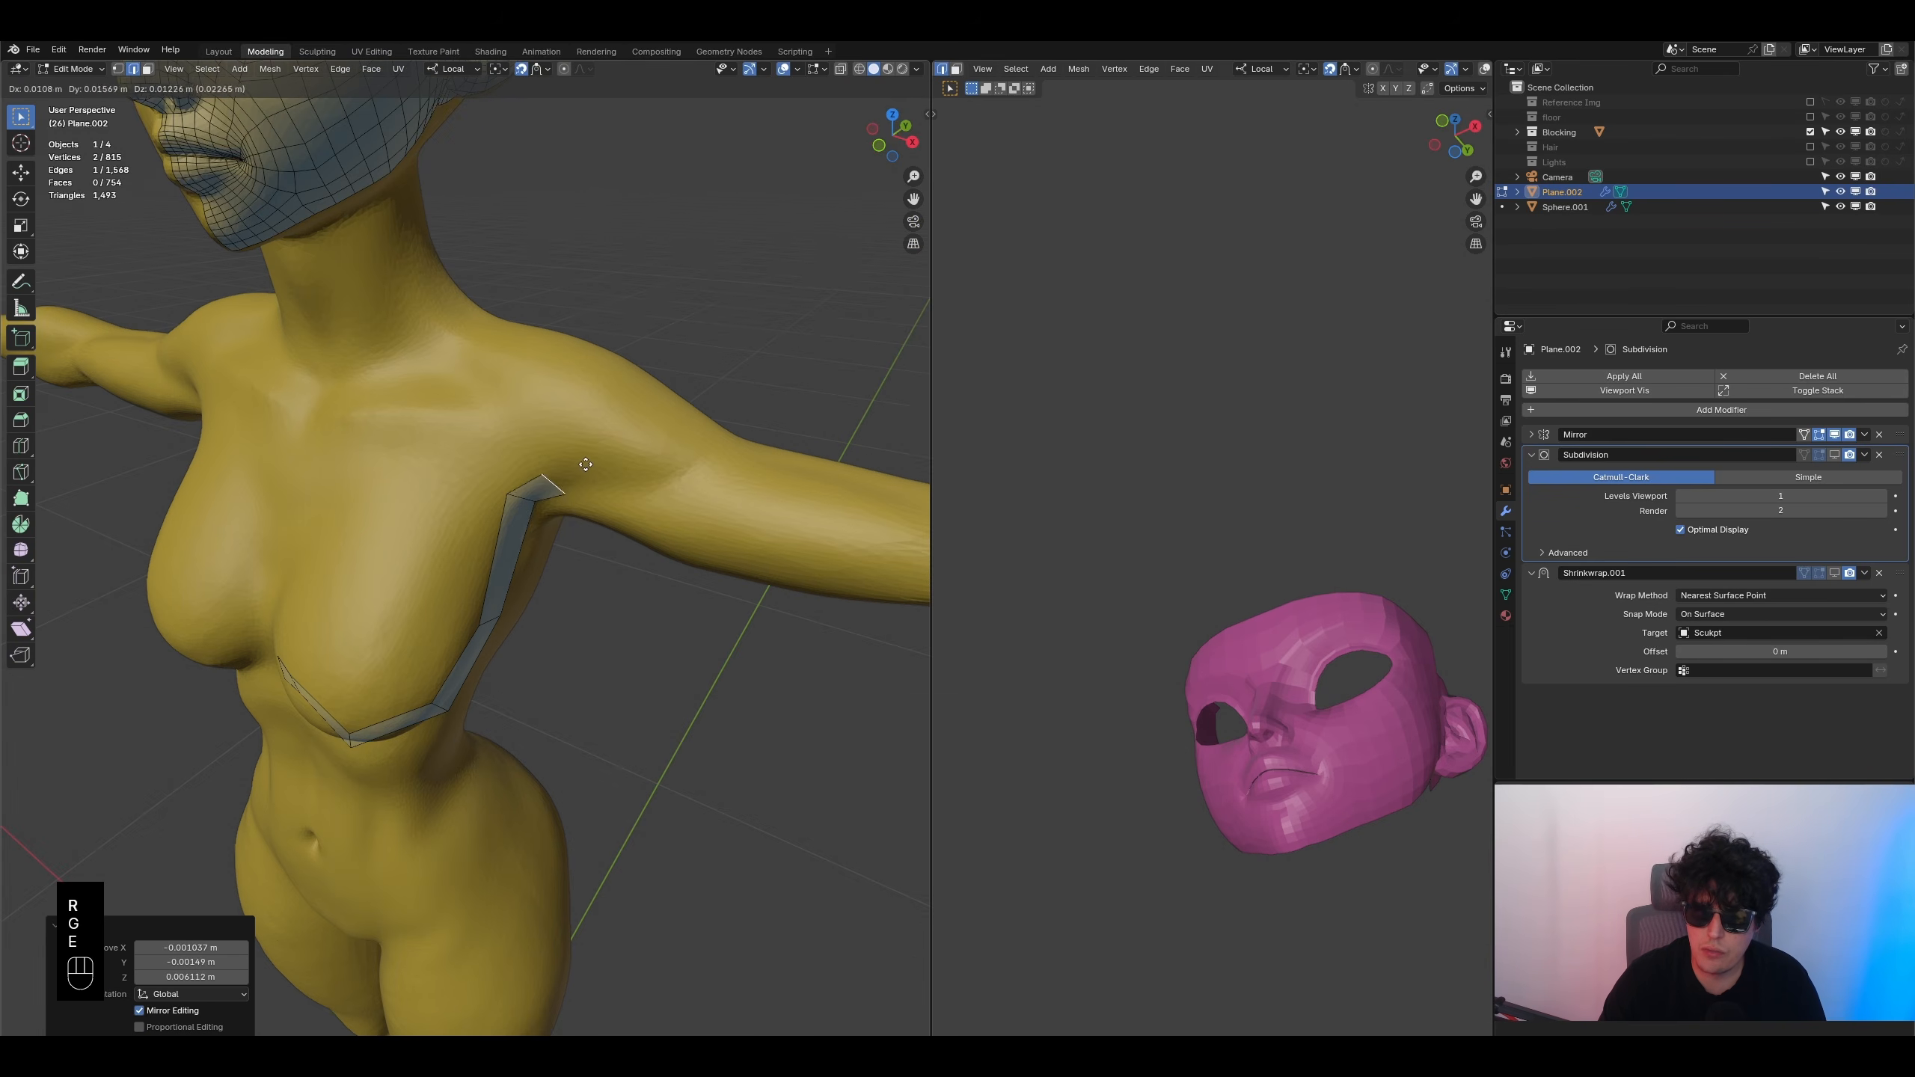
{"action": "left_click", "coordinate": [635, 438]}
{"action": "middle_click_drag", "start_coordinate": [641, 499], "coordinate": [649, 444]}
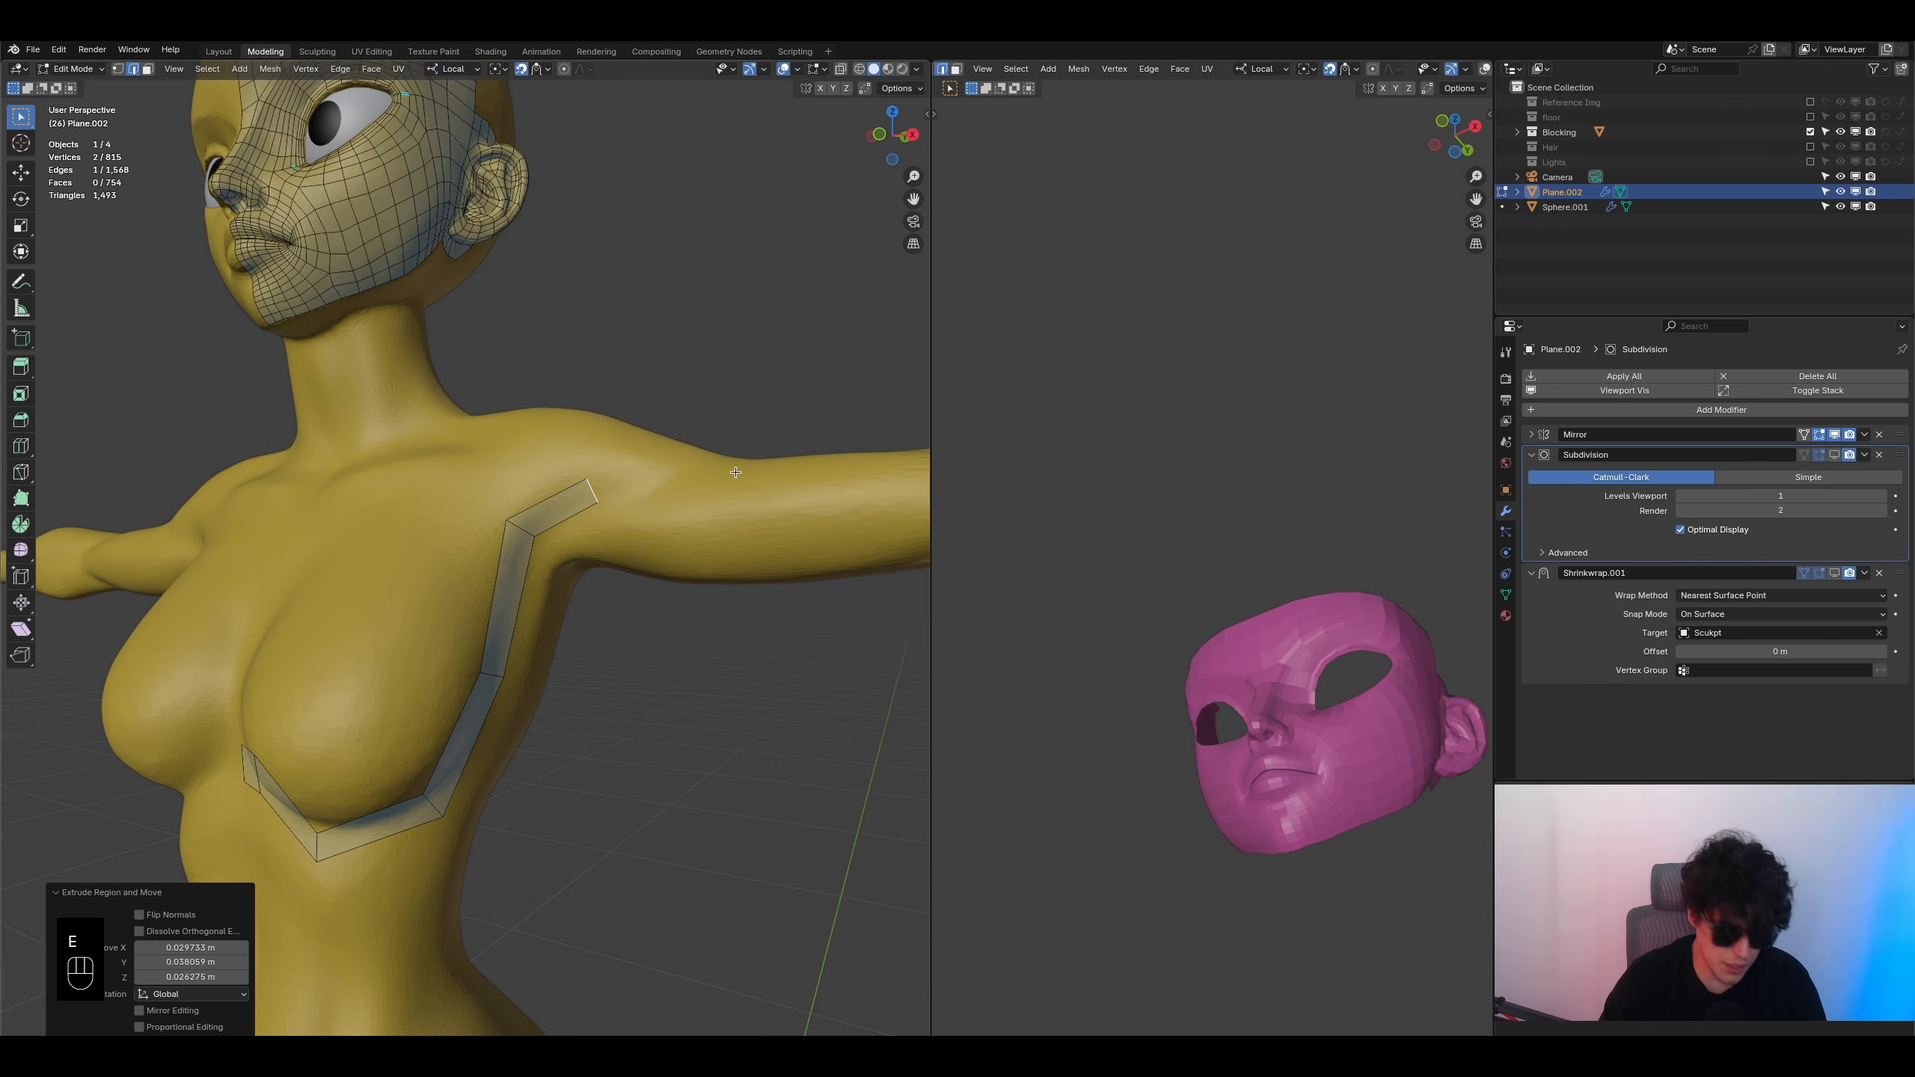
{"action": "key", "text": "e"}
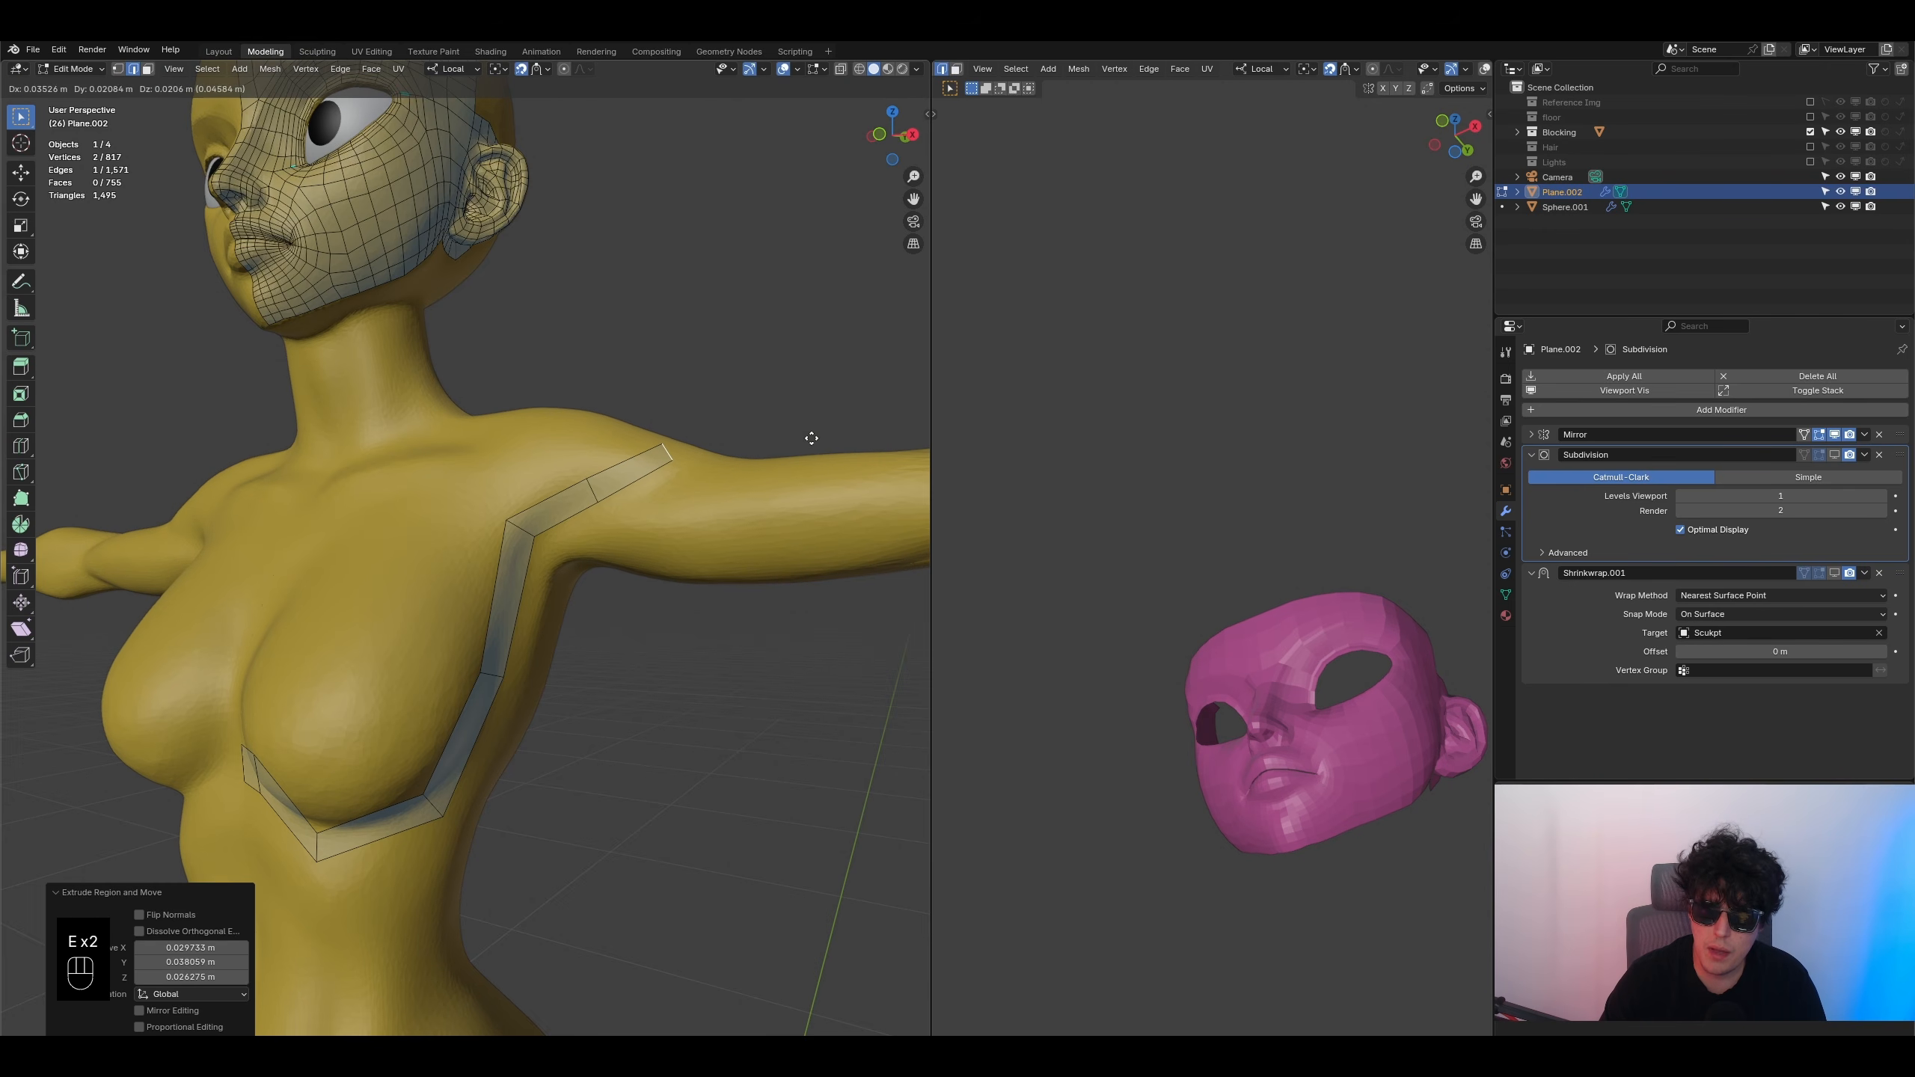
{"action": "left_click", "coordinate": [808, 440]}
- Extrude the strip's end edge over the top of the shoulder, then rotate and reposition the new edge
{"action": "middle_click_drag", "start_coordinate": [726, 523], "coordinate": [592, 508]}
{"action": "key", "text": "e"}
{"action": "left_click", "coordinate": [718, 489]}
{"action": "key", "text": "r"}
{"action": "left_click", "coordinate": [703, 483]}
{"action": "key", "text": "r"}
{"action": "left_click", "coordinate": [661, 427]}
{"action": "key", "text": "g"}
{"action": "left_click", "coordinate": [660, 430]}
{"action": "key", "text": "g"}
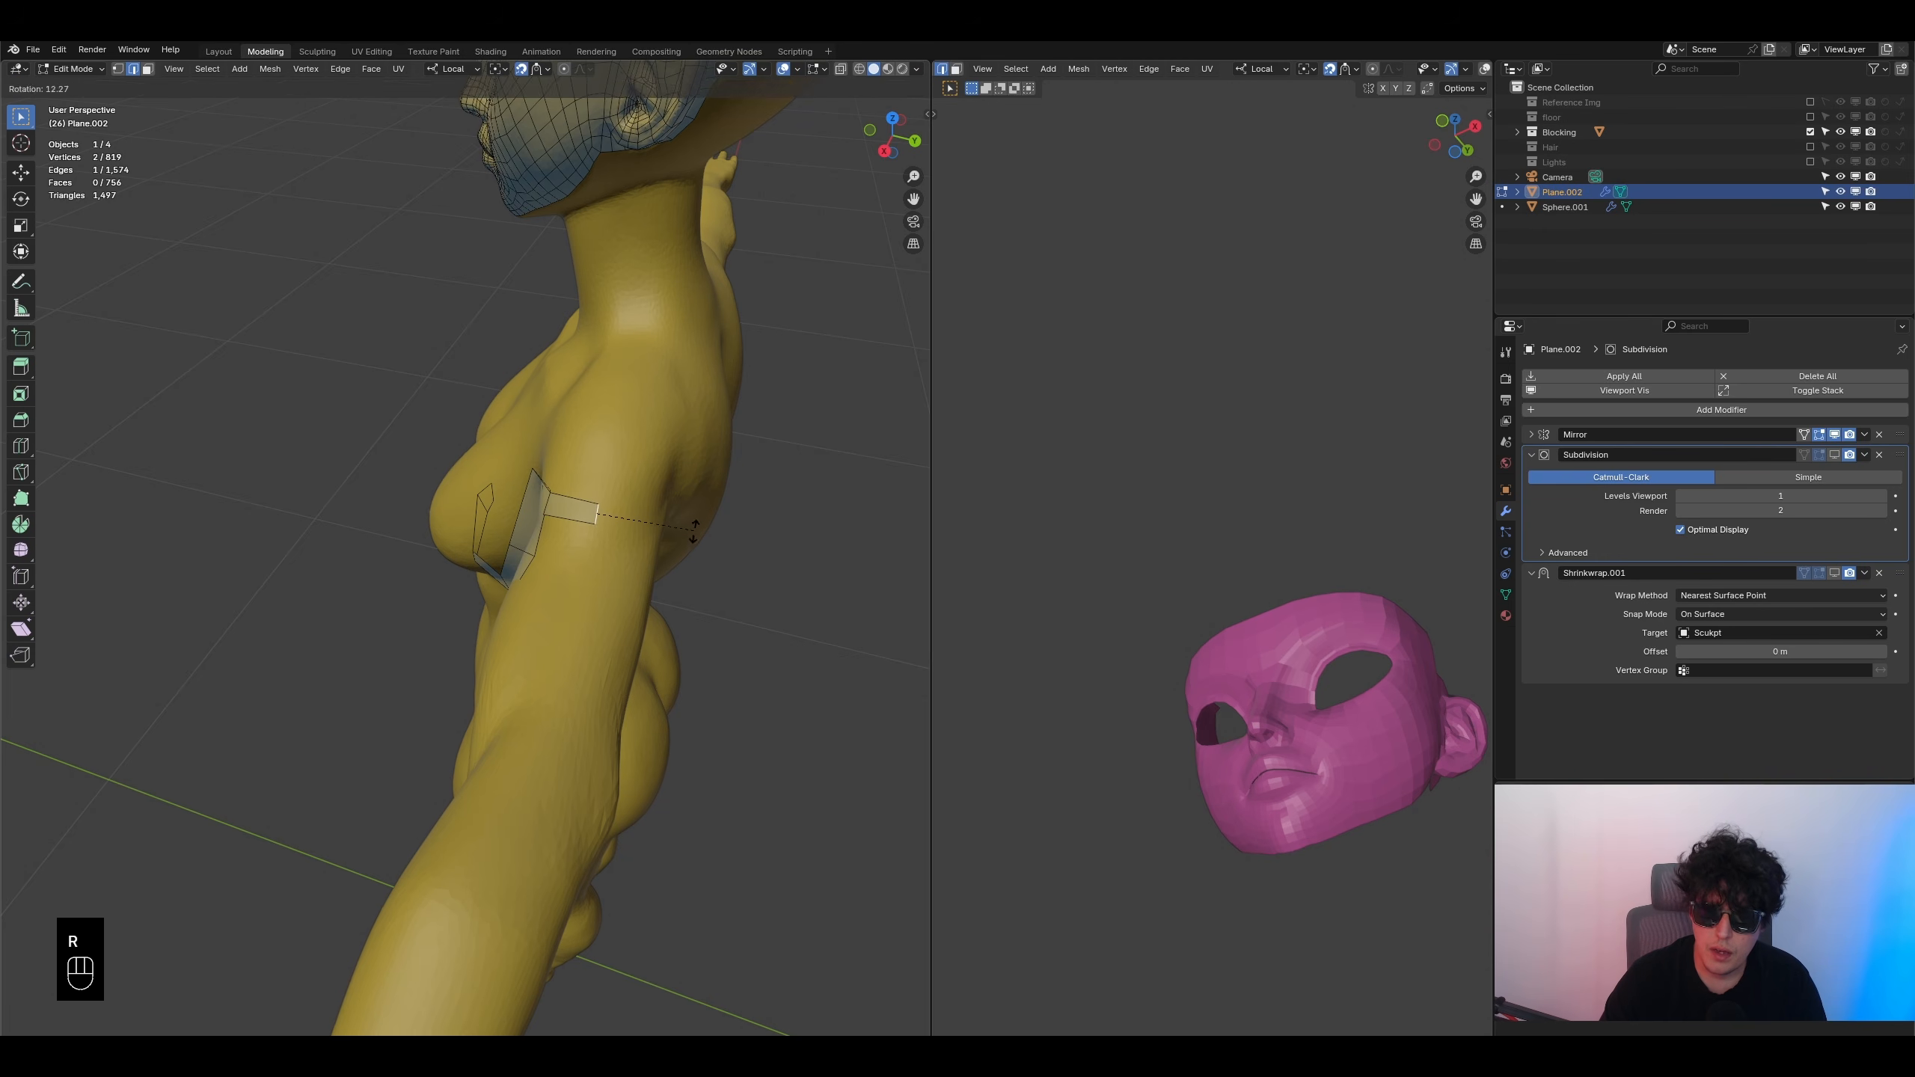
{"action": "left_click", "coordinate": [693, 513]}
- Extrude the strip's end edge twice onto the back of the shoulder, rotating the first new edge and scaling up the last one
{"action": "key", "text": "e"}
{"action": "middle_click_drag", "start_coordinate": [682, 531], "coordinate": [668, 479]}
{"action": "left_click", "coordinate": [707, 491]}
{"action": "key", "text": "r"}
{"action": "left_click", "coordinate": [710, 519]}
{"action": "key", "text": "e"}
{"action": "left_click", "coordinate": [757, 510]}
{"action": "middle_click_drag", "start_coordinate": [571, 555], "coordinate": [492, 530]}
{"action": "key", "text": "s"}
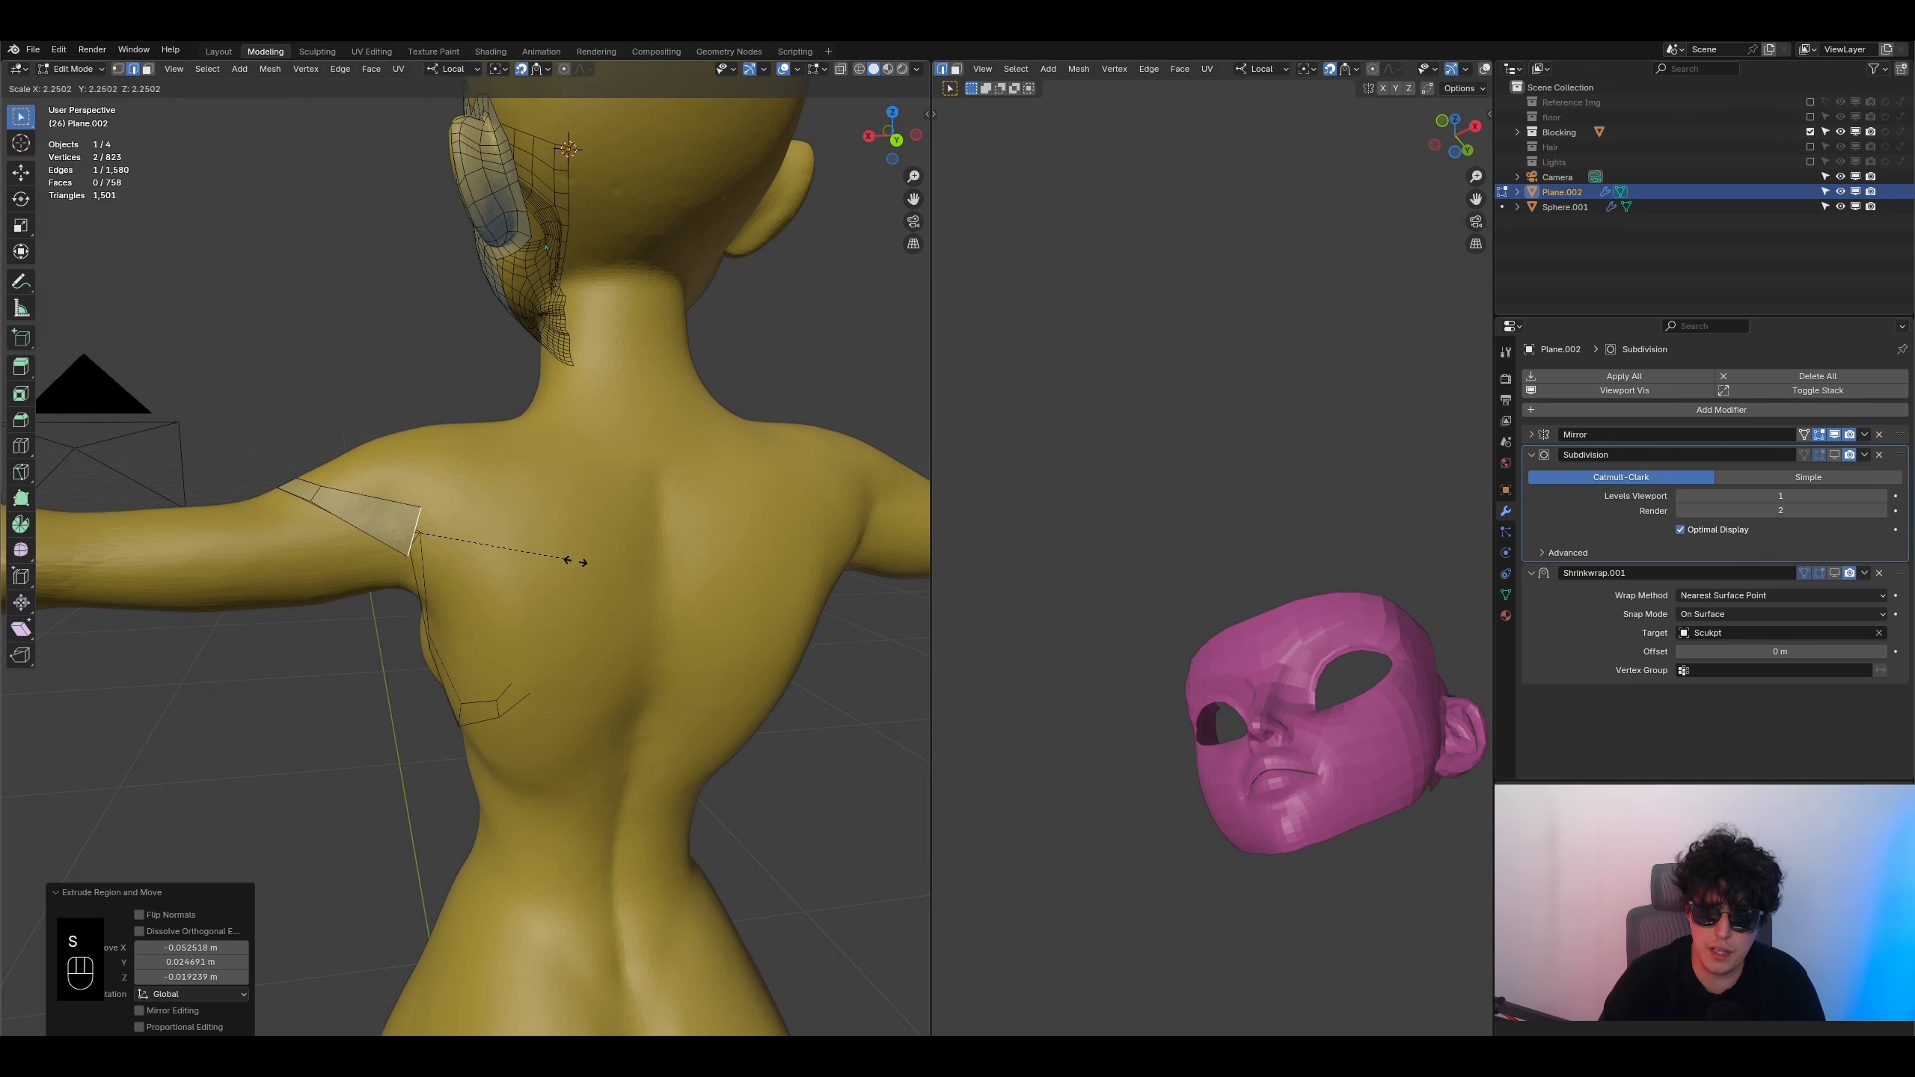
{"action": "left_click", "coordinate": [556, 557]}
- Extrude the strip across the upper back, rotate the new edge by about -13° and extrude it on to the spine
{"action": "key", "text": "e"}
{"action": "left_click", "coordinate": [560, 559]}
{"action": "key", "text": "r"}
{"action": "left_click", "coordinate": [628, 526]}
{"action": "key", "text": "e"}
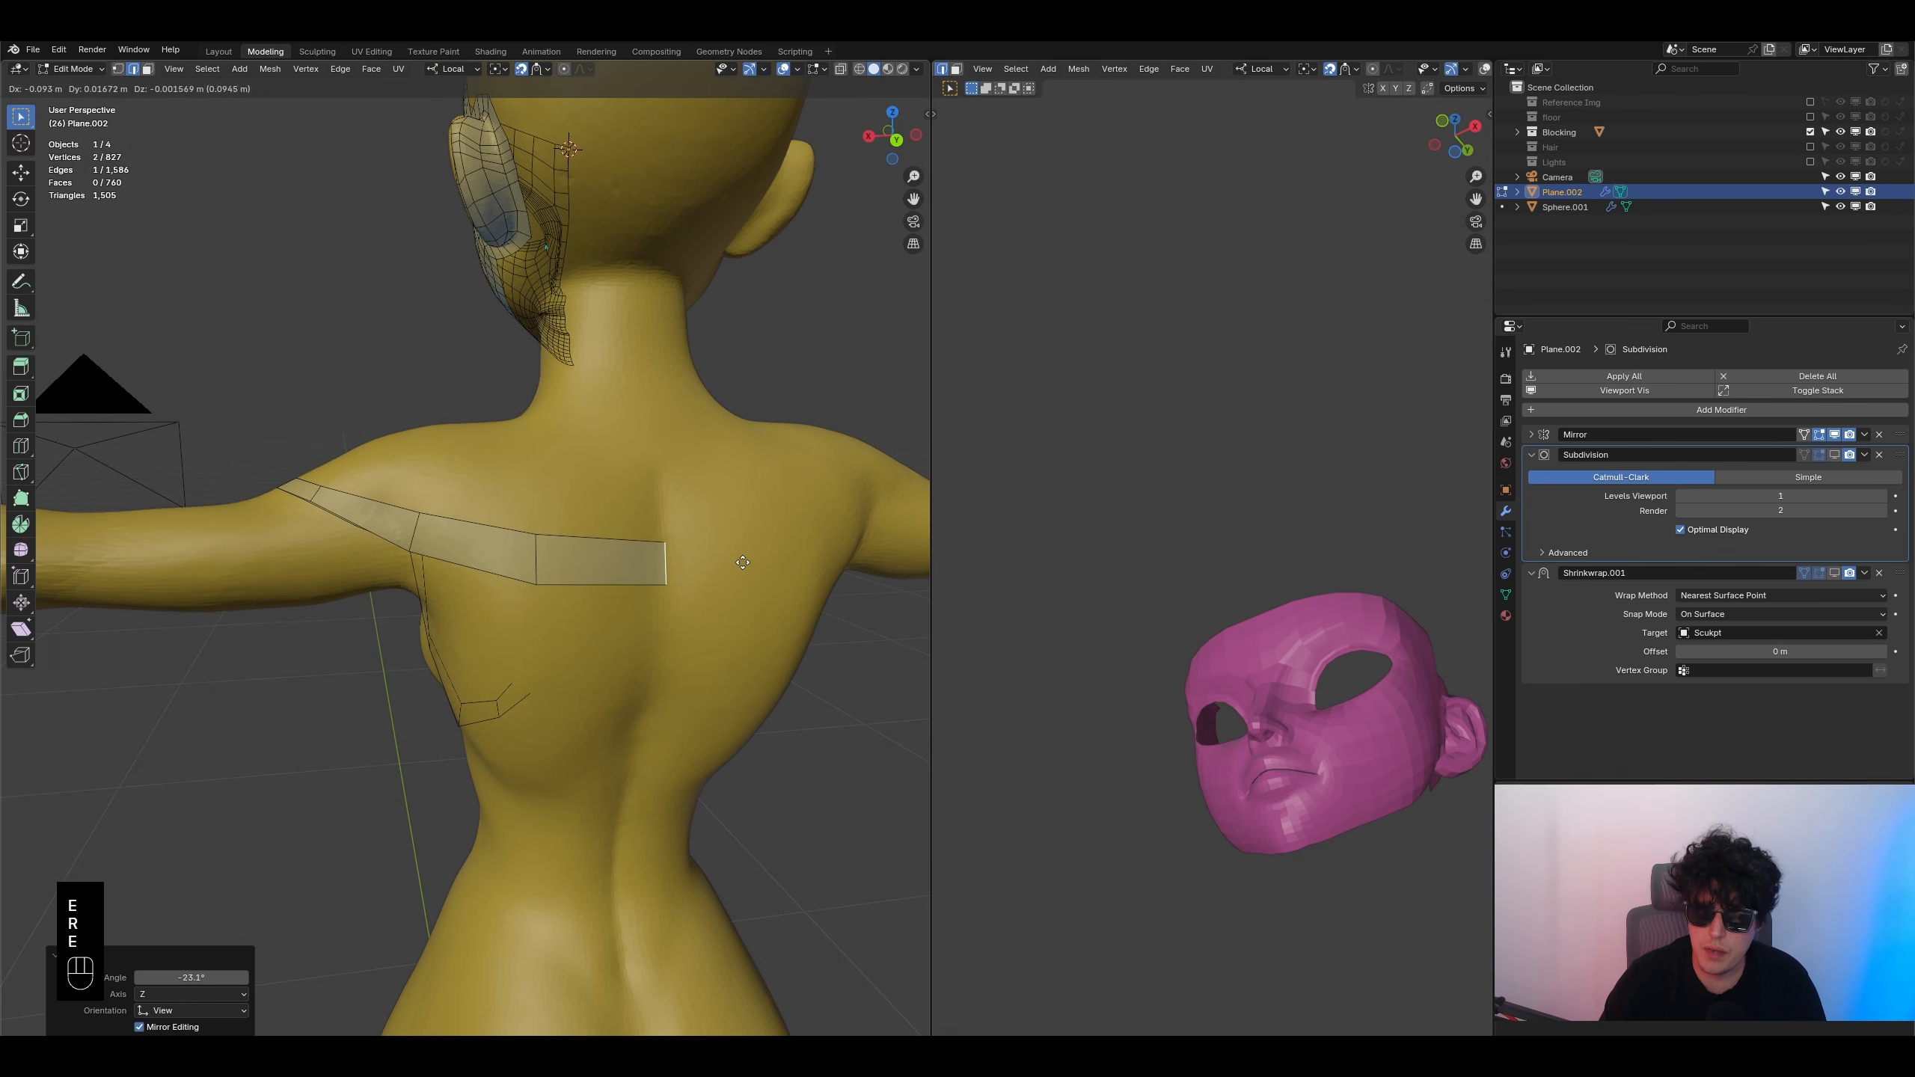
{"action": "left_click", "coordinate": [745, 566]}
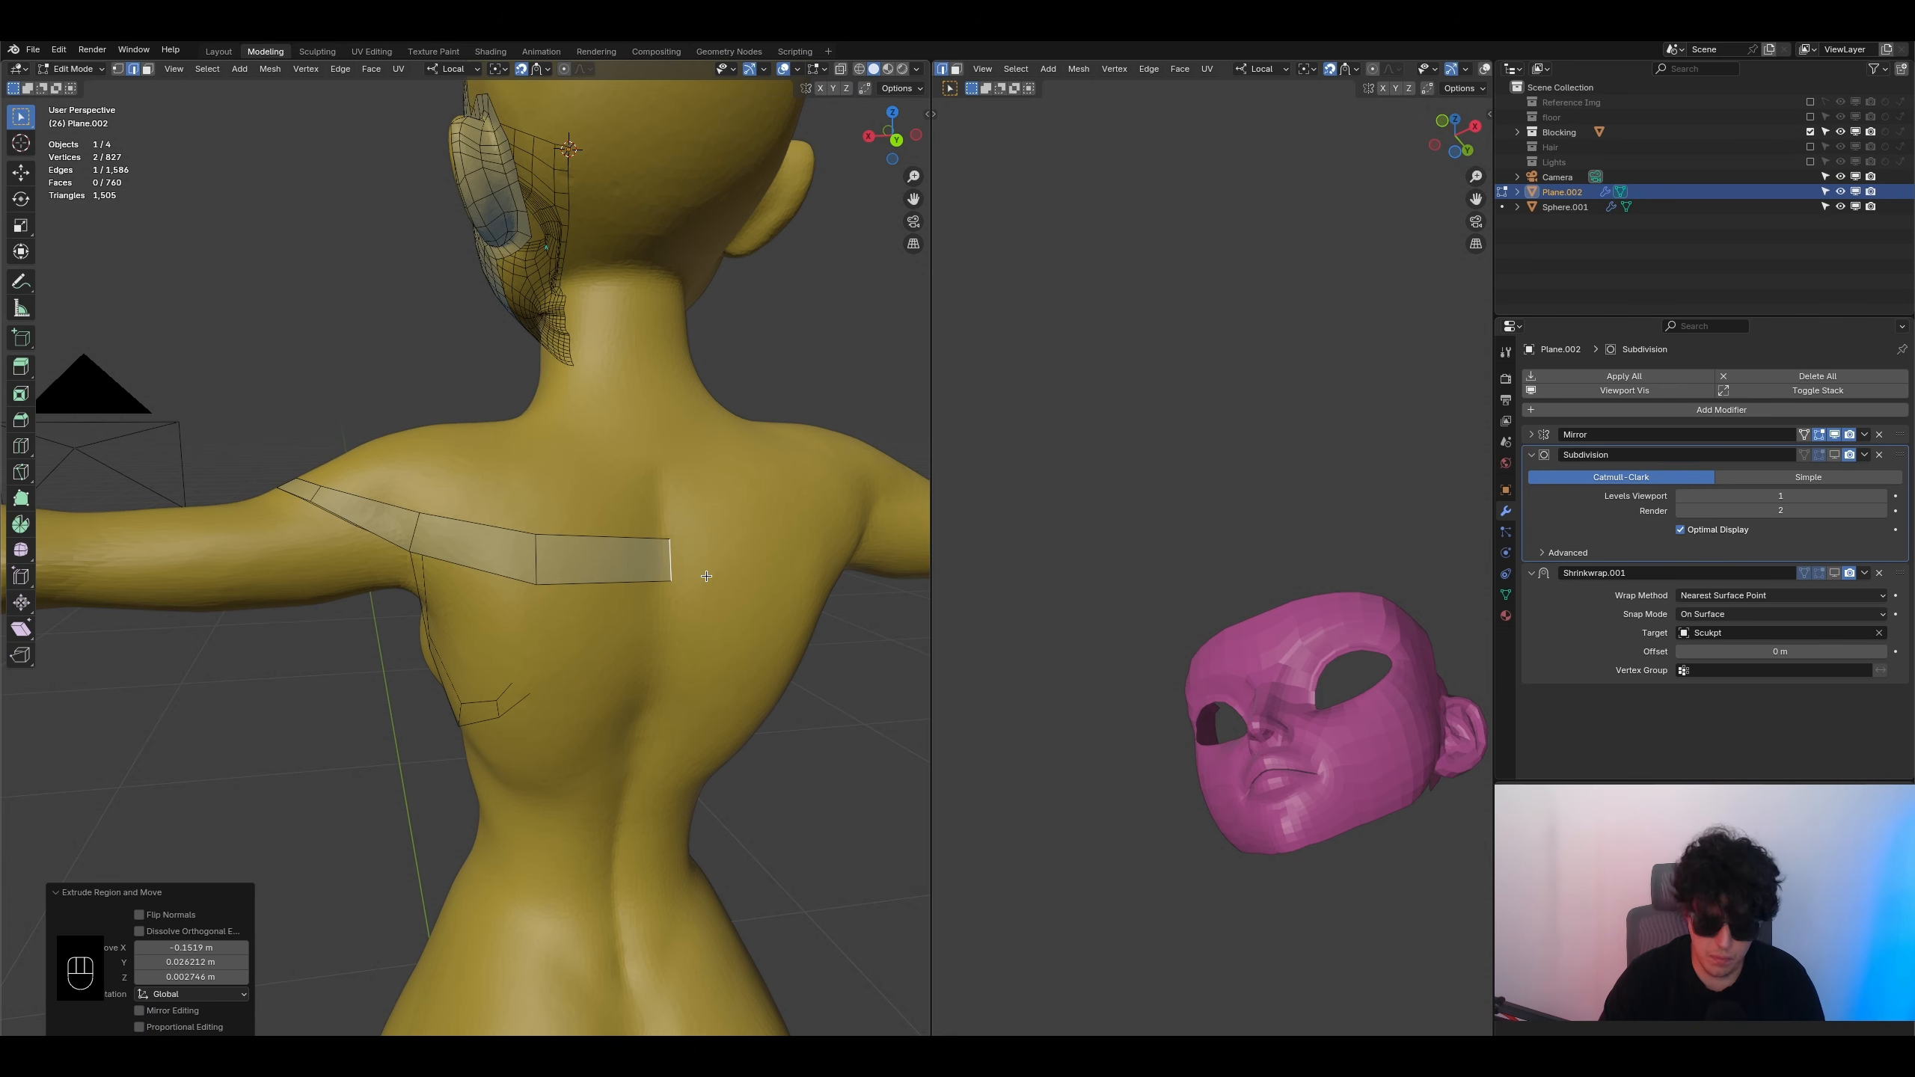
{"action": "key", "text": "Return"}
- Inspect the strip loop, try raising its lowest edge under the breast, and undo the moves
{"action": "scroll", "coordinate": [1228, 690], "scroll_direction": "down", "scroll_amount": 3}
{"action": "middle_click_drag", "start_coordinate": [1229, 691], "coordinate": [1211, 777]}
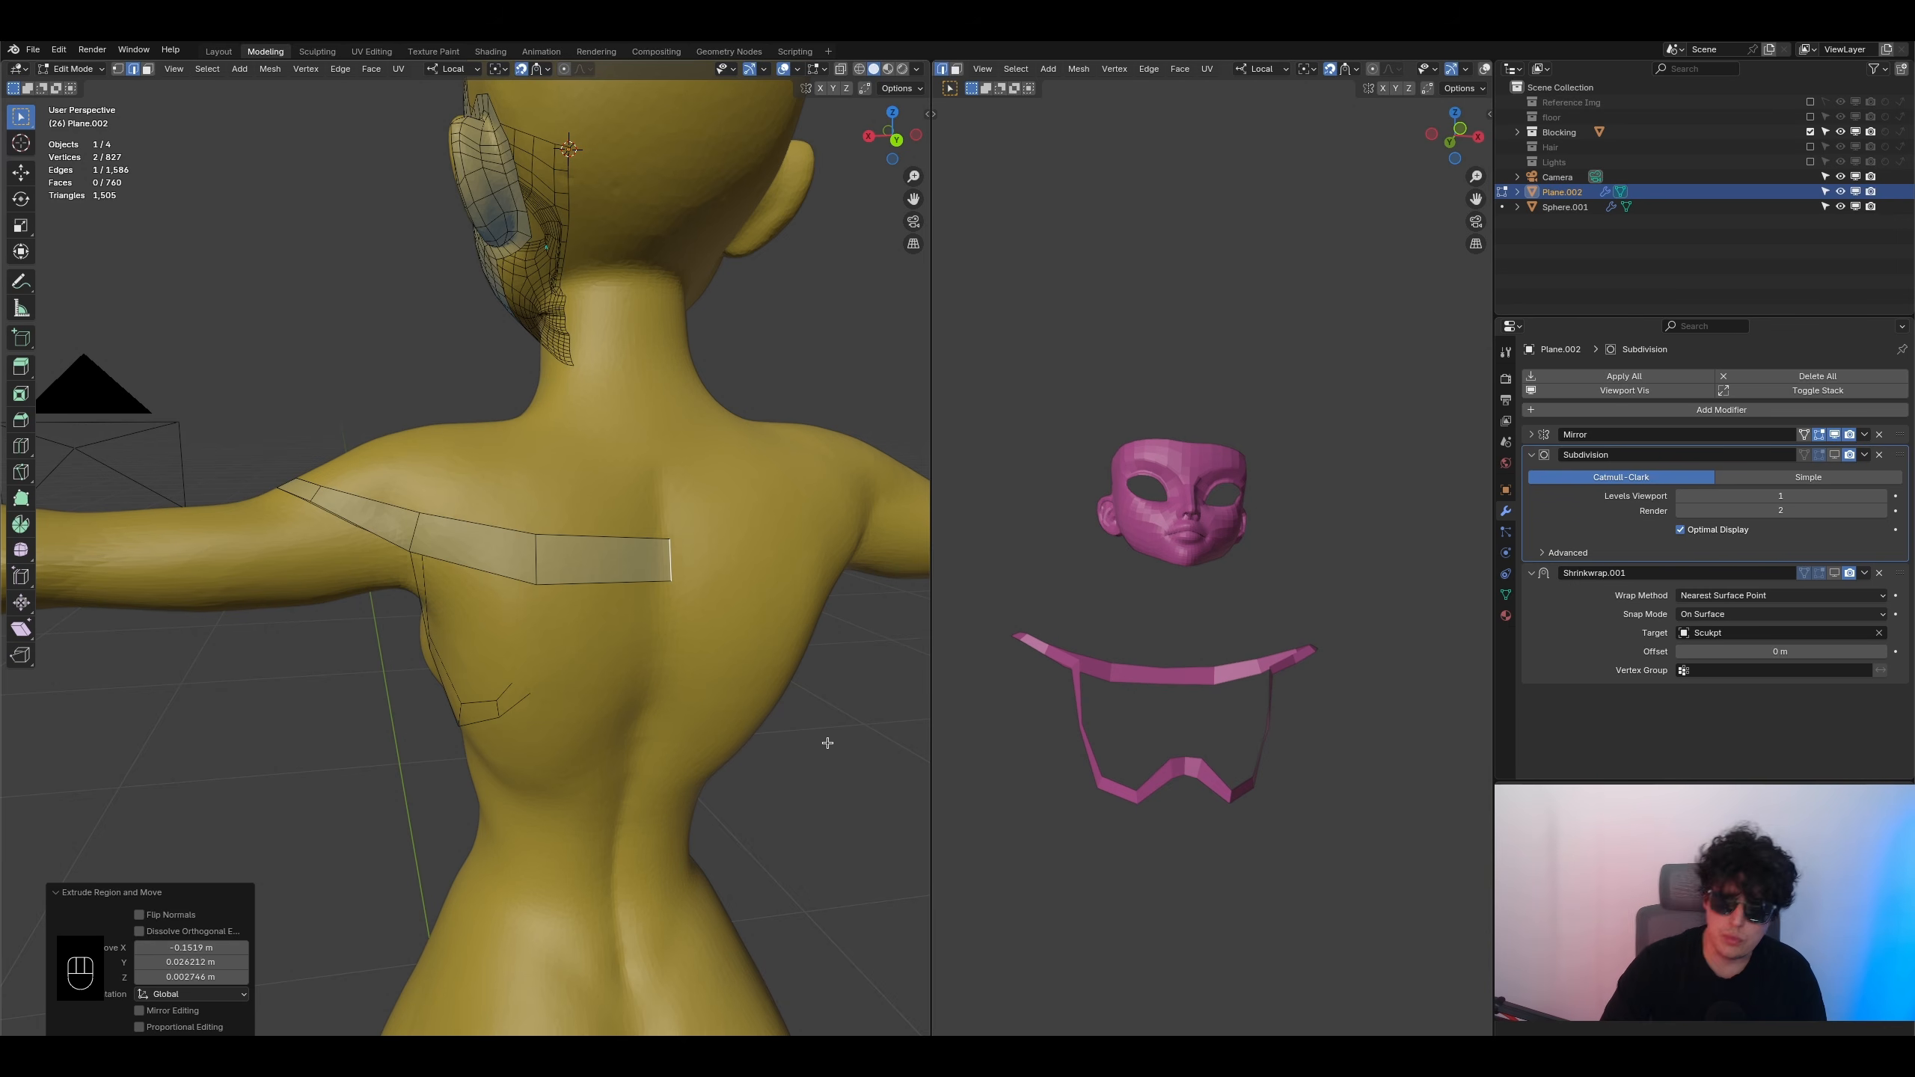
{"action": "middle_click_drag", "start_coordinate": [1013, 747], "coordinate": [1231, 776]}
{"action": "middle_click_drag", "start_coordinate": [303, 675], "coordinate": [424, 688]}
{"action": "left_click", "coordinate": [377, 714]}
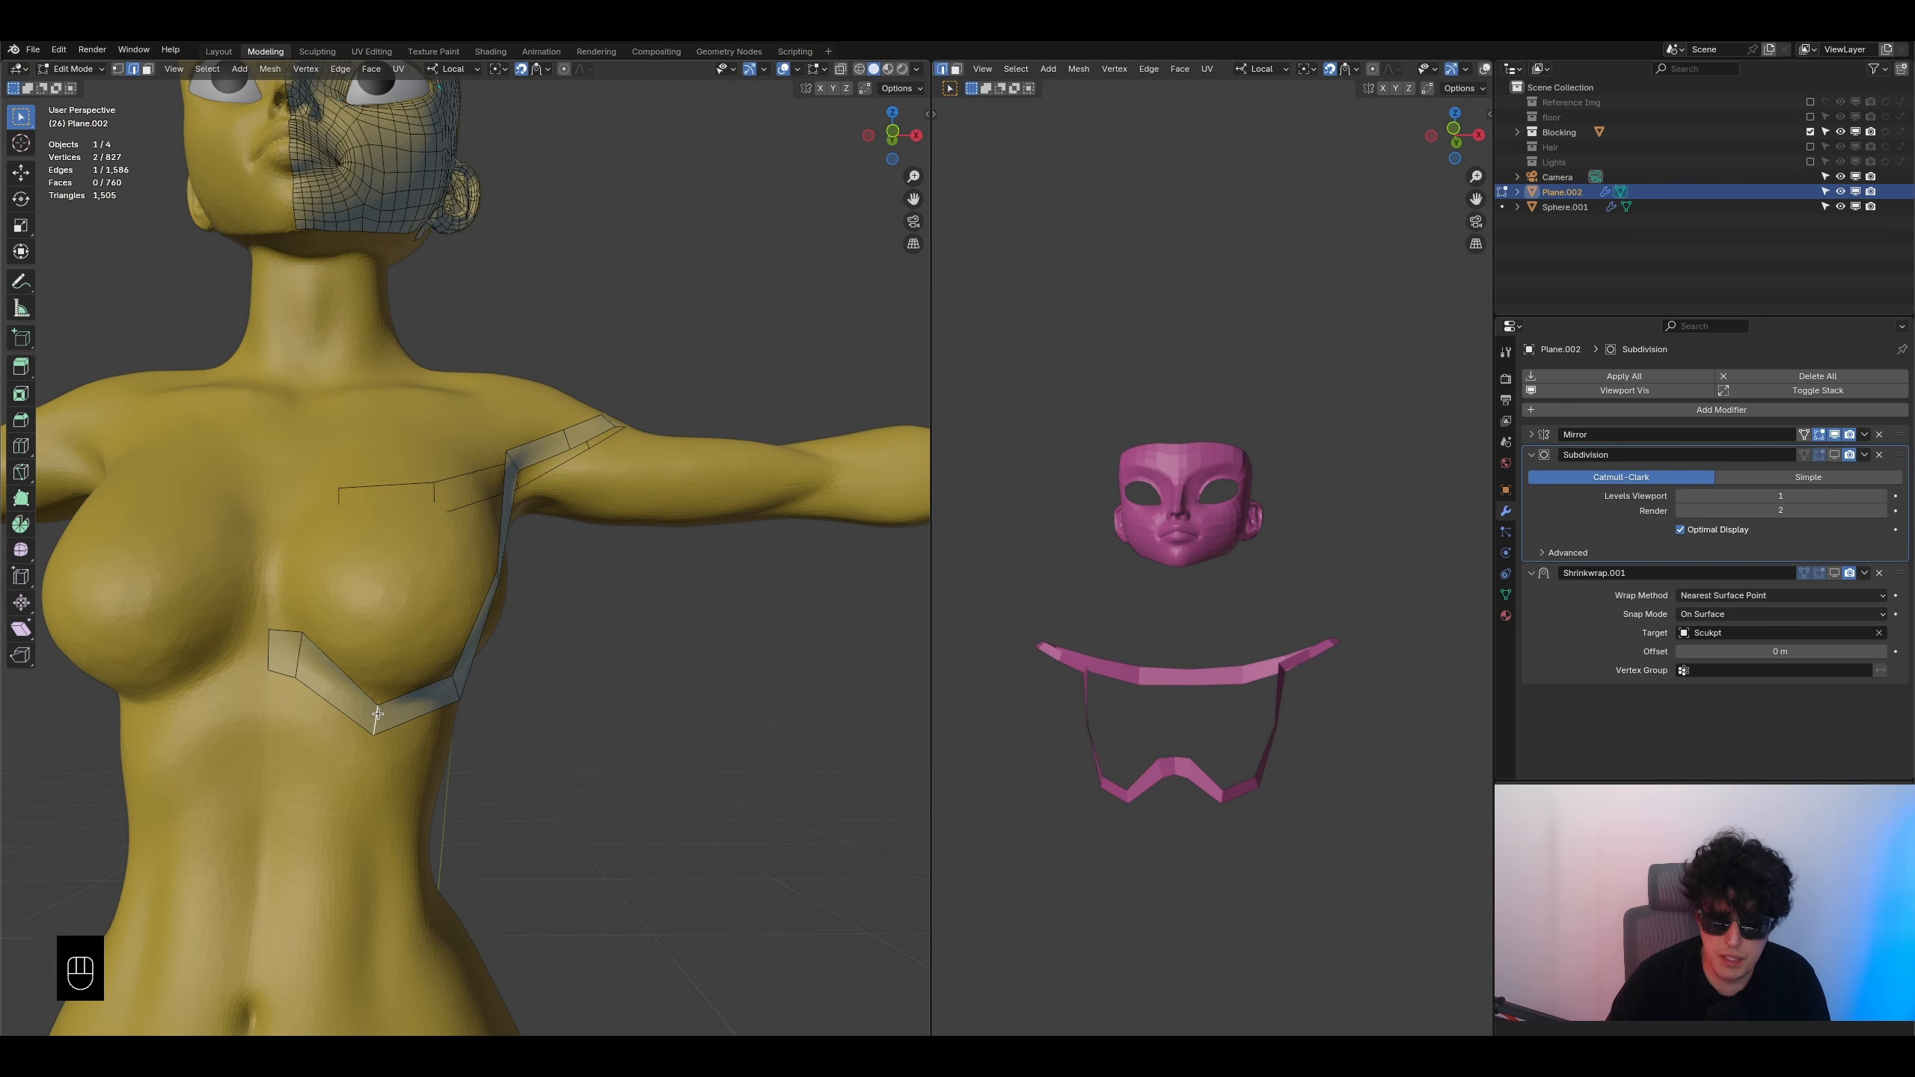
{"action": "key", "text": "g"}
{"action": "left_click", "coordinate": [425, 633]}
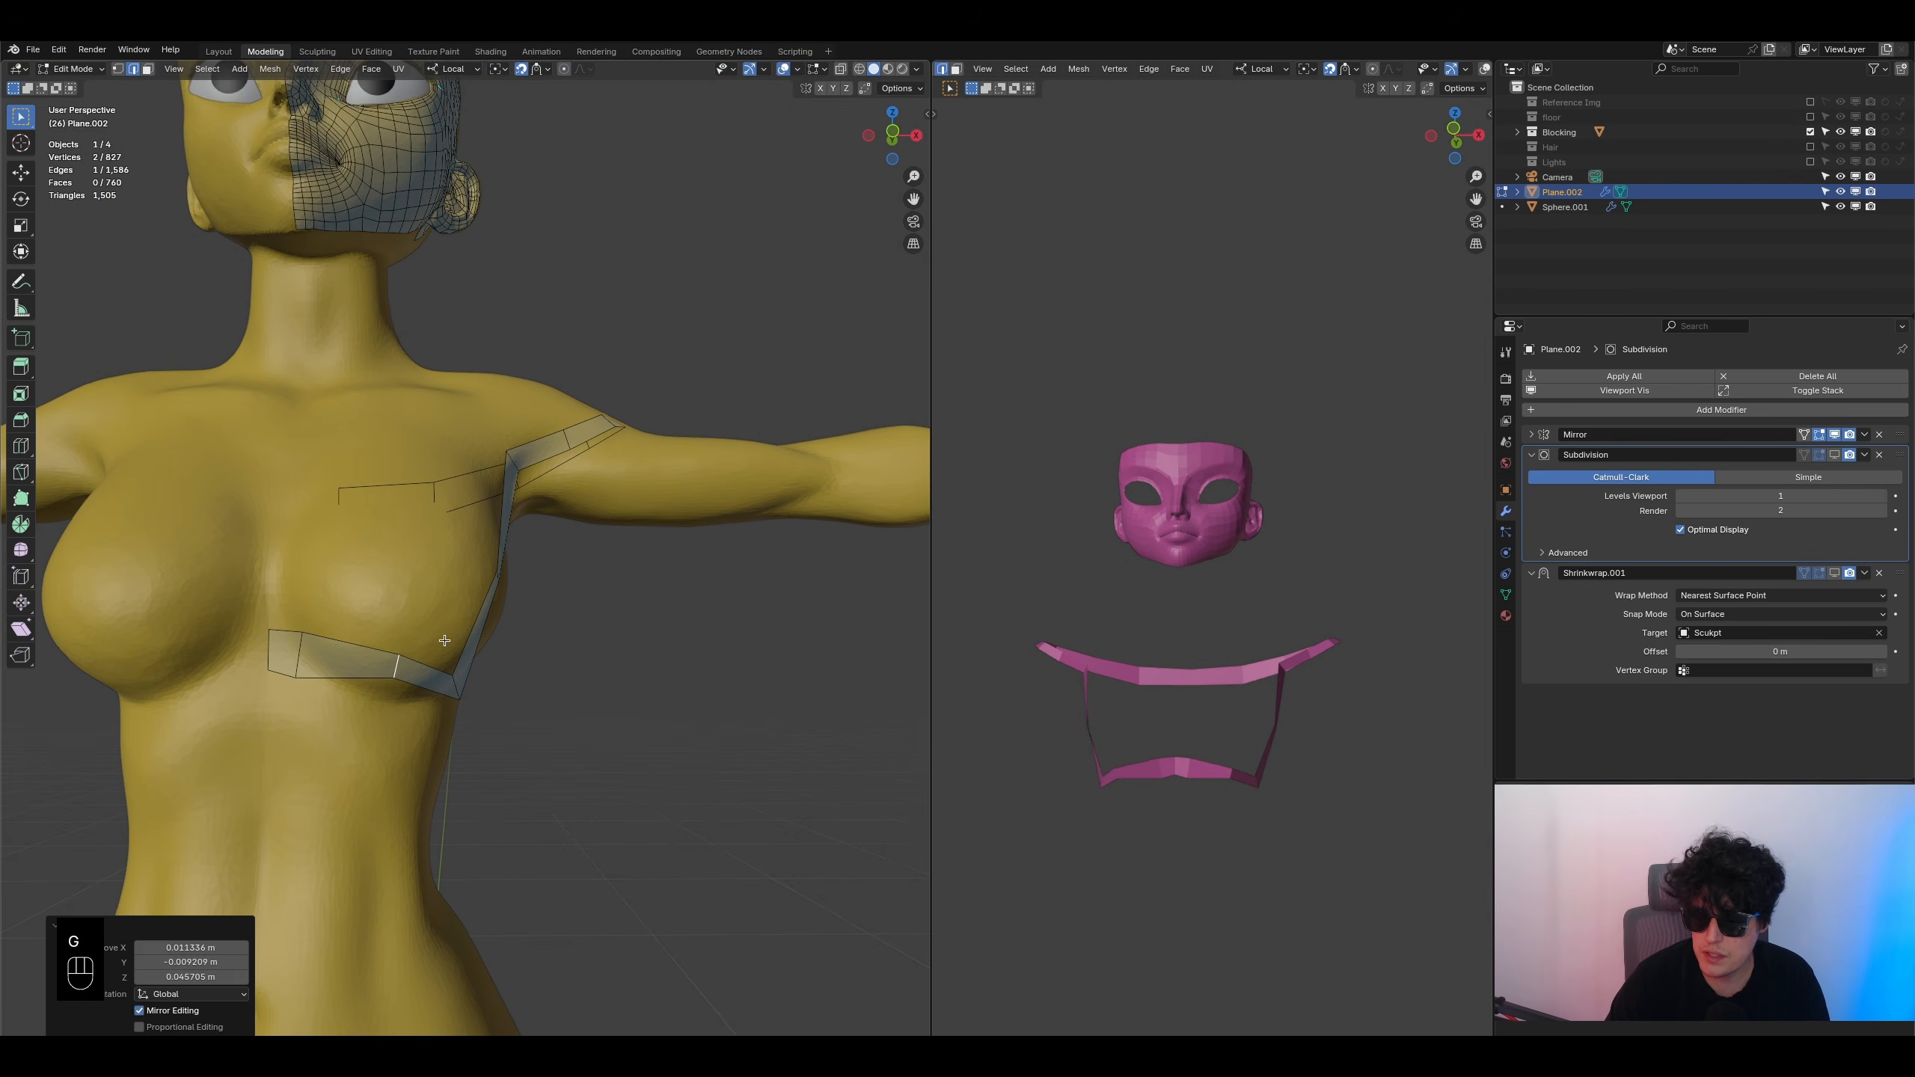
{"action": "key", "text": "g"}
{"action": "left_click", "coordinate": [449, 669]}
{"action": "mouse_move", "coordinate": [449, 670]}
{"action": "middle_mouse_down"}
{"action": "mouse_move", "coordinate": [368, 655]}
{"action": "mouse_move", "coordinate": [446, 676]}
{"action": "middle_mouse_up"}
{"action": "key", "text": "ctrl+z"}
{"action": "key", "text": "ctrl+z"}
{"action": "key", "text": "ctrl+z"}
- Switch to face selection and select the strip face beneath the inner side of the breast
{"action": "middle_click_drag", "start_coordinate": [569, 509], "coordinate": [476, 522]}
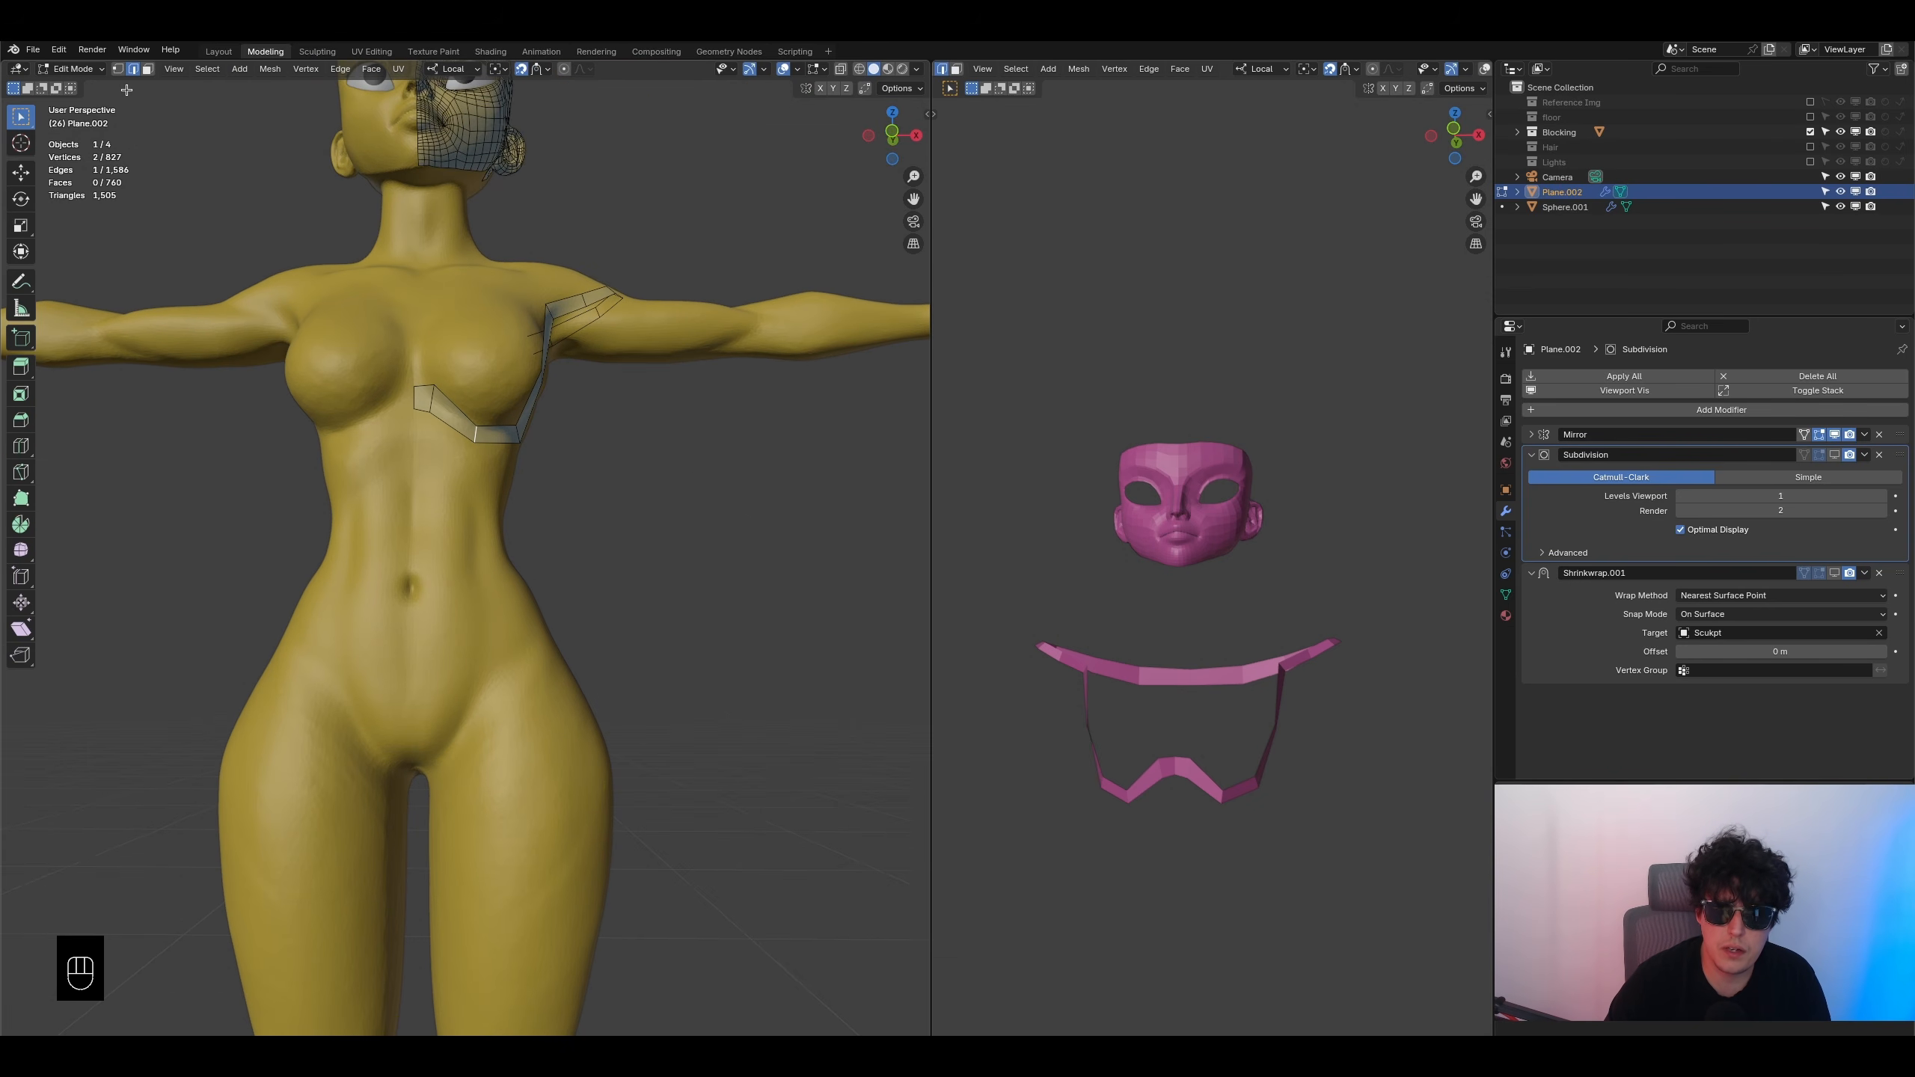
{"action": "left_click", "coordinate": [458, 420]}
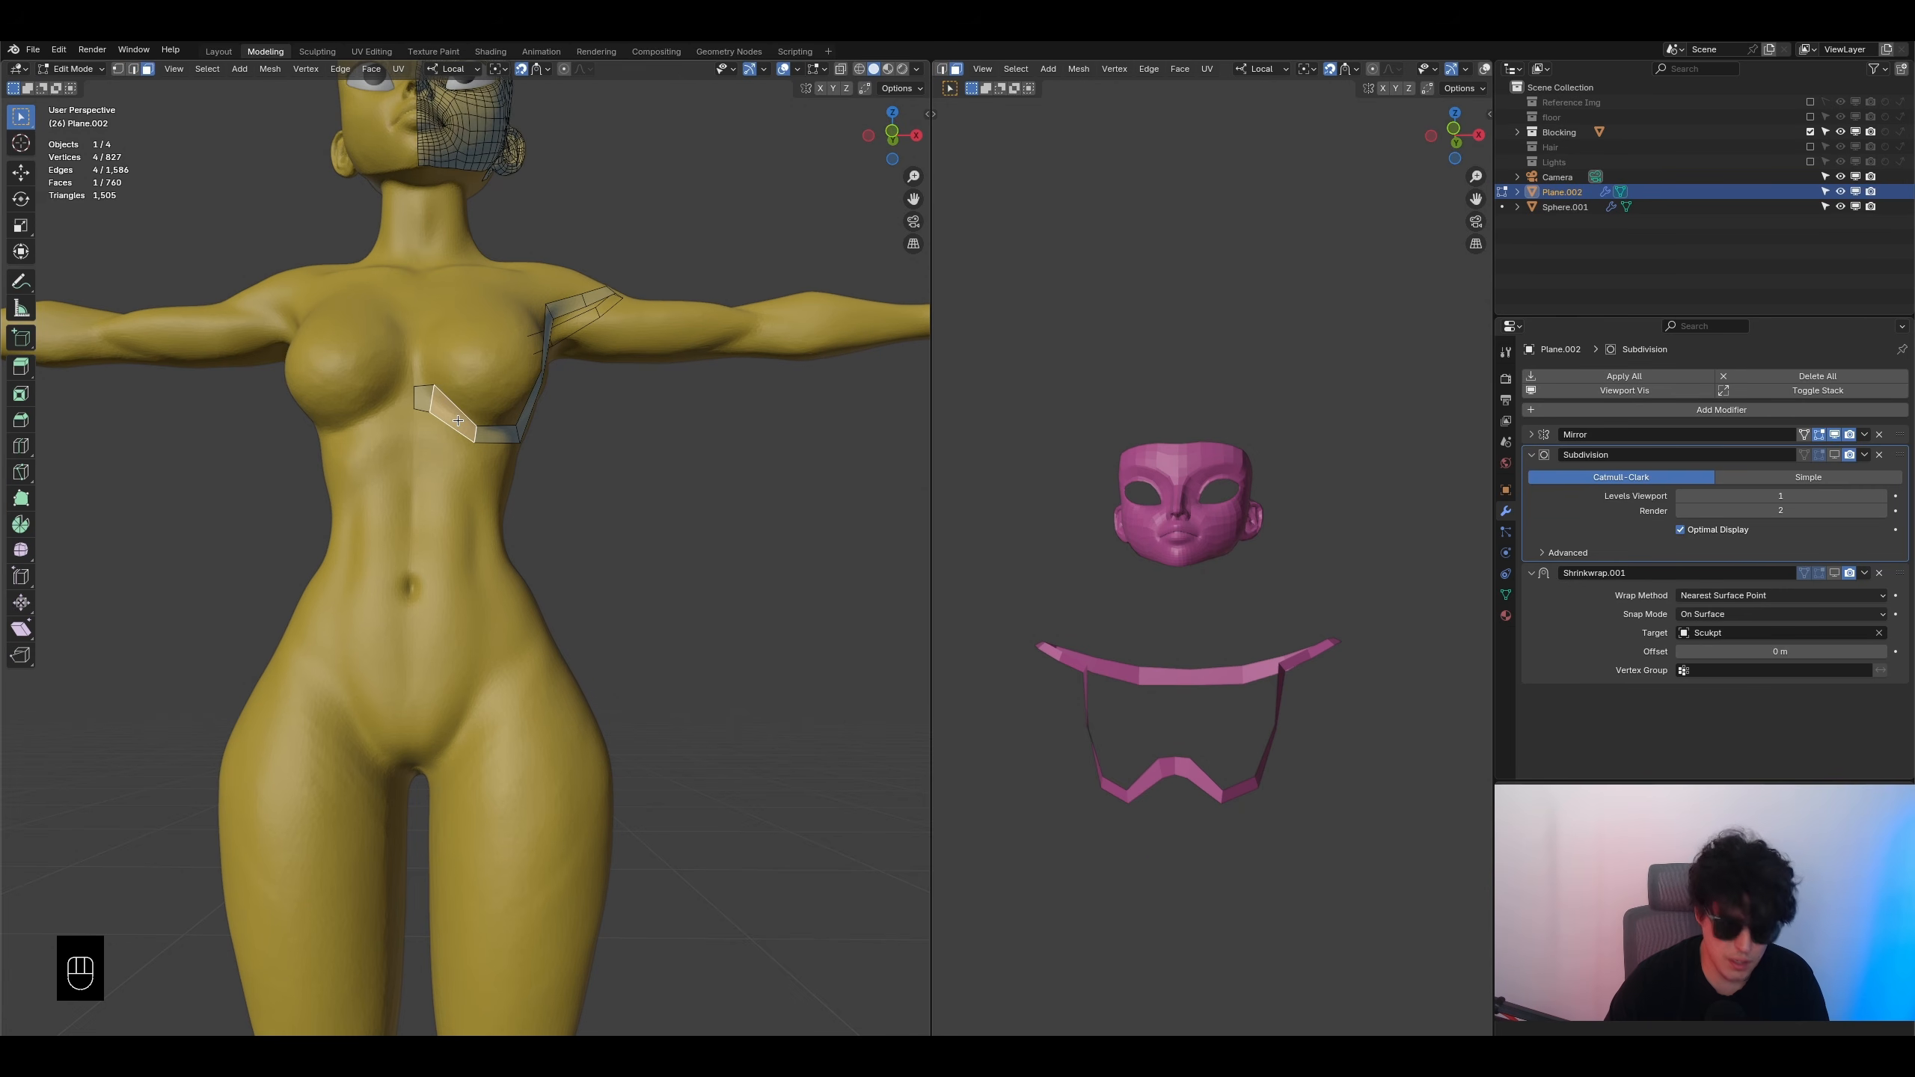
{"action": "key", "text": "shift+d"}
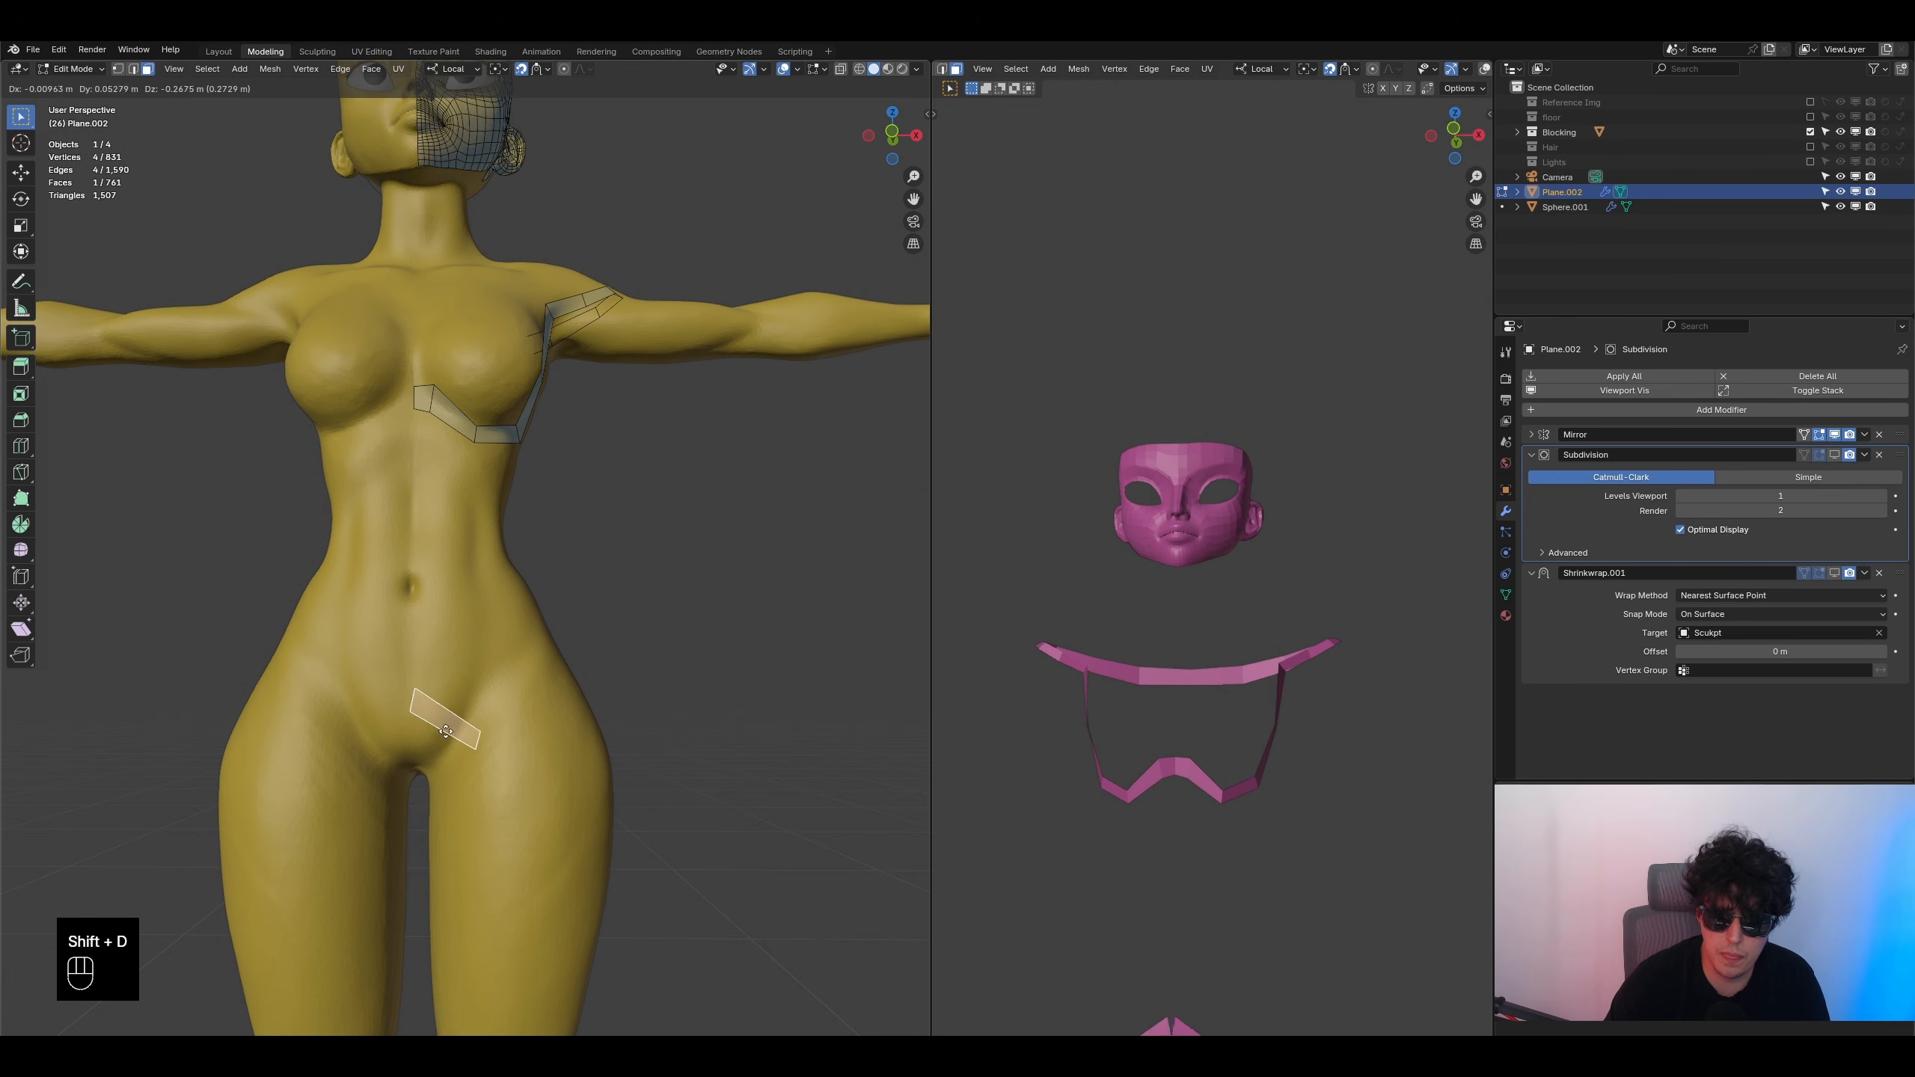
{"action": "left_click", "coordinate": [442, 725]}
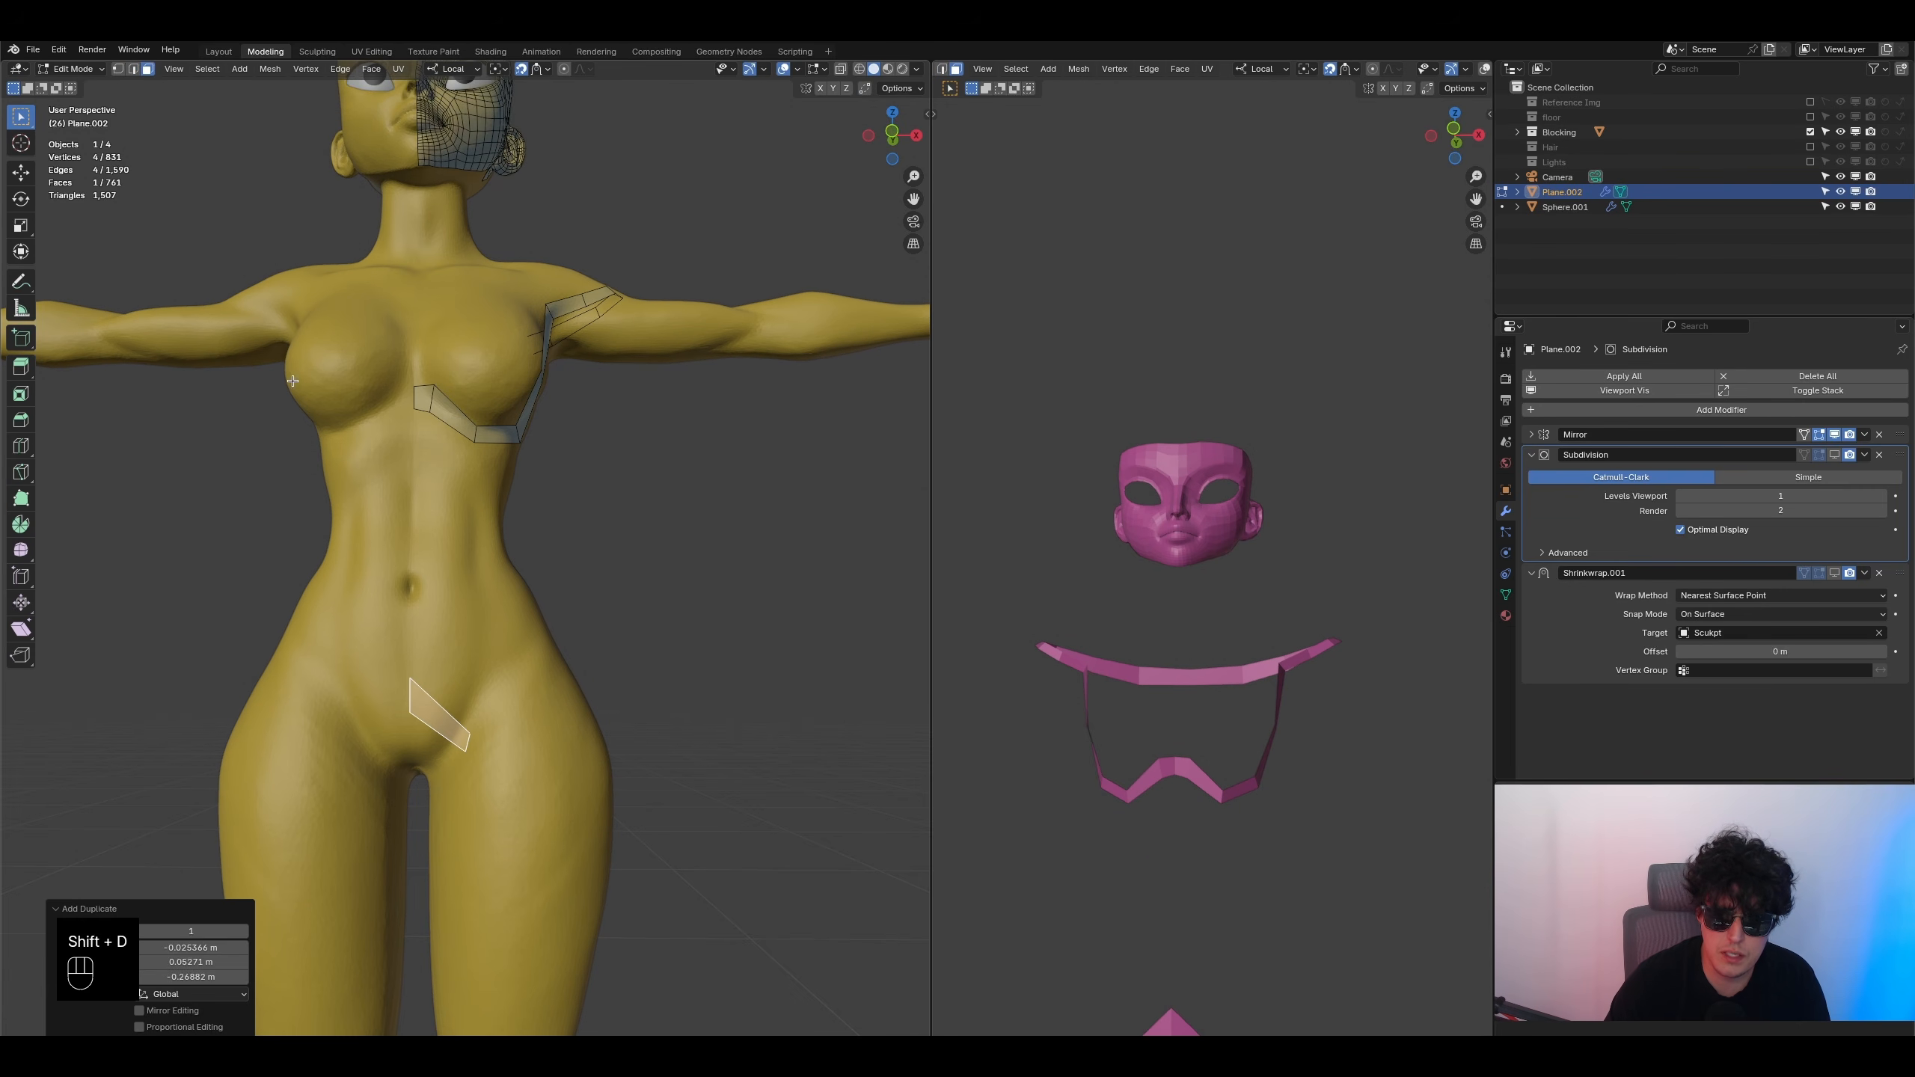
{"action": "left_click", "coordinate": [121, 70]}
{"action": "key", "text": "ctrl+z"}
{"action": "key", "text": "ctrl+z"}
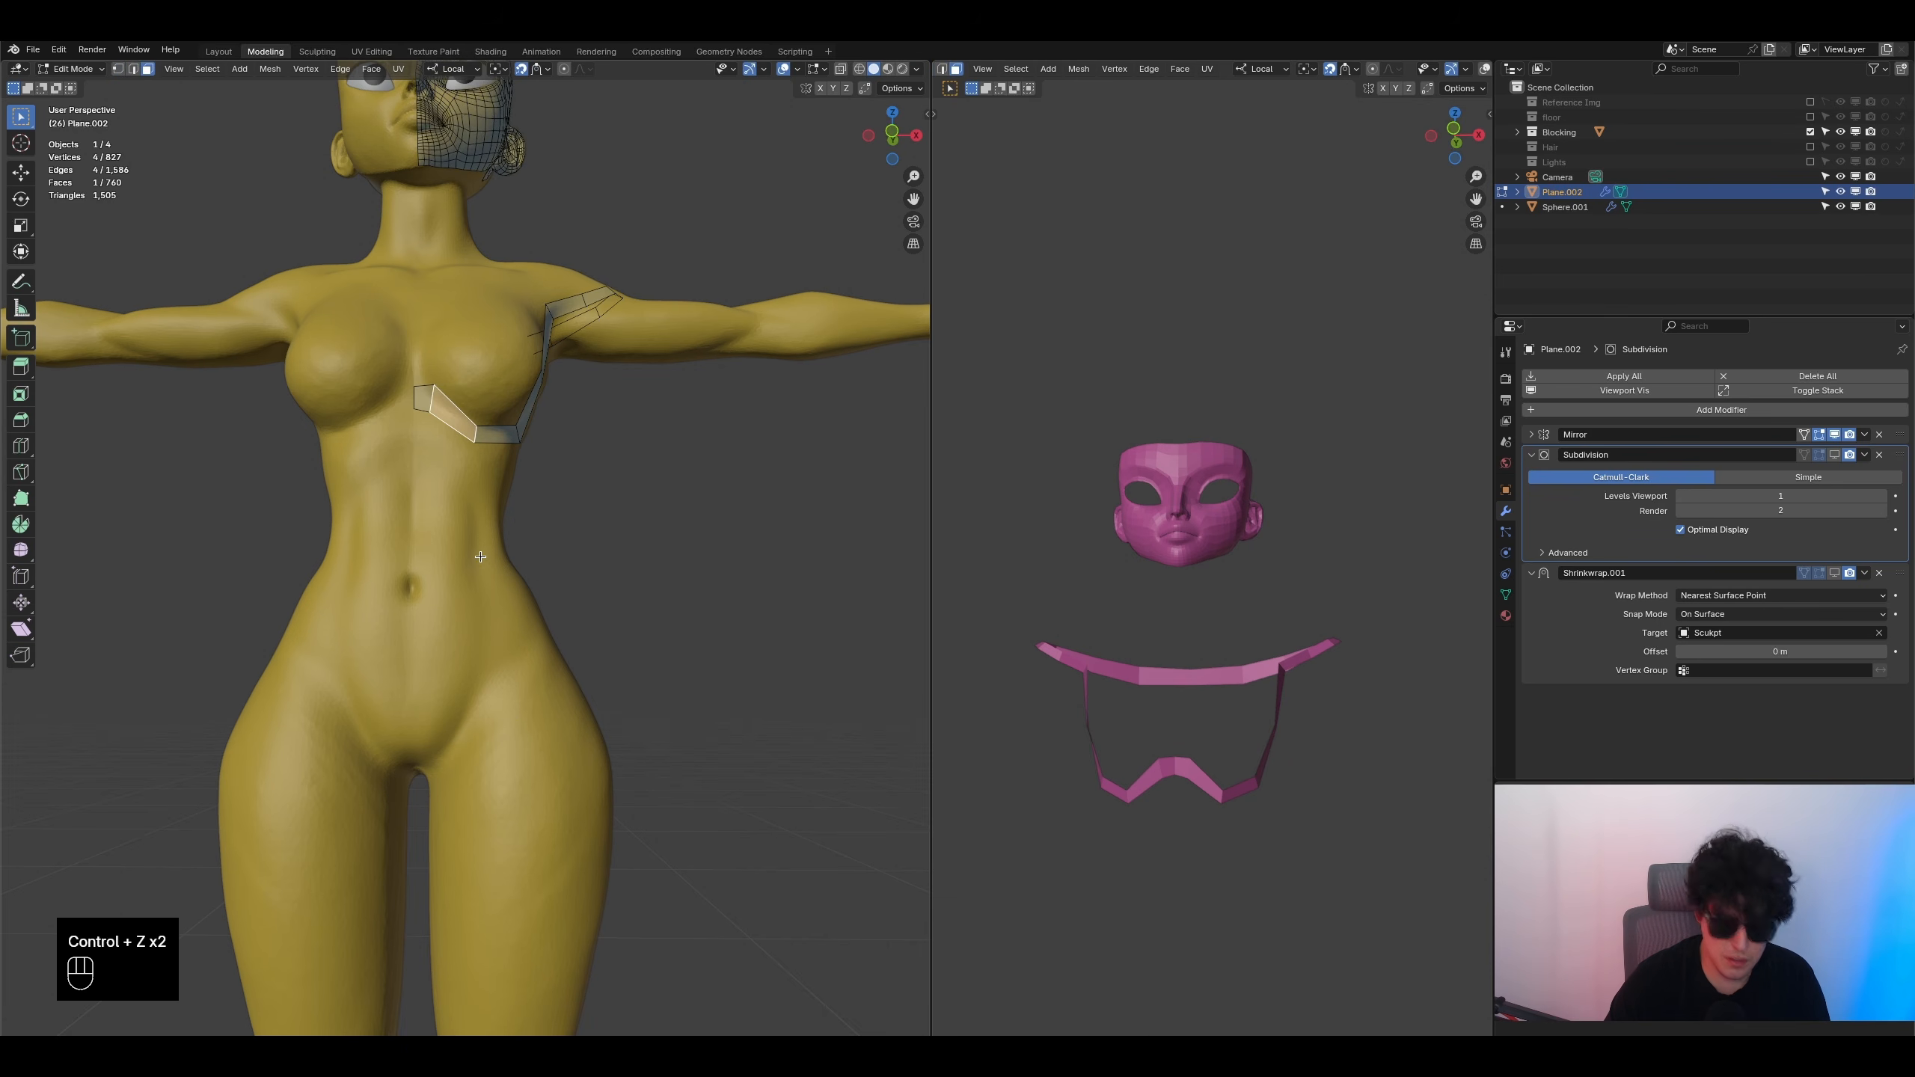
- Duplicate the selected face down to the groin, then rotate and position the copy along the crease of the thigh
{"action": "key", "text": "shift+d"}
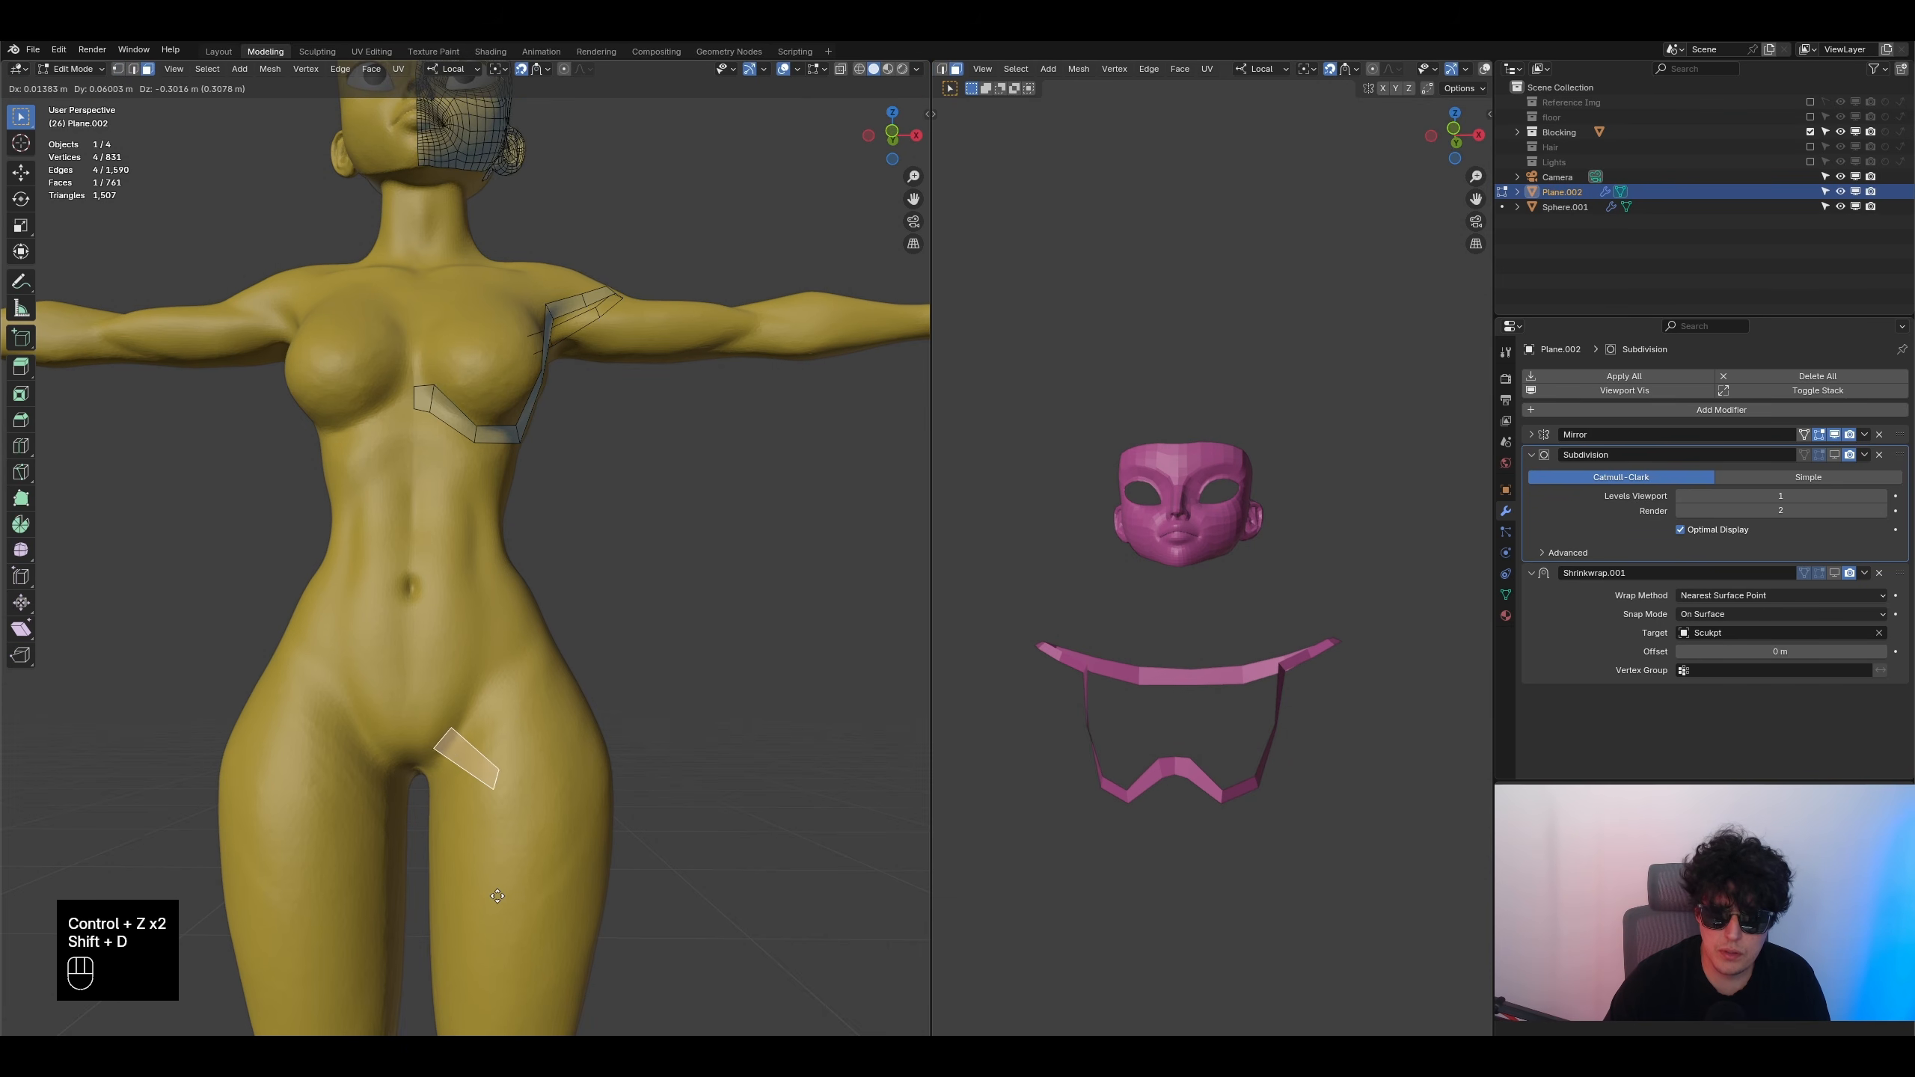
{"action": "left_click", "coordinate": [496, 879]}
{"action": "key", "text": "r"}
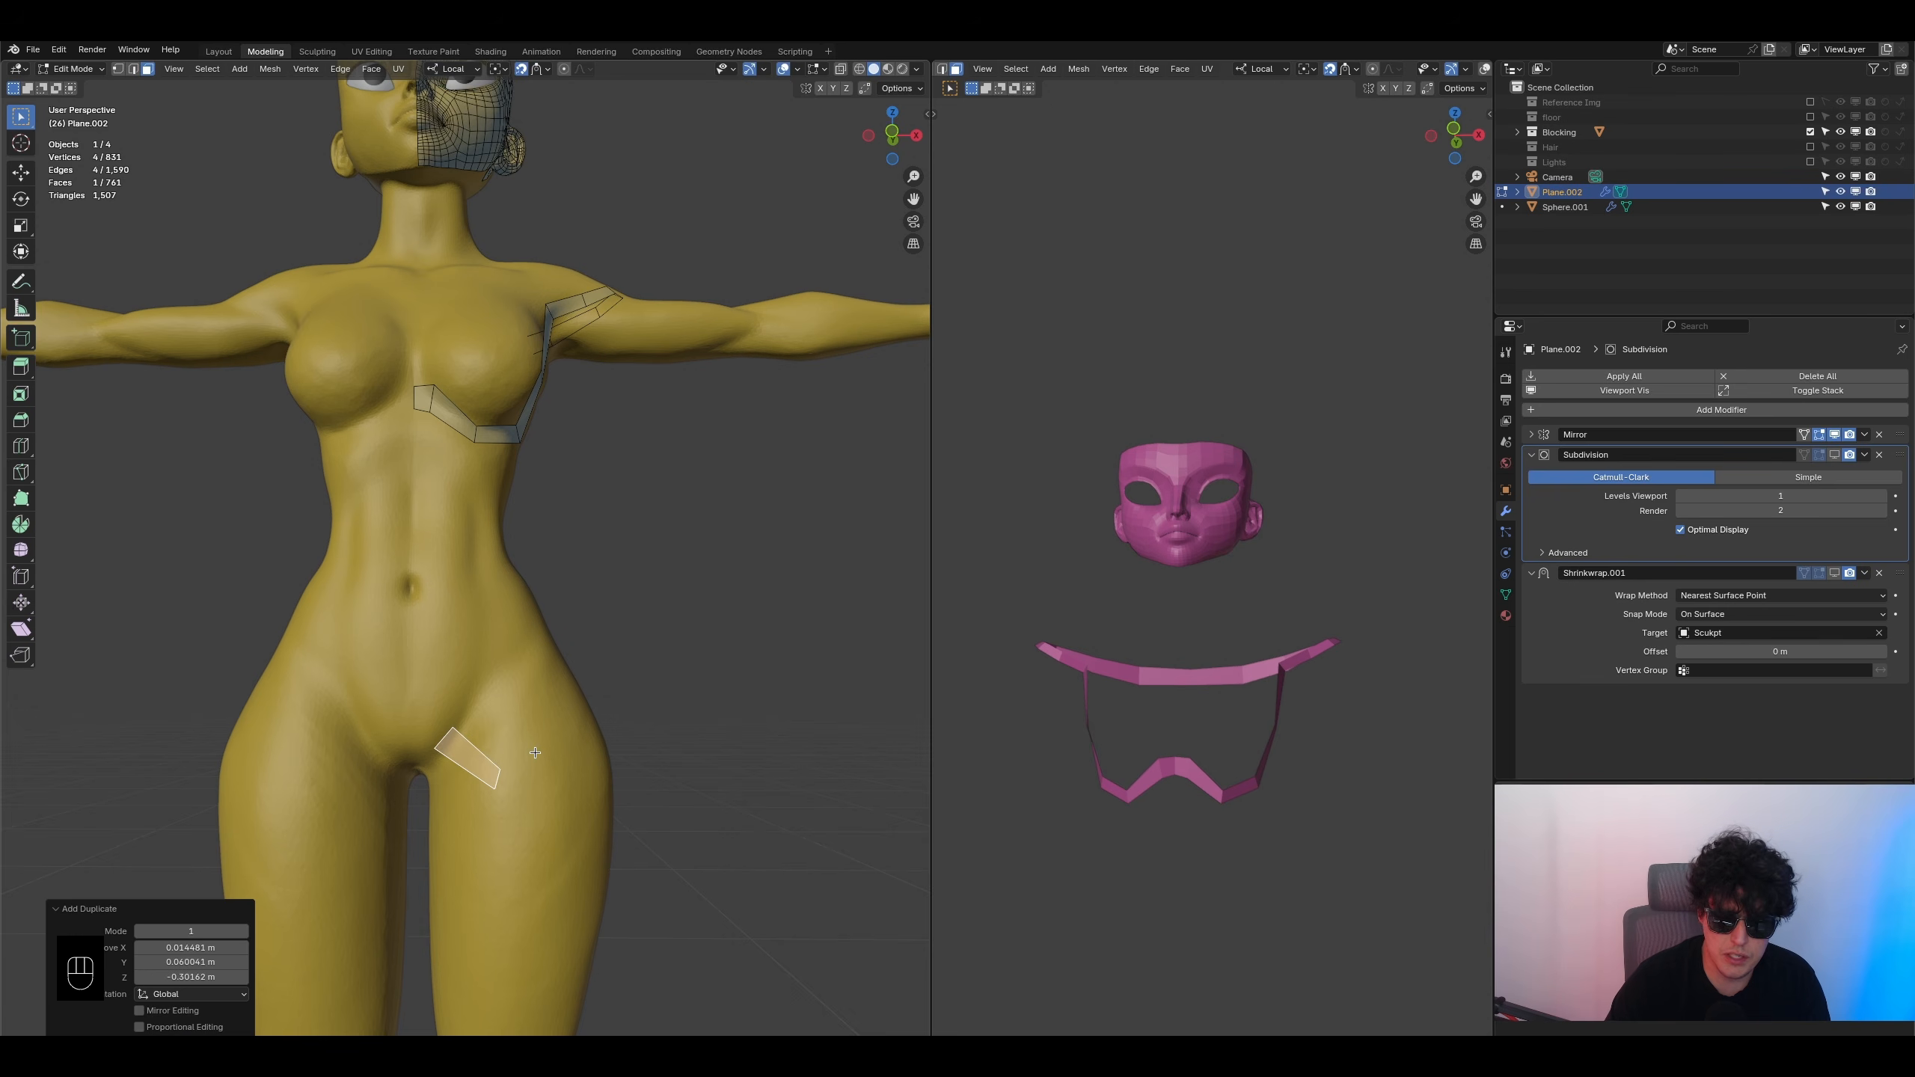
{"action": "left_click", "coordinate": [482, 698]}
{"action": "key", "text": "g"}
{"action": "left_click", "coordinate": [476, 702]}
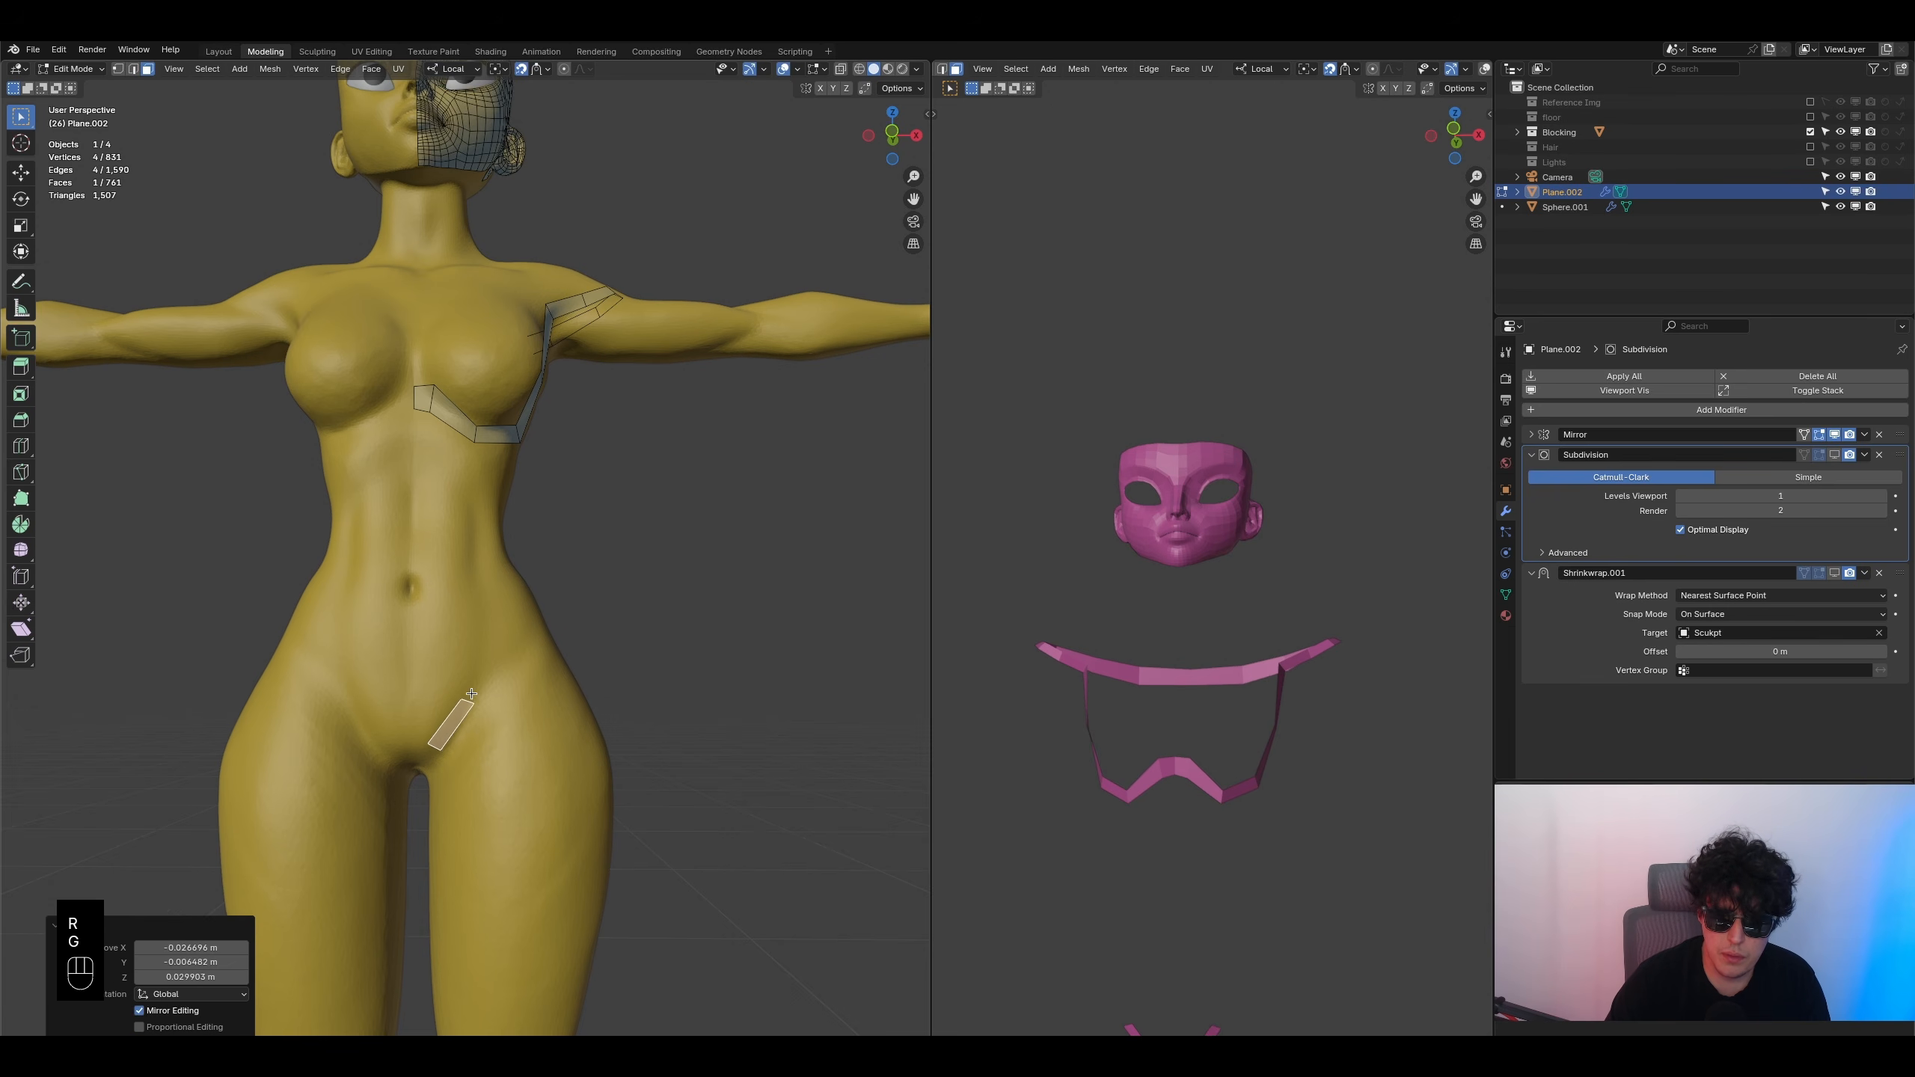
- Select the groin face's upper edge, extrude it up along the thigh crease and rotate the new edge
{"action": "scroll", "coordinate": [398, 807], "scroll_direction": "up", "scroll_amount": 2}
{"action": "left_click", "coordinate": [458, 841]}
{"action": "scroll", "coordinate": [458, 841], "scroll_direction": "down", "scroll_amount": 2}
{"action": "middle_click_drag", "start_coordinate": [458, 841], "coordinate": [541, 682]}
{"action": "left_click", "coordinate": [462, 726]}
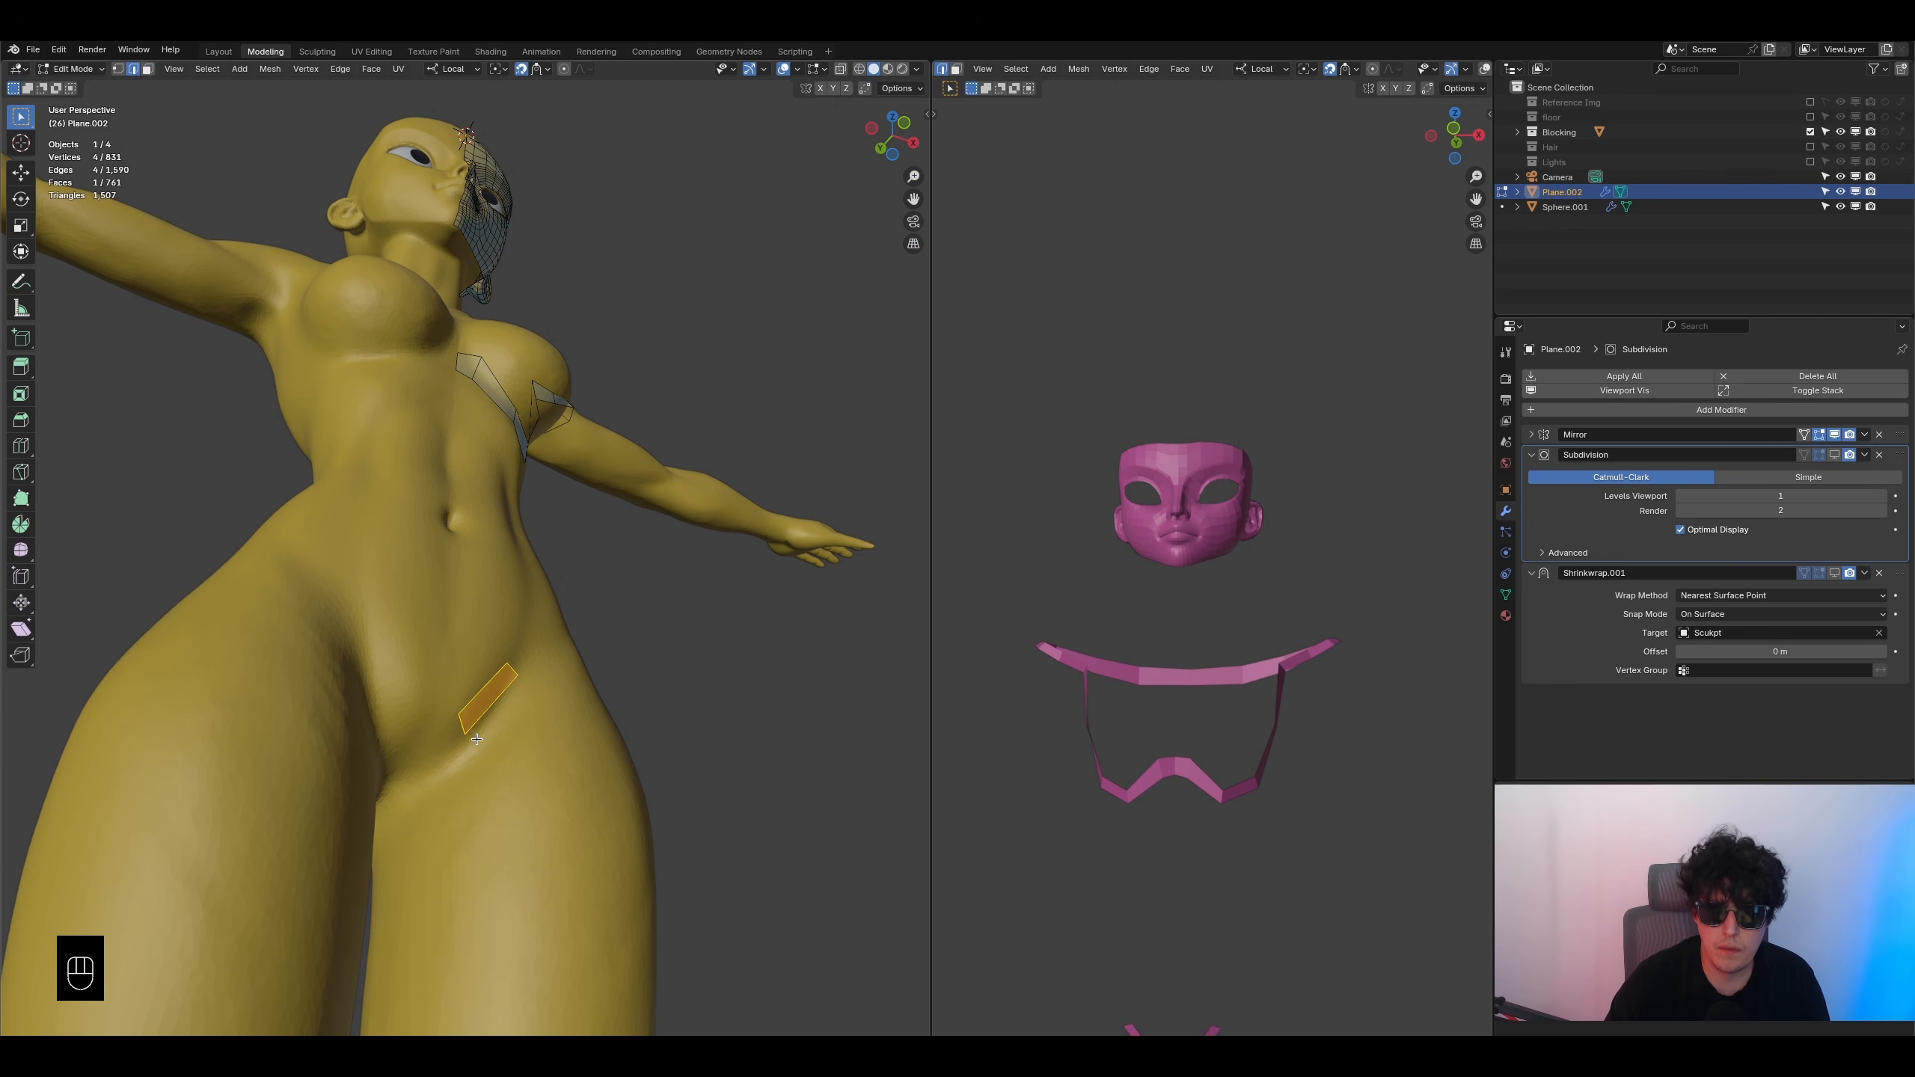
{"action": "left_click", "coordinate": [460, 732]}
{"action": "middle_click_drag", "start_coordinate": [460, 731], "coordinate": [498, 670]}
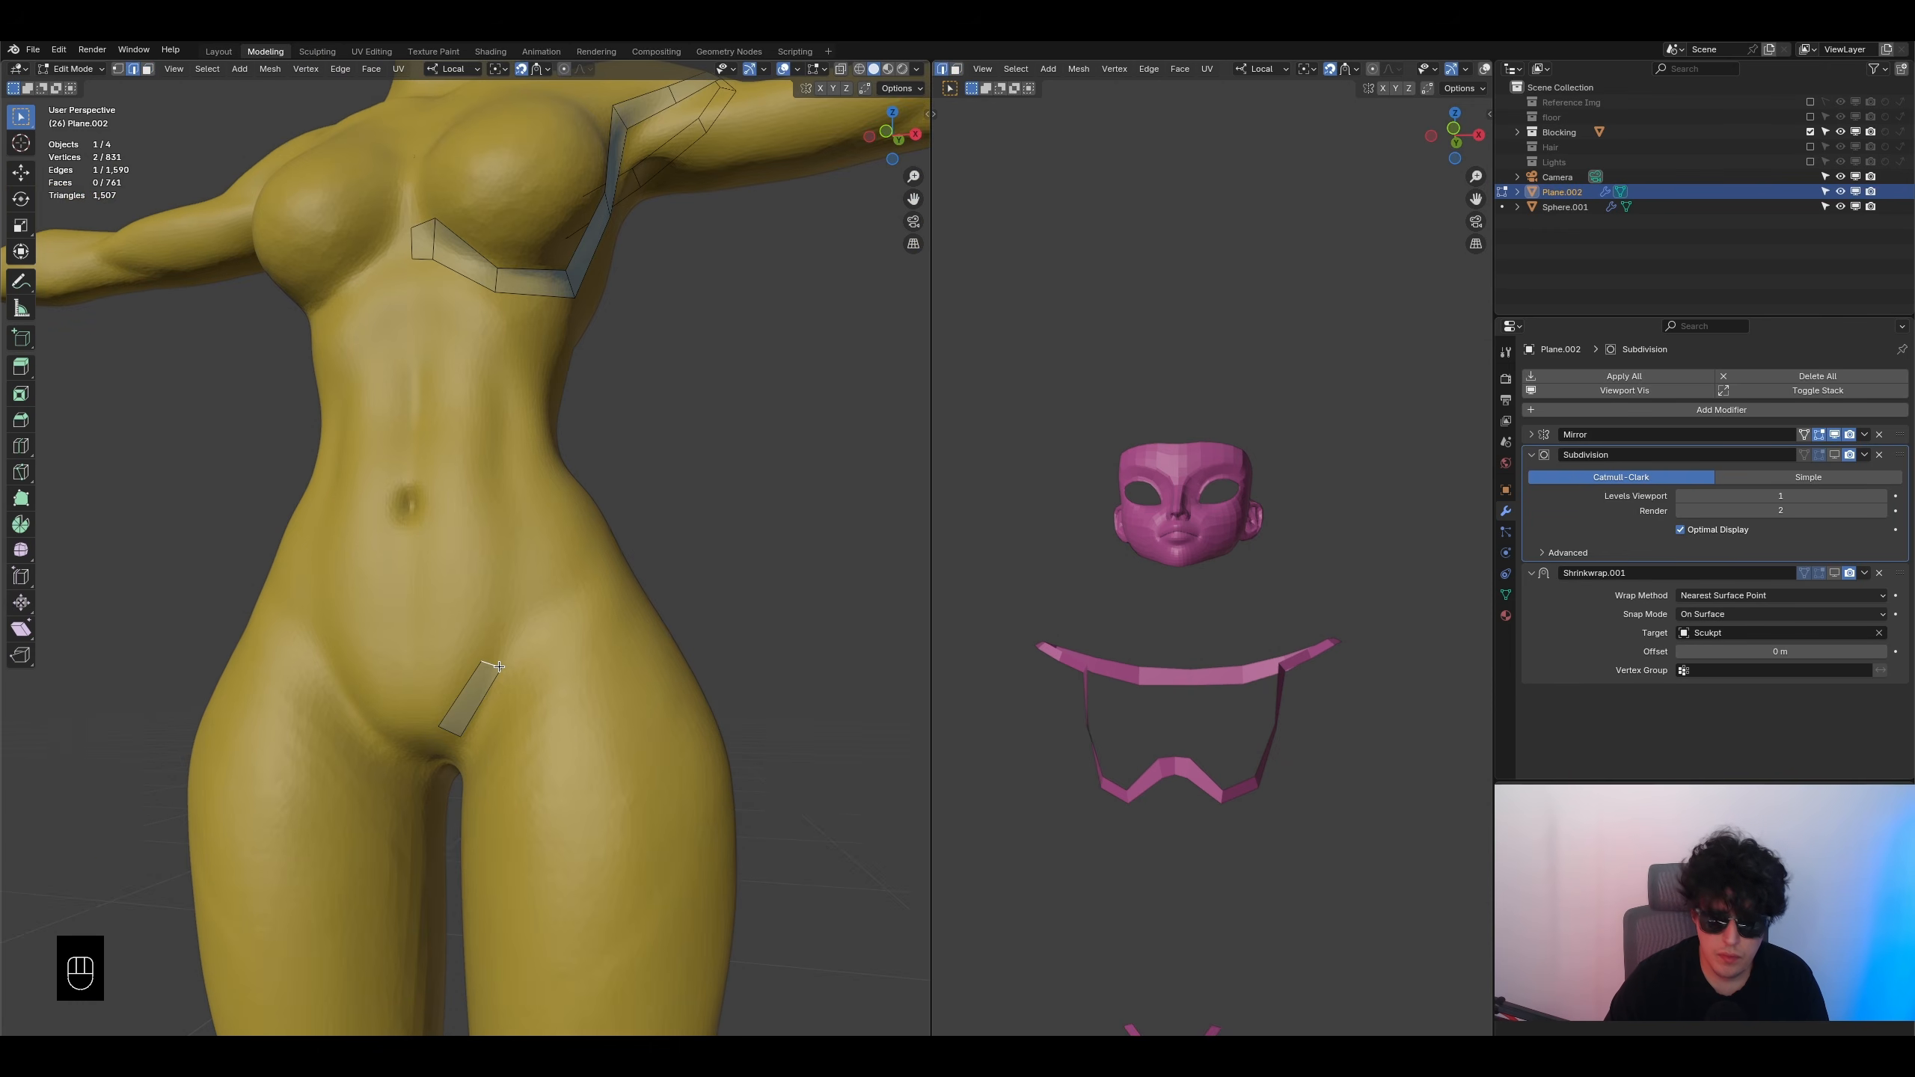
{"action": "key", "text": "e"}
{"action": "left_click", "coordinate": [525, 600]}
{"action": "key", "text": "r"}
{"action": "left_click", "coordinate": [649, 698]}
- Extrude the groin strip's end edge outward and along the side of the hip, then scale the last edge by 1.623
{"action": "key", "text": "e"}
{"action": "left_click", "coordinate": [670, 547]}
{"action": "middle_click_drag", "start_coordinate": [671, 547], "coordinate": [632, 548]}
{"action": "key", "text": "e"}
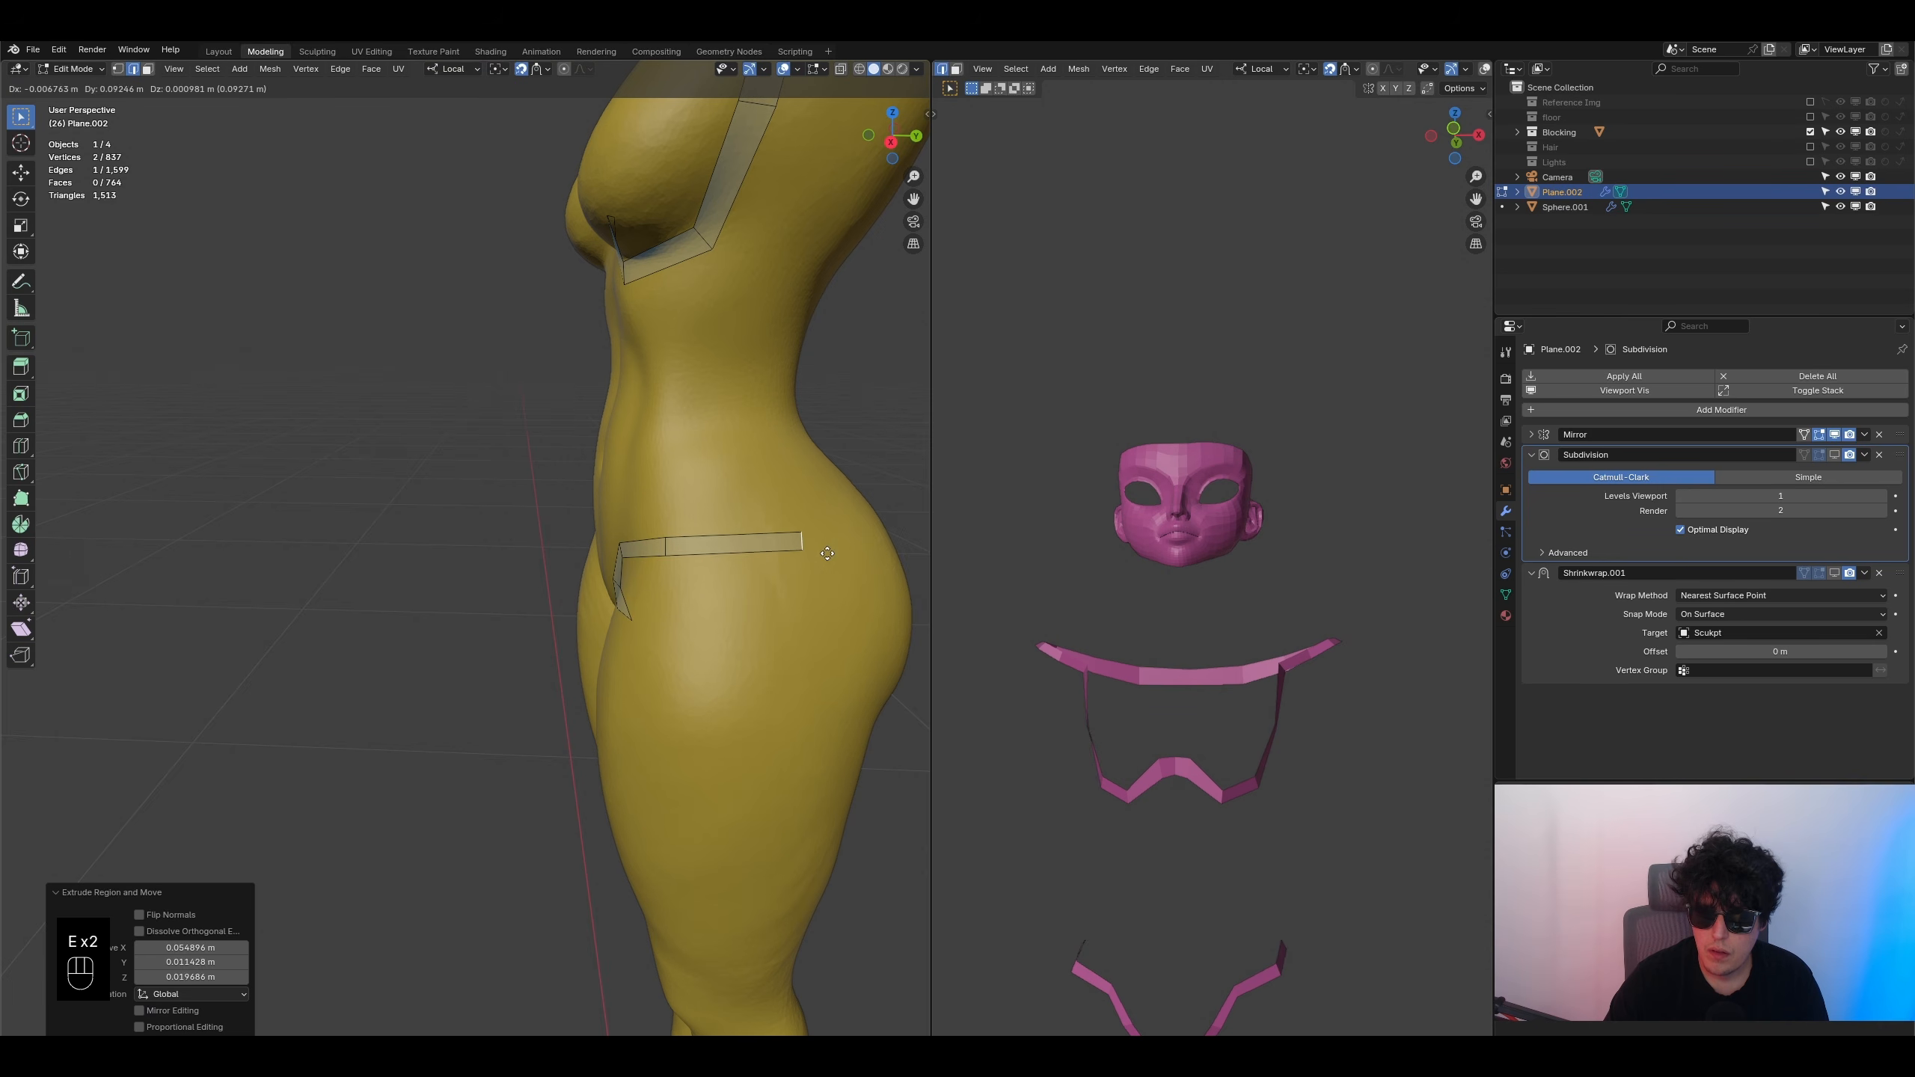
{"action": "left_click", "coordinate": [841, 552]}
{"action": "key", "text": "s"}
{"action": "left_click", "coordinate": [904, 562]}
- Extrude the hip strip's end edge around to the back, above the buttock
{"action": "middle_click_drag", "start_coordinate": [904, 562], "coordinate": [604, 632]}
{"action": "key", "text": "e"}
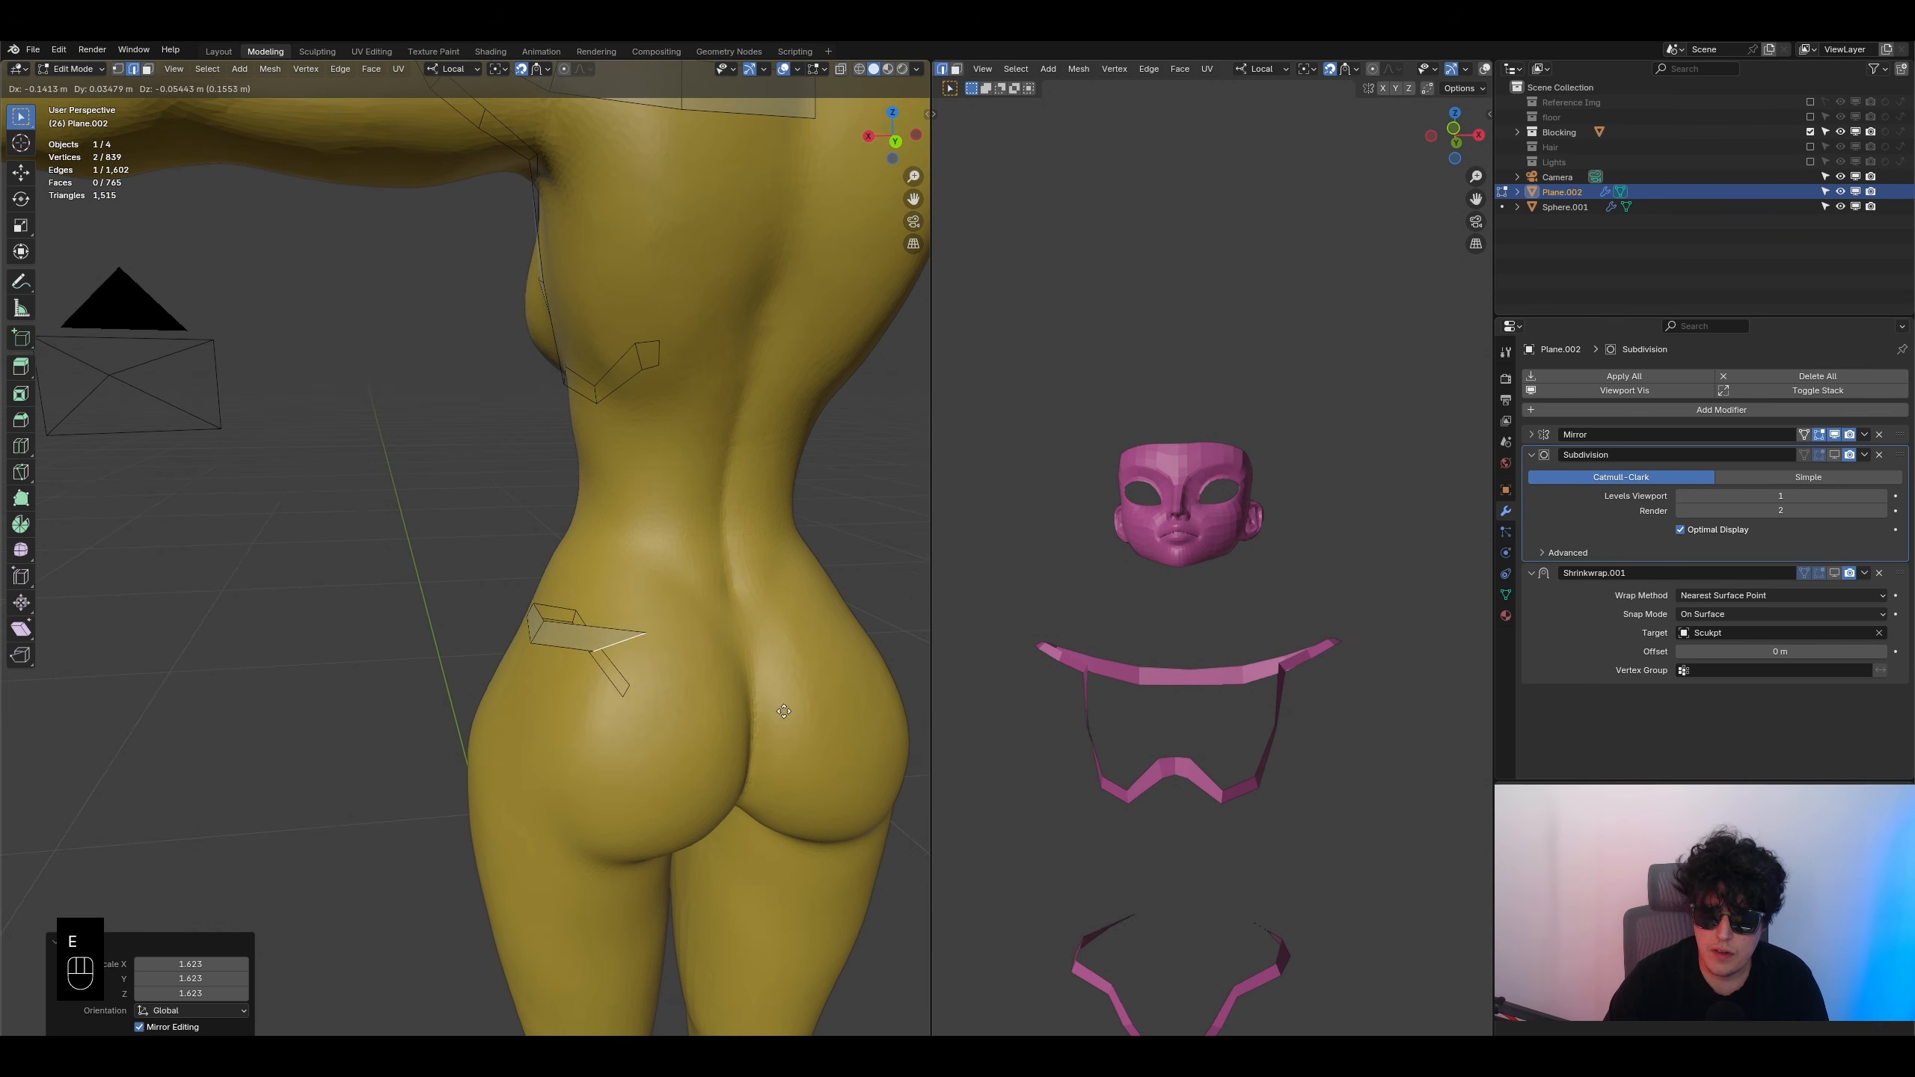
{"action": "left_click", "coordinate": [768, 683]}
{"action": "key", "text": "r"}
{"action": "key", "text": "s"}
{"action": "left_click", "coordinate": [715, 575]}
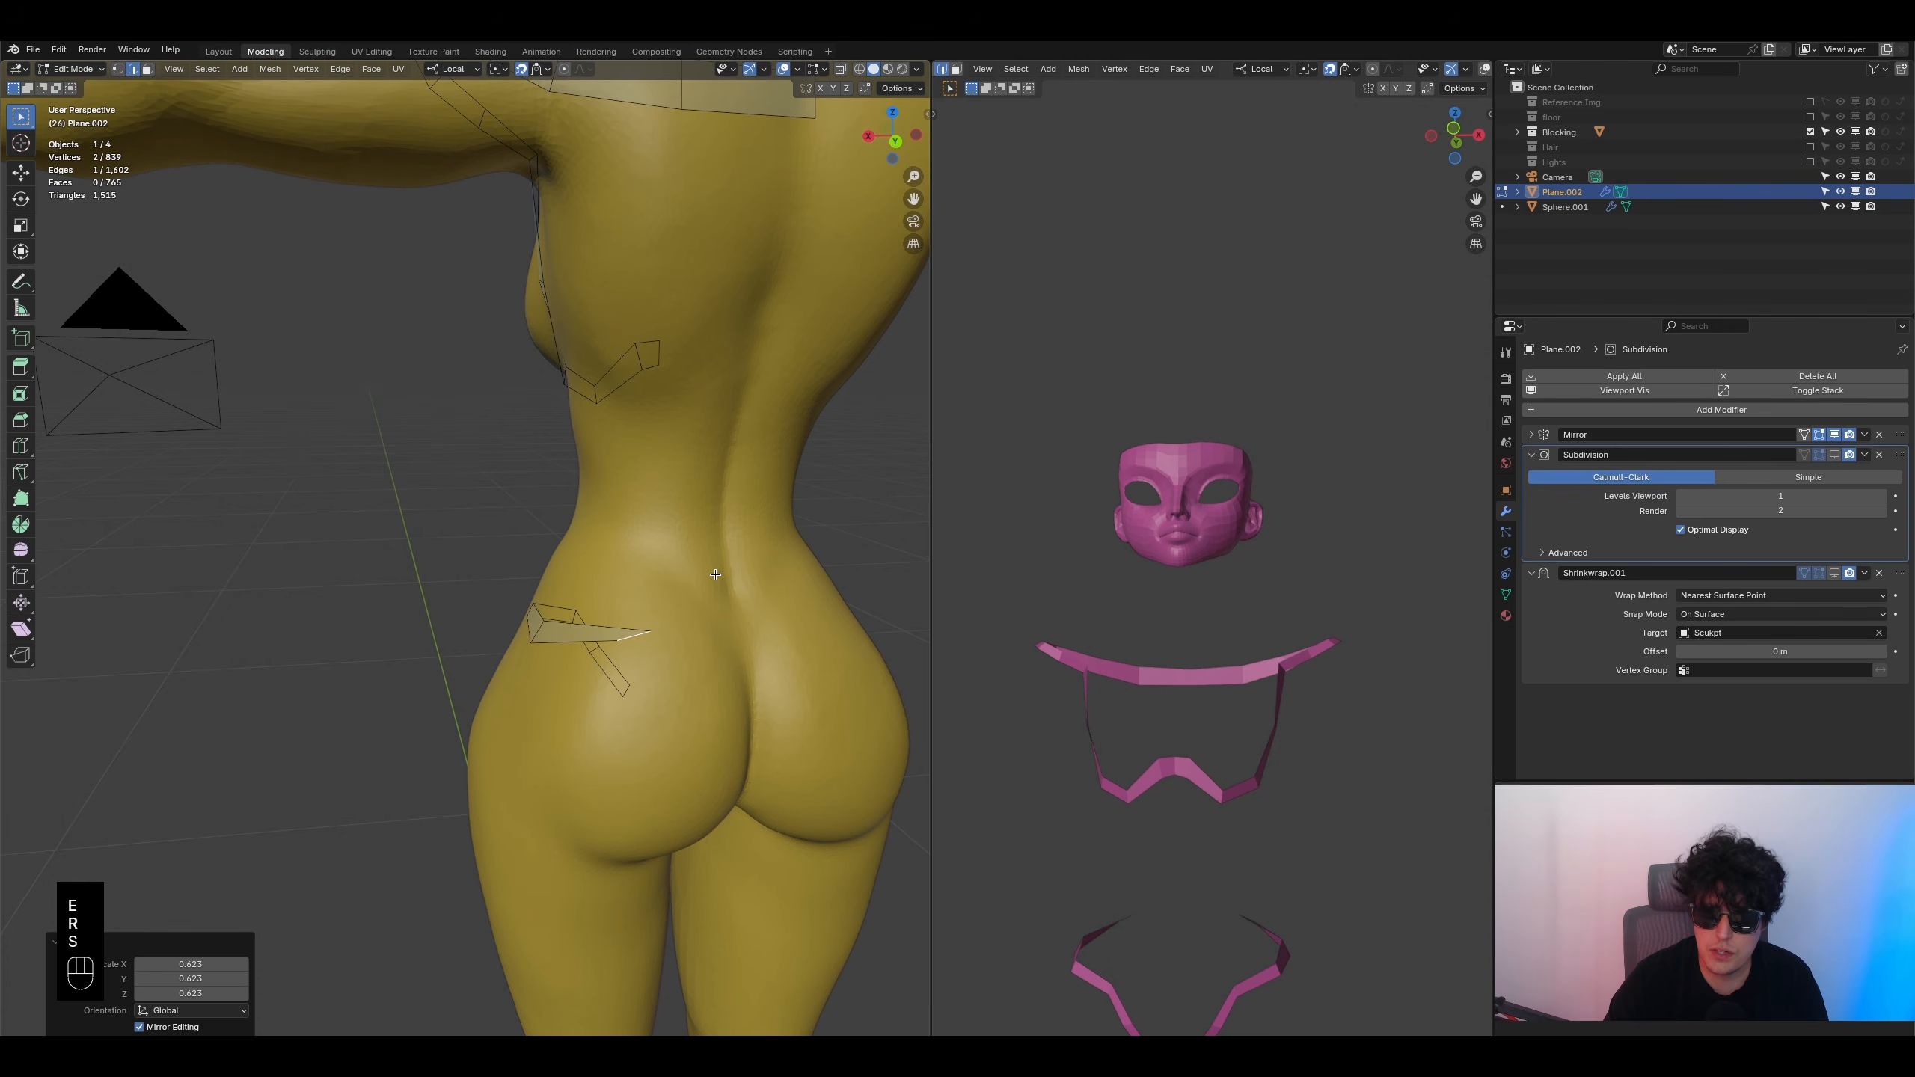
{"action": "key", "text": "ctrl+z"}
{"action": "key", "text": "ctrl+z"}
- Scale the new back edge to 0.608 and rotate it upright, then extrude it to the centre of the lower back
{"action": "key", "text": "r"}
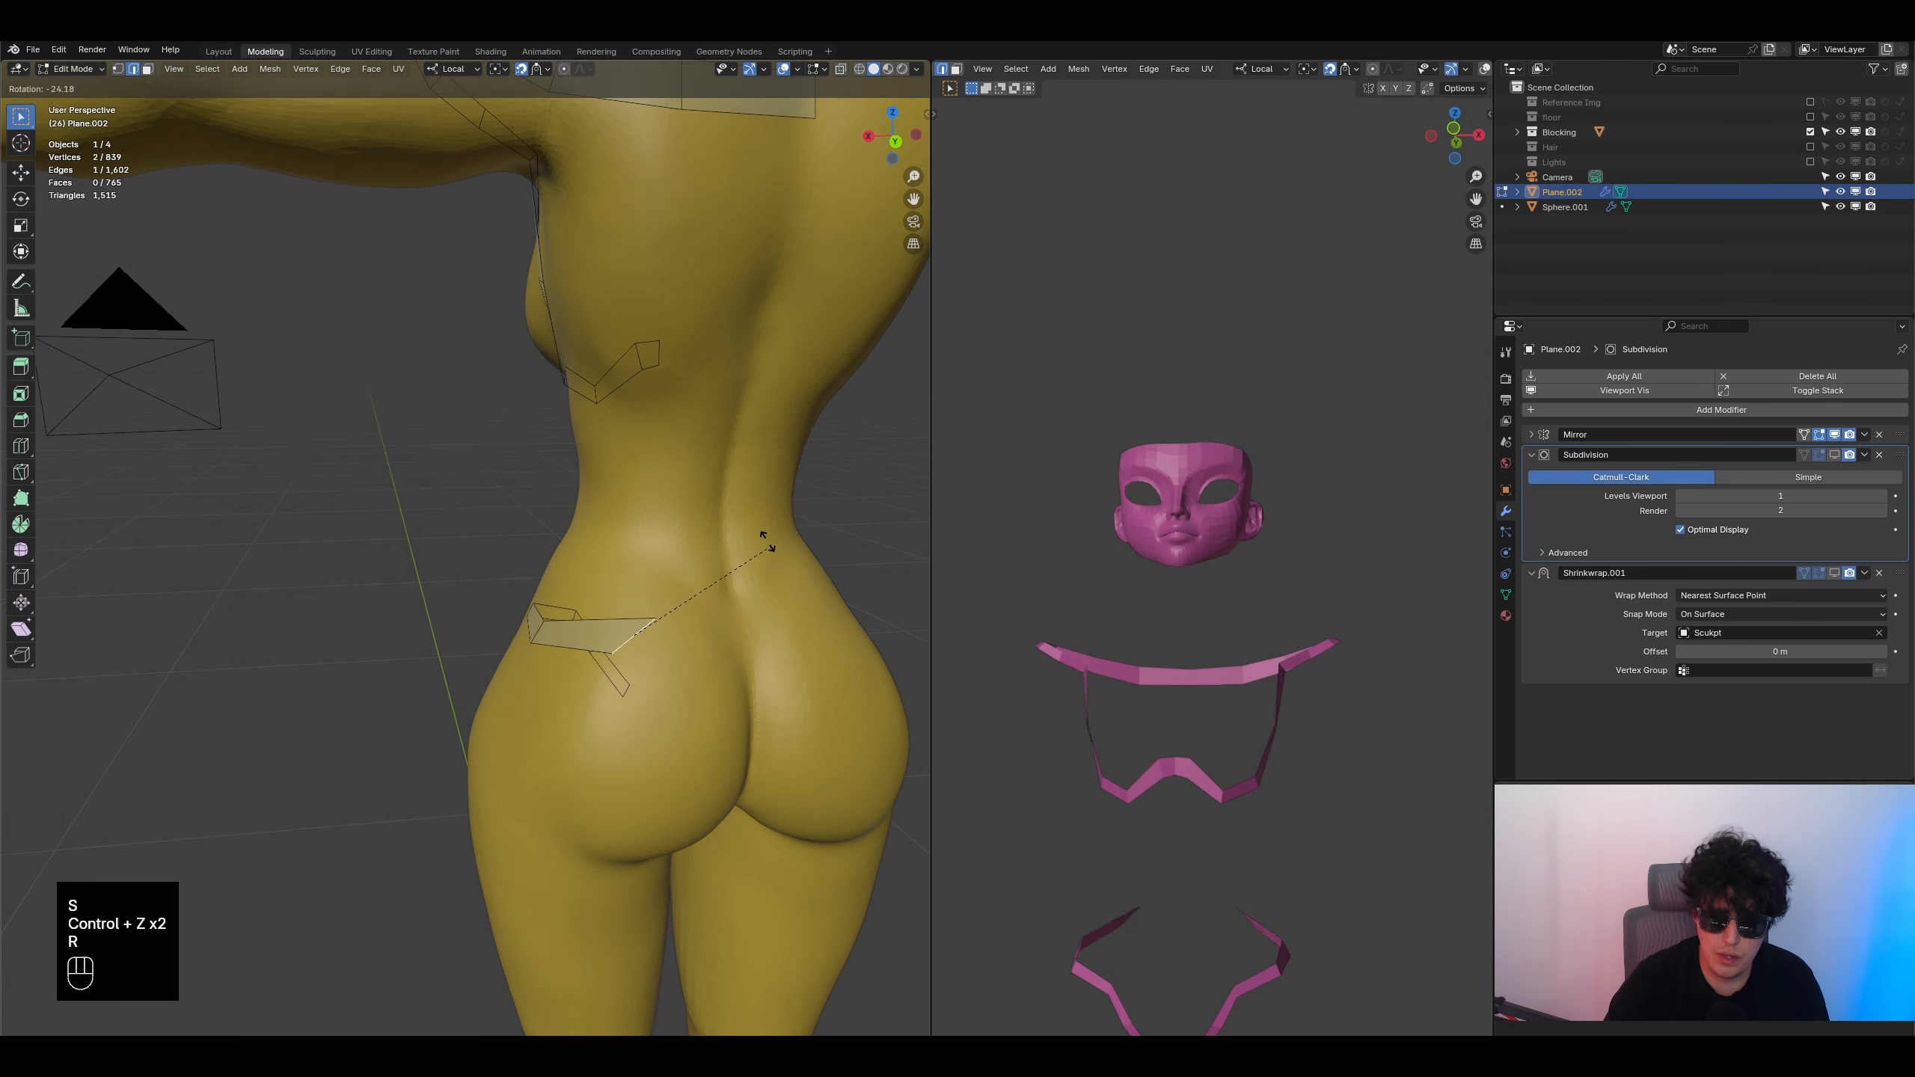
{"action": "left_click", "coordinate": [603, 484]}
{"action": "key", "text": "s"}
{"action": "left_click", "coordinate": [752, 652]}
{"action": "key", "text": "r"}
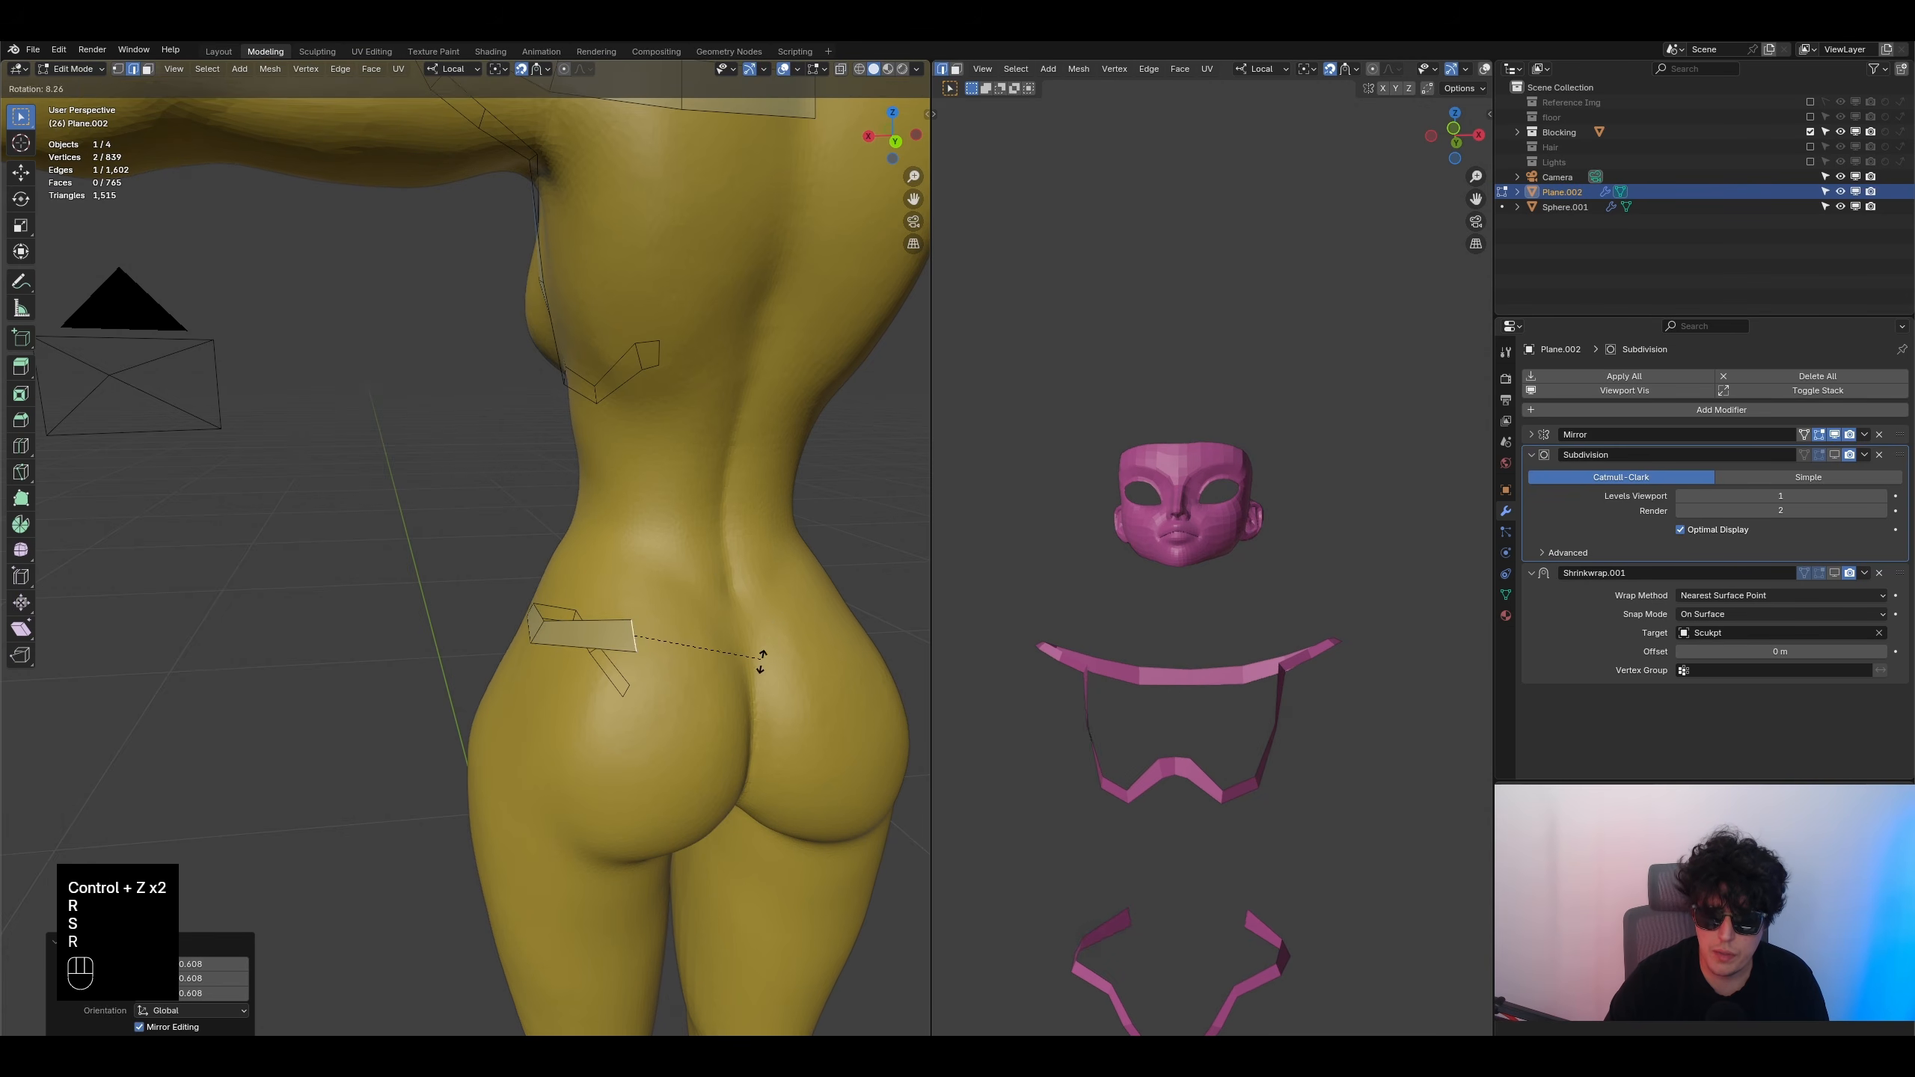
{"action": "left_click", "coordinate": [760, 678]}
{"action": "key", "text": "e"}
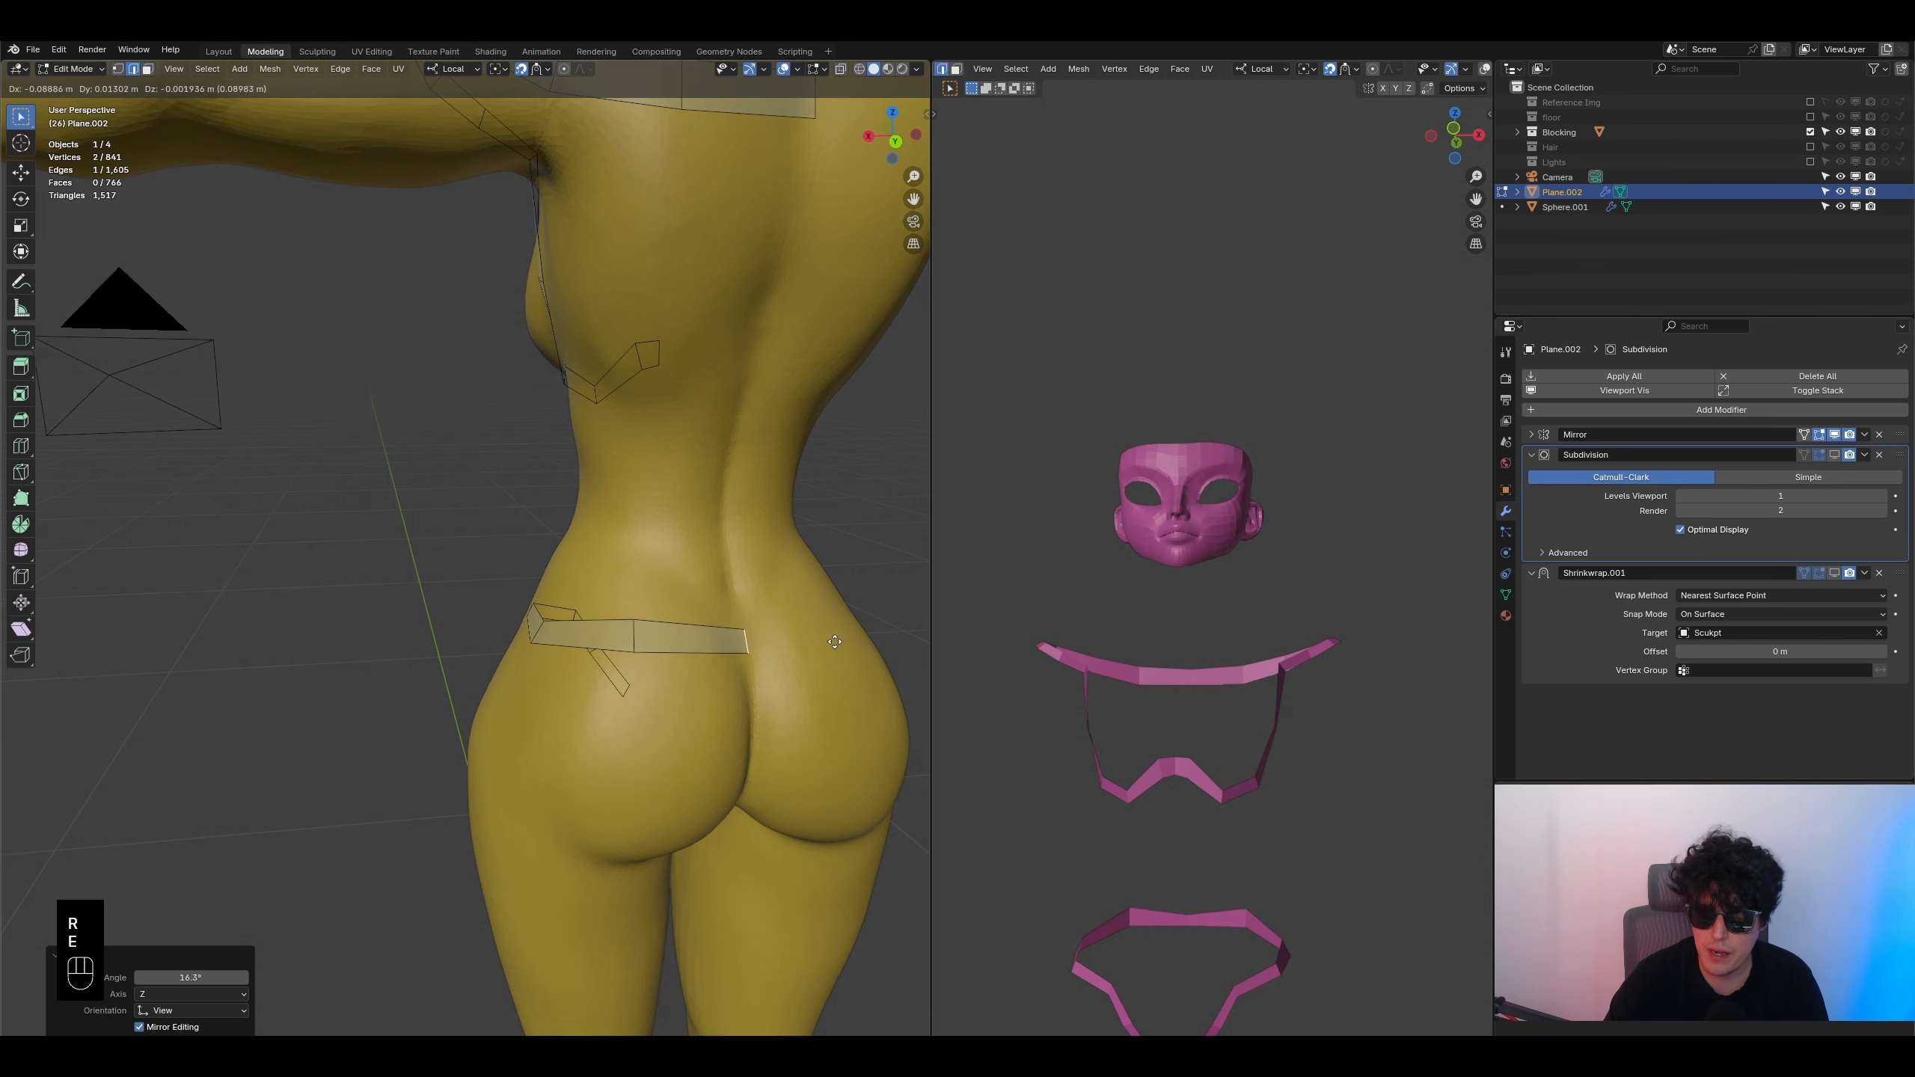
{"action": "left_click", "coordinate": [833, 642]}
- Try extruding the two upper edges of the front hip strip upward together, then undo the extrusion
{"action": "middle_click_drag", "start_coordinate": [833, 642], "coordinate": [550, 639]}
{"action": "scroll", "coordinate": [485, 627], "scroll_direction": "up", "scroll_amount": 5}
{"action": "left_click", "coordinate": [489, 533]}
{"action": "left_click", "coordinate": [620, 454], "text": "shift"}
{"action": "key", "text": "e"}
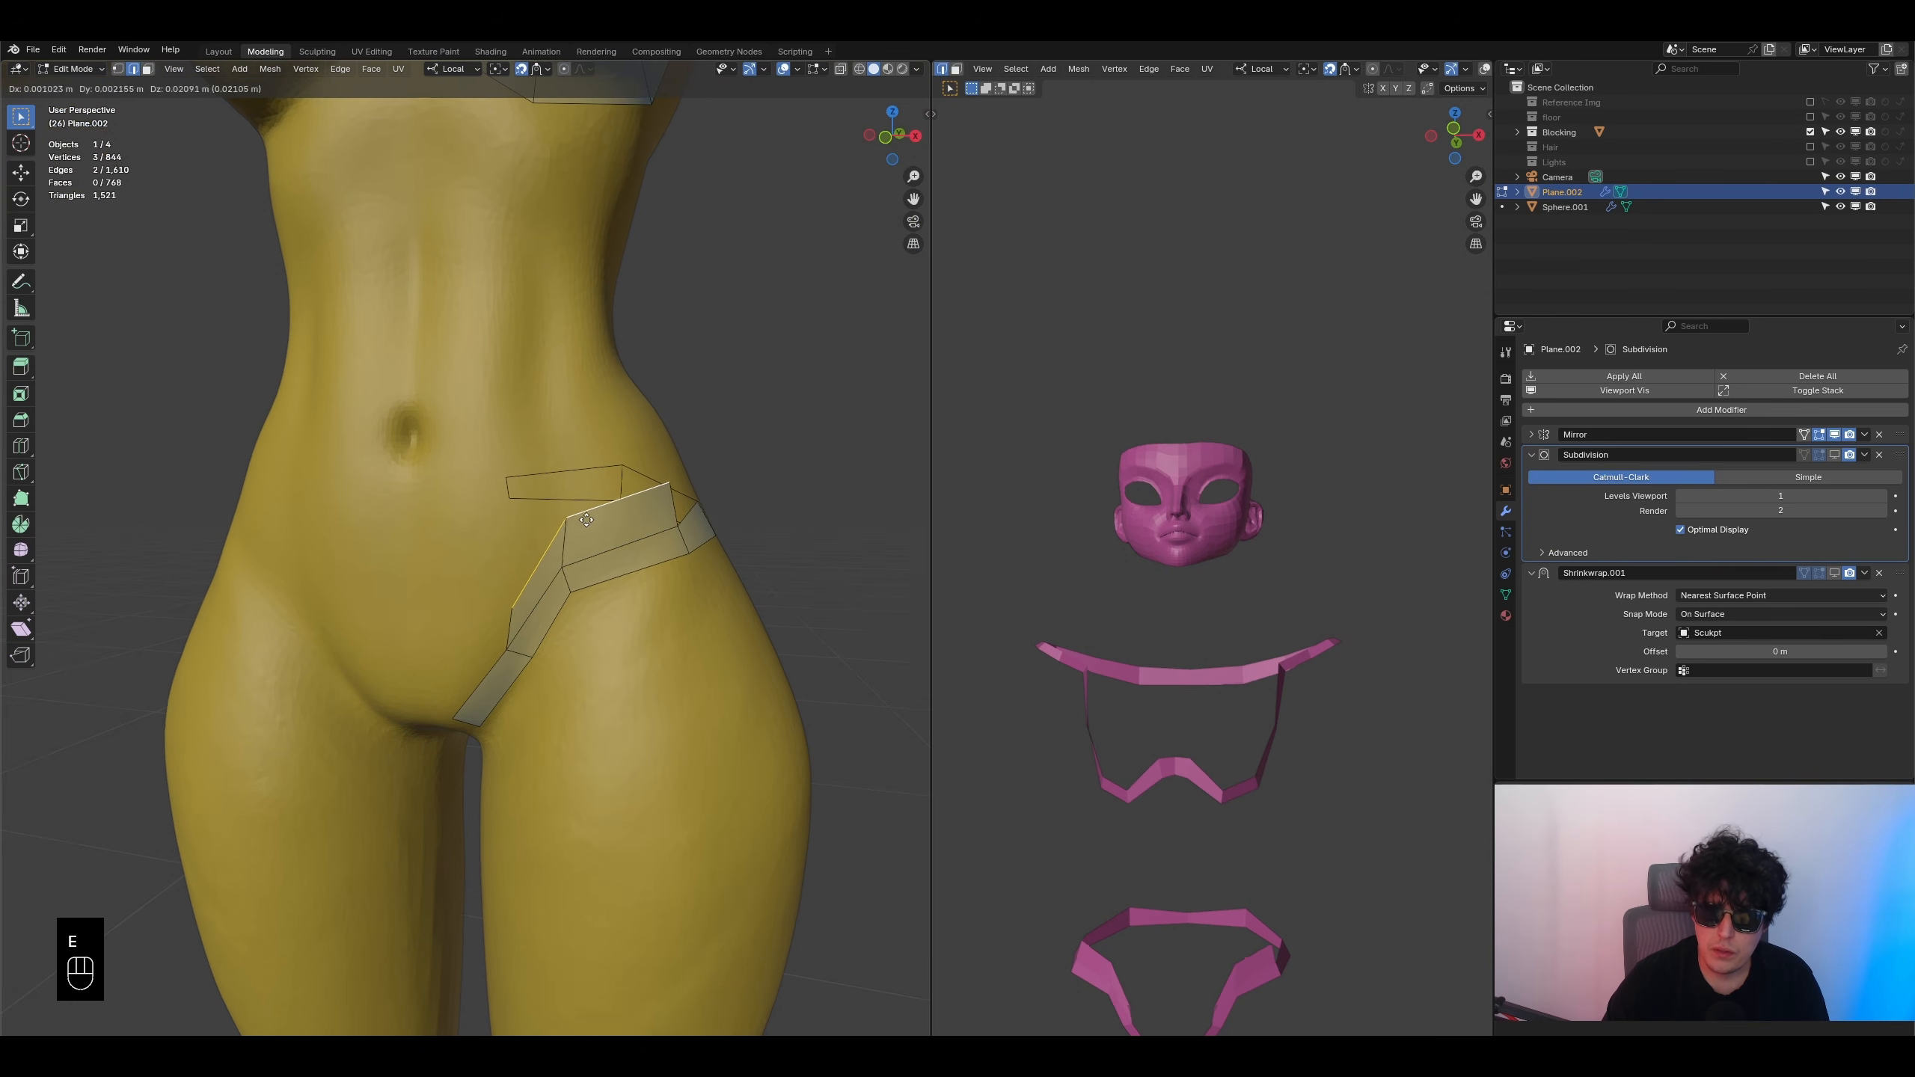
{"action": "left_click", "coordinate": [551, 630], "text": "ctrl"}
{"action": "key", "text": "ctrl+z"}
- Extrude only the outer upper edge of the front hip strip upward toward the waist
{"action": "middle_click_drag", "start_coordinate": [550, 630], "coordinate": [533, 605]}
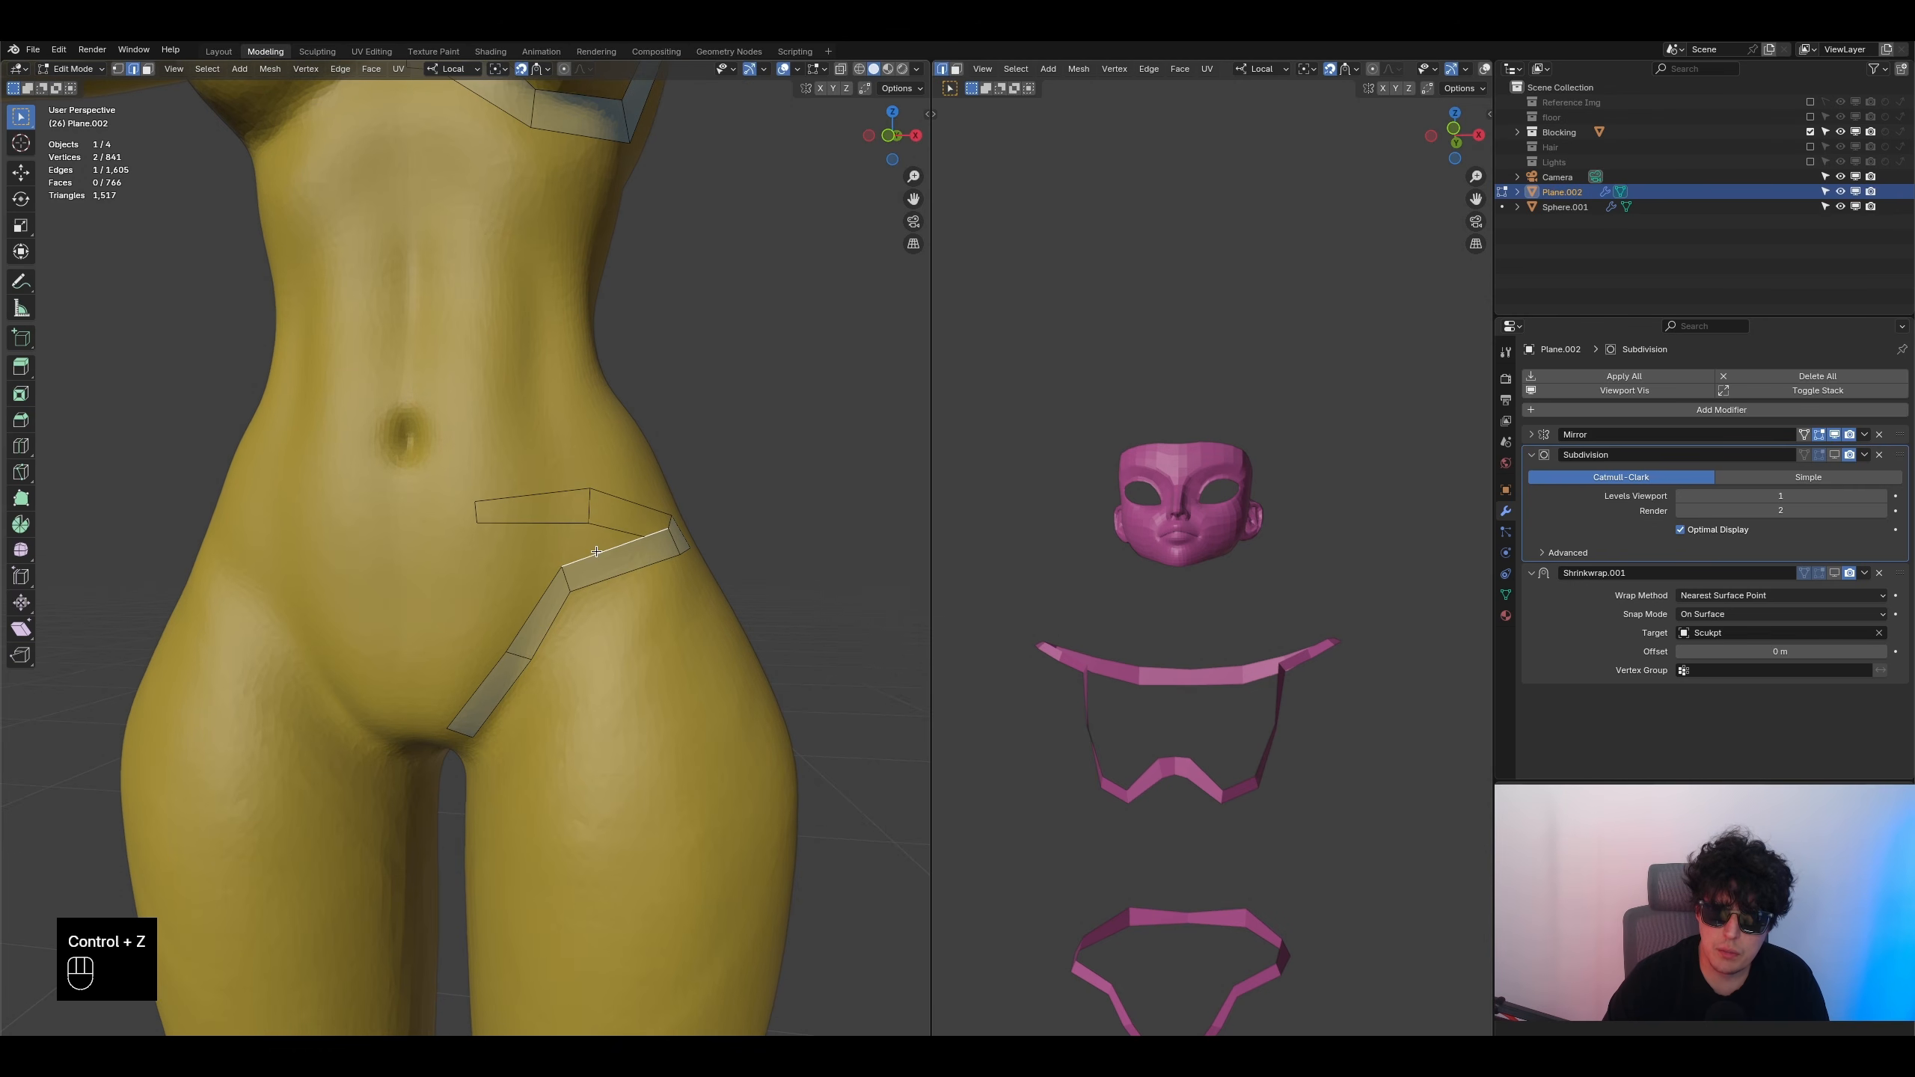
{"action": "key", "text": "e"}
{"action": "left_click", "coordinate": [594, 471]}
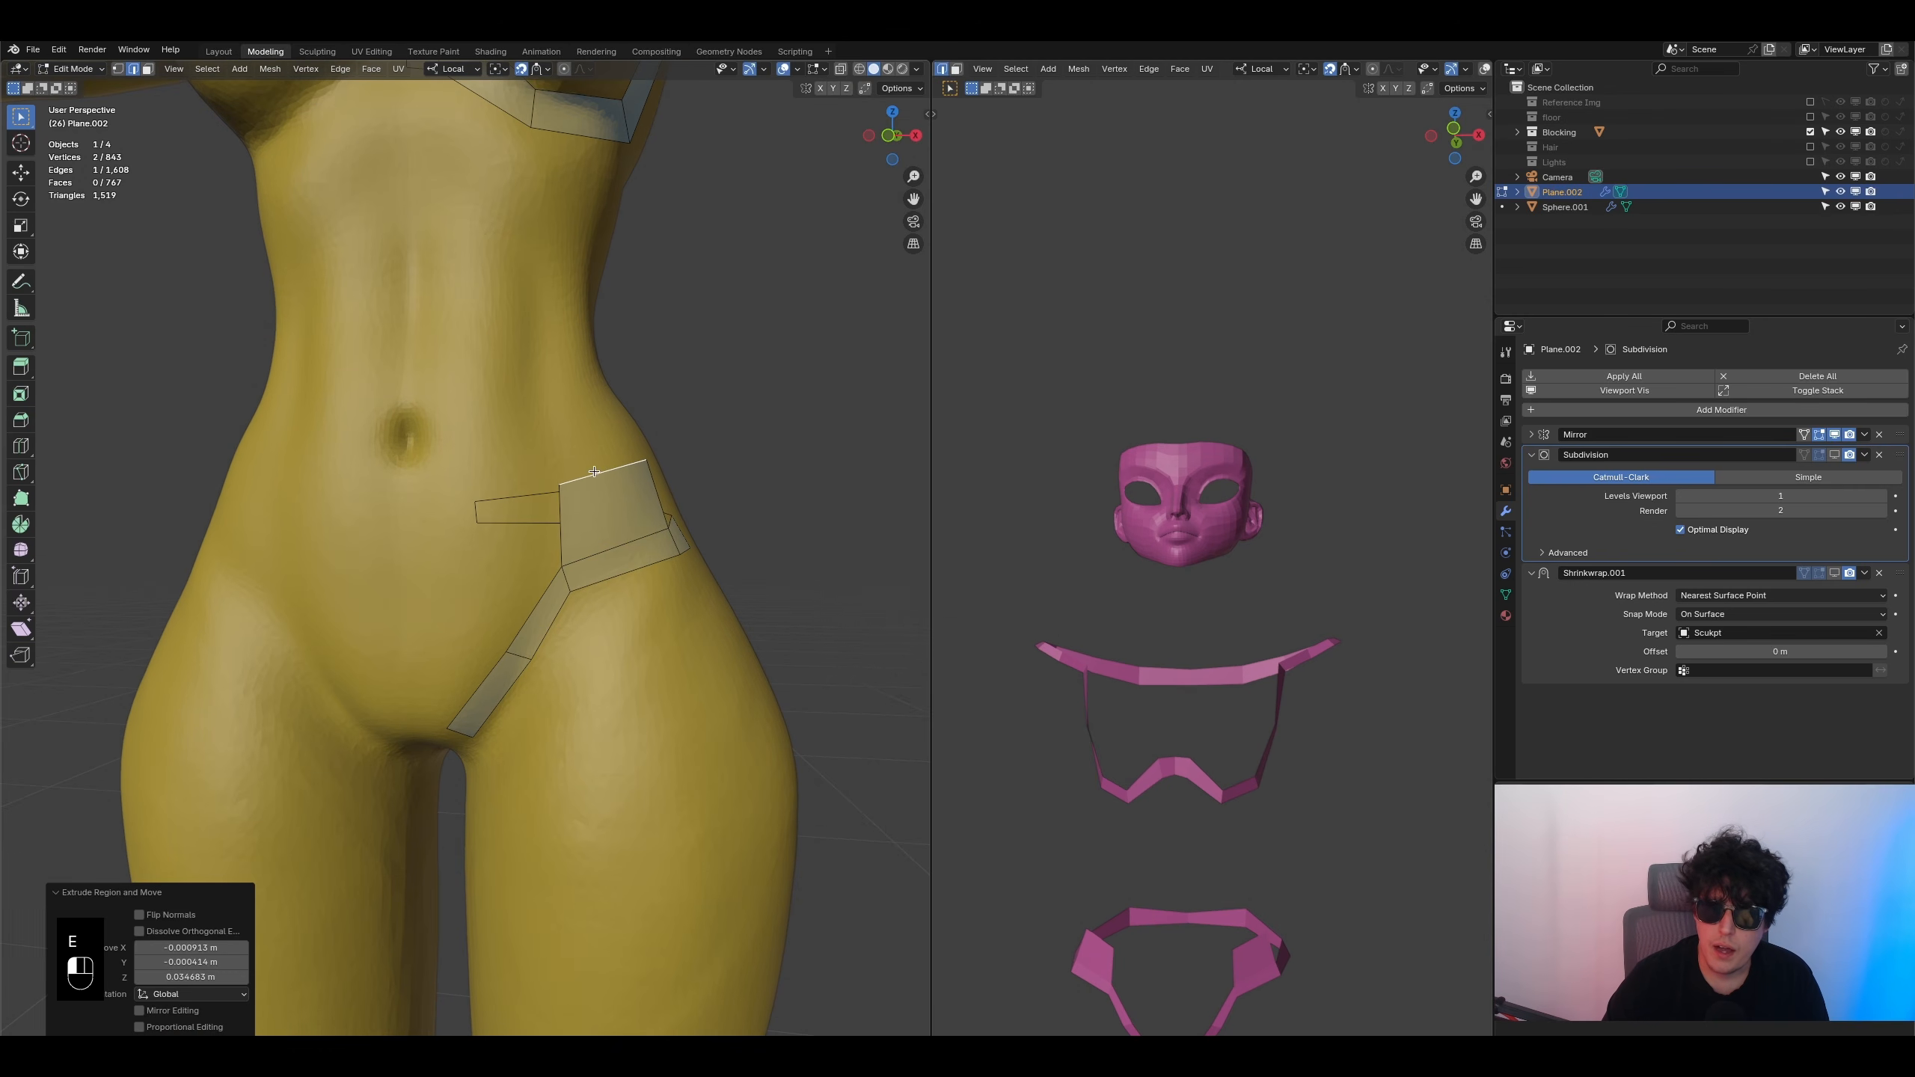
- Select the two inner edges of the hip patch and extrude them across the lower belly to the body's midline
{"action": "left_click", "coordinate": [551, 613]}
{"action": "left_click", "coordinate": [560, 528], "text": "shift"}
{"action": "key", "text": "e"}
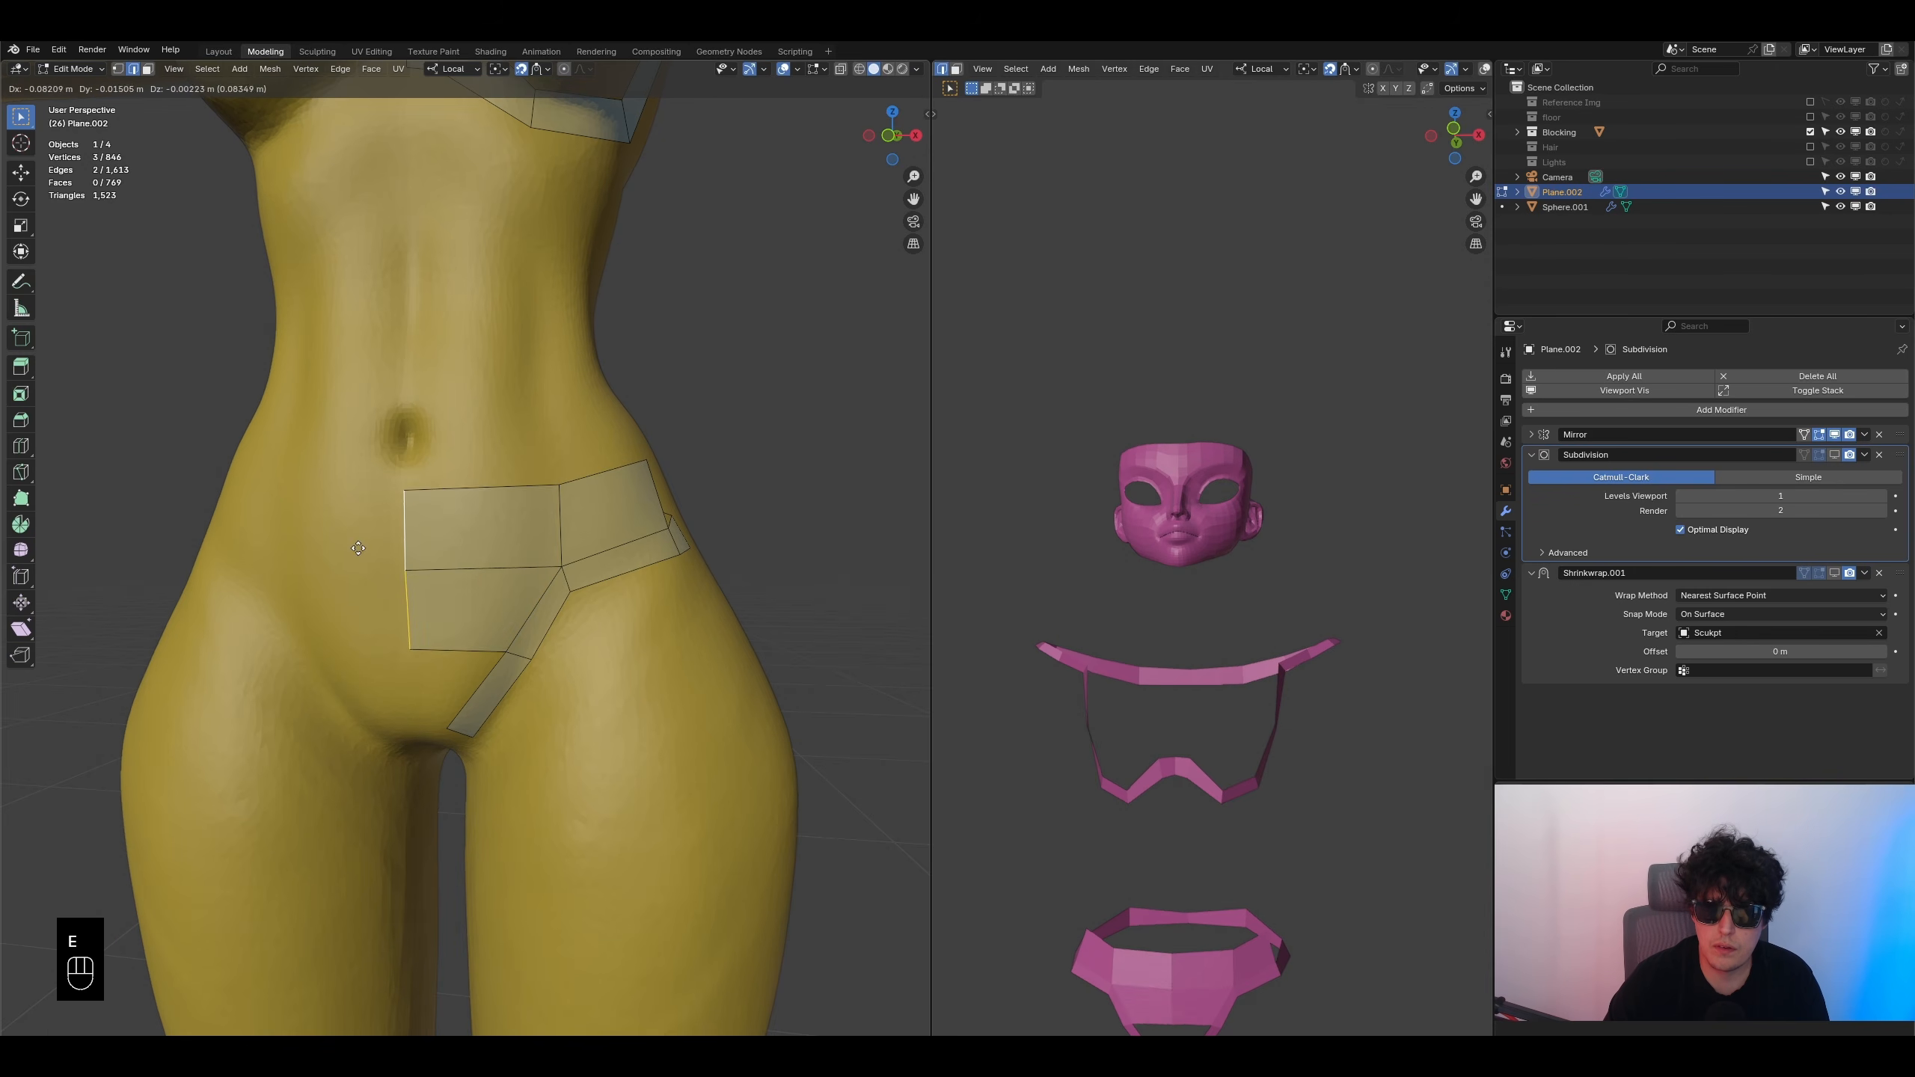
{"action": "left_click", "coordinate": [364, 551]}
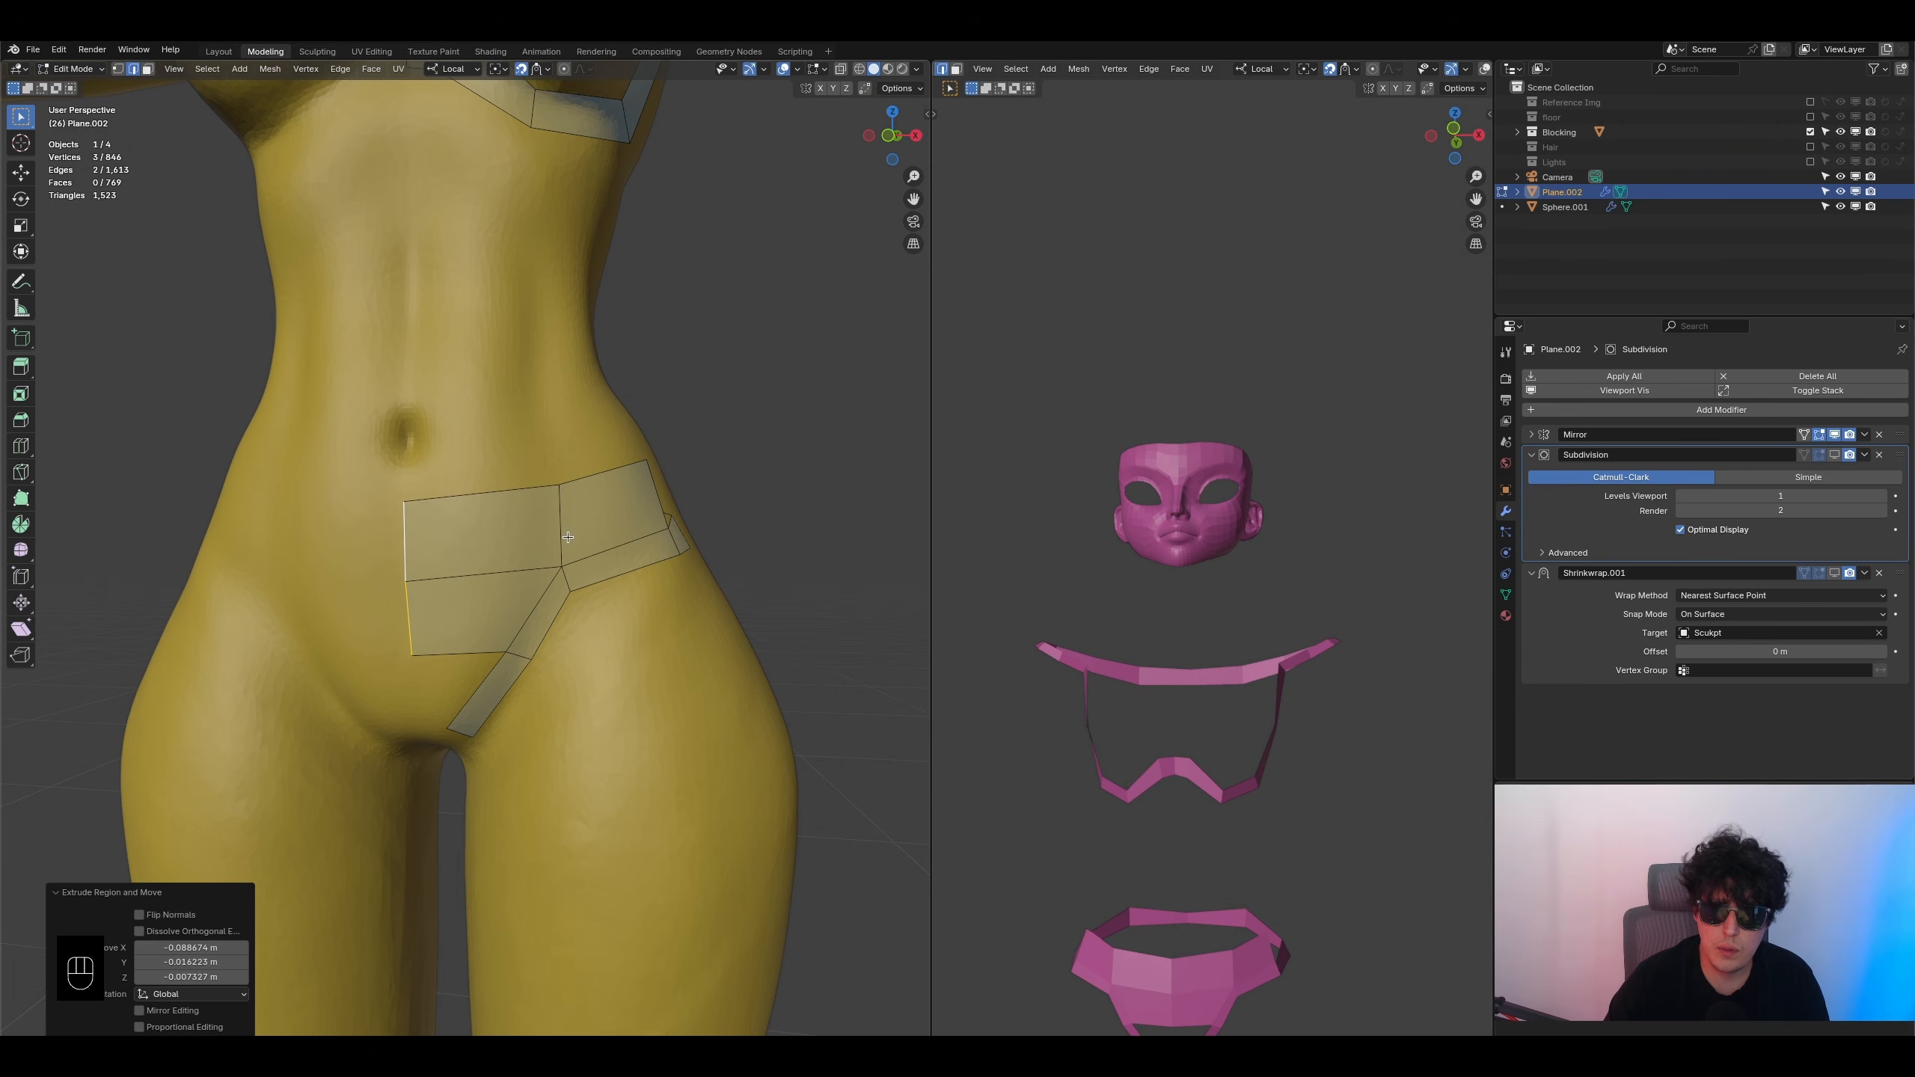
{"action": "mouse_move", "coordinate": [520, 466]}
{"action": "middle_mouse_down", "text": "shift"}
{"action": "mouse_move", "coordinate": [491, 661]}
{"action": "mouse_move", "coordinate": [517, 484]}
{"action": "middle_mouse_up", "text": "shift"}
{"action": "key", "text": "ctrl+r"}
{"action": "left_click", "coordinate": [462, 539]}
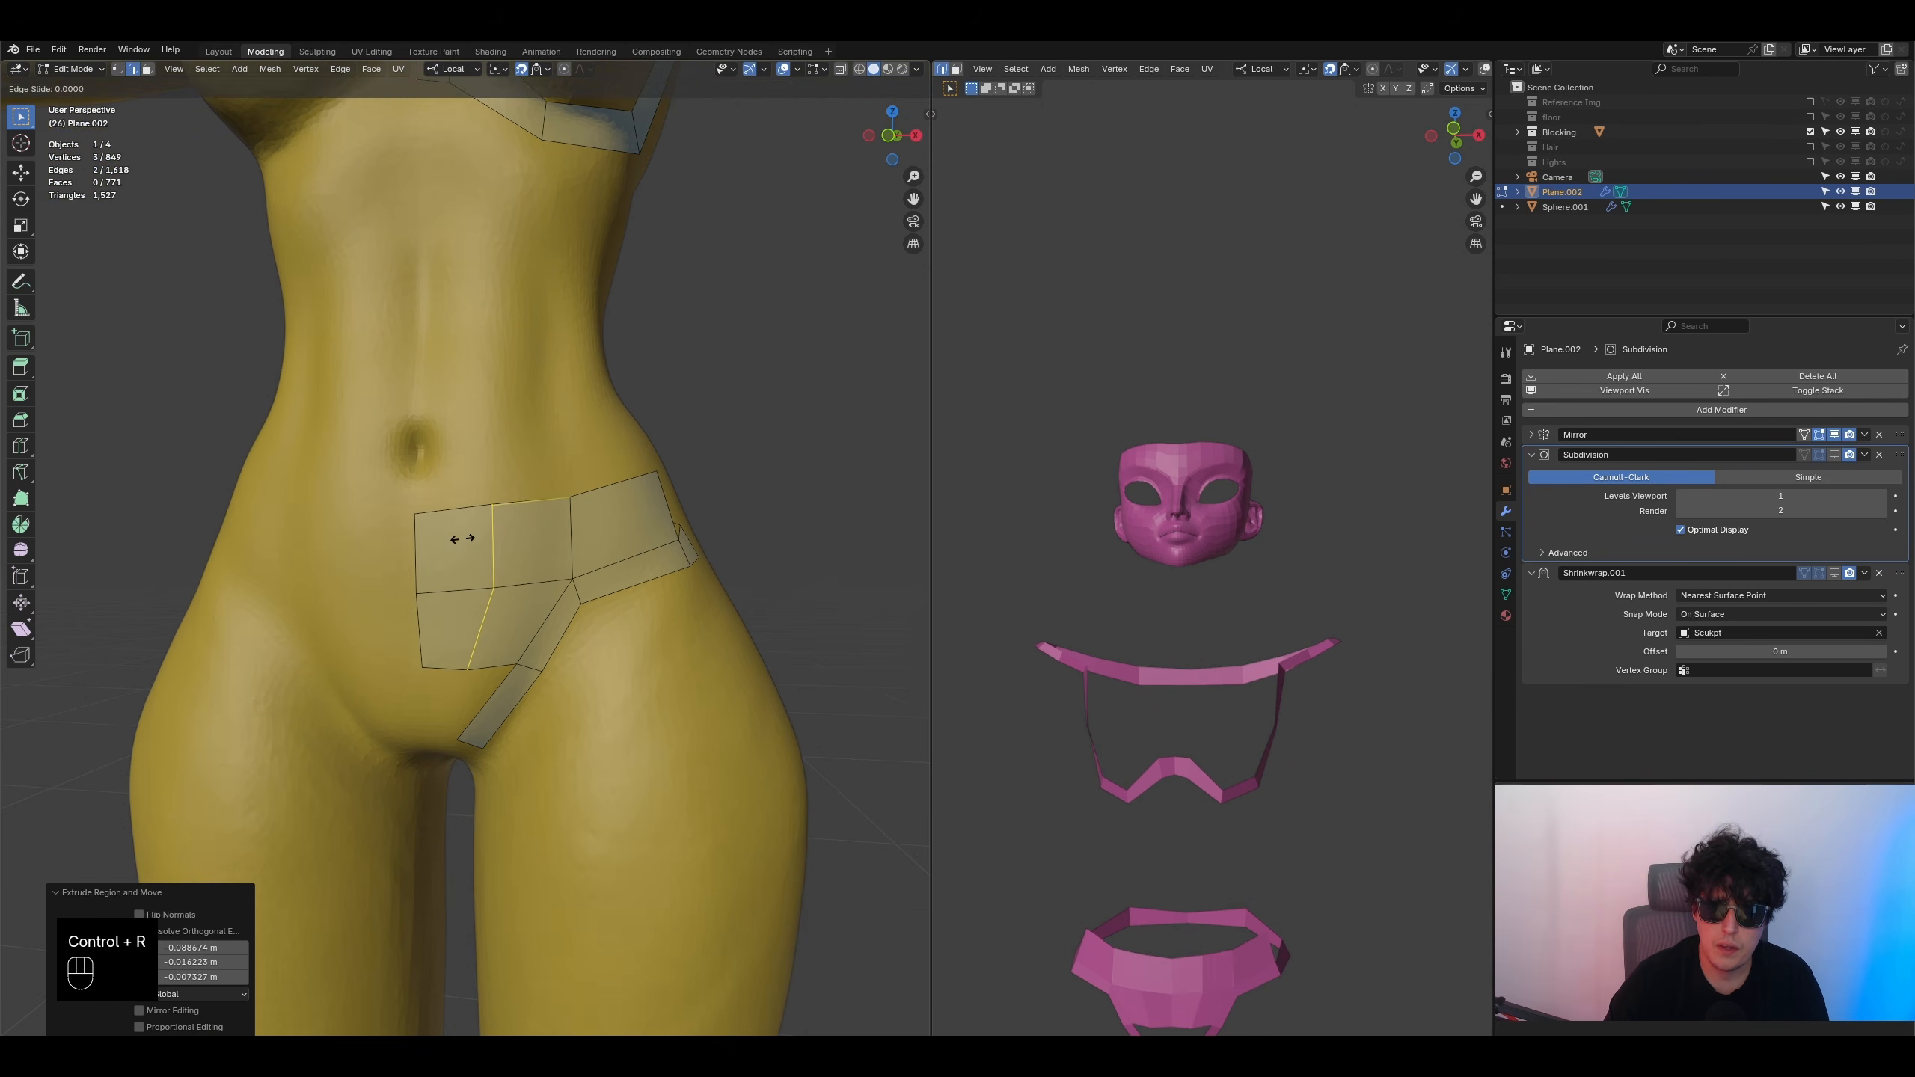
{"action": "left_click", "coordinate": [433, 542]}
{"action": "scroll", "coordinate": [511, 662], "scroll_direction": "down", "scroll_amount": 2}
{"action": "key", "text": "ctrl+z"}
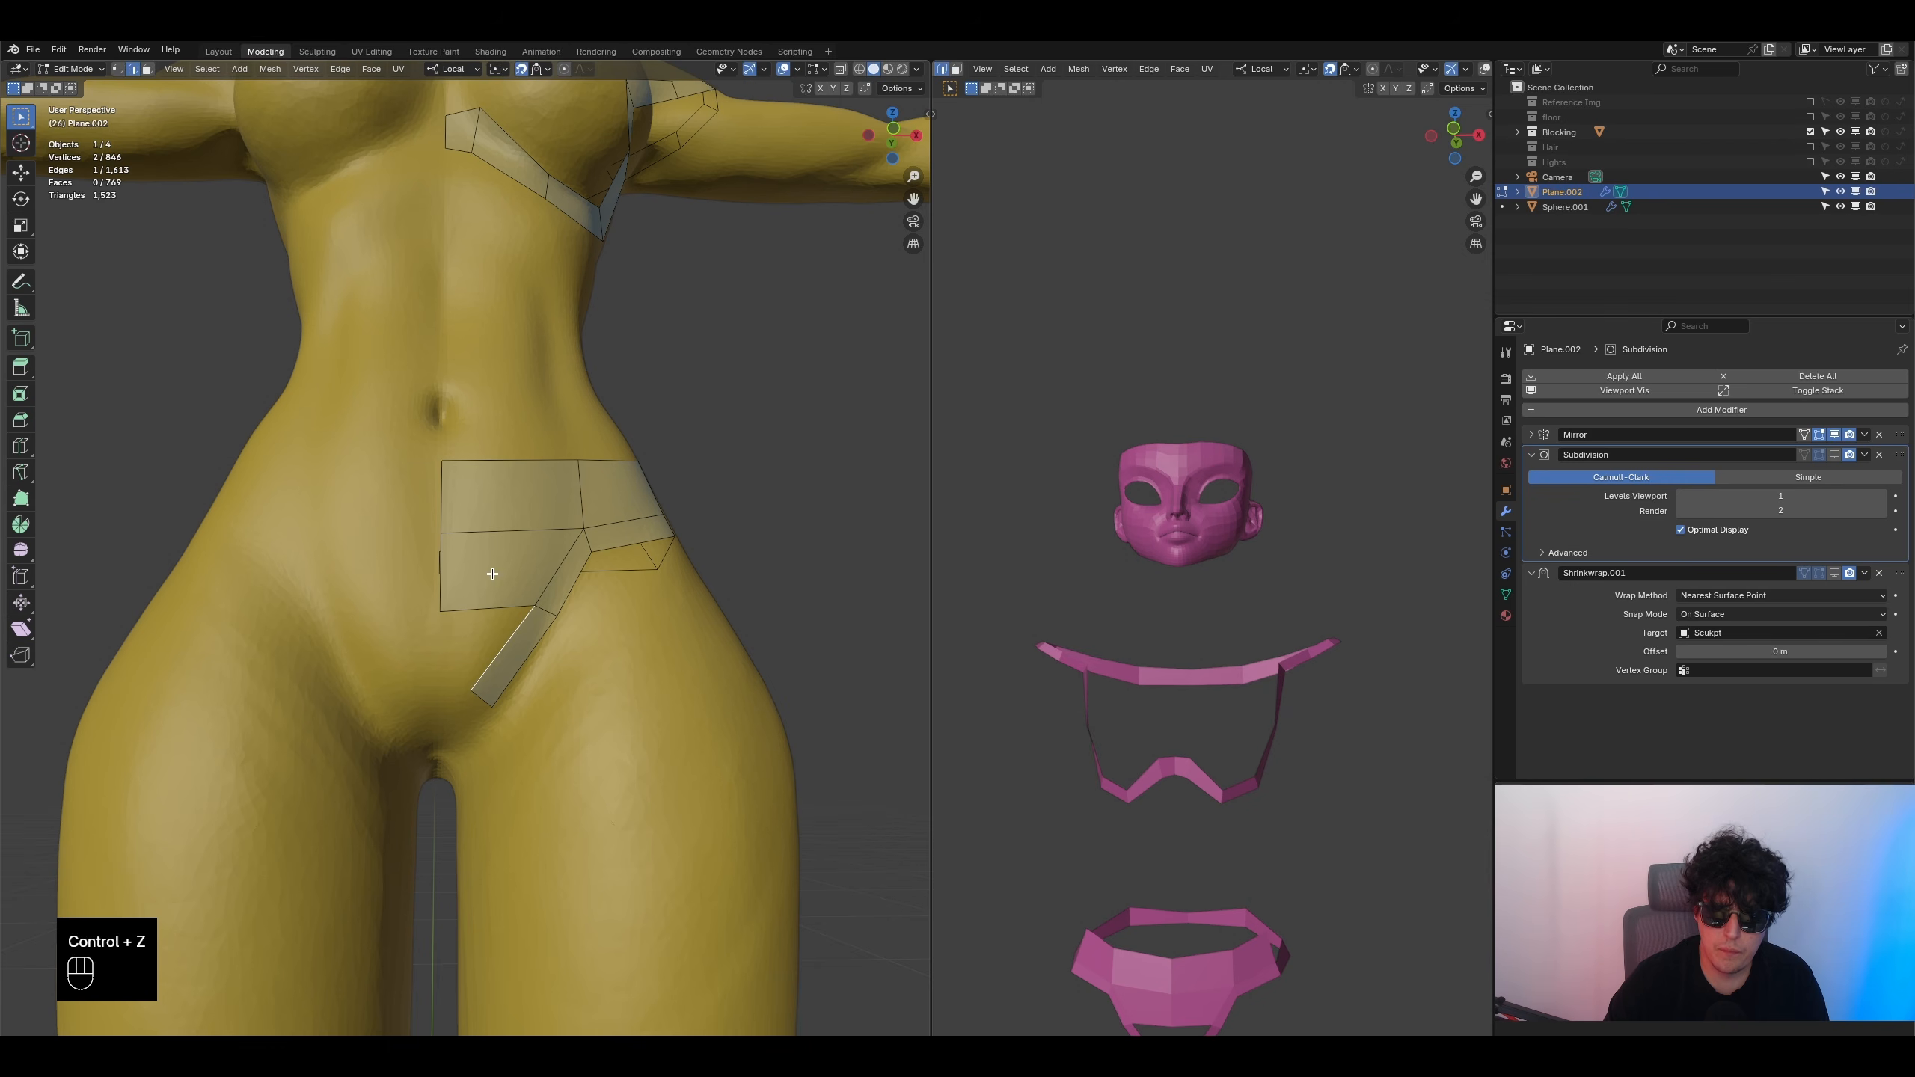
- Add one vertical loop cut through the lower-belly faces, slid toward the midline with a factor of -0.275
{"action": "key", "text": "ctrl+r"}
{"action": "left_click", "coordinate": [467, 566]}
{"action": "left_click", "coordinate": [454, 557]}
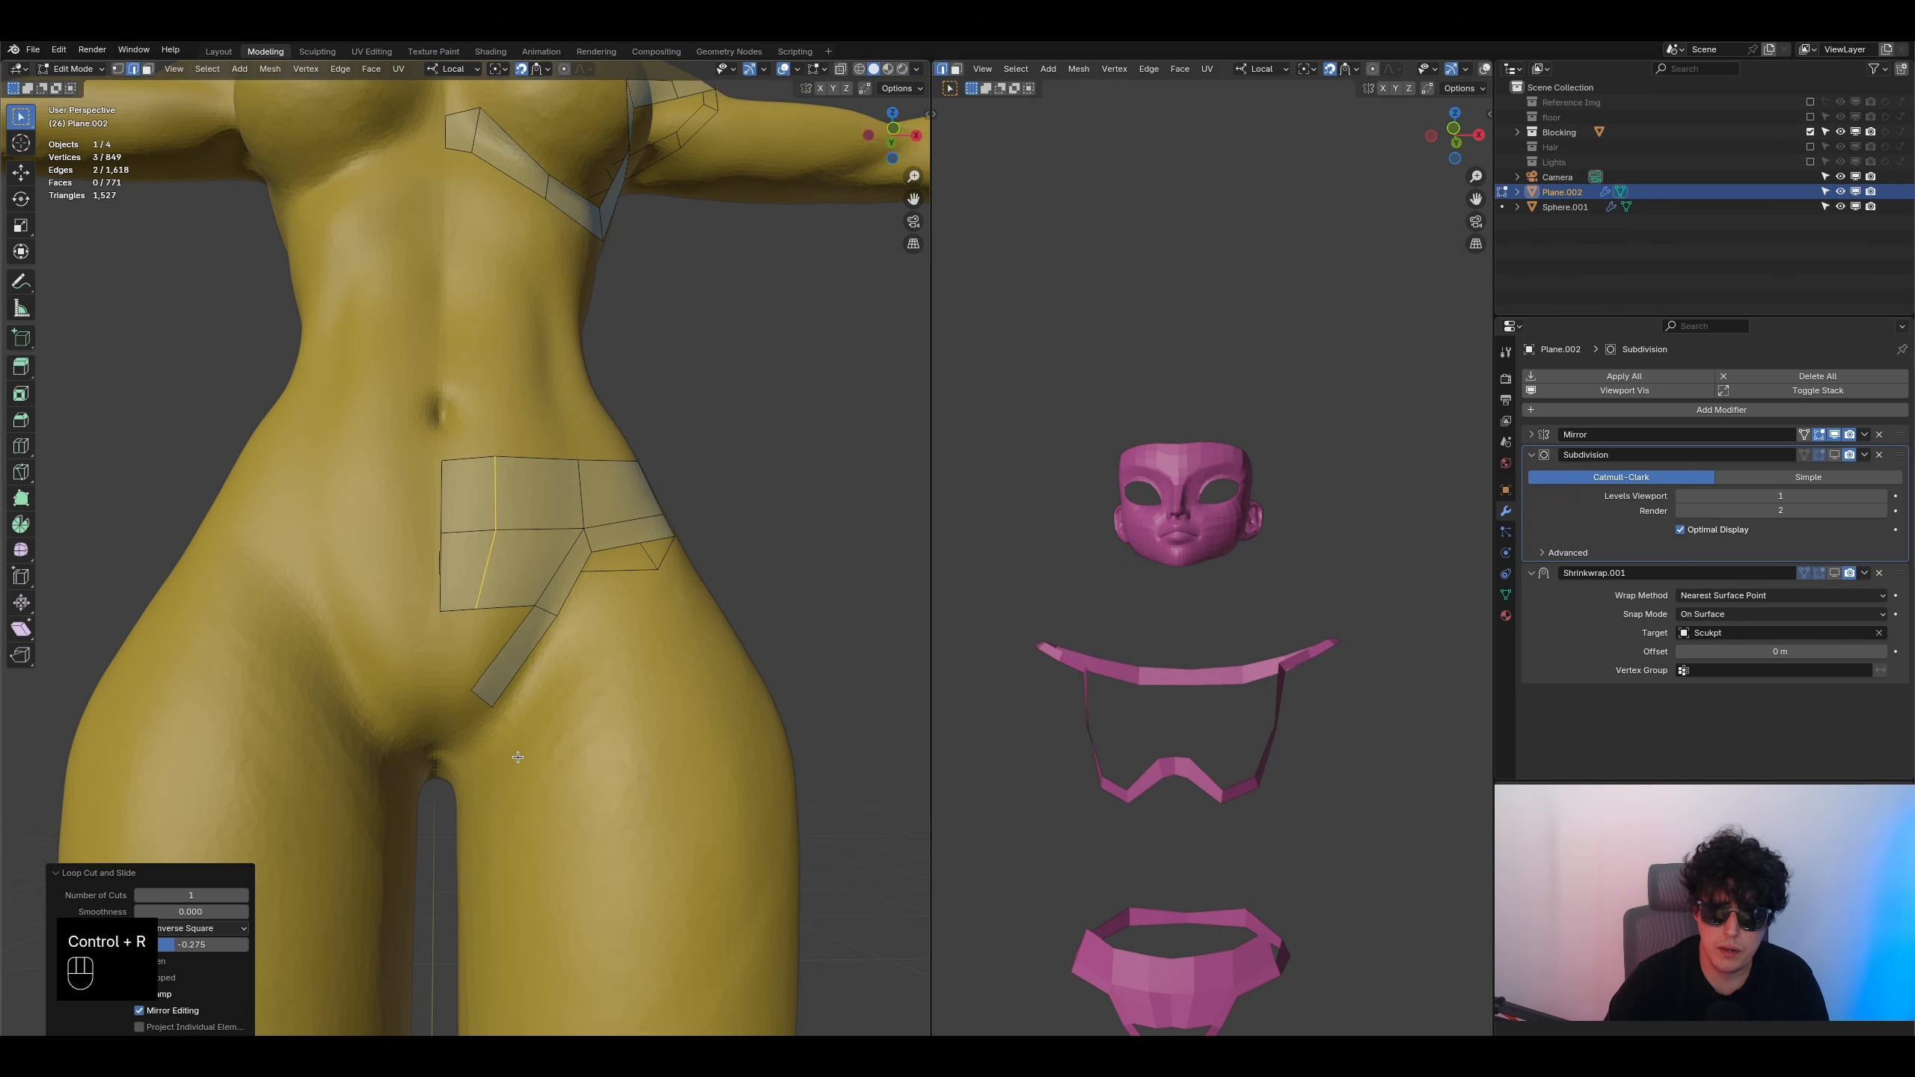
{"action": "middle_click_drag", "start_coordinate": [517, 753], "coordinate": [491, 761]}
{"action": "middle_click_drag", "start_coordinate": [429, 445], "coordinate": [433, 602], "text": "shift"}
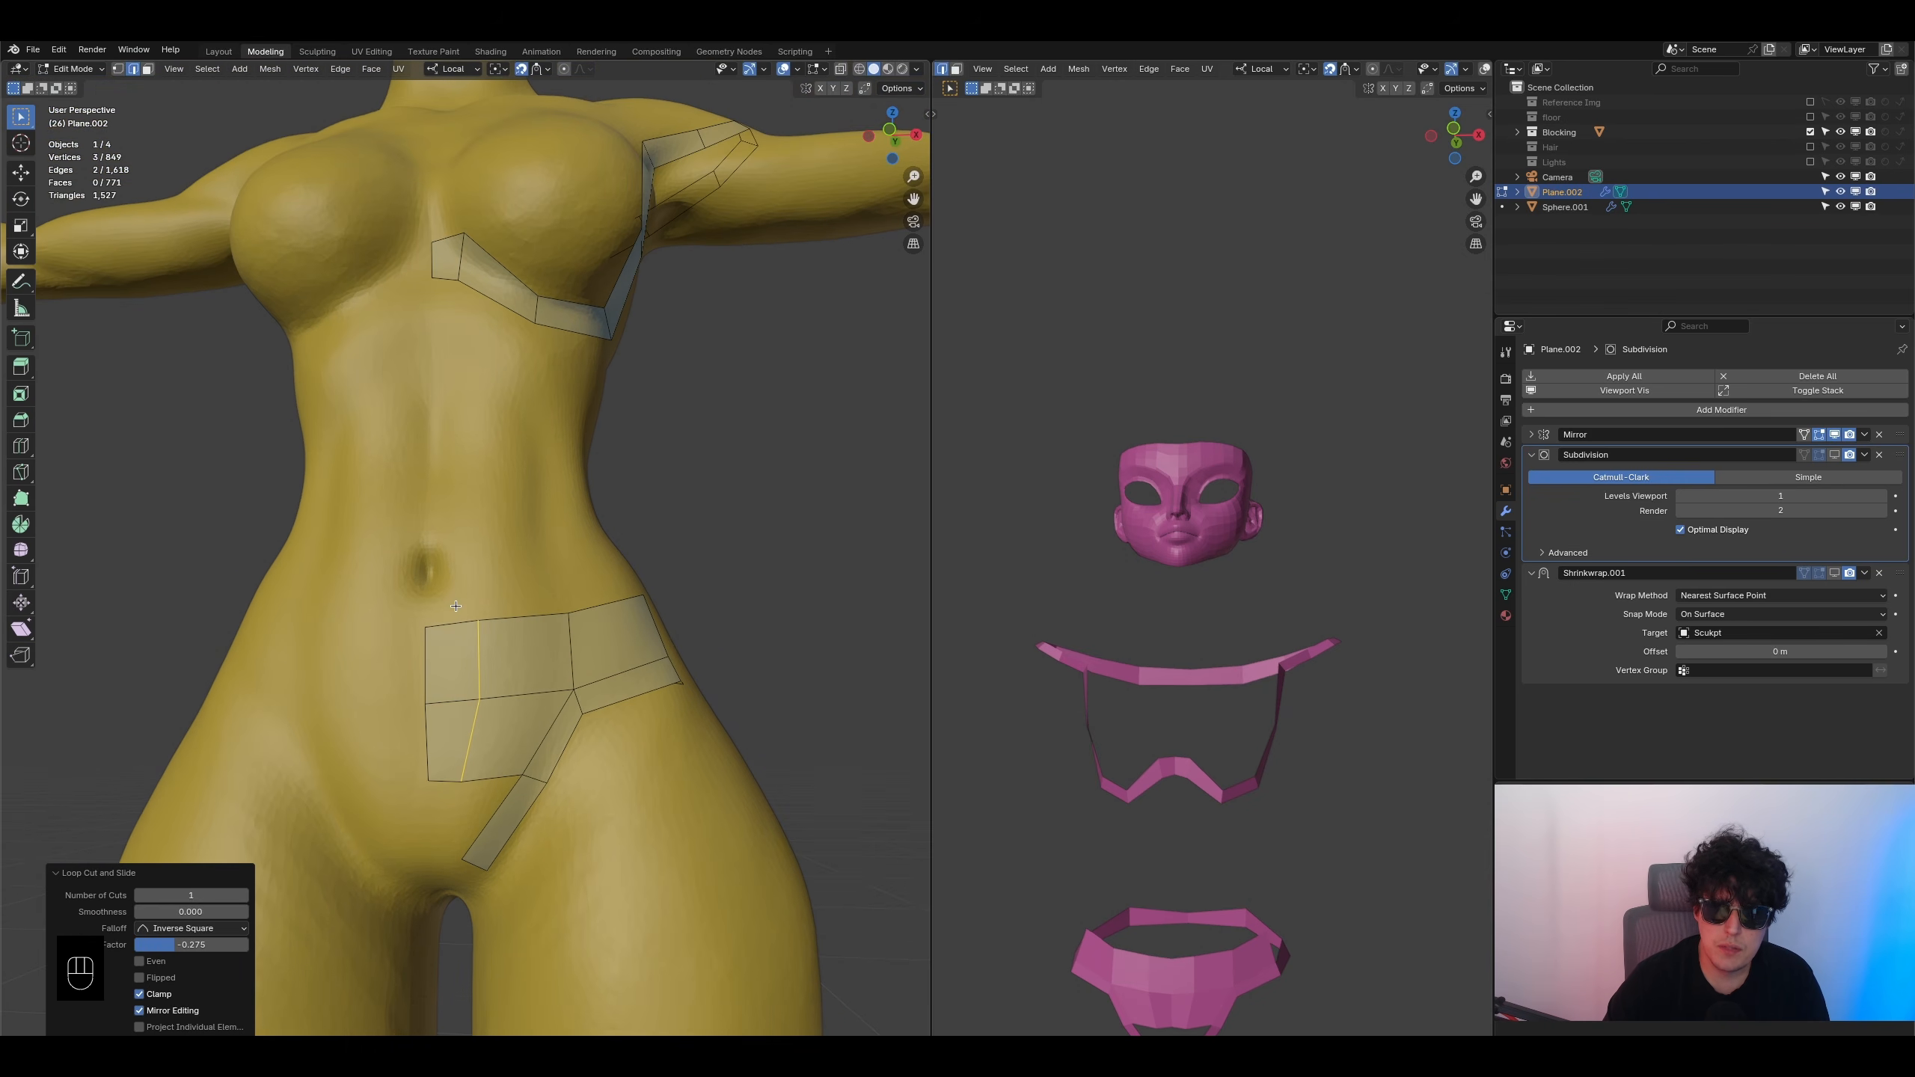
- Add one centred loop cut across the rear section of the hip strip near the lower back
{"action": "middle_click_drag", "start_coordinate": [426, 277], "coordinate": [649, 593]}
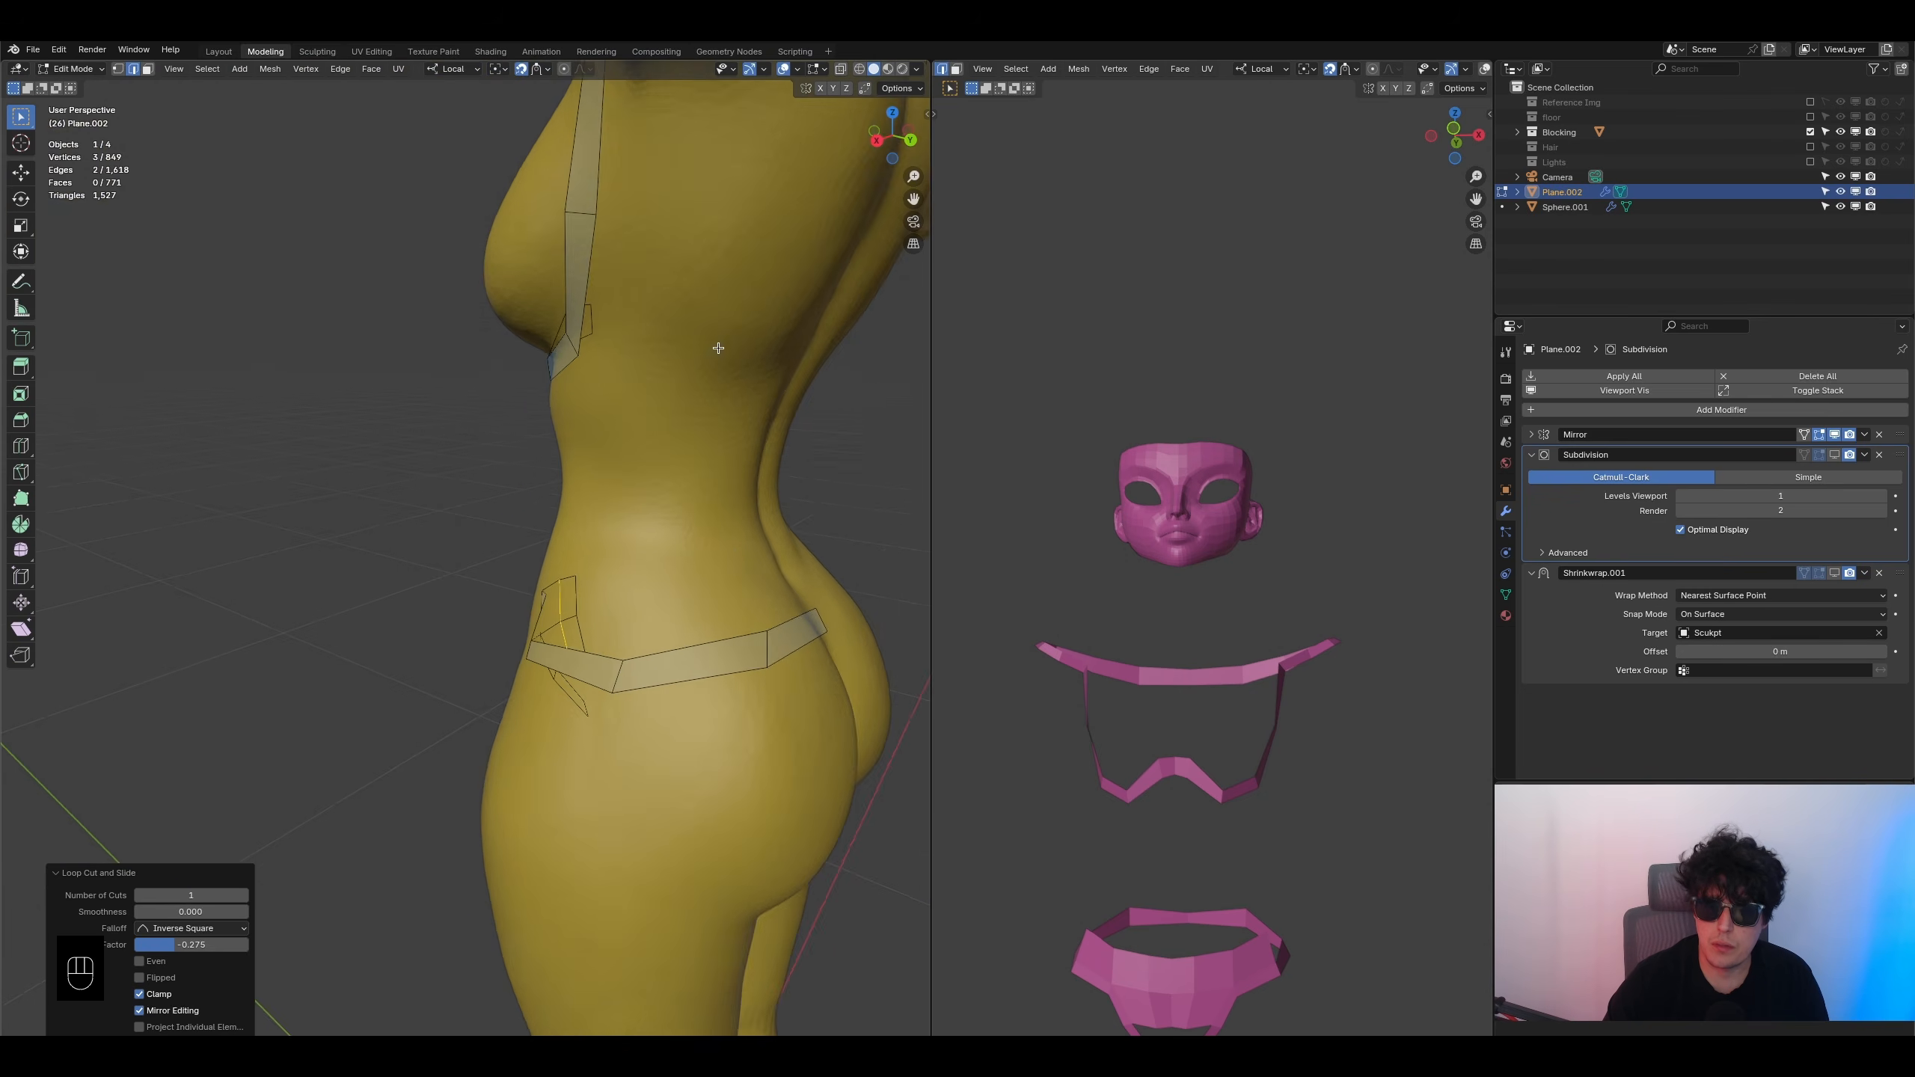
{"action": "scroll", "coordinate": [687, 439], "scroll_direction": "down", "scroll_amount": 3}
{"action": "middle_click_drag", "start_coordinate": [687, 440], "coordinate": [591, 442]}
{"action": "key", "text": "ctrl+r"}
{"action": "double_click", "coordinate": [726, 619]}
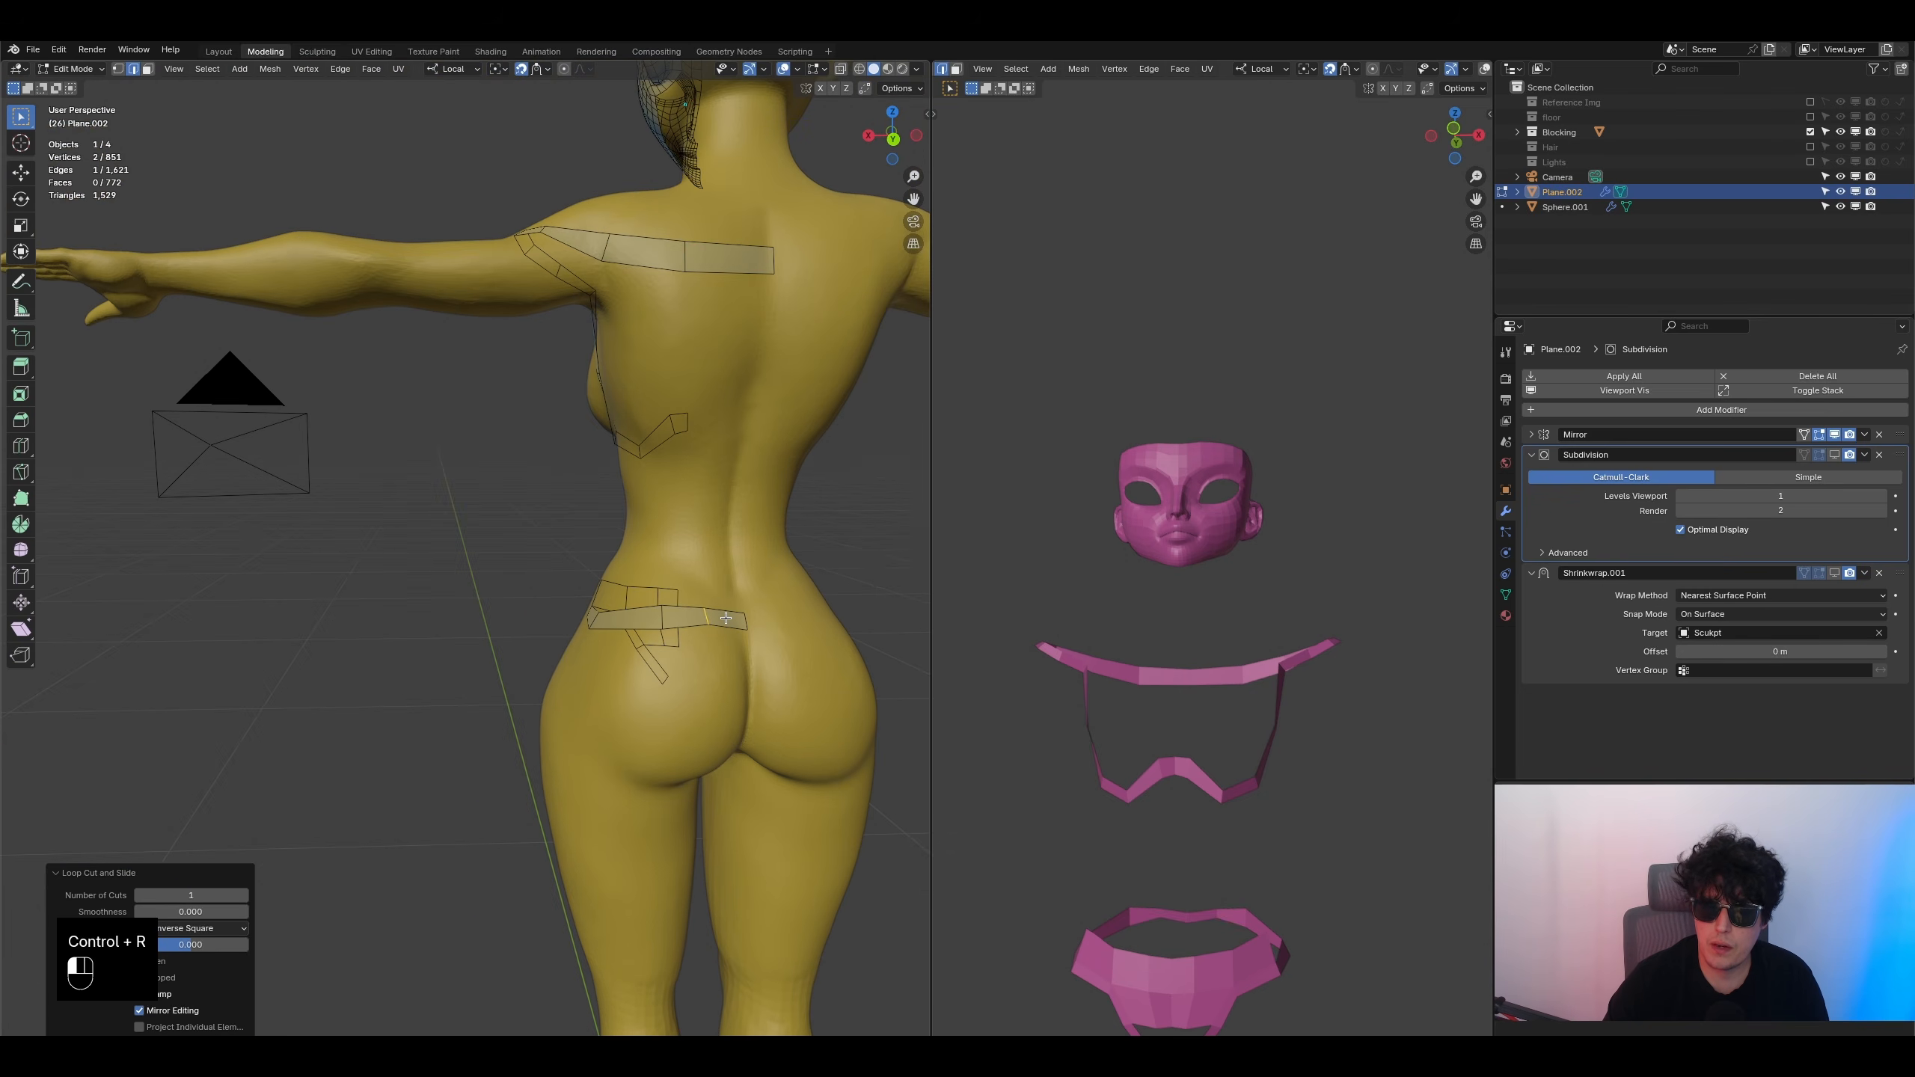
- Reposition the rear hip strip's cross edges so the strip arches over the buttock and dips toward the spine
{"action": "key", "text": "g"}
{"action": "left_click", "coordinate": [662, 617]}
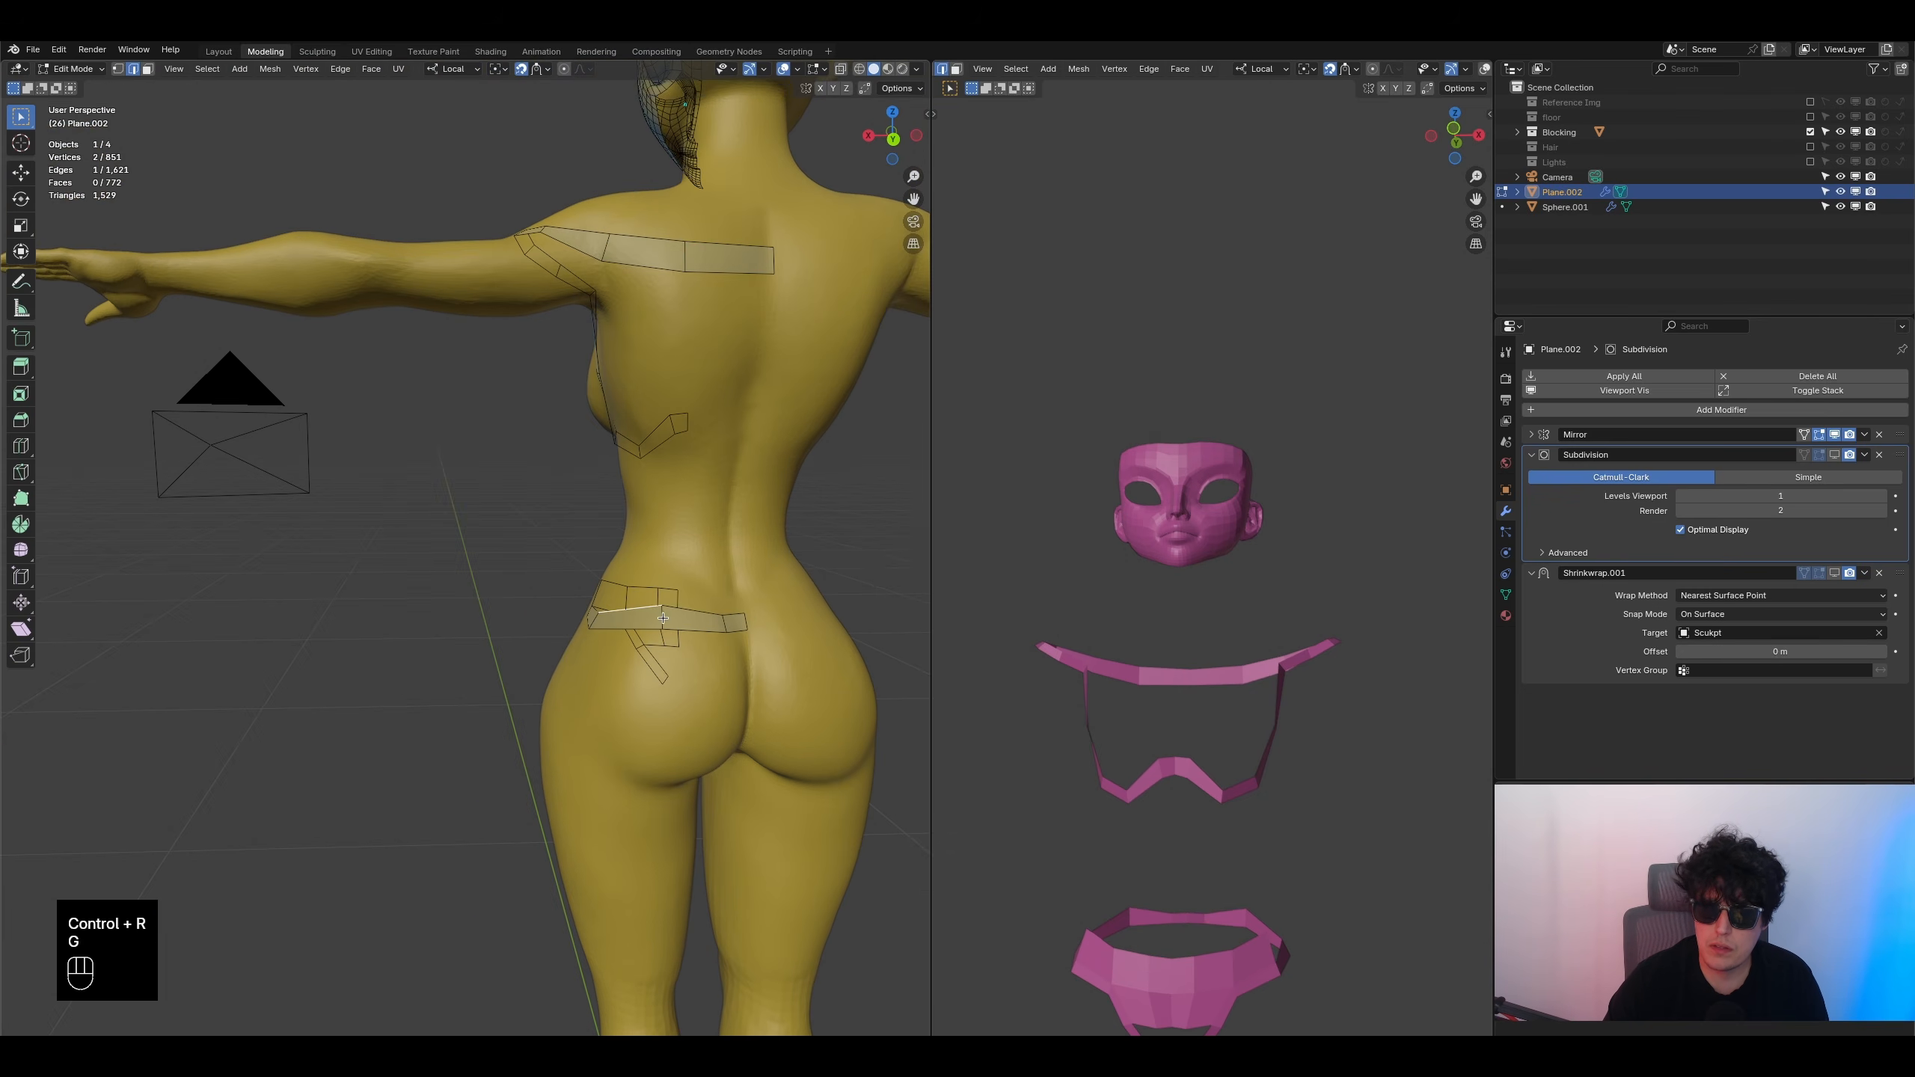
{"action": "key", "text": "g"}
{"action": "left_click", "coordinate": [731, 617]}
{"action": "key", "text": "g"}
{"action": "left_click", "coordinate": [737, 617]}
{"action": "key", "text": "g"}
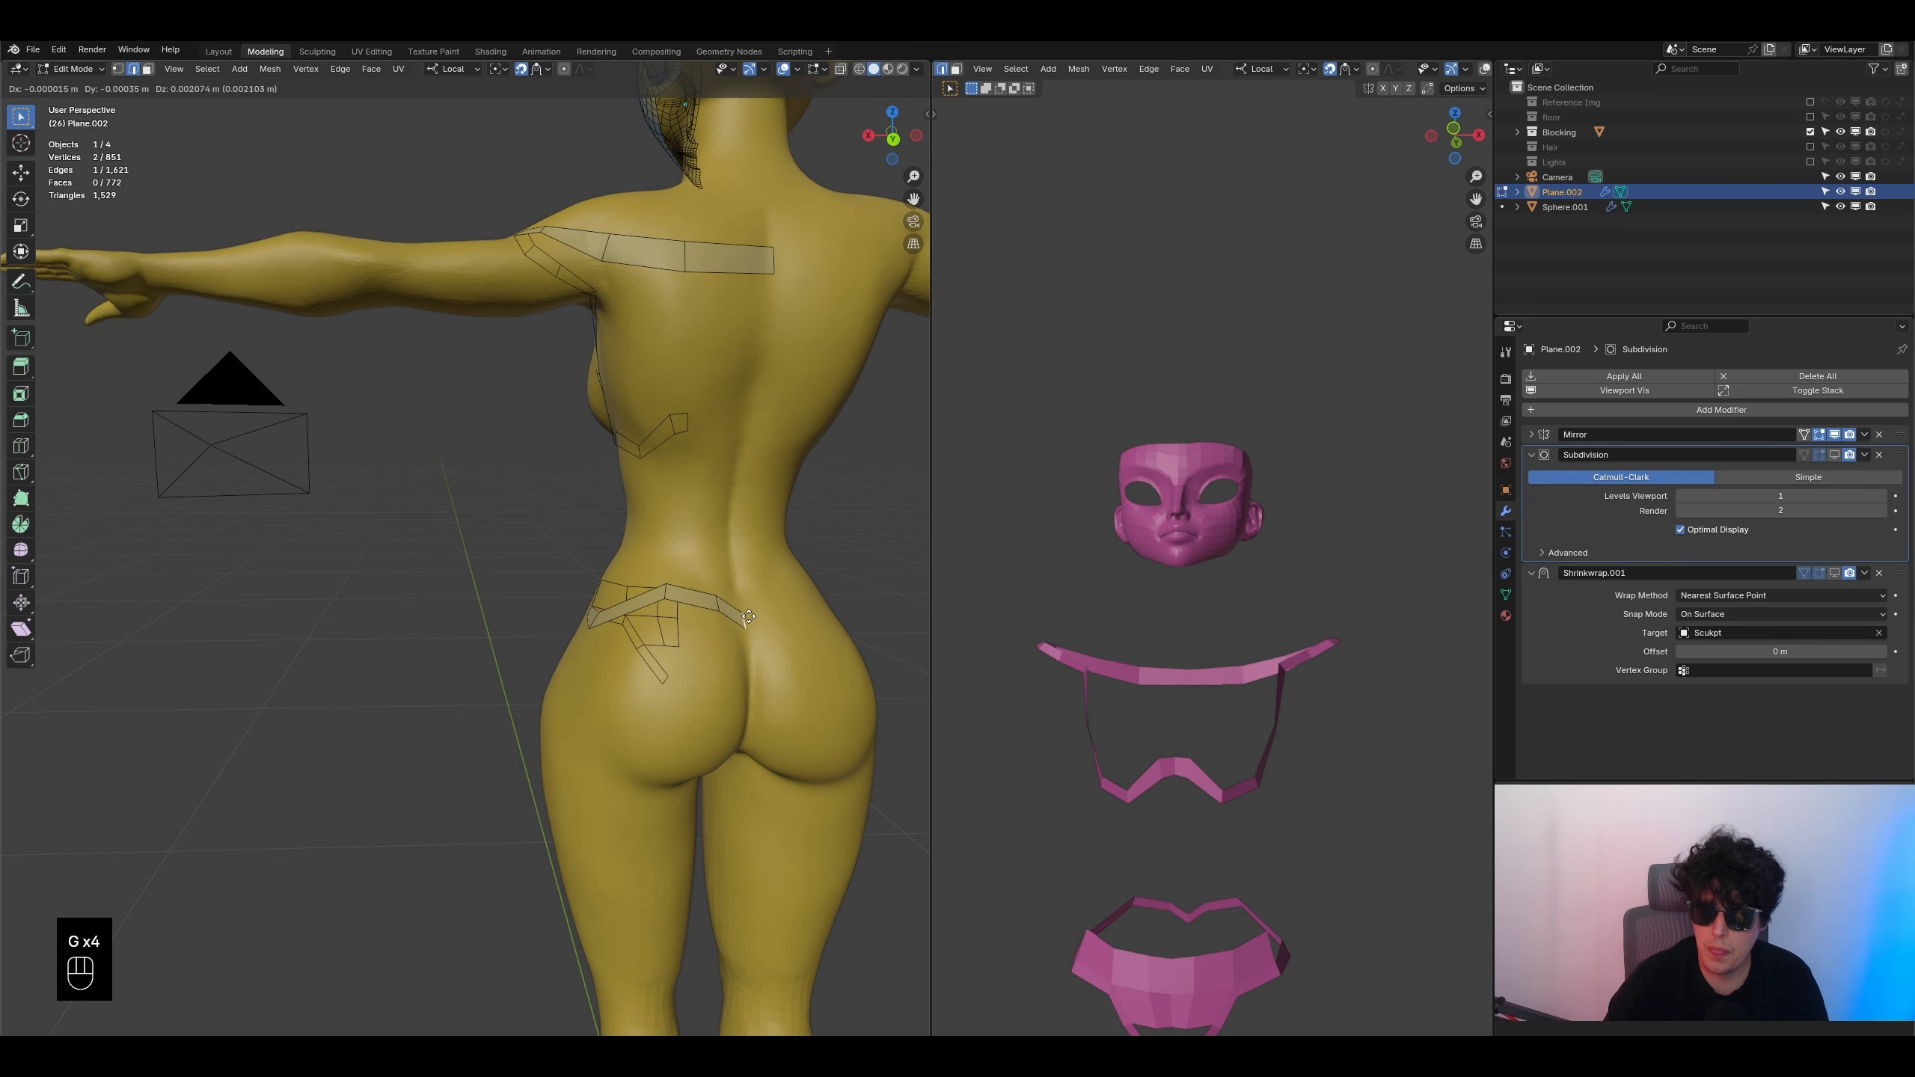
{"action": "left_click", "coordinate": [747, 604]}
{"action": "key", "text": "g"}
{"action": "left_click", "coordinate": [732, 614]}
- Nudge the selected hip strip edge once more from another angle and save the file
{"action": "middle_click_drag", "start_coordinate": [605, 635], "coordinate": [485, 539]}
{"action": "key", "text": "g"}
{"action": "left_click", "coordinate": [463, 615]}
{"action": "key", "text": "ctrl+s"}
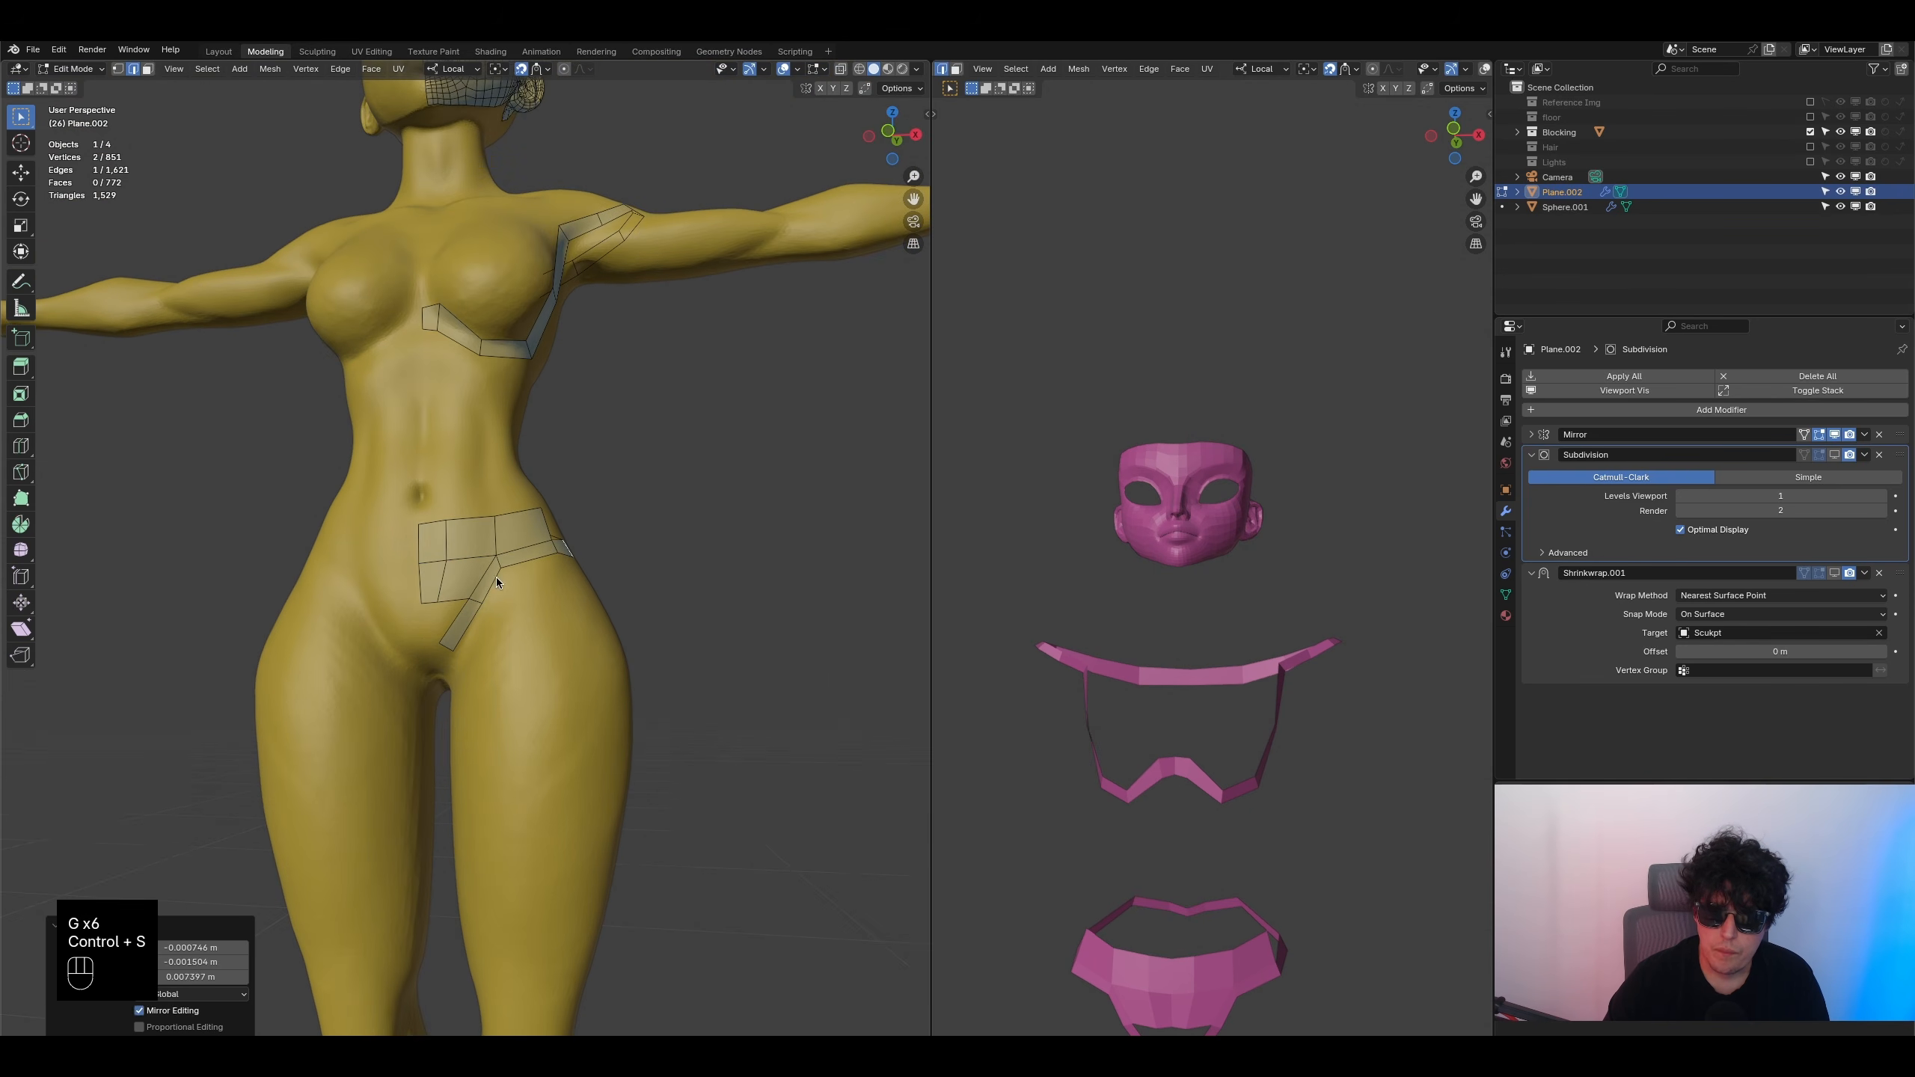
- Select the hip strip's face loop and examine how it flows around the hip and thigh
{"action": "scroll", "coordinate": [507, 548], "scroll_direction": "up", "scroll_amount": 3}
{"action": "middle_click_drag", "start_coordinate": [470, 661], "coordinate": [474, 594], "text": "shift"}
{"action": "left_click", "coordinate": [148, 70]}
{"action": "left_click", "coordinate": [544, 487], "text": "alt"}
{"action": "scroll", "coordinate": [542, 513], "scroll_direction": "down", "scroll_amount": 2}
{"action": "middle_click_drag", "start_coordinate": [528, 641], "coordinate": [465, 611]}
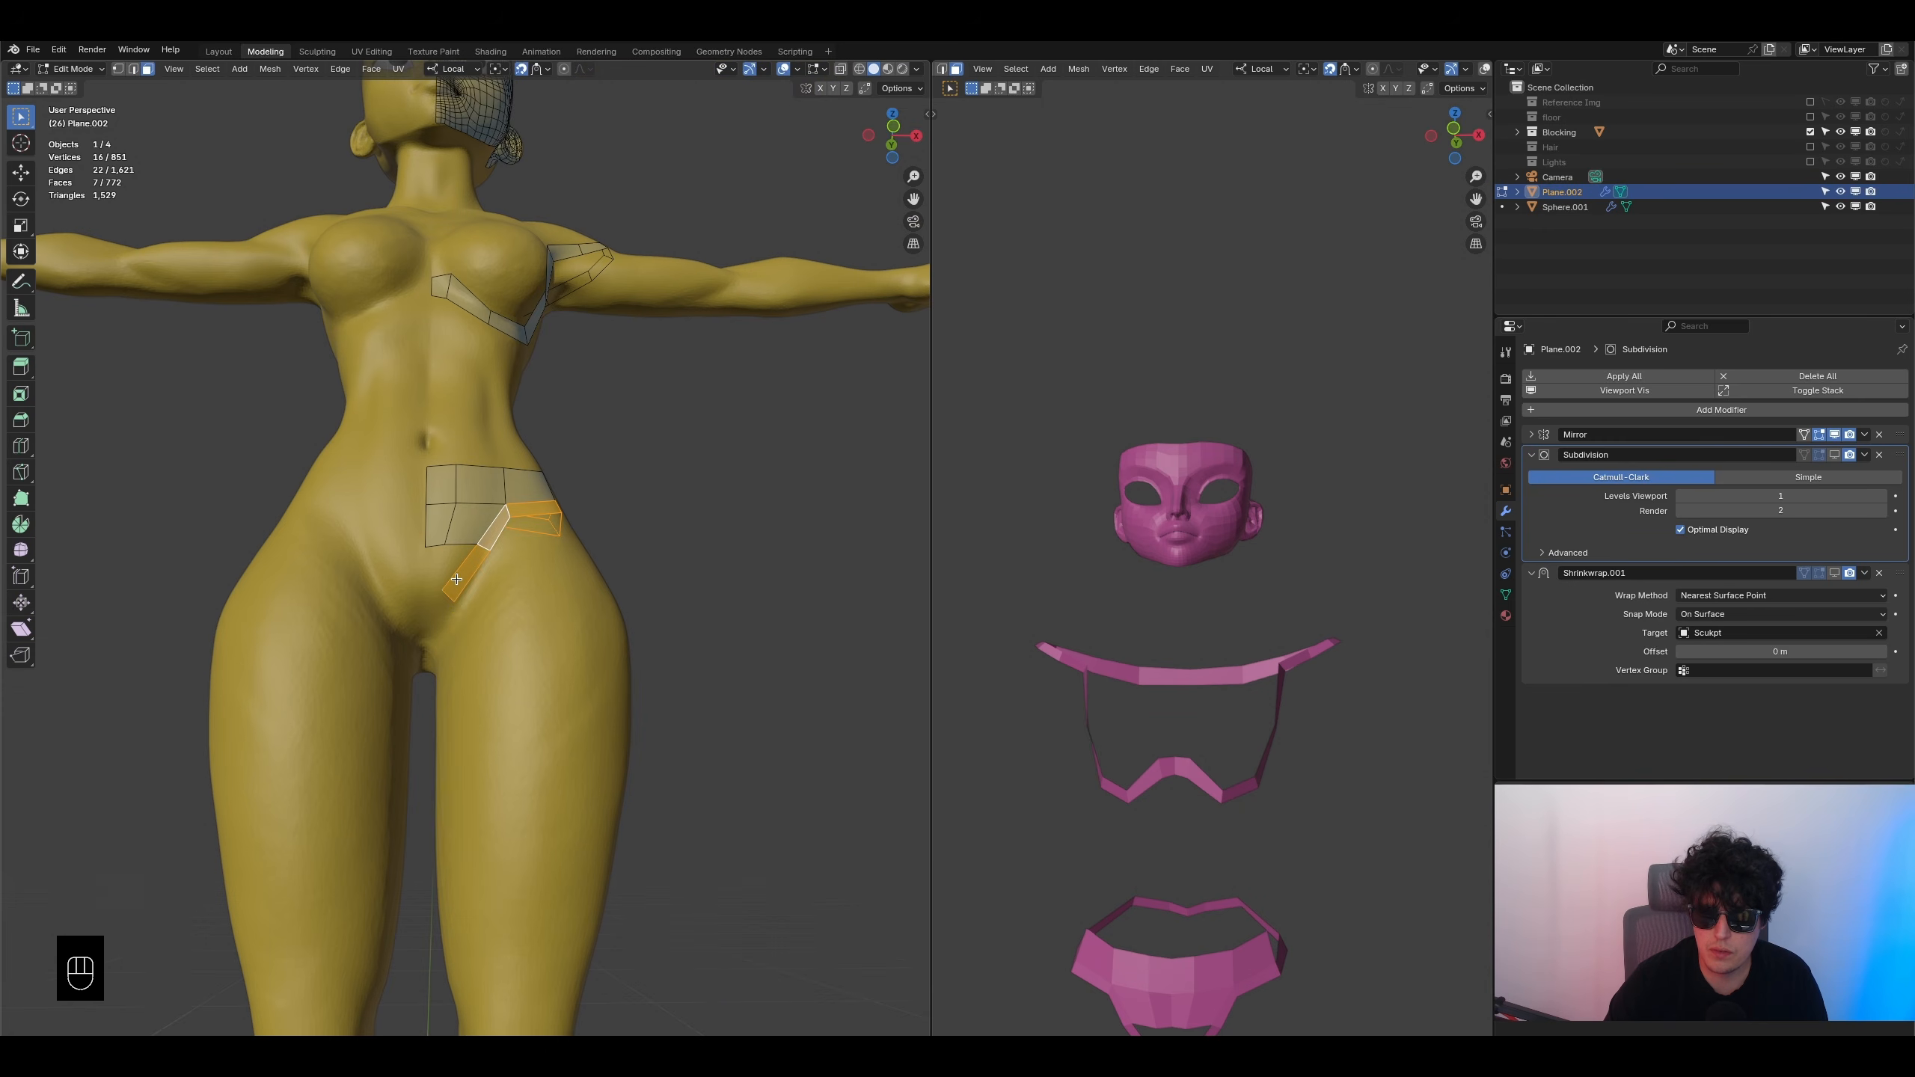
{"action": "middle_click_drag", "start_coordinate": [689, 673], "coordinate": [532, 737]}
{"action": "middle_click_drag", "start_coordinate": [528, 630], "coordinate": [713, 596]}
{"action": "middle_click_drag", "start_coordinate": [372, 547], "coordinate": [388, 512], "text": "shift"}
- Add one centred loop cut in the hip strip's side-rear span, rotate it about -42.7° and shift it along the hip
{"action": "key", "text": "ctrl+r"}
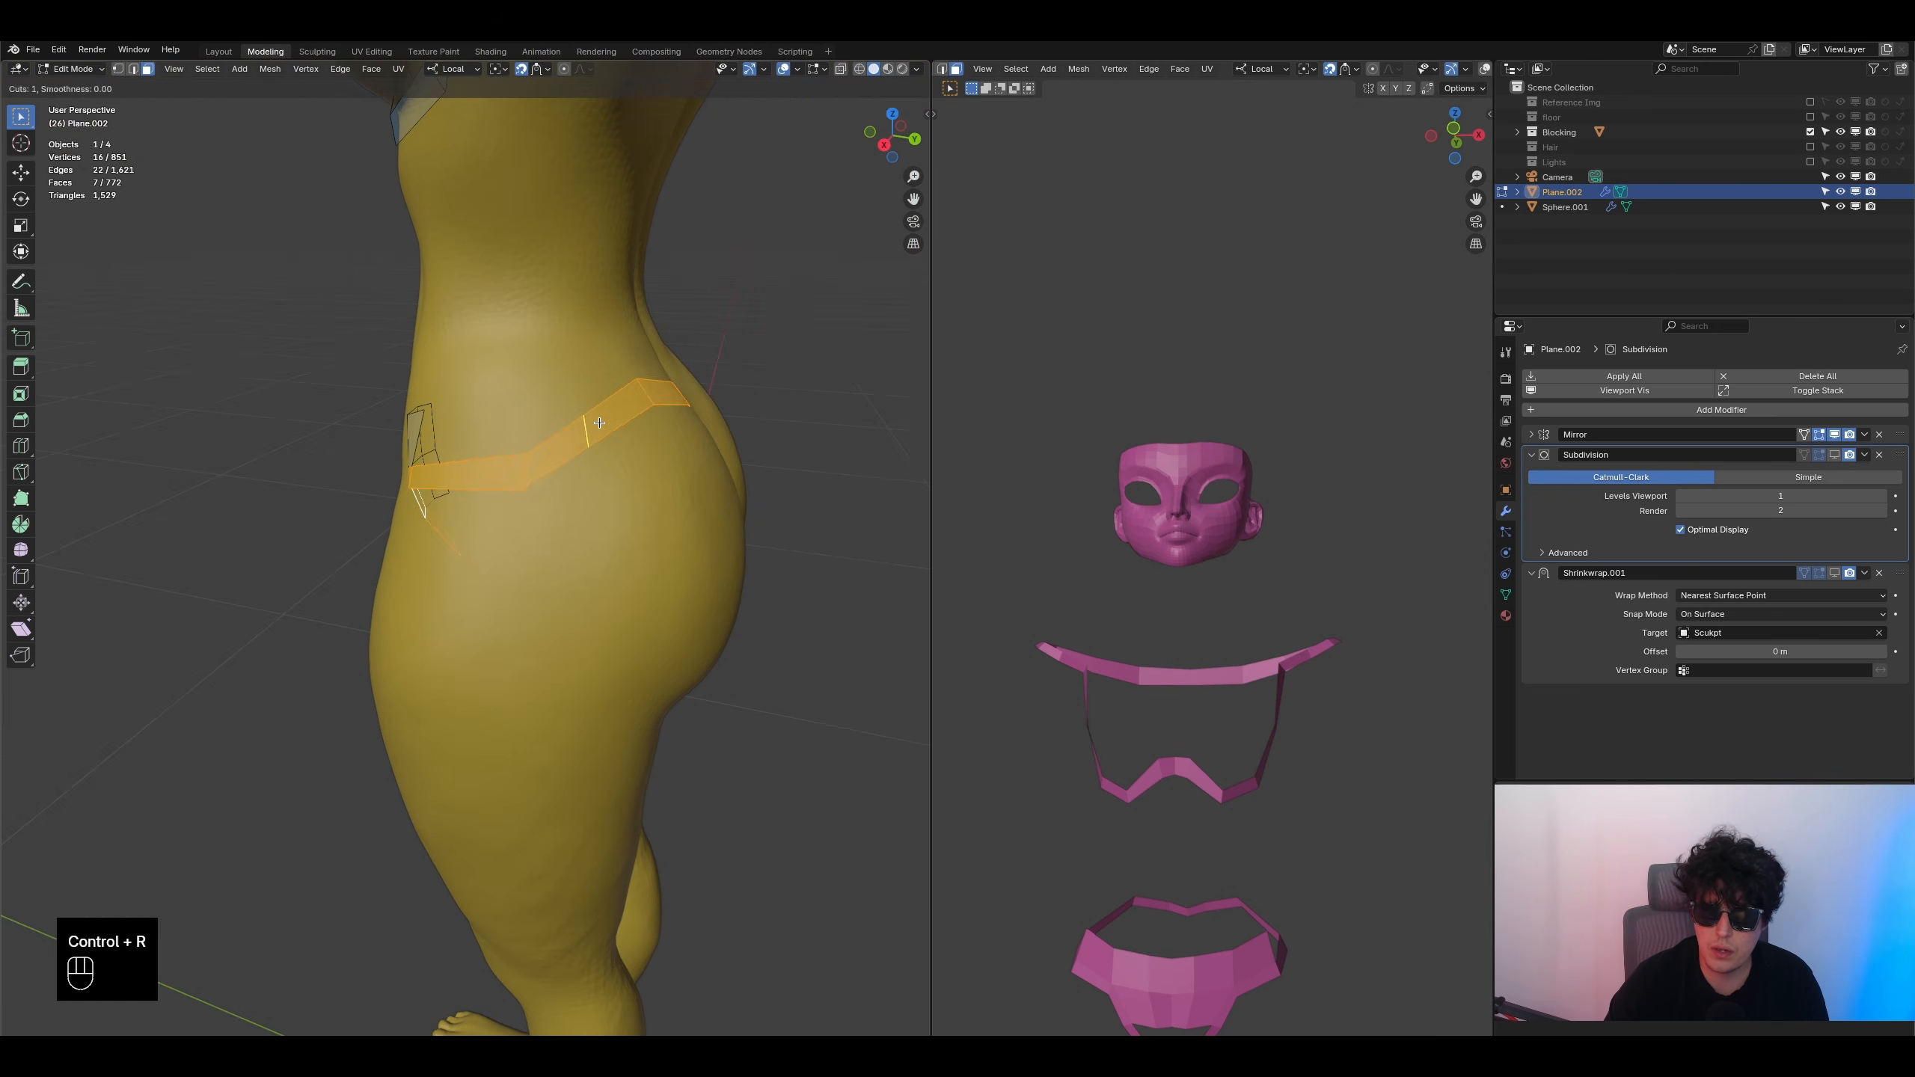
{"action": "left_click", "coordinate": [582, 439]}
{"action": "right_click", "coordinate": [603, 435]}
{"action": "key", "text": "r"}
{"action": "left_click", "coordinate": [619, 398]}
{"action": "key", "text": "g"}
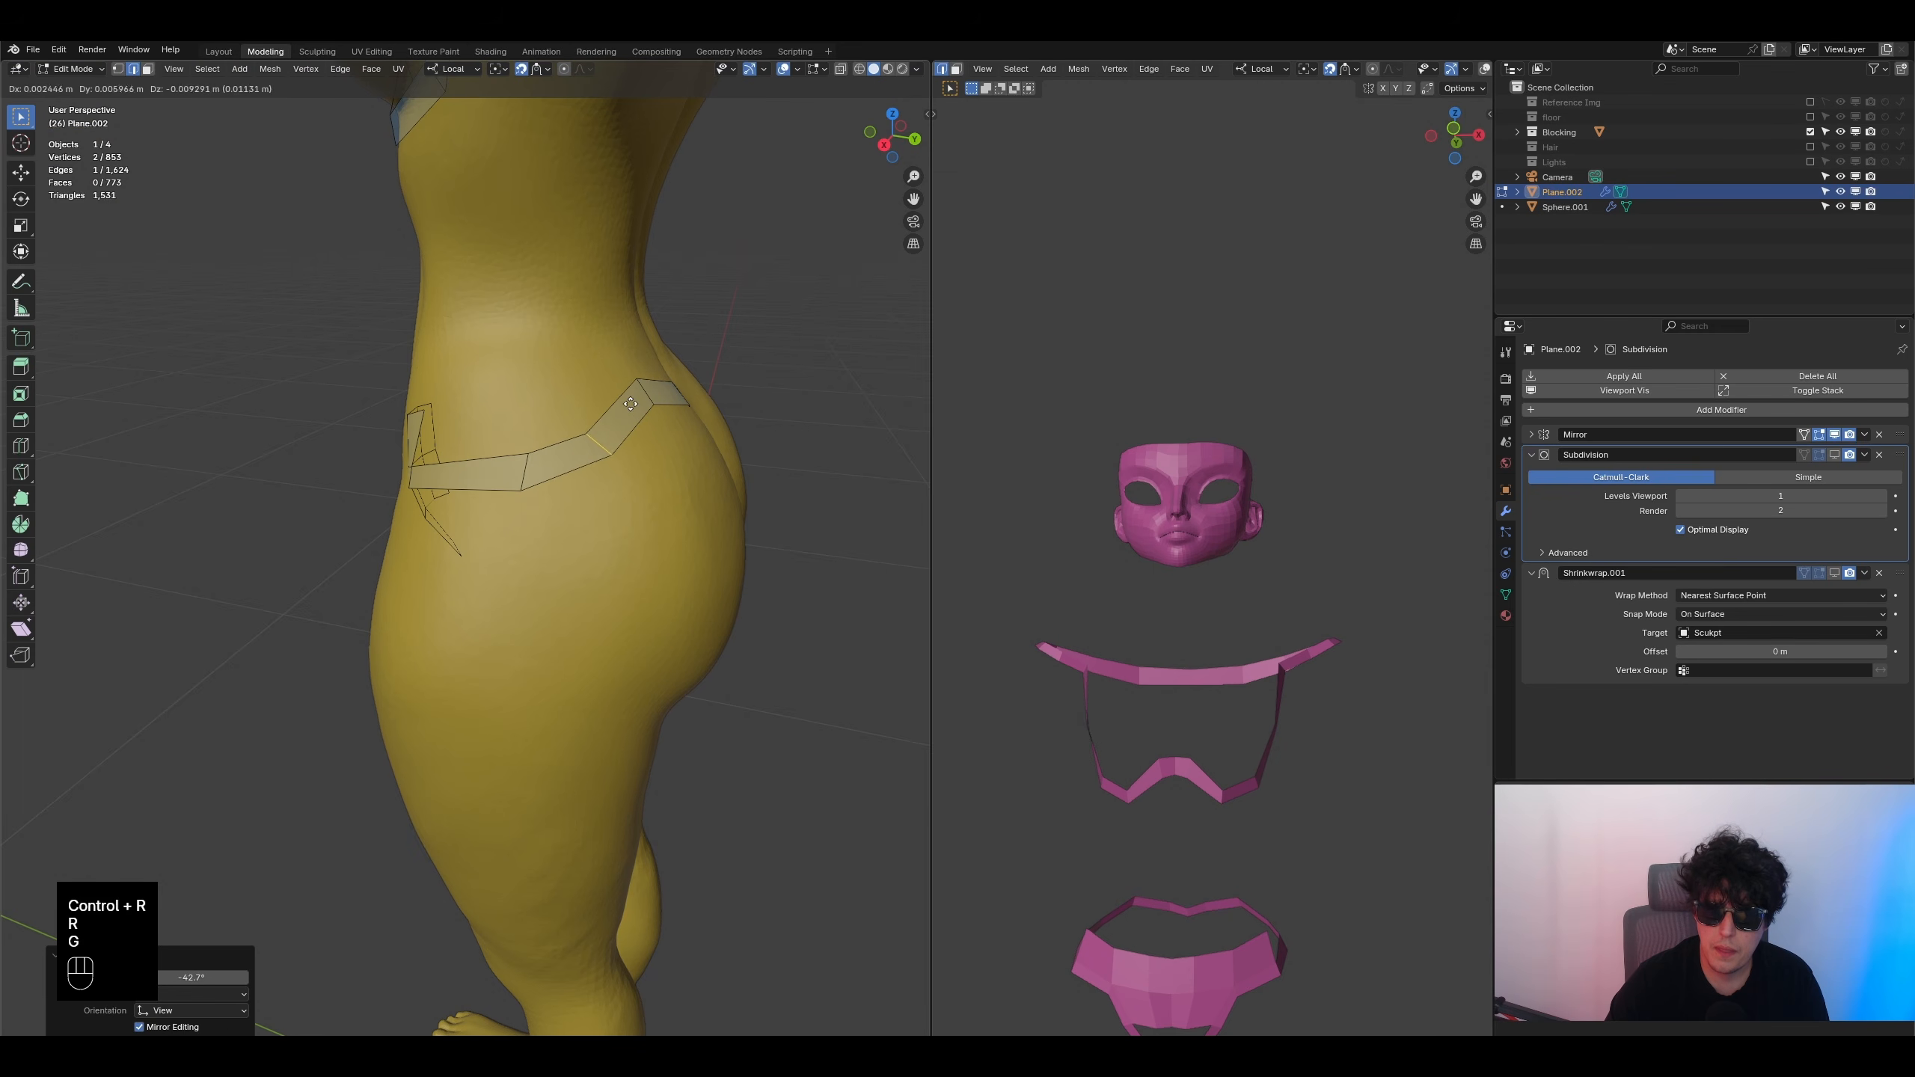
{"action": "left_click", "coordinate": [634, 409]}
- Rotate the neighbouring cross edge on the side of the hip about -14° and reposition it
{"action": "key", "text": "r"}
{"action": "left_click", "coordinate": [652, 384]}
{"action": "key", "text": "g"}
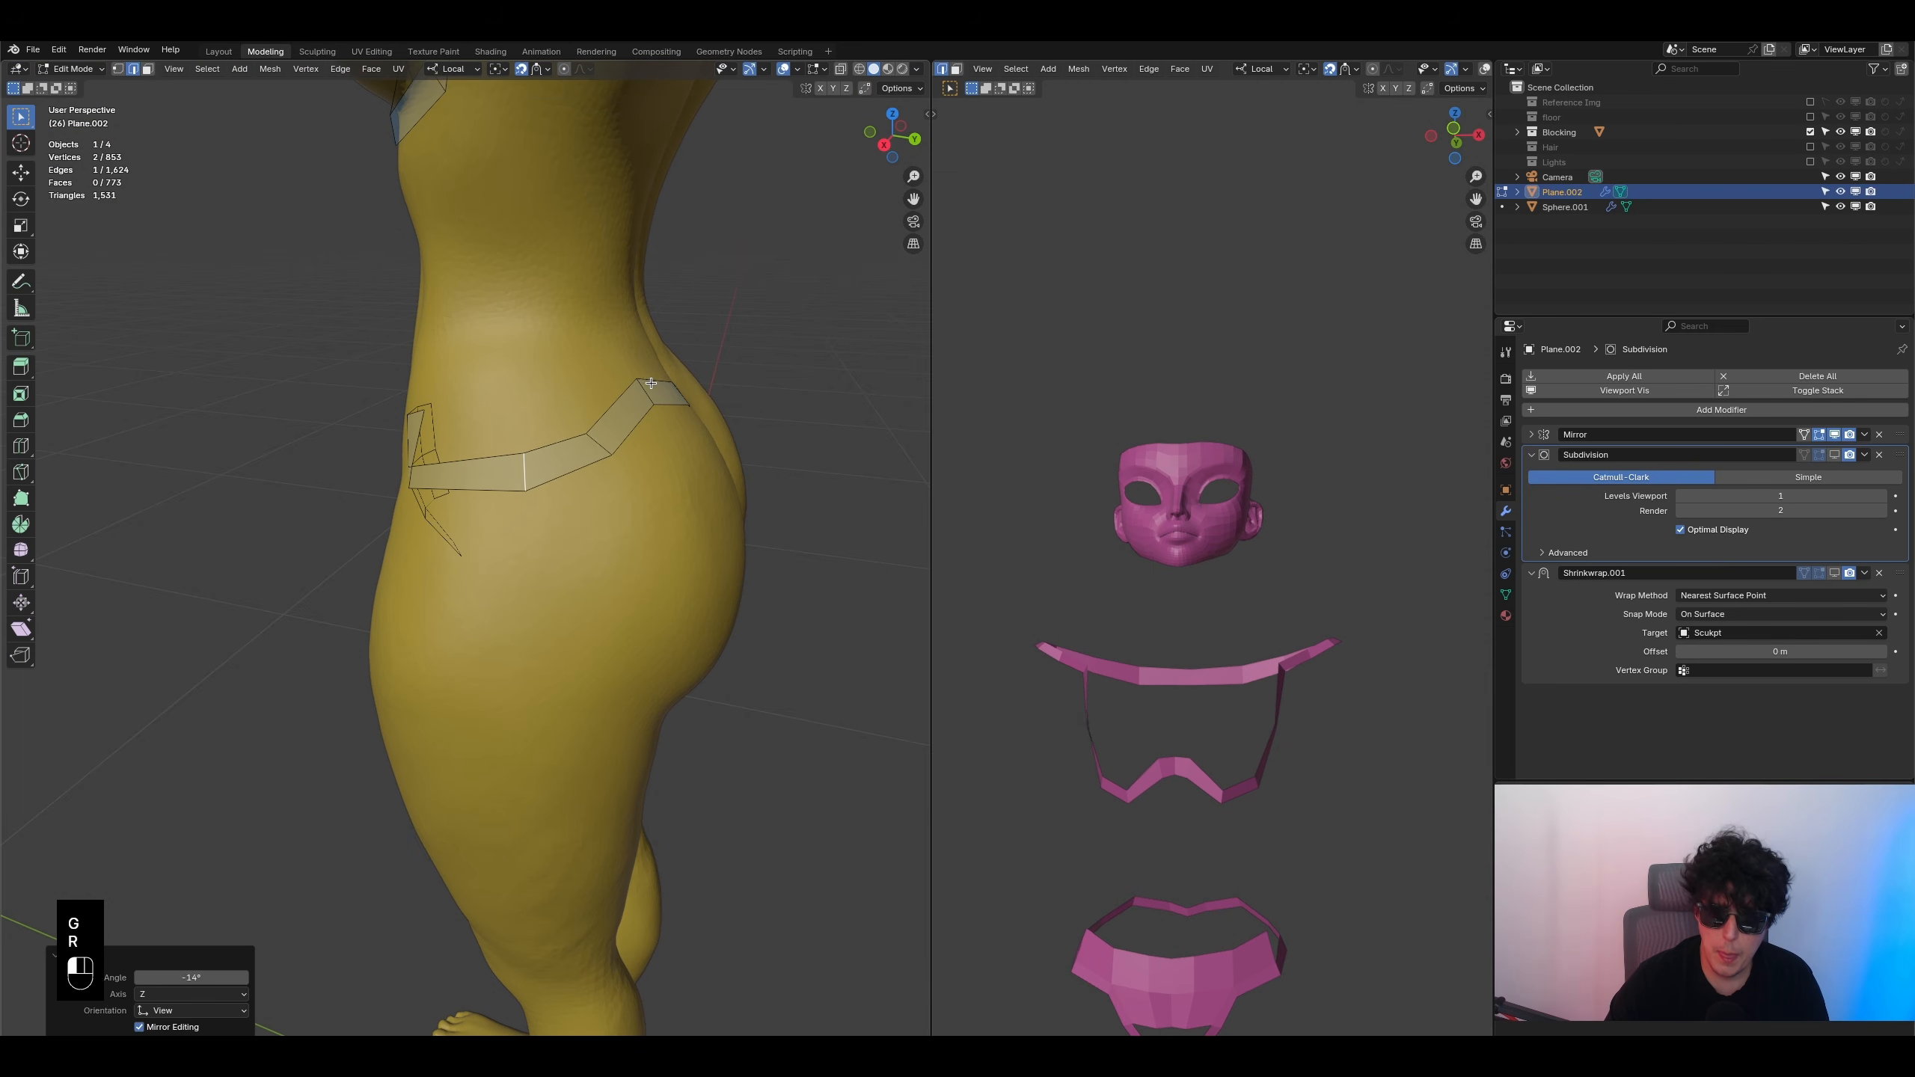
{"action": "left_click", "coordinate": [603, 392]}
- Move the lower end edge of the front groin strip and rotate it to follow the groin crease
{"action": "middle_click_drag", "start_coordinate": [472, 536], "coordinate": [664, 521]}
{"action": "scroll", "coordinate": [468, 603], "scroll_direction": "up", "scroll_amount": 2}
{"action": "middle_click_drag", "start_coordinate": [501, 629], "coordinate": [496, 572], "text": "shift"}
{"action": "left_click", "coordinate": [499, 570]}
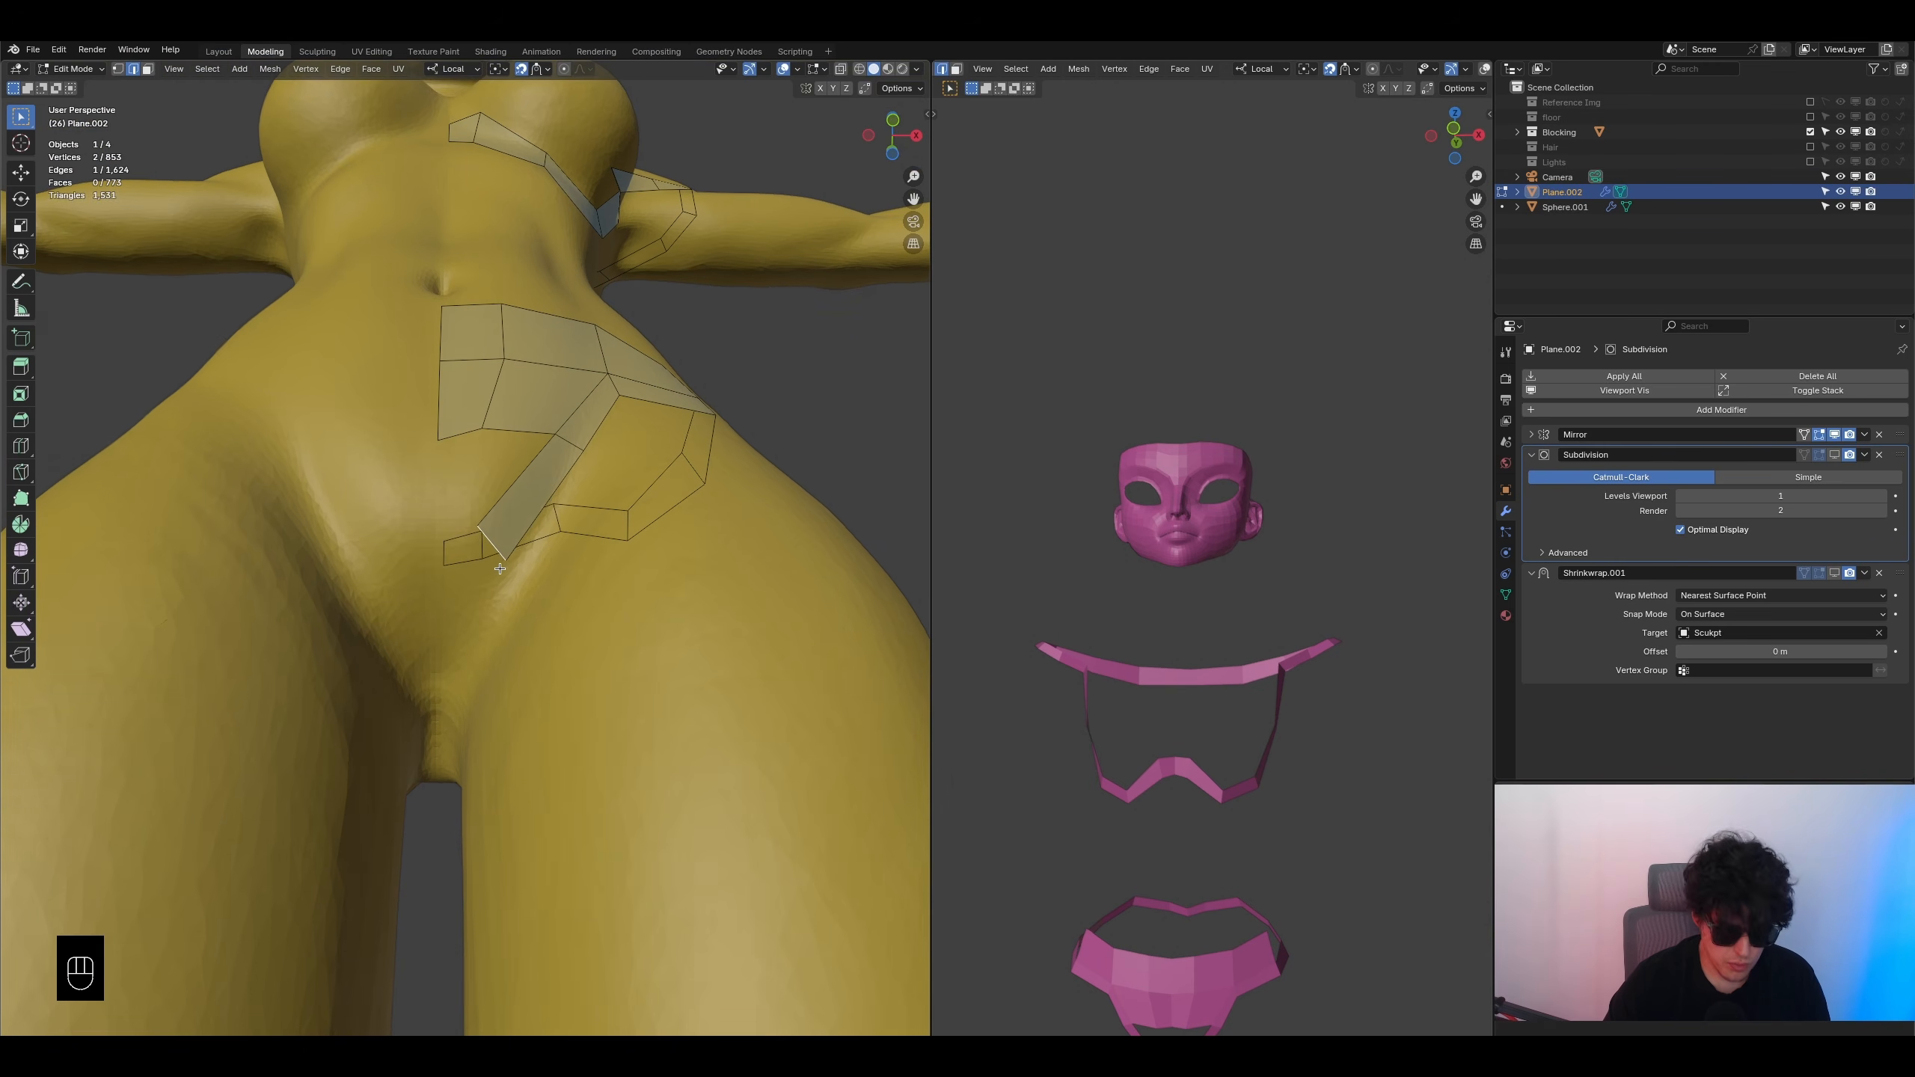
{"action": "key", "text": "g"}
{"action": "left_click", "coordinate": [520, 579]}
{"action": "key", "text": "r"}
{"action": "left_click", "coordinate": [584, 564]}
- Extrude the groin strip's end edge down toward the crotch, scale it and rotate it to fit
{"action": "key", "text": "e"}
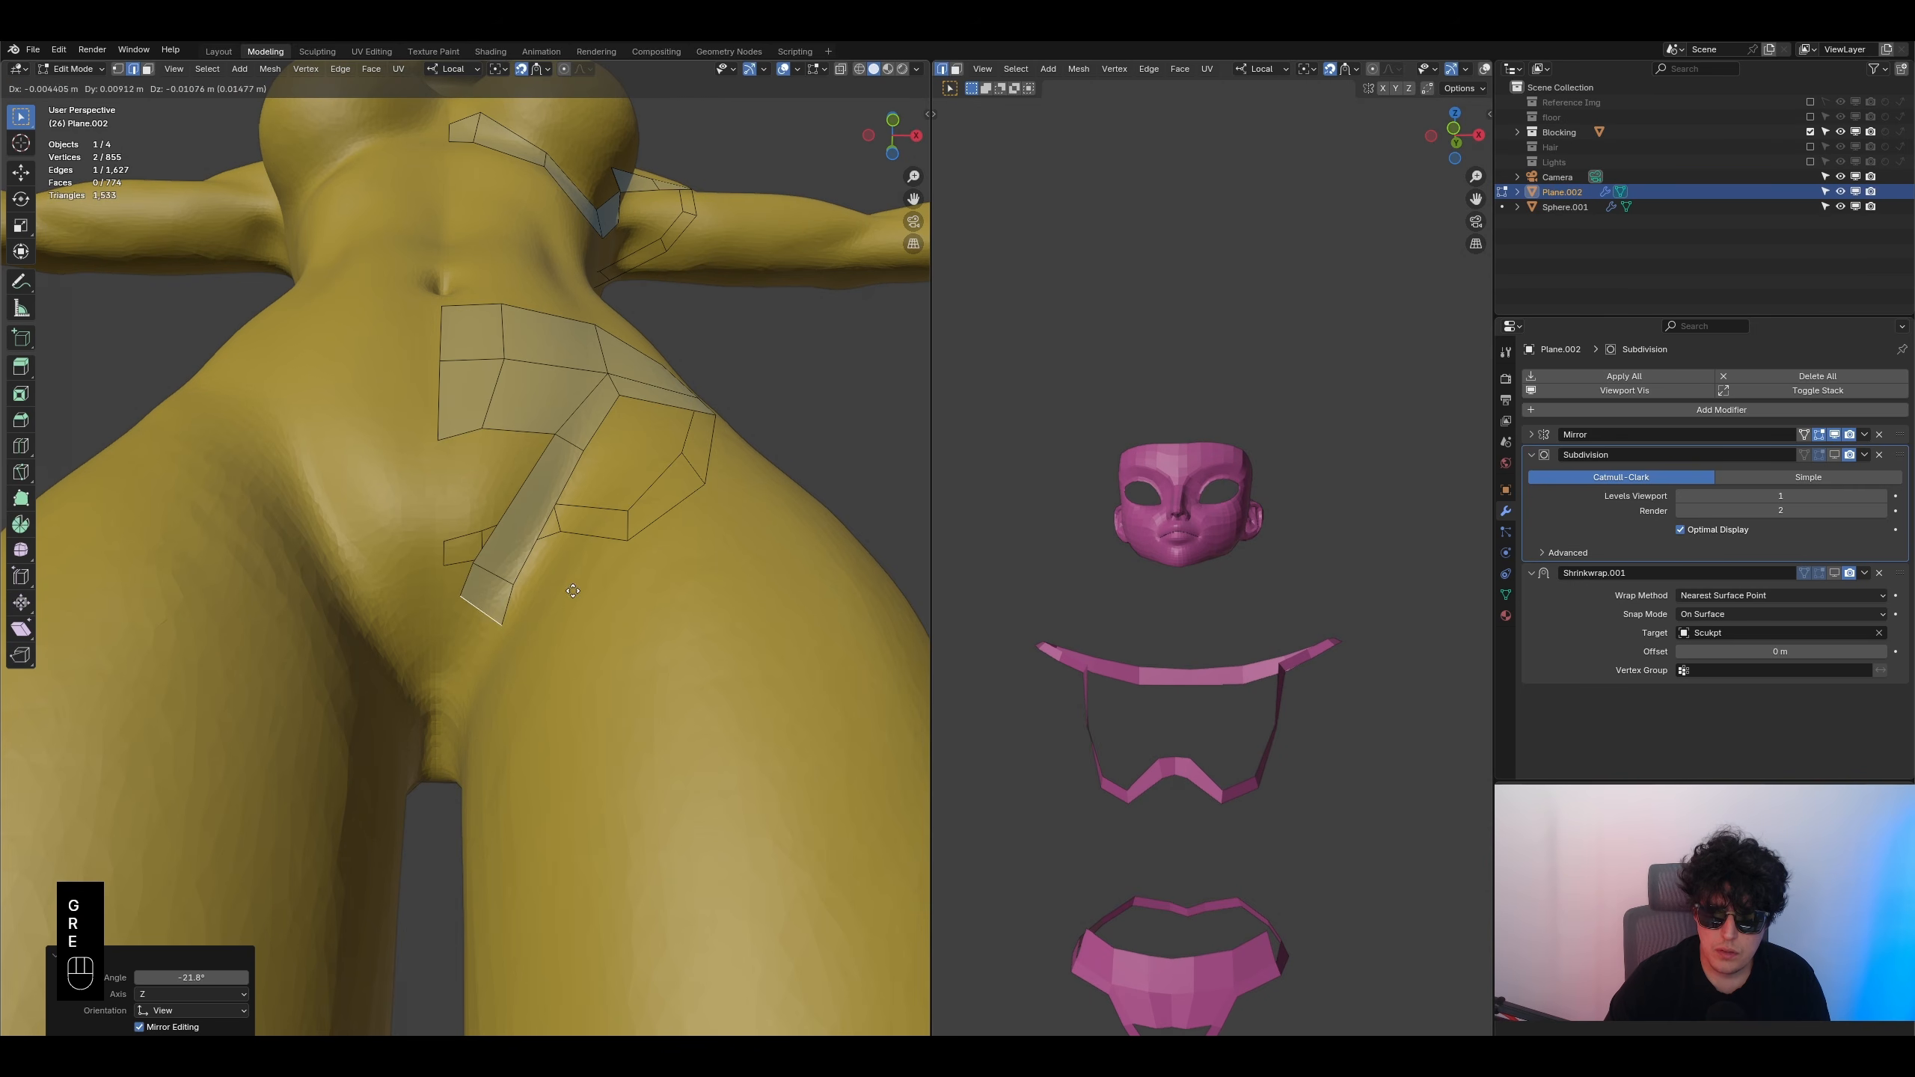
{"action": "left_click", "coordinate": [550, 661]}
{"action": "key", "text": "s"}
{"action": "left_click", "coordinate": [520, 664]}
{"action": "key", "text": "r"}
{"action": "left_click", "coordinate": [486, 594]}
- Extrude the groin strip's end edge three more times, under the crotch and up behind between the buttocks
{"action": "middle_click_drag", "start_coordinate": [486, 594], "coordinate": [402, 683]}
{"action": "key", "text": "e"}
{"action": "left_click", "coordinate": [299, 590]}
{"action": "middle_click_drag", "start_coordinate": [299, 590], "coordinate": [399, 488]}
{"action": "key", "text": "e"}
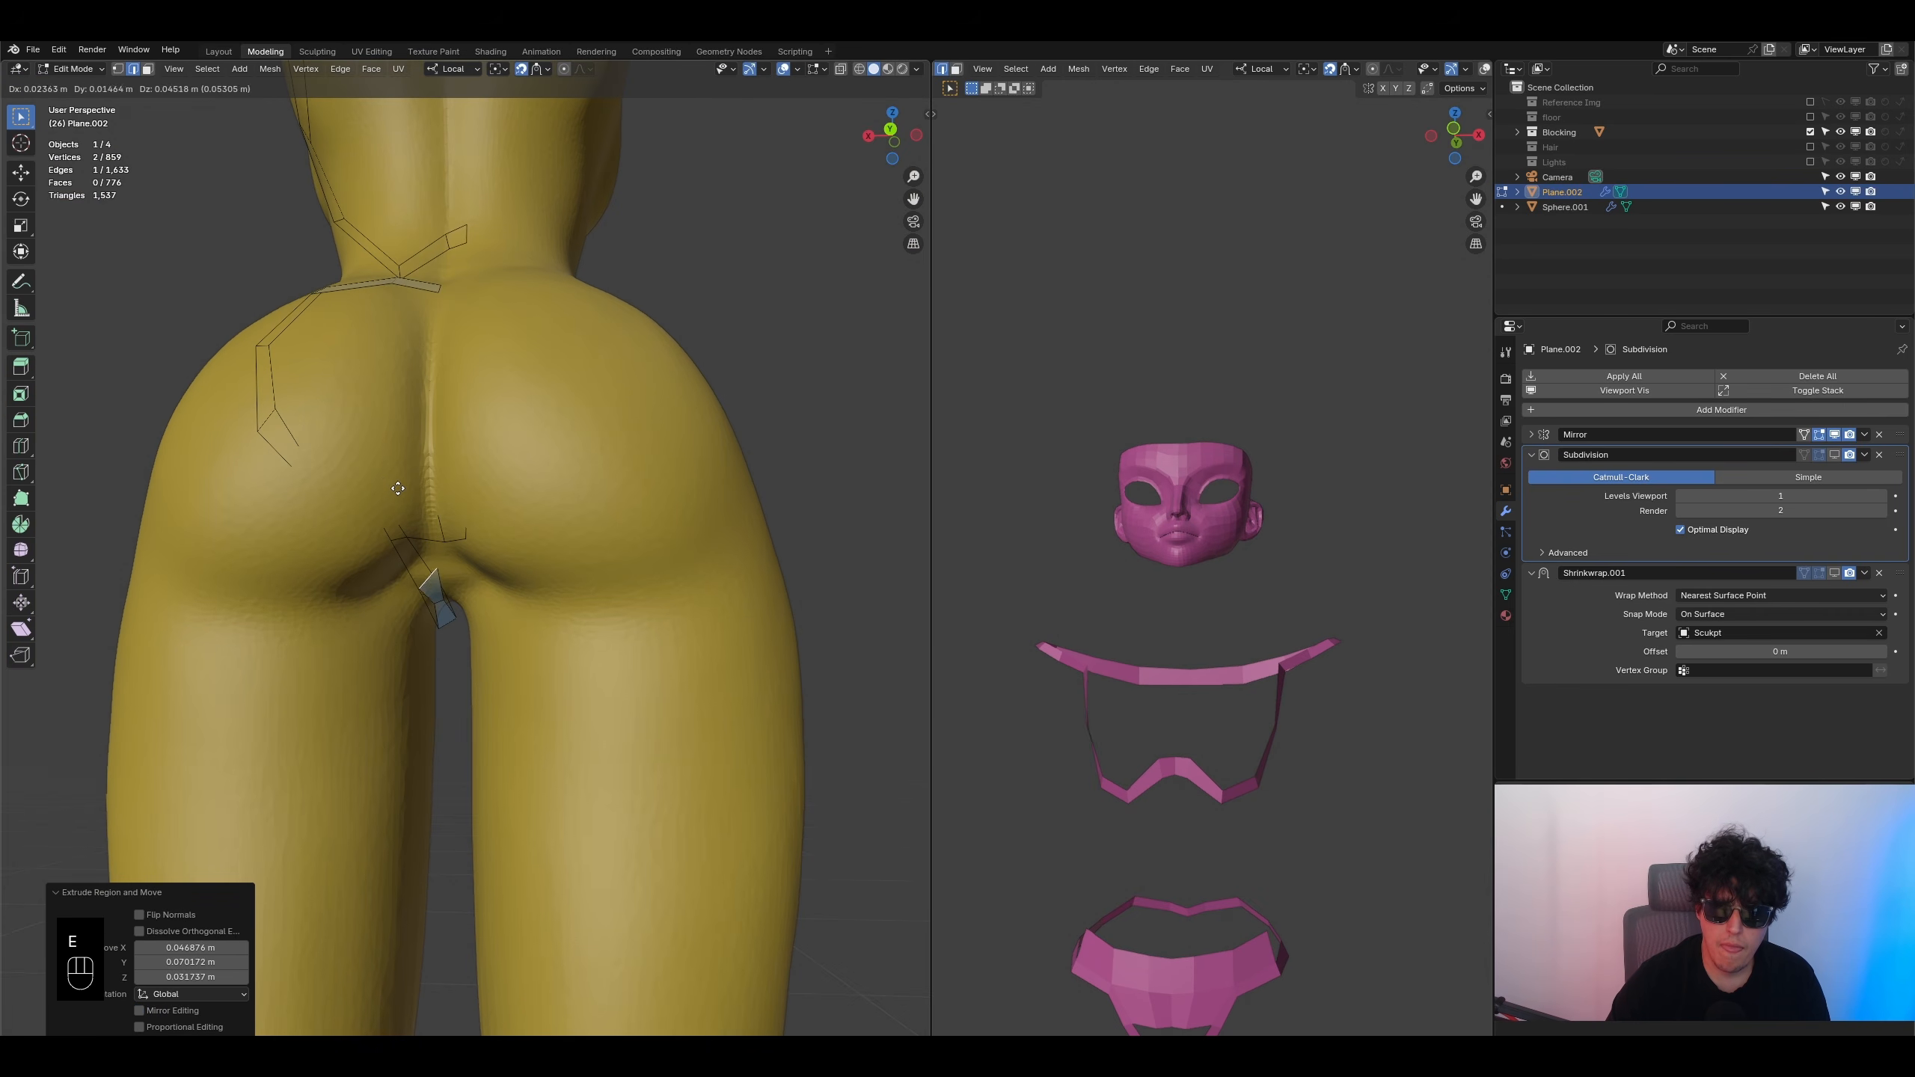
{"action": "left_click", "coordinate": [340, 395]}
{"action": "middle_click_drag", "start_coordinate": [339, 394], "coordinate": [333, 406]}
{"action": "key", "text": "e"}
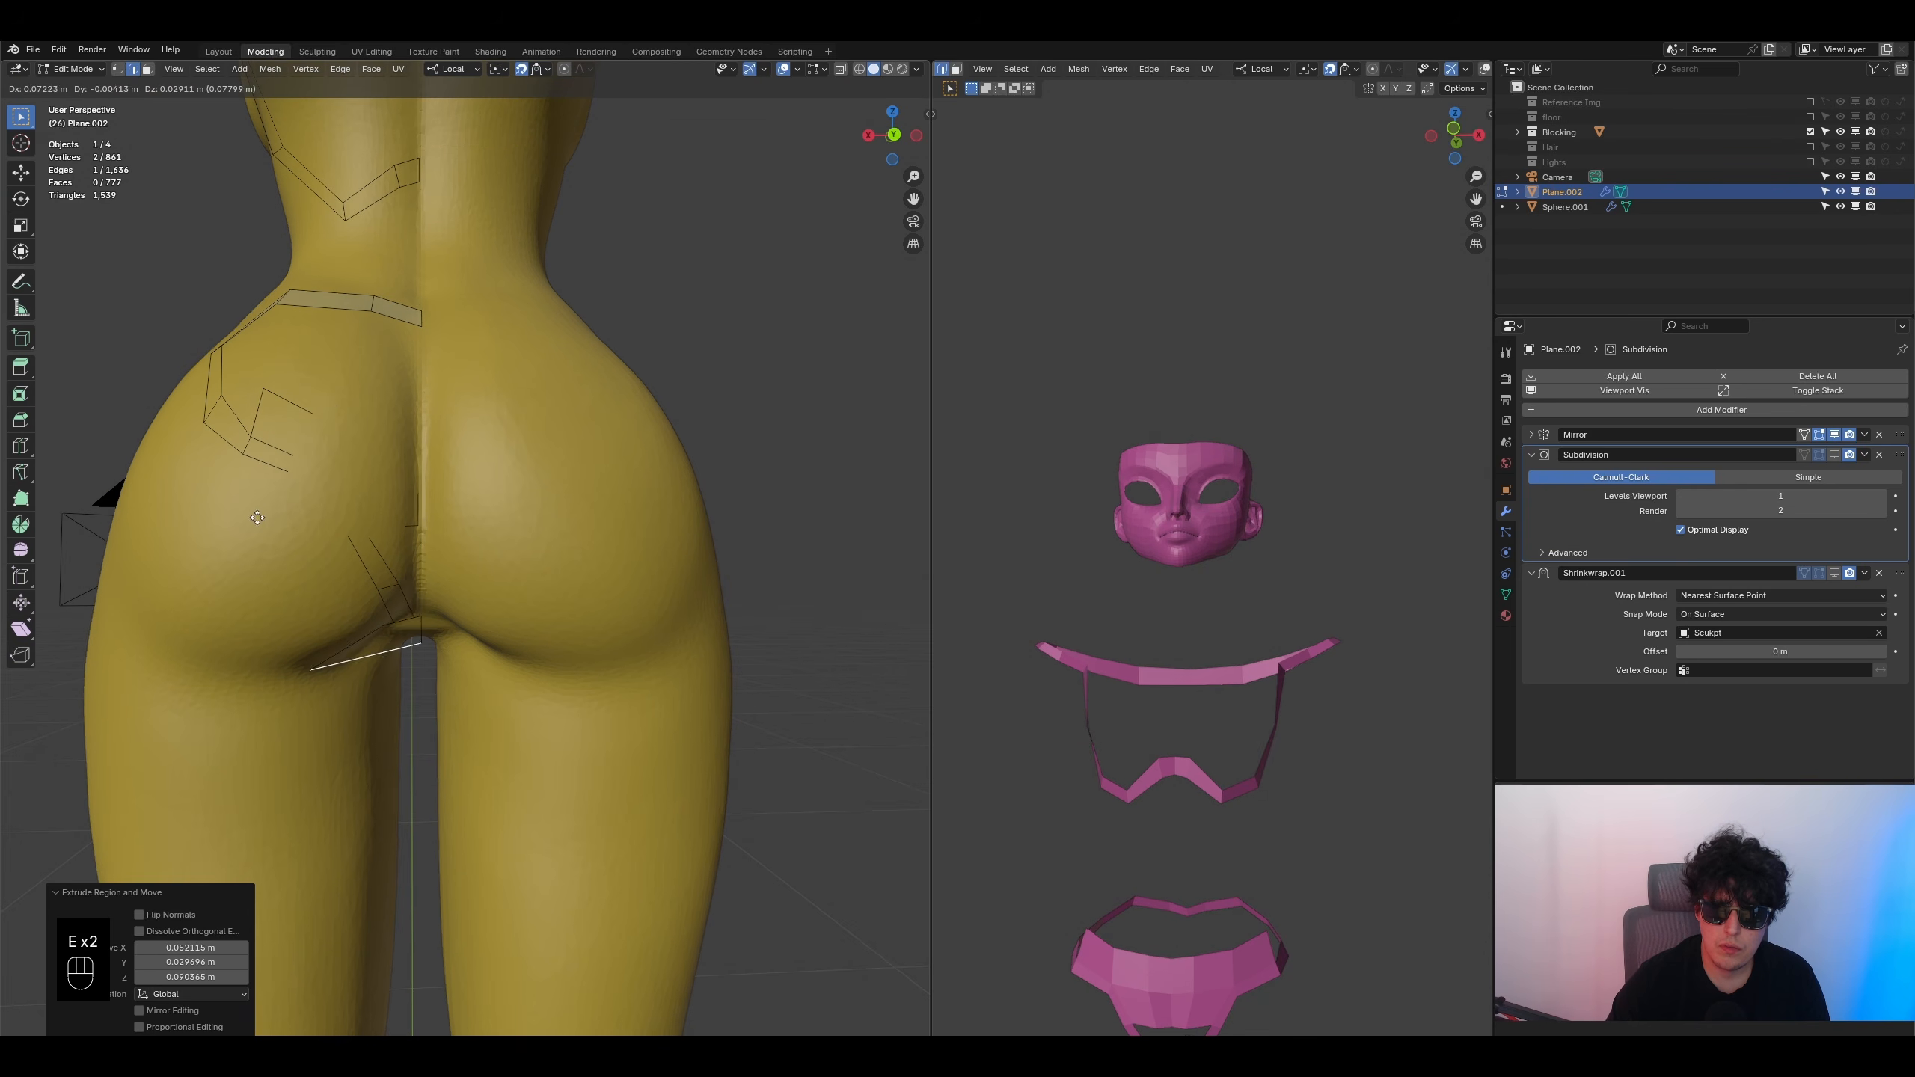
{"action": "left_click", "coordinate": [256, 469]}
{"action": "middle_click_drag", "start_coordinate": [256, 469], "coordinate": [319, 448]}
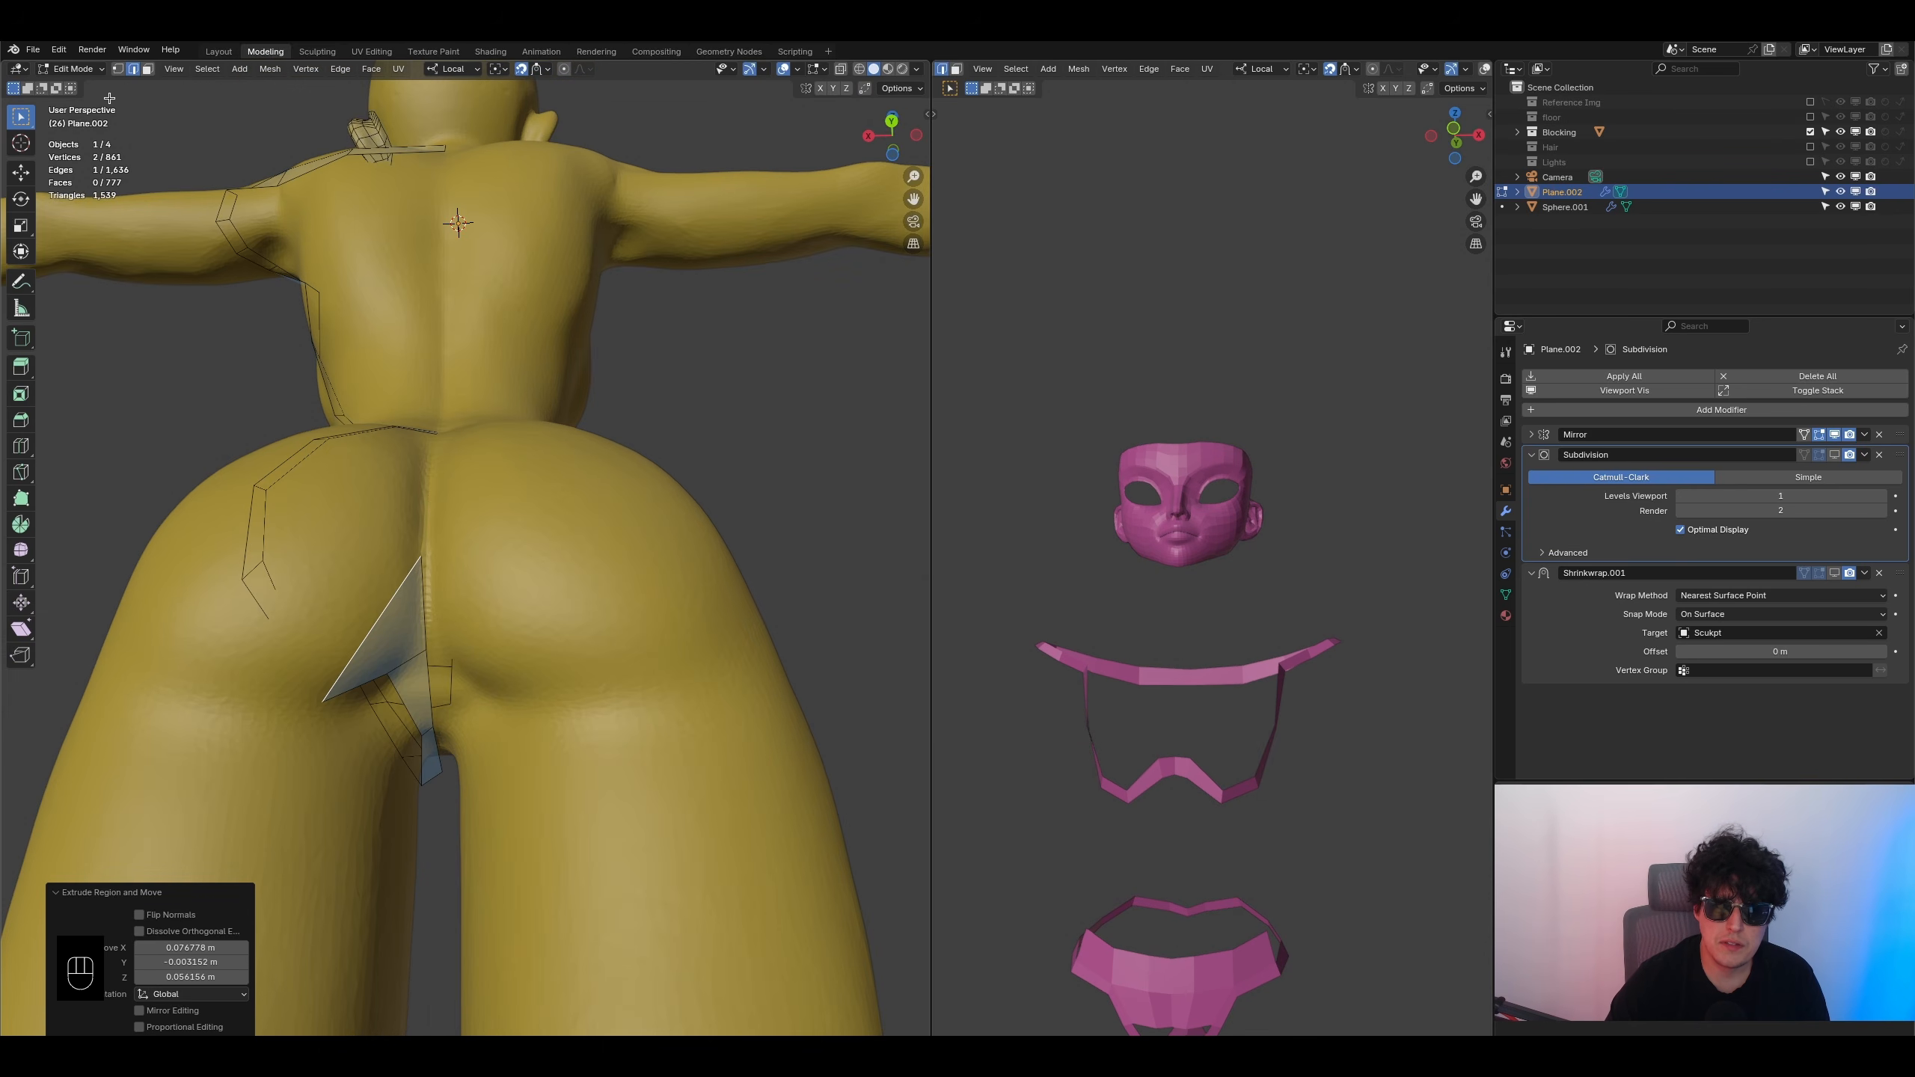
- Move the end vertices of the extruded crotch strip individually to narrow it along the gluteal cleft
{"action": "left_click", "coordinate": [117, 70]}
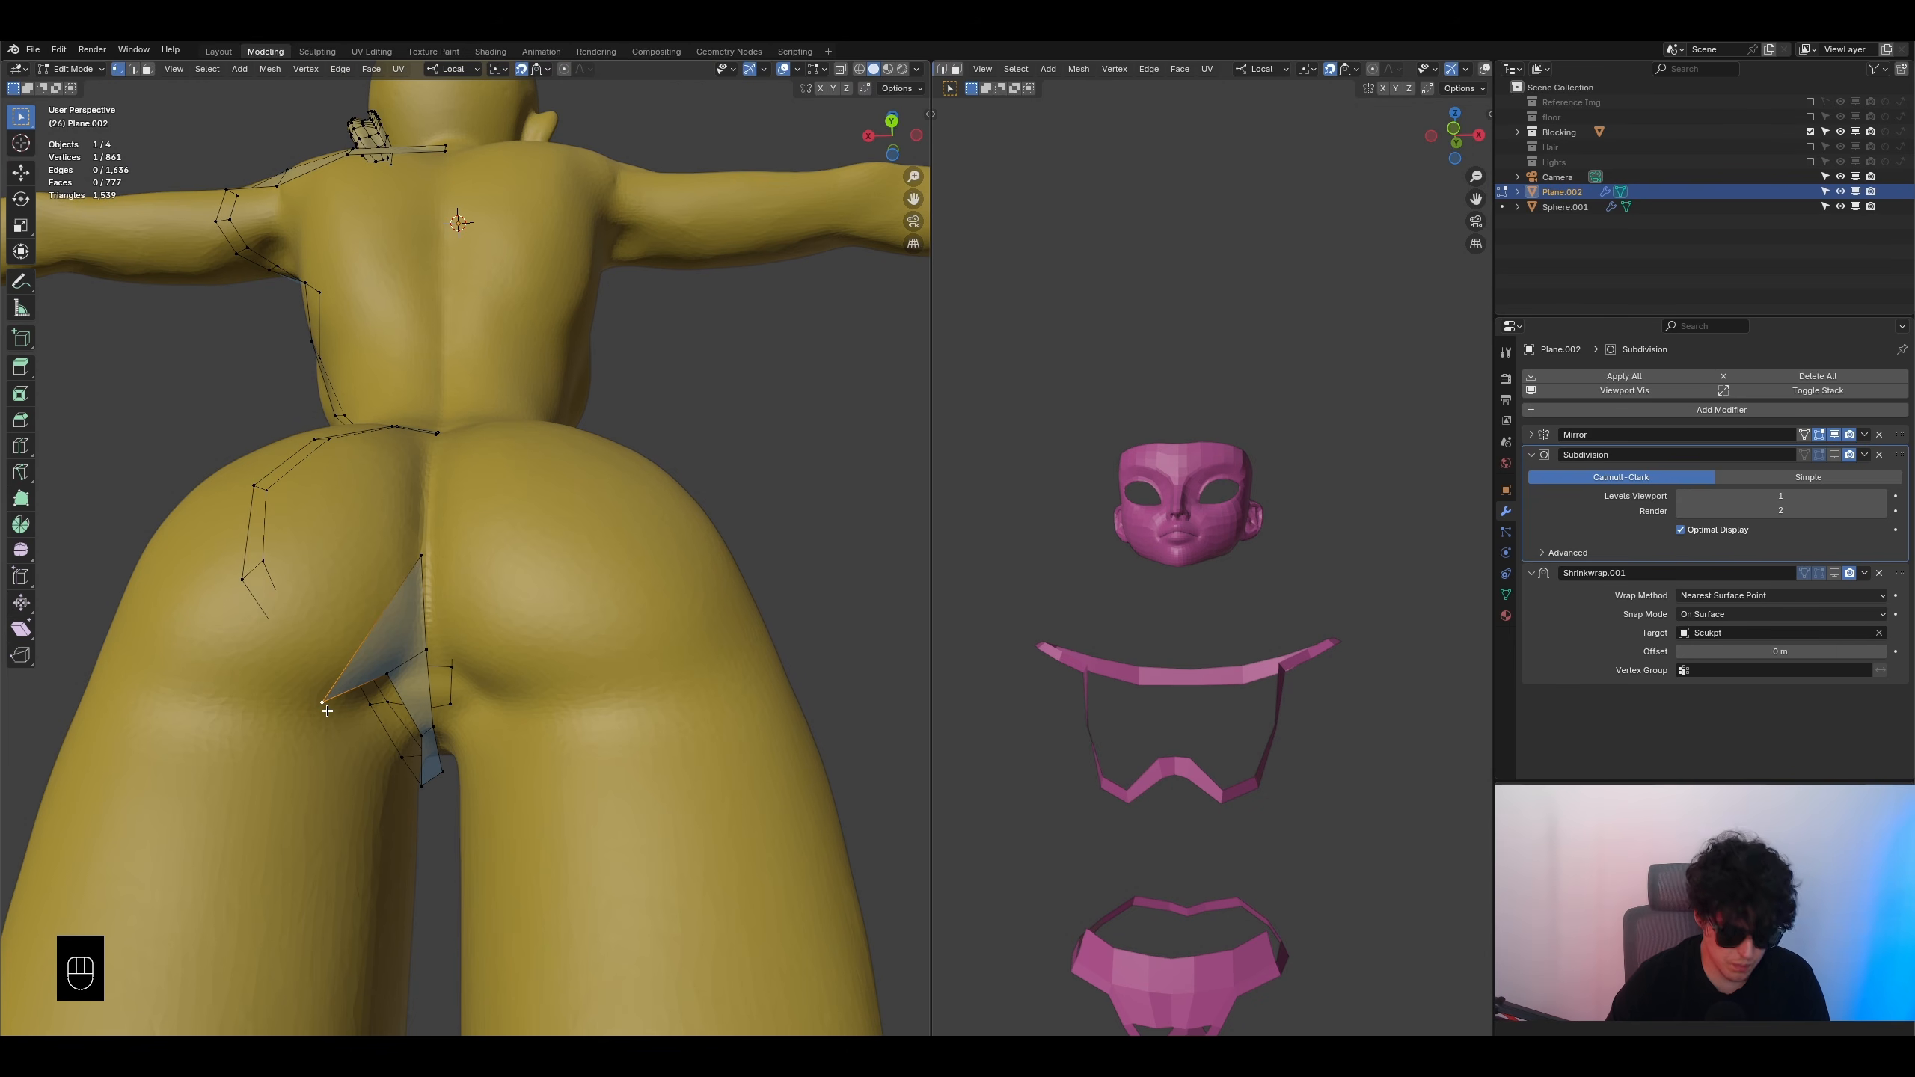
{"action": "key", "text": "g"}
{"action": "left_click", "coordinate": [368, 574]}
{"action": "middle_click_drag", "start_coordinate": [368, 574], "coordinate": [377, 618]}
{"action": "left_click", "coordinate": [419, 577]}
{"action": "key", "text": "g"}
{"action": "left_click", "coordinate": [406, 521]}
{"action": "key", "text": "g"}
{"action": "left_click", "coordinate": [377, 495]}
{"action": "key", "text": "g"}
{"action": "left_click", "coordinate": [404, 525]}
- Fill a face between the crotch strip's upper end edge and the rear hip strip's lower edge
{"action": "middle_click_drag", "start_coordinate": [403, 525], "coordinate": [748, 633]}
{"action": "middle_click_drag", "start_coordinate": [612, 617], "coordinate": [523, 643]}
{"action": "scroll", "coordinate": [748, 590], "scroll_direction": "down", "scroll_amount": 3}
{"action": "middle_click_drag", "start_coordinate": [748, 590], "coordinate": [385, 715]}
{"action": "middle_click_drag", "start_coordinate": [528, 694], "coordinate": [336, 615], "text": "shift"}
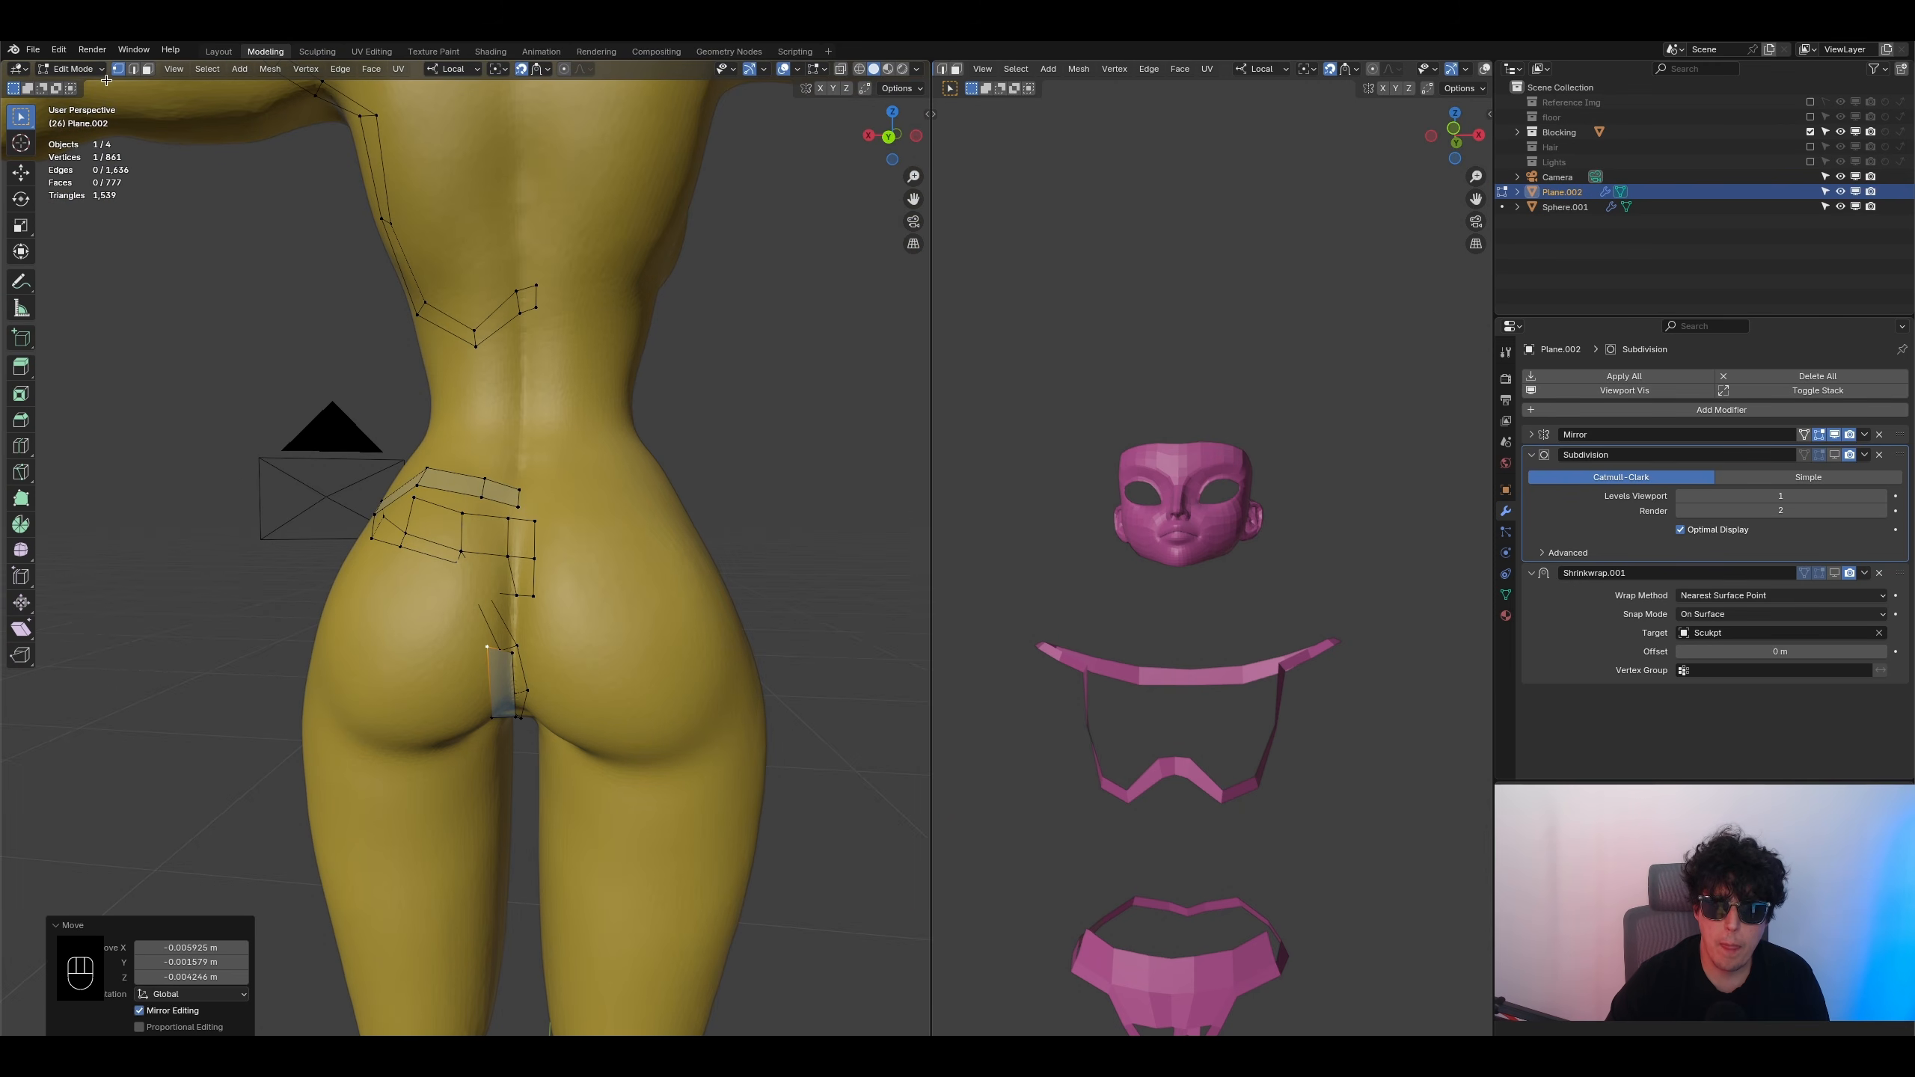
{"action": "left_click", "coordinate": [133, 70]}
{"action": "left_click", "coordinate": [501, 653]}
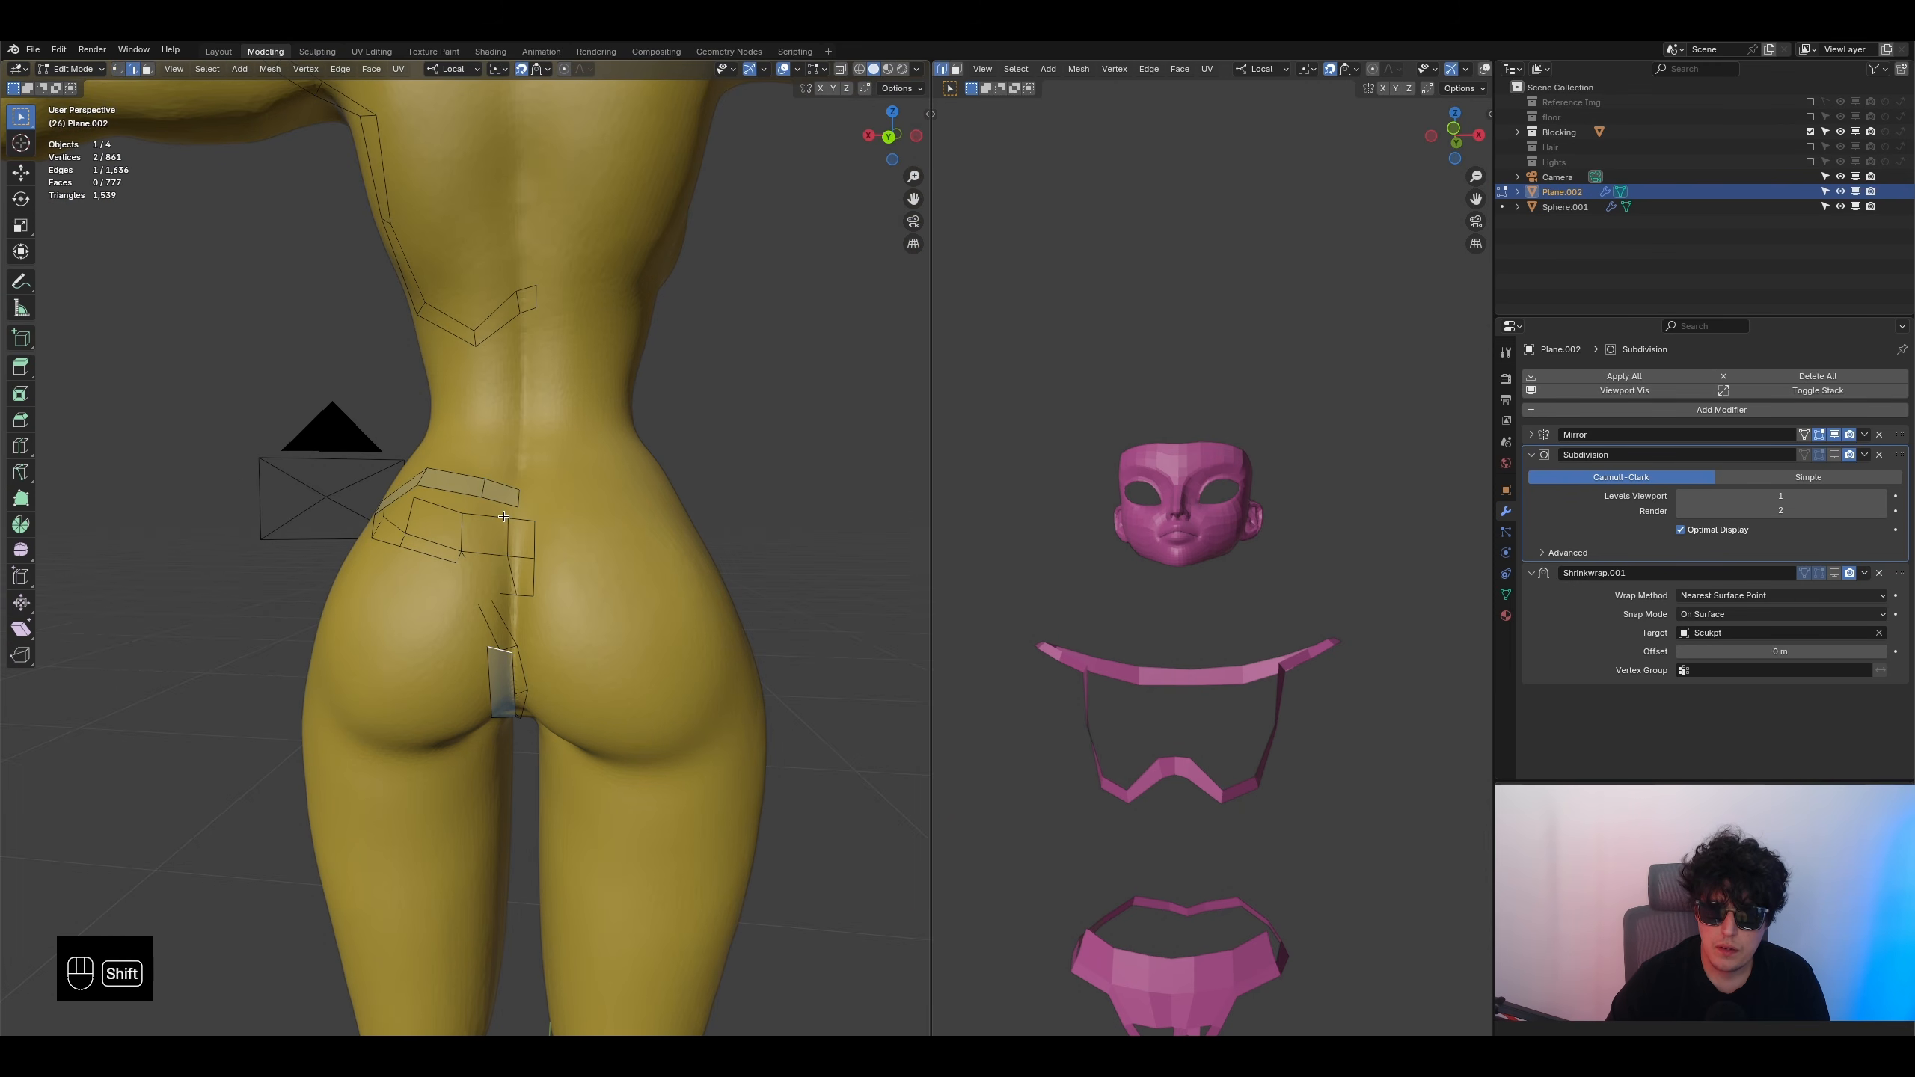
{"action": "key", "text": "f"}
- Add one centred loop cut across the new face between the buttocks and move it into place
{"action": "middle_click_drag", "start_coordinate": [504, 504], "coordinate": [478, 586]}
{"action": "key", "text": "ctrl+r"}
{"action": "double_click", "coordinate": [479, 587]}
{"action": "key", "text": "g"}
{"action": "left_click", "coordinate": [468, 585]}
{"action": "middle_click_drag", "start_coordinate": [305, 652], "coordinate": [482, 432]}
{"action": "middle_click_drag", "start_coordinate": [506, 678], "coordinate": [462, 562]}
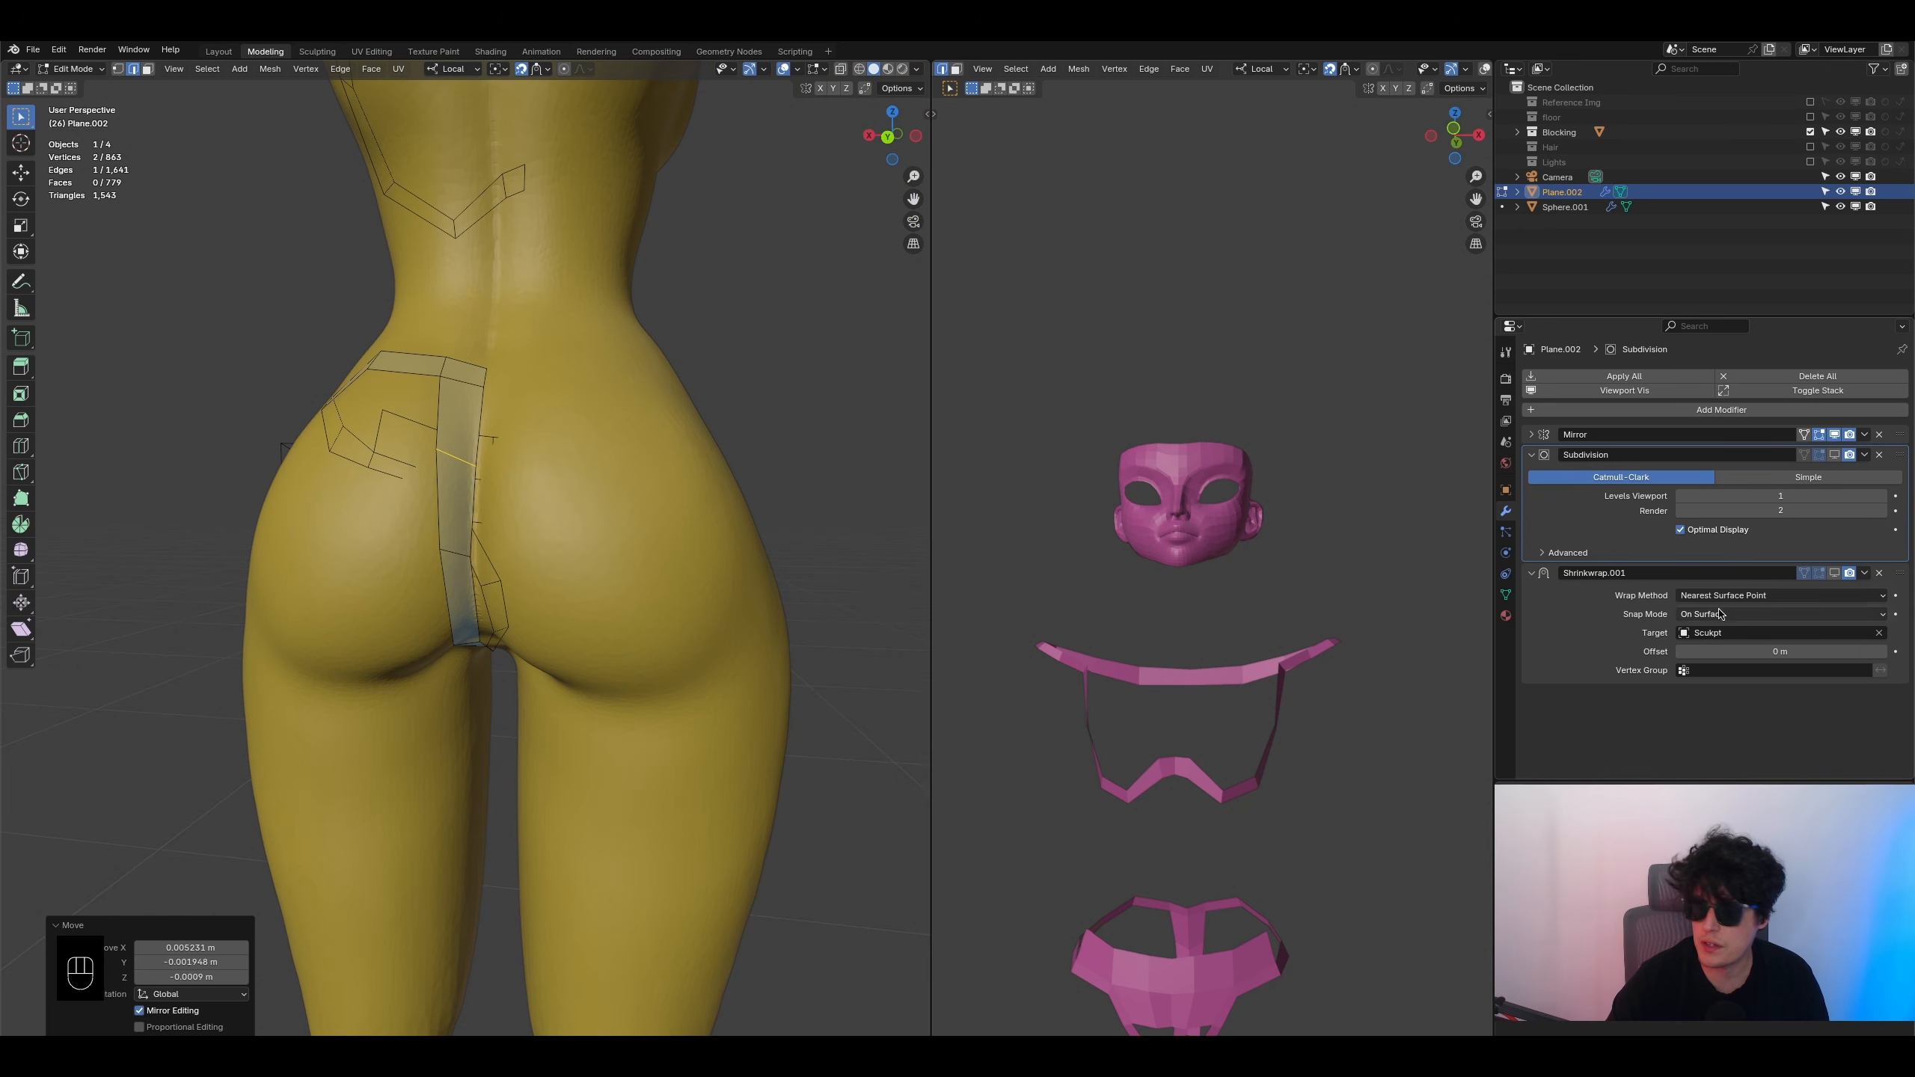
- Hide the Mirror modifier in the viewport and edge-slide the cleft strip's inner edges away from the midline by about 0.5
{"action": "left_click", "coordinate": [1836, 435]}
{"action": "left_click", "coordinate": [480, 382]}
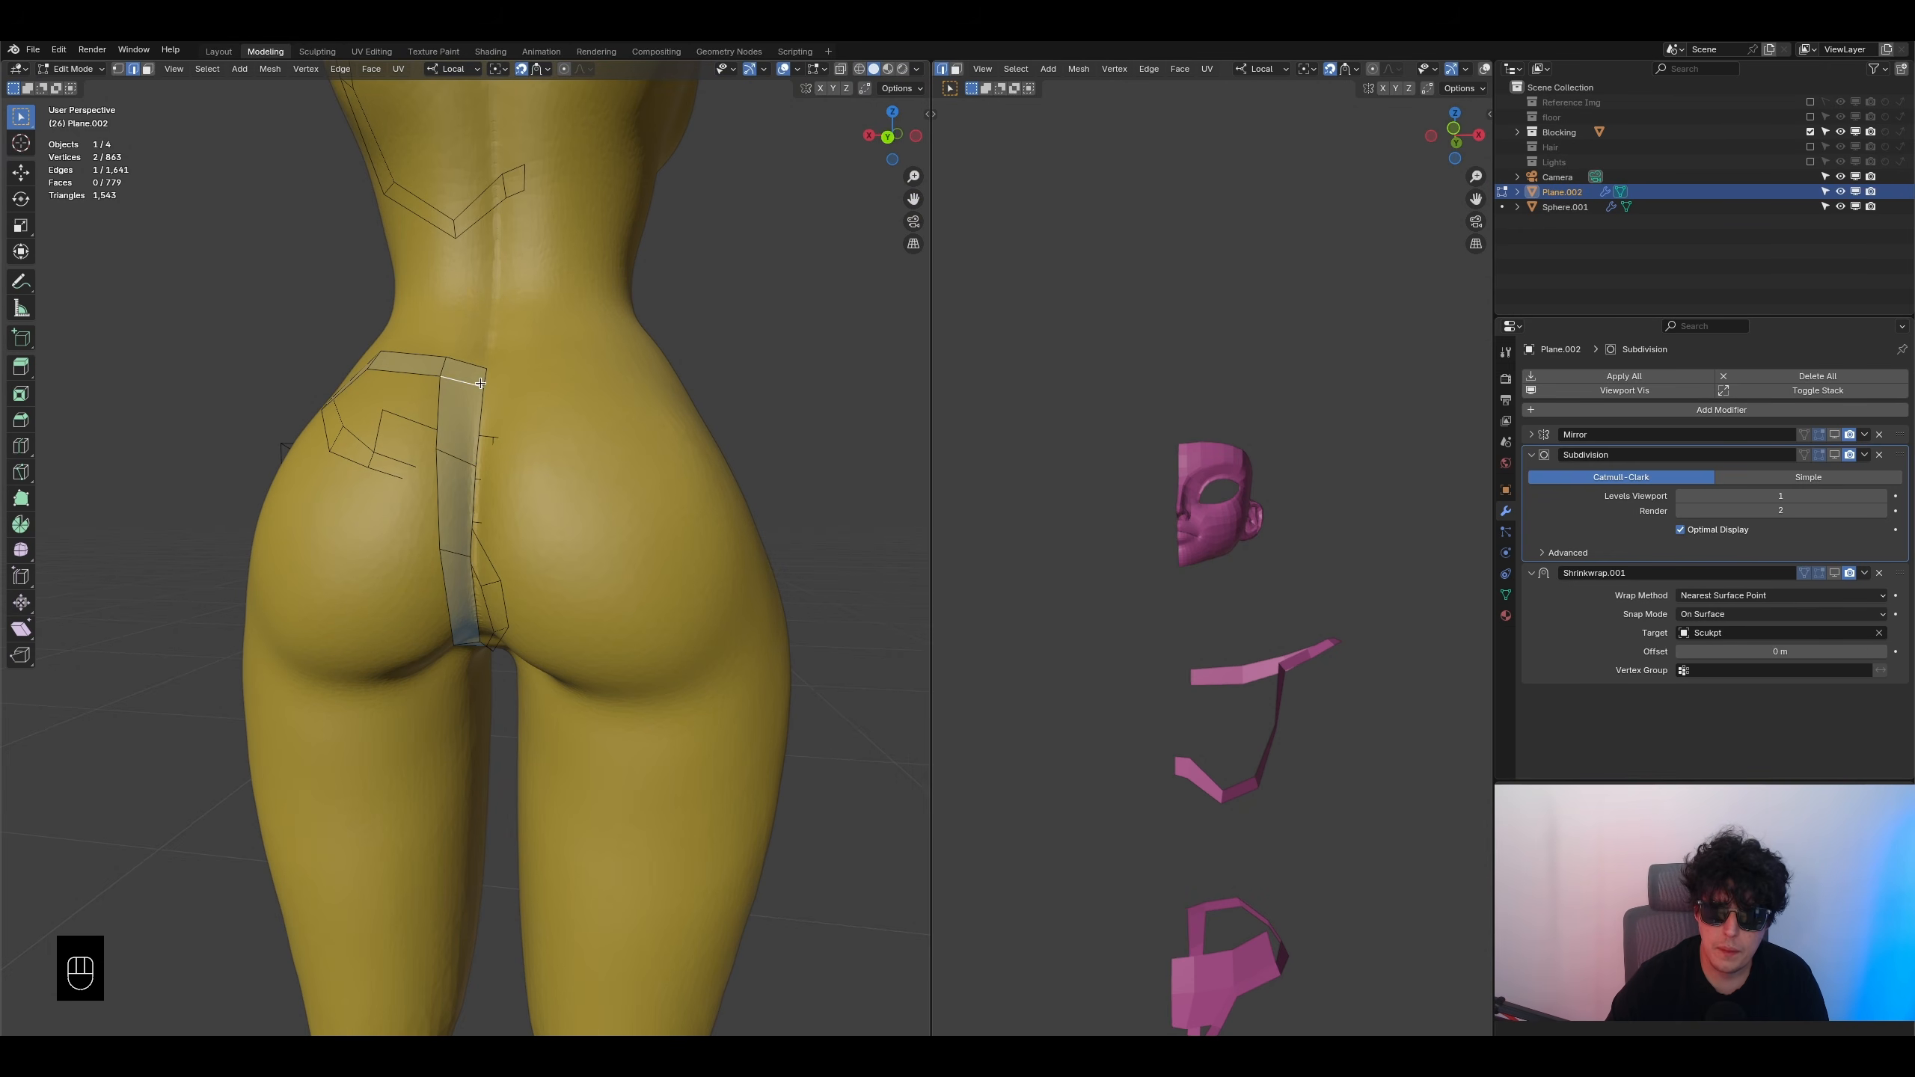
{"action": "middle_click_drag", "start_coordinate": [482, 371], "coordinate": [477, 622]}
{"action": "left_click", "coordinate": [478, 622], "text": "ctrl+shift"}
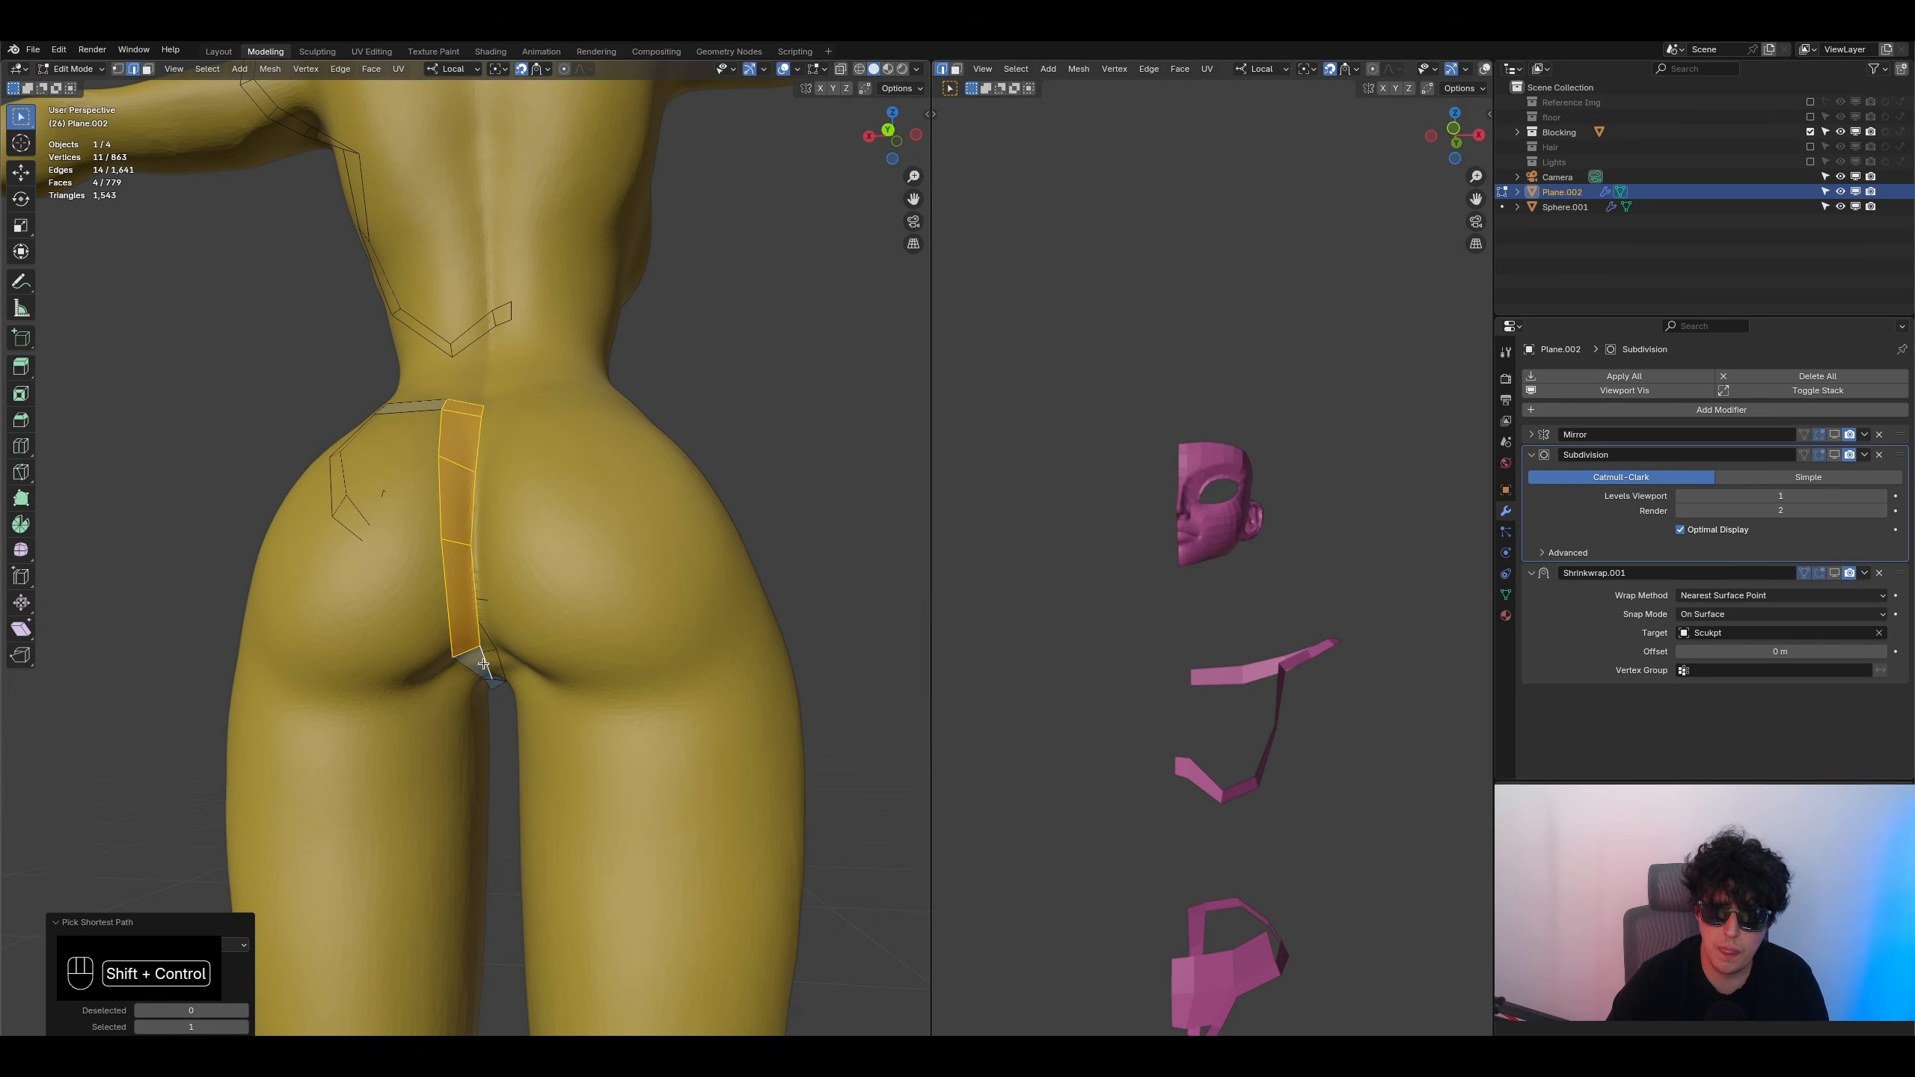
{"action": "left_click", "coordinate": [489, 664]}
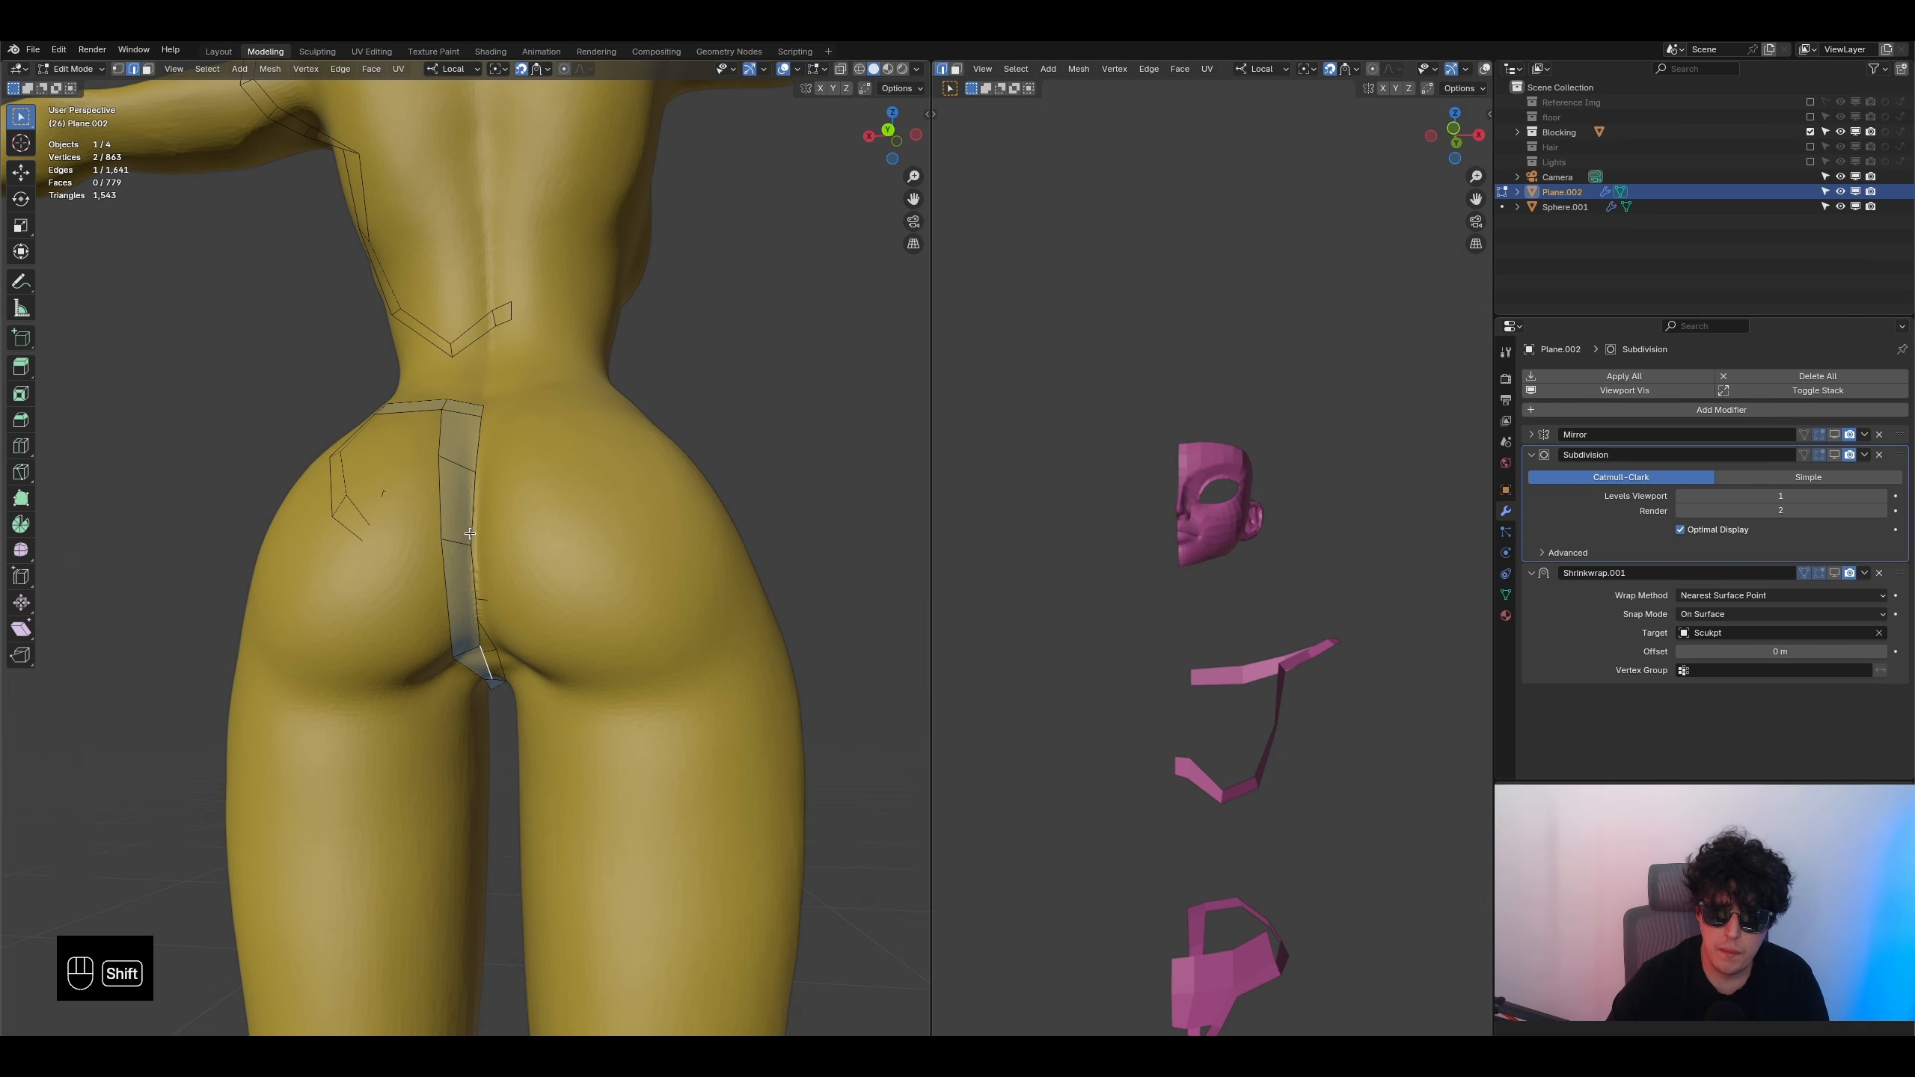
{"action": "left_click", "coordinate": [481, 413], "text": "shift"}
{"action": "middle_click_drag", "start_coordinate": [516, 486], "coordinate": [534, 546]}
{"action": "key", "text": "g"}
{"action": "key", "text": "g"}
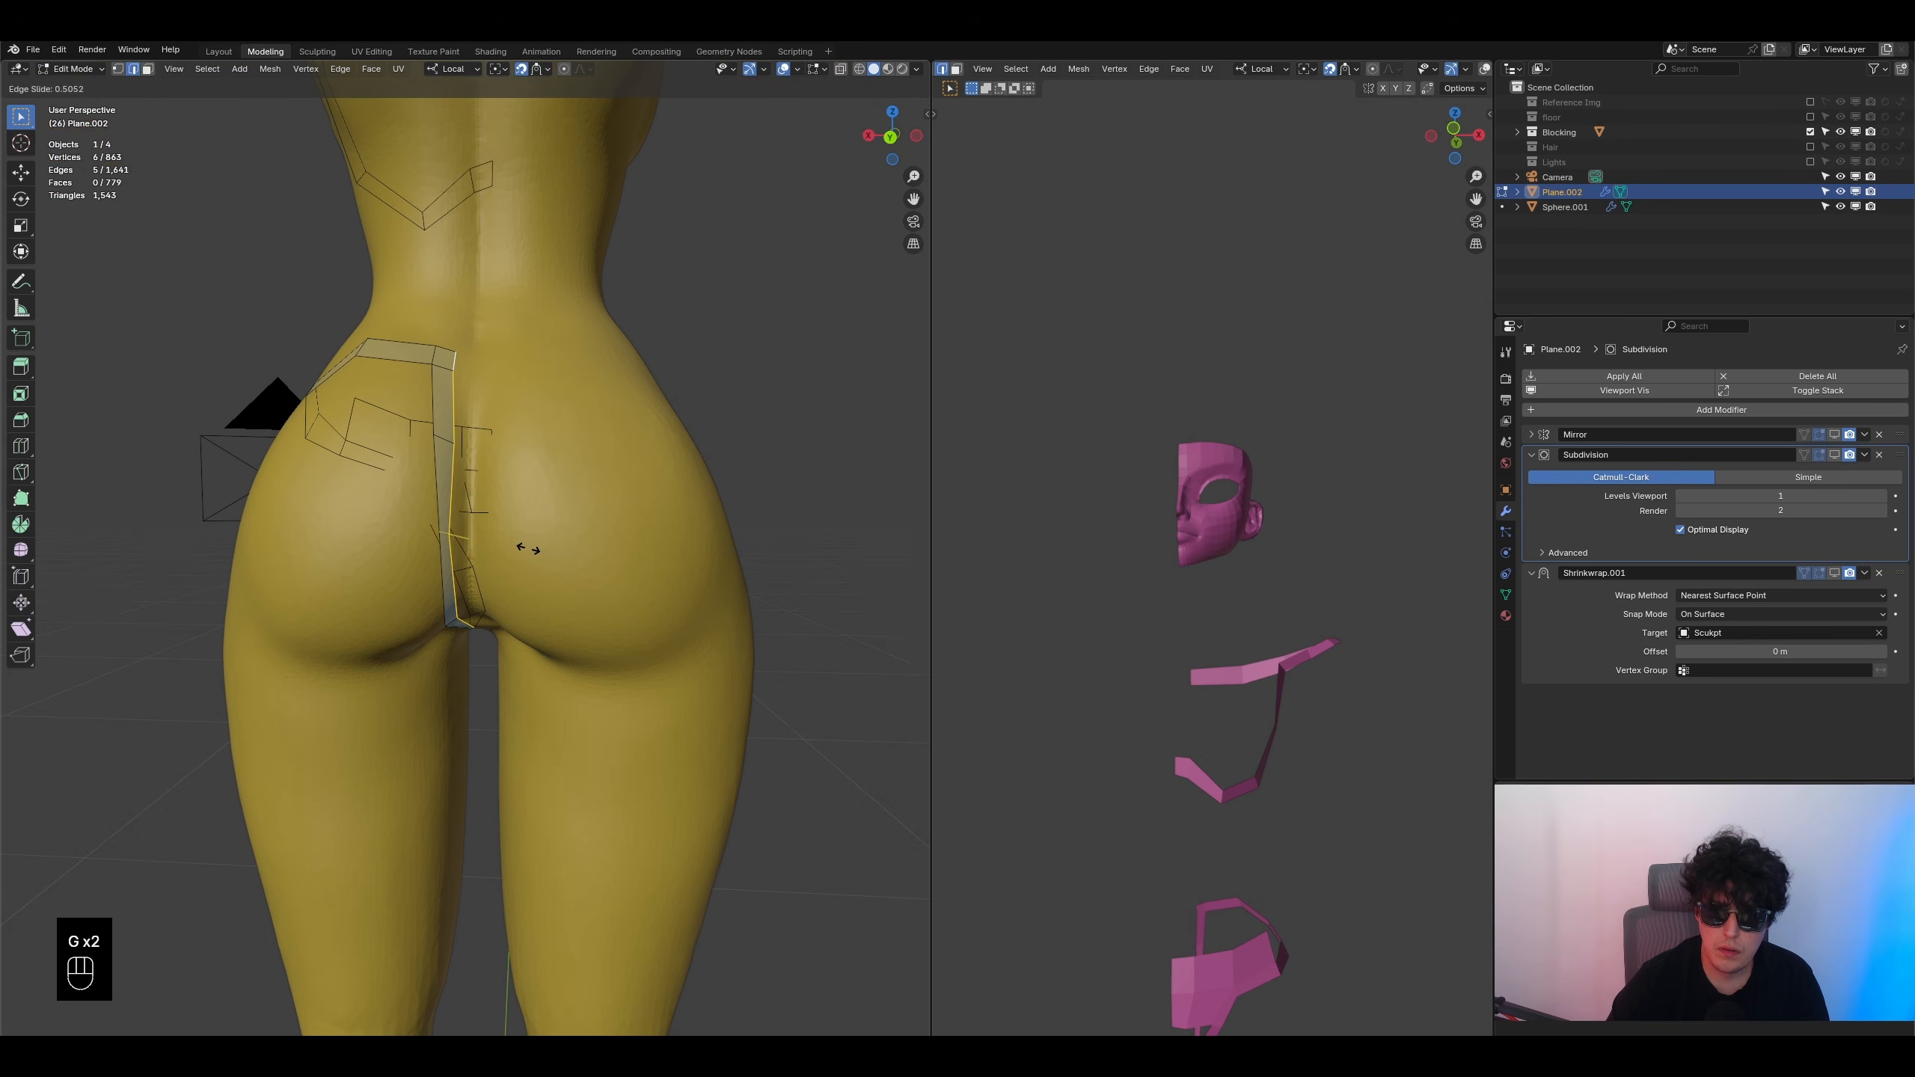
{"action": "left_click", "coordinate": [528, 549]}
- Extrude the rear hip strip's inner end edge to the spine midline, re-enable the Mirror display, and adjust the edge
{"action": "middle_click_drag", "start_coordinate": [467, 611], "coordinate": [466, 581]}
{"action": "left_click", "coordinate": [461, 372]}
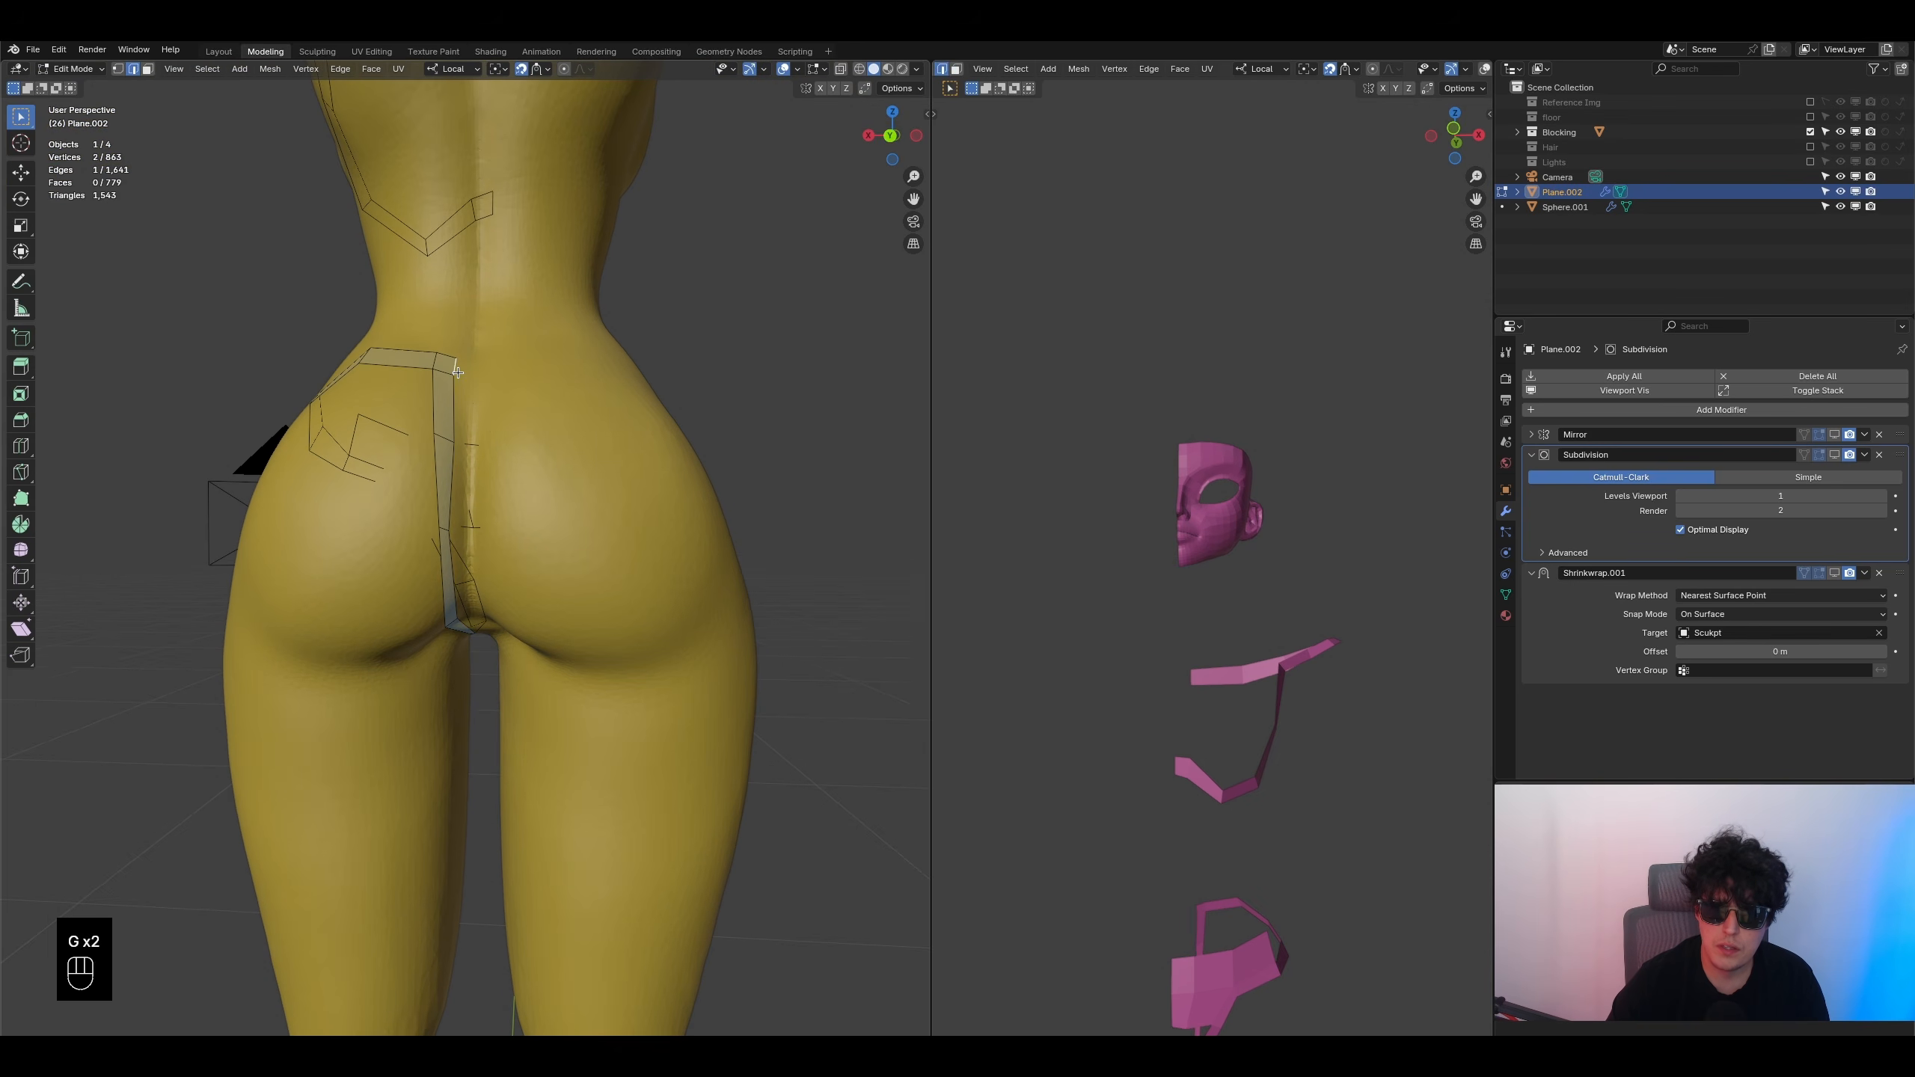
{"action": "key", "text": "e"}
{"action": "left_click", "coordinate": [488, 370]}
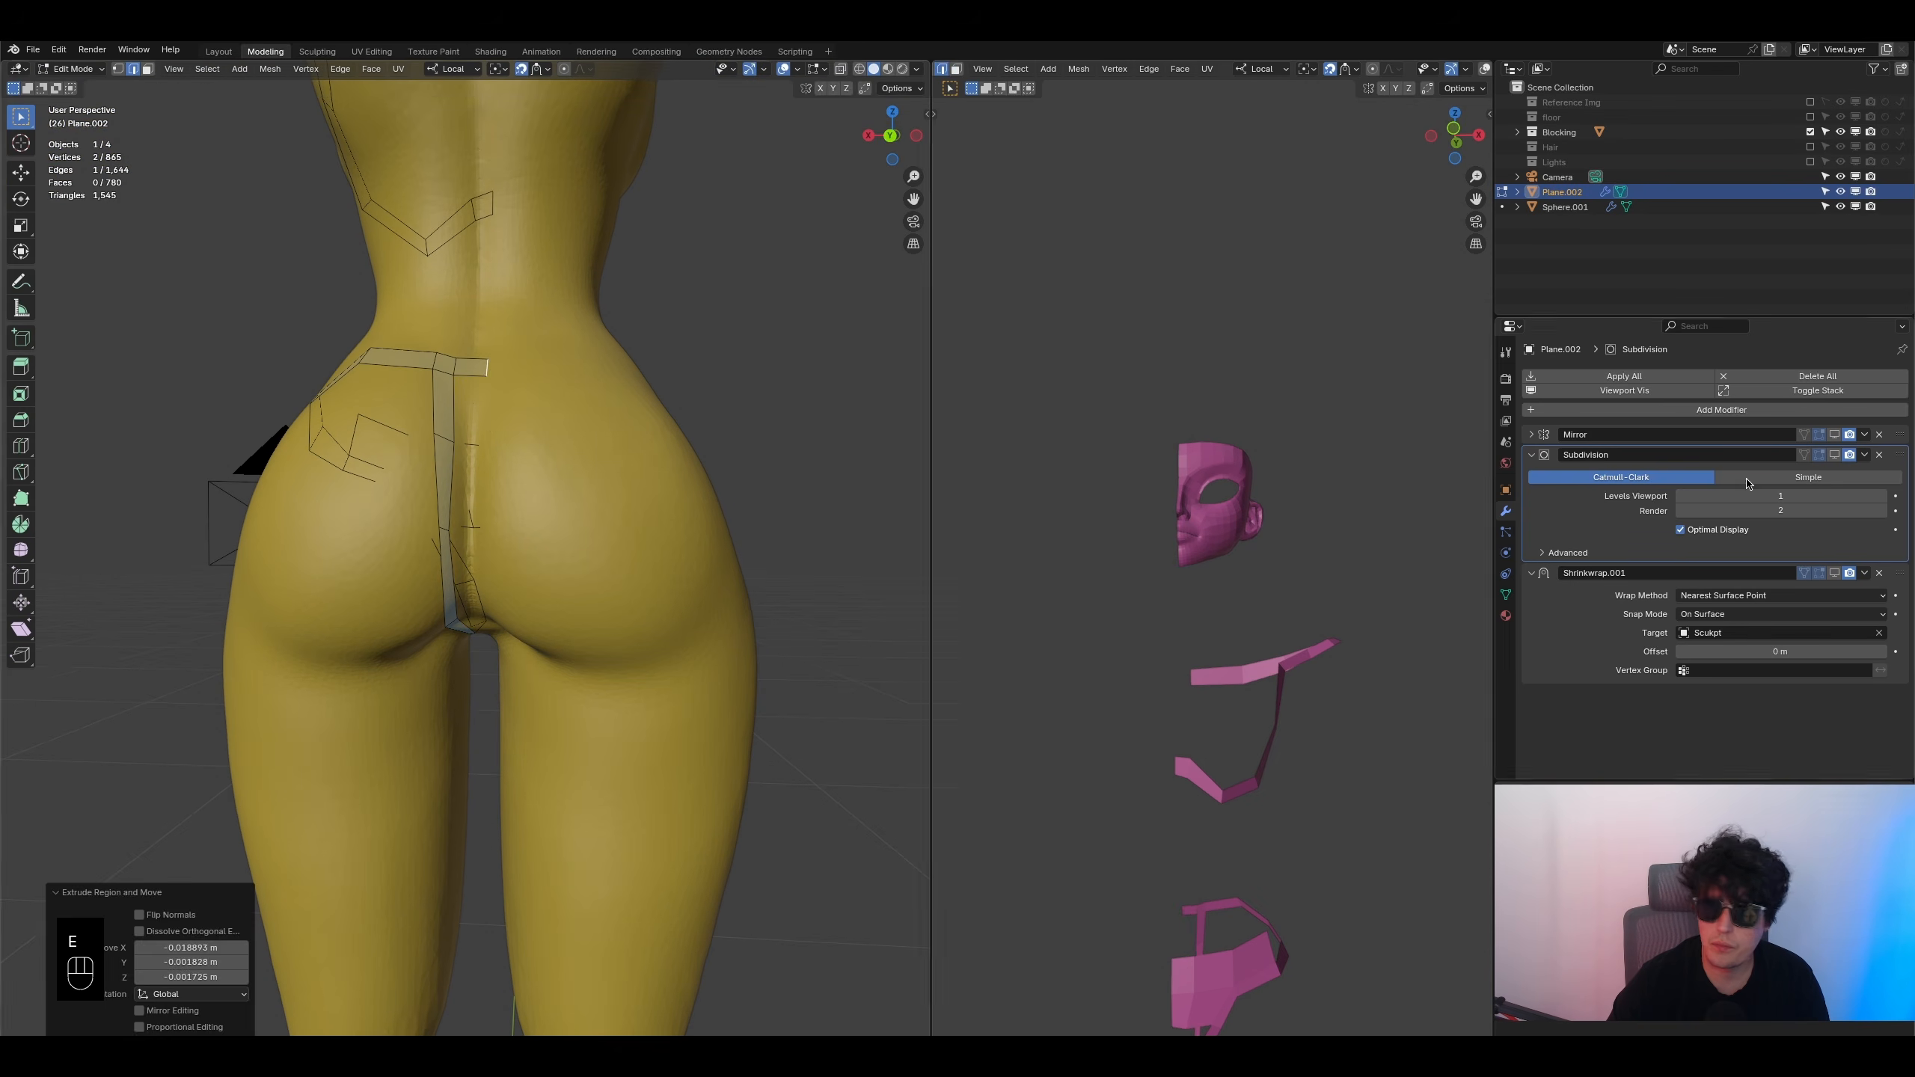
{"action": "left_click", "coordinate": [1834, 436]}
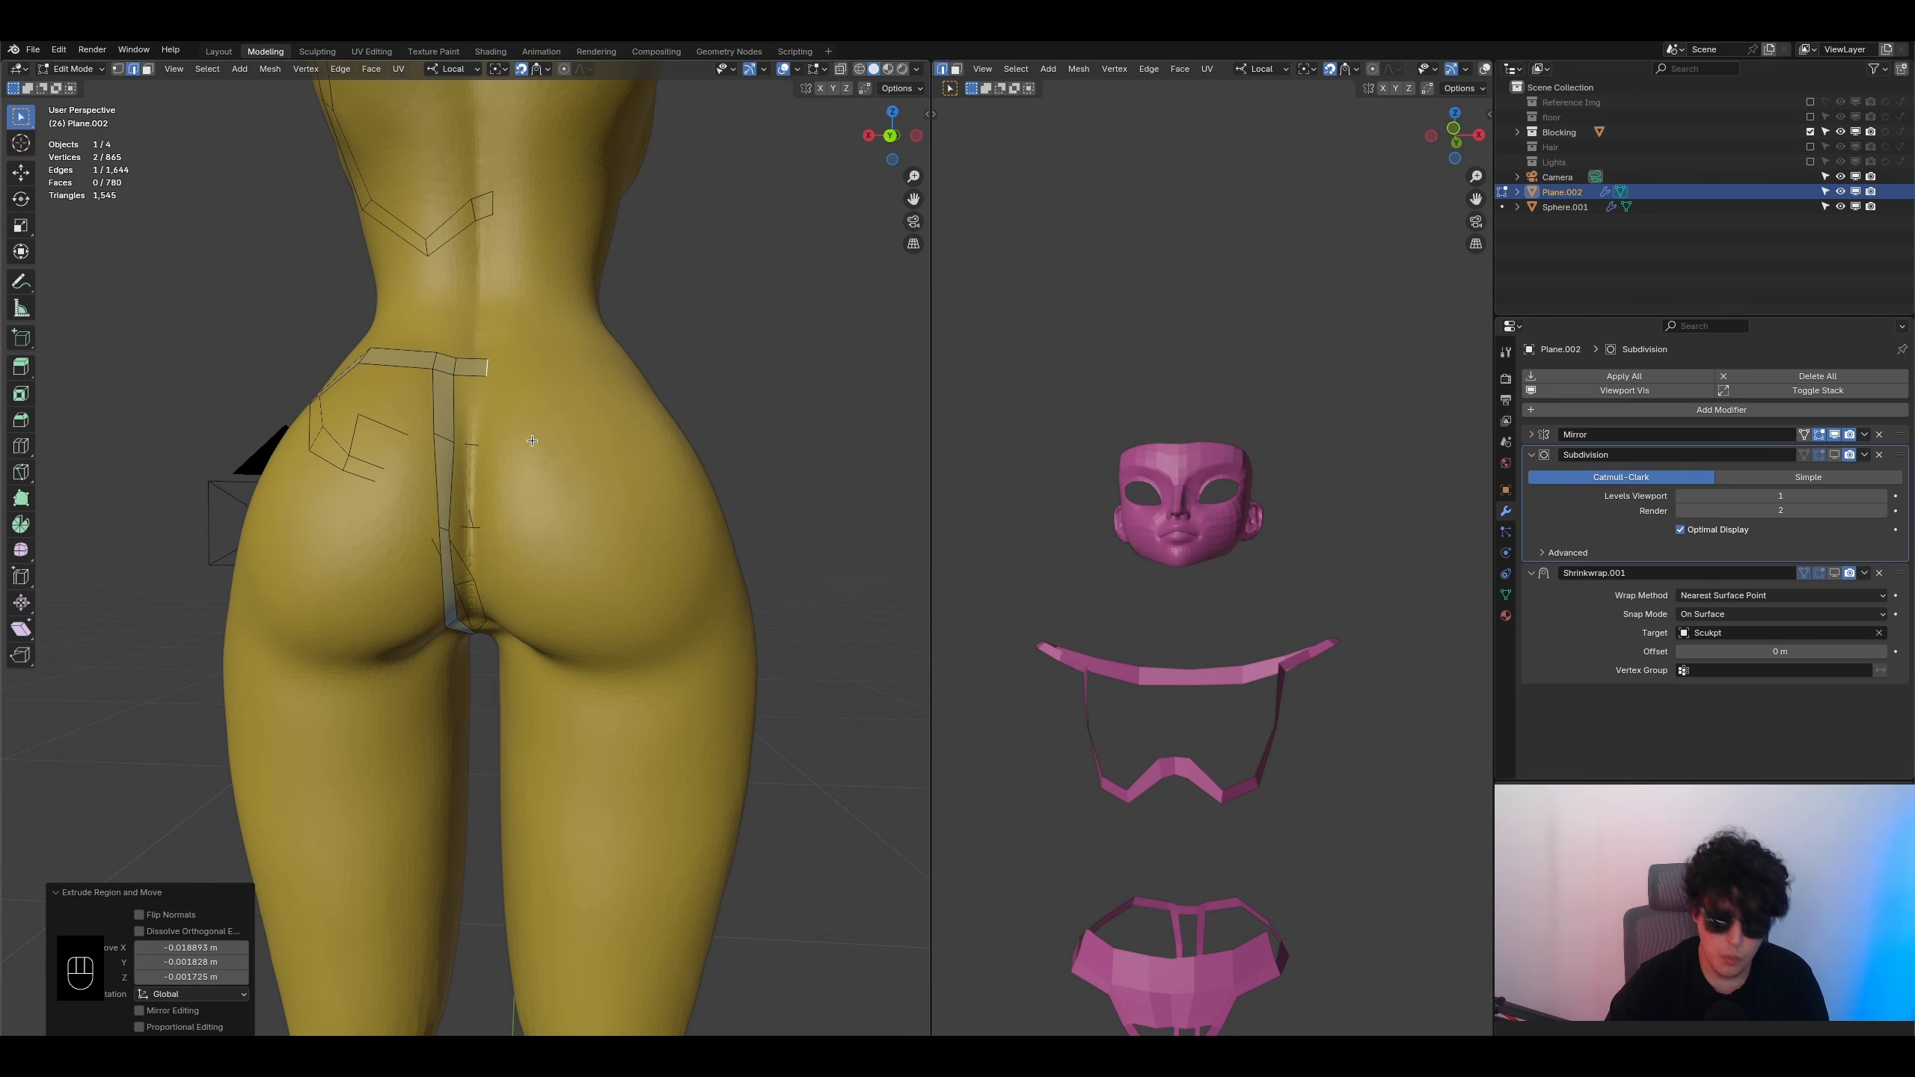
{"action": "key", "text": "g"}
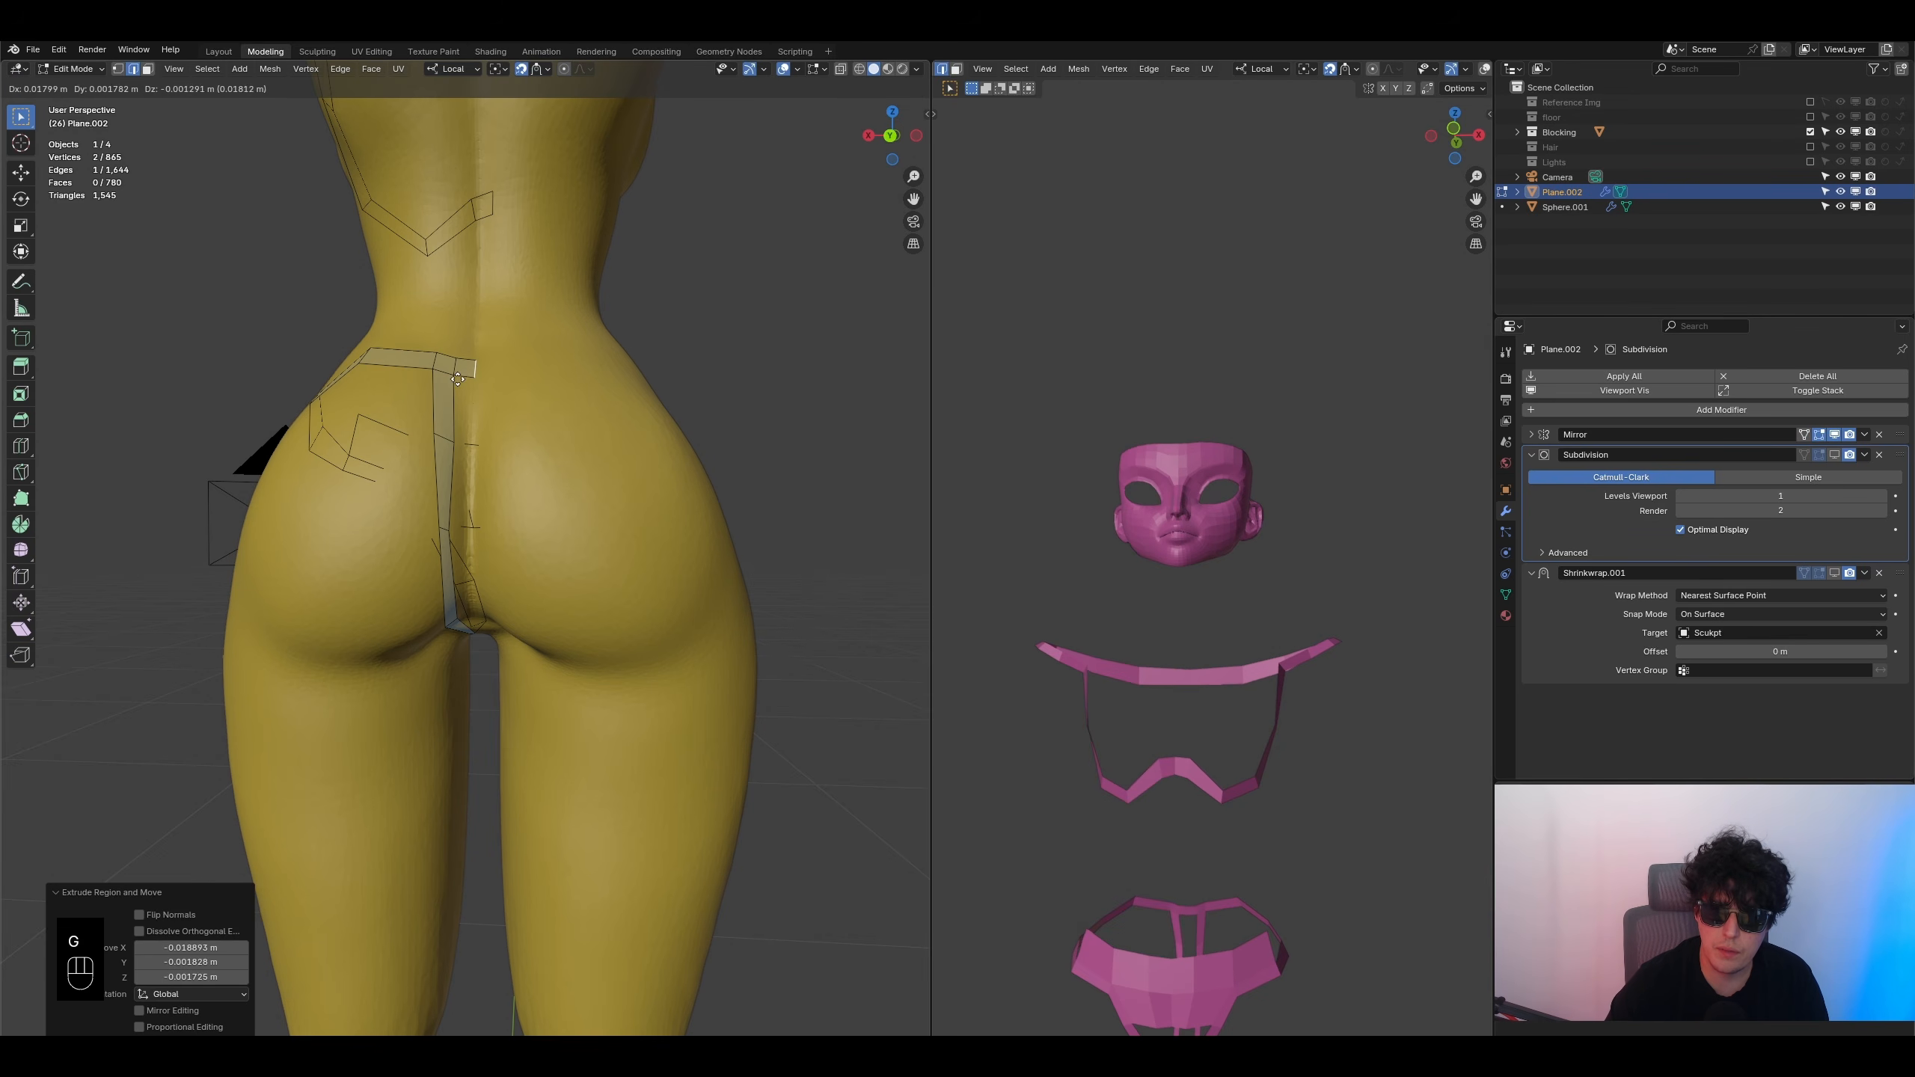
{"action": "left_click", "coordinate": [454, 377]}
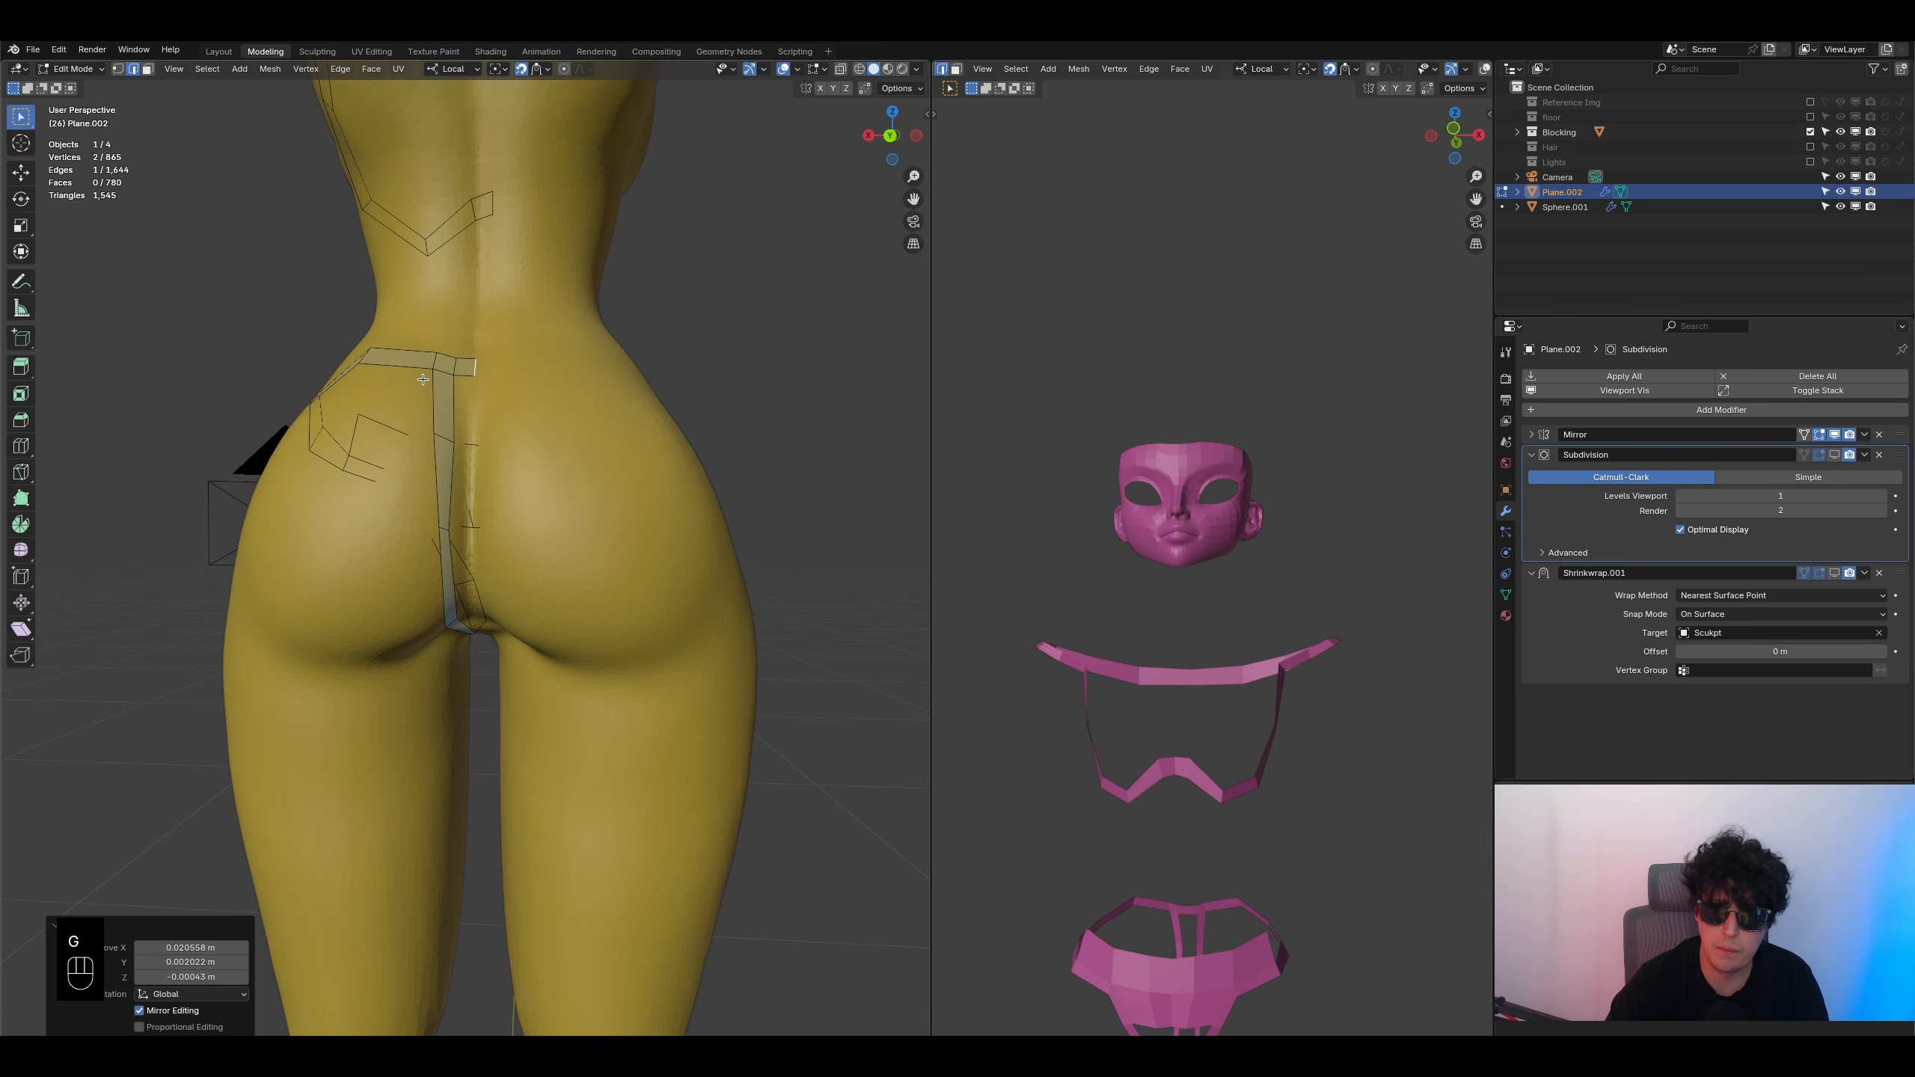
- Fill the corner face below the new extrusion from its vertex and place the resulting vertex on the midline
{"action": "left_click", "coordinate": [118, 69]}
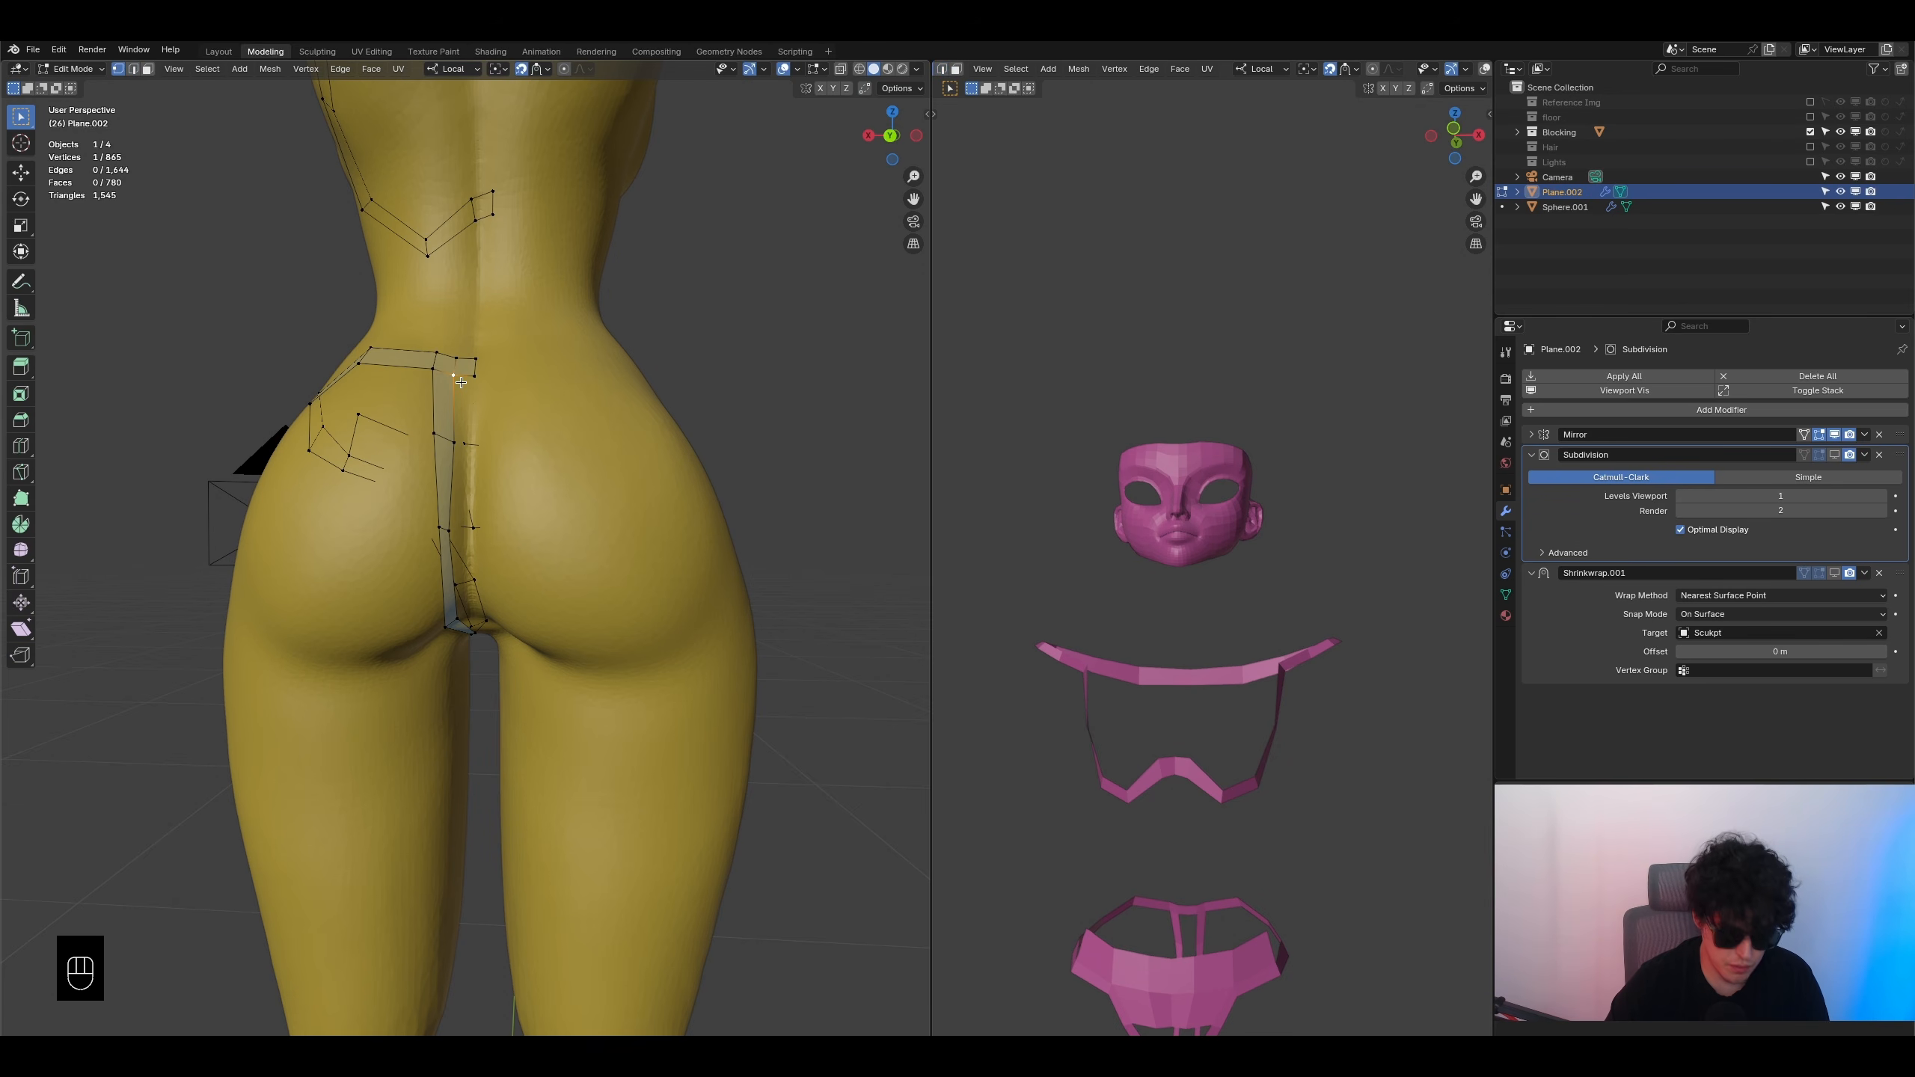
{"action": "key", "text": "f"}
{"action": "left_click", "coordinate": [427, 387]}
{"action": "key", "text": "g"}
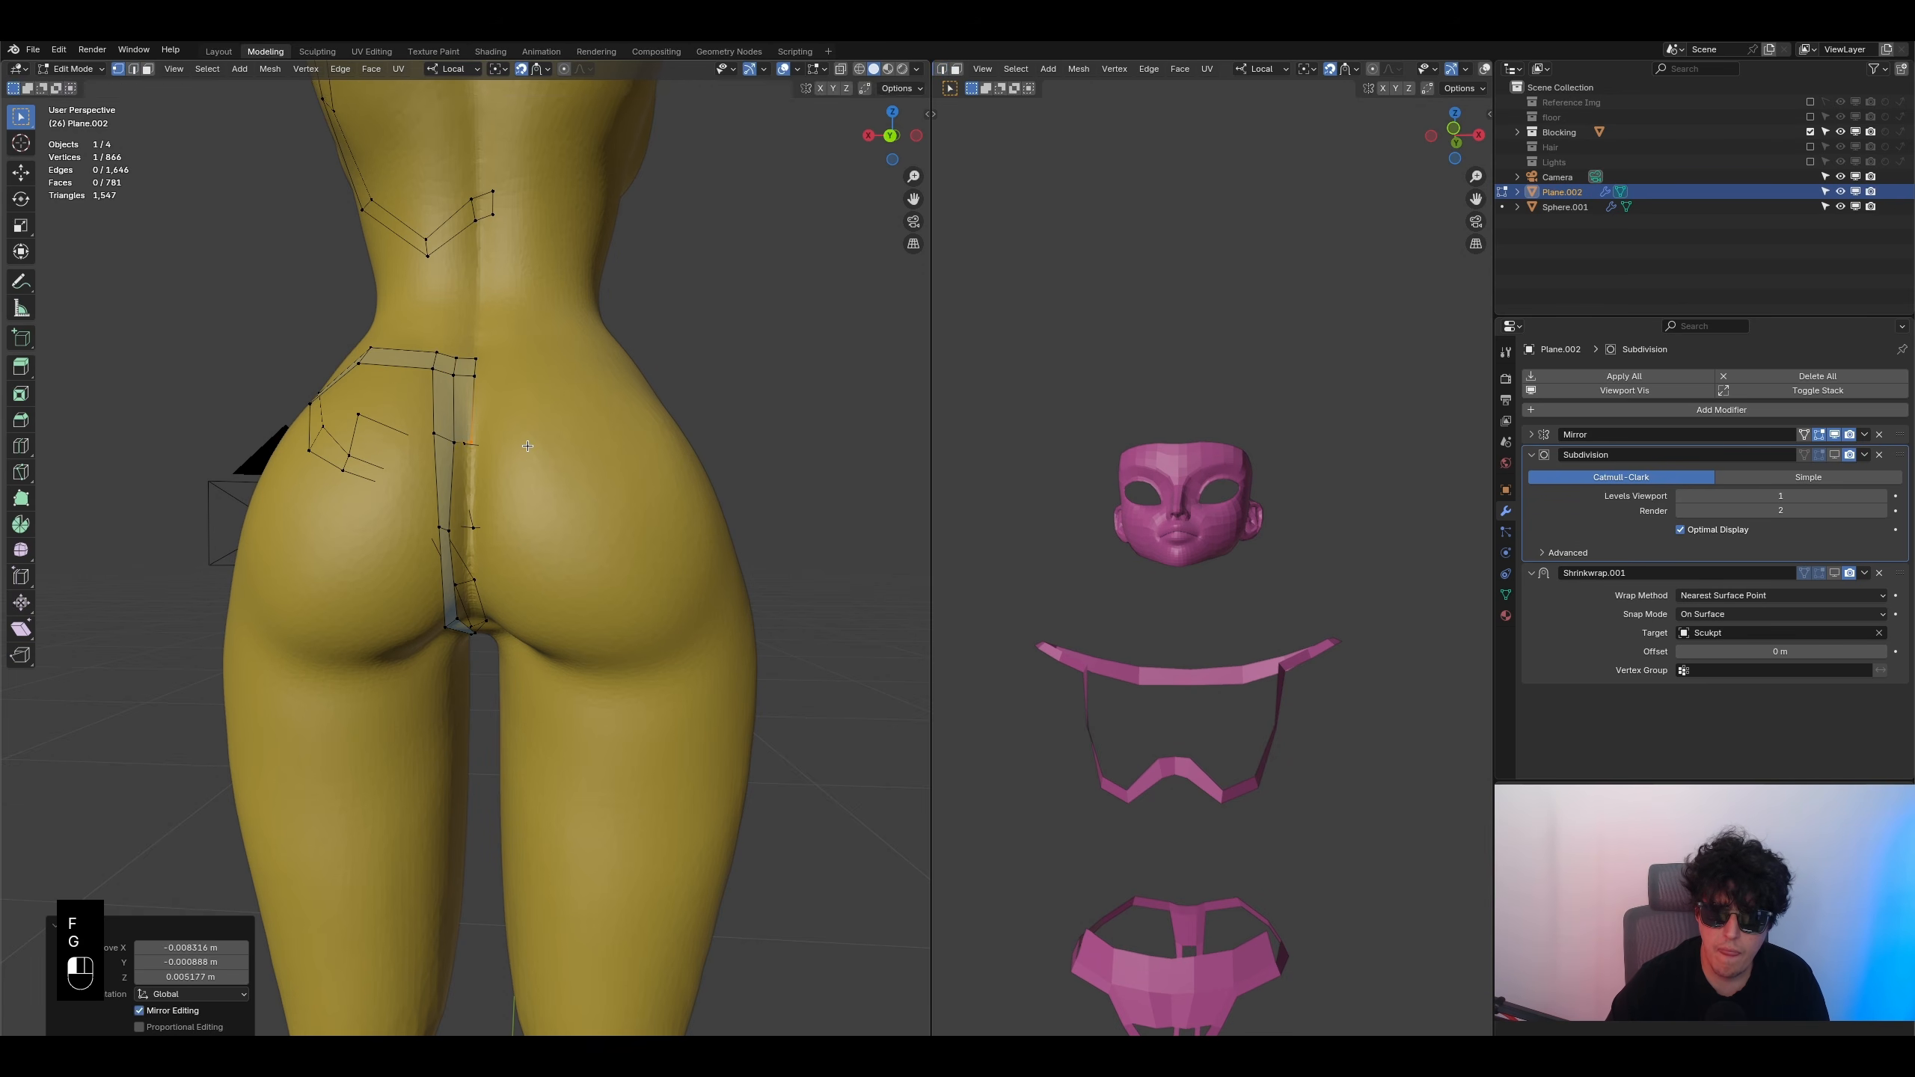
{"action": "left_click", "coordinate": [528, 442]}
- Fill two more faces down the gap between the cleft strip and the midline, placing each new vertex on the midline
{"action": "scroll", "coordinate": [520, 443], "scroll_direction": "up", "scroll_amount": 3}
{"action": "left_click", "coordinate": [448, 362]}
{"action": "key", "text": "e"}
{"action": "key", "text": "ctrl+z"}
{"action": "key", "text": "f"}
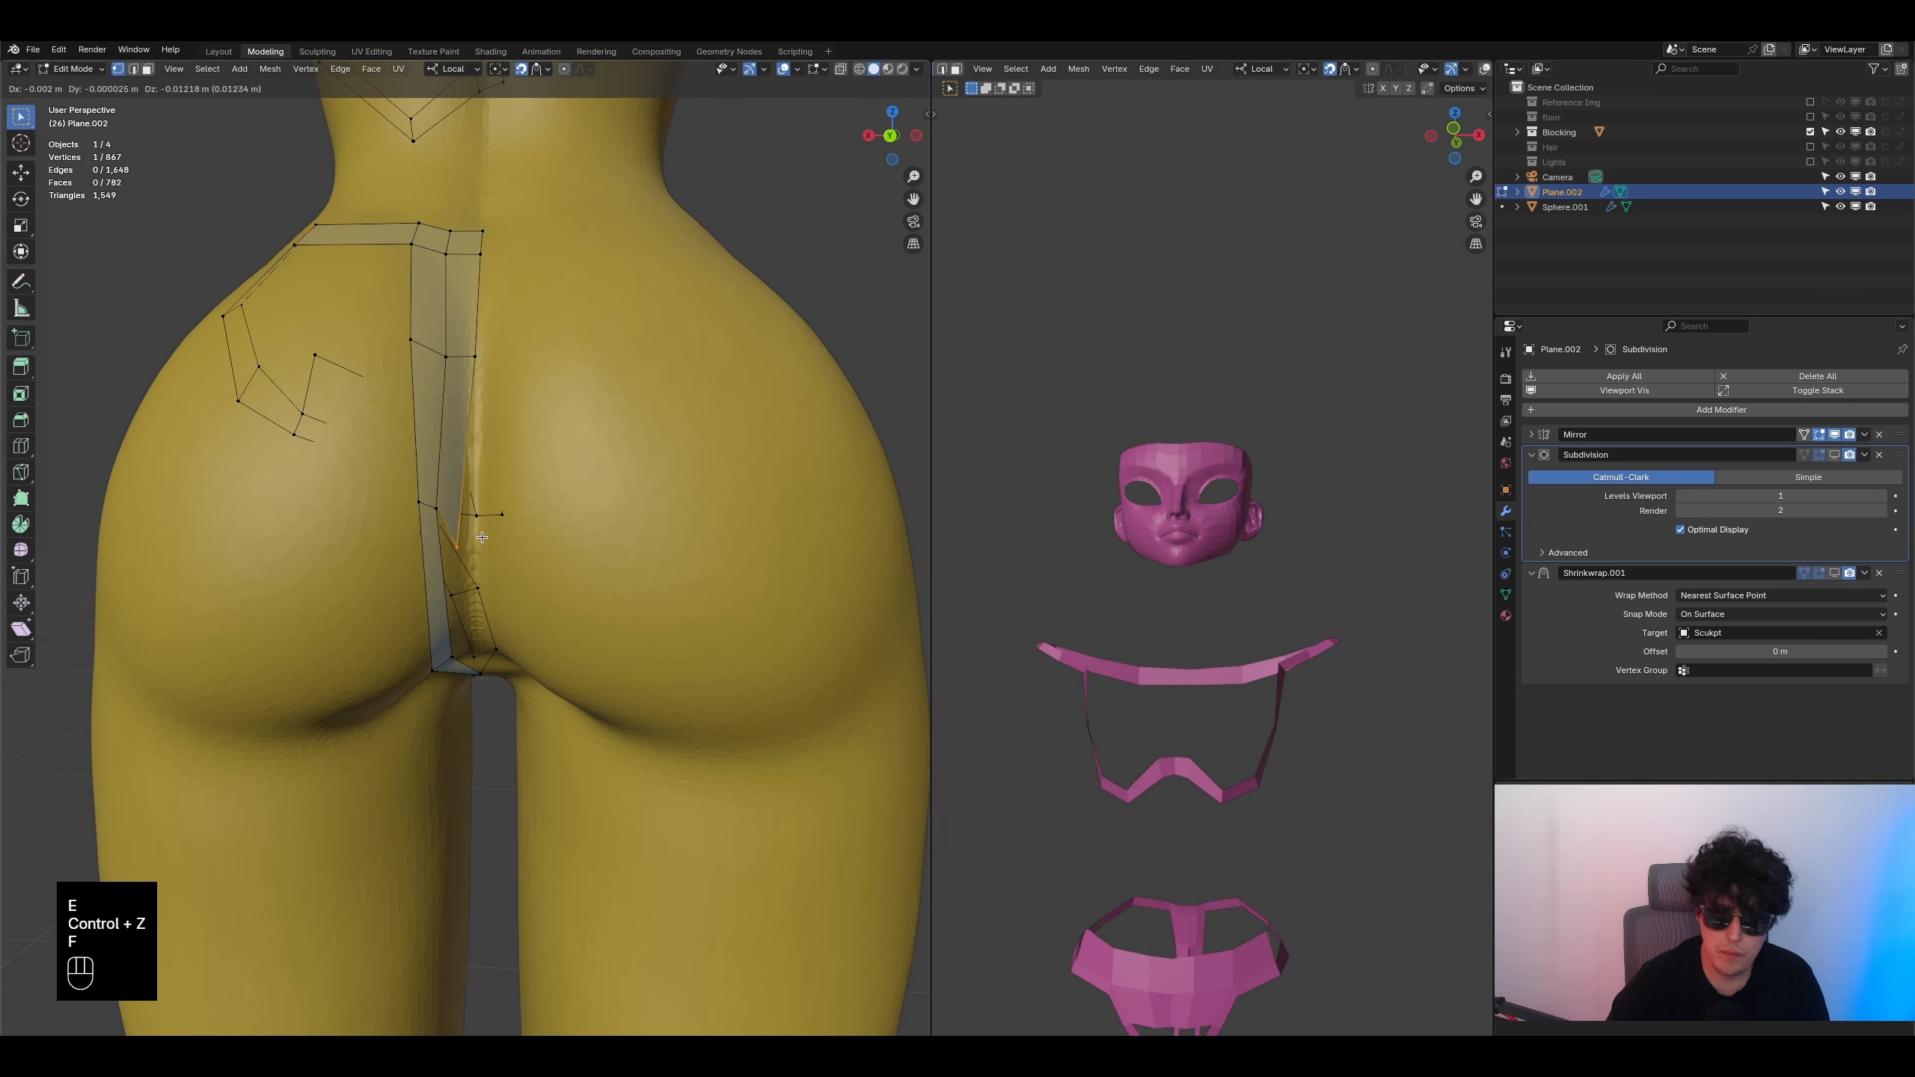
{"action": "left_click", "coordinate": [551, 502]}
{"action": "key", "text": "f"}
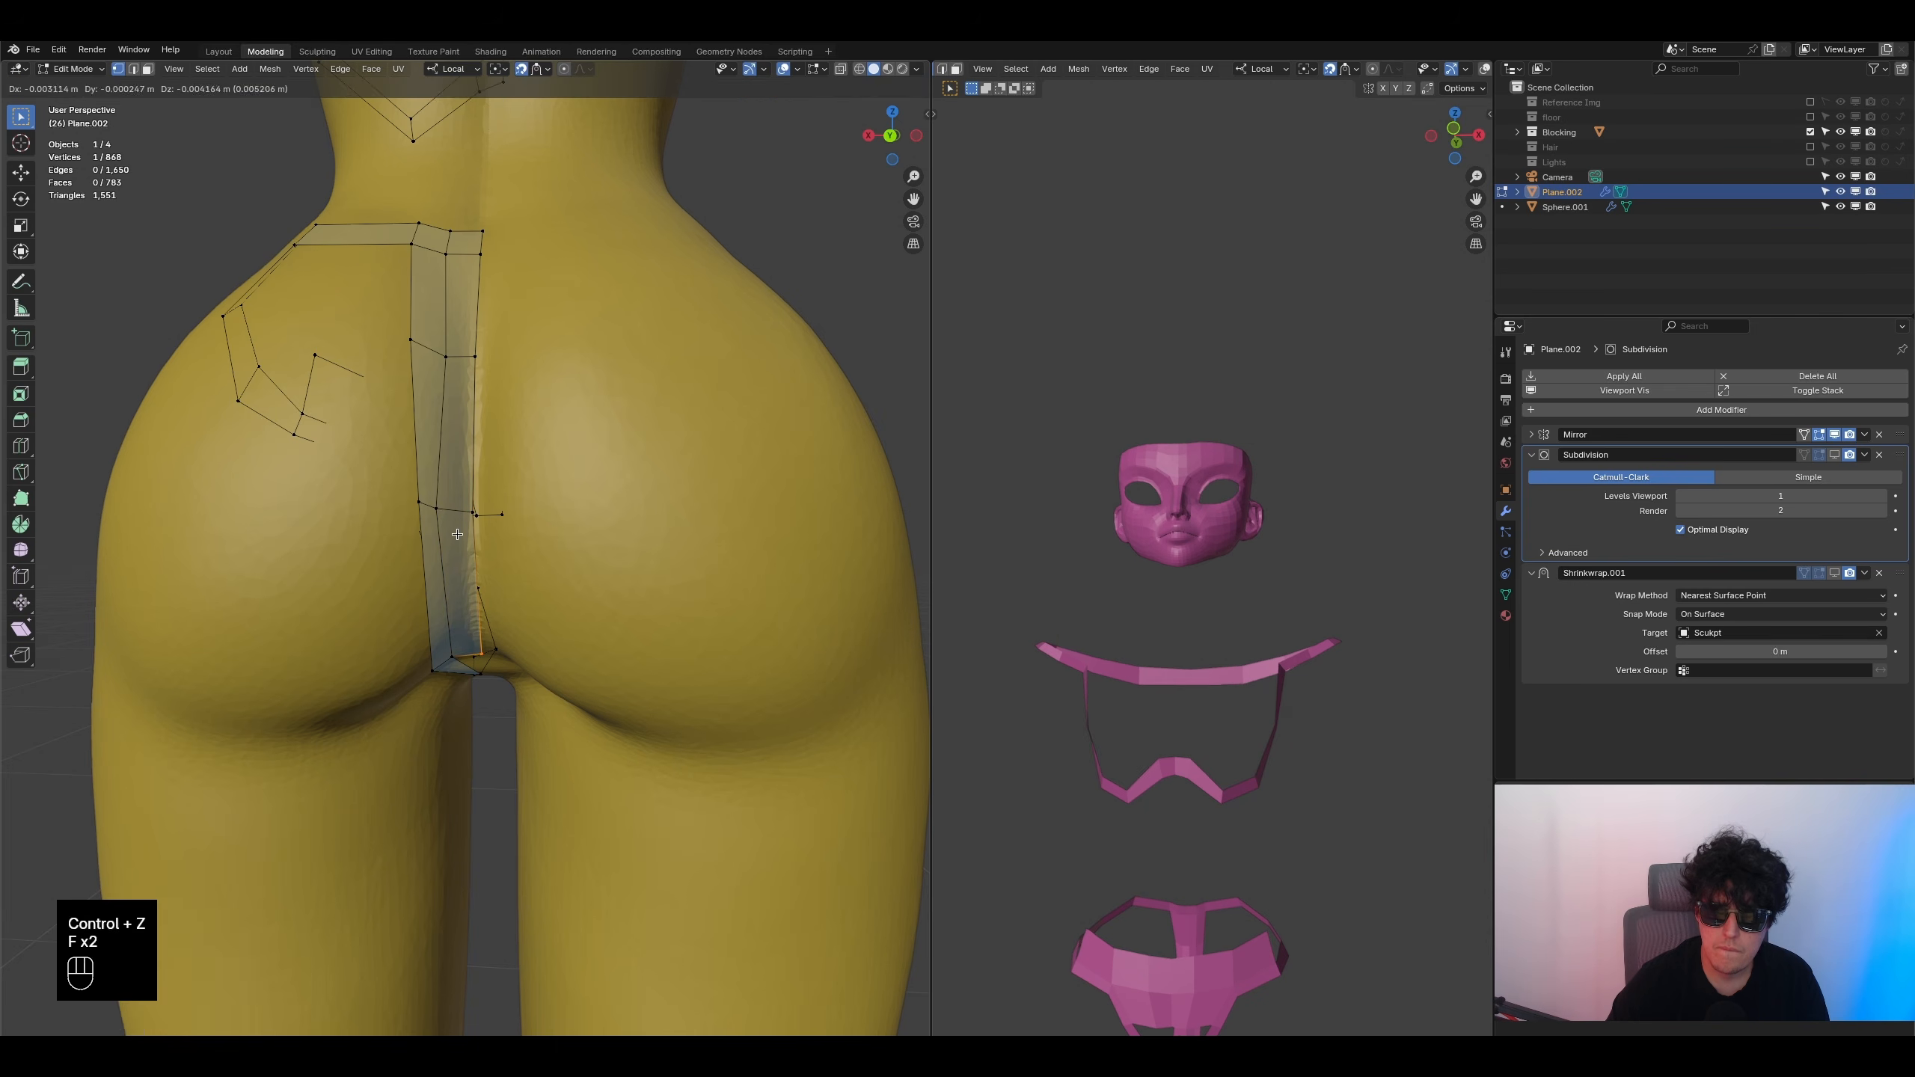
{"action": "left_click", "coordinate": [534, 603]}
- Adjust the lowest gap vertex at the bottom of the cleft and fill the next face along the midline
{"action": "middle_click_drag", "start_coordinate": [518, 638], "coordinate": [436, 607]}
{"action": "key", "text": "g"}
{"action": "left_click", "coordinate": [501, 708]}
{"action": "left_click", "coordinate": [456, 721]}
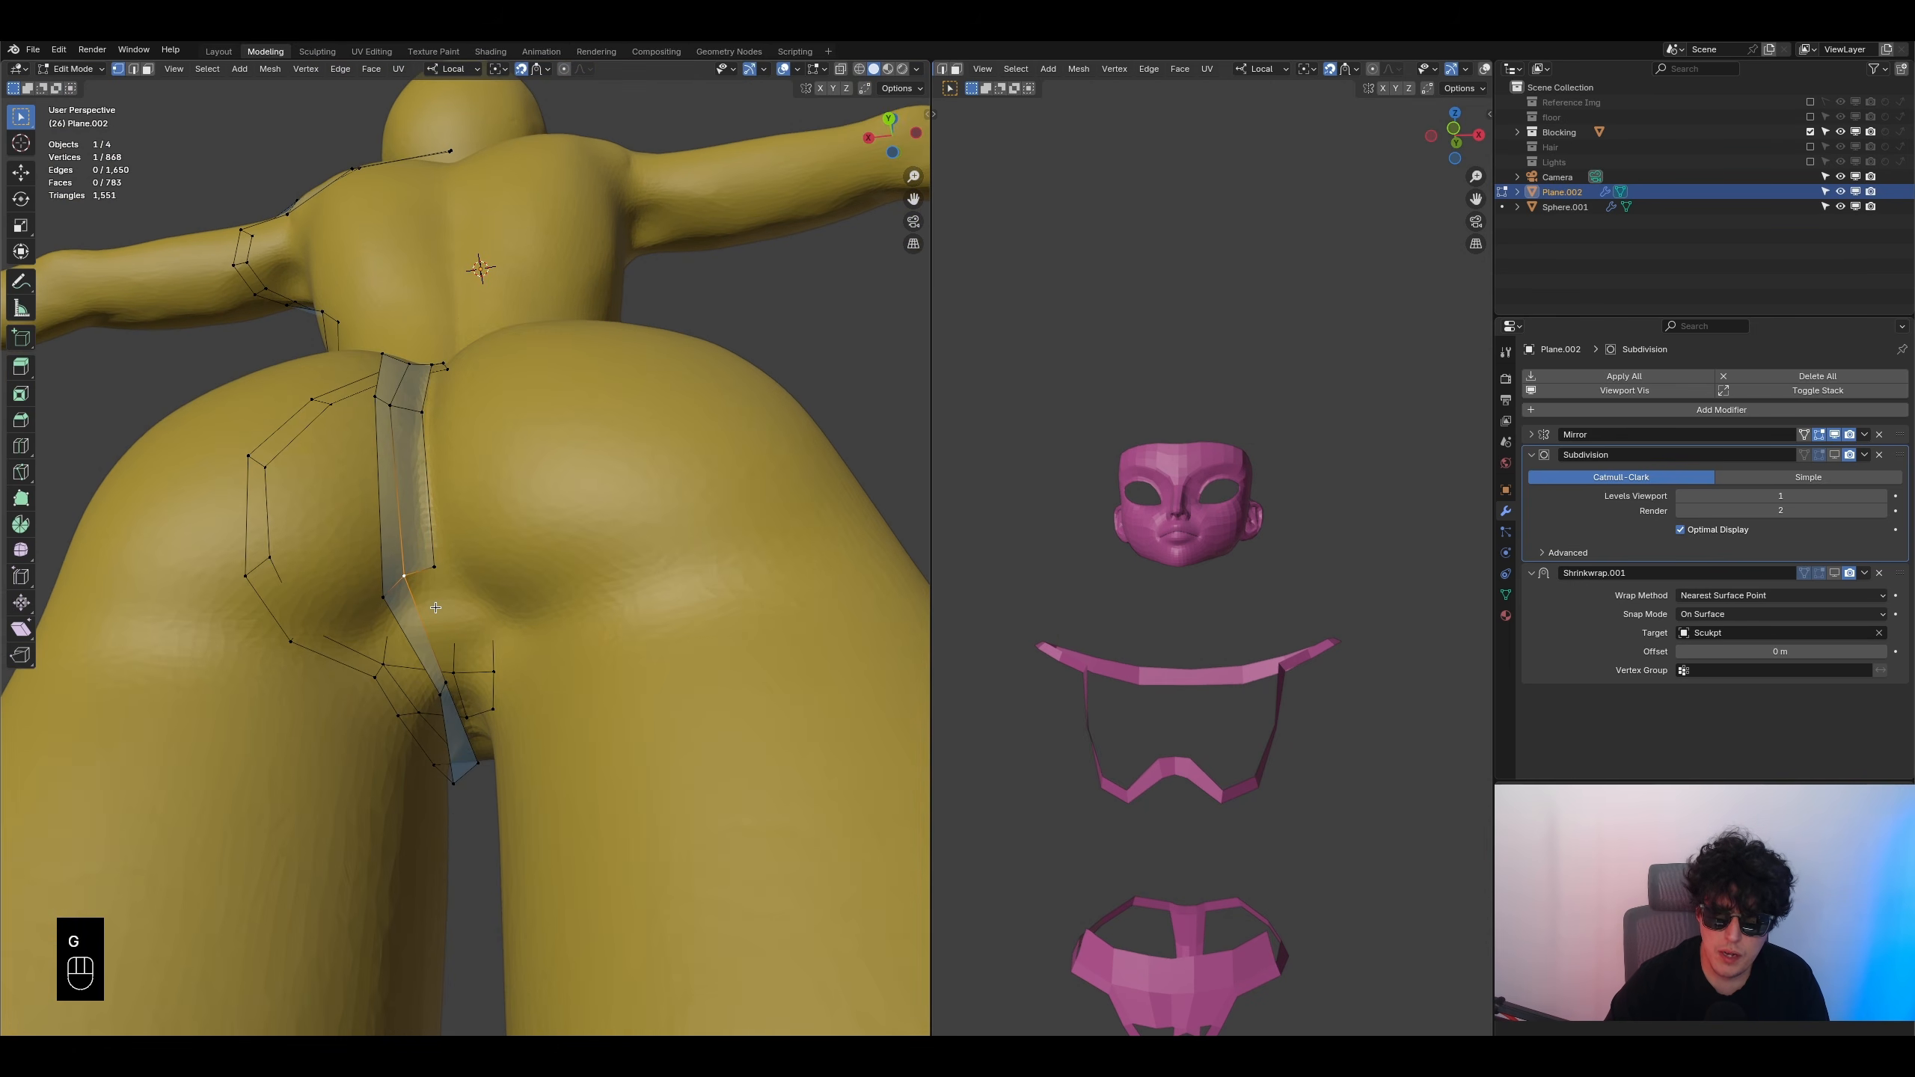
{"action": "key", "text": "f"}
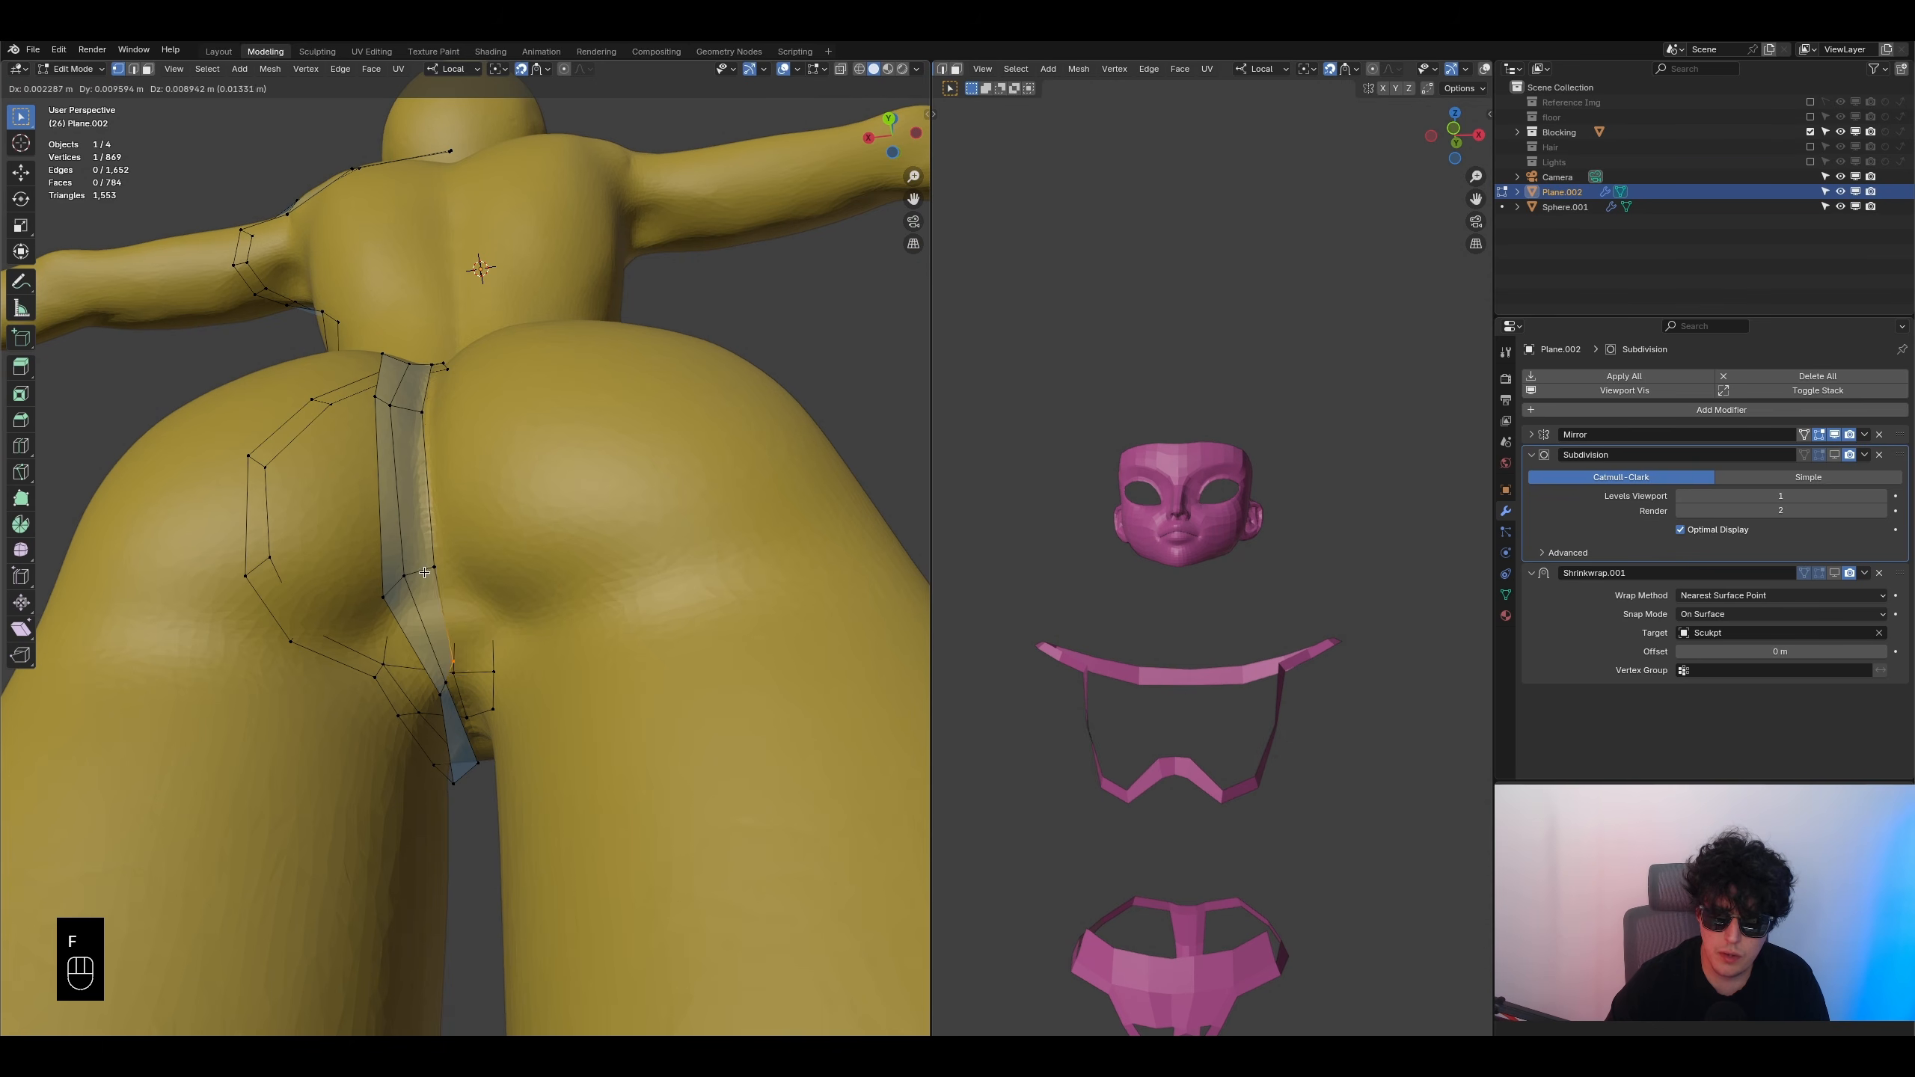
{"action": "left_click", "coordinate": [467, 582]}
- Reposition the strip's outer and inner vertices between the legs to widen and straighten the faces under the crotch
{"action": "key", "text": "g"}
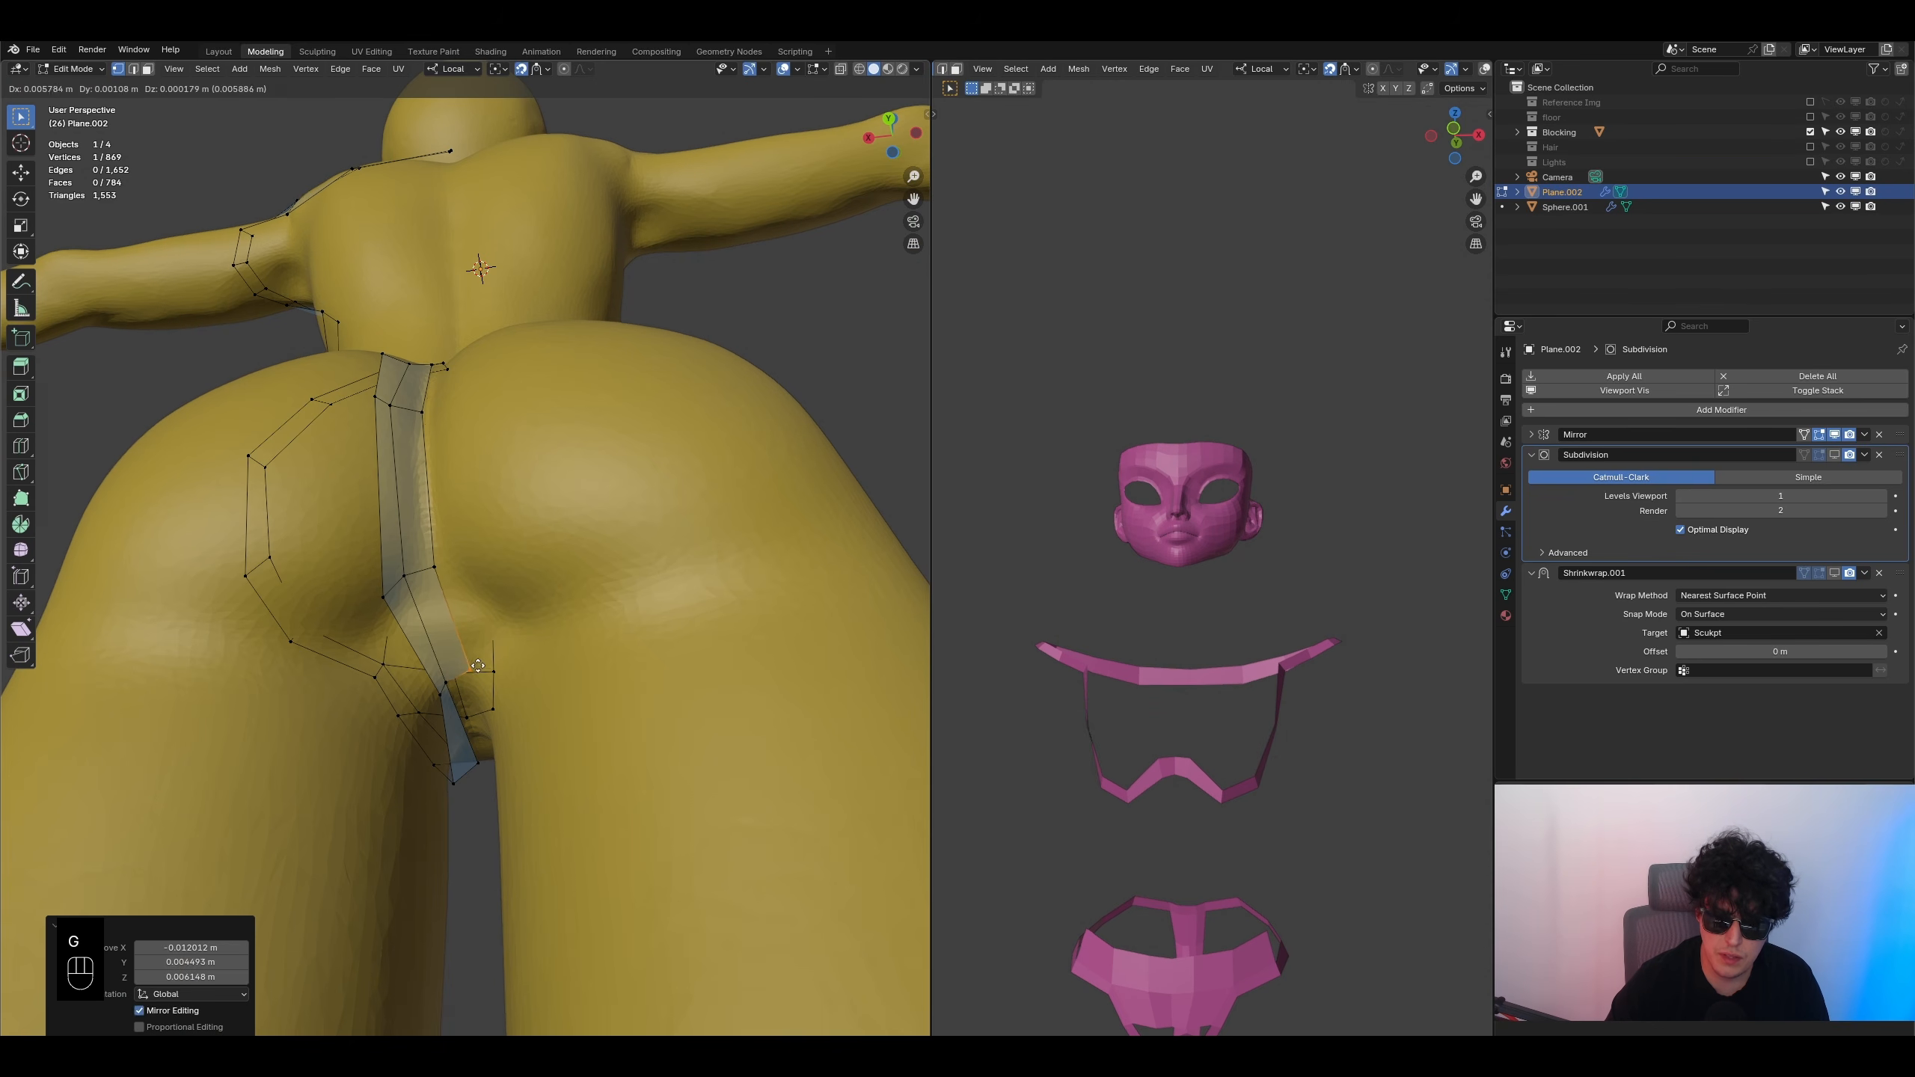
{"action": "left_click", "coordinate": [454, 669]}
{"action": "left_click", "coordinate": [444, 689]}
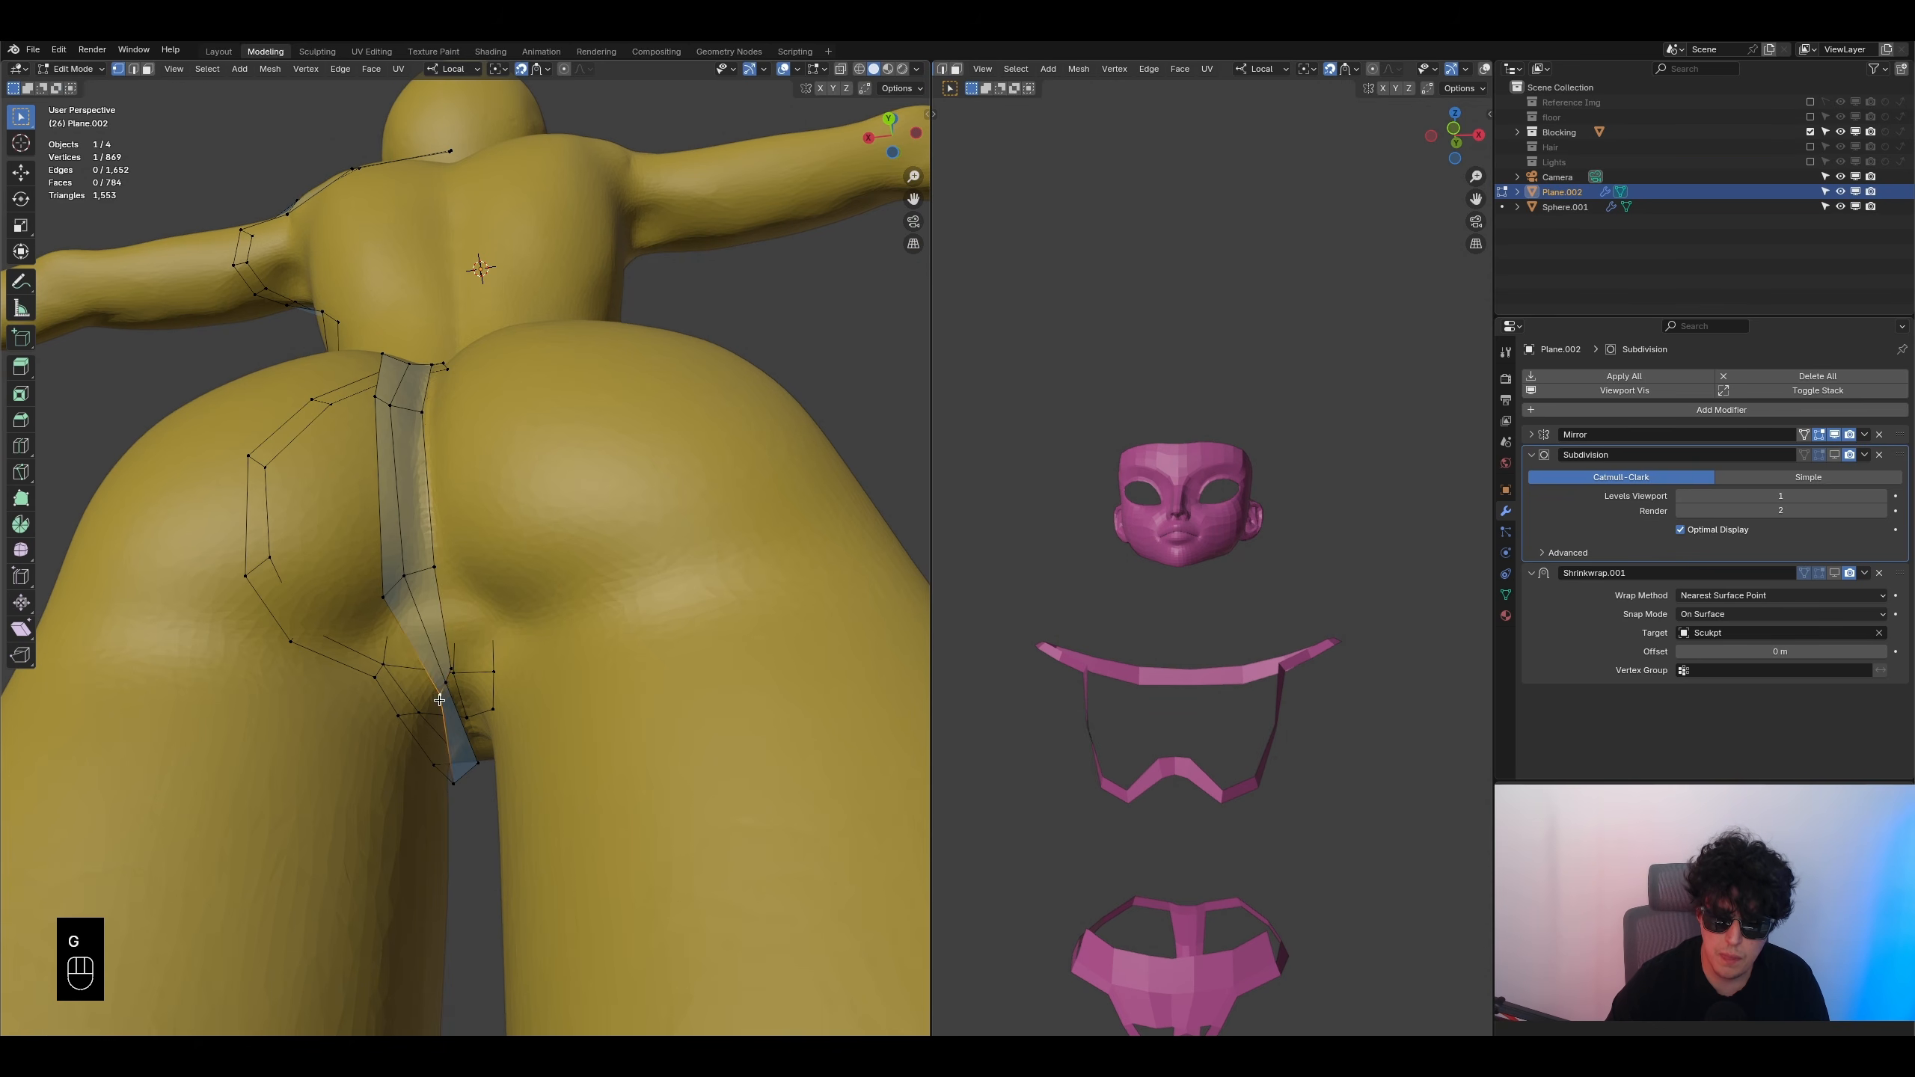
{"action": "key", "text": "g"}
{"action": "left_click", "coordinate": [409, 704]}
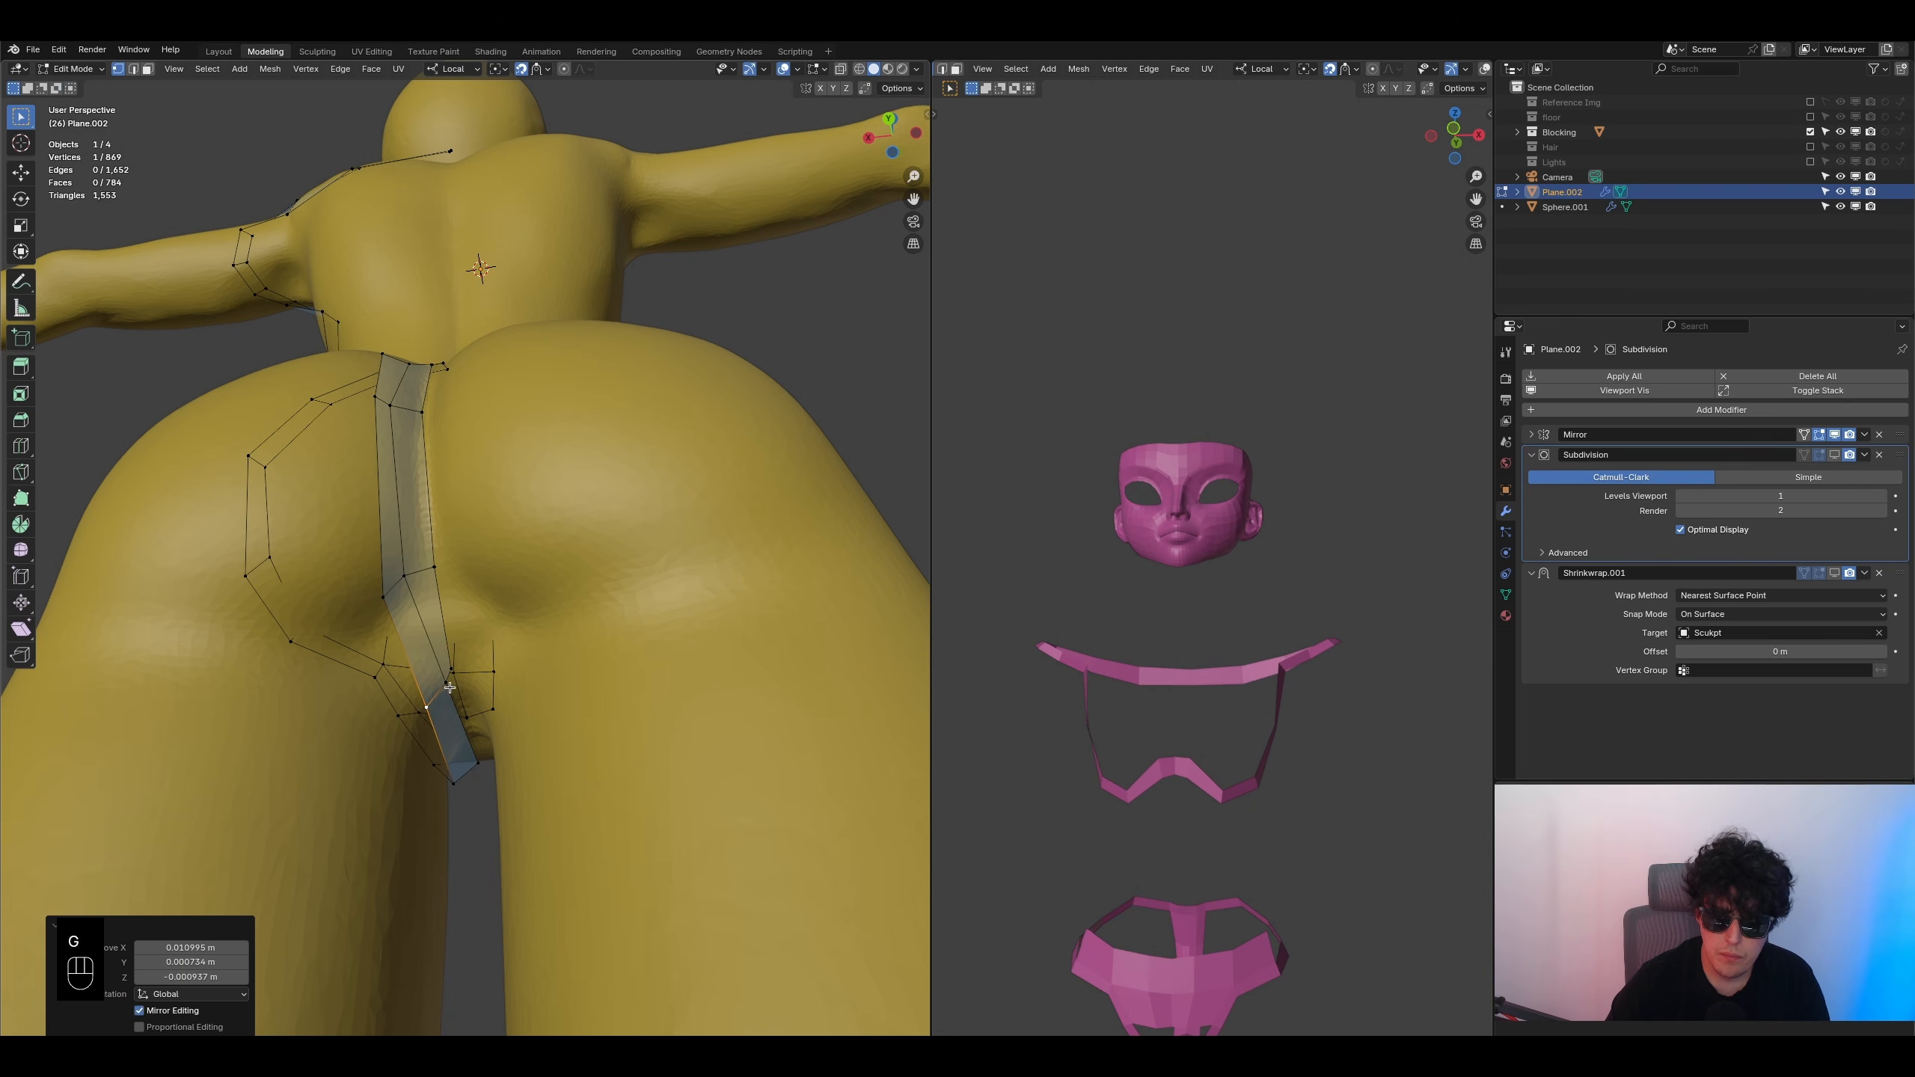
{"action": "key", "text": "g"}
{"action": "key", "text": "g"}
{"action": "left_click", "coordinate": [442, 694]}
{"action": "middle_click_drag", "start_coordinate": [441, 694], "coordinate": [490, 668]}
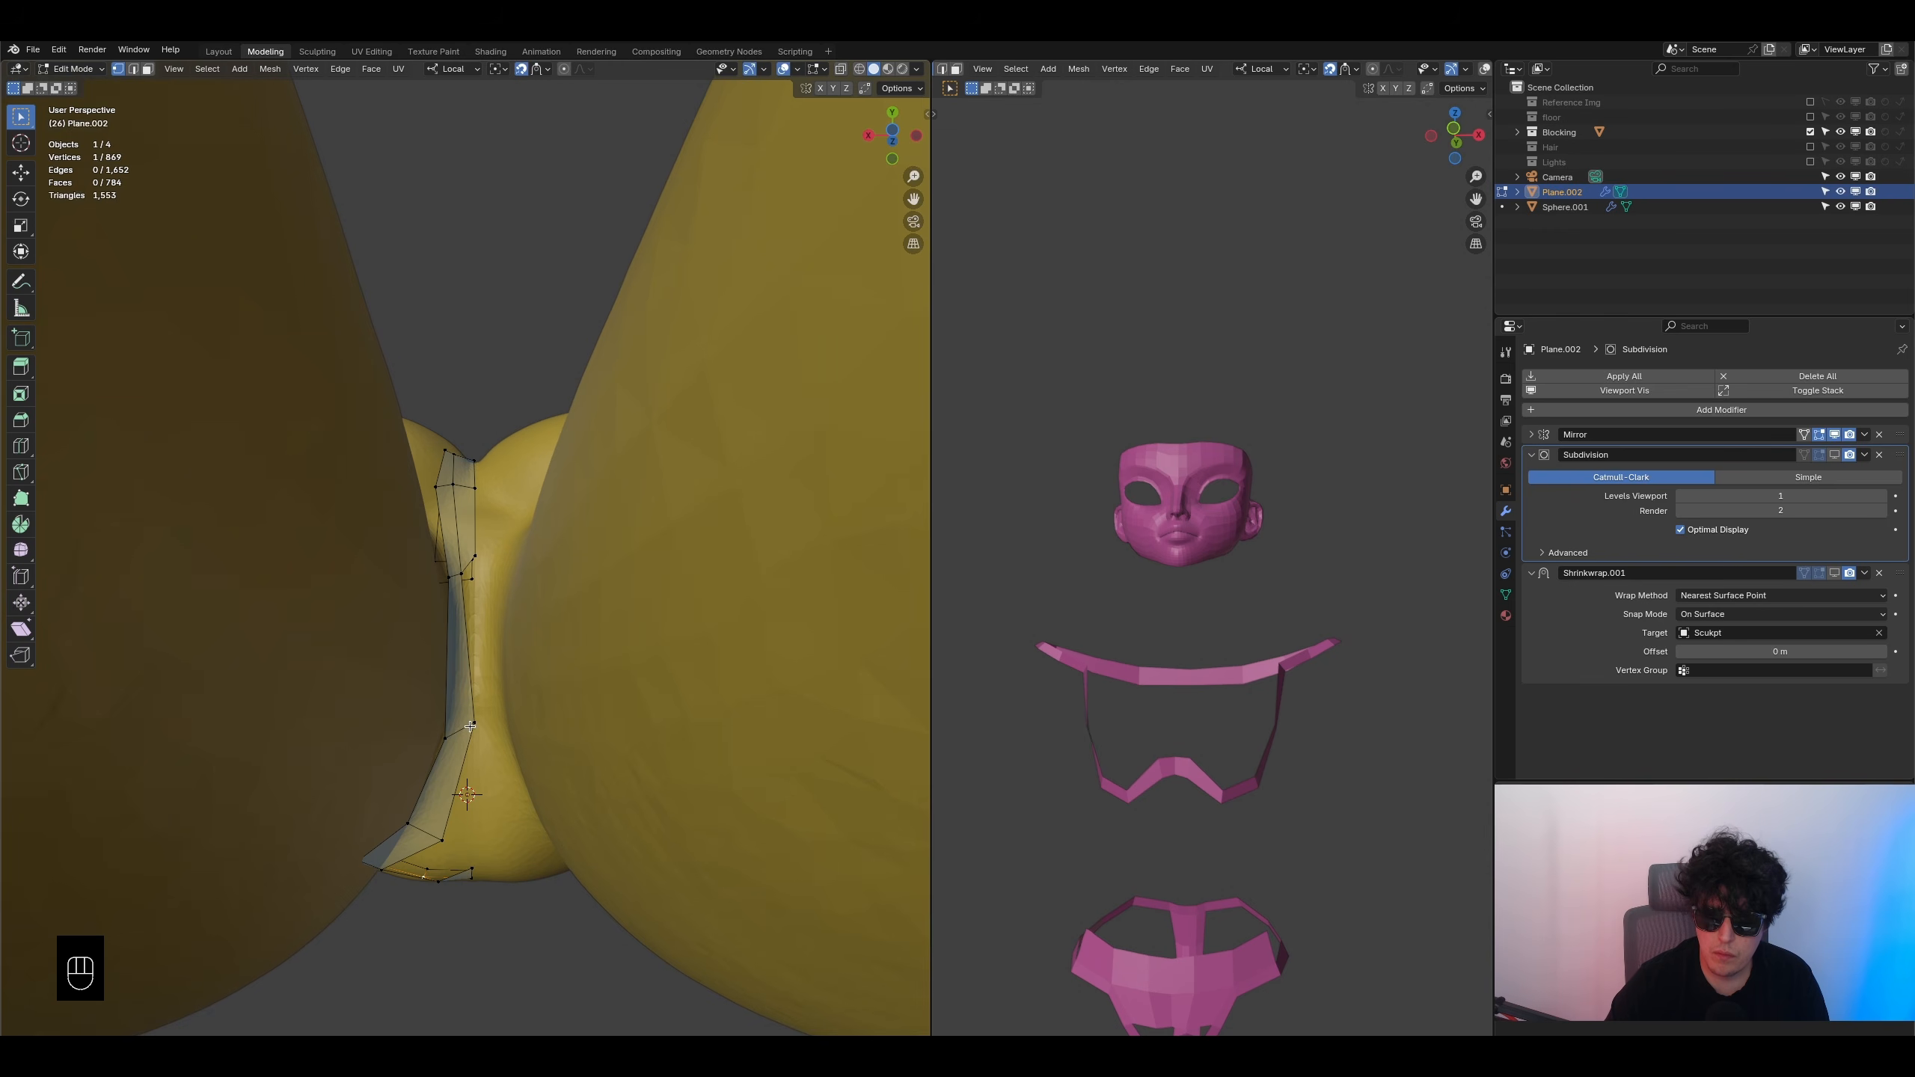
{"action": "key", "text": "g"}
{"action": "left_click", "coordinate": [449, 739]}
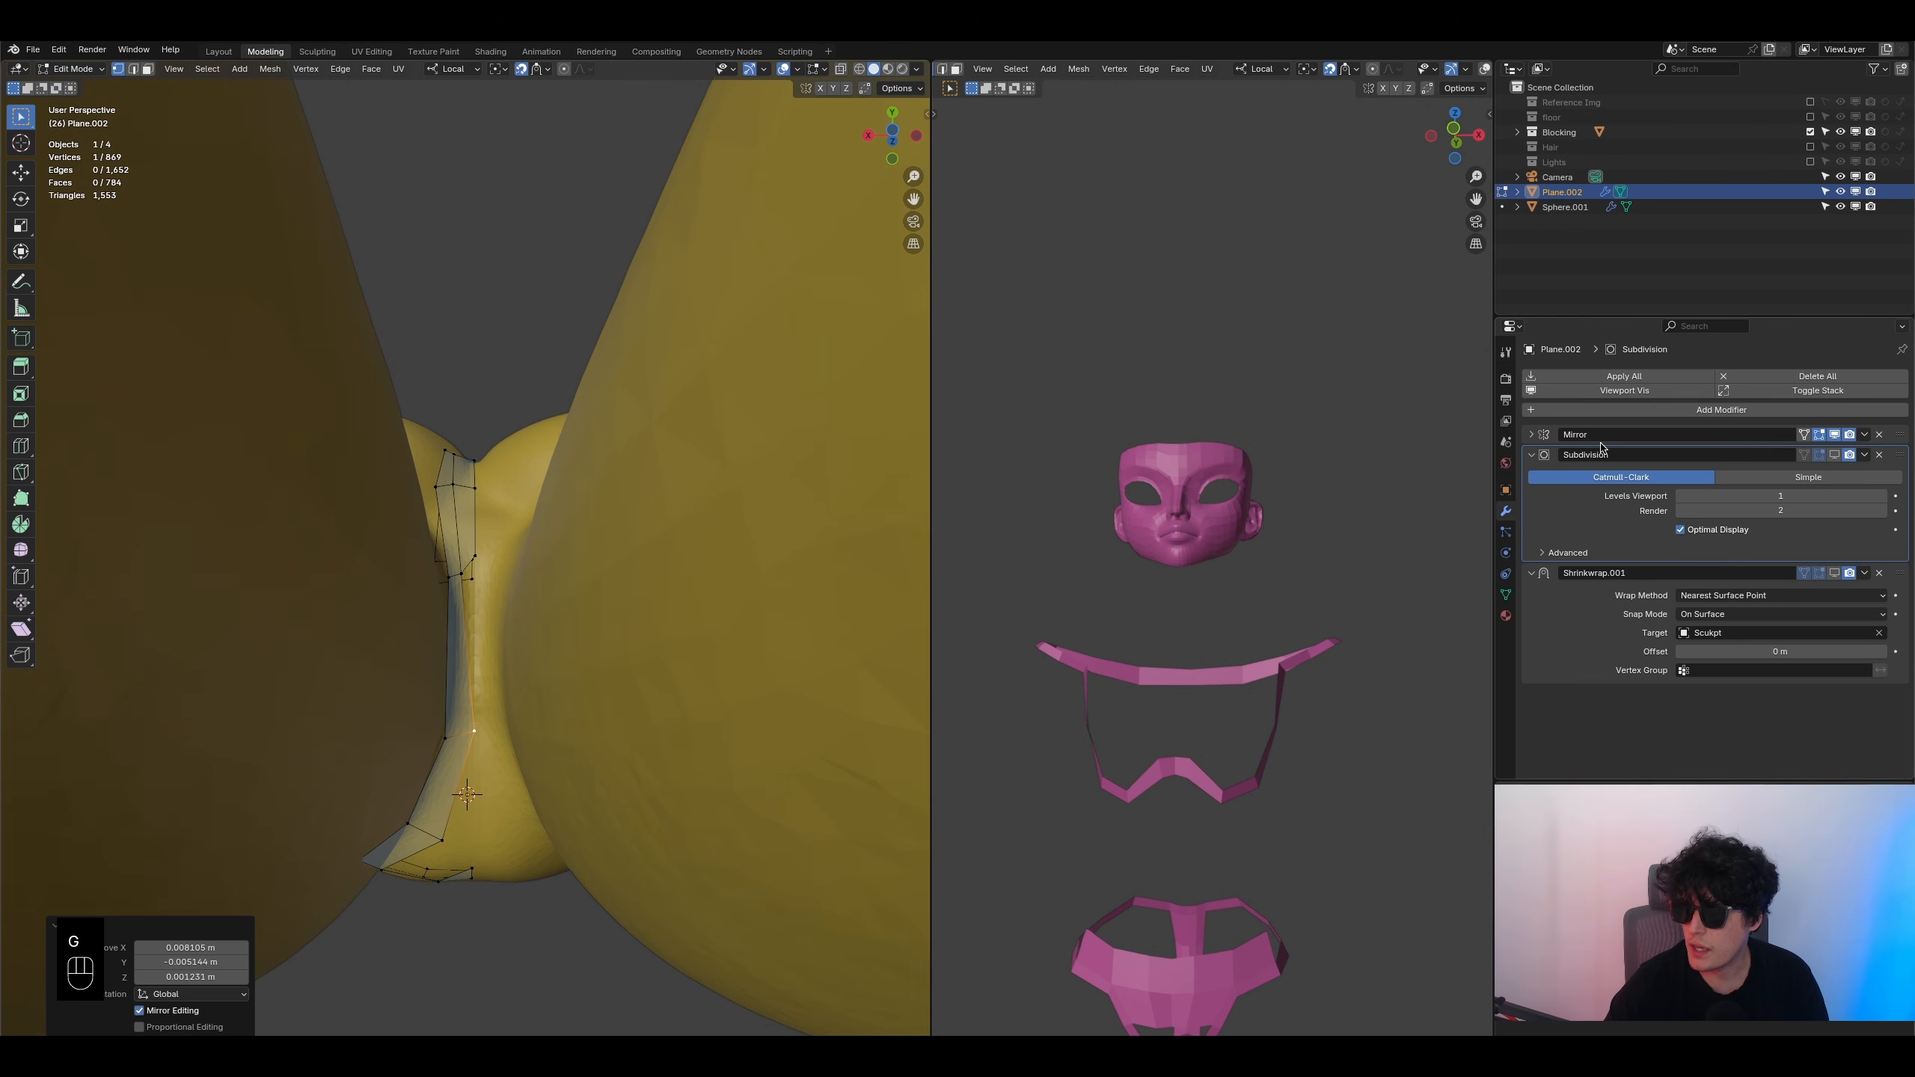
- Expand the Mirror modifier's settings and adjust the strip's lower vertex and the midline vertex above it
{"action": "left_click", "coordinate": [1531, 435]}
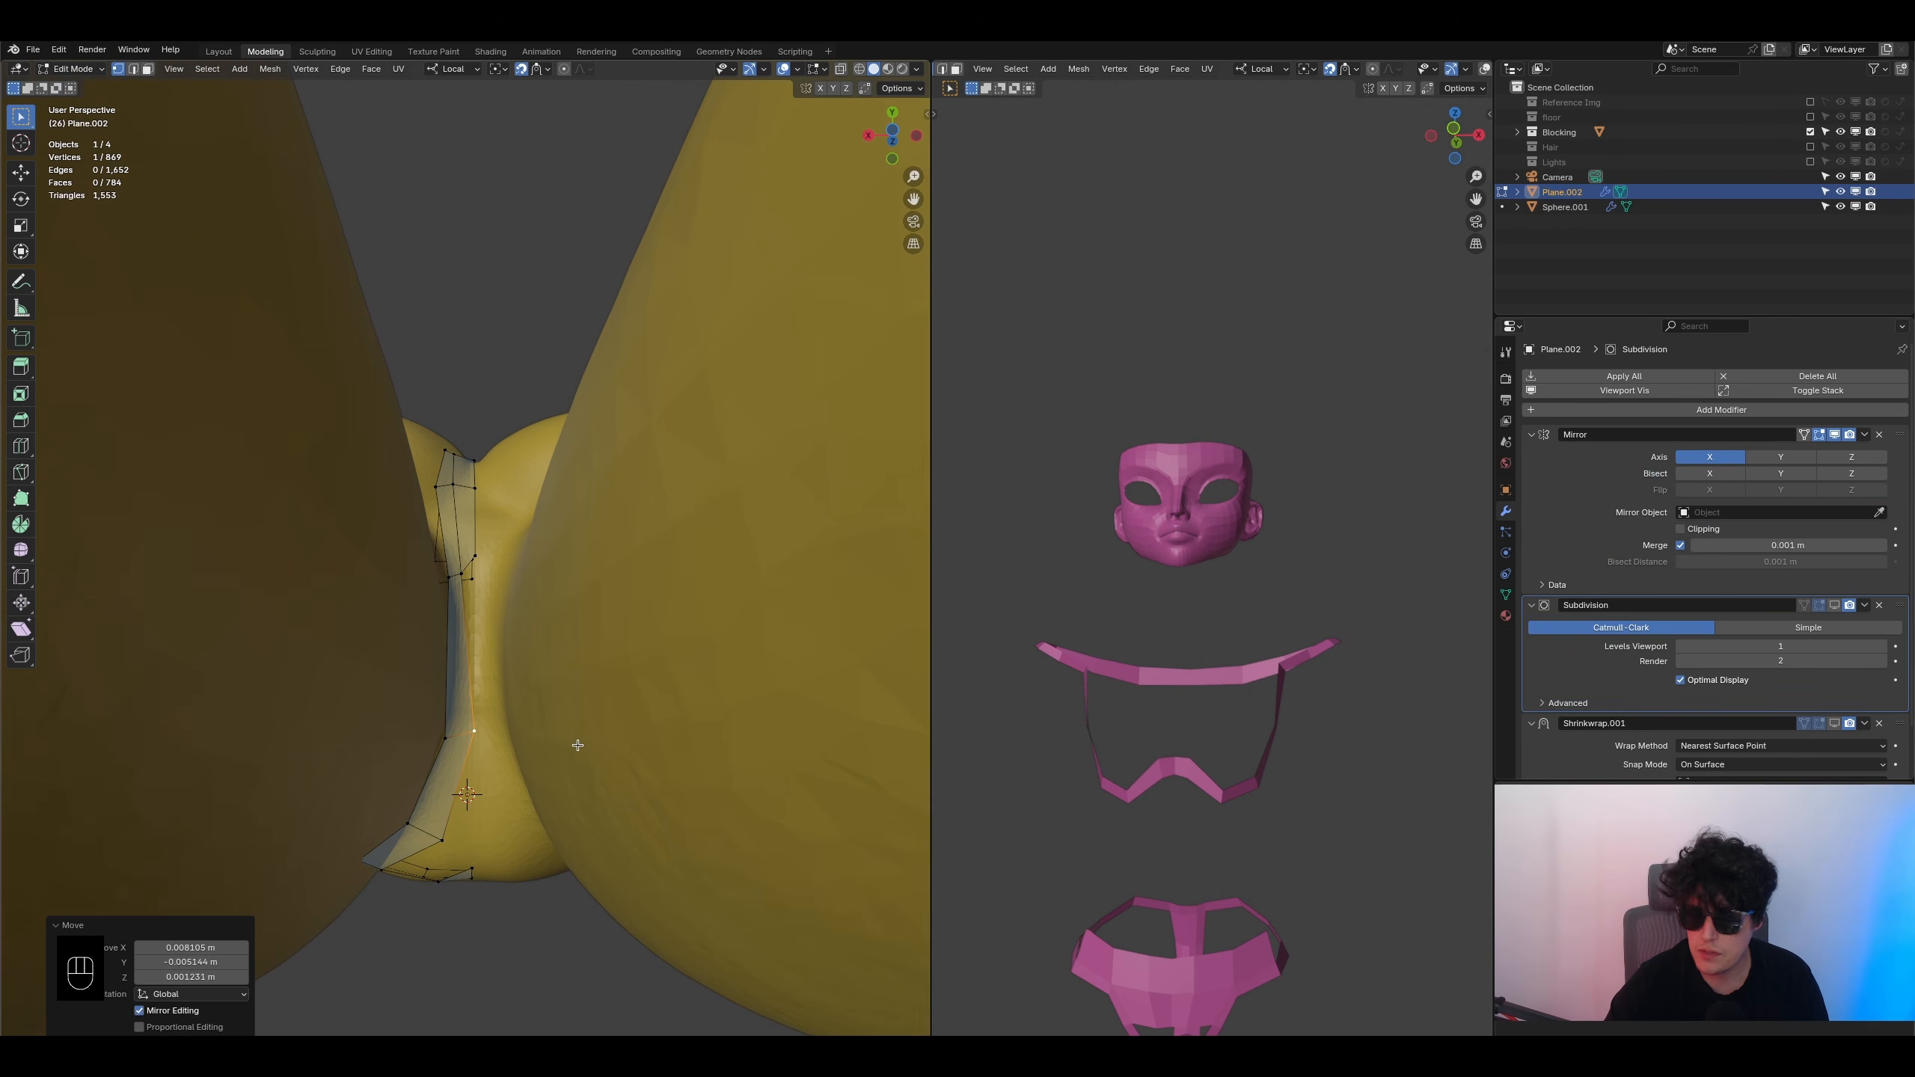
{"action": "key", "text": "g"}
{"action": "left_click", "coordinate": [462, 742]}
{"action": "key", "text": "g"}
{"action": "left_click", "coordinate": [483, 576]}
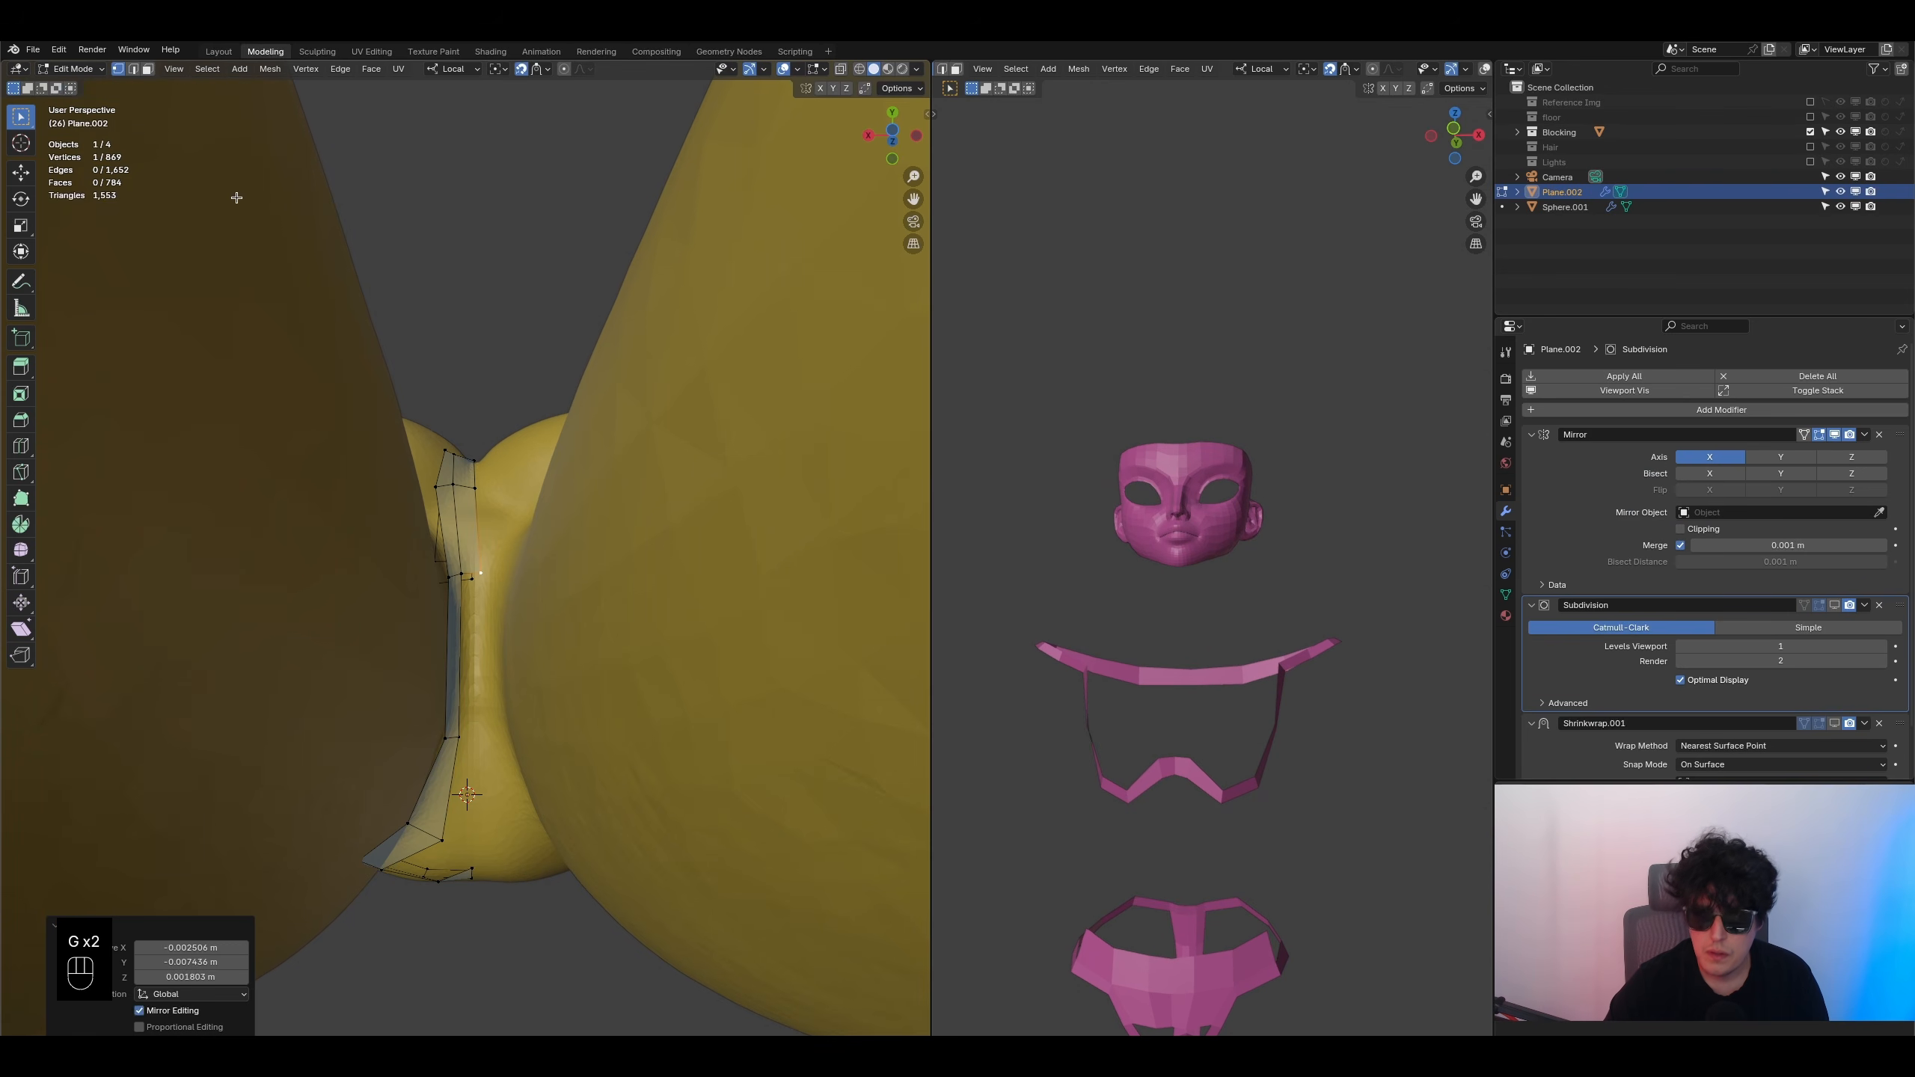
- Fill the next face between the crotch strip and the midline and place its new vertex
{"action": "left_click", "coordinate": [463, 571]}
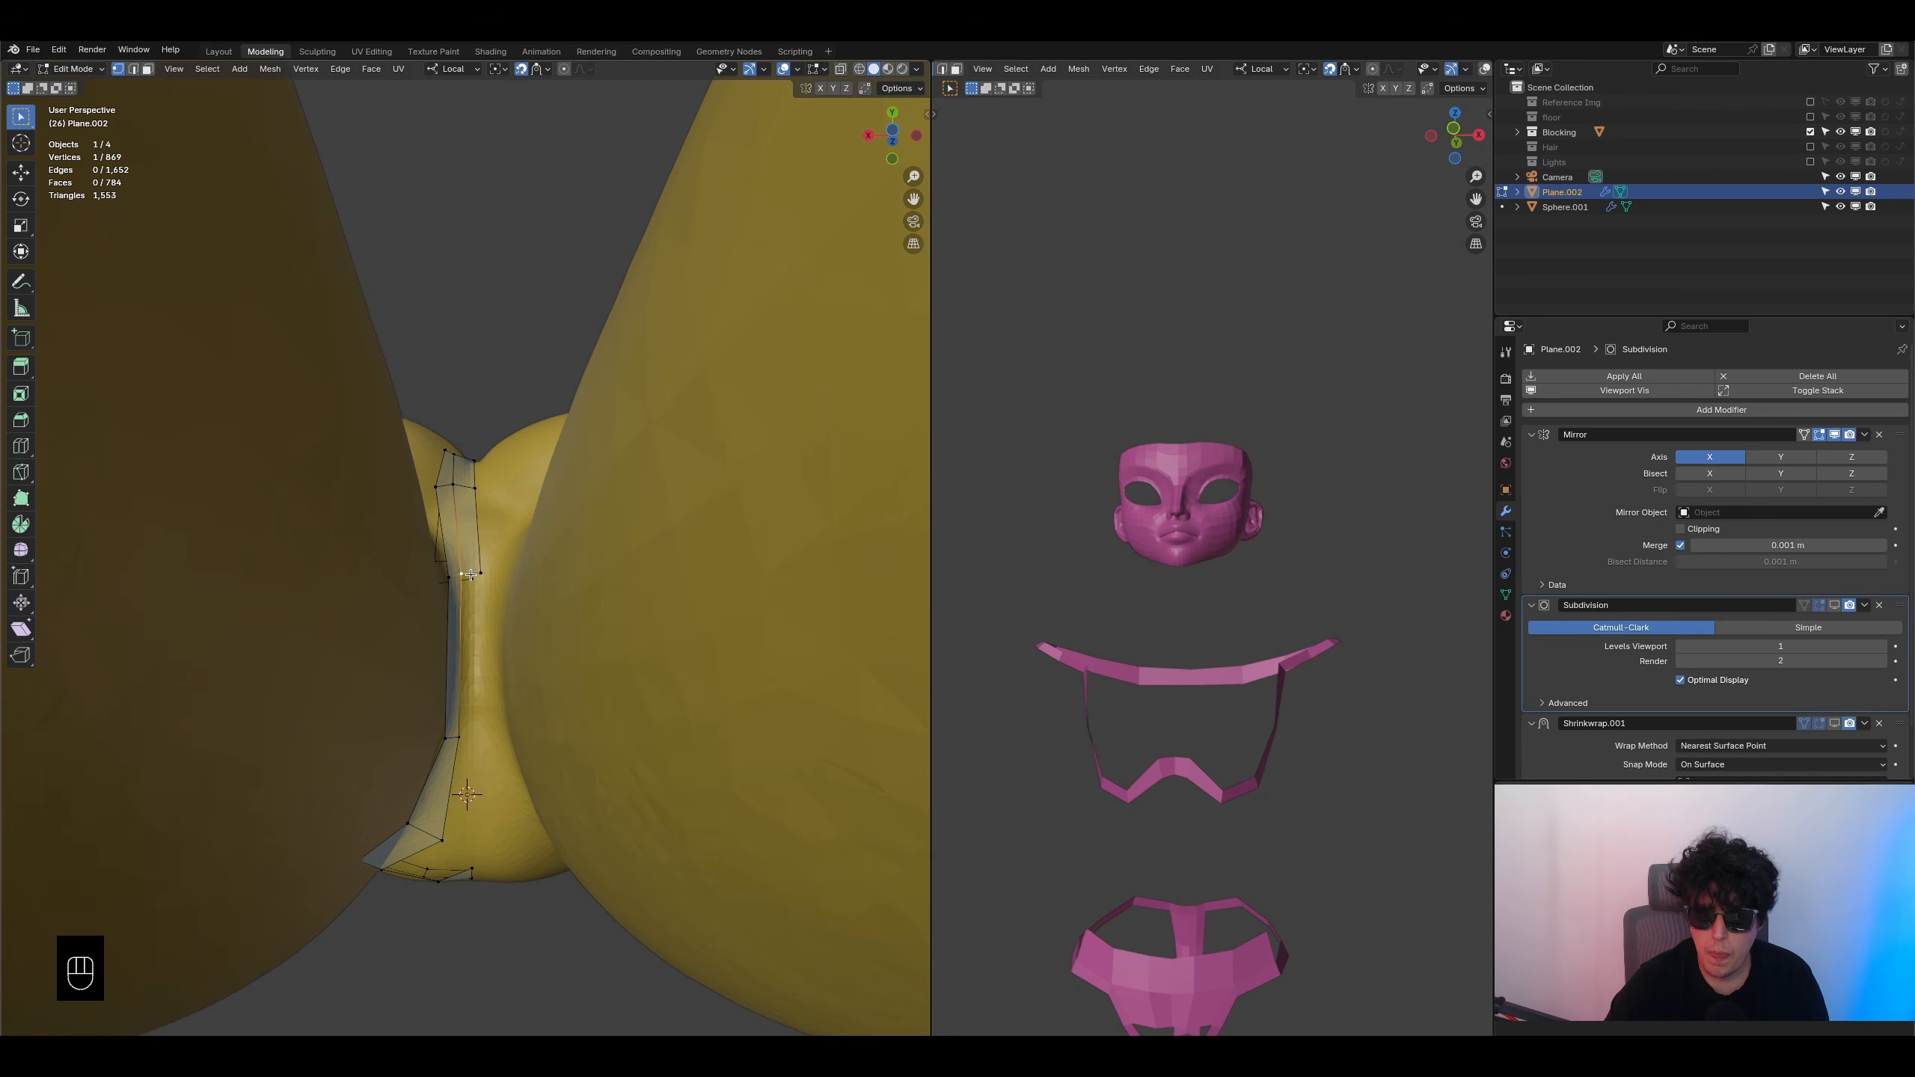
{"action": "key", "text": "f"}
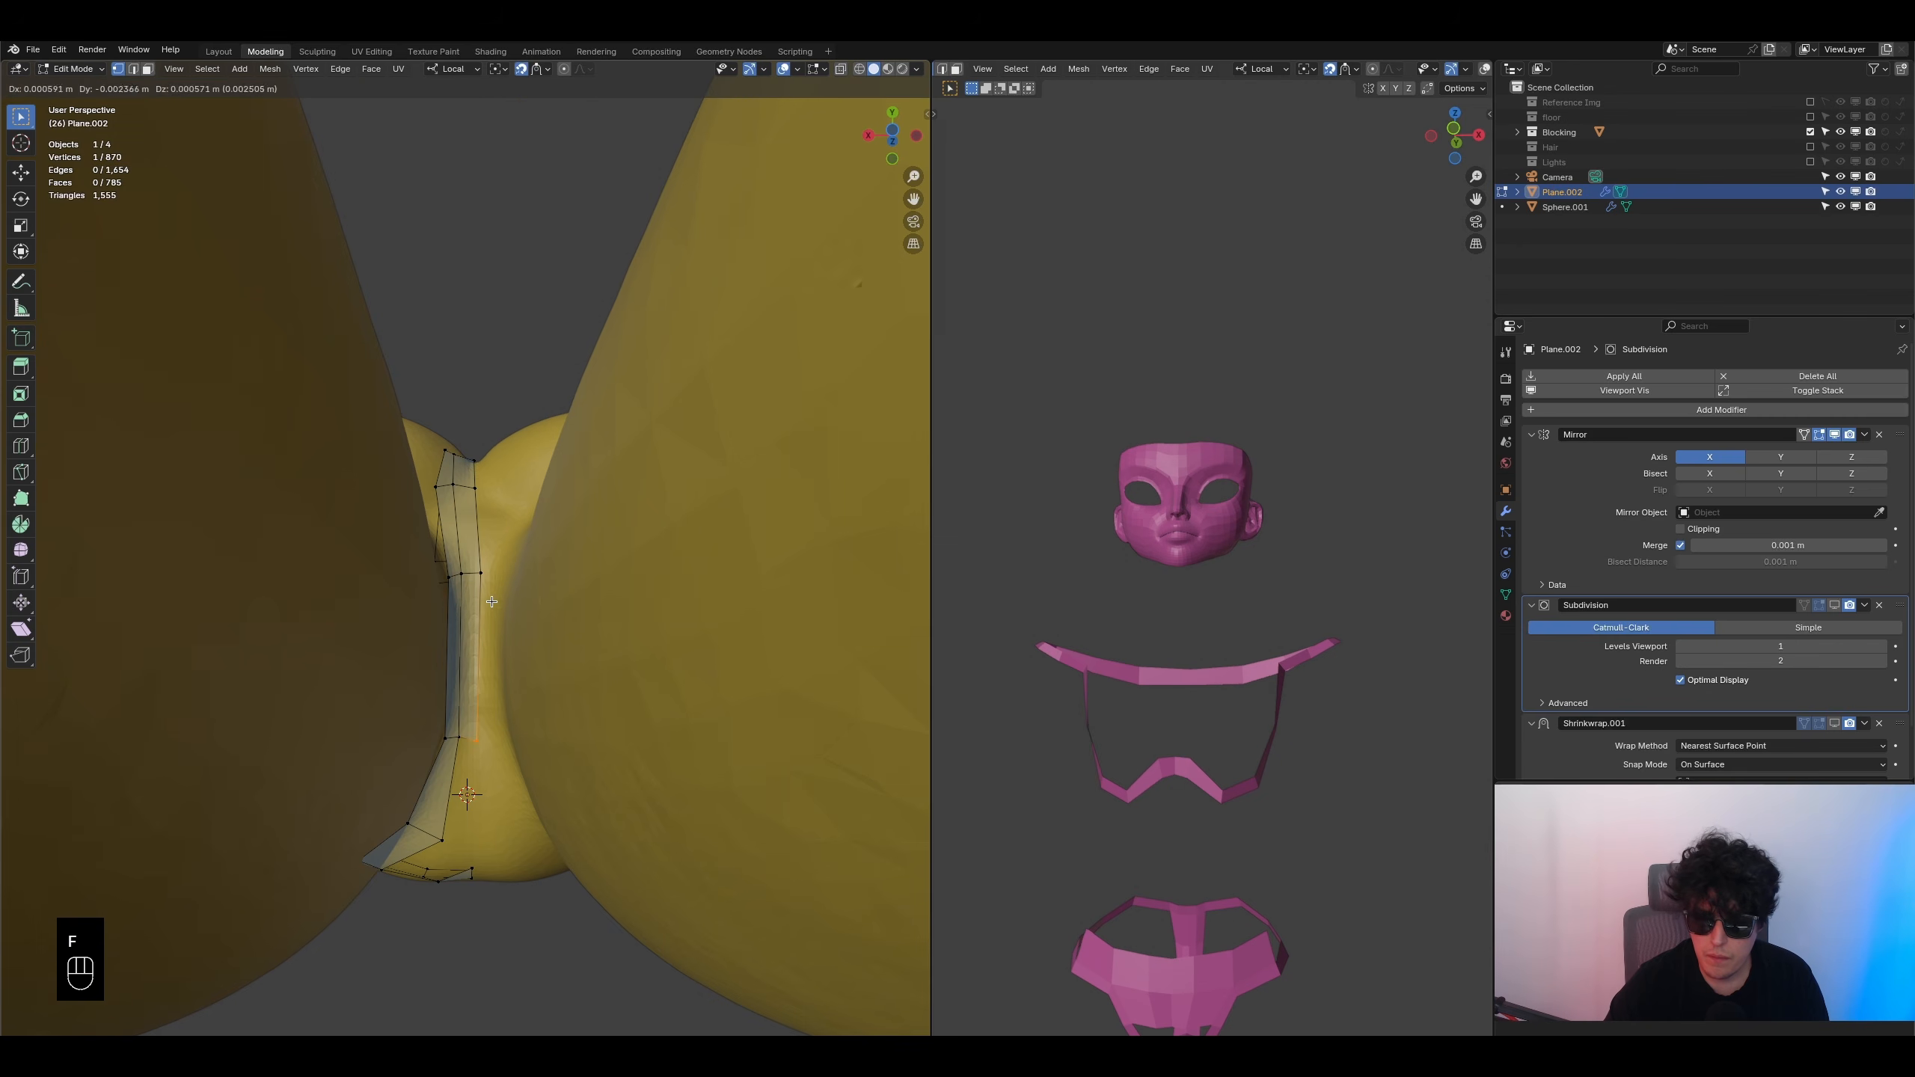
{"action": "left_click", "coordinate": [492, 602]}
{"action": "key", "text": "f"}
{"action": "left_click", "coordinate": [526, 768]}
{"action": "key", "text": "super+z"}
{"action": "key", "text": "super+z"}
- With the Mirror modifier's Clipping enabled, move the gap faces' inner vertices onto the midline and adjust the neighbouring strip vertex
{"action": "key", "text": "g"}
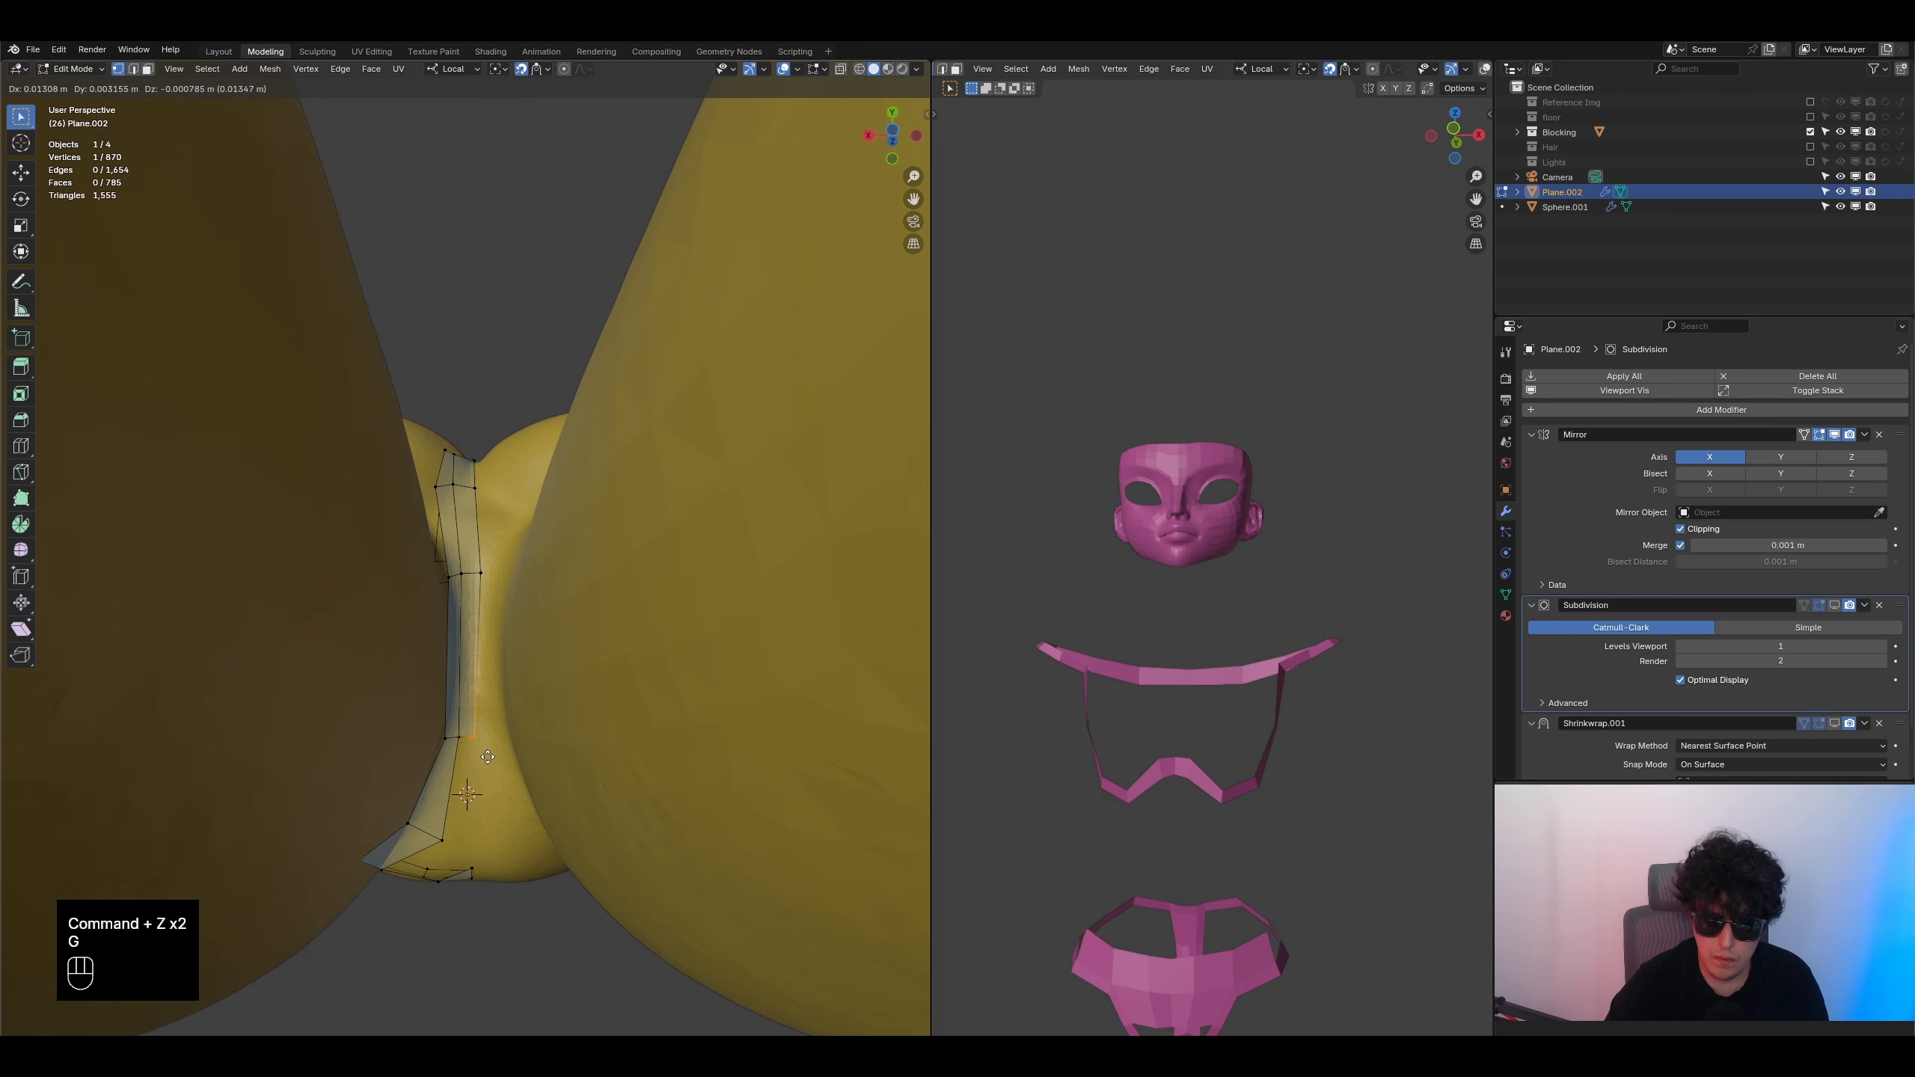
{"action": "key", "text": "g"}
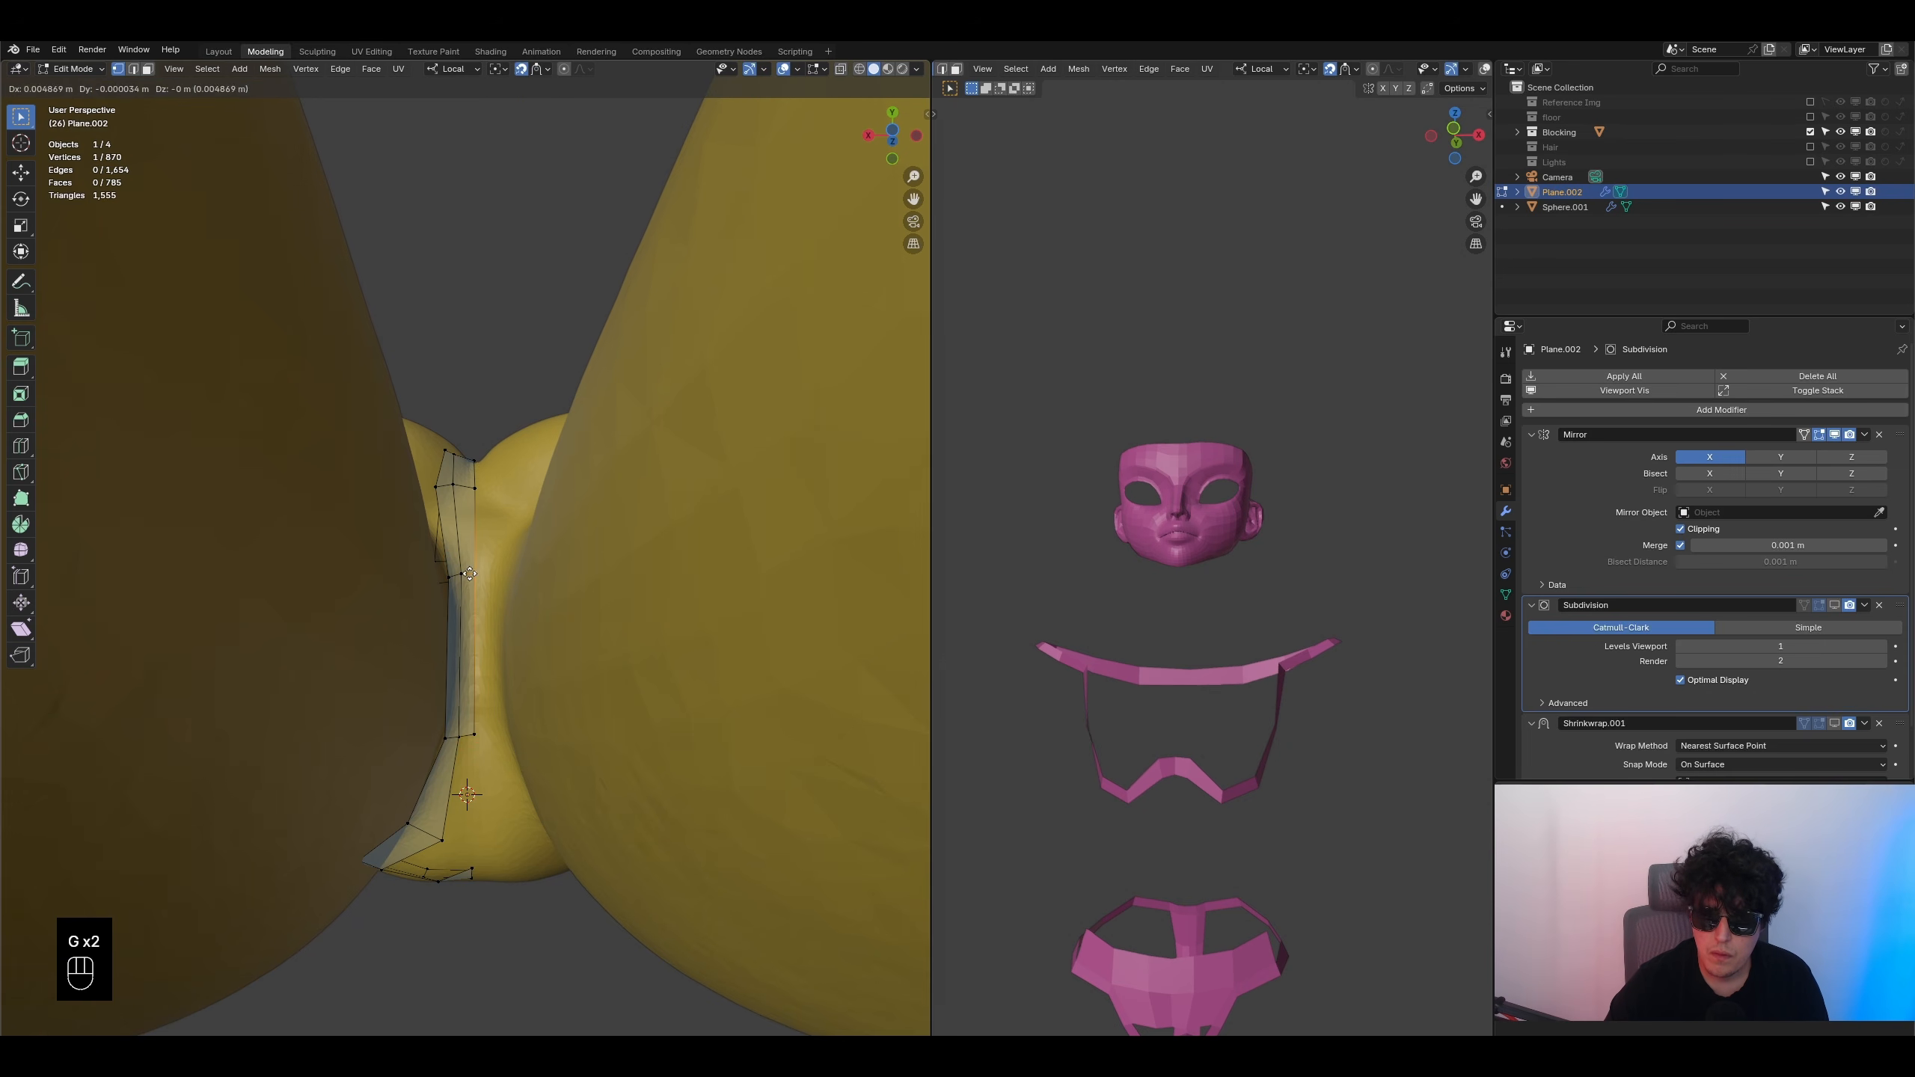
{"action": "left_click", "coordinate": [457, 574]}
{"action": "left_click", "coordinate": [446, 577]}
{"action": "key", "text": "g"}
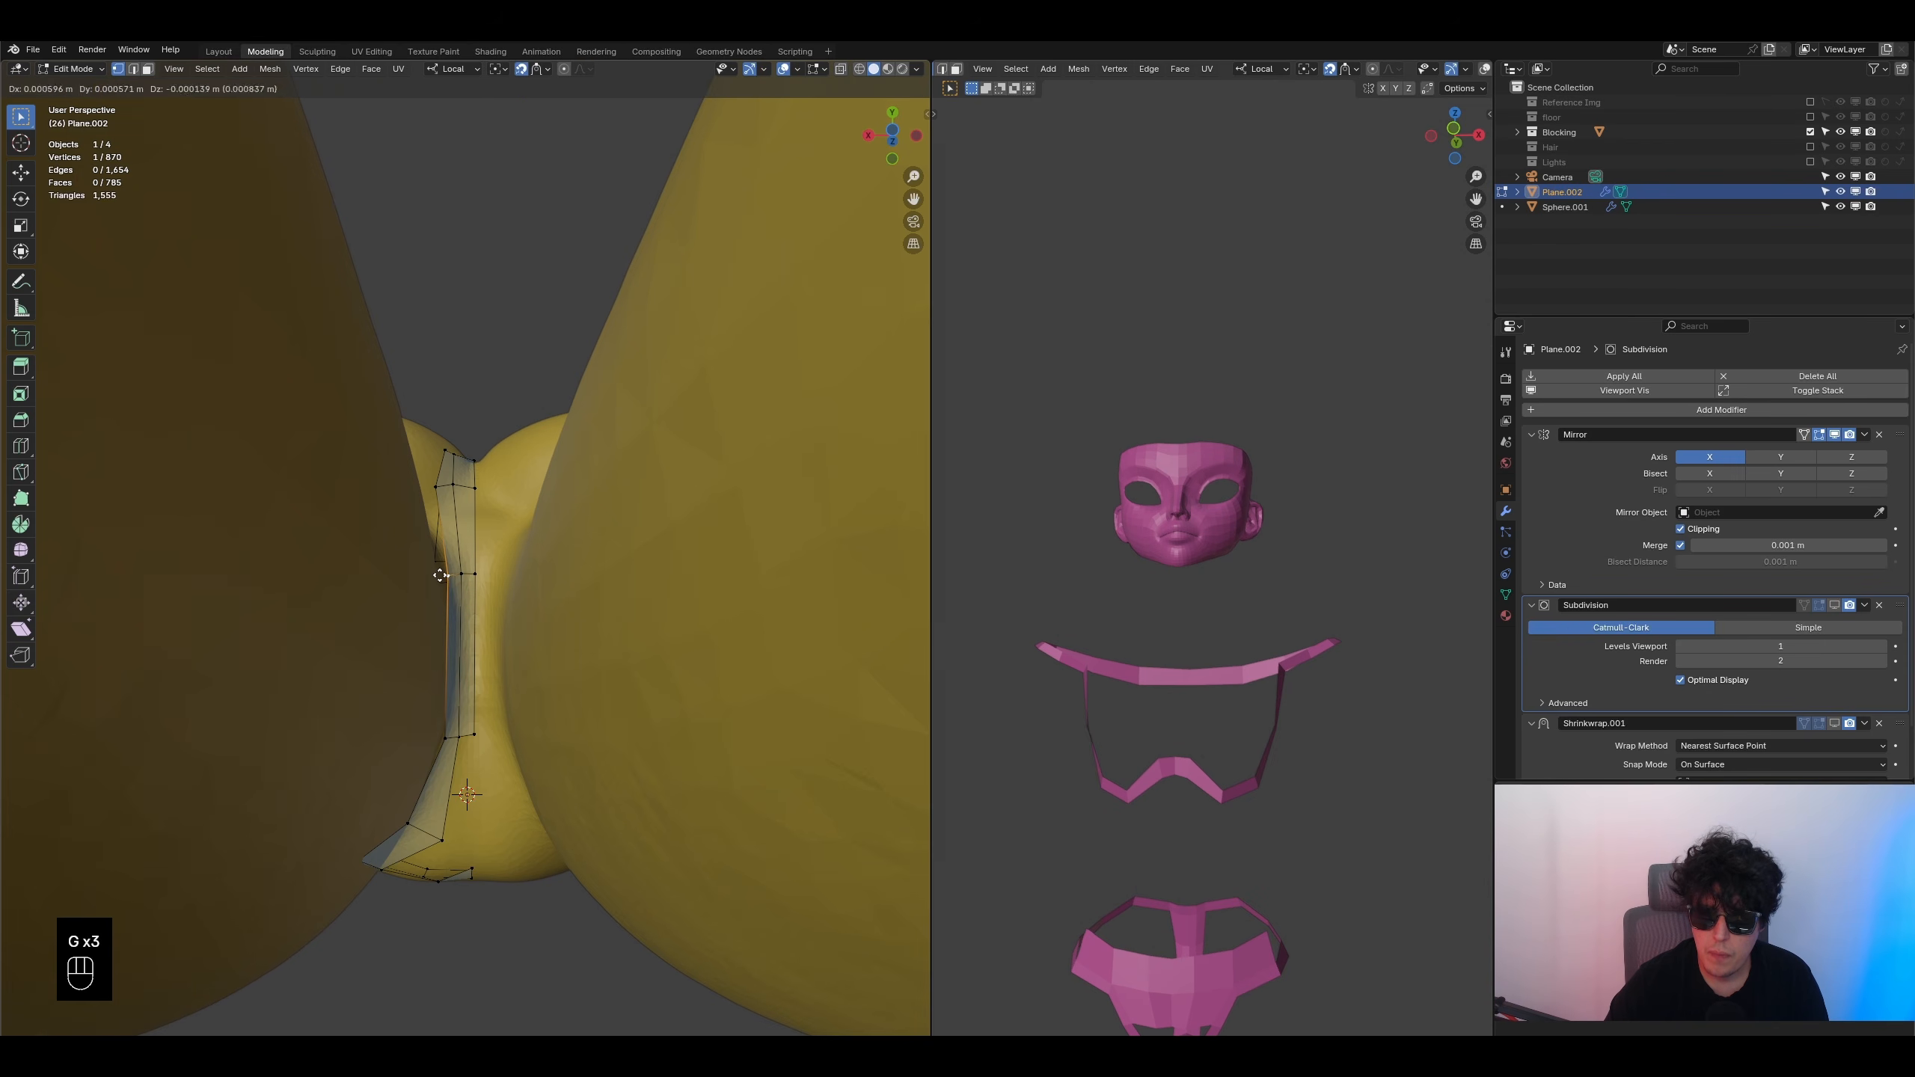
{"action": "left_click", "coordinate": [449, 575]}
- Fill one more face between the crotch strip and the midline, continuing towards the front of the pelvis
{"action": "scroll", "coordinate": [500, 804], "scroll_direction": "down", "scroll_amount": 2}
{"action": "middle_click_drag", "start_coordinate": [499, 804], "coordinate": [491, 707]}
{"action": "left_click", "coordinate": [468, 712]}
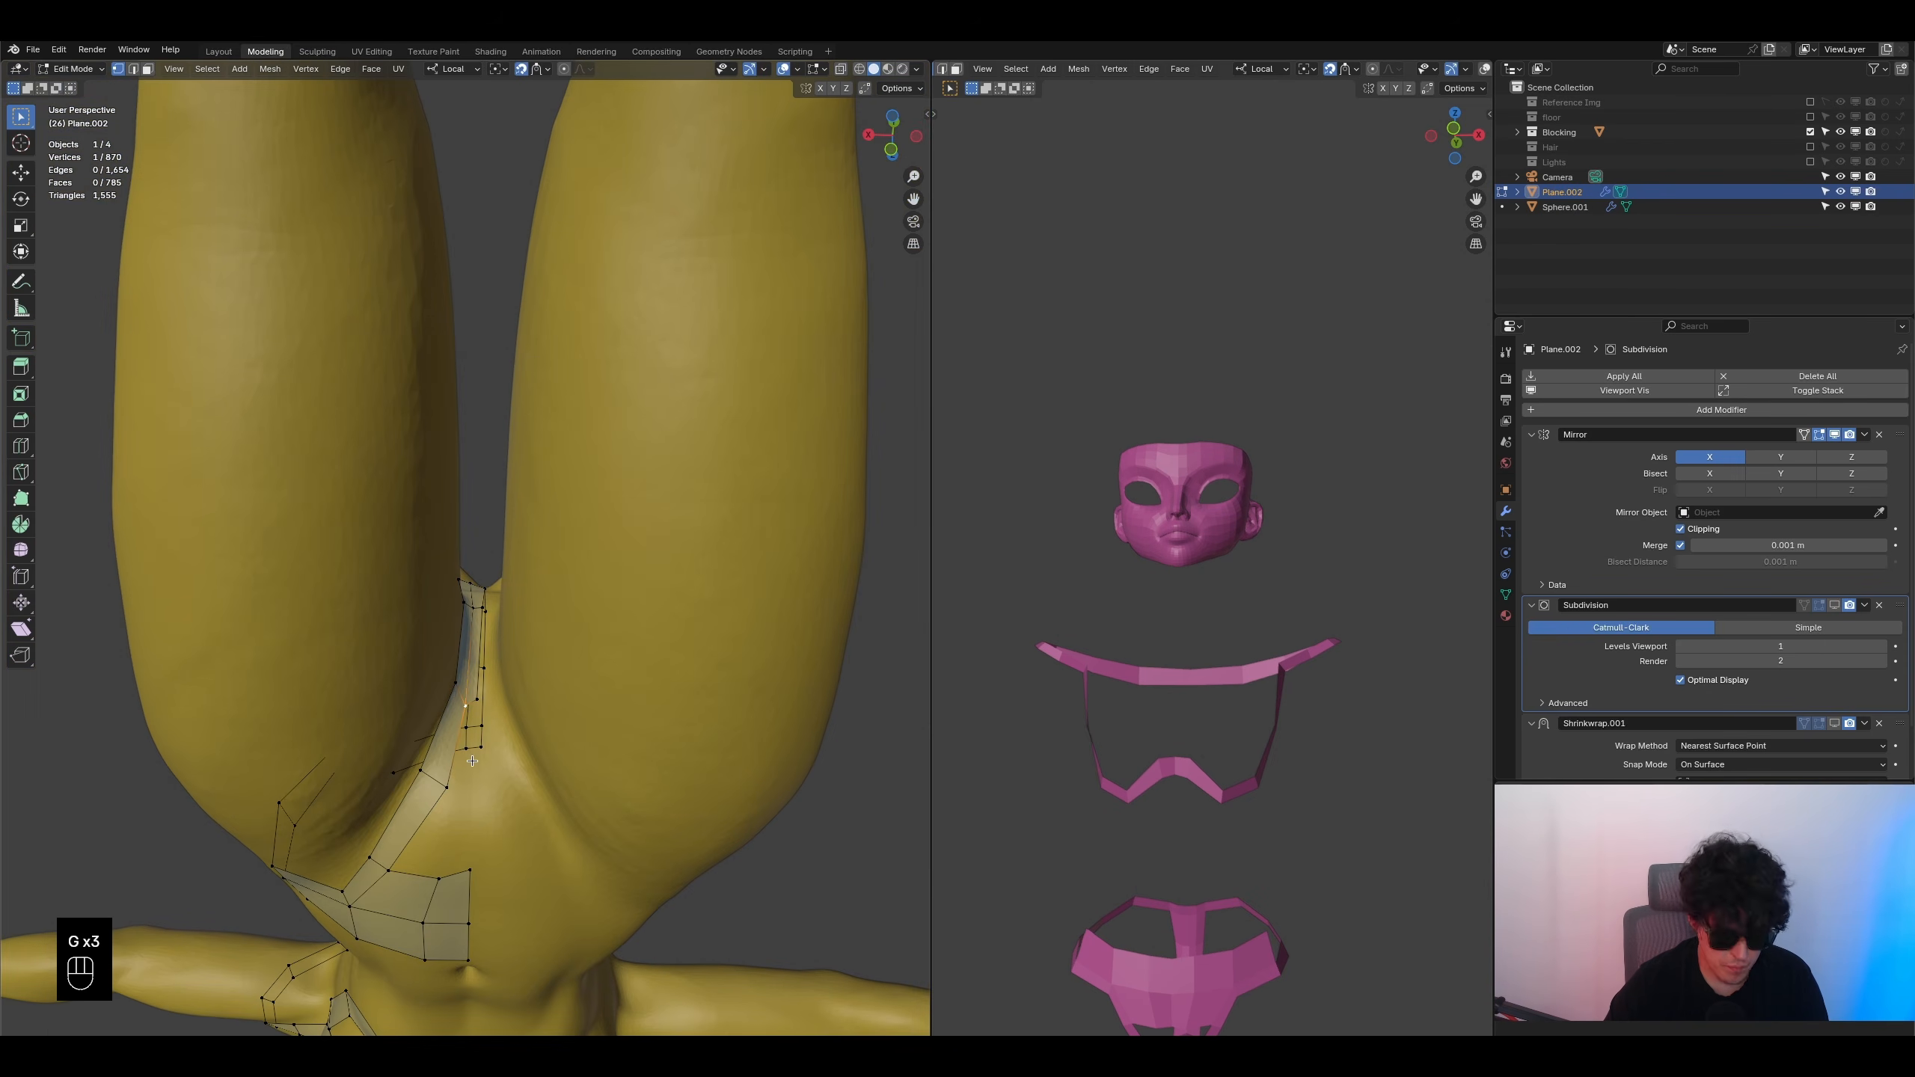
{"action": "key", "text": "f"}
{"action": "left_click", "coordinate": [512, 774]}
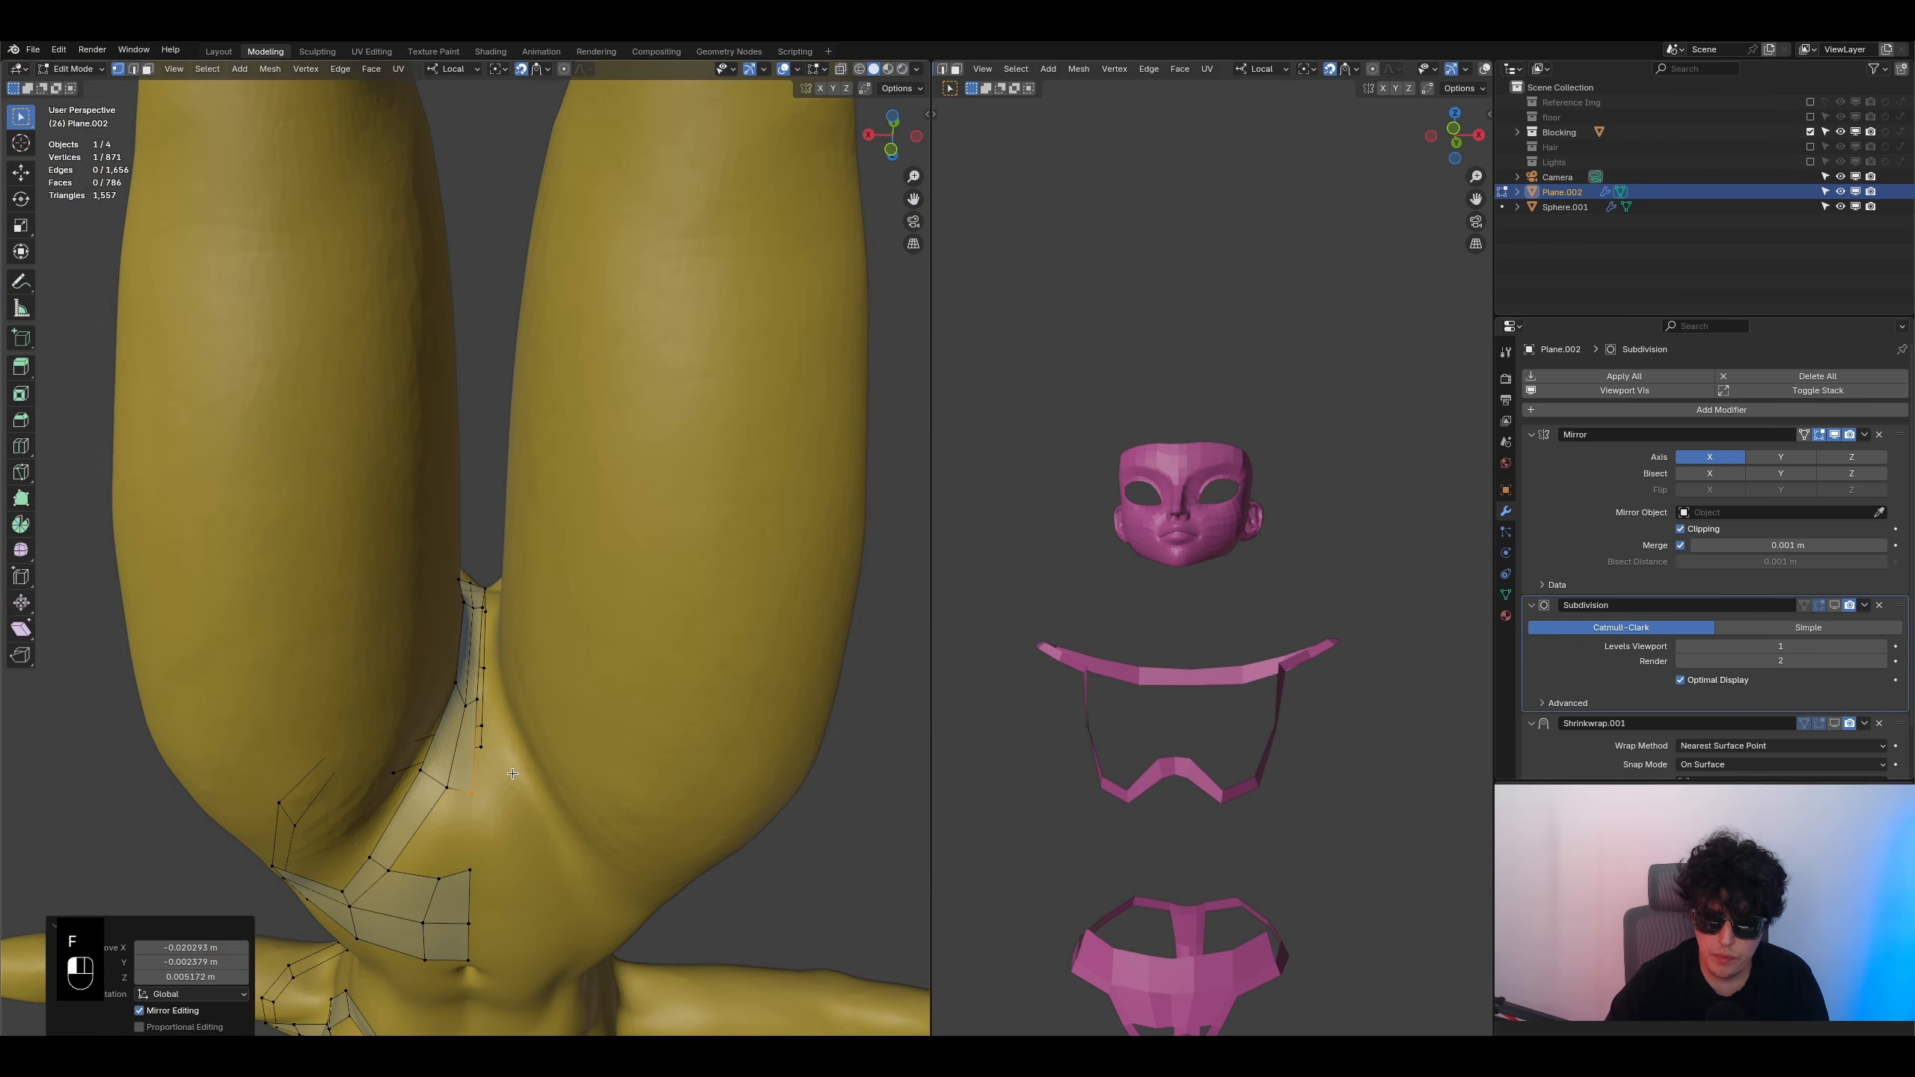
{"action": "middle_click_drag", "start_coordinate": [462, 794], "coordinate": [452, 861], "text": "ctrl"}
{"action": "middle_click_drag", "start_coordinate": [482, 734], "coordinate": [438, 995]}
{"action": "key", "text": "ctrl+r"}
{"action": "left_click", "coordinate": [345, 421]}
{"action": "left_click", "coordinate": [345, 422]}
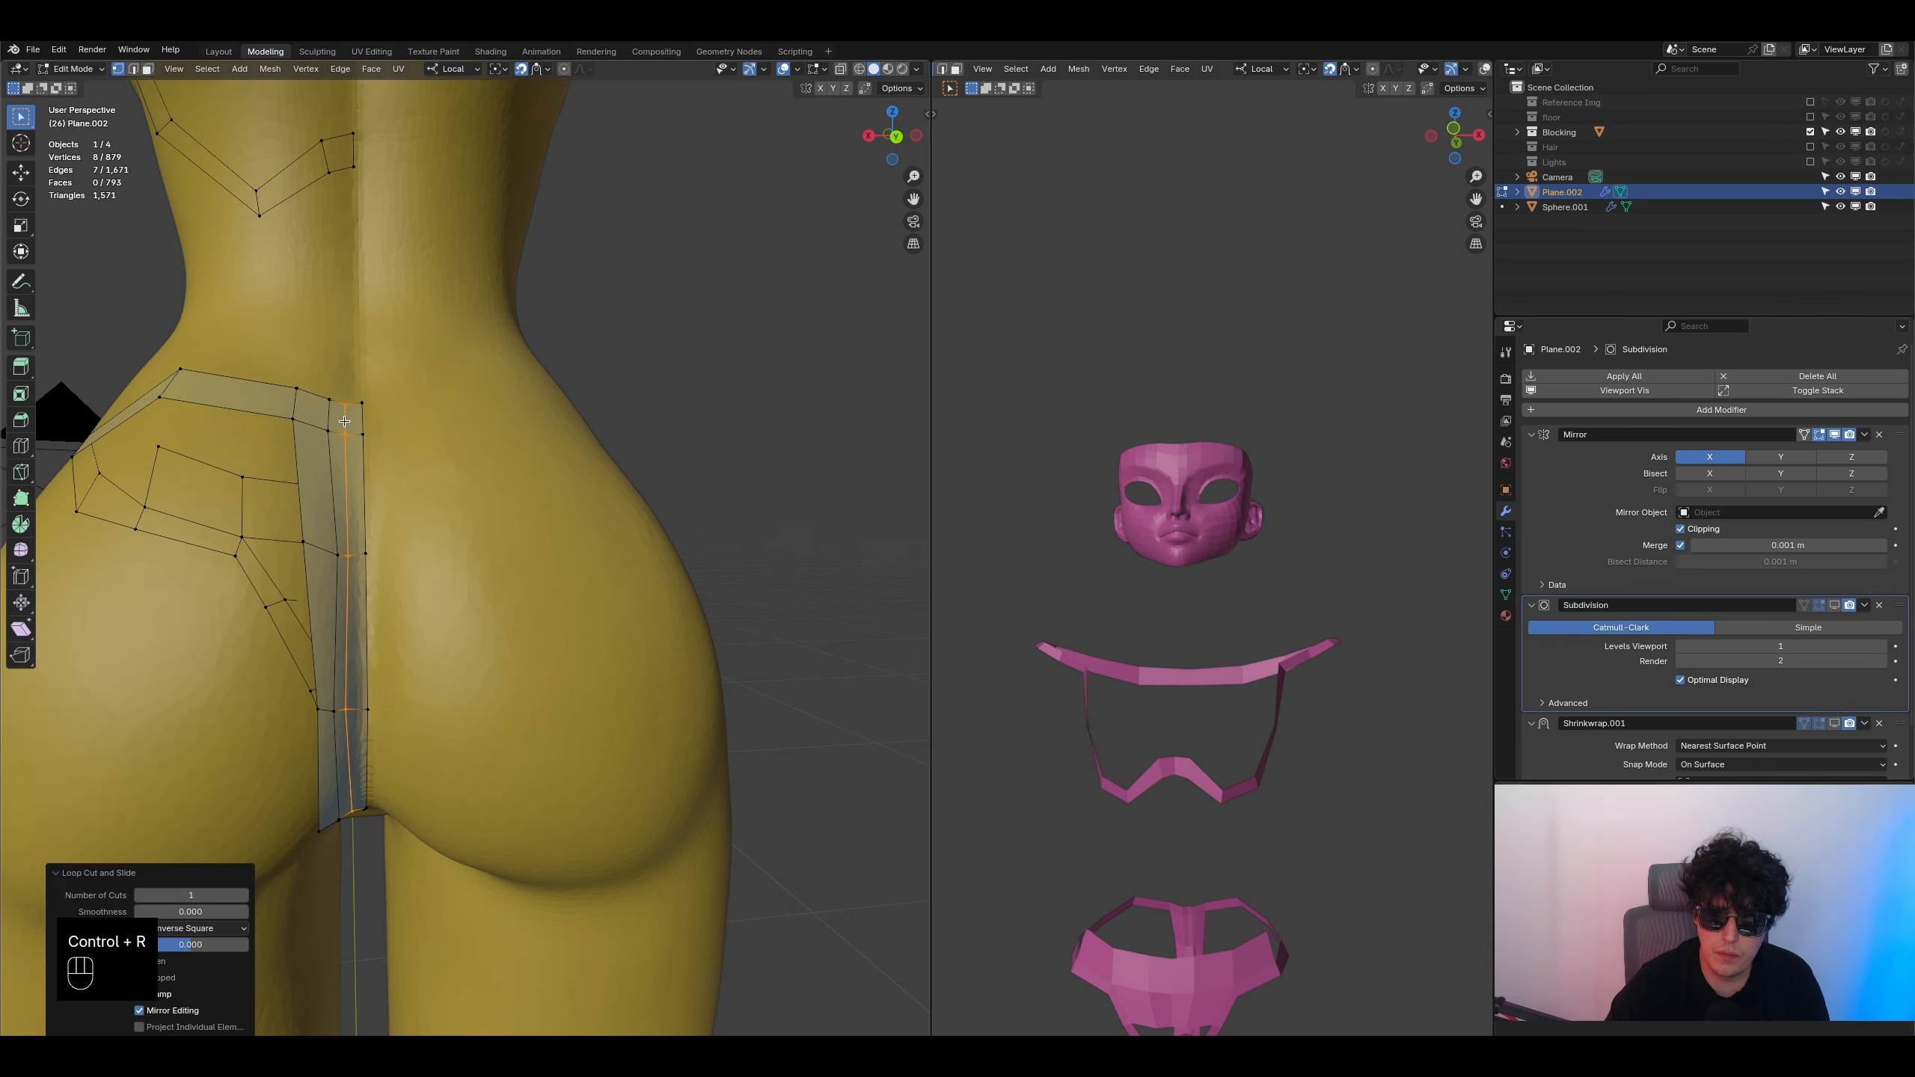
{"action": "key", "text": "ctrl+z"}
- Add one lengthwise loop cut through the column of faces running down the cleft beside the midline
{"action": "key", "text": "ctrl+r"}
{"action": "left_click", "coordinate": [347, 422]}
{"action": "left_click", "coordinate": [346, 422]}
- Switch to edge selection and fill two faces joining the crotch strip to the front pelvis panel
{"action": "middle_click_drag", "start_coordinate": [348, 427], "coordinate": [384, 121]}
{"action": "middle_click_drag", "start_coordinate": [388, 634], "coordinate": [389, 467]}
{"action": "middle_click_drag", "start_coordinate": [388, 468], "coordinate": [251, 485], "text": "shift"}
{"action": "left_click", "coordinate": [135, 72]}
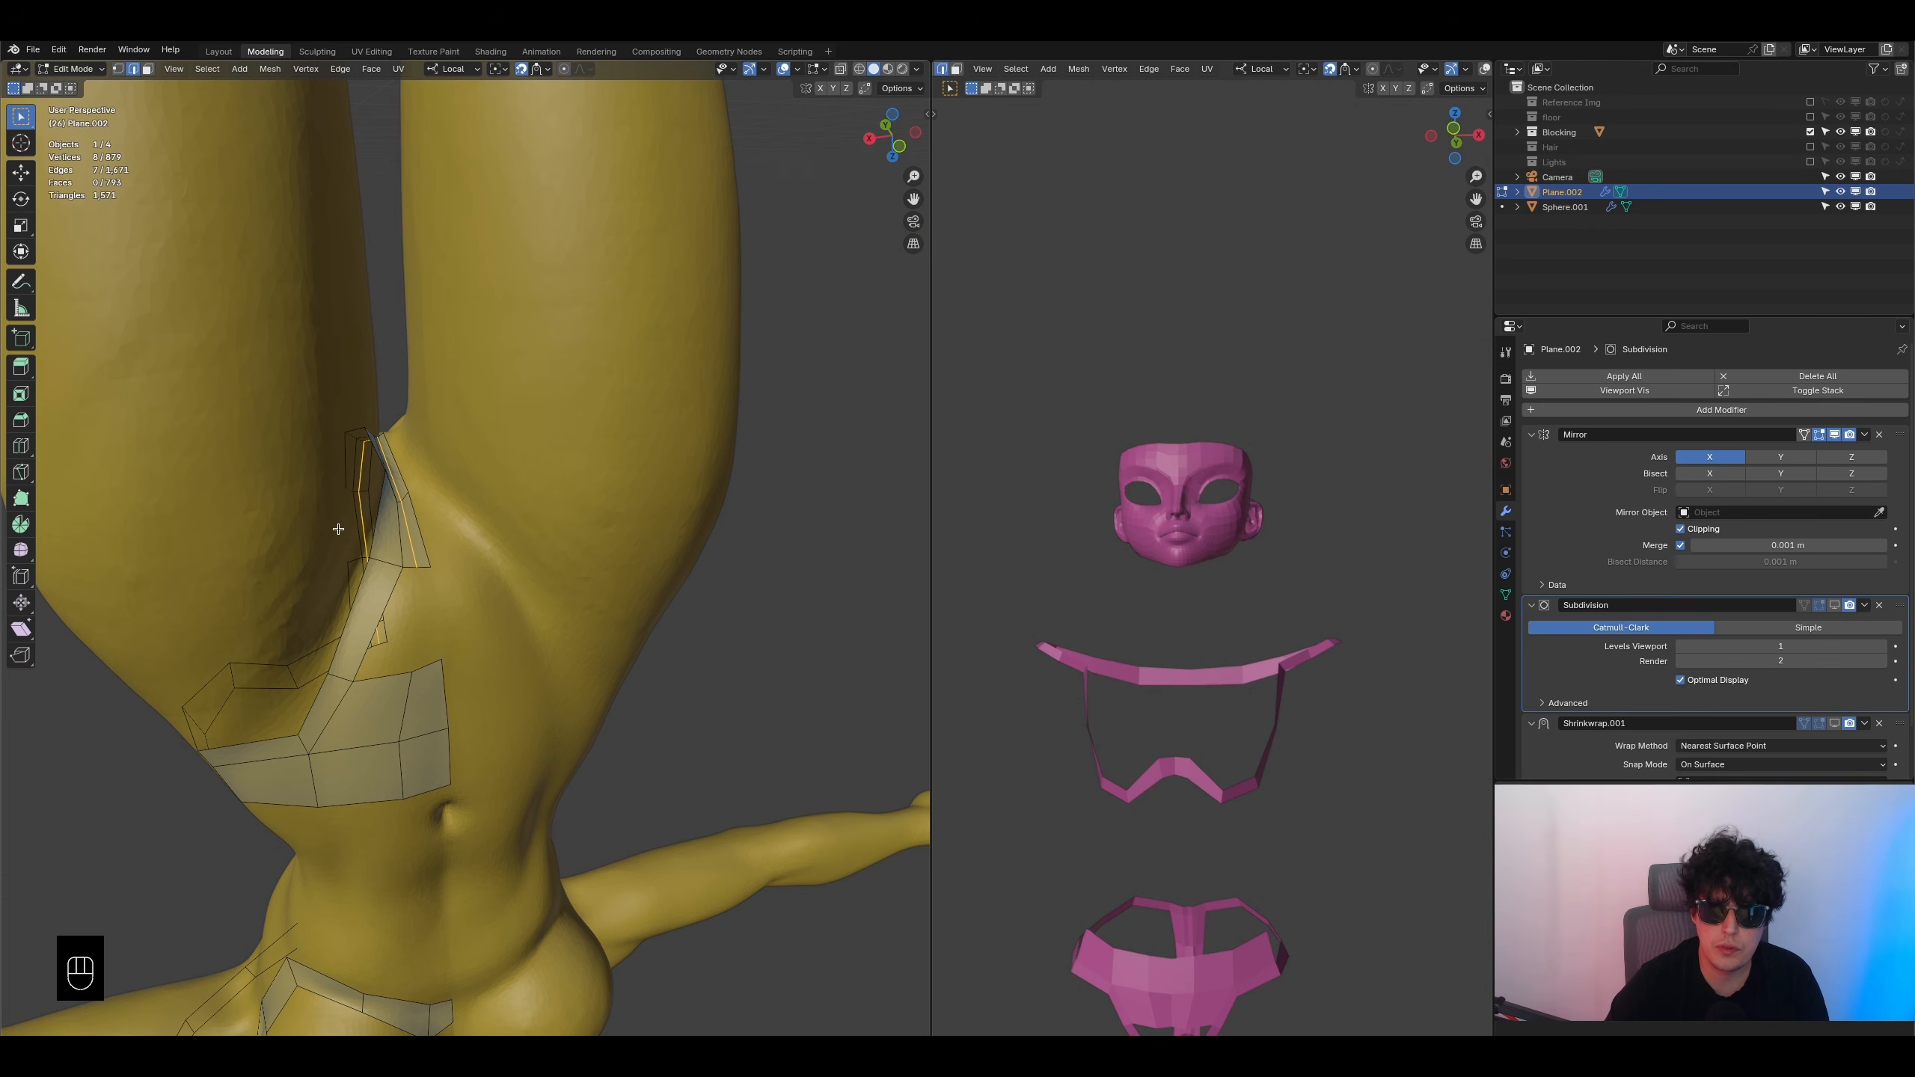
{"action": "middle_click_drag", "start_coordinate": [401, 688], "coordinate": [402, 510]}
{"action": "key", "text": "f"}
{"action": "key", "text": "f"}
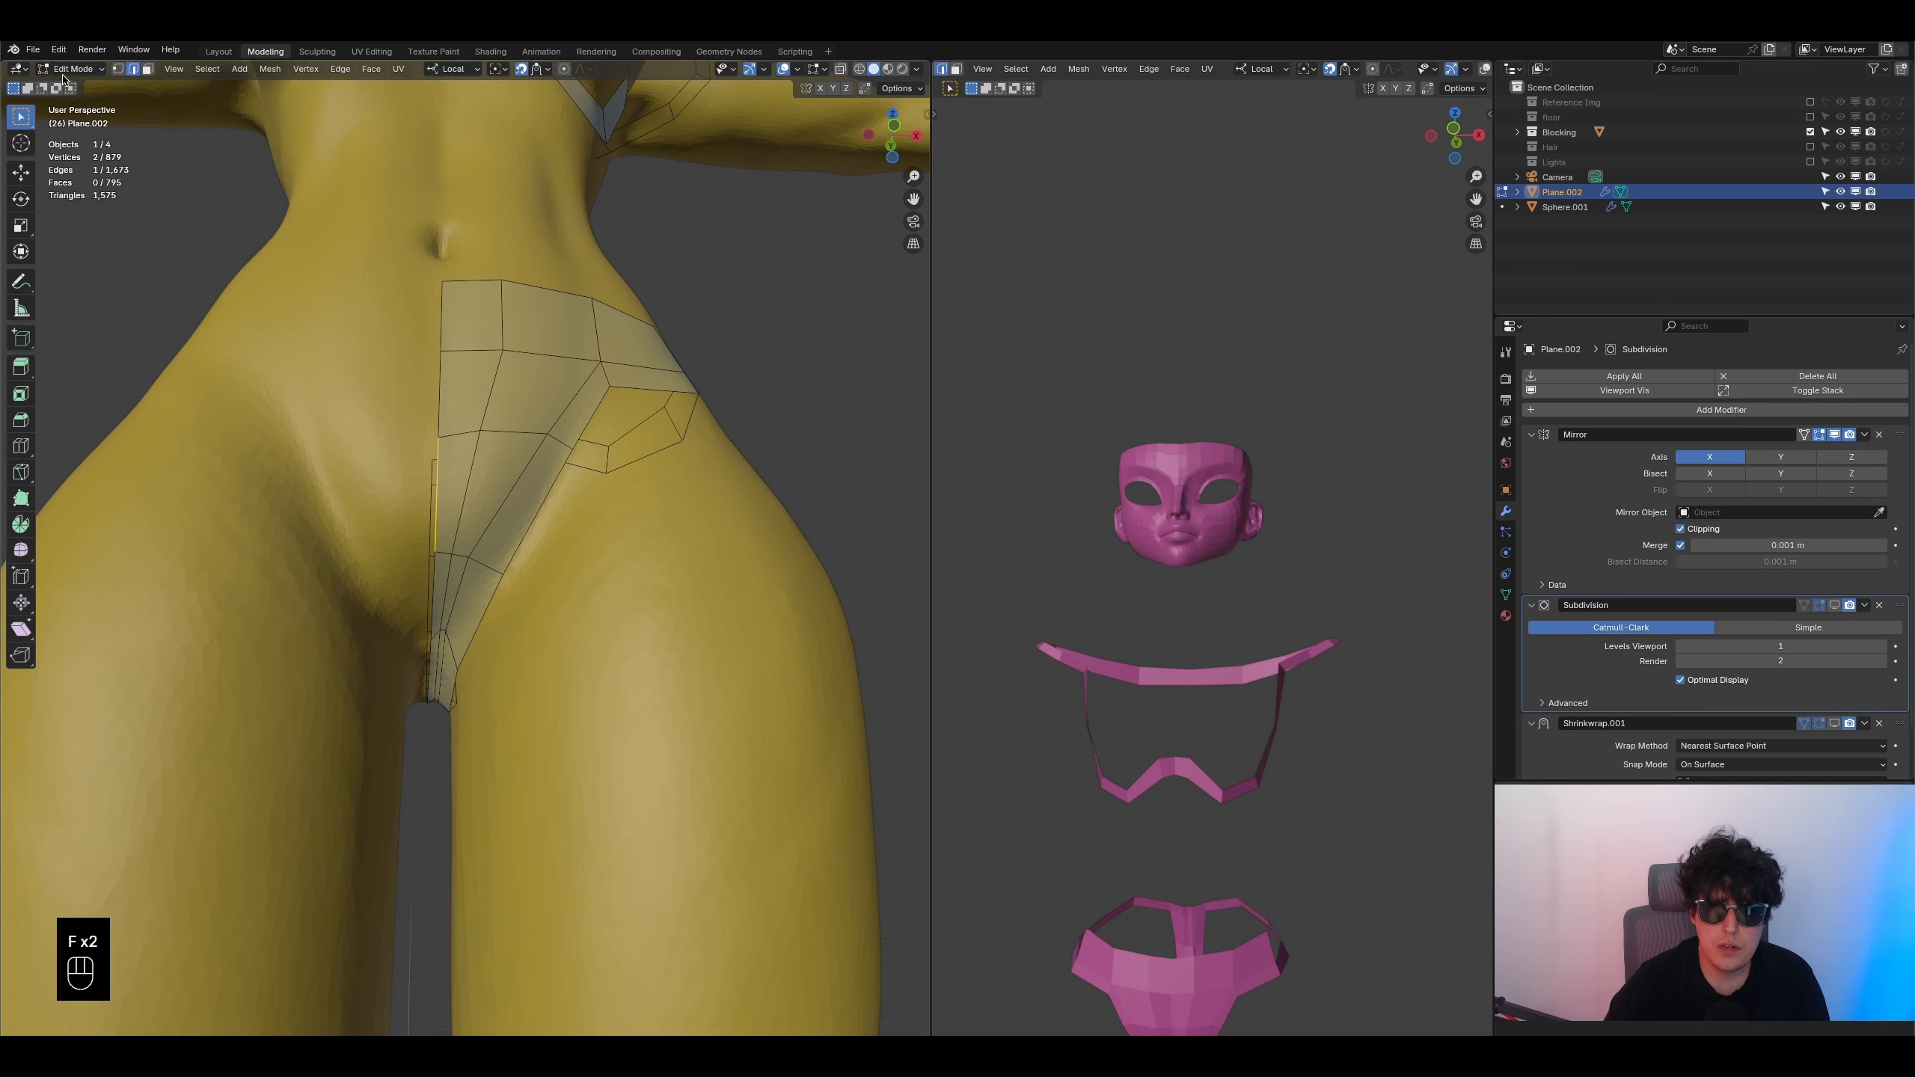
- Switch to vertex selection and move two inner vertices of the crotch panel outward towards the thigh
{"action": "left_click", "coordinate": [117, 72]}
{"action": "scroll", "coordinate": [436, 663], "scroll_direction": "up", "scroll_amount": 2}
{"action": "left_click", "coordinate": [448, 670]}
{"action": "key", "text": "g"}
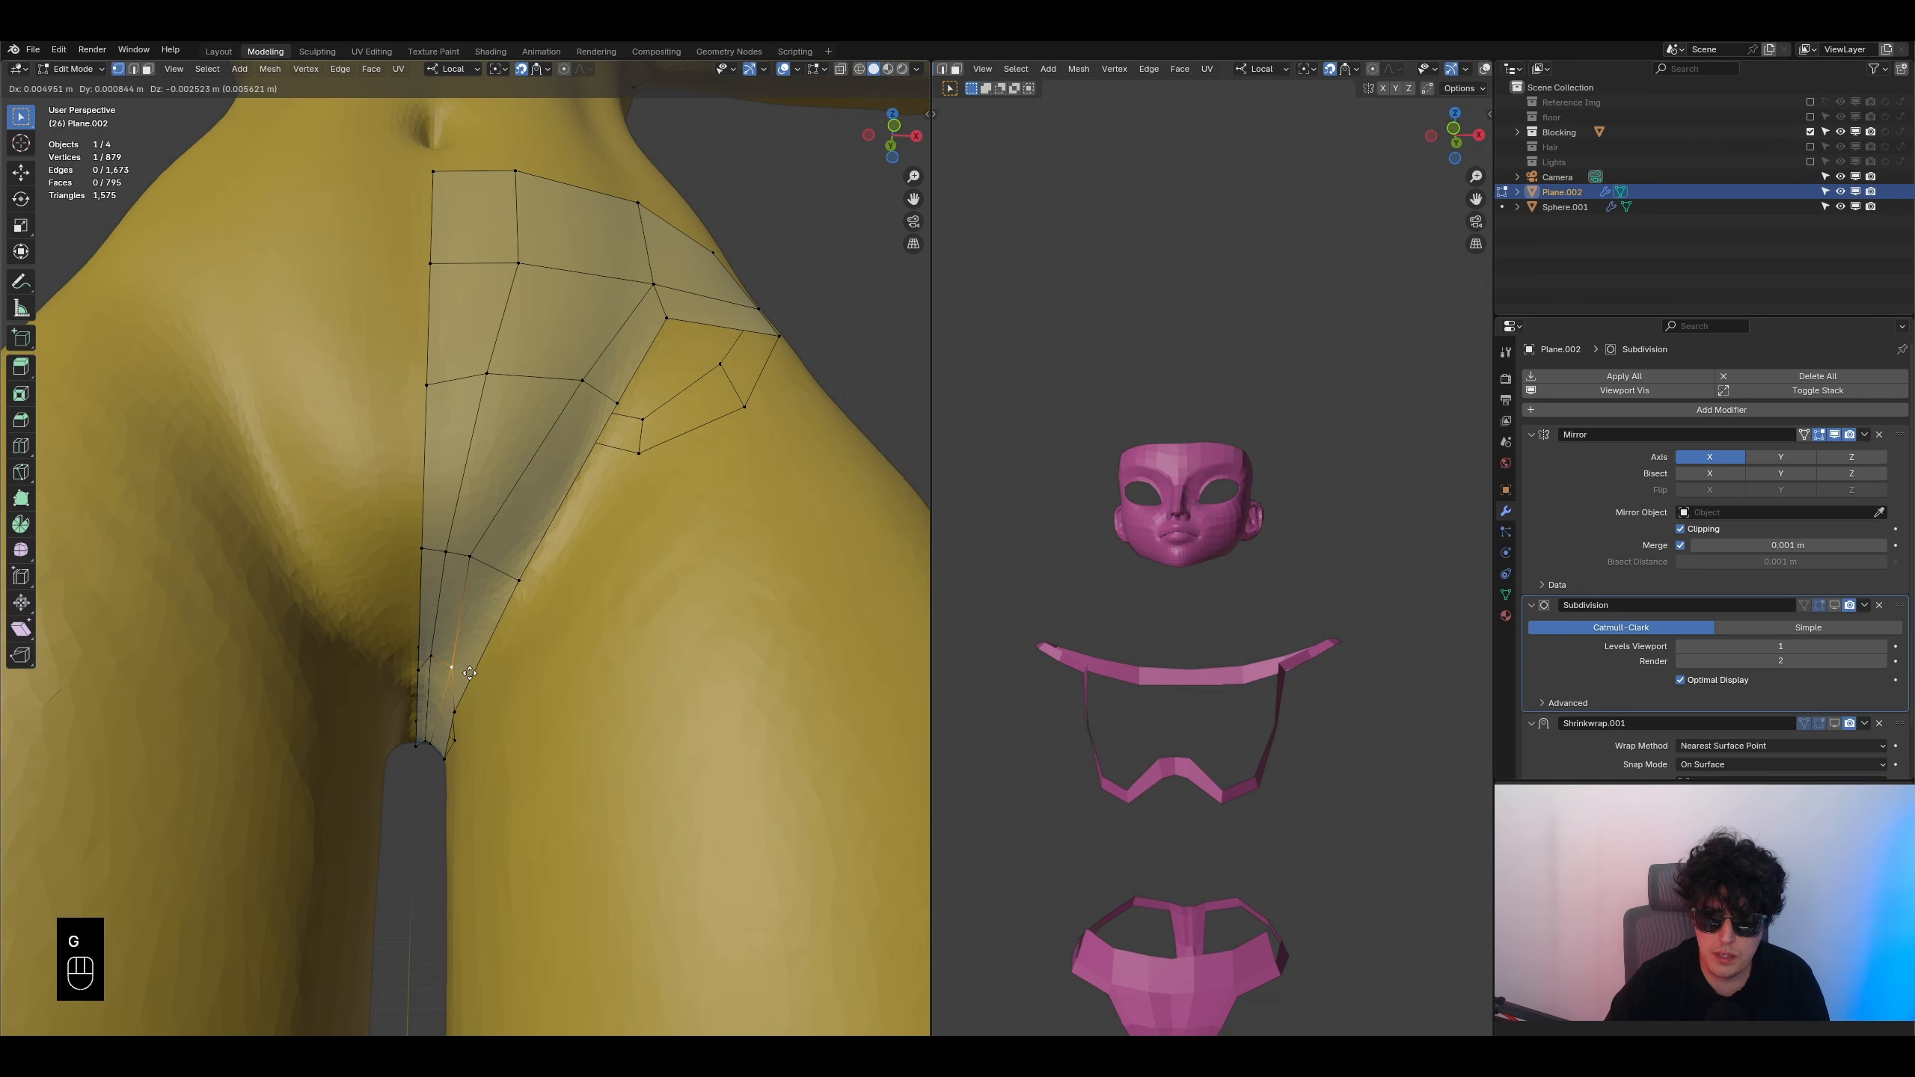
{"action": "left_click", "coordinate": [466, 680]}
{"action": "left_click", "coordinate": [479, 561]}
{"action": "key", "text": "g"}
{"action": "left_click", "coordinate": [494, 573]}
{"action": "scroll", "coordinate": [499, 520], "scroll_direction": "down", "scroll_amount": 2}
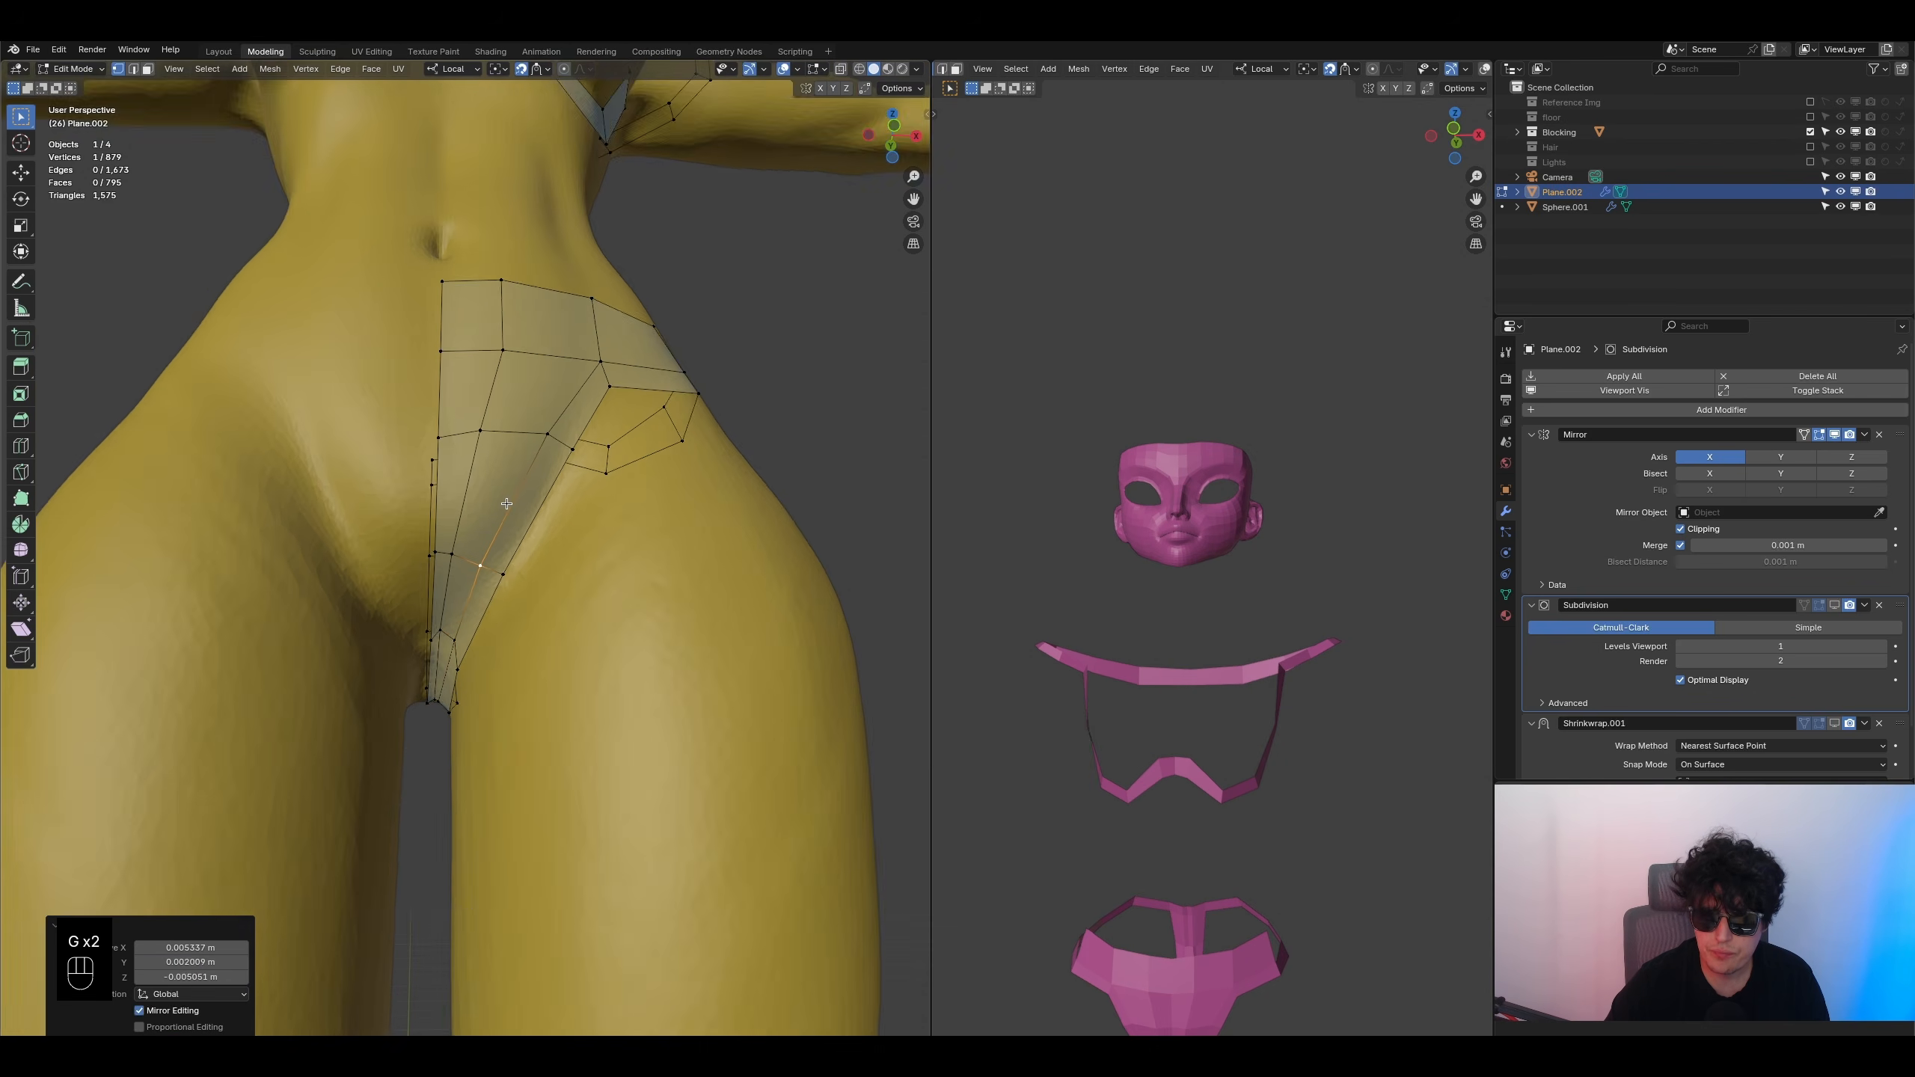
- Even out the front pelvis panel by repositioning its inner column of vertices from the crotch up to the hip row
{"action": "middle_click_drag", "start_coordinate": [493, 501], "coordinate": [469, 552]}
{"action": "key", "text": "g"}
{"action": "left_click", "coordinate": [471, 552]}
{"action": "key", "text": "g"}
{"action": "left_click", "coordinate": [465, 554]}
{"action": "left_click", "coordinate": [481, 439]}
{"action": "key", "text": "g"}
{"action": "left_click", "coordinate": [492, 440]}
{"action": "left_click", "coordinate": [507, 333]}
{"action": "key", "text": "g"}
{"action": "left_click", "coordinate": [512, 330]}
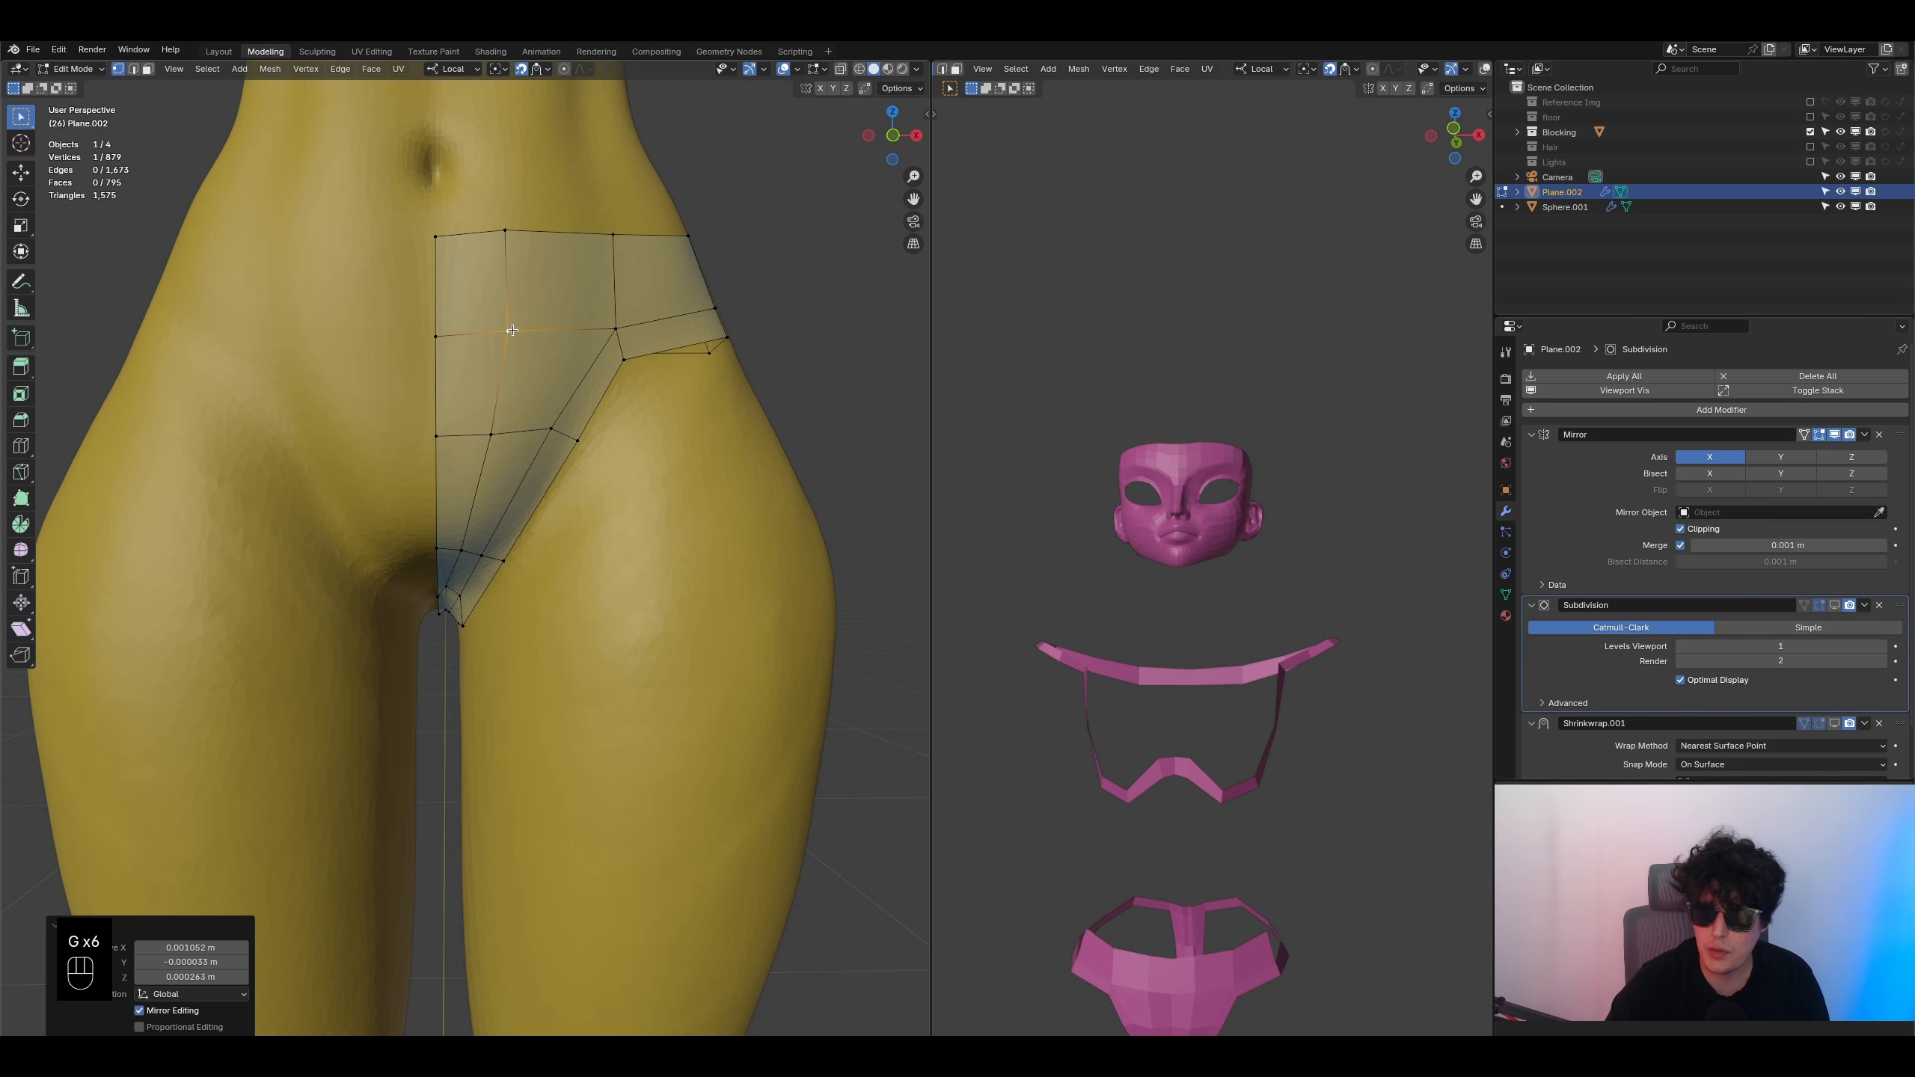
- Refine the upper rows of the front pelvis panel by moving the inner-column vertices and the top vertex nearer the hip
{"action": "scroll", "coordinate": [468, 524], "scroll_direction": "down", "scroll_amount": 3}
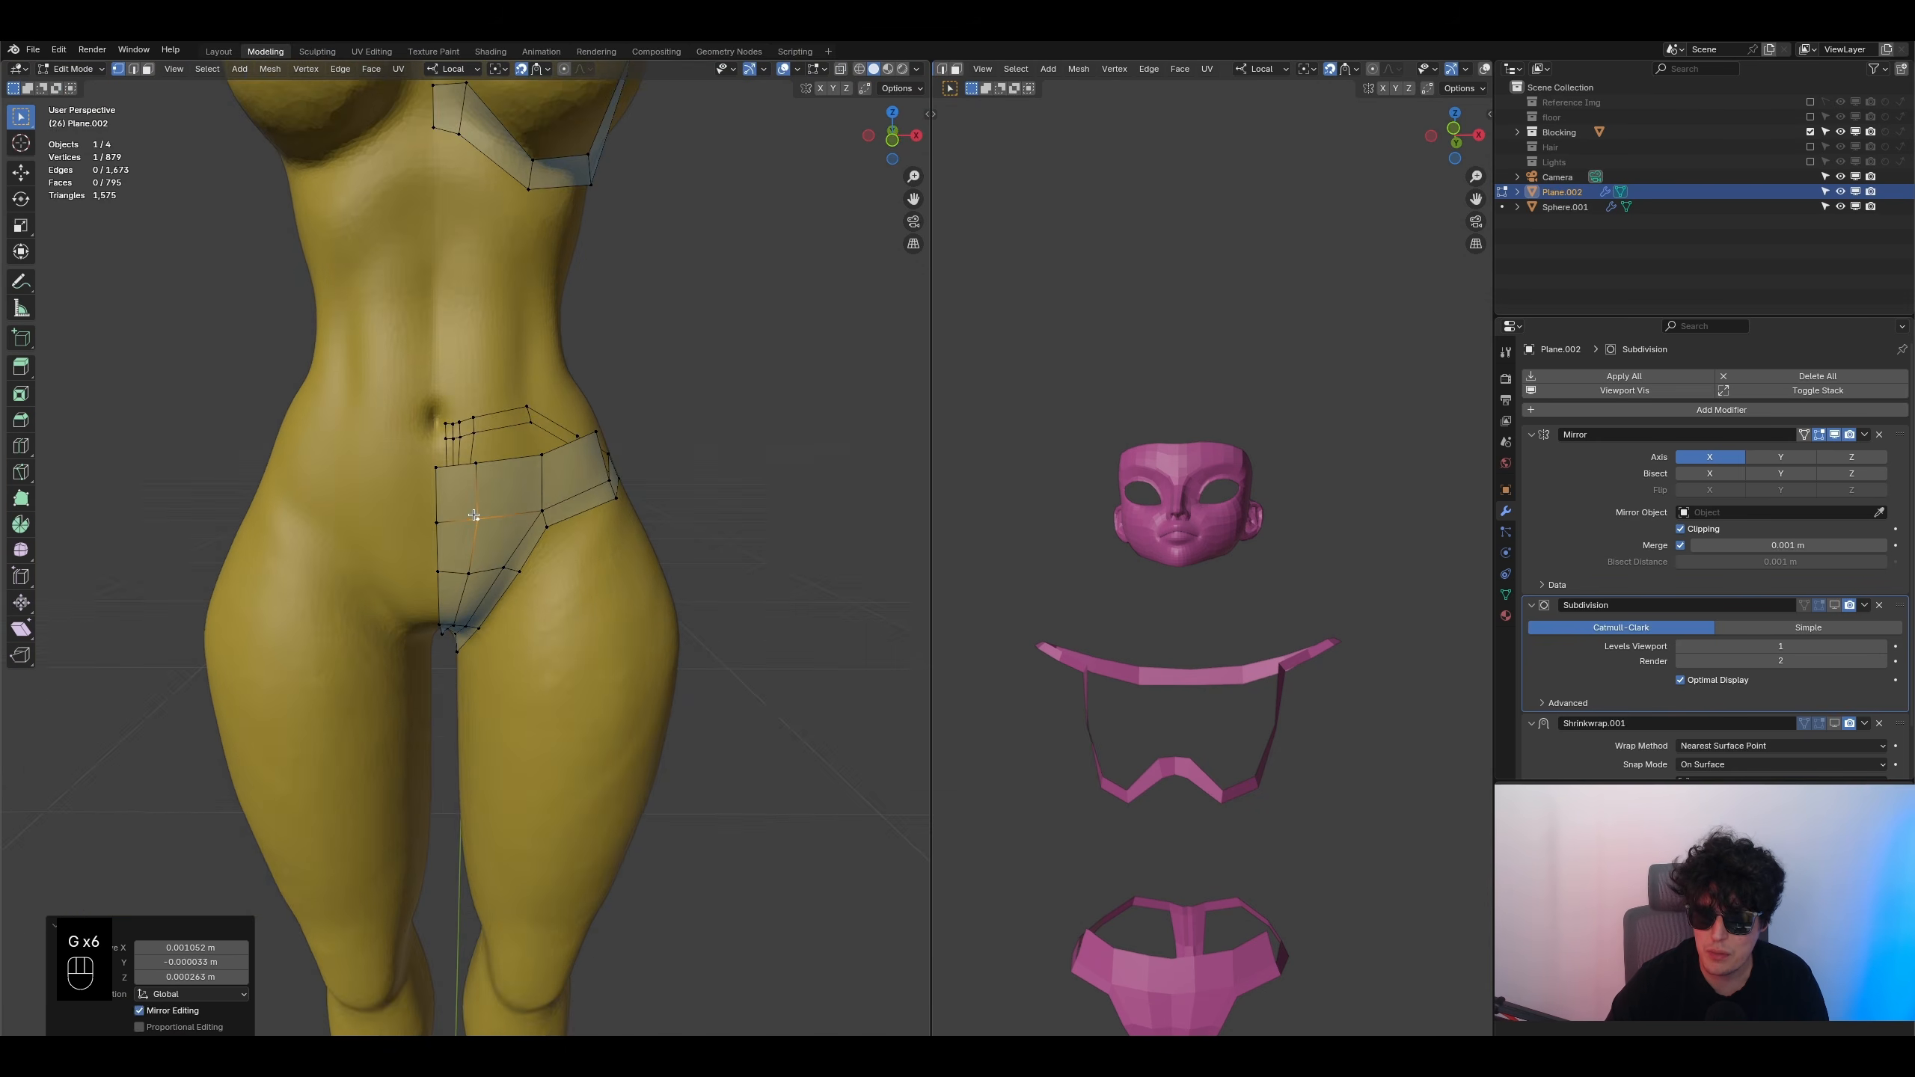
{"action": "left_click", "coordinate": [476, 466]}
{"action": "key", "text": "g"}
{"action": "left_click", "coordinate": [481, 469]}
{"action": "left_click", "coordinate": [479, 521]}
{"action": "key", "text": "g"}
{"action": "left_click", "coordinate": [479, 526]}
{"action": "left_click", "coordinate": [540, 458]}
{"action": "key", "text": "g"}
{"action": "left_click", "coordinate": [537, 470]}
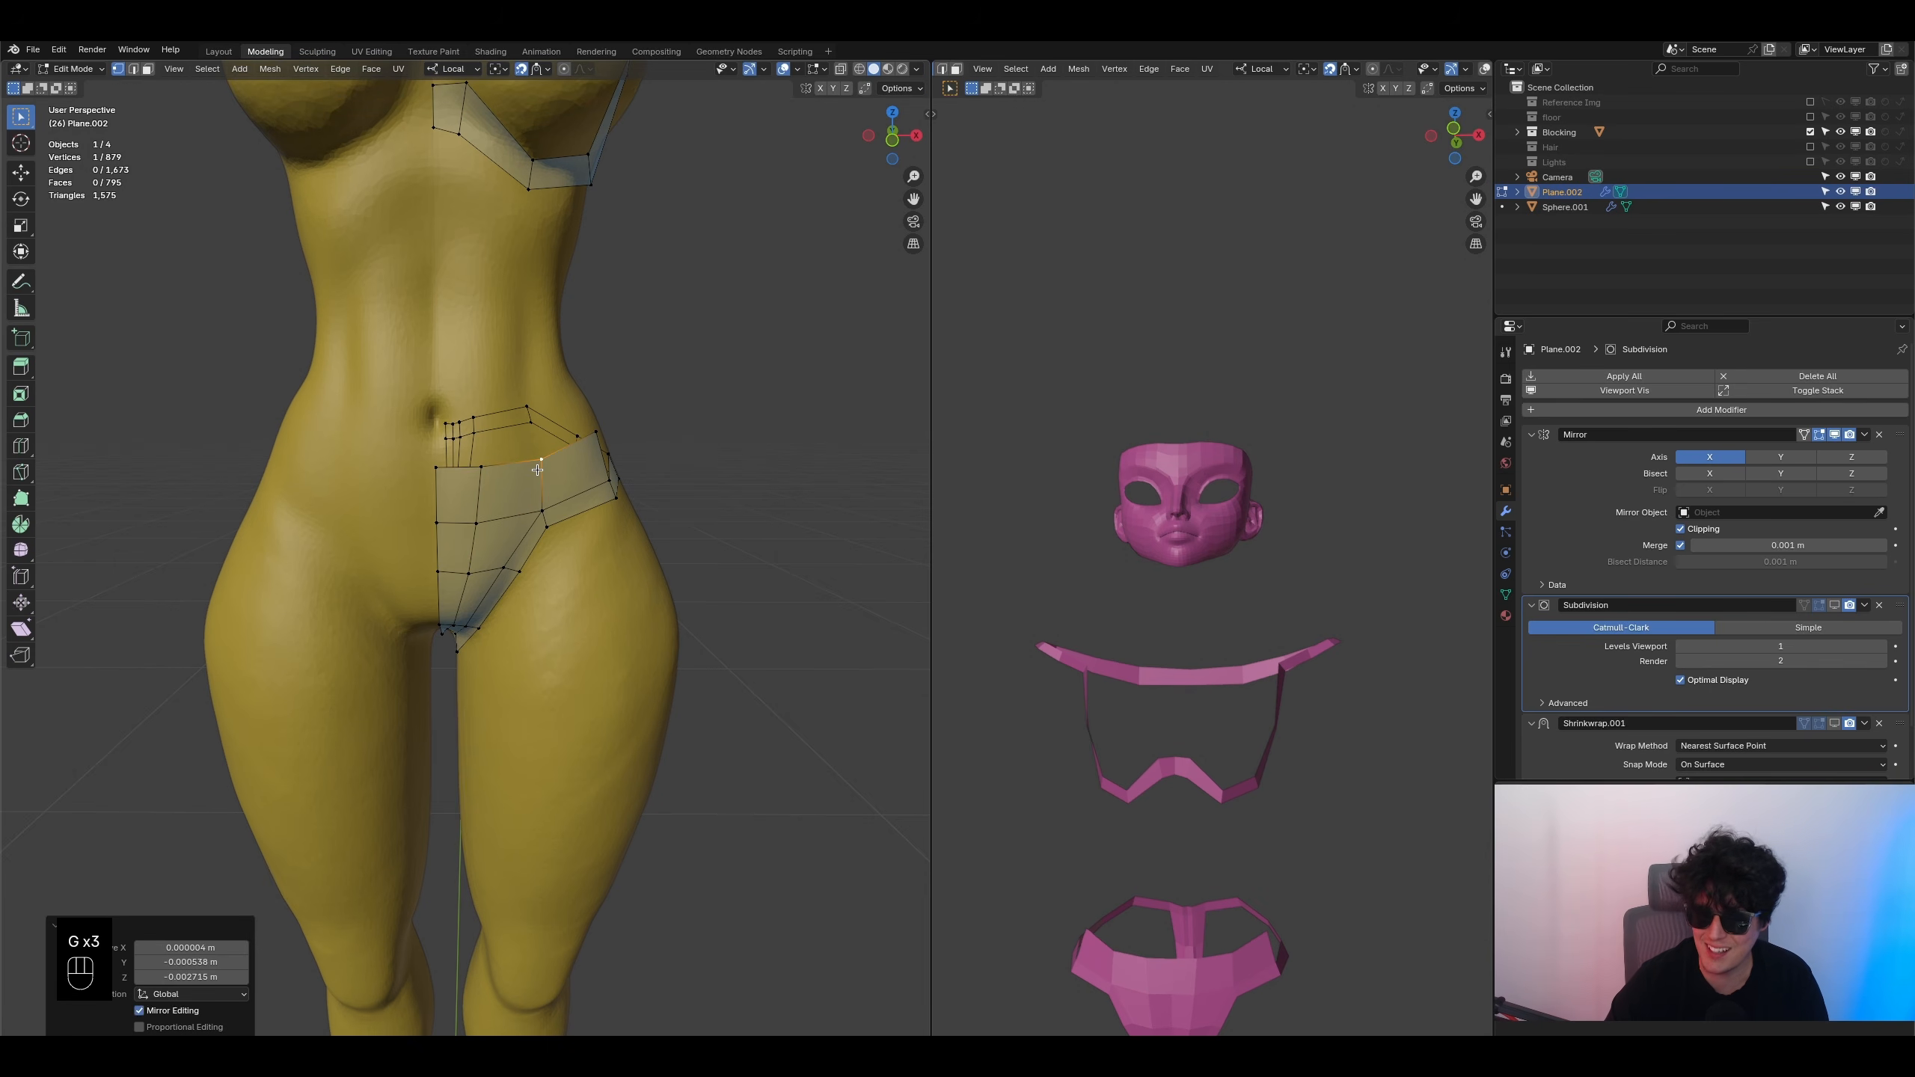
{"action": "middle_click_drag", "start_coordinate": [548, 461], "coordinate": [532, 537]}
{"action": "key", "text": "g"}
{"action": "left_click", "coordinate": [517, 556]}
- Fill four faces along the upper edge of the hip strip, from the front panel around the side to the back
{"action": "left_click", "coordinate": [517, 587]}
{"action": "key", "text": "f"}
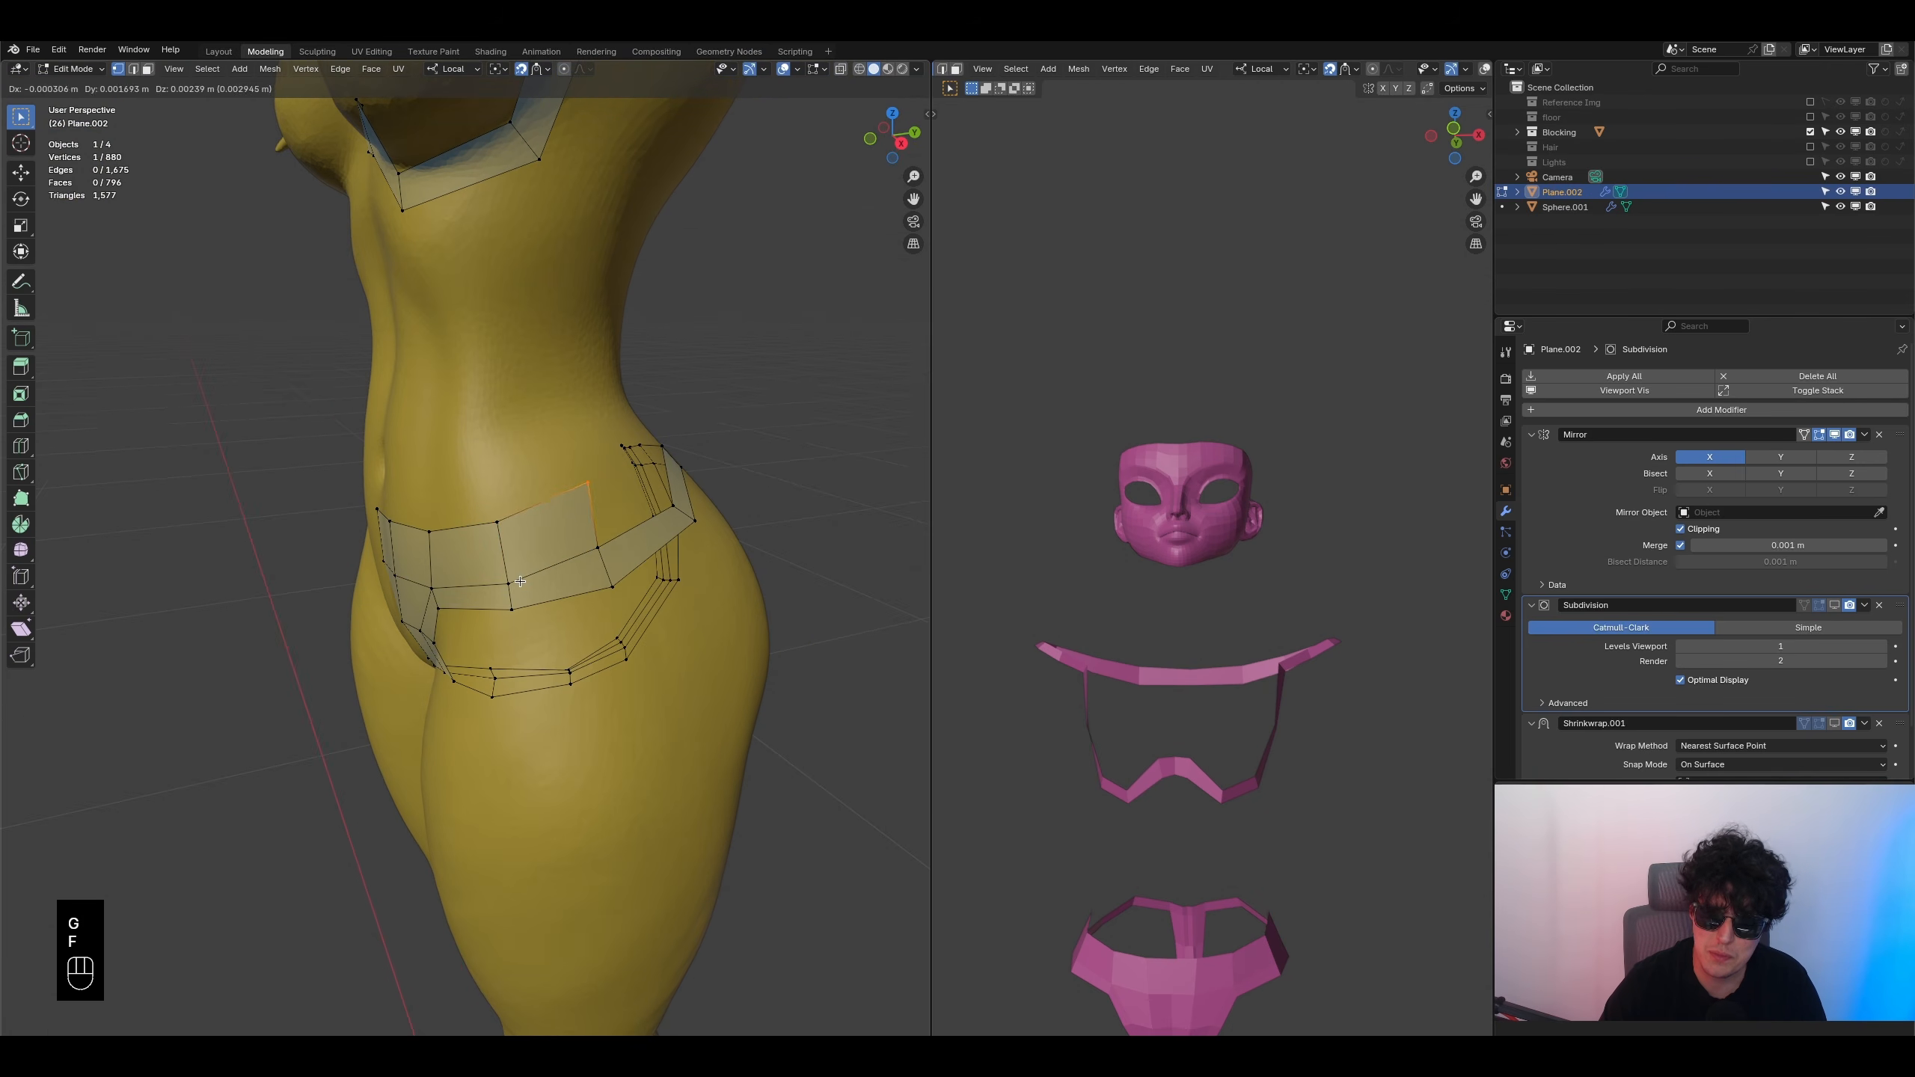
{"action": "left_click", "coordinate": [516, 592]}
{"action": "middle_click_drag", "start_coordinate": [516, 593], "coordinate": [422, 623]}
{"action": "left_click", "coordinate": [405, 619]}
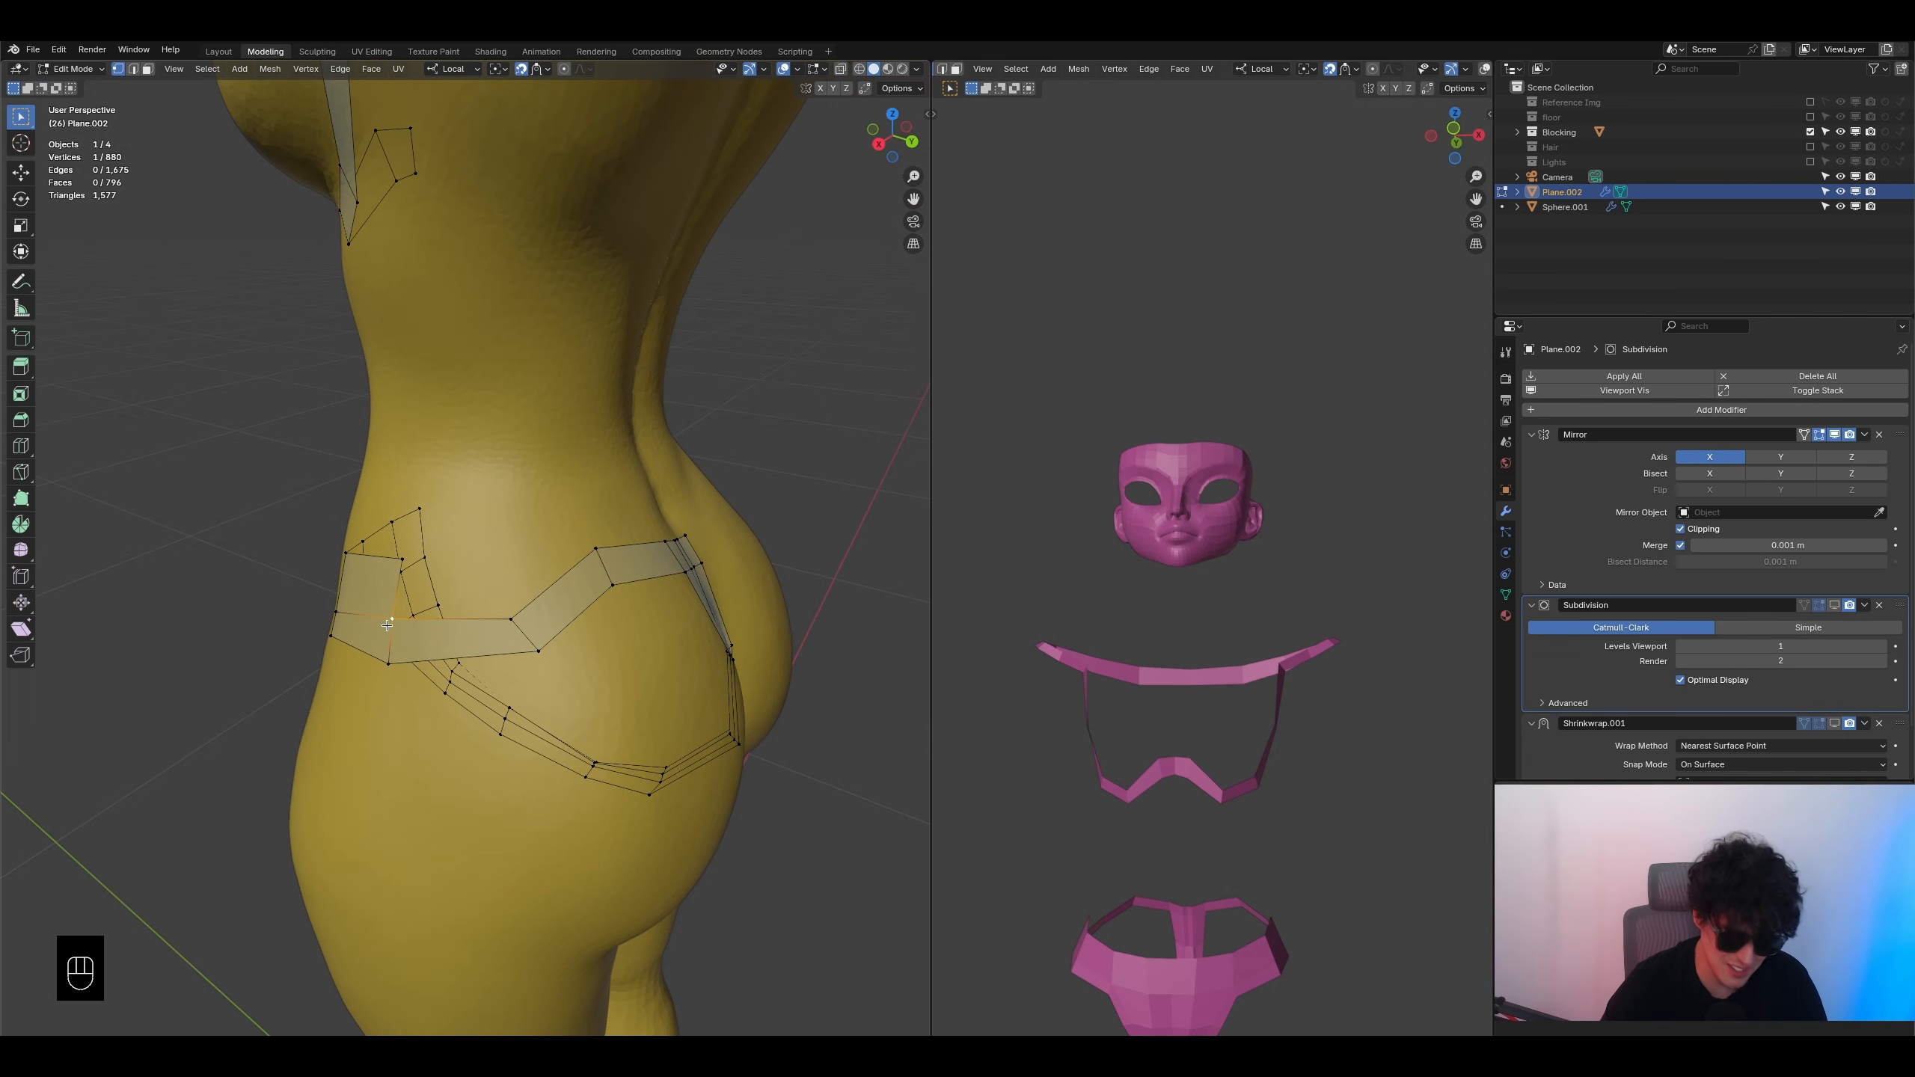
{"action": "key", "text": "f"}
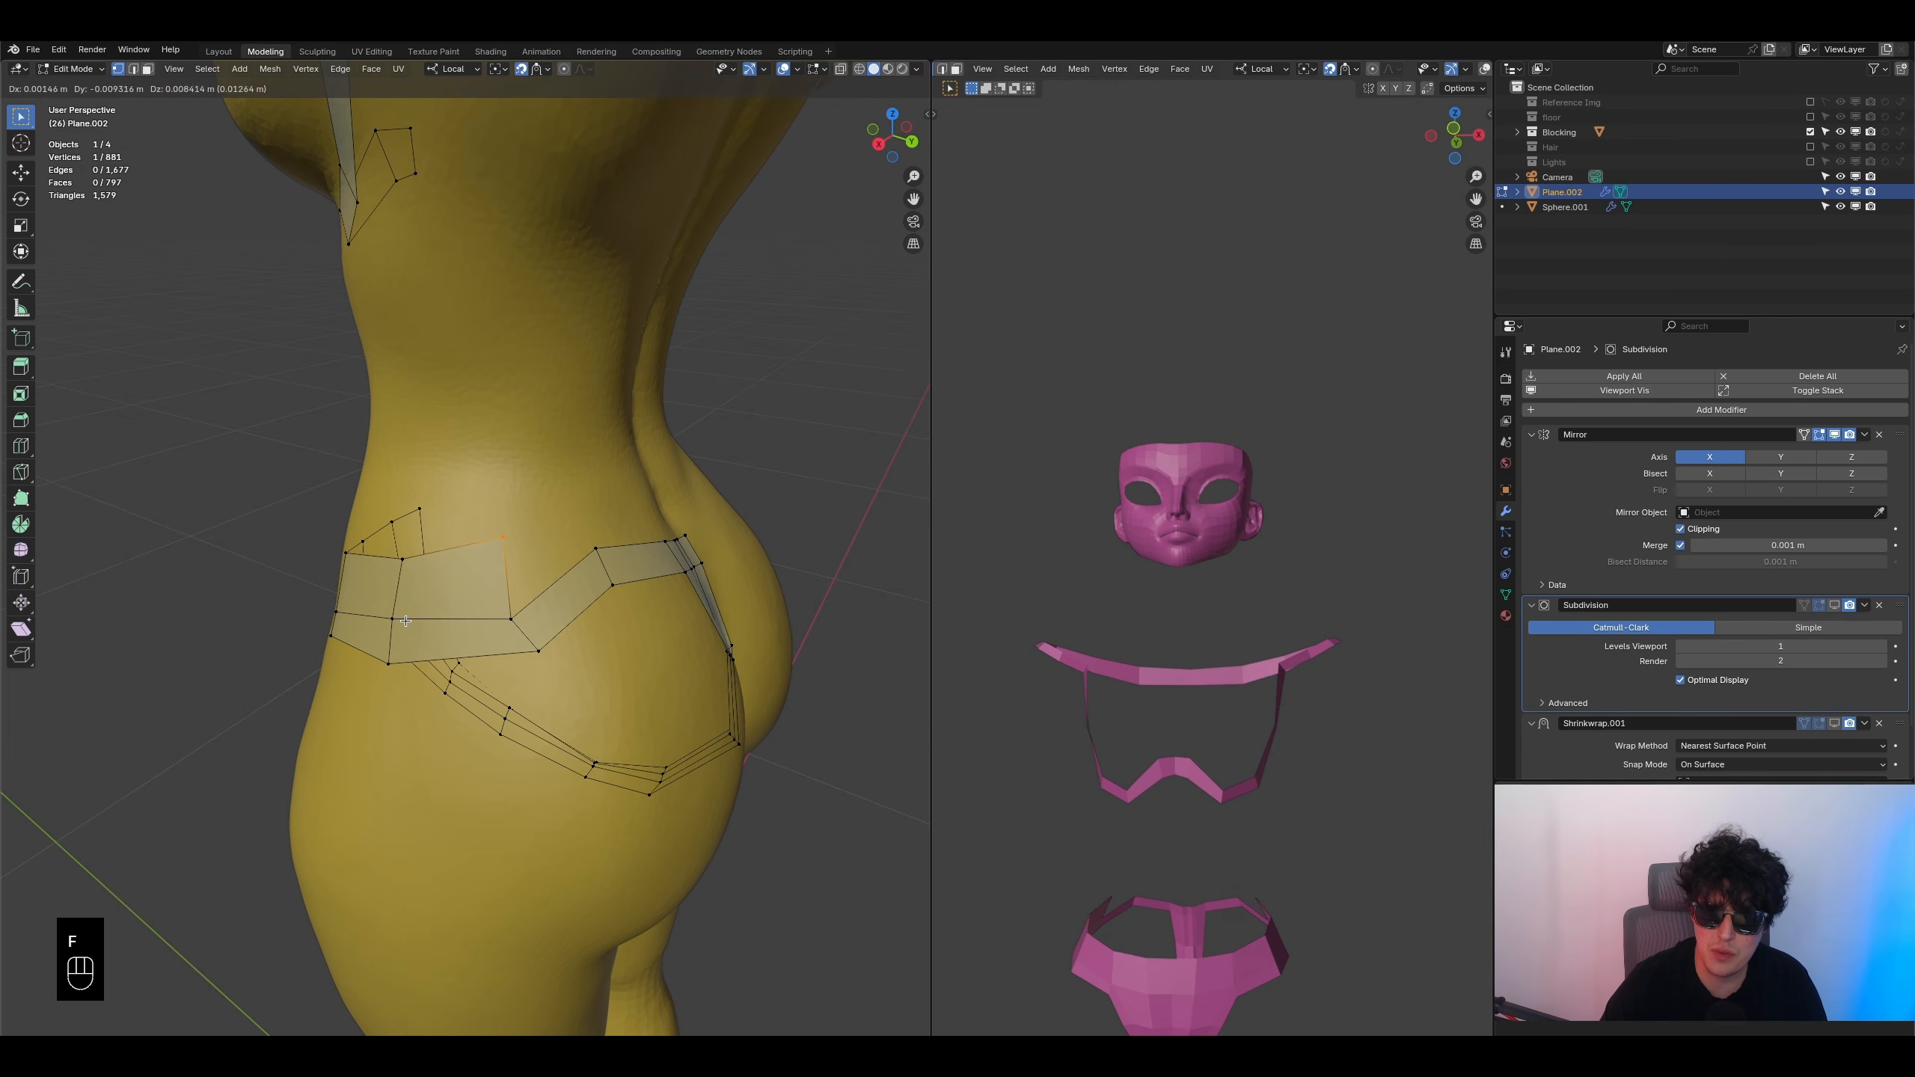
{"action": "left_click", "coordinate": [410, 628]}
{"action": "key", "text": "f"}
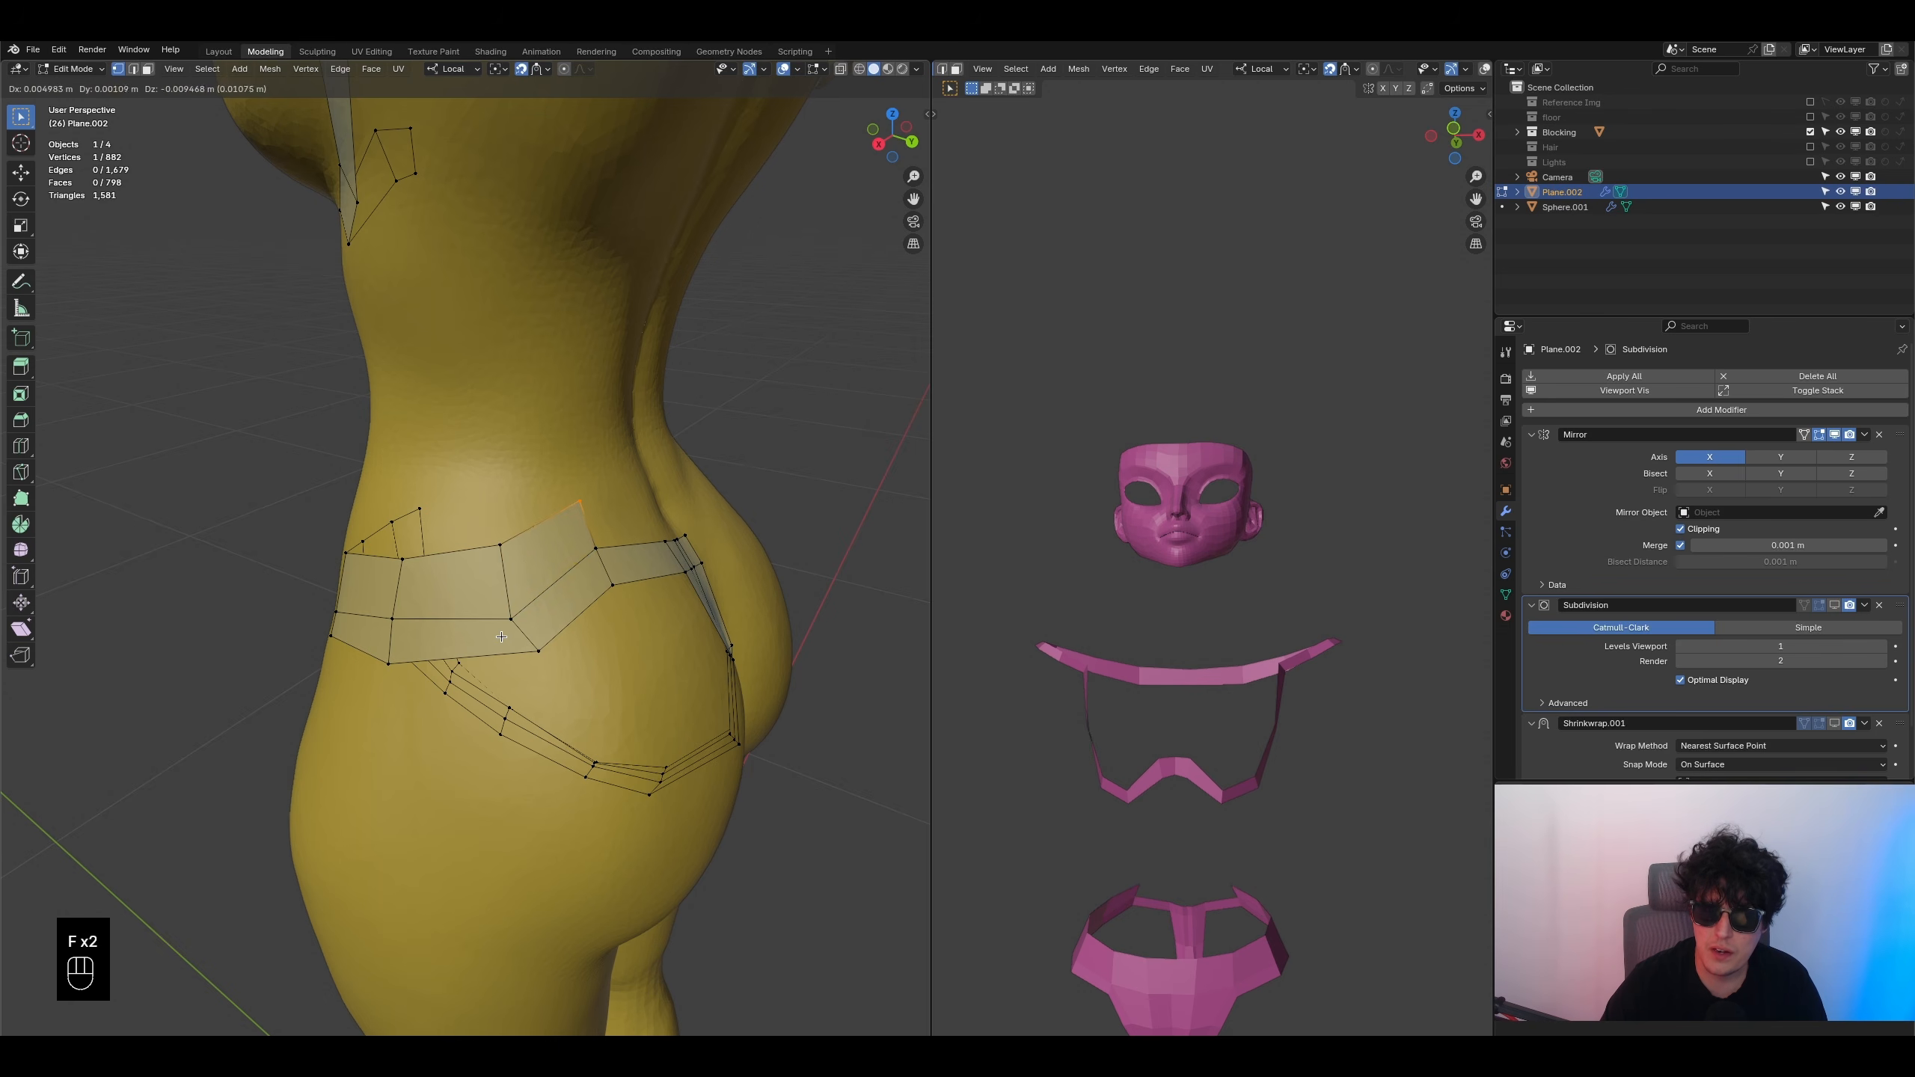
{"action": "left_click", "coordinate": [502, 637]}
{"action": "middle_click_drag", "start_coordinate": [502, 637], "coordinate": [520, 560]}
{"action": "key", "text": "f"}
{"action": "left_click", "coordinate": [397, 579]}
- Merge the last filled face's loose vertex with the nearby rear hip strip vertex at their center
{"action": "left_click", "coordinate": [541, 625]}
{"action": "left_click", "coordinate": [511, 554], "text": "shift"}
{"action": "key", "text": "m"}
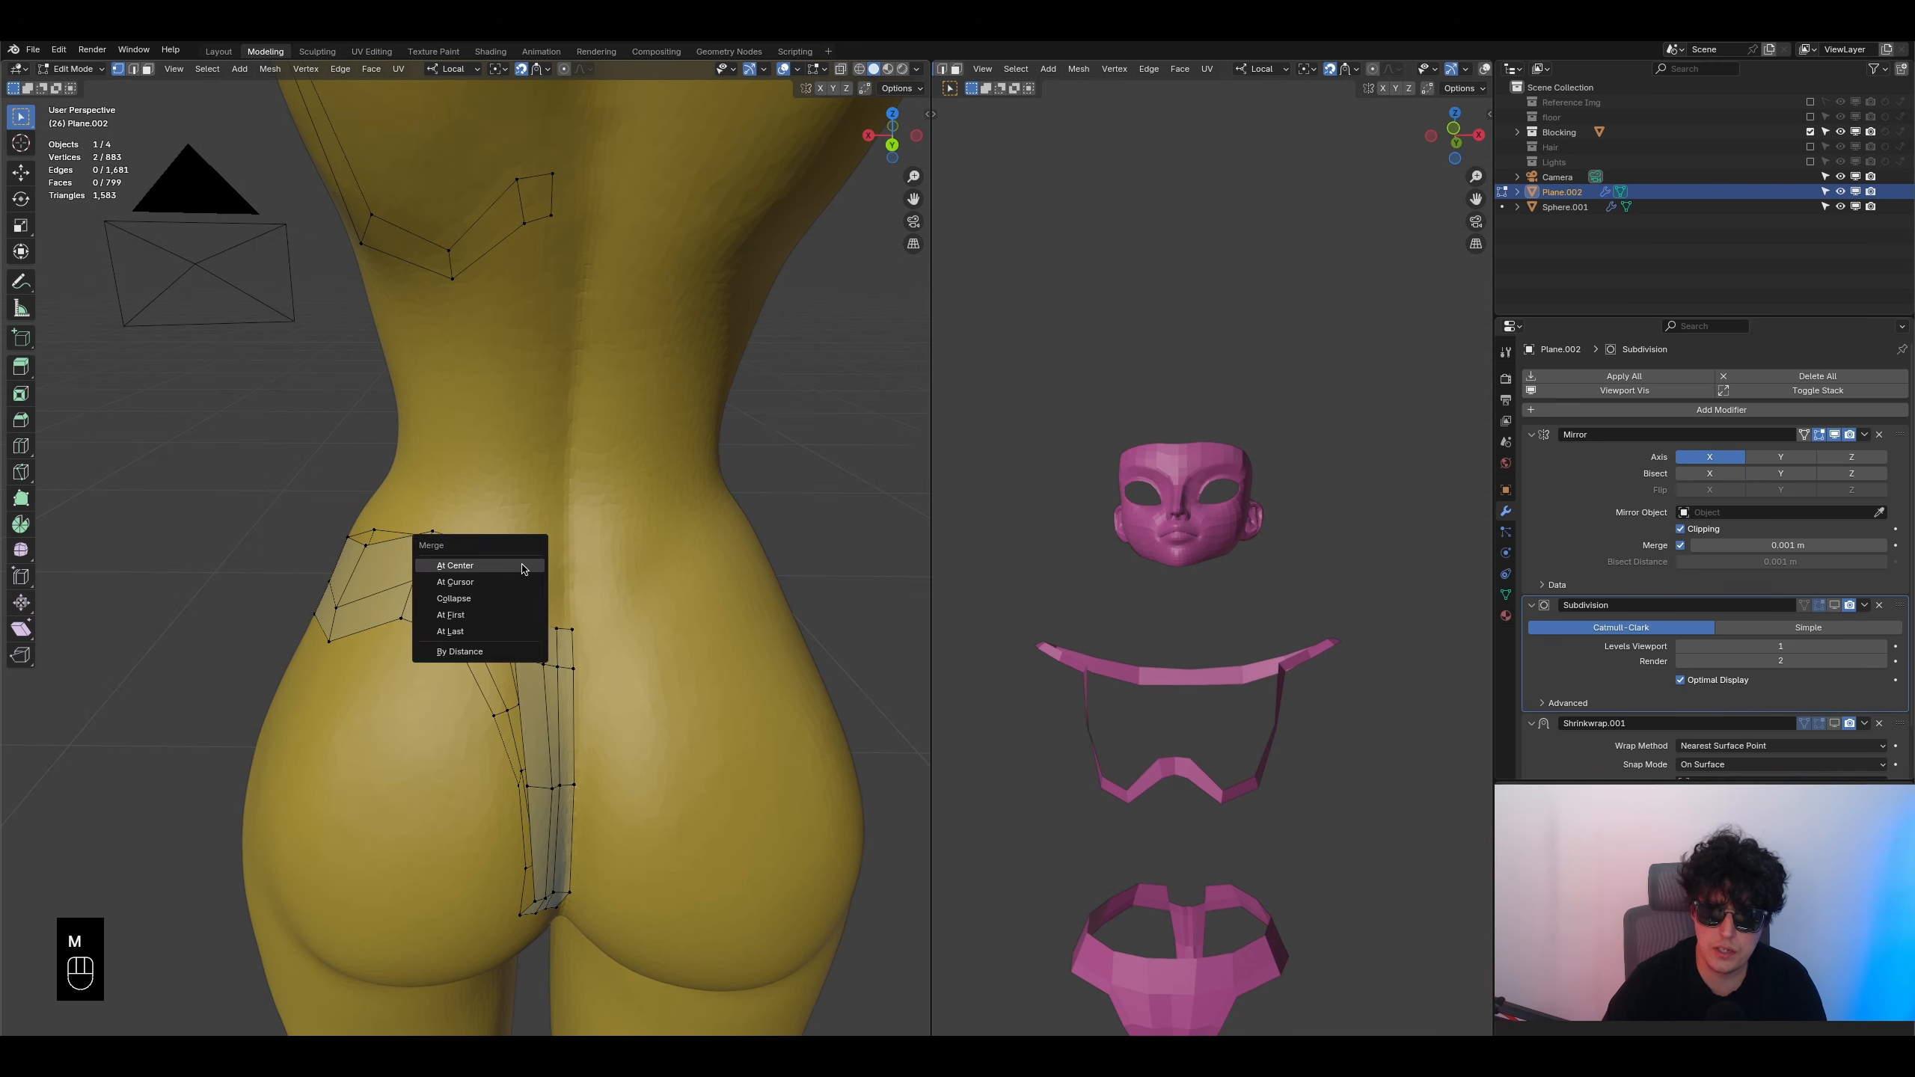
{"action": "left_click", "coordinate": [520, 567]}
- Select the face loop around the hip band and cleft in face mode and examine its flow from front and back
{"action": "middle_click_drag", "start_coordinate": [520, 567], "coordinate": [128, 120]}
{"action": "left_click", "coordinate": [147, 69]}
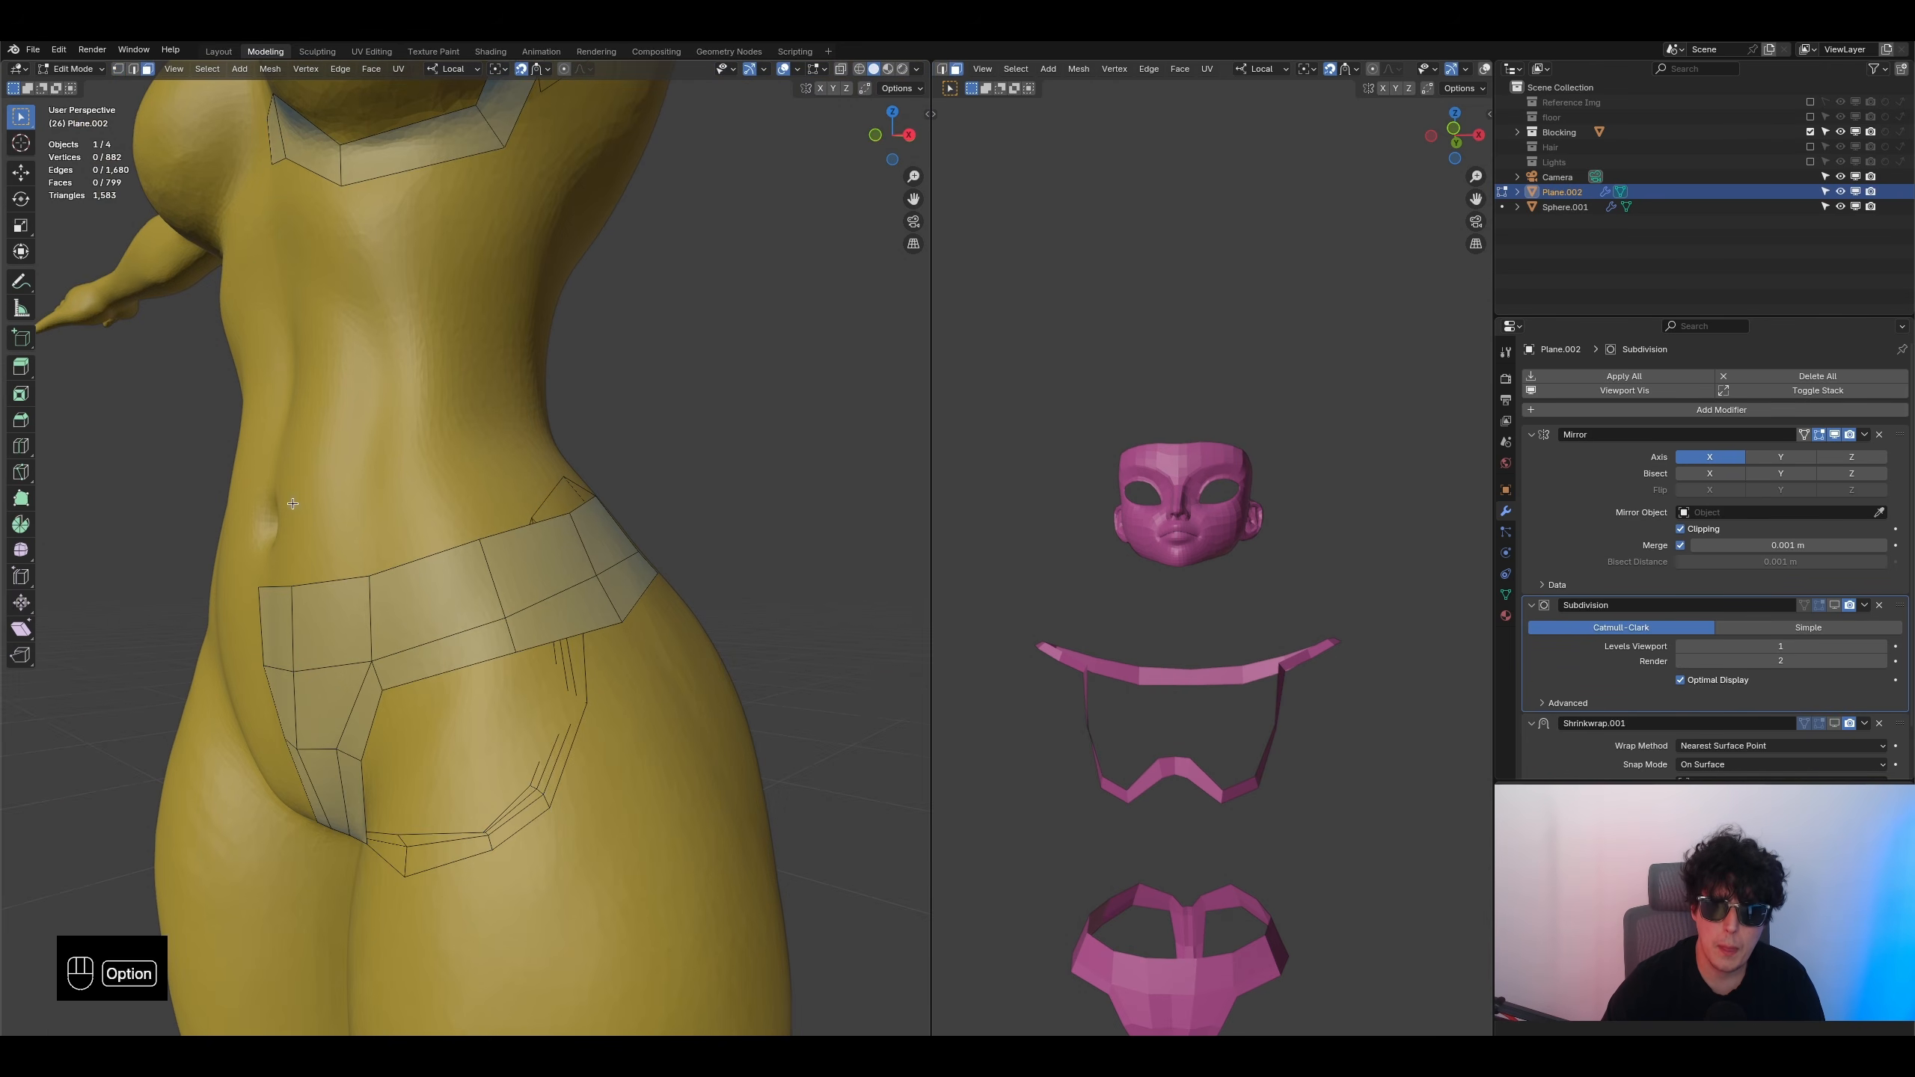
{"action": "left_click", "coordinate": [374, 617], "text": "alt"}
{"action": "middle_click_drag", "start_coordinate": [374, 617], "coordinate": [227, 638]}
{"action": "scroll", "coordinate": [498, 532], "scroll_direction": "up", "scroll_amount": 5}
{"action": "scroll", "coordinate": [228, 639], "scroll_direction": "up", "scroll_amount": 3}
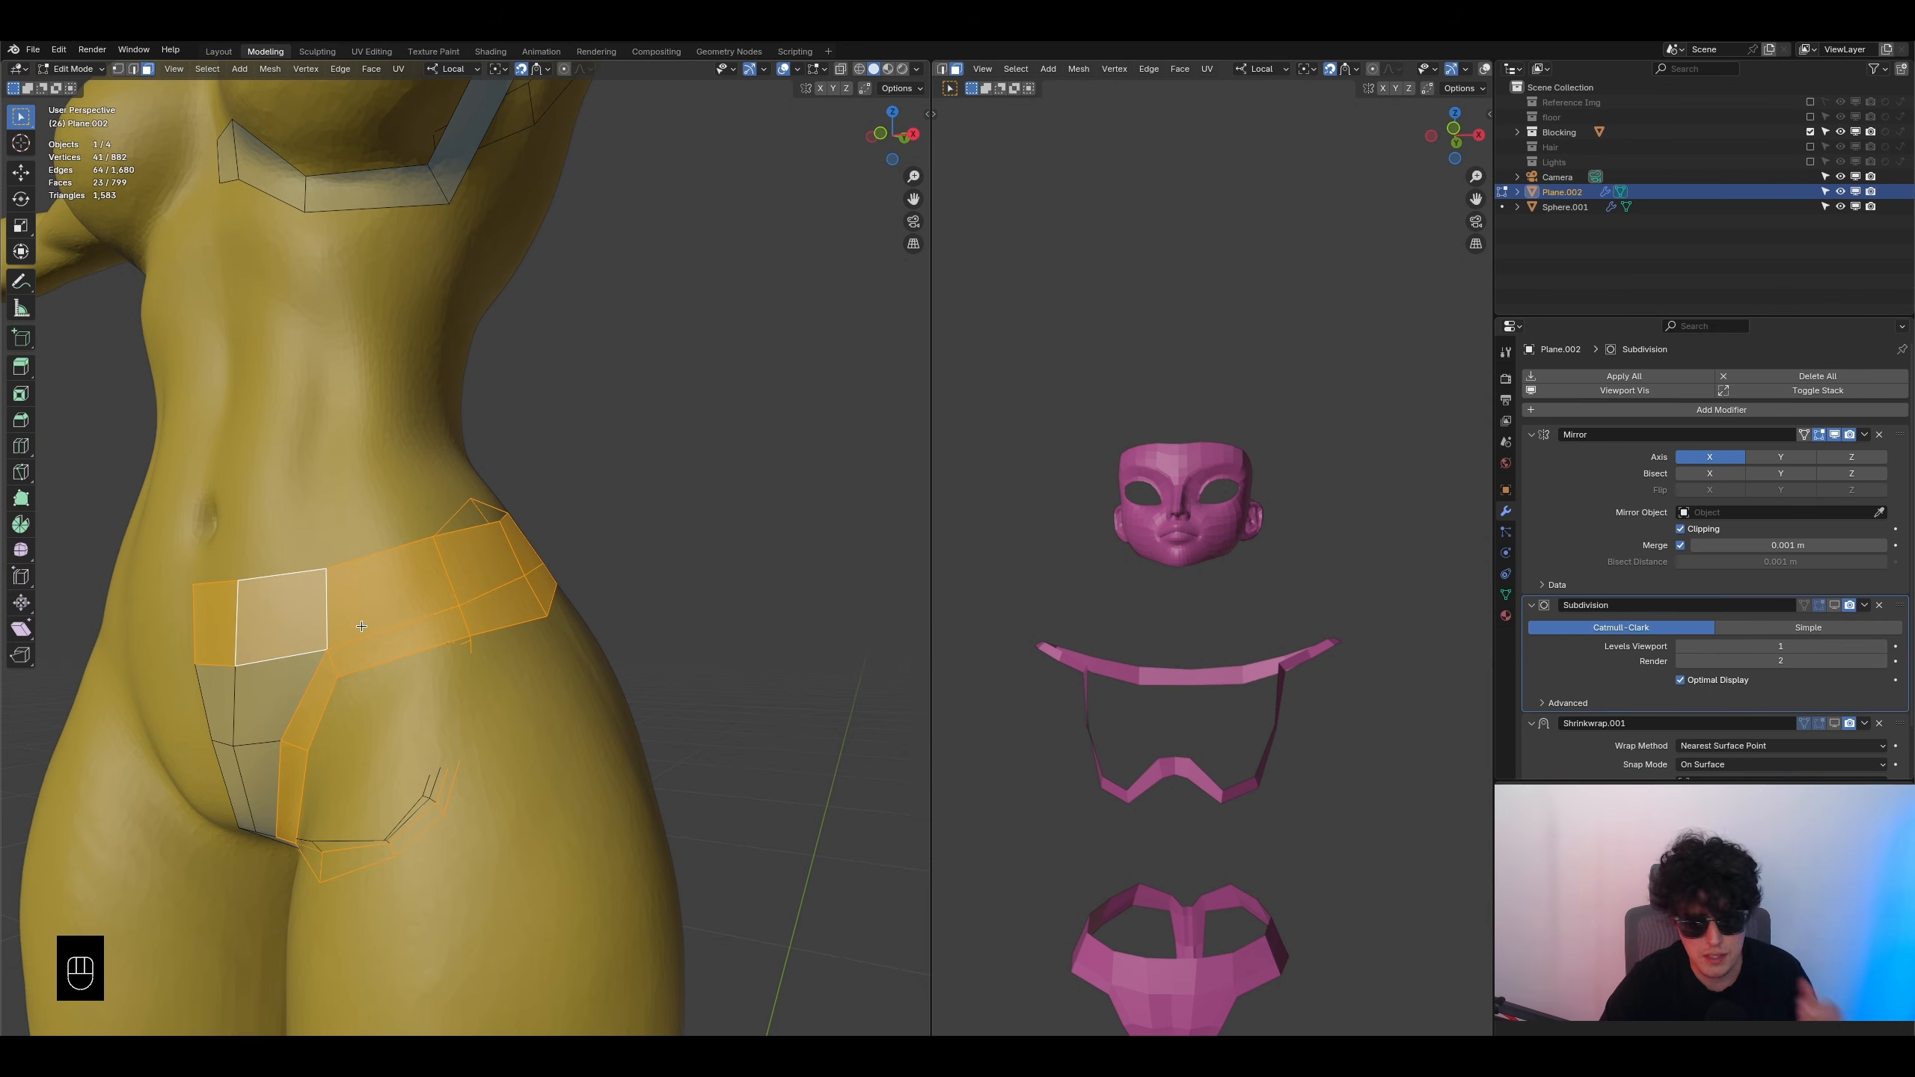
{"action": "middle_click_drag", "start_coordinate": [532, 650], "coordinate": [363, 311]}
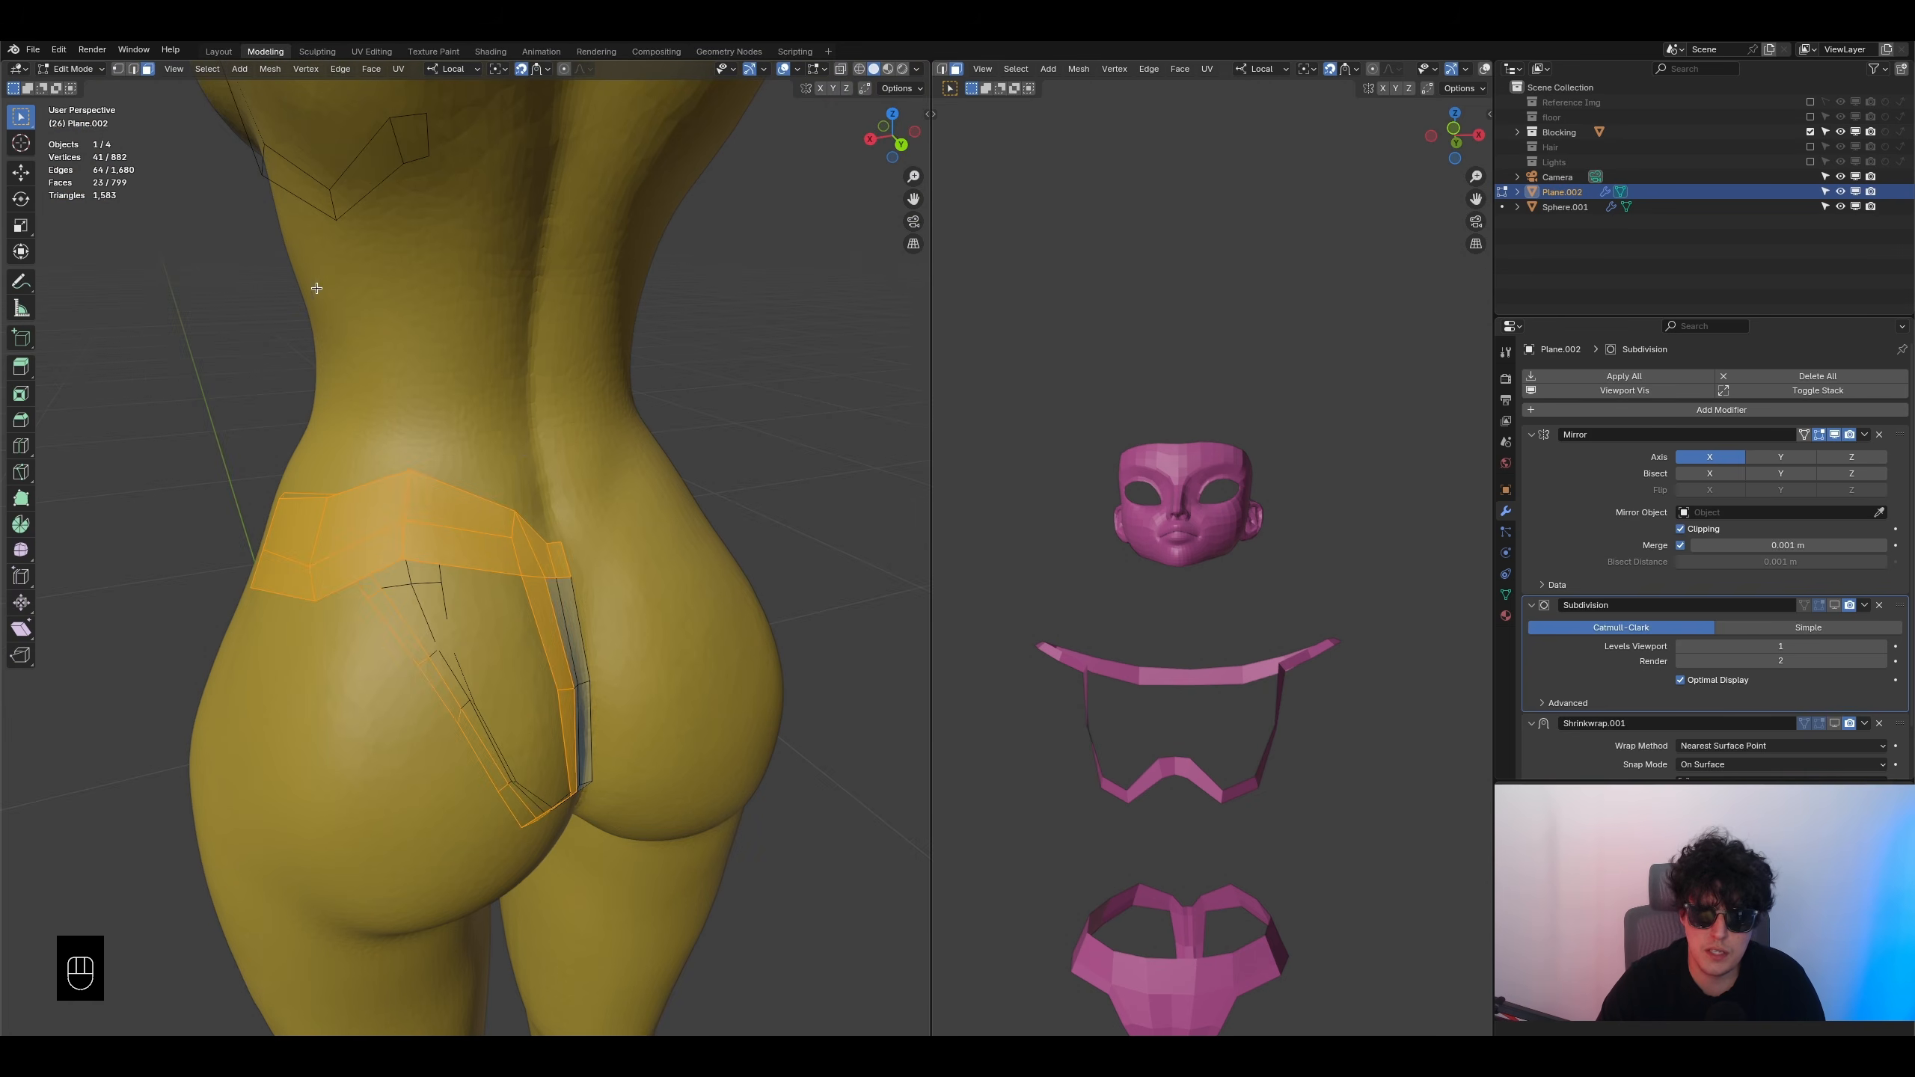
- Switch to vertex selection and reposition the hip band's middle-row vertices on the back and side of the hip
{"action": "left_click", "coordinate": [121, 74]}
{"action": "mouse_move", "coordinate": [411, 559]}
{"action": "middle_mouse_down"}
{"action": "mouse_move", "coordinate": [462, 562]}
{"action": "mouse_move", "coordinate": [435, 569]}
{"action": "middle_mouse_up"}
{"action": "left_click", "coordinate": [430, 561]}
{"action": "left_click", "coordinate": [436, 600]}
{"action": "key", "text": "g"}
{"action": "left_click", "coordinate": [326, 558]}
{"action": "left_click", "coordinate": [326, 557]}
{"action": "key", "text": "g"}
{"action": "left_click", "coordinate": [336, 540]}
- Move the hip band's vertices near the spine downward to even out the corner where it meets the cleft strip
{"action": "left_click", "coordinate": [522, 578]}
{"action": "key", "text": "g"}
{"action": "left_click", "coordinate": [524, 598]}
{"action": "left_click", "coordinate": [519, 543]}
{"action": "key", "text": "g"}
{"action": "left_click", "coordinate": [505, 561]}
{"action": "left_click", "coordinate": [522, 597]}
{"action": "key", "text": "g"}
{"action": "left_click", "coordinate": [522, 602]}
{"action": "left_click", "coordinate": [528, 521]}
{"action": "key", "text": "g"}
{"action": "left_click", "coordinate": [535, 543]}
- Lower the upper-edge peak vertex of the hip band at the back of the hip
{"action": "left_click", "coordinate": [426, 474]}
{"action": "key", "text": "g"}
{"action": "left_click", "coordinate": [424, 497]}
{"action": "scroll", "coordinate": [426, 502], "scroll_direction": "down", "scroll_amount": 2}
{"action": "middle_click_drag", "start_coordinate": [449, 517], "coordinate": [502, 573]}
{"action": "scroll", "coordinate": [522, 602], "scroll_direction": "up", "scroll_amount": 1}
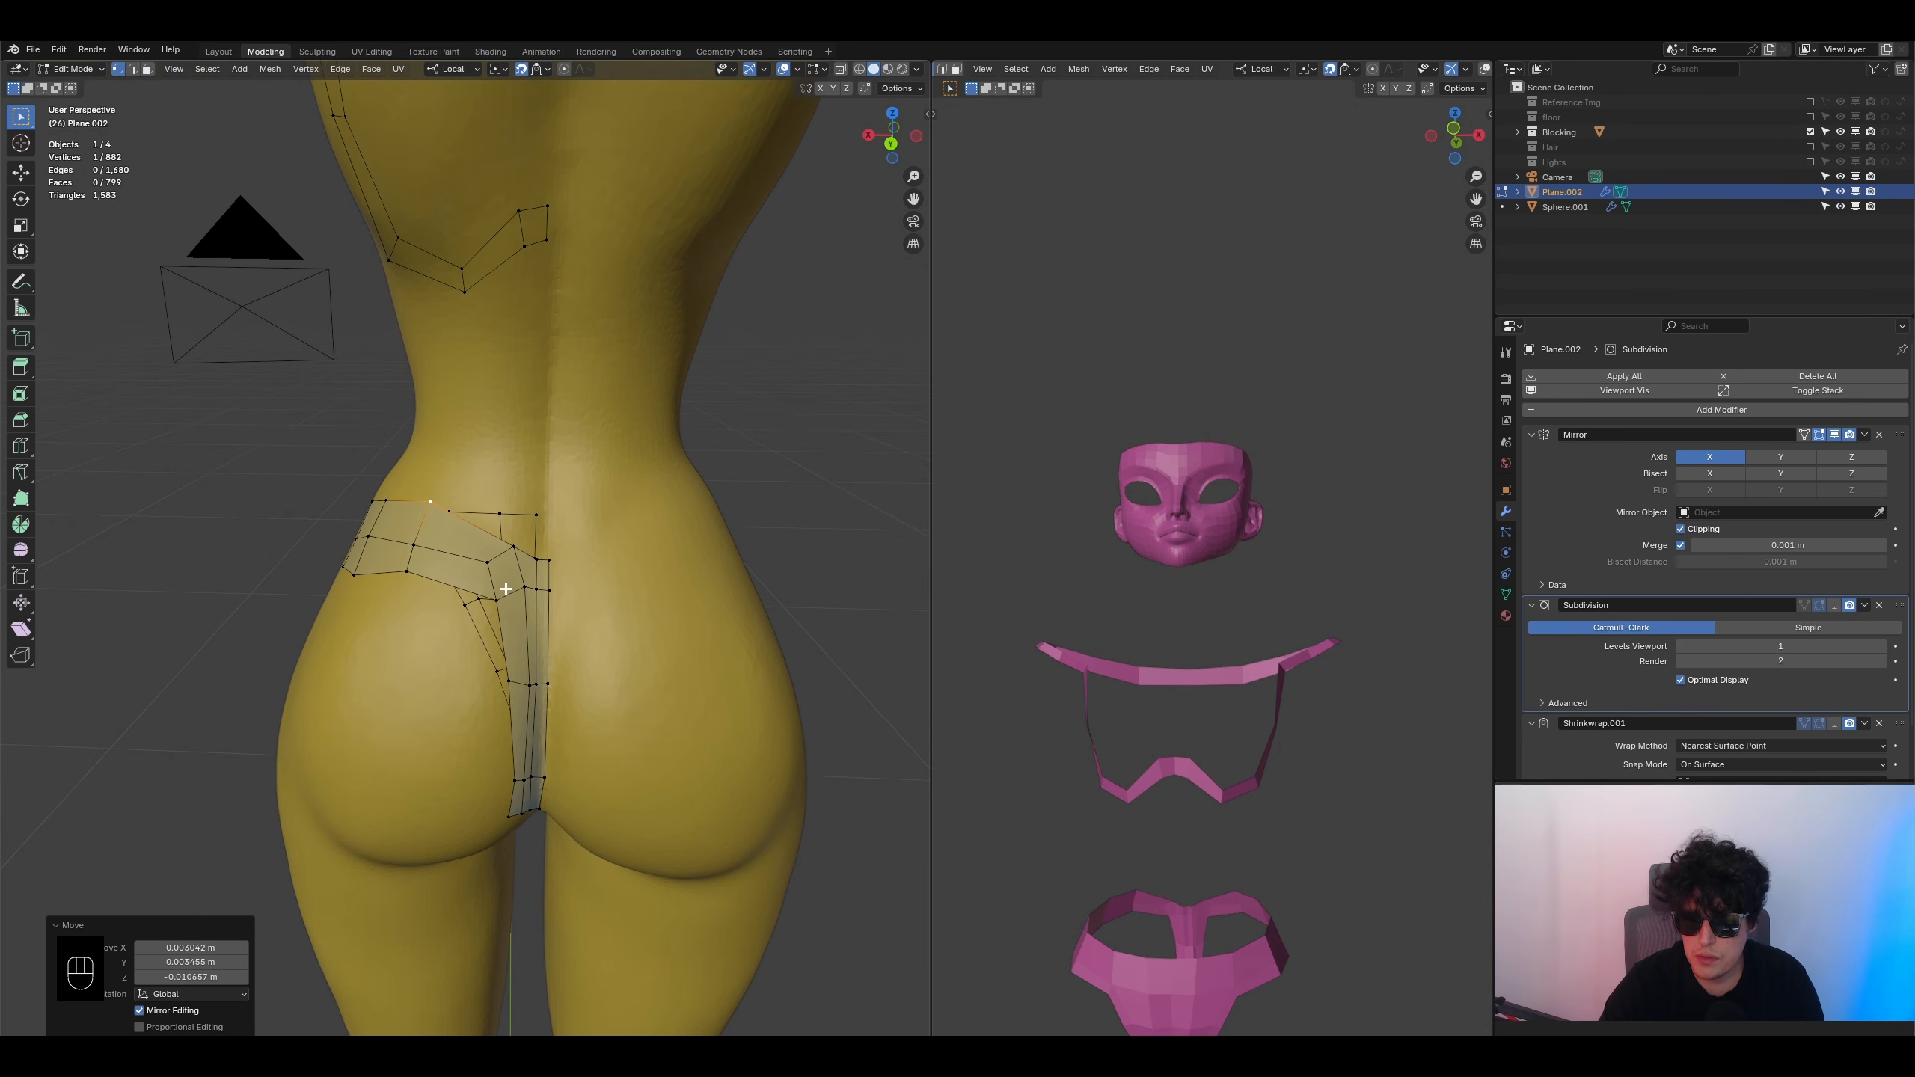
{"action": "middle_click_drag", "start_coordinate": [476, 459], "coordinate": [532, 514]}
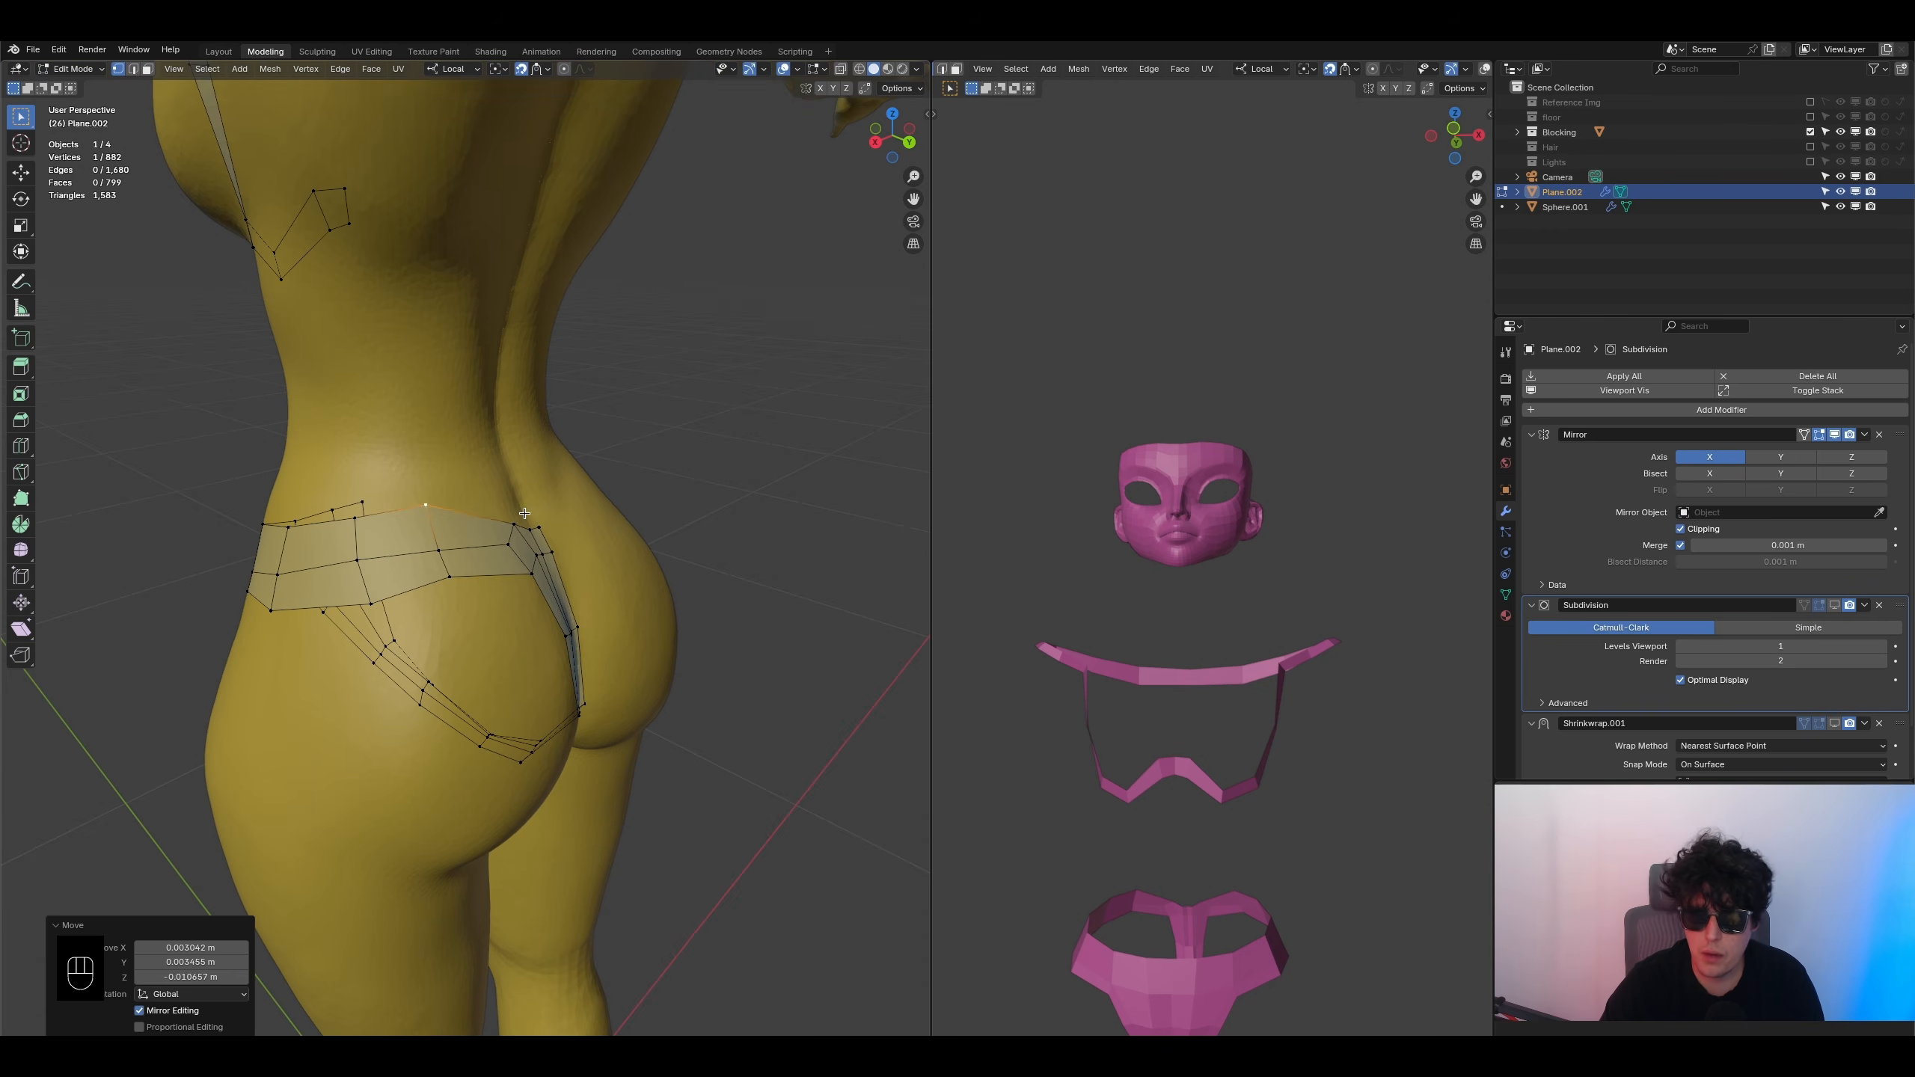
{"action": "key", "text": "g"}
{"action": "left_click", "coordinate": [426, 515]}
- Nudge the upper and middle vertices of the hip band's column on the side of the hip
{"action": "left_click", "coordinate": [356, 519]}
{"action": "key", "text": "g"}
{"action": "left_click", "coordinate": [351, 520]}
{"action": "left_click", "coordinate": [357, 559]}
{"action": "key", "text": "g"}
{"action": "left_click", "coordinate": [361, 559]}
- Switch to edge selection and fill two faces on the front of the torso between the lower chest strip and the hip band
{"action": "middle_click_drag", "start_coordinate": [362, 560], "coordinate": [551, 428]}
{"action": "middle_click_drag", "start_coordinate": [422, 596], "coordinate": [507, 568]}
{"action": "middle_click_drag", "start_coordinate": [507, 569], "coordinate": [581, 648], "text": "shift"}
{"action": "middle_click_drag", "start_coordinate": [468, 325], "coordinate": [410, 573], "text": "shift"}
{"action": "scroll", "coordinate": [475, 528], "scroll_direction": "down", "scroll_amount": 2}
{"action": "middle_click_drag", "start_coordinate": [279, 392], "coordinate": [268, 392]}
{"action": "left_click", "coordinate": [131, 69]}
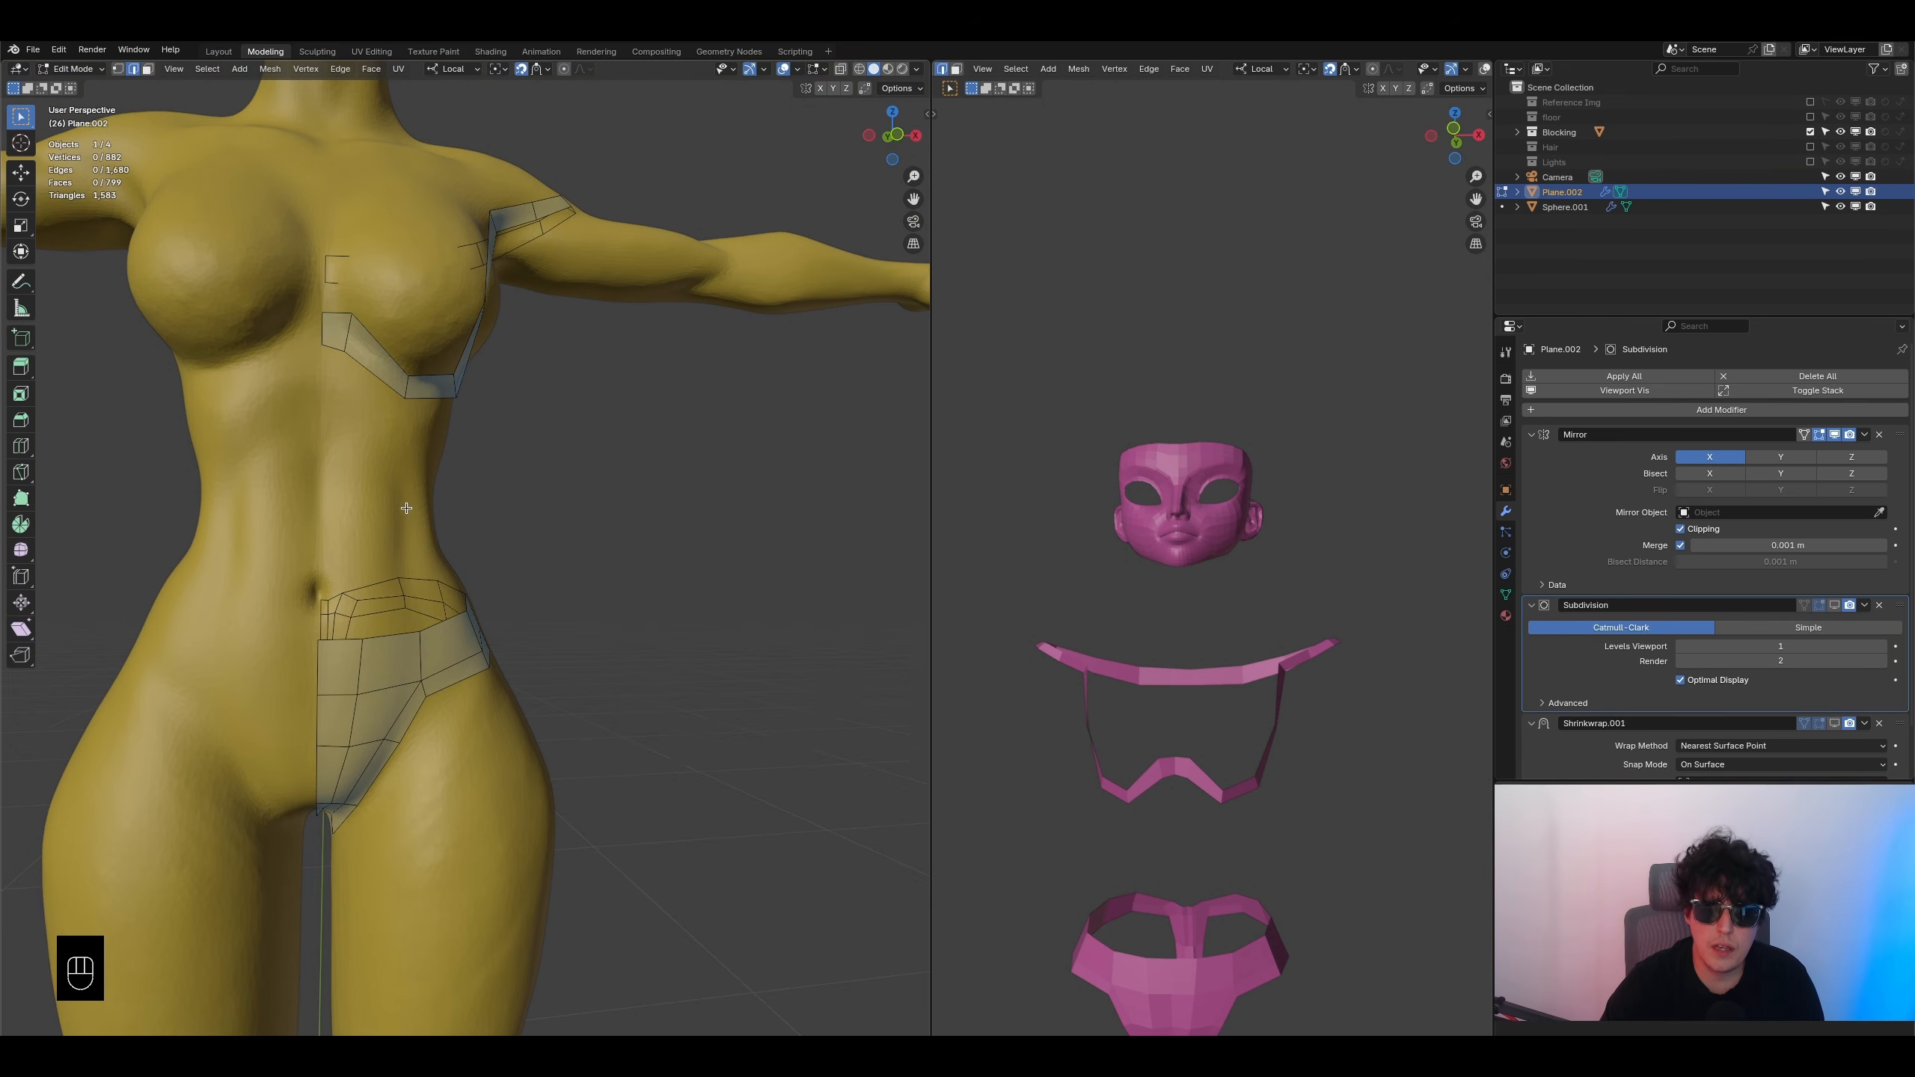
{"action": "left_click", "coordinate": [336, 638]}
{"action": "left_click", "coordinate": [332, 351], "text": "shift"}
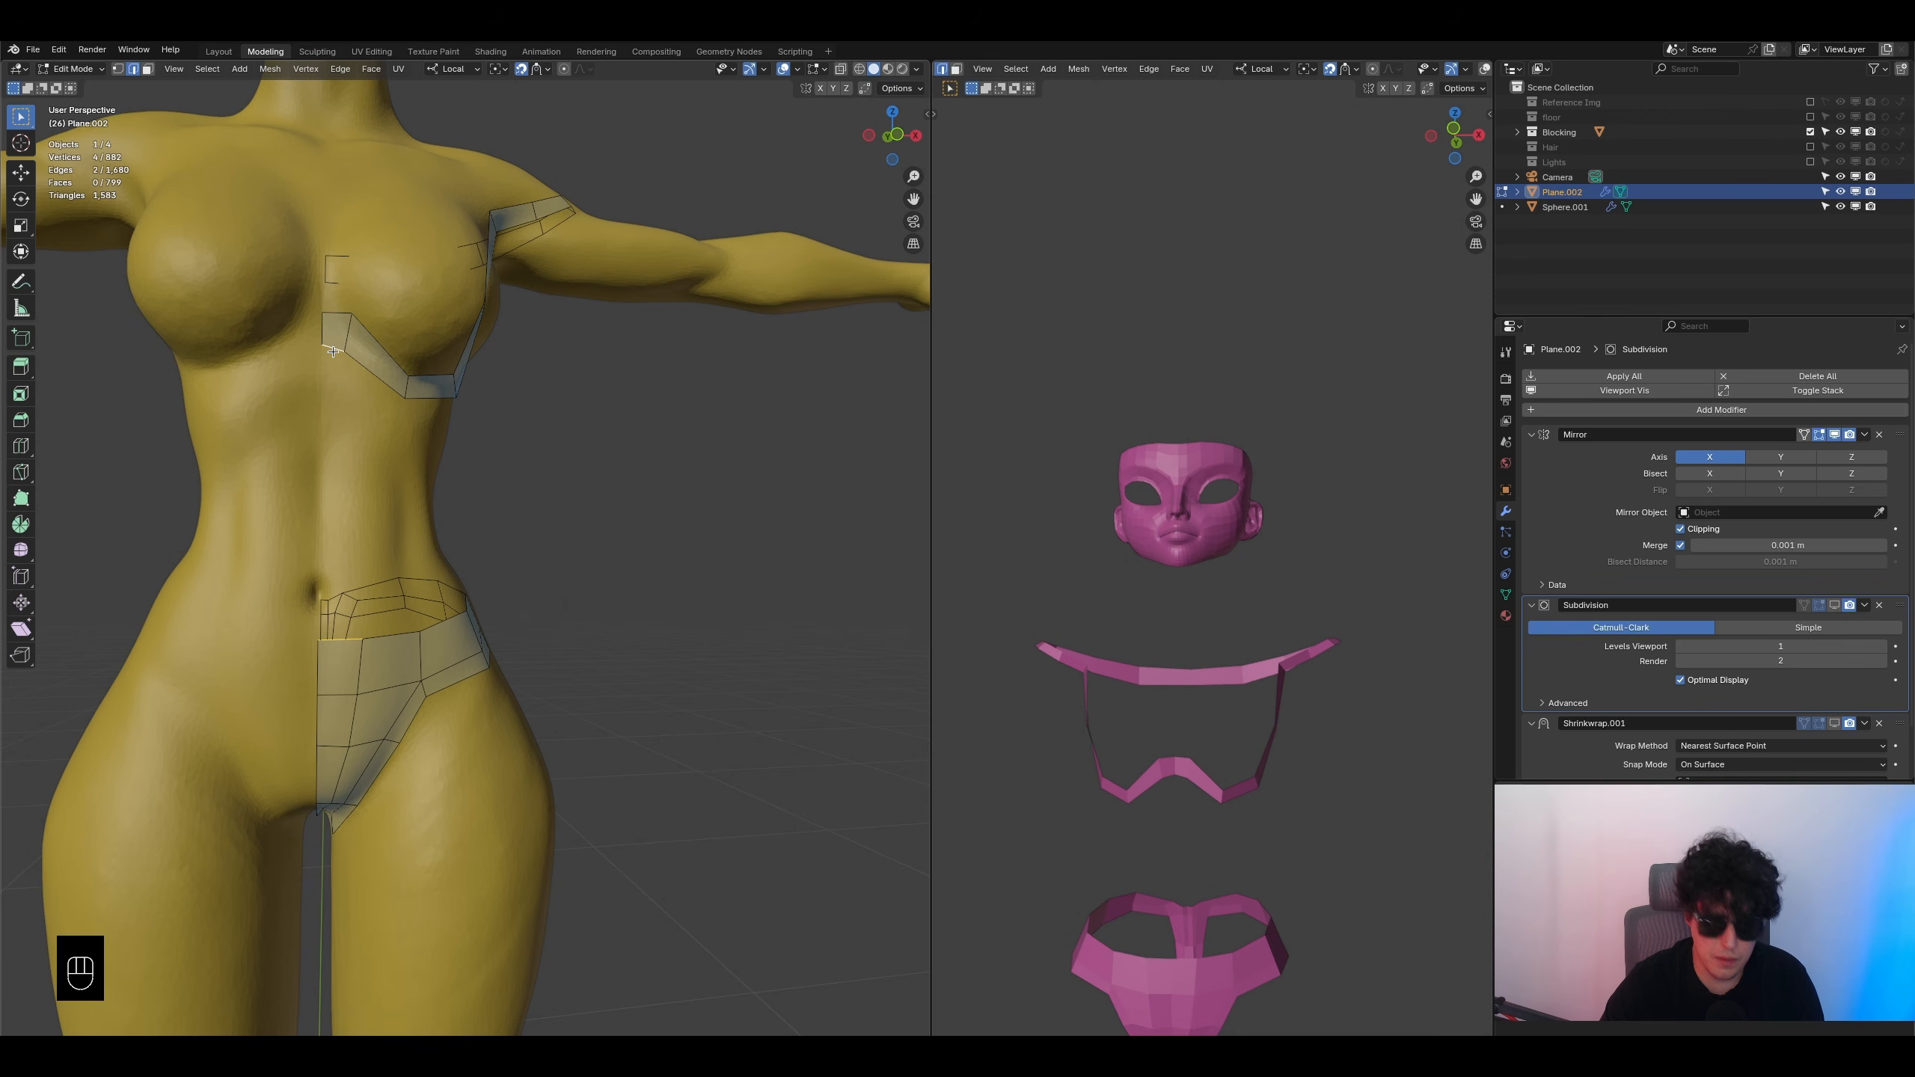
{"action": "key", "text": "f"}
{"action": "left_click", "coordinate": [348, 463]}
{"action": "middle_click_drag", "start_coordinate": [349, 463], "coordinate": [370, 538]}
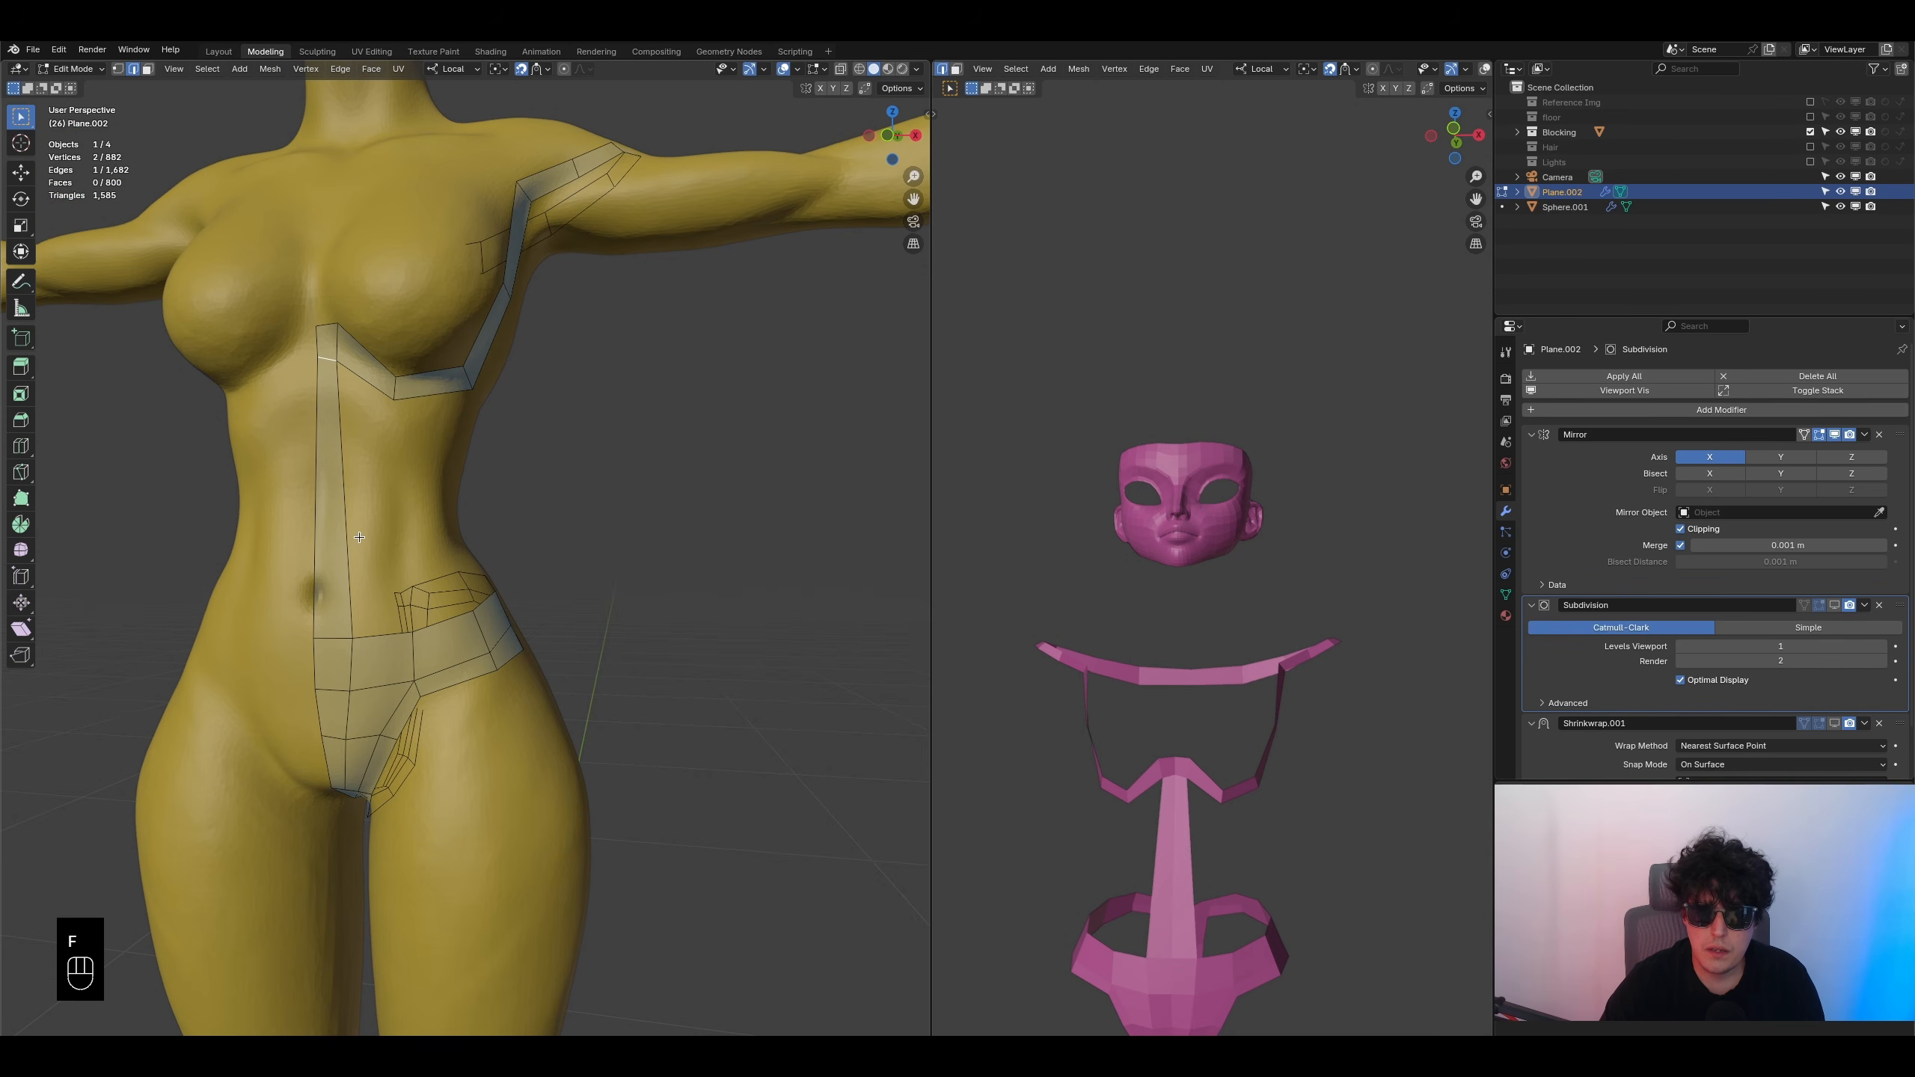
{"action": "key", "text": "f"}
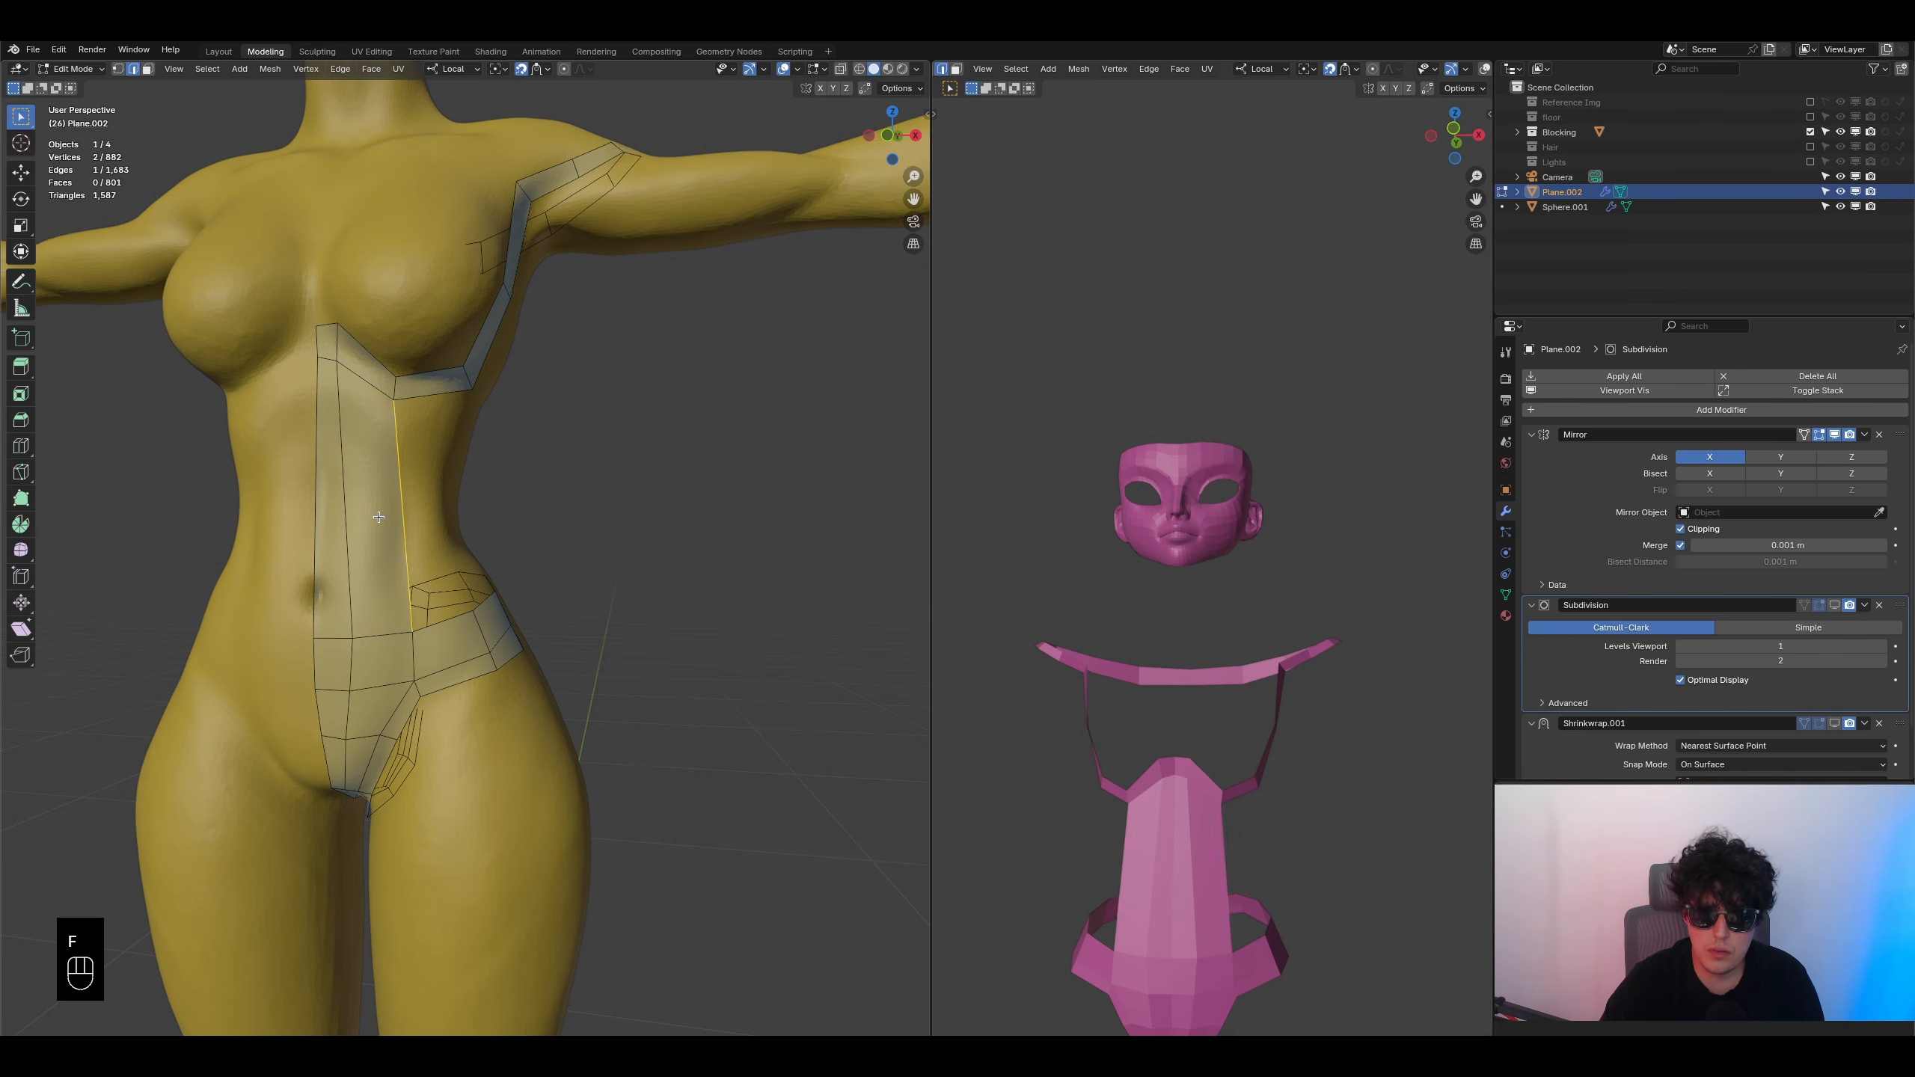
- Extrude the side edge of the chest strip backward across the ribs below the armpit and rotate it
{"action": "mouse_move", "coordinate": [489, 518]}
{"action": "middle_mouse_down"}
{"action": "mouse_move", "coordinate": [556, 537]}
{"action": "mouse_move", "coordinate": [491, 544]}
{"action": "middle_mouse_up"}
{"action": "middle_click_drag", "start_coordinate": [457, 629], "coordinate": [528, 558]}
{"action": "key", "text": "e"}
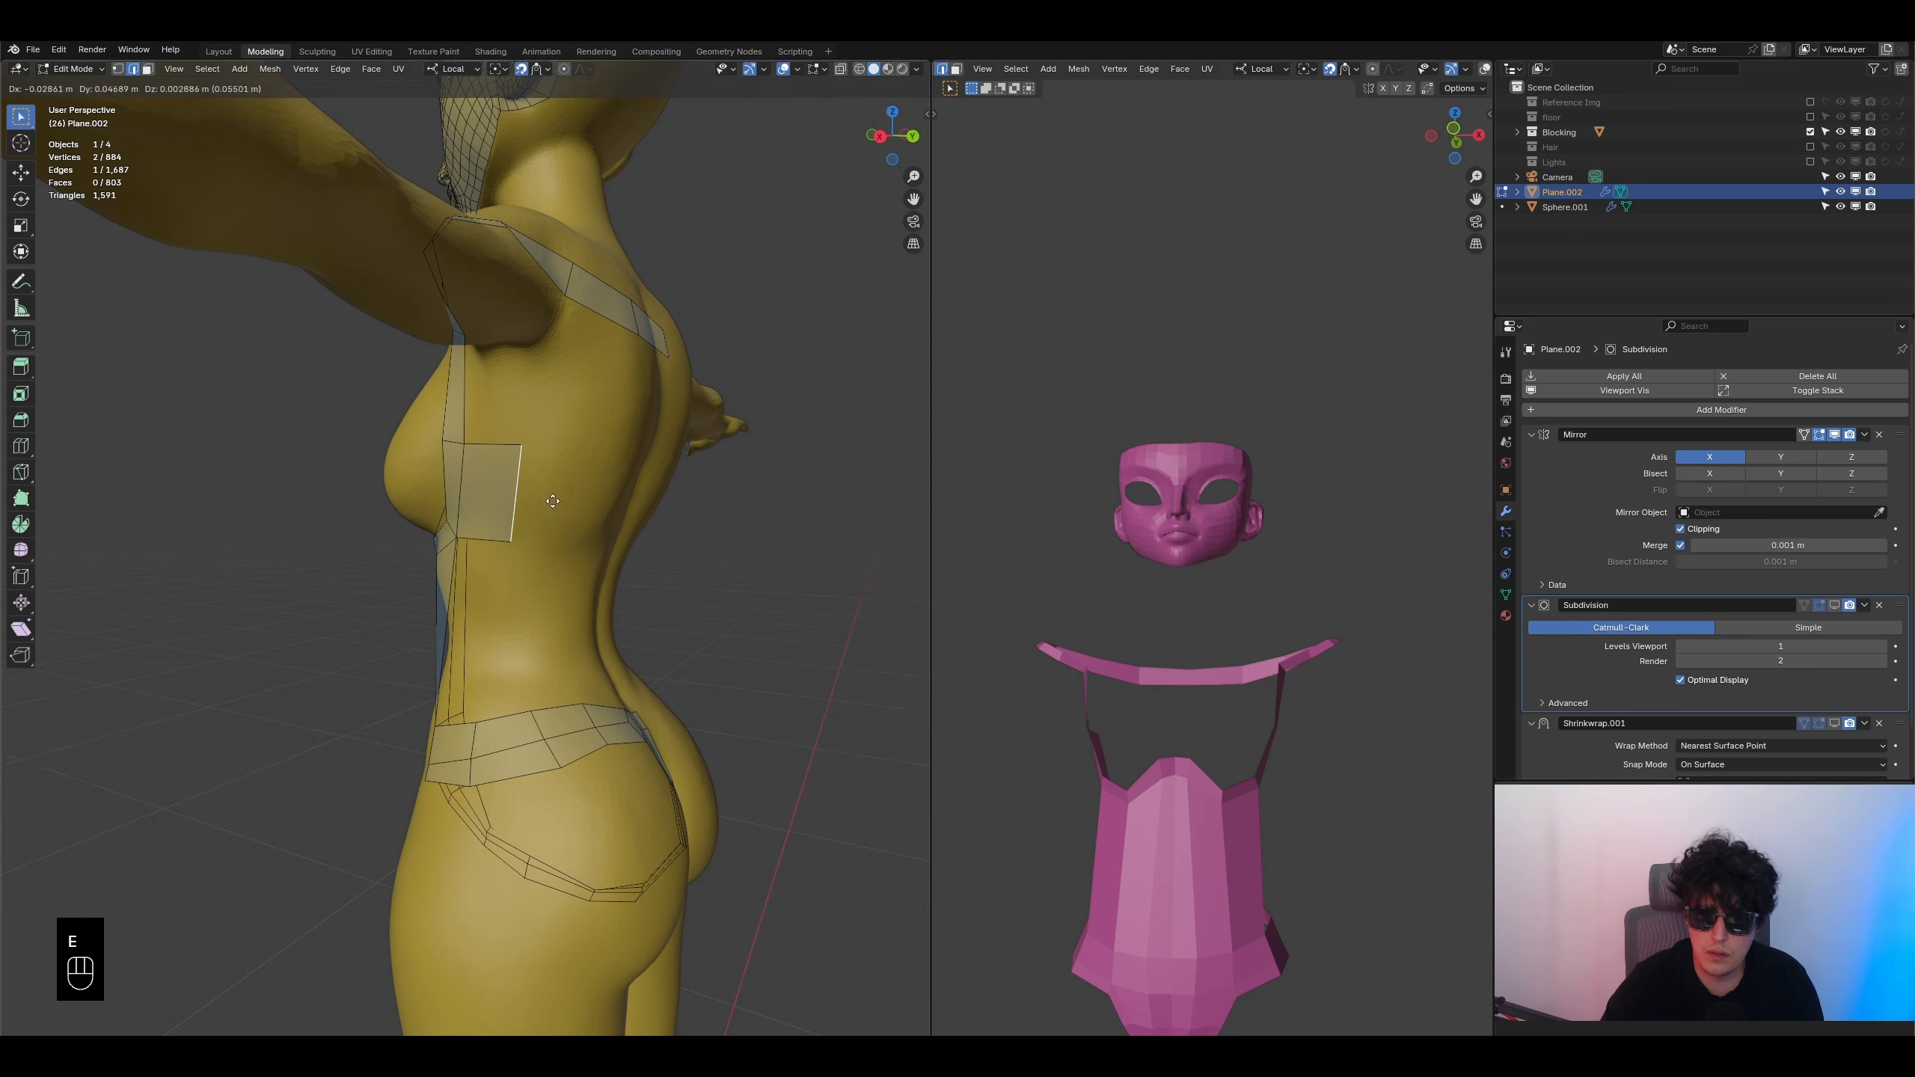
{"action": "left_click", "coordinate": [551, 501]}
{"action": "key", "text": "r"}
{"action": "left_click", "coordinate": [576, 492]}
- Undo a trial second extrusion, rotate the rib segment's end edge and move it to follow the ribcage
{"action": "middle_click_drag", "start_coordinate": [576, 491], "coordinate": [630, 430]}
{"action": "key", "text": "e"}
{"action": "left_click", "coordinate": [634, 441]}
{"action": "key", "text": "ctrl+z"}
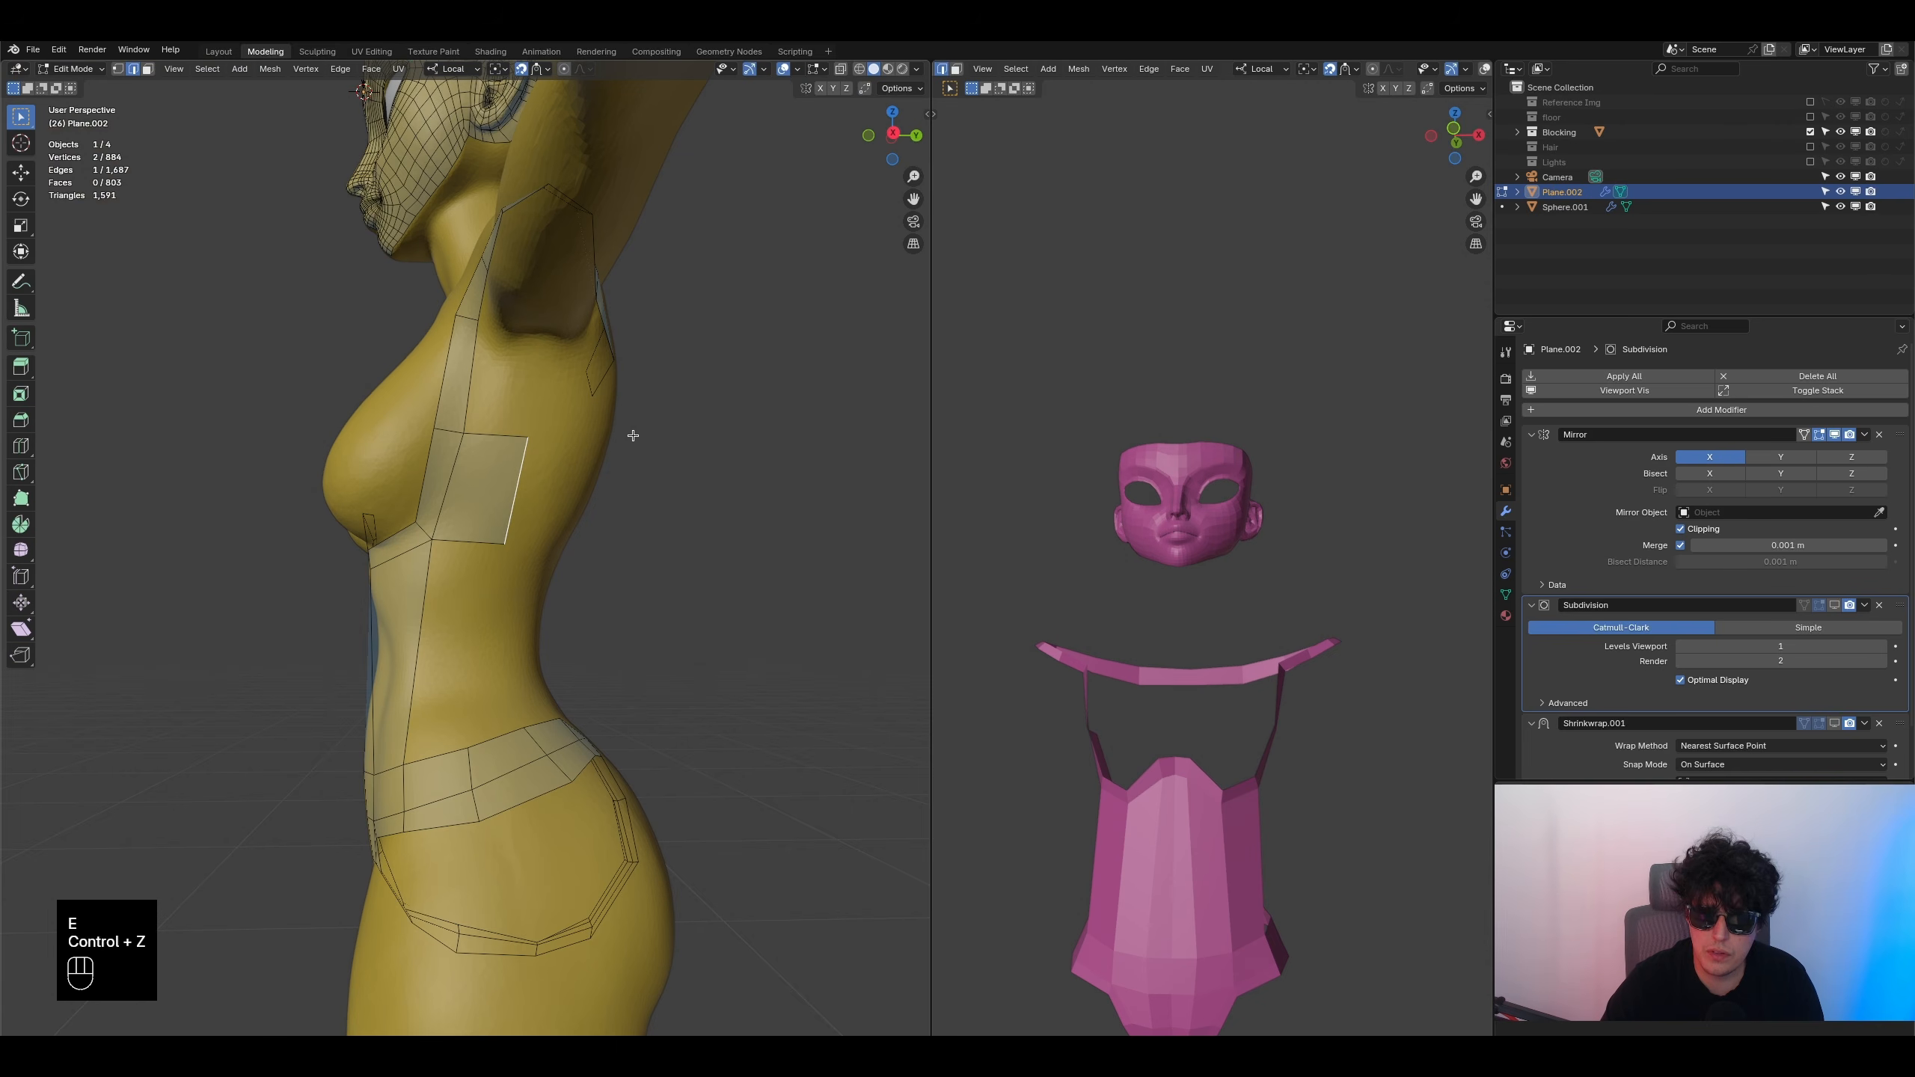
{"action": "key", "text": "r"}
{"action": "left_click", "coordinate": [667, 423]}
{"action": "key", "text": "g"}
{"action": "left_click", "coordinate": [659, 420]}
- Extrude a second rib segment toward the back, reposition its end edge and rotate it, undoing one surplus extrusion
{"action": "middle_click_drag", "start_coordinate": [658, 420], "coordinate": [659, 469]}
{"action": "key", "text": "e"}
{"action": "left_click", "coordinate": [628, 457]}
{"action": "key", "text": "g"}
{"action": "left_click", "coordinate": [667, 483]}
{"action": "key", "text": "e"}
{"action": "left_click", "coordinate": [682, 481]}
{"action": "key", "text": "ctrl+z"}
{"action": "key", "text": "r"}
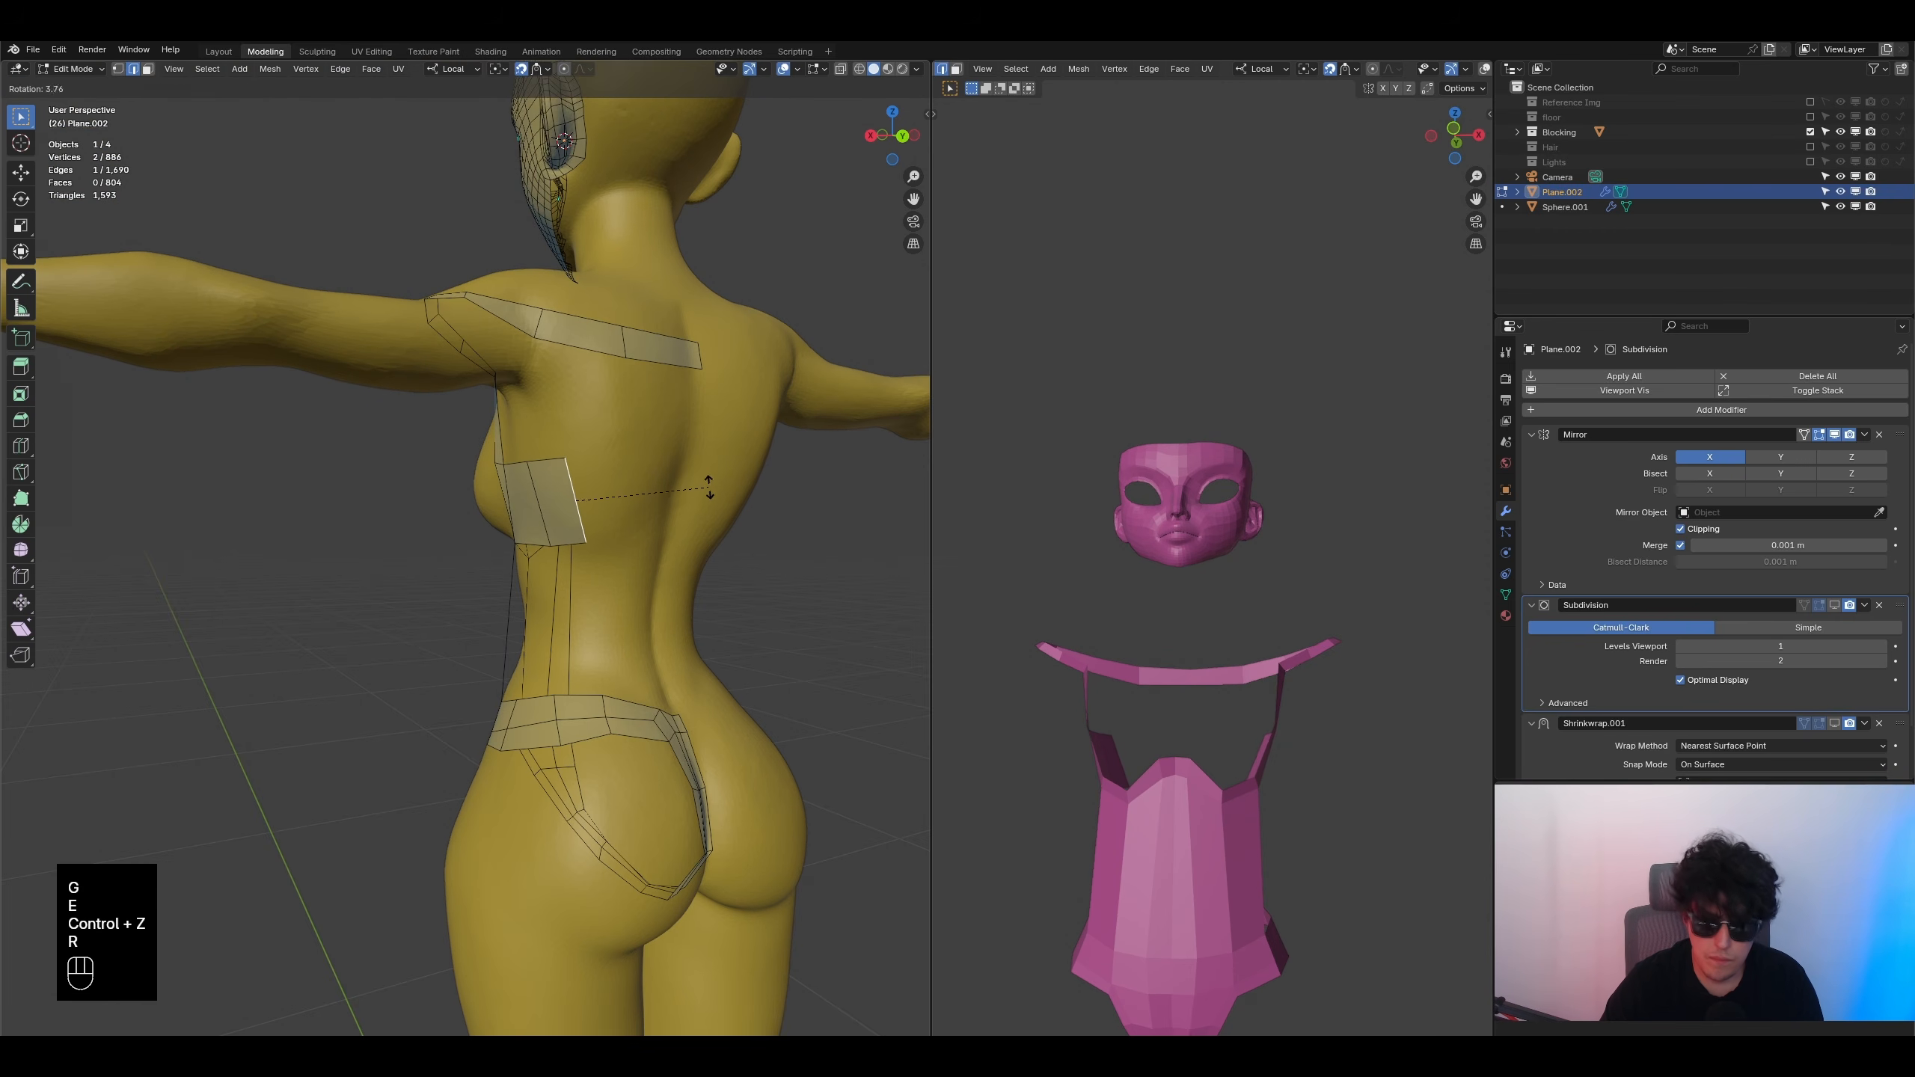
{"action": "left_click", "coordinate": [679, 495]}
{"action": "middle_click_drag", "start_coordinate": [678, 494], "coordinate": [656, 489]}
- Extrude the rib band across the back, rotate its end edge, scale it to 0.750 and extrude a last segment to the spine
{"action": "key", "text": "e"}
{"action": "left_click", "coordinate": [639, 489]}
{"action": "key", "text": "r"}
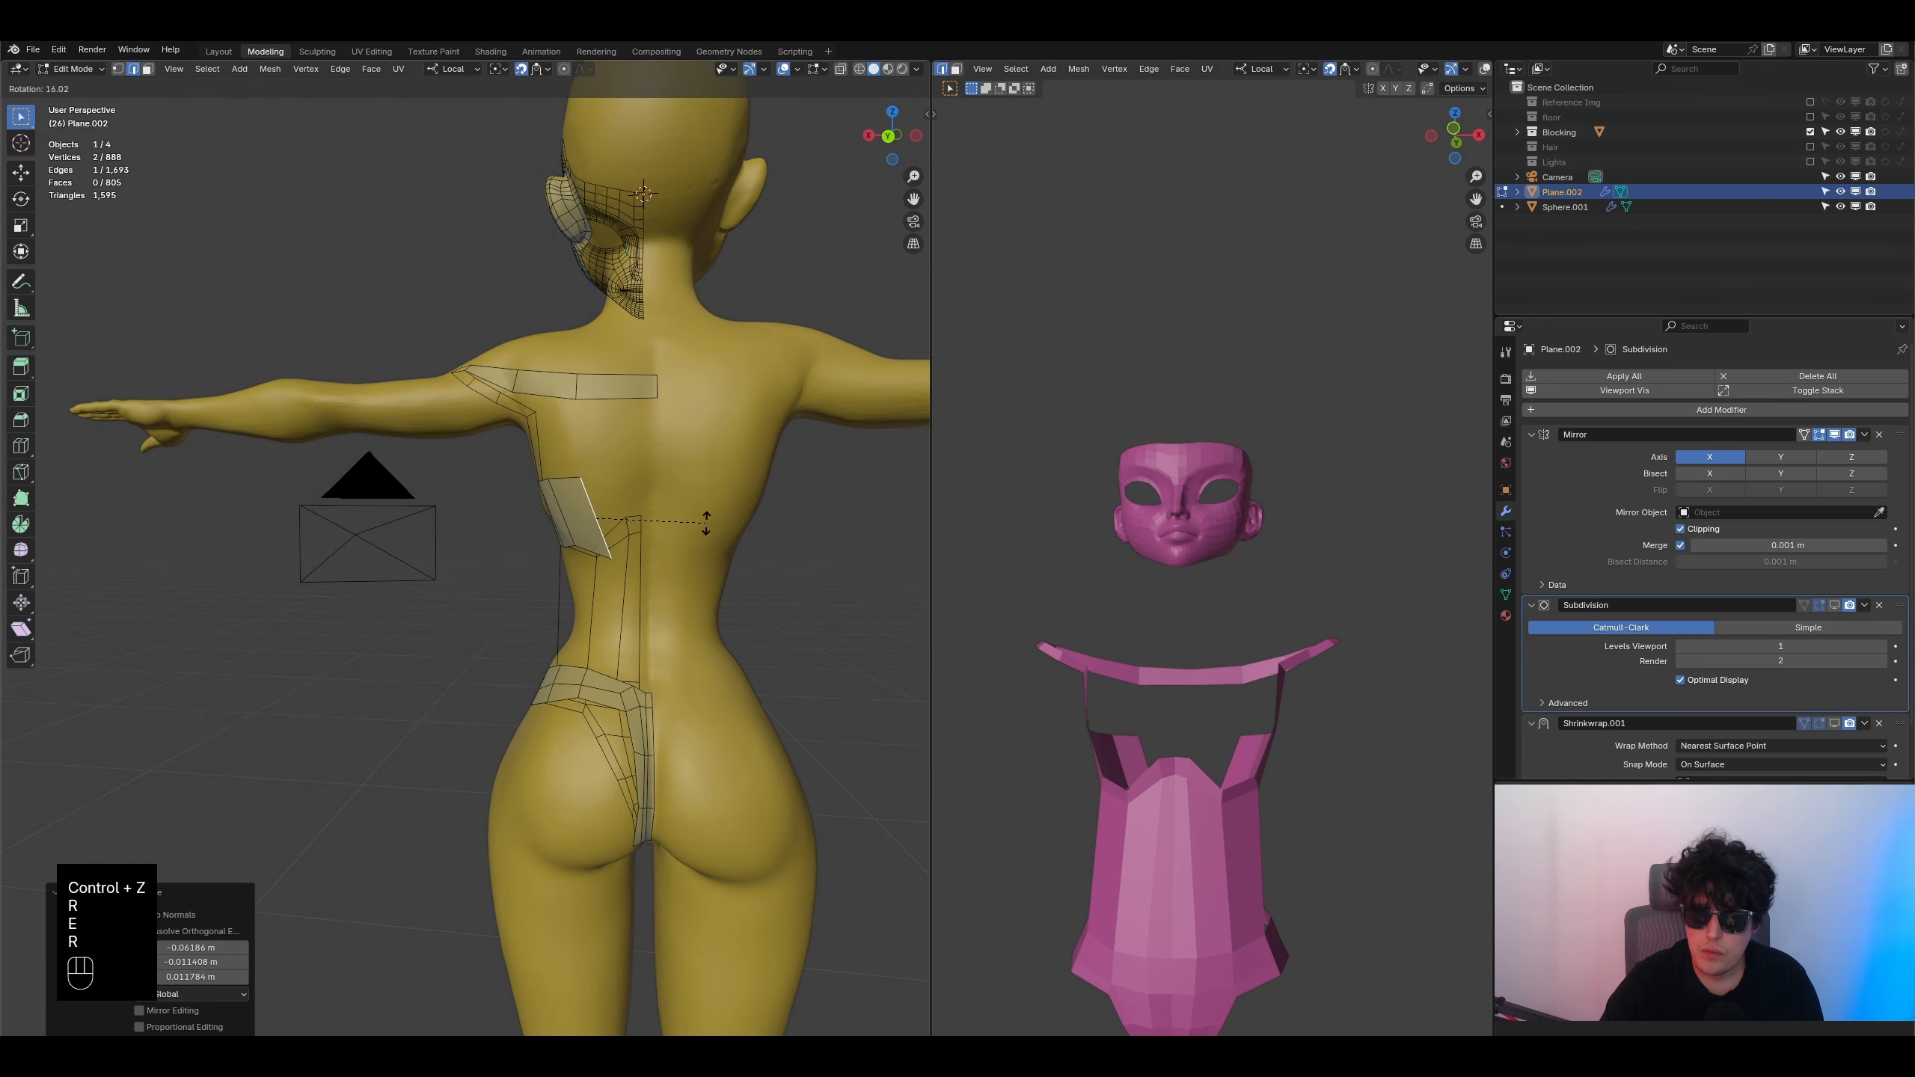
{"action": "left_click", "coordinate": [701, 532]}
{"action": "key", "text": "s"}
{"action": "left_click", "coordinate": [664, 525]}
{"action": "key", "text": "e"}
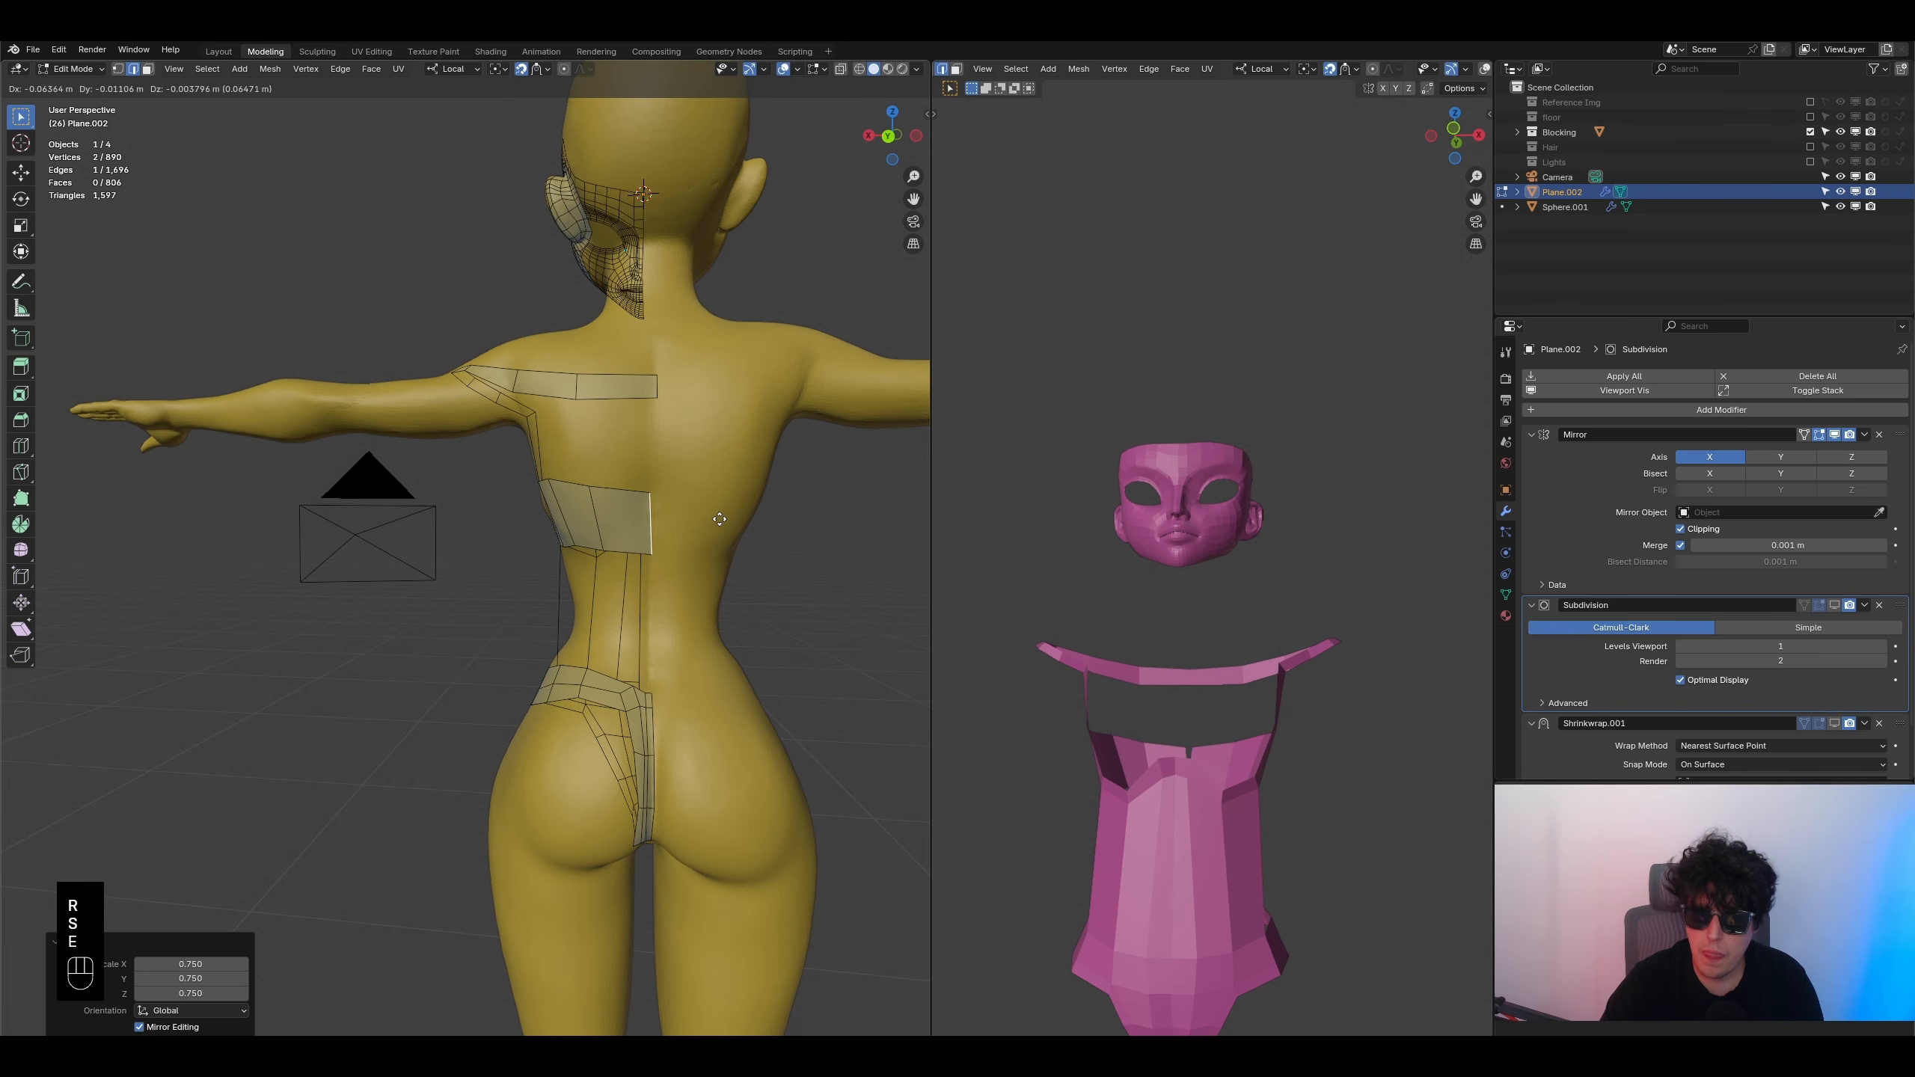
{"action": "left_click", "coordinate": [657, 528]}
- Fill faces between the rib band and the hip band around the side and back of the waist
{"action": "middle_click_drag", "start_coordinate": [657, 528], "coordinate": [770, 534]}
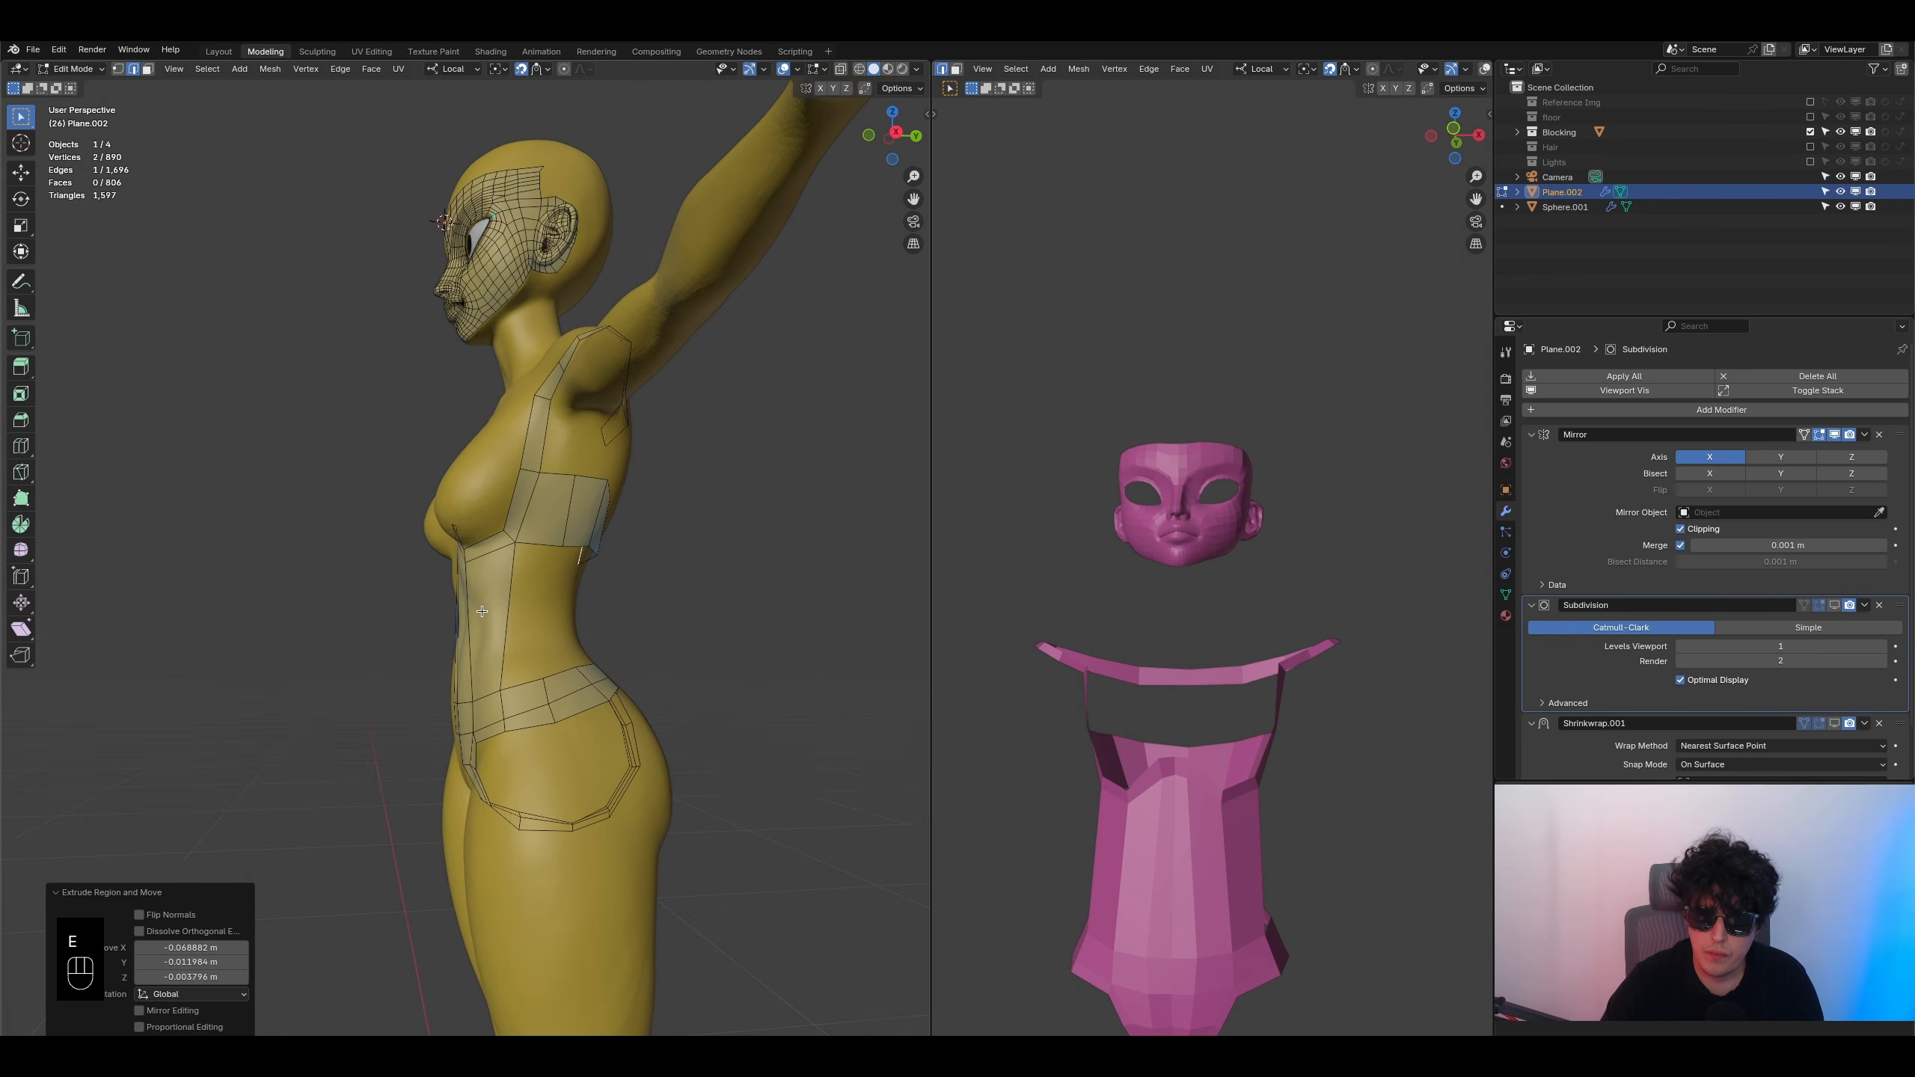
{"action": "left_click", "coordinate": [508, 620]}
{"action": "key", "text": "f"}
{"action": "middle_click_drag", "start_coordinate": [622, 625], "coordinate": [668, 534]}
{"action": "key", "text": "f"}
{"action": "key", "text": "f"}
- Add a loop cut to the rib band on the back and fill the gap below it, undoing the surplus fill
{"action": "key", "text": "ctrl+r"}
{"action": "left_click", "coordinate": [602, 586]}
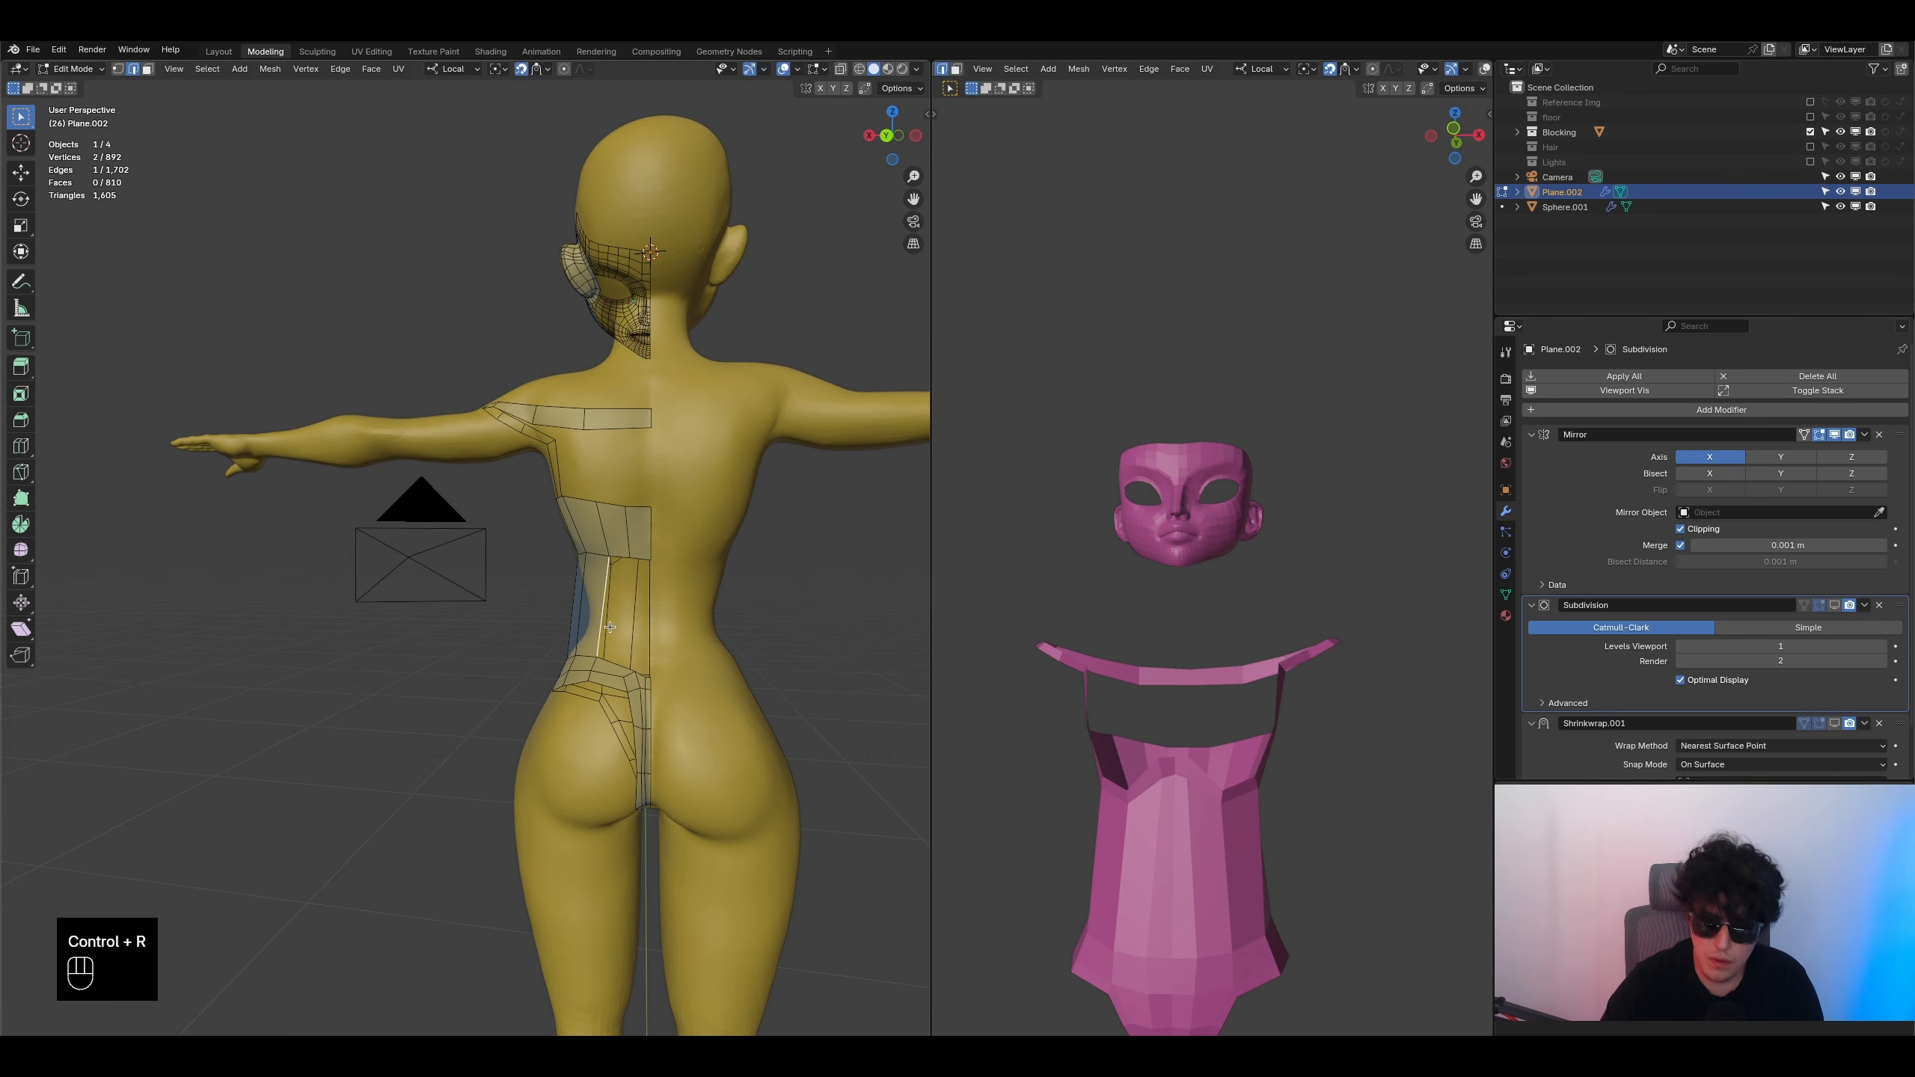
{"action": "key", "text": "f"}
{"action": "middle_click_drag", "start_coordinate": [583, 629], "coordinate": [603, 638]}
{"action": "scroll", "coordinate": [614, 626], "scroll_direction": "up", "scroll_amount": 1}
{"action": "key", "text": "ctrl+z"}
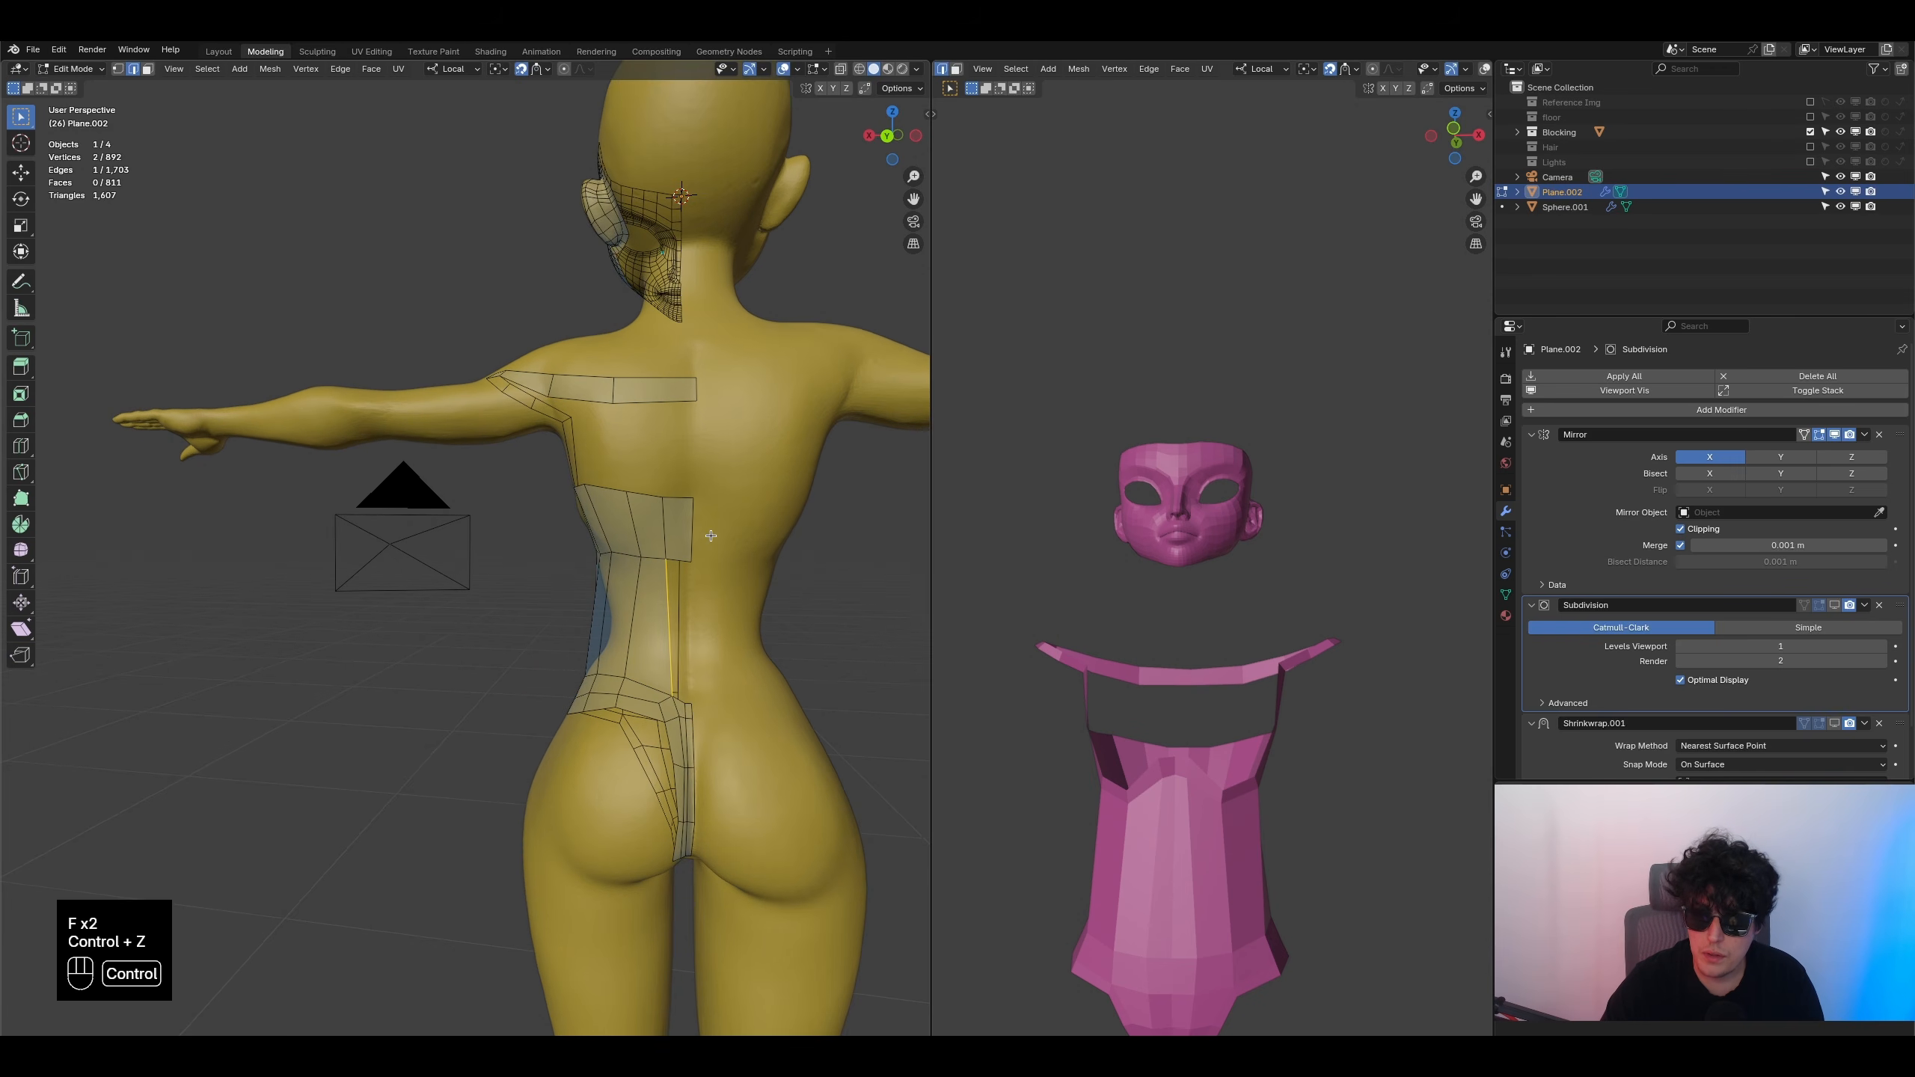
- Add another loop cut to the rib band beside the spine and fill the remaining gaps down to the hip band
{"action": "key", "text": "ctrl+r"}
{"action": "left_click", "coordinate": [673, 604]}
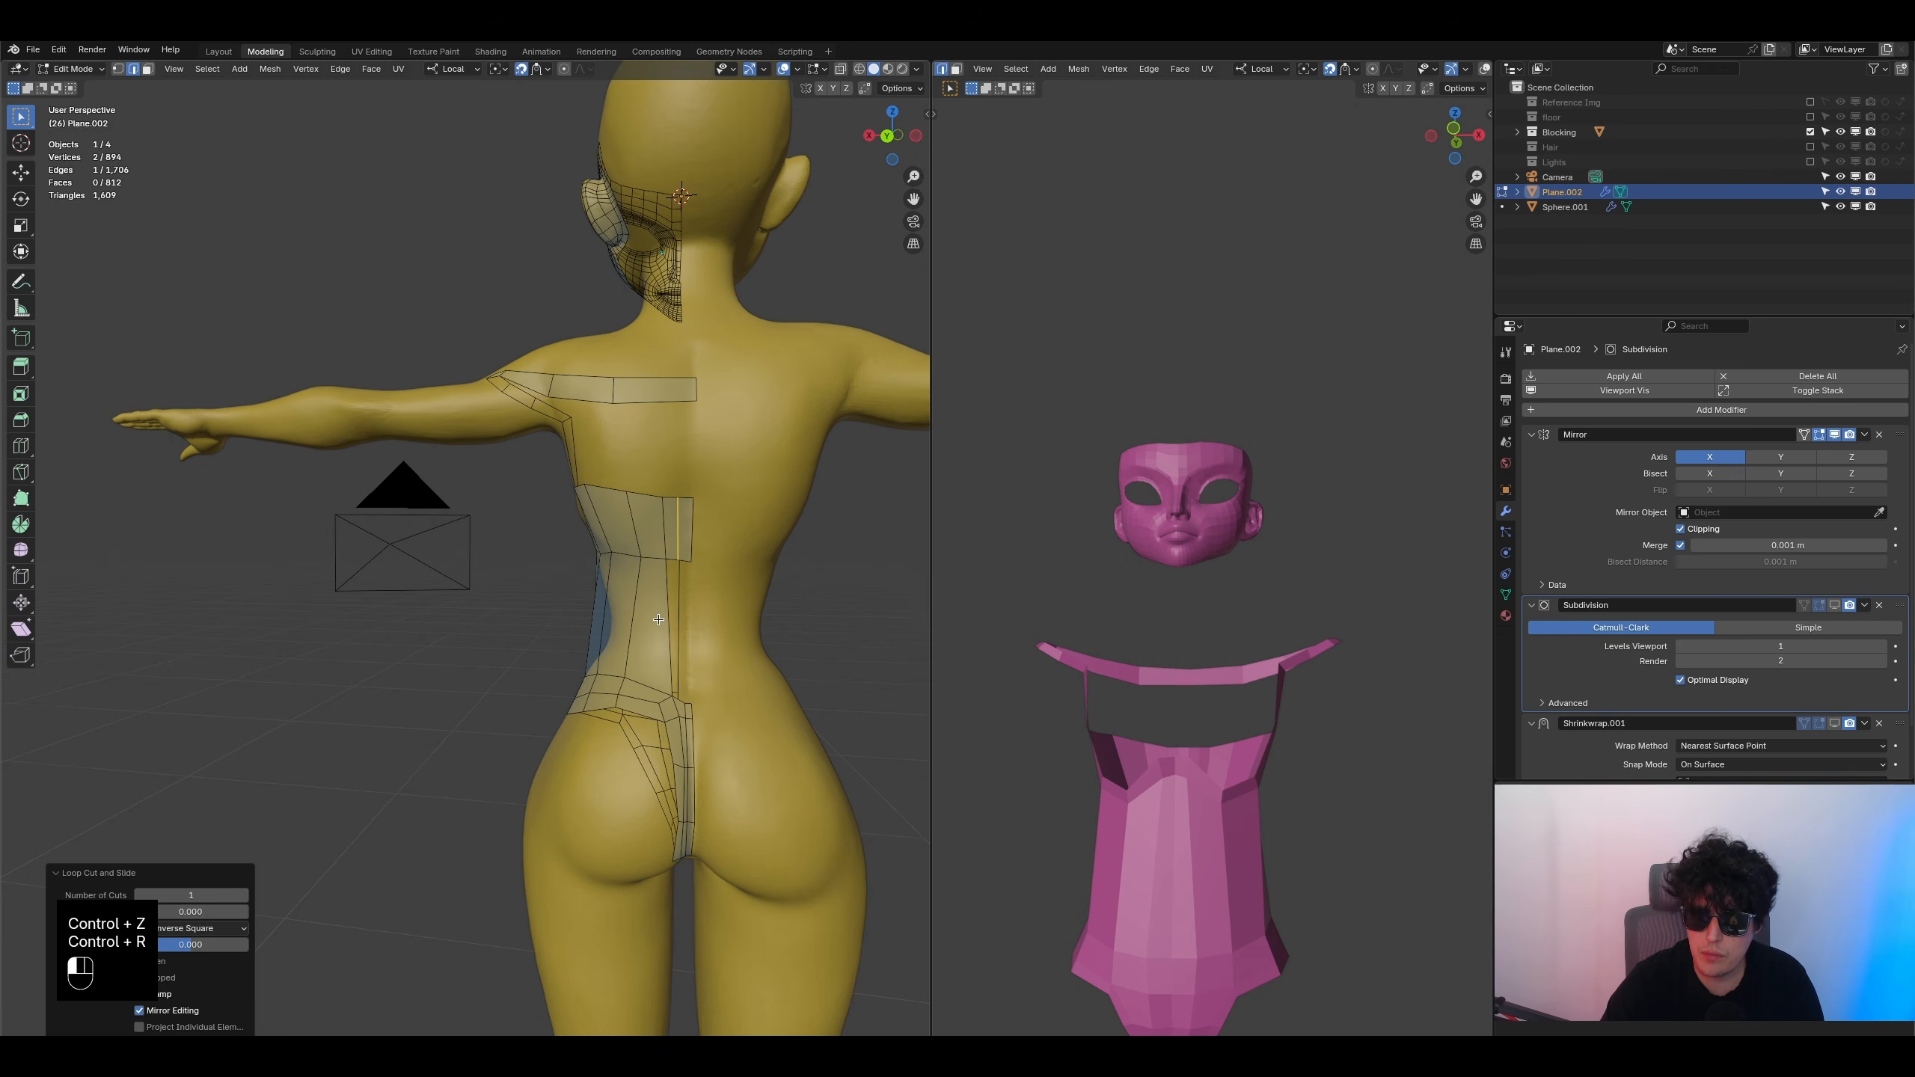
{"action": "key", "text": "f"}
{"action": "key", "text": "f"}
- Add five evenly spaced horizontal loop cuts around the waist faces without sliding them
{"action": "mouse_move", "coordinate": [672, 638]}
{"action": "middle_mouse_down"}
{"action": "mouse_move", "coordinate": [614, 656]}
{"action": "mouse_move", "coordinate": [701, 658]}
{"action": "mouse_move", "coordinate": [673, 679]}
{"action": "mouse_move", "coordinate": [666, 635]}
{"action": "middle_mouse_up"}
{"action": "scroll", "coordinate": [610, 658], "scroll_direction": "up", "scroll_amount": 3}
{"action": "scroll", "coordinate": [701, 658], "scroll_direction": "down", "scroll_amount": 2}
{"action": "scroll", "coordinate": [1274, 894], "scroll_direction": "down", "scroll_amount": 2}
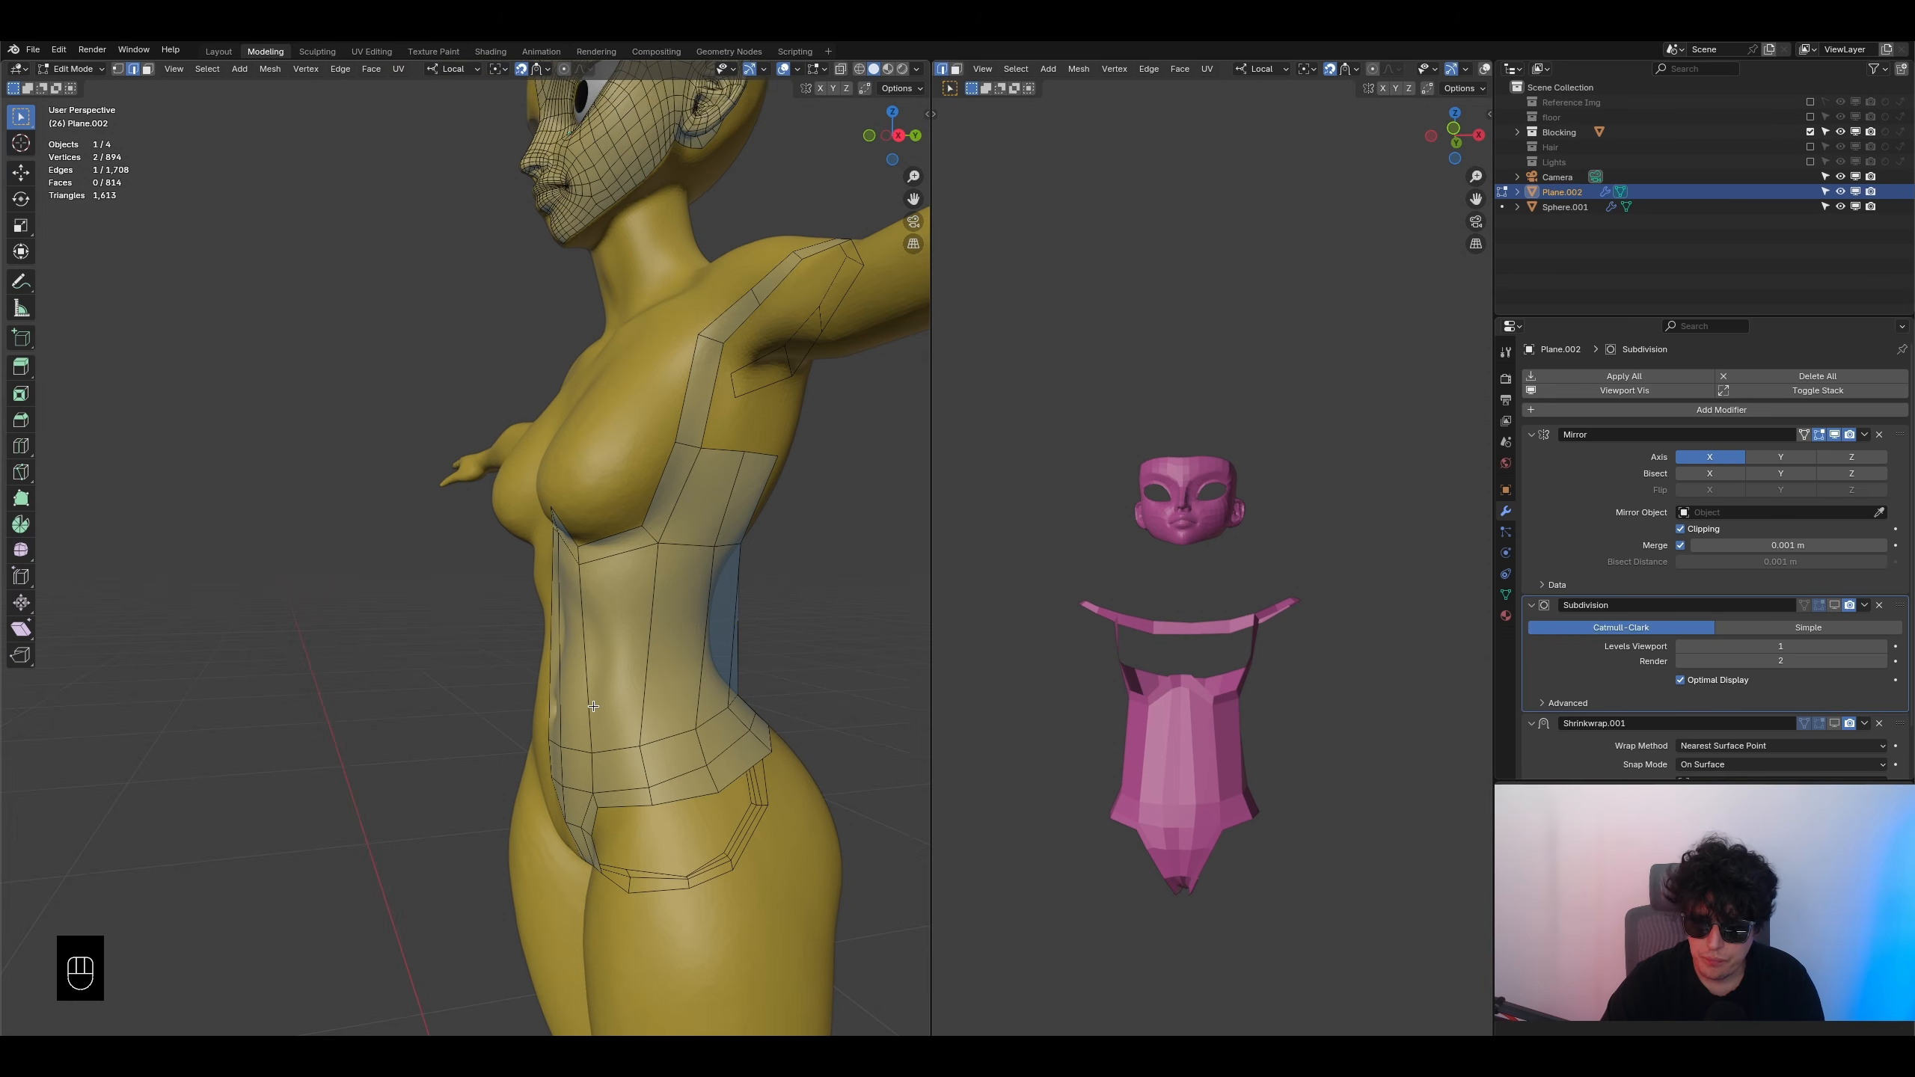
{"action": "key", "text": "ctrl+r"}
{"action": "scroll", "coordinate": [666, 635], "scroll_direction": "up", "scroll_amount": 2}
{"action": "scroll", "coordinate": [667, 635], "scroll_direction": "up", "scroll_amount": 2}
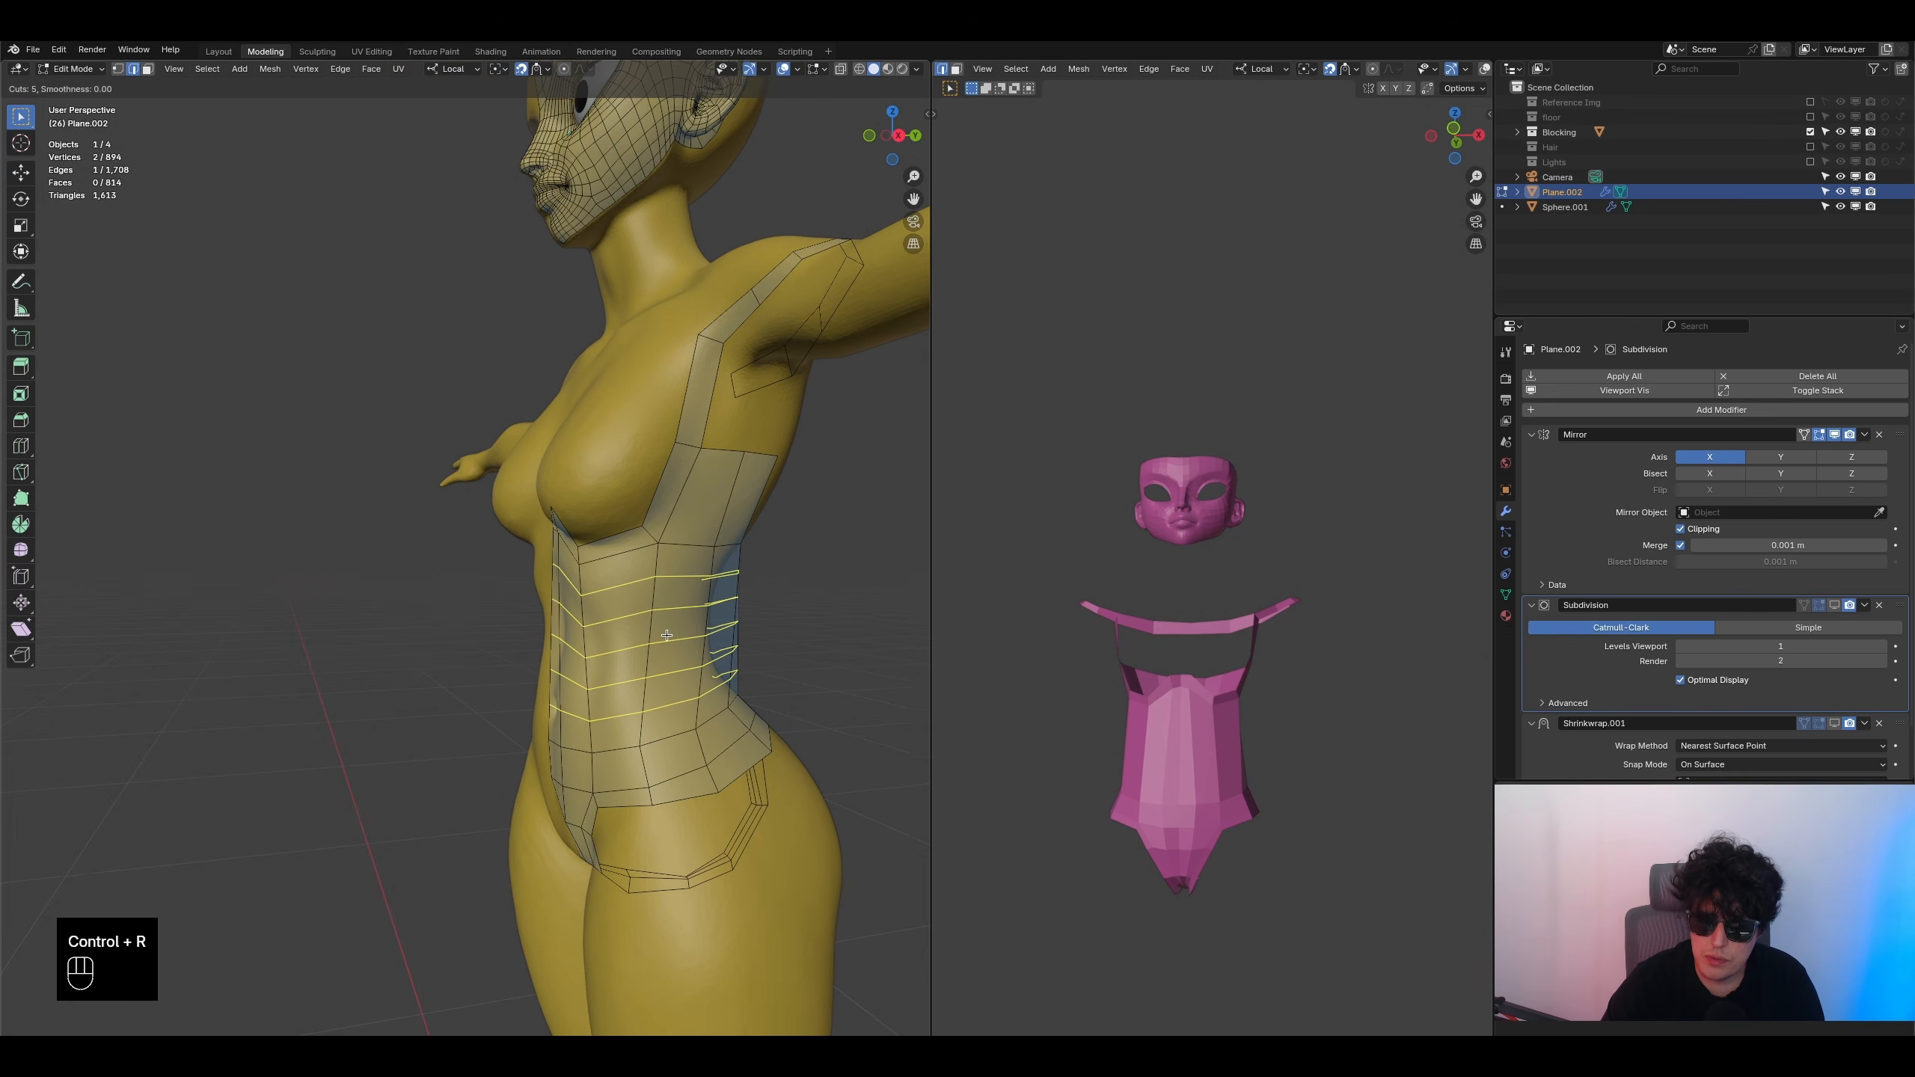
{"action": "left_click", "coordinate": [667, 635]}
{"action": "right_click", "coordinate": [666, 635]}
- Examine the new waist loops on the torso from the front, from an angle and at full-body distance
{"action": "middle_click_drag", "start_coordinate": [1105, 792], "coordinate": [1154, 803]}
{"action": "middle_click_drag", "start_coordinate": [561, 685], "coordinate": [498, 604]}
{"action": "scroll", "coordinate": [594, 641], "scroll_direction": "up", "scroll_amount": 2}
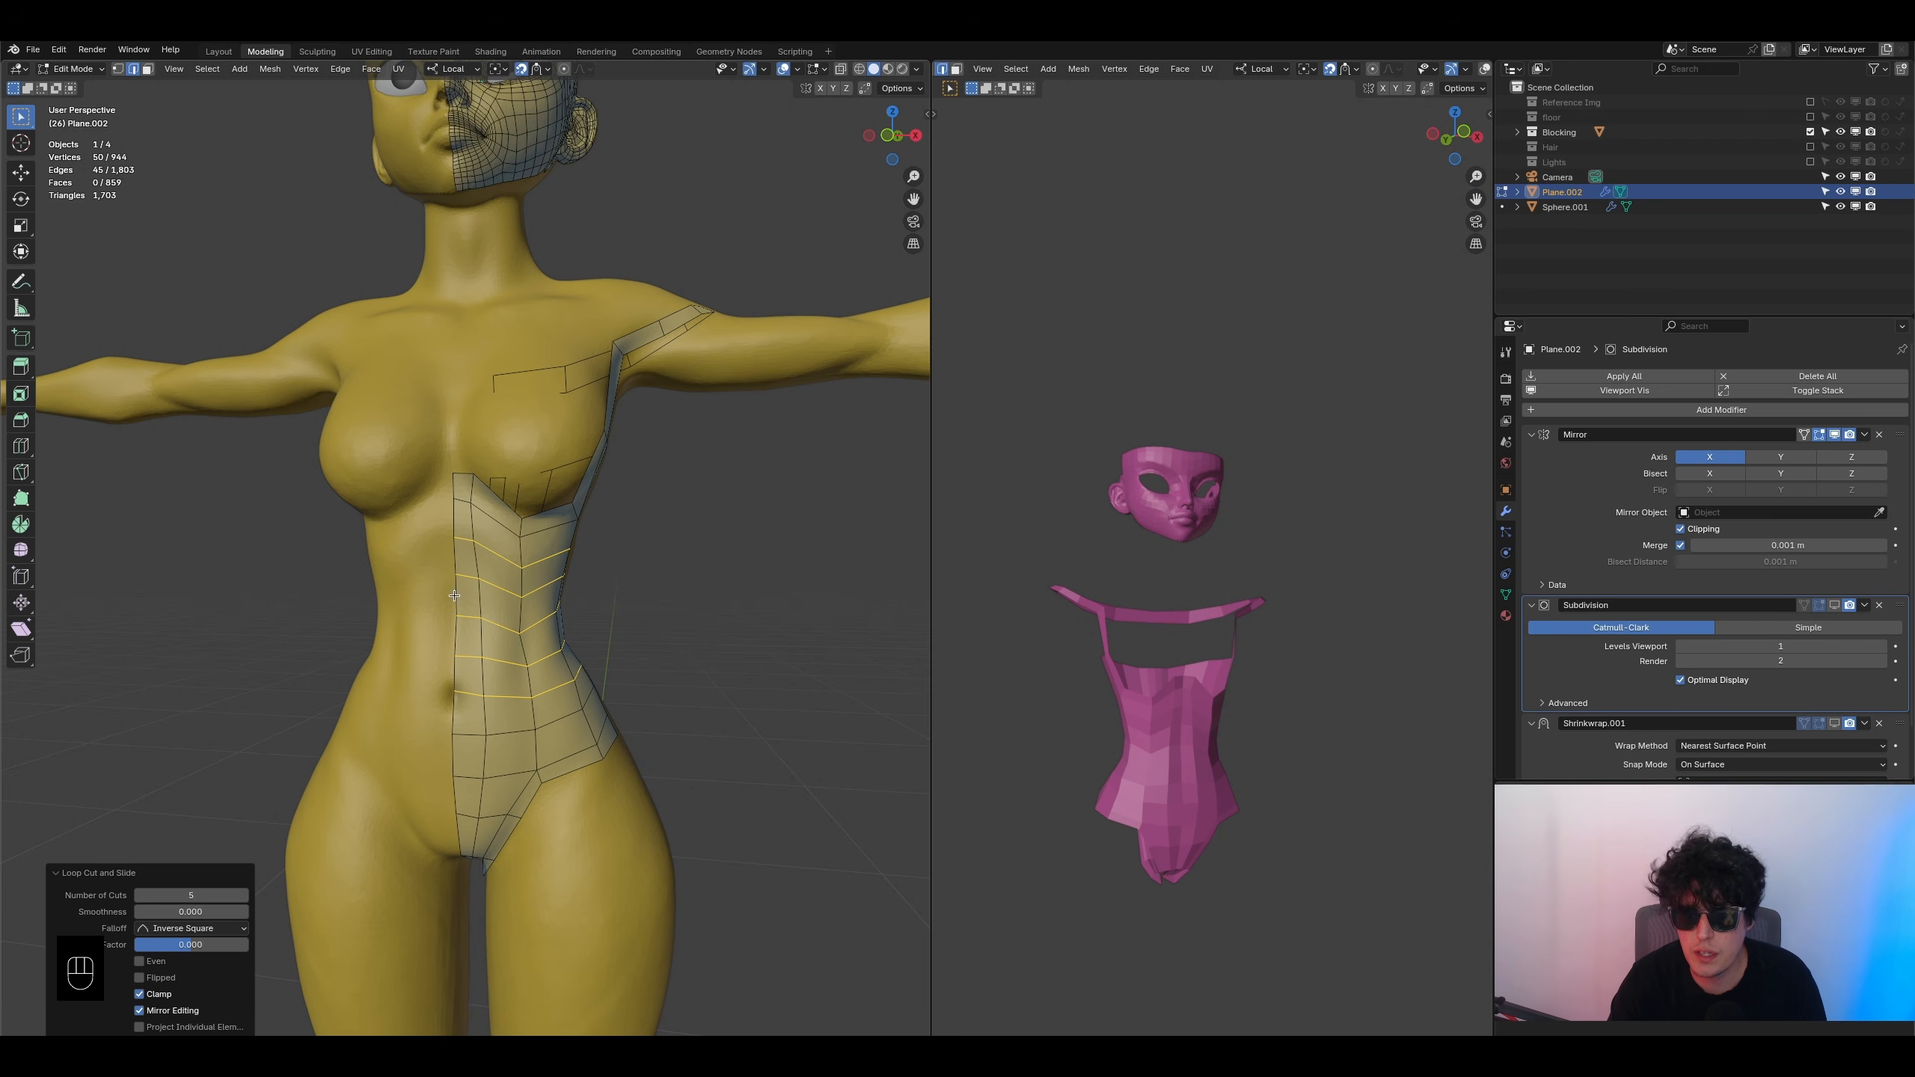
{"action": "scroll", "coordinate": [492, 657], "scroll_direction": "down", "scroll_amount": 2}
{"action": "mouse_move", "coordinate": [492, 657]}
{"action": "middle_mouse_down"}
{"action": "mouse_move", "coordinate": [392, 656]}
{"action": "mouse_move", "coordinate": [514, 665]}
{"action": "middle_mouse_up"}
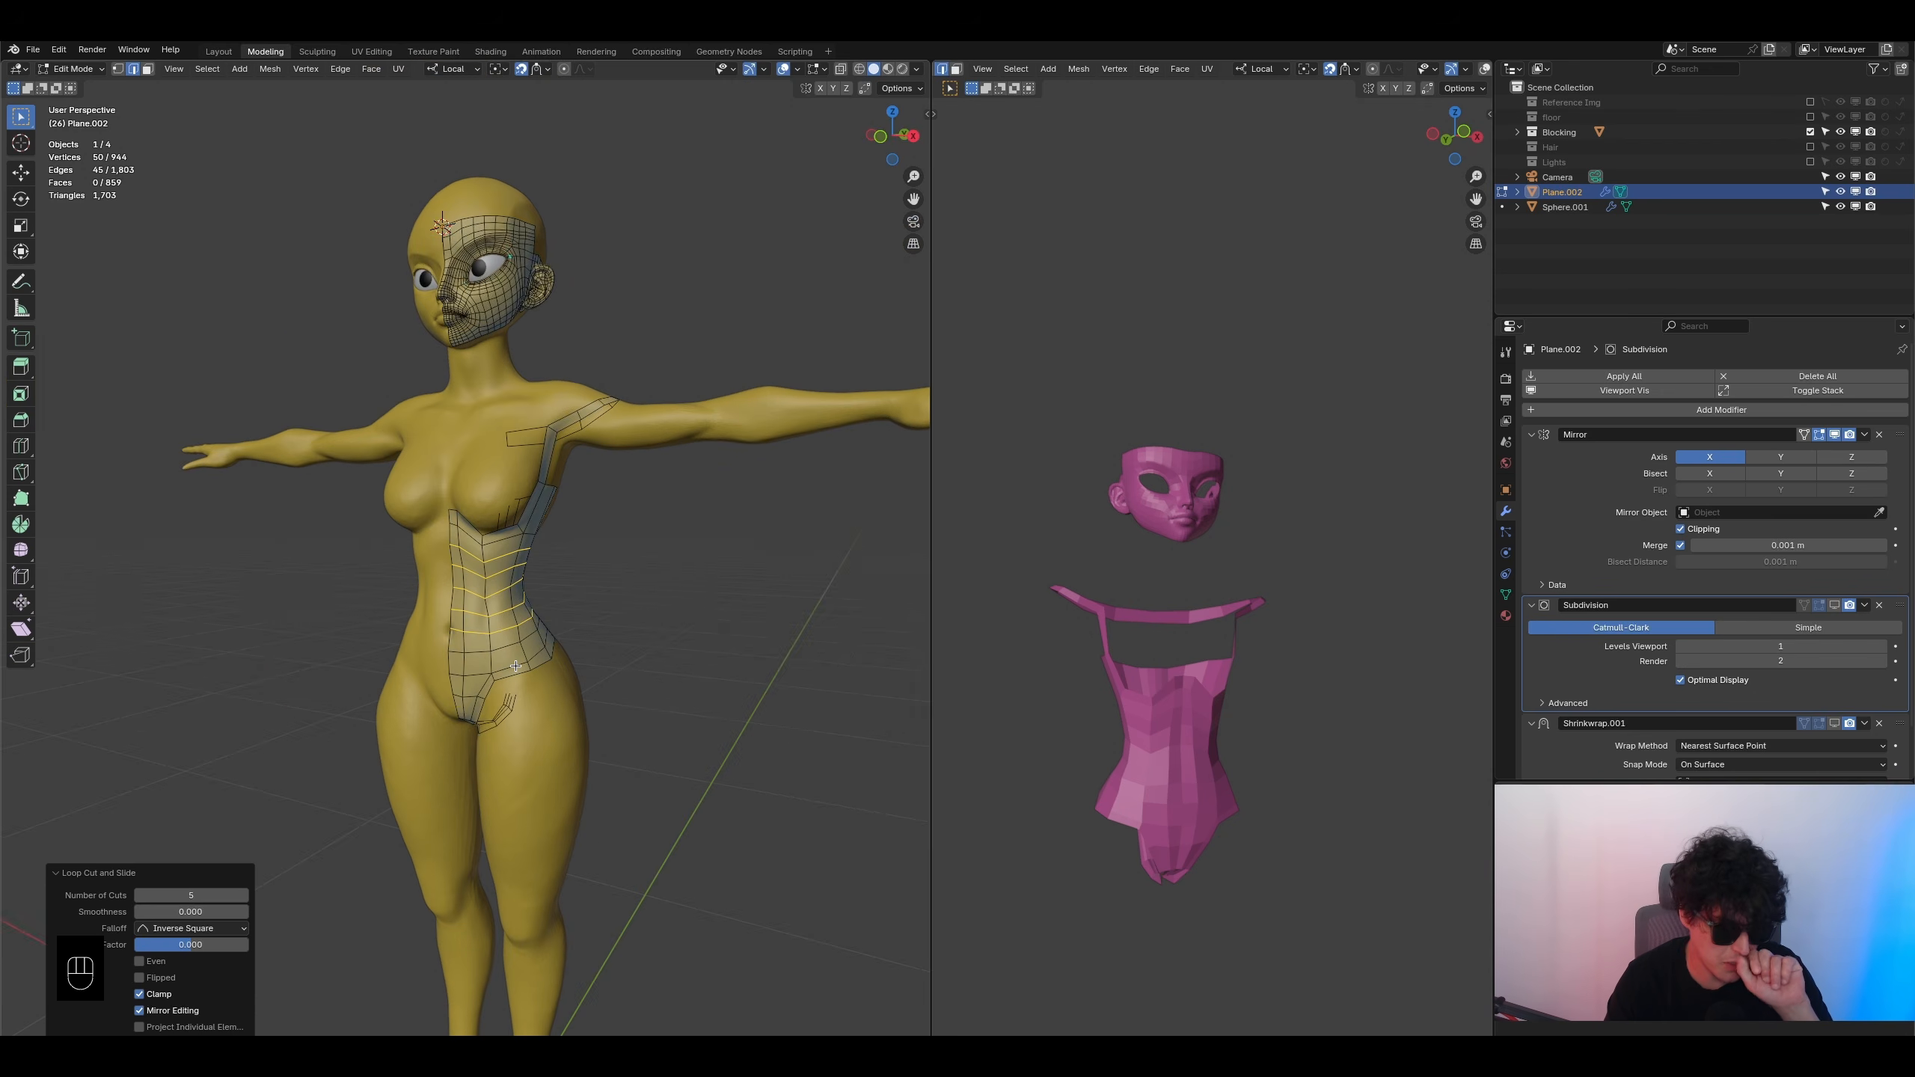
{"action": "middle_click_drag", "start_coordinate": [525, 591], "coordinate": [506, 582]}
{"action": "mouse_move", "coordinate": [510, 654]}
{"action": "middle_mouse_down"}
{"action": "mouse_move", "coordinate": [598, 641]}
{"action": "mouse_move", "coordinate": [526, 641]}
{"action": "middle_mouse_up"}
{"action": "scroll", "coordinate": [525, 641], "scroll_direction": "up", "scroll_amount": 4}
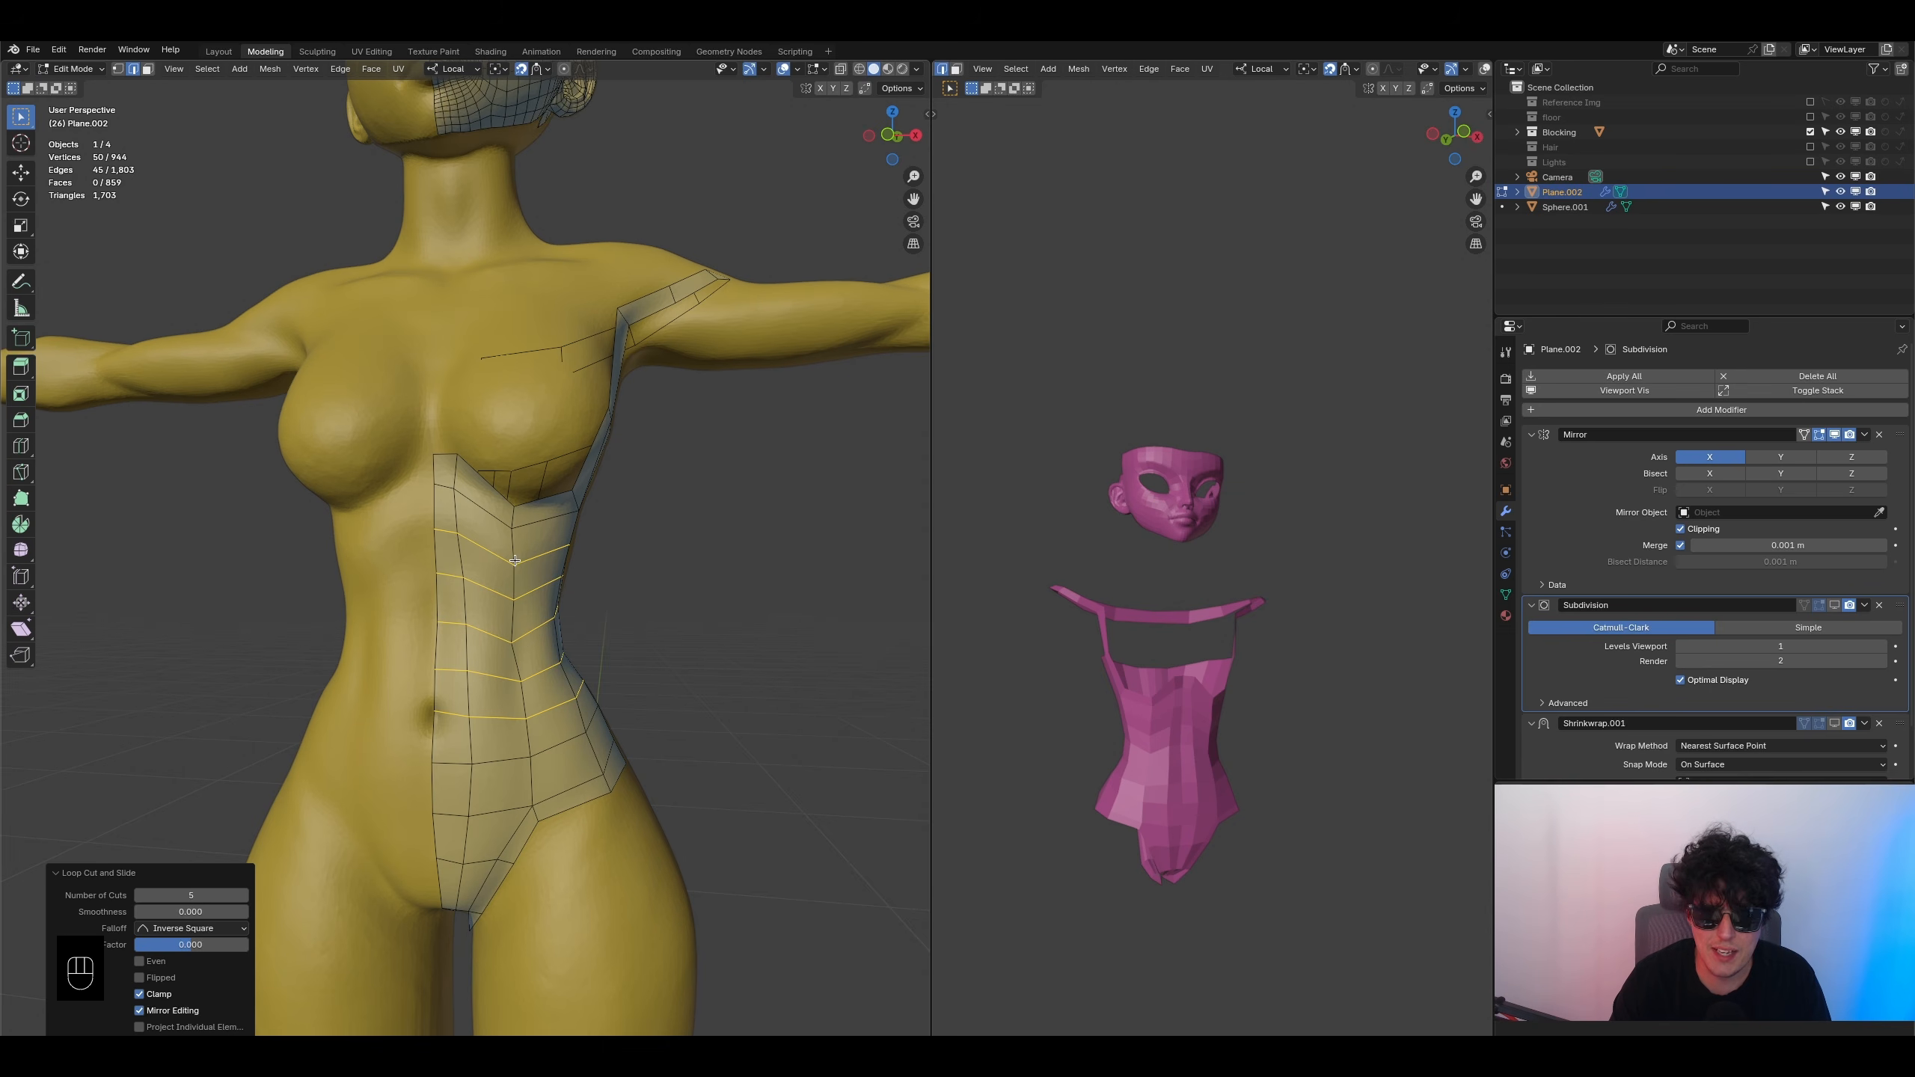
- Flatten the two uppermost new waist loops along local Z, scaling them to 0.152 and 0.115
{"action": "left_click", "coordinate": [529, 561], "text": "alt"}
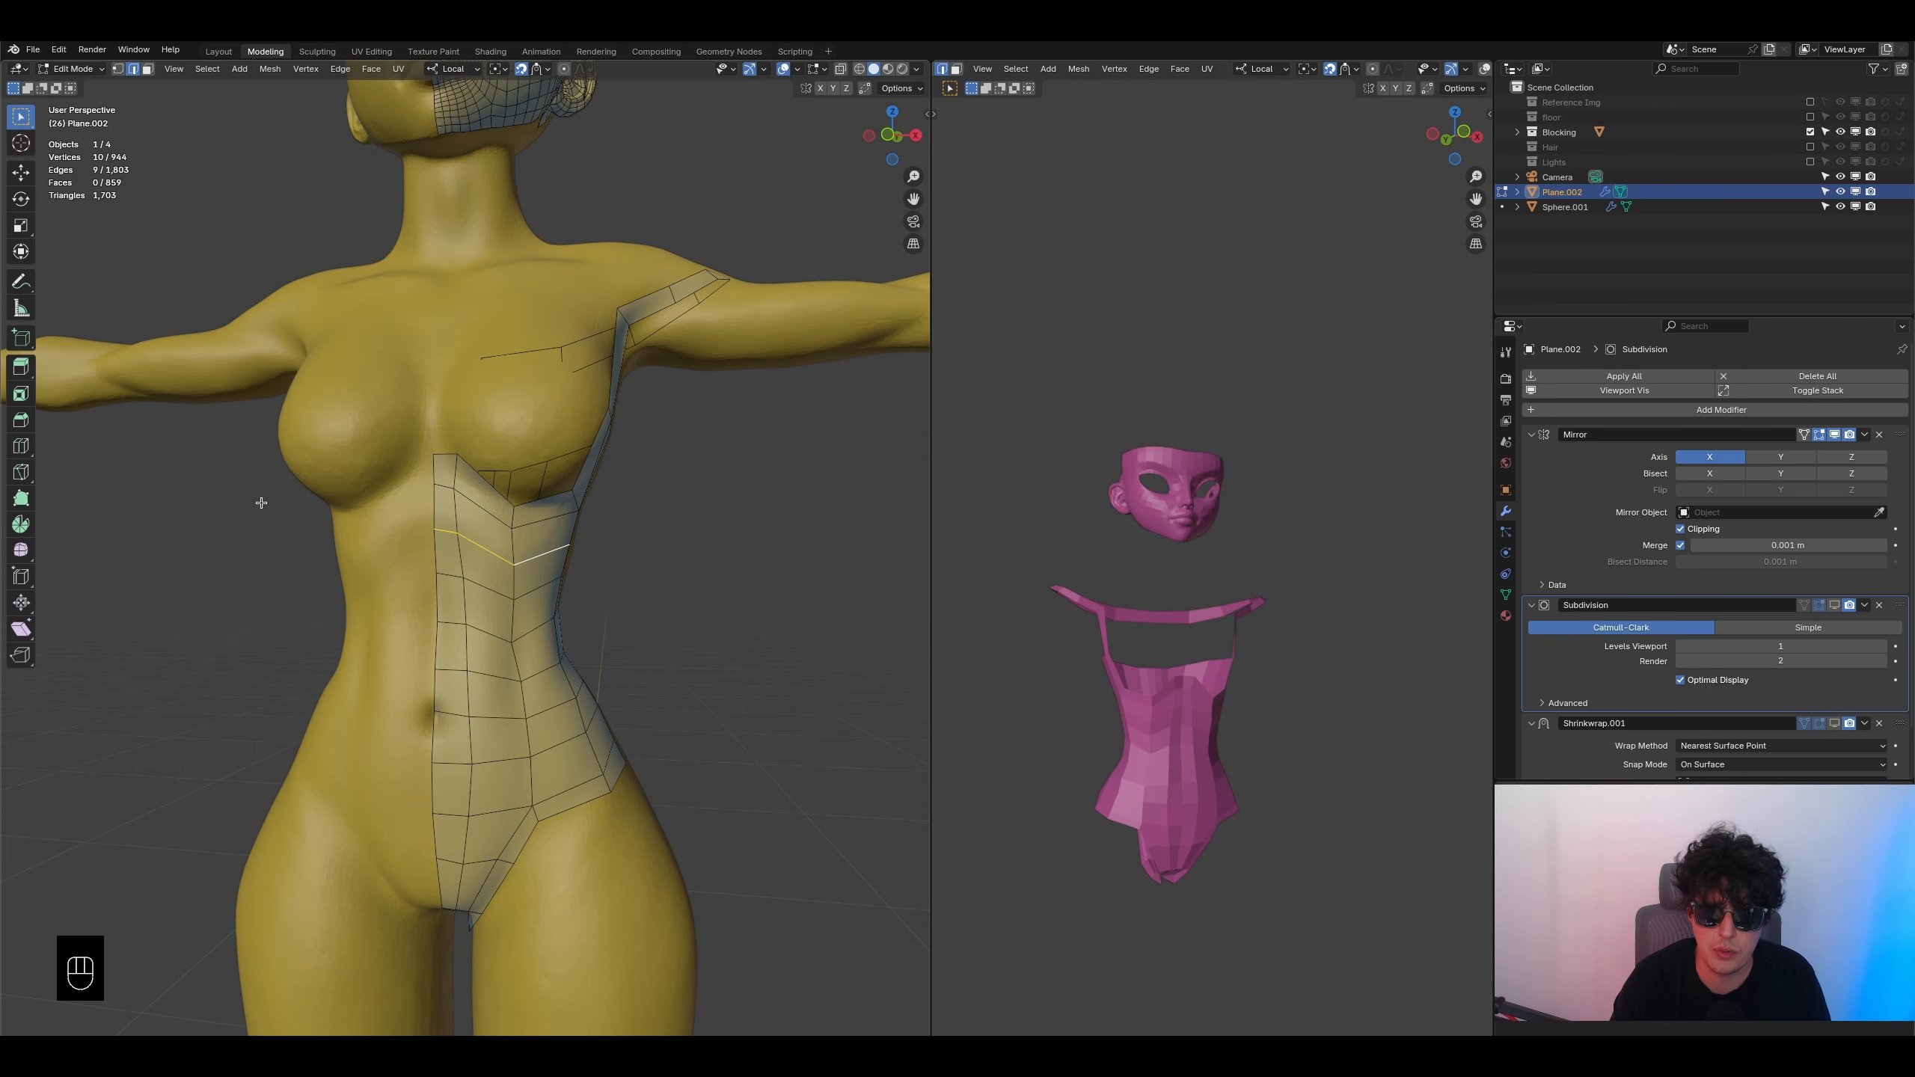
{"action": "key", "text": "s"}
{"action": "key", "text": "z"}
{"action": "left_click", "coordinate": [525, 583]}
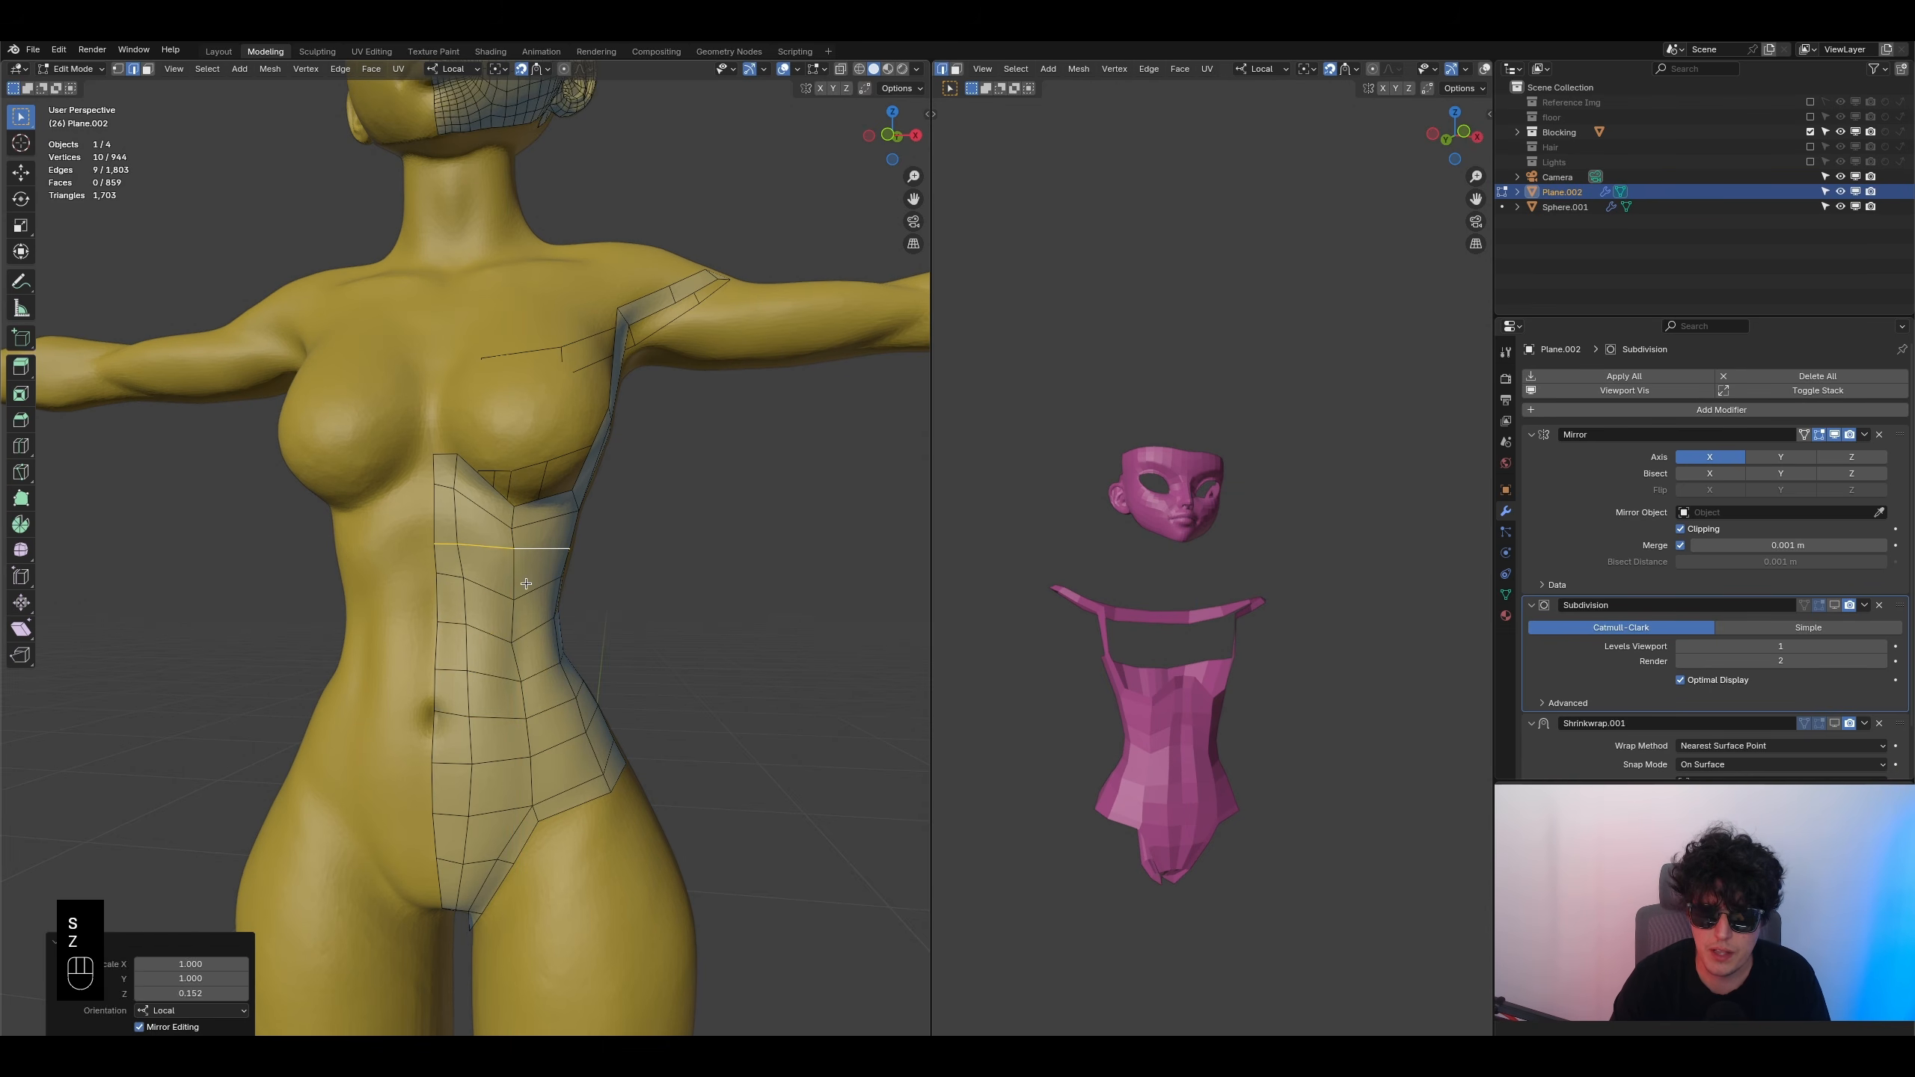
{"action": "left_click", "coordinate": [483, 588], "text": "alt"}
{"action": "key", "text": "s"}
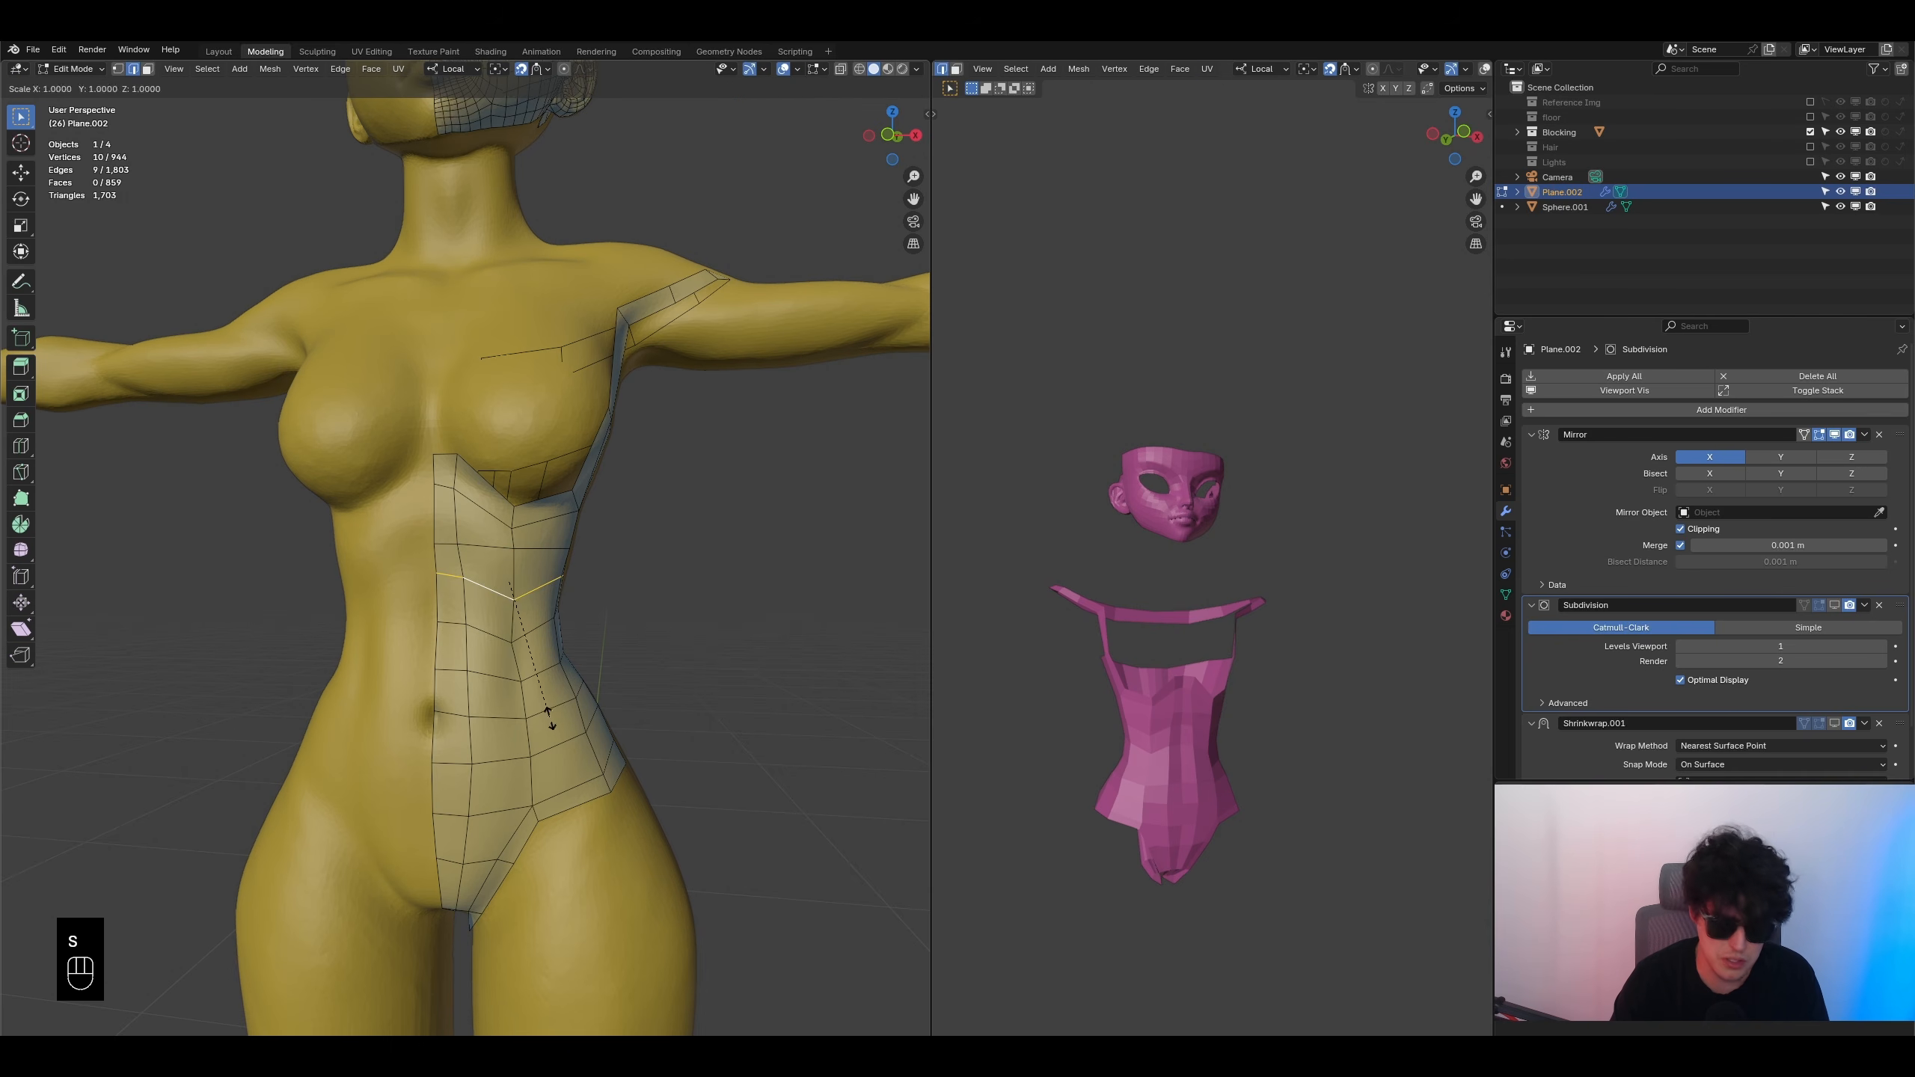
{"action": "left_click", "coordinate": [522, 593]}
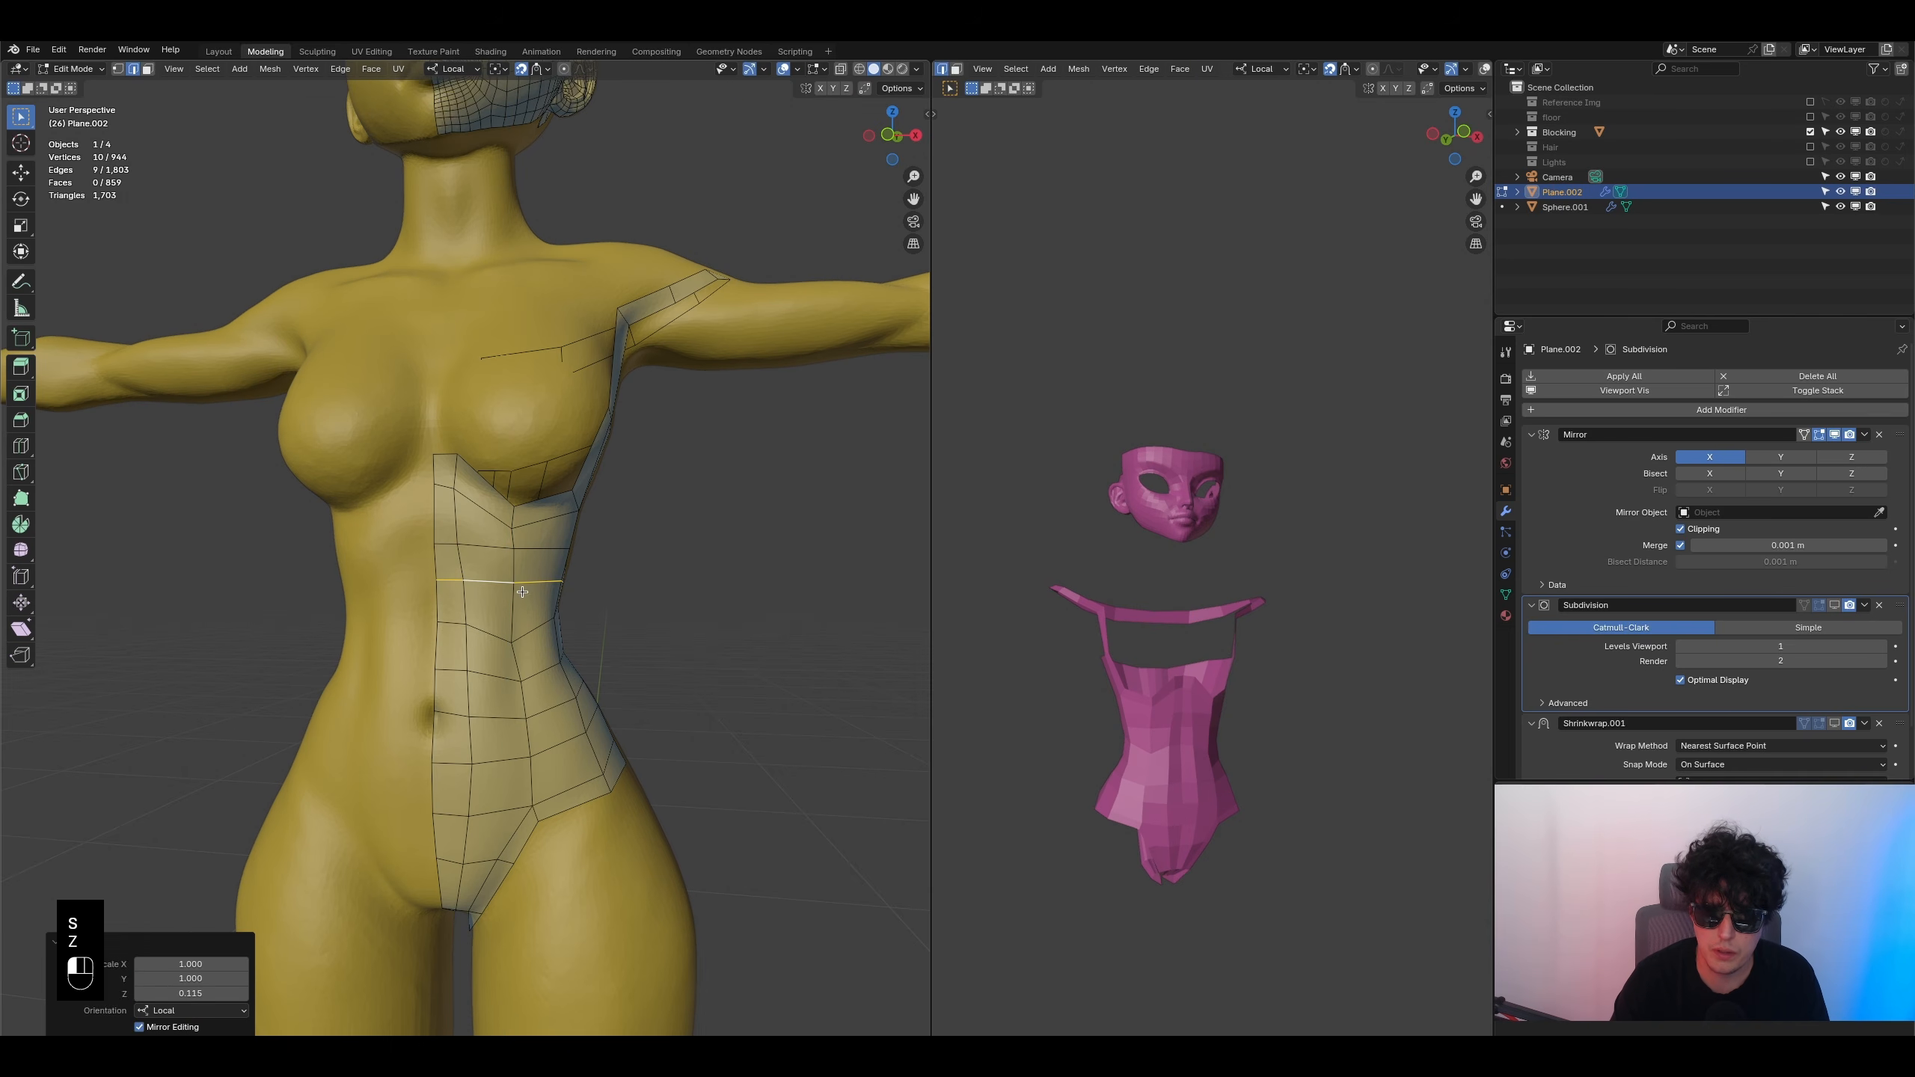
- Flatten the three lower new waist loops along local Z, including the fourth scaled to 0.291
{"action": "left_click", "coordinate": [490, 640], "text": "alt"}
{"action": "key", "text": "s"}
{"action": "left_click", "coordinate": [537, 679]}
{"action": "middle_click_drag", "start_coordinate": [1071, 709], "coordinate": [1106, 709]}
{"action": "mouse_move", "coordinate": [520, 683]}
{"action": "middle_mouse_down"}
{"action": "mouse_move", "coordinate": [464, 682]}
{"action": "mouse_move", "coordinate": [528, 674]}
{"action": "middle_mouse_up"}
{"action": "left_click", "coordinate": [496, 680], "text": "alt"}
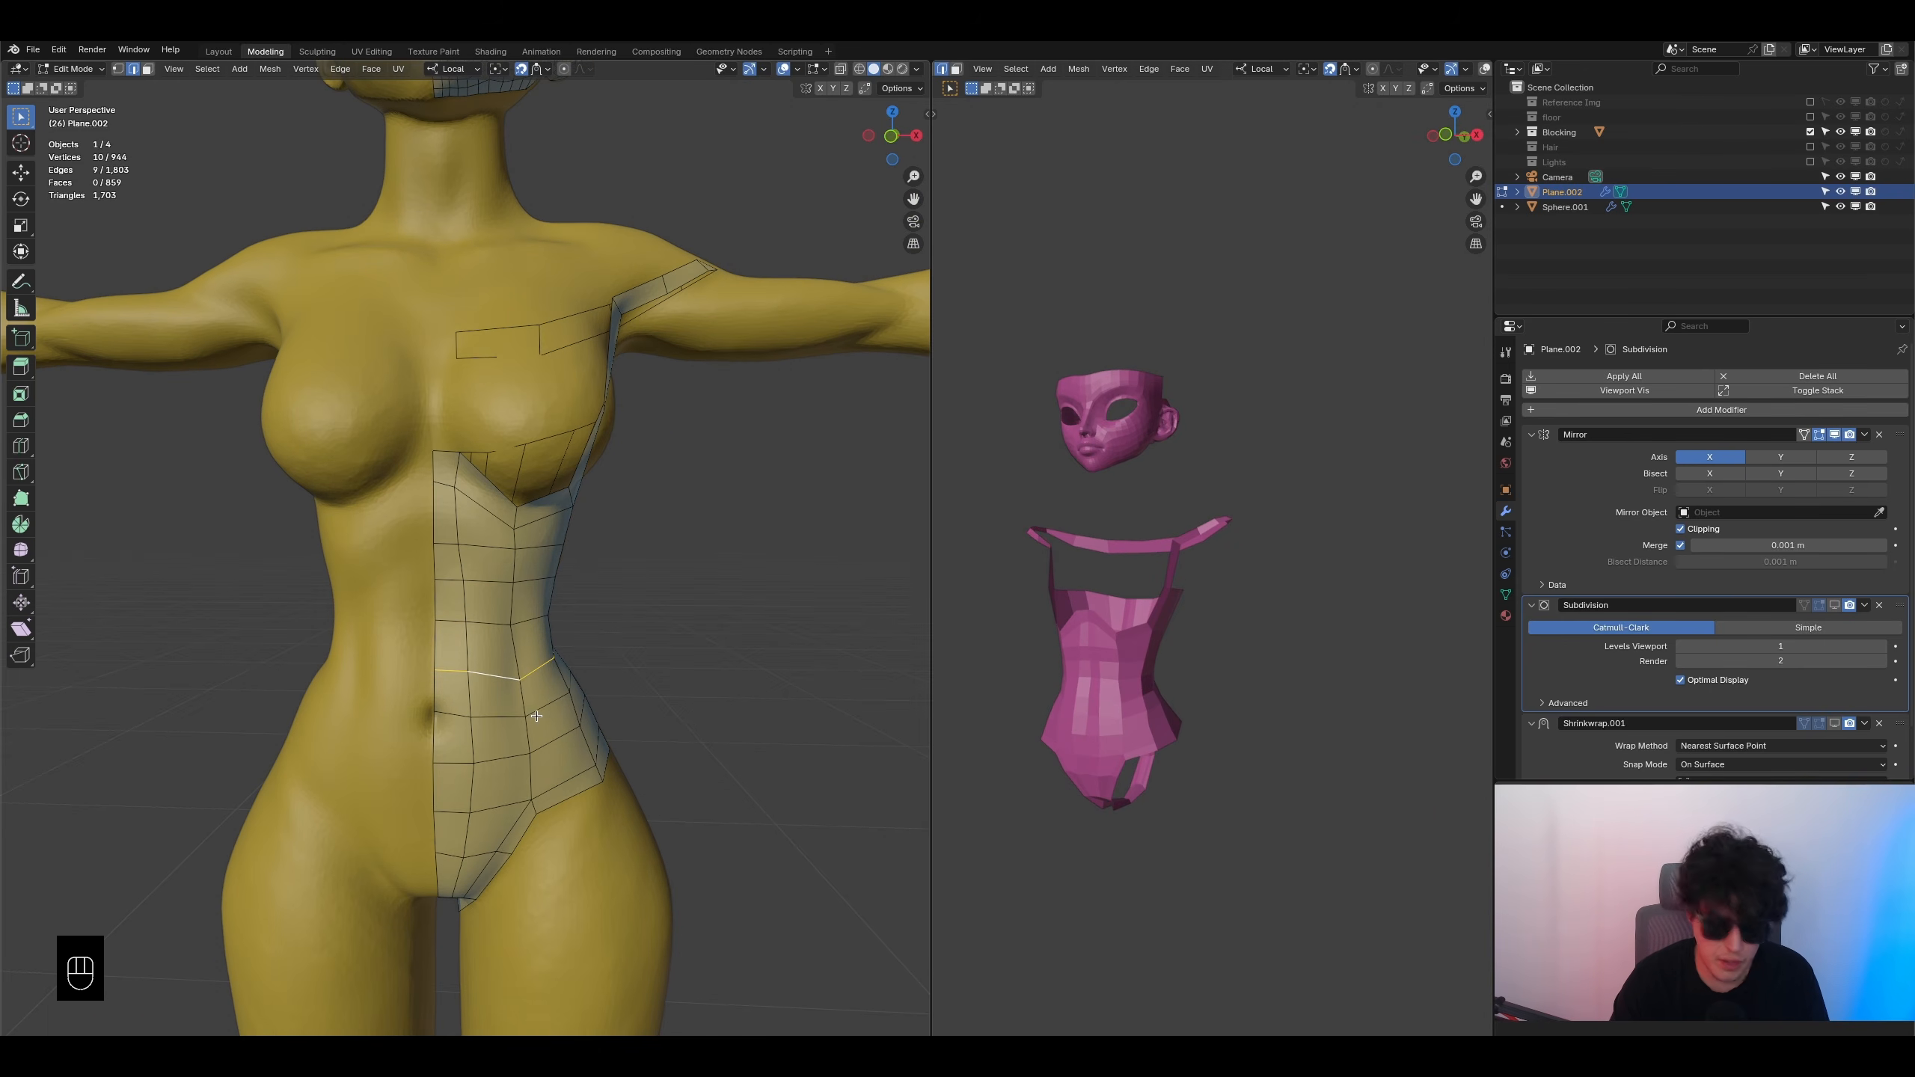
{"action": "key", "text": "s"}
{"action": "left_click", "coordinate": [503, 663]}
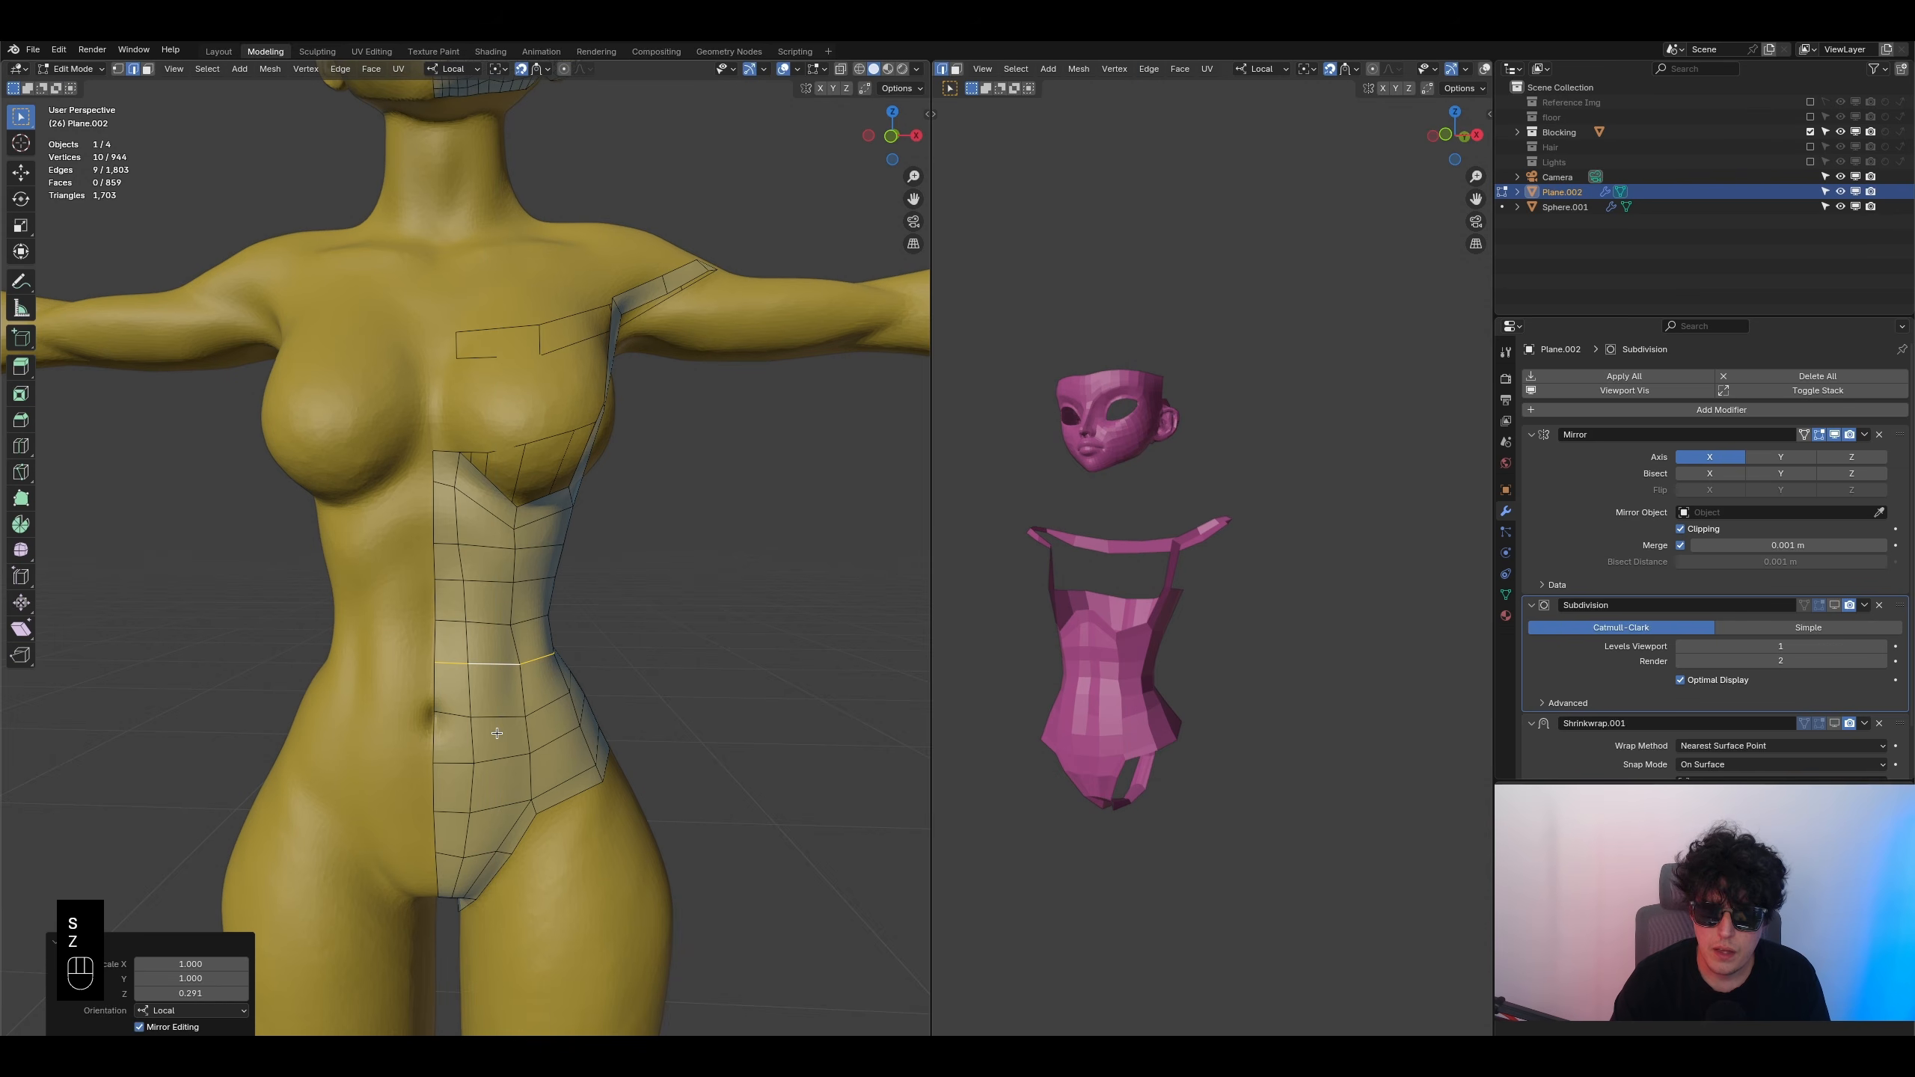
{"action": "left_click", "coordinate": [502, 712], "text": "alt"}
{"action": "key", "text": "s"}
{"action": "key", "text": "z"}
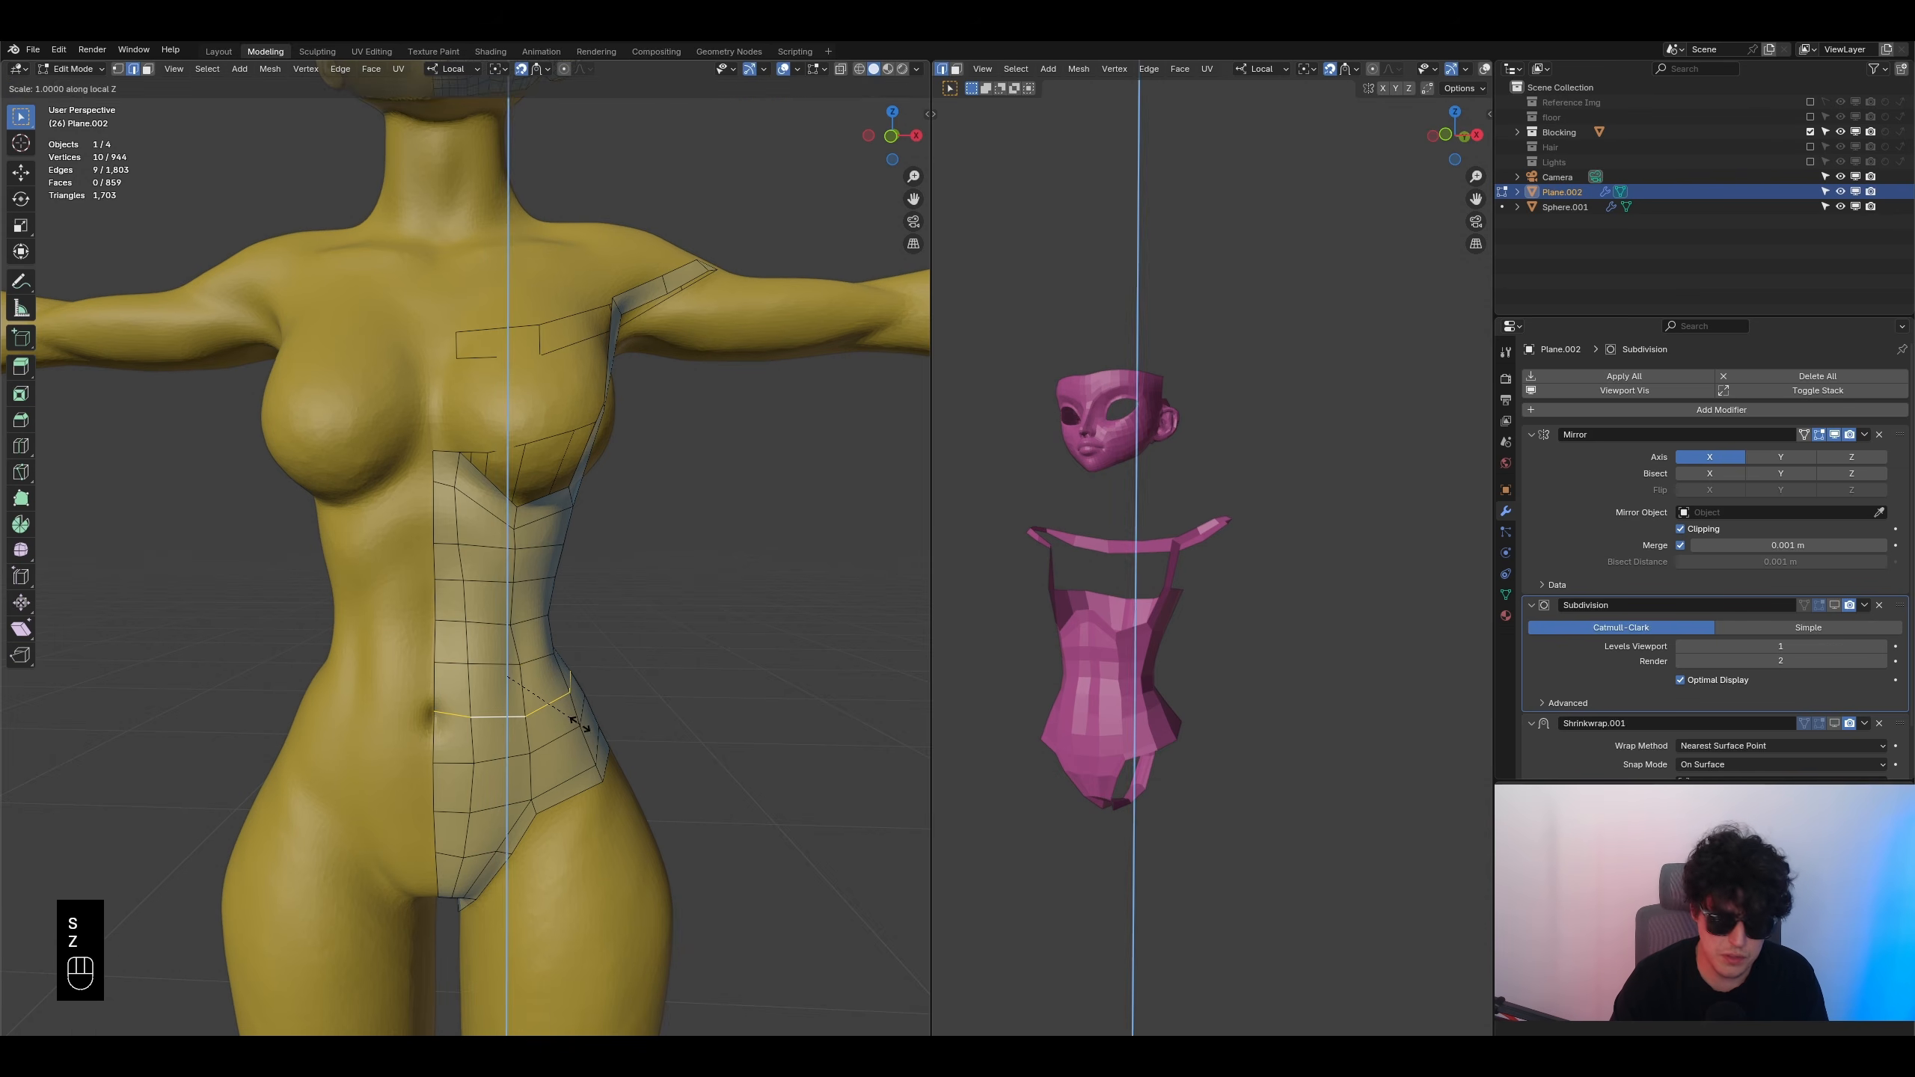
{"action": "left_click", "coordinate": [551, 706]}
- Move the hip band's vertical edges at the front side of the hip backward to even out the column spacing
{"action": "middle_click_drag", "start_coordinate": [501, 530], "coordinate": [513, 745]}
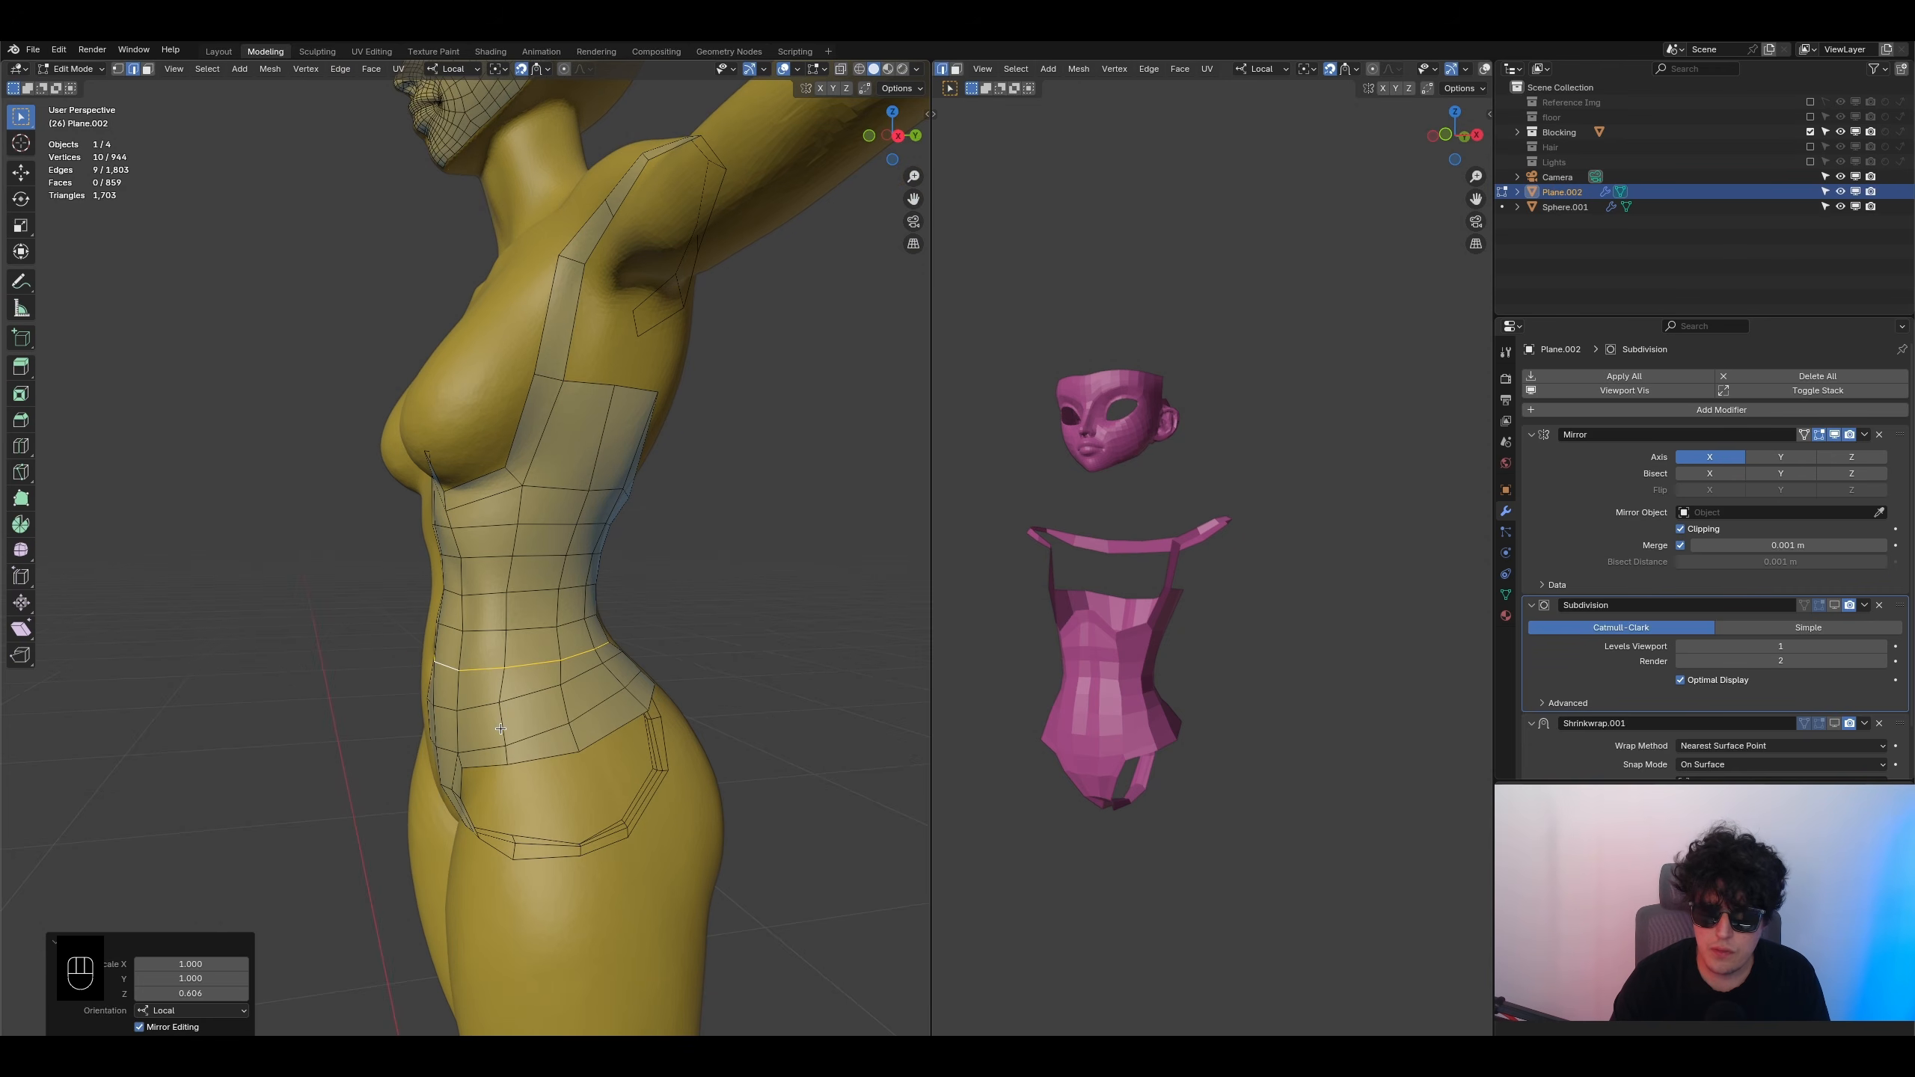
{"action": "left_click", "coordinate": [506, 752]}
{"action": "key", "text": "g"}
{"action": "left_click", "coordinate": [524, 753]}
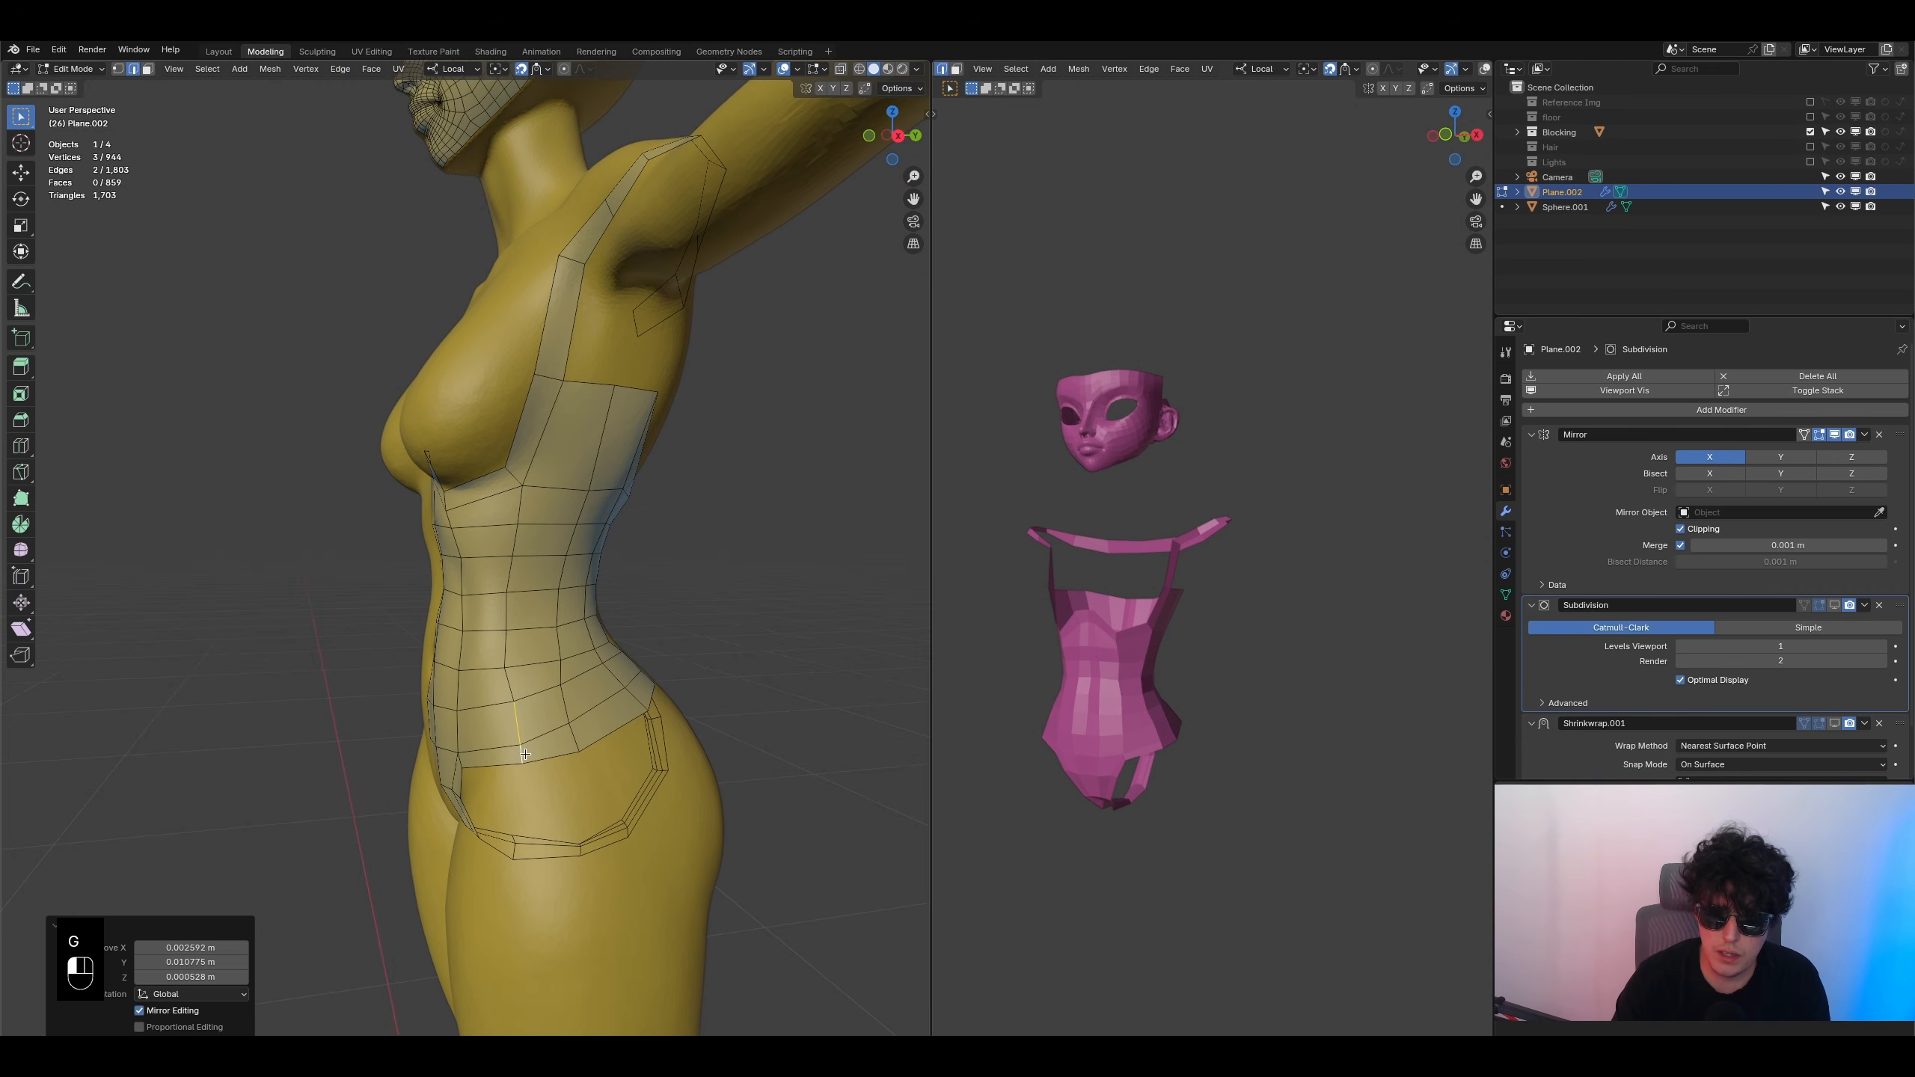
{"action": "key", "text": "g"}
{"action": "left_click", "coordinate": [632, 686]}
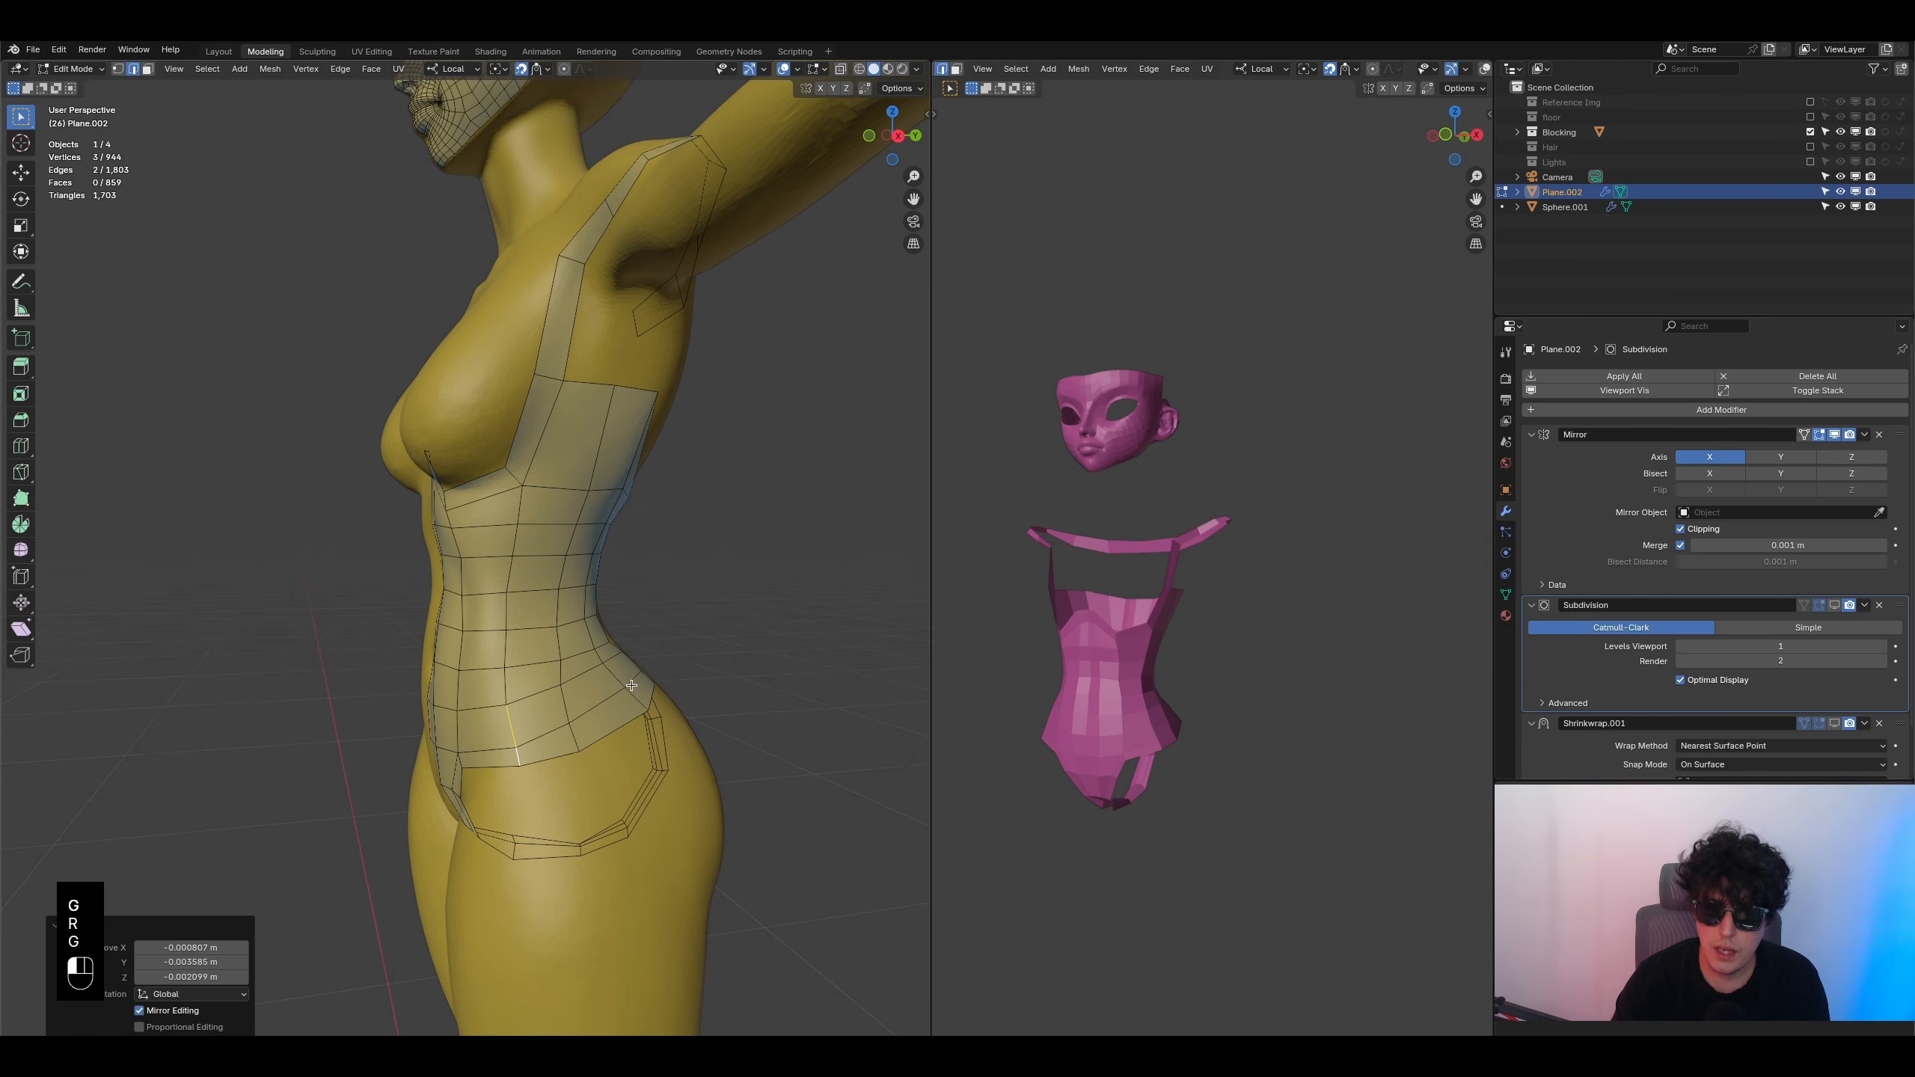
- Move and rotate the next column of hip band edges on the side of the hip to follow the surface flow
{"action": "left_click", "coordinate": [566, 713]}
{"action": "key", "text": "g"}
{"action": "key", "text": "g"}
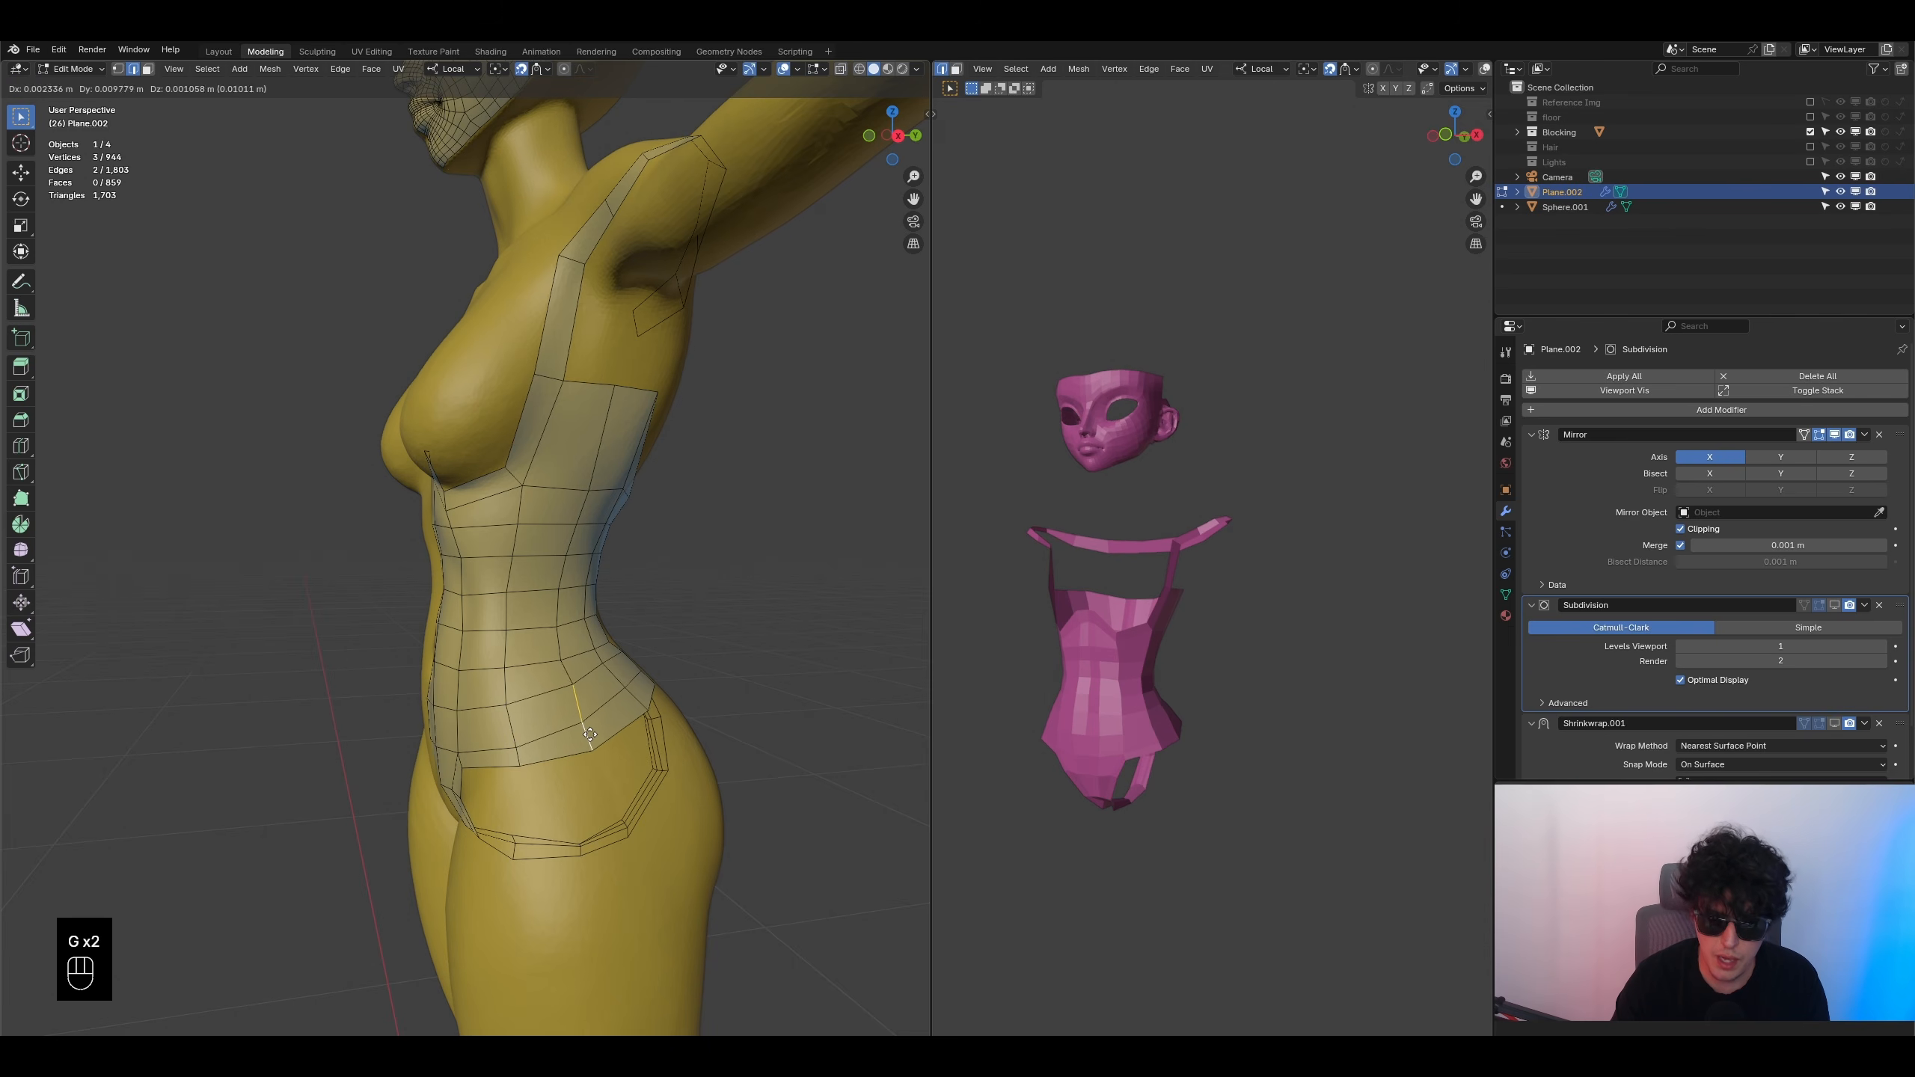
{"action": "left_click", "coordinate": [580, 734]}
{"action": "key", "text": "r"}
{"action": "left_click", "coordinate": [630, 731]}
- Reposition individual vertical edges of the hip band toward the rear of the hip
{"action": "mouse_move", "coordinate": [646, 720]}
{"action": "middle_mouse_down"}
{"action": "mouse_move", "coordinate": [585, 731]}
{"action": "mouse_move", "coordinate": [682, 686]}
{"action": "mouse_move", "coordinate": [631, 693]}
{"action": "middle_mouse_up"}
{"action": "left_click", "coordinate": [638, 689]}
{"action": "left_click", "coordinate": [634, 698]}
{"action": "left_click", "coordinate": [650, 711]}
{"action": "left_click", "coordinate": [694, 735]}
{"action": "key", "text": "g"}
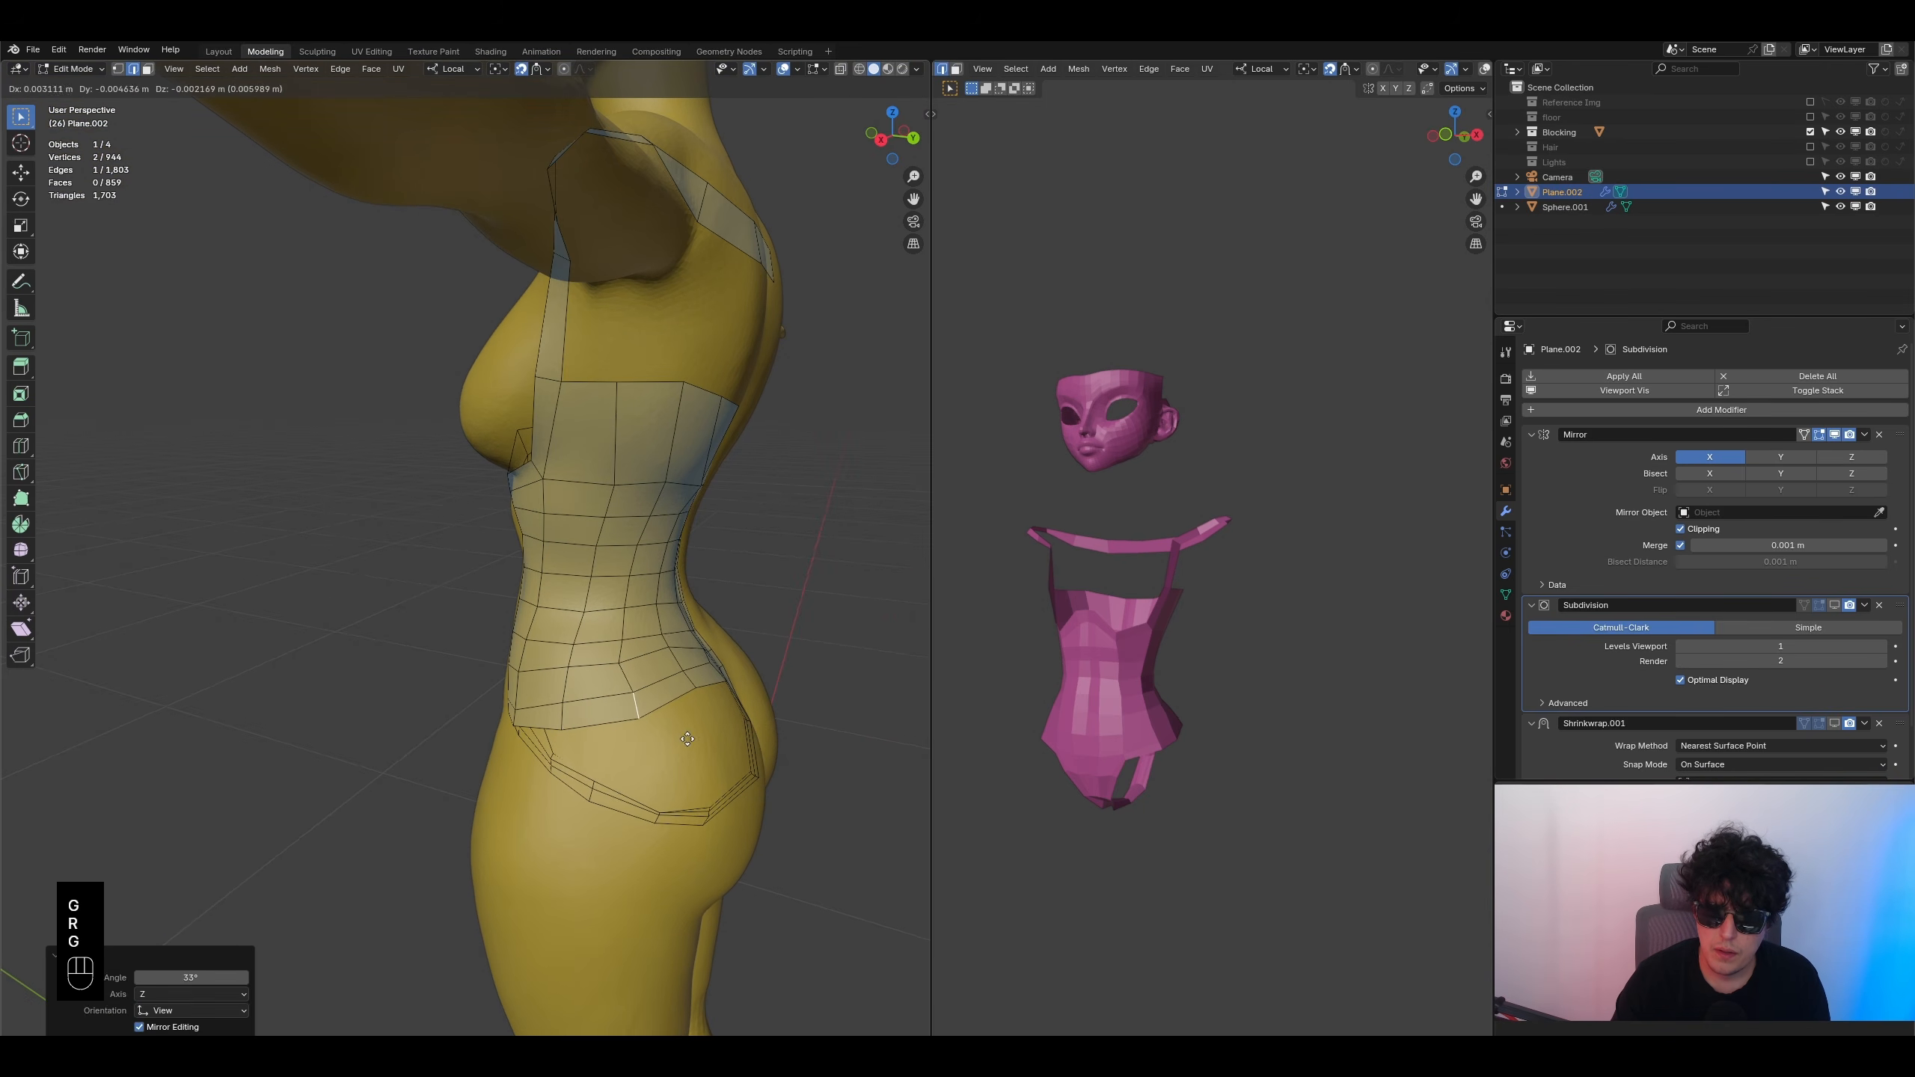
{"action": "left_click", "coordinate": [682, 743]}
{"action": "middle_click_drag", "start_coordinate": [682, 742], "coordinate": [607, 732]}
{"action": "left_click", "coordinate": [697, 663]}
{"action": "key", "text": "g"}
{"action": "left_click", "coordinate": [700, 672]}
- Switch to vertex selection and reposition individual hip band vertices on the back of the hip above the buttock
{"action": "middle_click_drag", "start_coordinate": [700, 672], "coordinate": [487, 306]}
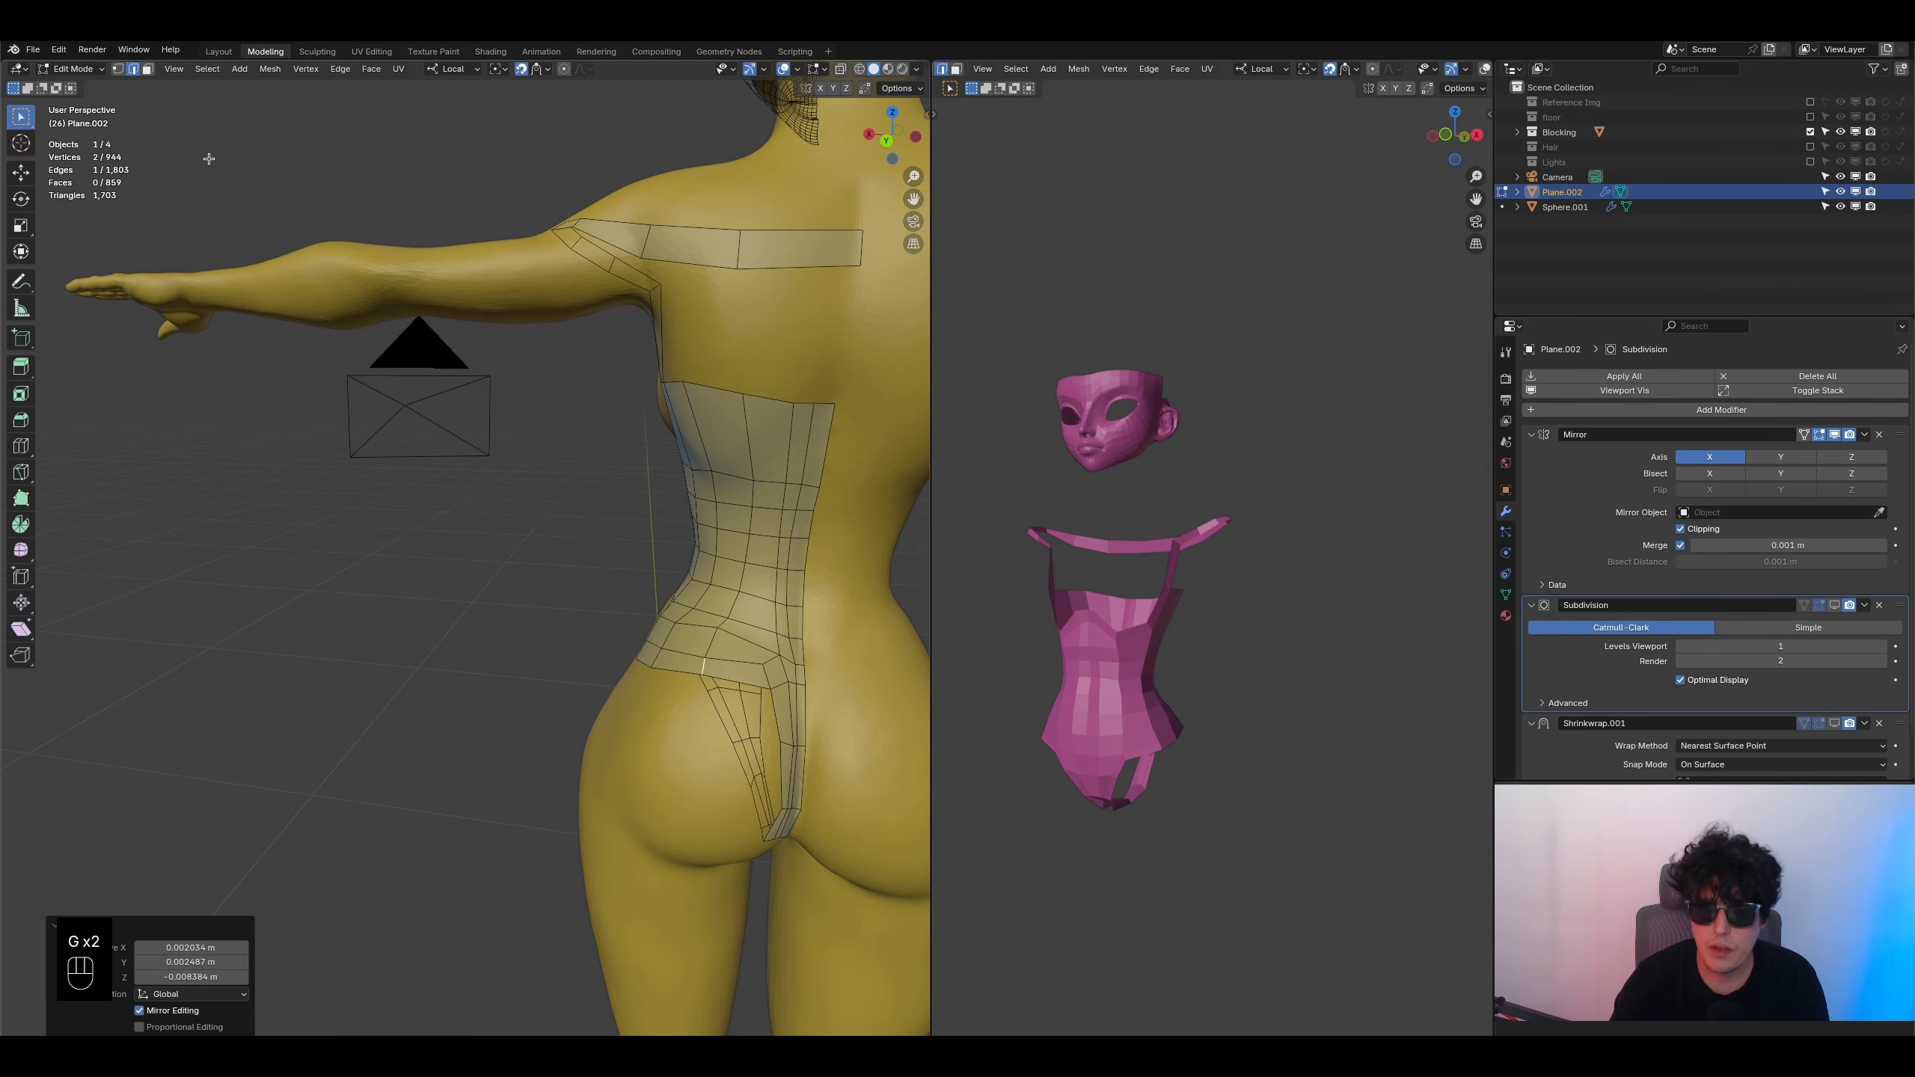
{"action": "left_click", "coordinate": [117, 69]}
{"action": "key", "text": "g"}
{"action": "left_click", "coordinate": [758, 676]}
{"action": "key", "text": "g"}
{"action": "left_click", "coordinate": [746, 658]}
{"action": "key", "text": "g"}
{"action": "left_click", "coordinate": [726, 641]}
{"action": "key", "text": "g"}
{"action": "left_click", "coordinate": [714, 666]}
- Nudge individual vertices of the waist mesh one after another to even out the grid spacing
{"action": "middle_click_drag", "start_coordinate": [706, 653], "coordinate": [21, 654]}
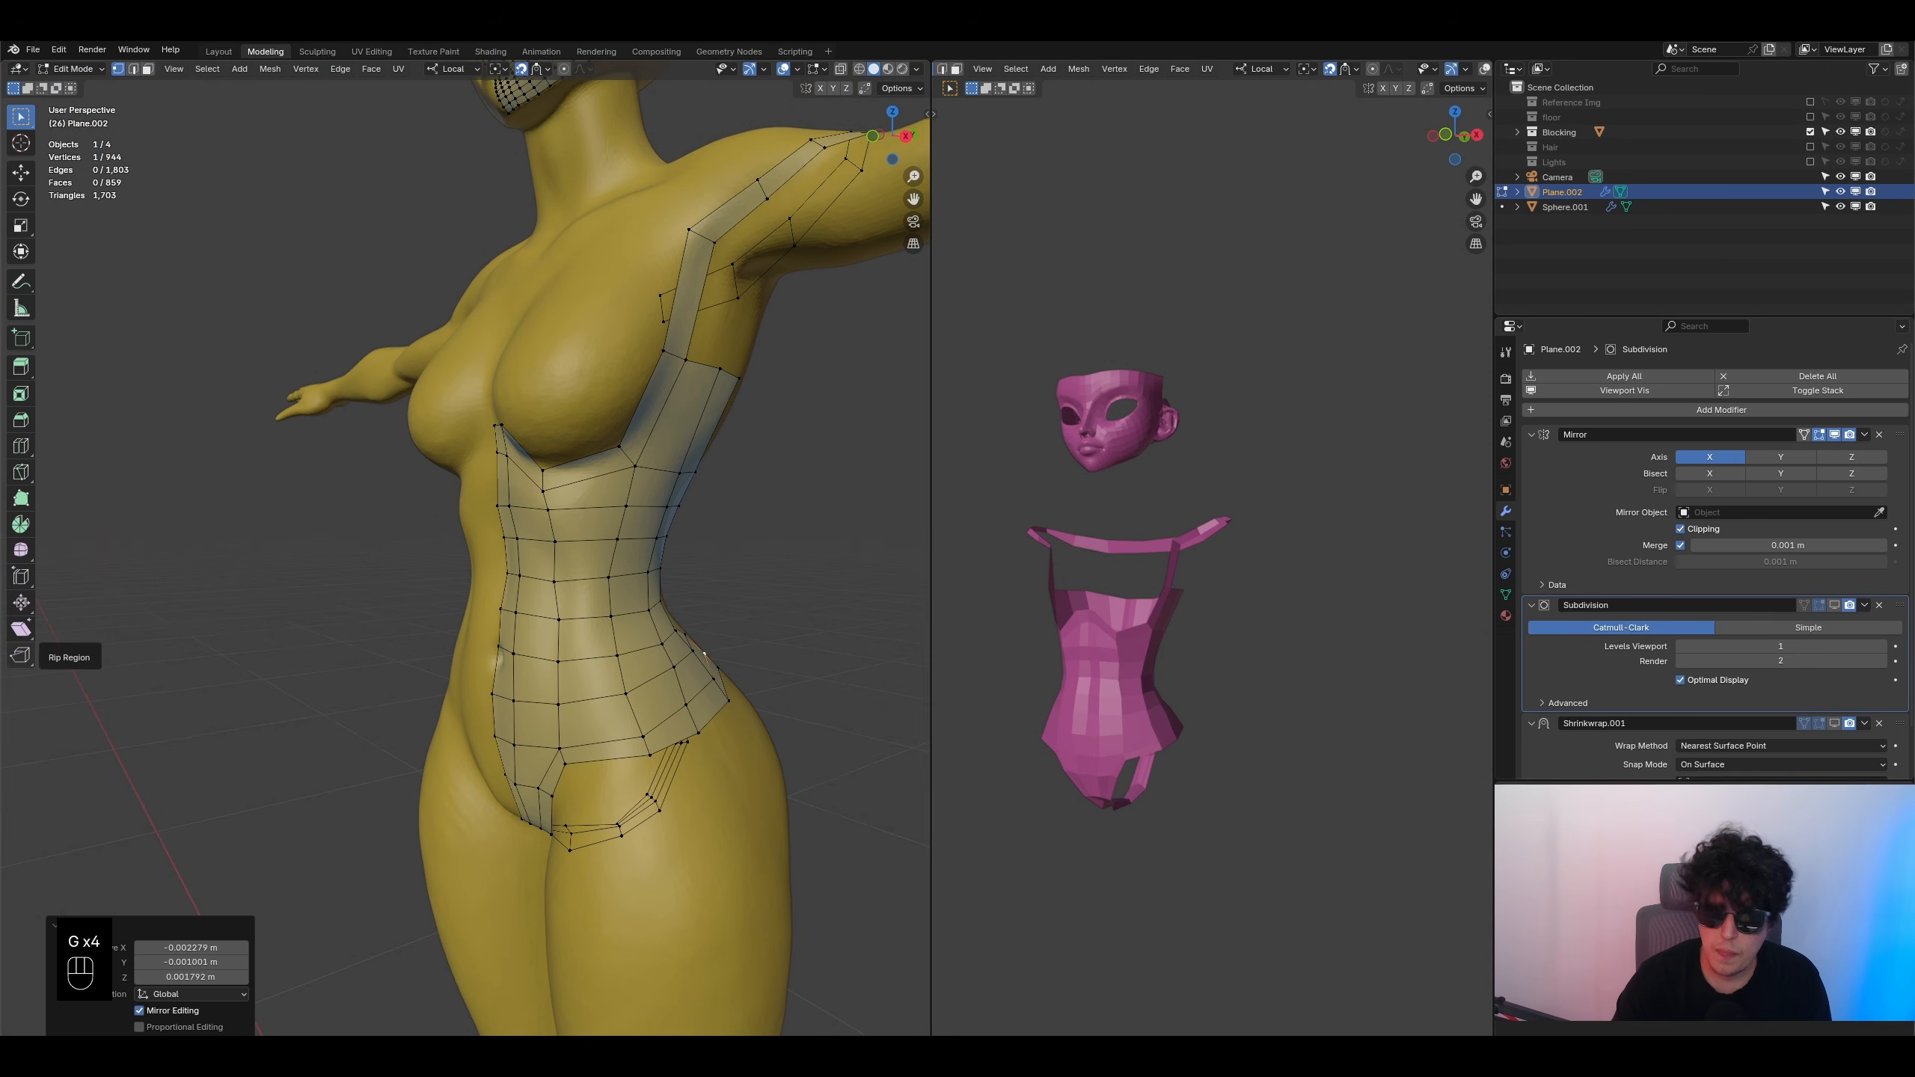
{"action": "middle_click_drag", "start_coordinate": [549, 561], "coordinate": [659, 546]}
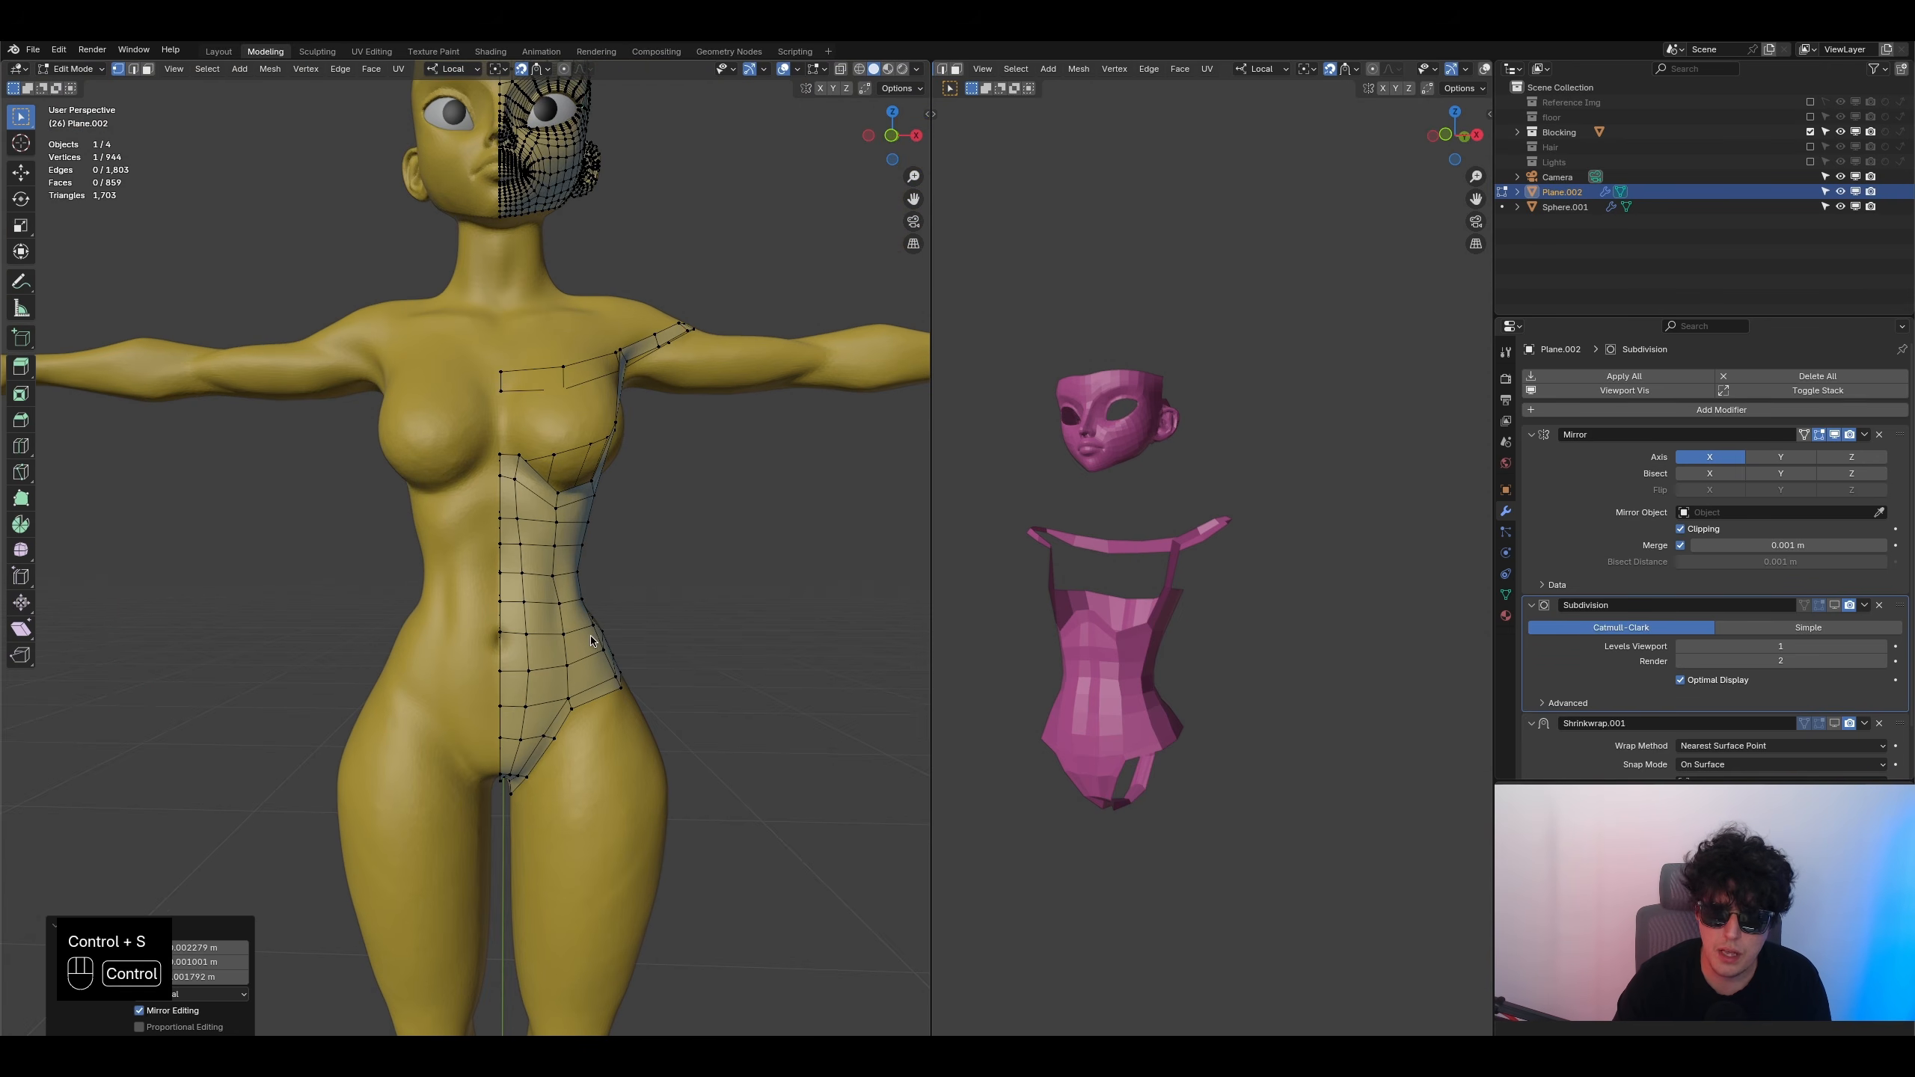
{"action": "middle_click_drag", "start_coordinate": [550, 575], "coordinate": [604, 571]}
{"action": "key", "text": "g"}
{"action": "left_click", "coordinate": [540, 577]}
{"action": "scroll", "coordinate": [604, 571], "scroll_direction": "up", "scroll_amount": 2}
{"action": "left_click", "coordinate": [553, 551]}
{"action": "key", "text": "g"}
{"action": "left_click", "coordinate": [554, 547]}
{"action": "left_click", "coordinate": [560, 521]}
{"action": "key", "text": "g"}
{"action": "left_click", "coordinate": [561, 517]}
{"action": "scroll", "coordinate": [595, 536], "scroll_direction": "down", "scroll_amount": 3}
{"action": "mouse_move", "coordinate": [603, 543]}
{"action": "middle_mouse_down"}
{"action": "mouse_move", "coordinate": [601, 472]}
{"action": "mouse_move", "coordinate": [620, 564]}
{"action": "middle_mouse_up"}
{"action": "key", "text": "ctrl+e"}
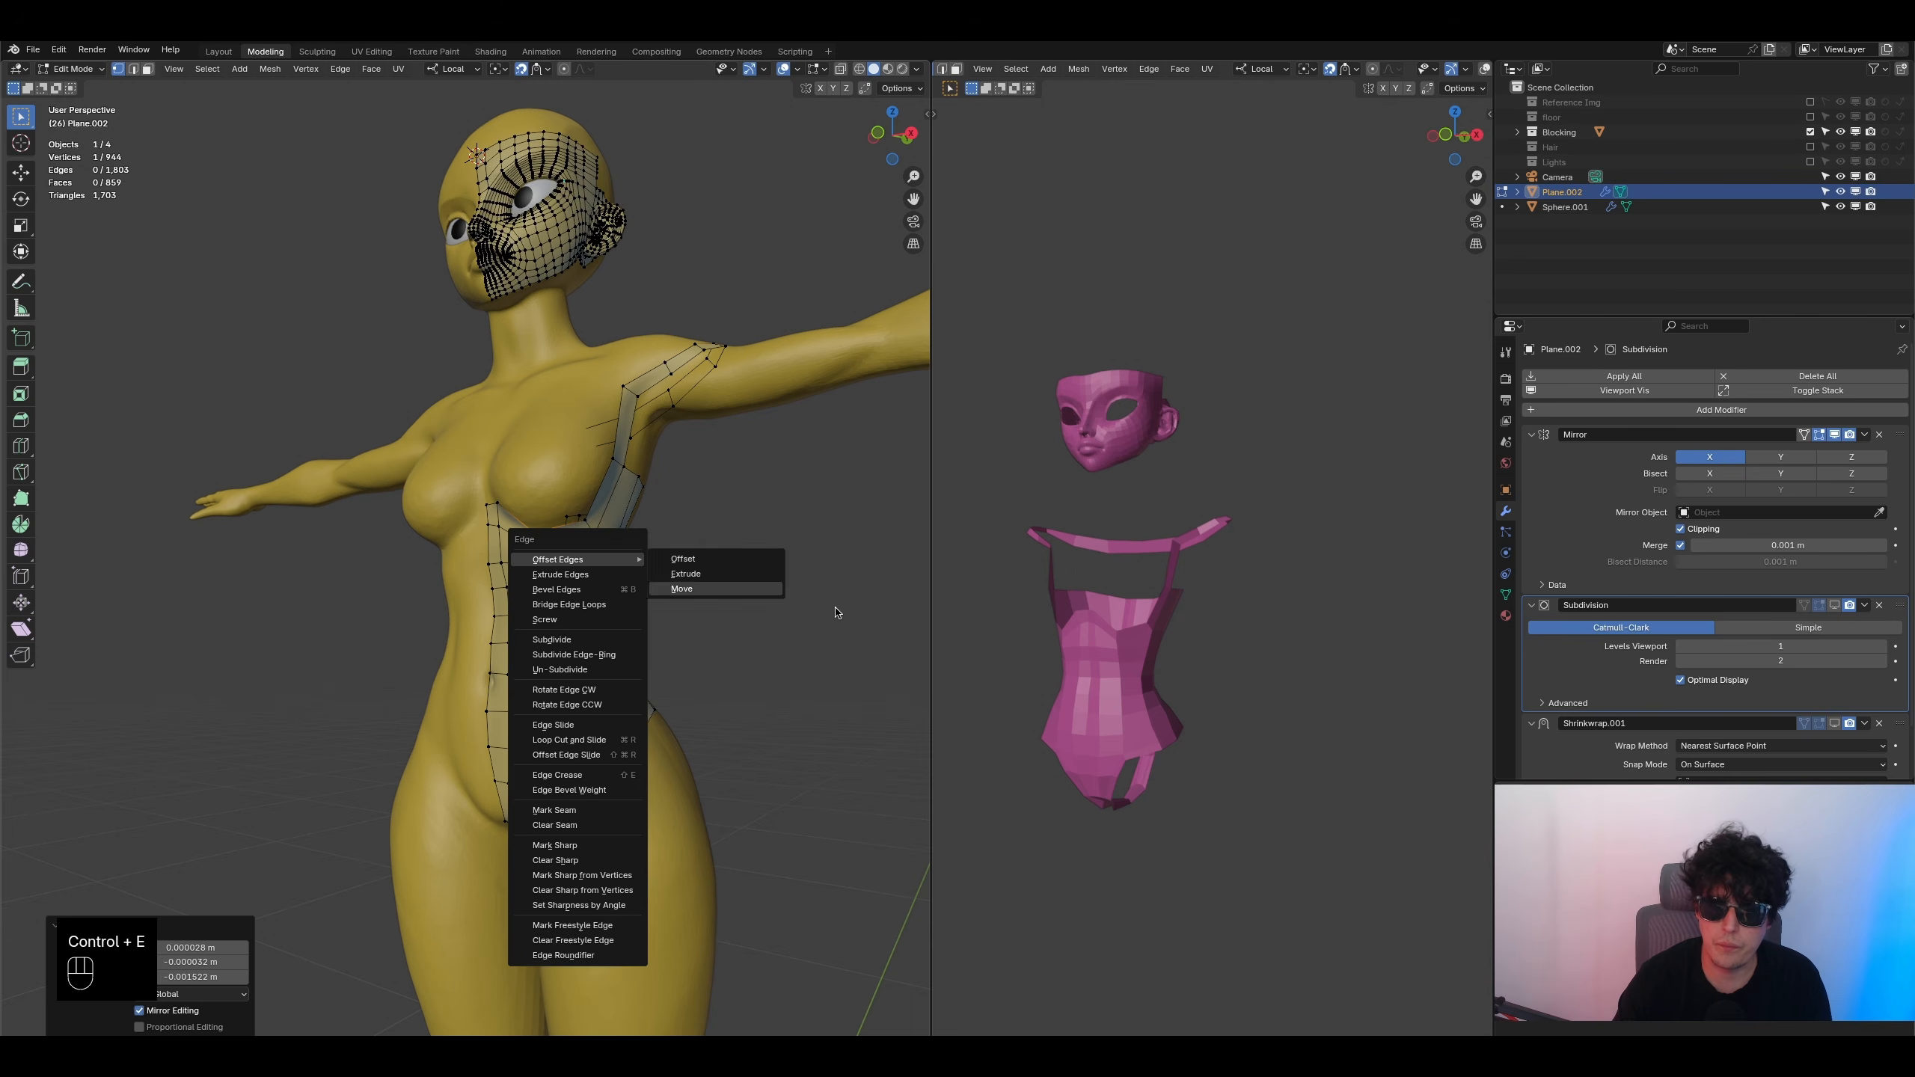
{"action": "middle_click_drag", "start_coordinate": [551, 650], "coordinate": [417, 643]}
{"action": "scroll", "coordinate": [591, 680], "scroll_direction": "down", "scroll_amount": 3}
{"action": "scroll", "coordinate": [603, 628], "scroll_direction": "up", "scroll_amount": 3}
{"action": "scroll", "coordinate": [417, 643], "scroll_direction": "up", "scroll_amount": 1}
{"action": "scroll", "coordinate": [468, 603], "scroll_direction": "up", "scroll_amount": 3}
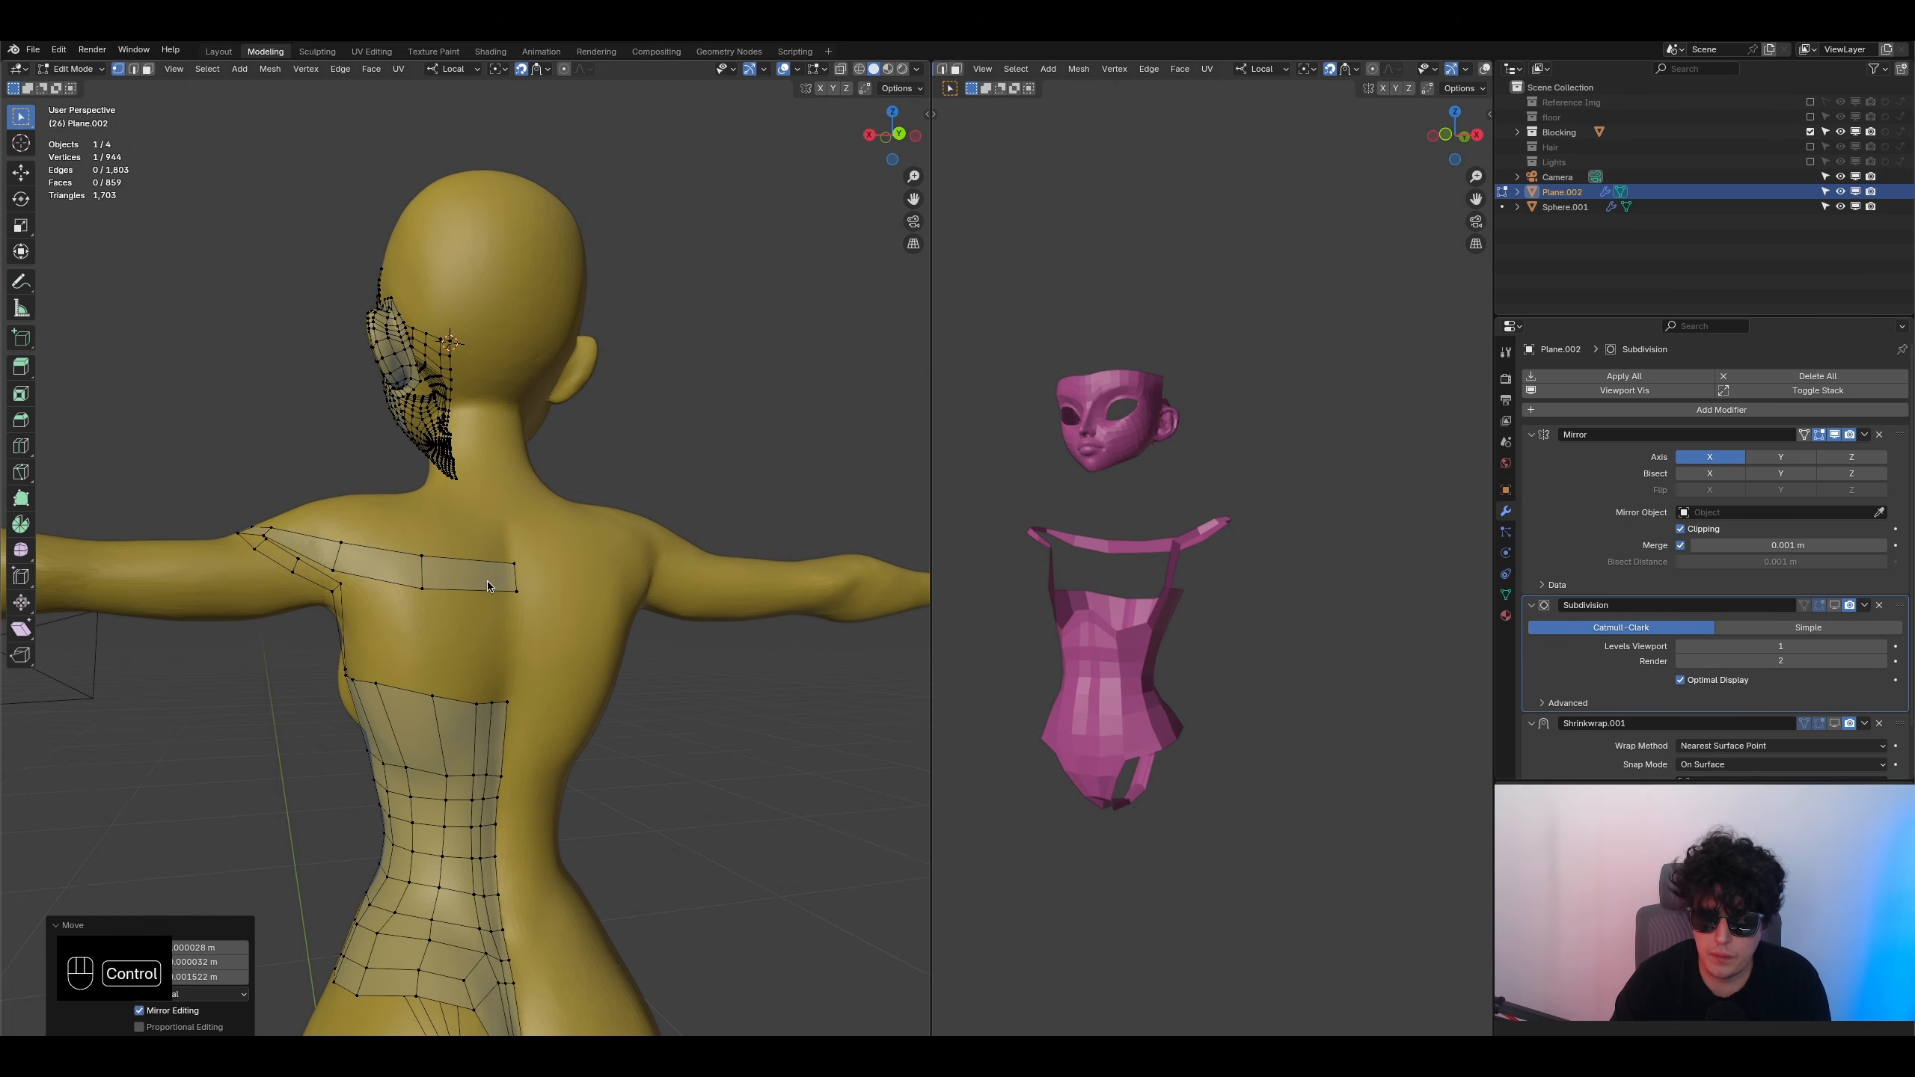
- Add two loop cuts to the upper back strip beside the spine, fill the gap down to the torso mesh with quads, and save
{"action": "key", "text": "ctrl+r"}
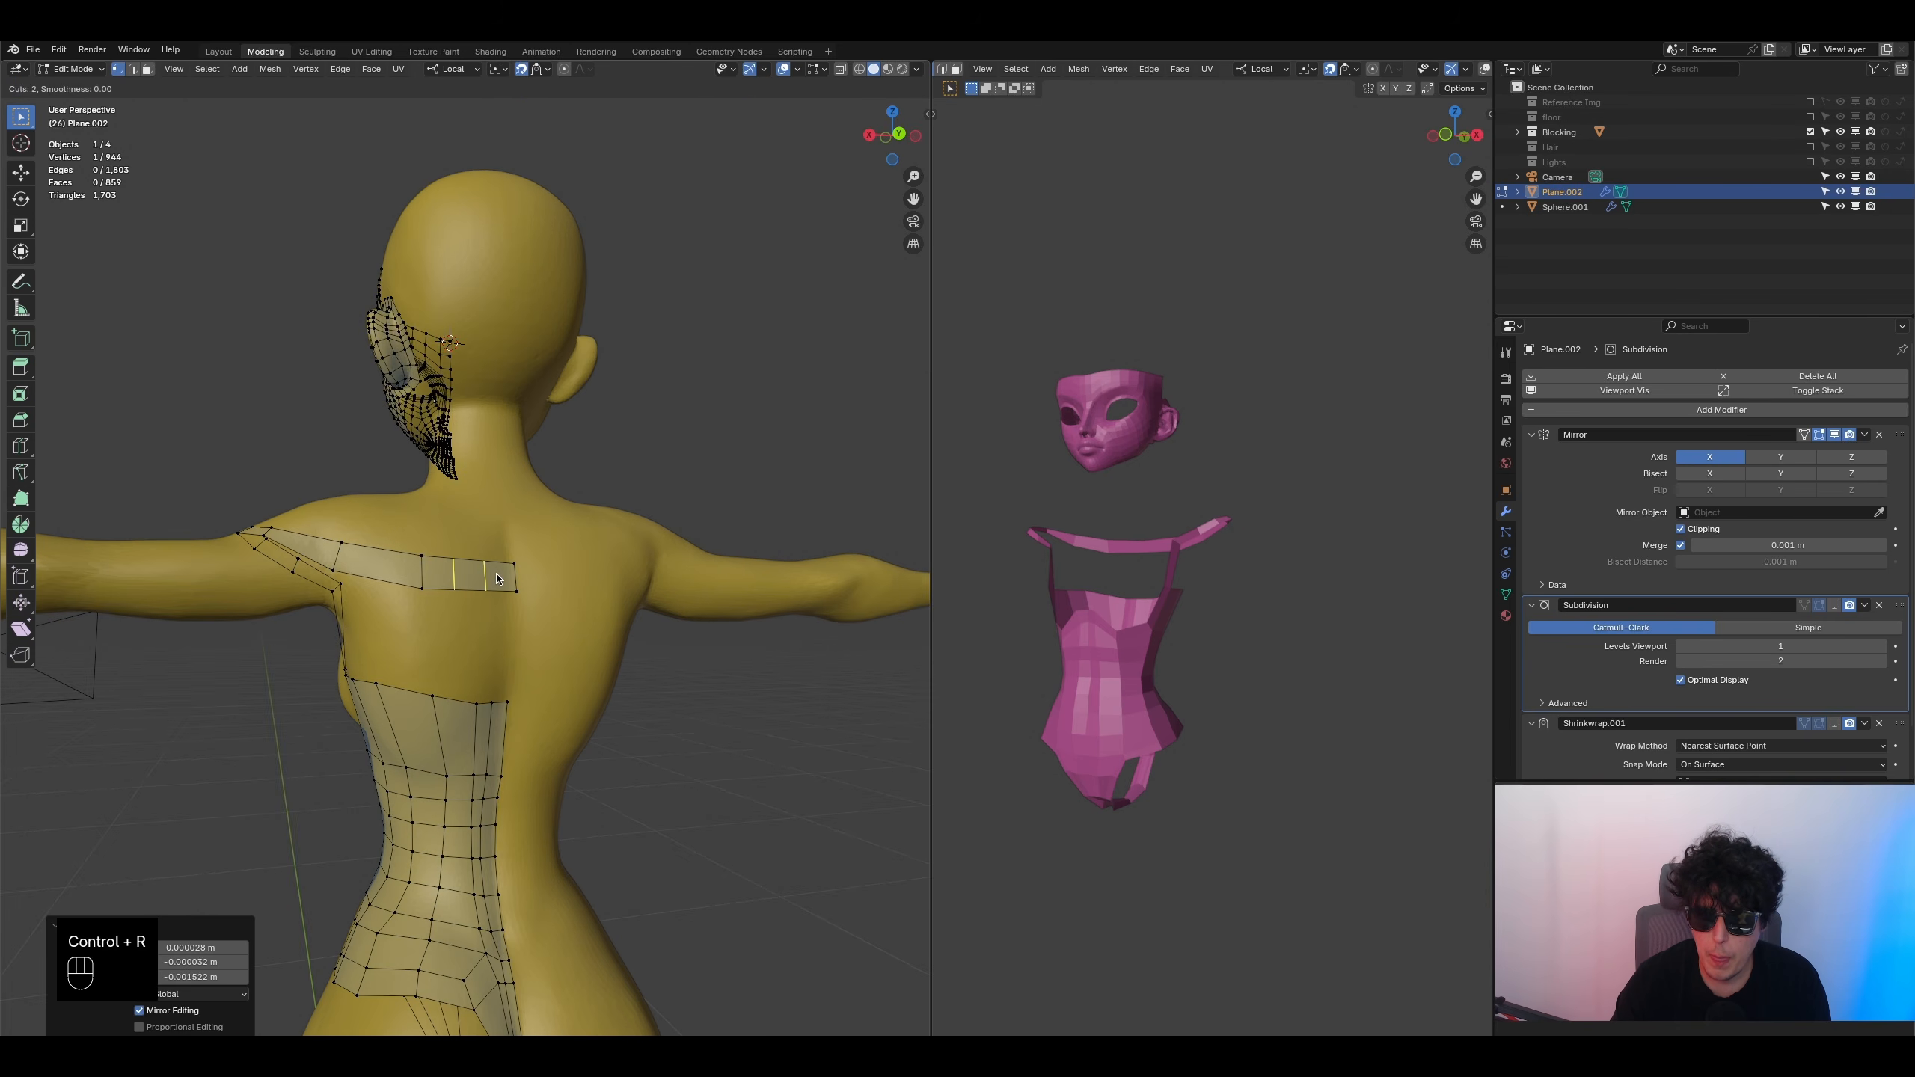
{"action": "left_click", "coordinate": [497, 573]}
{"action": "right_click", "coordinate": [520, 698]}
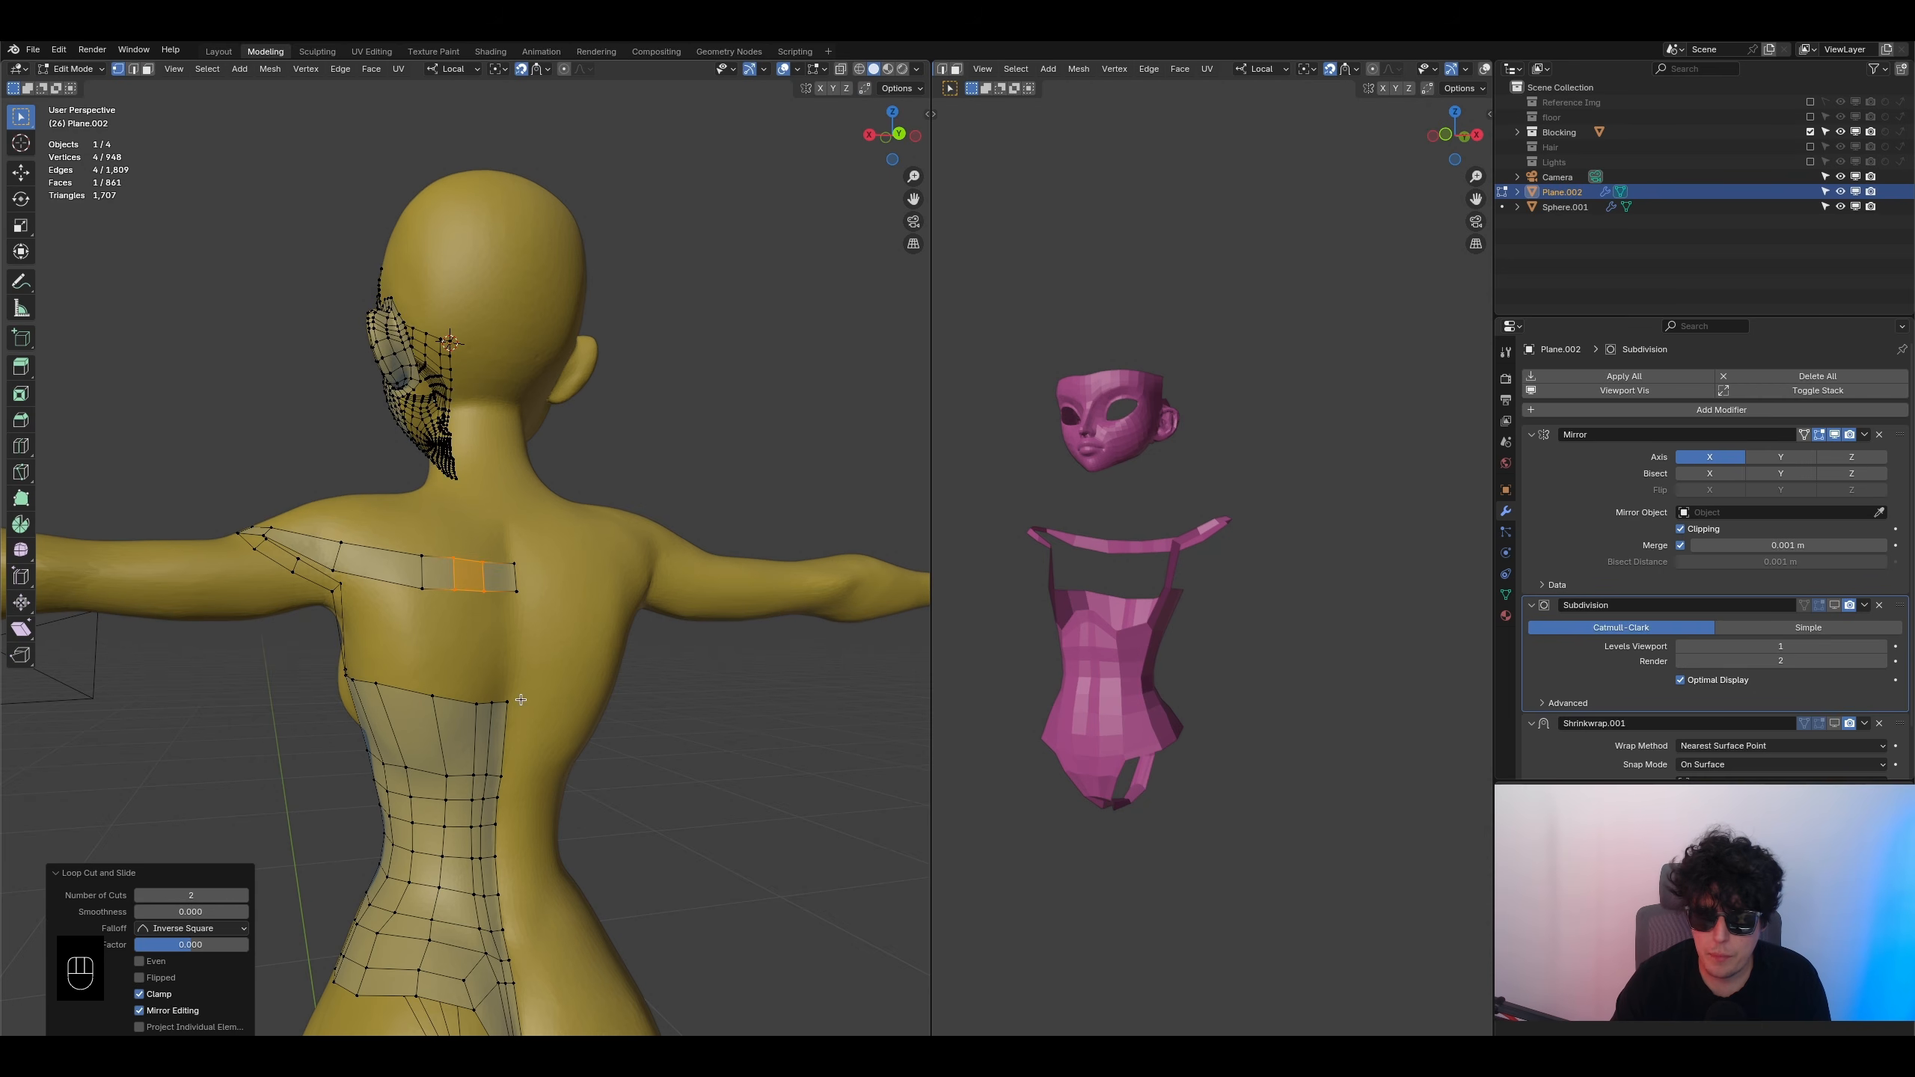
{"action": "left_click", "coordinate": [134, 68]}
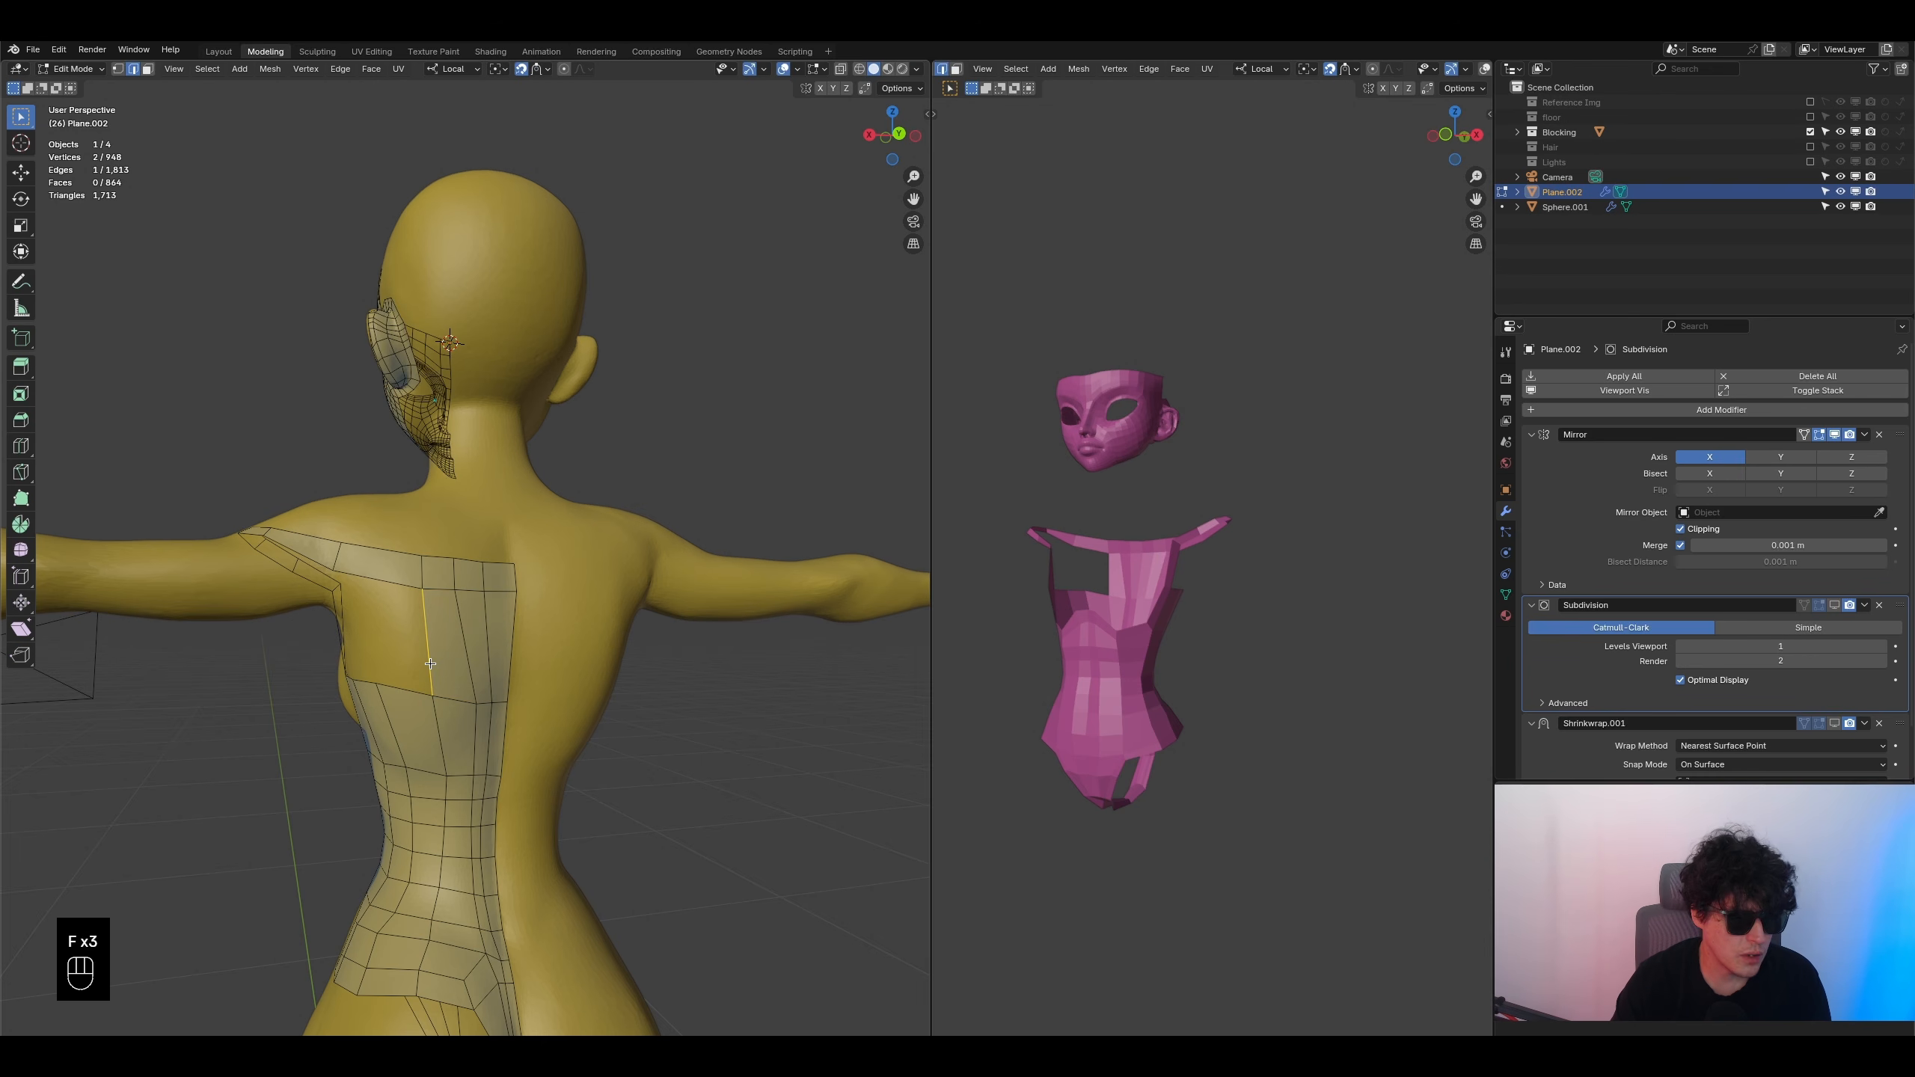
{"action": "key", "text": "ctrl+s"}
- Extrude the strip edge at the front of the armpit inward under the arm and scale the new edge
{"action": "middle_click_drag", "start_coordinate": [436, 698], "coordinate": [699, 604]}
{"action": "scroll", "coordinate": [698, 604], "scroll_direction": "down", "scroll_amount": 3}
{"action": "middle_click_drag", "start_coordinate": [1085, 604], "coordinate": [1241, 625]}
{"action": "middle_click_drag", "start_coordinate": [589, 615], "coordinate": [482, 580]}
{"action": "scroll", "coordinate": [440, 590], "scroll_direction": "up", "scroll_amount": 3}
{"action": "middle_click_drag", "start_coordinate": [482, 581], "coordinate": [179, 125], "text": "shift"}
{"action": "middle_click_drag", "start_coordinate": [529, 469], "coordinate": [543, 517]}
{"action": "key", "text": "e"}
{"action": "left_click", "coordinate": [479, 525]}
{"action": "key", "text": "s"}
{"action": "left_click", "coordinate": [535, 522]}
- Extend the underarm strip toward the back with rotated extrusions and fill a face joining it to the rear shoulder strip
{"action": "key", "text": "e"}
{"action": "left_click", "coordinate": [684, 521]}
{"action": "key", "text": "r"}
{"action": "left_click", "coordinate": [688, 517]}
{"action": "middle_click_drag", "start_coordinate": [688, 517], "coordinate": [633, 502]}
{"action": "key", "text": "e"}
{"action": "left_click", "coordinate": [612, 504]}
{"action": "left_click", "coordinate": [568, 516], "text": "shift"}
{"action": "key", "text": "f"}
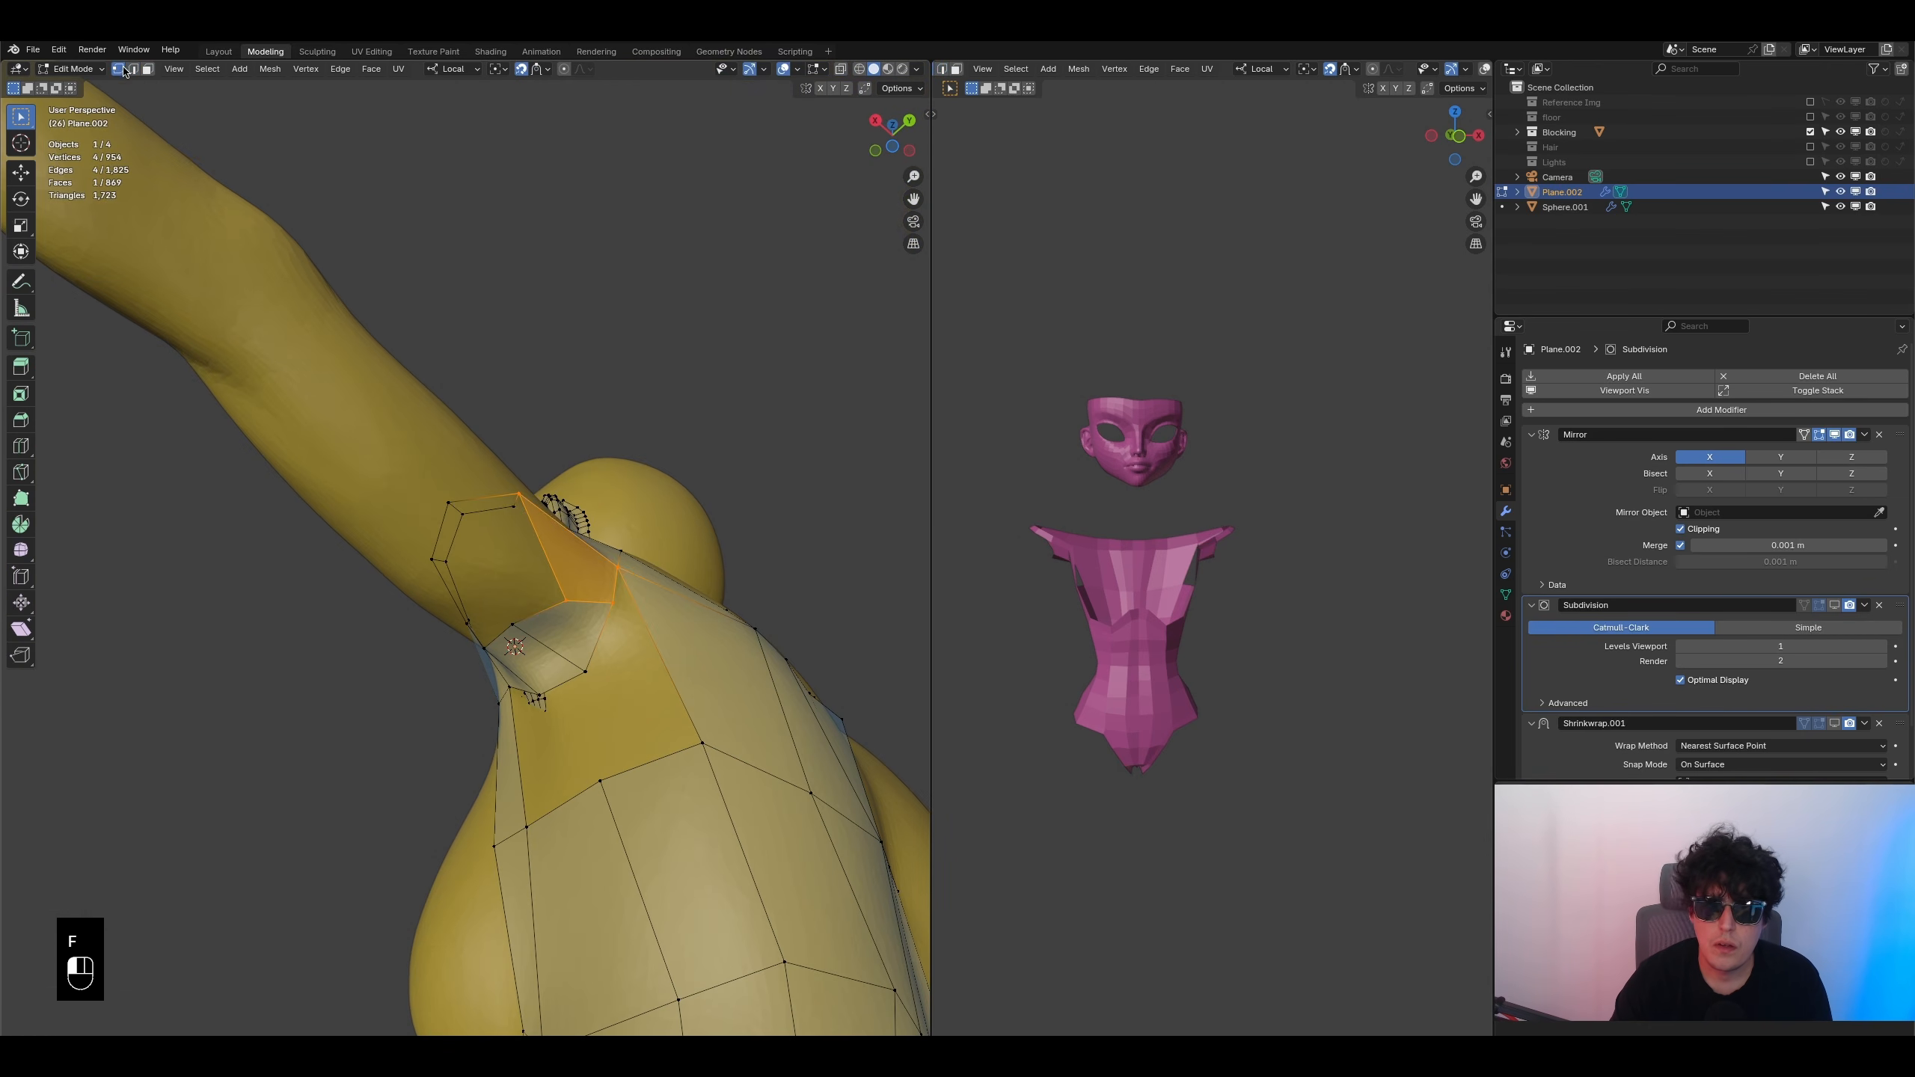
- Move individual vertices of the underarm strip to even out its quads behind and beneath the armpit
{"action": "key", "text": "g"}
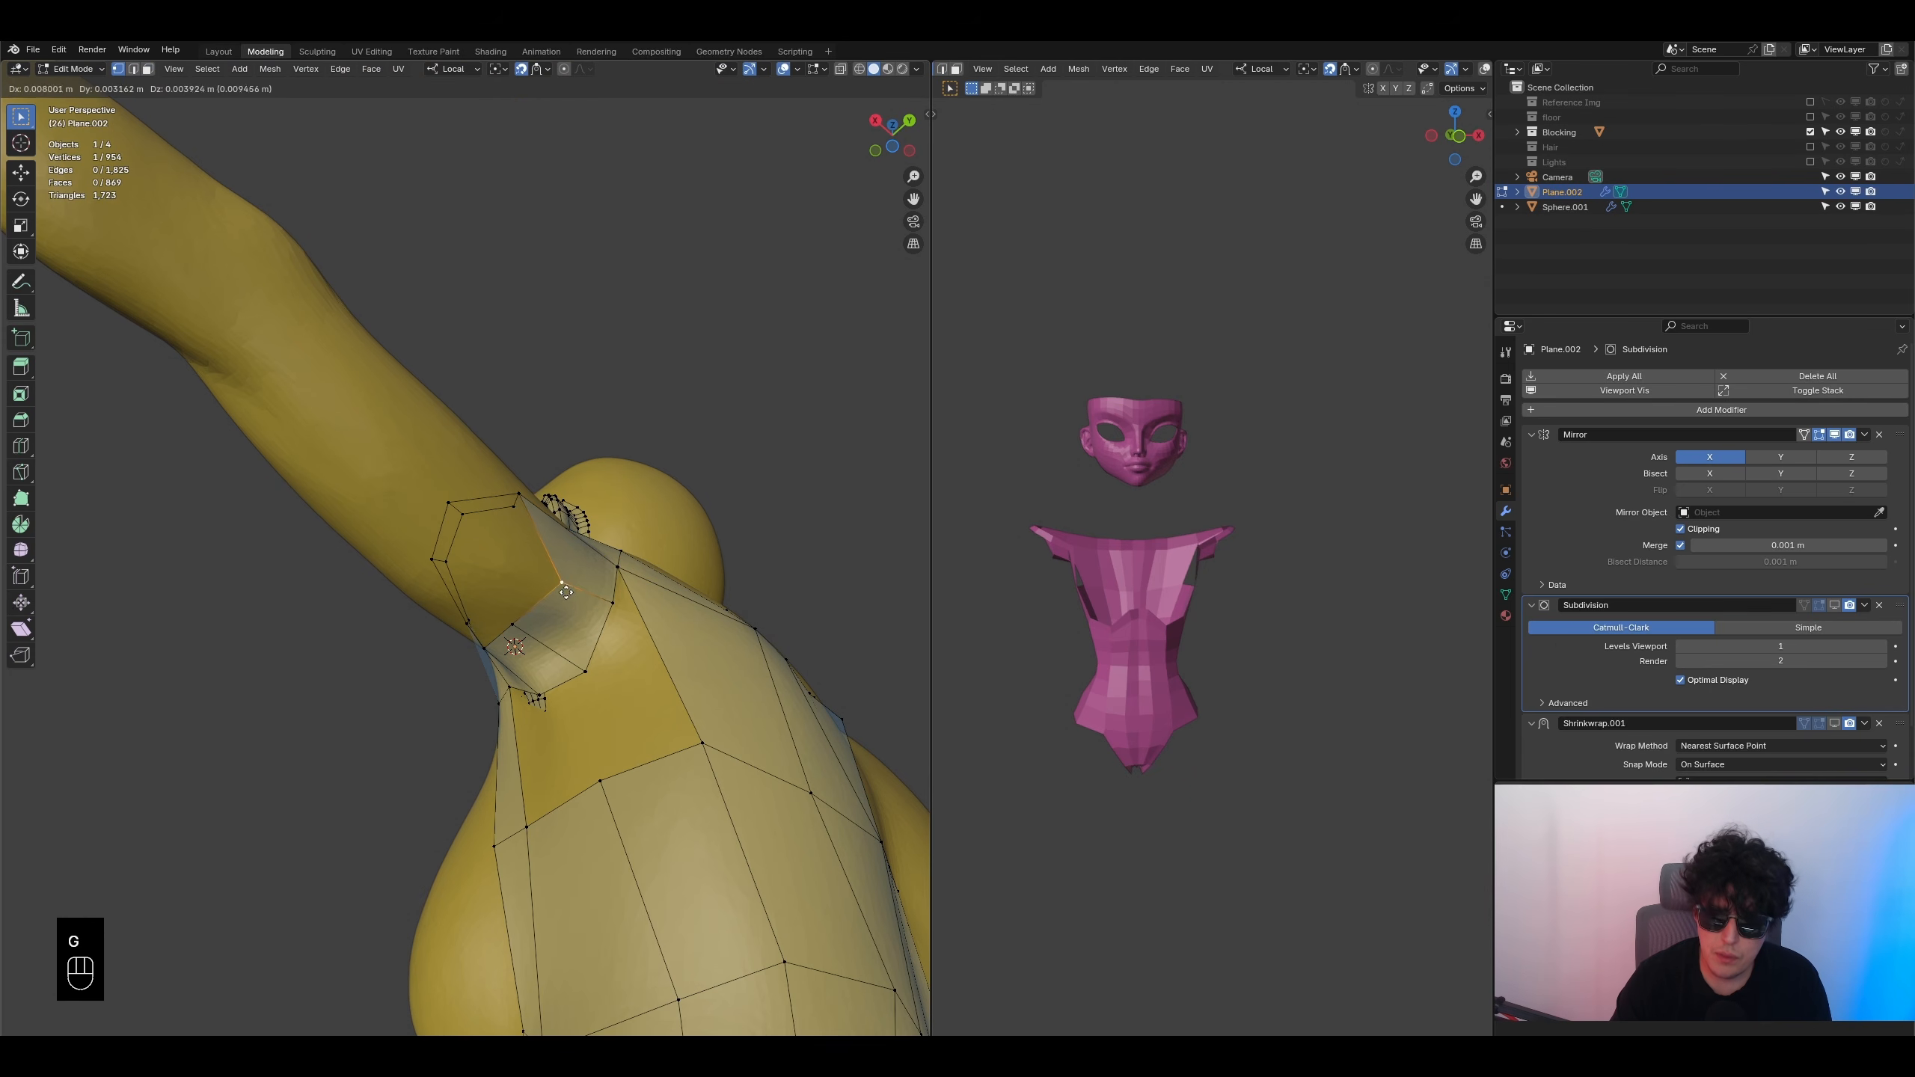
{"action": "left_click", "coordinate": [569, 588]}
{"action": "left_click", "coordinate": [614, 606]}
{"action": "key", "text": "g"}
{"action": "left_click", "coordinate": [609, 628]}
{"action": "left_click", "coordinate": [561, 574]}
{"action": "key", "text": "g"}
{"action": "left_click", "coordinate": [550, 575]}
{"action": "middle_click_drag", "start_coordinate": [549, 579], "coordinate": [578, 523]}
{"action": "key", "text": "g"}
{"action": "left_click", "coordinate": [615, 590]}
- Inspect the face loop running around the armpit from the front and from the back
{"action": "left_click", "coordinate": [133, 69]}
{"action": "middle_click_drag", "start_coordinate": [354, 528], "coordinate": [447, 488]}
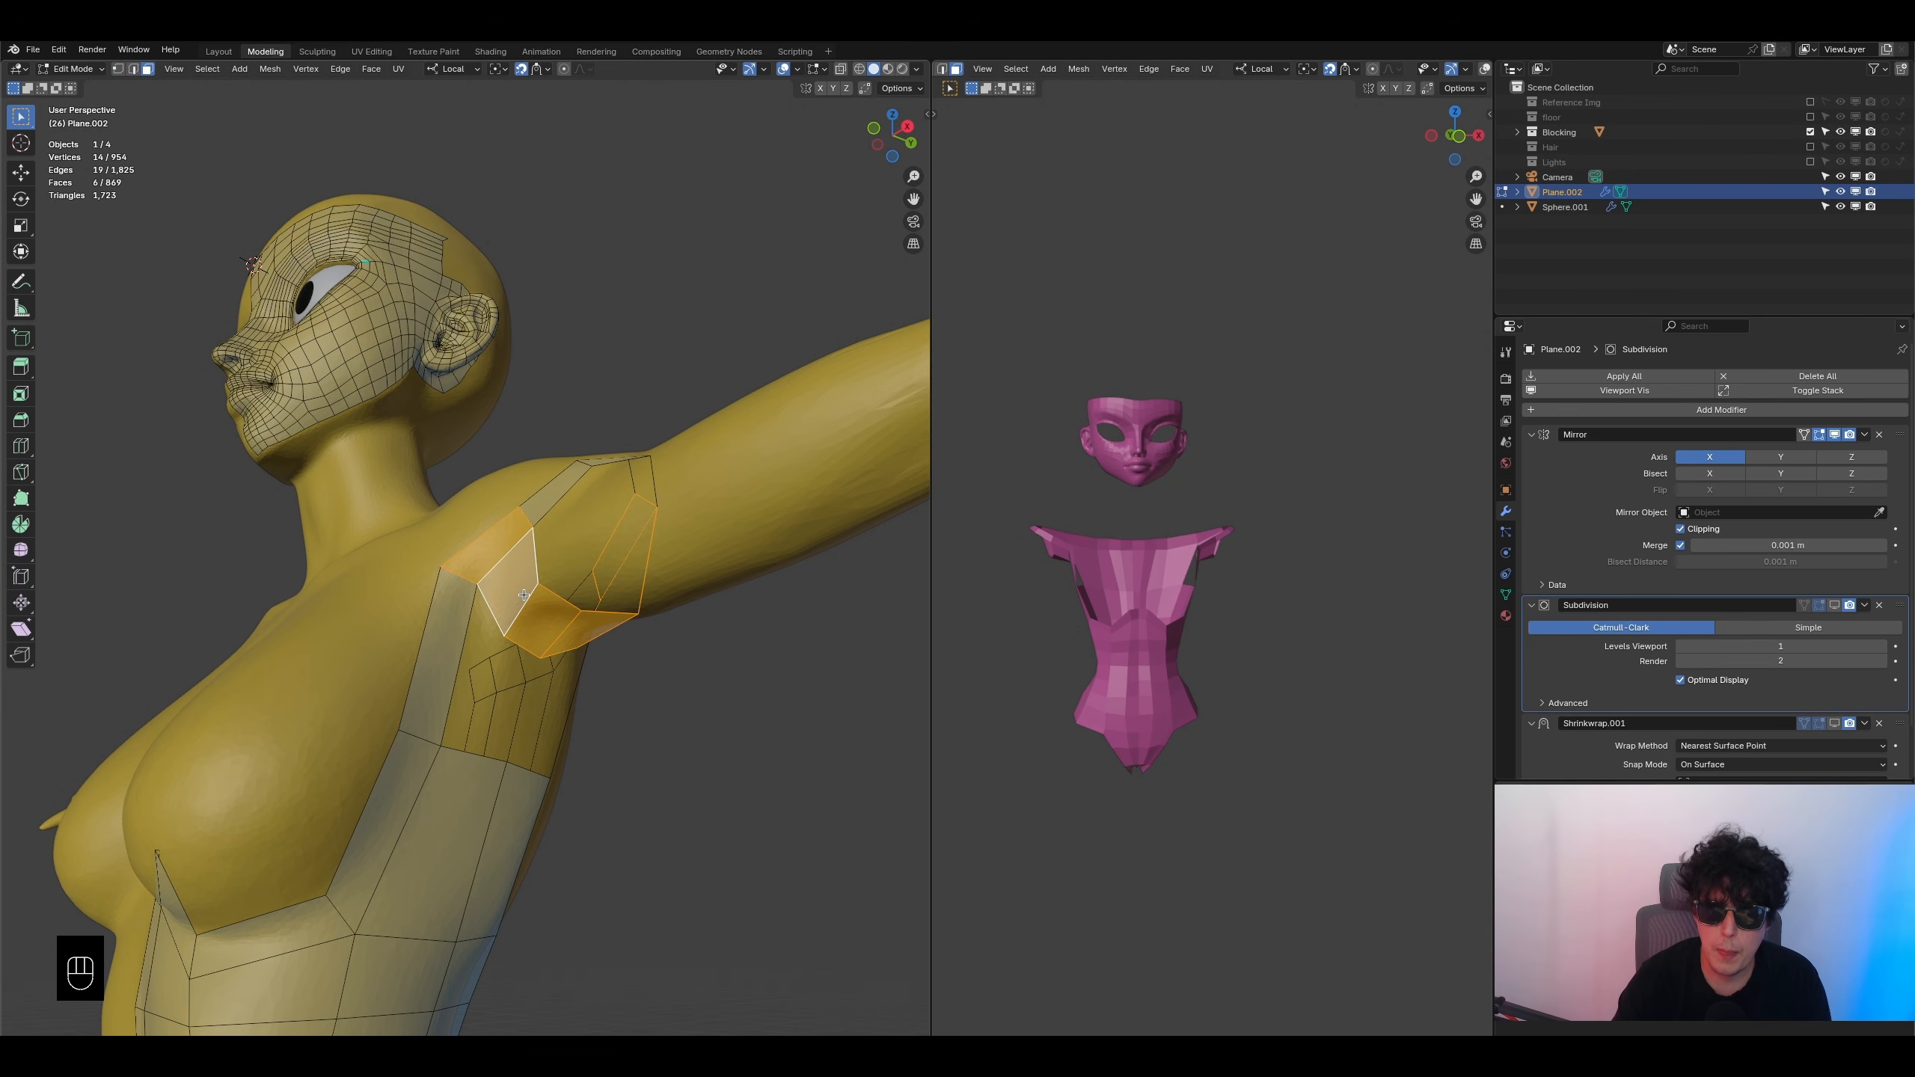
{"action": "middle_click_drag", "start_coordinate": [515, 481], "coordinate": [540, 560]}
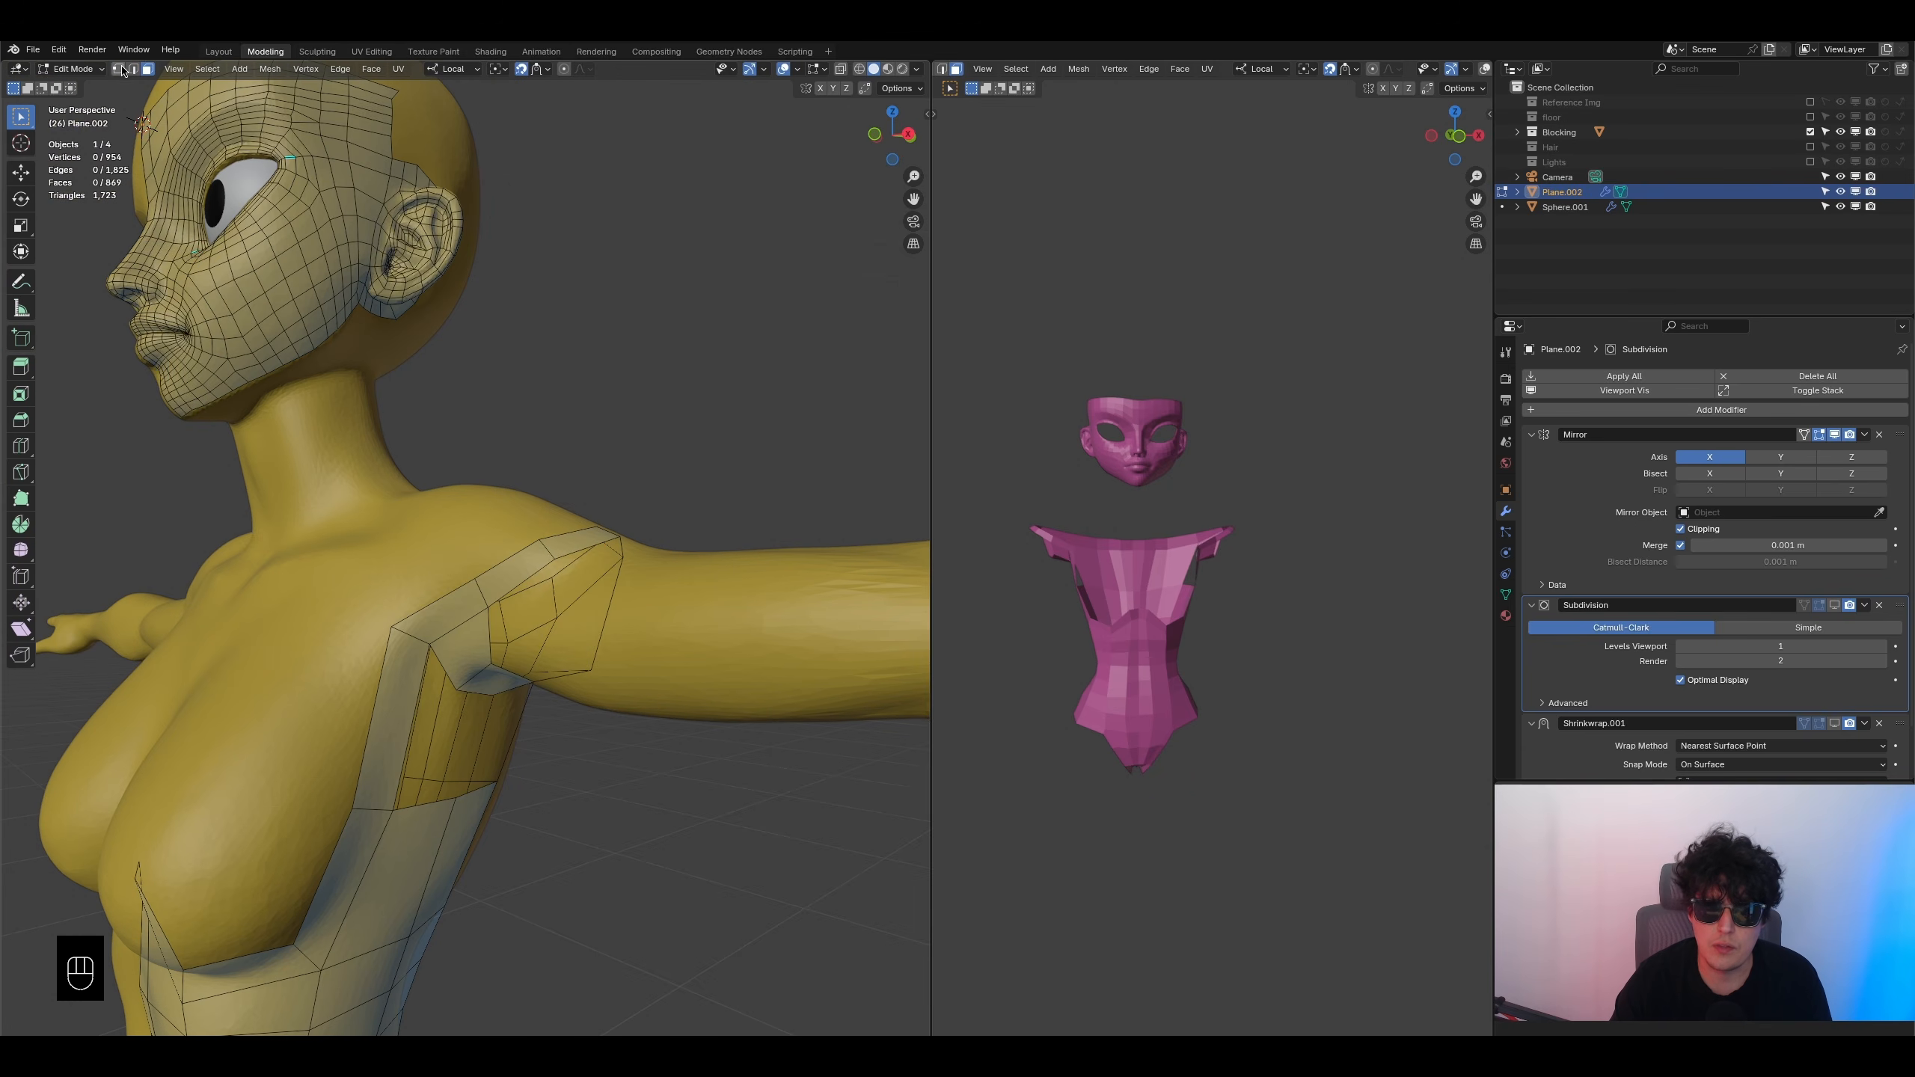
{"action": "middle_click_drag", "start_coordinate": [506, 581], "coordinate": [205, 240]}
{"action": "middle_click_drag", "start_coordinate": [315, 339], "coordinate": [716, 639]}
{"action": "middle_click_drag", "start_coordinate": [523, 726], "coordinate": [449, 699]}
{"action": "mouse_move", "coordinate": [648, 667]}
{"action": "middle_mouse_down"}
{"action": "mouse_move", "coordinate": [499, 697]}
{"action": "mouse_move", "coordinate": [556, 600]}
{"action": "mouse_move", "coordinate": [616, 671]}
{"action": "middle_mouse_up"}
- Try a single loop cut through the quad behind the armpit
{"action": "key", "text": "ctrl+r"}
{"action": "left_click", "coordinate": [503, 578]}
{"action": "left_click", "coordinate": [503, 579]}
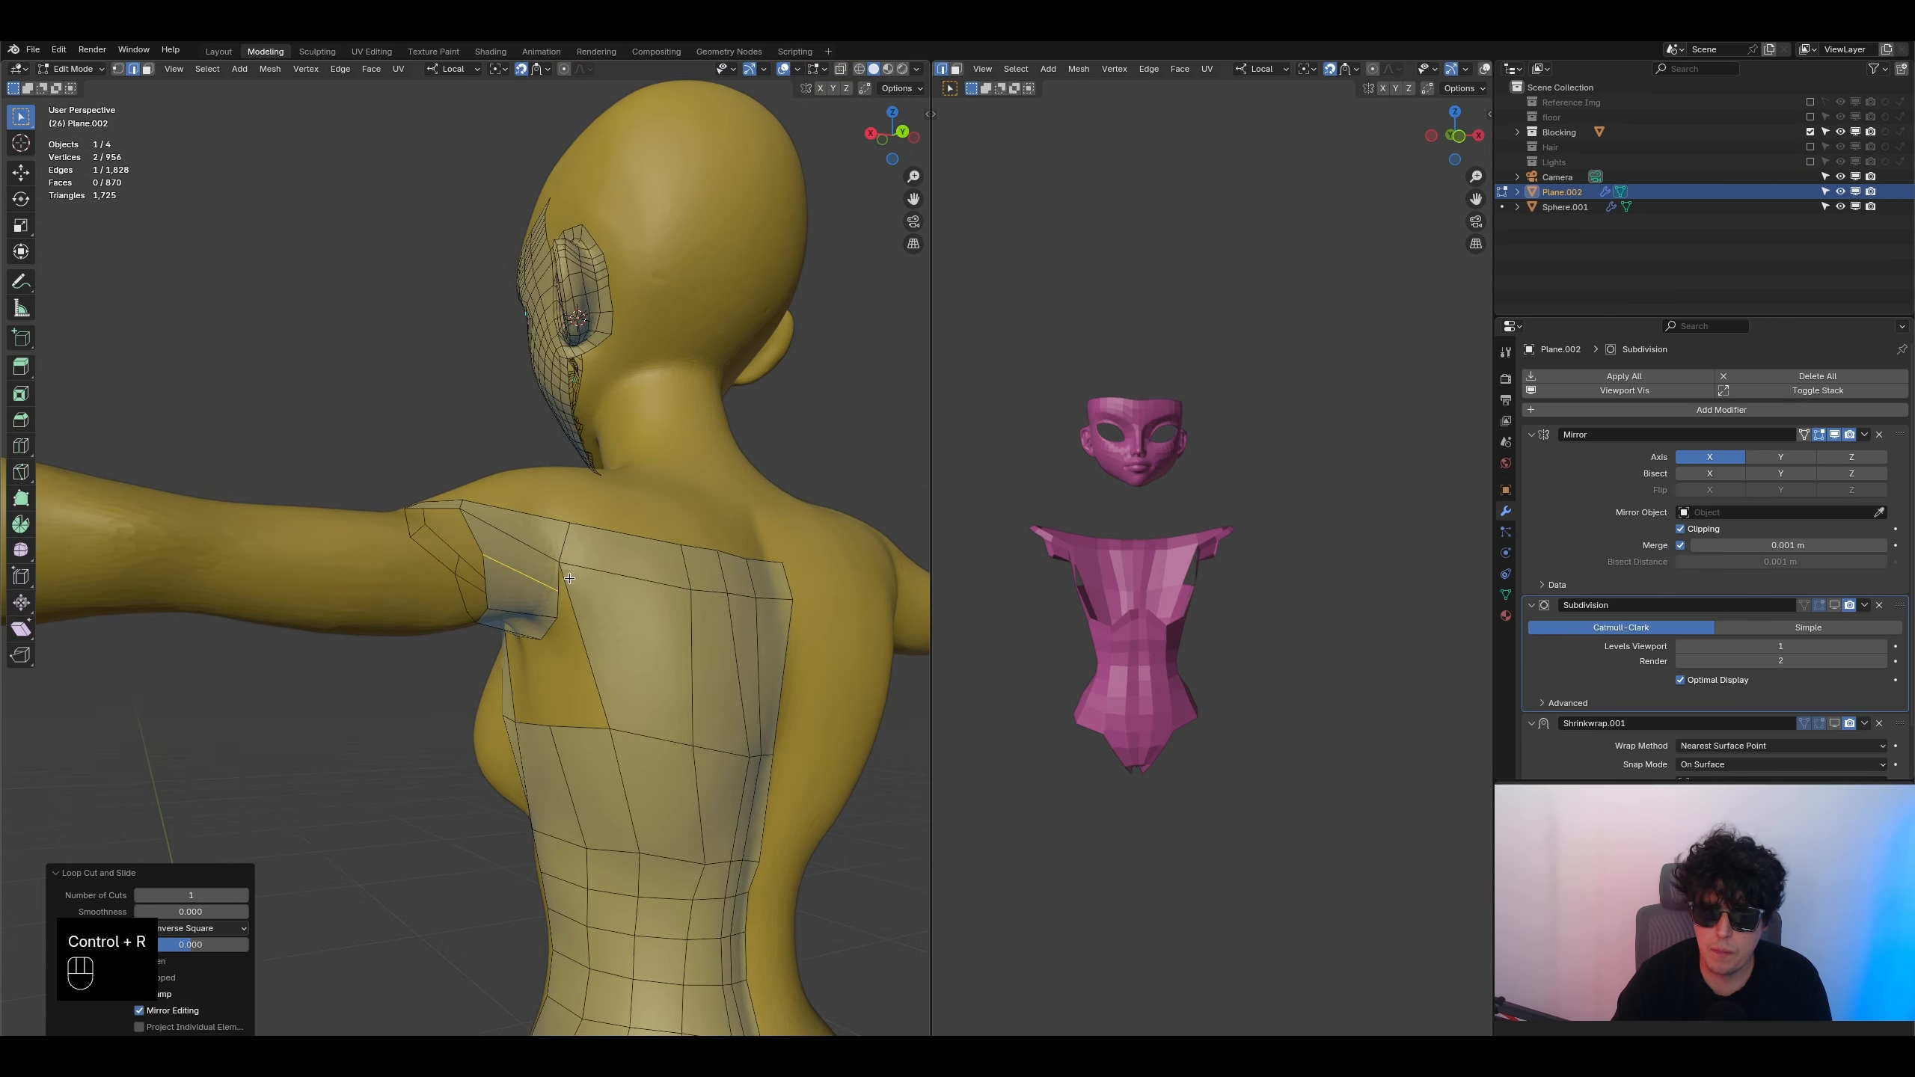
{"action": "middle_click_drag", "start_coordinate": [535, 578], "coordinate": [596, 612]}
{"action": "key", "text": "ctrl+z"}
- Add a horizontal loop cut across the upper back faces, slid toward the shoulder strip
{"action": "key", "text": "ctrl+r"}
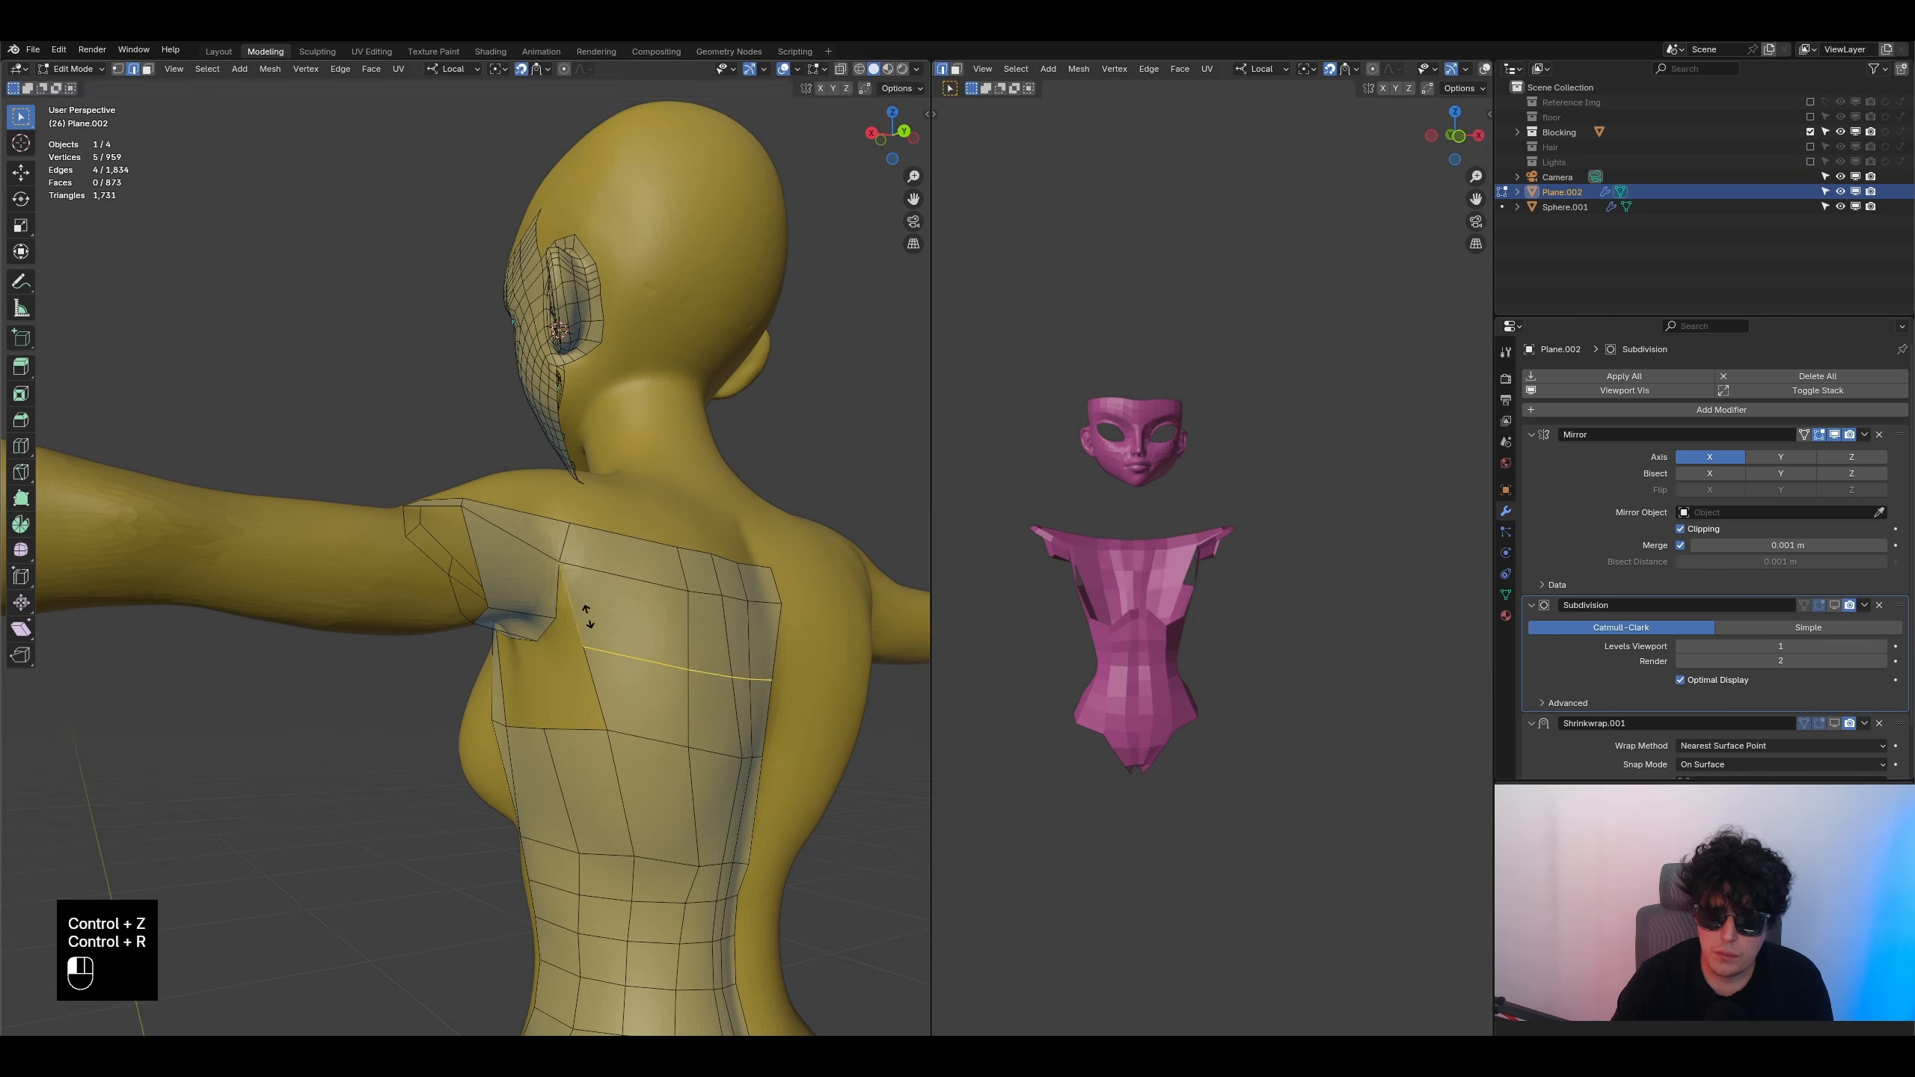
{"action": "left_click", "coordinate": [591, 587]}
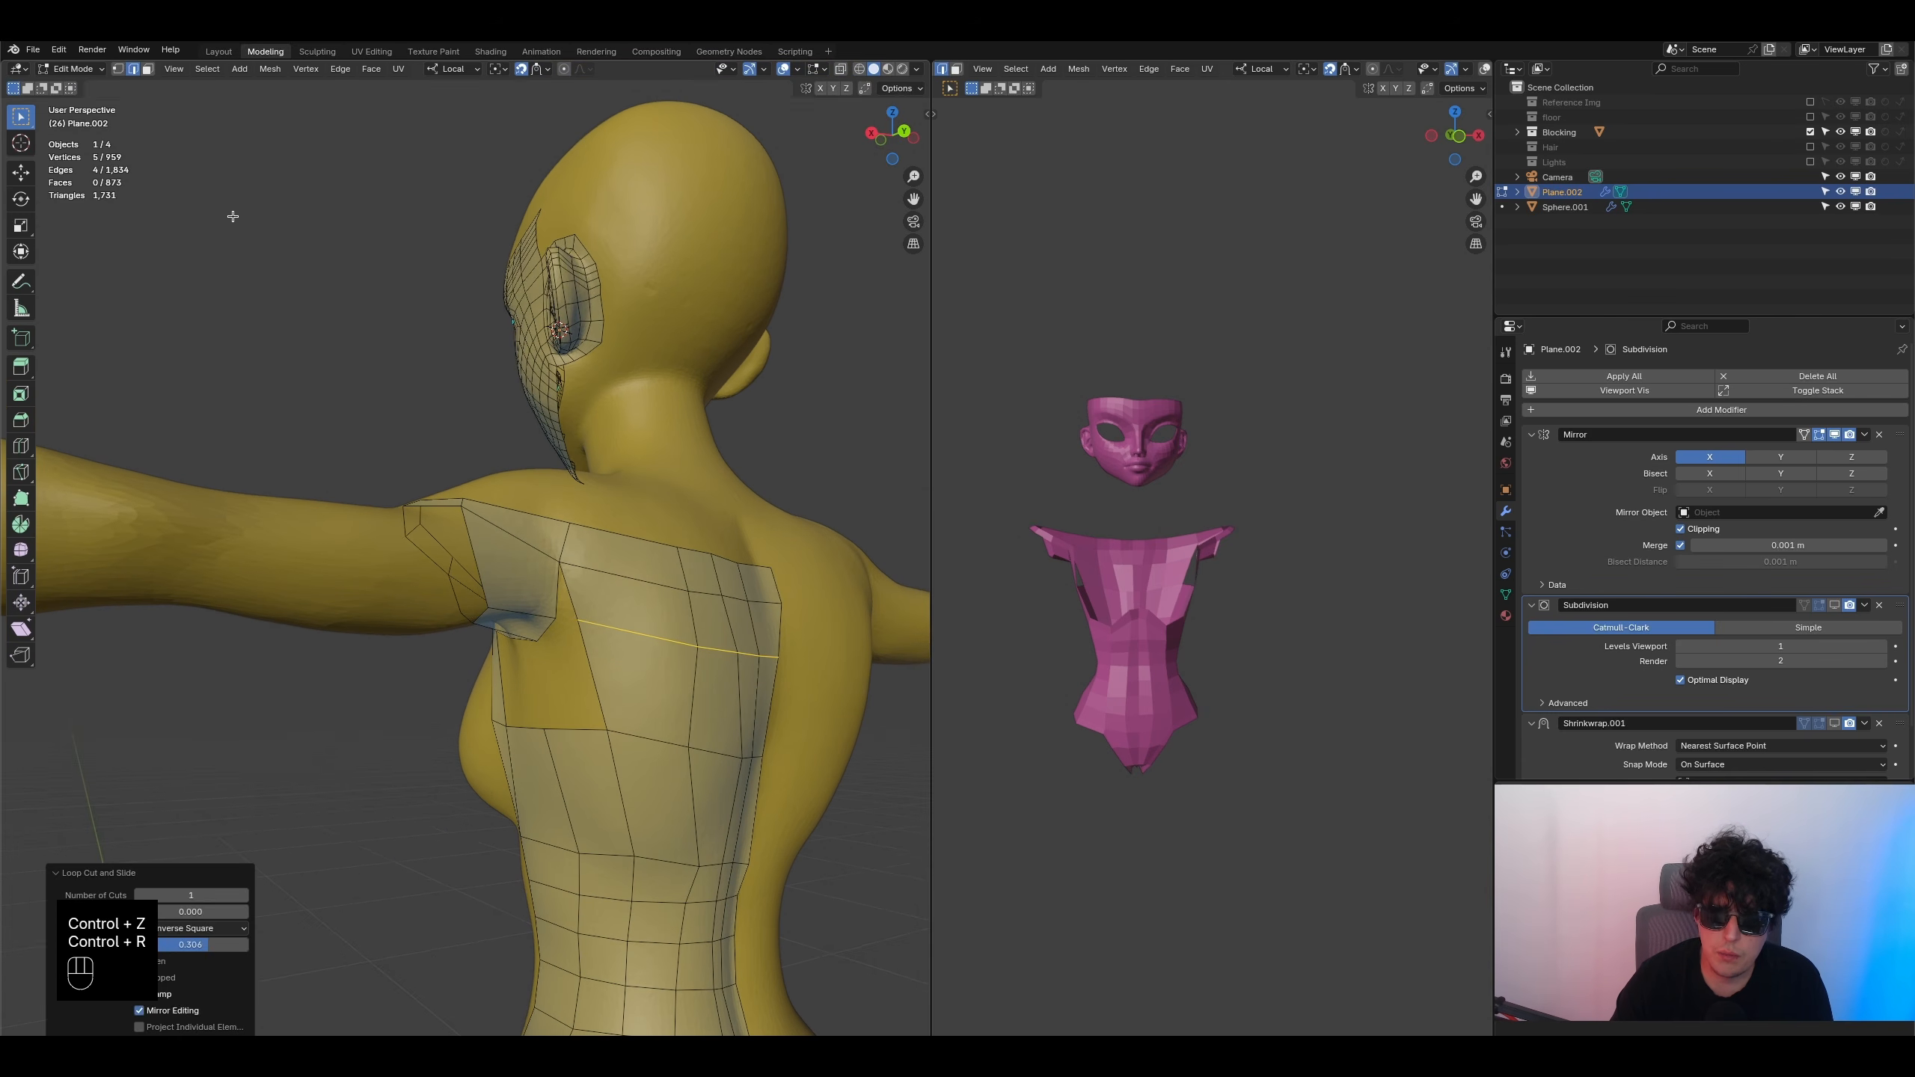
{"action": "left_click", "coordinate": [118, 69]}
{"action": "middle_click_drag", "start_coordinate": [618, 611], "coordinate": [674, 575]}
- Slide the rear armpit vertices along their edges and add a loop cut through the quad behind the armpit
{"action": "left_click", "coordinate": [578, 623], "text": "shift"}
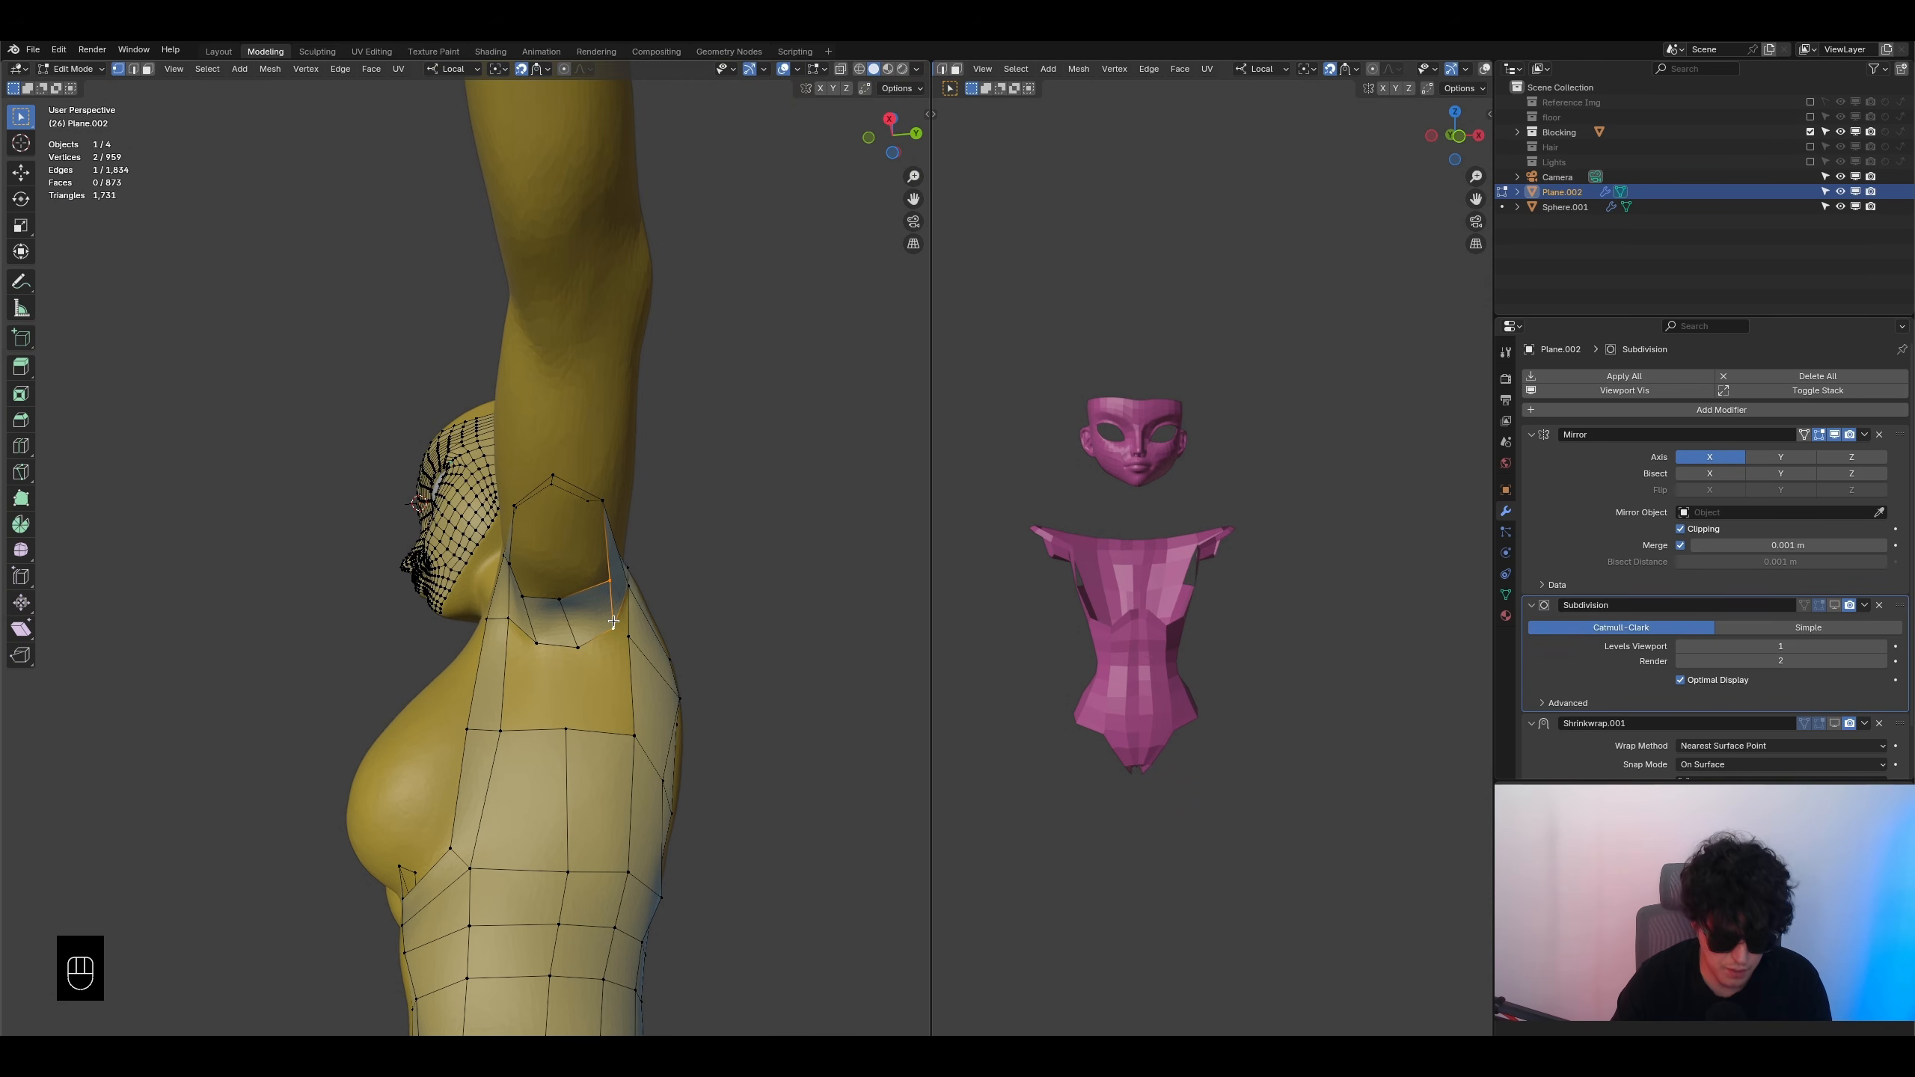
{"action": "key", "text": "g"}
{"action": "key", "text": "g"}
{"action": "left_click", "coordinate": [601, 633]}
{"action": "key", "text": "ctrl+r"}
{"action": "double_click", "coordinate": [612, 564]}
{"action": "middle_click_drag", "start_coordinate": [619, 574], "coordinate": [660, 593]}
{"action": "middle_click_drag", "start_coordinate": [470, 574], "coordinate": [571, 604]}
- Nudge the upper and lower vertices of the underarm strip to space its faces evenly
{"action": "left_click", "coordinate": [578, 598]}
{"action": "key", "text": "g"}
{"action": "left_click", "coordinate": [580, 597]}
{"action": "left_click", "coordinate": [582, 642]}
{"action": "key", "text": "g"}
{"action": "key", "text": "g"}
{"action": "key", "text": "g"}
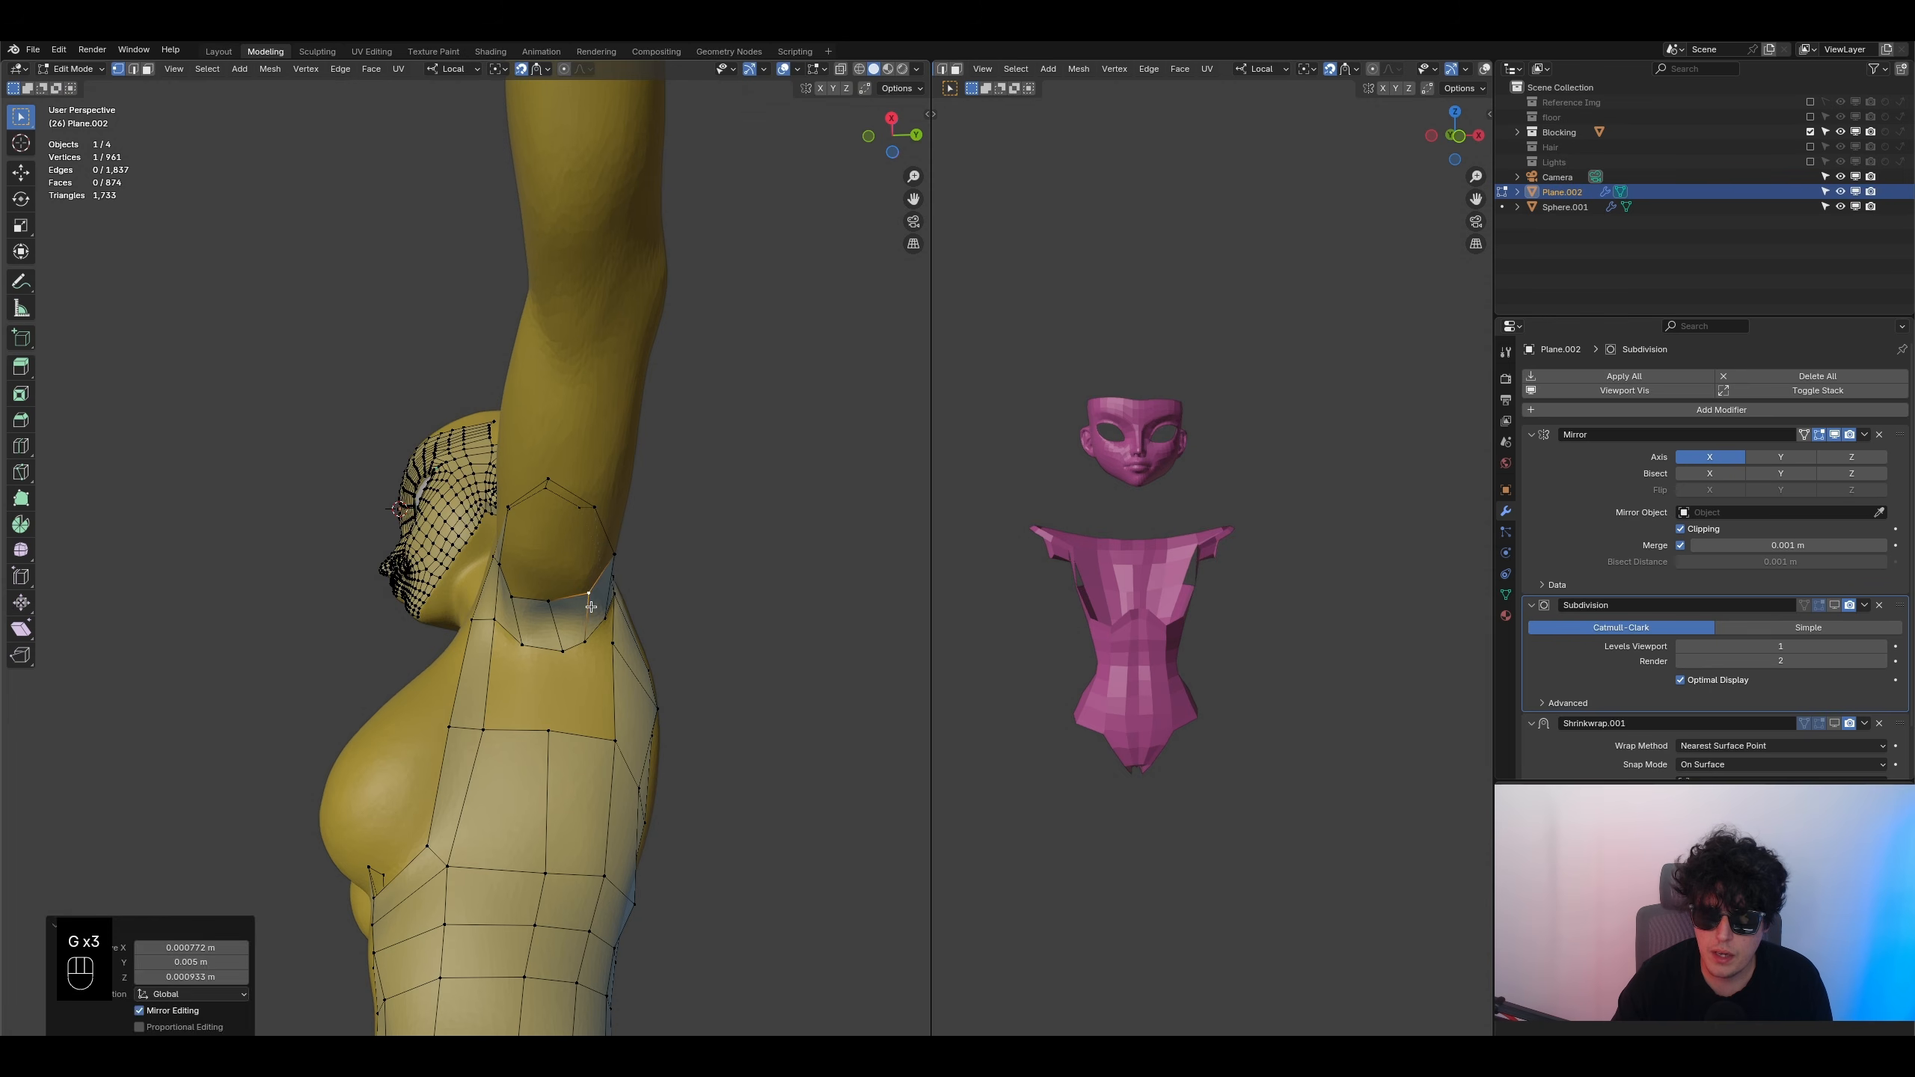
{"action": "left_click", "coordinate": [551, 650]}
{"action": "middle_click_drag", "start_coordinate": [551, 650], "coordinate": [510, 695]}
- Merge the rear armpit vertex with the neighbouring back strip vertex at their center
{"action": "left_click", "coordinate": [574, 598]}
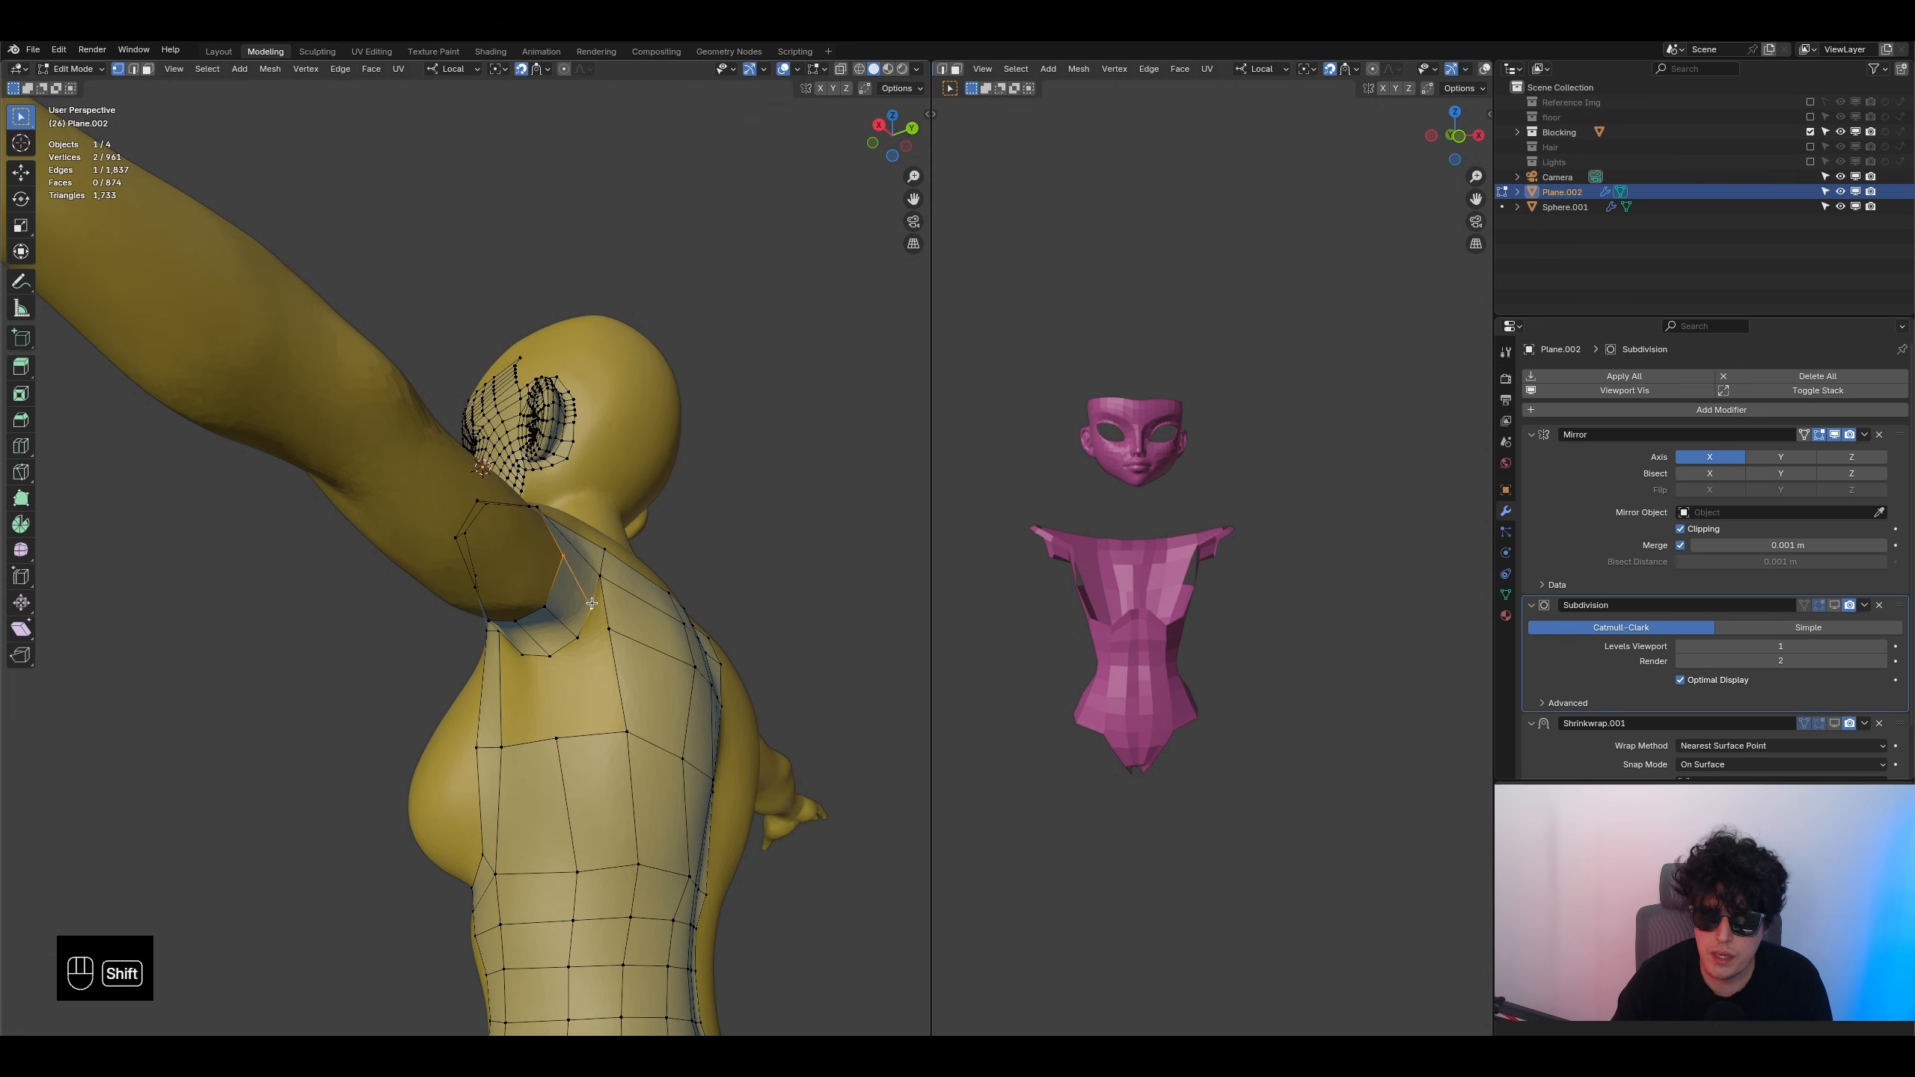
{"action": "middle_click_drag", "start_coordinate": [573, 598], "coordinate": [610, 637]}
{"action": "left_click", "coordinate": [613, 635], "text": "shift"}
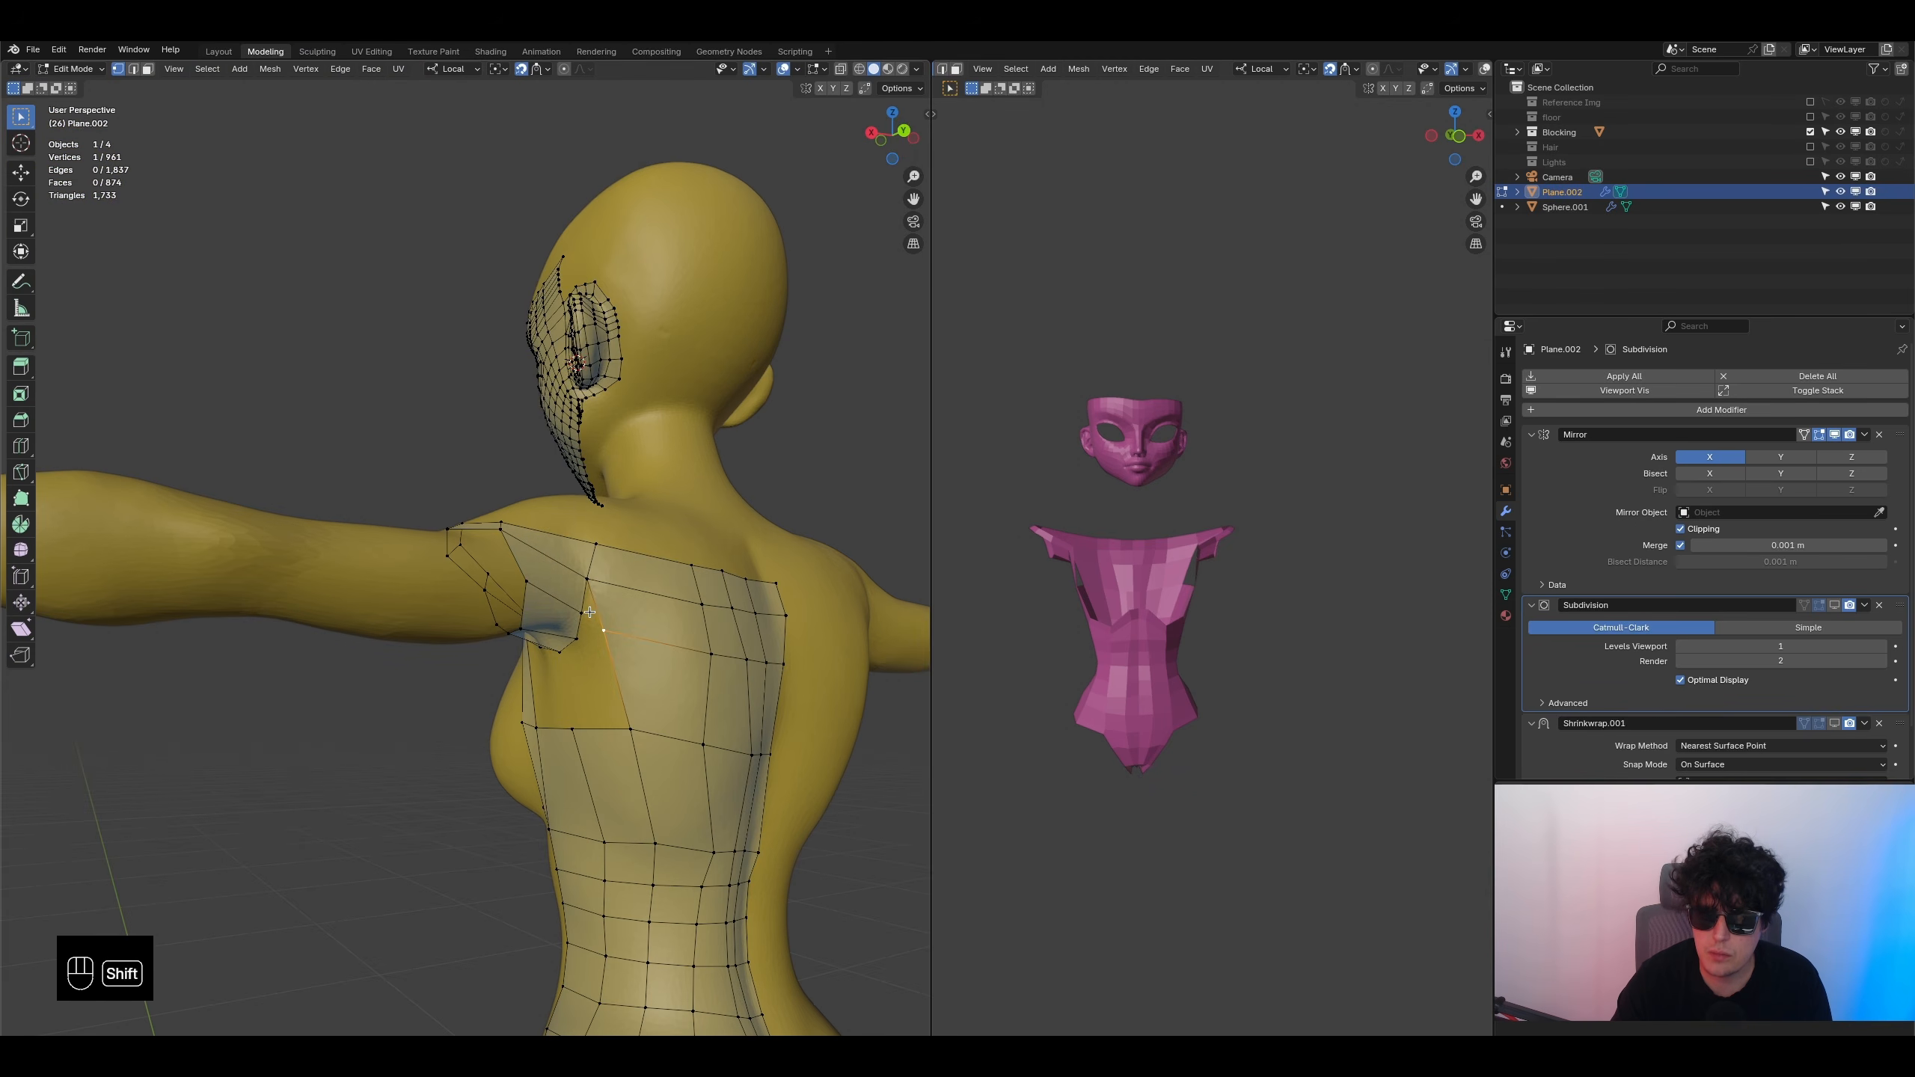
{"action": "key", "text": "m"}
{"action": "left_click", "coordinate": [613, 637]}
{"action": "middle_click_drag", "start_coordinate": [613, 638], "coordinate": [781, 626]}
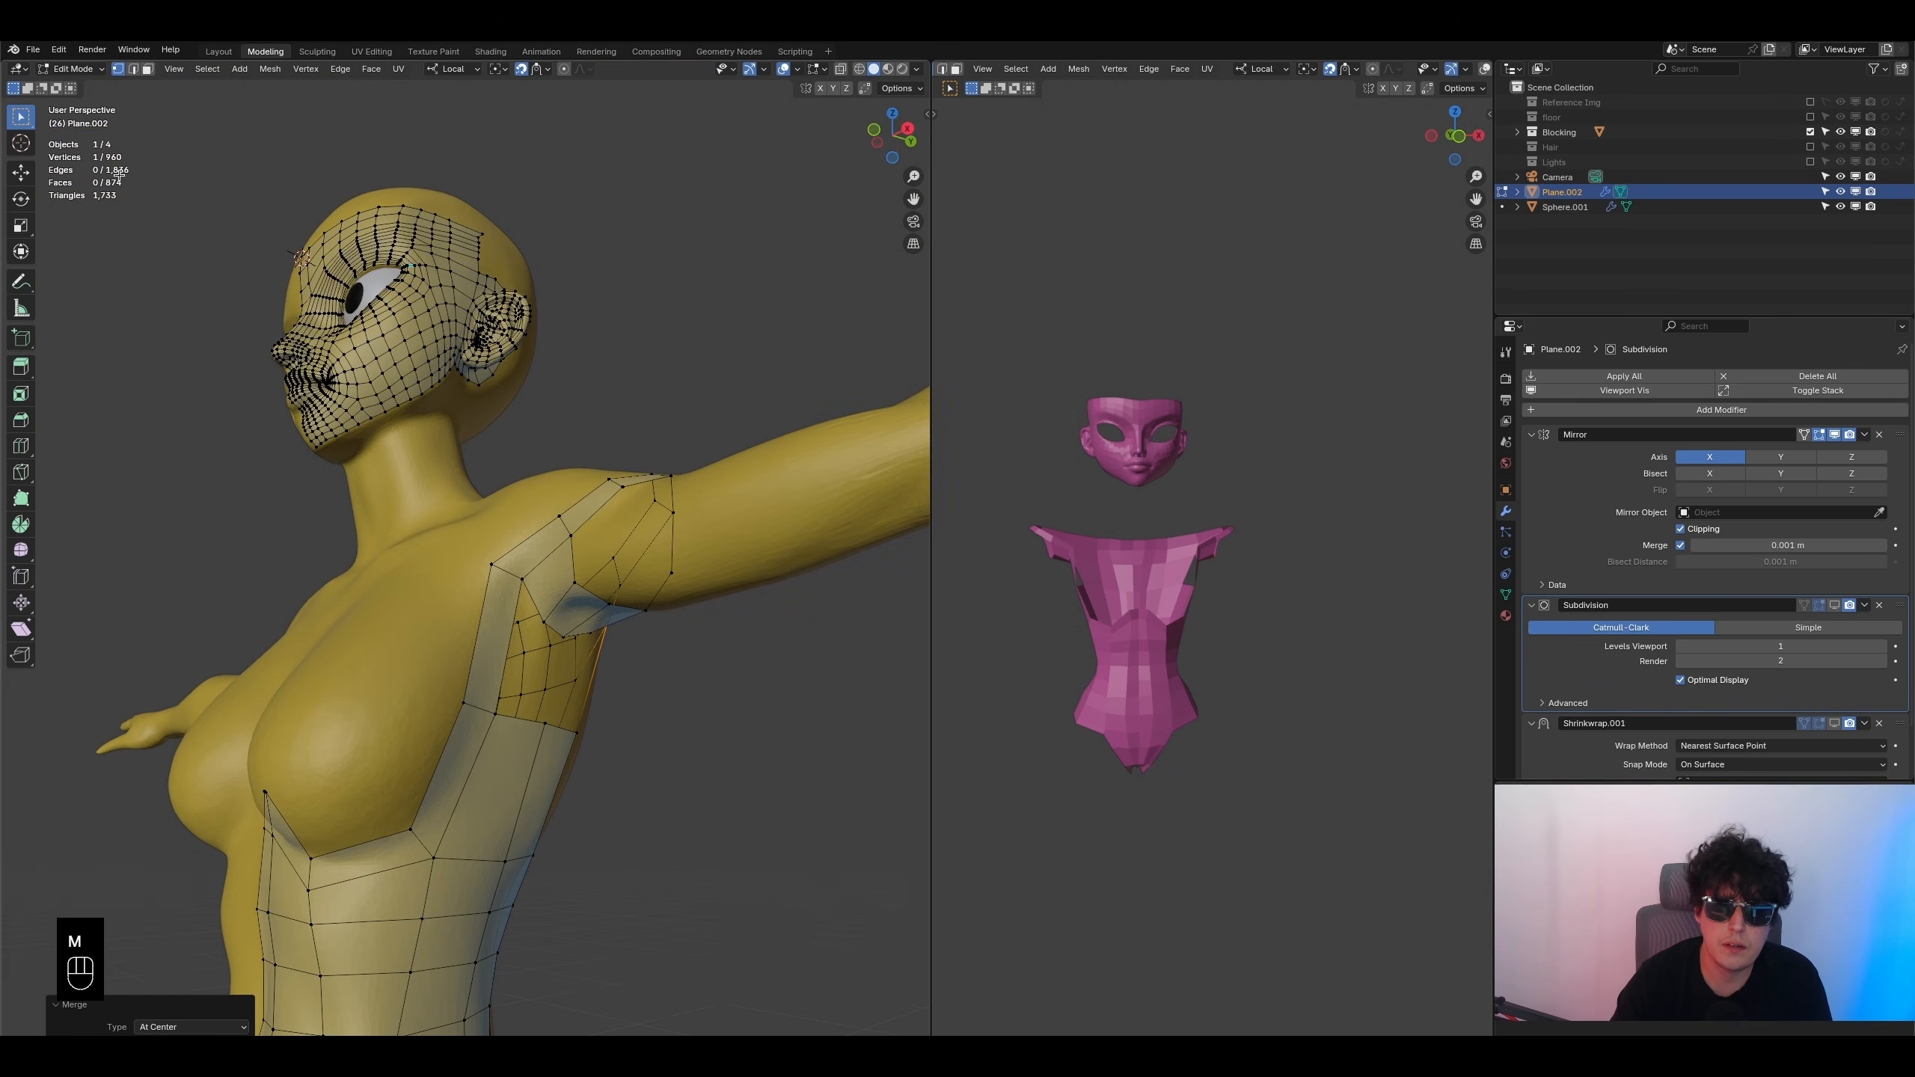
- Select the faces around the armpit from the front to examine how the face loop flows under the arm
{"action": "left_click", "coordinate": [149, 71]}
{"action": "middle_click_drag", "start_coordinate": [626, 629], "coordinate": [779, 646]}
{"action": "left_click", "coordinate": [546, 570]}
{"action": "left_click", "coordinate": [572, 591], "text": "shift"}
{"action": "left_click", "coordinate": [592, 618], "text": "shift"}
{"action": "left_click", "coordinate": [628, 607]}
{"action": "left_click", "coordinate": [660, 590], "text": "shift"}
{"action": "left_click", "coordinate": [654, 571], "text": "shift"}
{"action": "left_click", "coordinate": [658, 564], "text": "shift"}
{"action": "left_click", "coordinate": [646, 599], "text": "shift"}
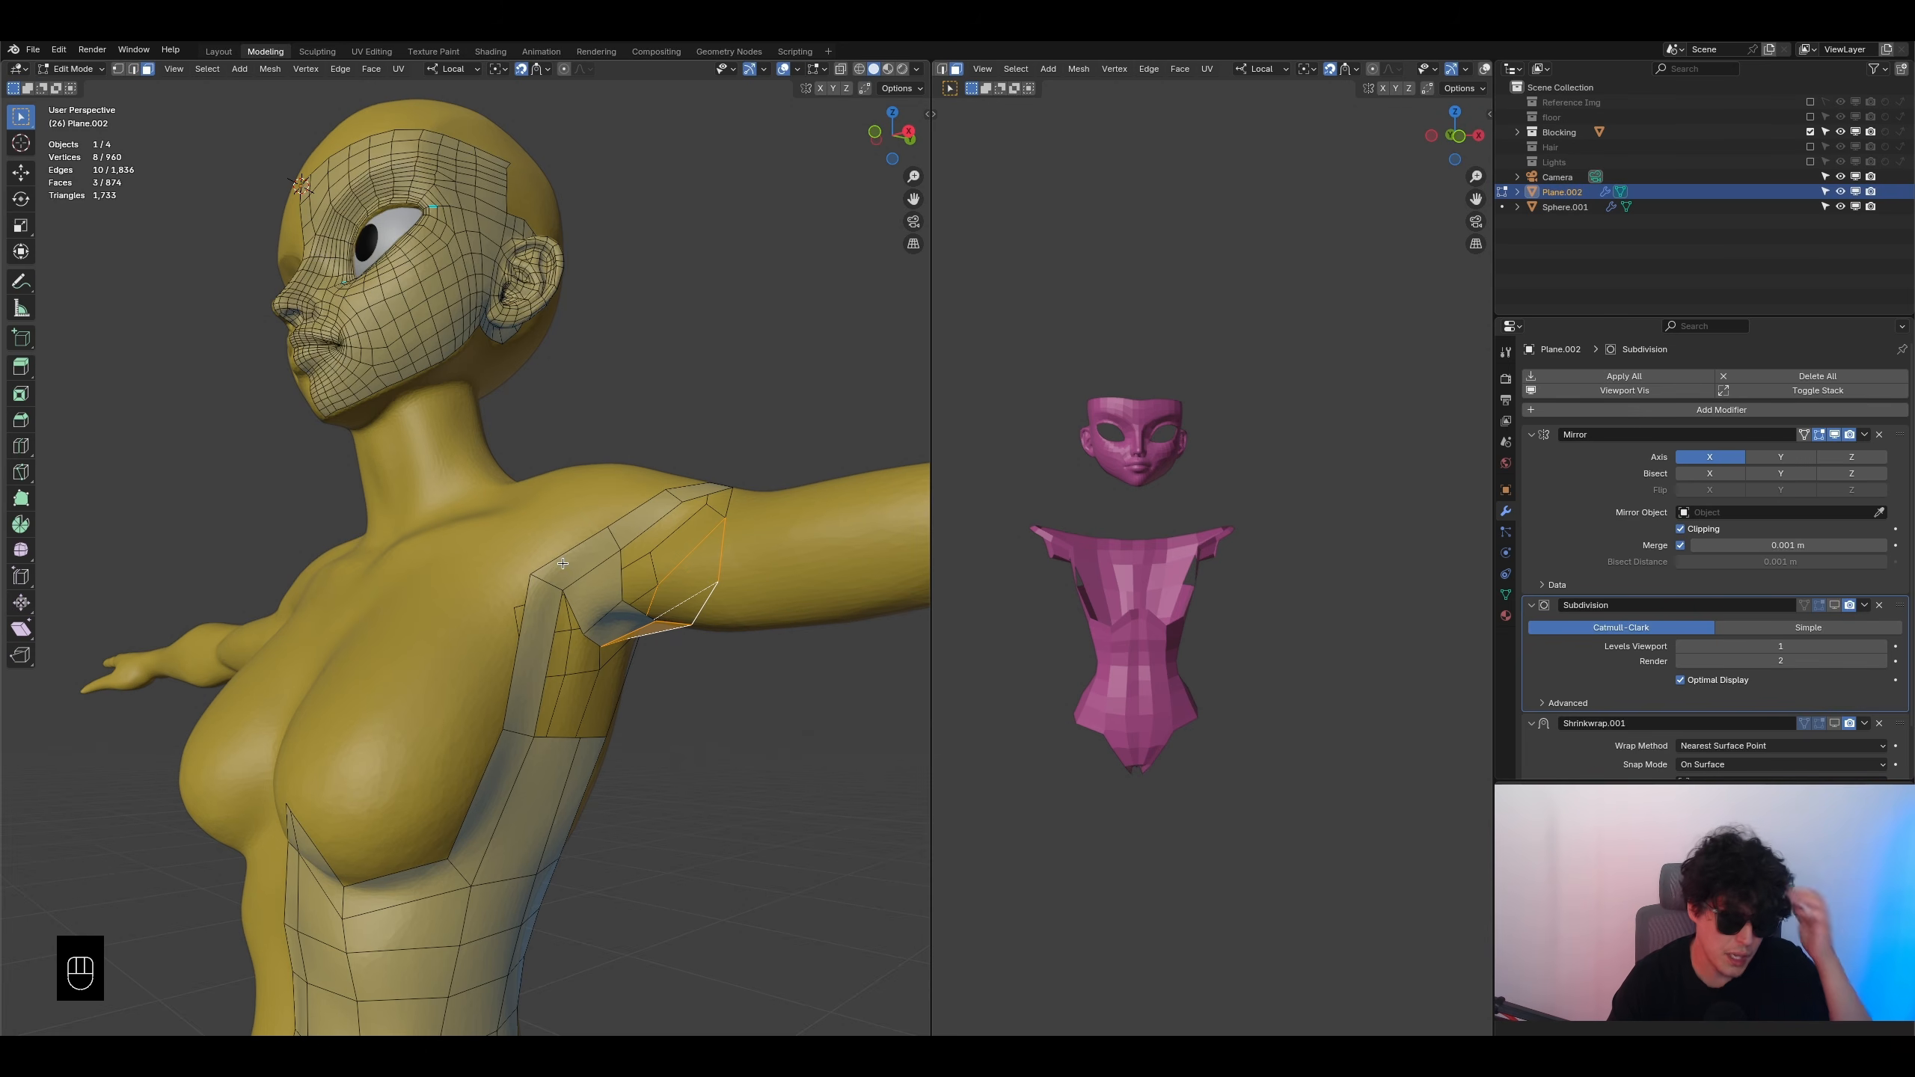
{"action": "middle_click_drag", "start_coordinate": [591, 557], "coordinate": [659, 628]}
{"action": "left_click", "coordinate": [659, 628], "text": "alt"}
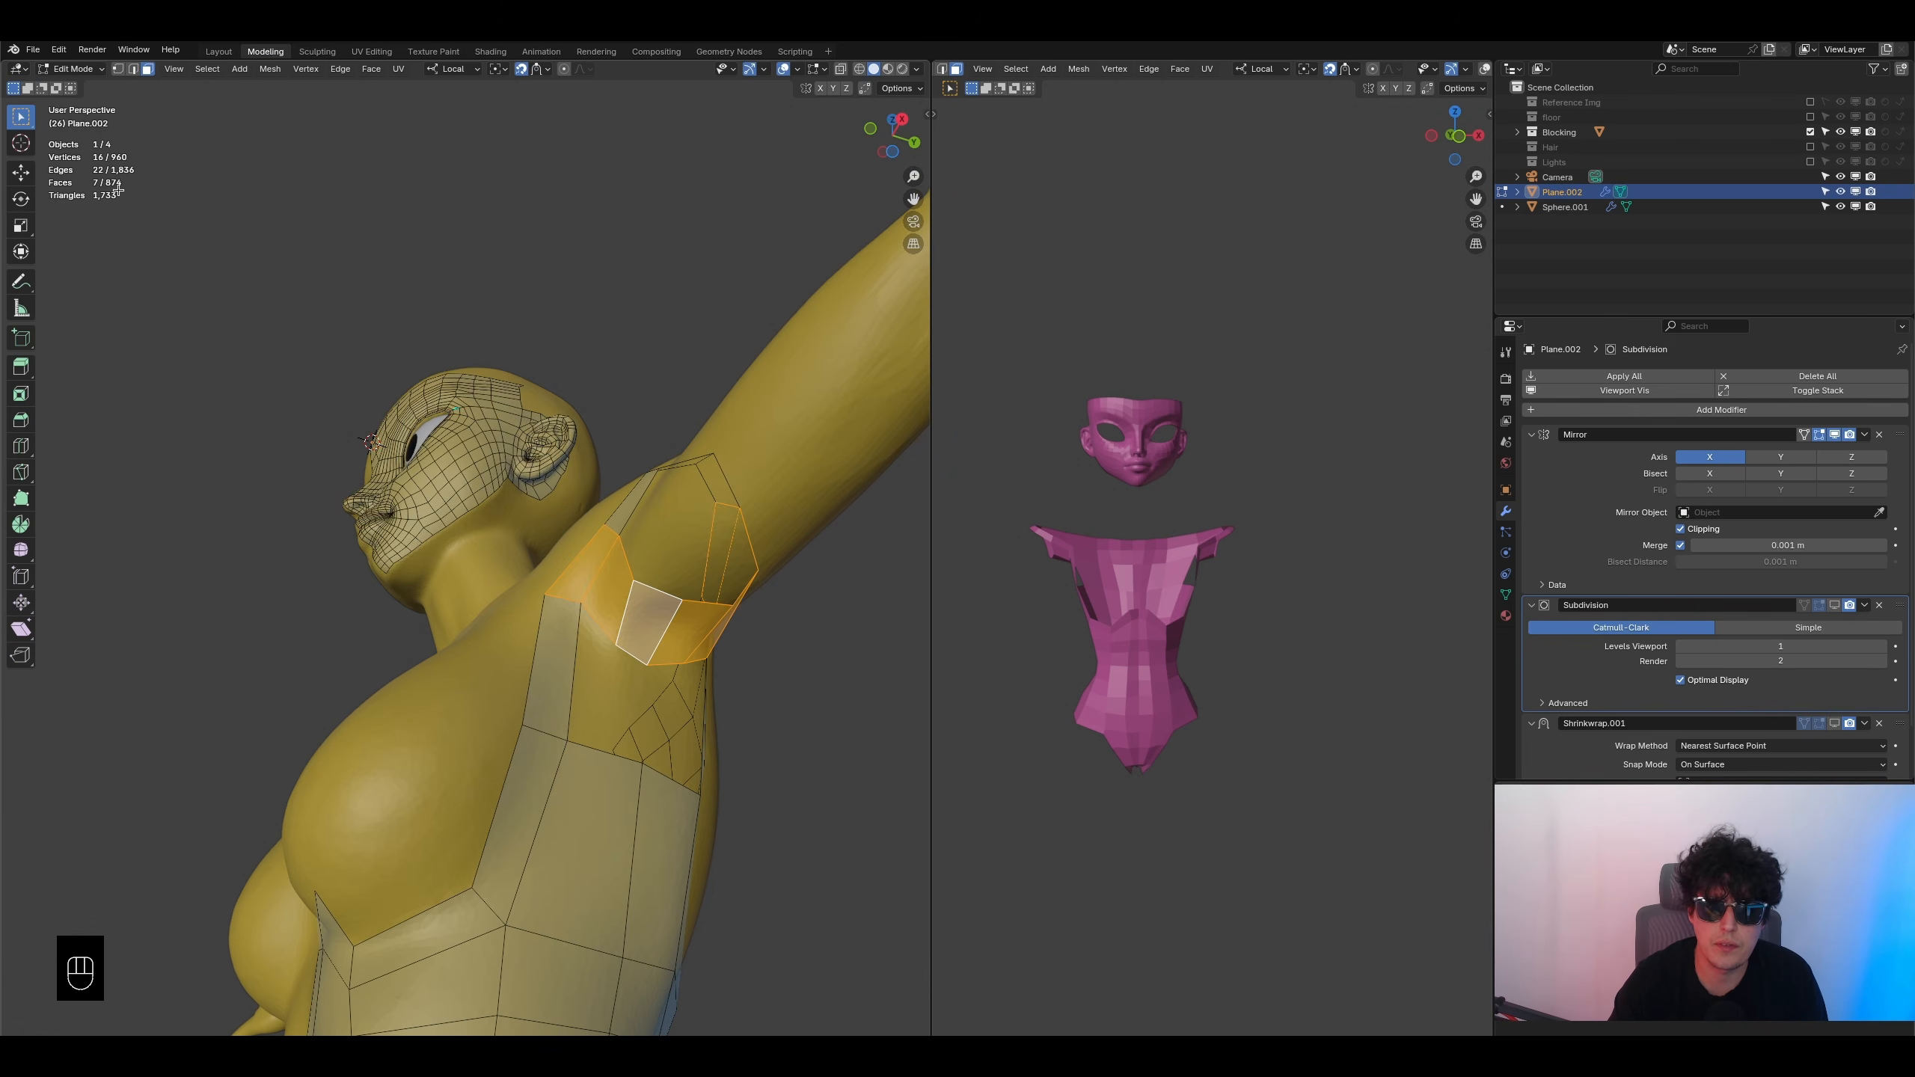
{"action": "middle_click_drag", "start_coordinate": [603, 537], "coordinate": [160, 171]}
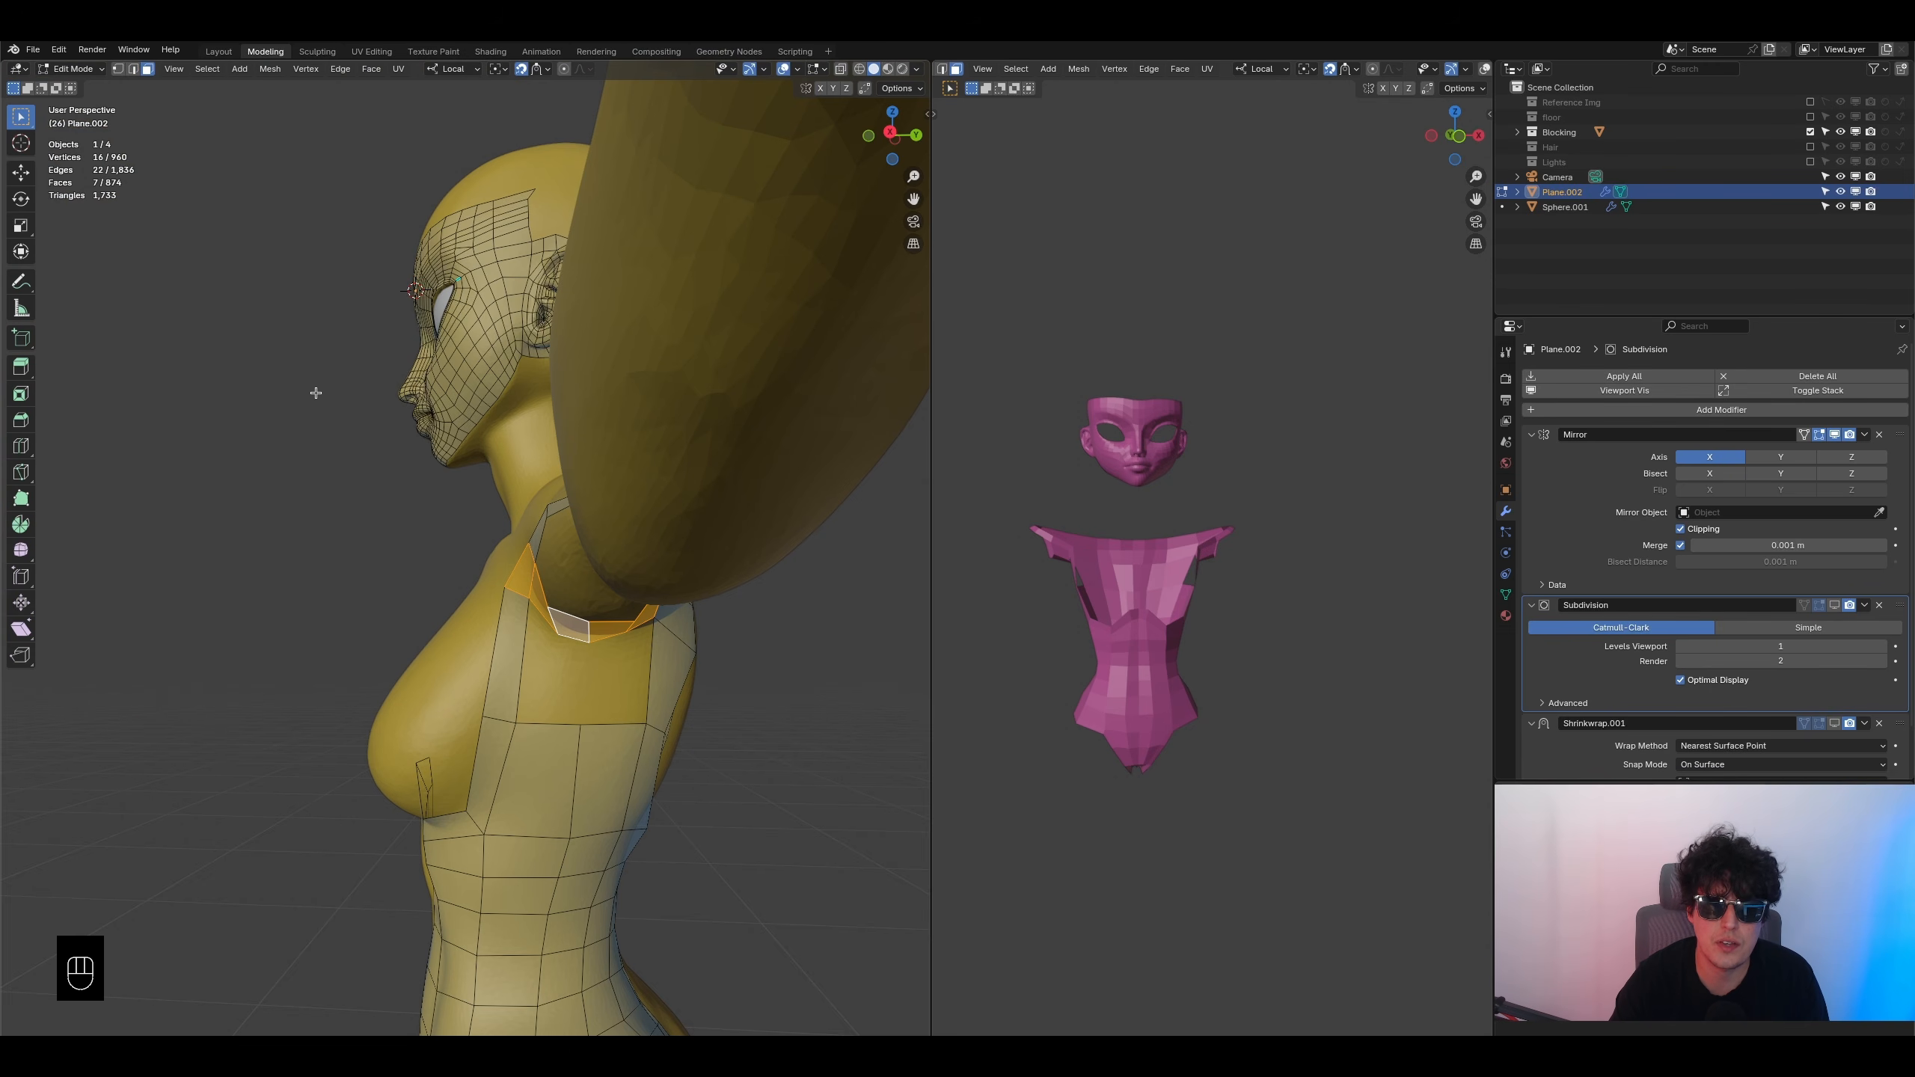
- Trace the face flow from the underarm toward the back by selecting its faces one by one
{"action": "middle_click_drag", "start_coordinate": [178, 292], "coordinate": [576, 513]}
{"action": "left_click", "coordinate": [634, 573]}
{"action": "left_click", "coordinate": [661, 621], "text": "shift"}
{"action": "left_click", "coordinate": [659, 624], "text": "shift"}
{"action": "middle_click_drag", "start_coordinate": [661, 622], "coordinate": [593, 615]}
{"action": "left_click", "coordinate": [588, 638], "text": "shift"}
{"action": "left_click", "coordinate": [608, 618], "text": "shift"}
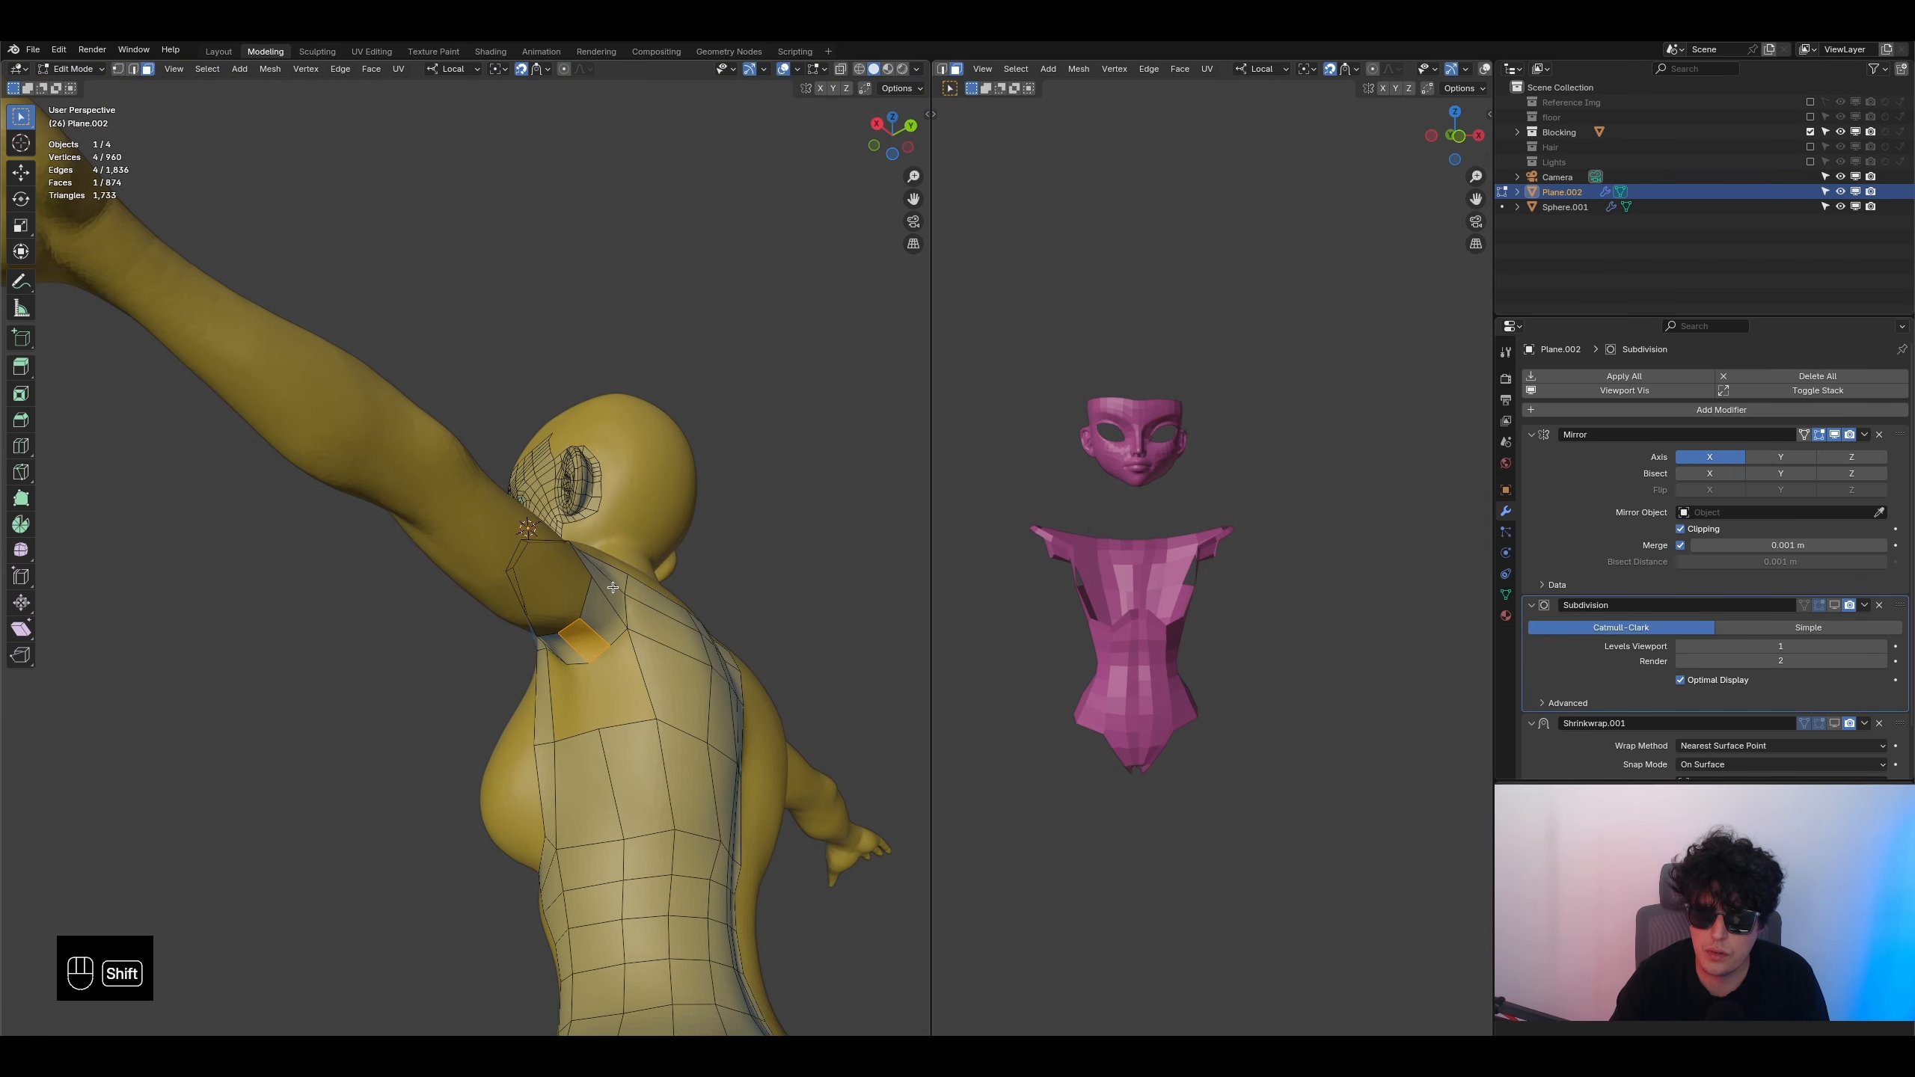
{"action": "left_click", "coordinate": [617, 599], "text": "shift"}
{"action": "middle_click_drag", "start_coordinate": [617, 599], "coordinate": [554, 645]}
{"action": "middle_click_drag", "start_coordinate": [422, 418], "coordinate": [397, 431]}
- Merge the extra vertices of the cut behind the armpit into their neighbours, collapsing the pair on the back strip's outer edge
{"action": "left_click", "coordinate": [119, 71]}
{"action": "scroll", "coordinate": [637, 573], "scroll_direction": "up", "scroll_amount": 3}
{"action": "middle_click_drag", "start_coordinate": [638, 562], "coordinate": [661, 592]}
{"action": "middle_click_drag", "start_coordinate": [647, 592], "coordinate": [572, 615], "text": "shift"}
{"action": "scroll", "coordinate": [583, 621], "scroll_direction": "up", "scroll_amount": 1}
{"action": "left_click", "coordinate": [571, 612]}
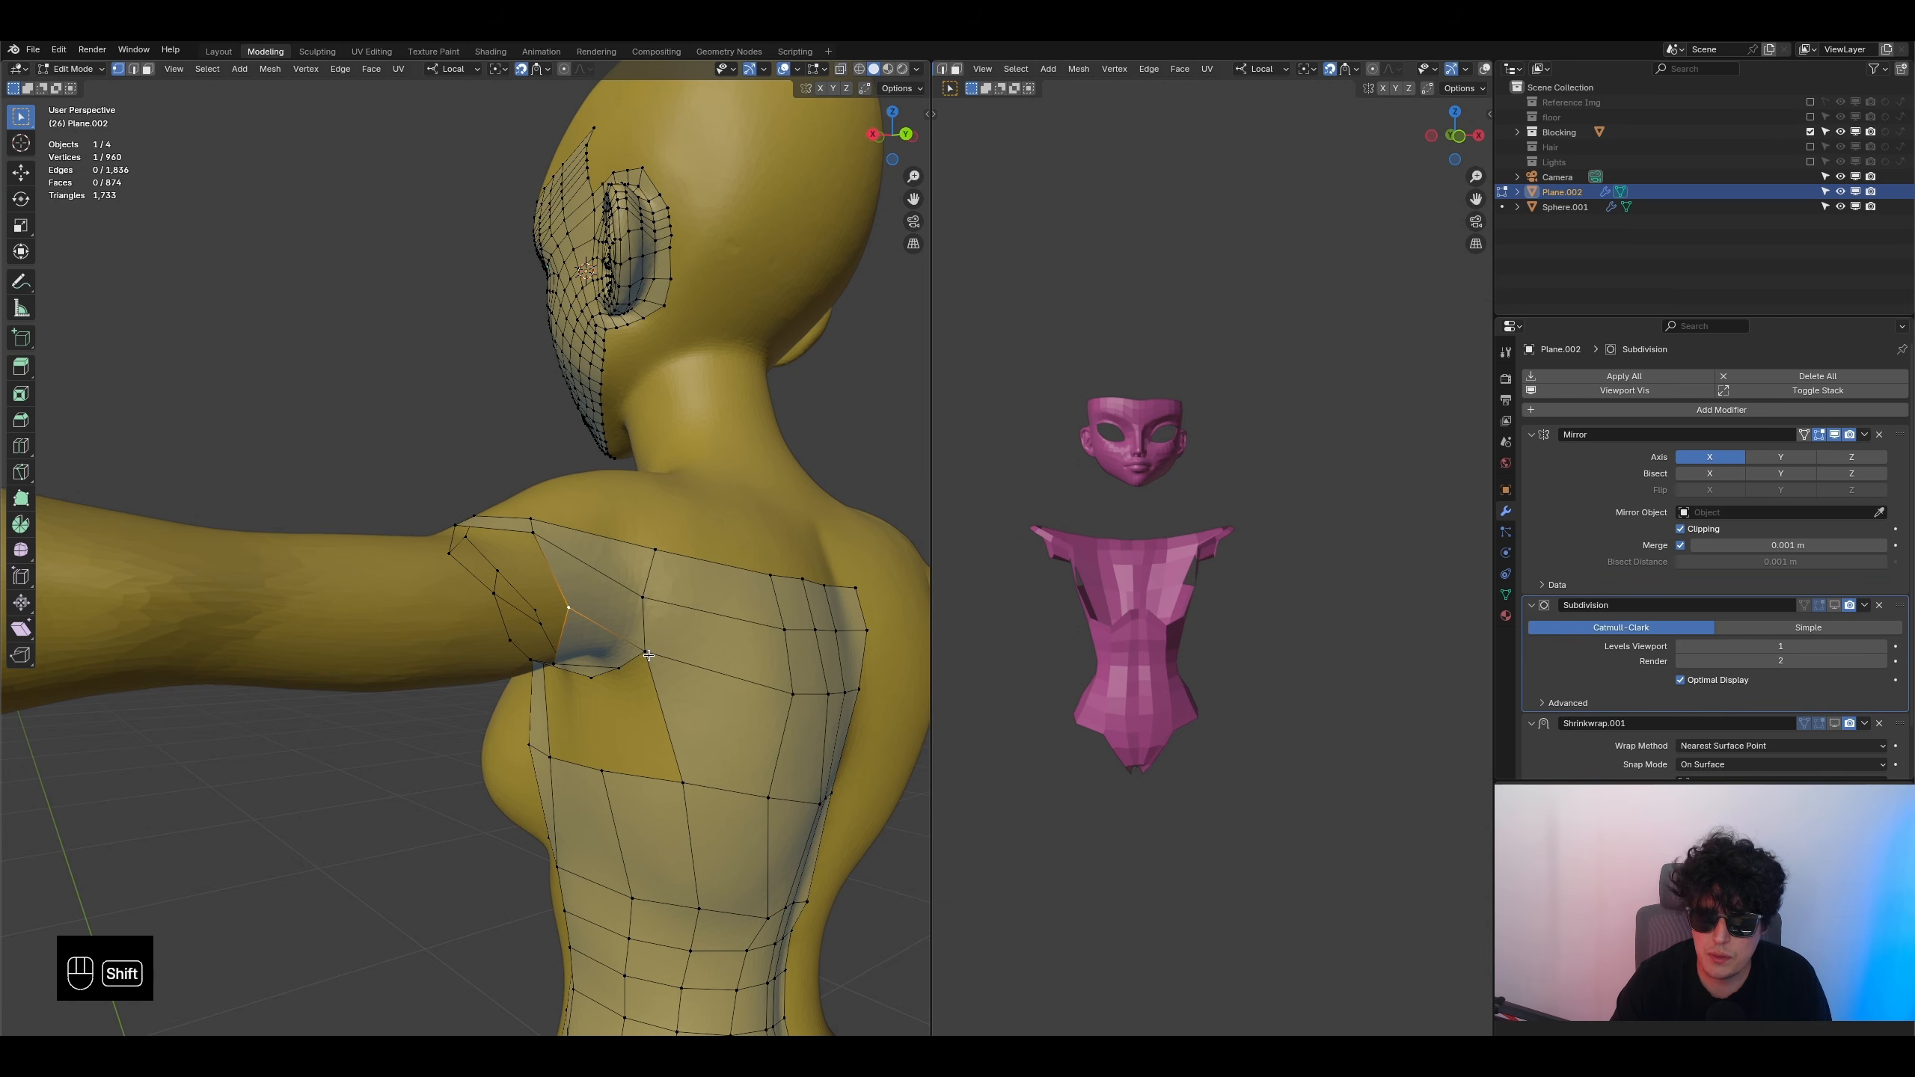
{"action": "key", "text": "m"}
{"action": "left_click", "coordinate": [557, 557]}
{"action": "left_click", "coordinate": [653, 639]}
{"action": "left_click", "coordinate": [653, 597], "text": "shift"}
{"action": "key", "text": "m"}
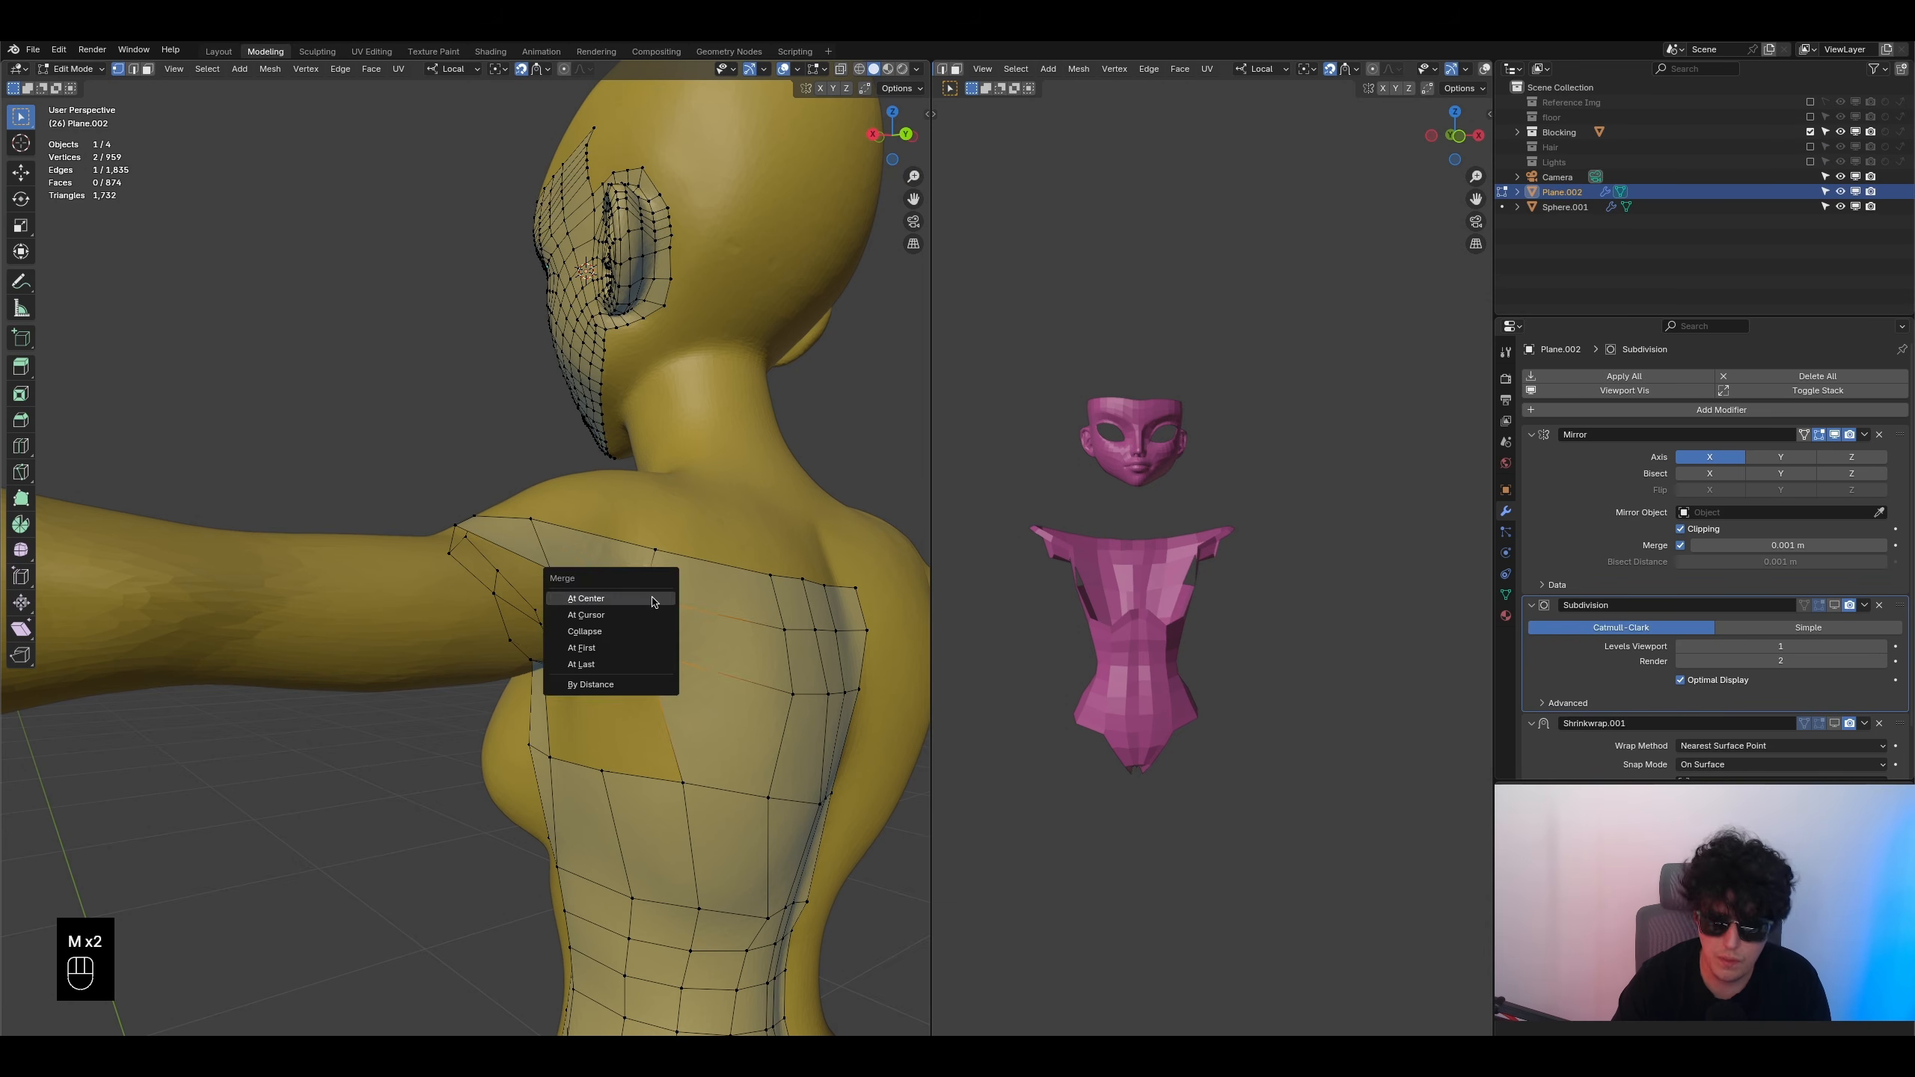
{"action": "left_click", "coordinate": [603, 632]}
- Dissolve the extra horizontal edge loop across the upper back and slide the remaining row of edges
{"action": "left_click", "coordinate": [132, 70]}
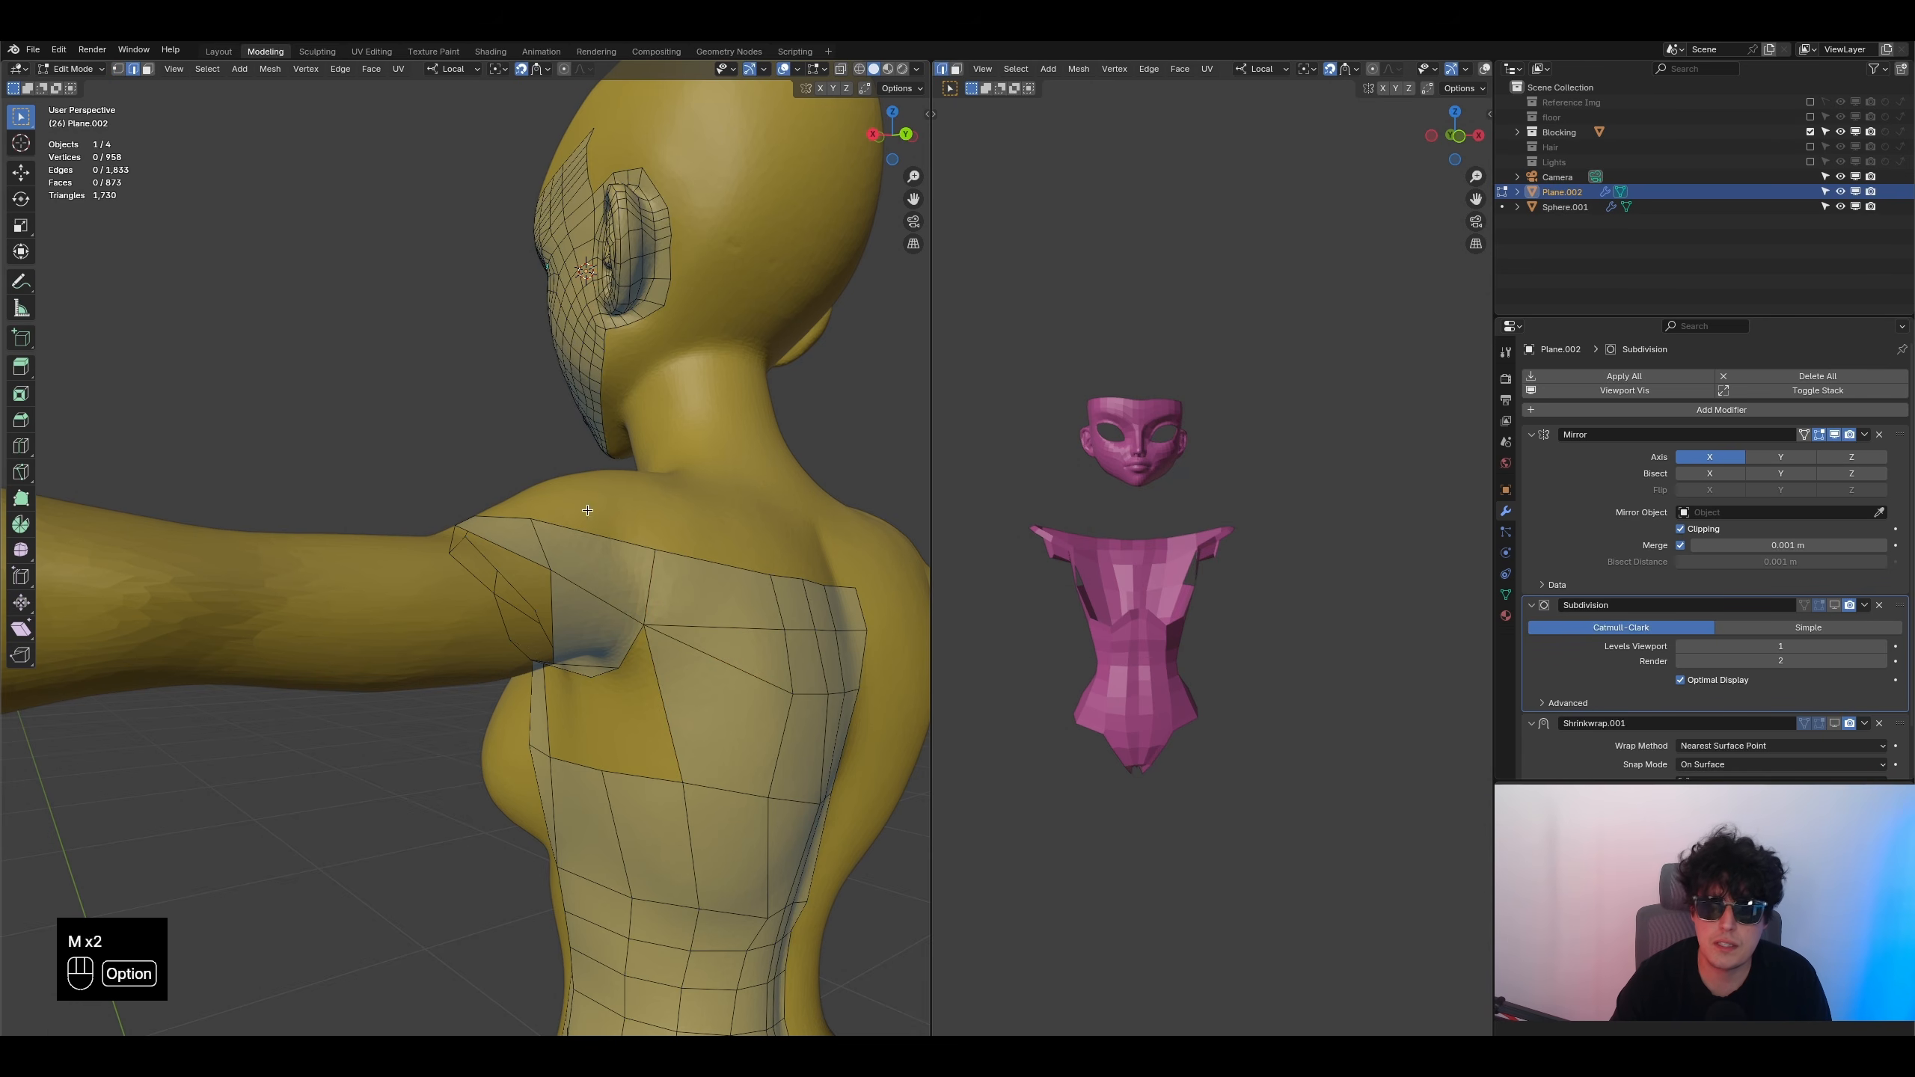
{"action": "left_click", "coordinate": [745, 670], "text": "alt"}
{"action": "key", "text": "ctrl+x"}
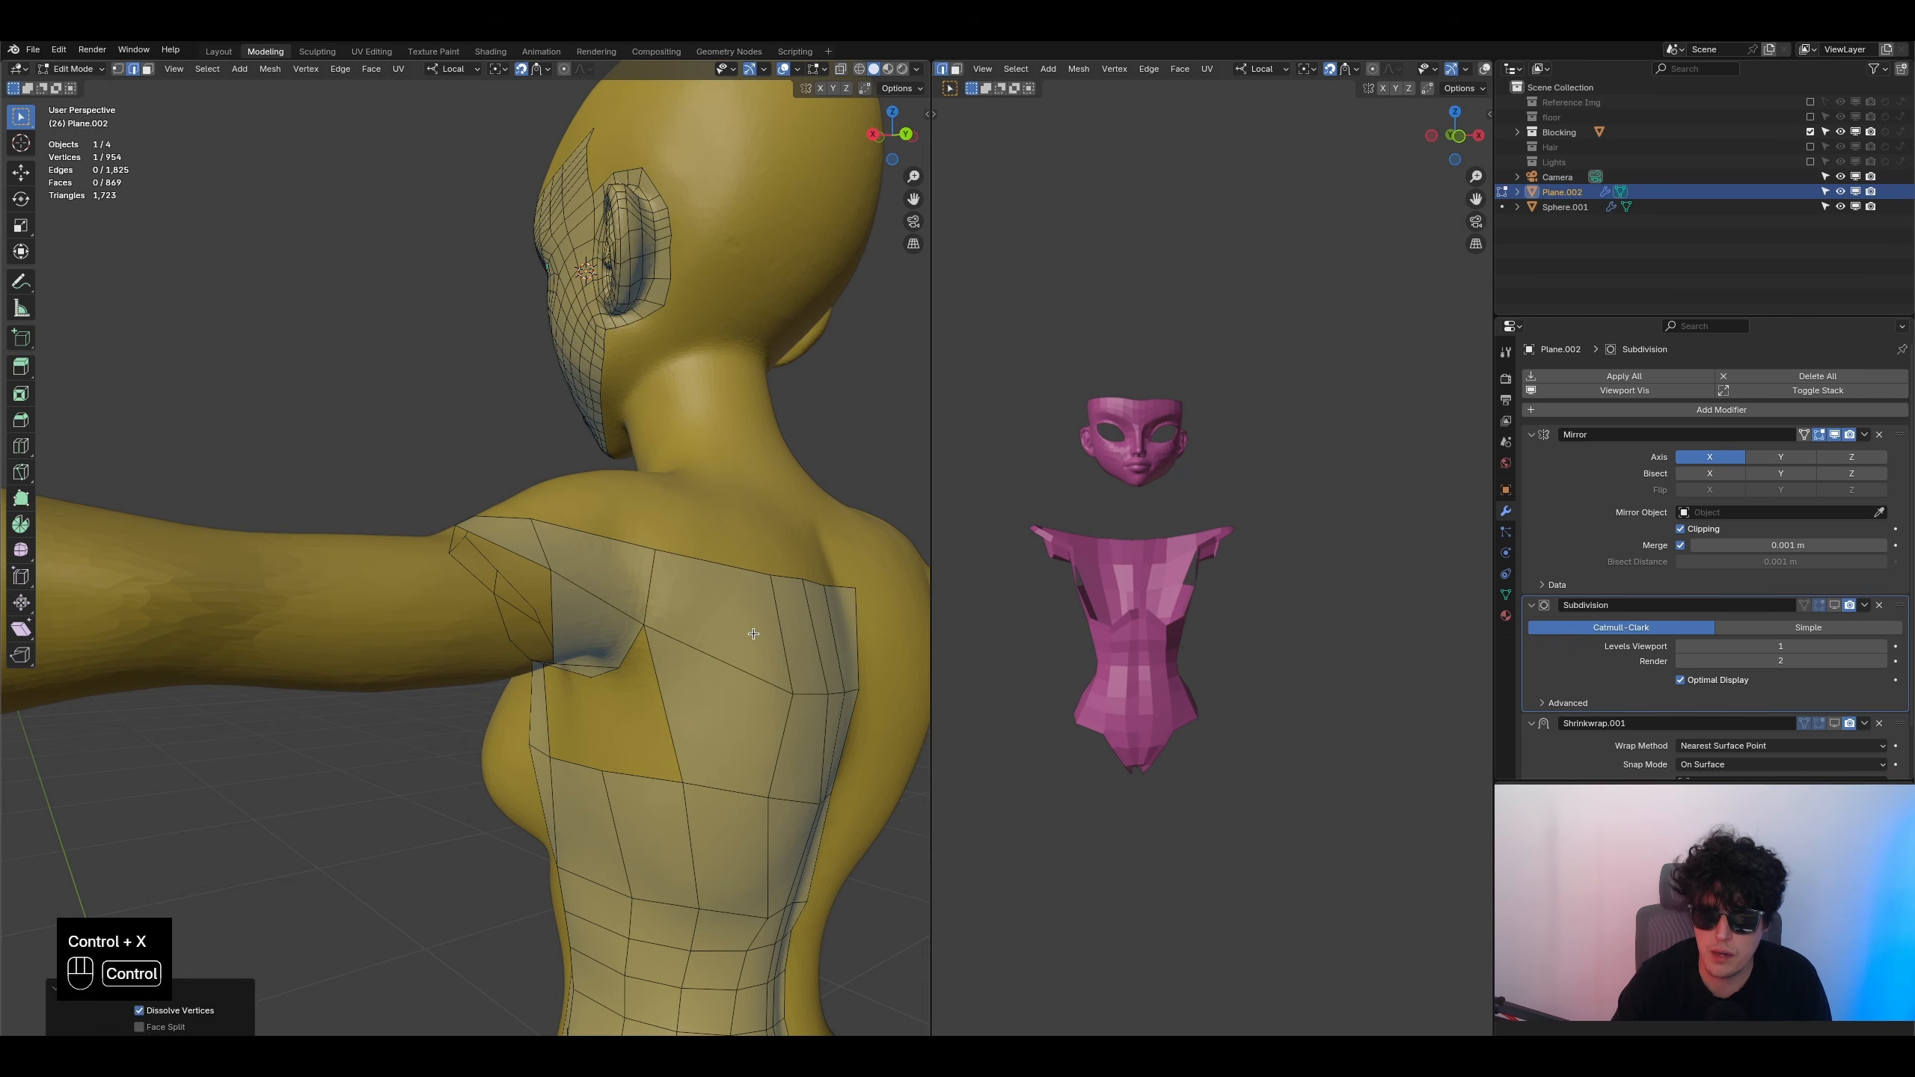
{"action": "middle_click_drag", "start_coordinate": [825, 698], "coordinate": [814, 565]}
{"action": "left_click", "coordinate": [859, 692], "text": "ctrl+shift"}
{"action": "key", "text": "g"}
{"action": "key", "text": "g"}
{"action": "left_click", "coordinate": [866, 671]}
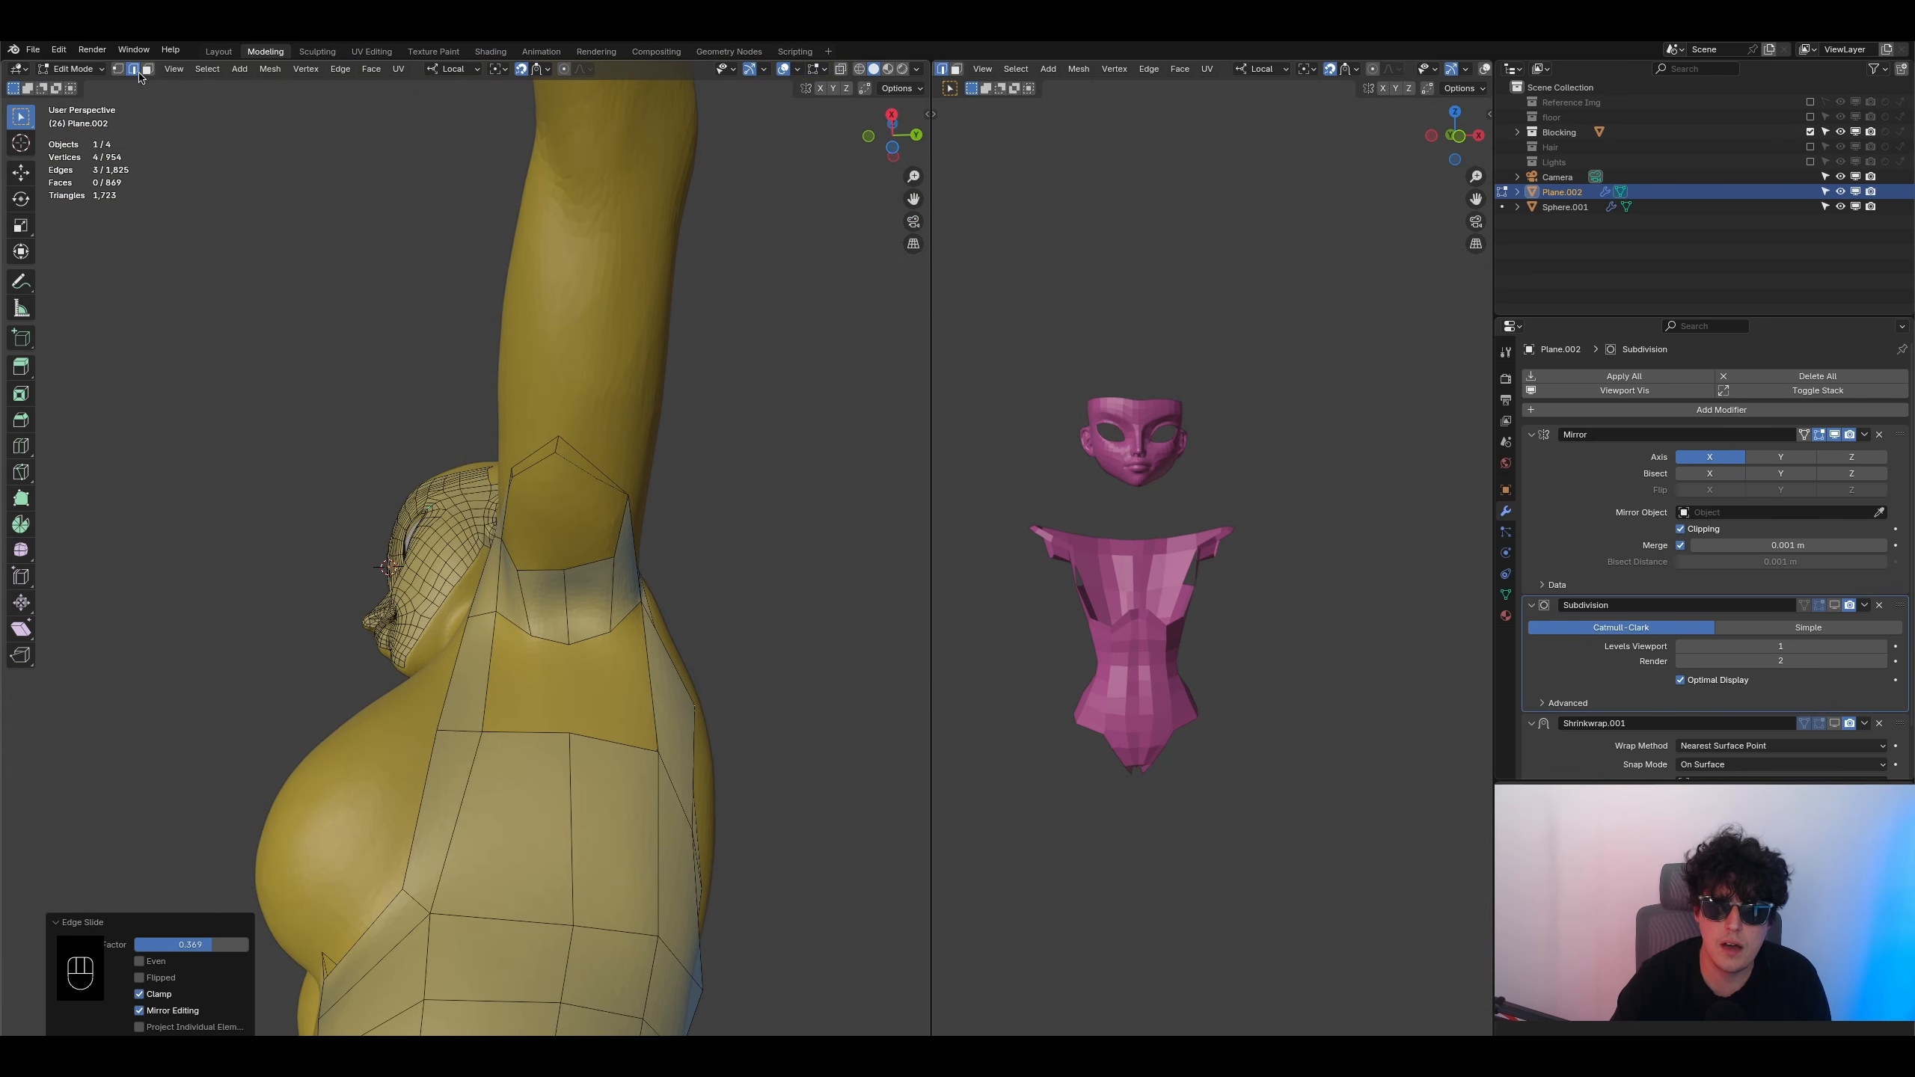
- Check the face loop around the armpit and reposition two vertices of the armhole outline
{"action": "left_click", "coordinate": [446, 403], "text": "alt"}
{"action": "left_click", "coordinate": [524, 600], "text": "alt"}
{"action": "middle_click_drag", "start_coordinate": [524, 599], "coordinate": [604, 718]}
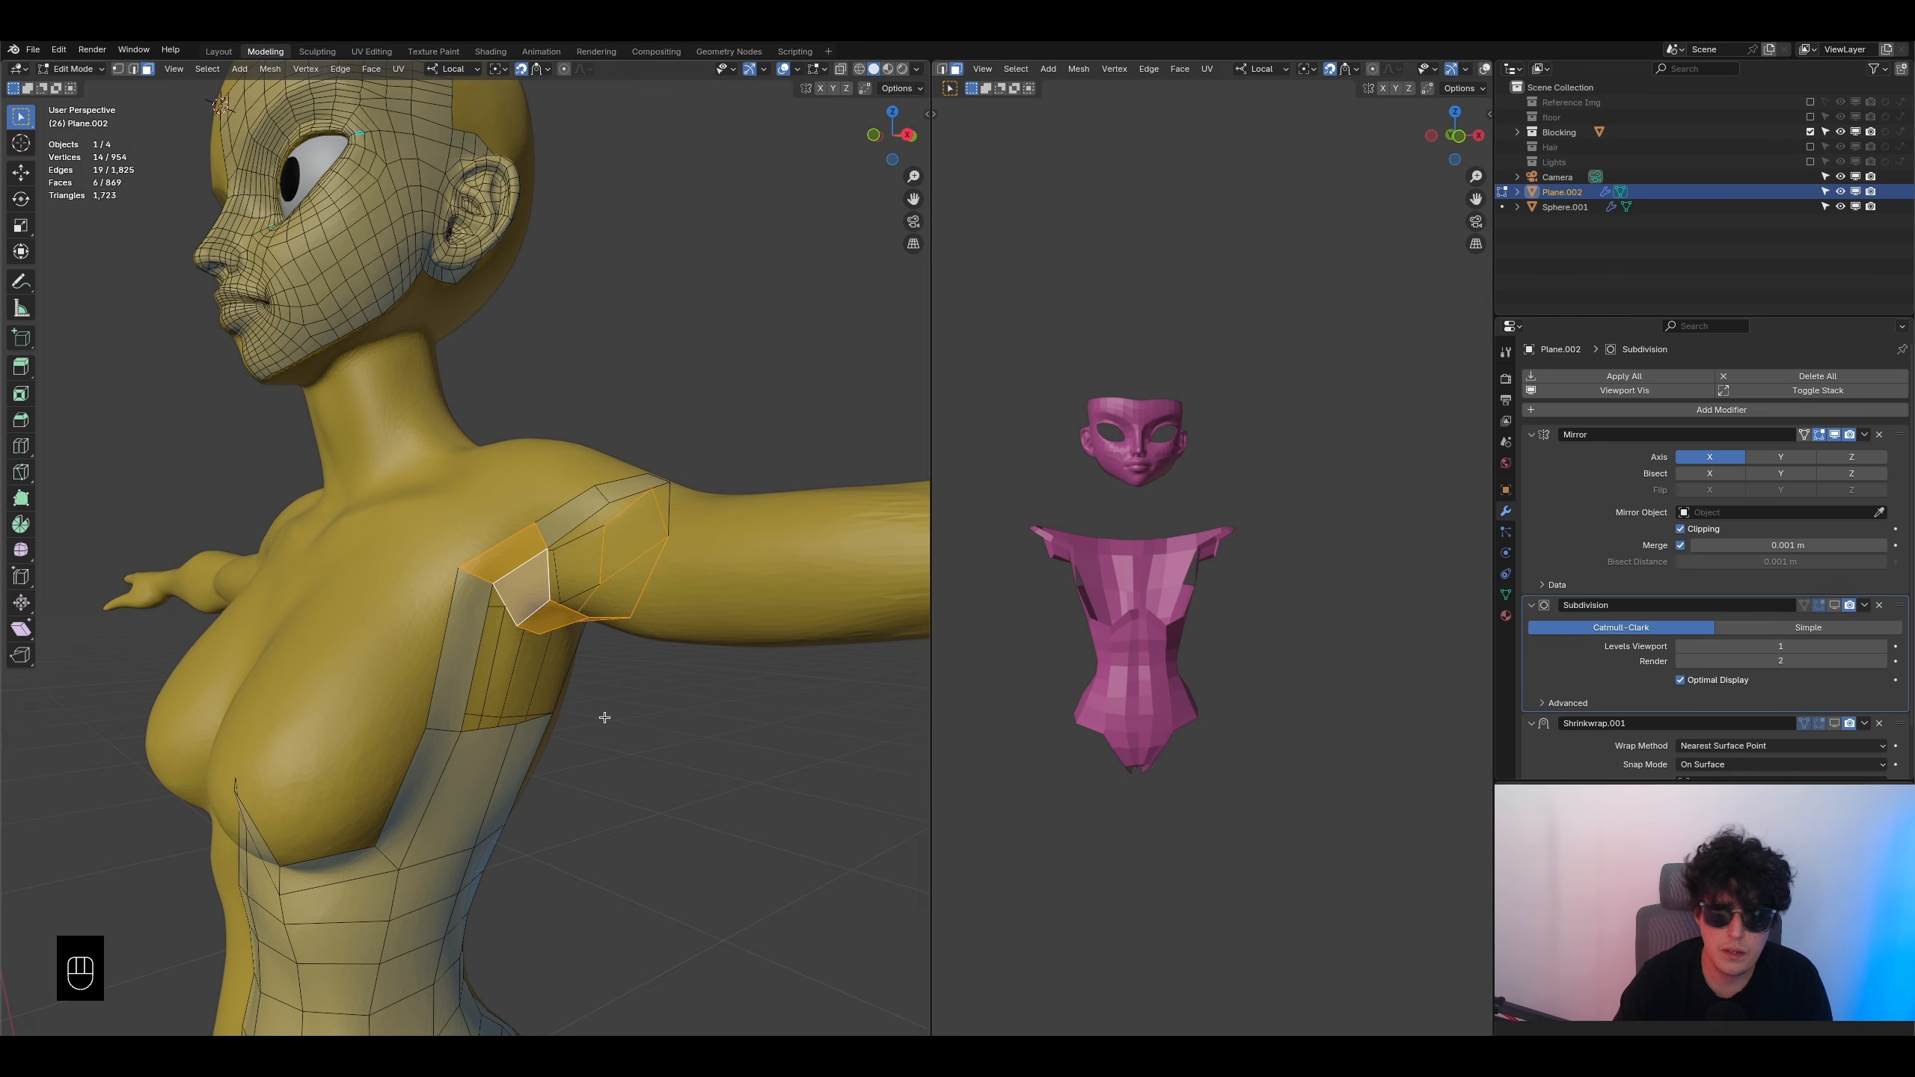
{"action": "middle_click_drag", "start_coordinate": [191, 265], "coordinate": [411, 300]}
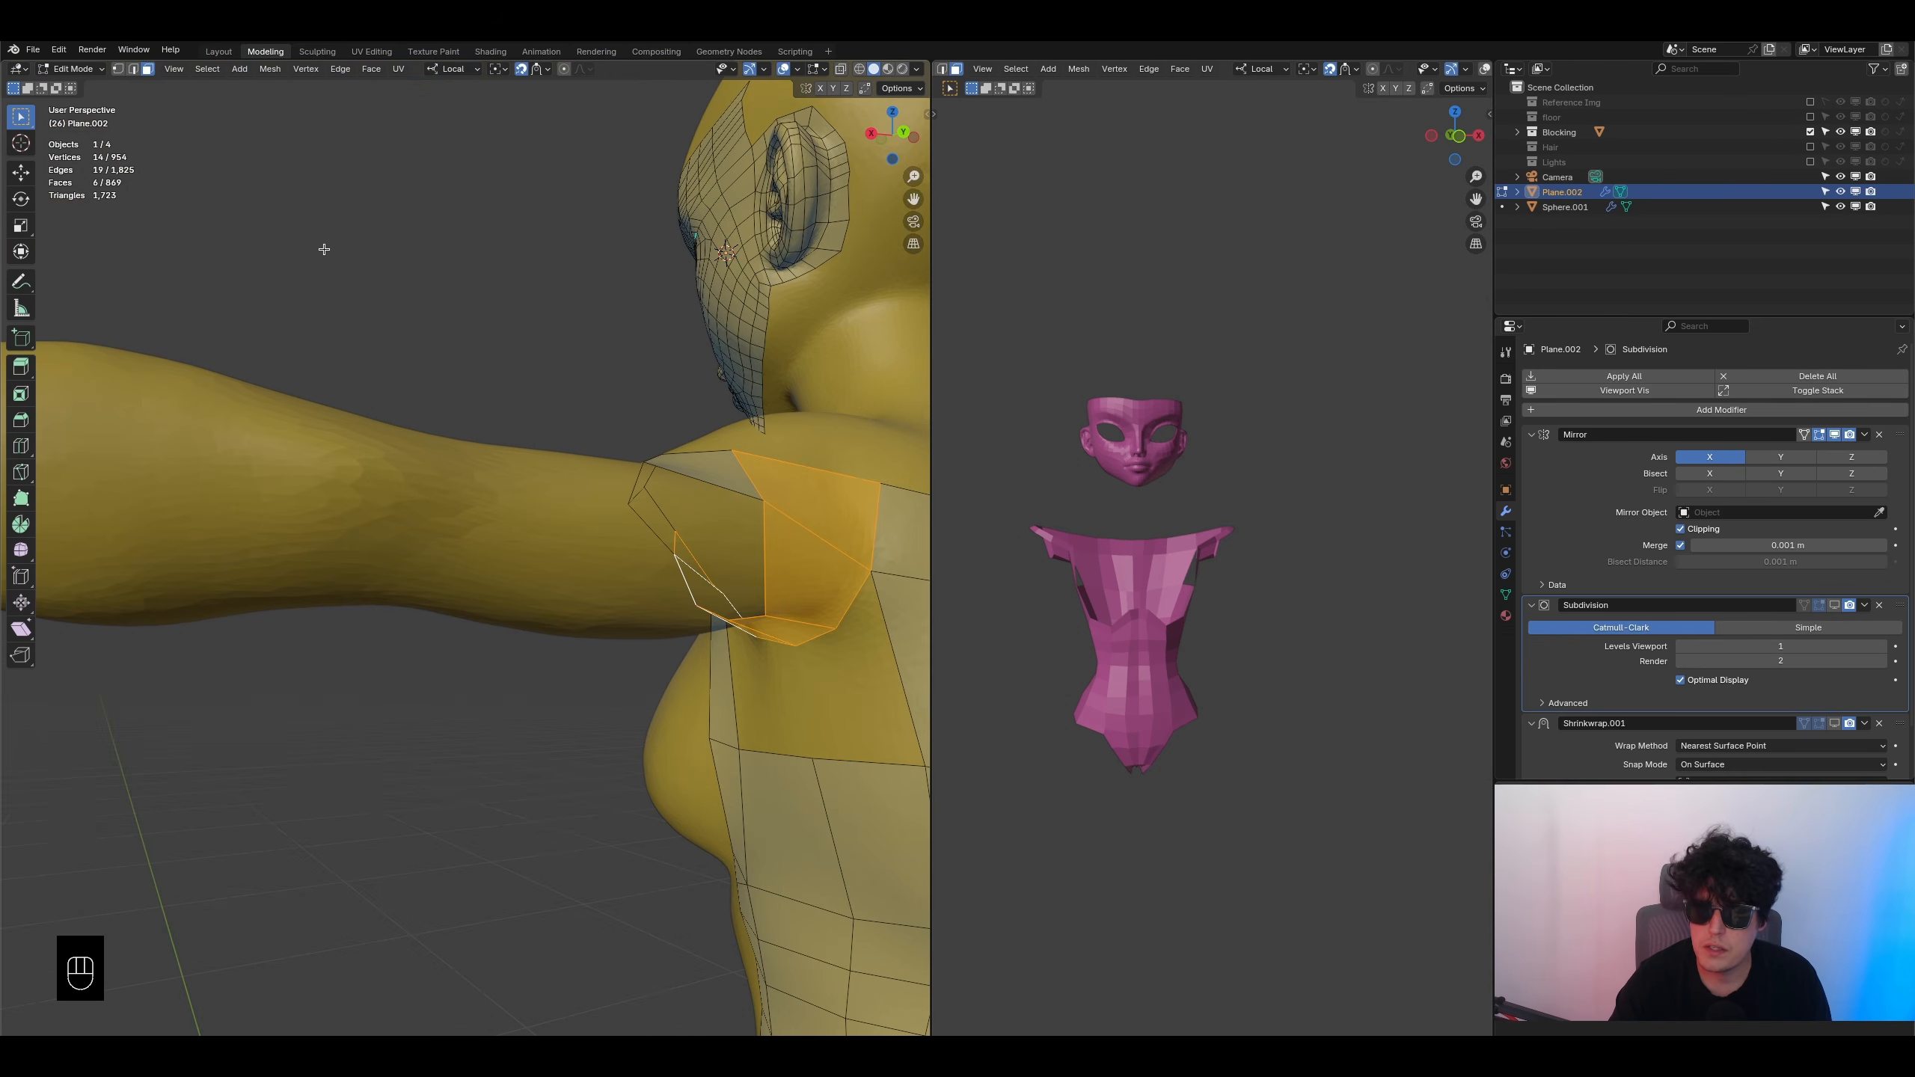
{"action": "middle_click_drag", "start_coordinate": [301, 264], "coordinate": [458, 472]}
{"action": "left_click", "coordinate": [117, 70]}
{"action": "middle_click_drag", "start_coordinate": [316, 468], "coordinate": [377, 564]}
{"action": "left_click", "coordinate": [373, 564]}
{"action": "key", "text": "g"}
{"action": "left_click", "coordinate": [387, 541]}
{"action": "left_click", "coordinate": [447, 533]}
{"action": "key", "text": "g"}
{"action": "left_click", "coordinate": [448, 518]}
- Nudge further armhole vertices one at a time to smooth the ring around the upper arm
{"action": "middle_click_drag", "start_coordinate": [498, 522], "coordinate": [415, 645]}
{"action": "key", "text": "g"}
{"action": "left_click", "coordinate": [492, 573]}
{"action": "middle_click_drag", "start_coordinate": [415, 645], "coordinate": [653, 733], "text": "shift"}
{"action": "key", "text": "g"}
{"action": "left_click", "coordinate": [516, 652]}
{"action": "left_click", "coordinate": [506, 664]}
{"action": "key", "text": "g"}
{"action": "left_click", "coordinate": [524, 652]}
{"action": "key", "text": "g"}
{"action": "left_click", "coordinate": [541, 643]}
{"action": "key", "text": "g"}
{"action": "left_click", "coordinate": [543, 644]}
- Reposition the vertices behind the armpit and one at its front to even out the underarm faces
{"action": "key", "text": "g"}
{"action": "left_click", "coordinate": [614, 726]}
{"action": "key", "text": "g"}
{"action": "left_click", "coordinate": [678, 705]}
{"action": "key", "text": "g"}
{"action": "left_click", "coordinate": [686, 707]}
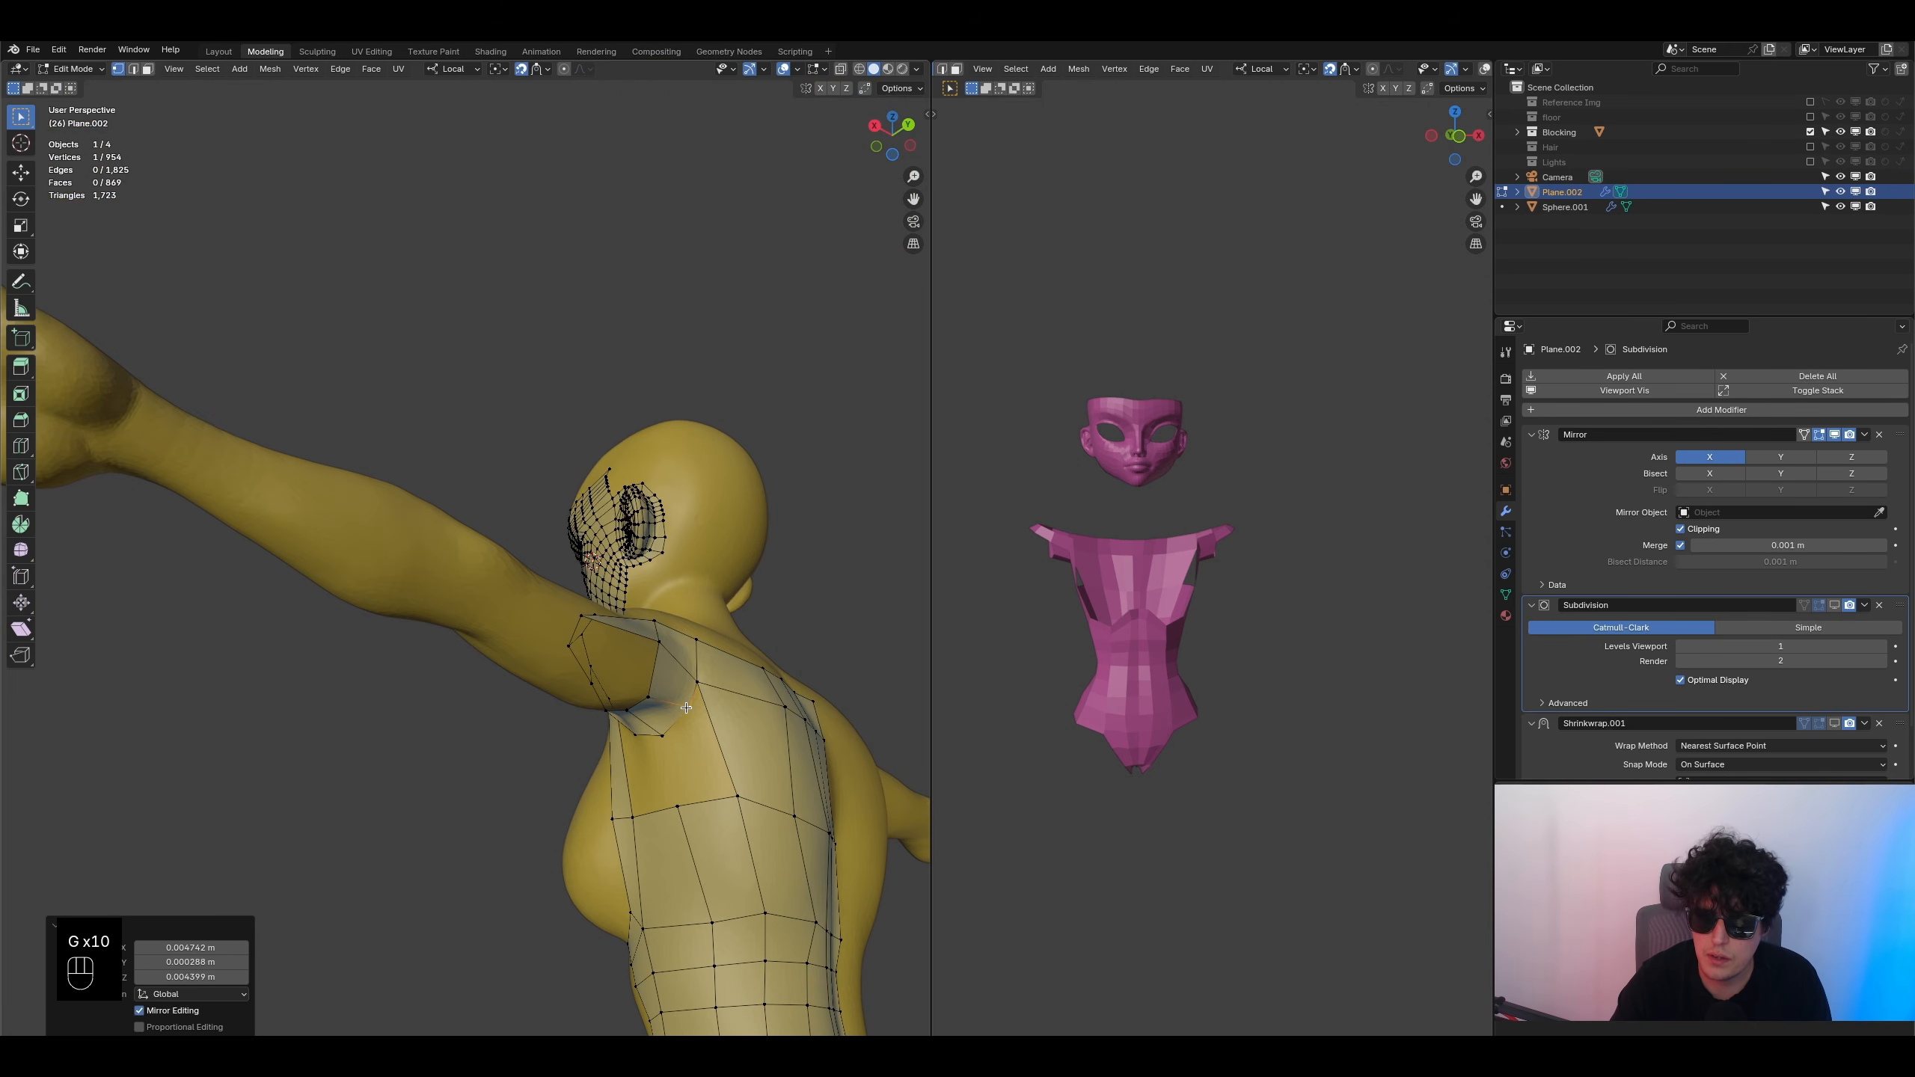
{"action": "key", "text": "g"}
{"action": "left_click", "coordinate": [650, 686]}
{"action": "middle_click_drag", "start_coordinate": [650, 687], "coordinate": [769, 801]}
{"action": "key", "text": "g"}
{"action": "left_click", "coordinate": [634, 737]}
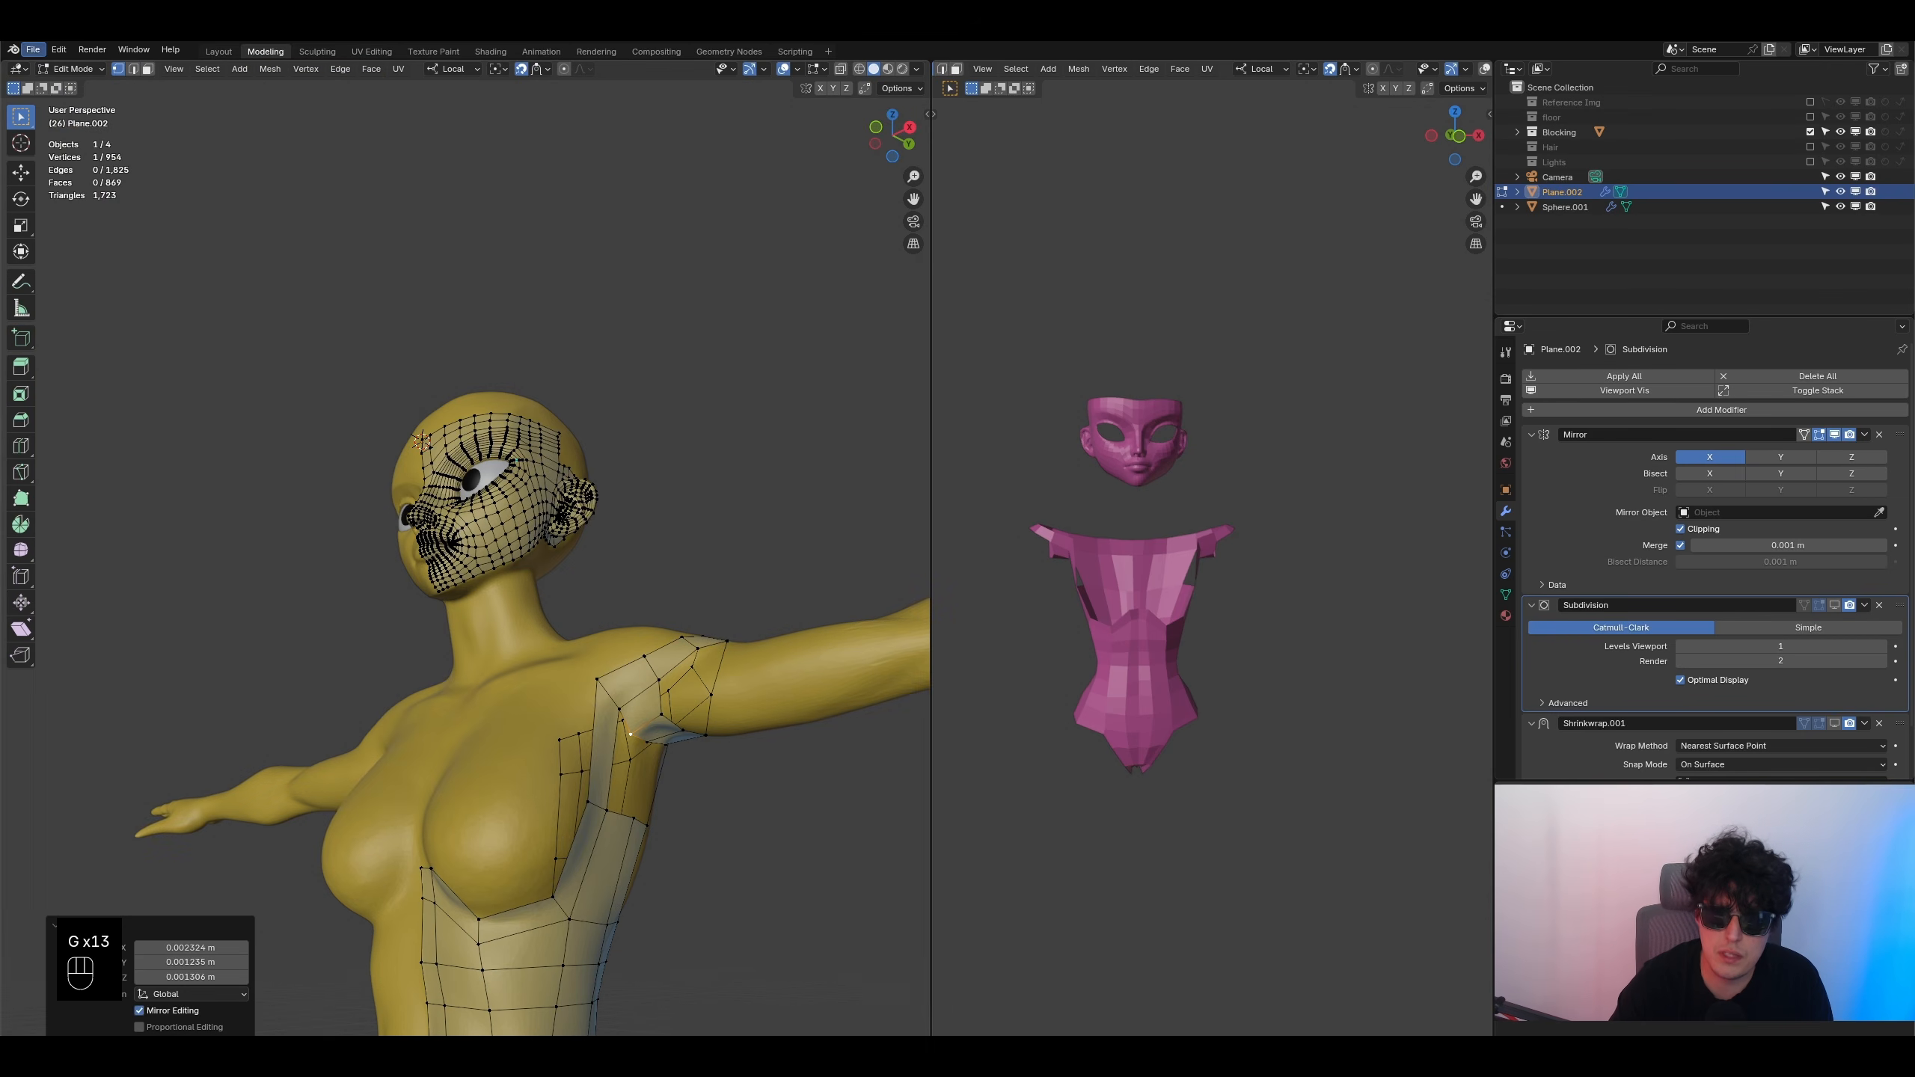
- Select the face loop around the armpit and inspect its flow from above and from the front
{"action": "left_click", "coordinate": [147, 71]}
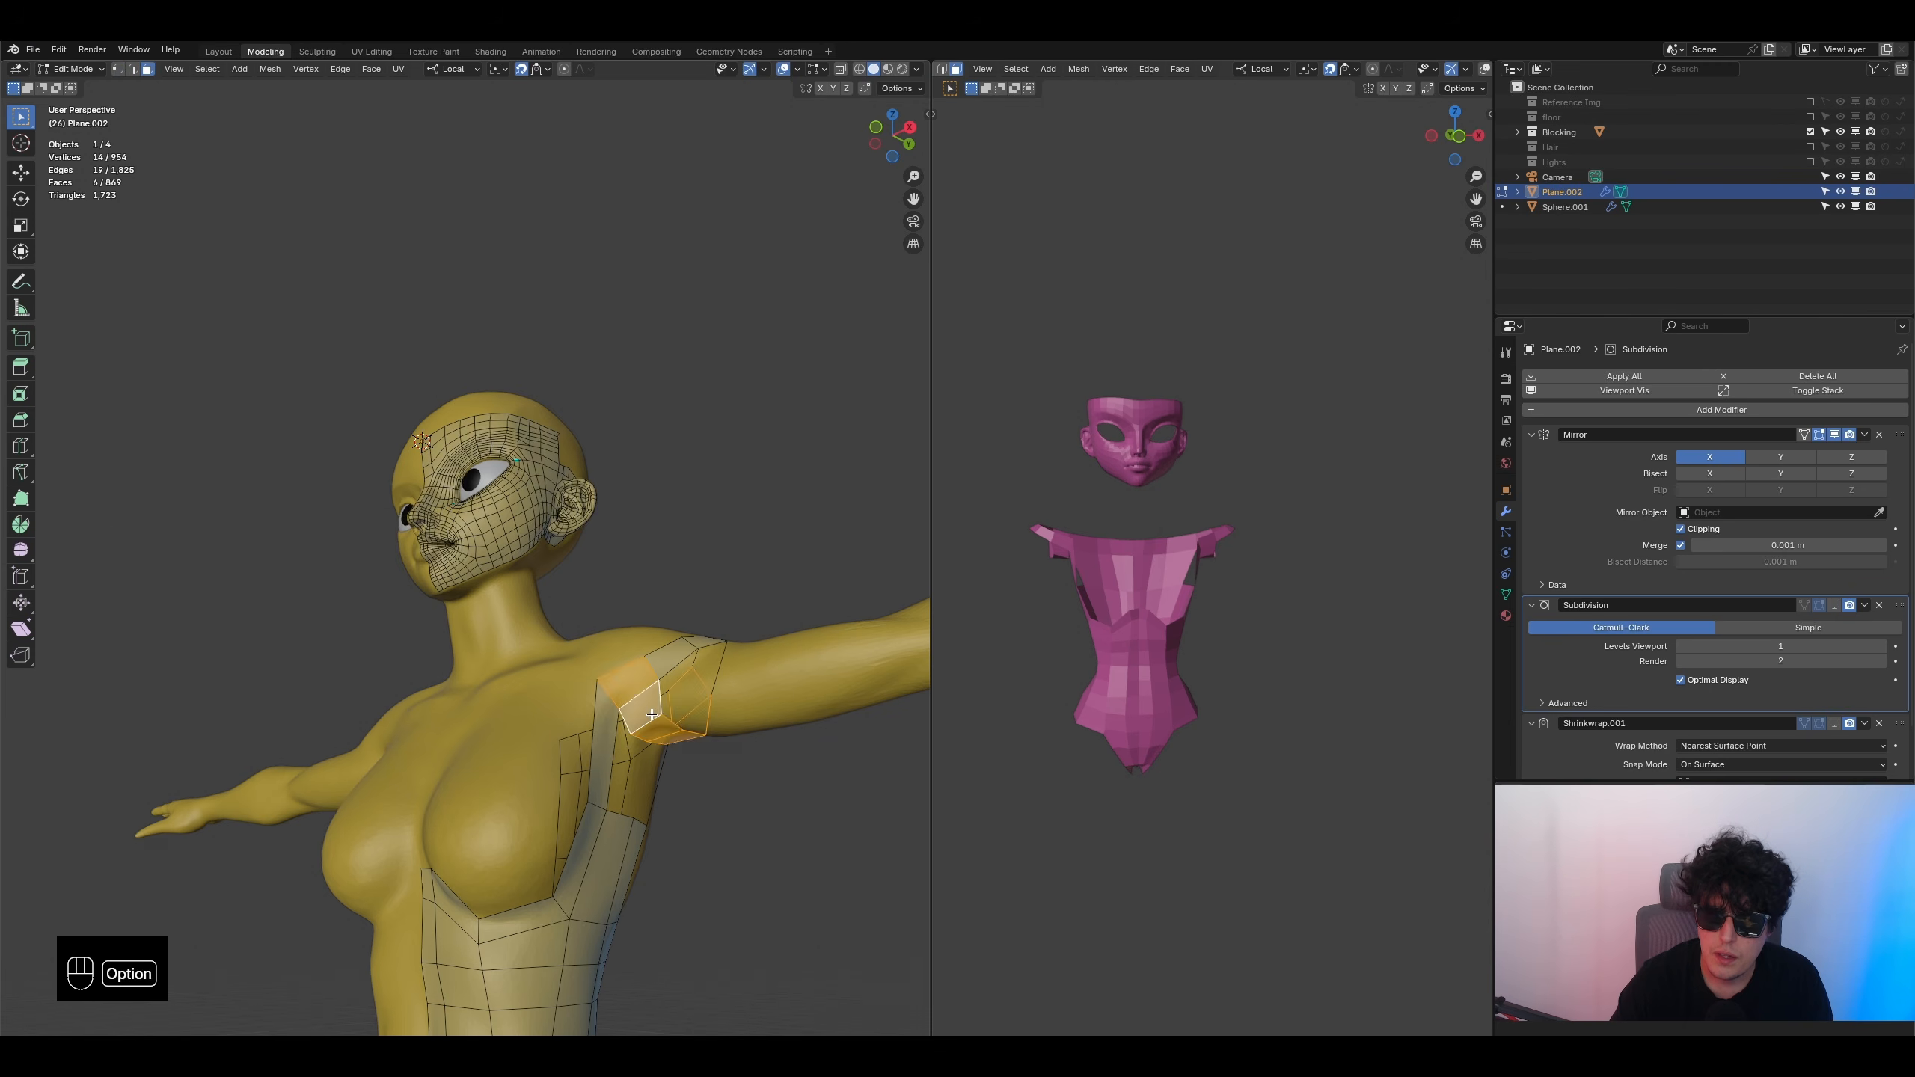
{"action": "left_click", "coordinate": [651, 715], "text": "alt"}
{"action": "middle_click_drag", "start_coordinate": [652, 715], "coordinate": [495, 659]}
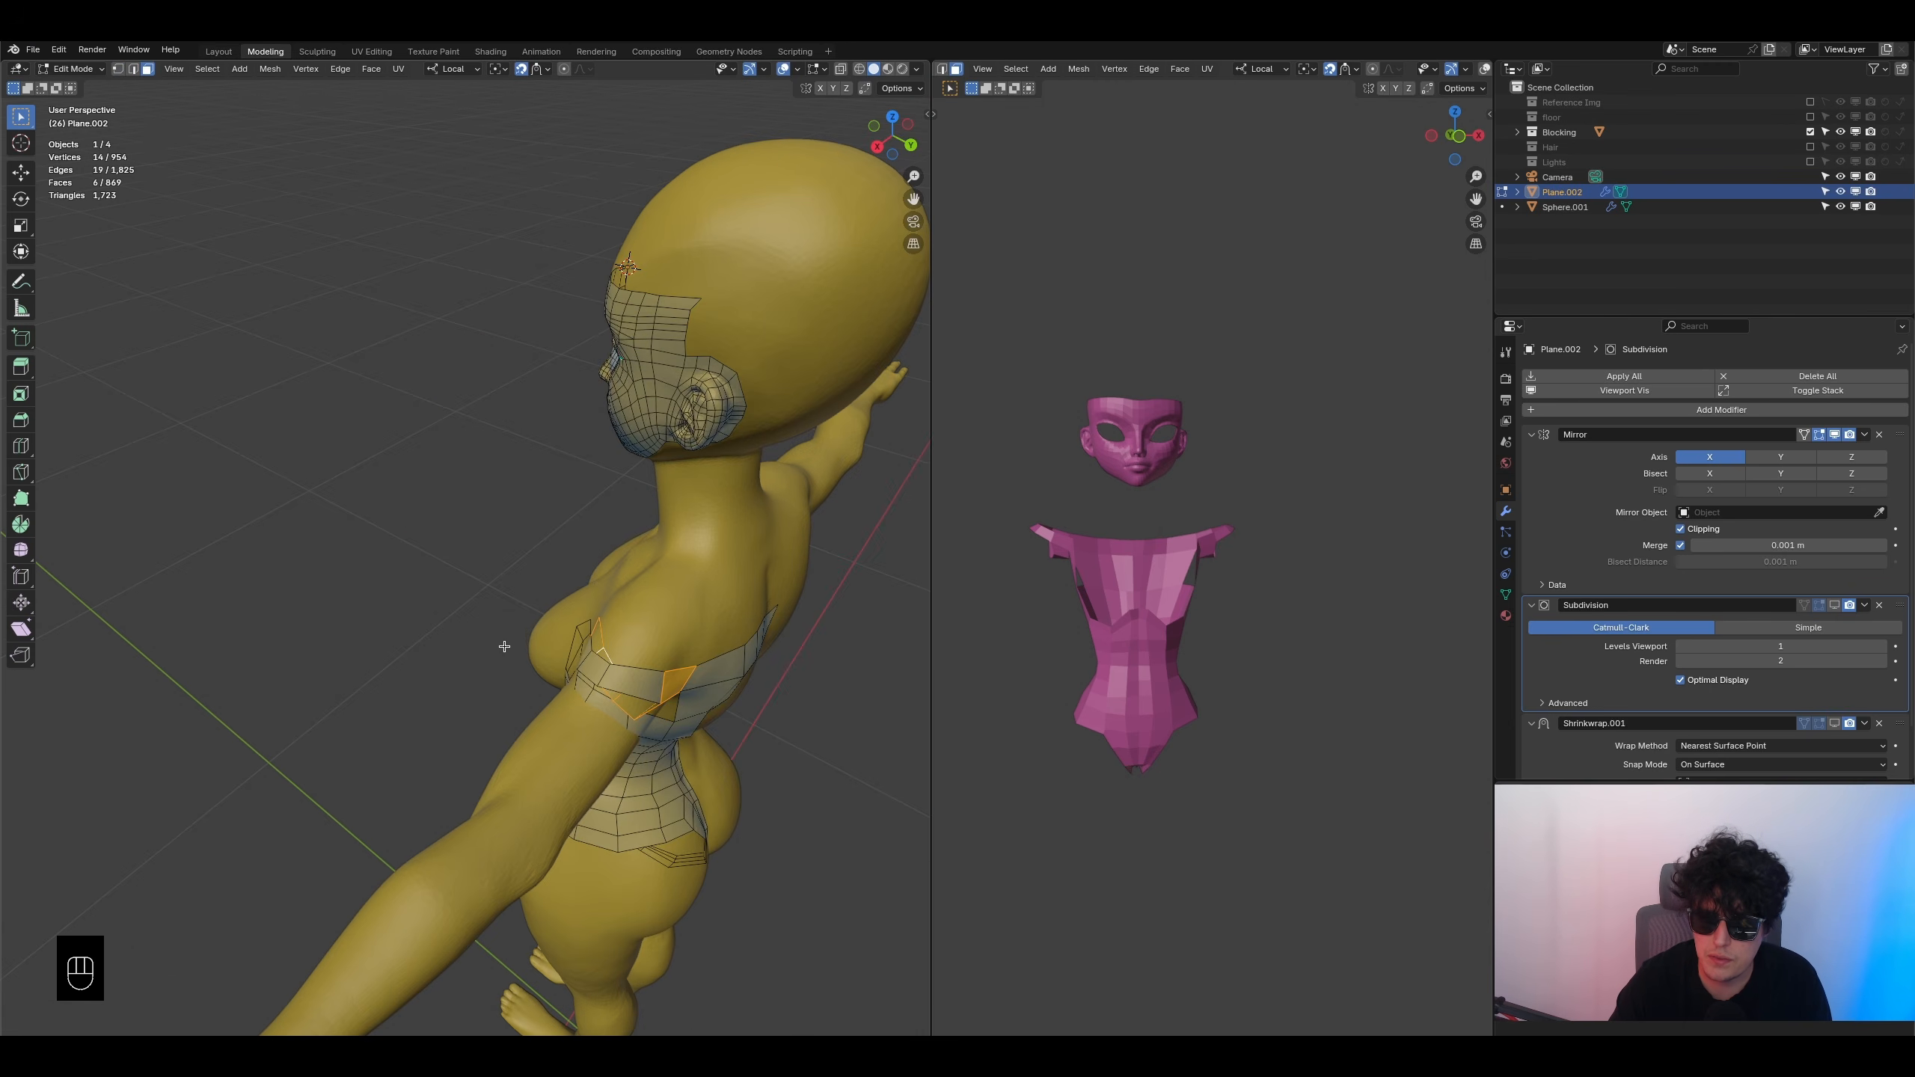
{"action": "middle_click_drag", "start_coordinate": [694, 623], "coordinate": [753, 652]}
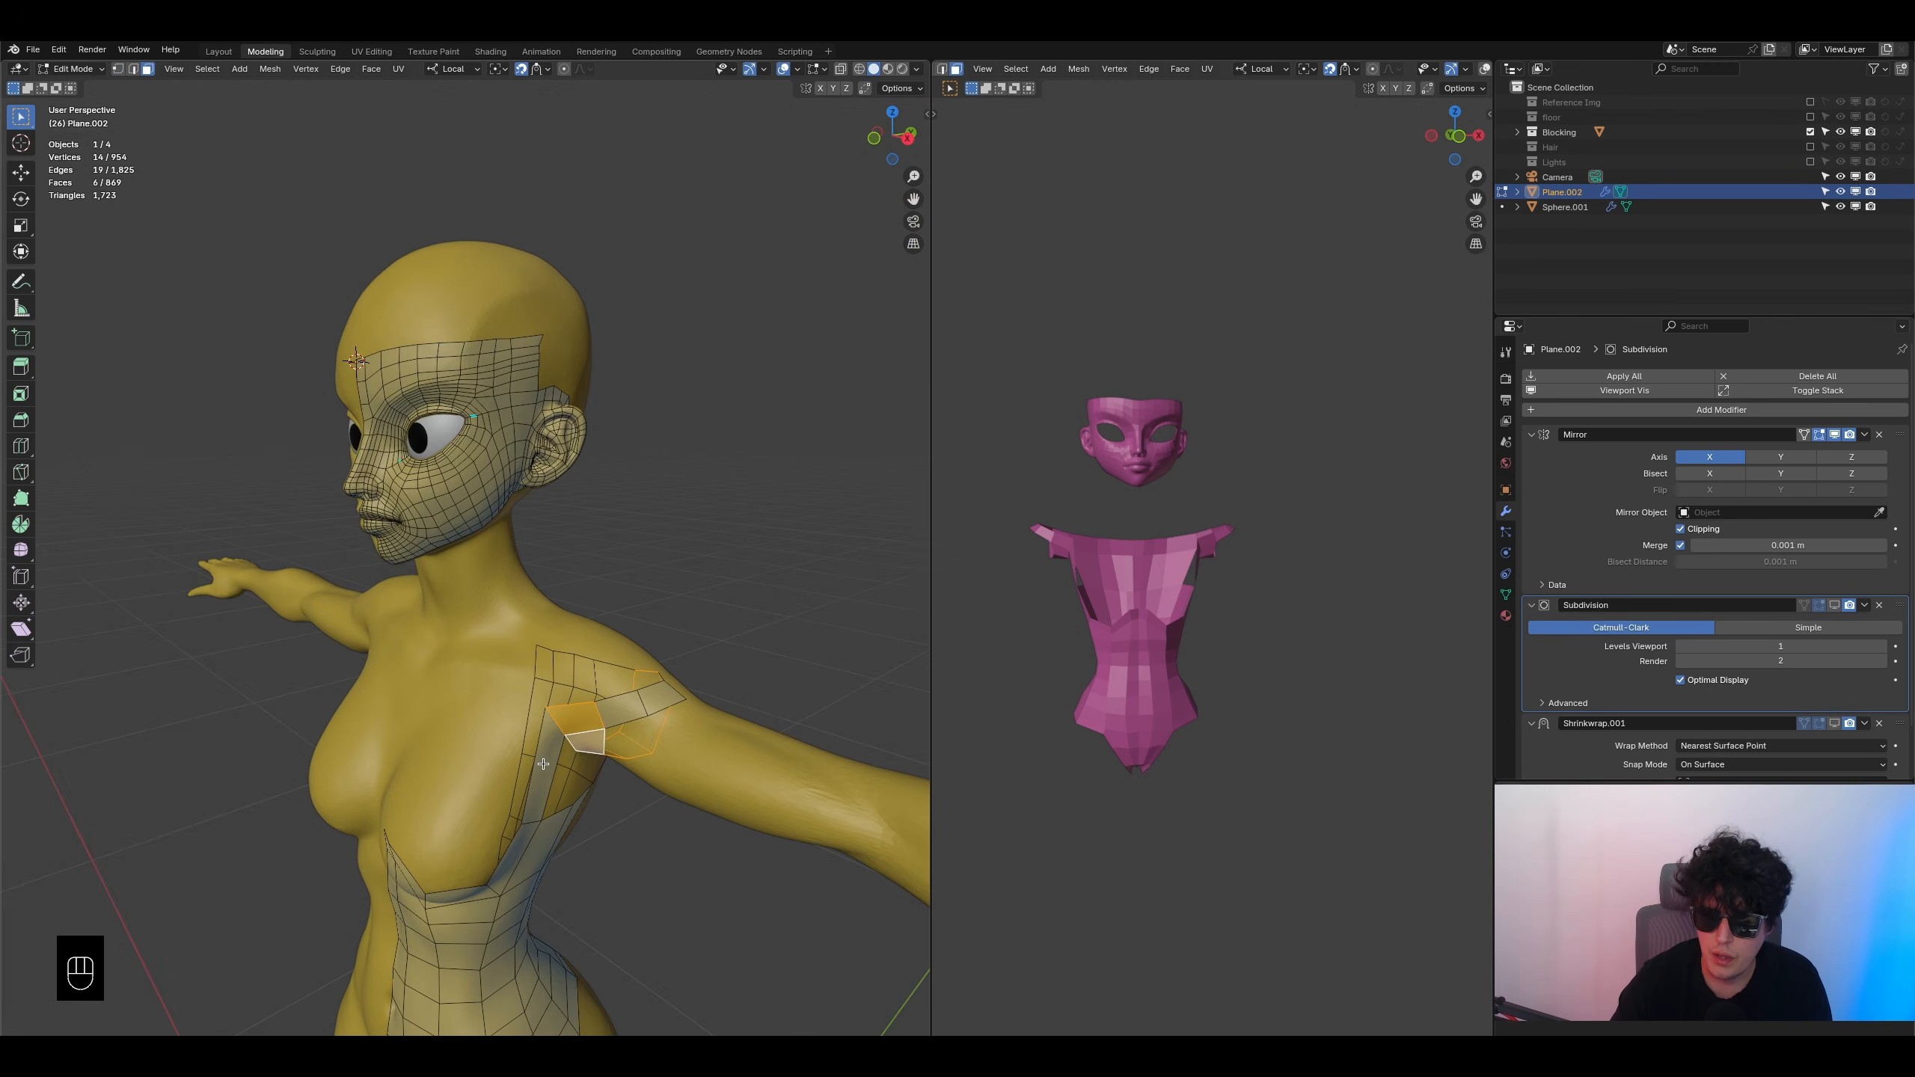
{"action": "middle_click_drag", "start_coordinate": [585, 738], "coordinate": [672, 718]}
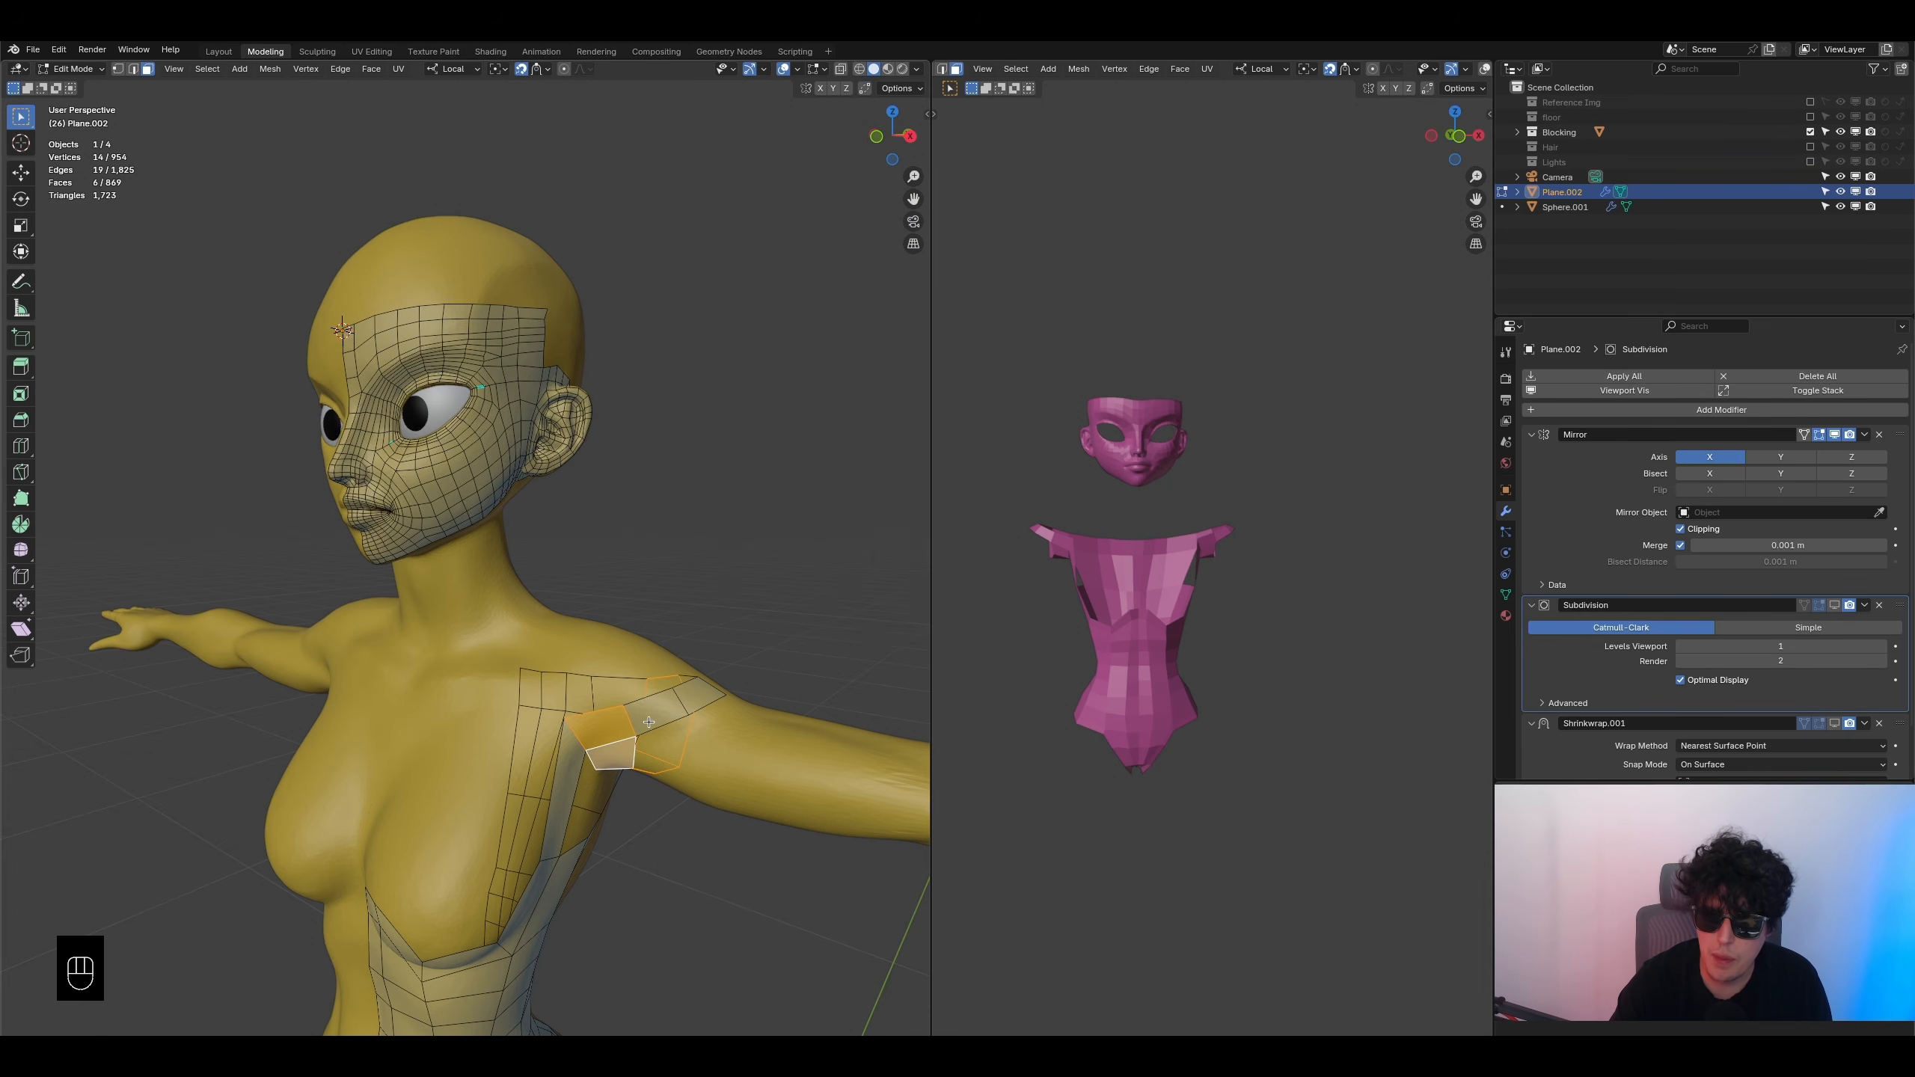
- Extrude the front edge of the armhole ring into two segments over the shoulder, rotating each to follow the surface
{"action": "left_click", "coordinate": [134, 70]}
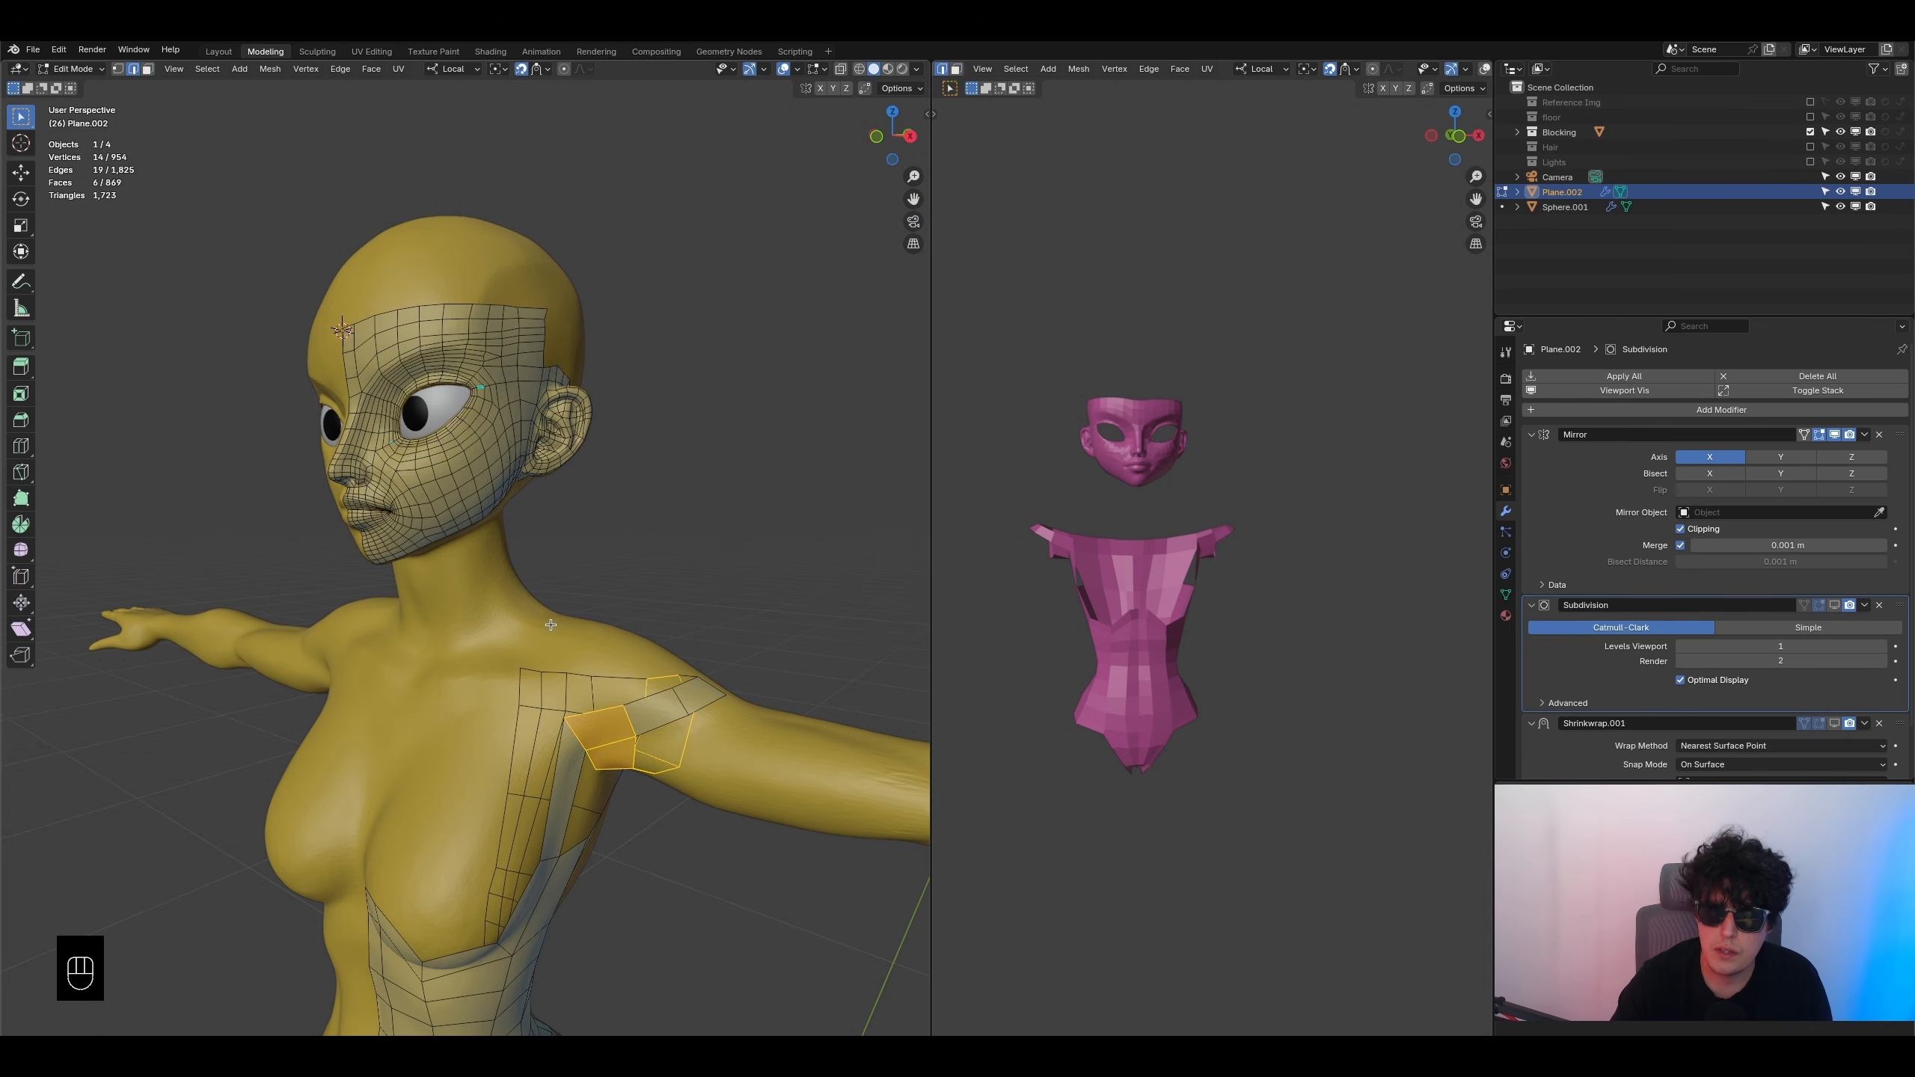
{"action": "left_click", "coordinate": [593, 710]}
{"action": "mouse_move", "coordinate": [593, 711]}
{"action": "middle_mouse_down"}
{"action": "mouse_move", "coordinate": [548, 556]}
{"action": "mouse_move", "coordinate": [618, 714]}
{"action": "middle_mouse_up"}
{"action": "middle_click_drag", "start_coordinate": [741, 716], "coordinate": [529, 694]}
{"action": "scroll", "coordinate": [484, 689], "scroll_direction": "up", "scroll_amount": 3}
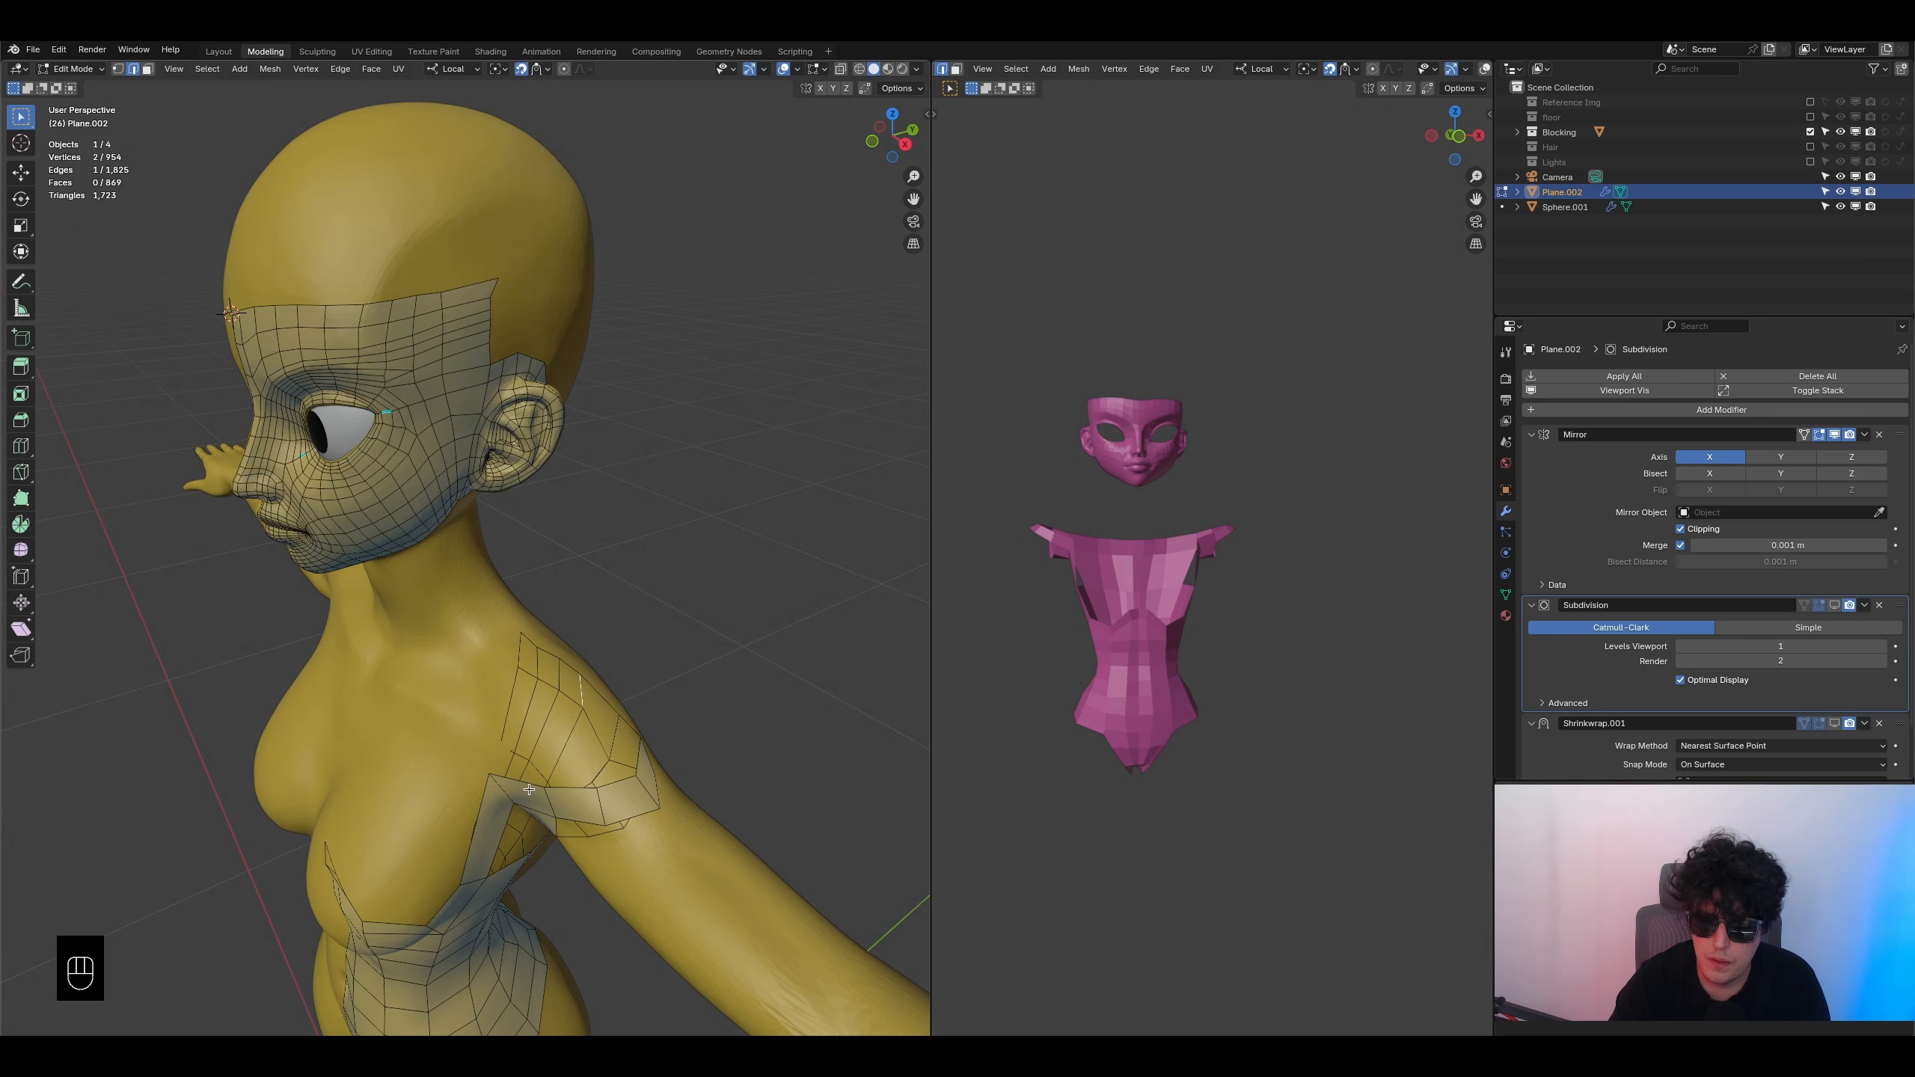
{"action": "key", "text": "e"}
{"action": "left_click", "coordinate": [589, 699]}
{"action": "key", "text": "r"}
{"action": "left_click", "coordinate": [595, 728]}
{"action": "key", "text": "e"}
{"action": "left_click", "coordinate": [616, 701]}
{"action": "key", "text": "r"}
{"action": "left_click", "coordinate": [640, 696]}
- Extend the shoulder strip with two more segments down behind the shoulder, rotating the edge toward the back faces
{"action": "key", "text": "e"}
{"action": "middle_click_drag", "start_coordinate": [640, 696], "coordinate": [602, 707]}
{"action": "left_click", "coordinate": [607, 691]}
{"action": "key", "text": "r"}
{"action": "left_click", "coordinate": [610, 679]}
{"action": "key", "text": "e"}
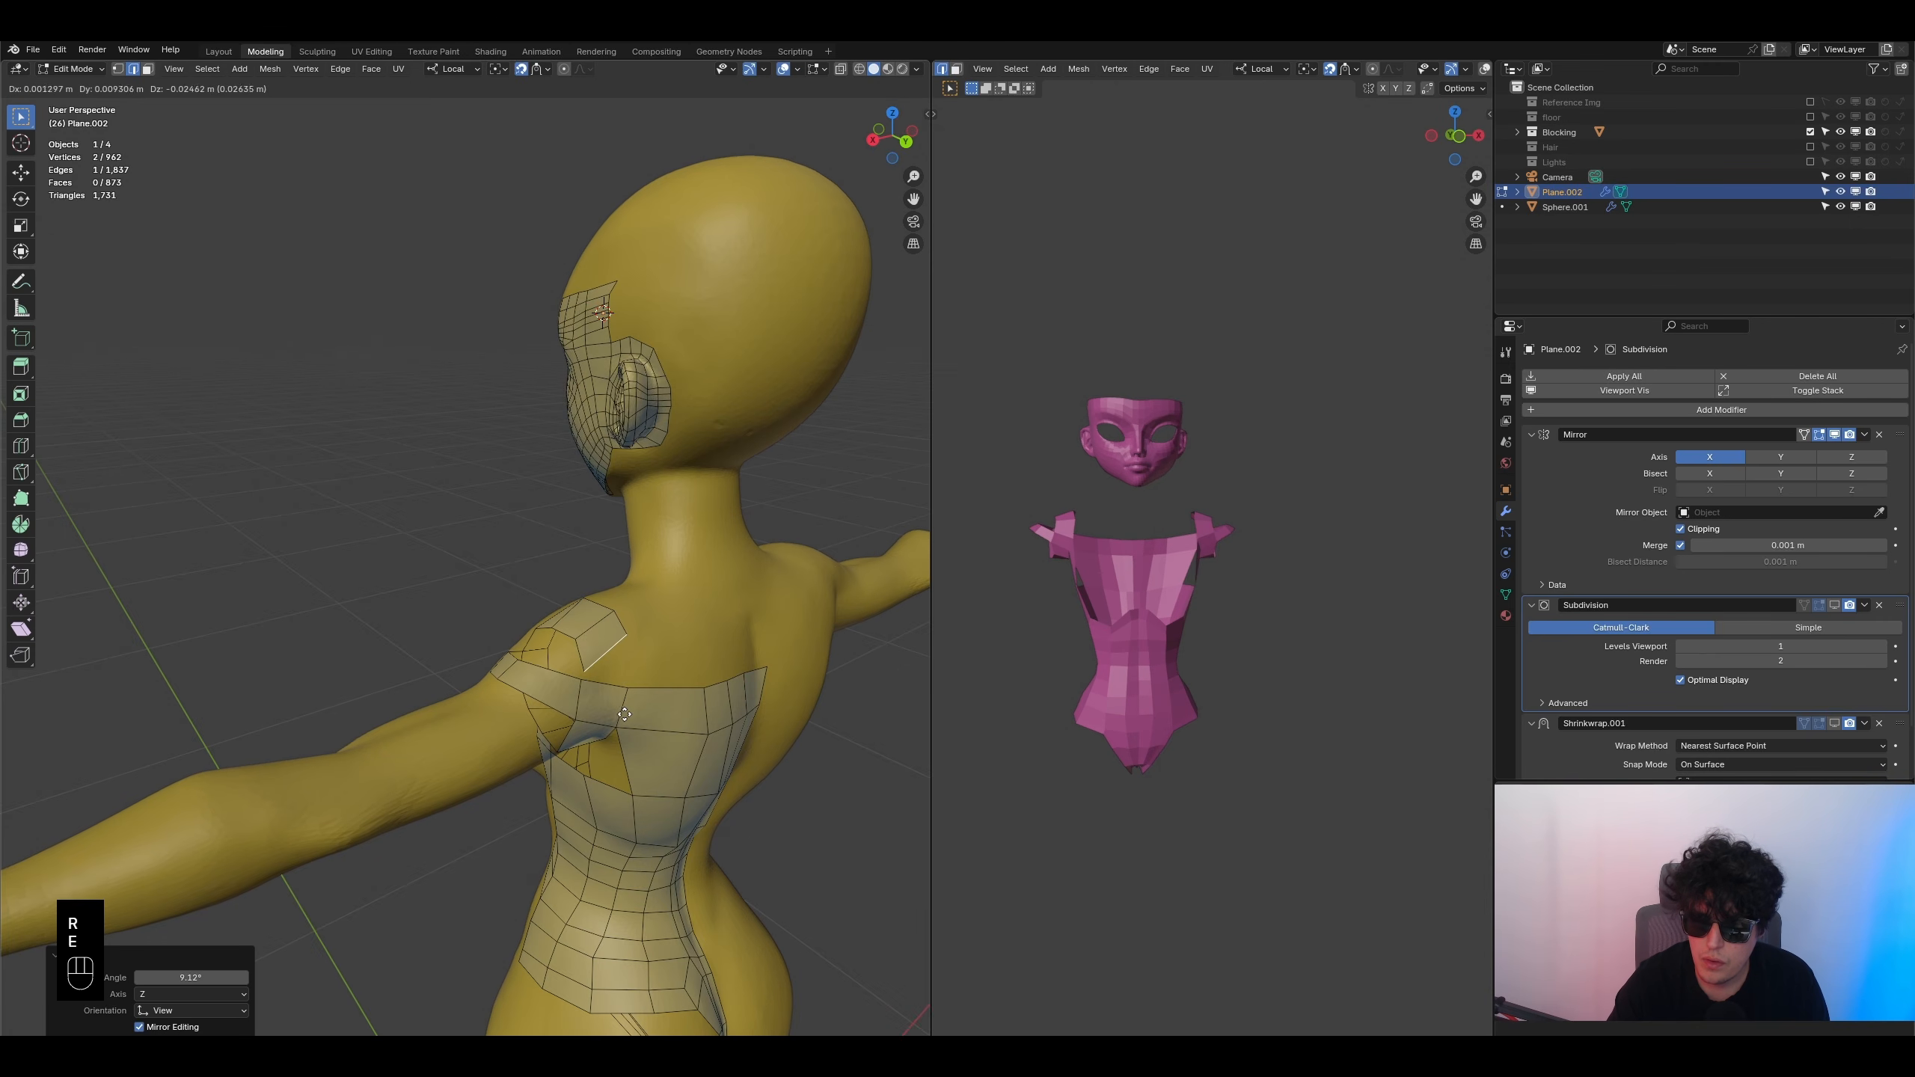
{"action": "left_click", "coordinate": [626, 710]}
- Merge the shoulder strip's two end vertices at center with the neighbouring vertices on the upper back
{"action": "middle_click_drag", "start_coordinate": [385, 441], "coordinate": [571, 604]}
{"action": "left_click", "coordinate": [117, 68]}
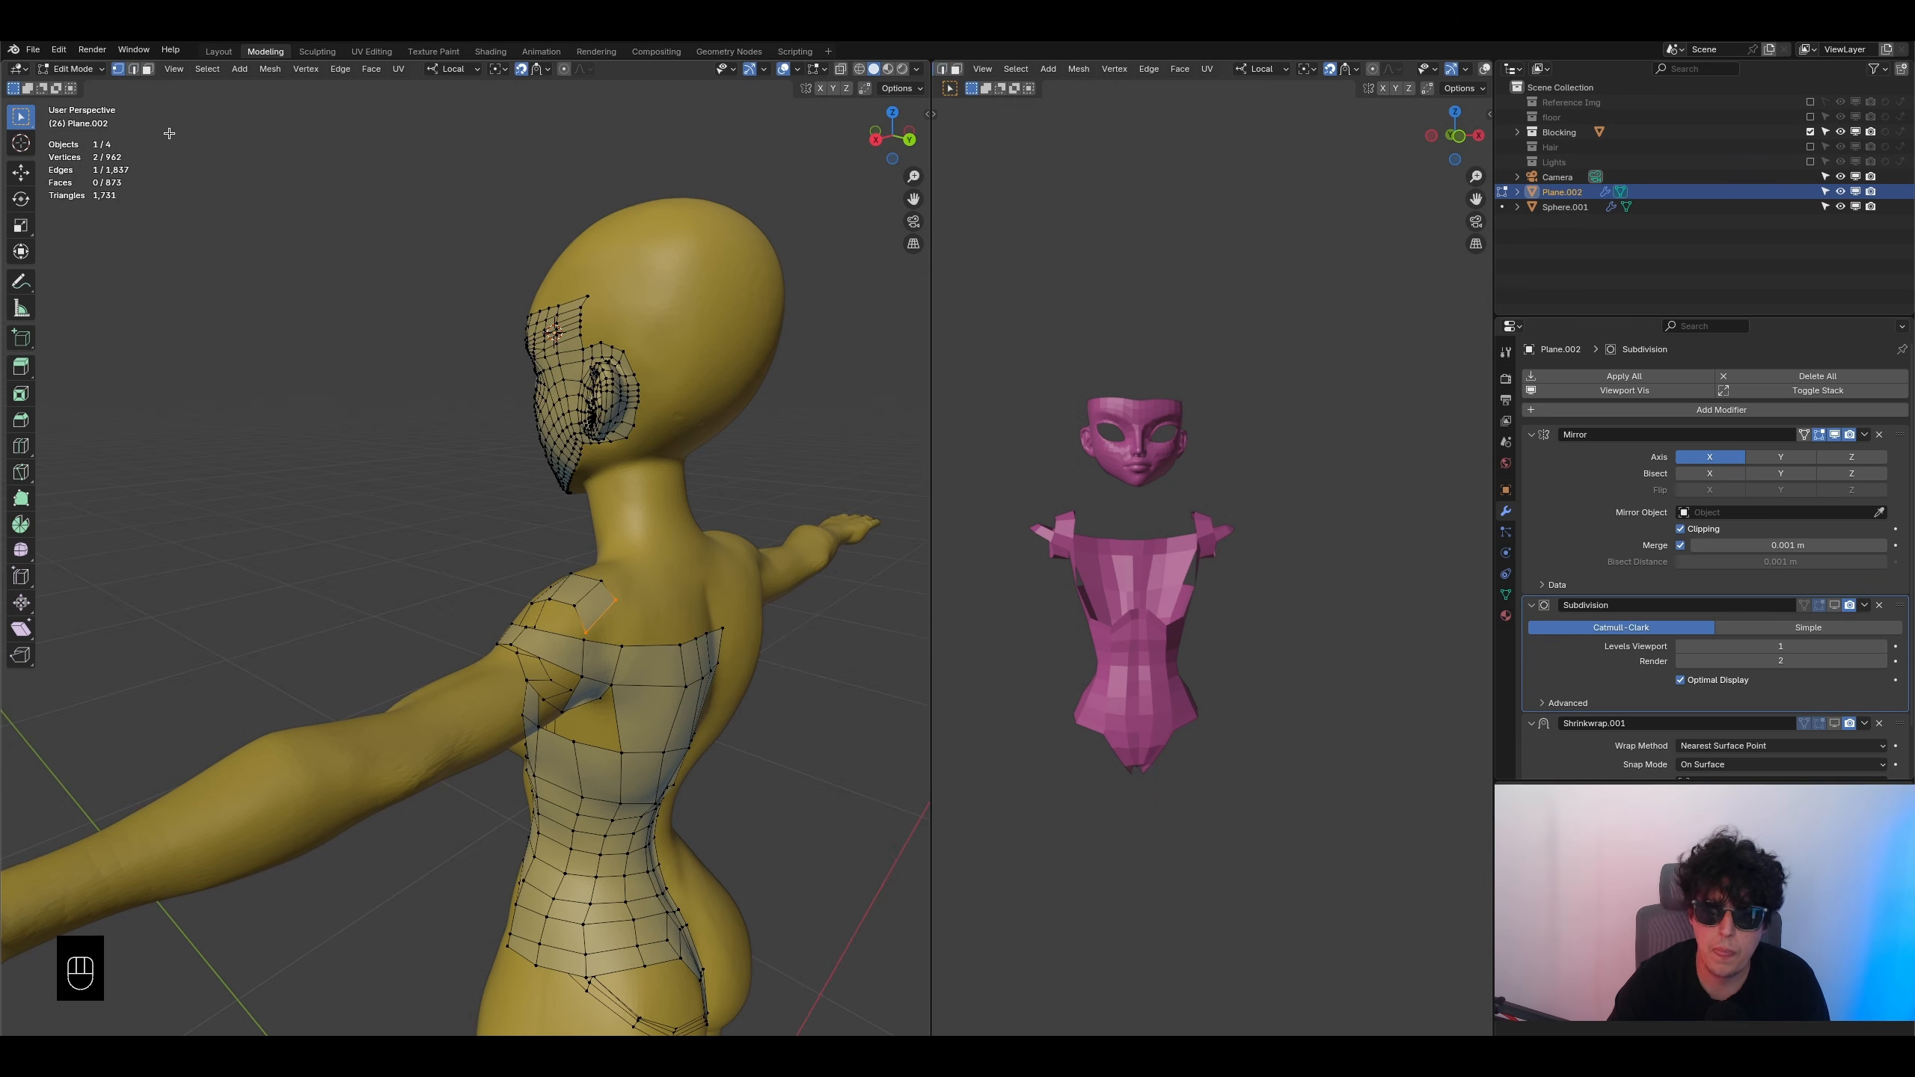
{"action": "key", "text": "m"}
{"action": "left_click", "coordinate": [580, 654]}
{"action": "left_click", "coordinate": [616, 601]}
{"action": "left_click", "coordinate": [623, 647], "text": "shift"}
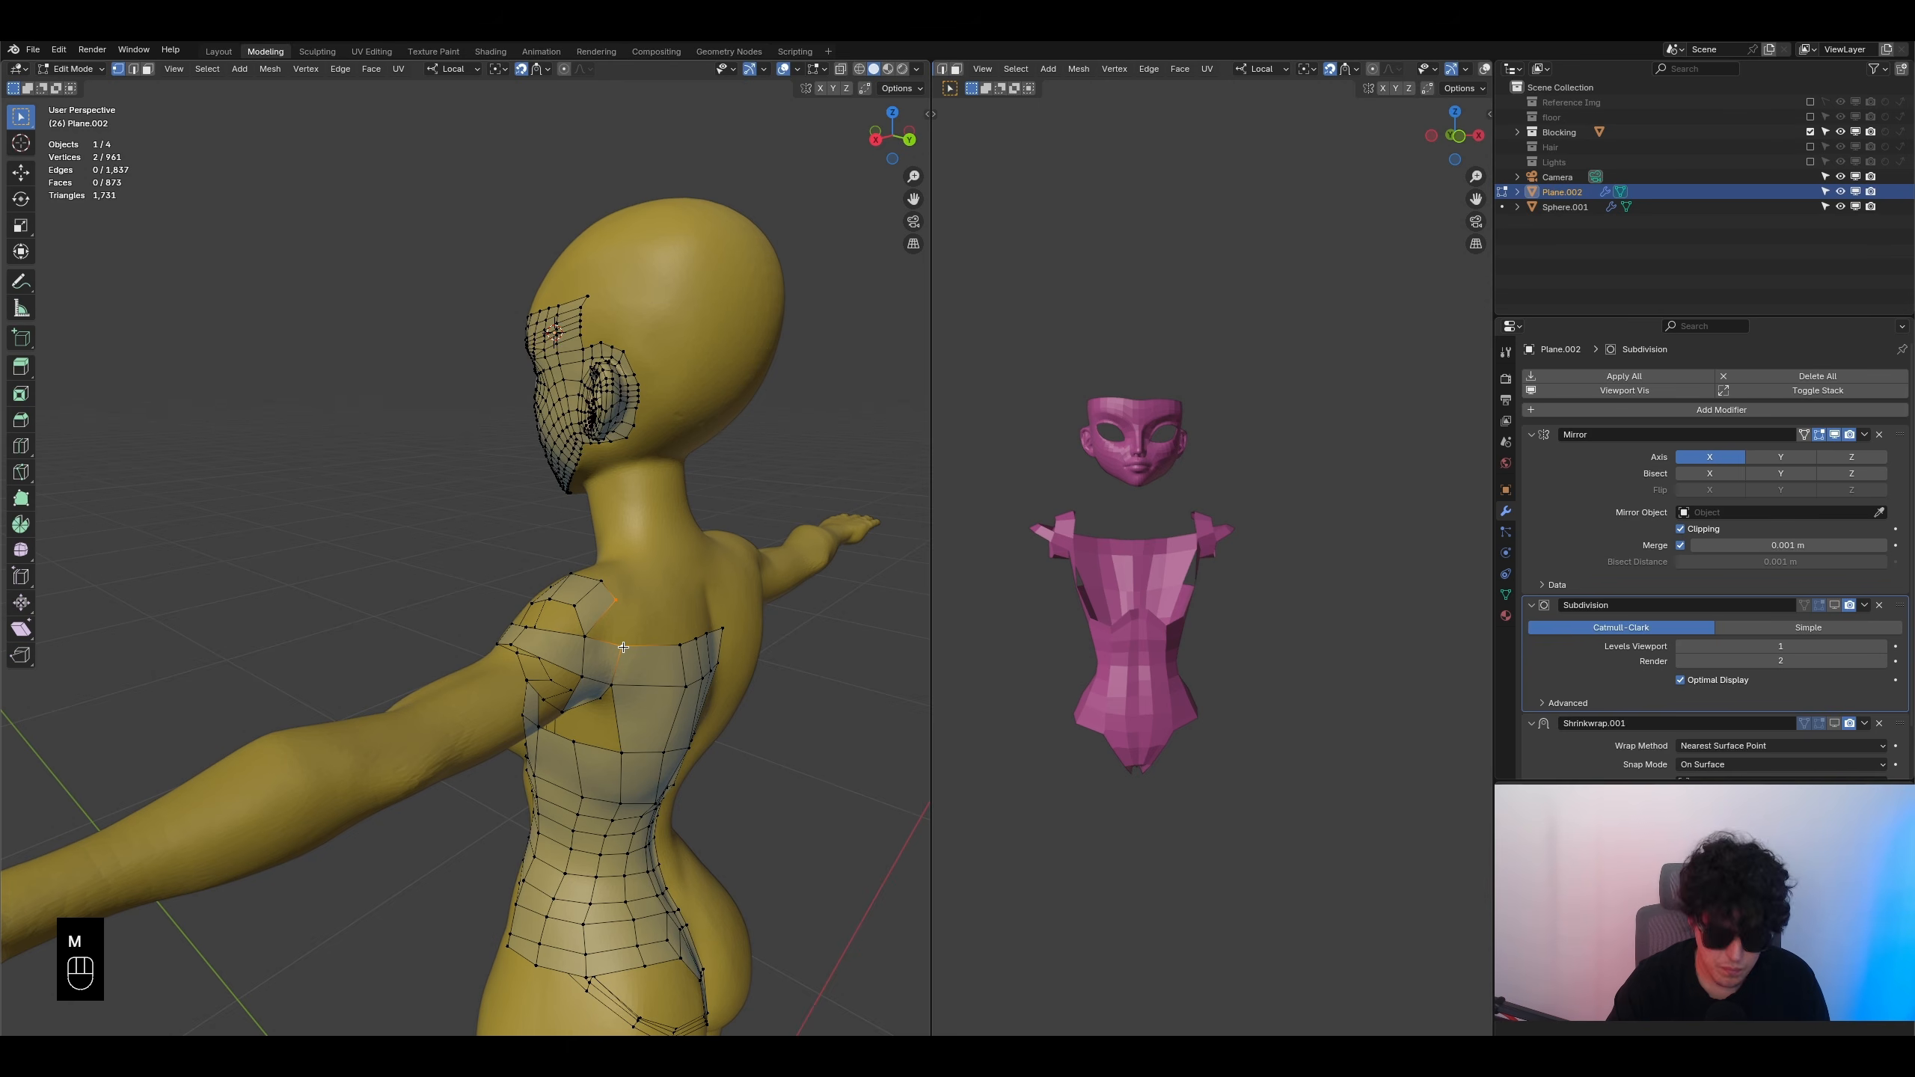
{"action": "key", "text": "m"}
{"action": "left_click", "coordinate": [623, 647]}
{"action": "mouse_move", "coordinate": [1134, 685]}
{"action": "middle_mouse_down"}
{"action": "mouse_move", "coordinate": [1300, 671]}
{"action": "mouse_move", "coordinate": [1129, 689]}
{"action": "mouse_move", "coordinate": [1167, 632]}
{"action": "mouse_move", "coordinate": [1155, 661]}
{"action": "middle_mouse_up"}
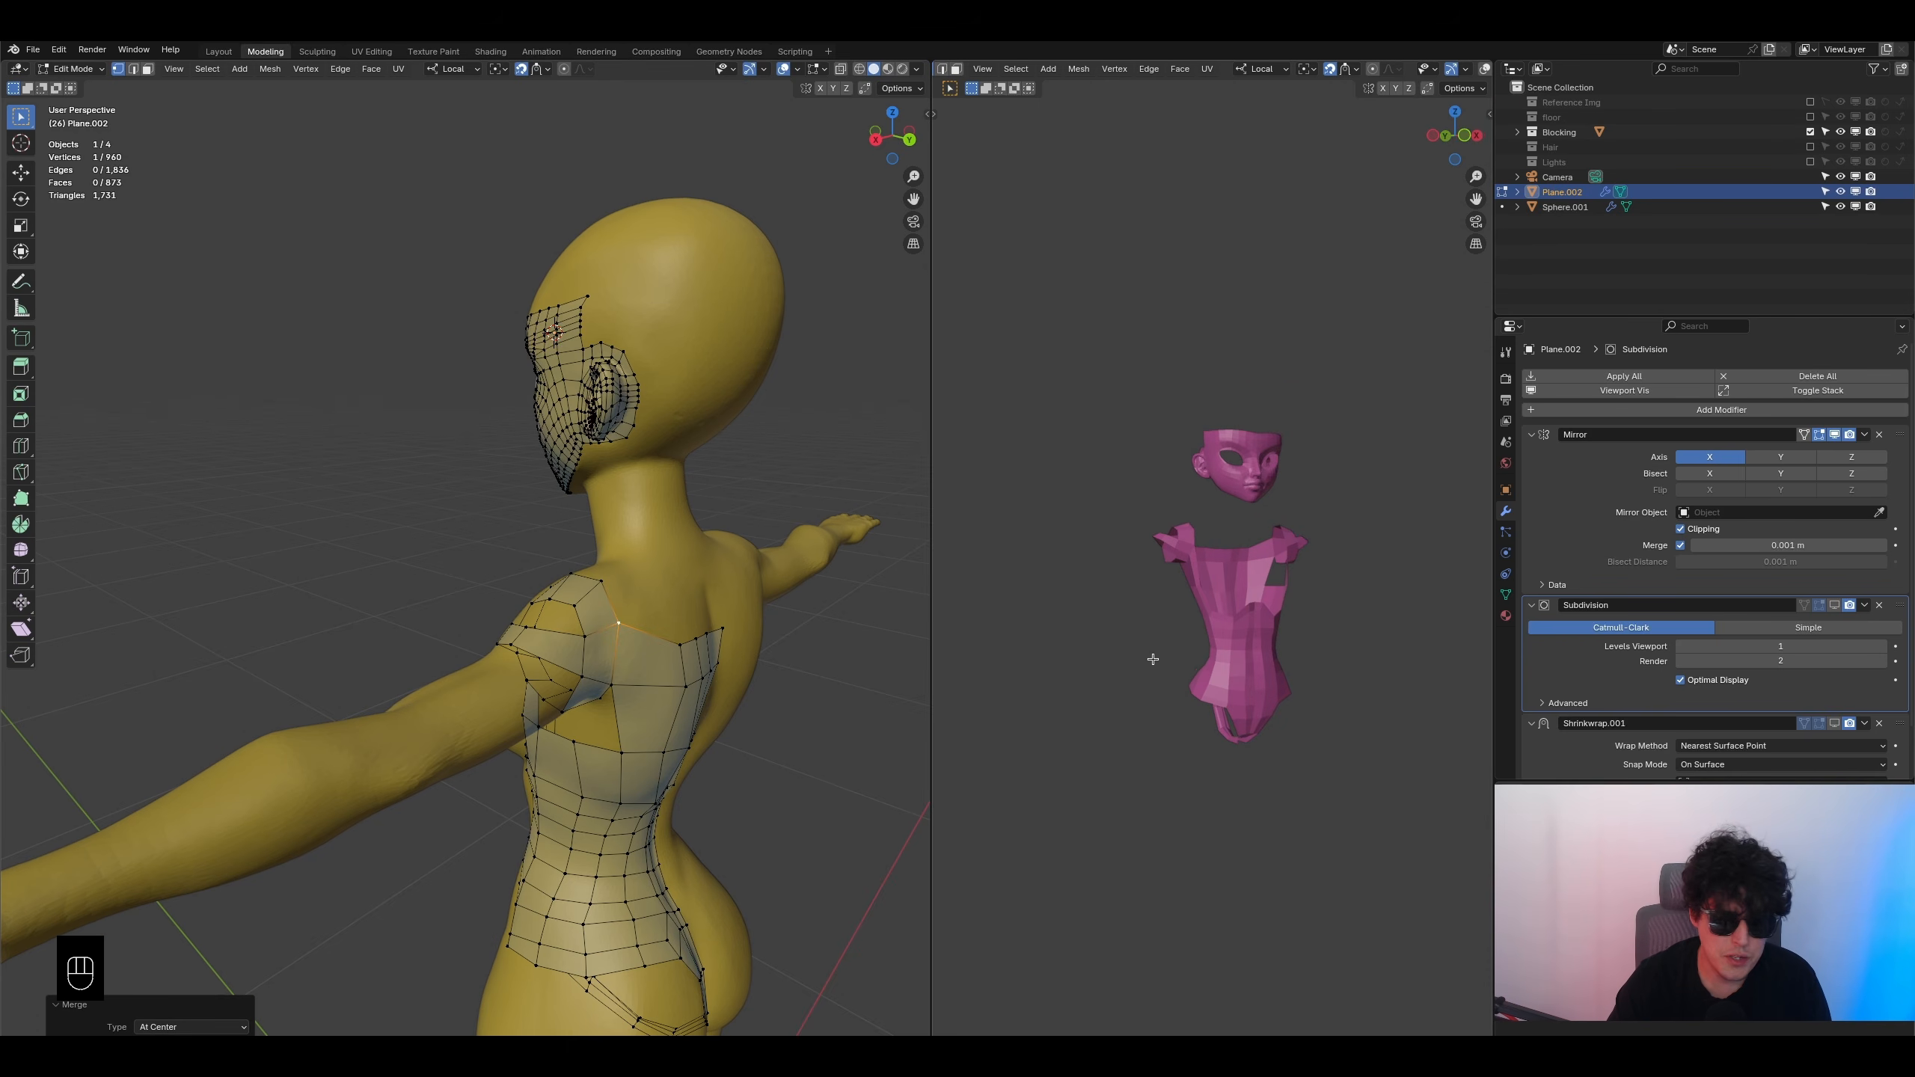
- Reposition the merged vertex behind the shoulder to even out the surrounding faces
{"action": "mouse_move", "coordinate": [659, 643]}
{"action": "middle_mouse_down"}
{"action": "mouse_move", "coordinate": [705, 662]}
{"action": "mouse_move", "coordinate": [665, 664]}
{"action": "middle_mouse_up"}
{"action": "scroll", "coordinate": [679, 649], "scroll_direction": "up", "scroll_amount": 2}
{"action": "left_click", "coordinate": [707, 613]}
{"action": "key", "text": "g"}
{"action": "left_click", "coordinate": [709, 609]}
{"action": "key", "text": "g"}
{"action": "left_click", "coordinate": [709, 617]}
{"action": "key", "text": "g"}
{"action": "left_click", "coordinate": [746, 747]}
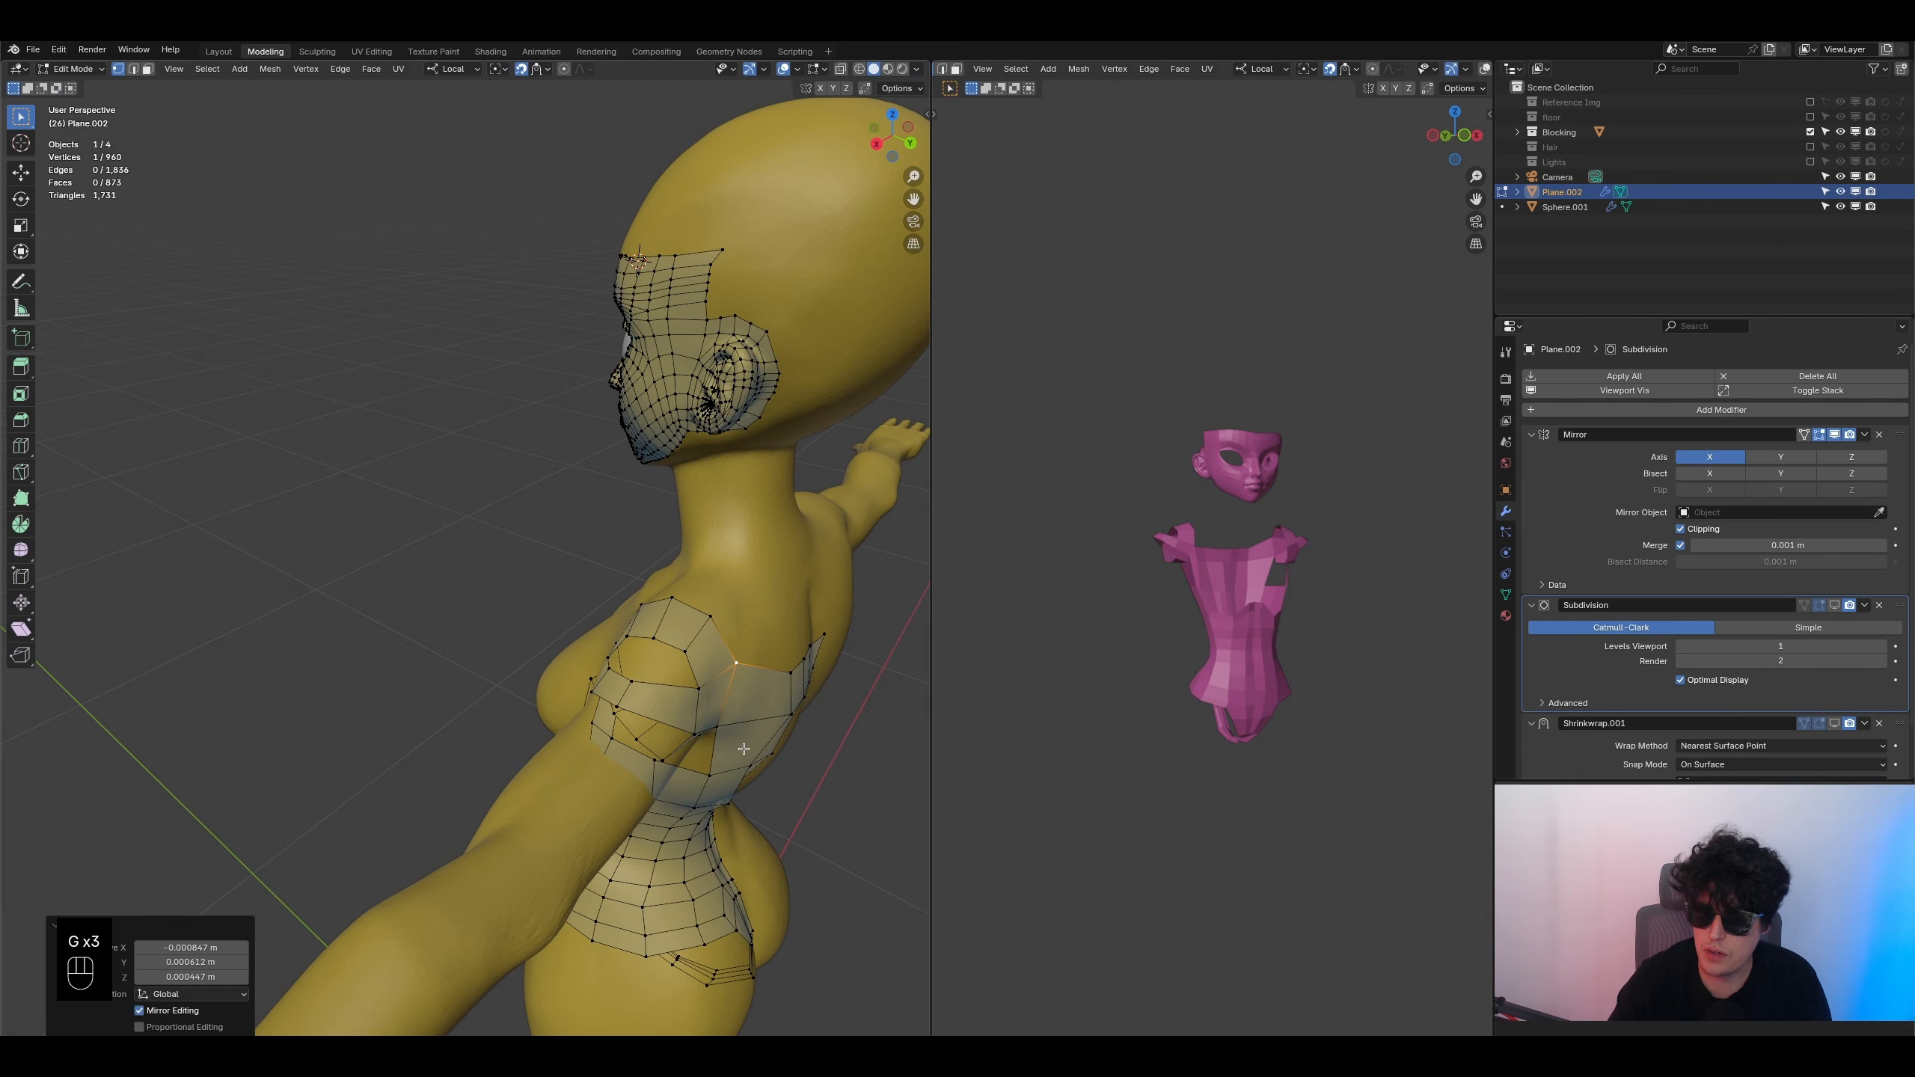
- Add one loop cut through the upper arm strip and rotate the new edge to match the shoulder's flow
{"action": "left_click", "coordinate": [726, 733]}
{"action": "middle_click_drag", "start_coordinate": [739, 730], "coordinate": [429, 754]}
{"action": "mouse_move", "coordinate": [510, 801]}
{"action": "middle_mouse_down"}
{"action": "mouse_move", "coordinate": [589, 787]}
{"action": "mouse_move", "coordinate": [503, 806]}
{"action": "middle_mouse_up"}
{"action": "middle_click_drag", "start_coordinate": [653, 822], "coordinate": [624, 809]}
{"action": "key", "text": "ctrl+r"}
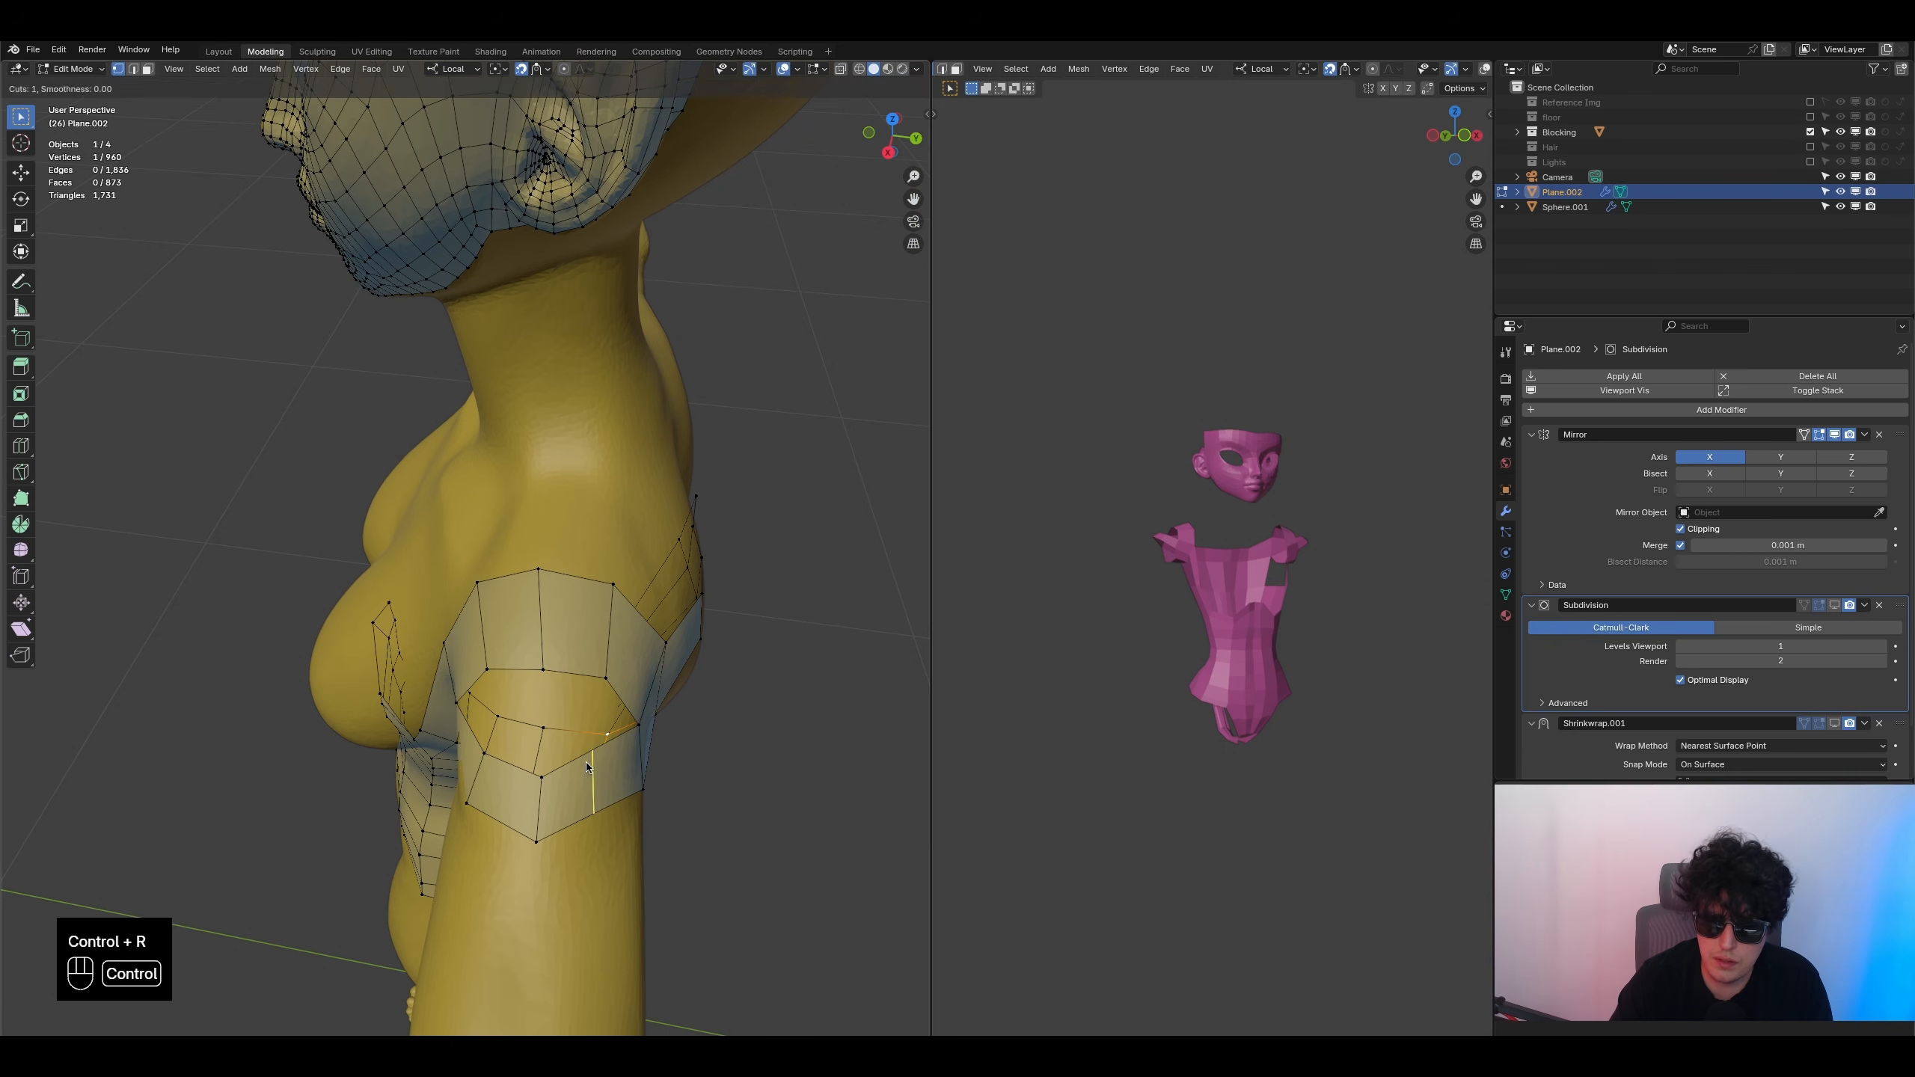
{"action": "double_click", "coordinate": [595, 775]}
{"action": "key", "text": "r"}
{"action": "left_click", "coordinate": [674, 754]}
{"action": "middle_click_drag", "start_coordinate": [673, 754], "coordinate": [648, 761]}
- Fill two faces across the gap between the shoulder strip and the upper arm strip
{"action": "left_click", "coordinate": [133, 69]}
{"action": "left_click", "coordinate": [509, 781], "text": "shift"}
{"action": "key", "text": "f"}
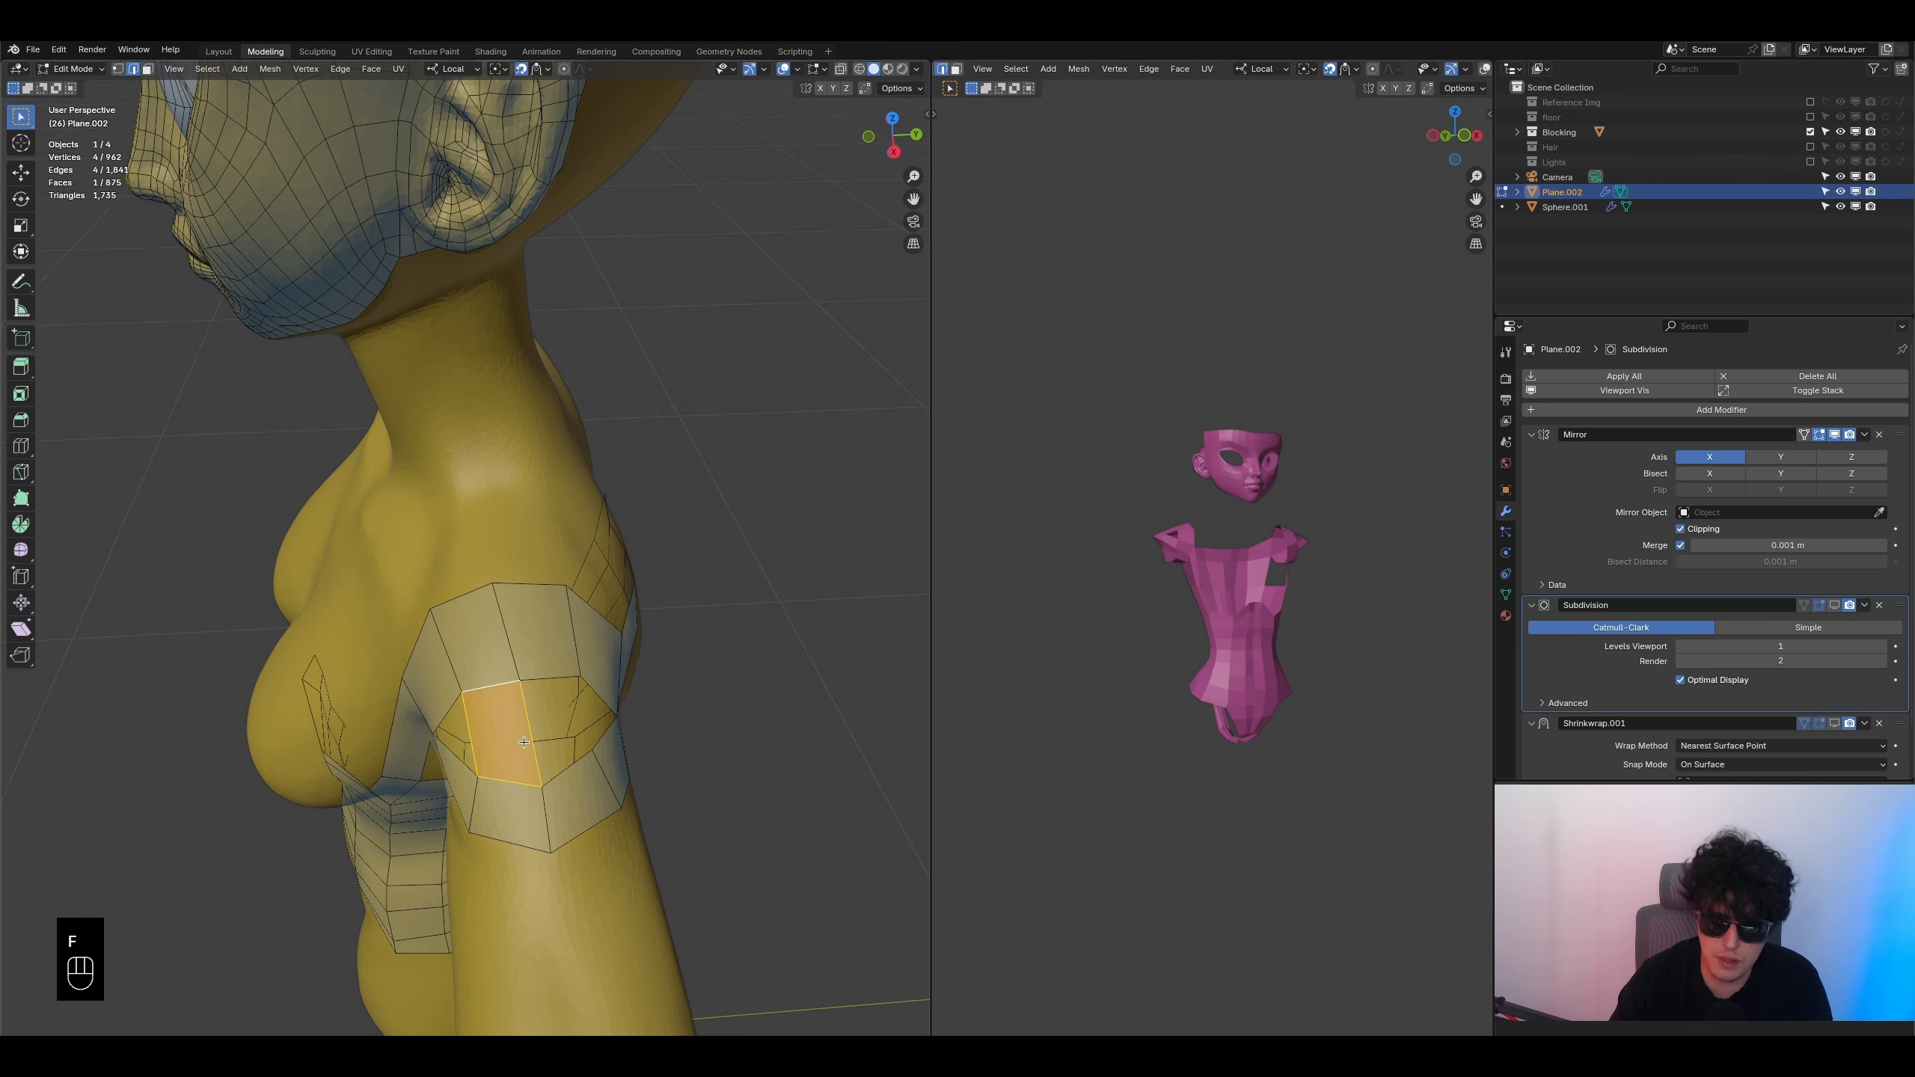
{"action": "key", "text": "f"}
- Cut one edge loop across the two new shoulder faces and scale it to about 0.82
{"action": "middle_click_drag", "start_coordinate": [548, 751], "coordinate": [588, 641]}
{"action": "scroll", "coordinate": [433, 757], "scroll_direction": "up", "scroll_amount": 3}
{"action": "key", "text": "ctrl+r"}
{"action": "left_click", "coordinate": [502, 703]}
{"action": "right_click", "coordinate": [501, 703]}
{"action": "key", "text": "s"}
{"action": "left_click", "coordinate": [643, 634]}
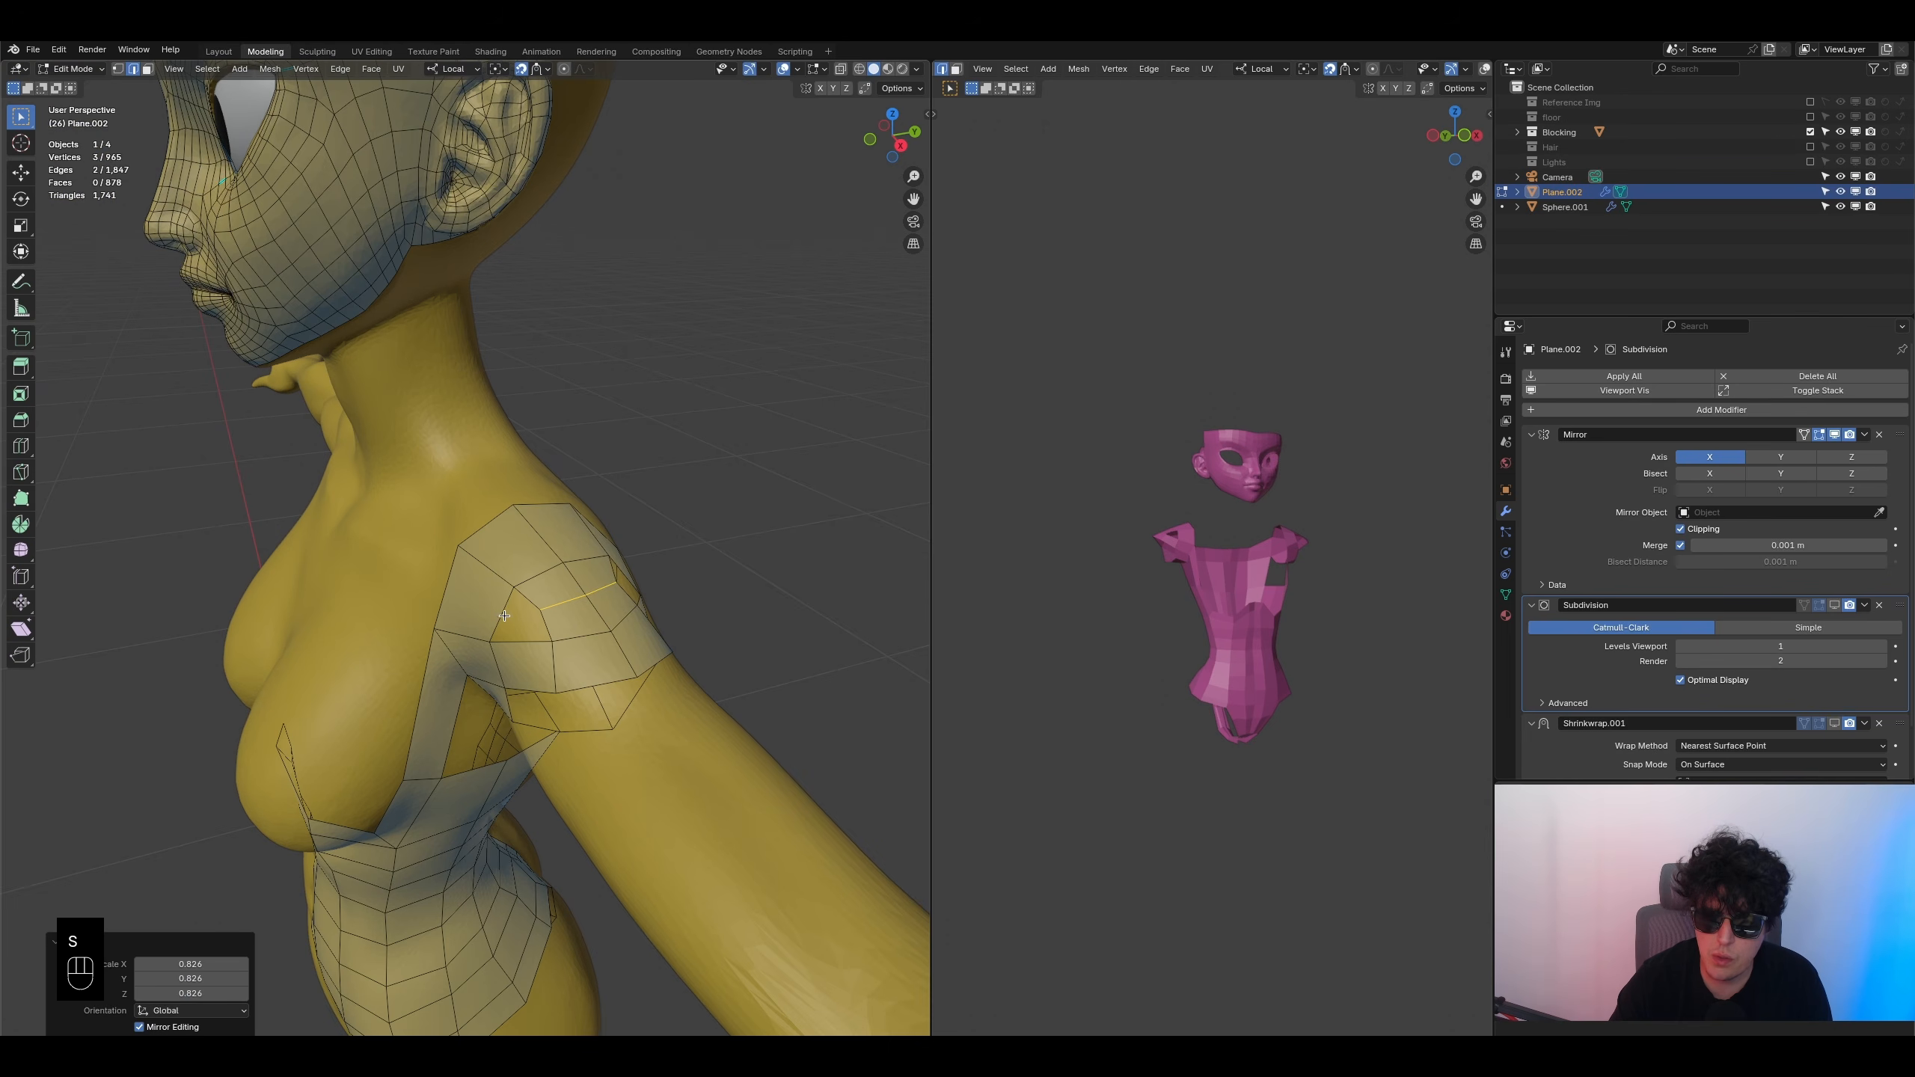
- Close the remaining openings in the shoulder cap with two faces
{"action": "left_click", "coordinate": [550, 626], "text": "ctrl+alt"}
{"action": "key", "text": "f"}
{"action": "middle_click_drag", "start_coordinate": [554, 627], "coordinate": [642, 595]}
{"action": "key", "text": "f"}
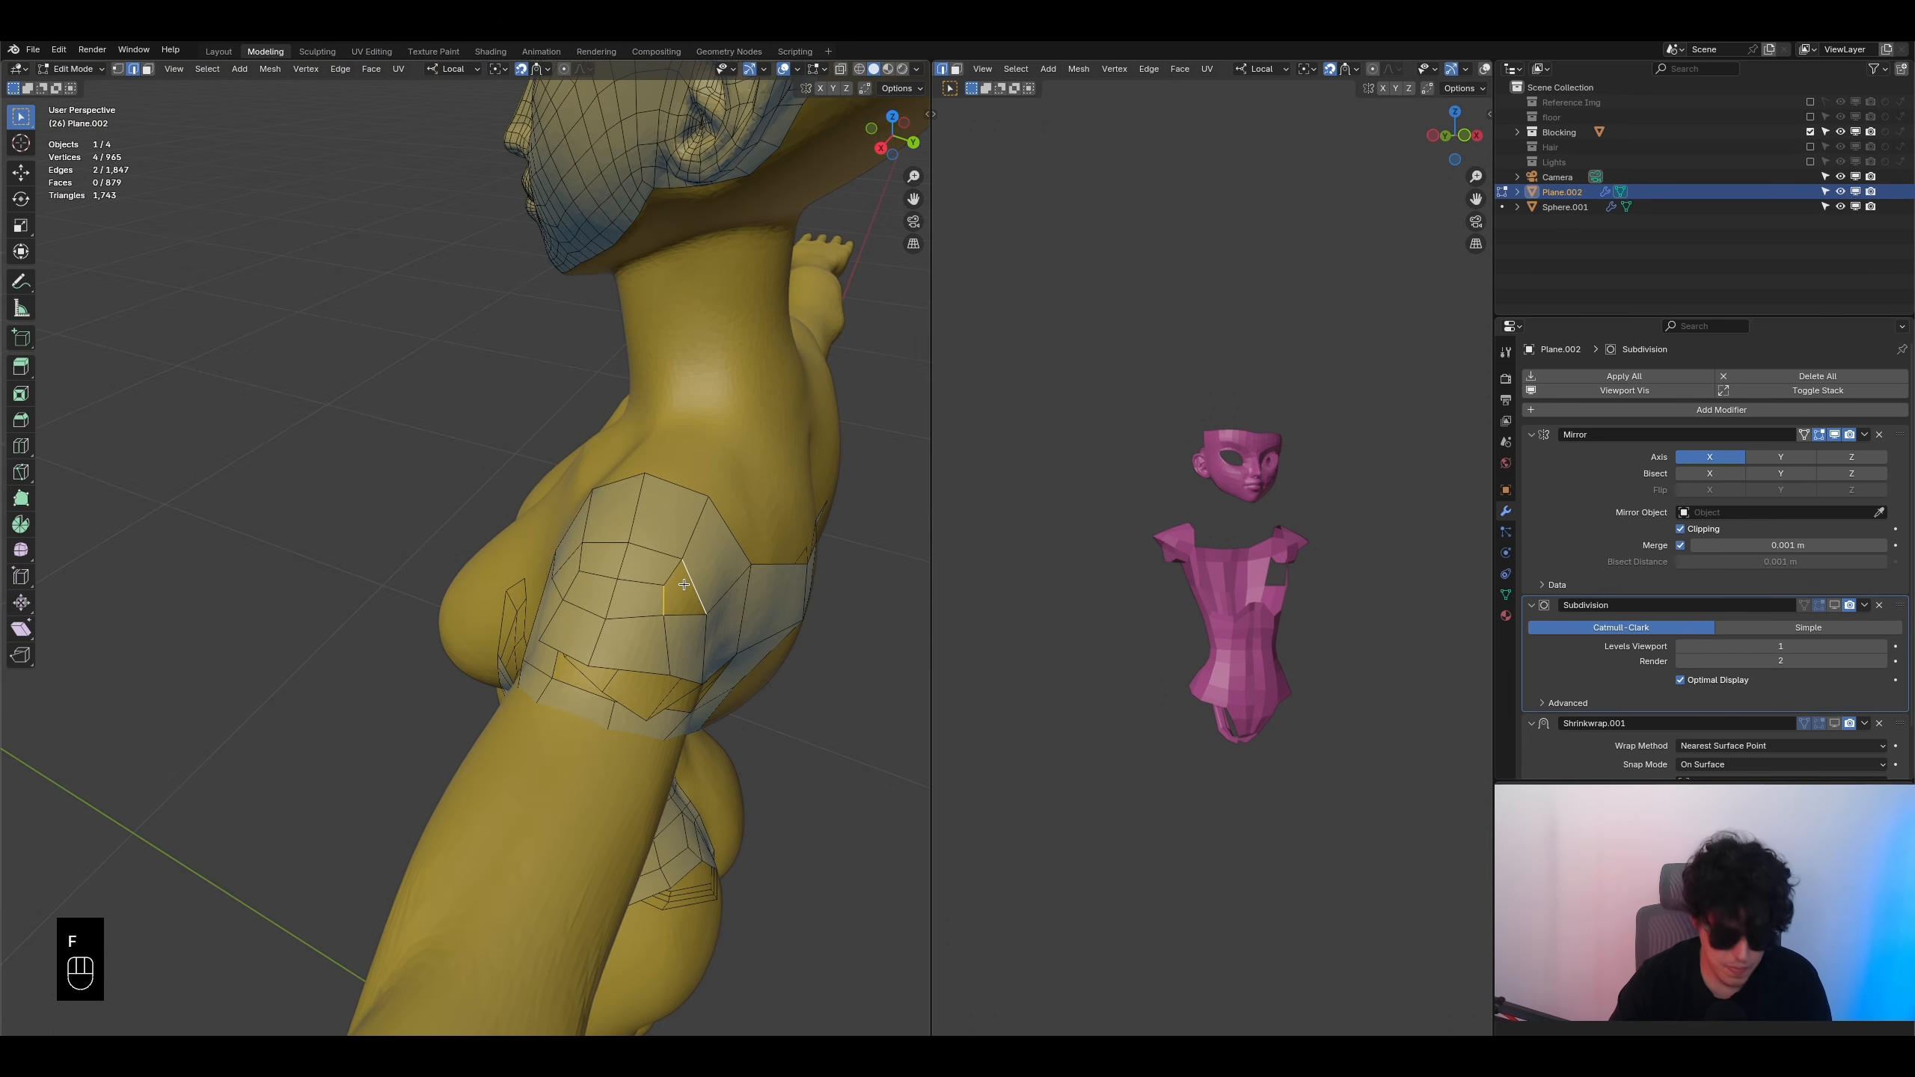
- Select the face loops across the shoulder cap and around the chest and back, and examine their flow from several sides
{"action": "left_click", "coordinate": [560, 600], "text": "alt"}
{"action": "left_click", "coordinate": [148, 68]}
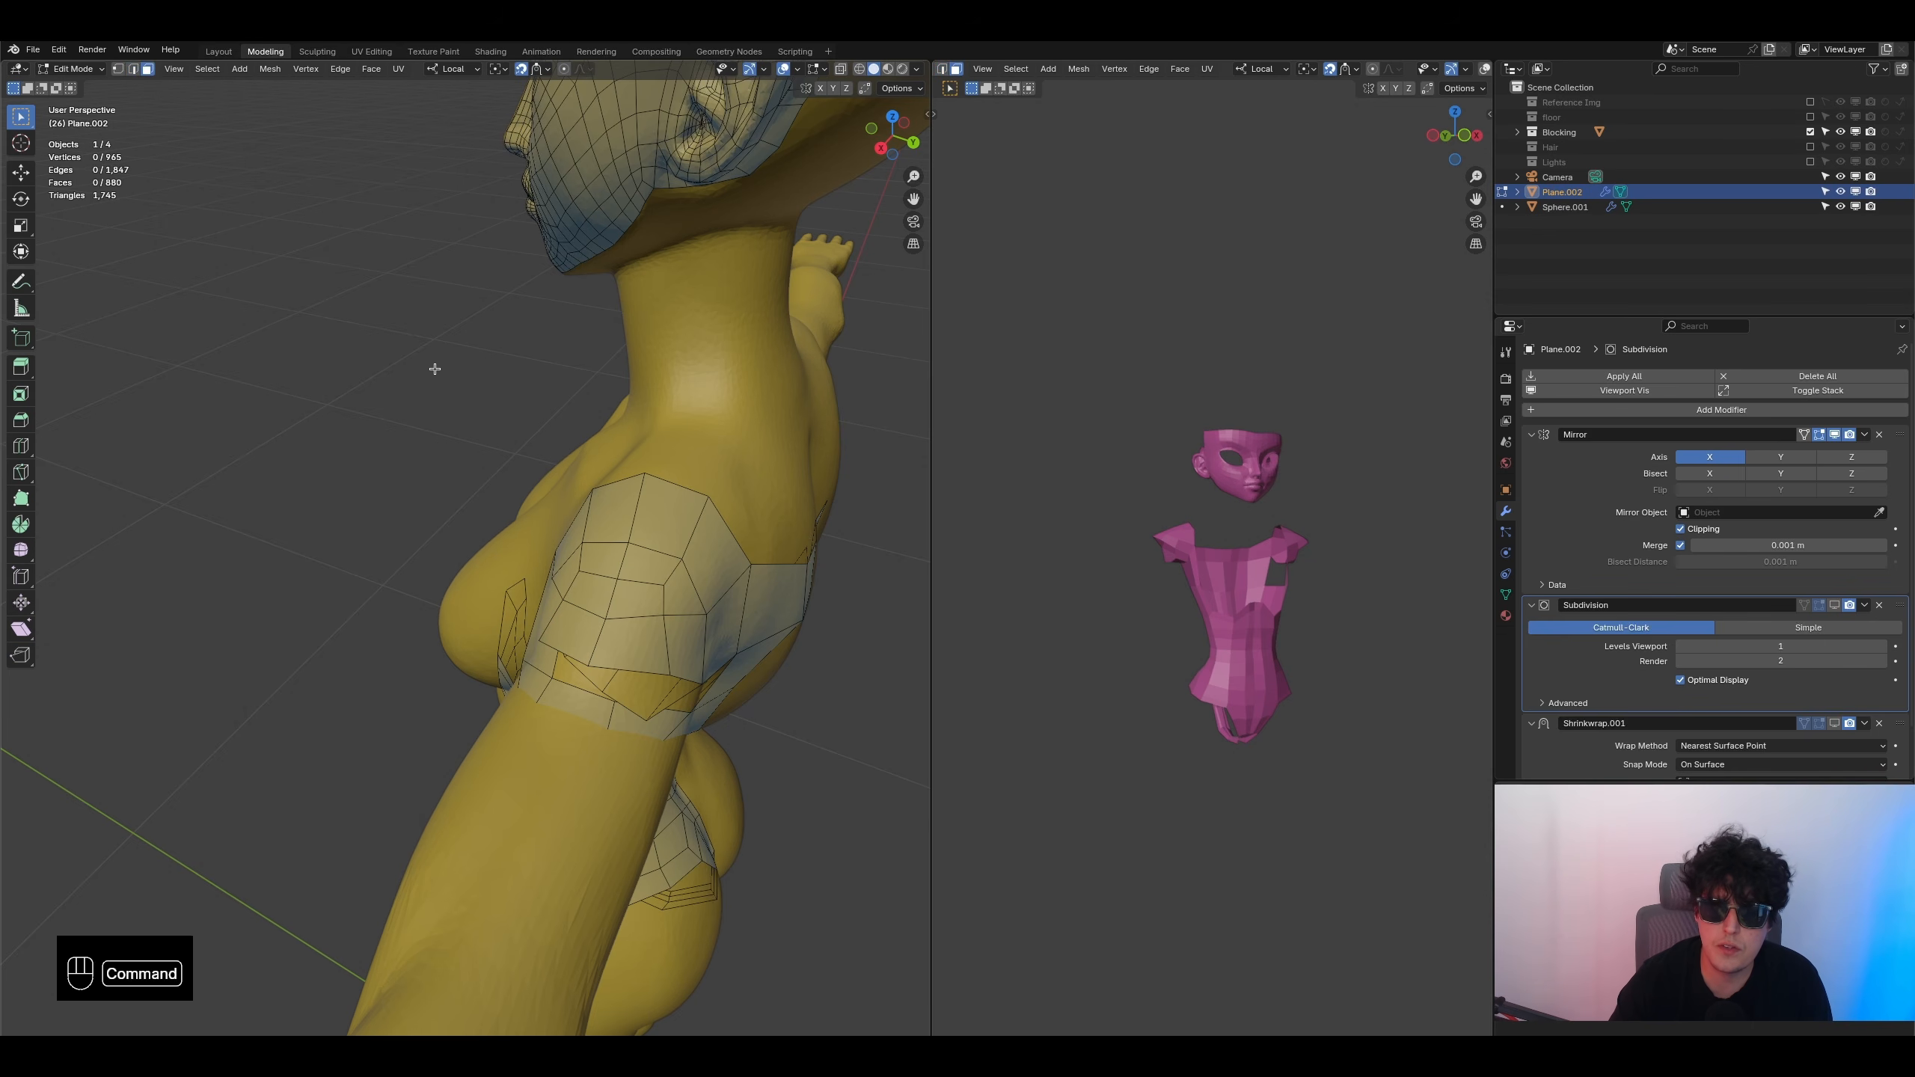
{"action": "left_click", "coordinate": [584, 593], "text": "super"}
{"action": "left_click", "coordinate": [588, 593], "text": "alt"}
{"action": "middle_click_drag", "start_coordinate": [579, 540], "coordinate": [807, 564]}
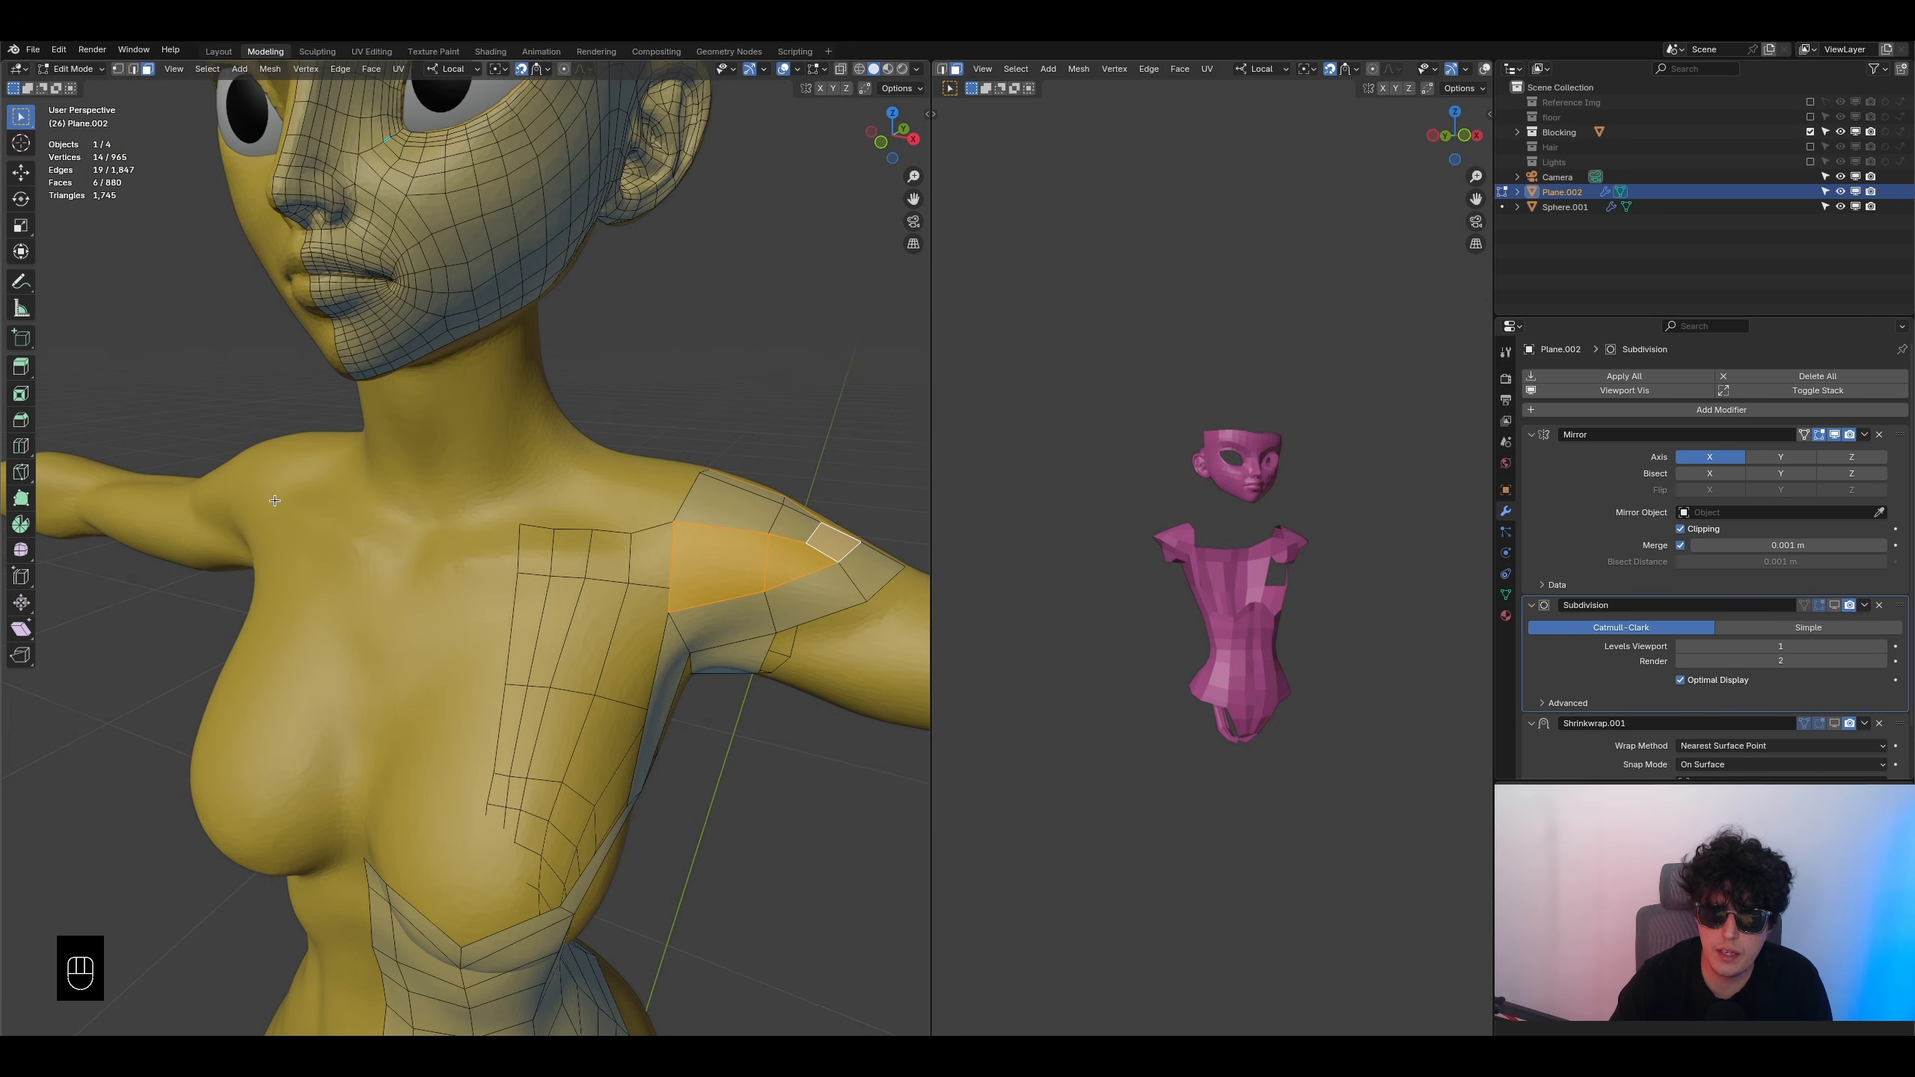
{"action": "middle_click_drag", "start_coordinate": [748, 539], "coordinate": [762, 551]}
{"action": "scroll", "coordinate": [761, 550], "scroll_direction": "down", "scroll_amount": 5}
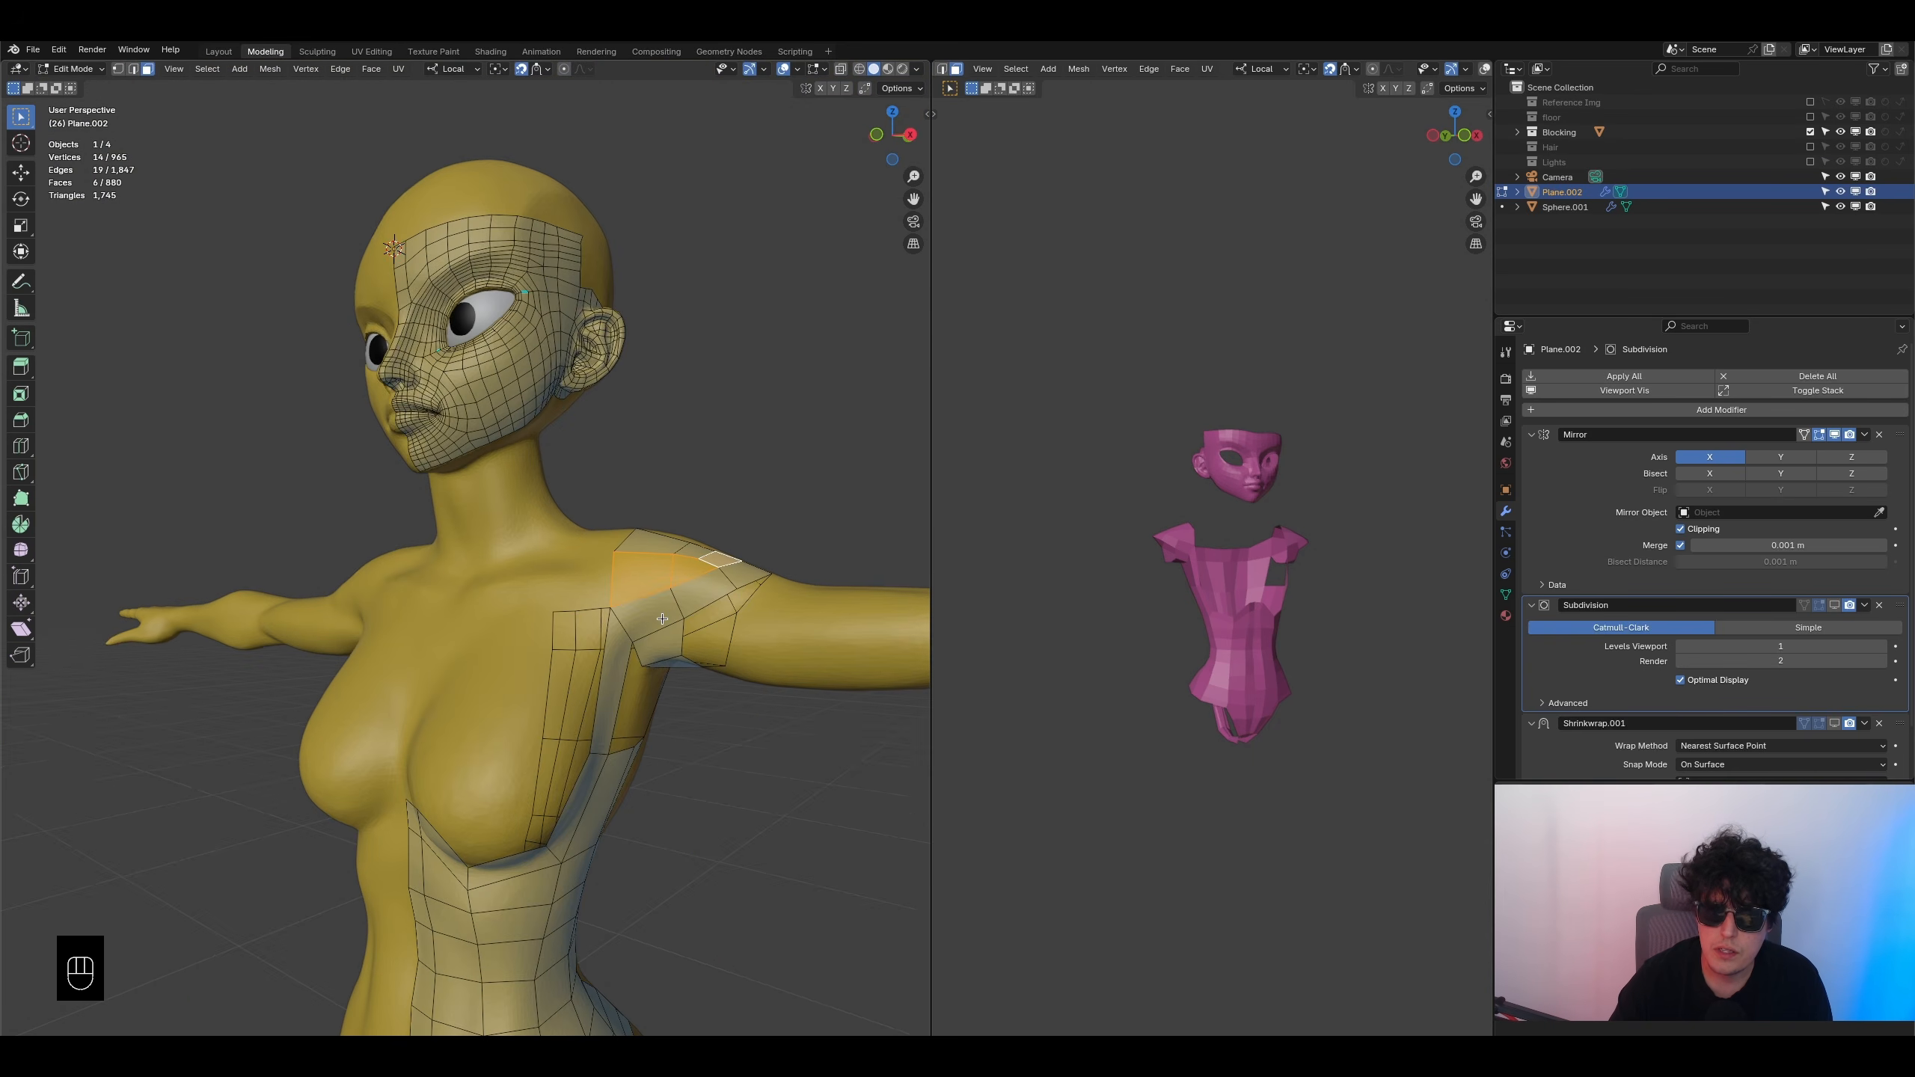
{"action": "left_click", "coordinate": [402, 846], "text": "alt"}
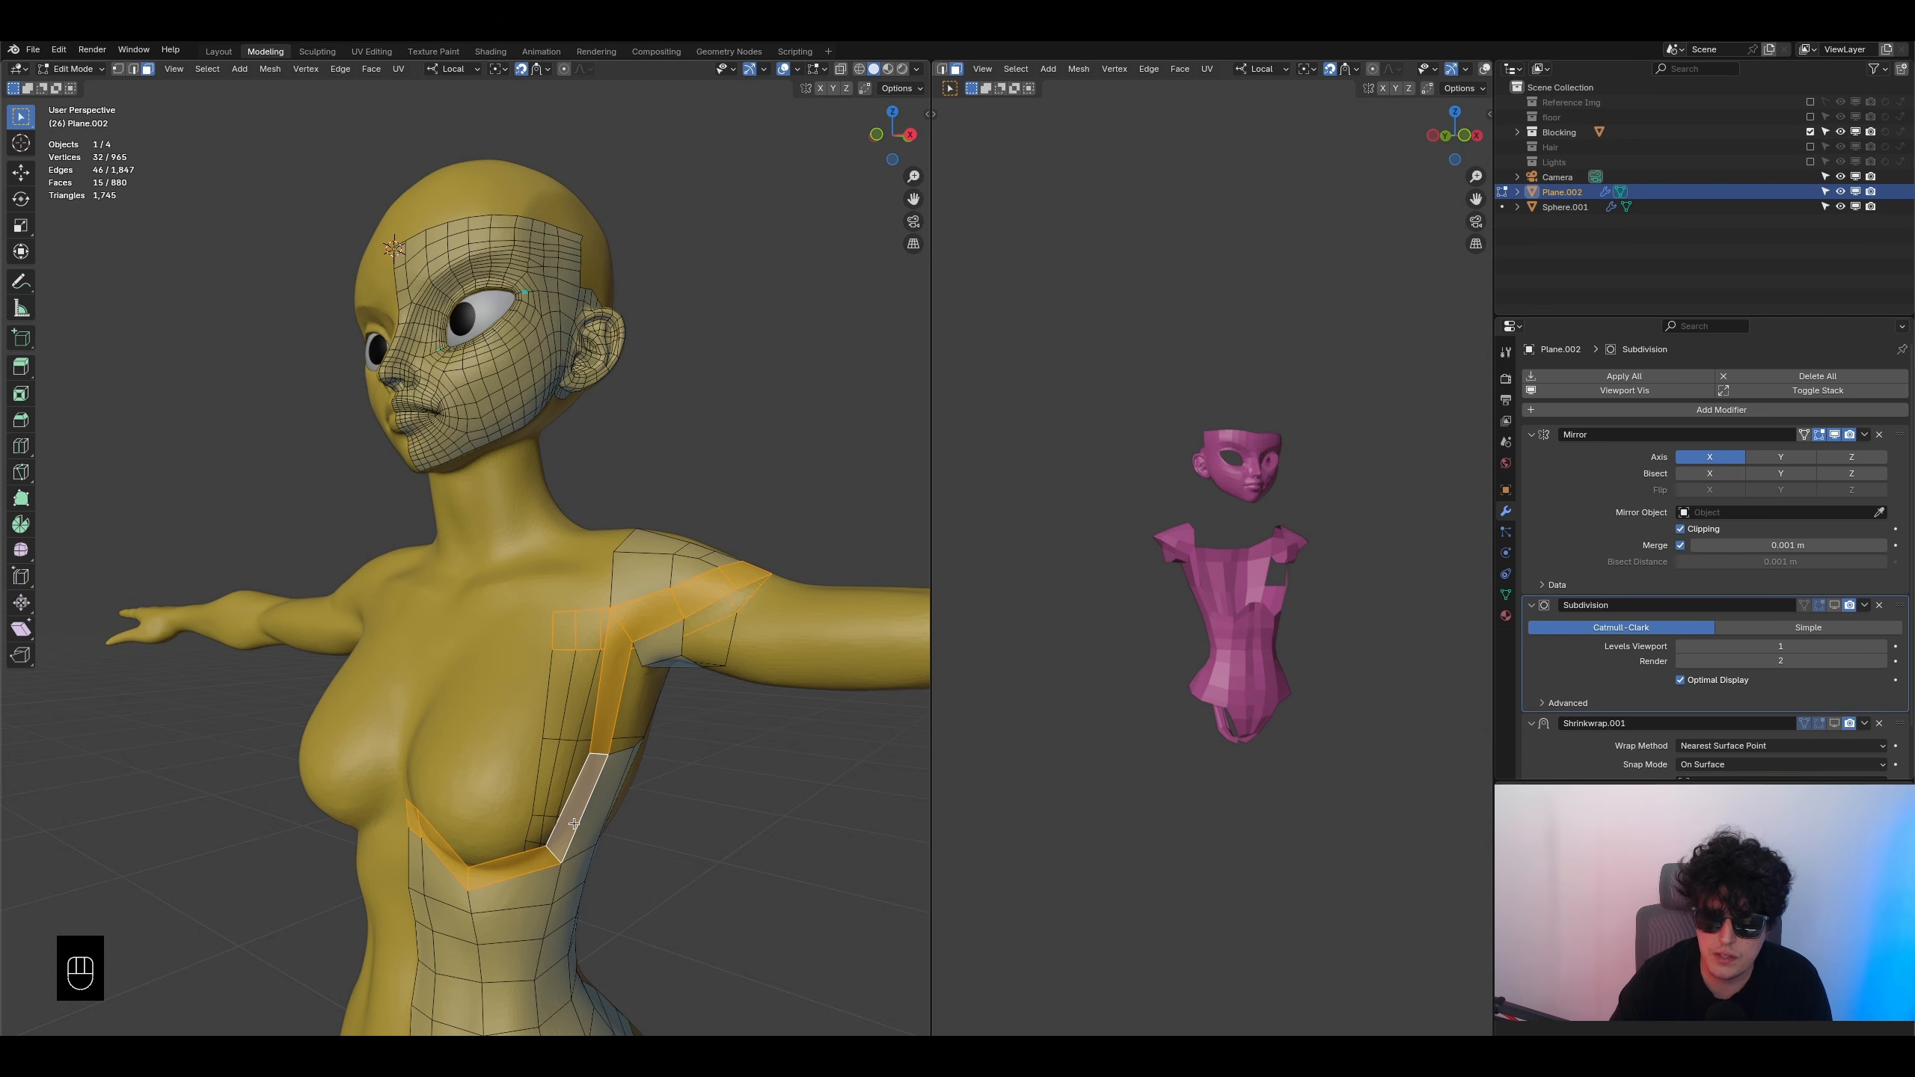
{"action": "middle_click_drag", "start_coordinate": [674, 613], "coordinate": [440, 688]}
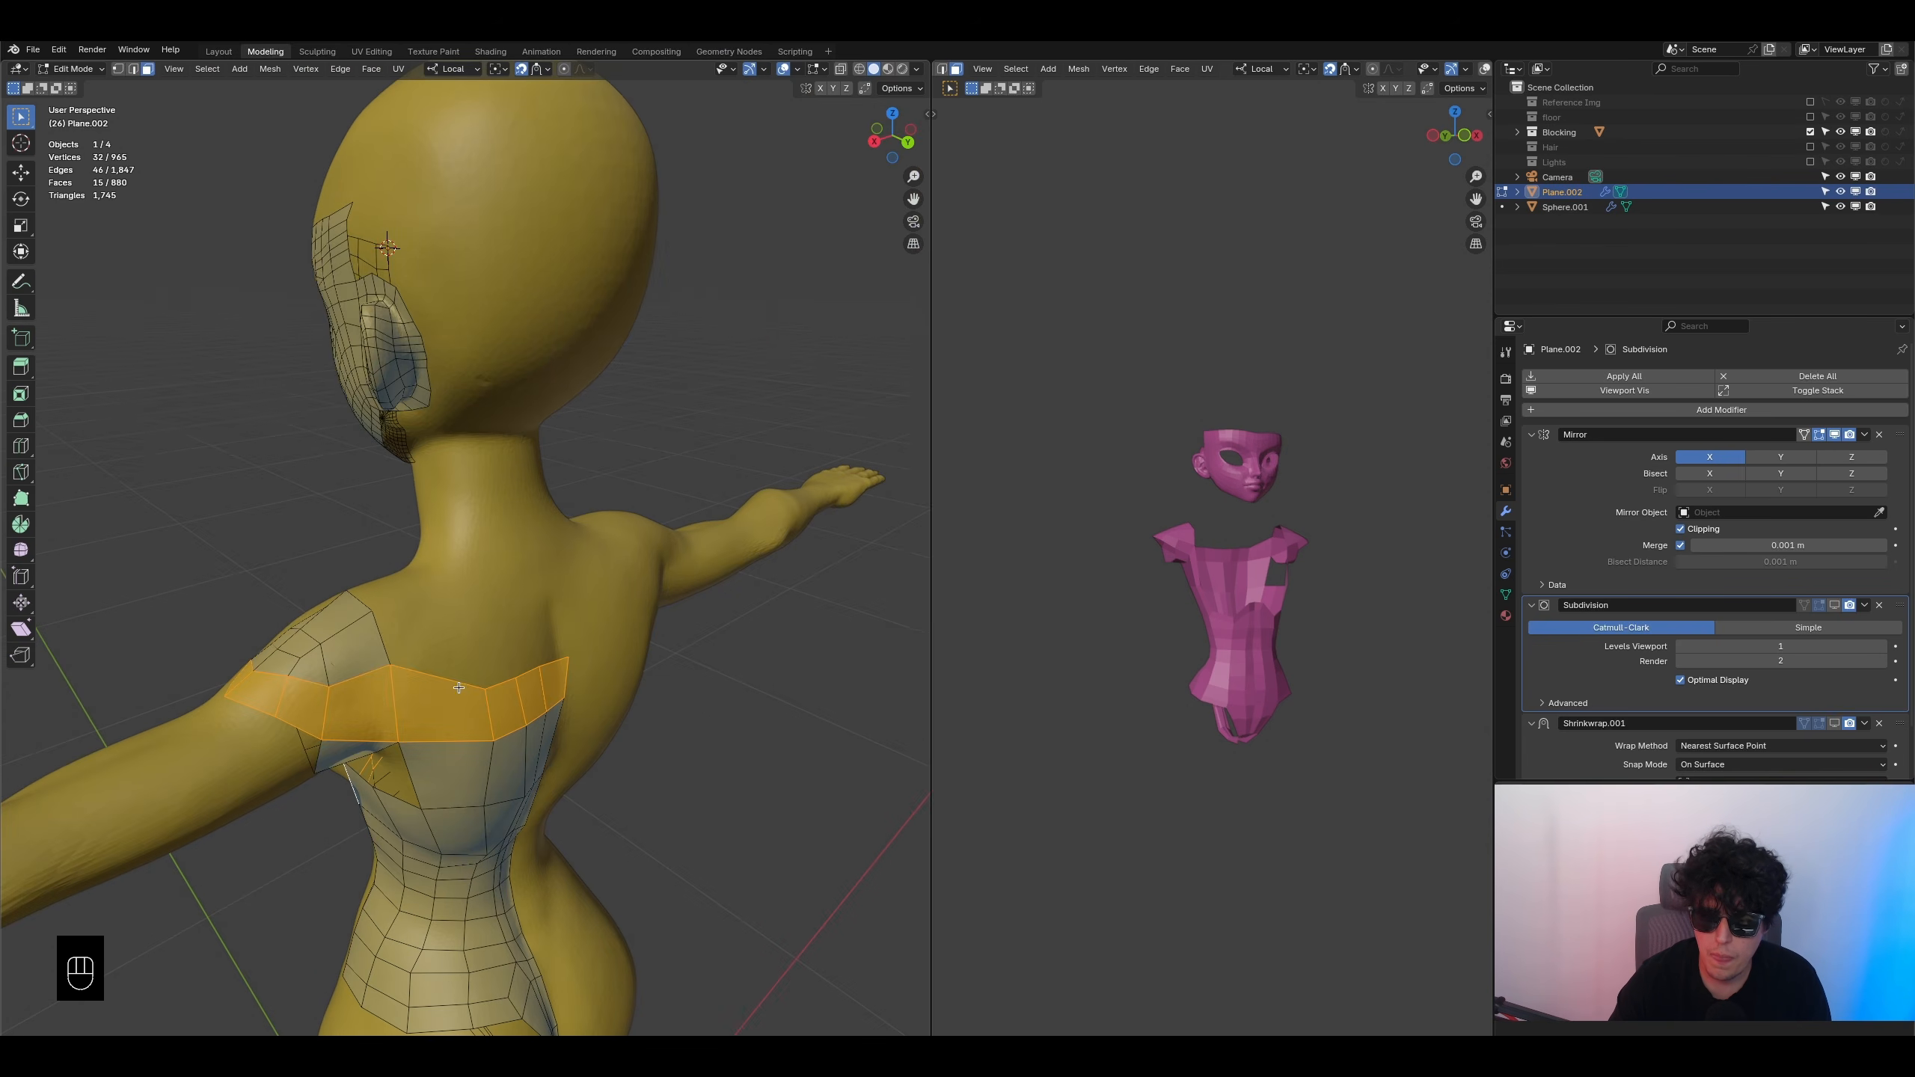
{"action": "middle_click_drag", "start_coordinate": [261, 655], "coordinate": [542, 718]}
{"action": "left_click", "coordinate": [390, 686], "text": "alt"}
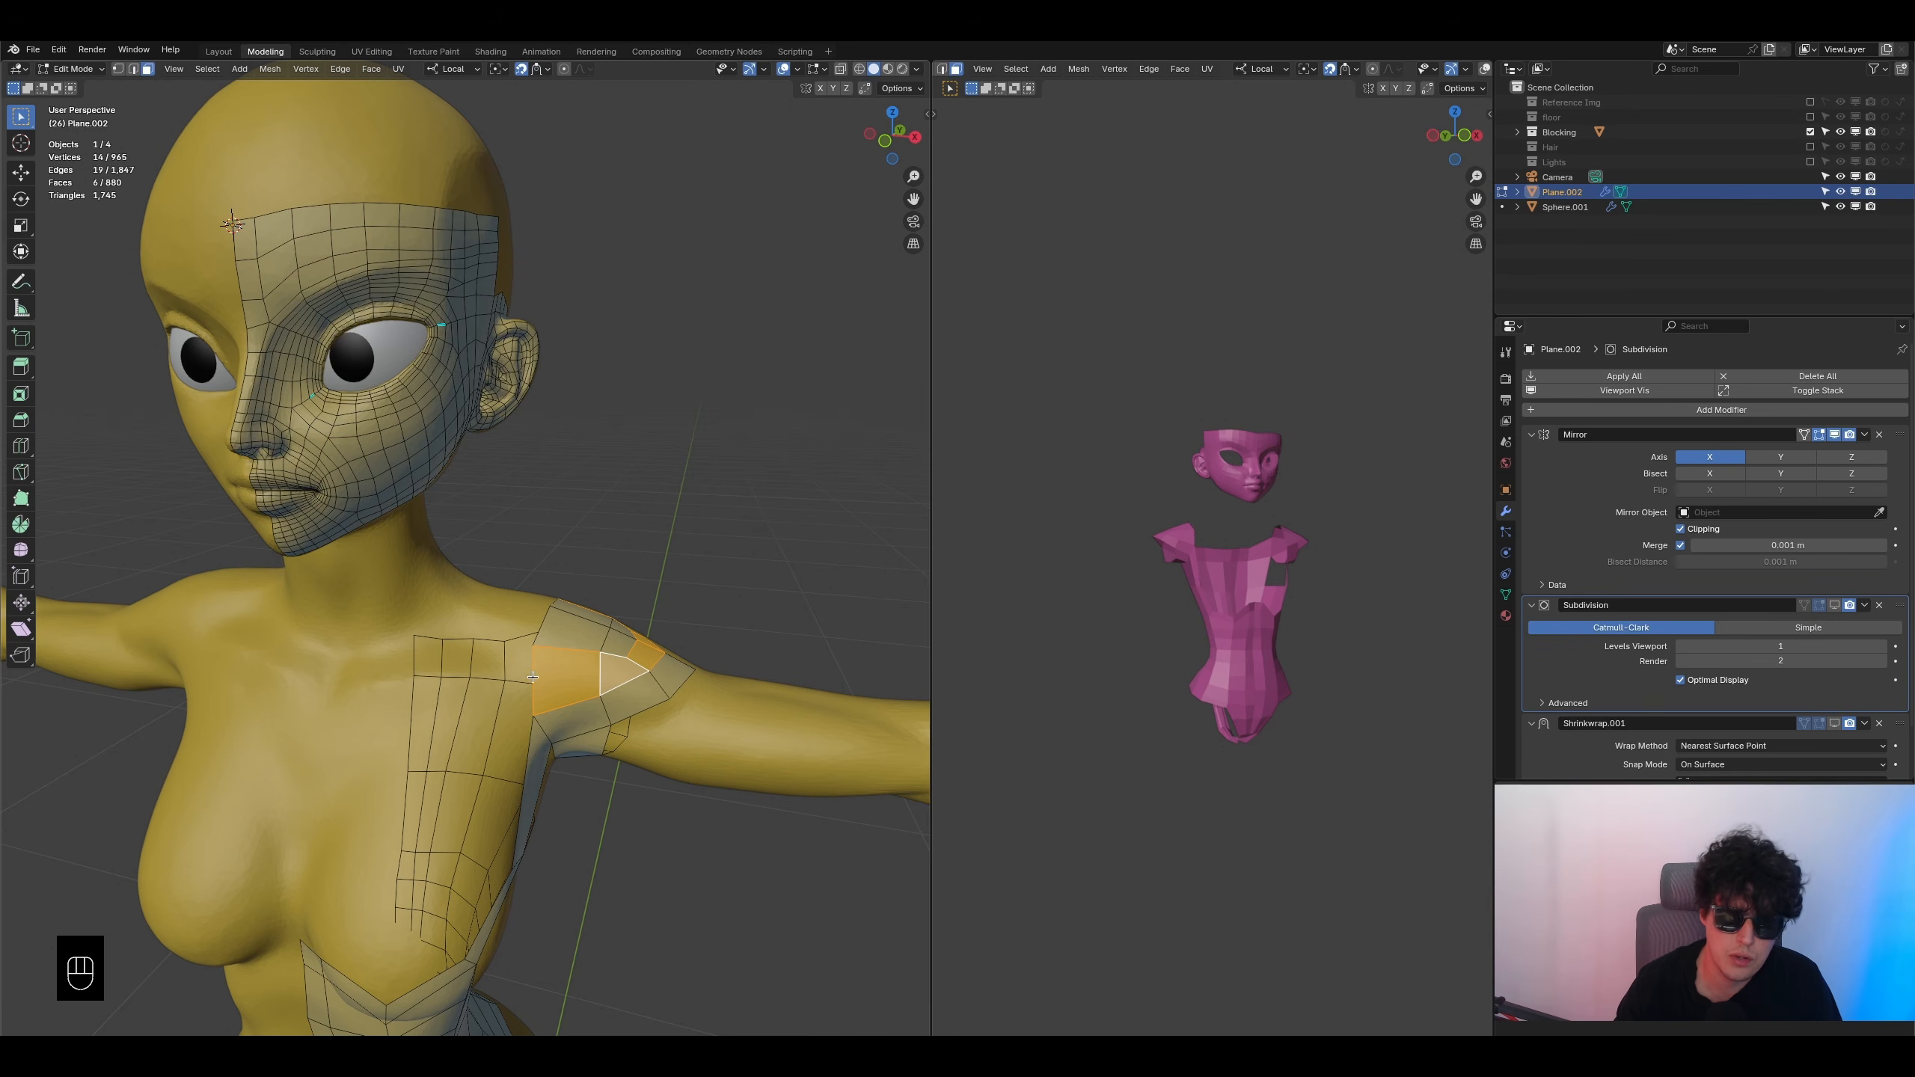
- Extrude the front shoulder edge inward across the upper chest as one long face below the collarbone
{"action": "middle_click_drag", "start_coordinate": [541, 798], "coordinate": [582, 703], "text": "shift"}
{"action": "scroll", "coordinate": [596, 663], "scroll_direction": "up", "scroll_amount": 2}
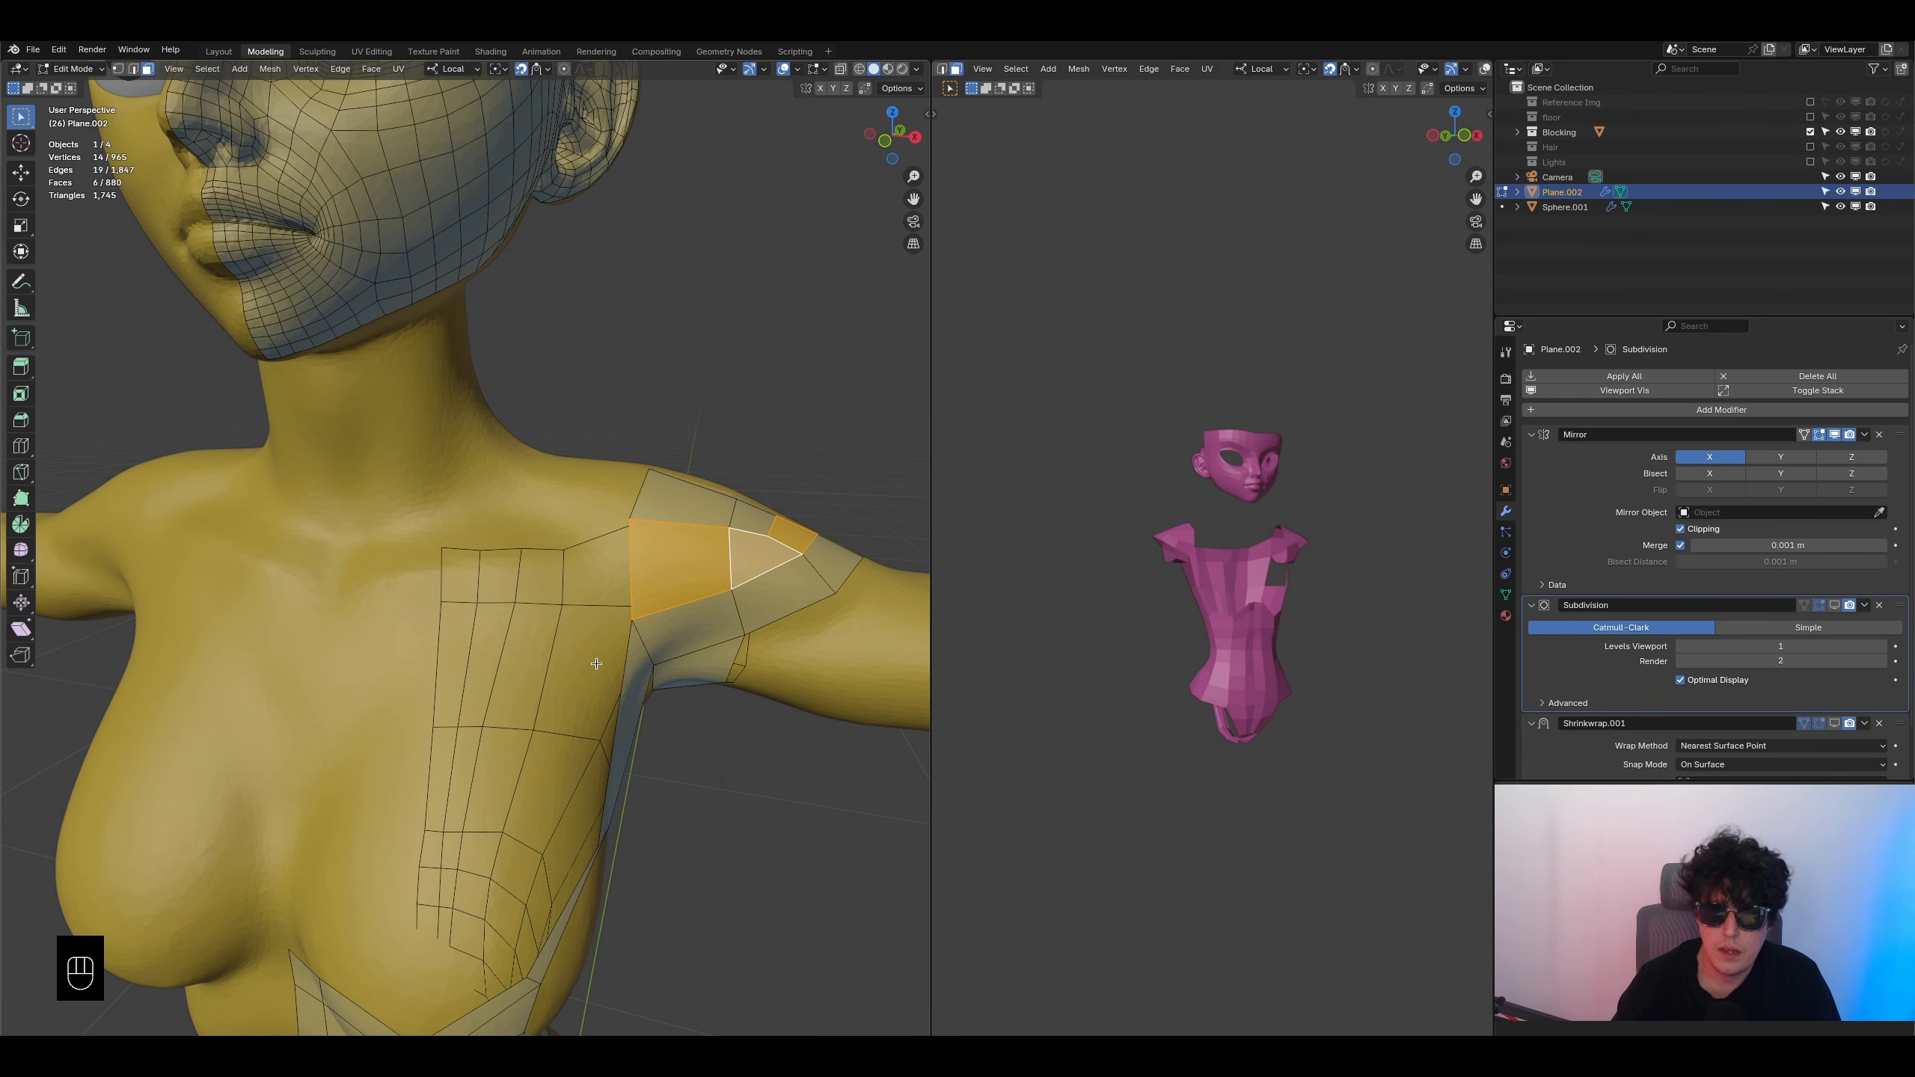
{"action": "left_click", "coordinate": [134, 69]}
{"action": "left_click", "coordinate": [631, 573]}
{"action": "key", "text": "e"}
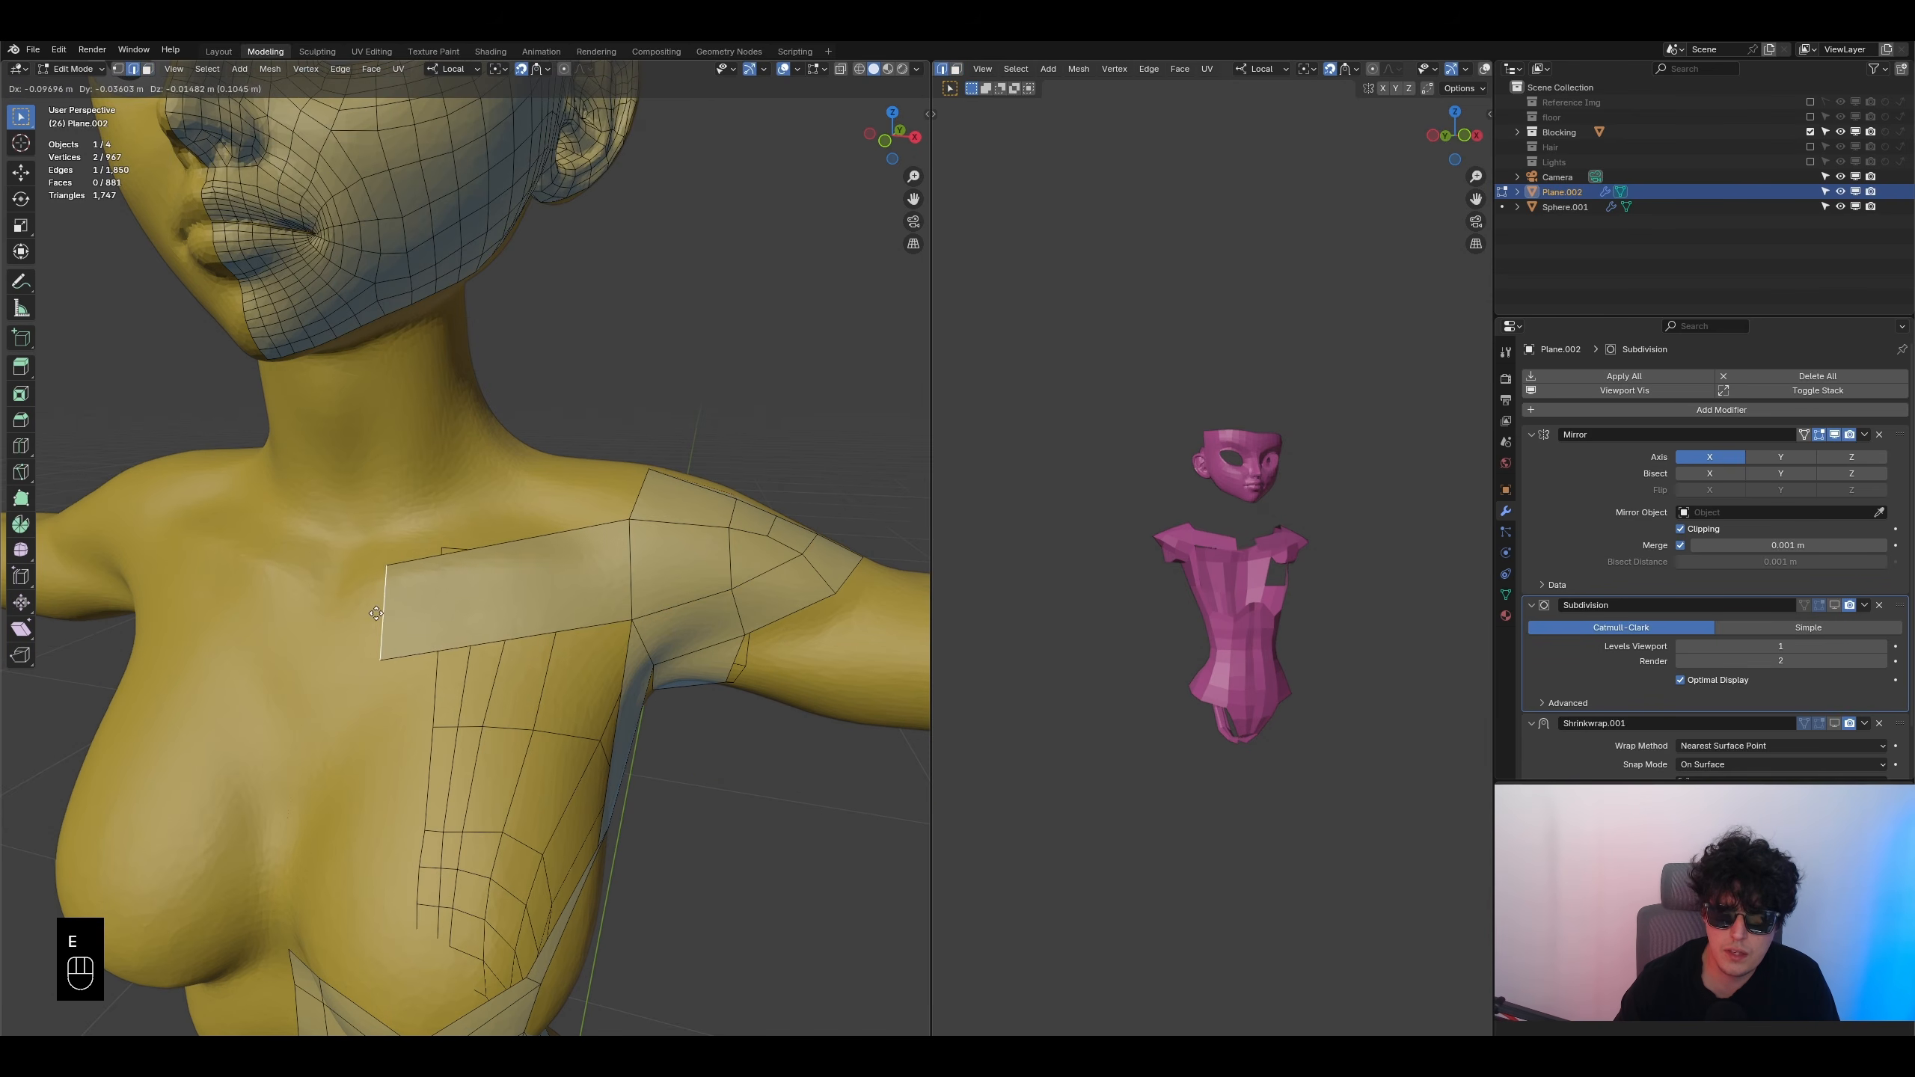
{"action": "left_click", "coordinate": [279, 612]}
- Extrude a row of four vertices from the shoulder's rear corner across the upper back toward the spine
{"action": "middle_click_drag", "start_coordinate": [279, 613], "coordinate": [451, 586]}
{"action": "mouse_move", "coordinate": [447, 610]}
{"action": "middle_mouse_down"}
{"action": "mouse_move", "coordinate": [684, 556]}
{"action": "mouse_move", "coordinate": [441, 612]}
{"action": "middle_mouse_up"}
{"action": "left_click", "coordinate": [120, 69]}
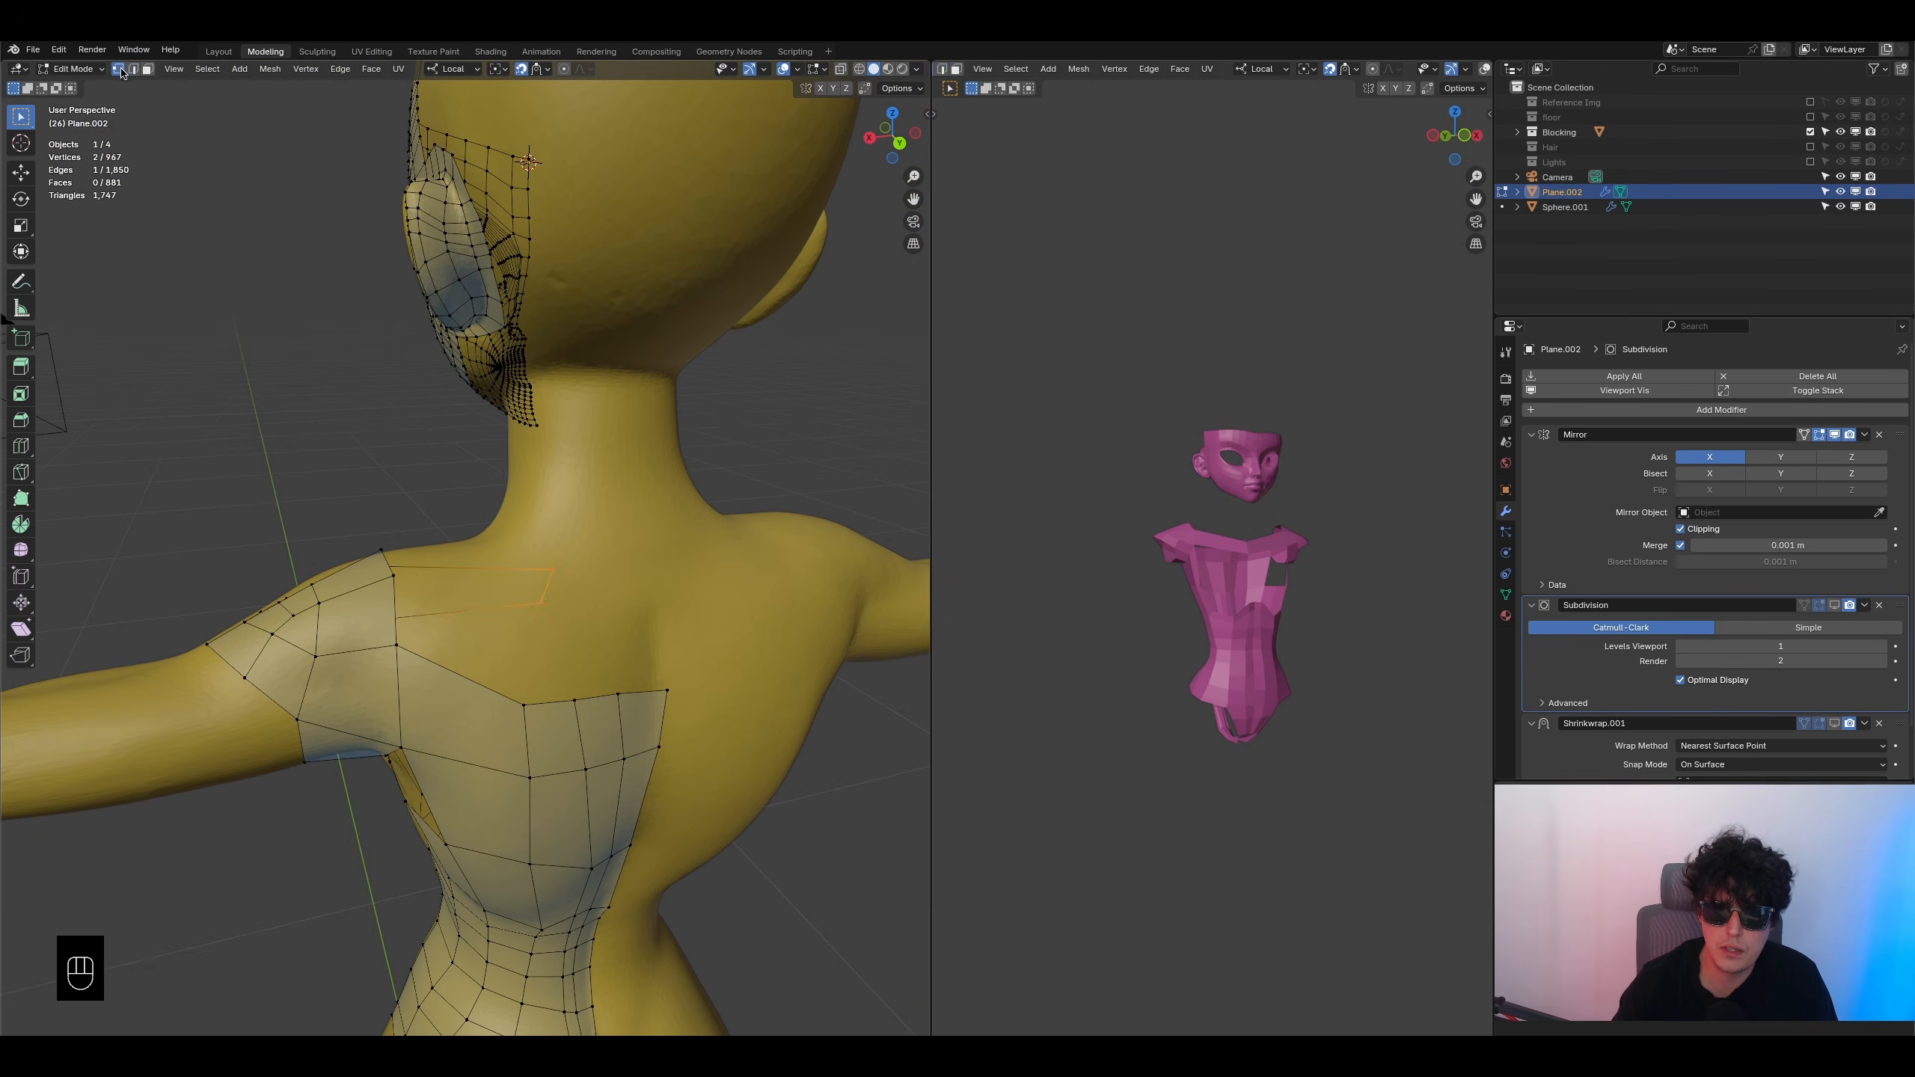
{"action": "key", "text": "e"}
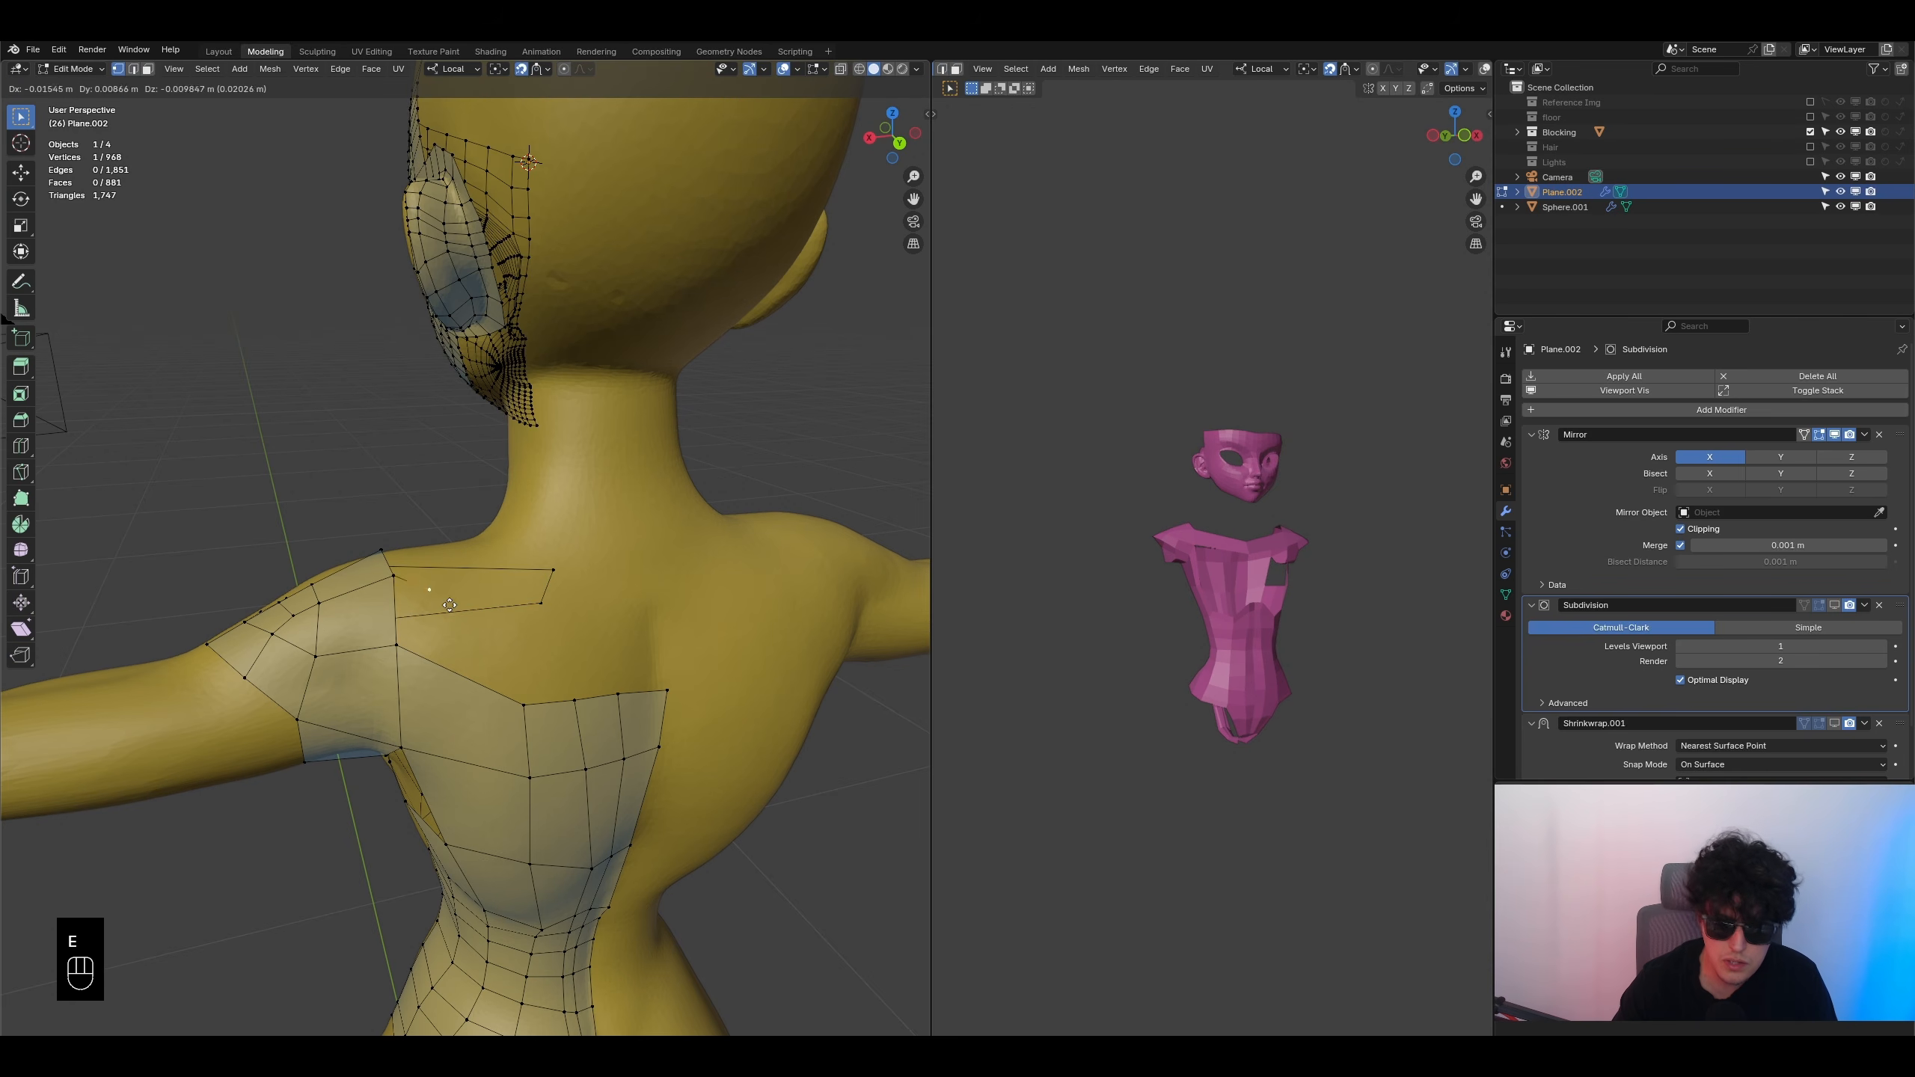
{"action": "left_click", "coordinate": [530, 625]}
{"action": "key", "text": "e"}
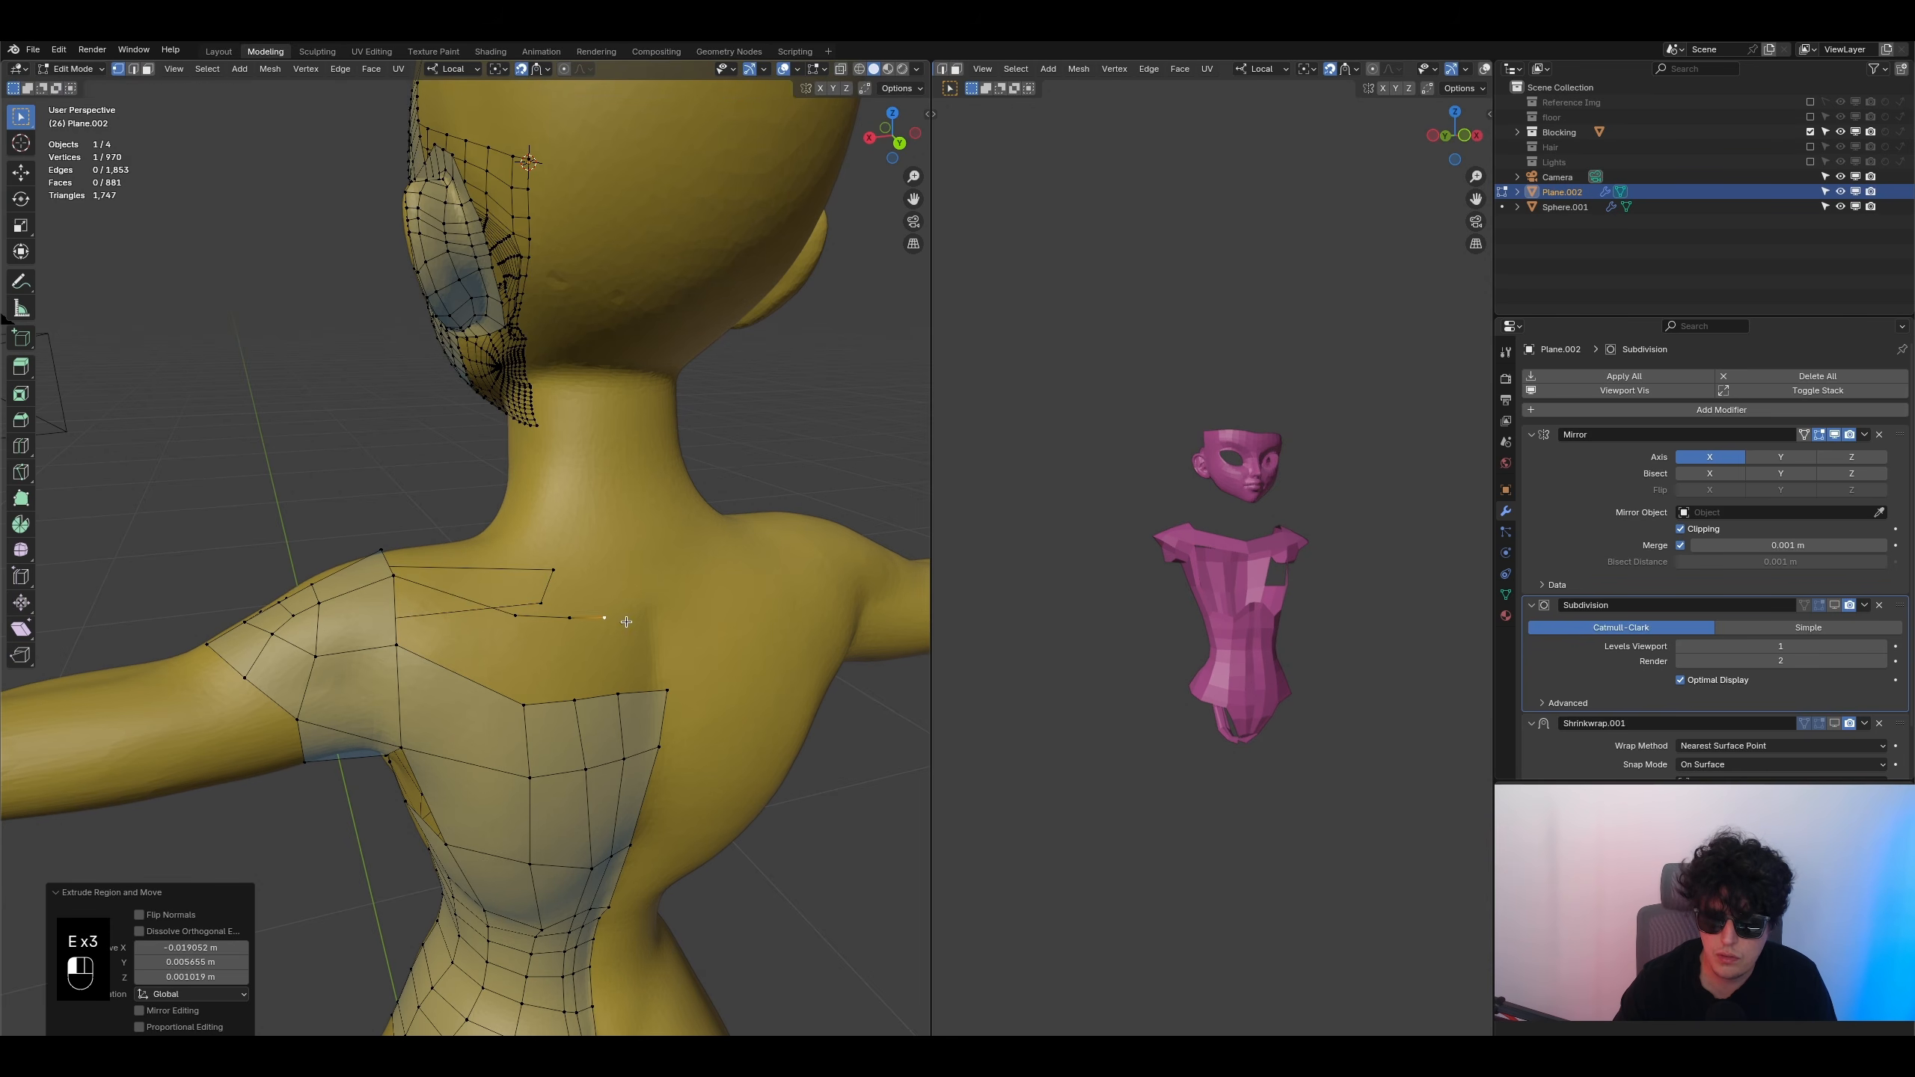
{"action": "left_click", "coordinate": [711, 623]}
- Fill the gap between the new vertex row and the top of the back mesh with four faces
{"action": "left_click", "coordinate": [134, 69]}
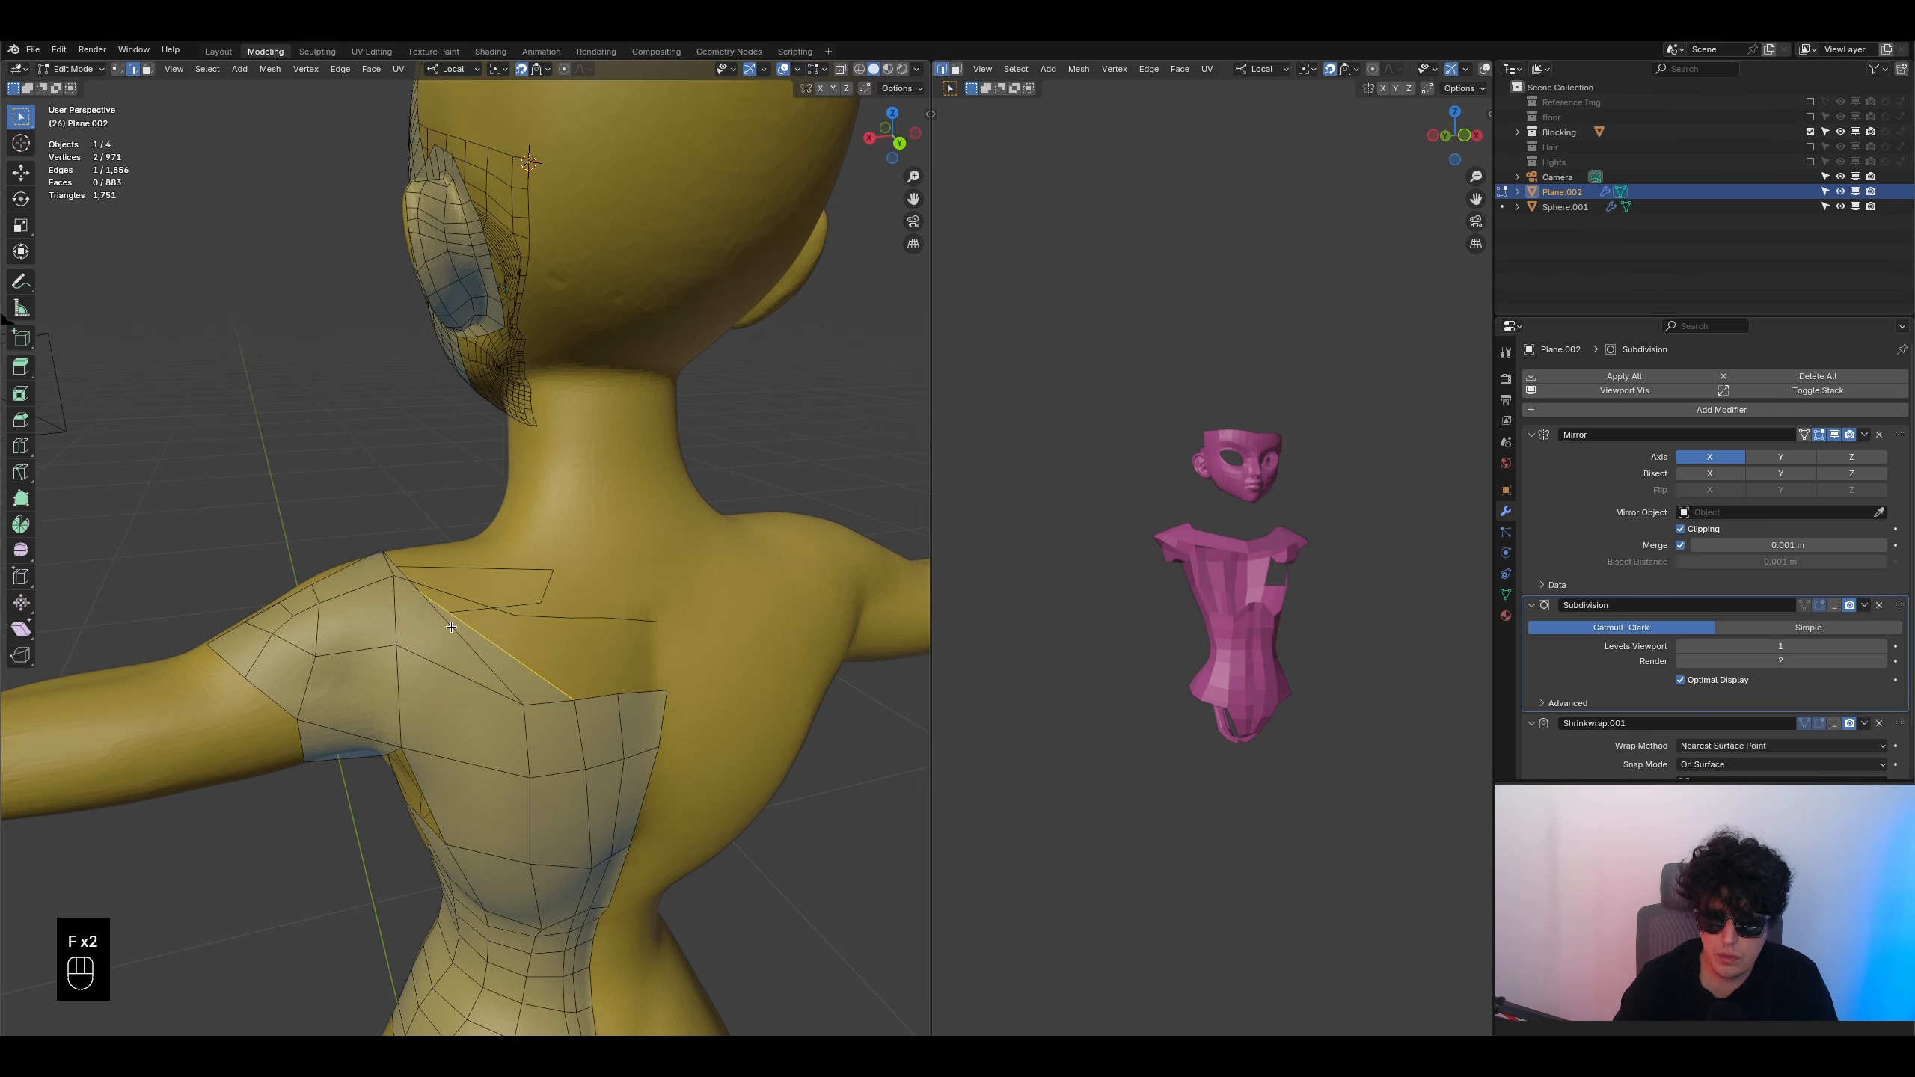
{"action": "key", "text": "ctrl+z"}
{"action": "key", "text": "ctrl+z"}
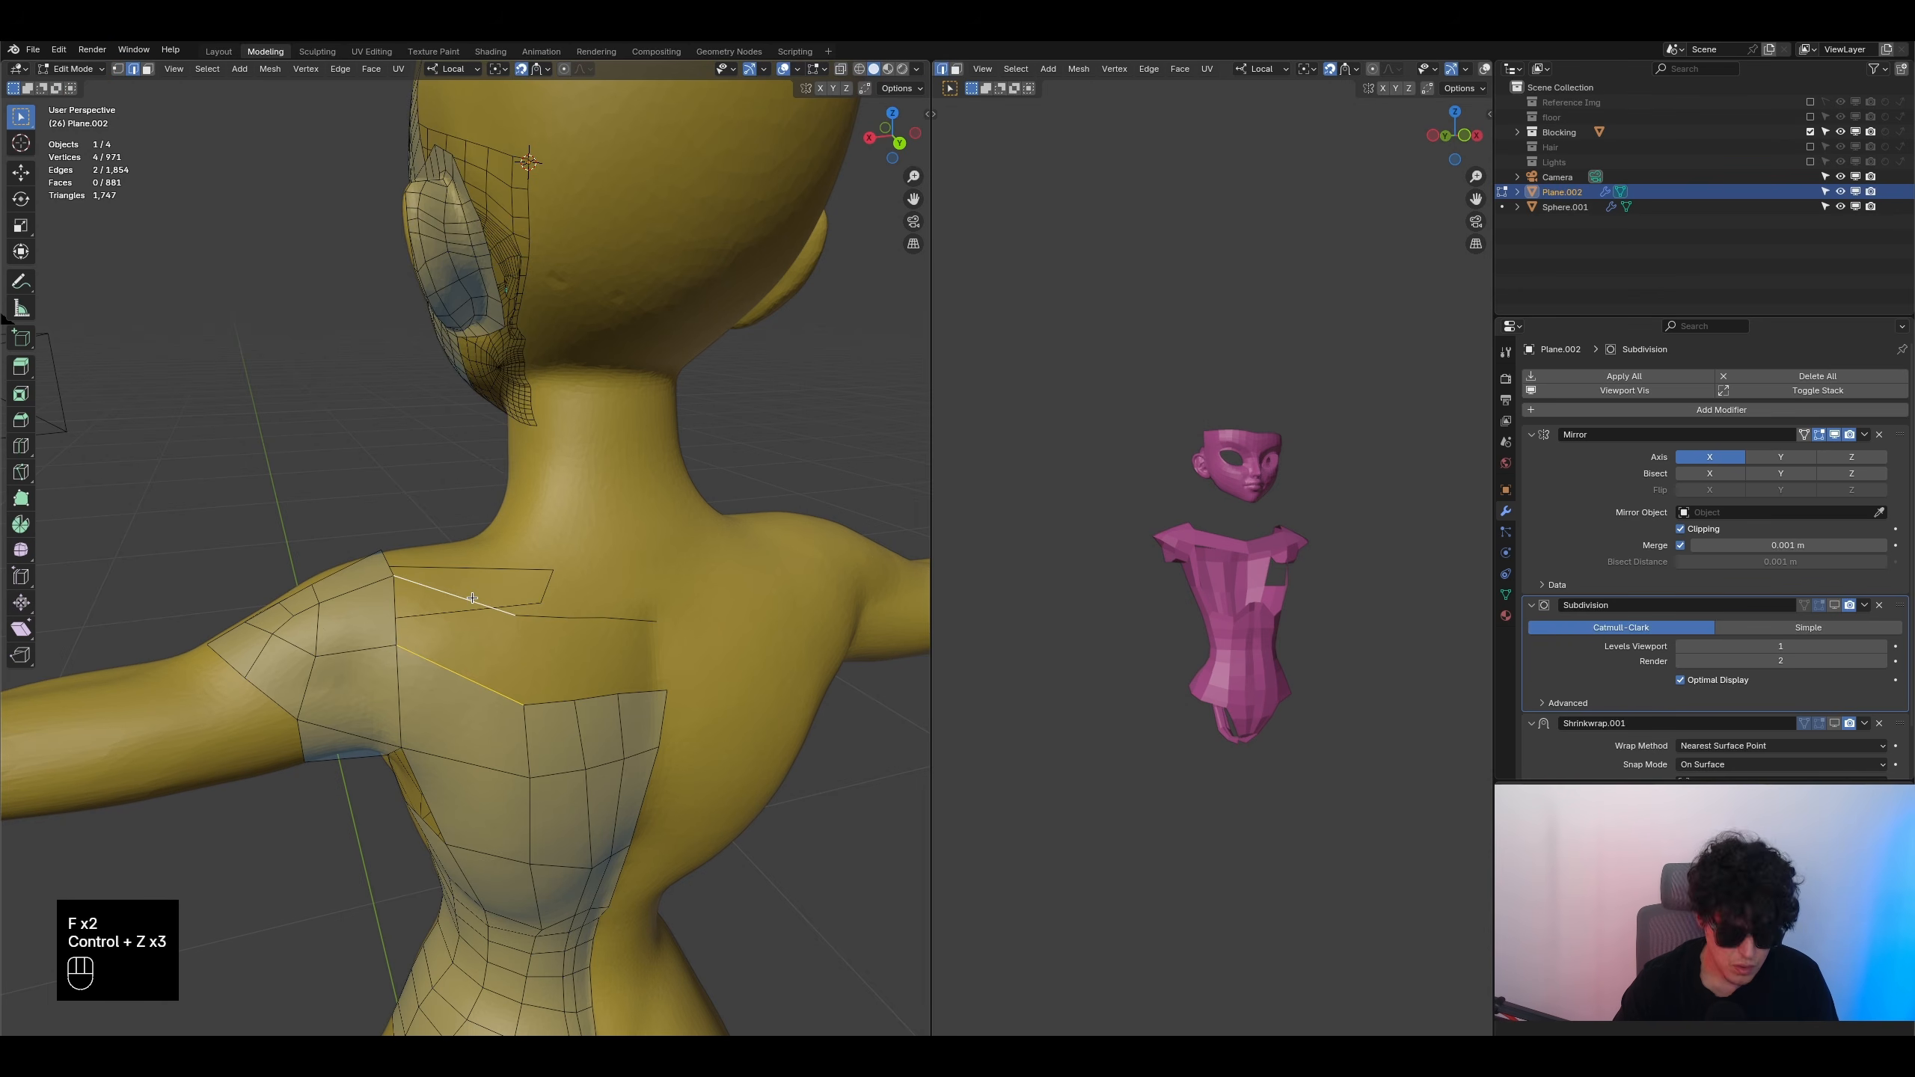
{"action": "key", "text": "f"}
{"action": "key", "text": "f"}
- Check the face loop over the shoulder and divide the long upper chest face with three loop cuts
{"action": "middle_click_drag", "start_coordinate": [523, 650], "coordinate": [165, 175]}
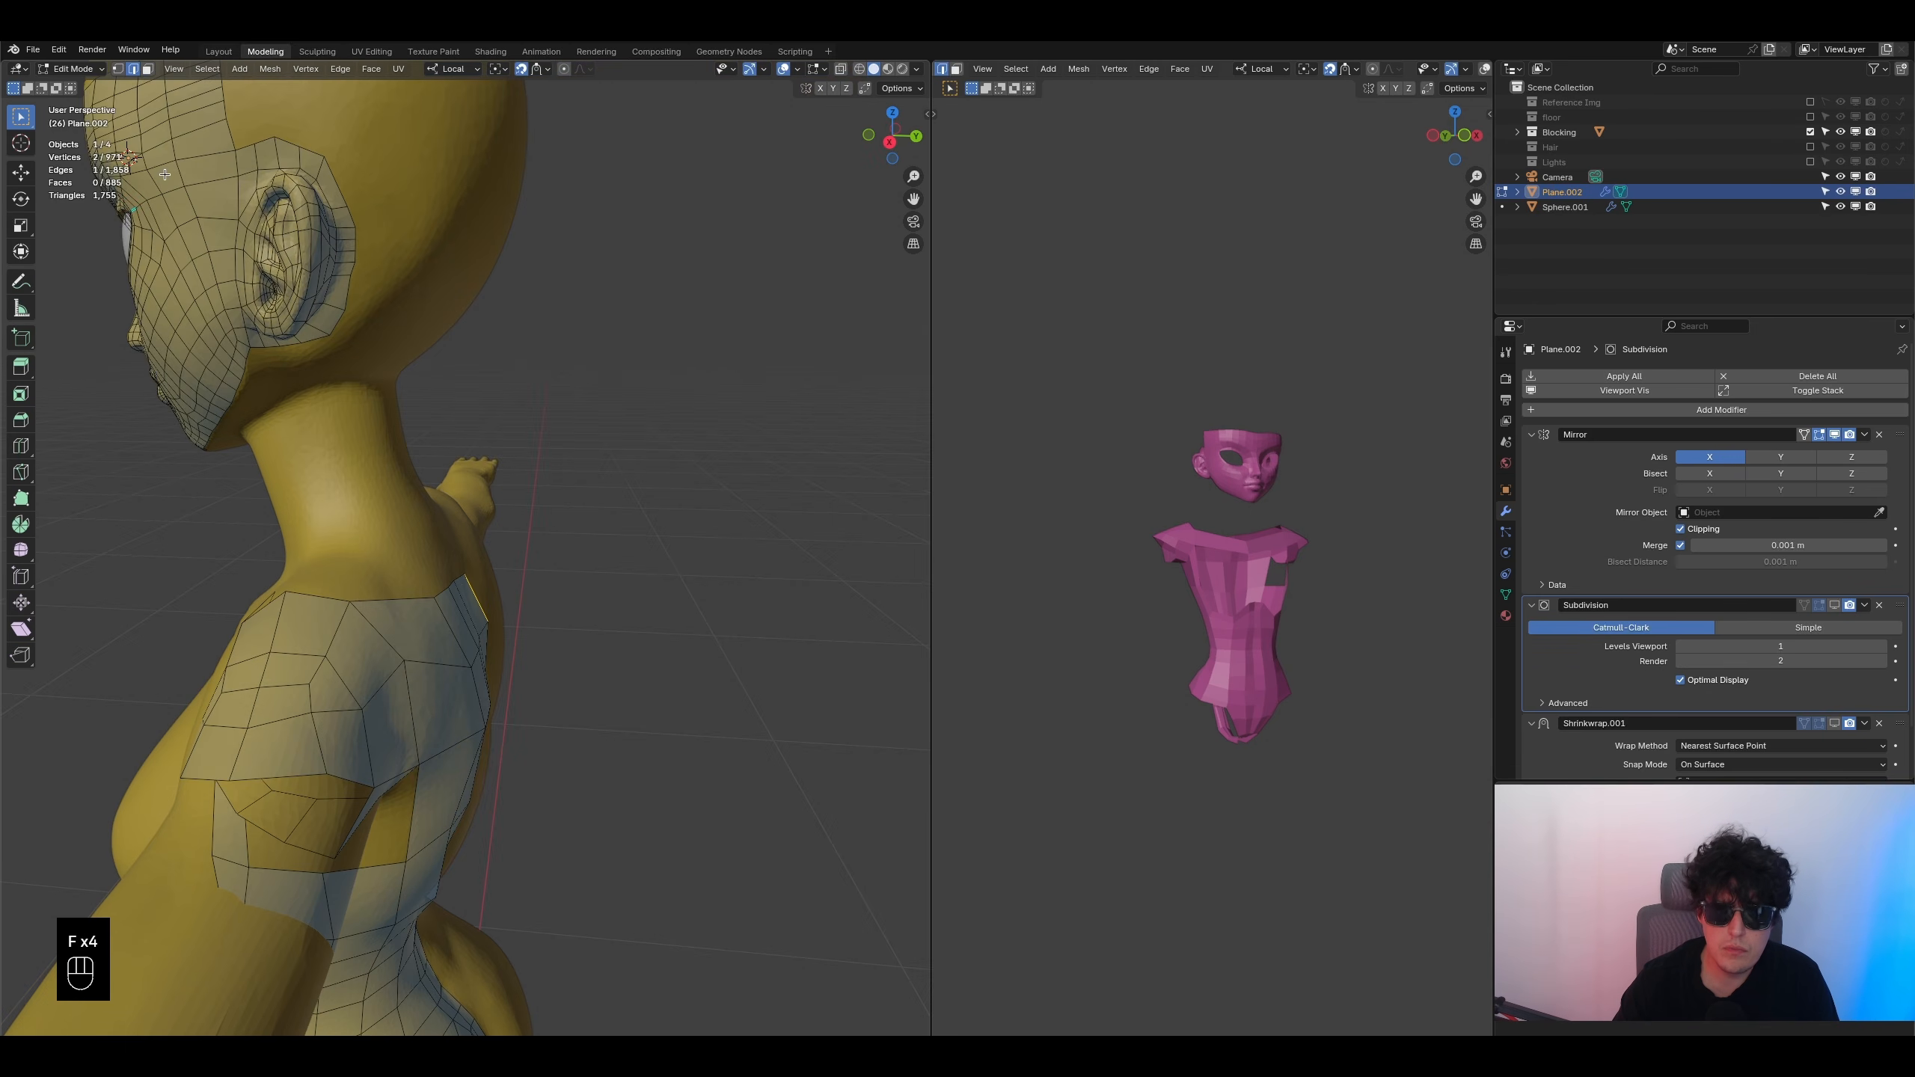
{"action": "left_click", "coordinate": [149, 69]}
{"action": "left_click", "coordinate": [340, 692], "text": "alt"}
{"action": "middle_click_drag", "start_coordinate": [340, 691], "coordinate": [668, 694]}
{"action": "middle_click_drag", "start_coordinate": [529, 661], "coordinate": [607, 576]}
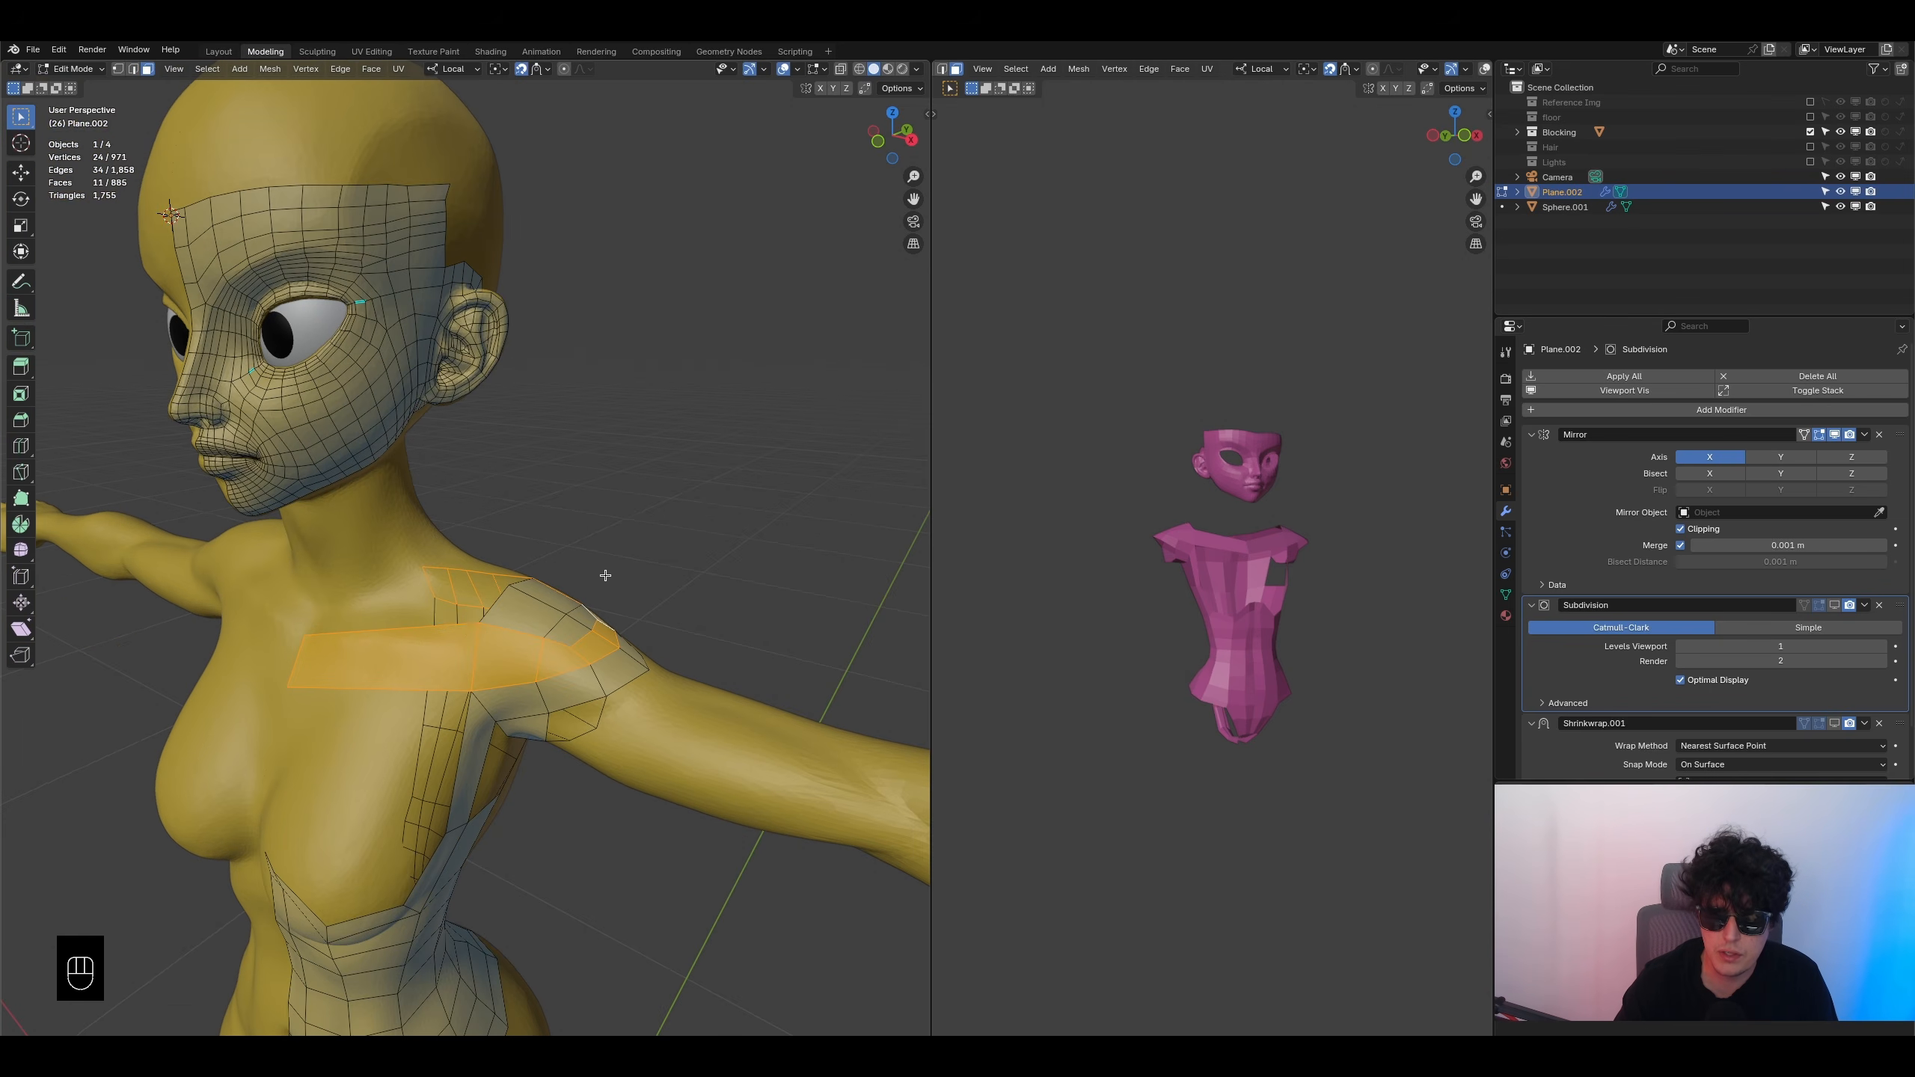
{"action": "middle_click_drag", "start_coordinate": [367, 634], "coordinate": [455, 714]}
{"action": "key", "text": "ctrl+r"}
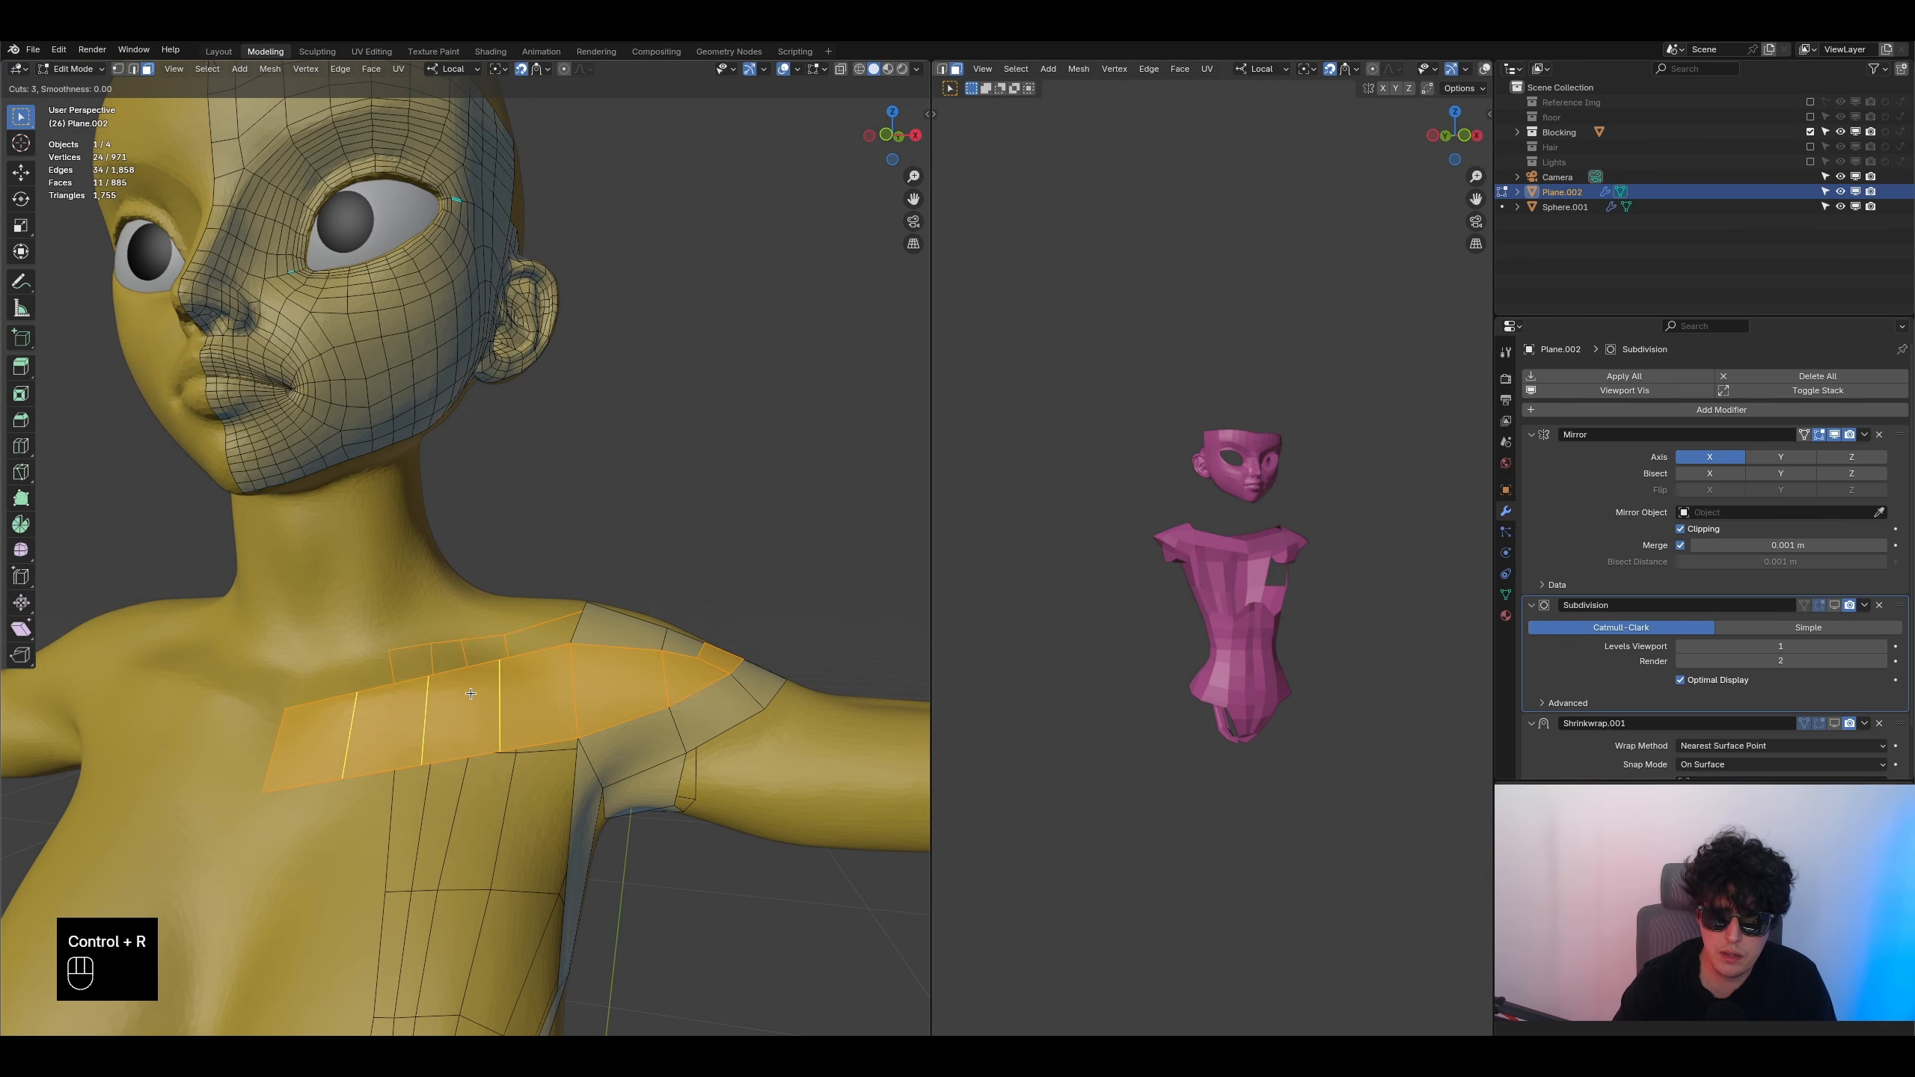
{"action": "left_click", "coordinate": [470, 693]}
{"action": "scroll", "coordinate": [471, 693], "scroll_direction": "down", "scroll_amount": 2}
- Select the outer vertical edge path from the top of the back to the waist and slide it away from the spine
{"action": "middle_click_drag", "start_coordinate": [471, 694], "coordinate": [214, 759]}
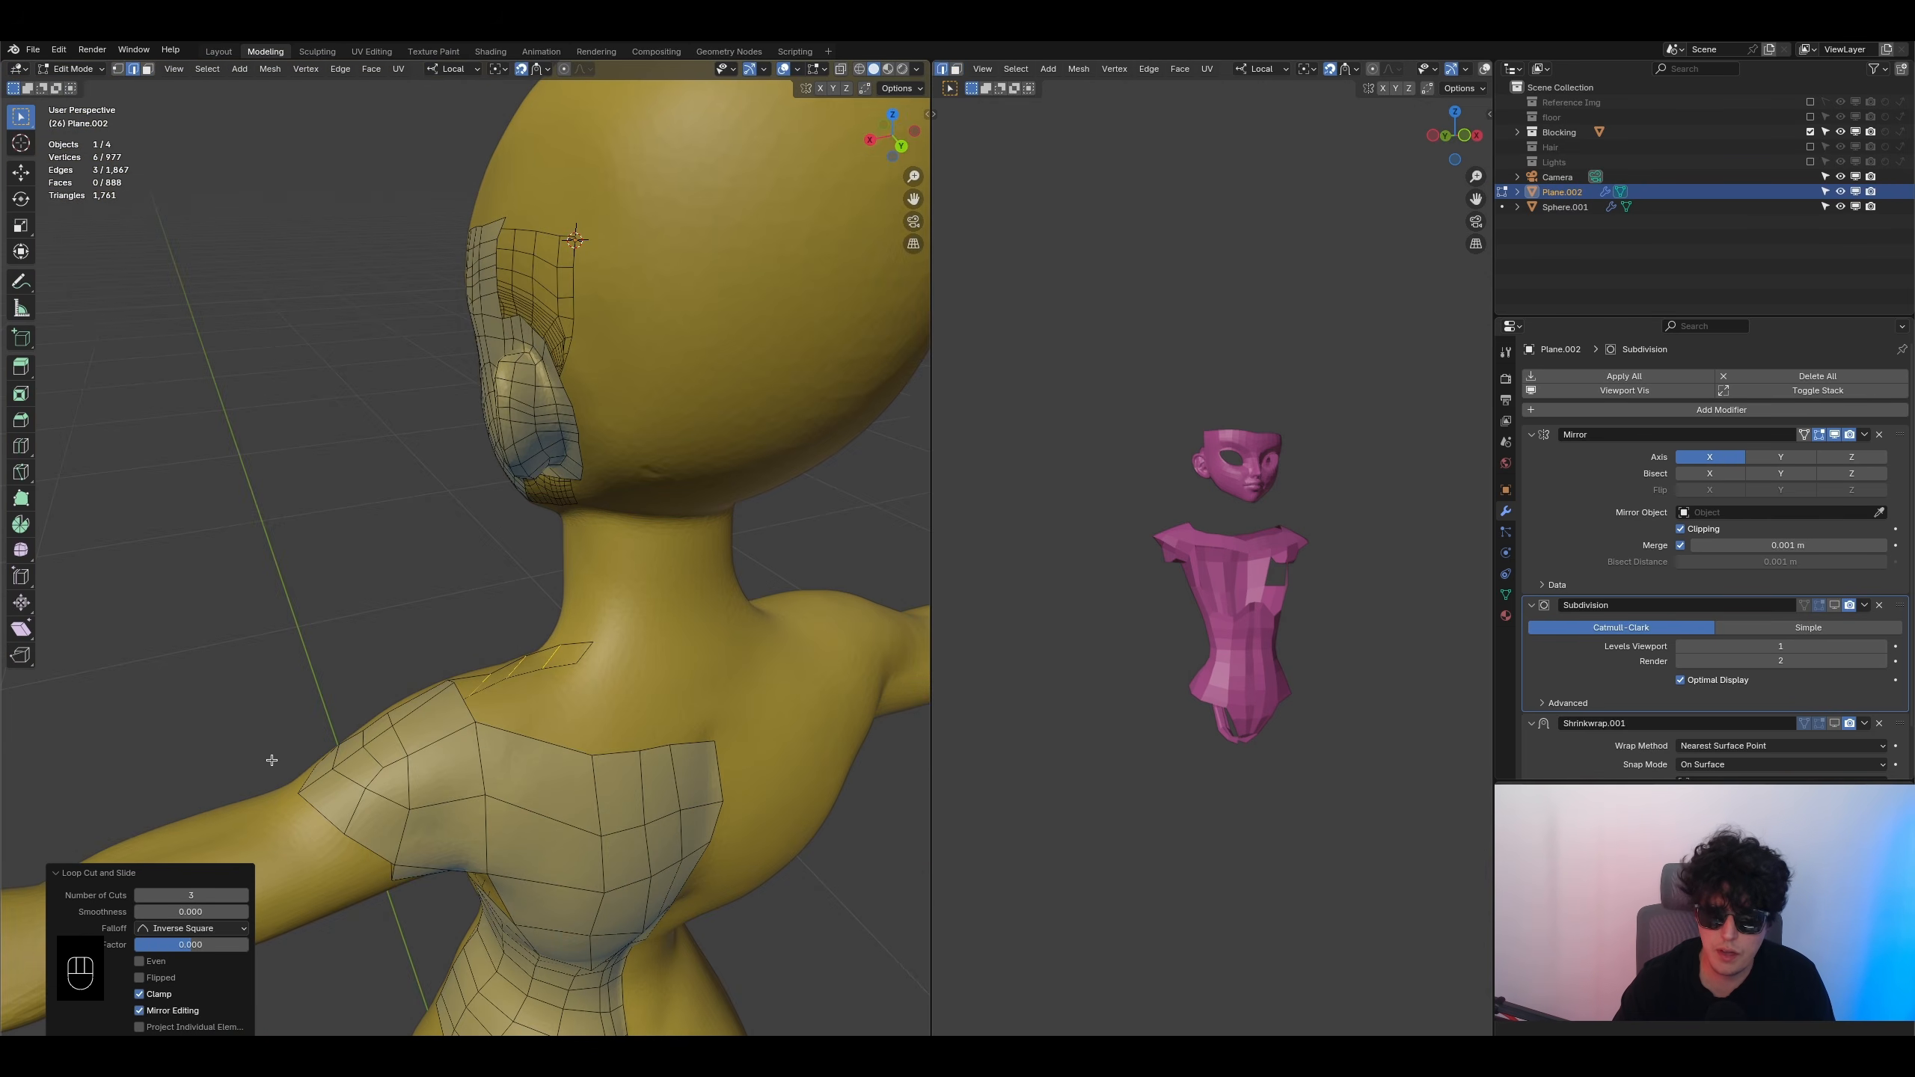
{"action": "middle_click_drag", "start_coordinate": [587, 780], "coordinate": [531, 589]}
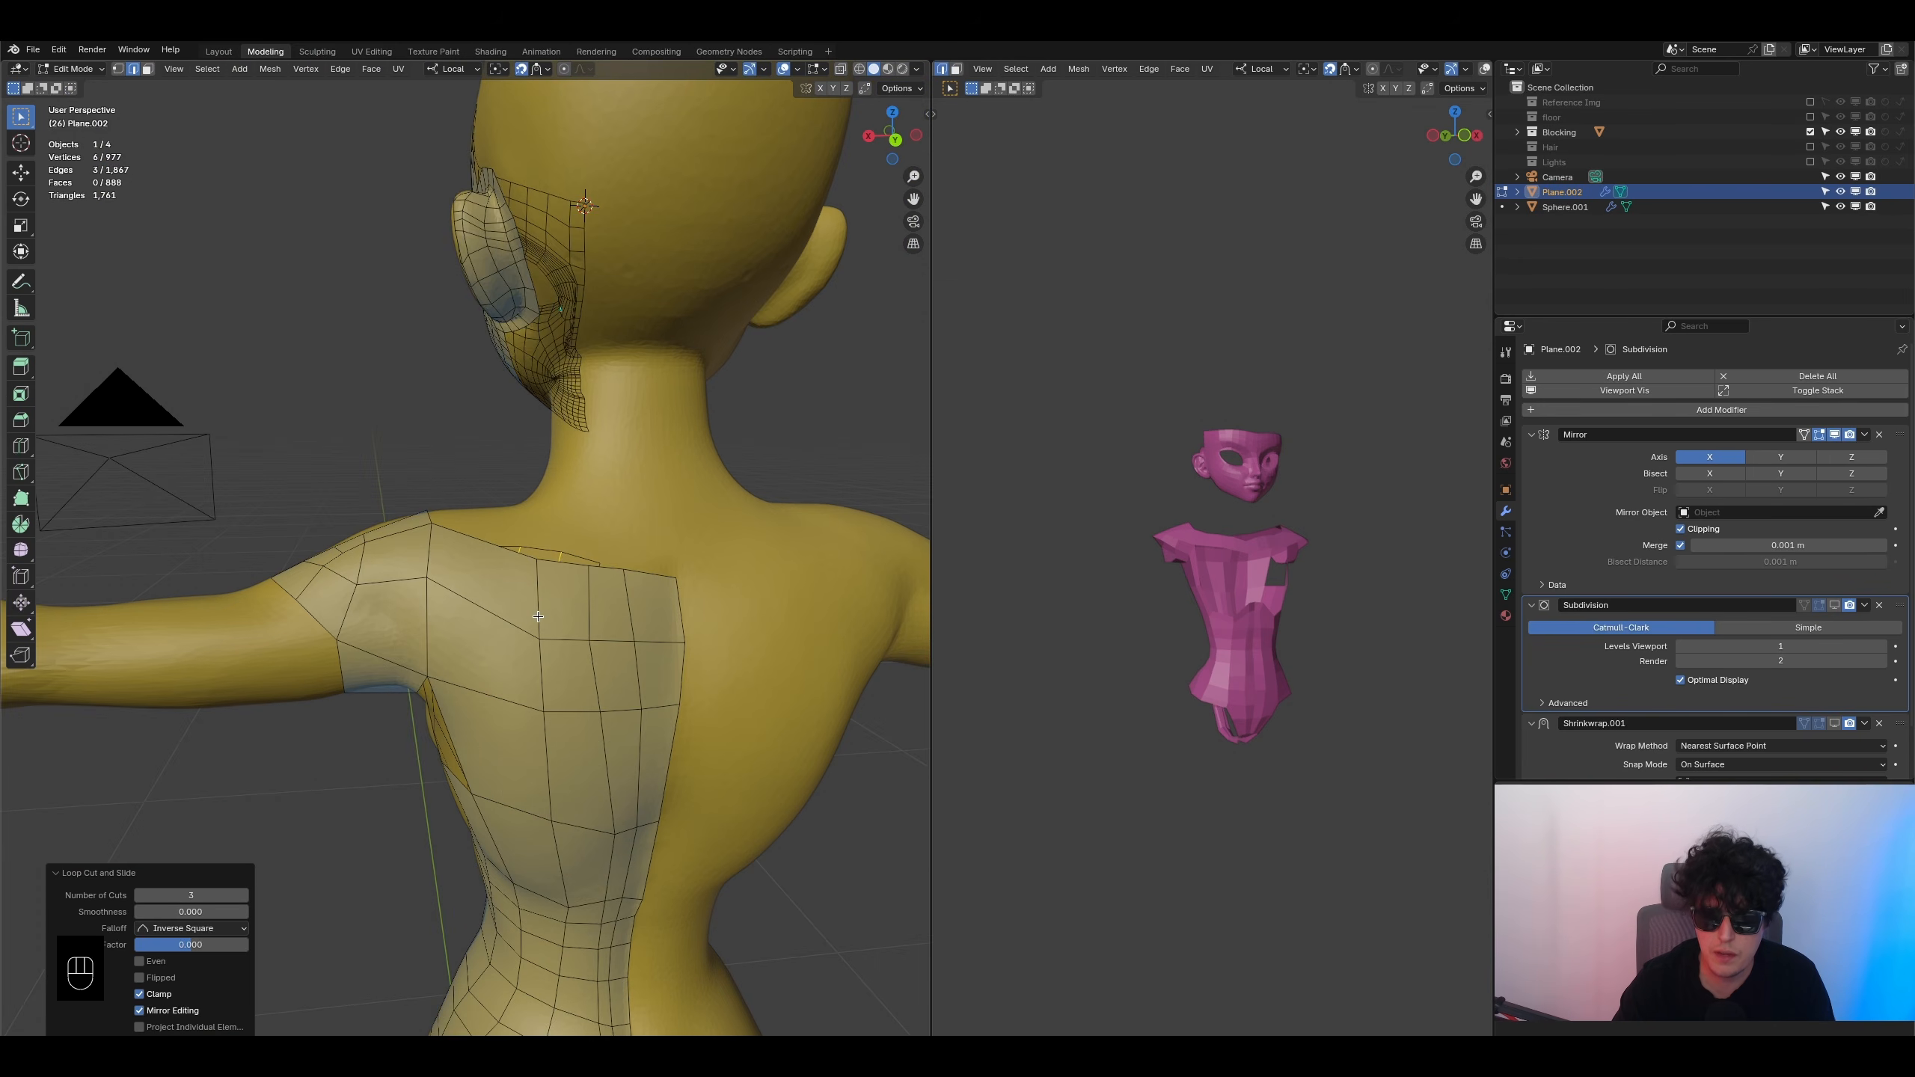
{"action": "left_click", "coordinate": [515, 574]}
{"action": "scroll", "coordinate": [551, 754], "scroll_direction": "down", "scroll_amount": 2}
{"action": "middle_click_drag", "start_coordinate": [564, 826], "coordinate": [499, 716], "text": "shift"}
{"action": "left_click", "coordinate": [500, 717], "text": "ctrl+shift"}
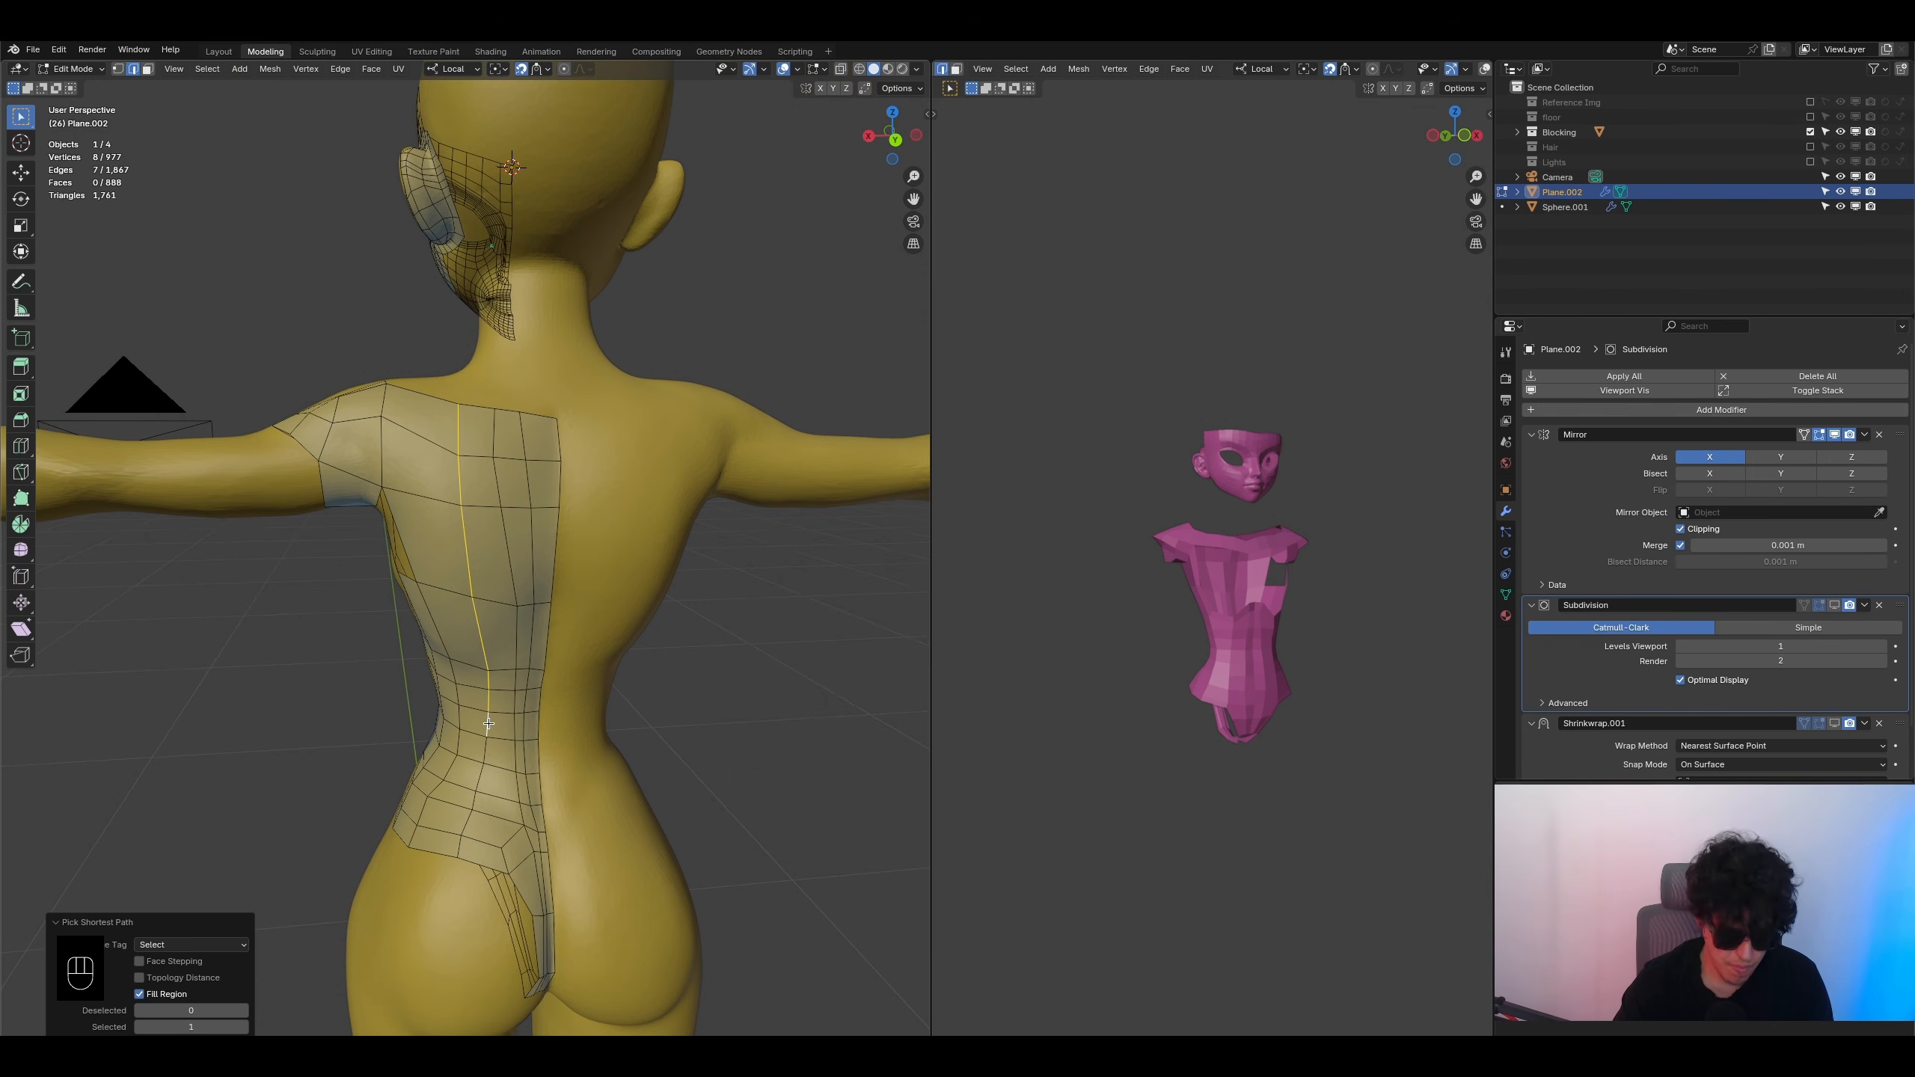
{"action": "key", "text": "g"}
{"action": "key", "text": "g"}
{"action": "left_click", "coordinate": [477, 726]}
- Select the next vertical edge path nearer the spine and shift it slightly outward to even the spacing
{"action": "left_click", "coordinate": [496, 435]}
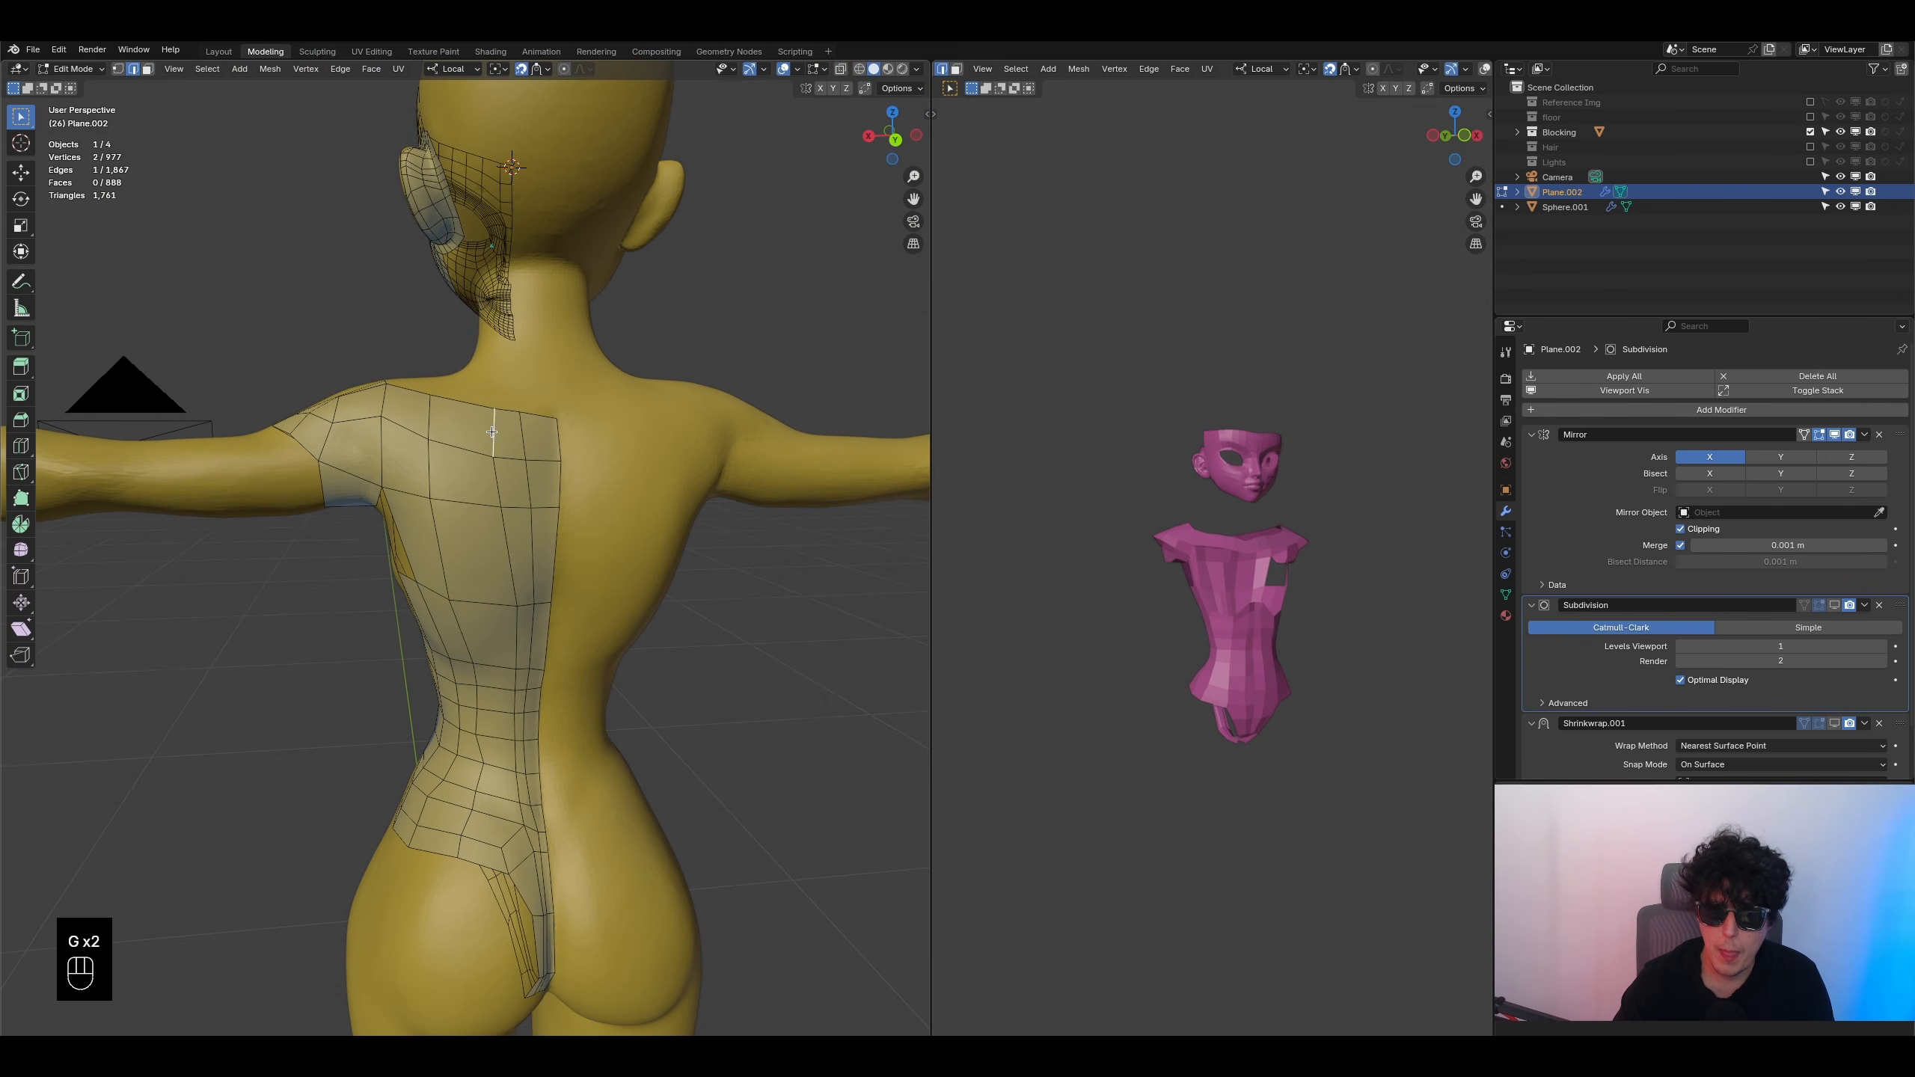
{"action": "left_click", "coordinate": [517, 751], "text": "ctrl+shift"}
{"action": "key", "text": "g"}
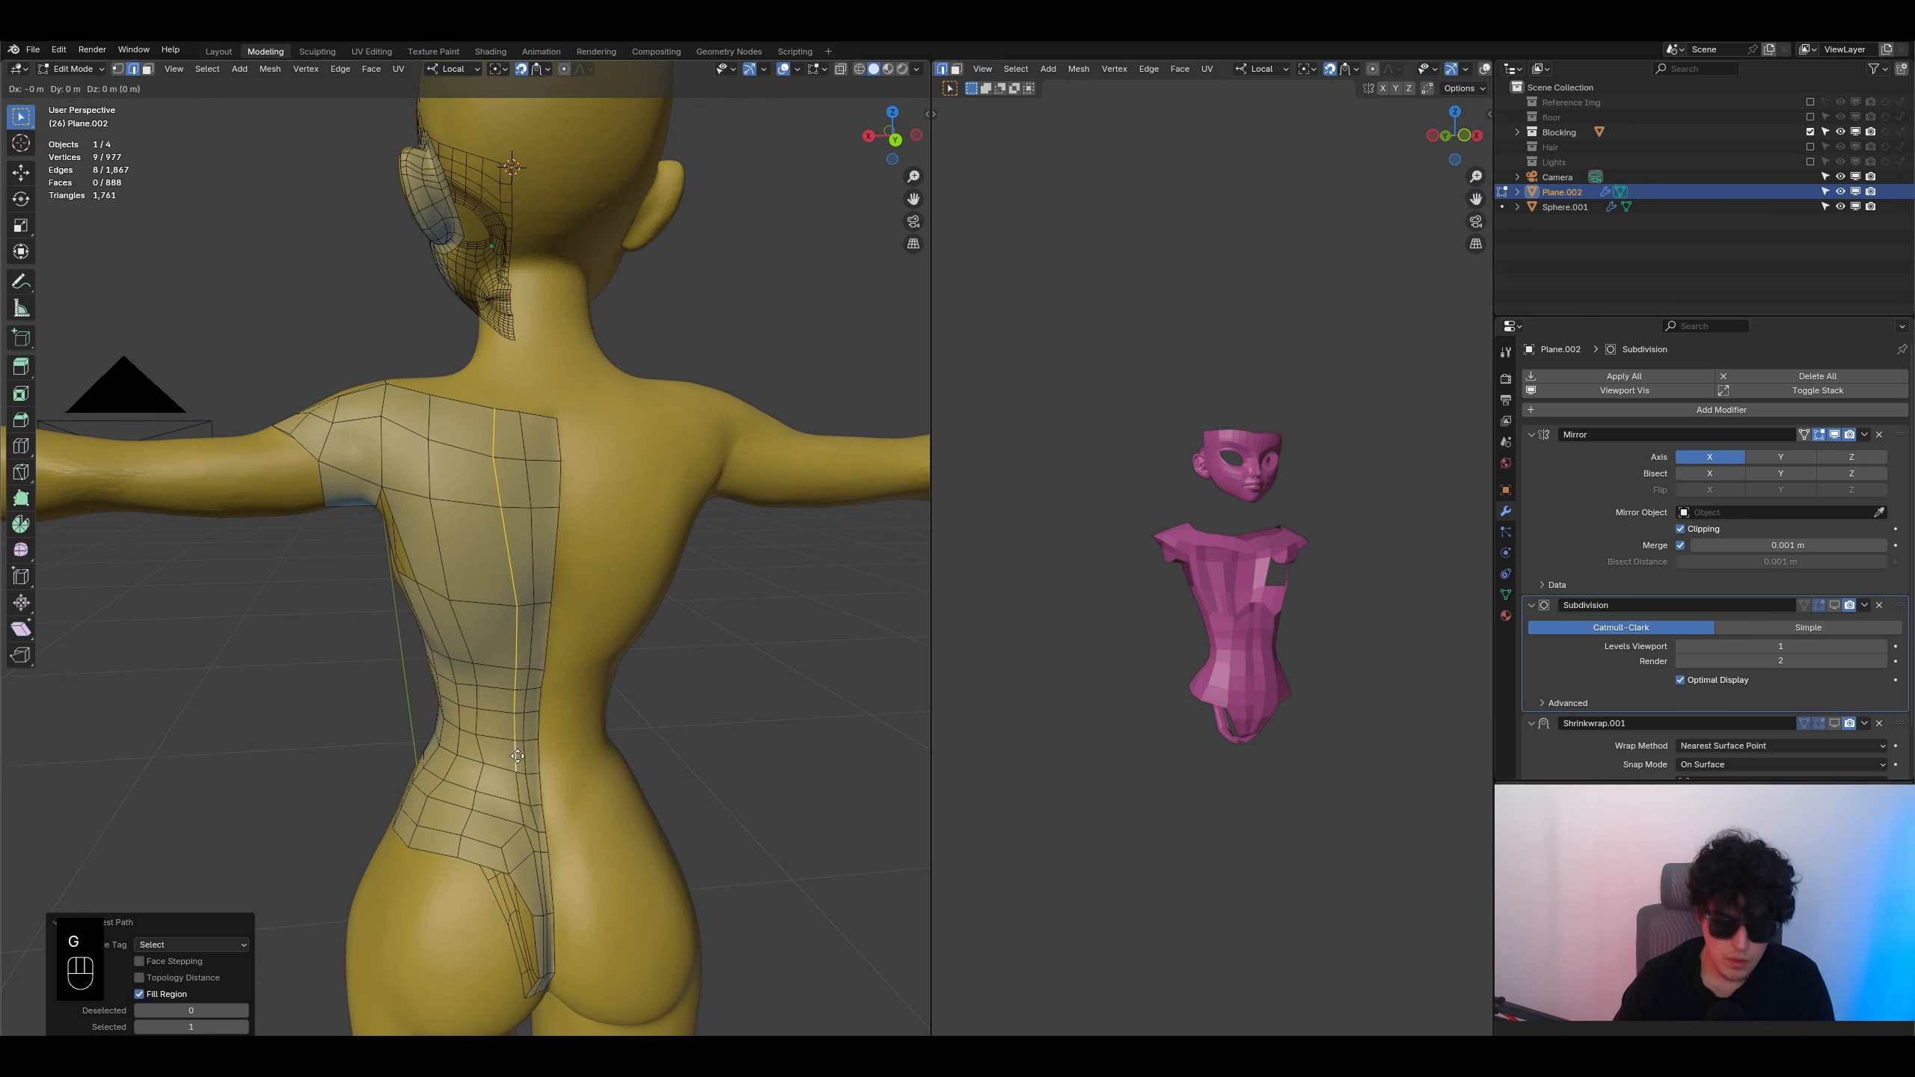
{"action": "left_click", "coordinate": [509, 759]}
- Bridge the chest strip to the upper back over the shoulder with a face, cut it once and reposition the new edge
{"action": "middle_click_drag", "start_coordinate": [510, 759], "coordinate": [459, 617]}
{"action": "left_click", "coordinate": [376, 770]}
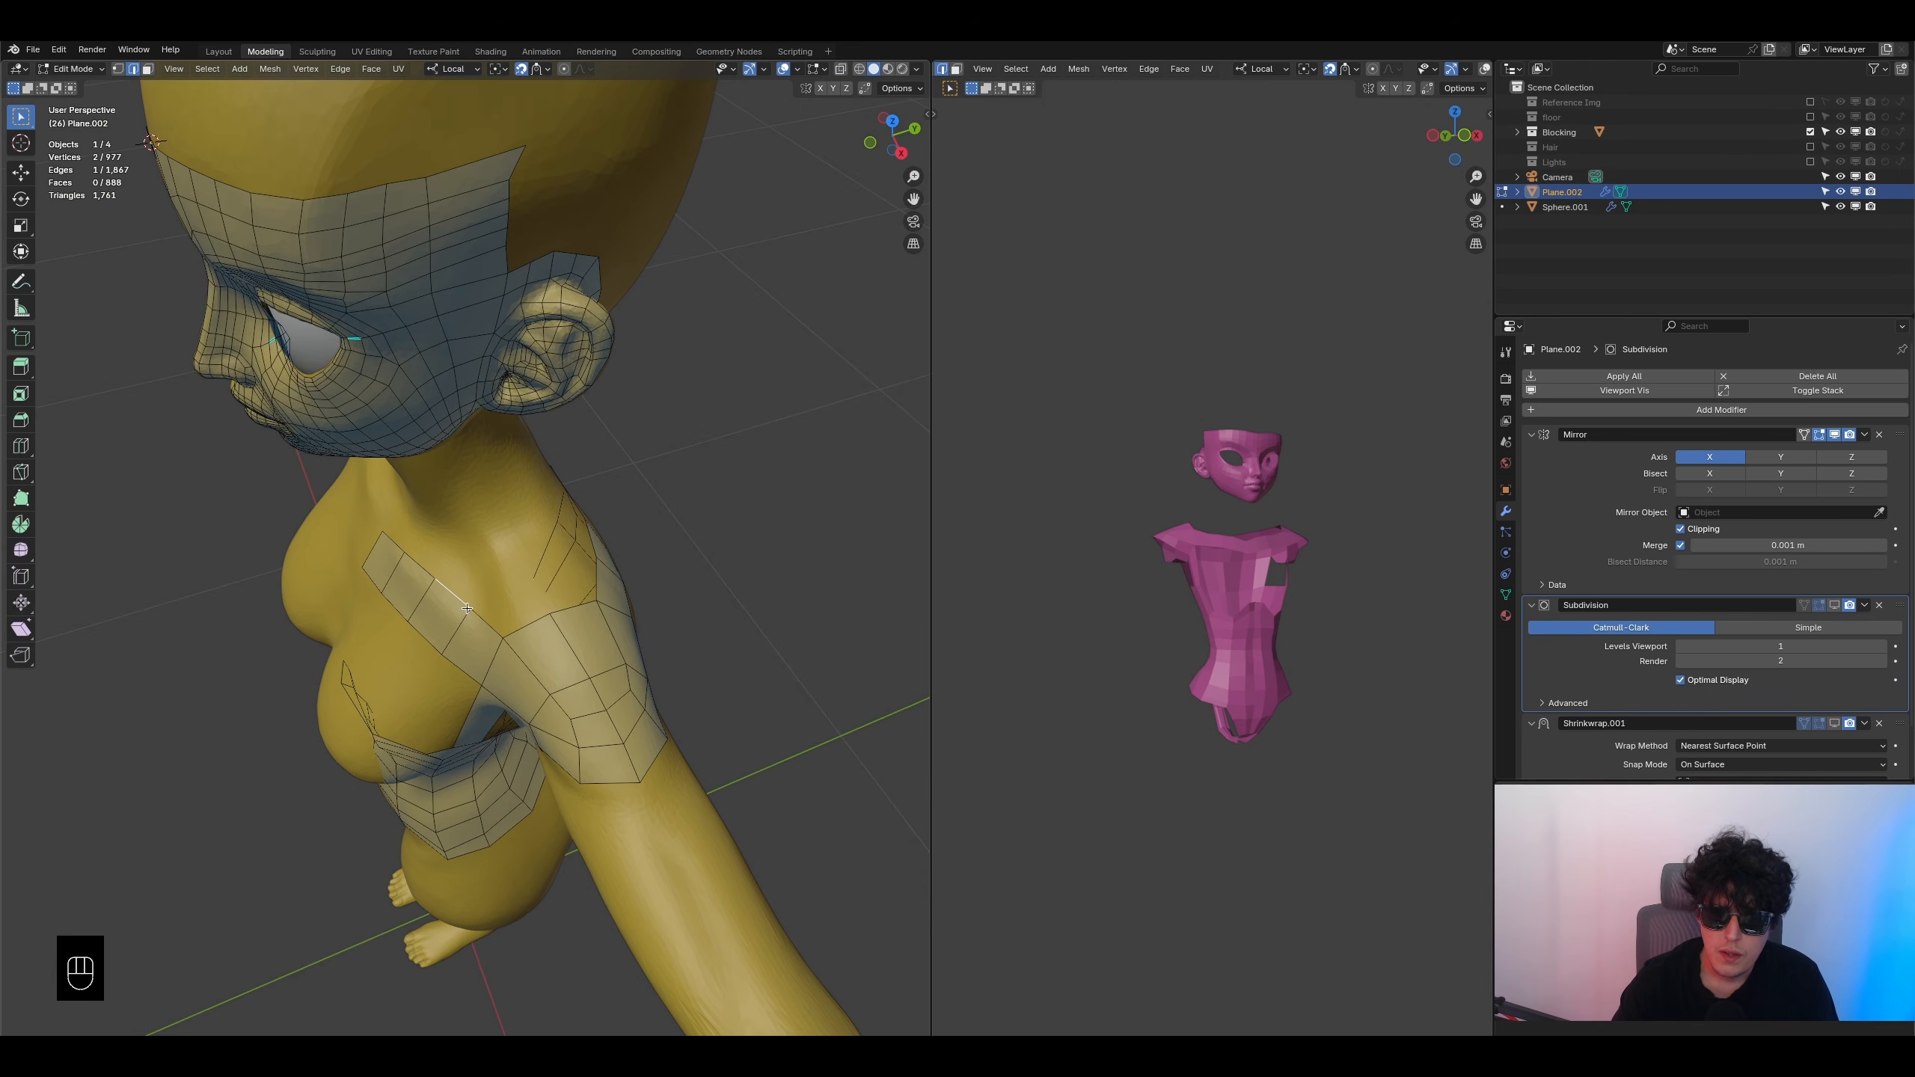
{"action": "middle_click_drag", "start_coordinate": [611, 502], "coordinate": [471, 596]}
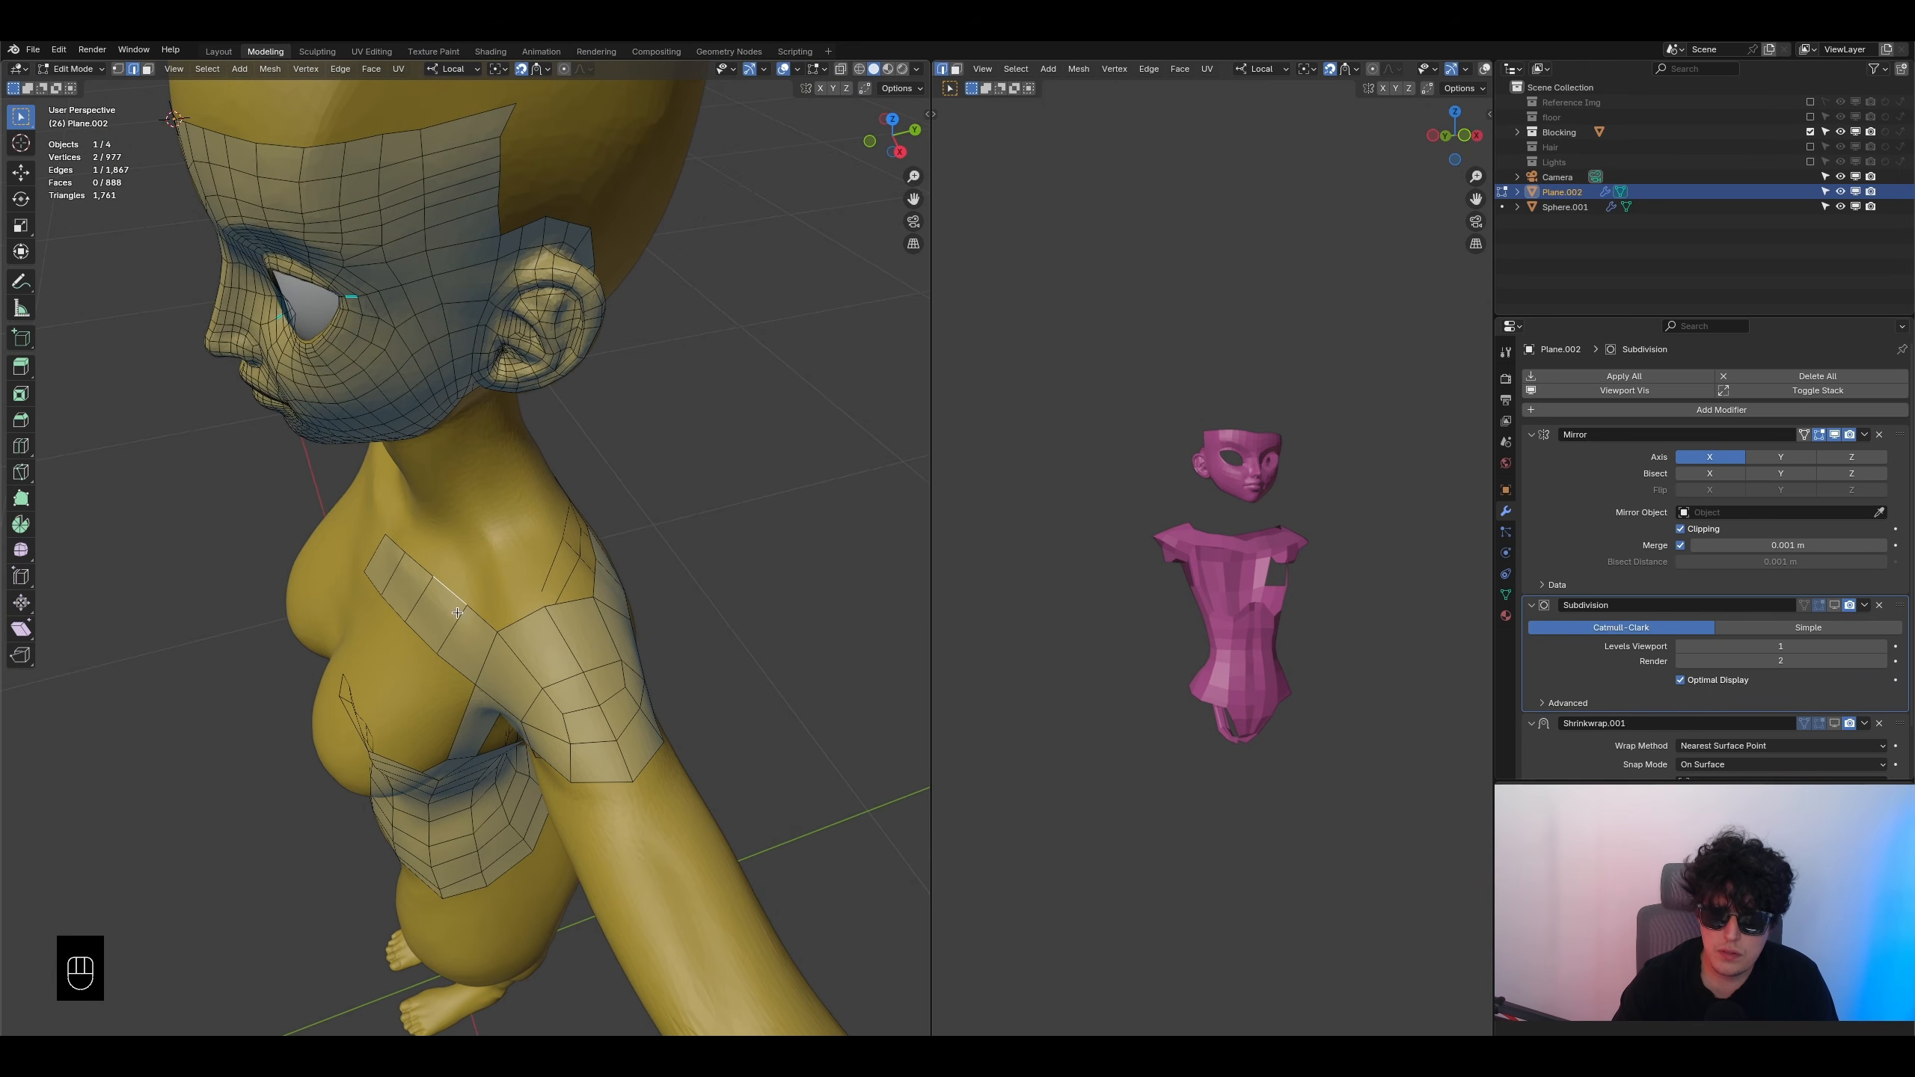
{"action": "middle_click_drag", "start_coordinate": [609, 525], "coordinate": [614, 466]}
{"action": "key", "text": "f"}
{"action": "key", "text": "ctrl+r"}
{"action": "left_click", "coordinate": [543, 499]}
{"action": "left_click", "coordinate": [545, 499]}
{"action": "key", "text": "g"}
{"action": "left_click", "coordinate": [631, 450]}
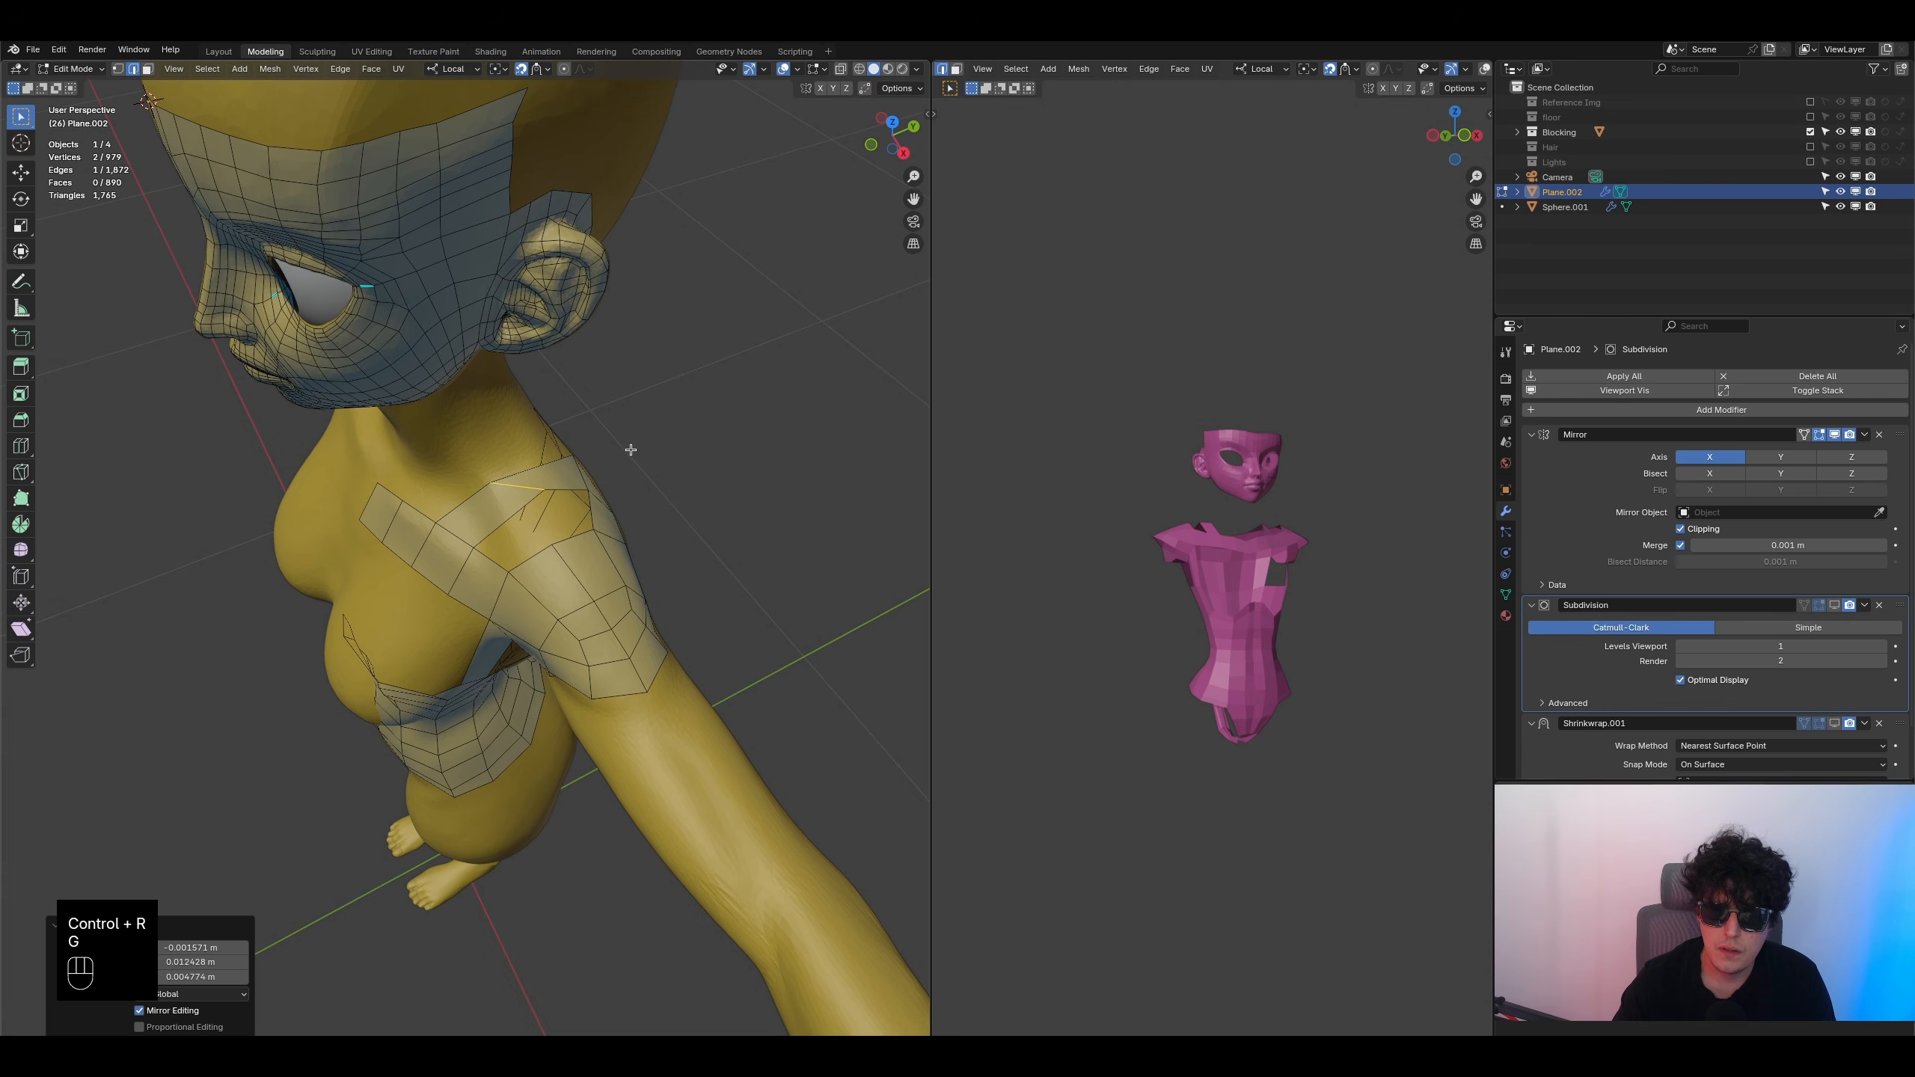
- Reposition the vertices of the new shoulder strip, nudging them over the shoulder to even out the face spacing
{"action": "left_click", "coordinate": [118, 69]}
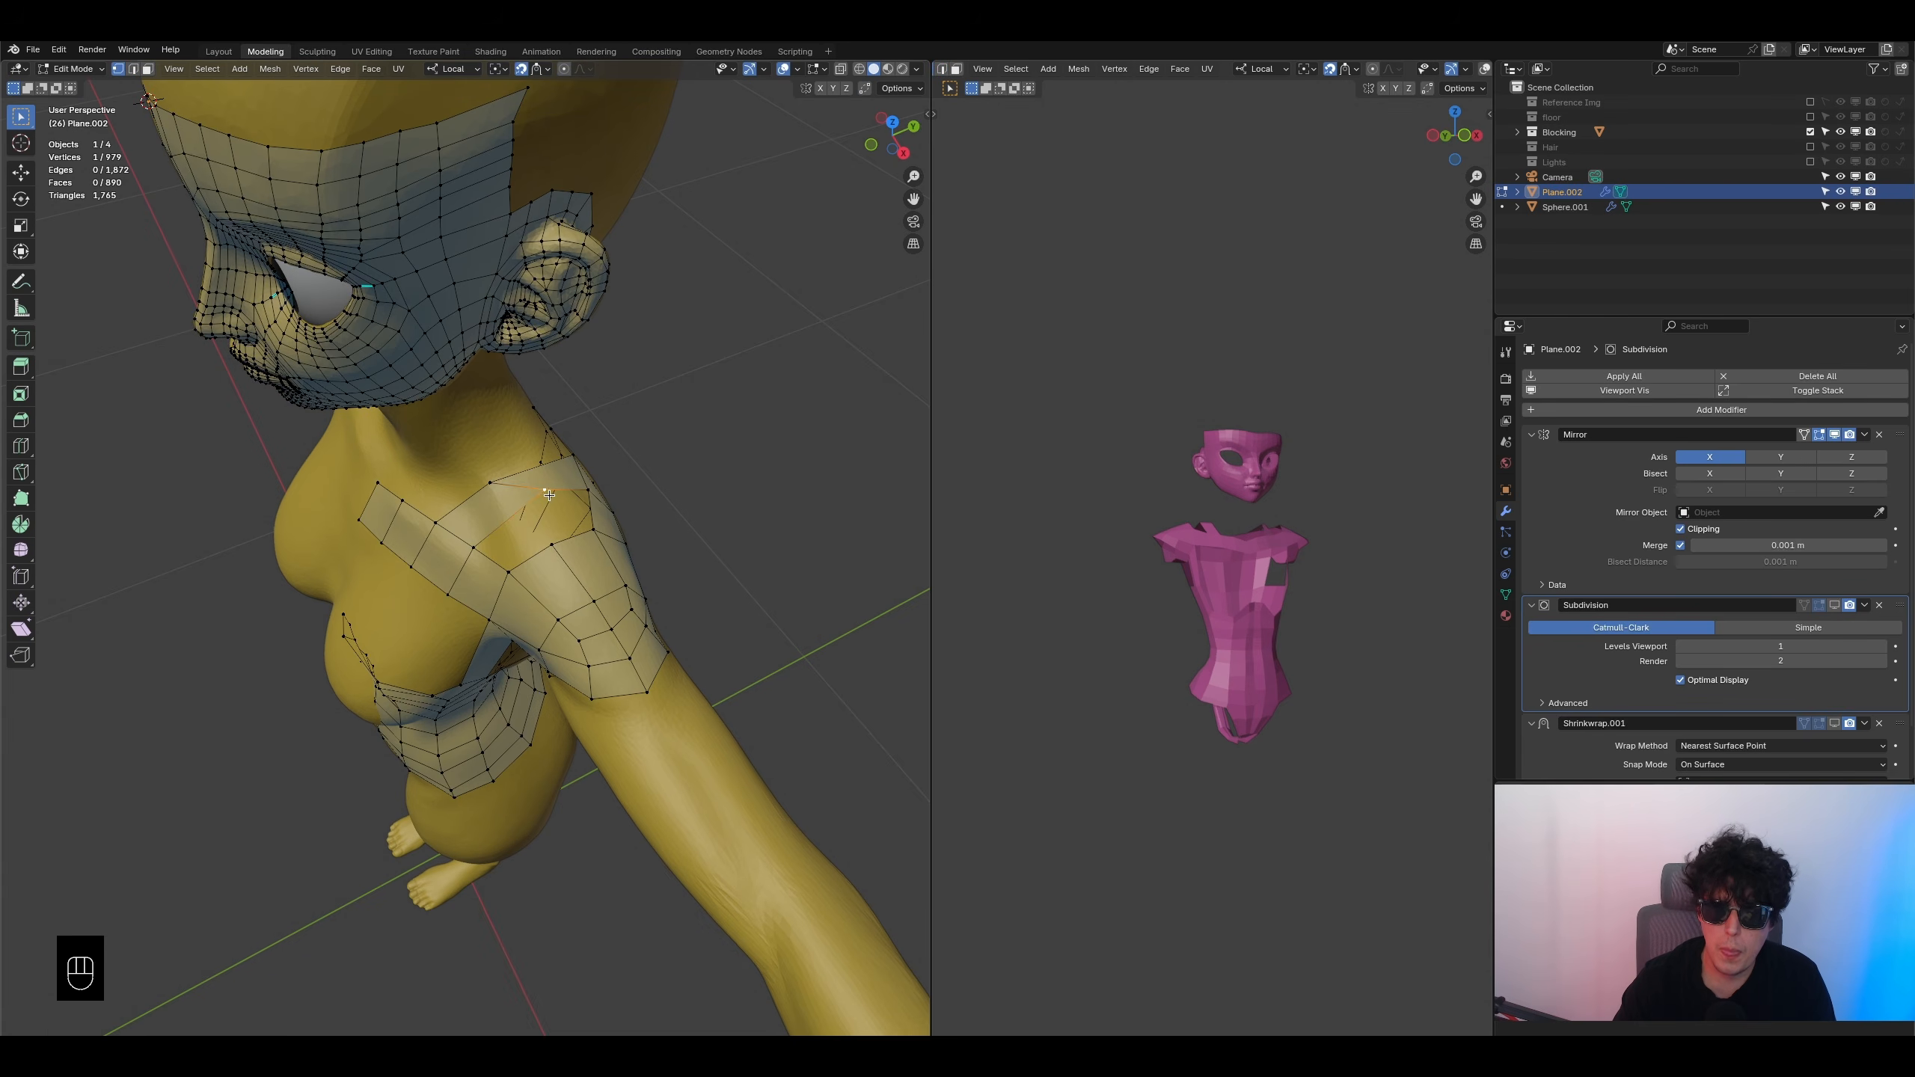
{"action": "key", "text": "g"}
{"action": "left_click", "coordinate": [525, 516]}
{"action": "key", "text": "g"}
{"action": "left_click", "coordinate": [507, 535]}
{"action": "key", "text": "g"}
{"action": "left_click", "coordinate": [490, 554]}
{"action": "middle_click_drag", "start_coordinate": [490, 554], "coordinate": [347, 211]}
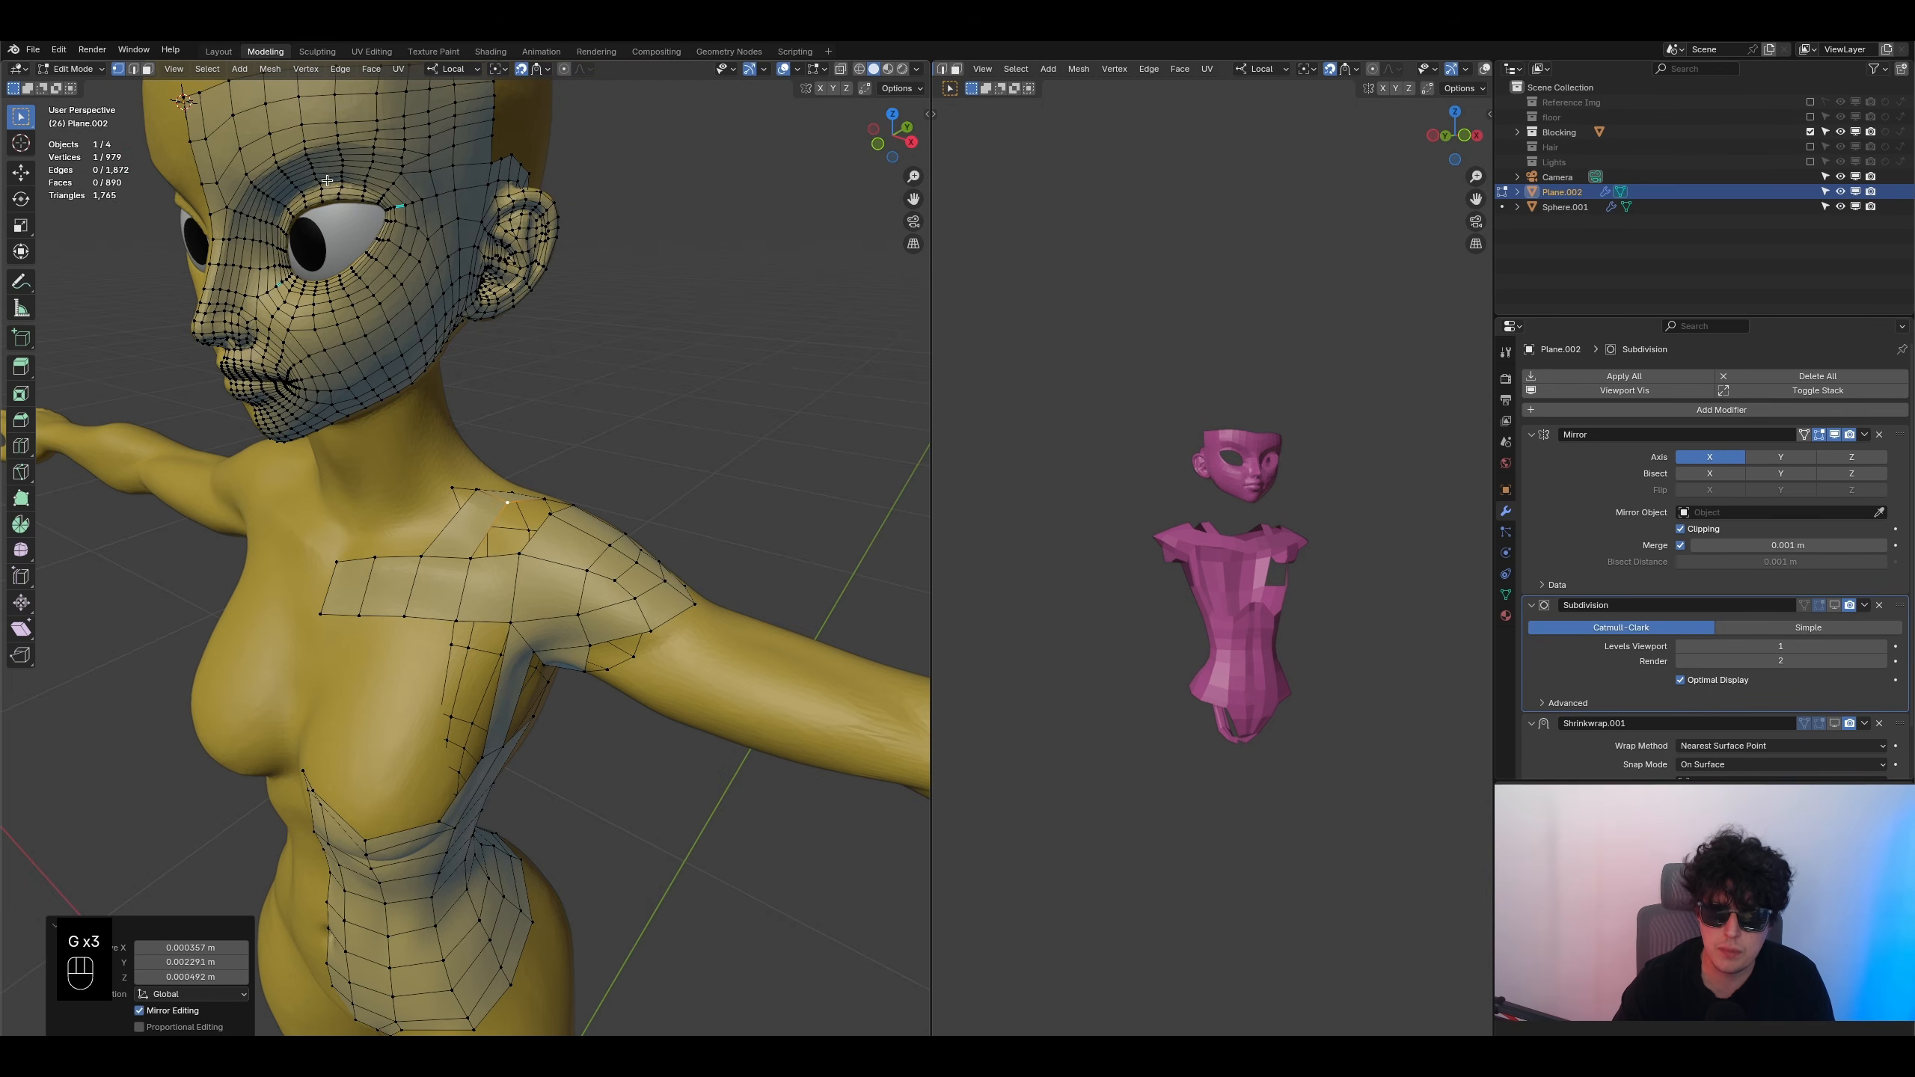
- Trace the face loop running from the chest over the shoulder and down the back, checking how it flows around the torso
{"action": "left_click", "coordinate": [153, 73]}
{"action": "left_click", "coordinate": [446, 553], "text": "alt"}
{"action": "scroll", "coordinate": [452, 561], "scroll_direction": "down", "scroll_amount": 1}
{"action": "middle_click_drag", "start_coordinate": [490, 669], "coordinate": [592, 466], "text": "shift"}
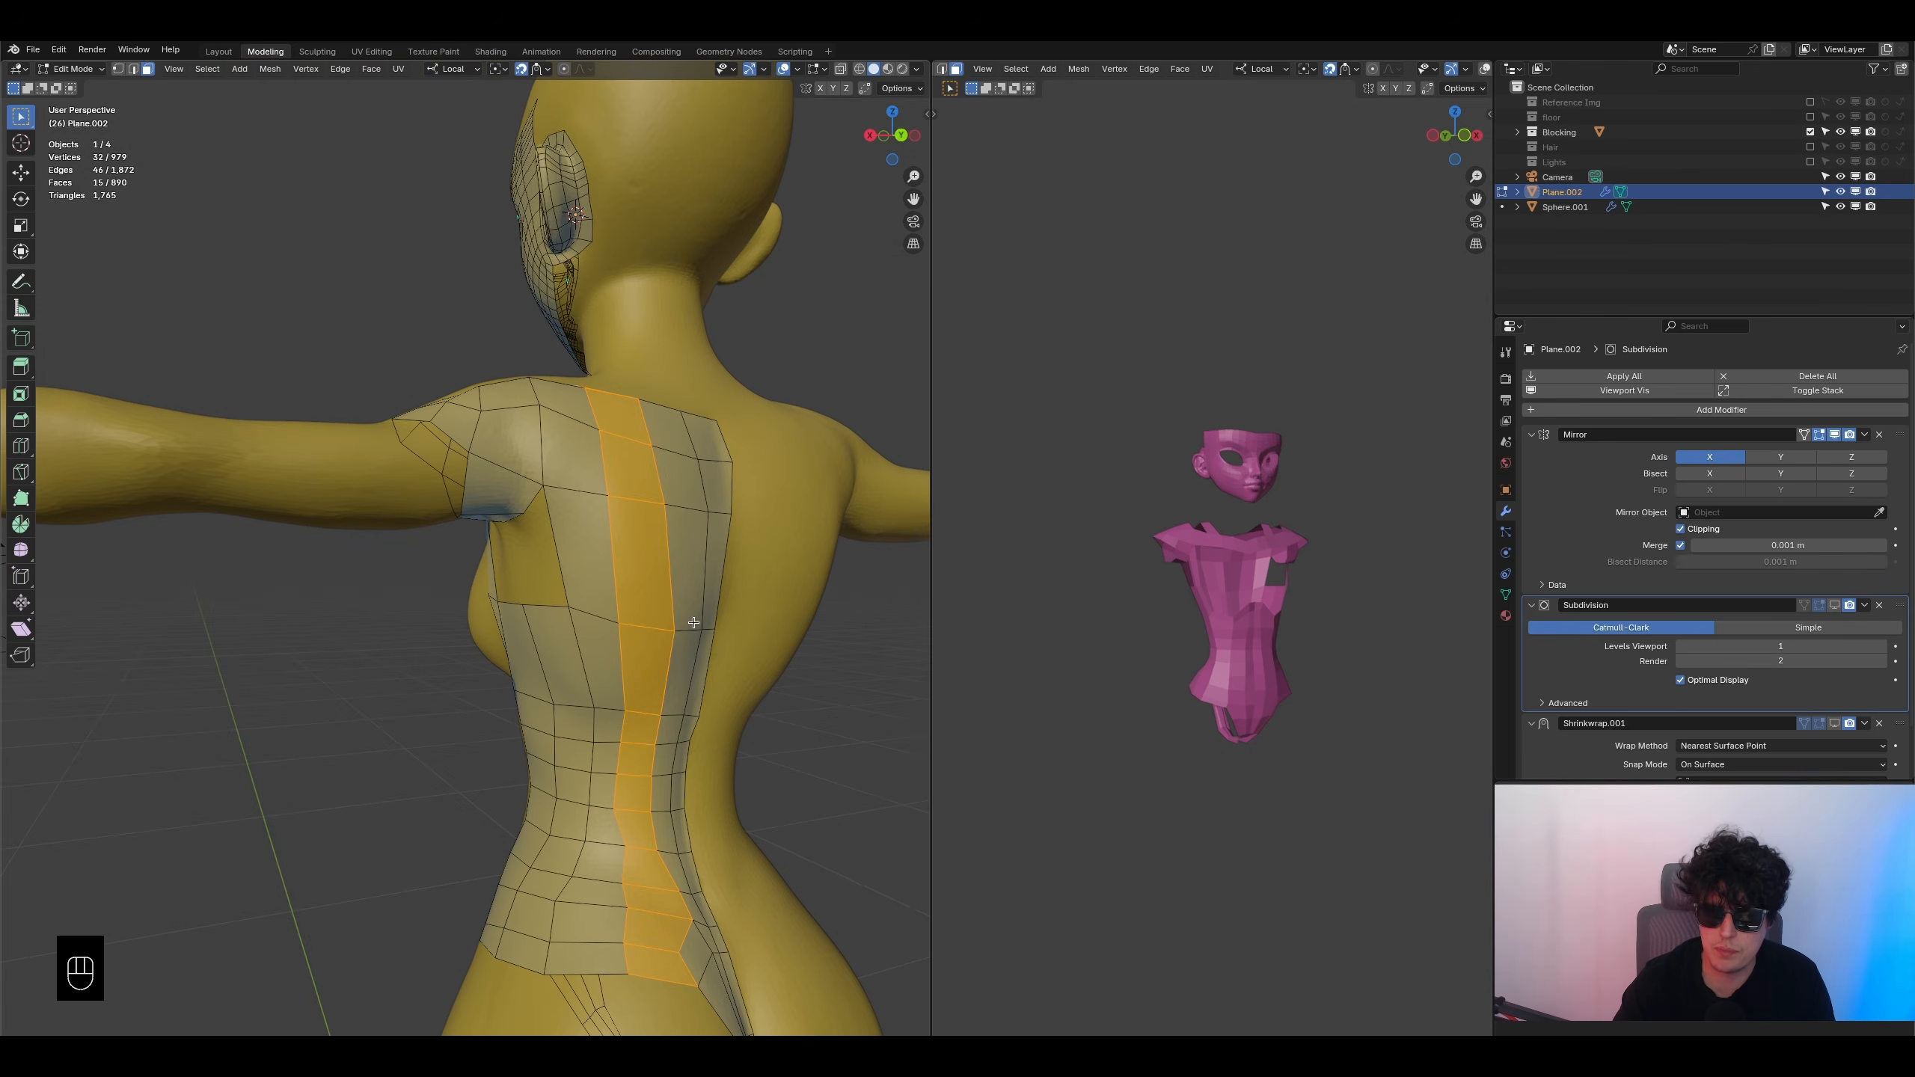
{"action": "middle_click_drag", "start_coordinate": [507, 713], "coordinate": [509, 572]}
{"action": "scroll", "coordinate": [480, 458], "scroll_direction": "down", "scroll_amount": 3}
{"action": "middle_click_drag", "start_coordinate": [509, 573], "coordinate": [522, 799], "text": "shift"}
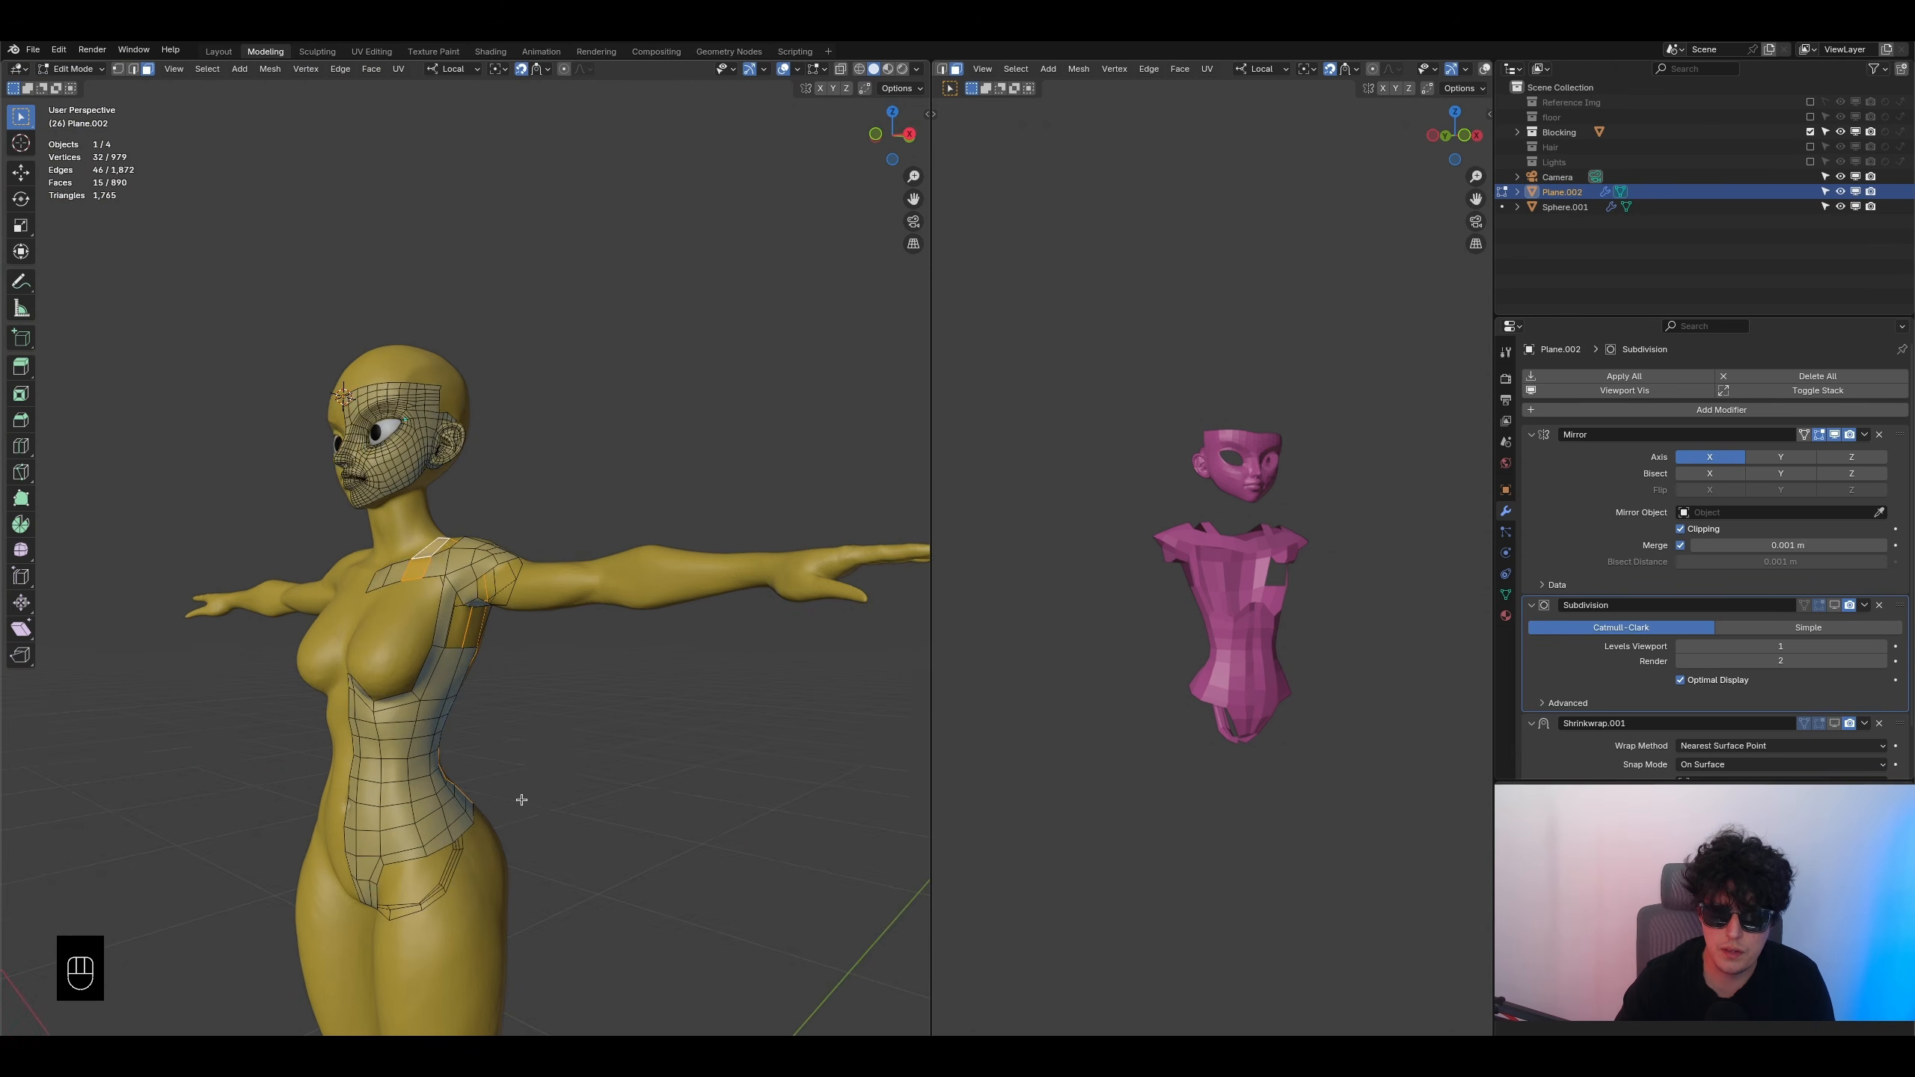
{"action": "scroll", "coordinate": [521, 800], "scroll_direction": "up", "scroll_amount": 5}
{"action": "middle_click_drag", "start_coordinate": [497, 580], "coordinate": [437, 646]}
{"action": "left_click", "coordinate": [438, 646]}
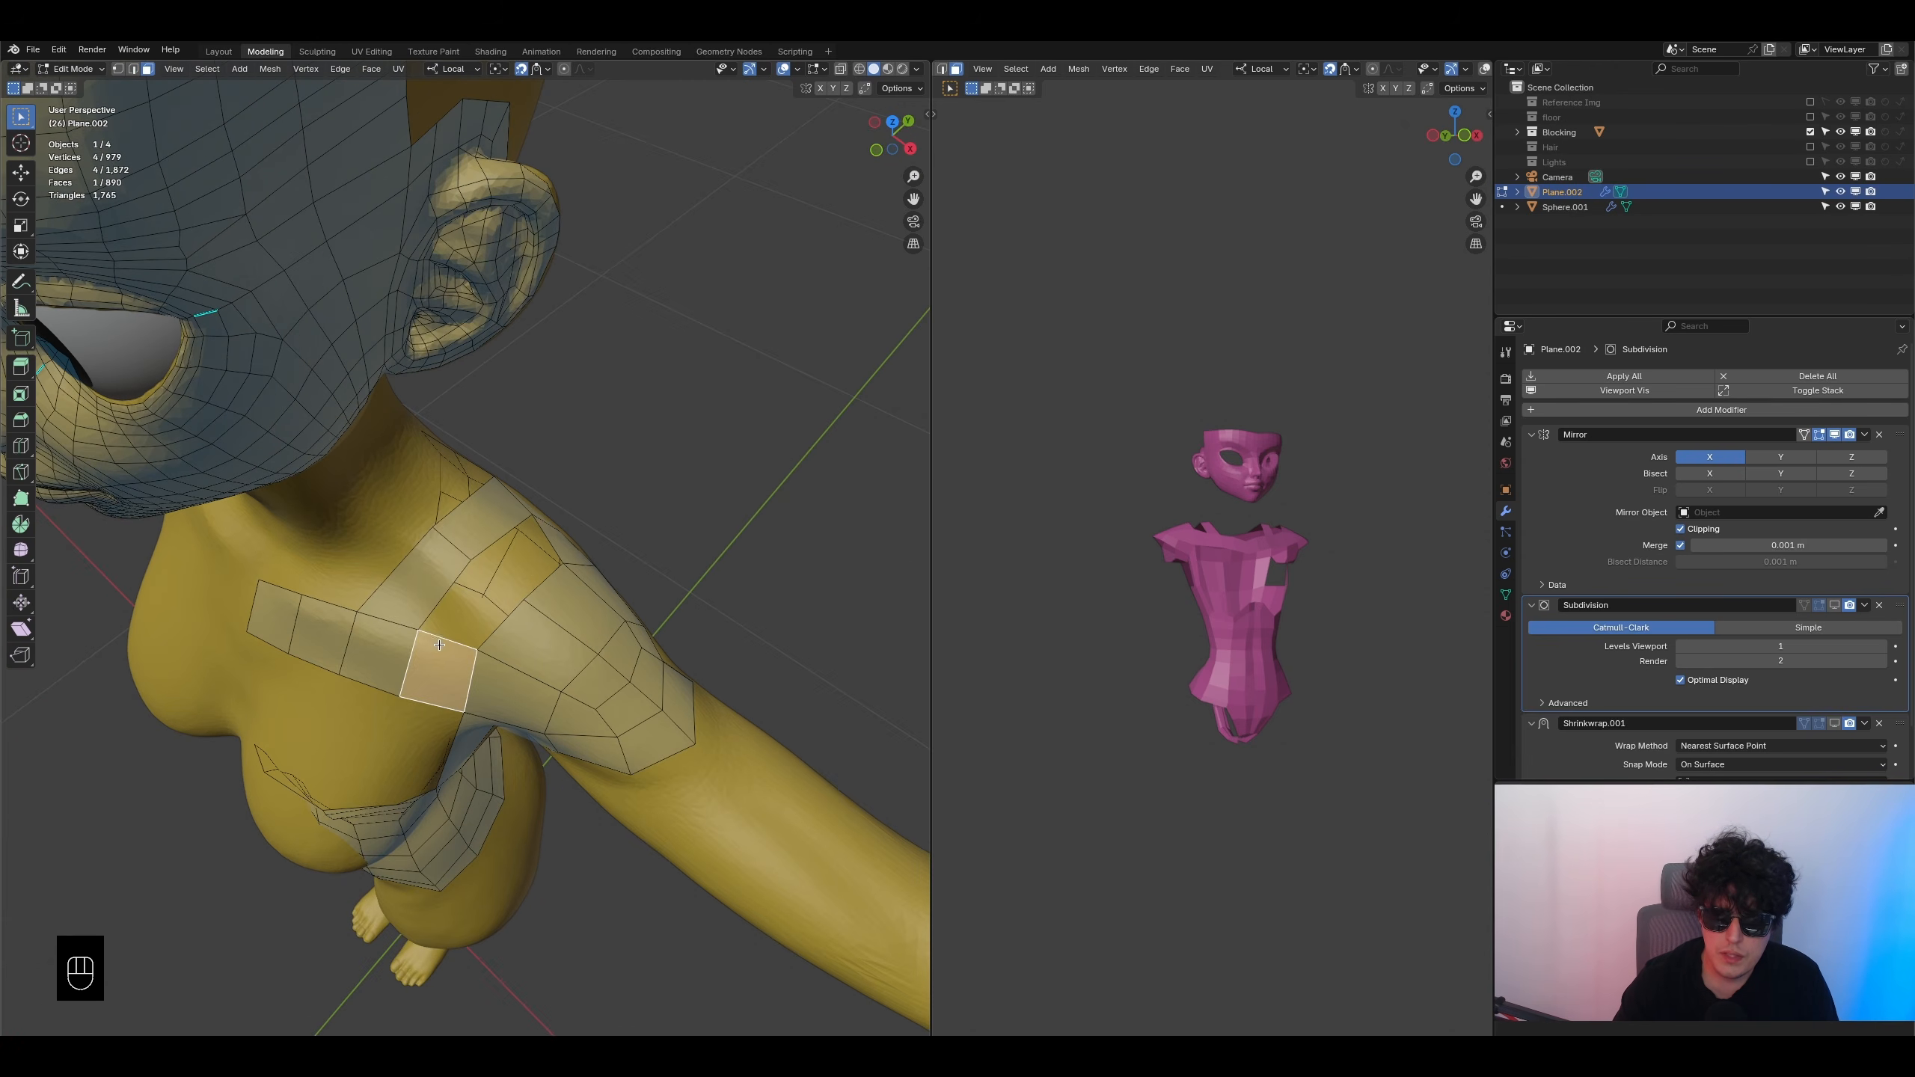
- Save the file and fill the sternum gap with a face between the chest strip and the top of the abdomen
{"action": "left_click", "coordinate": [134, 69]}
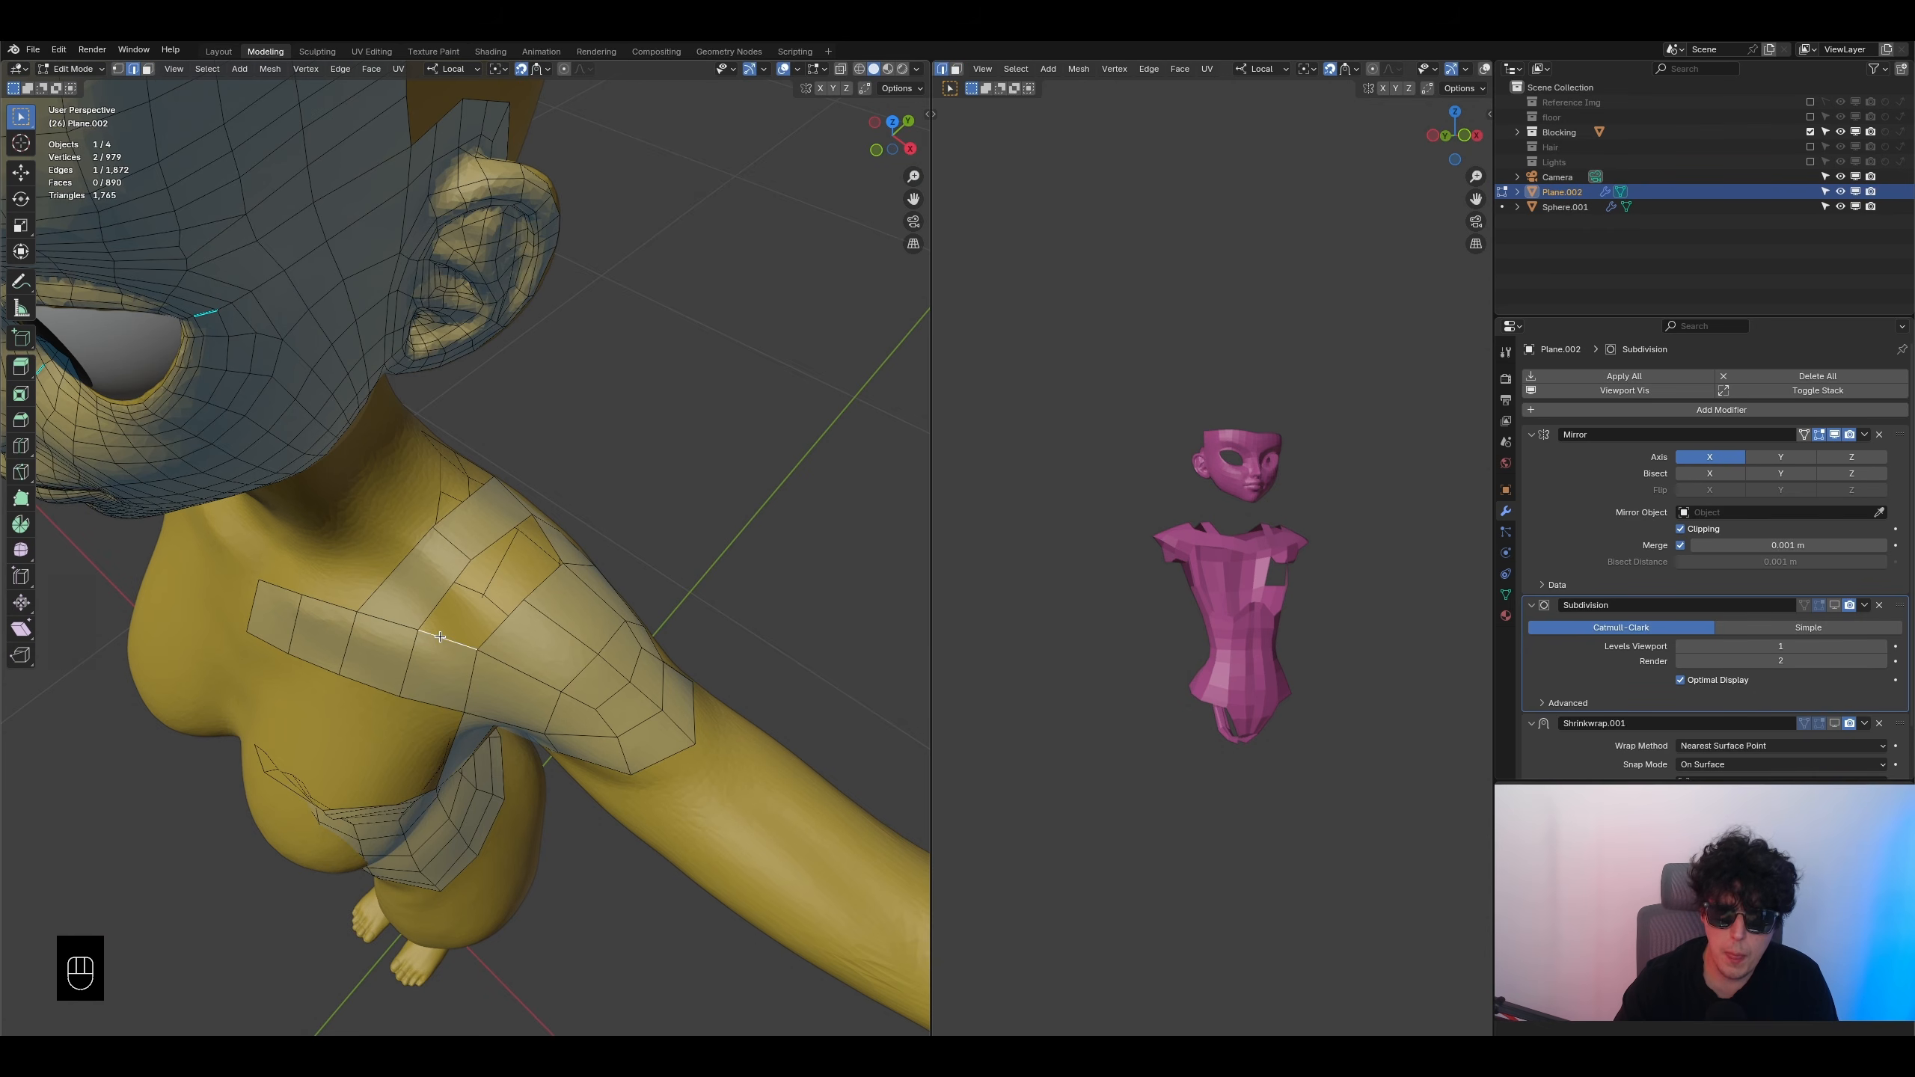
{"action": "middle_click_drag", "start_coordinate": [440, 637], "coordinate": [475, 786]}
{"action": "key", "text": "ctrl+s"}
{"action": "scroll", "coordinate": [475, 787], "scroll_direction": "up", "scroll_amount": 3}
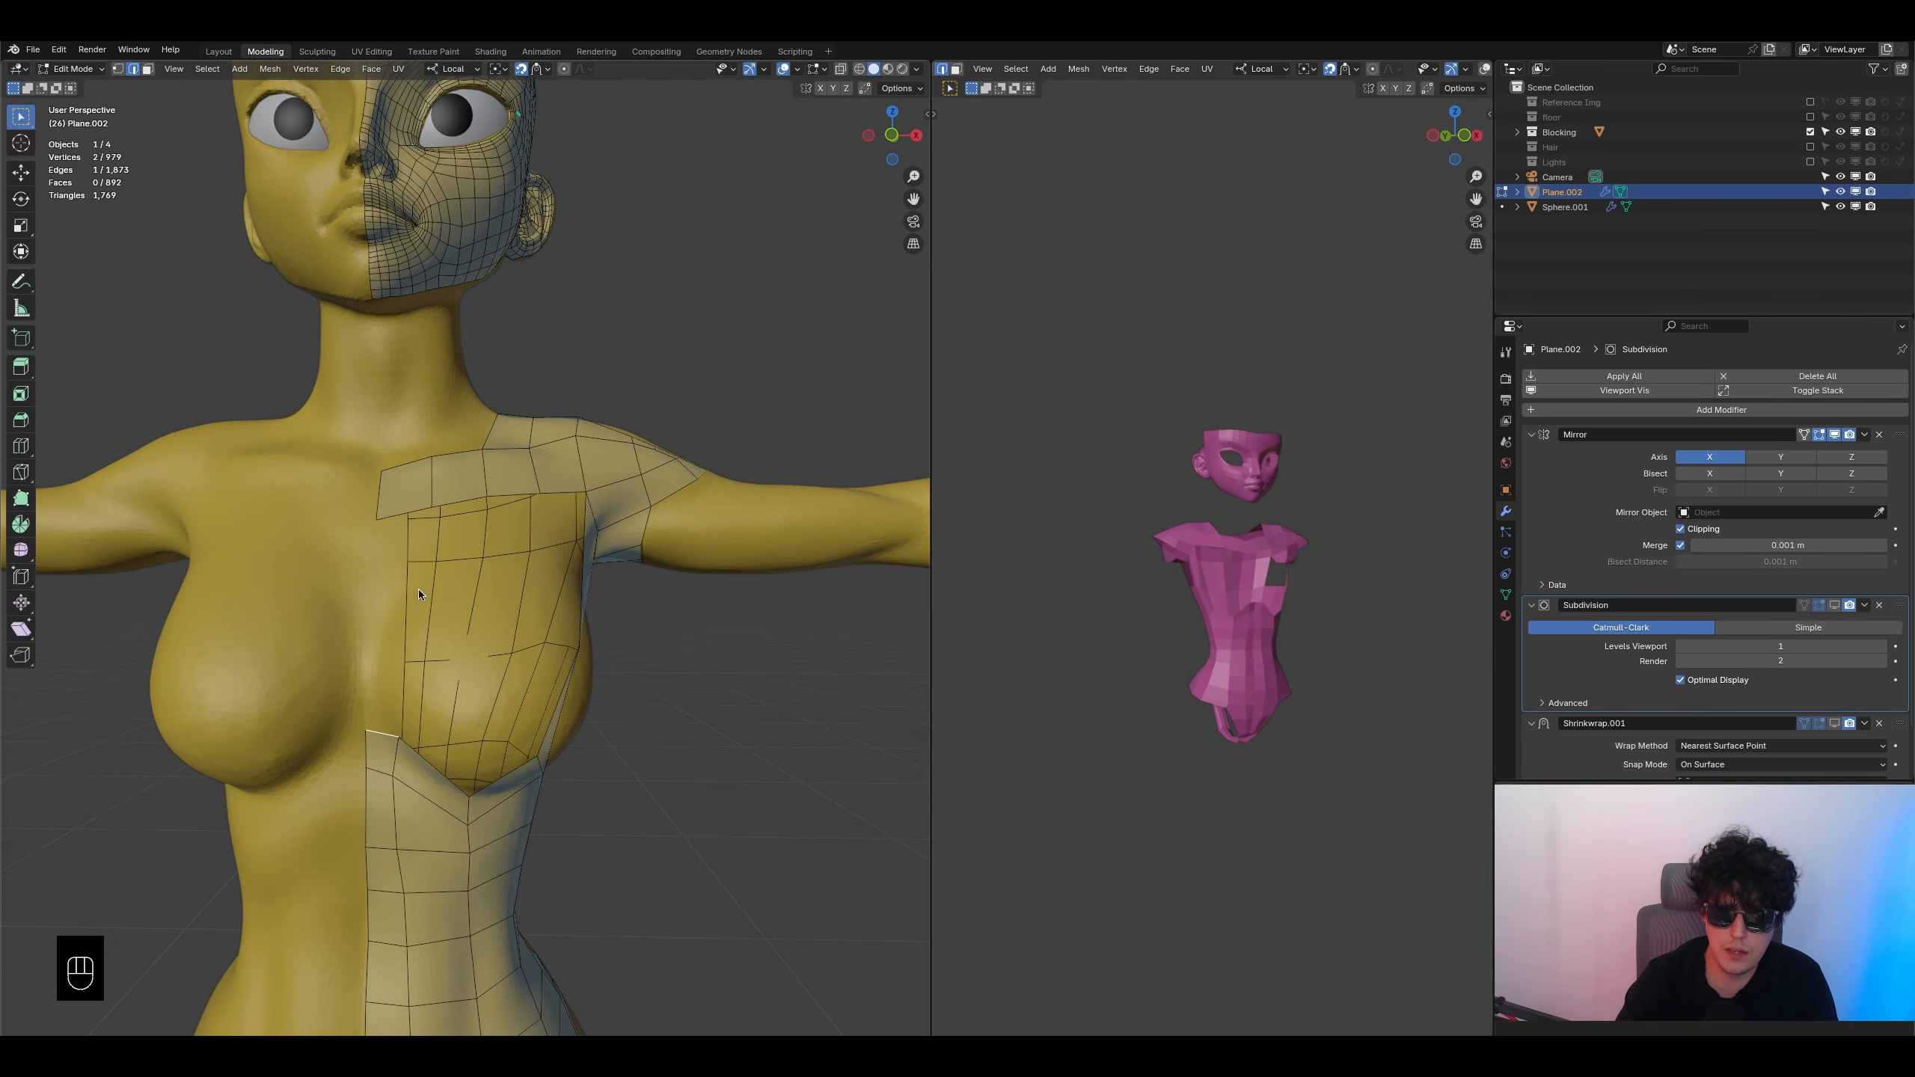
{"action": "left_click", "coordinate": [397, 513], "text": "shift"}
{"action": "key", "text": "f"}
- Cut the new sternum face once, then move the cut edge down slightly and rotate it about 22.7°
{"action": "scroll", "coordinate": [398, 513], "scroll_direction": "down", "scroll_amount": 3}
{"action": "middle_click_drag", "start_coordinate": [543, 717], "coordinate": [411, 632]}
{"action": "key", "text": "ctrl+r"}
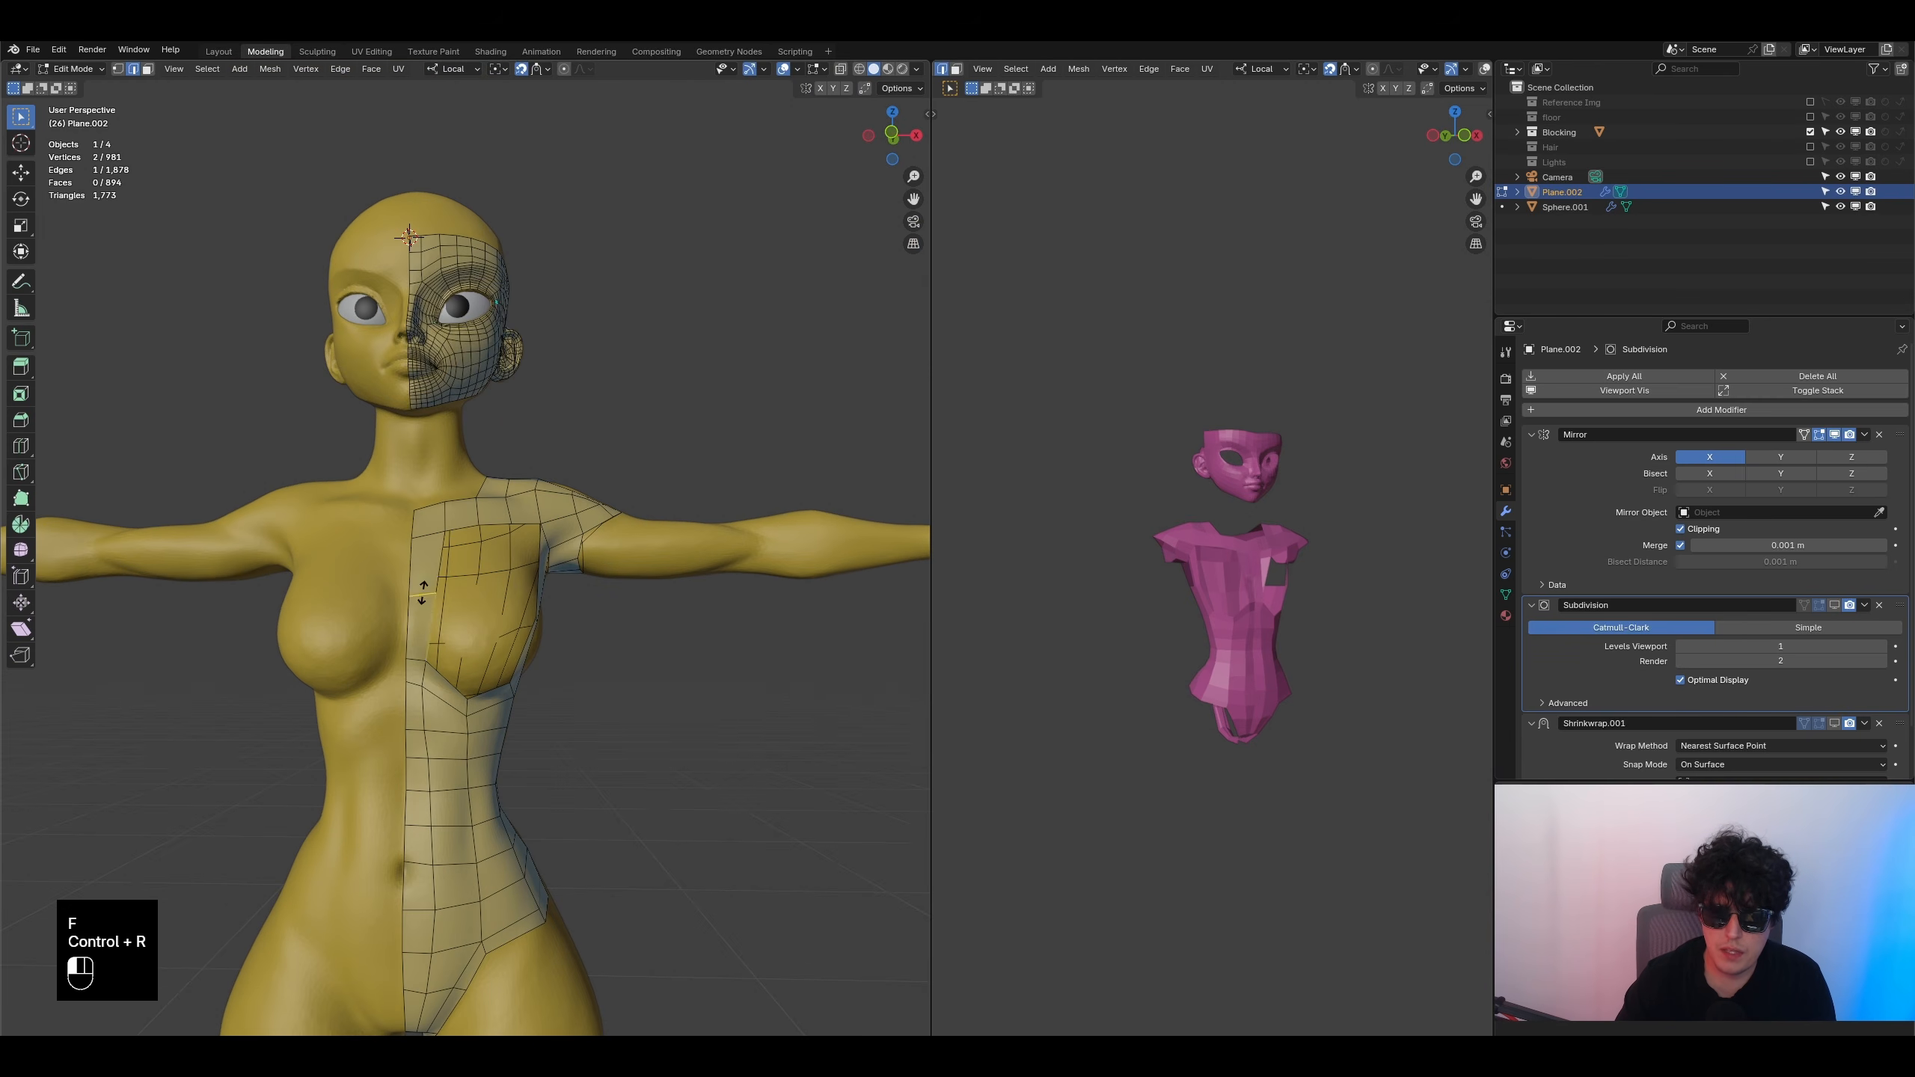
{"action": "left_click", "coordinate": [423, 592]}
{"action": "right_click", "coordinate": [422, 592]}
{"action": "key", "text": "g"}
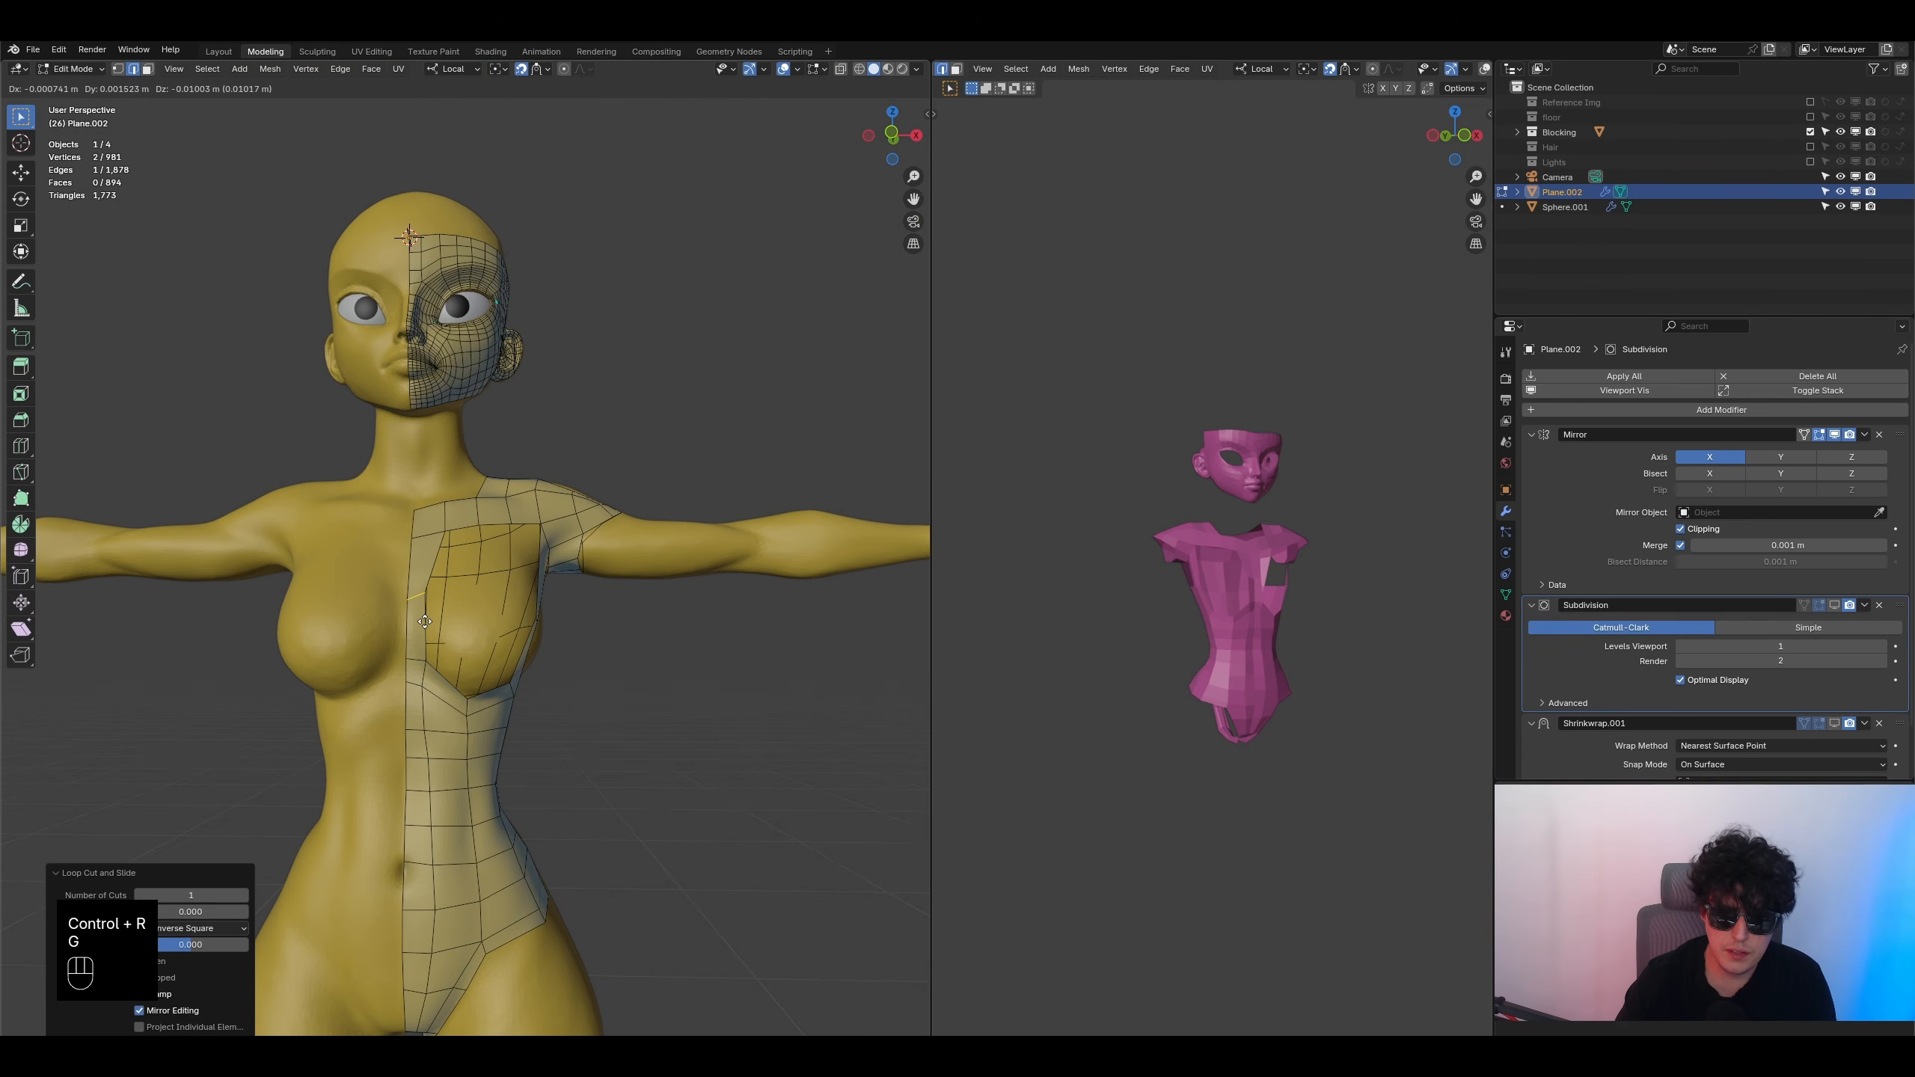
{"action": "left_click", "coordinate": [427, 620]}
{"action": "key", "text": "r"}
{"action": "left_click", "coordinate": [624, 619]}
- Add one vertical loop cut through the abdomen faces running from below the breast to the hip
{"action": "middle_click_drag", "start_coordinate": [628, 620], "coordinate": [553, 534]}
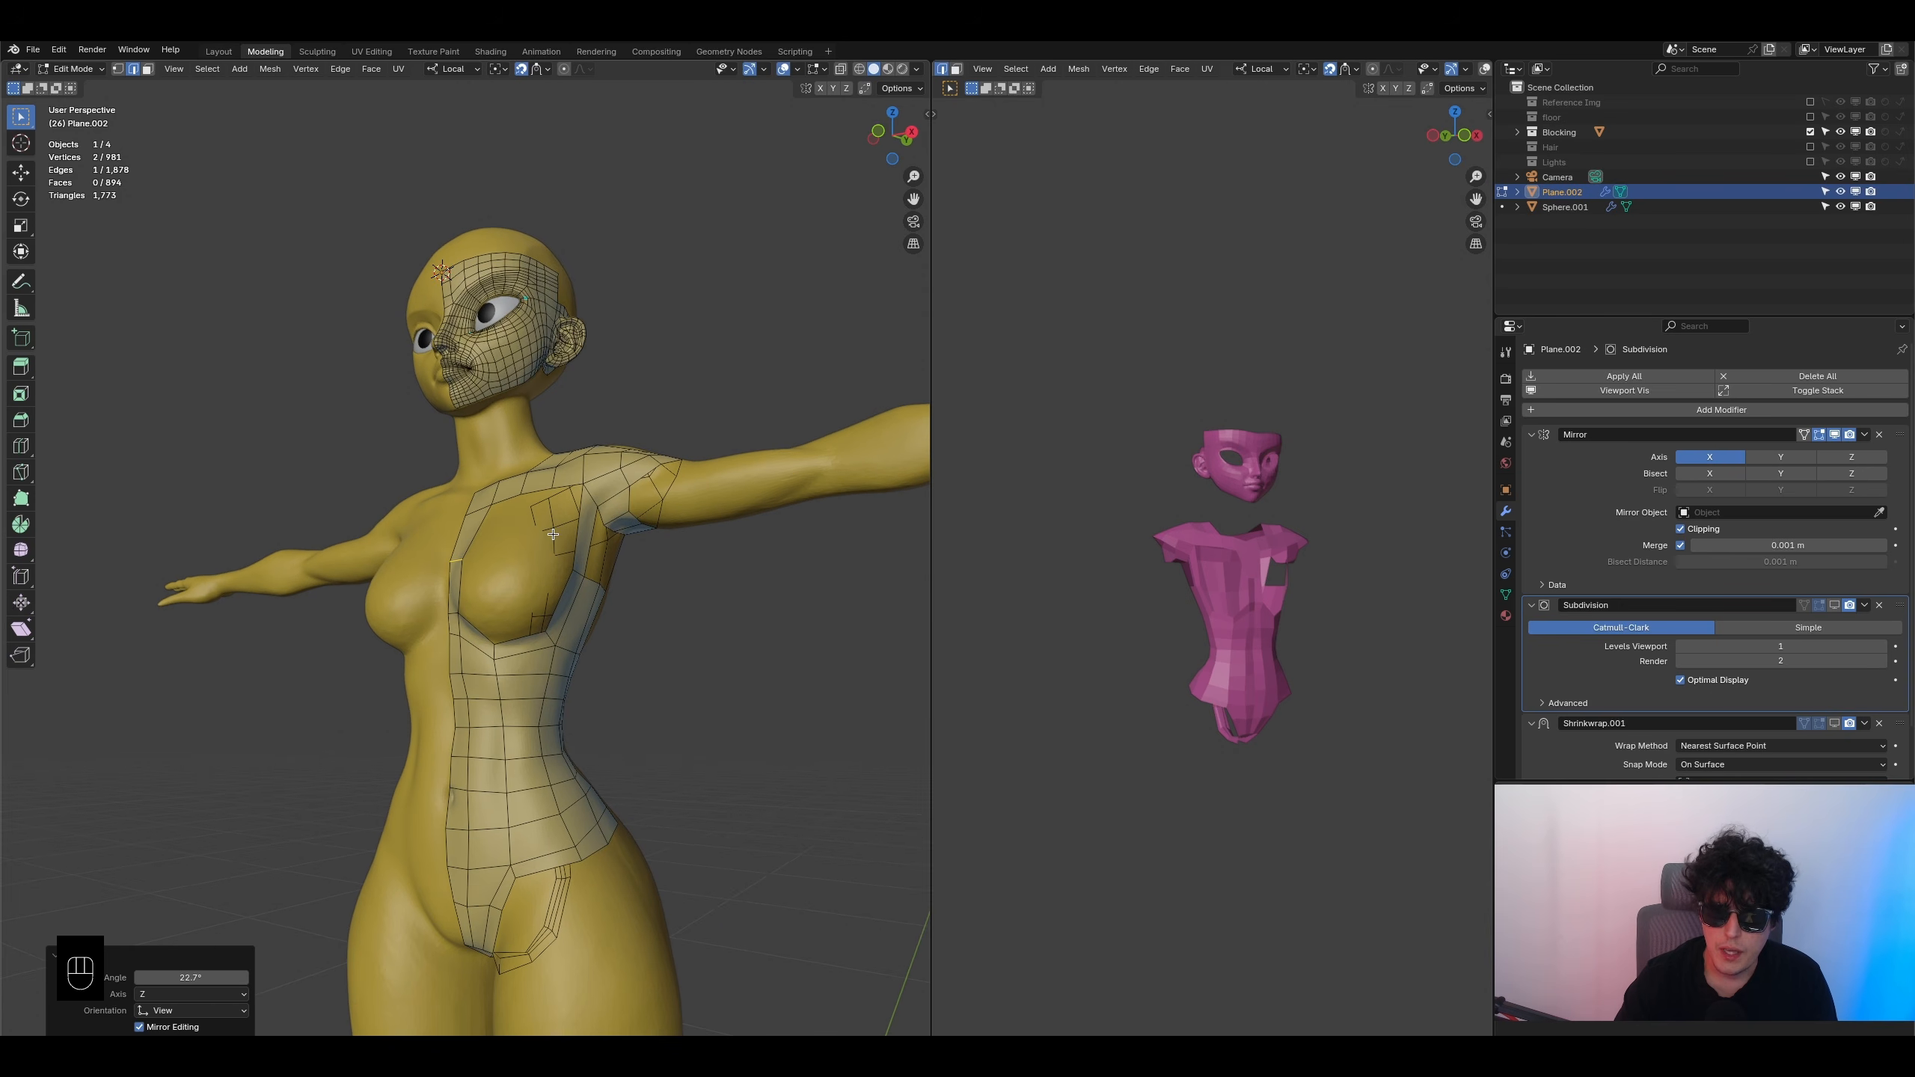
{"action": "middle_click_drag", "start_coordinate": [502, 669], "coordinate": [521, 659]}
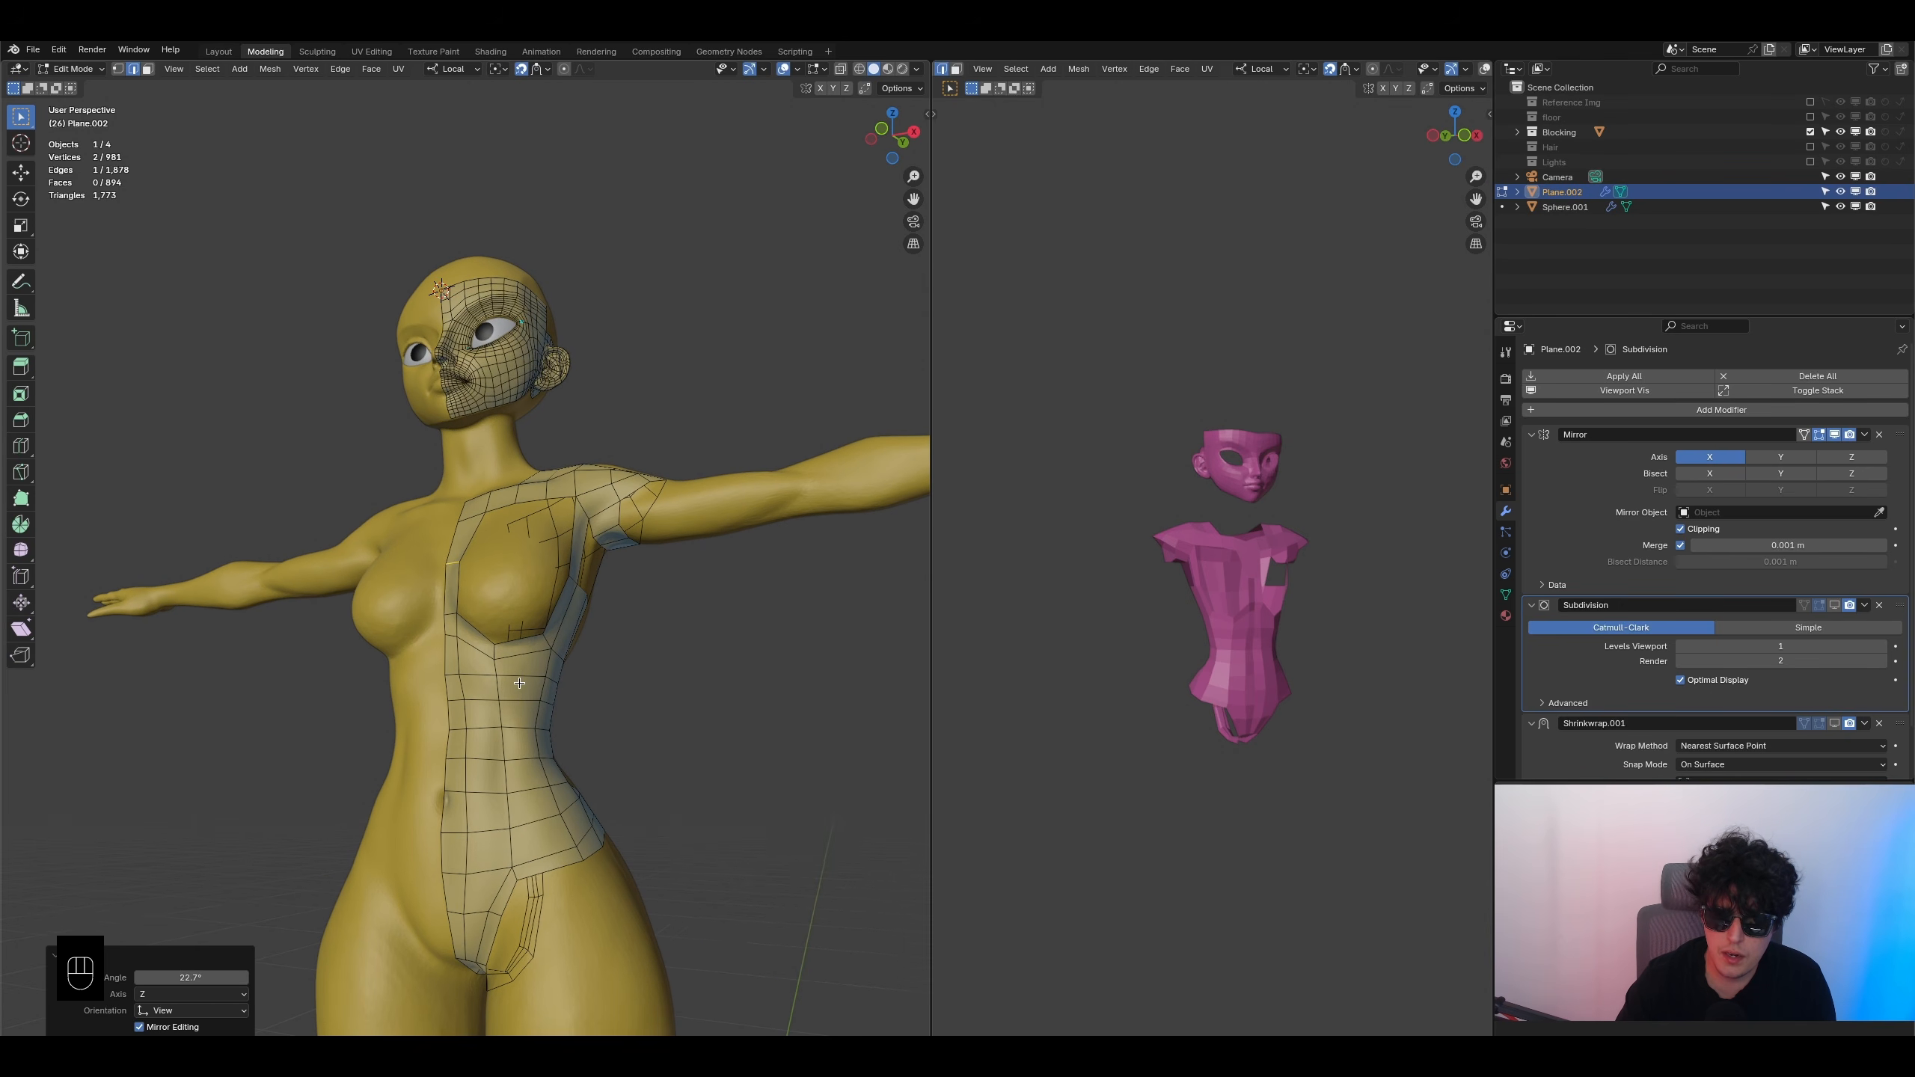
{"action": "key", "text": "ctrl+r"}
{"action": "right_click", "coordinate": [519, 642]}
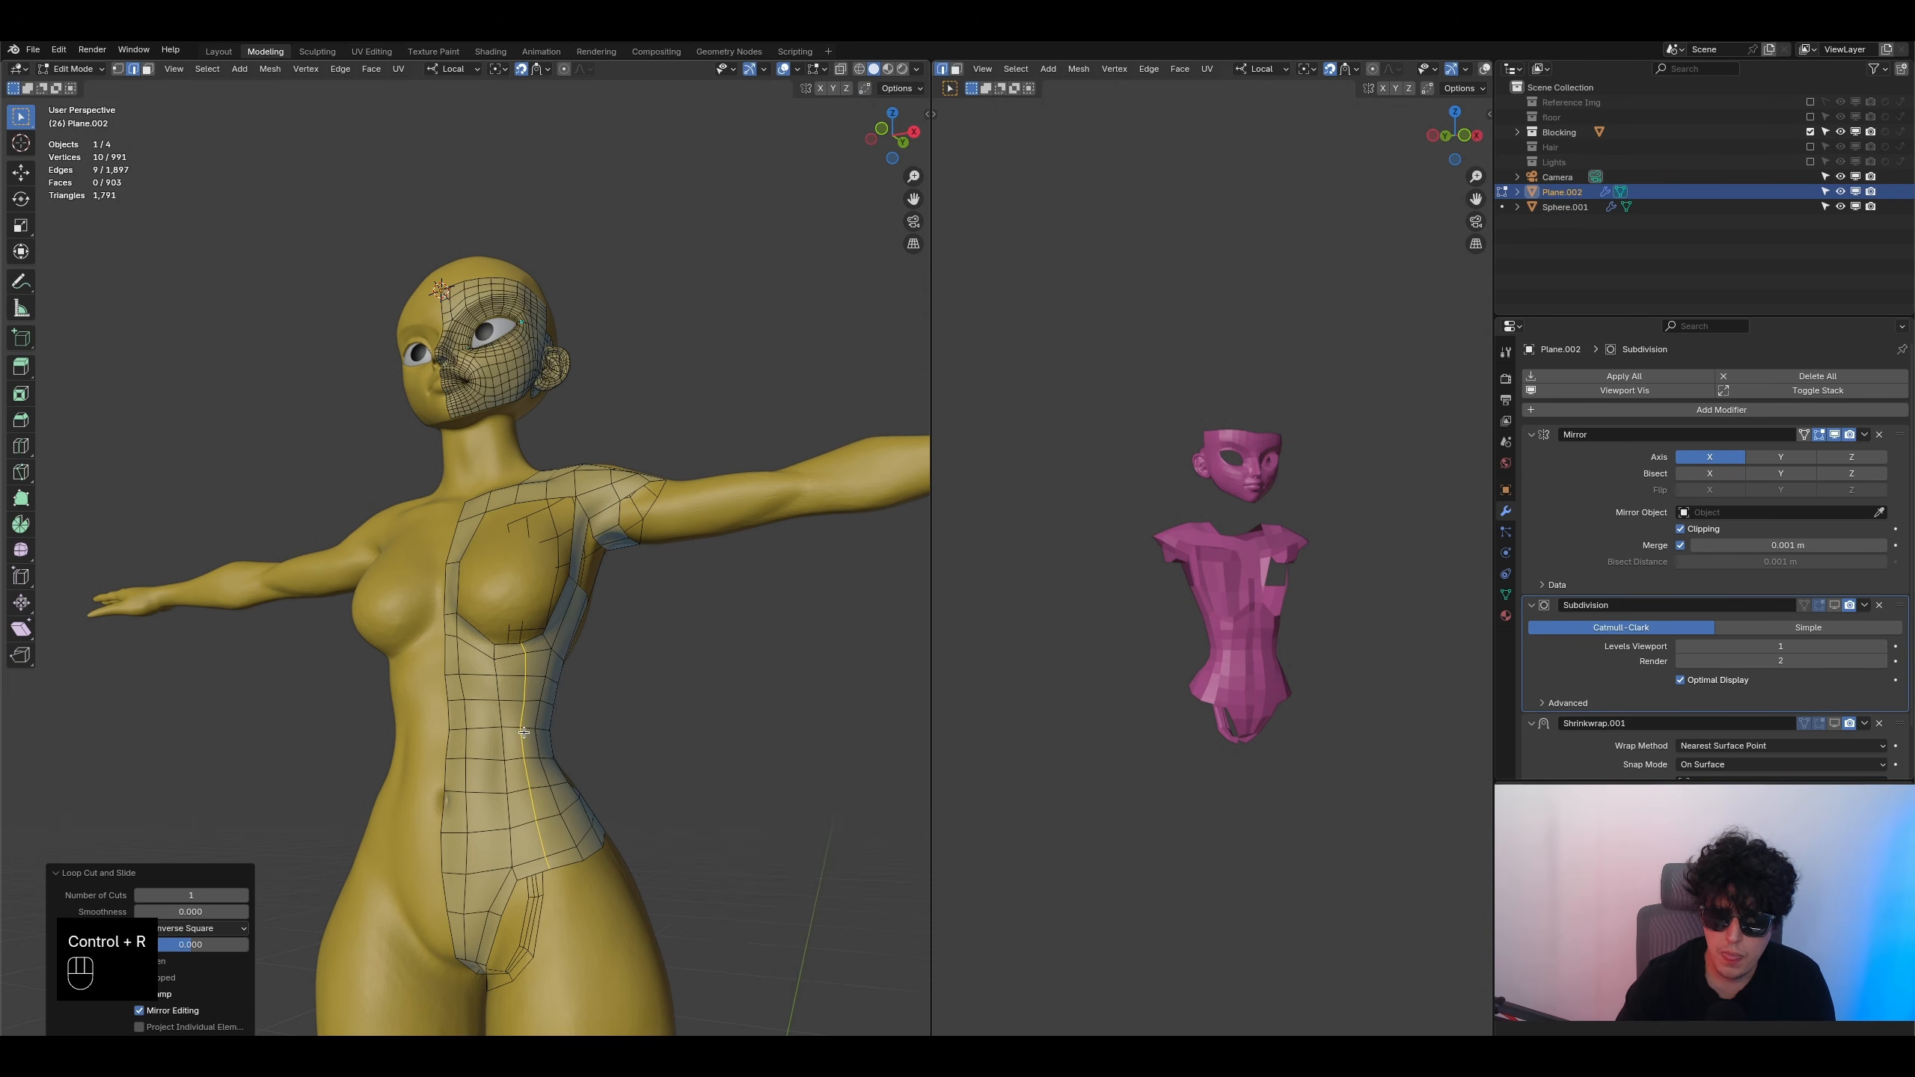
{"action": "middle_click_drag", "start_coordinate": [518, 642], "coordinate": [520, 726]}
- Select the neighbouring vertical edge path from under the breast to the hip and slide it toward the body's centre line
{"action": "left_click", "coordinate": [495, 660]}
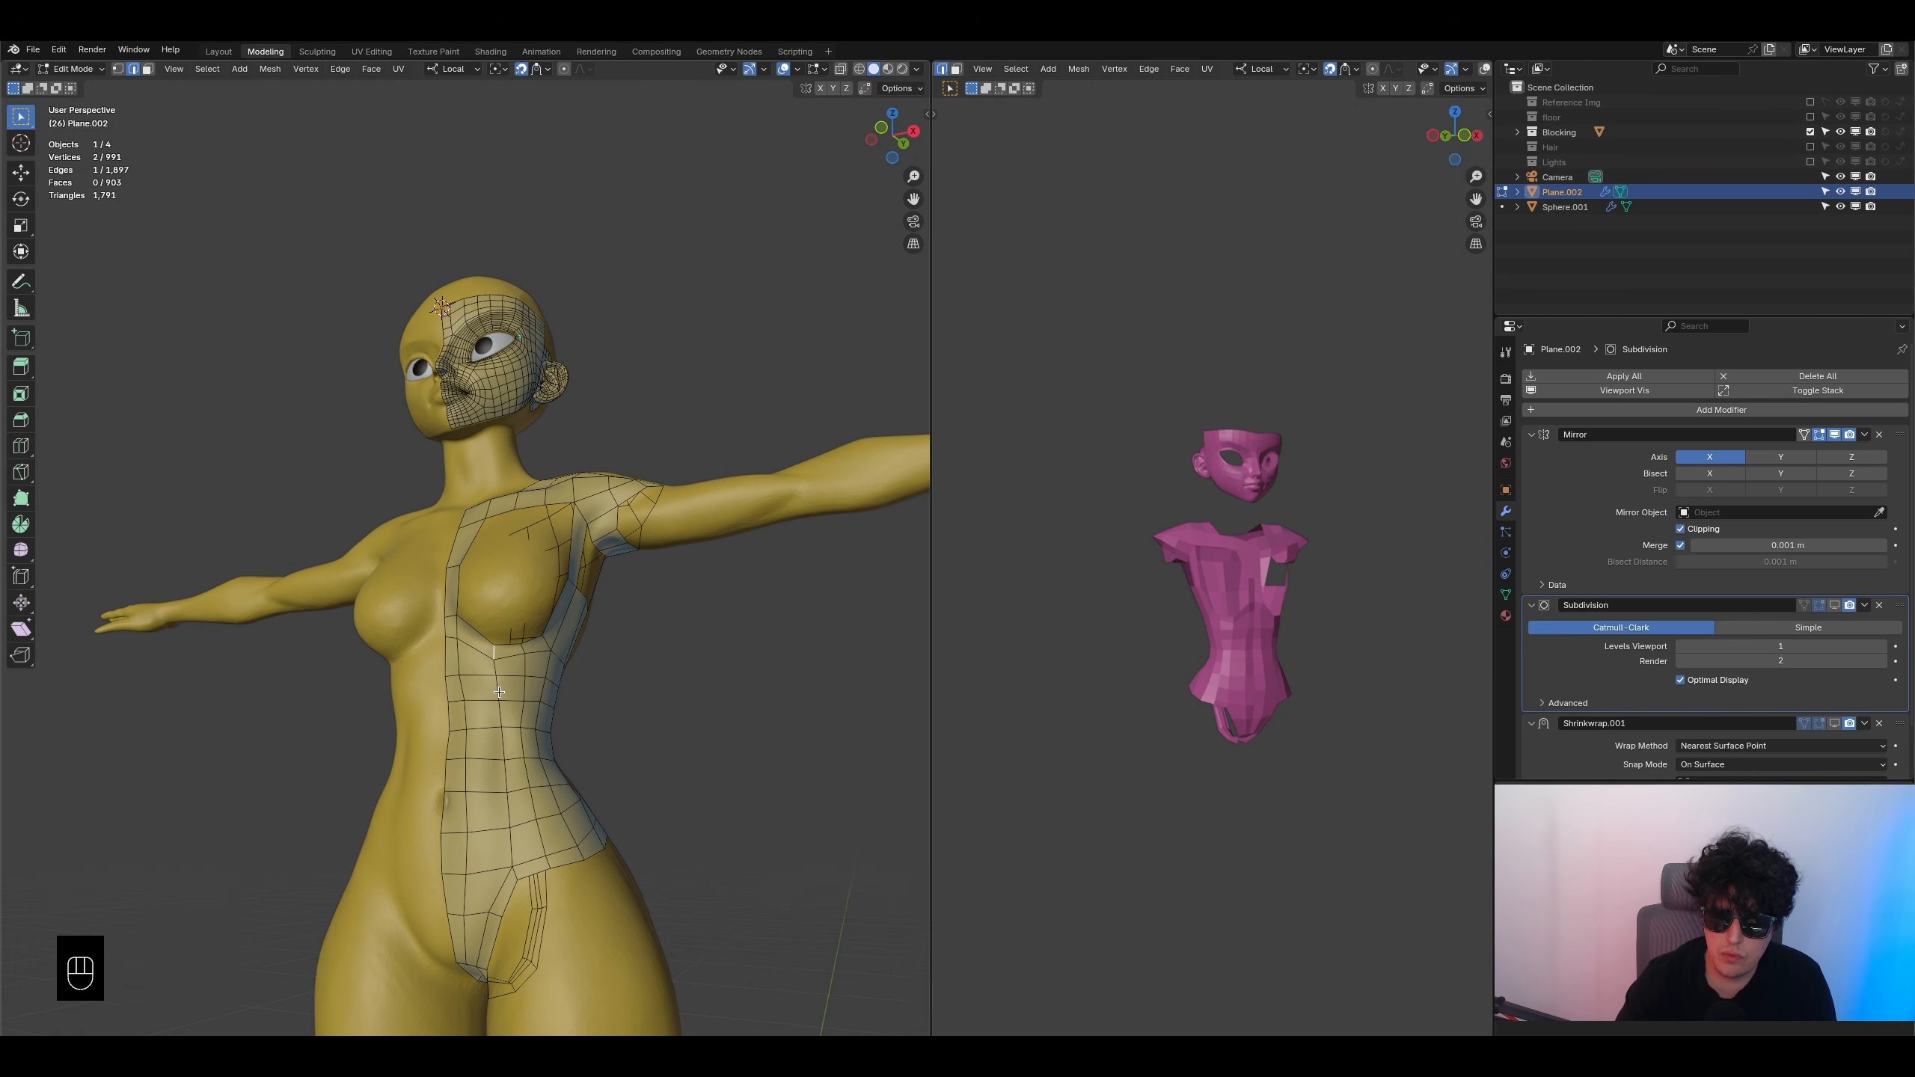
{"action": "left_click", "coordinate": [513, 874], "text": "ctrl+shift"}
{"action": "key", "text": "g"}
{"action": "key", "text": "g"}
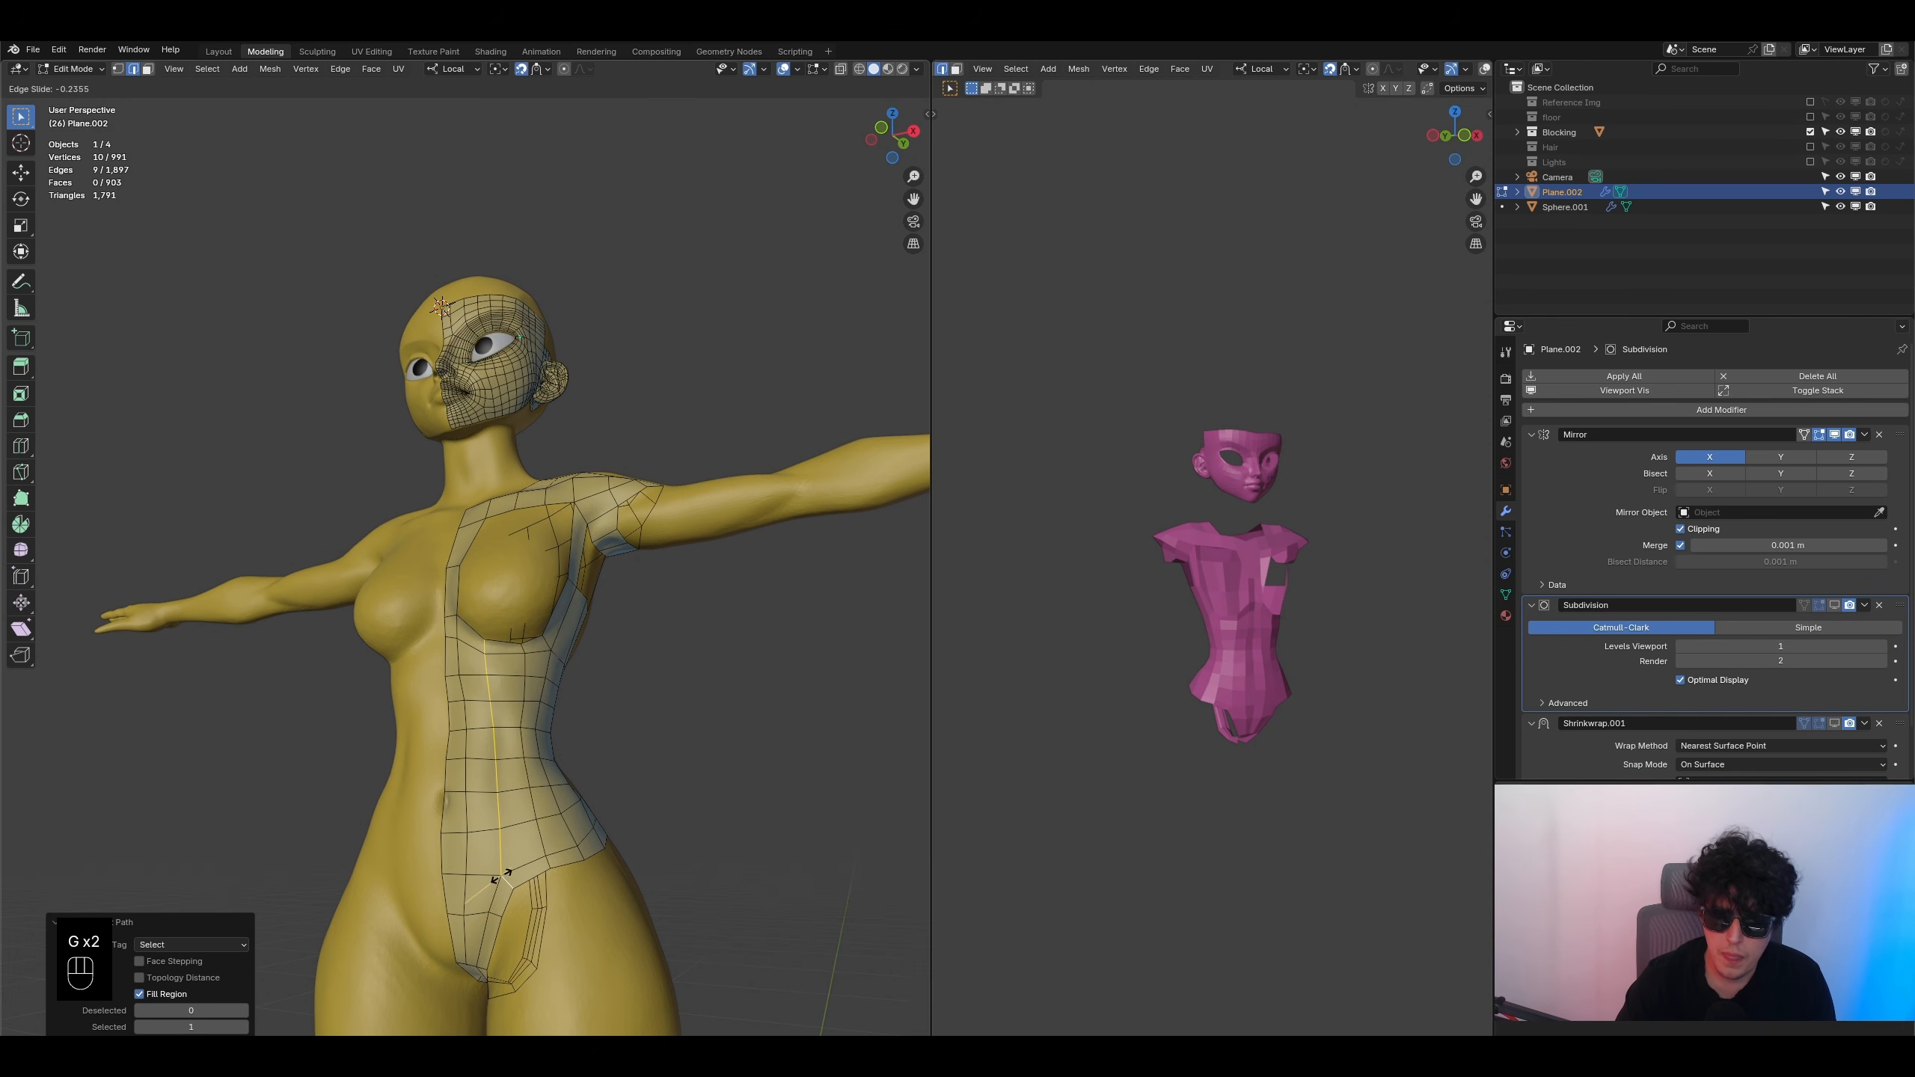
{"action": "left_click", "coordinate": [501, 876]}
- Select the open boundary around the breast, grid-fill it with a span of 3 and snap the new faces onto the sculpt
{"action": "left_click", "coordinate": [552, 612], "text": "alt"}
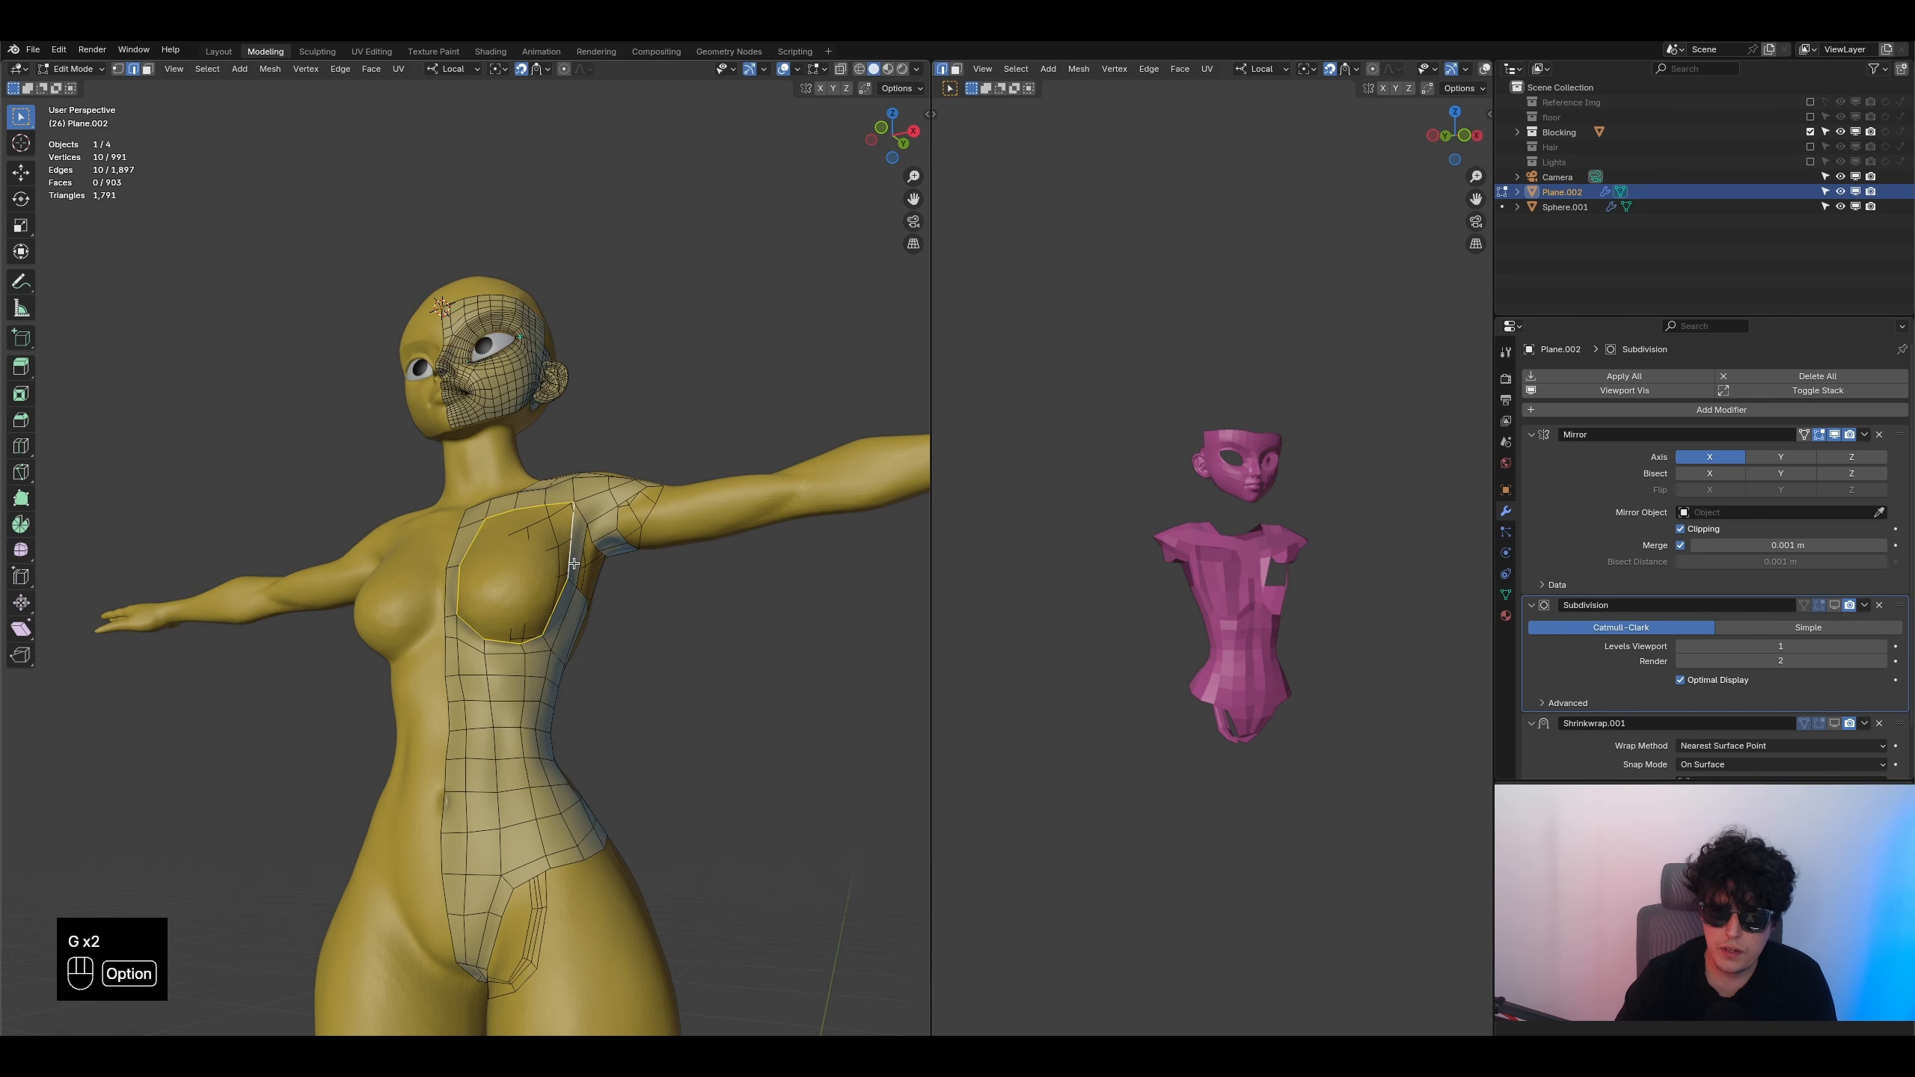
{"action": "middle_click_drag", "start_coordinate": [574, 563], "coordinate": [528, 724]}
{"action": "key", "text": "ctrl+f"}
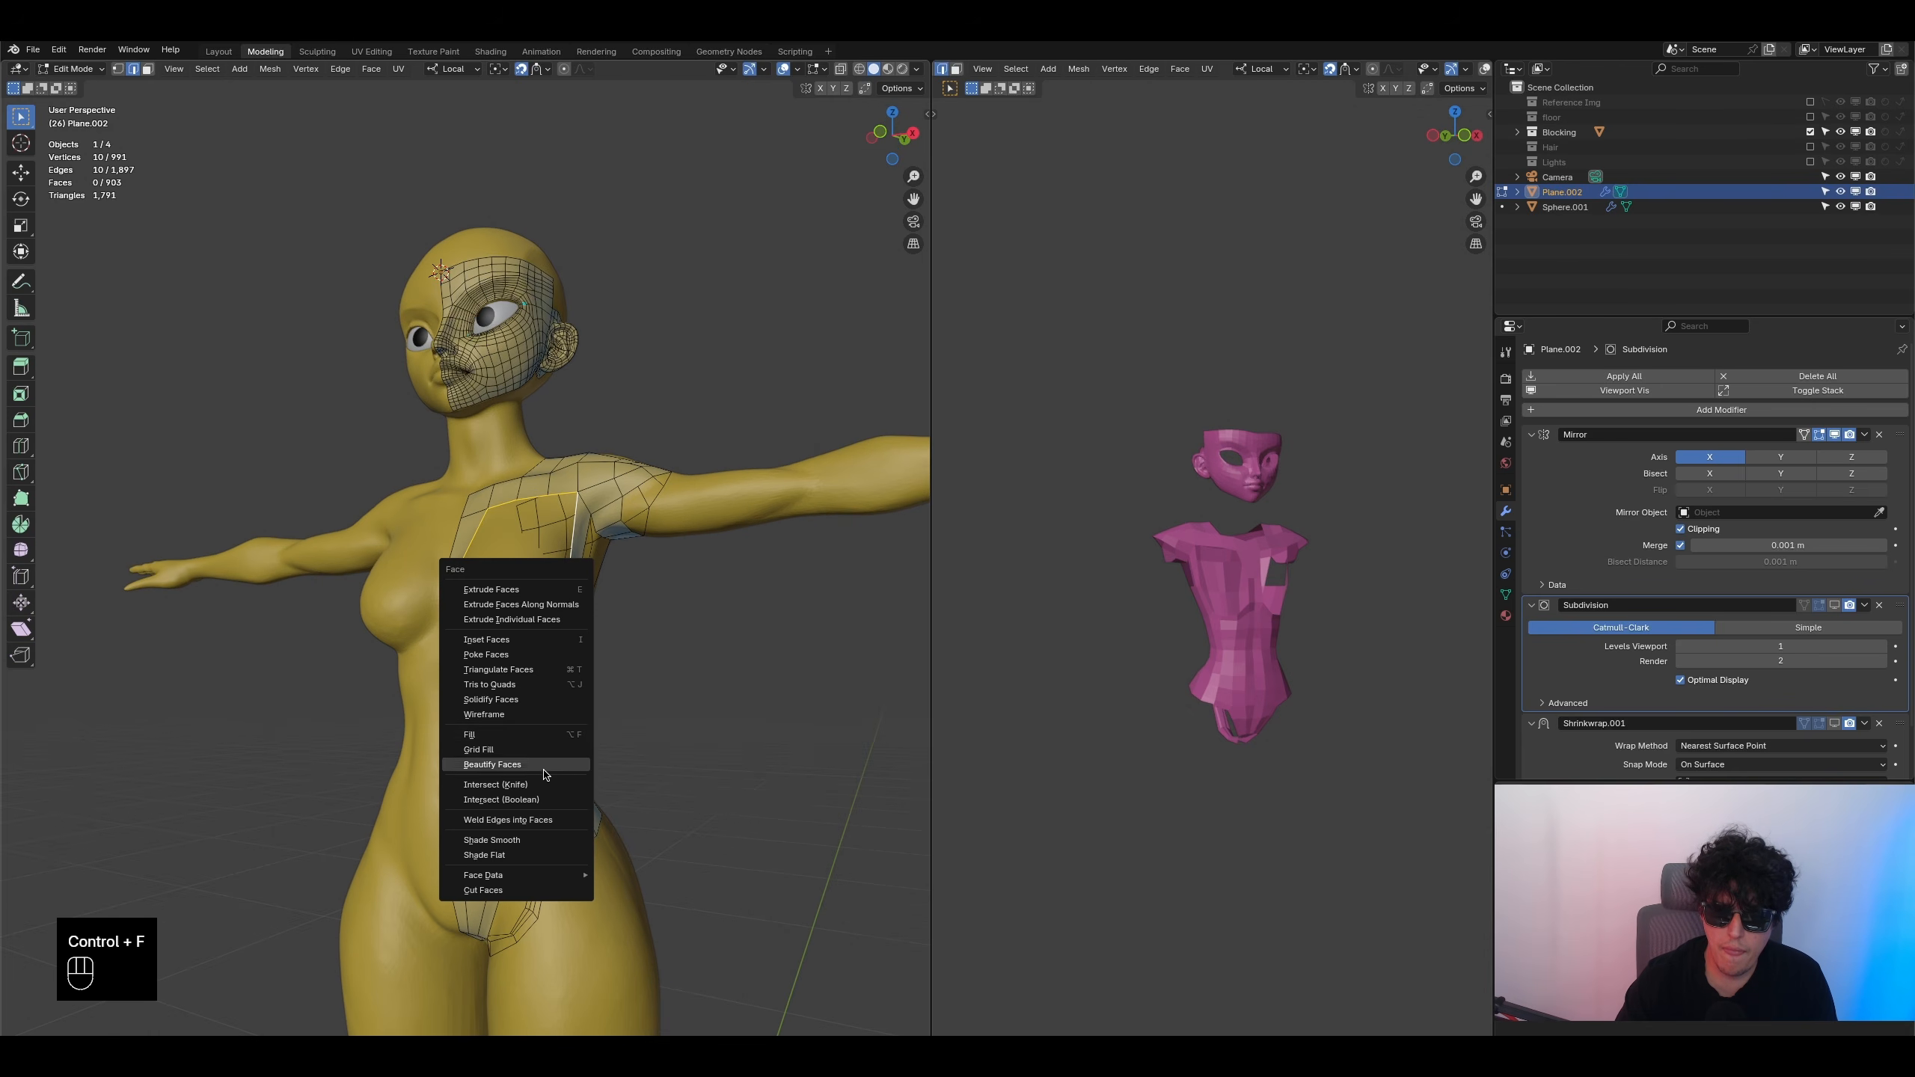
{"action": "left_click", "coordinate": [529, 748]}
{"action": "middle_click_drag", "start_coordinate": [529, 748], "coordinate": [585, 674]}
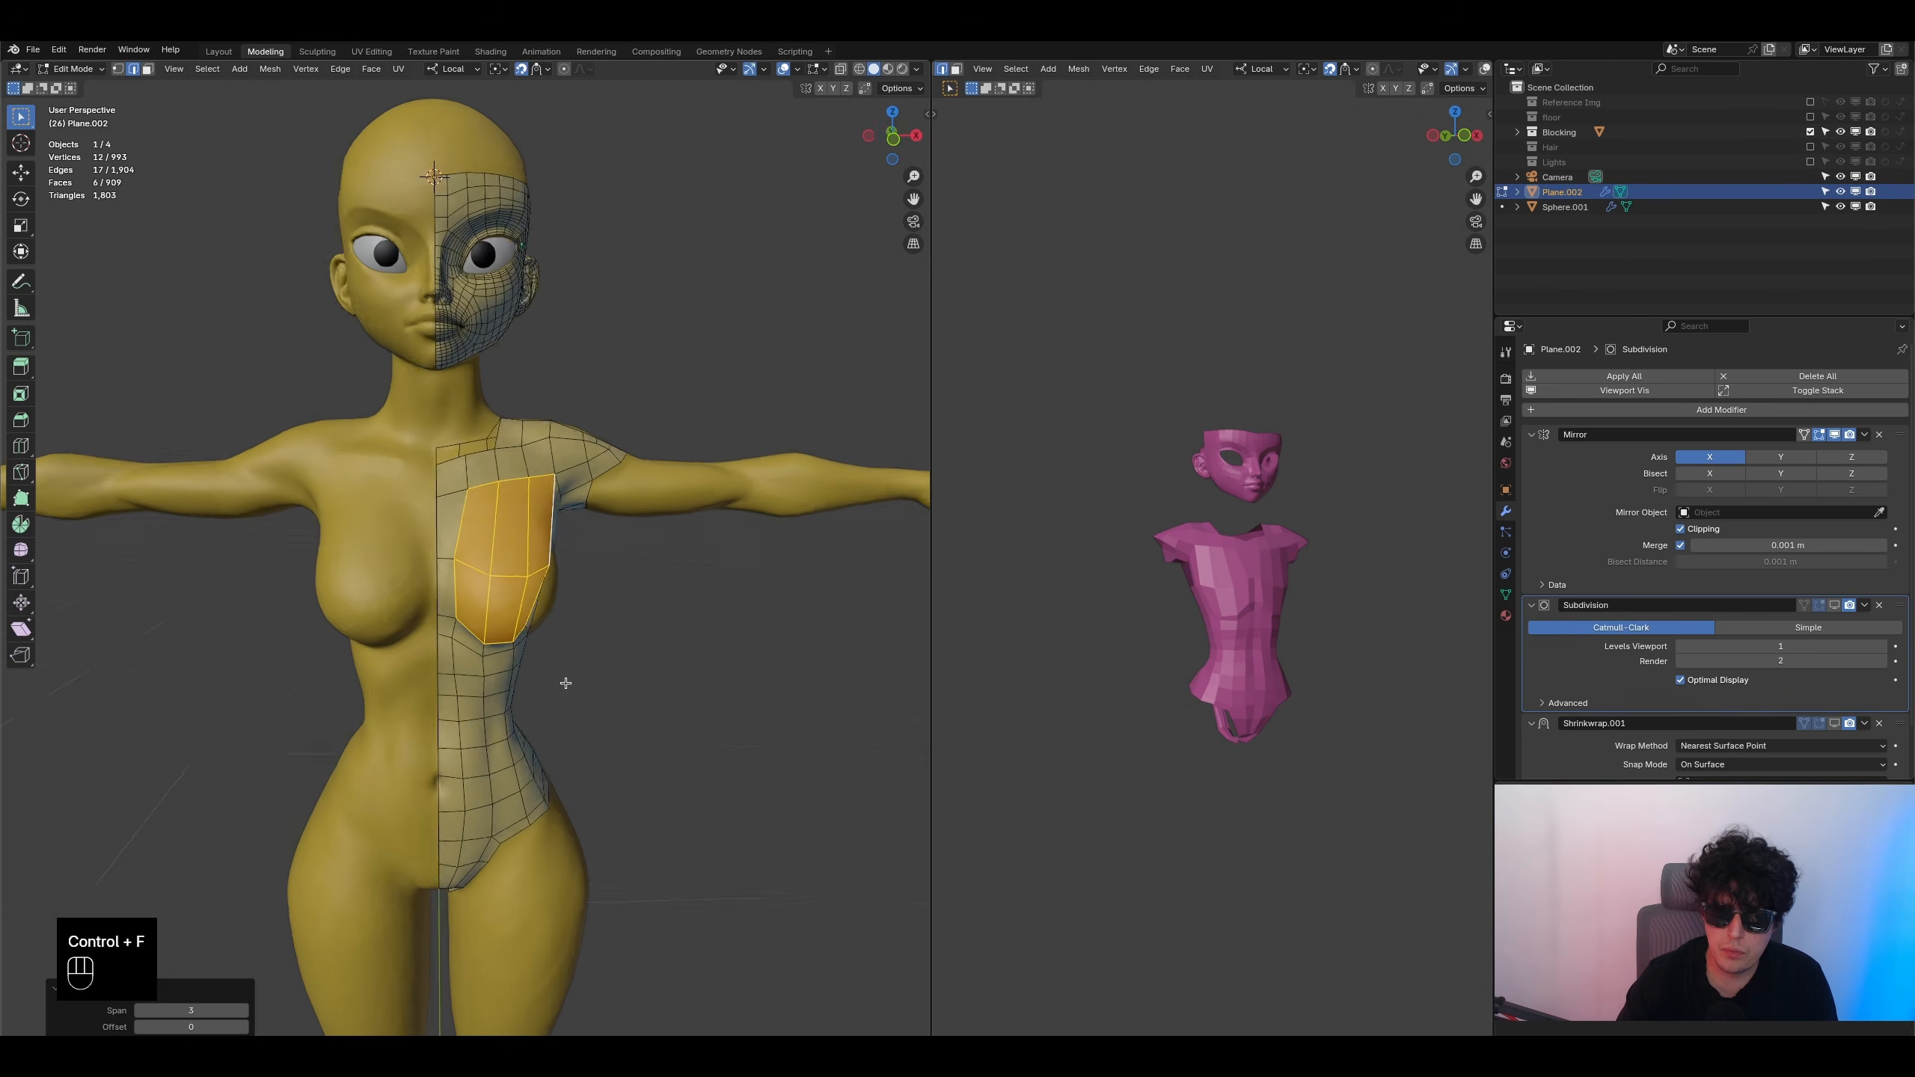
{"action": "key", "text": "g"}
{"action": "left_click", "coordinate": [555, 611]}
{"action": "middle_click_drag", "start_coordinate": [555, 612], "coordinate": [417, 403]}
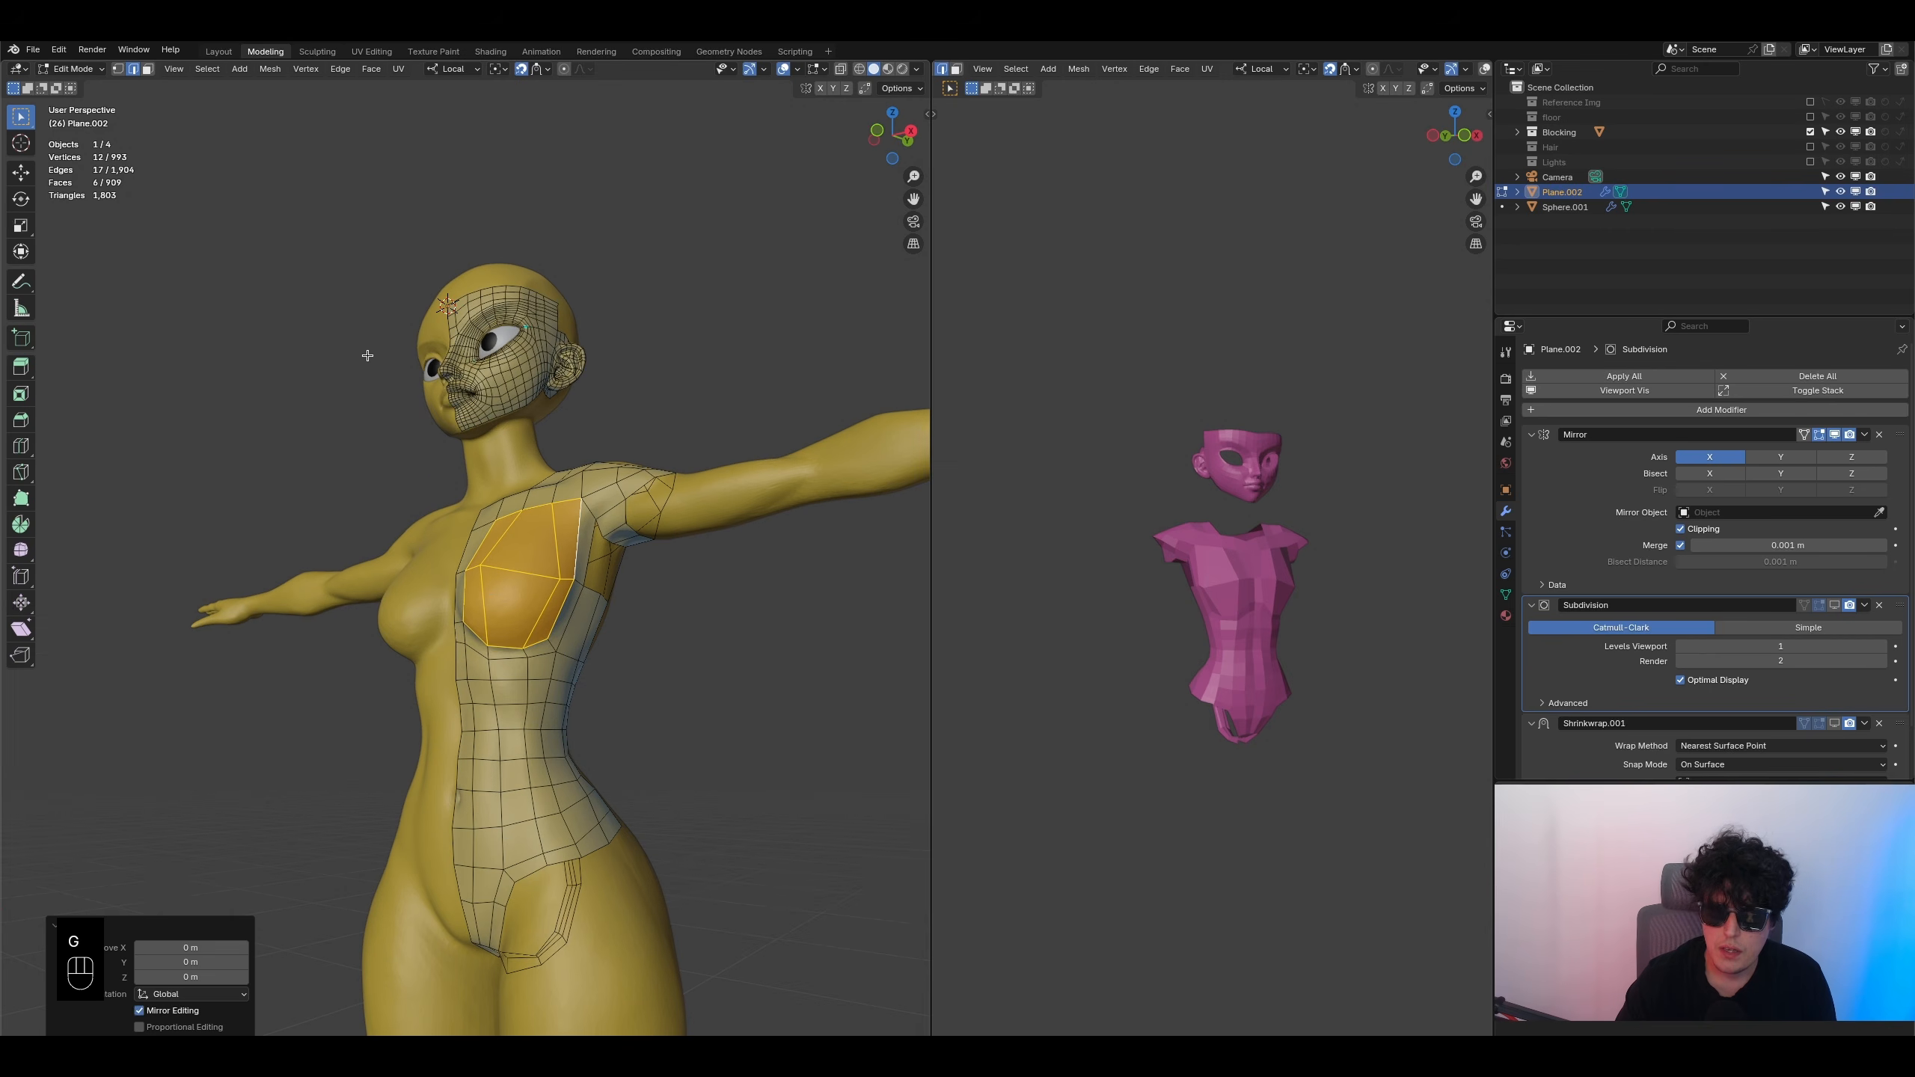
- Move the outer of the two inner breast vertices inward toward the front of the breast
{"action": "left_click", "coordinate": [118, 69]}
{"action": "scroll", "coordinate": [607, 603], "scroll_direction": "up", "scroll_amount": 2}
{"action": "left_click", "coordinate": [607, 597]}
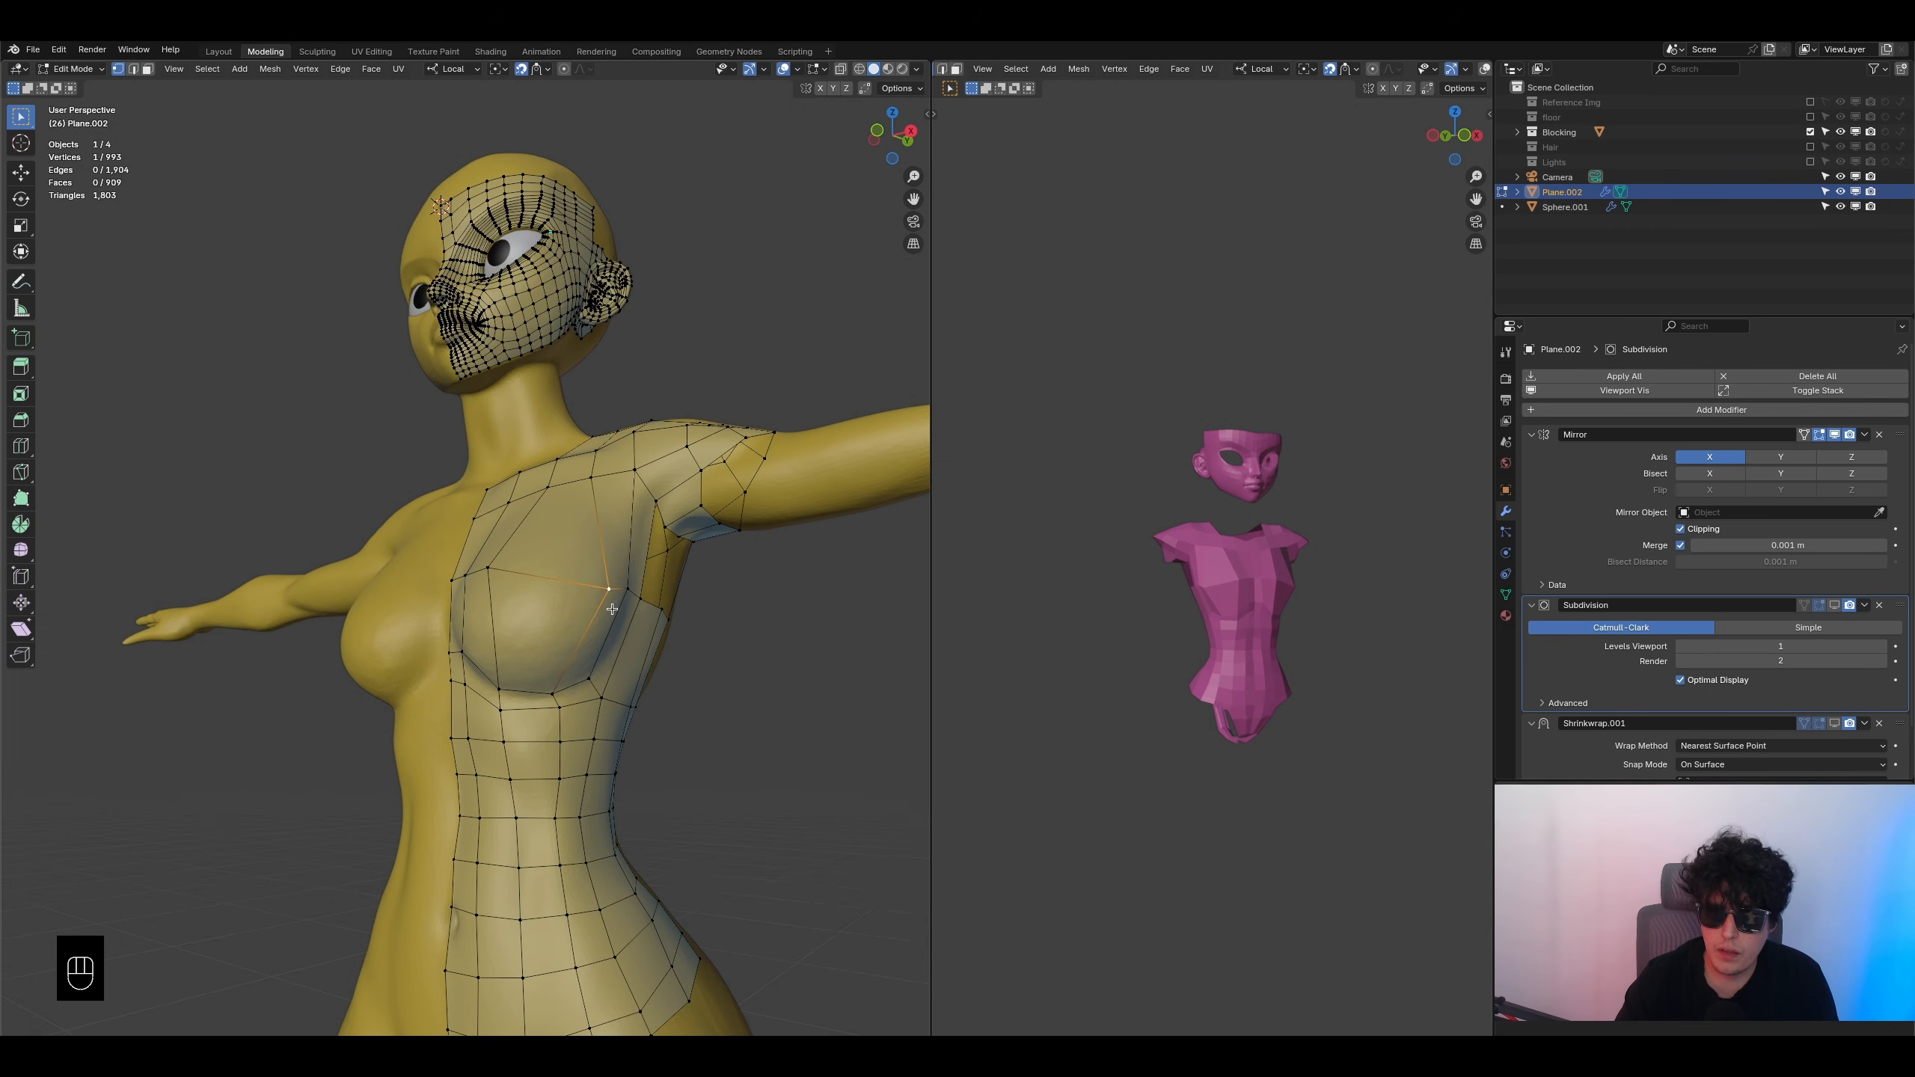
{"action": "key", "text": "g"}
{"action": "left_click", "coordinate": [555, 605]}
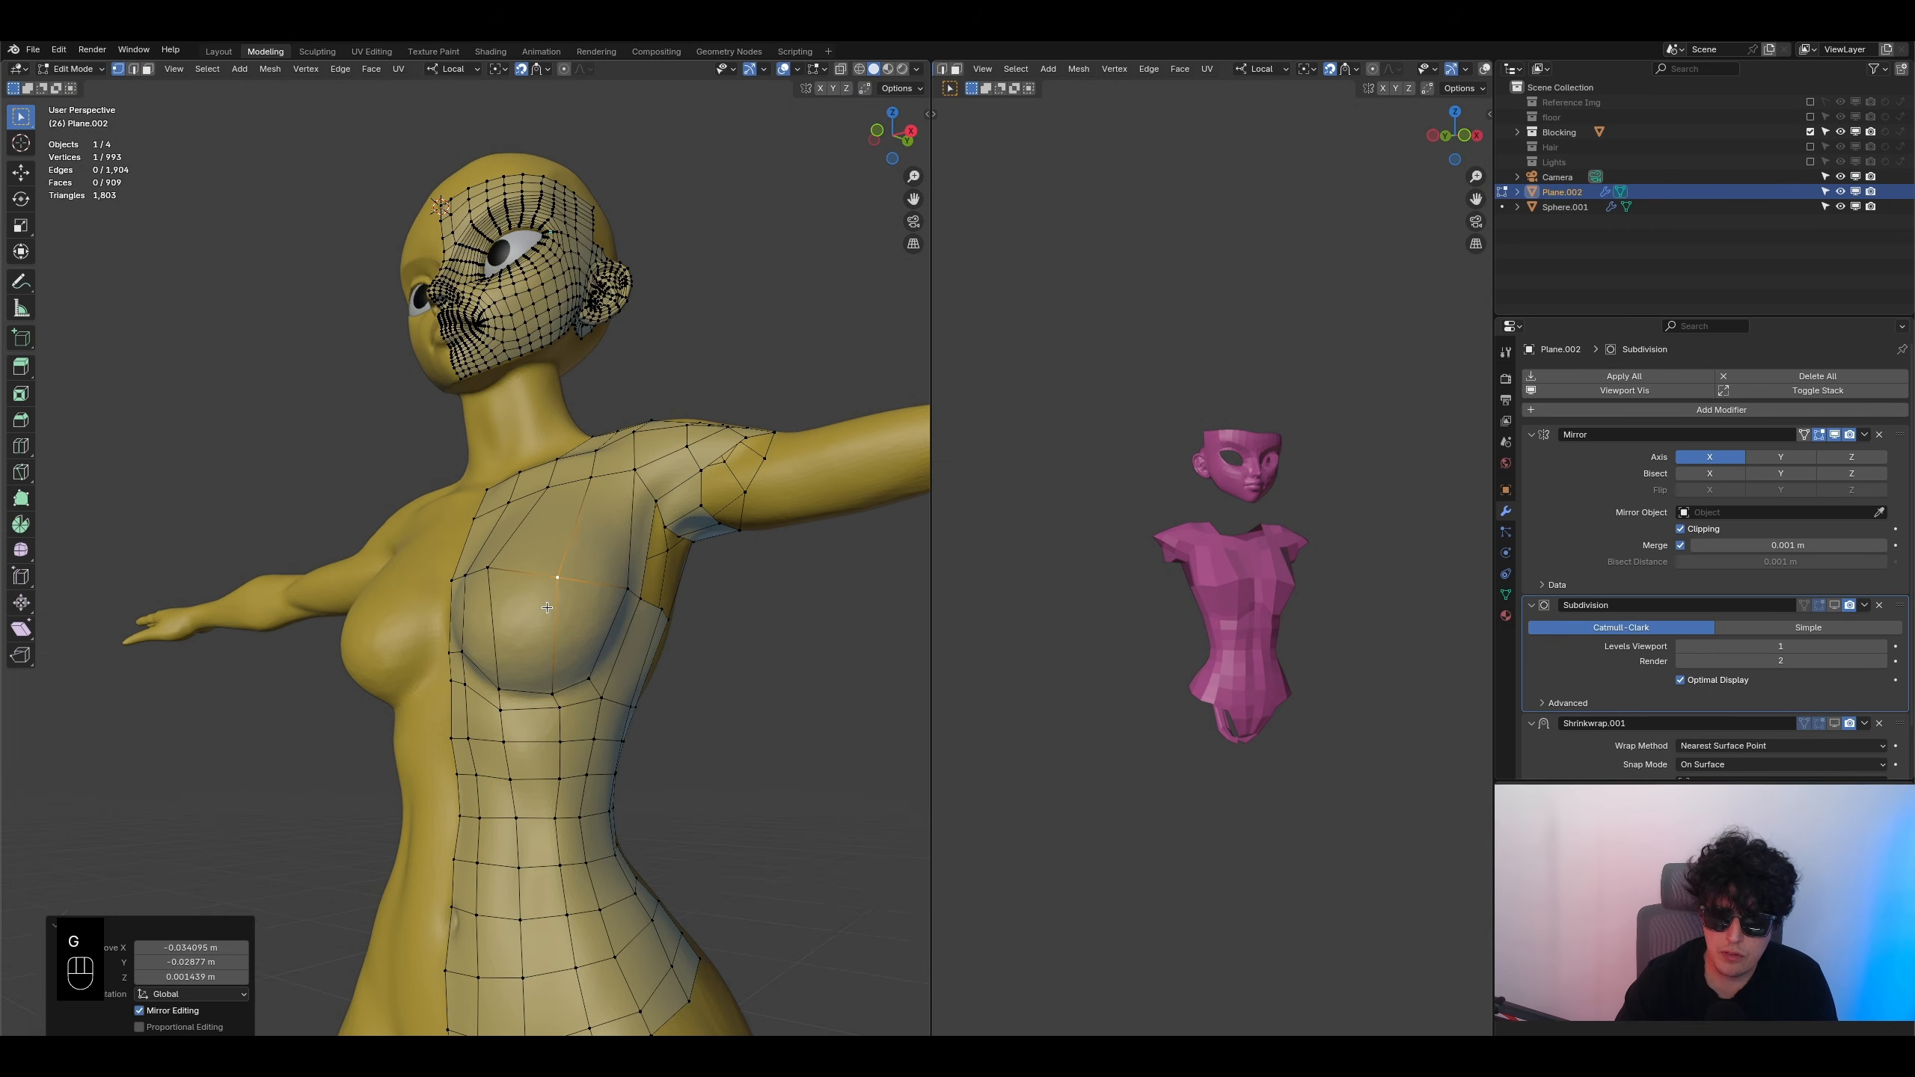
- Adjust the position of the inner breast vertex, check the form in the side preview and save the file
{"action": "middle_click_drag", "start_coordinate": [555, 605], "coordinate": [606, 677]}
{"action": "key", "text": "g"}
{"action": "left_click", "coordinate": [491, 579]}
{"action": "middle_click_drag", "start_coordinate": [490, 579], "coordinate": [530, 585]}
{"action": "scroll", "coordinate": [1210, 580], "scroll_direction": "up", "scroll_amount": 3}
{"action": "middle_click_drag", "start_coordinate": [1274, 592], "coordinate": [1121, 596]}
{"action": "middle_click_drag", "start_coordinate": [503, 615], "coordinate": [276, 272]}
{"action": "left_click", "coordinate": [147, 69]}
{"action": "key", "text": "ctrl+s"}
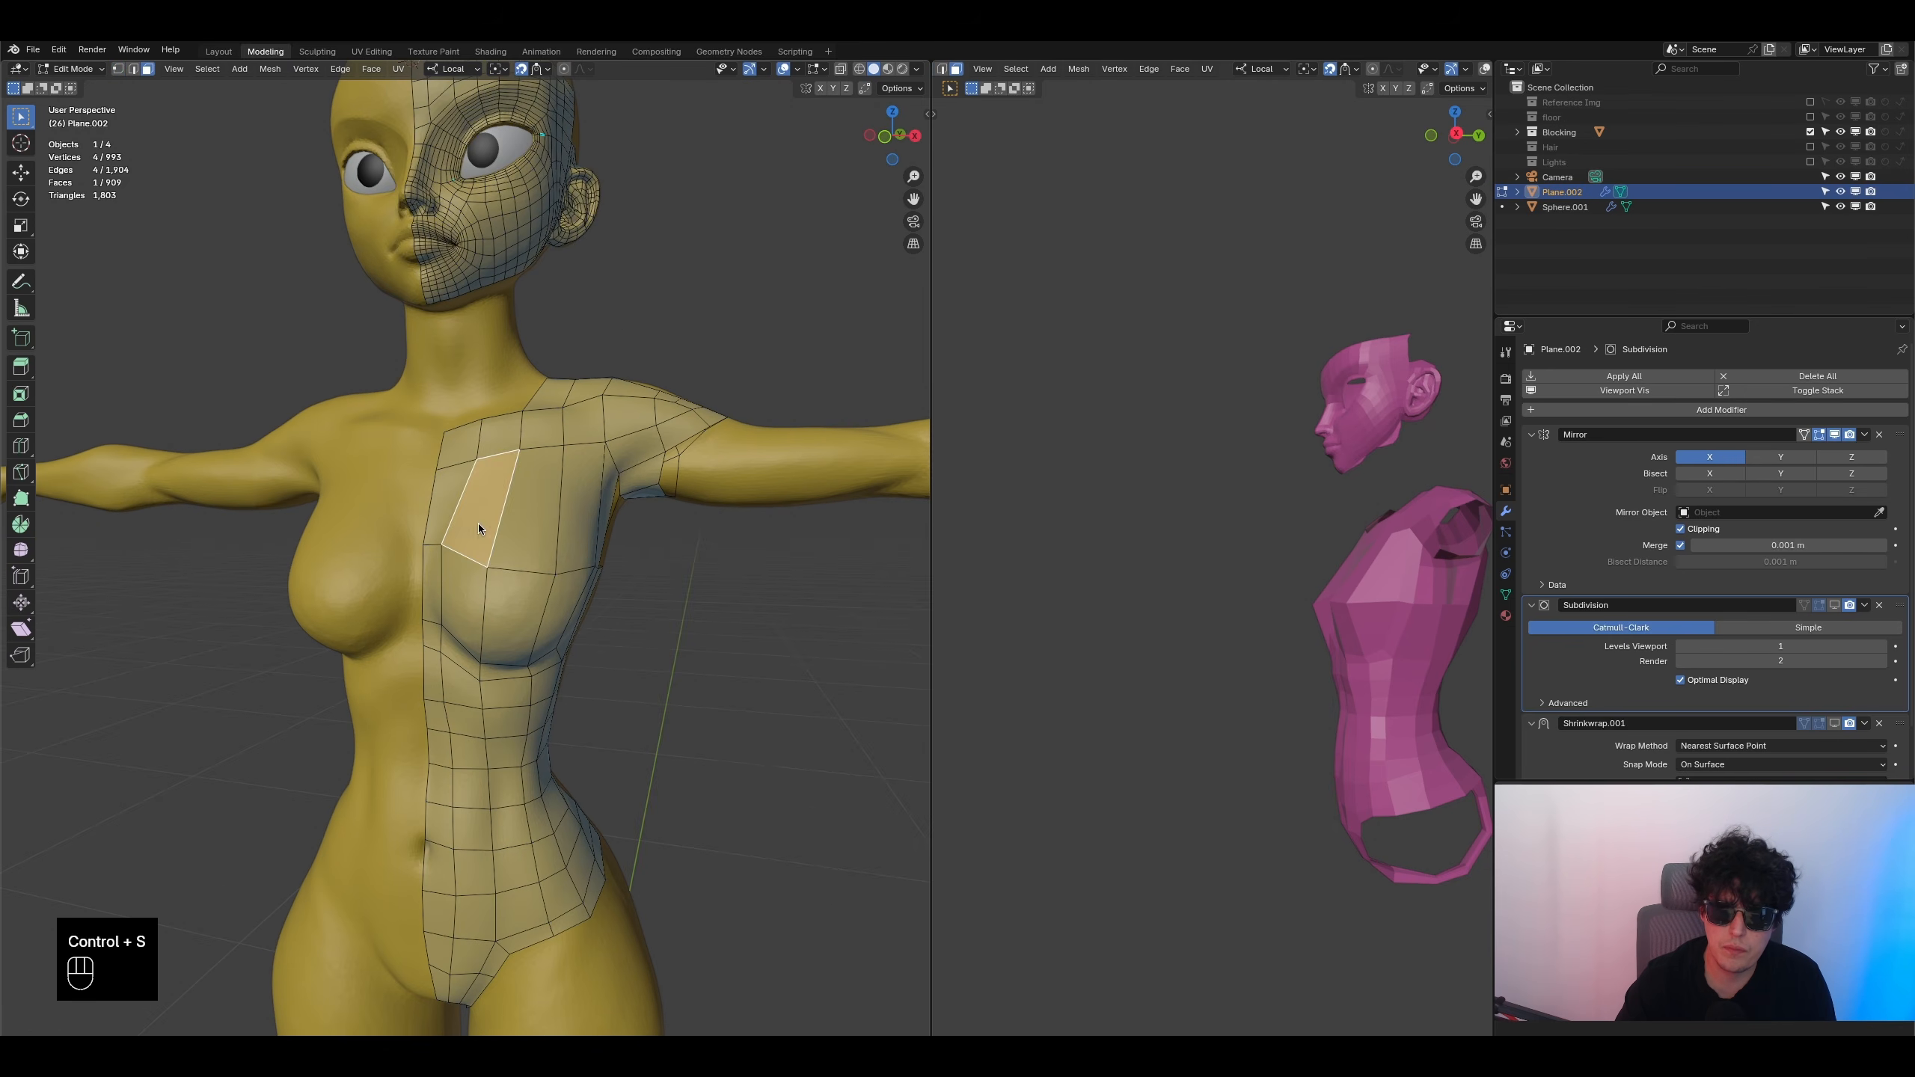
- Select the six filled breast faces and add one centred loop cut across the upper row
{"action": "left_click", "coordinate": [478, 529]}
{"action": "left_click", "coordinate": [470, 595], "text": "shift"}
{"action": "left_click", "coordinate": [511, 611], "text": "shift"}
{"action": "left_click", "coordinate": [559, 608], "text": "shift"}
{"action": "left_click", "coordinate": [574, 540], "text": "shift"}
{"action": "left_click", "coordinate": [539, 542], "text": "shift"}
{"action": "middle_click_drag", "start_coordinate": [538, 542], "coordinate": [561, 581]}
{"action": "key", "text": "ctrl+r"}
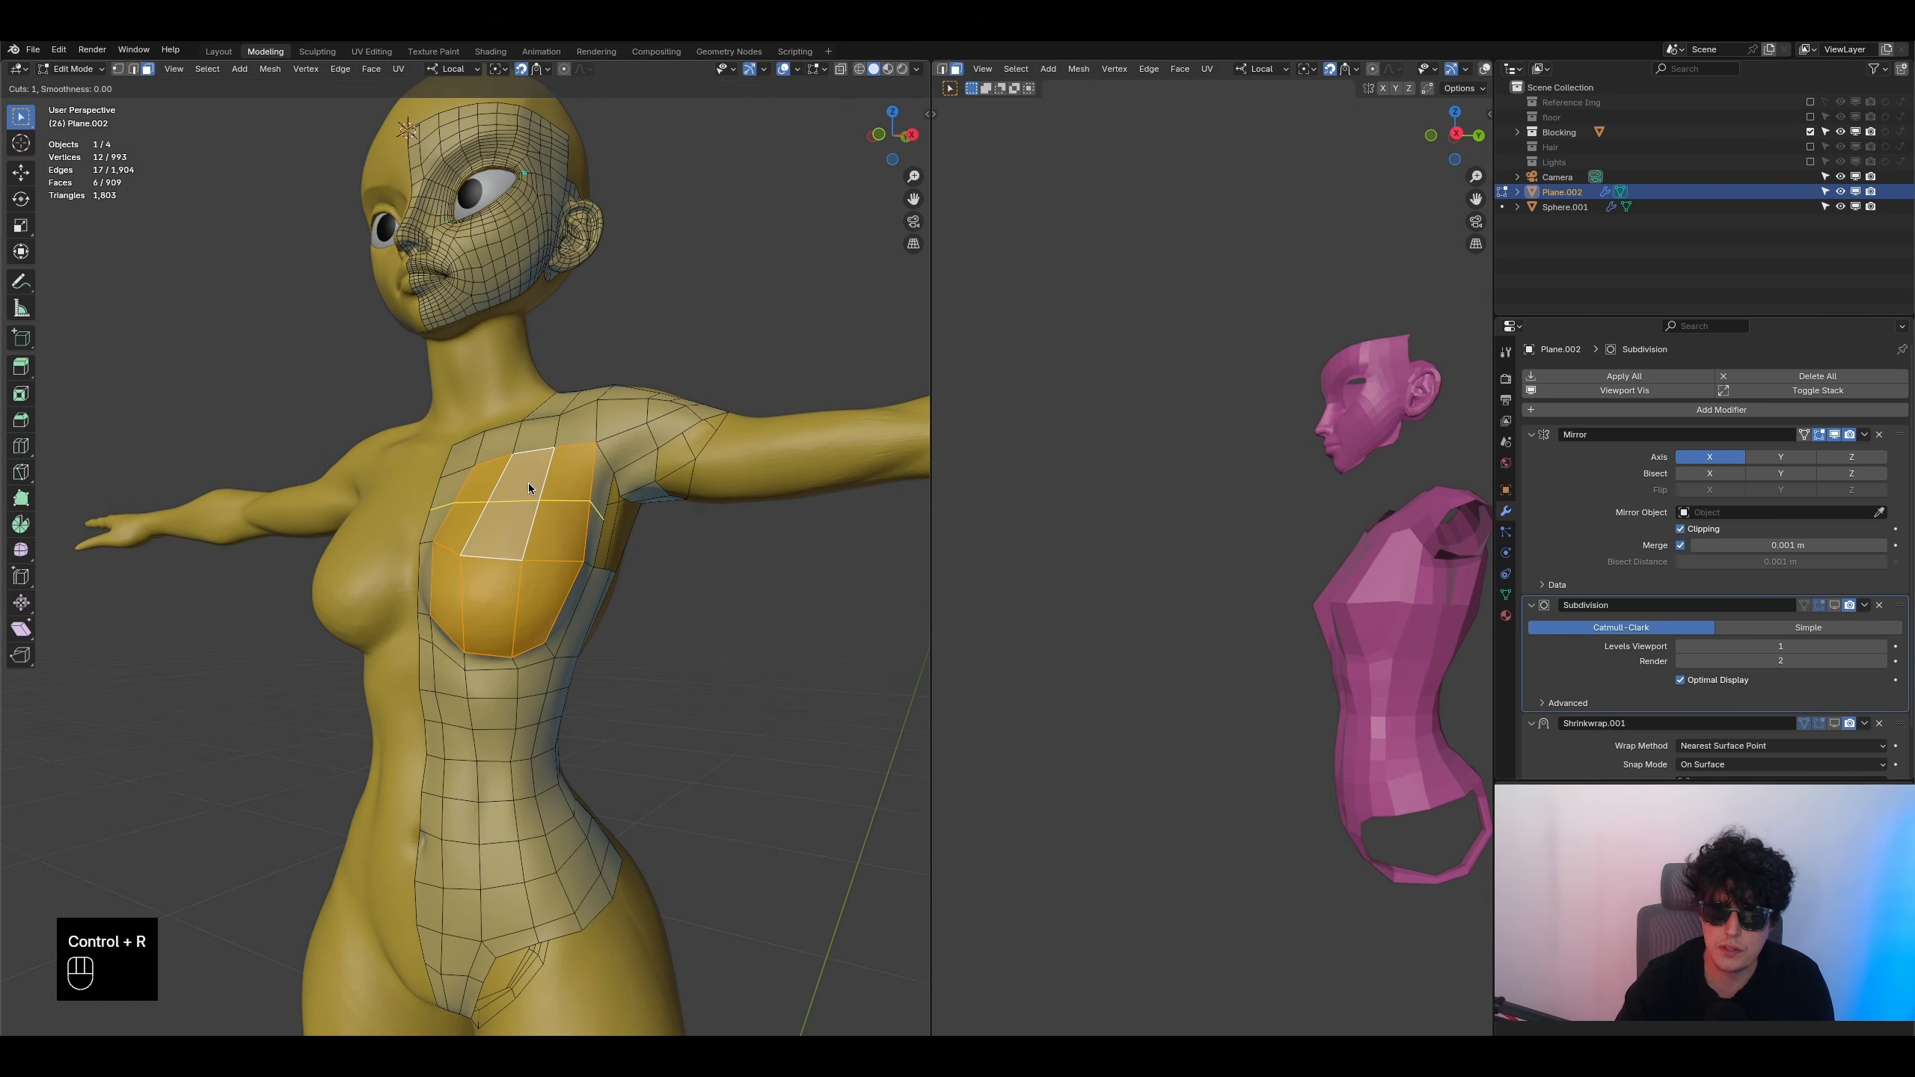
{"action": "left_click", "coordinate": [536, 504]}
{"action": "right_click", "coordinate": [536, 504]}
{"action": "middle_click_drag", "start_coordinate": [536, 504], "coordinate": [568, 589]}
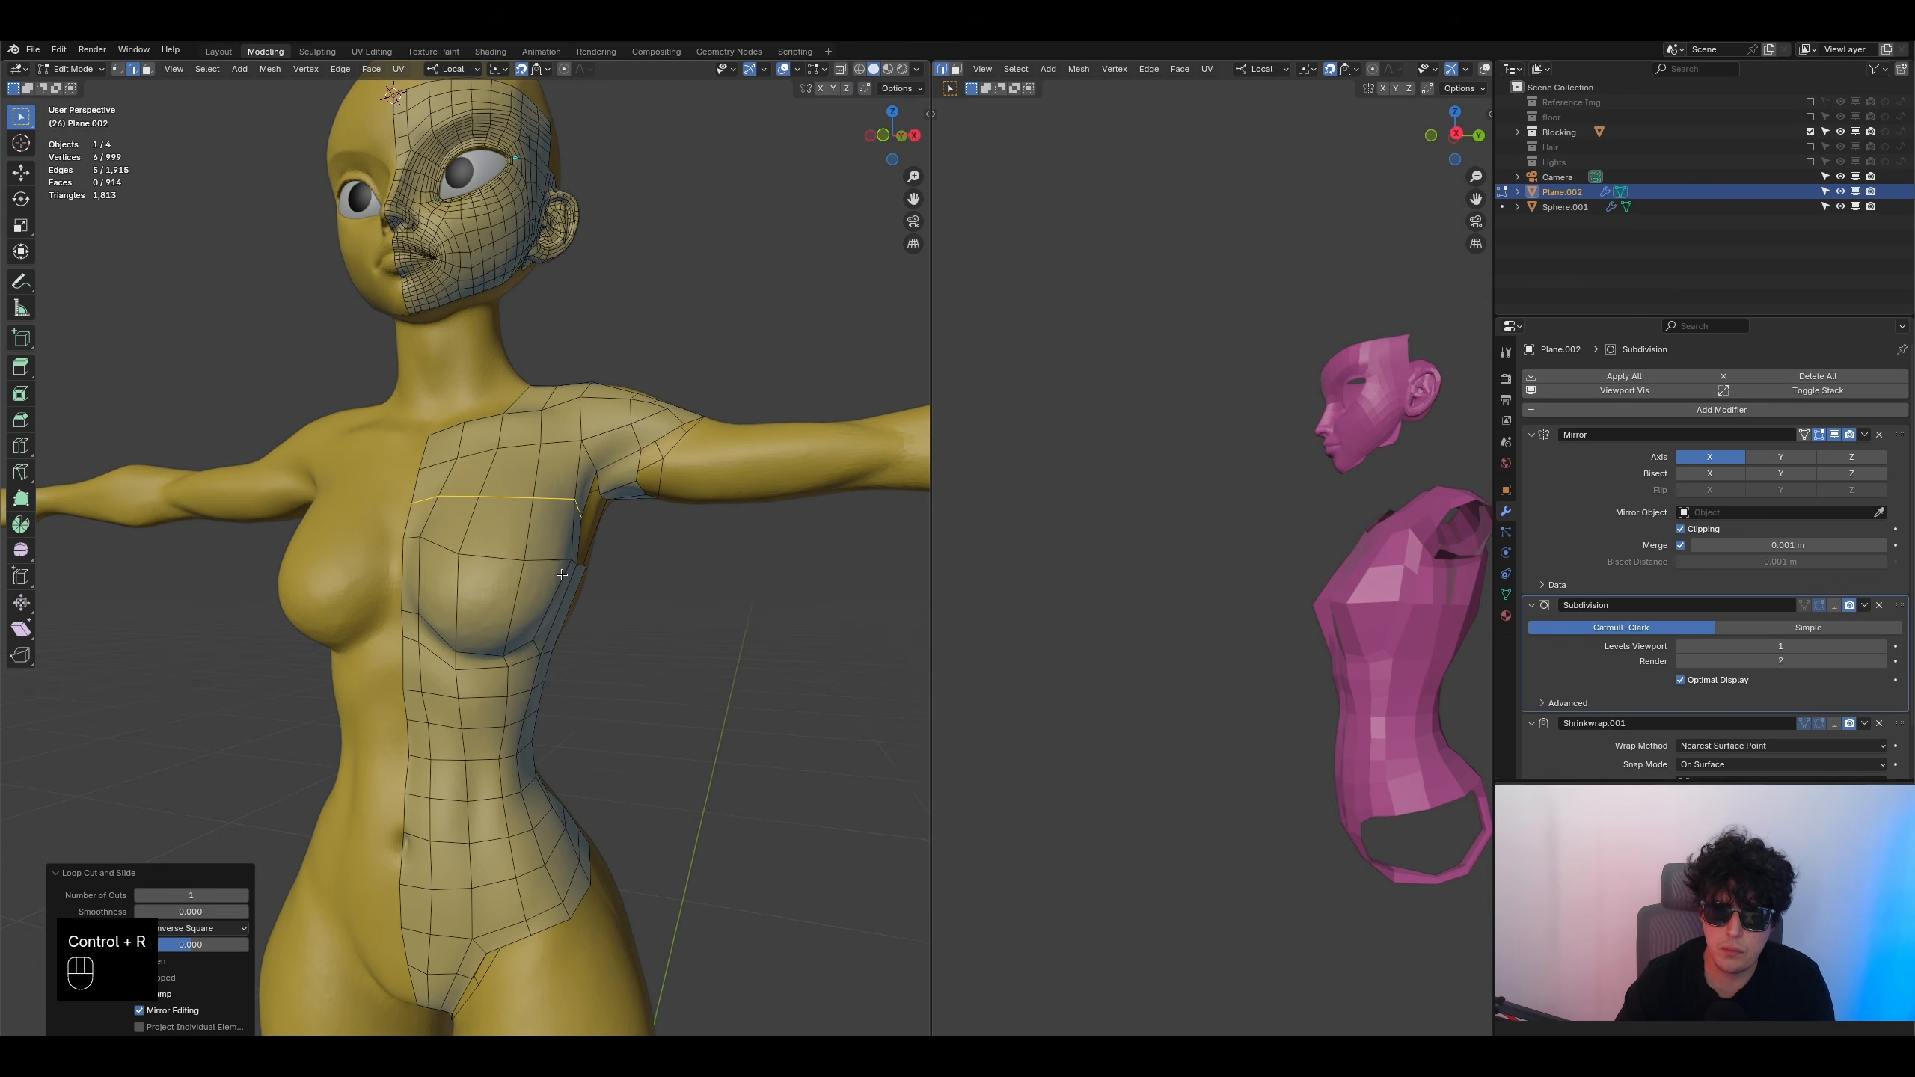
- Try to inset the six breast faces by about 0.025 m and snap them onto the sculpt
{"action": "key", "text": "3"}
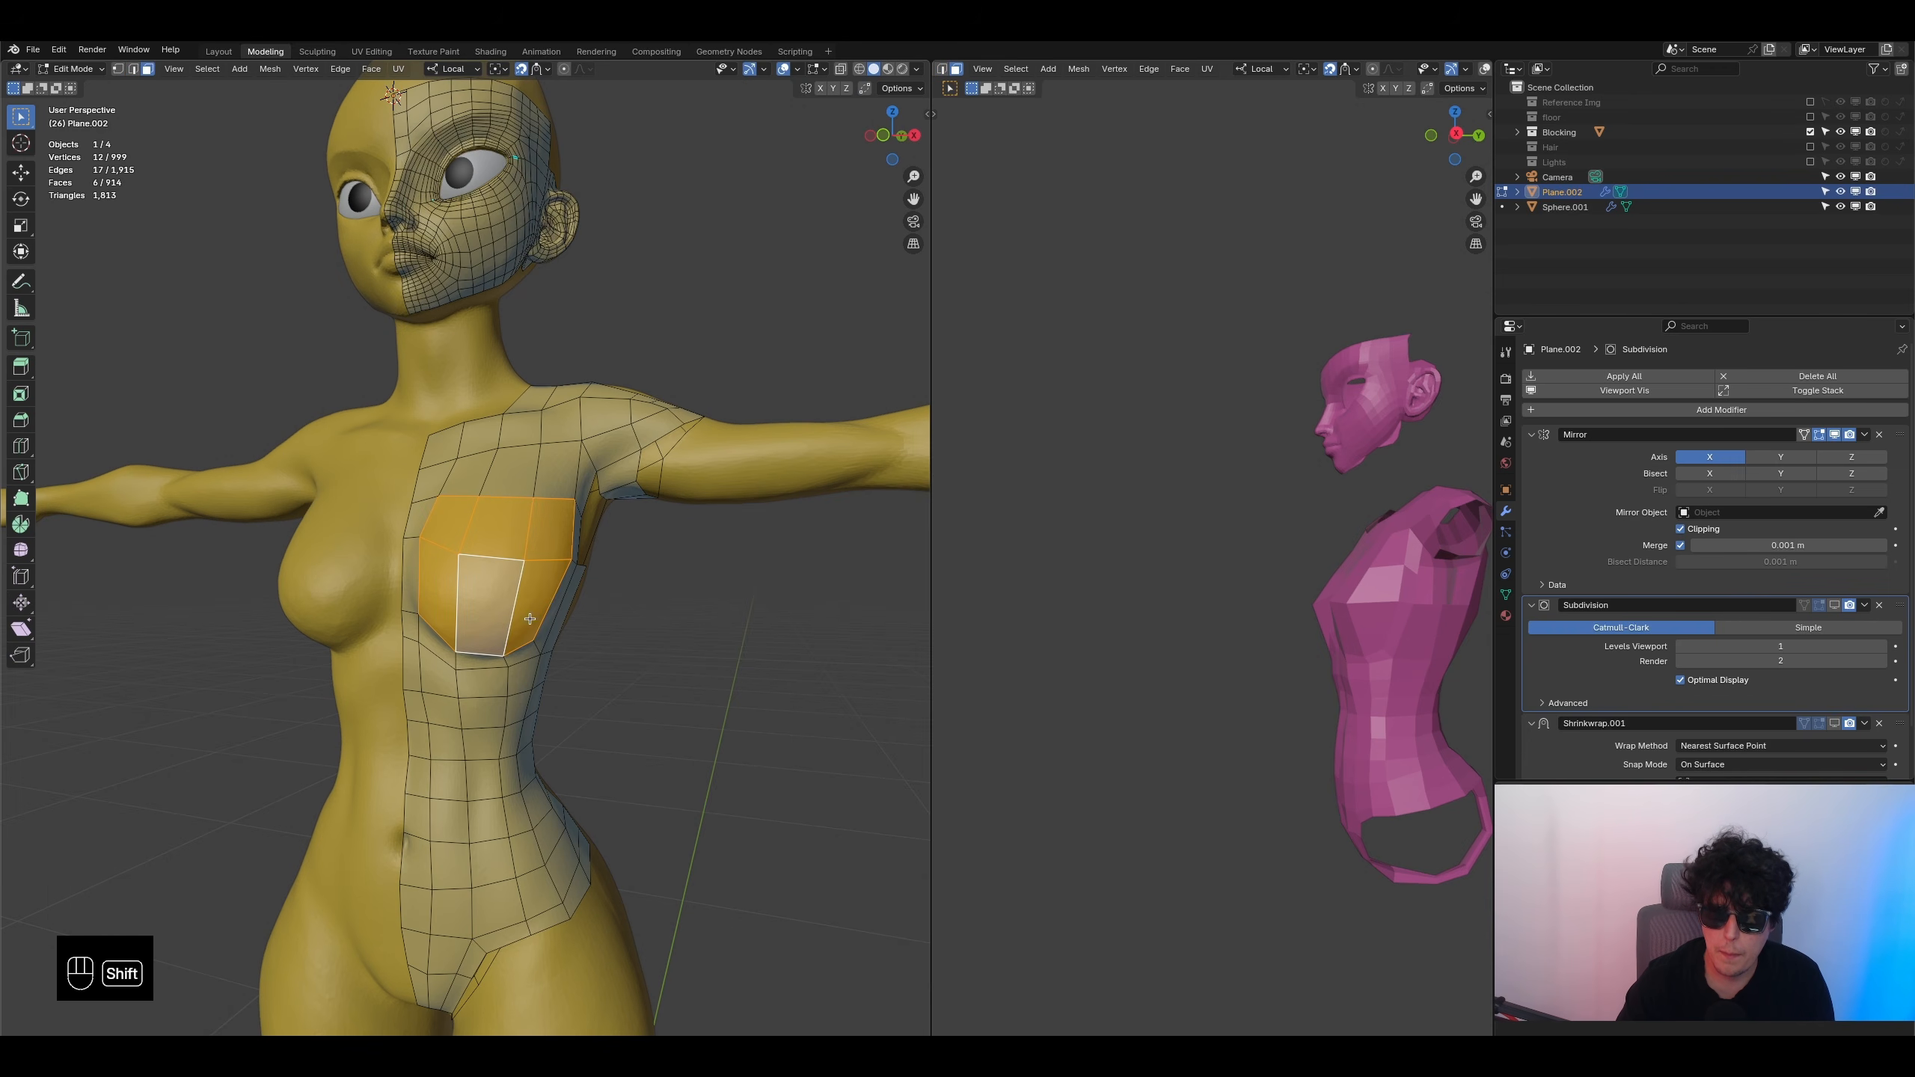
{"action": "key", "text": "i"}
{"action": "left_click", "coordinate": [667, 683]}
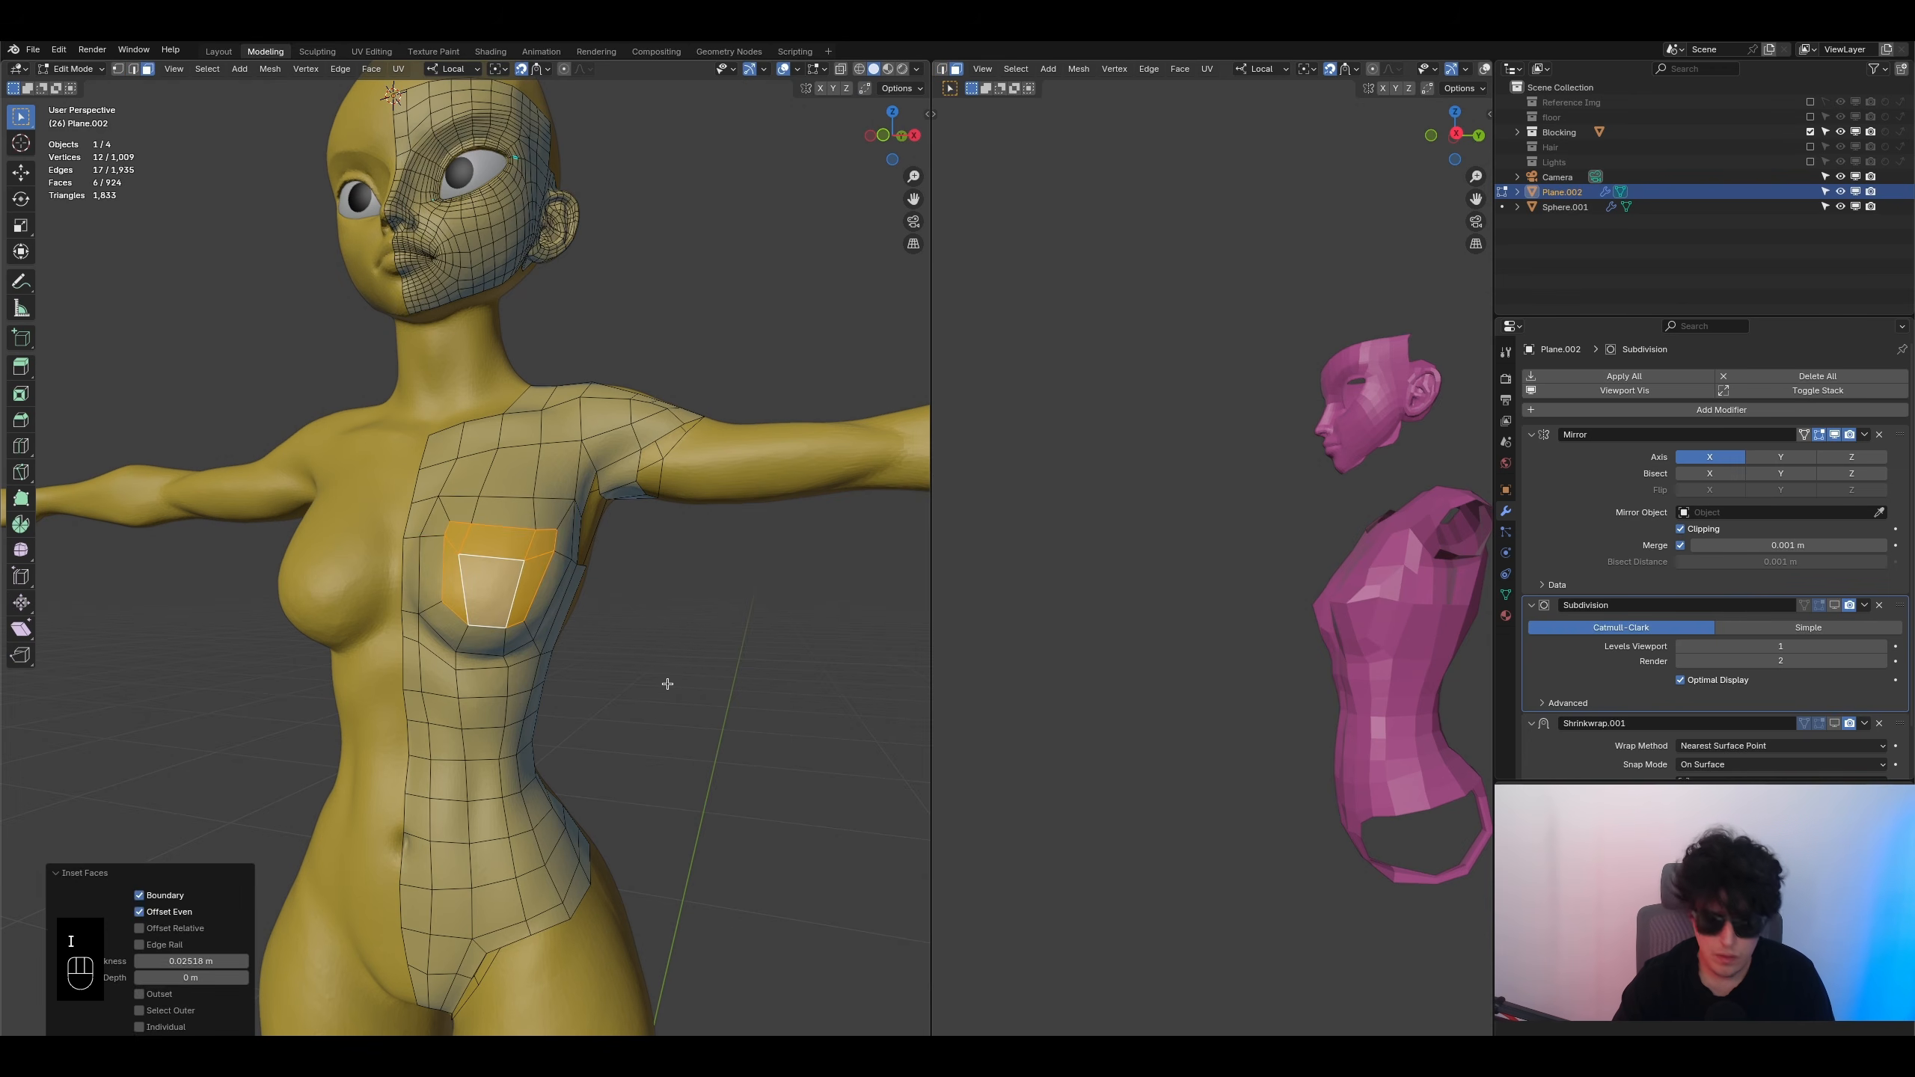
{"action": "key", "text": "g"}
{"action": "left_click", "coordinate": [667, 677]}
{"action": "middle_click_drag", "start_coordinate": [663, 675], "coordinate": [722, 560]}
{"action": "key", "text": "ctrl+z"}
- Add a loop cut through the side torso faces beside the breast, below the armpit
{"action": "scroll", "coordinate": [528, 613], "scroll_direction": "up", "scroll_amount": 5}
{"action": "scroll", "coordinate": [593, 617], "scroll_direction": "down", "scroll_amount": 4}
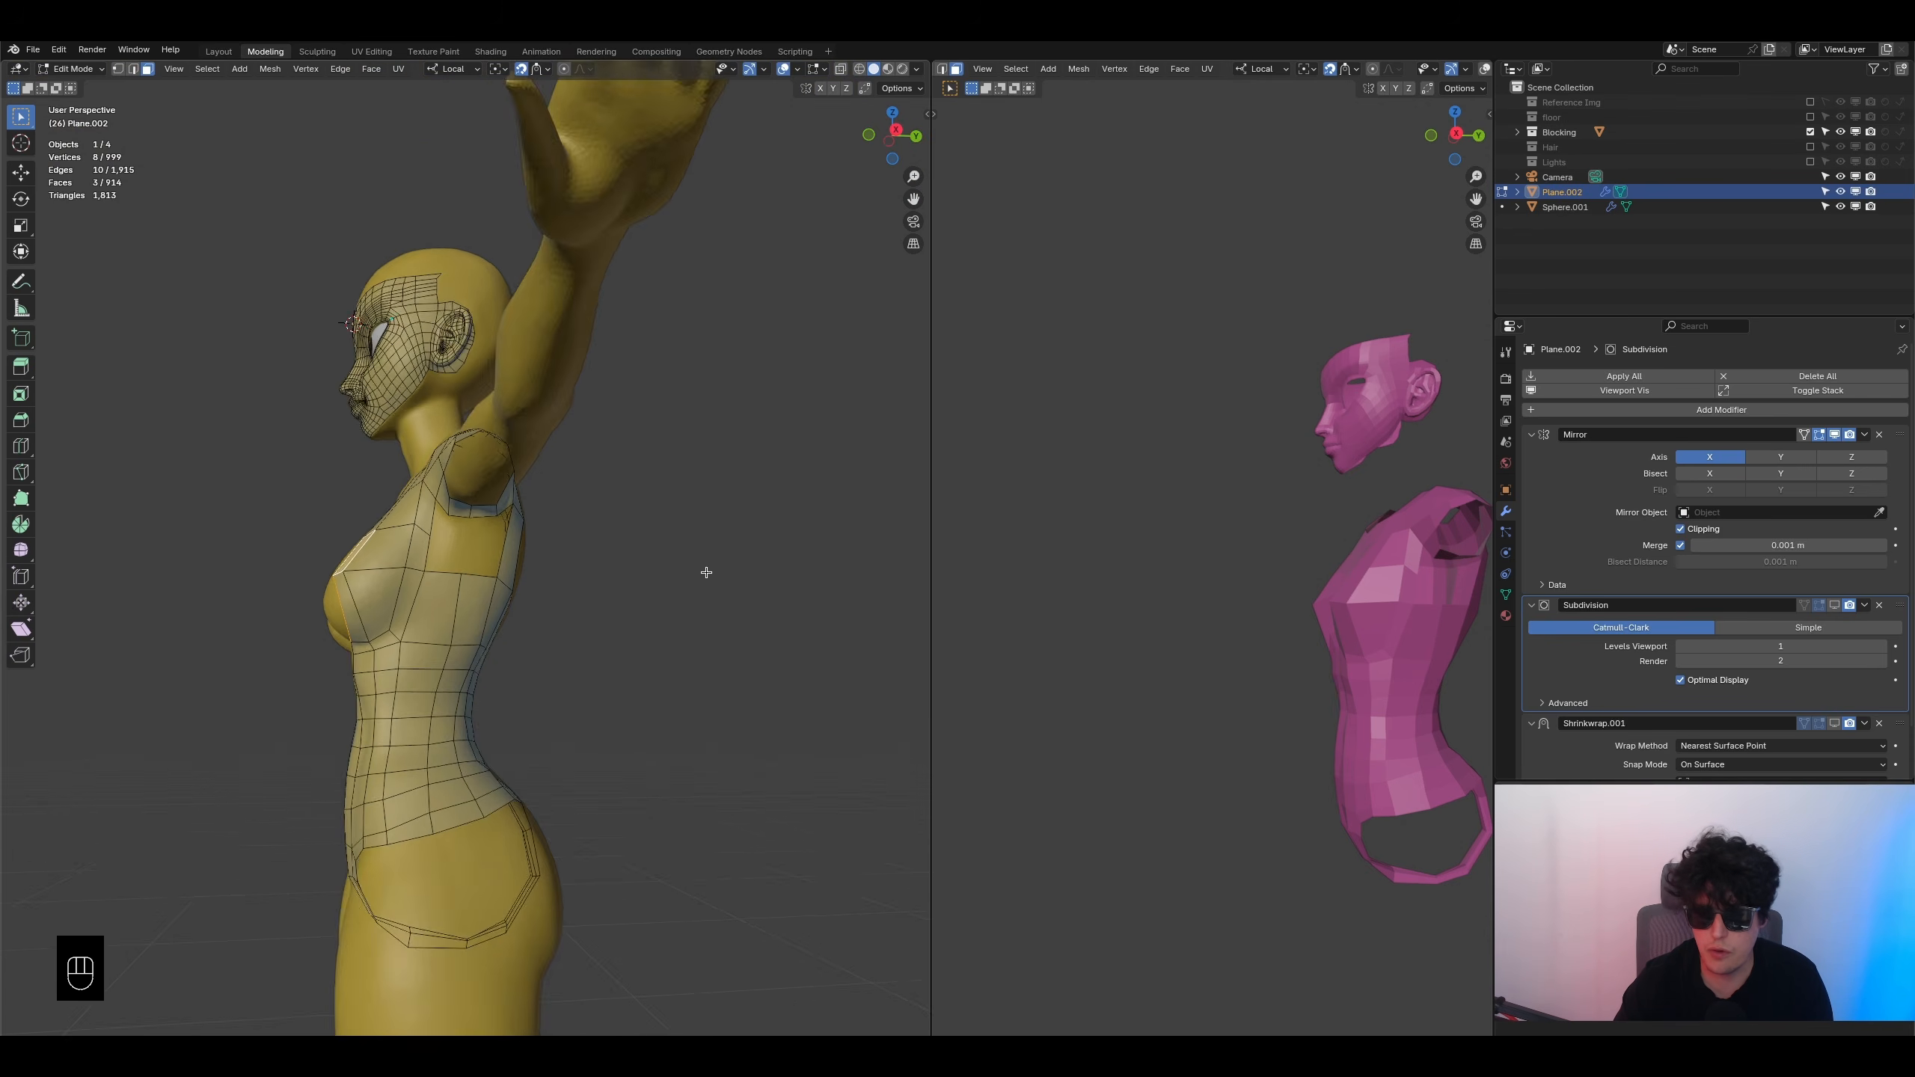
{"action": "scroll", "coordinate": [723, 560], "scroll_direction": "up", "scroll_amount": 2}
{"action": "middle_click_drag", "start_coordinate": [279, 604], "coordinate": [535, 607]}
{"action": "scroll", "coordinate": [438, 591], "scroll_direction": "down", "scroll_amount": 1}
{"action": "key", "text": "ctrl+r"}
{"action": "left_click", "coordinate": [438, 591]}
{"action": "left_click", "coordinate": [438, 591]}
{"action": "left_click", "coordinate": [422, 567]}
- Add one loop cut across the upper back faces behind the armpit
{"action": "middle_click_drag", "start_coordinate": [422, 567], "coordinate": [530, 570]}
{"action": "key", "text": "ctrl+r"}
{"action": "left_click", "coordinate": [646, 566]}
{"action": "left_click", "coordinate": [647, 566]}
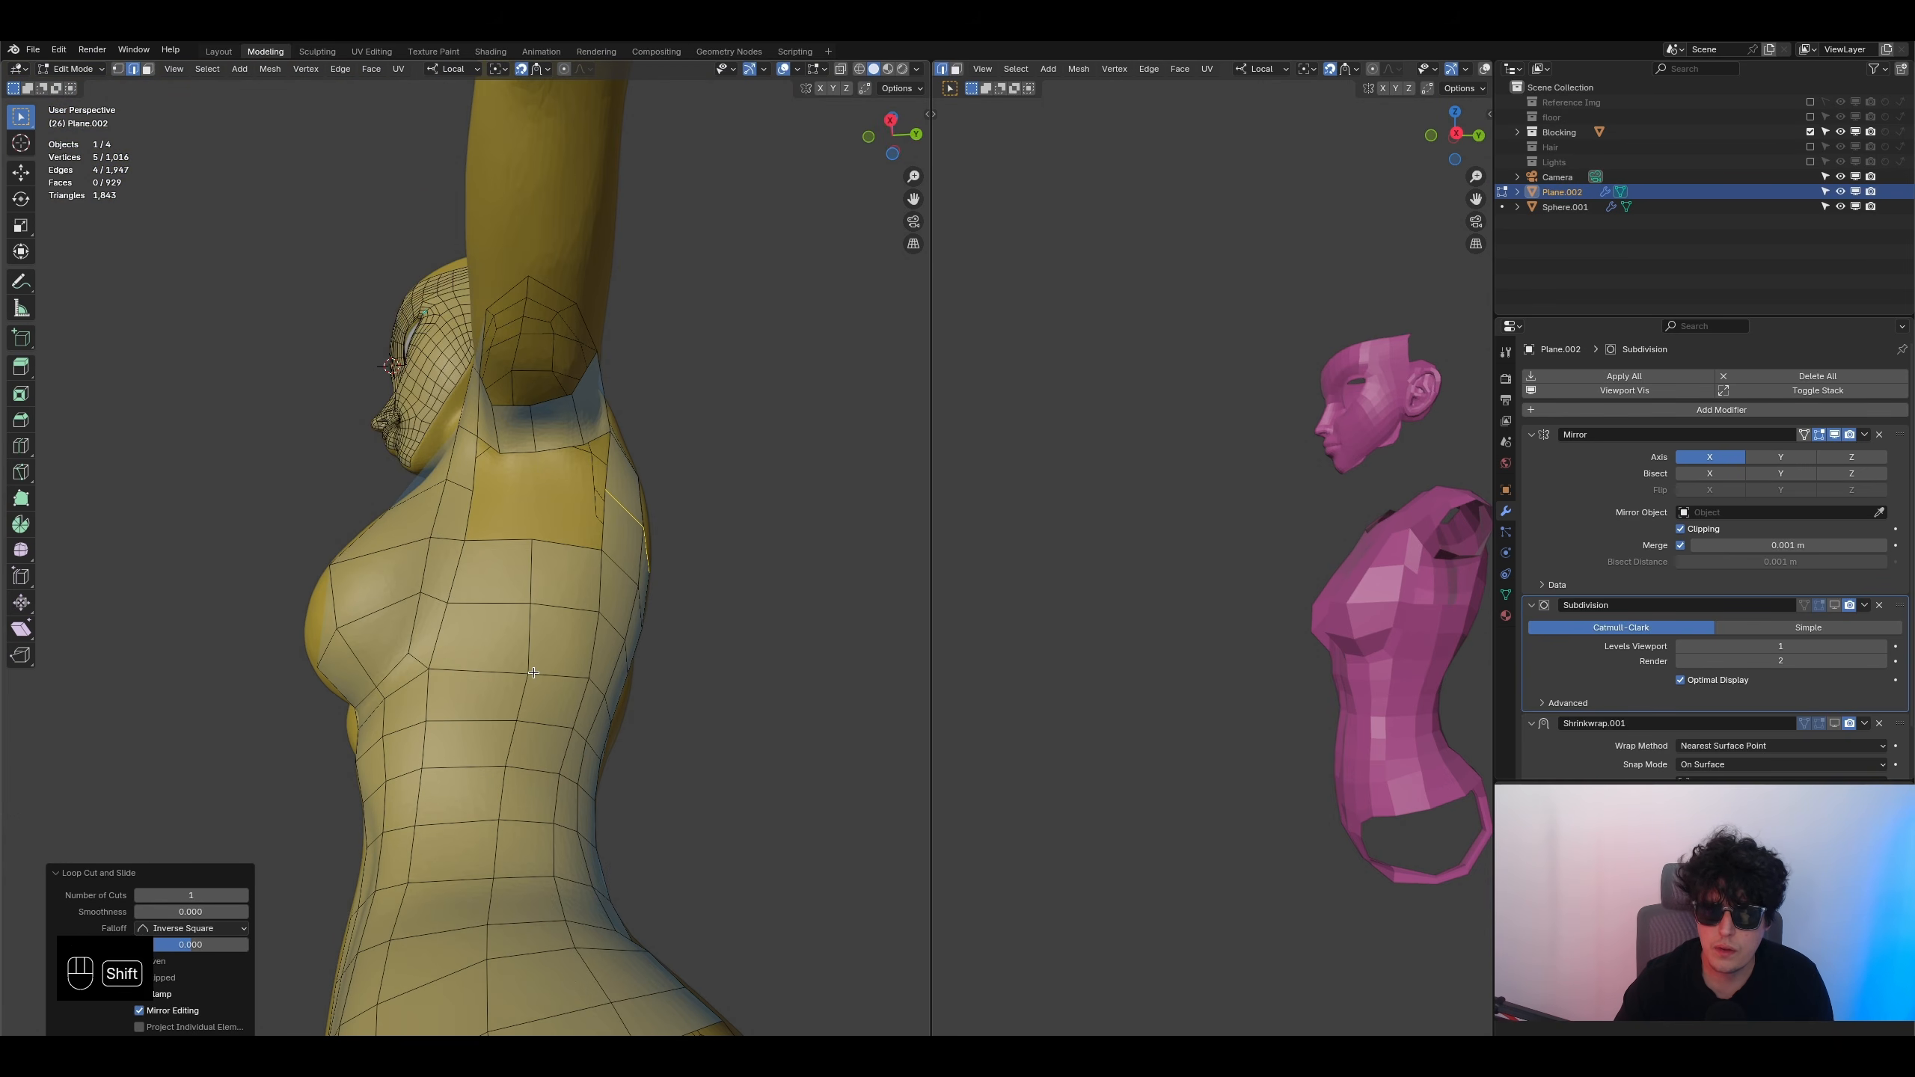
- Add two vertical loop cuts down the side of the torso, running from below the armpit to the hip
{"action": "middle_click_drag", "start_coordinate": [532, 681], "coordinate": [523, 433], "text": "shift"}
{"action": "middle_click_drag", "start_coordinate": [498, 910], "coordinate": [502, 679]}
{"action": "key", "text": "ctrl+r"}
{"action": "left_click", "coordinate": [503, 447]}
{"action": "left_click", "coordinate": [504, 447]}
{"action": "key", "text": "ctrl+r"}
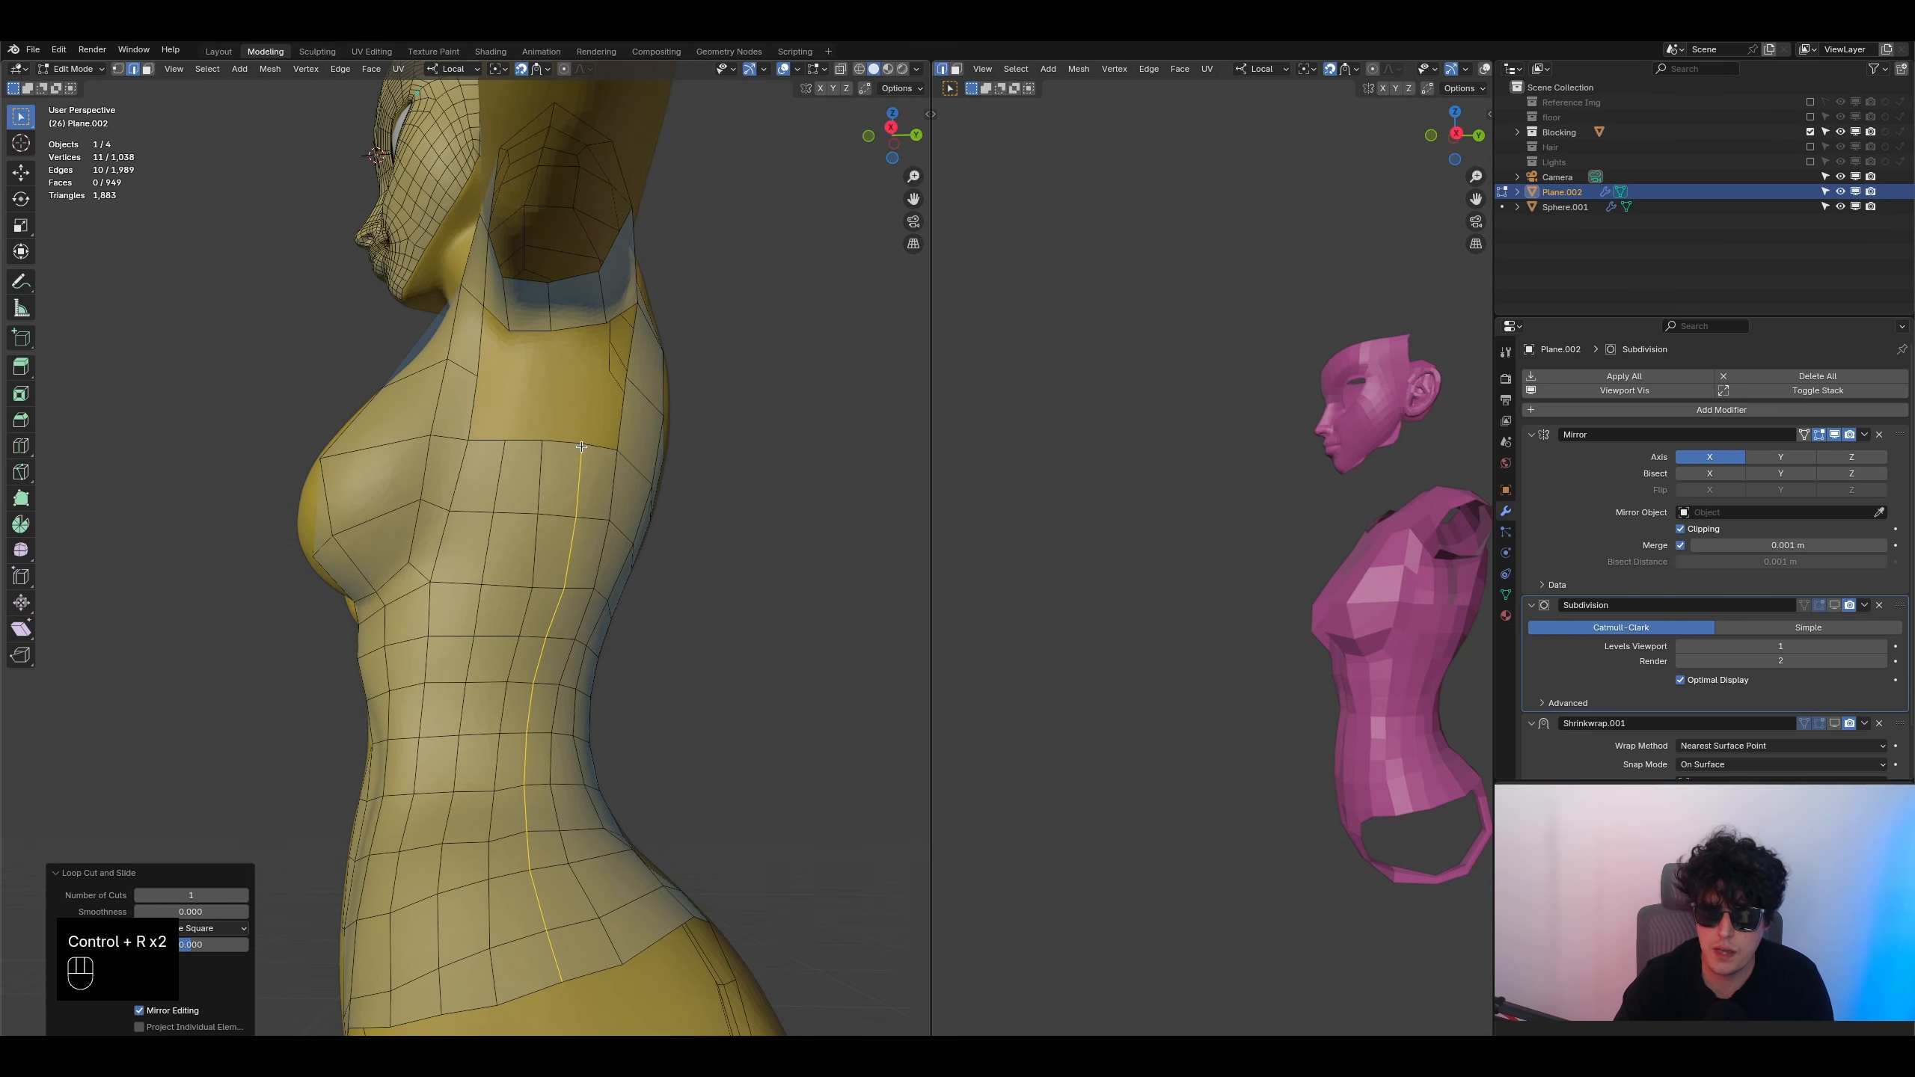
- Select the open boundary below the armpit and grid-fill it with a span of 2
{"action": "left_click", "coordinate": [572, 444]}
{"action": "key", "text": "ctrl+f"}
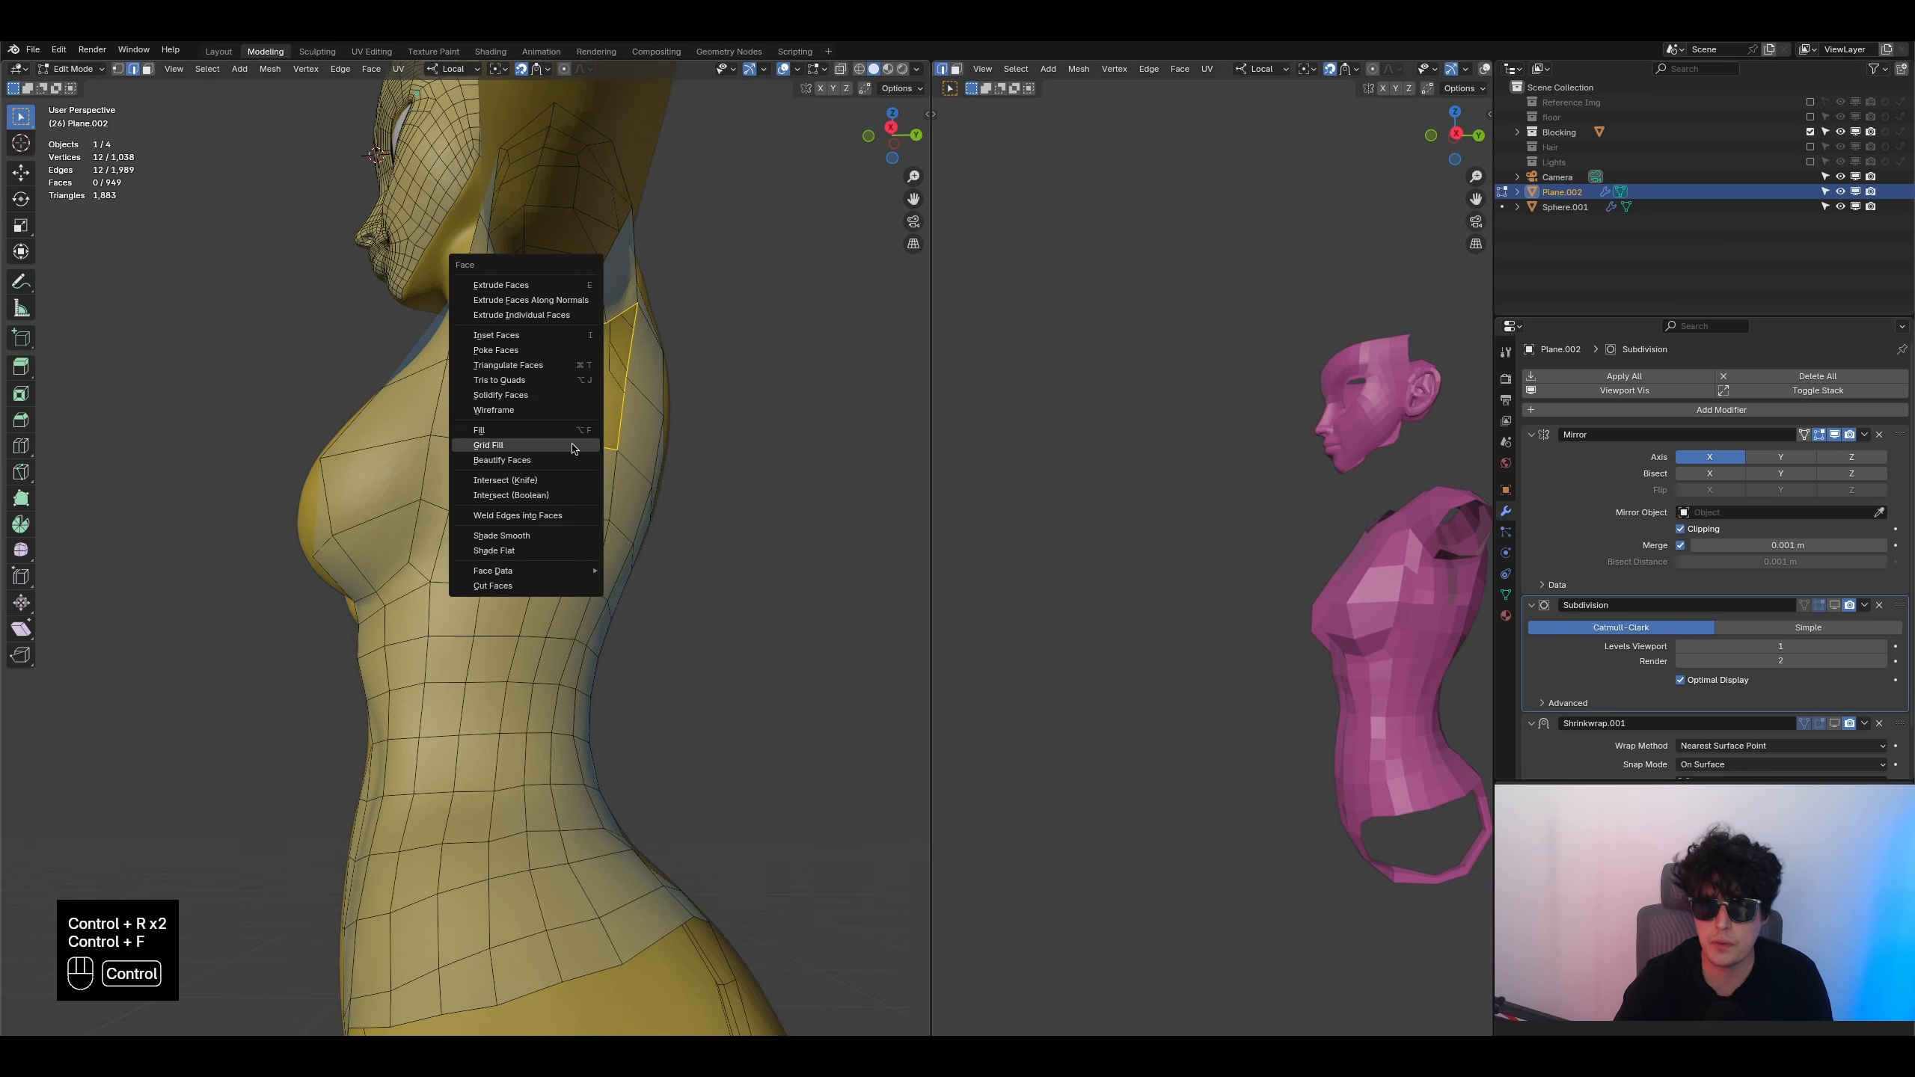
{"action": "left_click", "coordinate": [572, 445]}
{"action": "middle_click_drag", "start_coordinate": [603, 453], "coordinate": [839, 485]}
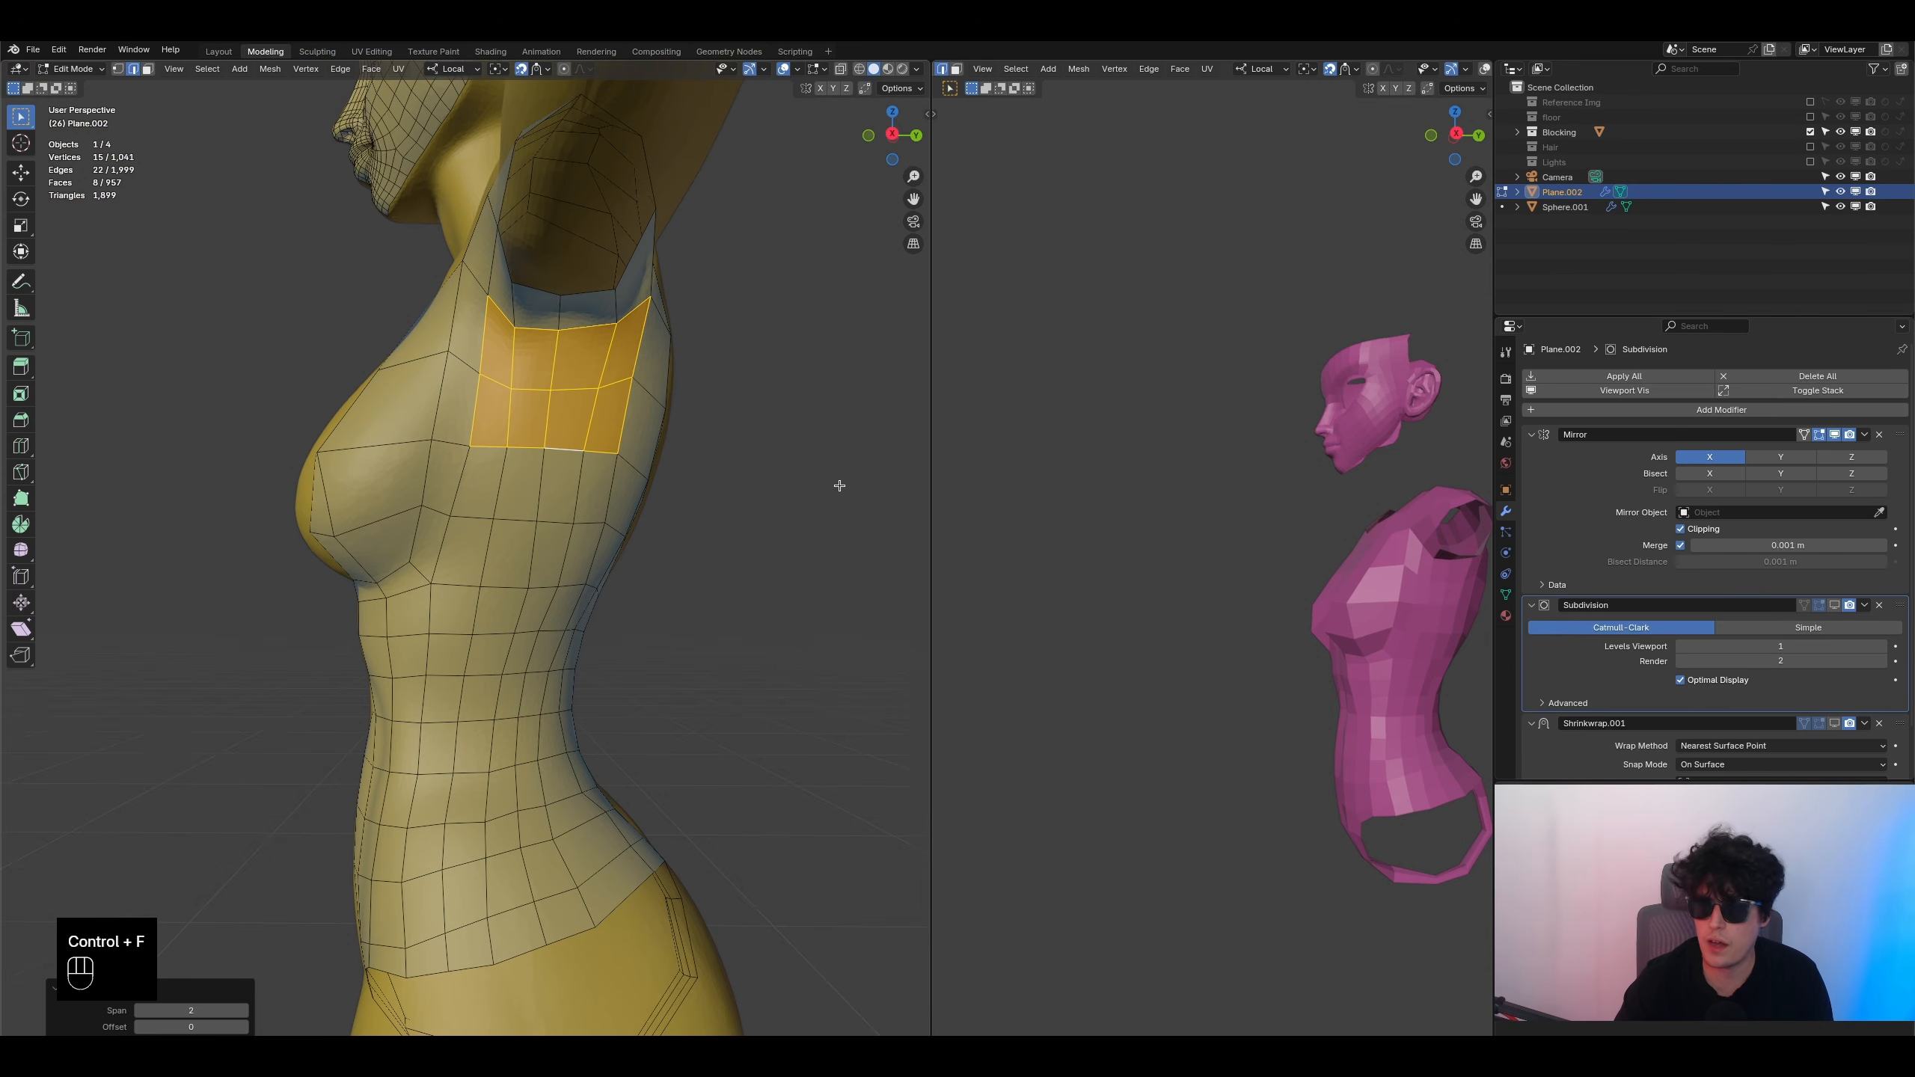
- Smooth the filled faces below the armpit together with the adjoining back face using the Smooth tool
{"action": "left_click", "coordinate": [149, 70]}
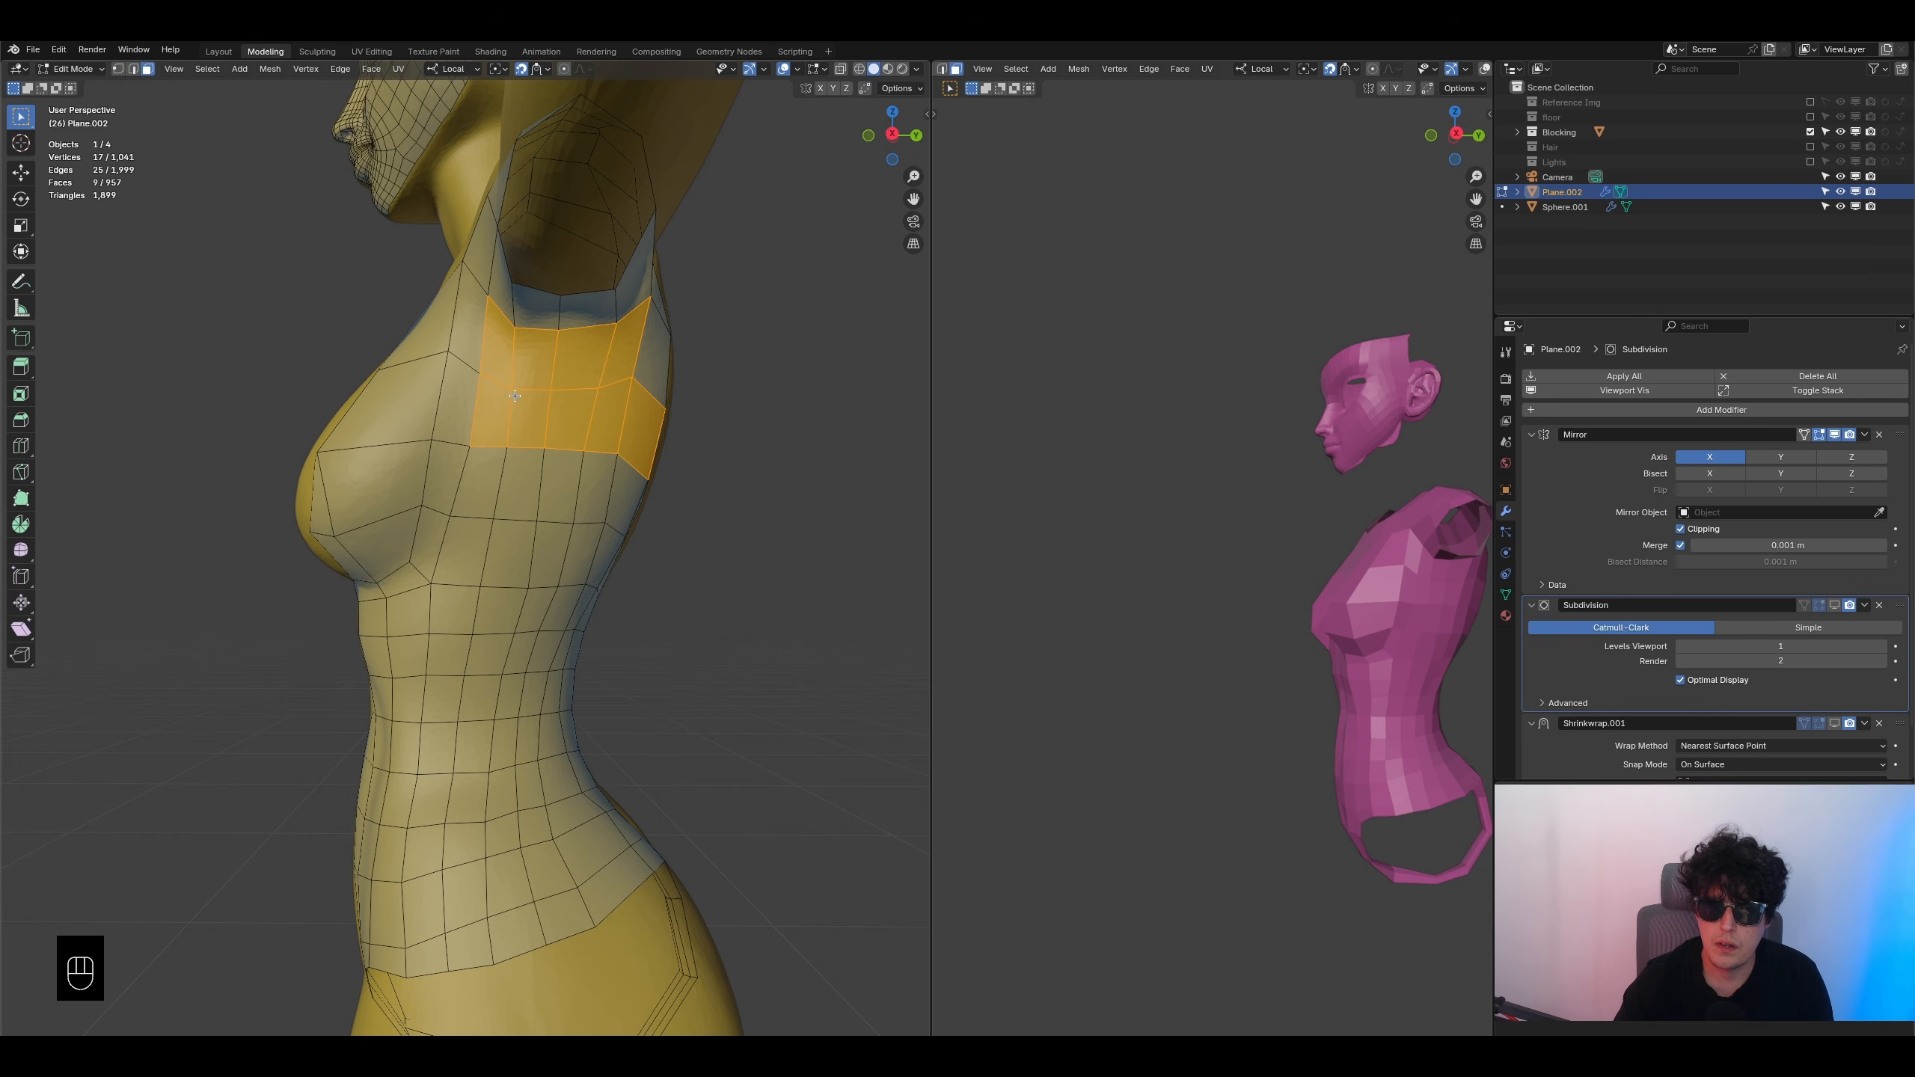
{"action": "left_click", "coordinate": [27, 556]}
{"action": "left_click_drag", "start_coordinate": [589, 389], "coordinate": [641, 392]}
{"action": "middle_click_drag", "start_coordinate": [490, 490], "coordinate": [606, 514]}
{"action": "scroll", "coordinate": [606, 514], "scroll_direction": "down", "scroll_amount": 2}
{"action": "mouse_move", "coordinate": [1335, 663]}
{"action": "middle_mouse_down"}
{"action": "mouse_move", "coordinate": [1461, 667]}
{"action": "mouse_move", "coordinate": [979, 642]}
{"action": "mouse_move", "coordinate": [1319, 655]}
{"action": "middle_mouse_up"}
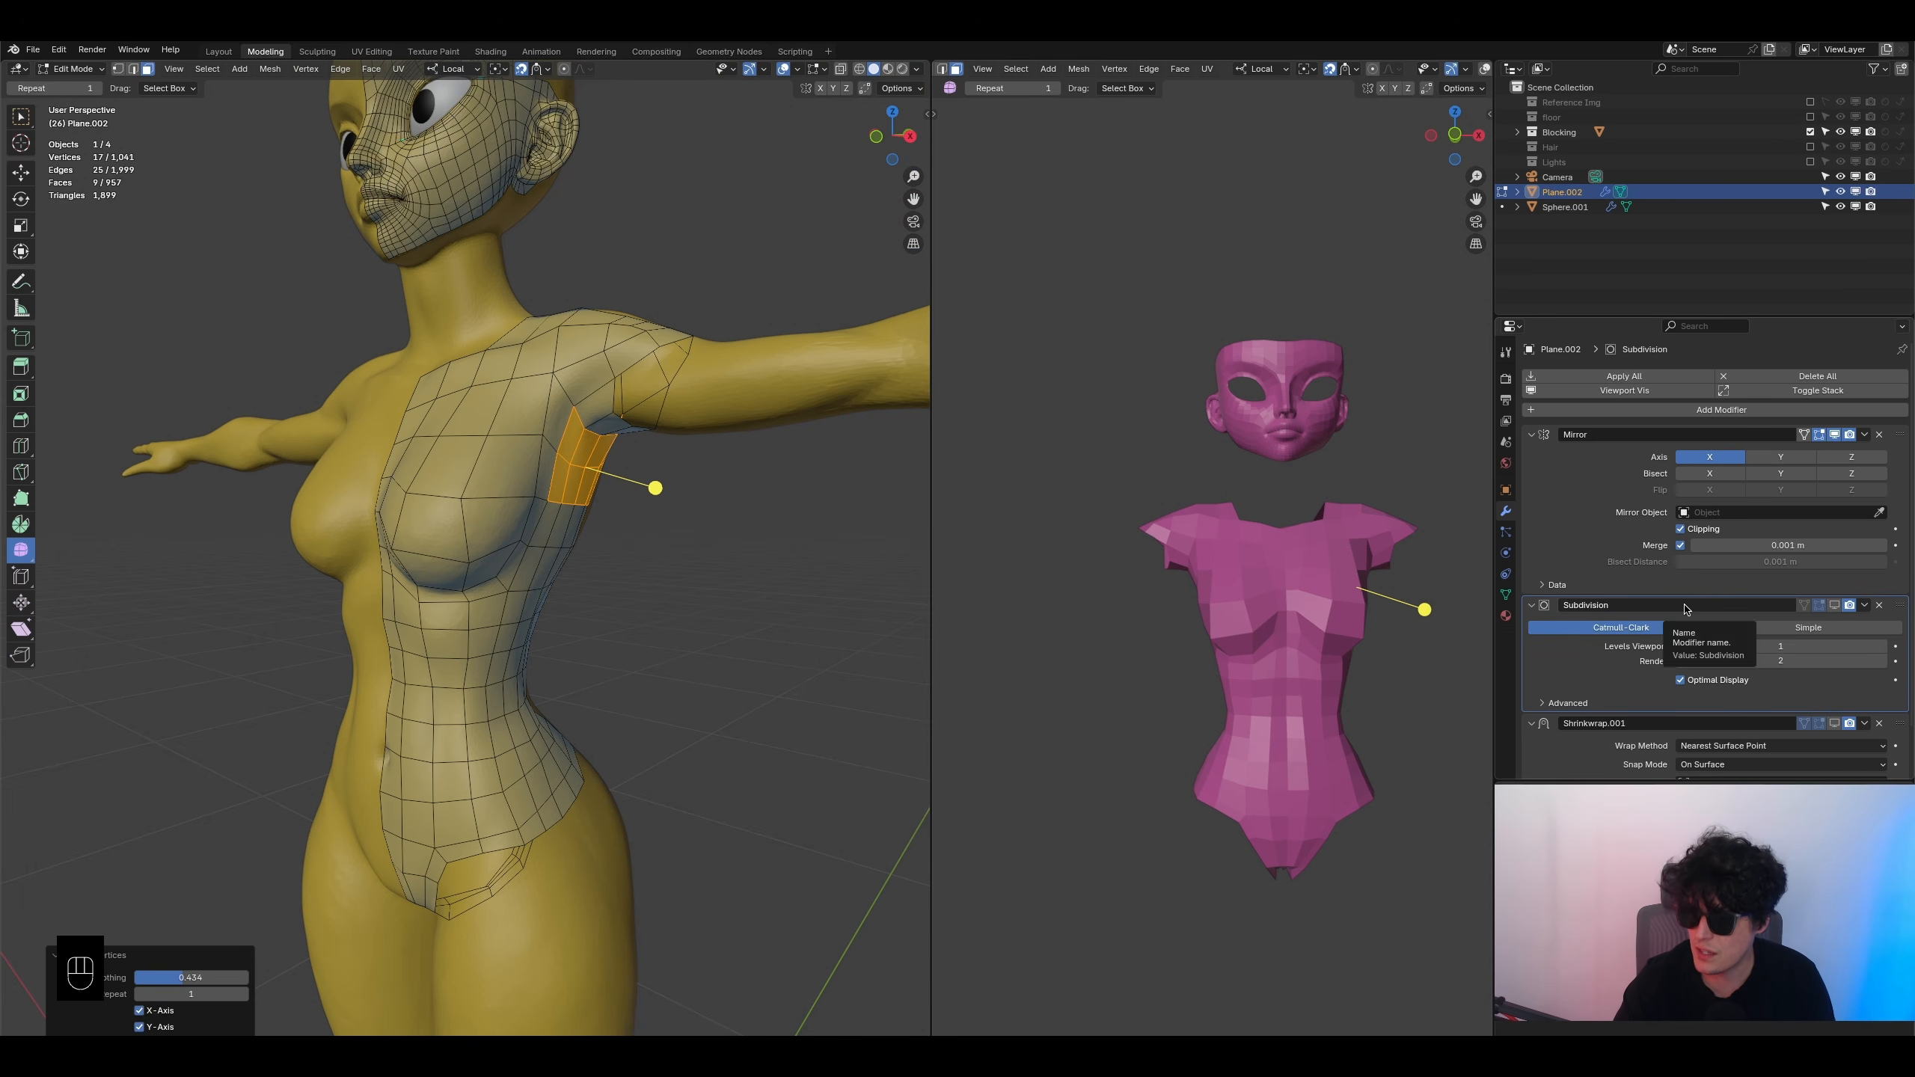
{"action": "scroll", "coordinate": [497, 739], "scroll_direction": "down", "scroll_amount": 2}
{"action": "middle_click_drag", "start_coordinate": [473, 754], "coordinate": [517, 768]}
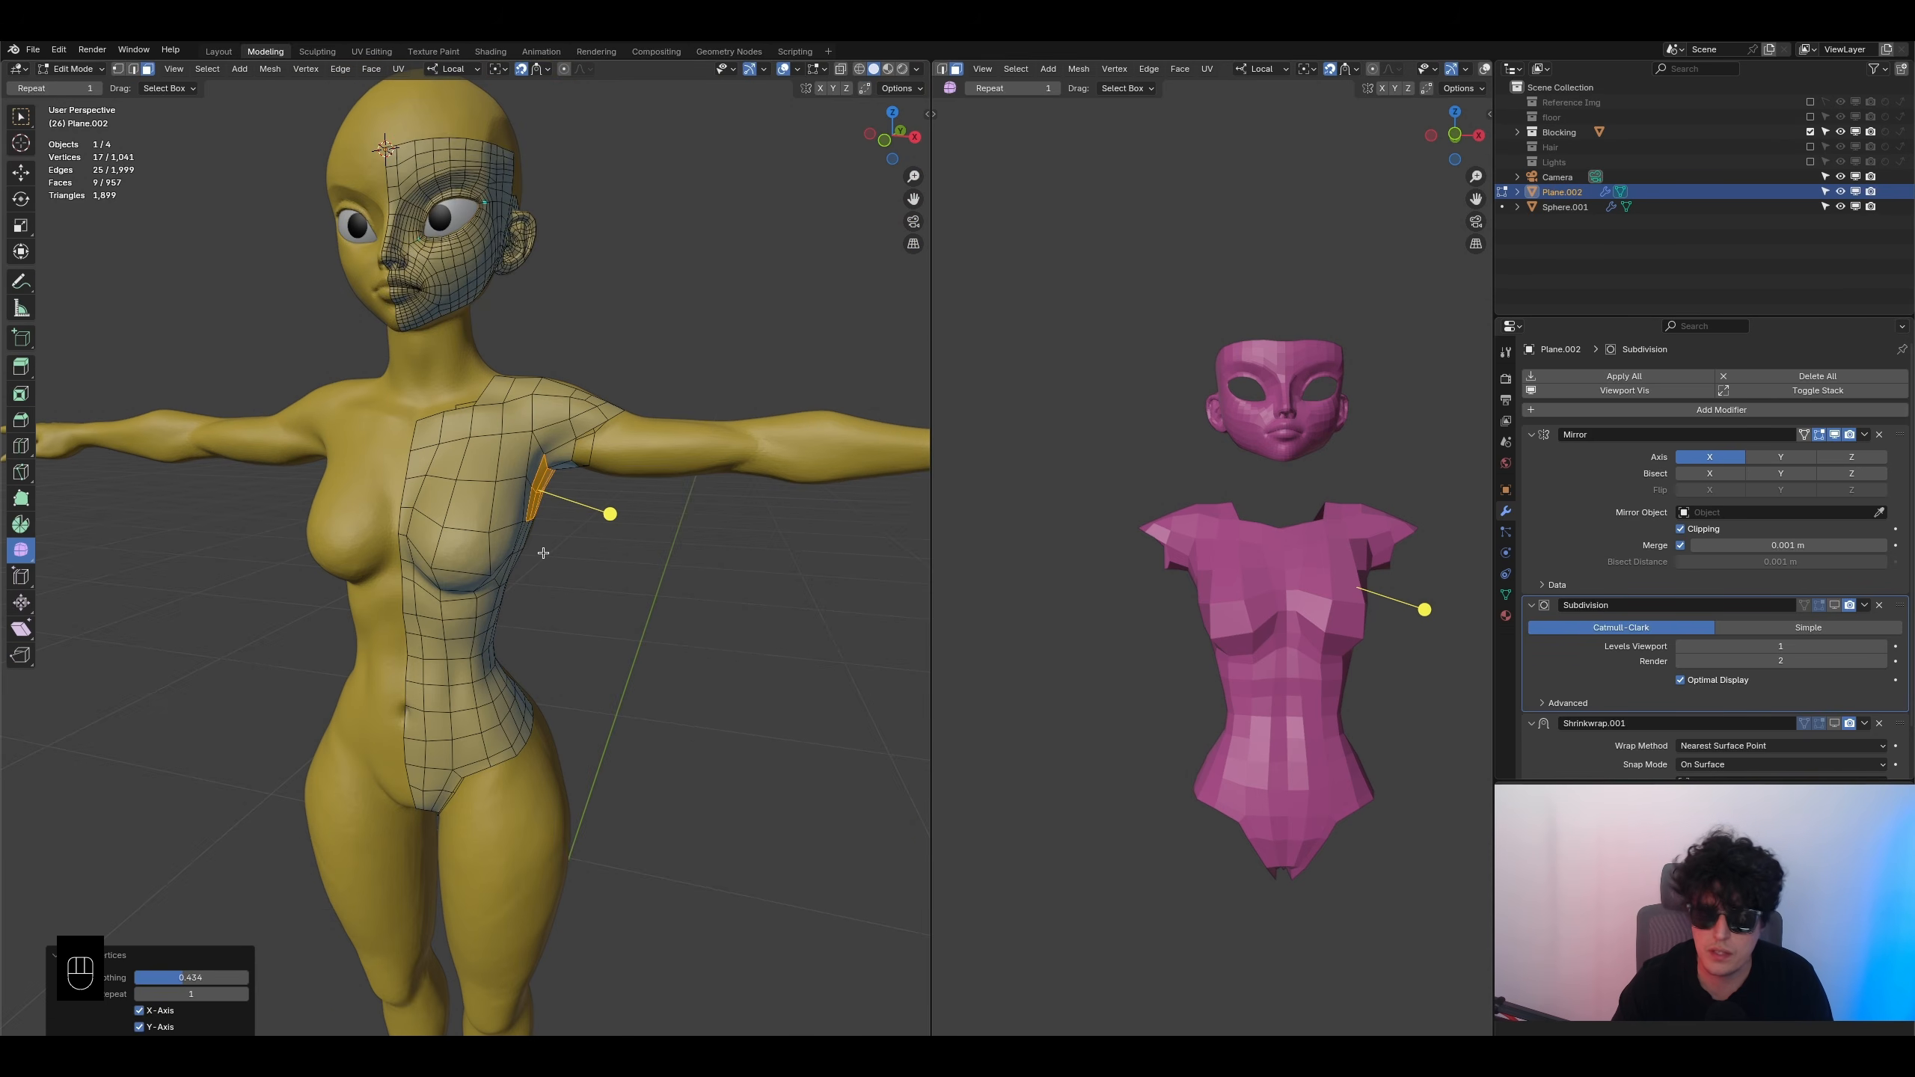
{"action": "scroll", "coordinate": [543, 553], "scroll_direction": "down", "scroll_amount": 3}
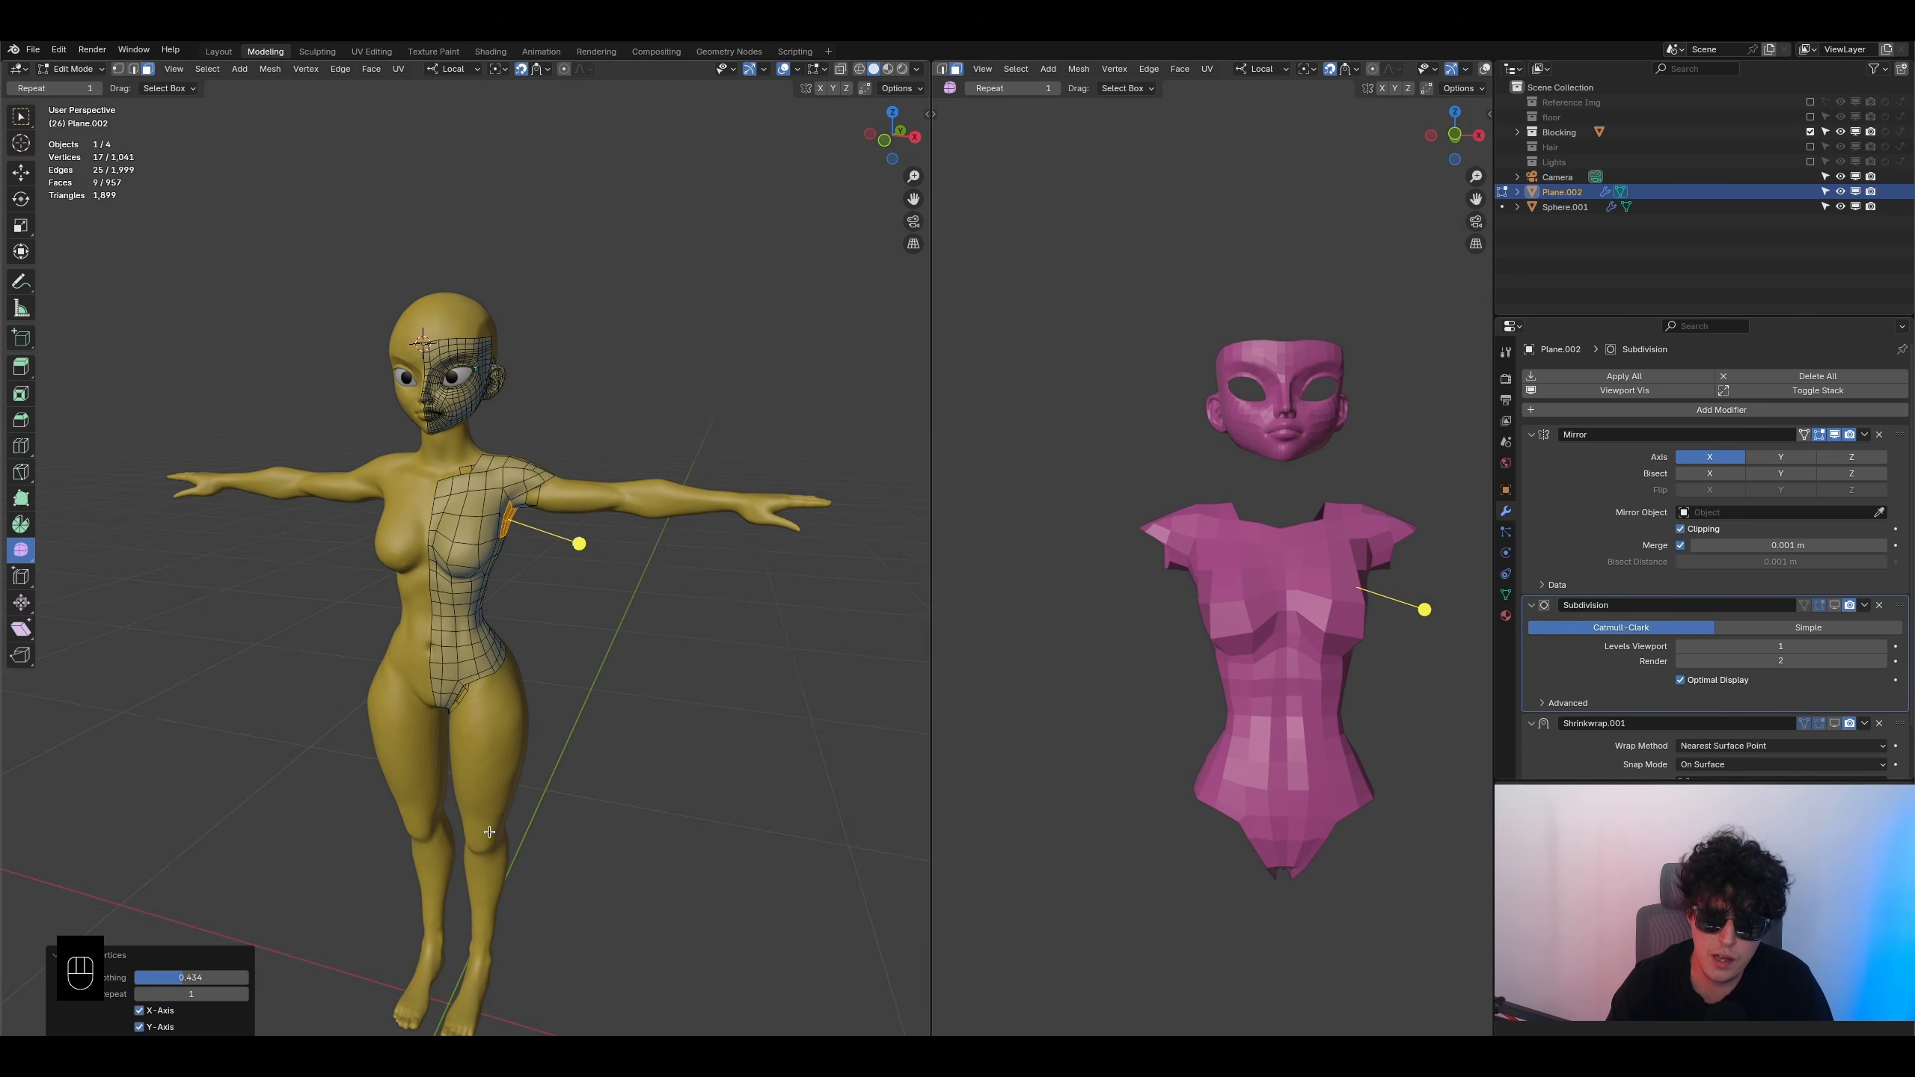
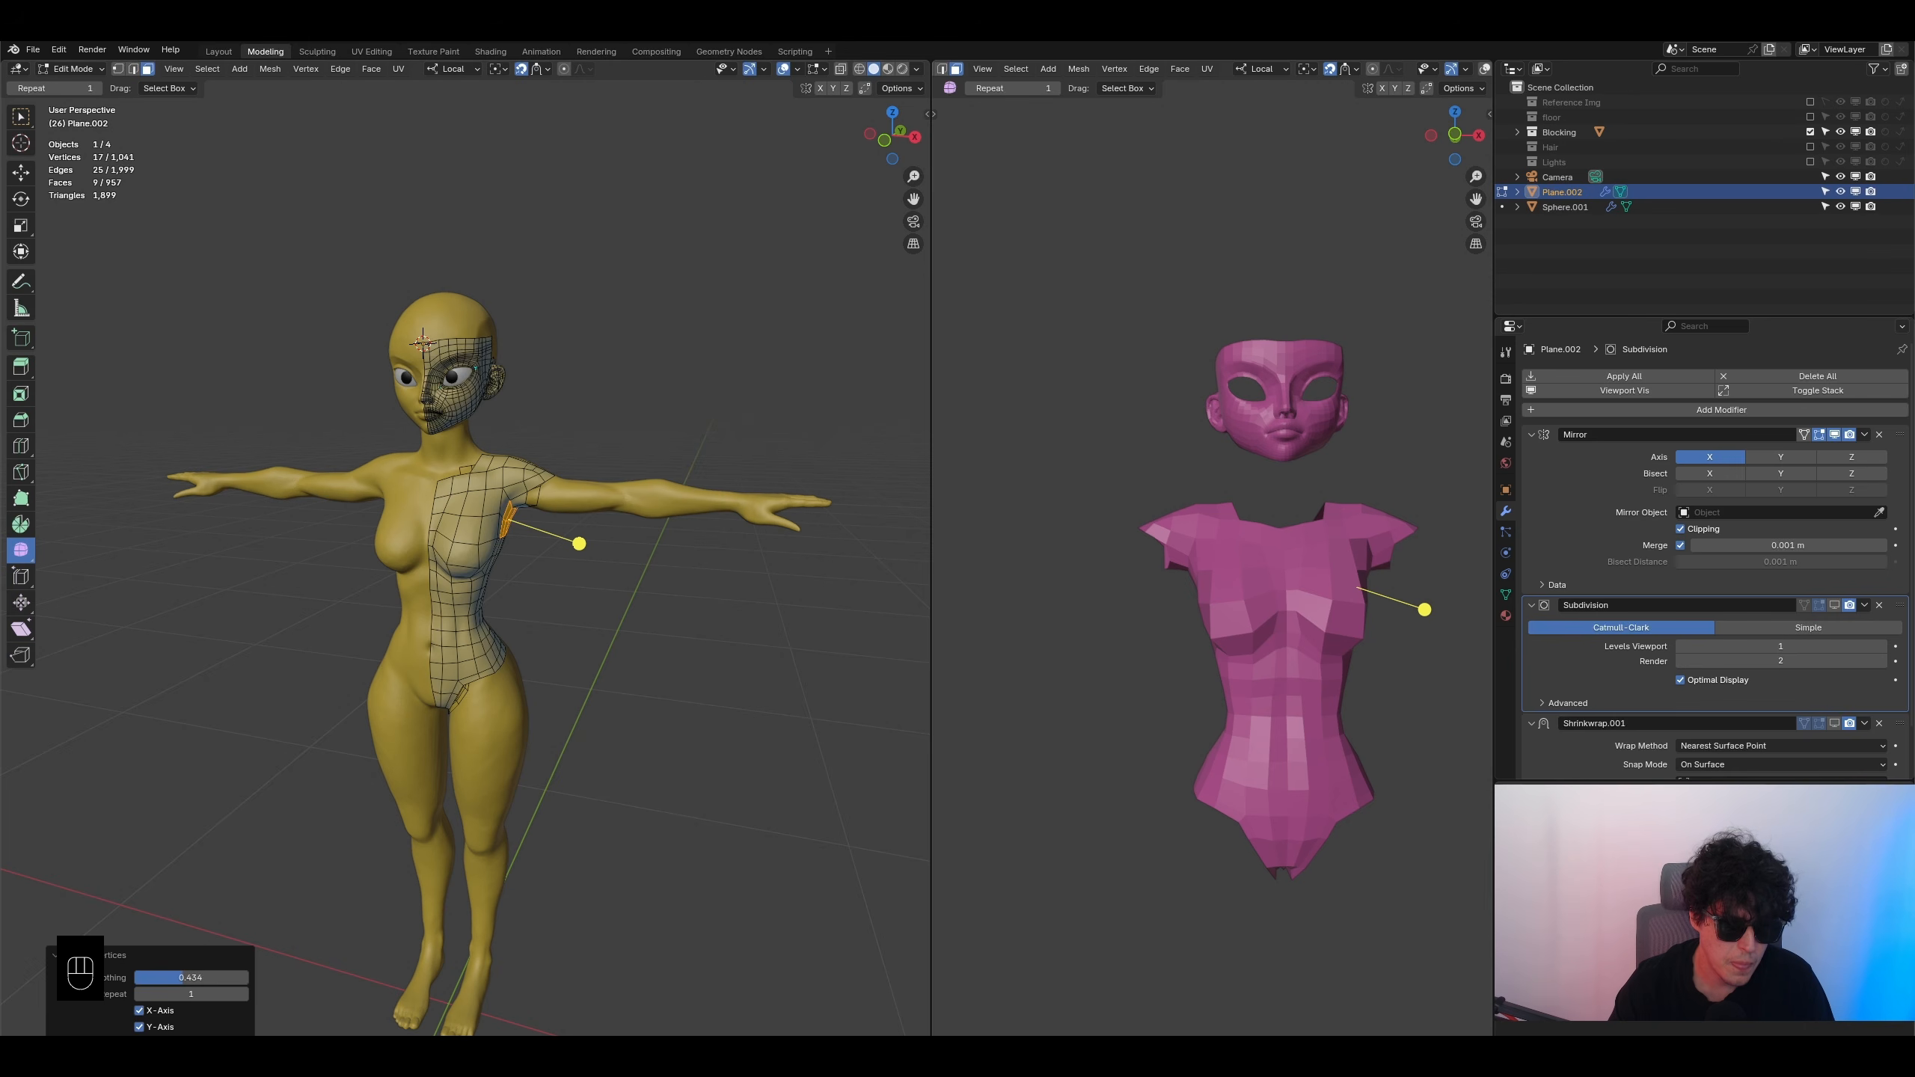
- Add one centred horizontal loop cut across the breast faces and around the side of the torso
{"action": "scroll", "coordinate": [199, 752], "scroll_direction": "up", "scroll_amount": 6}
{"action": "middle_click_drag", "start_coordinate": [198, 751], "coordinate": [498, 531]}
{"action": "left_click", "coordinate": [445, 532]}
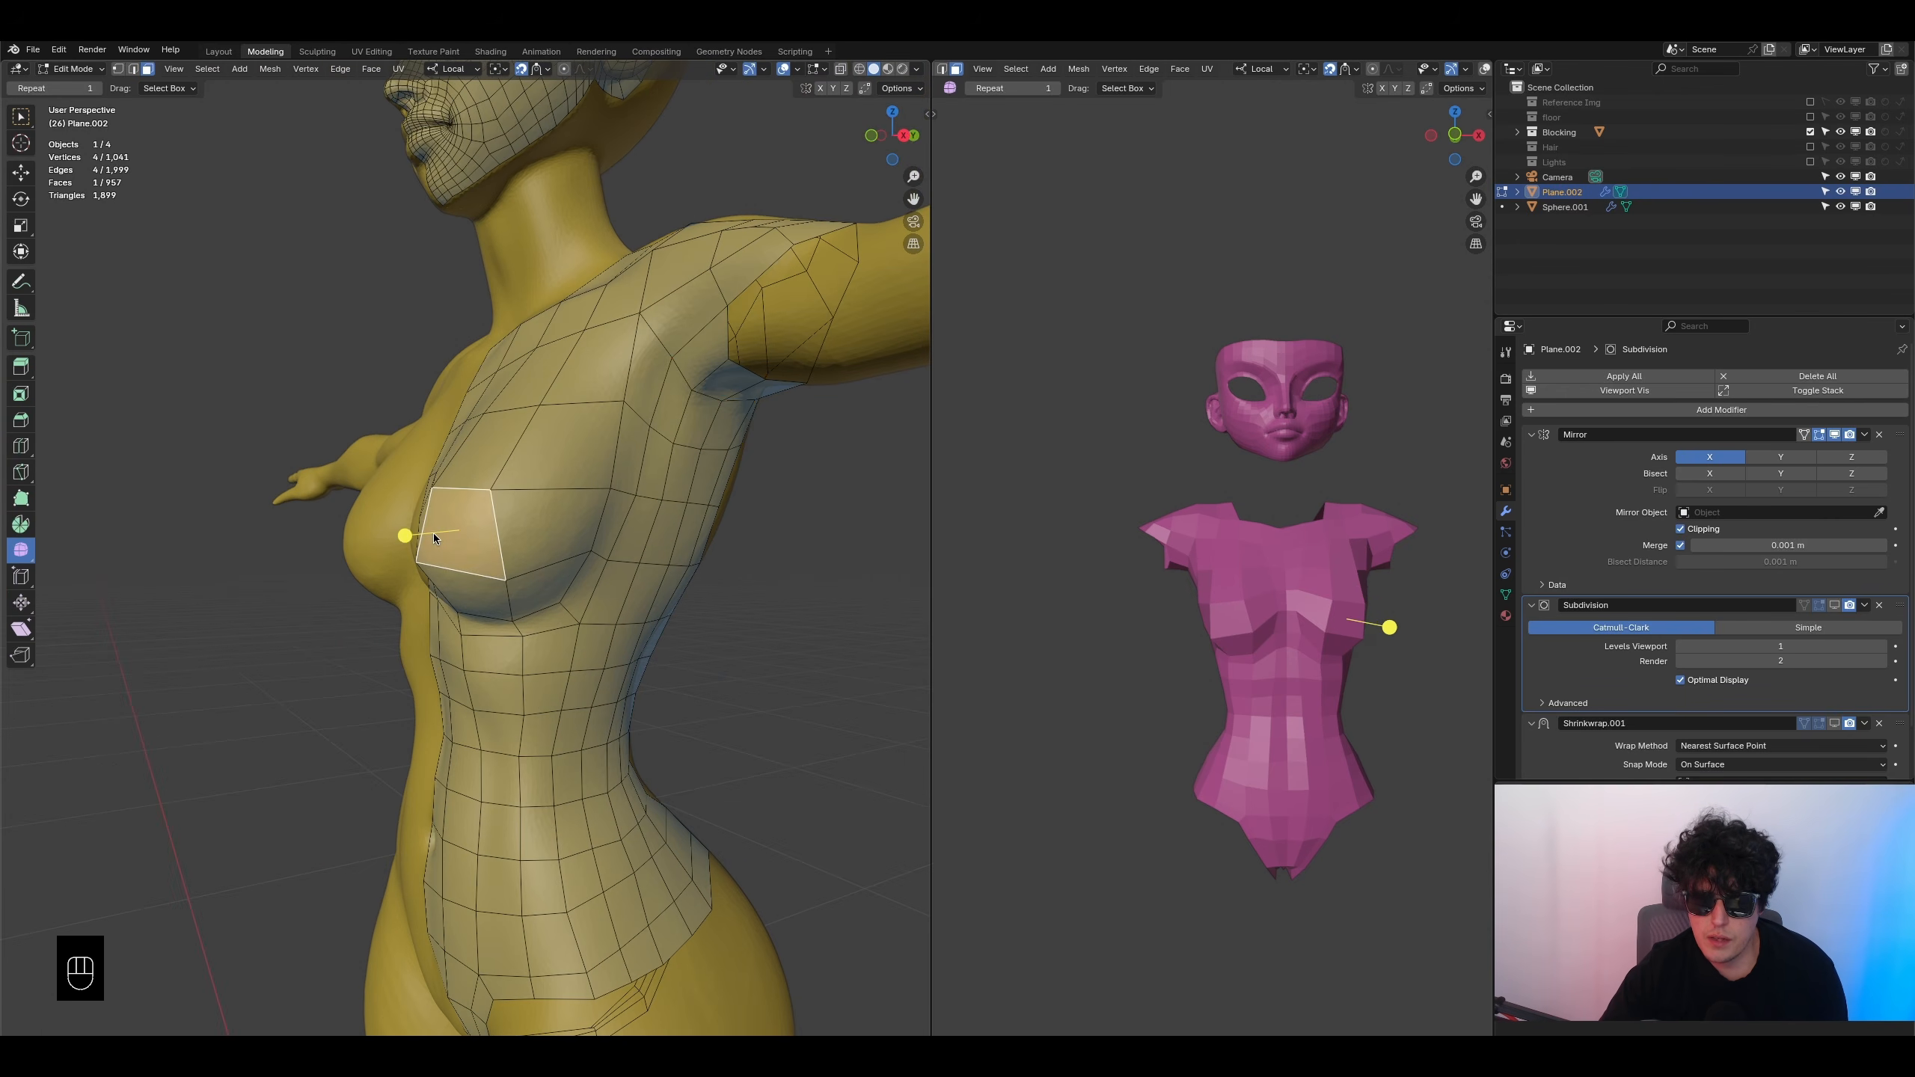
{"action": "key", "text": "ctrl+r"}
{"action": "left_click", "coordinate": [443, 533]}
{"action": "right_click", "coordinate": [443, 533]}
{"action": "middle_click_drag", "start_coordinate": [443, 533], "coordinate": [290, 353]}
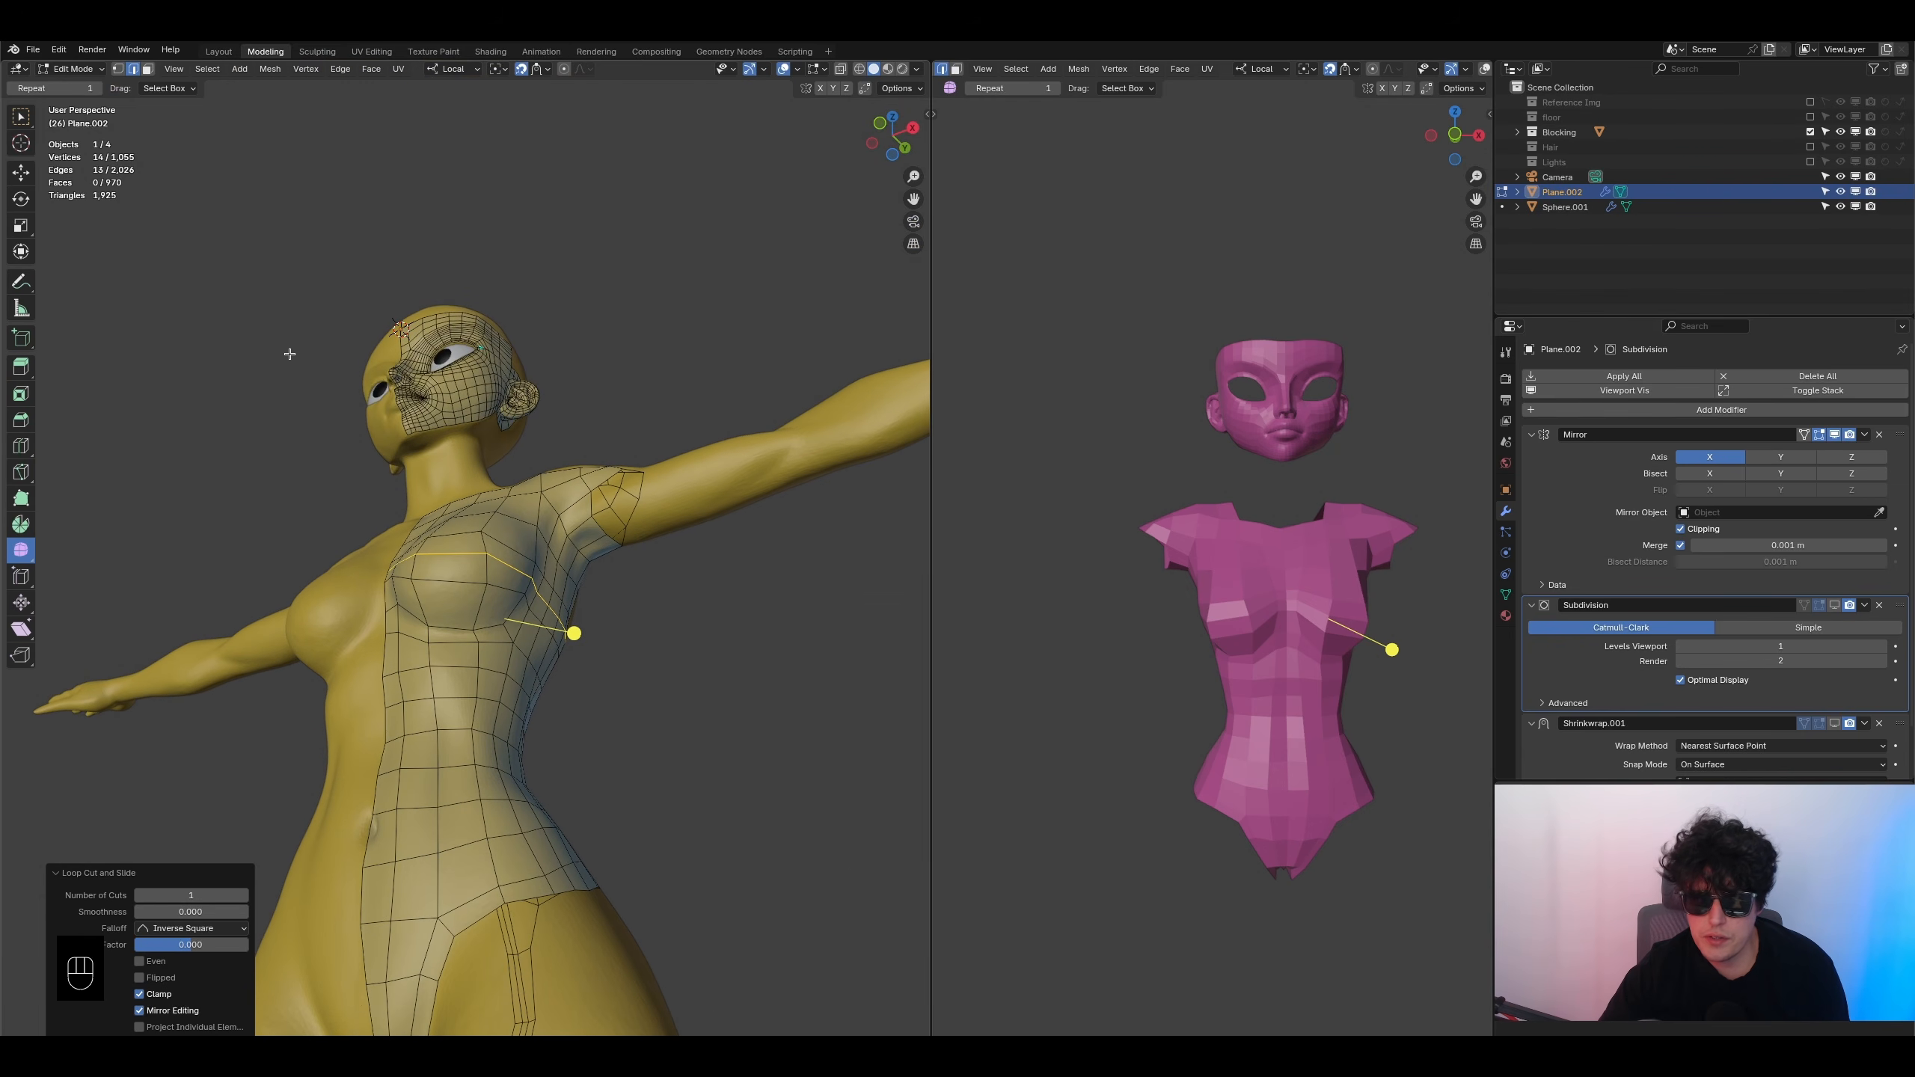
- Move individual vertices around the new loop on the front of the breast to even out the quads
{"action": "left_click", "coordinate": [118, 69]}
{"action": "middle_click_drag", "start_coordinate": [452, 453], "coordinate": [520, 590]}
{"action": "key", "text": "g"}
{"action": "left_click", "coordinate": [473, 597]}
{"action": "left_click", "coordinate": [493, 544]}
{"action": "key", "text": "g"}
{"action": "left_click", "coordinate": [478, 551]}
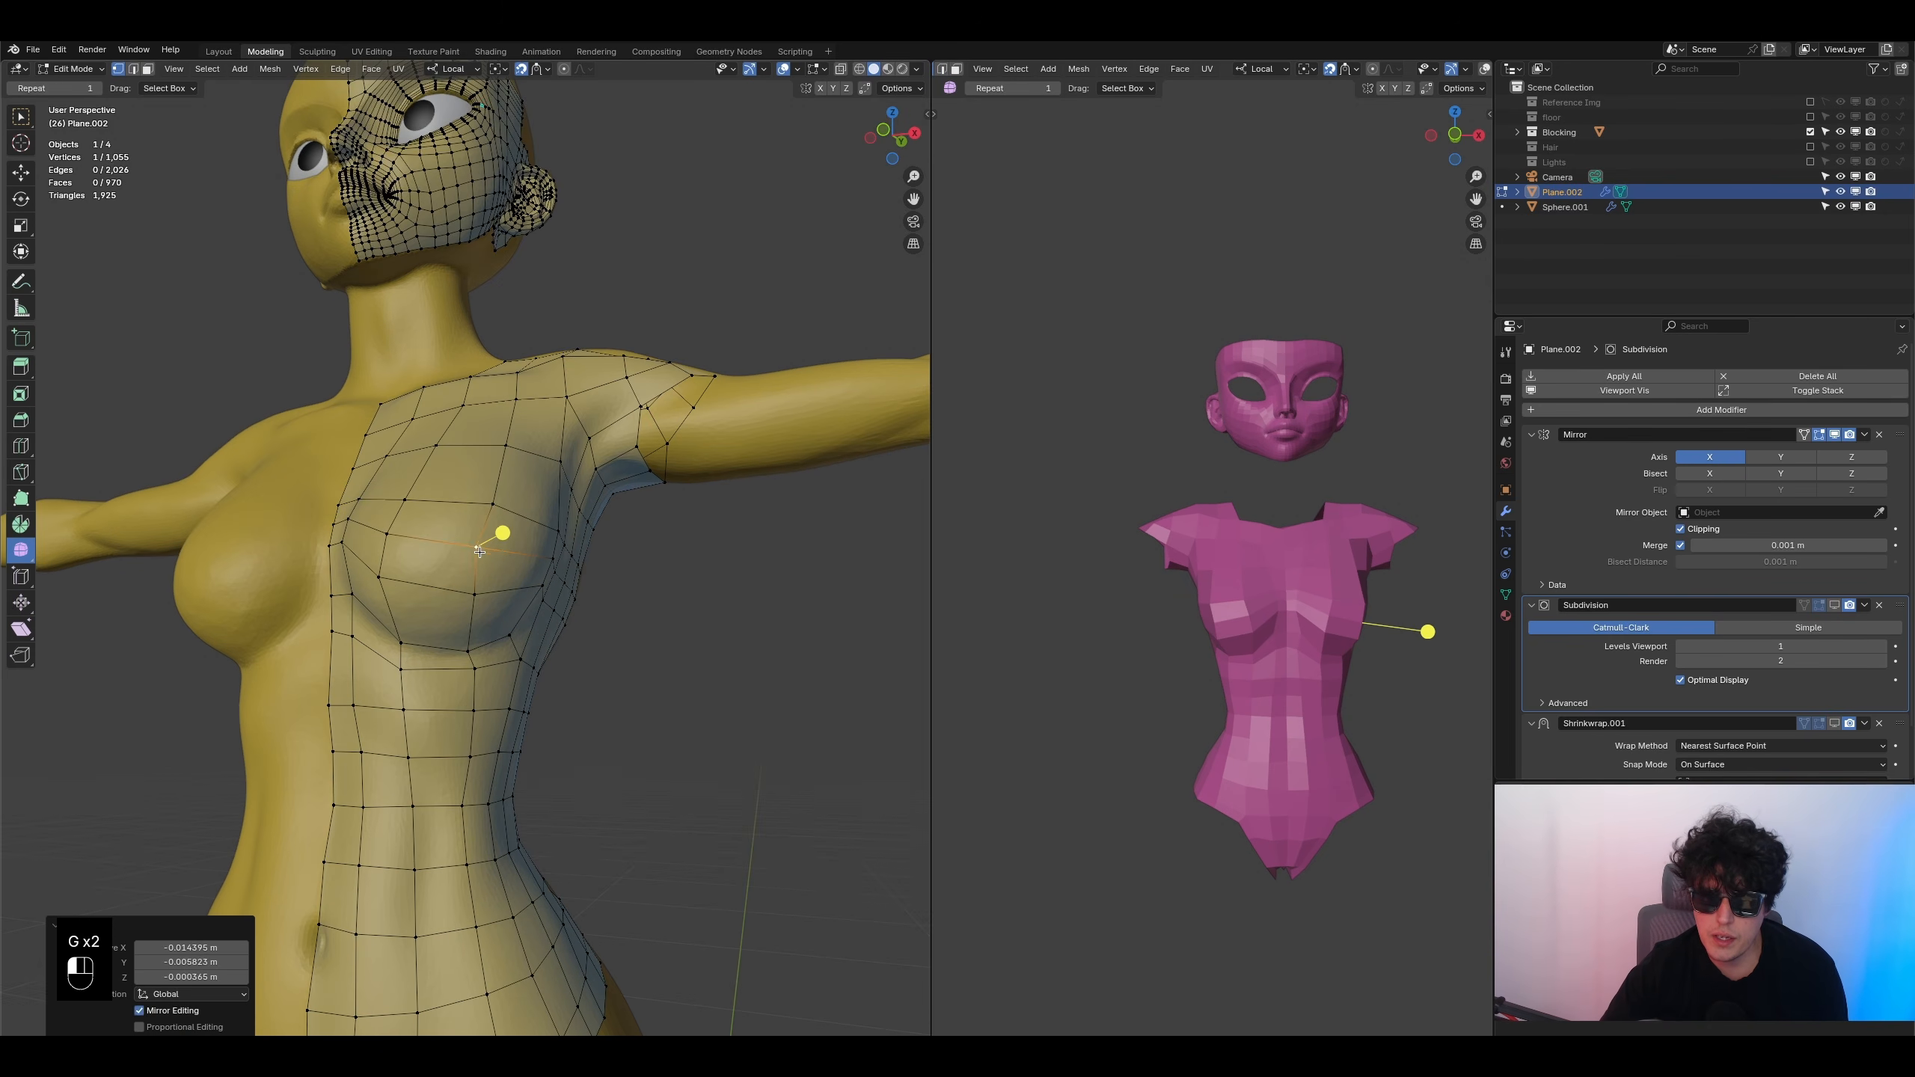
{"action": "key", "text": "g"}
{"action": "left_click", "coordinate": [486, 498]}
- Reposition the vertices on the inner breast and upper chest beside the sternum to space the rows evenly
{"action": "middle_click_drag", "start_coordinate": [486, 499], "coordinate": [417, 585]}
{"action": "key", "text": "g"}
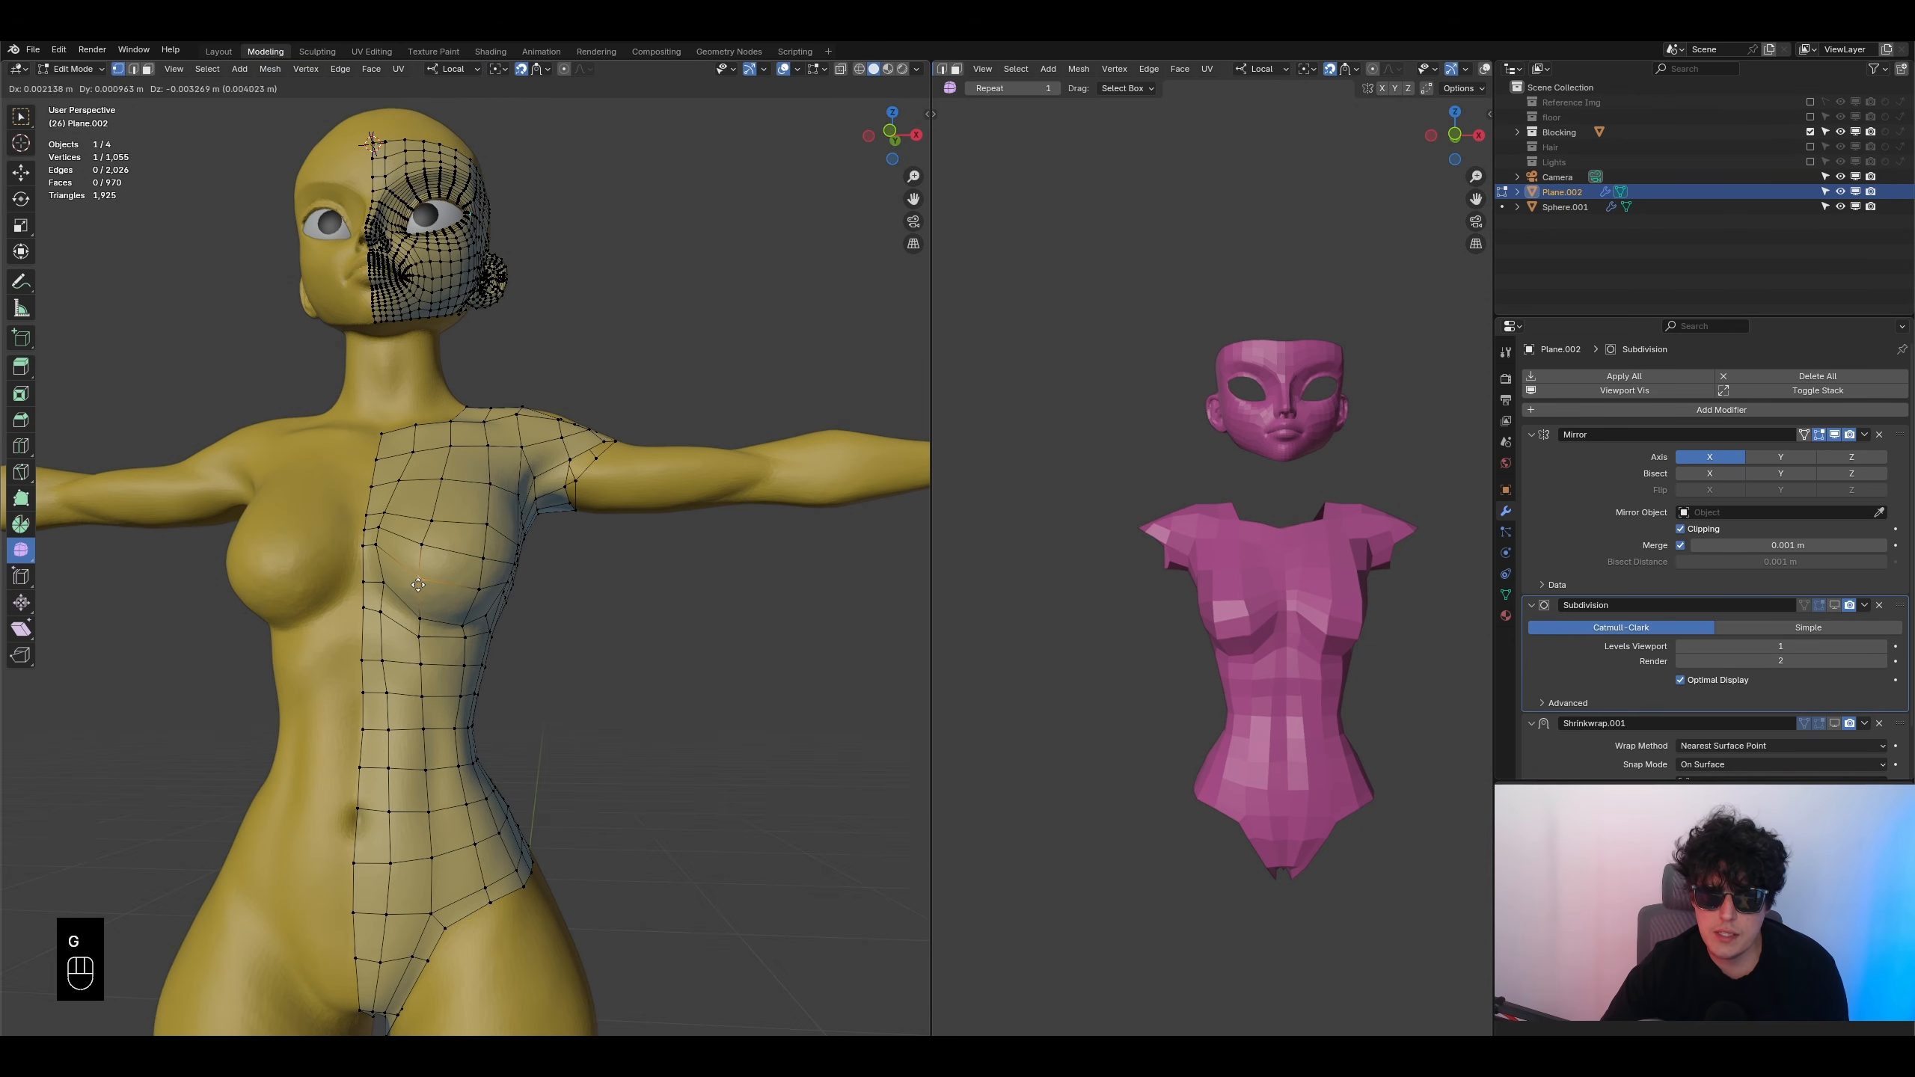
{"action": "left_click", "coordinate": [421, 598]}
{"action": "key", "text": "g"}
{"action": "left_click", "coordinate": [422, 521]}
{"action": "key", "text": "g"}
{"action": "left_click", "coordinate": [431, 457]}
{"action": "key", "text": "g"}
{"action": "left_click", "coordinate": [343, 449]}
{"action": "key", "text": "g"}
{"action": "left_click", "coordinate": [362, 509]}
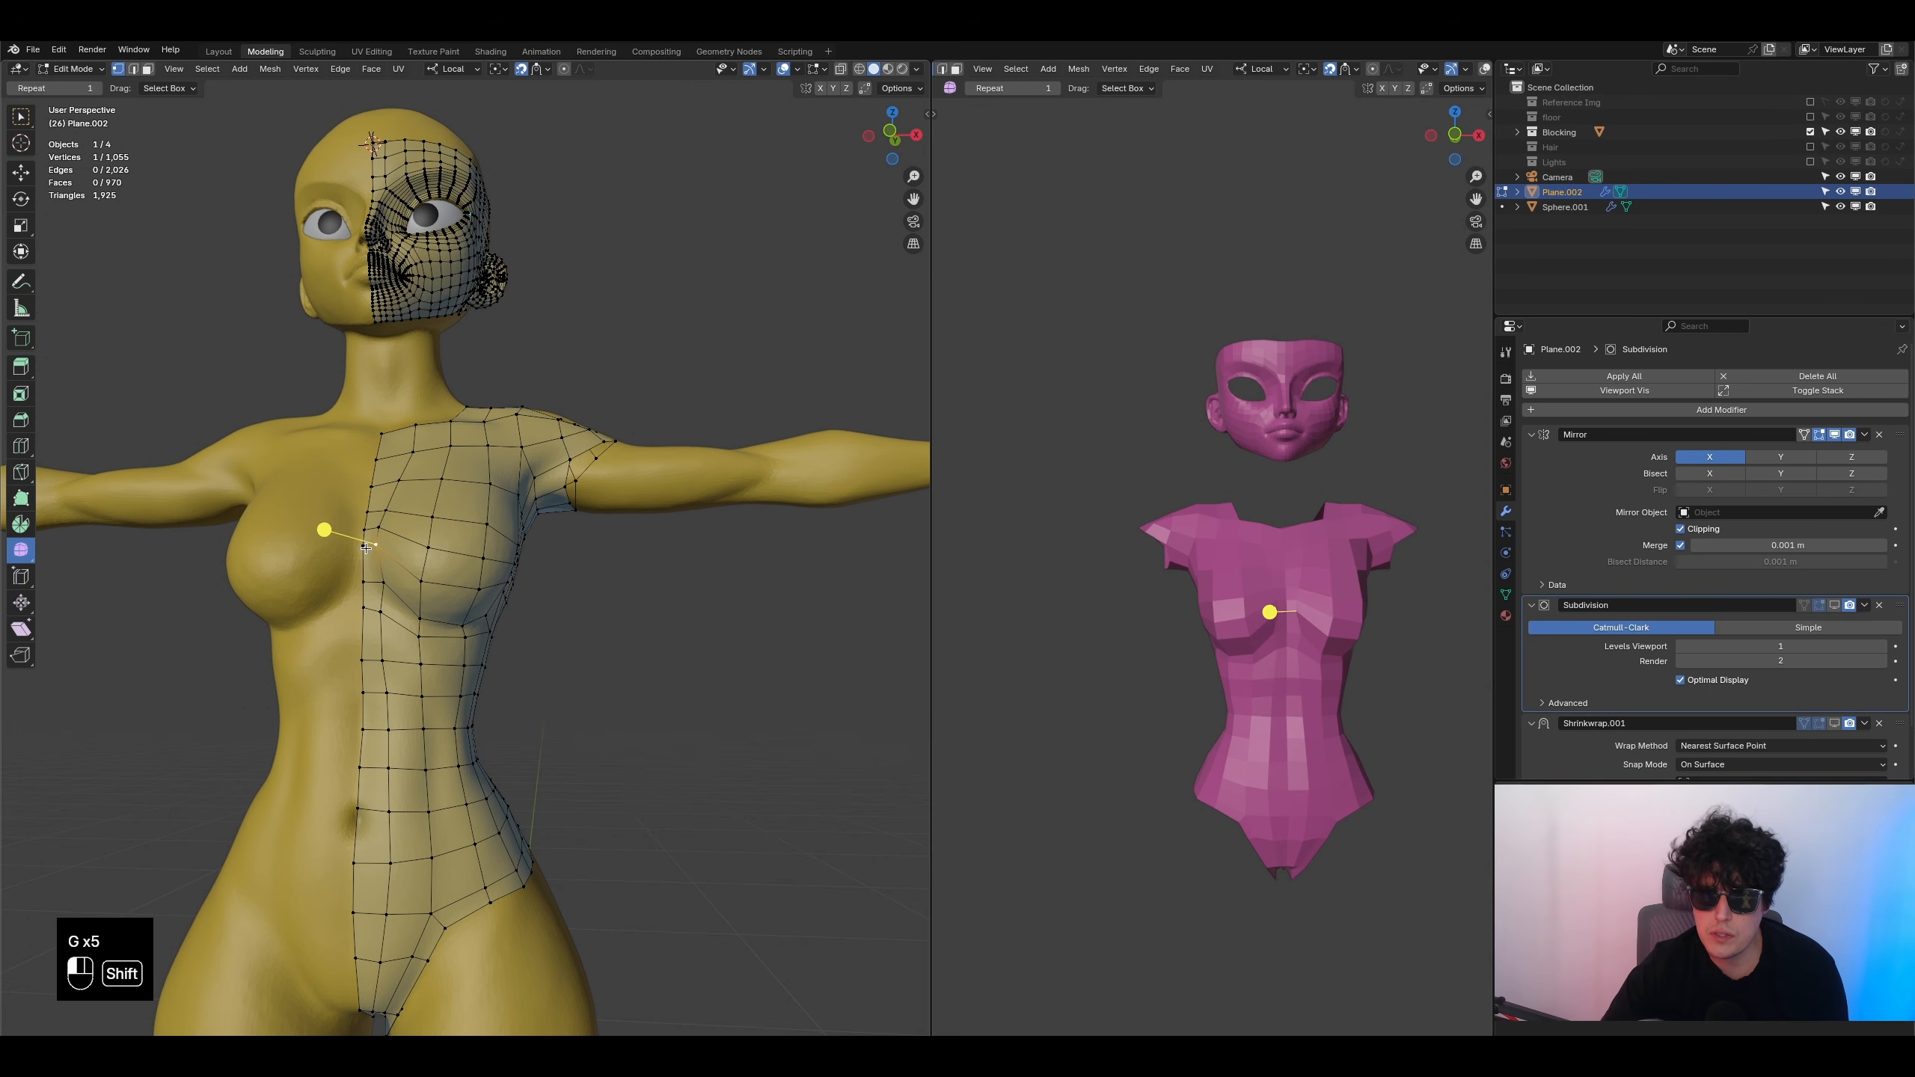
- Slide and move the short edges between the breasts to line them up with the neighbouring rows
{"action": "key", "text": "g"}
{"action": "left_click", "coordinate": [391, 581]}
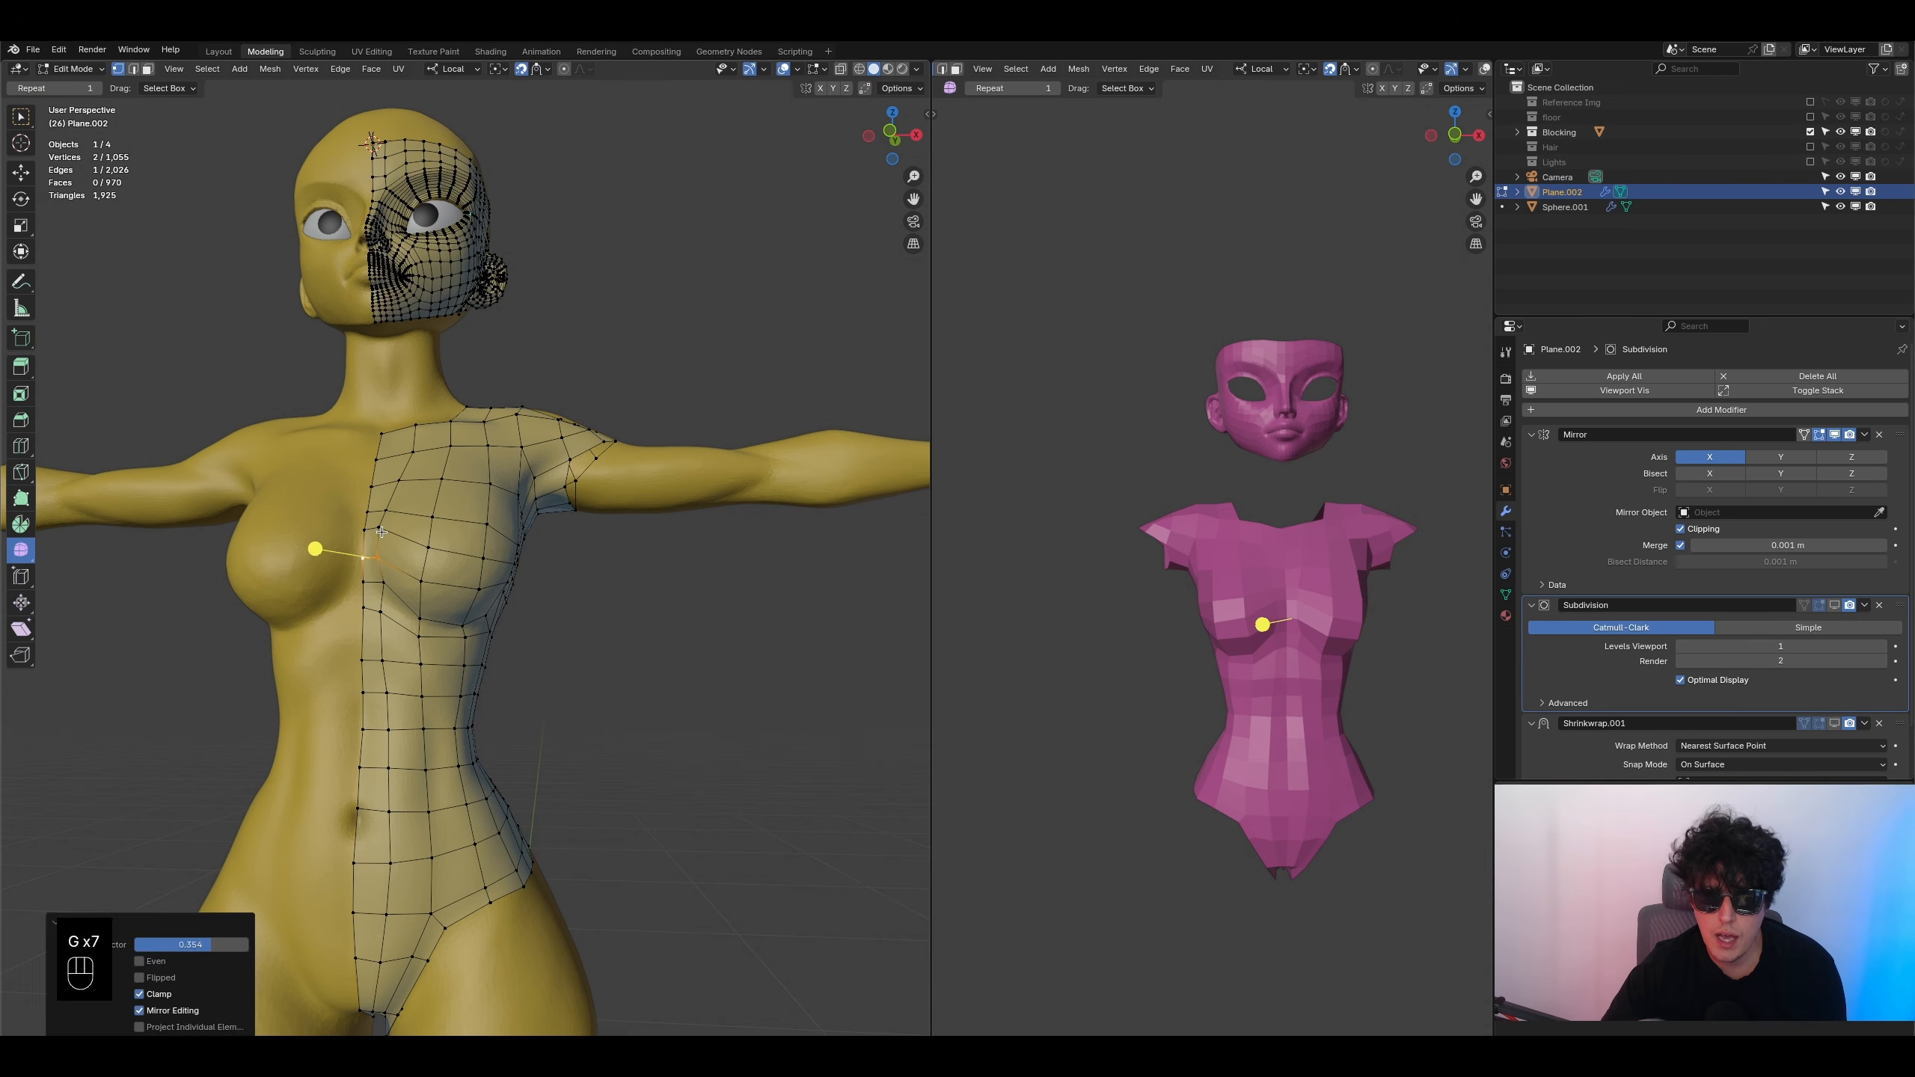
{"action": "key", "text": "g"}
{"action": "left_click", "coordinate": [387, 513]}
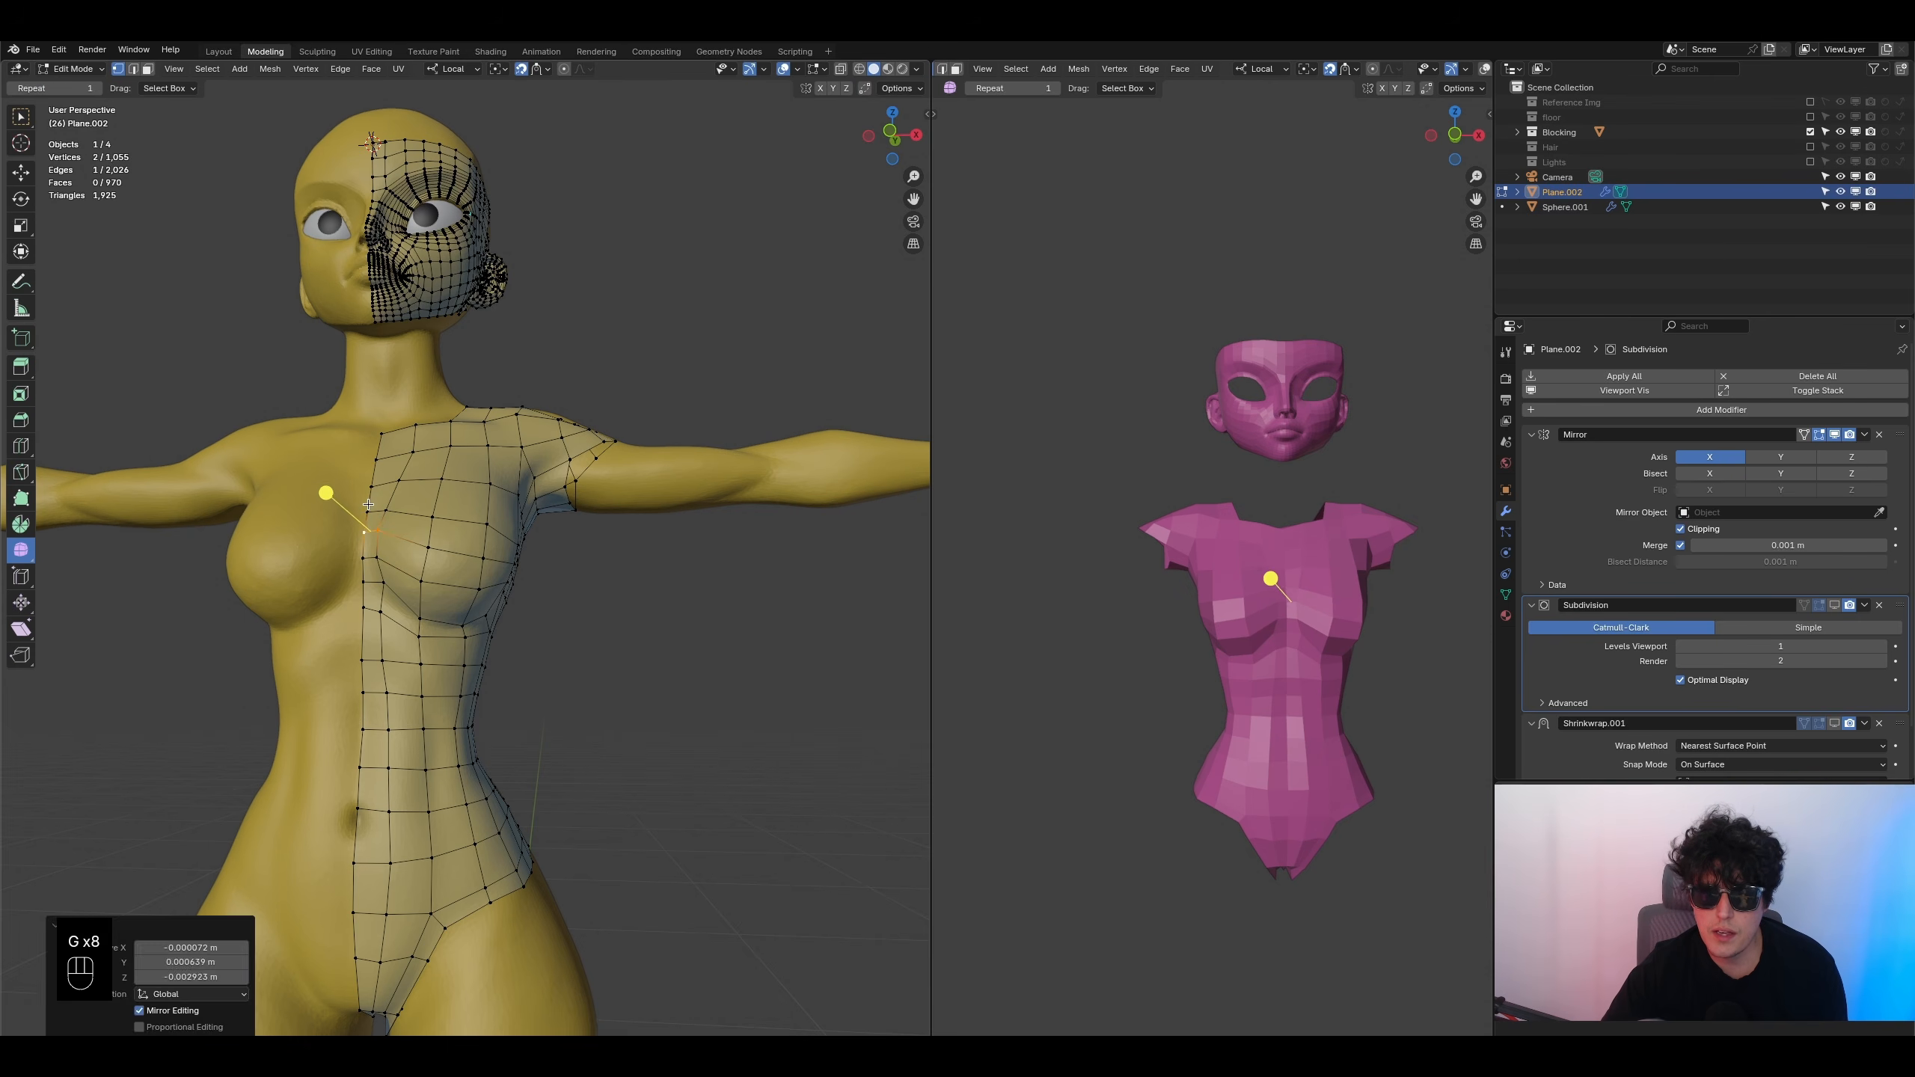
{"action": "key", "text": "g"}
{"action": "left_click", "coordinate": [390, 502]}
{"action": "middle_click_drag", "start_coordinate": [391, 502], "coordinate": [543, 354]}
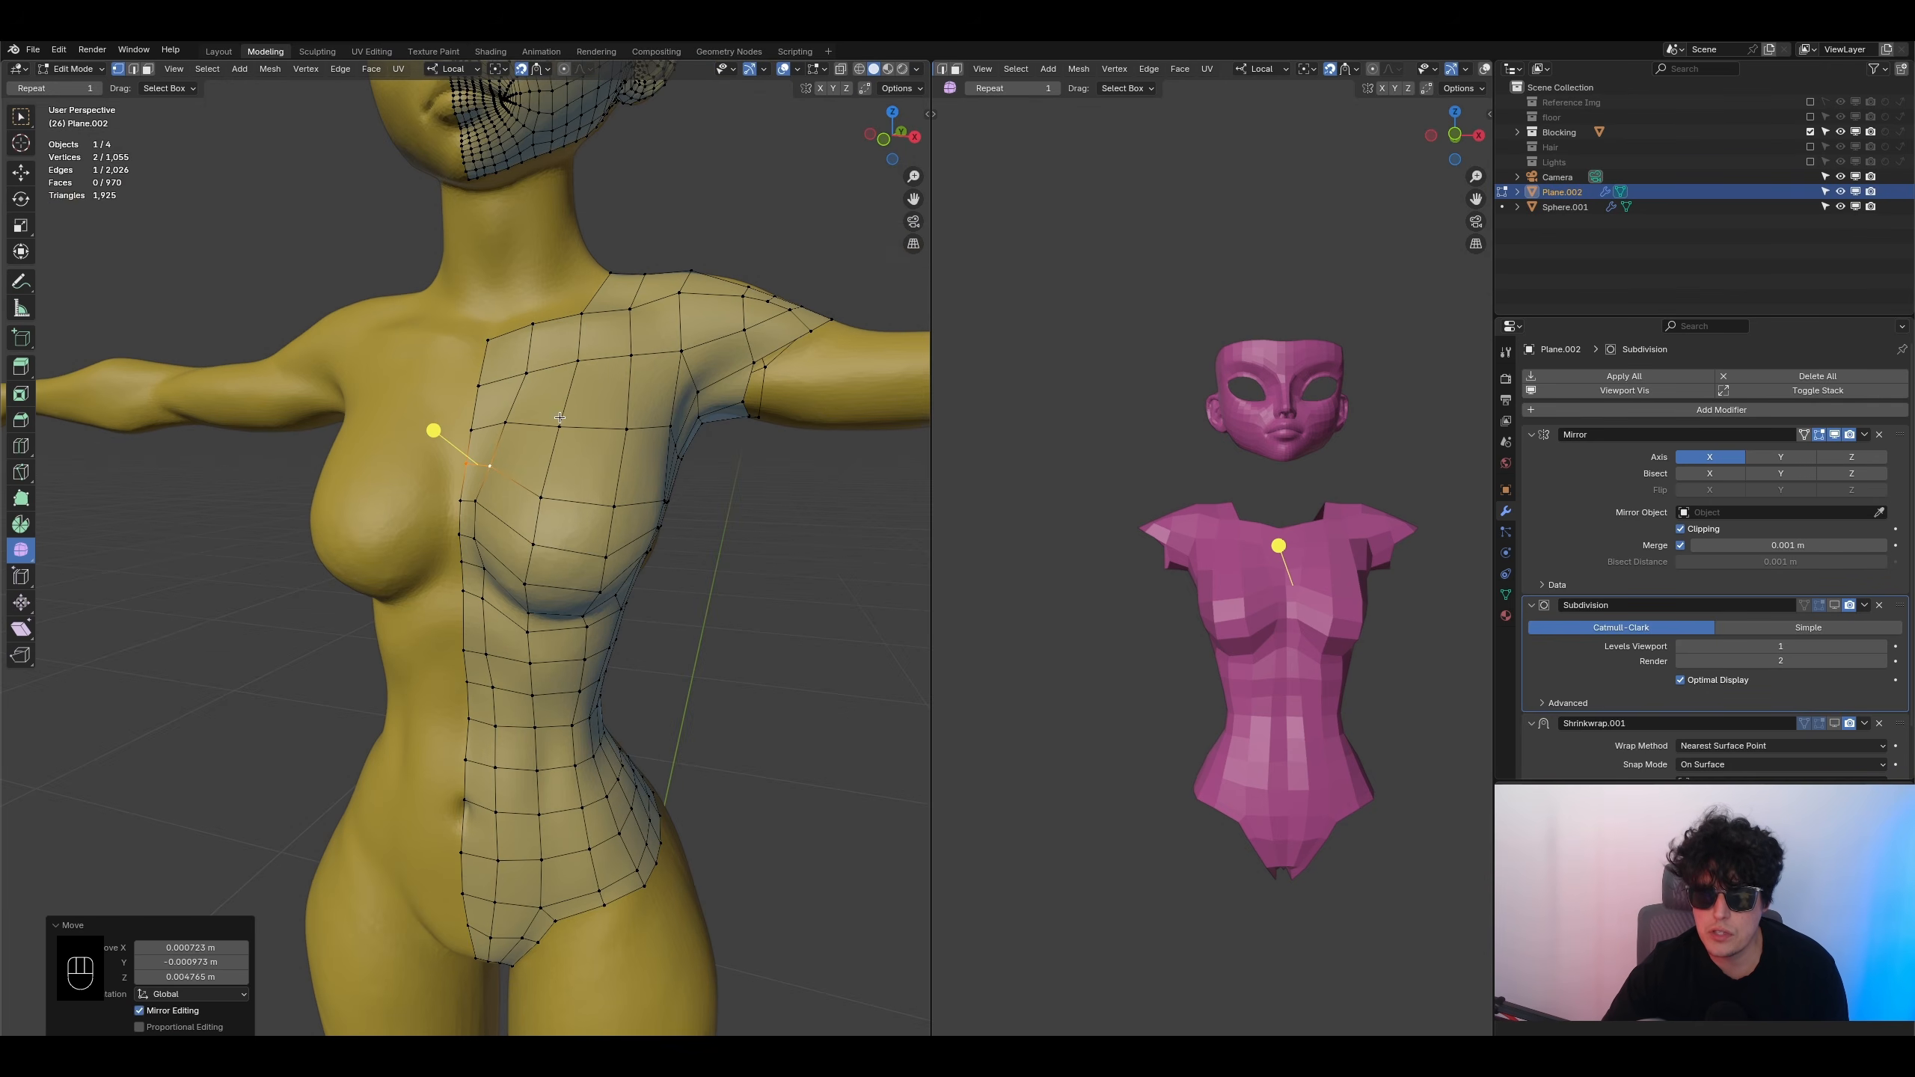
- Adjust the vertices above the breast so the quads follow its upper curve
{"action": "left_click", "coordinate": [512, 449]}
{"action": "key", "text": "g"}
{"action": "left_click", "coordinate": [521, 437]}
{"action": "key", "text": "g"}
{"action": "left_click", "coordinate": [619, 505]}
{"action": "middle_click_drag", "start_coordinate": [618, 505], "coordinate": [620, 434]}
{"action": "key", "text": "g"}
{"action": "left_click", "coordinate": [594, 525]}
- Move the vertices on the outer side of the breast near the armpit to even their spacing
{"action": "mouse_move", "coordinate": [1370, 658]}
{"action": "middle_mouse_down"}
{"action": "mouse_move", "coordinate": [1428, 680]}
{"action": "mouse_move", "coordinate": [1392, 660]}
{"action": "middle_mouse_up"}
{"action": "middle_click_drag", "start_coordinate": [867, 606], "coordinate": [557, 626]}
{"action": "key", "text": "g"}
{"action": "left_click", "coordinate": [635, 561]}
{"action": "key", "text": "g"}
{"action": "left_click", "coordinate": [630, 556]}
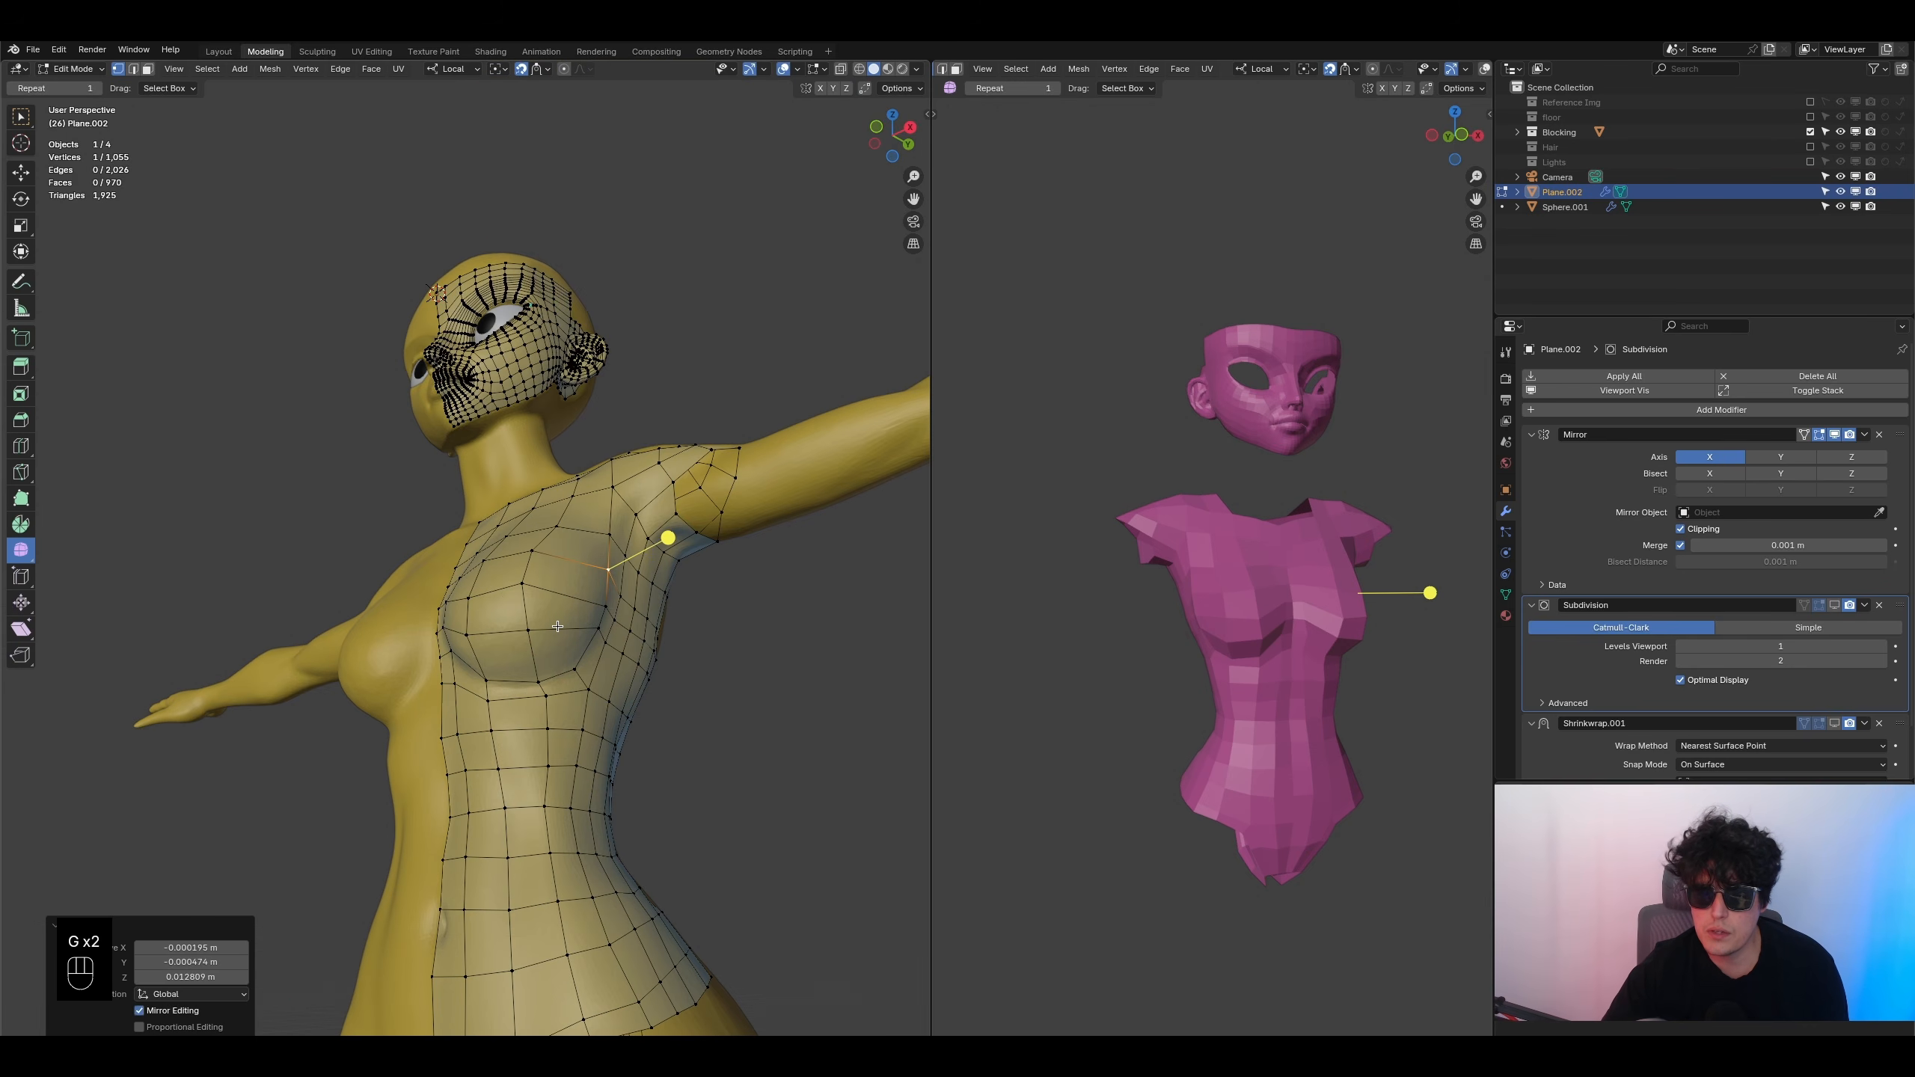
{"action": "key", "text": "g"}
{"action": "left_click", "coordinate": [525, 593]}
- Nudge the column of vertices beside the chest midline toward the centre, one by one from the breast up to the collar
{"action": "middle_click_drag", "start_coordinate": [525, 593], "coordinate": [421, 579]}
{"action": "left_click", "coordinate": [421, 579]}
{"action": "key", "text": "g"}
{"action": "left_click", "coordinate": [424, 582]}
{"action": "left_click", "coordinate": [419, 561]}
{"action": "key", "text": "g"}
{"action": "left_click", "coordinate": [424, 560]}
{"action": "left_click", "coordinate": [422, 532]}
{"action": "key", "text": "g"}
{"action": "left_click", "coordinate": [423, 527]}
{"action": "left_click", "coordinate": [422, 486]}
{"action": "key", "text": "g"}
{"action": "left_click", "coordinate": [417, 486]}
{"action": "left_click", "coordinate": [423, 444]}
{"action": "key", "text": "g"}
{"action": "left_click", "coordinate": [416, 443]}
- Save the file
{"action": "scroll", "coordinate": [453, 483], "scroll_direction": "down", "scroll_amount": 2}
{"action": "middle_click_drag", "start_coordinate": [594, 615], "coordinate": [505, 604]}
{"action": "scroll", "coordinate": [505, 603], "scroll_direction": "down", "scroll_amount": 2}
{"action": "middle_click_drag", "start_coordinate": [655, 593], "coordinate": [528, 839], "text": "shift"}
{"action": "scroll", "coordinate": [523, 660], "scroll_direction": "up", "scroll_amount": 3}
{"action": "key", "text": "ctrl+s"}
{"action": "middle_click_drag", "start_coordinate": [113, 898], "coordinate": [377, 596], "text": "shift"}
{"action": "middle_click_drag", "start_coordinate": [377, 596], "coordinate": [547, 631], "text": "shift"}
{"action": "scroll", "coordinate": [520, 576], "scroll_direction": "down", "scroll_amount": 2}
{"action": "scroll", "coordinate": [512, 570], "scroll_direction": "up", "scroll_amount": 3}
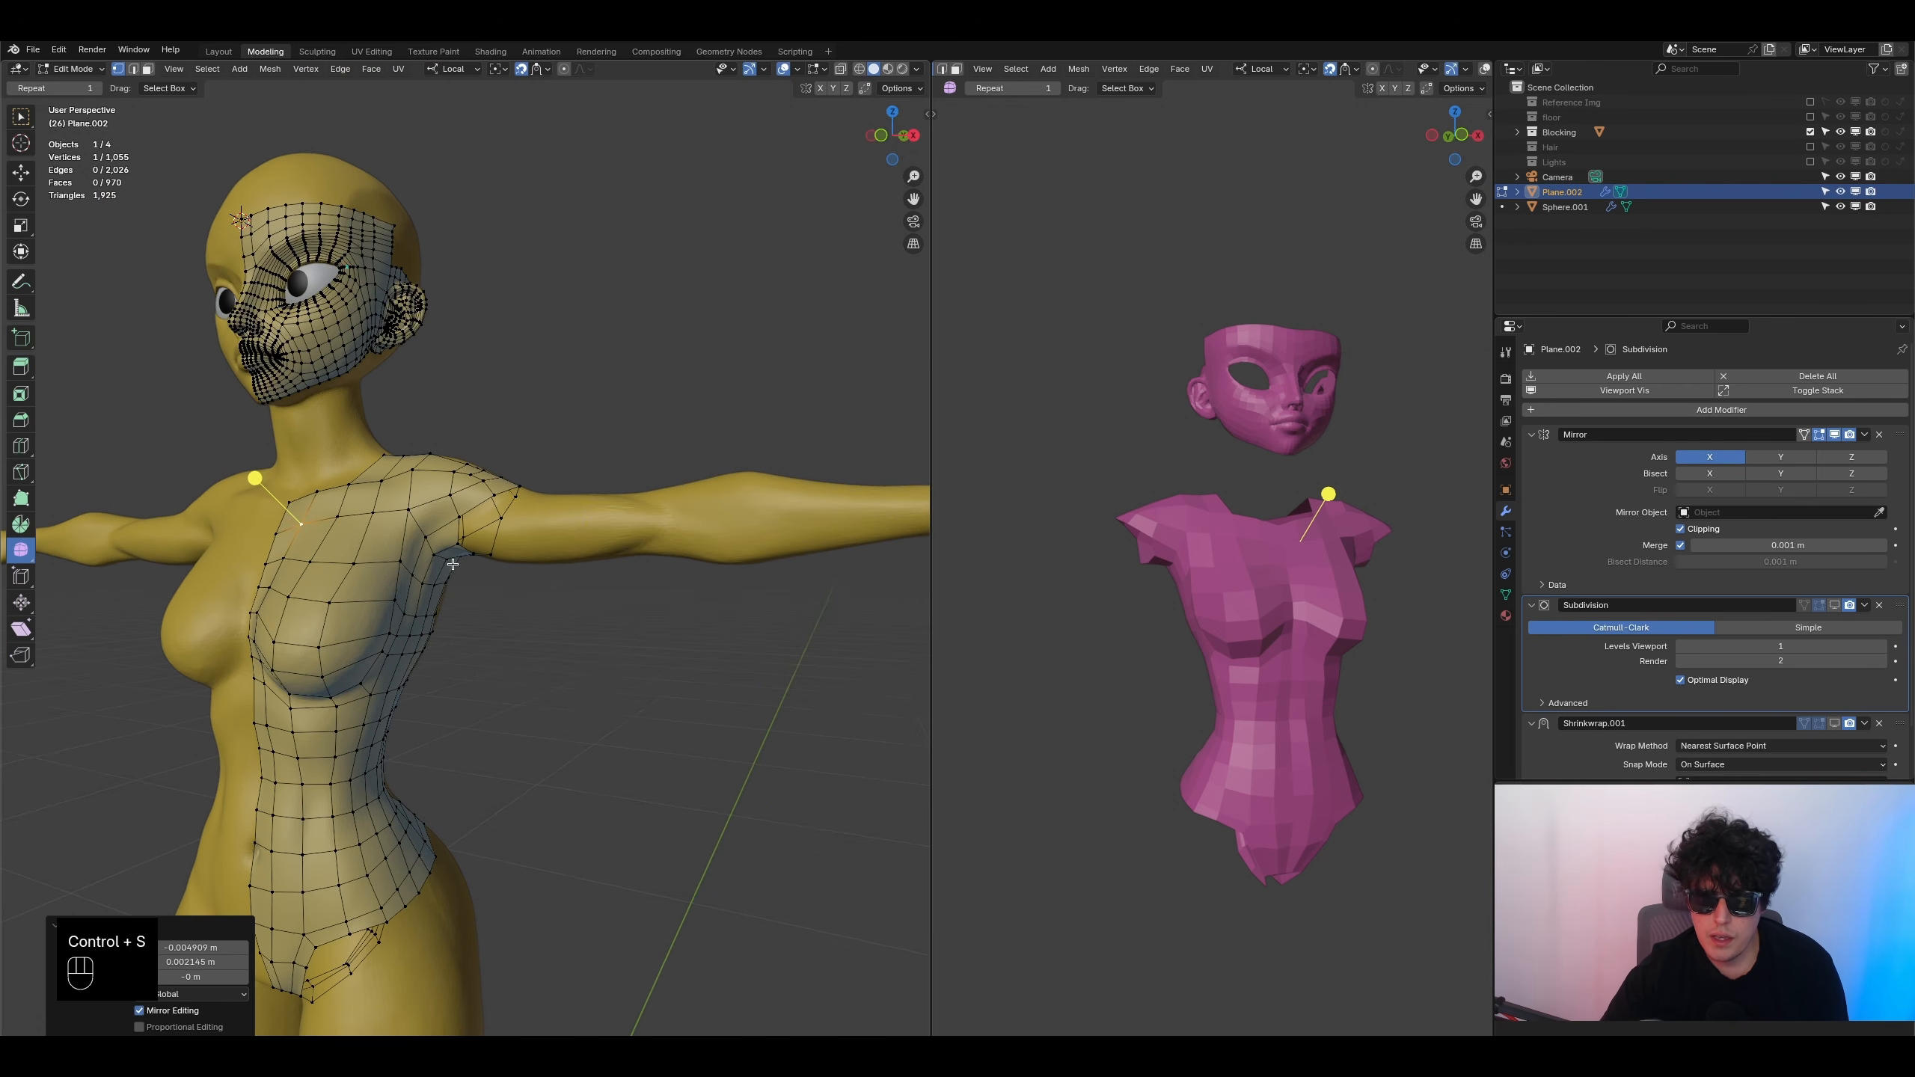
- Try to extrude the whole arm opening's boundary loop outward along X, flattening it and placing it on the upper arm
{"action": "left_click", "coordinate": [130, 69]}
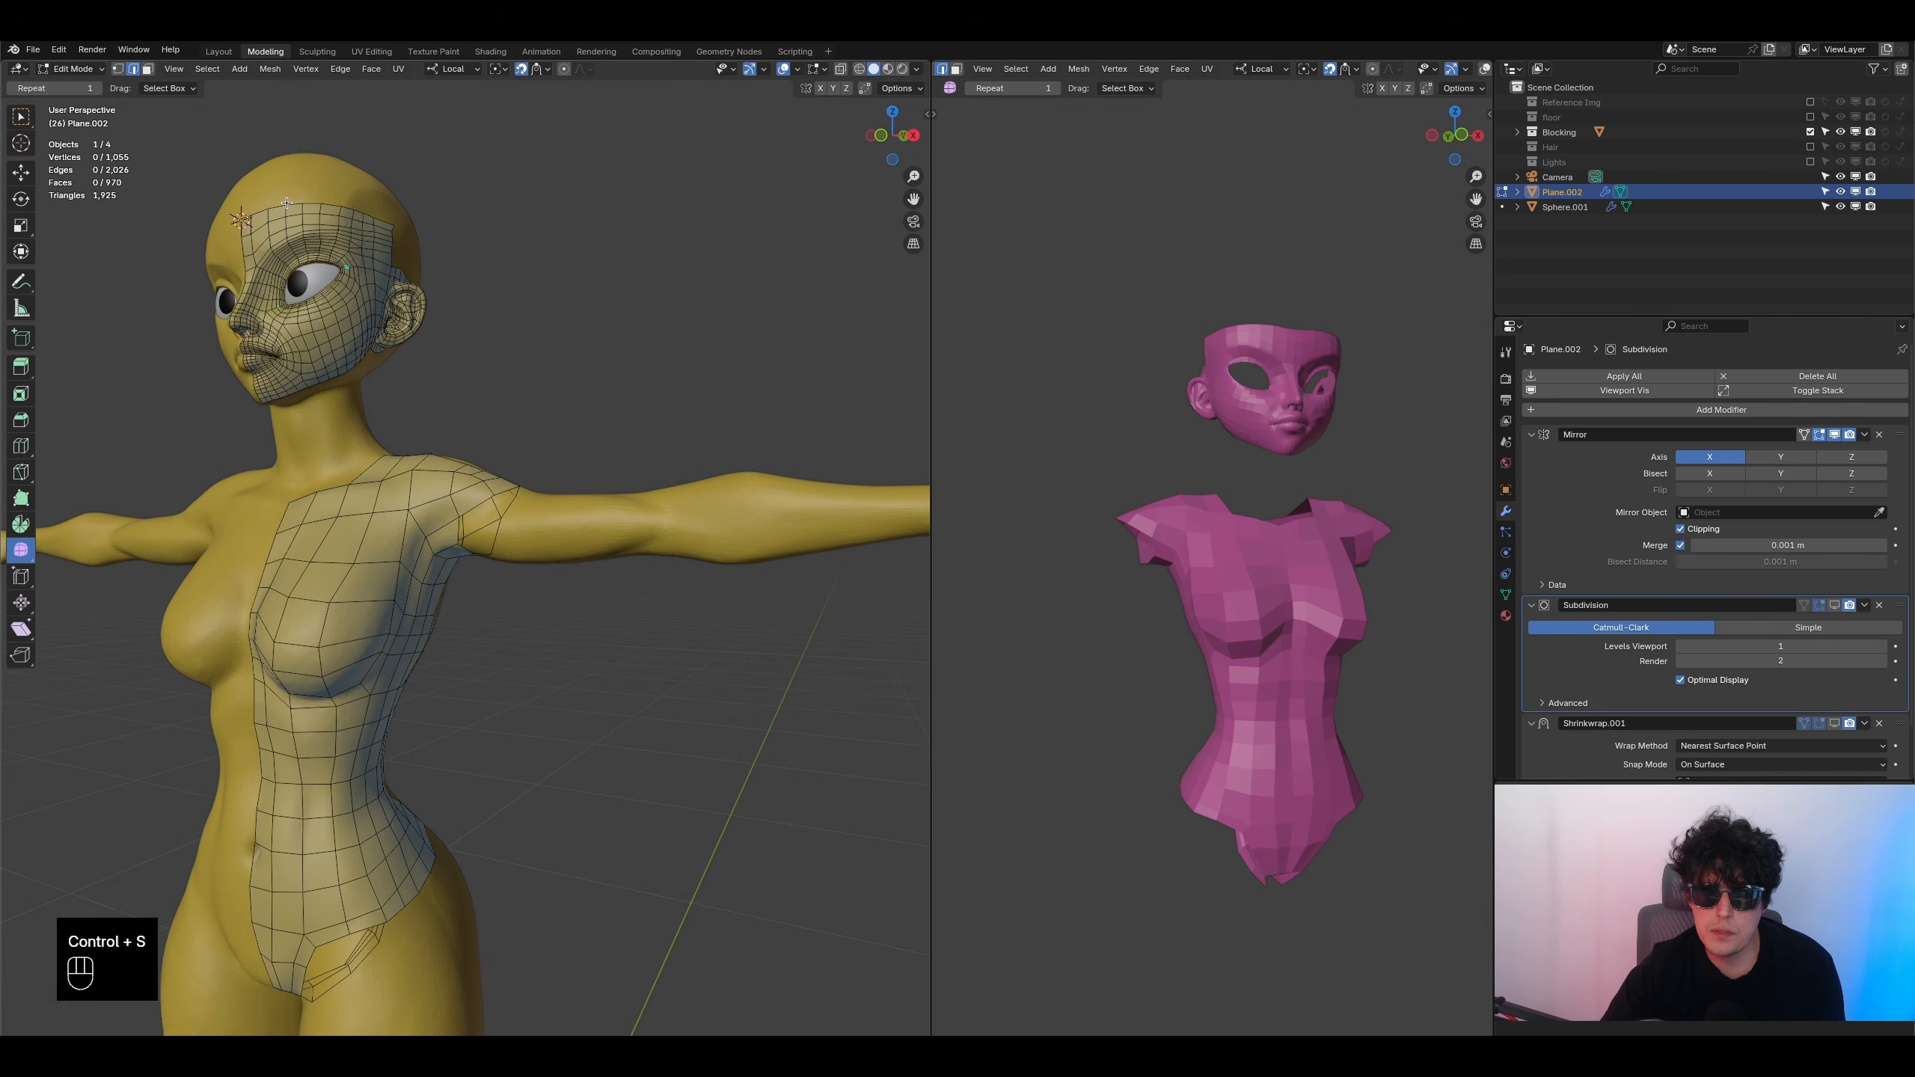
{"action": "scroll", "coordinate": [348, 536], "scroll_direction": "up", "scroll_amount": 5}
{"action": "scroll", "coordinate": [340, 539], "scroll_direction": "down", "scroll_amount": 5}
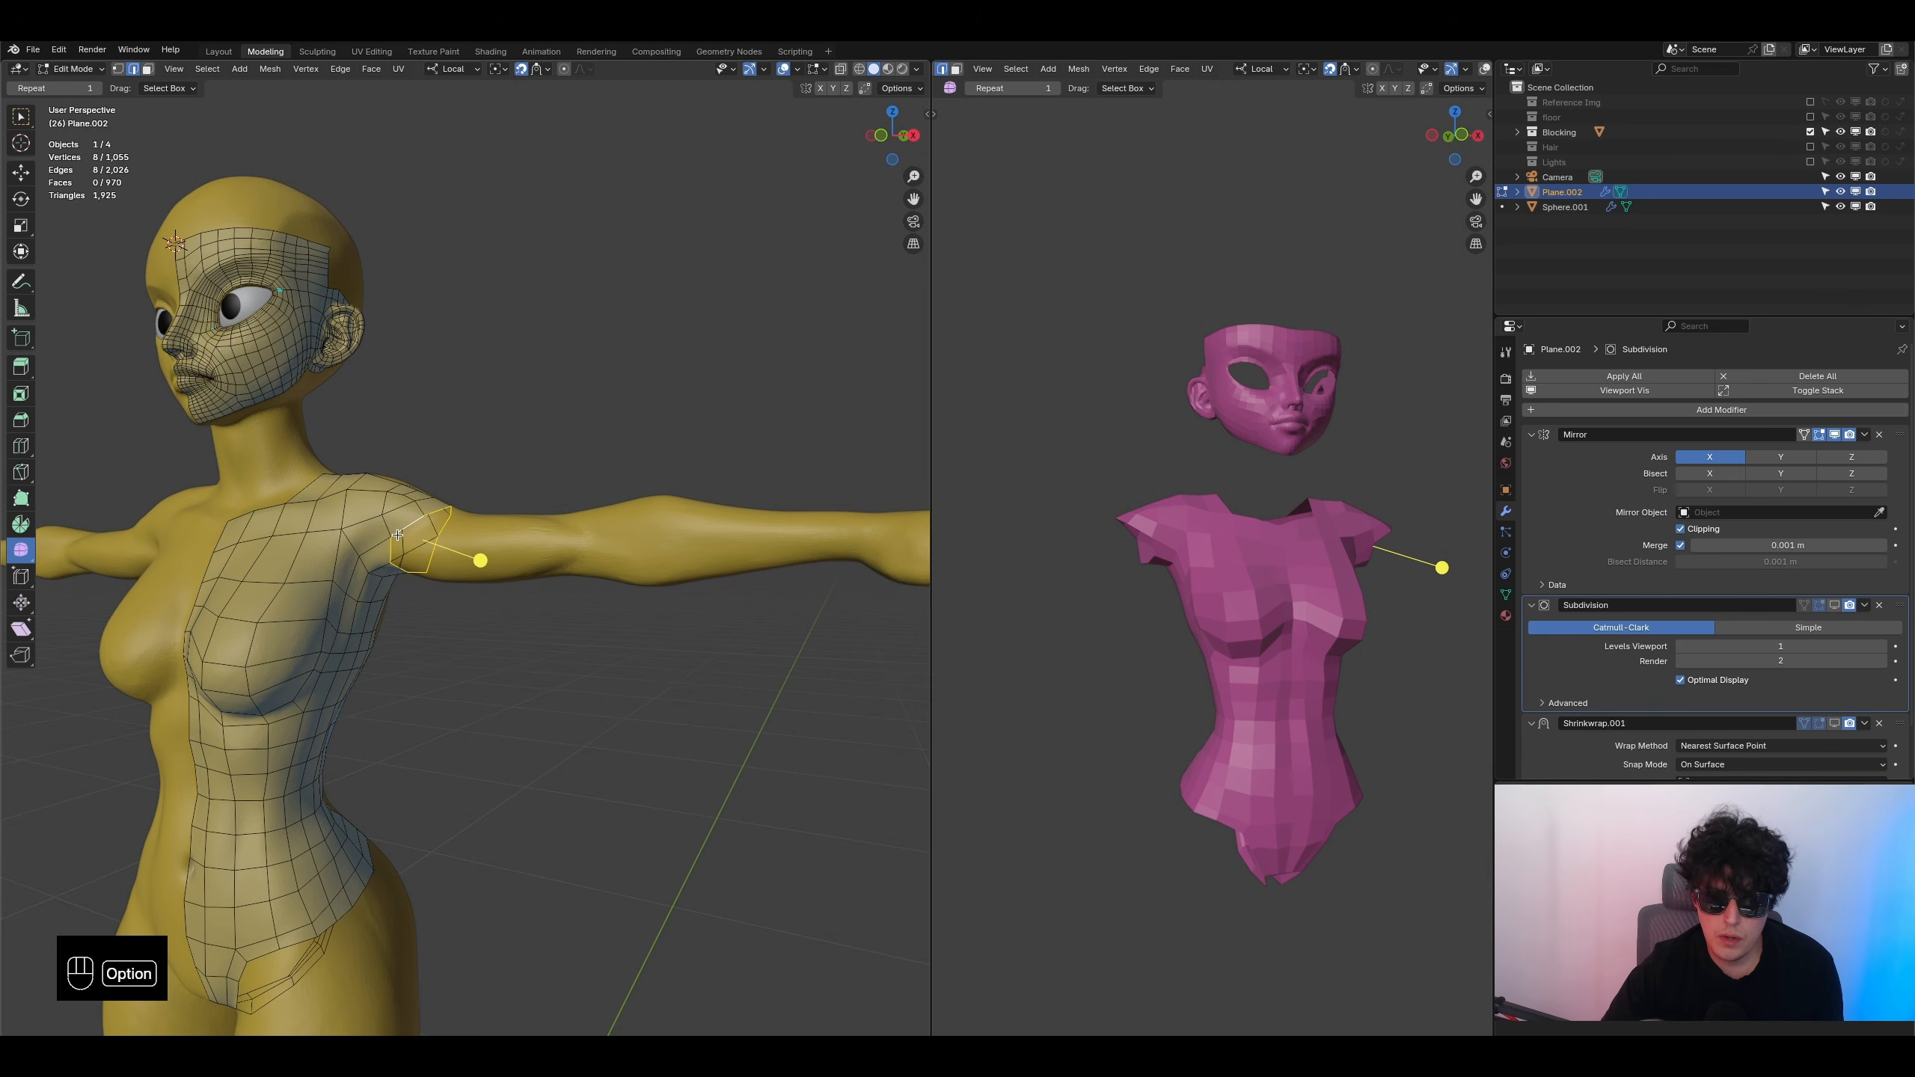
{"action": "middle_click_drag", "start_coordinate": [383, 549], "coordinate": [501, 623]}
{"action": "scroll", "coordinate": [402, 527], "scroll_direction": "up", "scroll_amount": 4}
{"action": "middle_click_drag", "start_coordinate": [500, 623], "coordinate": [432, 595]}
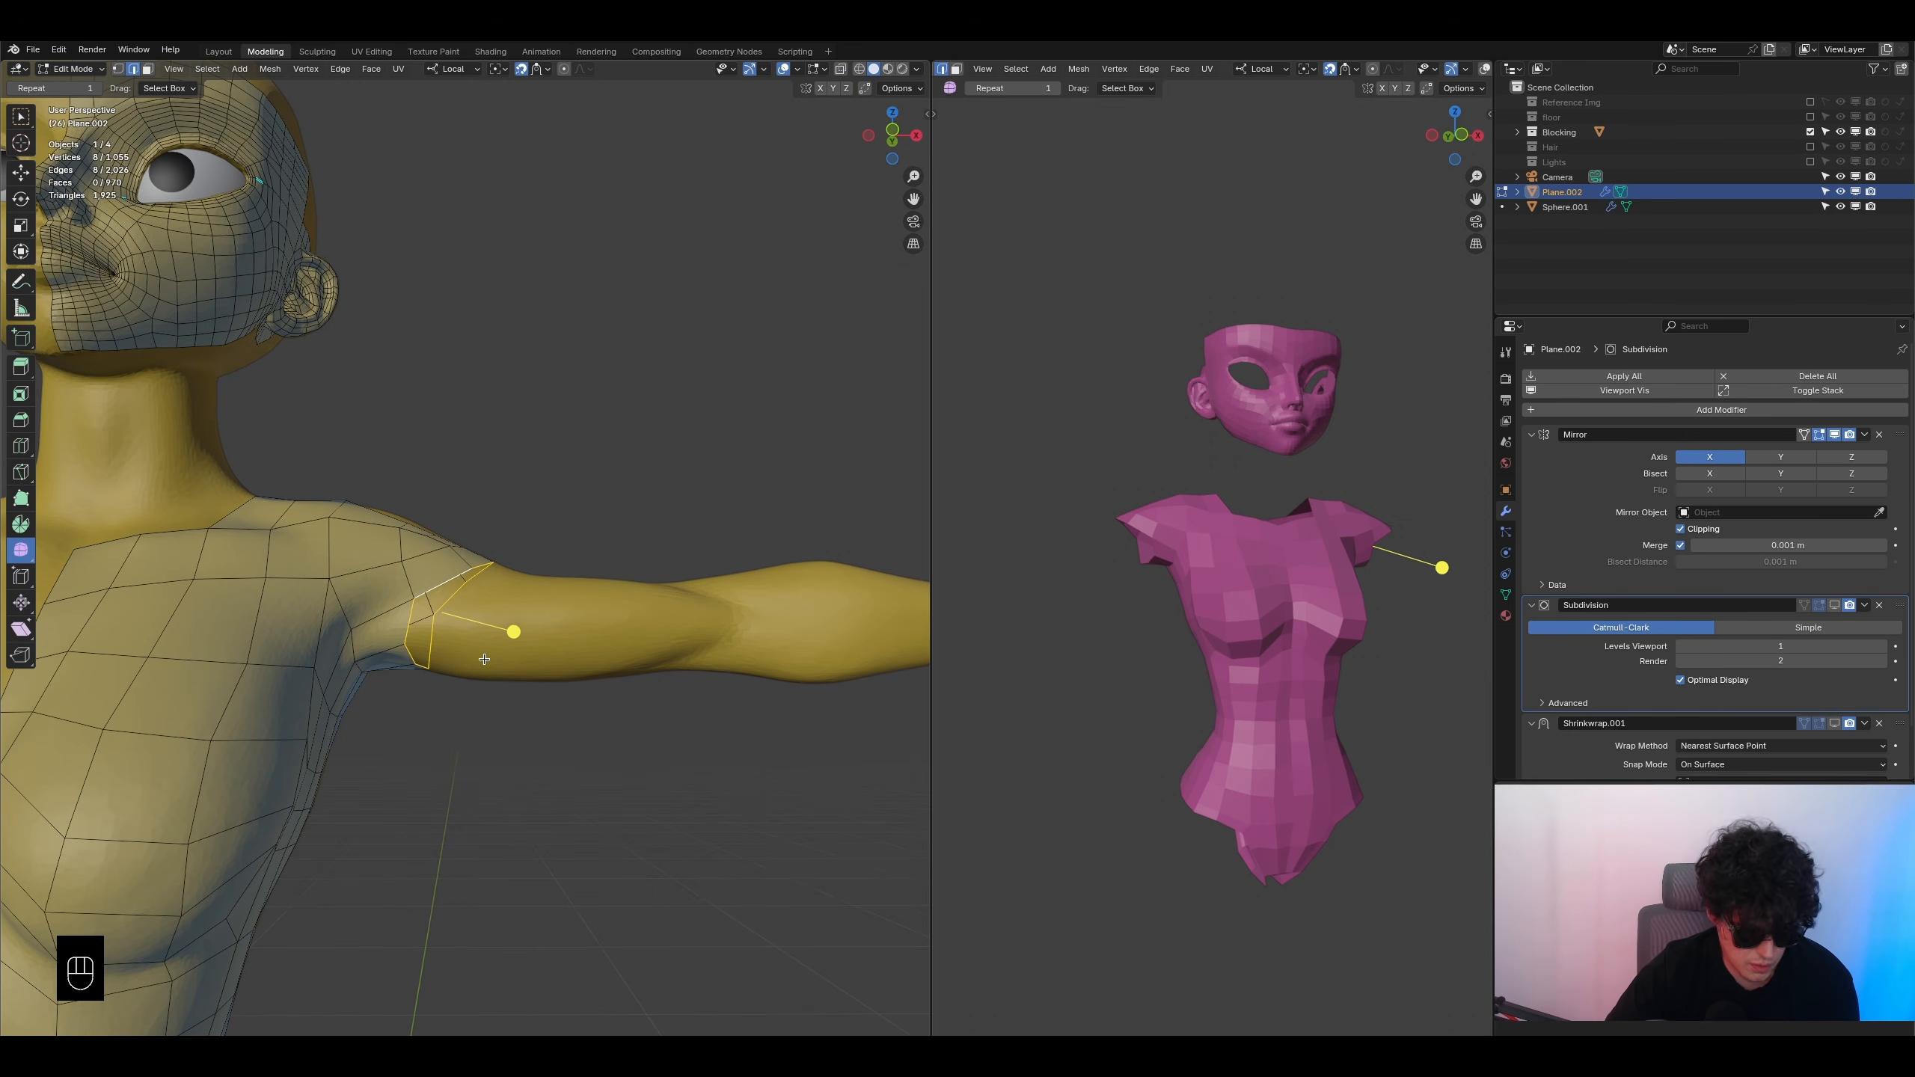
{"action": "key", "text": "e"}
{"action": "key", "text": "x"}
{"action": "left_click", "coordinate": [599, 658]}
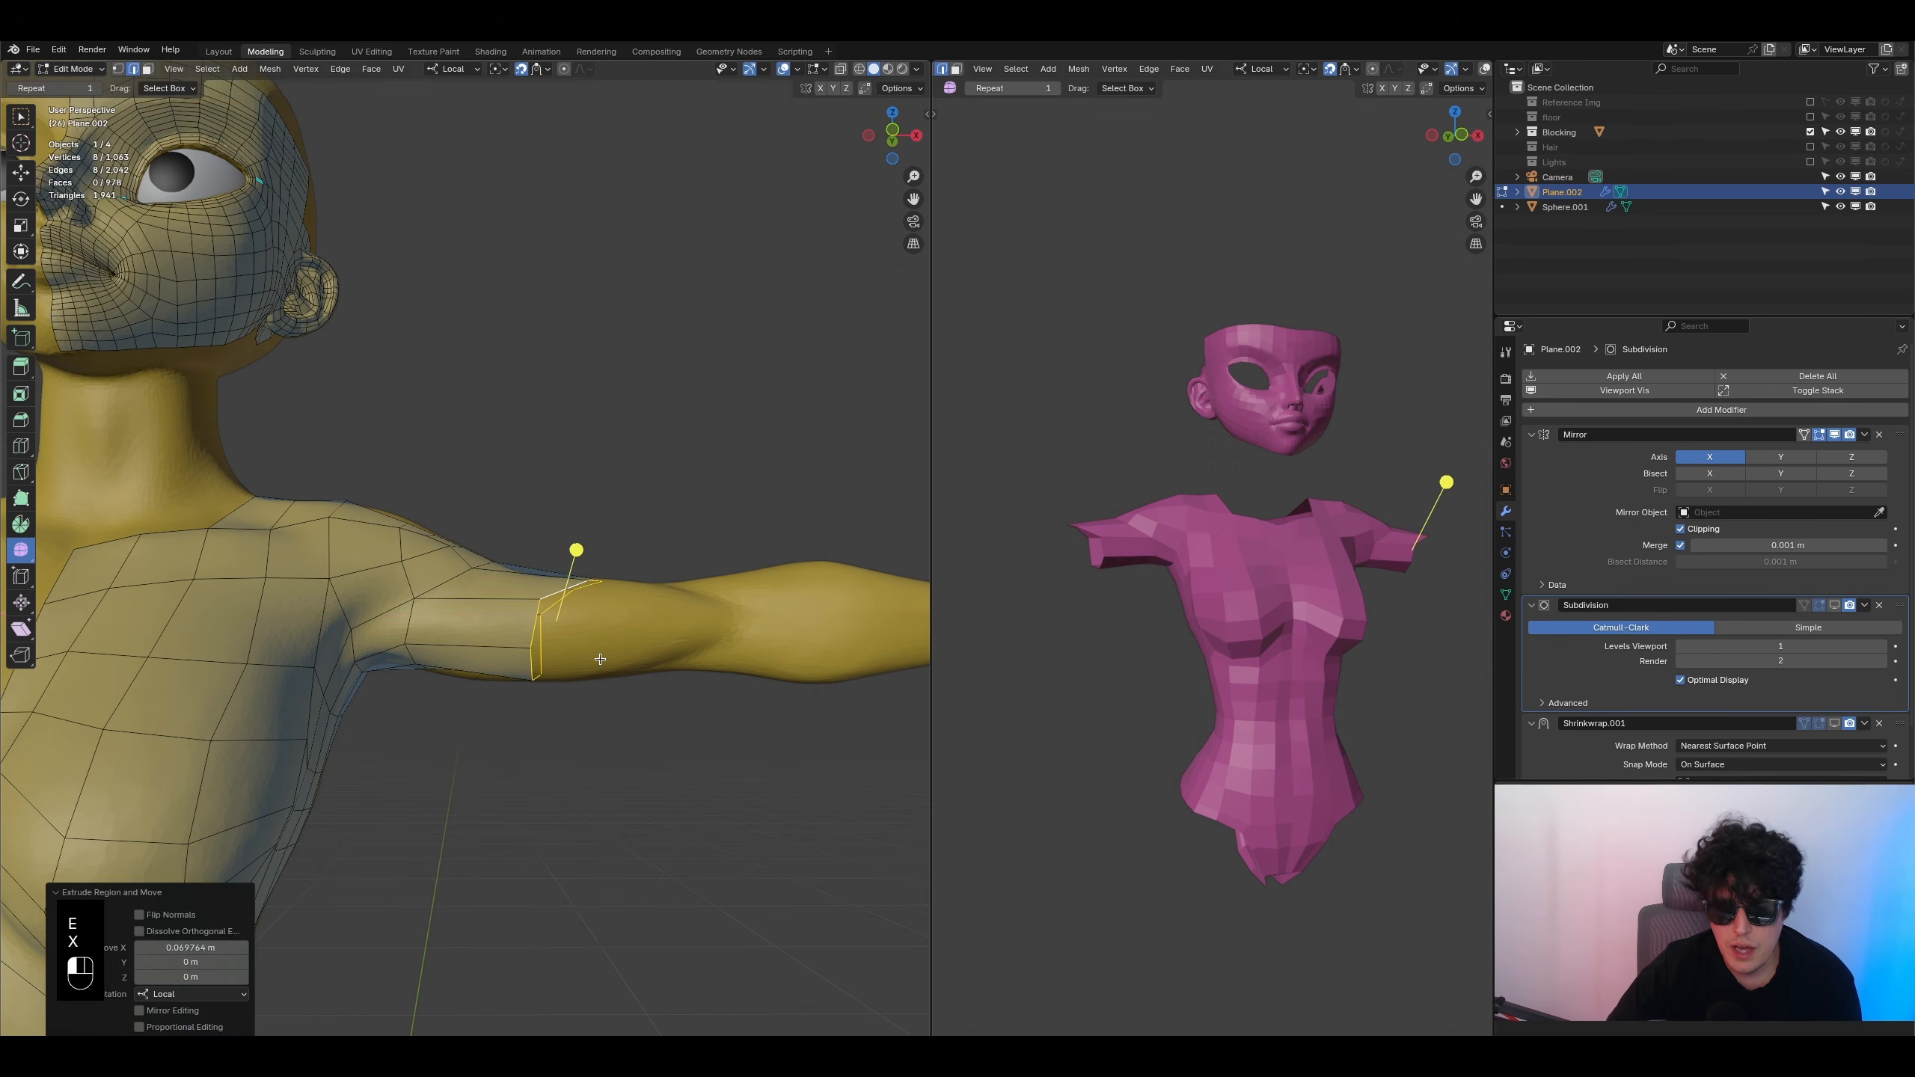
{"action": "key", "text": "x"}
{"action": "left_click", "coordinate": [595, 626]}
{"action": "key", "text": "g"}
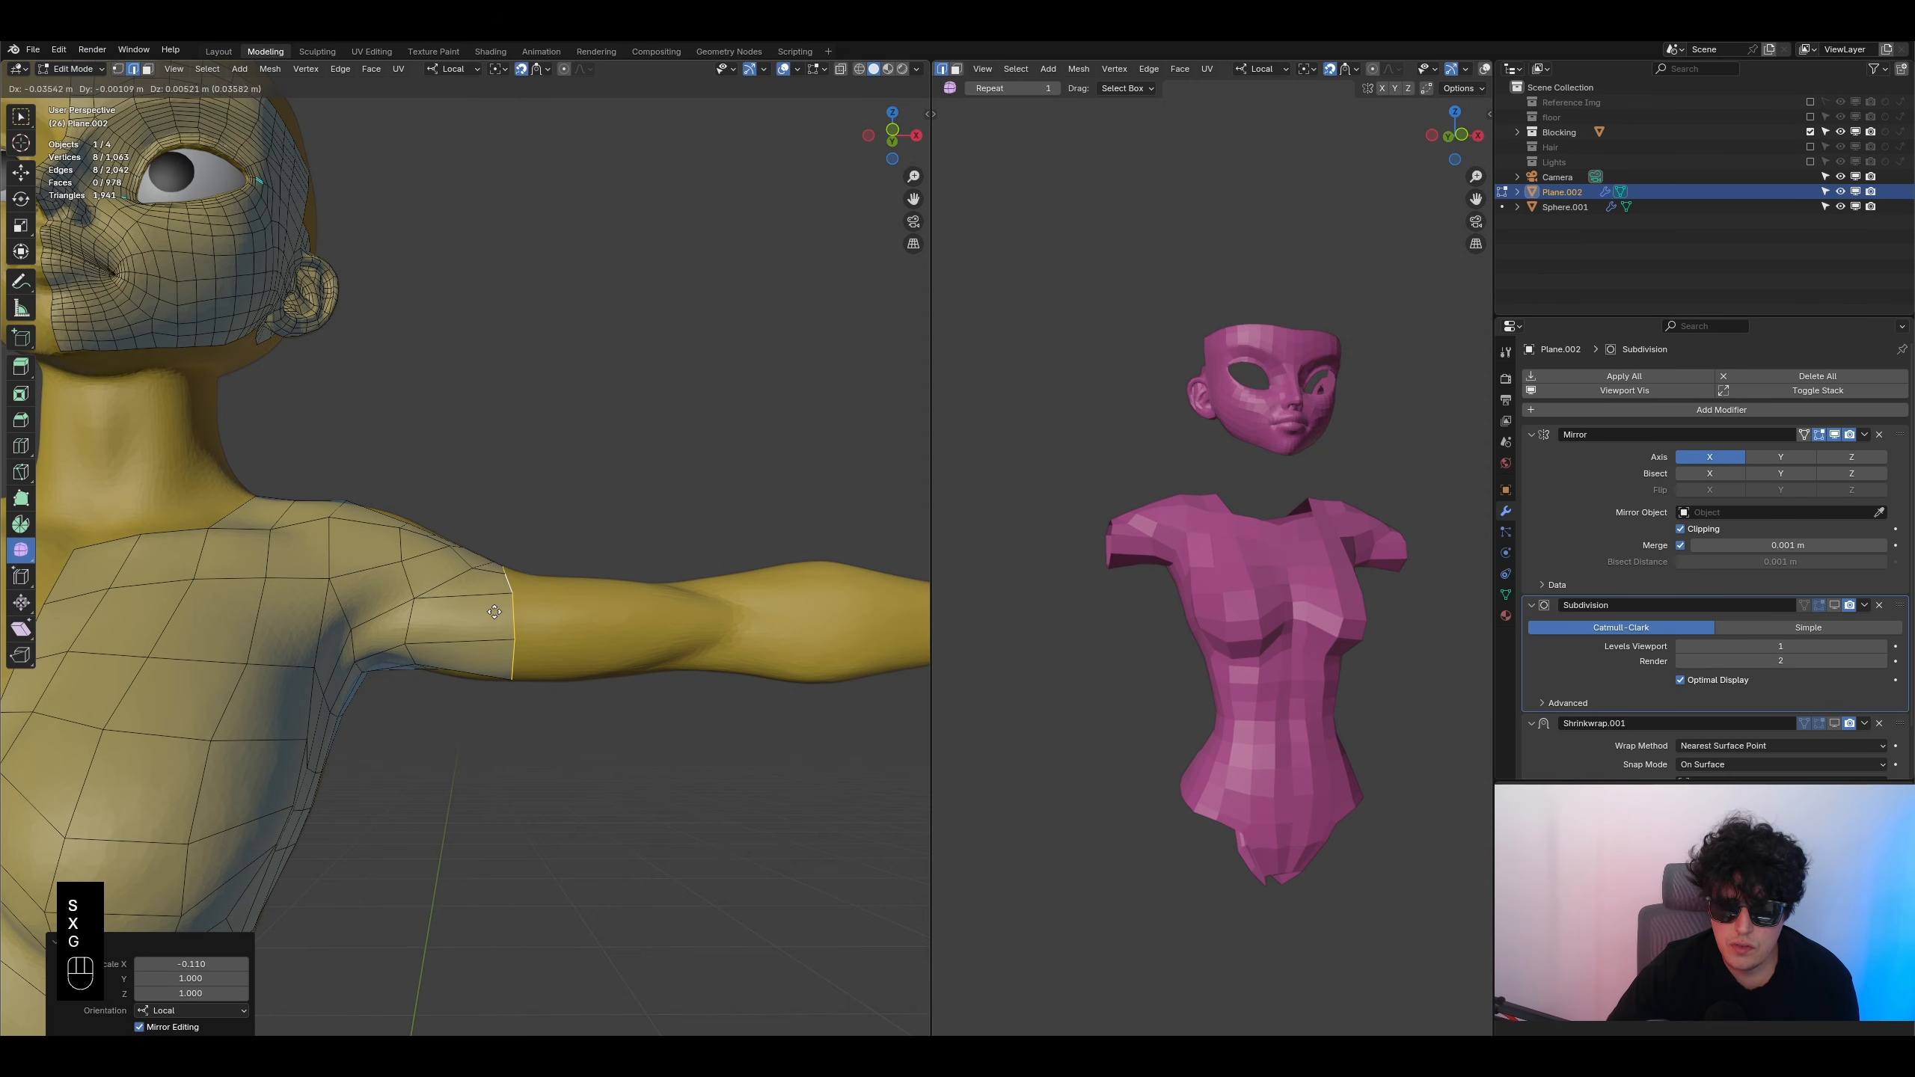
{"action": "left_click", "coordinate": [494, 611]}
{"action": "key", "text": "ctrl+z"}
{"action": "key", "text": "ctrl+z"}
{"action": "key", "text": "ctrl+z"}
{"action": "middle_click_drag", "start_coordinate": [455, 602], "coordinate": [423, 624]}
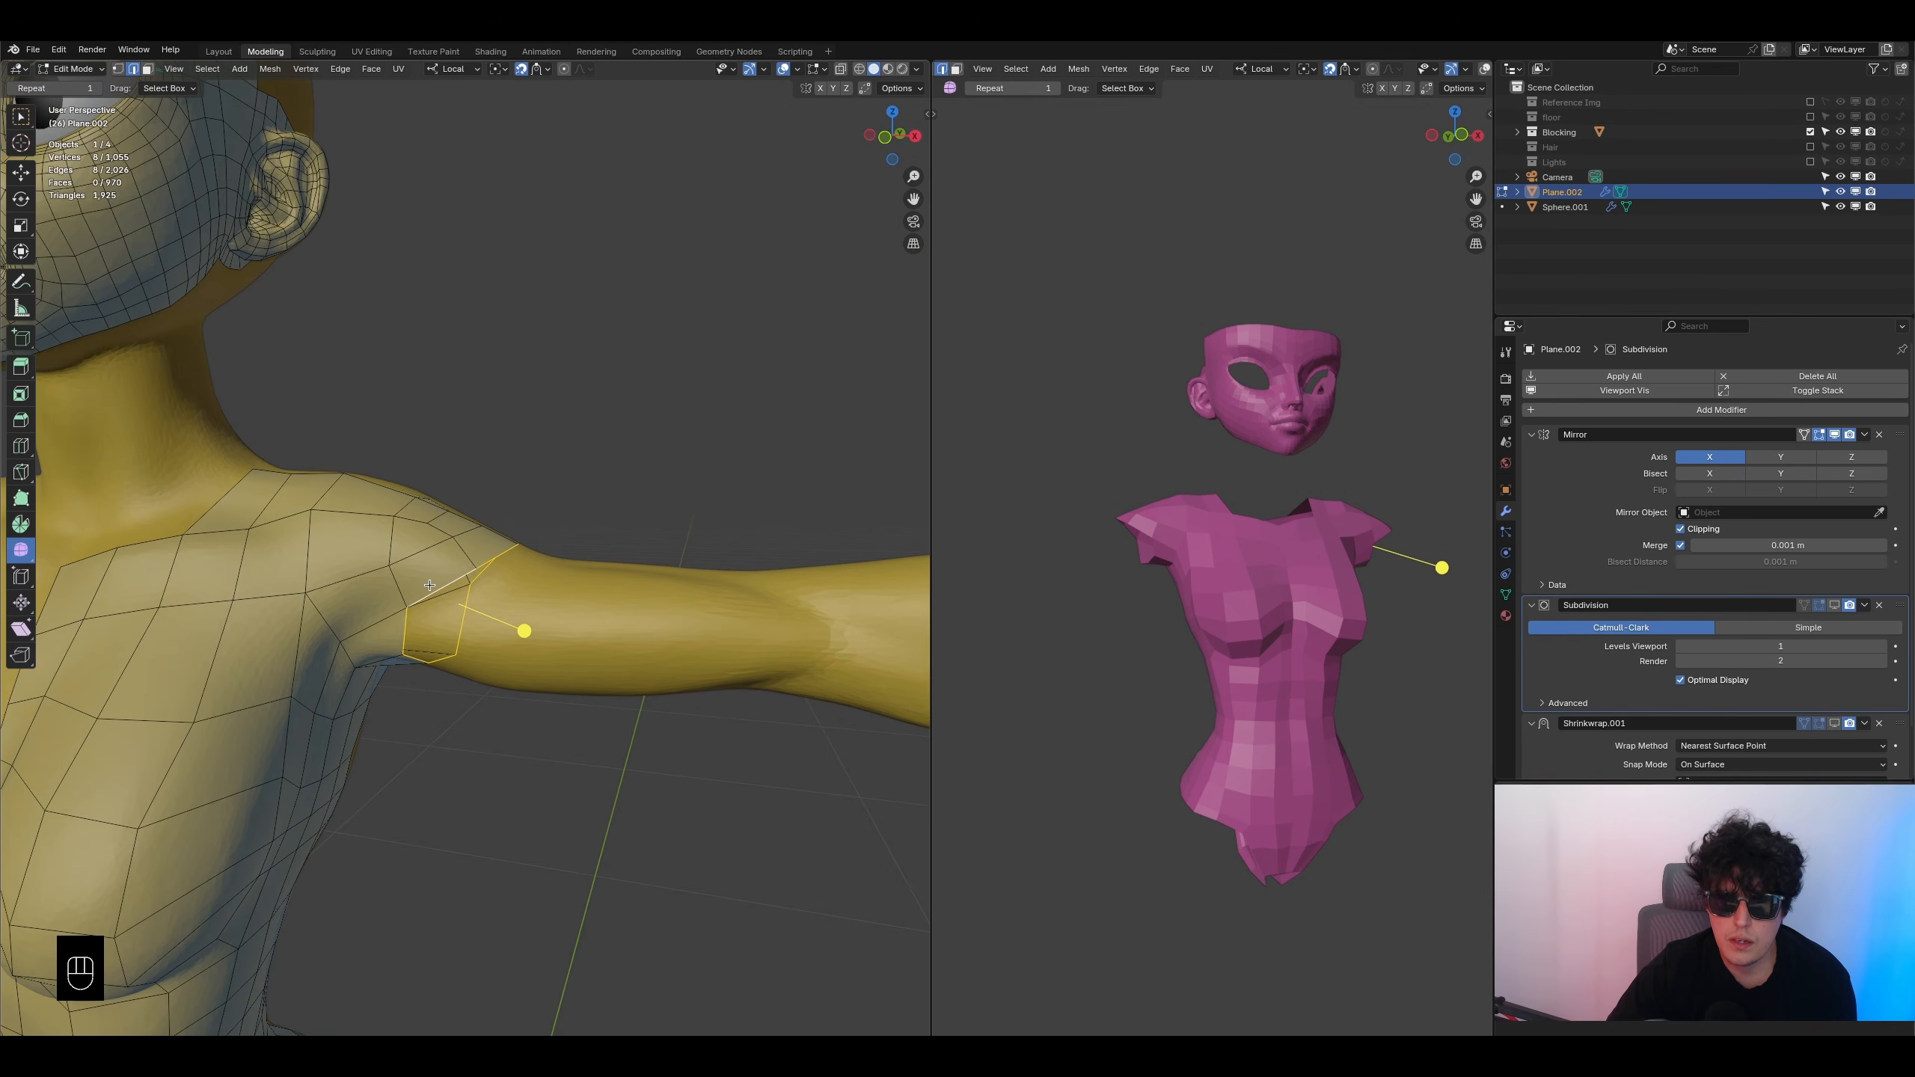
- Extrude two edges at the top of the arm opening down the upper arm, scaling the new edges to about 0.591
{"action": "middle_click_drag", "start_coordinate": [475, 615], "coordinate": [515, 614]}
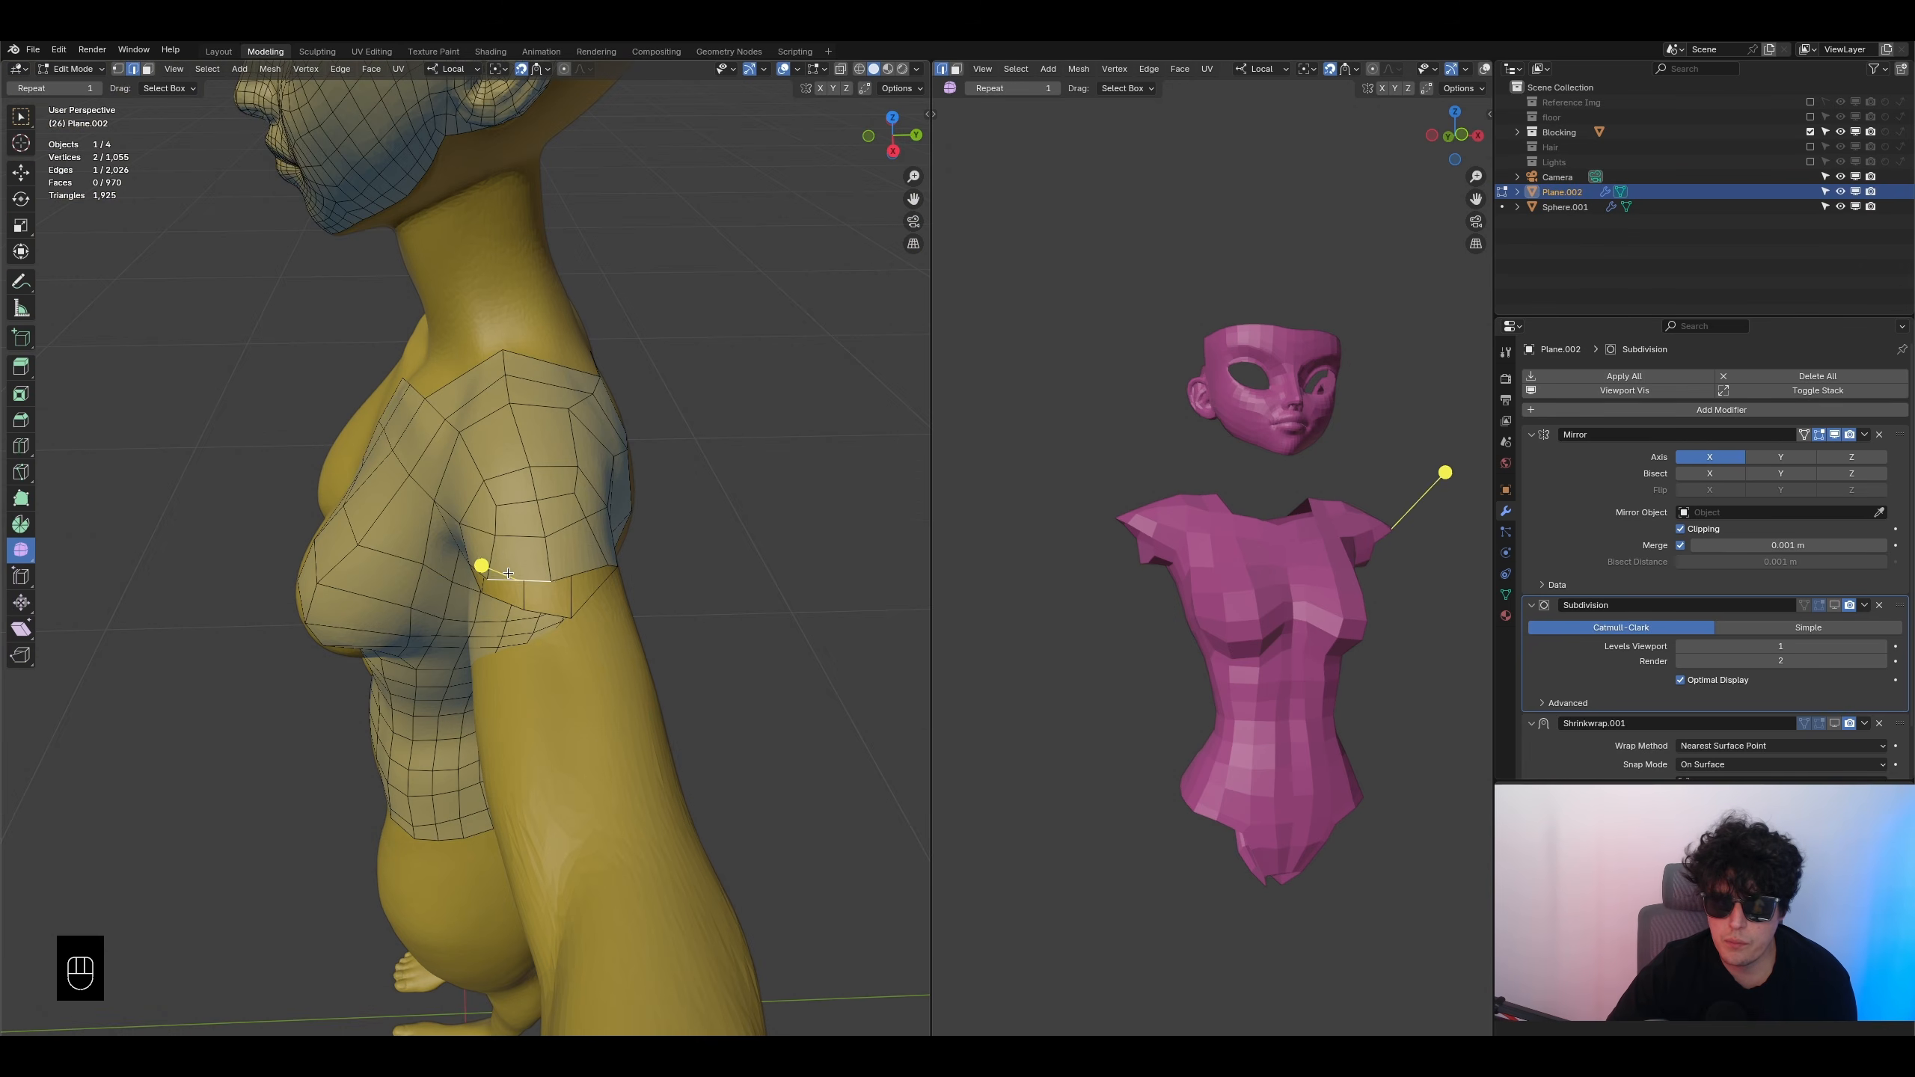
{"action": "left_click", "coordinate": [565, 574], "text": "shift"}
{"action": "key", "text": "e"}
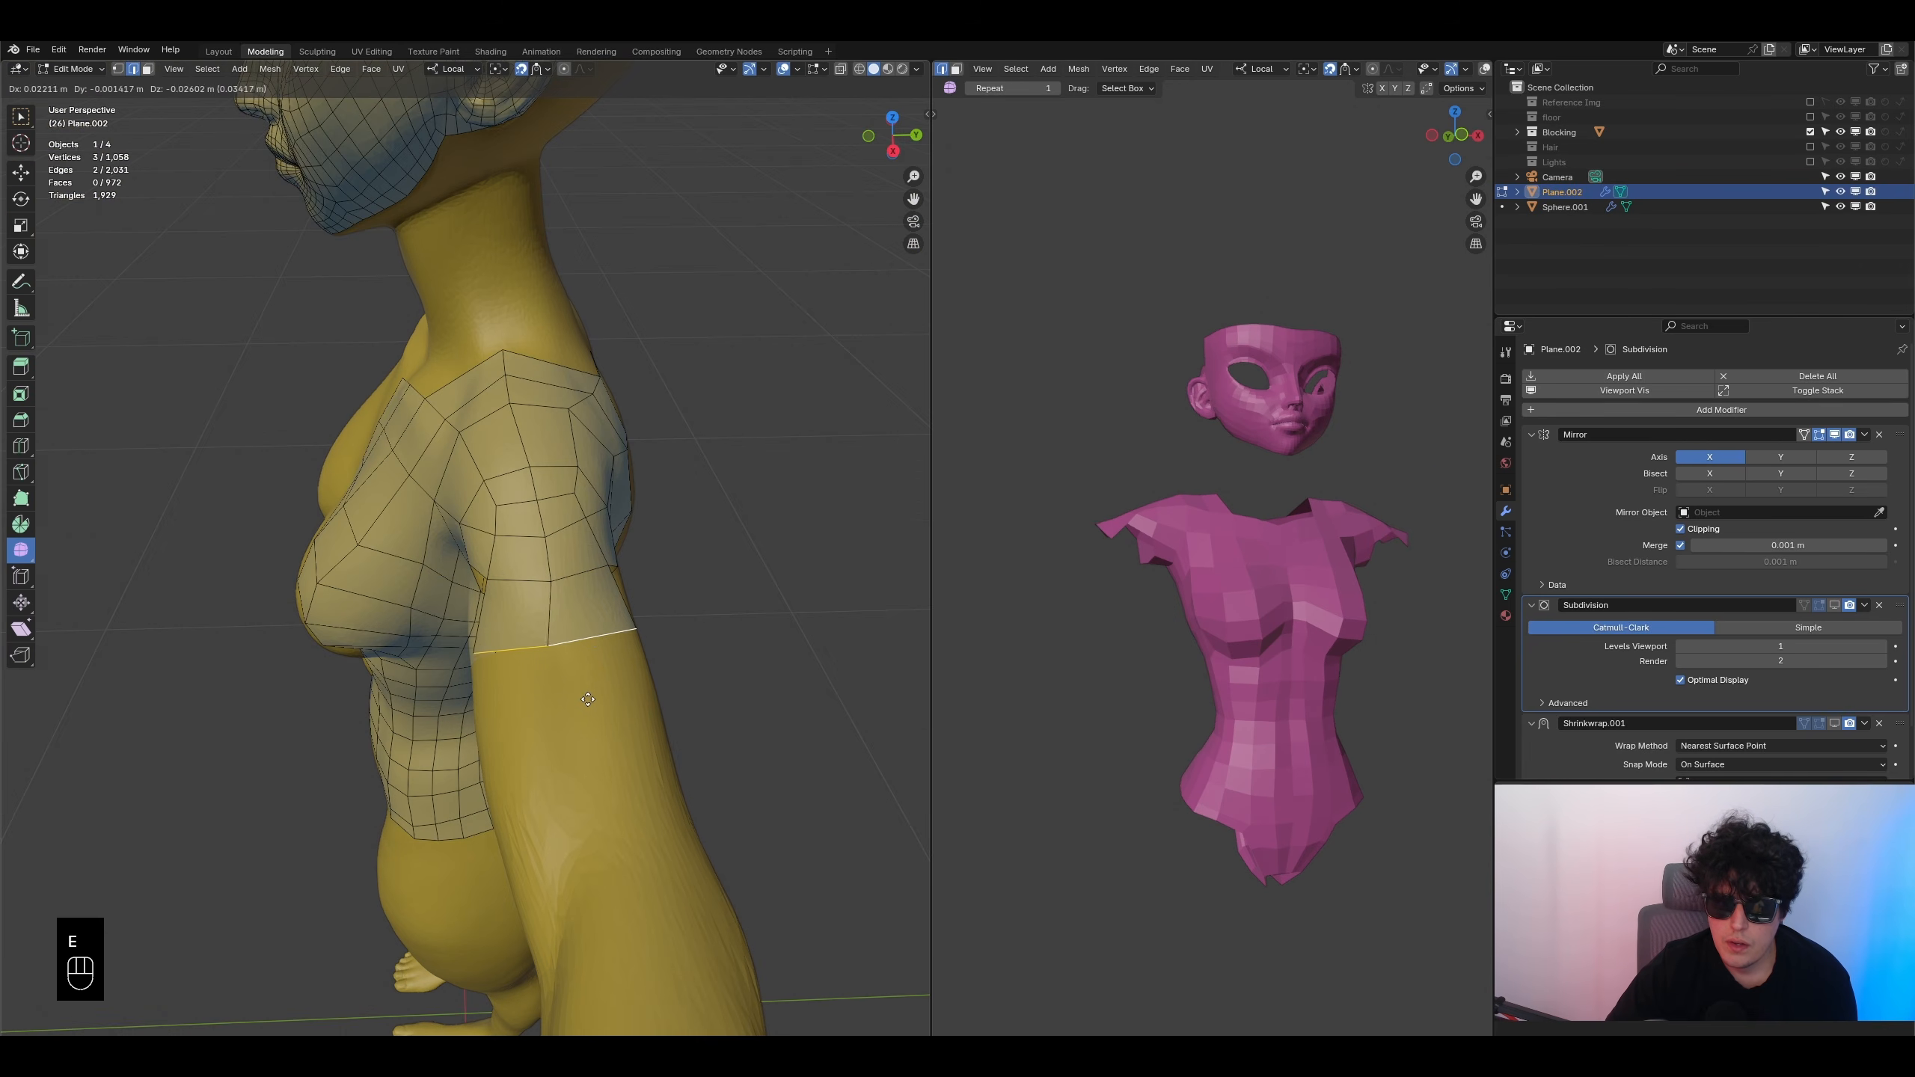
{"action": "left_click", "coordinate": [587, 698]}
{"action": "key", "text": "s"}
{"action": "left_click", "coordinate": [628, 660]}
{"action": "key", "text": "g"}
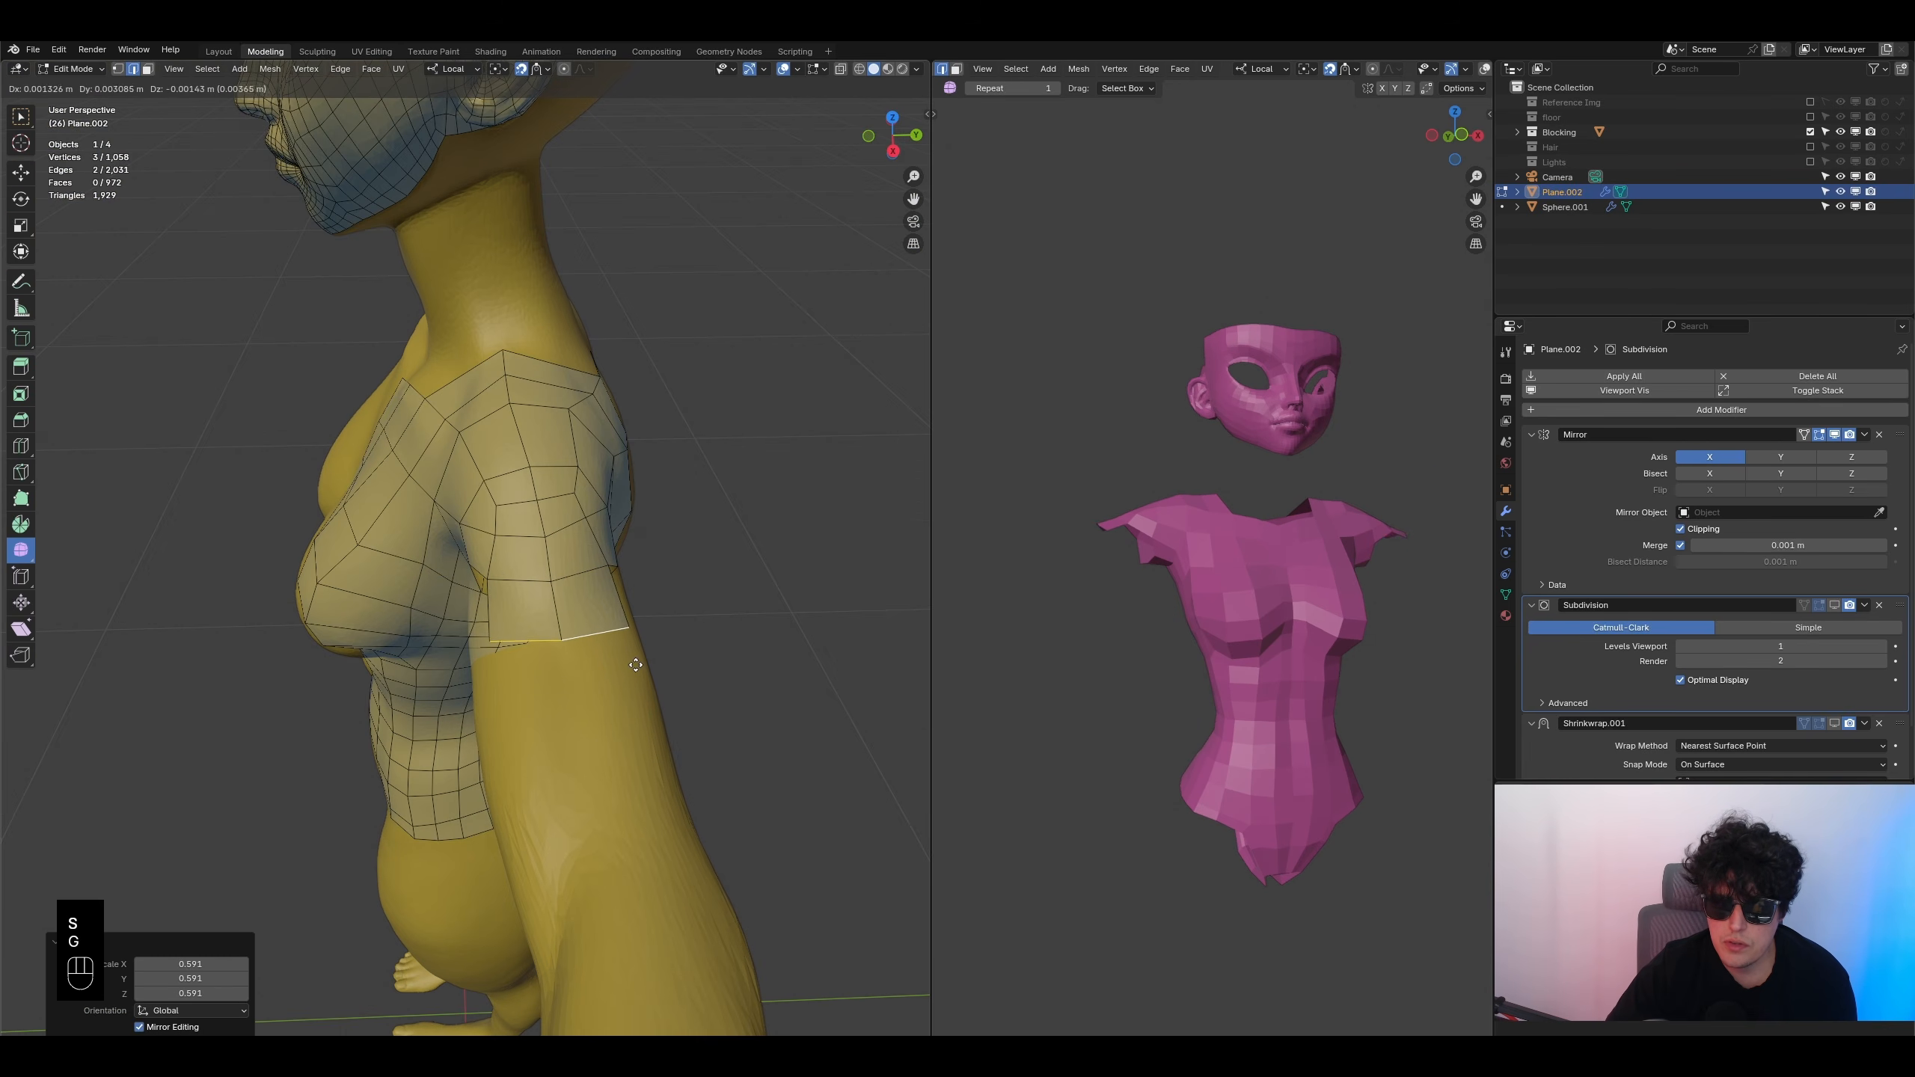
{"action": "left_click", "coordinate": [624, 665]}
- Select the remaining upper edges around the front and back of the arm opening and extrude them down over the upper arm
{"action": "middle_click_drag", "start_coordinate": [624, 665], "coordinate": [482, 530]}
{"action": "left_click", "coordinate": [502, 516]}
{"action": "left_click", "coordinate": [522, 518], "text": "shift"}
{"action": "key", "text": "e"}
{"action": "left_click", "coordinate": [523, 522]}
{"action": "key", "text": "ctrl+z"}
{"action": "left_click", "coordinate": [539, 519], "text": "shift"}
{"action": "key", "text": "e"}
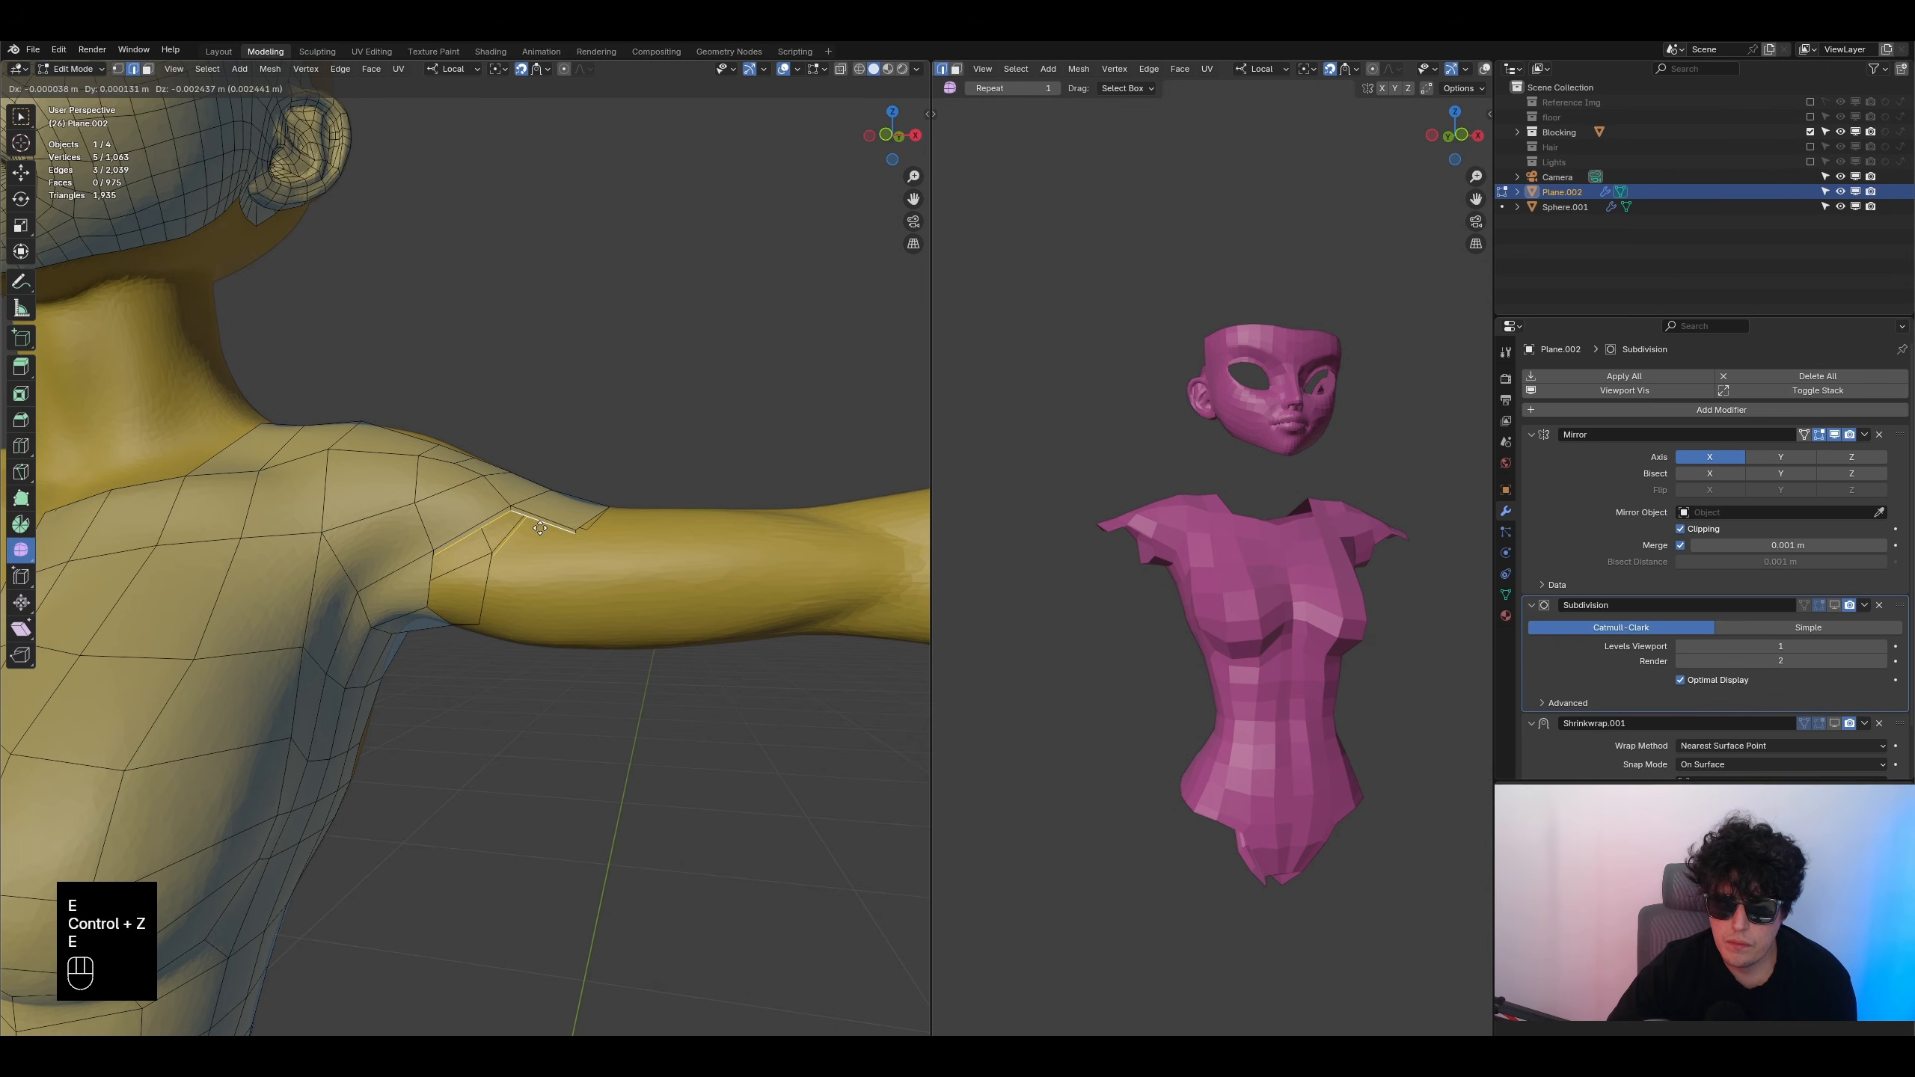
{"action": "left_click", "coordinate": [539, 575]}
{"action": "middle_click_drag", "start_coordinate": [538, 575], "coordinate": [330, 605]}
{"action": "key", "text": "ctrl+z"}
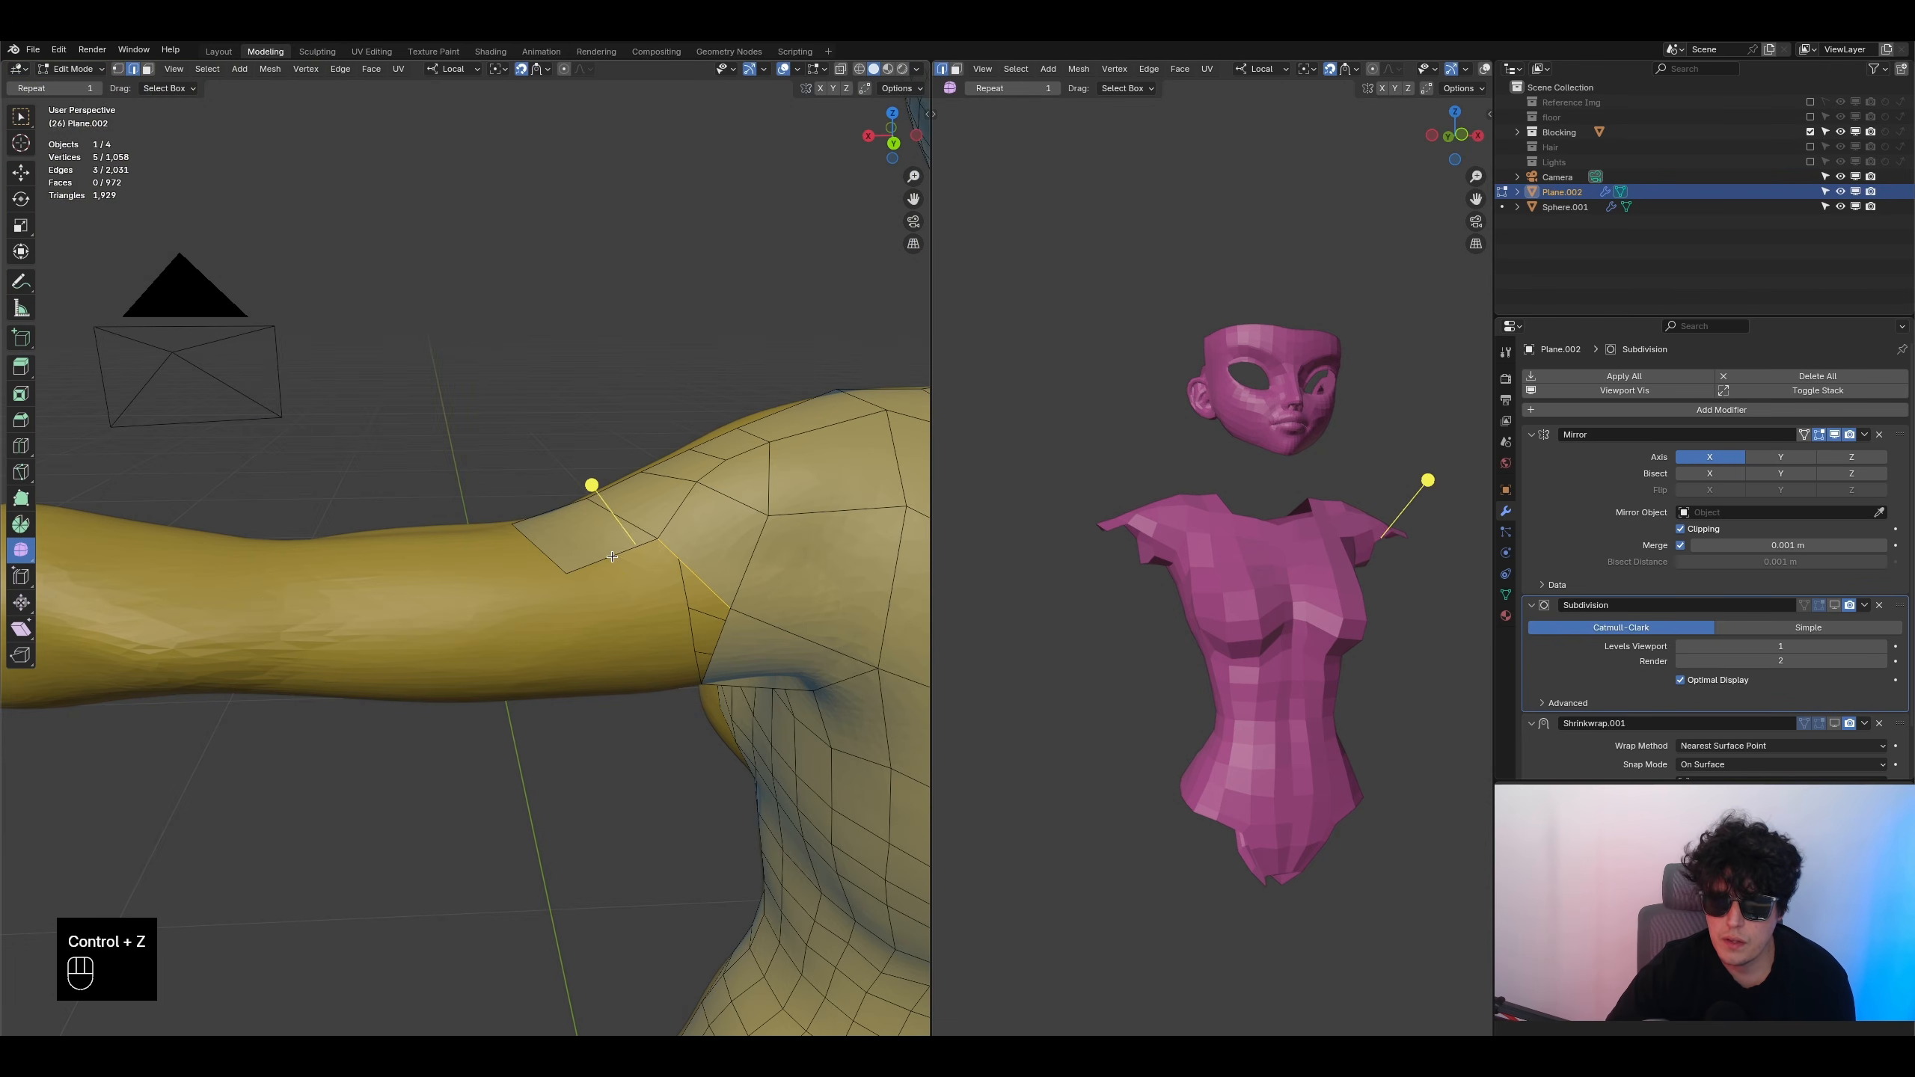
{"action": "key", "text": "e"}
{"action": "left_click", "coordinate": [594, 620]}
{"action": "middle_click_drag", "start_coordinate": [594, 620], "coordinate": [893, 589]}
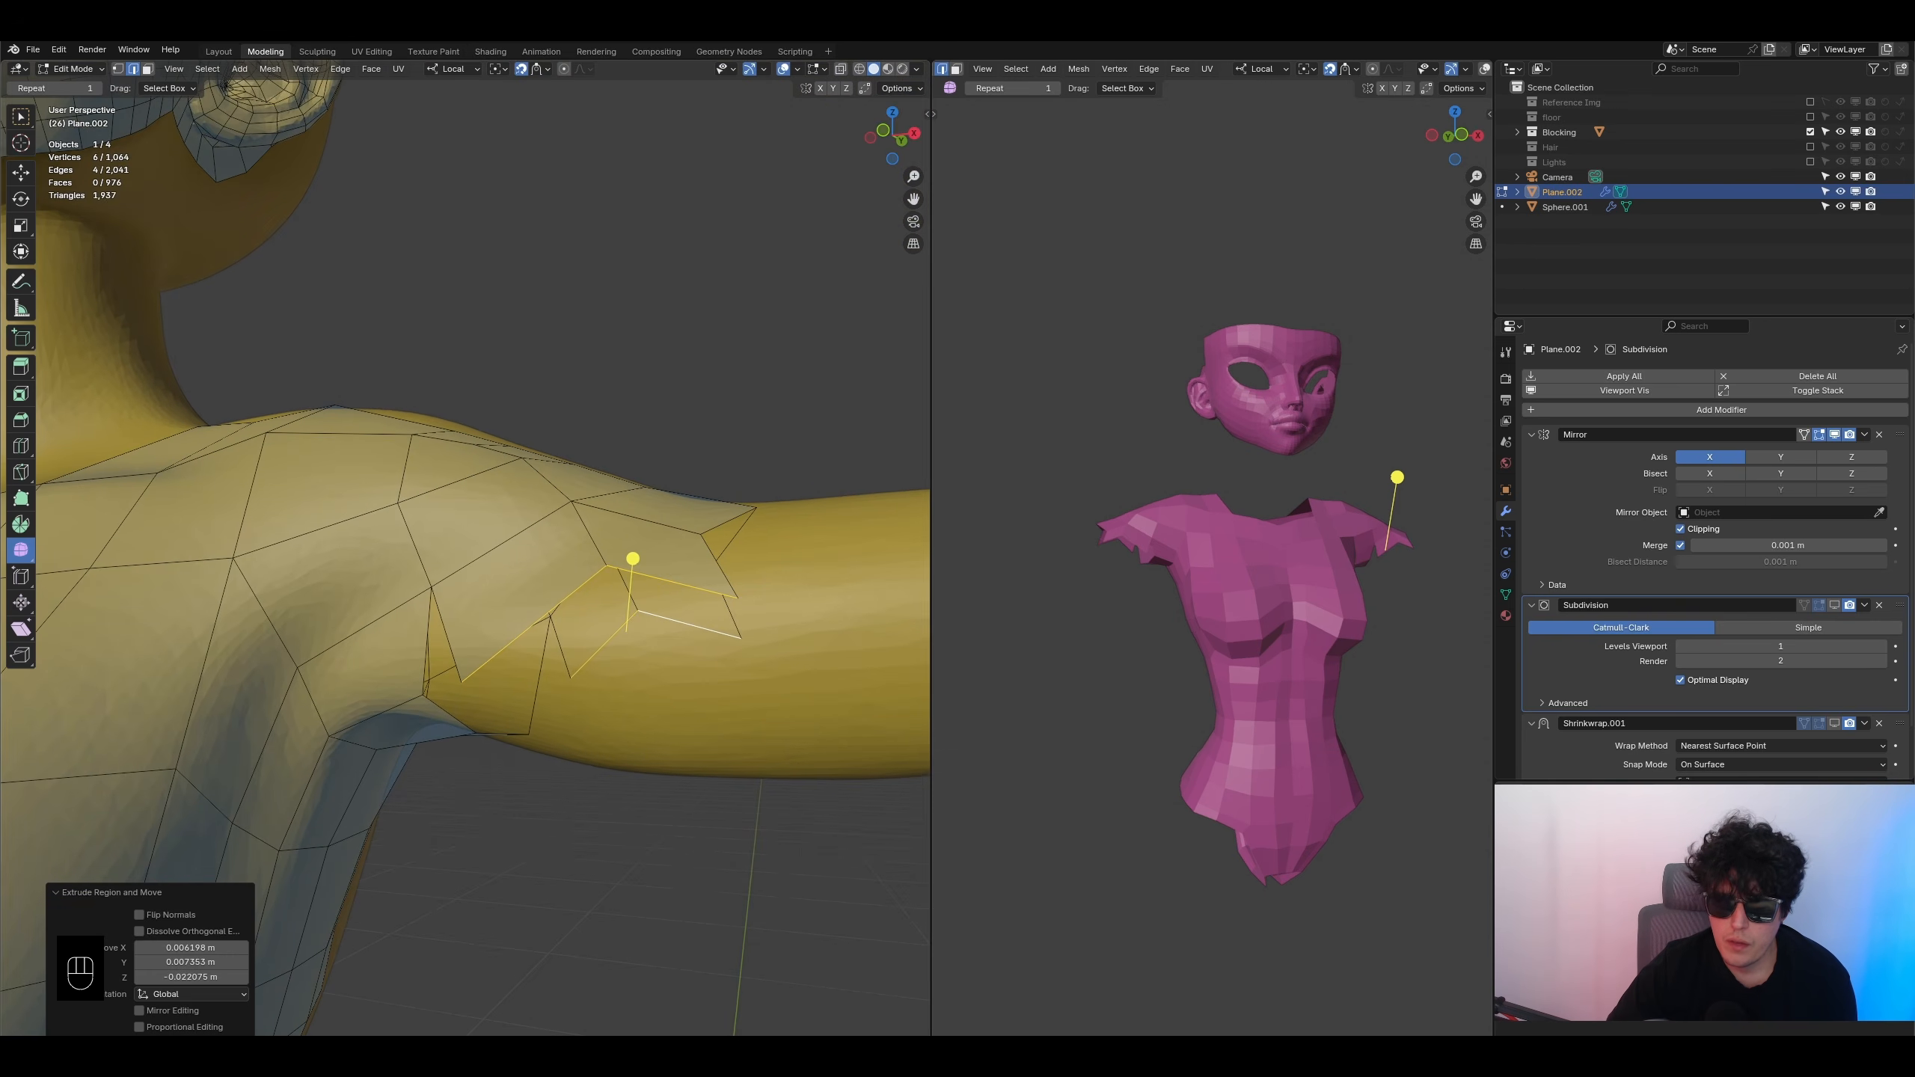
- Merge the overlapping vertices near the front of the armpit at center and reposition the extruded front vertices
{"action": "scroll", "coordinate": [332, 293], "scroll_direction": "down", "scroll_amount": 3}
{"action": "middle_click_drag", "start_coordinate": [478, 534], "coordinate": [507, 547]}
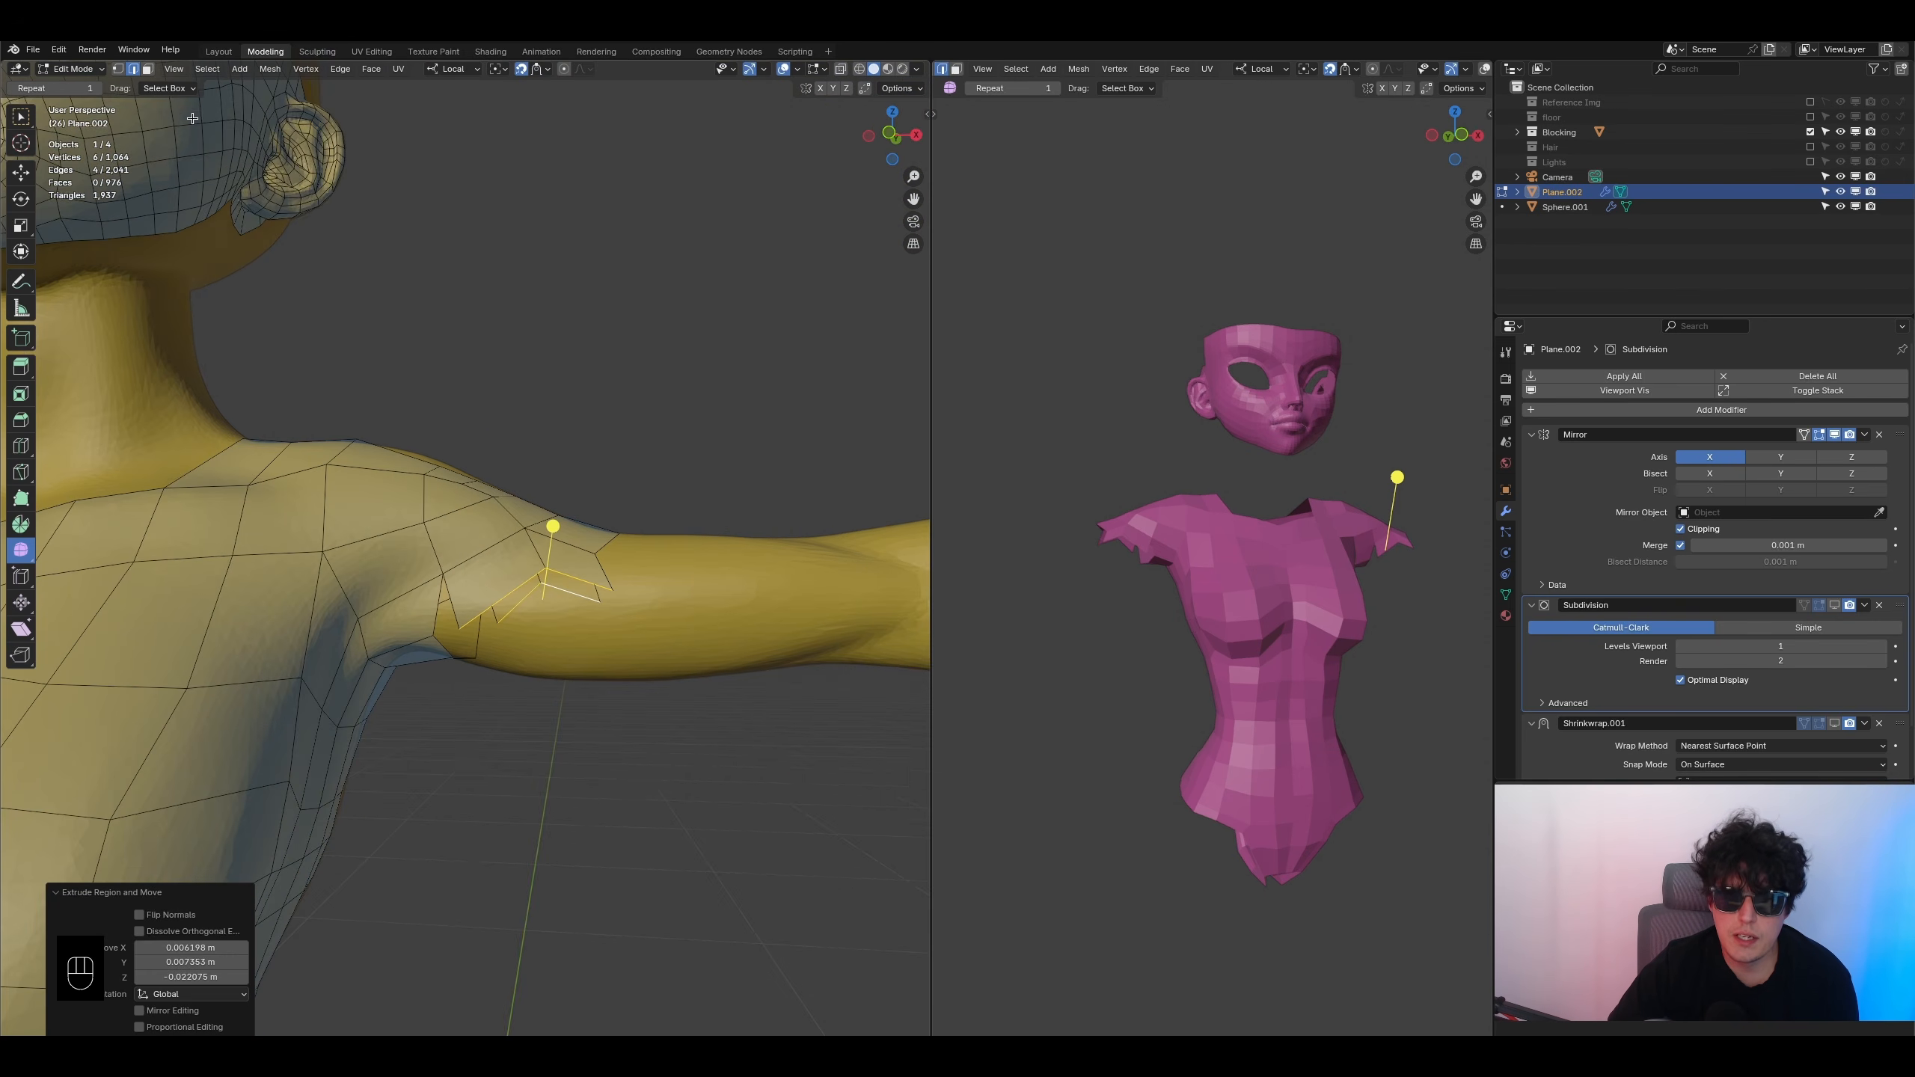
{"action": "left_click", "coordinate": [121, 70]}
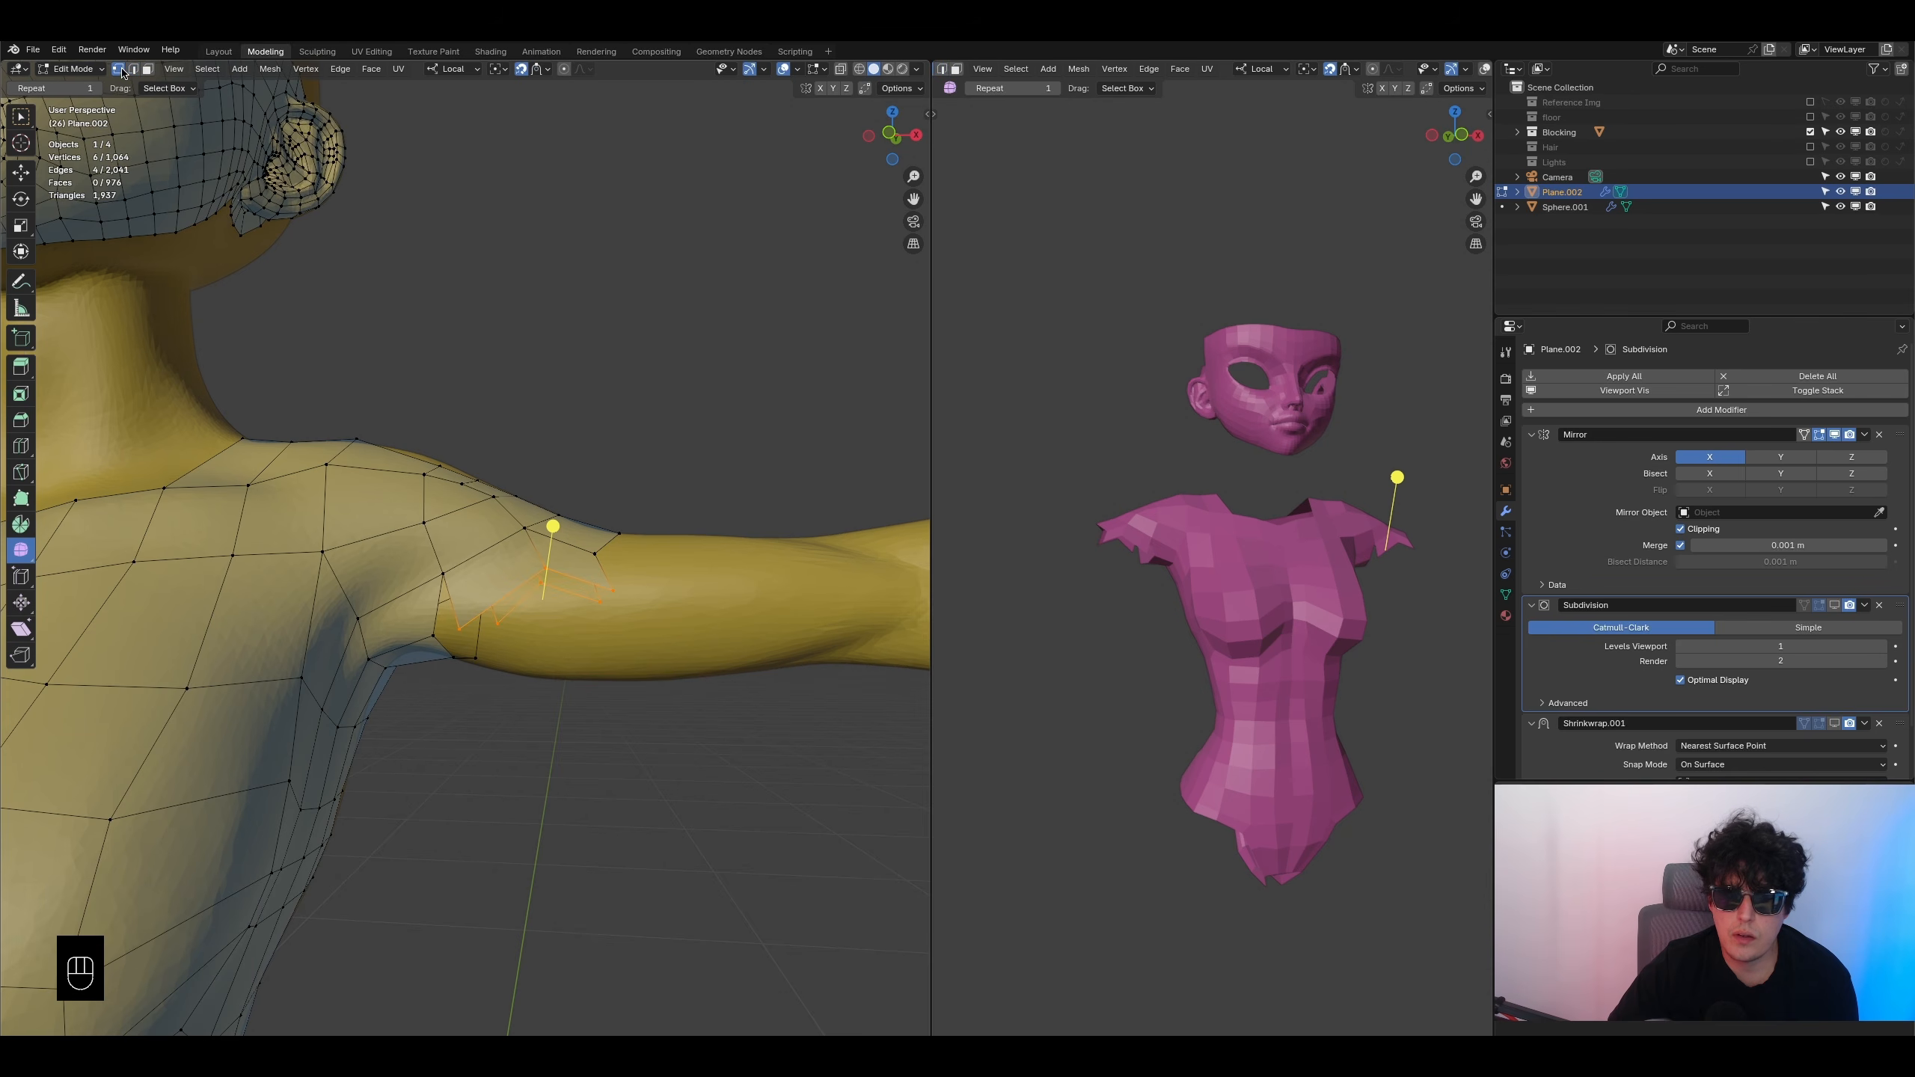
{"action": "key", "text": "m"}
{"action": "left_click", "coordinate": [441, 647]}
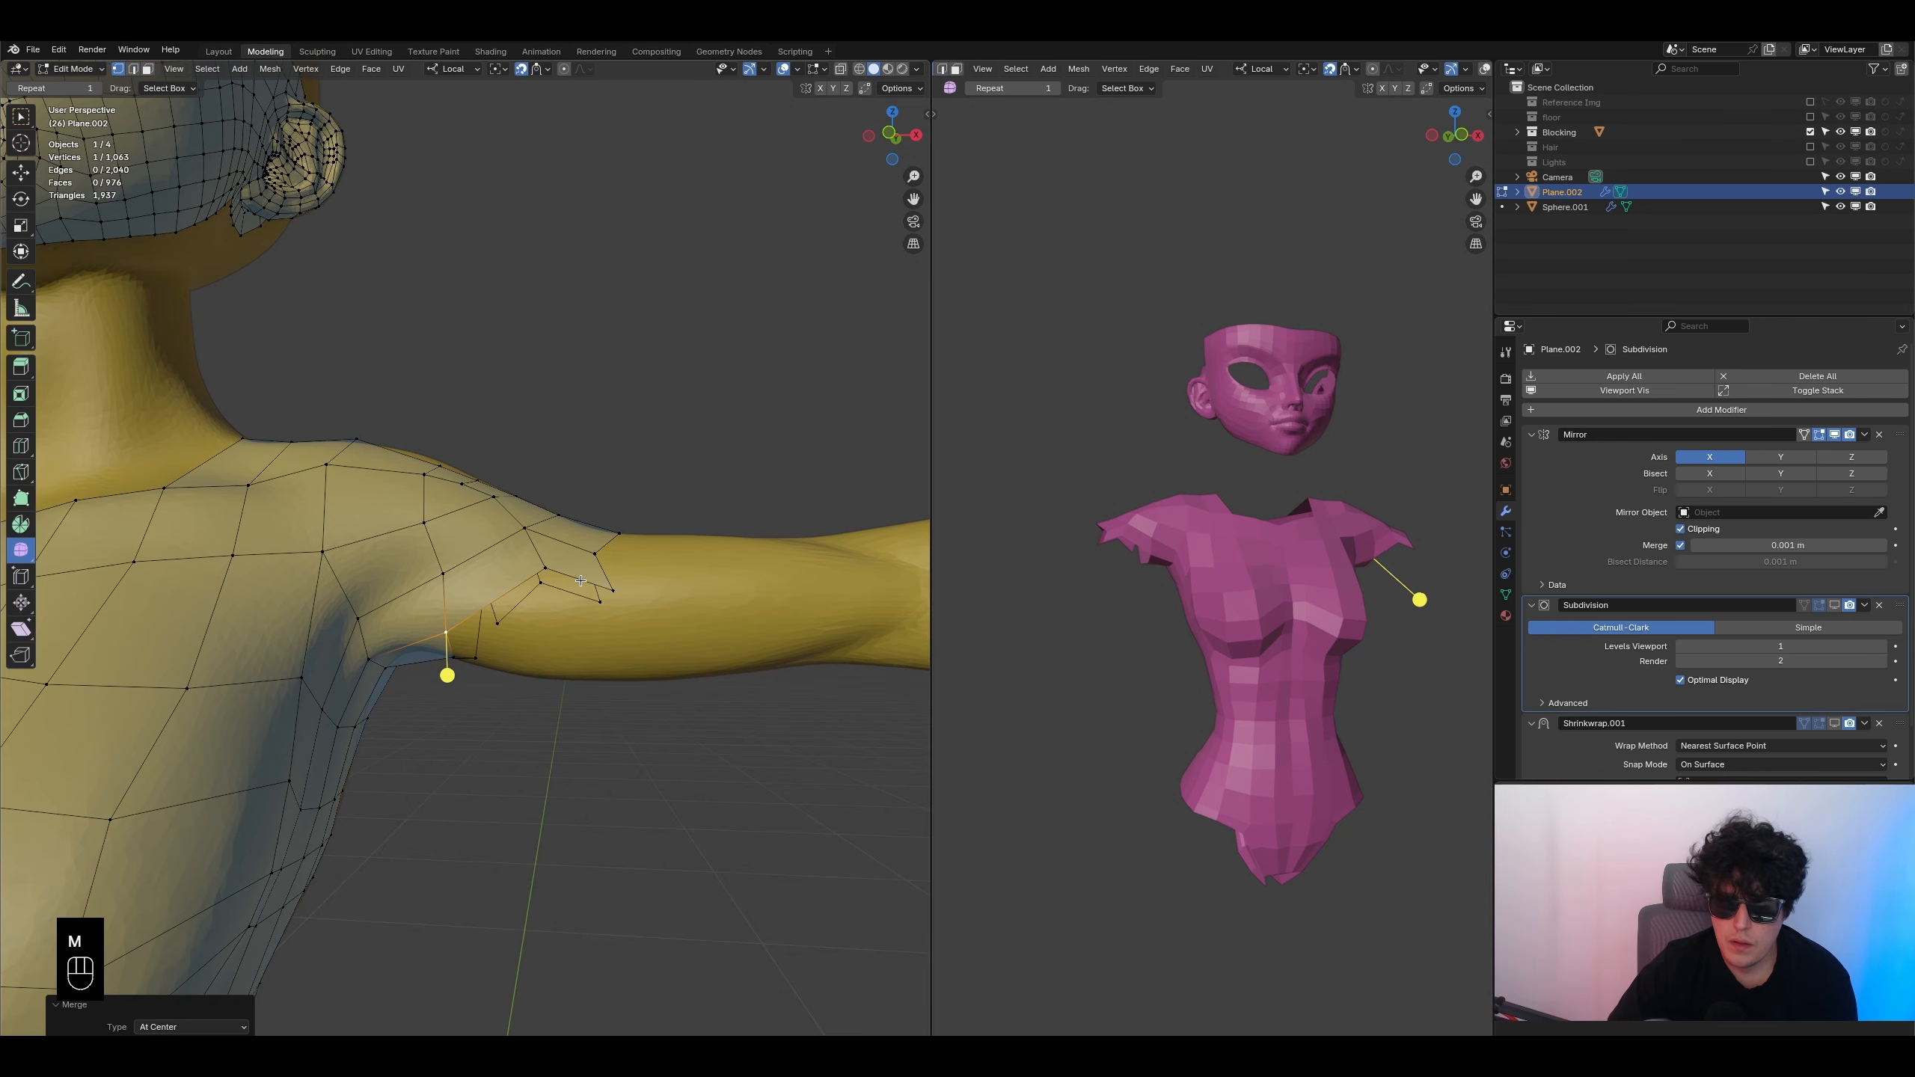
{"action": "key", "text": "g"}
{"action": "left_click", "coordinate": [520, 618]}
{"action": "left_click", "coordinate": [612, 593]}
{"action": "key", "text": "g"}
{"action": "left_click", "coordinate": [608, 608]}
- Select the outer vertices of the new sleeve faces and straighten them by scaling along the local X axis
{"action": "middle_click_drag", "start_coordinate": [608, 609], "coordinate": [448, 679]}
{"action": "left_click", "coordinate": [607, 585], "text": "shift"}
{"action": "left_click", "coordinate": [697, 540], "text": "shift"}
{"action": "middle_click_drag", "start_coordinate": [697, 545], "coordinate": [595, 576]}
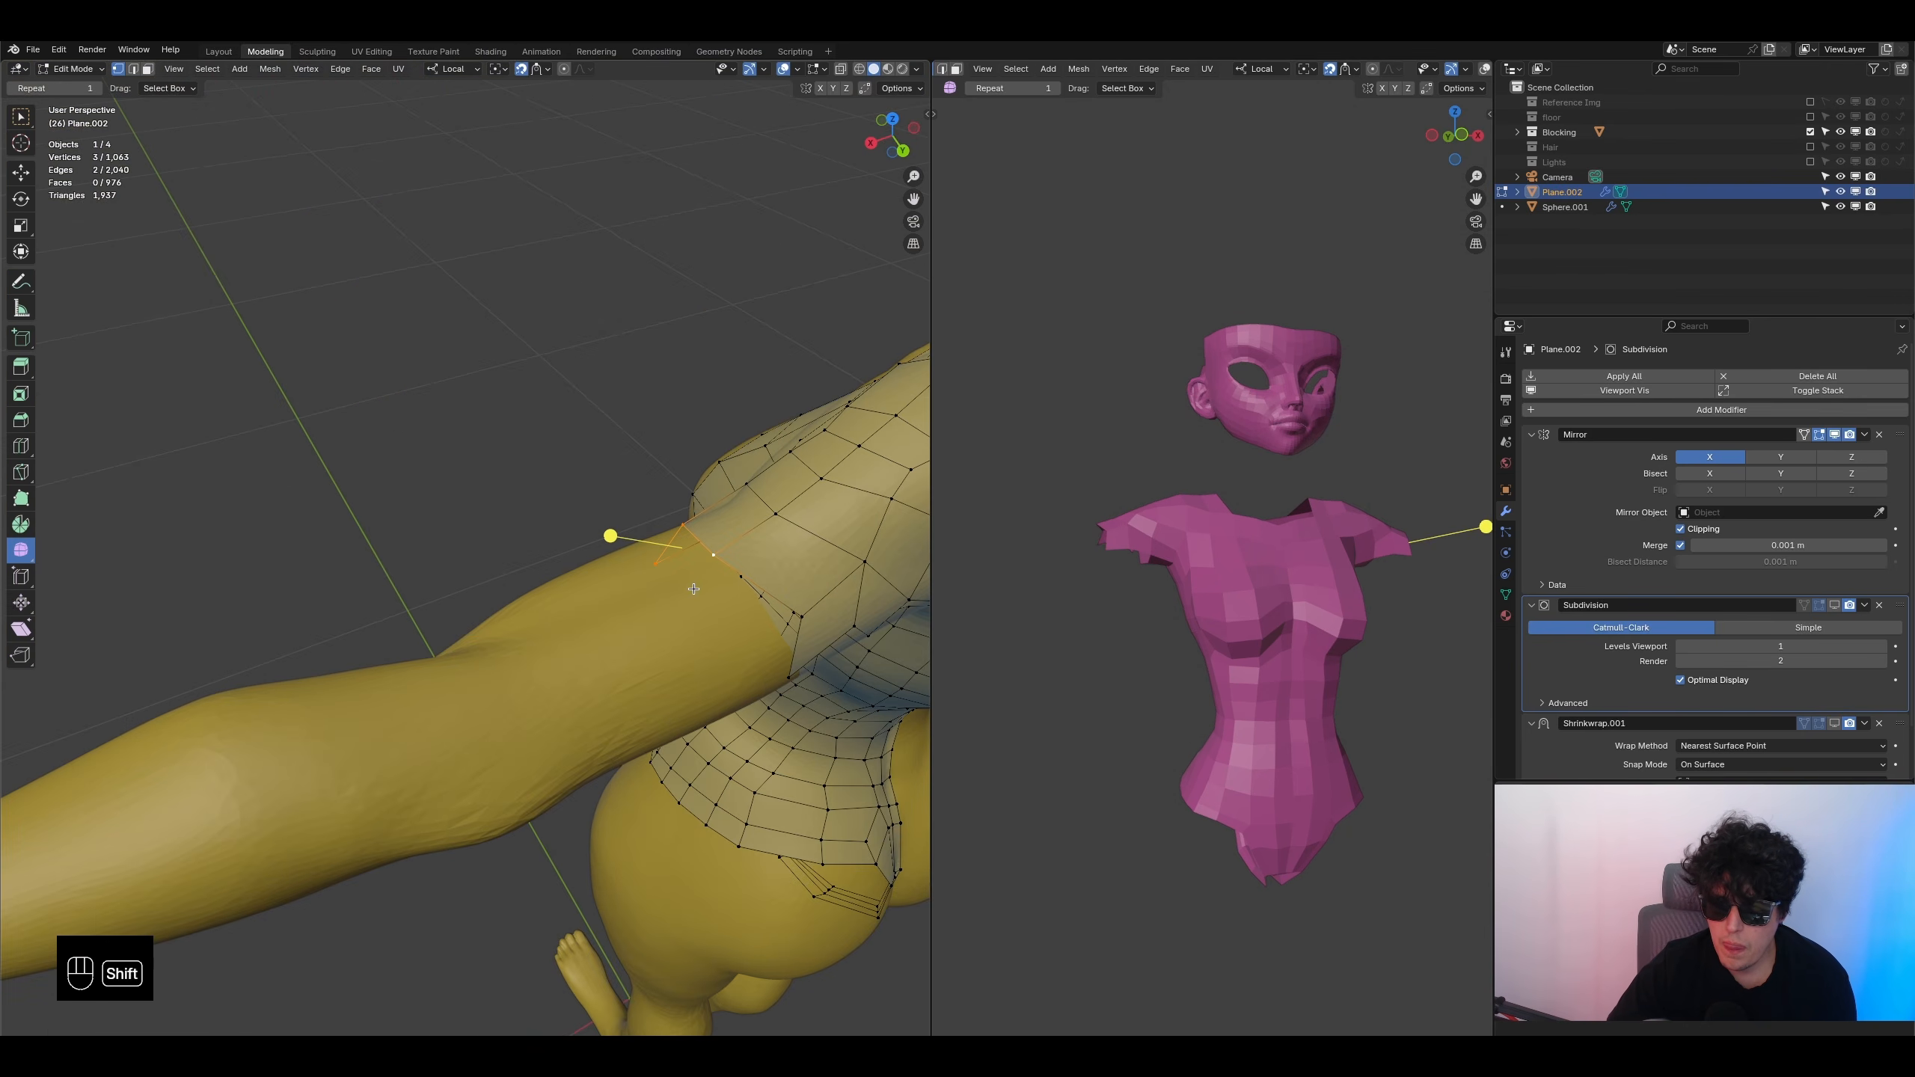
{"action": "middle_click_drag", "start_coordinate": [805, 640], "coordinate": [795, 633]}
{"action": "key", "text": "ctrl+z"}
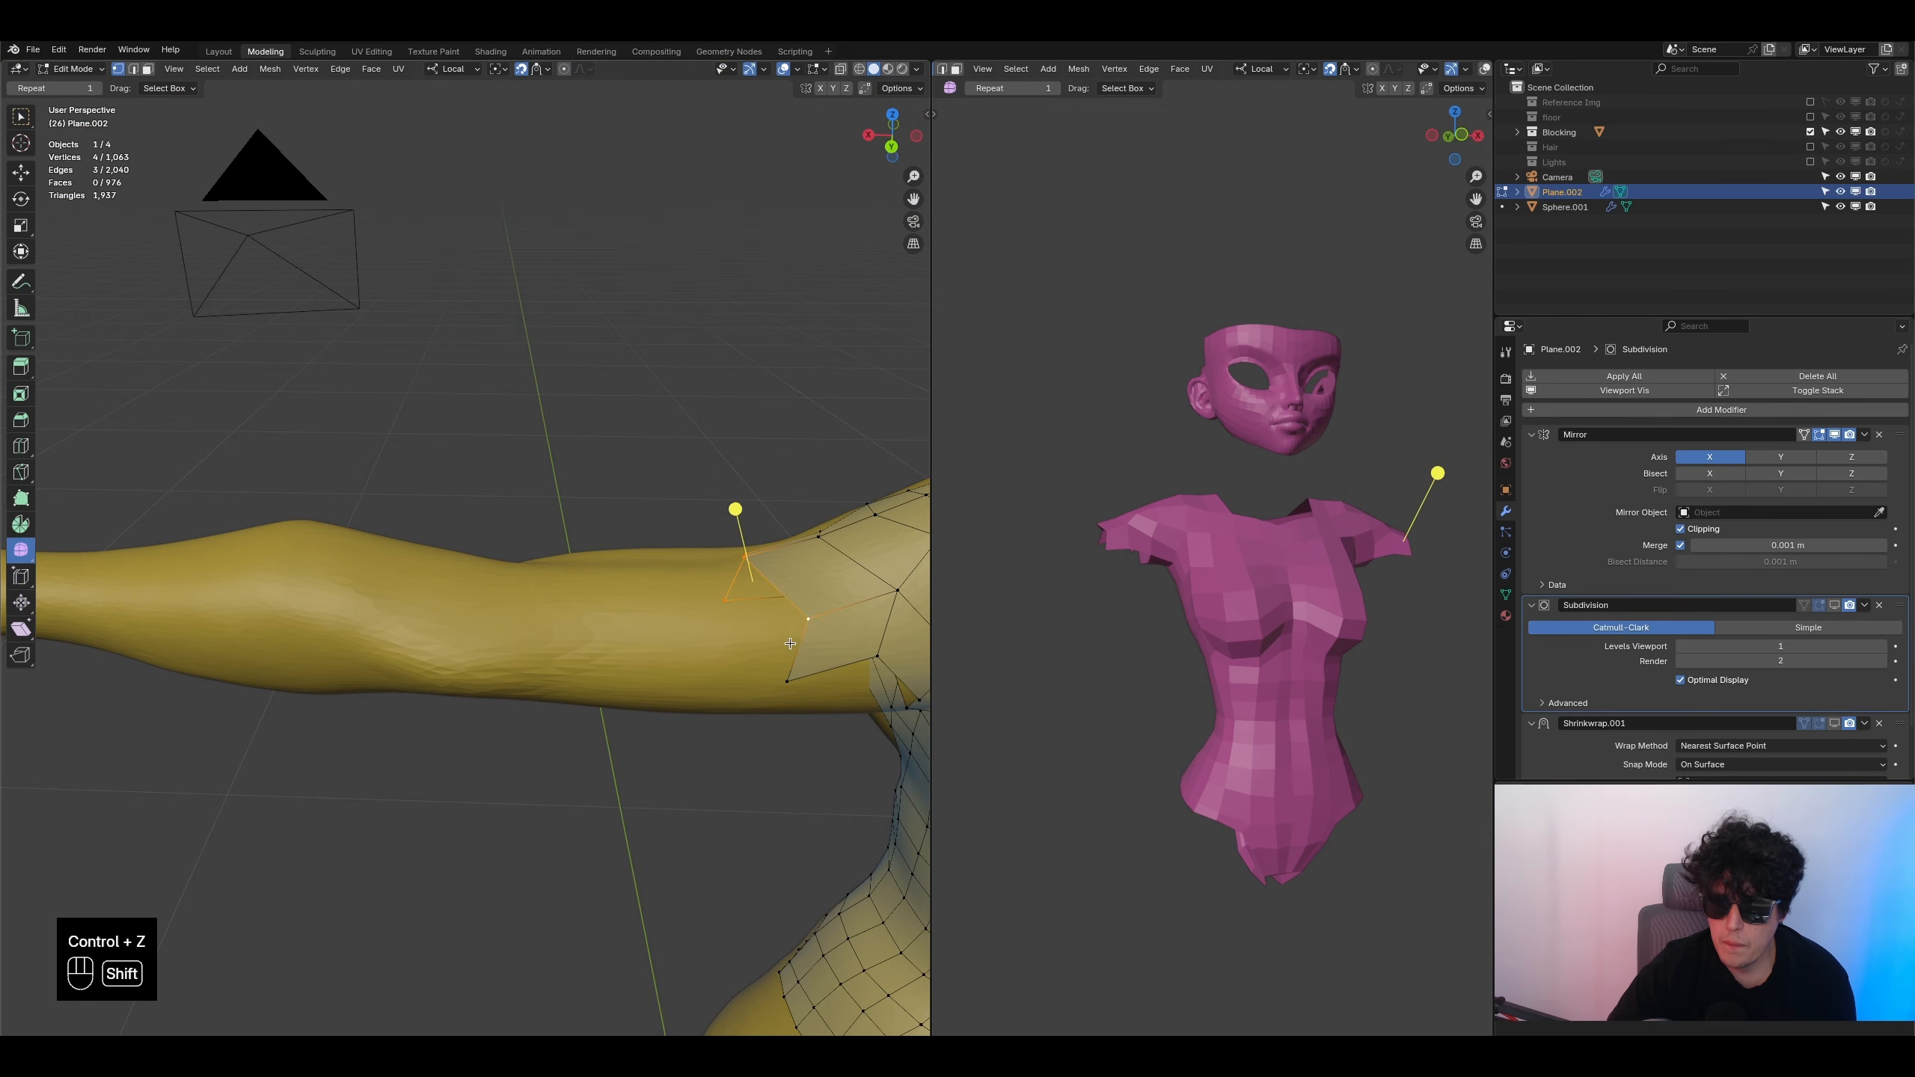
{"action": "key", "text": "s"}
{"action": "key", "text": "x"}
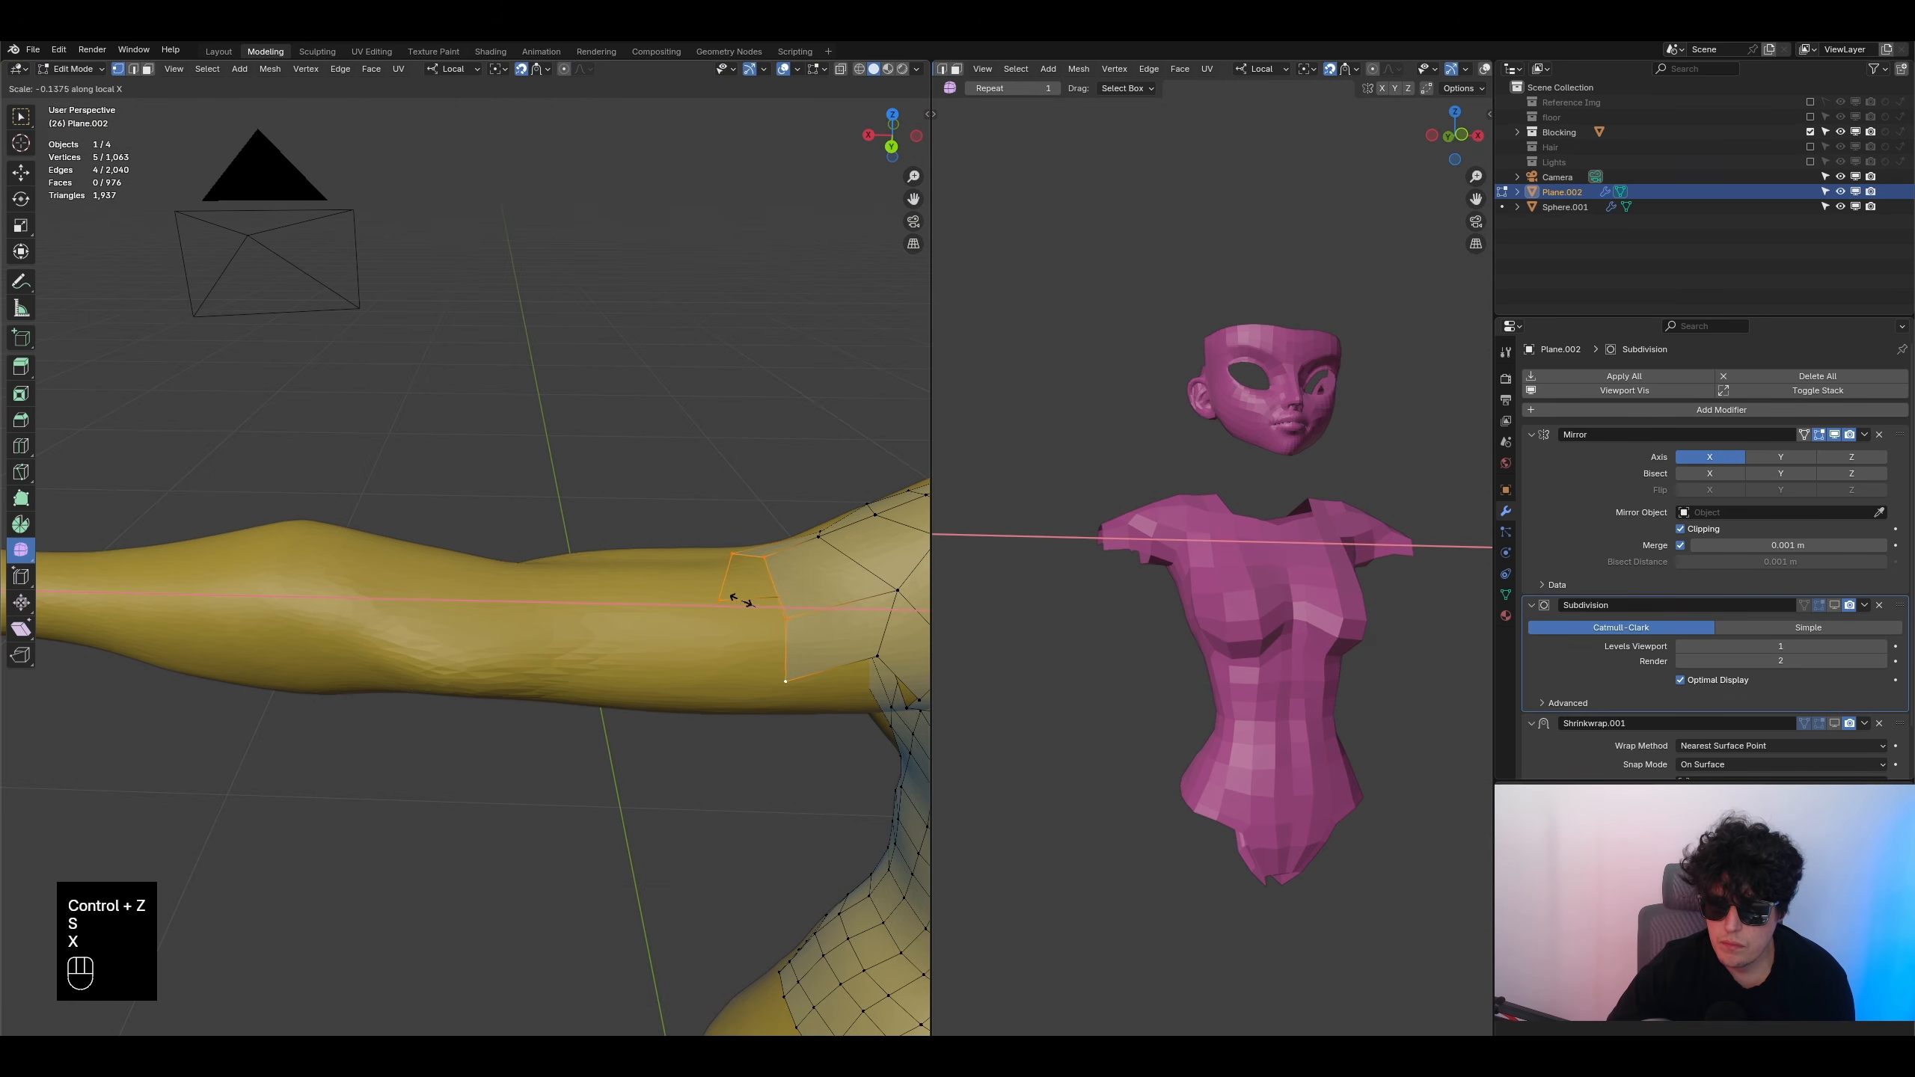
{"action": "left_click", "coordinate": [745, 603]}
- Merge the stray vertex pair at the back of the arm opening and move the surrounding extruded vertices into place
{"action": "middle_click_drag", "start_coordinate": [745, 602], "coordinate": [589, 564]}
{"action": "left_click", "coordinate": [582, 597]}
{"action": "left_click", "coordinate": [648, 651]}
{"action": "middle_click_drag", "start_coordinate": [673, 715], "coordinate": [580, 527], "text": "shift"}
{"action": "key", "text": "m"}
{"action": "left_click", "coordinate": [679, 626]}
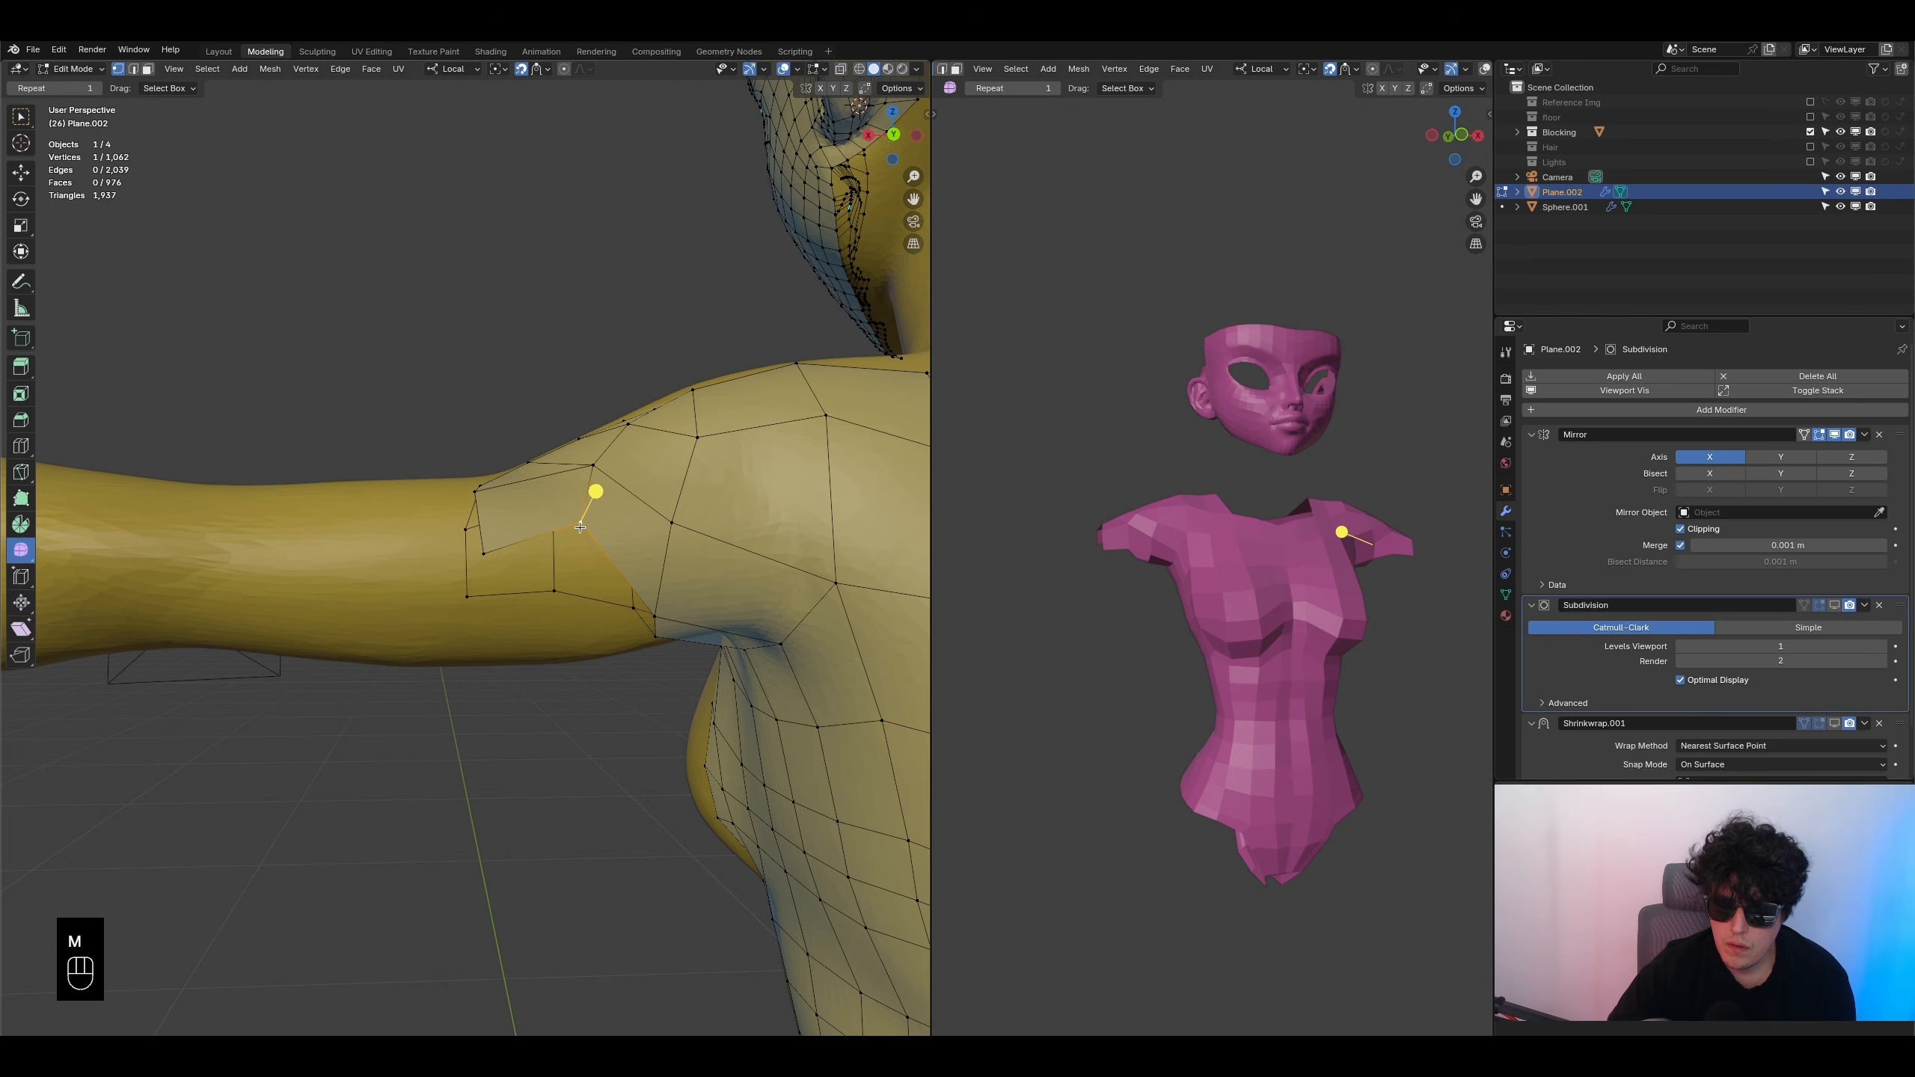
{"action": "key", "text": "g"}
{"action": "left_click", "coordinate": [599, 627]}
{"action": "left_click", "coordinate": [495, 563]}
{"action": "key", "text": "g"}
{"action": "left_click", "coordinate": [498, 628]}
- Fine-tune the vertices along the sleeve's outer boundary so its edge runs evenly around the upper arm
{"action": "middle_click_drag", "start_coordinate": [498, 627], "coordinate": [447, 517]}
{"action": "scroll", "coordinate": [449, 539], "scroll_direction": "down", "scroll_amount": 2}
{"action": "middle_click_drag", "start_coordinate": [446, 517], "coordinate": [489, 452], "text": "shift"}
{"action": "left_click", "coordinate": [395, 511]}
{"action": "key", "text": "g"}
{"action": "left_click", "coordinate": [395, 518]}
{"action": "left_click", "coordinate": [493, 525]}
{"action": "key", "text": "g"}
{"action": "left_click", "coordinate": [497, 526]}
{"action": "middle_click_drag", "start_coordinate": [428, 679], "coordinate": [121, 132]}
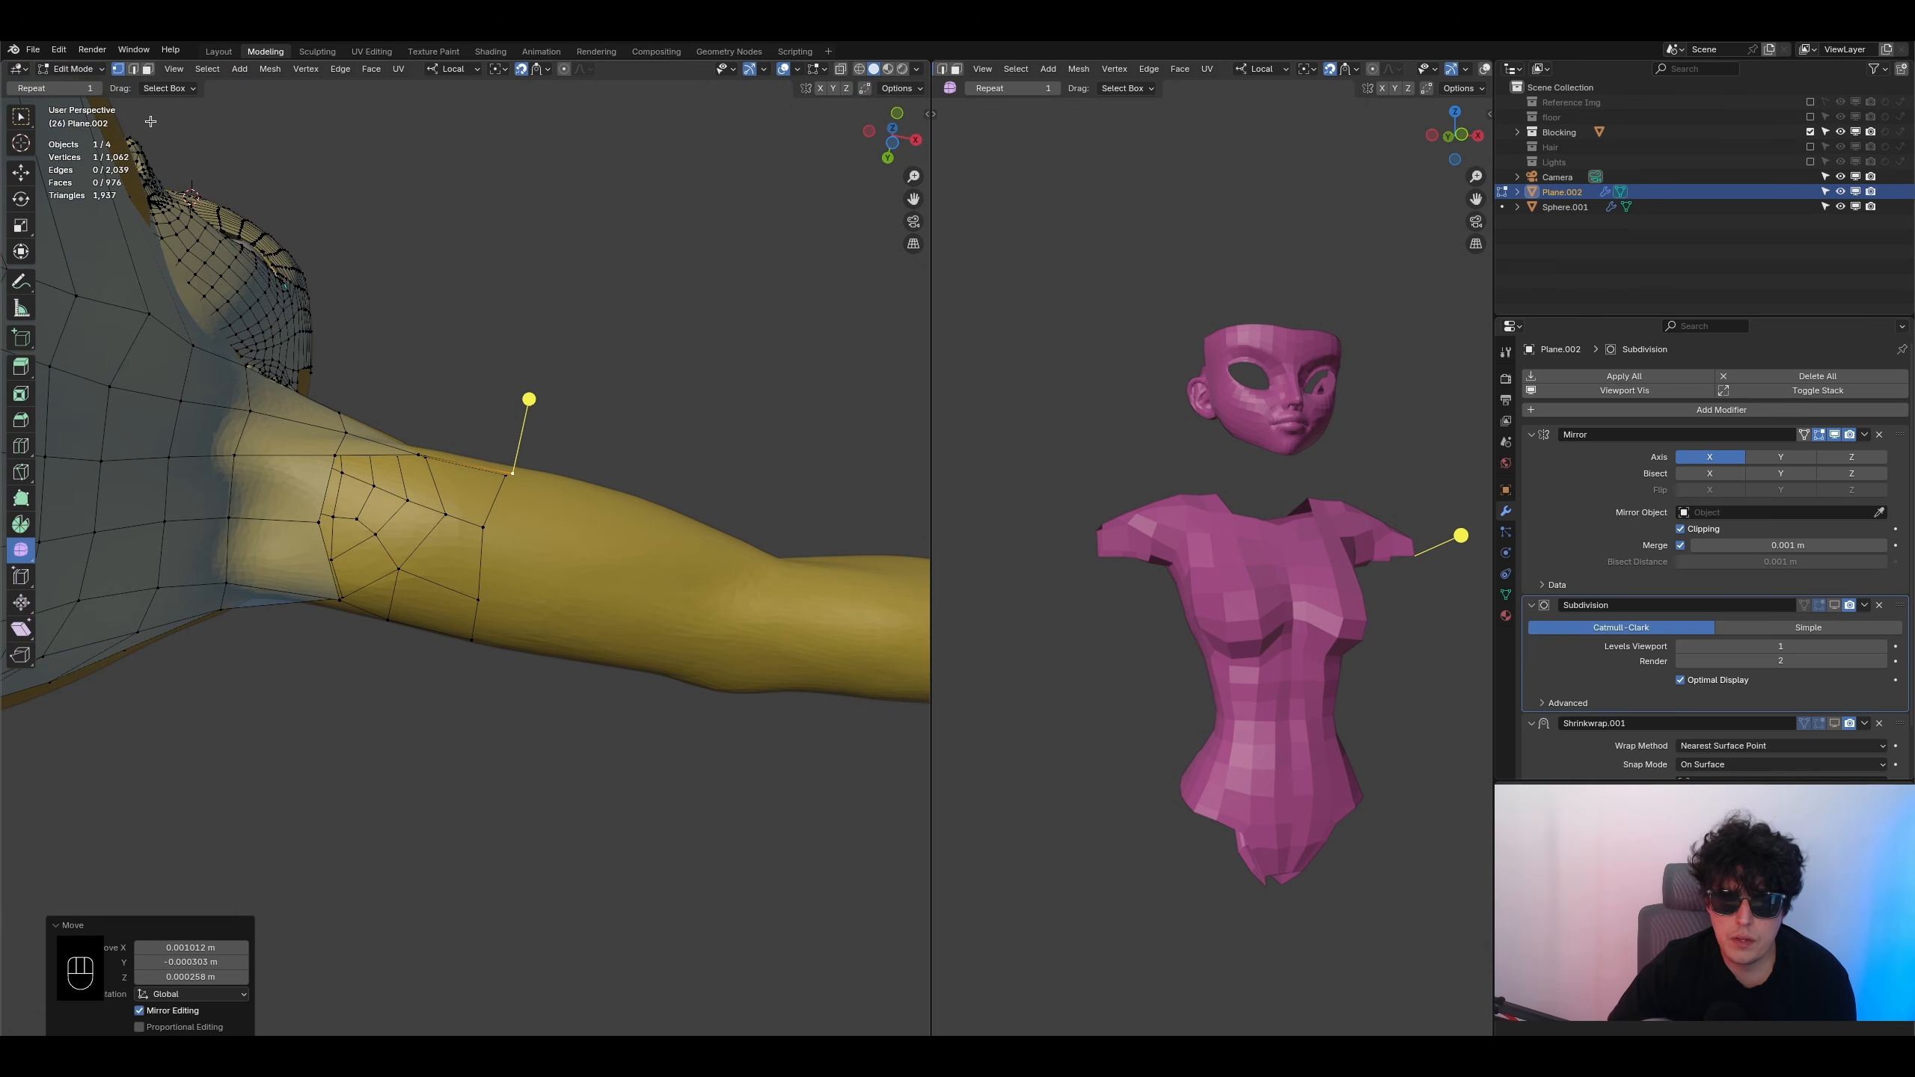
- Close the remaining gap on the underside of the sleeve, and add an adjusted loop cut through the new faces
{"action": "left_click", "coordinate": [132, 67]}
{"action": "middle_click_drag", "start_coordinate": [434, 655], "coordinate": [445, 748]}
{"action": "left_click", "coordinate": [465, 576]}
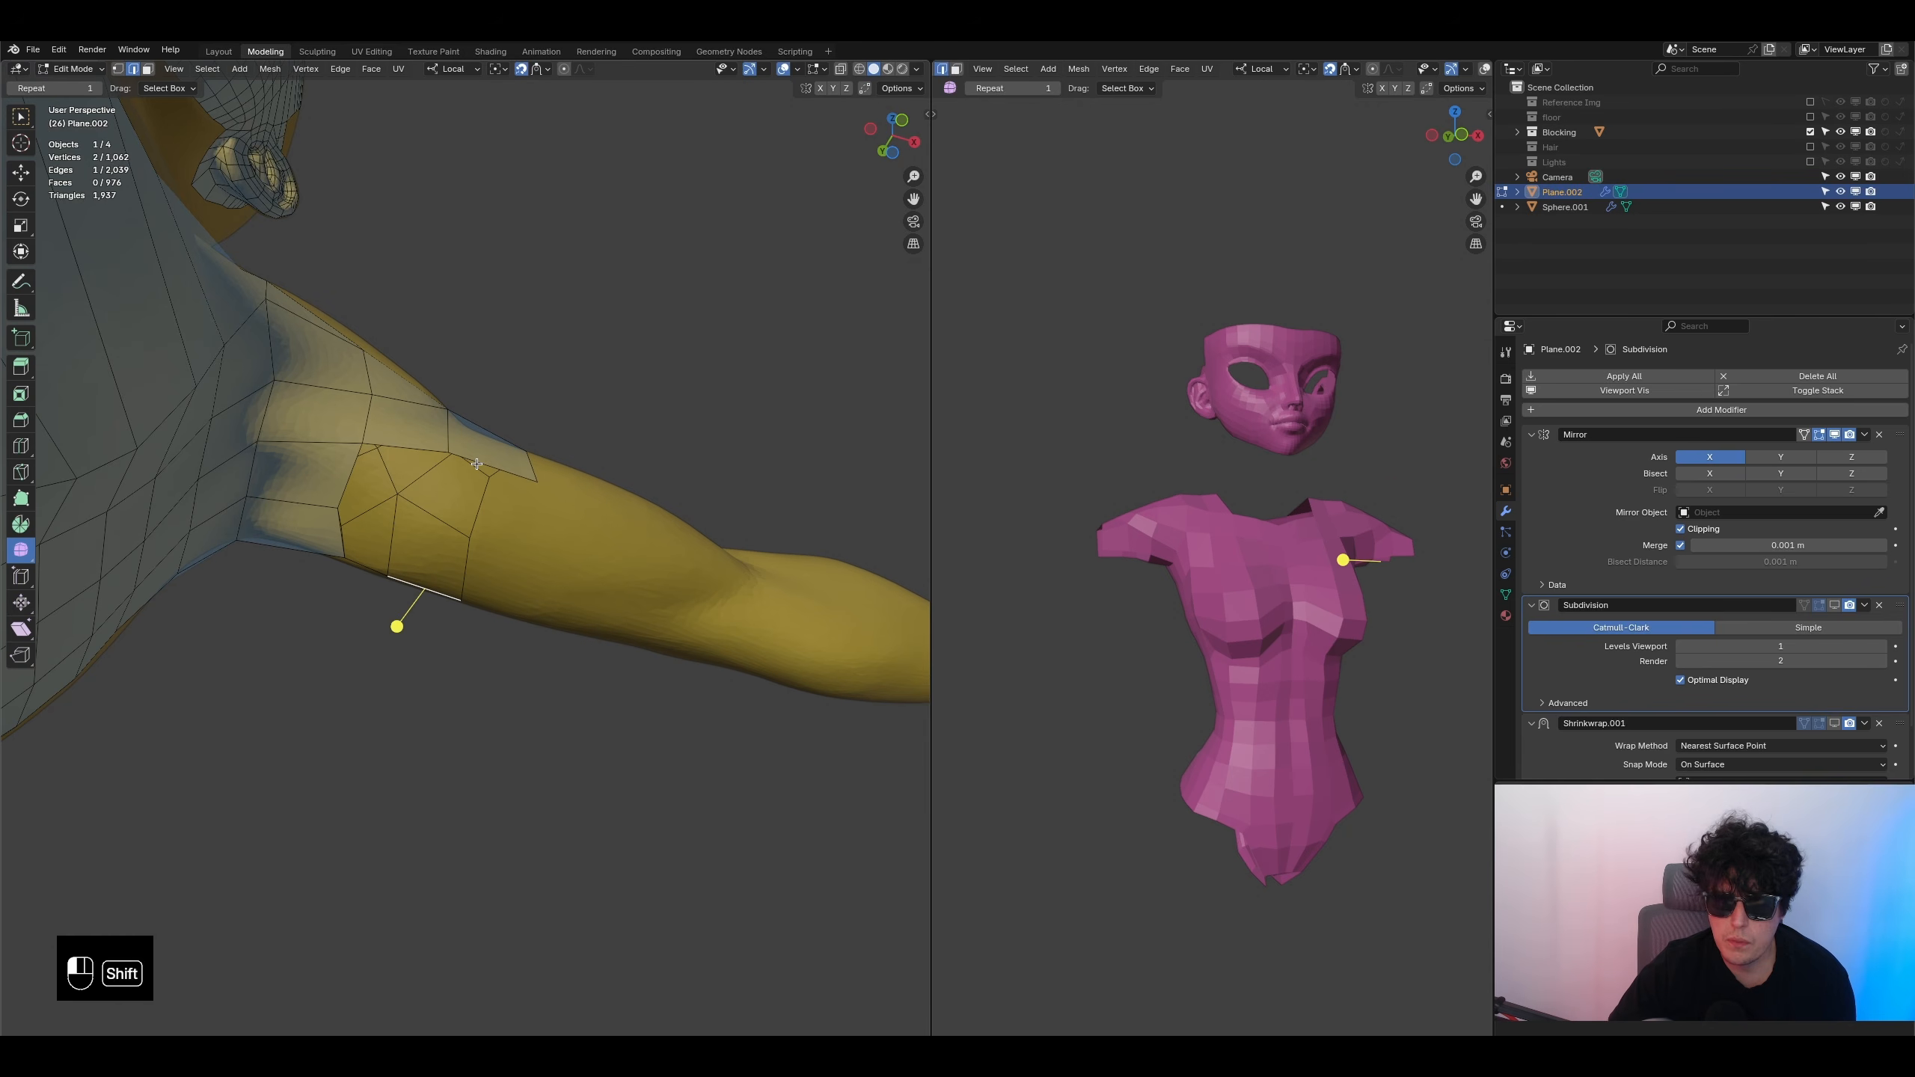
{"action": "key", "text": "ctrl+r"}
{"action": "left_click", "coordinate": [449, 532]}
{"action": "right_click", "coordinate": [449, 531]}
{"action": "key", "text": "g"}
{"action": "left_click", "coordinate": [453, 522]}
{"action": "middle_click_drag", "start_coordinate": [454, 522], "coordinate": [466, 478]}
{"action": "left_click", "coordinate": [366, 572]}
{"action": "middle_click_drag", "start_coordinate": [371, 579], "coordinate": [499, 714]}
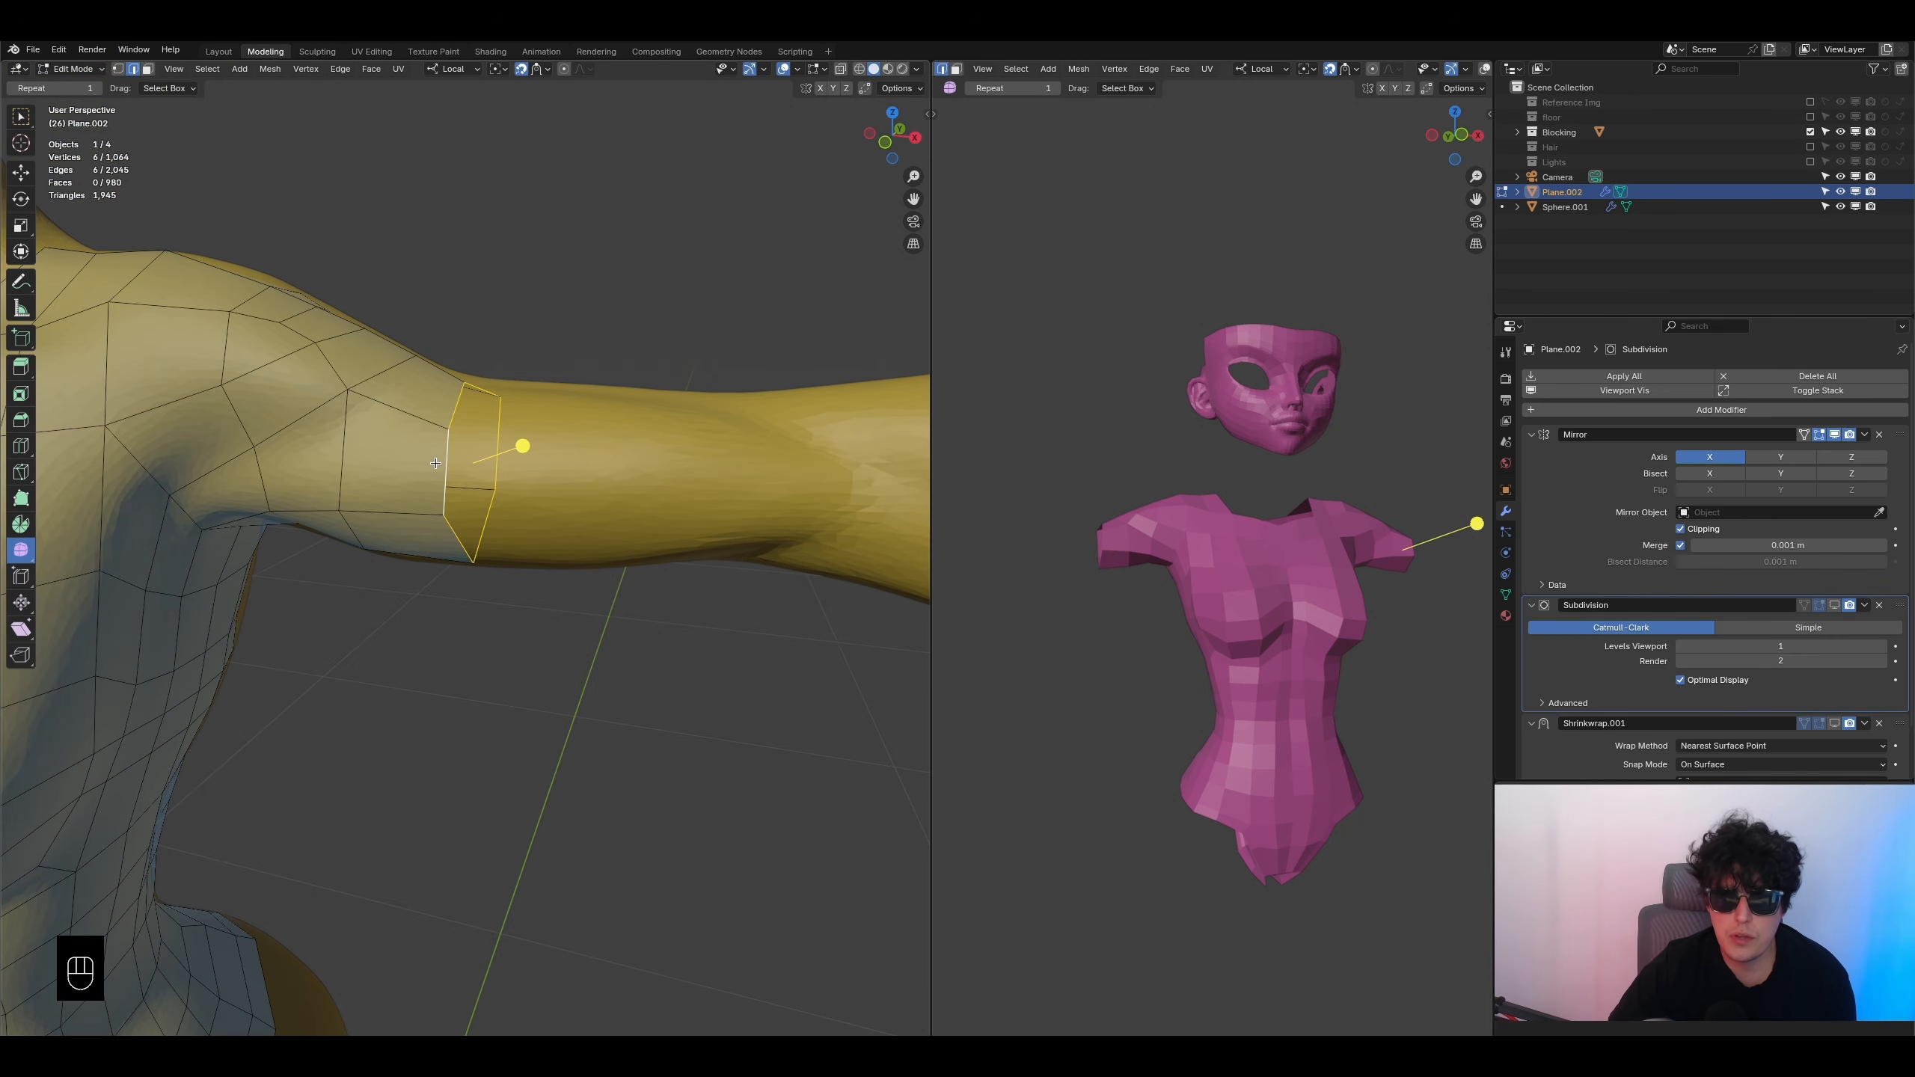
- Try loop cuts through the faces along the sleeve, armpit and side of the torso, and undo them
{"action": "middle_click_drag", "start_coordinate": [425, 444], "coordinate": [510, 514]}
{"action": "key", "text": "ctrl+r"}
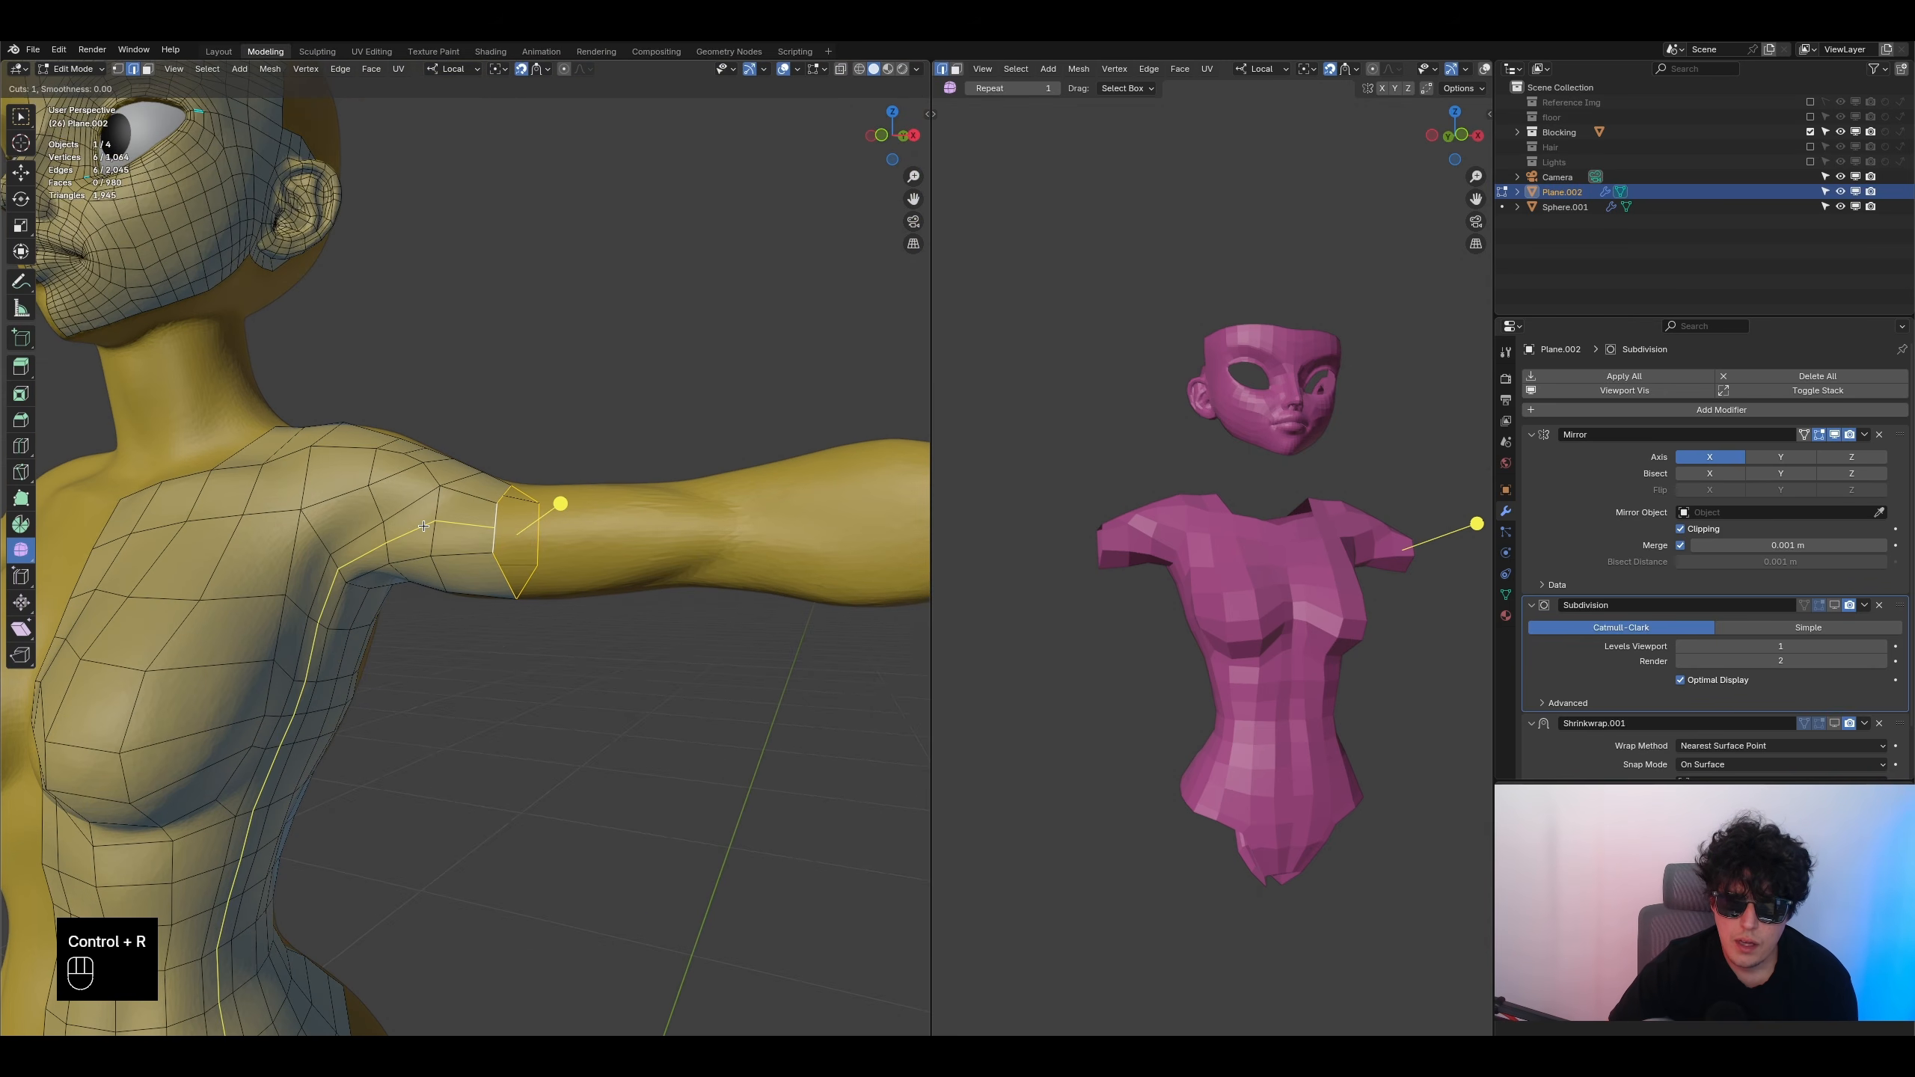
{"action": "left_click", "coordinate": [423, 526]}
{"action": "left_click", "coordinate": [423, 526]}
{"action": "scroll", "coordinate": [419, 641], "scroll_direction": "down", "scroll_amount": 3}
{"action": "middle_click_drag", "start_coordinate": [419, 730], "coordinate": [570, 514], "text": "shift"}
{"action": "key", "text": "ctrl+z"}
{"action": "middle_click_drag", "start_coordinate": [610, 338], "coordinate": [583, 582]}
{"action": "key", "text": "ctrl+r"}
{"action": "left_click", "coordinate": [548, 511]}
{"action": "left_click", "coordinate": [548, 511]}
{"action": "key", "text": "ctrl+z"}
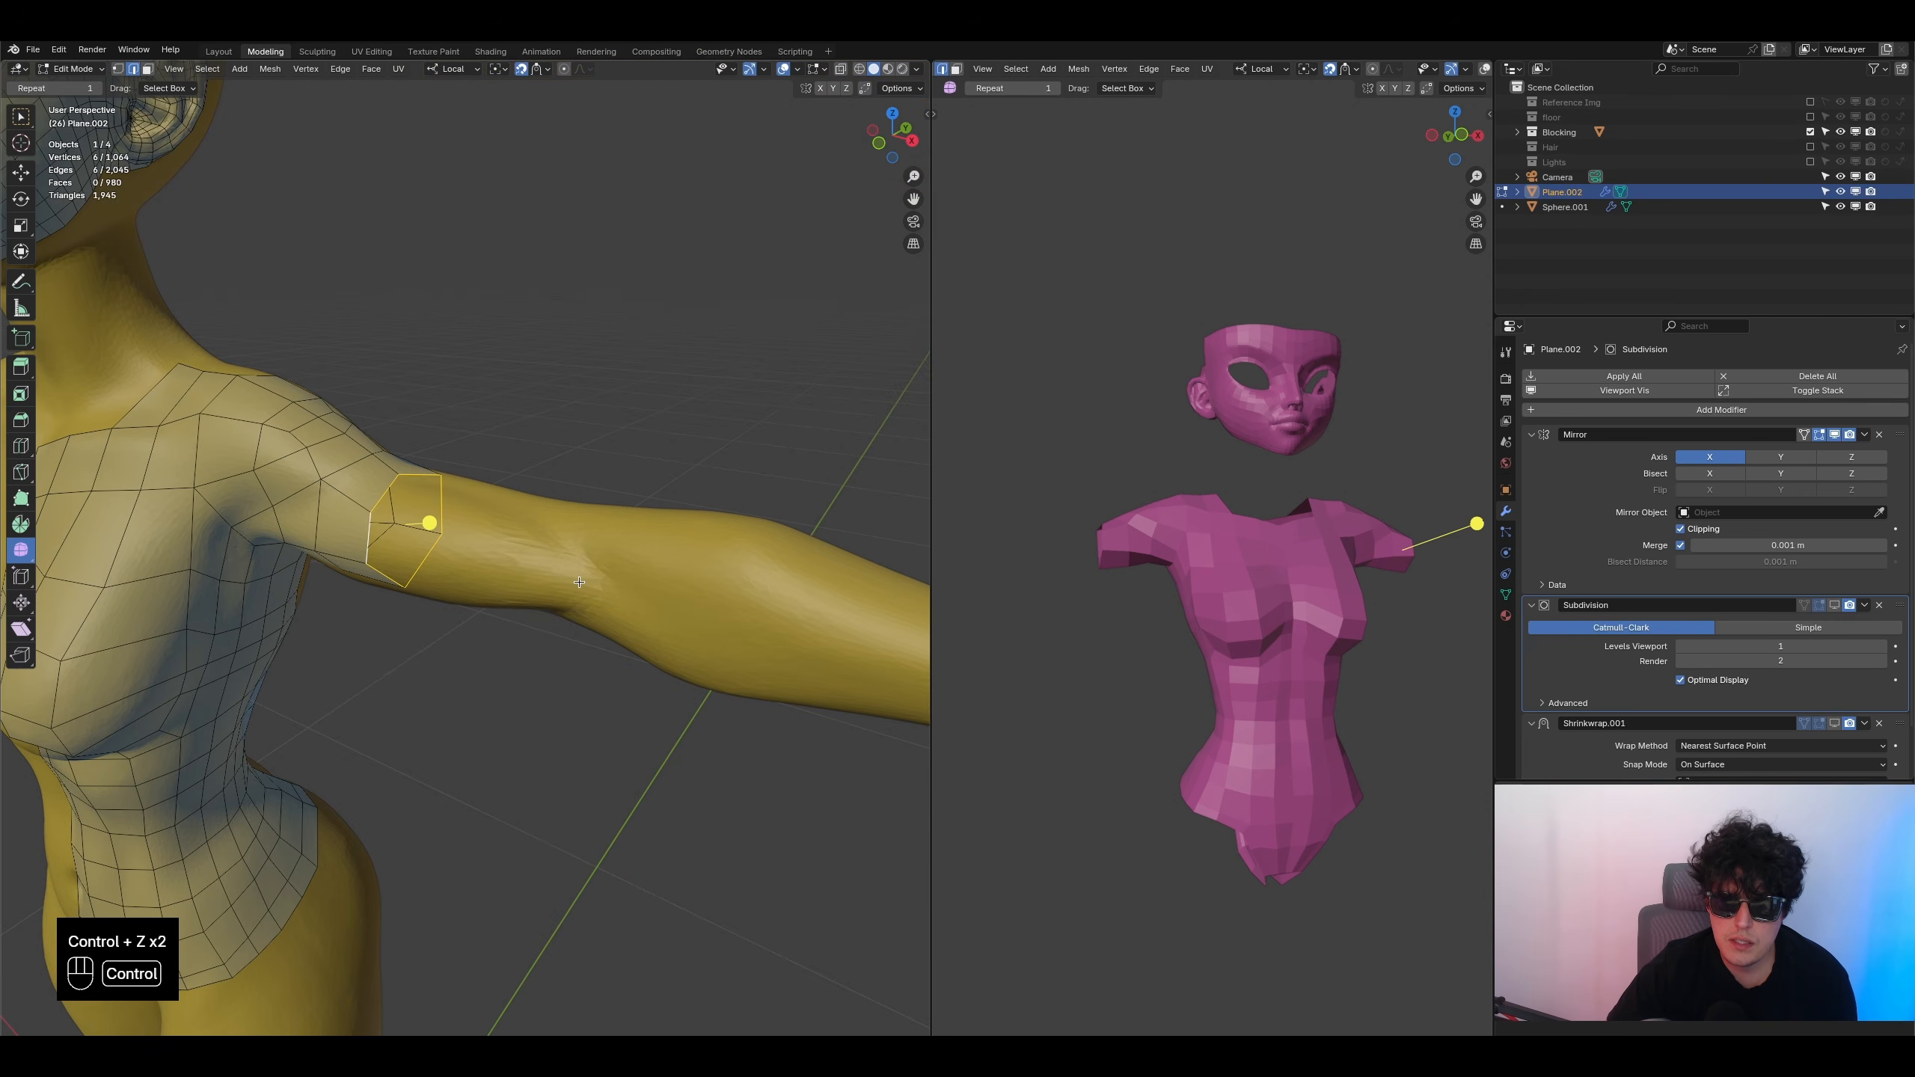
- Select the edge path along the sleeve from the front over the arm to the shoulder blade and across the back, and save
{"action": "middle_click_drag", "start_coordinate": [442, 558], "coordinate": [398, 513]}
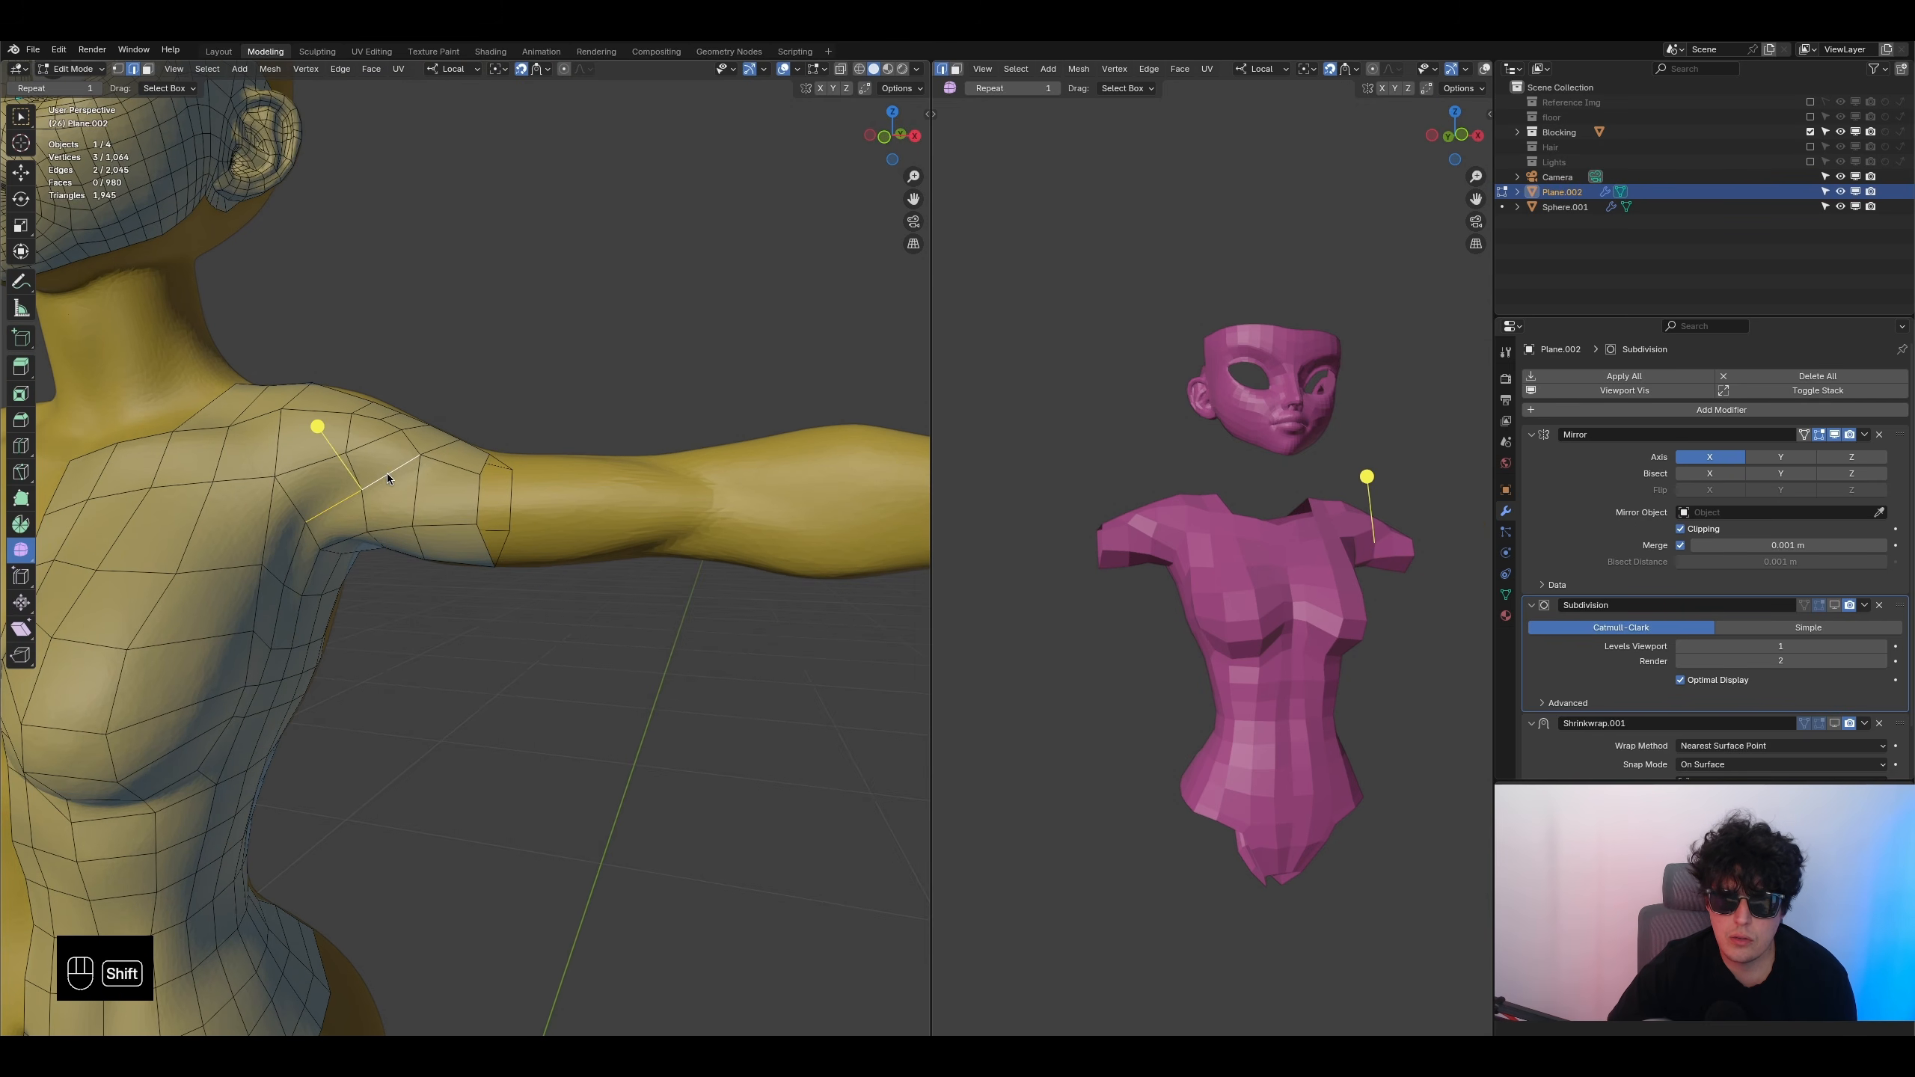
{"action": "left_click", "coordinate": [449, 472], "text": "shift"}
{"action": "middle_click_drag", "start_coordinate": [449, 473], "coordinate": [448, 574]}
{"action": "middle_click_drag", "start_coordinate": [490, 636], "coordinate": [235, 603]}
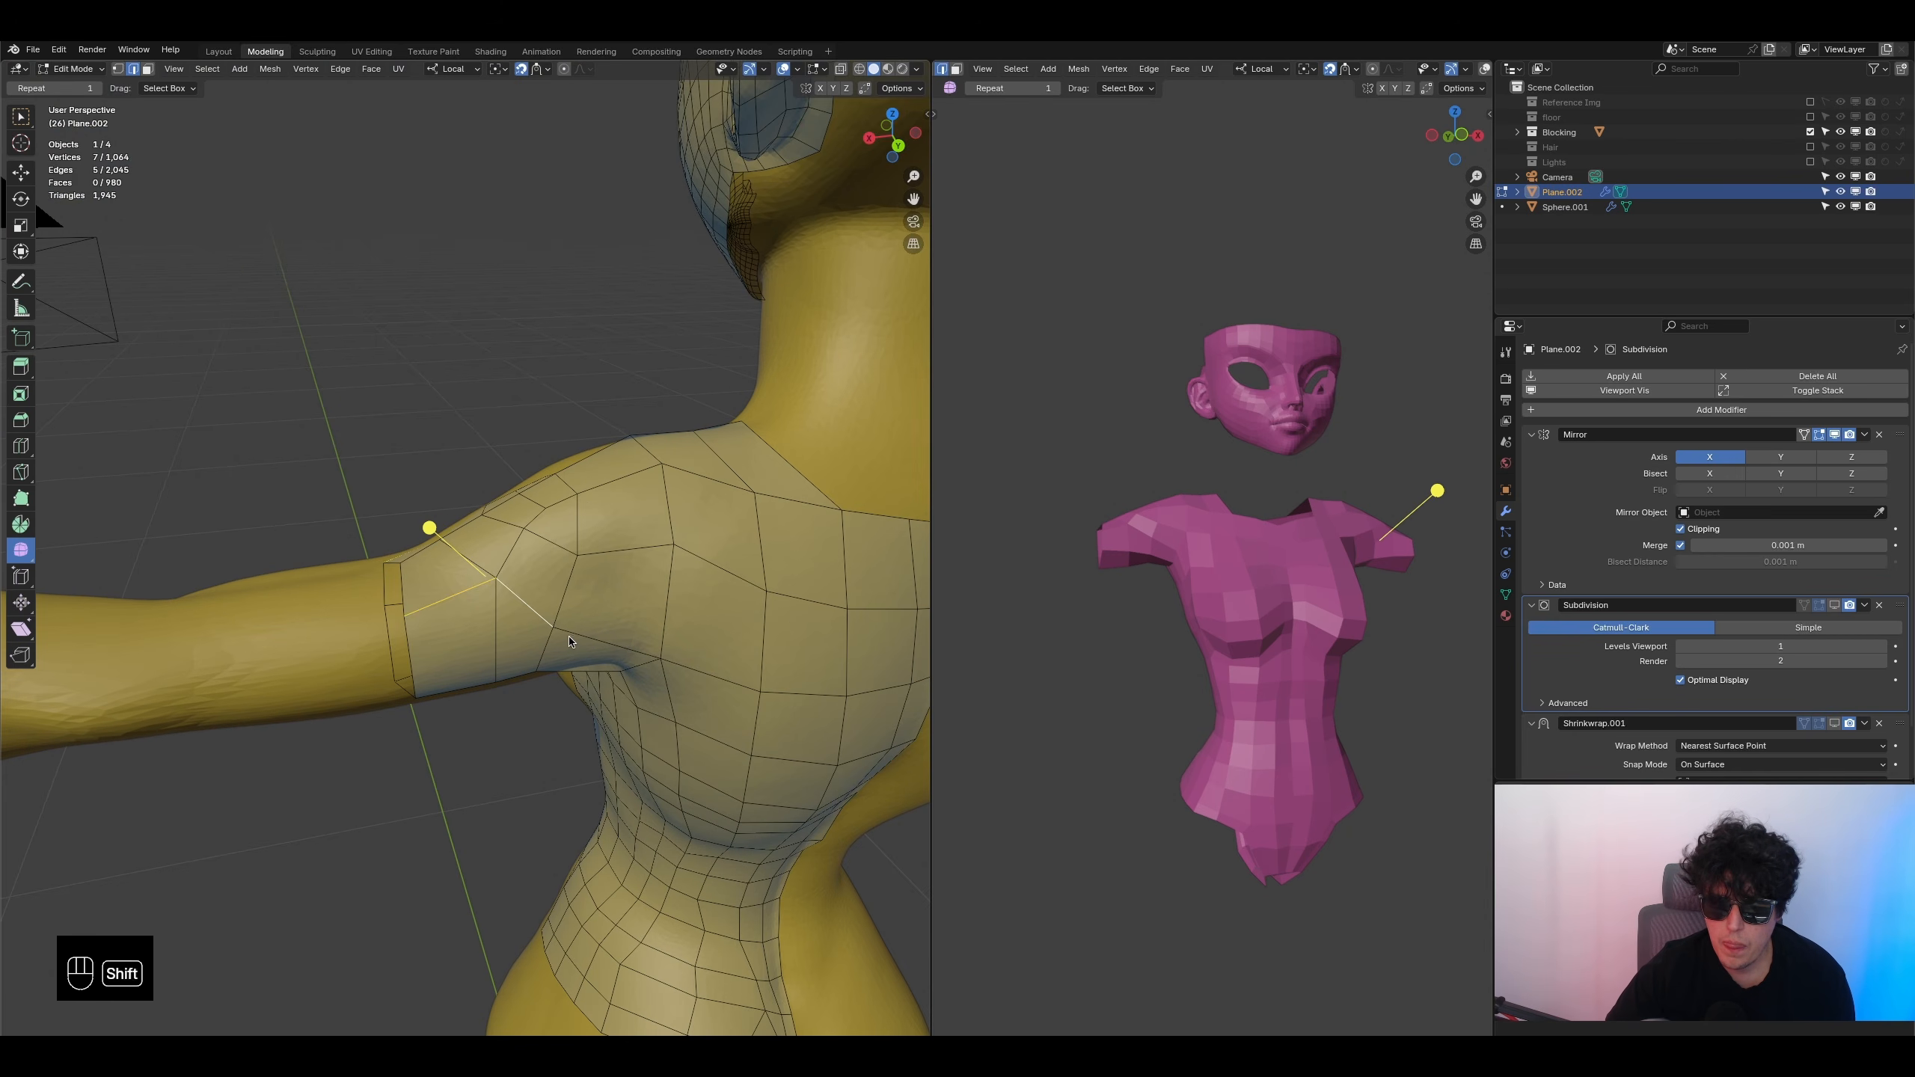
{"action": "middle_click_drag", "start_coordinate": [671, 678], "coordinate": [447, 618], "text": "shift"}
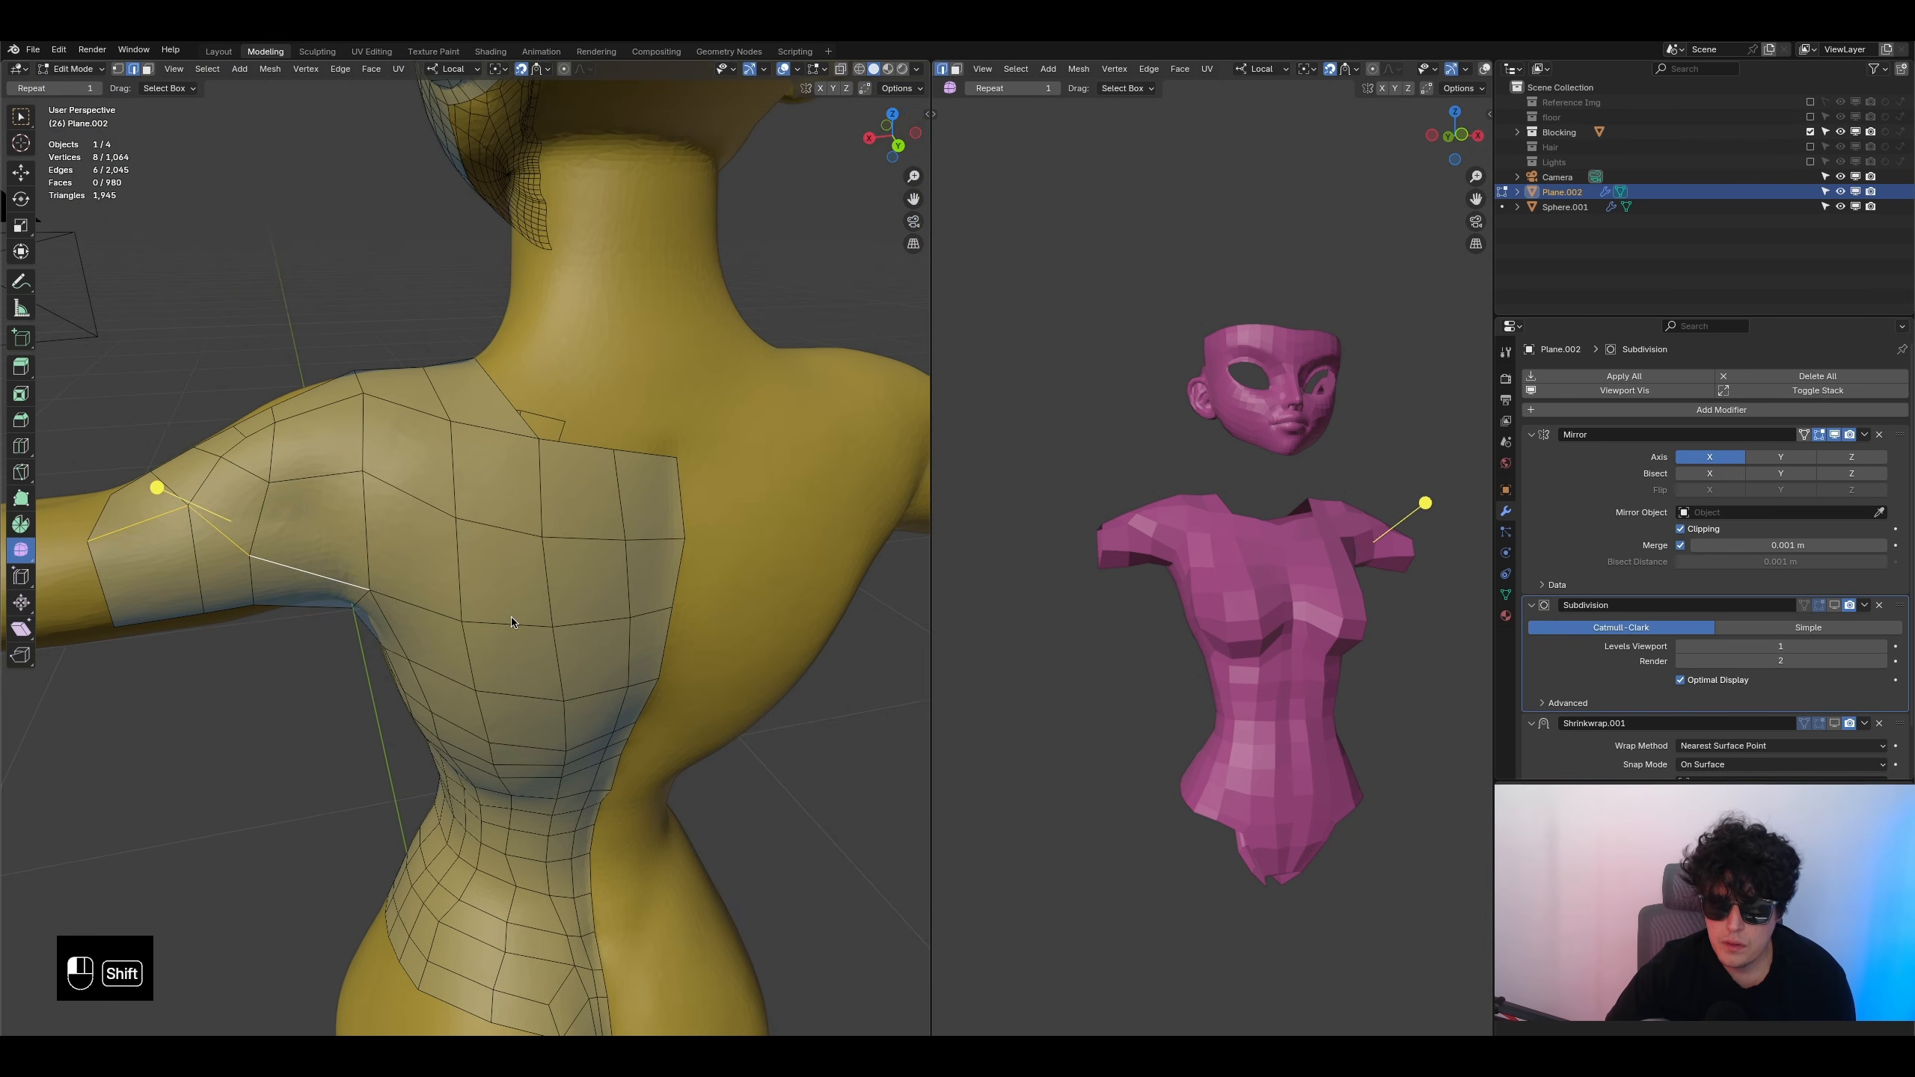
{"action": "left_click", "coordinate": [645, 619], "text": "shift"}
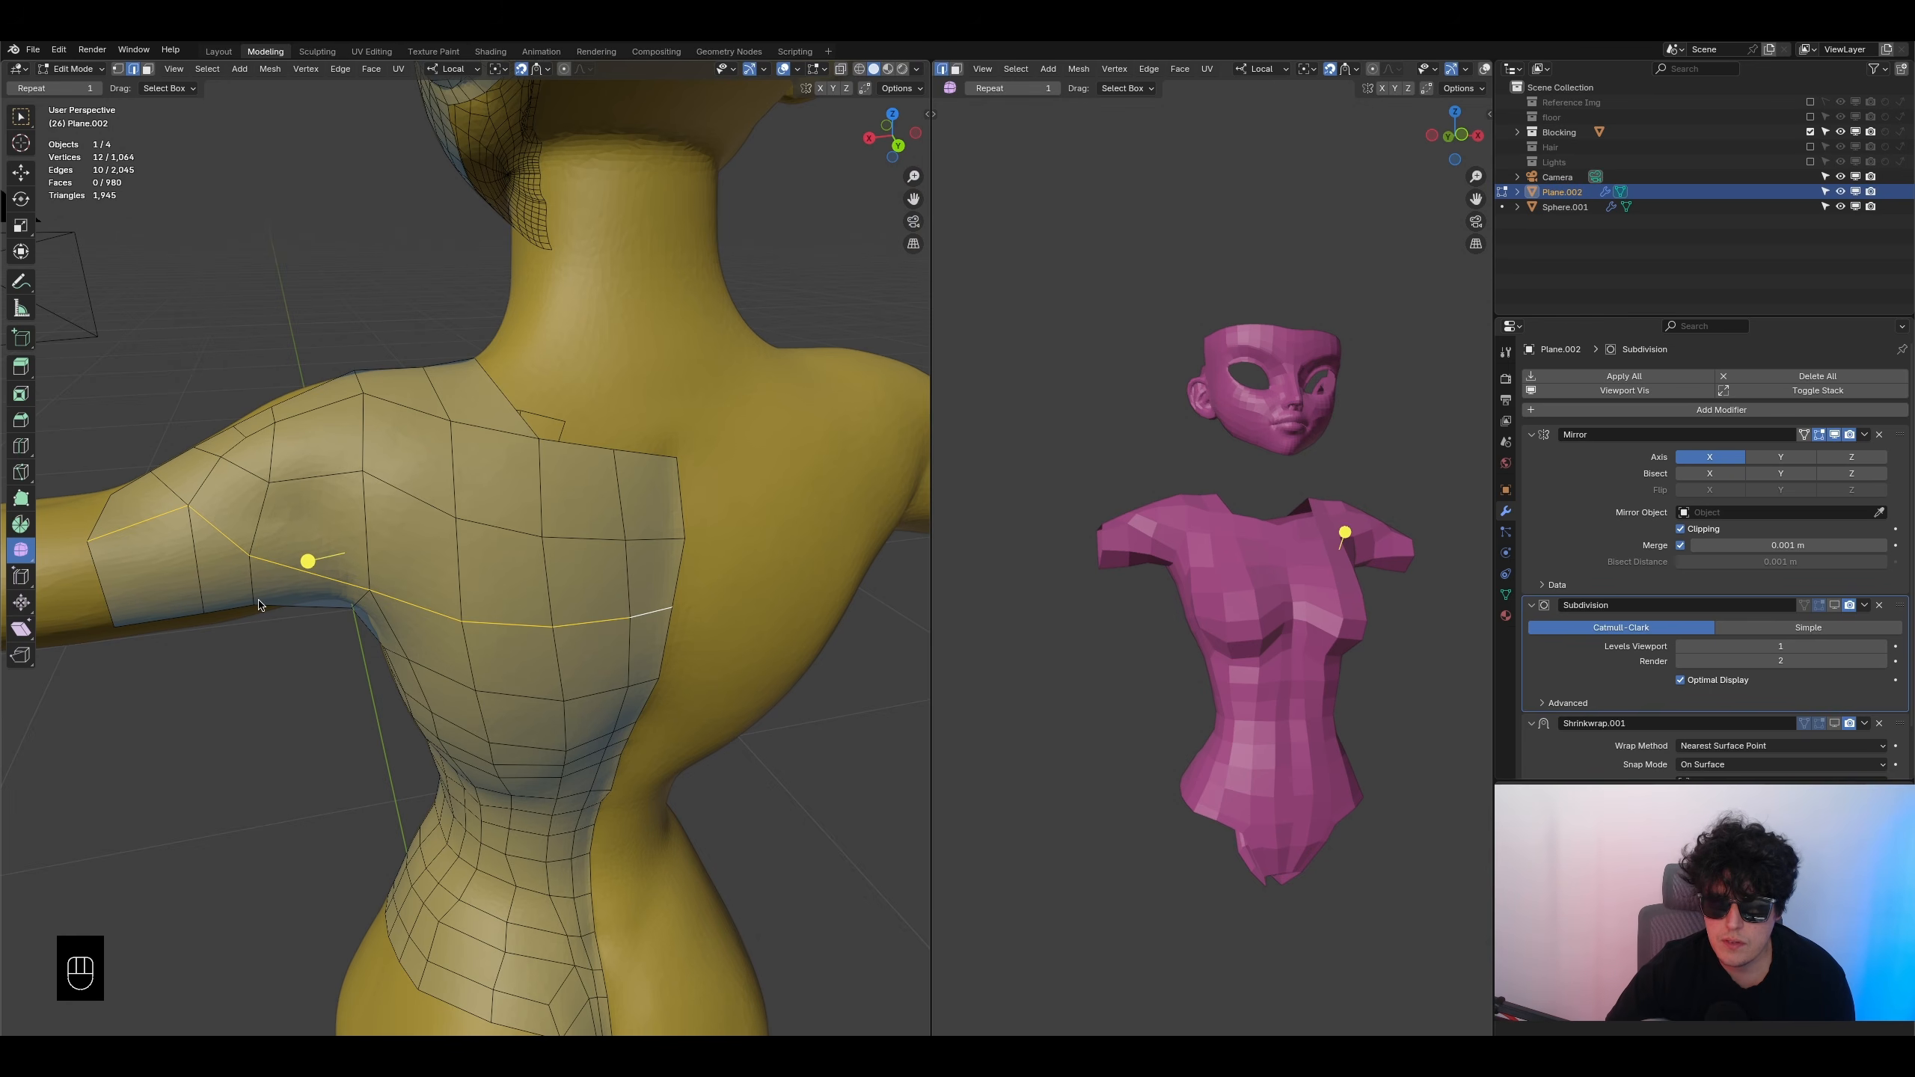
{"action": "key", "text": "ctrl+s"}
- Extend the edge selection from the front of the armpit across the upper chest to the mesh's inner boundary
{"action": "middle_click_drag", "start_coordinate": [573, 604], "coordinate": [400, 656]}
{"action": "mouse_move", "coordinate": [399, 656]}
{"action": "middle_mouse_down", "text": "shift"}
{"action": "mouse_move", "coordinate": [188, 732]}
{"action": "mouse_move", "coordinate": [483, 659]}
{"action": "mouse_move", "coordinate": [466, 629]}
{"action": "mouse_move", "coordinate": [203, 659]}
{"action": "mouse_move", "coordinate": [398, 629]}
{"action": "middle_mouse_up", "text": "shift"}
{"action": "scroll", "coordinate": [361, 638], "scroll_direction": "down", "scroll_amount": 3}
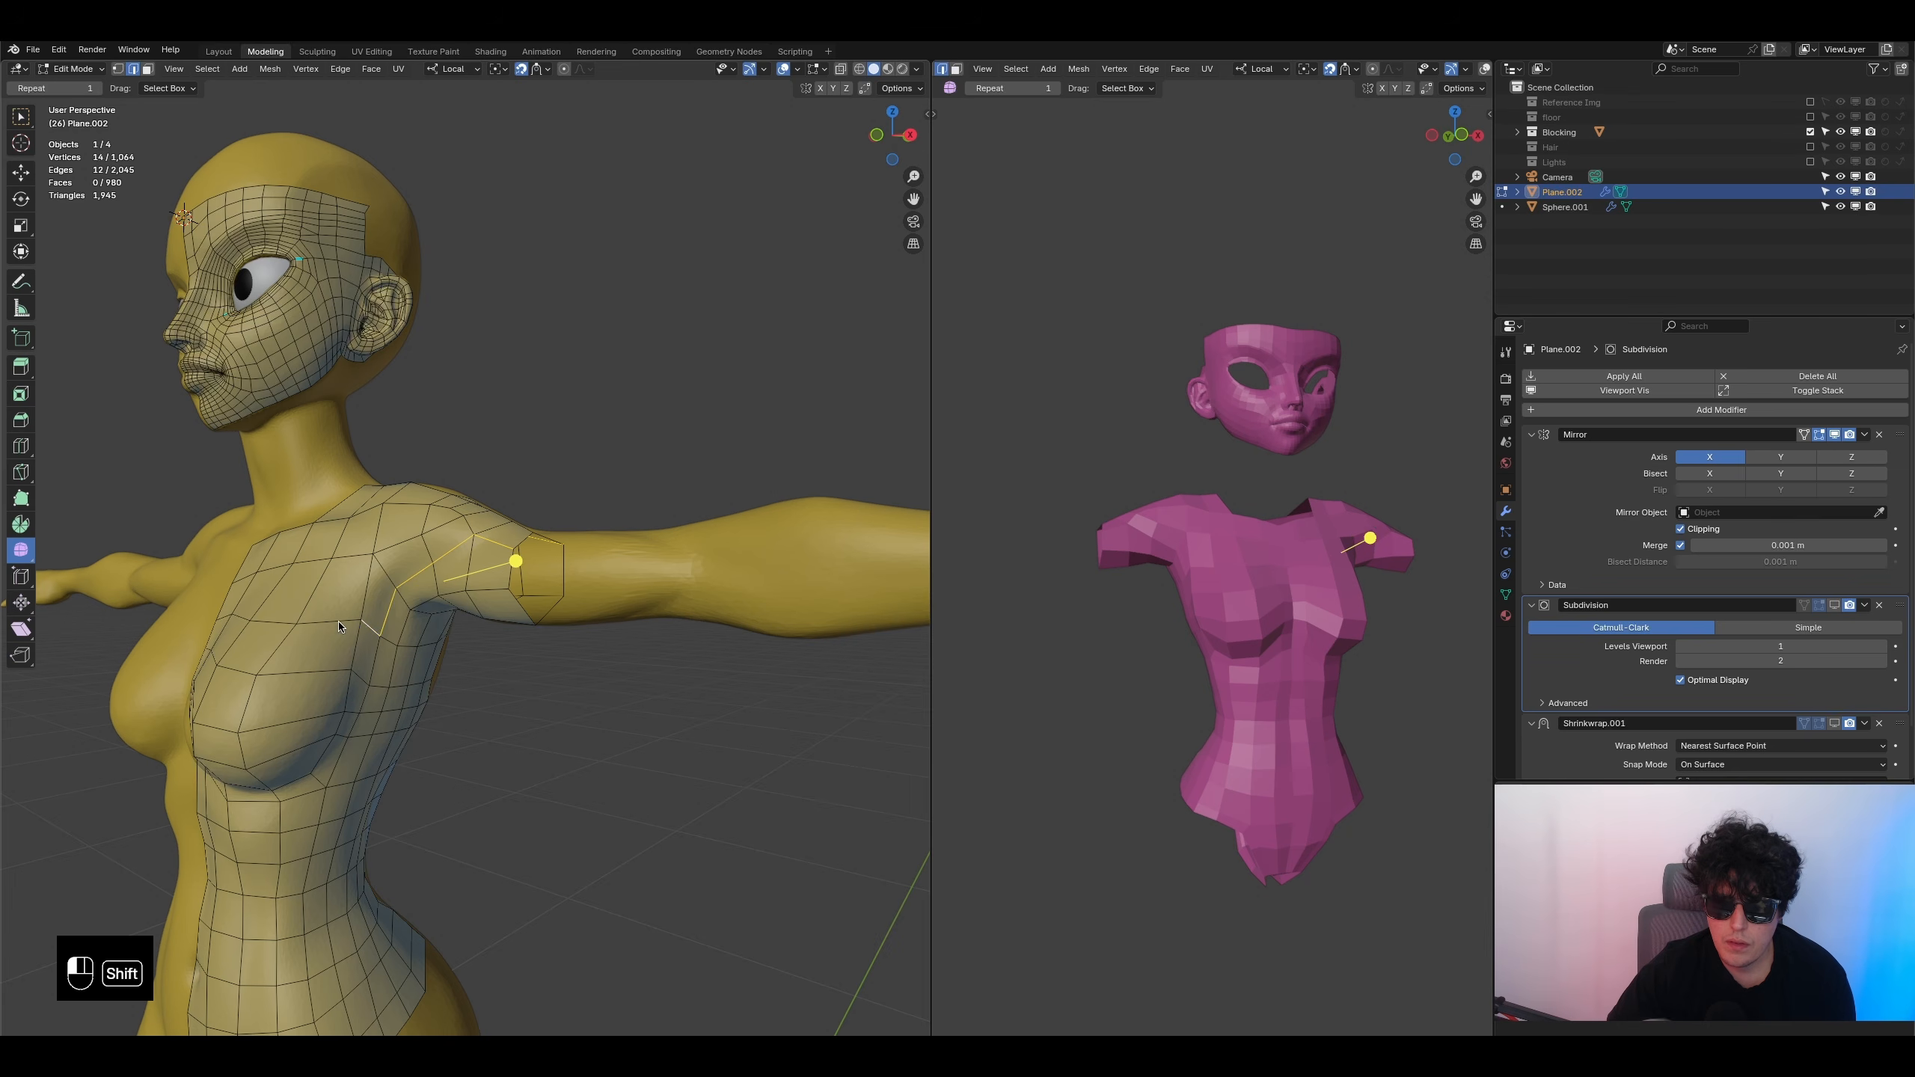
{"action": "left_click", "coordinate": [261, 626], "text": "shift"}
{"action": "middle_click_drag", "start_coordinate": [240, 627], "coordinate": [396, 601]}
{"action": "left_click", "coordinate": [209, 617], "text": "shift"}
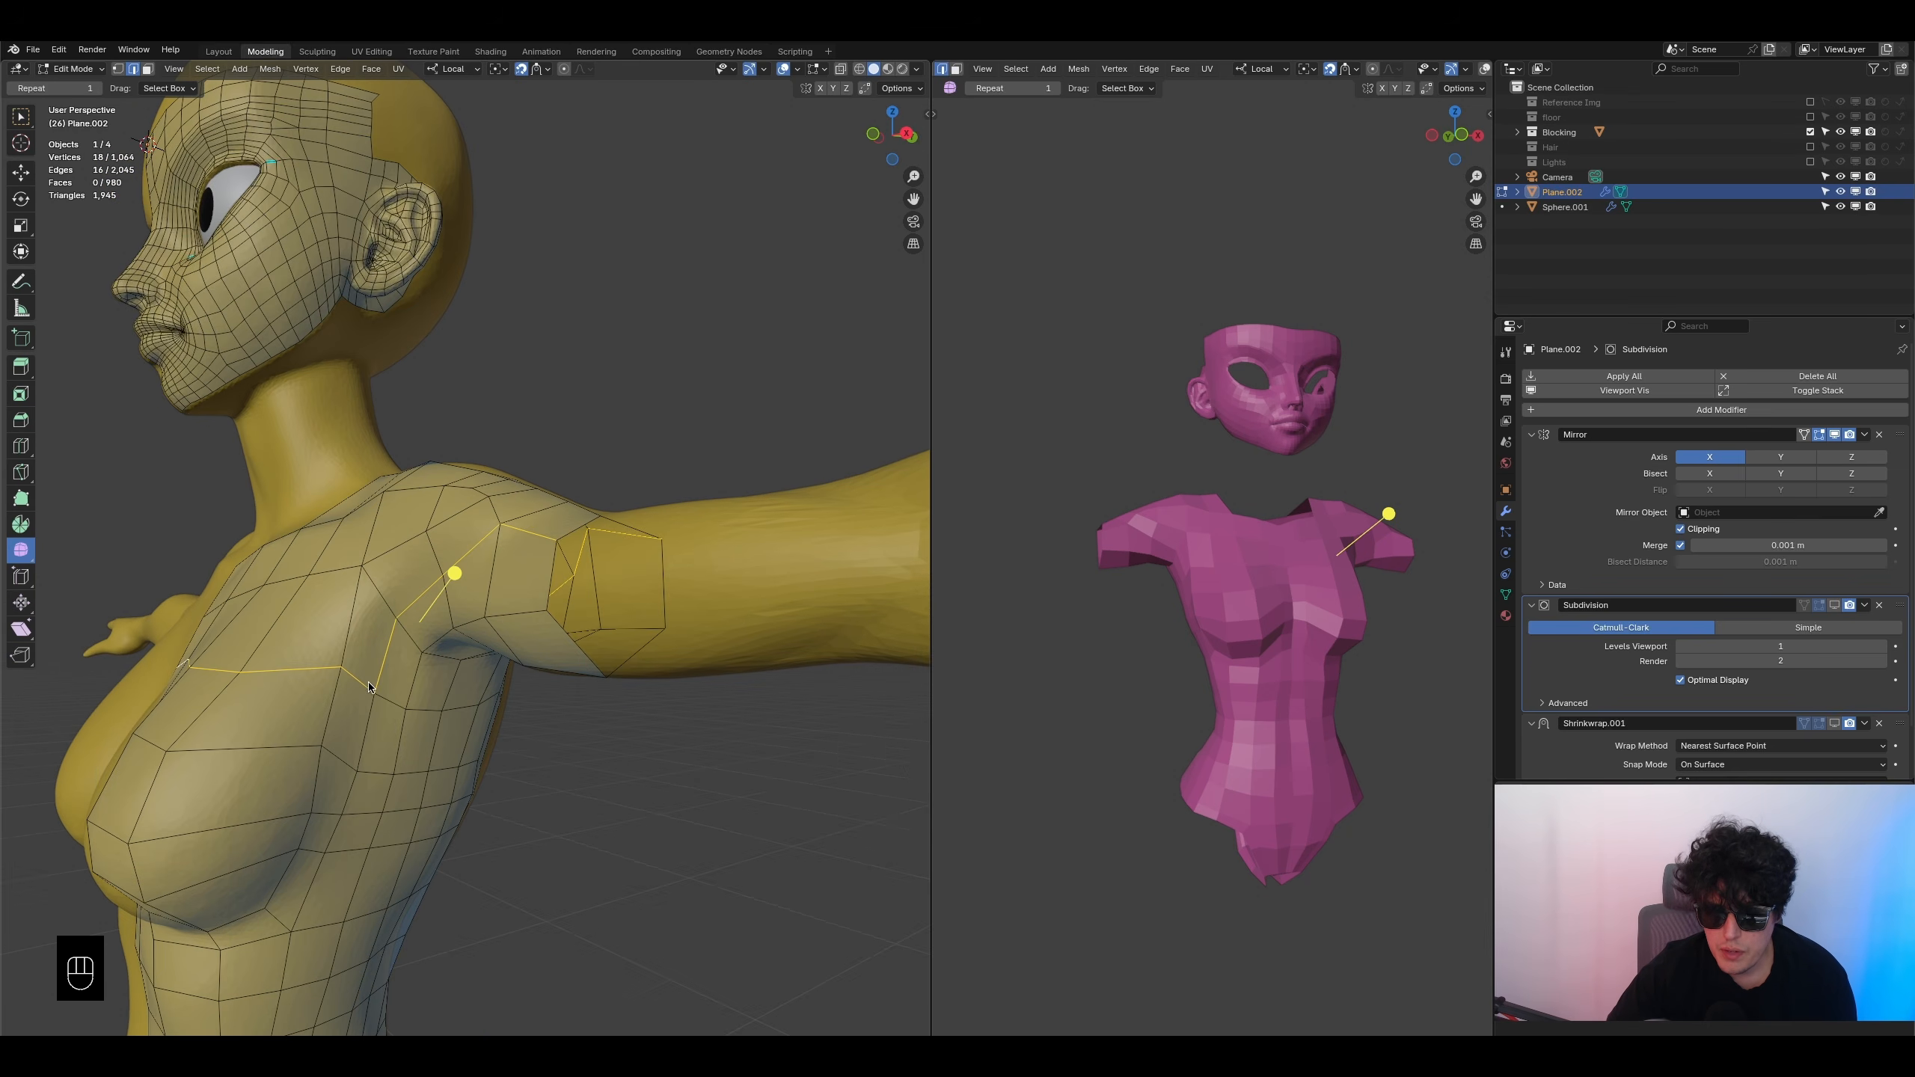
{"action": "middle_click_drag", "start_coordinate": [370, 695], "coordinate": [376, 693]}
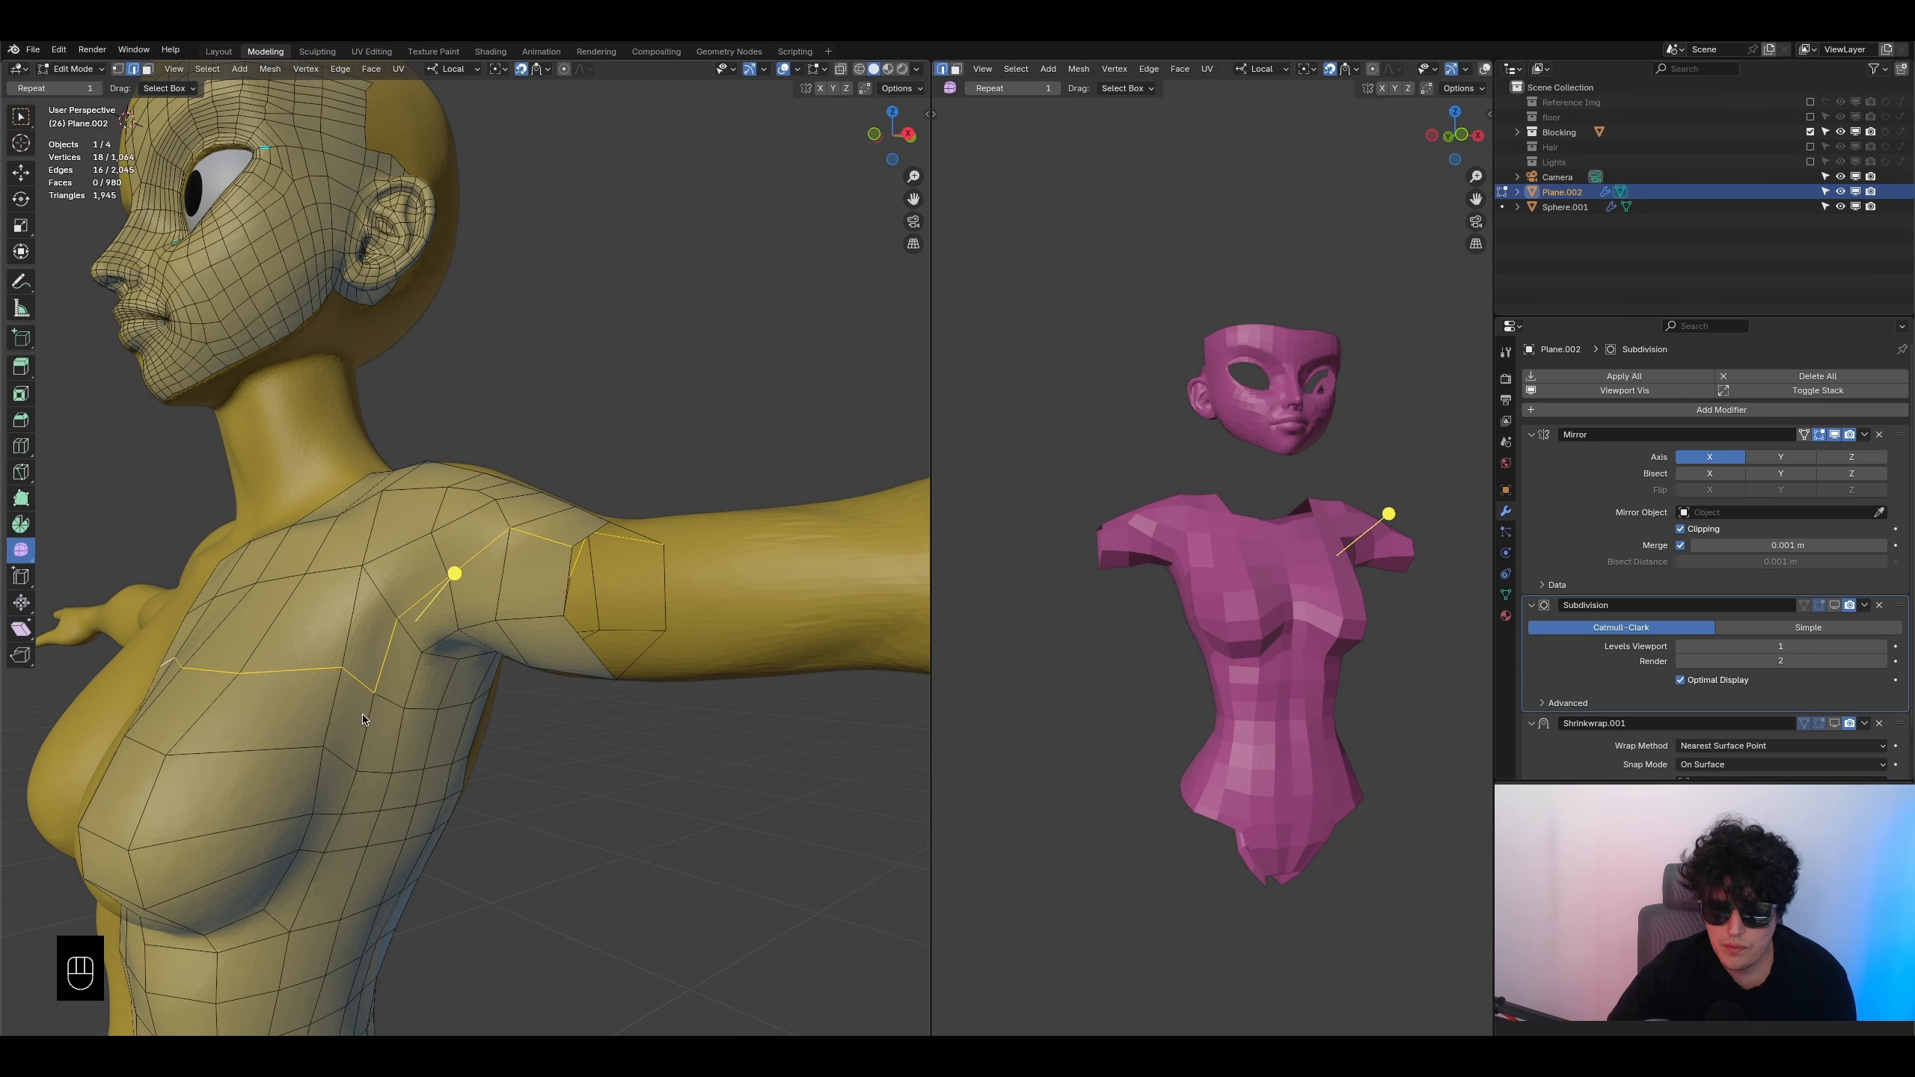
{"action": "middle_click_drag", "start_coordinate": [381, 683], "coordinate": [447, 736]}
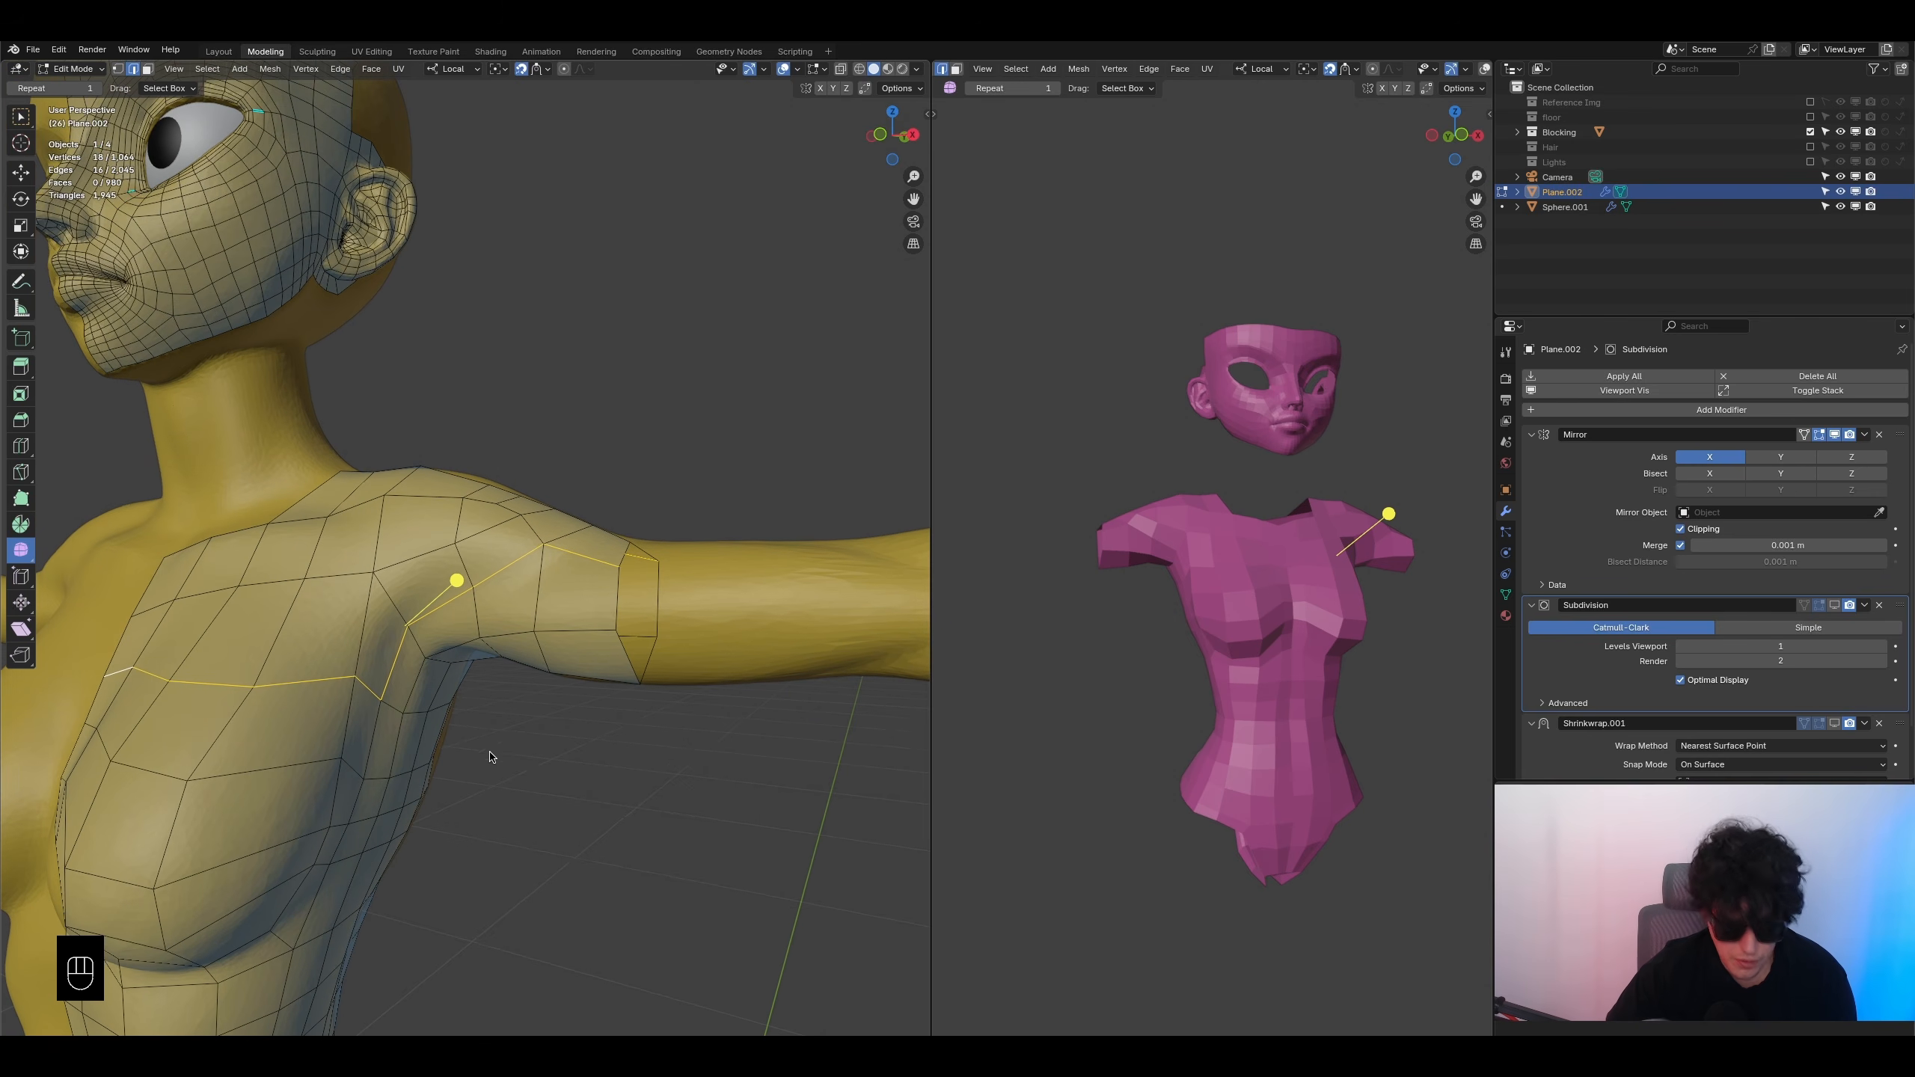
- Bevel the selected edge path with one segment and a width of about 0.007 m to form a strip of faces
{"action": "key", "text": "ctrl+b"}
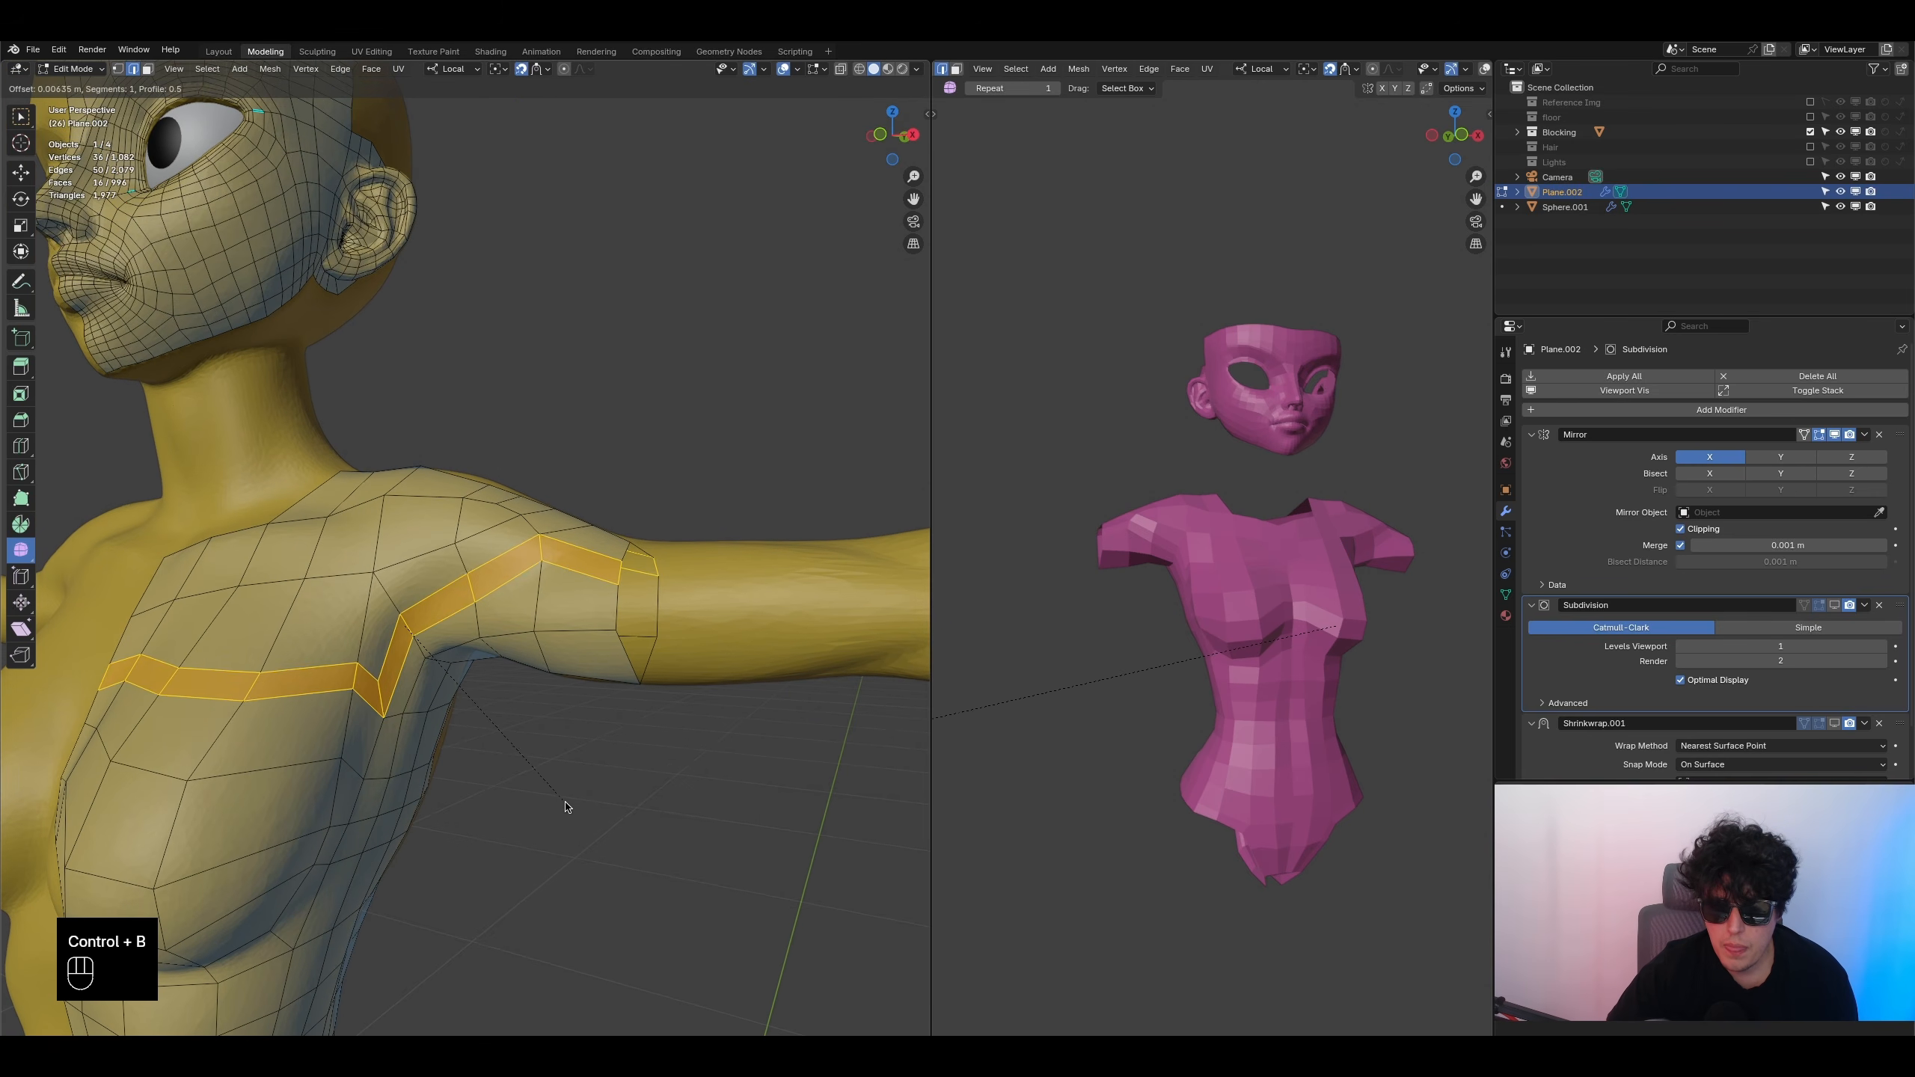
{"action": "left_click", "coordinate": [567, 808]}
{"action": "middle_click_drag", "start_coordinate": [566, 806], "coordinate": [362, 490]}
{"action": "scroll", "coordinate": [400, 669], "scroll_direction": "up", "scroll_amount": 2}
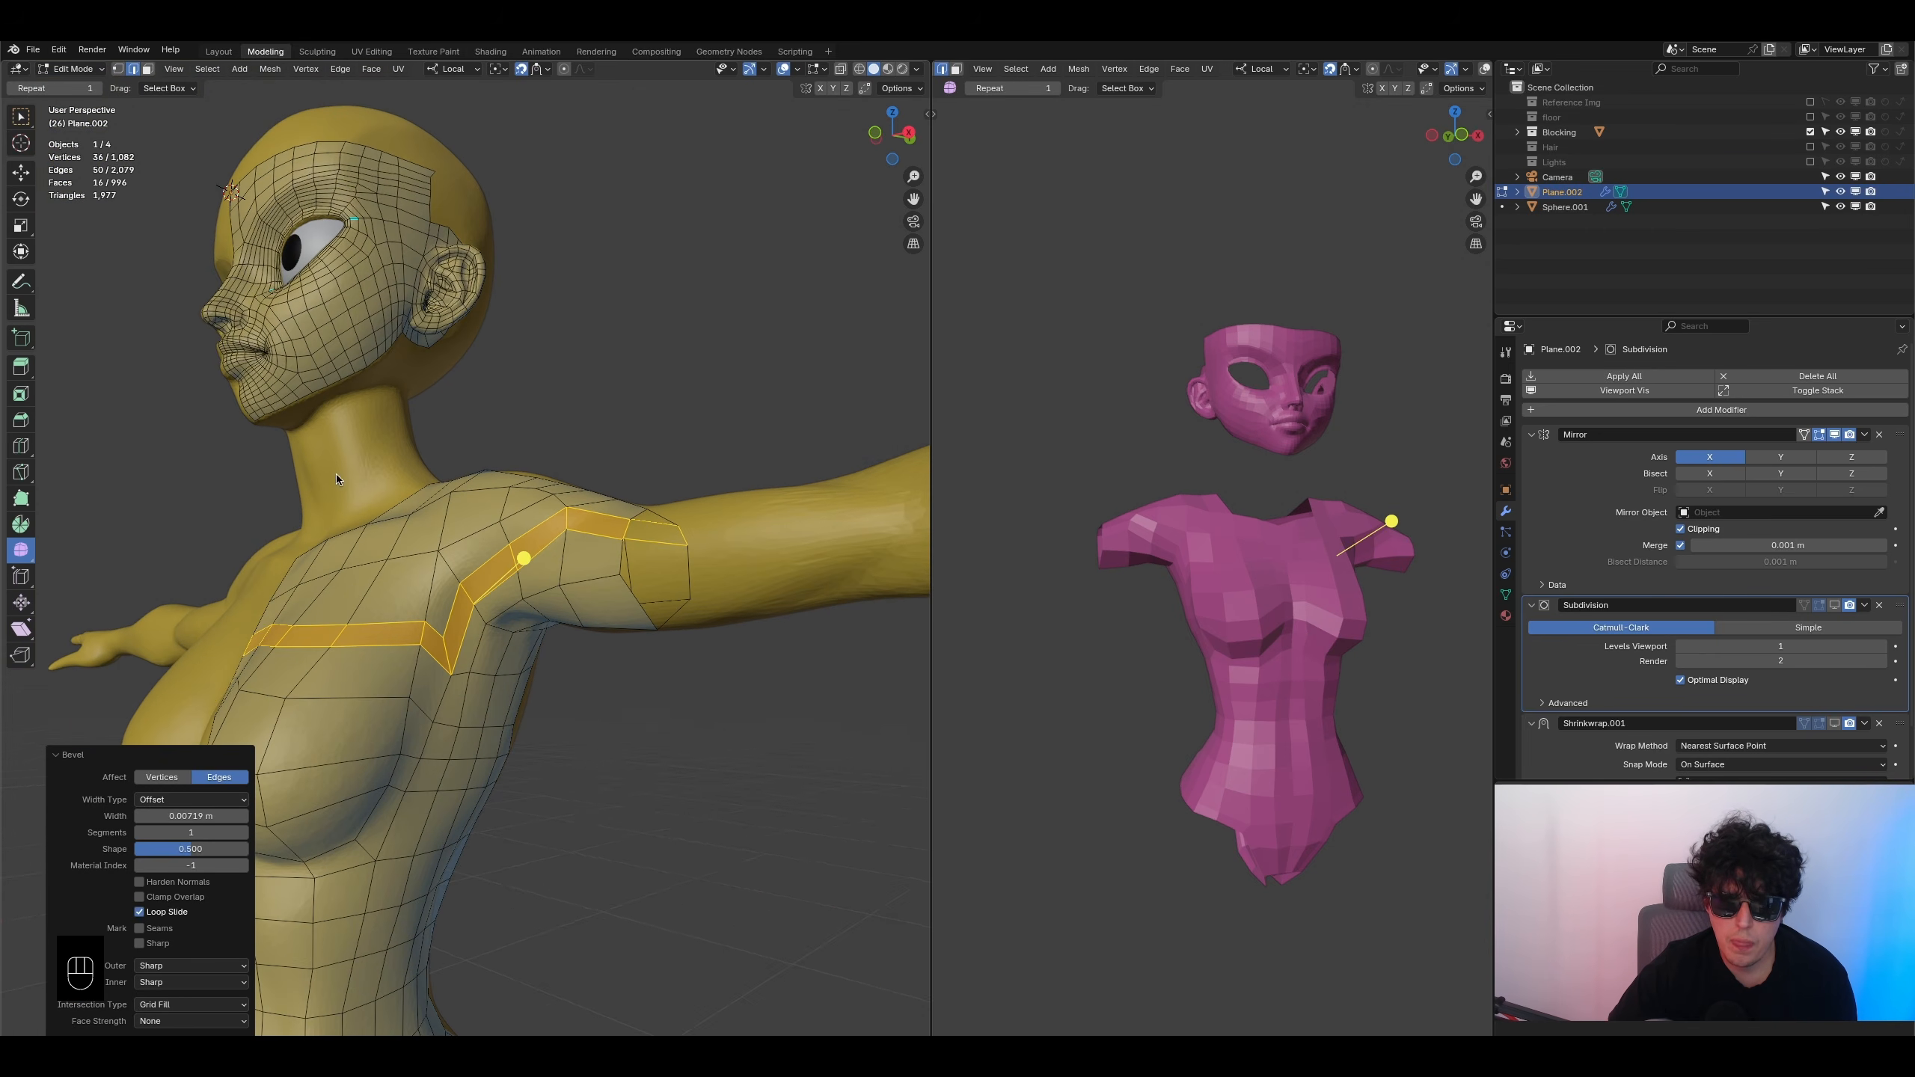
- Smooth the vertices of the new face strip with a smoothing factor of about 0.913
{"action": "middle_click_drag", "start_coordinate": [523, 559], "coordinate": [554, 685]}
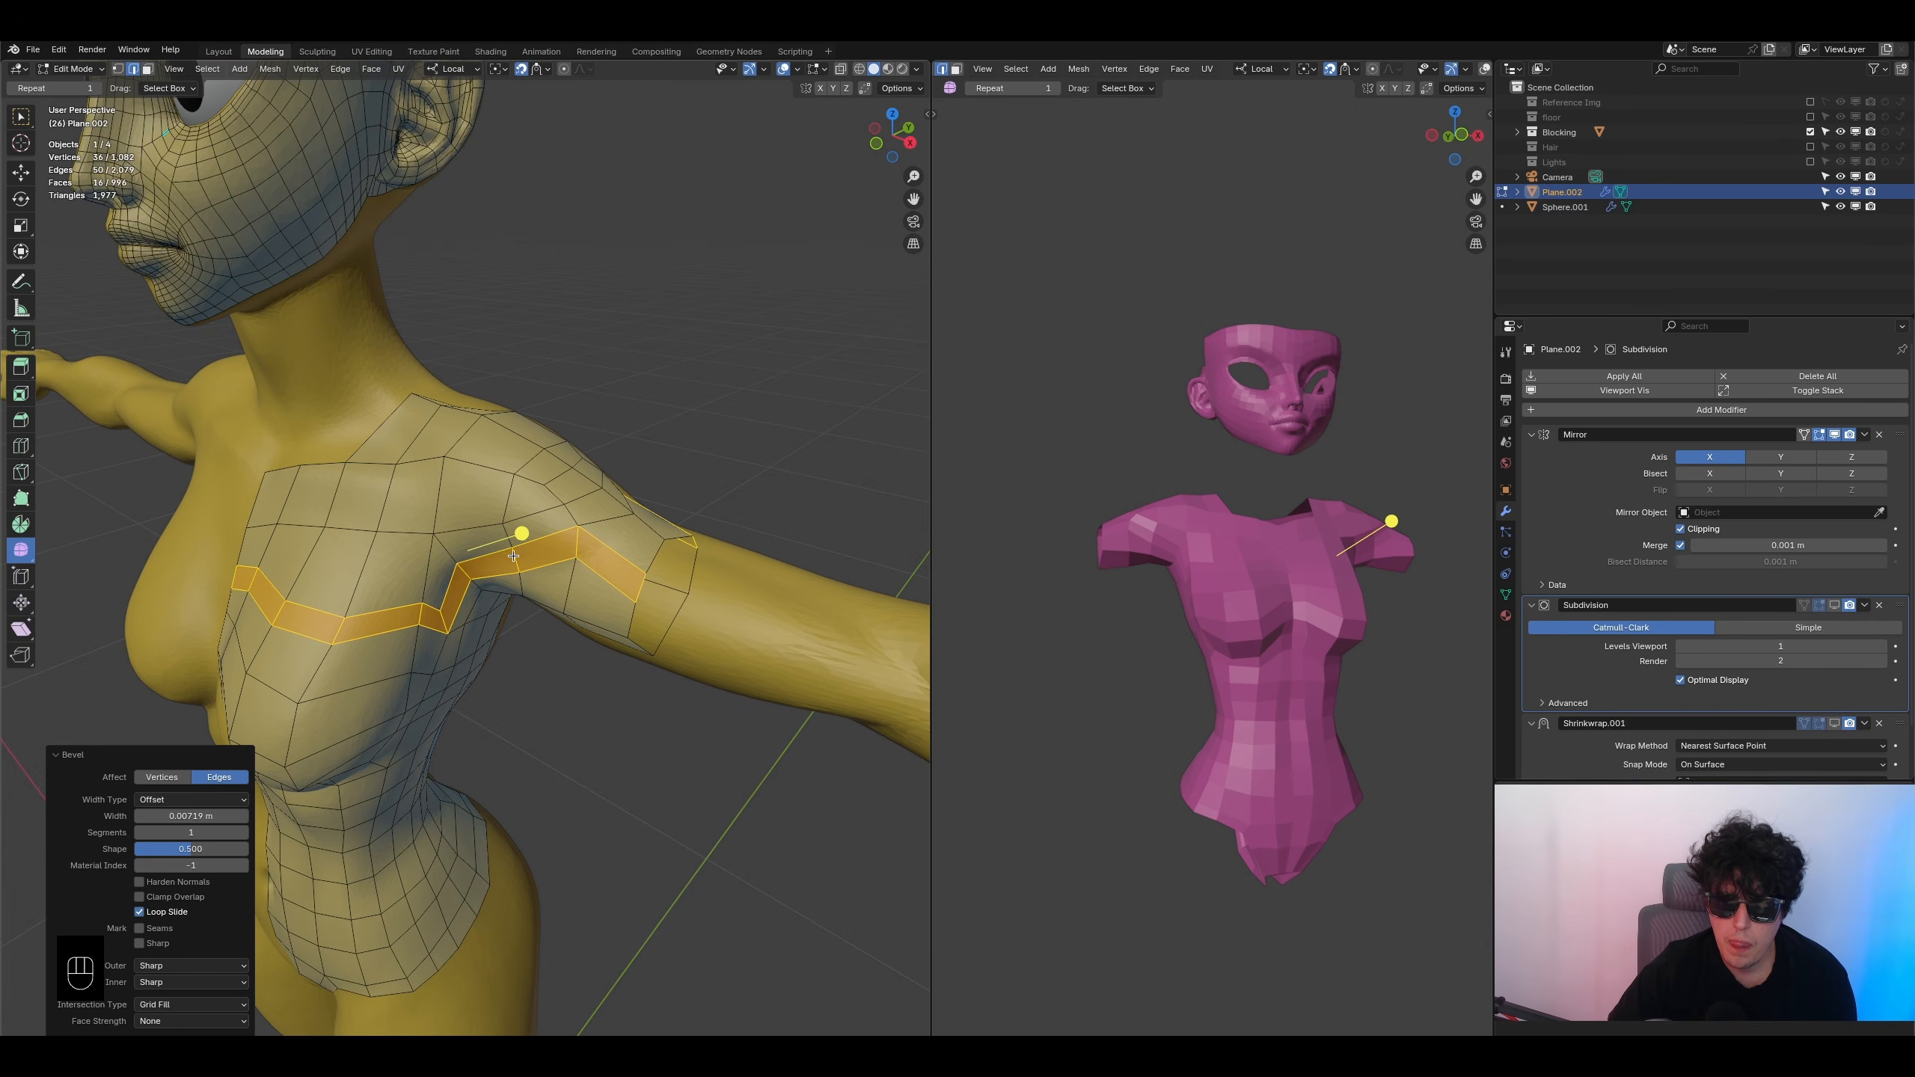
{"action": "left_click_drag", "start_coordinate": [521, 536], "coordinate": [557, 535]}
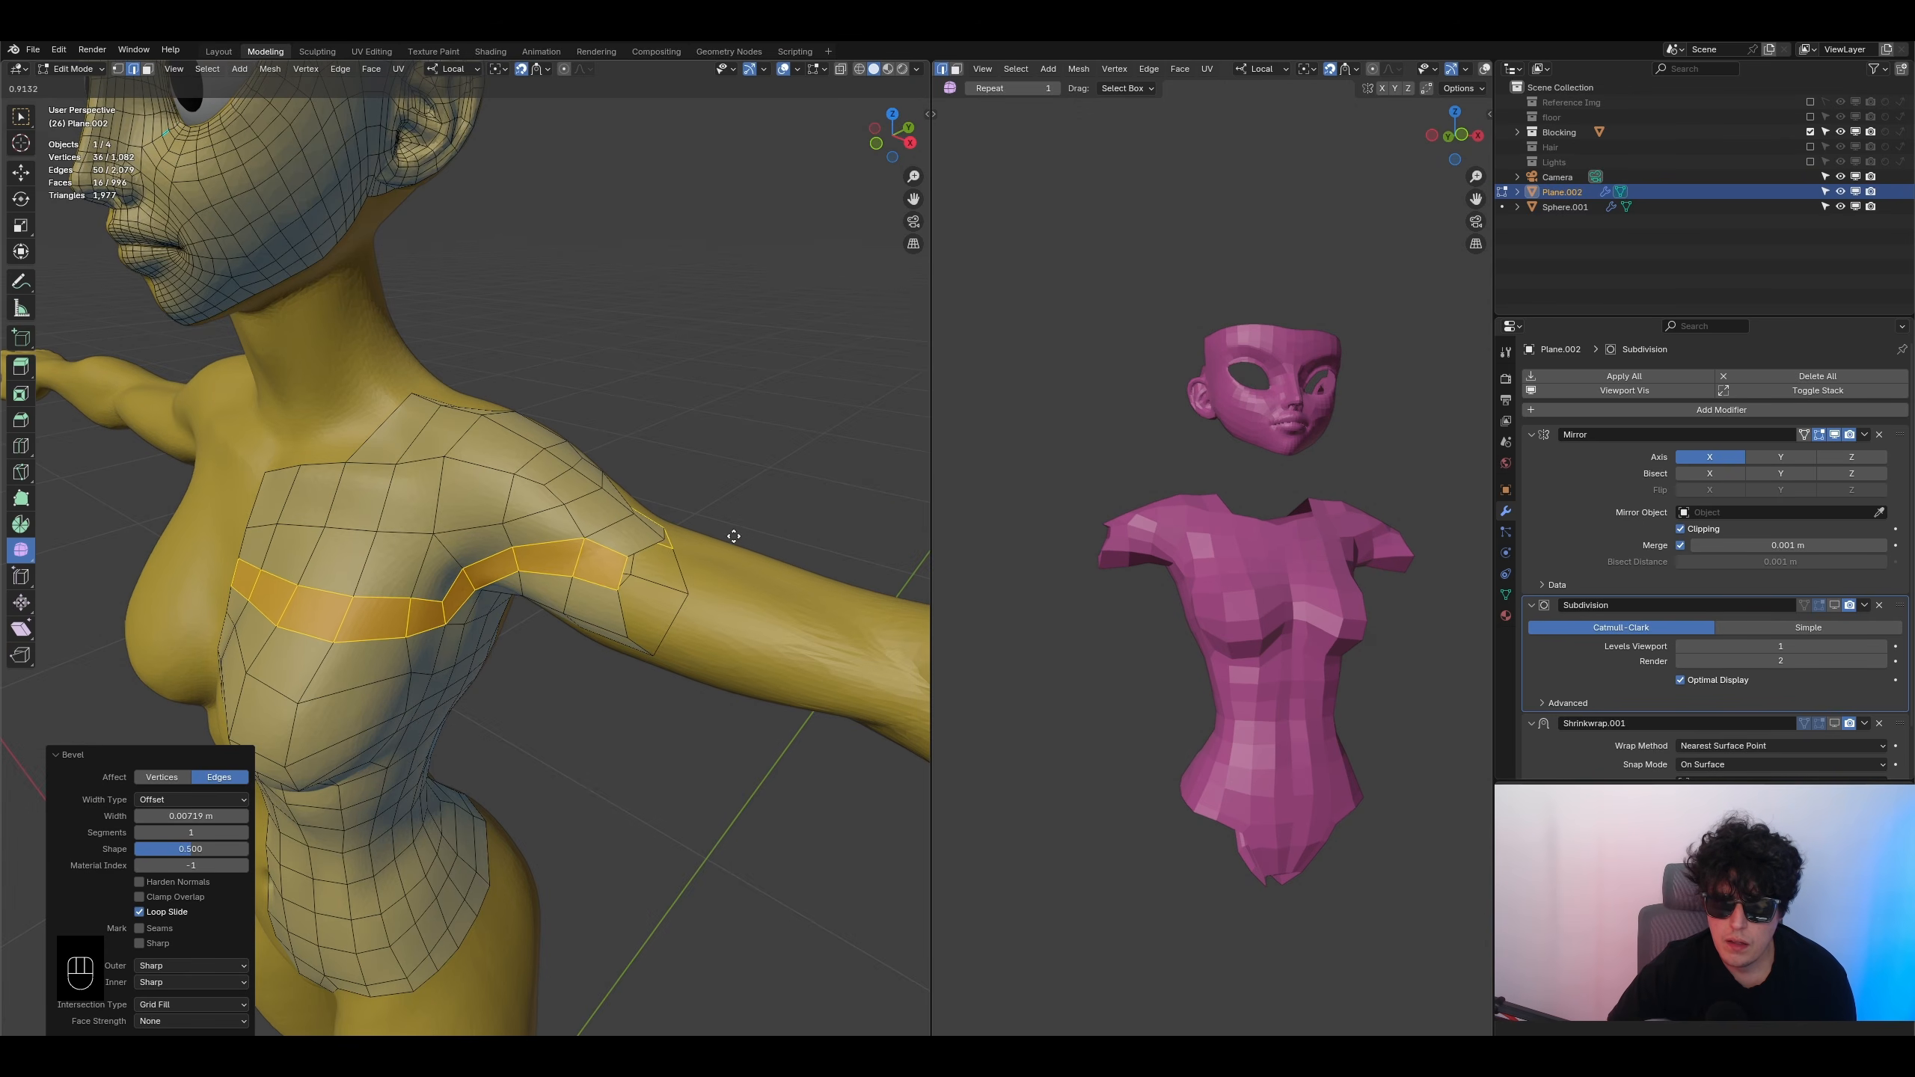
{"action": "left_click_drag", "start_coordinate": [733, 538], "coordinate": [728, 539]}
{"action": "middle_click_drag", "start_coordinate": [727, 539], "coordinate": [508, 574]}
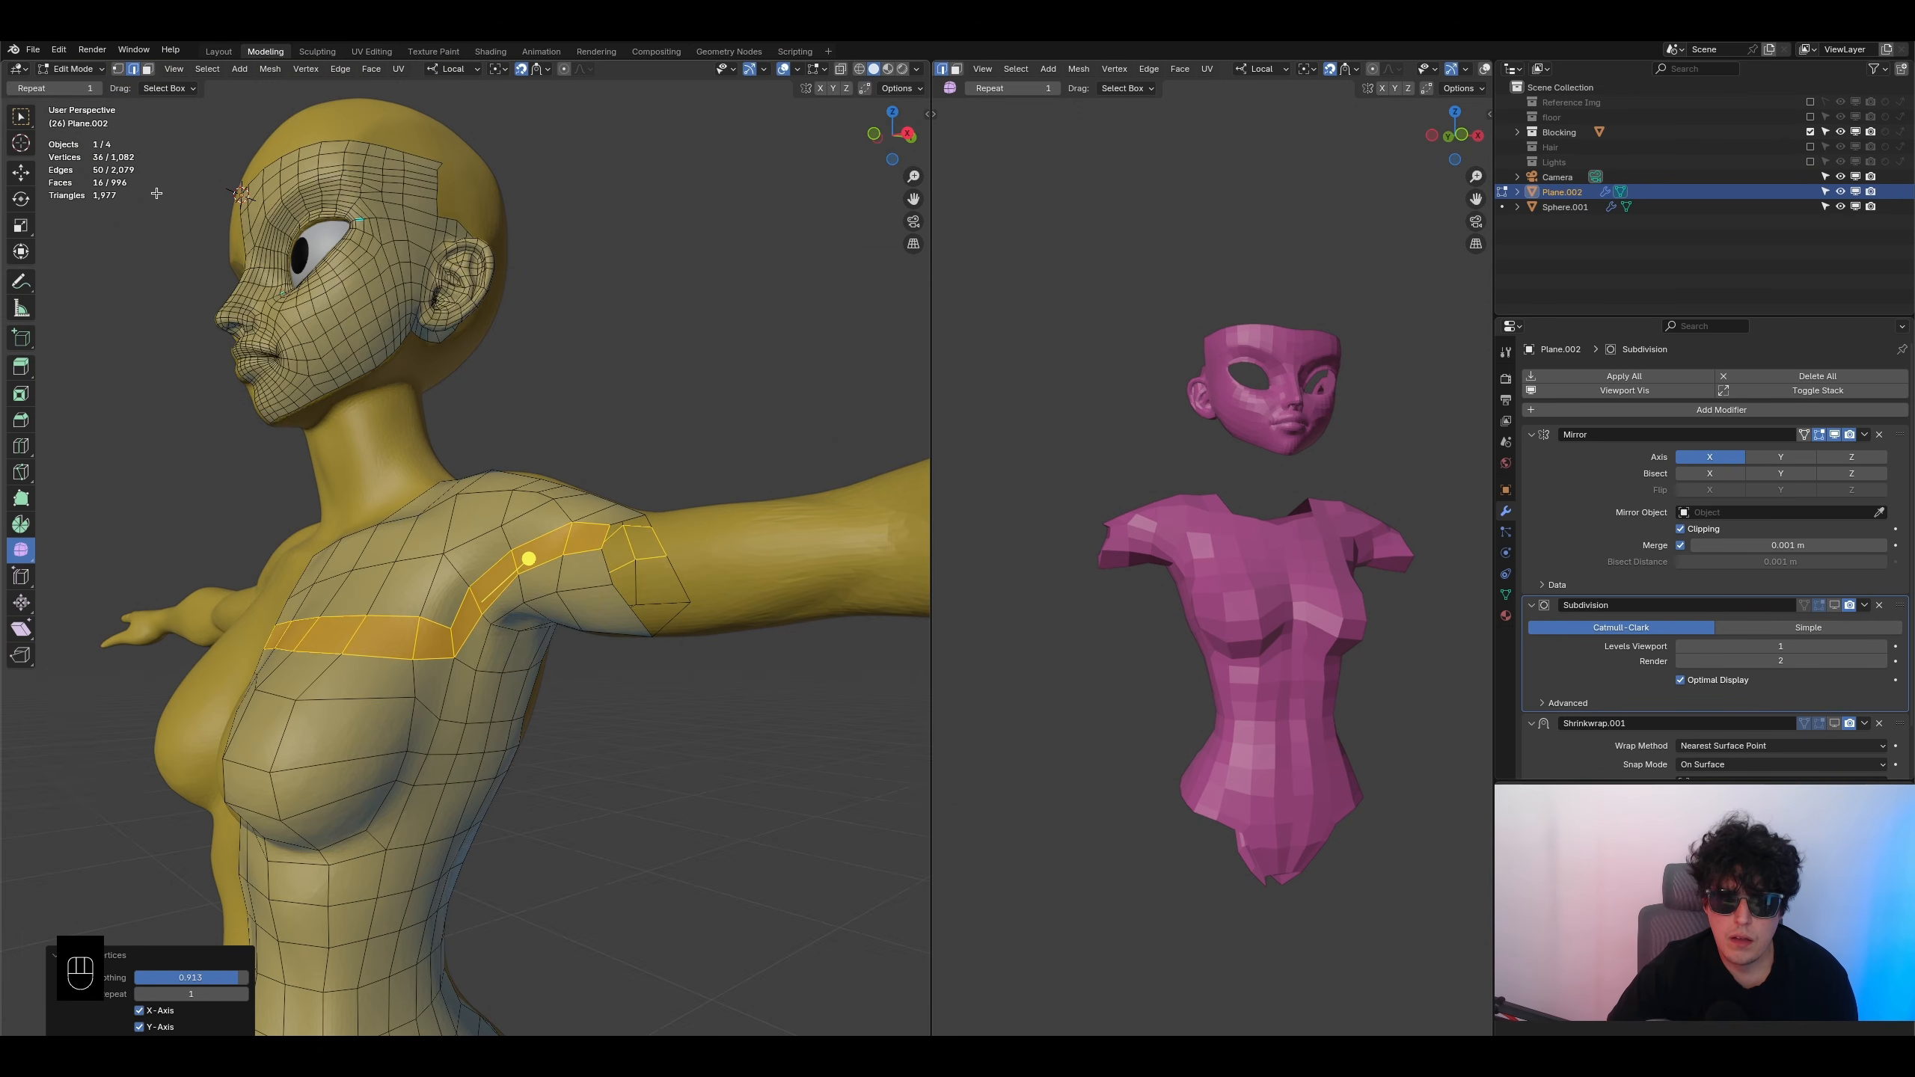
- Reposition individual vertices of the new strip at the front of the armpit and outer chest to even out the quads
{"action": "left_click", "coordinate": [118, 69]}
{"action": "left_click", "coordinate": [456, 632]}
{"action": "middle_click_drag", "start_coordinate": [457, 632], "coordinate": [484, 673]}
{"action": "key", "text": "g"}
{"action": "left_click", "coordinate": [446, 664]}
{"action": "left_click", "coordinate": [406, 618]}
{"action": "key", "text": "g"}
{"action": "left_click", "coordinate": [411, 614]}
{"action": "left_click", "coordinate": [396, 659]}
{"action": "key", "text": "g"}
{"action": "left_click", "coordinate": [404, 661]}
- Show the Subdivision modifier's effect in the viewport and move two more vertices at the front of the armpit
{"action": "left_click", "coordinate": [1830, 607]}
{"action": "middle_click_drag", "start_coordinate": [1274, 619], "coordinate": [1180, 622]}
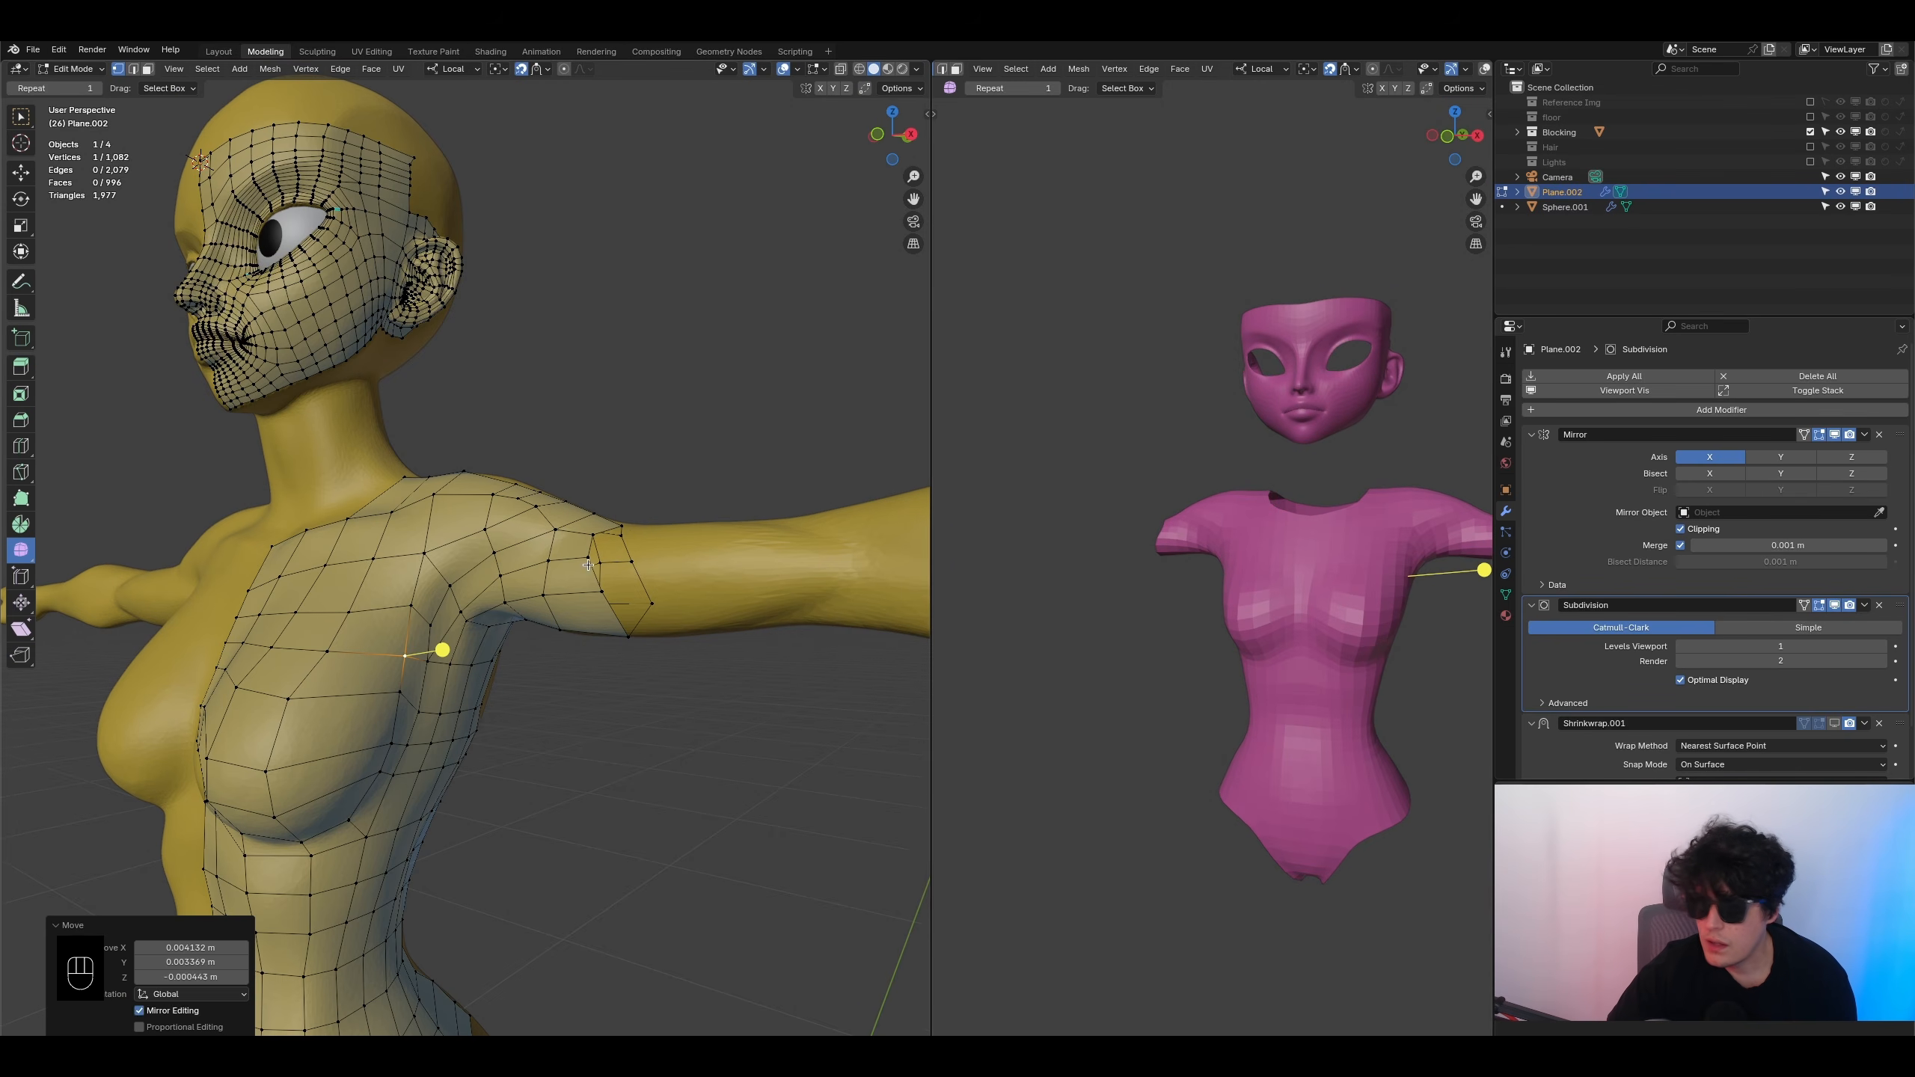
{"action": "middle_click_drag", "start_coordinate": [627, 564], "coordinate": [467, 561]}
{"action": "left_click", "coordinate": [426, 551]}
{"action": "key", "text": "g"}
{"action": "left_click", "coordinate": [435, 561]}
{"action": "left_click", "coordinate": [411, 606]}
{"action": "key", "text": "g"}
{"action": "left_click", "coordinate": [411, 613]}
{"action": "middle_click_drag", "start_coordinate": [368, 492], "coordinate": [560, 624]}
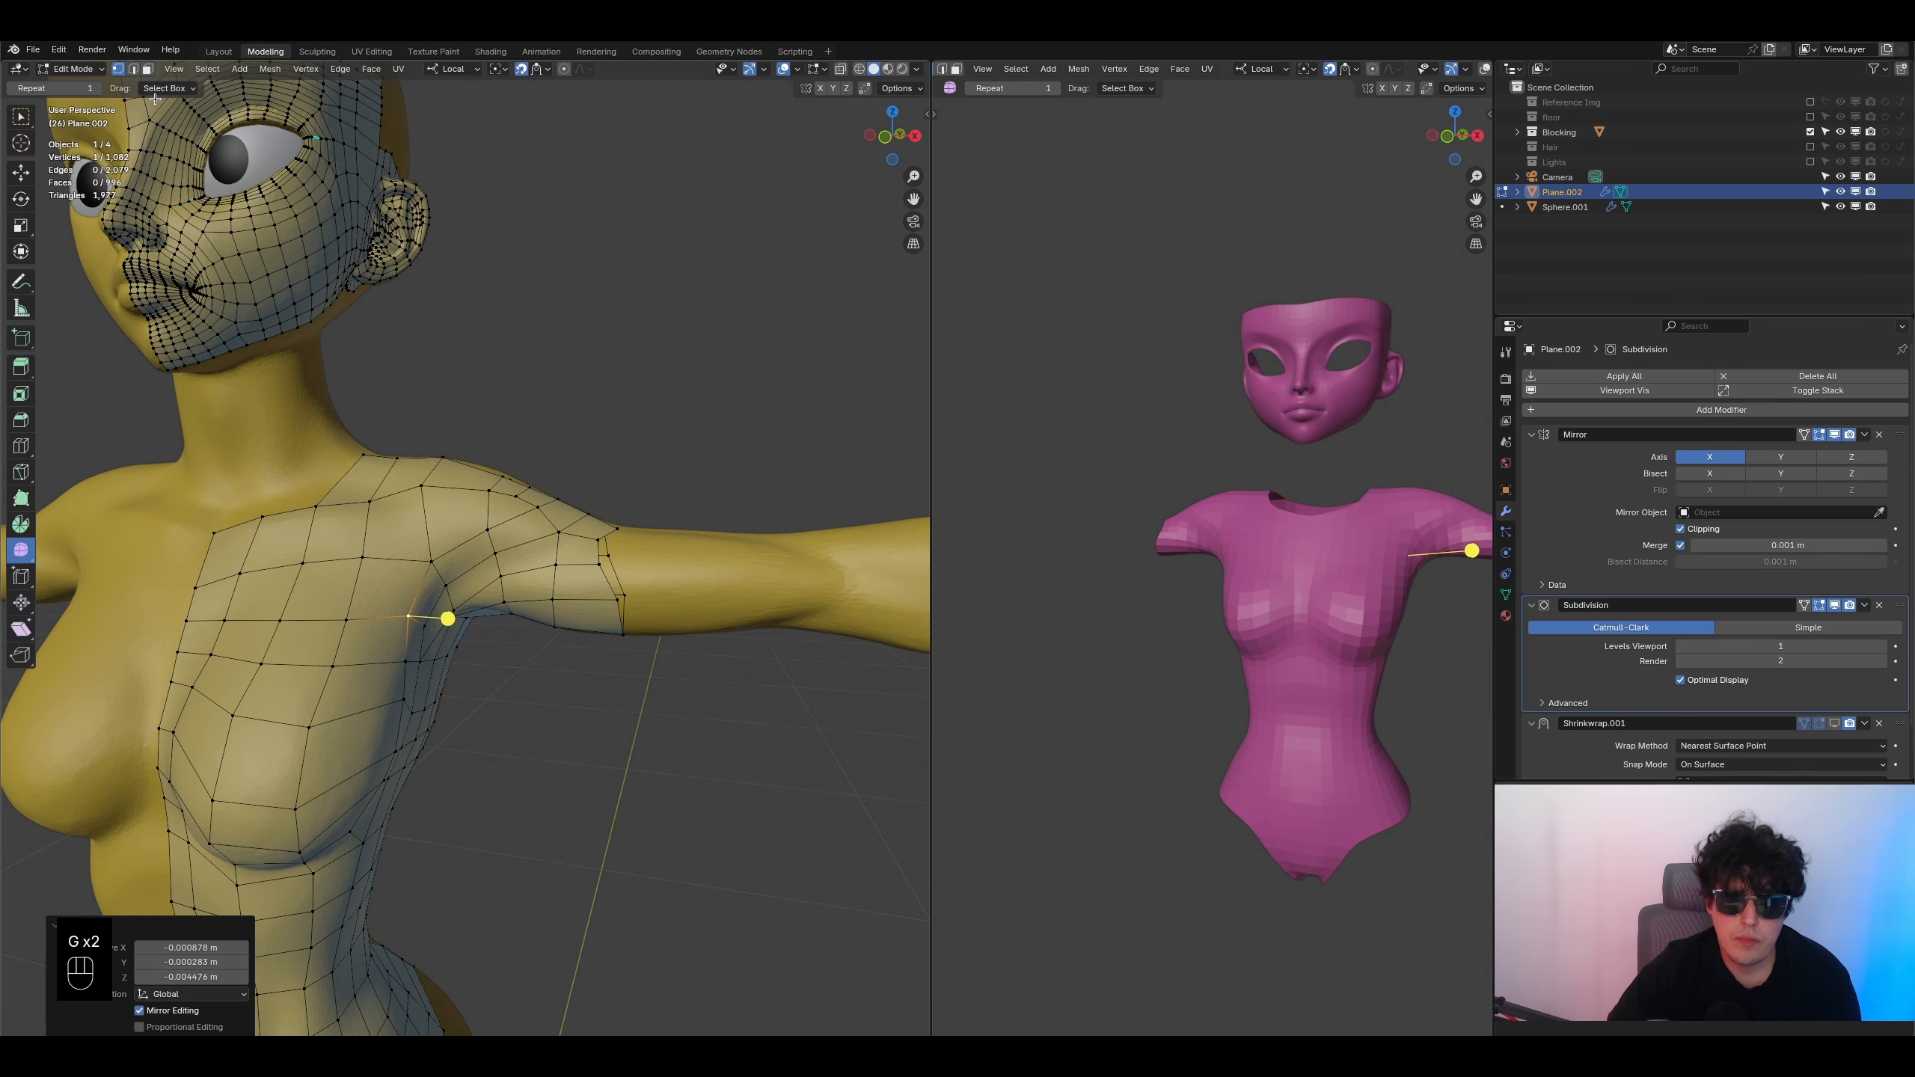
- Examine the face loops running across the chest, around the shoulder and along the sleeve by selecting them in turn
{"action": "left_click", "coordinate": [148, 69]}
{"action": "left_click", "coordinate": [400, 643], "text": "super"}
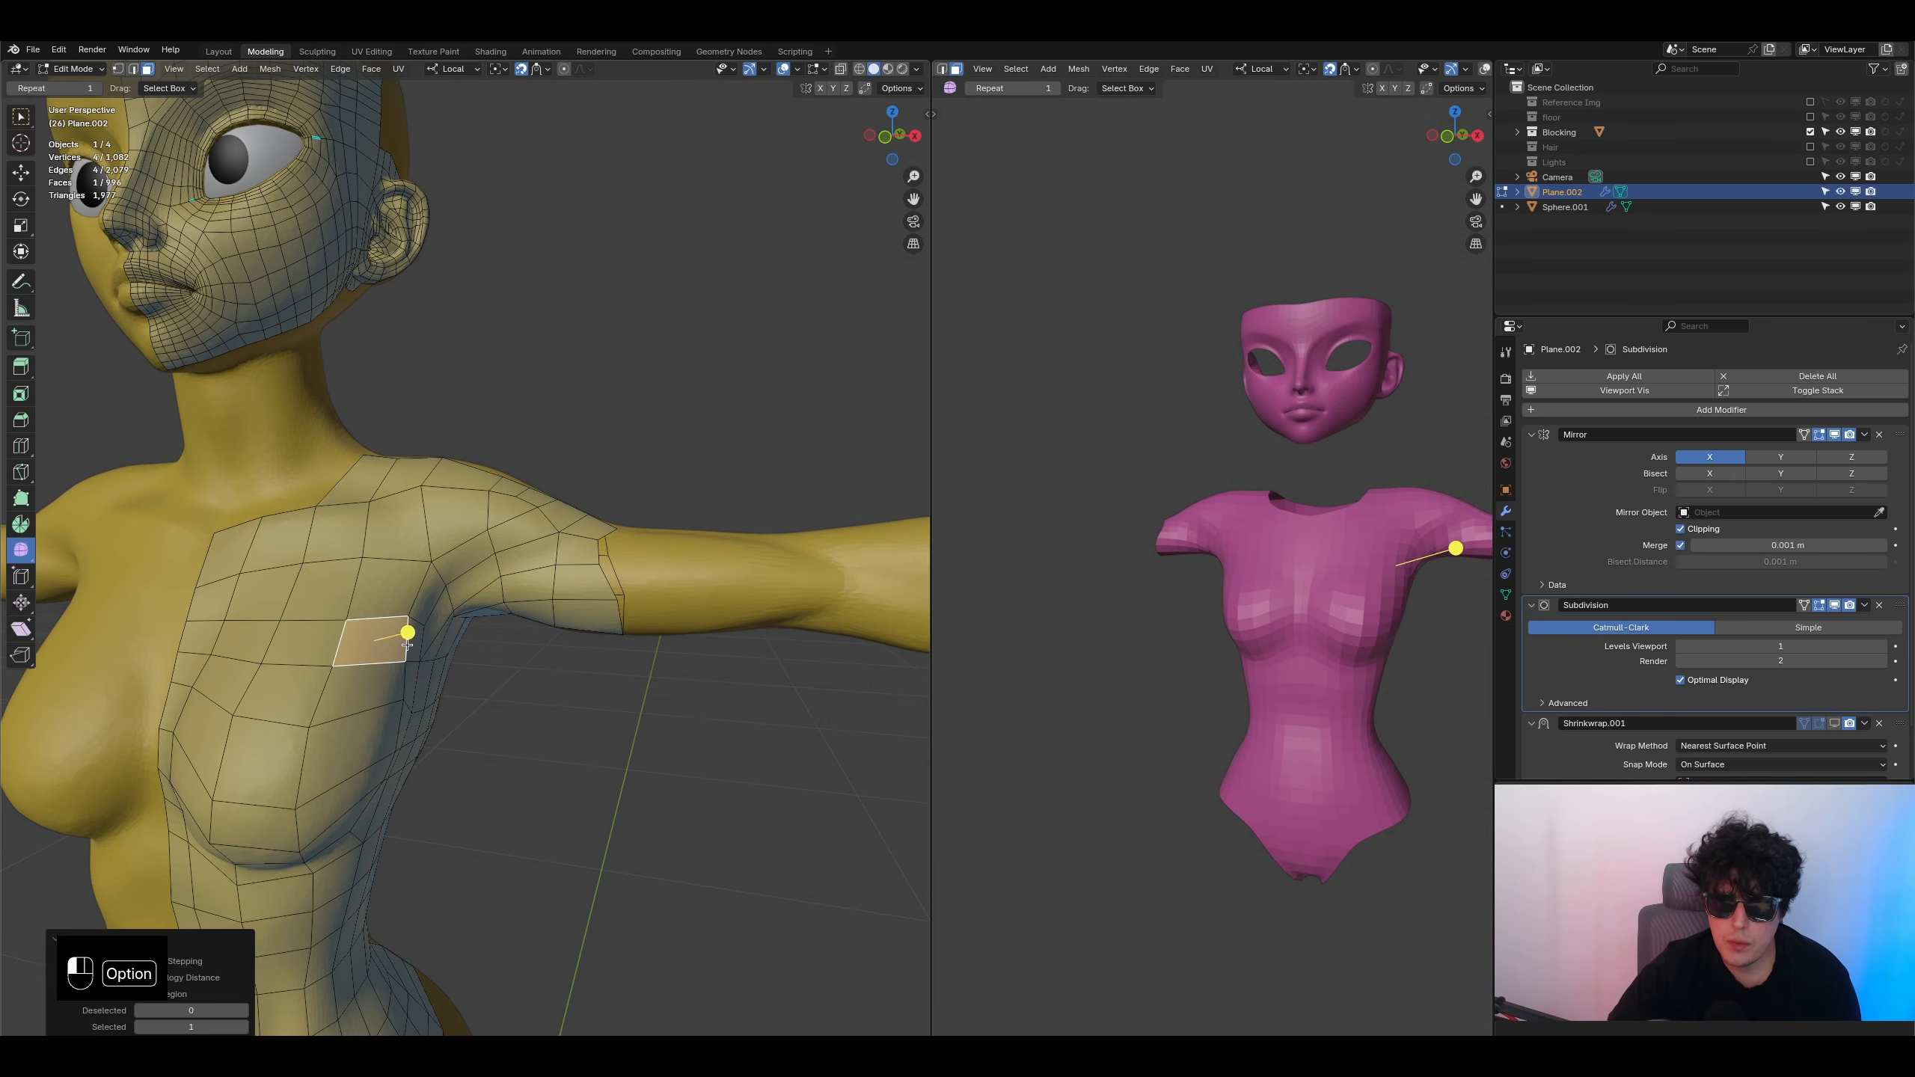
{"action": "left_click", "coordinate": [408, 646], "text": "alt"}
{"action": "scroll", "coordinate": [460, 640], "scroll_direction": "down", "scroll_amount": 5}
{"action": "middle_click_drag", "start_coordinate": [466, 639], "coordinate": [452, 592]}
{"action": "scroll", "coordinate": [457, 561], "scroll_direction": "up", "scroll_amount": 3}
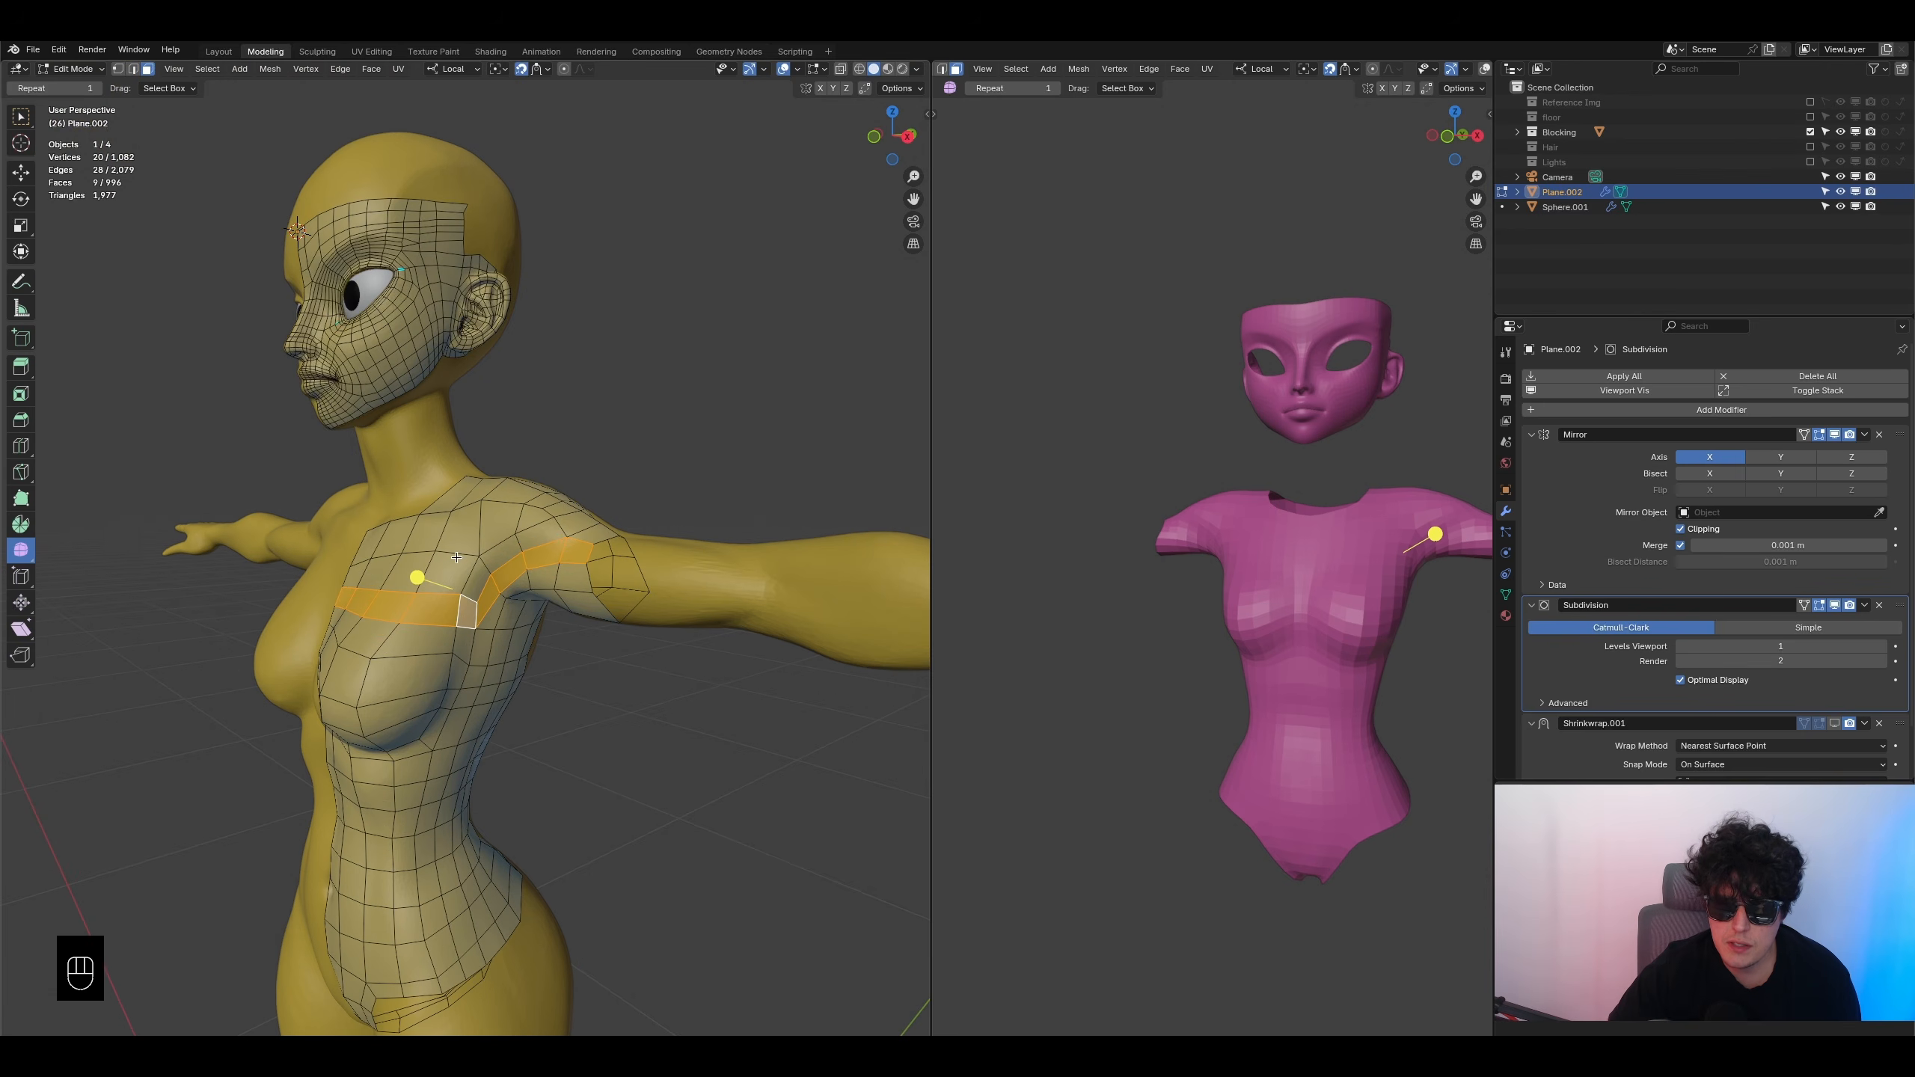
{"action": "left_click", "coordinate": [486, 562], "text": "alt"}
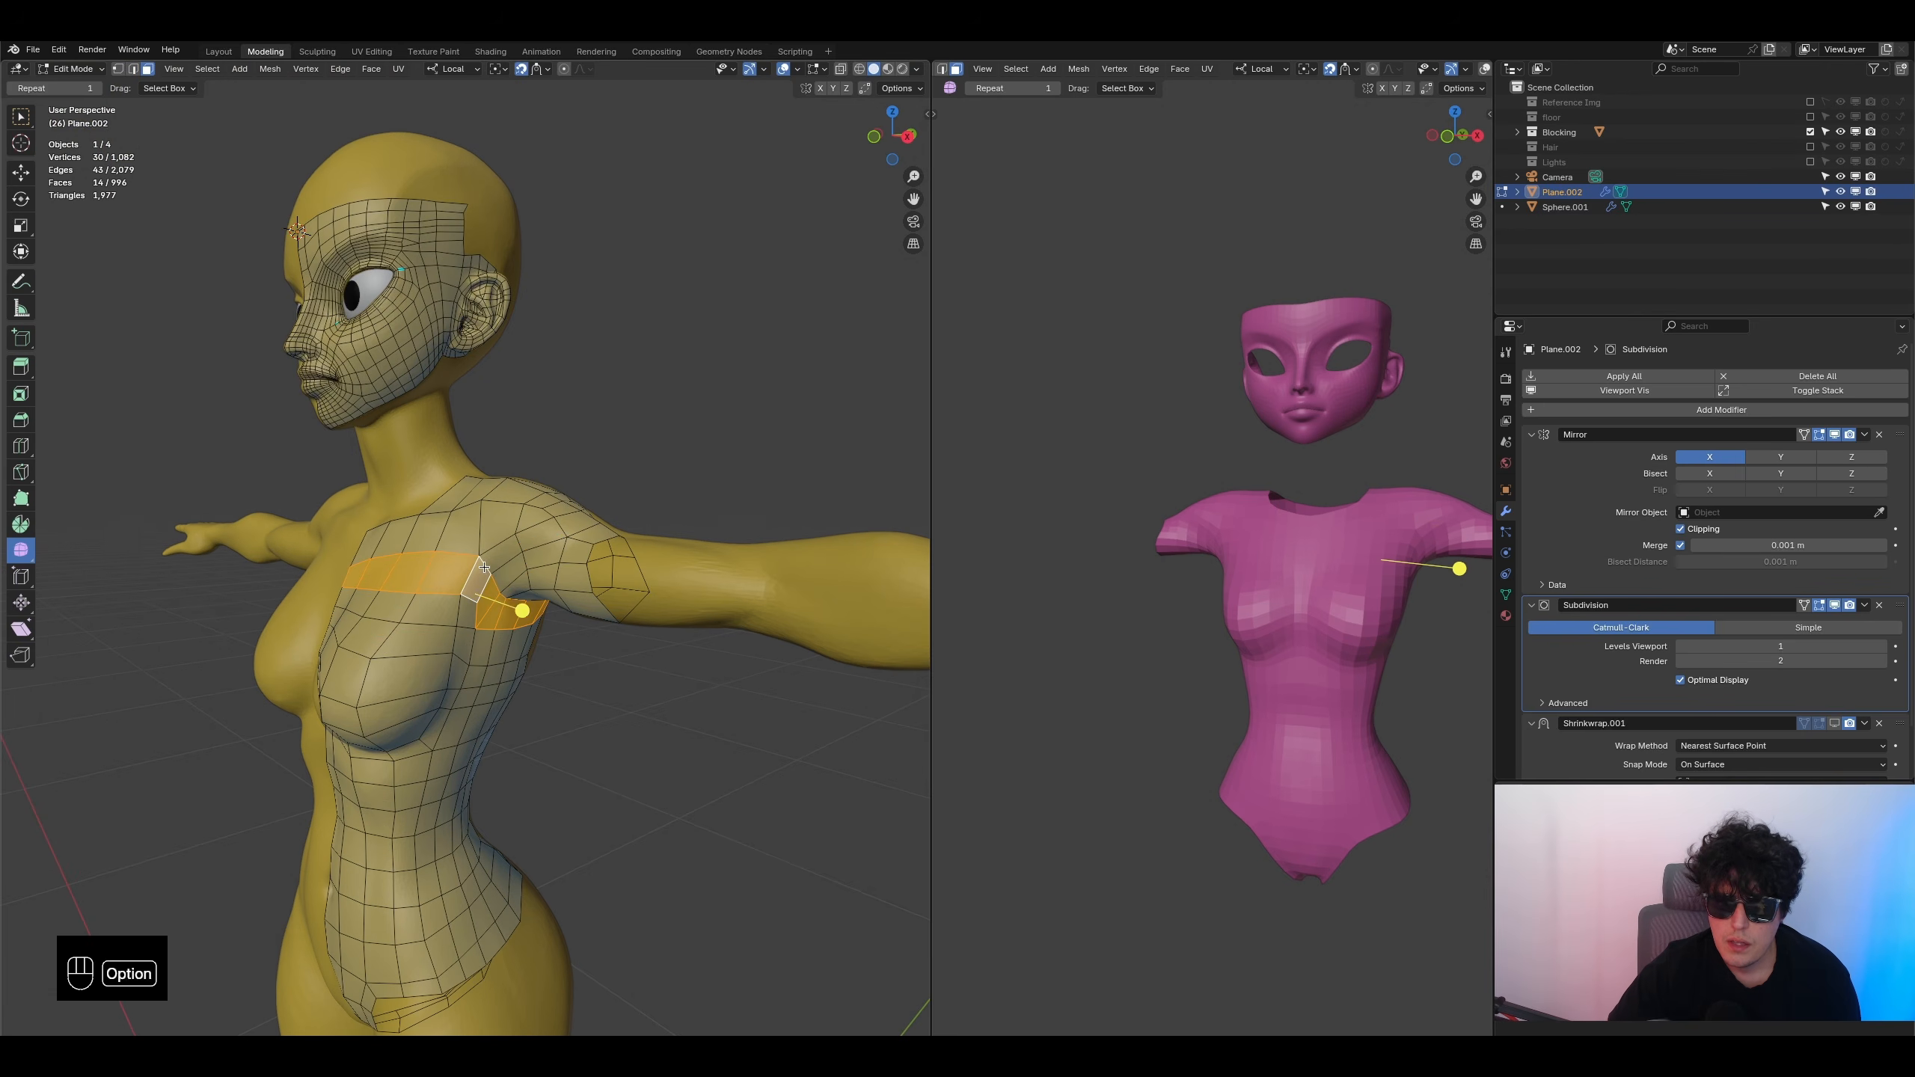
{"action": "left_click", "coordinate": [485, 567], "text": "alt"}
{"action": "left_click", "coordinate": [461, 617], "text": "alt"}
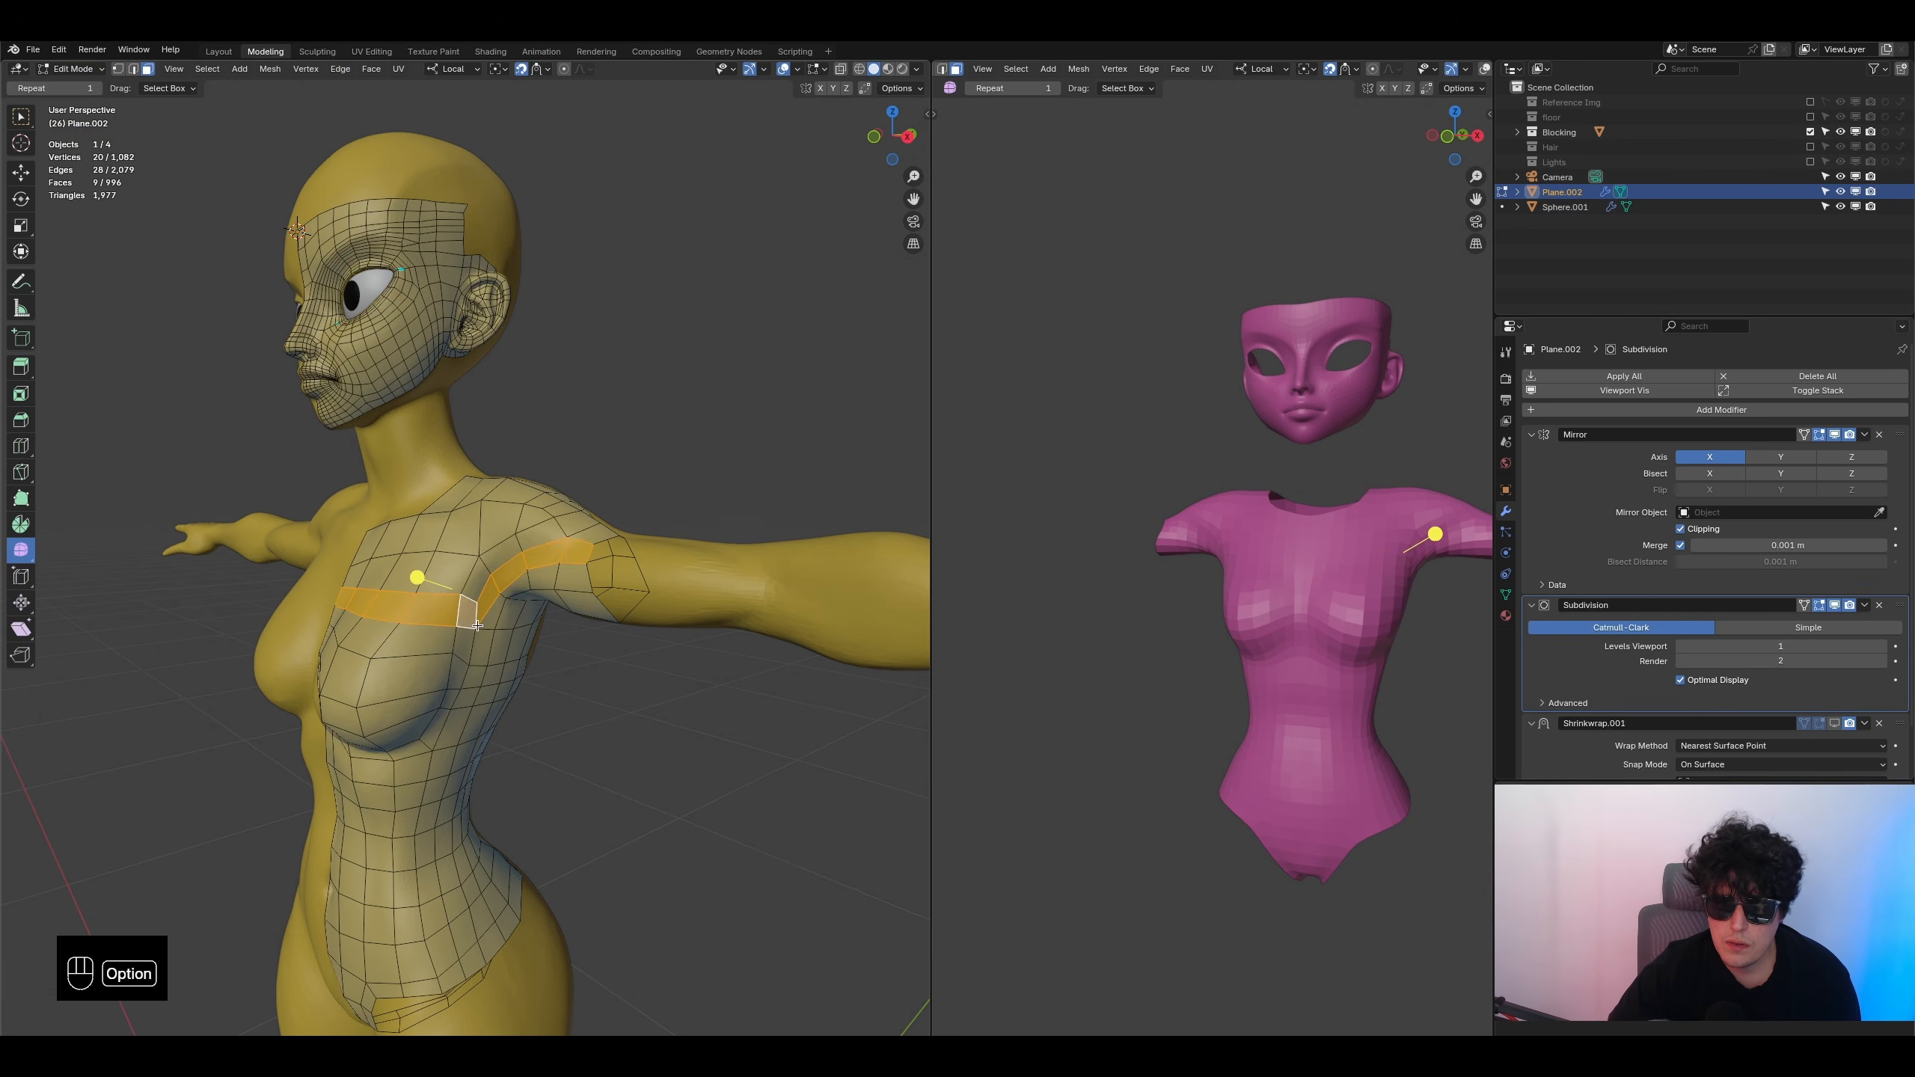
{"action": "middle_click_drag", "start_coordinate": [460, 617], "coordinate": [583, 579]}
{"action": "left_click", "coordinate": [581, 578], "text": "alt"}
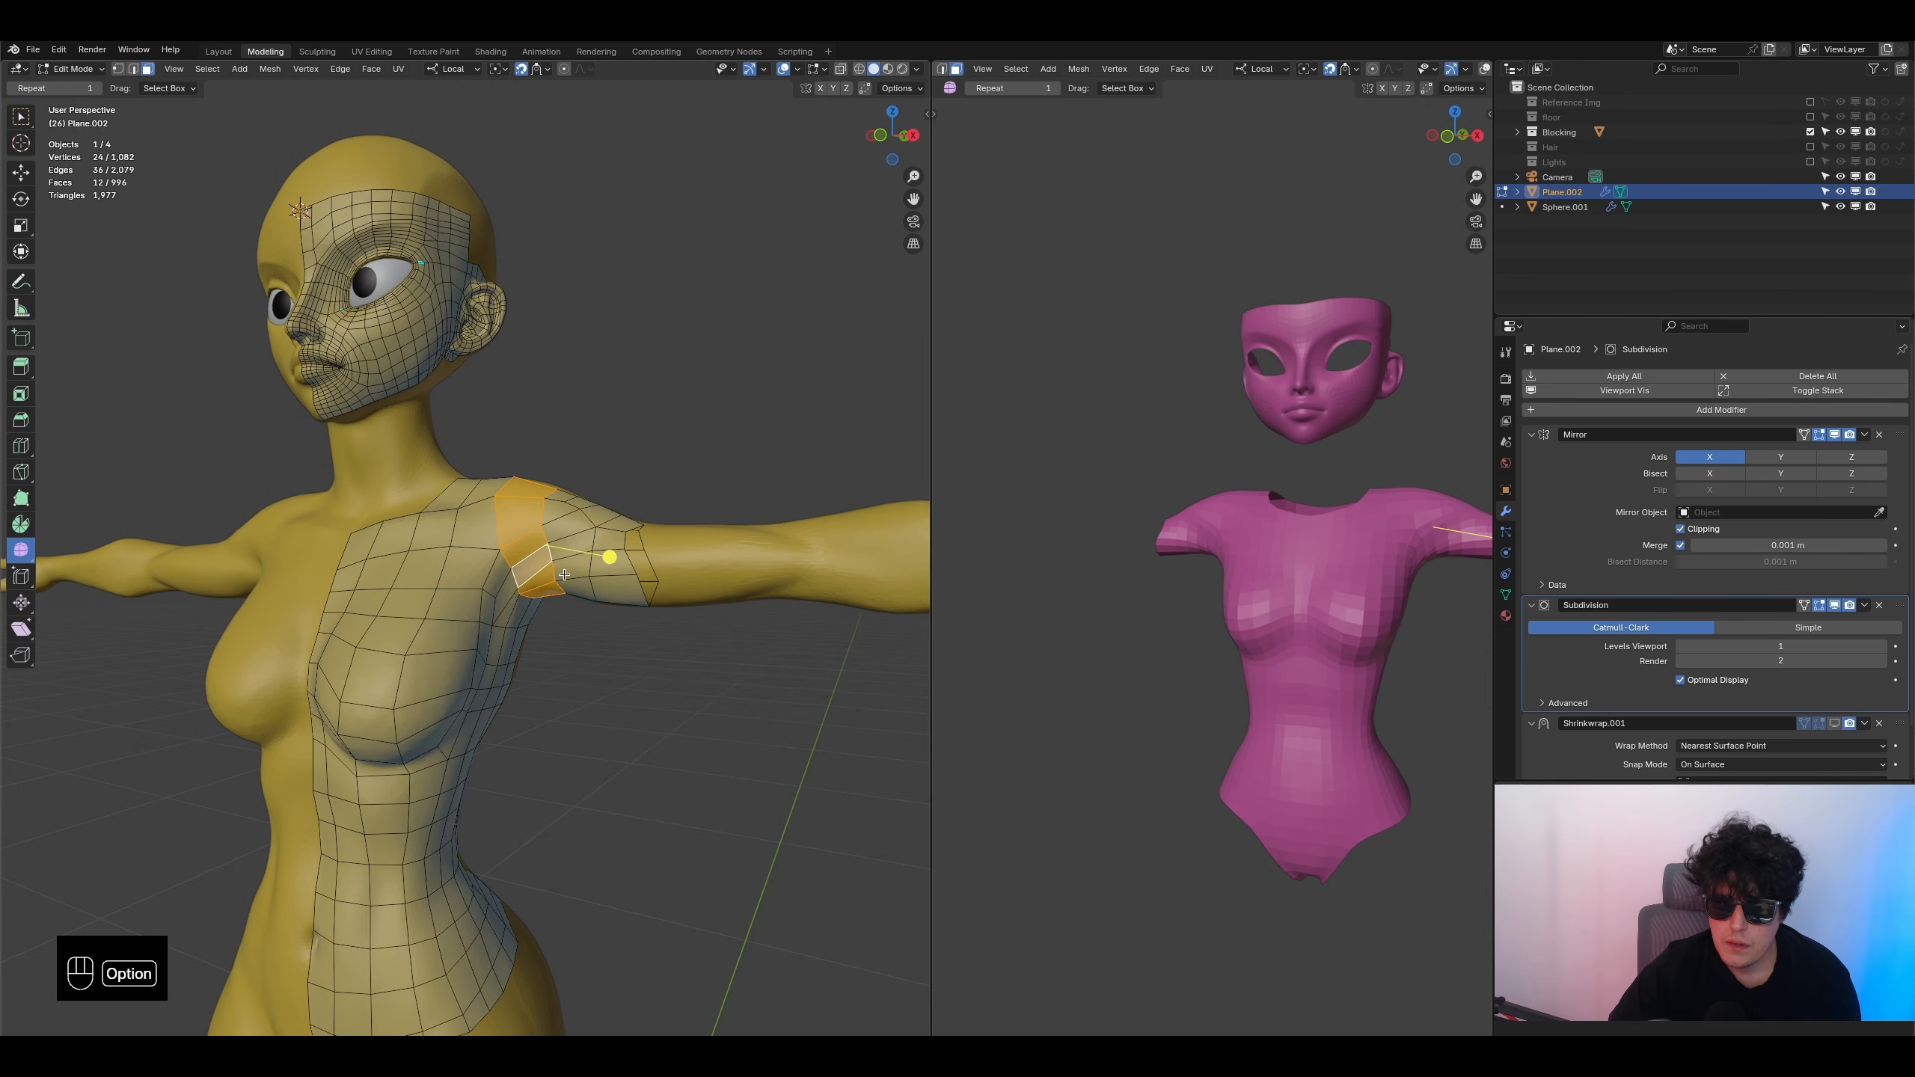
{"action": "left_click", "coordinate": [510, 567], "text": "alt"}
{"action": "left_click", "coordinate": [494, 607], "text": "alt"}
{"action": "middle_click_drag", "start_coordinate": [493, 608], "coordinate": [521, 576]}
{"action": "middle_click_drag", "start_coordinate": [659, 508], "coordinate": [478, 588]}
{"action": "left_click", "coordinate": [610, 588], "text": "alt"}
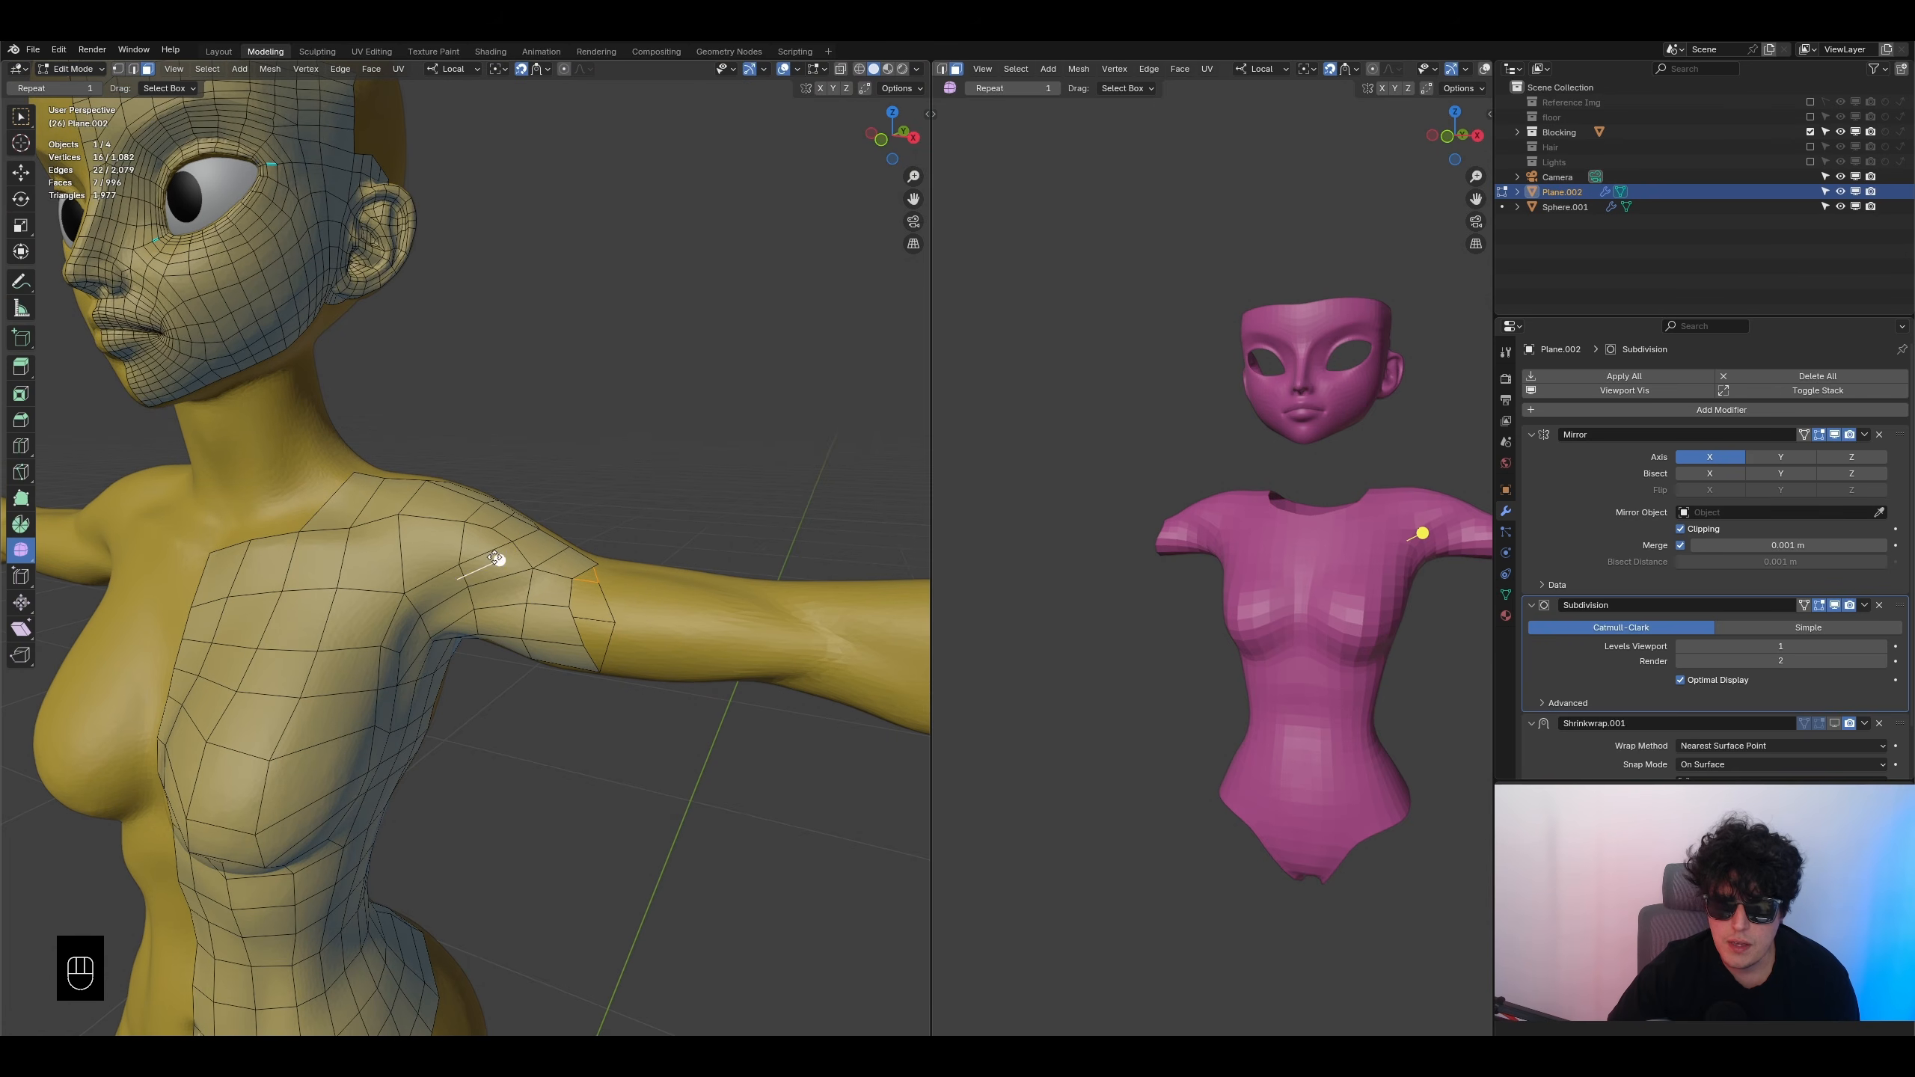
- Examine the topology flow around the chest, shoulder and armpit from the front and side
{"action": "scroll", "coordinate": [239, 664], "scroll_direction": "down", "scroll_amount": 4}
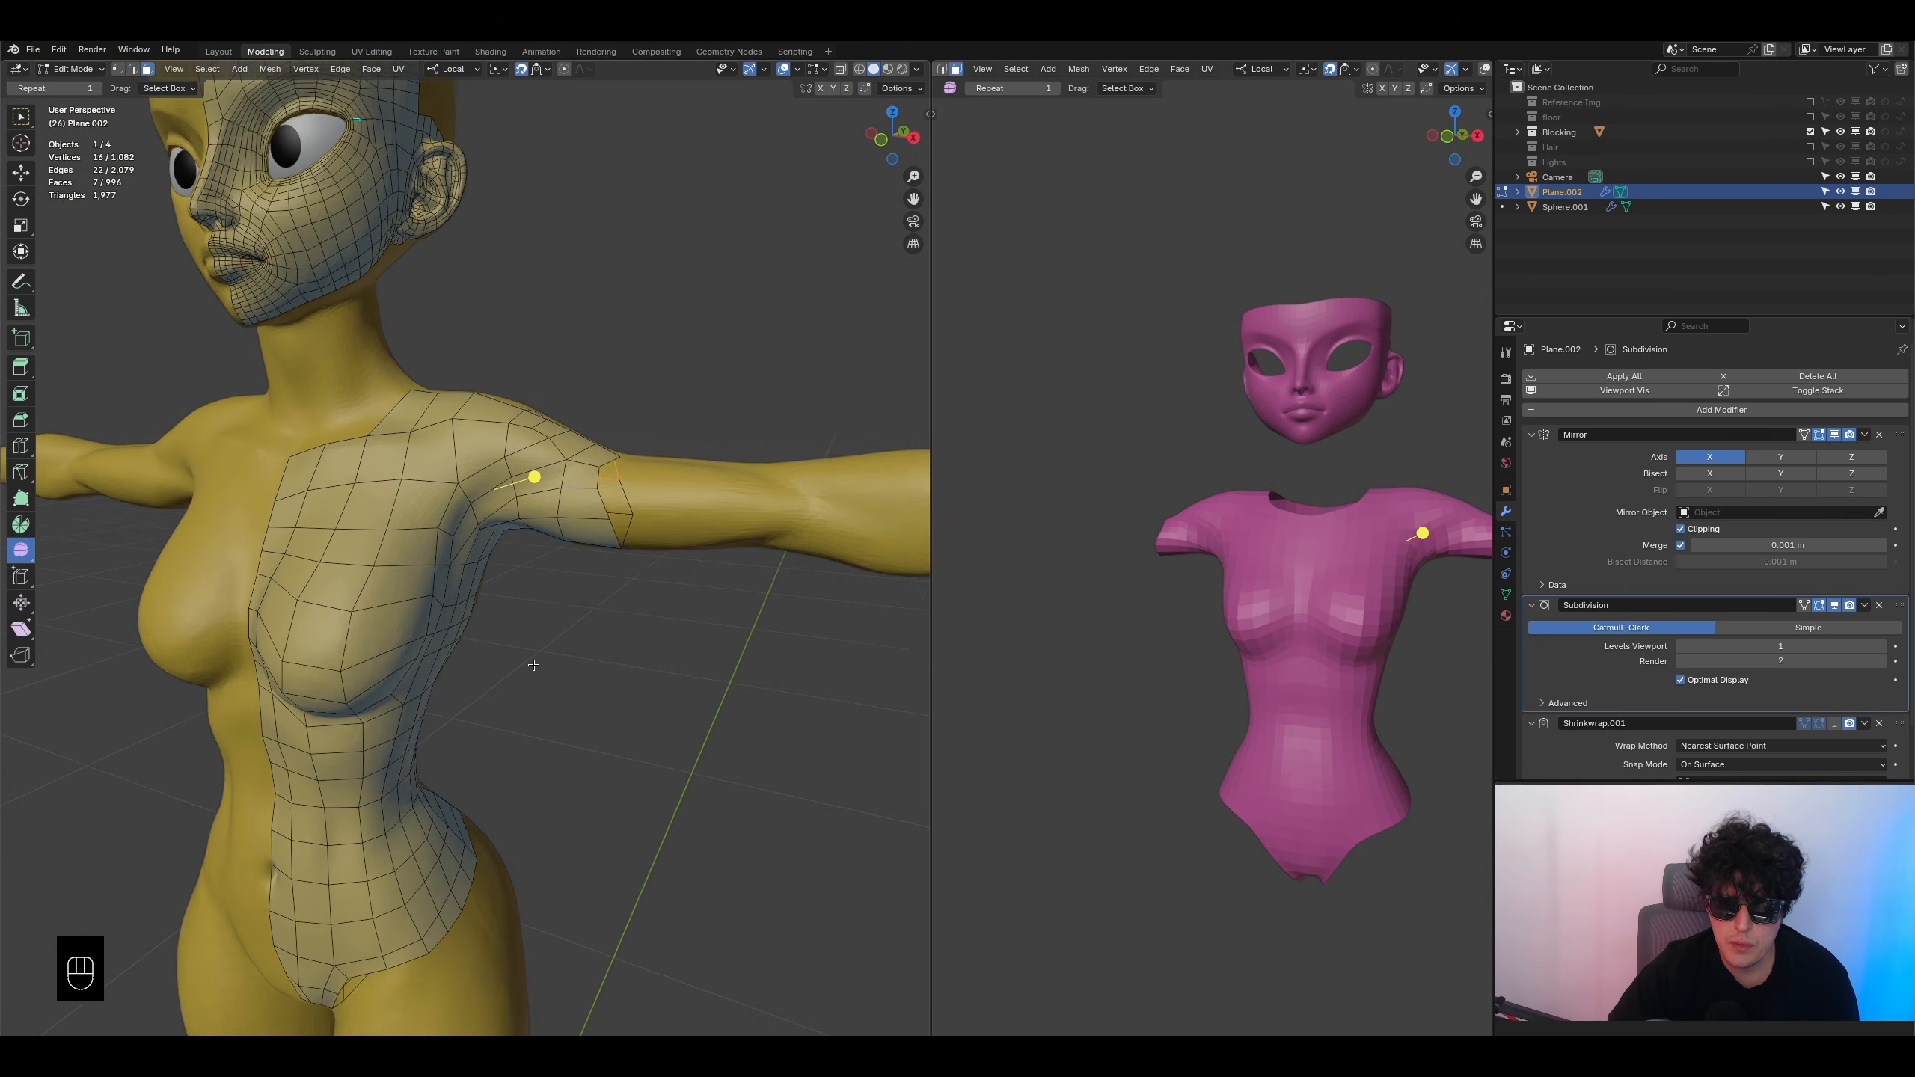
{"action": "scroll", "coordinate": [592, 732], "scroll_direction": "up", "scroll_amount": 2}
{"action": "middle_click_drag", "start_coordinate": [593, 732], "coordinate": [487, 554]}
{"action": "scroll", "coordinate": [528, 623], "scroll_direction": "up", "scroll_amount": 2}
{"action": "scroll", "coordinate": [486, 566], "scroll_direction": "up", "scroll_amount": 3}
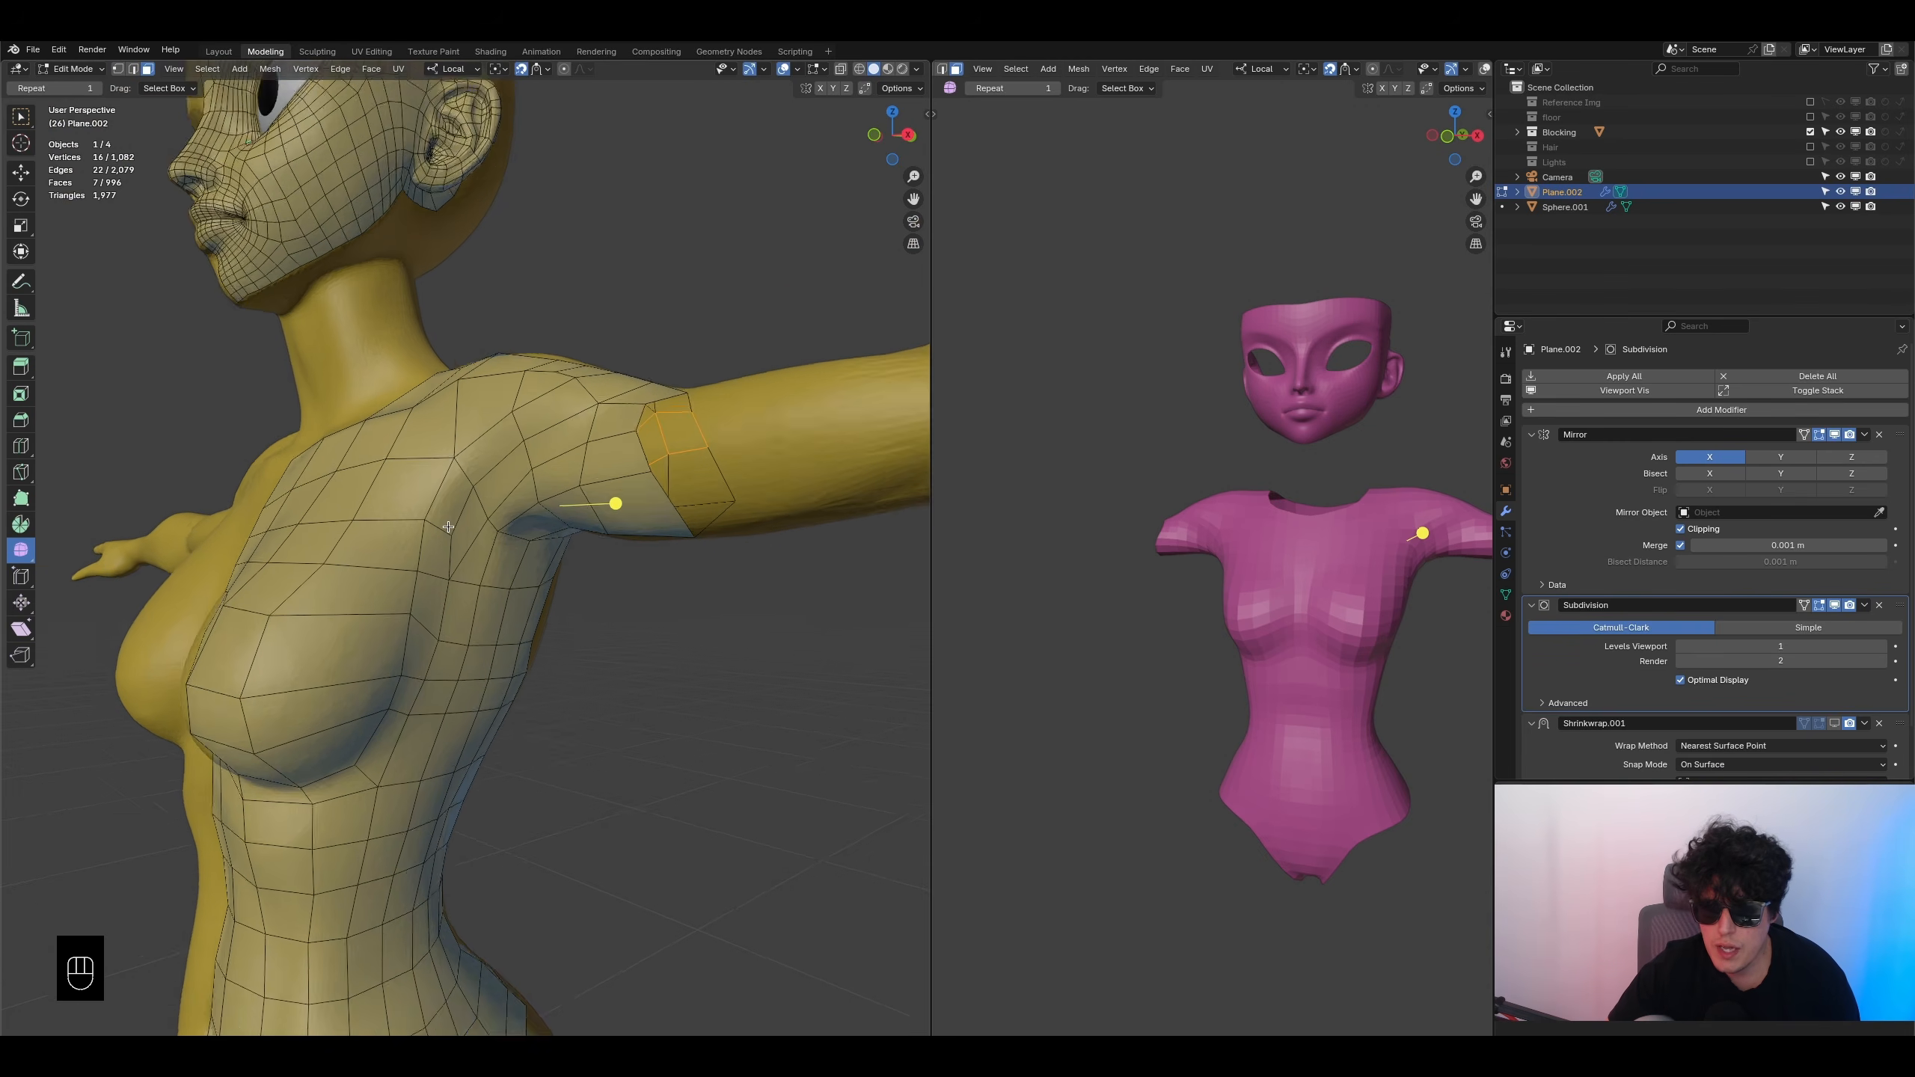
{"action": "middle_click_drag", "start_coordinate": [487, 622], "coordinate": [438, 598]}
{"action": "middle_click_drag", "start_coordinate": [520, 420], "coordinate": [162, 170]}
{"action": "scroll", "coordinate": [381, 507], "scroll_direction": "down", "scroll_amount": 2}
{"action": "middle_click_drag", "start_coordinate": [447, 527], "coordinate": [427, 531]}
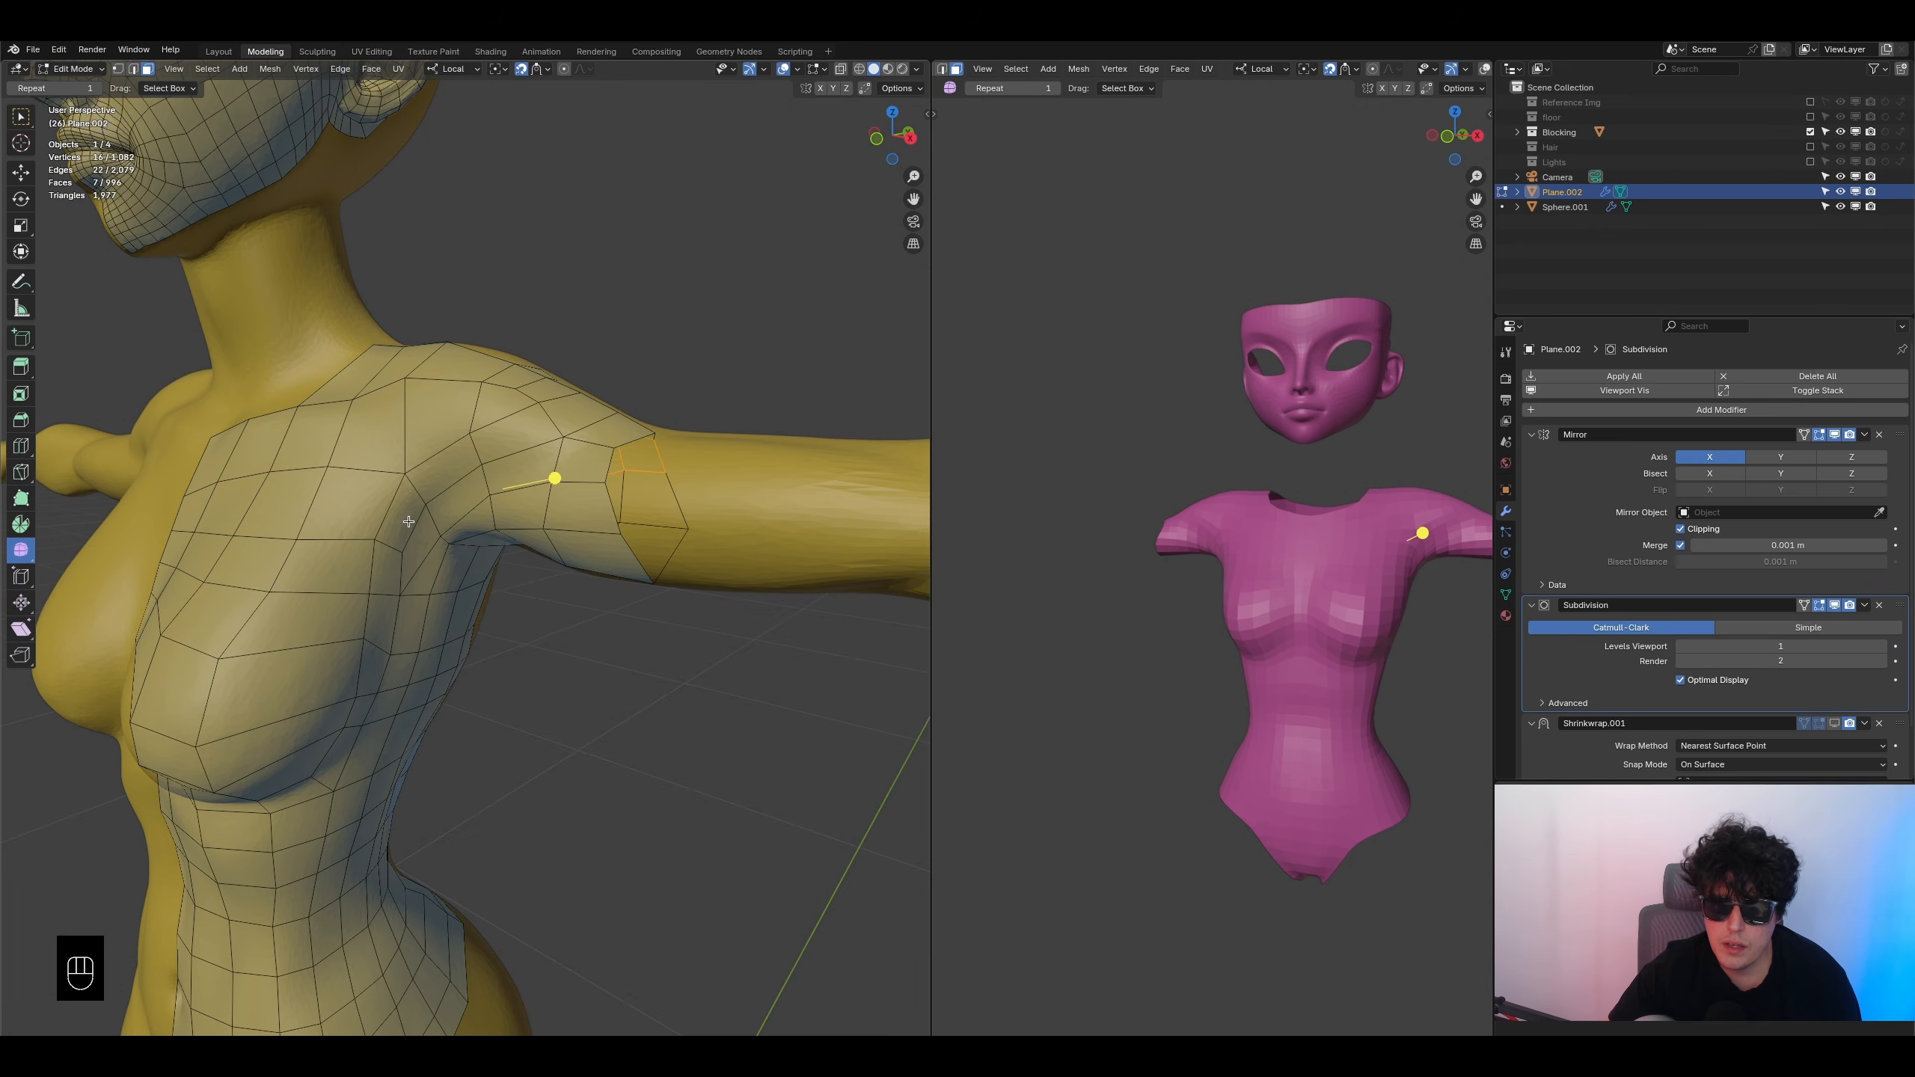
- Select the edge loop at the sleeve's outer end and flatten it by scaling along the local X axis
{"action": "middle_click_drag", "start_coordinate": [602, 442], "coordinate": [471, 614]}
{"action": "left_click", "coordinate": [118, 69]}
{"action": "scroll", "coordinate": [485, 626], "scroll_direction": "up", "scroll_amount": 3}
{"action": "left_click", "coordinate": [148, 69]}
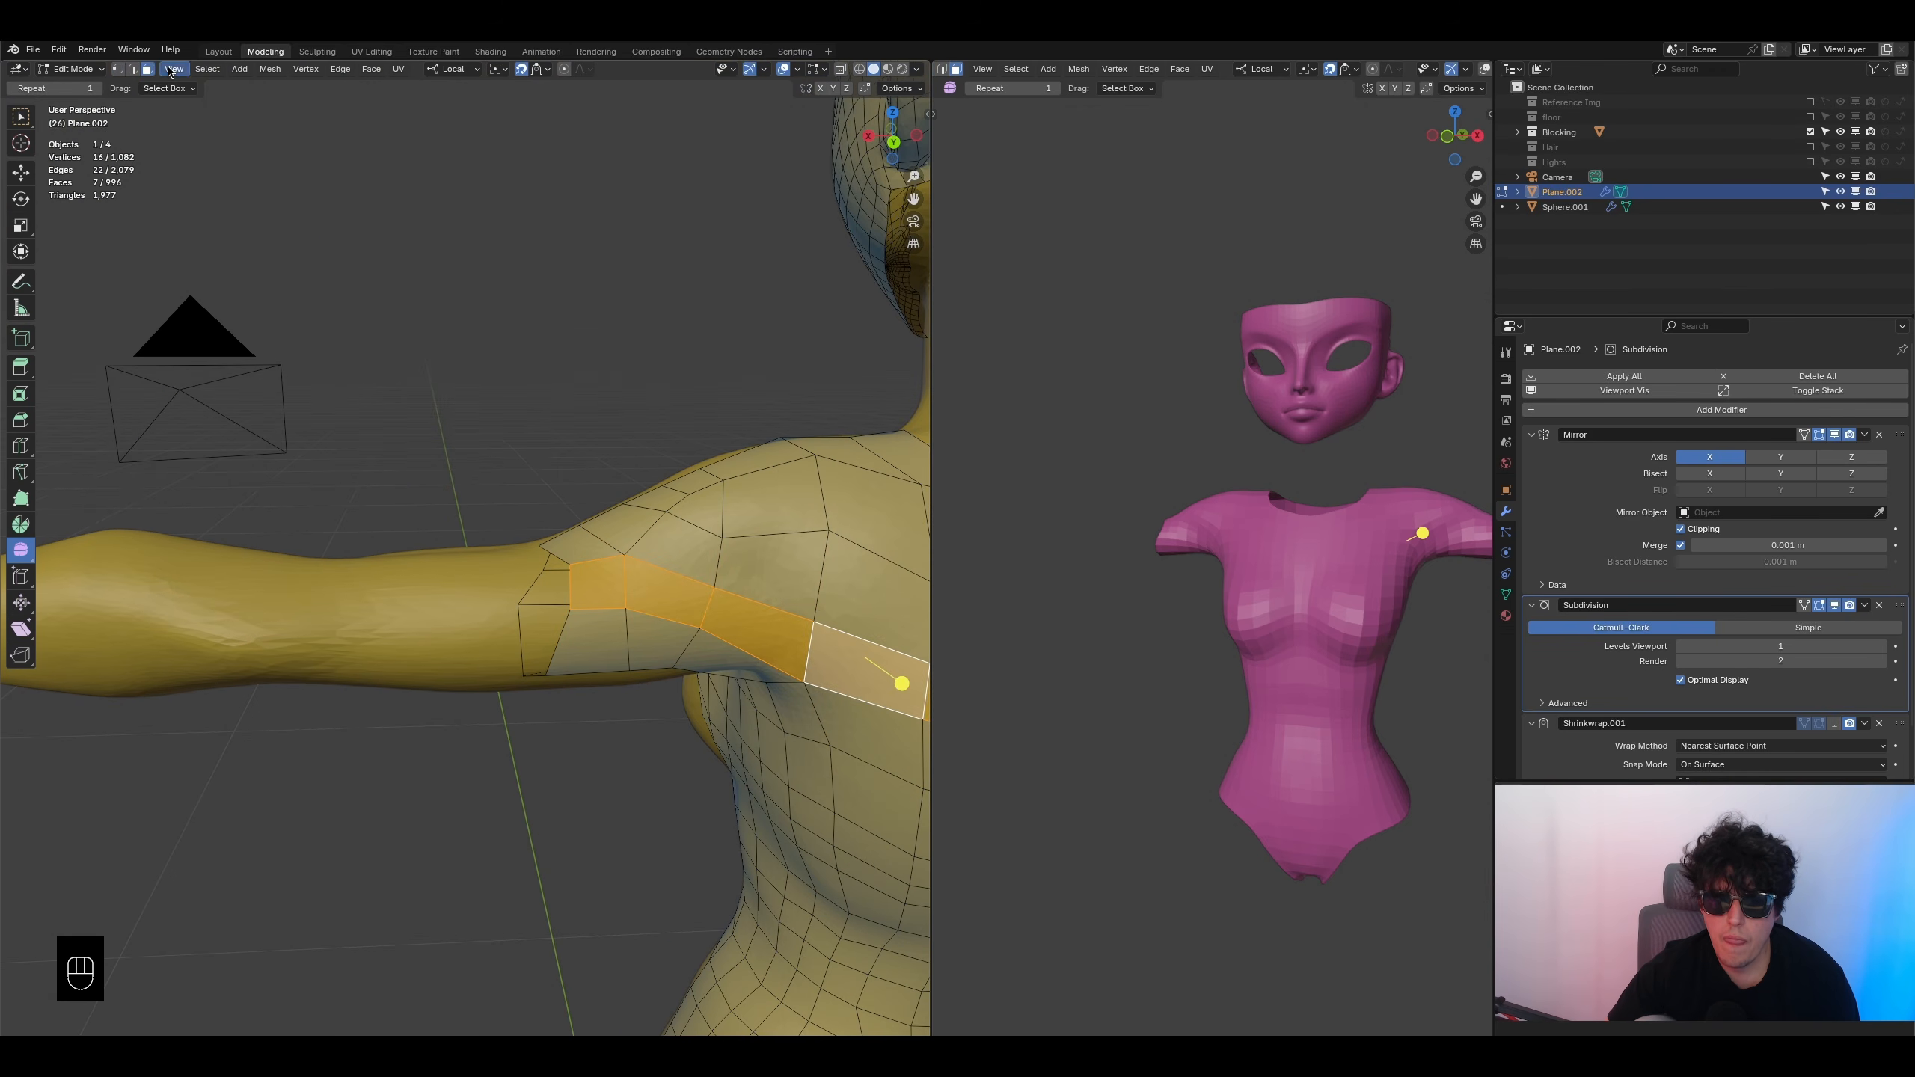
{"action": "left_click", "coordinate": [132, 69]}
{"action": "left_click", "coordinate": [573, 596], "text": "alt"}
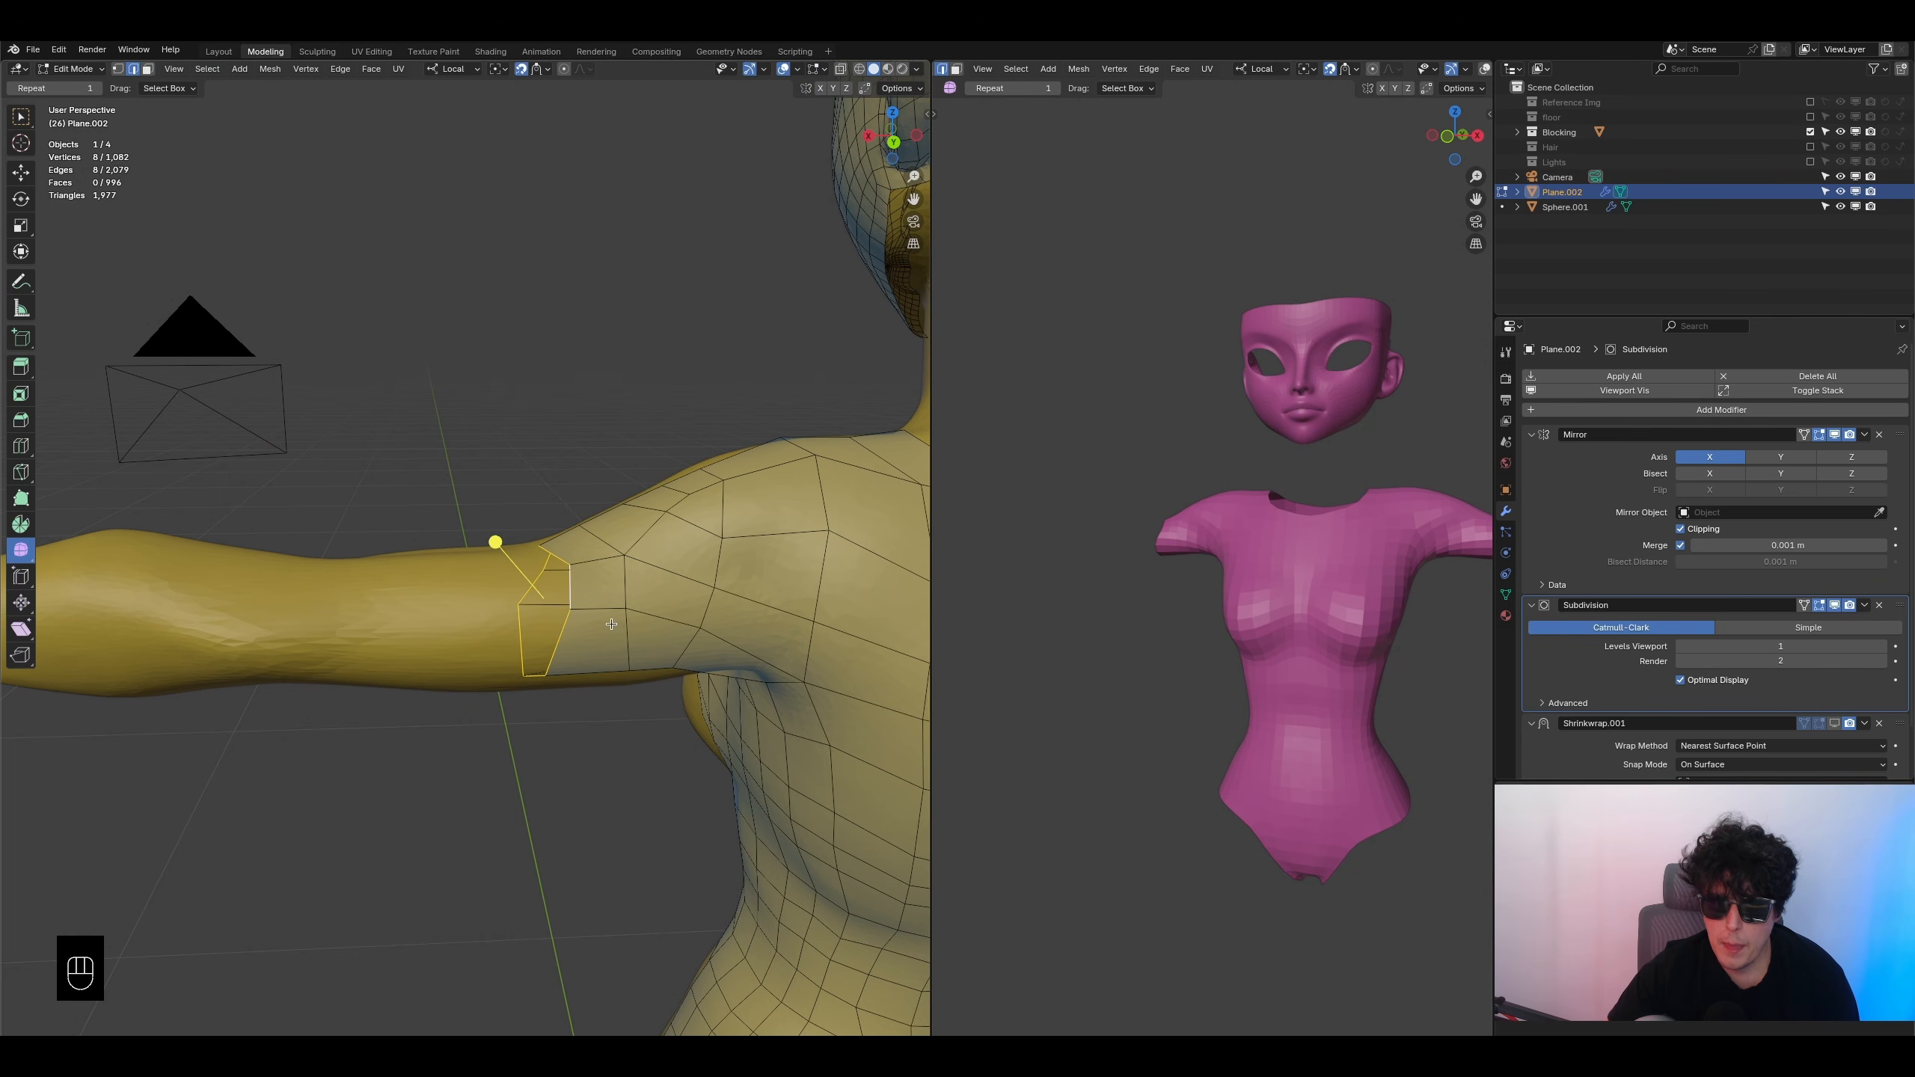
{"action": "key", "text": "s"}
{"action": "key", "text": "x"}
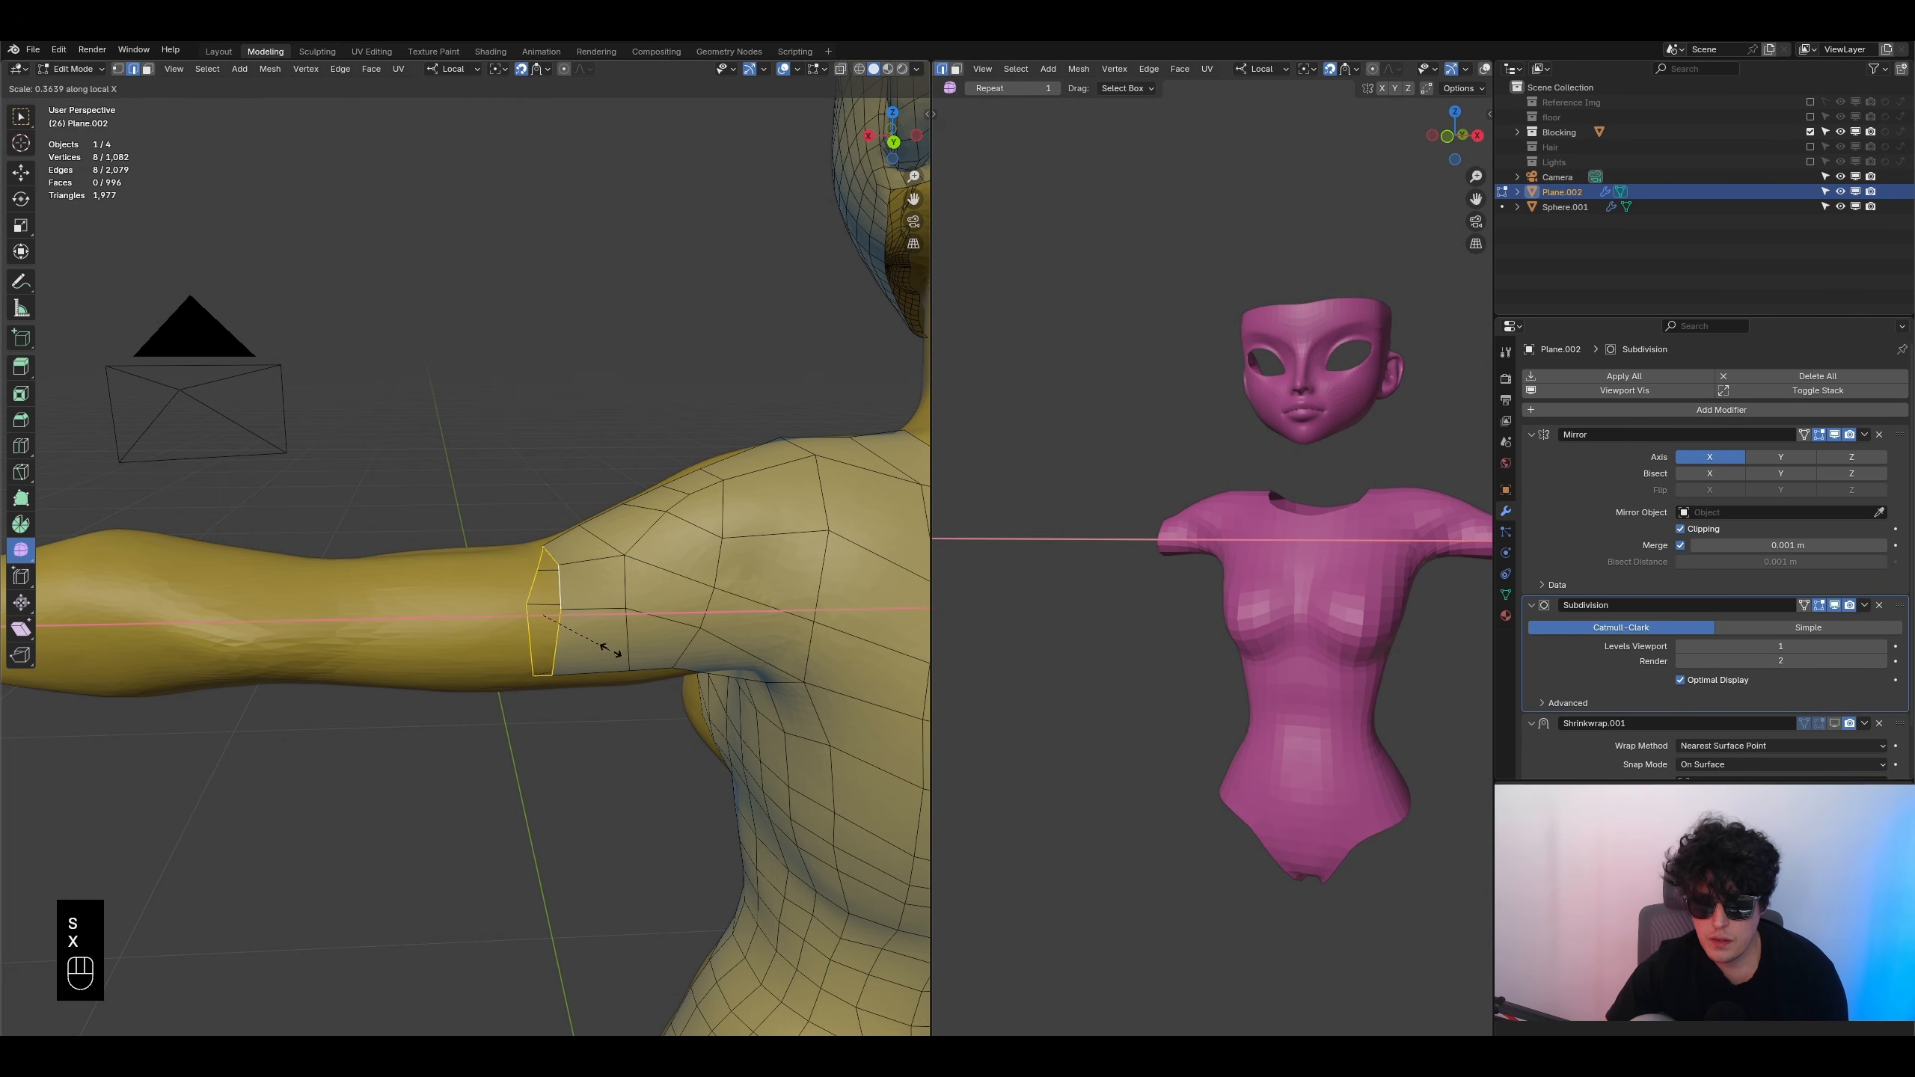
{"action": "left_click", "coordinate": [537, 610]}
- Nudge the sleeve's end loop slightly along Z in the front view and save the file
{"action": "middle_click_drag", "start_coordinate": [537, 609], "coordinate": [685, 628]}
{"action": "key", "text": "KP_1"}
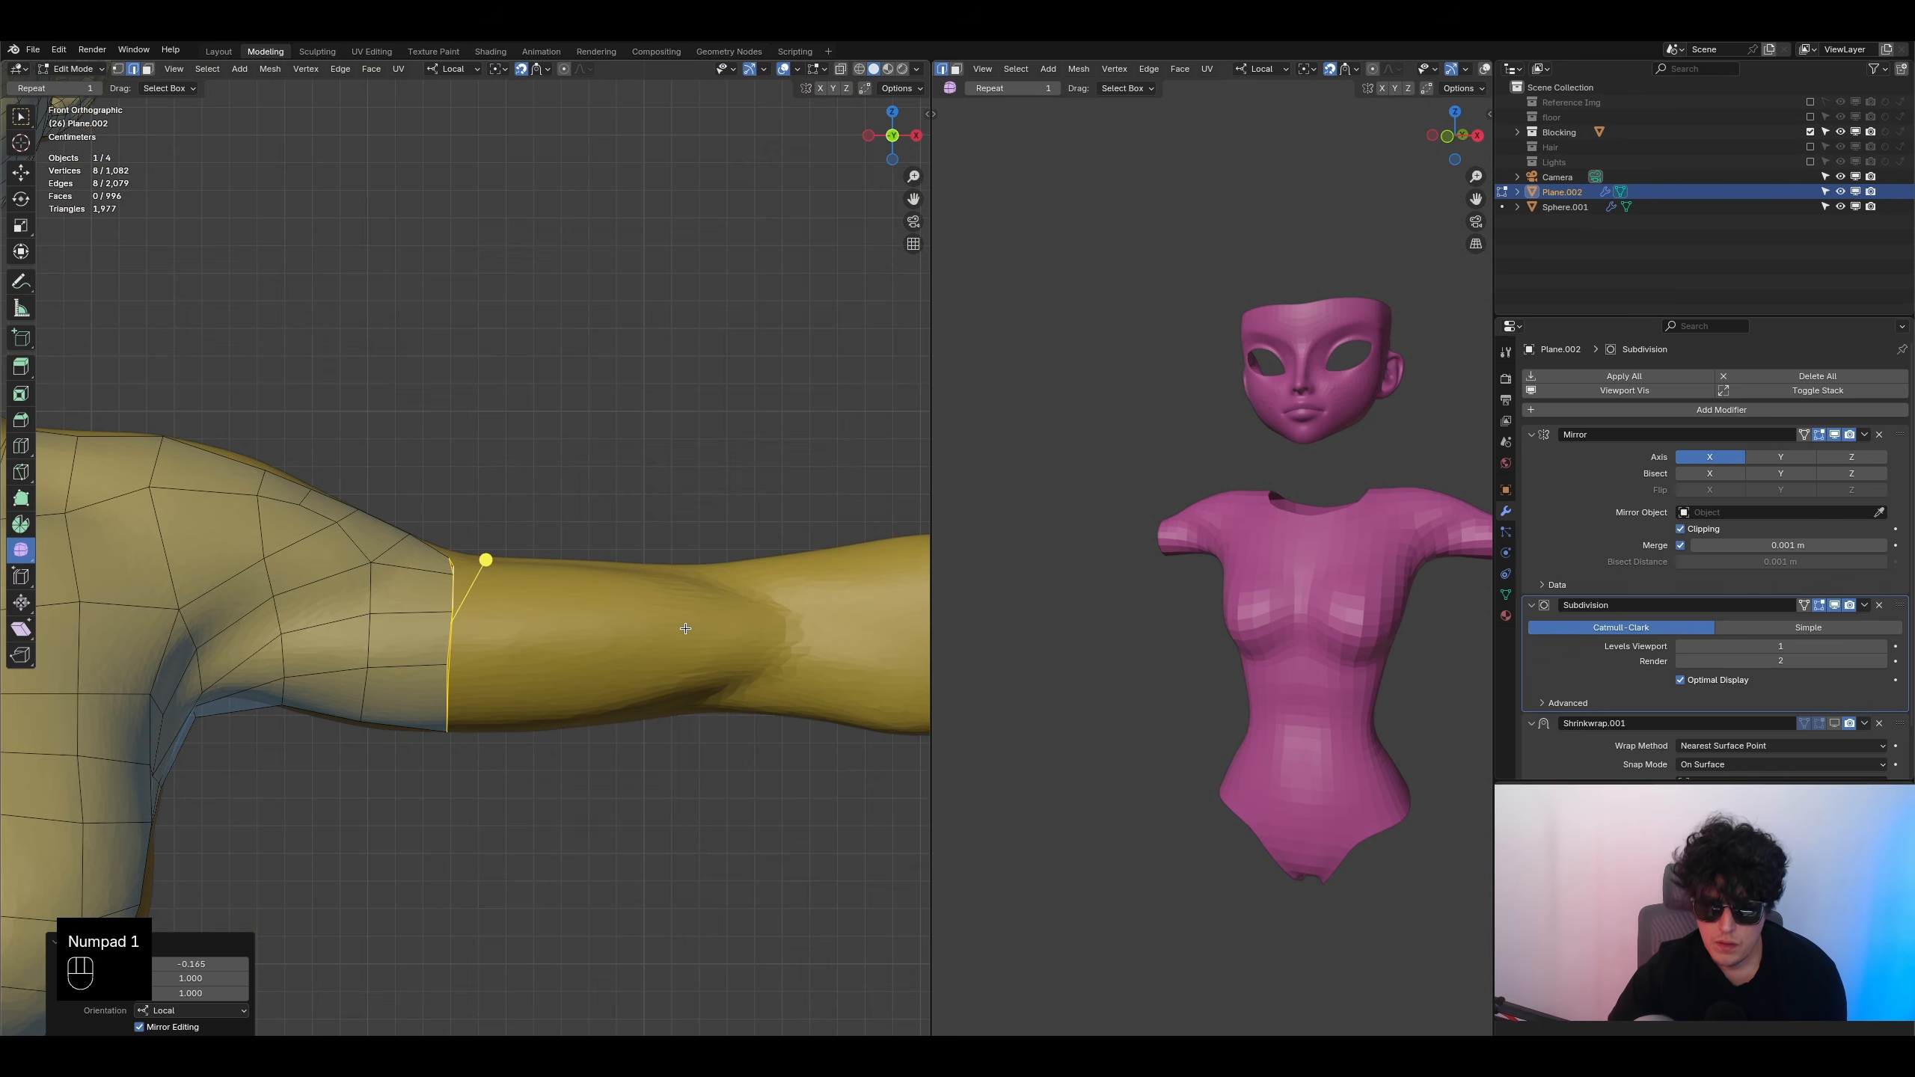
{"action": "key", "text": "g"}
{"action": "left_click", "coordinate": [548, 661]}
{"action": "scroll", "coordinate": [549, 660], "scroll_direction": "down", "scroll_amount": 3}
{"action": "middle_click_drag", "start_coordinate": [567, 626], "coordinate": [520, 610], "text": "shift"}
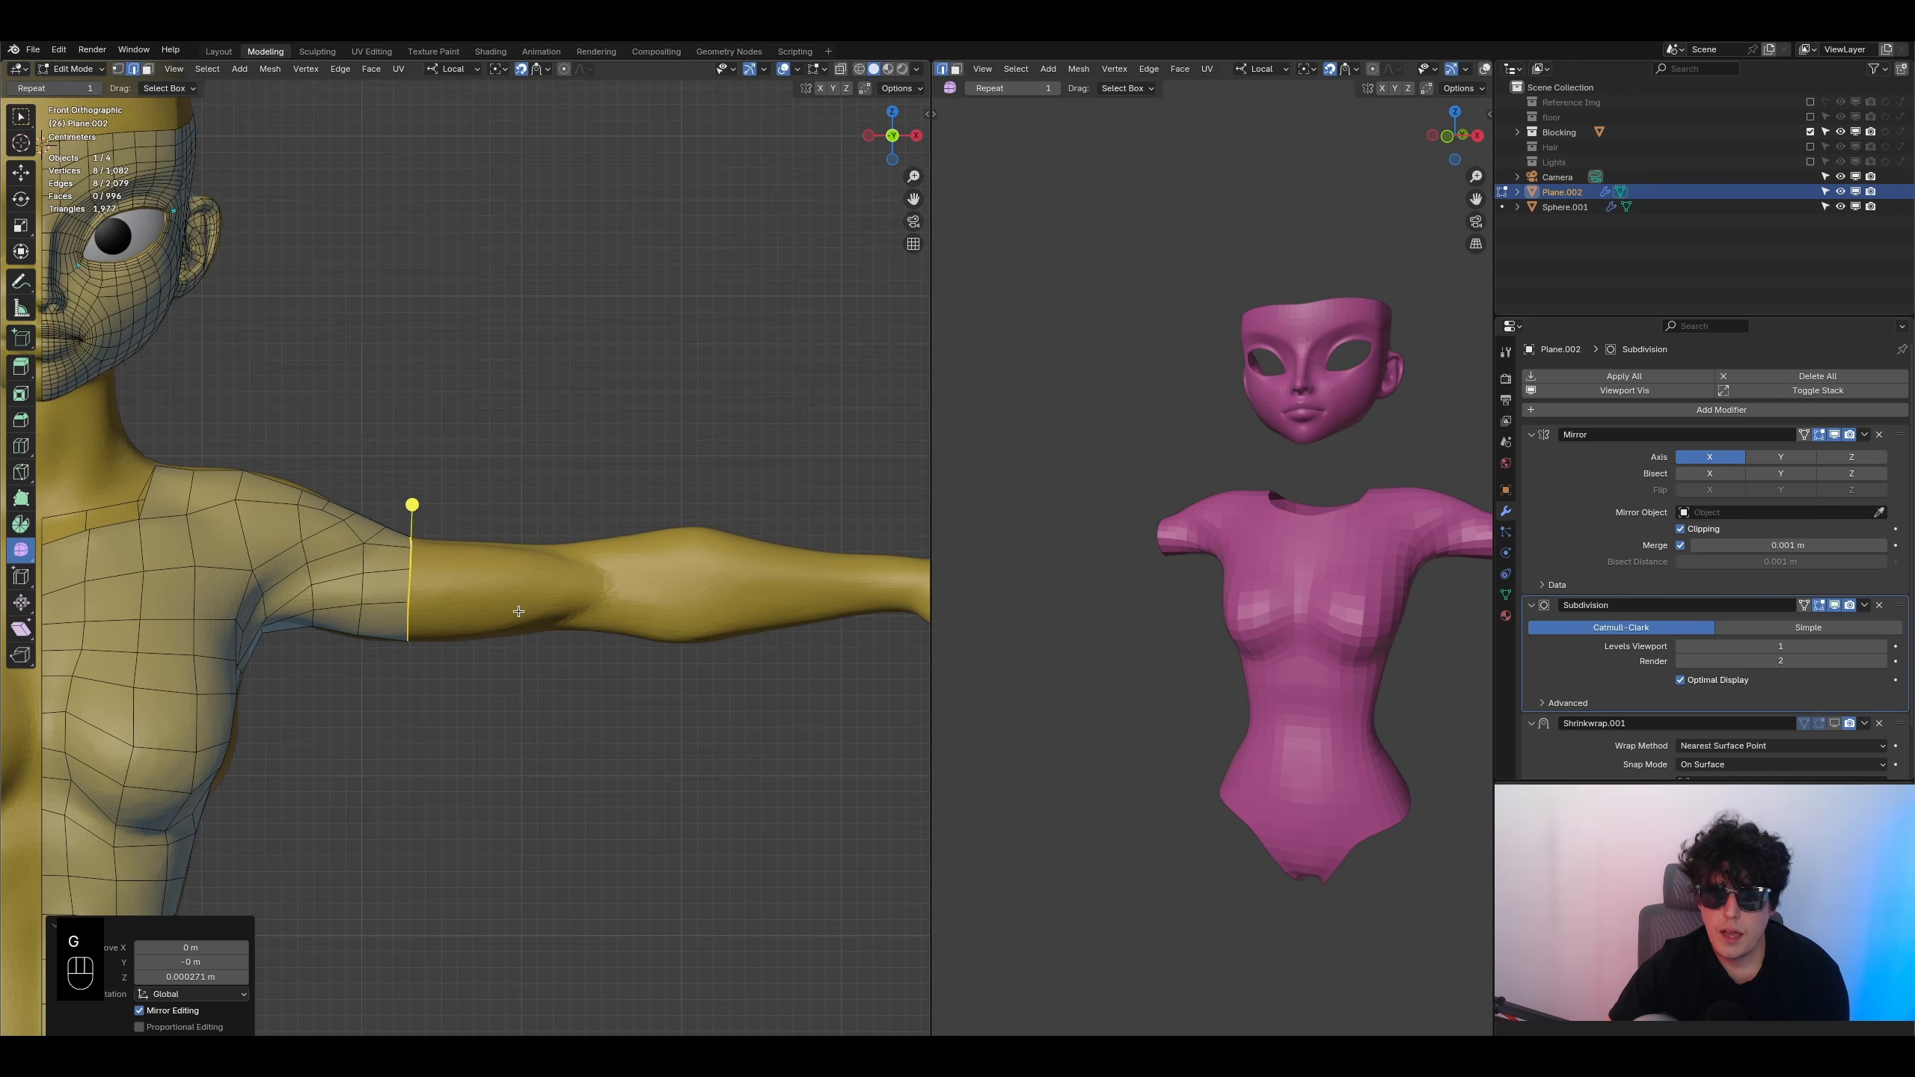
{"action": "key", "text": "ctrl+s"}
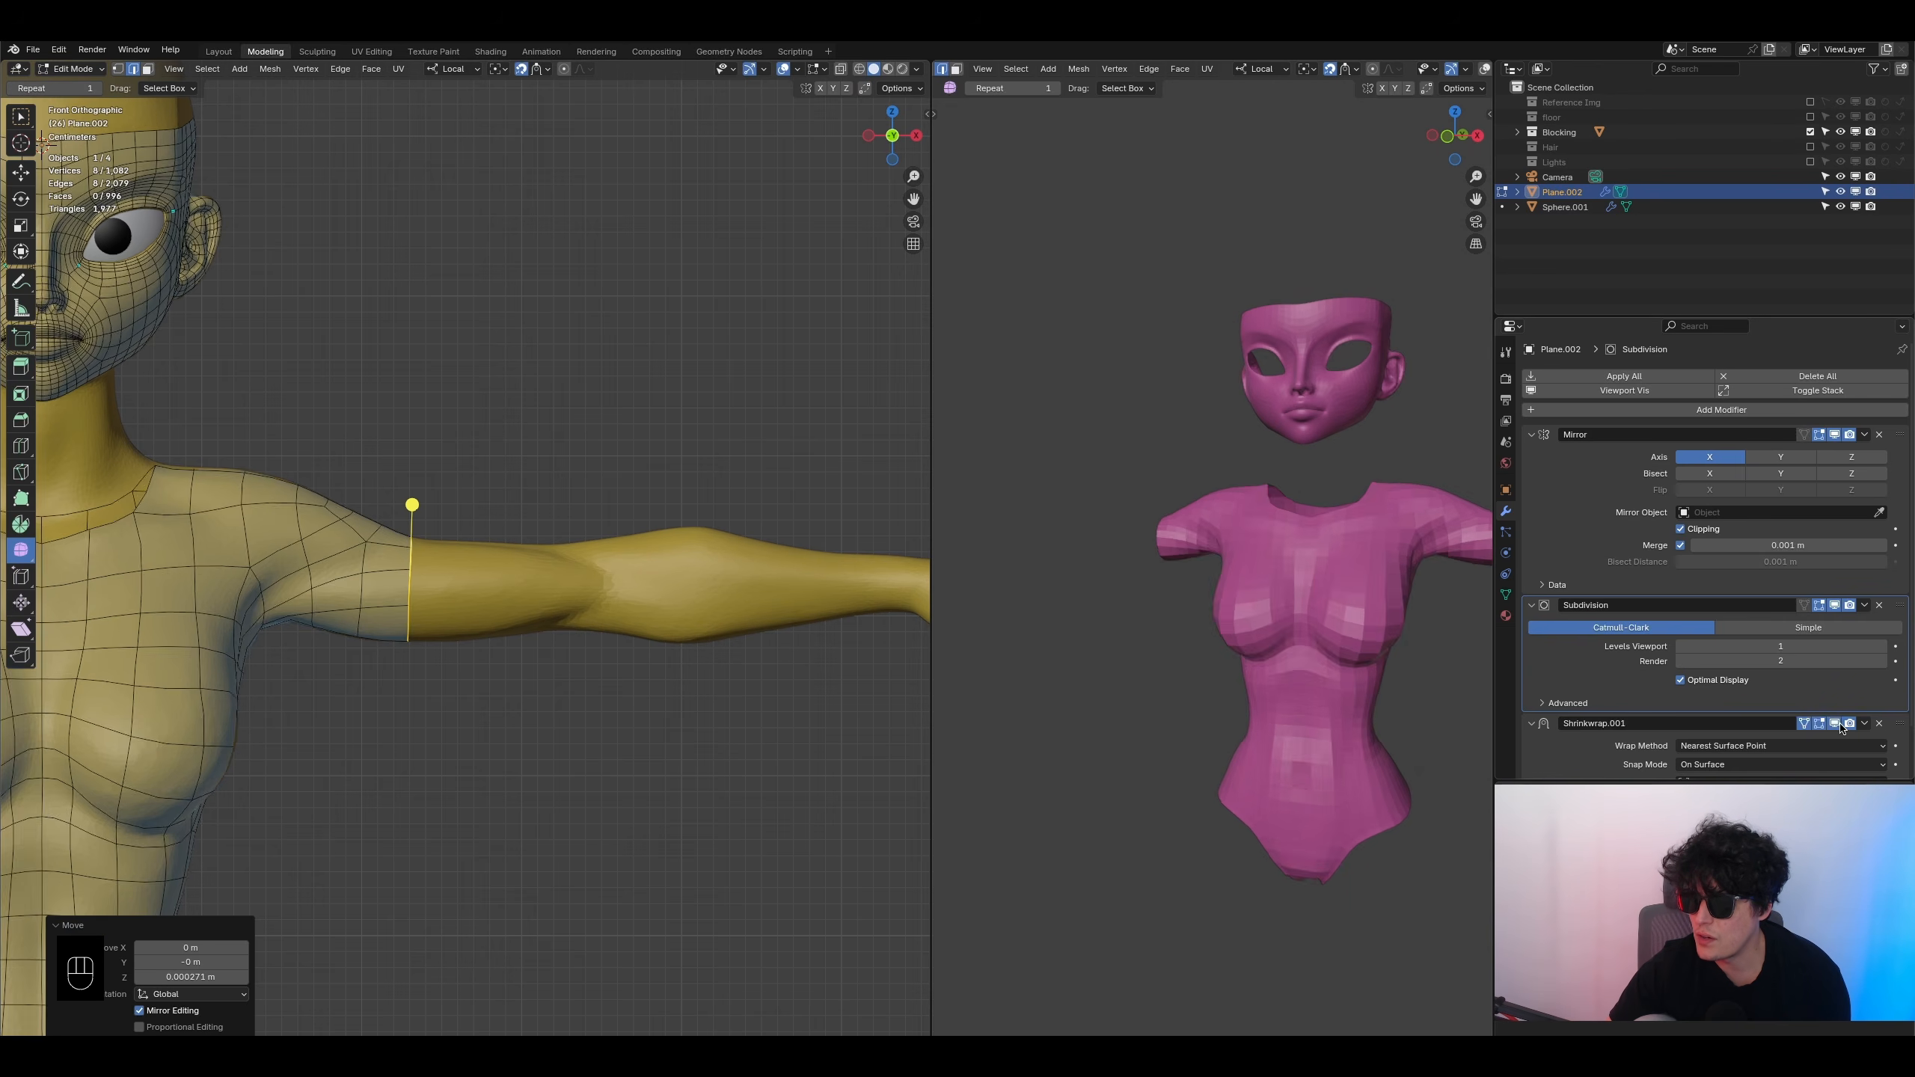
- Show the Shrinkwrap modifier in the viewport and compare the body mesh with the Subdivision modifier's viewport display on and off
{"action": "left_click", "coordinate": [1839, 724]}
{"action": "left_click", "coordinate": [1835, 605]}
{"action": "left_click", "coordinate": [1835, 605]}
{"action": "left_click", "coordinate": [1834, 605]}
{"action": "left_click", "coordinate": [1835, 605]}
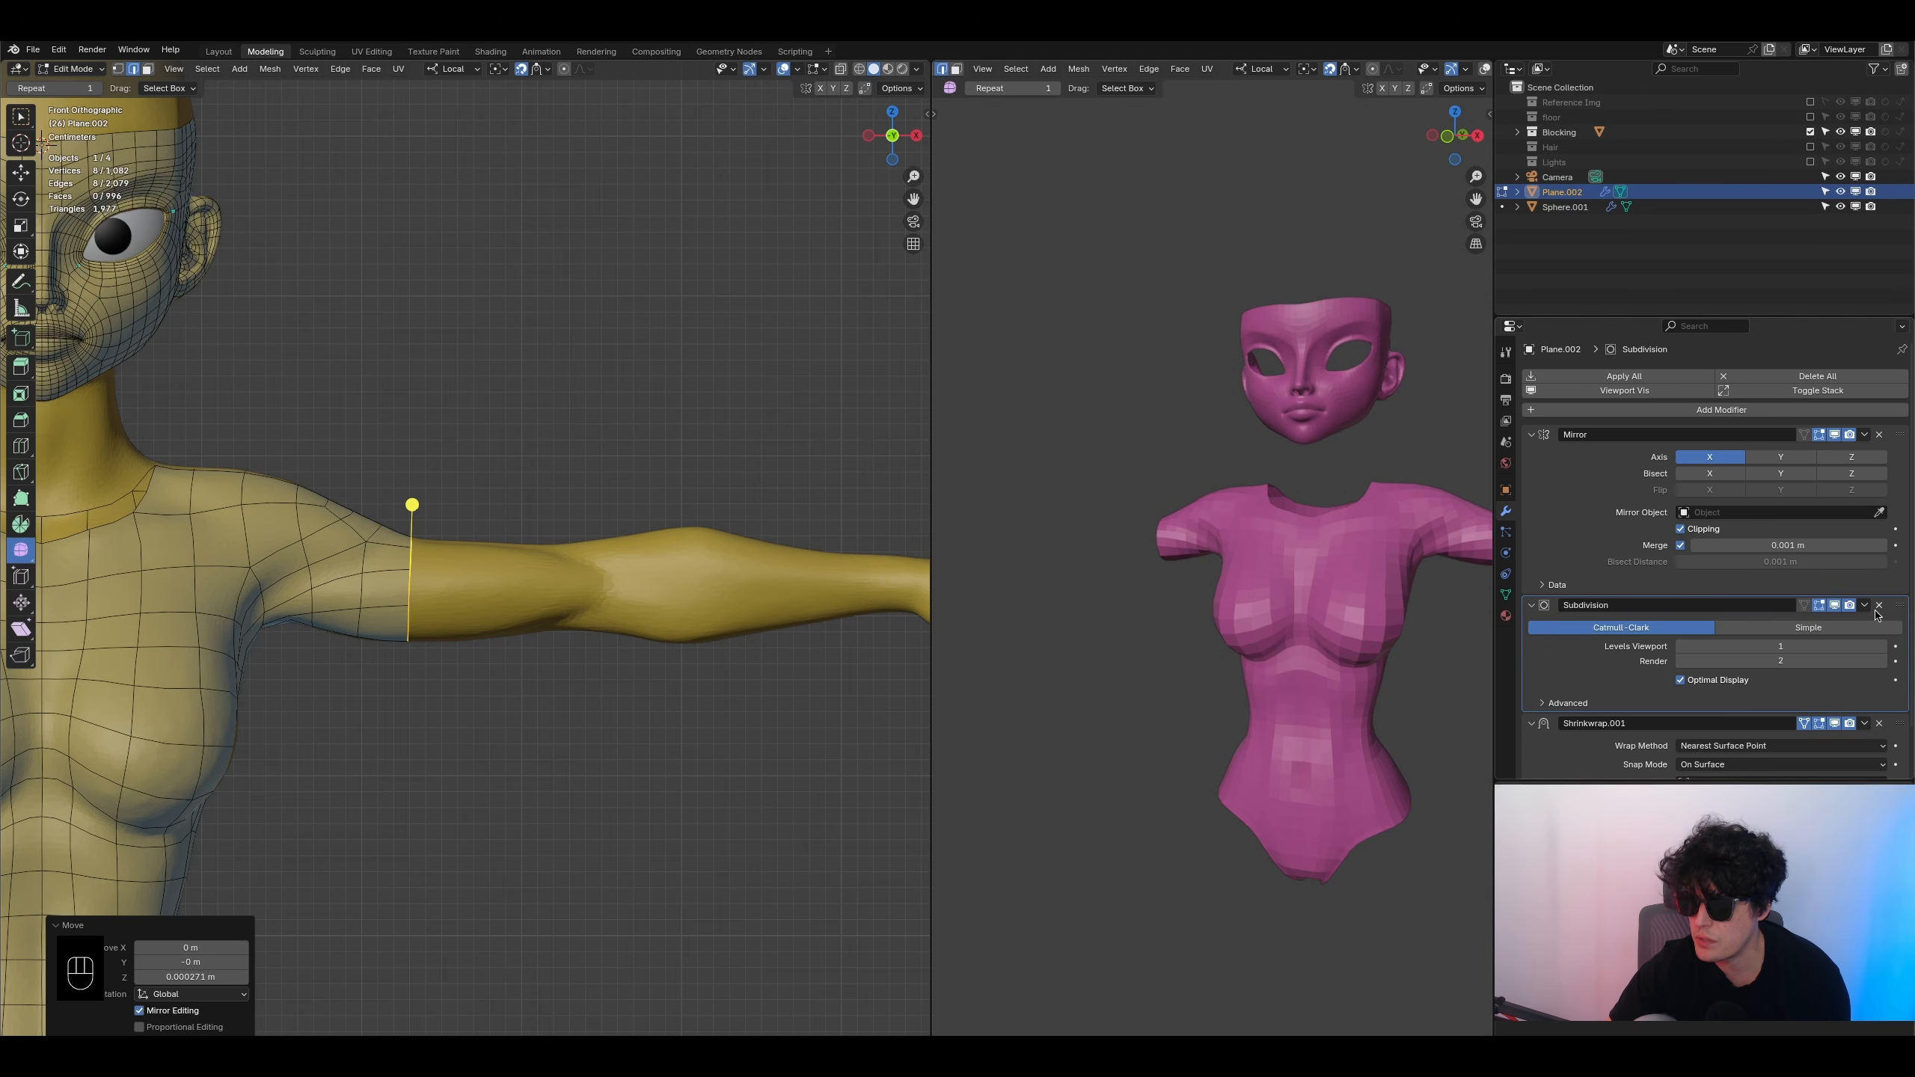
- Hide the Subdivision modifier in the viewport, then extrude the sleeve's end loop along the upper arm and flatten it along local X
{"action": "left_click", "coordinate": [1835, 606]}
{"action": "scroll", "coordinate": [451, 603], "scroll_direction": "up", "scroll_amount": 2}
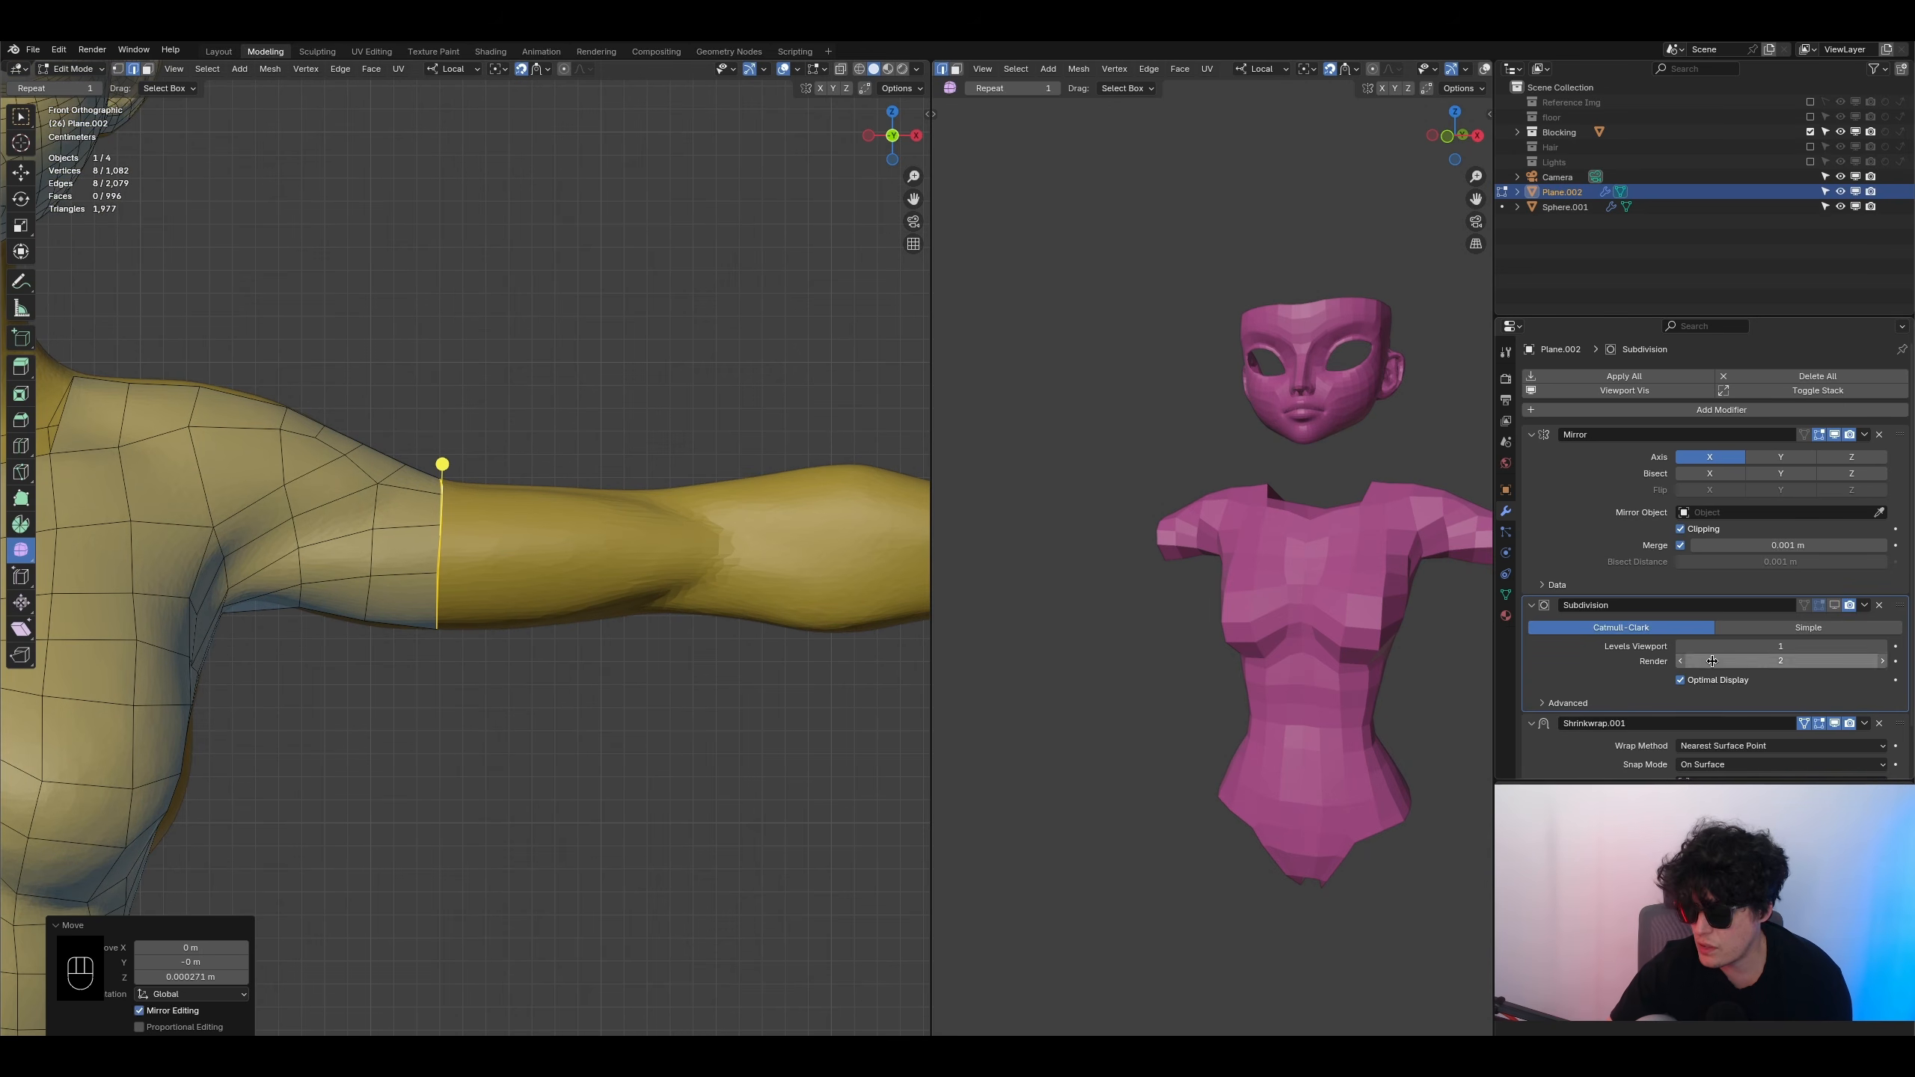
{"action": "scroll", "coordinate": [1651, 739], "scroll_direction": "down", "scroll_amount": 2}
{"action": "key", "text": "e"}
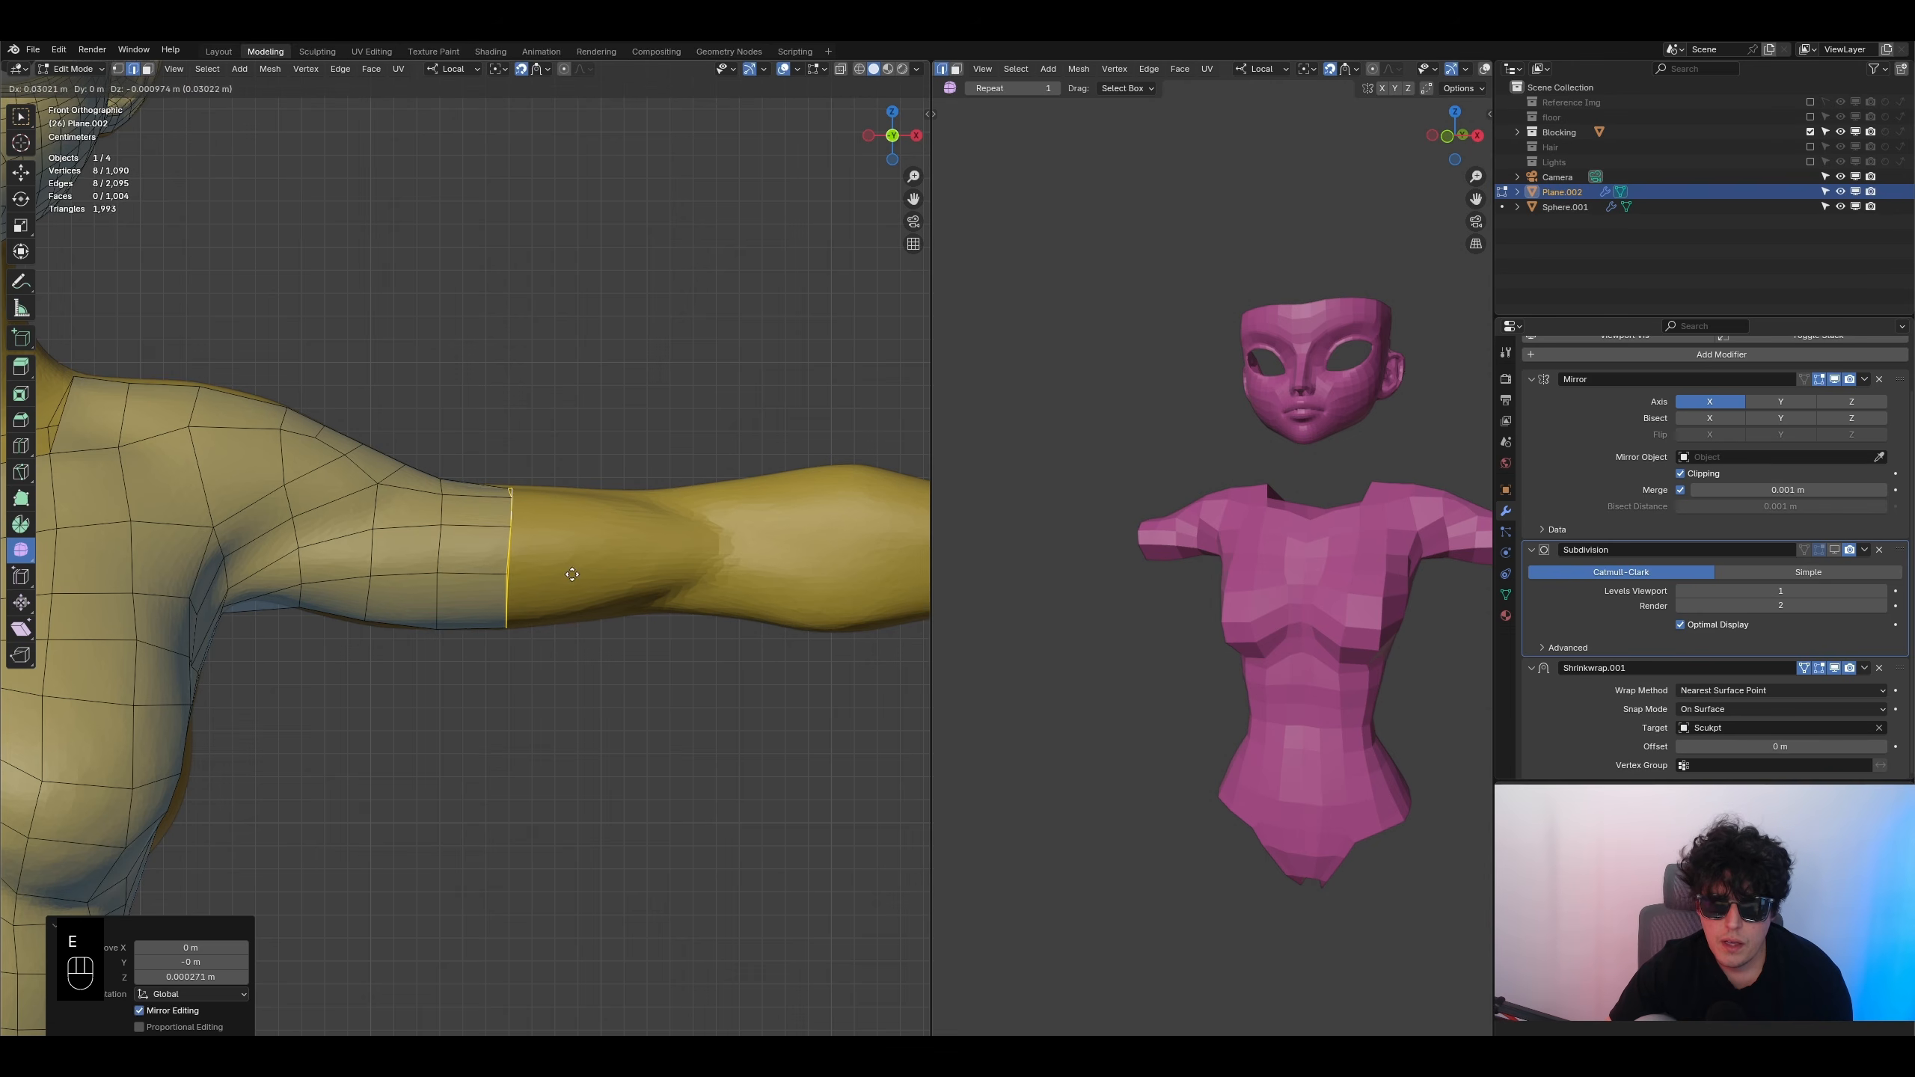
{"action": "left_click", "coordinate": [584, 569]}
{"action": "key", "text": "s"}
{"action": "left_click", "coordinate": [583, 562]}
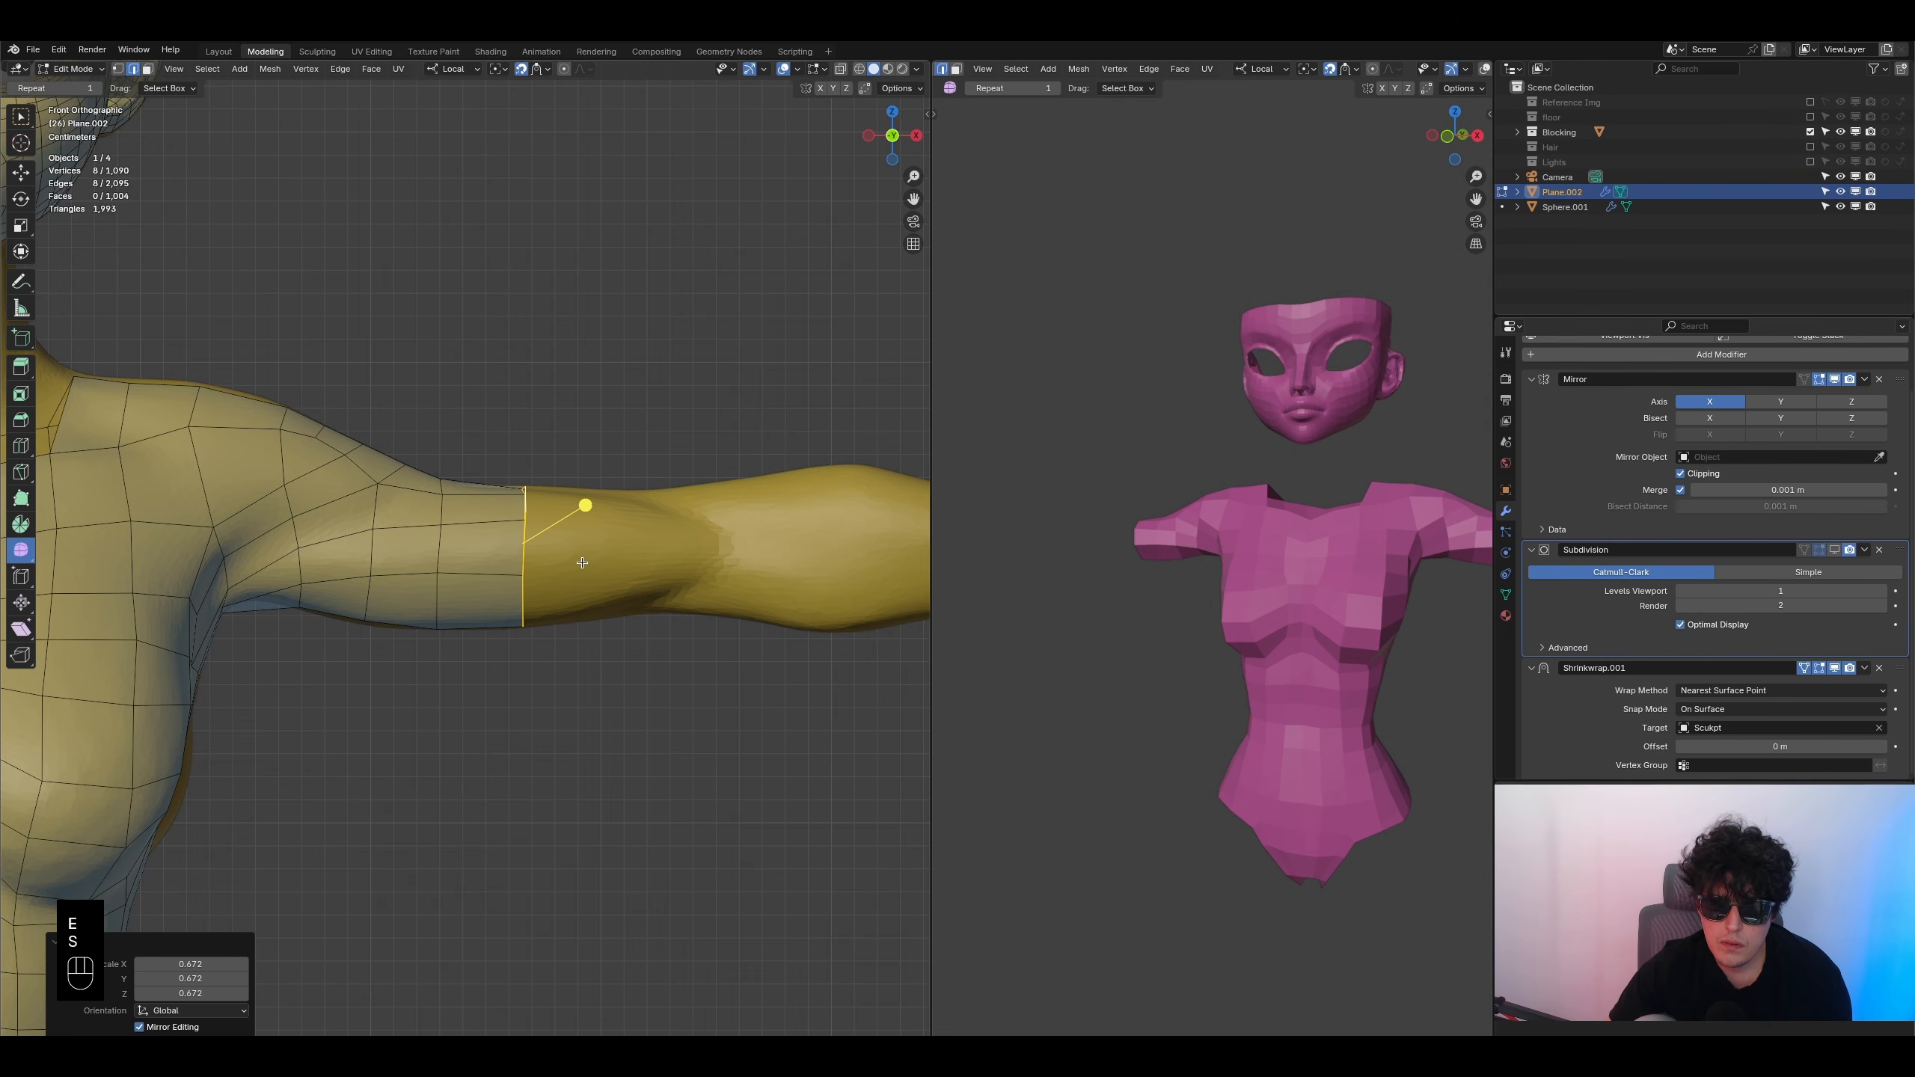
{"action": "key", "text": "s"}
{"action": "key", "text": "x"}
{"action": "left_click", "coordinate": [520, 560]}
- Extrude the arm's end loop another segment toward the elbow and flatten it along the local X axis
{"action": "middle_click_drag", "start_coordinate": [610, 563], "coordinate": [475, 549], "text": "shift"}
{"action": "key", "text": "e"}
{"action": "left_click", "coordinate": [553, 541]}
{"action": "key", "text": "s"}
{"action": "key", "text": "x"}
{"action": "left_click", "coordinate": [482, 537]}
- Extrude the arm's end loop up to the elbow, then turn off the Shrinkwrap modifier's on-cage display
{"action": "key", "text": "e"}
{"action": "left_click", "coordinate": [572, 534]}
{"action": "key", "text": "s"}
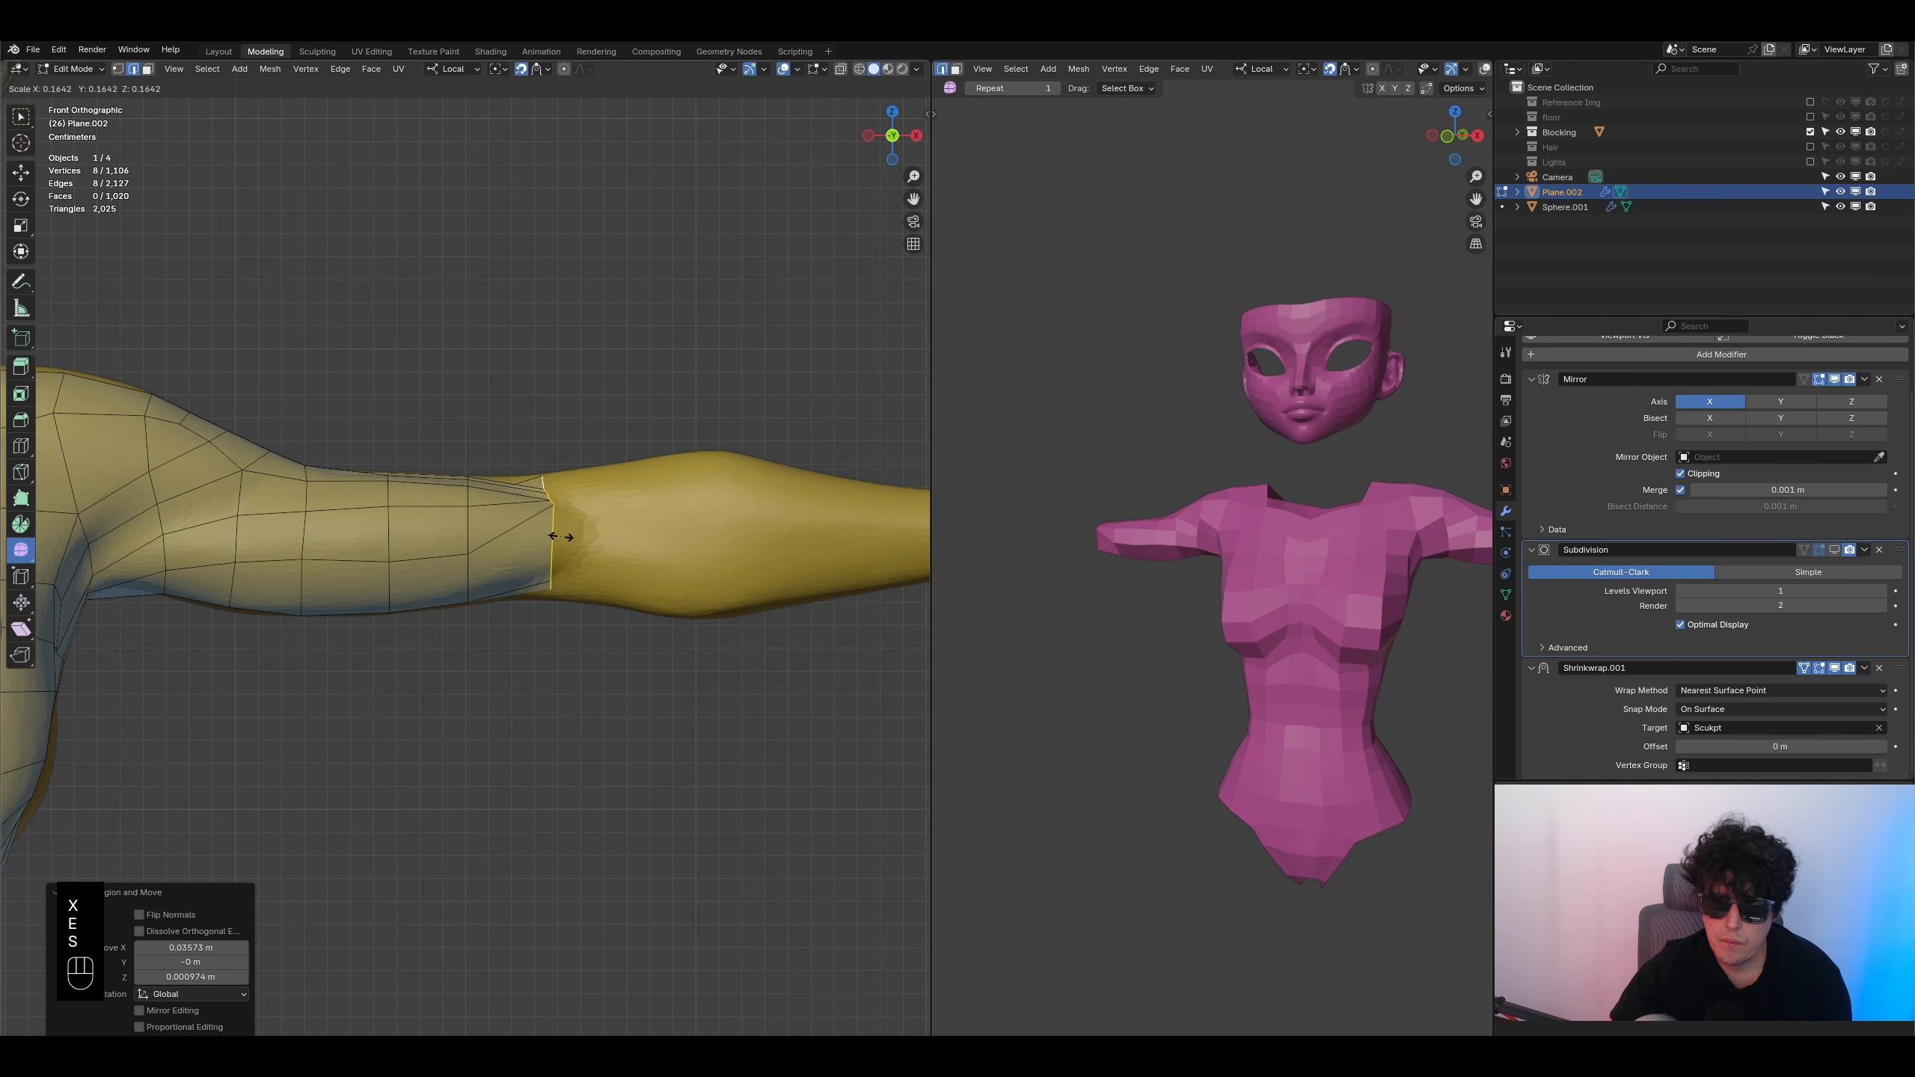
{"action": "right_click", "coordinate": [578, 536]}
{"action": "key", "text": "ctrl+z"}
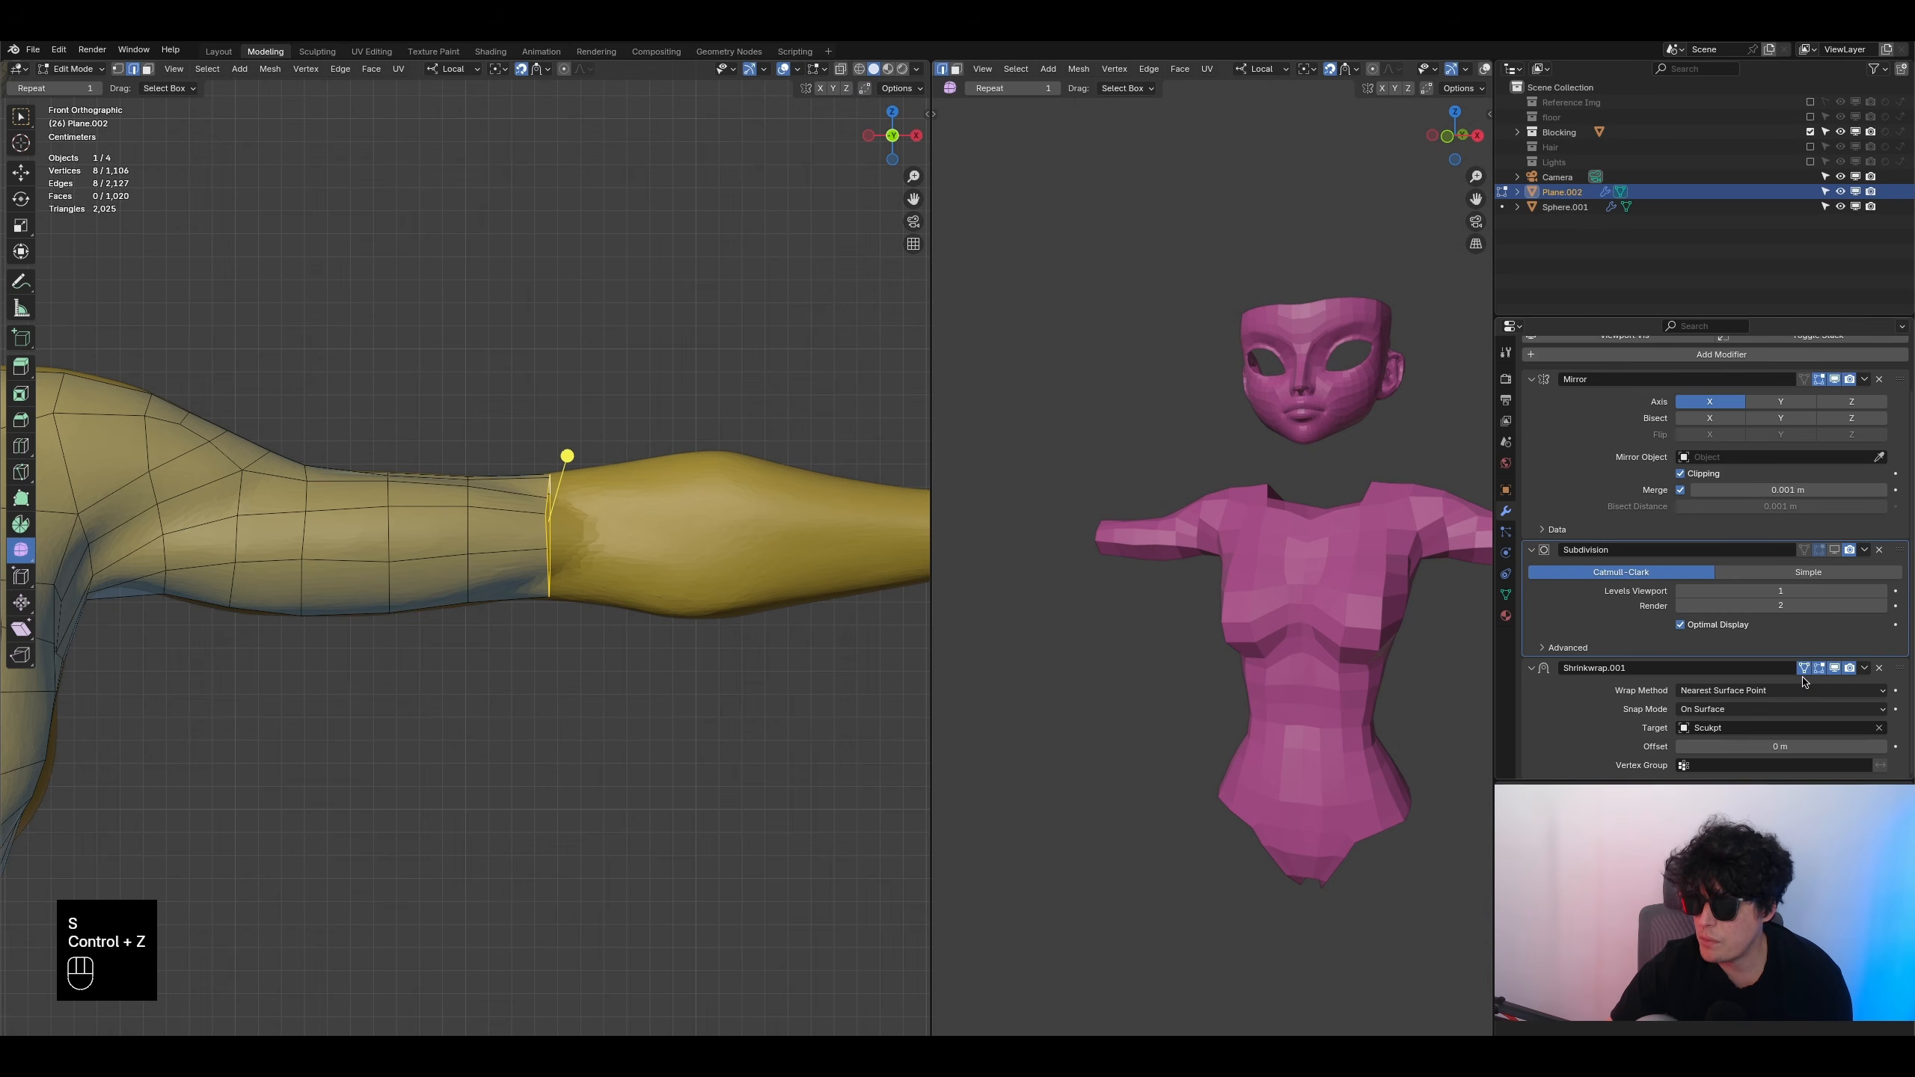
{"action": "key", "text": "ctrl+z"}
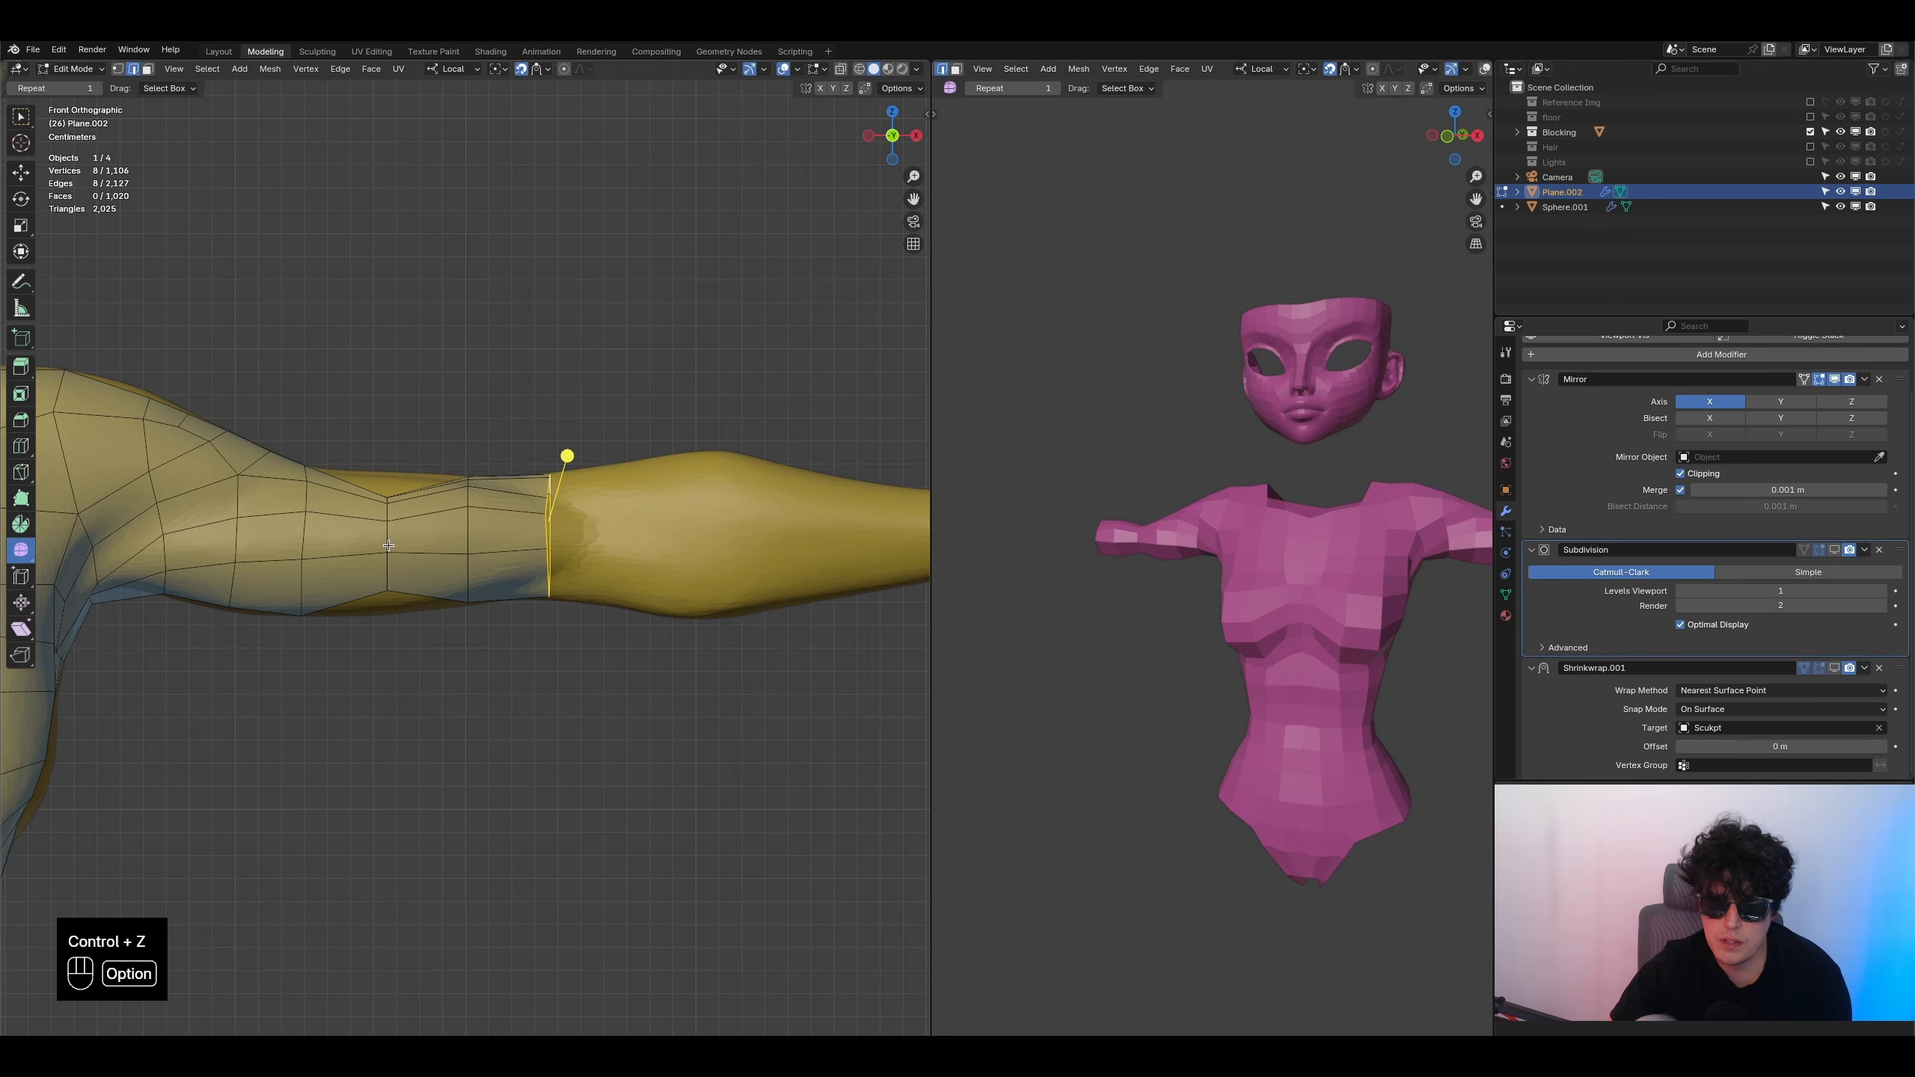
{"action": "key", "text": "ctrl+z"}
- Snap the upper-arm loops back onto the sculpt's surface and flatten the end loop at the elbow along local X
{"action": "key", "text": "g"}
{"action": "left_click", "coordinate": [543, 531]}
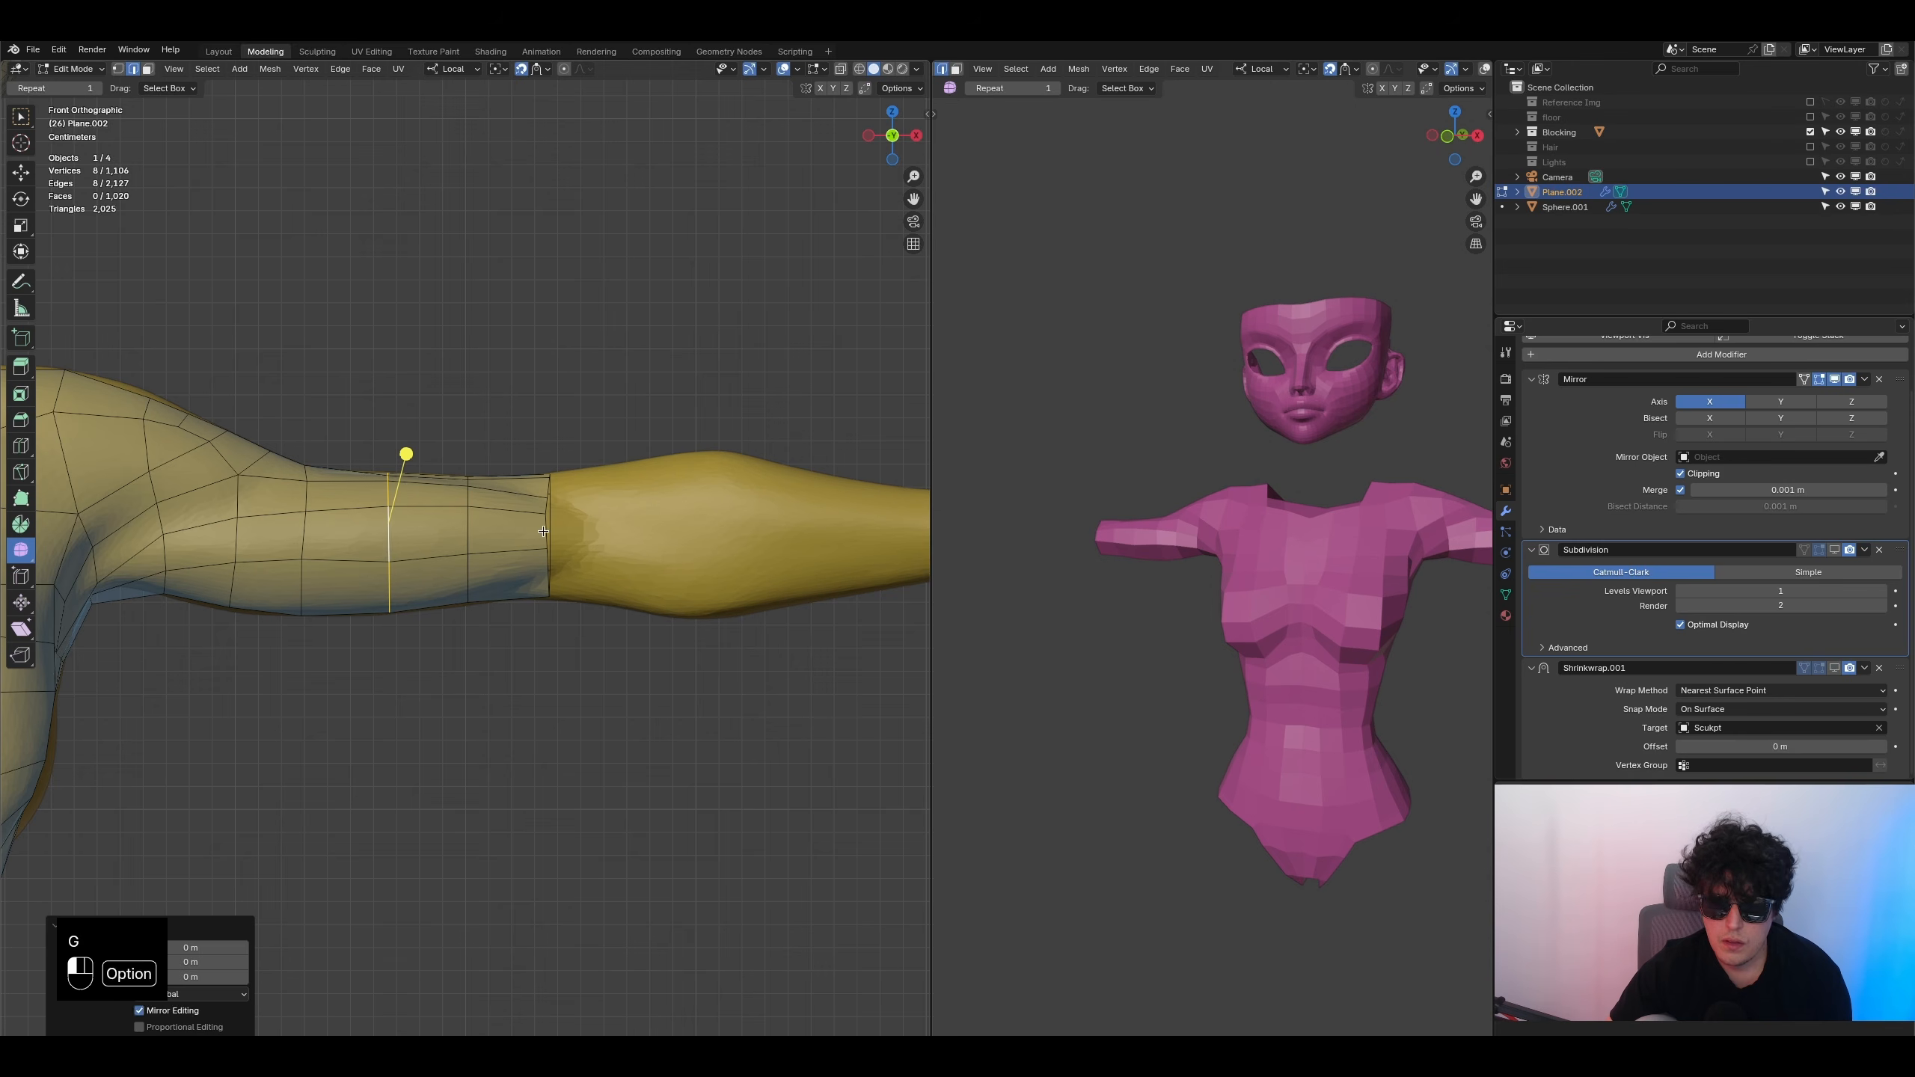
{"action": "key", "text": "g"}
{"action": "key", "text": "g"}
{"action": "left_click", "coordinate": [618, 555]}
{"action": "key", "text": "s"}
{"action": "key", "text": "x"}
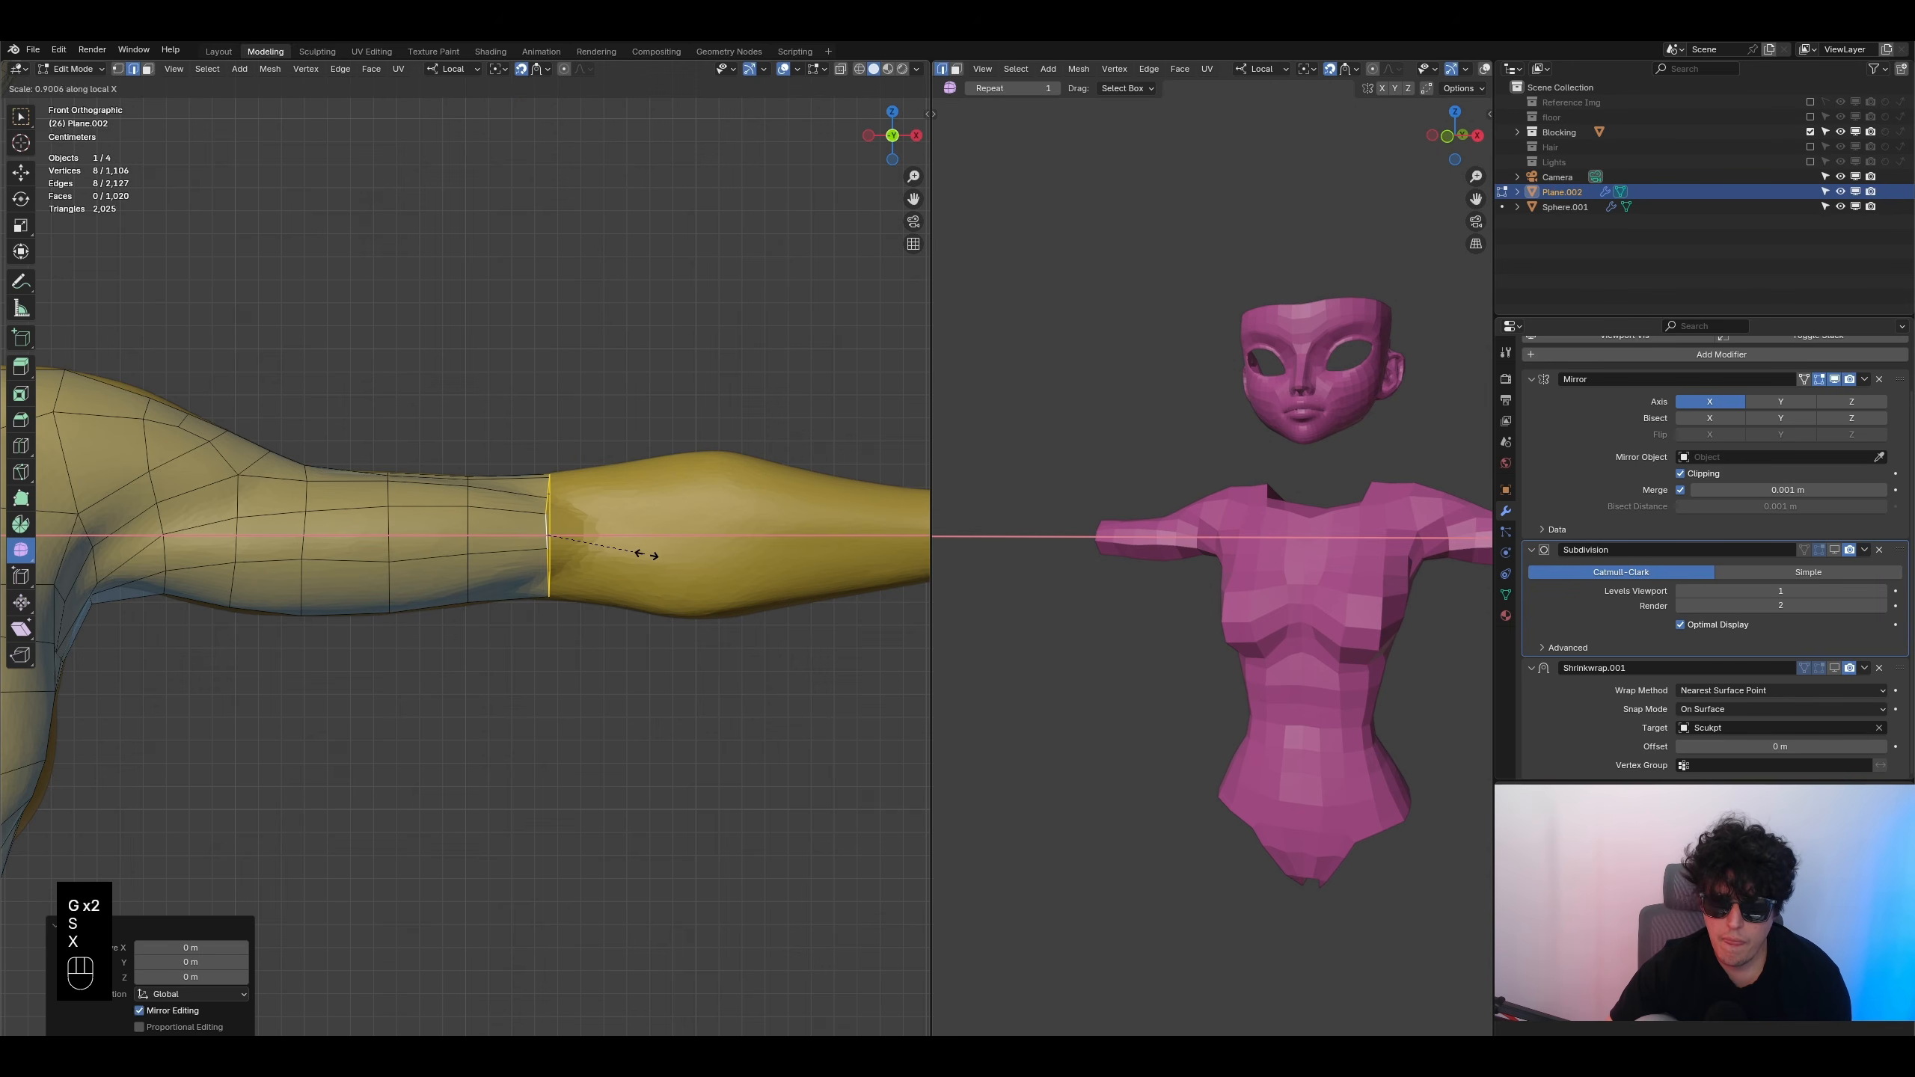
{"action": "left_click", "coordinate": [544, 540]}
- Extrude the end loop just past the elbow and flatten it along the local X axis
{"action": "middle_click_drag", "start_coordinate": [564, 455], "coordinate": [448, 484], "text": "shift"}
{"action": "key", "text": "e"}
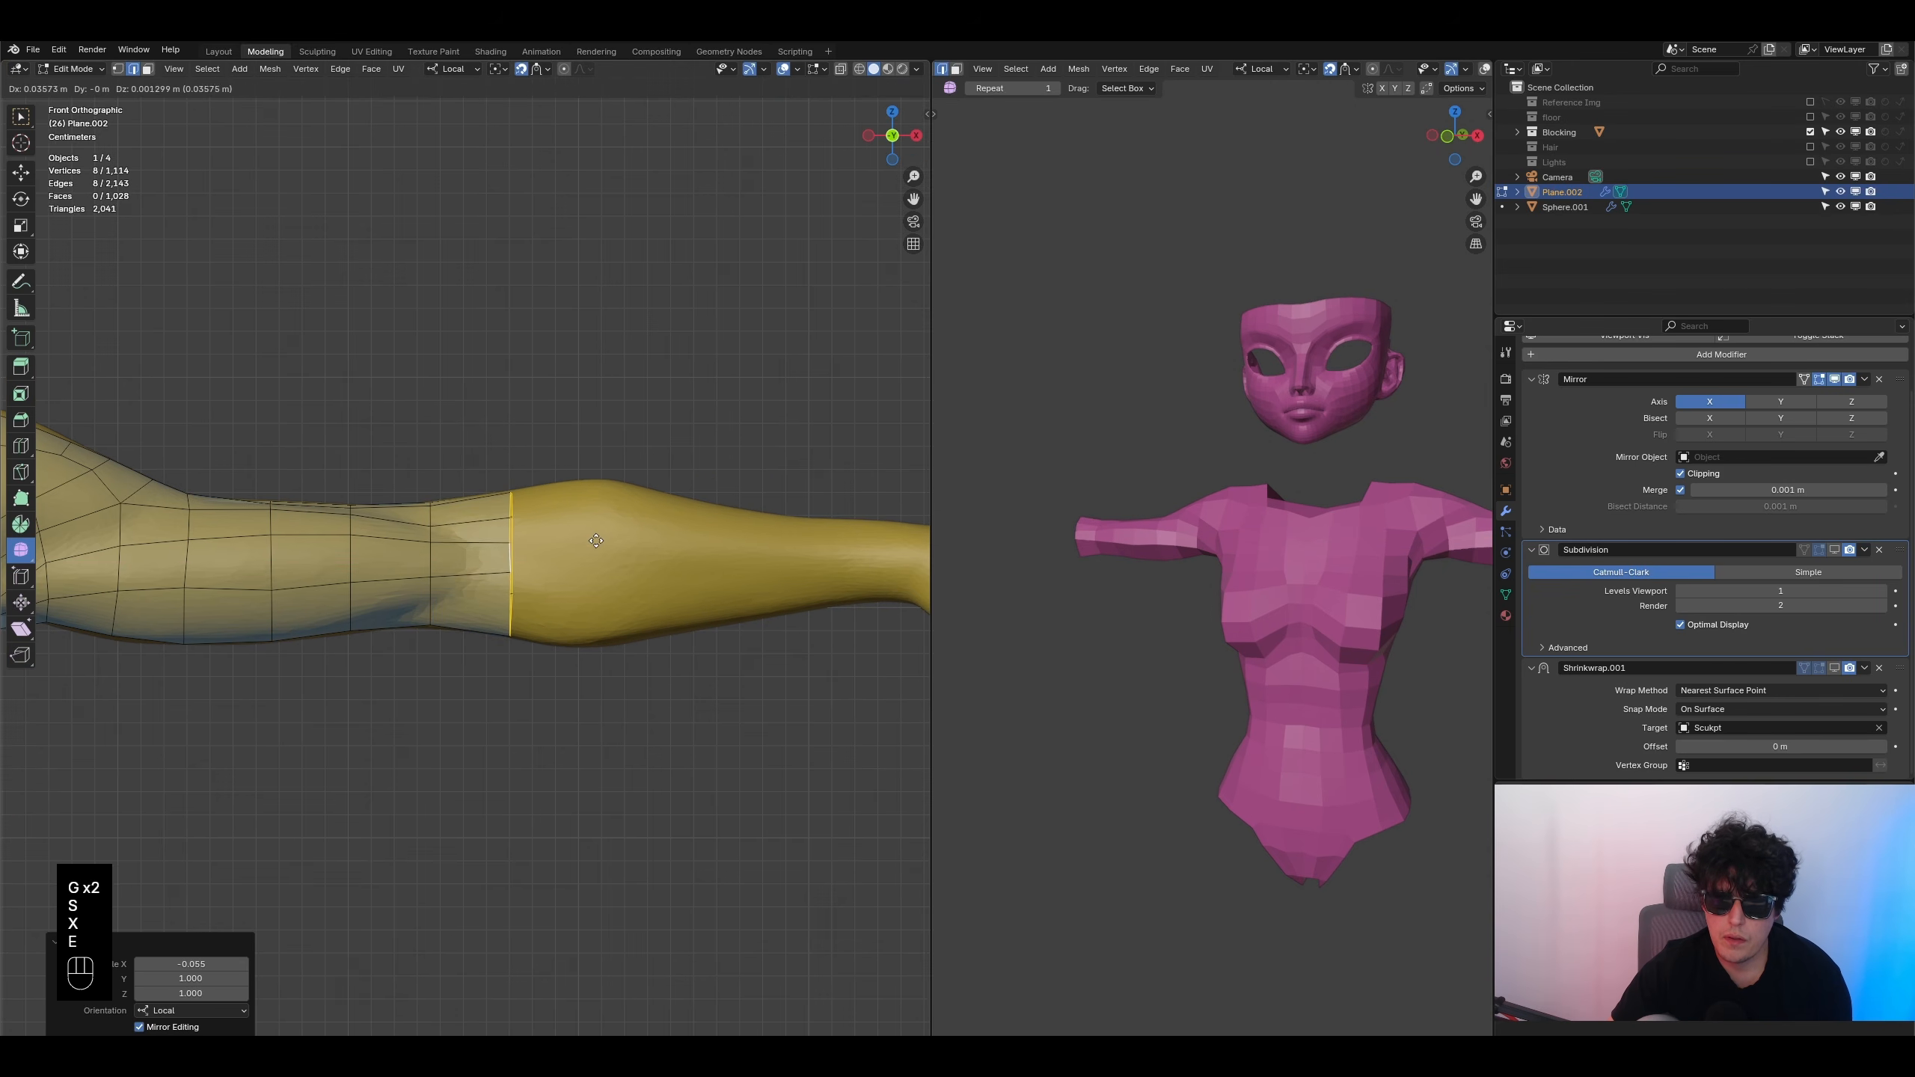
{"action": "left_click", "coordinate": [585, 538]}
{"action": "key", "text": "s"}
{"action": "key", "text": "x"}
{"action": "left_click", "coordinate": [512, 549]}
- Extrude the end loop to the widest part of the forearm and flatten it along the local X axis
{"action": "key", "text": "e"}
{"action": "left_click", "coordinate": [603, 543]}
{"action": "key", "text": "r"}
{"action": "left_click", "coordinate": [701, 540]}
{"action": "key", "text": "s"}
{"action": "key", "text": "x"}
{"action": "left_click", "coordinate": [651, 548]}
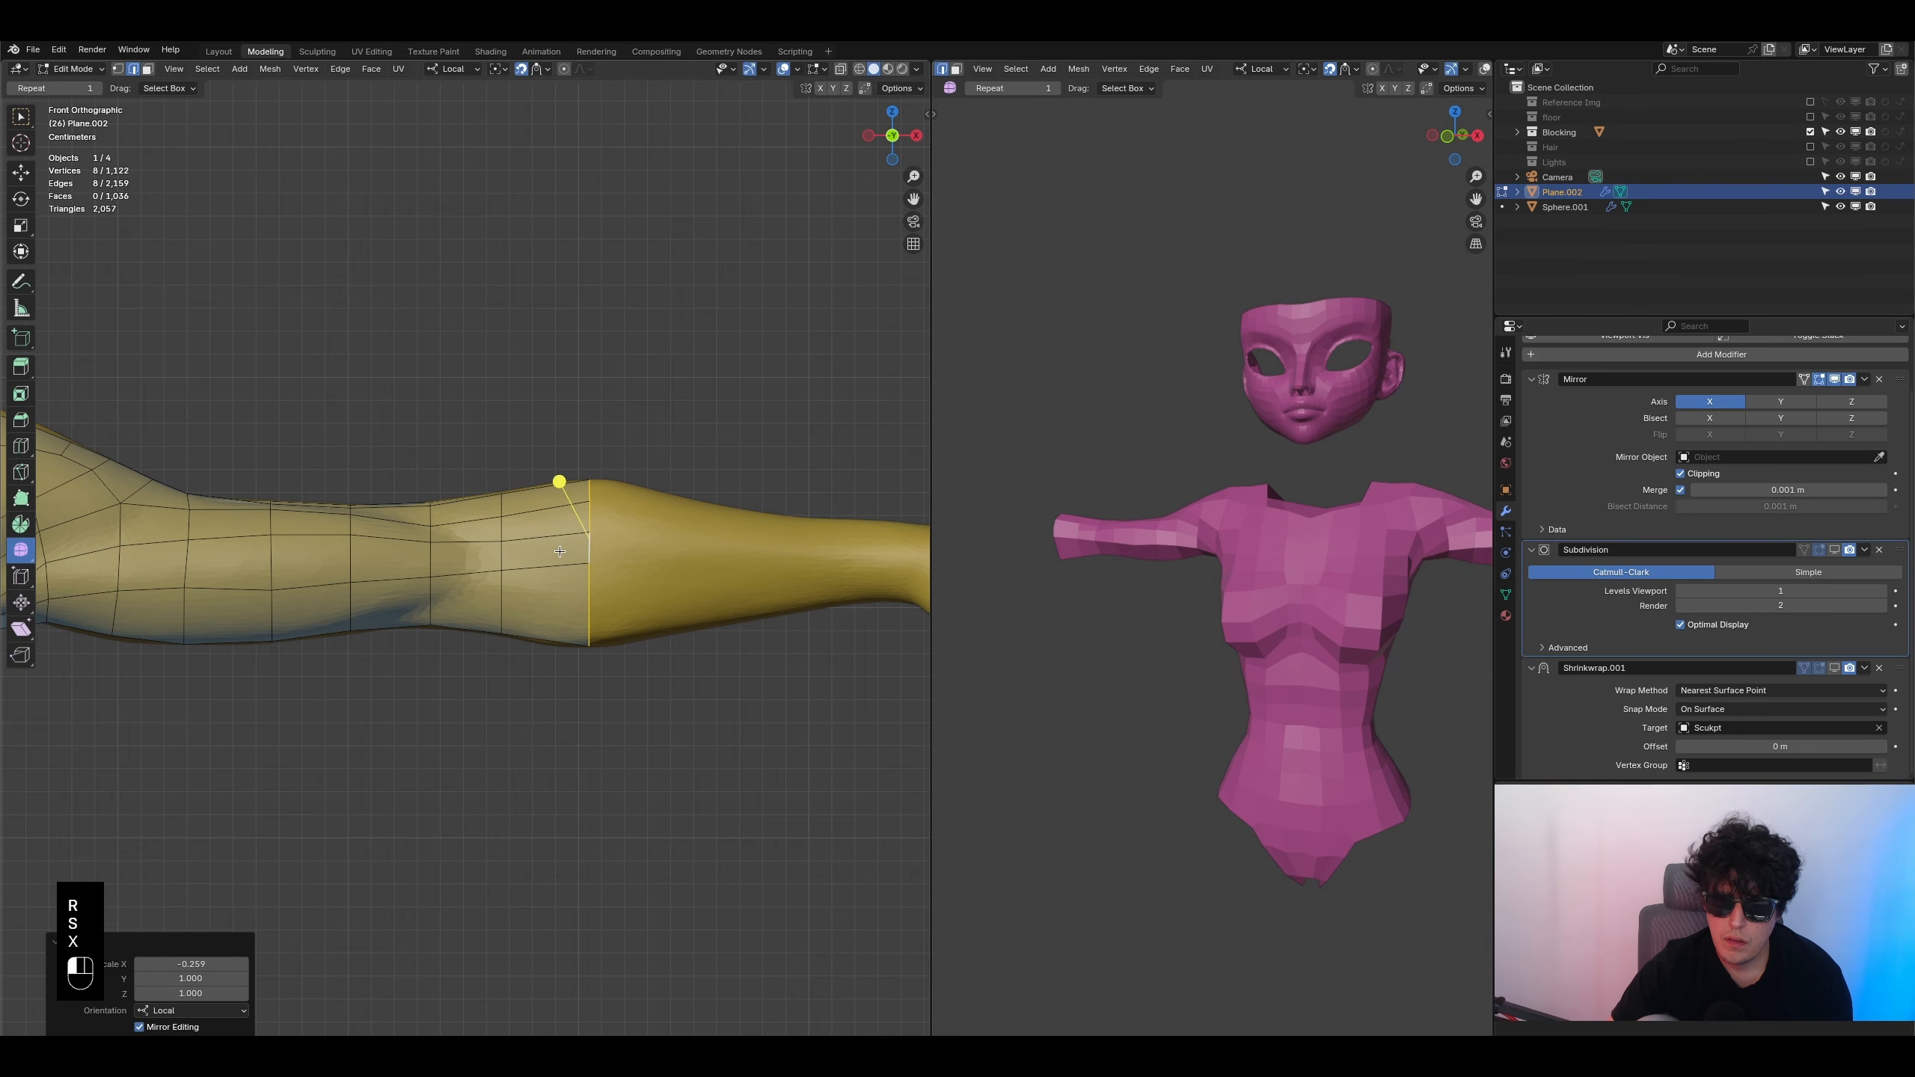
- Extrude the end loop past the widest part of the forearm and flatten it along the local X axis
{"action": "middle_click_drag", "start_coordinate": [560, 483], "coordinate": [419, 470], "text": "shift"}
{"action": "key", "text": "e"}
{"action": "left_click", "coordinate": [677, 560]}
{"action": "key", "text": "s"}
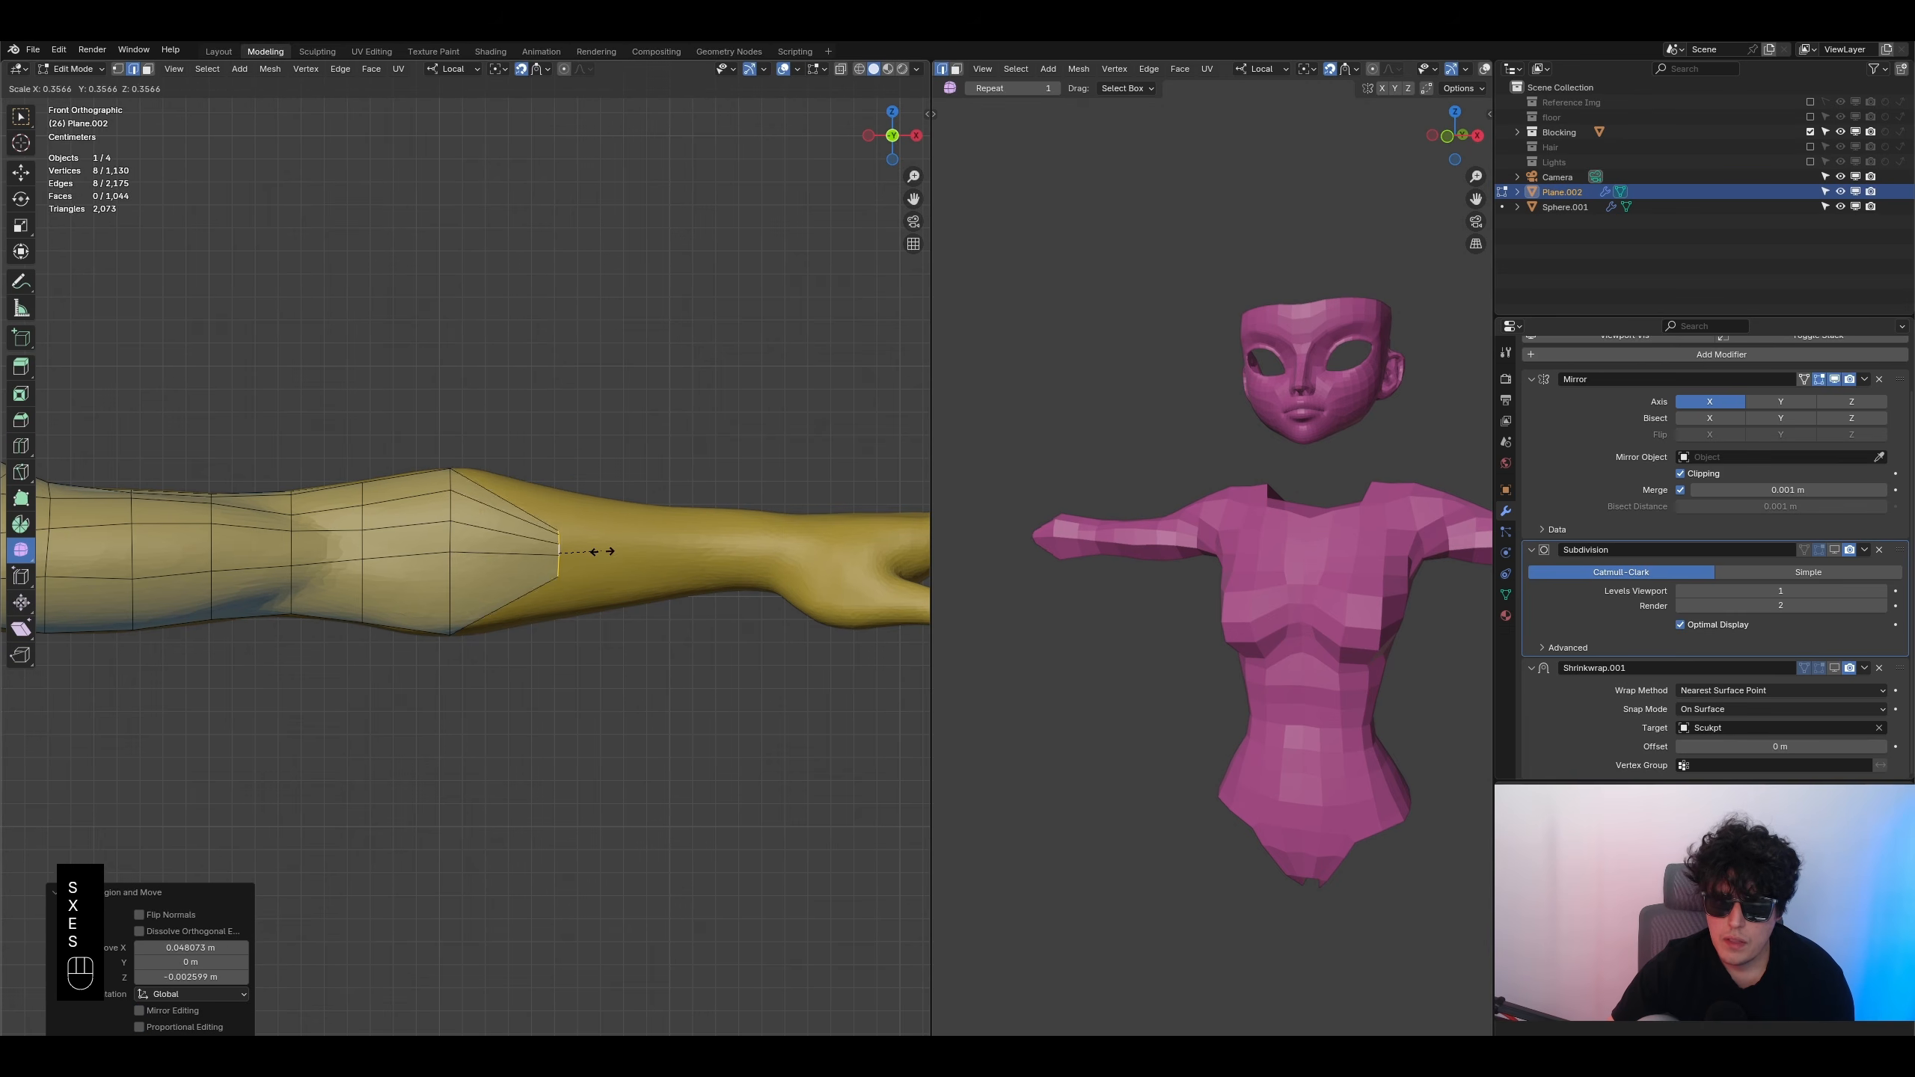
{"action": "key", "text": "x"}
{"action": "left_click", "coordinate": [584, 550]}
- Extrude the forearm's end loop another segment toward the wrist and straighten it along local X
{"action": "key", "text": "e"}
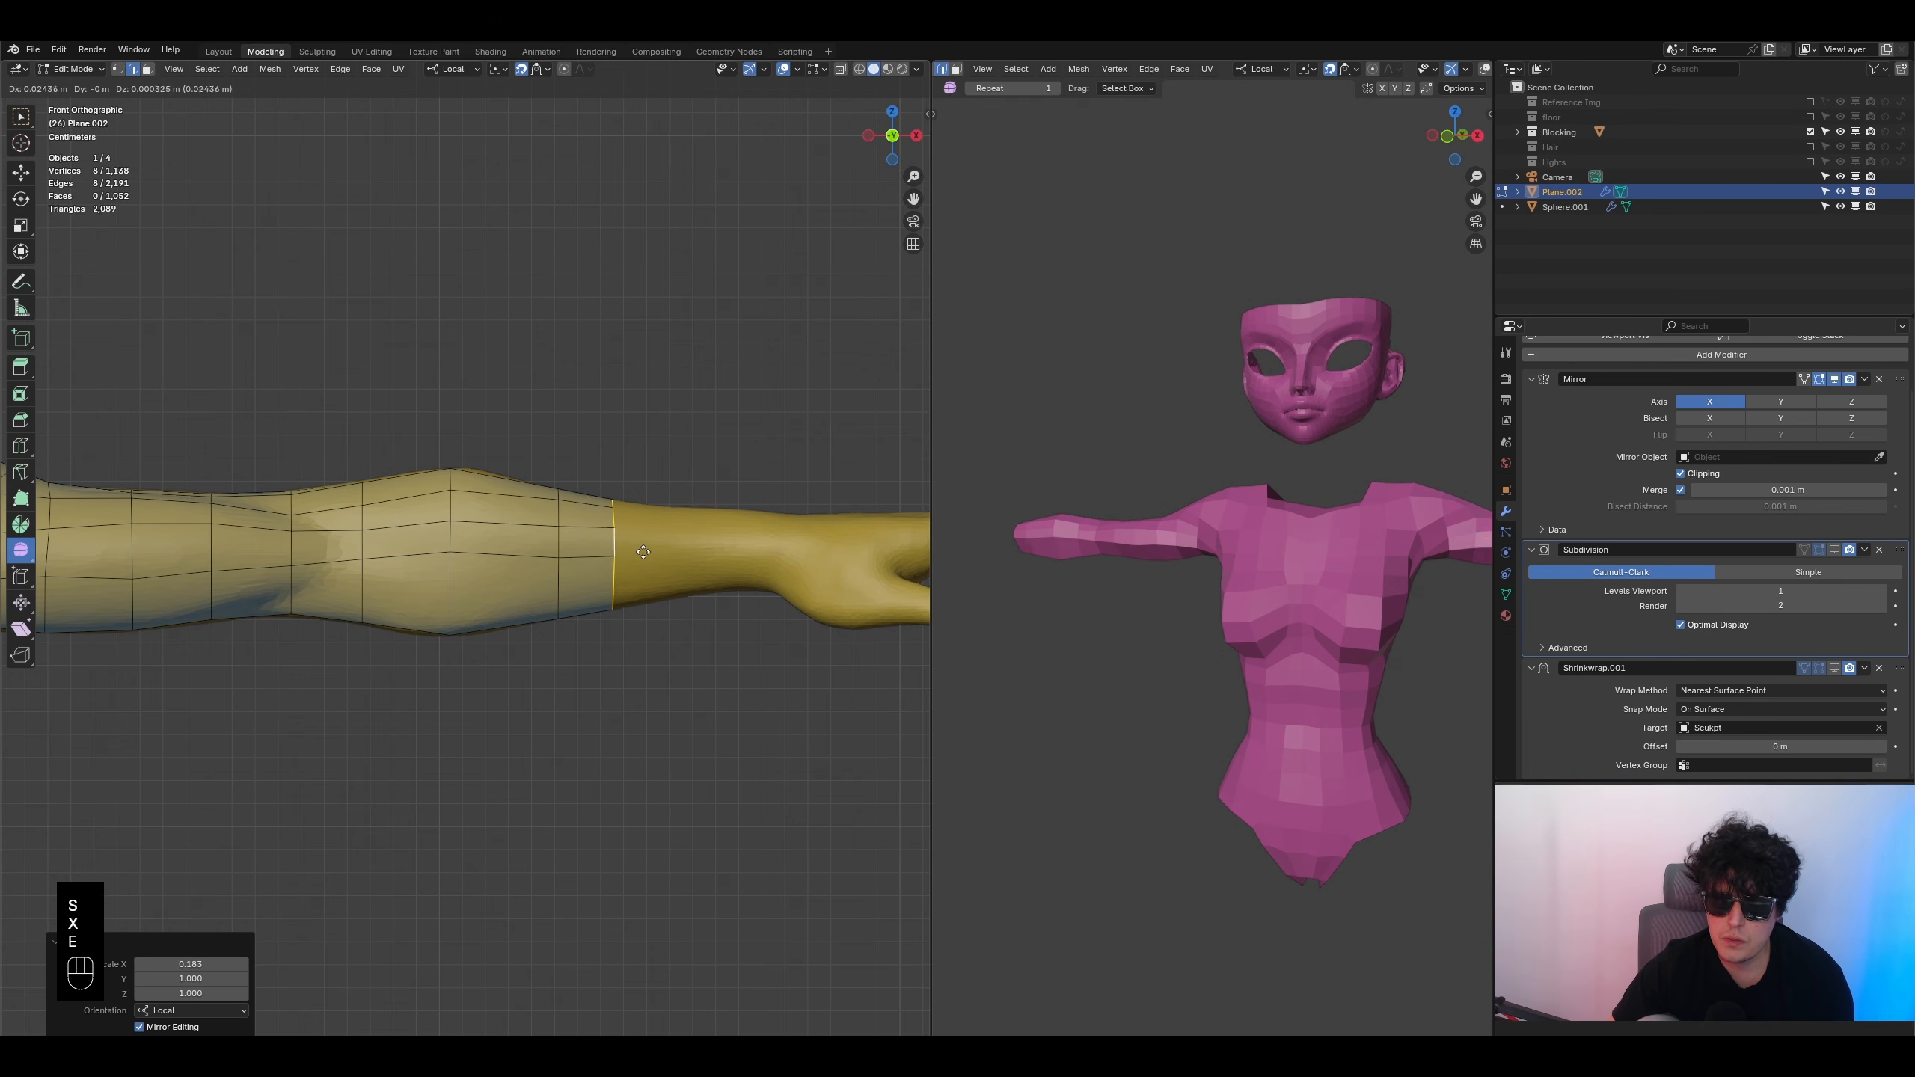
{"action": "left_click", "coordinate": [709, 484]}
{"action": "key", "text": "s"}
{"action": "key", "text": "x"}
{"action": "key", "text": "x"}
{"action": "left_click", "coordinate": [634, 558]}
{"action": "key", "text": "x"}
{"action": "left_click", "coordinate": [701, 577]}
- Extrude the end loop to the wrist, scale it to fit and flatten it along local X
{"action": "key", "text": "e"}
{"action": "key", "text": "x"}
{"action": "left_click", "coordinate": [786, 588]}
{"action": "key", "text": "s"}
{"action": "left_click", "coordinate": [806, 599]}
{"action": "key", "text": "x"}
{"action": "left_click", "coordinate": [752, 576]}
- Select the edge loop around the upper arm just below the shoulder and save the file
{"action": "middle_click_drag", "start_coordinate": [574, 585], "coordinate": [574, 653]}
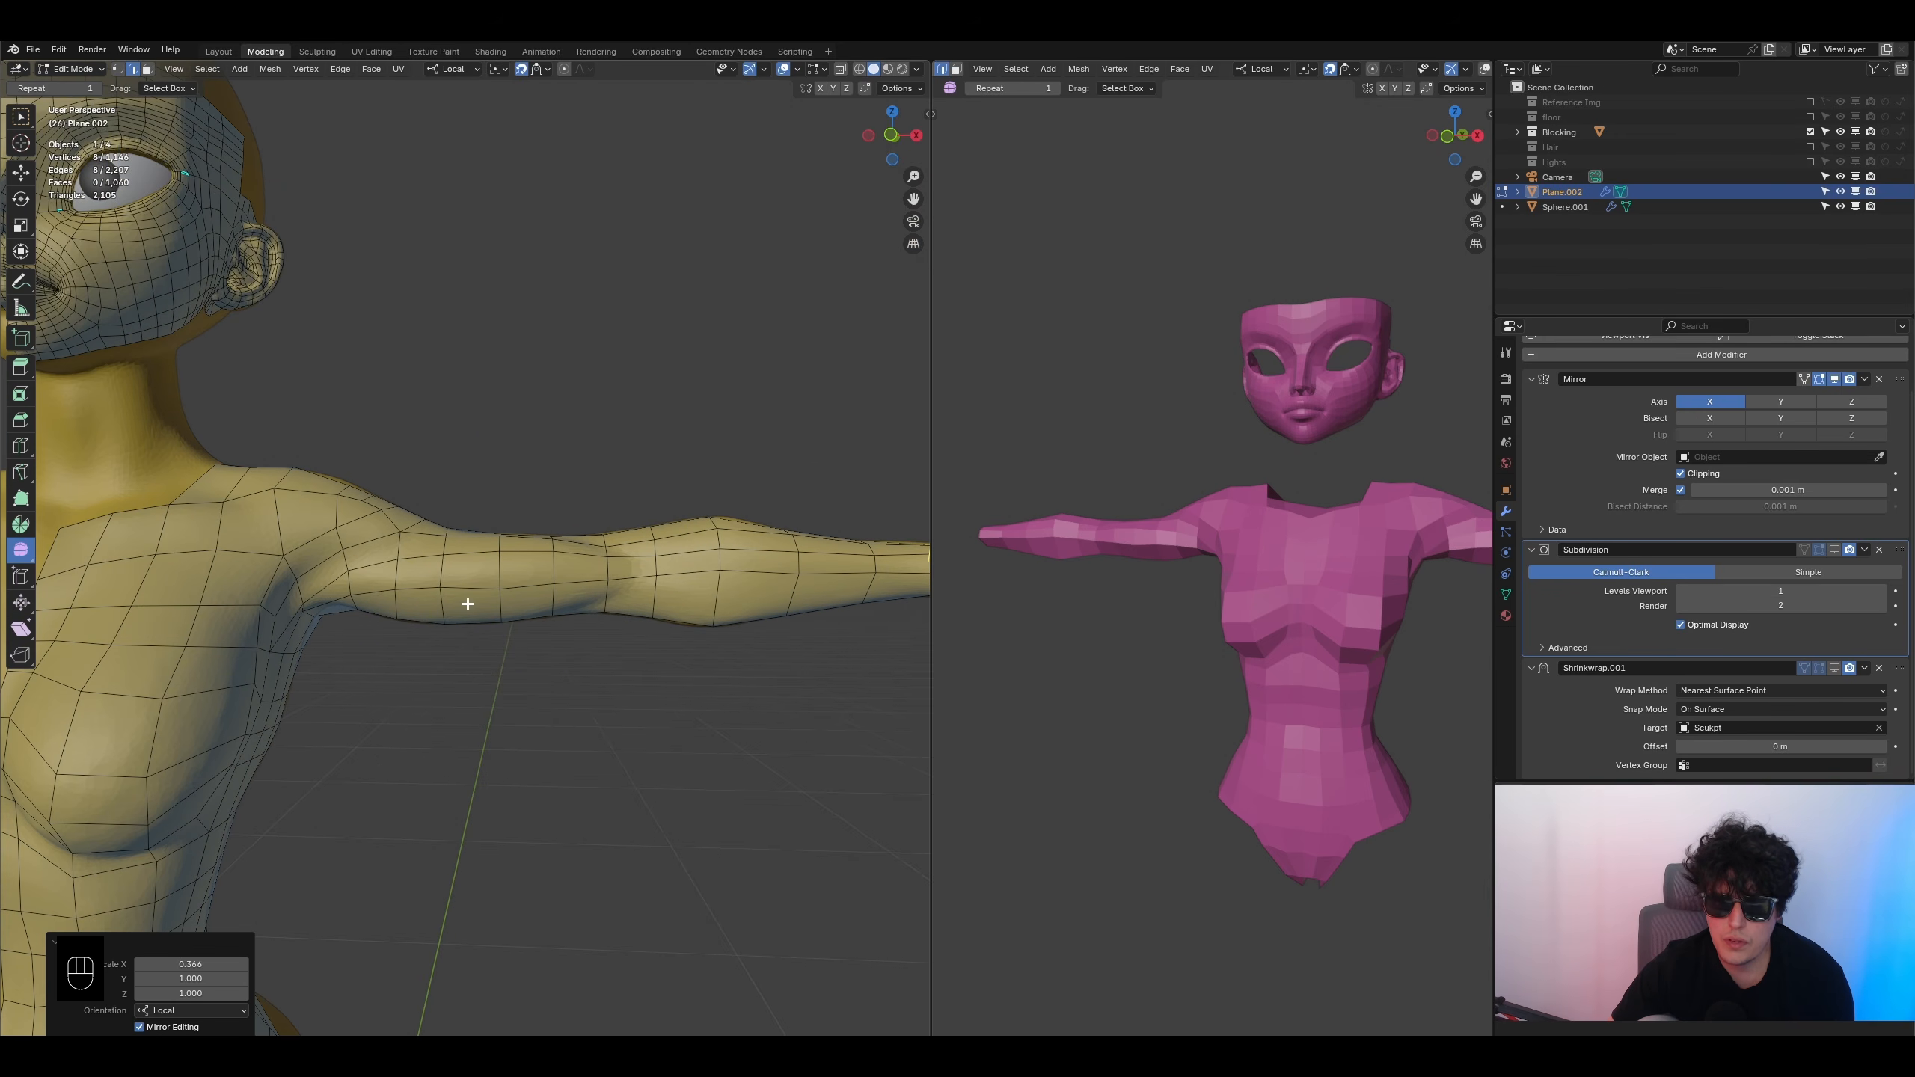
{"action": "left_click", "coordinate": [444, 605]}
{"action": "left_click", "coordinate": [445, 603], "text": "alt"}
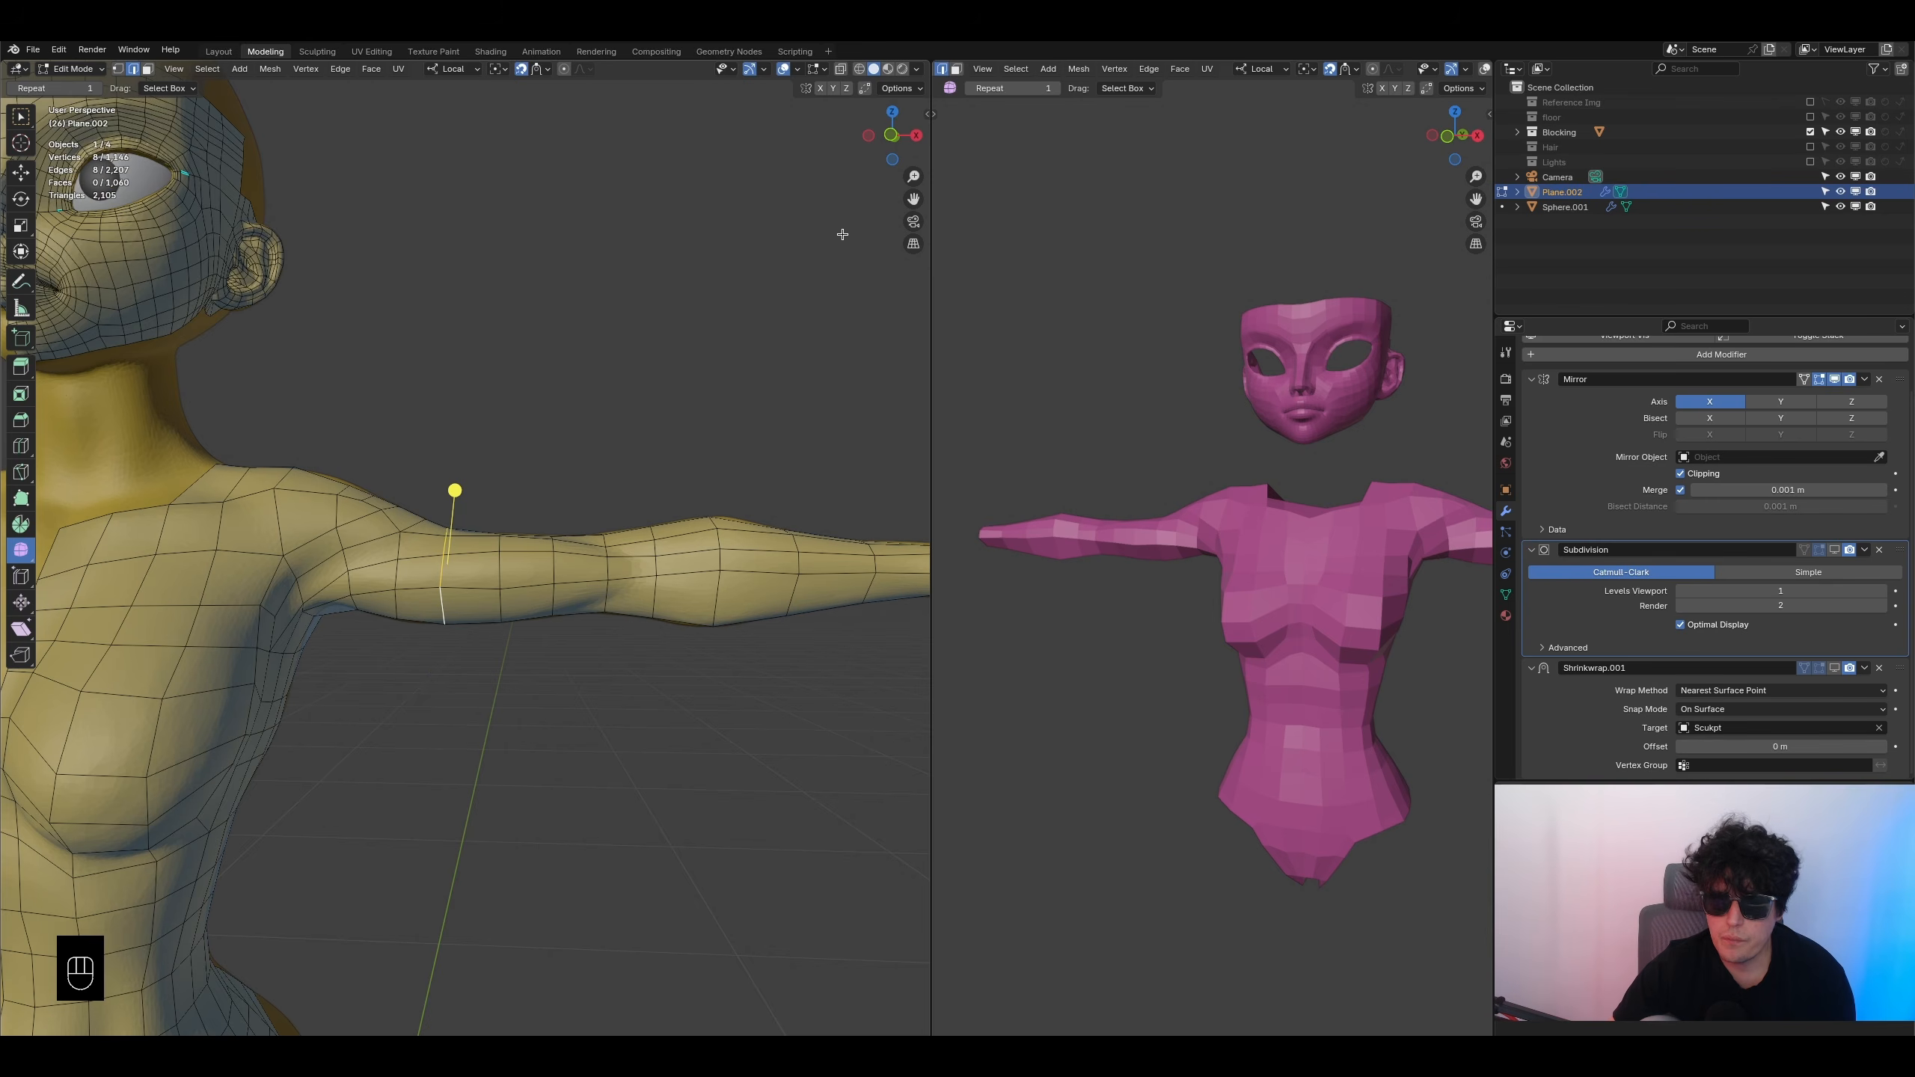
{"action": "middle_click_drag", "start_coordinate": [447, 604], "coordinate": [610, 551]}
{"action": "middle_click_drag", "start_coordinate": [478, 616], "coordinate": [567, 620]}
{"action": "middle_click_drag", "start_coordinate": [567, 620], "coordinate": [545, 563], "text": "shift"}
{"action": "key", "text": "ctrl+s"}
- Expand the LoopTools options and apply Circle to the selected upper-arm loop
{"action": "left_click", "coordinate": [929, 112]}
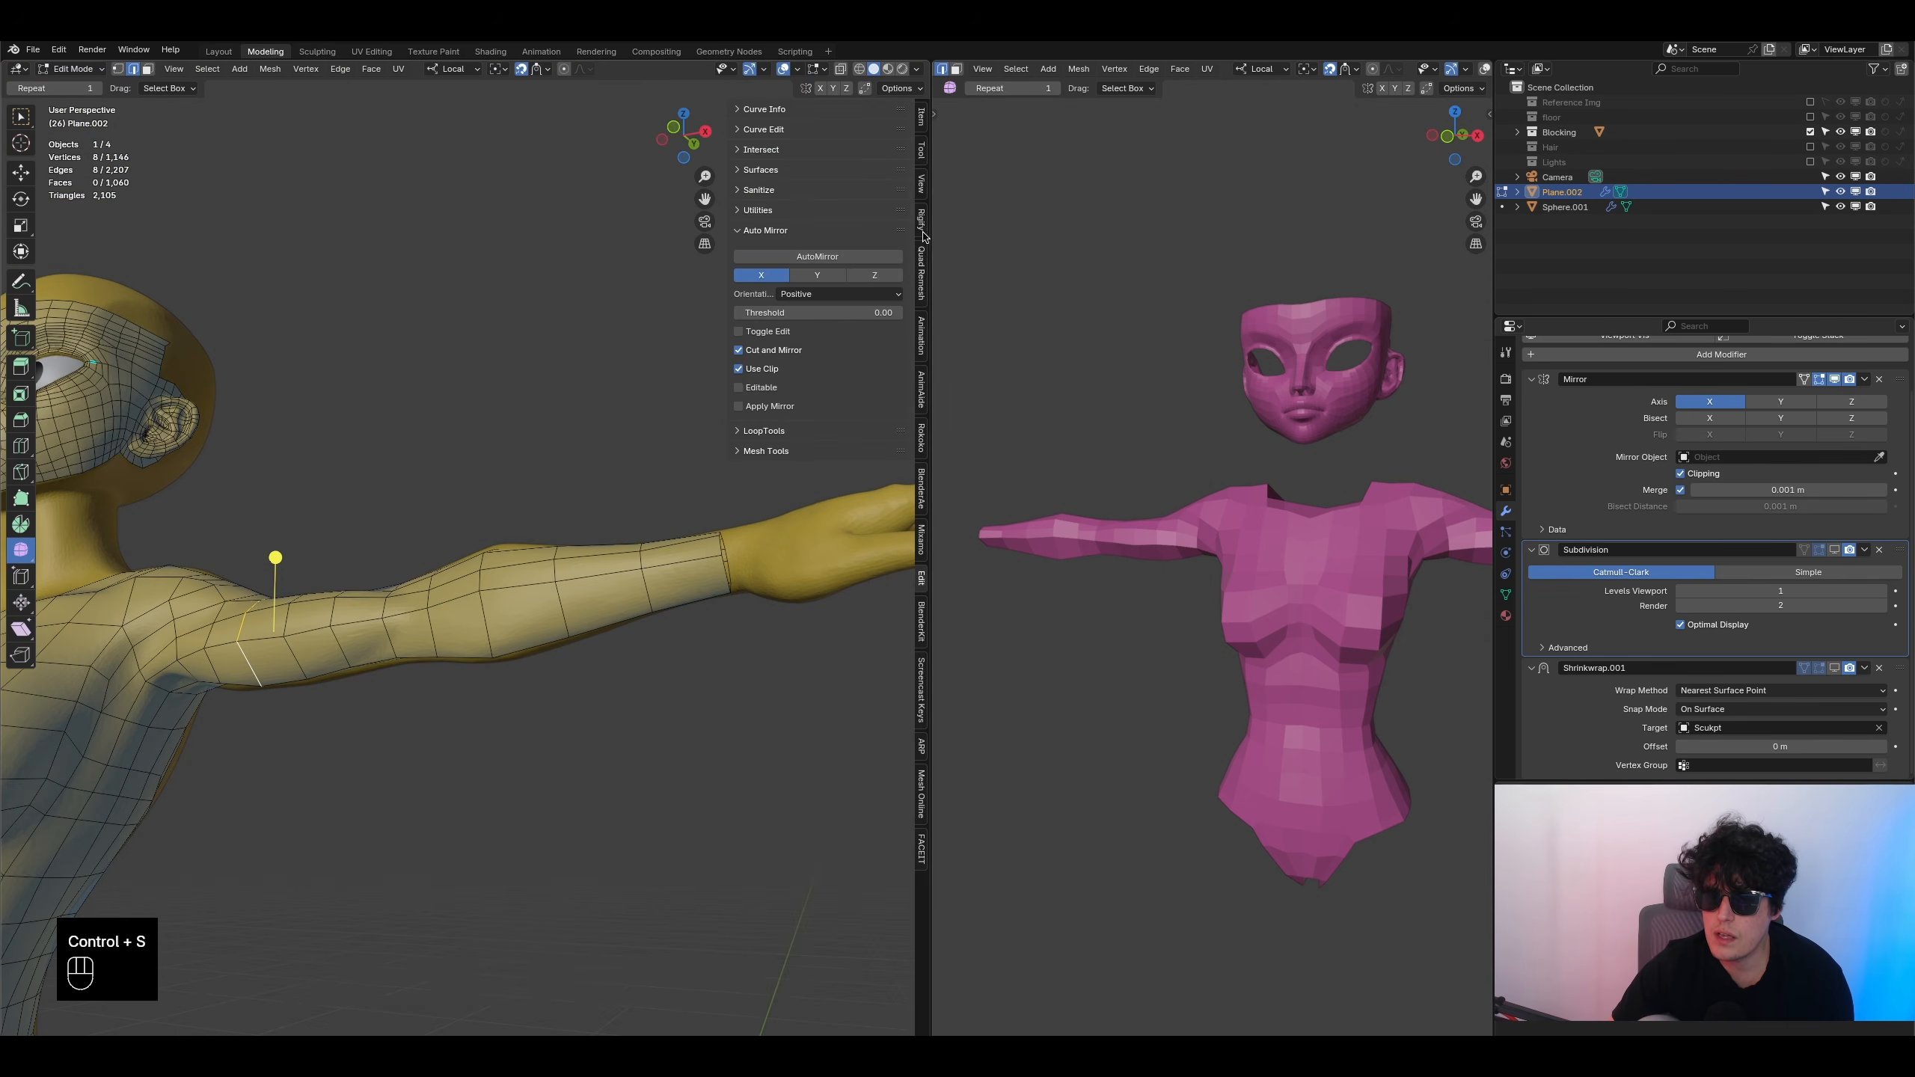
{"action": "left_click", "coordinate": [794, 431]}
{"action": "middle_click_drag", "start_coordinate": [792, 528], "coordinate": [775, 482], "text": "shift"}
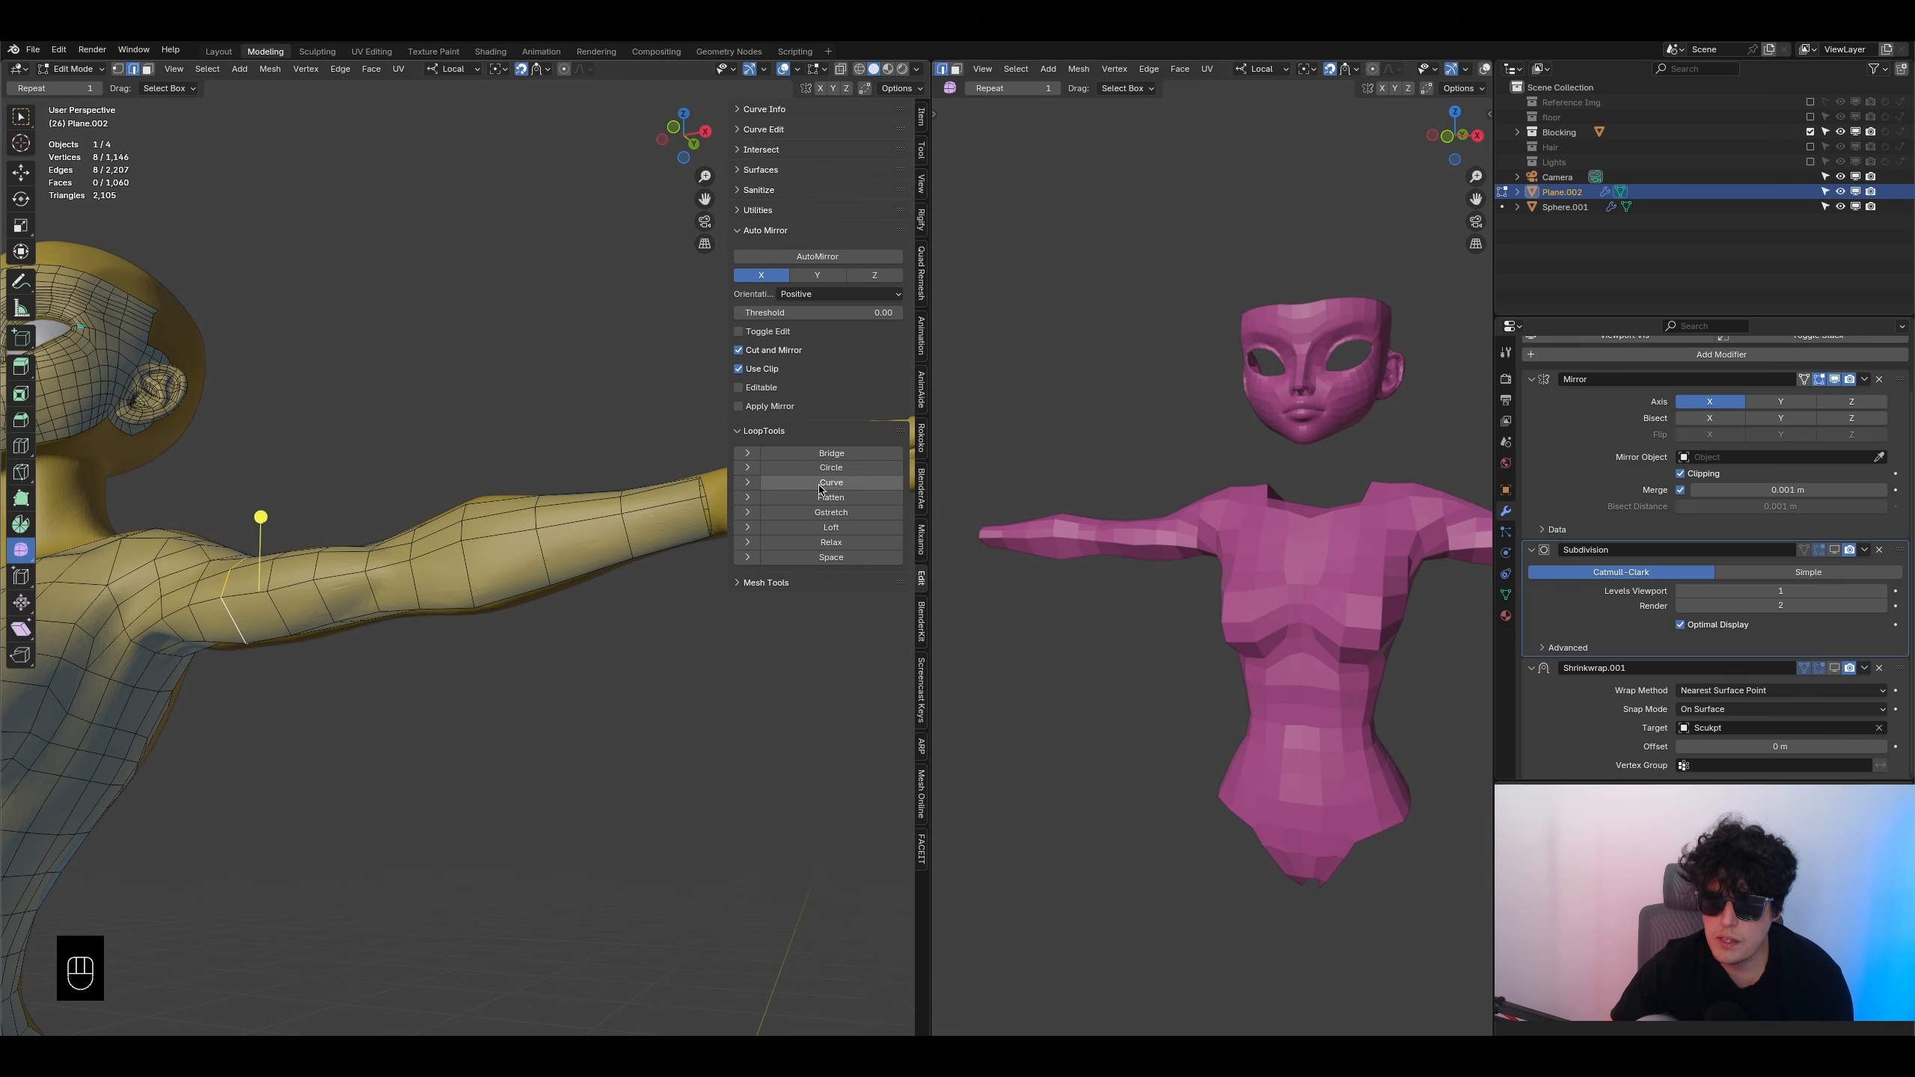
{"action": "left_click", "coordinate": [784, 469]}
- Select the next loop down the upper arm, undo a trial LoopTools Flatten and apply Circle to it instead
{"action": "middle_click_drag", "start_coordinate": [344, 575], "coordinate": [353, 534], "text": "shift"}
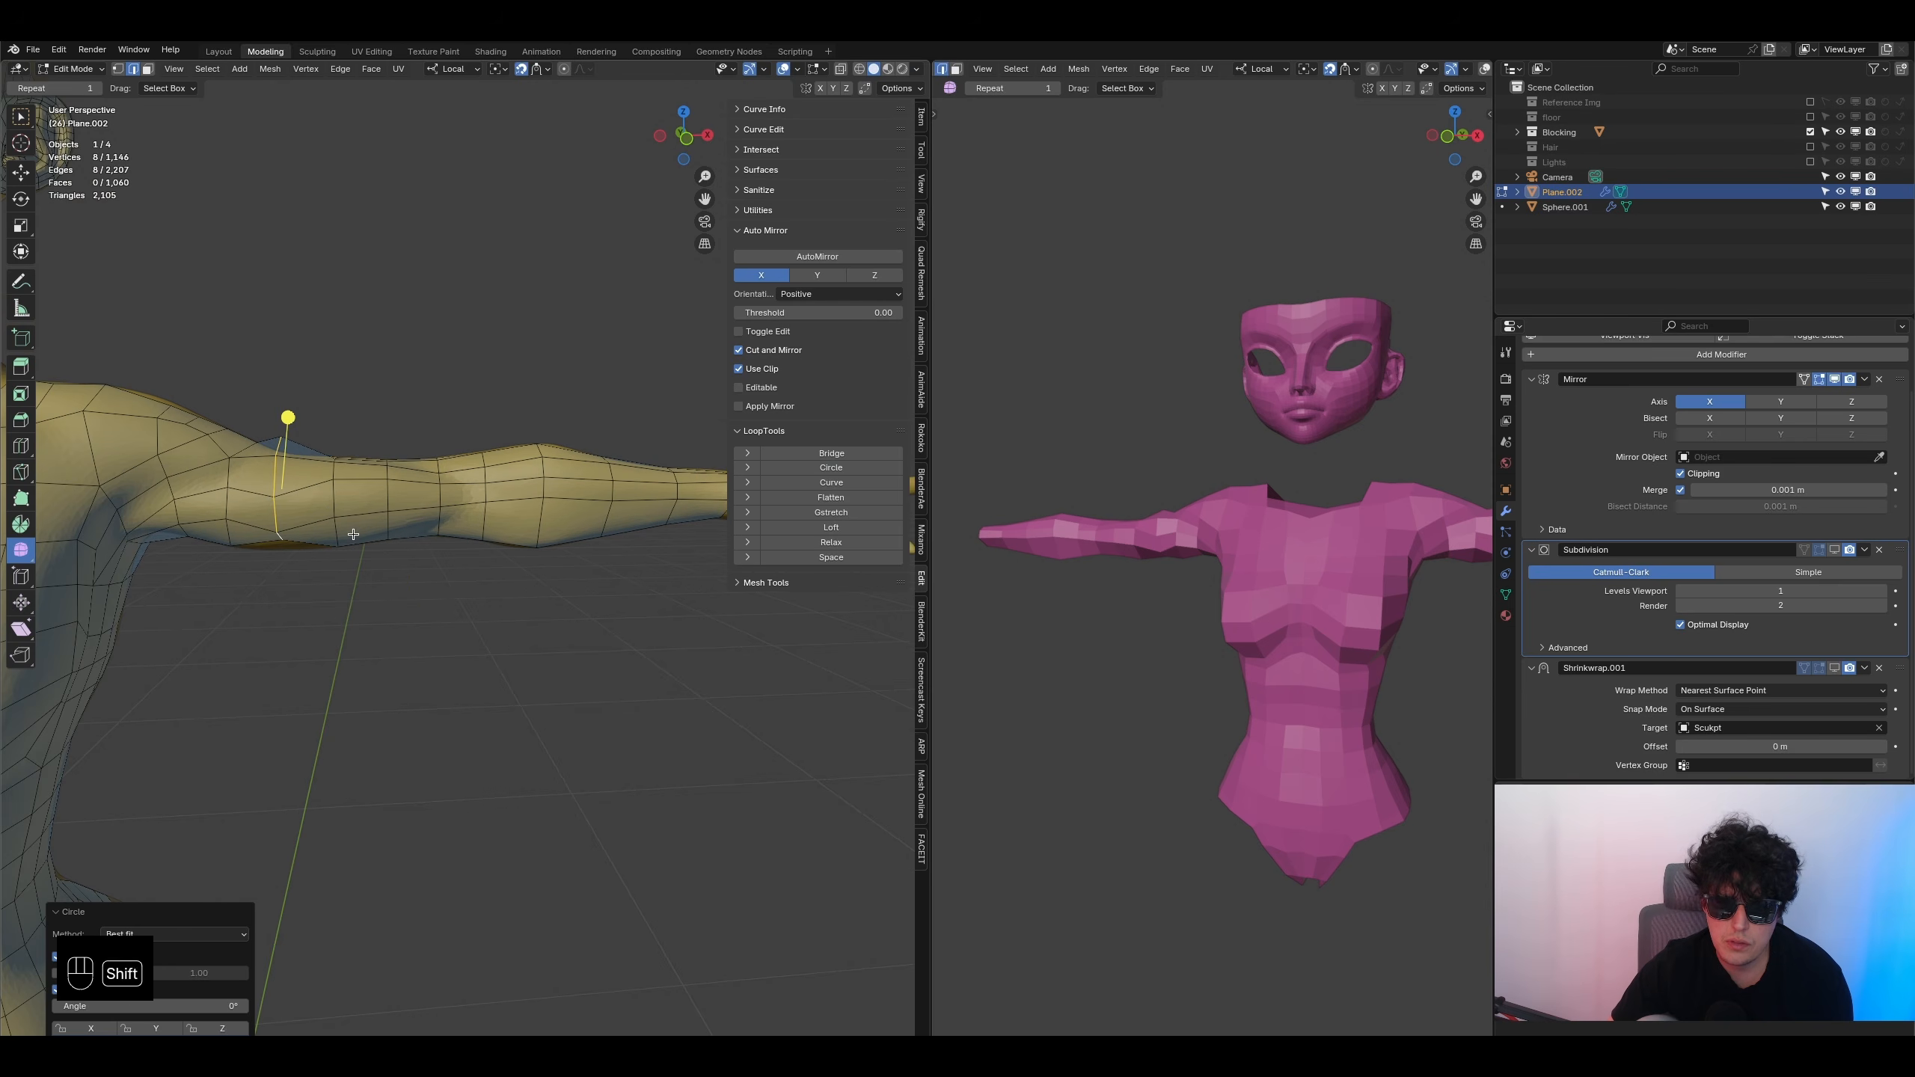
{"action": "left_click", "coordinate": [331, 507], "text": "alt"}
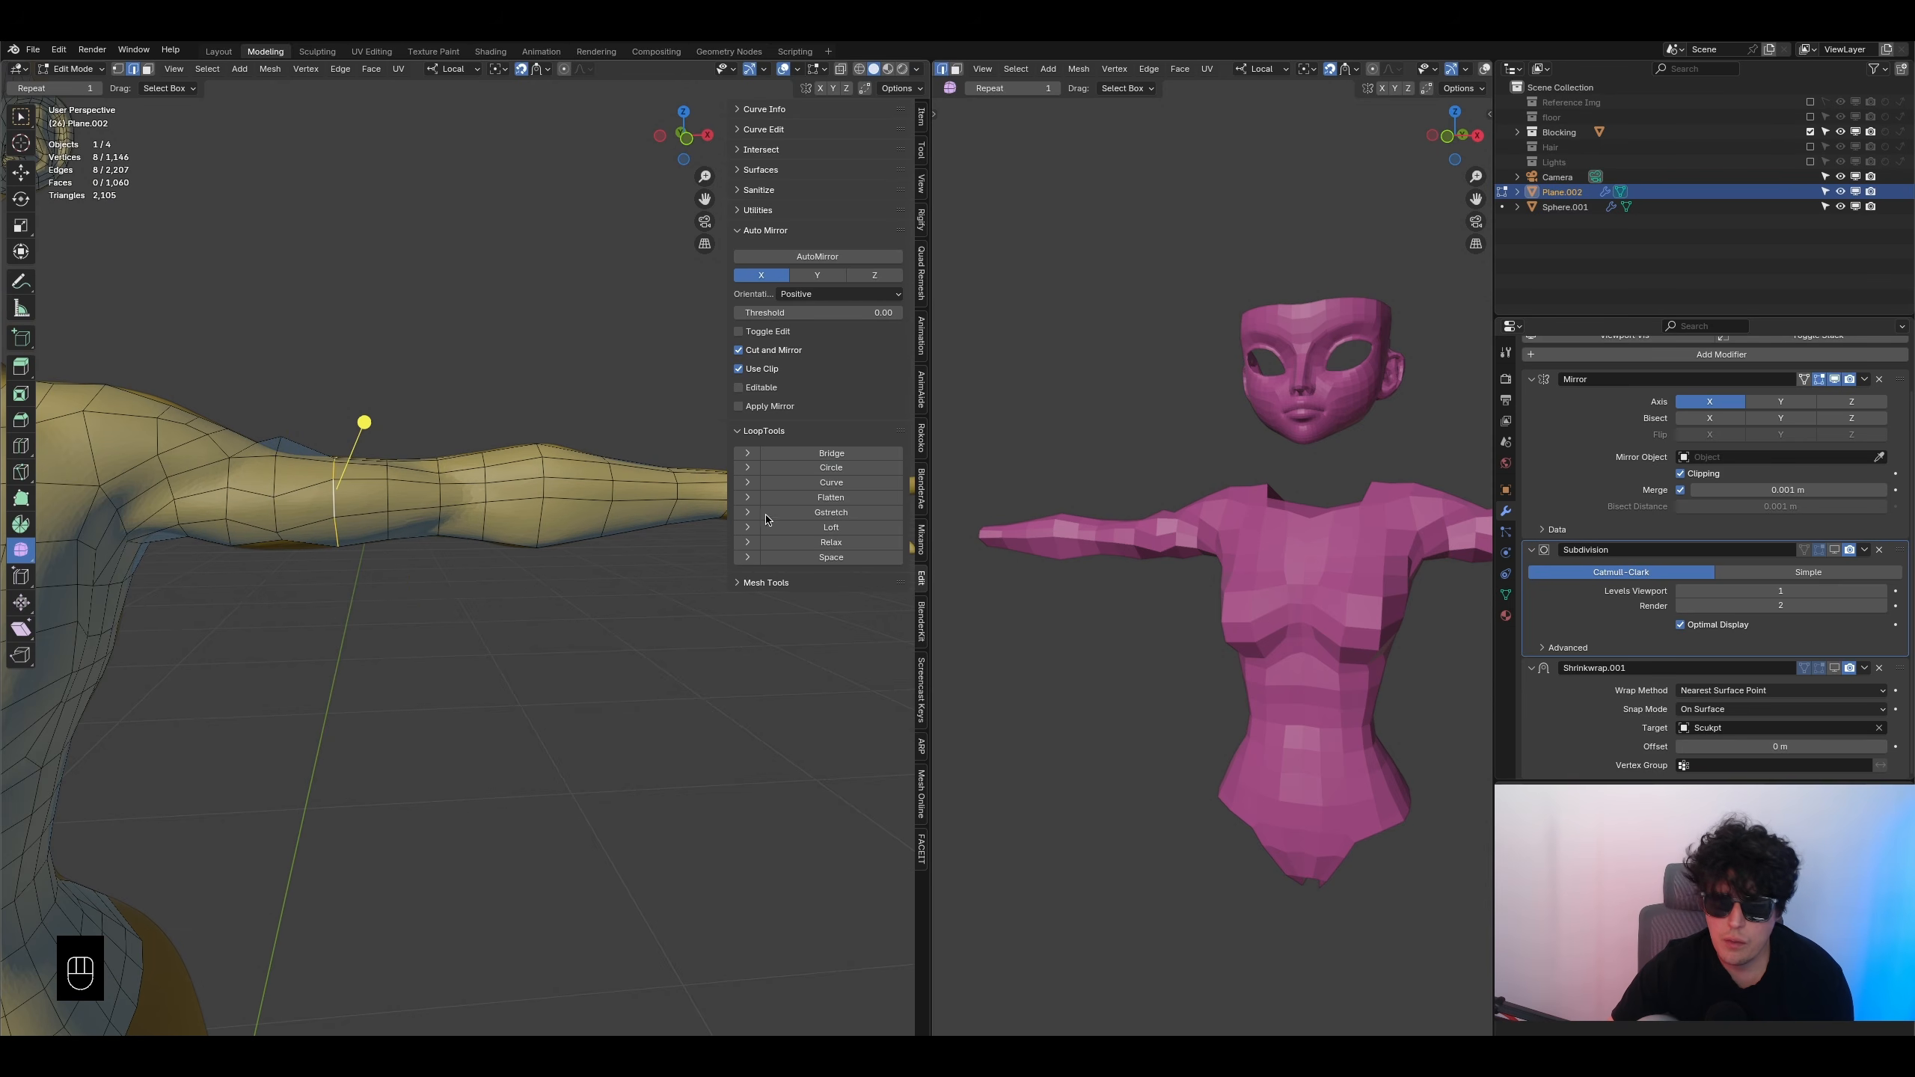
{"action": "left_click", "coordinate": [822, 495]}
{"action": "key", "text": "ctrl+z"}
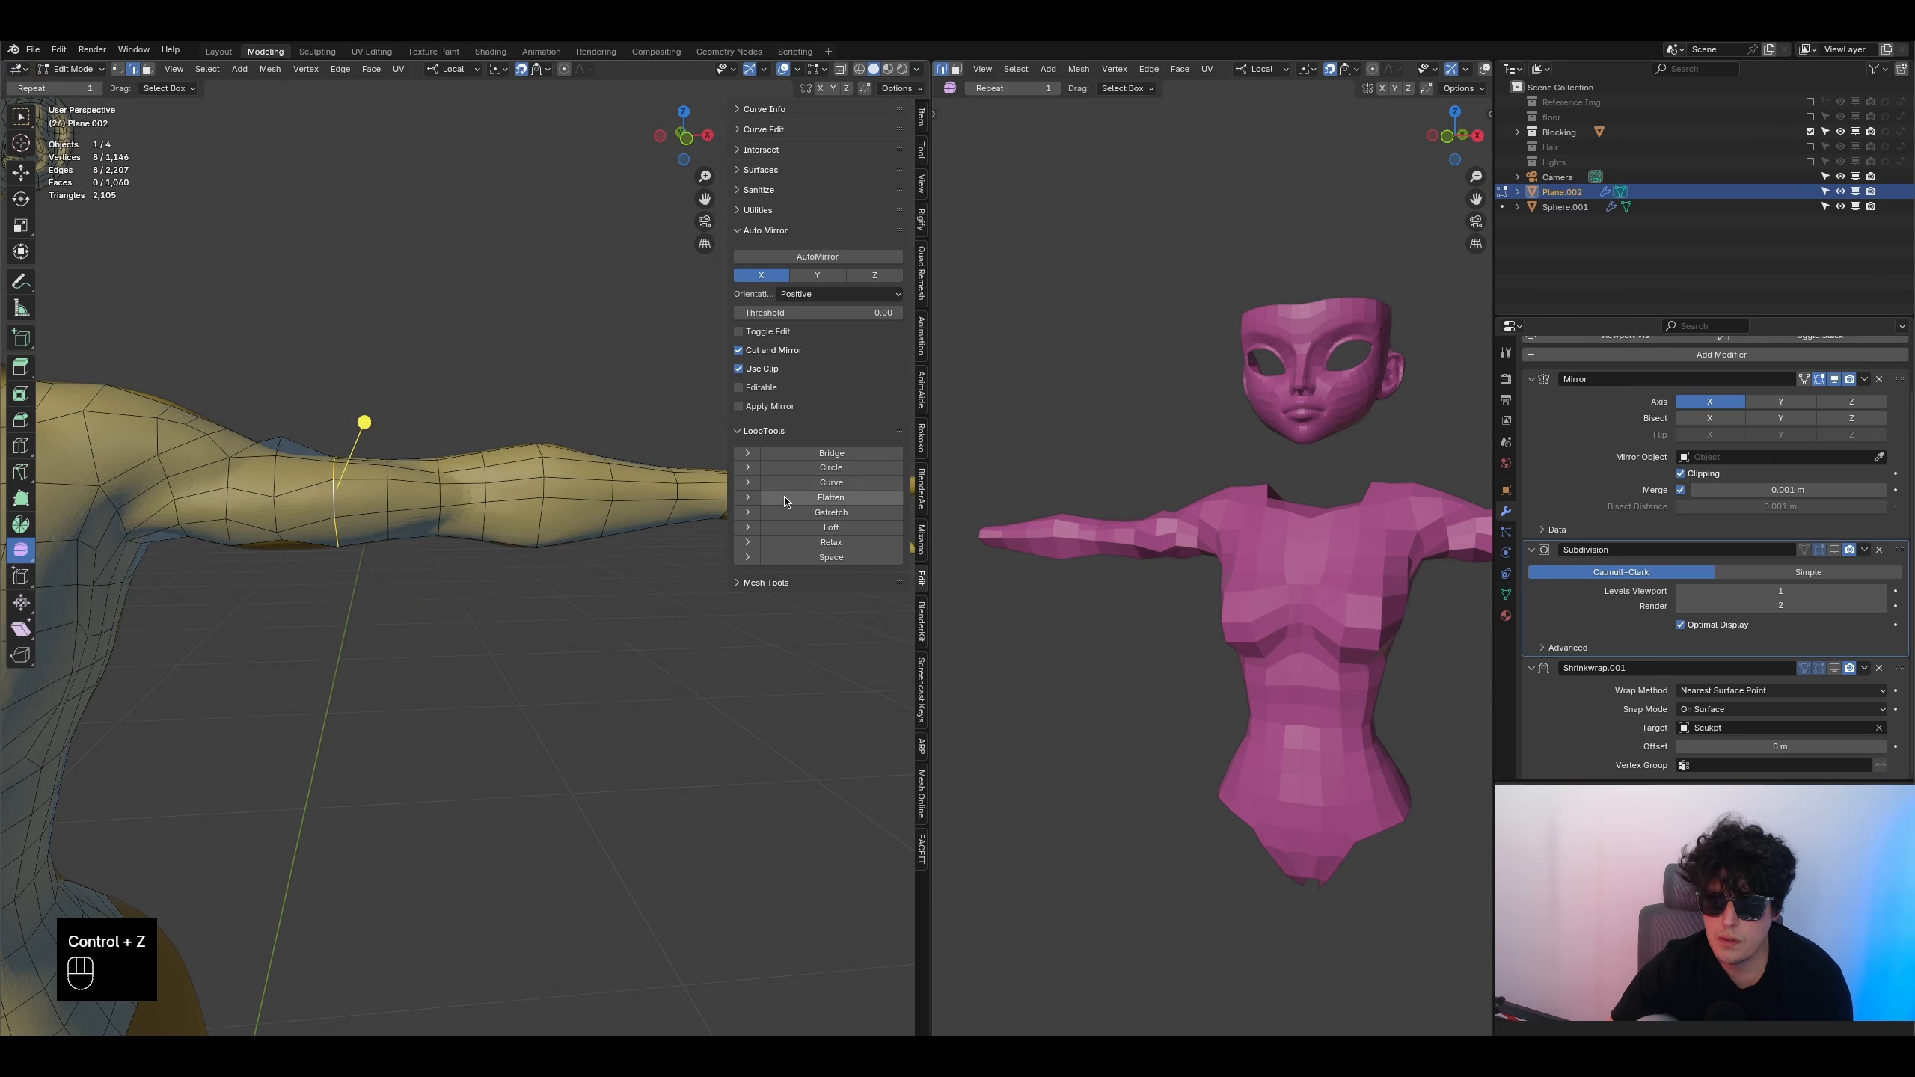
{"action": "left_click", "coordinate": [831, 467]}
- Round the loops around the elbow with LoopTools Circle, working outward to the widest forearm loop
{"action": "middle_click_drag", "start_coordinate": [407, 558], "coordinate": [416, 491]}
{"action": "left_click", "coordinate": [413, 571], "text": "alt"}
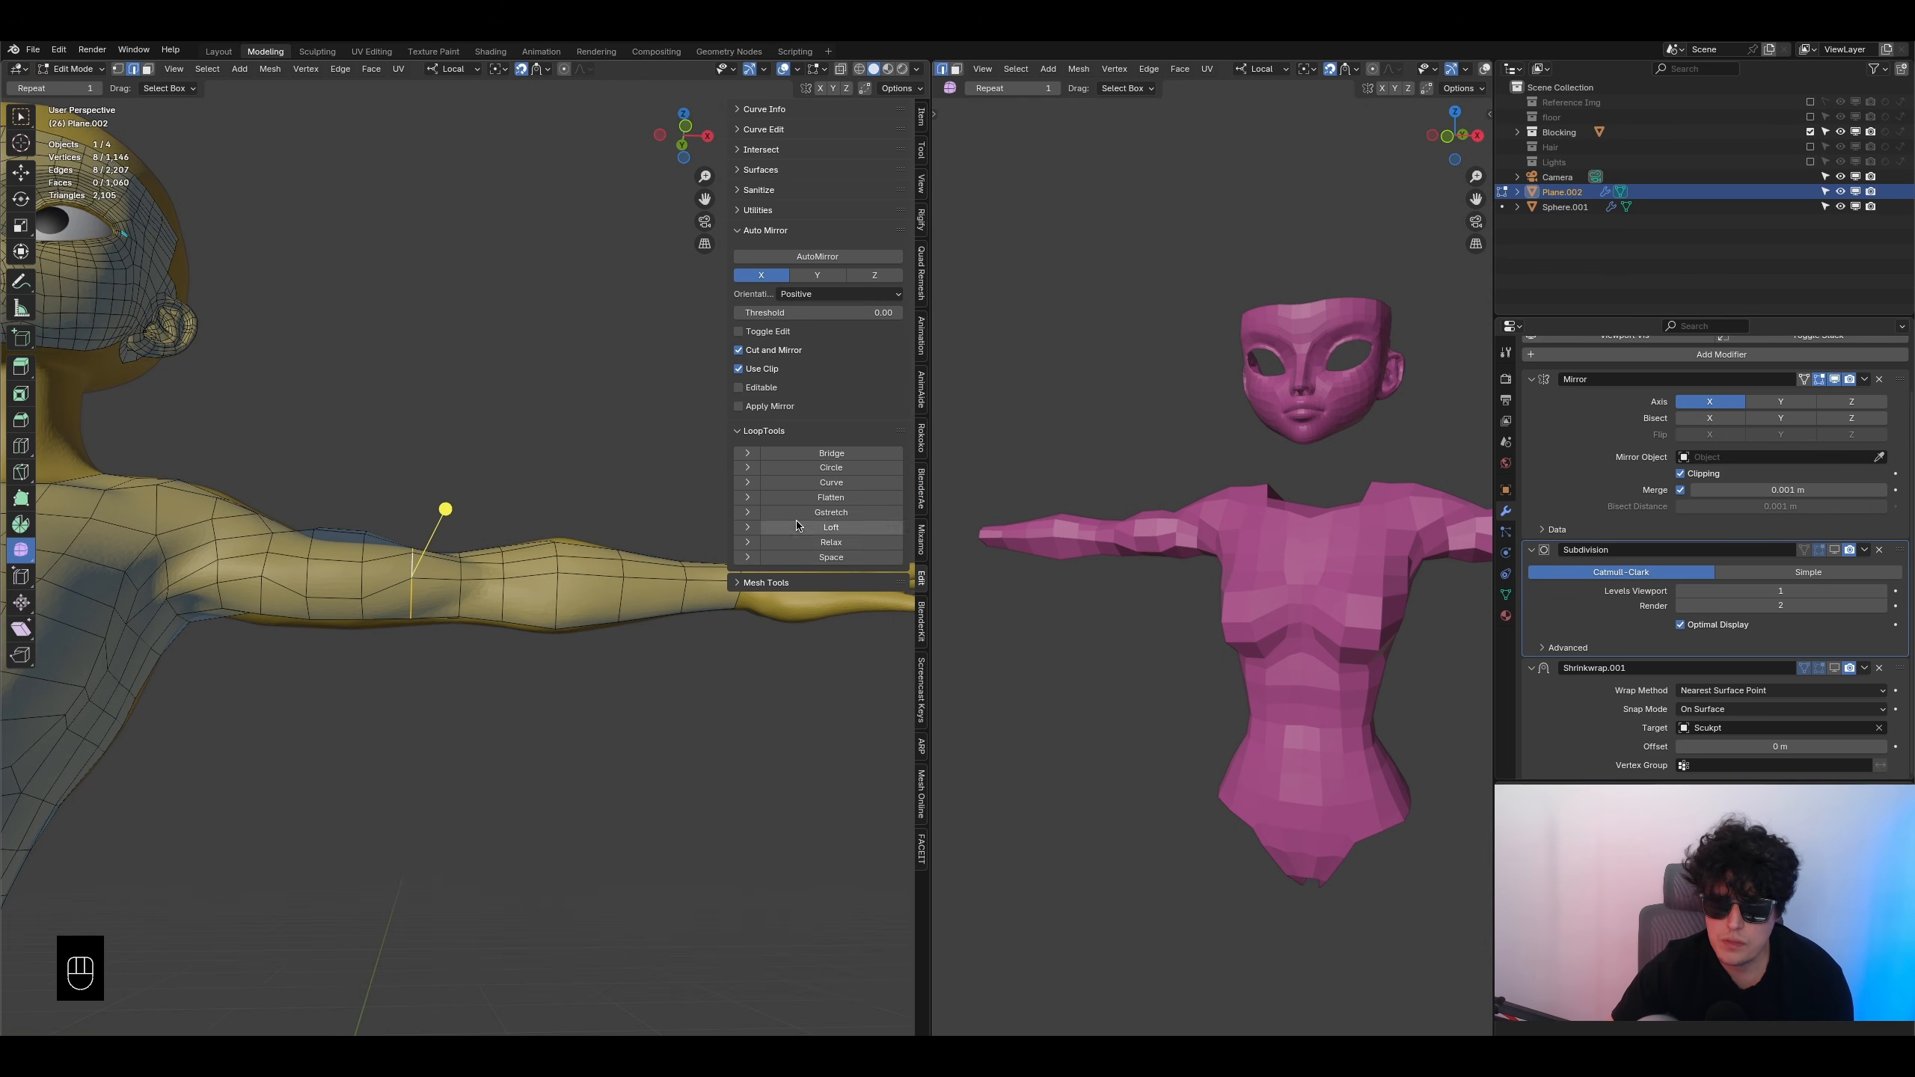
{"action": "left_click", "coordinate": [782, 467]}
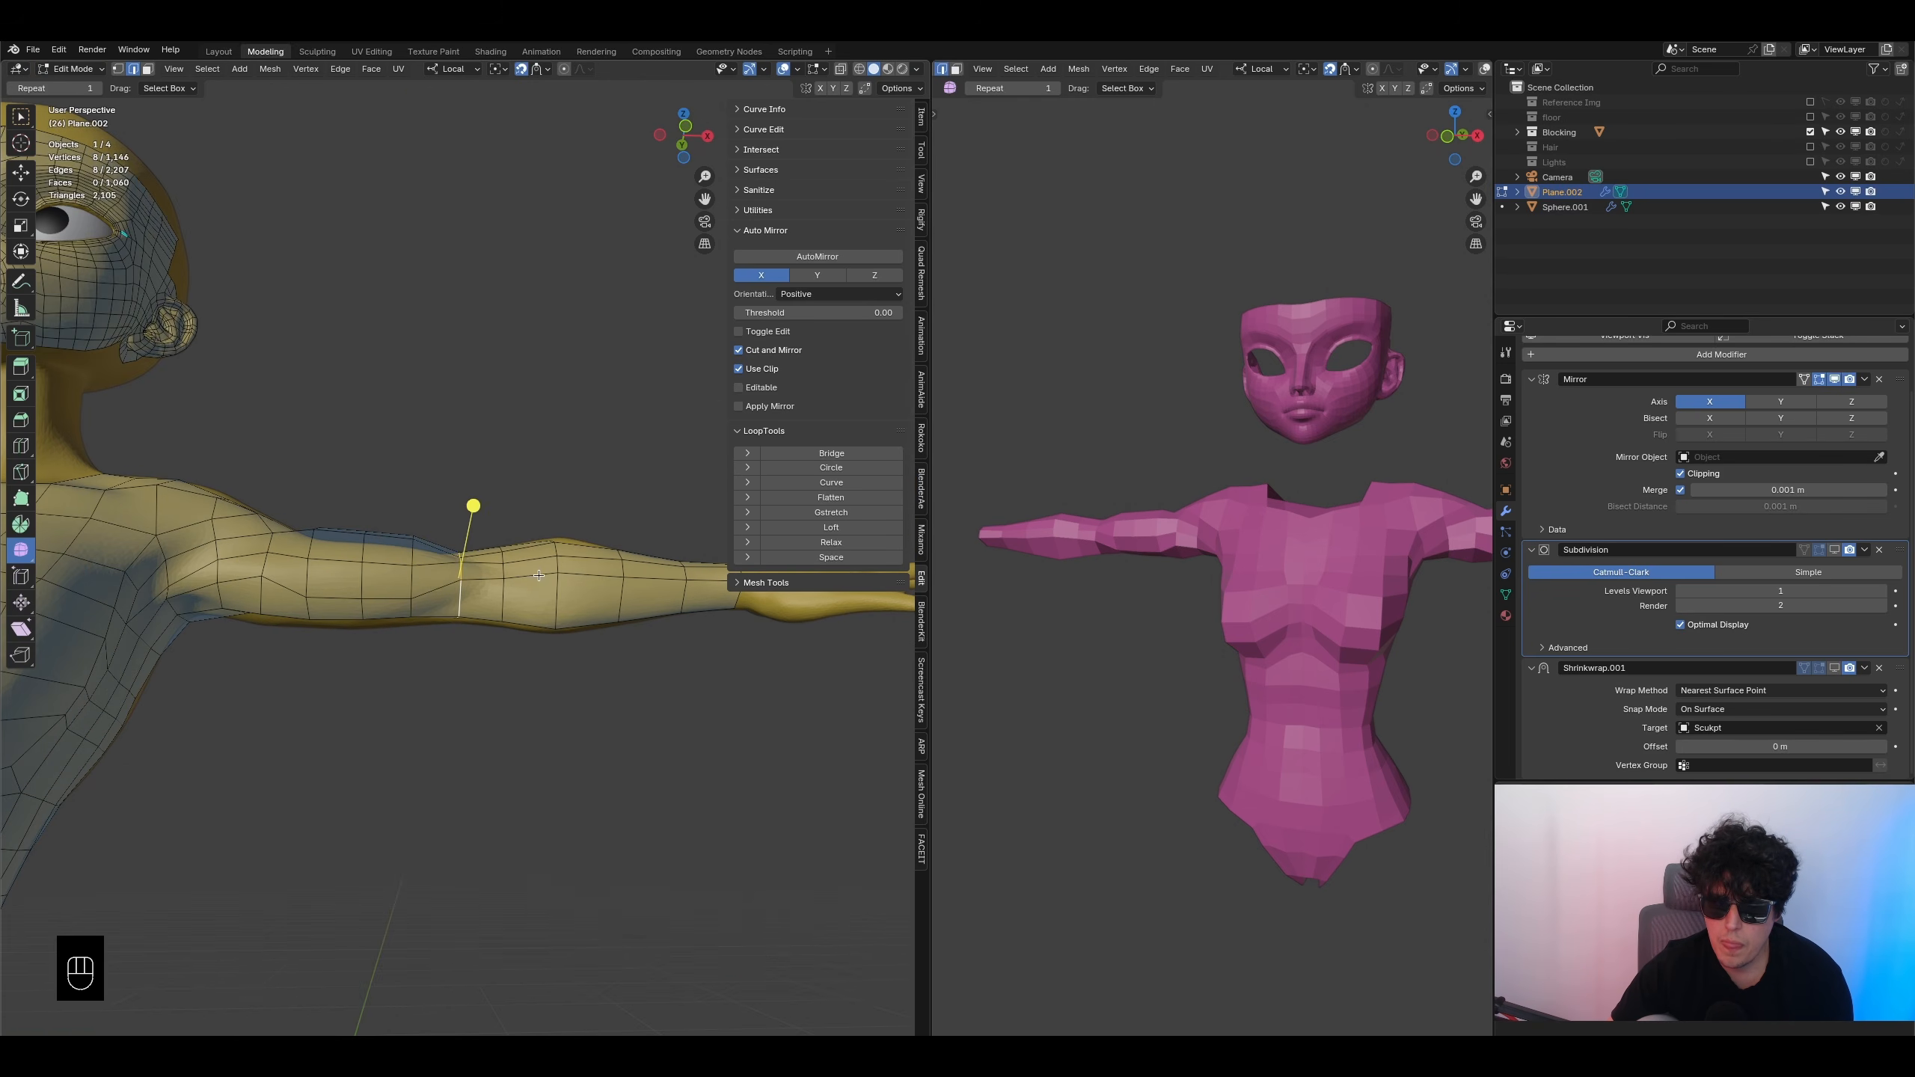
{"action": "middle_click_drag", "start_coordinate": [461, 598], "coordinate": [477, 593]}
{"action": "left_click", "coordinate": [445, 596], "text": "alt"}
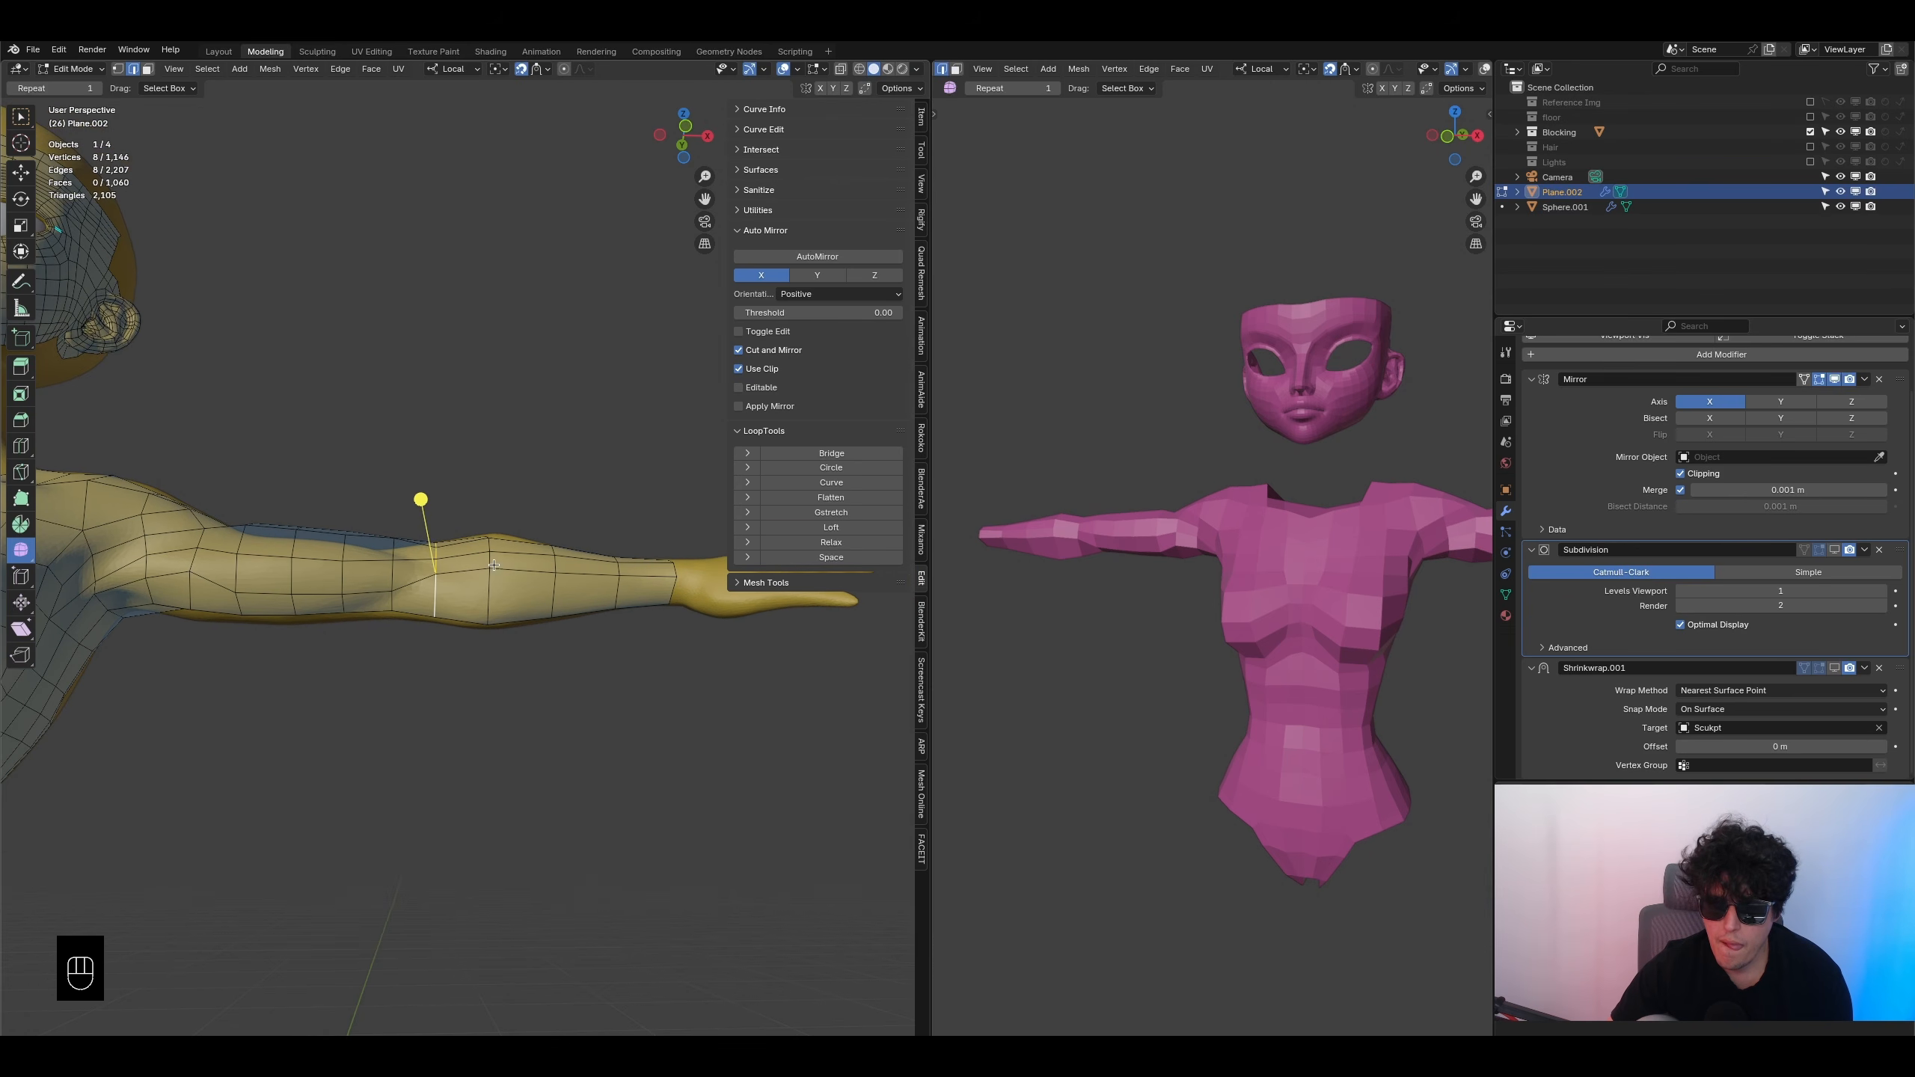
{"action": "left_click", "coordinate": [490, 601], "text": "alt"}
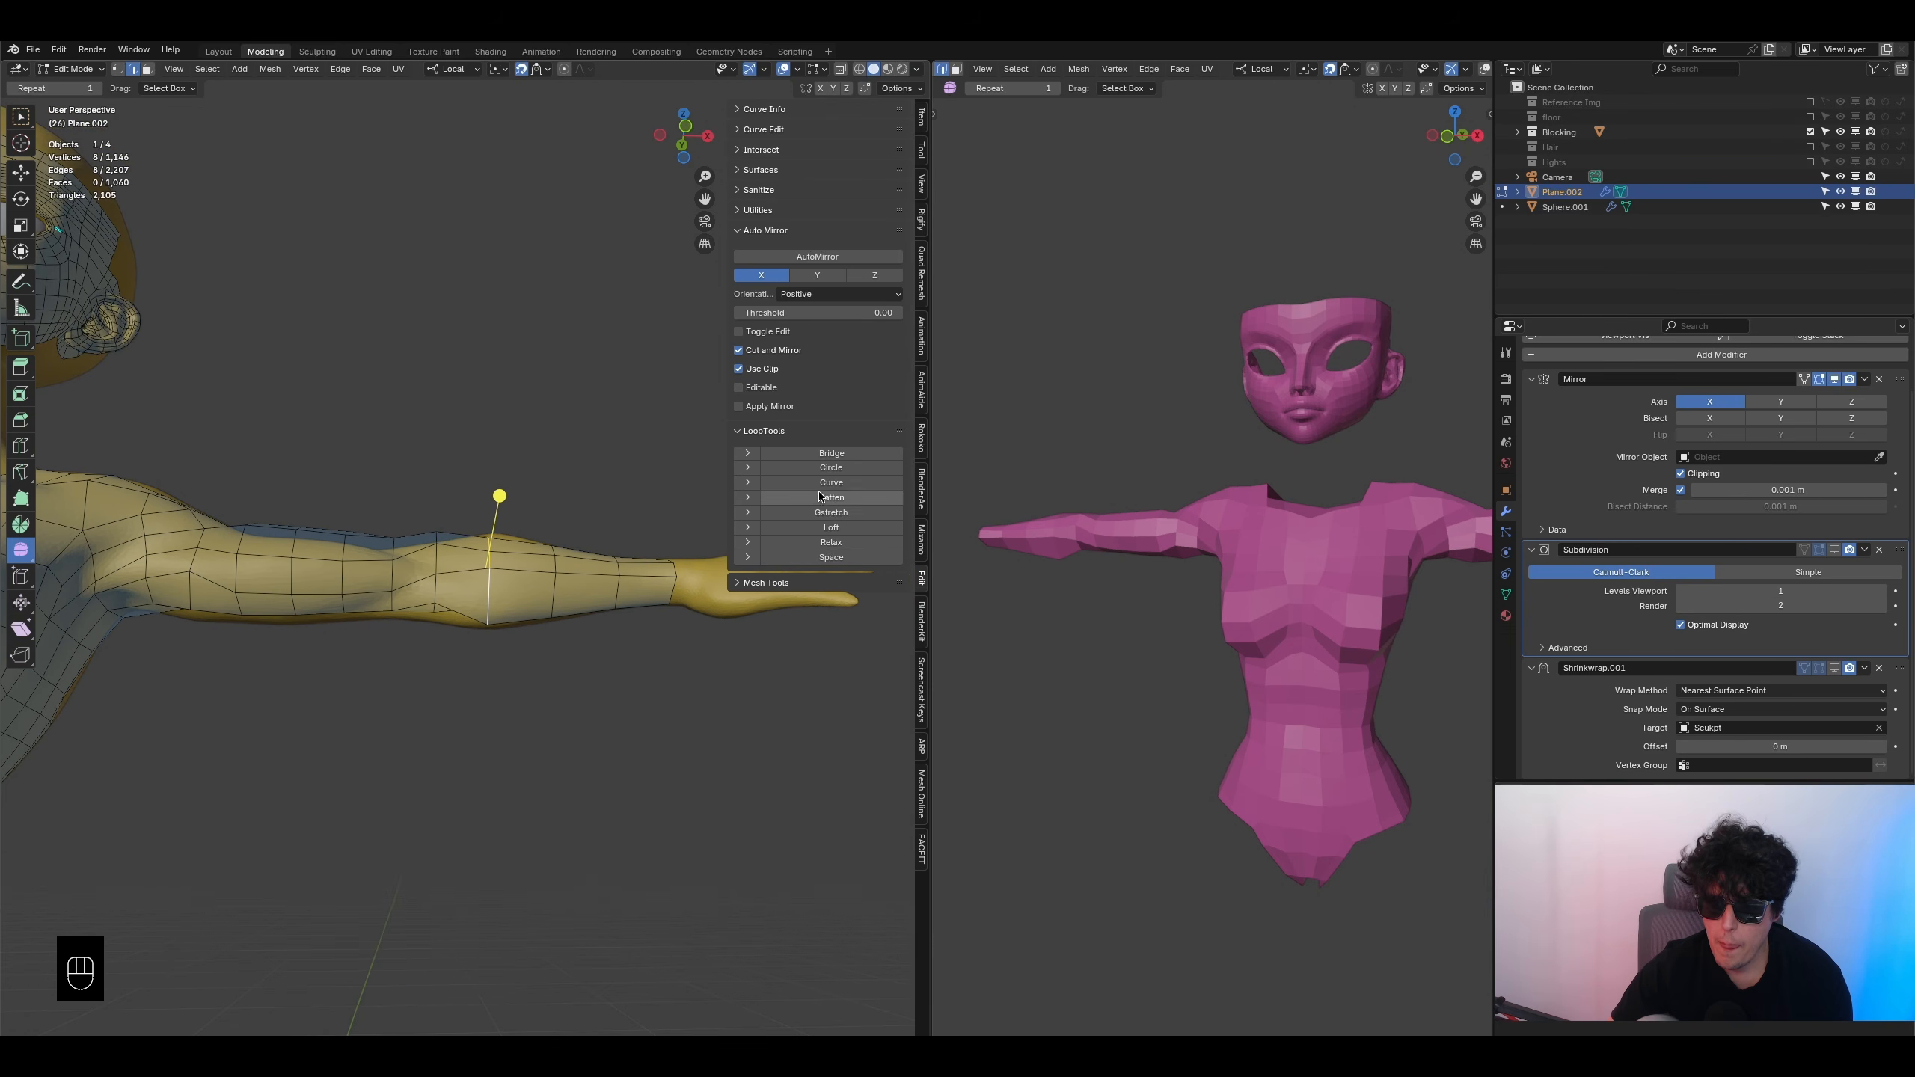
- Round the remaining forearm loops and the wrist's end loop with LoopTools Circle
{"action": "left_click", "coordinate": [556, 596], "text": "alt"}
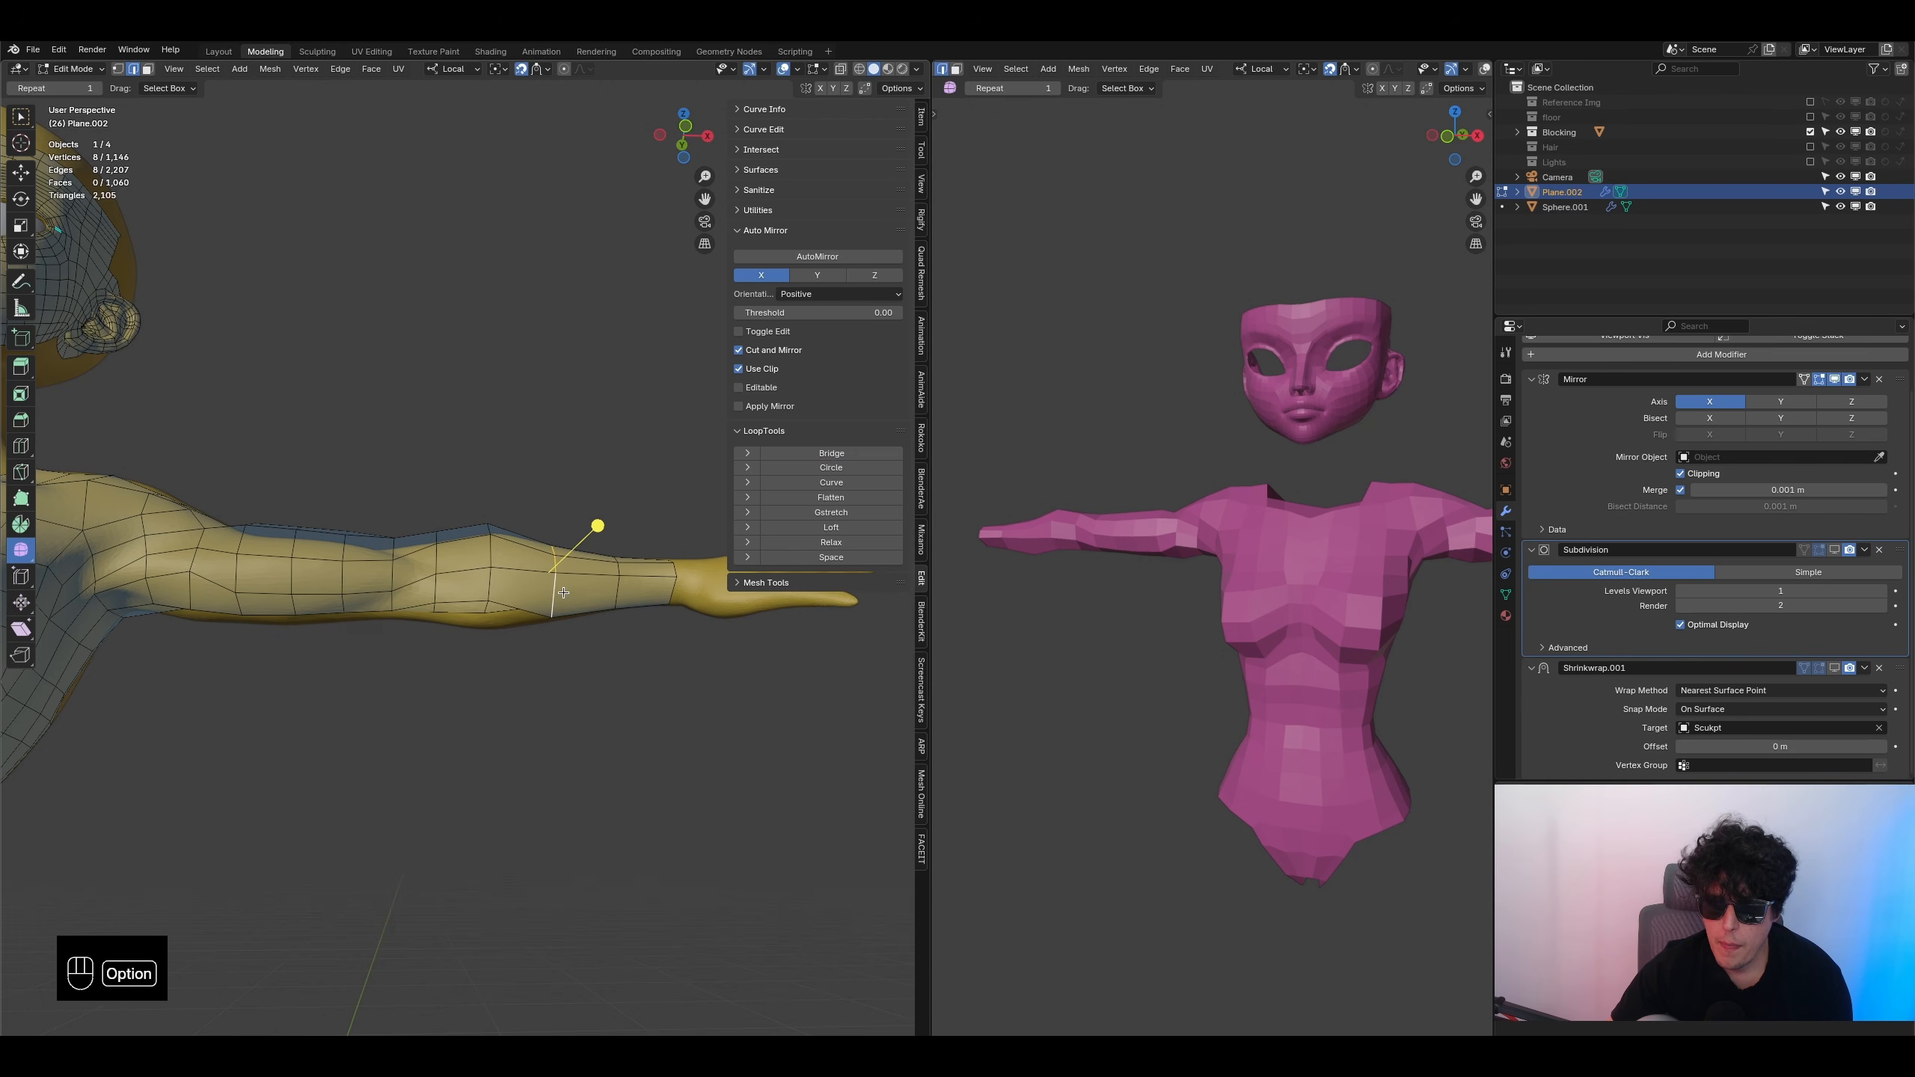
{"action": "left_click", "coordinate": [617, 592], "text": "alt"}
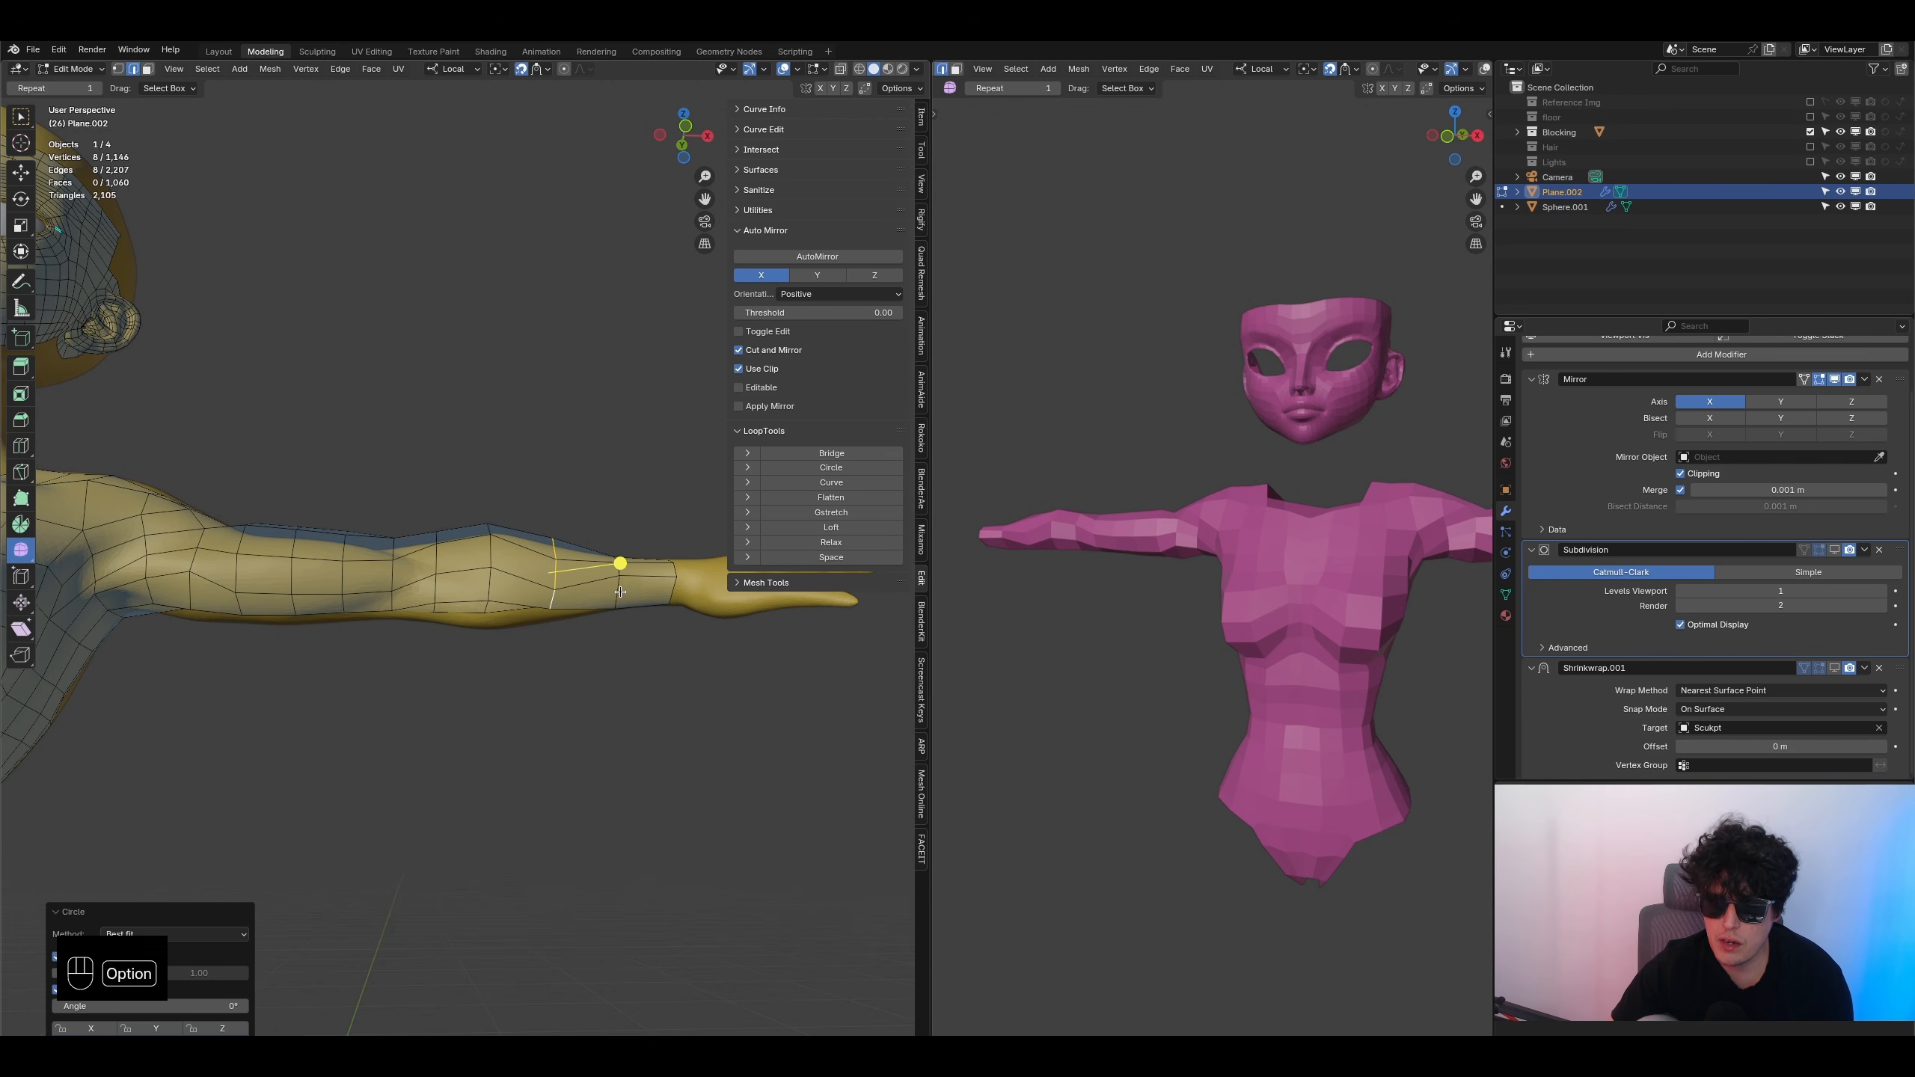
{"action": "left_click", "coordinate": [852, 468]}
{"action": "left_click", "coordinate": [673, 593], "text": "alt"}
{"action": "left_click", "coordinate": [852, 469]}
- Select the rounded upper-arm loop and snap it back onto the sculpt's surface in the front view
{"action": "middle_click_drag", "start_coordinate": [641, 593], "coordinate": [641, 897]}
{"action": "middle_click_drag", "start_coordinate": [641, 898], "coordinate": [670, 696], "text": "shift"}
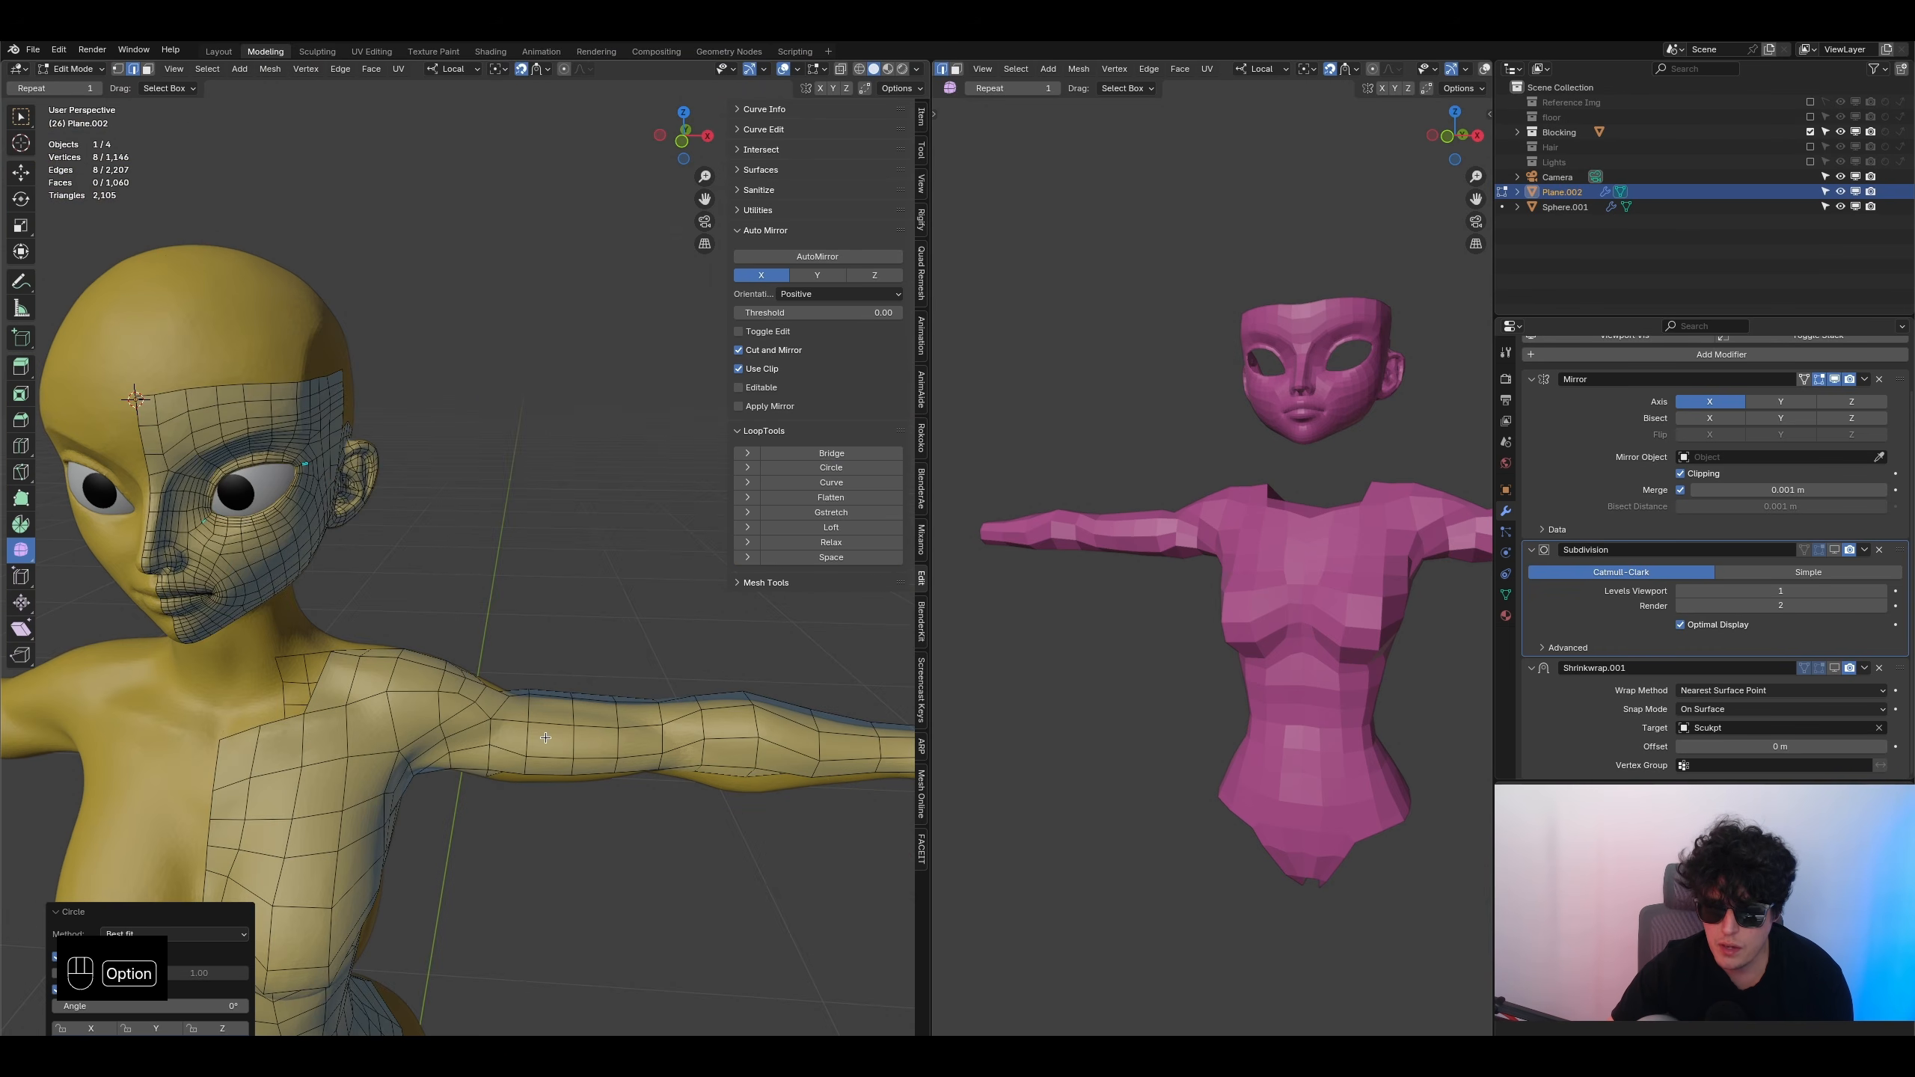
{"action": "left_click", "coordinate": [530, 740], "text": "alt"}
{"action": "middle_click_drag", "start_coordinate": [540, 750], "coordinate": [534, 621], "text": "shift"}
{"action": "key", "text": "KP_1"}
{"action": "scroll", "coordinate": [520, 596], "scroll_direction": "up", "scroll_amount": 2}
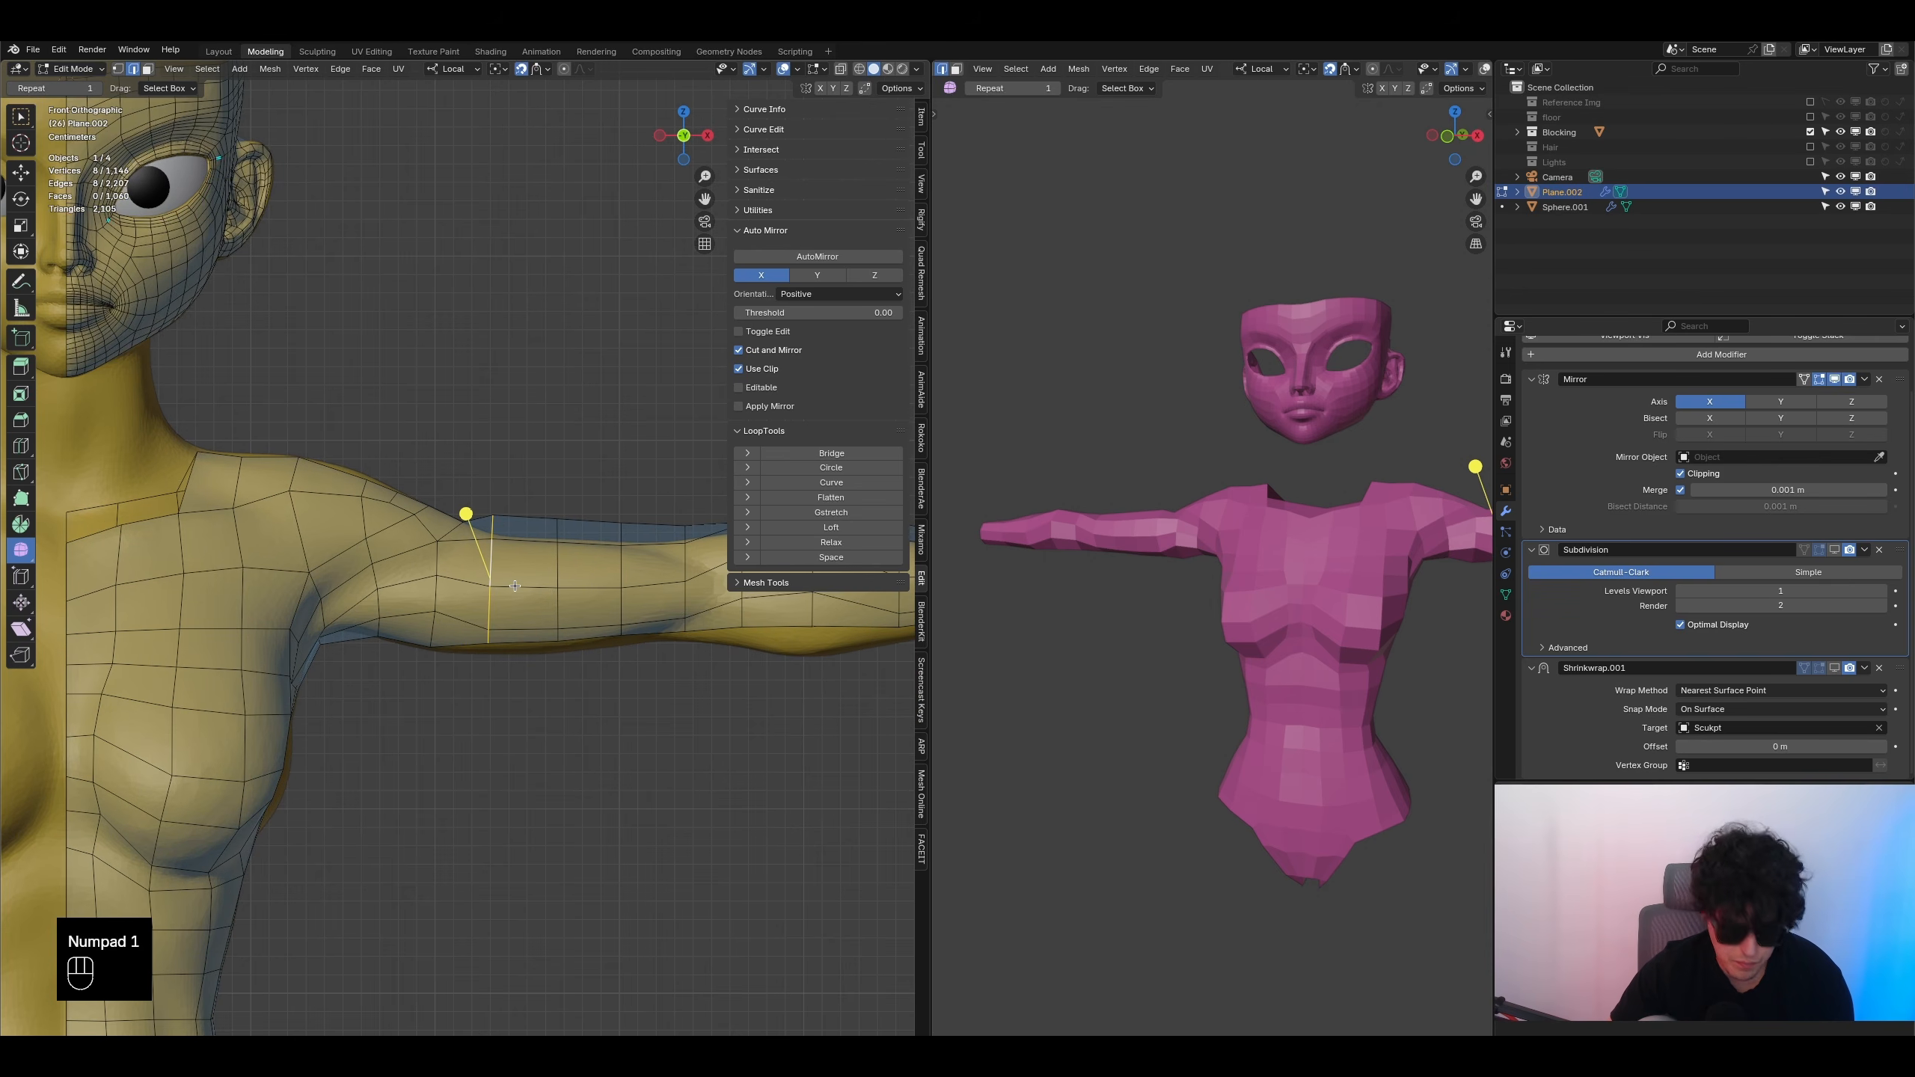
{"action": "key", "text": "g"}
{"action": "left_click", "coordinate": [511, 642]}
{"action": "key", "text": "g"}
{"action": "key", "text": "g"}
- Select the lower upper-arm and elbow loops one after another and snap each onto the sculpt's surface
{"action": "left_click", "coordinate": [621, 619], "text": "alt"}
{"action": "left_click", "coordinate": [624, 615], "text": "alt"}
{"action": "key", "text": "g"}
{"action": "left_click", "coordinate": [626, 615]}
{"action": "middle_click_drag", "start_coordinate": [672, 600], "coordinate": [547, 620], "text": "shift"}
{"action": "left_click", "coordinate": [558, 616], "text": "alt"}
{"action": "key", "text": "g"}
{"action": "left_click", "coordinate": [627, 610], "text": "shift"}
{"action": "left_click", "coordinate": [616, 603], "text": "alt"}
{"action": "key", "text": "g"}
{"action": "left_click", "coordinate": [618, 604]}
- Select the loop at the widest part of the forearm, enlarge it and snap it onto the sculpt's surface
{"action": "middle_click_drag", "start_coordinate": [679, 605], "coordinate": [564, 613], "text": "shift"}
{"action": "left_click", "coordinate": [565, 613], "text": "alt"}
{"action": "key", "text": "g"}
{"action": "left_click", "coordinate": [569, 614]}
{"action": "key", "text": "s"}
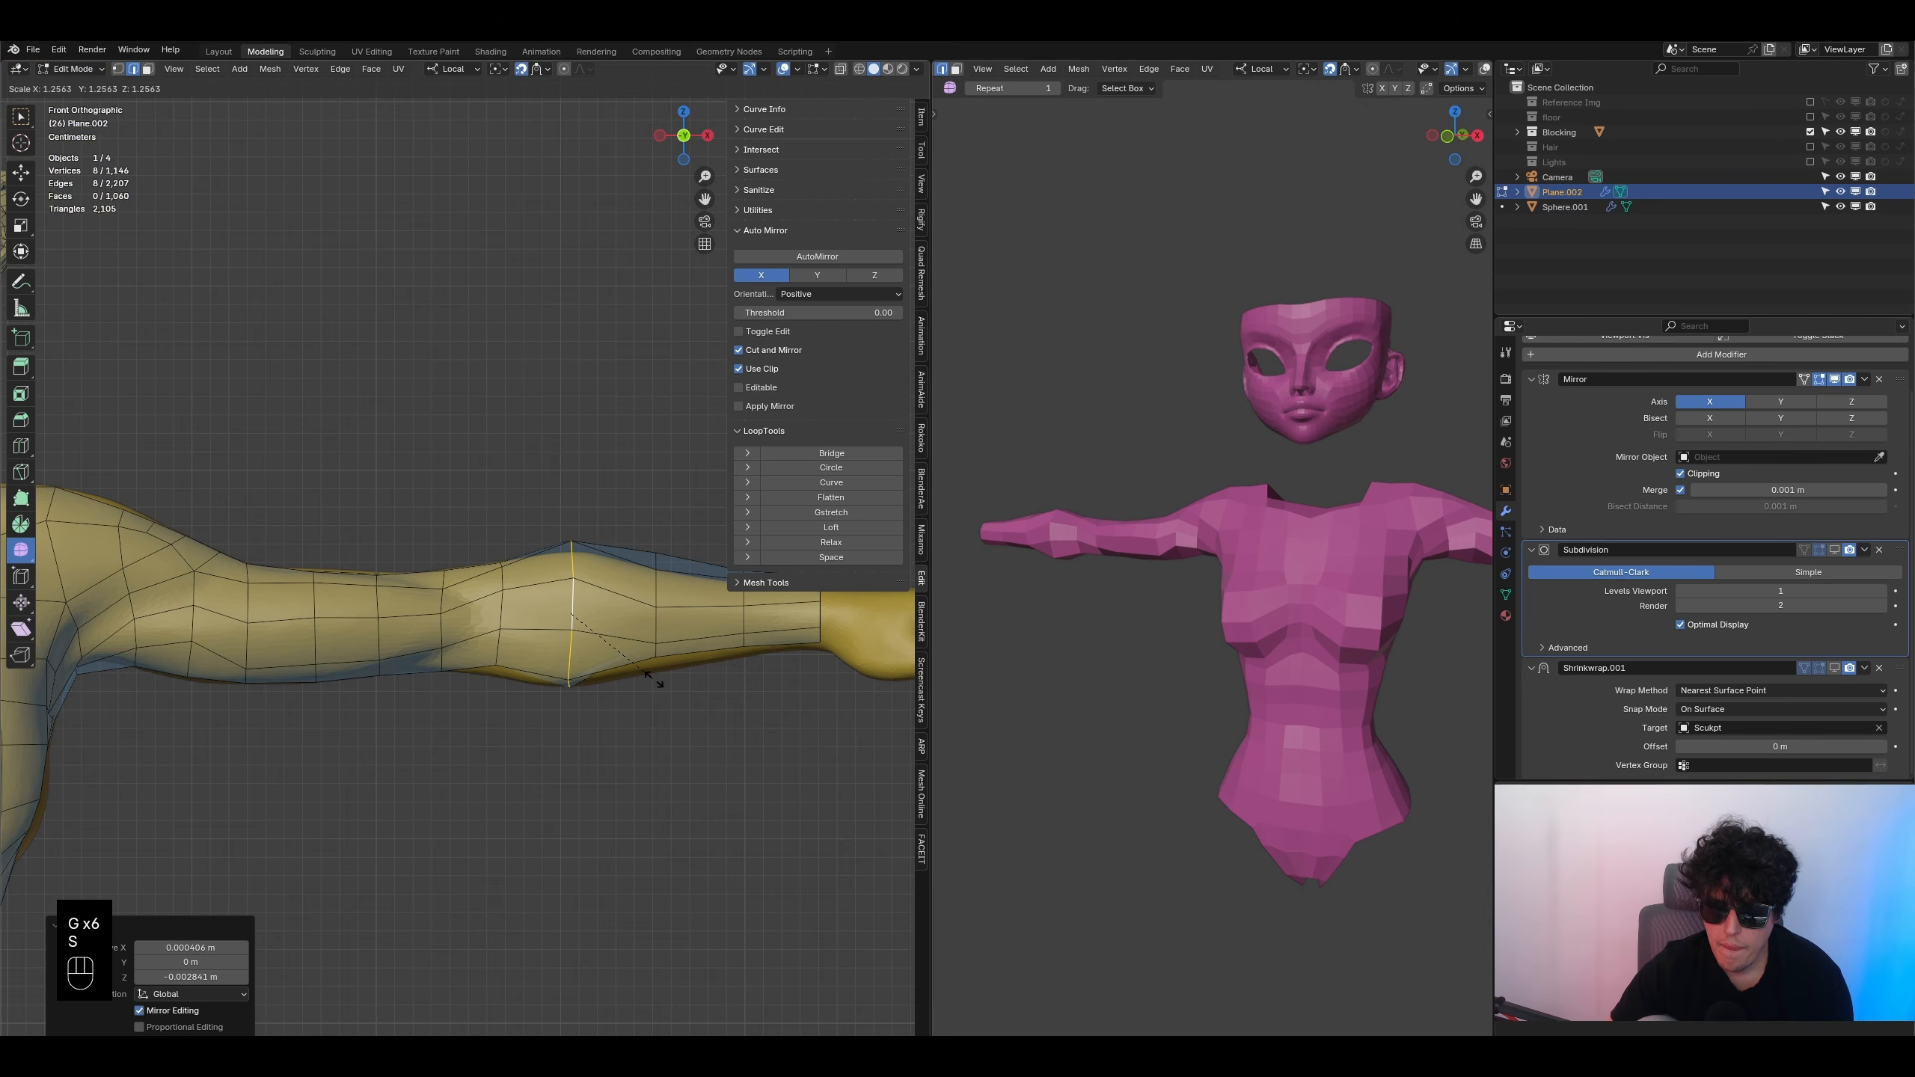
{"action": "left_click", "coordinate": [654, 681]}
{"action": "key", "text": "g"}
{"action": "left_click", "coordinate": [600, 638]}
- Select the next loop down the forearm and snap it onto the sculpt's surface
{"action": "middle_click_drag", "start_coordinate": [600, 638], "coordinate": [421, 691]}
{"action": "left_click", "coordinate": [498, 672], "text": "alt"}
{"action": "key", "text": "g"}
{"action": "left_click", "coordinate": [499, 676]}
- Undo the stray face filled in the loop just before the wrist and snap that loop onto the sculpt
{"action": "left_click", "coordinate": [520, 784], "text": "alt"}
{"action": "key", "text": "f"}
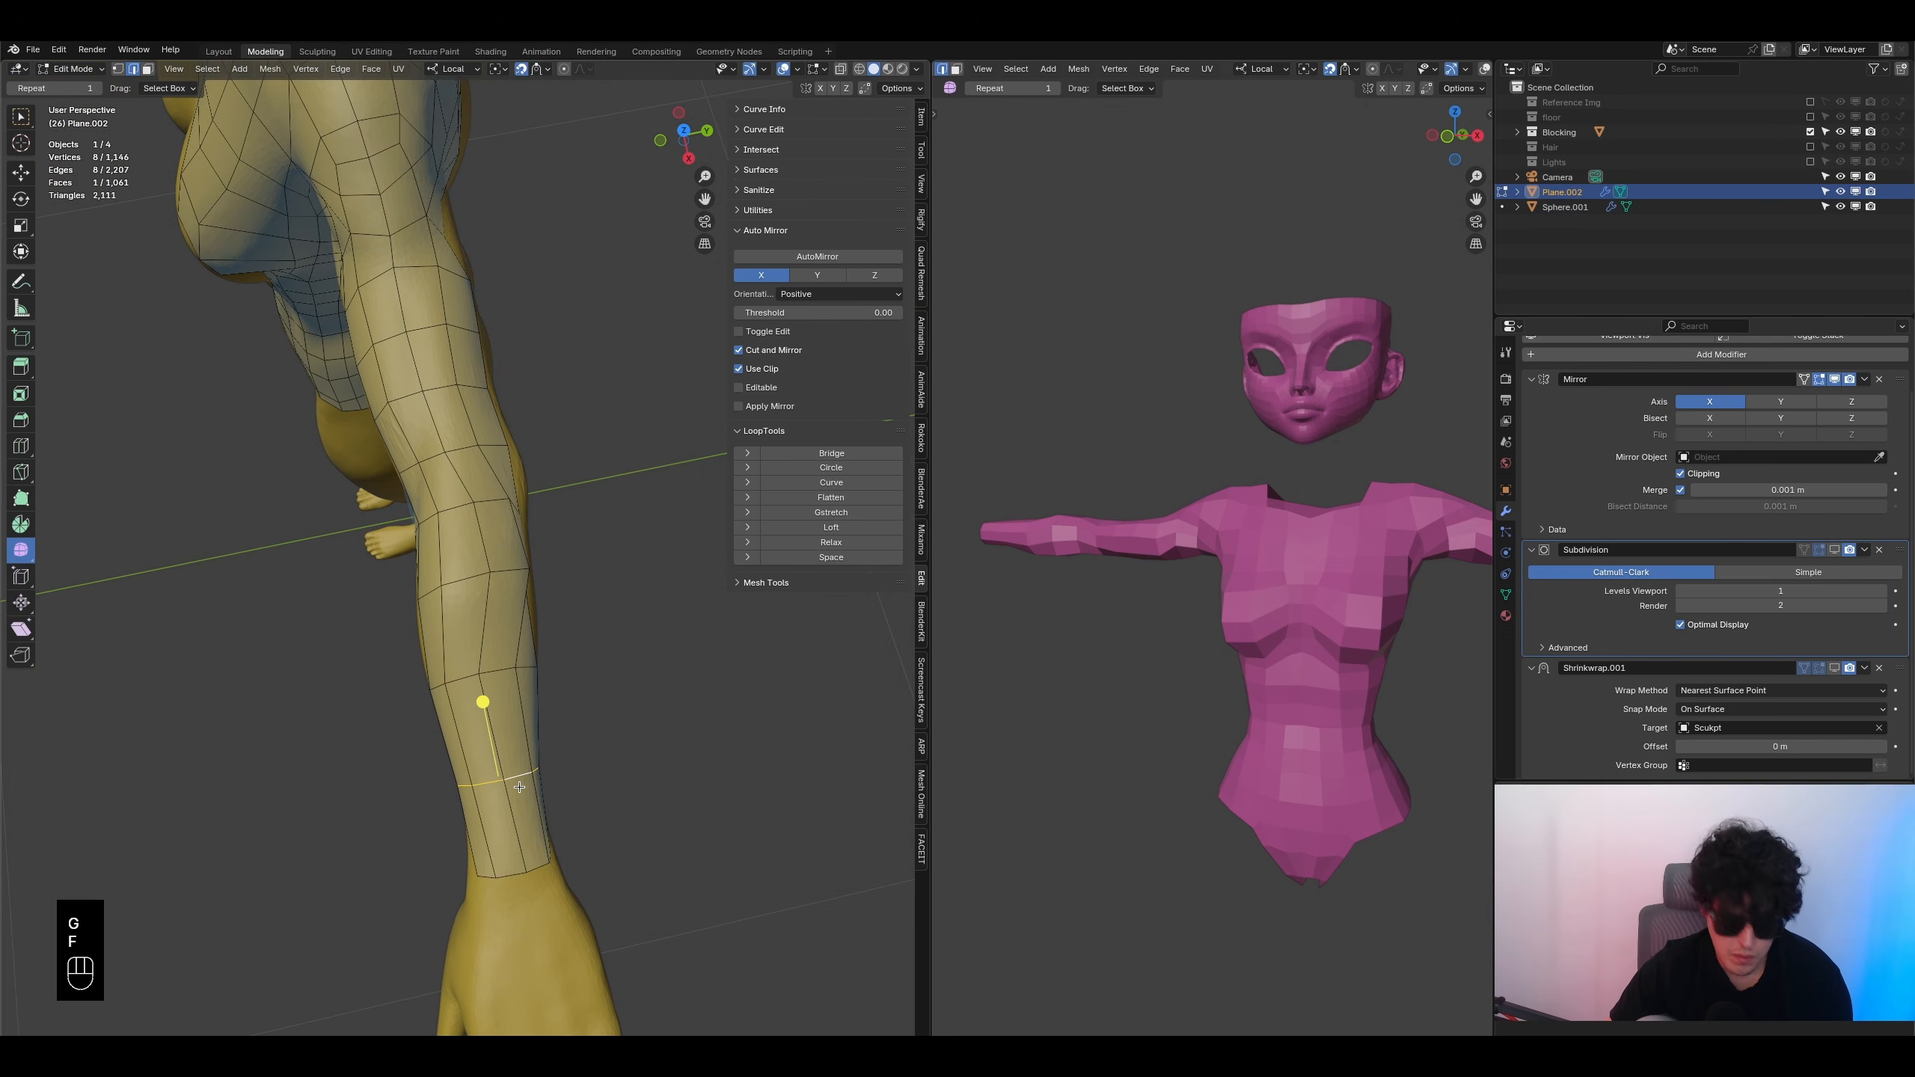
{"action": "key", "text": "ctrl+z"}
{"action": "key", "text": "ctrl+z"}
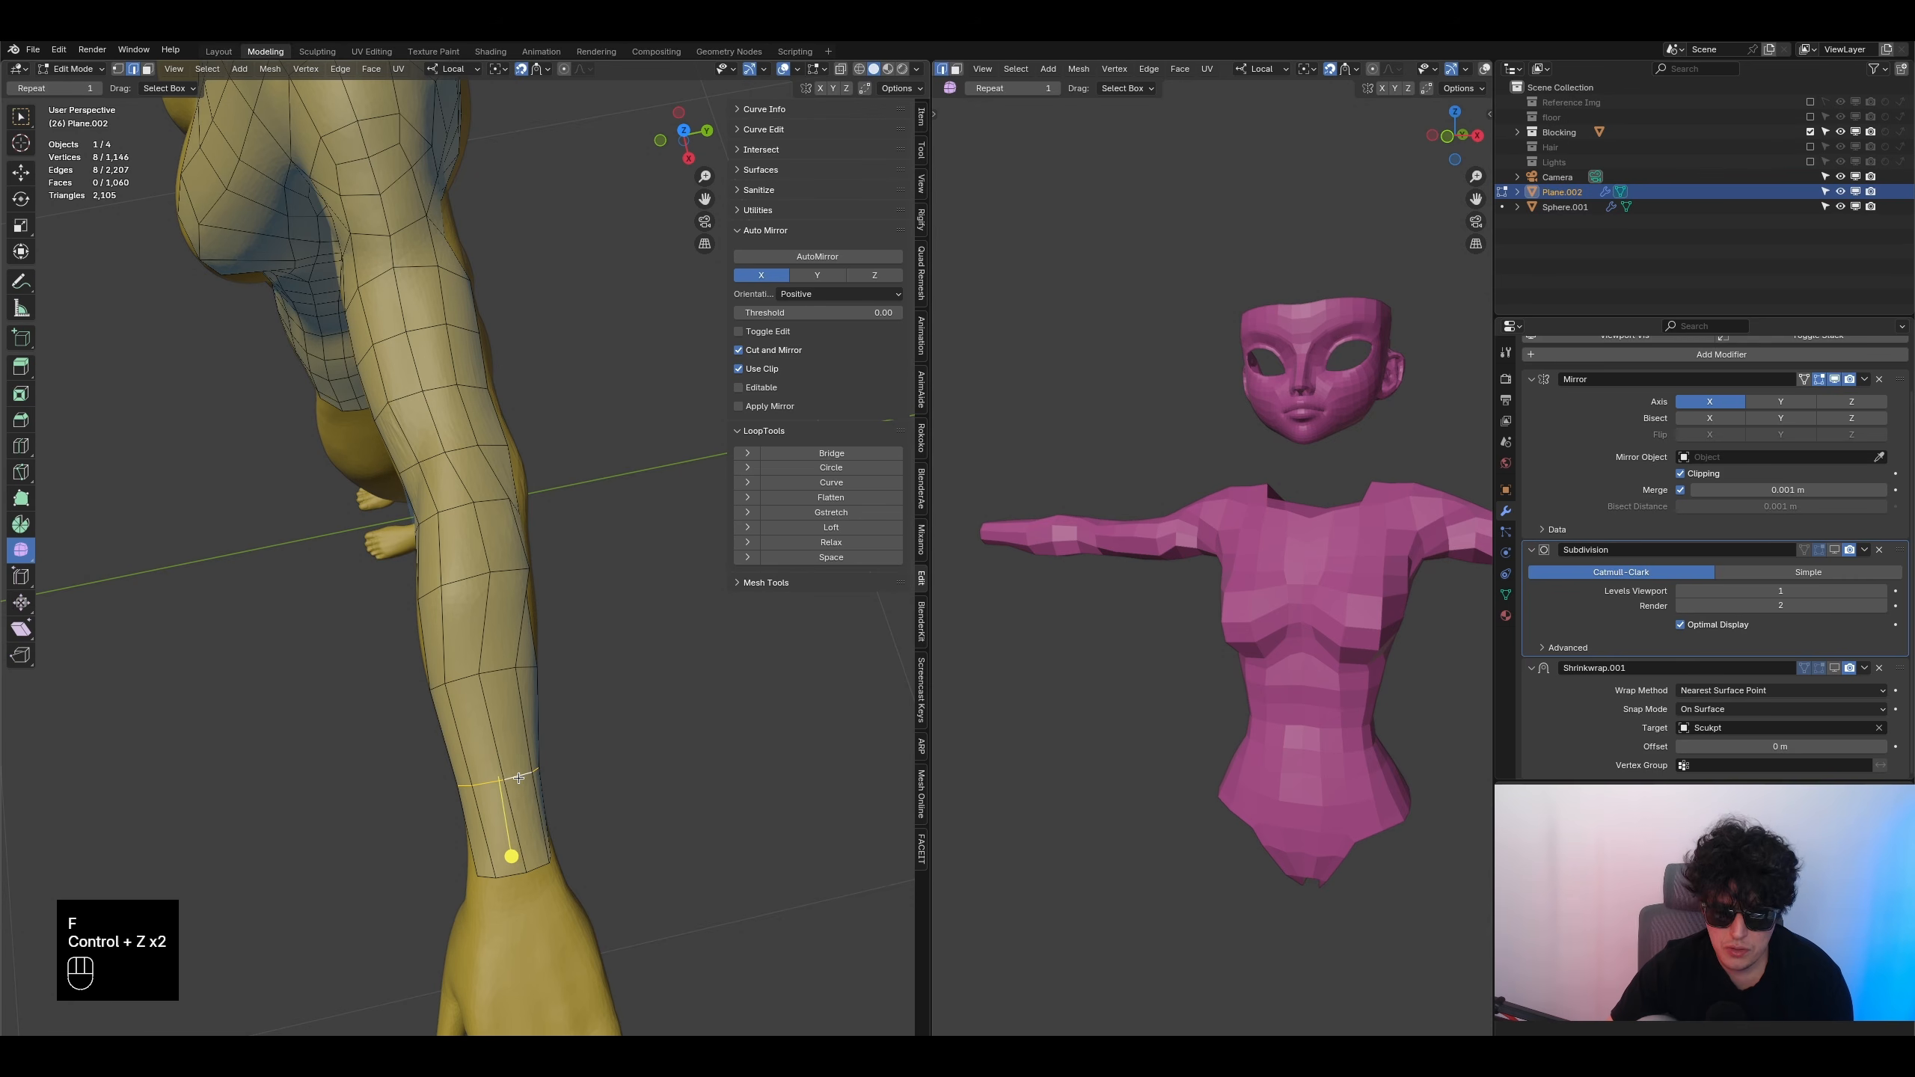
{"action": "key", "text": "g"}
{"action": "left_click", "coordinate": [518, 777]}
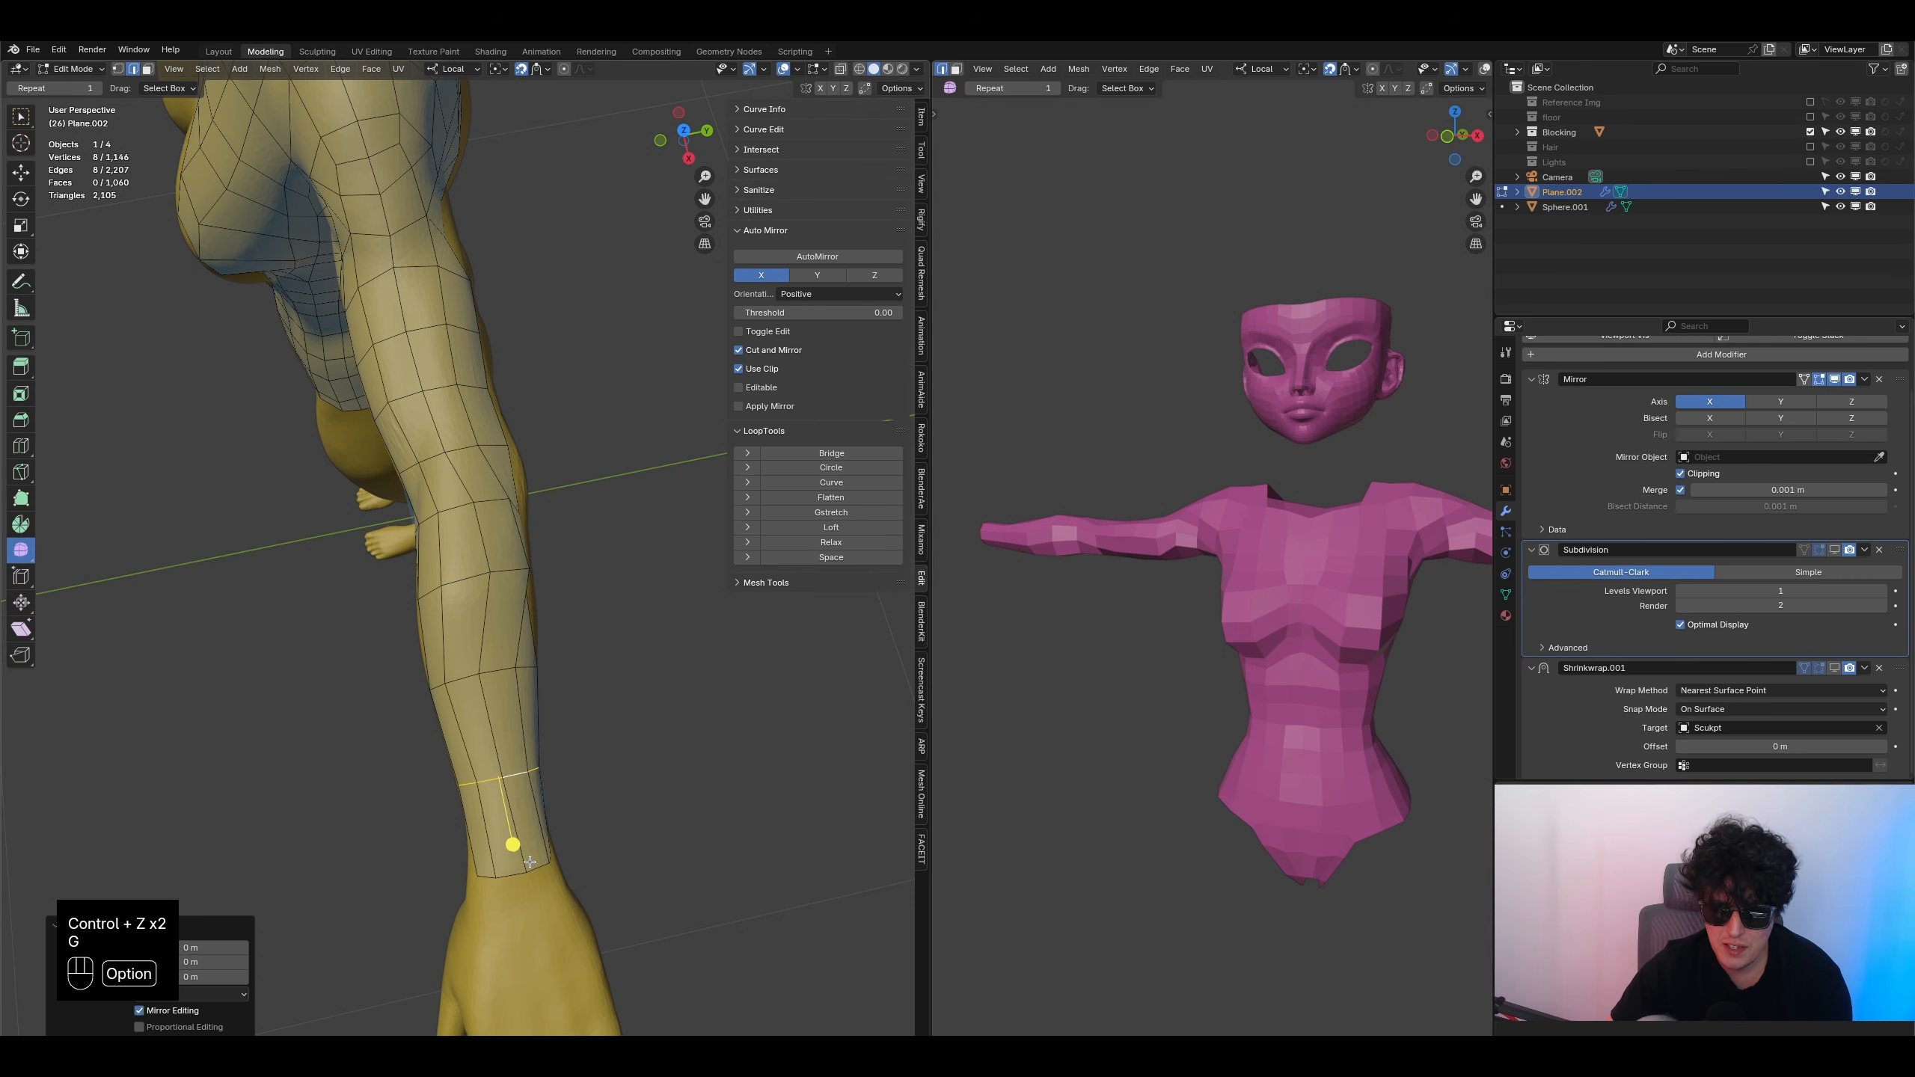
- Undo the stray face filled in the wrist's end loop and snap that loop onto the sculpt
{"action": "left_click", "coordinate": [532, 866], "text": "alt"}
{"action": "key", "text": "g"}
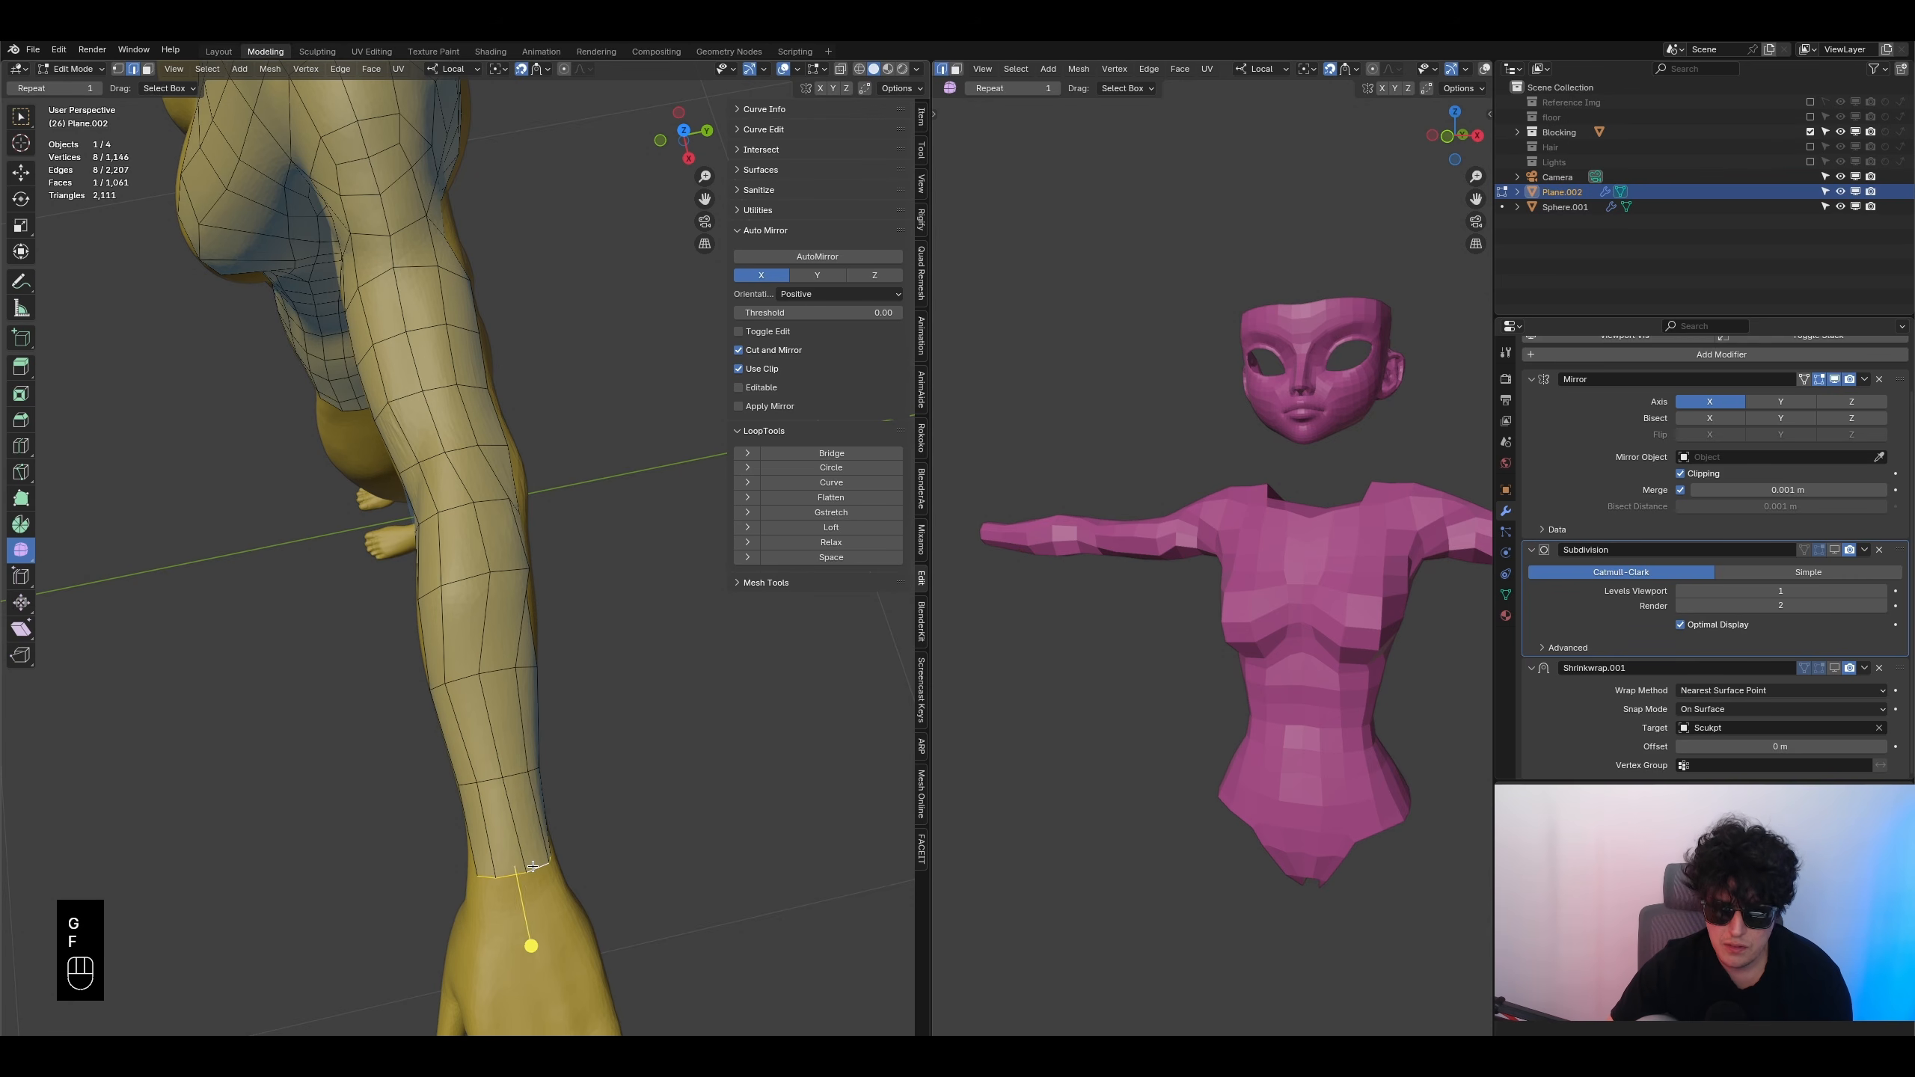
{"action": "key", "text": "ctrl+z"}
{"action": "key", "text": "ctrl+z"}
{"action": "key", "text": "g"}
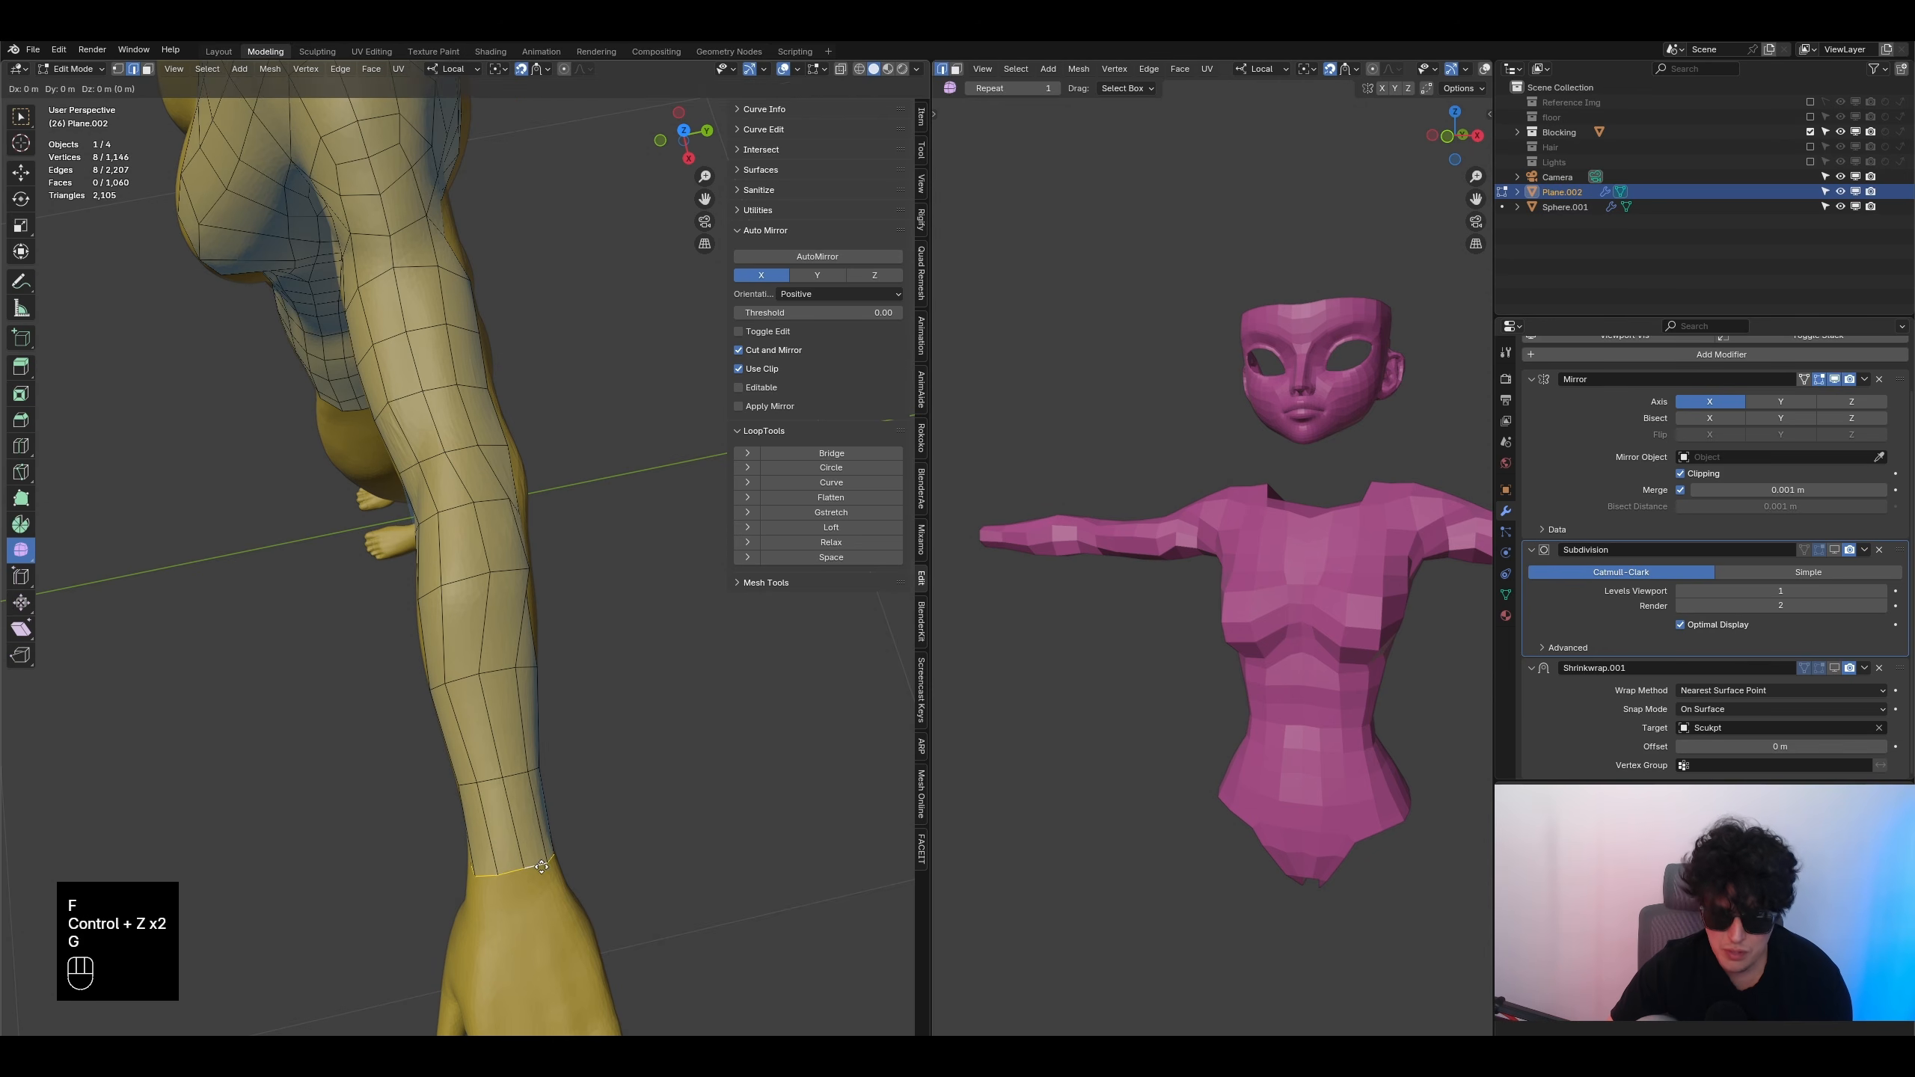
{"action": "left_click", "coordinate": [537, 852]}
- Select the loop at the widest part of the forearm and flatten it along local X in the front view
{"action": "middle_click_drag", "start_coordinate": [532, 844], "coordinate": [695, 632]}
{"action": "scroll", "coordinate": [573, 646], "scroll_direction": "up", "scroll_amount": 1}
{"action": "left_click", "coordinate": [537, 646]}
{"action": "key", "text": "alt"}
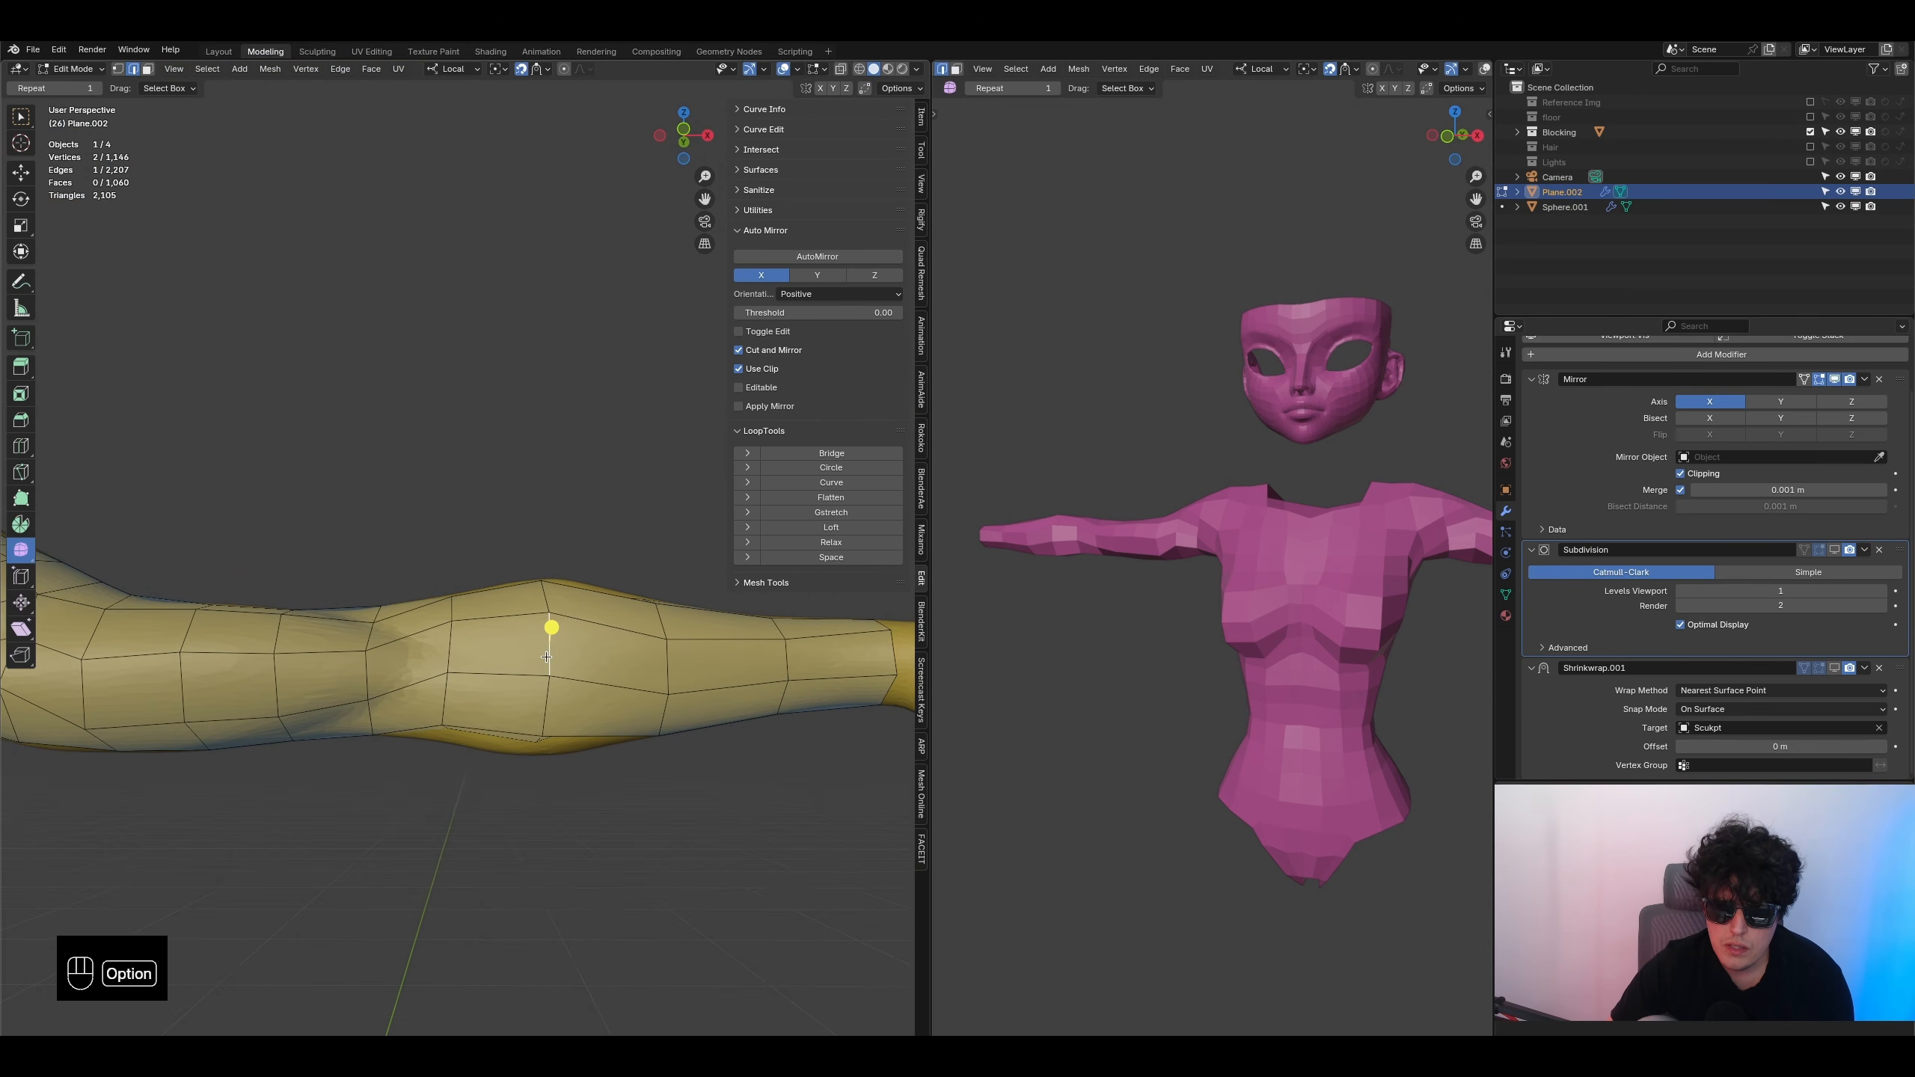
{"action": "key", "text": "KP_1"}
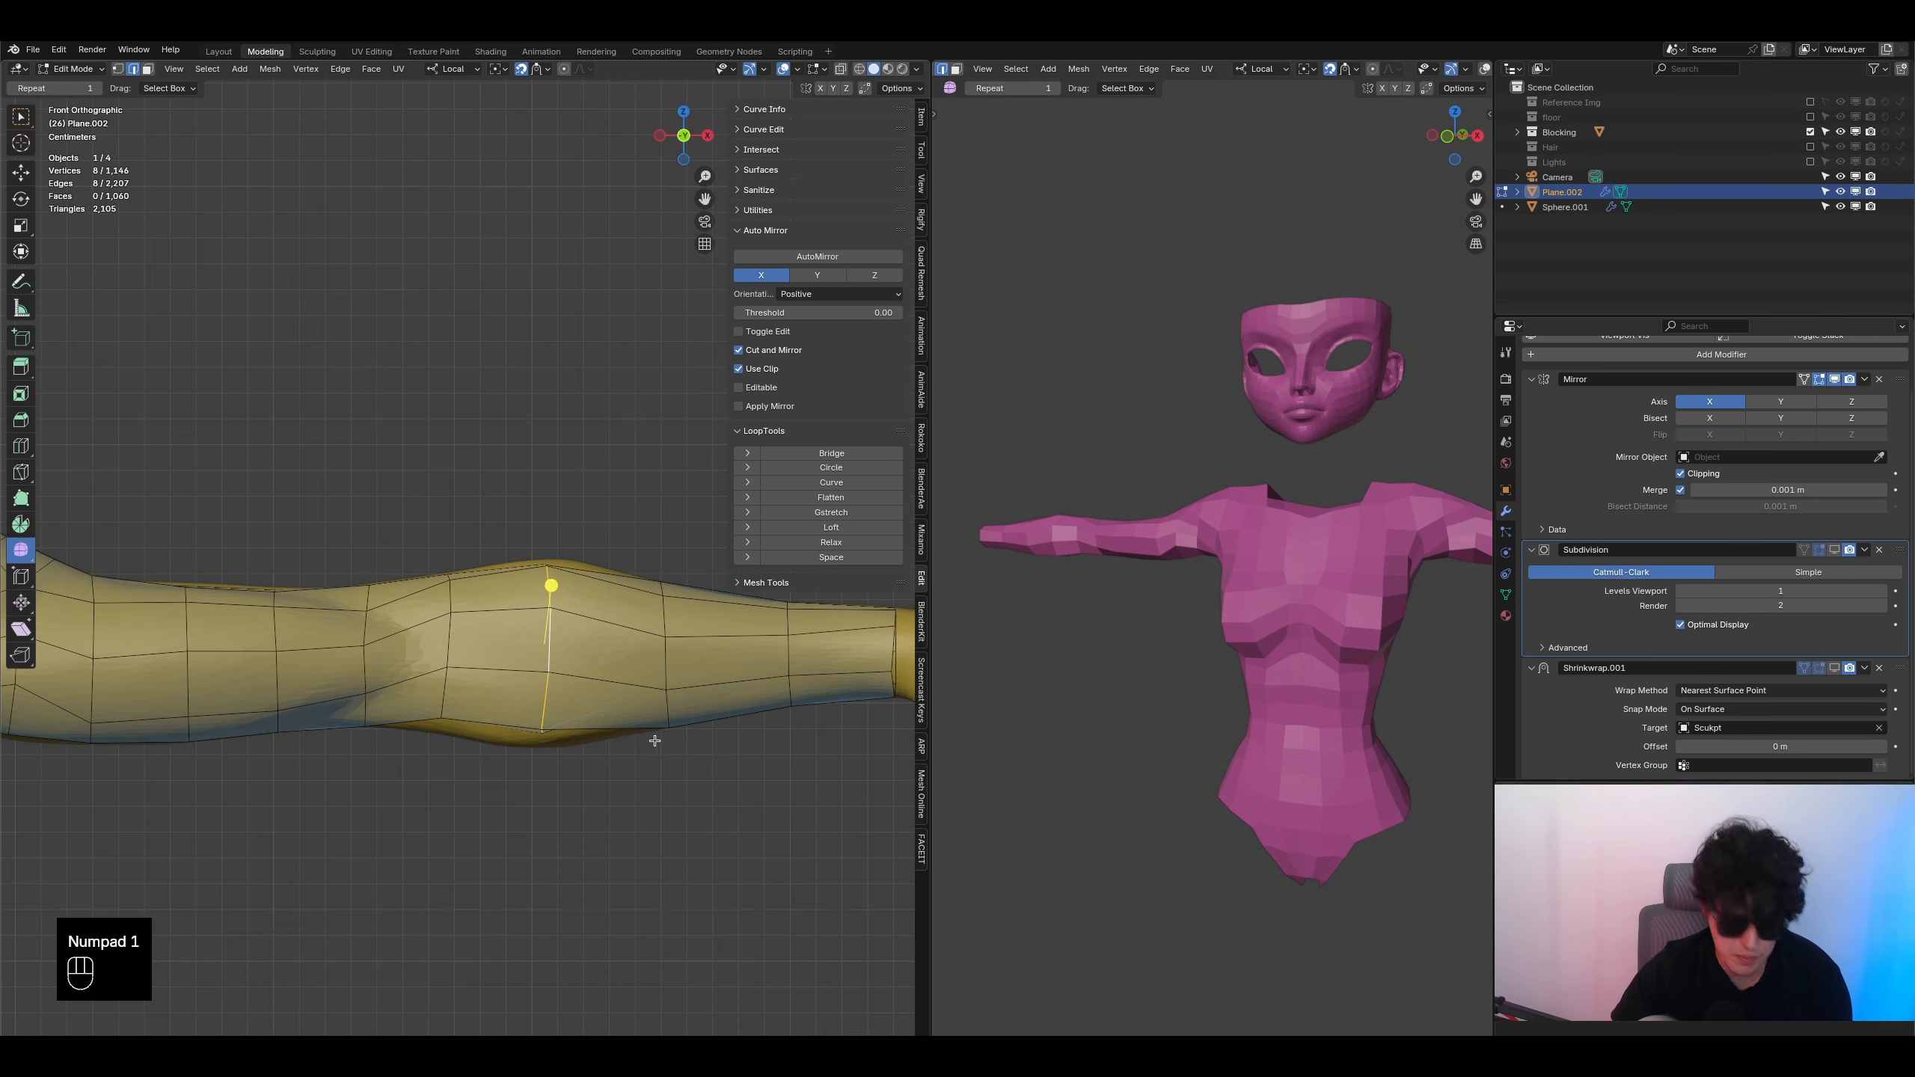
{"action": "key", "text": "s"}
{"action": "key", "text": "x"}
{"action": "left_click", "coordinate": [523, 629]}
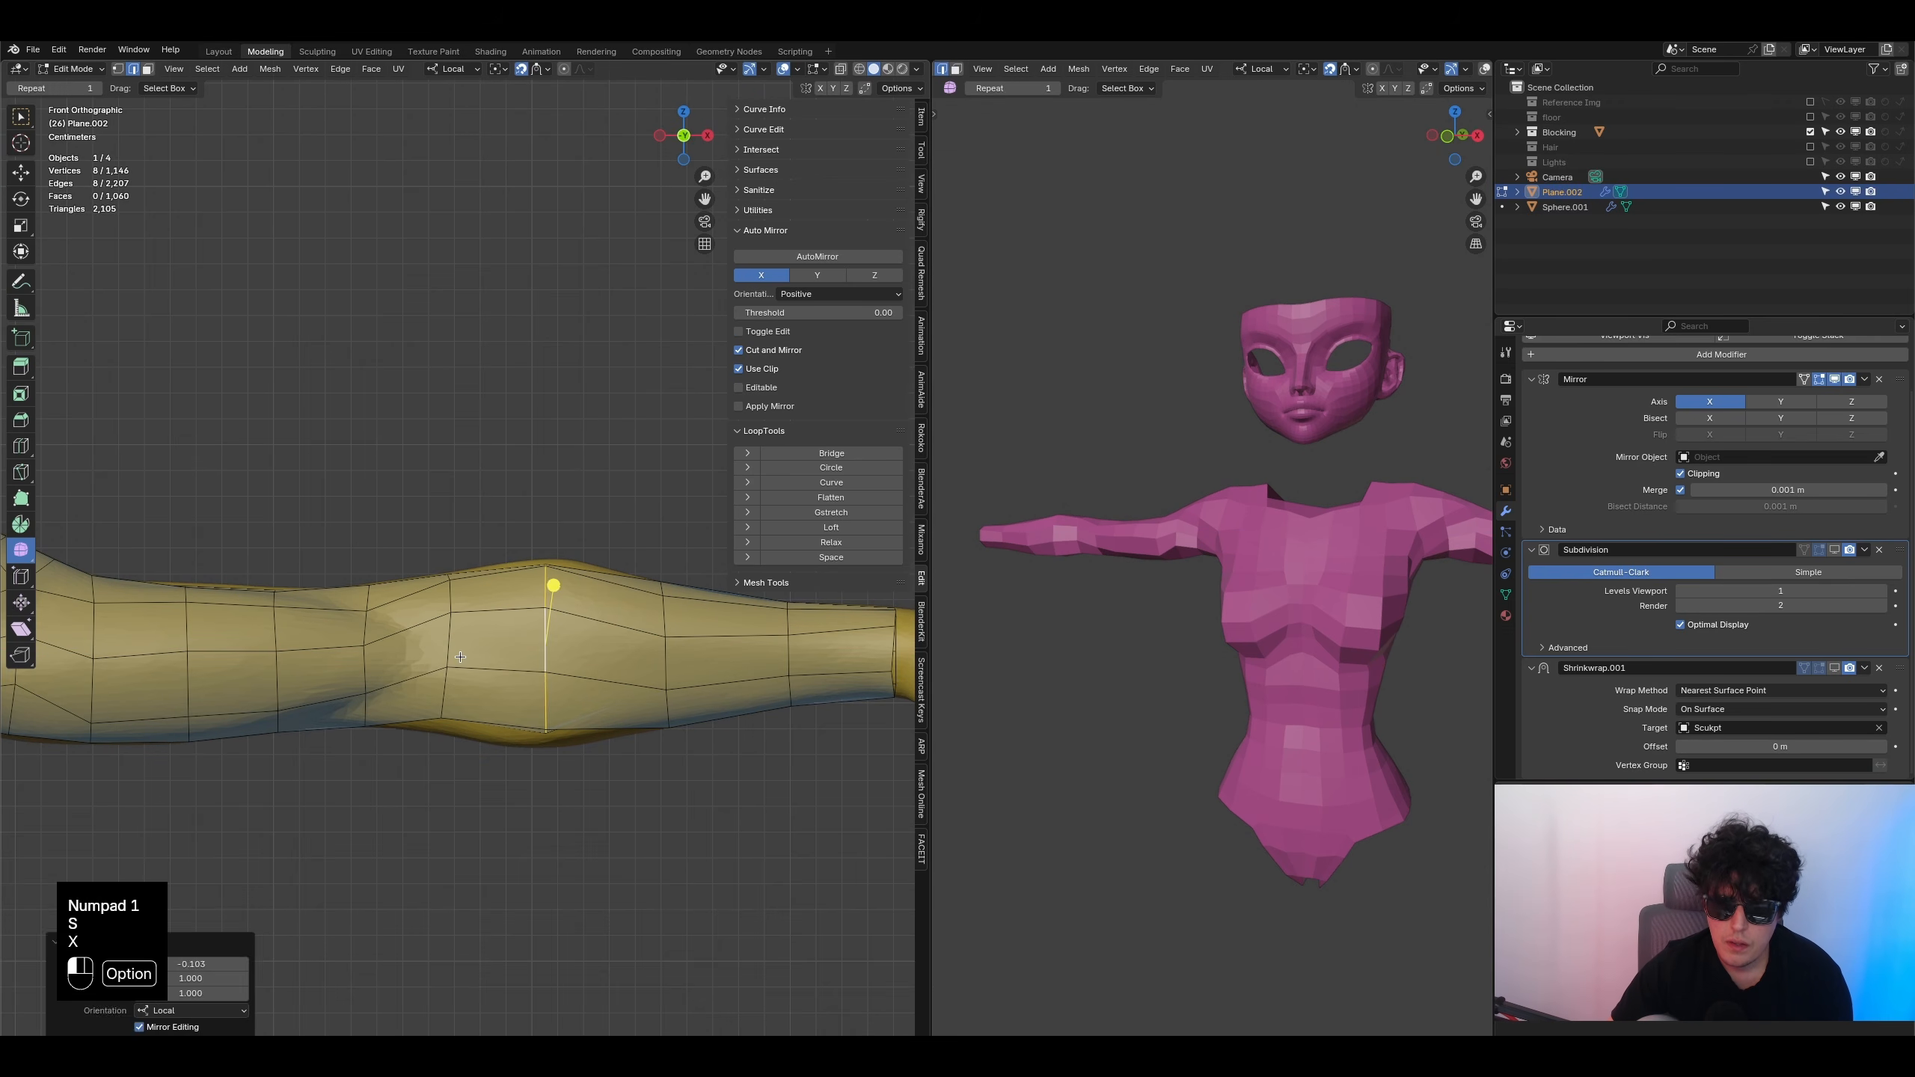
- Flatten the forearm loop nearest the elbow along local X, scale it up by 1.1 and rotate it 14.6° about local X
{"action": "left_click", "coordinate": [464, 664], "text": "alt"}
{"action": "left_click", "coordinate": [457, 651], "text": "alt"}
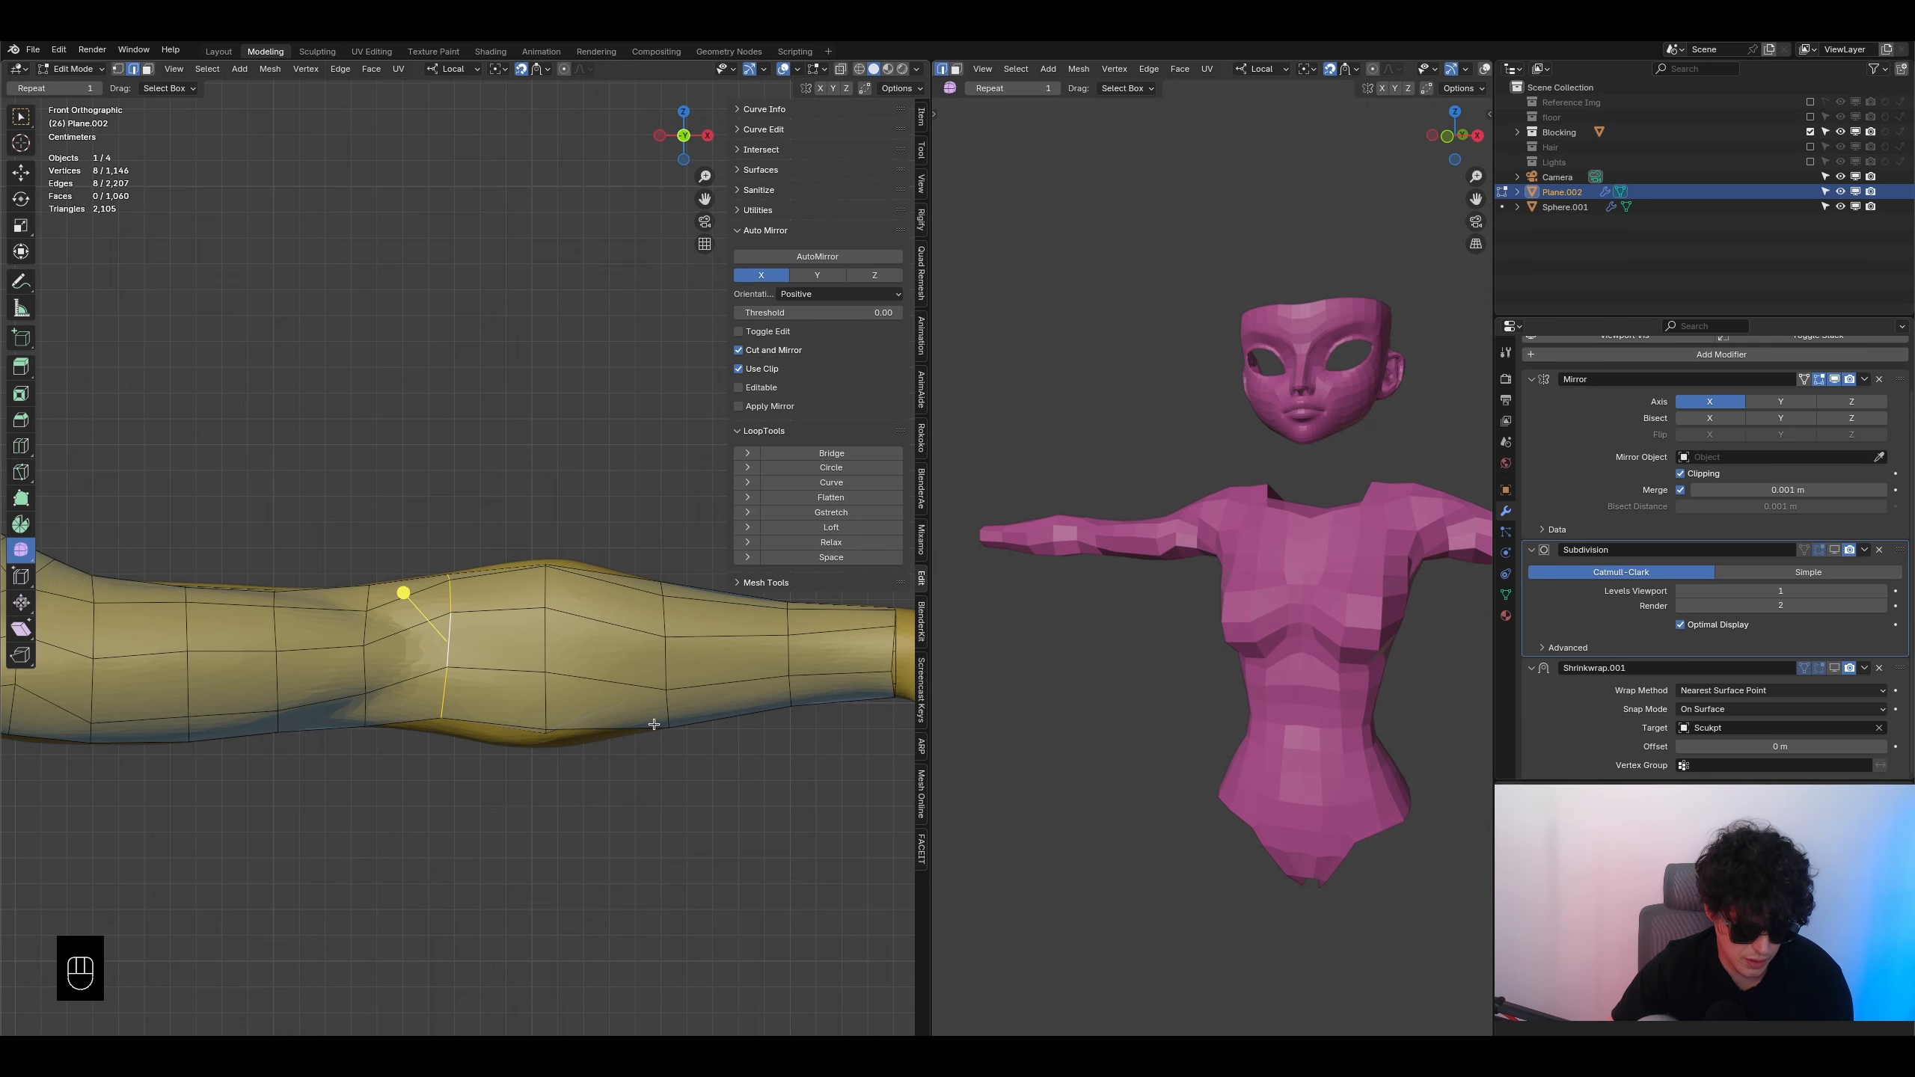
{"action": "key", "text": "s"}
{"action": "key", "text": "x"}
{"action": "left_click", "coordinate": [448, 625]}
{"action": "key", "text": "s"}
{"action": "left_click", "coordinate": [573, 777]}
{"action": "key", "text": "r"}
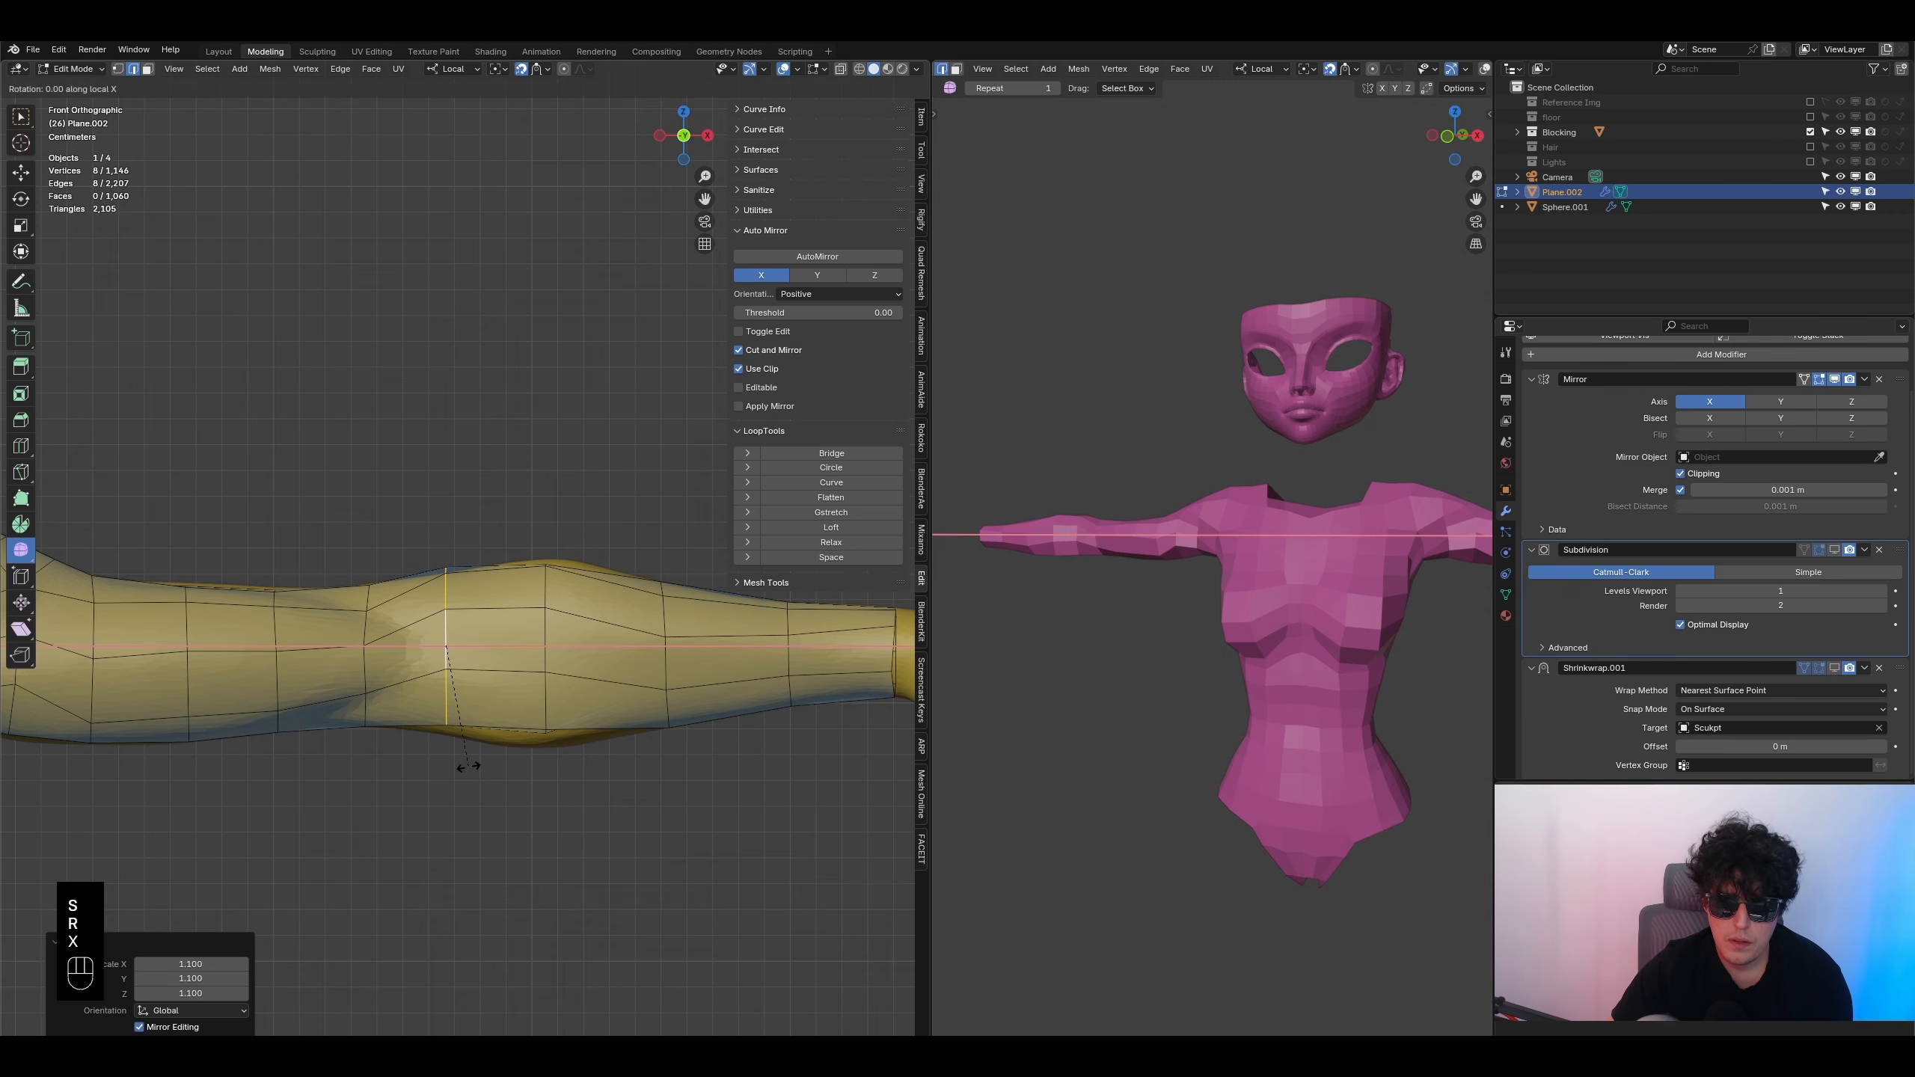
{"action": "left_click", "coordinate": [483, 738]}
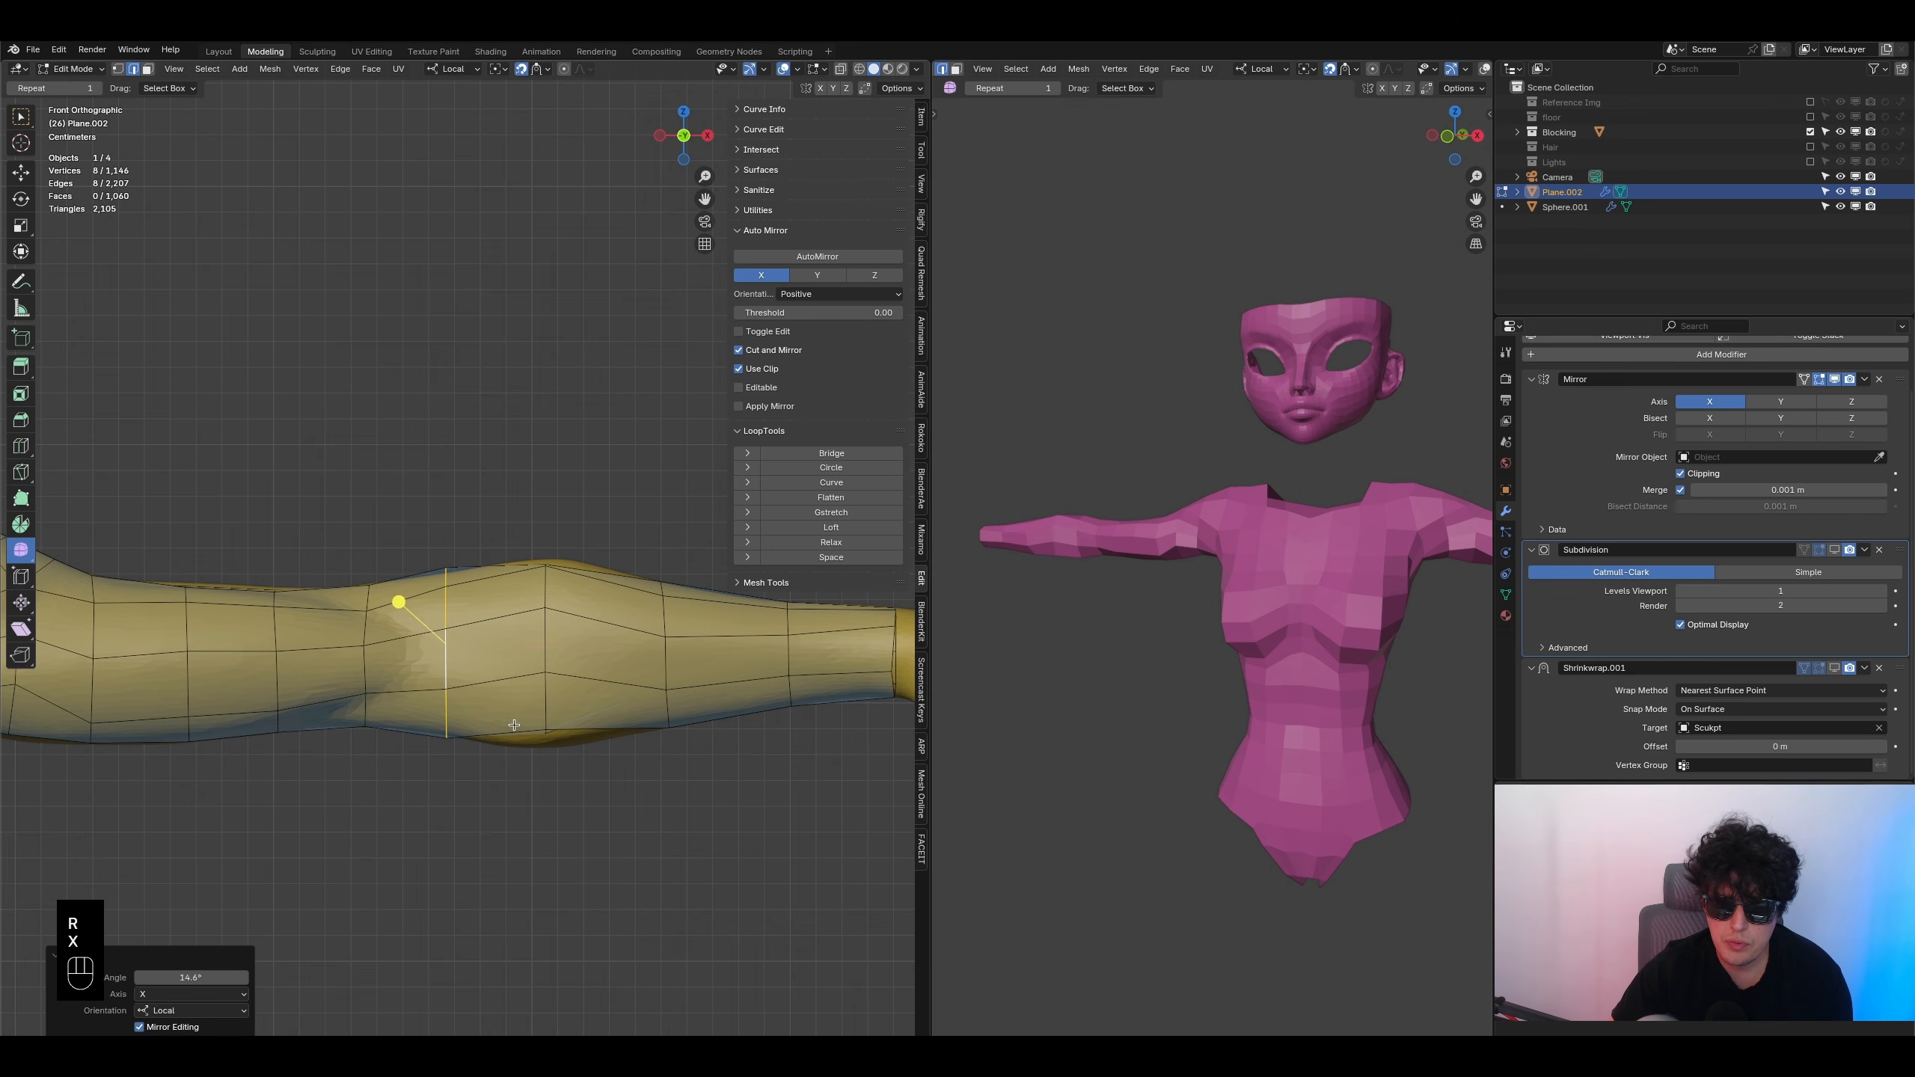
- Reselect the widest forearm loop, scale it to fit the sculpt and rotate it about its local X axis
{"action": "left_click", "coordinate": [545, 701], "text": "alt"}
{"action": "key", "text": "r"}
{"action": "key", "text": "s"}
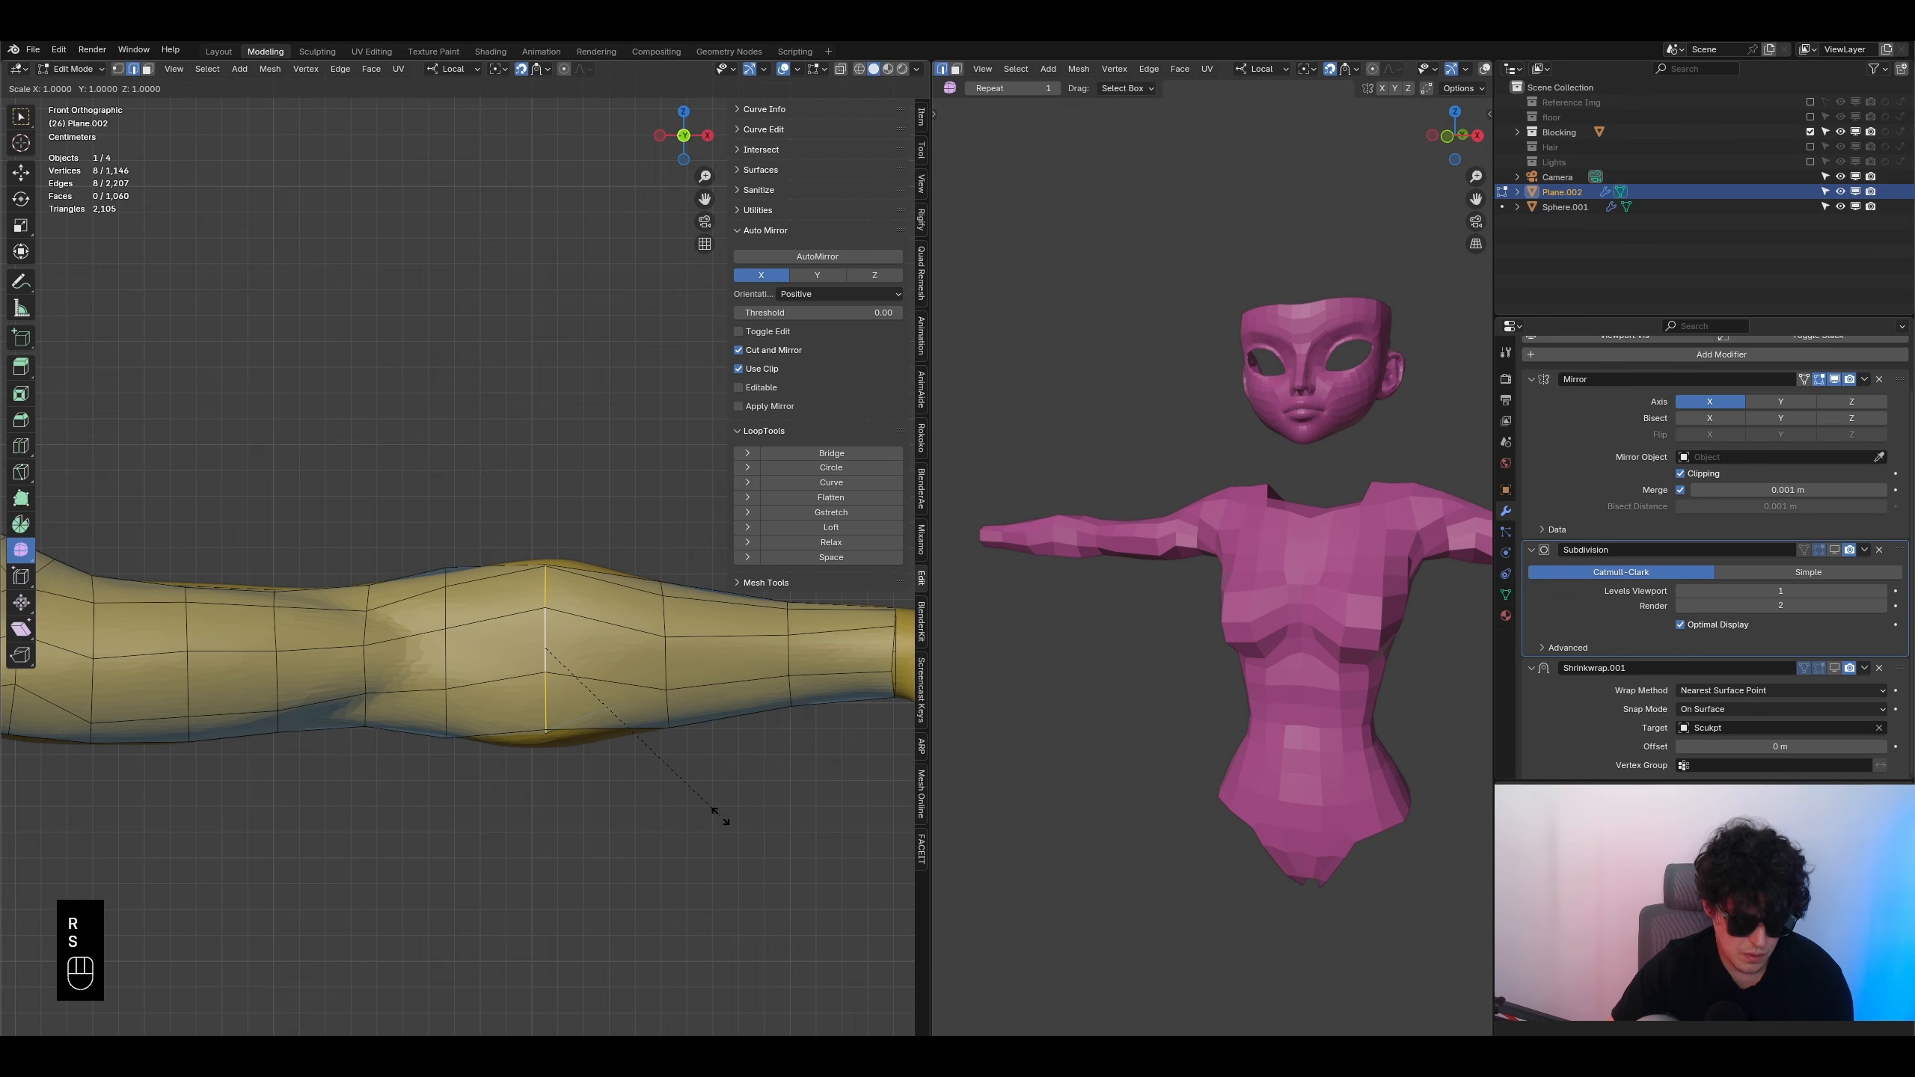
{"action": "key", "text": "x"}
{"action": "left_click", "coordinate": [752, 774]}
{"action": "key", "text": "r"}
{"action": "key", "text": "x"}
{"action": "left_click", "coordinate": [664, 787]}
- Snap the widest forearm loop and the neighbouring loop toward the elbow onto the sculpt's surface
{"action": "middle_click_drag", "start_coordinate": [664, 787], "coordinate": [398, 765]}
{"action": "middle_click_drag", "start_coordinate": [392, 658], "coordinate": [451, 559]}
{"action": "key", "text": "g"}
{"action": "left_click", "coordinate": [425, 624]}
{"action": "middle_click_drag", "start_coordinate": [372, 704], "coordinate": [367, 579], "text": "alt"}
{"action": "left_click", "coordinate": [362, 580], "text": "alt"}
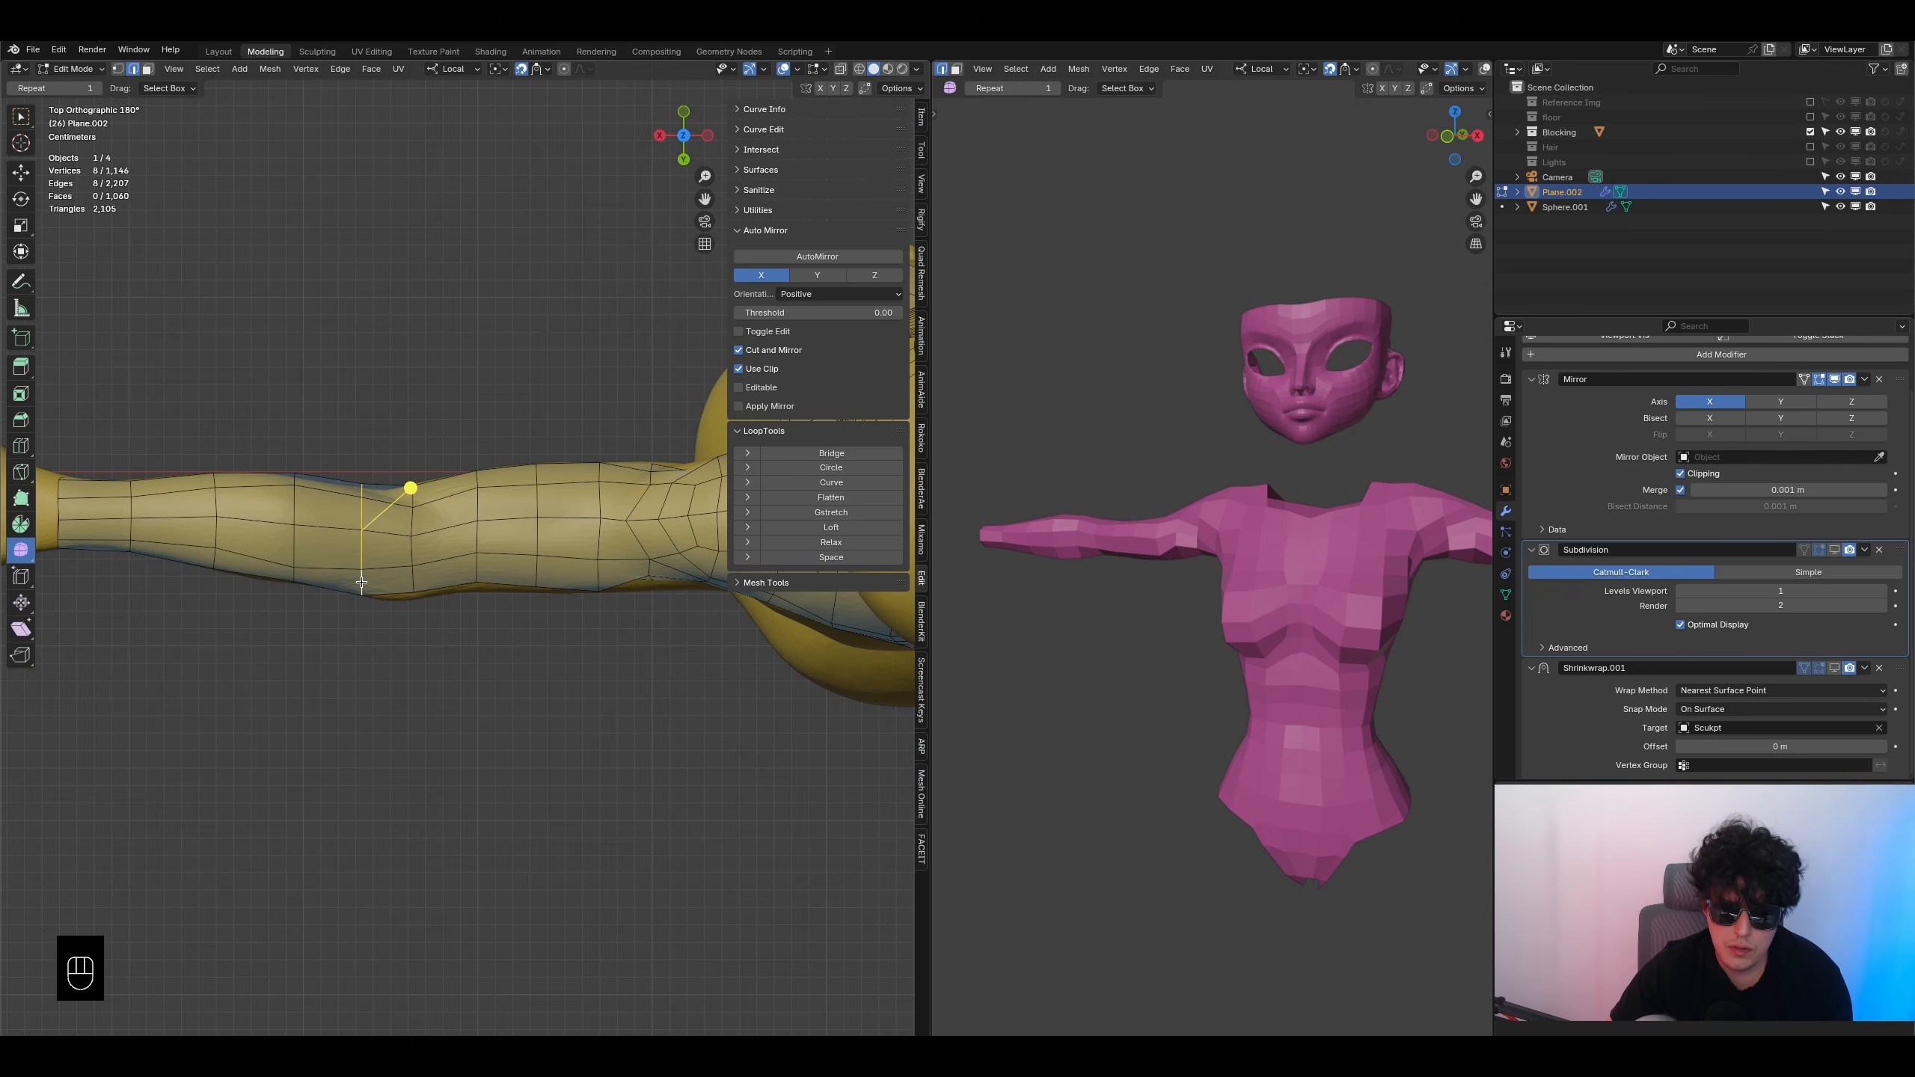
{"action": "key", "text": "g"}
{"action": "left_click", "coordinate": [362, 582]}
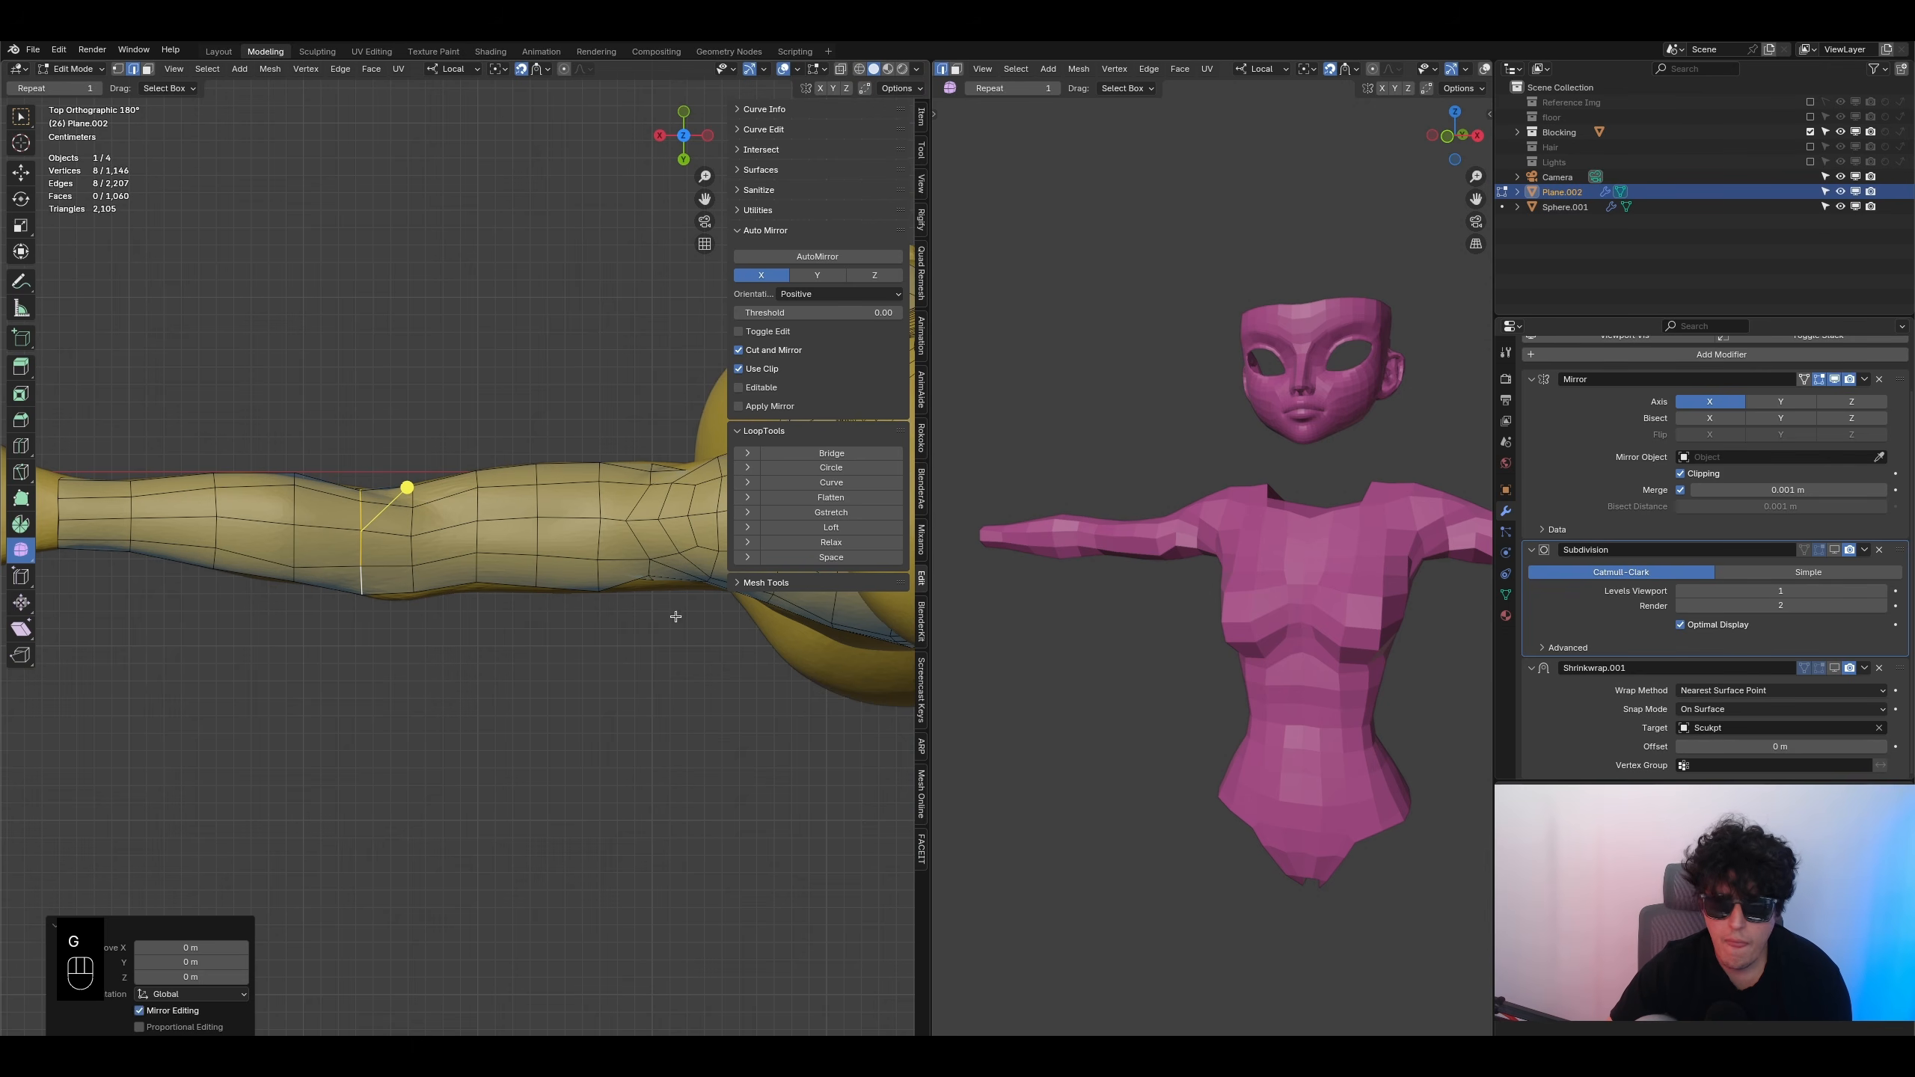
- Turn on the Shrinkwrap modifier's viewport display and bevel the elbow loop about 0.013 m wide with 2 segments
{"action": "left_click", "coordinate": [1834, 668]}
{"action": "middle_click_drag", "start_coordinate": [311, 663], "coordinate": [424, 648]}
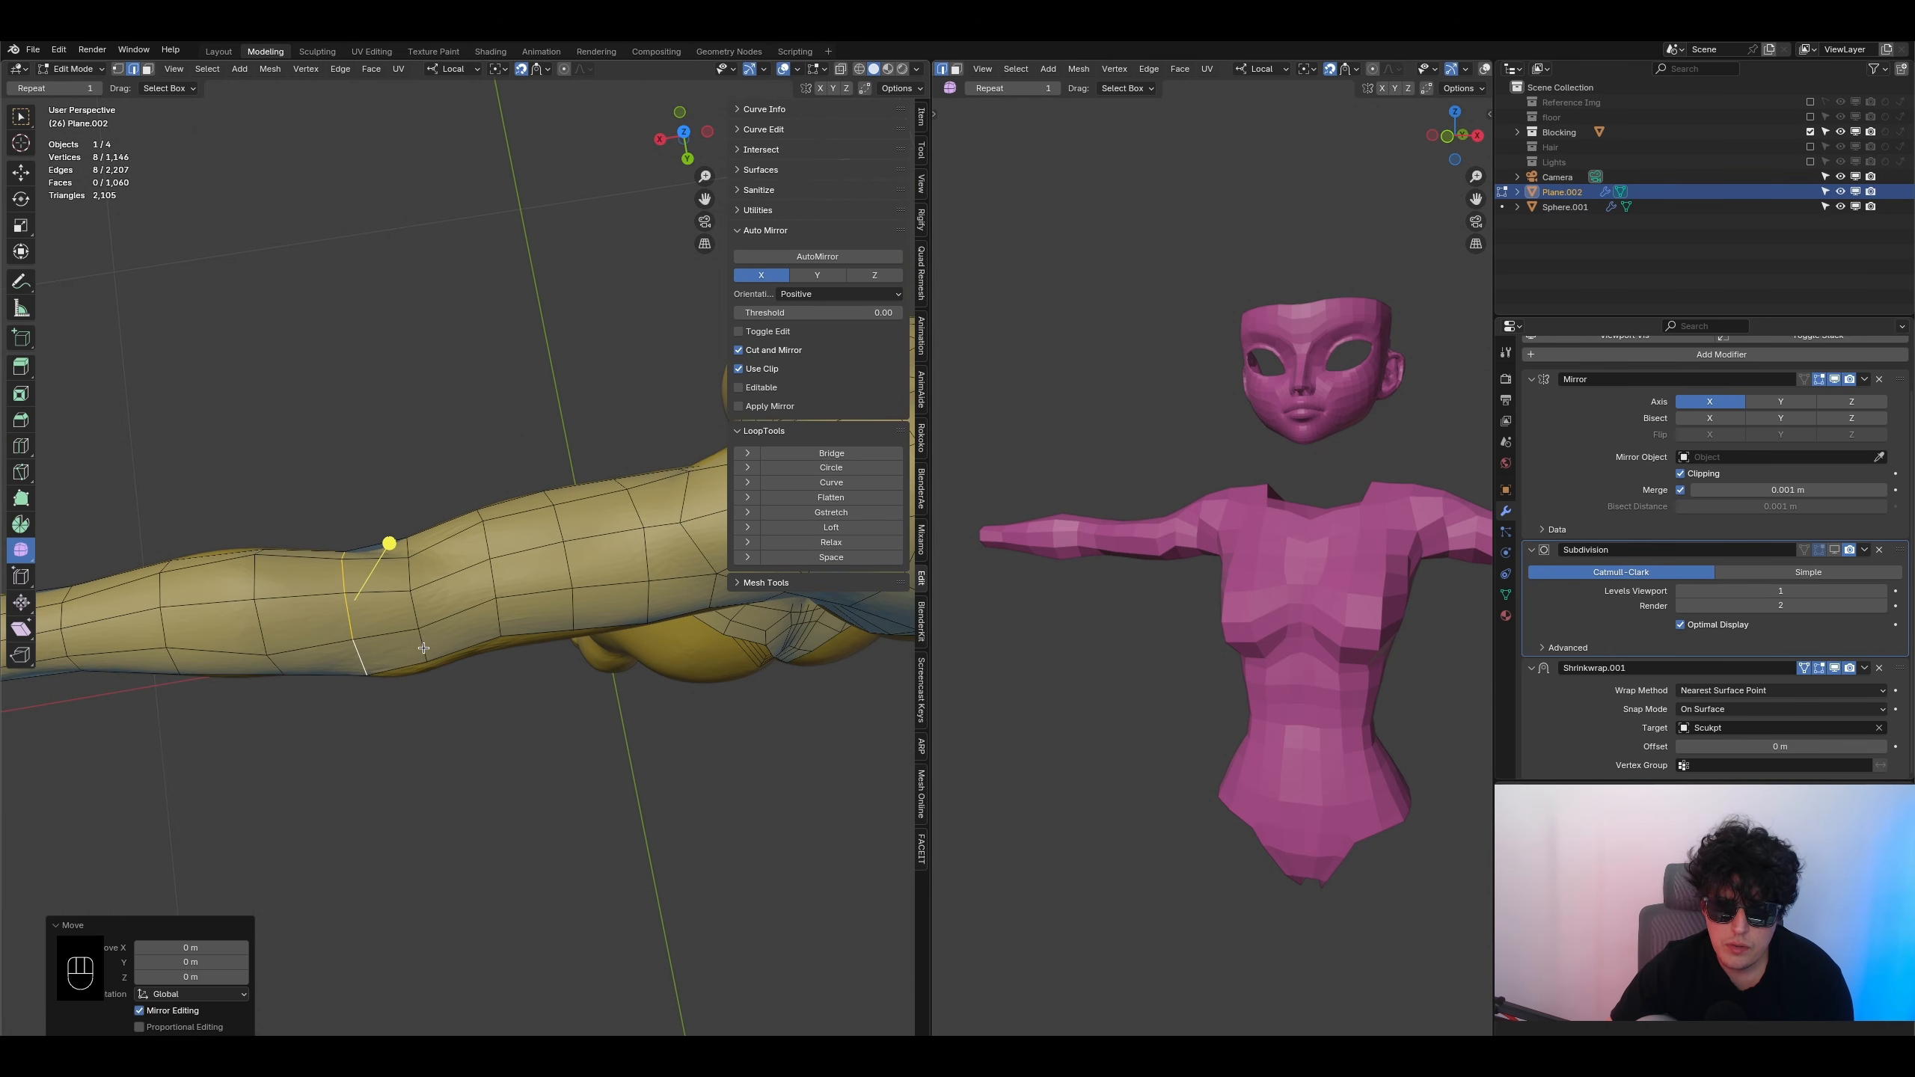
{"action": "left_click", "coordinate": [424, 647]}
{"action": "left_click", "coordinate": [424, 648], "text": "alt"}
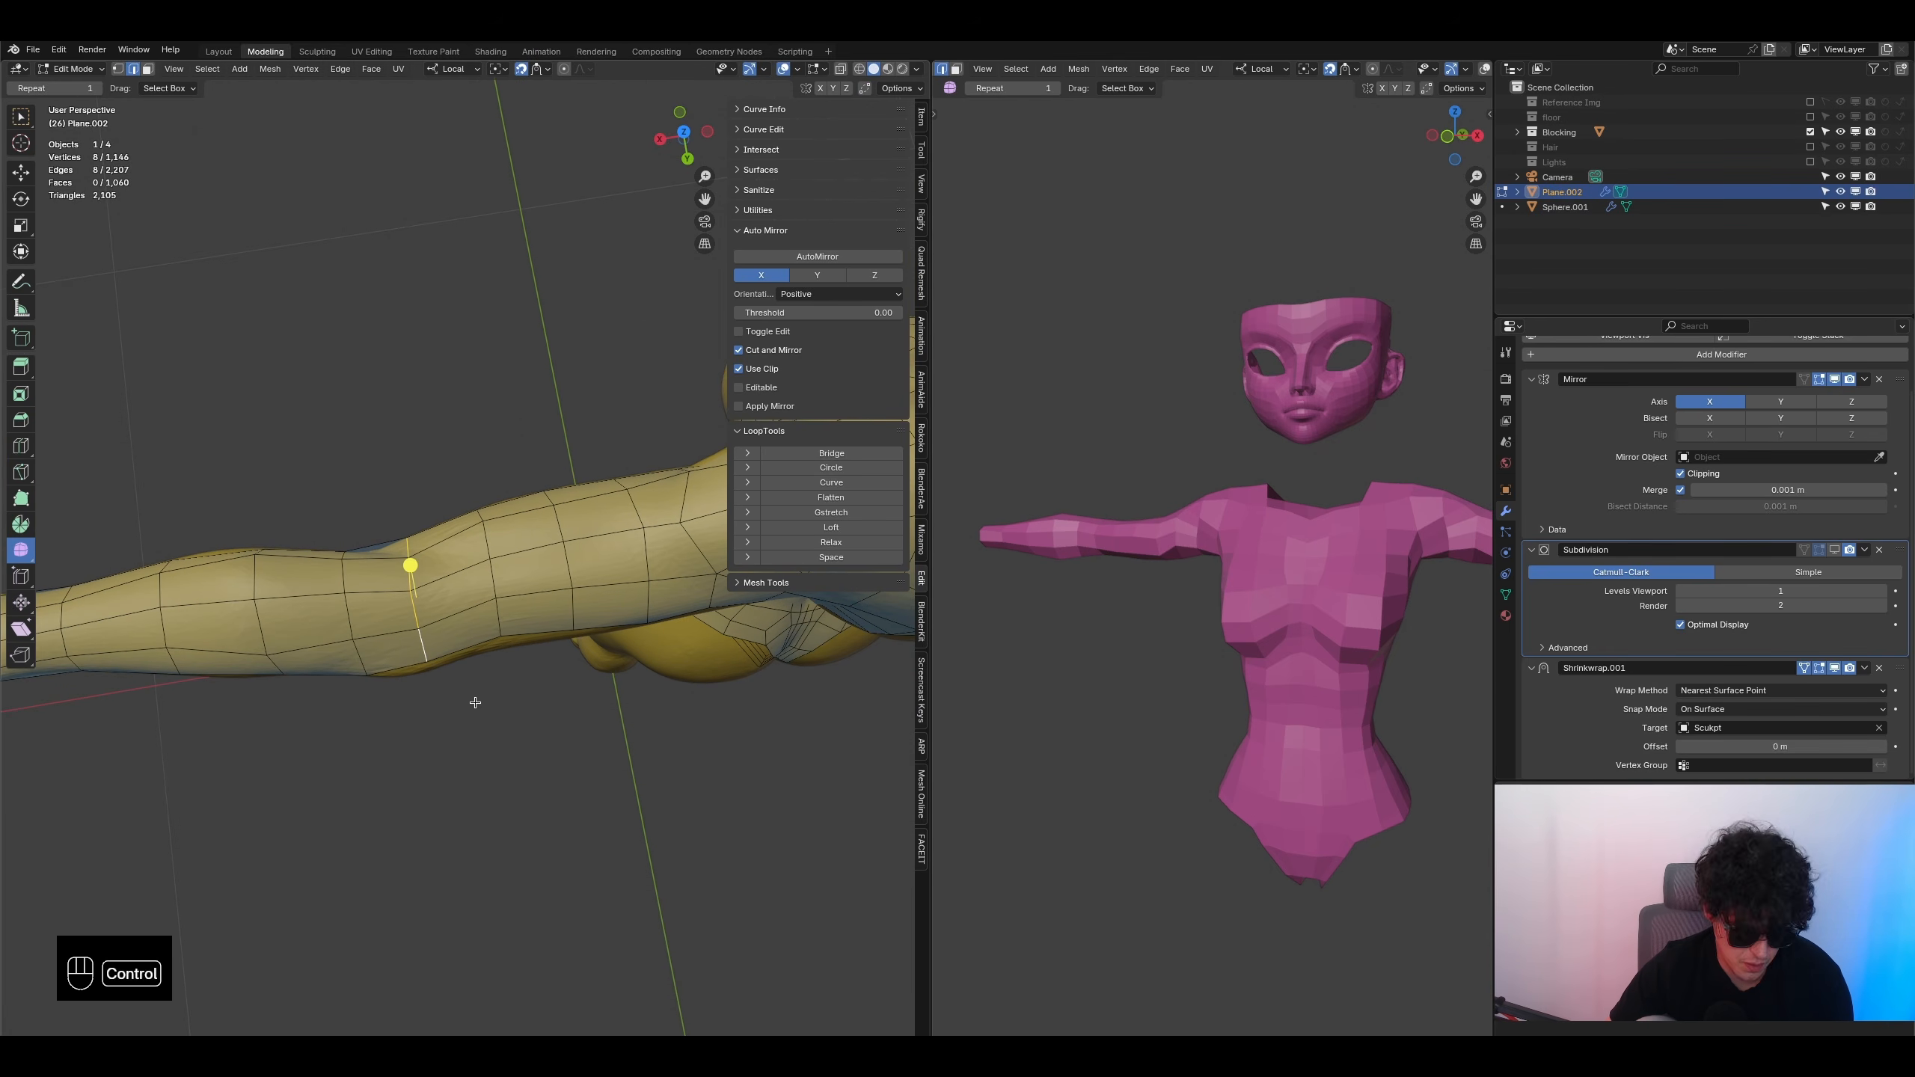
{"action": "key", "text": "ctrl+b"}
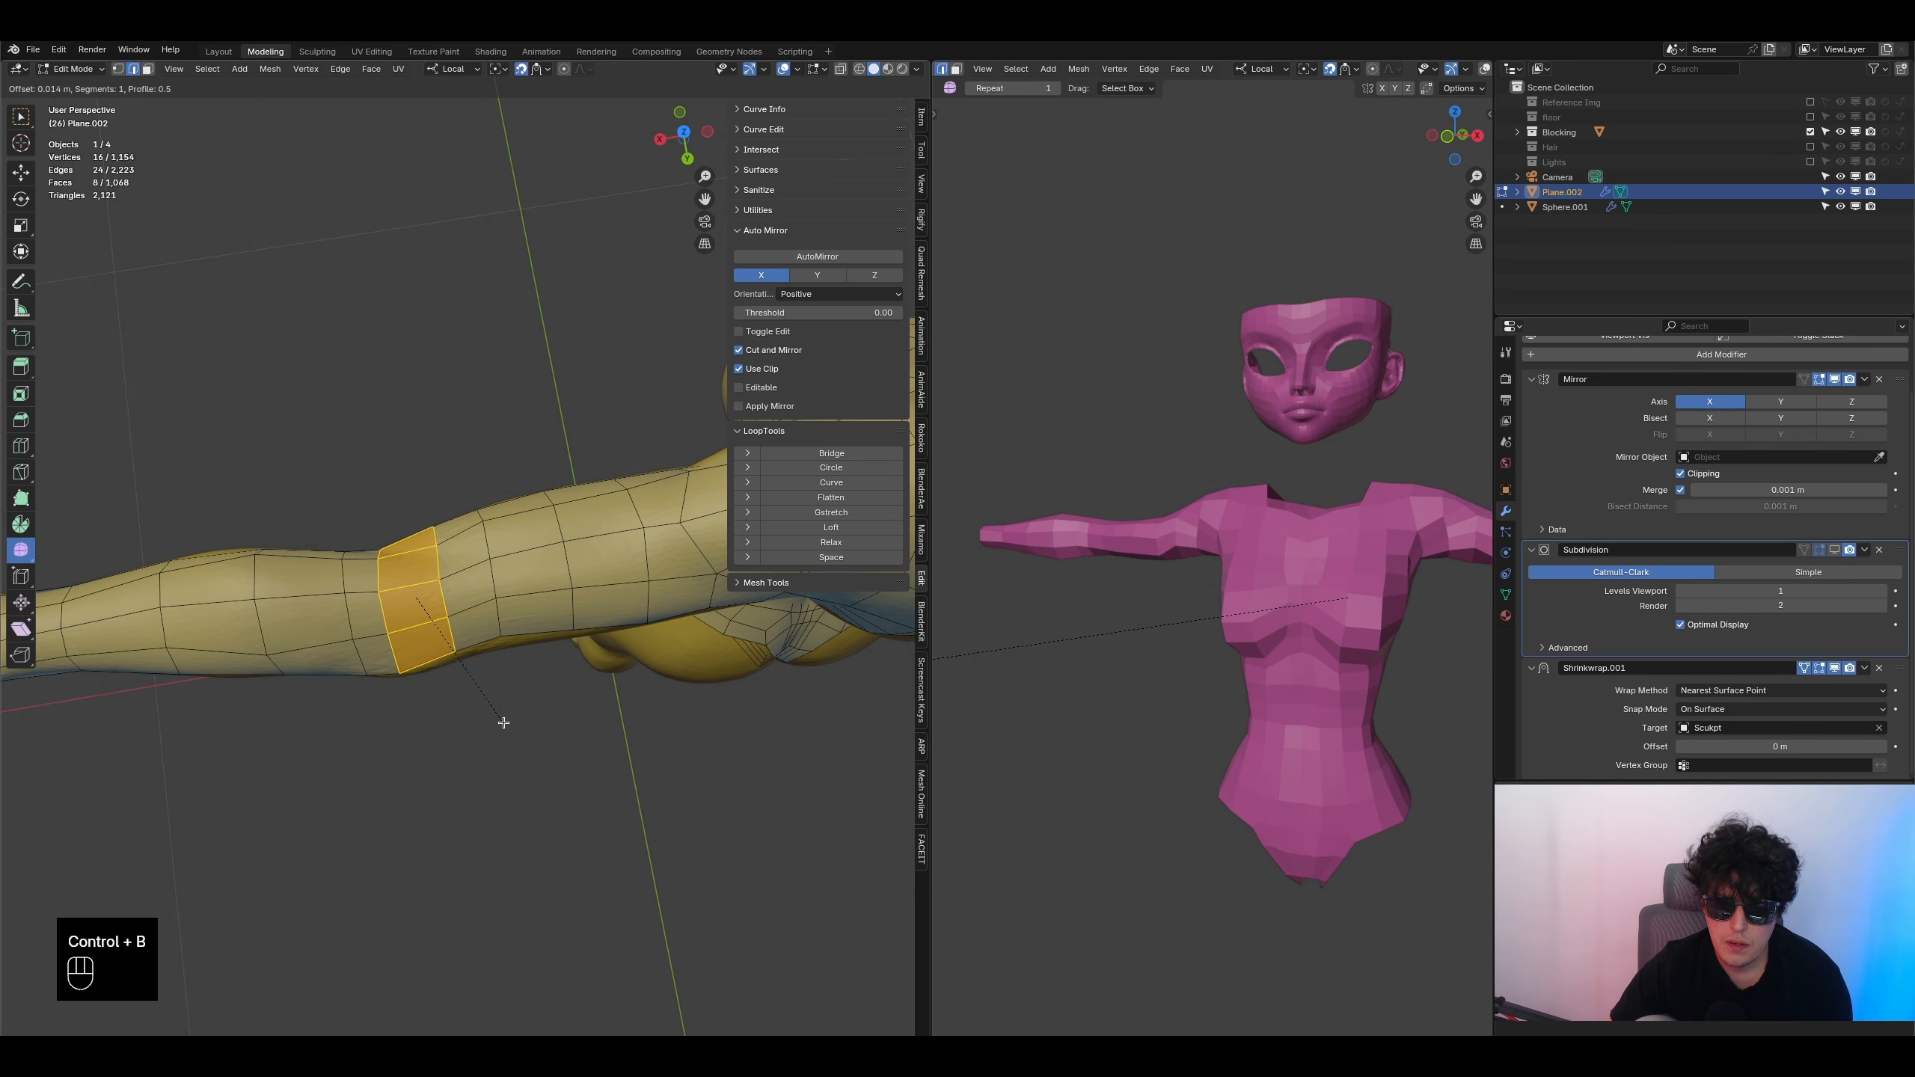
{"action": "left_click", "coordinate": [501, 721]}
{"action": "left_click", "coordinate": [243, 833]}
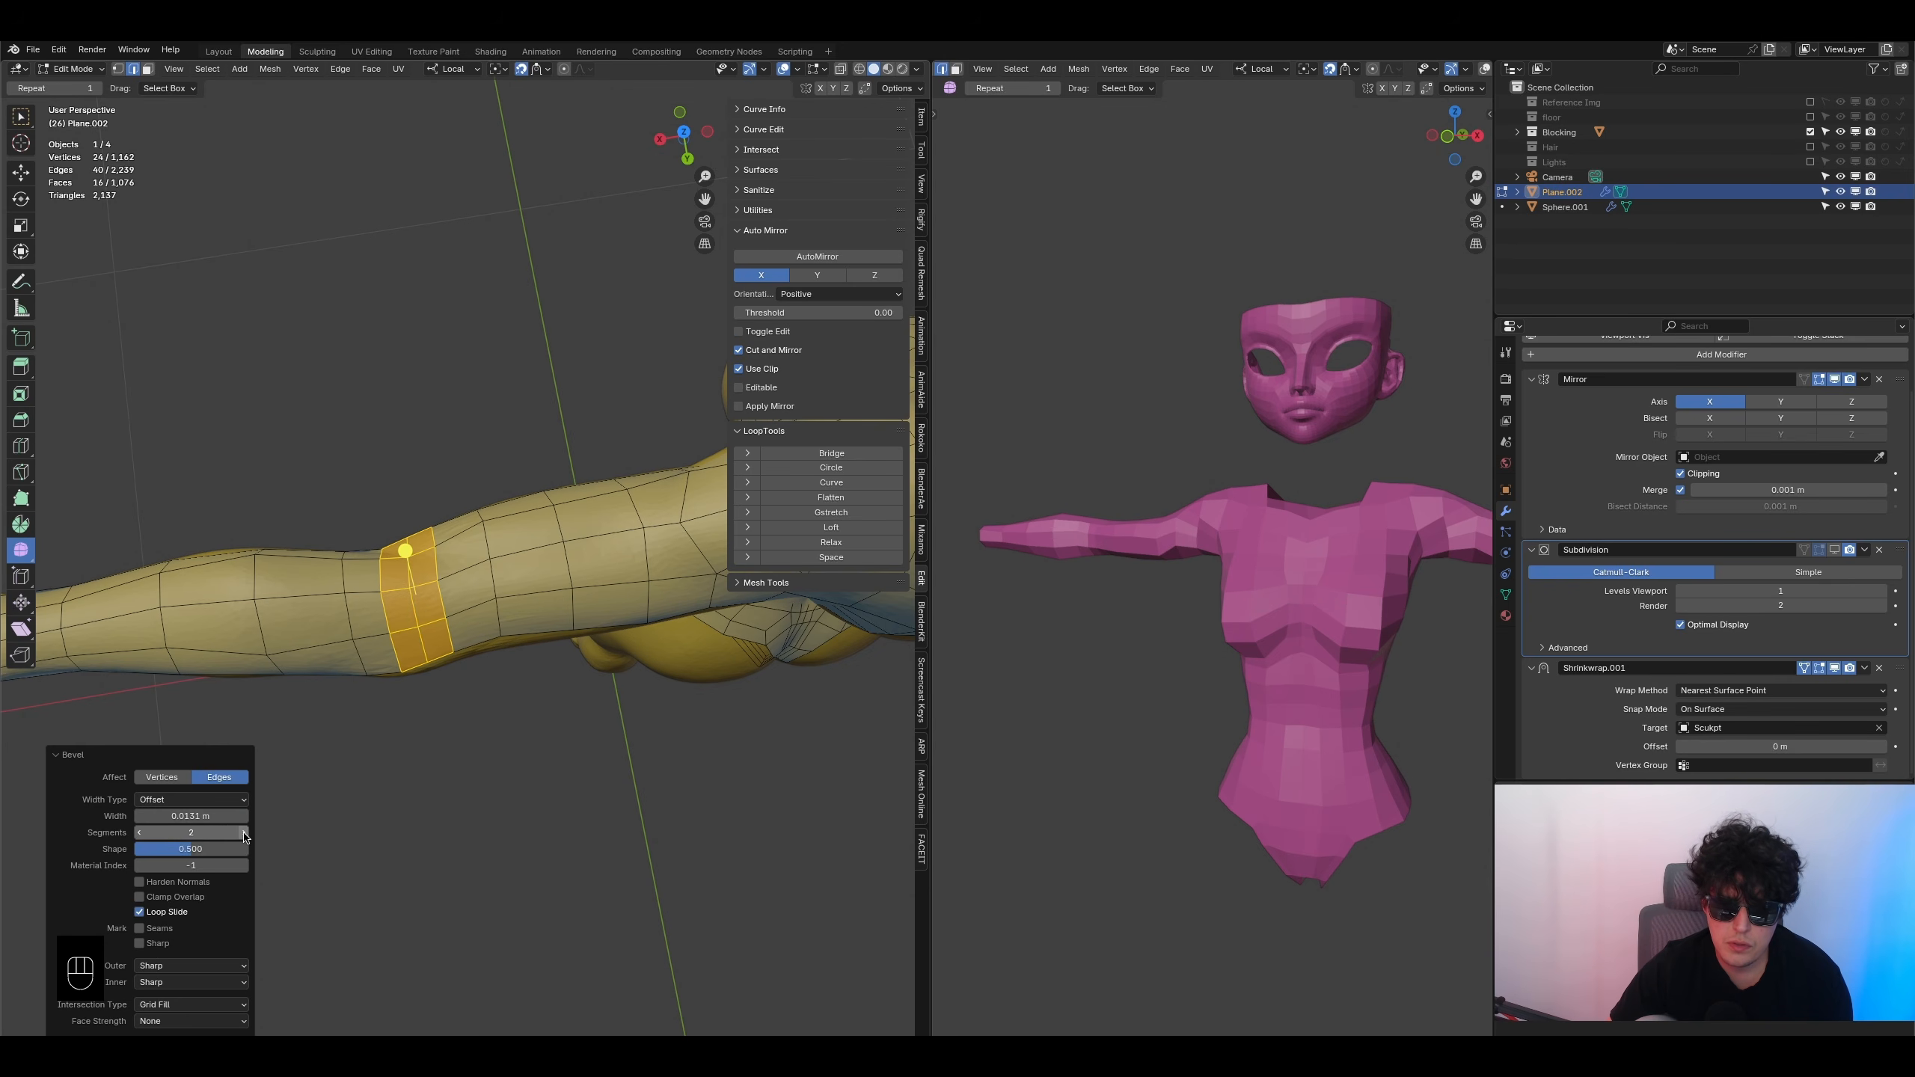
- Snap the newly bevelled elbow loops onto the sculpt's surface
{"action": "key", "text": "g"}
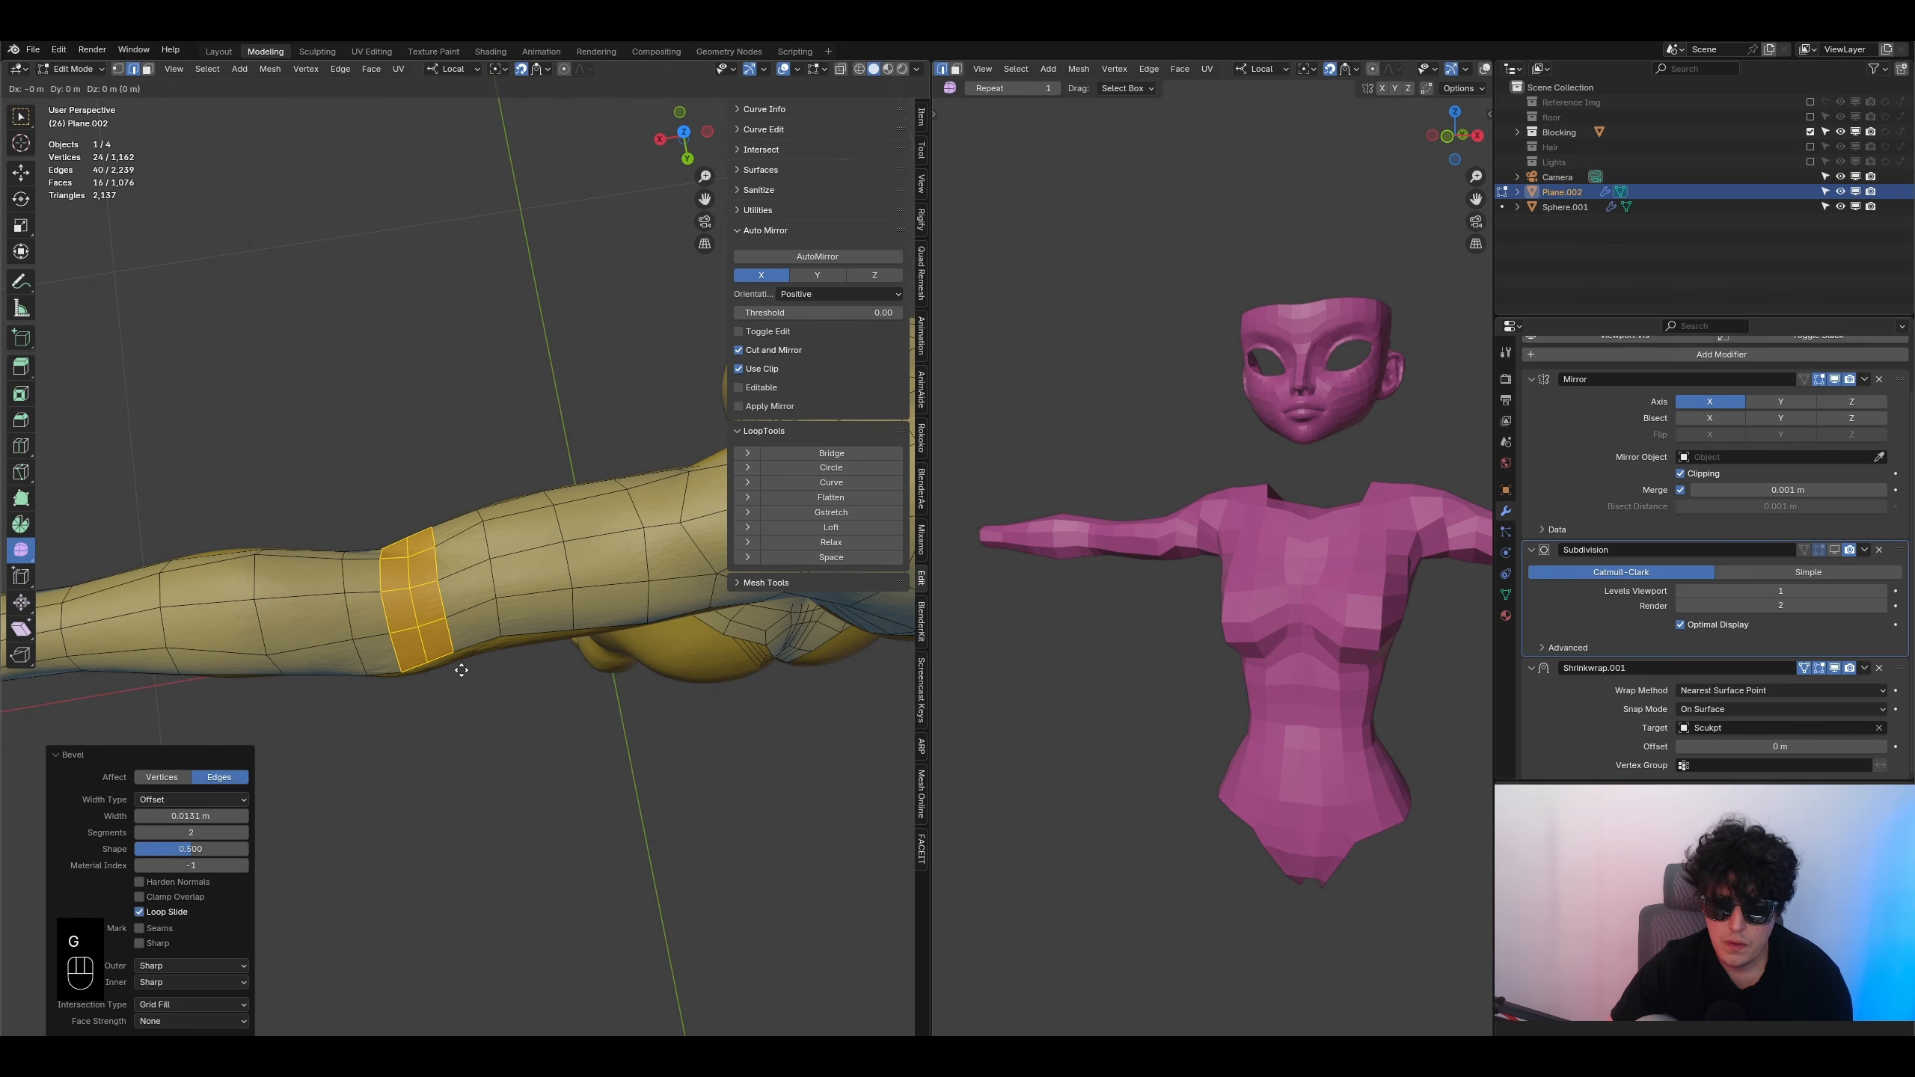
{"action": "left_click", "coordinate": [462, 669]}
{"action": "key", "text": "g"}
{"action": "left_click", "coordinate": [462, 669]}
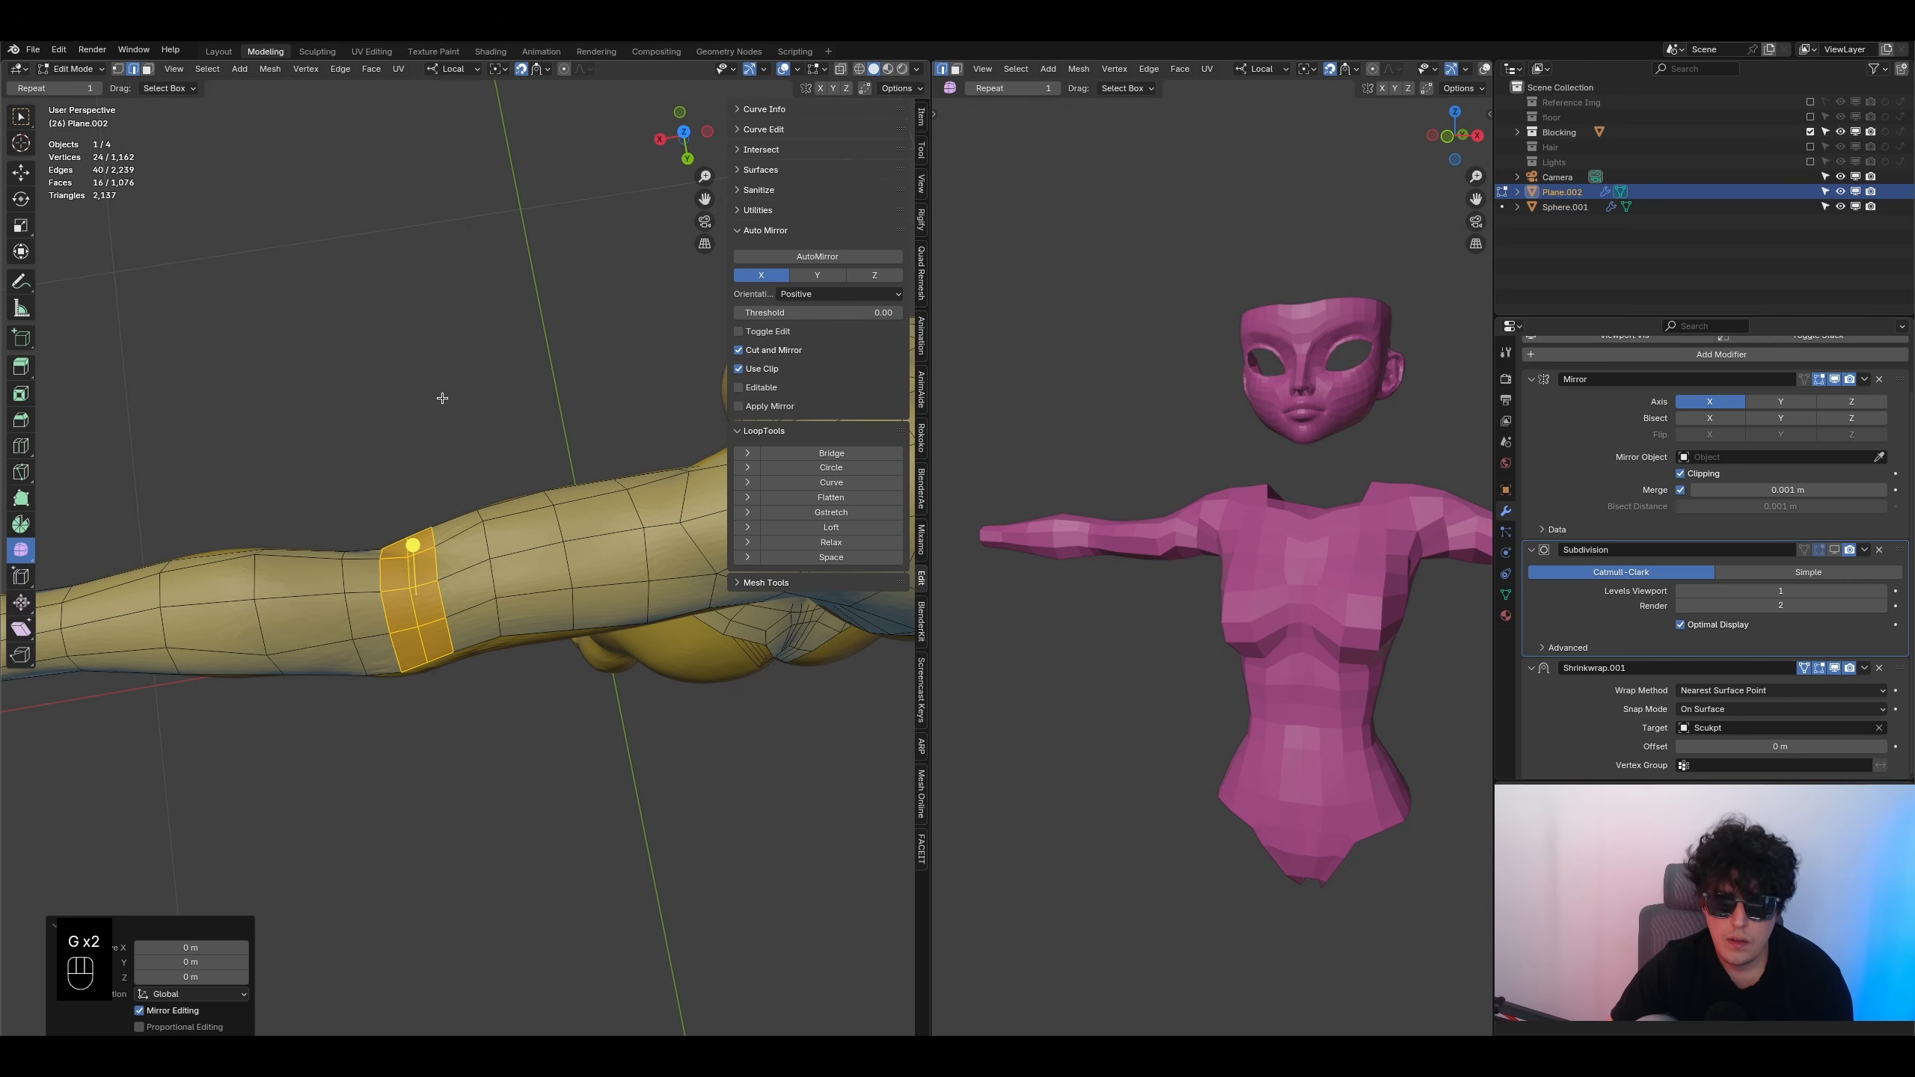
- Switch to vertex selection and lower three neighbouring vertices at the back of the elbow, in the row above the arm's underside
{"action": "middle_click_drag", "start_coordinate": [396, 698], "coordinate": [386, 578]}
{"action": "left_click", "coordinate": [118, 69]}
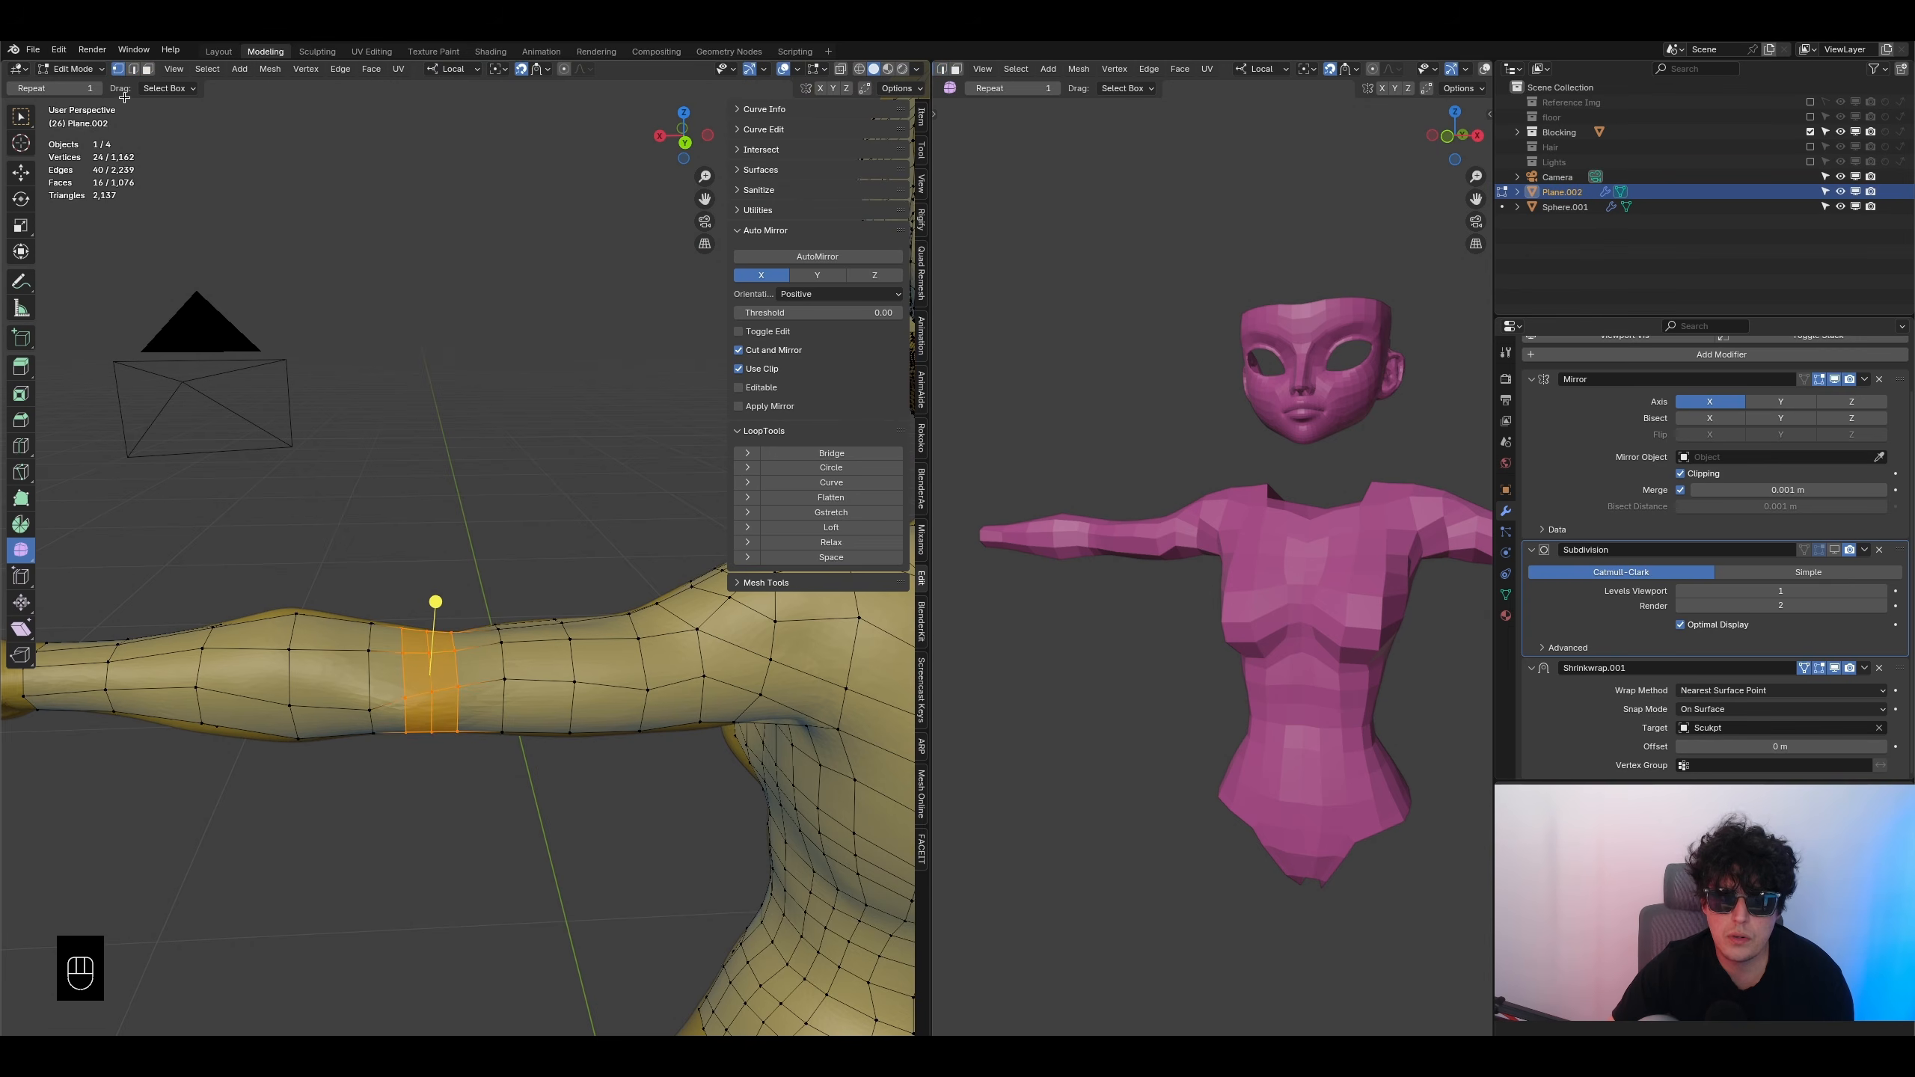
{"action": "middle_click_drag", "start_coordinate": [543, 743], "coordinate": [475, 770]}
{"action": "left_click", "coordinate": [402, 756]}
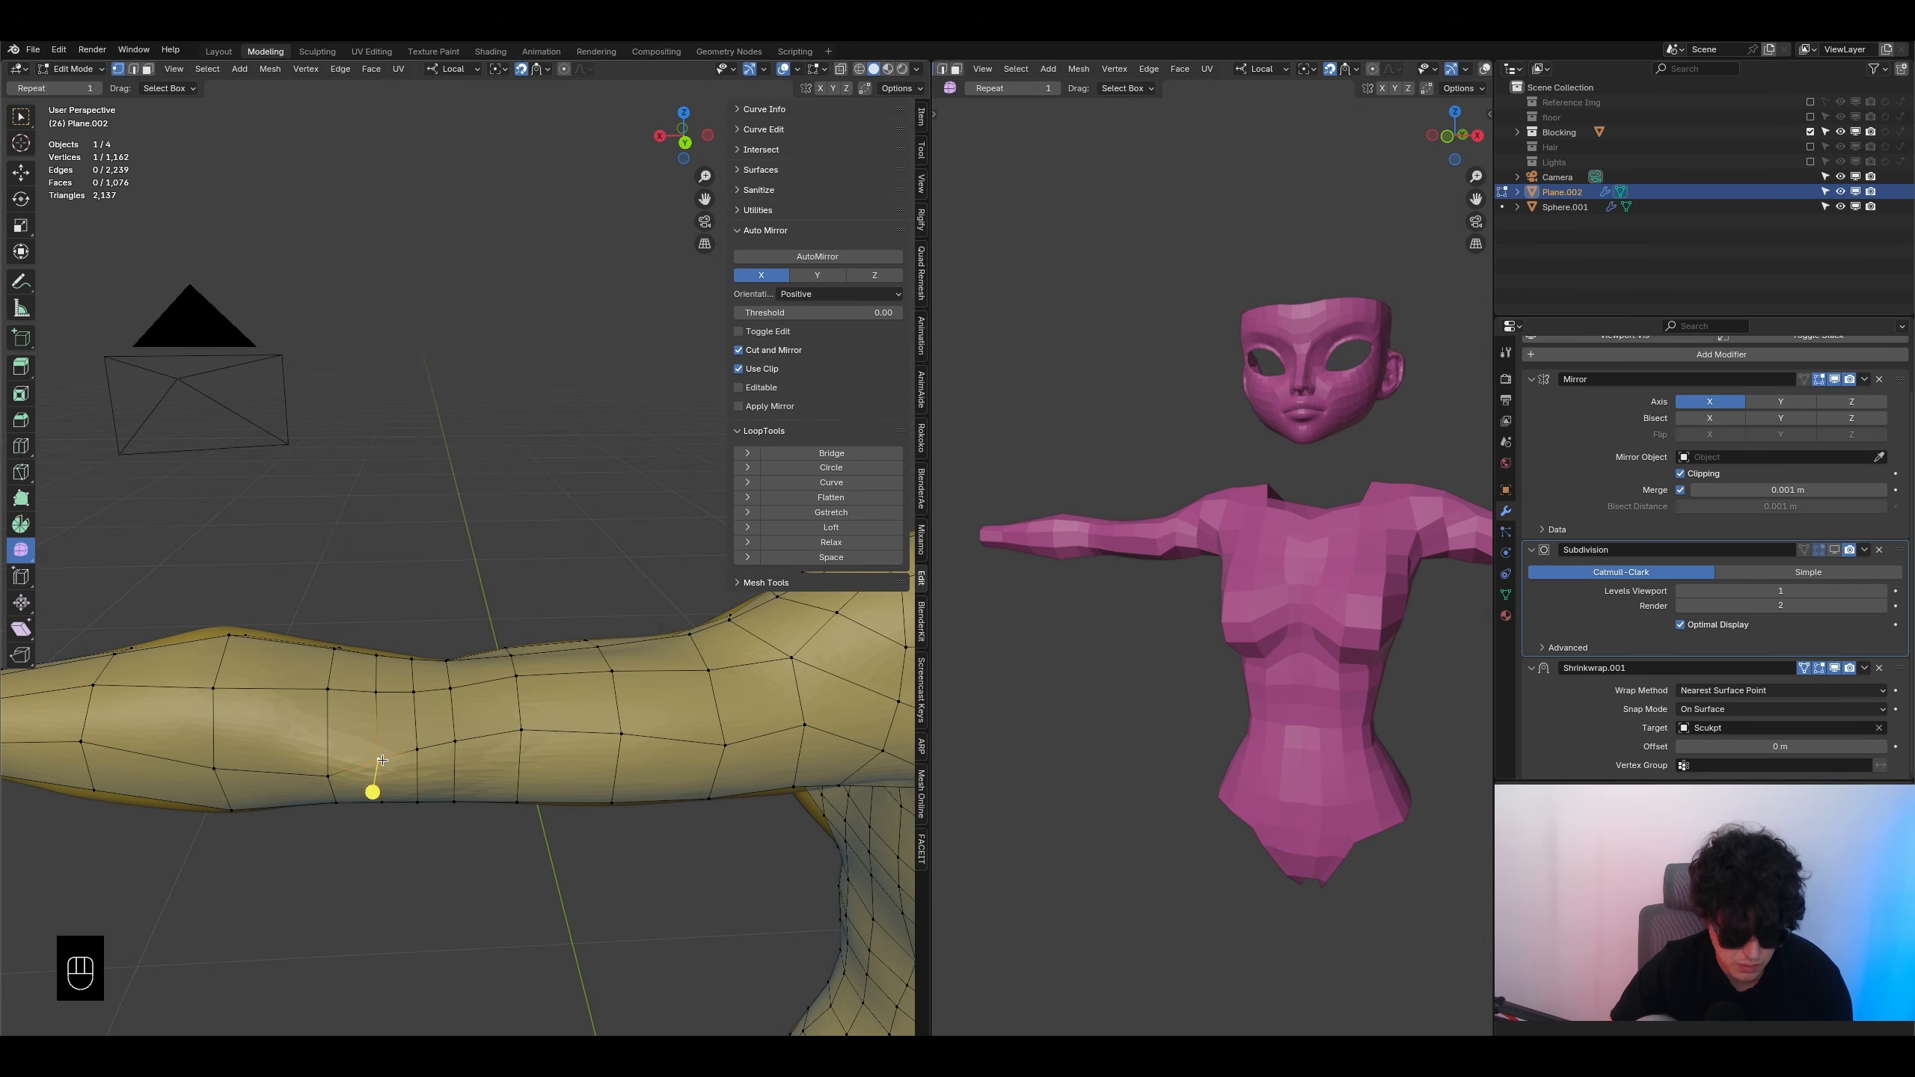
{"action": "key", "text": "g"}
{"action": "left_click", "coordinate": [381, 781]}
{"action": "left_click", "coordinate": [416, 751]}
{"action": "key", "text": "g"}
{"action": "left_click", "coordinate": [413, 778]}
{"action": "left_click", "coordinate": [452, 750]}
{"action": "key", "text": "g"}
{"action": "left_click", "coordinate": [455, 778]}
- Adjust the next three vertices of the same row along the back of the upper arm toward the armpit, moving them lower
{"action": "left_click", "coordinate": [523, 732]}
{"action": "key", "text": "g"}
{"action": "left_click", "coordinate": [524, 760]}
{"action": "left_click", "coordinate": [636, 735]}
{"action": "key", "text": "g"}
{"action": "left_click", "coordinate": [635, 757]}
{"action": "left_click", "coordinate": [728, 745]}
{"action": "key", "text": "g"}
{"action": "left_click", "coordinate": [728, 745]}
- Select a vertex on the back of the forearm and nudge it to even out the spacing of its row
{"action": "scroll", "coordinate": [603, 754], "scroll_direction": "down", "scroll_amount": 4}
{"action": "middle_click_drag", "start_coordinate": [554, 762], "coordinate": [483, 727]}
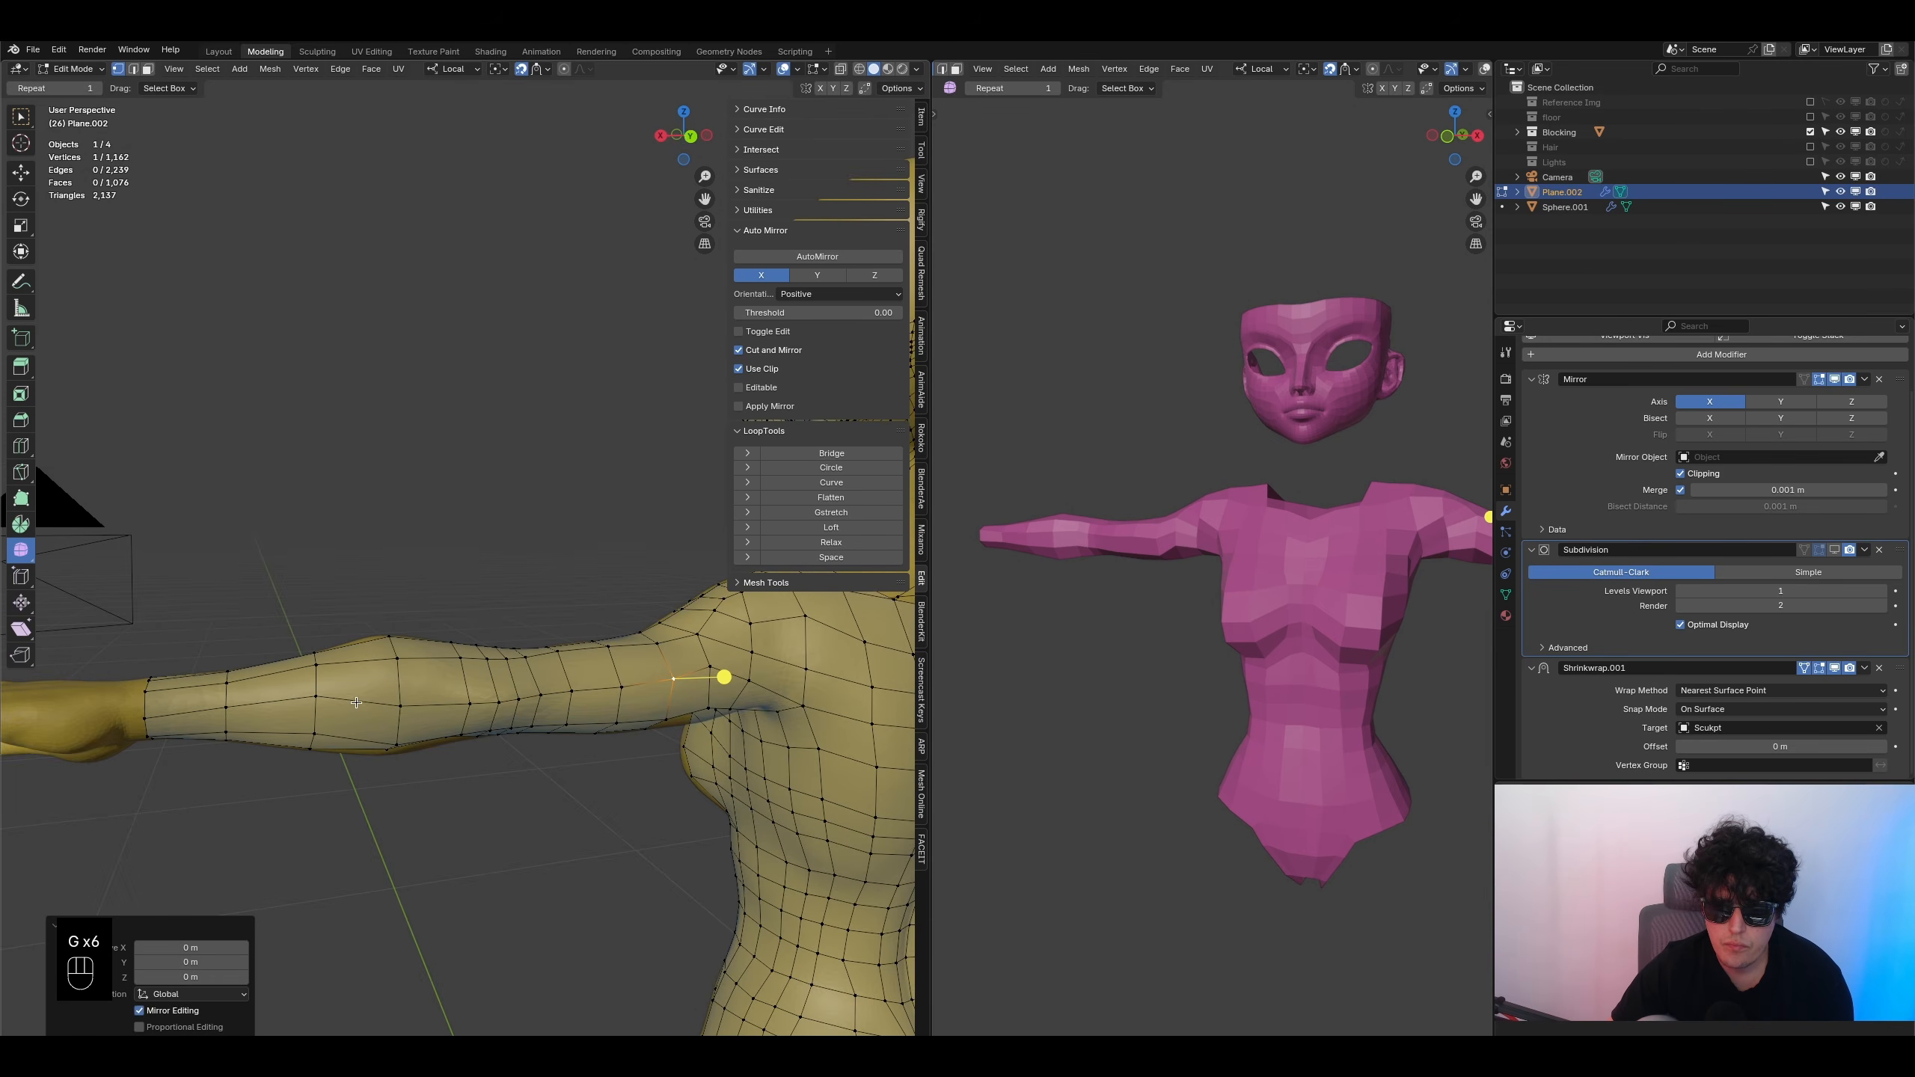
{"action": "left_click", "coordinate": [314, 702]}
{"action": "key", "text": "g"}
{"action": "left_click", "coordinate": [332, 712]}
{"action": "key", "text": "g"}
{"action": "left_click", "coordinate": [323, 712]}
{"action": "key", "text": "g"}
{"action": "left_click", "coordinate": [319, 712]}
- In the front view, move three vertices of the upper-arm loop near the armpit slightly downward to even their spacing
{"action": "scroll", "coordinate": [317, 716], "scroll_direction": "down", "scroll_amount": 4}
{"action": "middle_click_drag", "start_coordinate": [317, 718], "coordinate": [656, 781]}
{"action": "scroll", "coordinate": [452, 754], "scroll_direction": "up", "scroll_amount": 4}
{"action": "middle_click_drag", "start_coordinate": [192, 736], "coordinate": [460, 748], "text": "shift"}
{"action": "key", "text": "KP_1"}
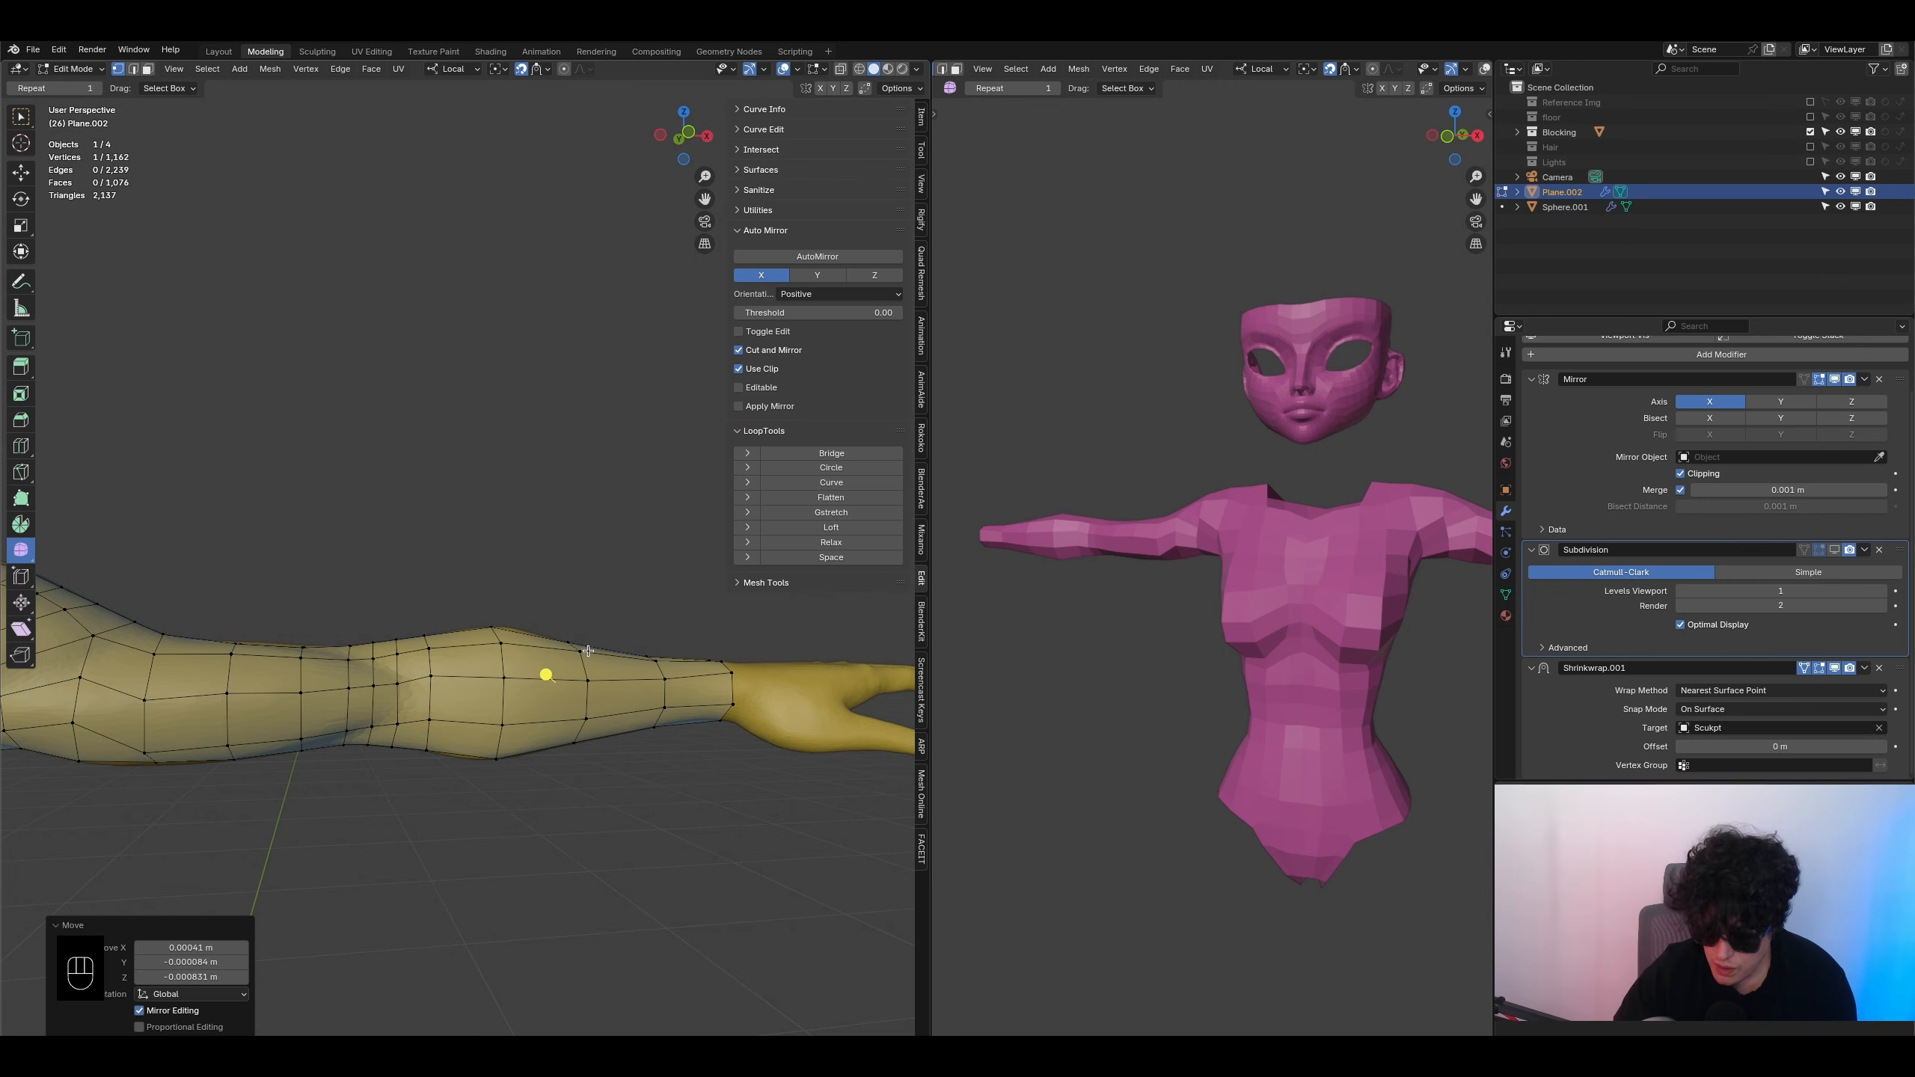
{"action": "left_click", "coordinate": [133, 716]}
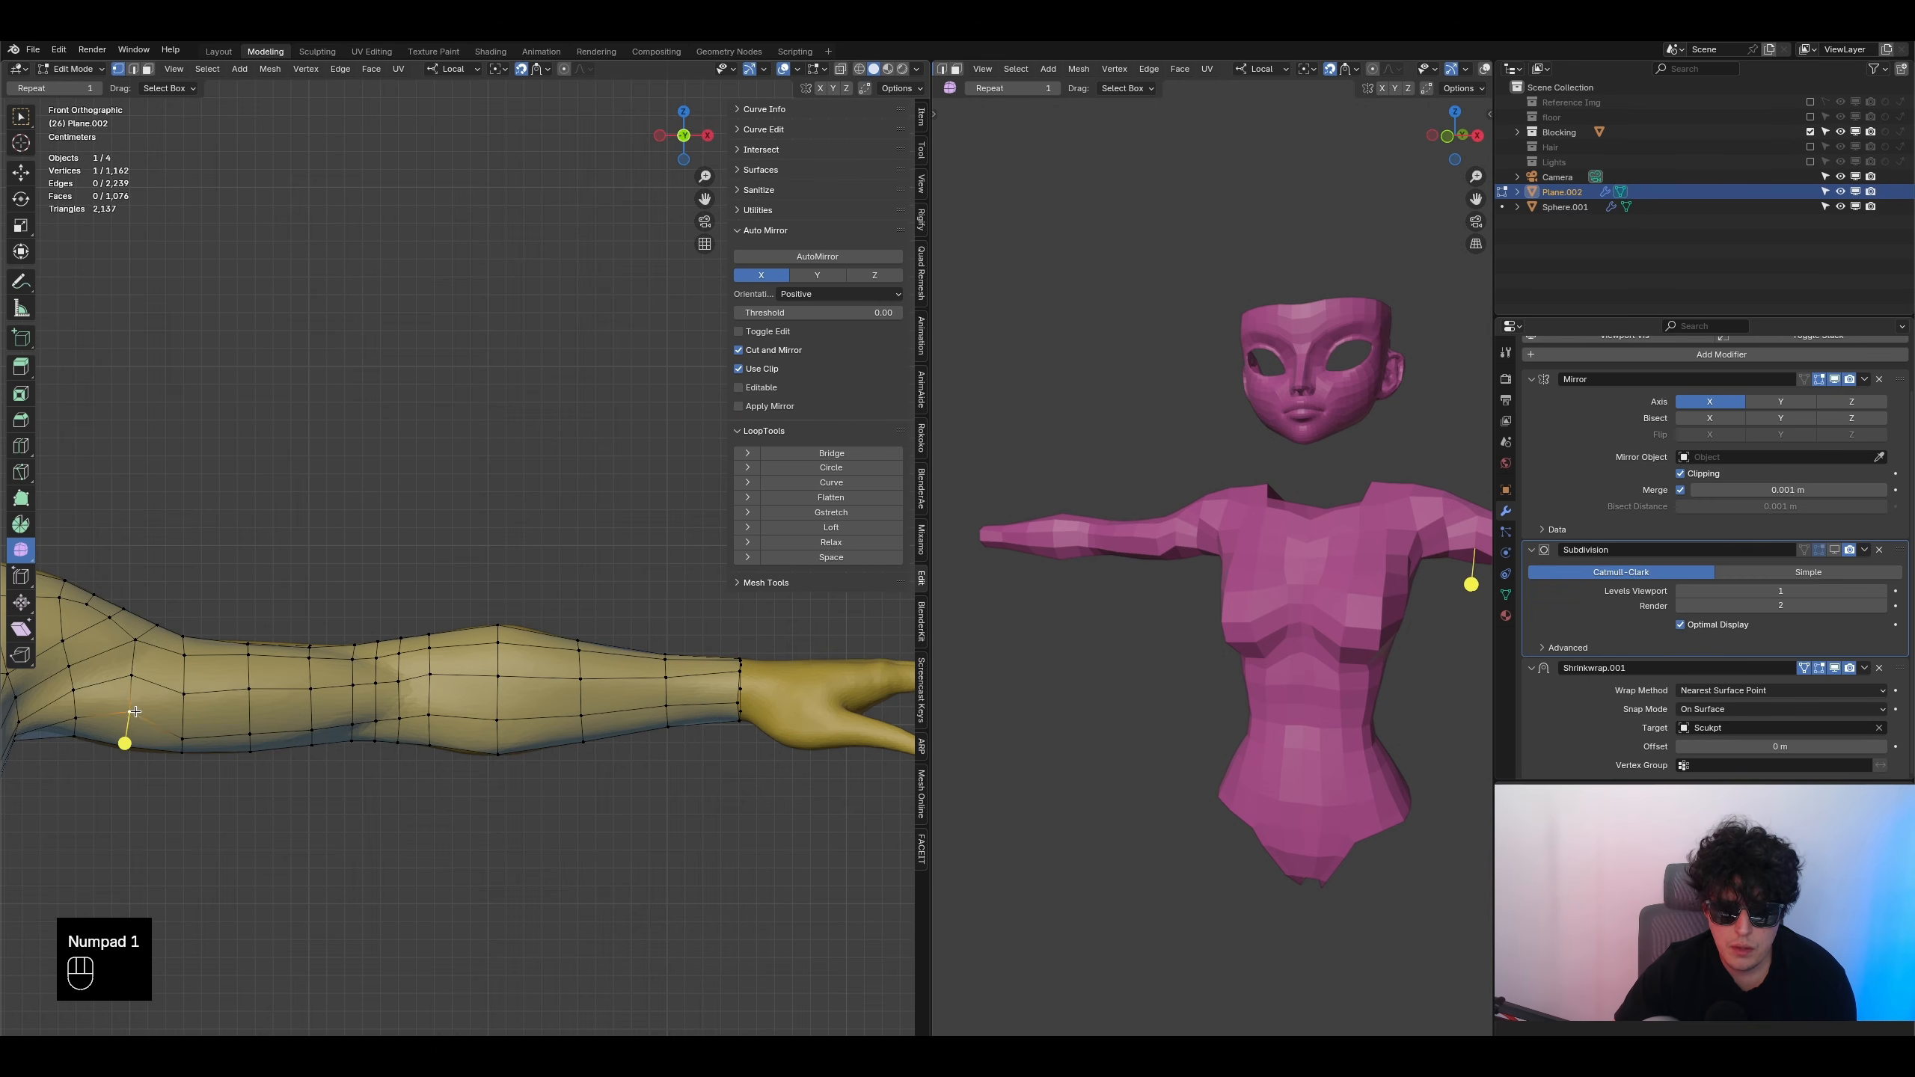
{"action": "key", "text": "g"}
{"action": "left_click", "coordinate": [131, 723]}
{"action": "left_click", "coordinate": [131, 690]}
{"action": "key", "text": "g"}
{"action": "left_click", "coordinate": [129, 700]}
{"action": "left_click", "coordinate": [128, 725]}
{"action": "key", "text": "g"}
{"action": "left_click", "coordinate": [127, 733]}
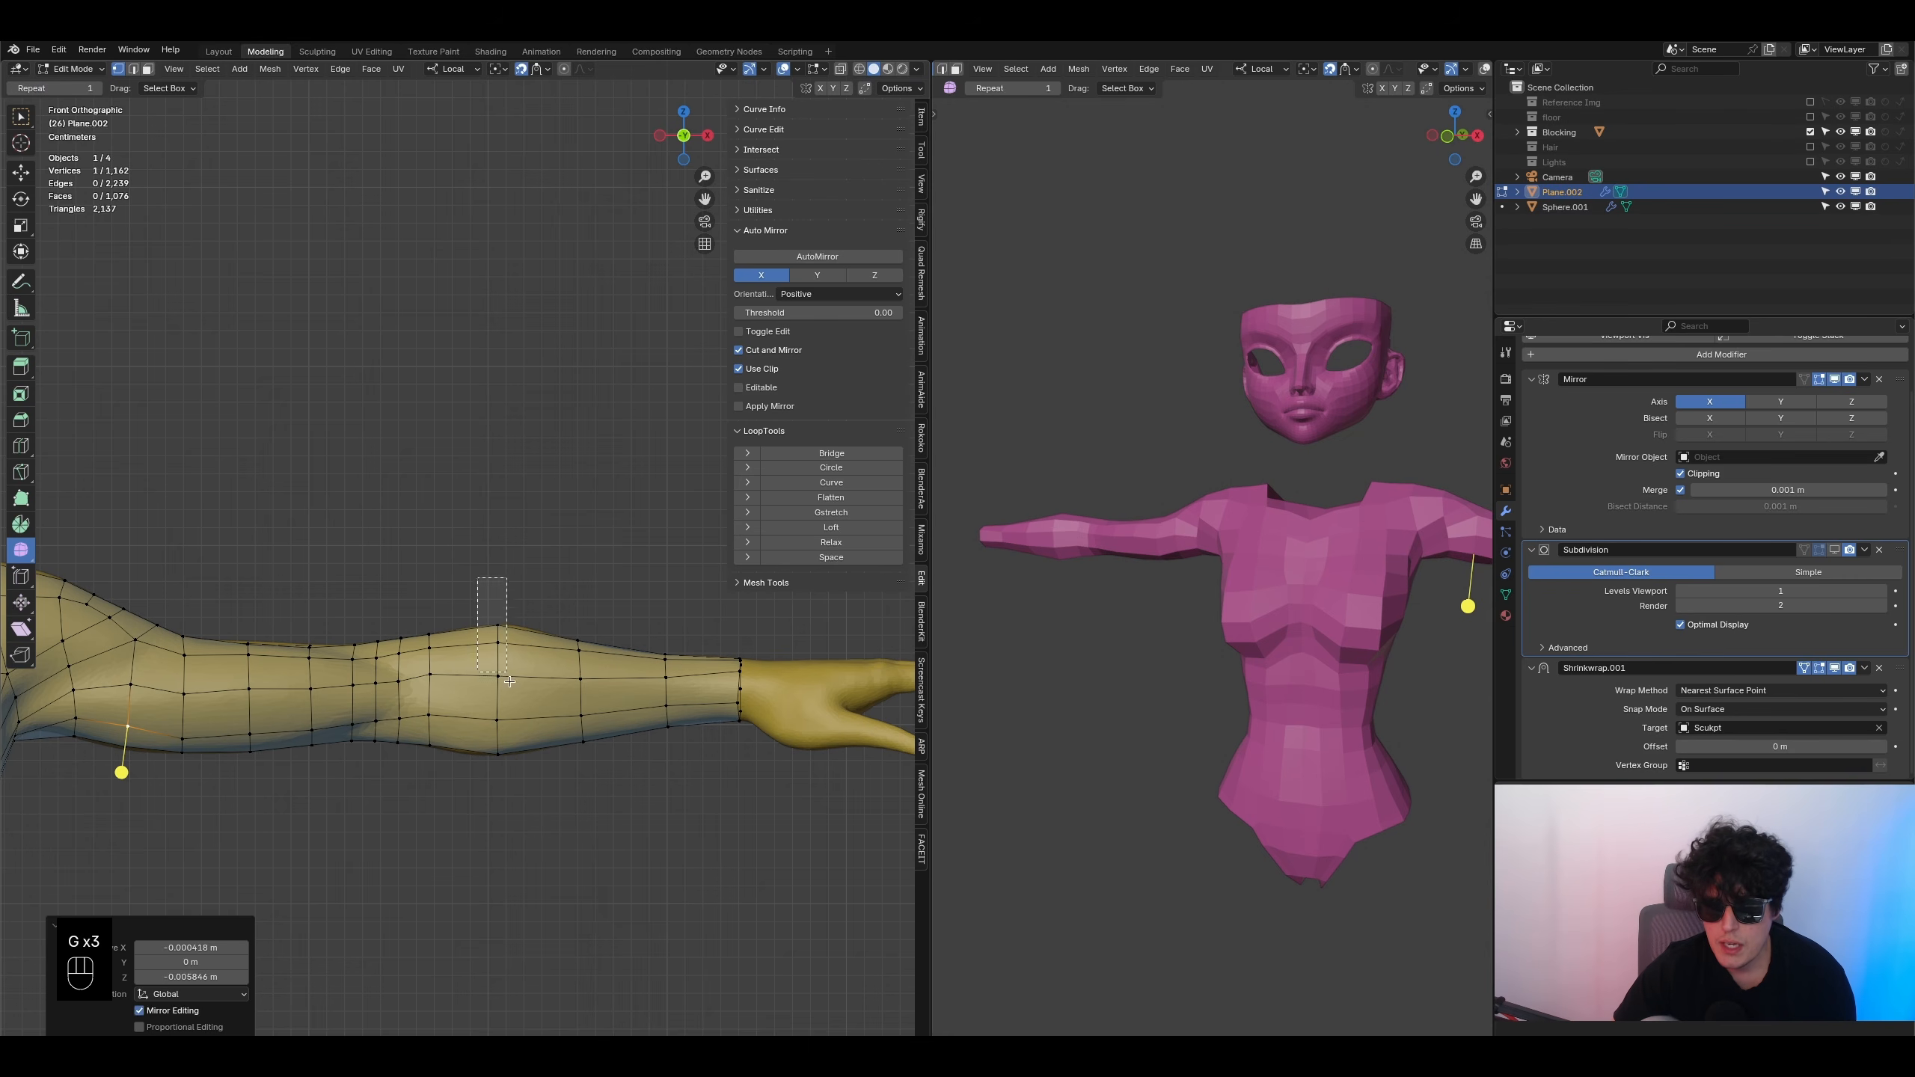
{"action": "left_click_drag", "start_coordinate": [500, 654], "coordinate": [552, 839]}
{"action": "left_click_drag", "start_coordinate": [570, 604], "coordinate": [650, 827]}
{"action": "left_click_drag", "start_coordinate": [644, 609], "coordinate": [700, 804]}
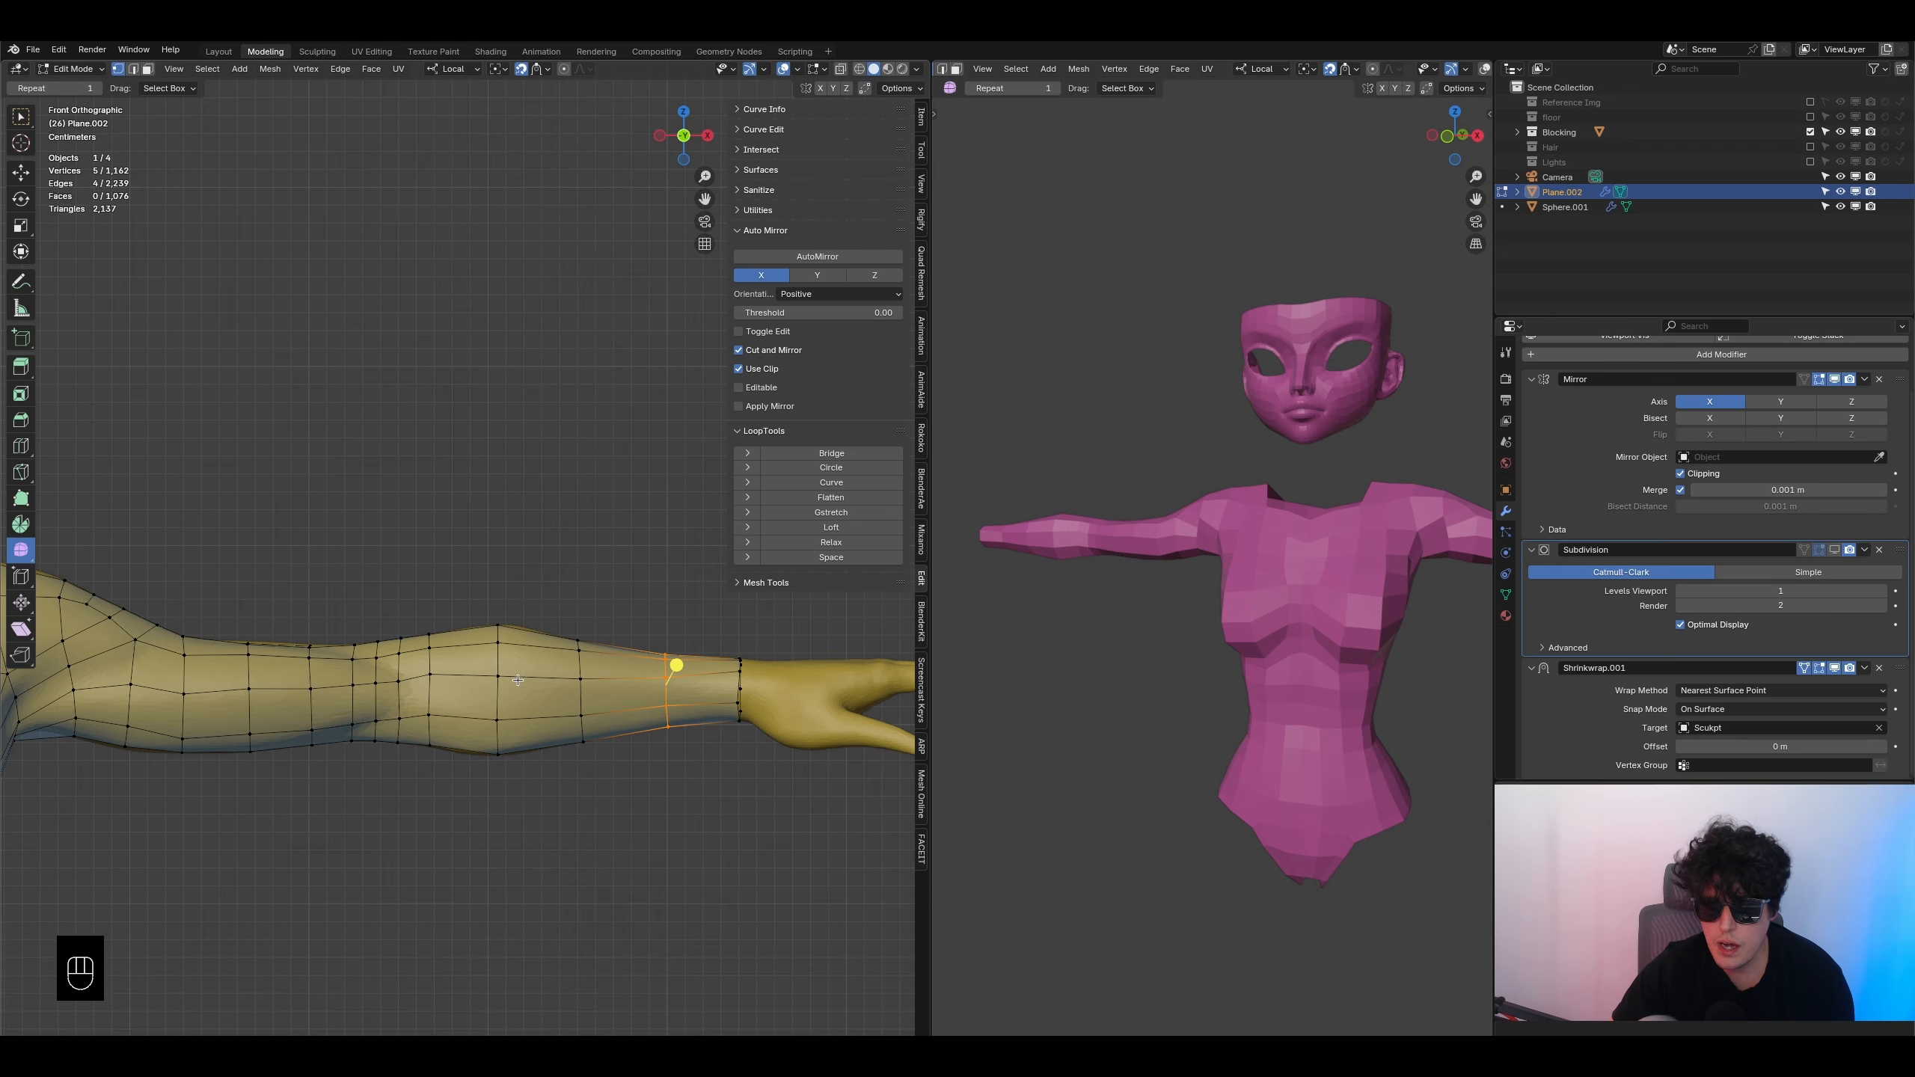
- Add single loop cuts around the forearm, midway between its existing loops from below the elbow to the wrist
{"action": "key", "text": "ctrl+r"}
{"action": "double_click", "coordinate": [464, 630]}
{"action": "key", "text": "ctrl+r"}
{"action": "double_click", "coordinate": [537, 630]}
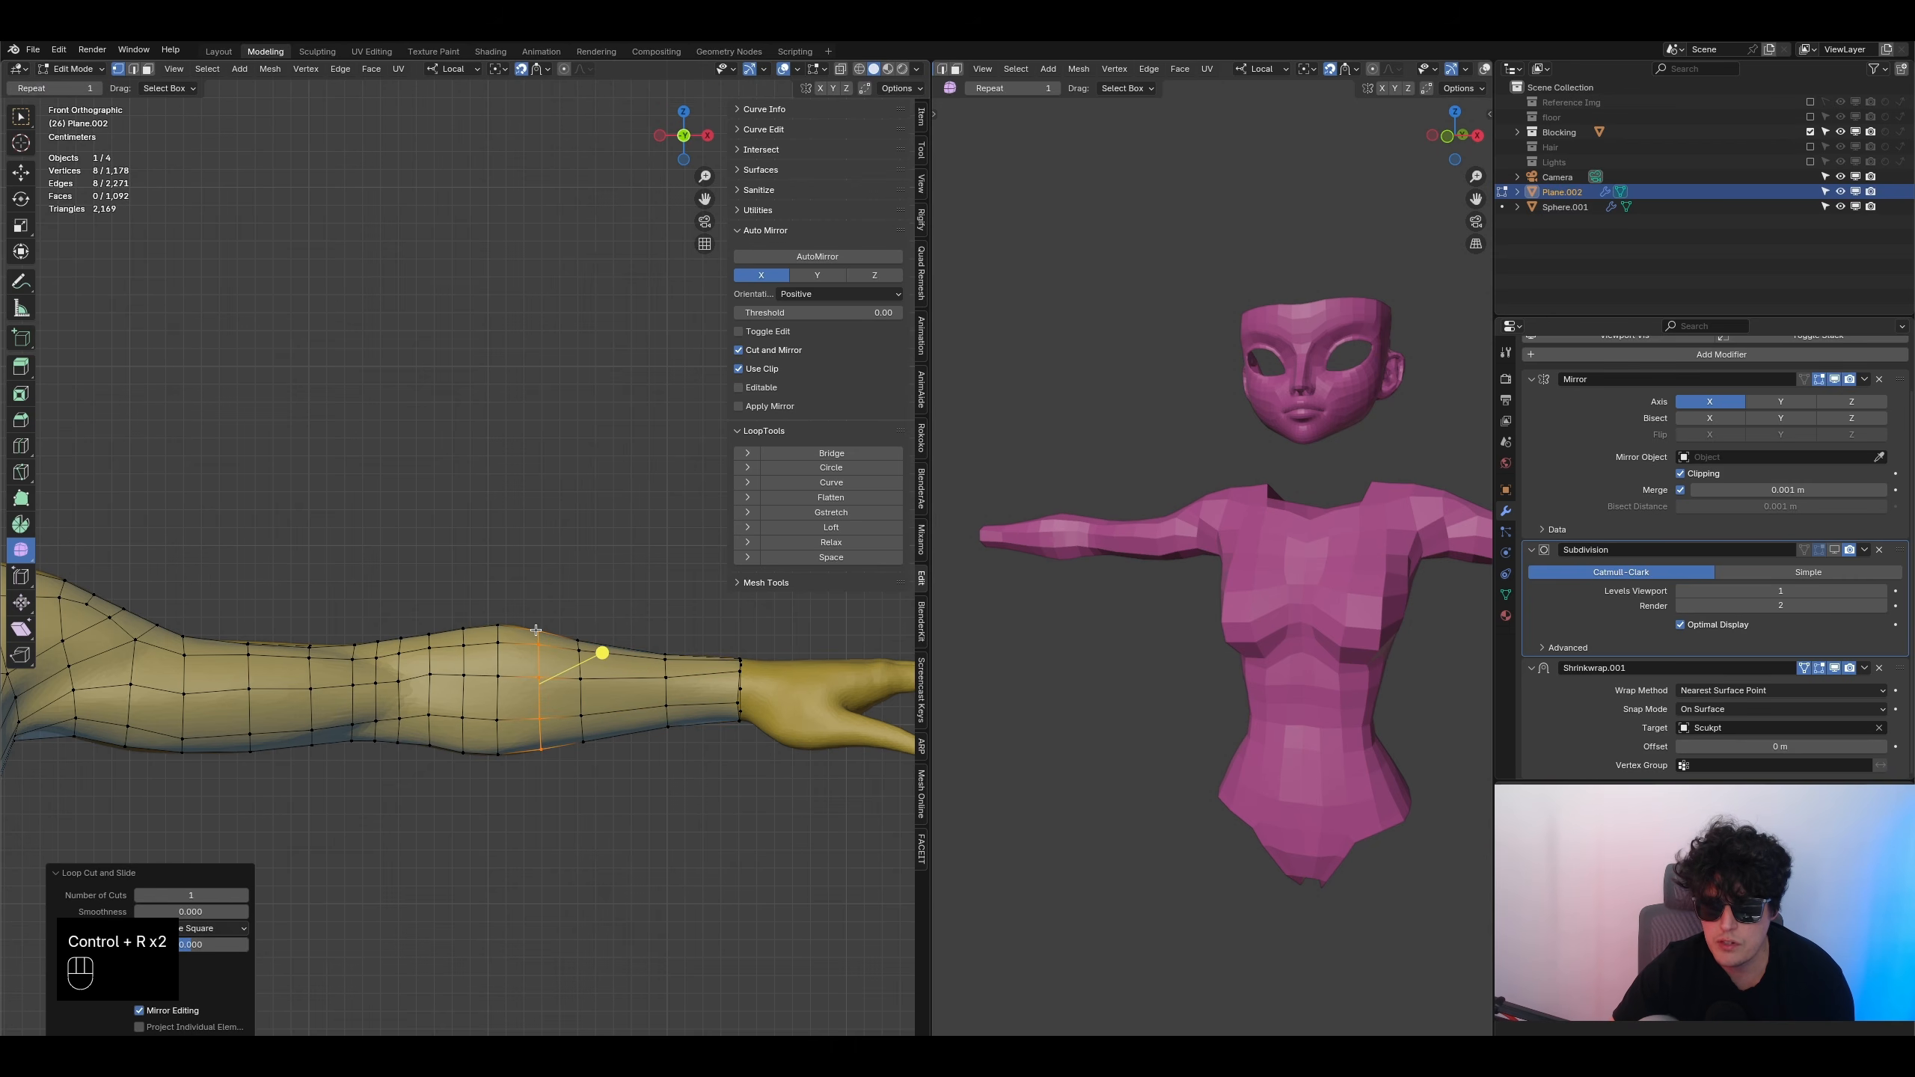
{"action": "key", "text": "ctrl+r"}
{"action": "double_click", "coordinate": [623, 647]}
{"action": "key", "text": "ctrl+r"}
{"action": "double_click", "coordinate": [706, 661]}
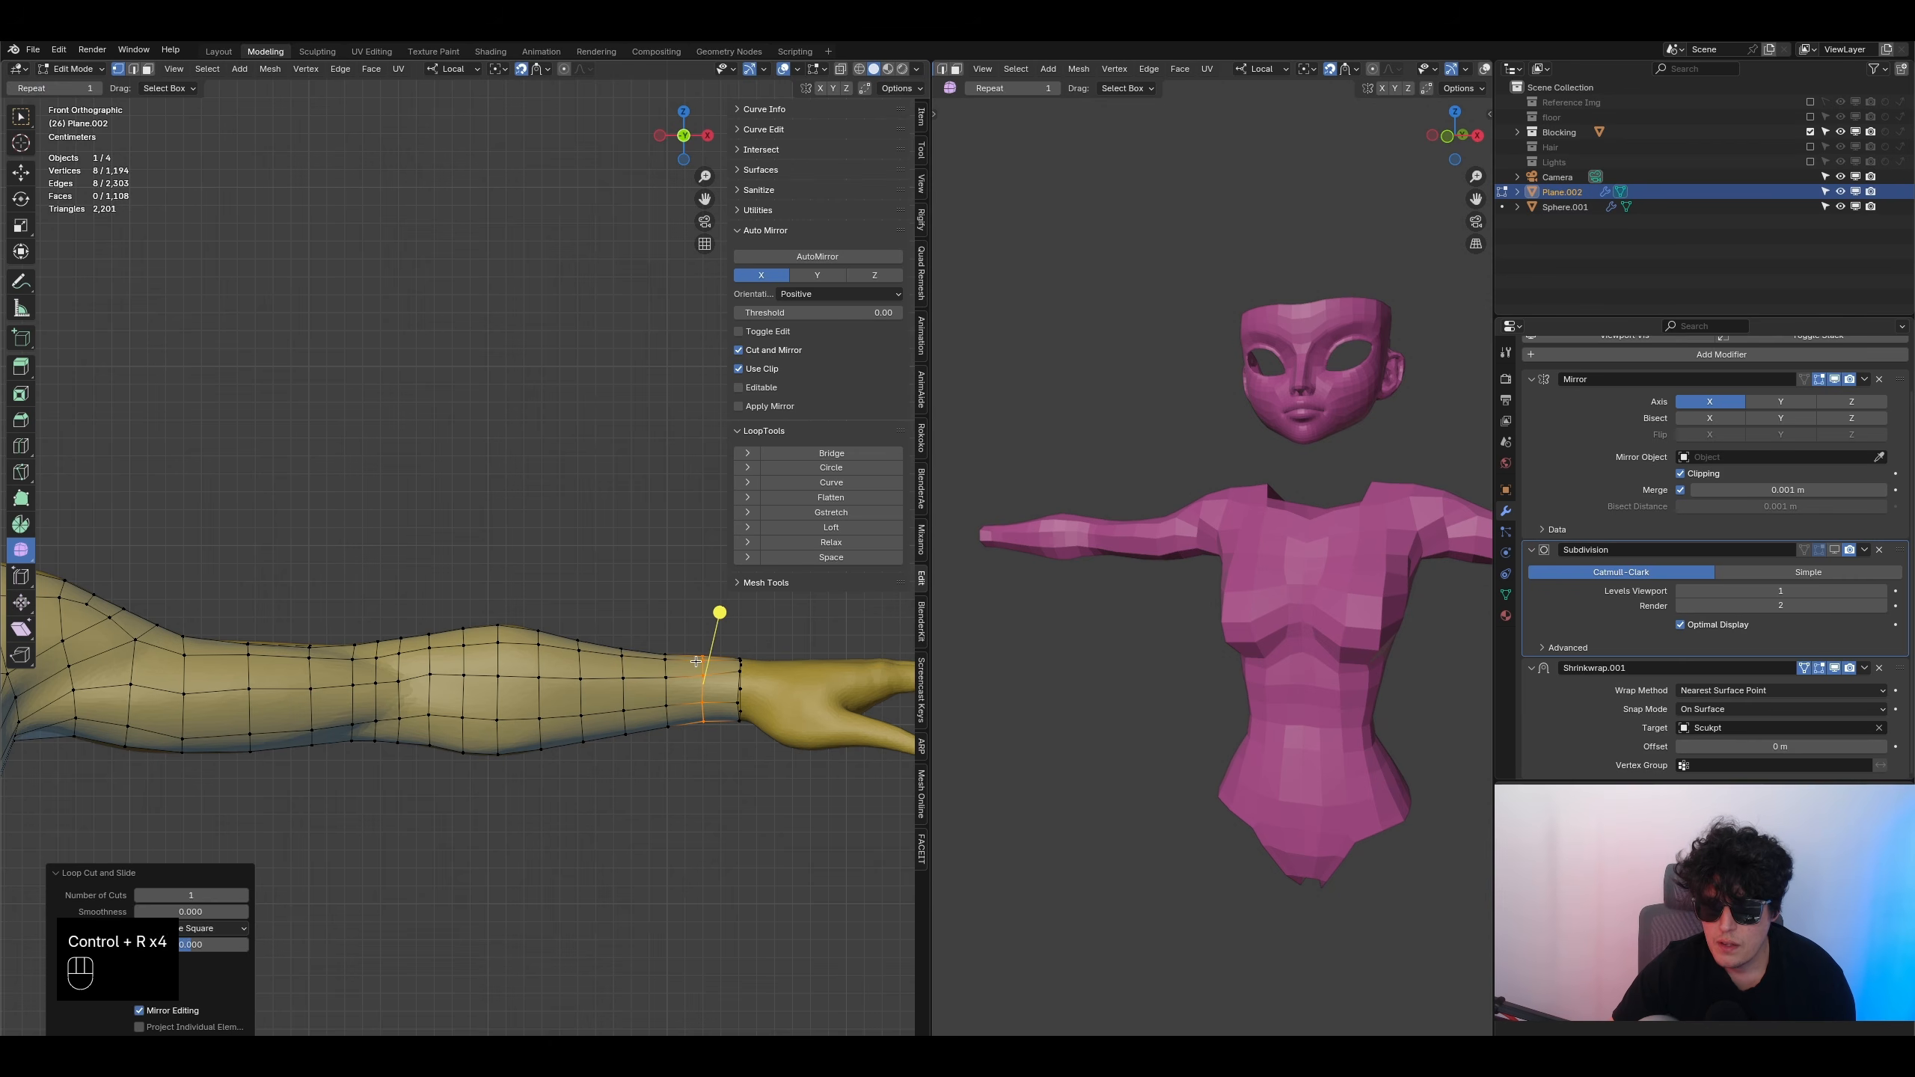
{"action": "key", "text": "ctrl+r"}
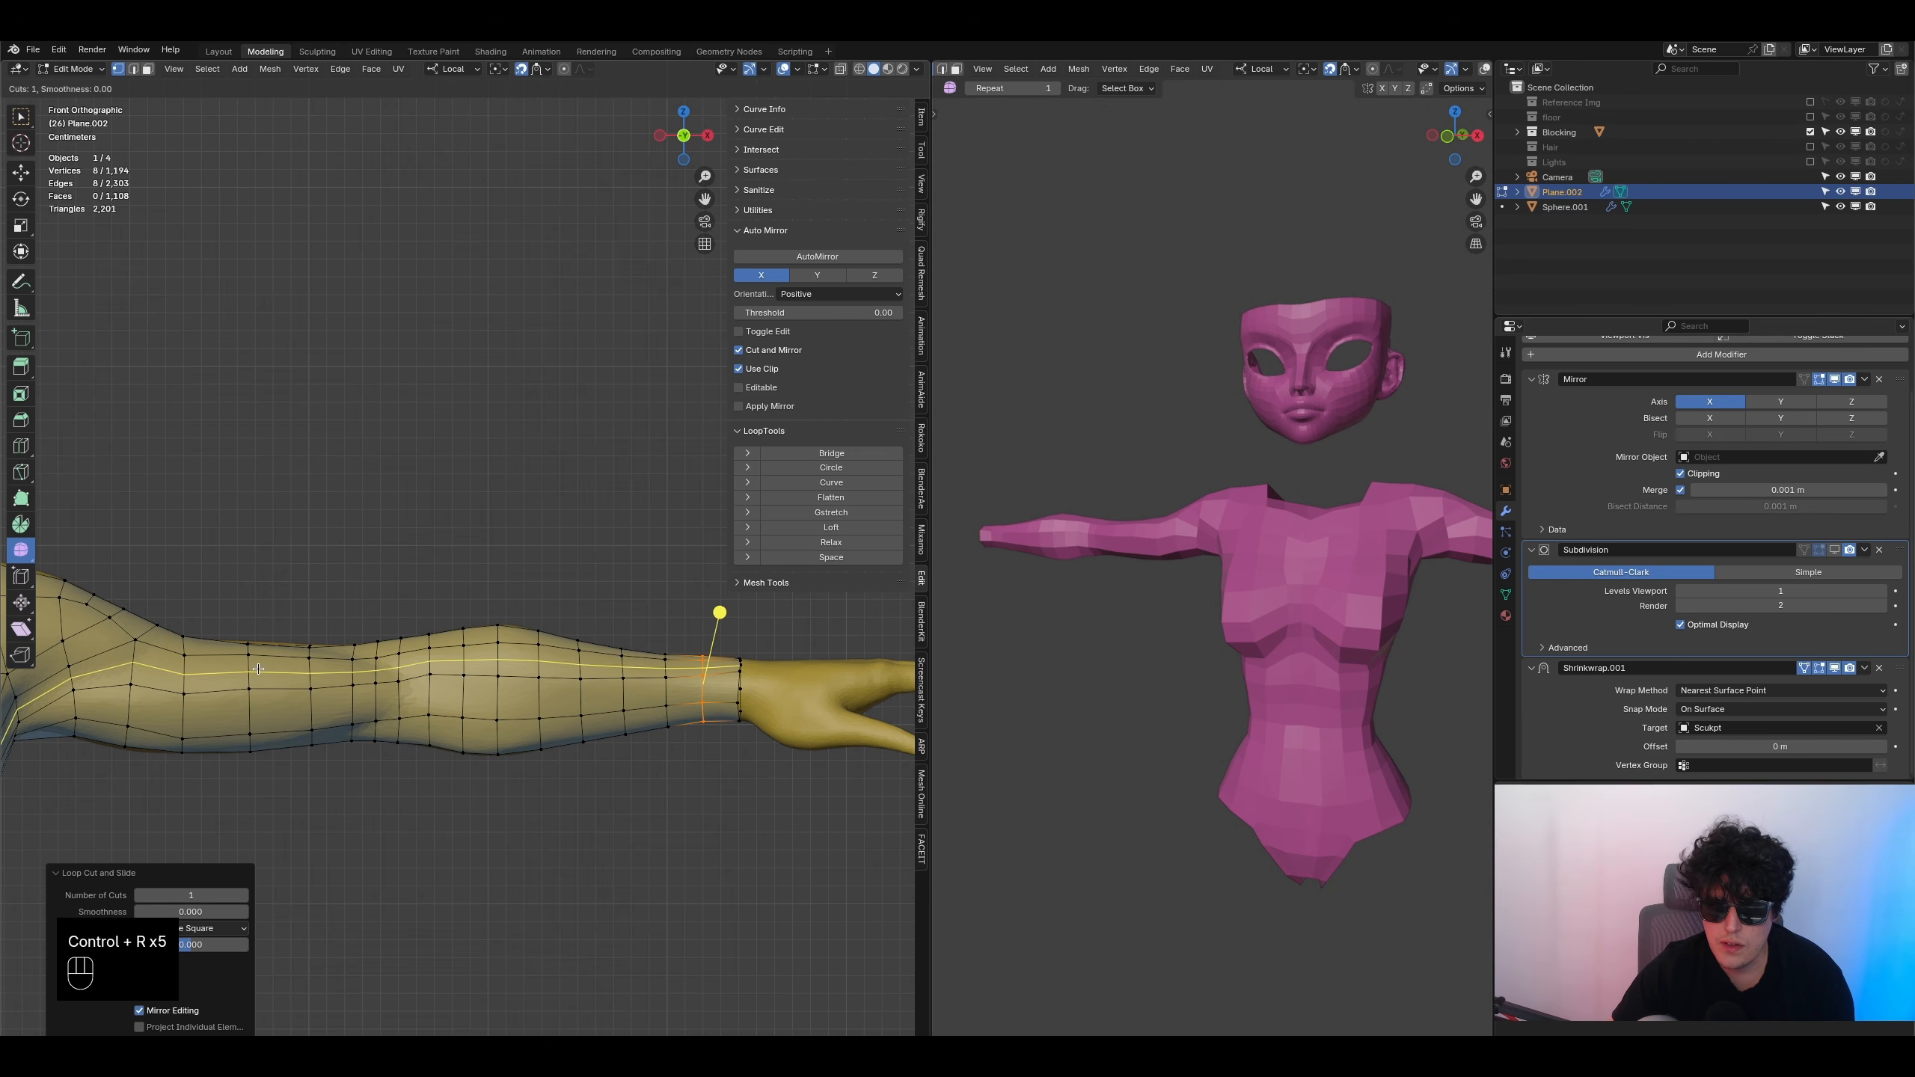
- Add single-cut edge loops along the upper arm from the shoulder towards the elbow and save the file
{"action": "left_click", "coordinate": [229, 664]}
{"action": "key", "text": "ctrl+r"}
{"action": "double_click", "coordinate": [280, 658]}
{"action": "key", "text": "ctrl+r"}
{"action": "double_click", "coordinate": [331, 656]}
{"action": "key", "text": "ctrl+r"}
{"action": "double_click", "coordinate": [159, 656]}
{"action": "scroll", "coordinate": [407, 678], "scroll_direction": "down", "scroll_amount": 4}
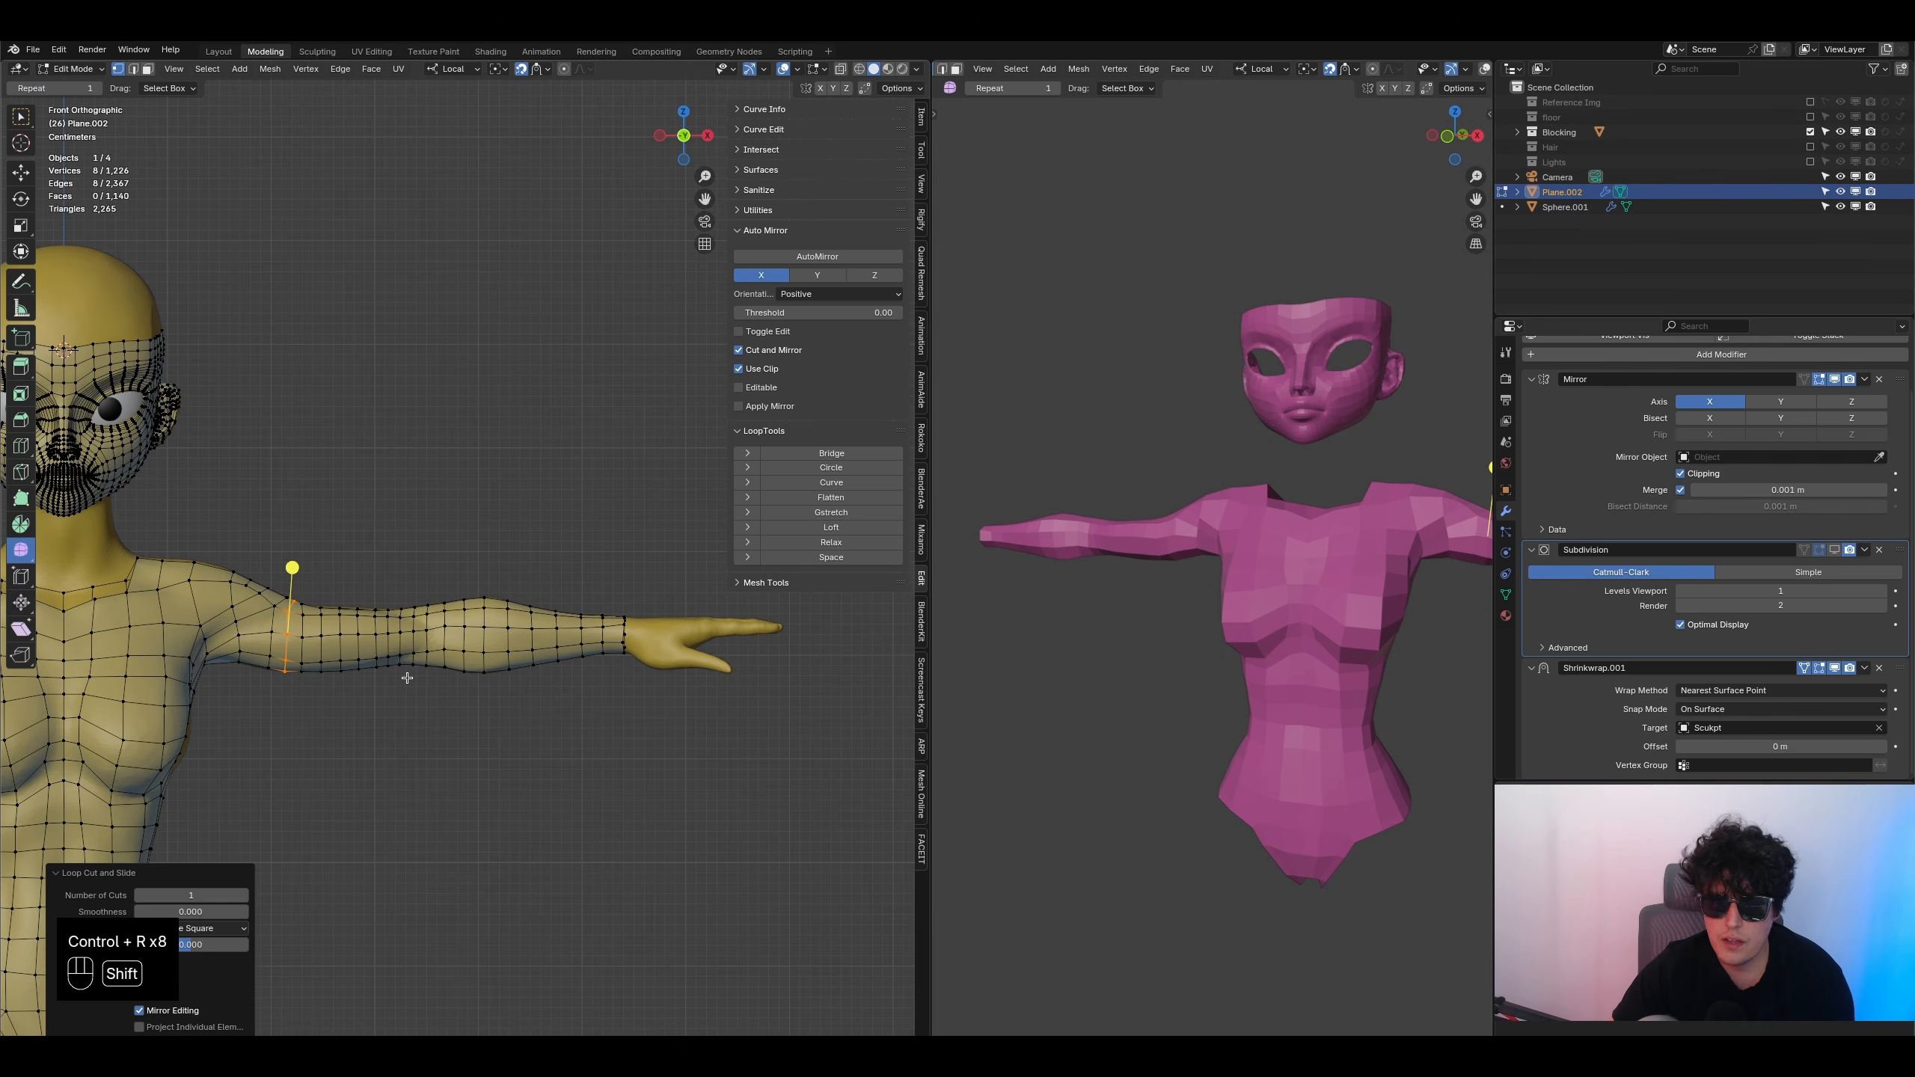
{"action": "key", "text": "ctrl+s"}
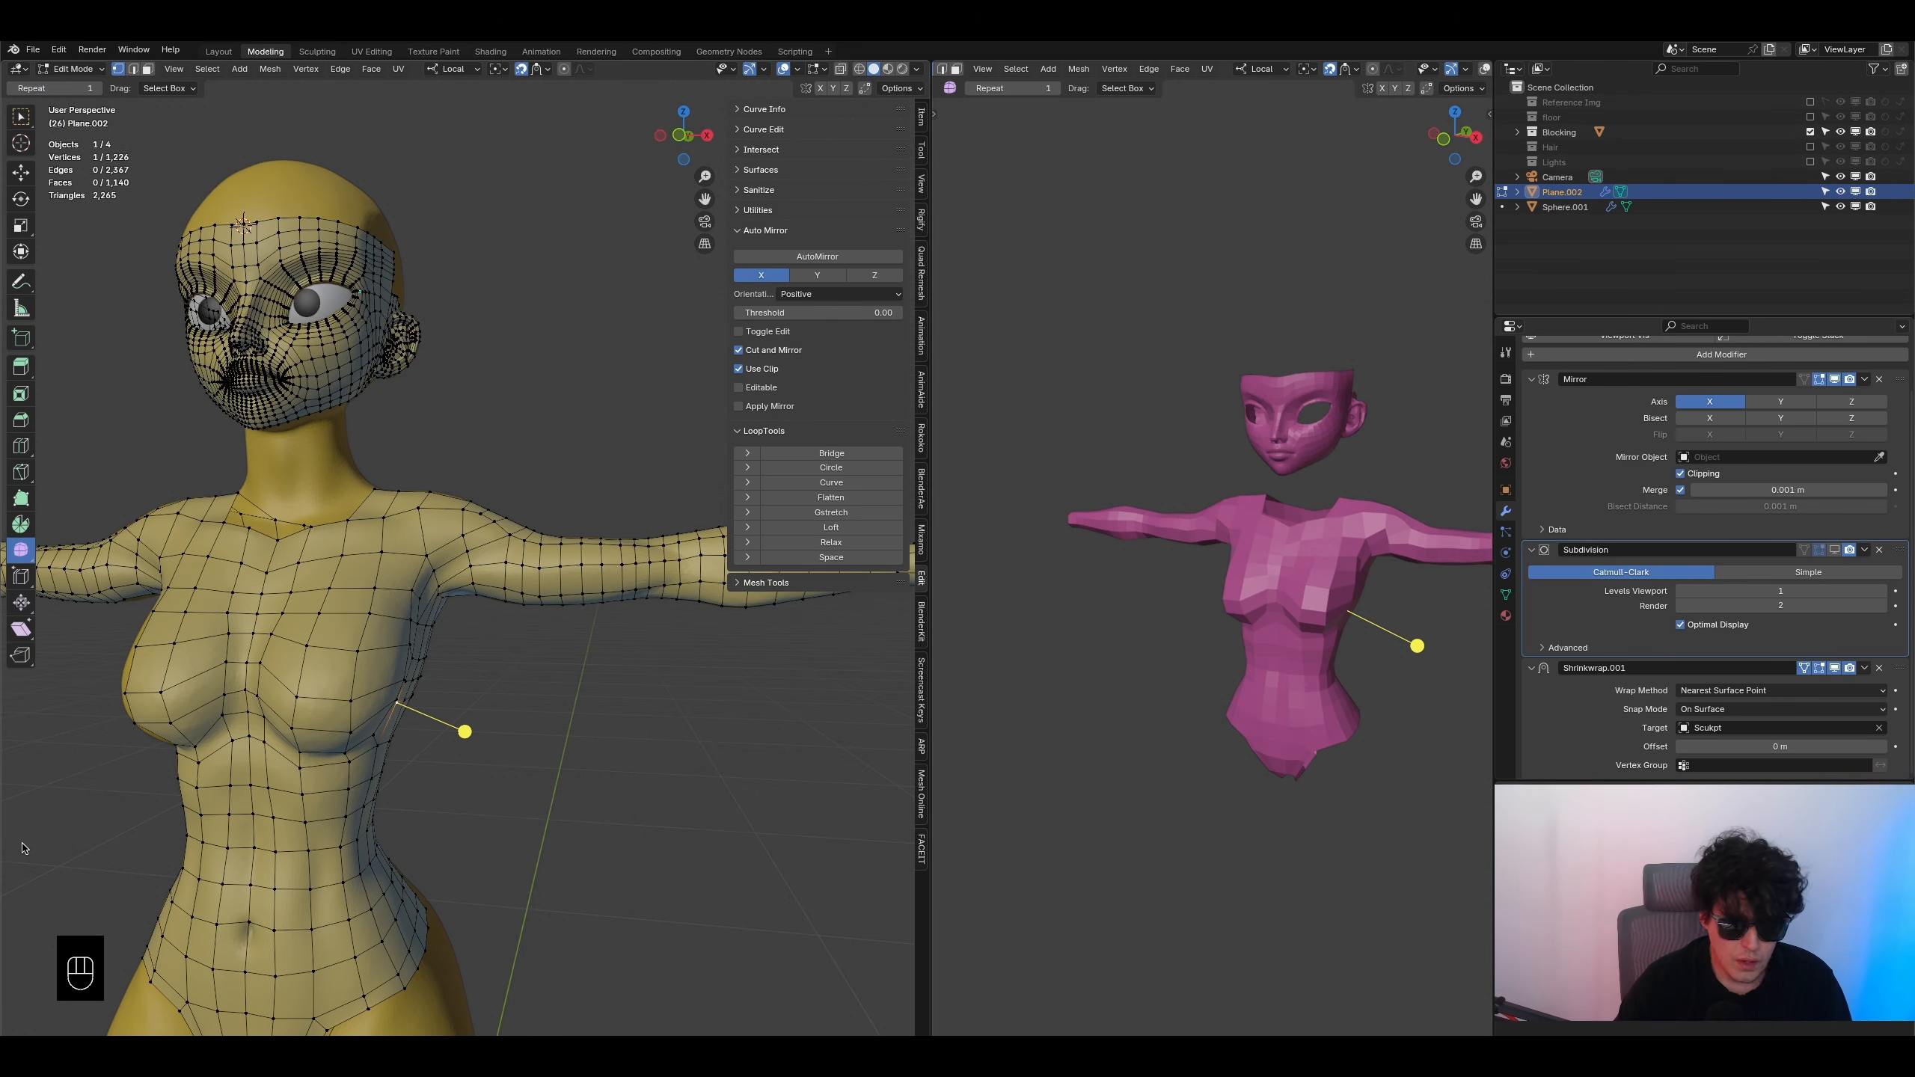
- In face select mode, examine the face loops that run around the shoulder, across the chest and over the upper back
{"action": "left_click", "coordinate": [147, 72]}
{"action": "scroll", "coordinate": [362, 604], "scroll_direction": "up", "scroll_amount": 3}
{"action": "middle_click_drag", "start_coordinate": [389, 696], "coordinate": [337, 681]}
{"action": "scroll", "coordinate": [374, 675], "scroll_direction": "down", "scroll_amount": 3}
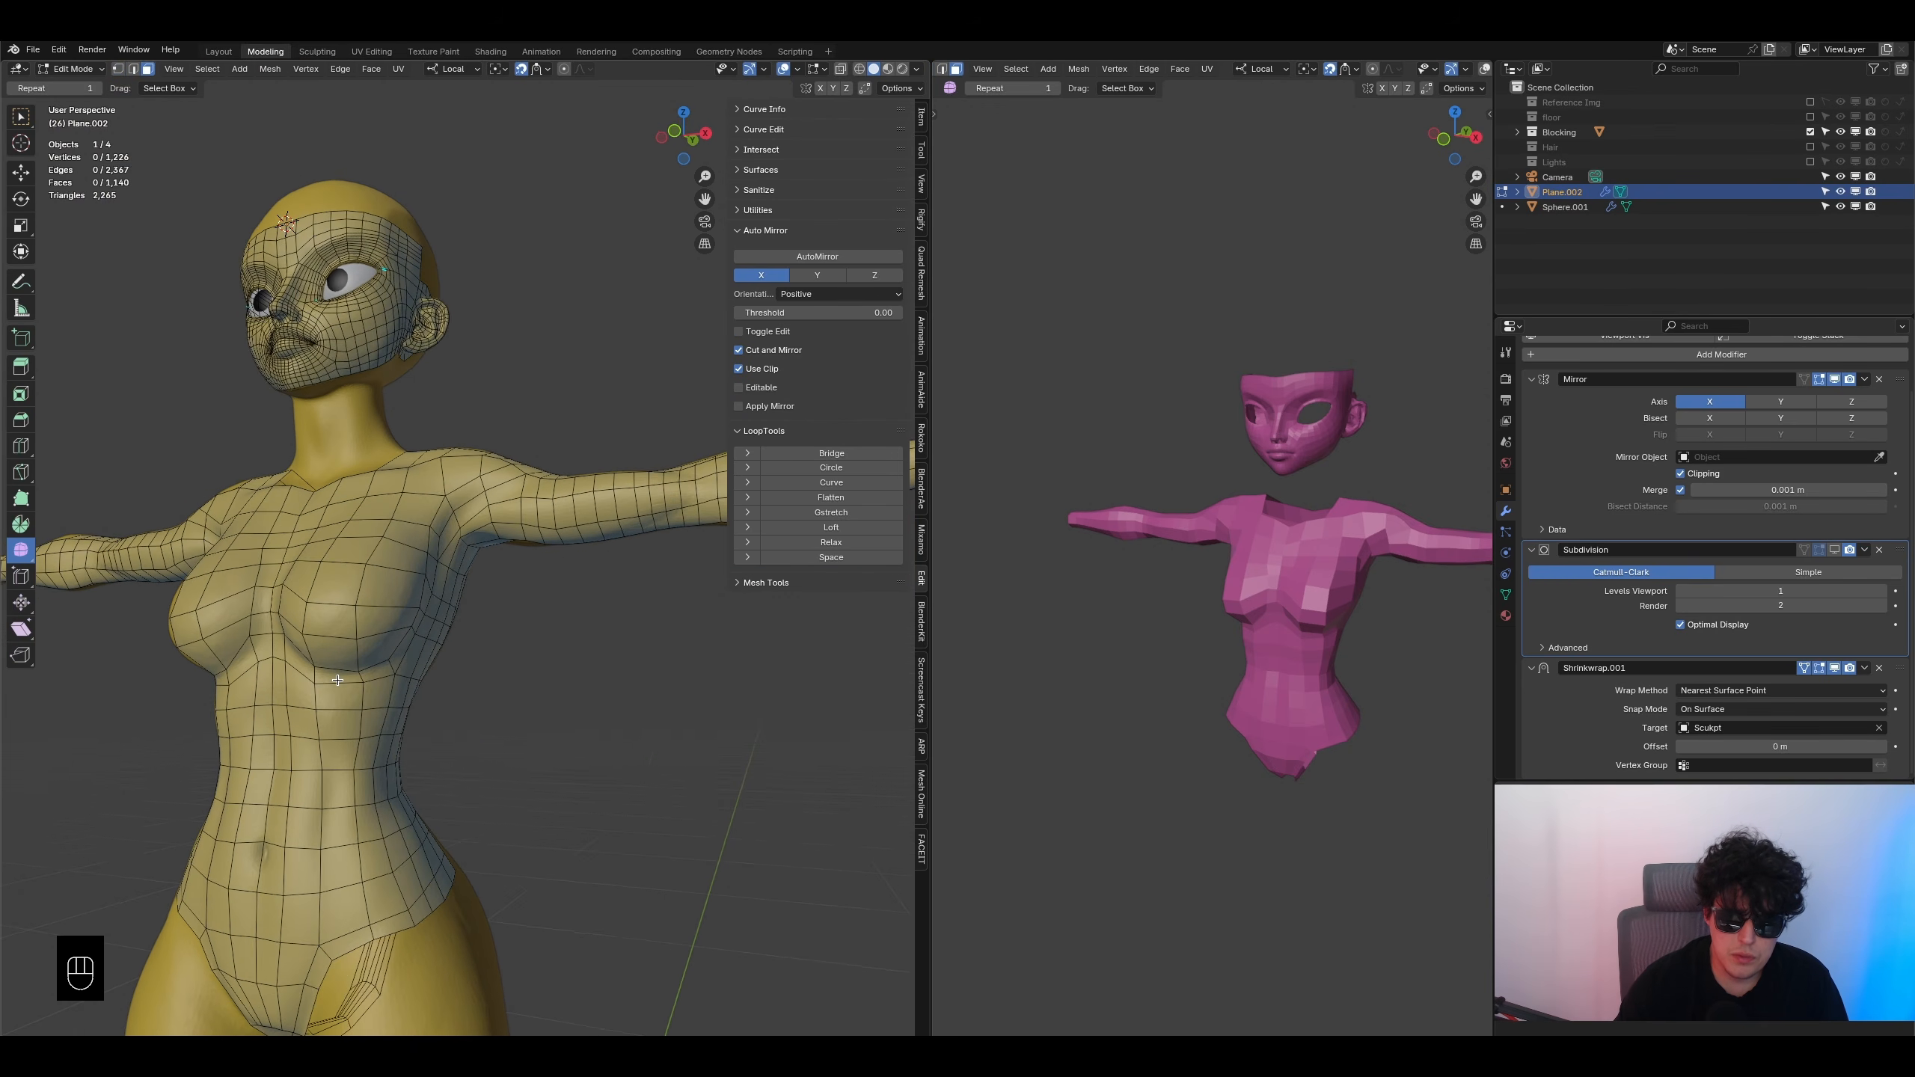
{"action": "left_click", "coordinate": [377, 666], "text": "alt"}
{"action": "middle_click_drag", "start_coordinate": [393, 646], "coordinate": [416, 624]}
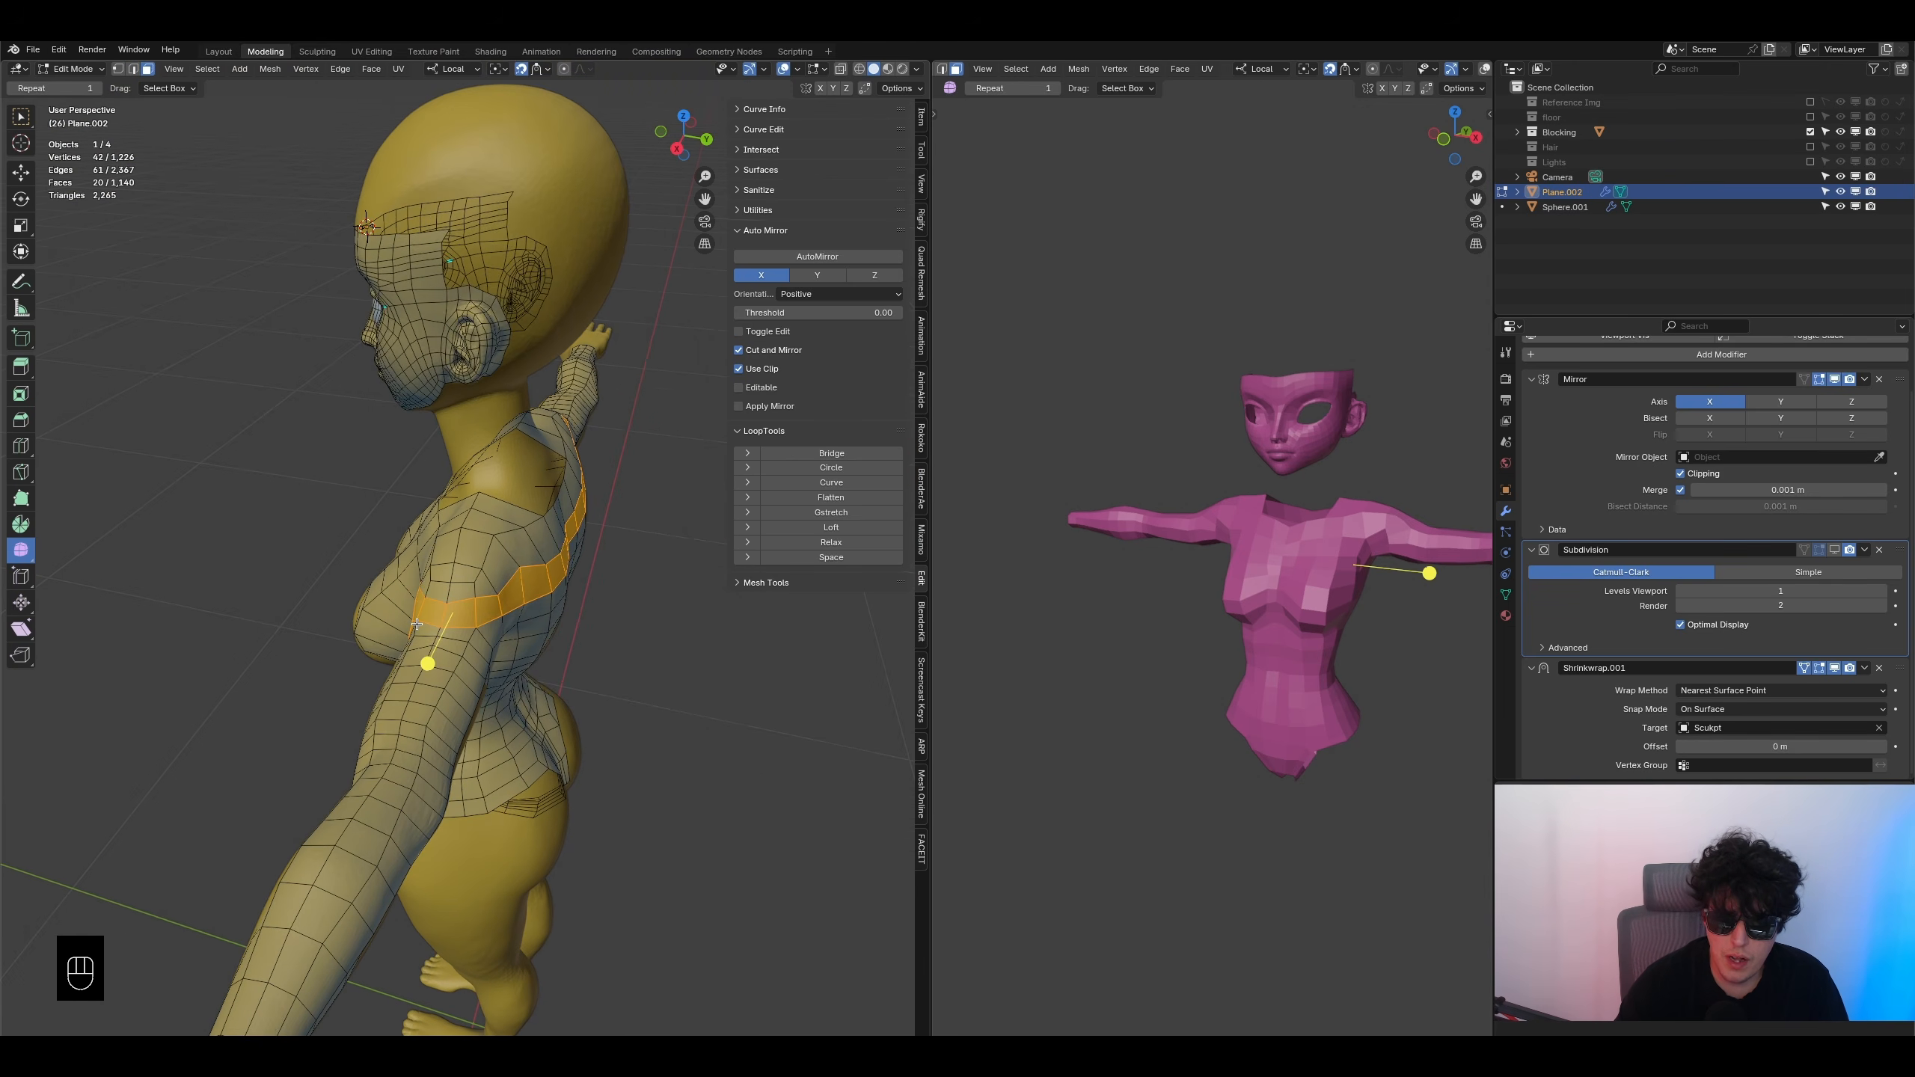
{"action": "middle_click_drag", "start_coordinate": [563, 549], "coordinate": [380, 531]}
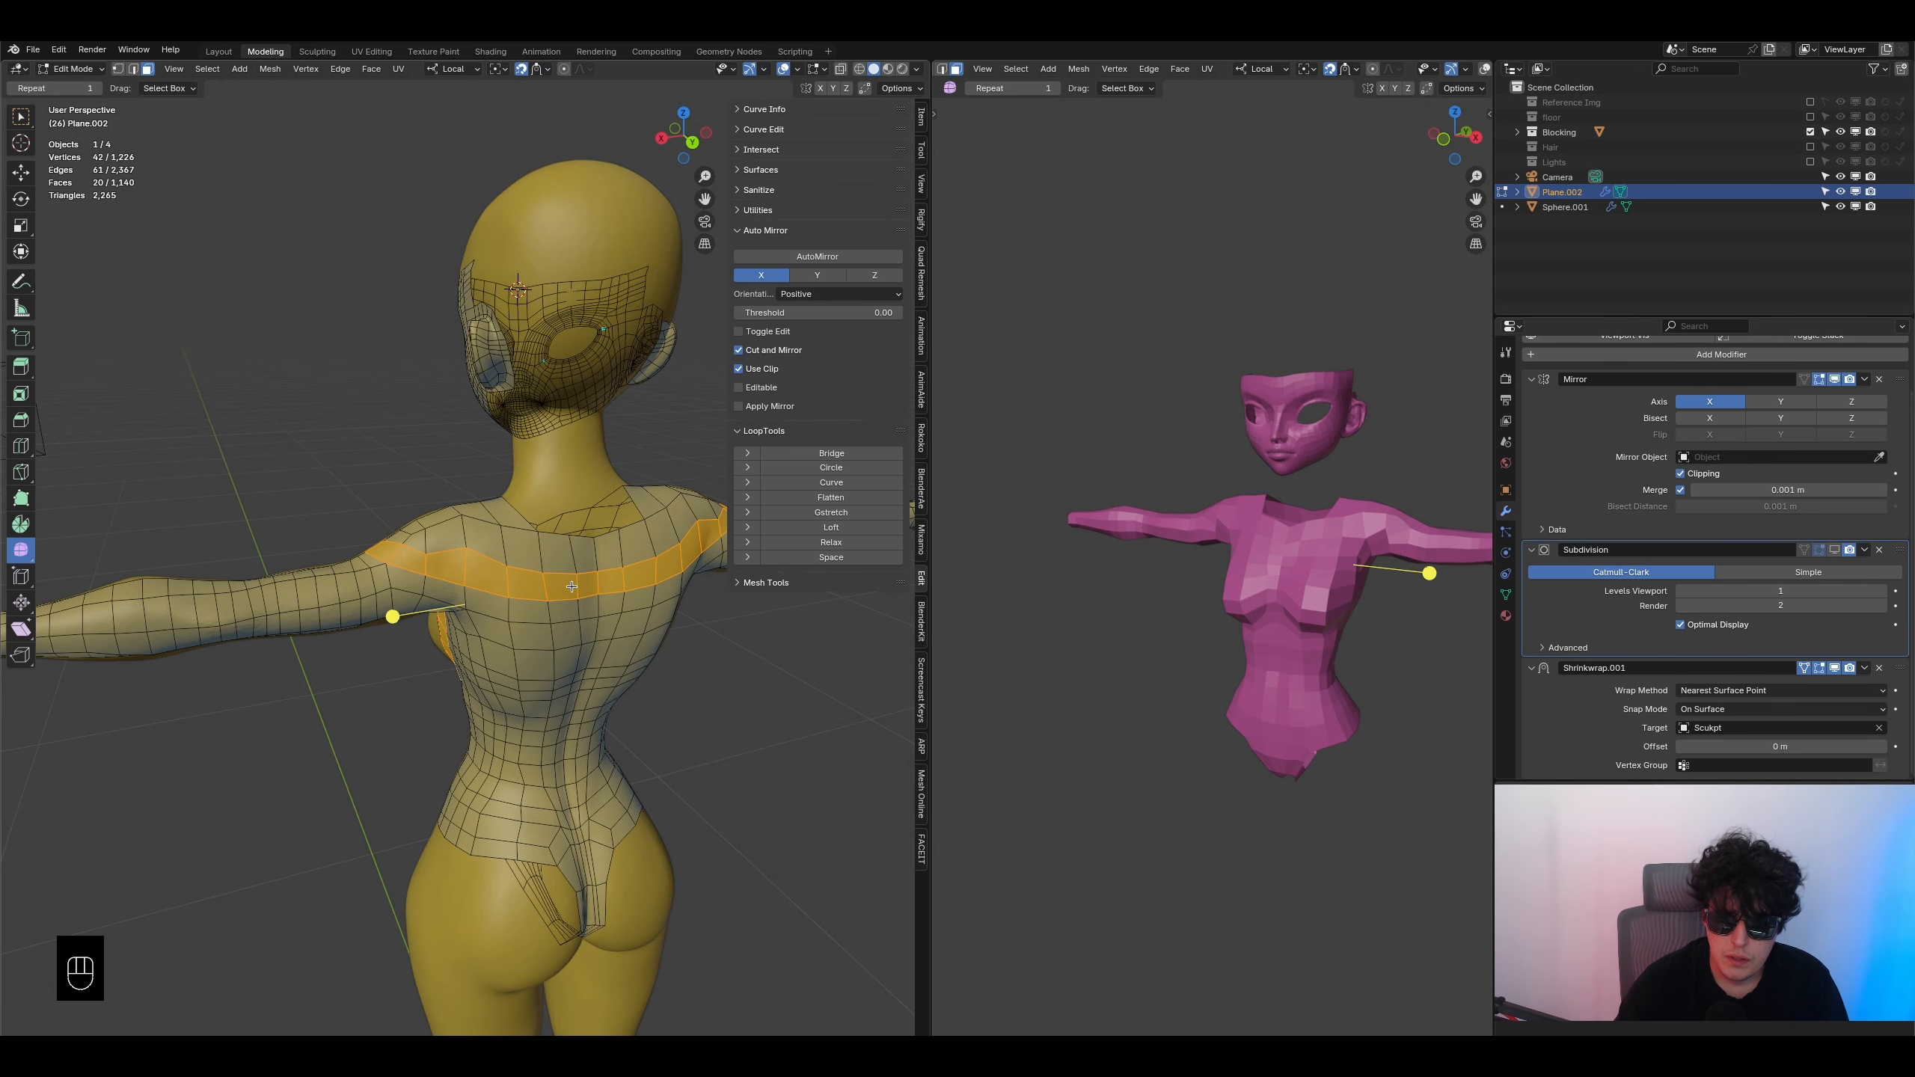
{"action": "middle_click_drag", "start_coordinate": [502, 573], "coordinate": [342, 510]}
{"action": "left_click", "coordinate": [381, 615], "text": "alt"}
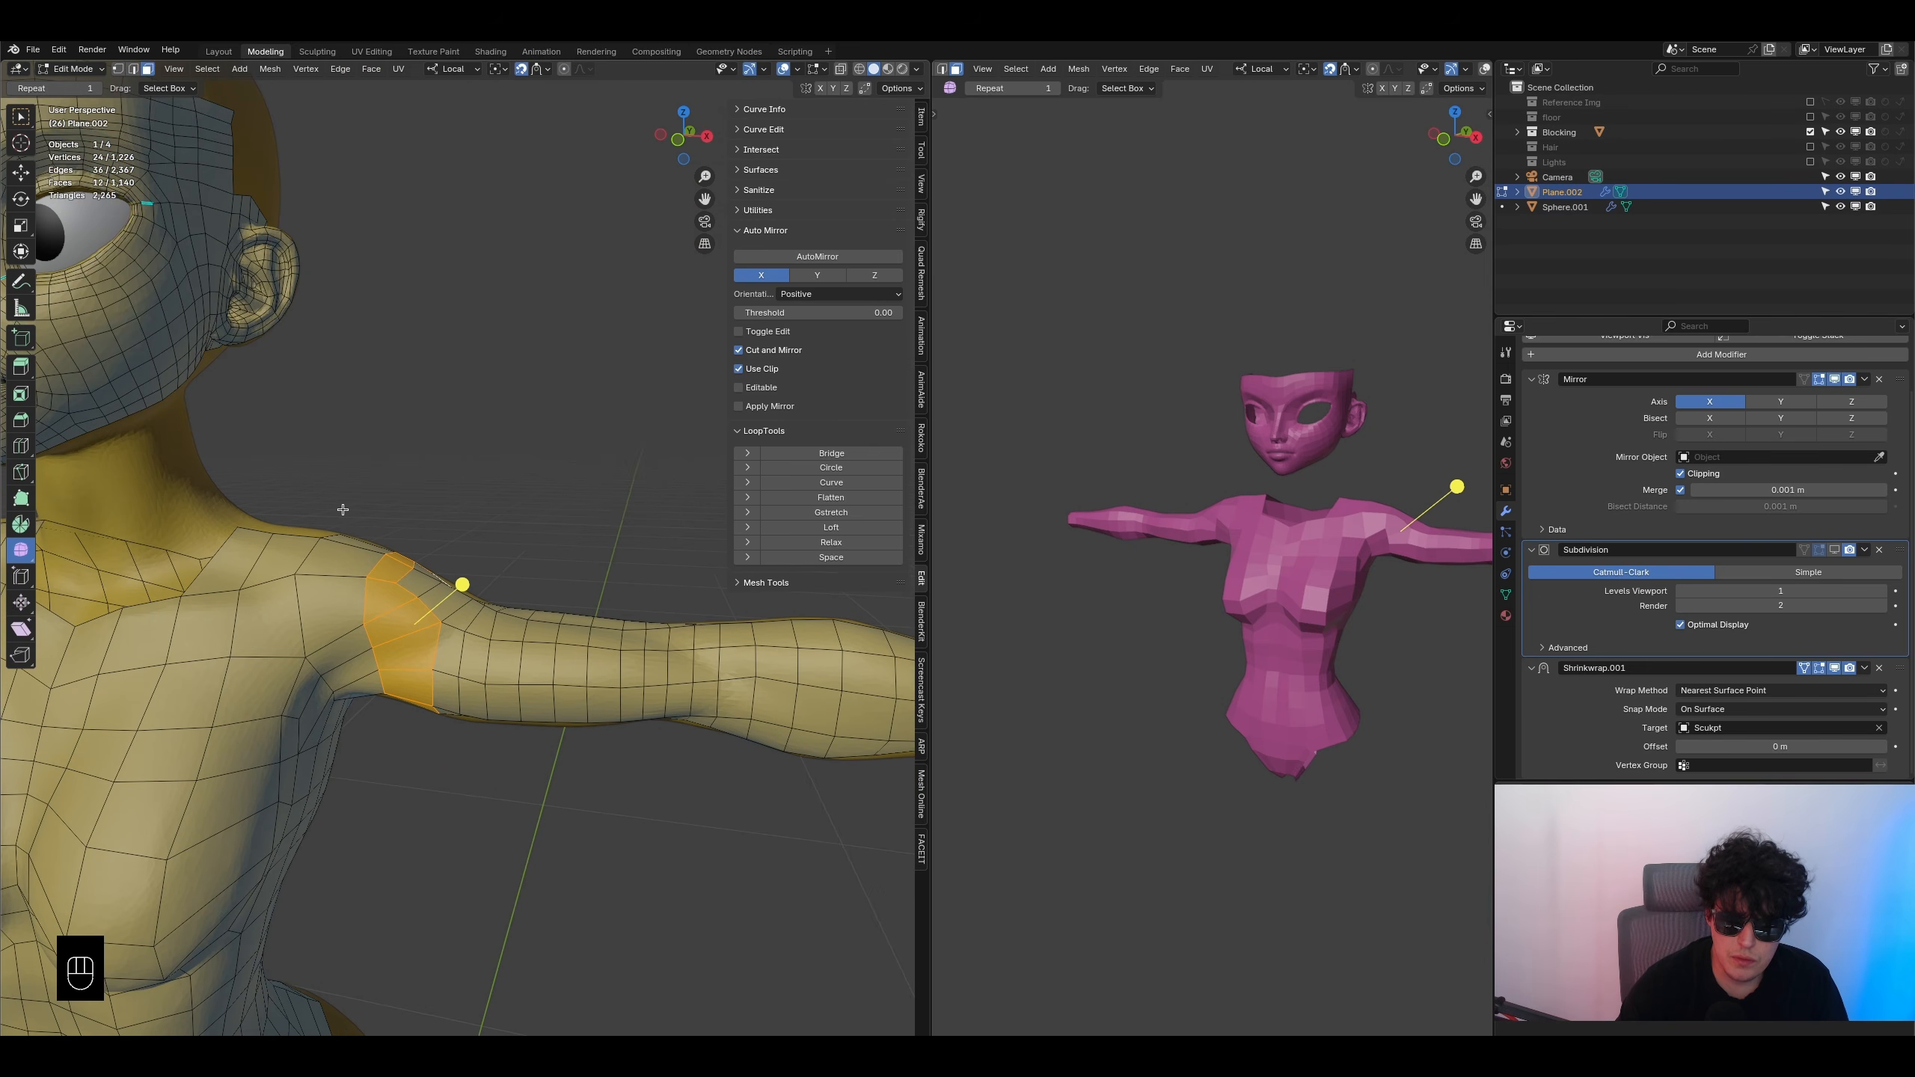
{"action": "left_click", "coordinate": [347, 580], "text": "alt"}
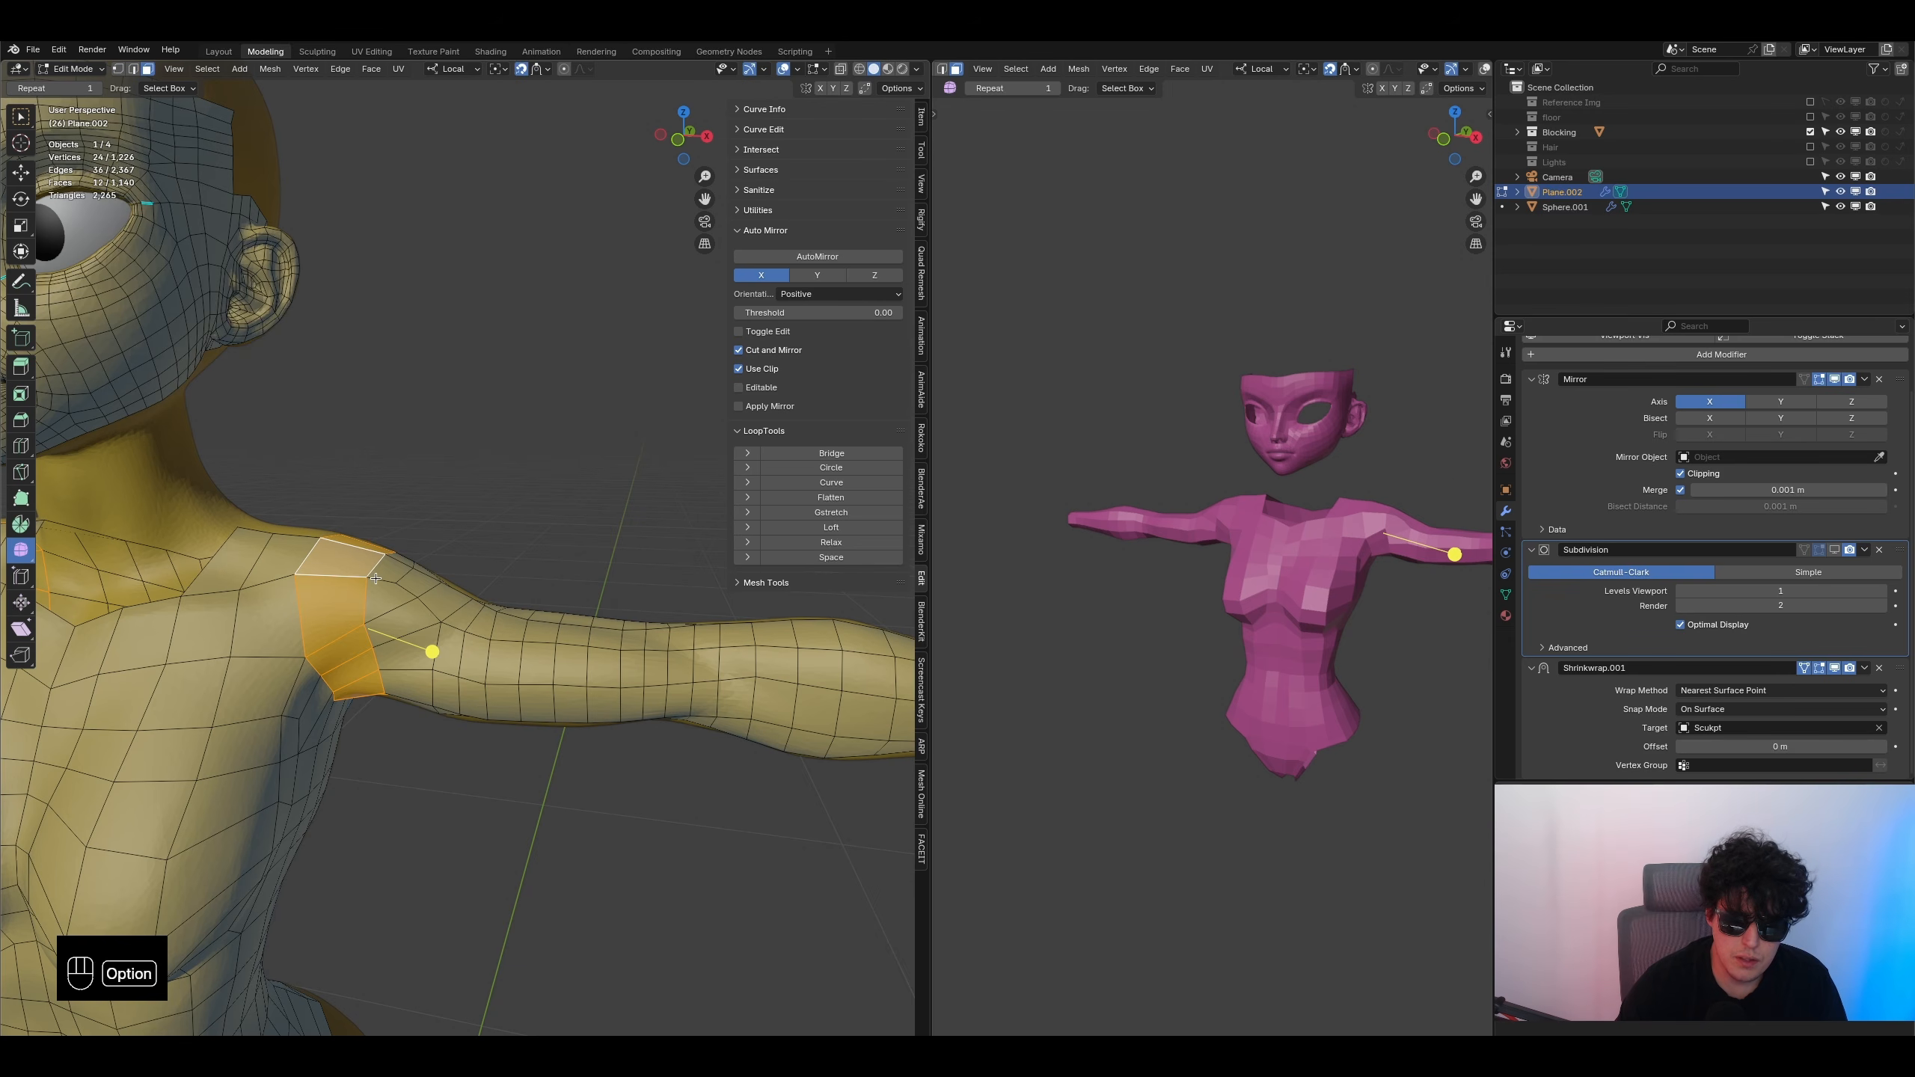
{"action": "left_click", "coordinate": [439, 614], "text": "alt"}
{"action": "middle_click_drag", "start_coordinate": [439, 615], "coordinate": [190, 645]}
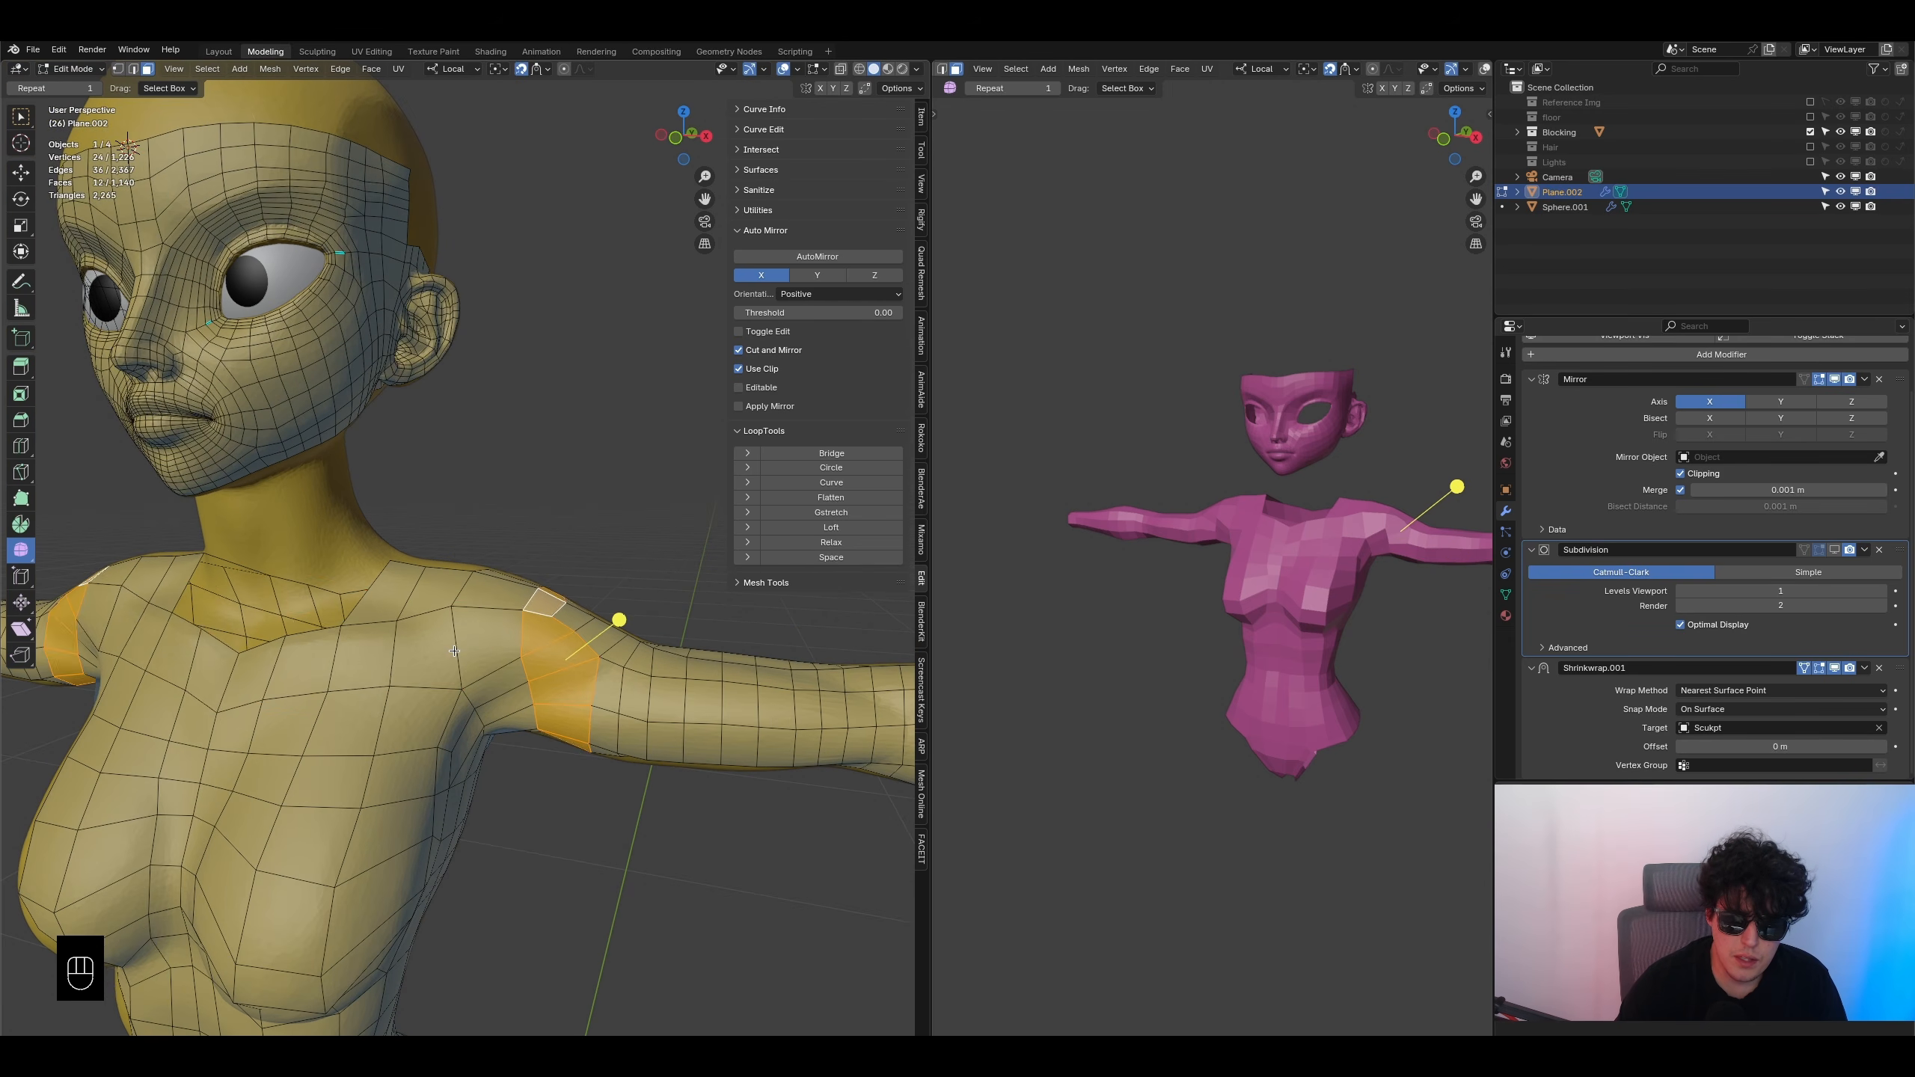
{"action": "left_click", "coordinate": [189, 646], "text": "alt"}
{"action": "middle_click_drag", "start_coordinate": [463, 642], "coordinate": [131, 686]}
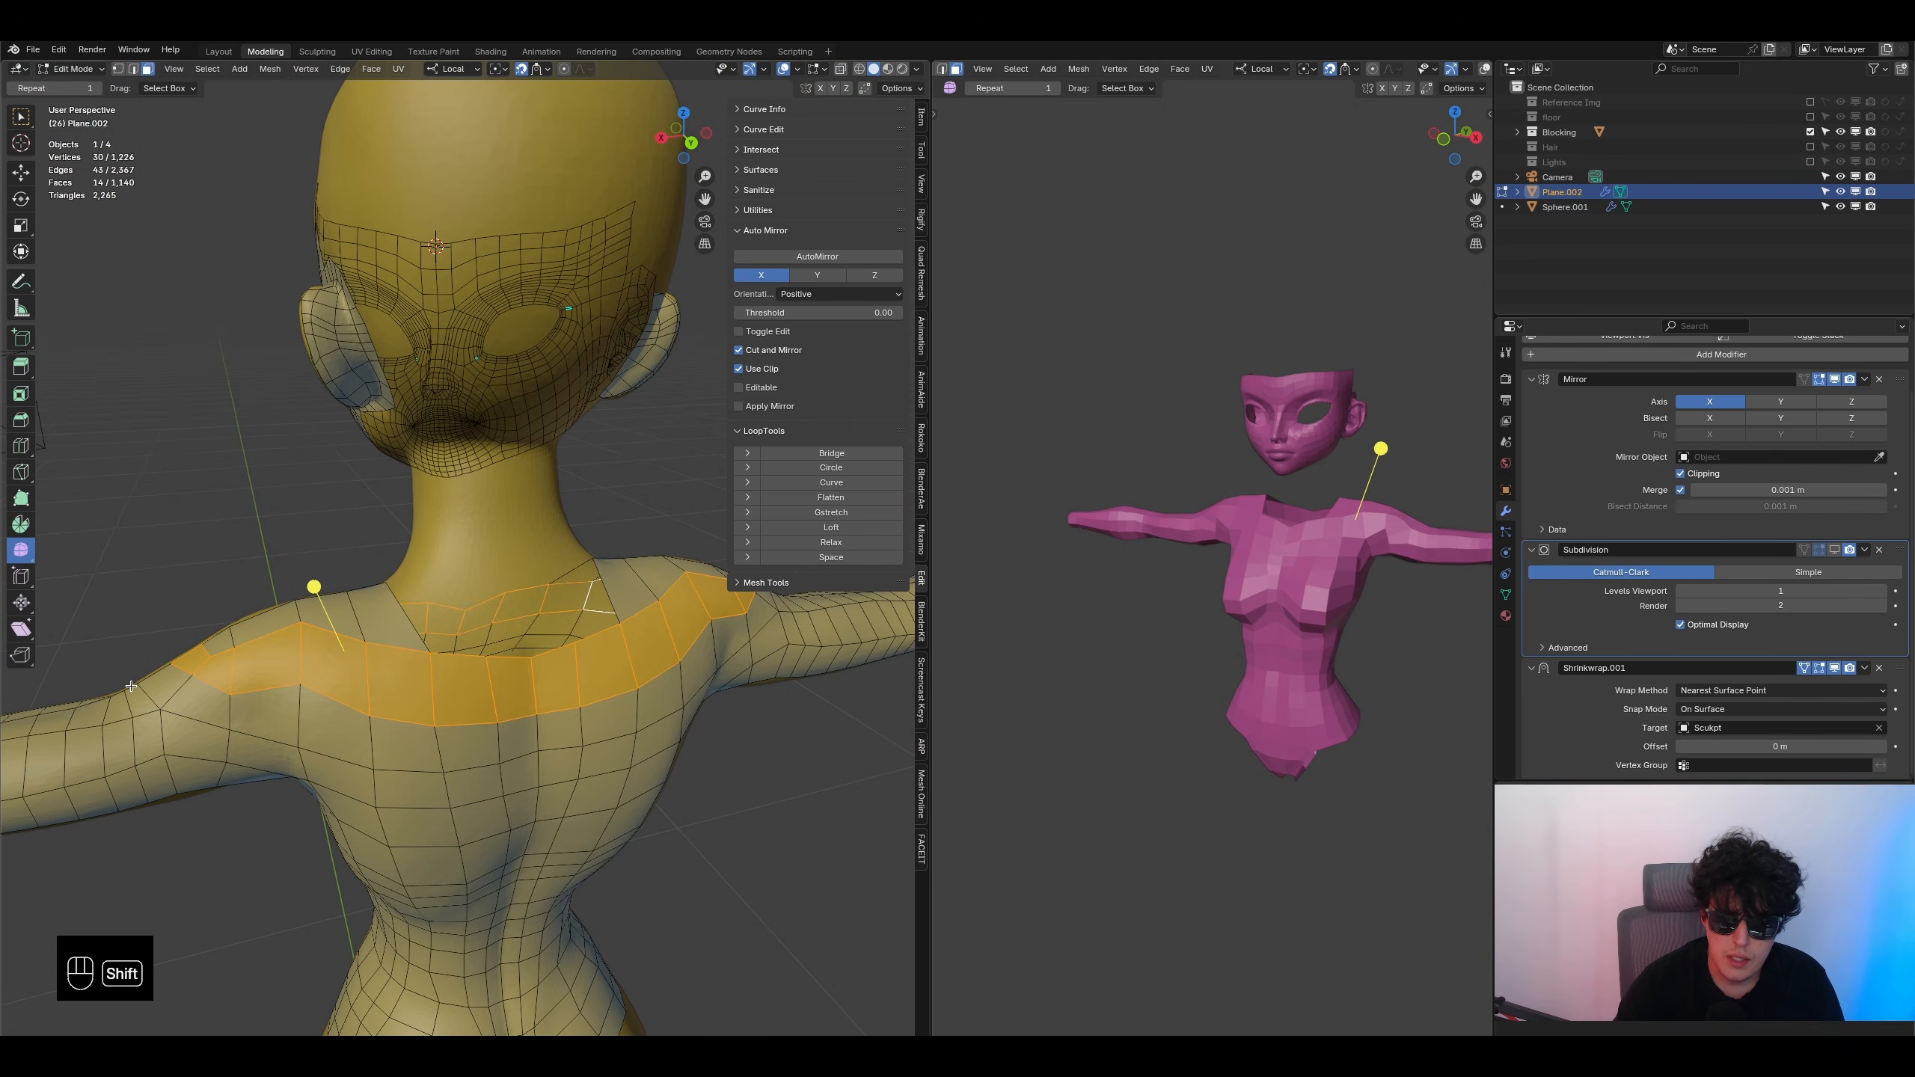
- Examine the individual faces along the top of the shoulder and upper back beside the neck opening
{"action": "middle_click_drag", "start_coordinate": [261, 643], "coordinate": [532, 647]}
{"action": "middle_click_drag", "start_coordinate": [400, 667], "coordinate": [581, 672], "text": "shift"}
{"action": "middle_click_drag", "start_coordinate": [276, 729], "coordinate": [365, 599], "text": "shift"}
{"action": "left_click", "coordinate": [364, 598]}
{"action": "left_click", "coordinate": [420, 544]}
{"action": "left_click", "coordinate": [417, 610]}
{"action": "left_click", "coordinate": [451, 571]}
{"action": "left_click", "coordinate": [484, 633]}
{"action": "left_click", "coordinate": [494, 602]}
{"action": "middle_click_drag", "start_coordinate": [351, 704], "coordinate": [419, 742]}
{"action": "scroll", "coordinate": [418, 741], "scroll_direction": "down", "scroll_amount": 3}
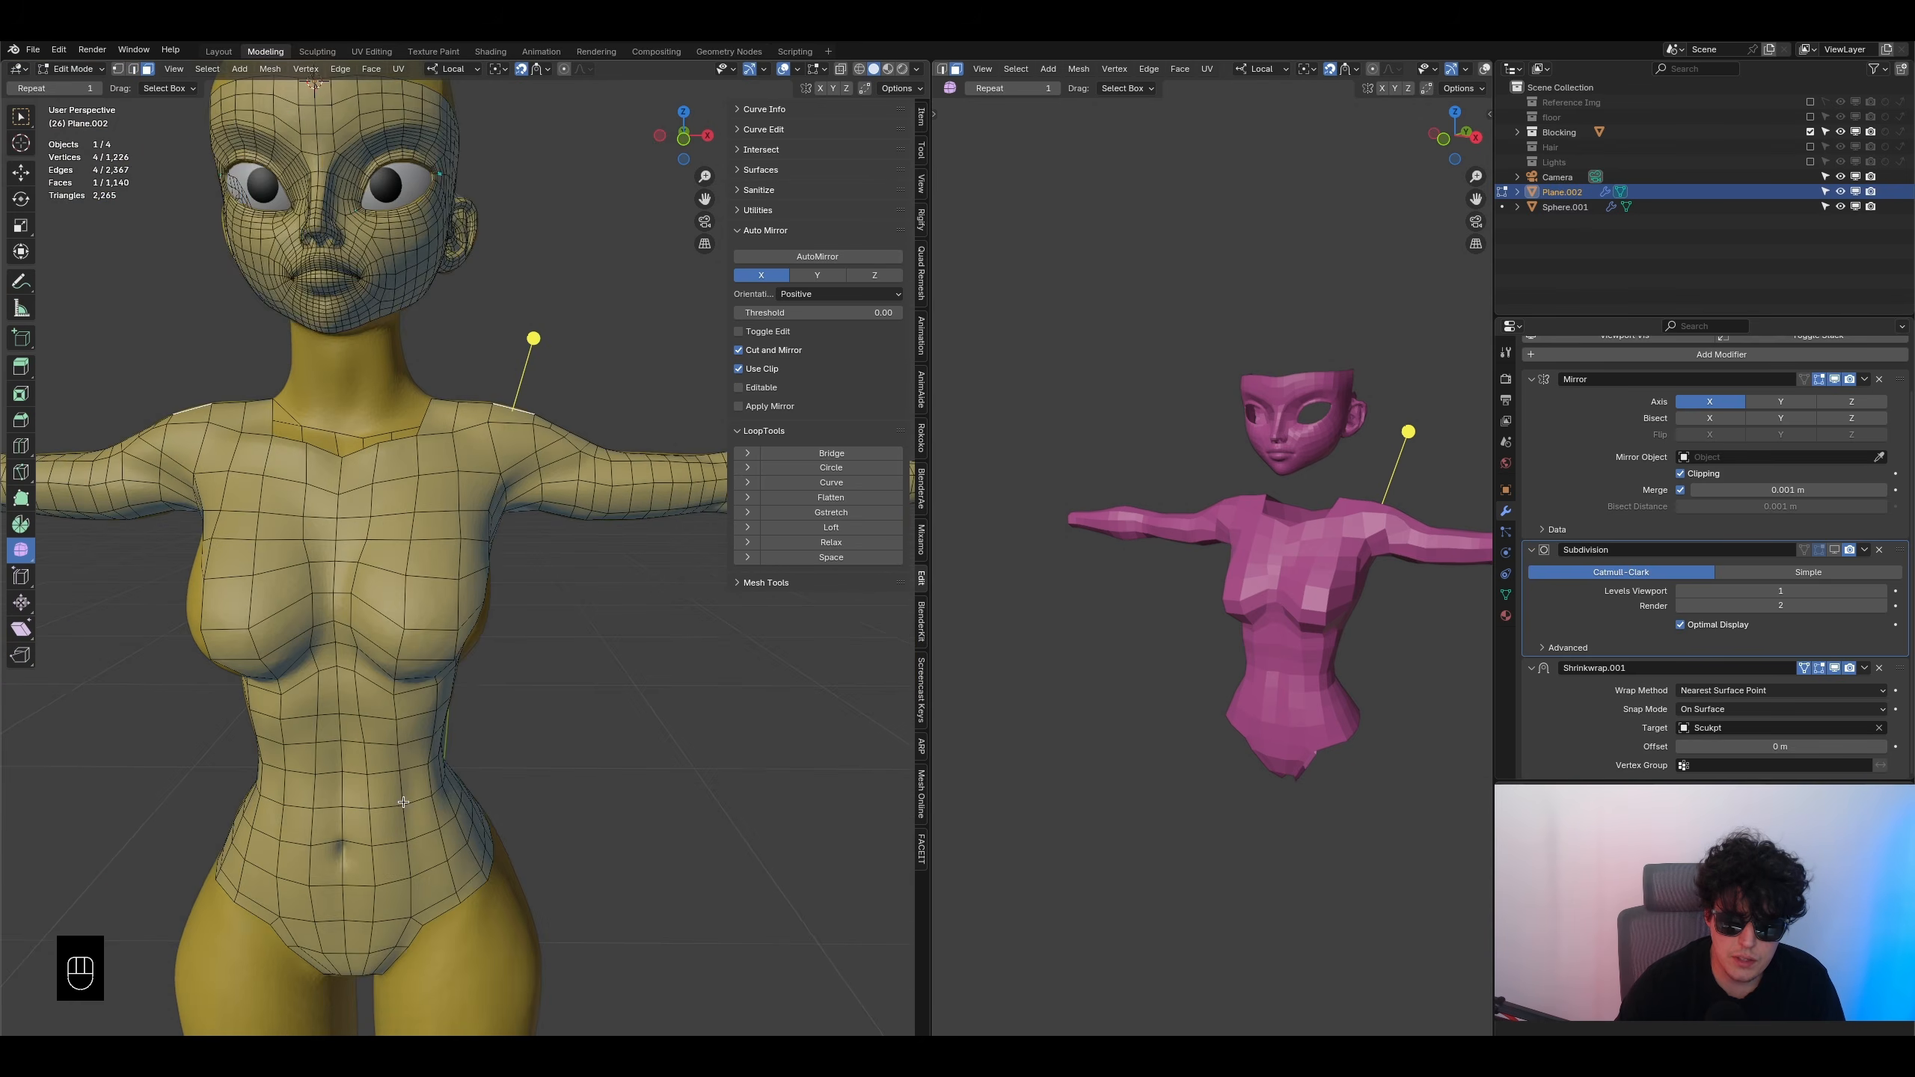
- Examine the vertical face loop running from the collar over the bust and belly to the crotch
{"action": "middle_click_drag", "start_coordinate": [436, 825], "coordinate": [387, 653]}
{"action": "left_click", "coordinate": [402, 575], "text": "shift"}
{"action": "middle_click_drag", "start_coordinate": [402, 576], "coordinate": [399, 467]}
{"action": "middle_click_drag", "start_coordinate": [393, 710], "coordinate": [452, 561], "text": "shift"}
{"action": "scroll", "coordinate": [429, 493], "scroll_direction": "down", "scroll_amount": 1}
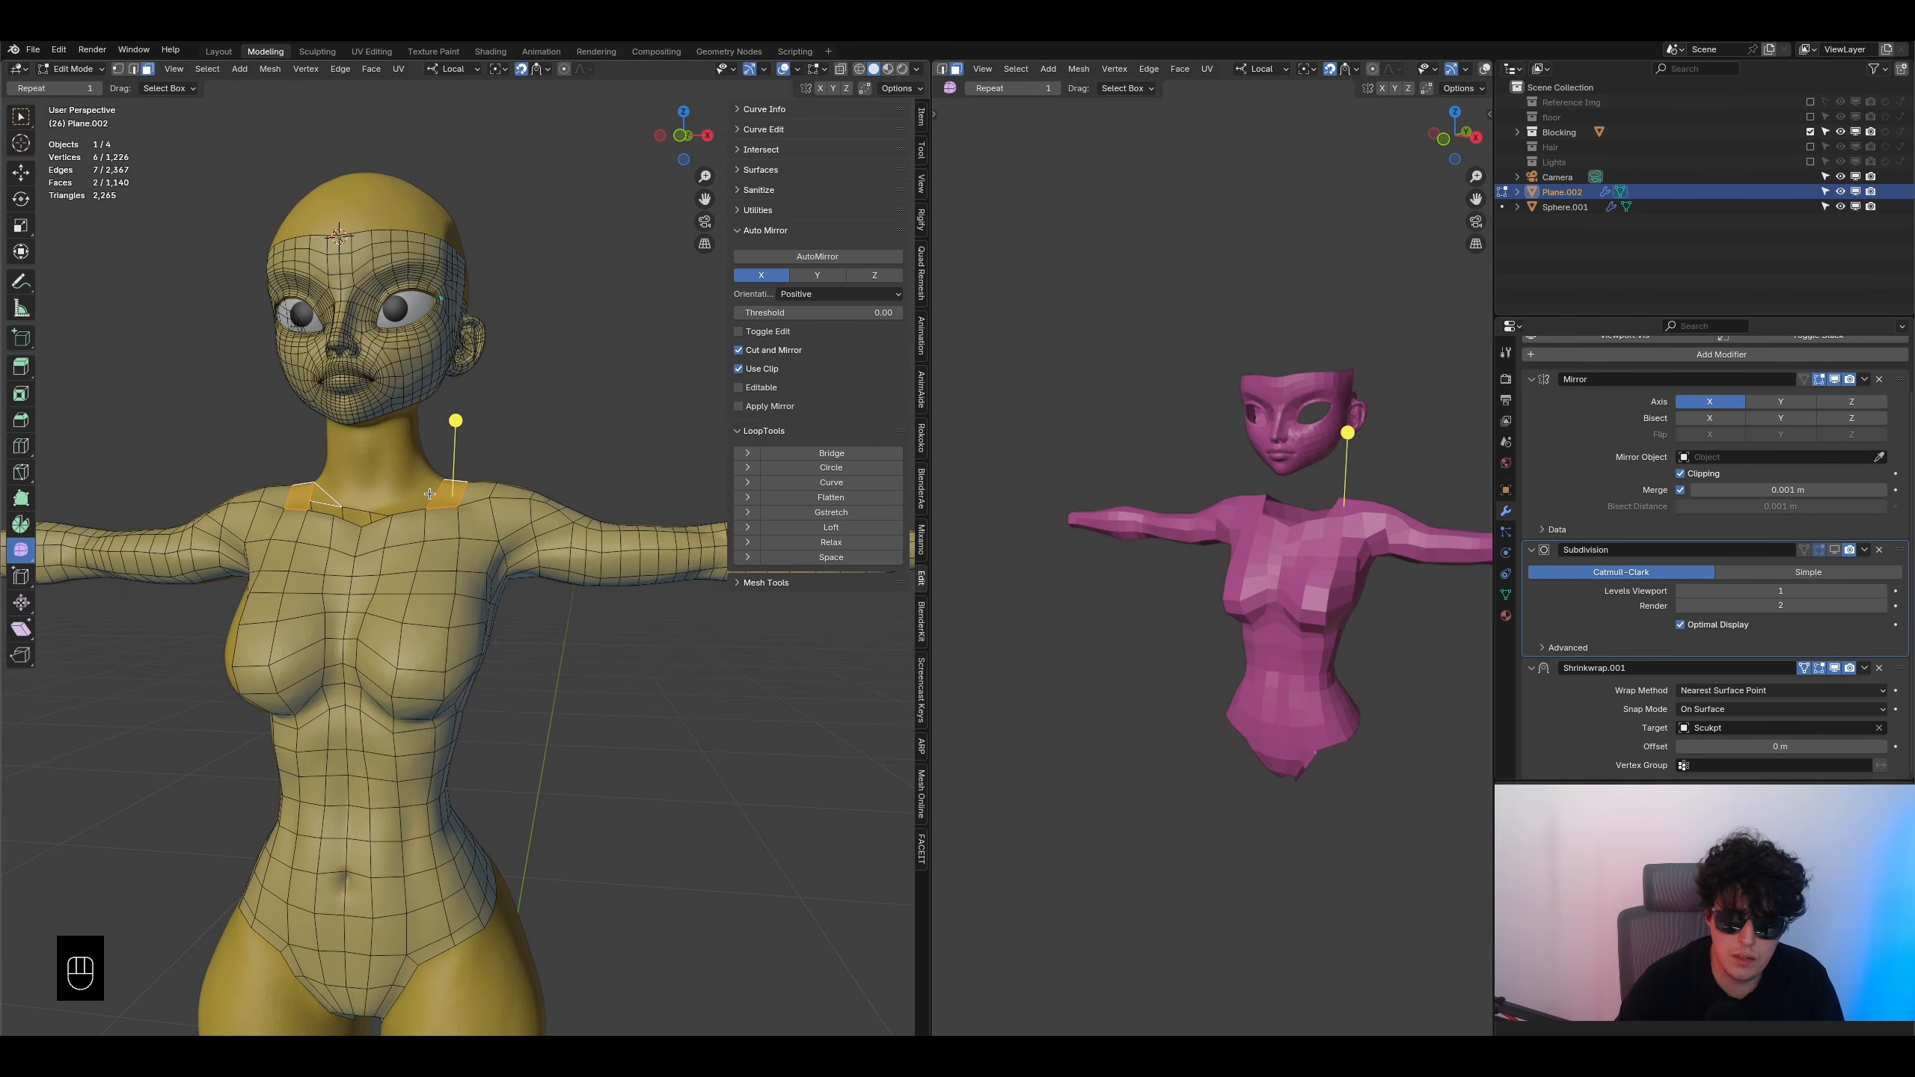
{"action": "middle_click_drag", "start_coordinate": [400, 493], "coordinate": [393, 413]}
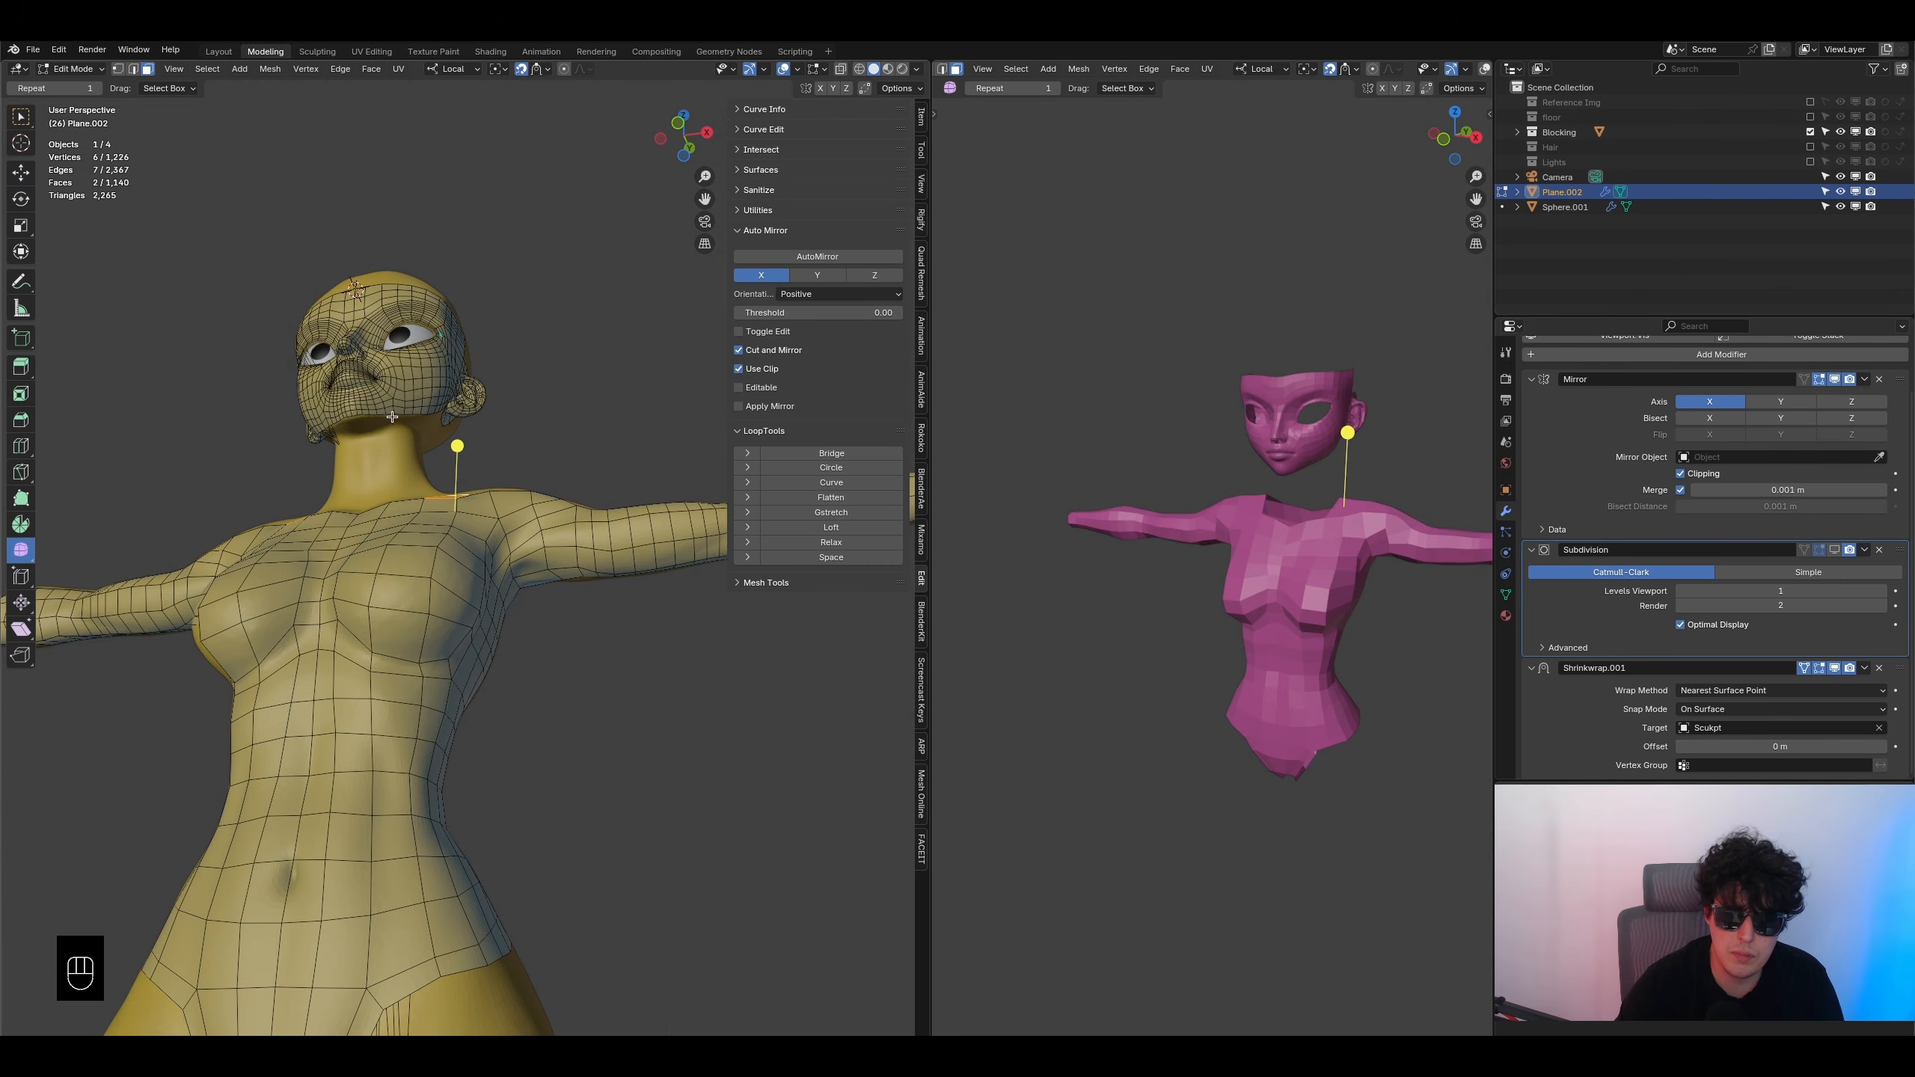
{"action": "middle_click_drag", "start_coordinate": [415, 557], "coordinate": [389, 512], "text": "shift"}
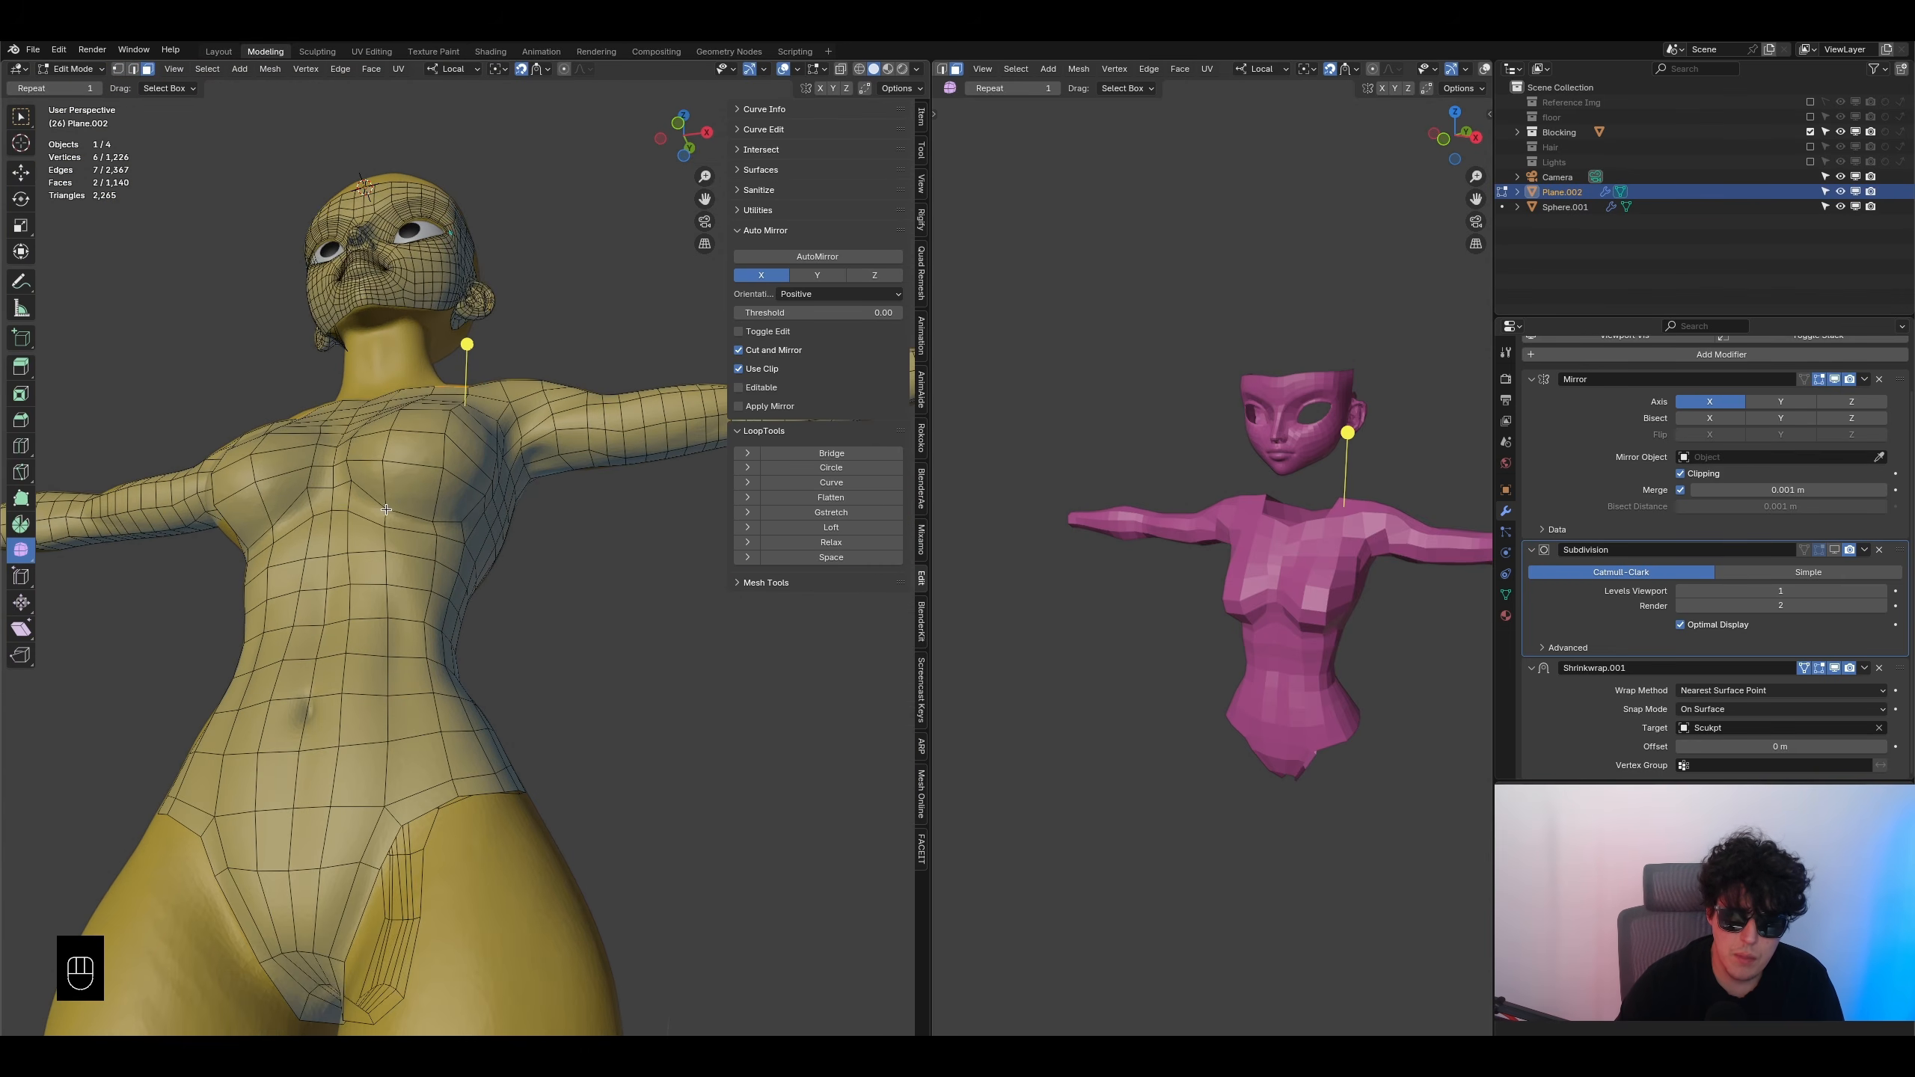
{"action": "left_click", "coordinate": [363, 664], "text": "alt+shift"}
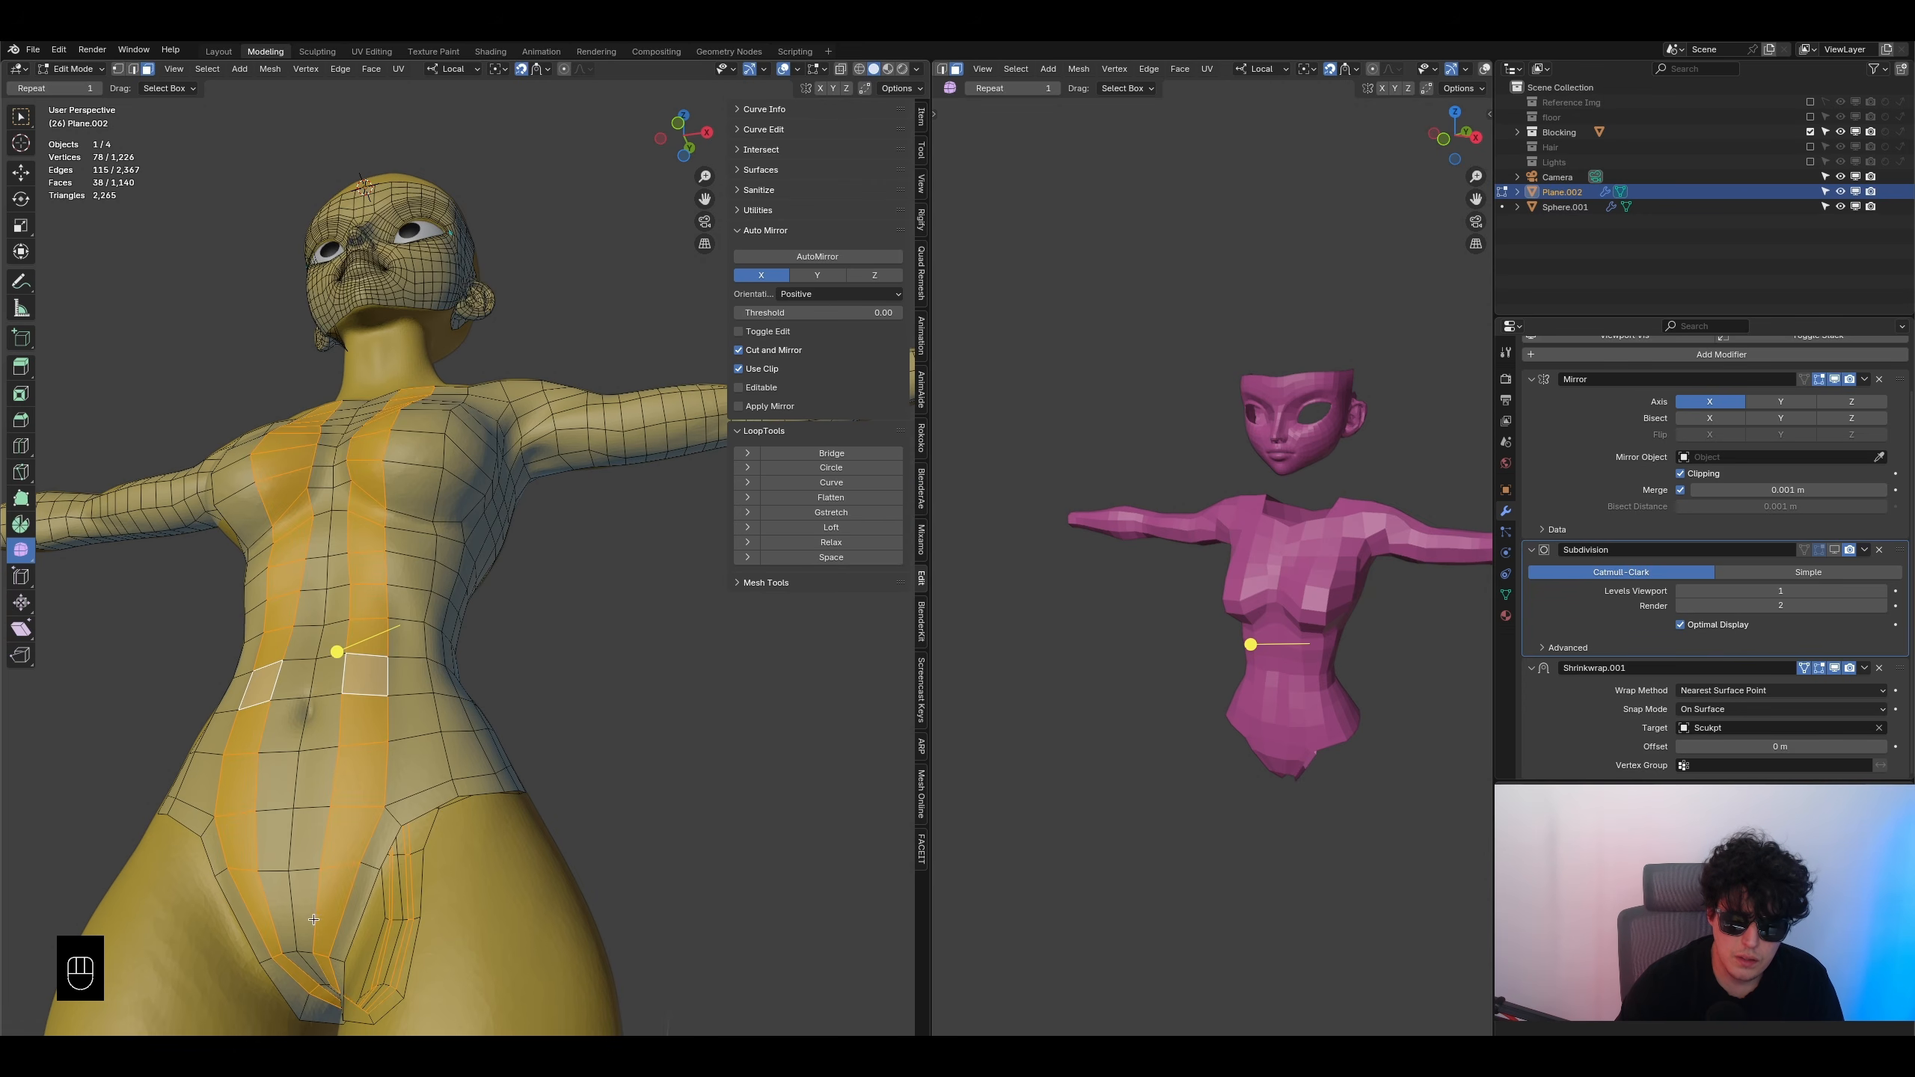
{"action": "middle_click_drag", "start_coordinate": [430, 536], "coordinate": [430, 588]}
{"action": "middle_click_drag", "start_coordinate": [405, 750], "coordinate": [400, 502], "text": "shift"}
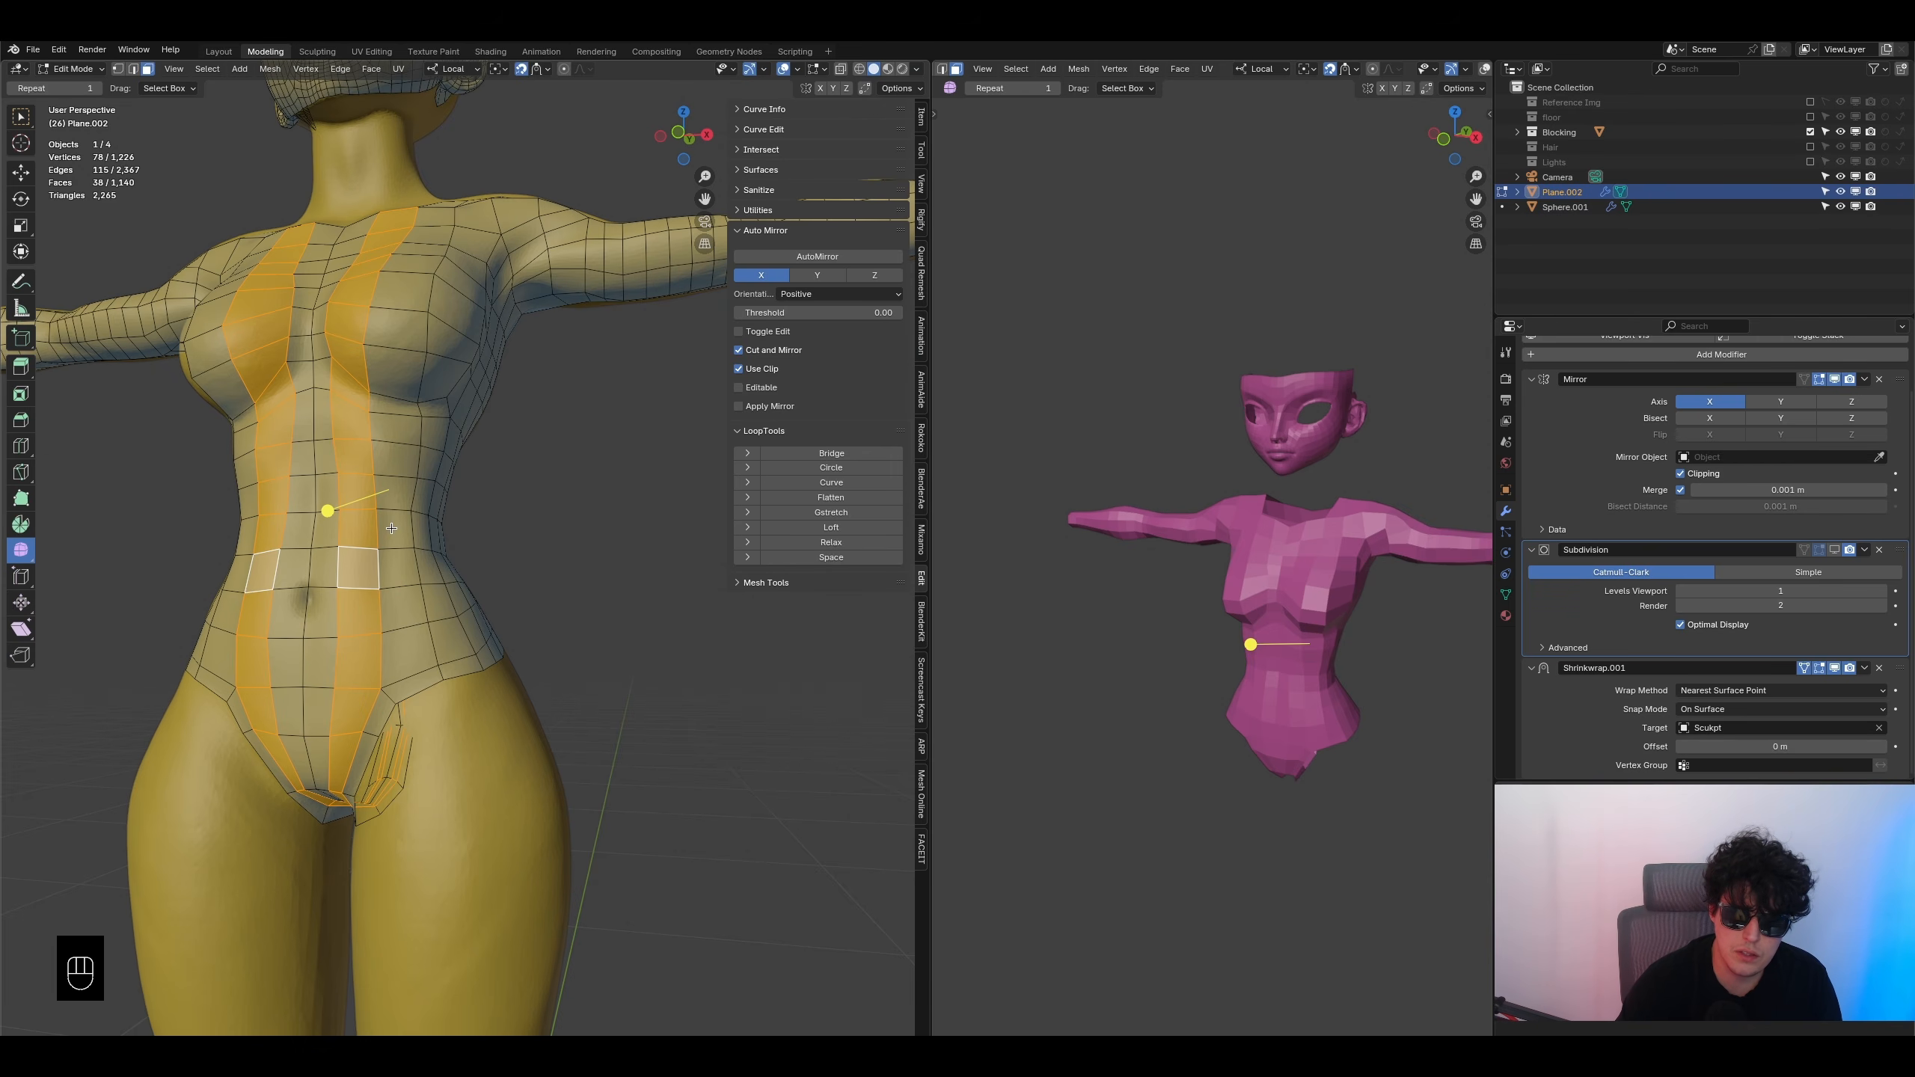
{"action": "middle_click_drag", "start_coordinate": [458, 414], "coordinate": [443, 515], "text": "shift"}
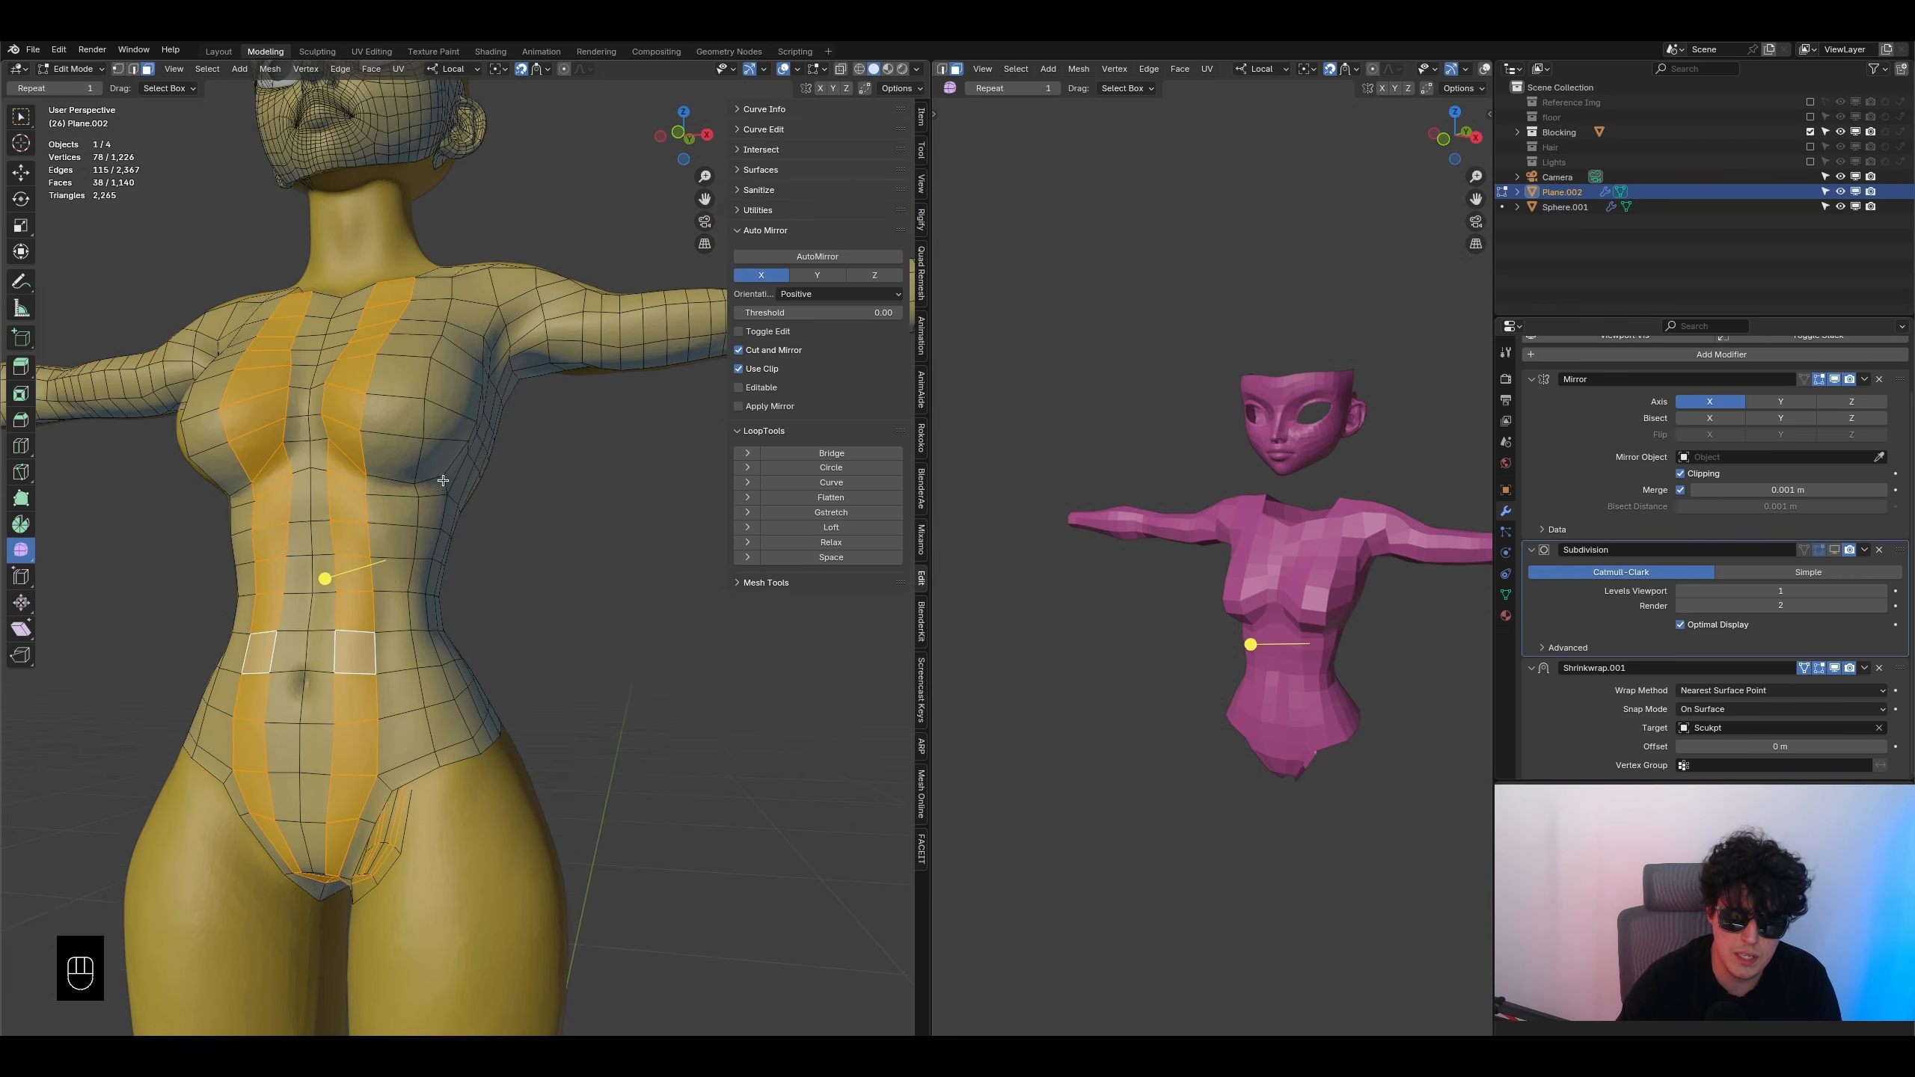
{"action": "middle_click_drag", "start_coordinate": [443, 368], "coordinate": [264, 452], "text": "shift"}
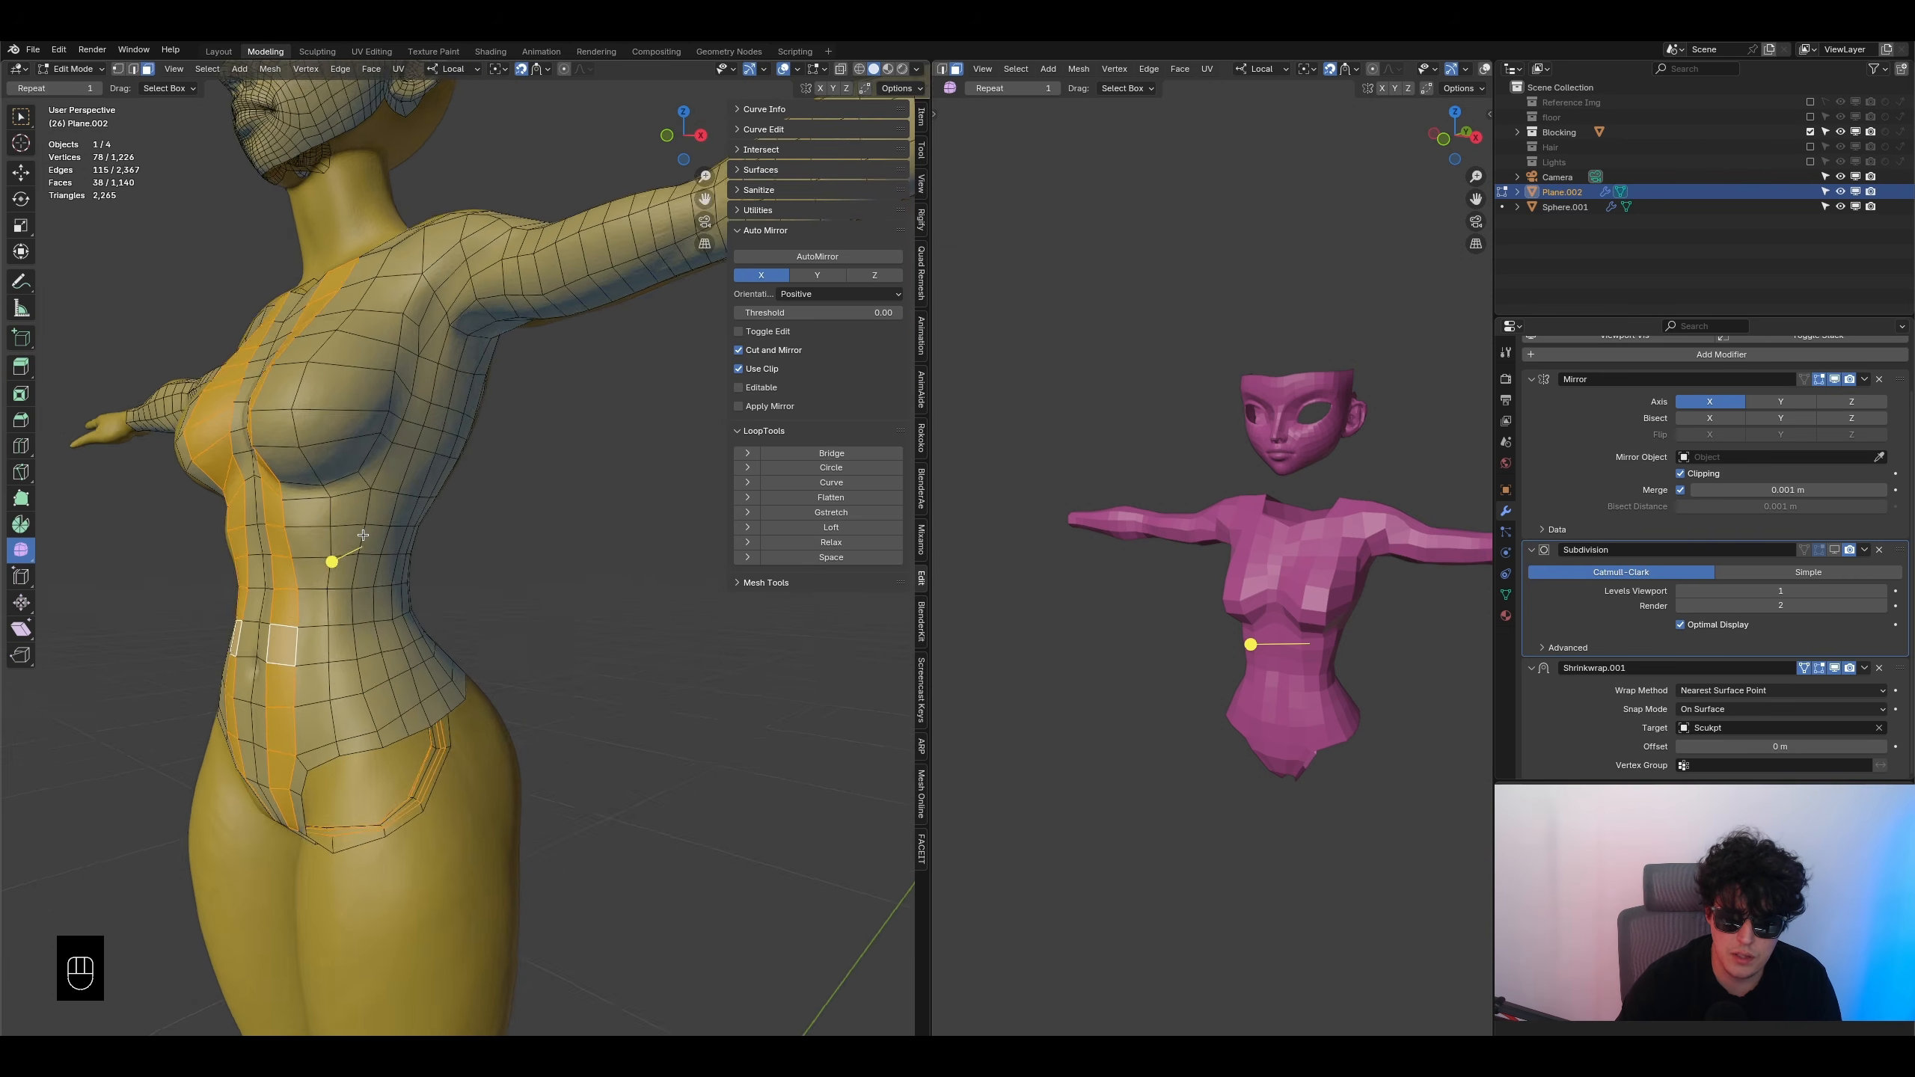
- Delete two faces from the strip around the leg opening
{"action": "middle_click_drag", "start_coordinate": [264, 521], "coordinate": [370, 528]}
{"action": "middle_click_drag", "start_coordinate": [267, 813], "coordinate": [253, 1003], "text": "shift"}
{"action": "middle_click_drag", "start_coordinate": [287, 626], "coordinate": [360, 648]}
{"action": "scroll", "coordinate": [301, 641], "scroll_direction": "up", "scroll_amount": 2}
{"action": "scroll", "coordinate": [316, 641], "scroll_direction": "down", "scroll_amount": 3}
{"action": "middle_click_drag", "start_coordinate": [361, 679], "coordinate": [359, 751], "text": "shift"}
{"action": "scroll", "coordinate": [359, 751], "scroll_direction": "up", "scroll_amount": 3}
{"action": "middle_click_drag", "start_coordinate": [359, 543], "coordinate": [407, 742], "text": "shift"}
{"action": "mouse_move", "coordinate": [407, 743]}
{"action": "middle_mouse_down", "text": "shift"}
{"action": "mouse_move", "coordinate": [405, 724]}
{"action": "mouse_move", "coordinate": [370, 746]}
{"action": "middle_mouse_up", "text": "shift"}
{"action": "scroll", "coordinate": [404, 724], "scroll_direction": "up", "scroll_amount": 3}
{"action": "left_click", "coordinate": [370, 798]}
{"action": "left_click", "coordinate": [420, 758], "text": "shift"}
{"action": "middle_click_drag", "start_coordinate": [505, 698], "coordinate": [492, 616]}
{"action": "key", "text": "x"}
{"action": "left_click", "coordinate": [411, 774]}
{"action": "scroll", "coordinate": [421, 772], "scroll_direction": "down", "scroll_amount": 5}
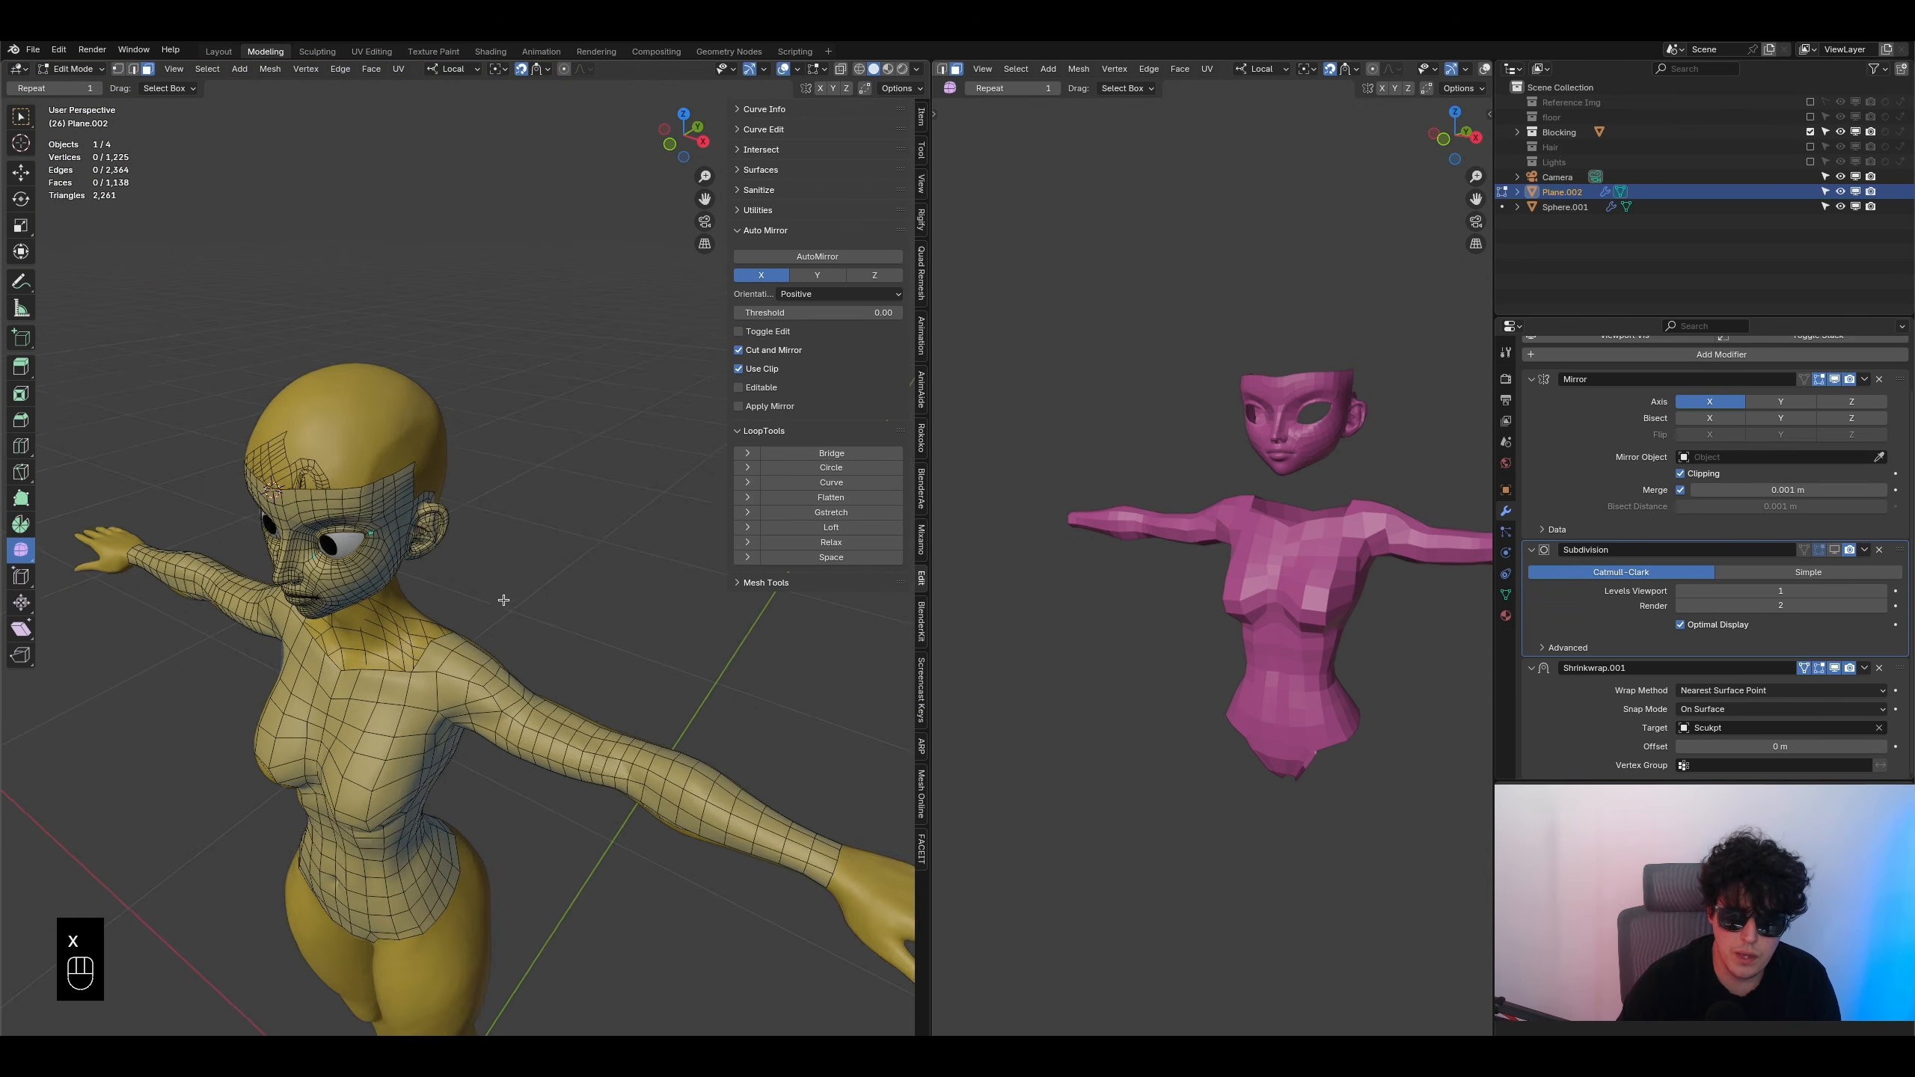
- Examine the face loops around the upper arm and the loop running along the arm and across the chest and back
{"action": "scroll", "coordinate": [370, 617], "scroll_direction": "up", "scroll_amount": 2}
{"action": "middle_click_drag", "start_coordinate": [369, 754], "coordinate": [415, 728]}
{"action": "middle_click_drag", "start_coordinate": [422, 822], "coordinate": [413, 661], "text": "shift"}
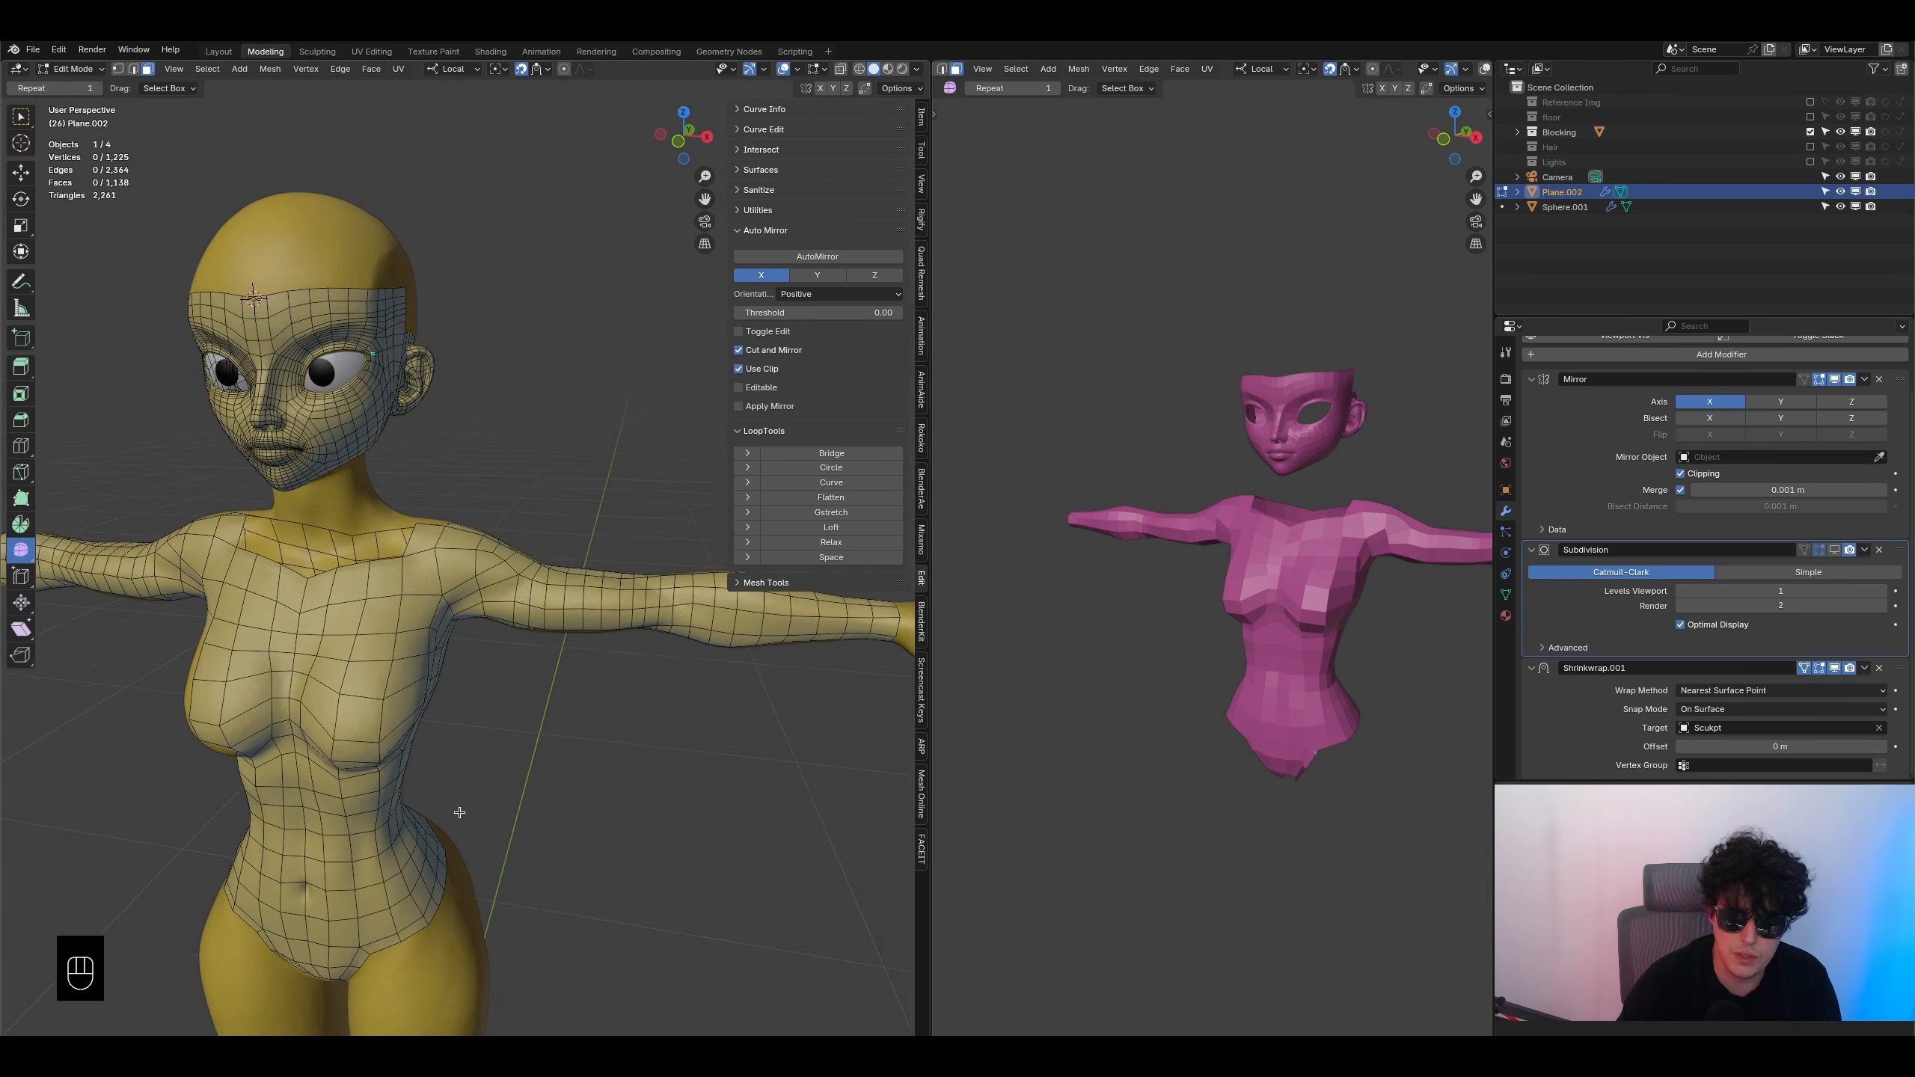
{"action": "scroll", "coordinate": [458, 812], "scroll_direction": "down", "scroll_amount": 2}
{"action": "middle_click_drag", "start_coordinate": [771, 721], "coordinate": [614, 683], "text": "shift"}
{"action": "middle_click_drag", "start_coordinate": [421, 639], "coordinate": [436, 615]}
{"action": "scroll", "coordinate": [407, 585], "scroll_direction": "up", "scroll_amount": 3}
{"action": "left_click", "coordinate": [315, 537], "text": "alt"}
{"action": "middle_click_drag", "start_coordinate": [324, 543], "coordinate": [479, 667]}
{"action": "middle_click_drag", "start_coordinate": [479, 666], "coordinate": [349, 676]}
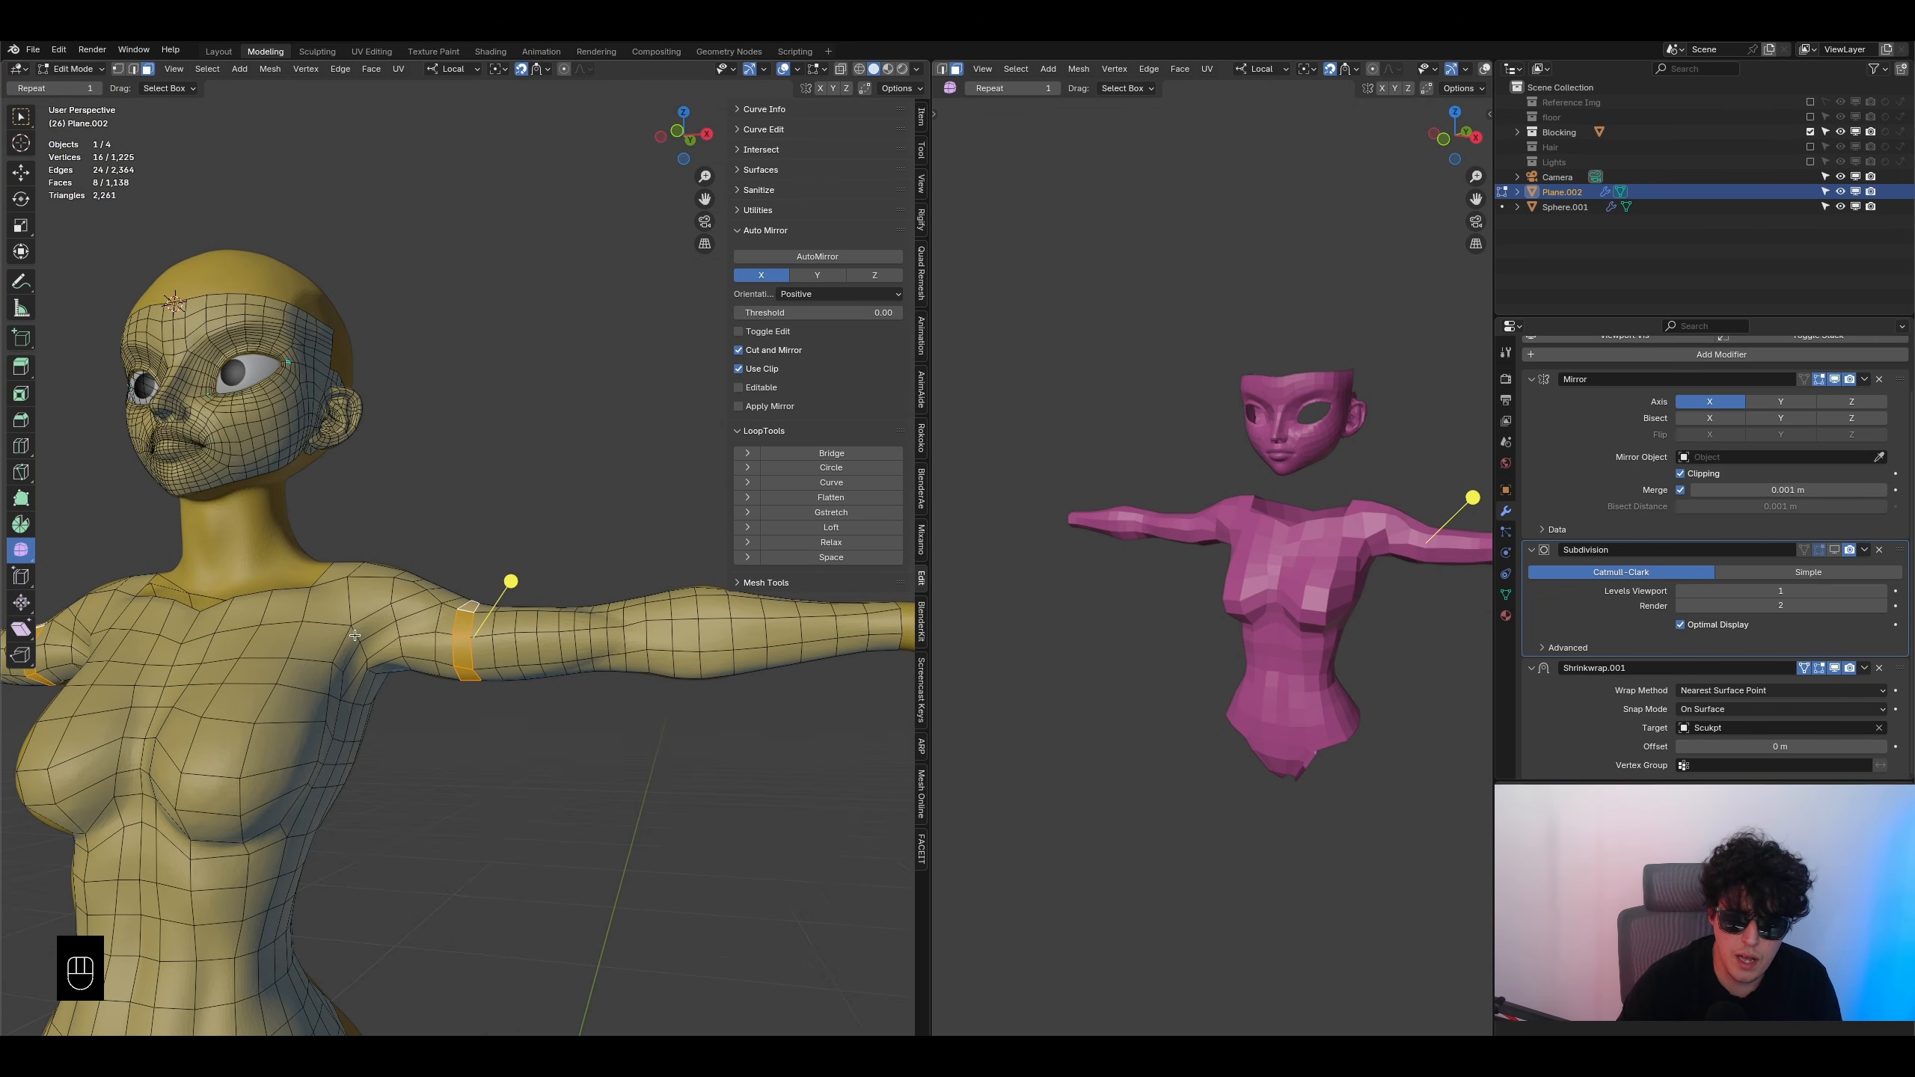
{"action": "left_click", "coordinate": [322, 675], "text": "alt"}
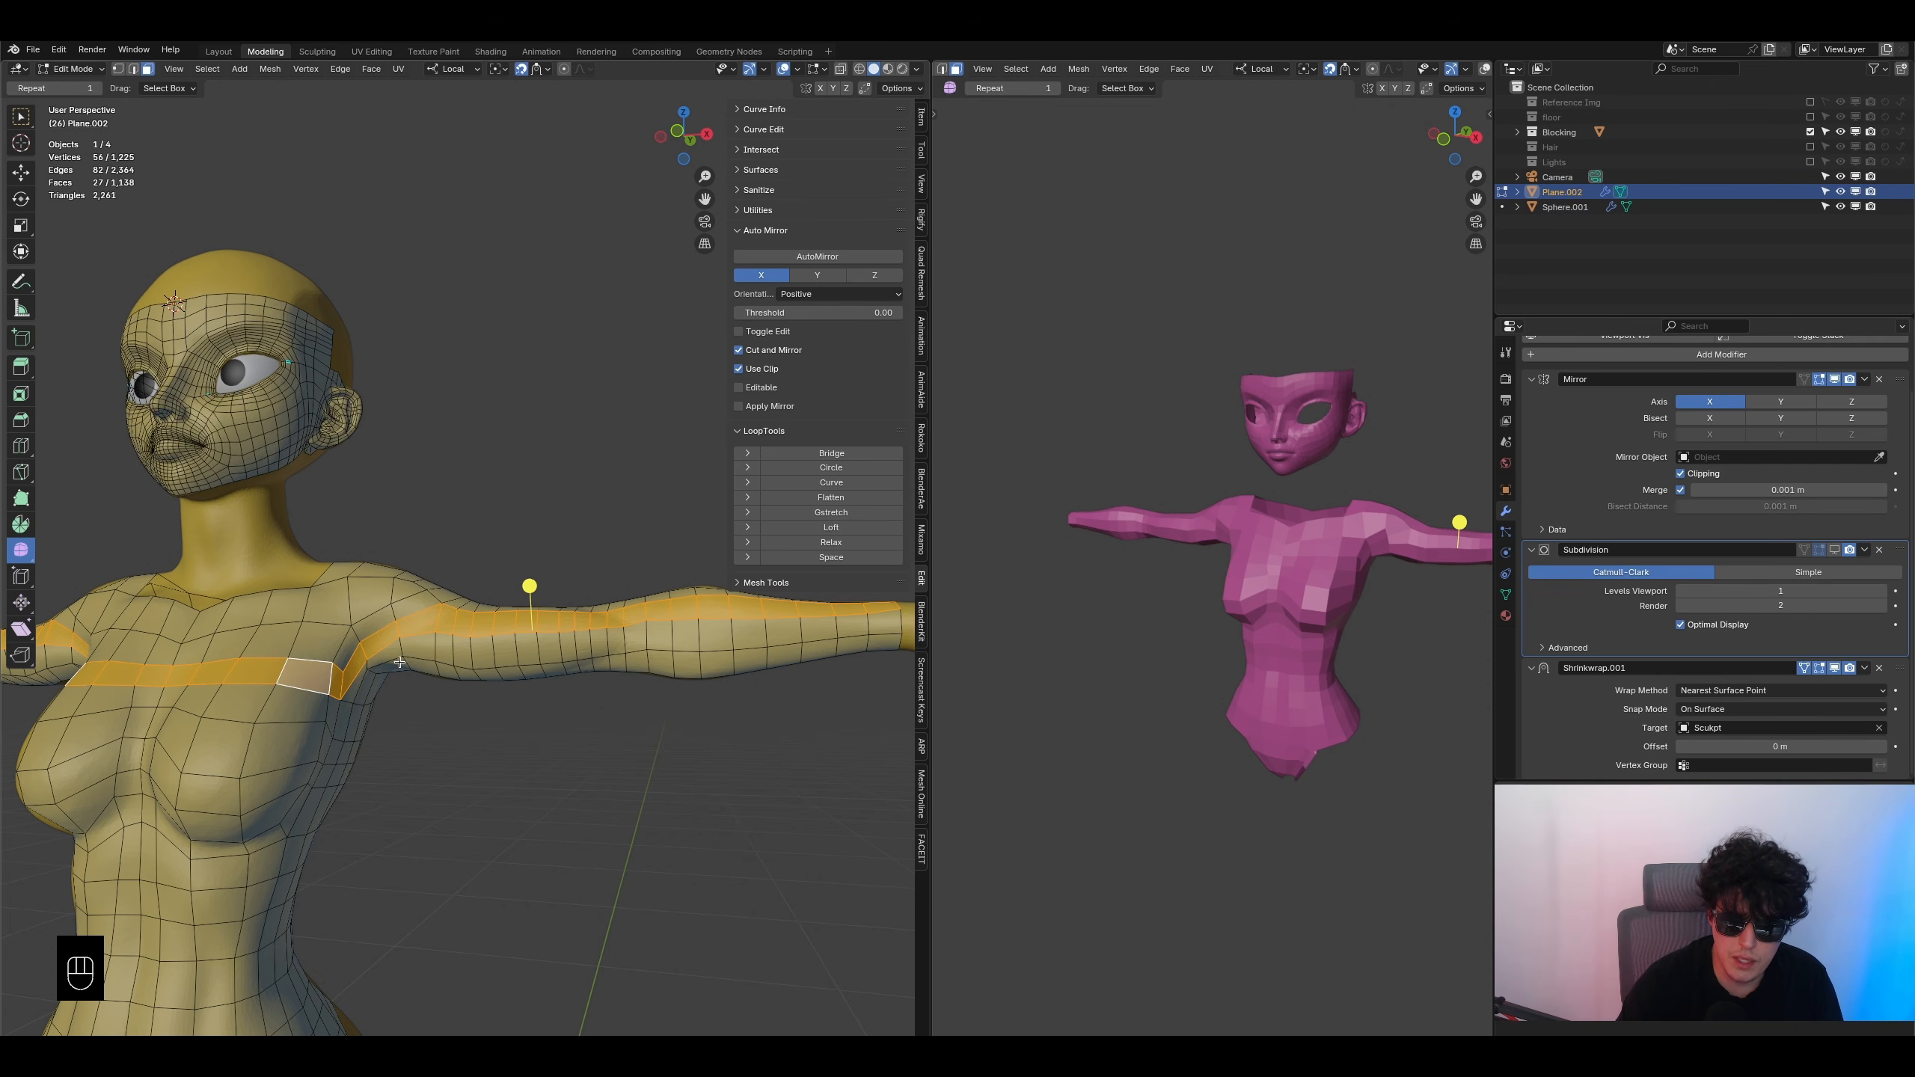
{"action": "middle_click_drag", "start_coordinate": [472, 627], "coordinate": [433, 582]}
{"action": "left_click", "coordinate": [408, 650], "text": "alt"}
- In edge select mode, slide the horizontal edge row that crosses the back below the shoulder blades
{"action": "left_click", "coordinate": [132, 69]}
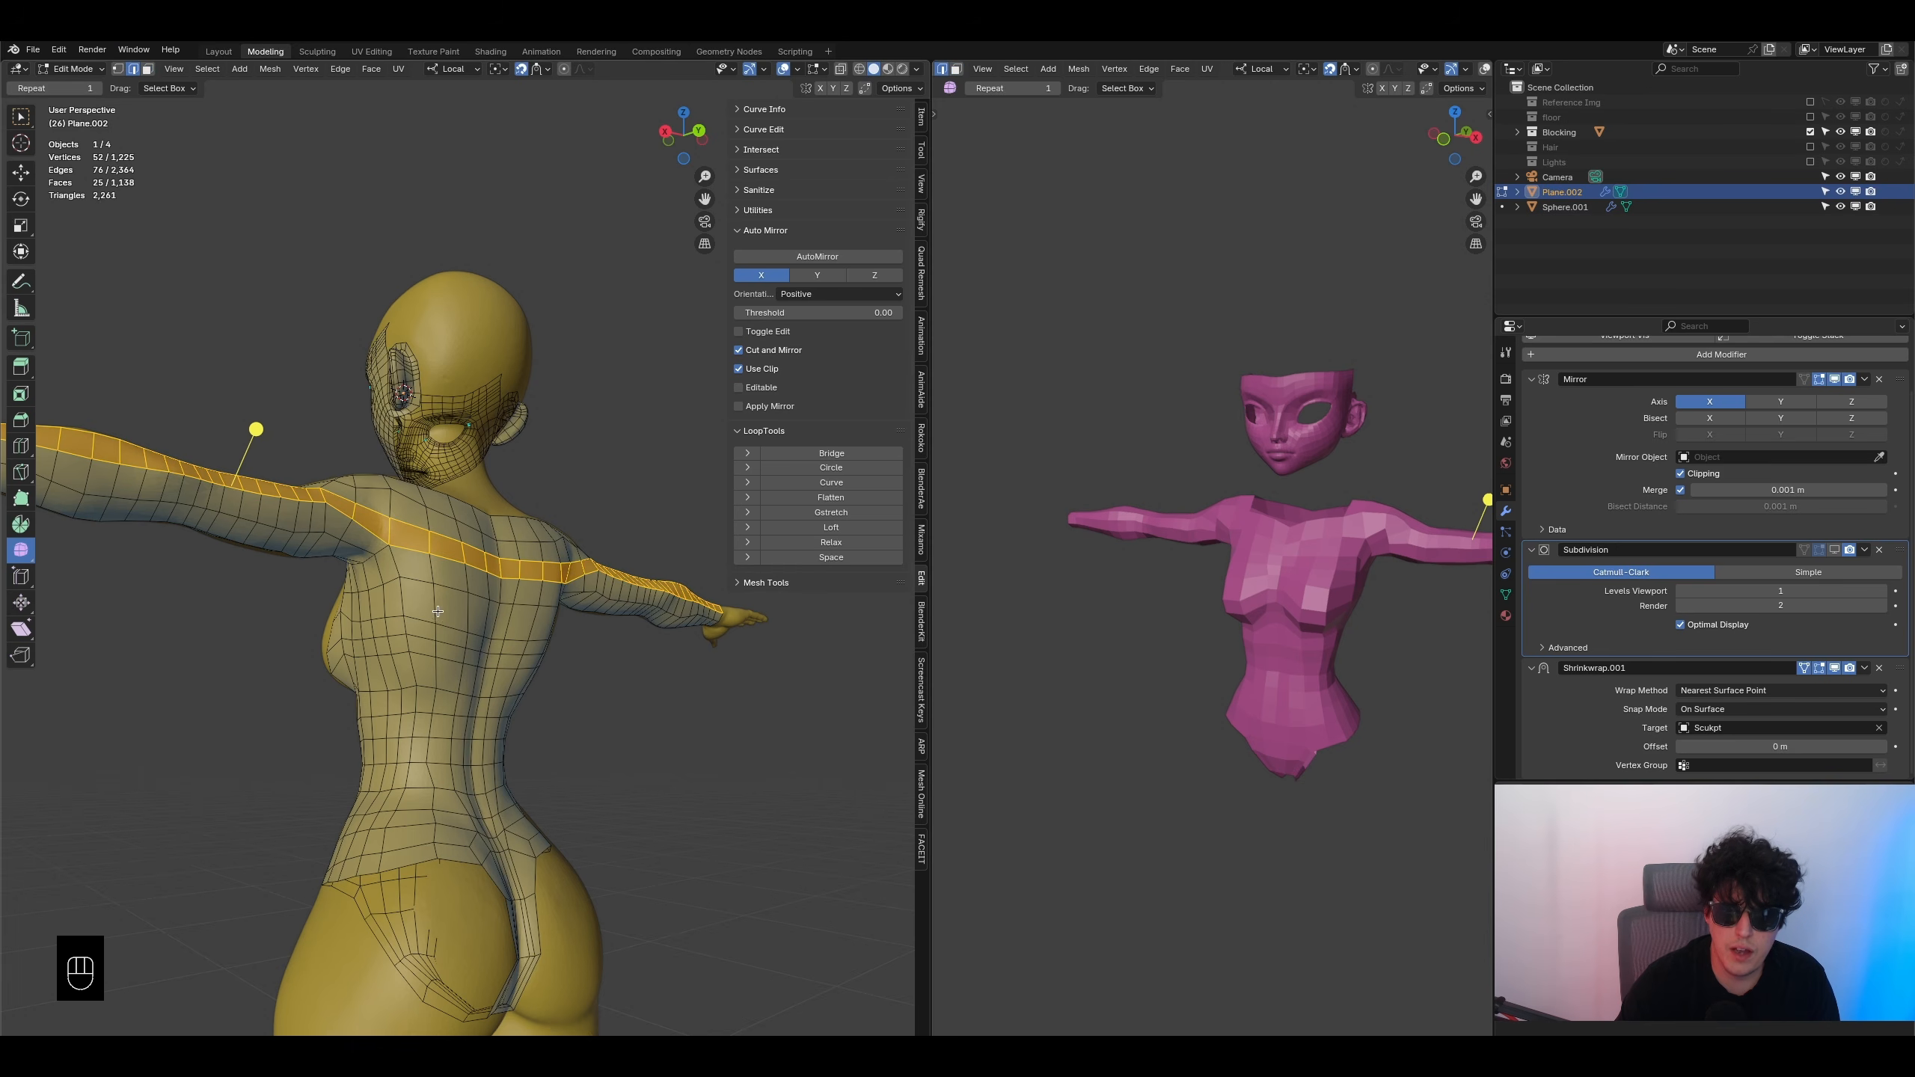
{"action": "left_click", "coordinate": [358, 623]}
{"action": "middle_click_drag", "start_coordinate": [358, 623], "coordinate": [512, 635]}
{"action": "left_click", "coordinate": [501, 634], "text": "ctrl+shift"}
{"action": "key", "text": "g"}
{"action": "key", "text": "g"}
{"action": "left_click", "coordinate": [502, 625]}
{"action": "middle_click_drag", "start_coordinate": [503, 626], "coordinate": [459, 647]}
- Slide the horizontal edge row that crosses the mid-back at bust level
{"action": "left_click", "coordinate": [276, 675]}
{"action": "middle_click_drag", "start_coordinate": [276, 674], "coordinate": [485, 699]}
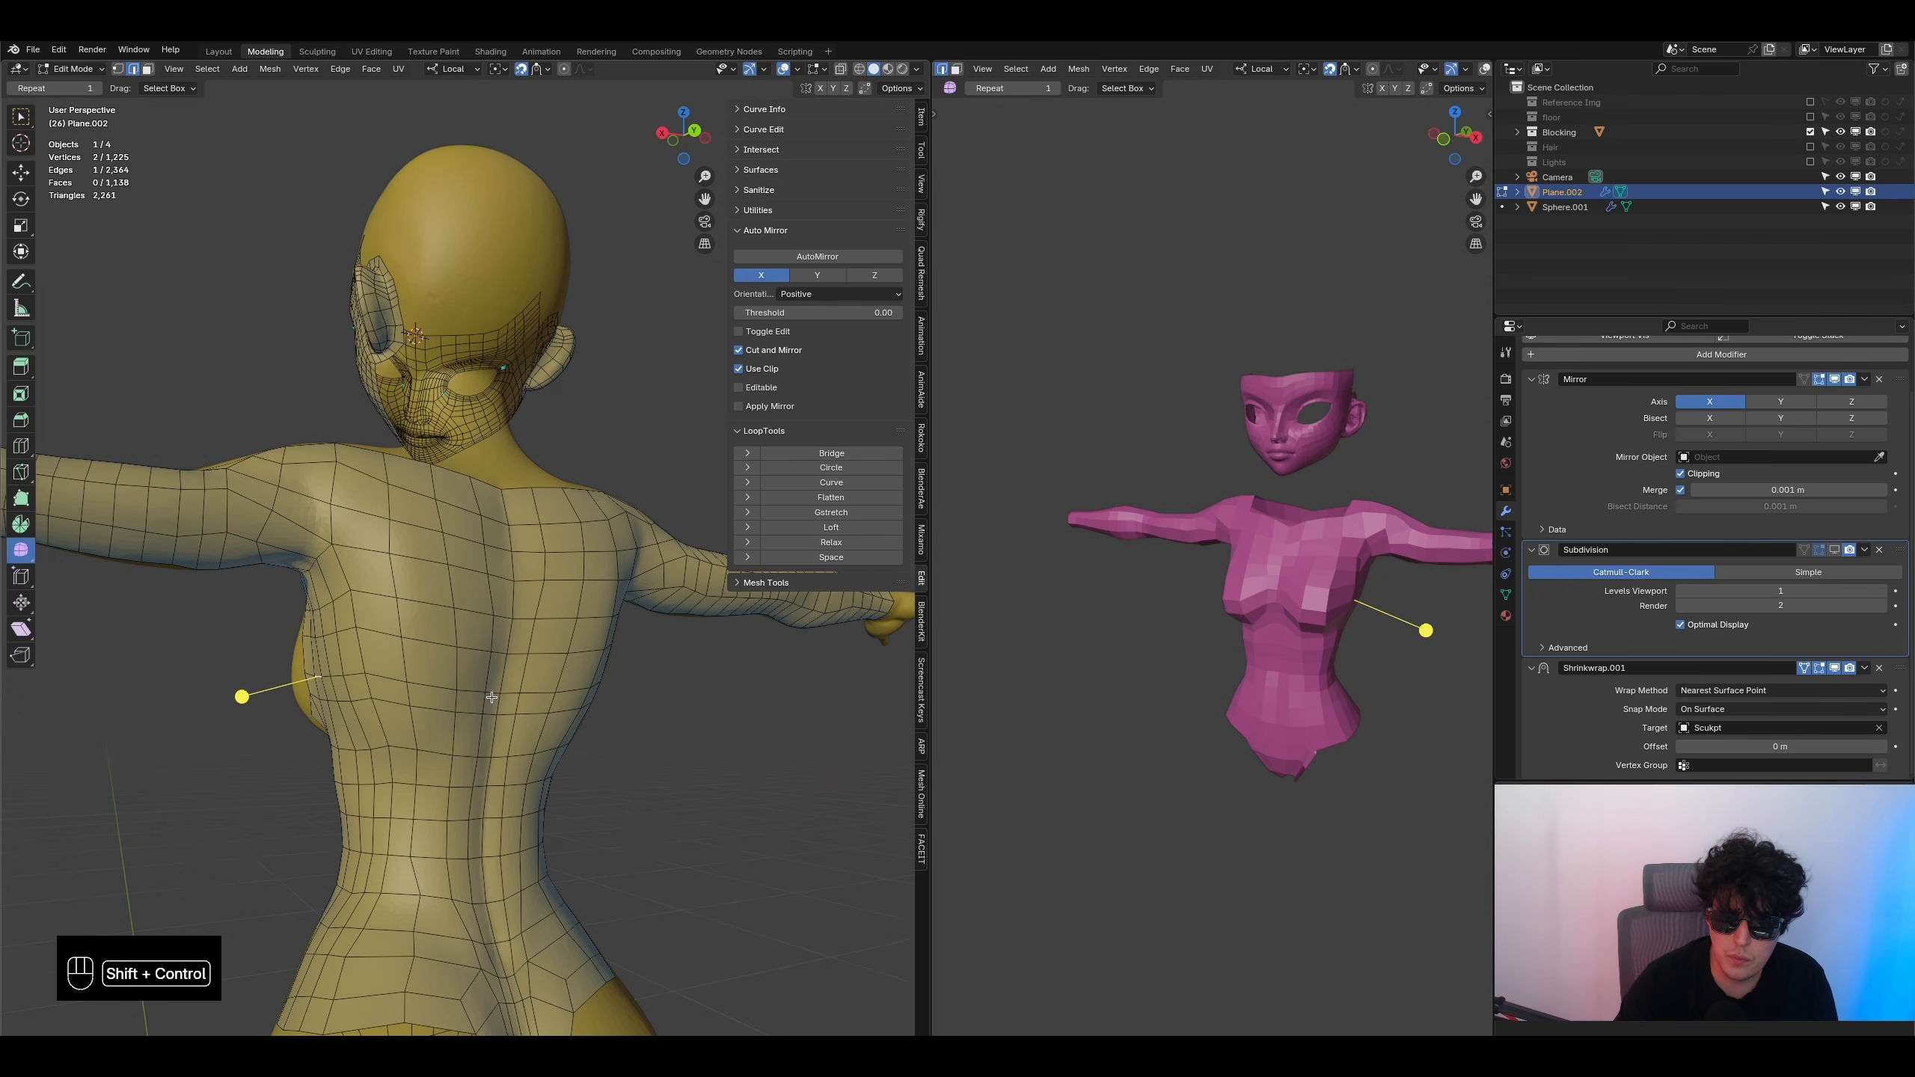
{"action": "left_click", "coordinate": [490, 691], "text": "ctrl+shift"}
{"action": "key", "text": "g"}
{"action": "key", "text": "g"}
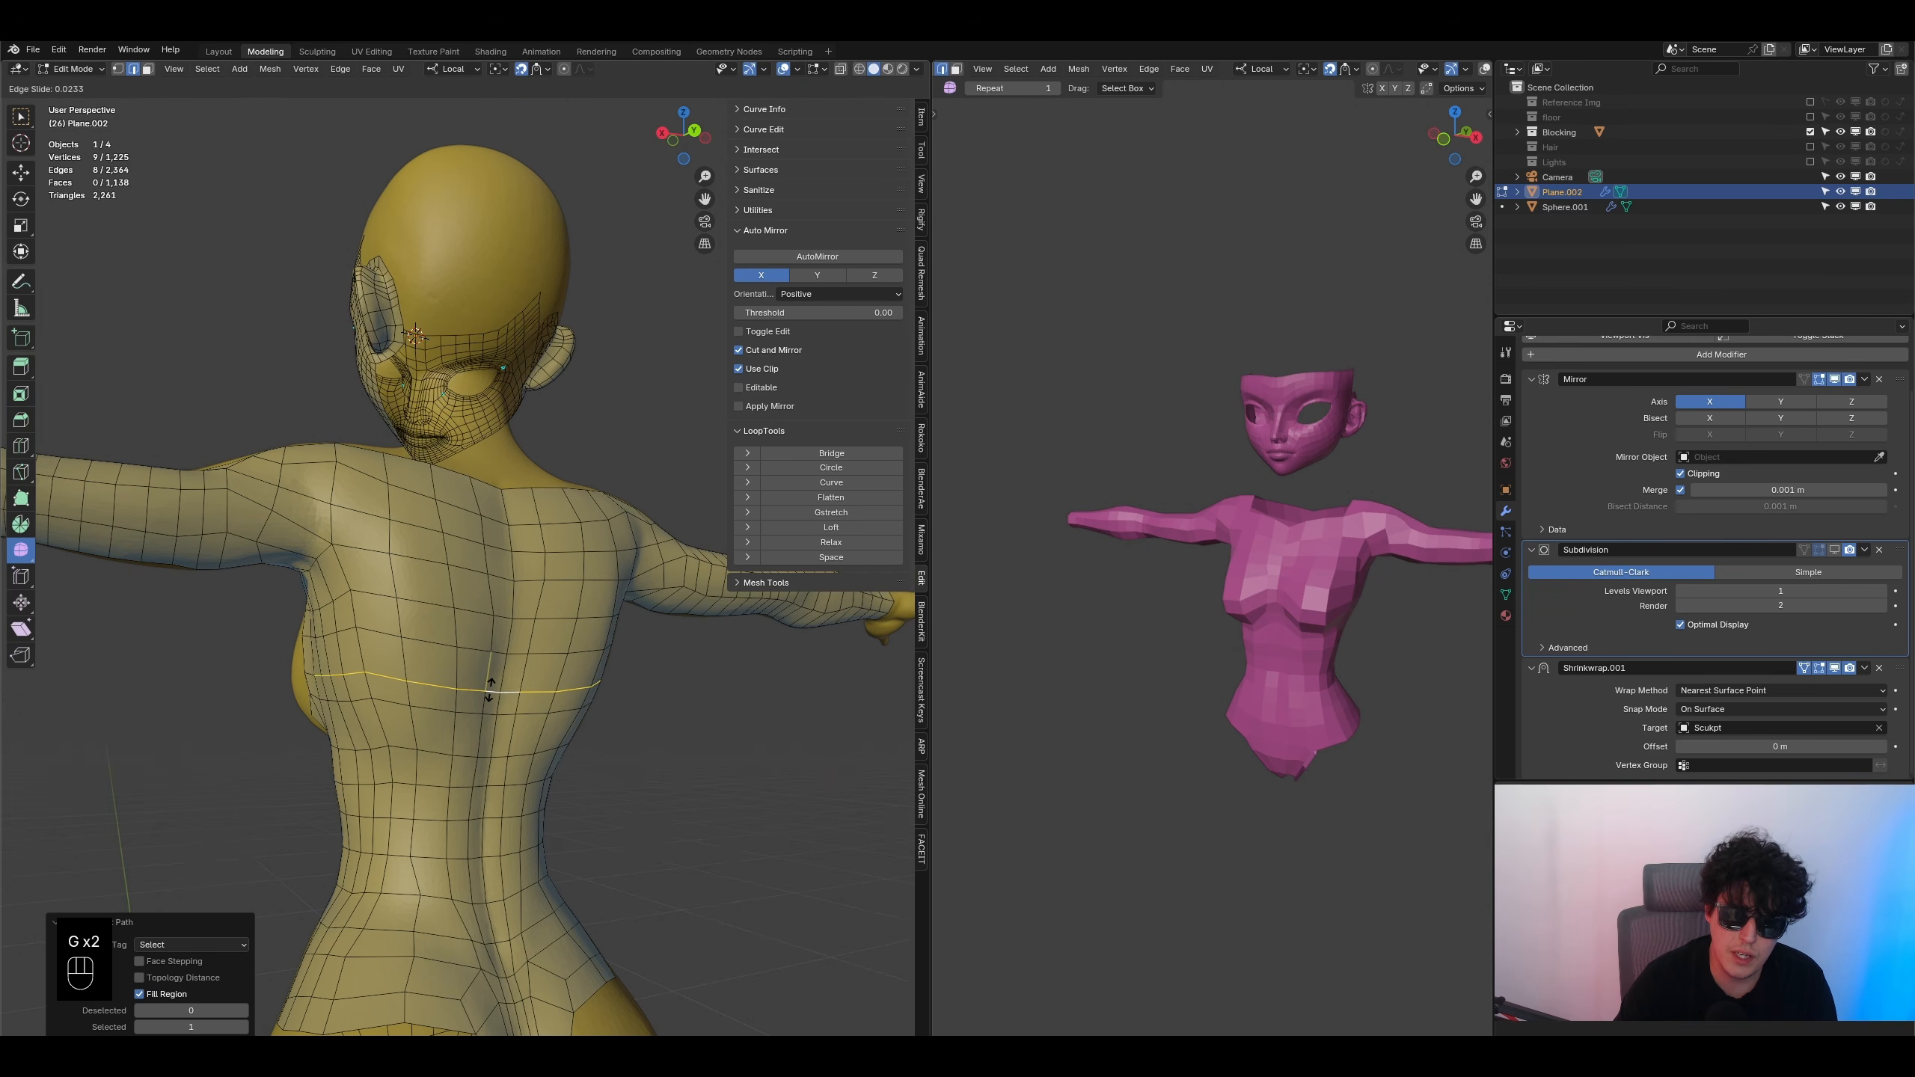
{"action": "left_click", "coordinate": [357, 688]}
- Slide the edge row running from the side of the bust across the back to even out its spacing
{"action": "middle_click_drag", "start_coordinate": [356, 688], "coordinate": [495, 701]}
{"action": "left_click", "coordinate": [311, 699]}
{"action": "left_click", "coordinate": [296, 698]}
{"action": "left_click", "coordinate": [469, 711], "text": "ctrl+shift"}
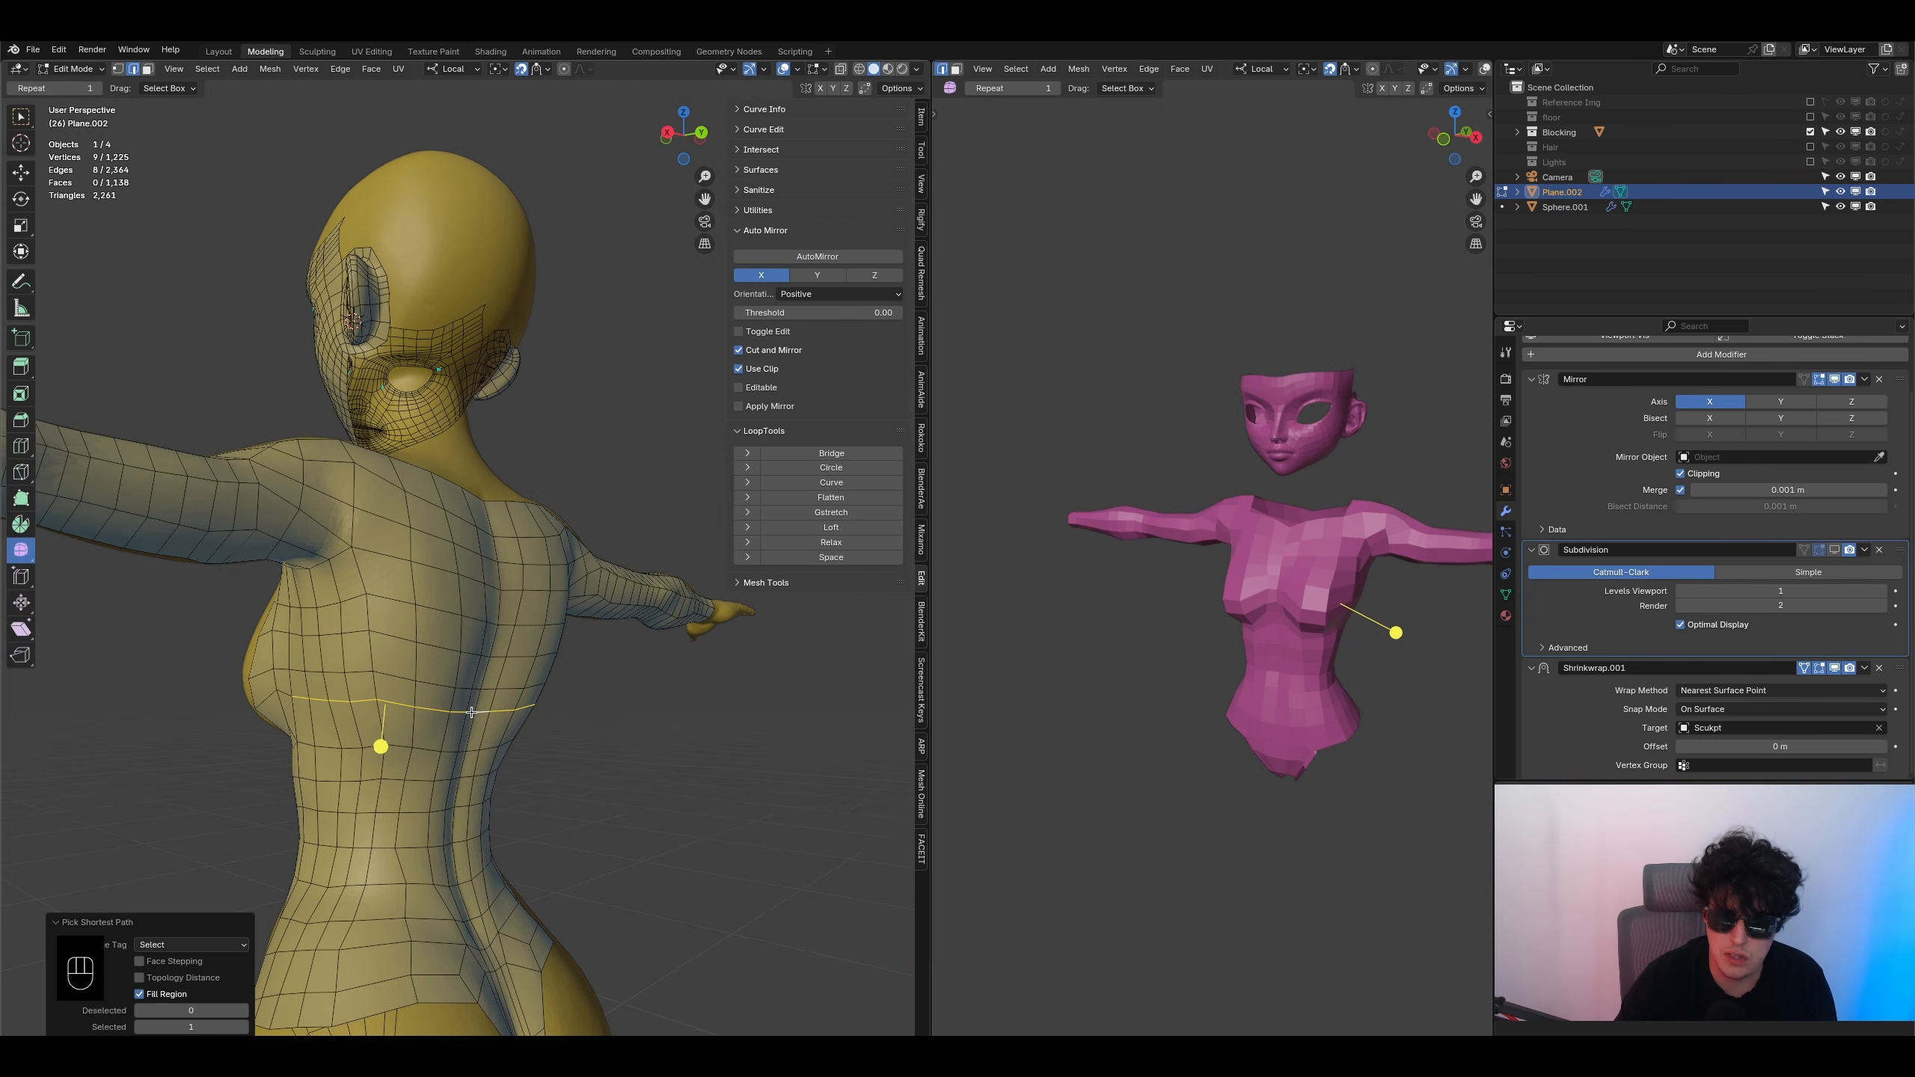
{"action": "key", "text": "g"}
{"action": "key", "text": "g"}
{"action": "left_click", "coordinate": [402, 698]}
{"action": "middle_click_drag", "start_coordinate": [401, 698], "coordinate": [291, 424]}
- In vertex select mode, reposition the vertex at the outer edge of the underbust
{"action": "left_click", "coordinate": [117, 68]}
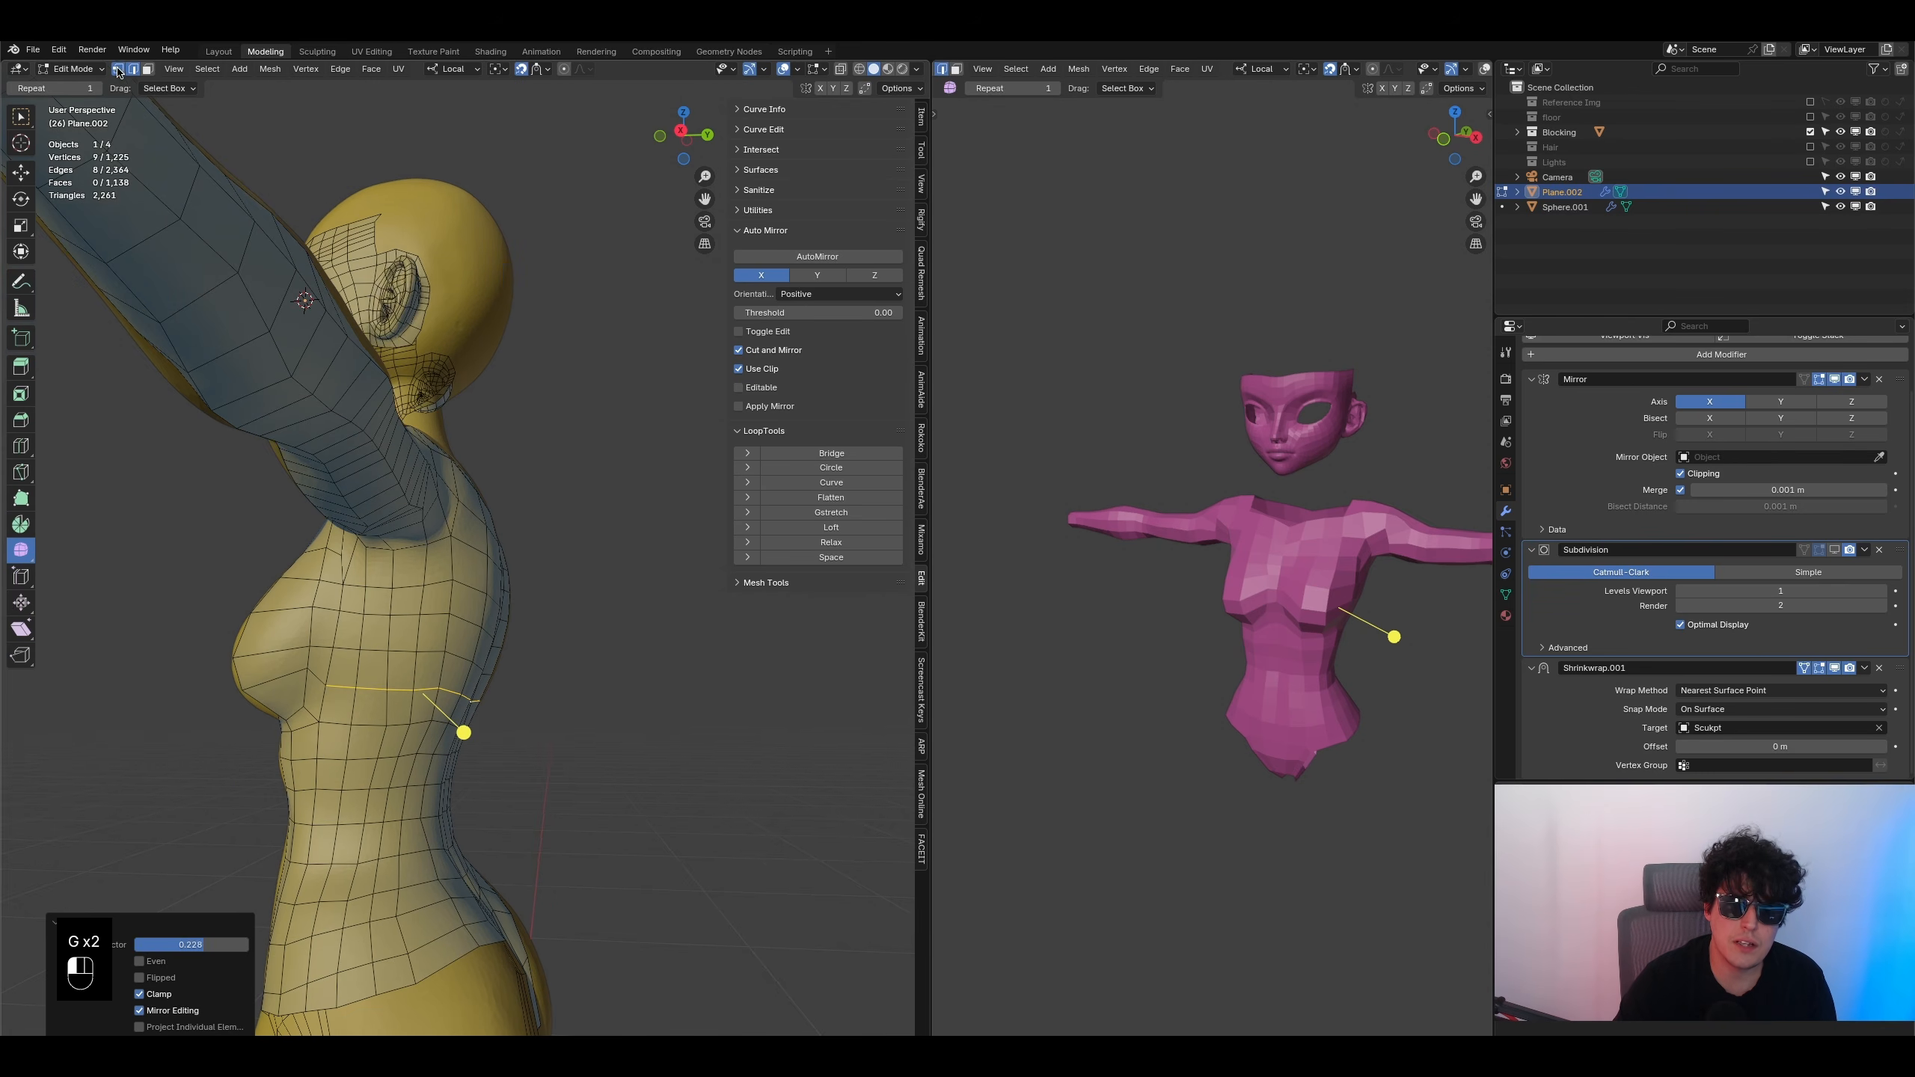
{"action": "left_click", "coordinate": [305, 680]}
{"action": "key", "text": "g"}
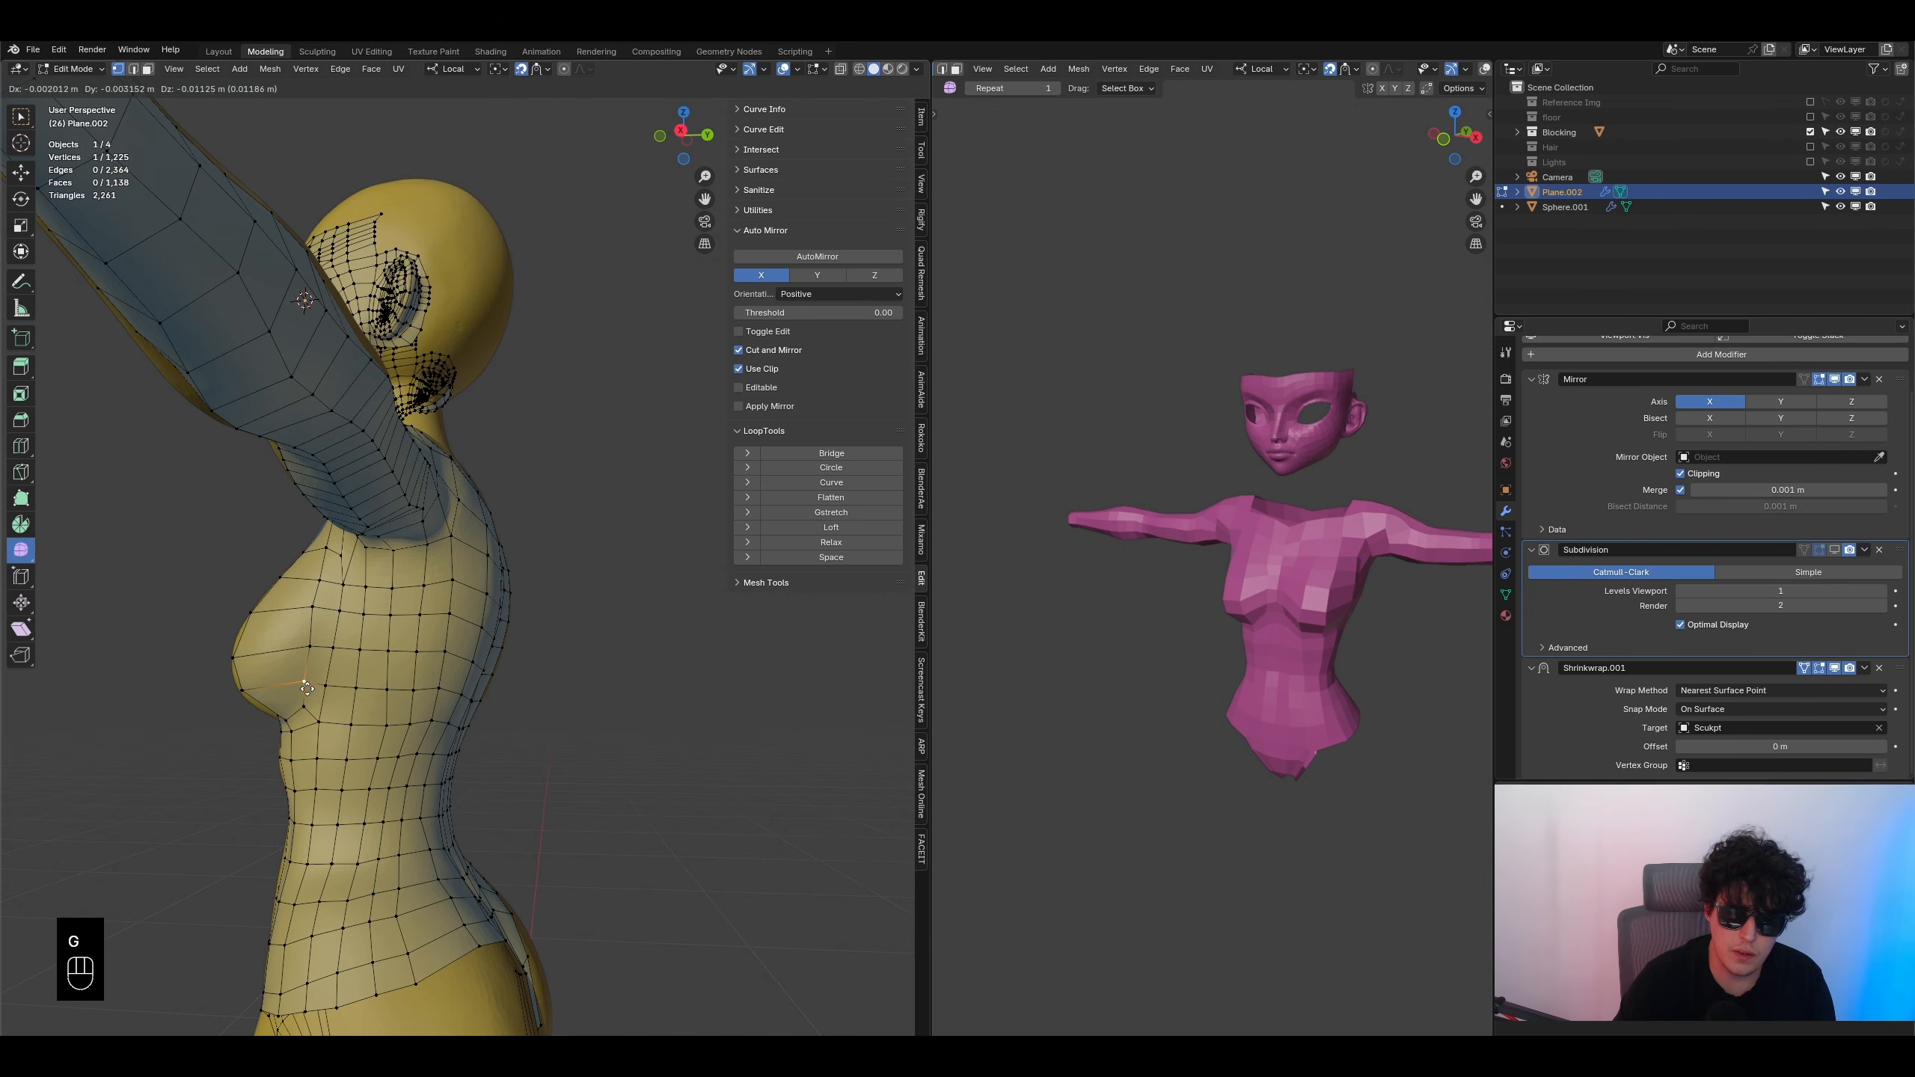
{"action": "left_click", "coordinate": [375, 667]}
{"action": "middle_click_drag", "start_coordinate": [375, 667], "coordinate": [420, 833]}
{"action": "middle_click_drag", "start_coordinate": [443, 911], "coordinate": [415, 770]}
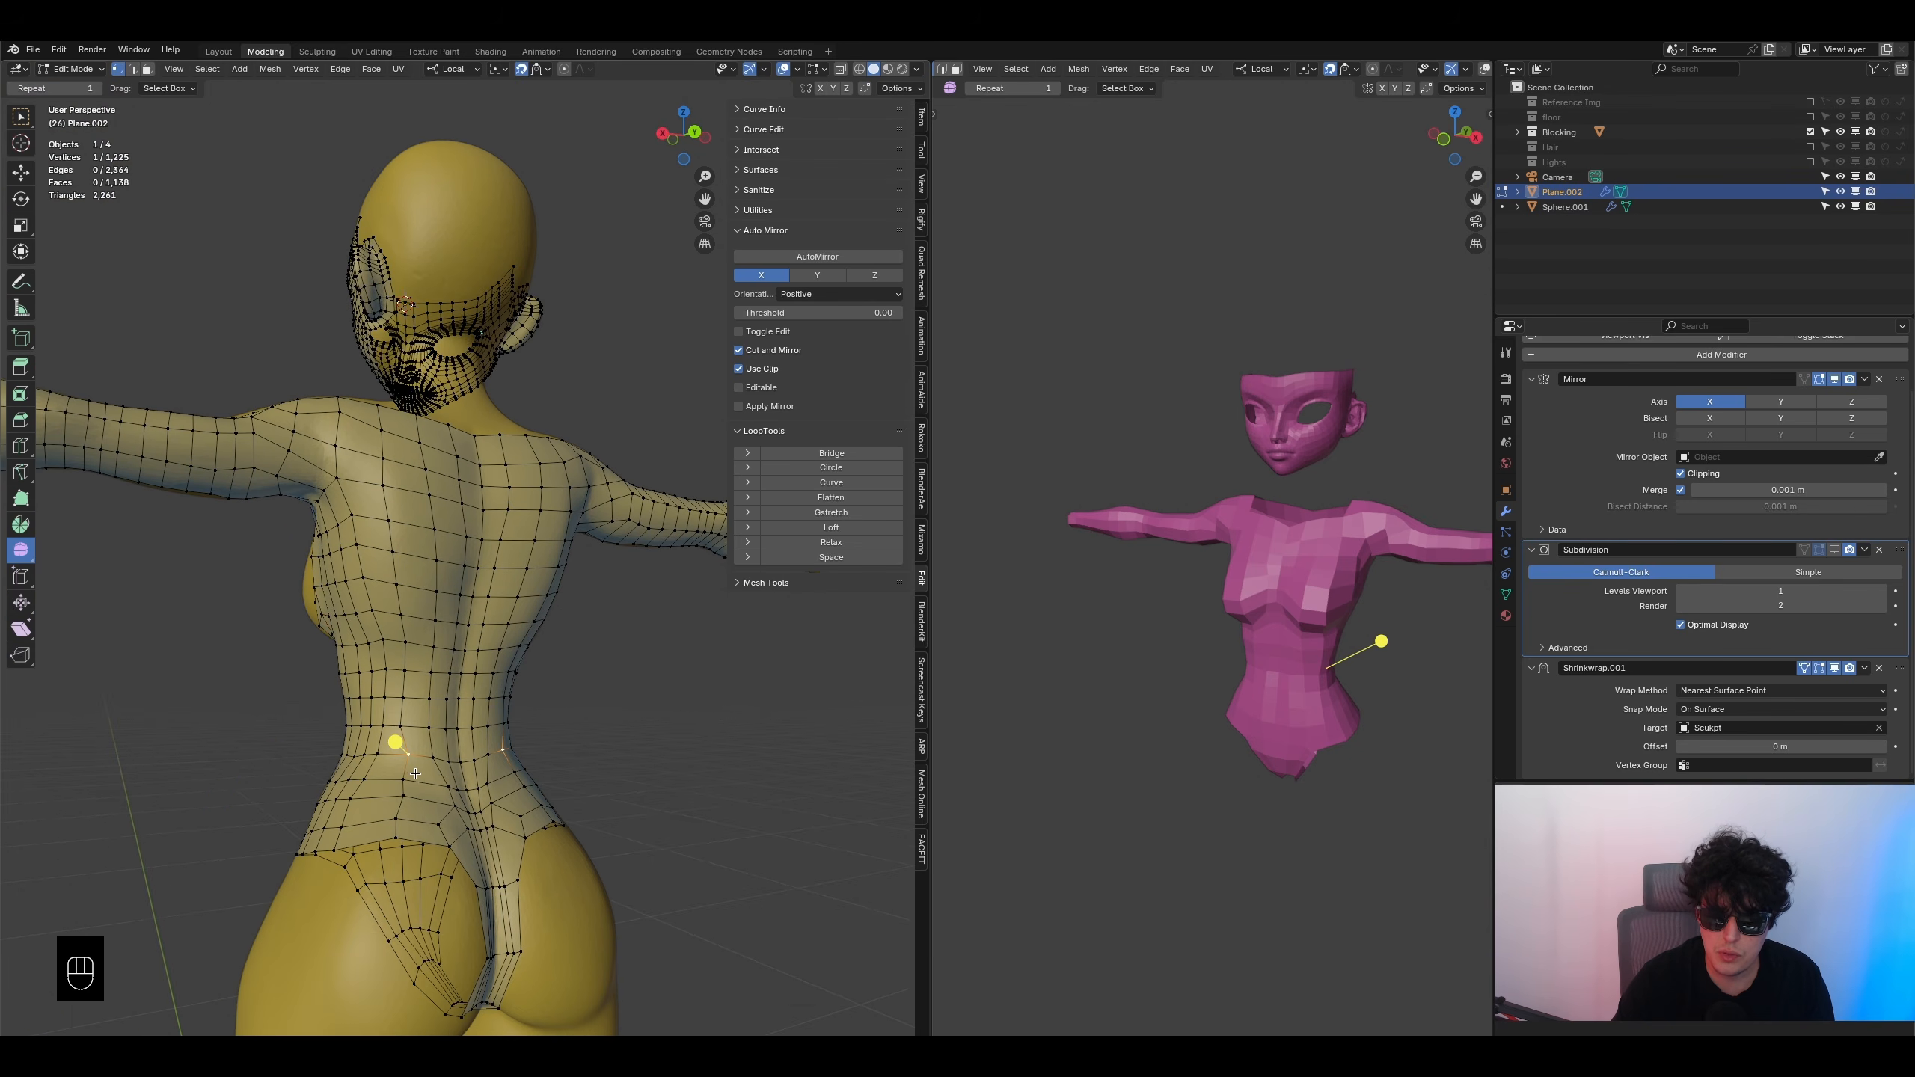
{"action": "key", "text": "f"}
{"action": "key", "text": "g"}
{"action": "left_click", "coordinate": [421, 767]}
{"action": "key", "text": "ctrl+z"}
{"action": "key", "text": "ctrl+z"}
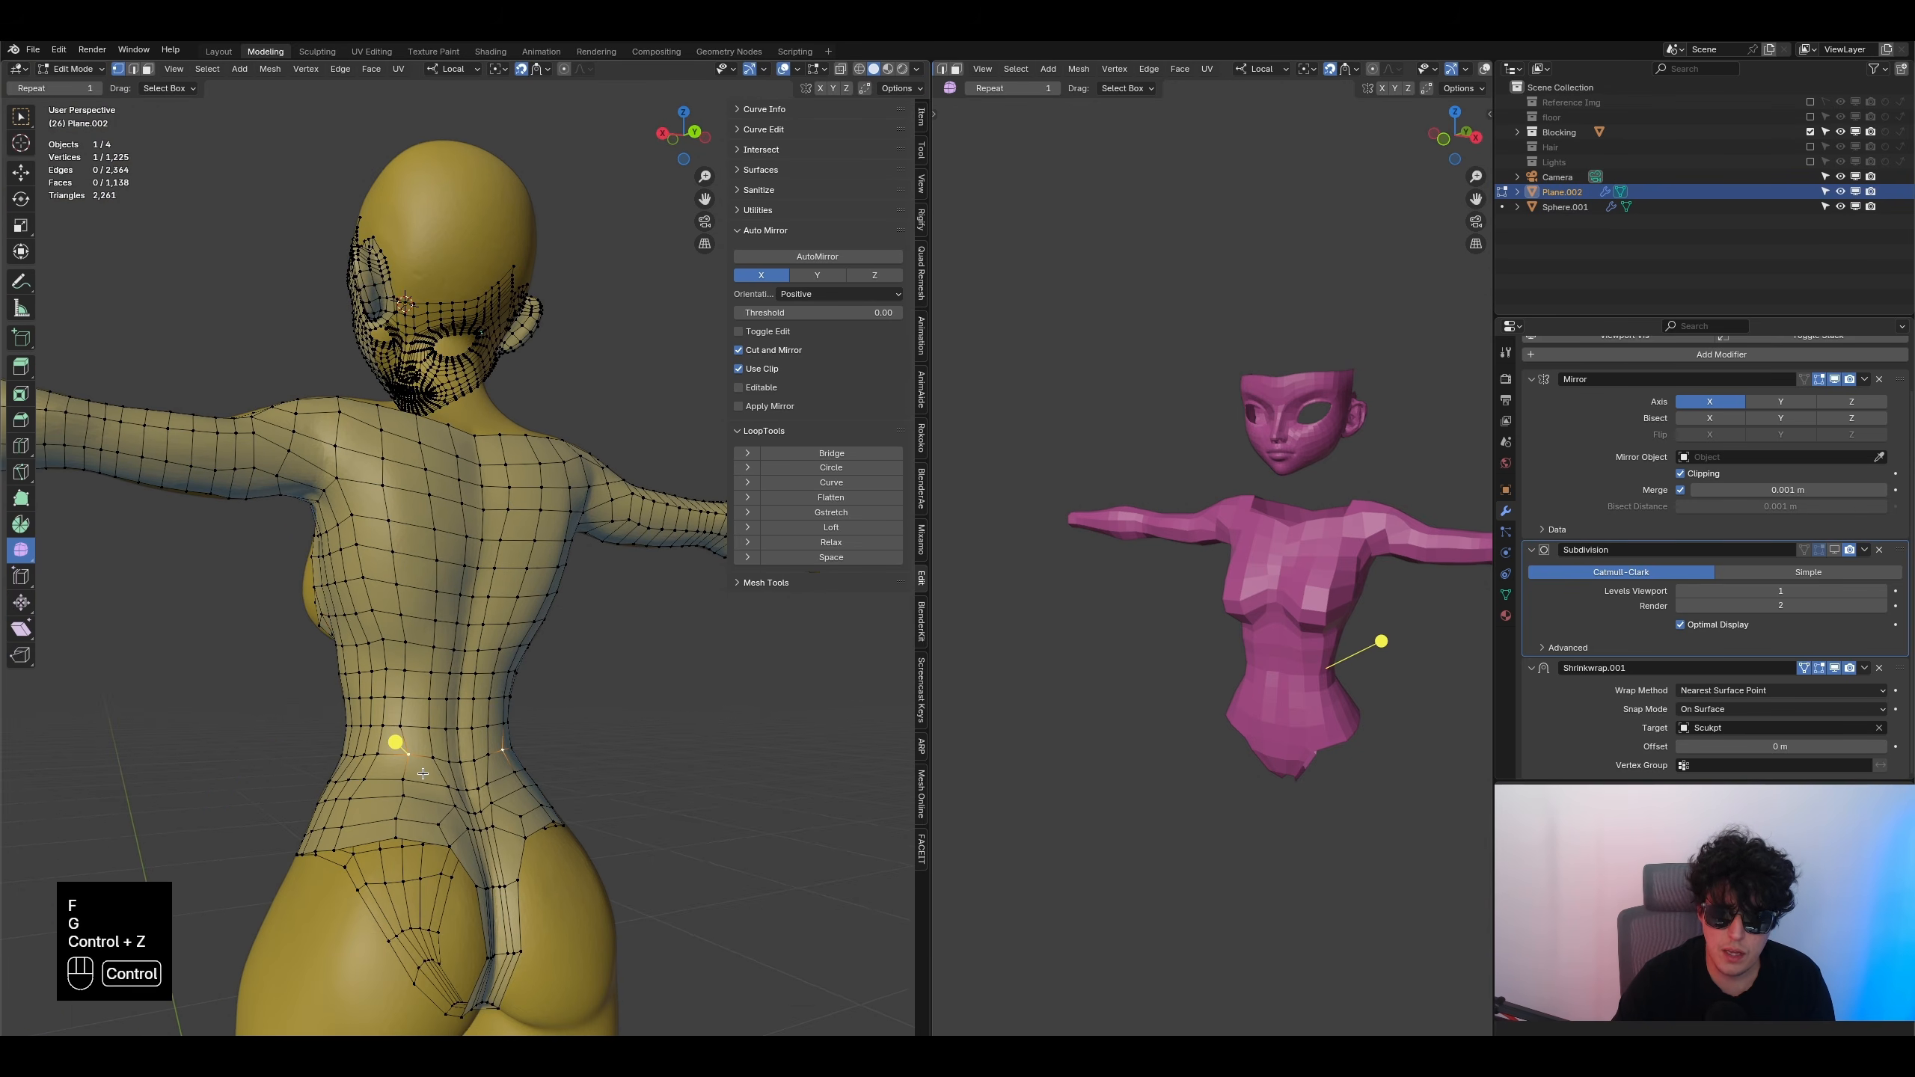
{"action": "middle_click_drag", "start_coordinate": [421, 767], "coordinate": [410, 794]}
{"action": "key", "text": "ctrl+z"}
- Slide two vertices on the lower back above the buttock to even out the grid
{"action": "left_click", "coordinate": [408, 756]}
{"action": "key", "text": "g"}
{"action": "key", "text": "g"}
{"action": "left_click", "coordinate": [406, 759]}
{"action": "left_click", "coordinate": [405, 784]}
{"action": "left_click", "coordinate": [407, 807]}
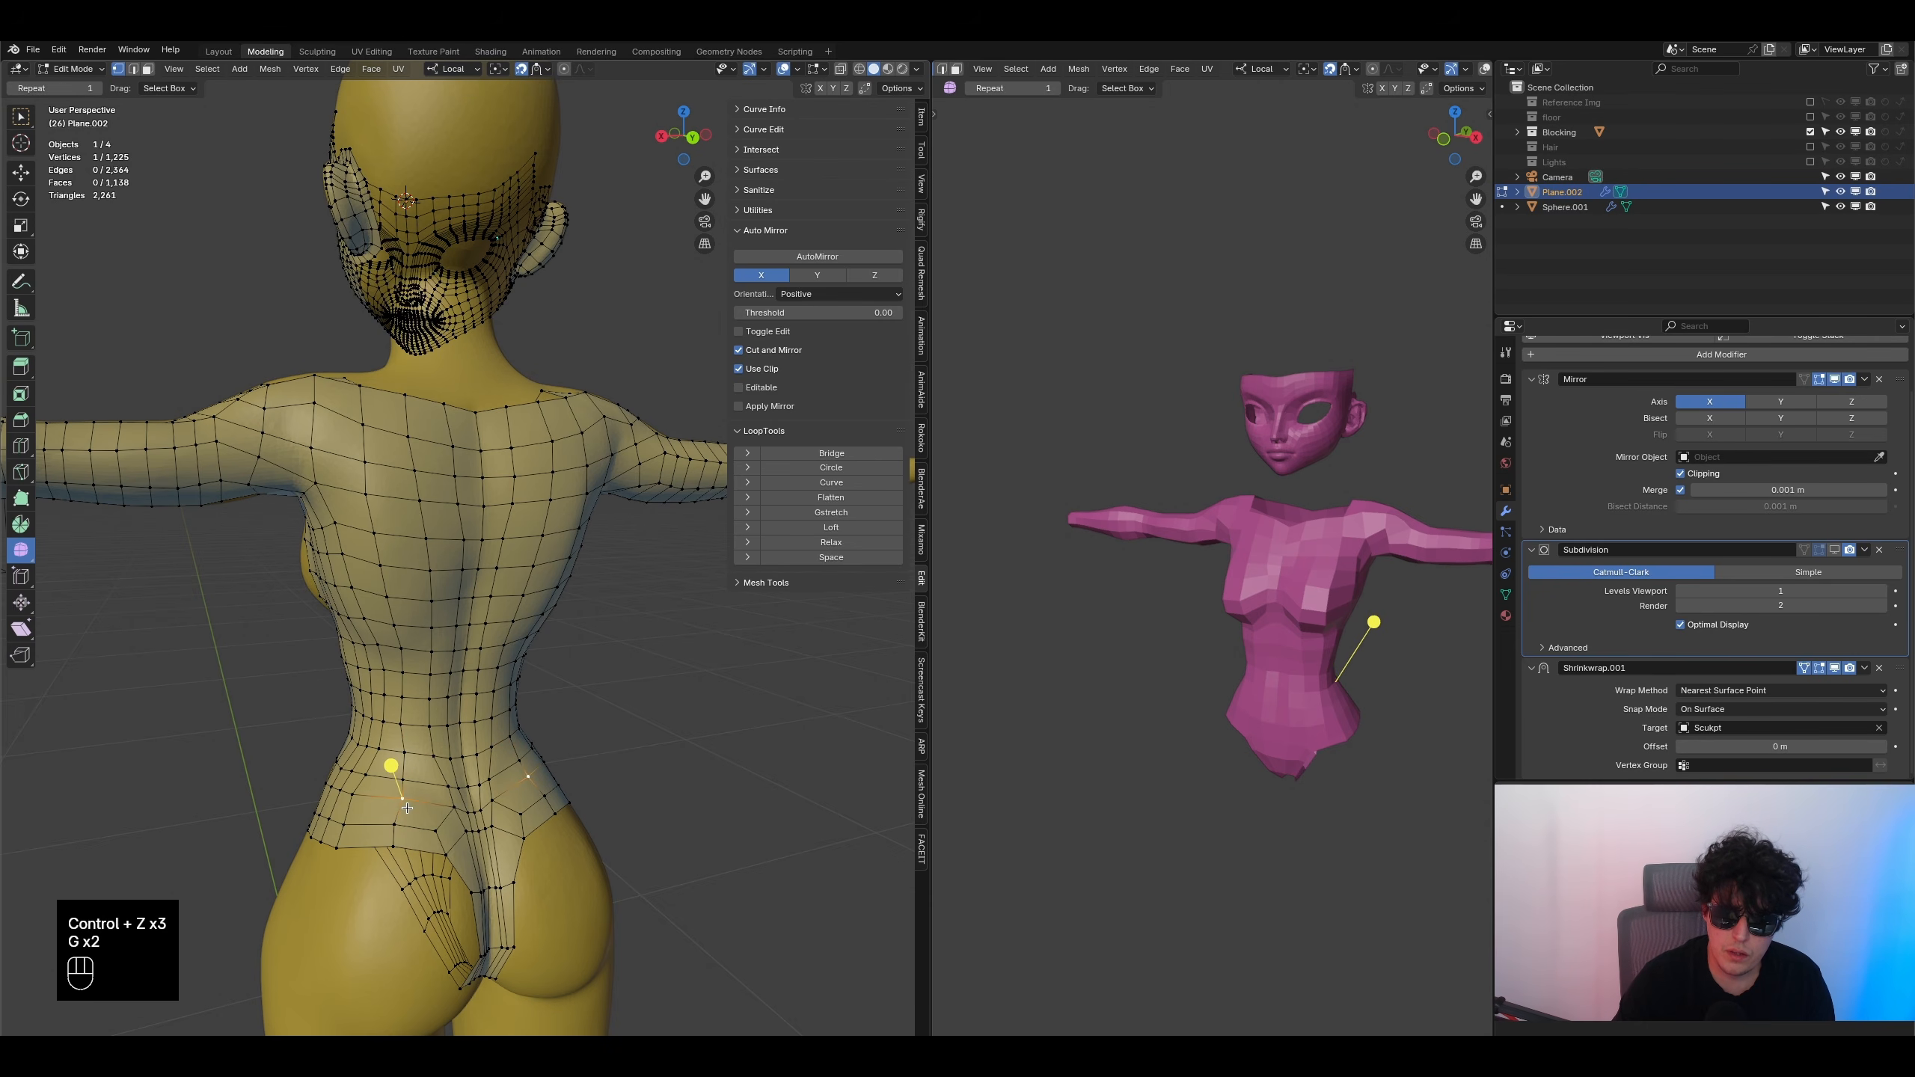
{"action": "key", "text": "g"}
{"action": "key", "text": "g"}
{"action": "left_click", "coordinate": [404, 807]}
- Slide and nudge single vertices at the back of the waist to smooth the topology
{"action": "left_click", "coordinate": [396, 726]}
{"action": "key", "text": "g"}
{"action": "key", "text": "g"}
{"action": "left_click", "coordinate": [398, 721]}
{"action": "left_click", "coordinate": [403, 700]}
{"action": "key", "text": "g"}
{"action": "left_click", "coordinate": [403, 697]}
{"action": "scroll", "coordinate": [407, 564], "scroll_direction": "down", "scroll_amount": 1}
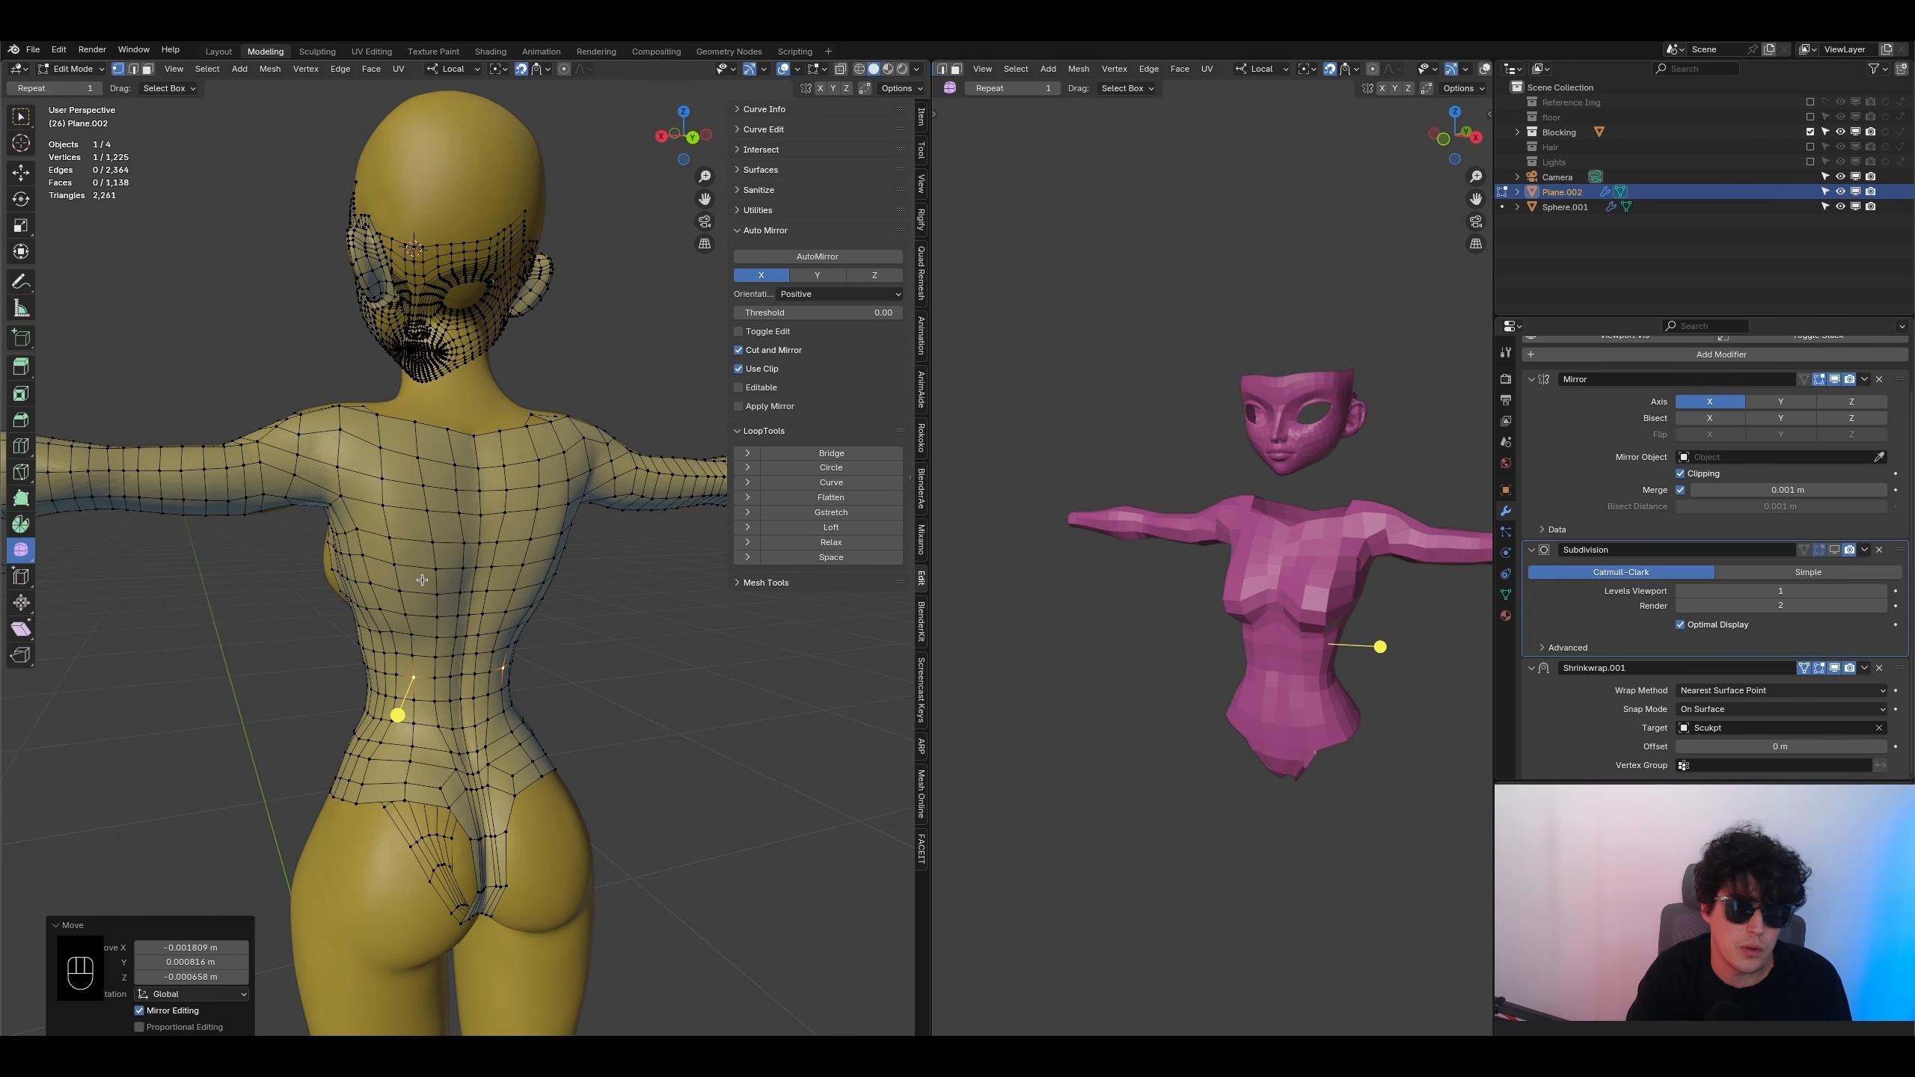
- Slide the vertical row of vertices on the side of the hip, from the waist to the leg opening
{"action": "middle_click_drag", "start_coordinate": [271, 761], "coordinate": [340, 687]}
{"action": "scroll", "coordinate": [338, 687], "scroll_direction": "up", "scroll_amount": 2}
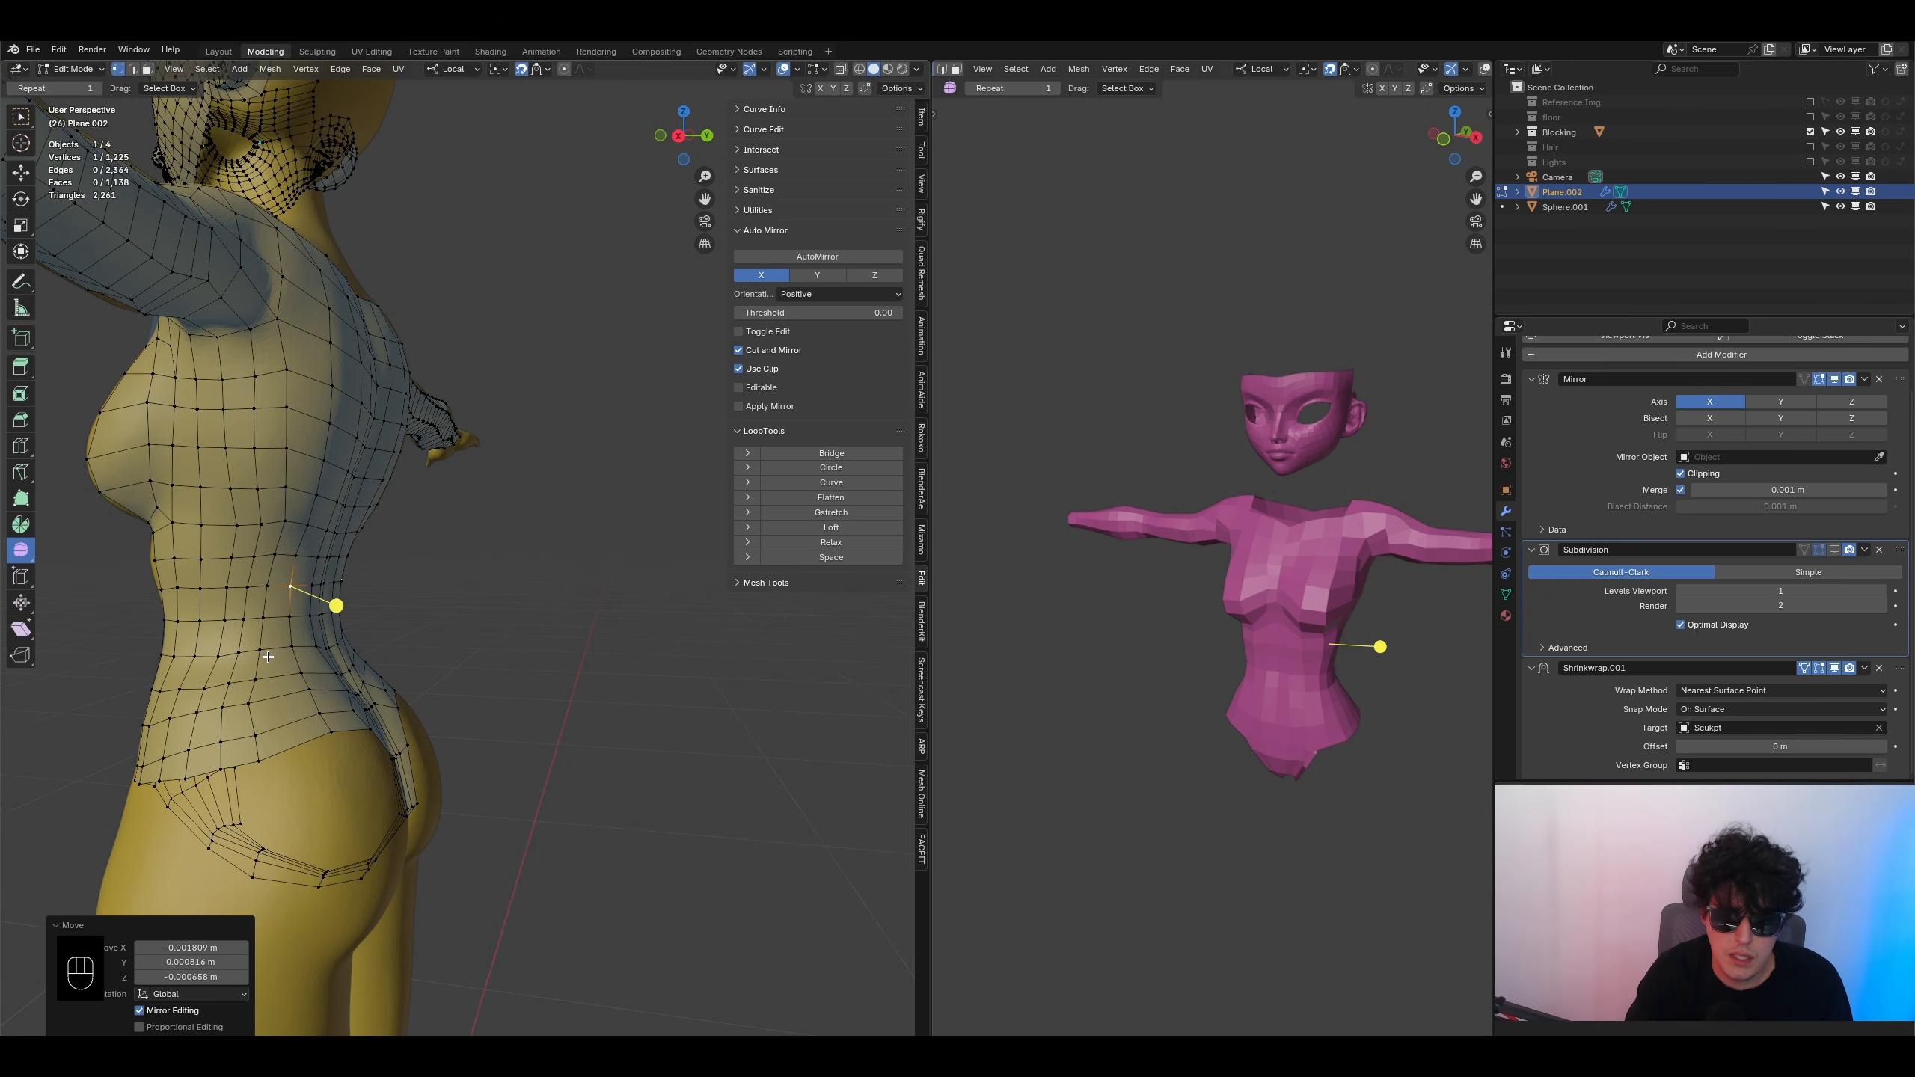
{"action": "left_click", "coordinate": [264, 653]}
{"action": "left_click", "coordinate": [281, 750], "text": "ctrl+shift"}
{"action": "key", "text": "g"}
{"action": "key", "text": "g"}
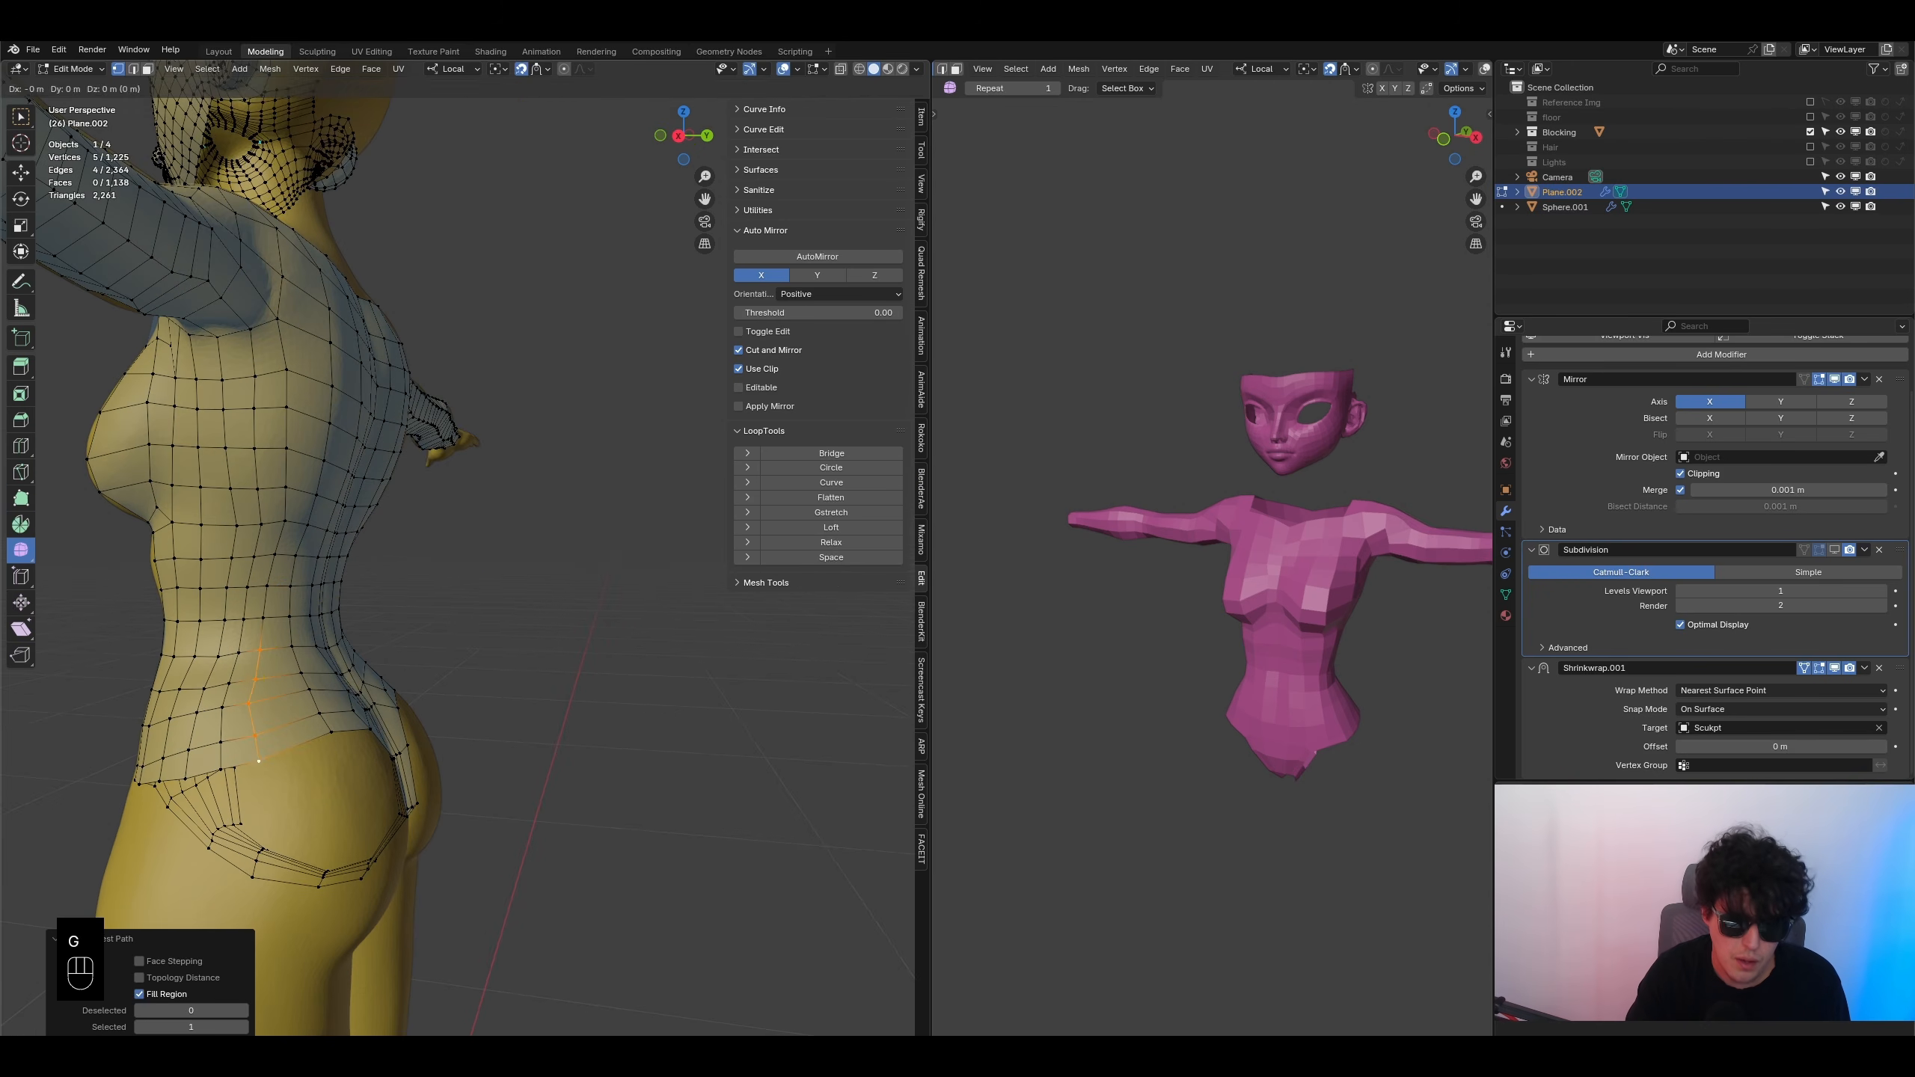
{"action": "left_click", "coordinate": [277, 760]}
- Nudge individual vertices on the side between waist and hip to even out the vertical edge flow
{"action": "left_click", "coordinate": [270, 649]}
{"action": "key", "text": "g"}
{"action": "left_click", "coordinate": [264, 653]}
{"action": "key", "text": "g"}
{"action": "left_click", "coordinate": [270, 672]}
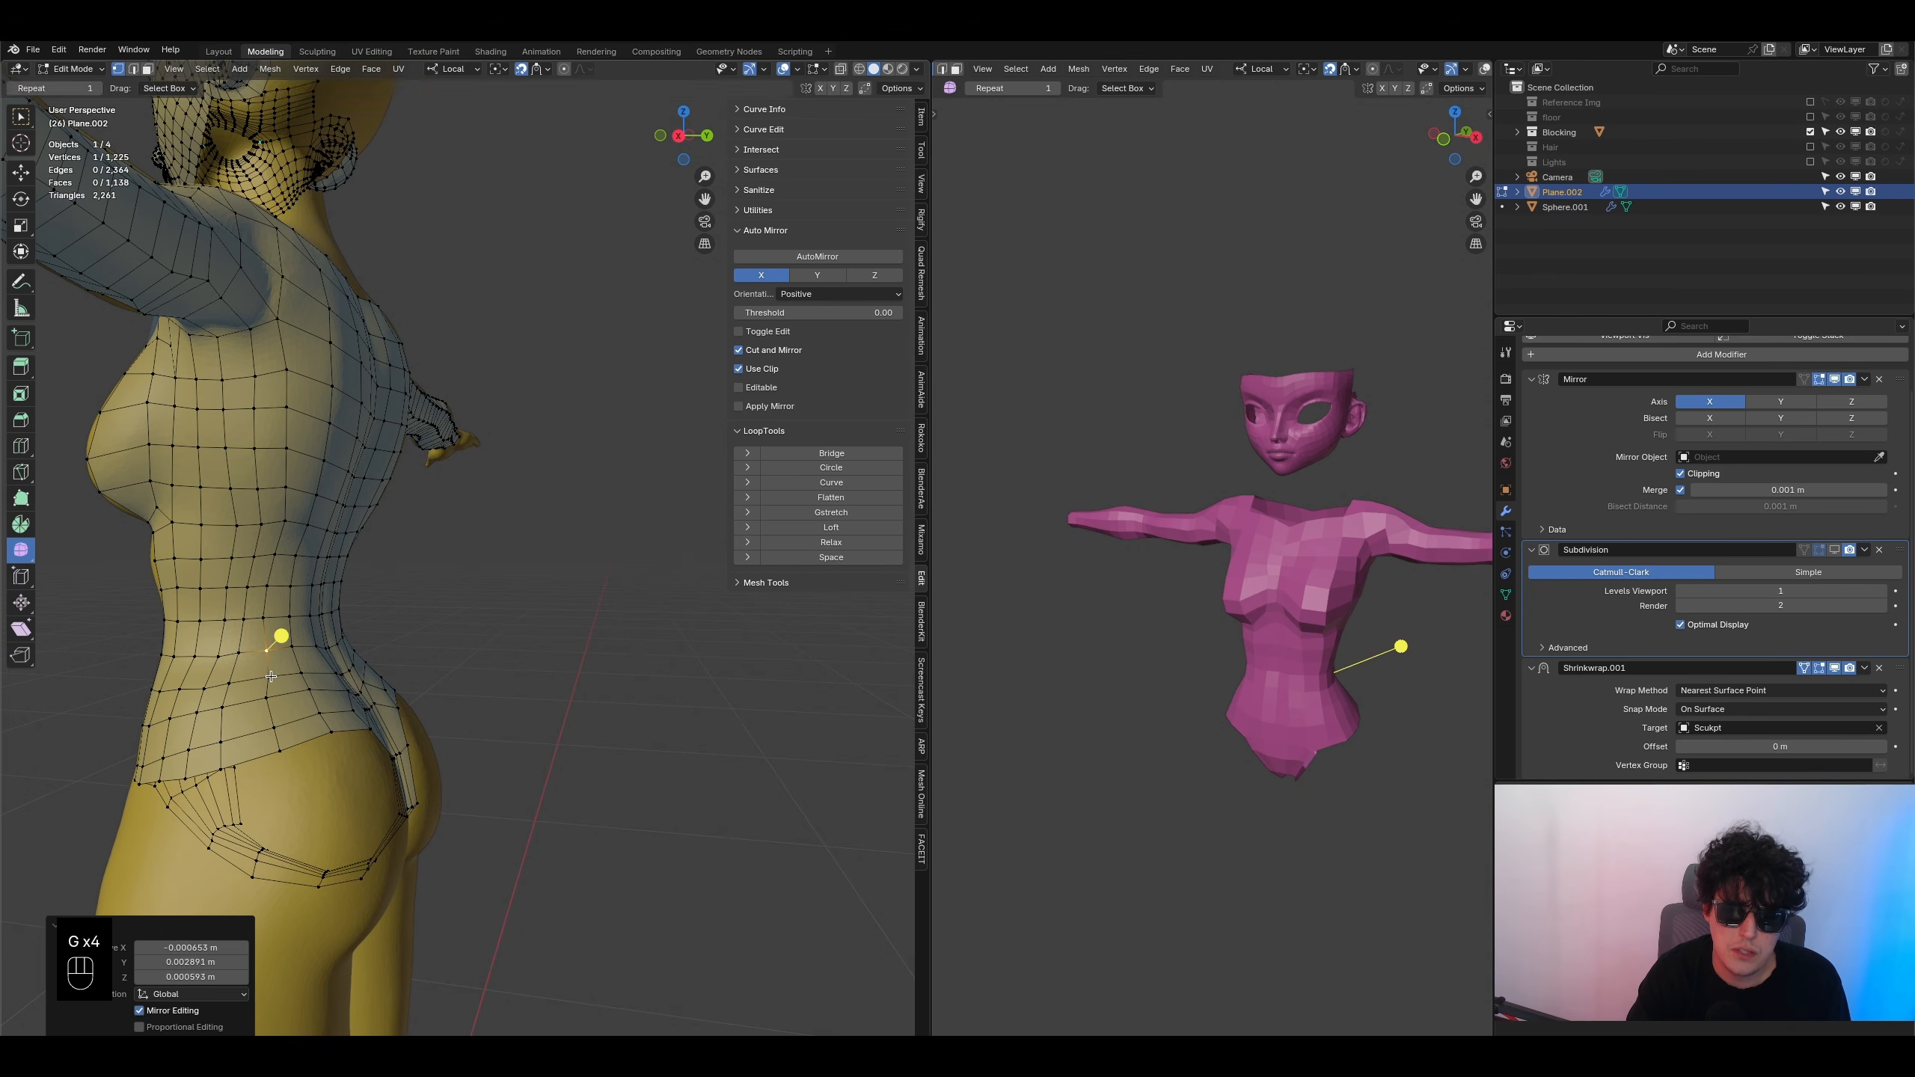
{"action": "left_click", "coordinate": [269, 675]}
{"action": "key", "text": "g"}
{"action": "left_click", "coordinate": [266, 676]}
{"action": "left_click", "coordinate": [266, 691]}
{"action": "key", "text": "g"}
{"action": "left_click", "coordinate": [273, 692]}
{"action": "middle_click_drag", "start_coordinate": [326, 680], "coordinate": [264, 686]}
{"action": "middle_click_drag", "start_coordinate": [293, 513], "coordinate": [429, 519], "text": "shift"}
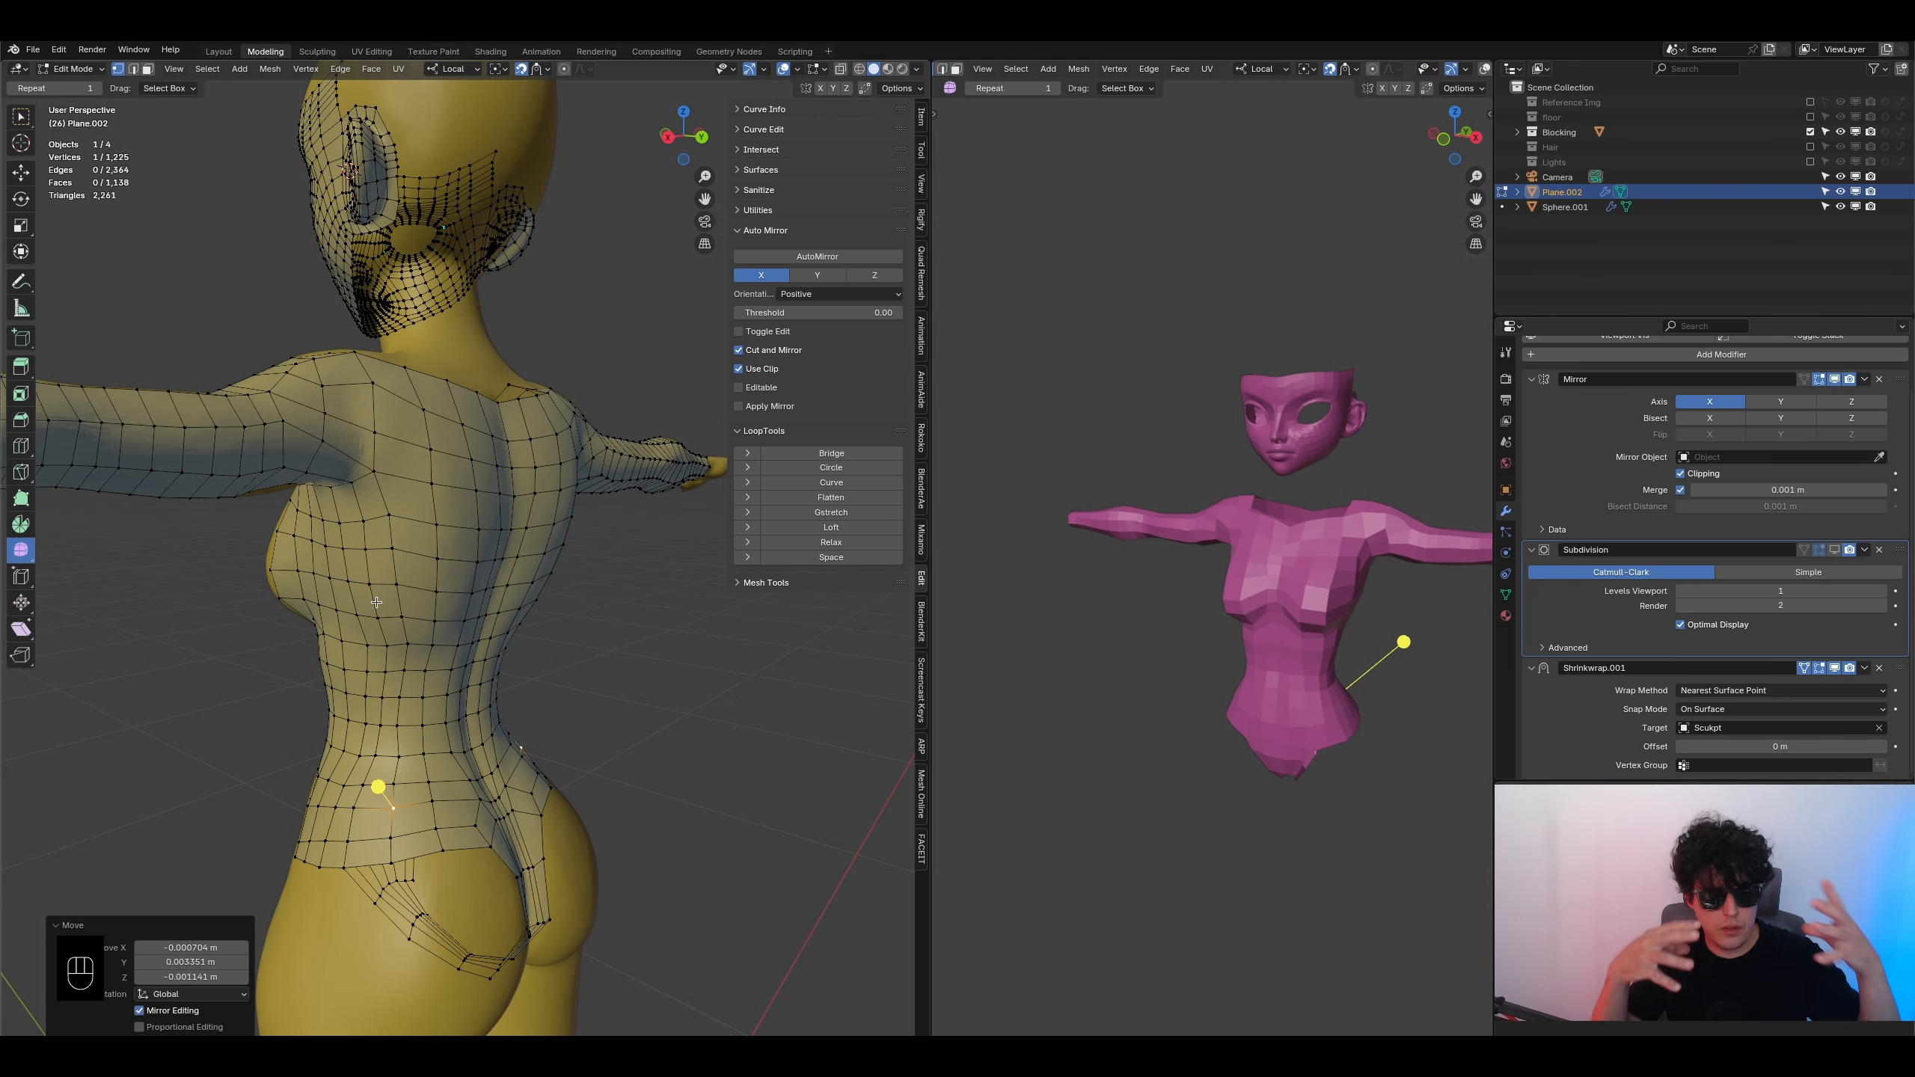
- Save the file with the adjusted waist and hip topology
{"action": "middle_click_drag", "start_coordinate": [380, 635], "coordinate": [395, 628]}
{"action": "key", "text": "ctrl+s"}
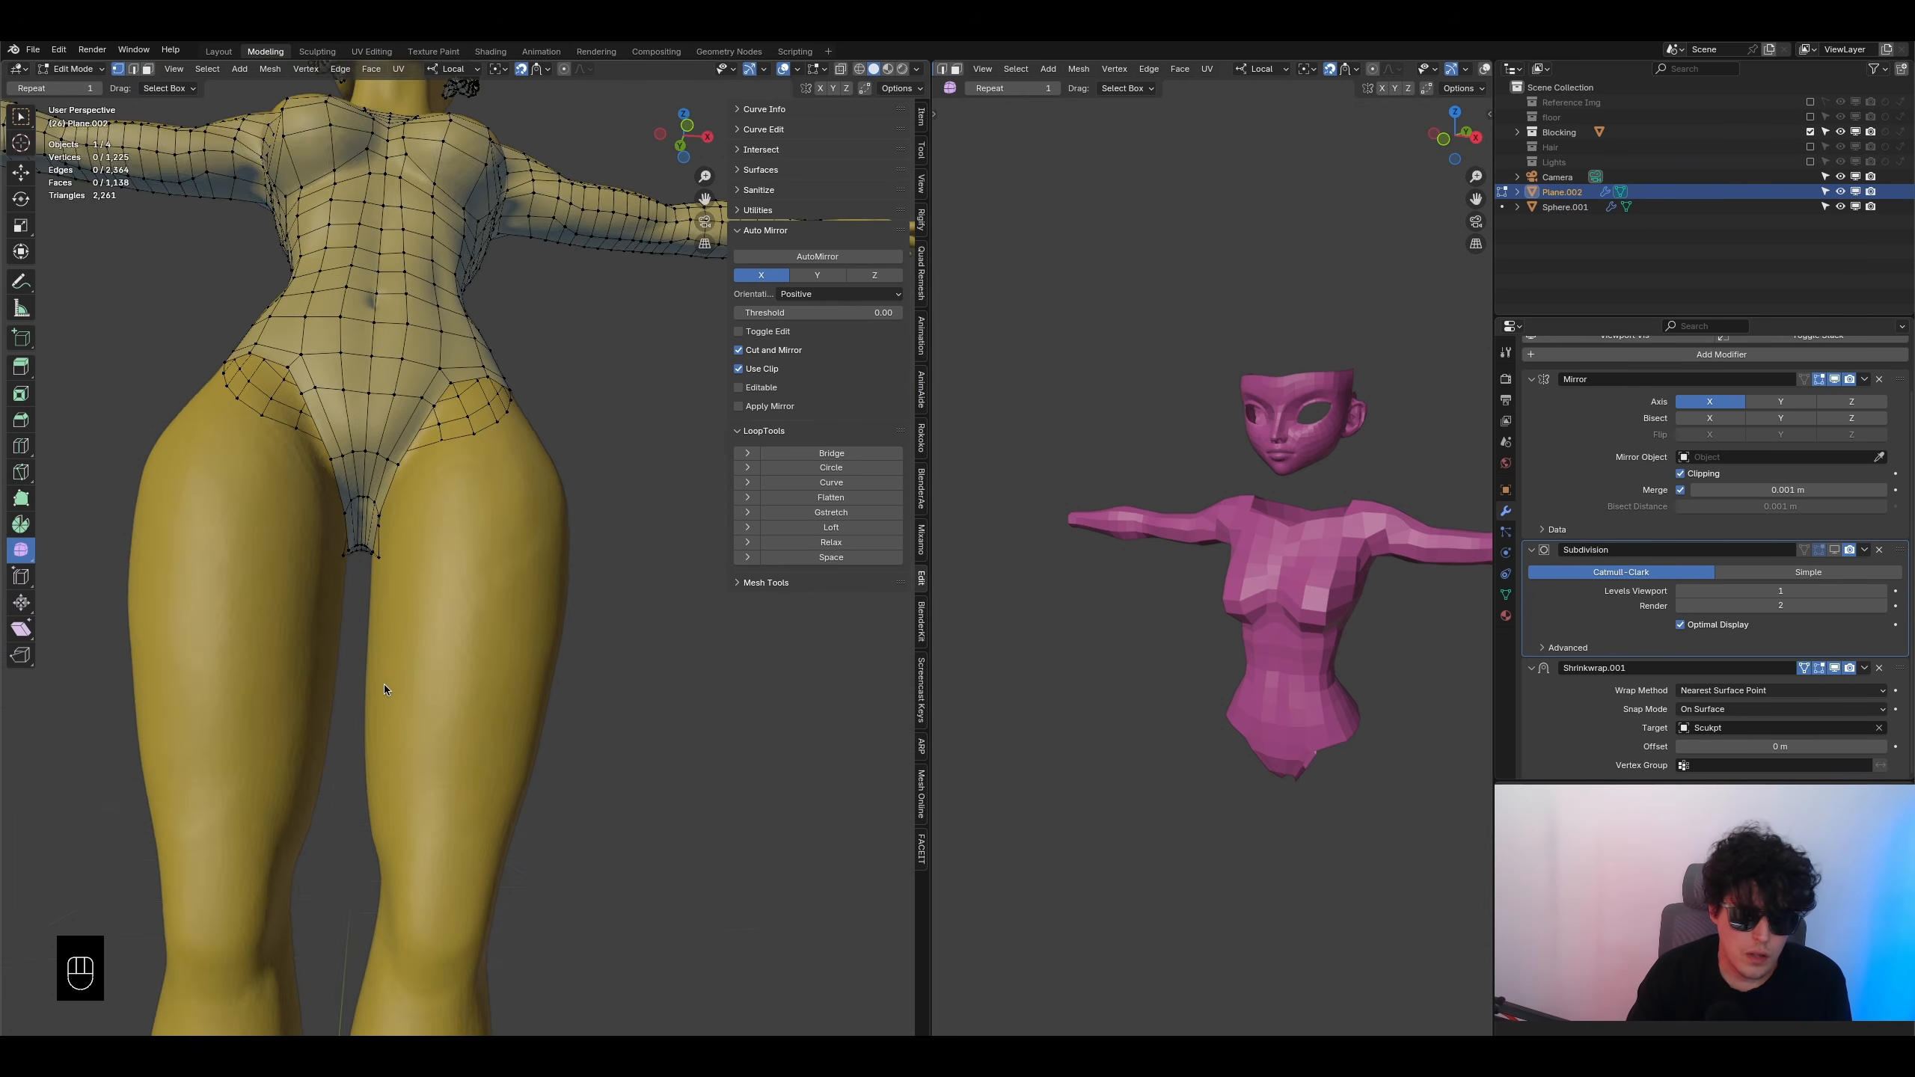
{"action": "middle_click_drag", "start_coordinate": [383, 684], "coordinate": [386, 739]}
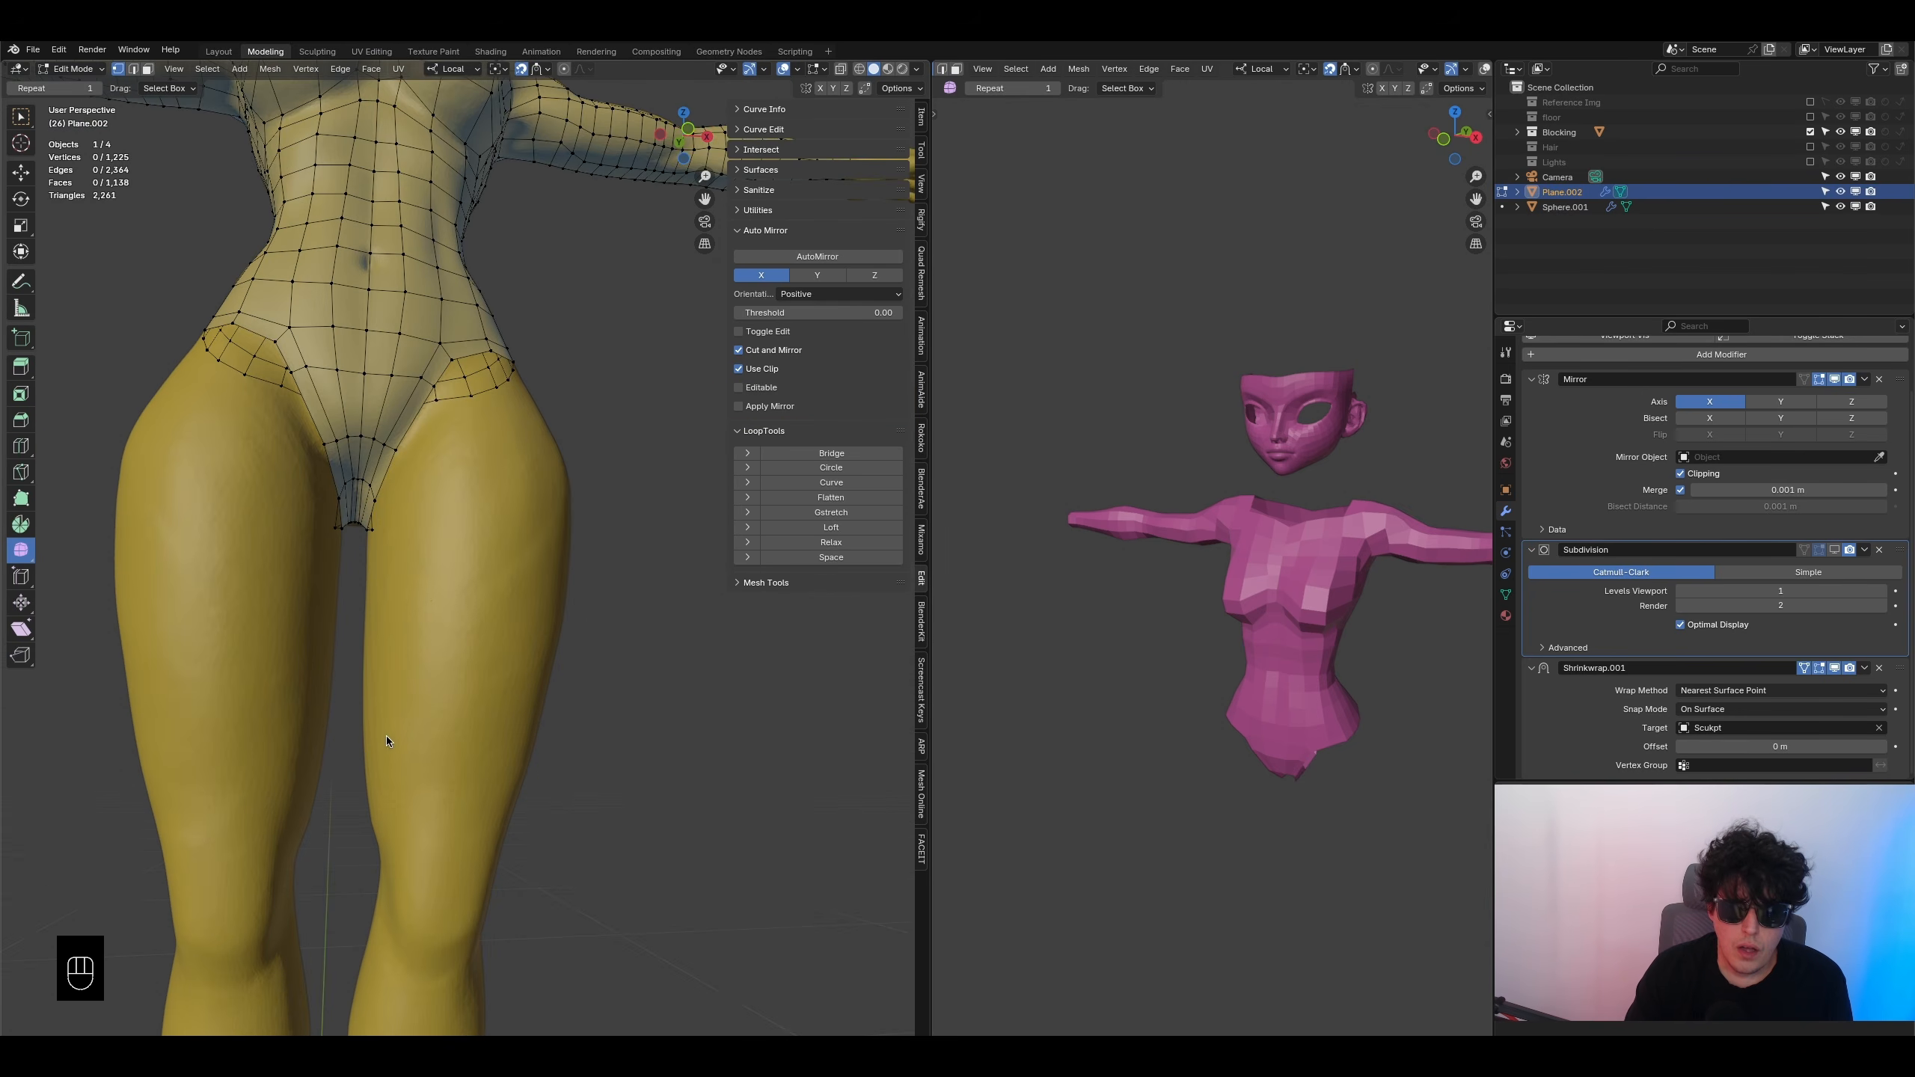
{"action": "scroll", "coordinate": [413, 561], "scroll_direction": "up", "scroll_amount": 1}
{"action": "middle_click_drag", "start_coordinate": [413, 561], "coordinate": [371, 534]}
{"action": "scroll", "coordinate": [381, 520], "scroll_direction": "down", "scroll_amount": 3}
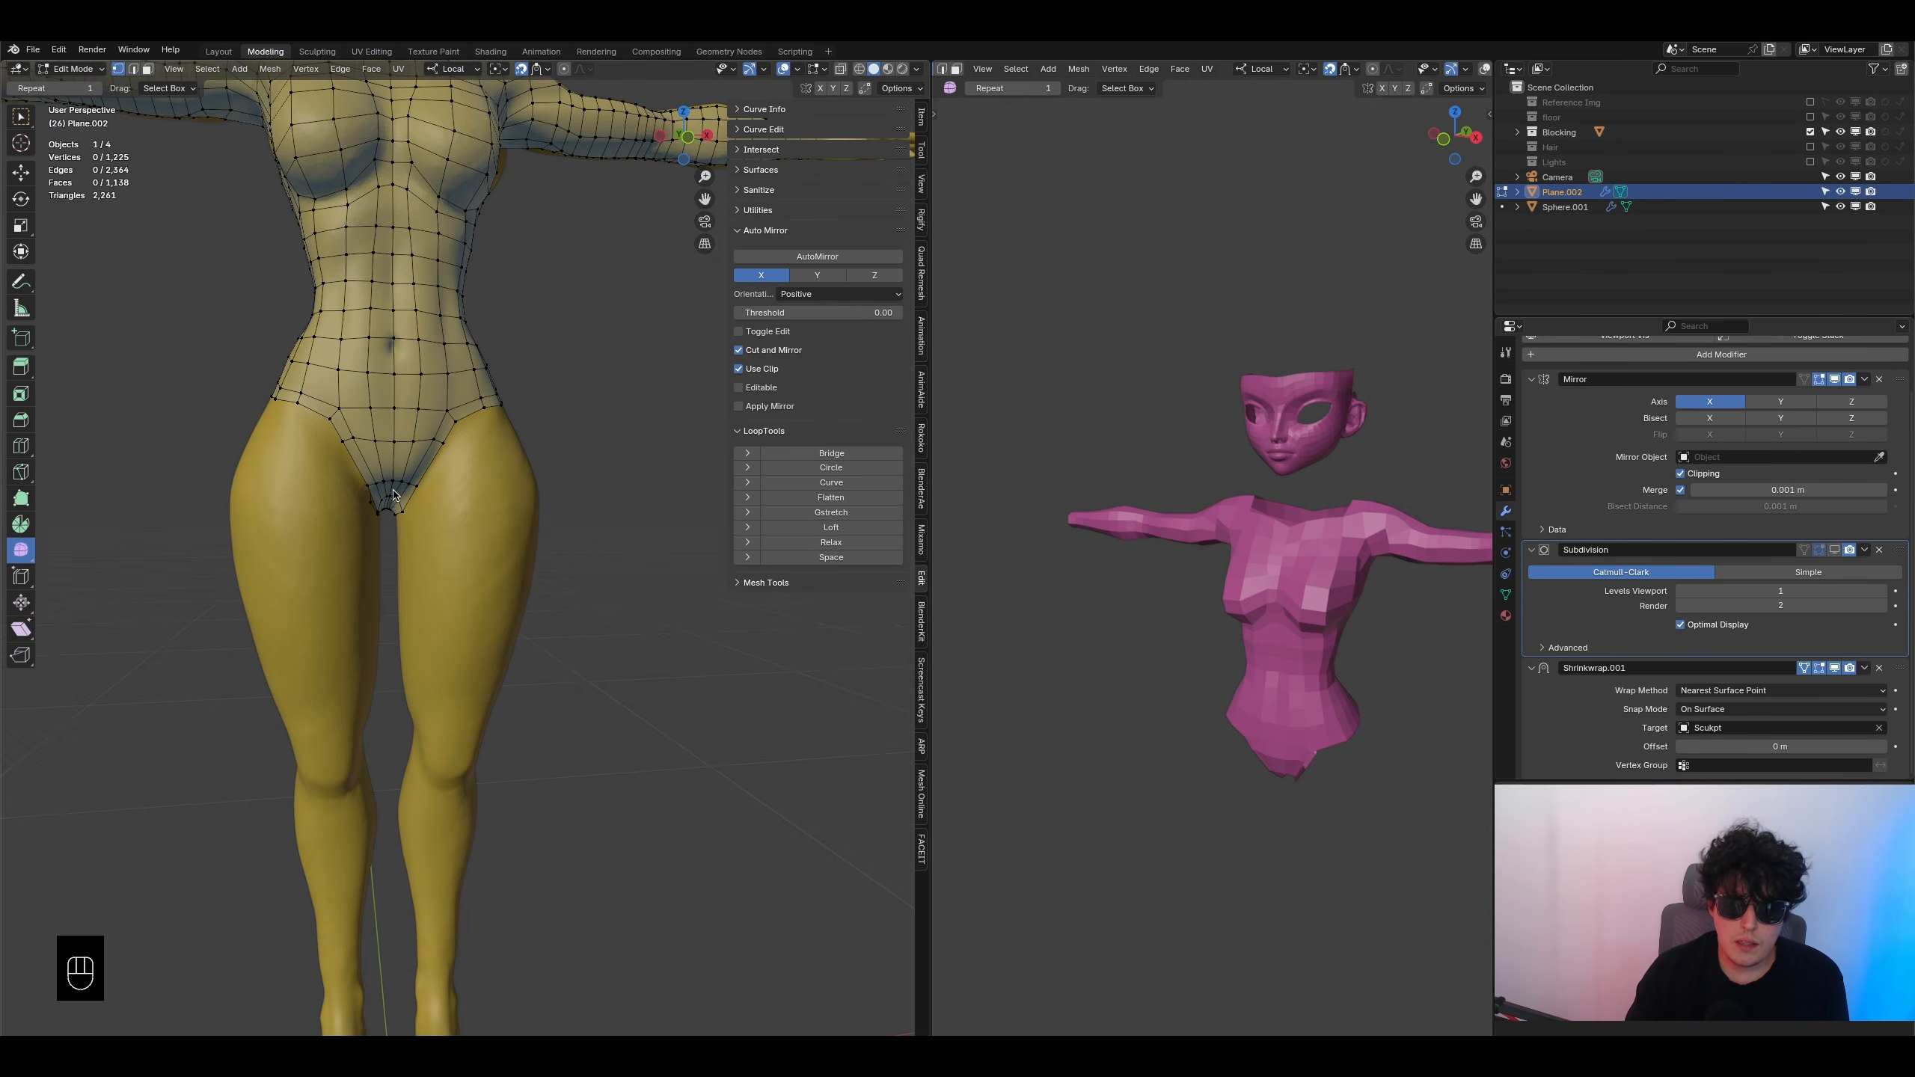
- Try to extrude the leg-opening edge loop straight down the thighs along the Z axis
{"action": "left_click", "coordinate": [133, 70]}
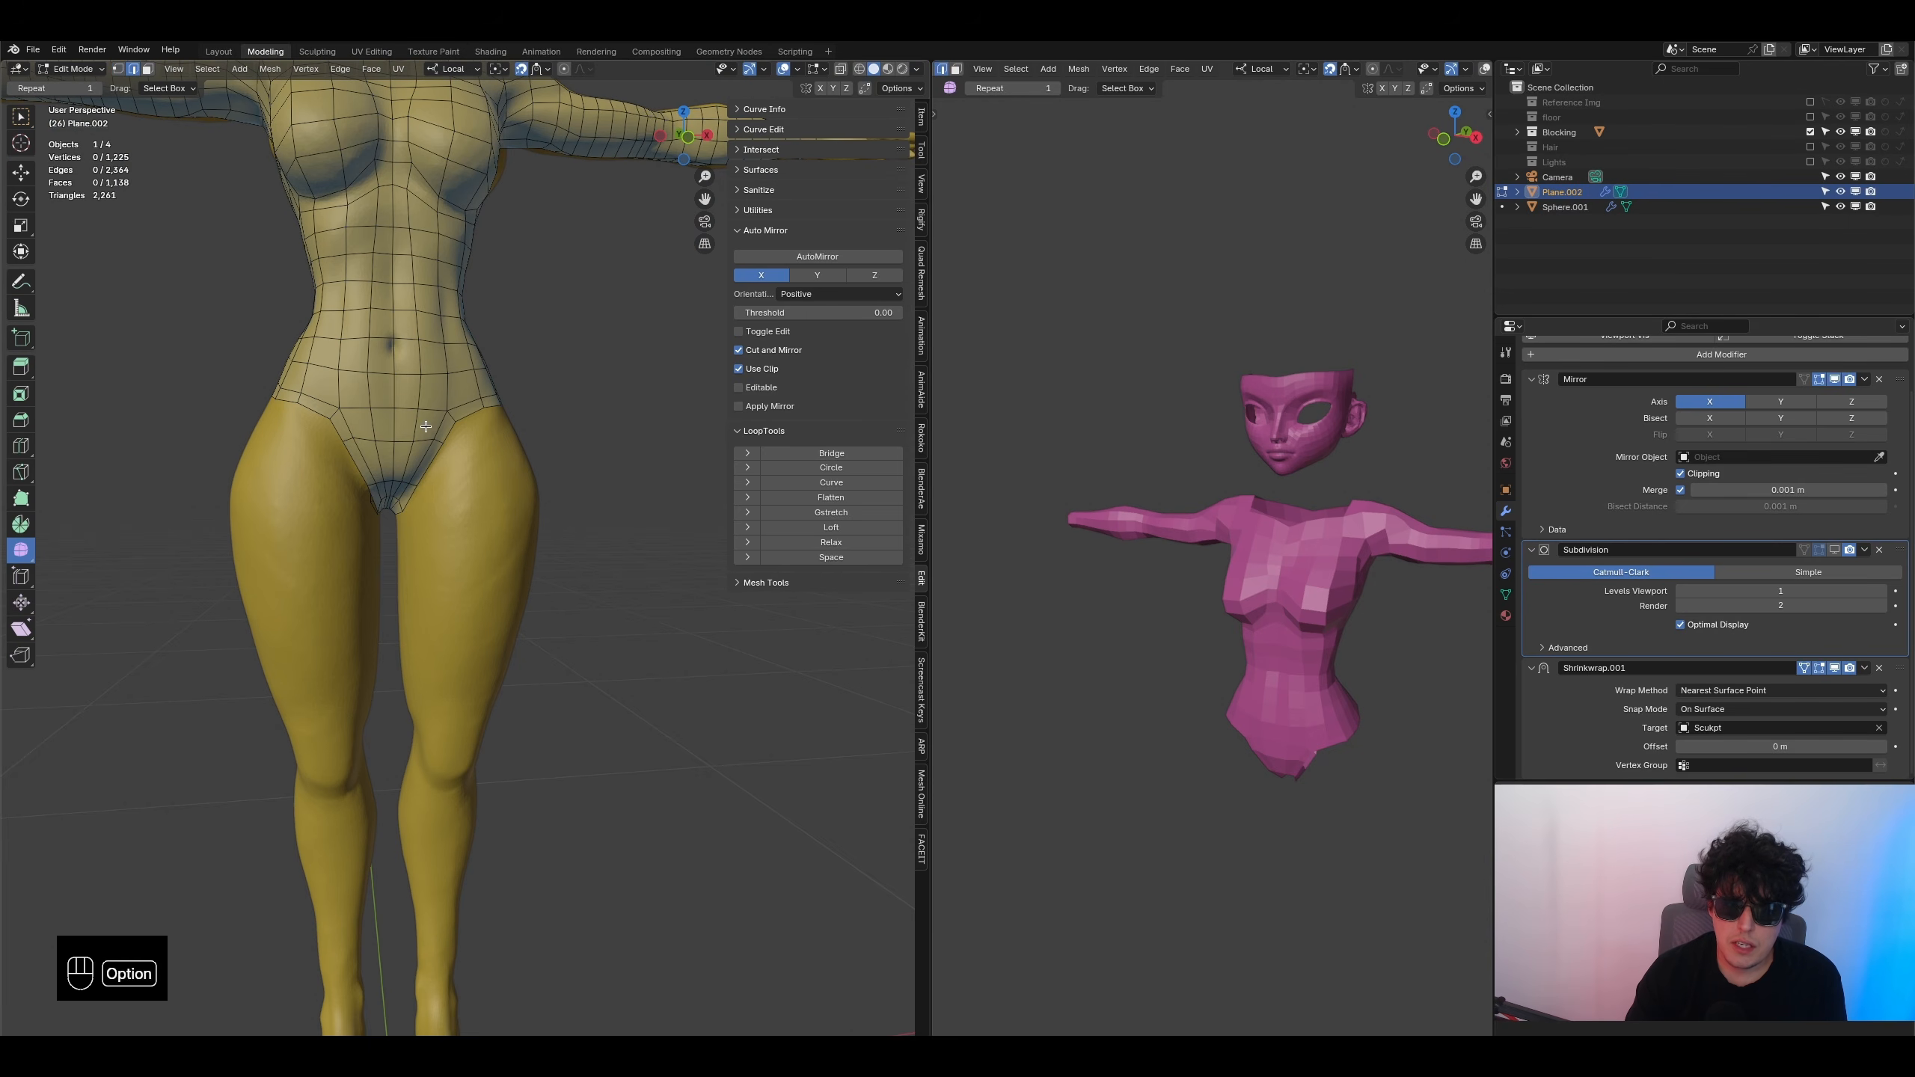
{"action": "left_click", "coordinate": [448, 436], "text": "alt"}
{"action": "key", "text": "e"}
{"action": "key", "text": "z"}
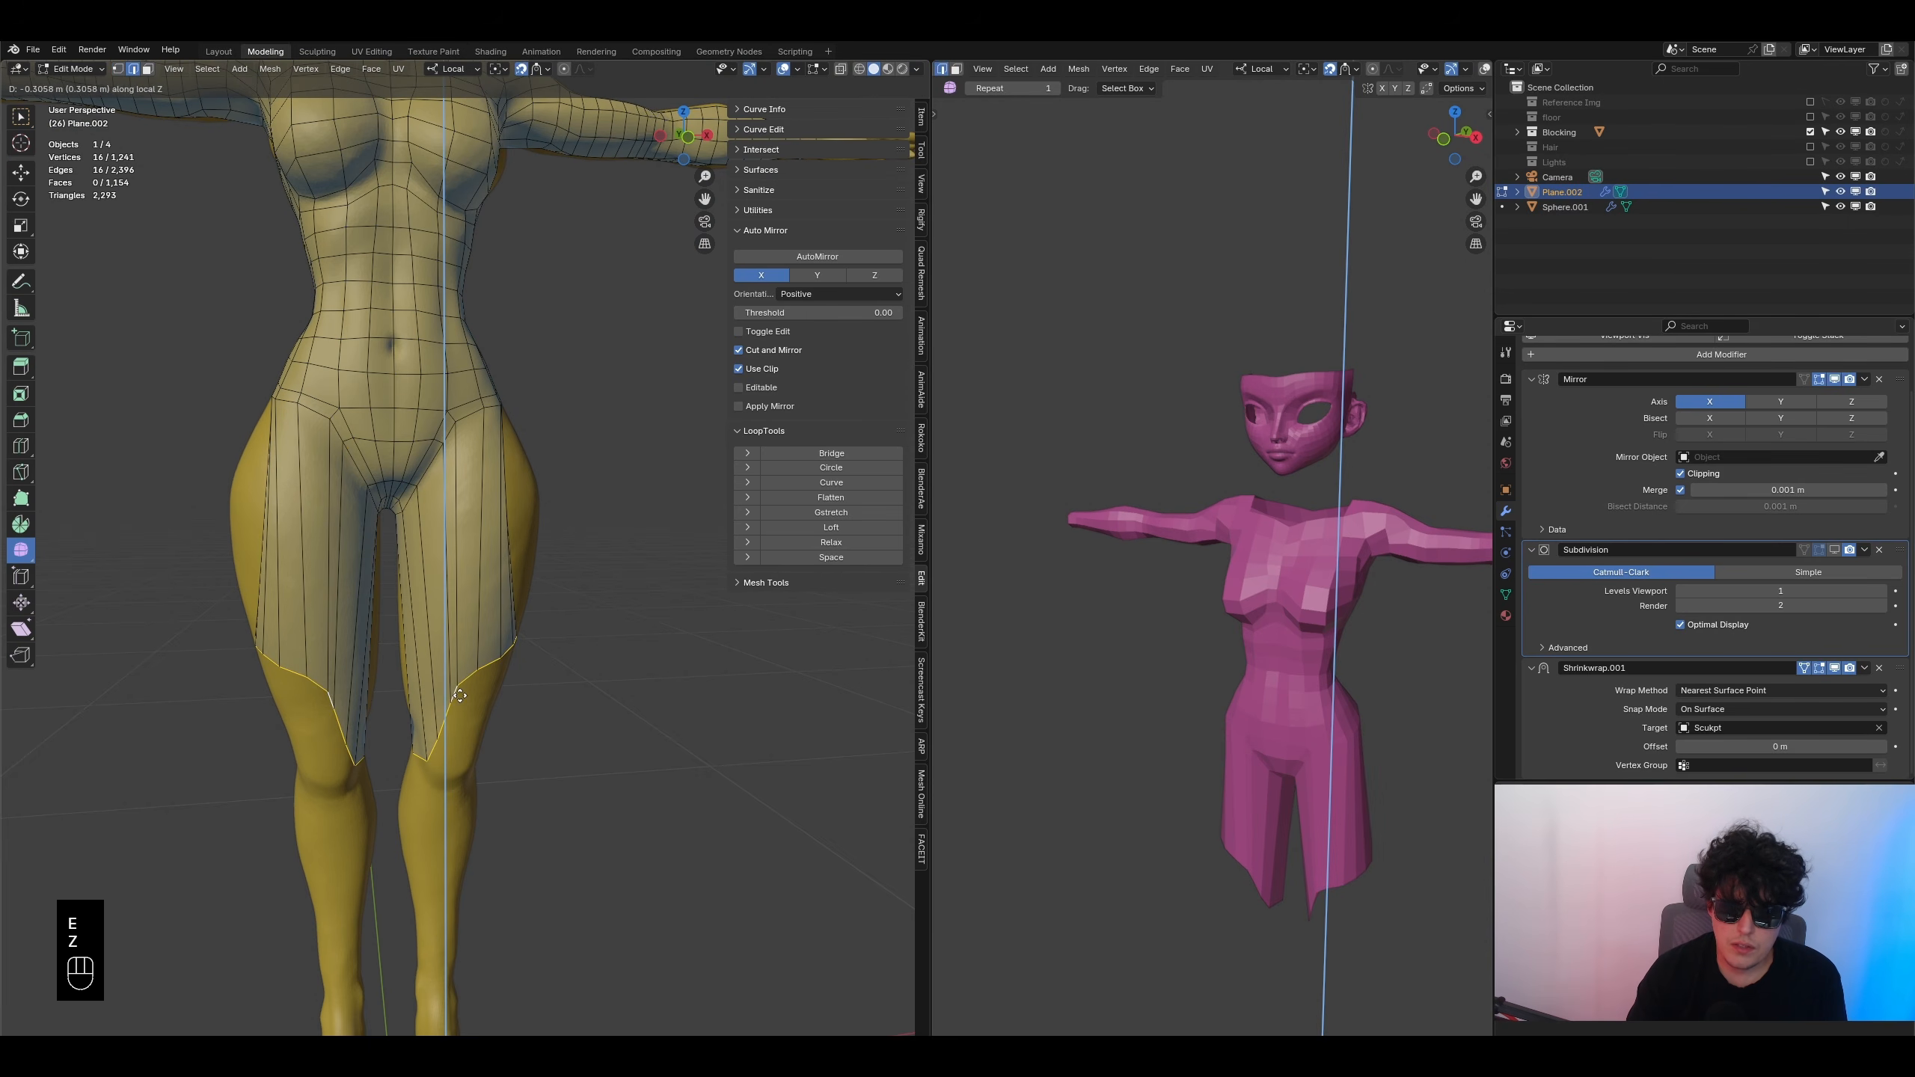
{"action": "left_click", "coordinate": [461, 696]}
{"action": "key", "text": "ctrl+z"}
- Examine the leg-opening edge flow on the hips, crotch and torso from the front and side
{"action": "scroll", "coordinate": [430, 527], "scroll_direction": "up", "scroll_amount": 2}
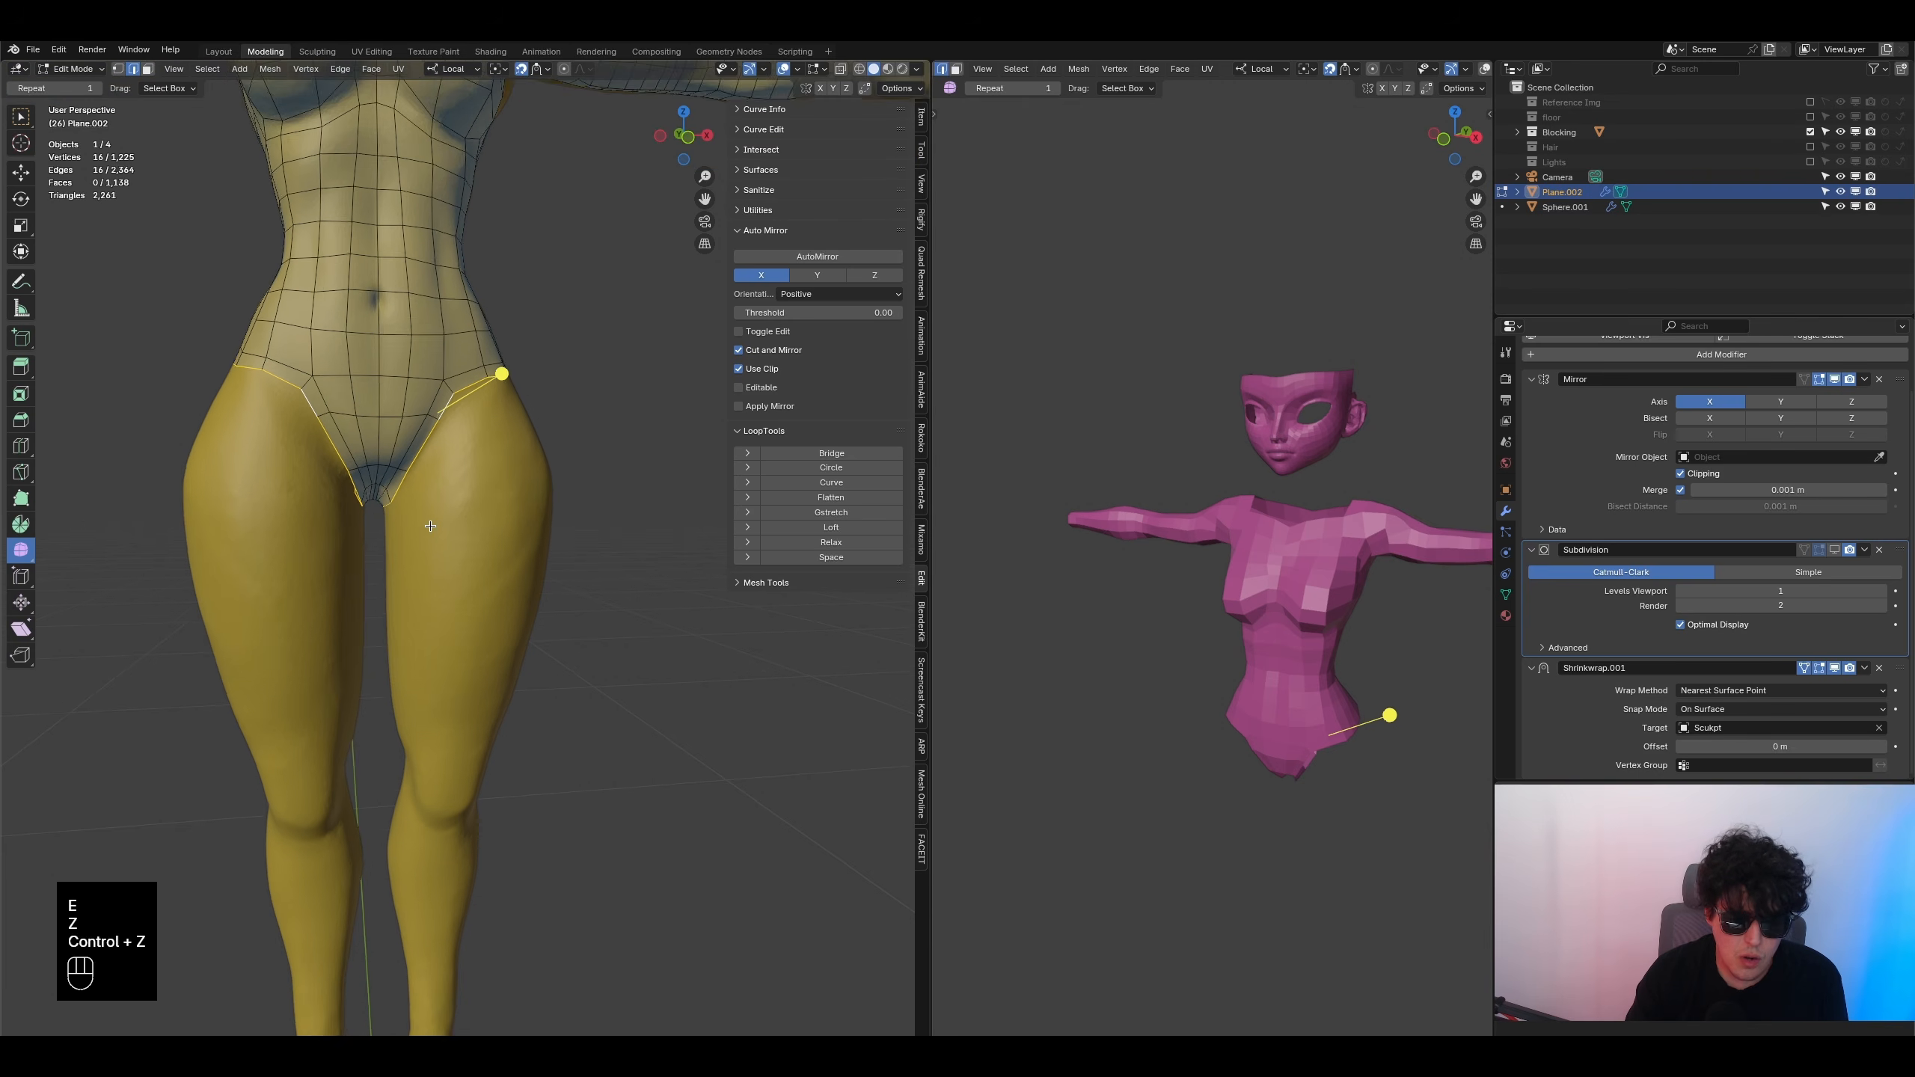
{"action": "middle_click_drag", "start_coordinate": [430, 483], "coordinate": [428, 592], "text": "shift"}
{"action": "middle_click_drag", "start_coordinate": [428, 592], "coordinate": [406, 578]}
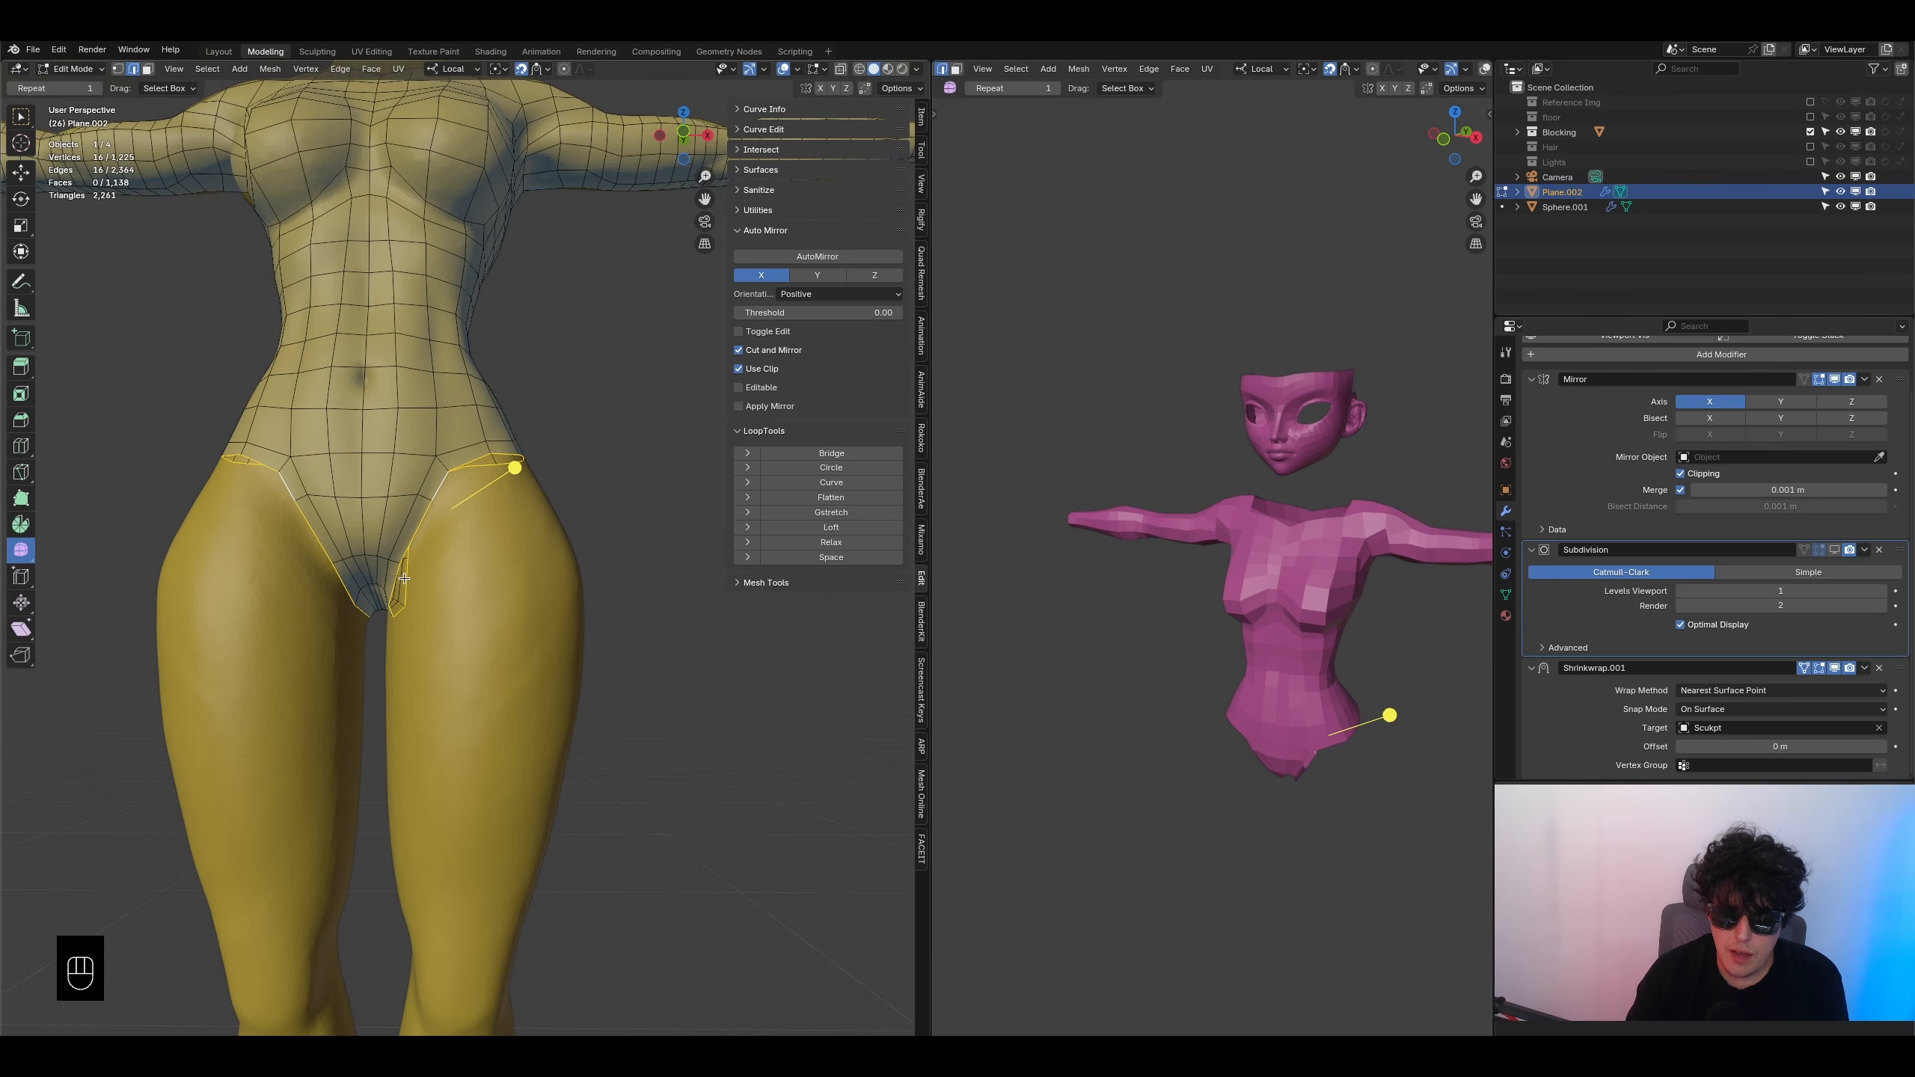
{"action": "middle_click_drag", "start_coordinate": [483, 365], "coordinate": [432, 632], "text": "shift"}
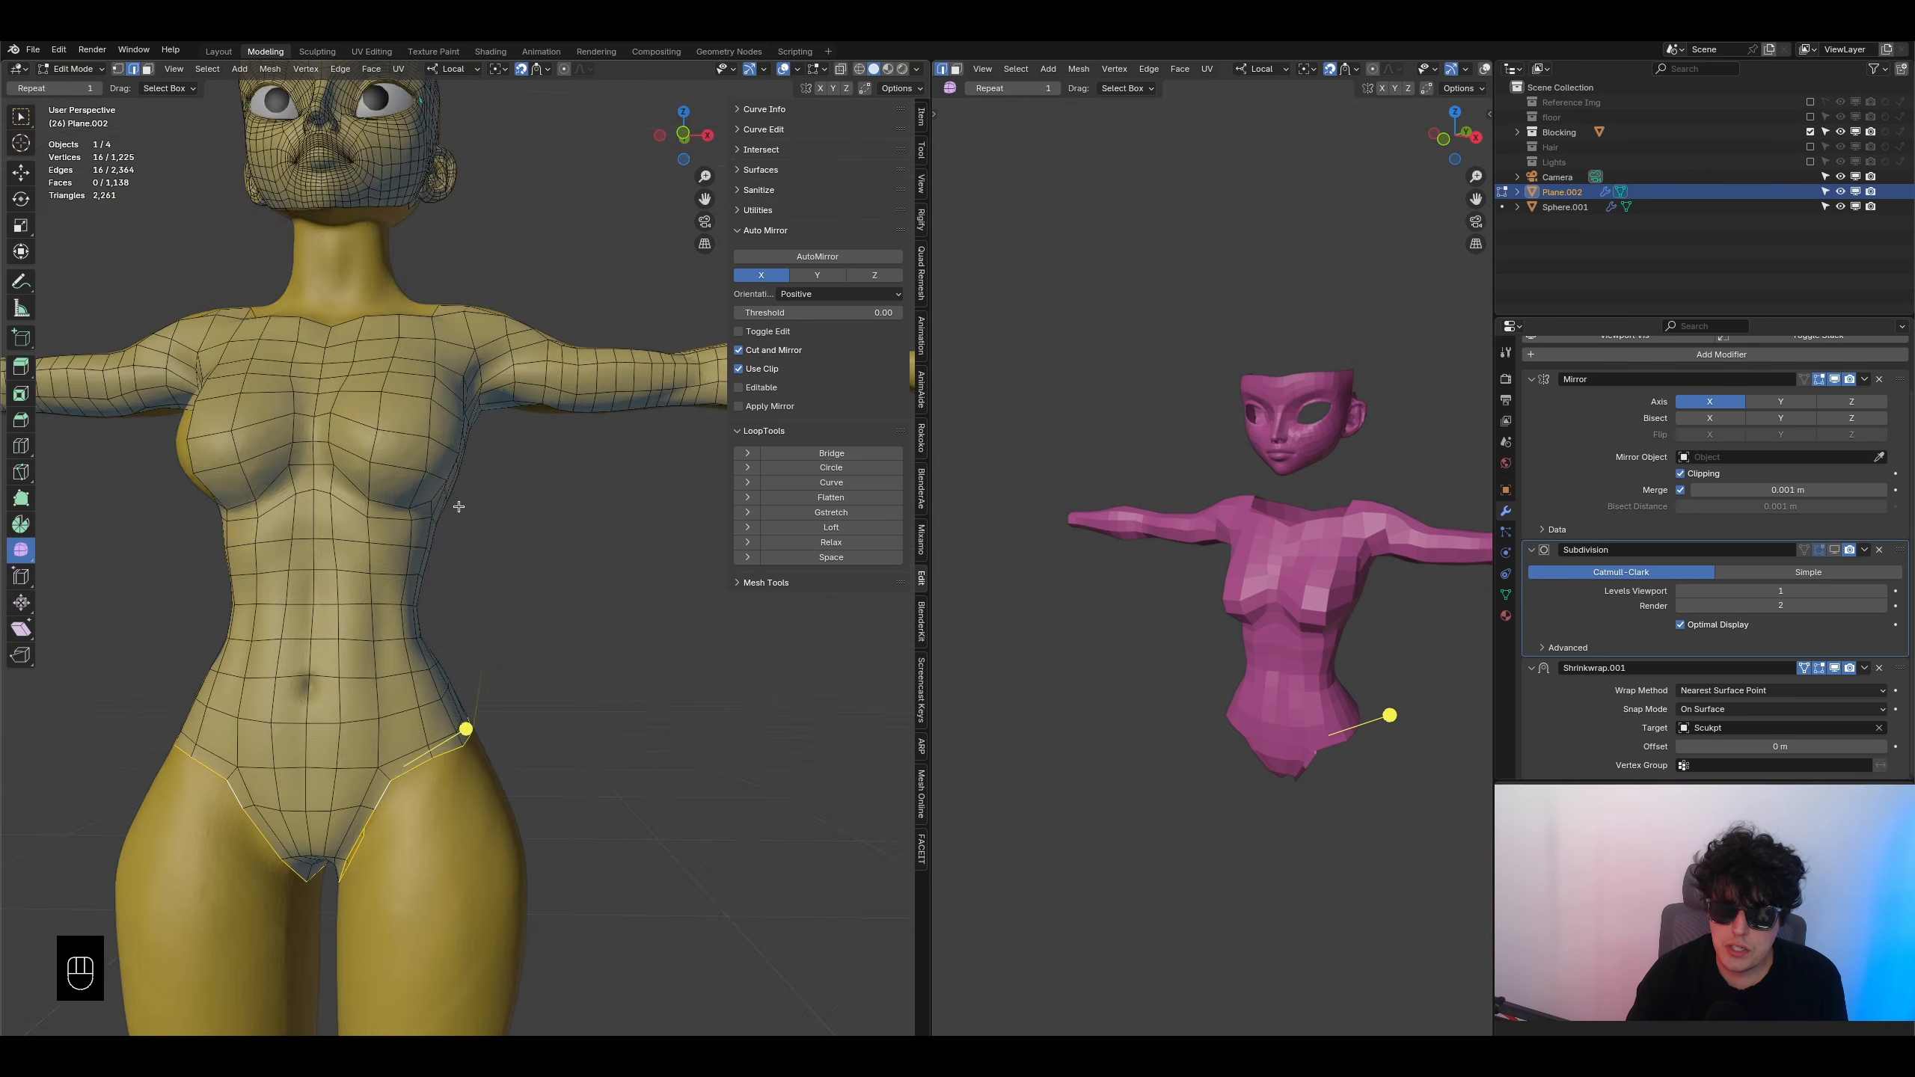
{"action": "middle_click_drag", "start_coordinate": [466, 468], "coordinate": [450, 570]}
{"action": "middle_click_drag", "start_coordinate": [466, 669], "coordinate": [463, 576], "text": "shift"}
{"action": "middle_click_drag", "start_coordinate": [463, 577], "coordinate": [424, 470]}
{"action": "scroll", "coordinate": [411, 490], "scroll_direction": "up", "scroll_amount": 2}
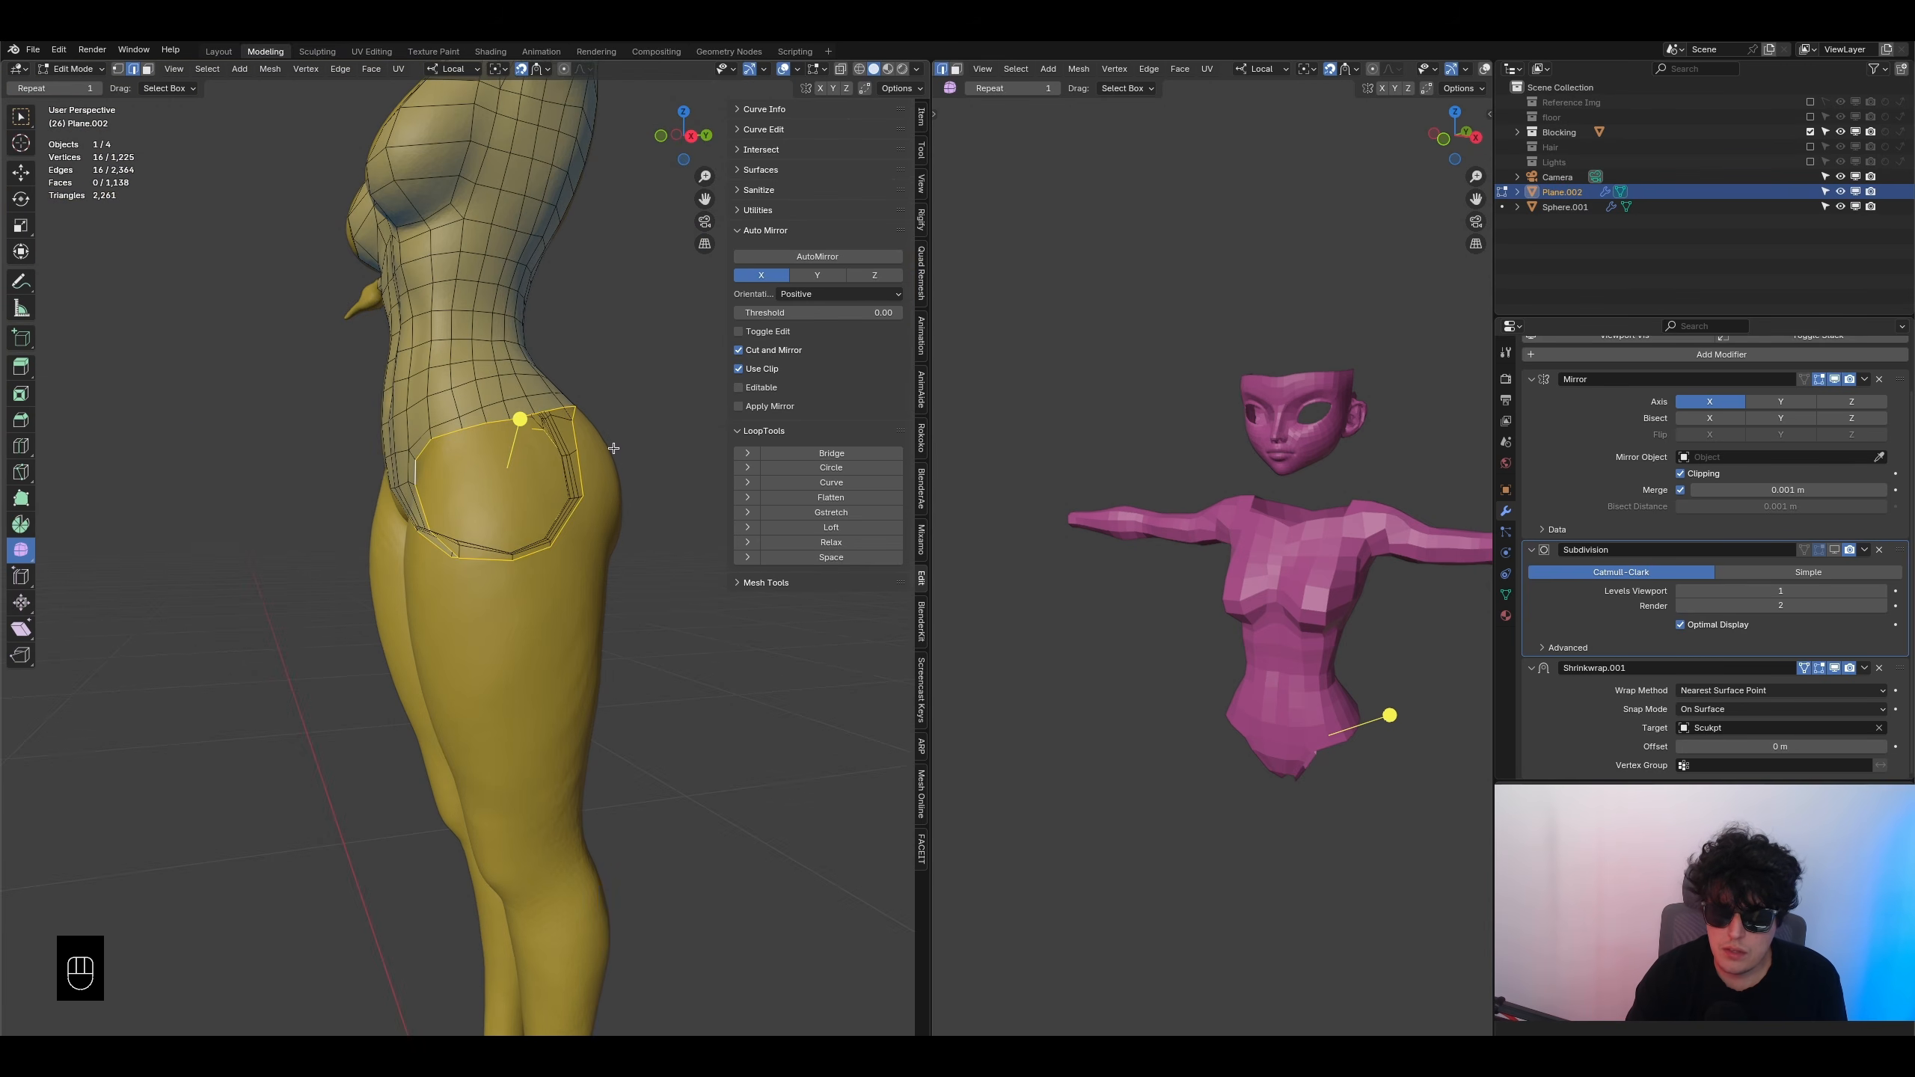
{"action": "middle_click_drag", "start_coordinate": [614, 450], "coordinate": [629, 466]}
{"action": "middle_click_drag", "start_coordinate": [451, 498], "coordinate": [450, 472]}
{"action": "middle_click_drag", "start_coordinate": [378, 528], "coordinate": [481, 475]}
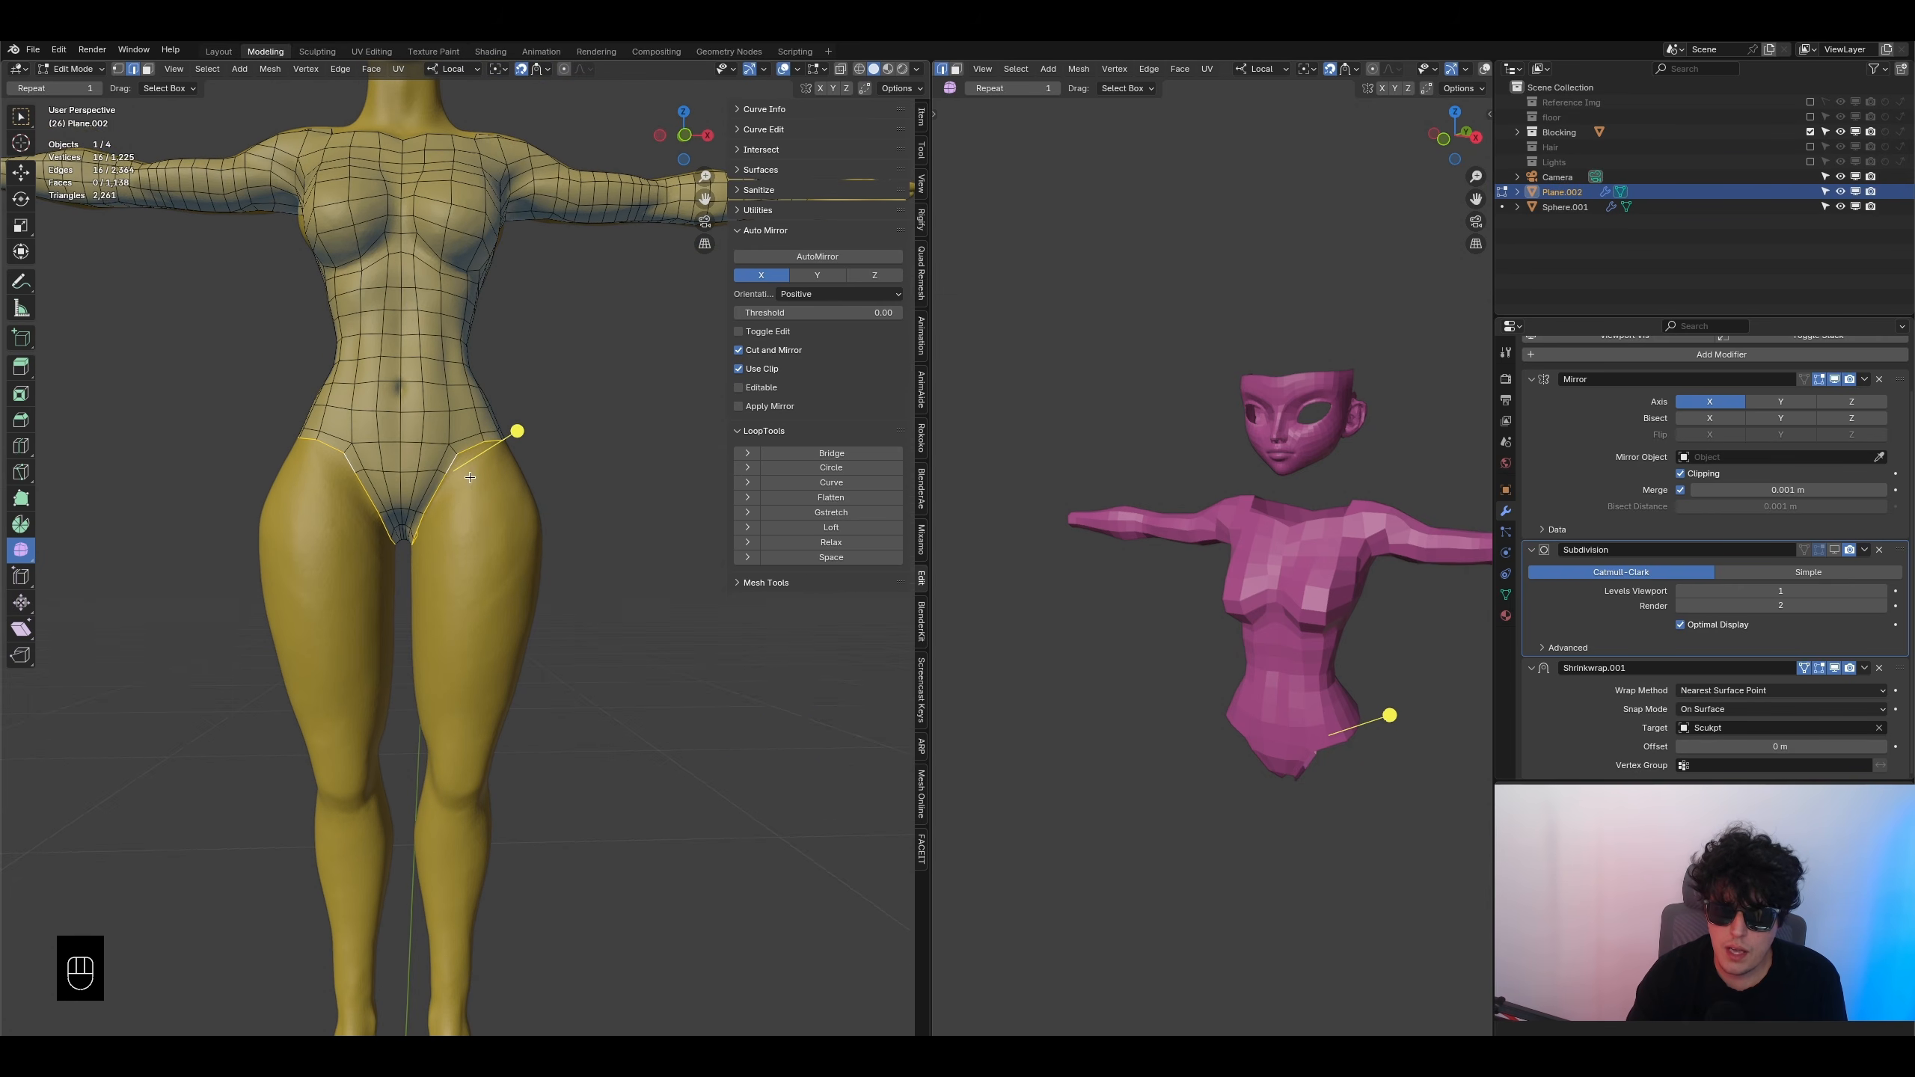
{"action": "scroll", "coordinate": [444, 479], "scroll_direction": "up", "scroll_amount": 3}
{"action": "middle_click_drag", "start_coordinate": [468, 332], "coordinate": [384, 439]}
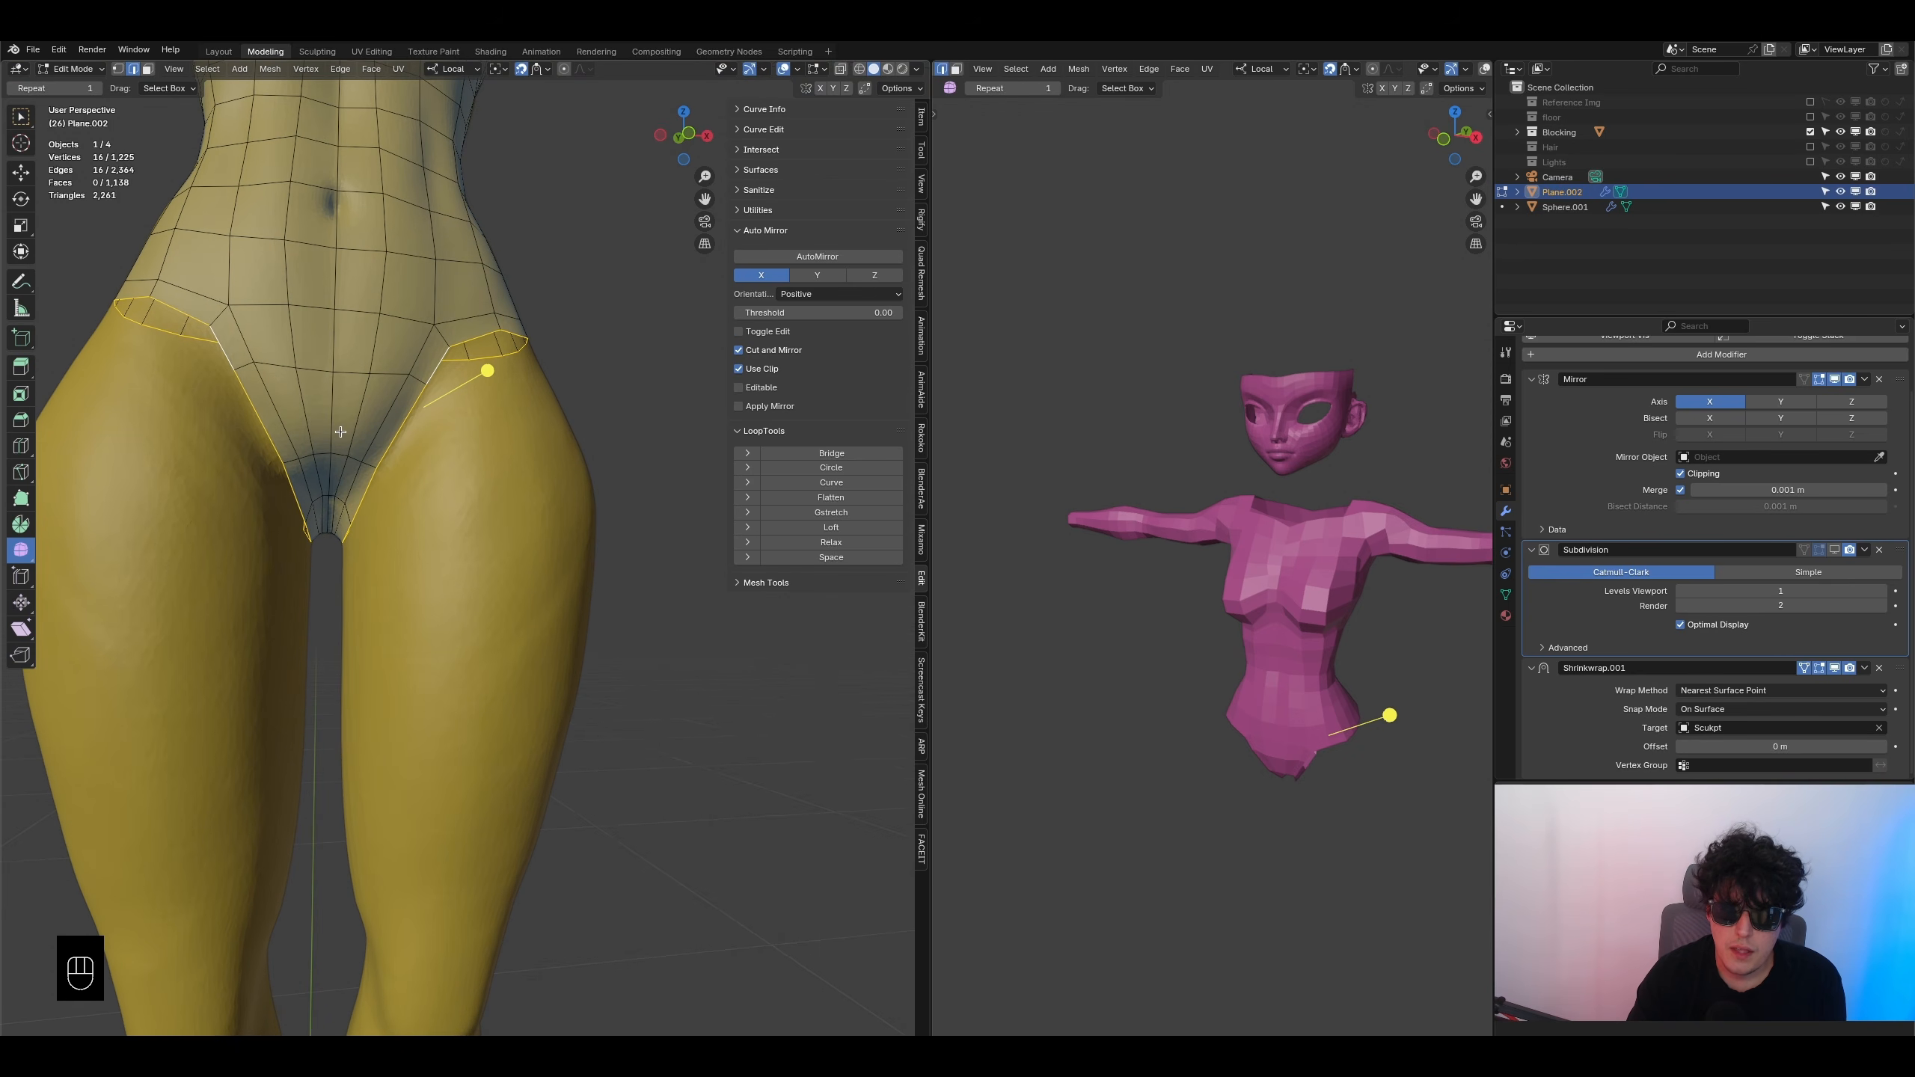
- Add a horizontal loop cut across the lower front of the pelvis, just above the crotch
{"action": "key", "text": "ctrl+r"}
{"action": "left_click", "coordinate": [363, 428]}
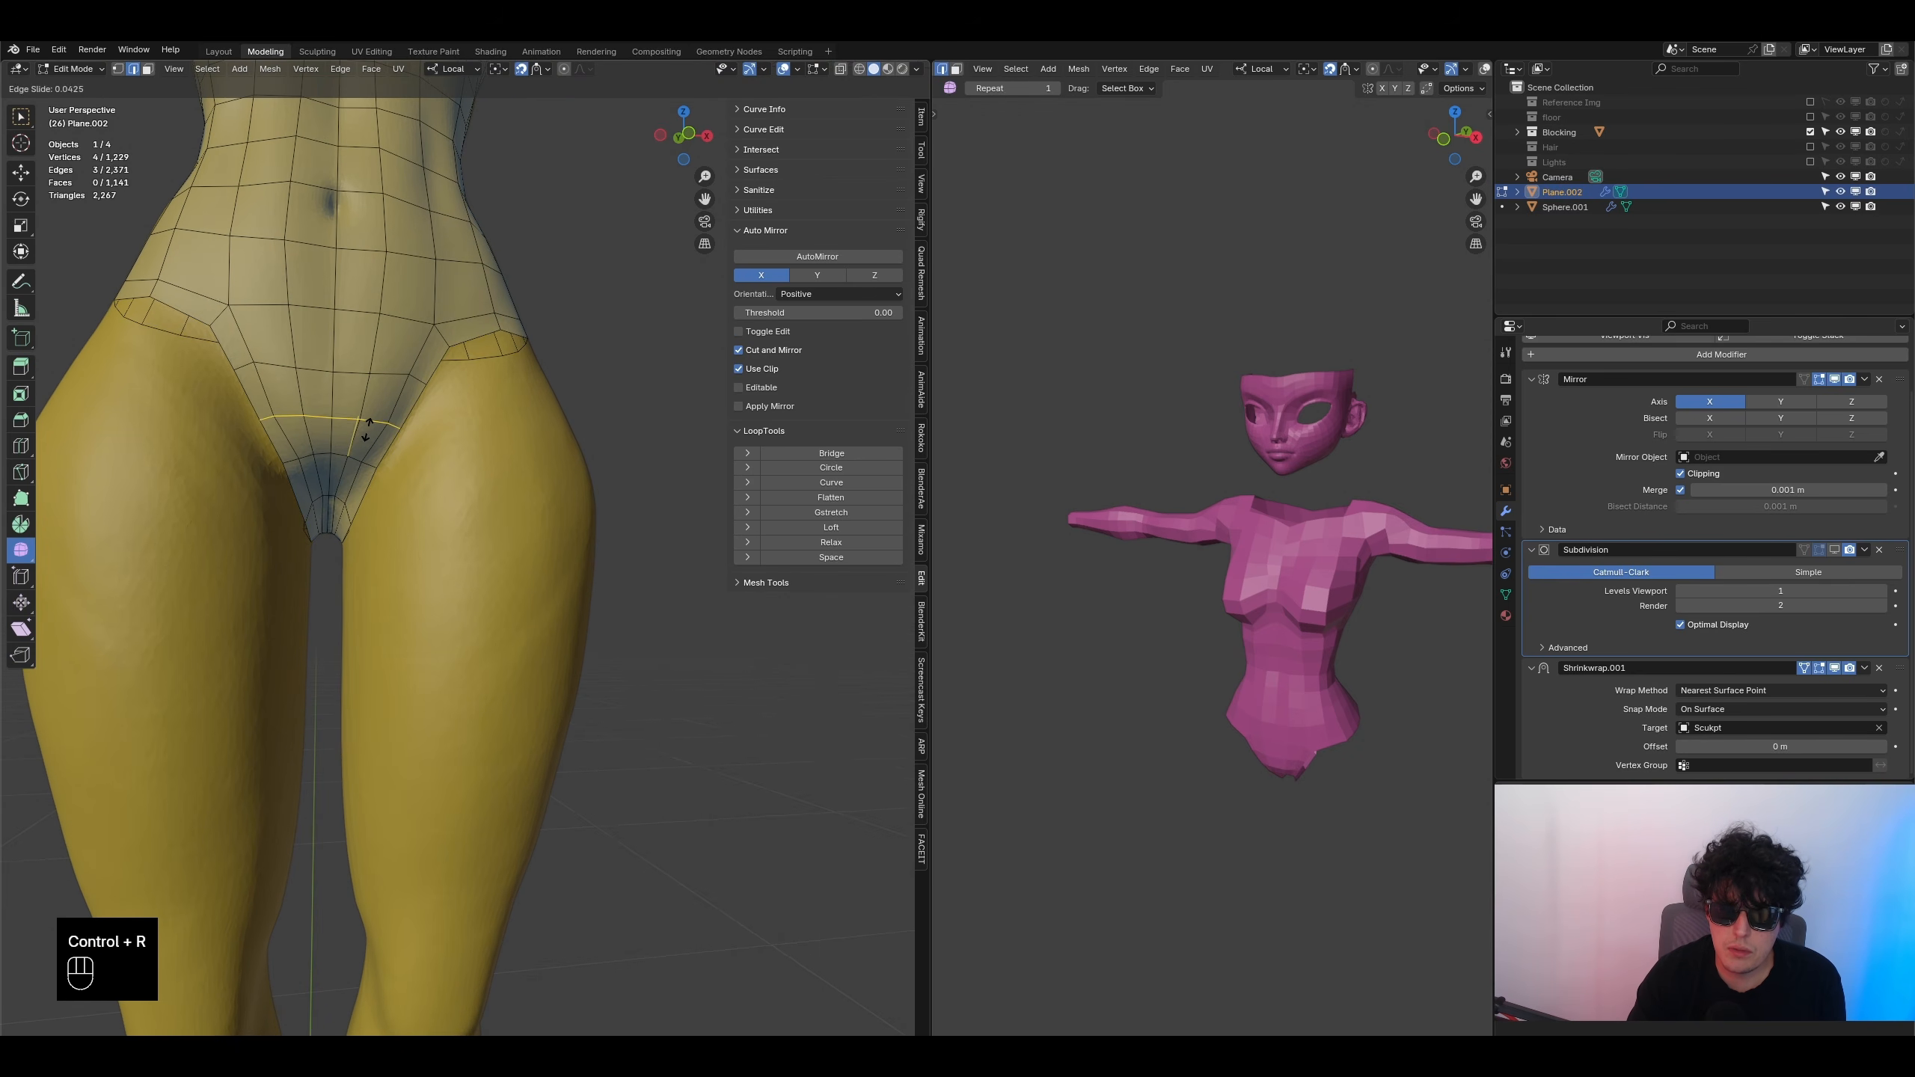
{"action": "left_click", "coordinate": [364, 436]}
- Extrude the leg-opening edge beside the new cut outward over the front of the thigh, then rotate and scale it
{"action": "middle_click_drag", "start_coordinate": [364, 436], "coordinate": [399, 451]}
{"action": "left_click", "coordinate": [386, 454]}
{"action": "key", "text": "e"}
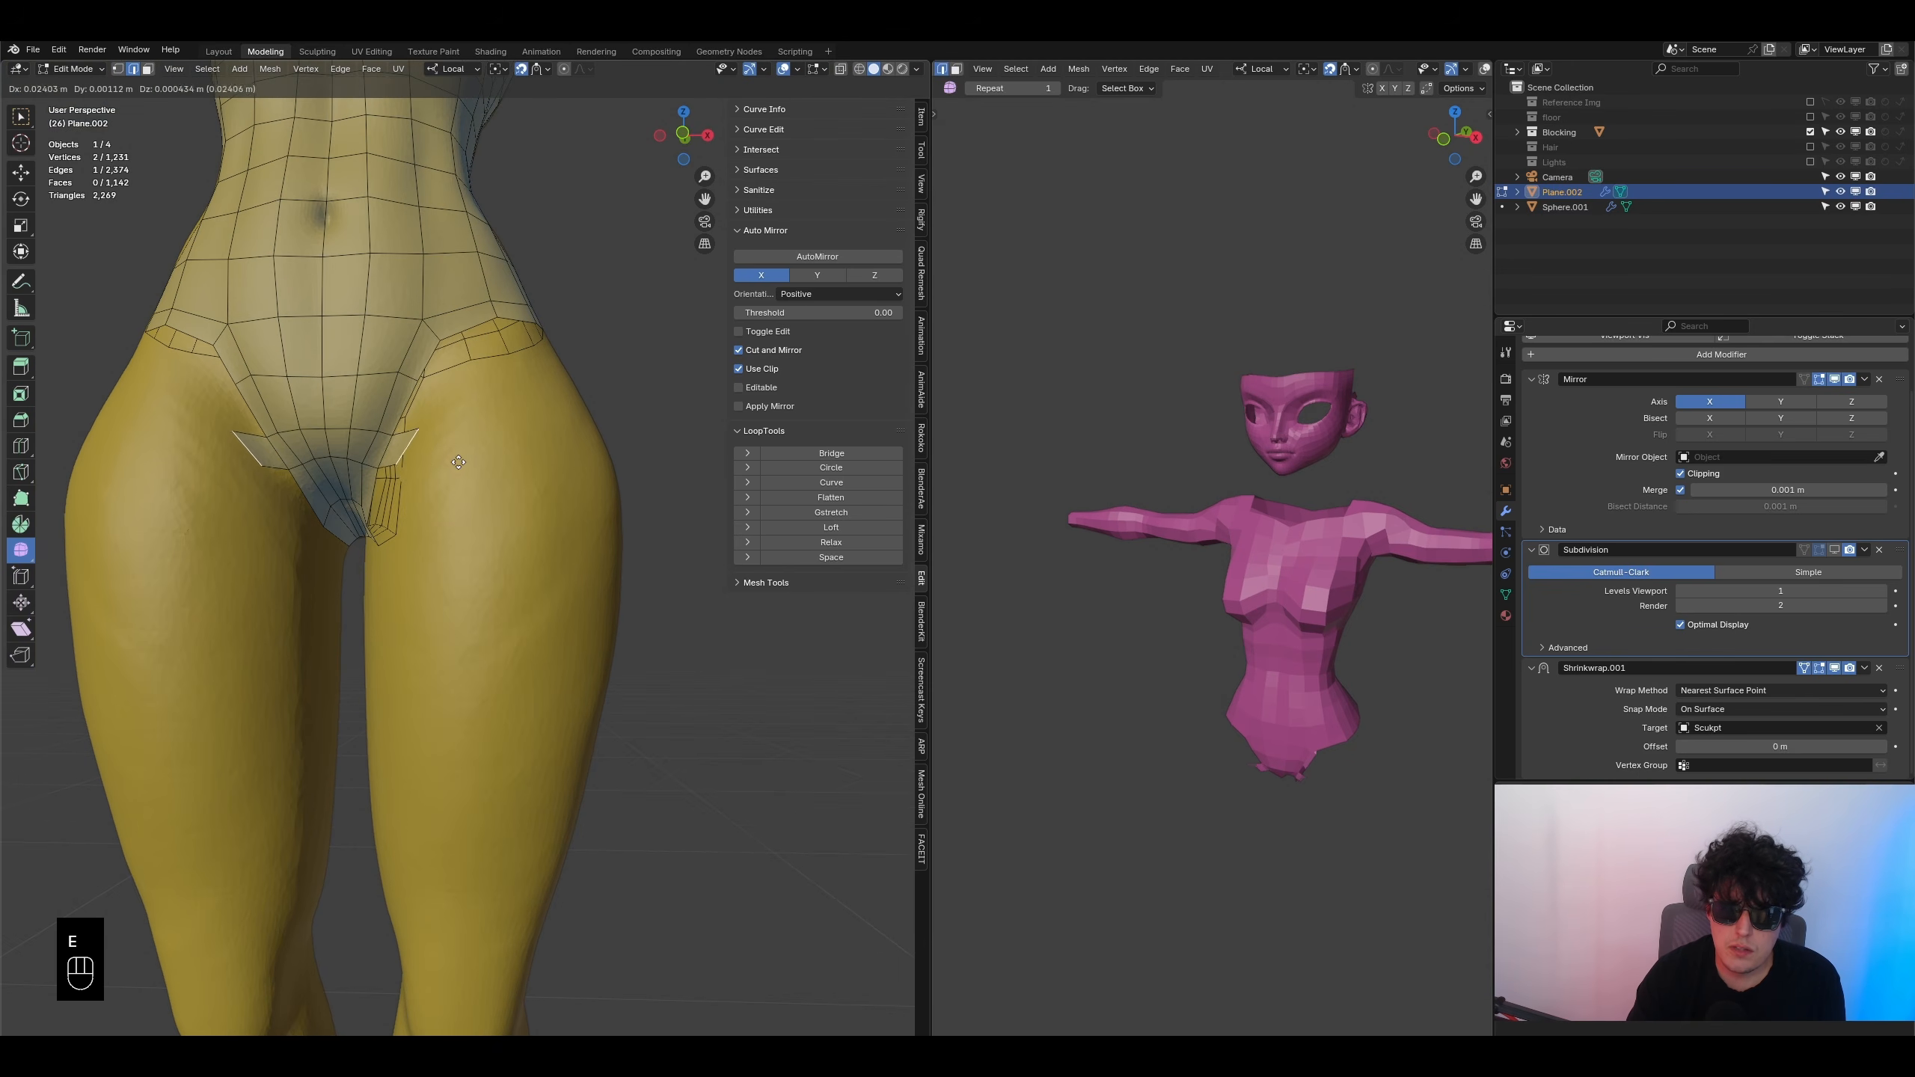
{"action": "key", "text": "r"}
{"action": "left_click", "coordinate": [528, 419]}
{"action": "key", "text": "s"}
{"action": "left_click", "coordinate": [479, 412]}
{"action": "middle_click_drag", "start_coordinate": [479, 412], "coordinate": [221, 512]}
- Continue the strip from the front of the thigh around the outer hip with three extrusions, rotating the end edge to follow the surface
{"action": "key", "text": "e"}
{"action": "left_click", "coordinate": [472, 463]}
{"action": "key", "text": "r"}
{"action": "left_click", "coordinate": [490, 439]}
{"action": "key", "text": "e"}
{"action": "left_click", "coordinate": [461, 471]}
{"action": "key", "text": "r"}
{"action": "left_click", "coordinate": [466, 466]}
{"action": "key", "text": "e"}
{"action": "left_click", "coordinate": [427, 505]}
- Add a centered loop cut across the narrow strip between the buttocks
{"action": "key", "text": "ctrl+r"}
{"action": "left_click", "coordinate": [538, 532]}
{"action": "right_click", "coordinate": [538, 532]}
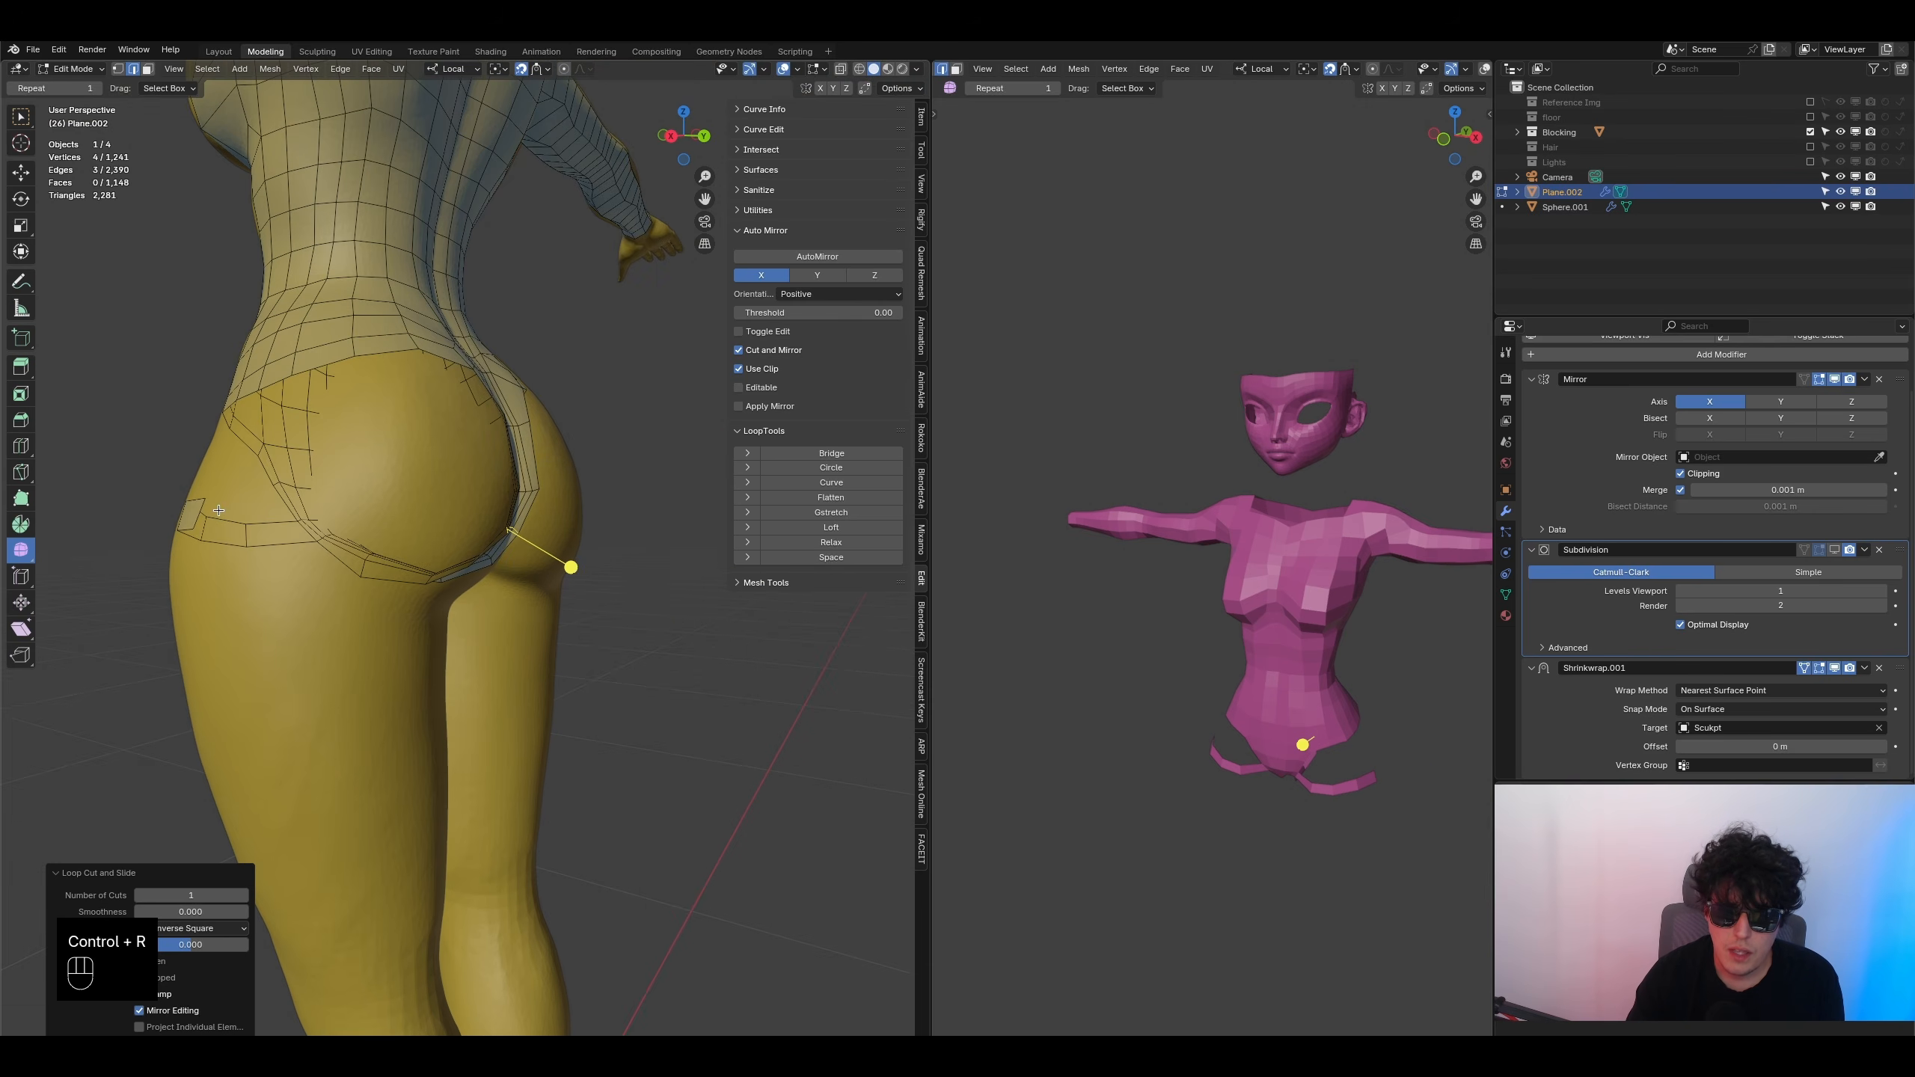
- Extend the hip strip backward onto the buttock with three extrusions, rotating its end edge to follow the form
{"action": "left_click", "coordinate": [200, 514]}
{"action": "key", "text": "e"}
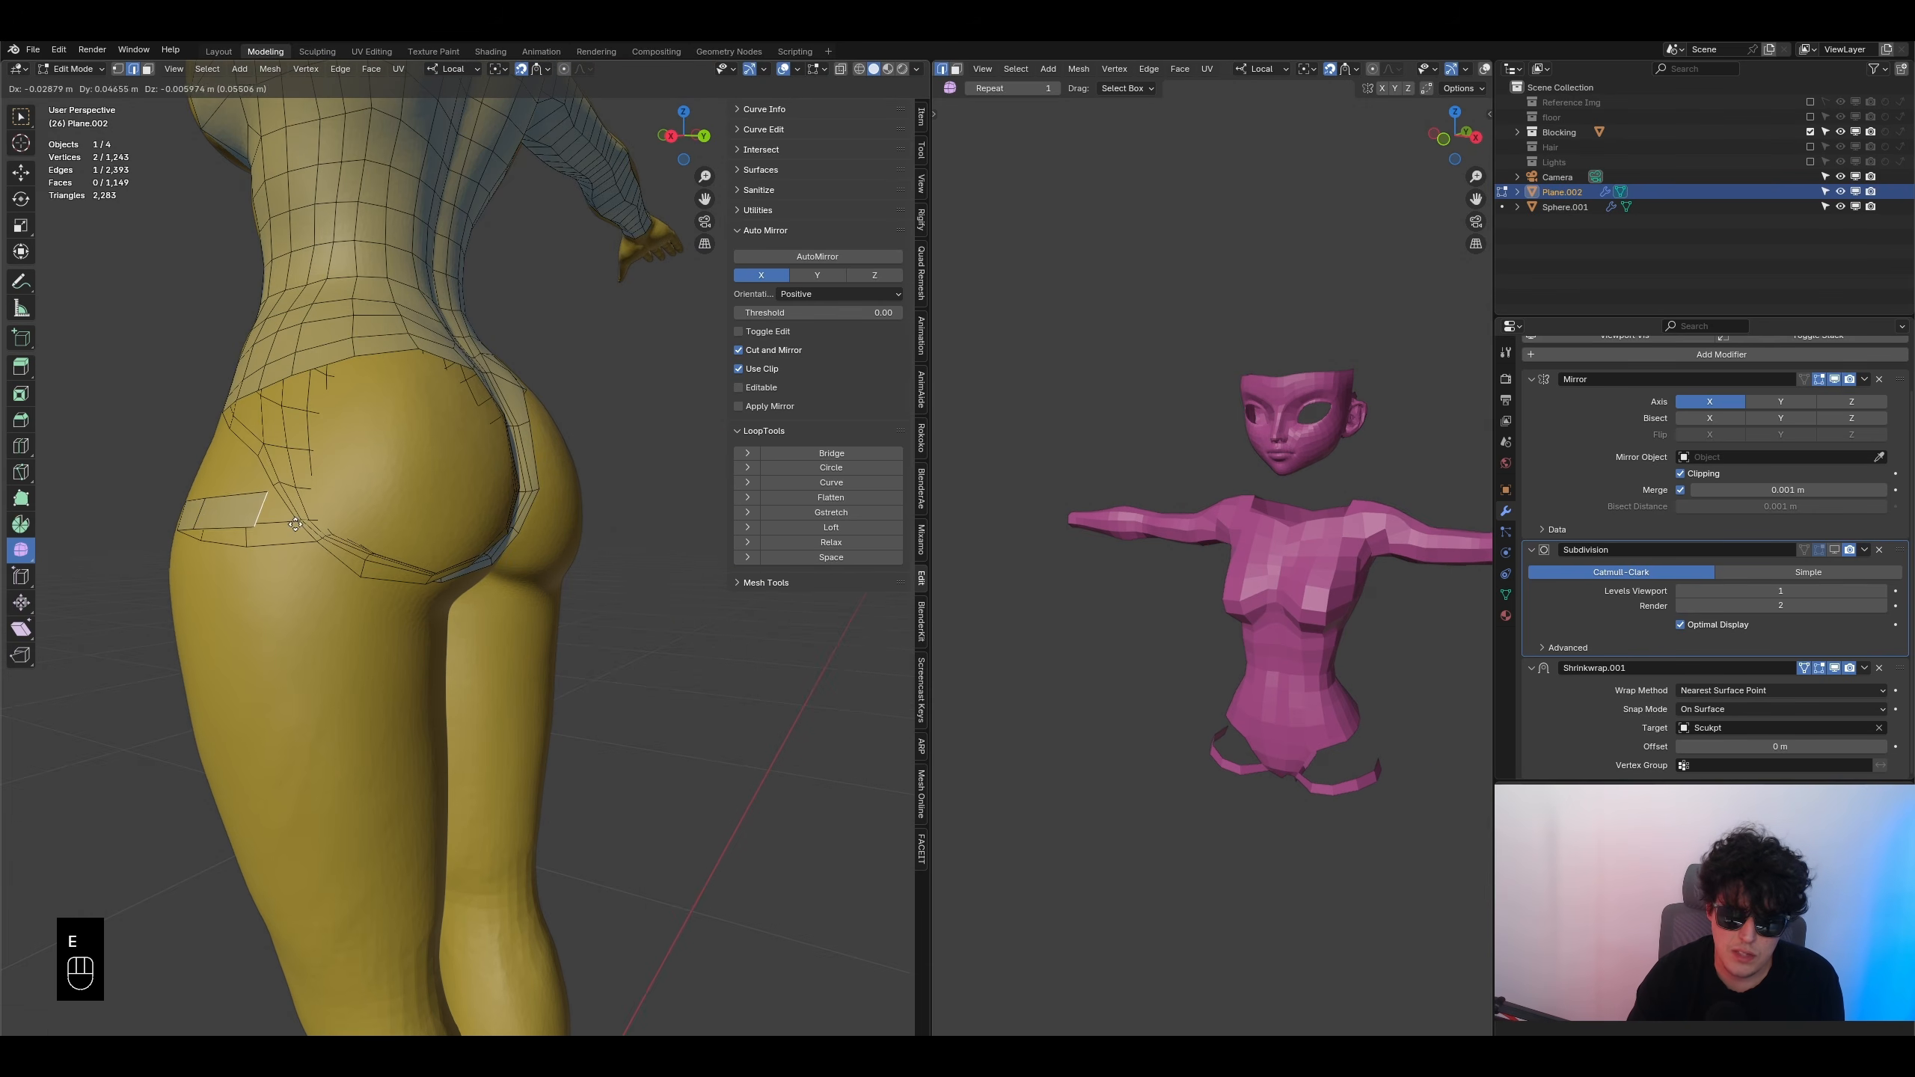
{"action": "left_click", "coordinate": [304, 525]}
{"action": "key", "text": "e"}
{"action": "left_click", "coordinate": [371, 534]}
{"action": "middle_click_drag", "start_coordinate": [370, 534], "coordinate": [286, 532]}
{"action": "key", "text": "r"}
{"action": "left_click", "coordinate": [389, 527]}
{"action": "key", "text": "e"}
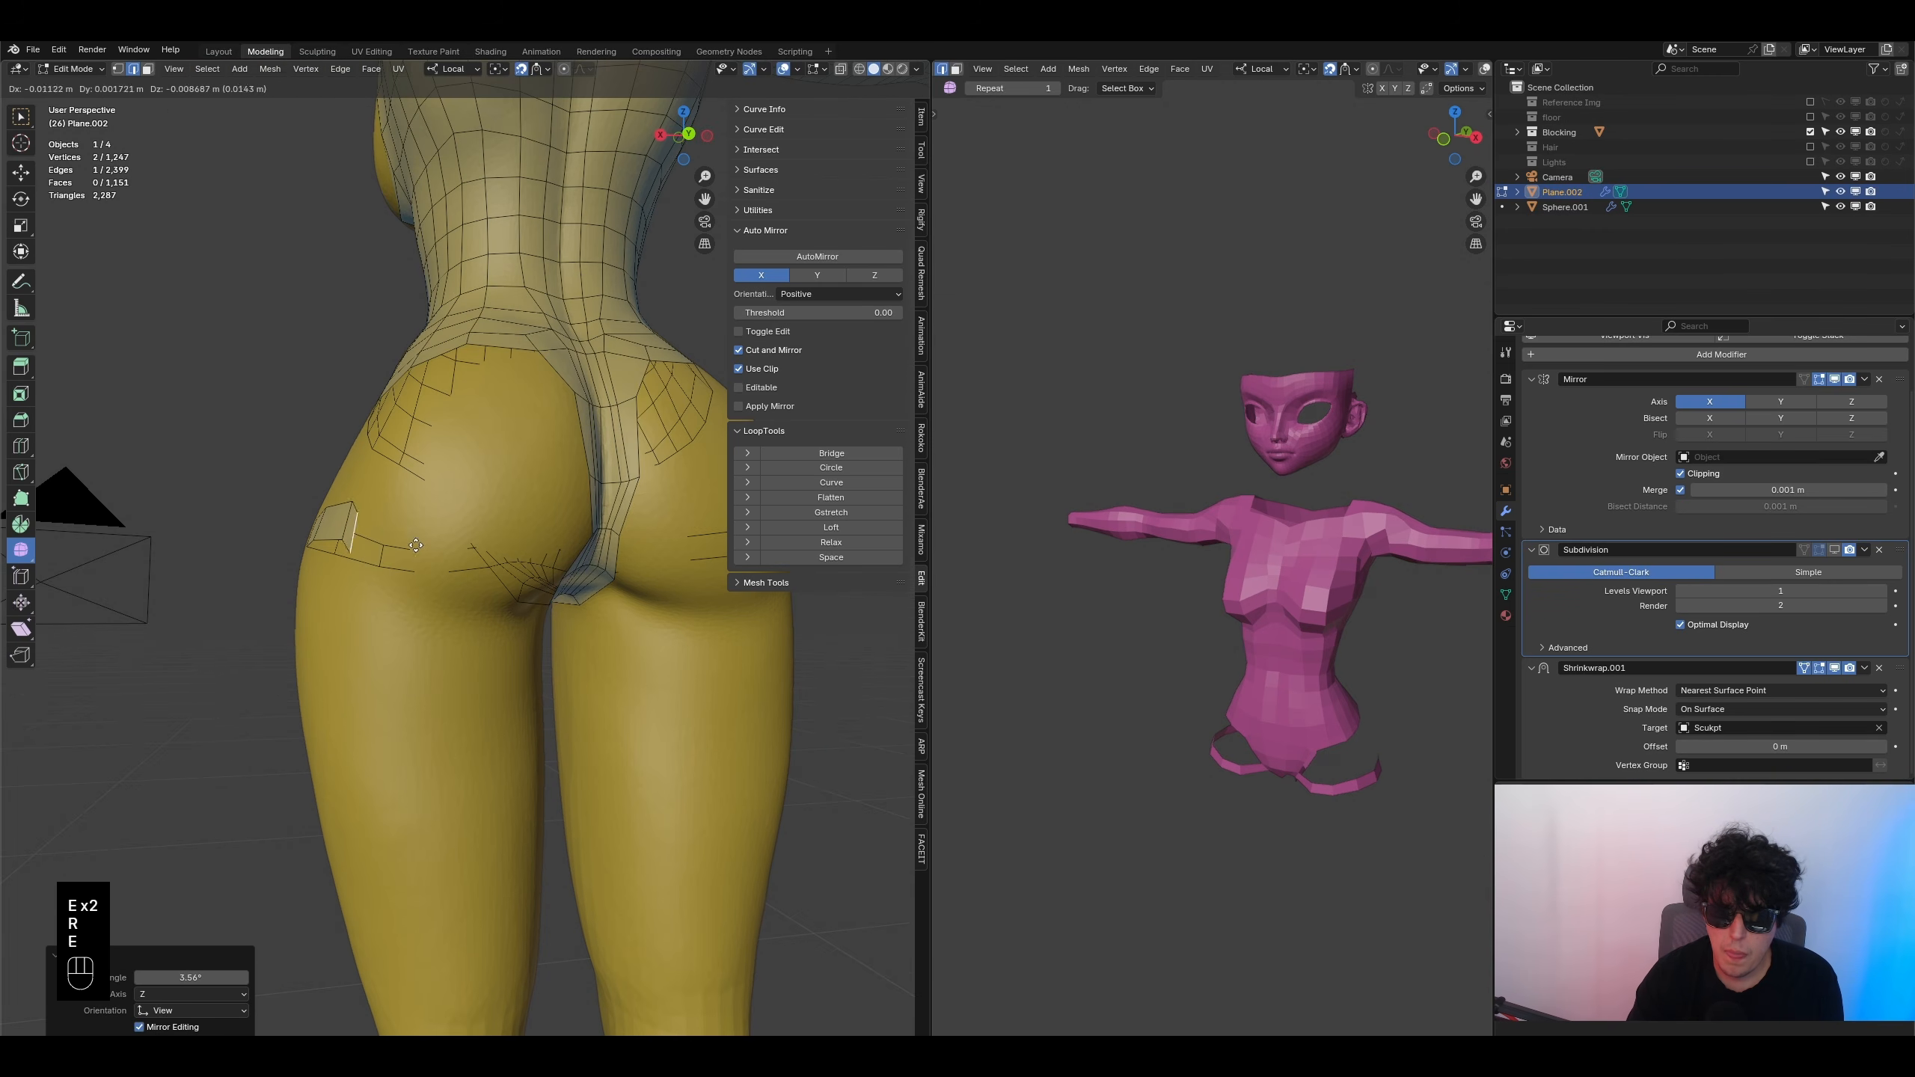
{"action": "left_click", "coordinate": [474, 539]}
{"action": "key", "text": "r"}
{"action": "left_click", "coordinate": [476, 540]}
- Extrude the strip one more segment across the buttock and reposition its end edge
{"action": "middle_click_drag", "start_coordinate": [447, 539], "coordinate": [327, 483], "text": "shift"}
{"action": "key", "text": "e"}
{"action": "left_click", "coordinate": [444, 589]}
{"action": "middle_click_drag", "start_coordinate": [443, 589], "coordinate": [419, 558]}
{"action": "key", "text": "g"}
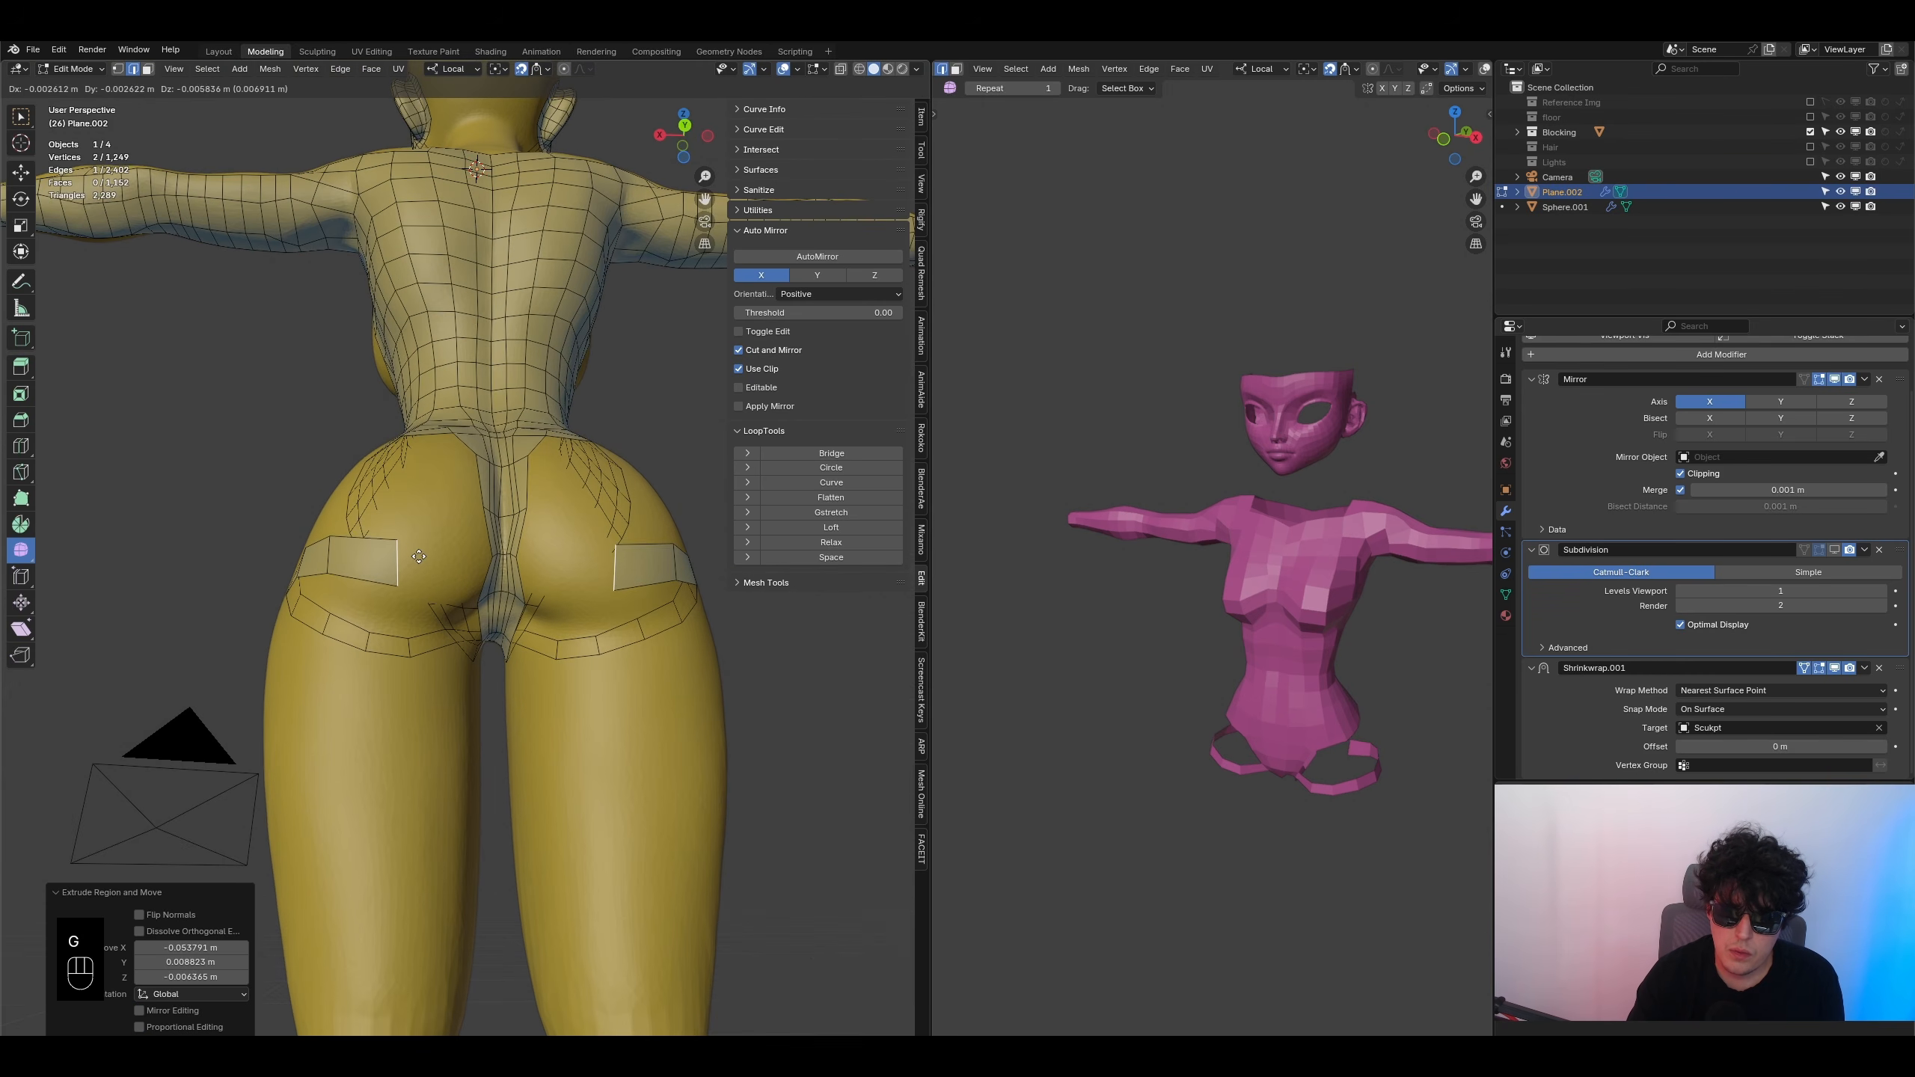
{"action": "left_click", "coordinate": [421, 529]}
- Fill a face between the strip's end edge and the matching edge beside the cleft between the buttocks
{"action": "middle_click_drag", "start_coordinate": [420, 528], "coordinate": [492, 532]}
{"action": "left_click", "coordinate": [485, 521], "text": "shift"}
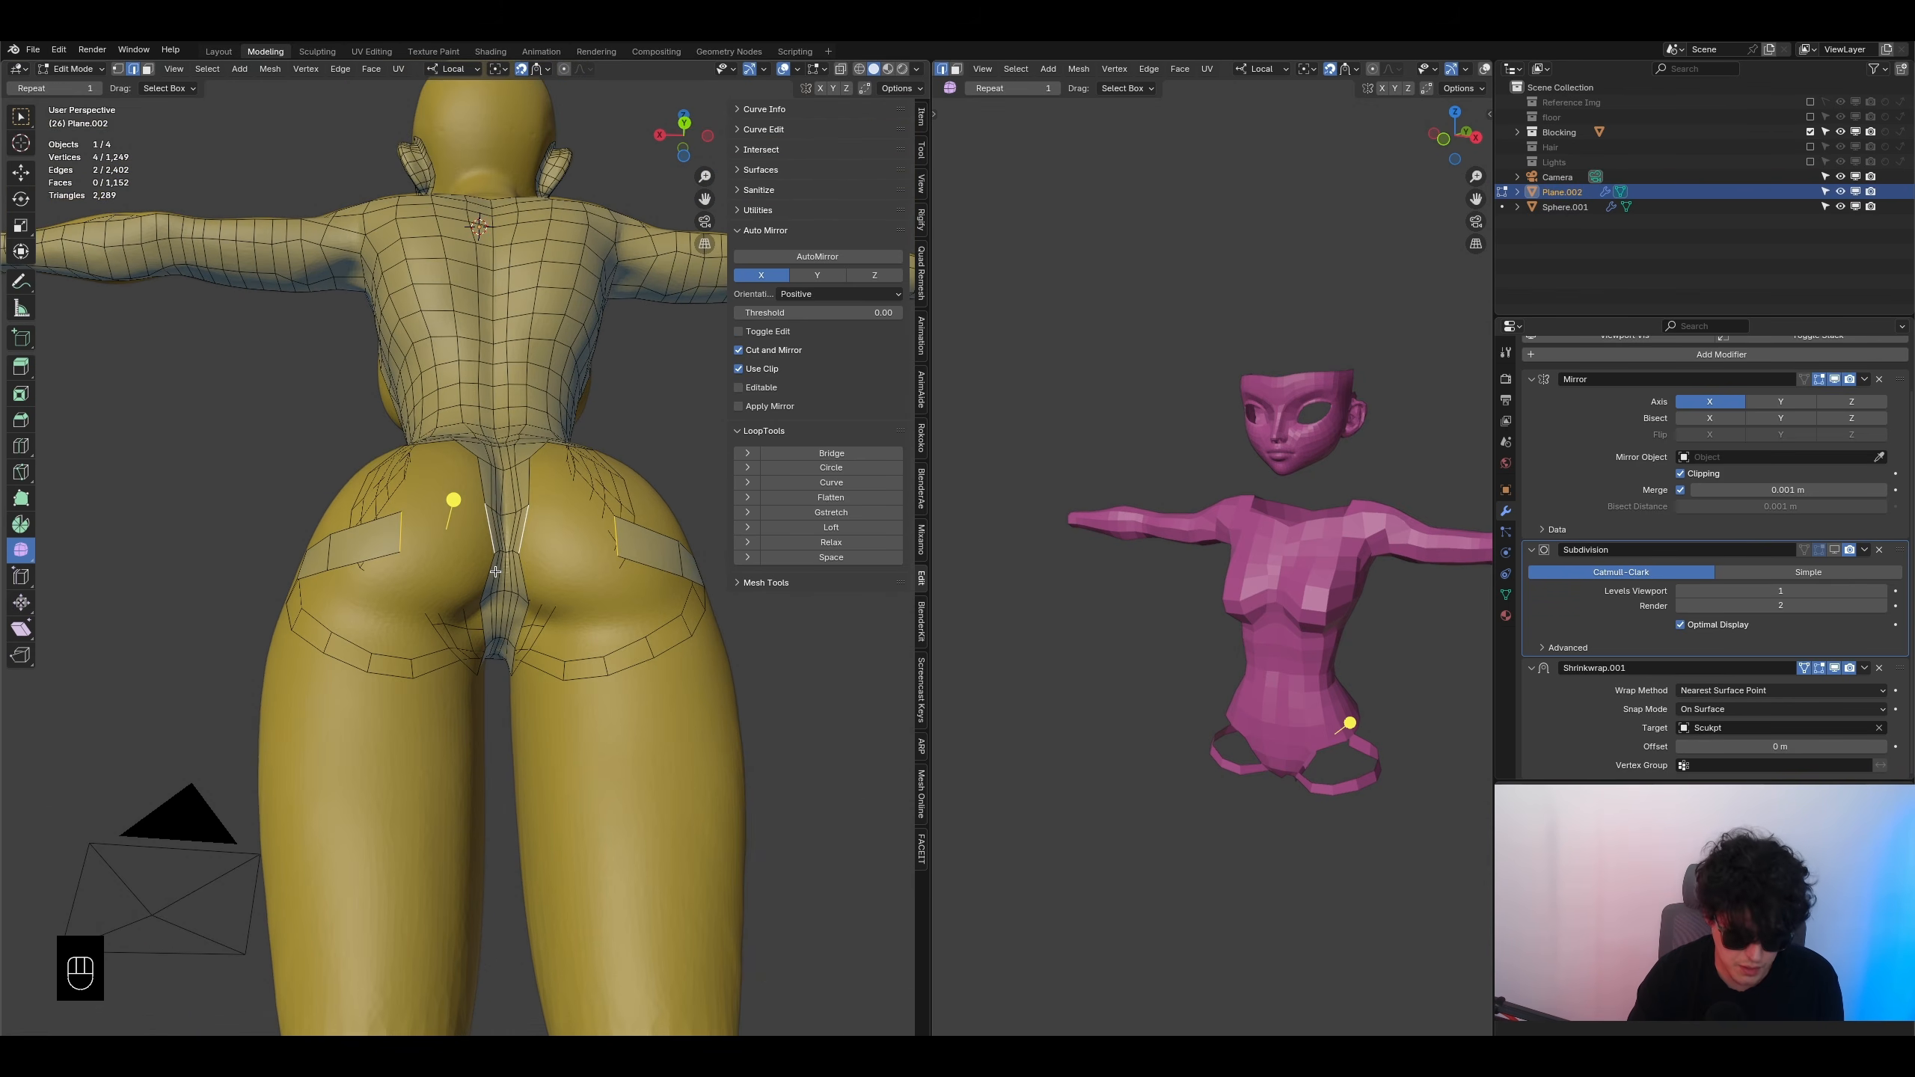
{"action": "key", "text": "f"}
- Extrude the inner edge below the buttock outward, then rotate, move and scale it into the gluteal fold
{"action": "middle_click_drag", "start_coordinate": [396, 577], "coordinate": [264, 533]}
{"action": "middle_click_drag", "start_coordinate": [355, 564], "coordinate": [421, 681]}
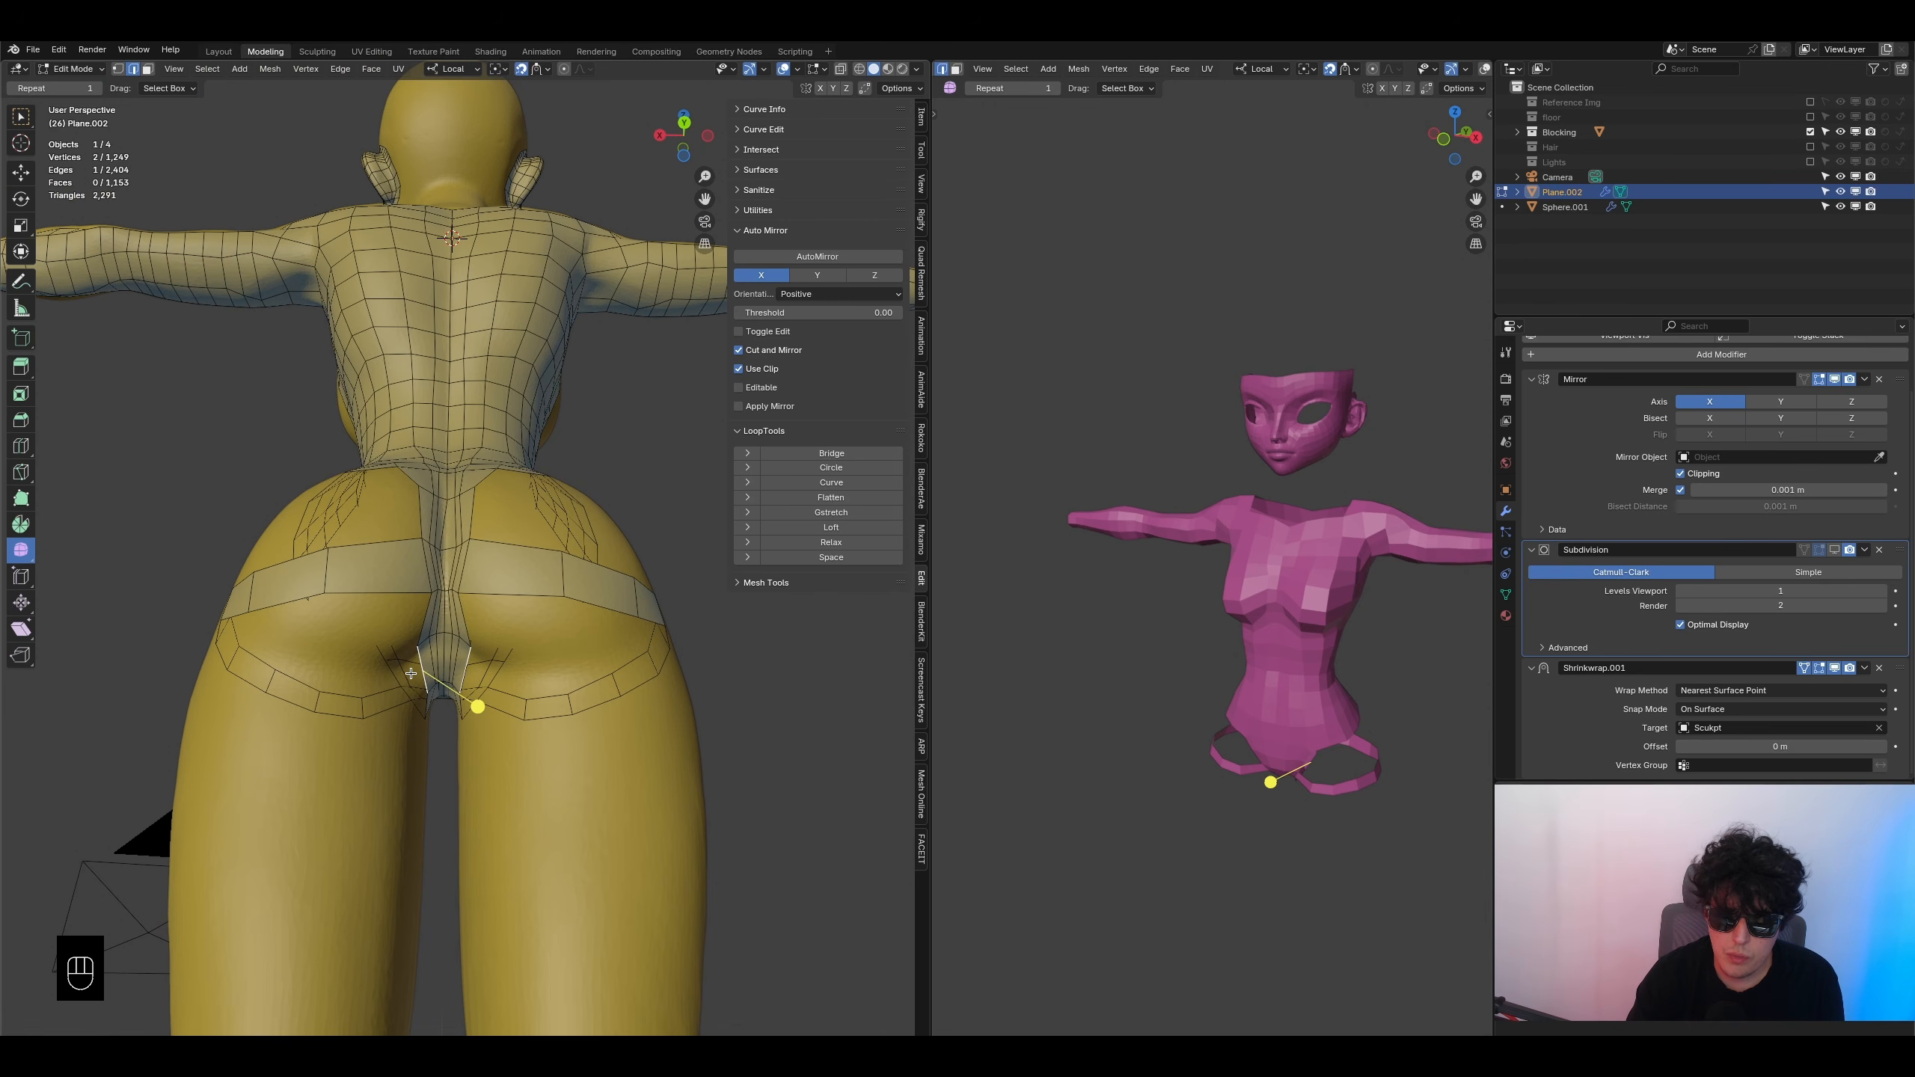
{"action": "key", "text": "e"}
{"action": "left_click", "coordinate": [380, 673]}
{"action": "key", "text": "r"}
{"action": "left_click", "coordinate": [458, 723]}
{"action": "key", "text": "g"}
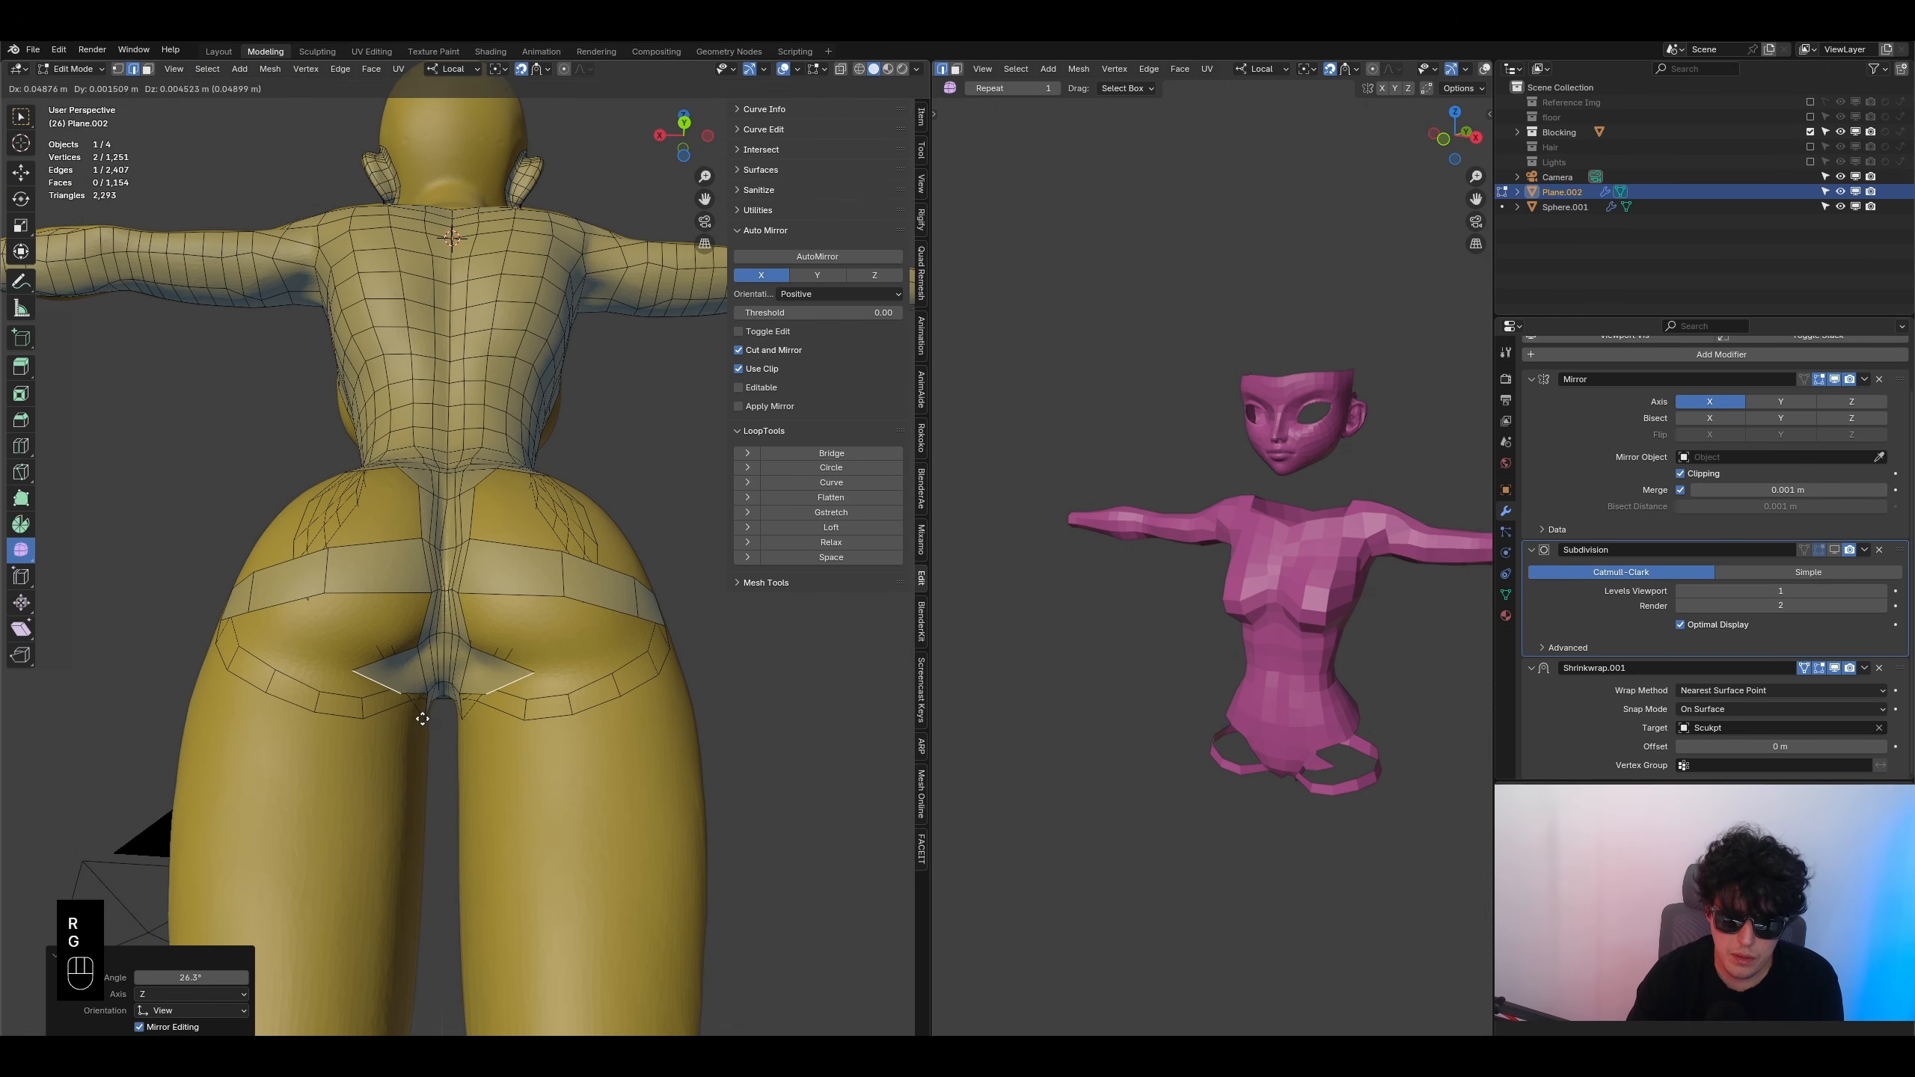
{"action": "left_click", "coordinate": [418, 715]}
{"action": "key", "text": "r"}
{"action": "left_click", "coordinate": [414, 728]}
{"action": "key", "text": "s"}
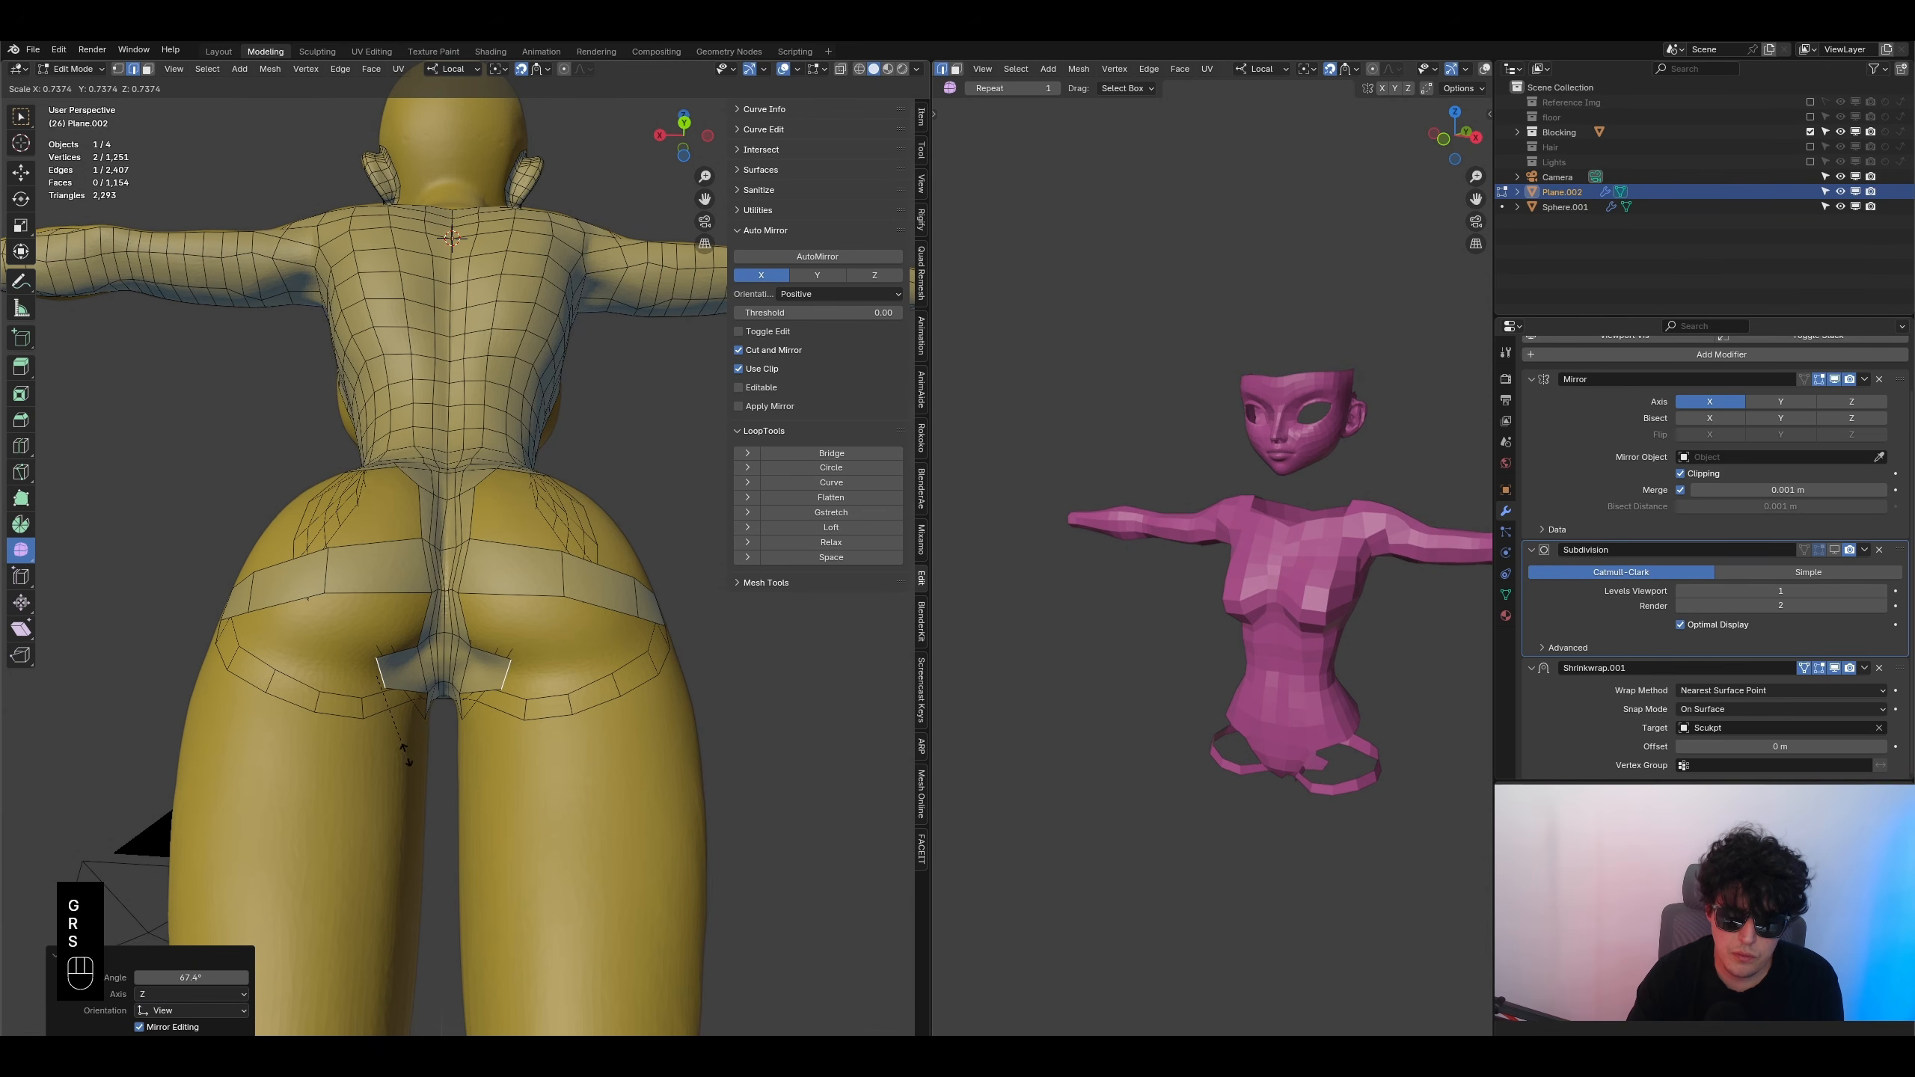
{"action": "left_click", "coordinate": [407, 753]}
- Extrude the lower buttock strip another segment outward, then rotate and nudge its end edge along the fold
{"action": "middle_click_drag", "start_coordinate": [415, 727], "coordinate": [483, 718]}
{"action": "key", "text": "e"}
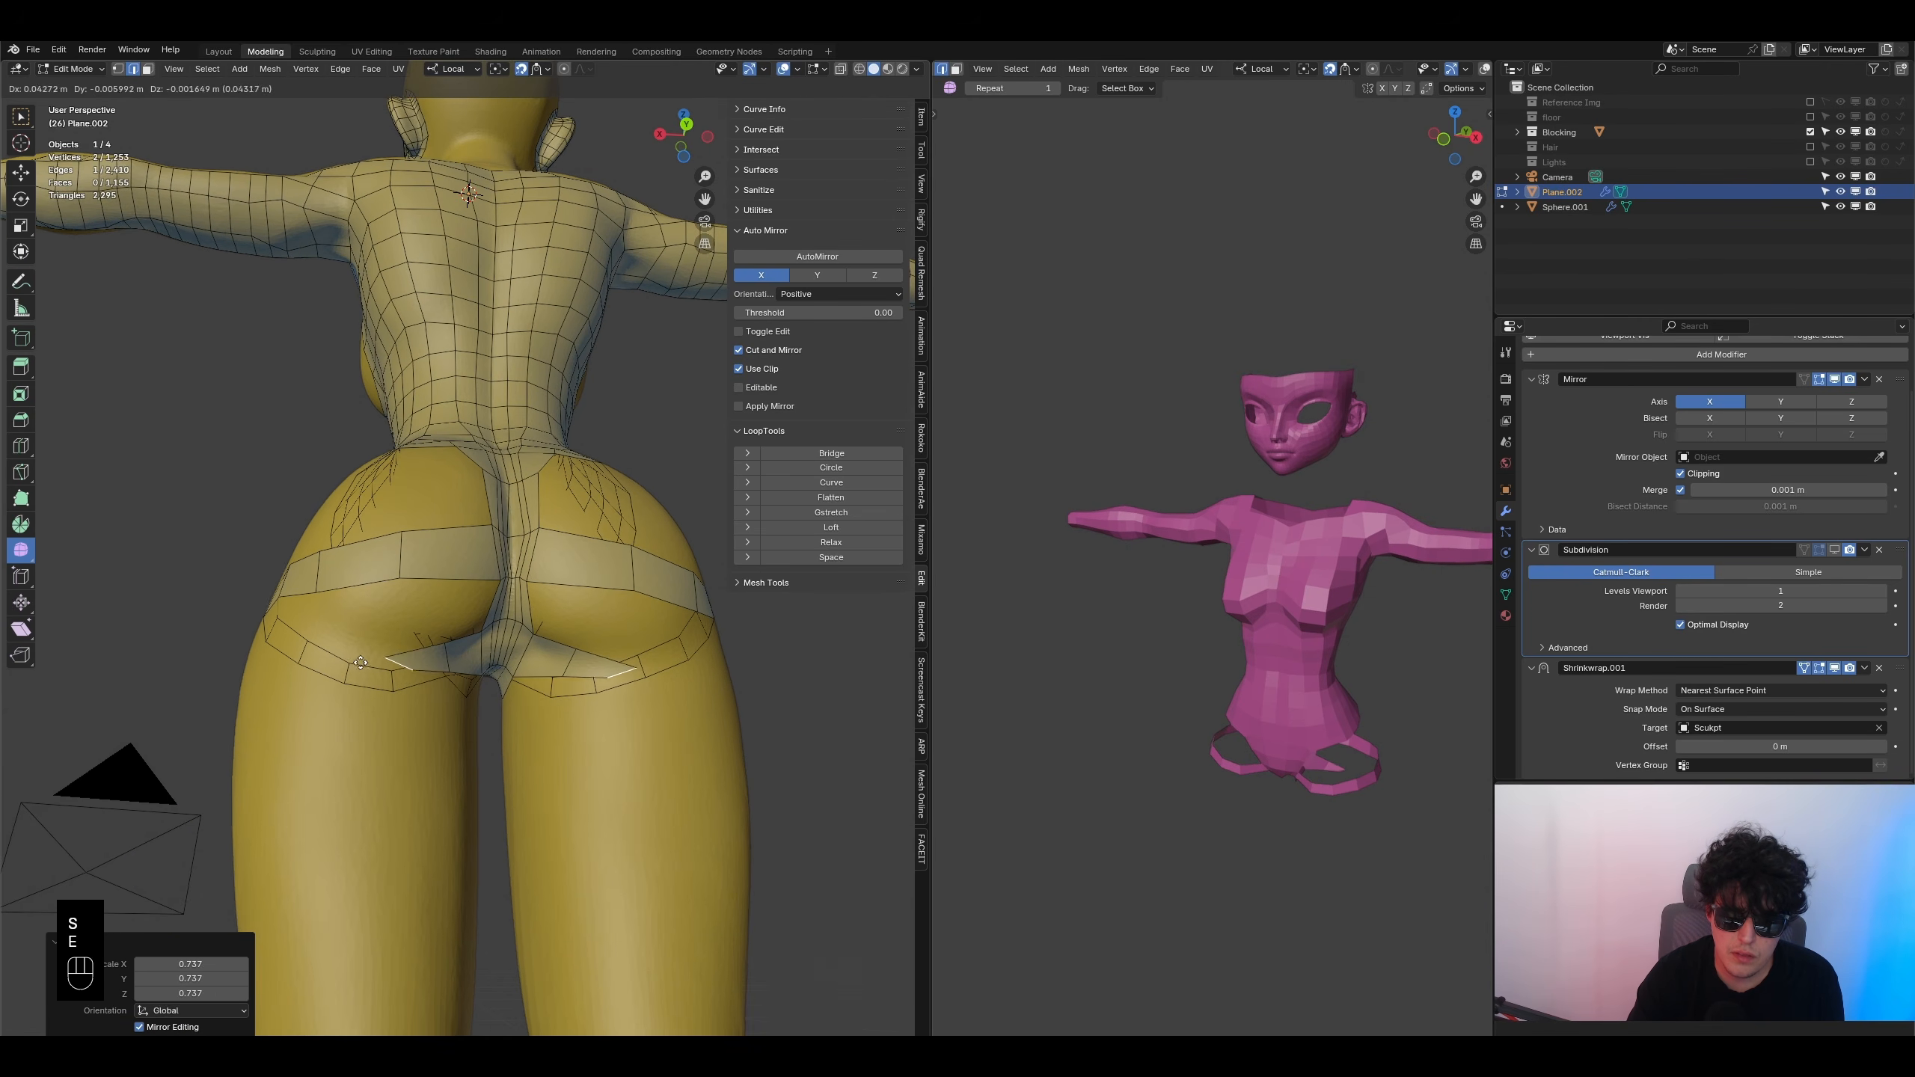
{"action": "left_click", "coordinate": [332, 646]}
{"action": "key", "text": "r"}
{"action": "left_click", "coordinate": [387, 736]}
{"action": "middle_click_drag", "start_coordinate": [387, 735], "coordinate": [317, 600]}
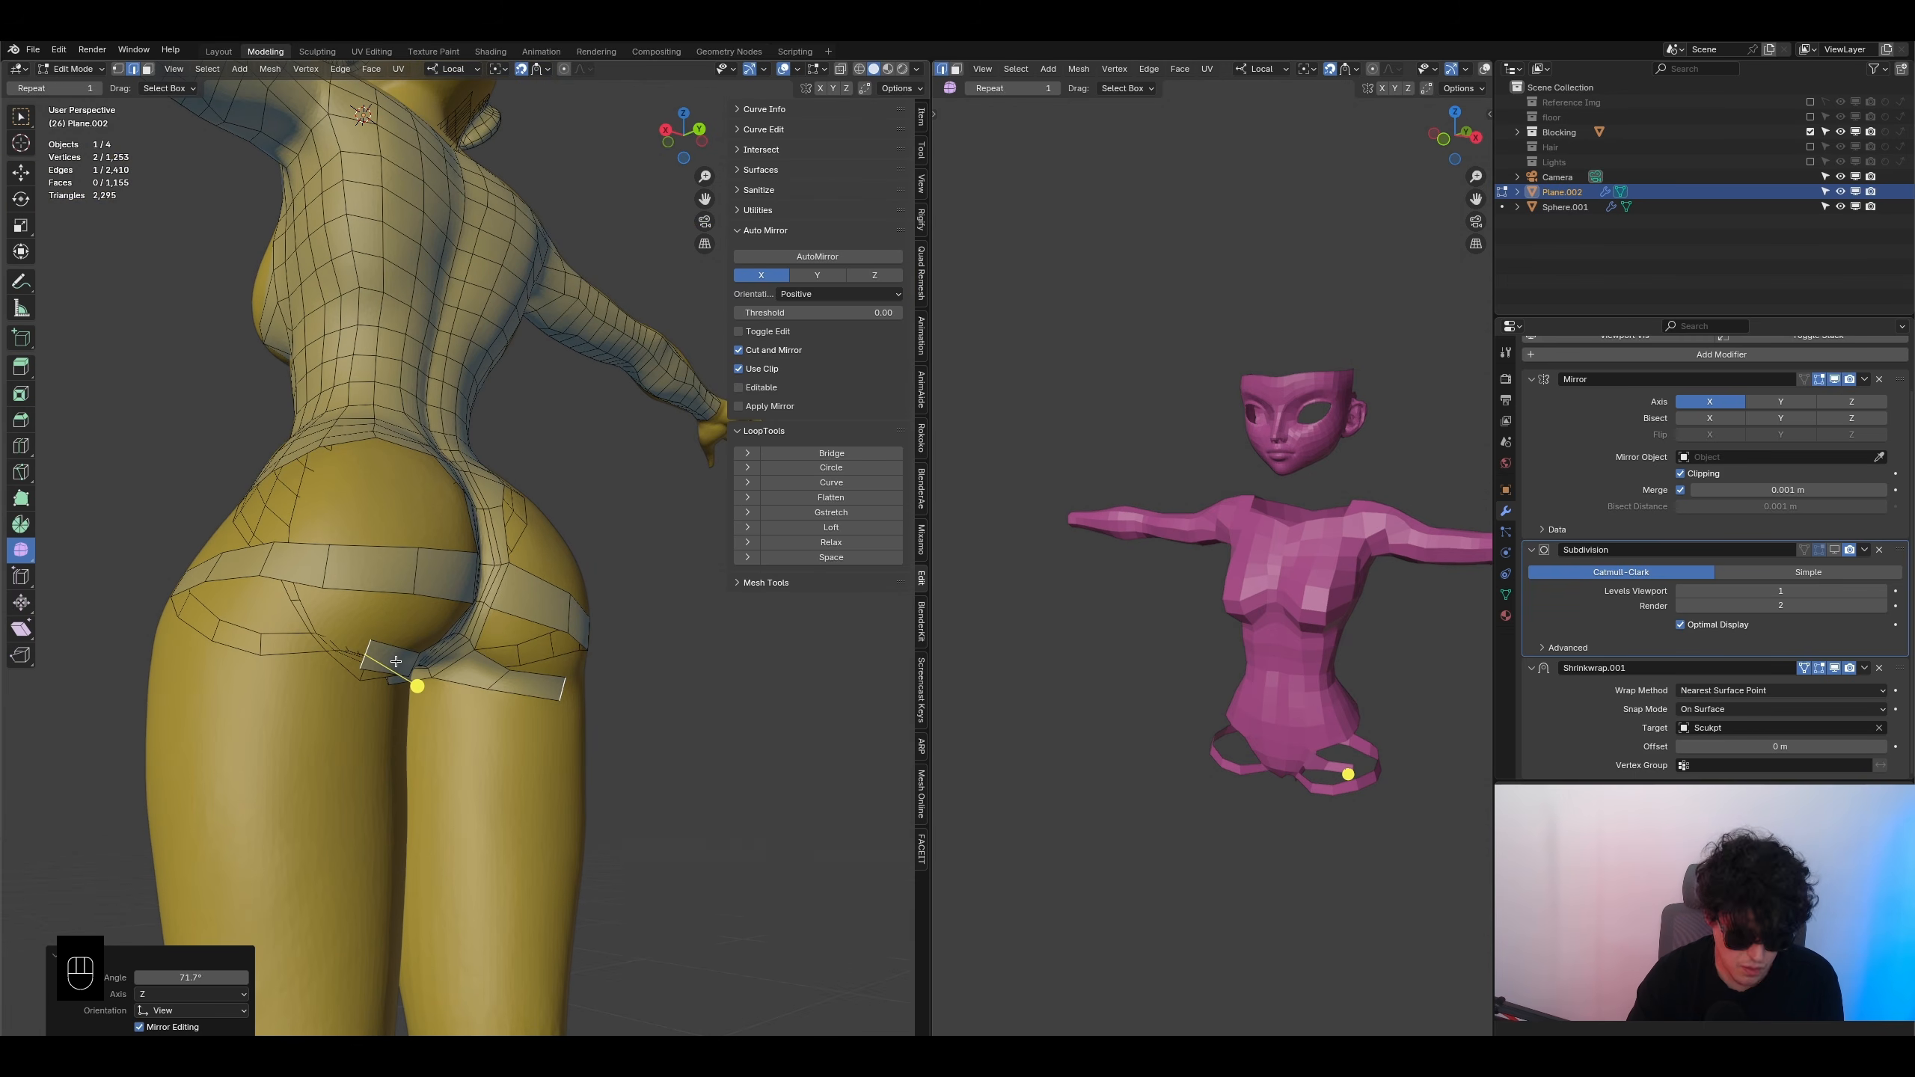
{"action": "key", "text": "g"}
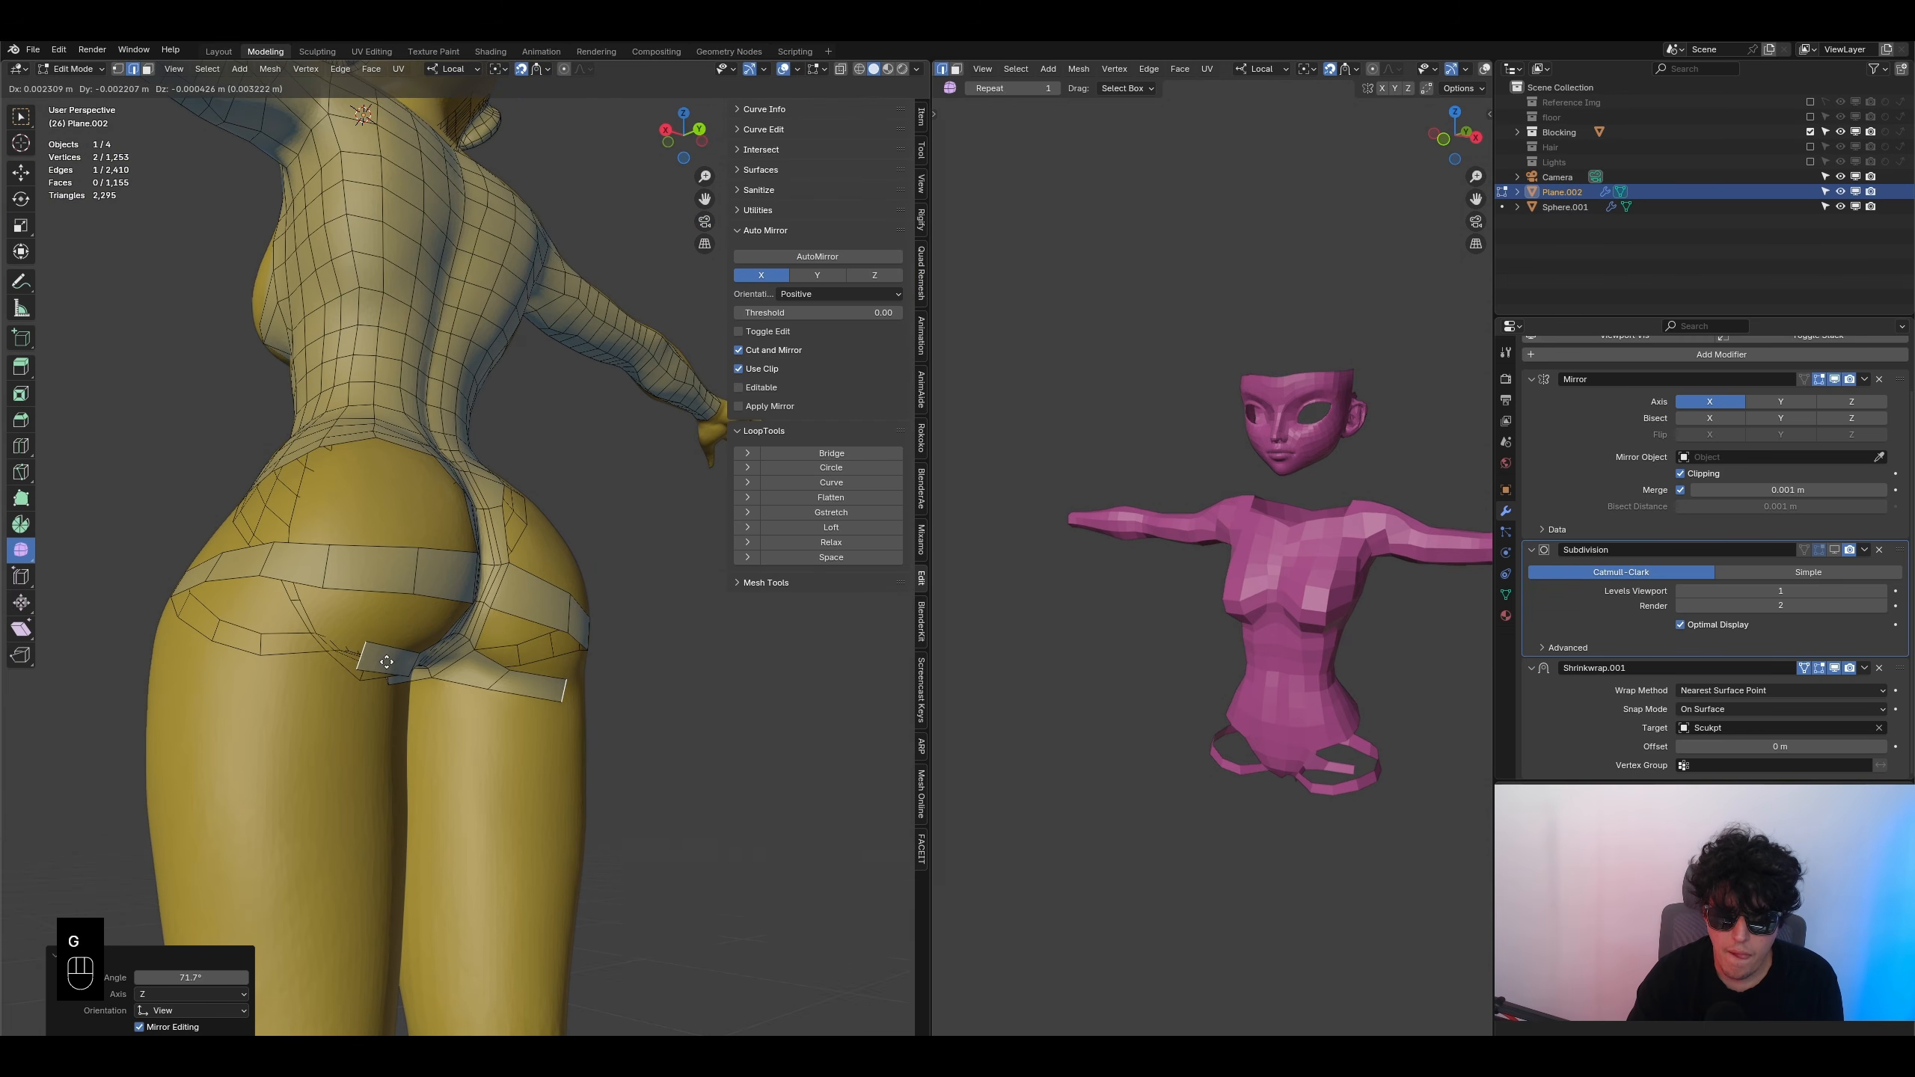
{"action": "left_click", "coordinate": [385, 659]}
- Add a loop cut to the upper buttock band and extrude the lower strip one more segment toward the outer hip, rotating its end
{"action": "key", "text": "ctrl+r"}
{"action": "double_click", "coordinate": [375, 582]}
{"action": "left_click", "coordinate": [365, 656]}
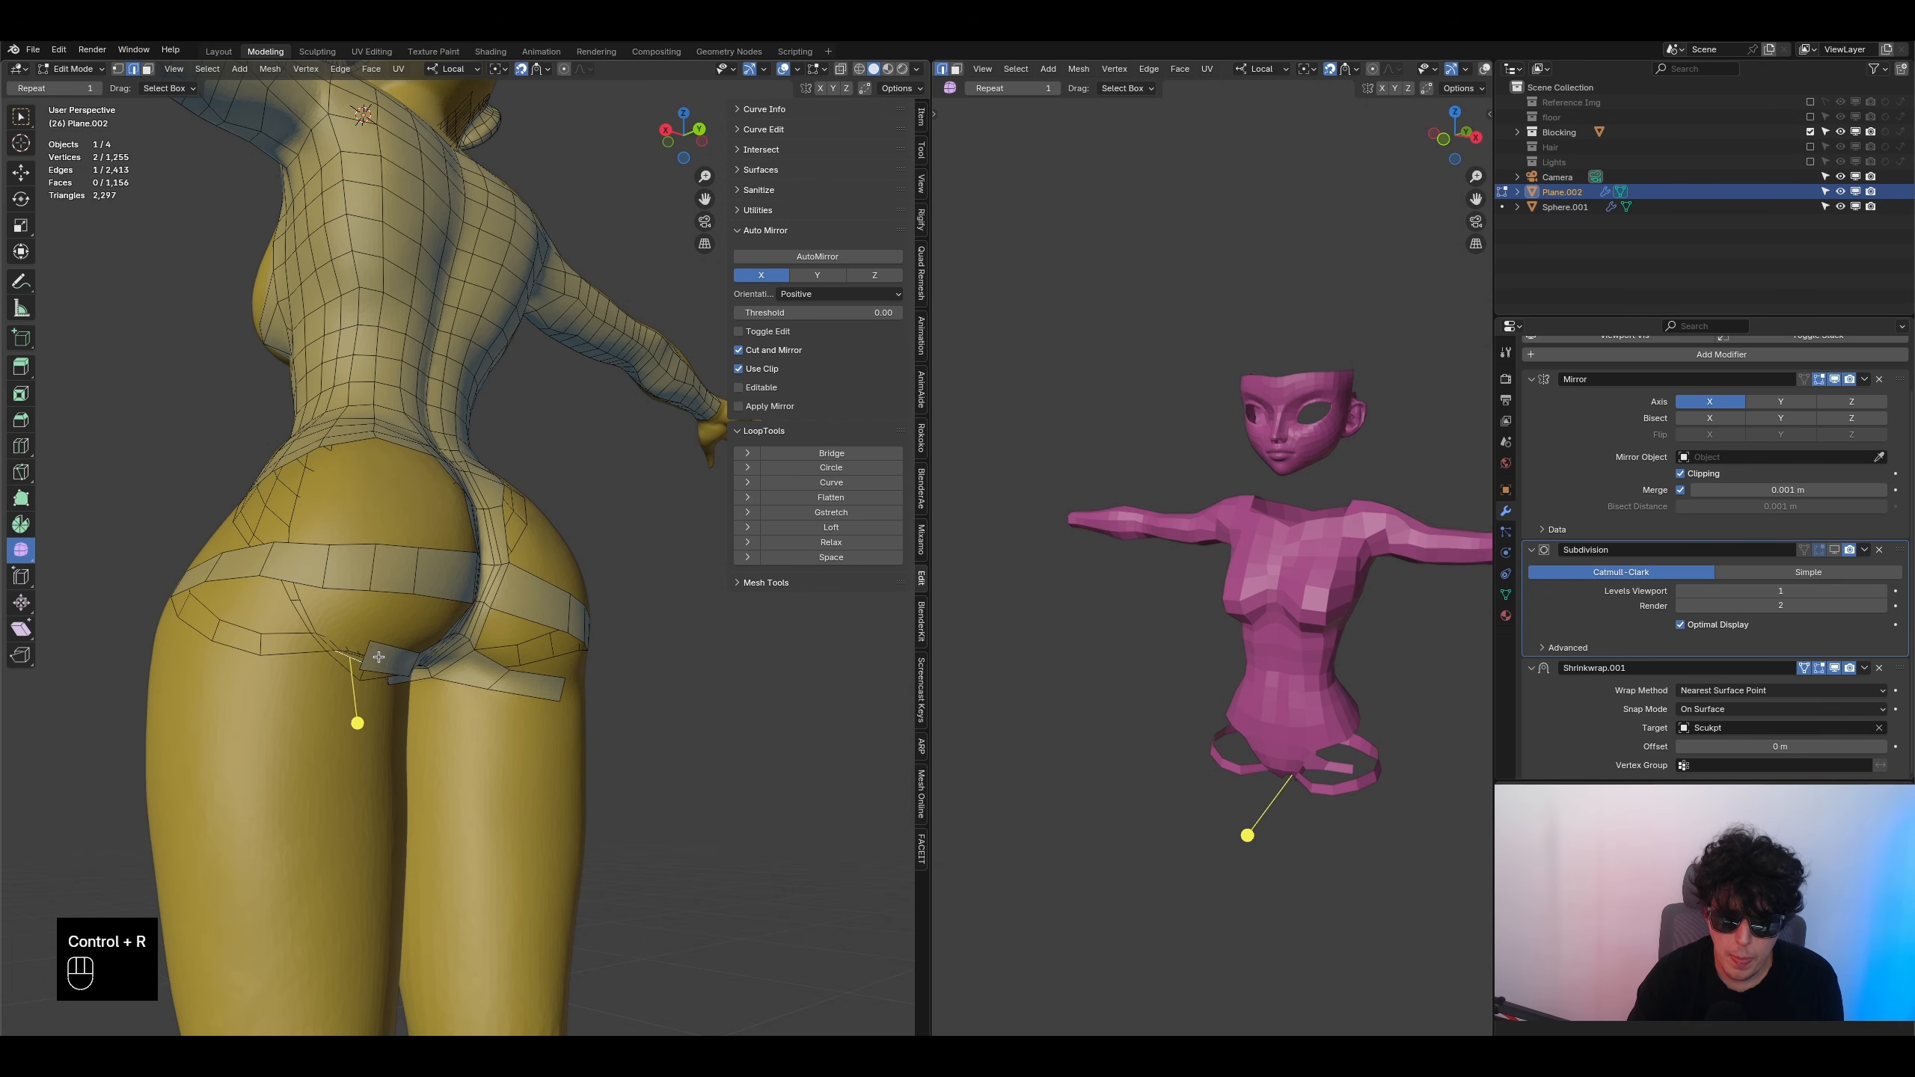
{"action": "middle_click_drag", "start_coordinate": [367, 661], "coordinate": [355, 650]}
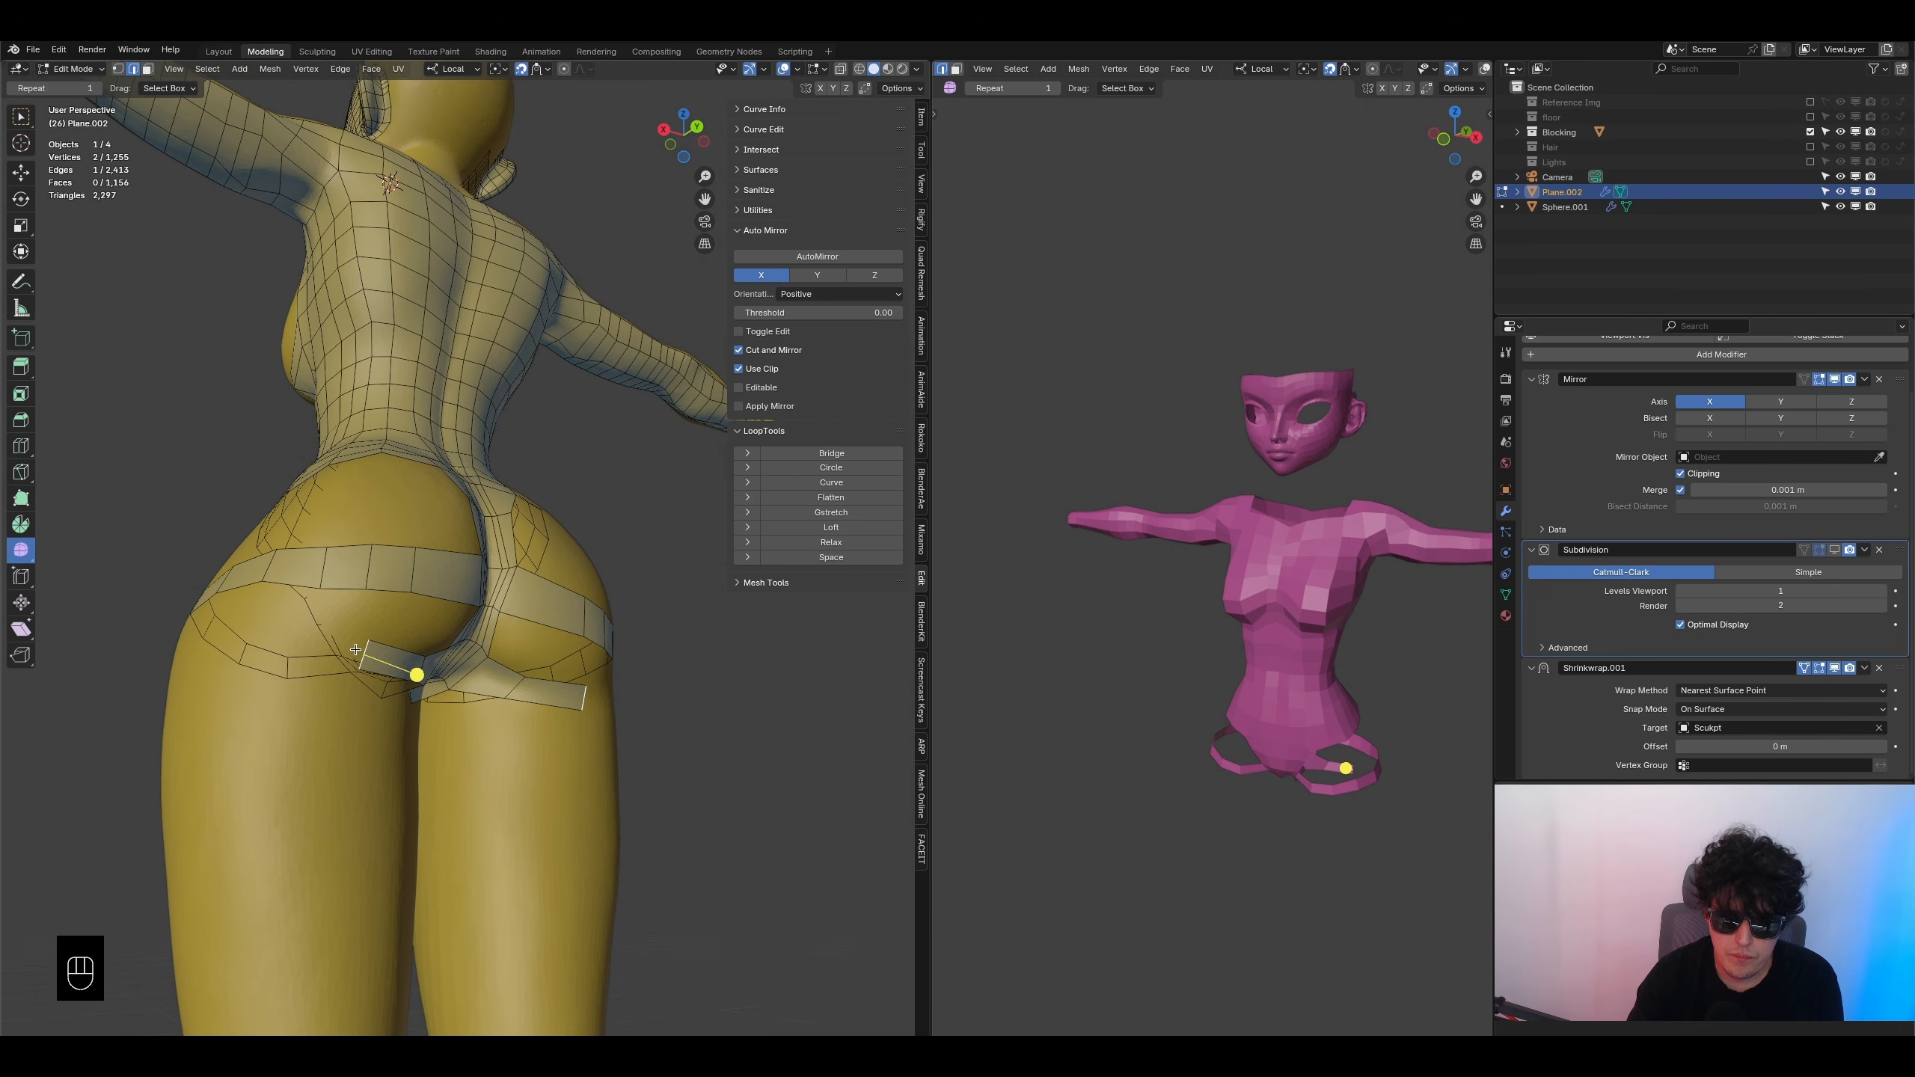
{"action": "key", "text": "e"}
{"action": "left_click", "coordinate": [316, 638]}
{"action": "key", "text": "r"}
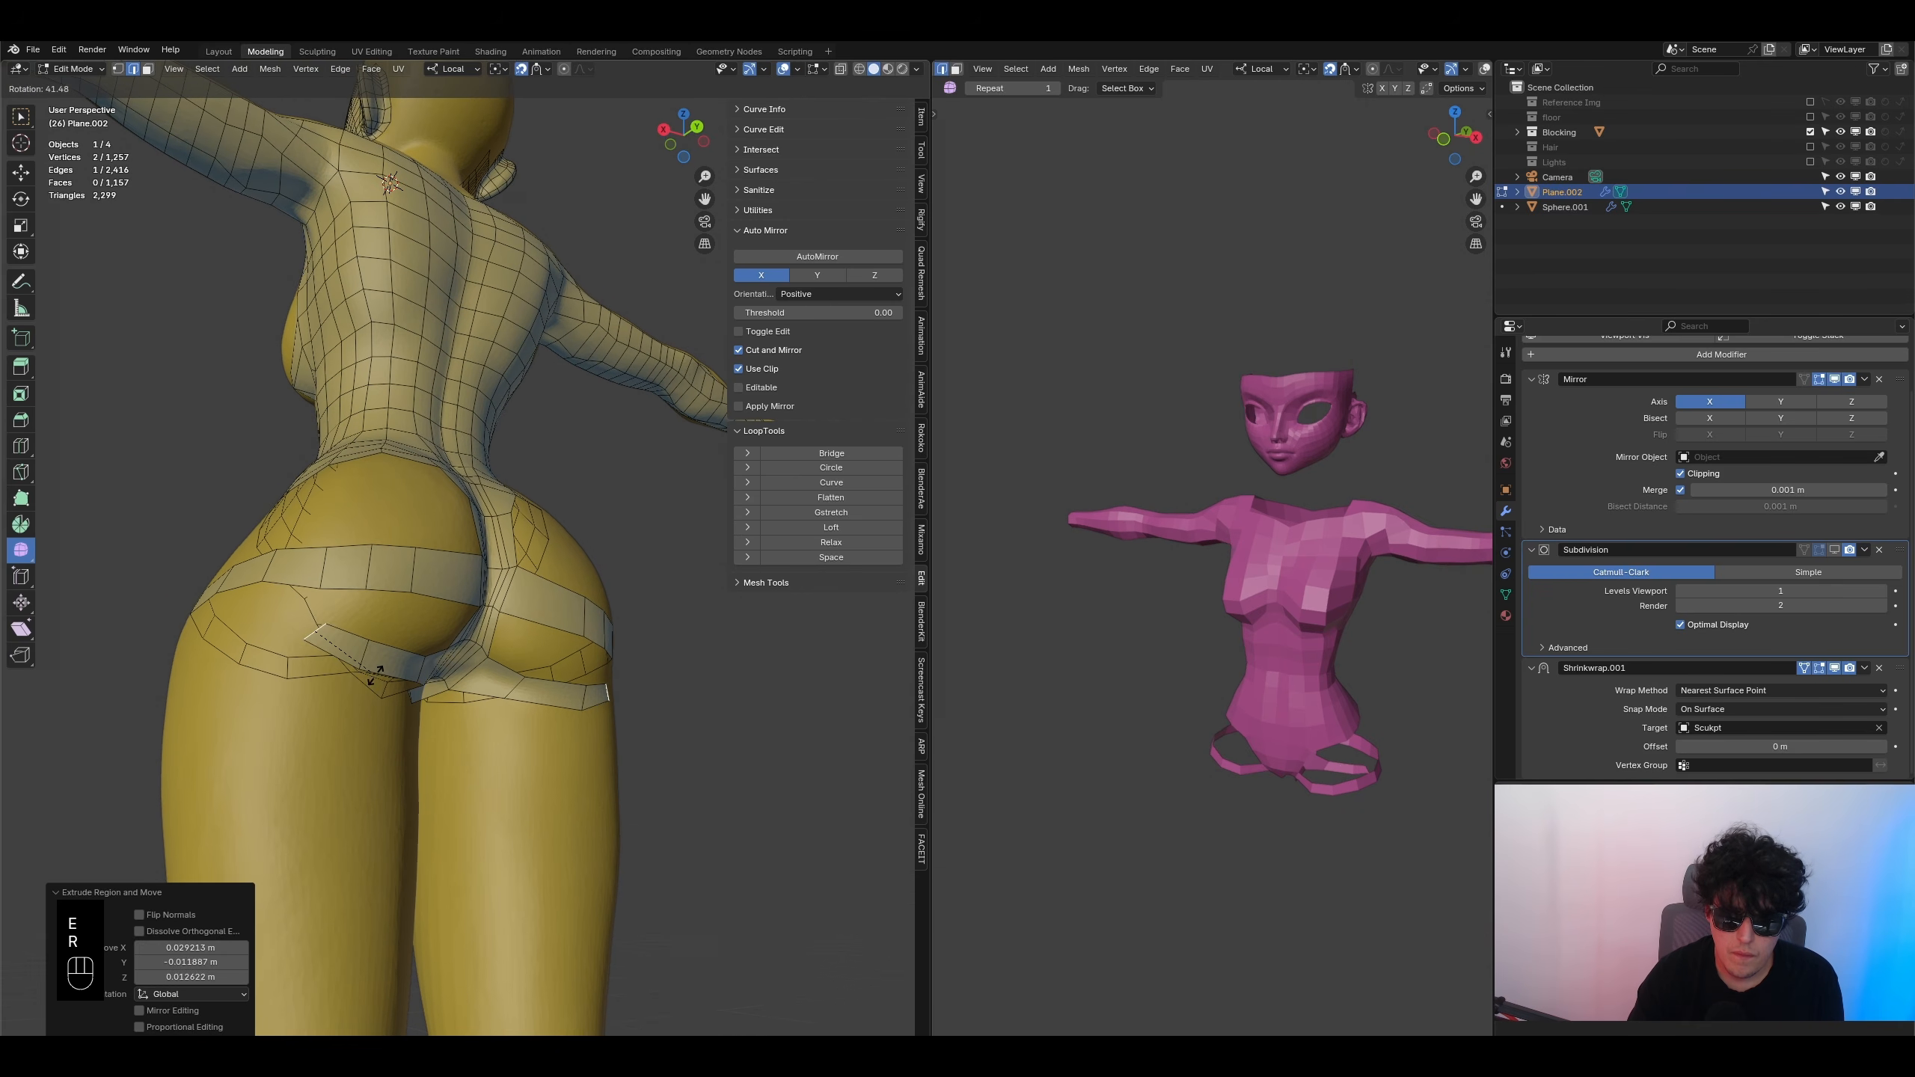
{"action": "left_click", "coordinate": [315, 597], "text": "shift"}
- Fill a face joining the lower strip's outer end to the upper buttock band
{"action": "left_click", "coordinate": [295, 590], "text": "shift"}
{"action": "left_click", "coordinate": [295, 588]}
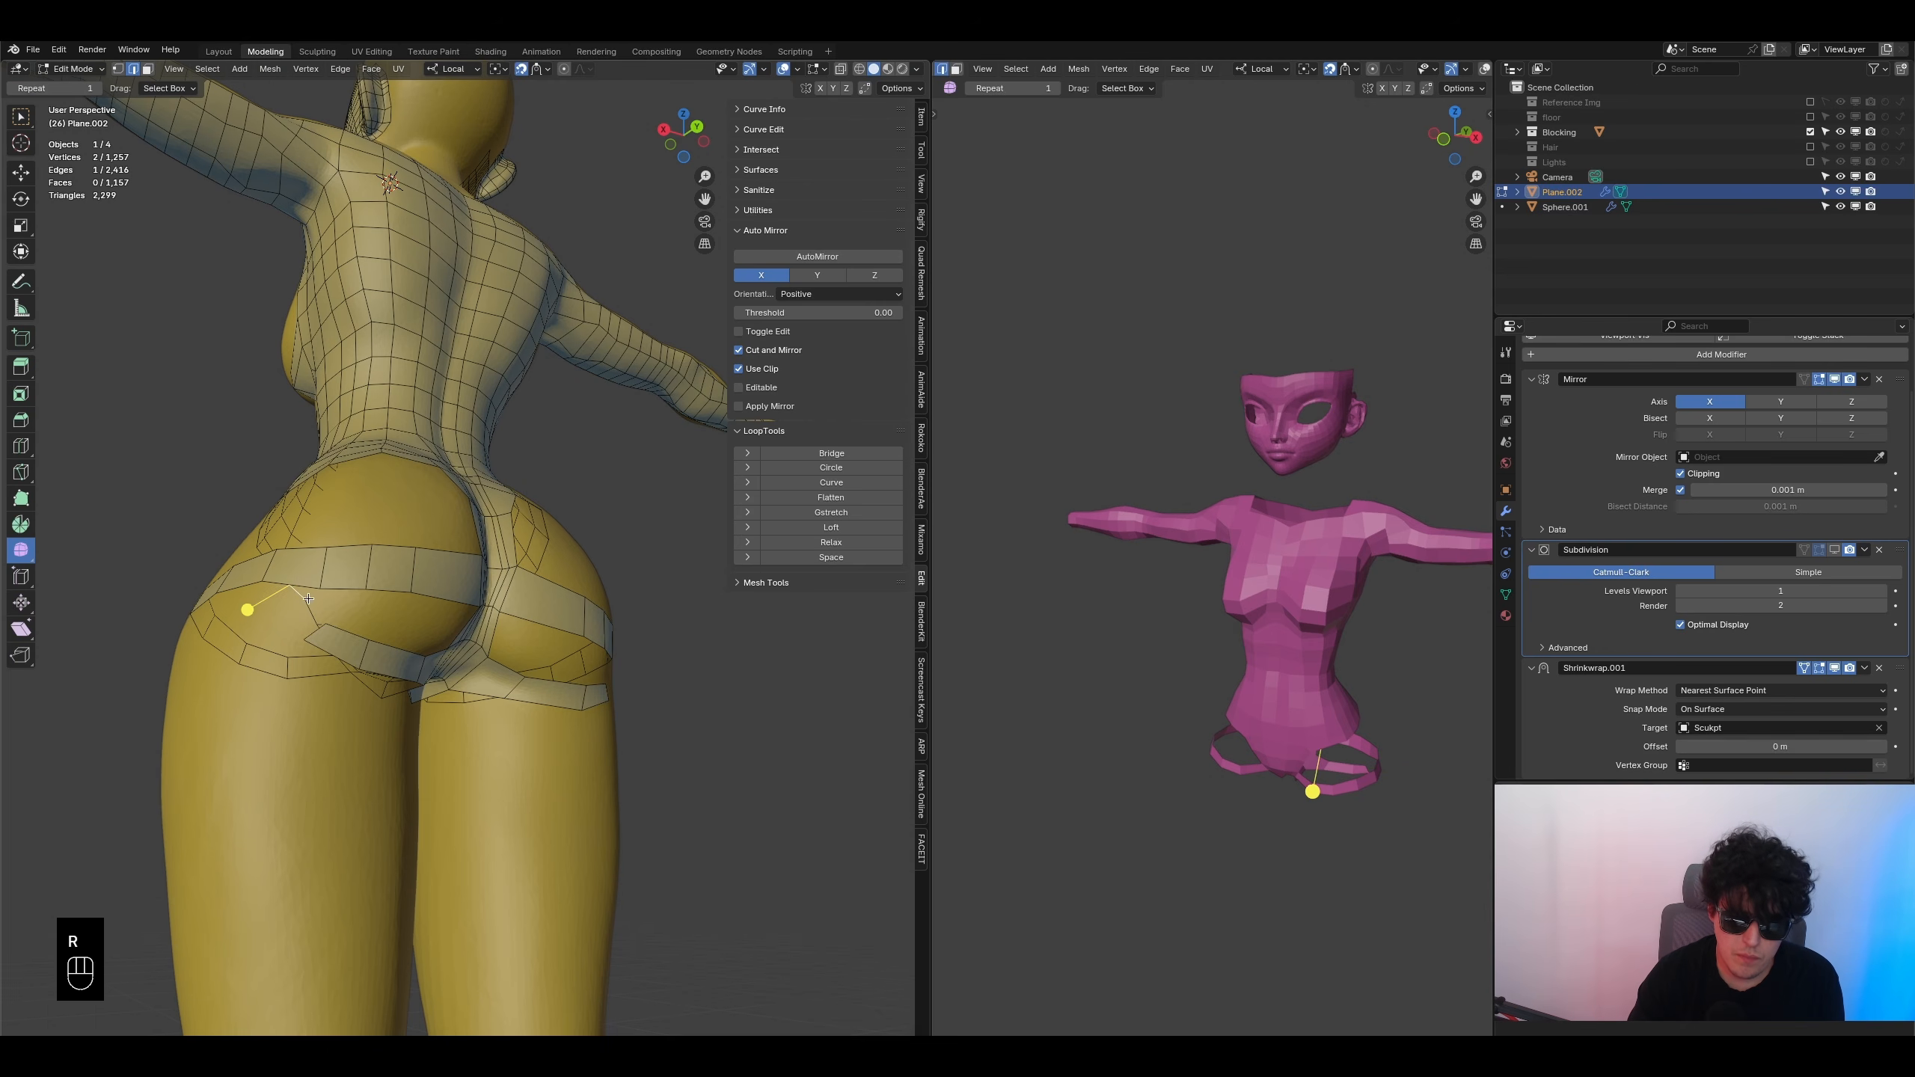
{"action": "left_click", "coordinate": [299, 589]}
{"action": "left_click", "coordinate": [316, 631], "text": "shift"}
{"action": "key", "text": "f"}
- Slide the cross edge of the upper buttock band and move the lower strip's matching edge to line them up
{"action": "middle_click_drag", "start_coordinate": [317, 634], "coordinate": [389, 675]}
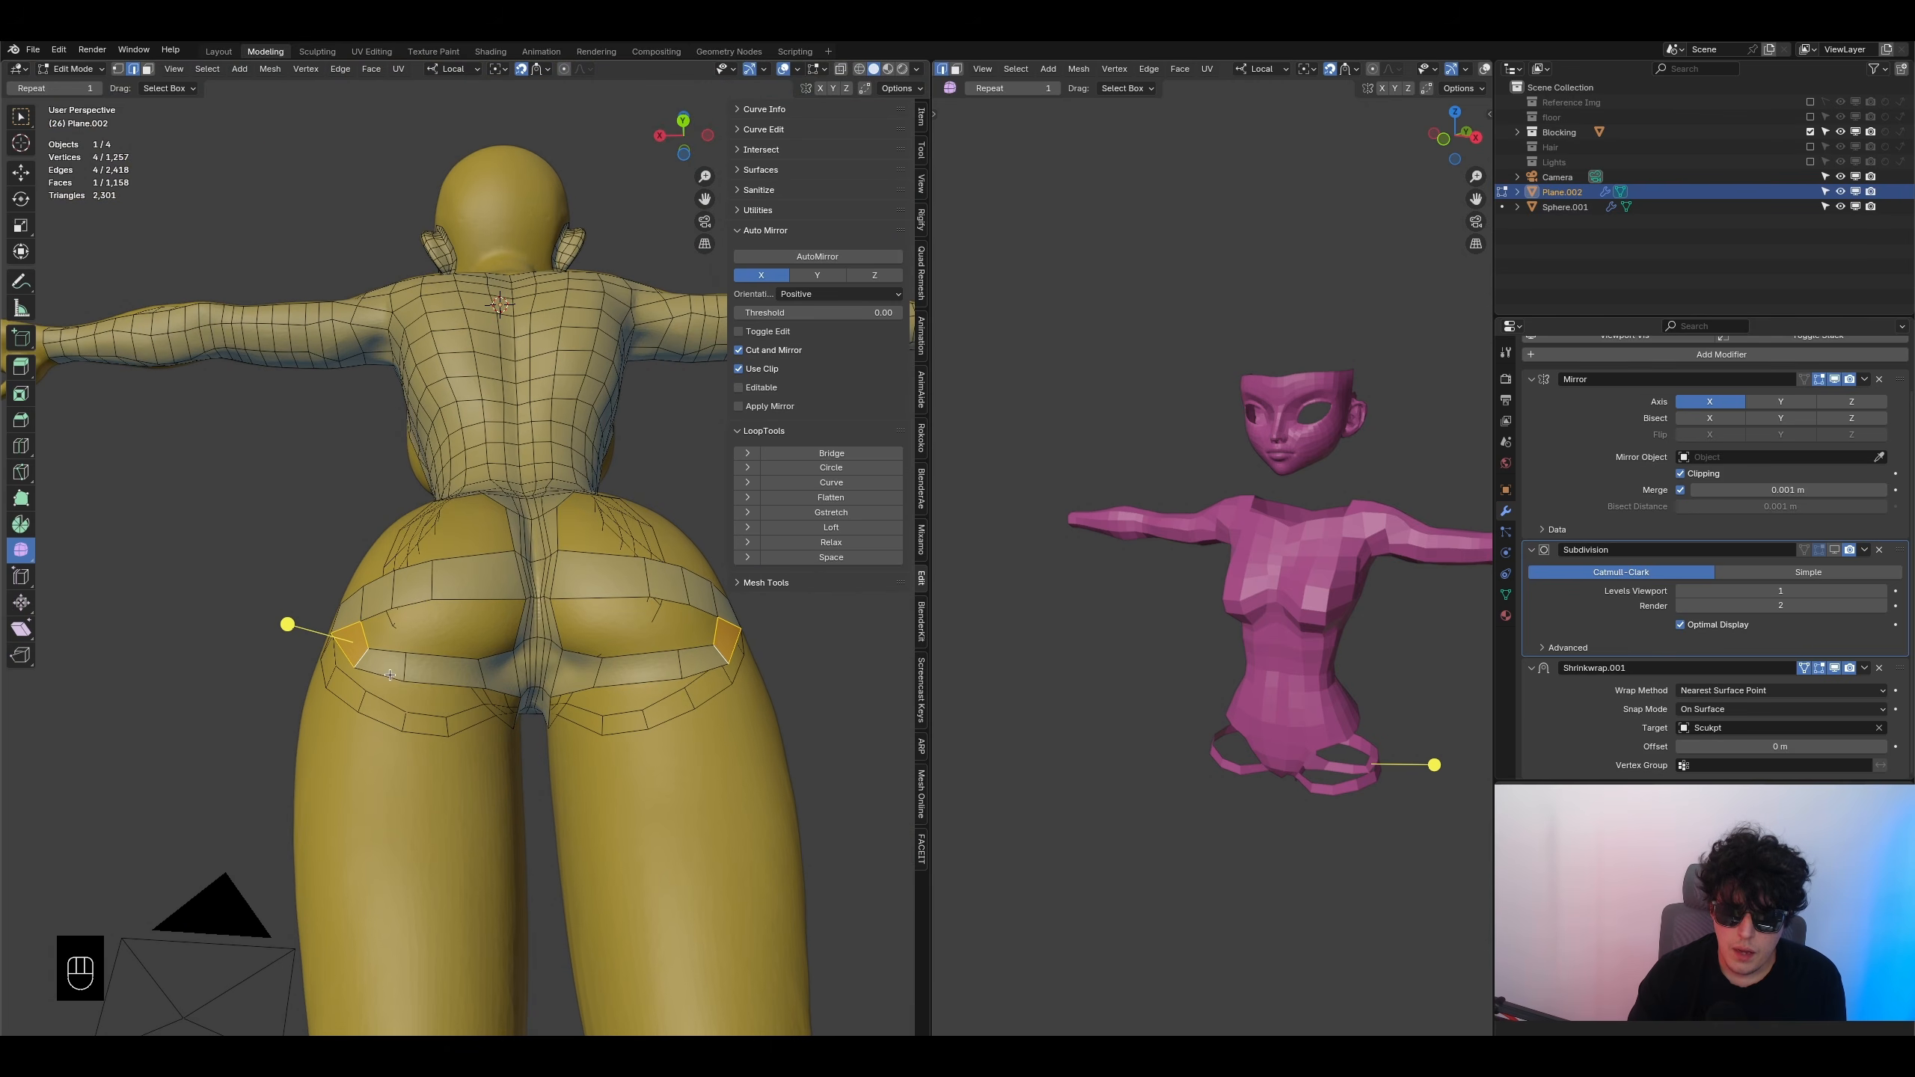
{"action": "left_click", "coordinate": [428, 567]}
{"action": "key", "text": "g"}
{"action": "key", "text": "g"}
{"action": "left_click", "coordinate": [477, 588]}
{"action": "key", "text": "g"}
{"action": "key", "text": "g"}
{"action": "left_click", "coordinate": [410, 623]}
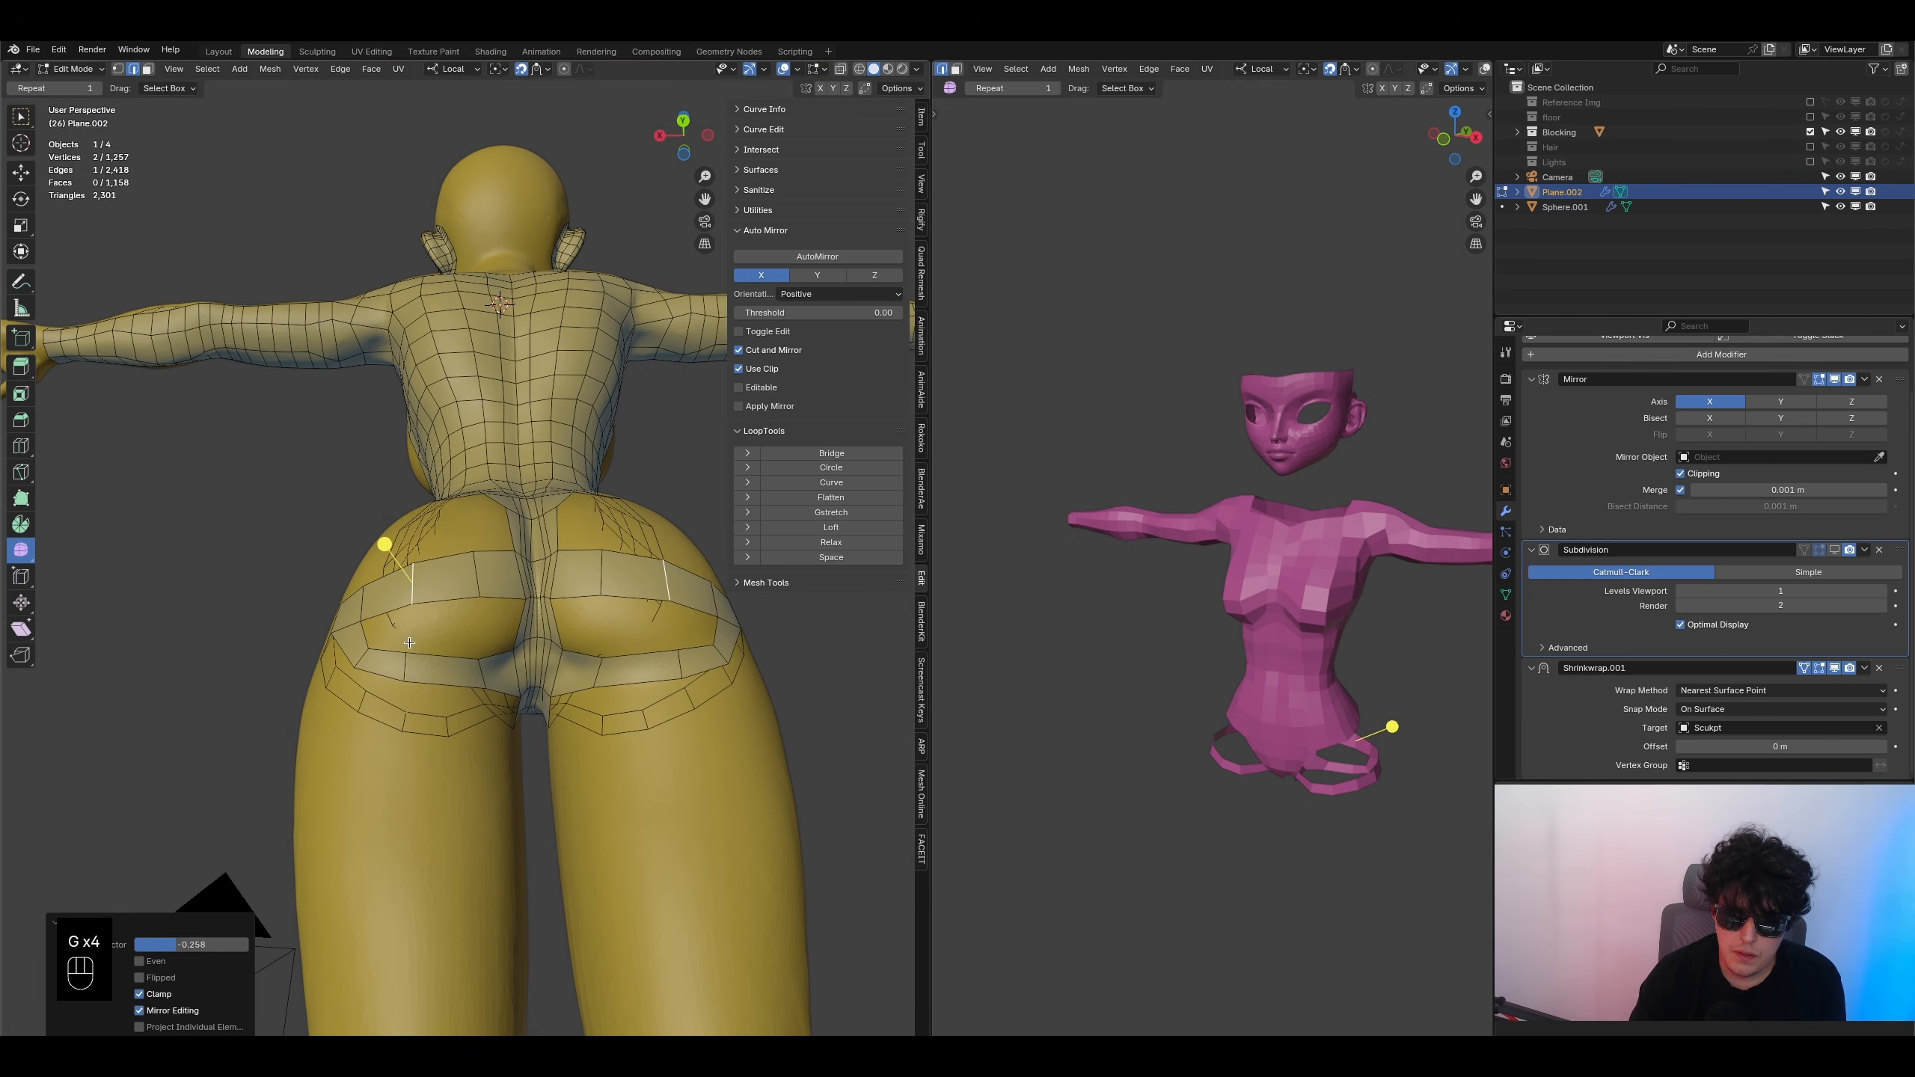
{"action": "left_click", "coordinate": [407, 670]}
{"action": "key", "text": "g"}
{"action": "left_click", "coordinate": [417, 670]}
- Fill the gap between the upper and lower buttock bands with three faces, starting from the inner end
{"action": "mouse_move", "coordinate": [419, 670]}
{"action": "middle_mouse_down"}
{"action": "mouse_move", "coordinate": [513, 623]}
{"action": "mouse_move", "coordinate": [399, 680]}
{"action": "middle_mouse_up"}
{"action": "left_click", "coordinate": [497, 650]}
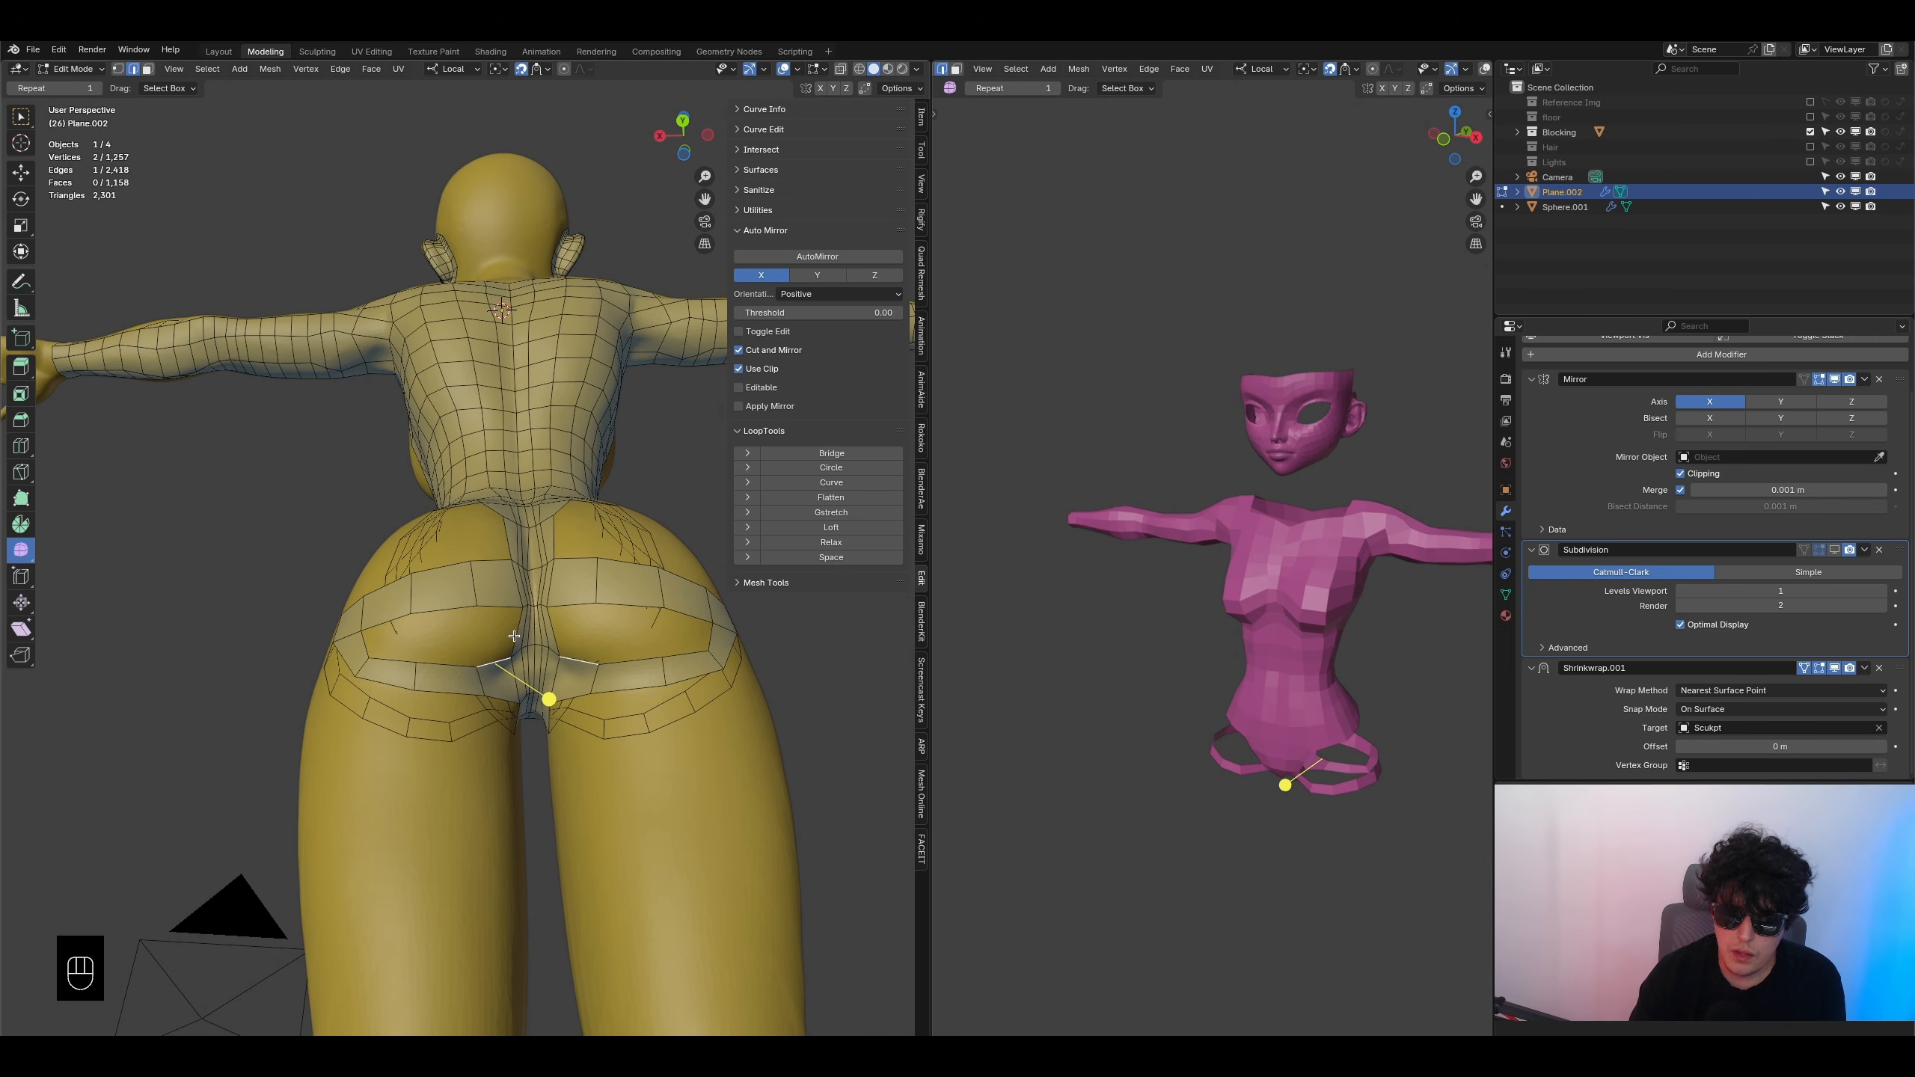
{"action": "key", "text": "f"}
{"action": "key", "text": "f"}
{"action": "key", "text": "f"}
{"action": "middle_click_drag", "start_coordinate": [514, 636], "coordinate": [532, 690]}
{"action": "key", "text": "ctrl+e"}
- Try to fill a face between the lower-back border edge and the buttock band's upper edge
{"action": "middle_click_drag", "start_coordinate": [320, 601], "coordinate": [336, 656]}
{"action": "left_click", "coordinate": [379, 508], "text": "shift"}
{"action": "middle_click_drag", "start_coordinate": [320, 588], "coordinate": [383, 533]}
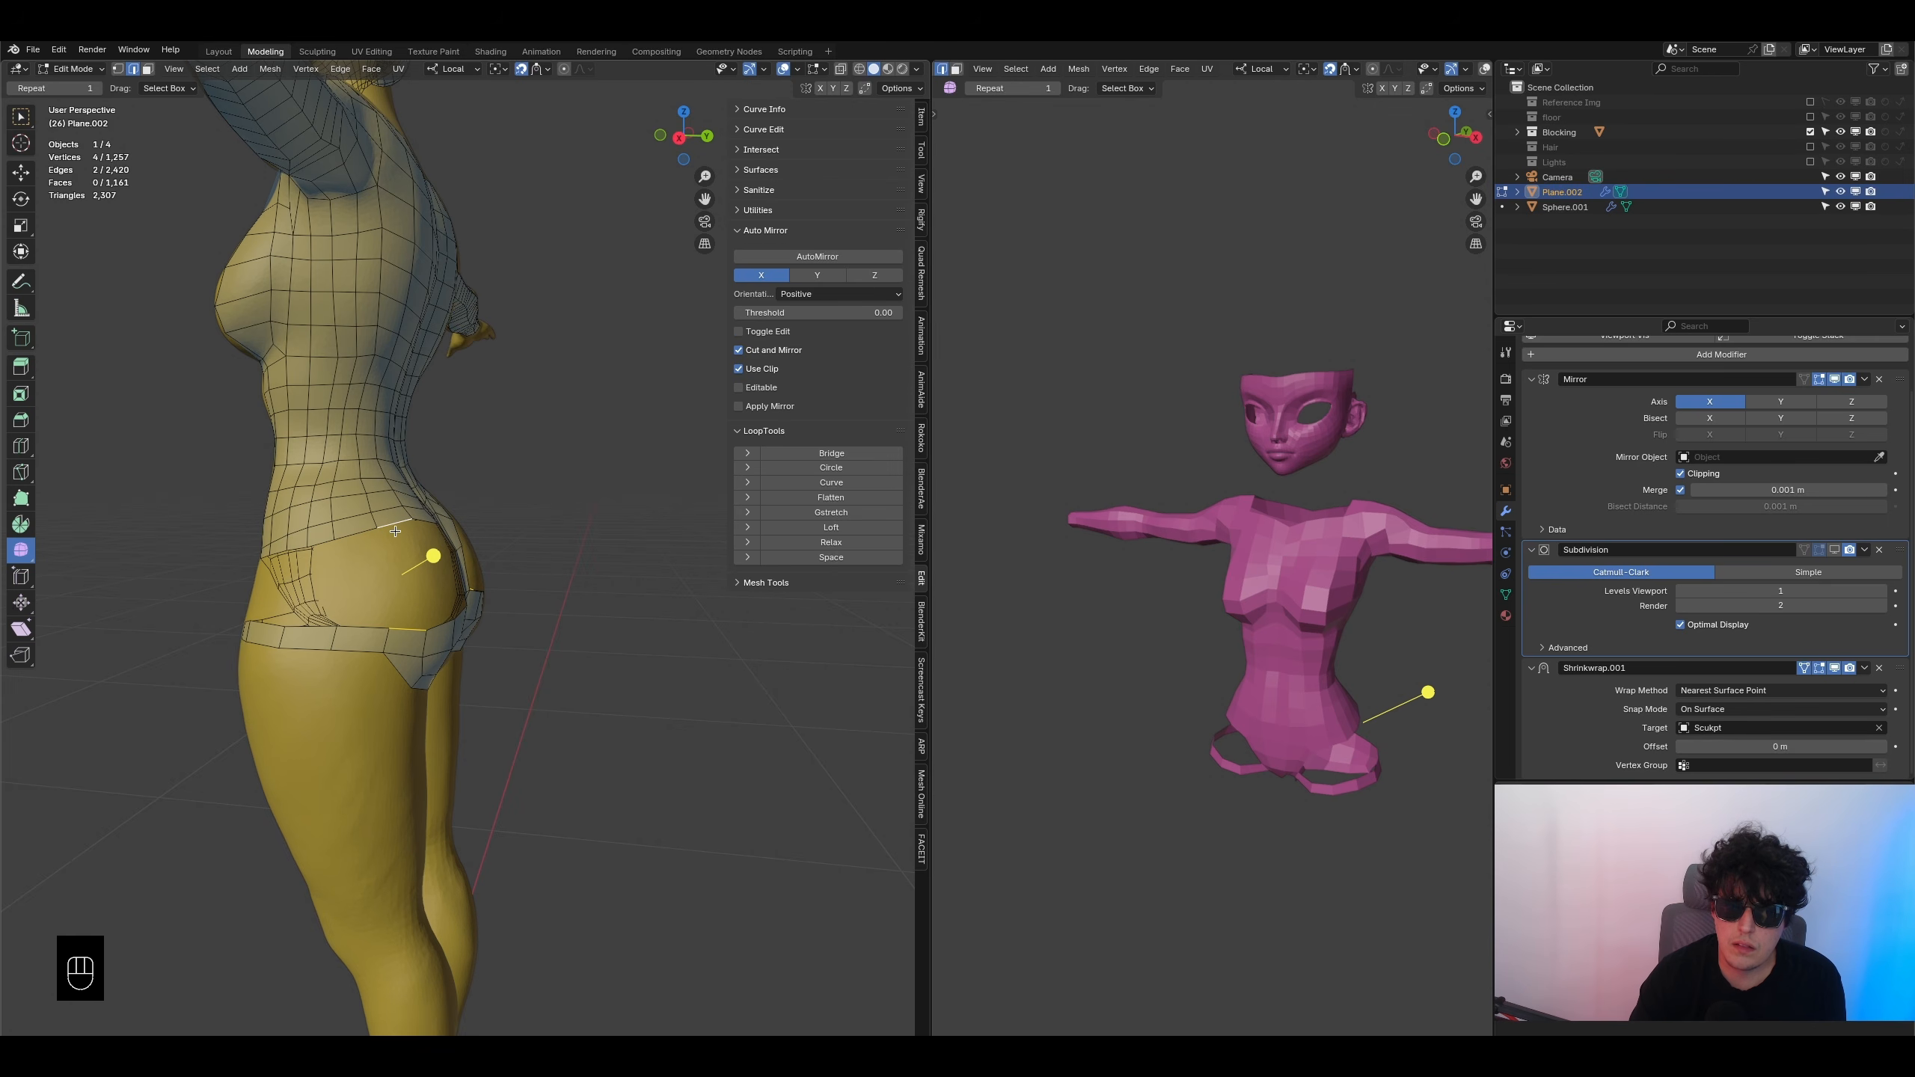
{"action": "key", "text": "f"}
{"action": "mouse_move", "coordinate": [433, 599]}
{"action": "middle_mouse_down"}
{"action": "mouse_move", "coordinate": [274, 599]}
{"action": "mouse_move", "coordinate": [458, 599]}
{"action": "mouse_move", "coordinate": [419, 619]}
{"action": "middle_mouse_up"}
{"action": "key", "text": "ctrl+z"}
{"action": "key", "text": "ctrl+z"}
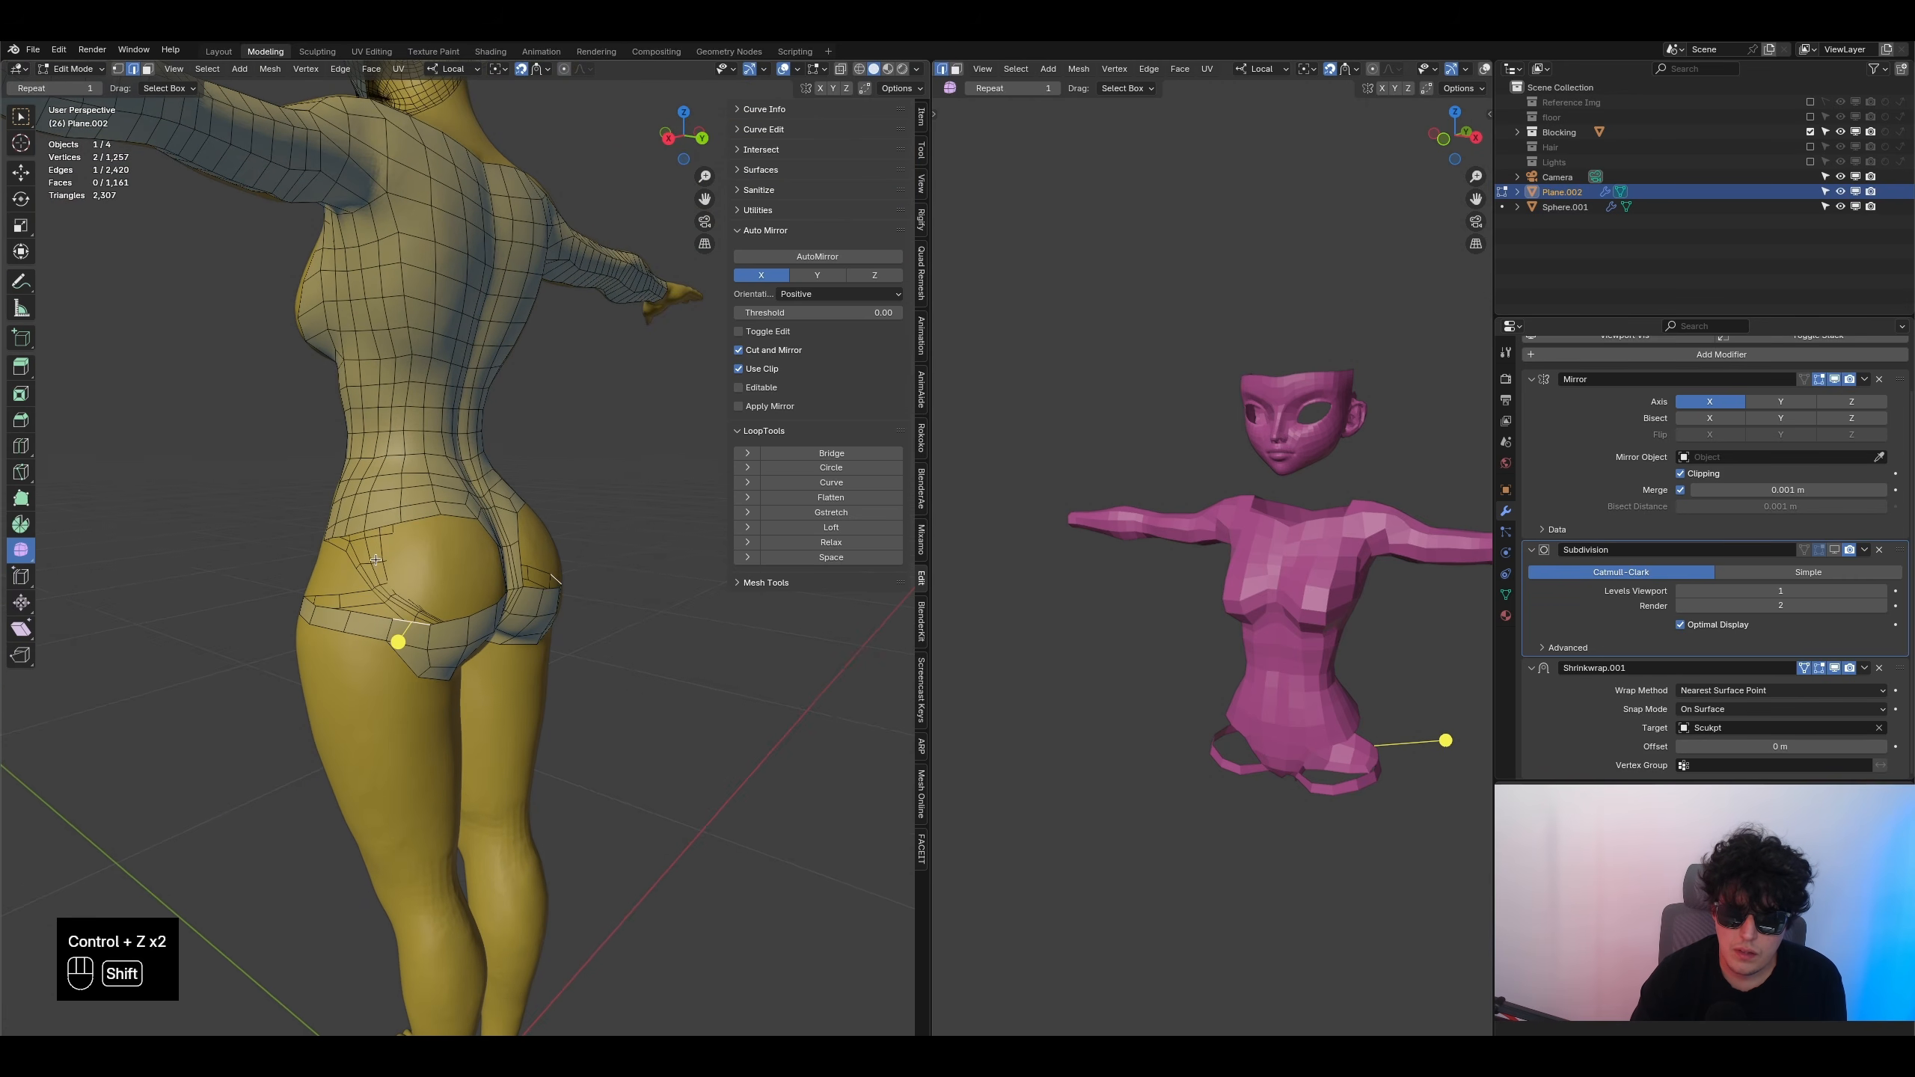
- Fill a face on the outer buttock between the lower-back border edge and the band edge below it
{"action": "left_click", "coordinate": [382, 525]}
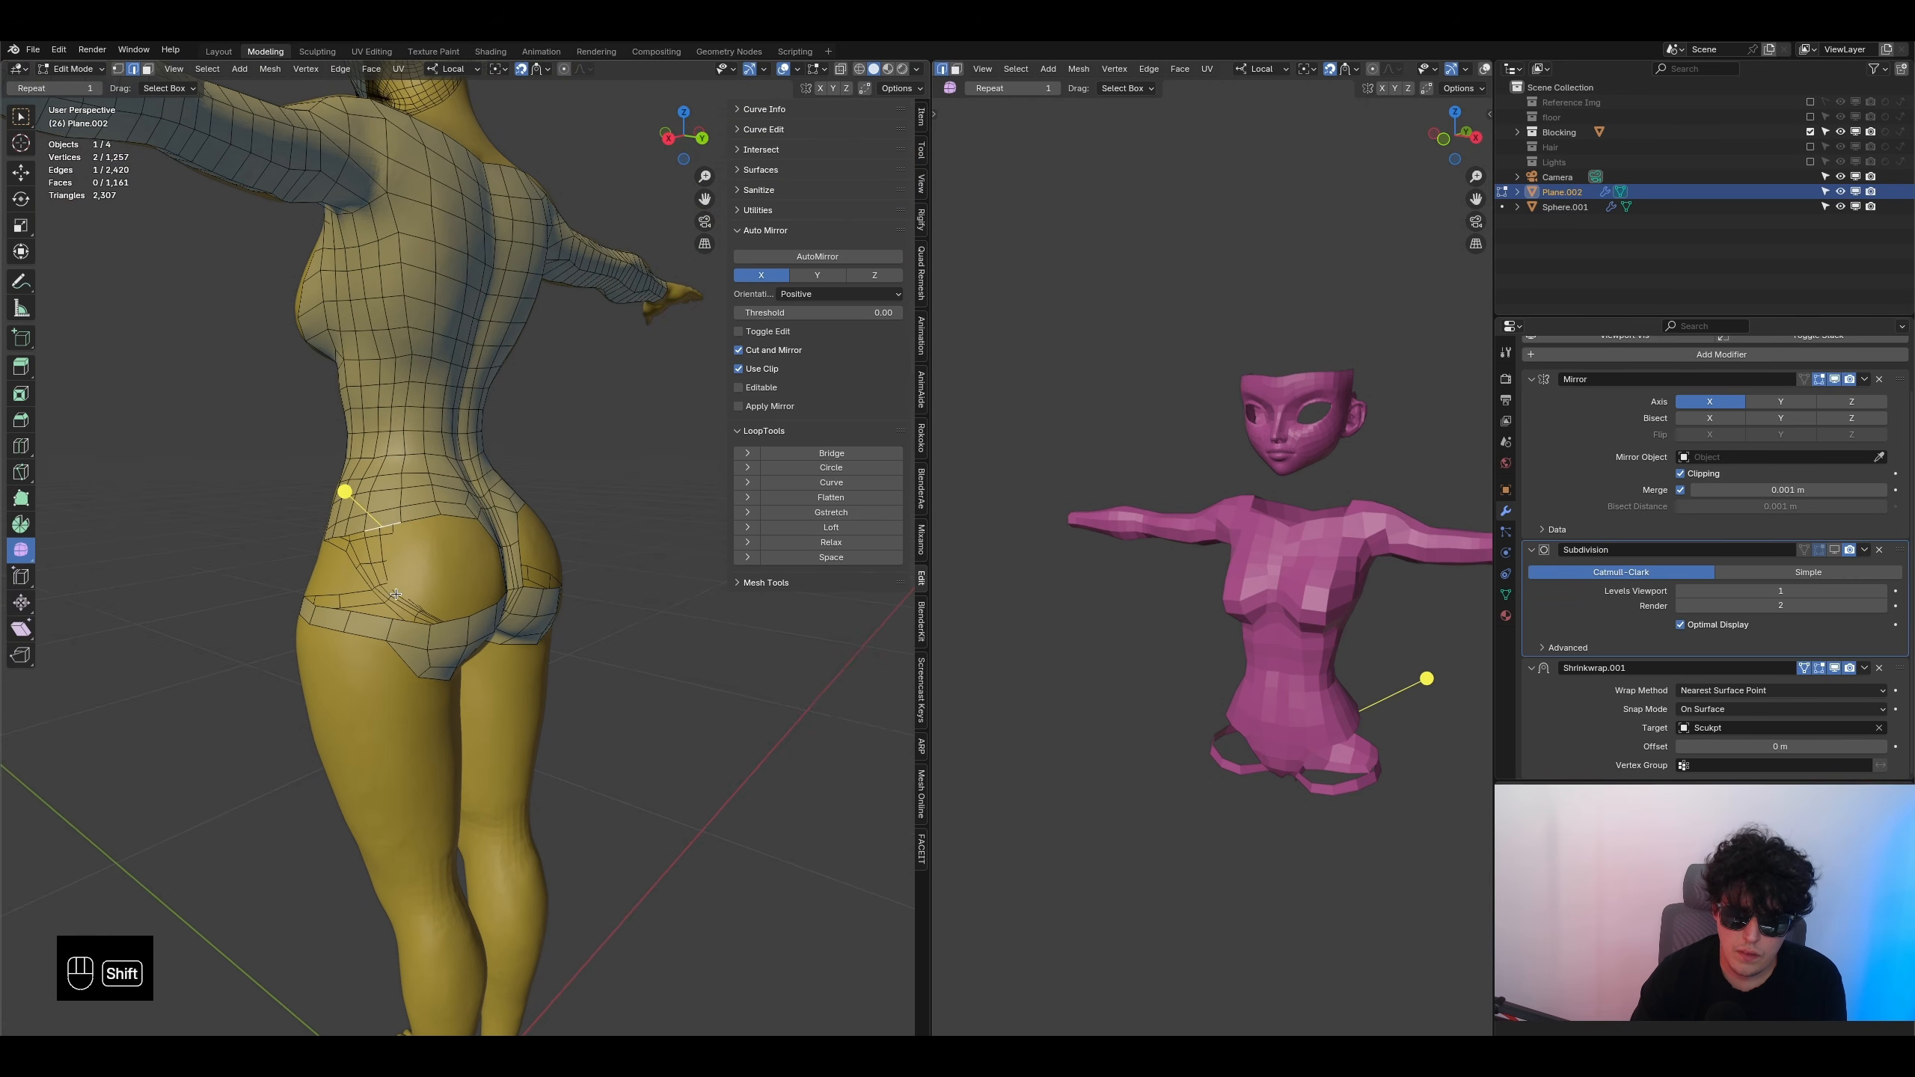
{"action": "key", "text": "f"}
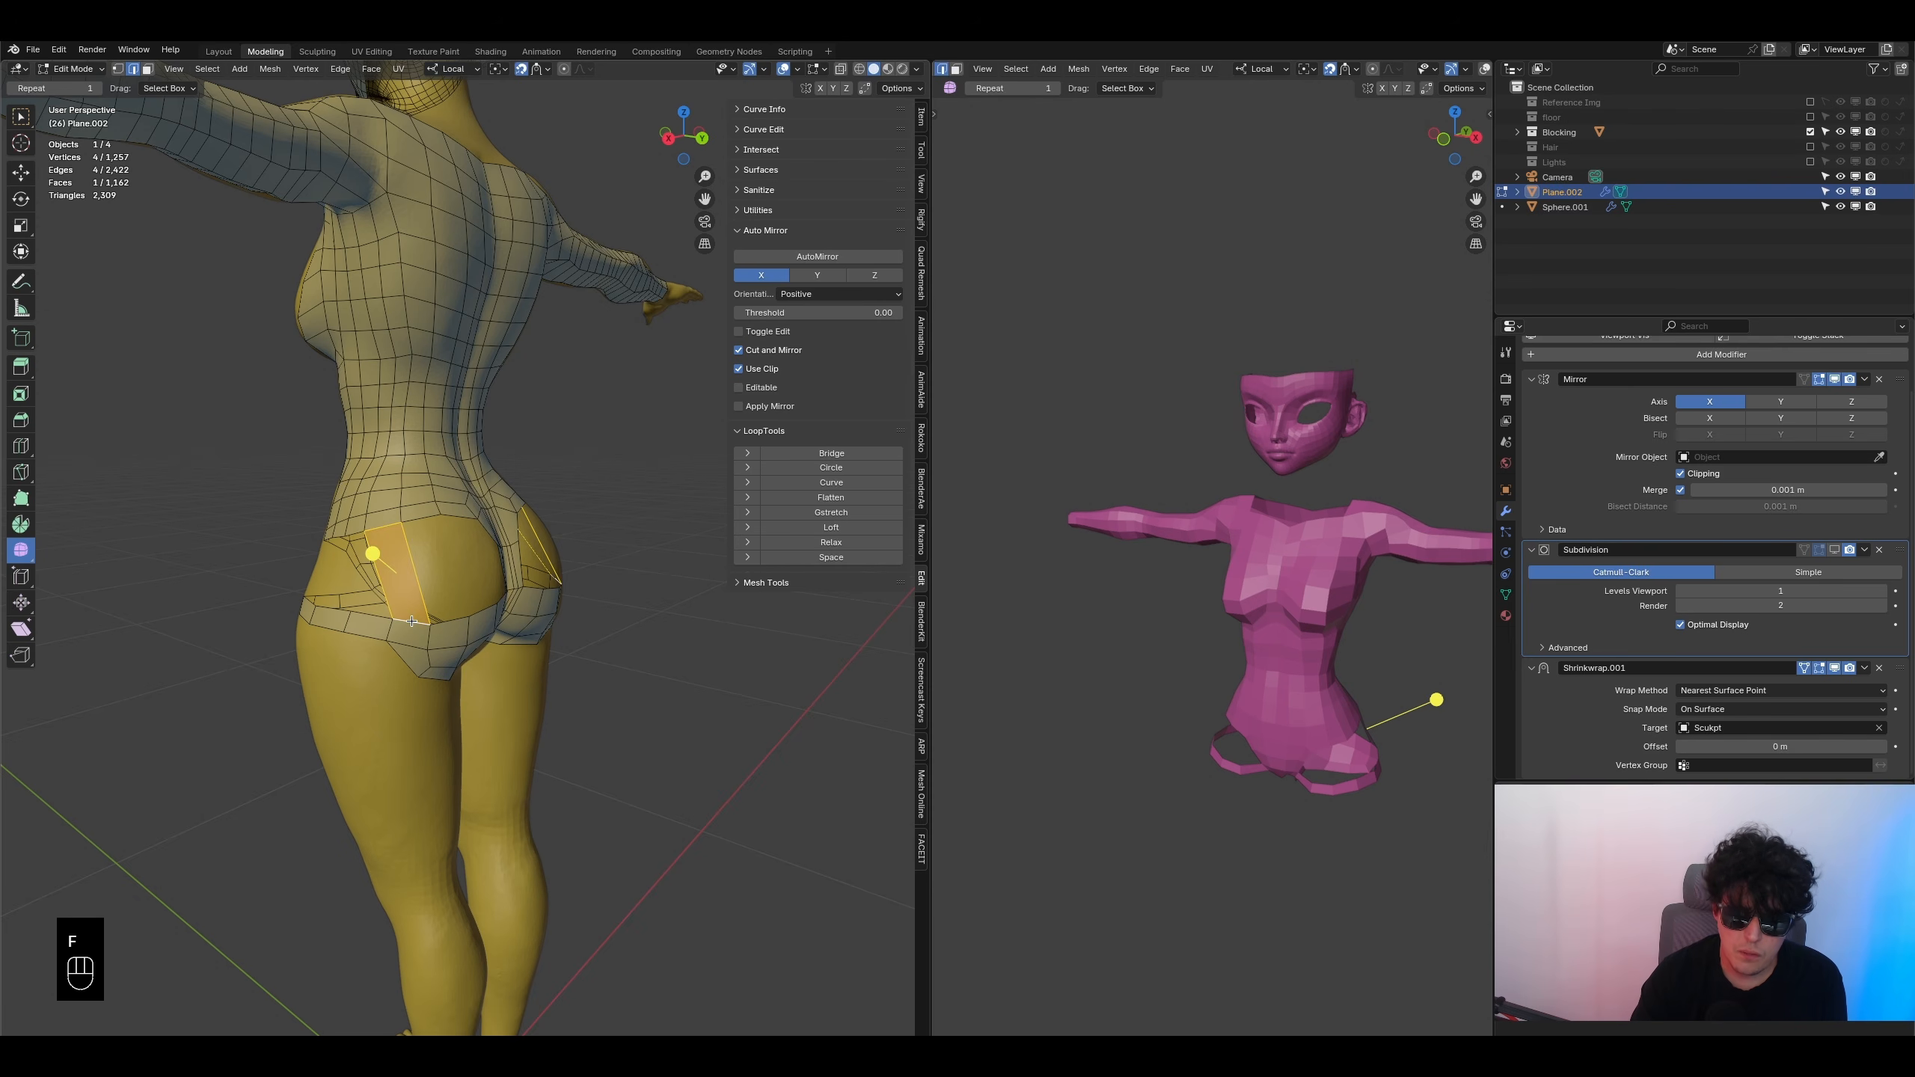
- Rotate and move the lower buttock band's cross edge below the newly filled outer buttock face
{"action": "middle_click_drag", "start_coordinate": [411, 620], "coordinate": [424, 572]}
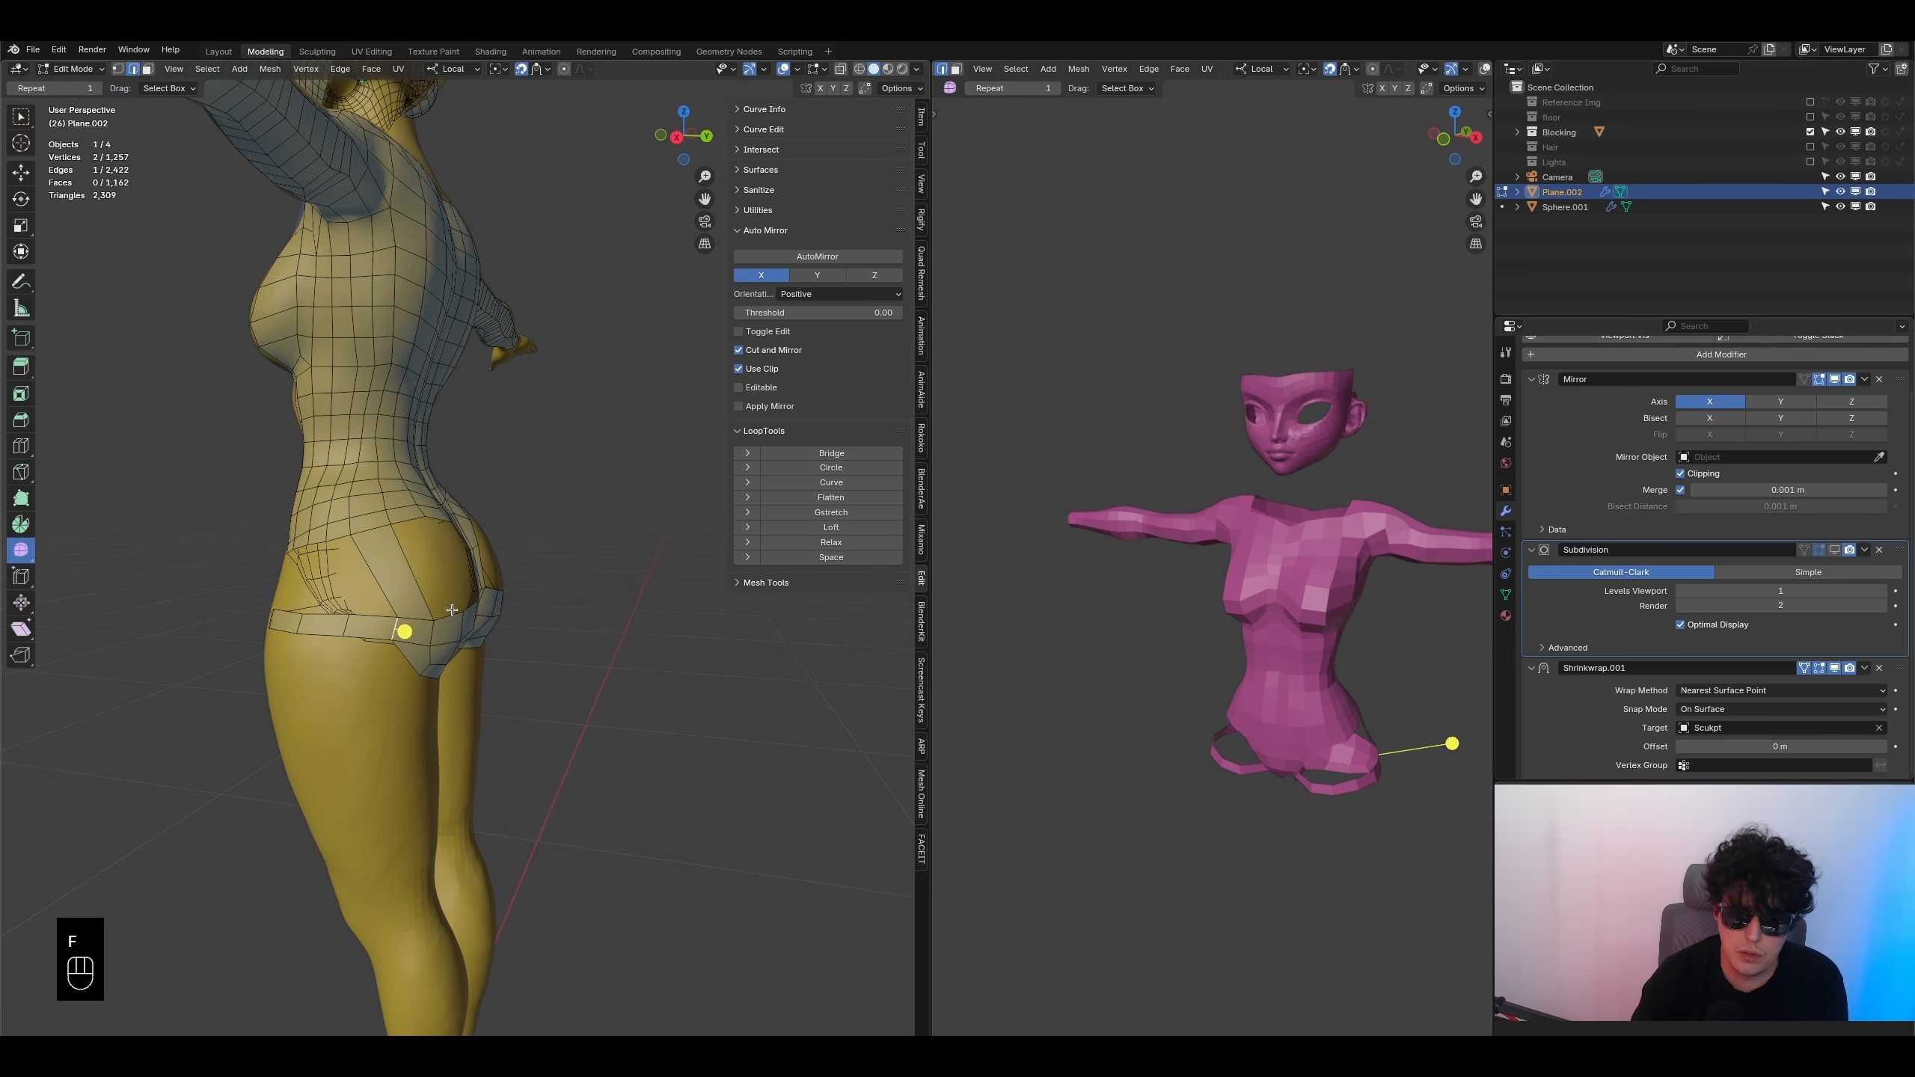
{"action": "key", "text": "r"}
{"action": "left_click", "coordinate": [377, 589]}
{"action": "key", "text": "g"}
{"action": "left_click", "coordinate": [425, 554]}
{"action": "middle_click_drag", "start_coordinate": [424, 557], "coordinate": [394, 566]}
- Move the selected cross edge of the lower band at the outer hip and rotate it by about -31 degrees
{"action": "left_click", "coordinate": [416, 636]}
{"action": "middle_click_drag", "start_coordinate": [438, 634], "coordinate": [476, 556]}
{"action": "key", "text": "g"}
{"action": "left_click", "coordinate": [404, 607]}
{"action": "key", "text": "r"}
{"action": "left_click", "coordinate": [445, 574]}
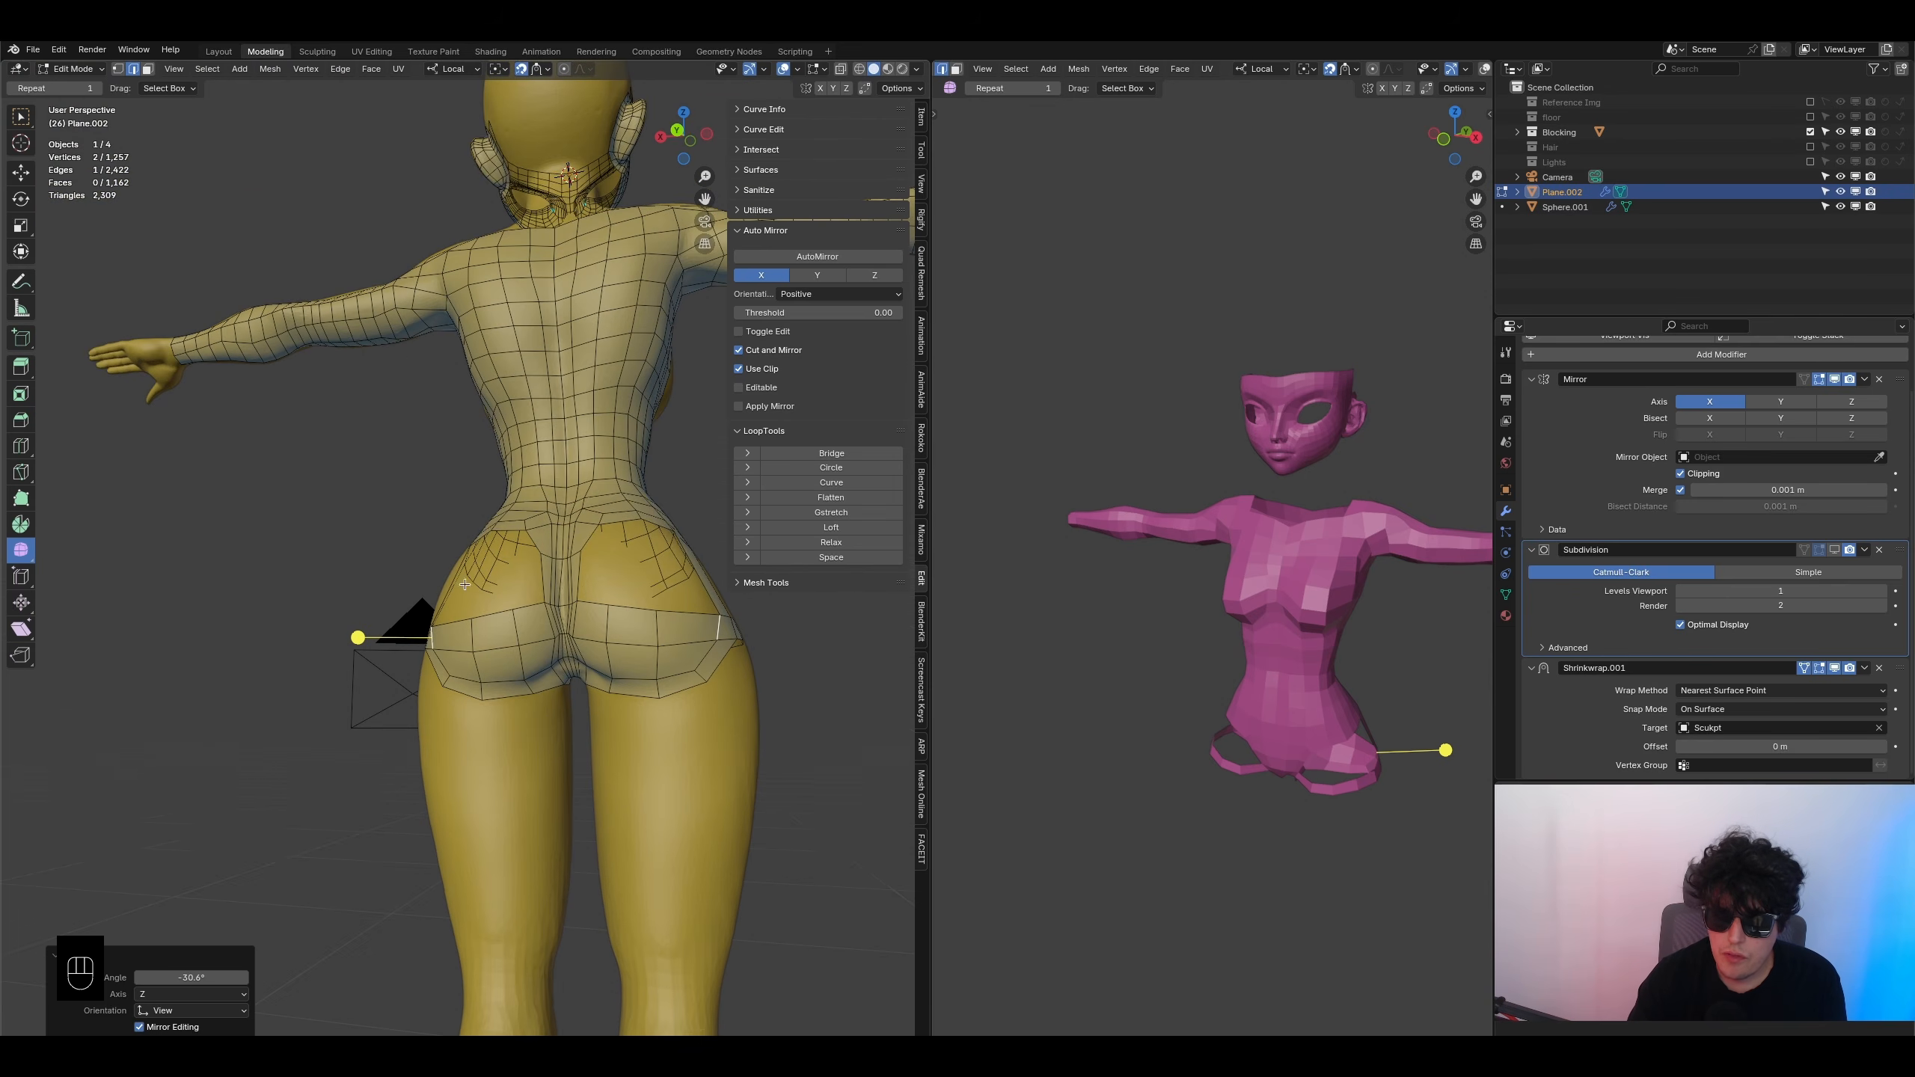
- Add one centred vertical loop cut down the back, from the shoulder to the upper buttock border
{"action": "middle_click_drag", "start_coordinate": [532, 627], "coordinate": [536, 695]}
{"action": "middle_click_drag", "start_coordinate": [622, 557], "coordinate": [491, 521]}
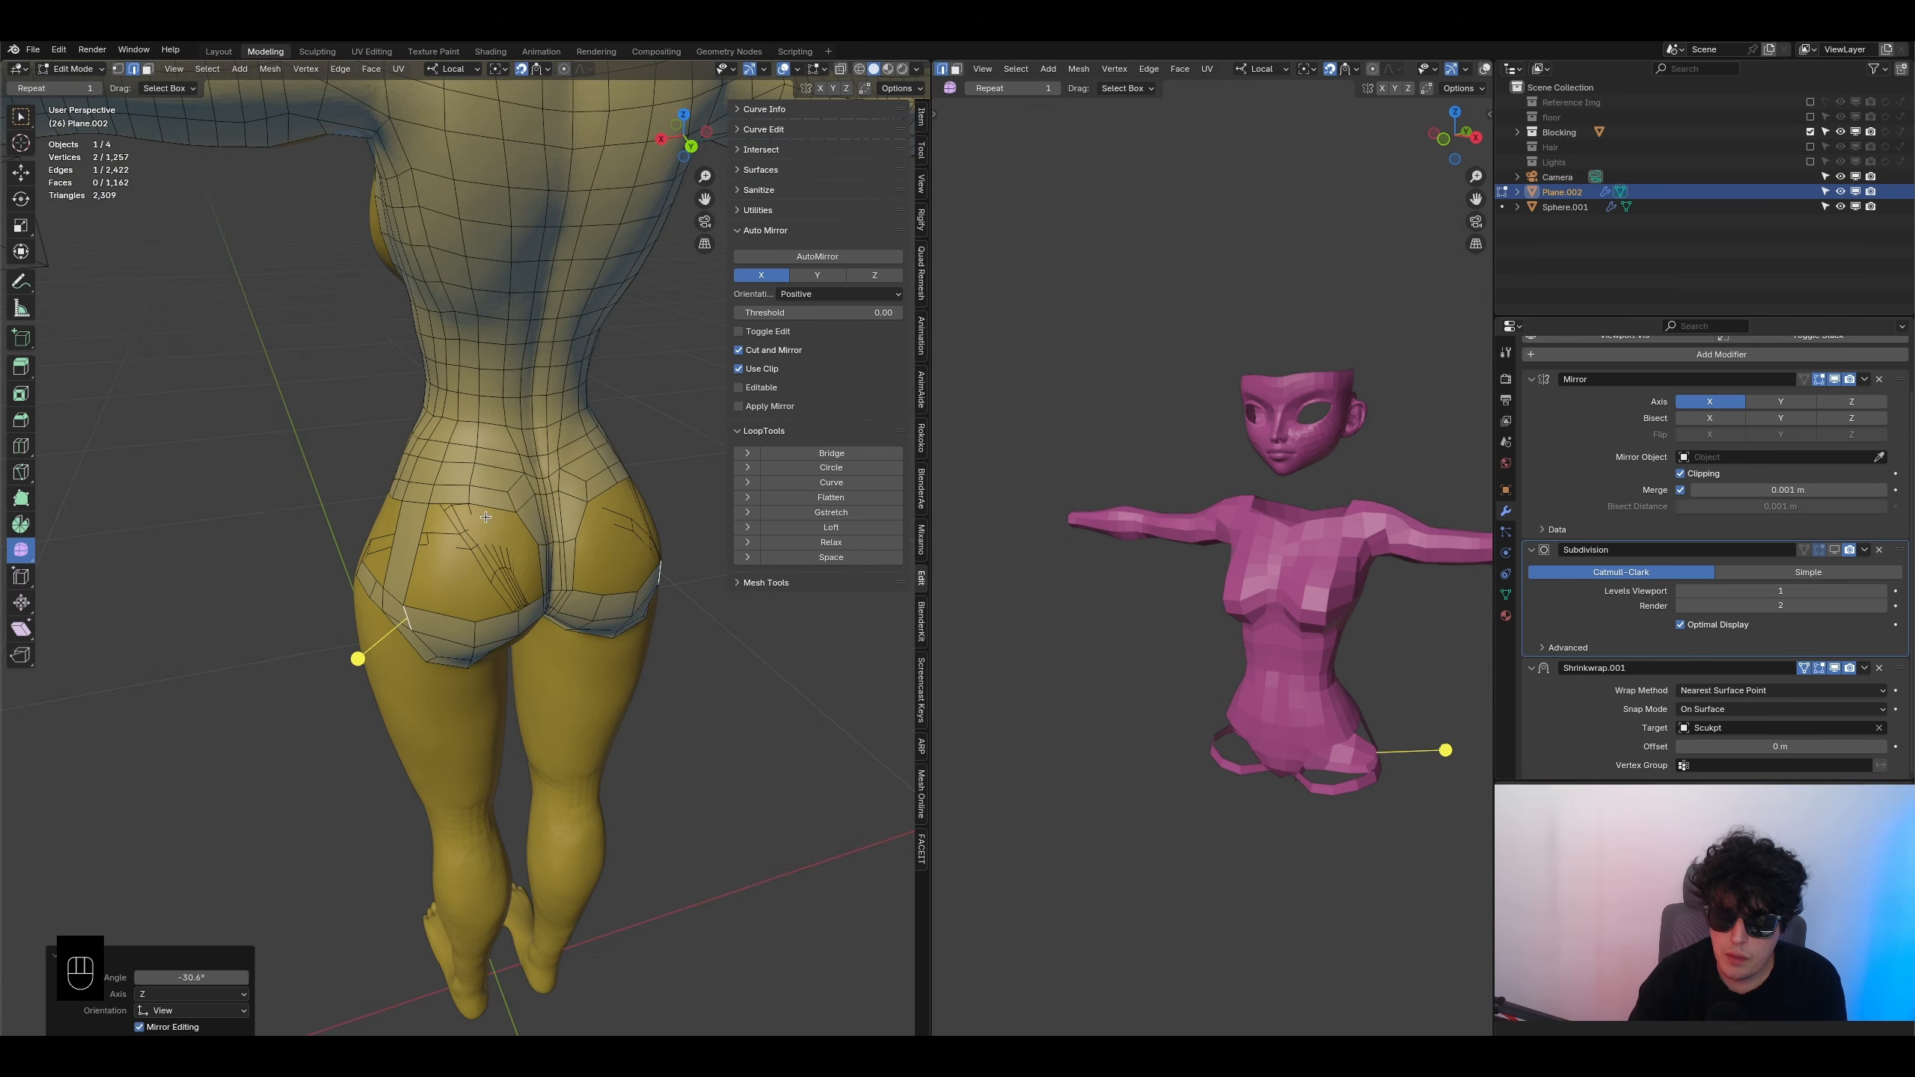
{"action": "middle_click_drag", "start_coordinate": [496, 398], "coordinate": [474, 660], "text": "shift"}
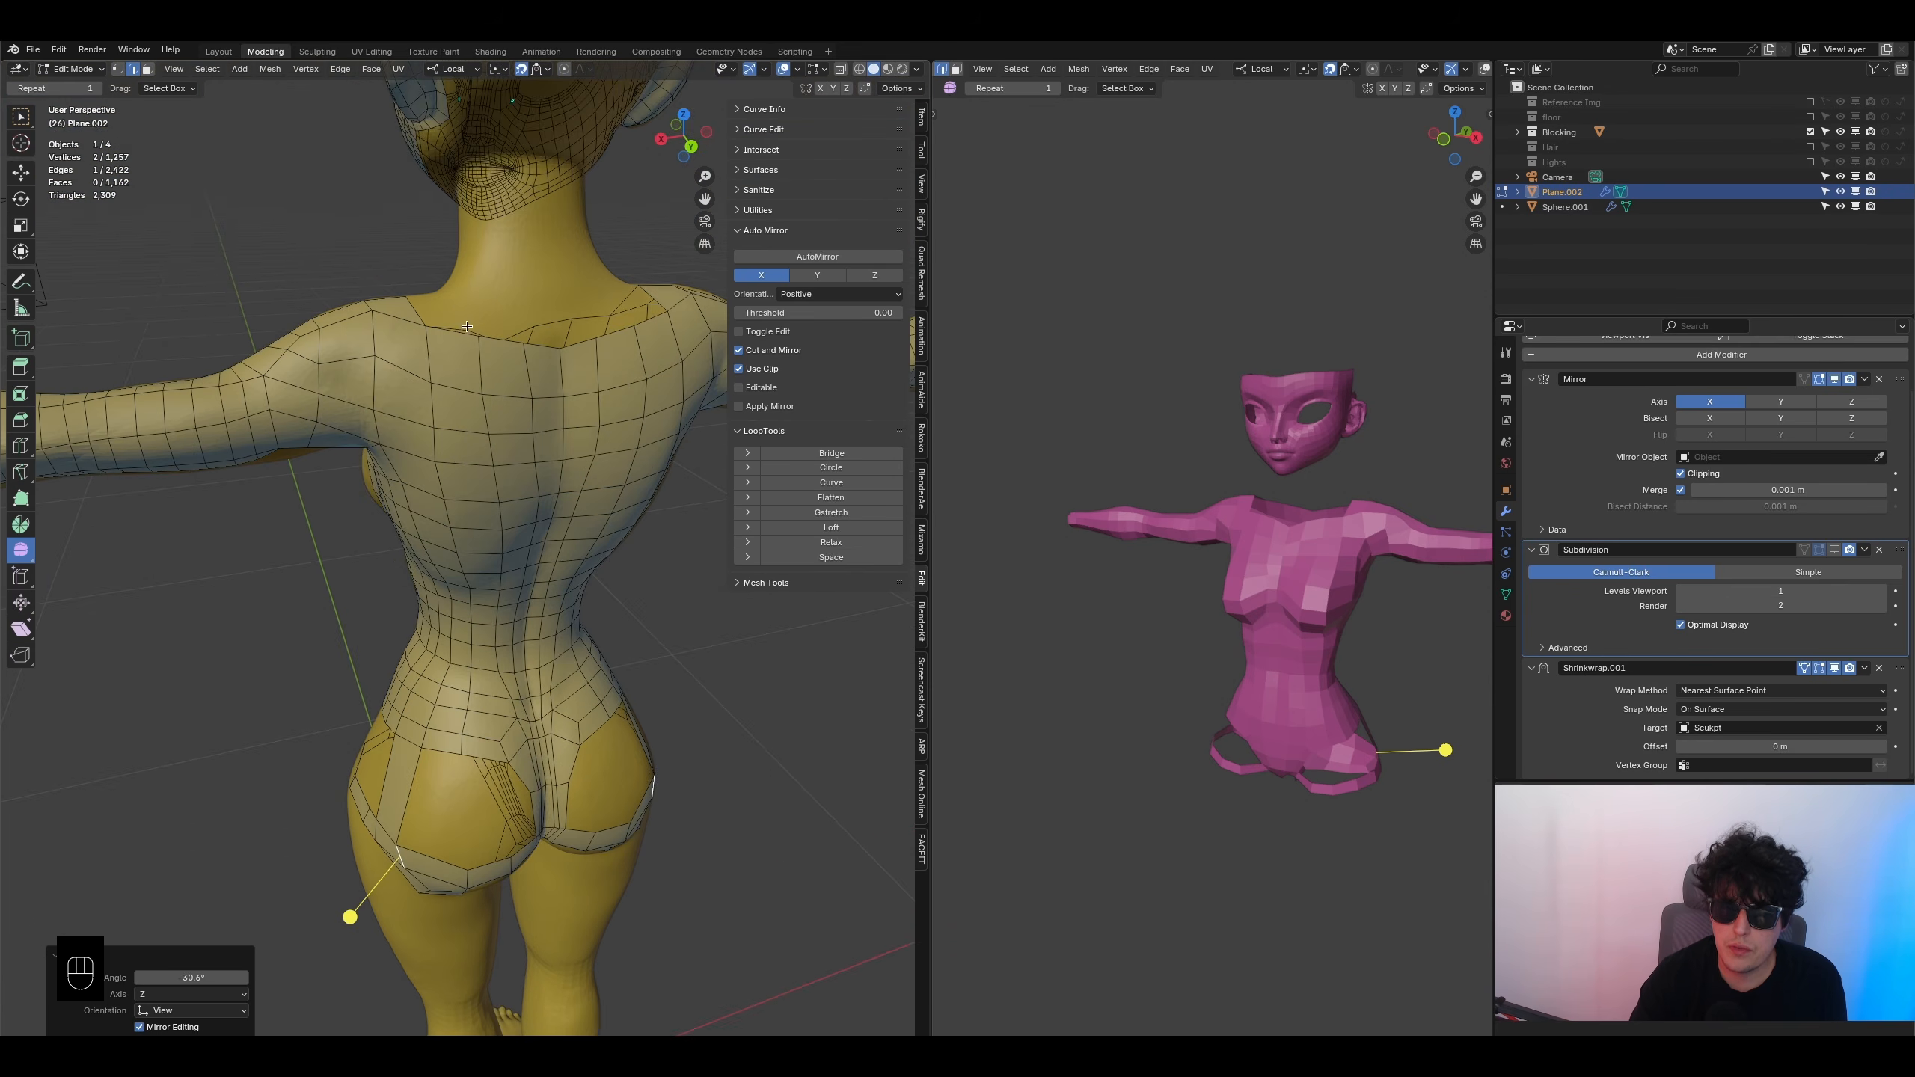
{"action": "middle_click_drag", "start_coordinate": [472, 331], "coordinate": [470, 354]}
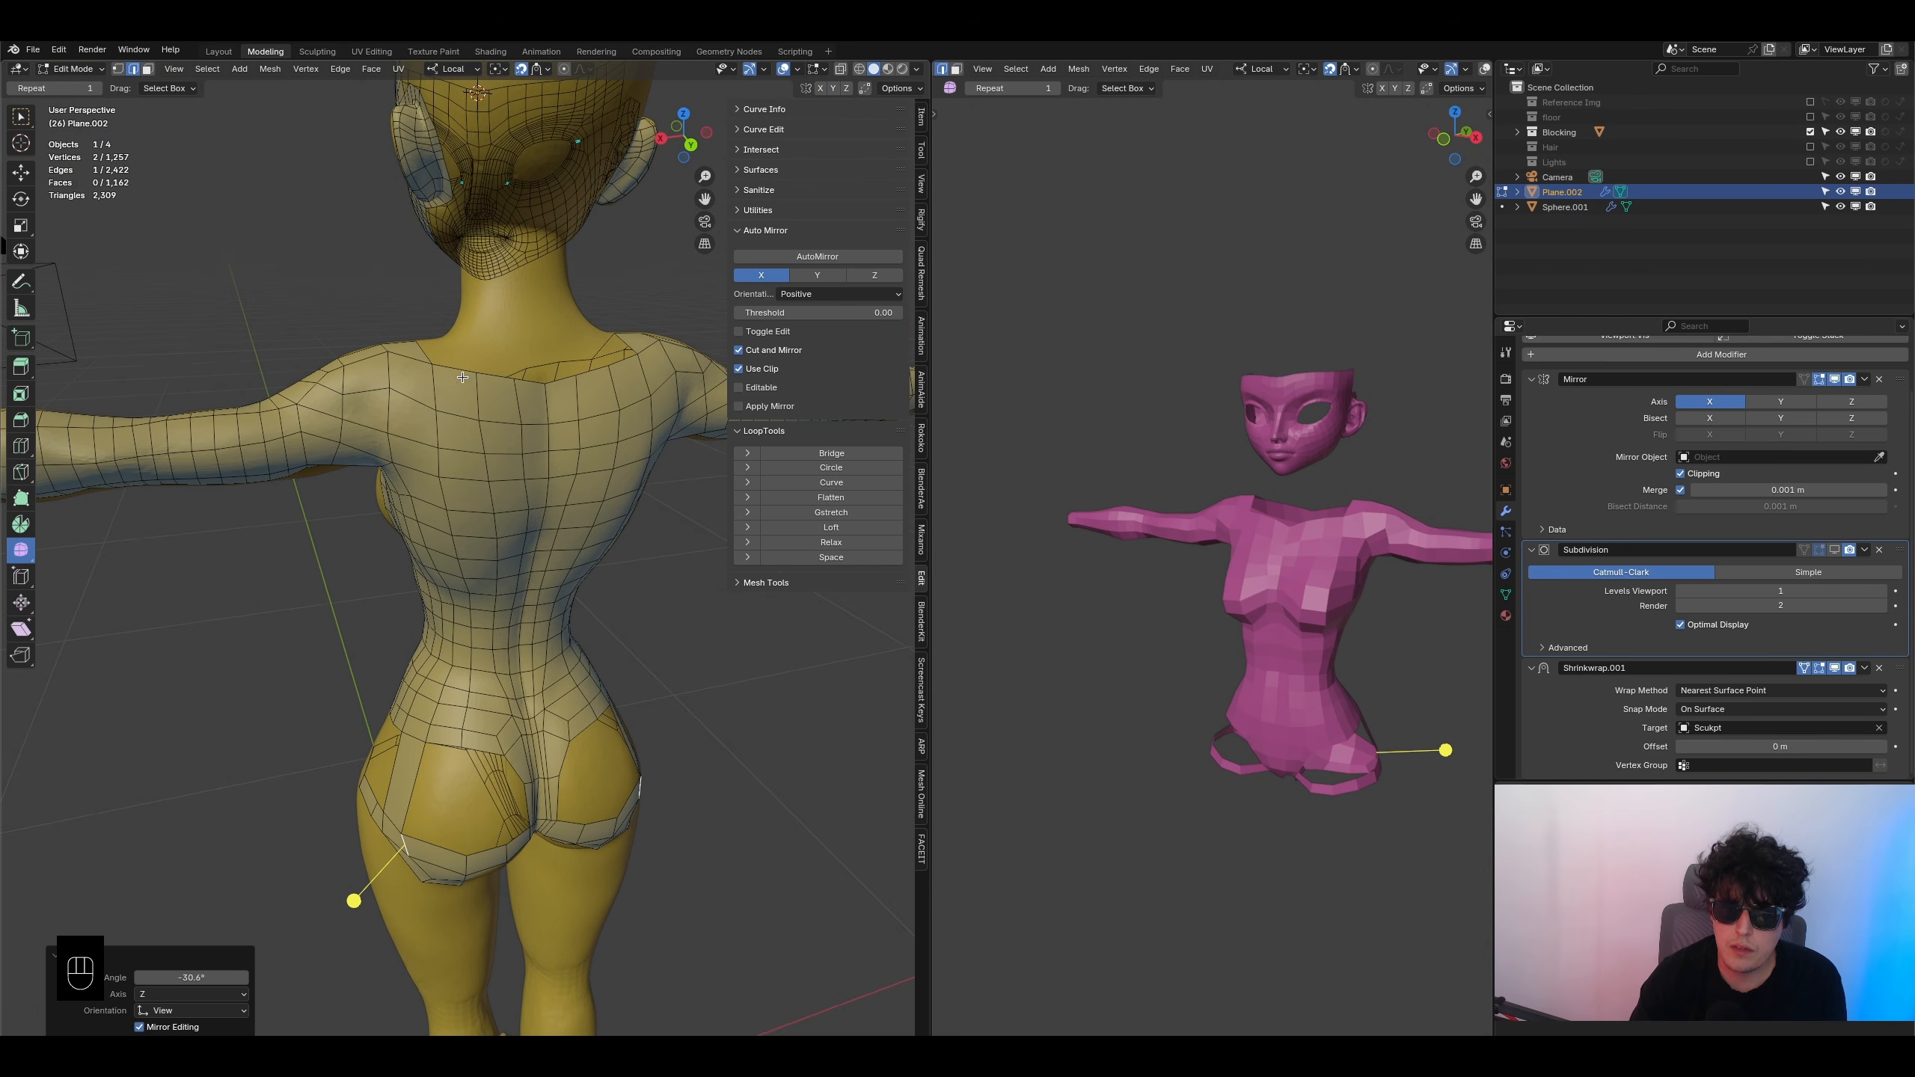
{"action": "key", "text": "ctrl+r"}
{"action": "double_click", "coordinate": [465, 732]}
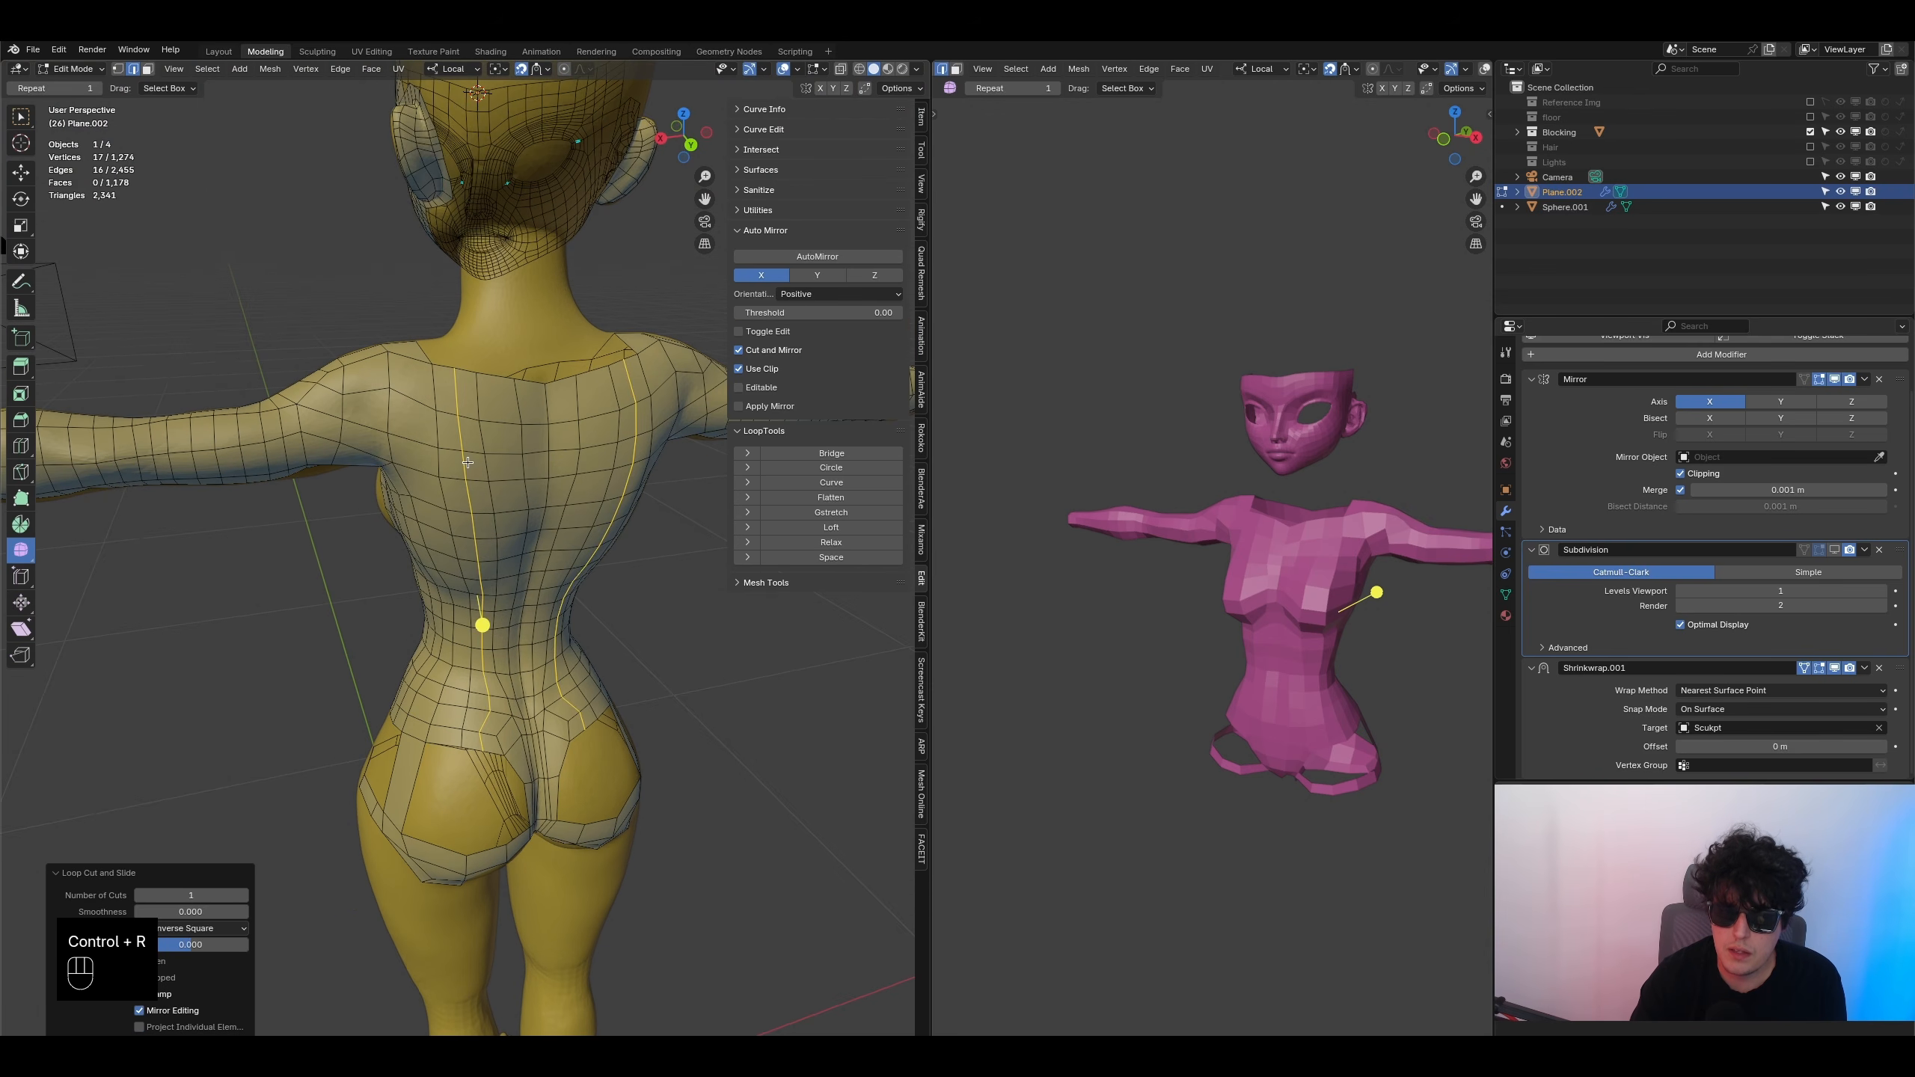
- Add a loop cut across the outer buttock strip, select the border of the buttock hole, and grid fill it
{"action": "middle_click_drag", "start_coordinate": [475, 754], "coordinate": [484, 706]}
{"action": "middle_click_drag", "start_coordinate": [496, 792], "coordinate": [502, 675], "text": "shift"}
{"action": "scroll", "coordinate": [501, 674], "scroll_direction": "up", "scroll_amount": 1}
{"action": "middle_click_drag", "start_coordinate": [403, 777], "coordinate": [471, 690]}
{"action": "key", "text": "ctrl+r"}
{"action": "double_click", "coordinate": [386, 760]}
{"action": "left_click", "coordinate": [423, 812], "text": "alt"}
{"action": "key", "text": "ctrl+f"}
{"action": "left_click", "coordinate": [452, 811]}
- Smooth the vertices of the grid-filled buttock faces with a smoothing of about 1.32
{"action": "key", "text": "s"}
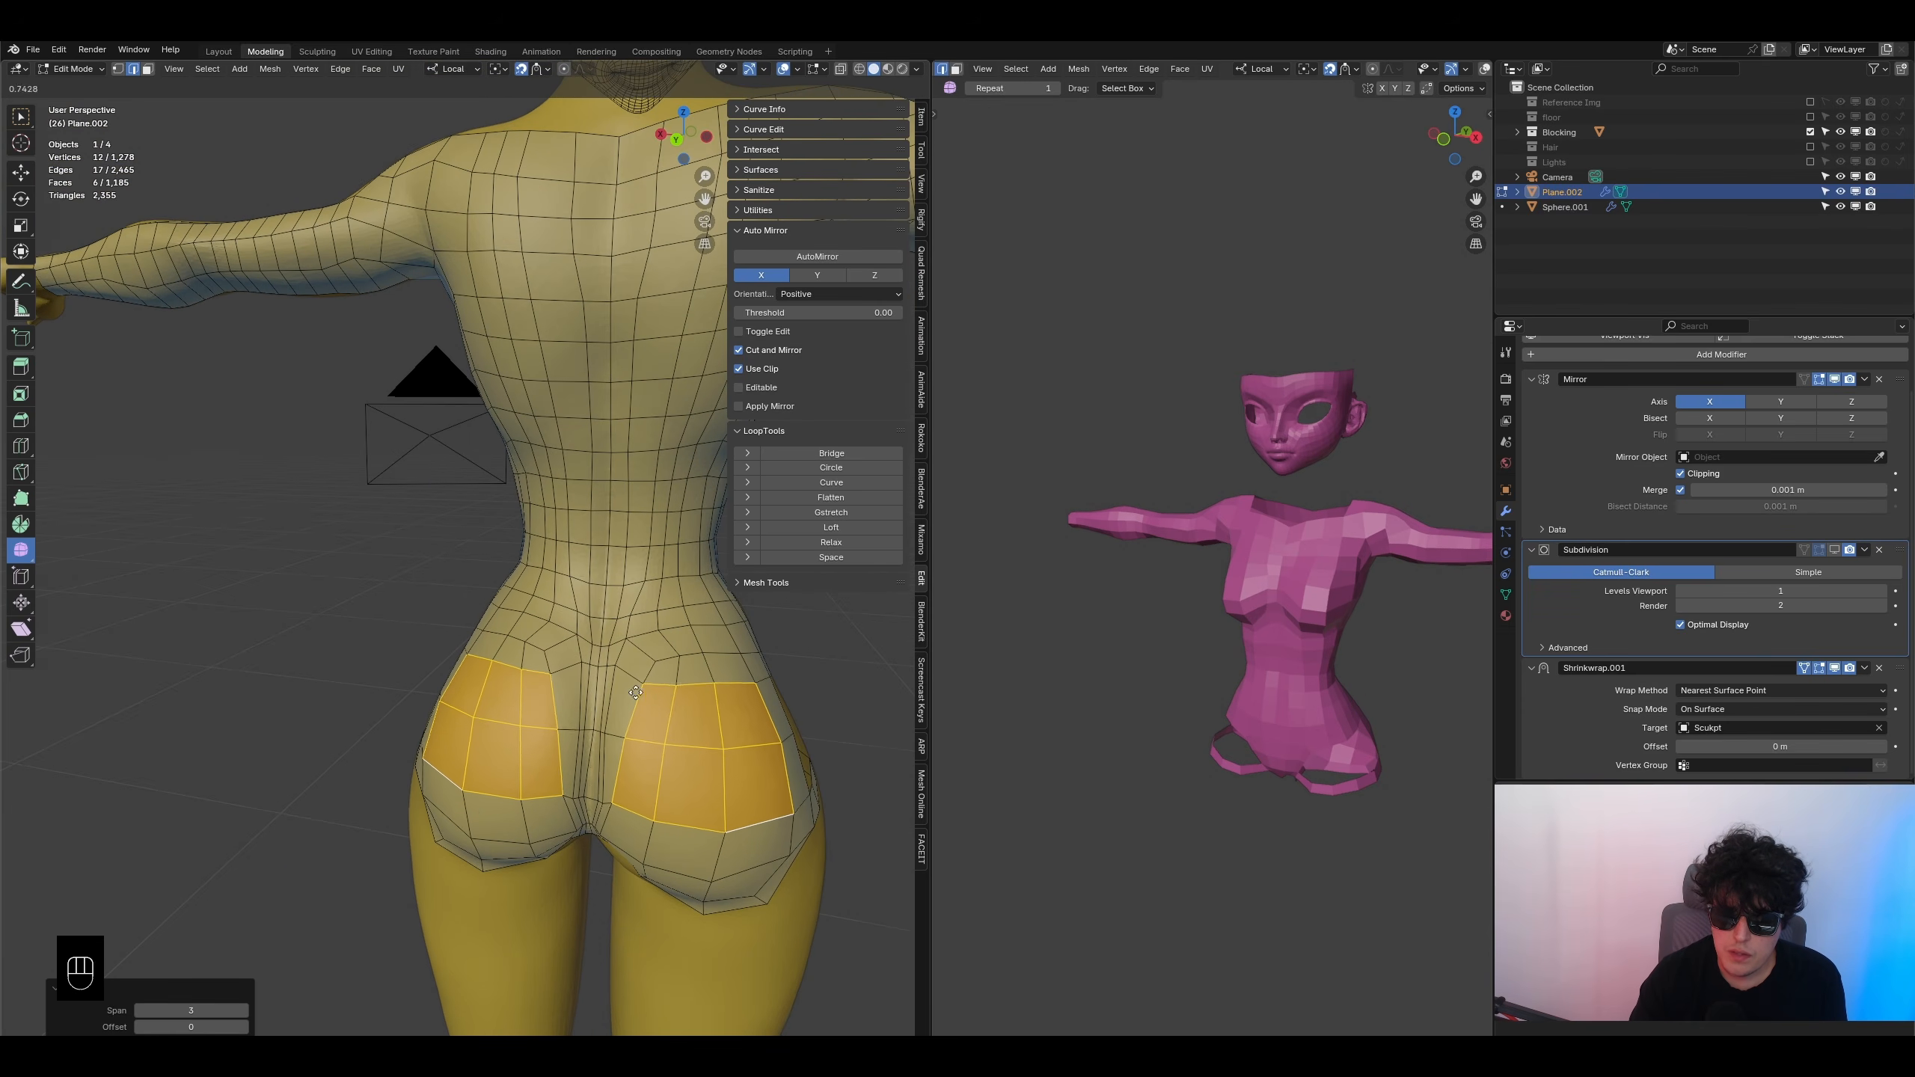
{"action": "left_click_drag", "start_coordinate": [767, 661], "coordinate": [767, 661]}
{"action": "middle_click_drag", "start_coordinate": [558, 736], "coordinate": [595, 648]}
{"action": "middle_click_drag", "start_coordinate": [603, 785], "coordinate": [518, 753], "text": "shift"}
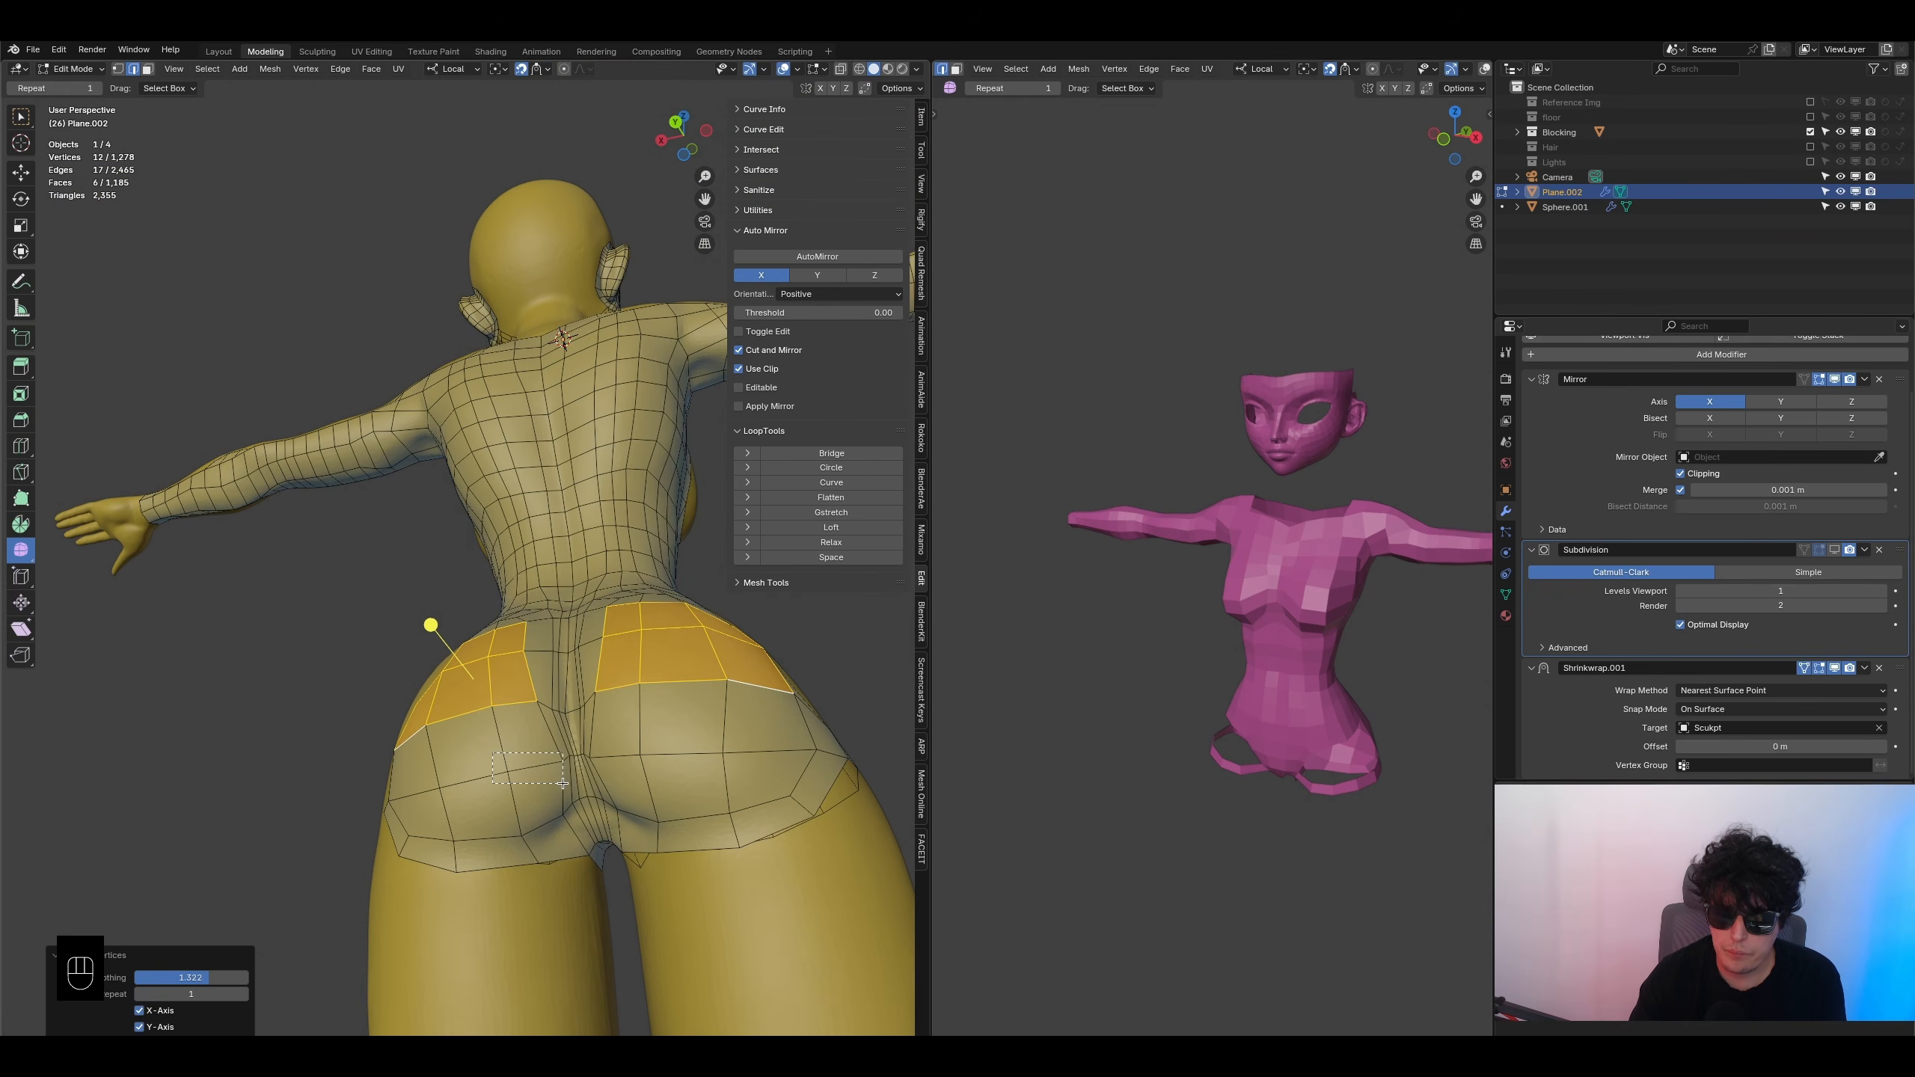
- Select the inner lower faces around the gluteal cleft and smooth them by about 0.74, plus a second pass of about 0.06
{"action": "left_click_drag", "start_coordinate": [564, 783], "coordinate": [564, 783]}
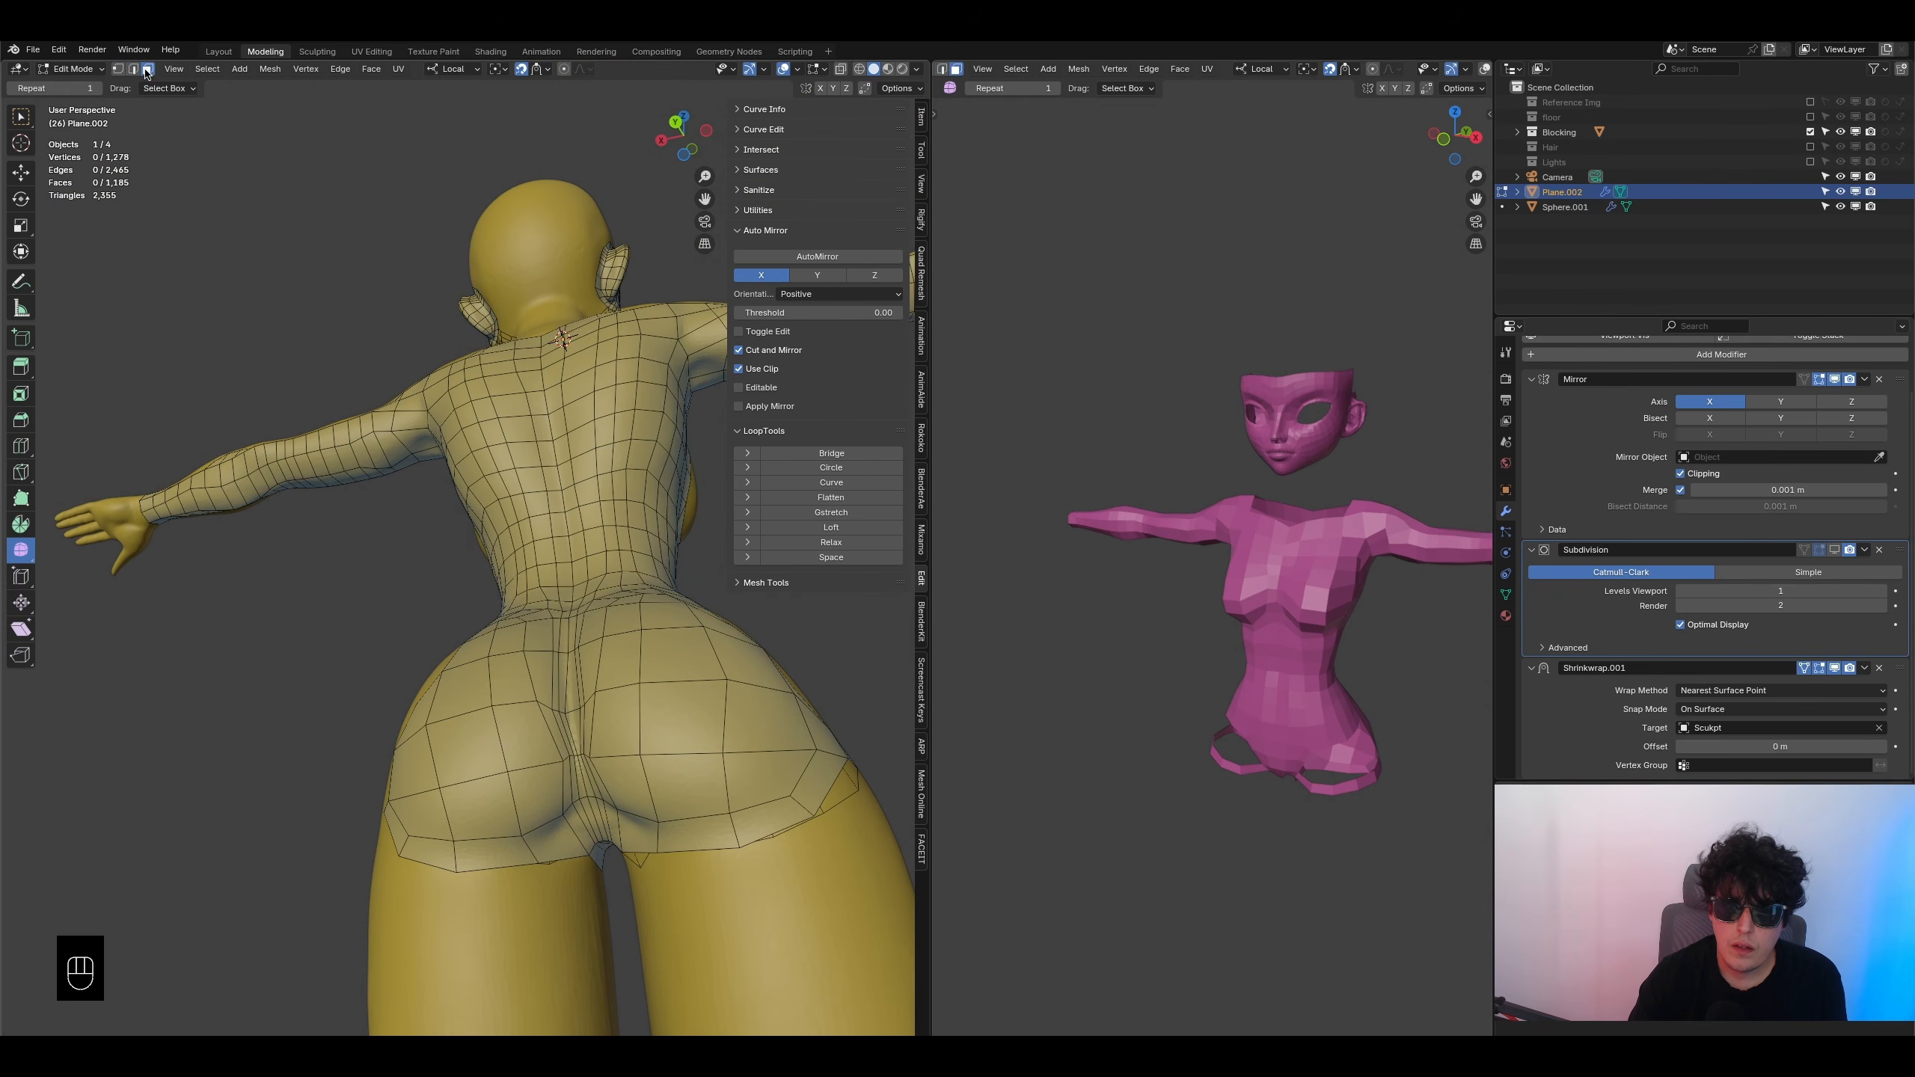
{"action": "left_click_drag", "start_coordinate": [570, 781], "coordinate": [757, 736]}
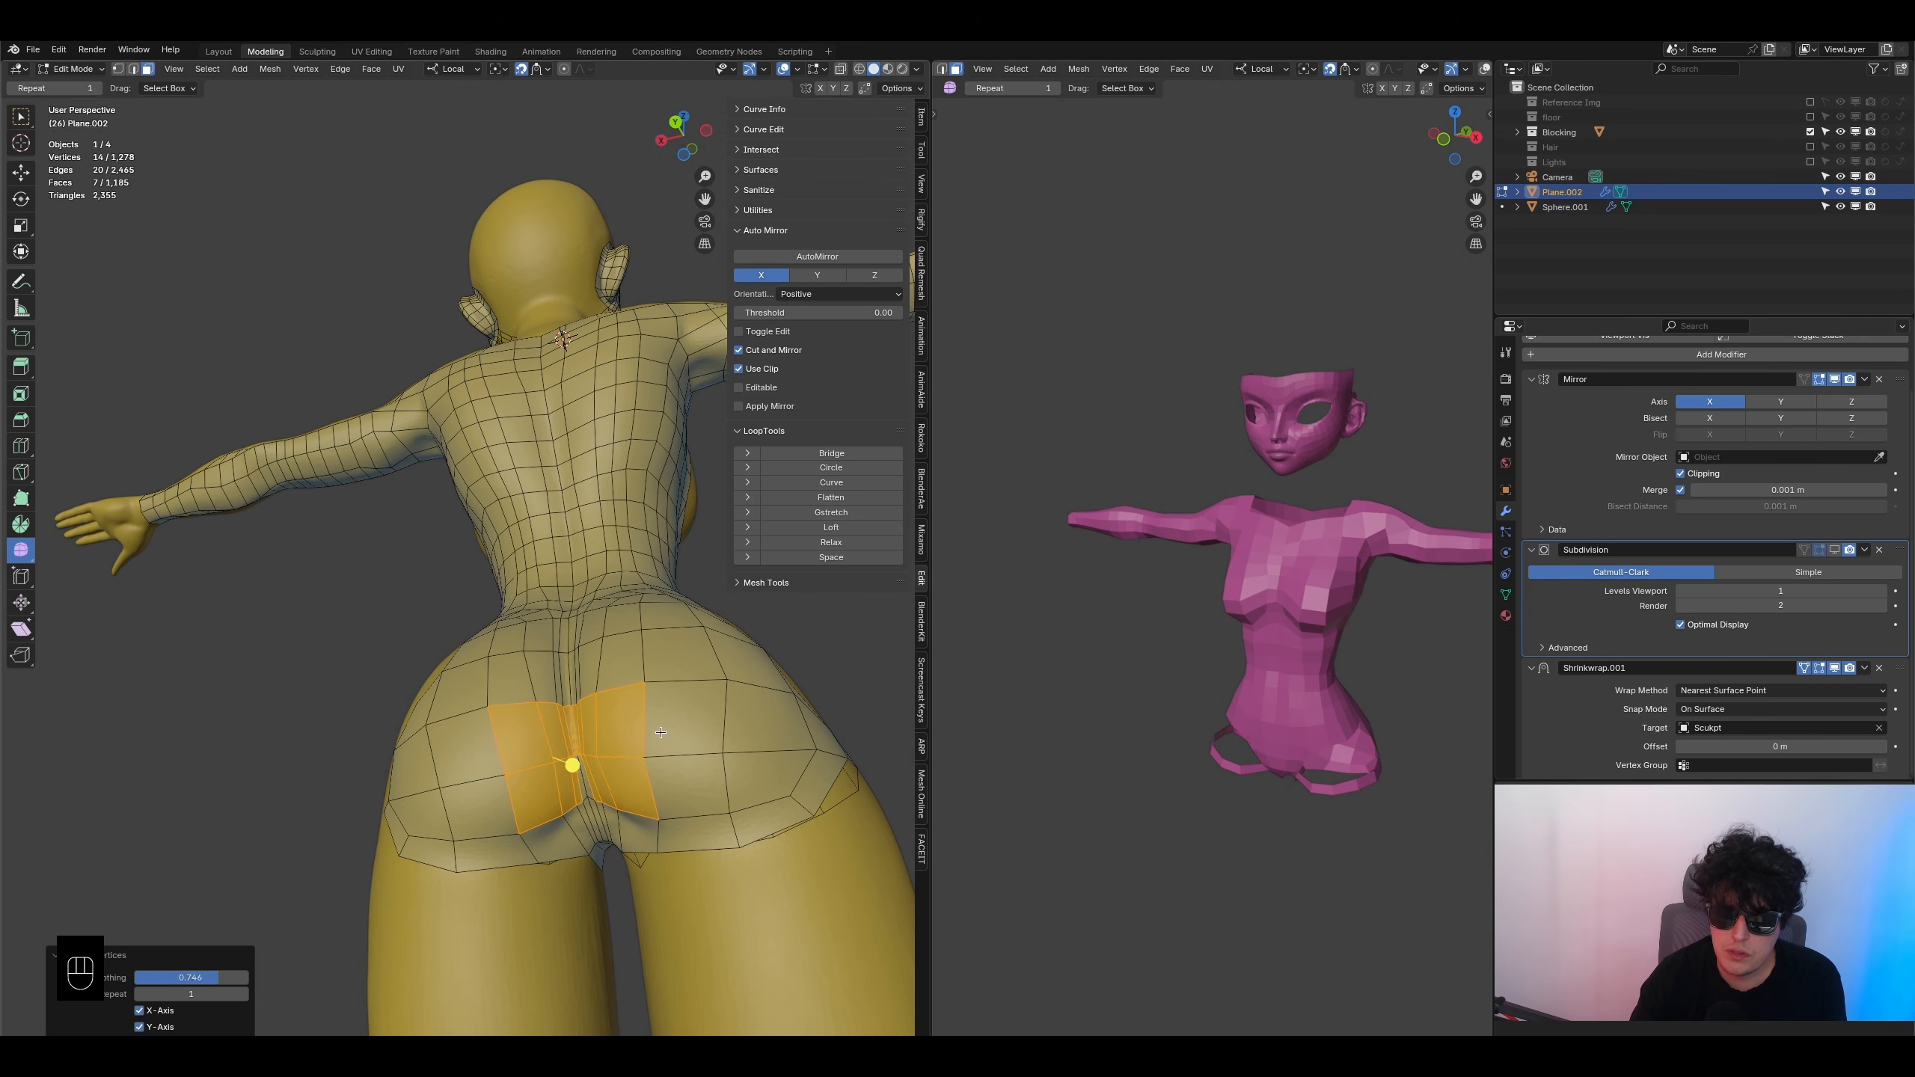
{"action": "scroll", "coordinate": [447, 618], "scroll_direction": "up", "scroll_amount": 5}
{"action": "scroll", "coordinate": [430, 722], "scroll_direction": "up", "scroll_amount": 2}
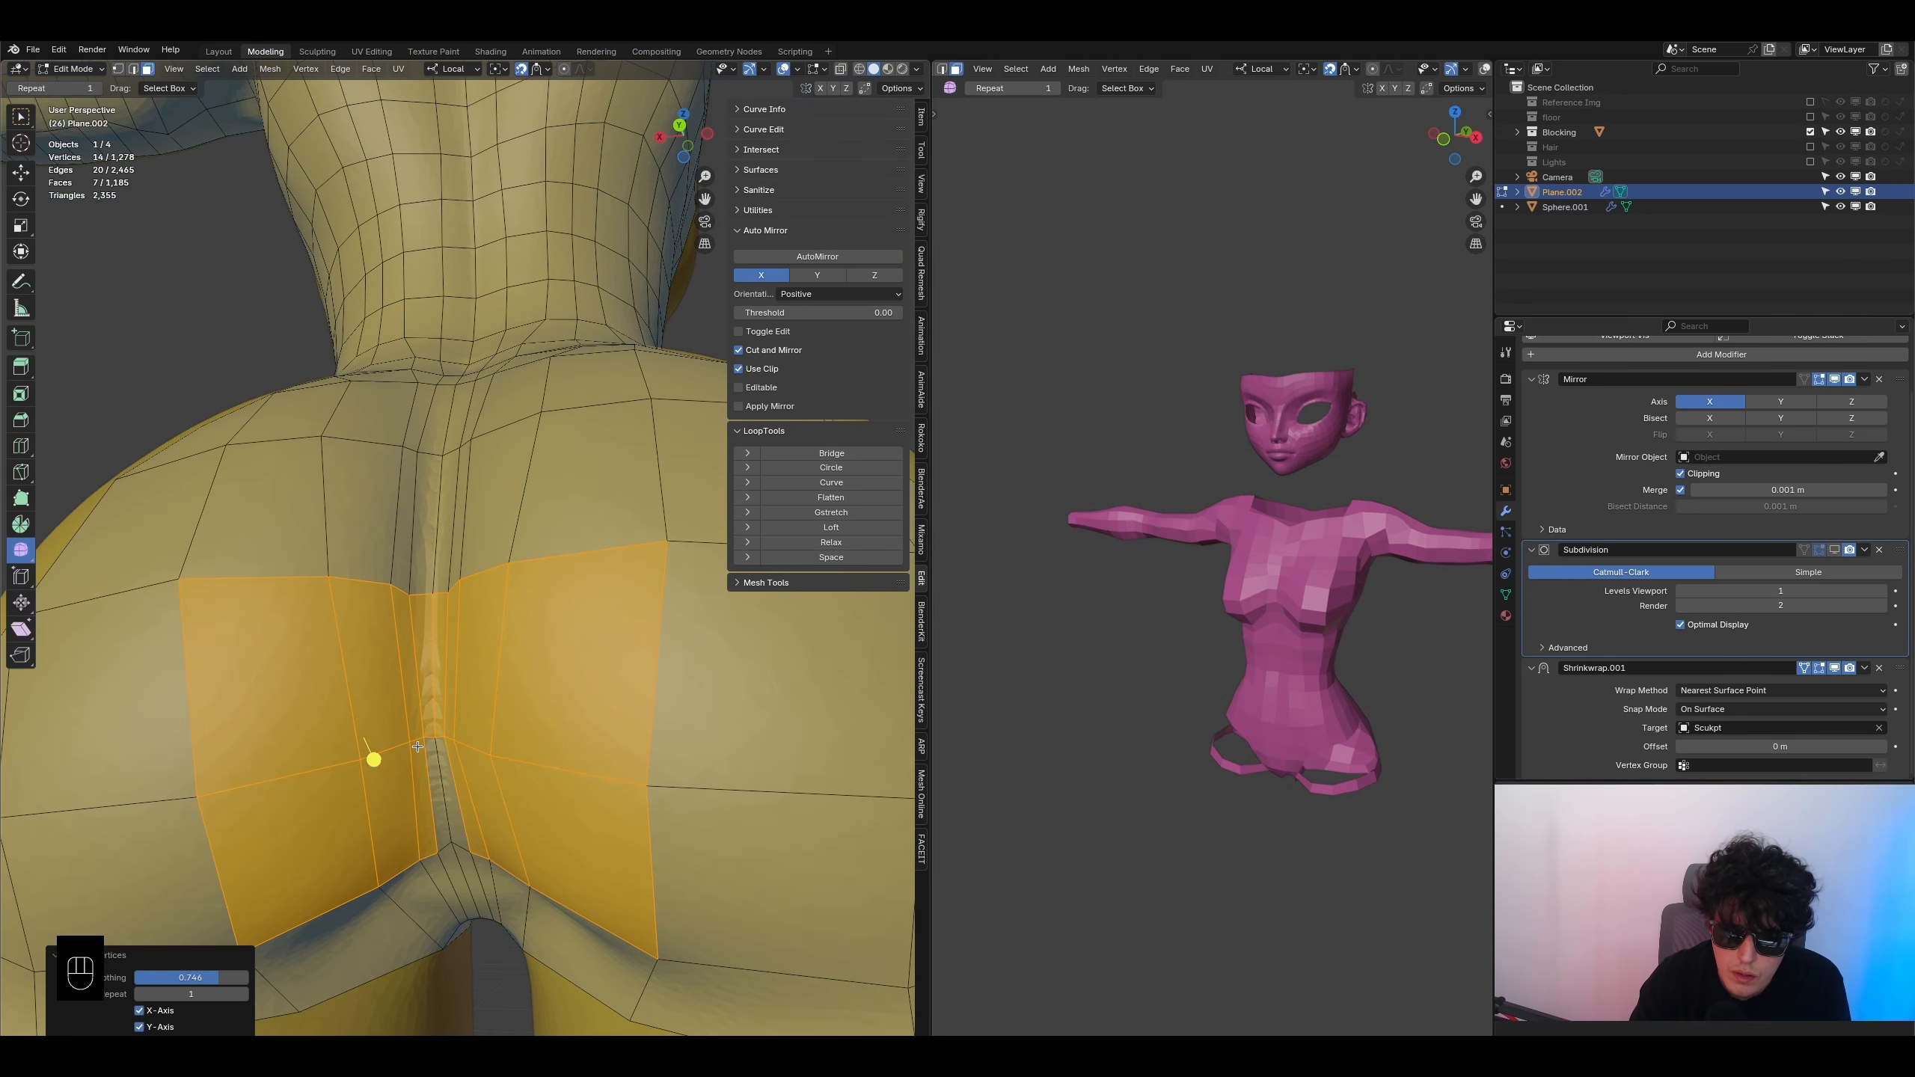
{"action": "left_click", "coordinate": [374, 760]}
{"action": "scroll", "coordinate": [319, 533], "scroll_direction": "down", "scroll_amount": 6}
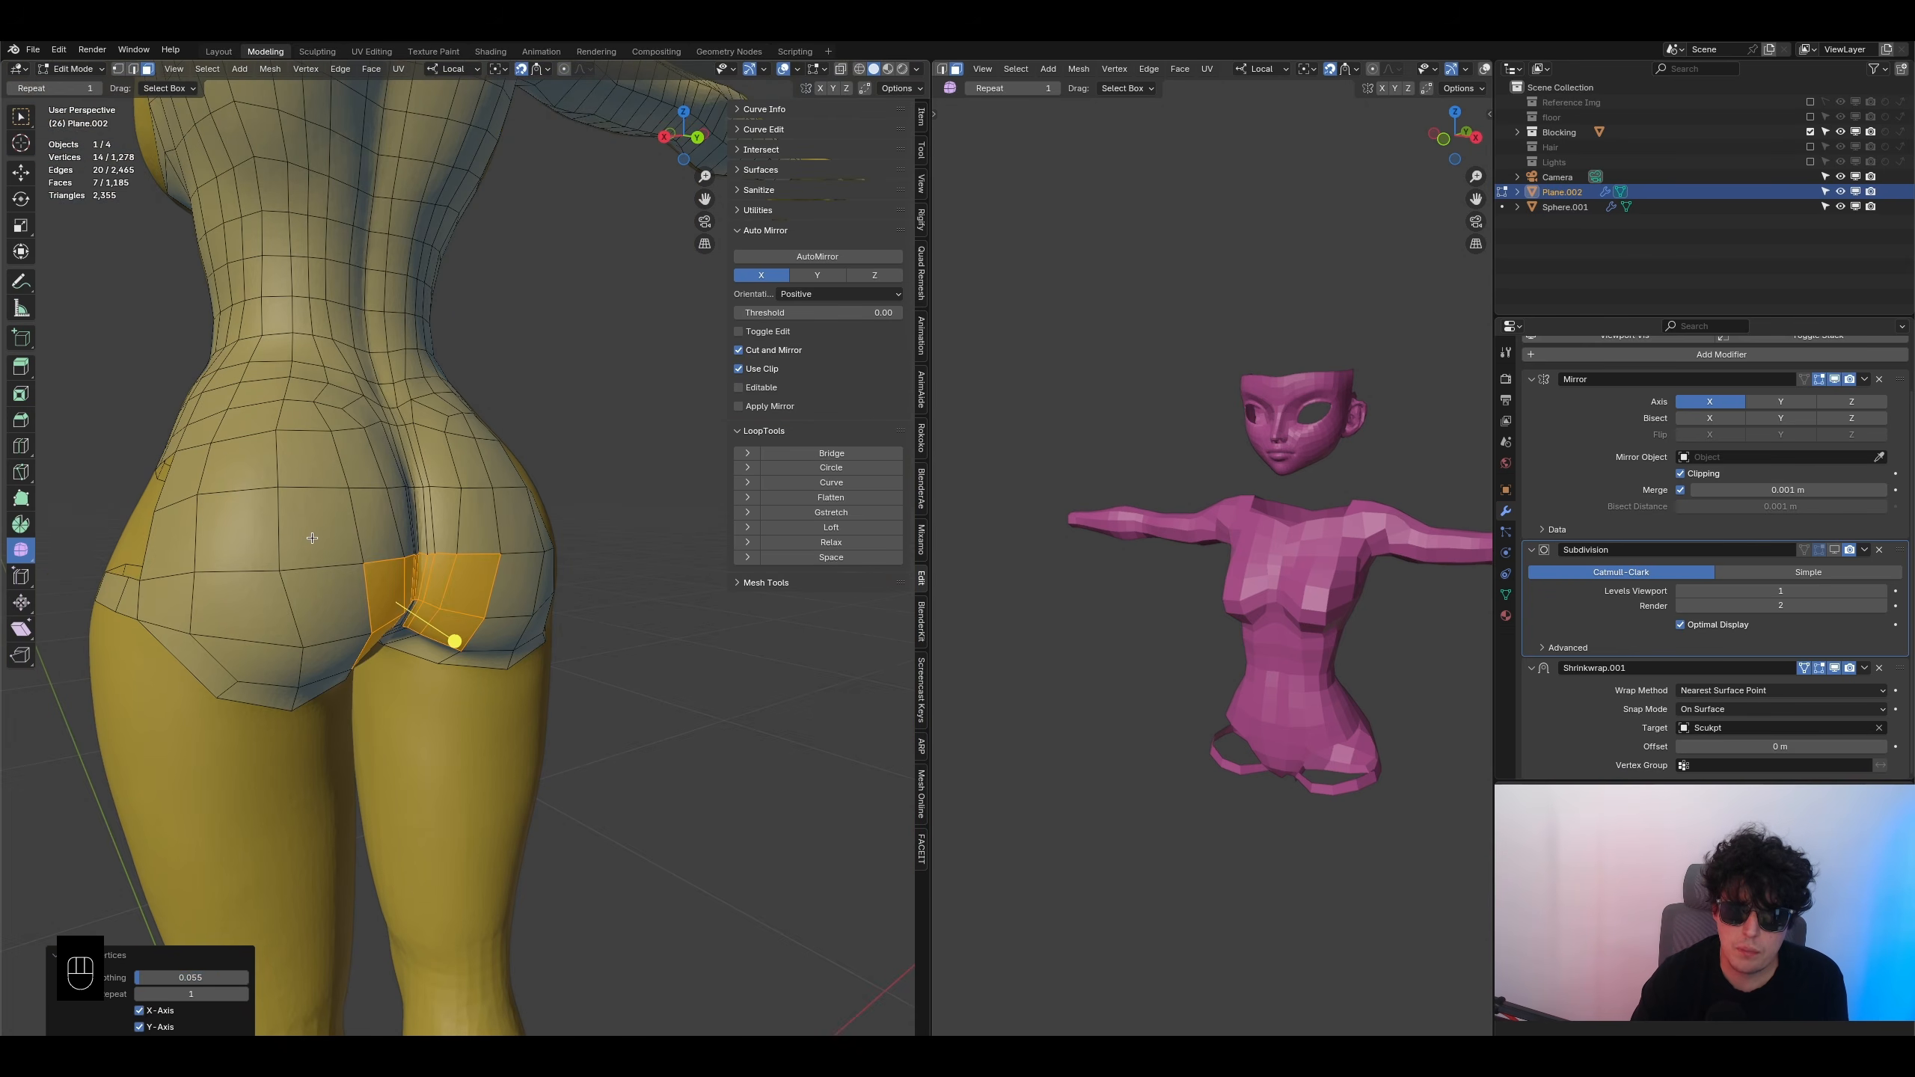
- Slide a single vertex on the lower buttock's border row to even out the faces there
{"action": "left_click", "coordinate": [119, 69]}
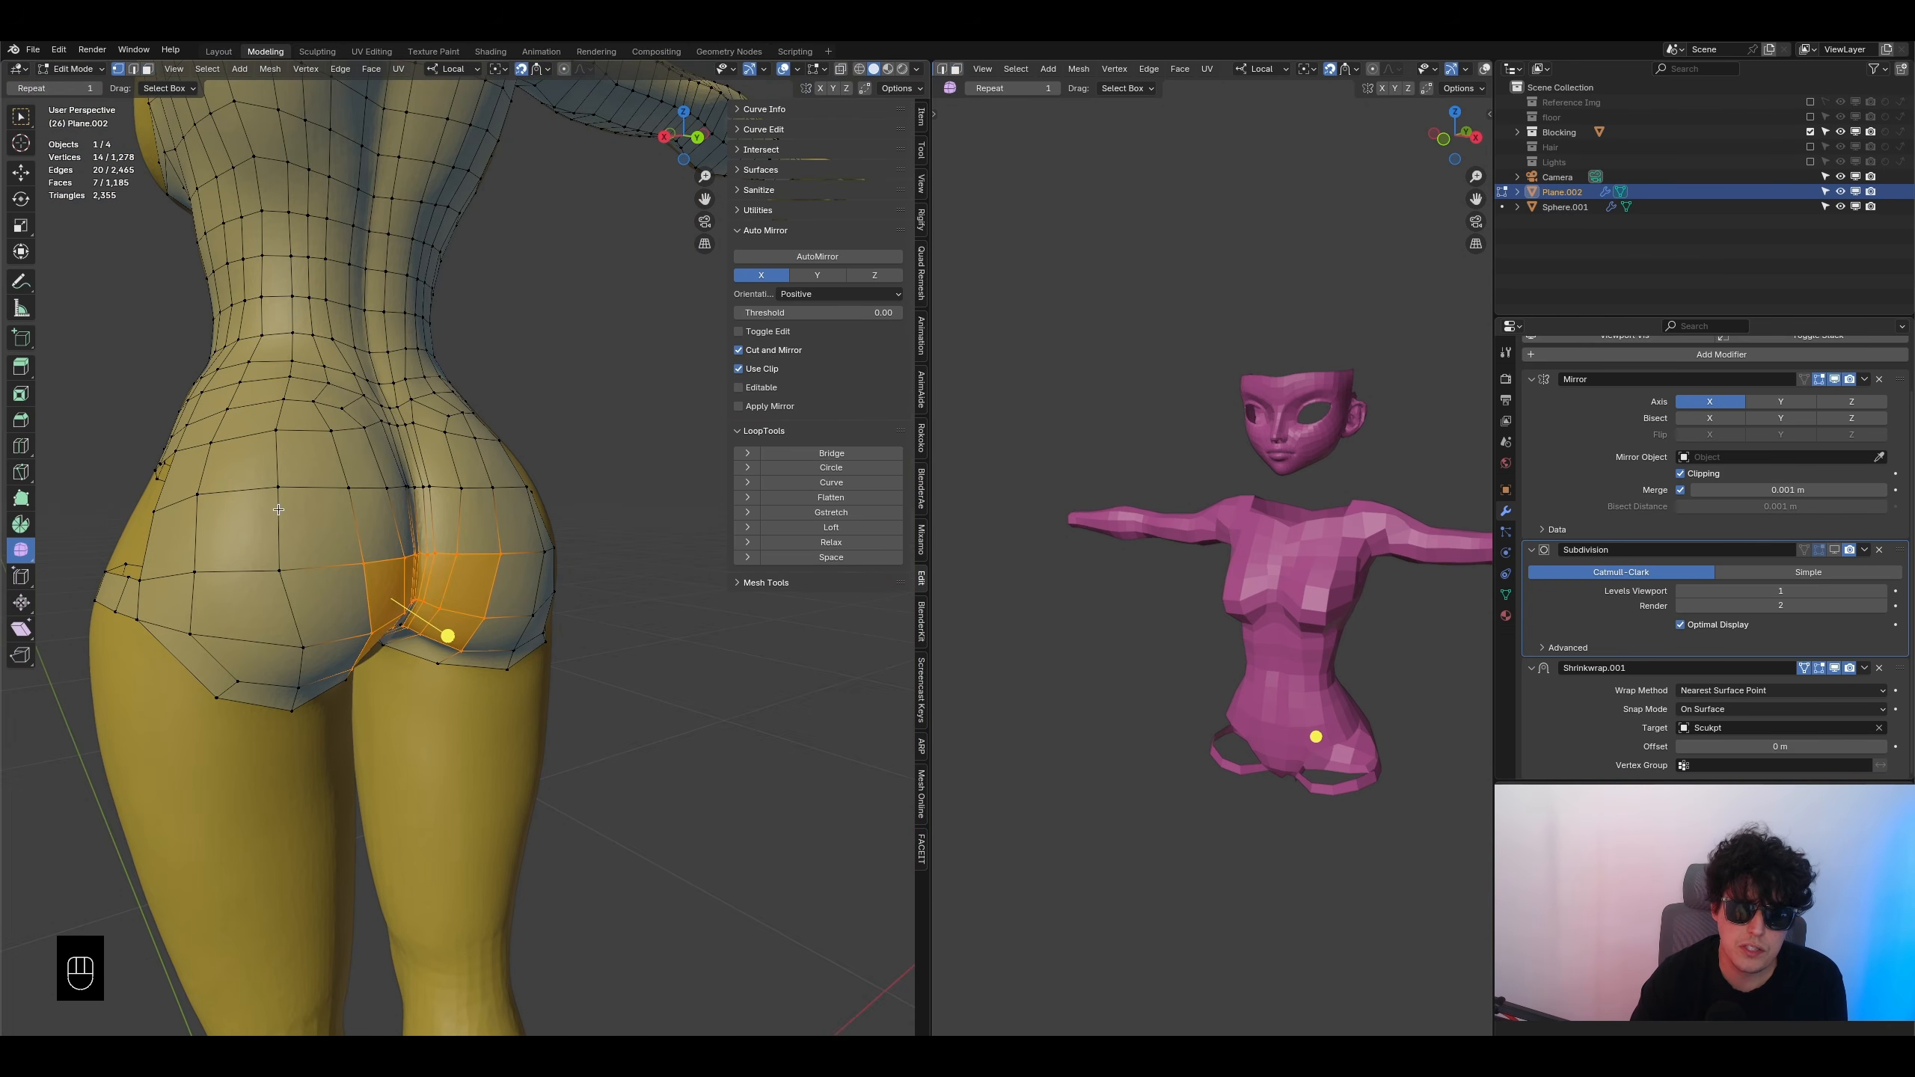
{"action": "left_click", "coordinate": [281, 565]}
{"action": "key", "text": "g"}
{"action": "key", "text": "g"}
{"action": "left_click", "coordinate": [312, 659]}
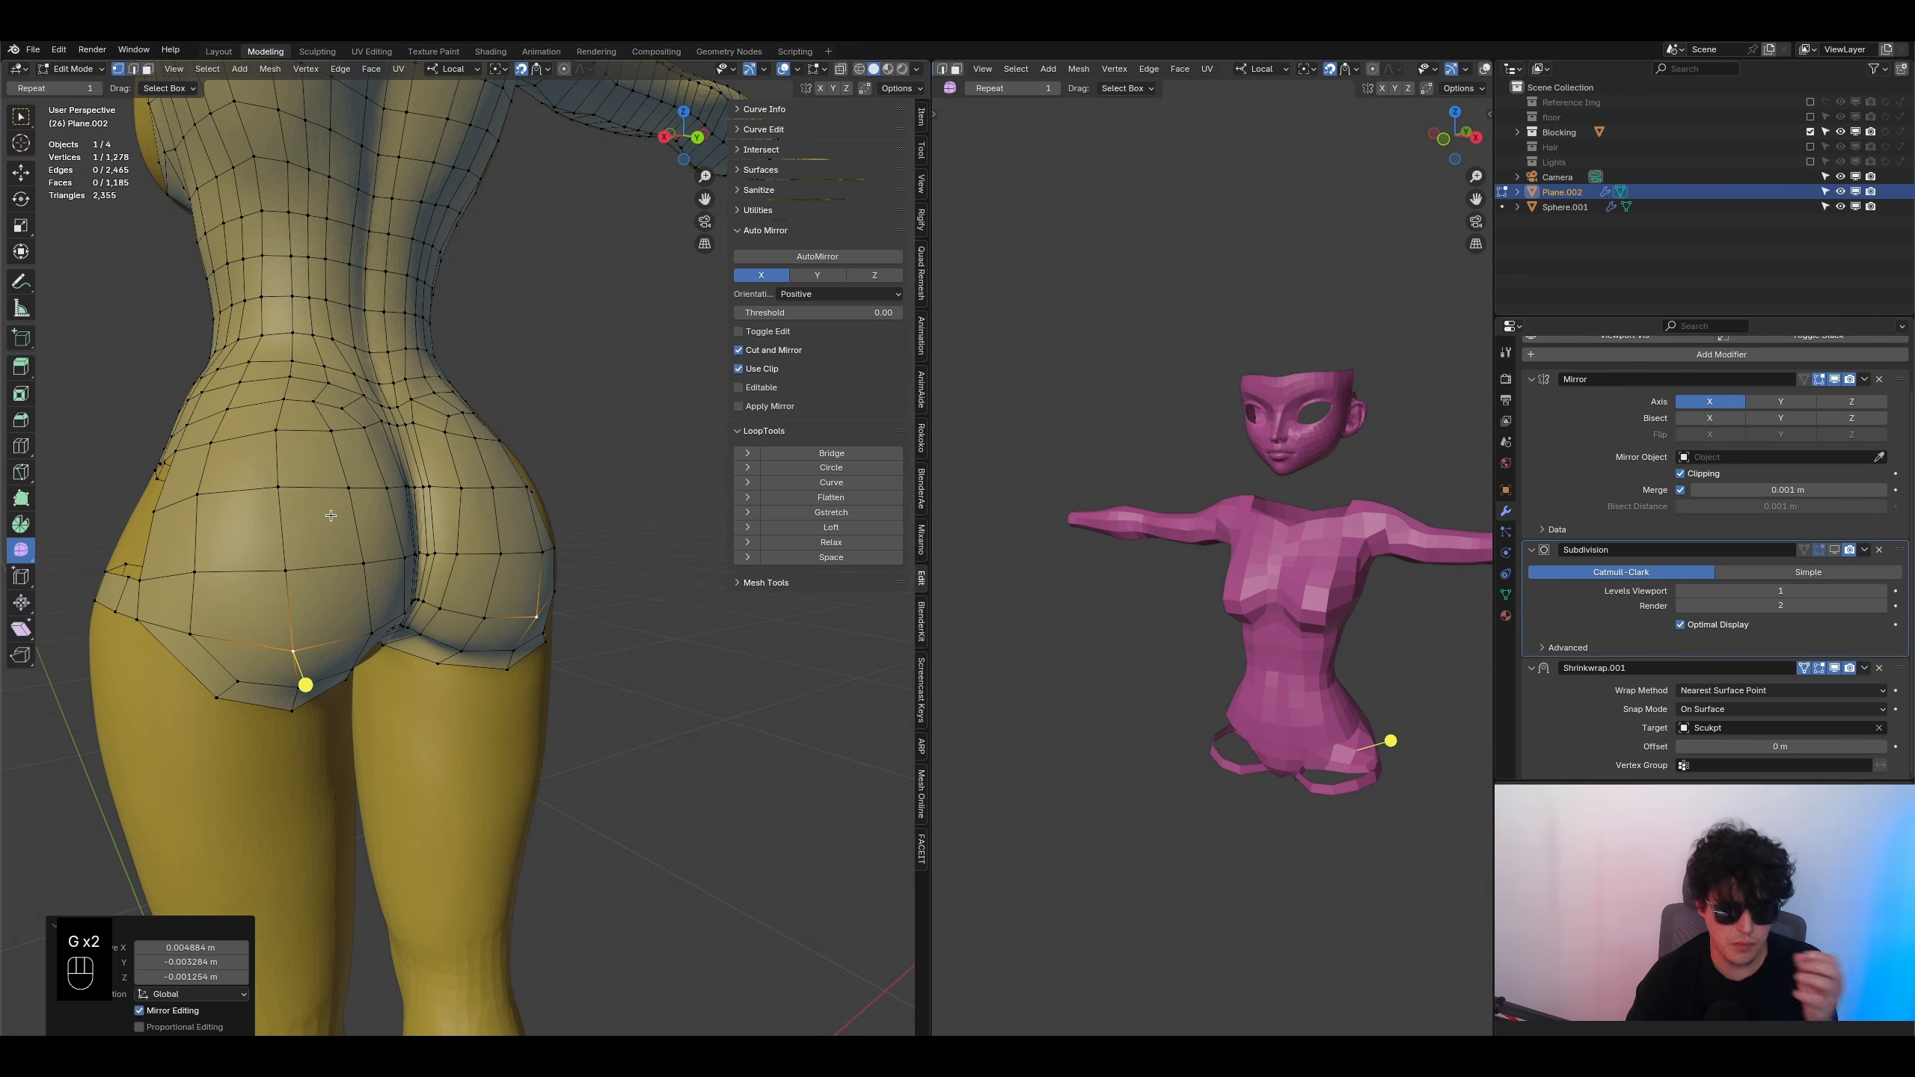
- Slide and move vertices along the band around the side of the hip to even out their spacing
{"action": "middle_click_drag", "start_coordinate": [335, 554], "coordinate": [437, 554]}
{"action": "scroll", "coordinate": [398, 545], "scroll_direction": "up", "scroll_amount": 2}
{"action": "key", "text": "g"}
{"action": "key", "text": "g"}
{"action": "left_click", "coordinate": [433, 564]}
{"action": "key", "text": "g"}
{"action": "key", "text": "g"}
{"action": "left_click", "coordinate": [425, 549]}
{"action": "left_click", "coordinate": [421, 547]}
{"action": "key", "text": "g"}
{"action": "left_click", "coordinate": [422, 555]}
- Move the hip band's vertex at the front of the thigh beside the groin
{"action": "middle_click_drag", "start_coordinate": [422, 554], "coordinate": [569, 544]}
{"action": "left_click", "coordinate": [264, 563]}
{"action": "key", "text": "g"}
{"action": "left_click", "coordinate": [262, 562]}
{"action": "mouse_move", "coordinate": [261, 561]}
{"action": "middle_mouse_down"}
{"action": "mouse_move", "coordinate": [179, 553]}
{"action": "mouse_move", "coordinate": [253, 544]}
{"action": "middle_mouse_up"}
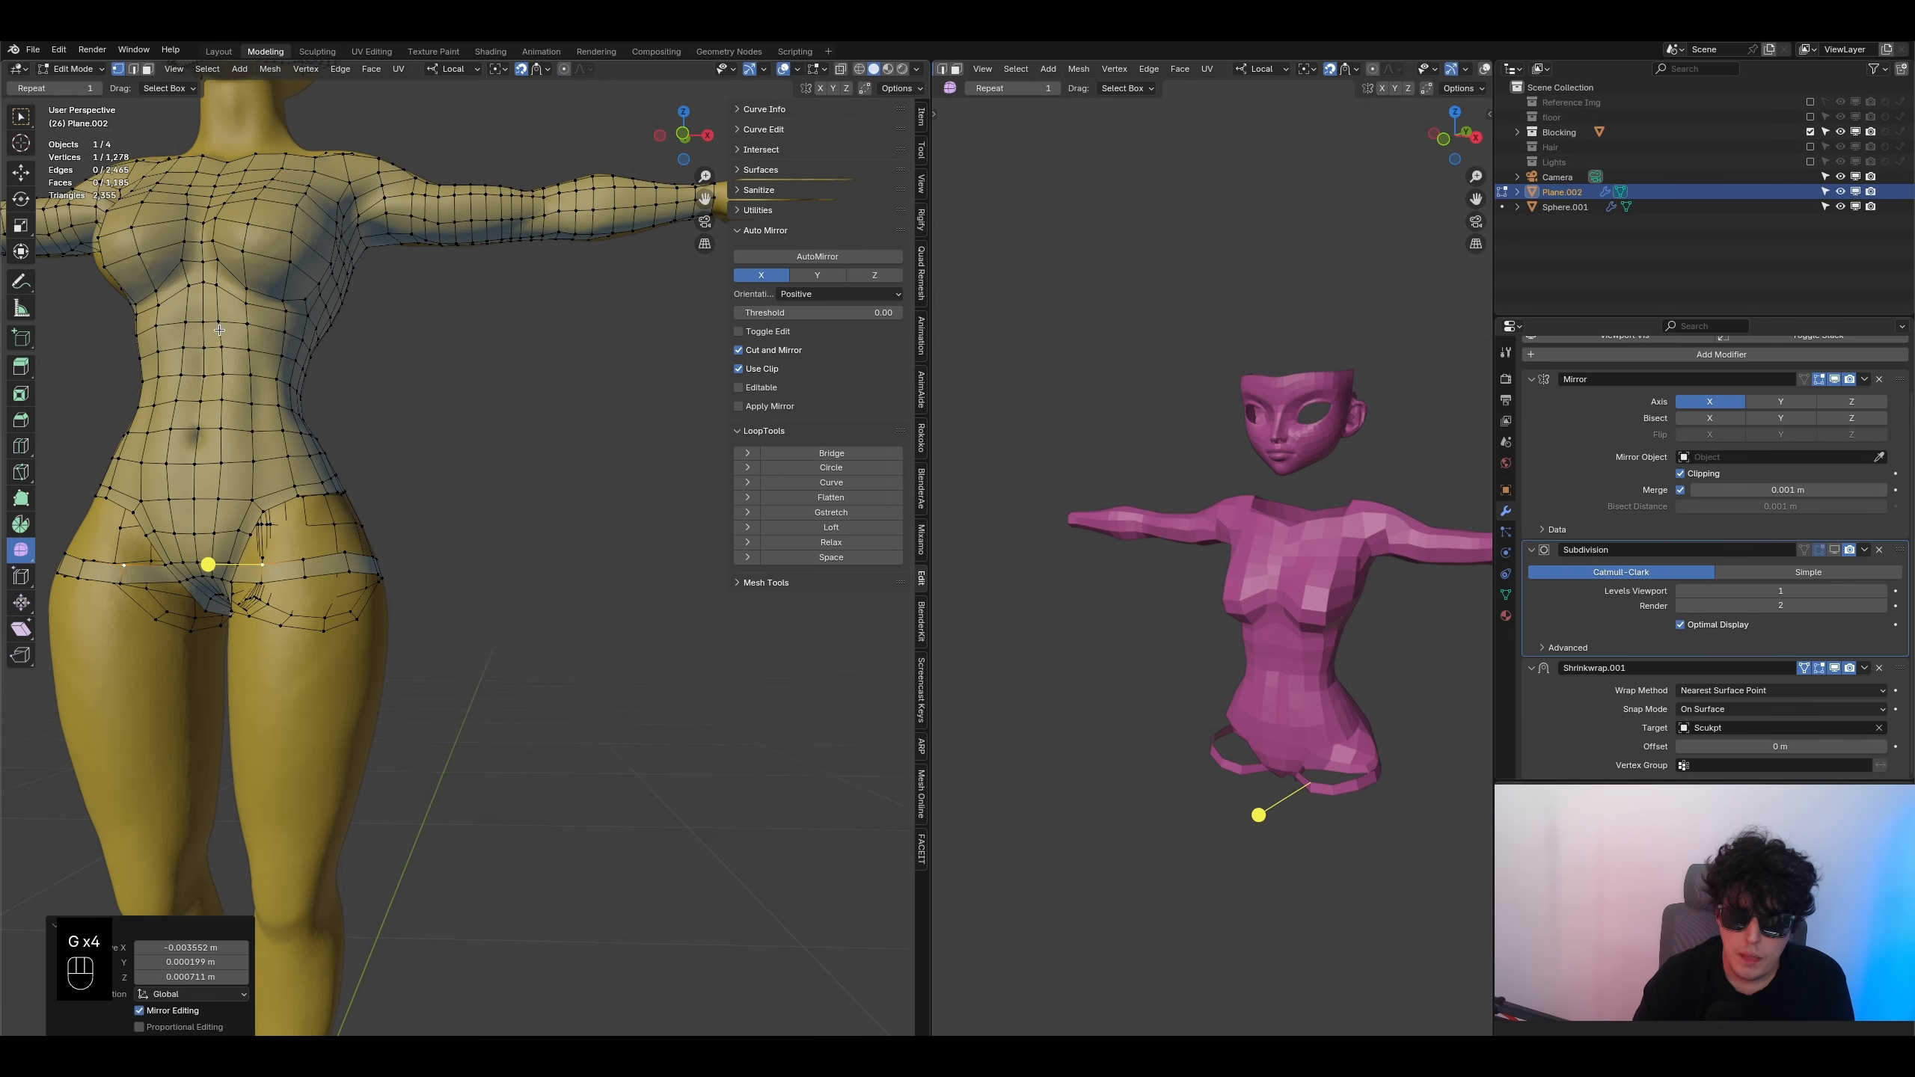
- Fill two adjoining faces on the front hip between the abdomen's lower border and the hip band, undoing the extra fill
{"action": "left_click", "coordinate": [139, 69]}
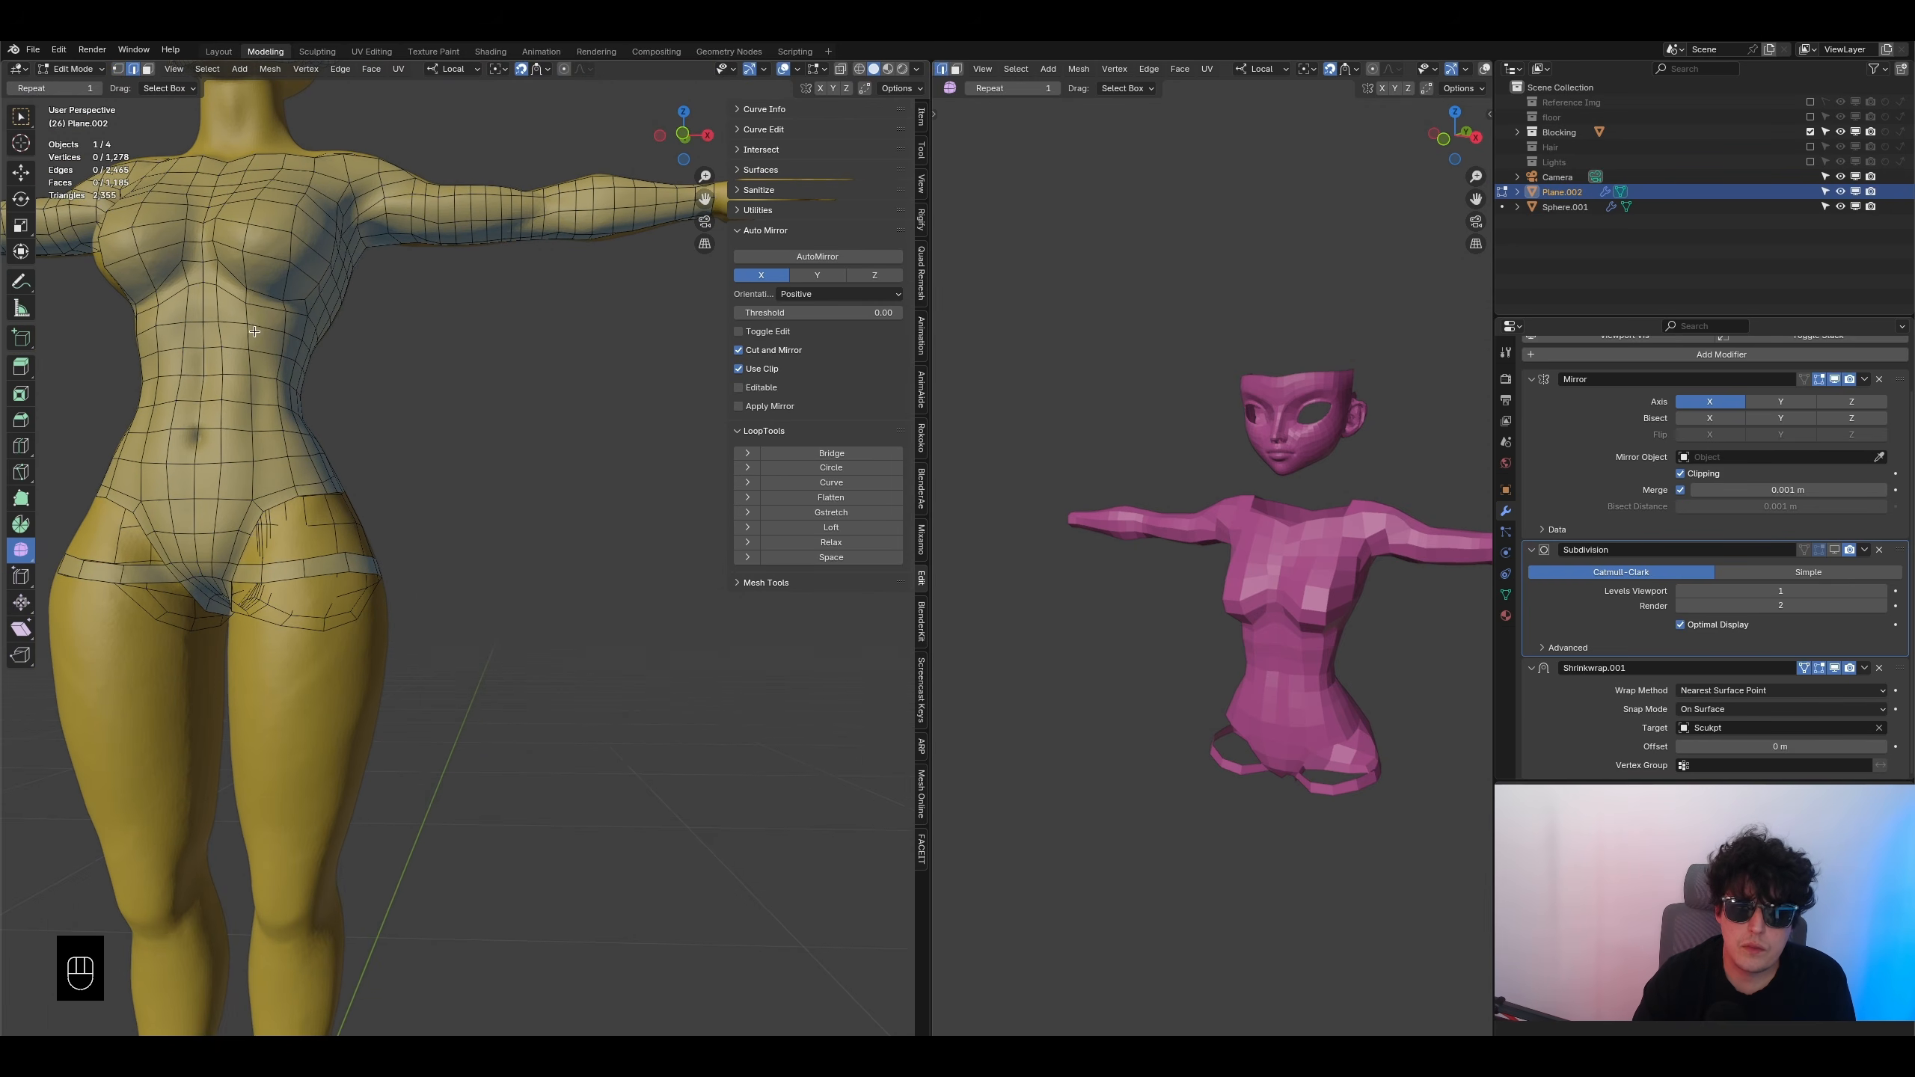
{"action": "left_click", "coordinate": [275, 556], "text": "shift"}
{"action": "left_click", "coordinate": [276, 505], "text": "shift"}
{"action": "key", "text": "f"}
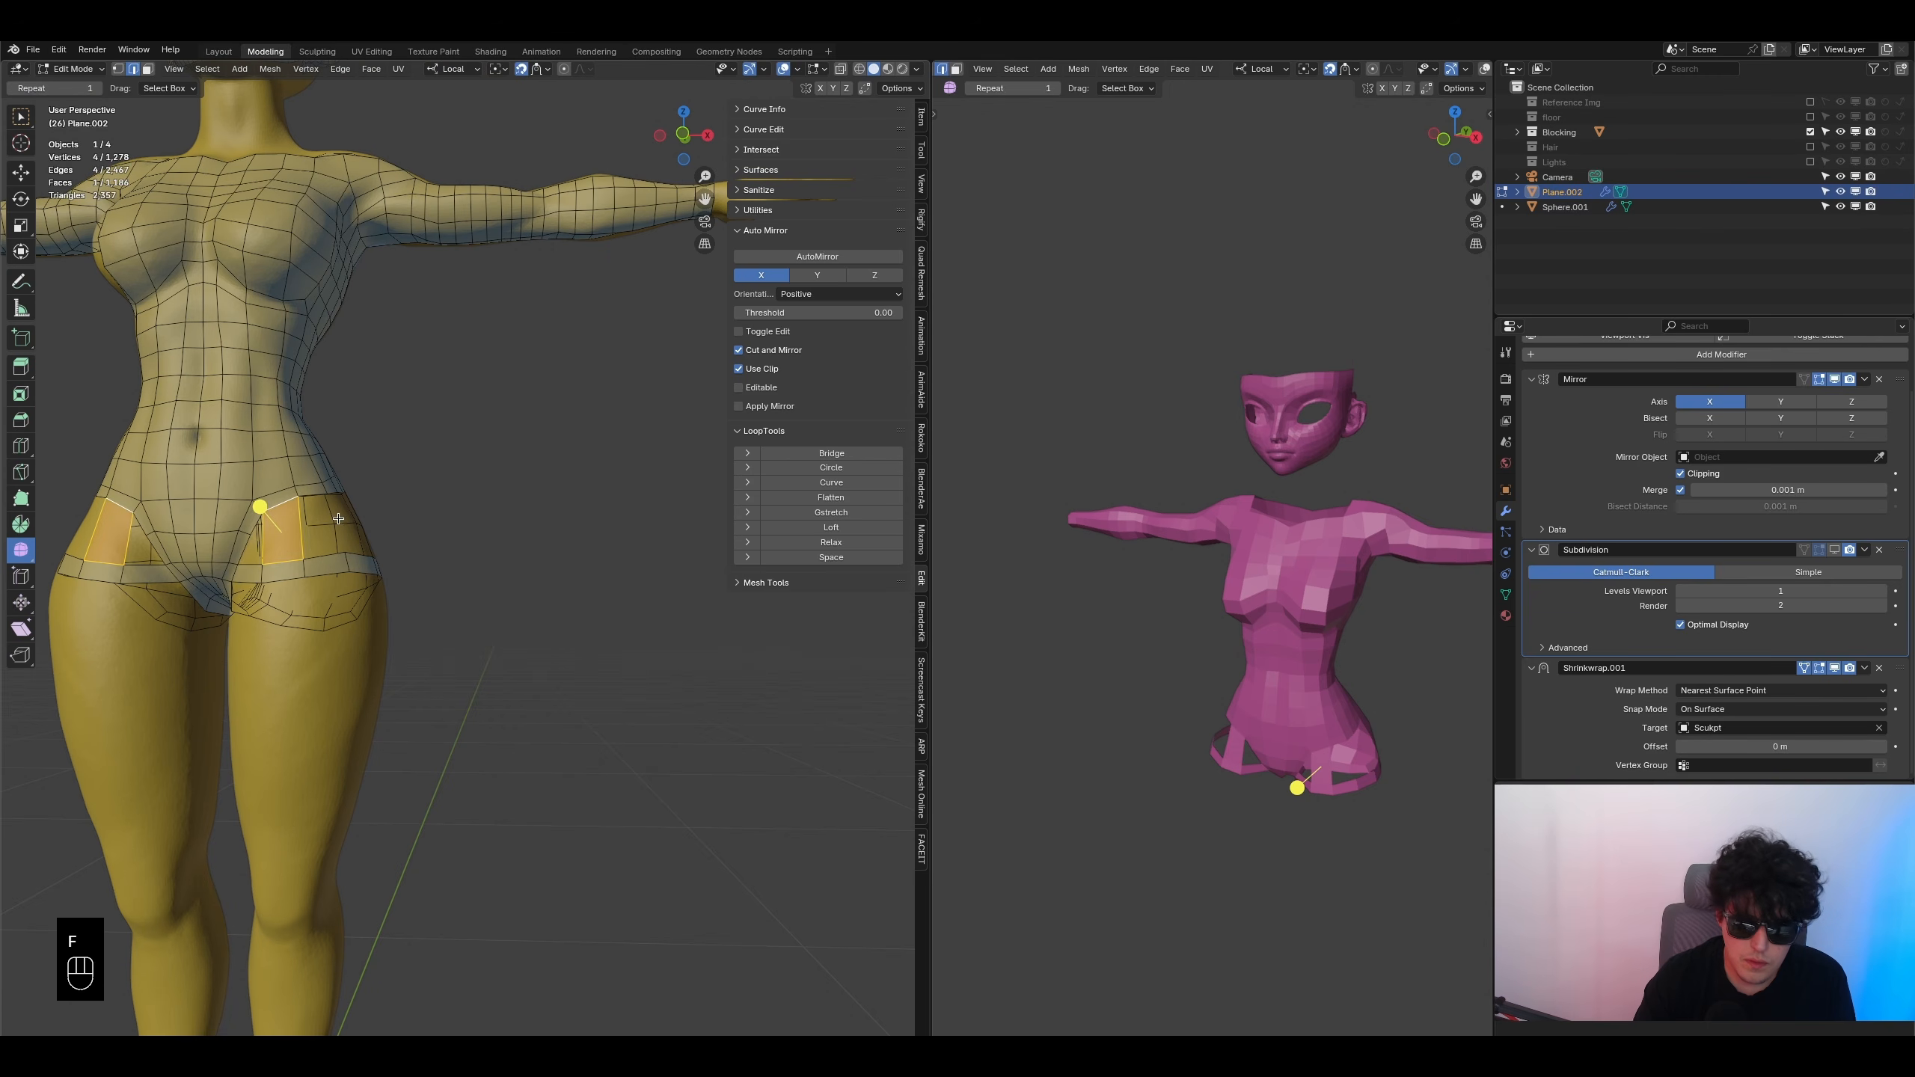
{"action": "mouse_move", "coordinate": [304, 536]}
{"action": "middle_mouse_down"}
{"action": "mouse_move", "coordinate": [436, 518]}
{"action": "mouse_move", "coordinate": [330, 521]}
{"action": "middle_mouse_up"}
{"action": "key", "text": "f"}
{"action": "key", "text": "f"}
{"action": "key", "text": "ctrl+z"}
- Add a centred loop cut in the side hip band and fill two more faces toward the buttock from the front hip fill's edge
{"action": "key", "text": "ctrl+r"}
{"action": "left_click", "coordinate": [385, 538]}
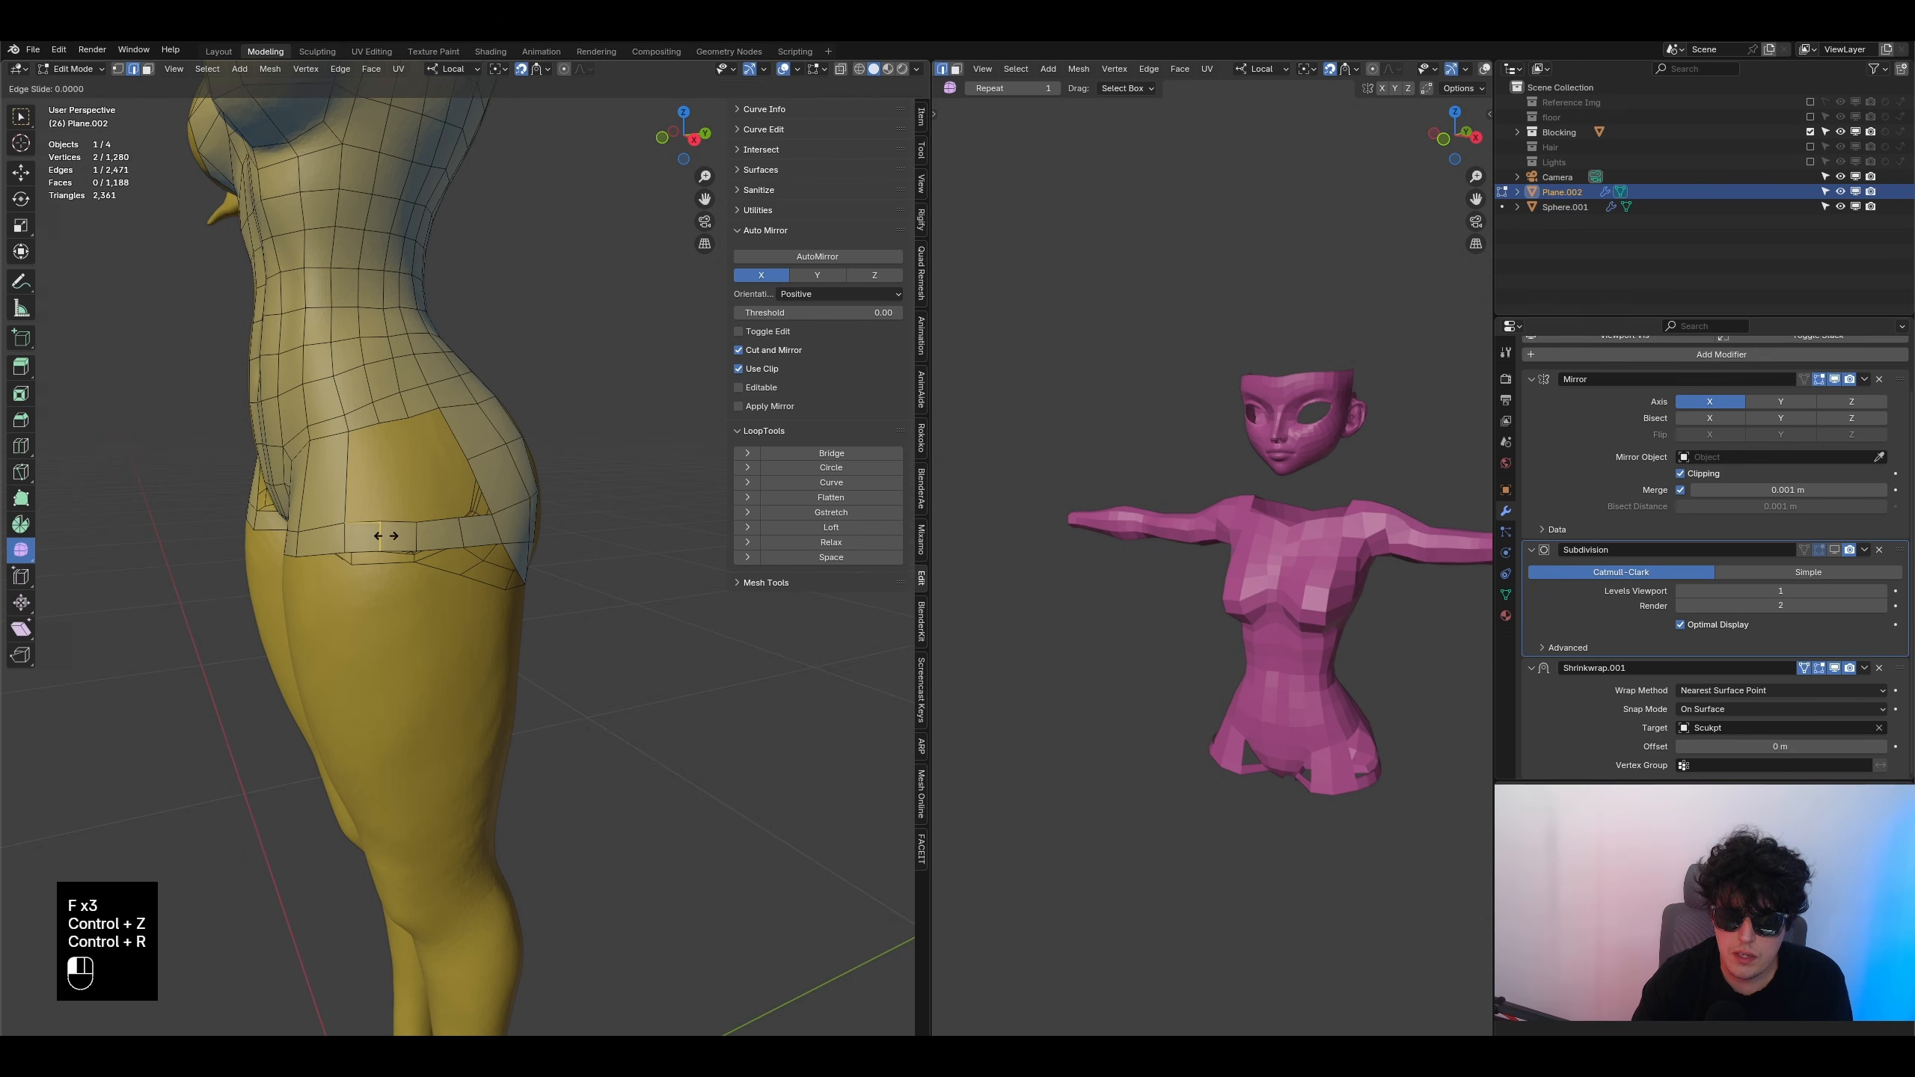
{"action": "left_click", "coordinate": [384, 537]}
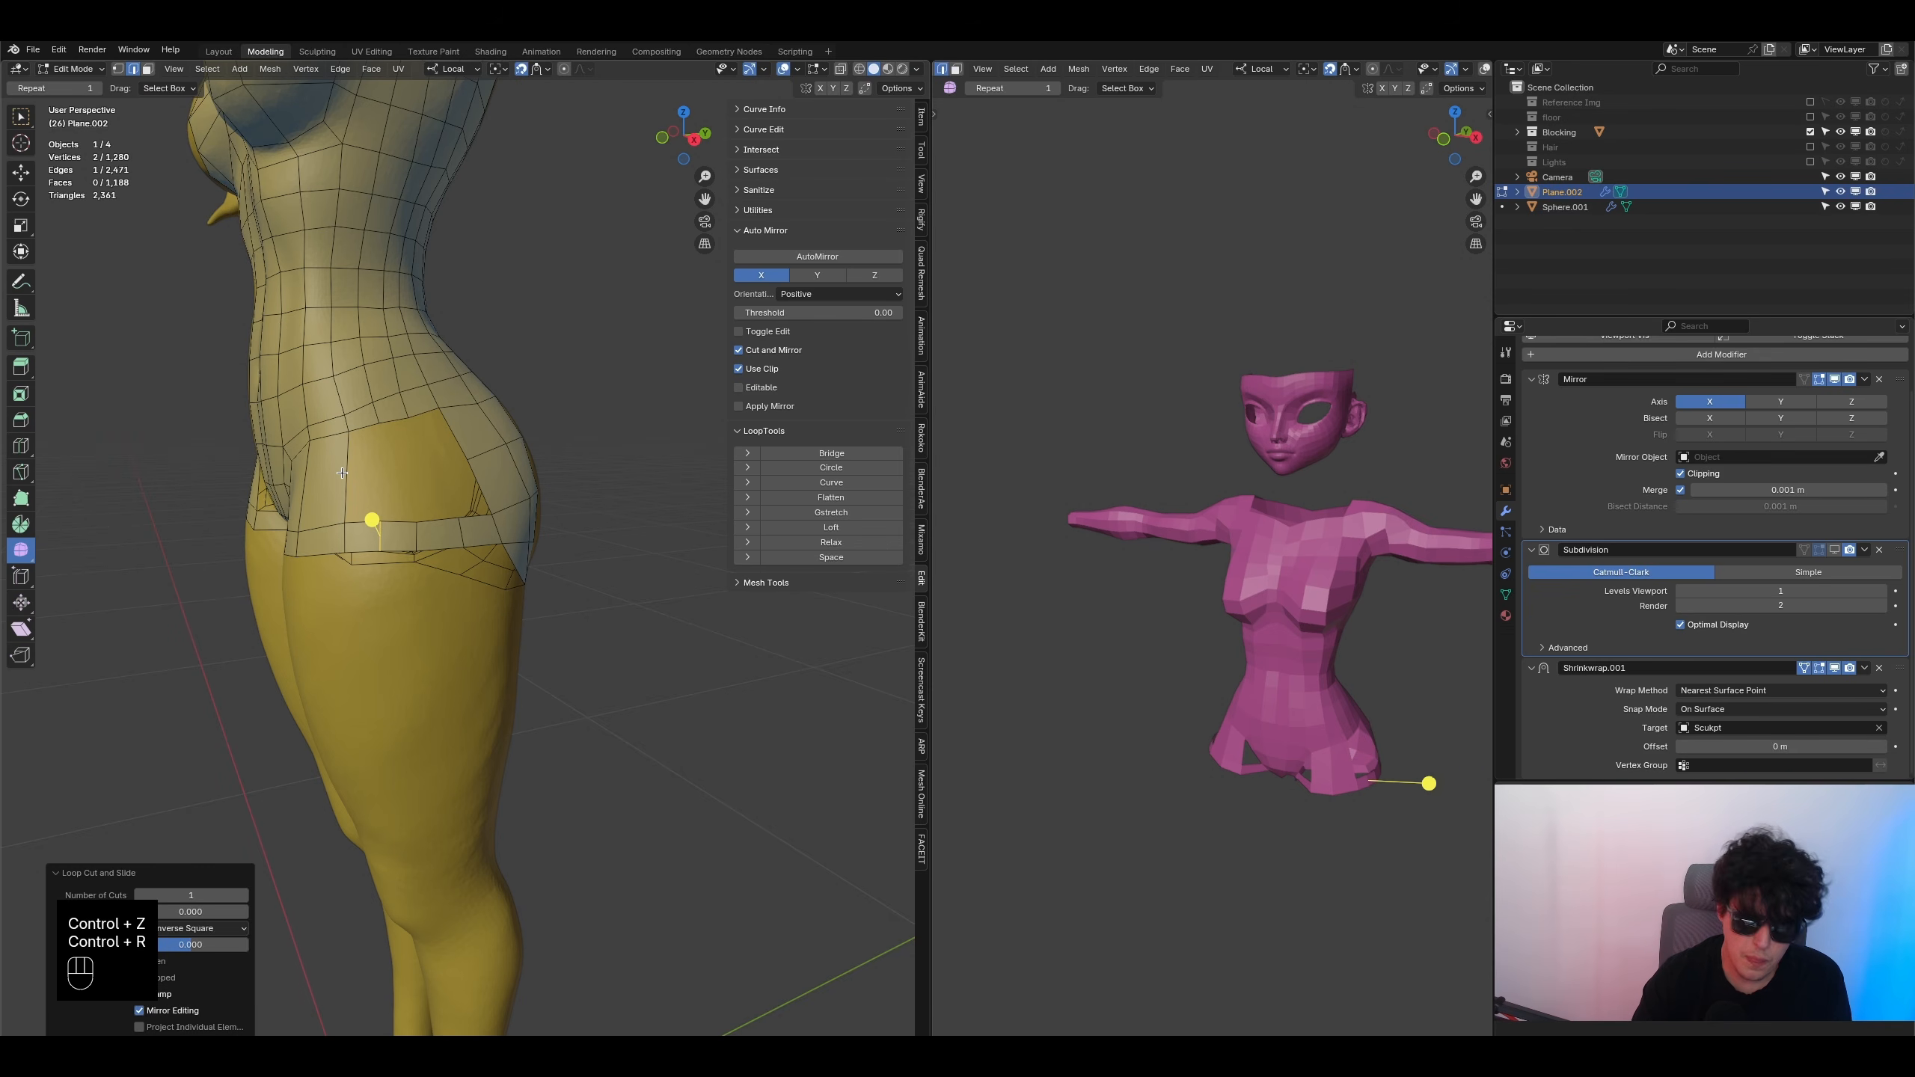
{"action": "left_click", "coordinate": [342, 472]}
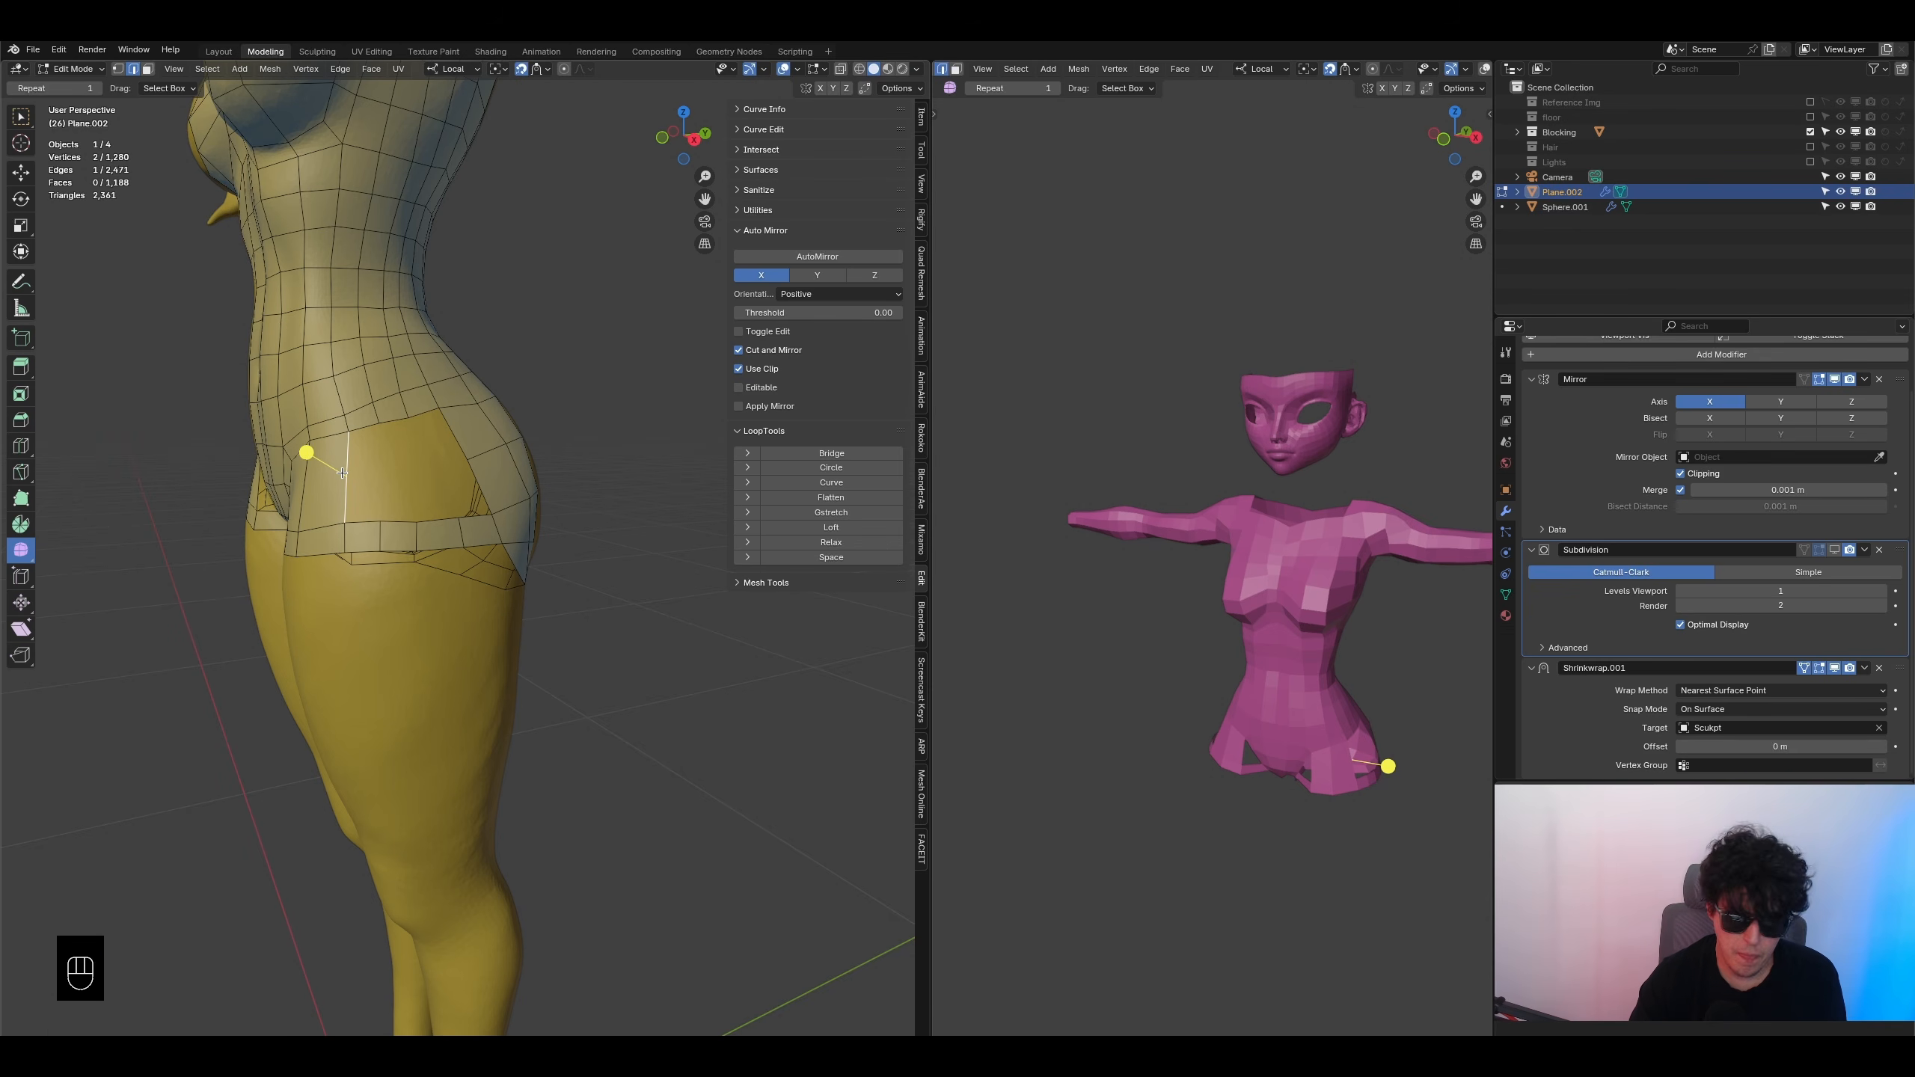
{"action": "key", "text": "f"}
{"action": "key", "text": "f"}
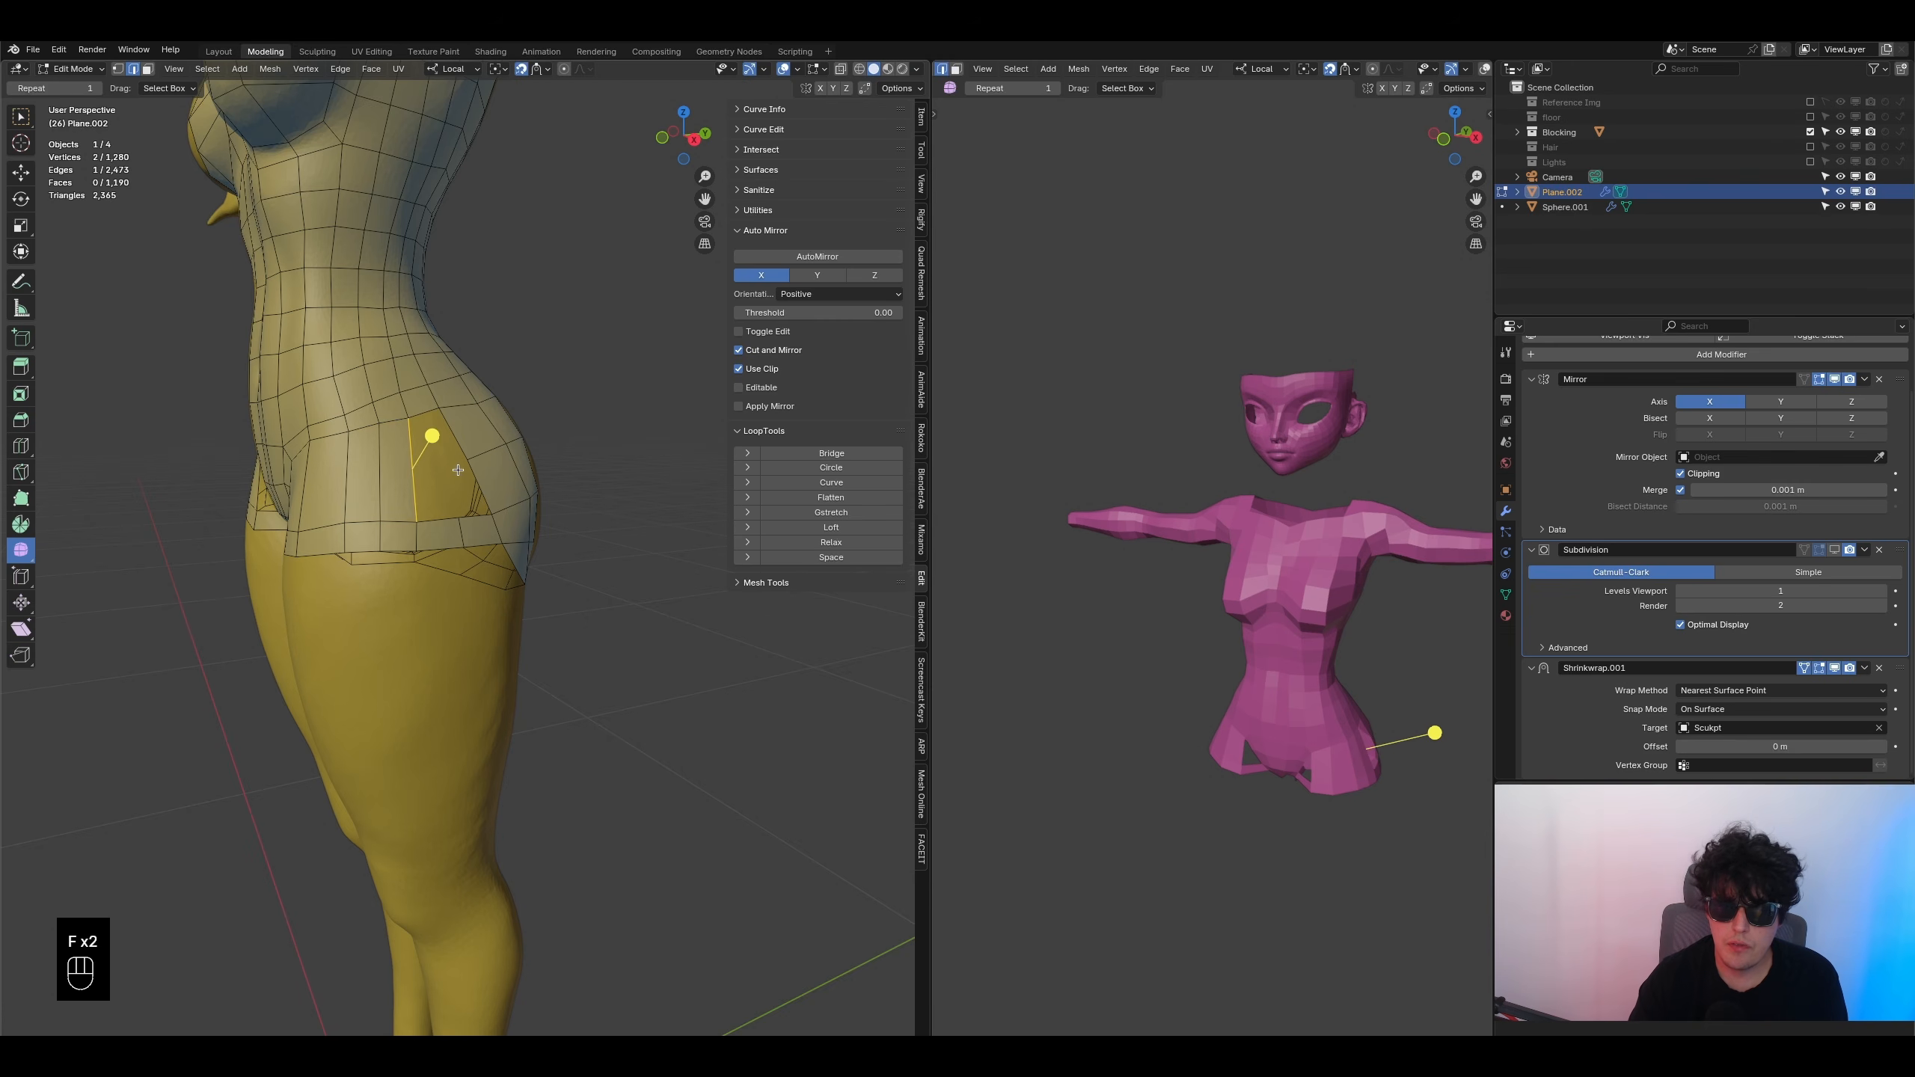
- Dissolve the surplus cross edge in the side hip band and select the front border edge of the remaining side gap
{"action": "middle_click_drag", "start_coordinate": [460, 470], "coordinate": [447, 474]}
{"action": "scroll", "coordinate": [460, 498], "scroll_direction": "down", "scroll_amount": 4}
{"action": "middle_click_drag", "start_coordinate": [493, 562], "coordinate": [484, 565]}
{"action": "scroll", "coordinate": [484, 577], "scroll_direction": "up", "scroll_amount": 4}
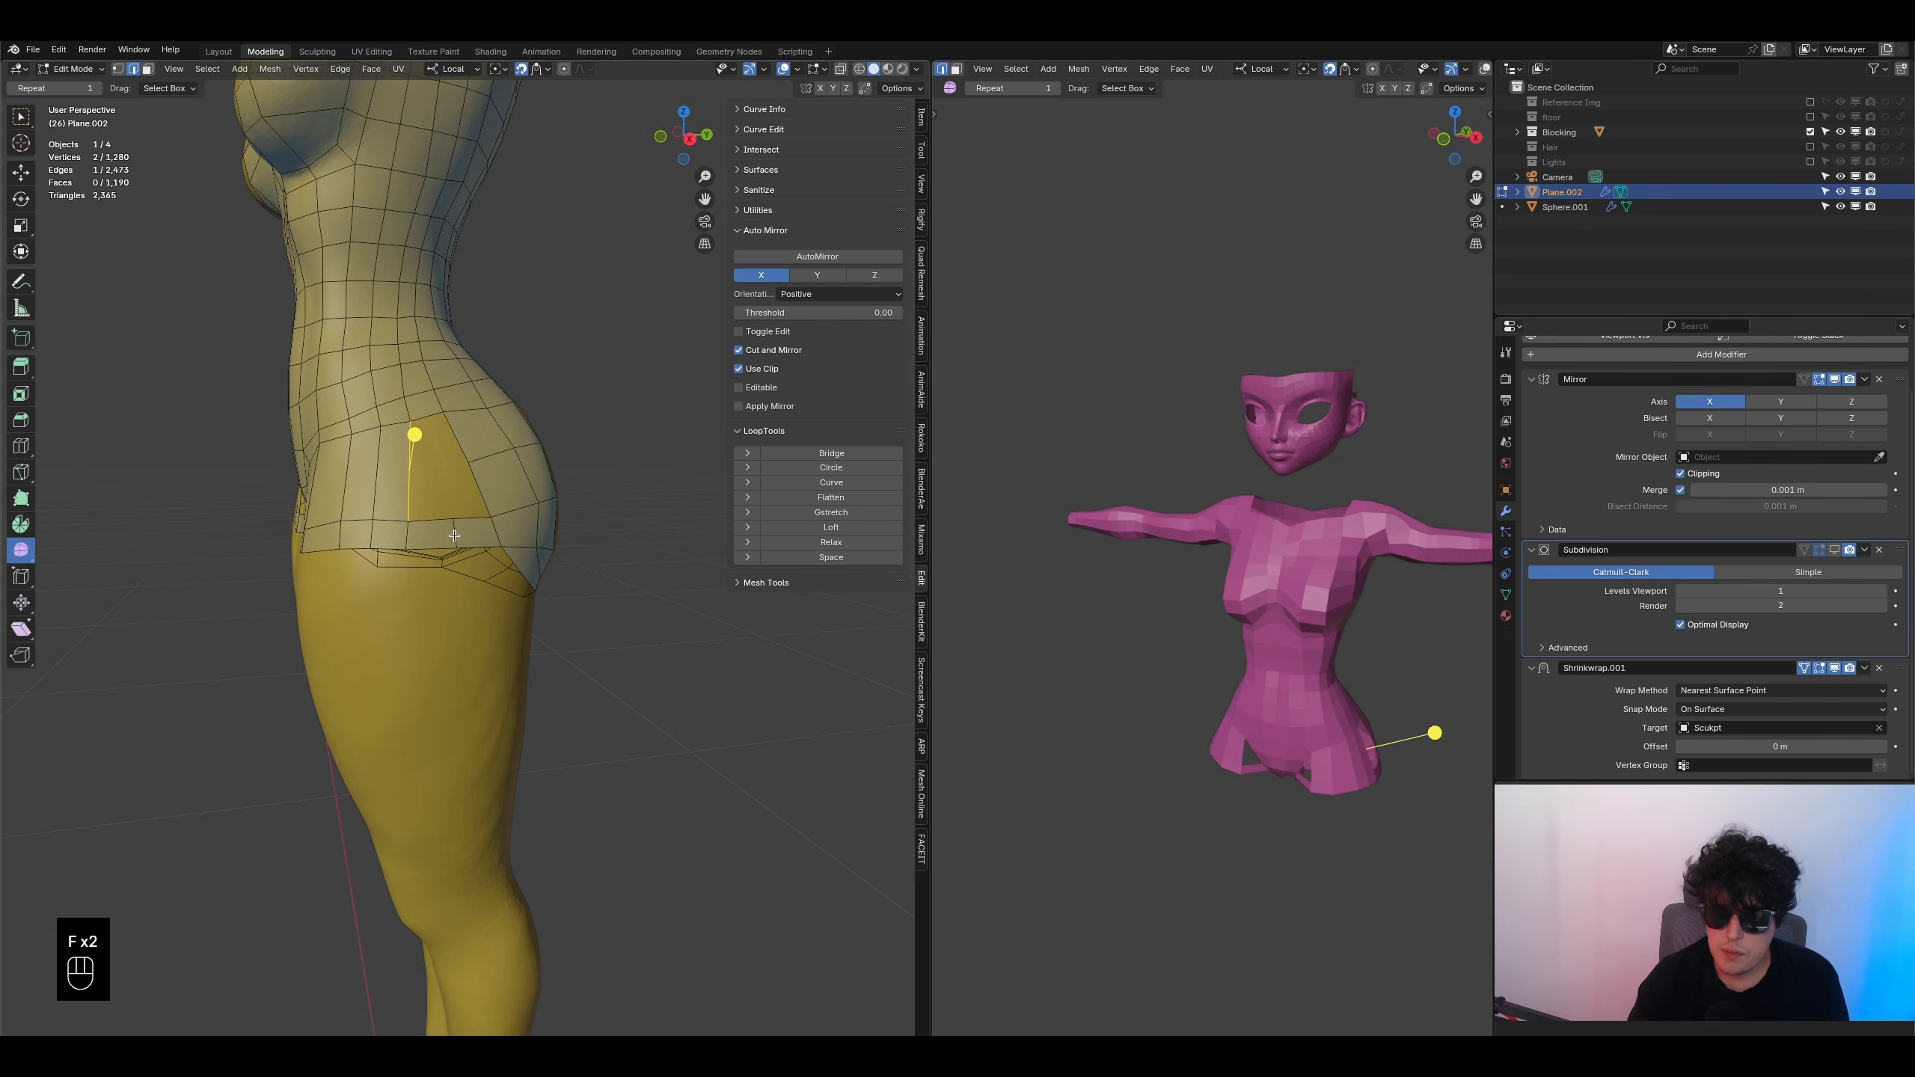
{"action": "key", "text": "ctrl+x"}
{"action": "left_click", "coordinate": [409, 490]}
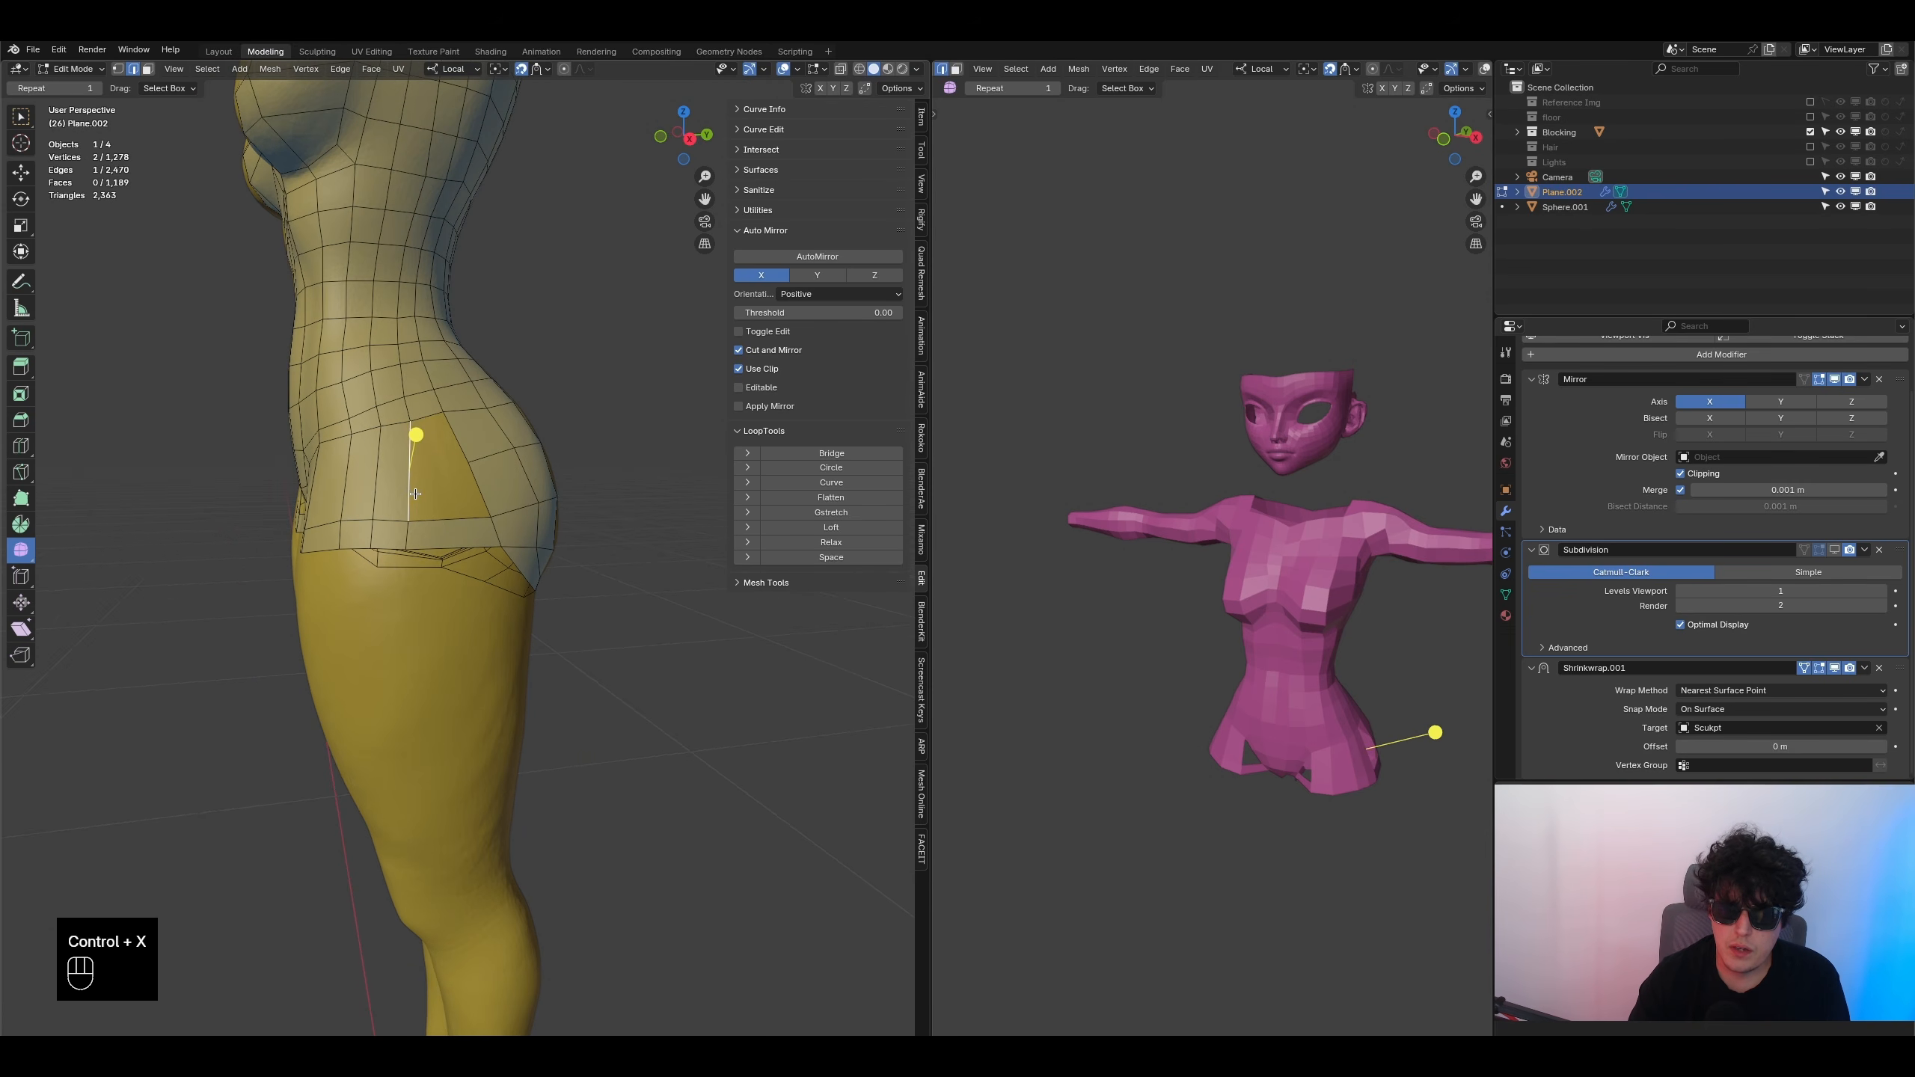
- Add a centred horizontal loop cut through the filled hip faces and grid fill the remaining side gap with a span of 2
{"action": "mouse_move", "coordinate": [415, 495]}
{"action": "middle_mouse_down"}
{"action": "mouse_move", "coordinate": [451, 501]}
{"action": "mouse_move", "coordinate": [360, 481]}
{"action": "mouse_move", "coordinate": [377, 498]}
{"action": "mouse_move", "coordinate": [430, 472]}
{"action": "middle_mouse_up"}
{"action": "key", "text": "ctrl+r"}
{"action": "left_click", "coordinate": [394, 478]}
{"action": "right_click", "coordinate": [392, 478]}
{"action": "left_click", "coordinate": [448, 520], "text": "ctrl"}
{"action": "key", "text": "ctrl+f"}
{"action": "left_click", "coordinate": [384, 490]}
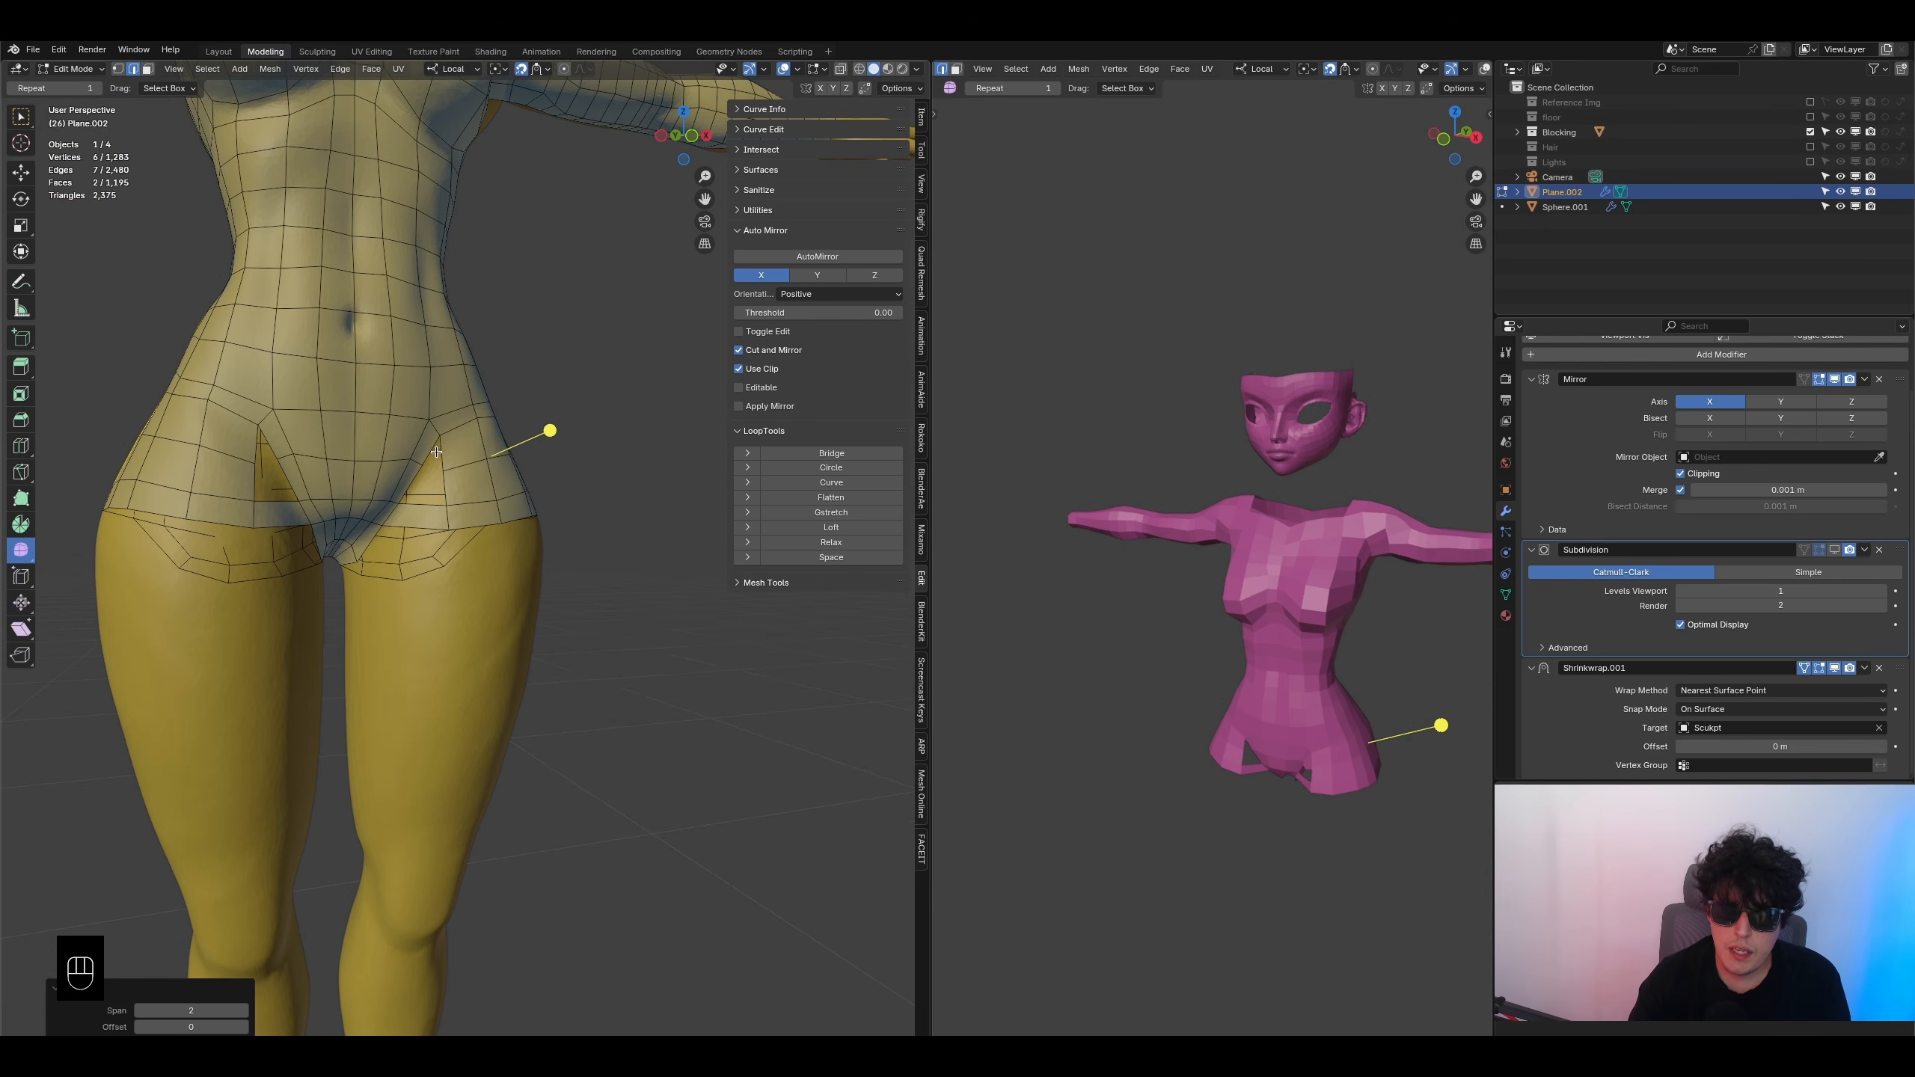
- Try to fill the lower part of the gap beside the groin with a single face
{"action": "scroll", "coordinate": [430, 472], "scroll_direction": "up", "scroll_amount": 5}
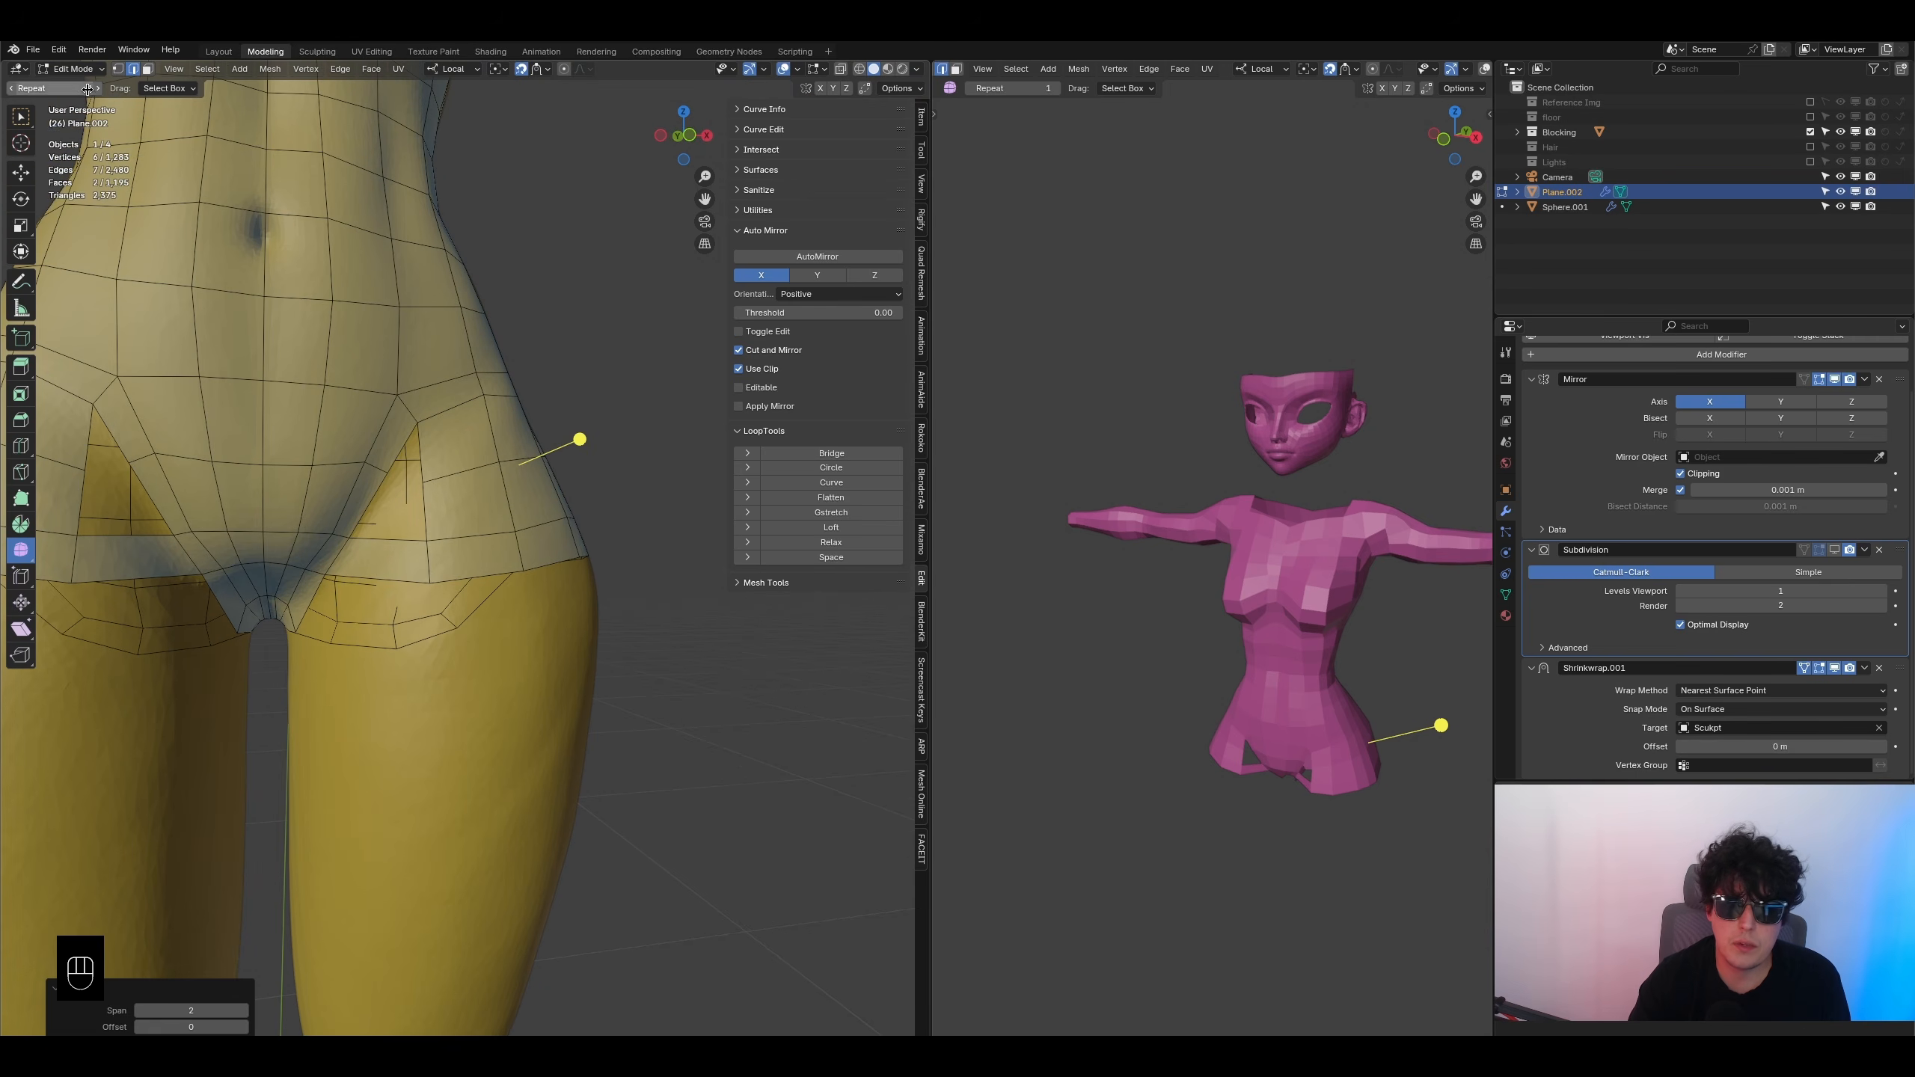
{"action": "left_click", "coordinate": [118, 69]}
{"action": "left_click", "coordinate": [441, 483]}
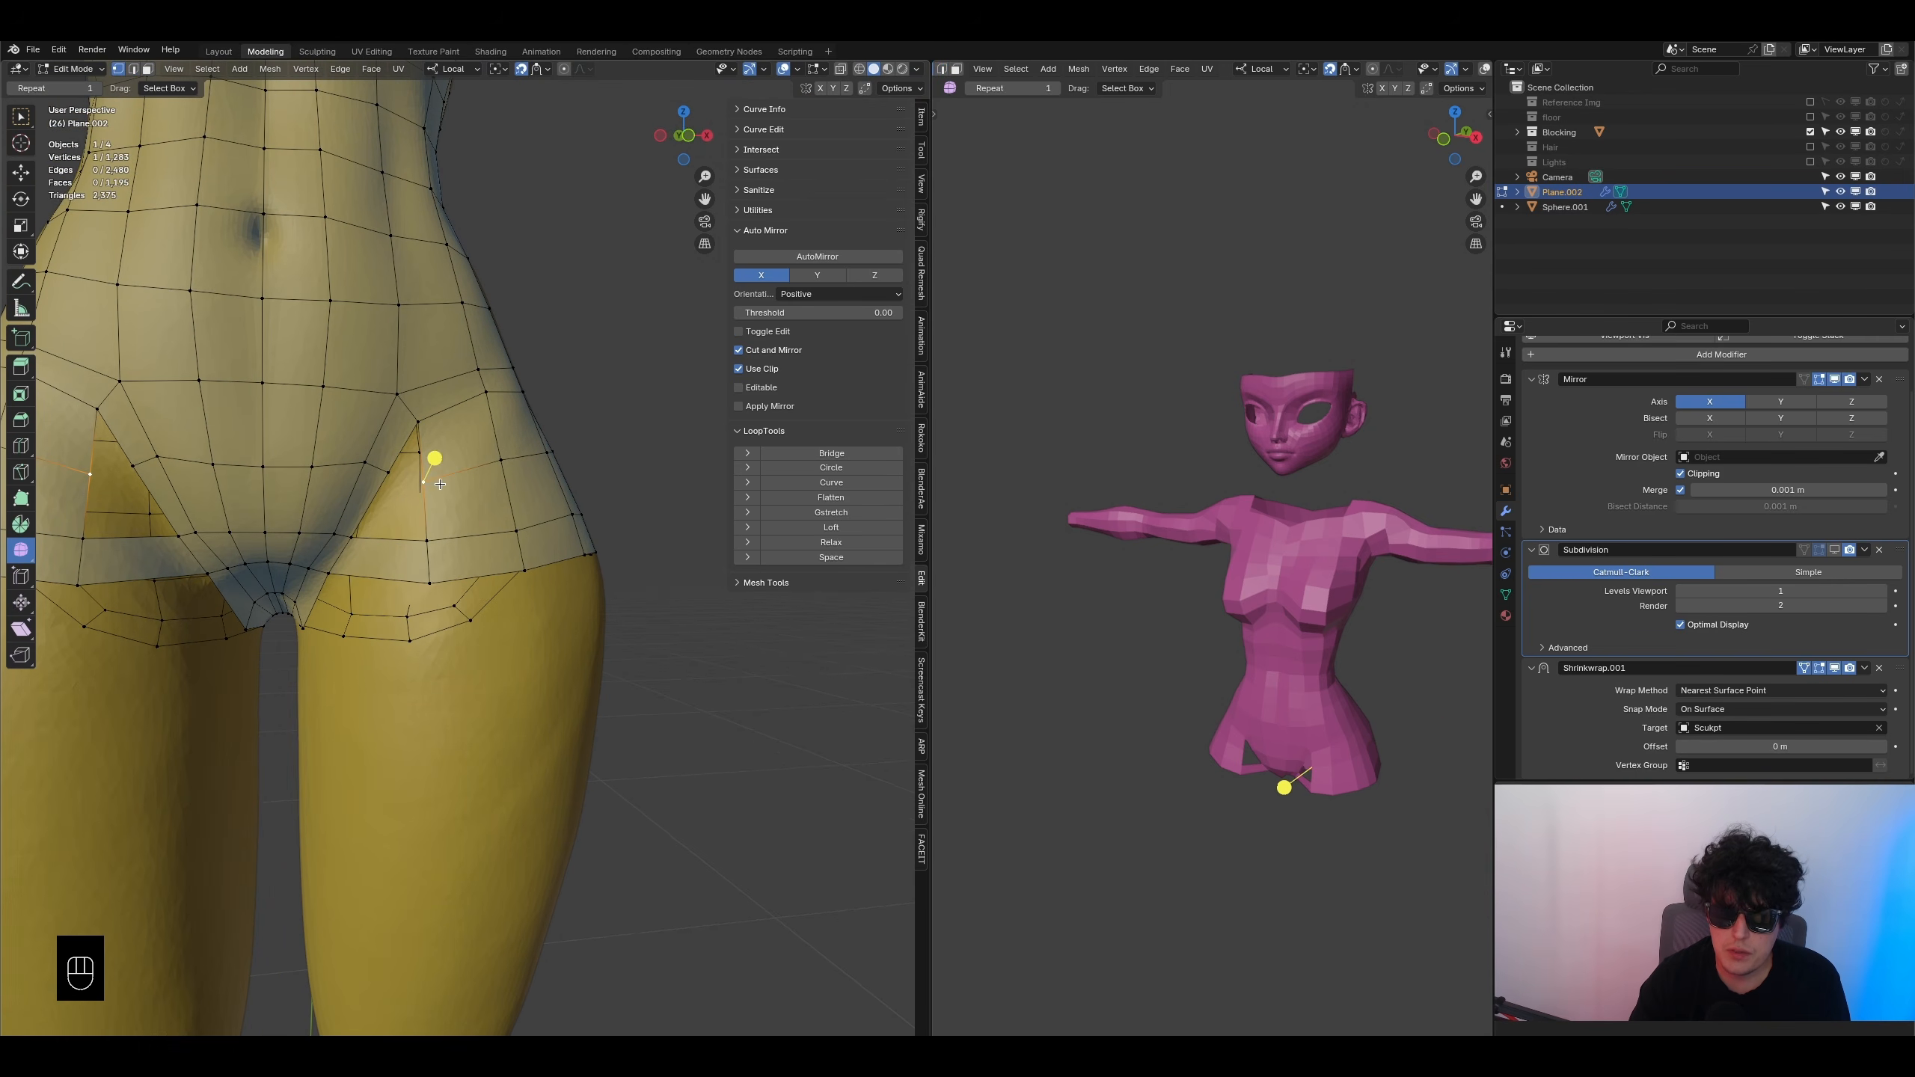
{"action": "mouse_move", "coordinate": [430, 475]}
{"action": "middle_mouse_down"}
{"action": "mouse_move", "coordinate": [420, 490]}
{"action": "mouse_move", "coordinate": [392, 471]}
{"action": "mouse_move", "coordinate": [416, 482]}
{"action": "mouse_move", "coordinate": [414, 449]}
{"action": "mouse_move", "coordinate": [410, 486]}
{"action": "middle_mouse_up"}
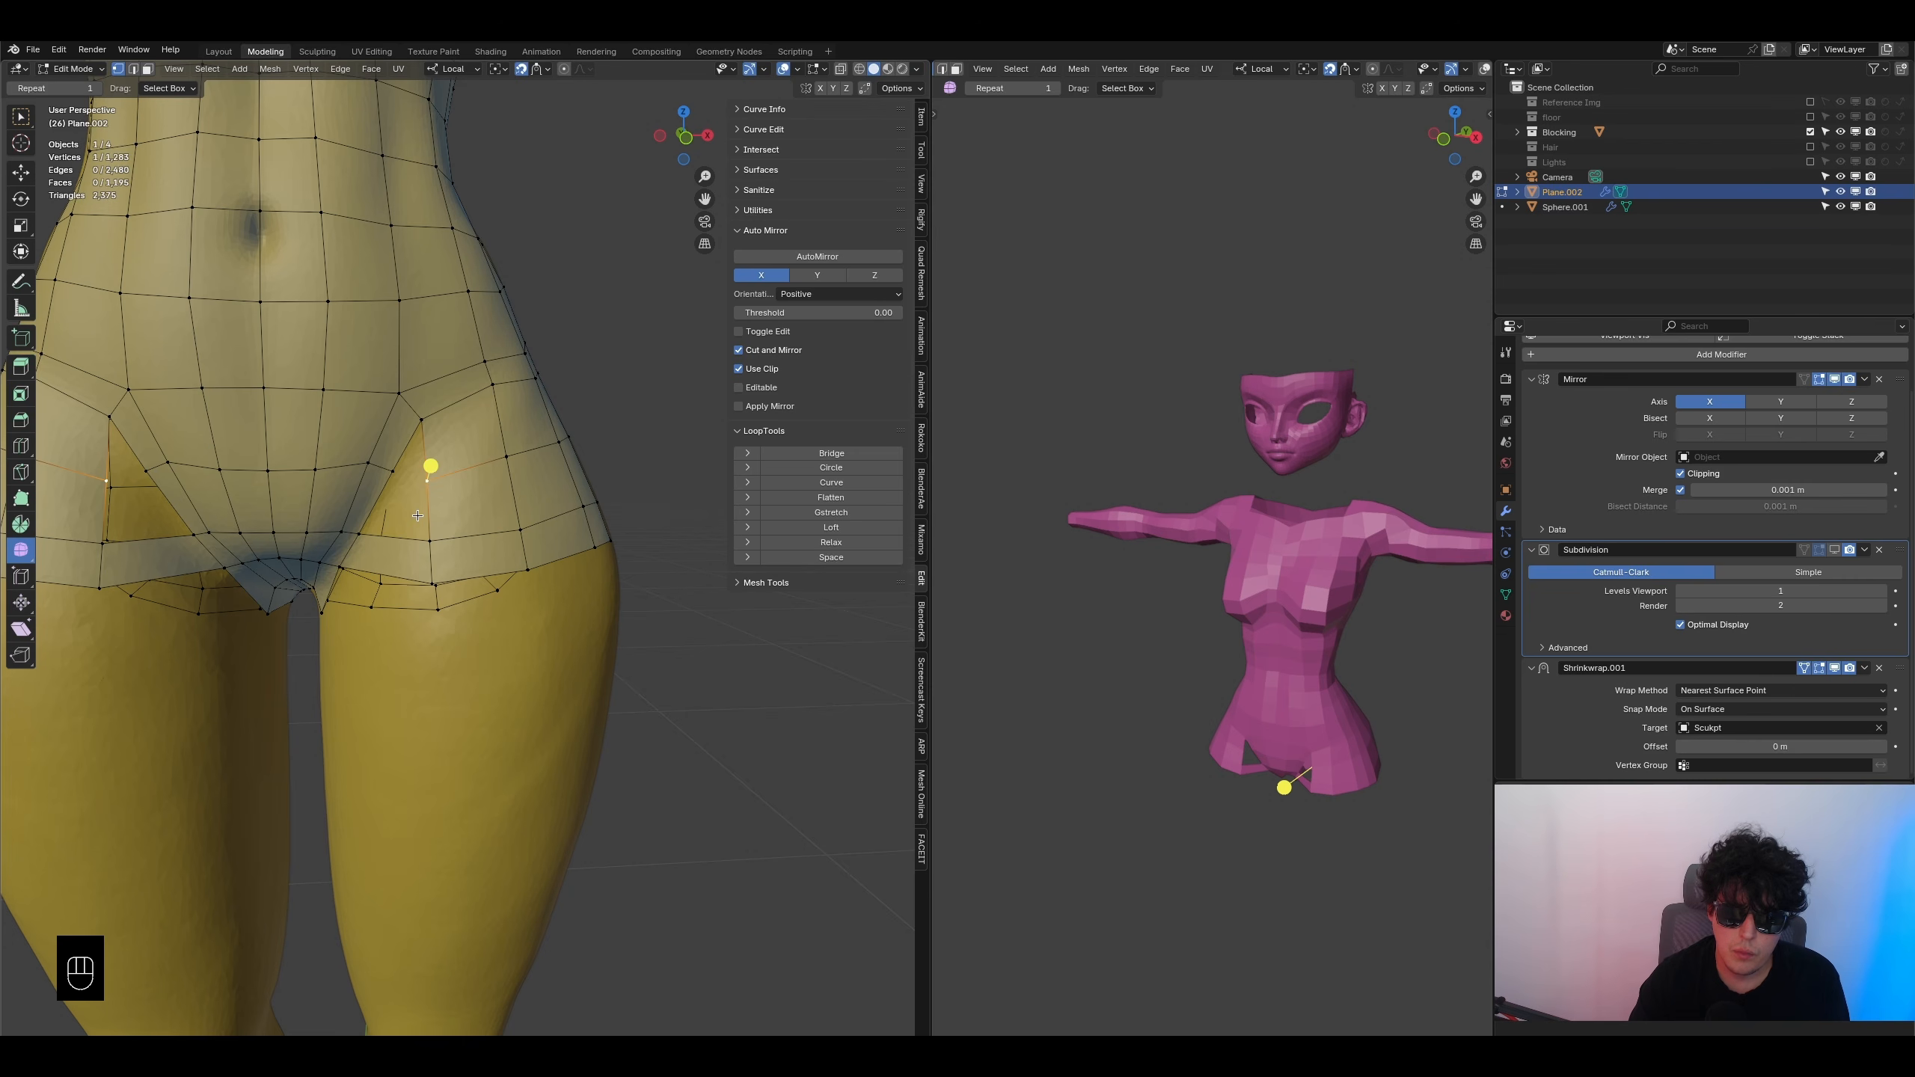
{"action": "left_click", "coordinate": [133, 69]}
{"action": "left_click", "coordinate": [372, 496], "text": "alt"}
{"action": "key", "text": "f"}
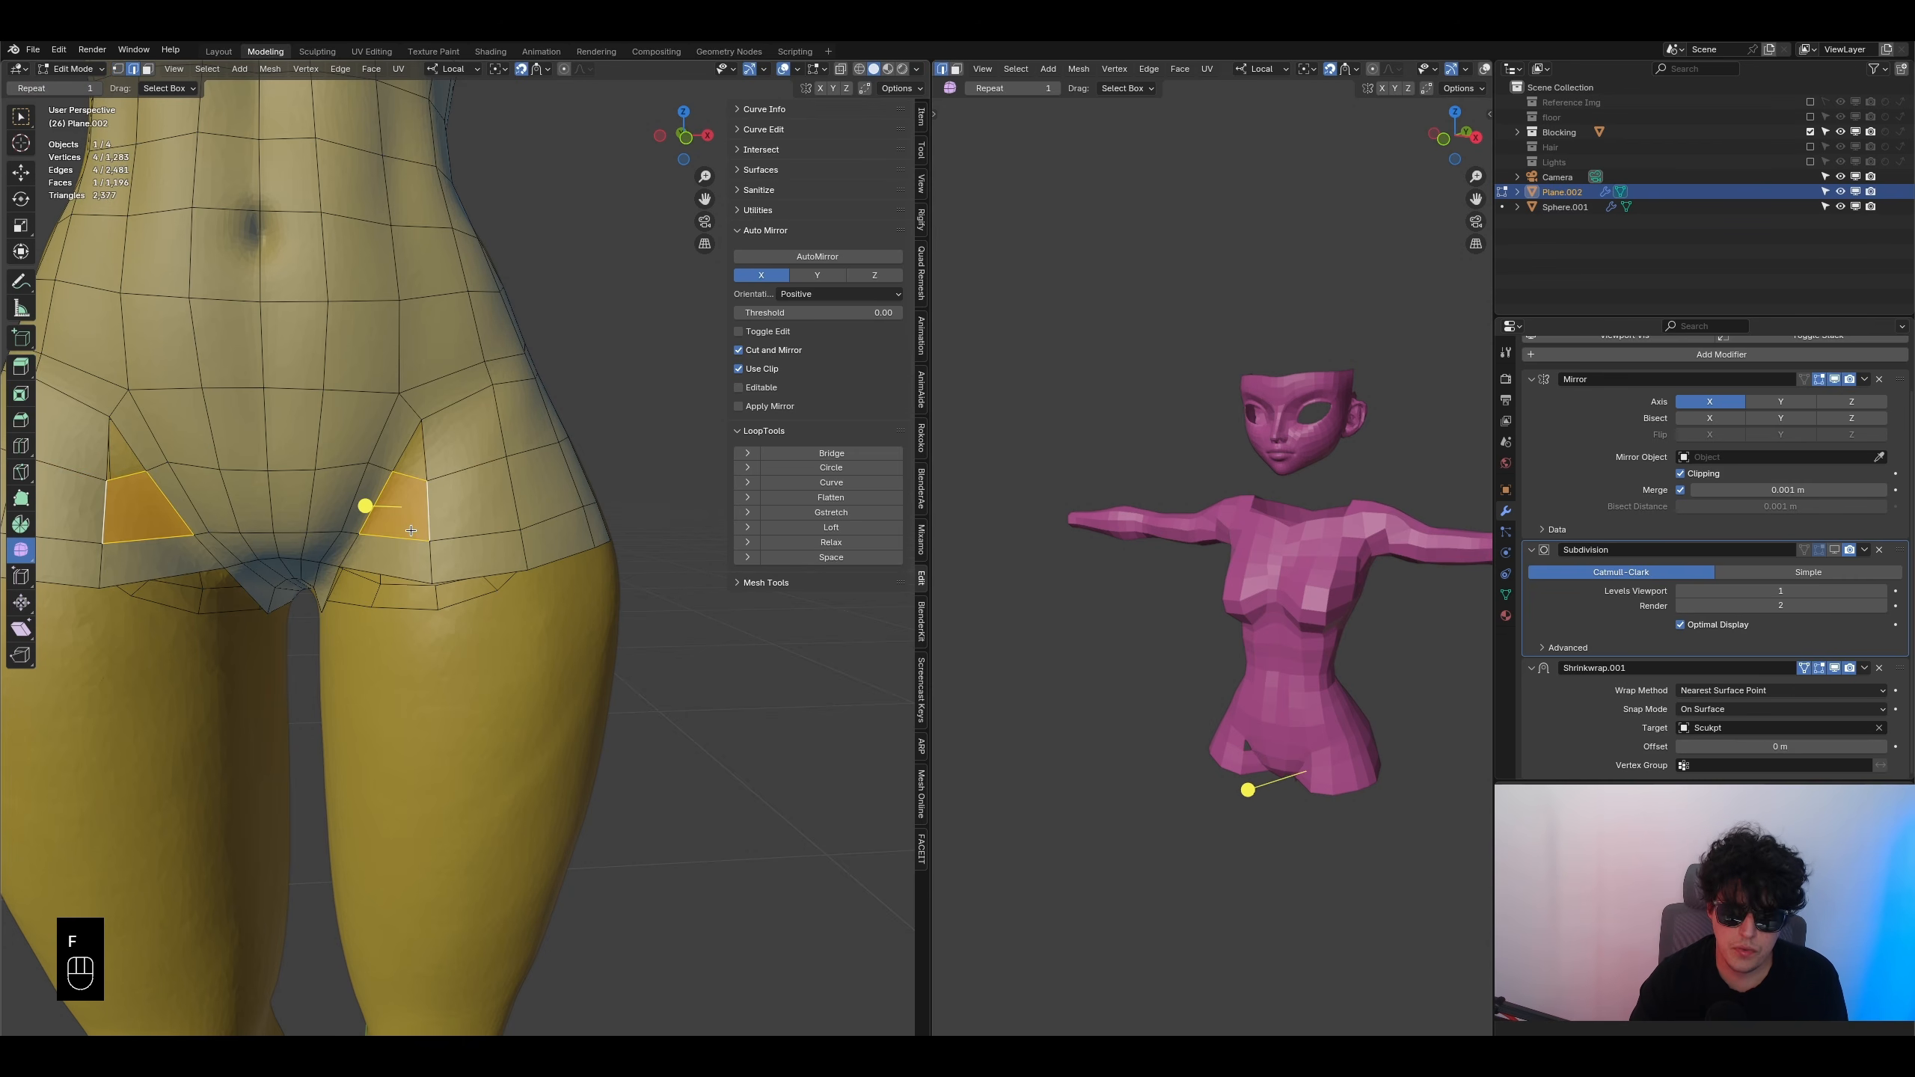
- Try loop cuts through the front hip faces beside the groin, and undo them together with the groin fill
{"action": "key", "text": "ctrl+r"}
{"action": "left_click", "coordinate": [400, 481]}
{"action": "left_click", "coordinate": [402, 479]}
{"action": "scroll", "coordinate": [520, 468], "scroll_direction": "down", "scroll_amount": 2}
{"action": "middle_click_drag", "start_coordinate": [530, 466], "coordinate": [257, 590]}
{"action": "key", "text": "ctrl+z"}
{"action": "key", "text": "ctrl+r"}
{"action": "left_click", "coordinate": [244, 519]}
{"action": "left_click", "coordinate": [244, 518]}
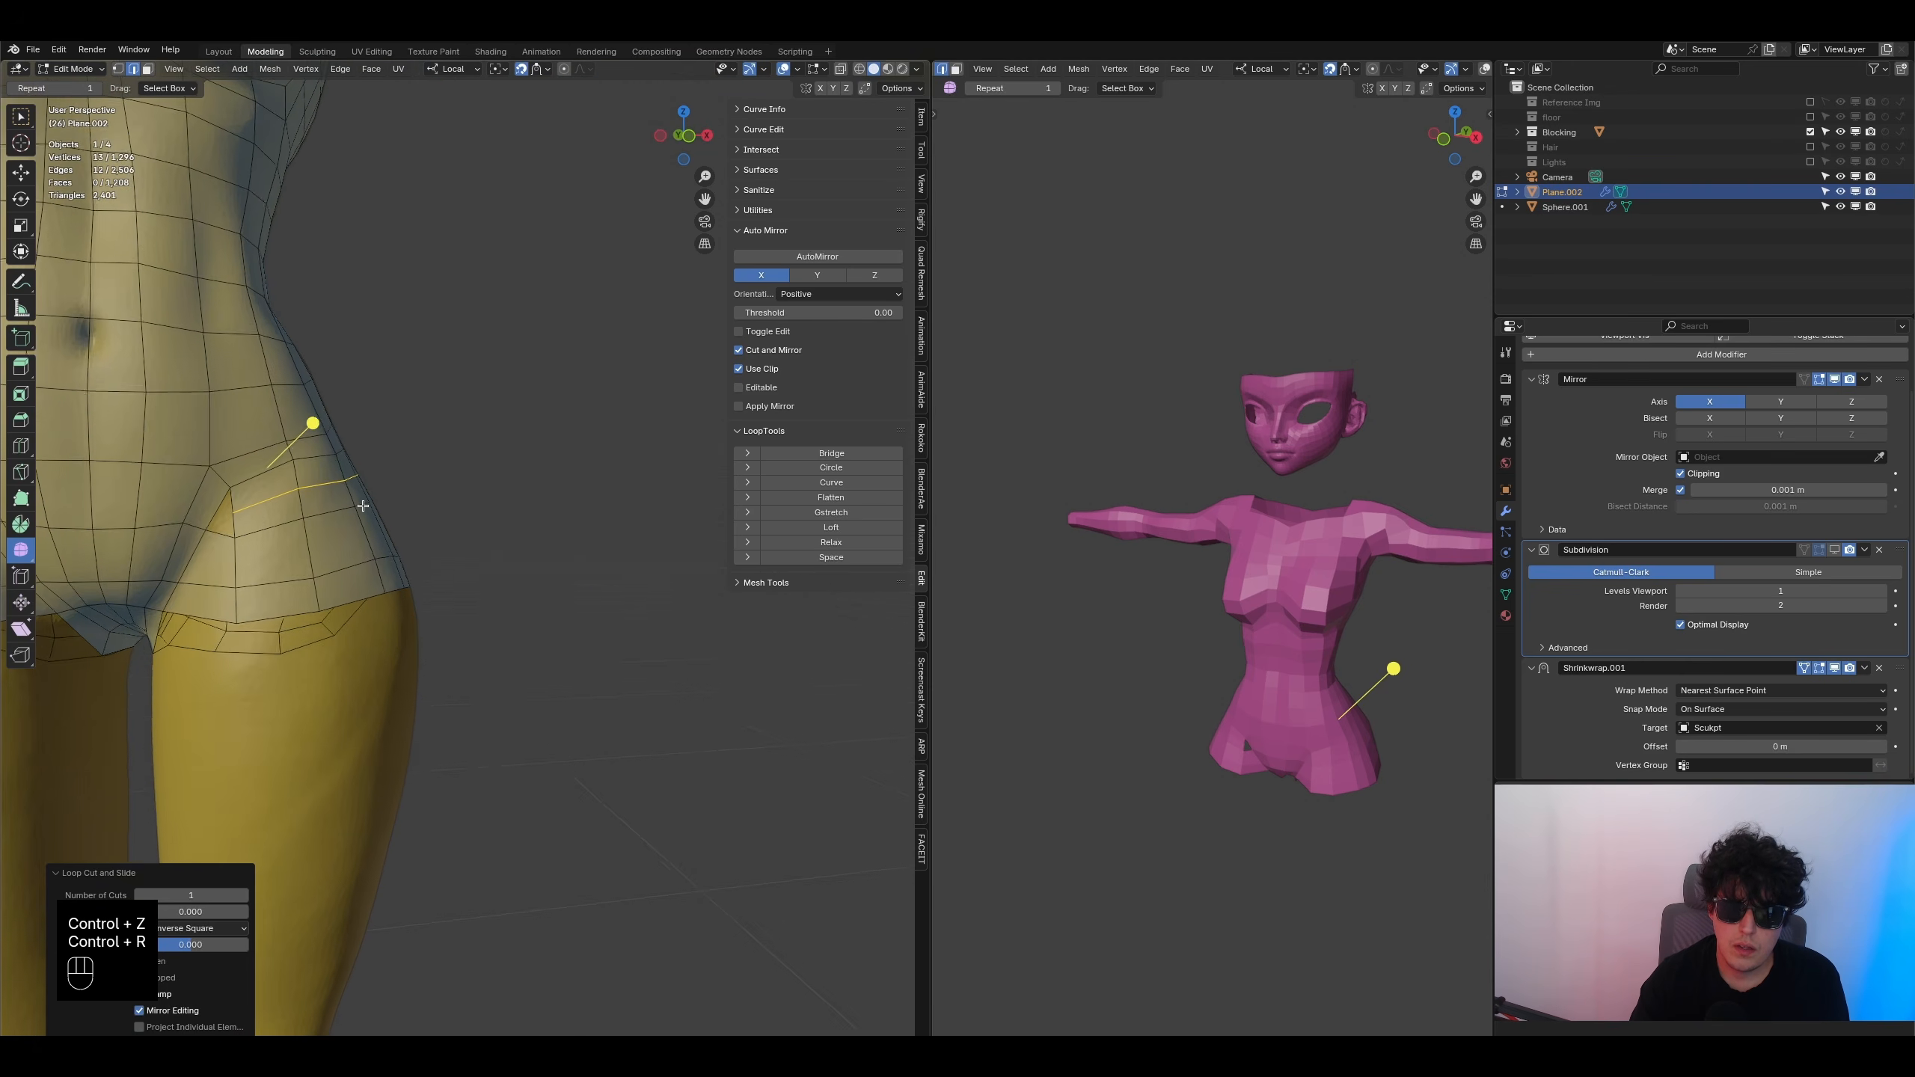
{"action": "key", "text": "ctrl+z"}
{"action": "key", "text": "ctrl+z"}
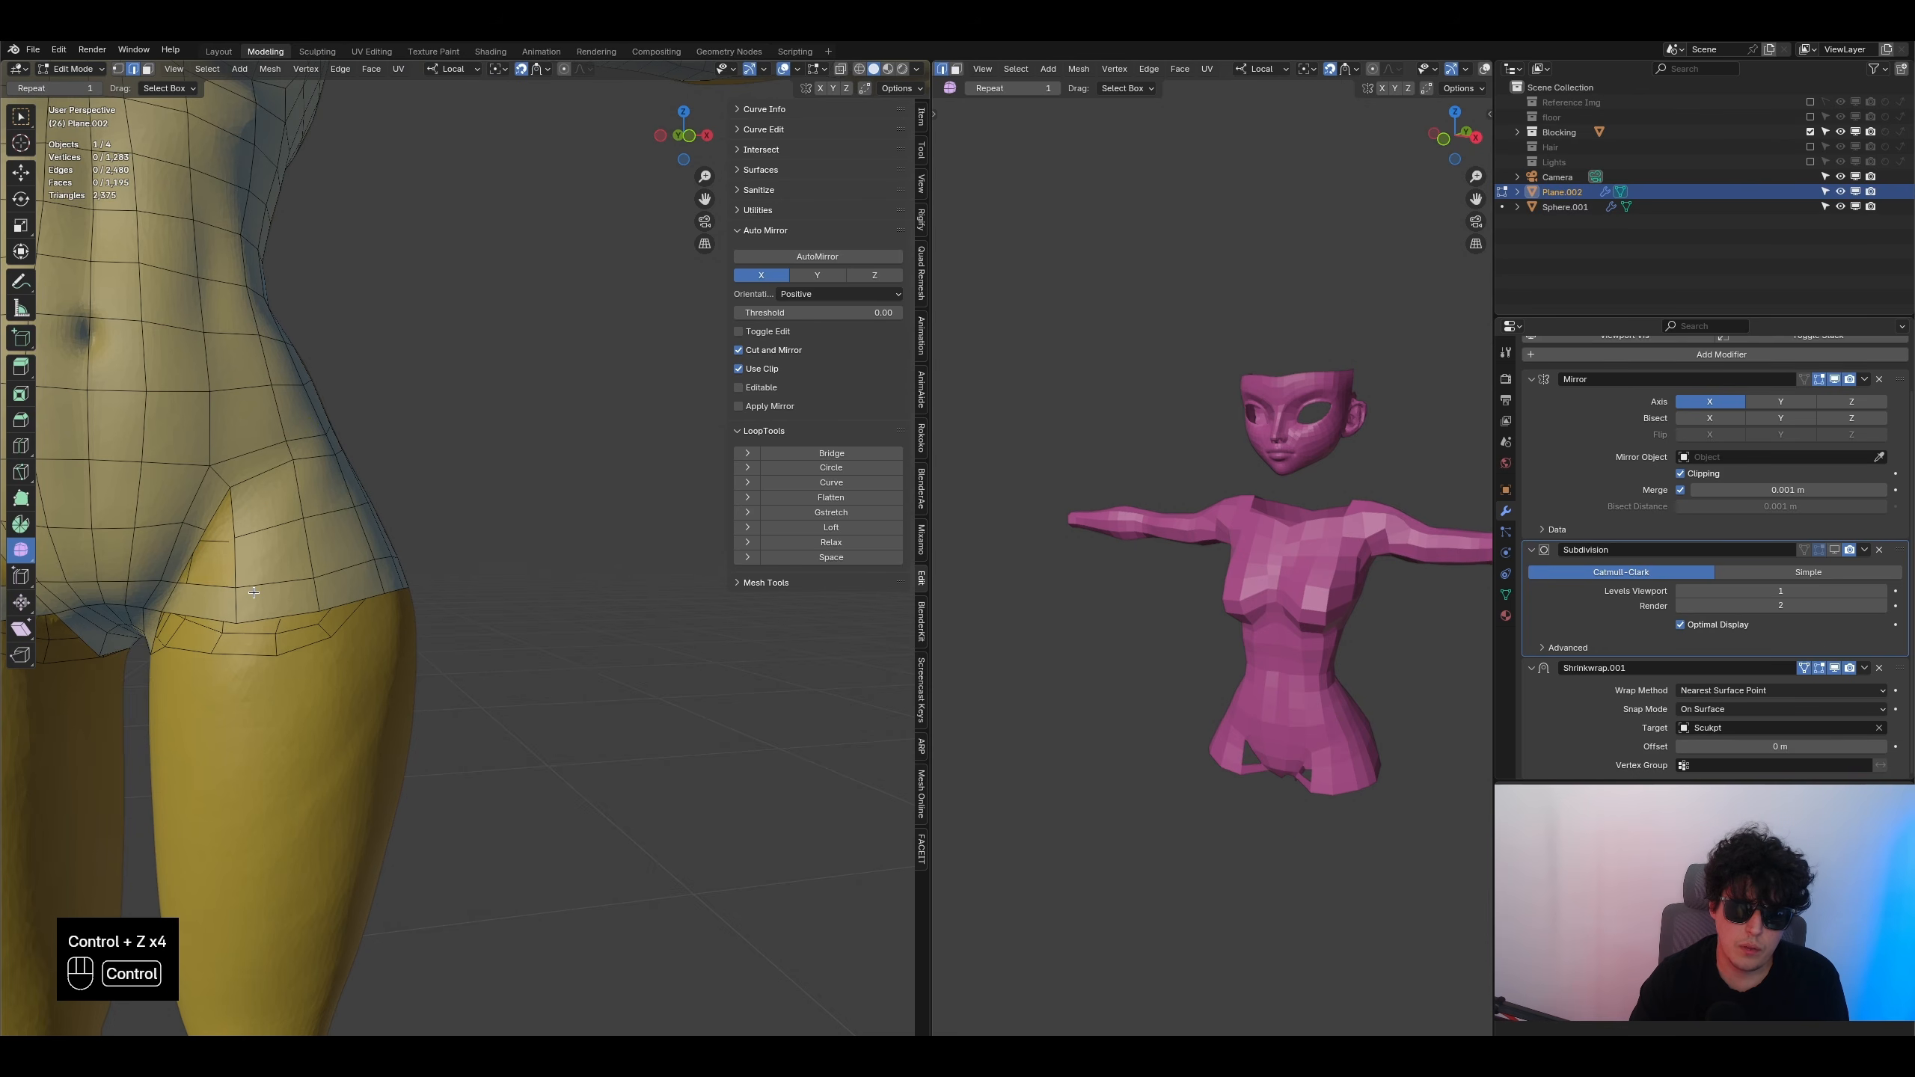
- Merge the two facing vertices on either side of the groin gap's upper part
{"action": "middle_click_drag", "start_coordinate": [203, 608], "coordinate": [303, 526]}
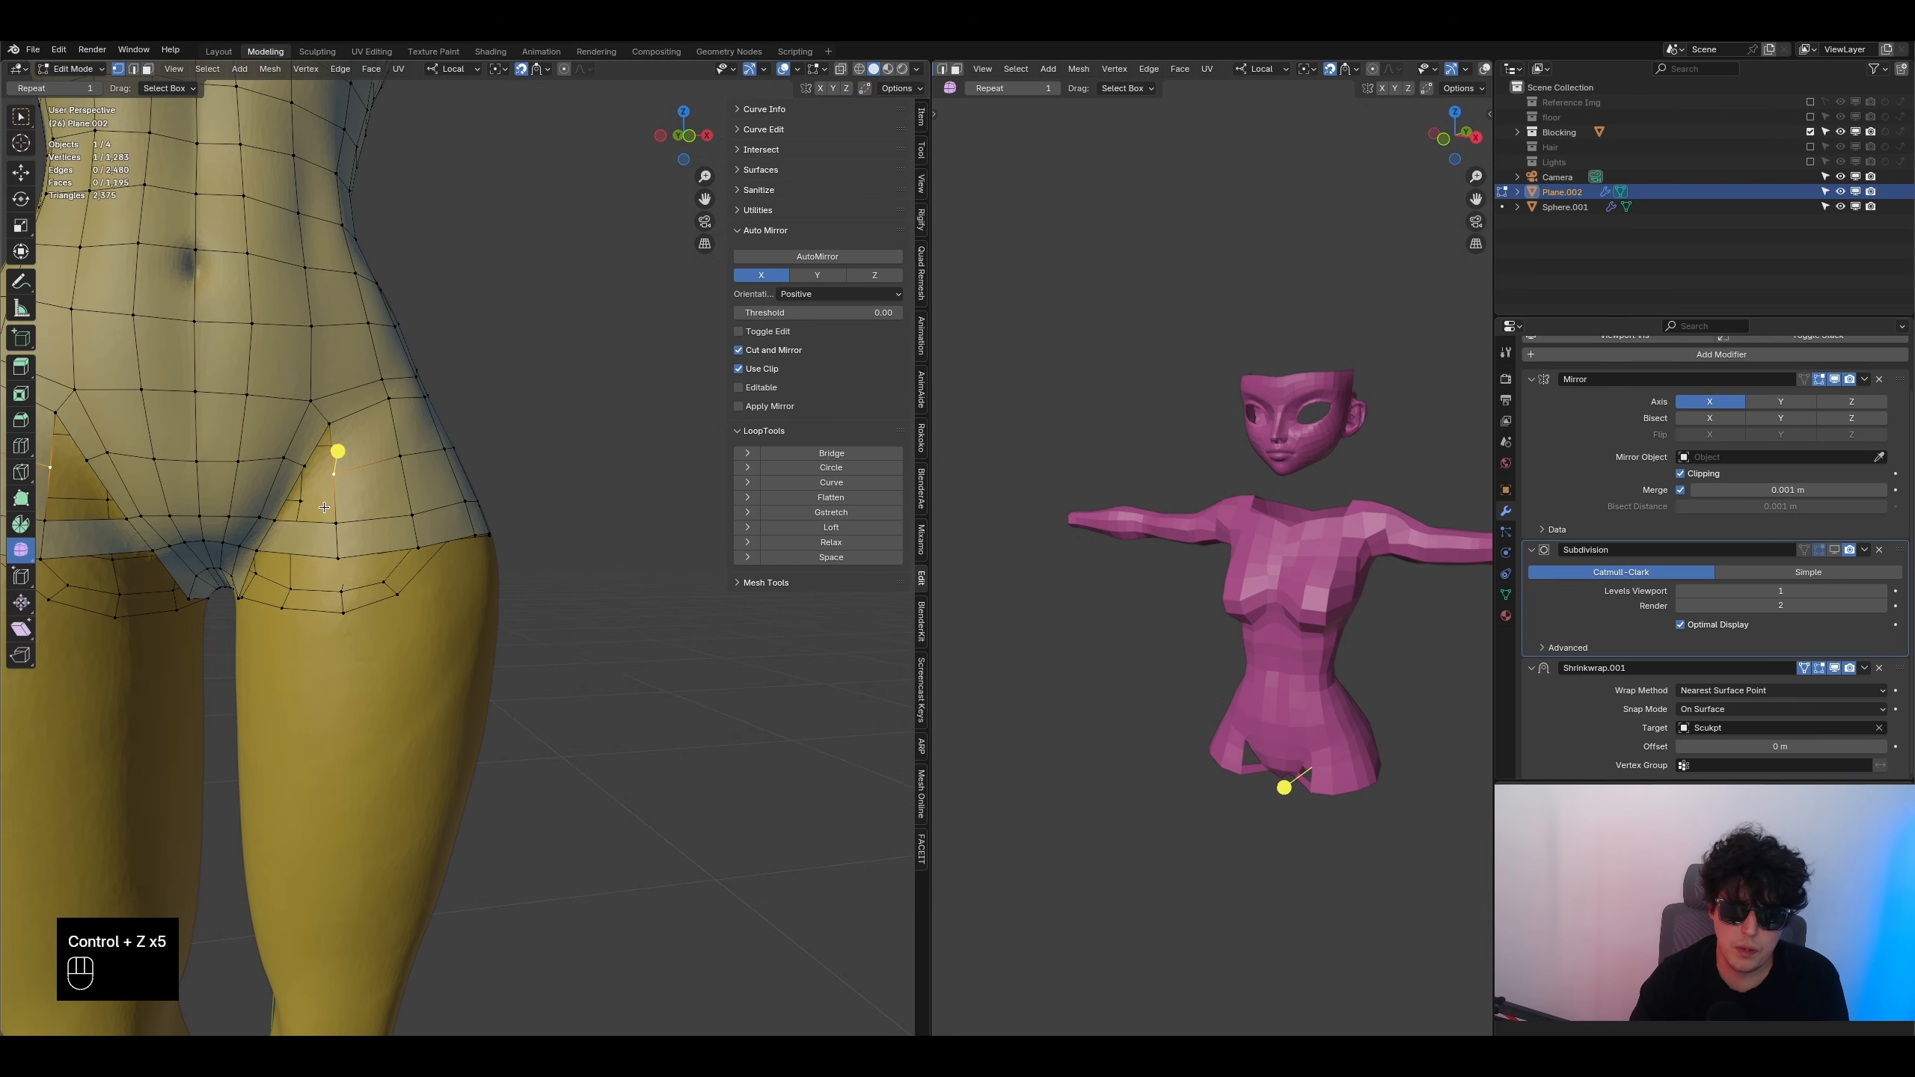
{"action": "left_click", "coordinate": [305, 467], "text": "shift"}
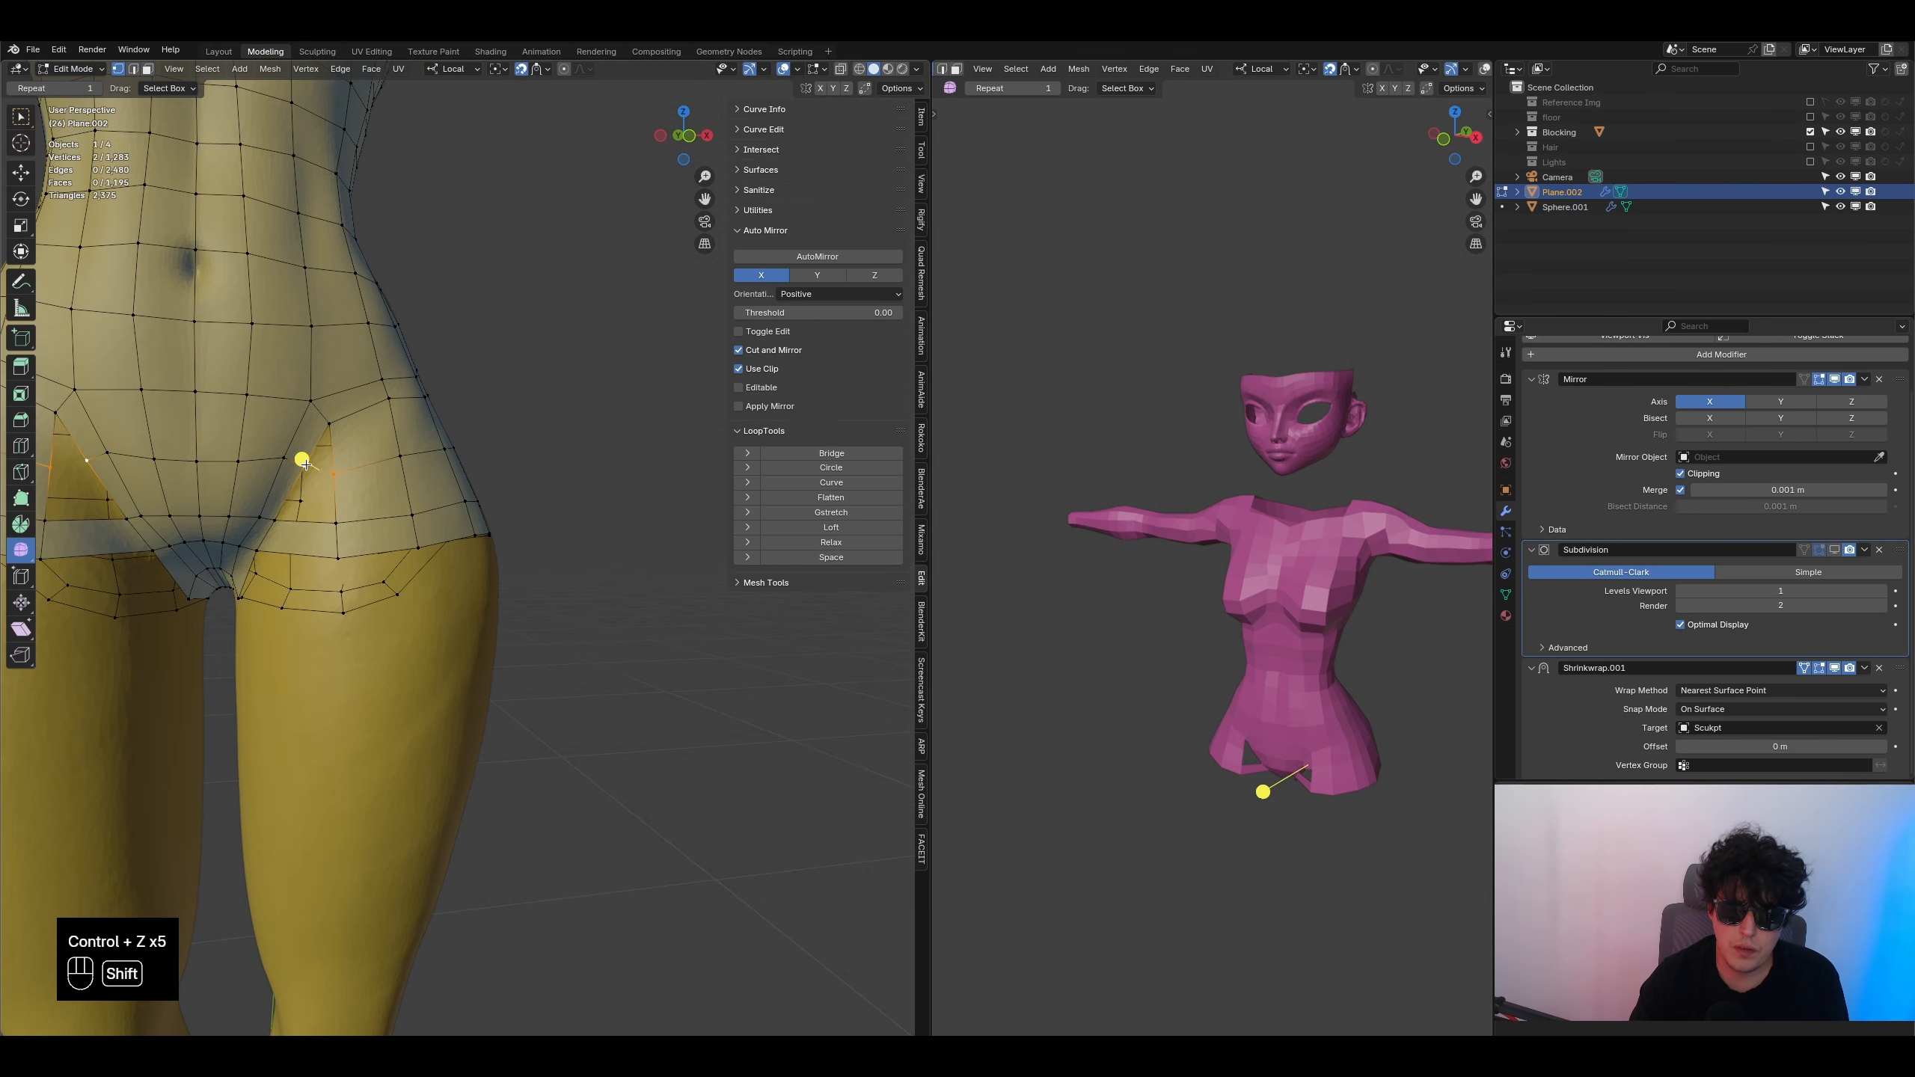
{"action": "key", "text": "m"}
{"action": "left_click", "coordinate": [332, 494]}
- Add one centred horizontal loop cut across the lower abdomen between the two groin gaps
{"action": "key", "text": "ctrl+r"}
{"action": "left_click", "coordinate": [279, 491]}
{"action": "middle_click_drag", "start_coordinate": [264, 498], "coordinate": [394, 484]}
{"action": "scroll", "coordinate": [285, 496], "scroll_direction": "down", "scroll_amount": 2}
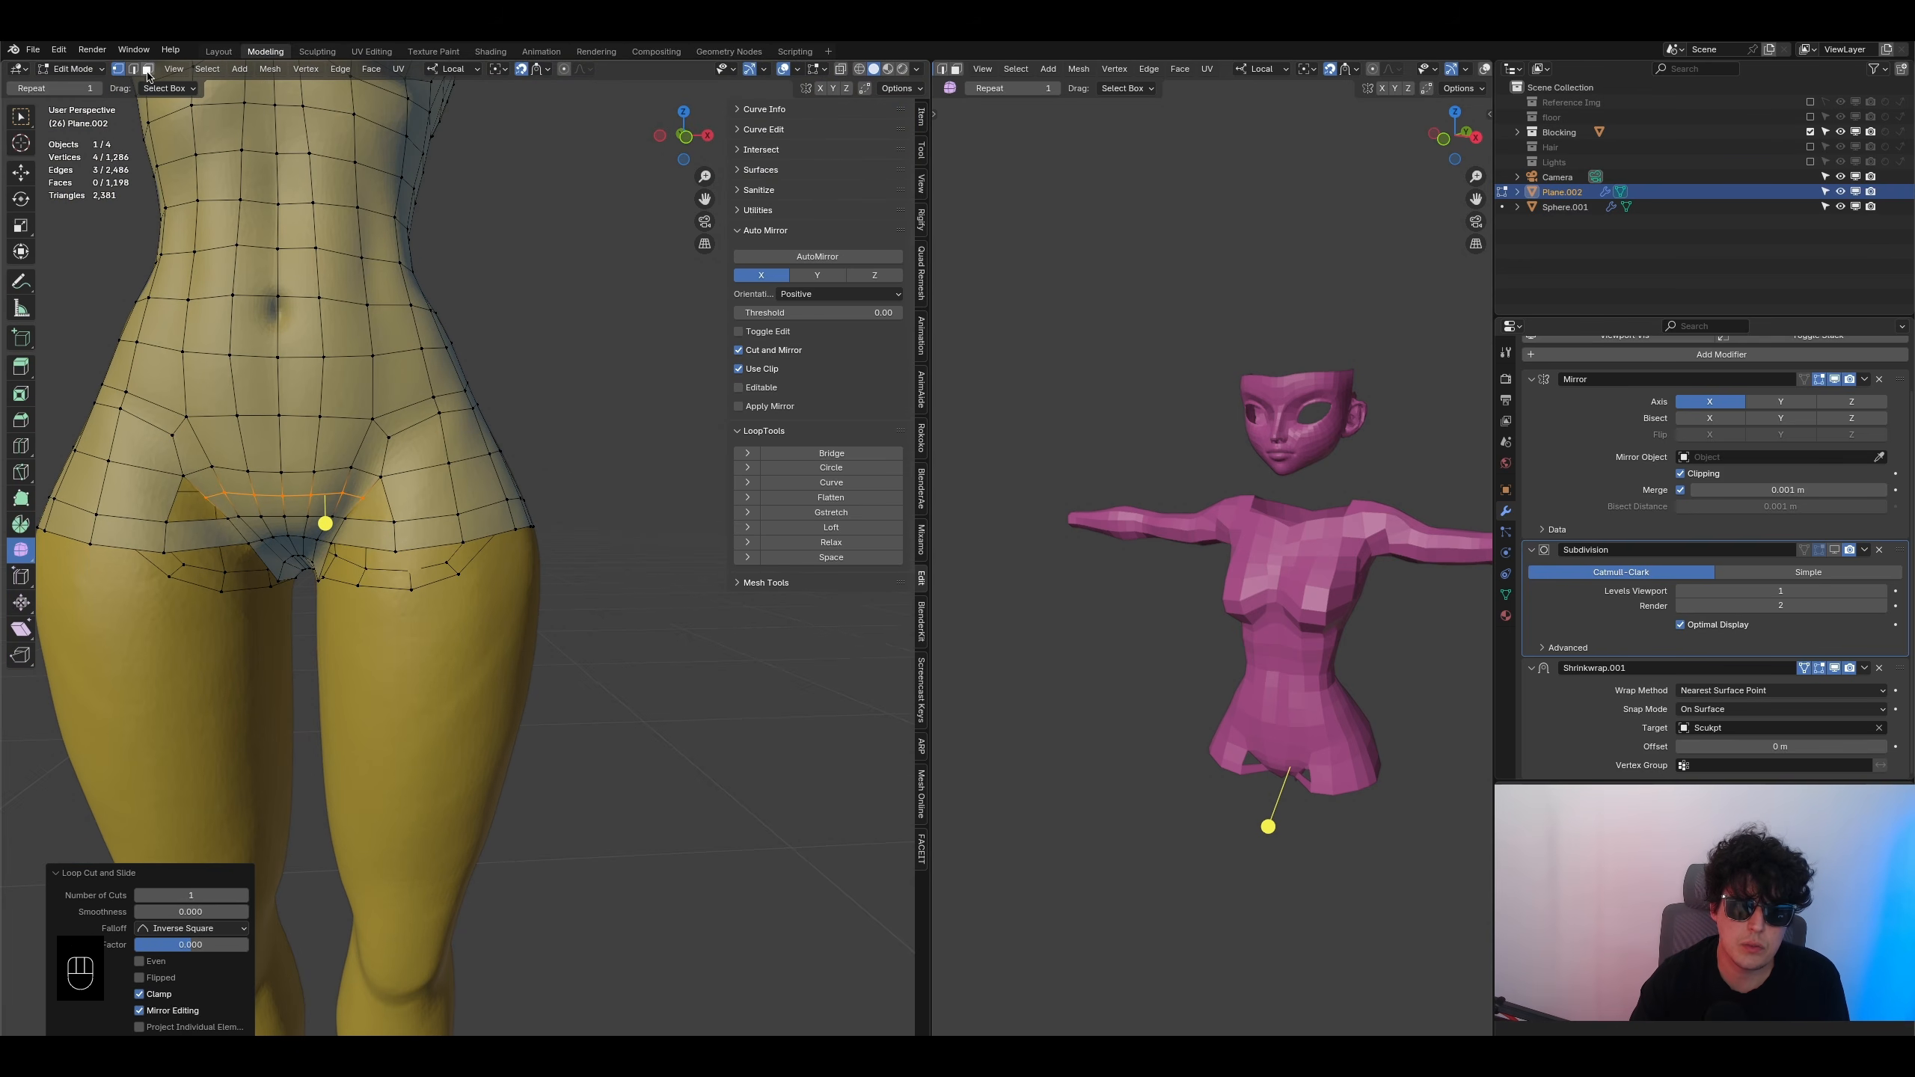
- Fill the remaining groin gap with a face between its inner slanted edge and the hip band's upper edge
{"action": "left_click", "coordinate": [374, 487]}
{"action": "left_click", "coordinate": [379, 527], "text": "shift"}
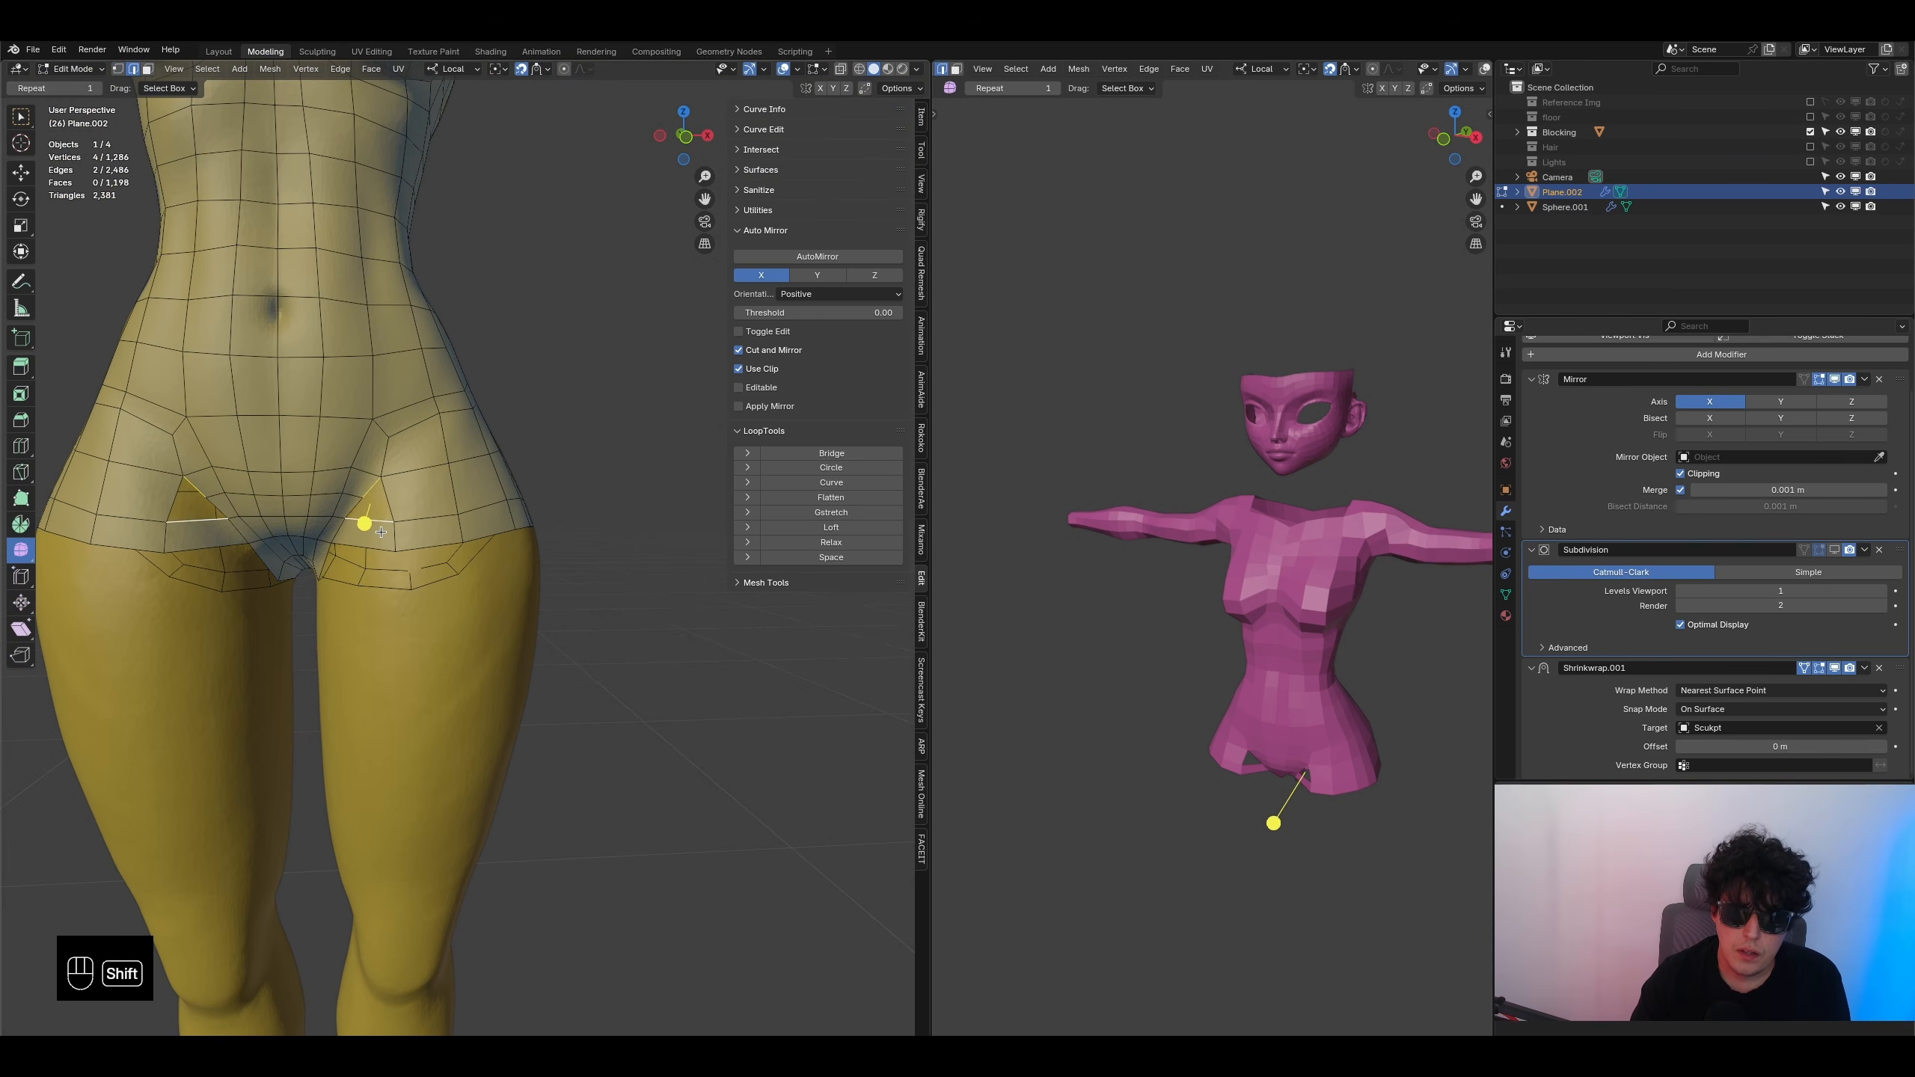
{"action": "key", "text": "f"}
{"action": "middle_click_drag", "start_coordinate": [381, 530], "coordinate": [385, 515]}
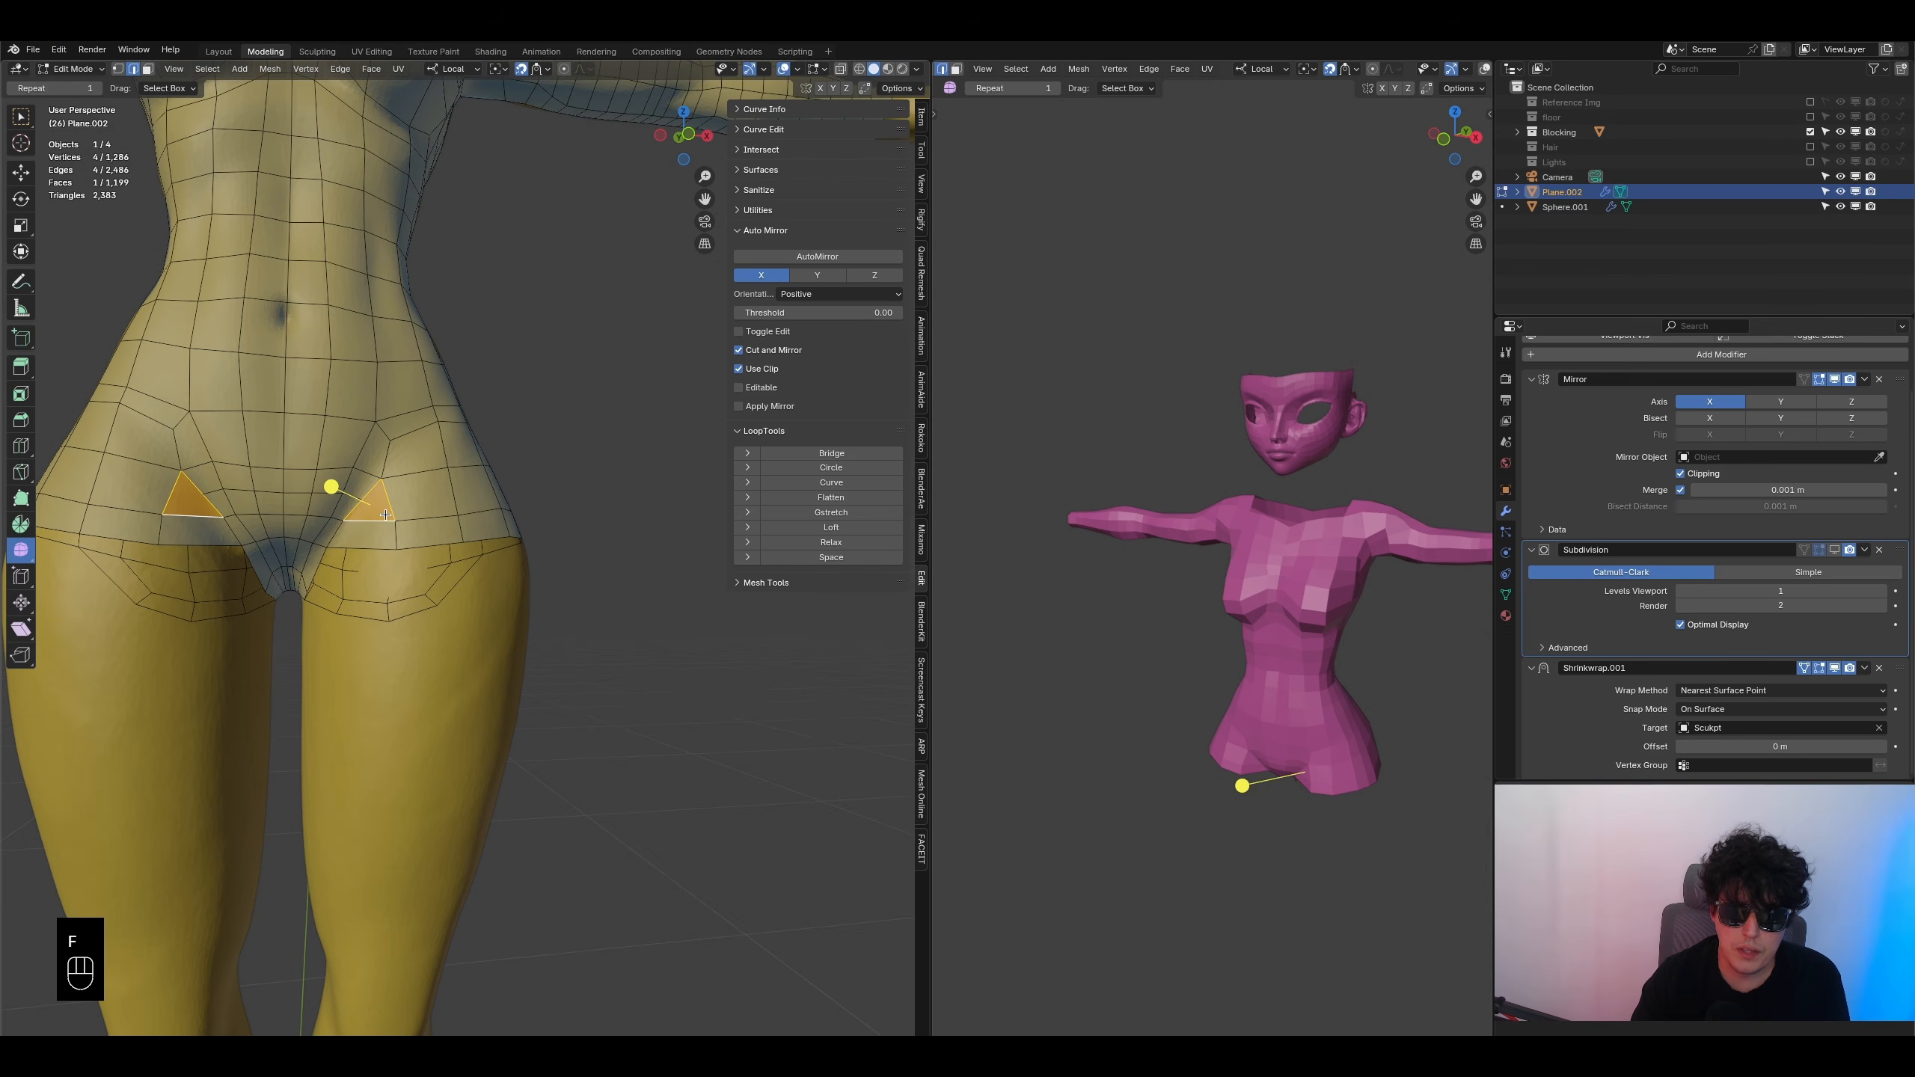
- Try nudging a vertex beside the groin, and undo it together with the latest groin fill, abdomen loop cut and vertex merge
{"action": "left_click", "coordinate": [118, 68]}
{"action": "scroll", "coordinate": [301, 431], "scroll_direction": "up", "scroll_amount": 3}
{"action": "left_click", "coordinate": [292, 459]}
{"action": "middle_click_drag", "start_coordinate": [308, 448], "coordinate": [362, 487]}
{"action": "key", "text": "g"}
{"action": "left_click", "coordinate": [308, 448]}
{"action": "key", "text": "ctrl+z"}
{"action": "key", "text": "ctrl+z"}
{"action": "key", "text": "ctrl+z"}
{"action": "key", "text": "ctrl+z"}
{"action": "key", "text": "ctrl+z"}
{"action": "key", "text": "ctrl+z"}
{"action": "key", "text": "ctrl+z"}
{"action": "key", "text": "ctrl+z"}
{"action": "key", "text": "ctrl+z"}
{"action": "key", "text": "ctrl+z"}
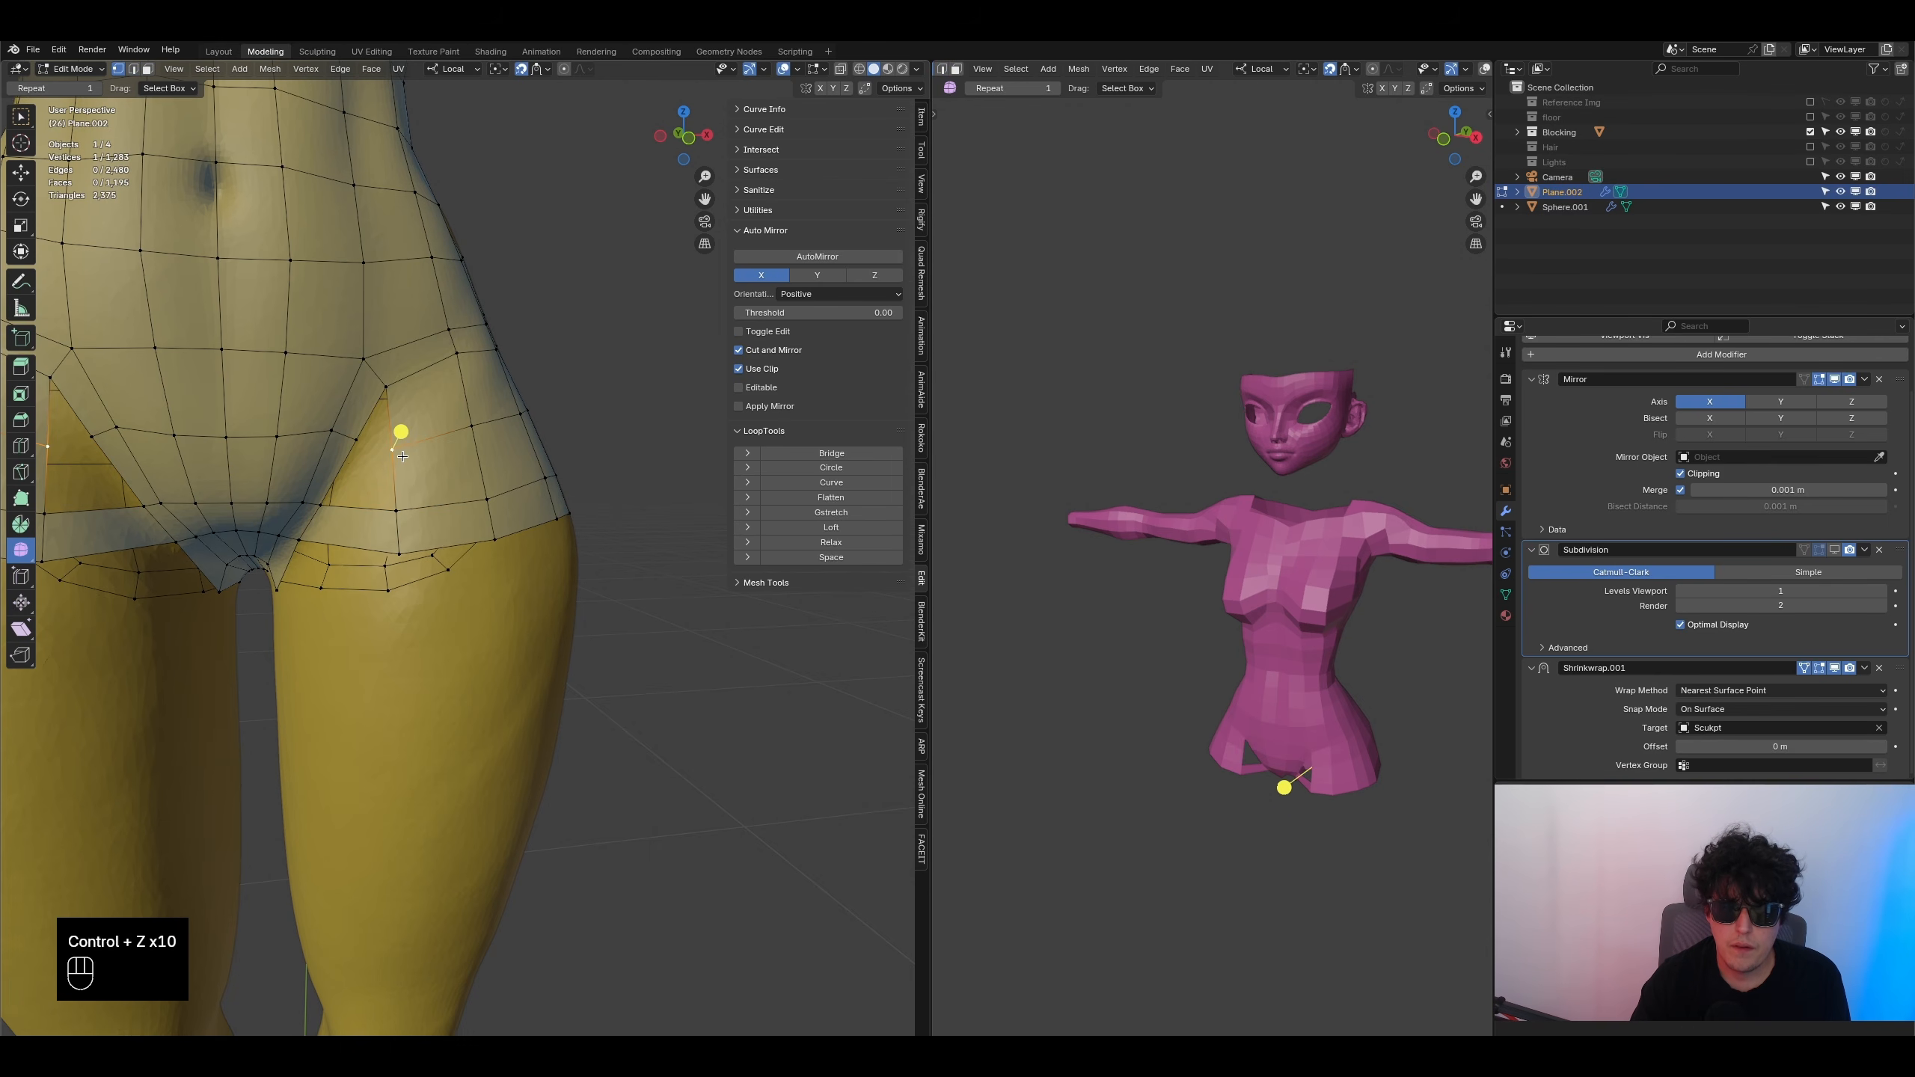
- Fill the lower part of the groin gap with a face between its two facing side edges
{"action": "left_click", "coordinate": [133, 73]}
{"action": "left_click", "coordinate": [393, 478]}
{"action": "left_click", "coordinate": [341, 475], "text": "shift"}
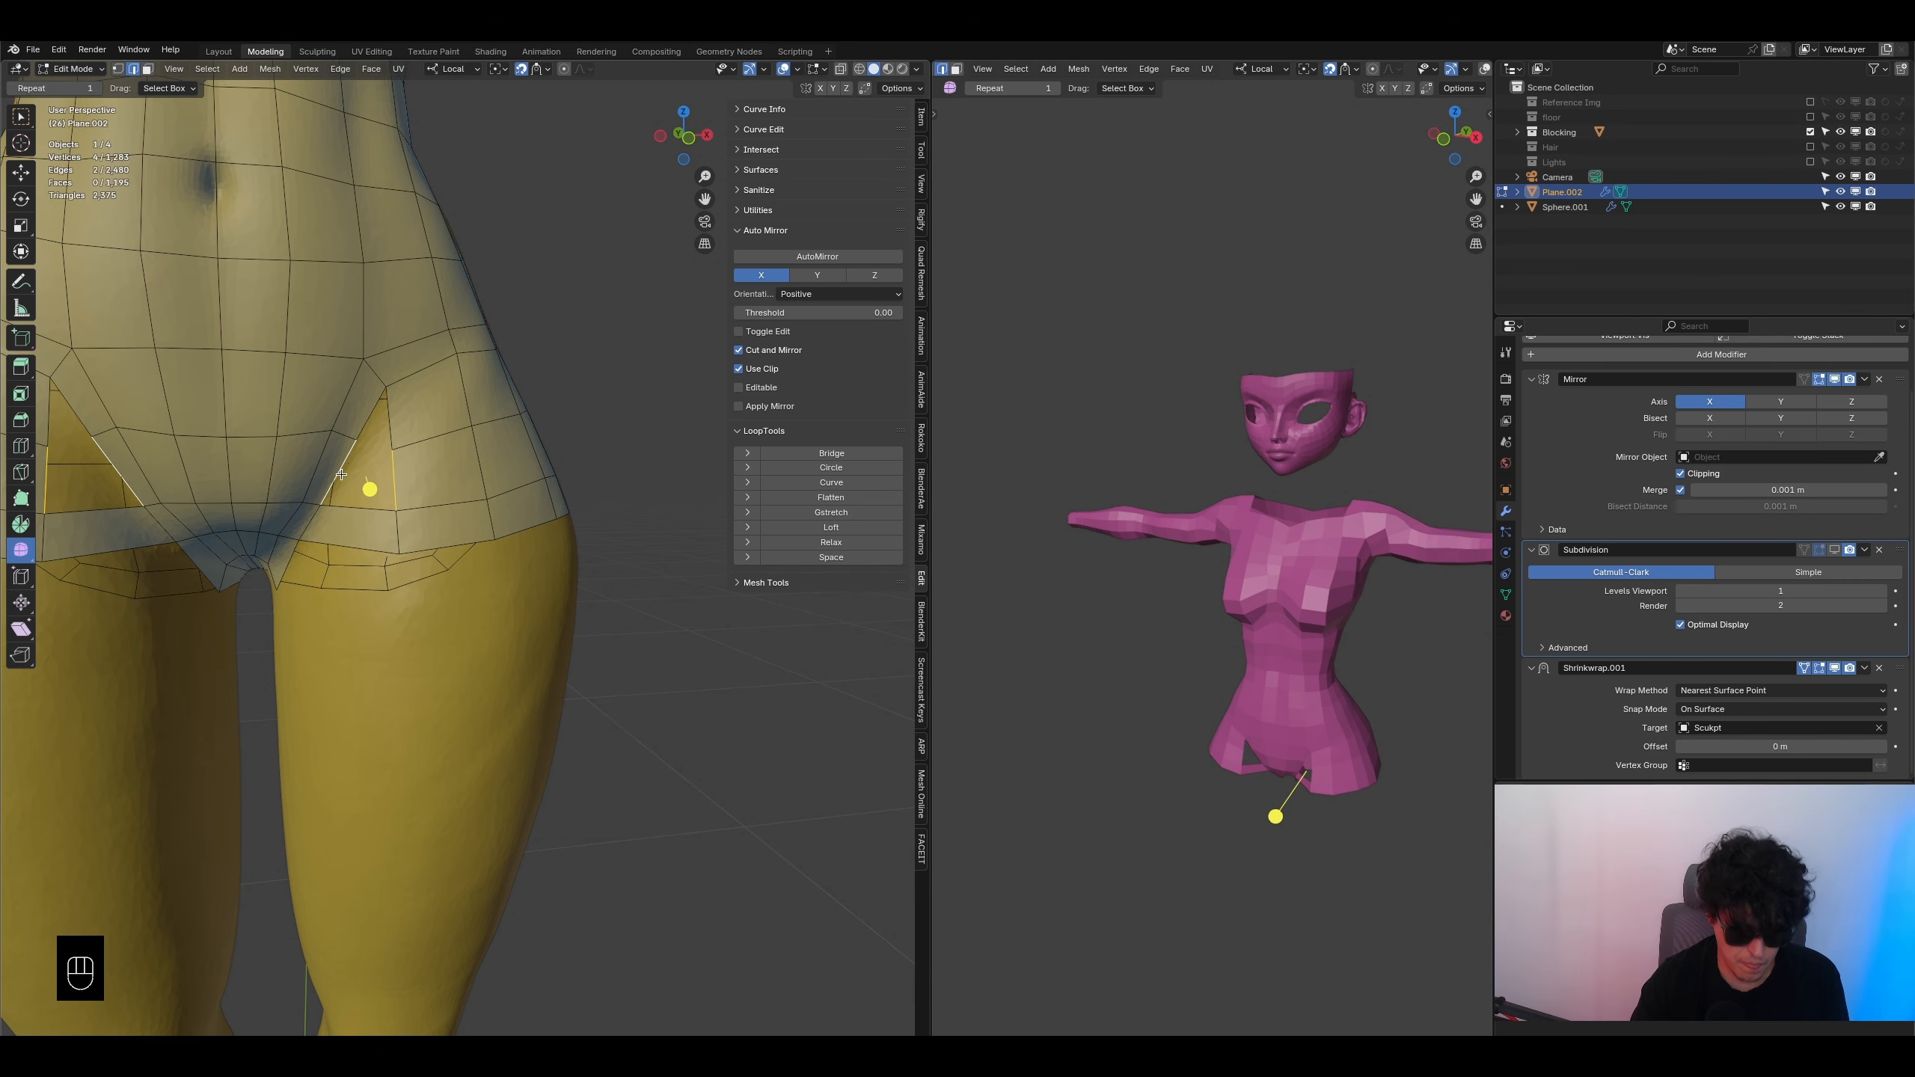
{"action": "key", "text": "f"}
{"action": "middle_click_drag", "start_coordinate": [341, 474], "coordinate": [370, 482]}
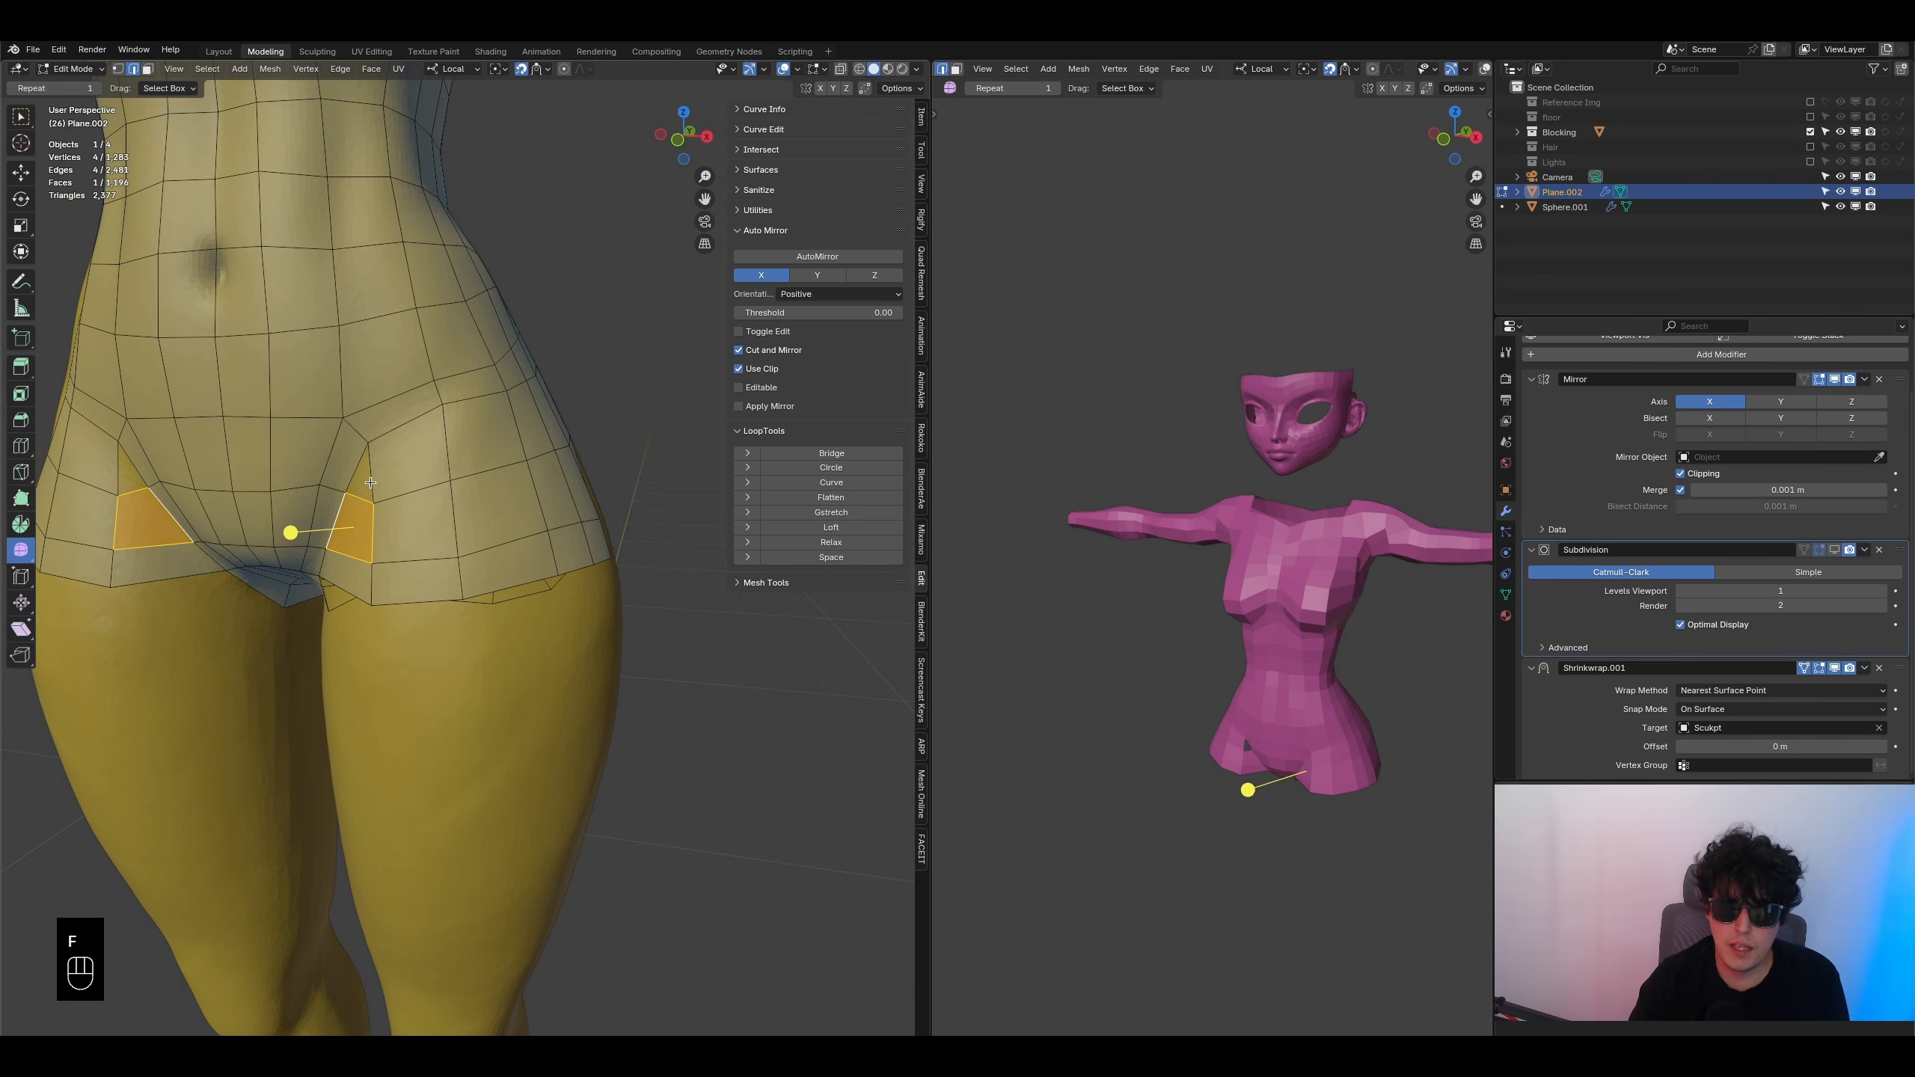
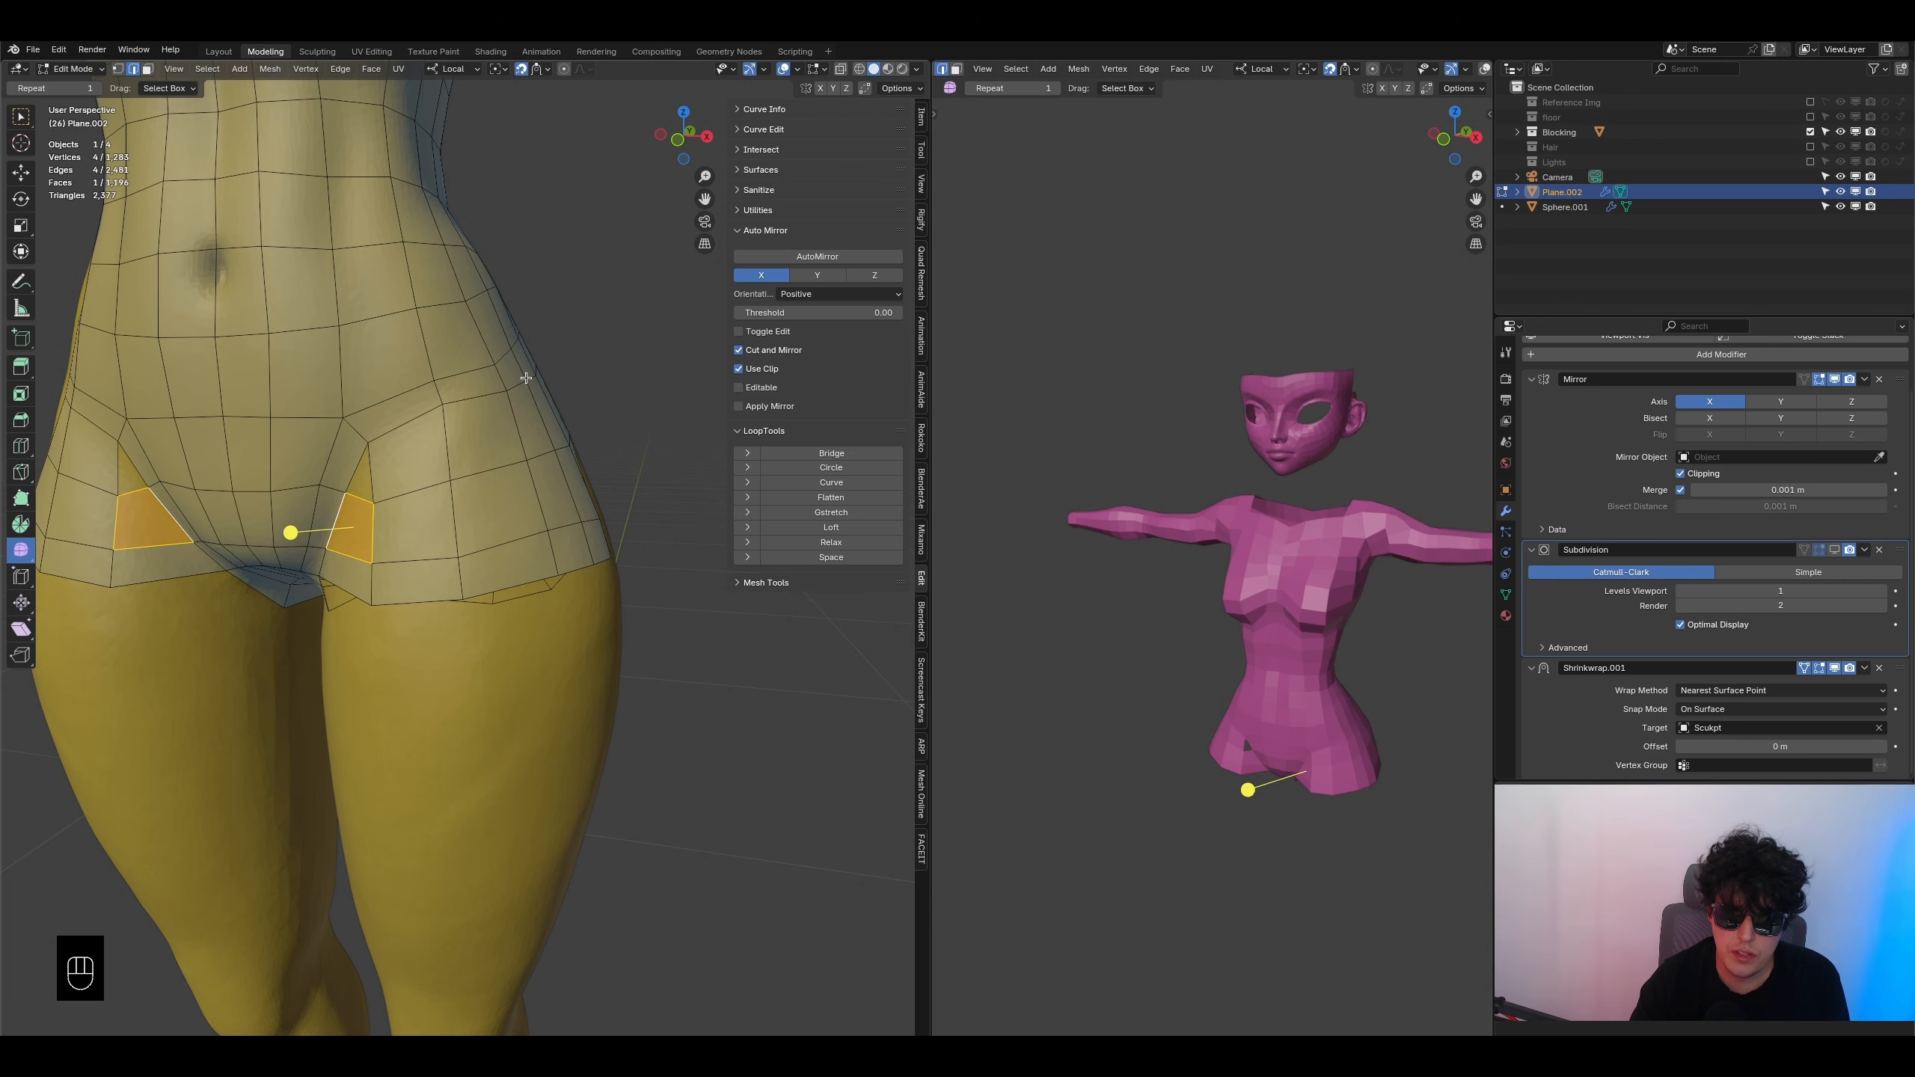
- Add one centred loop cut around the side of the hip, level with the remaining groin gap
{"action": "key", "text": "ctrl+r"}
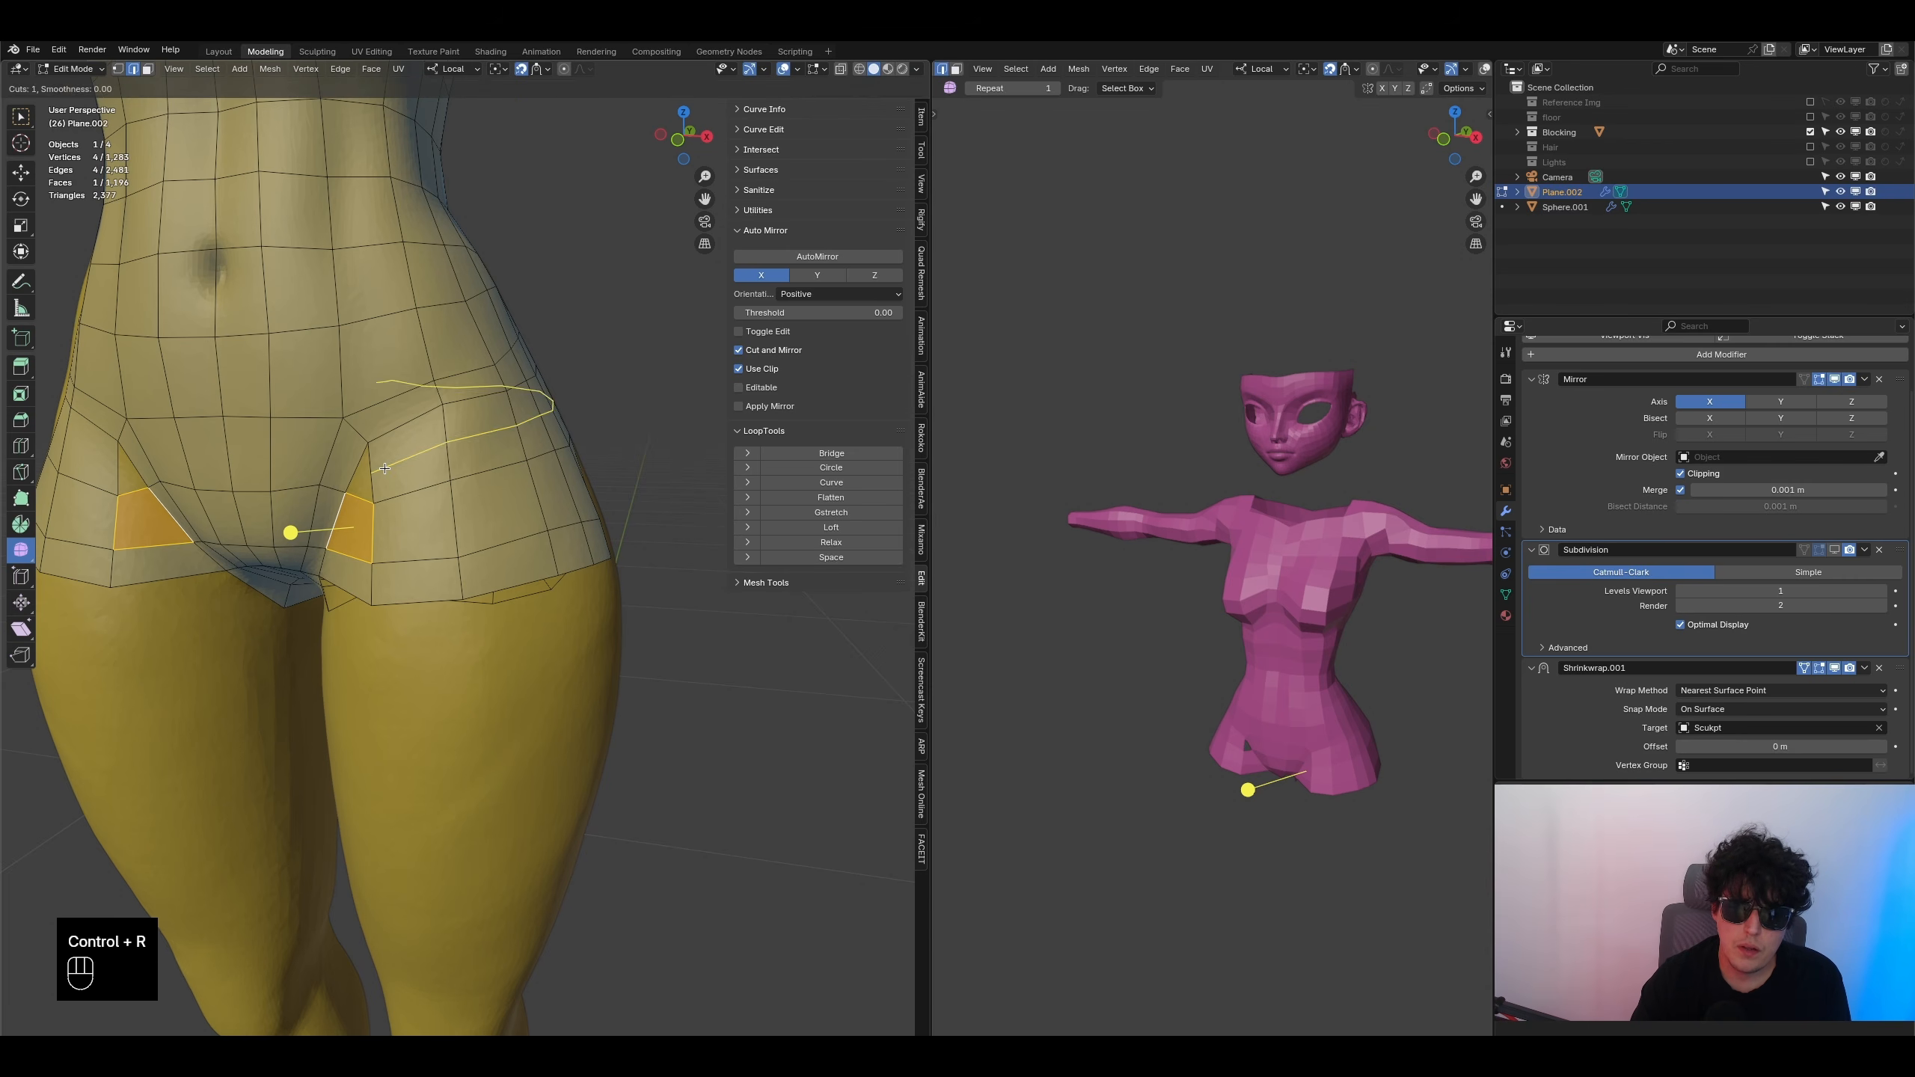
{"action": "double_click", "coordinate": [484, 445]}
{"action": "scroll", "coordinate": [484, 452], "scroll_direction": "down", "scroll_amount": 3}
{"action": "middle_click_drag", "start_coordinate": [484, 456], "coordinate": [113, 468]}
{"action": "middle_click_drag", "start_coordinate": [113, 467], "coordinate": [143, 128], "text": "shift"}
{"action": "scroll", "coordinate": [189, 301], "scroll_direction": "up", "scroll_amount": 2}
{"action": "middle_click_drag", "start_coordinate": [143, 128], "coordinate": [107, 180], "text": "shift"}
- Move the remaining groin gap's outer vertex slightly outward and close the gap with a face between its outer and lower edges
{"action": "left_click", "coordinate": [117, 70]}
{"action": "left_click", "coordinate": [302, 493]}
{"action": "key", "text": "g"}
{"action": "left_click", "coordinate": [318, 490]}
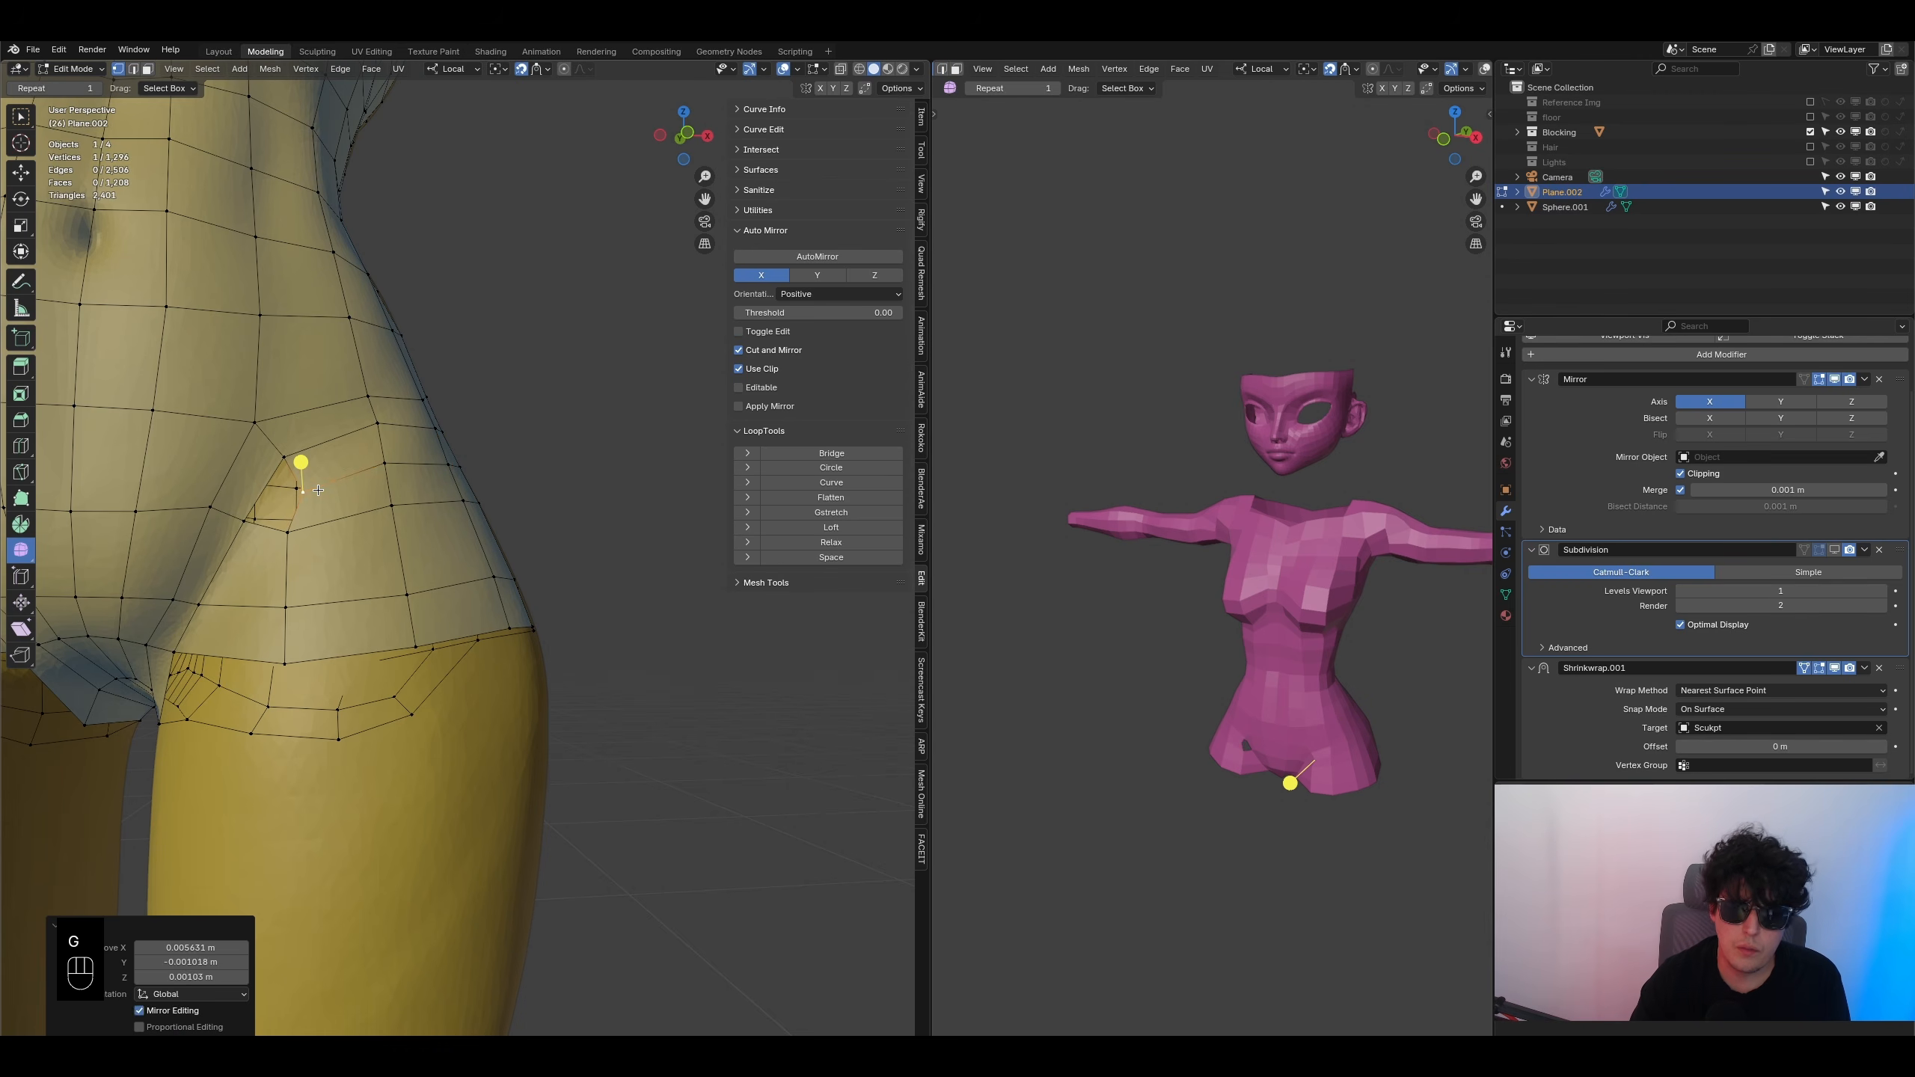
{"action": "left_click", "coordinate": [130, 69]}
{"action": "left_click", "coordinate": [295, 477]}
{"action": "left_click", "coordinate": [270, 530], "text": "shift"}
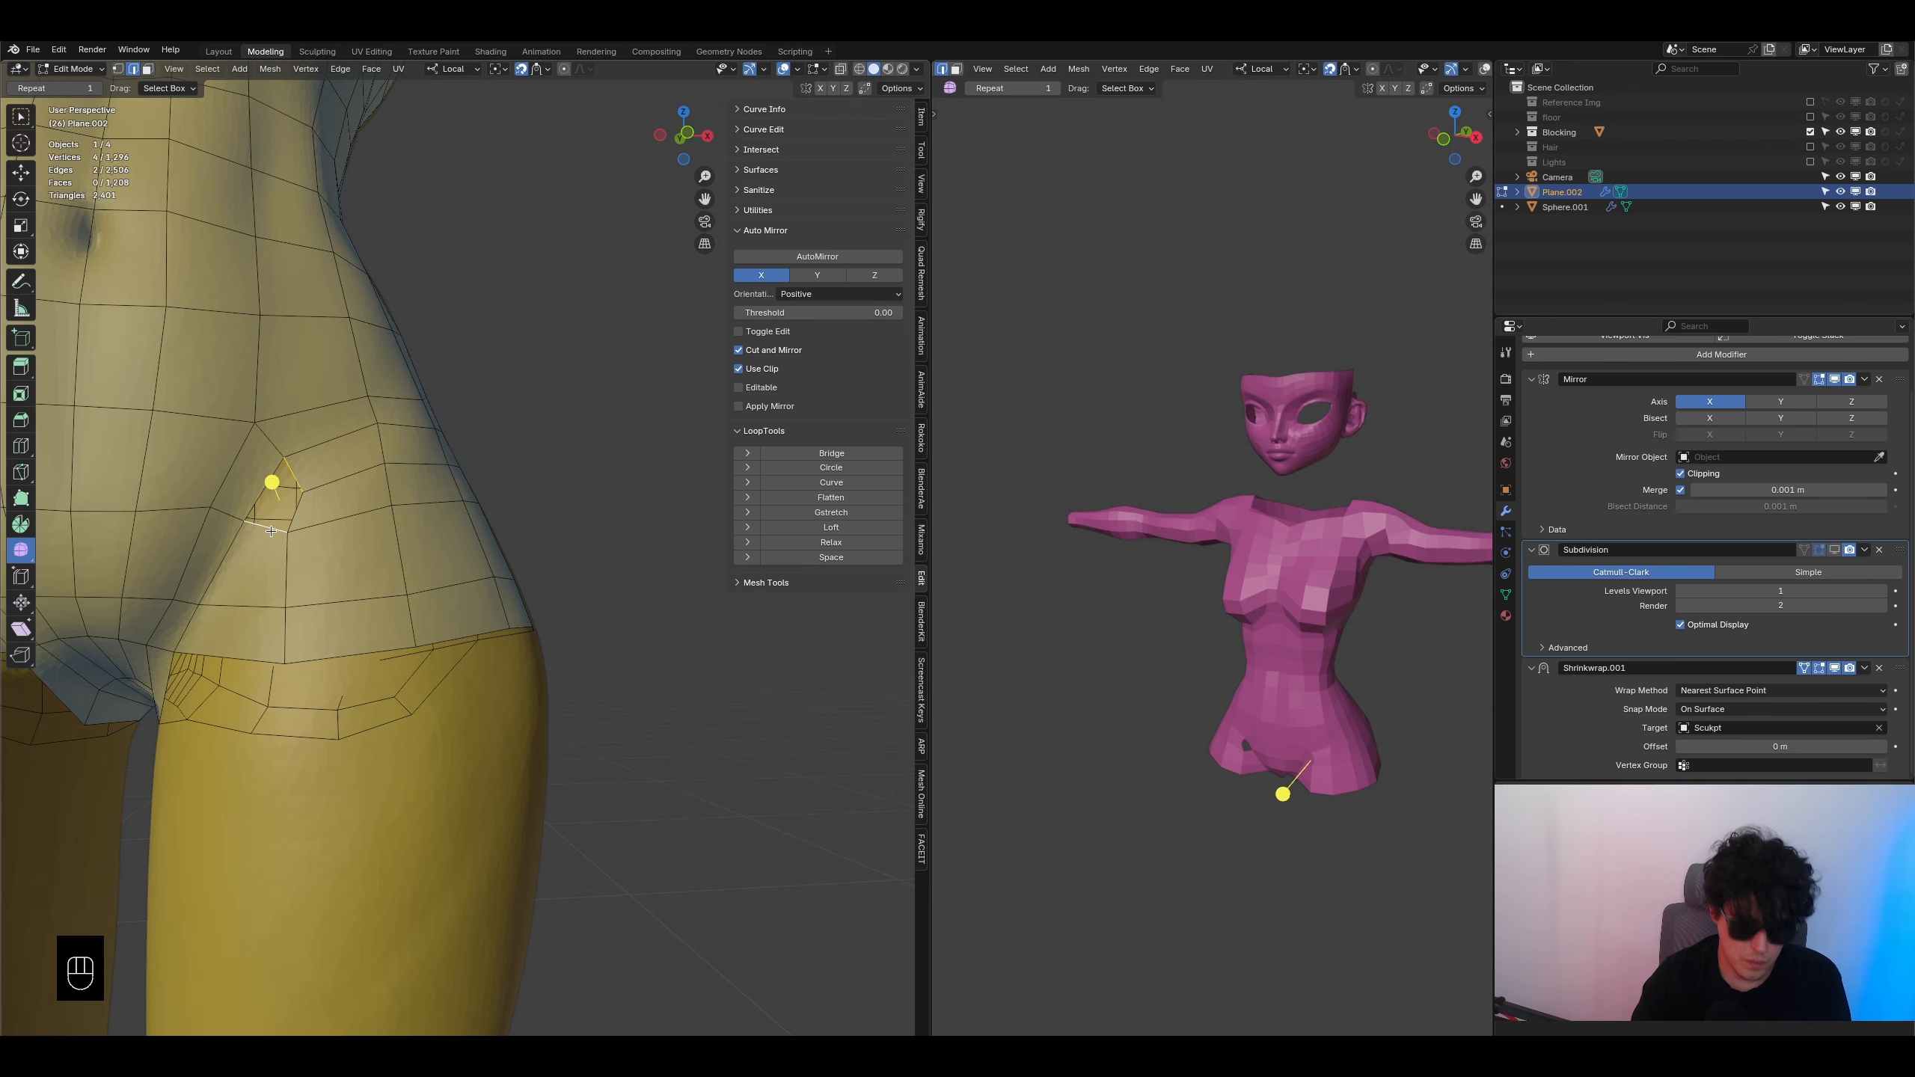
{"action": "key", "text": "g"}
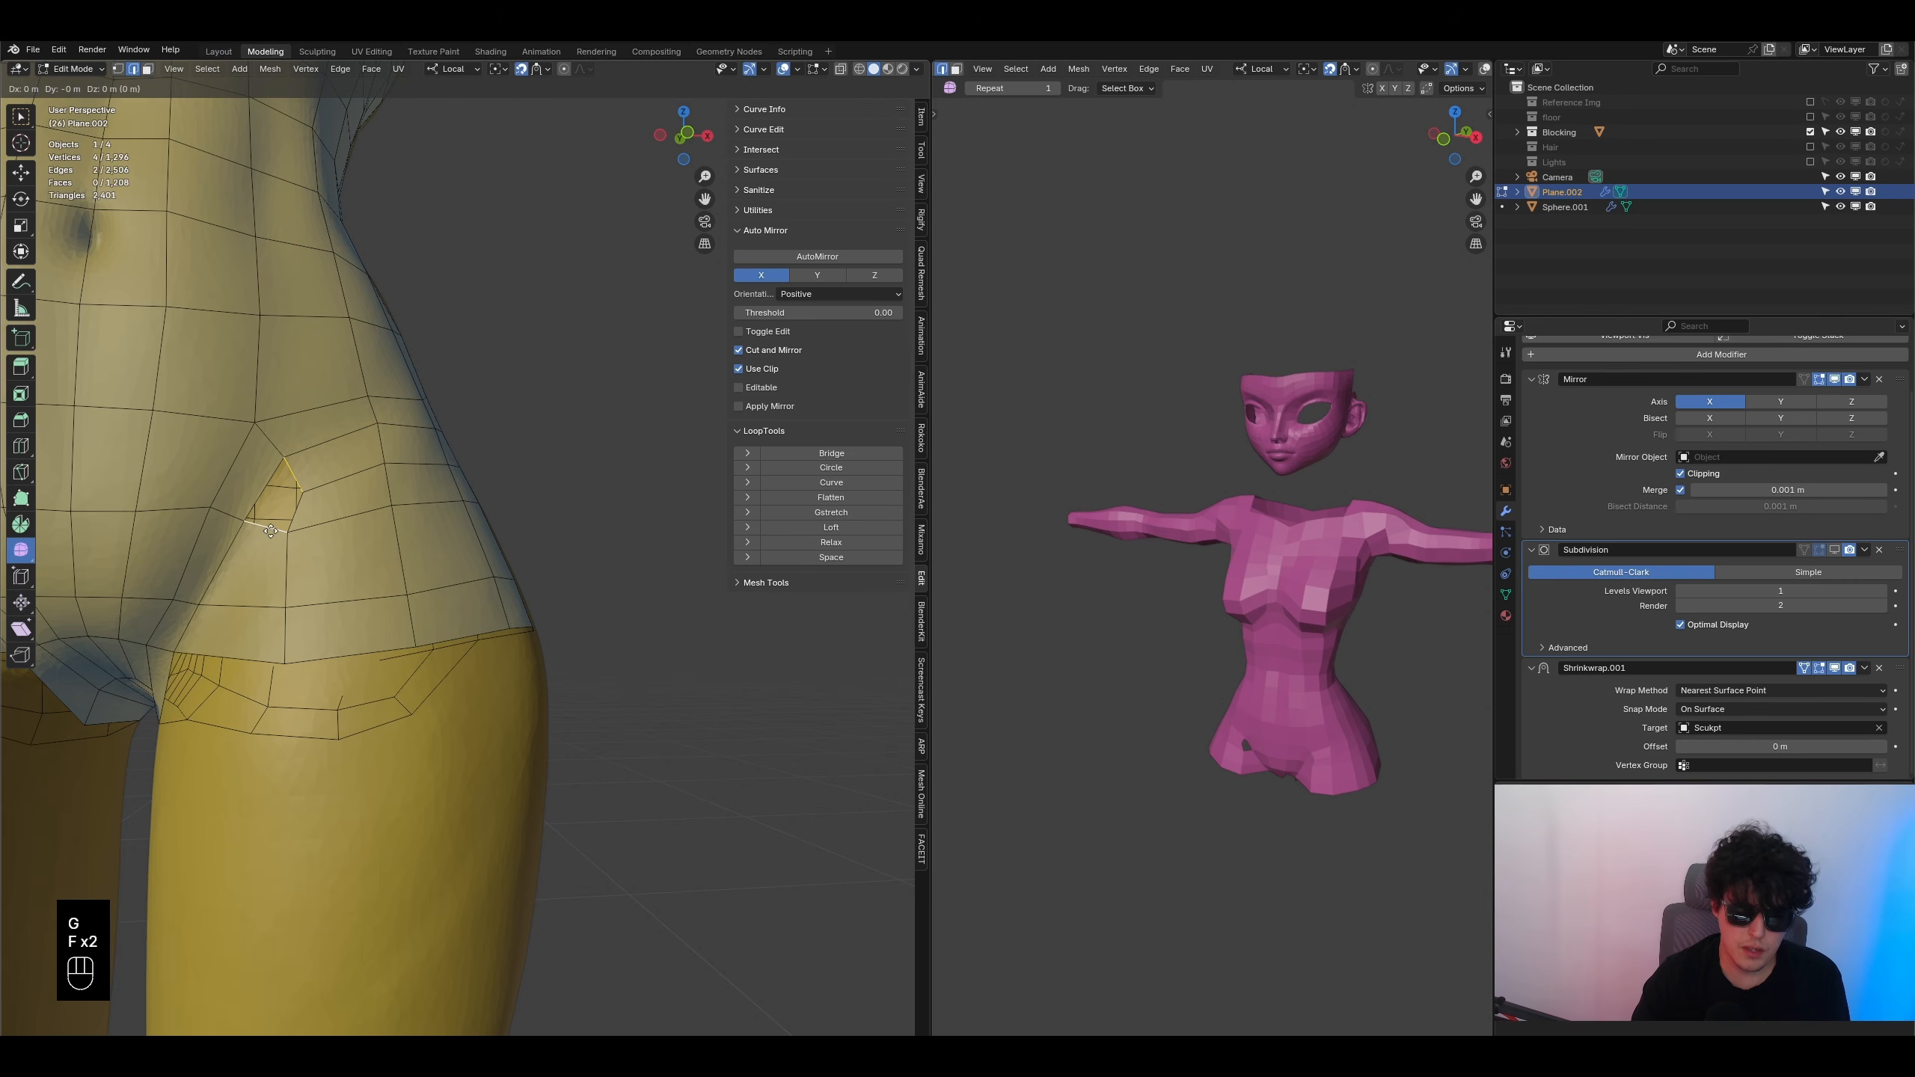
{"action": "left_click", "coordinate": [271, 531]}
{"action": "key", "text": "f"}
{"action": "scroll", "coordinate": [271, 532], "scroll_direction": "down", "scroll_amount": 3}
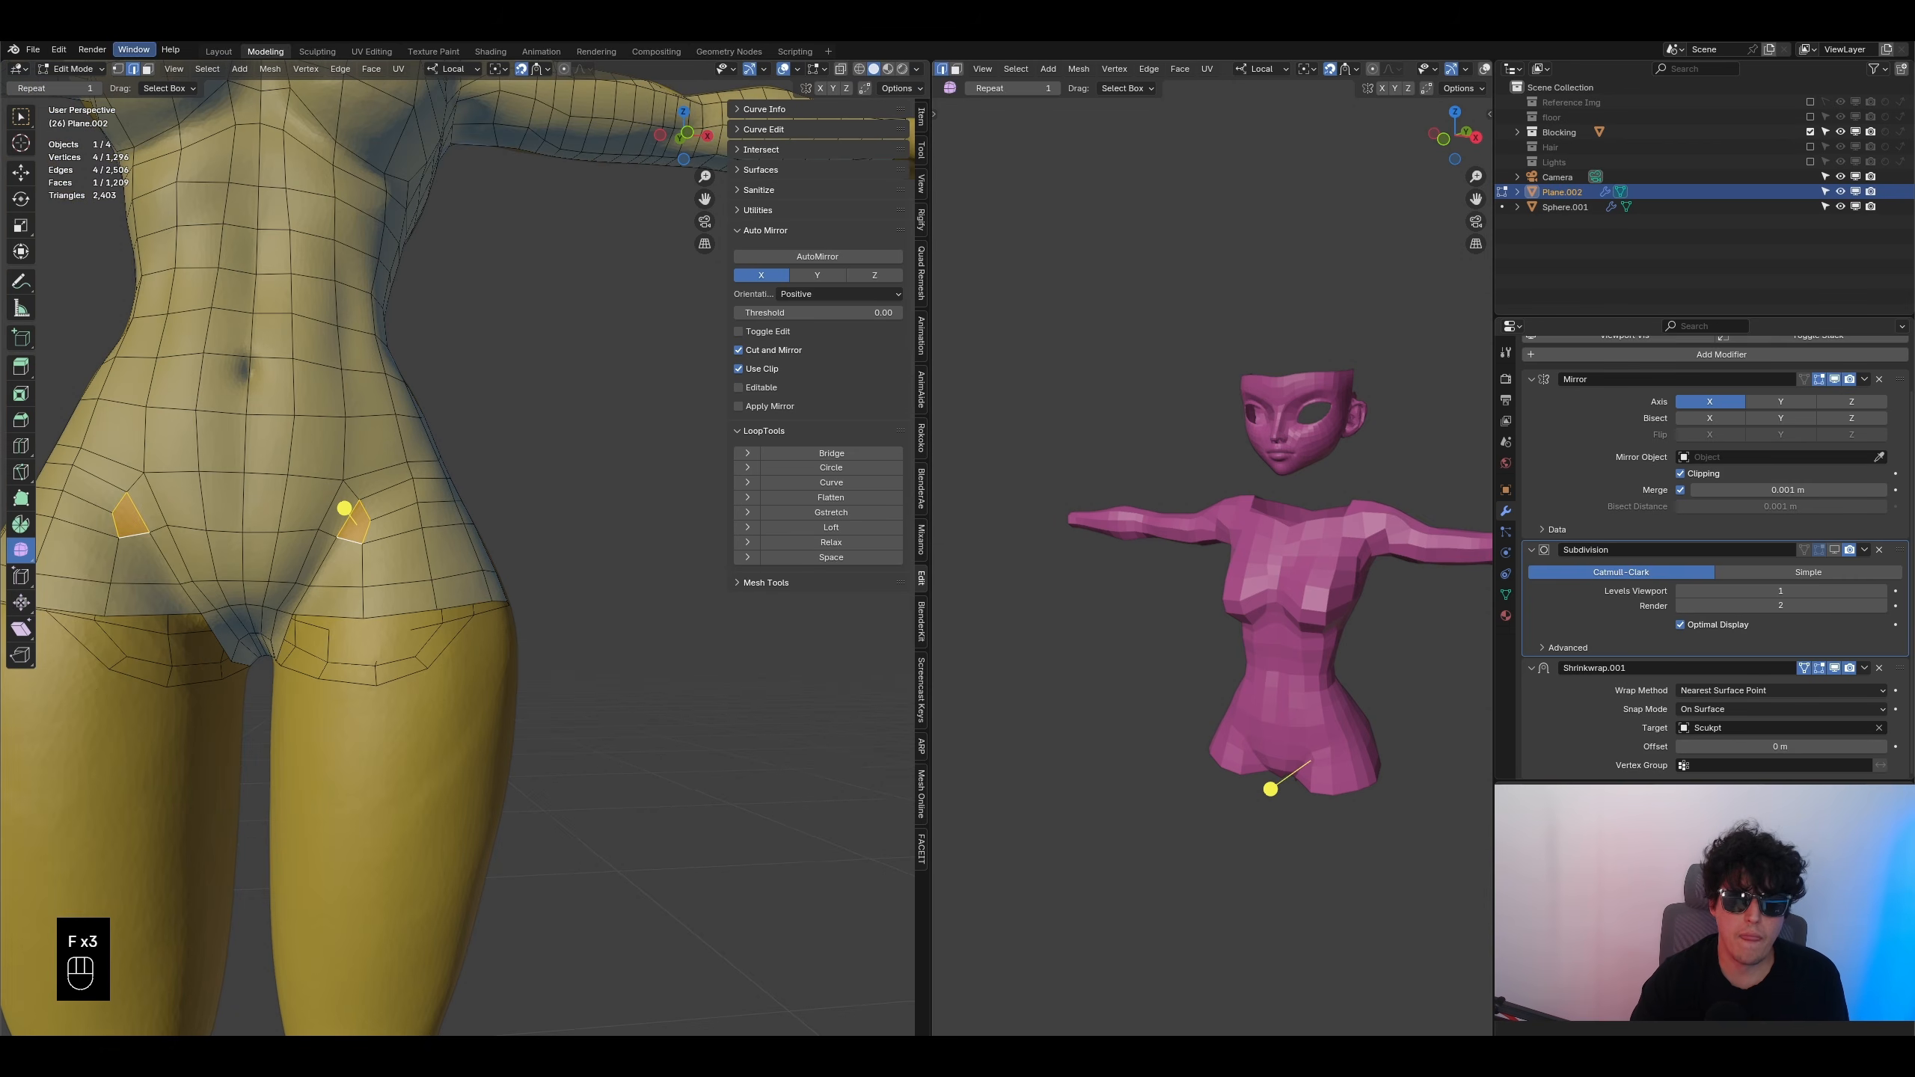
- Select the face loops running from the groin around the hip to check the edge flow
{"action": "left_click", "coordinate": [347, 541], "text": "alt"}
{"action": "middle_click_drag", "start_coordinate": [347, 543], "coordinate": [445, 556]}
{"action": "left_click", "coordinate": [407, 531], "text": "shift"}
{"action": "left_click", "coordinate": [384, 549], "text": "alt+shift"}
{"action": "scroll", "coordinate": [453, 548], "scroll_direction": "up", "scroll_amount": 3}
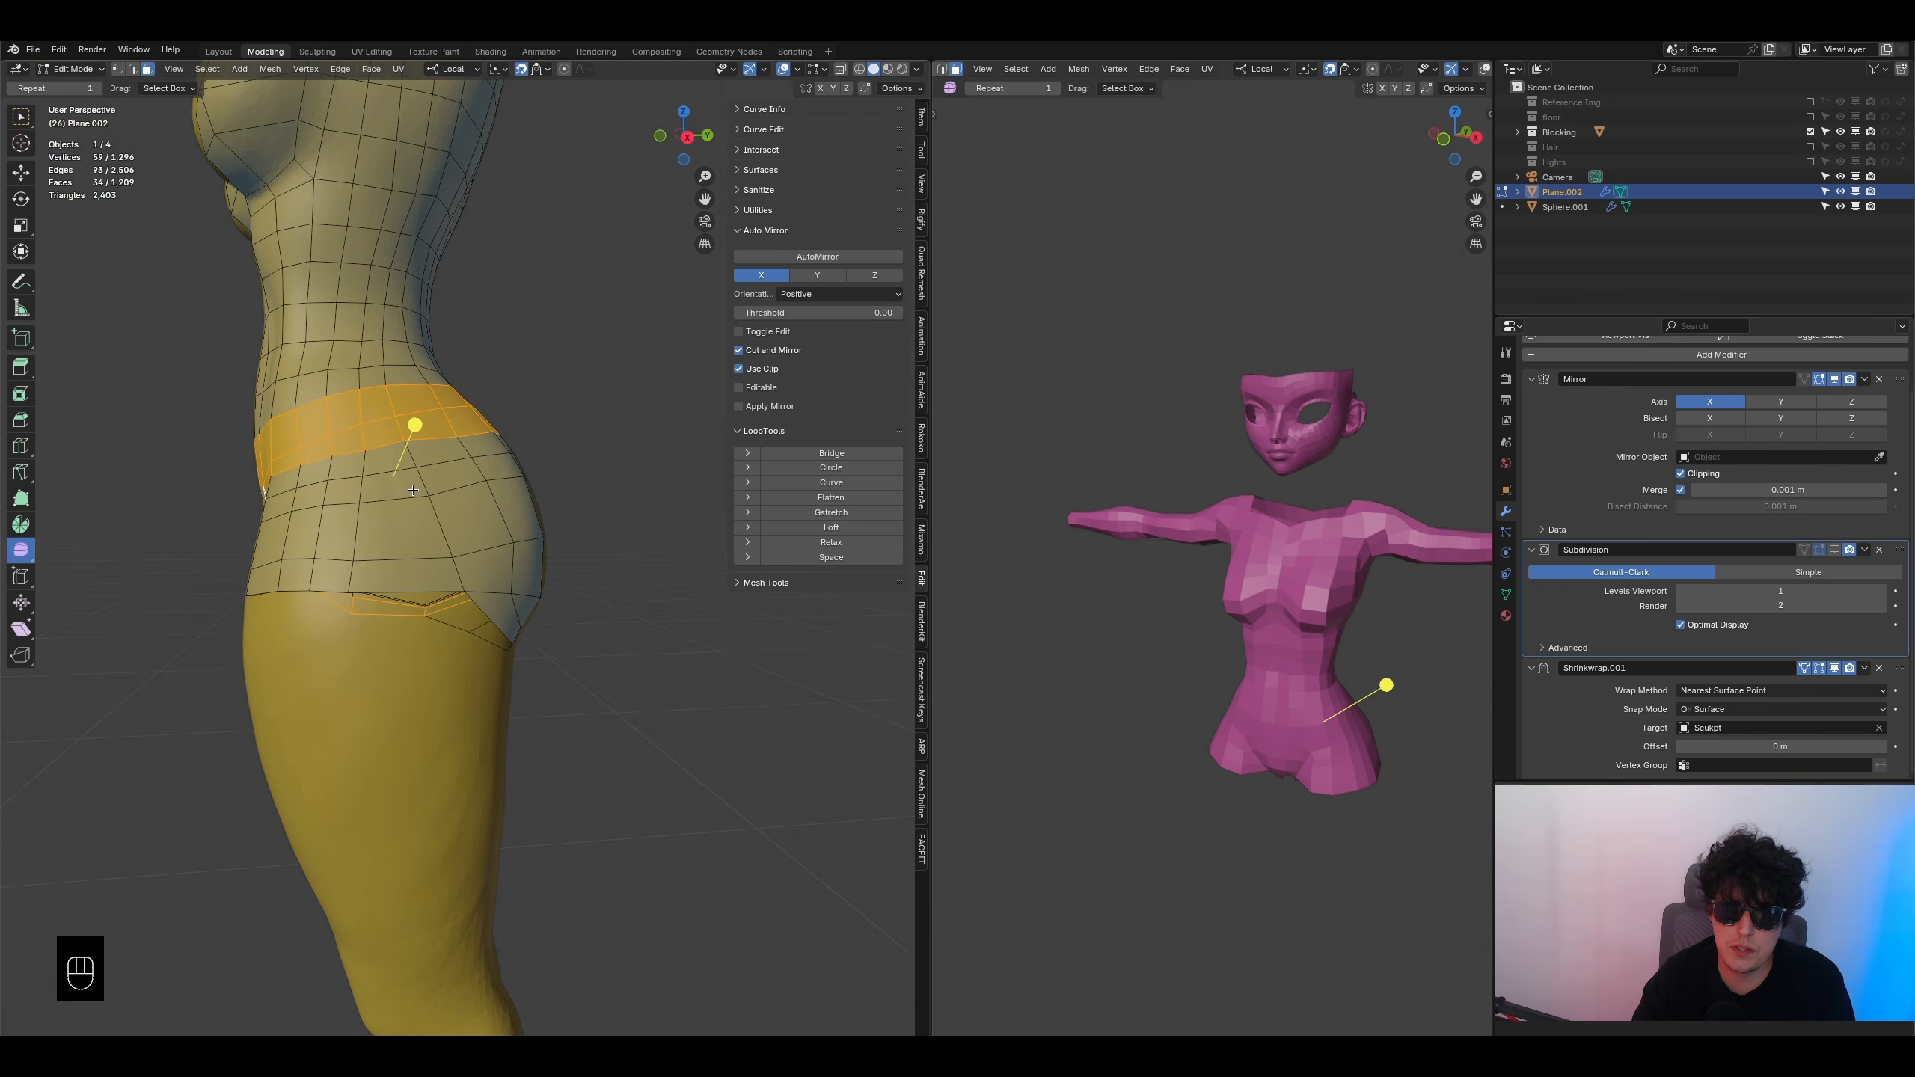
- Reposition the vertices on the lower side hip toward the back to even out the face spacing
{"action": "left_click", "coordinate": [359, 588]}
{"action": "key", "text": "g"}
{"action": "left_click", "coordinate": [398, 604]}
{"action": "left_click", "coordinate": [369, 563]}
{"action": "key", "text": "g"}
{"action": "left_click", "coordinate": [405, 559]}
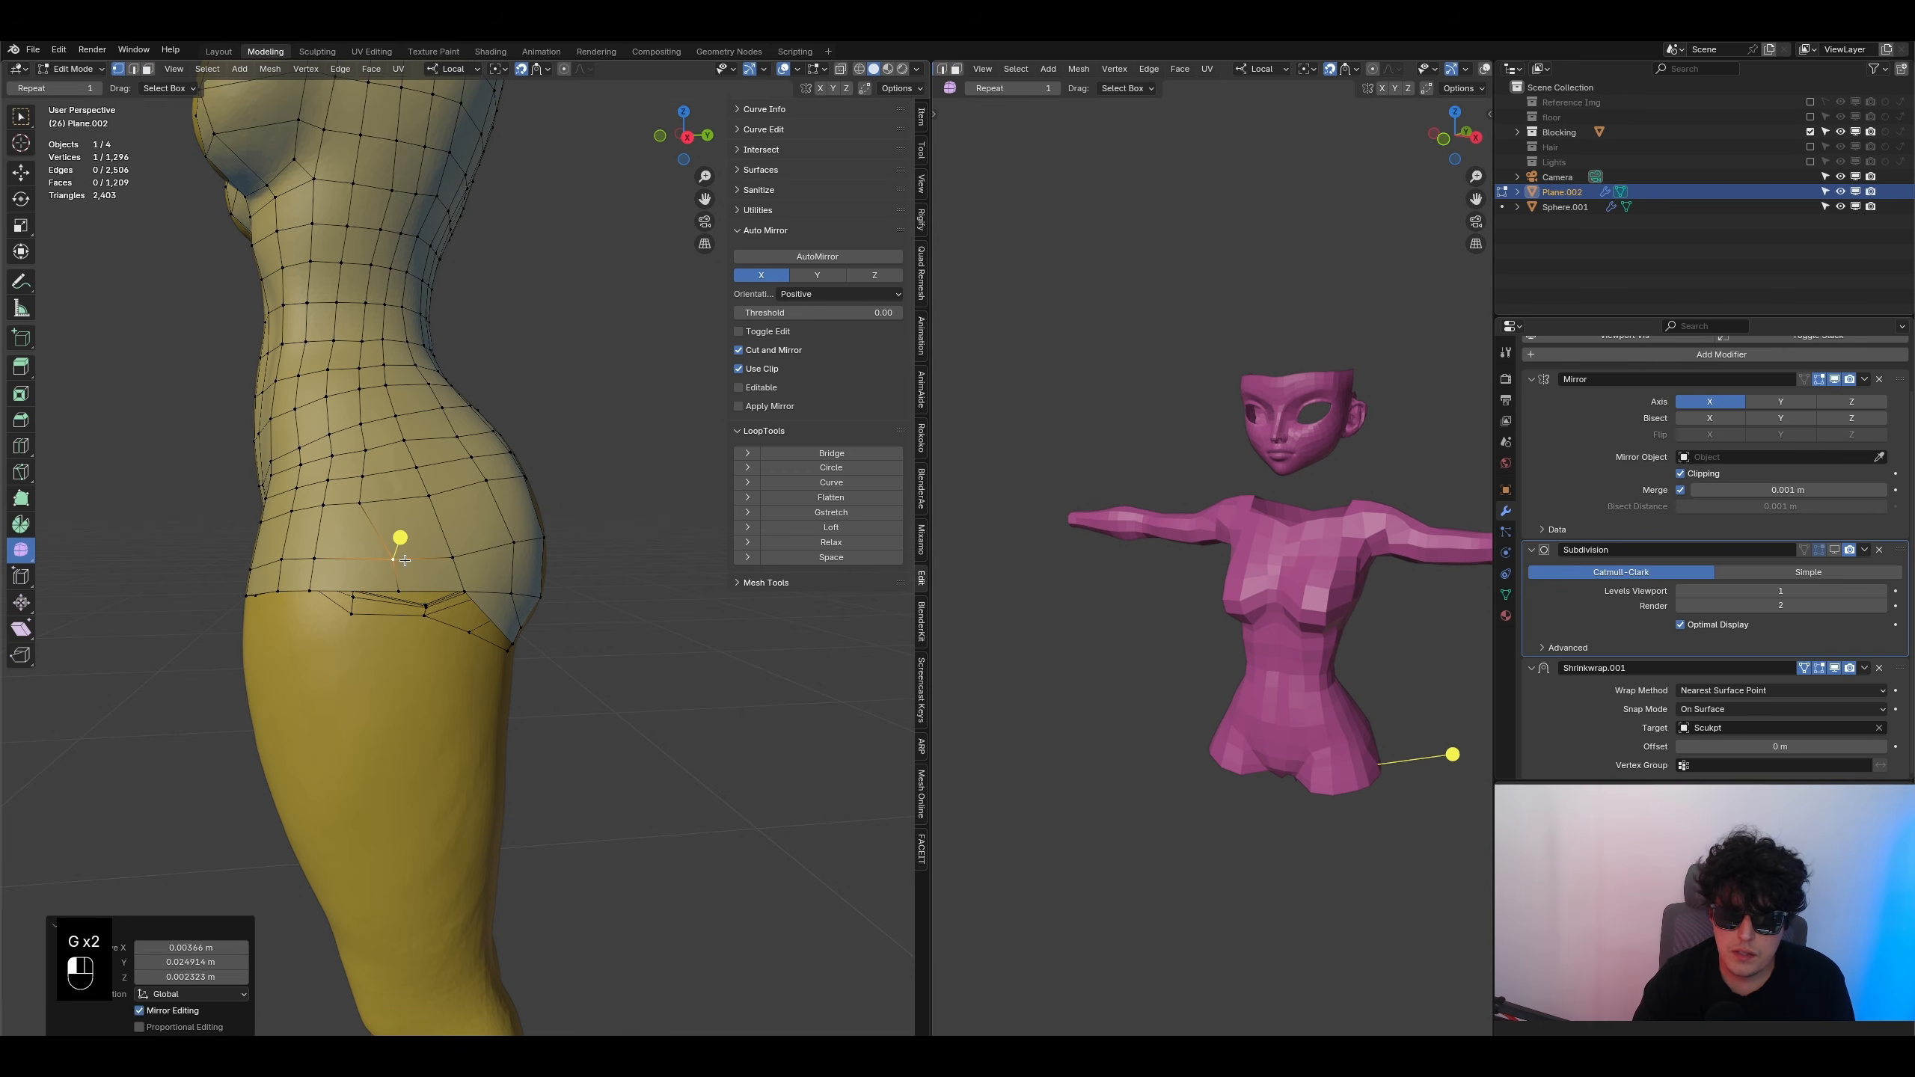
{"action": "left_click", "coordinate": [364, 505]}
{"action": "key", "text": "g"}
{"action": "left_click", "coordinate": [386, 501]}
{"action": "key", "text": "g"}
{"action": "left_click", "coordinate": [353, 518]}
- Select the vertices across the side hip and lower border, and even them out with the Smooth tool
{"action": "middle_click_drag", "start_coordinate": [353, 518], "coordinate": [338, 565]}
{"action": "left_click_drag", "start_coordinate": [291, 460], "coordinate": [400, 611]}
{"action": "middle_click_drag", "start_coordinate": [400, 611], "coordinate": [290, 607]}
{"action": "left_click_drag", "start_coordinate": [434, 576], "coordinate": [456, 610], "text": "shift"}
{"action": "middle_click_drag", "start_coordinate": [455, 612], "coordinate": [469, 572]}
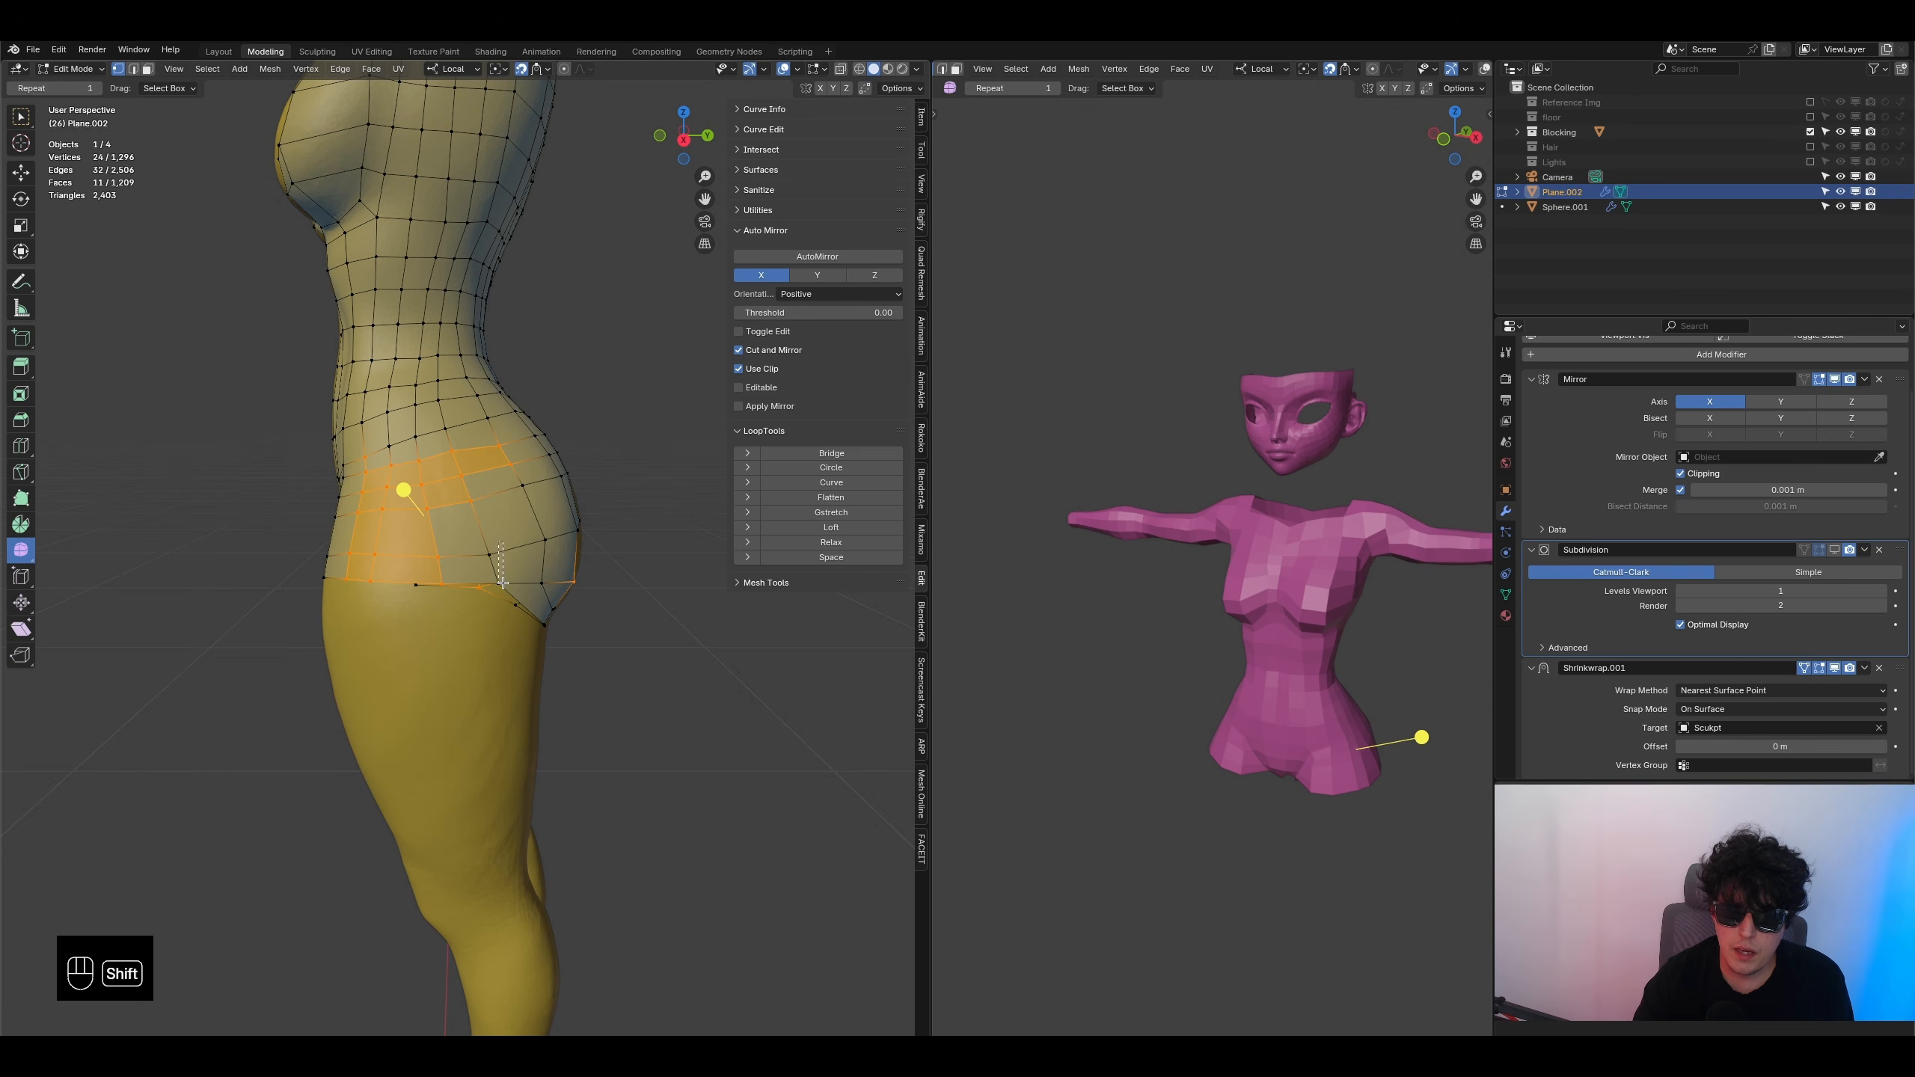
{"action": "left_click_drag", "start_coordinate": [502, 580], "coordinate": [503, 584], "text": "shift"}
{"action": "middle_click_drag", "start_coordinate": [503, 584], "coordinate": [475, 636]}
{"action": "left_click", "coordinate": [474, 636], "text": "shift"}
{"action": "left_click_drag", "start_coordinate": [415, 485], "coordinate": [484, 481]}
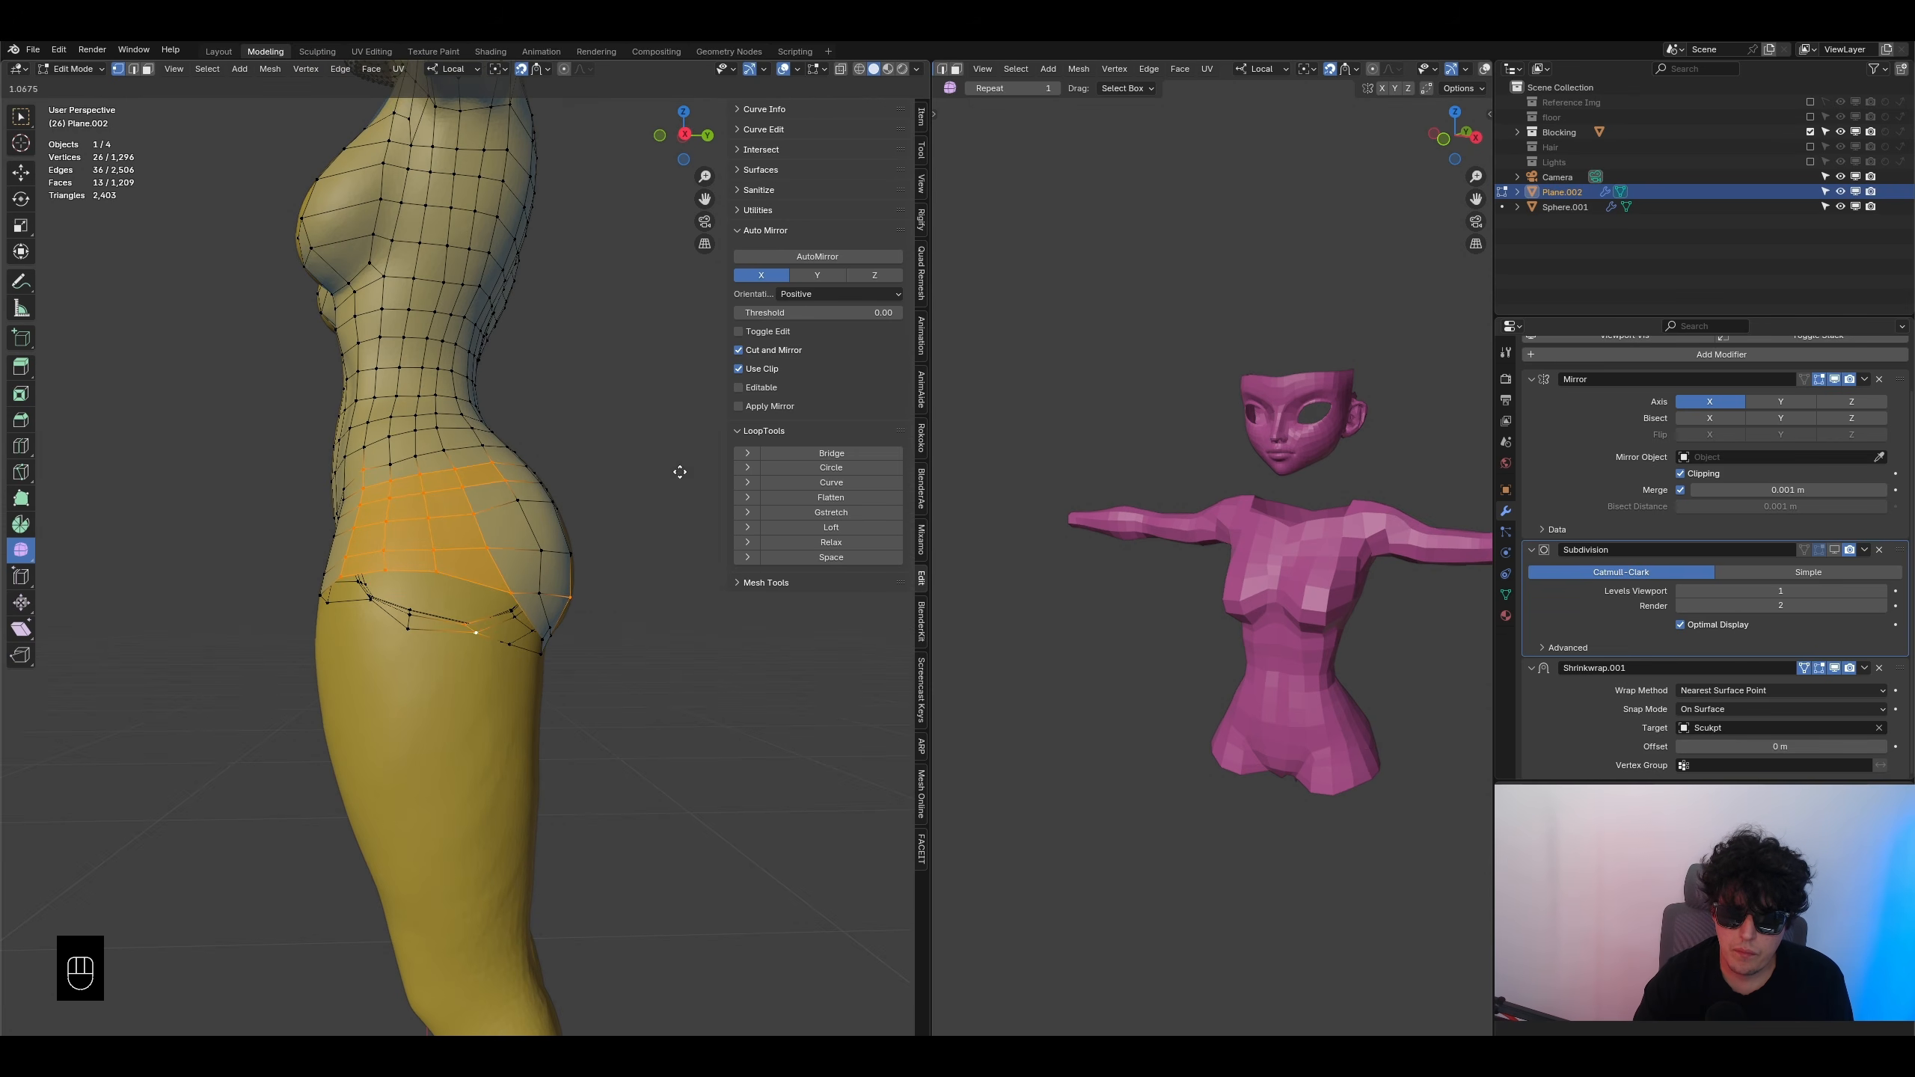
{"action": "left_click_drag", "start_coordinate": [666, 472], "coordinate": [680, 471]}
- Move a vertex on the outer edge of the buttock inward toward the body's centre
{"action": "middle_click_drag", "start_coordinate": [637, 509], "coordinate": [523, 528]}
{"action": "middle_click_drag", "start_coordinate": [524, 528], "coordinate": [626, 479], "text": "shift"}
{"action": "left_click", "coordinate": [479, 537]}
{"action": "key", "text": "g"}
{"action": "left_click", "coordinate": [511, 541]}
- Slide the horizontal vertex row across the upper buttock slightly downward to the centre line
{"action": "left_click", "coordinate": [469, 490]}
{"action": "left_click", "coordinate": [636, 476], "text": "ctrl+shift"}
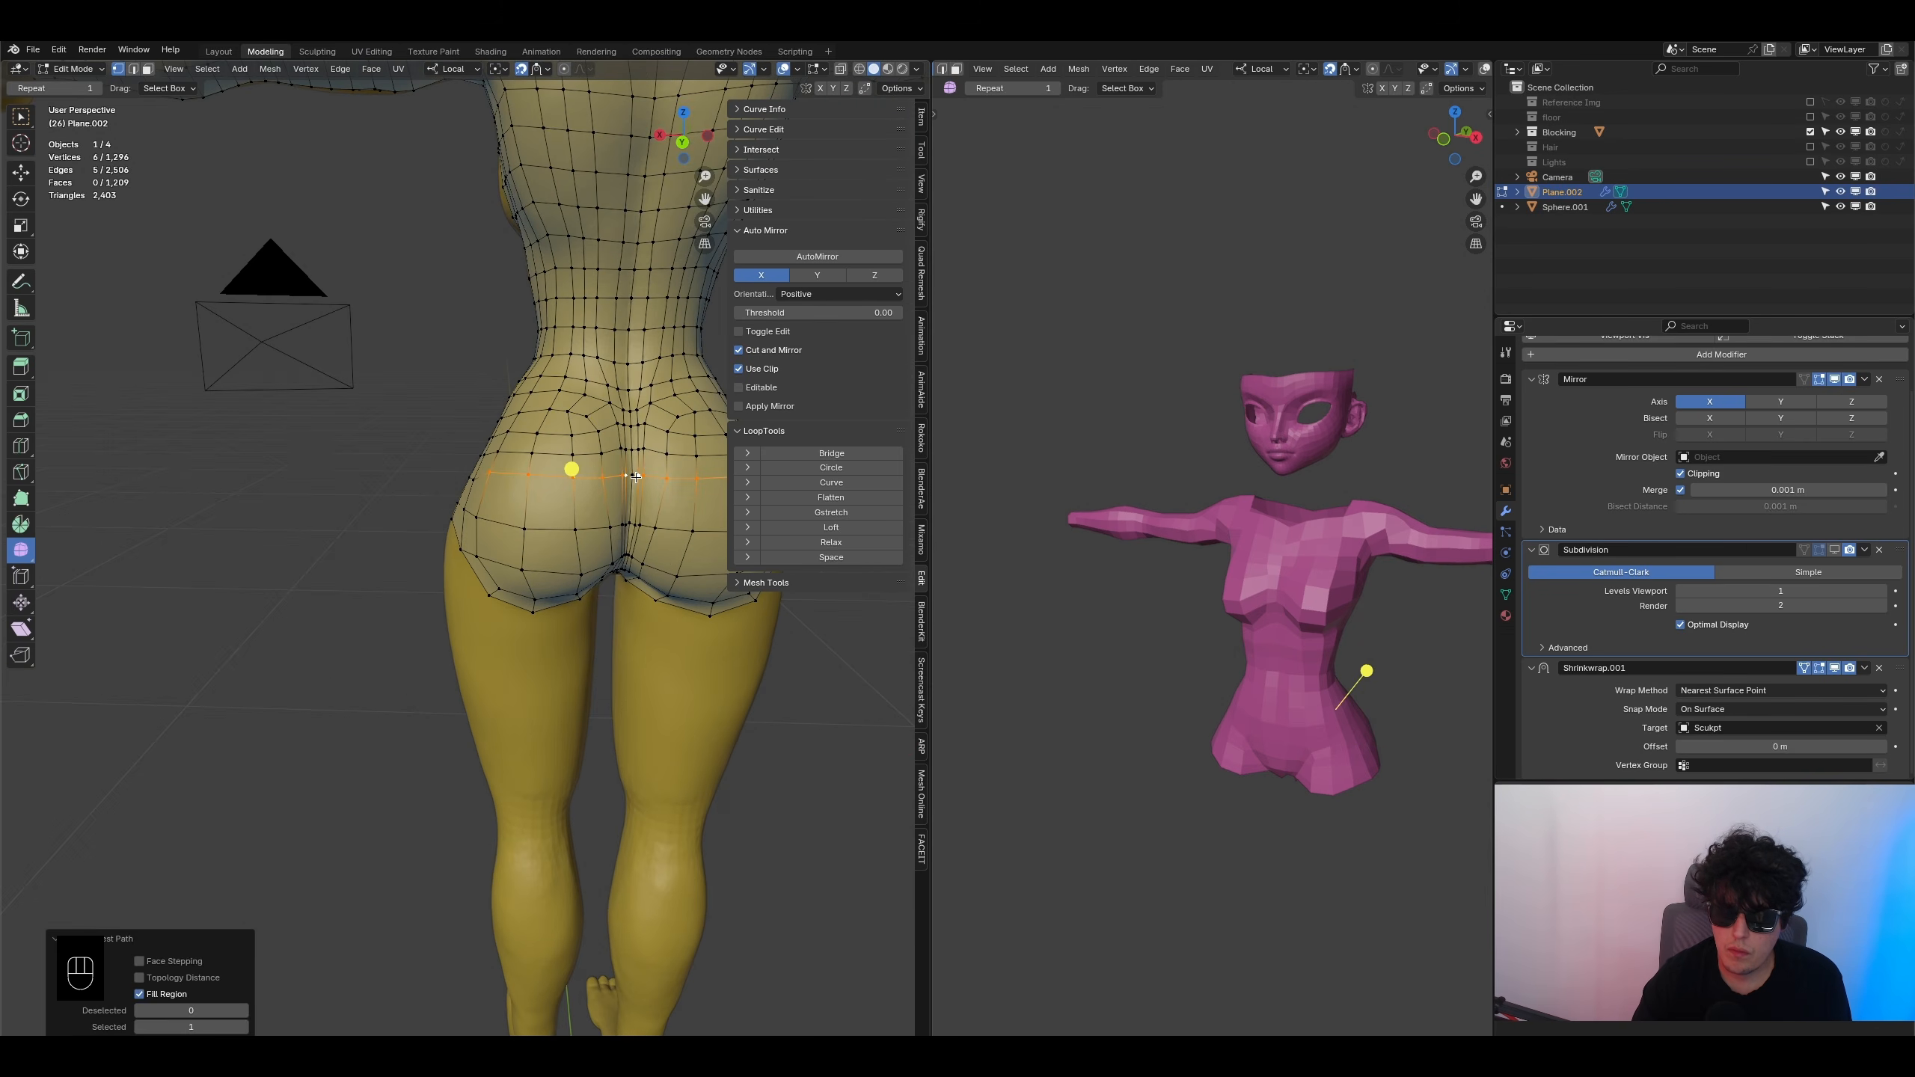
{"action": "key", "text": "g"}
{"action": "key", "text": "g"}
{"action": "left_click", "coordinate": [636, 486]}
{"action": "middle_click_drag", "start_coordinate": [636, 486], "coordinate": [476, 561]}
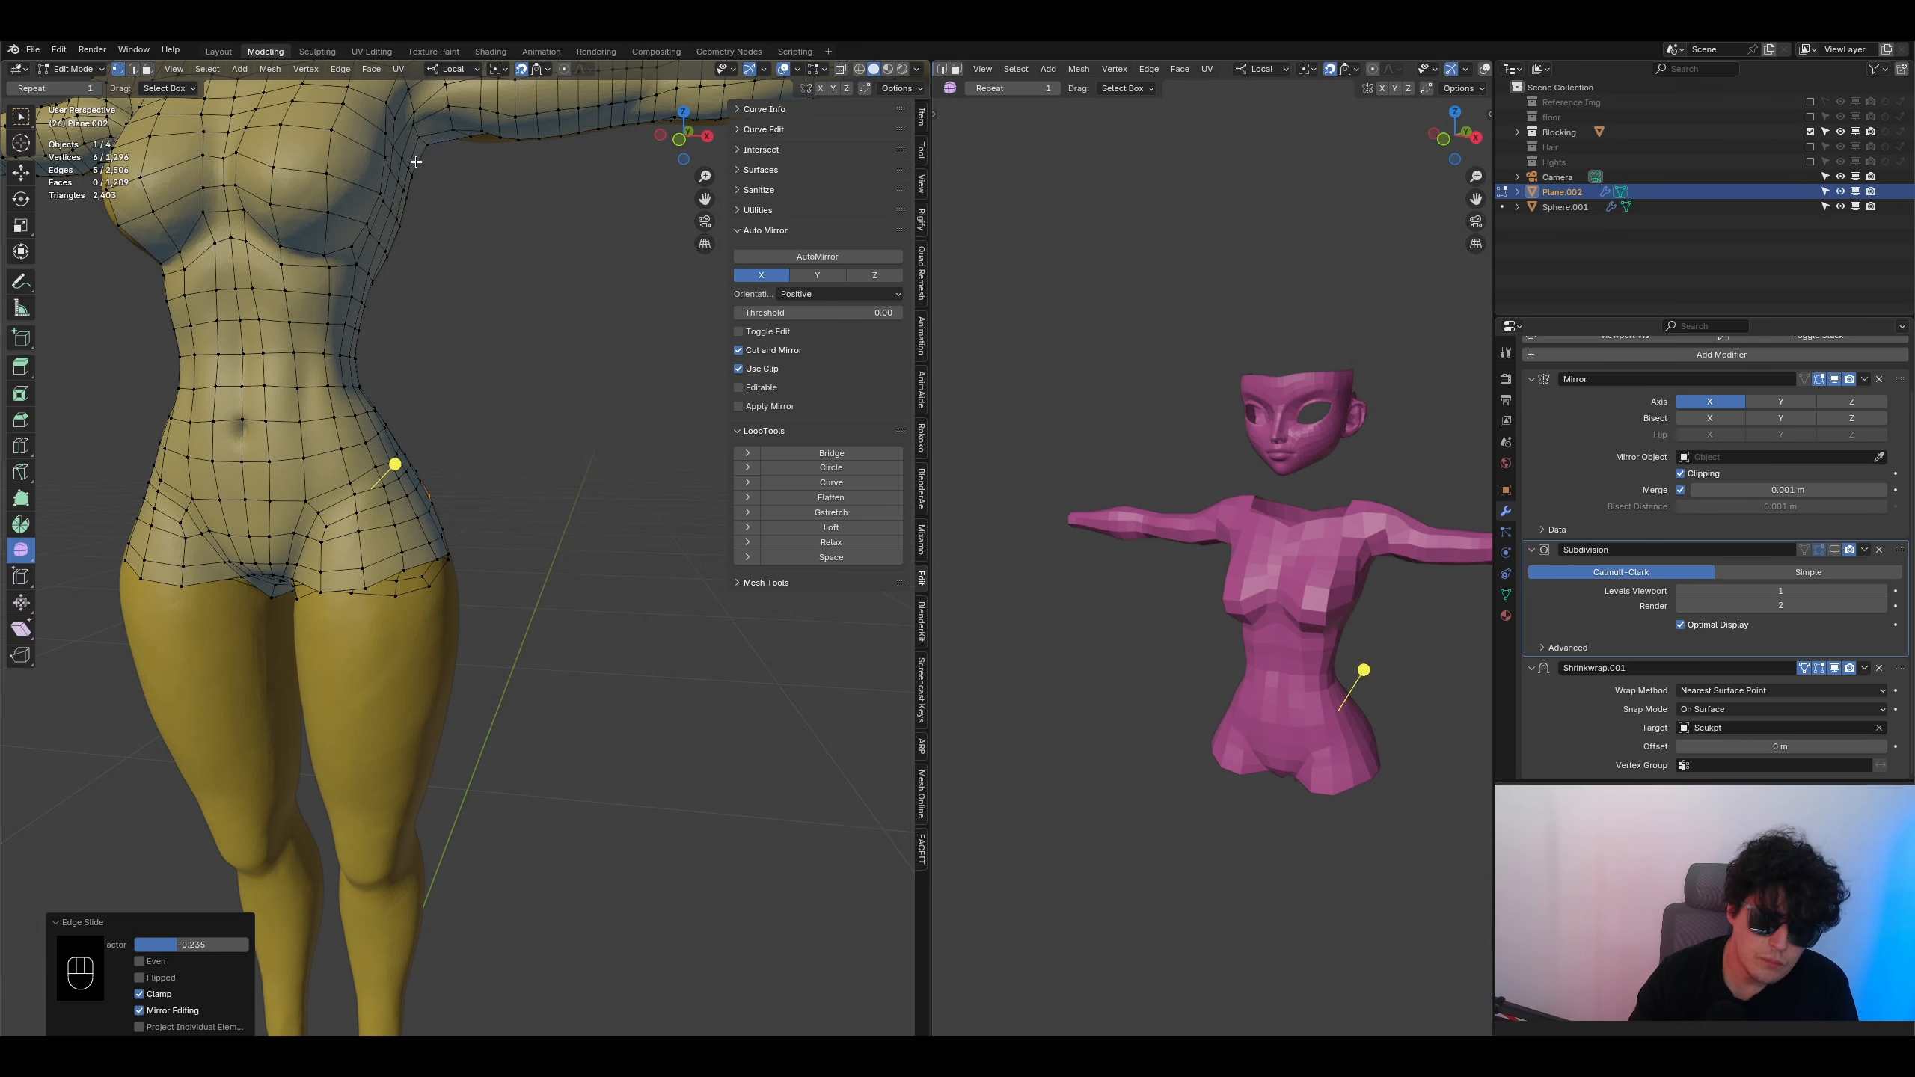
- Adjust the vertices along the mesh's lower border on the outer thigh to even out the border
{"action": "middle_click_drag", "start_coordinate": [458, 165], "coordinate": [286, 676]}
{"action": "left_click", "coordinate": [356, 582]}
{"action": "key", "text": "g"}
{"action": "left_click", "coordinate": [356, 582]}
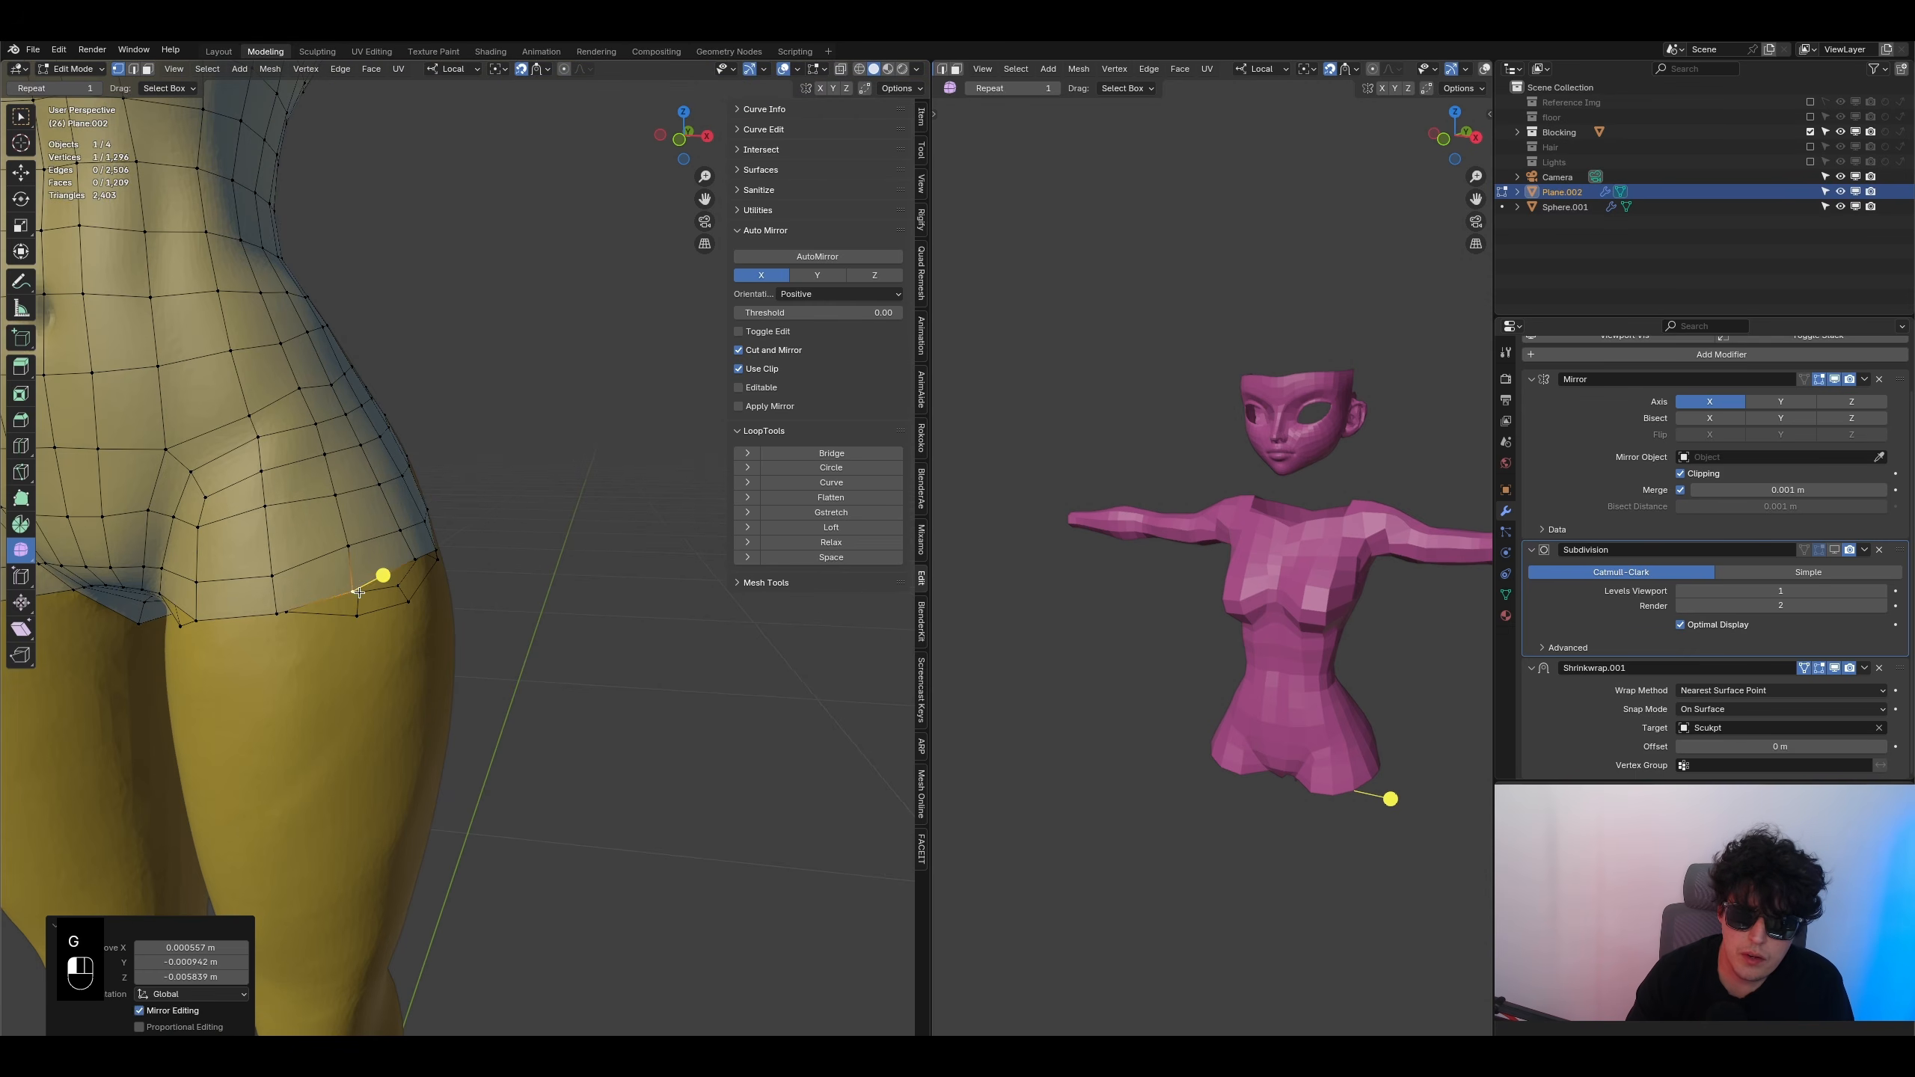
{"action": "middle_click_drag", "start_coordinate": [356, 582], "coordinate": [314, 587]}
{"action": "key", "text": "g"}
{"action": "key", "text": "g"}
{"action": "key", "text": "g"}
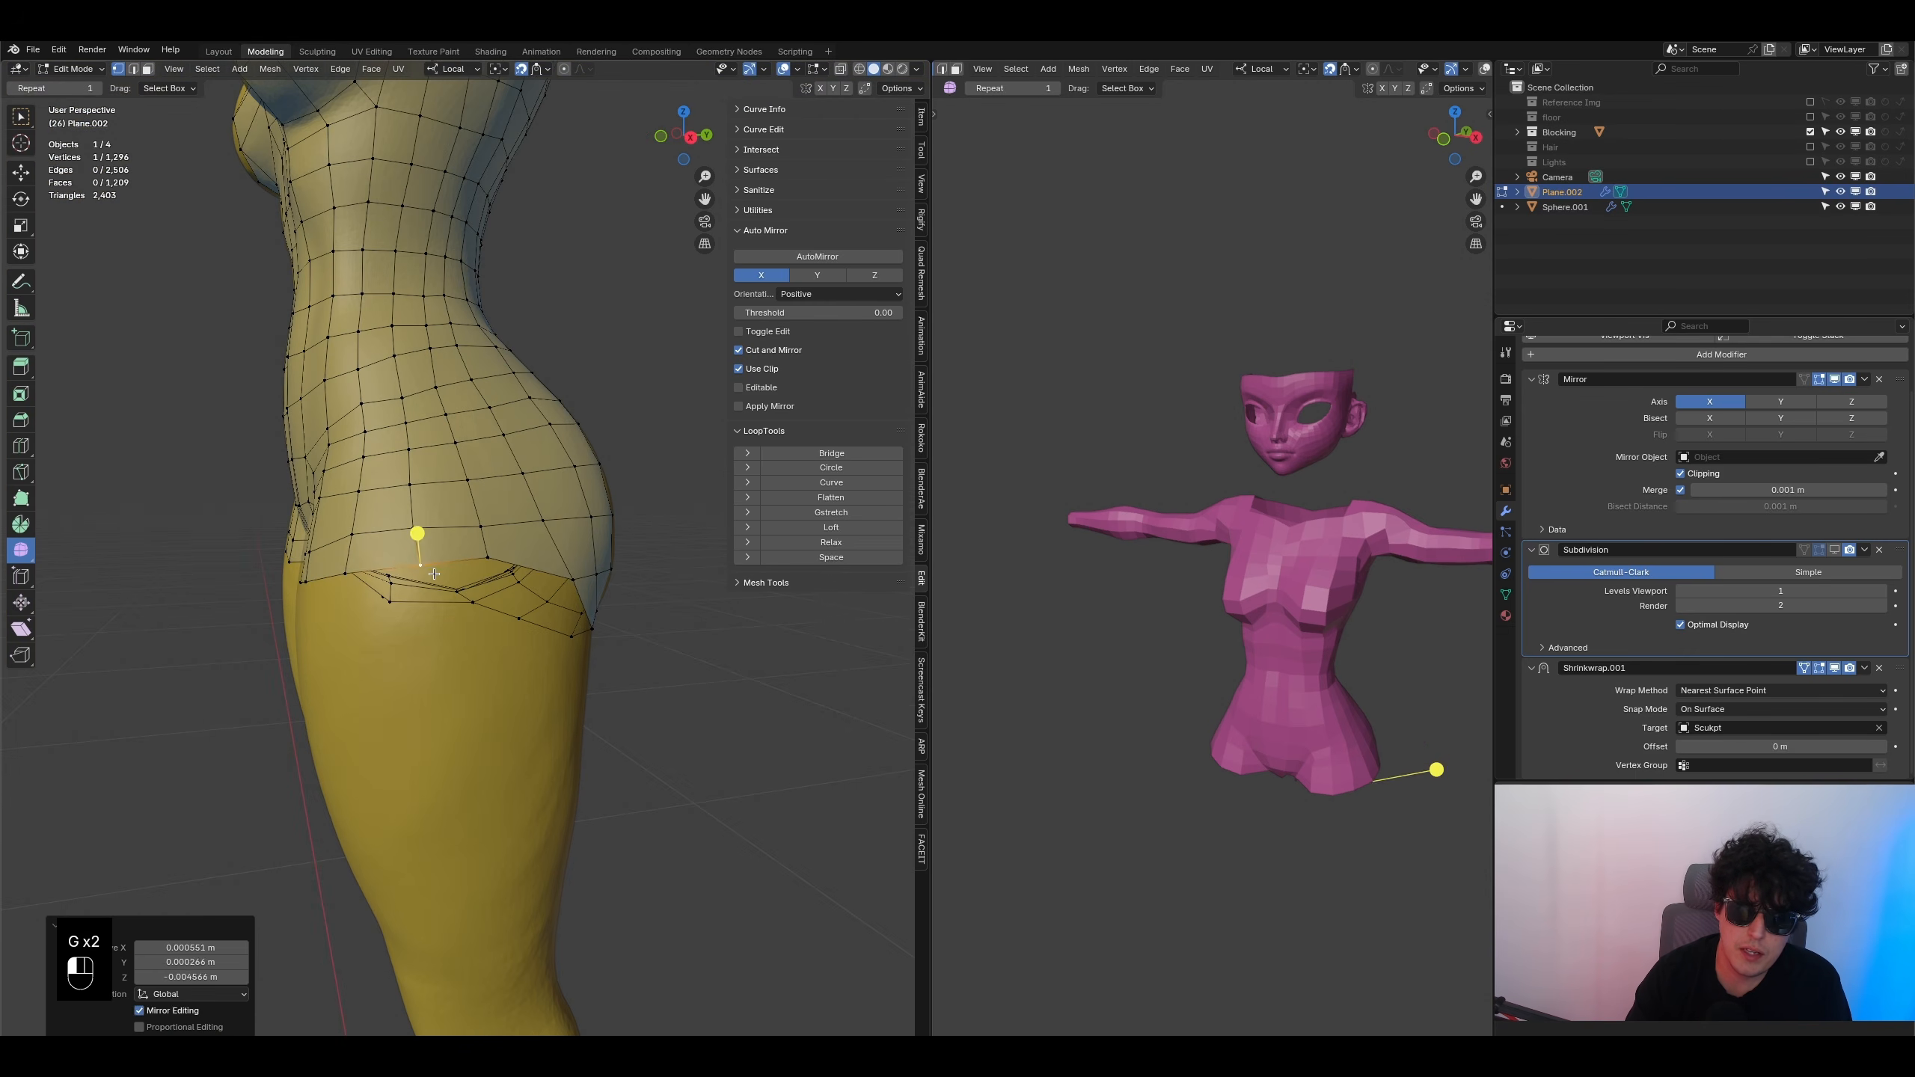
{"action": "left_click", "coordinate": [434, 573]}
{"action": "middle_click_drag", "start_coordinate": [434, 573], "coordinate": [475, 494]}
{"action": "middle_click_drag", "start_coordinate": [475, 494], "coordinate": [512, 437], "text": "shift"}
{"action": "middle_click_drag", "start_coordinate": [512, 438], "coordinate": [565, 415]}
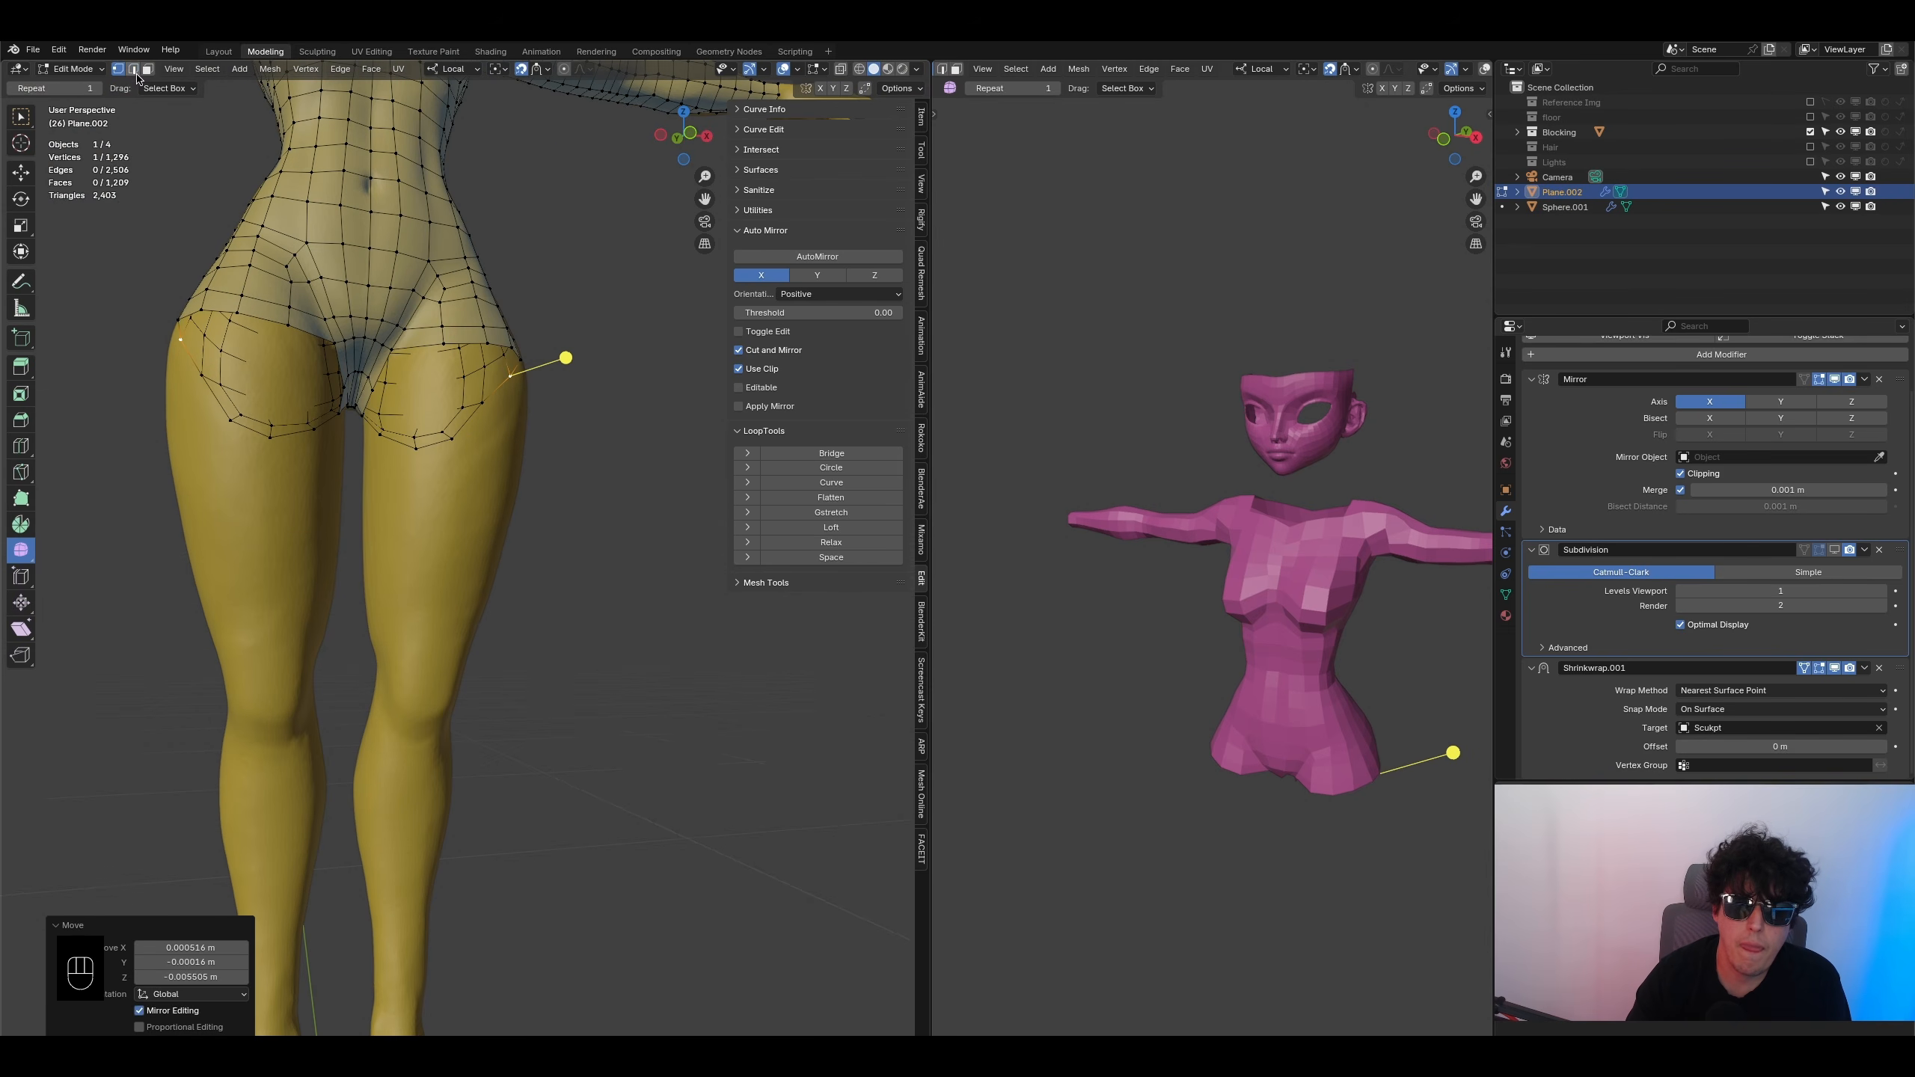
- Select the open edge loop around the top of the leg and extrude it down about 0.059 m along local Z
{"action": "left_click", "coordinate": [132, 69]}
{"action": "middle_click_drag", "start_coordinate": [324, 354], "coordinate": [372, 362]}
{"action": "middle_click_drag", "start_coordinate": [568, 318], "coordinate": [493, 376]}
{"action": "left_click", "coordinate": [403, 344], "text": "alt"}
{"action": "middle_click_drag", "start_coordinate": [351, 479], "coordinate": [384, 472]}
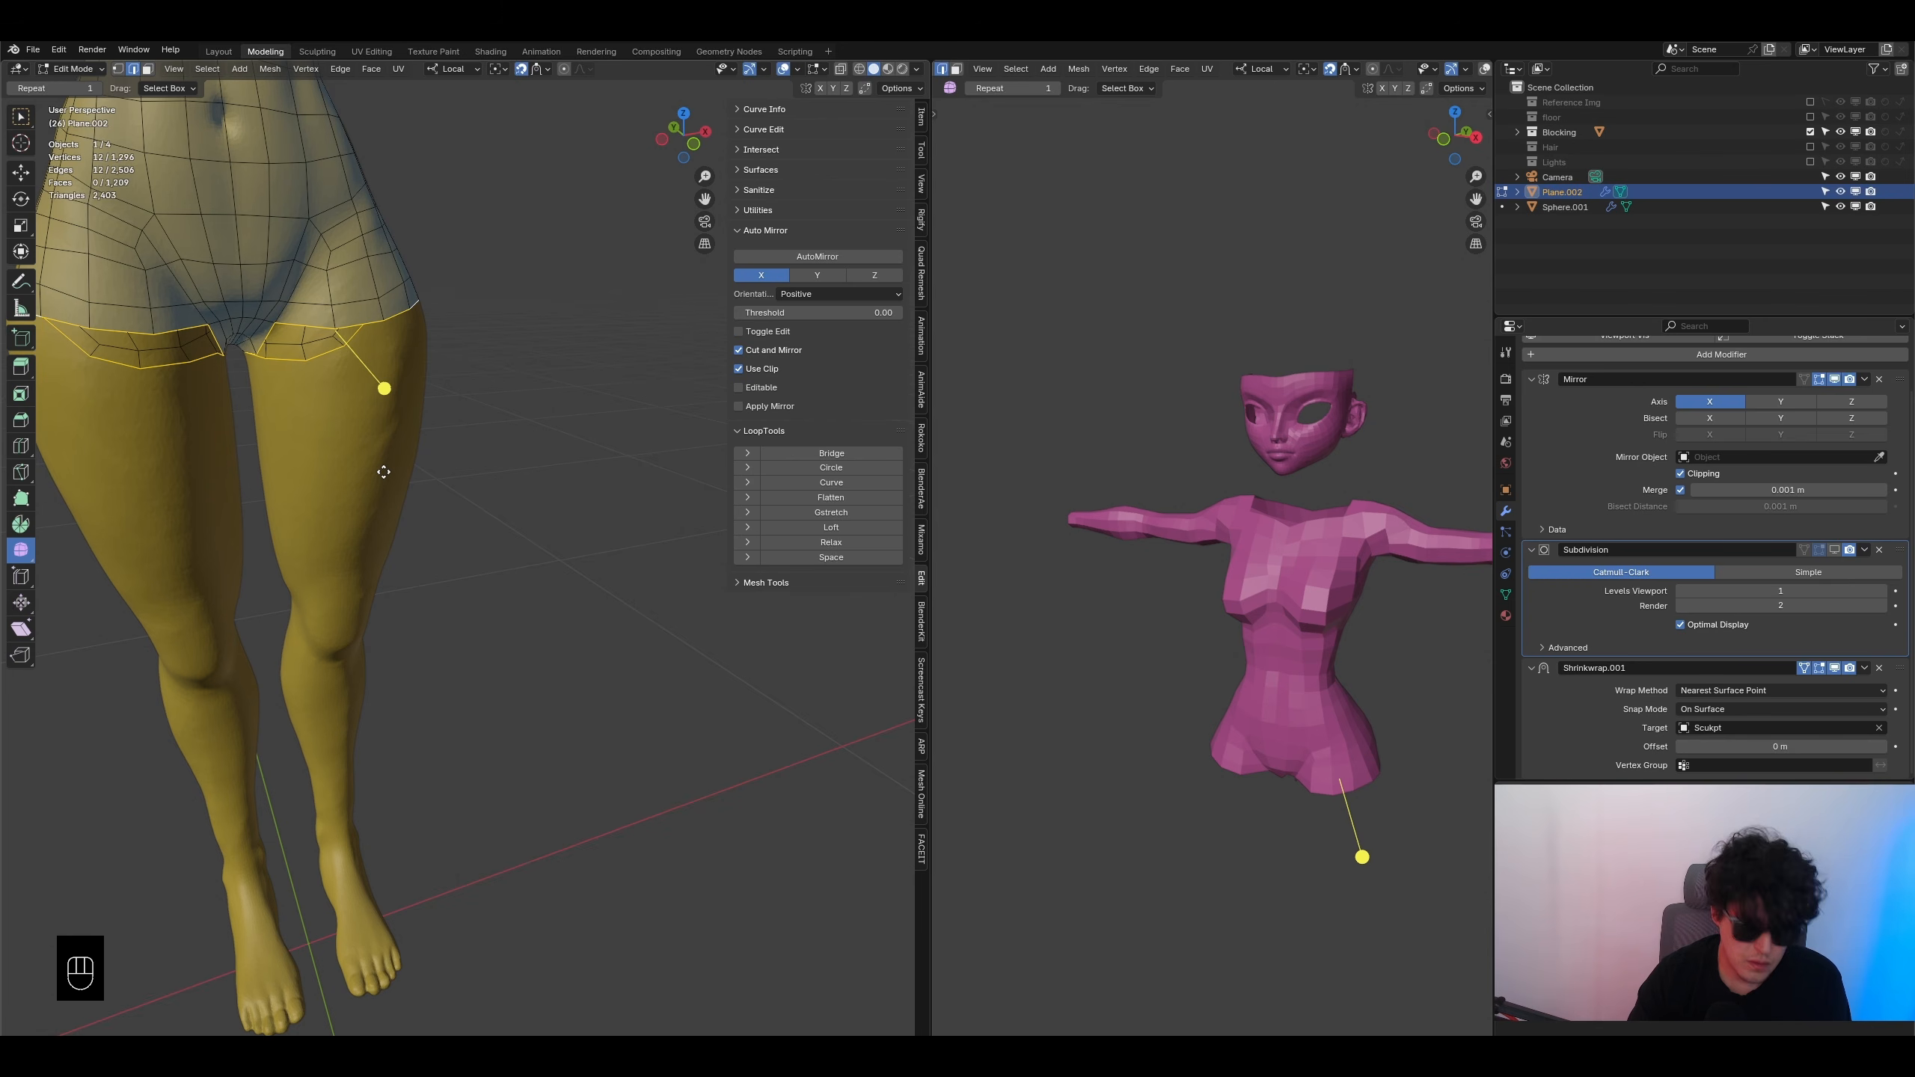
{"action": "key", "text": "e"}
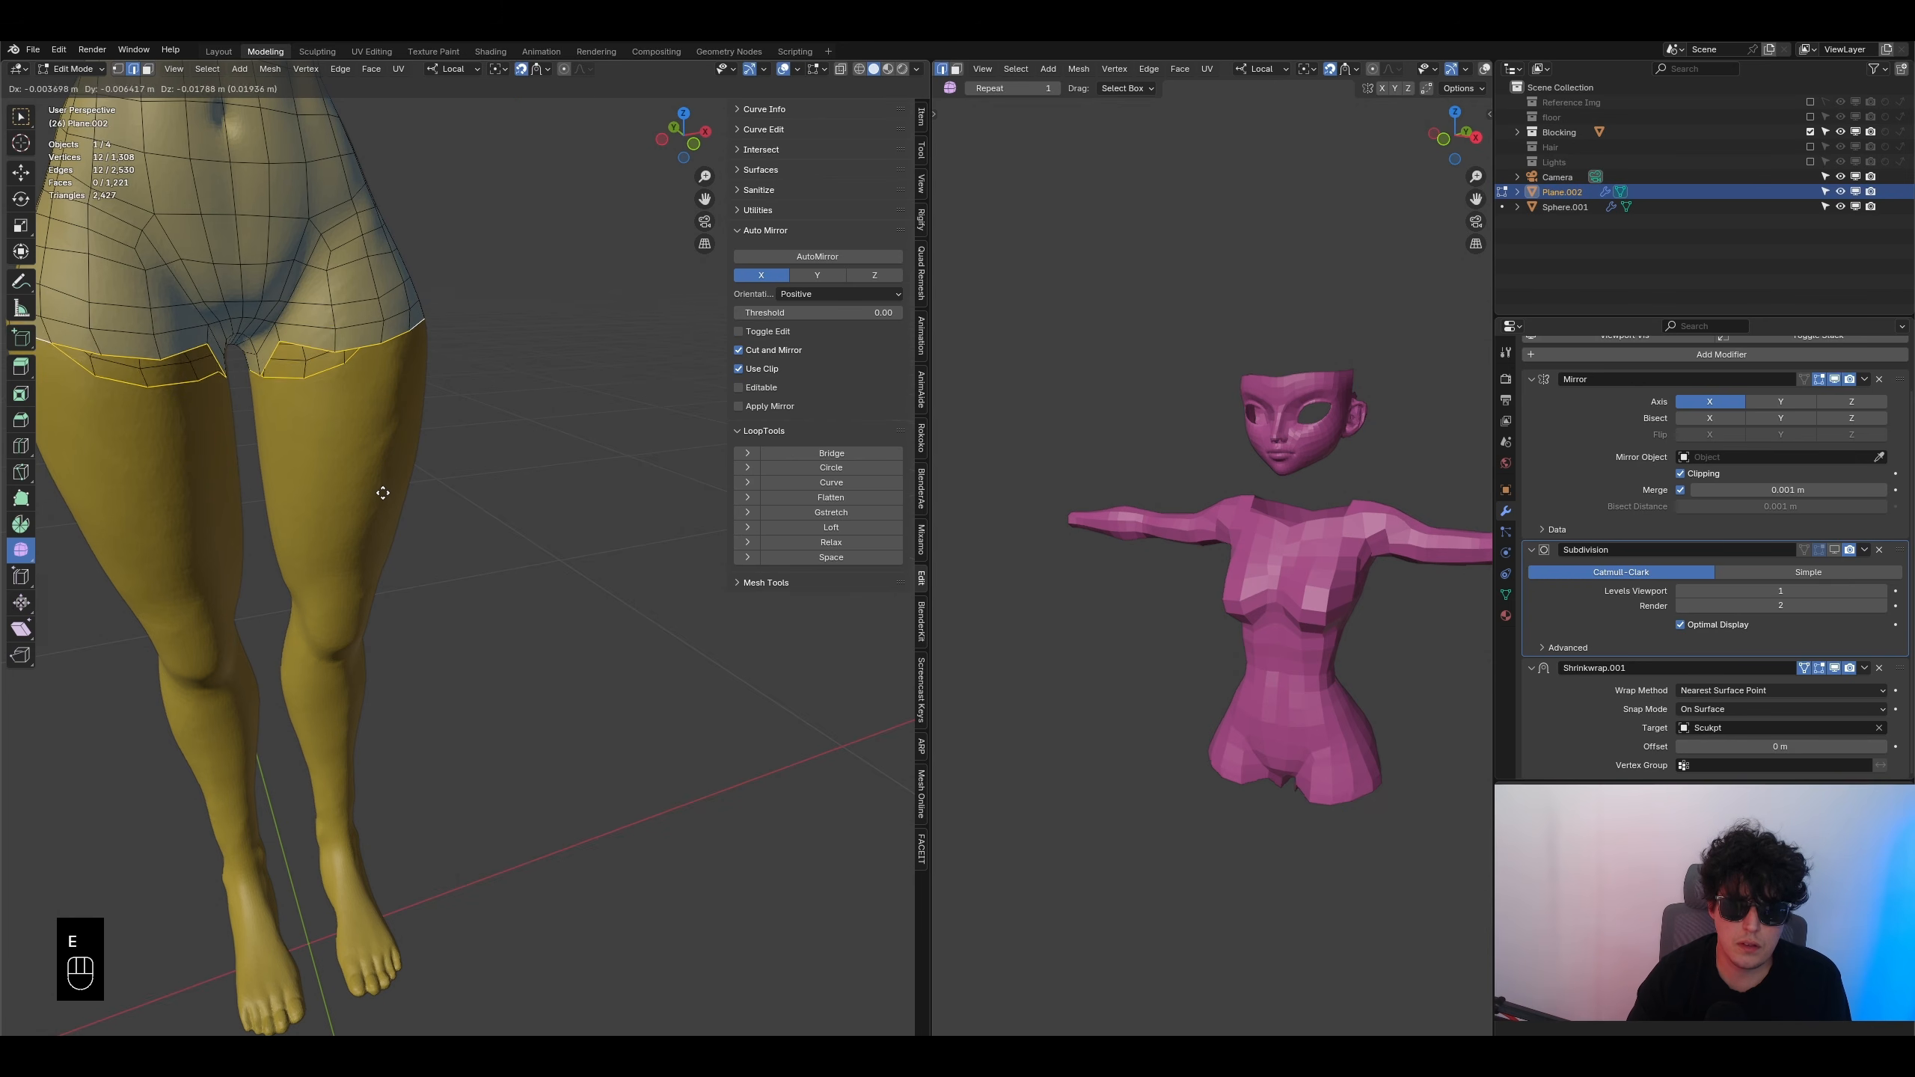
{"action": "key", "text": "z"}
{"action": "left_click", "coordinate": [381, 530]}
- Flatten the extruded thigh loop with a local Z scale of about 0.09
{"action": "scroll", "coordinate": [332, 561], "scroll_direction": "down", "scroll_amount": 1}
{"action": "middle_click_drag", "start_coordinate": [331, 561], "coordinate": [332, 554]}
{"action": "key", "text": "s"}
{"action": "key", "text": "z"}
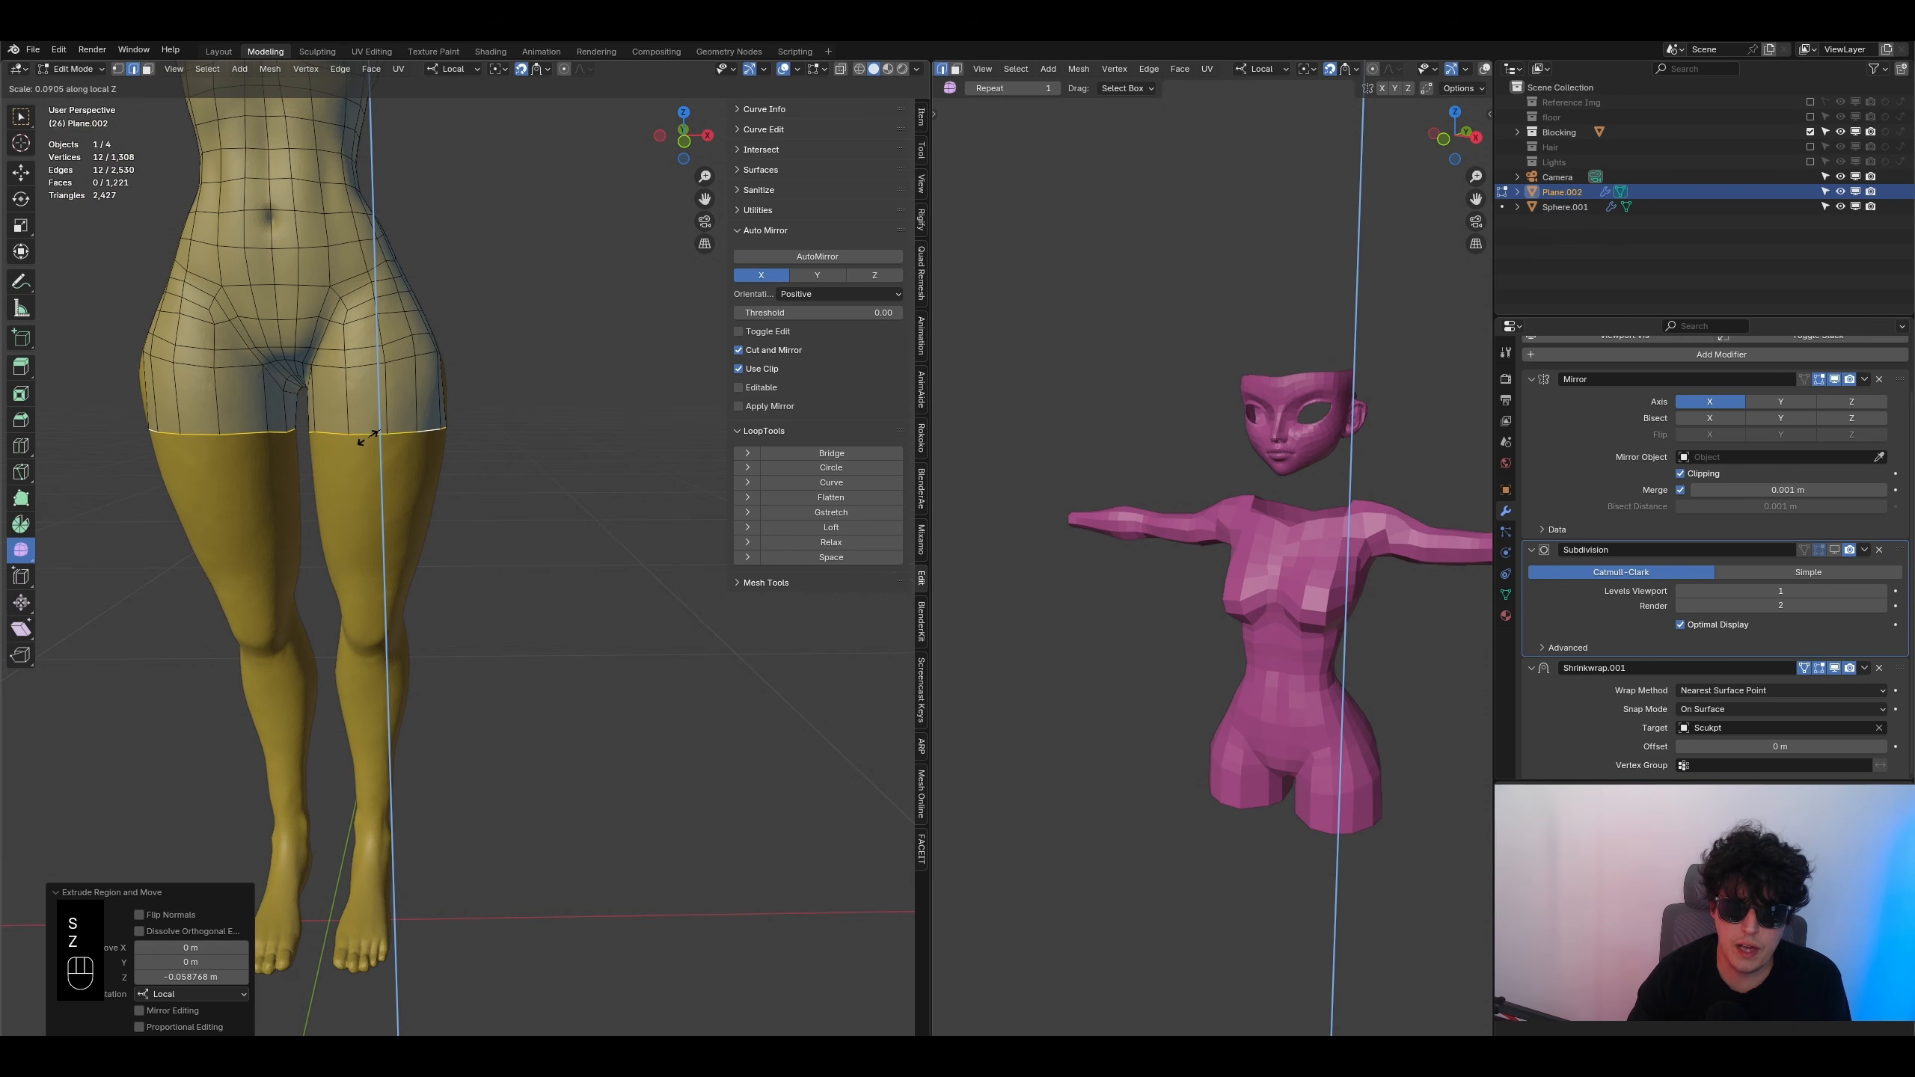
{"action": "left_click", "coordinate": [367, 438]}
- Raise the flattened thigh loop about 0.026 m in front view and save the file
{"action": "key", "text": "KP_1"}
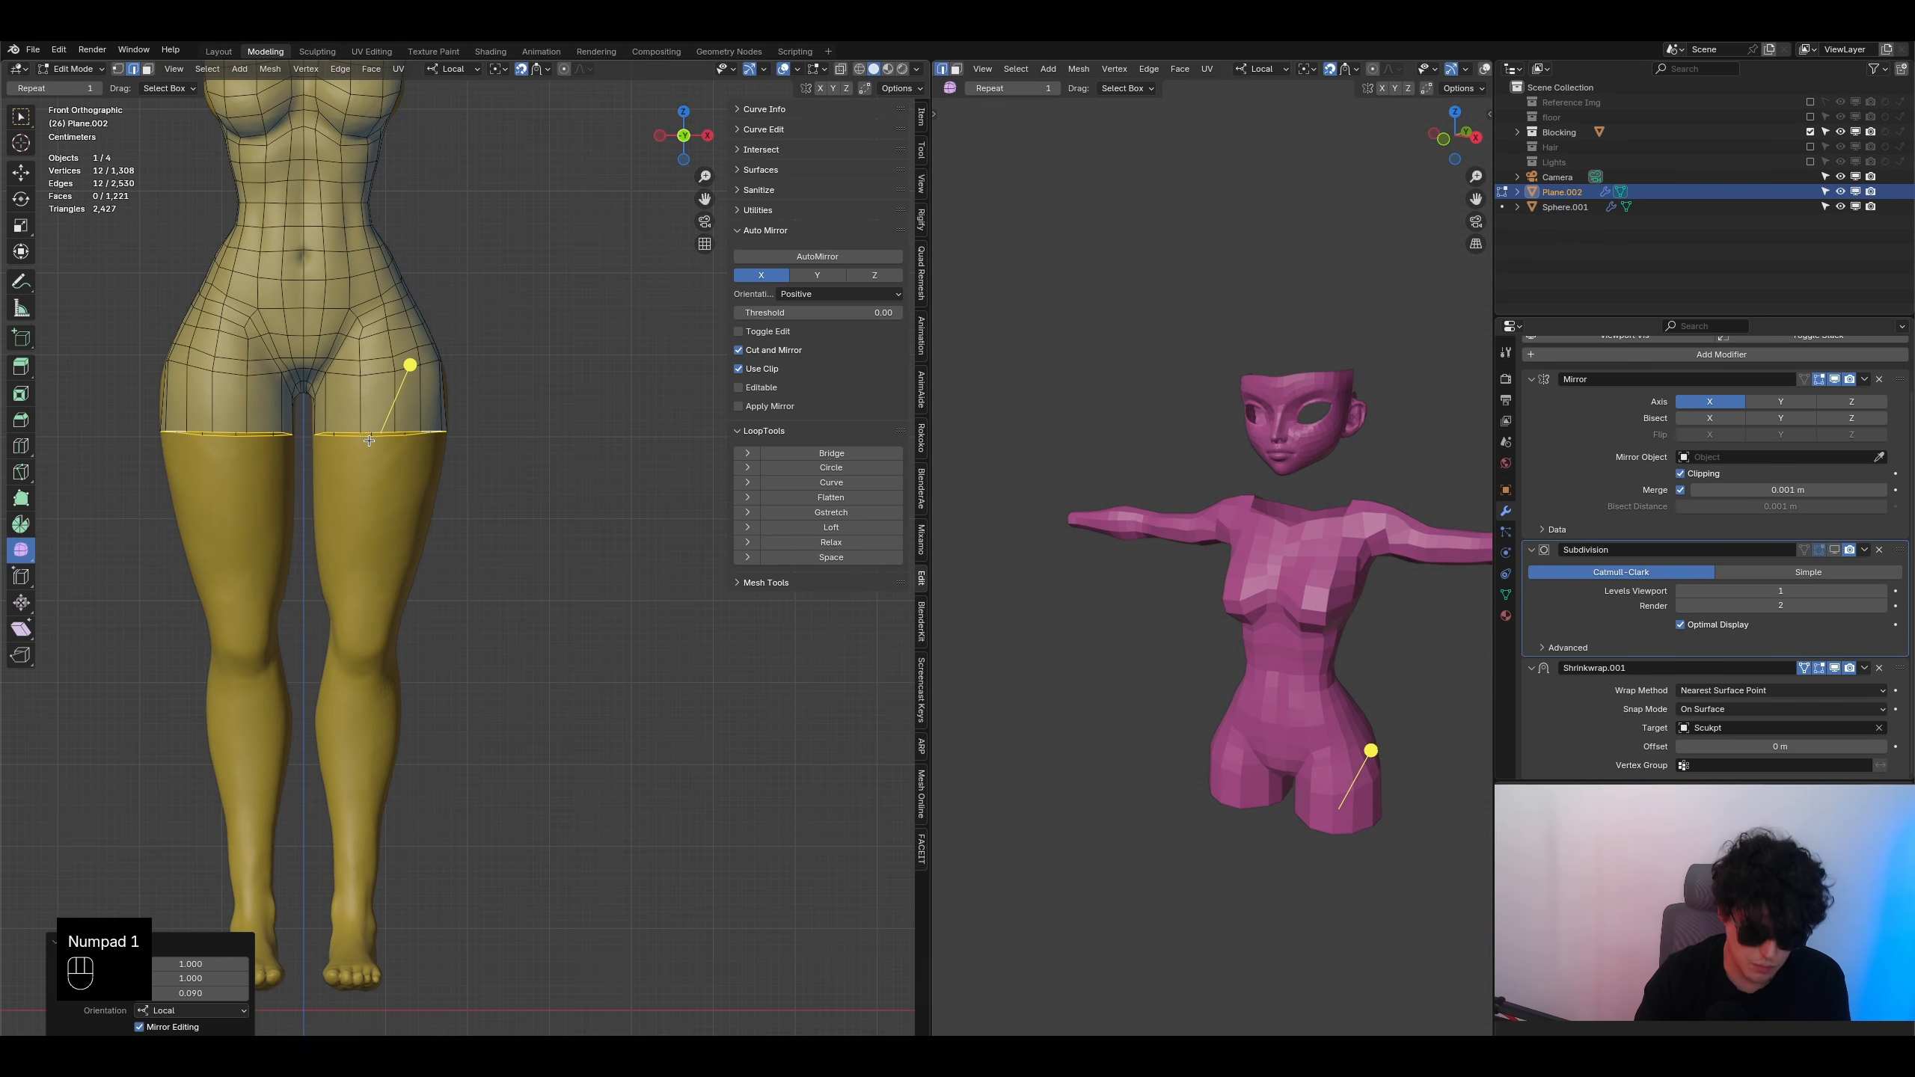
{"action": "key", "text": "g"}
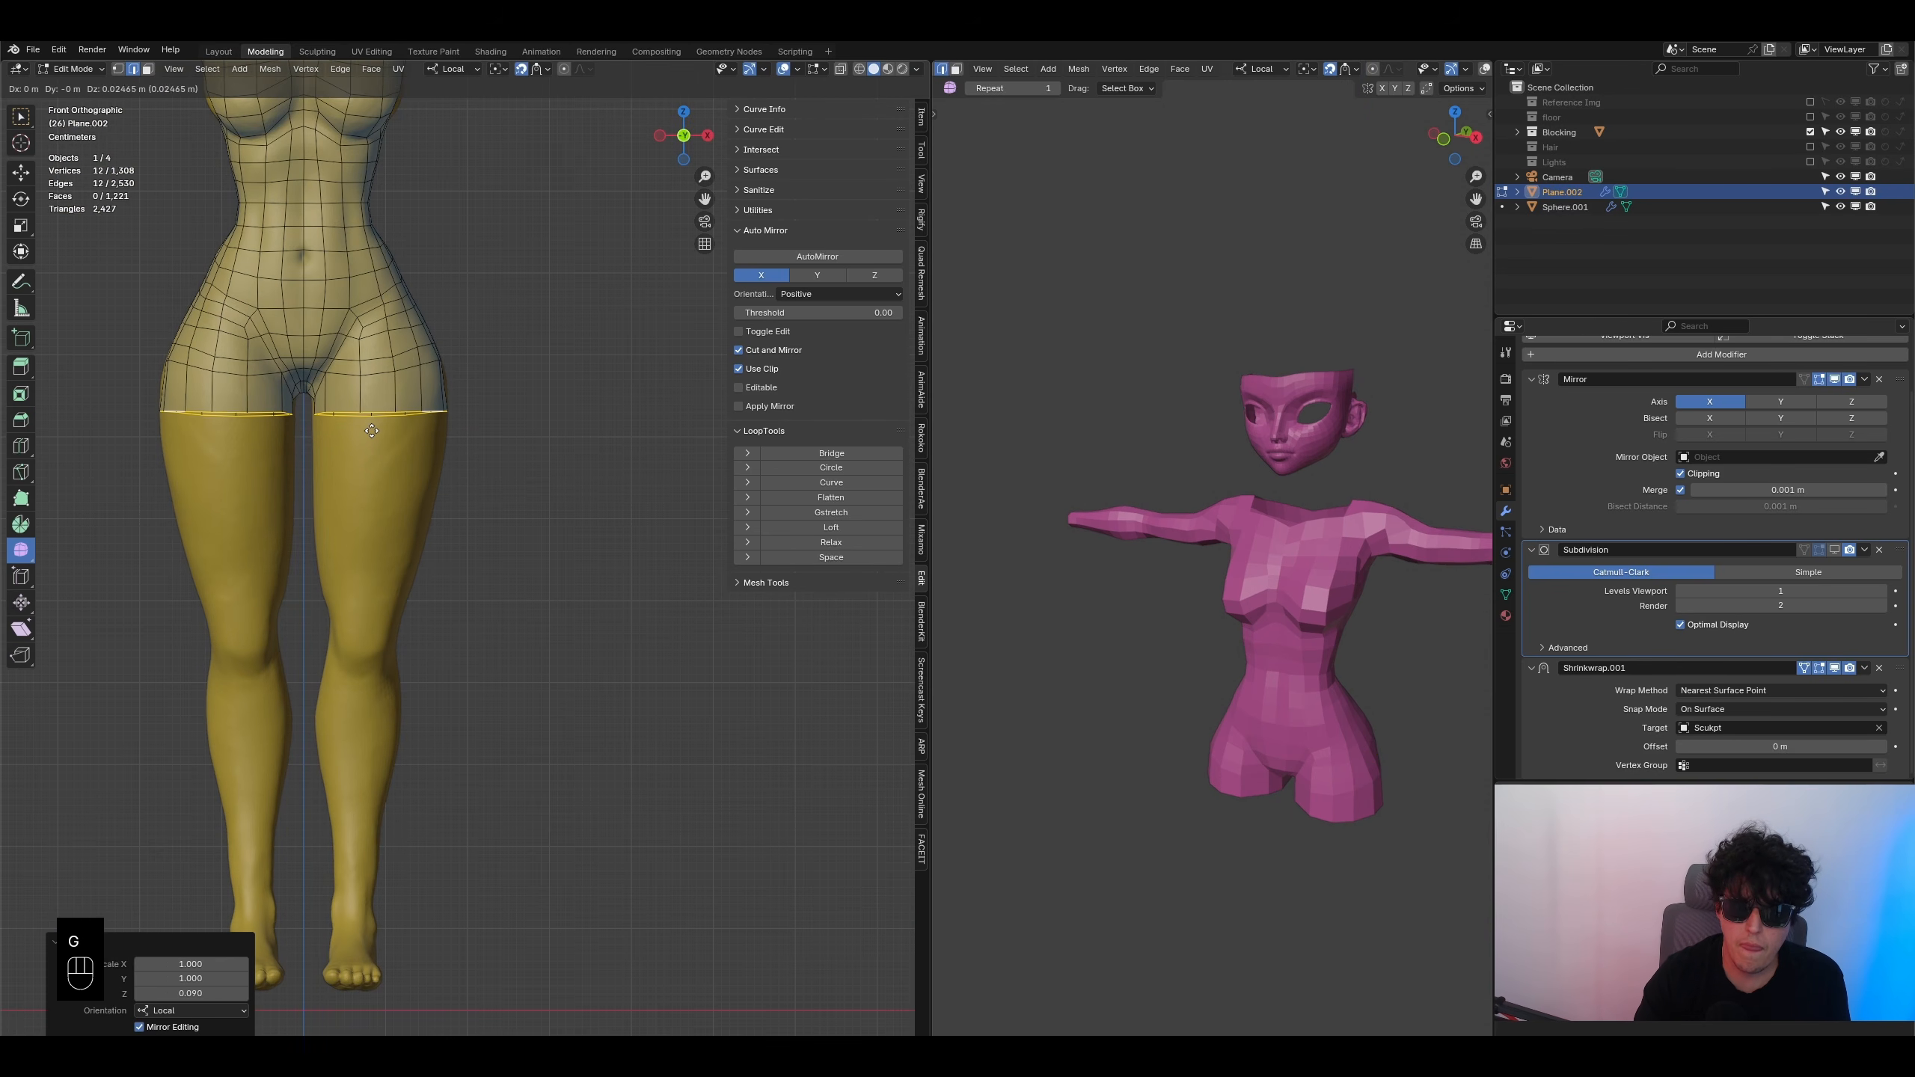
{"action": "left_click", "coordinate": [372, 428]}
{"action": "key", "text": "ctrl+s"}
- Extrude the thigh loop down twice, about 0.08 m each time, and flatten the lowest loop vertically
{"action": "middle_click_drag", "start_coordinate": [1190, 660], "coordinate": [1262, 637], "text": "shift"}
{"action": "middle_click_drag", "start_coordinate": [398, 460], "coordinate": [464, 459]}
{"action": "key", "text": "KP_1"}
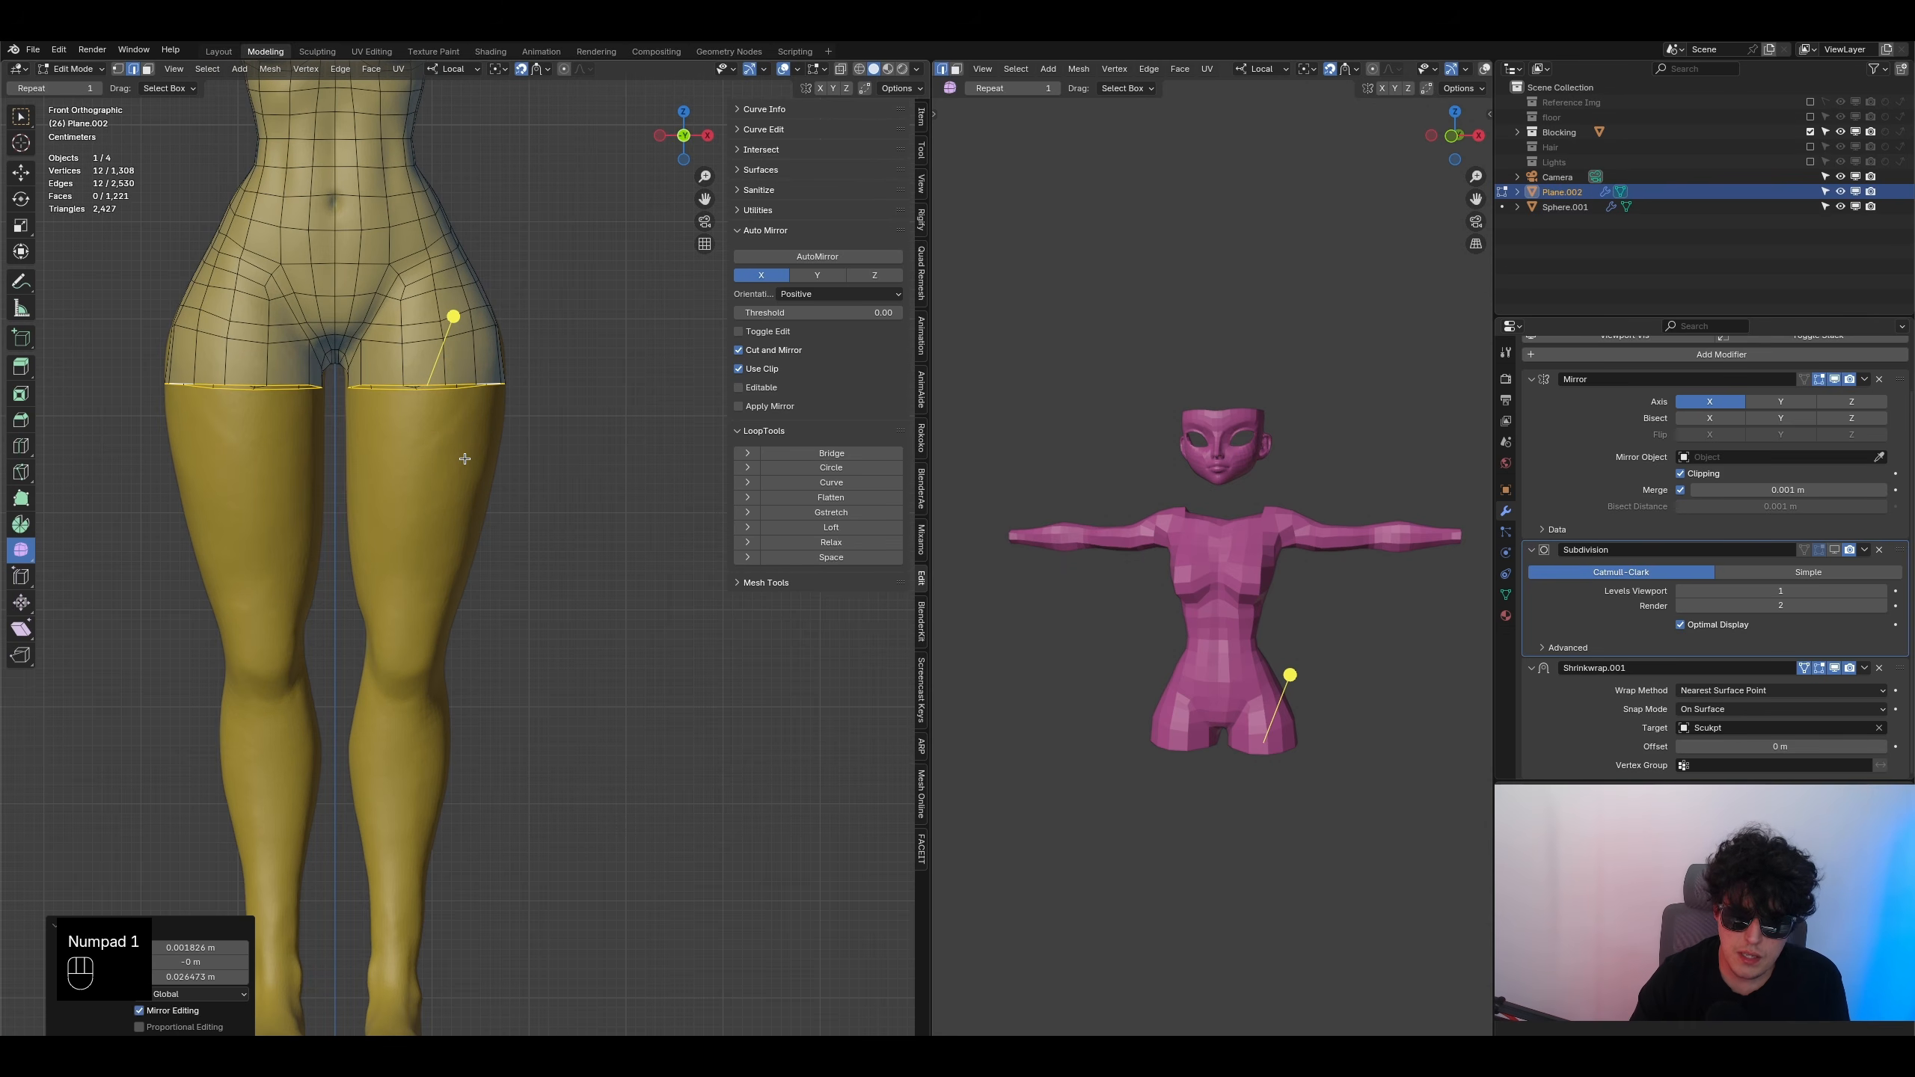
{"action": "key", "text": "e"}
{"action": "left_click", "coordinate": [456, 541]}
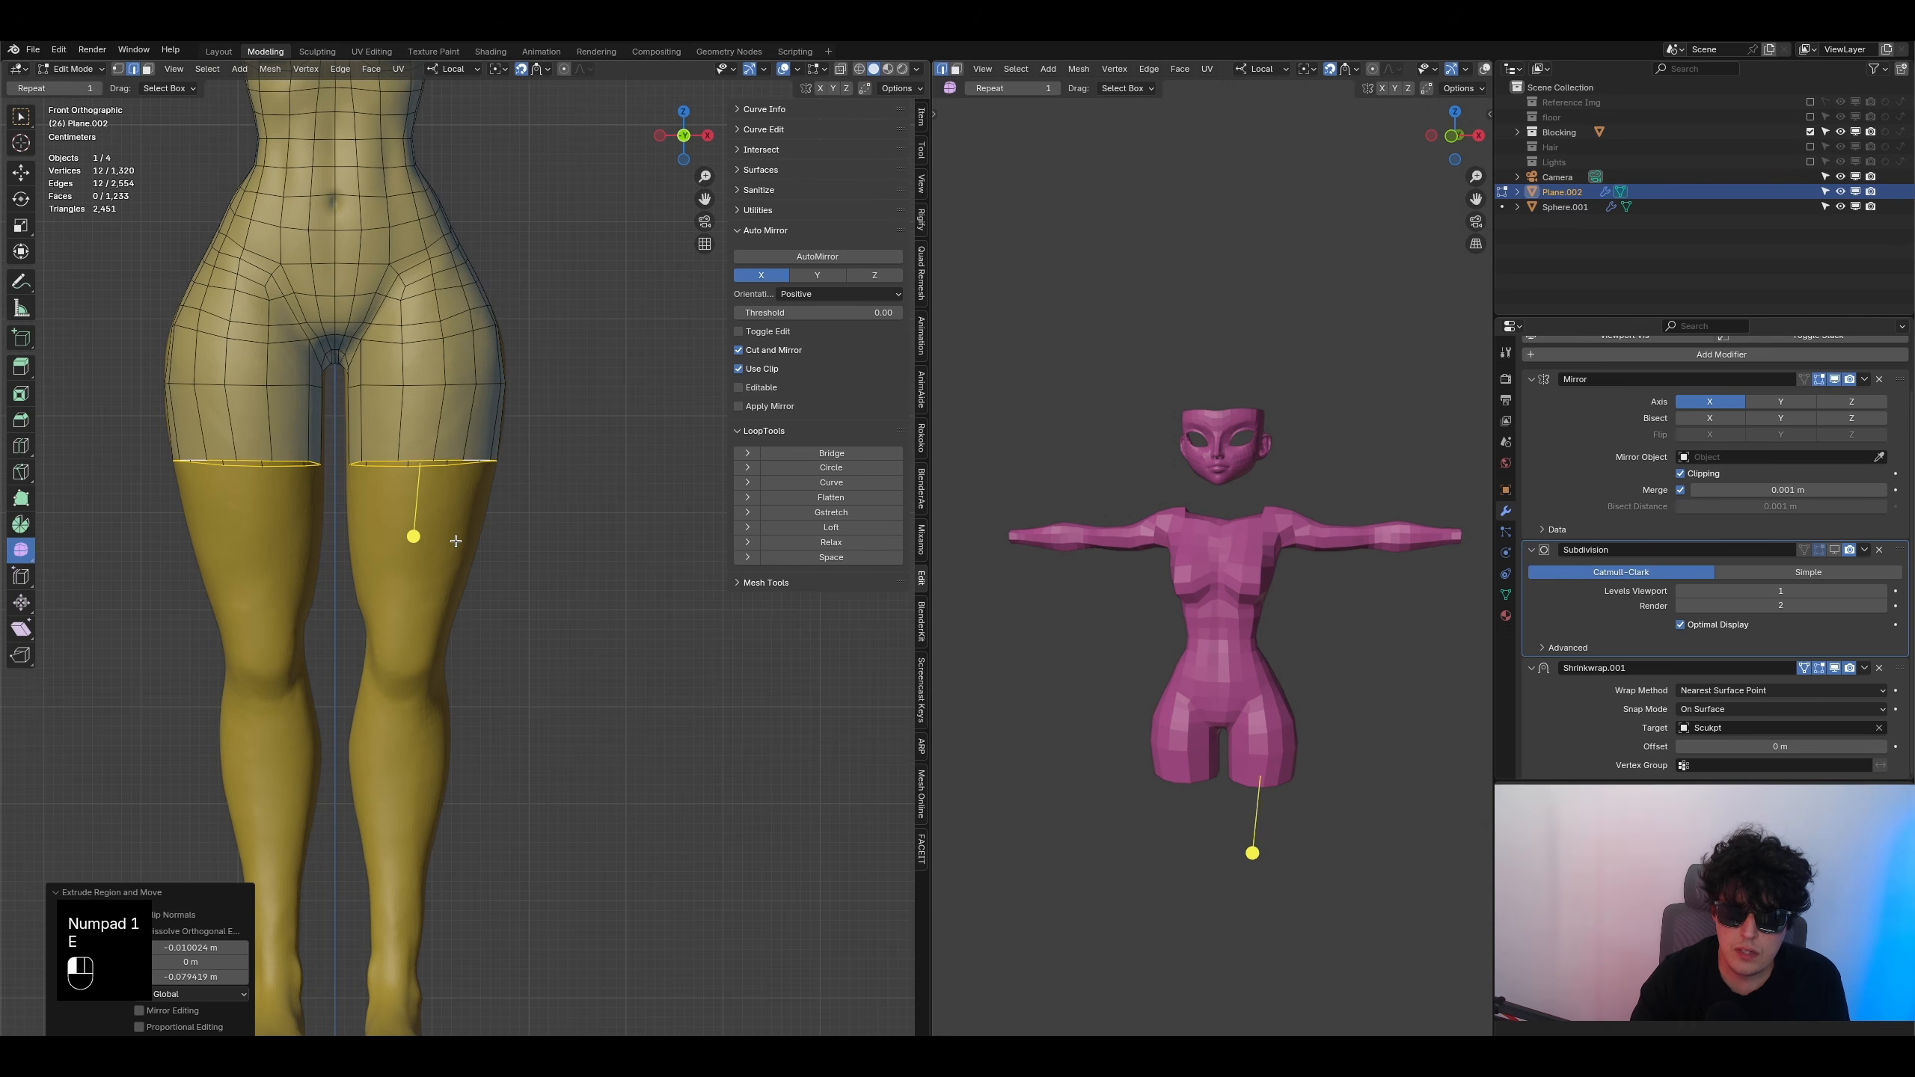
{"action": "key", "text": "e"}
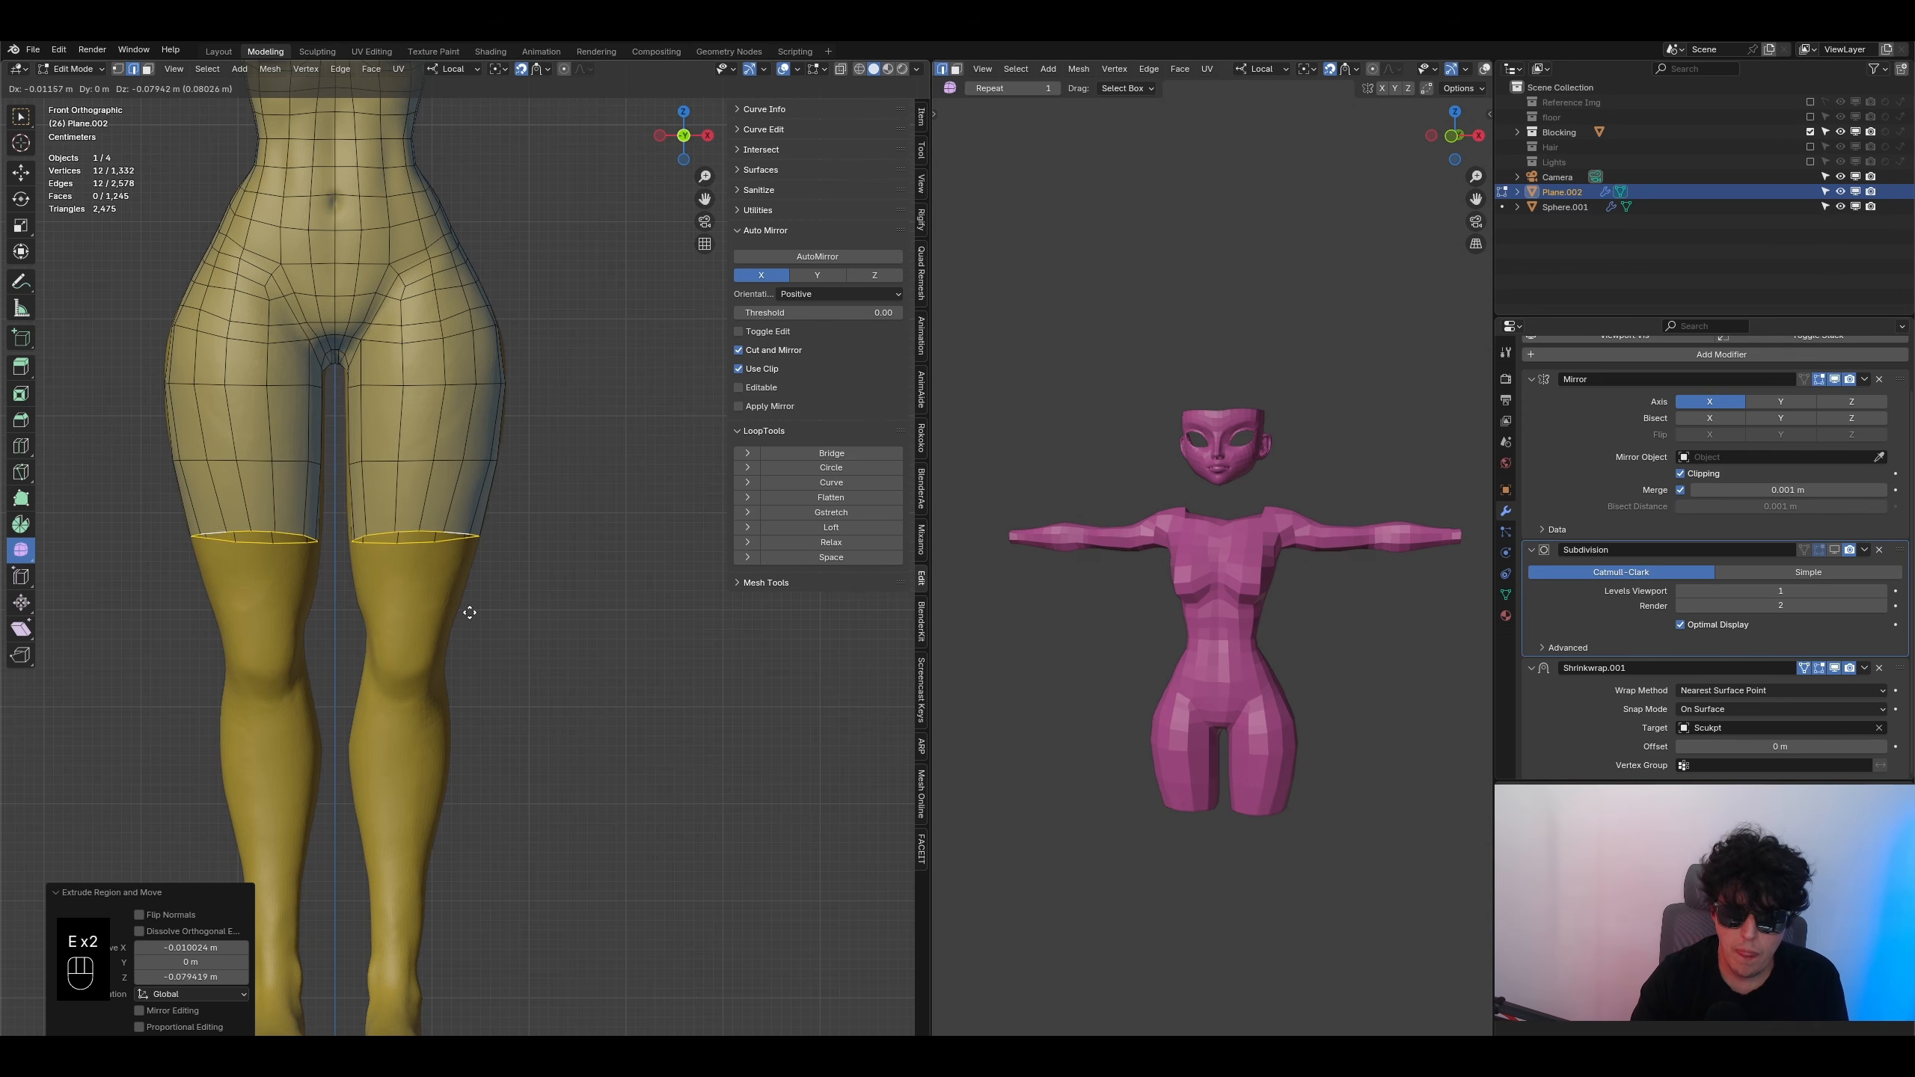
{"action": "left_click", "coordinate": [468, 613]}
{"action": "key", "text": "s"}
{"action": "key", "text": "z"}
{"action": "left_click", "coordinate": [412, 558]}
- Extrude the loop down about 0.087 m and another 0.045 m to the knee, and flatten both loops vertically
{"action": "key", "text": "e"}
{"action": "left_click", "coordinate": [419, 629]}
{"action": "key", "text": "e"}
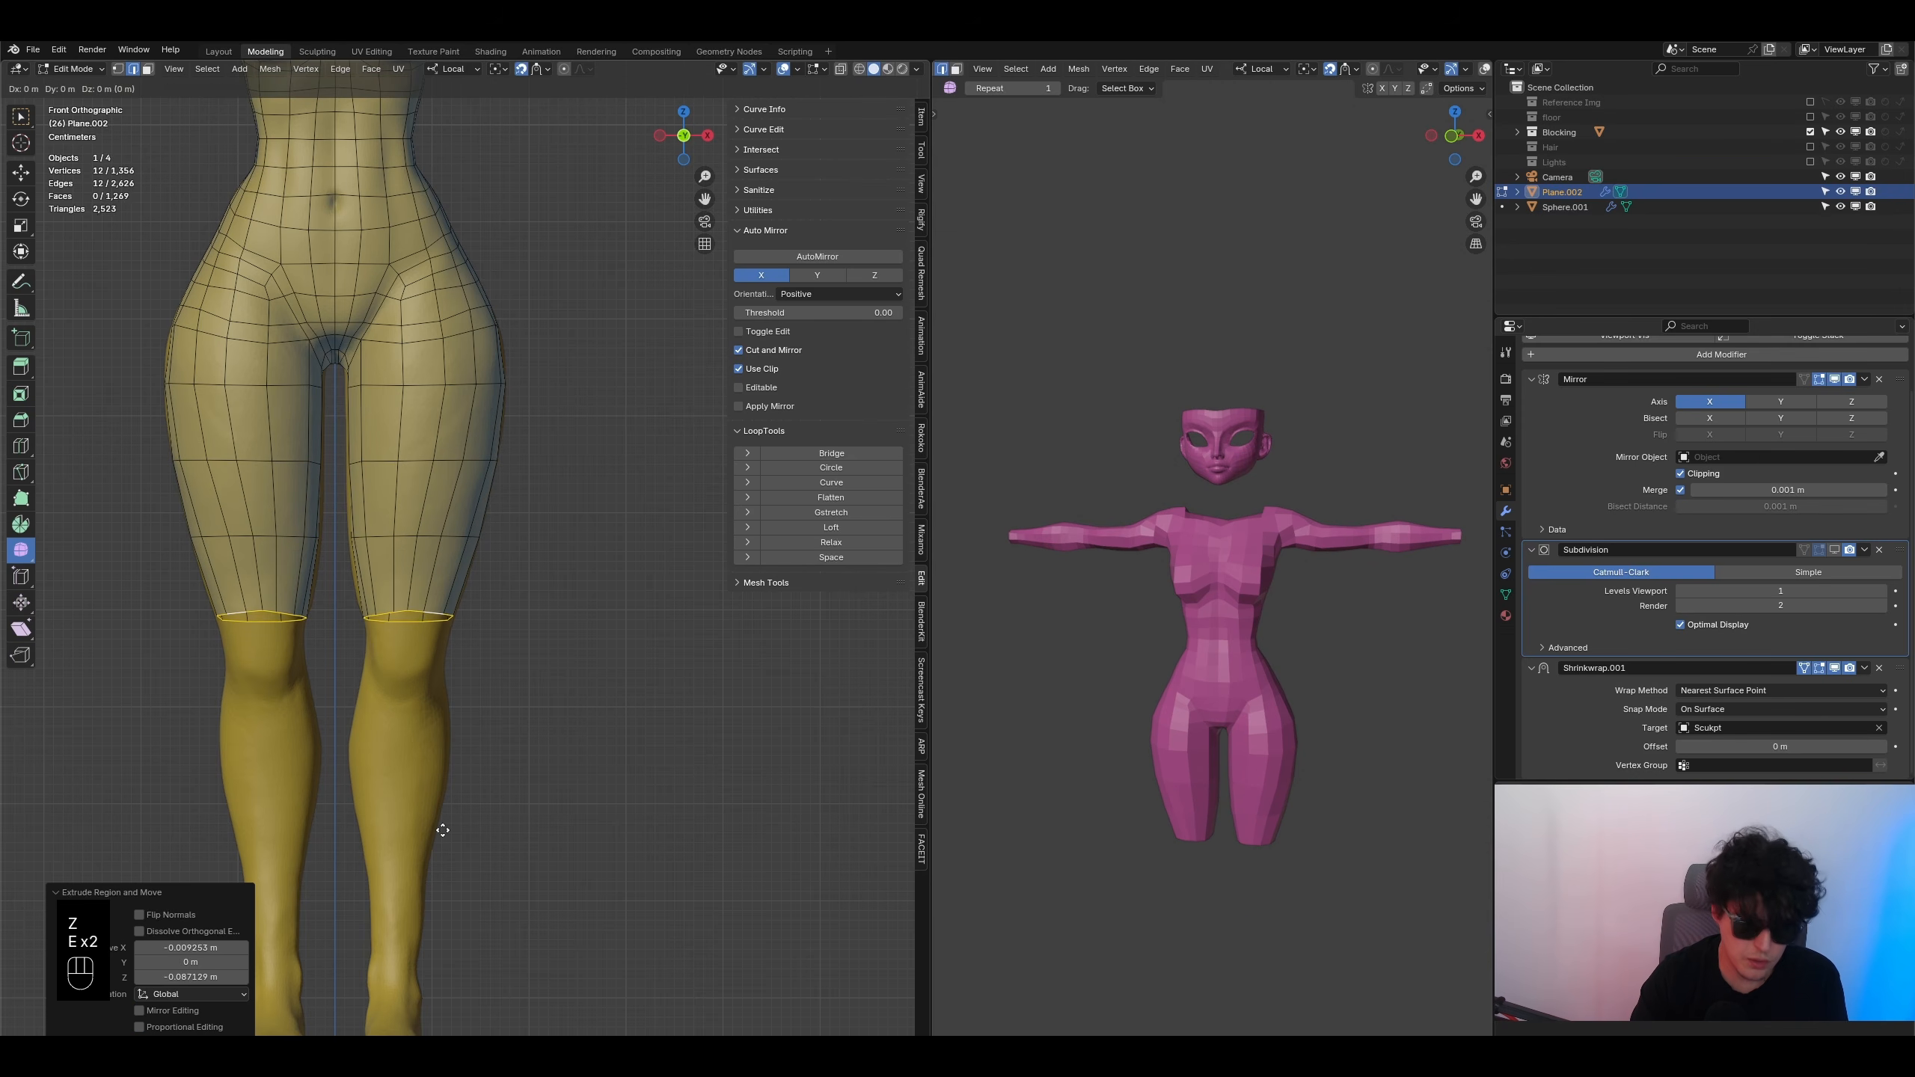
{"action": "left_click", "coordinate": [442, 868]}
{"action": "key", "text": "s"}
{"action": "key", "text": "z"}
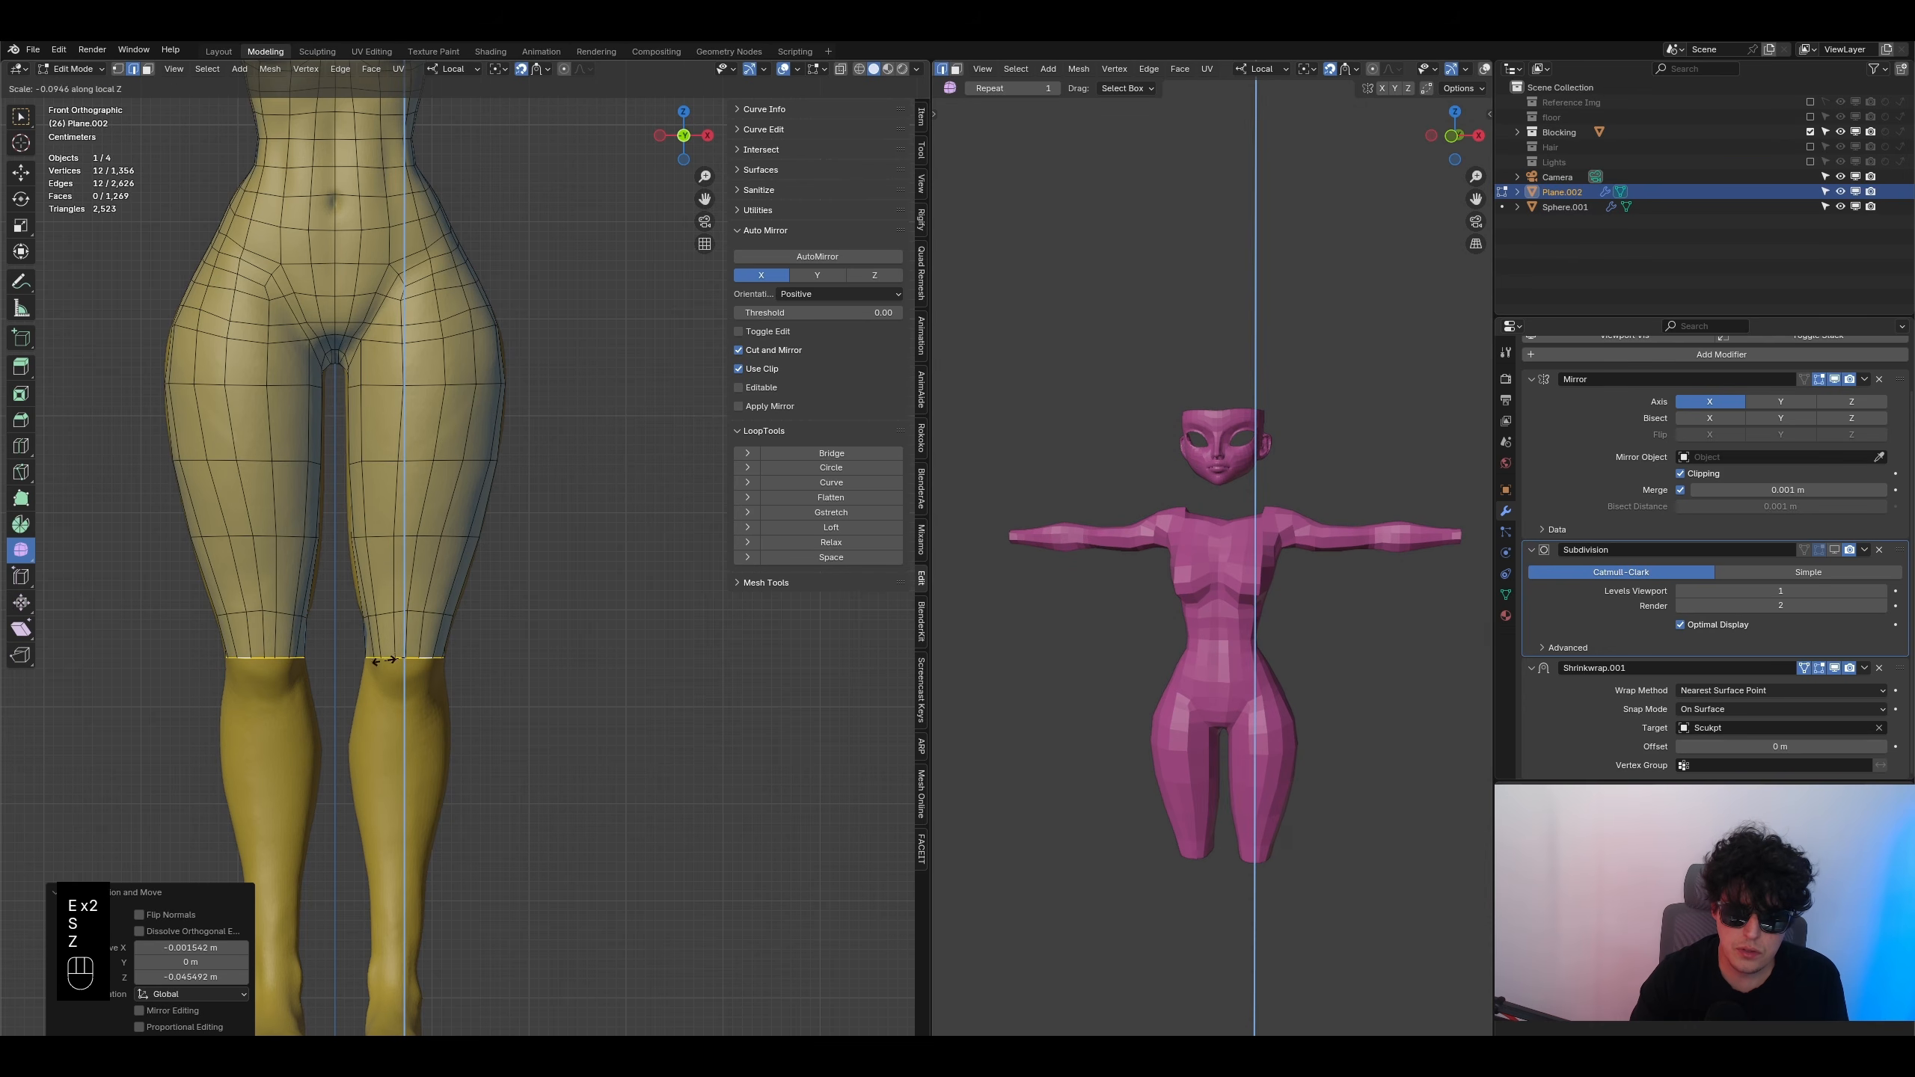
{"action": "left_click", "coordinate": [386, 660]}
{"action": "left_click", "coordinate": [412, 616], "text": "alt"}
{"action": "key", "text": "s"}
{"action": "key", "text": "z"}
{"action": "left_click", "coordinate": [419, 600]}
- Add three centred horizontal loop cuts along the thigh, one in each of the tall face bands
{"action": "key", "text": "ctrl+r"}
{"action": "double_click", "coordinate": [424, 580]}
{"action": "key", "text": "ctrl+r"}
{"action": "double_click", "coordinate": [429, 495]}
{"action": "key", "text": "ctrl+r"}
{"action": "double_click", "coordinate": [436, 426]}
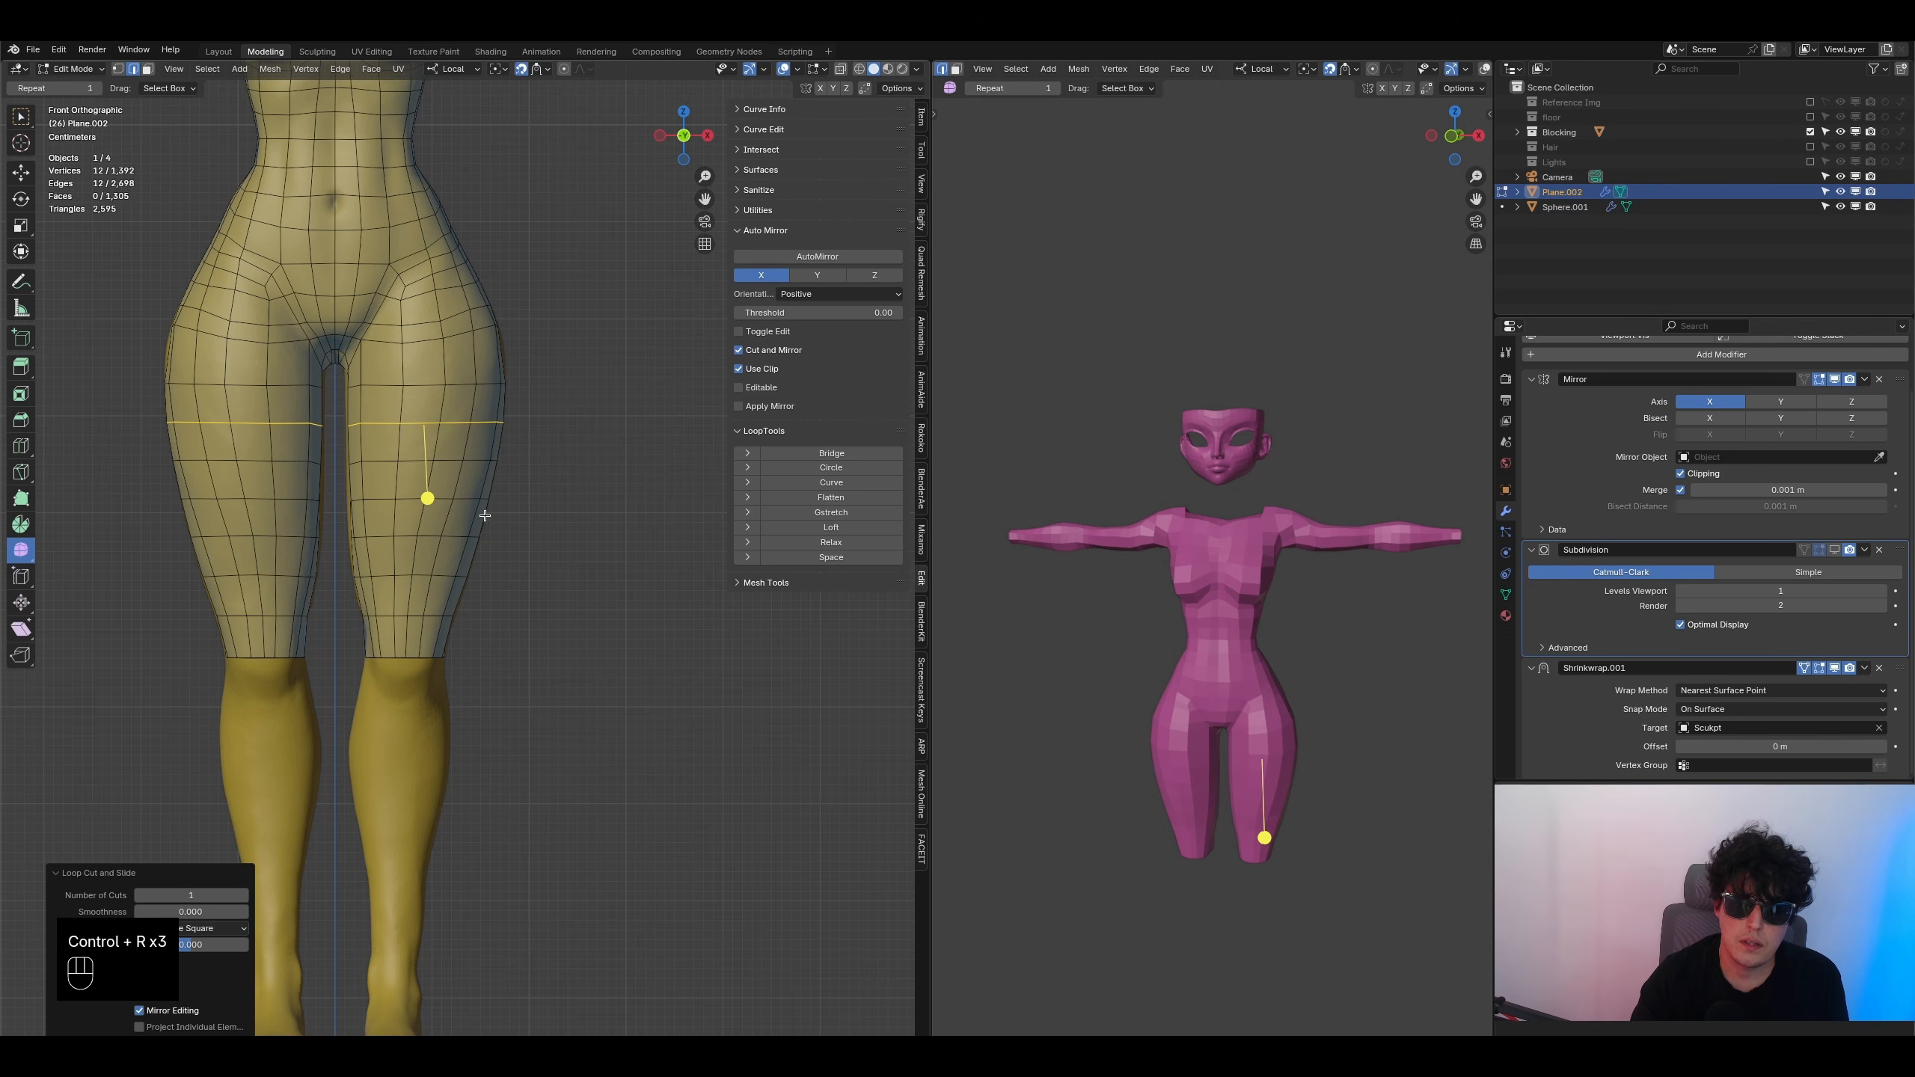
- Extrude the edge loop above the knee downward onto the knee and flatten it vertically
{"action": "middle_click_drag", "start_coordinate": [465, 664], "coordinate": [466, 489], "text": "shift"}
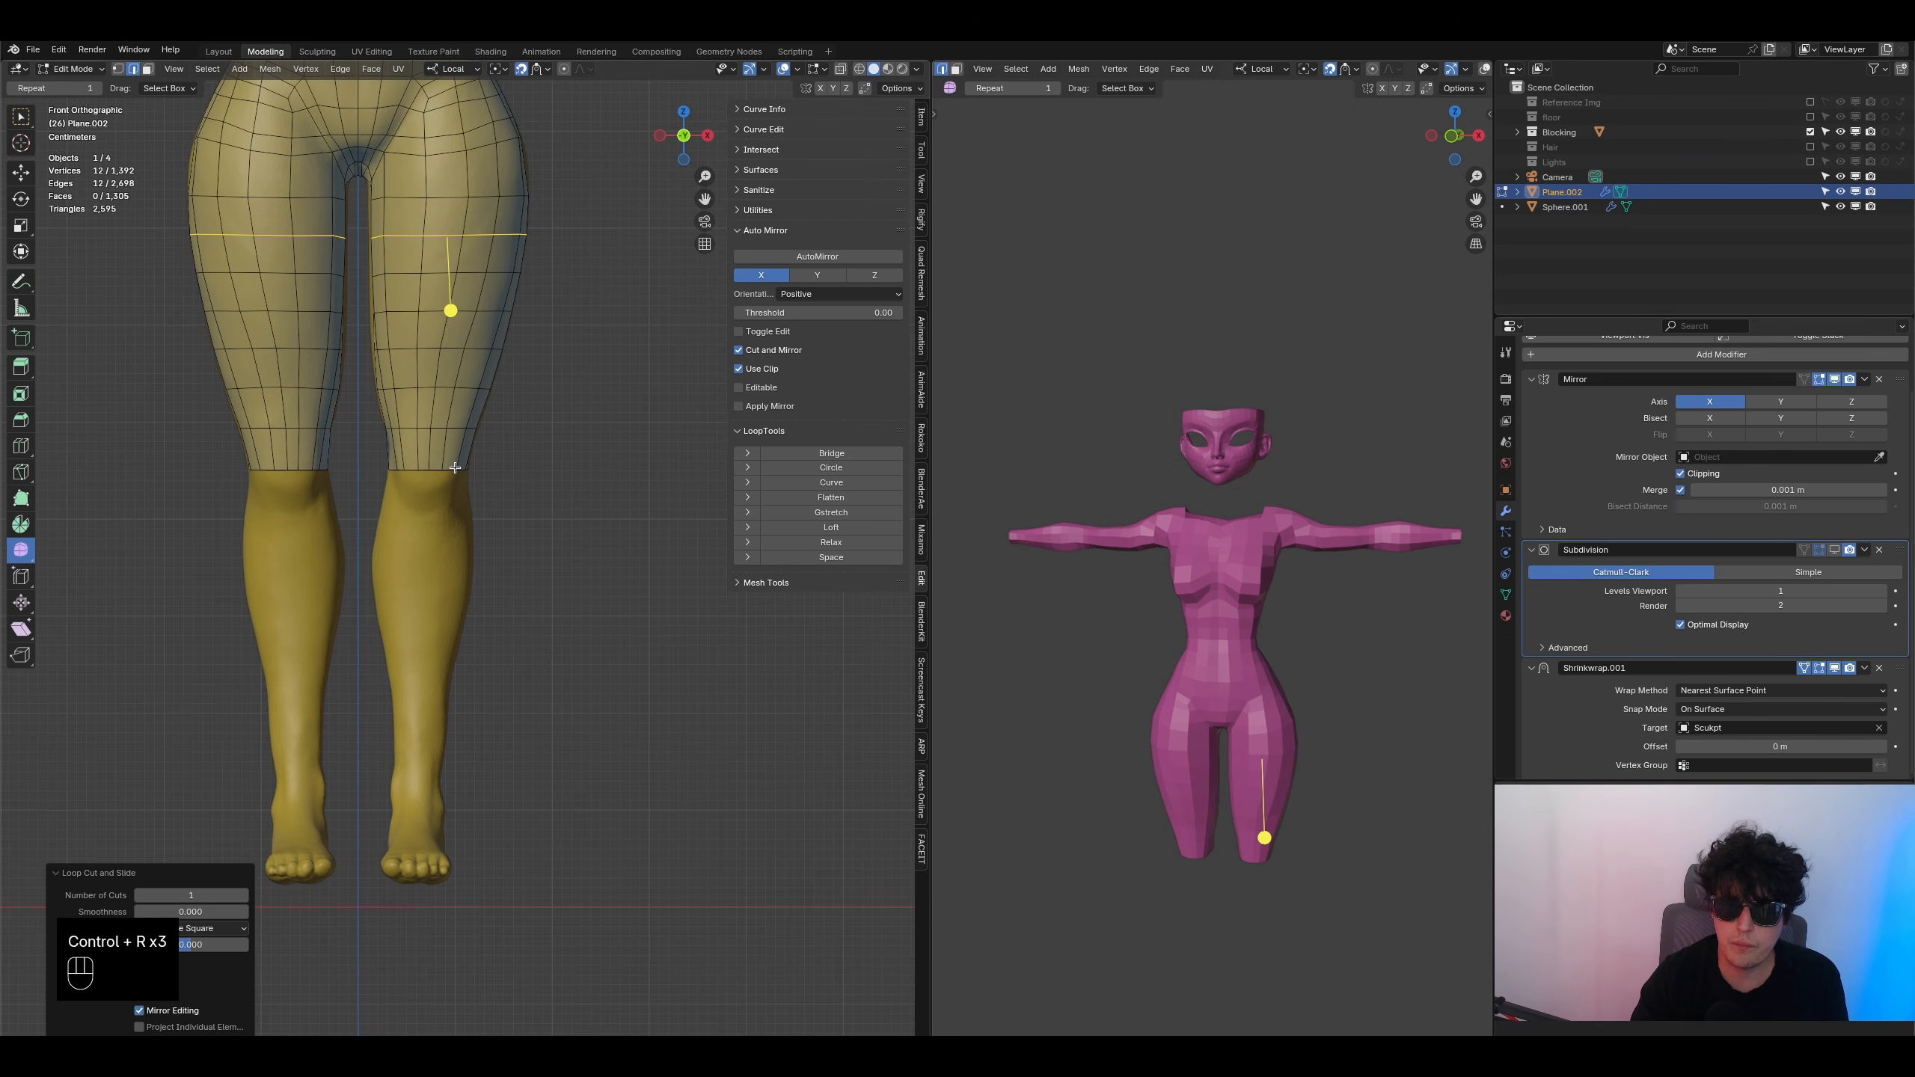
{"action": "left_click", "coordinate": [454, 469], "text": "alt"}
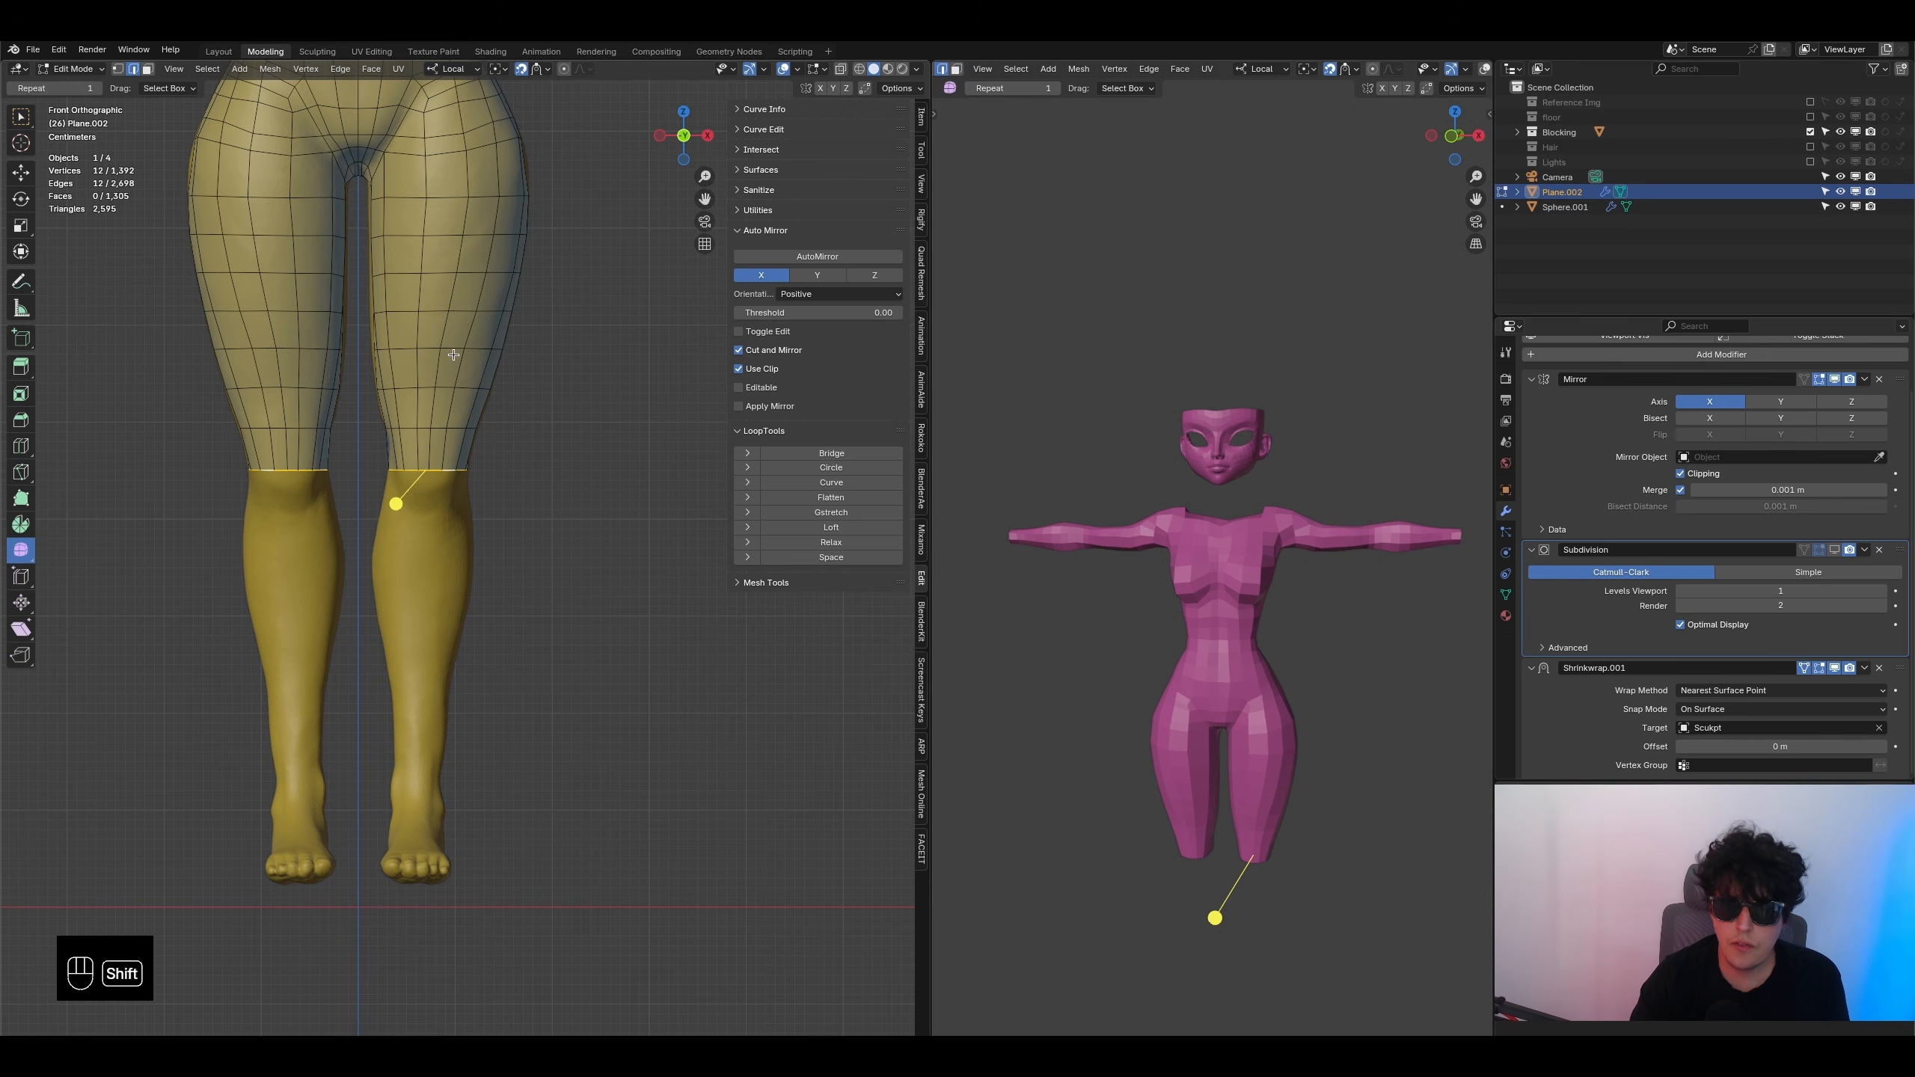
{"action": "middle_click_drag", "start_coordinate": [456, 378], "coordinate": [460, 494], "text": "shift"}
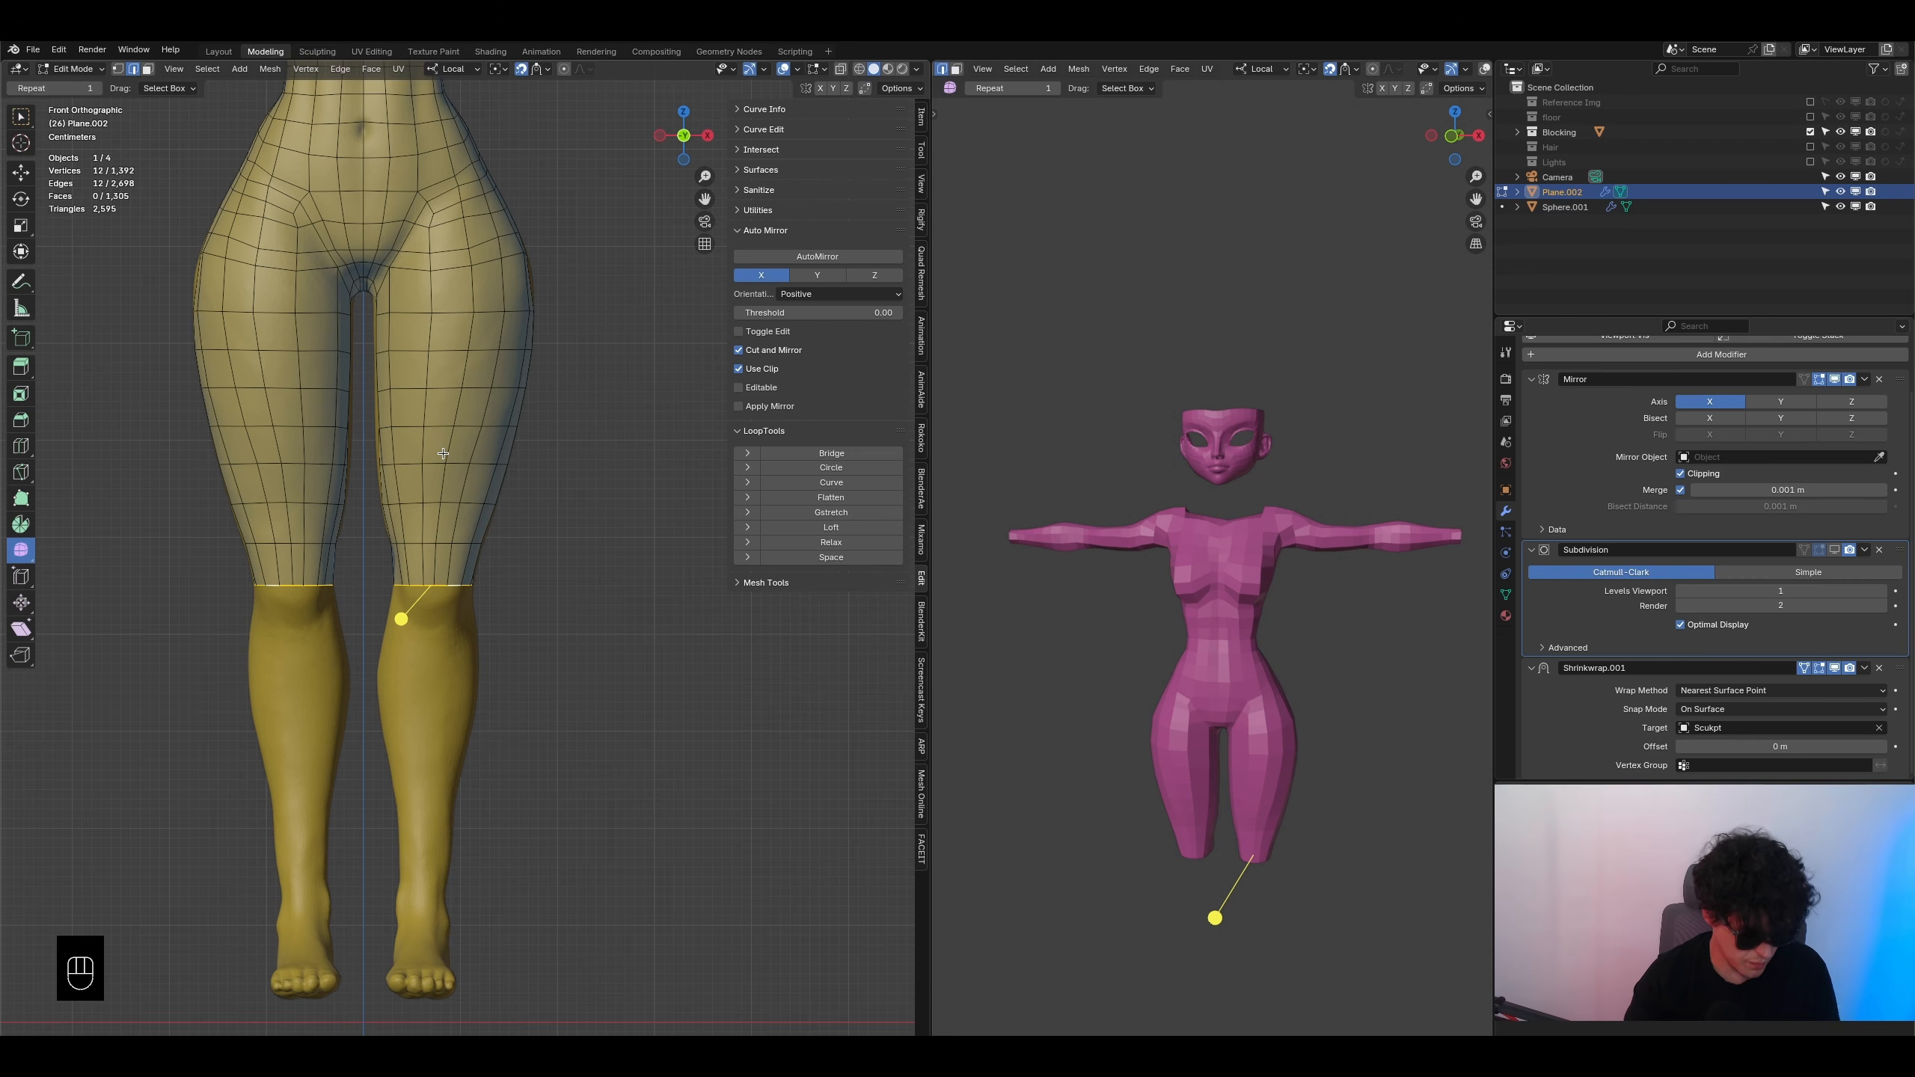
{"action": "scroll", "coordinate": [458, 633], "scroll_direction": "up", "scroll_amount": 1}
{"action": "middle_click_drag", "start_coordinate": [490, 552], "coordinate": [491, 496], "text": "shift"}
{"action": "key", "text": "e"}
{"action": "left_click", "coordinate": [474, 520]}
{"action": "key", "text": "s"}
{"action": "key", "text": "z"}
{"action": "left_click", "coordinate": [452, 421]}
- Extrude the knee loop down about 0.077 m to just below the knee and flatten it vertically
{"action": "key", "text": "e"}
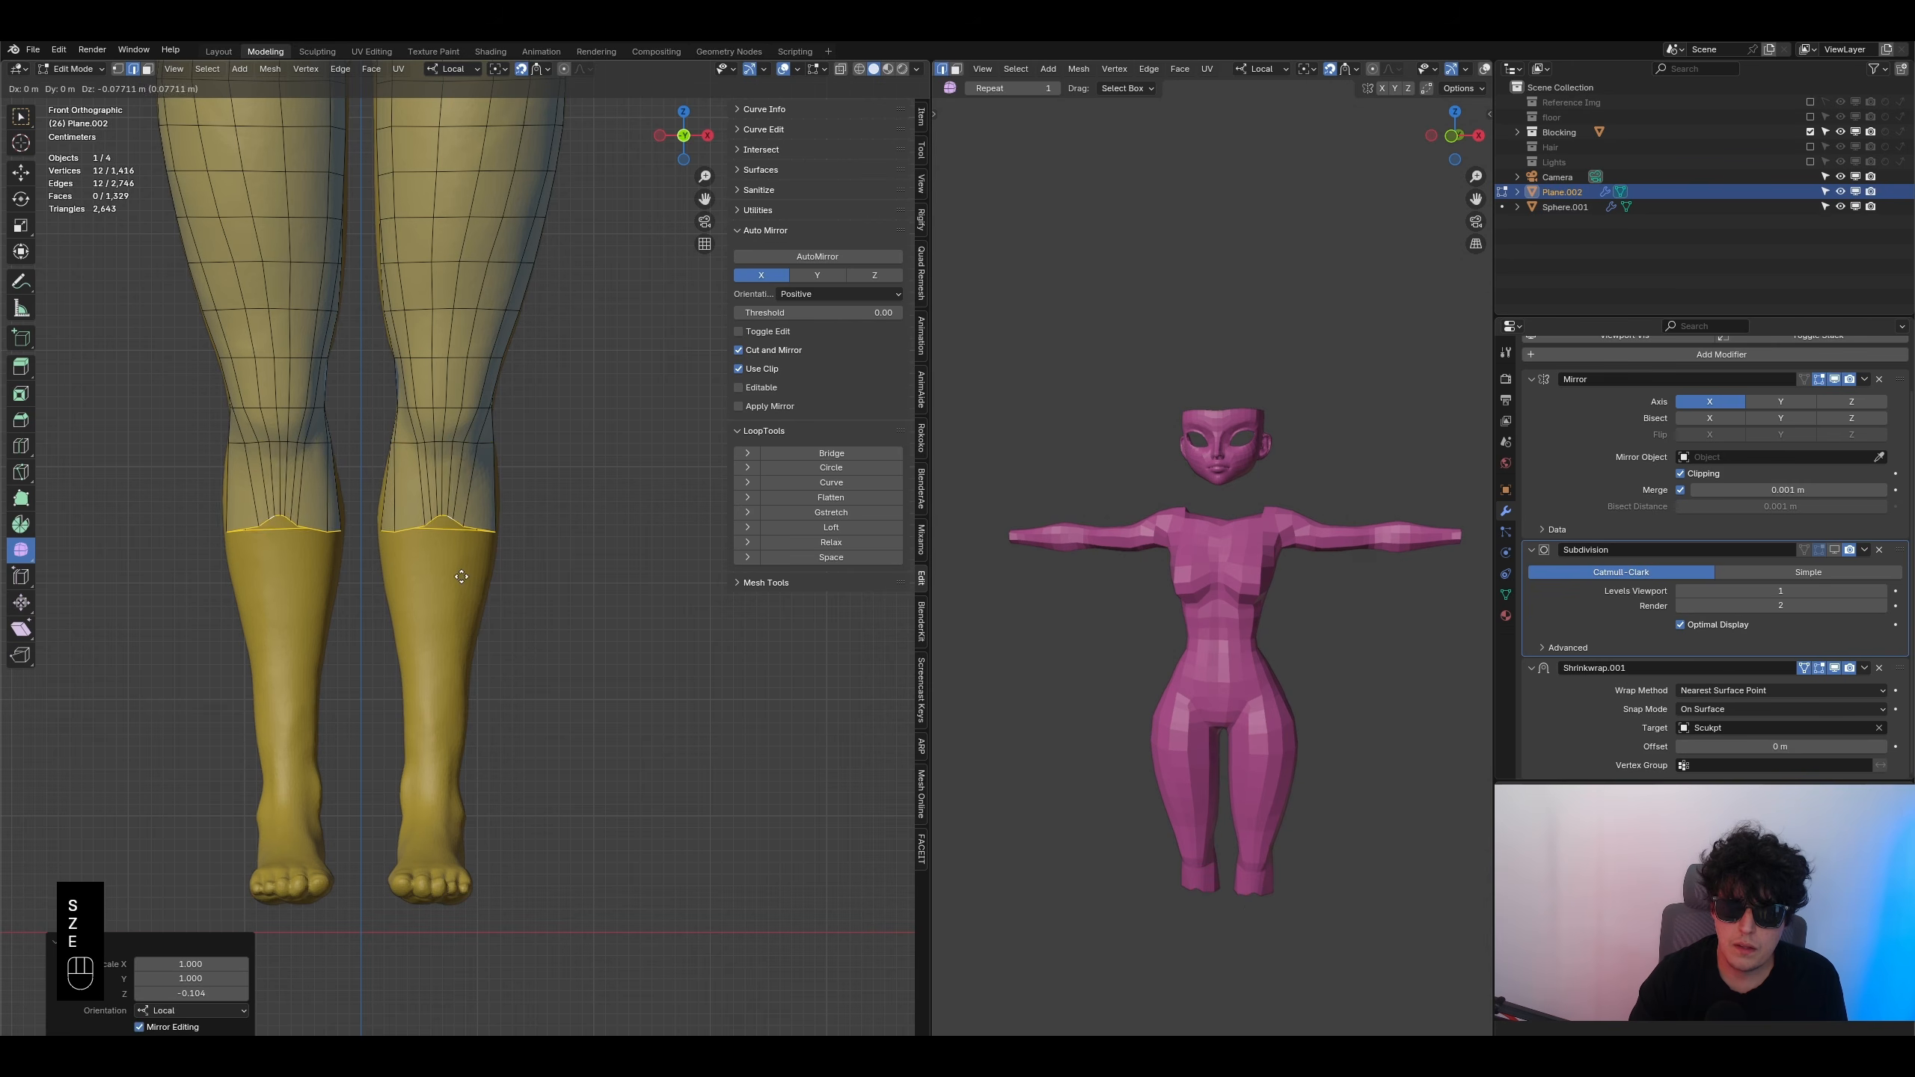
{"action": "left_click", "coordinate": [427, 546]}
{"action": "key", "text": "s"}
{"action": "key", "text": "z"}
{"action": "left_click", "coordinate": [449, 521]}
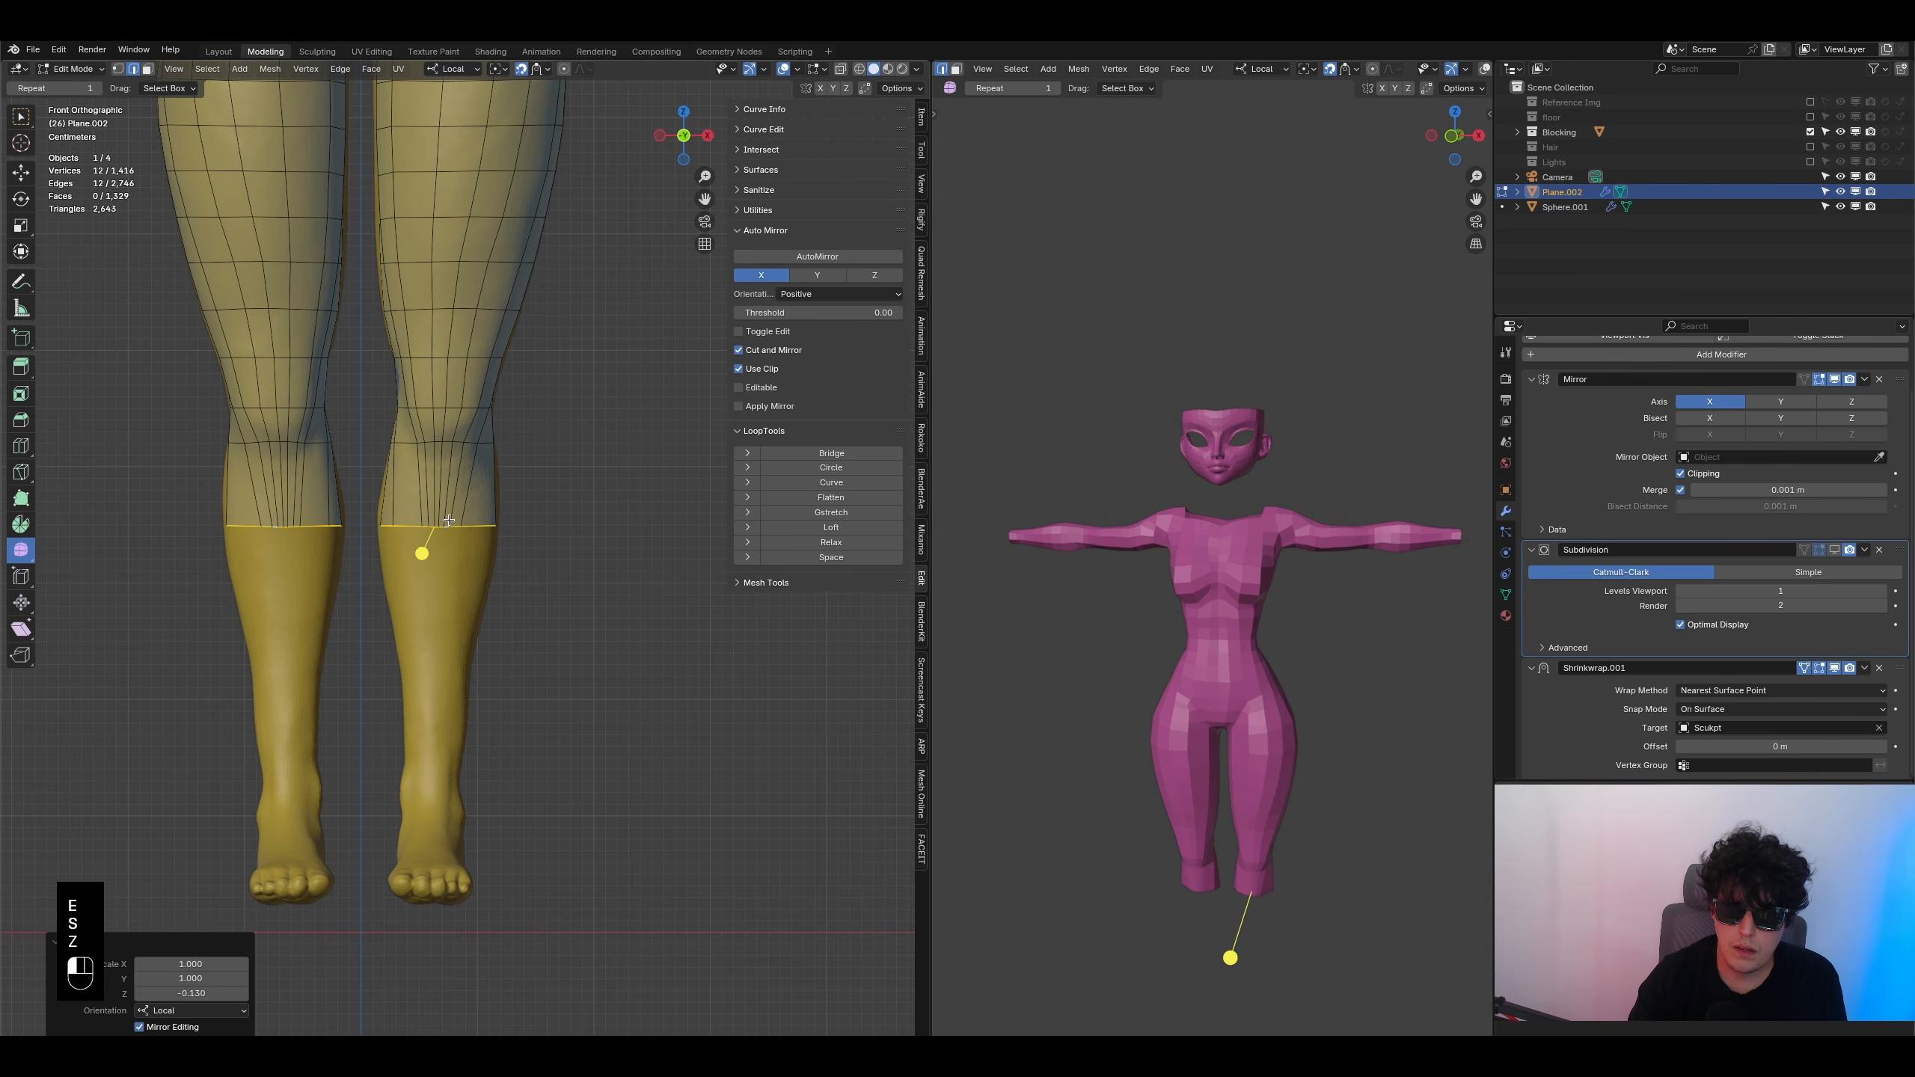
- Round the open edge loop just below the knee with LoopTools Circle and flatten it along local Z
{"action": "left_click", "coordinate": [825, 468]}
{"action": "key", "text": "s"}
{"action": "key", "text": "z"}
{"action": "left_click", "coordinate": [445, 477]}
{"action": "key", "text": "s"}
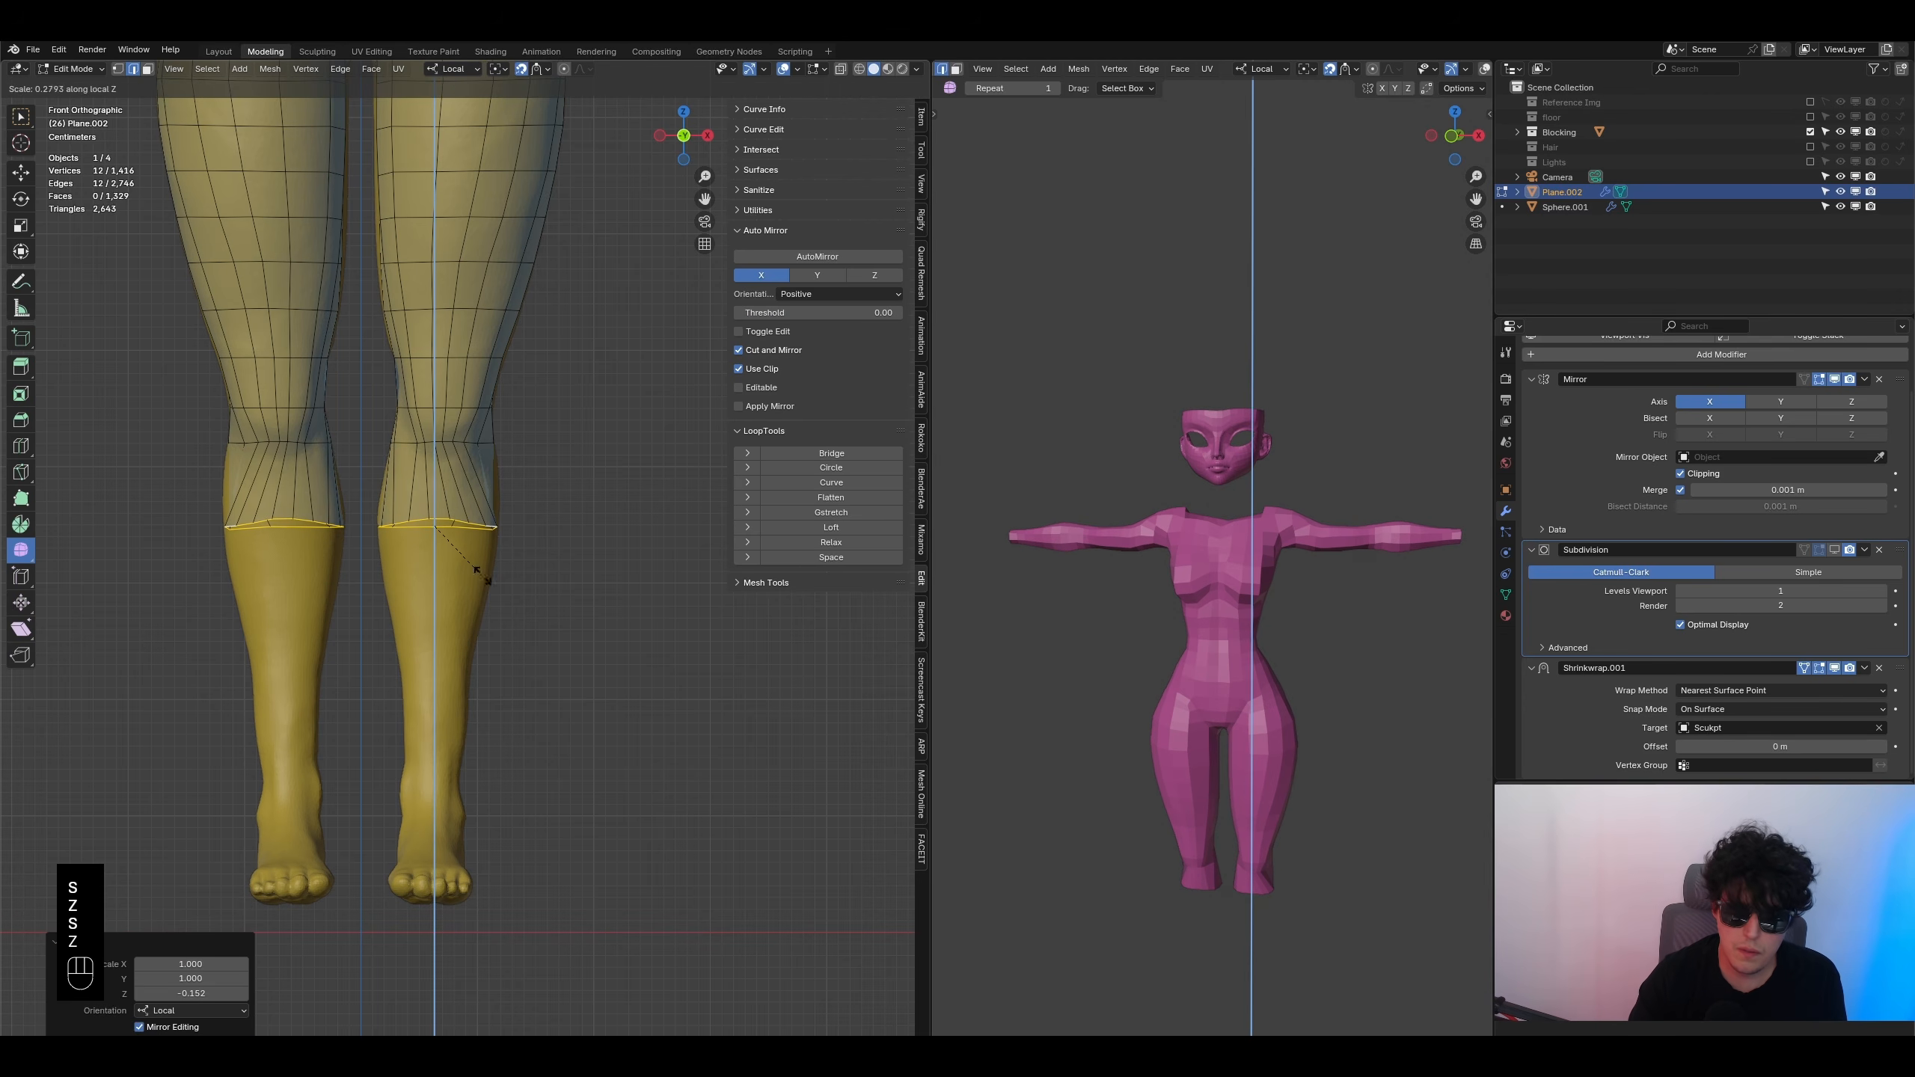
{"action": "key", "text": "z"}
{"action": "left_click", "coordinate": [473, 551]}
- Make the knee edge loop circular with LoopTools Circle and rotate it about -30 degrees around local Z
{"action": "mouse_move", "coordinate": [472, 550]}
{"action": "middle_mouse_down"}
{"action": "mouse_move", "coordinate": [320, 560]}
{"action": "mouse_move", "coordinate": [451, 560]}
{"action": "middle_mouse_up"}
{"action": "left_click", "coordinate": [454, 444], "text": "alt"}
{"action": "left_click", "coordinate": [800, 472]}
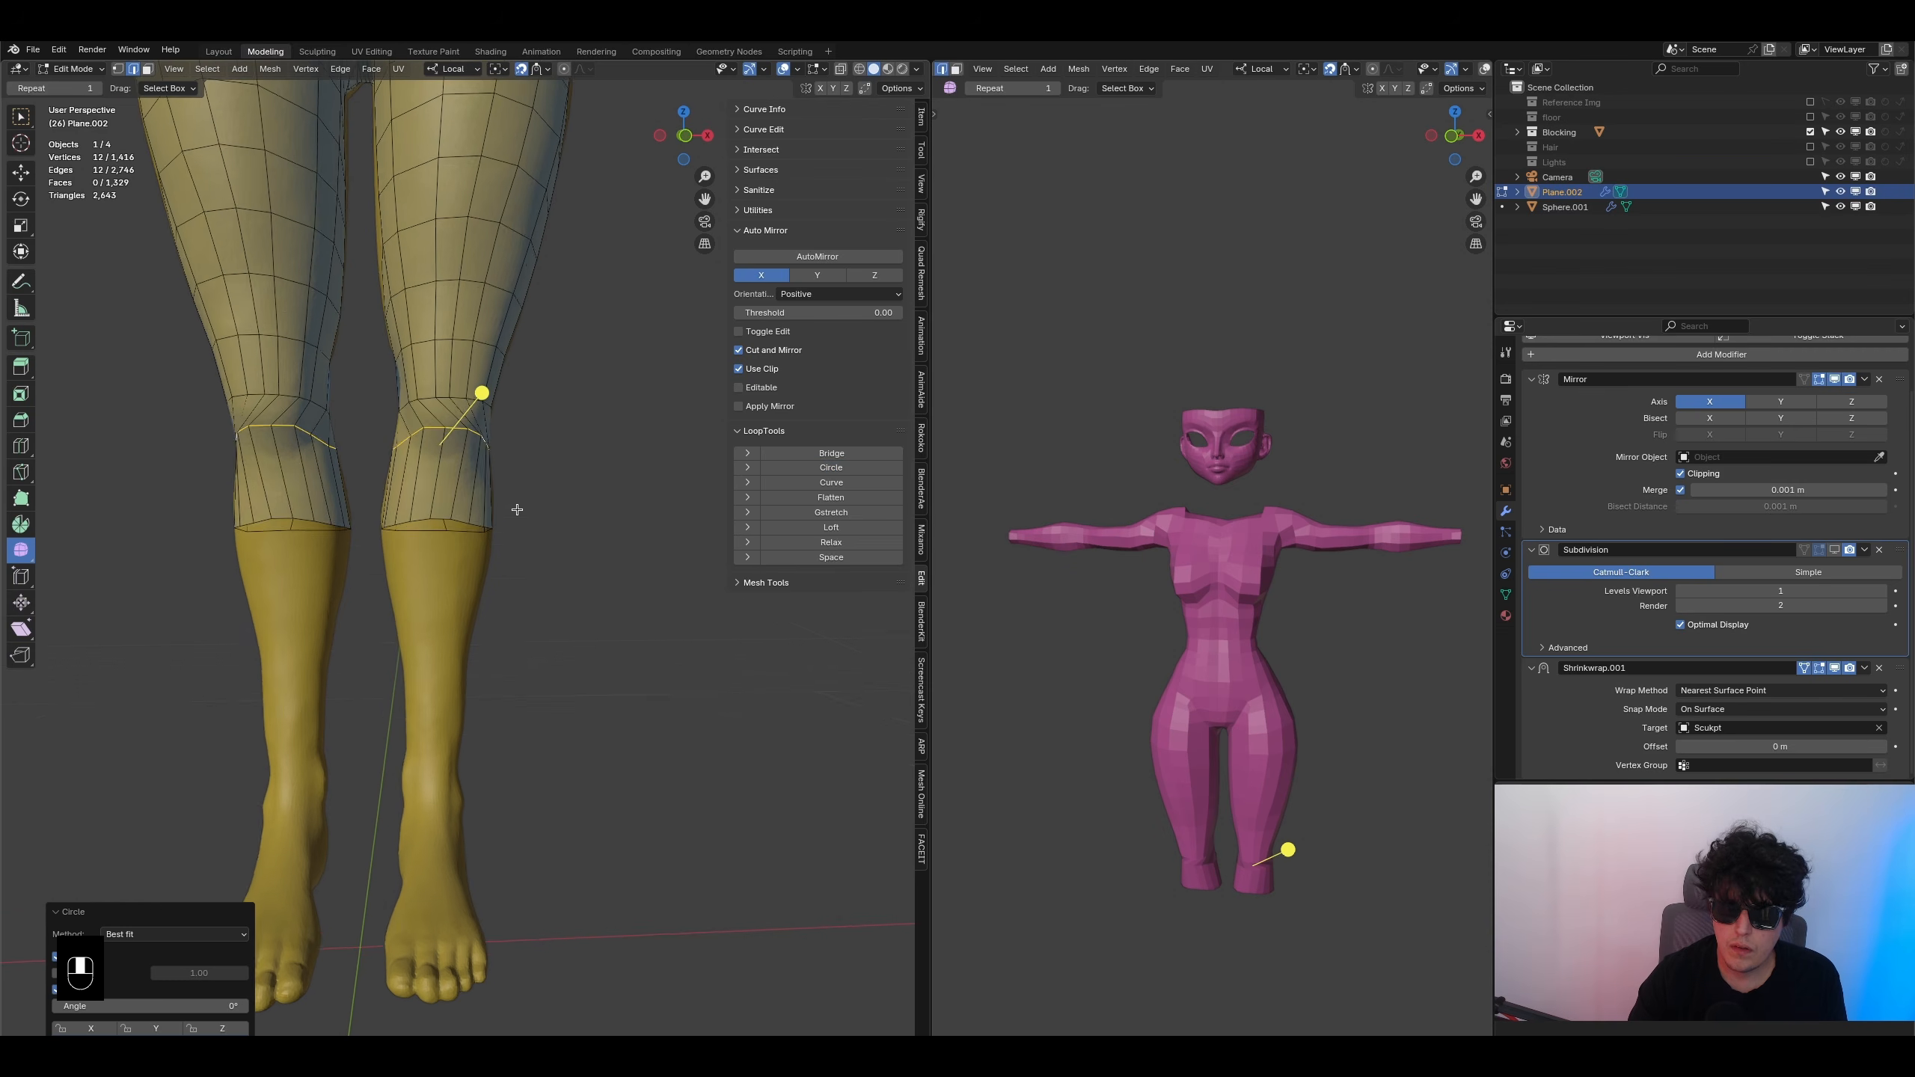
{"action": "key", "text": "KP_1"}
{"action": "key", "text": "r"}
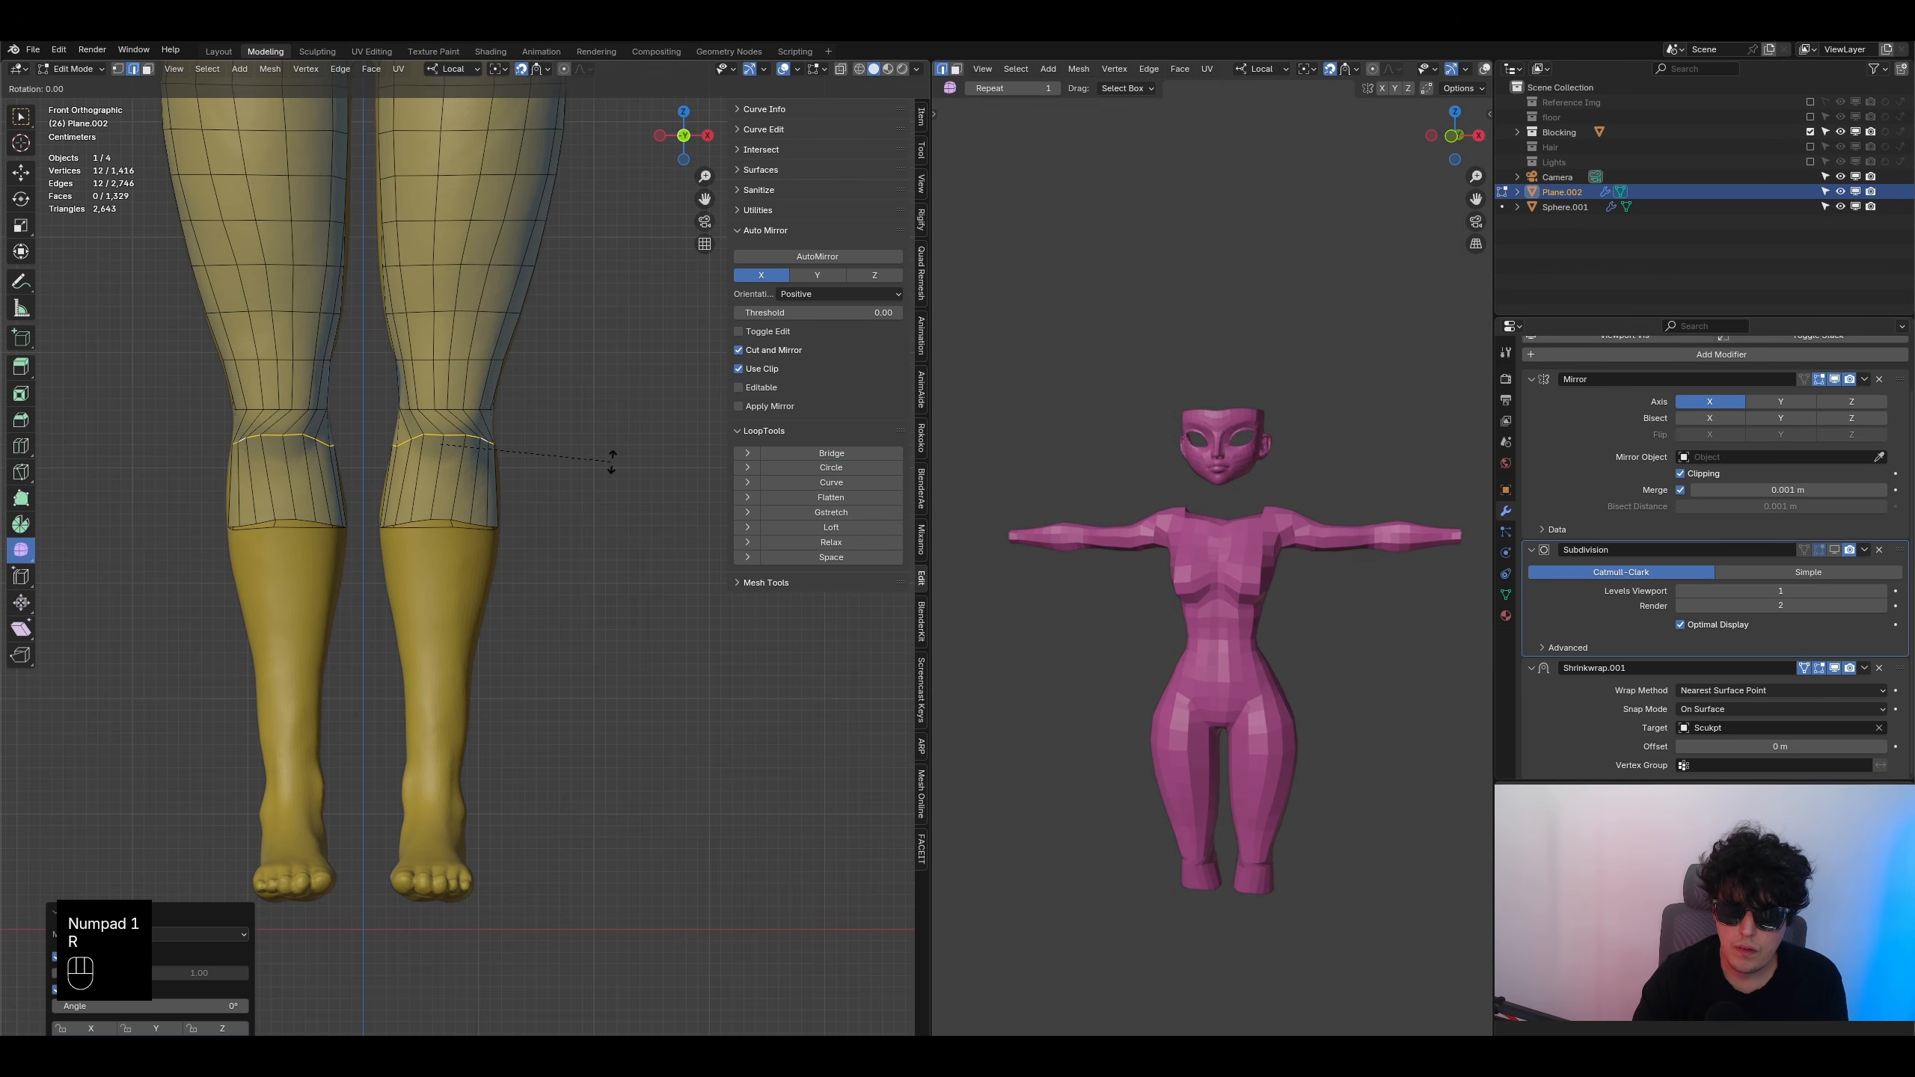
{"action": "key", "text": "z"}
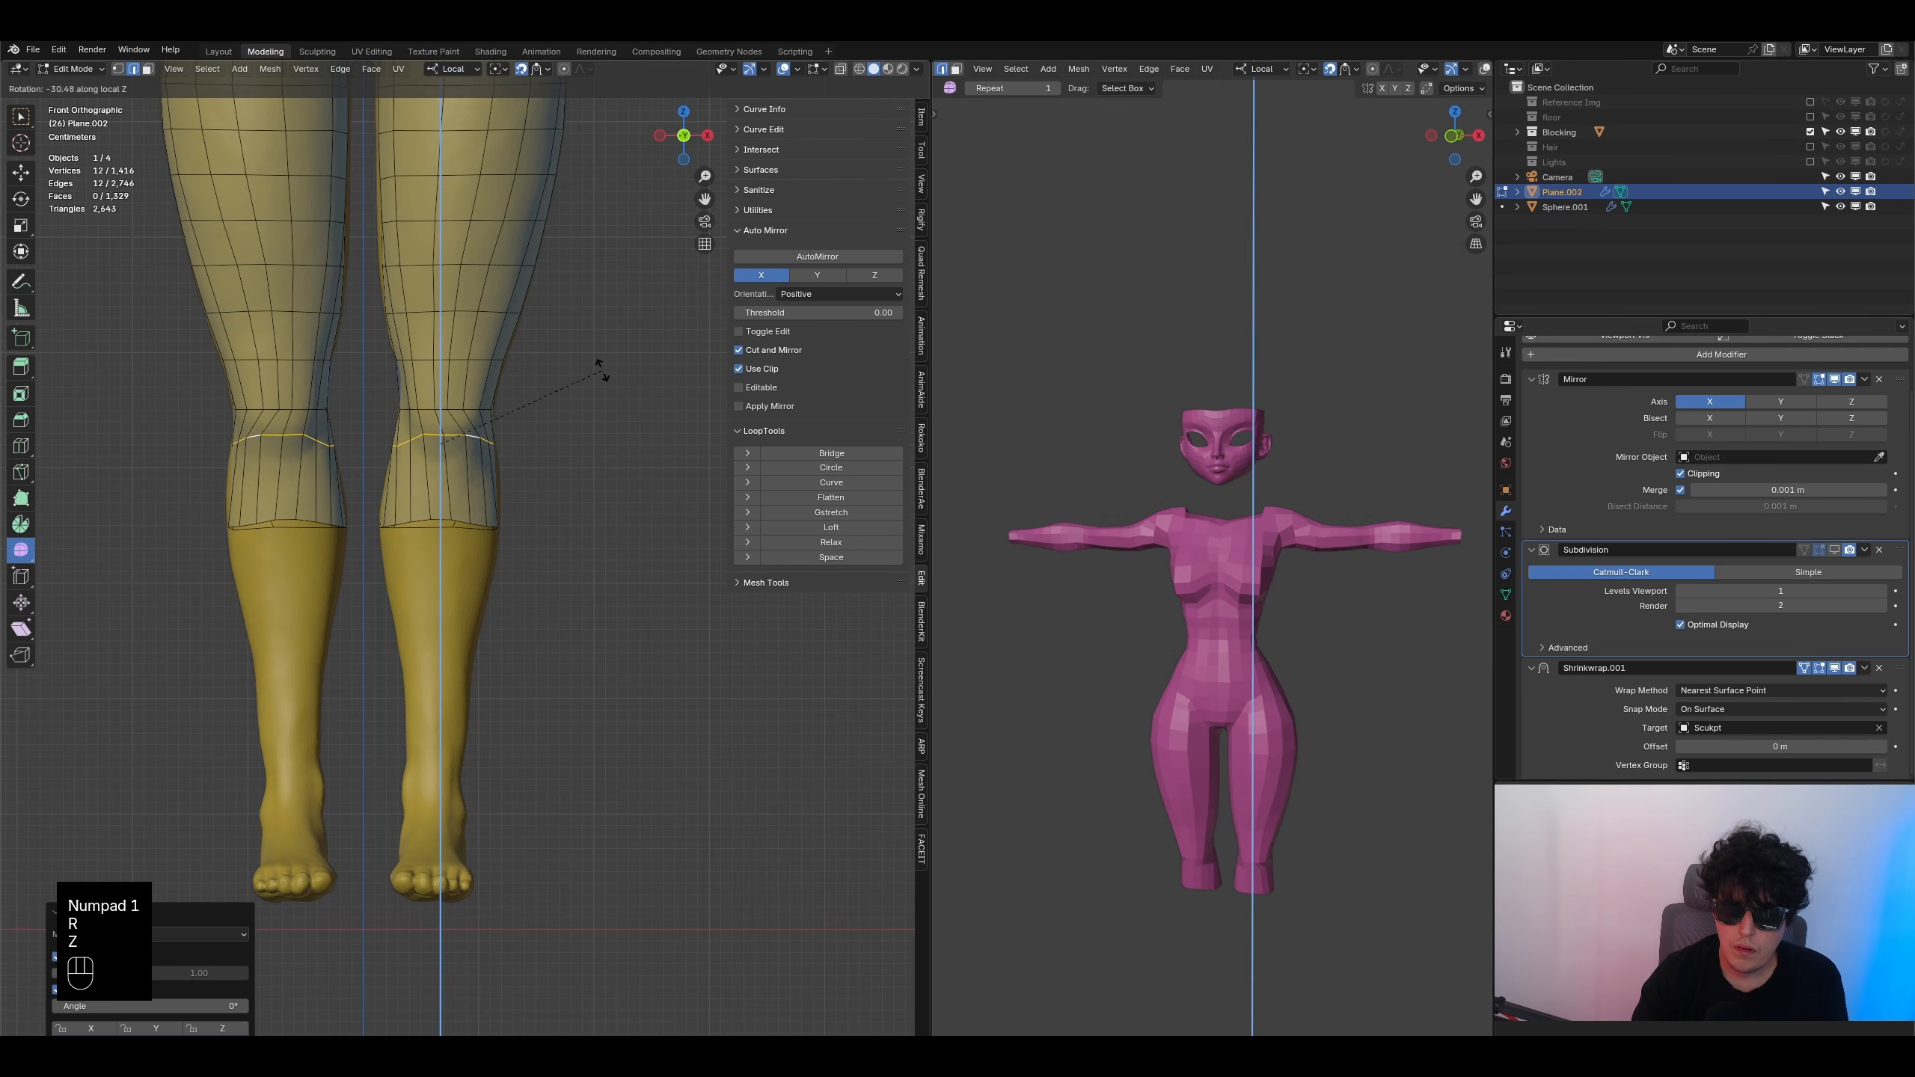
{"action": "left_click", "coordinate": [601, 370]}
- Flatten the knee loop along local and global Z, turning off snapping for the last pass
{"action": "key", "text": "s"}
{"action": "key", "text": "z"}
{"action": "left_click", "coordinate": [427, 451]}
{"action": "key", "text": "s"}
{"action": "key", "text": "z"}
{"action": "key", "text": "z"}
{"action": "left_click", "coordinate": [470, 462]}
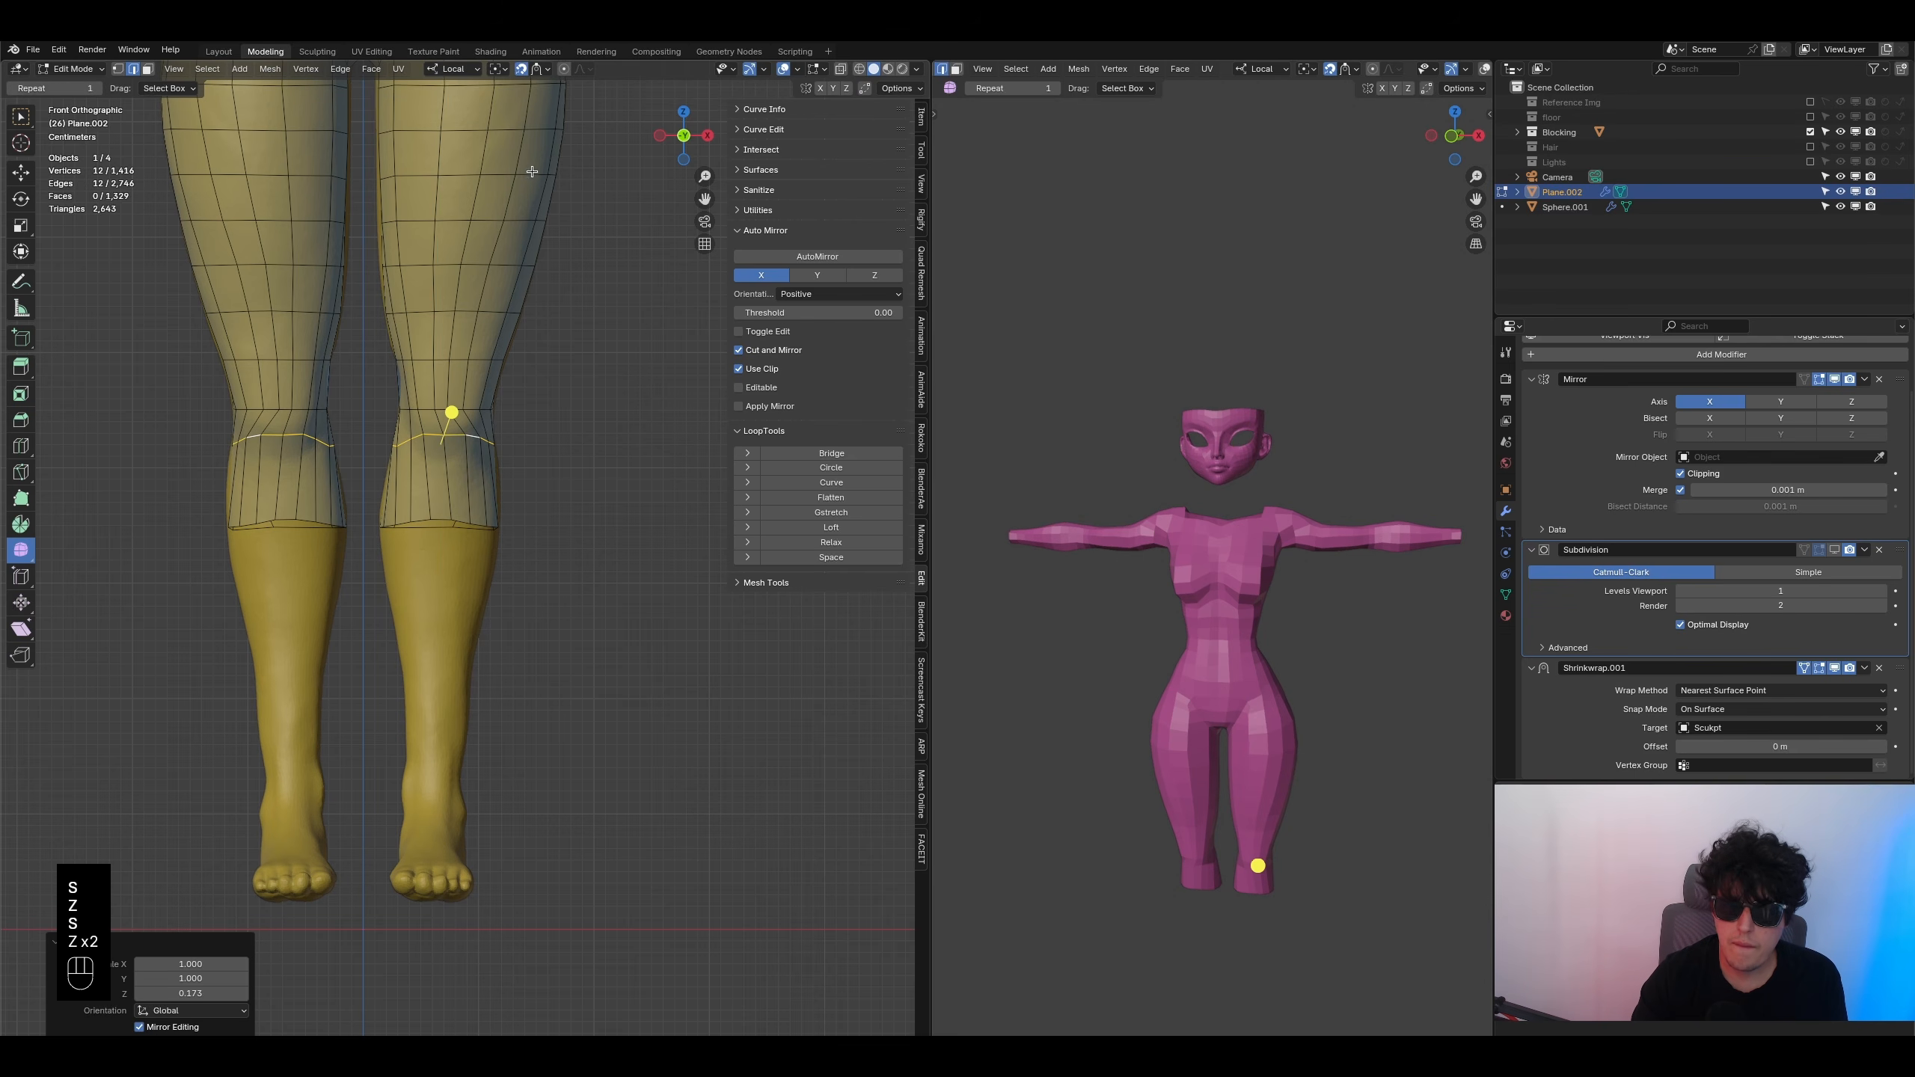
{"action": "left_click", "coordinate": [520, 69]}
{"action": "key", "text": "s"}
{"action": "key", "text": "z"}
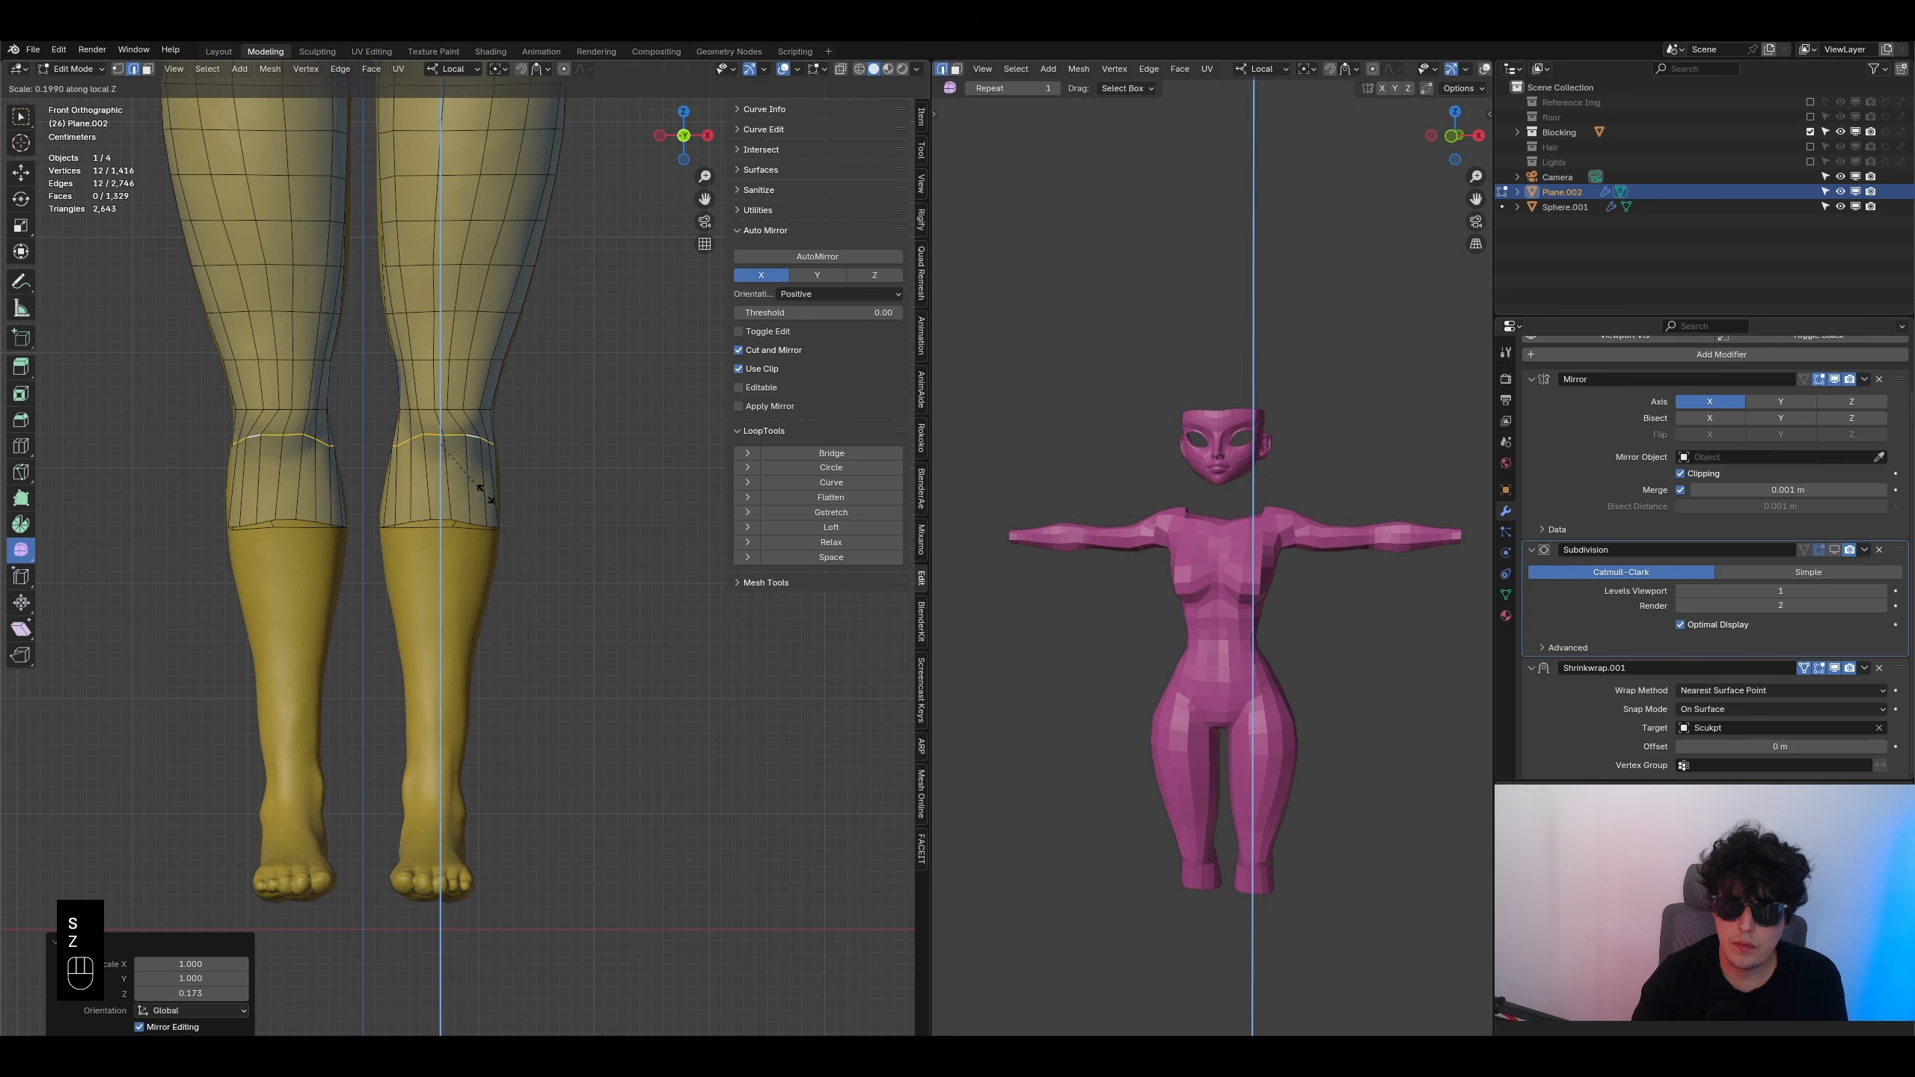
{"action": "left_click", "coordinate": [634, 713]}
- With the Shrinkwrap modifier's viewport display temporarily off, flatten the knee loop vertically and lower it about 0.012 m
{"action": "left_click", "coordinate": [1836, 671]}
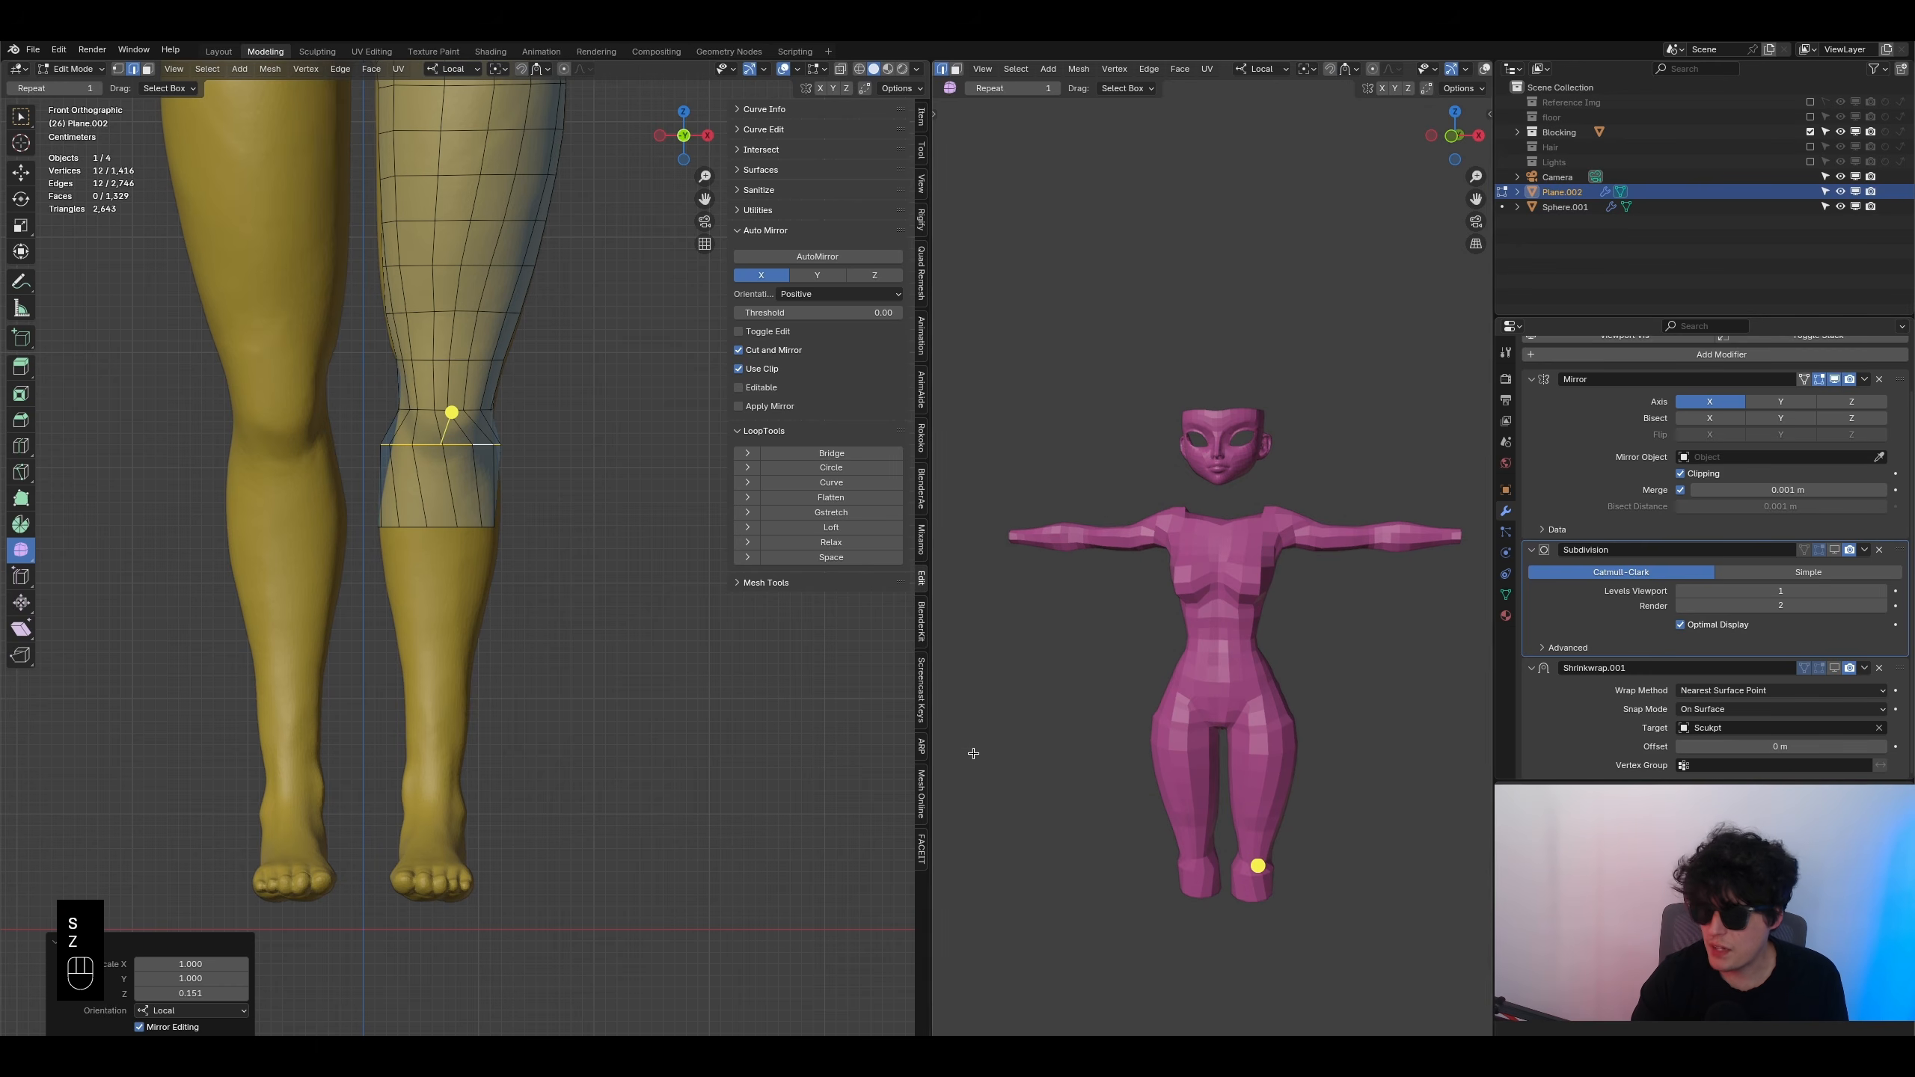
{"action": "key", "text": "s"}
{"action": "key", "text": "z"}
{"action": "left_click", "coordinate": [592, 579]}
{"action": "key", "text": "g"}
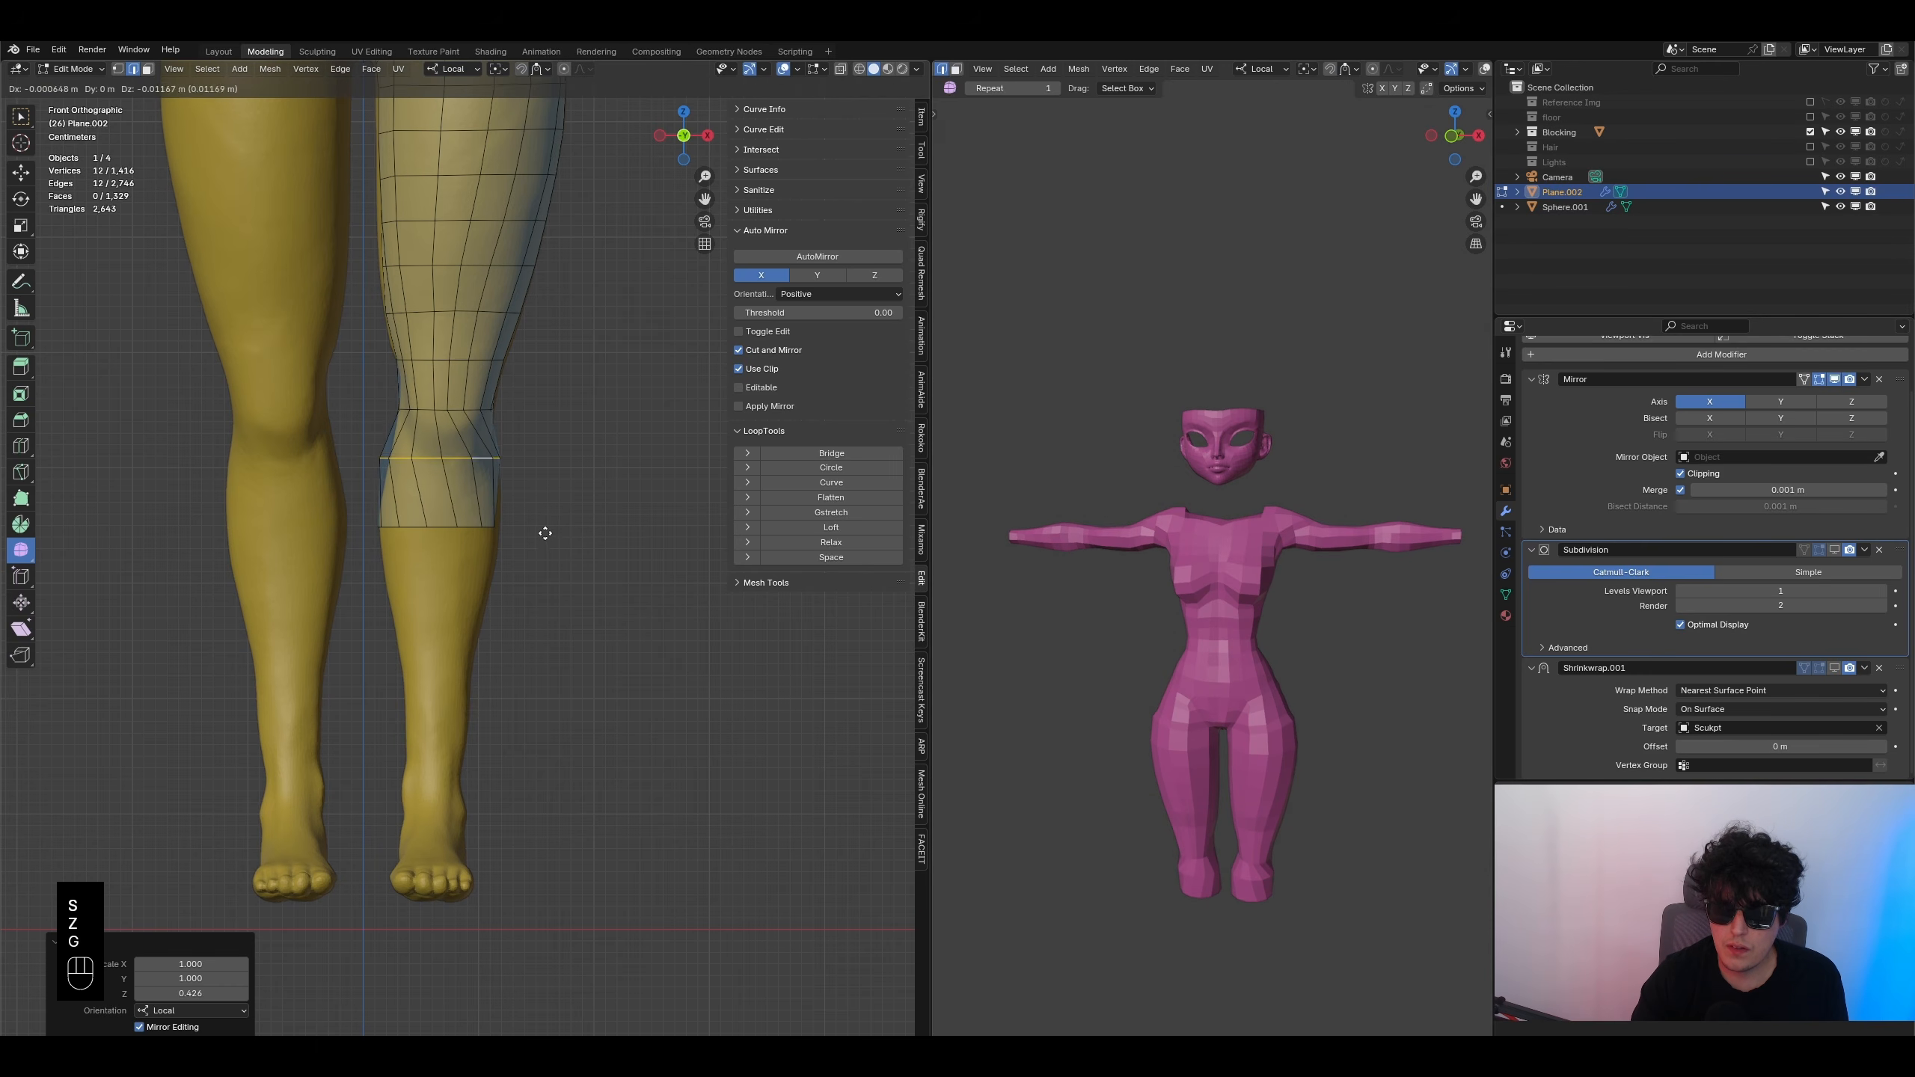
{"action": "left_click", "coordinate": [551, 534]}
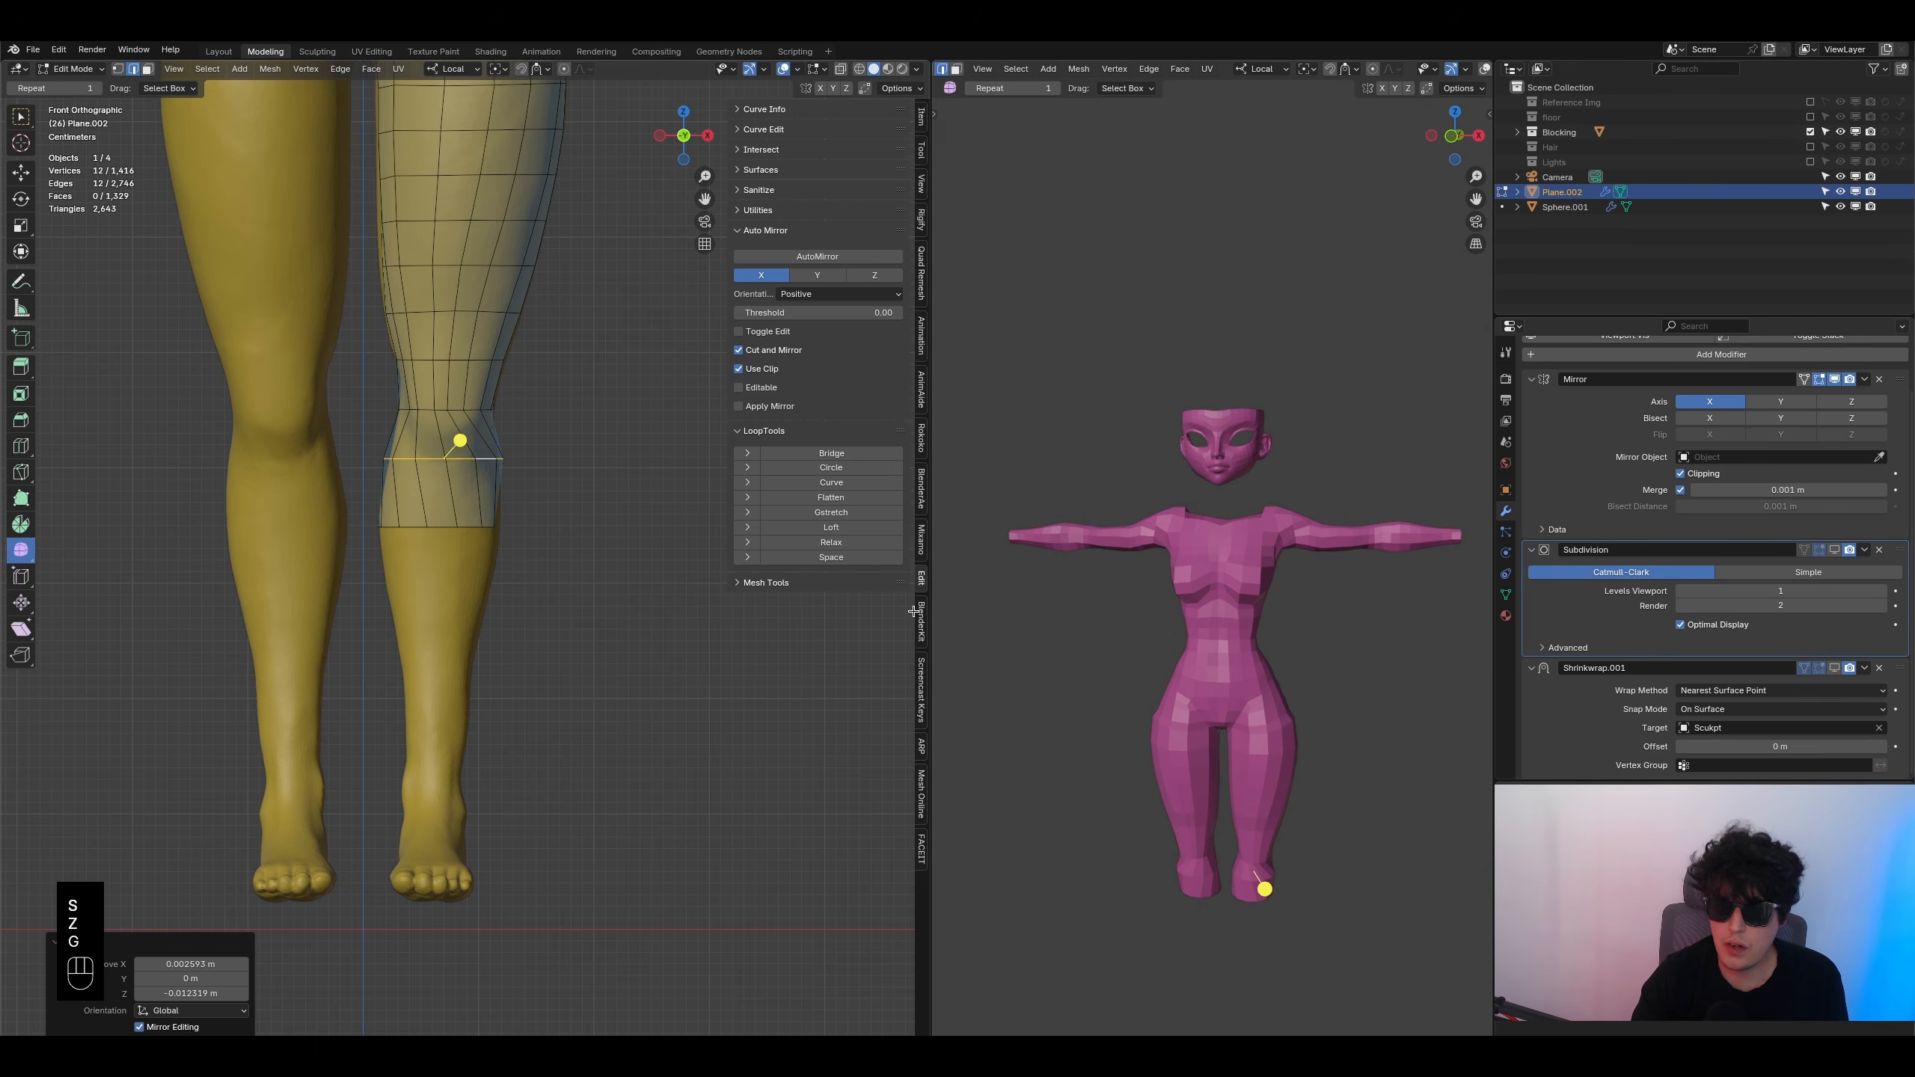
{"action": "left_click", "coordinate": [1837, 668]}
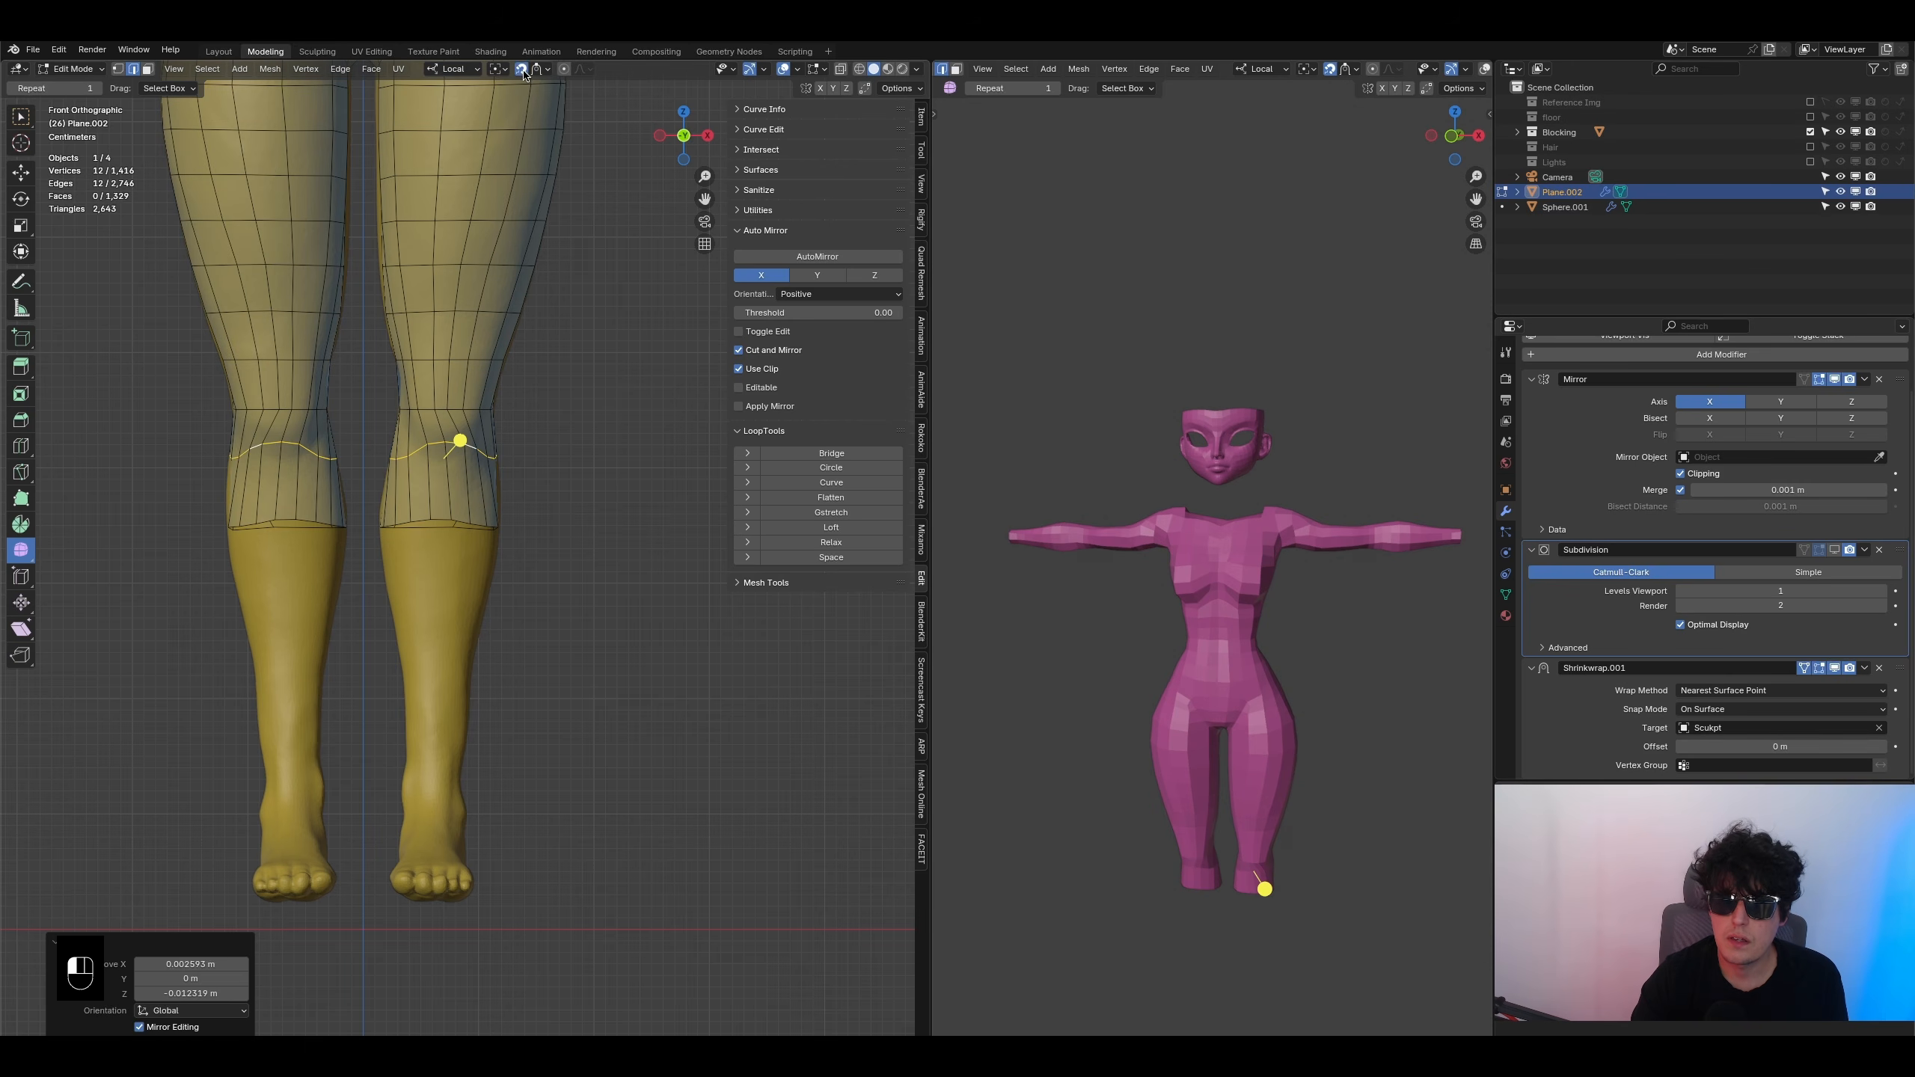
- Extrude the open edge loop below the knee down about 0.098 m along the calf and flatten it vertically
{"action": "middle_click_drag", "start_coordinate": [545, 543], "coordinate": [413, 498]}
{"action": "left_click", "coordinate": [441, 563], "text": "alt"}
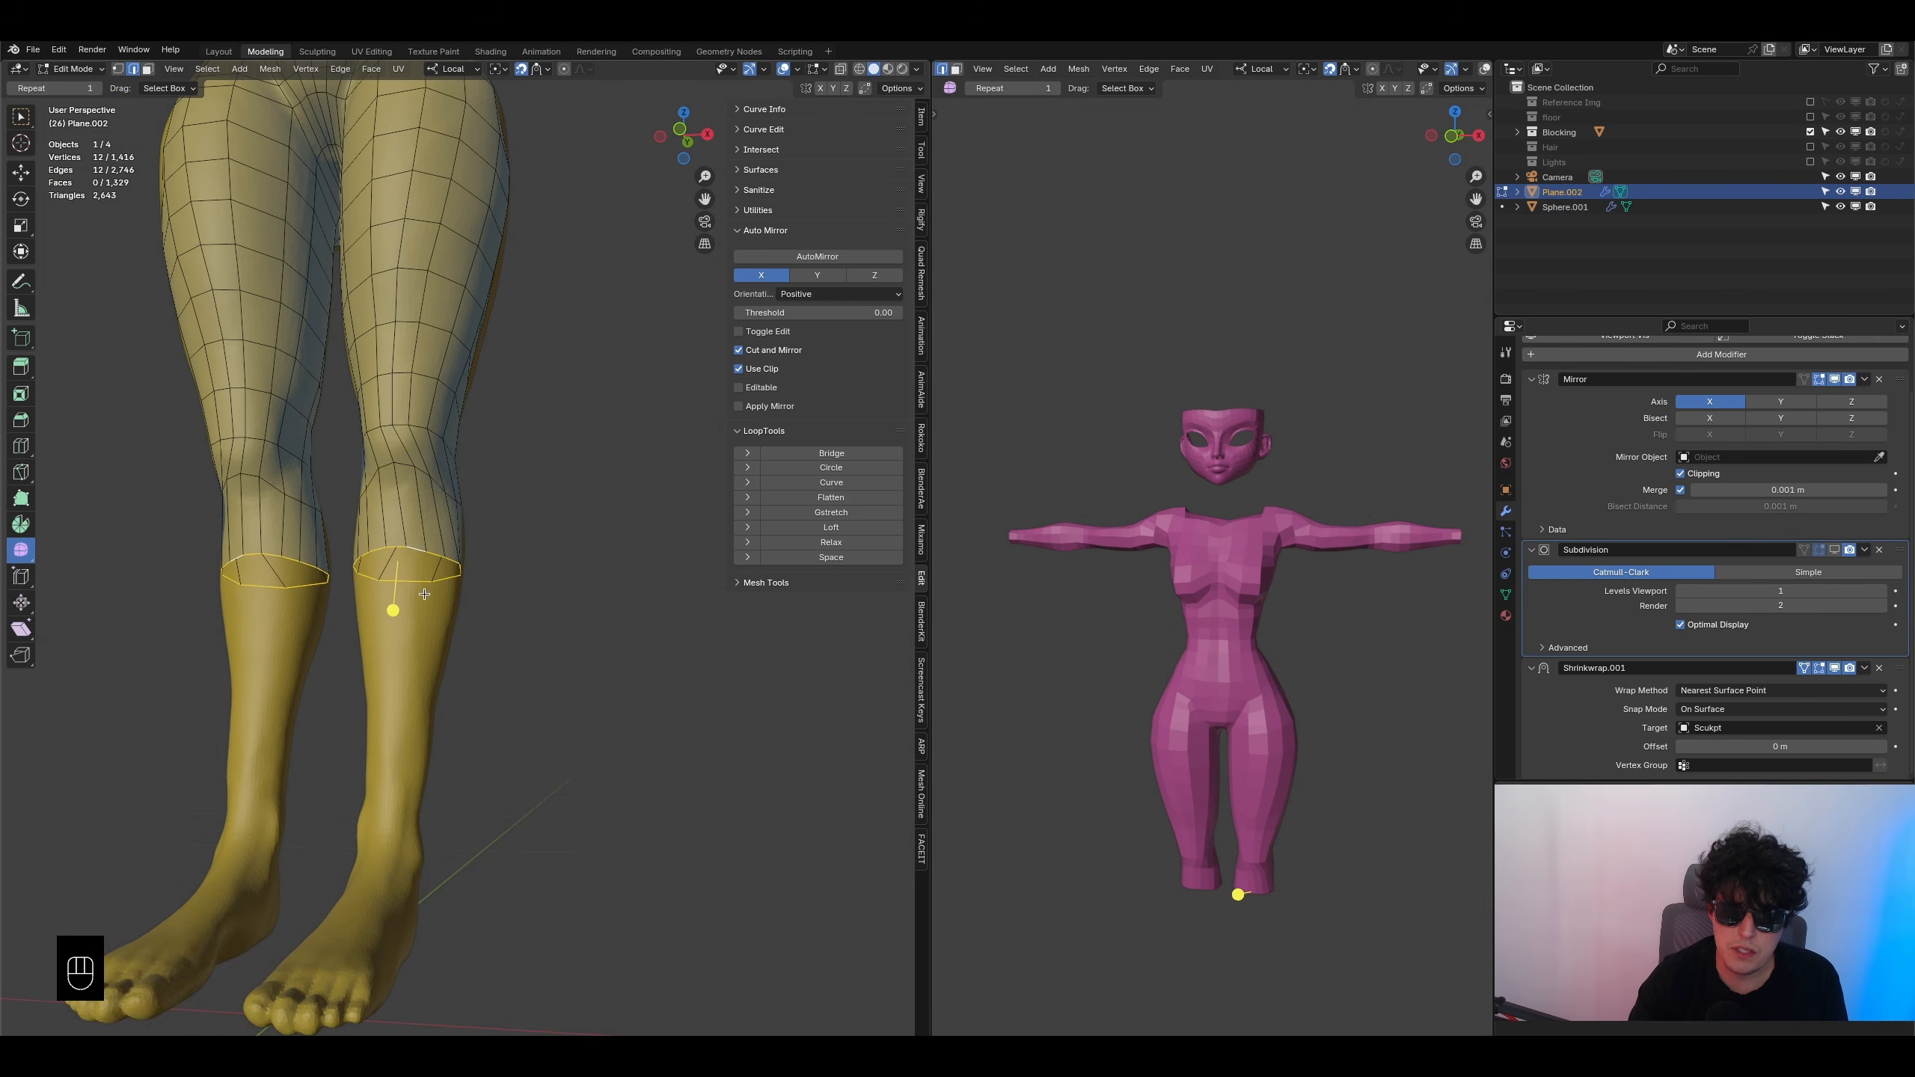
{"action": "middle_click_drag", "start_coordinate": [419, 578], "coordinate": [456, 621]}
{"action": "key", "text": "KP_1"}
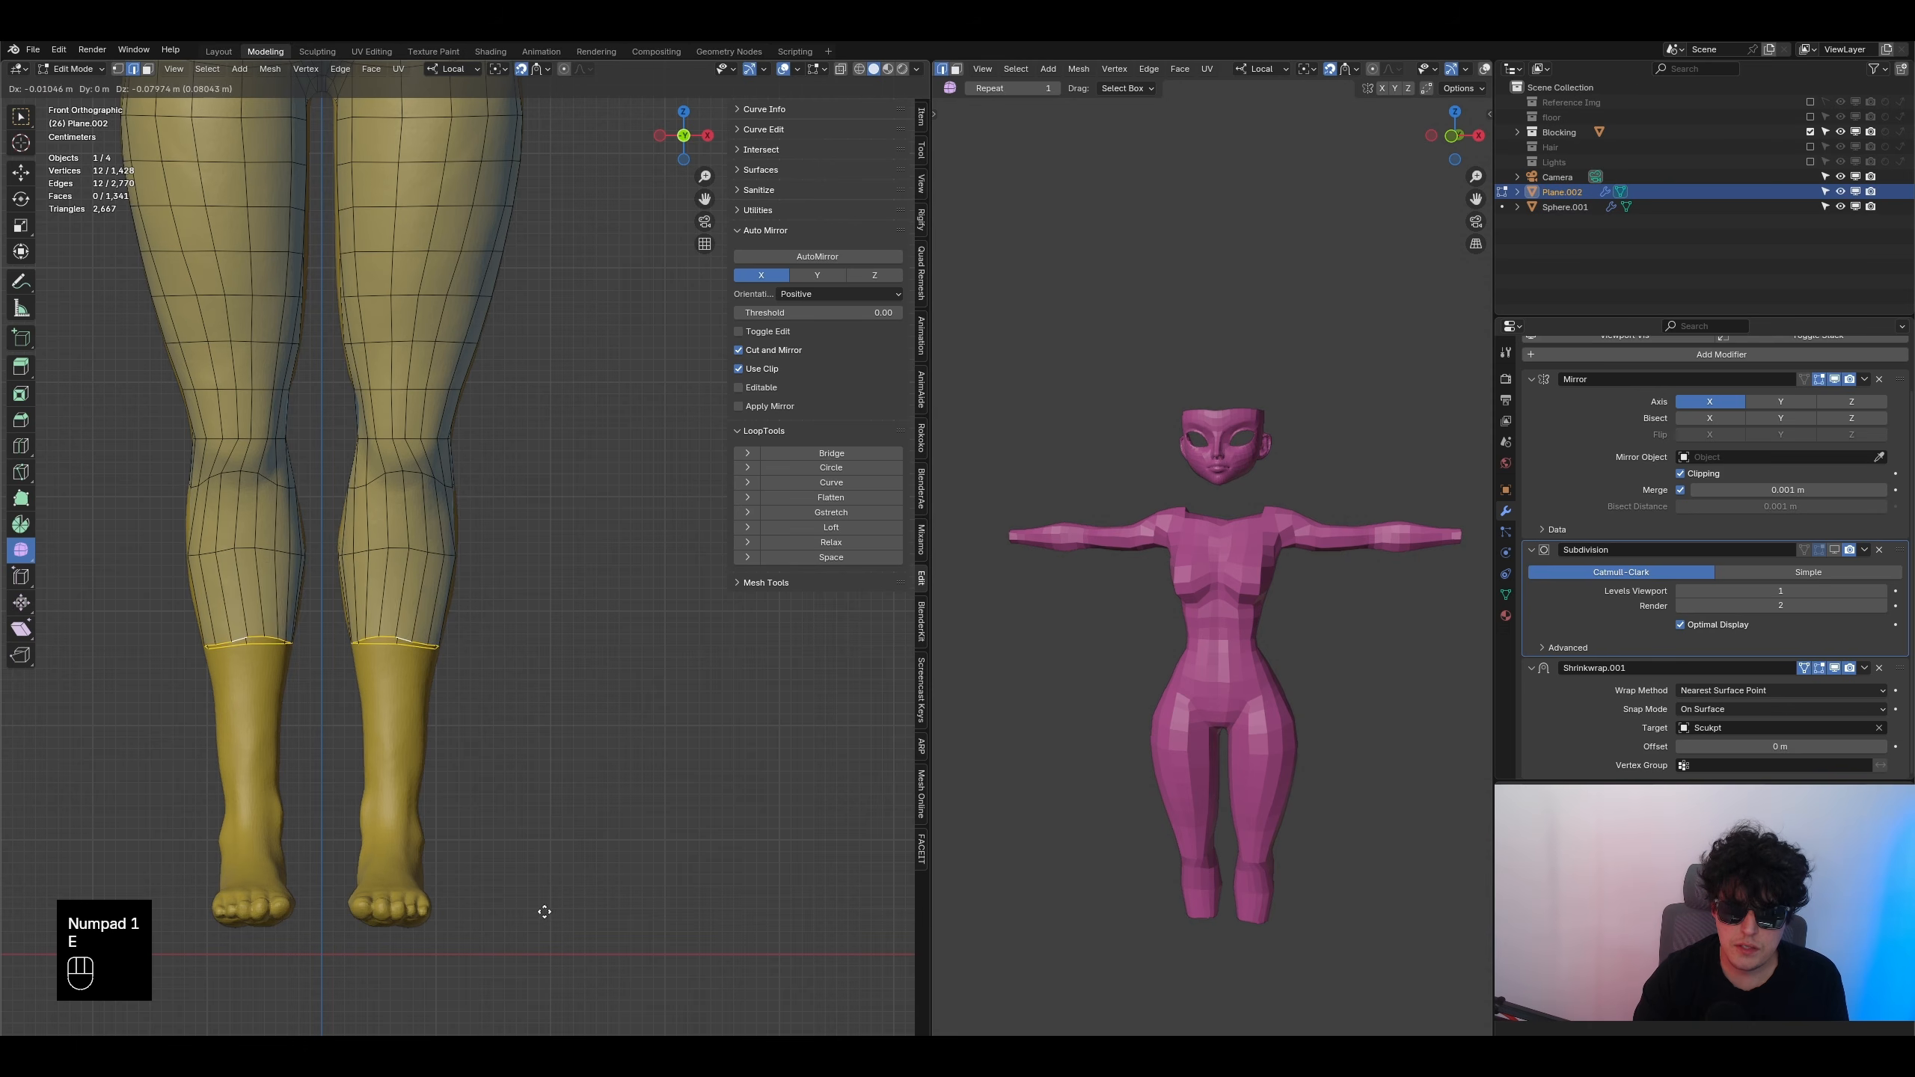
{"action": "left_click", "coordinate": [555, 933]}
{"action": "key", "text": "s"}
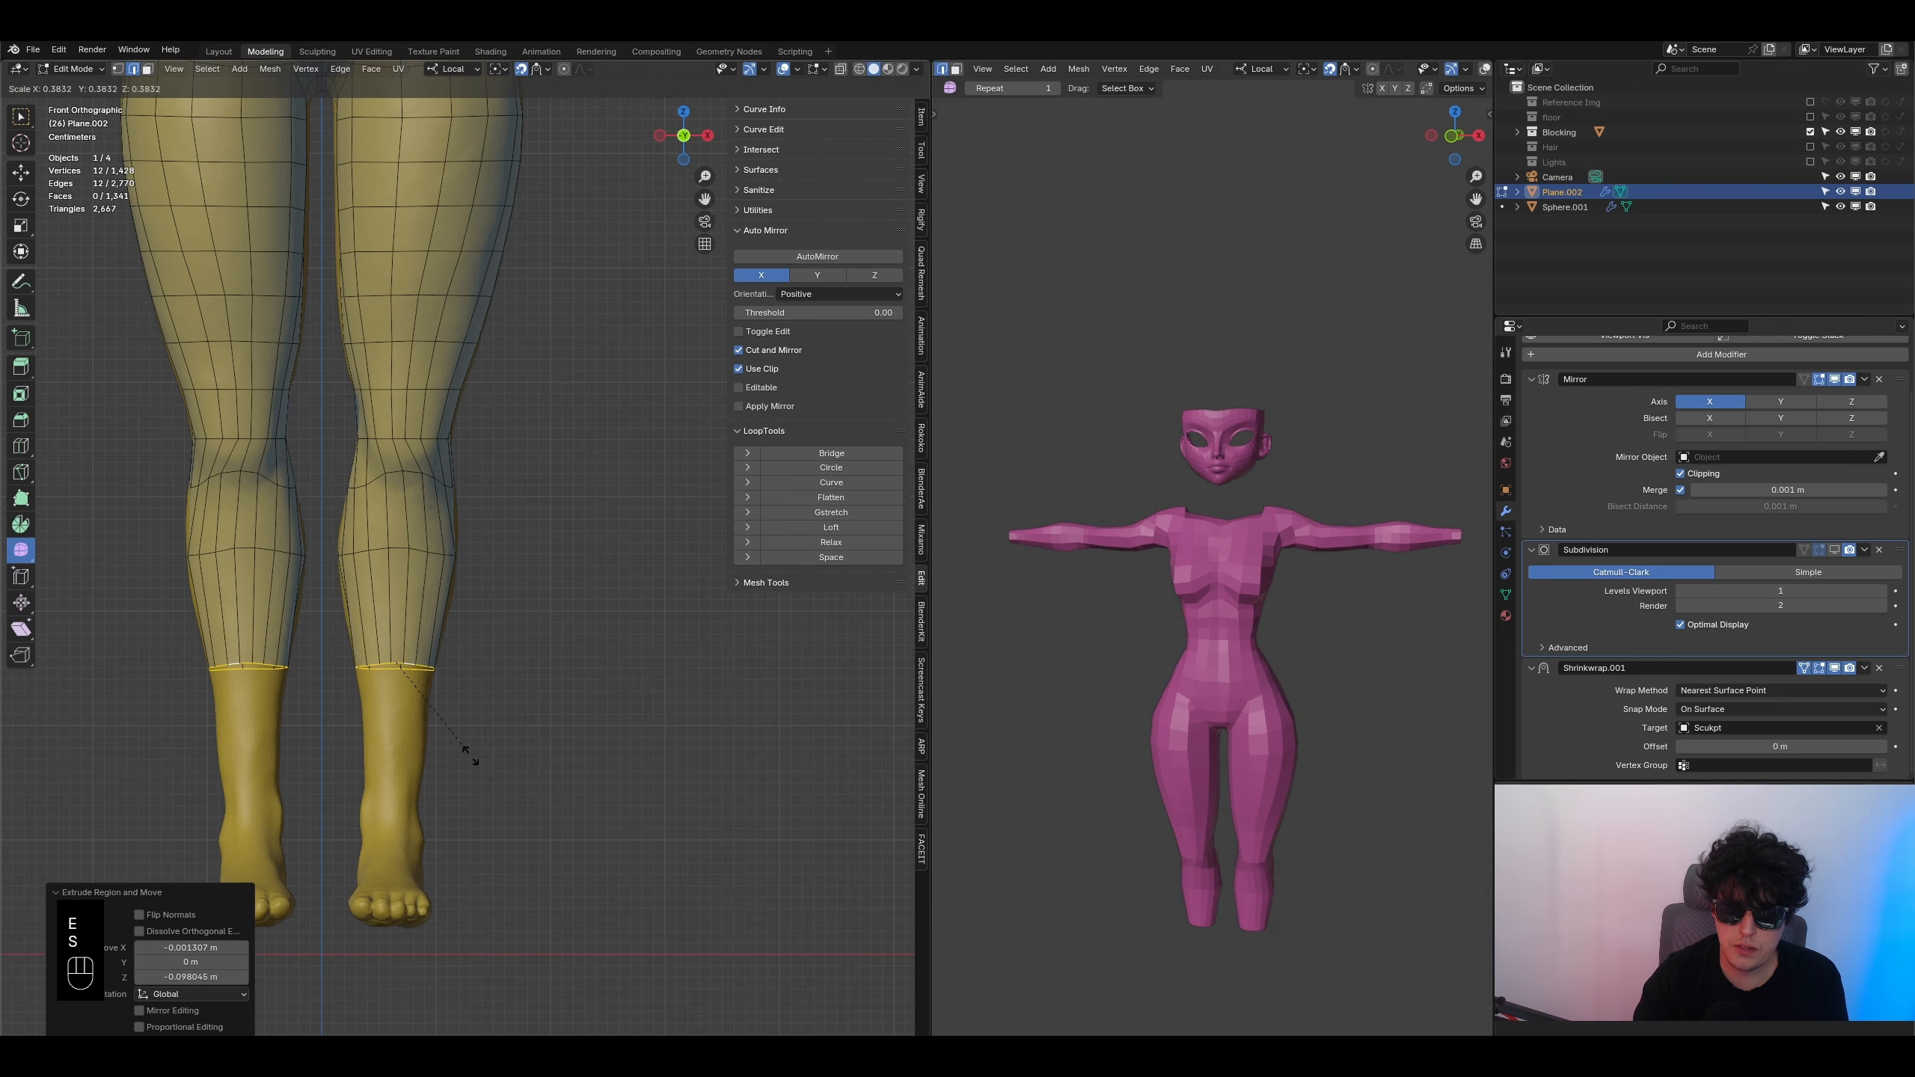
{"action": "key", "text": "z"}
{"action": "left_click", "coordinate": [388, 727]}
- Extrude the calf loop down about 0.059 m and another 0.063 m to the ankle, flattening the last loop vertically
{"action": "key", "text": "e"}
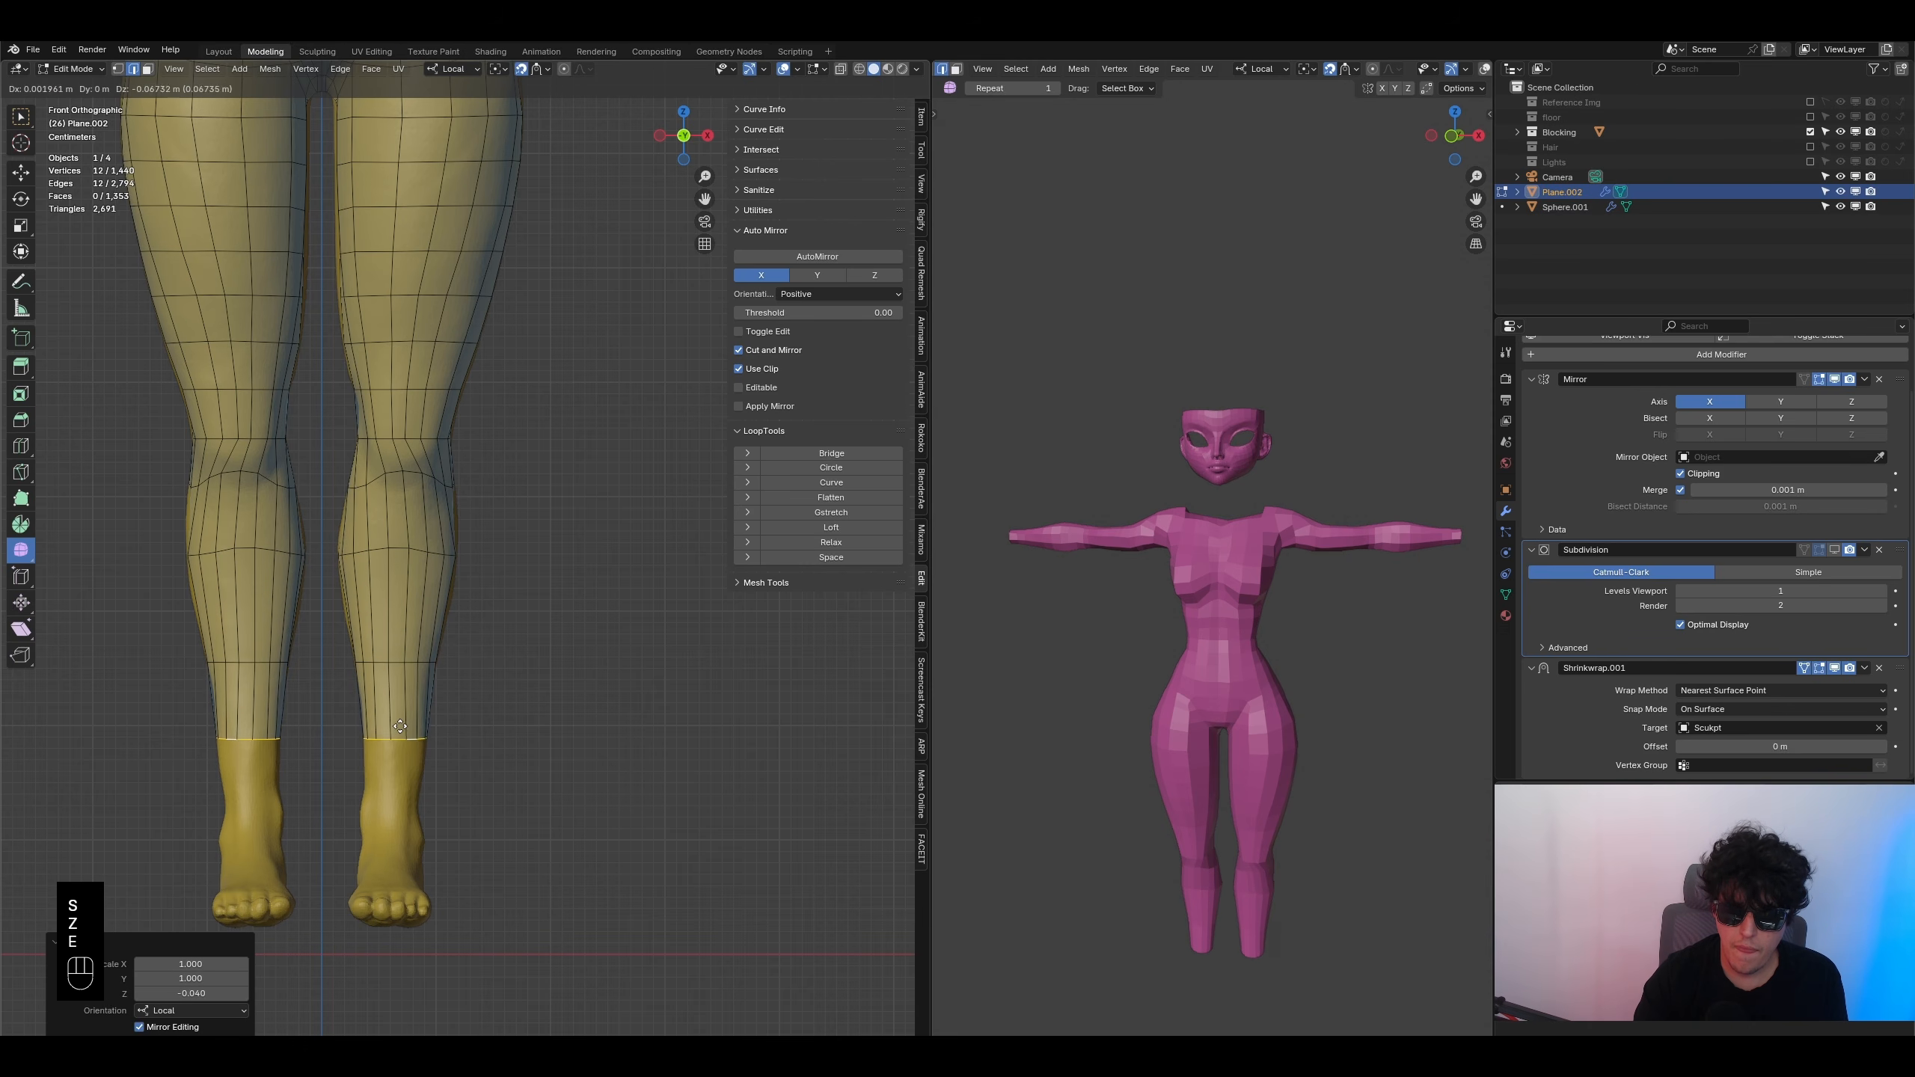
{"action": "left_click", "coordinate": [401, 721]}
{"action": "key", "text": "e"}
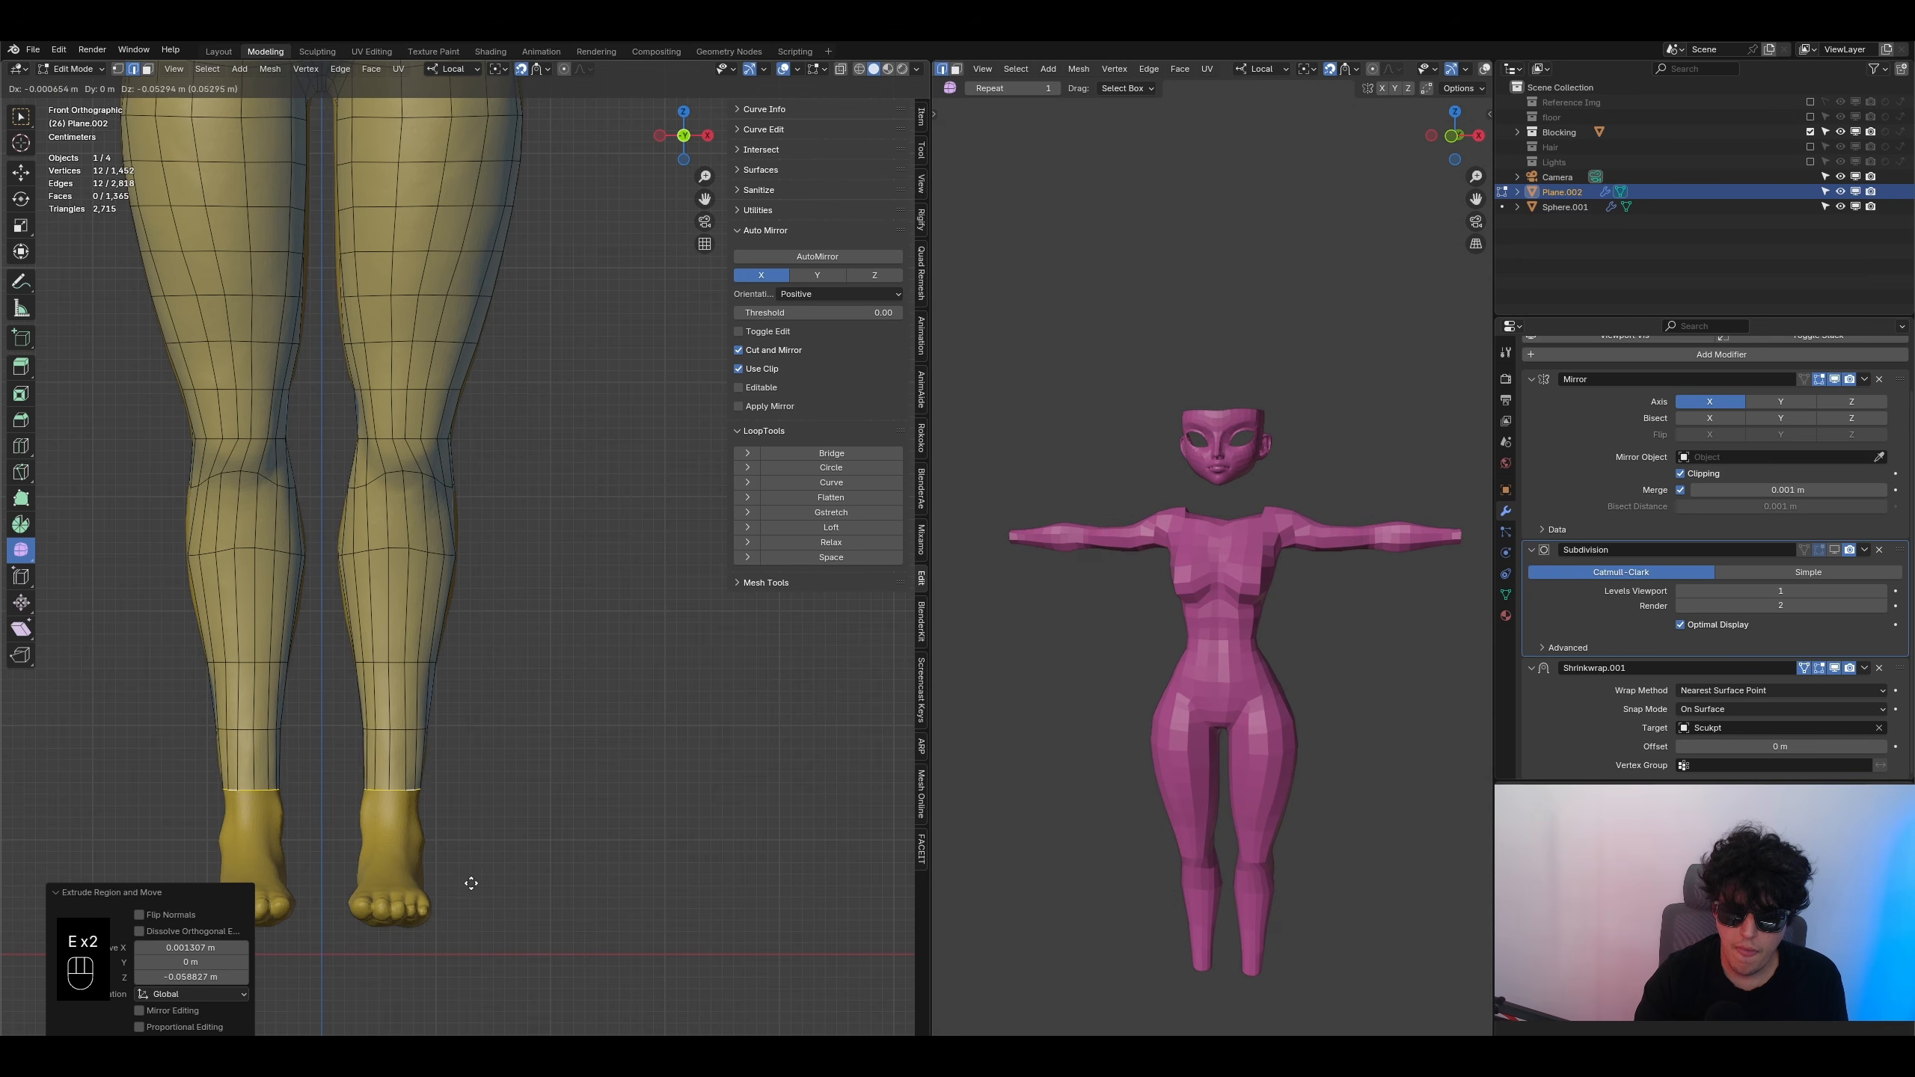
{"action": "left_click", "coordinate": [471, 890]}
{"action": "key", "text": "s"}
{"action": "key", "text": "z"}
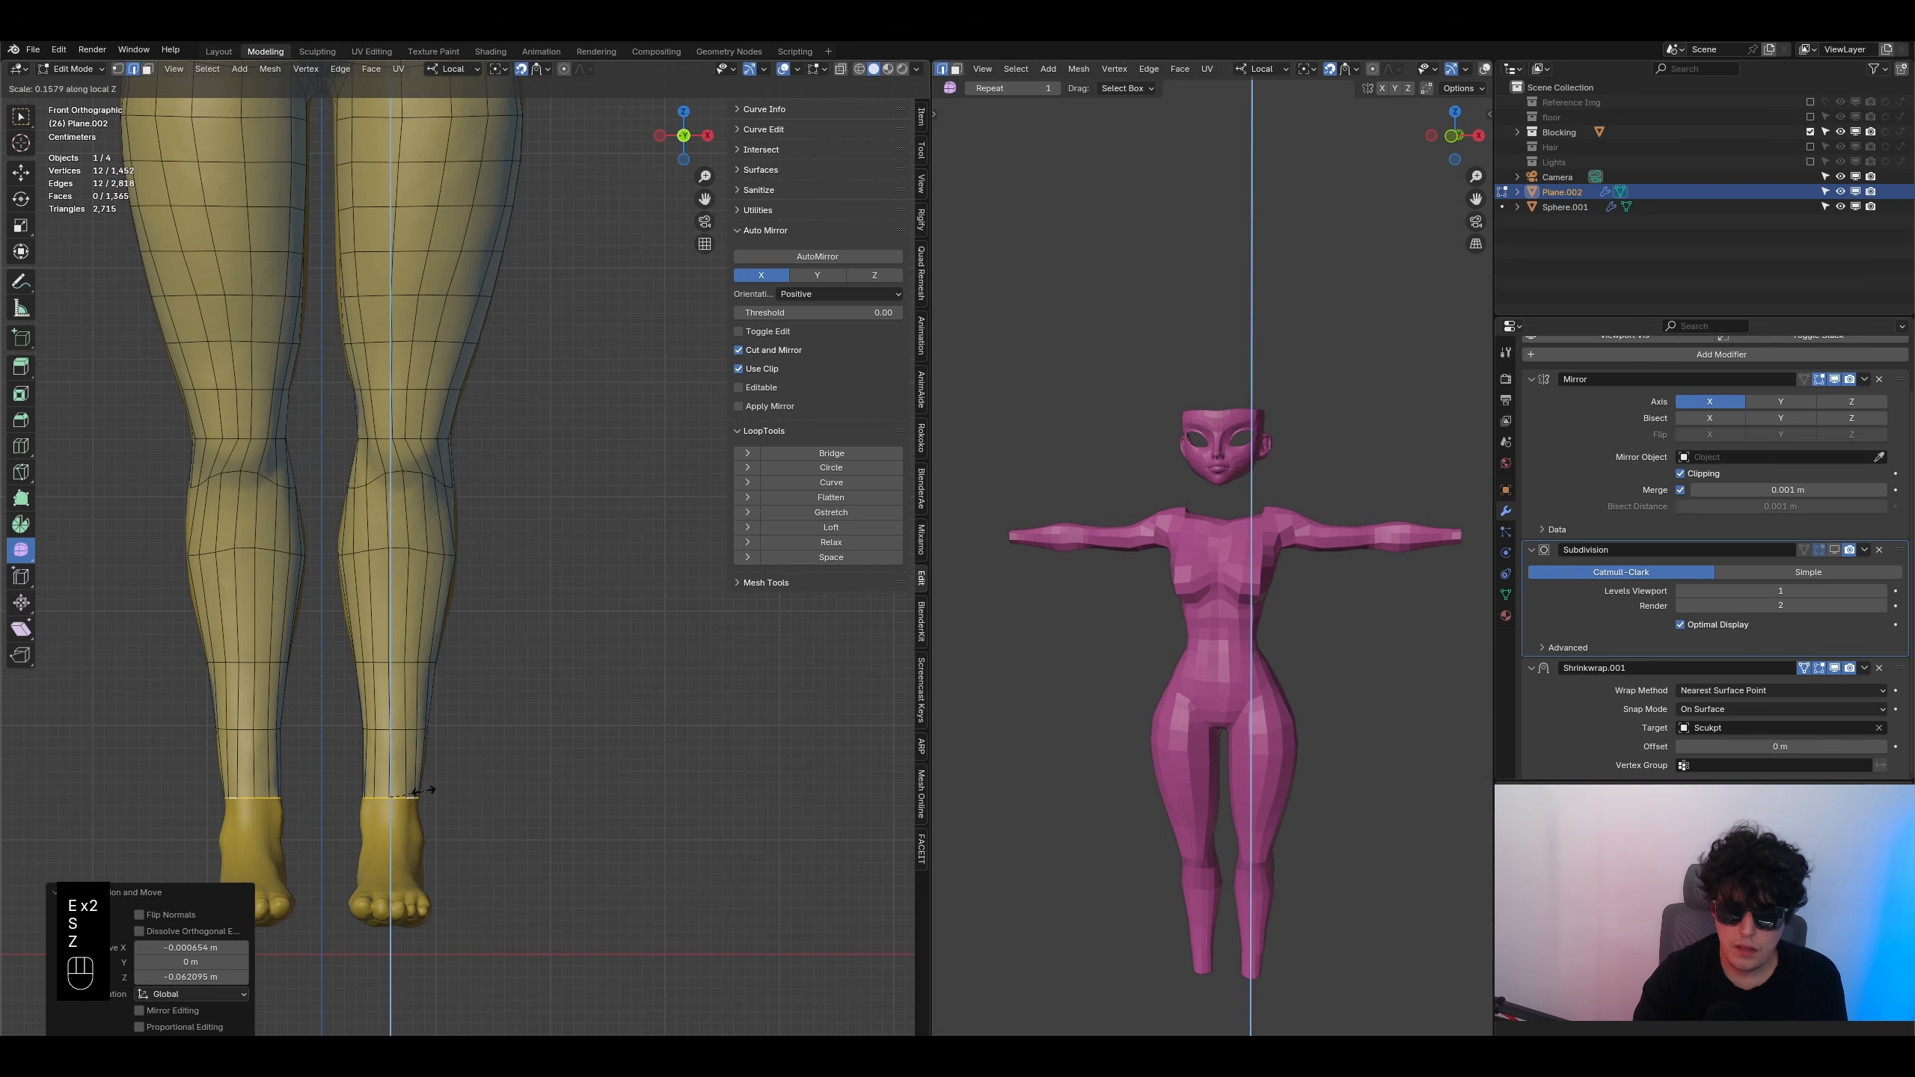
{"action": "left_click", "coordinate": [426, 792]}
- Add two horizontal loop cuts, one in the tall upper-calf face band and one just below the knee
{"action": "key", "text": "ctrl+r"}
{"action": "left_click", "coordinate": [395, 608]}
{"action": "left_click", "coordinate": [395, 608]}
{"action": "key", "text": "ctrl+r"}
{"action": "left_click", "coordinate": [411, 513]}
{"action": "left_click", "coordinate": [401, 543]}
- Edge-slide the calf loops downward one by one to even out their spacing toward the ankle
{"action": "left_click", "coordinate": [398, 608], "text": "alt"}
{"action": "key", "text": "g"}
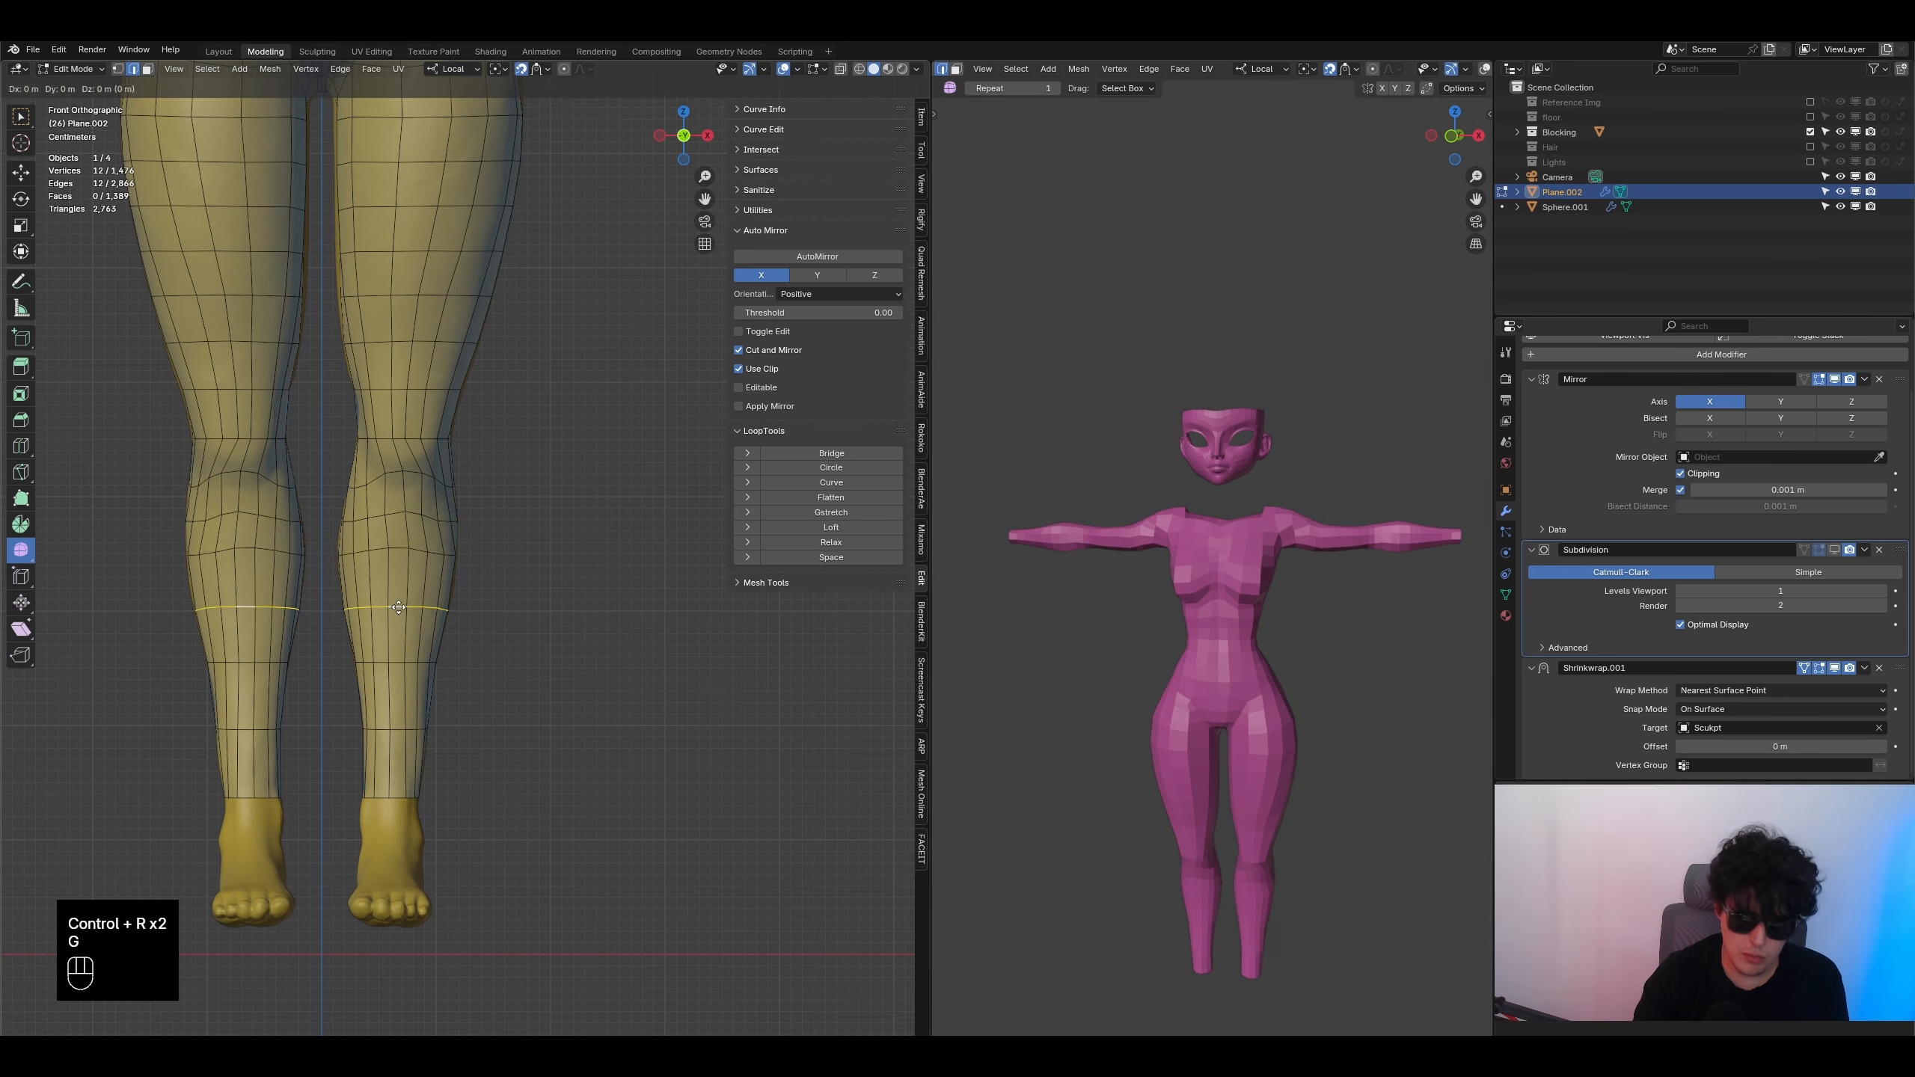
{"action": "key", "text": "g"}
{"action": "key", "text": "g"}
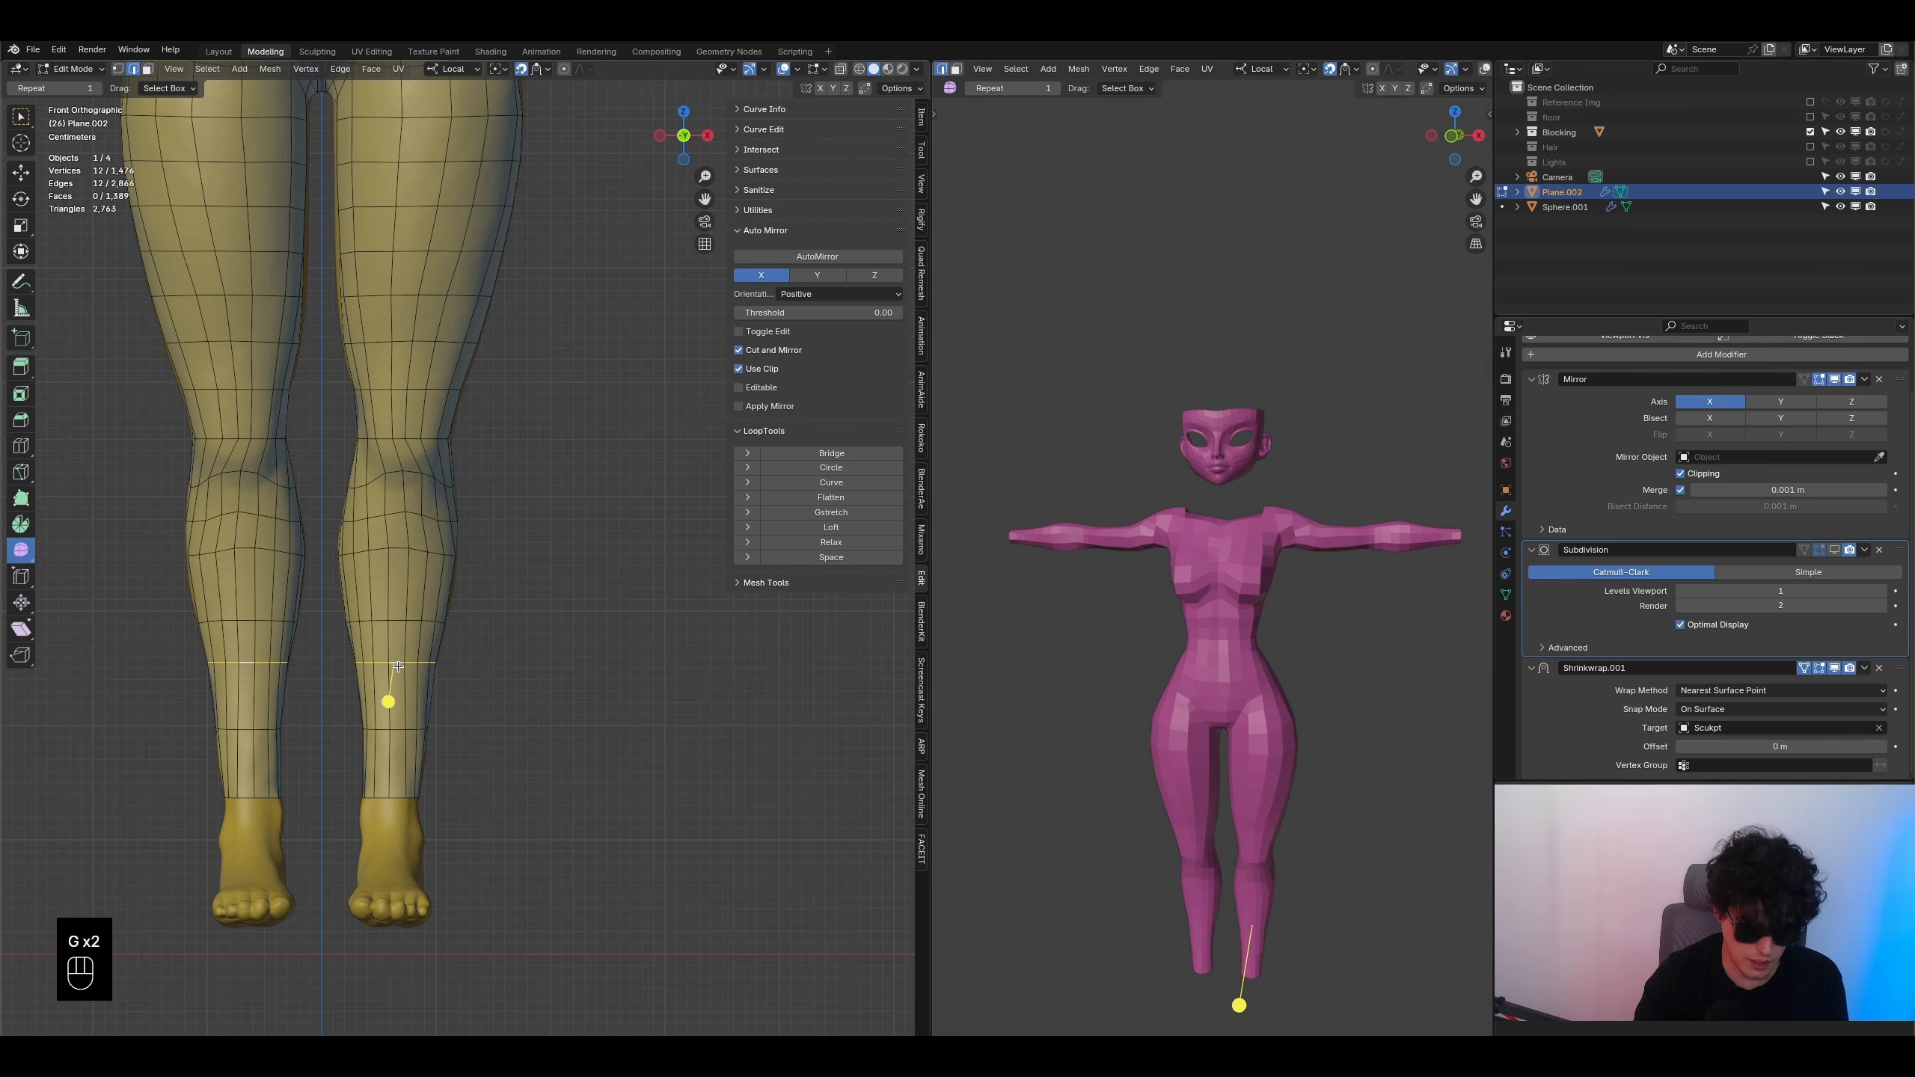
{"action": "key", "text": "g"}
{"action": "key", "text": "g"}
{"action": "left_click", "coordinate": [398, 743]}
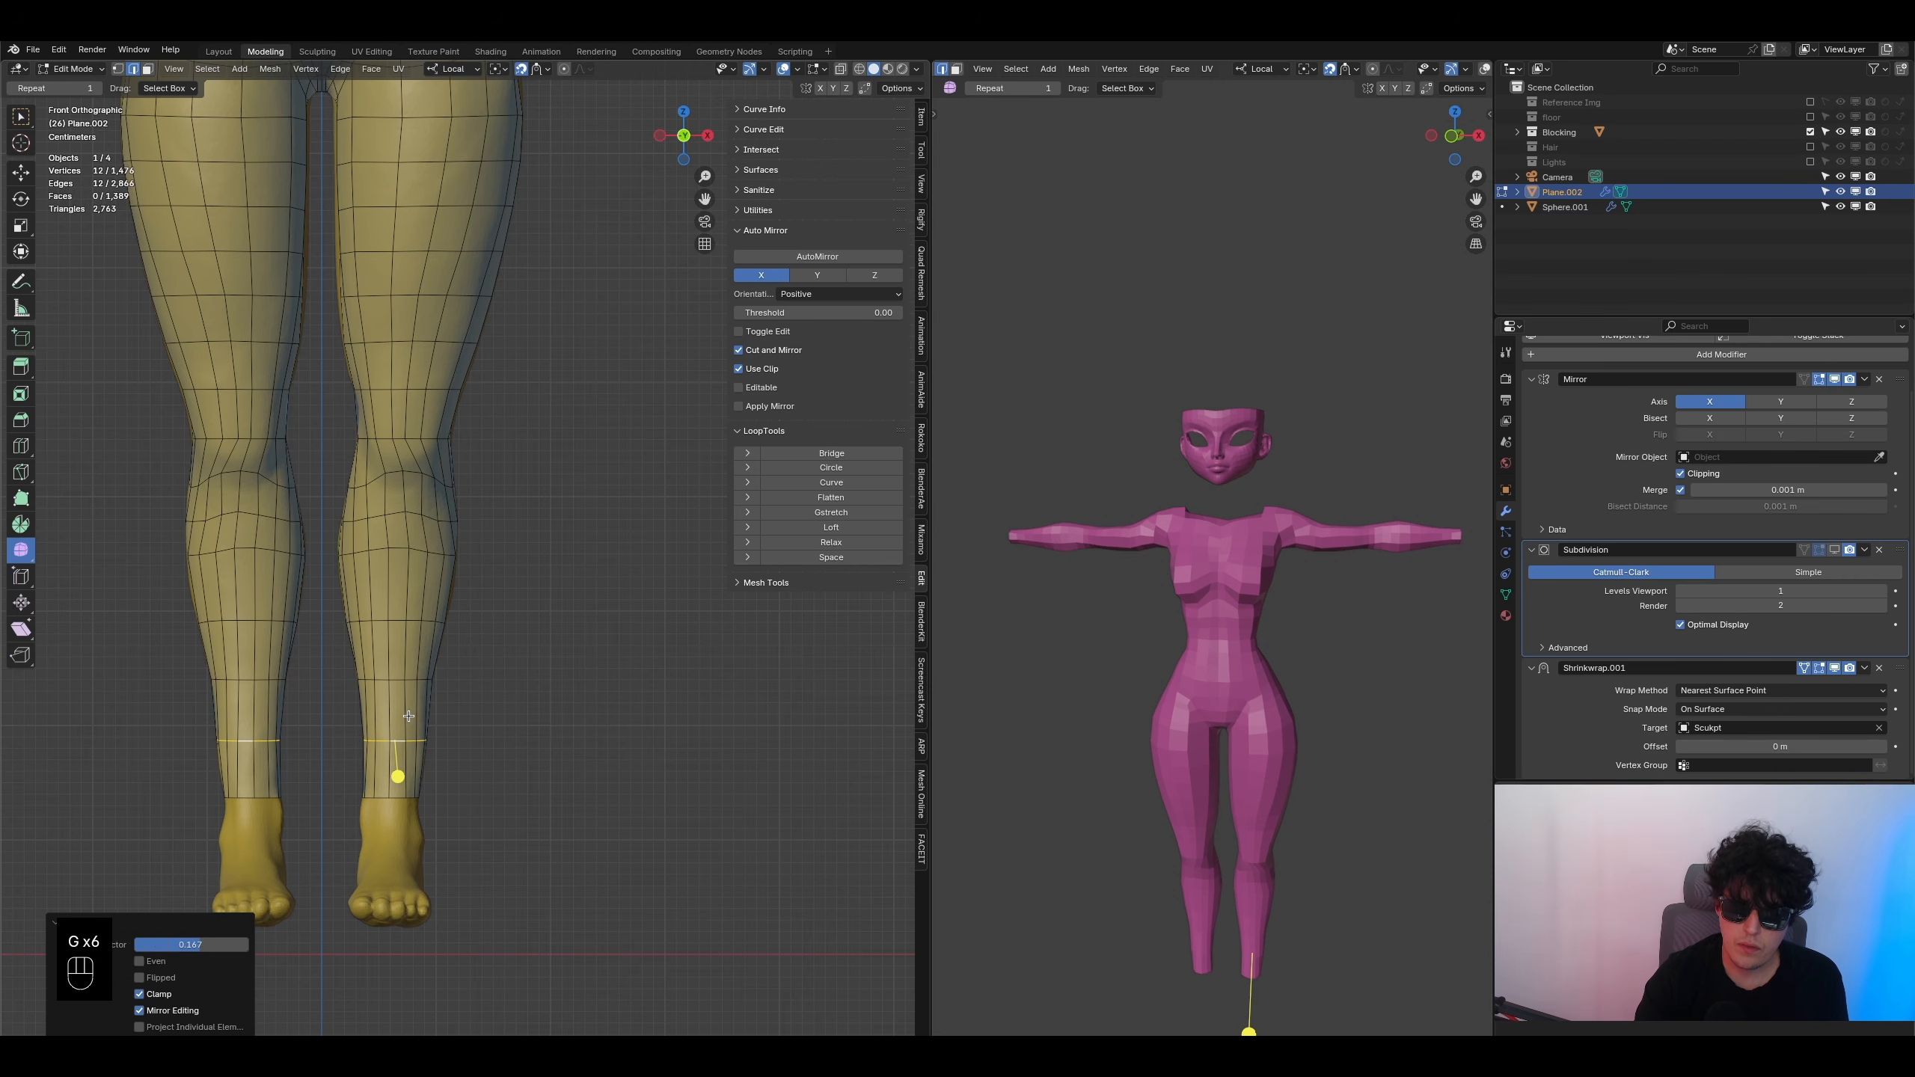
- Flatten the upper-calf edge loop vertically and slide it down the leg by a factor of about 0.171
{"action": "left_click", "coordinate": [395, 552], "text": "alt"}
{"action": "key", "text": "s"}
{"action": "key", "text": "z"}
{"action": "left_click", "coordinate": [413, 600]}
{"action": "key", "text": "g"}
{"action": "key", "text": "g"}
{"action": "left_click", "coordinate": [415, 552]}
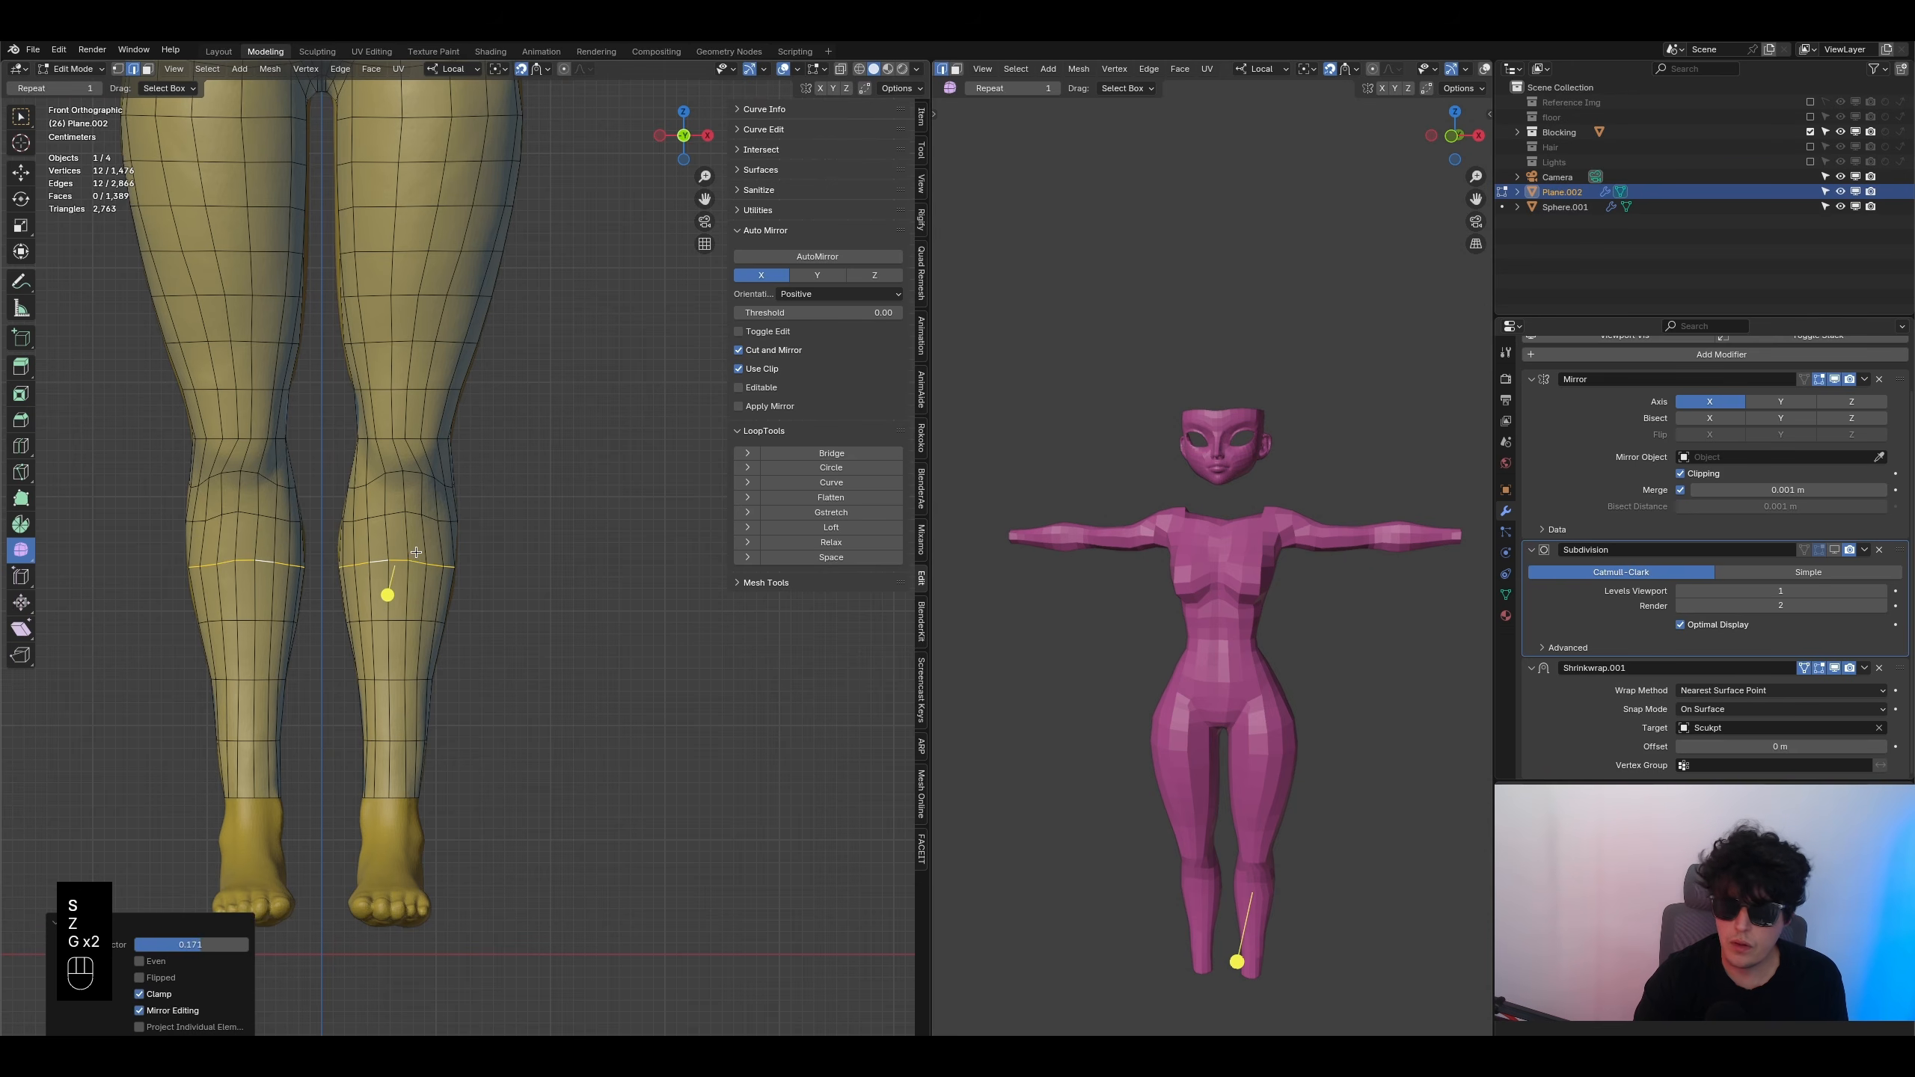
- Switch to vertex selection and shift the first vertices on the back of the upper calf outward
{"action": "scroll", "coordinate": [415, 552], "scroll_direction": "down", "scroll_amount": 3}
{"action": "middle_click_drag", "start_coordinate": [1085, 693], "coordinate": [940, 769]}
{"action": "middle_click_drag", "start_coordinate": [573, 689], "coordinate": [596, 528]}
{"action": "scroll", "coordinate": [300, 581], "scroll_direction": "up", "scroll_amount": 3}
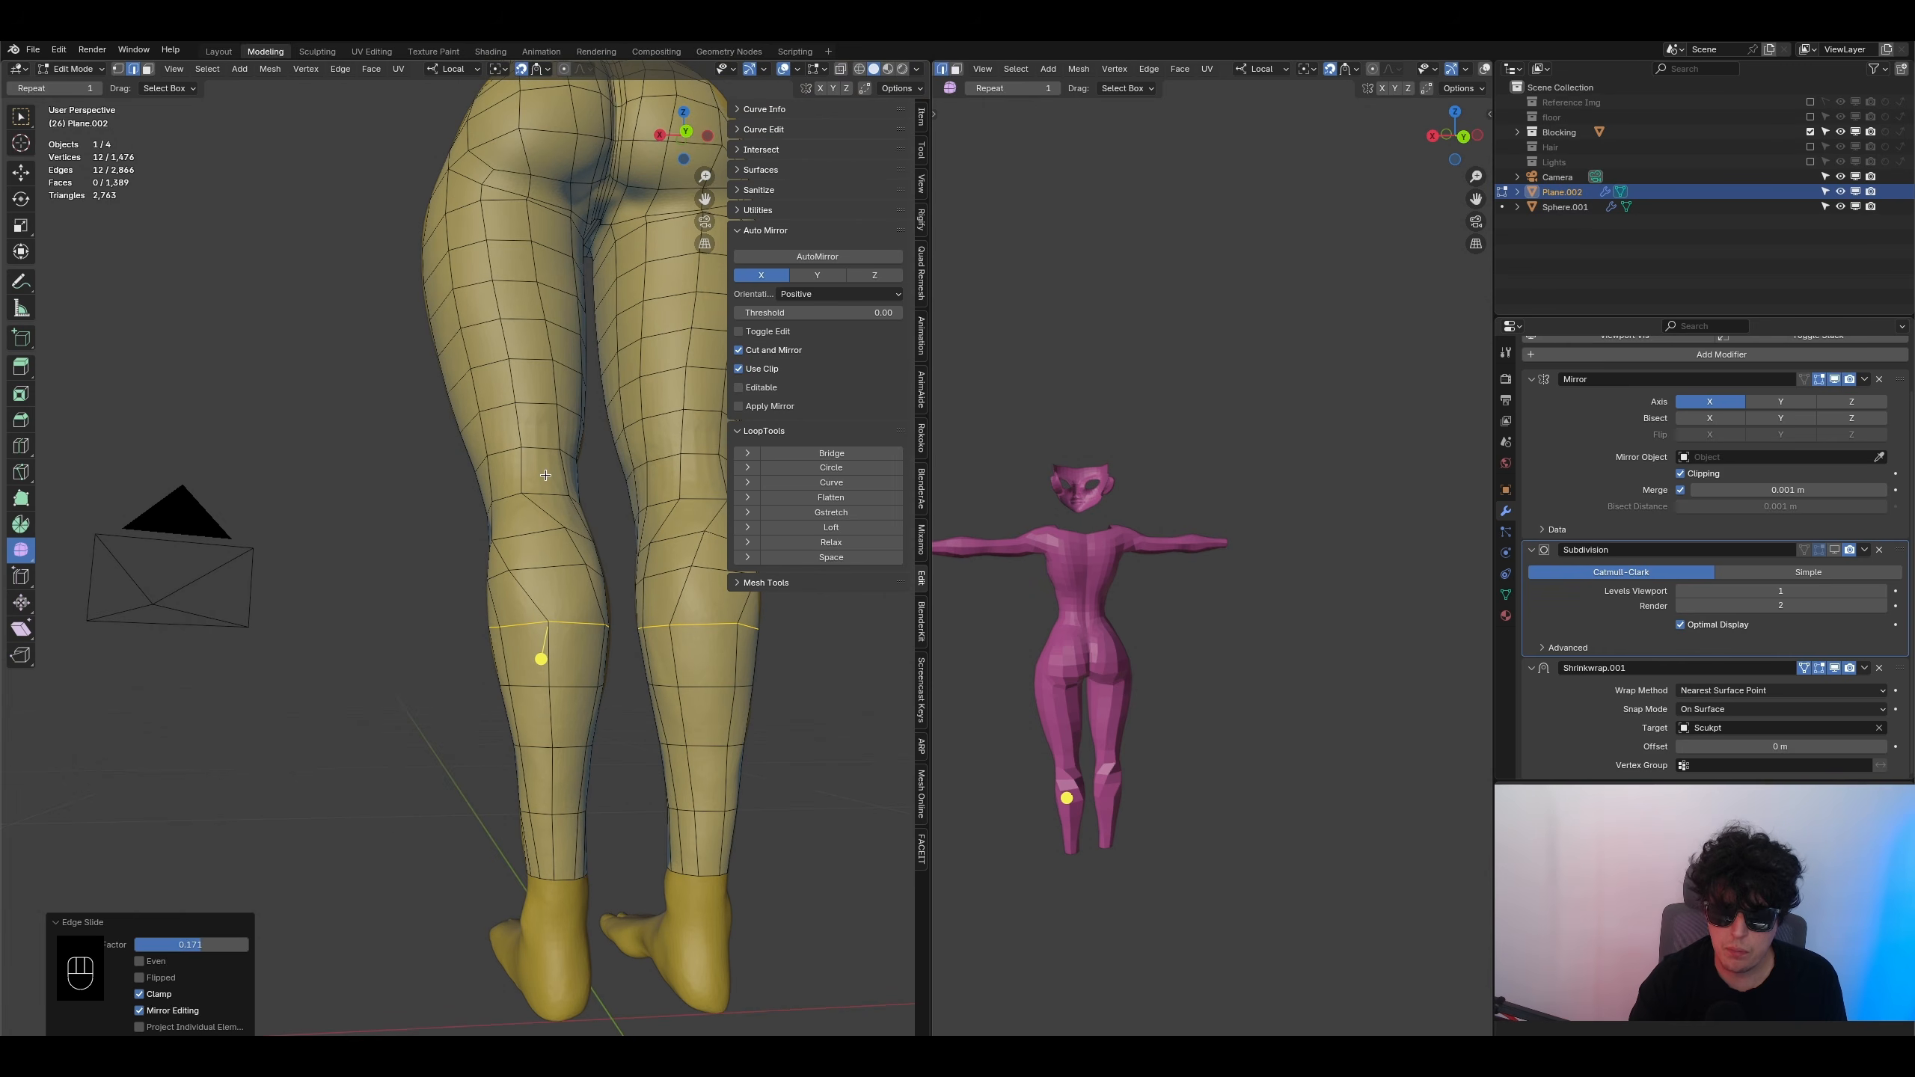
{"action": "left_click", "coordinate": [119, 69]}
{"action": "middle_click_drag", "start_coordinate": [422, 641], "coordinate": [482, 573], "text": "shift"}
{"action": "key", "text": "g"}
{"action": "left_click", "coordinate": [419, 541]}
{"action": "left_click", "coordinate": [477, 537]}
{"action": "key", "text": "g"}
{"action": "left_click", "coordinate": [441, 537]}
- Move the vertices around the back of the knee outward to straighten the vertical edge flow
{"action": "left_click", "coordinate": [449, 482]}
{"action": "key", "text": "g"}
{"action": "left_click", "coordinate": [427, 482]}
{"action": "left_click", "coordinate": [413, 445]}
{"action": "key", "text": "g"}
{"action": "left_click", "coordinate": [408, 452]}
{"action": "middle_click_drag", "start_coordinate": [539, 488], "coordinate": [452, 483]}
{"action": "key", "text": "g"}
{"action": "left_click", "coordinate": [409, 471]}
{"action": "left_click", "coordinate": [392, 422]}
{"action": "key", "text": "g"}
{"action": "left_click", "coordinate": [408, 422]}
- Shift three vertices down the back of the knee and upper calf outward to align their vertical edge line
{"action": "scroll", "coordinate": [469, 342], "scroll_direction": "down", "scroll_amount": 1}
{"action": "middle_click_drag", "start_coordinate": [469, 343], "coordinate": [473, 626], "text": "shift"}
{"action": "scroll", "coordinate": [463, 294], "scroll_direction": "down", "scroll_amount": 2}
{"action": "middle_click_drag", "start_coordinate": [463, 275], "coordinate": [466, 491], "text": "shift"}
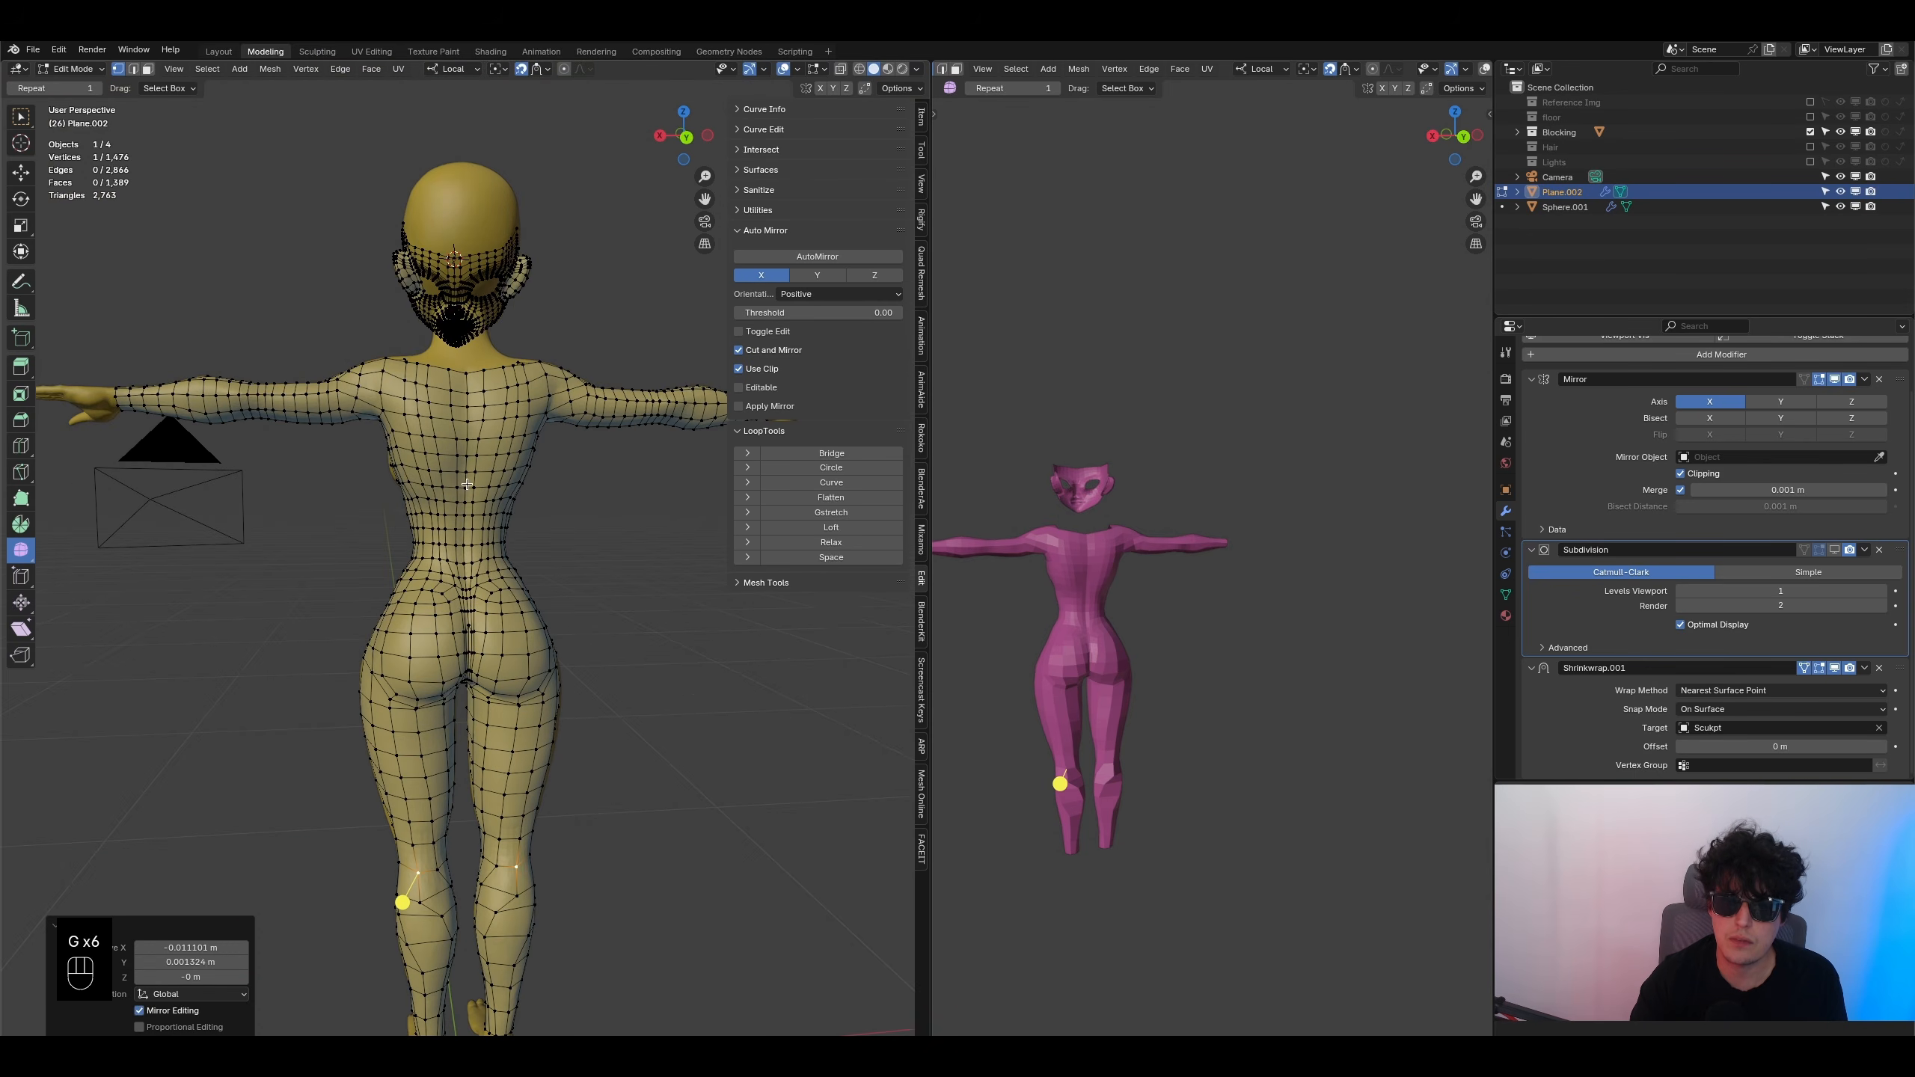
{"action": "middle_click_drag", "start_coordinate": [436, 954], "coordinate": [503, 571], "text": "shift"}
{"action": "scroll", "coordinate": [491, 607], "scroll_direction": "up", "scroll_amount": 6}
{"action": "left_click", "coordinate": [503, 571]}
{"action": "key", "text": "g"}
{"action": "left_click", "coordinate": [462, 588]}
{"action": "left_click", "coordinate": [523, 630]}
{"action": "key", "text": "g"}
{"action": "left_click", "coordinate": [461, 640]}
{"action": "left_click", "coordinate": [521, 706]}
{"action": "key", "text": "g"}
{"action": "left_click", "coordinate": [480, 703]}
- Reposition the back vertices down the lower calf to the ankle border to continue the straight vertical edge line
{"action": "middle_click_drag", "start_coordinate": [480, 703], "coordinate": [498, 616], "text": "shift"}
{"action": "left_click", "coordinate": [532, 660]}
{"action": "key", "text": "g"}
{"action": "left_click", "coordinate": [499, 674]}
{"action": "left_click", "coordinate": [512, 705]}
{"action": "key", "text": "g"}
{"action": "left_click", "coordinate": [507, 773]}
{"action": "left_click", "coordinate": [519, 831]}
{"action": "key", "text": "g"}
{"action": "left_click", "coordinate": [511, 833]}
{"action": "left_click", "coordinate": [509, 746]}
{"action": "key", "text": "g"}
{"action": "left_click", "coordinate": [505, 751]}
{"action": "key", "text": "g"}
{"action": "left_click", "coordinate": [505, 753]}
{"action": "middle_click_drag", "start_coordinate": [506, 753], "coordinate": [567, 736]}
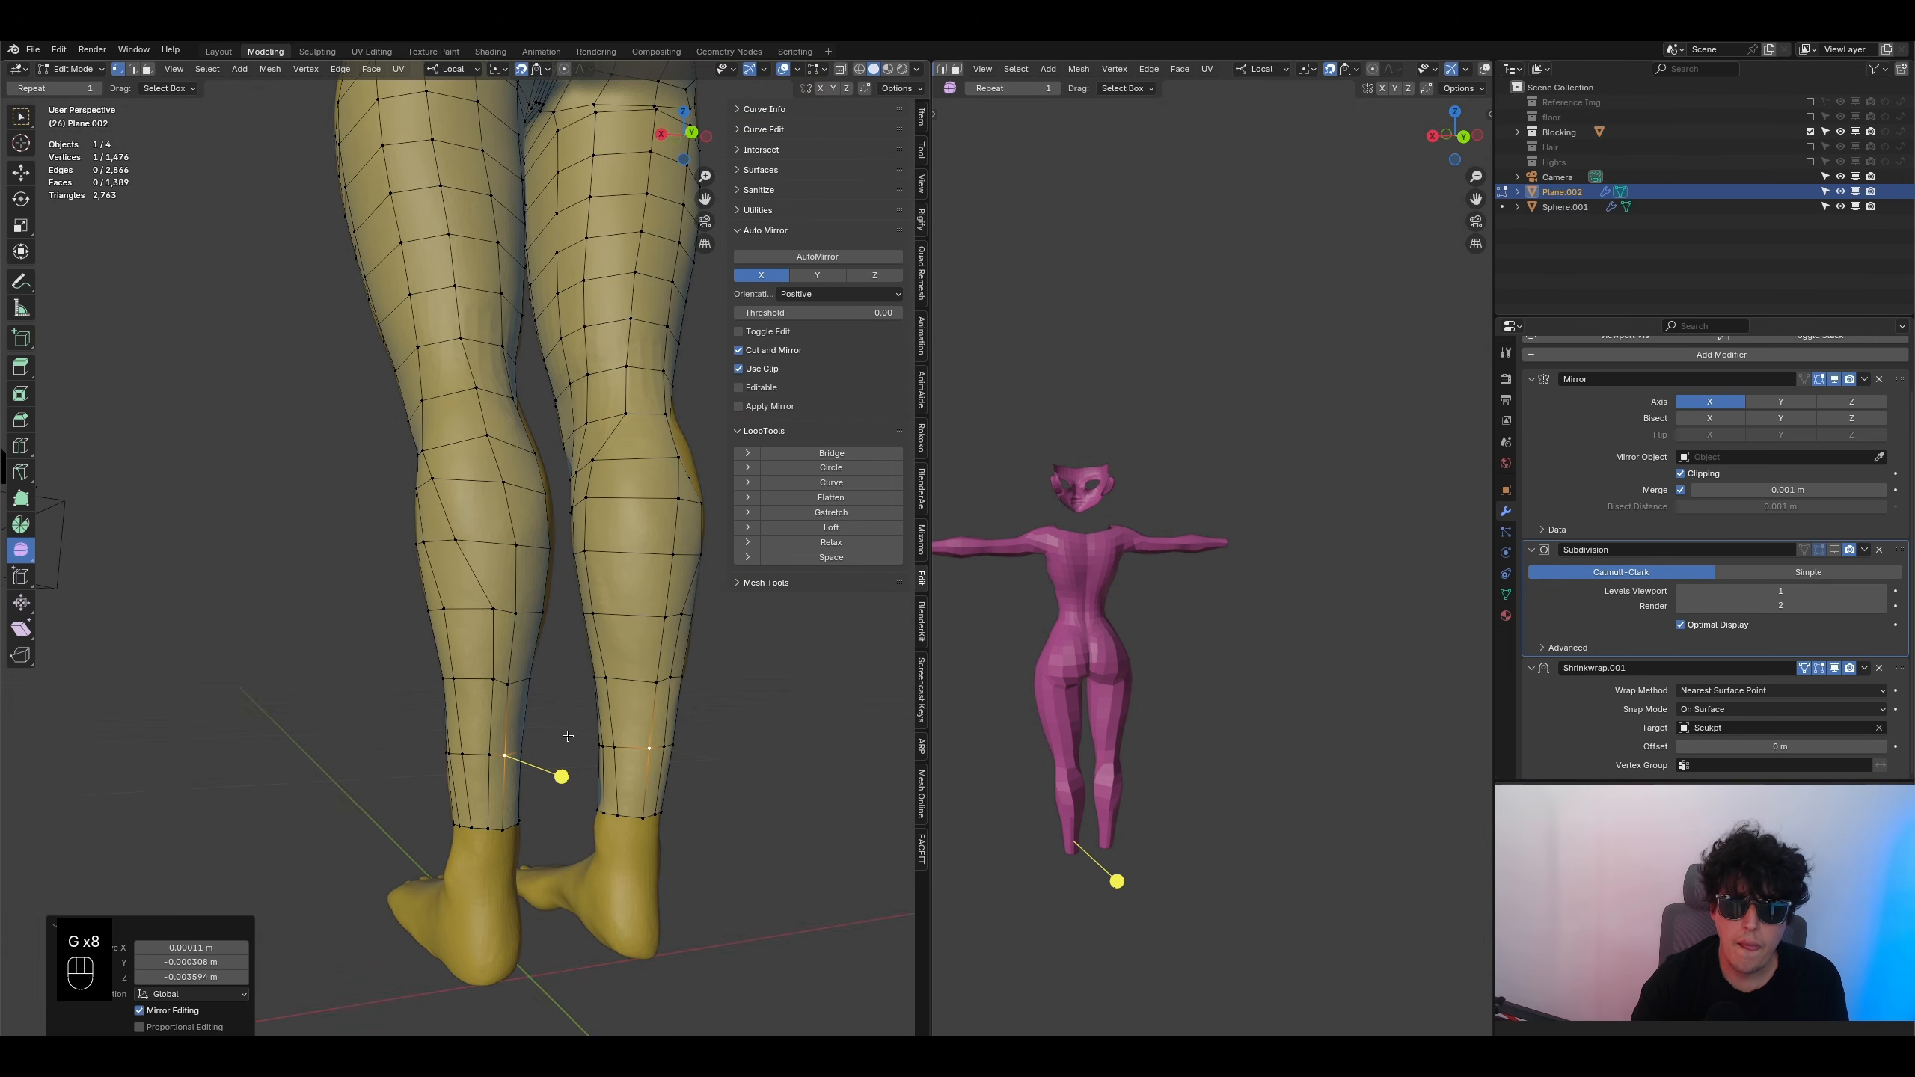
- Nudge three vertices of the neighbouring edge line on the back of the calf to even its spacing
{"action": "left_click", "coordinate": [479, 601]}
{"action": "key", "text": "g"}
{"action": "left_click", "coordinate": [482, 609]}
{"action": "left_click", "coordinate": [490, 688]}
{"action": "key", "text": "g"}
{"action": "left_click", "coordinate": [479, 691]}
{"action": "left_click", "coordinate": [485, 767]}
{"action": "key", "text": "g"}
{"action": "left_click", "coordinate": [484, 769]}
- Move two vertices on the outer back of the knee and upper calf inward to even out the faces
{"action": "middle_click_drag", "start_coordinate": [485, 768], "coordinate": [544, 557]}
{"action": "left_click", "coordinate": [429, 439]}
{"action": "key", "text": "g"}
{"action": "left_click", "coordinate": [447, 435]}
{"action": "left_click", "coordinate": [459, 481]}
{"action": "key", "text": "g"}
{"action": "left_click", "coordinate": [468, 481]}
- Shift three vertices on the inner side of the knee and upper calf toward the back of the leg
{"action": "middle_click_drag", "start_coordinate": [462, 623], "coordinate": [521, 486]}
{"action": "left_click", "coordinate": [522, 486]}
{"action": "key", "text": "g"}
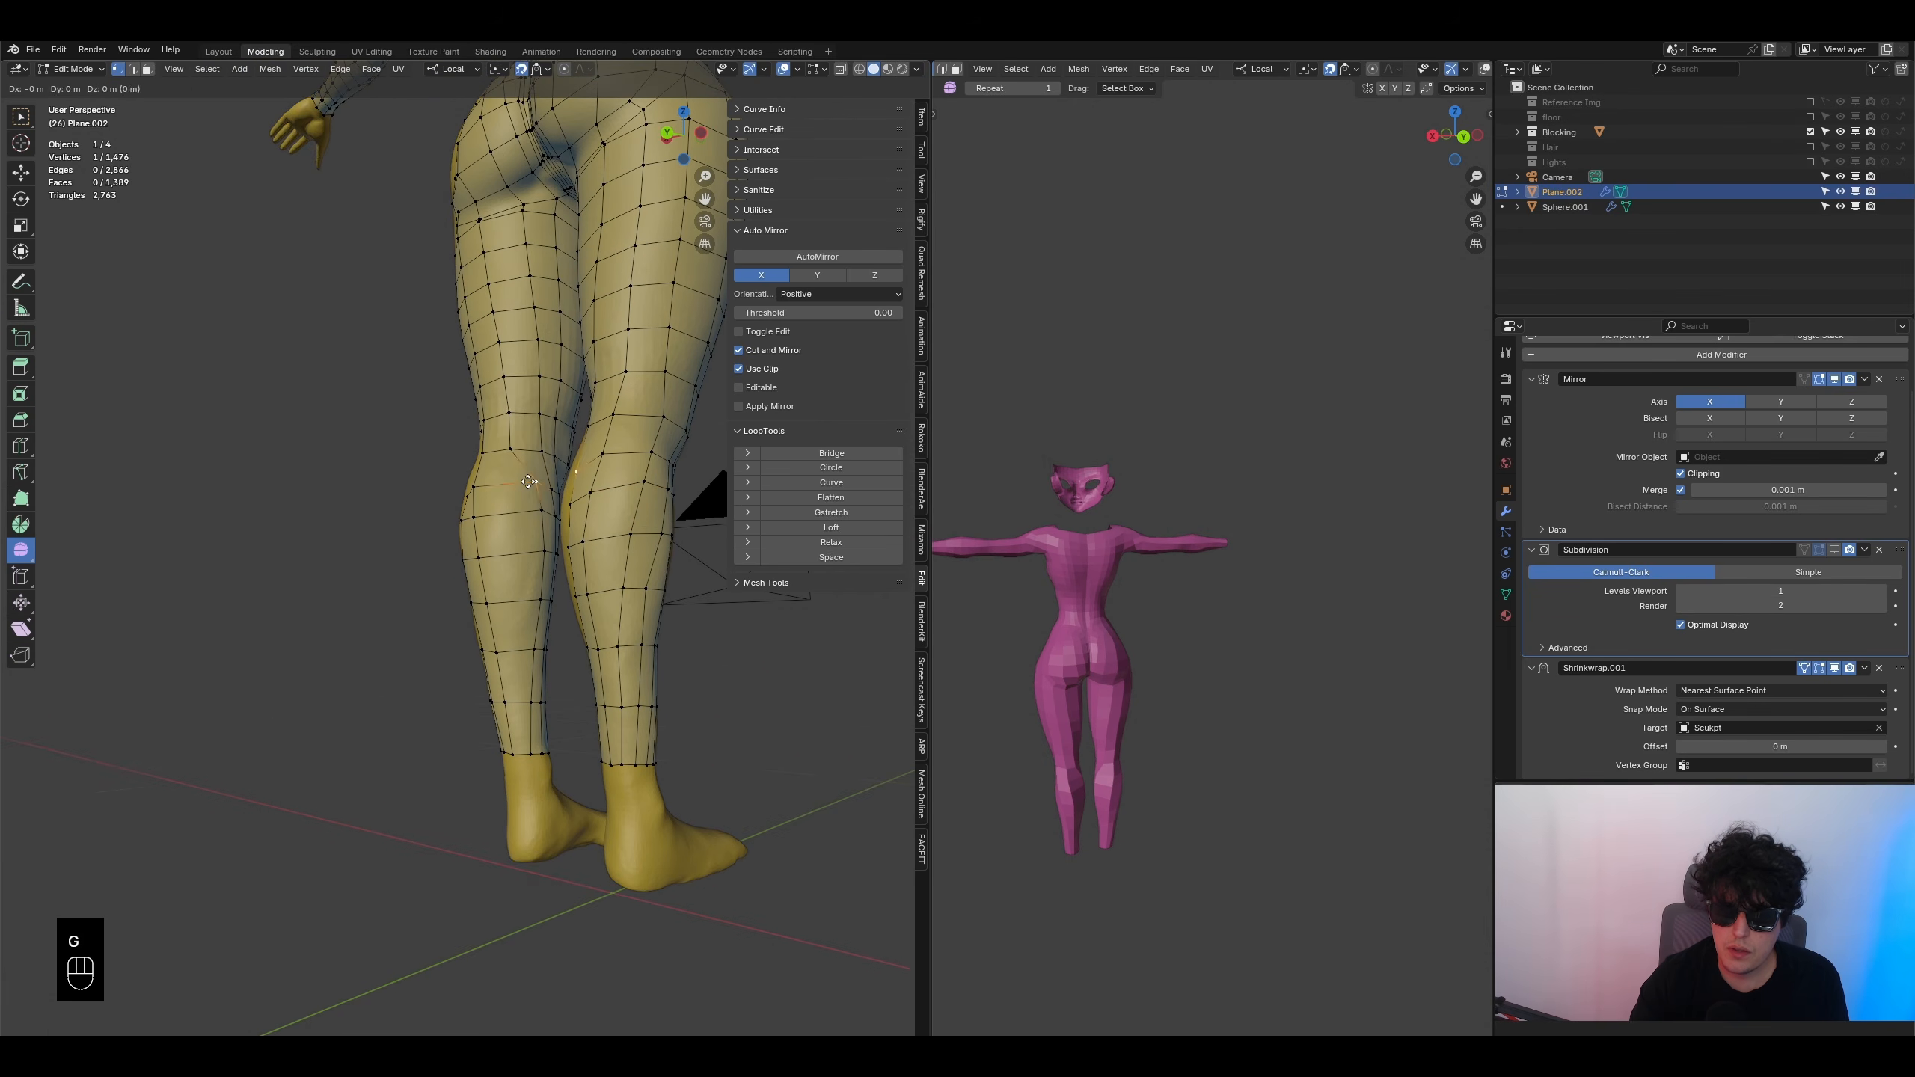
{"action": "left_click", "coordinate": [503, 485]}
{"action": "left_click", "coordinate": [526, 515]}
{"action": "key", "text": "g"}
{"action": "left_click", "coordinate": [498, 515]}
{"action": "left_click", "coordinate": [519, 562]}
{"action": "key", "text": "g"}
{"action": "left_click", "coordinate": [494, 565]}
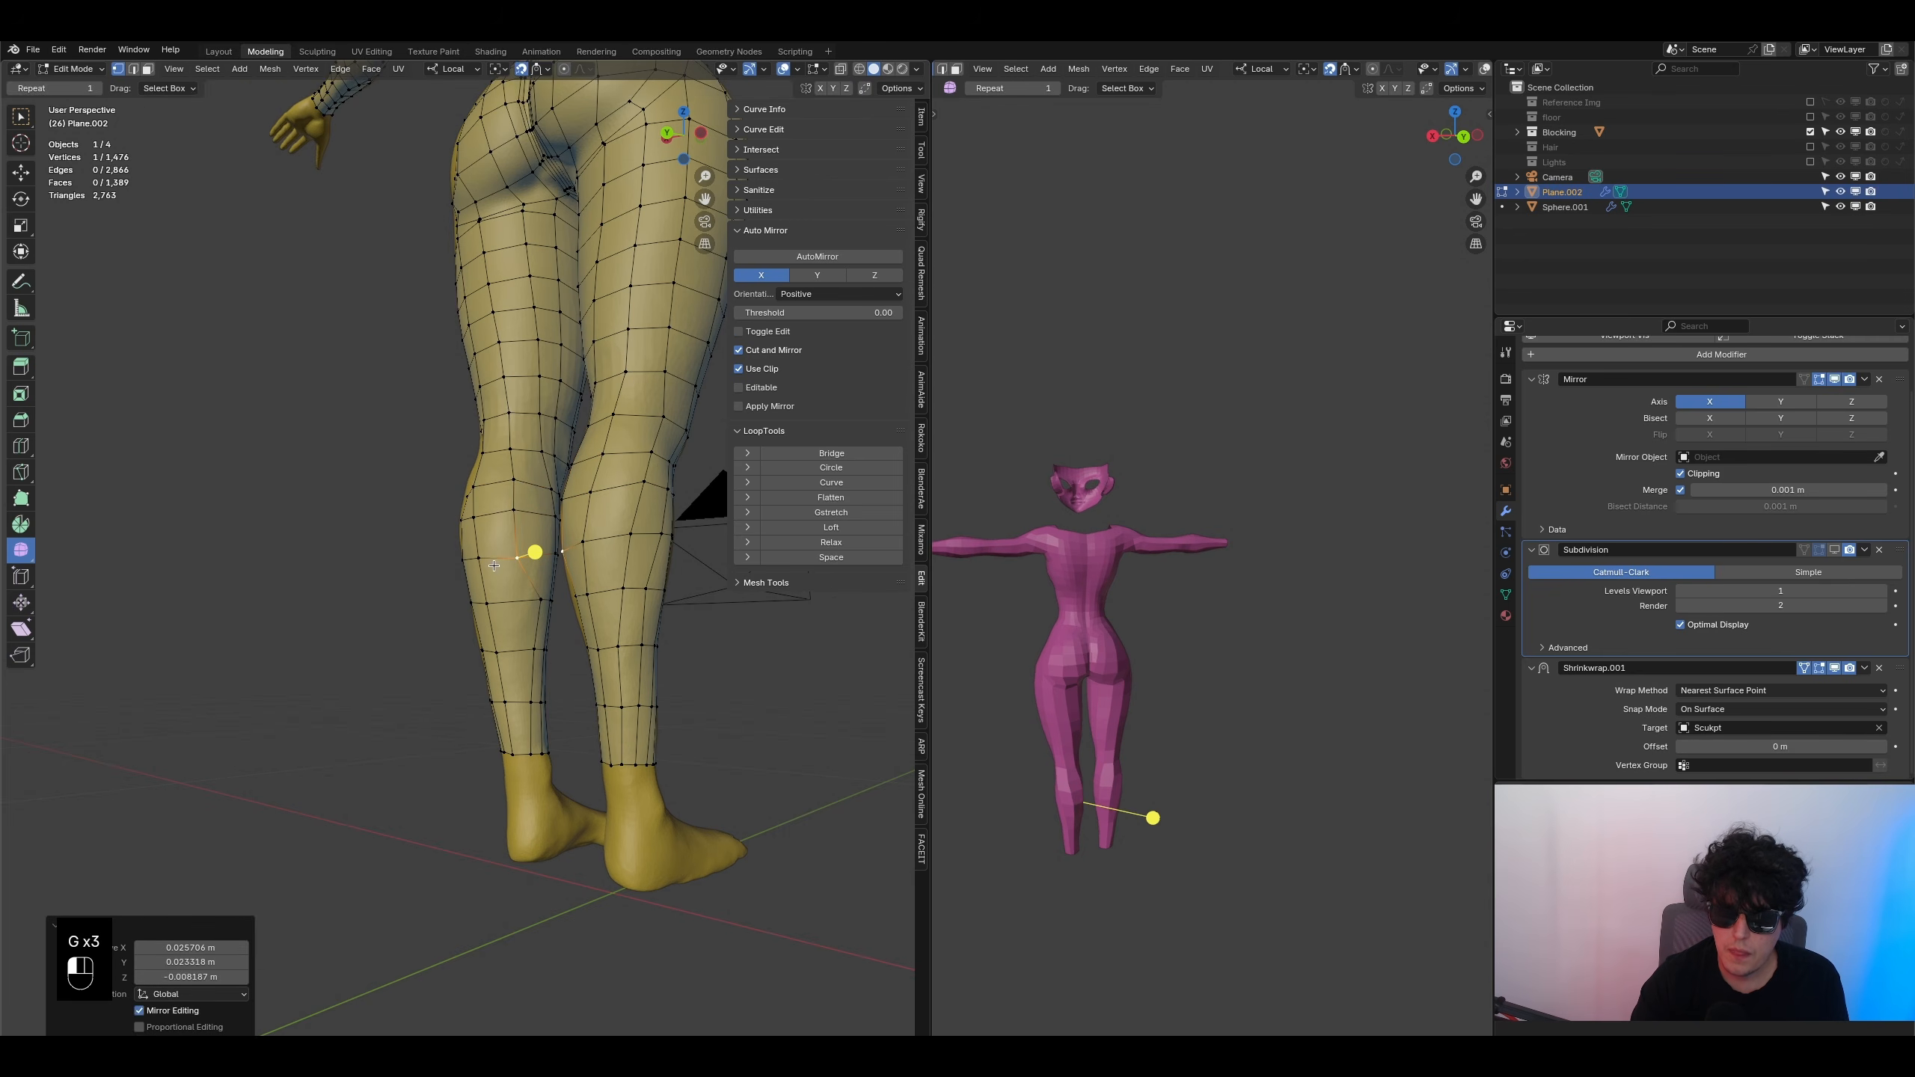
- Shift three vertices down the back of the calf sideways to even the face spacing, and save the file
{"action": "left_click", "coordinate": [525, 599]}
{"action": "key", "text": "g"}
{"action": "left_click", "coordinate": [499, 599]}
{"action": "left_click", "coordinate": [532, 649]}
{"action": "key", "text": "g"}
{"action": "left_click", "coordinate": [513, 649]}
{"action": "left_click", "coordinate": [529, 705]}
{"action": "key", "text": "g"}
{"action": "left_click", "coordinate": [526, 704]}
{"action": "middle_click_drag", "start_coordinate": [528, 705], "coordinate": [513, 582]}
{"action": "middle_click_drag", "start_coordinate": [501, 683], "coordinate": [418, 636]}
{"action": "key", "text": "ctrl+s"}
{"action": "scroll", "coordinate": [497, 617], "scroll_direction": "down", "scroll_amount": 3}
{"action": "key", "text": "ctrl+r"}
{"action": "double_click", "coordinate": [392, 646]}
{"action": "key", "text": "ctrl+z"}
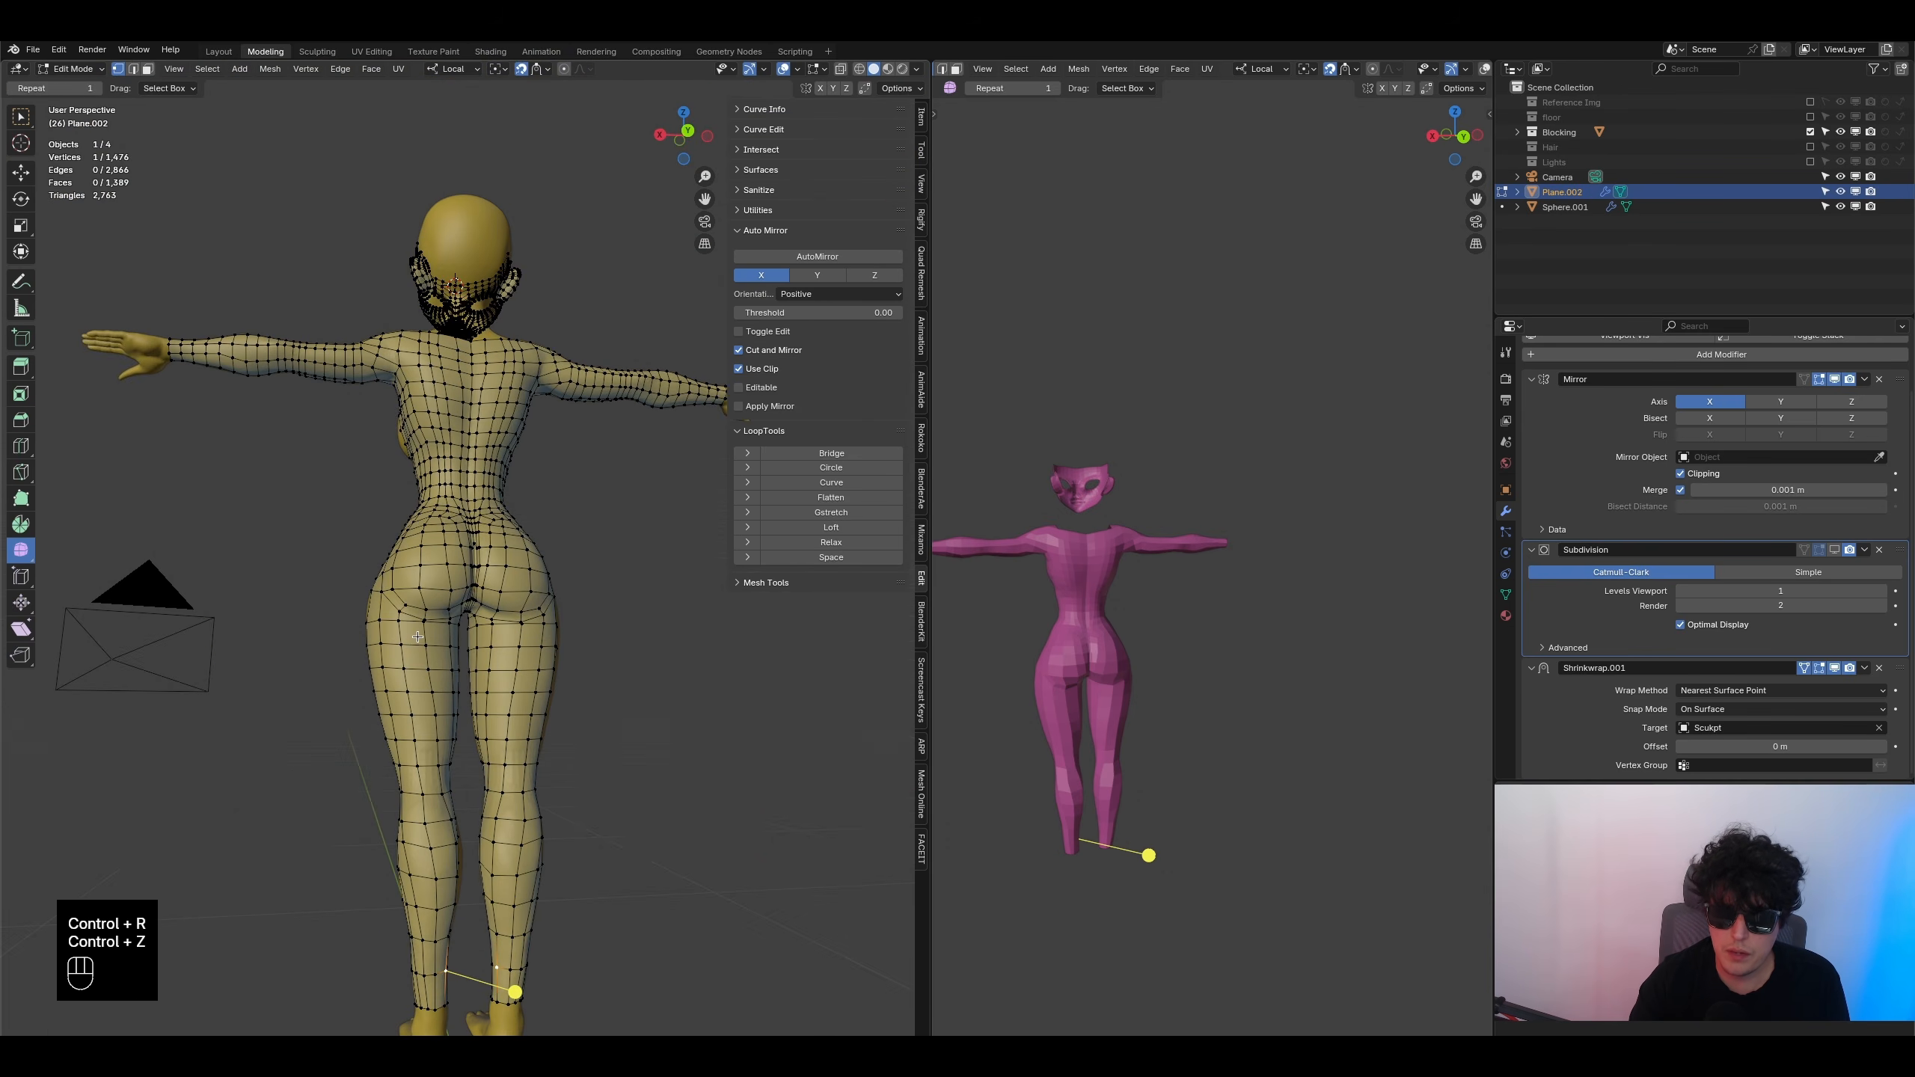
- Add a vertical loop cut to the body mesh running along the back of the leg
{"action": "middle_click_drag", "start_coordinate": [432, 839], "coordinate": [435, 823]}
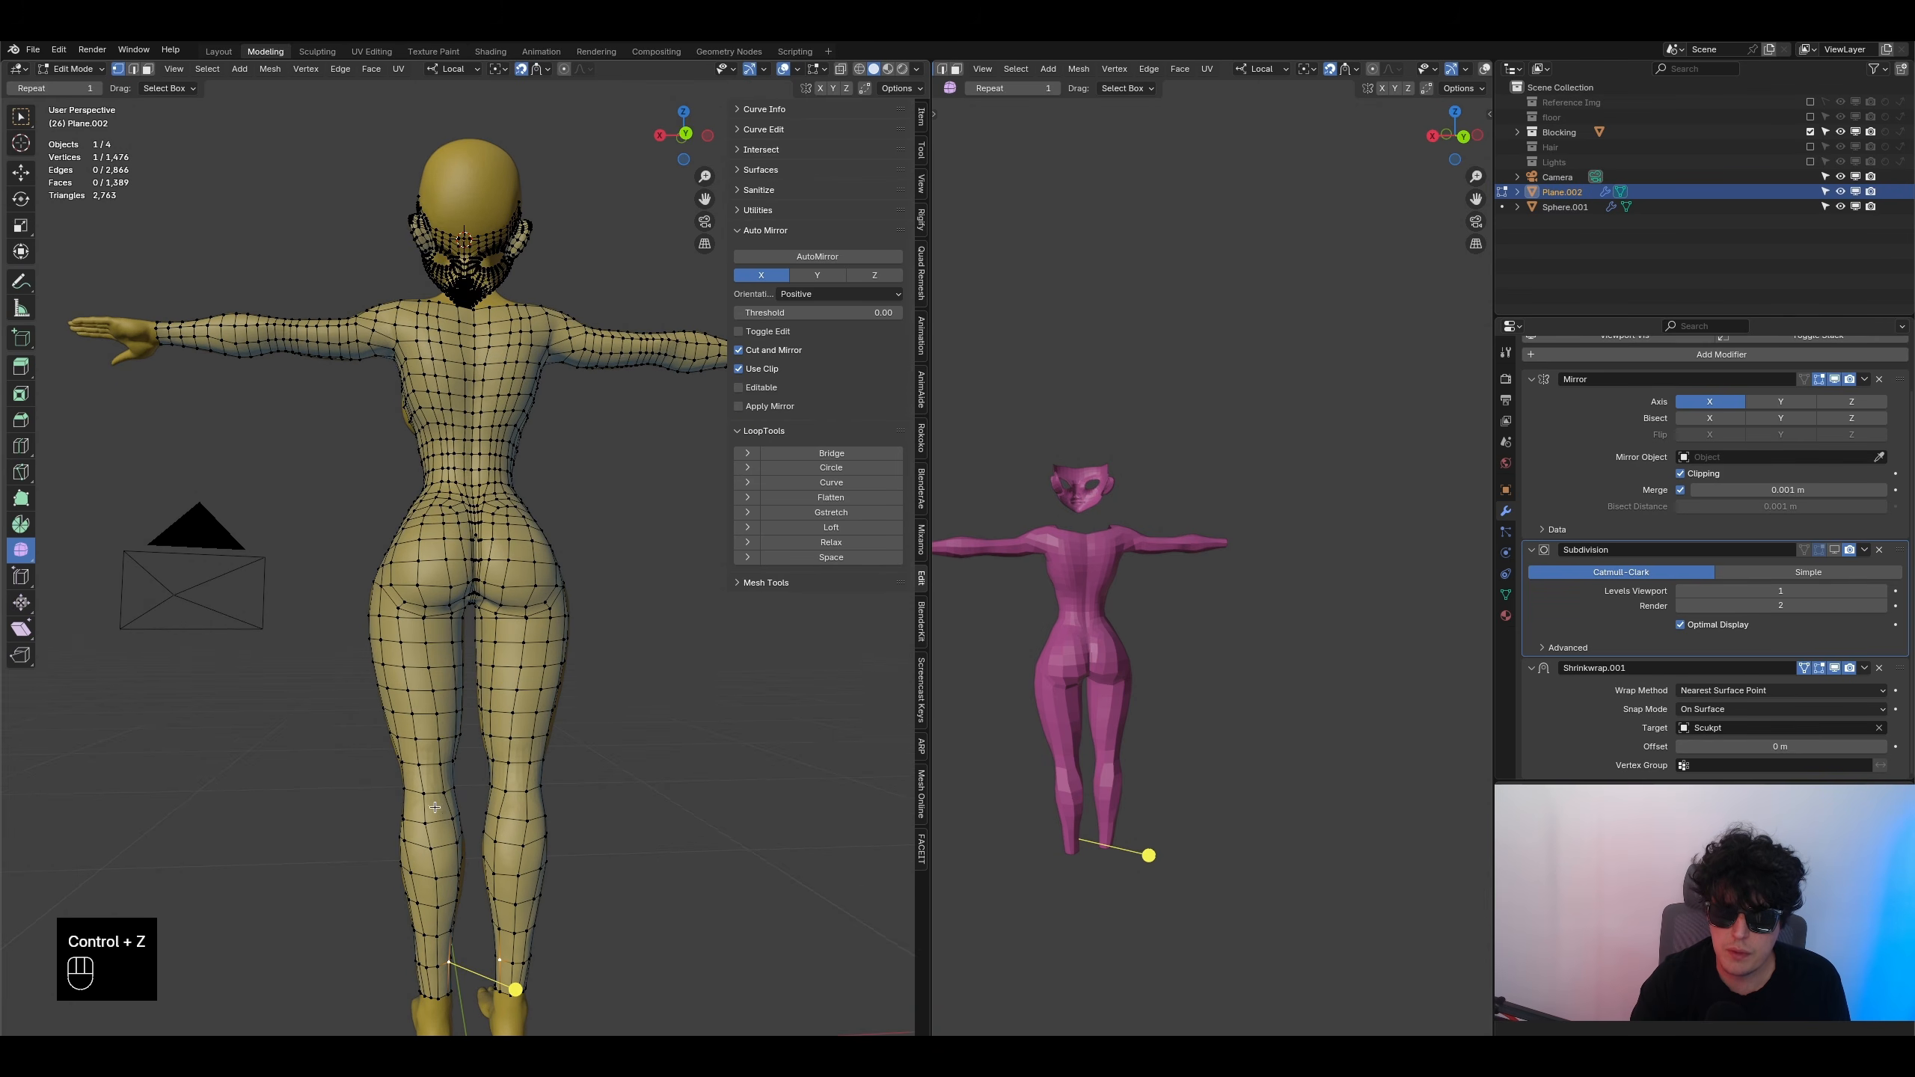
{"action": "middle_click_drag", "start_coordinate": [431, 580], "coordinate": [448, 376]}
{"action": "scroll", "coordinate": [472, 339], "scroll_direction": "up", "scroll_amount": 1}
{"action": "key", "text": "ctrl+r"}
{"action": "double_click", "coordinate": [437, 377]}
{"action": "left_click", "coordinate": [436, 378]}
{"action": "middle_click_drag", "start_coordinate": [419, 408], "coordinate": [287, 709]}
{"action": "key", "text": "ctrl+r"}
{"action": "double_click", "coordinate": [418, 429]}
{"action": "key", "text": "ctrl+z"}
- Delete two faces at the shoulder near the base of the neck and add a second vertical loop cut through the body
{"action": "scroll", "coordinate": [487, 591], "scroll_direction": "up", "scroll_amount": 1}
{"action": "middle_click_drag", "start_coordinate": [487, 590], "coordinate": [603, 551]}
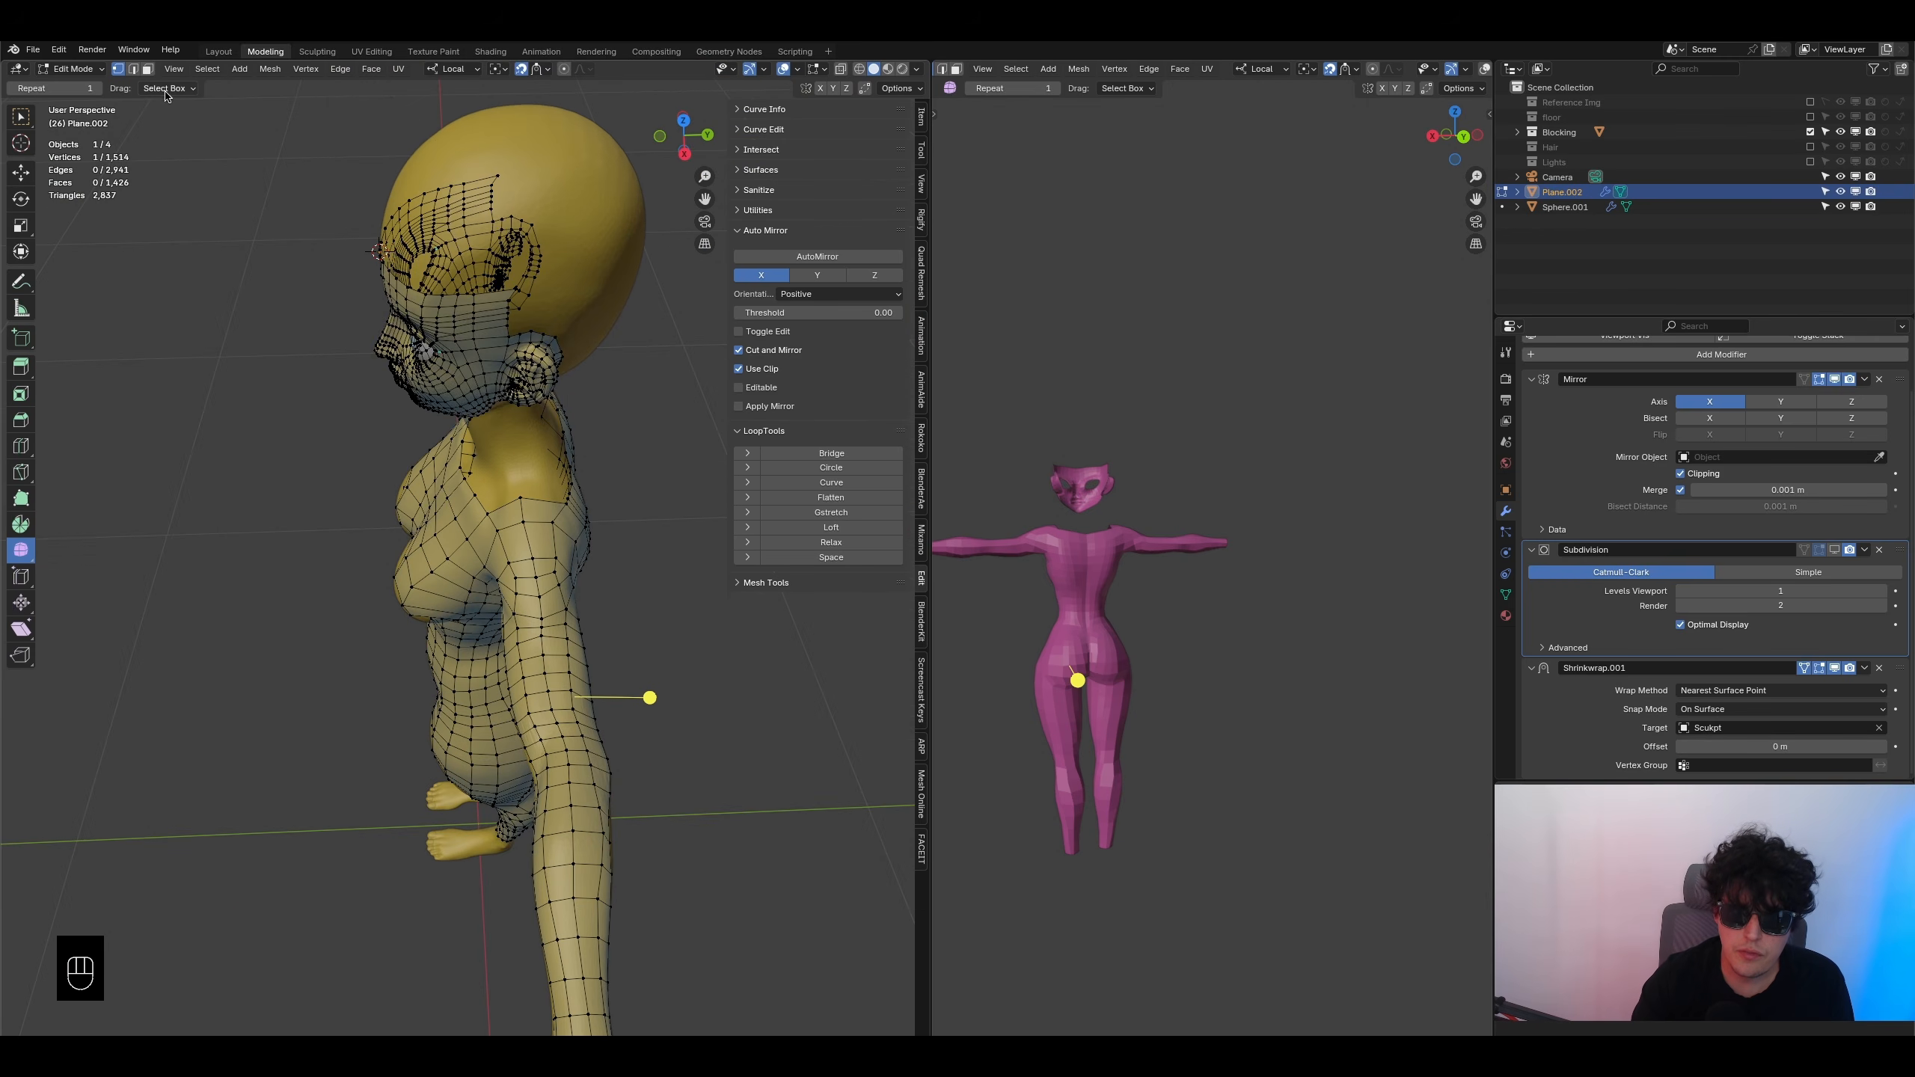
{"action": "left_click", "coordinate": [149, 70]}
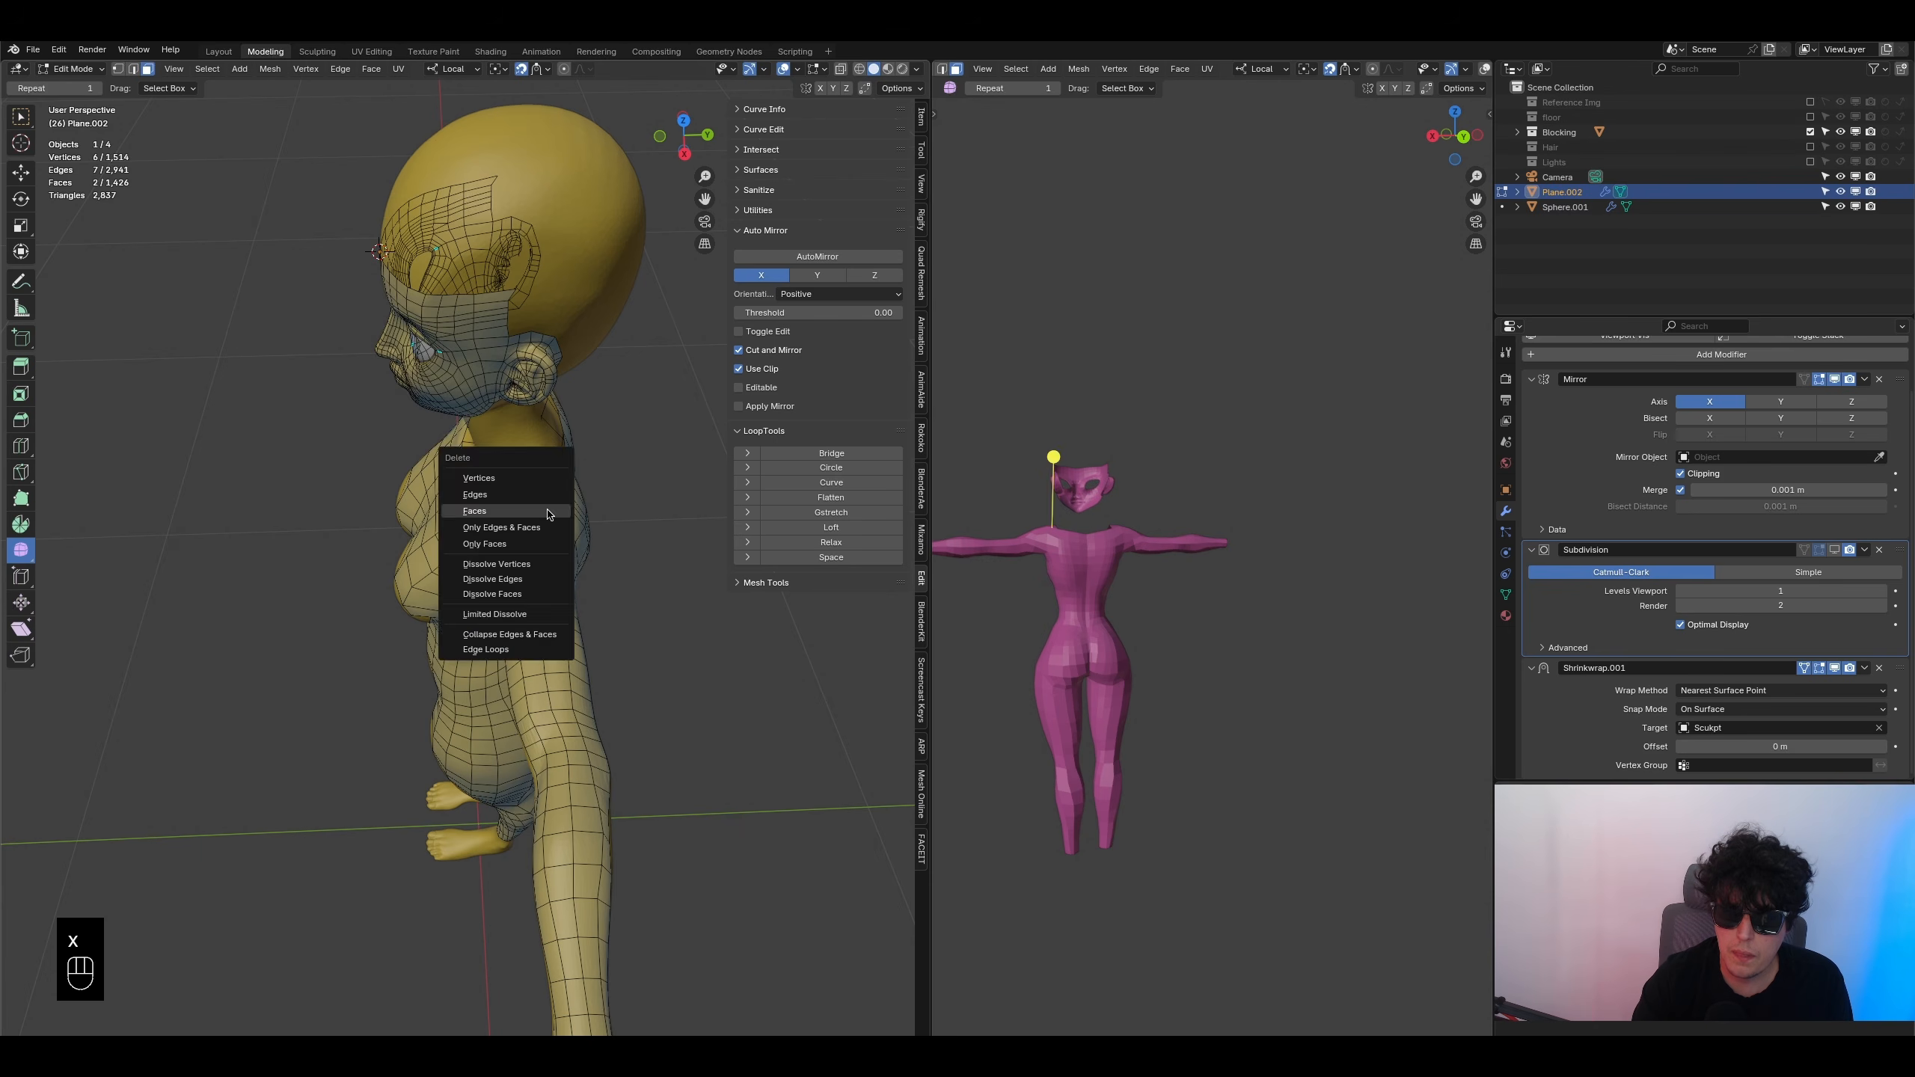
{"action": "middle_click_drag", "start_coordinate": [580, 563], "coordinate": [457, 548]}
{"action": "key", "text": "ctrl+r"}
{"action": "double_click", "coordinate": [452, 561]}
- Rotate the horizontal edge loop just below the knee about its local Z axis
{"action": "middle_click_drag", "start_coordinate": [524, 754], "coordinate": [453, 422]}
{"action": "middle_click_drag", "start_coordinate": [452, 422], "coordinate": [457, 377]}
{"action": "middle_click_drag", "start_coordinate": [499, 826], "coordinate": [481, 632], "text": "shift"}
{"action": "left_click", "coordinate": [480, 635], "text": "alt"}
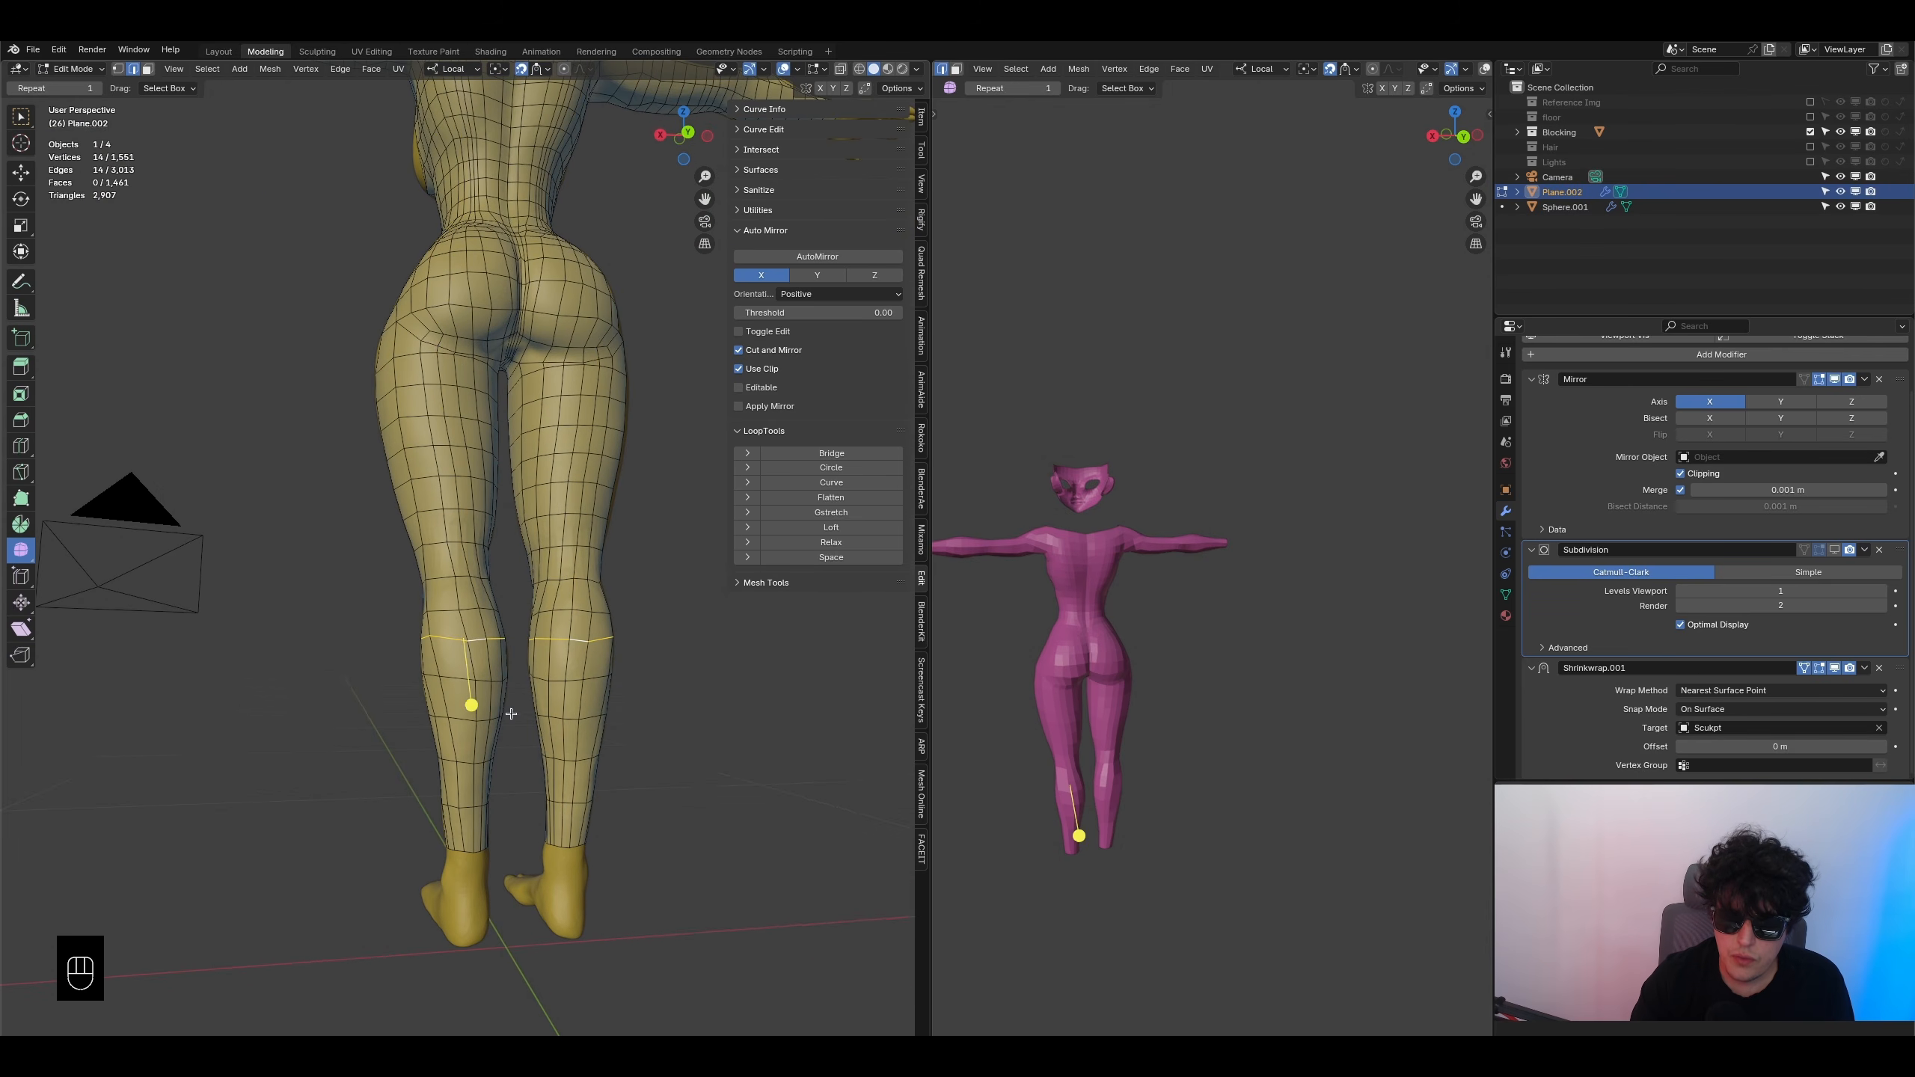
{"action": "key", "text": "r"}
{"action": "key", "text": "z"}
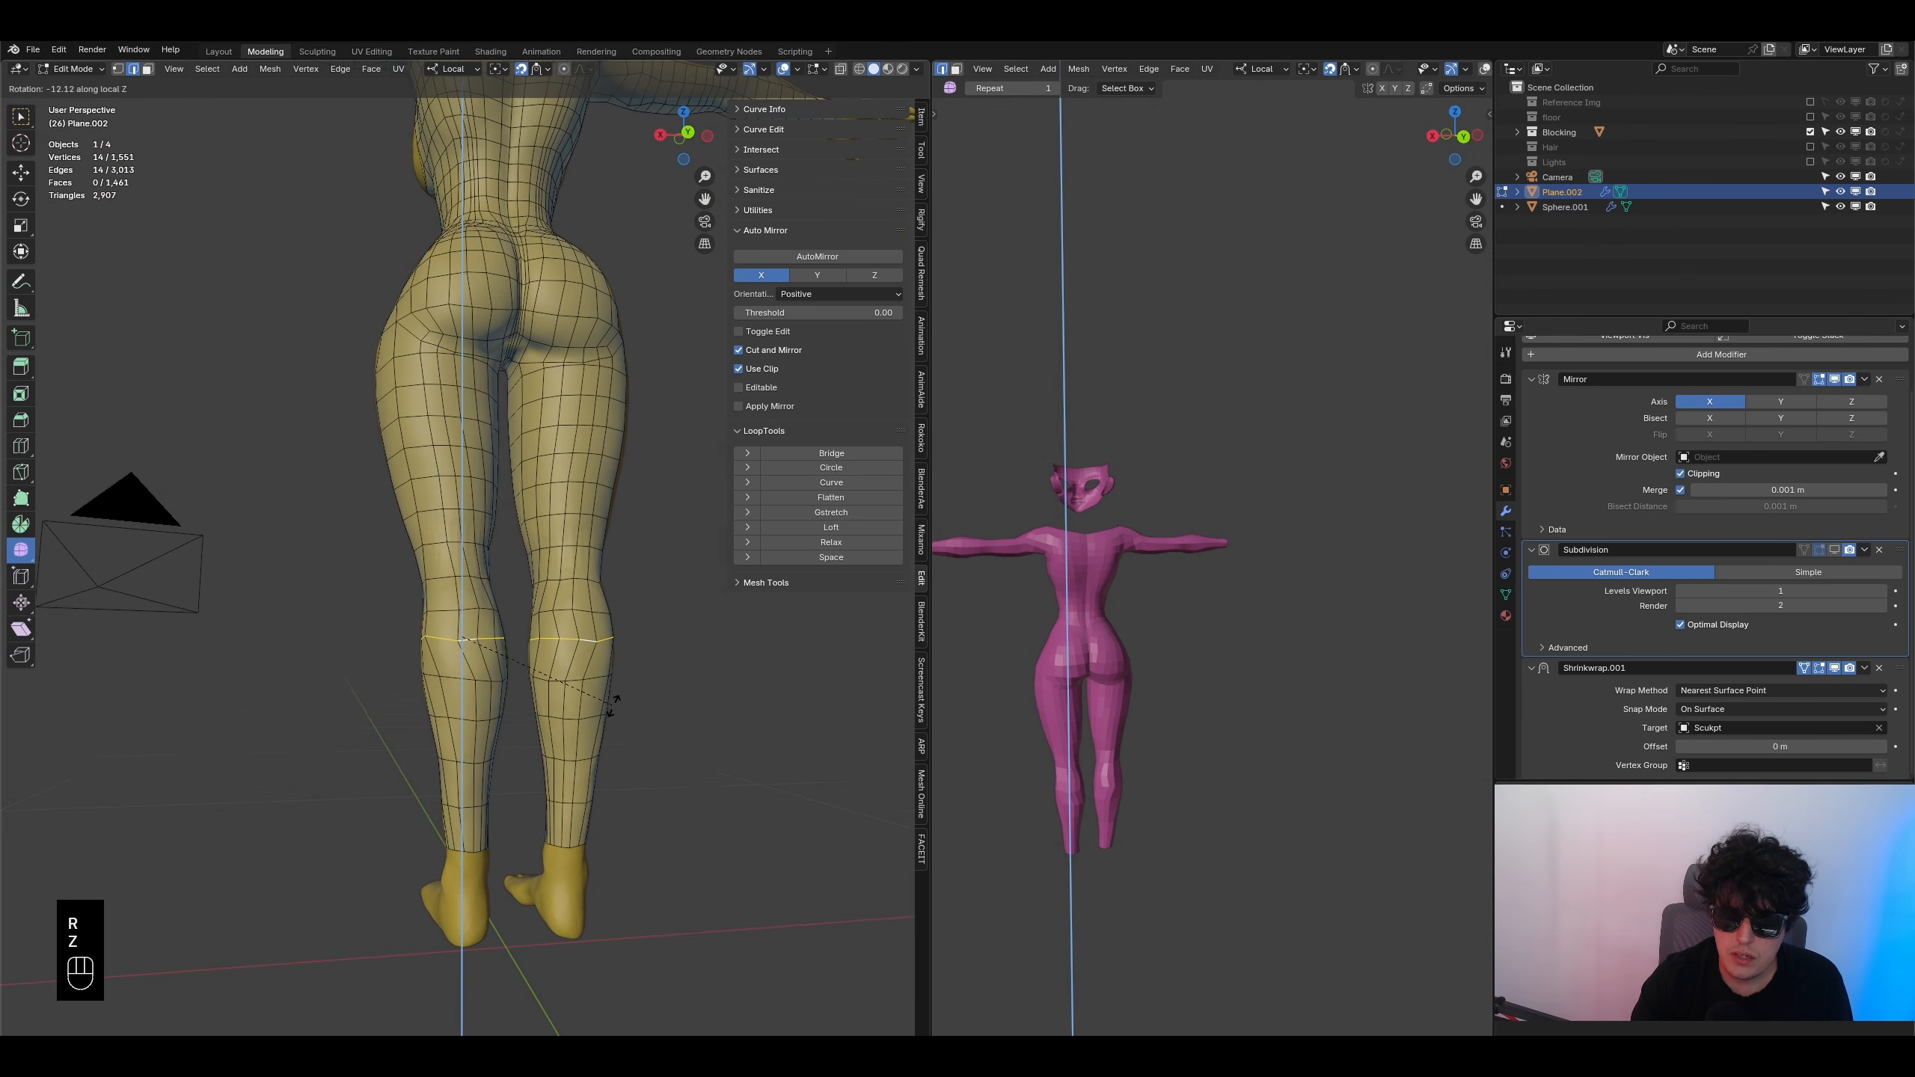
{"action": "left_click", "coordinate": [614, 707]}
- Rotate the upper-calf edge loop about its local Z axis and smooth its vertices
{"action": "left_click", "coordinate": [479, 683], "text": "alt"}
{"action": "key", "text": "r"}
{"action": "key", "text": "z"}
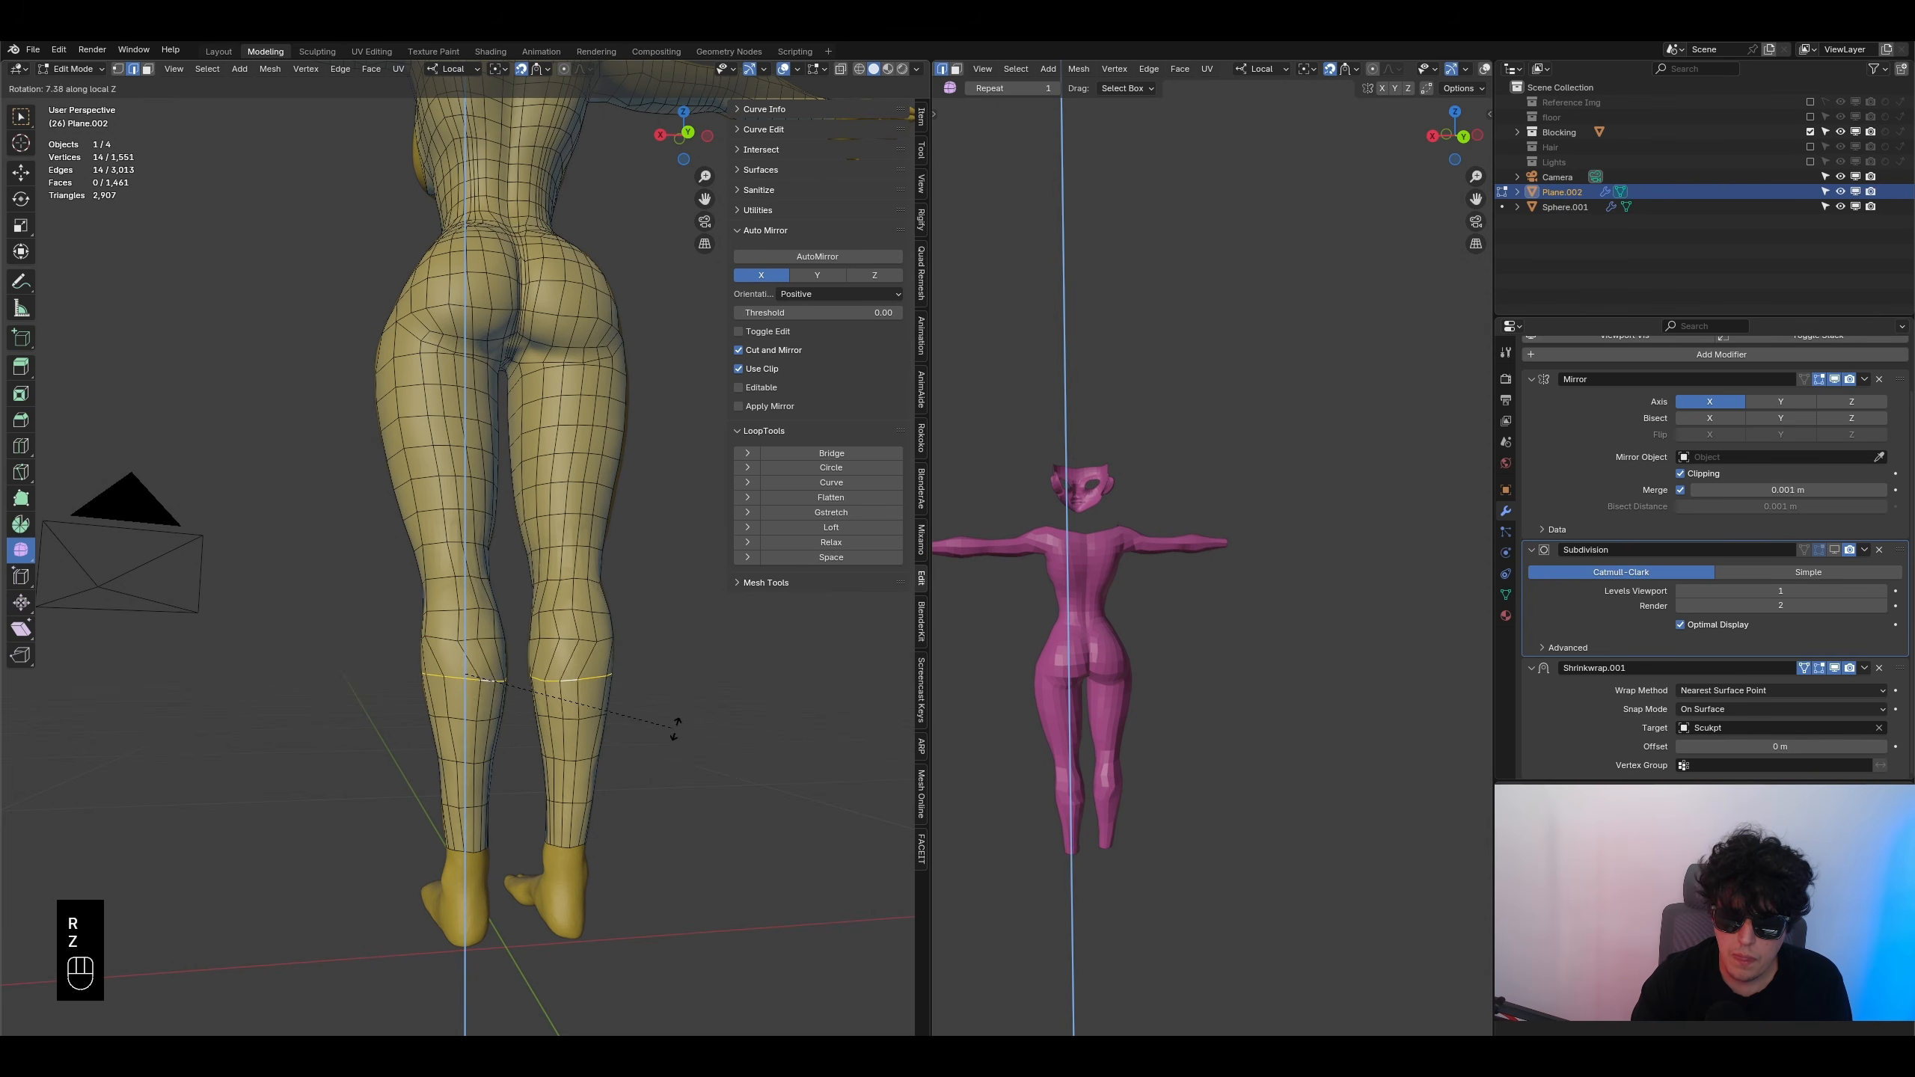
{"action": "left_click", "coordinate": [479, 719]}
{"action": "middle_click_drag", "start_coordinate": [479, 718], "coordinate": [478, 620]}
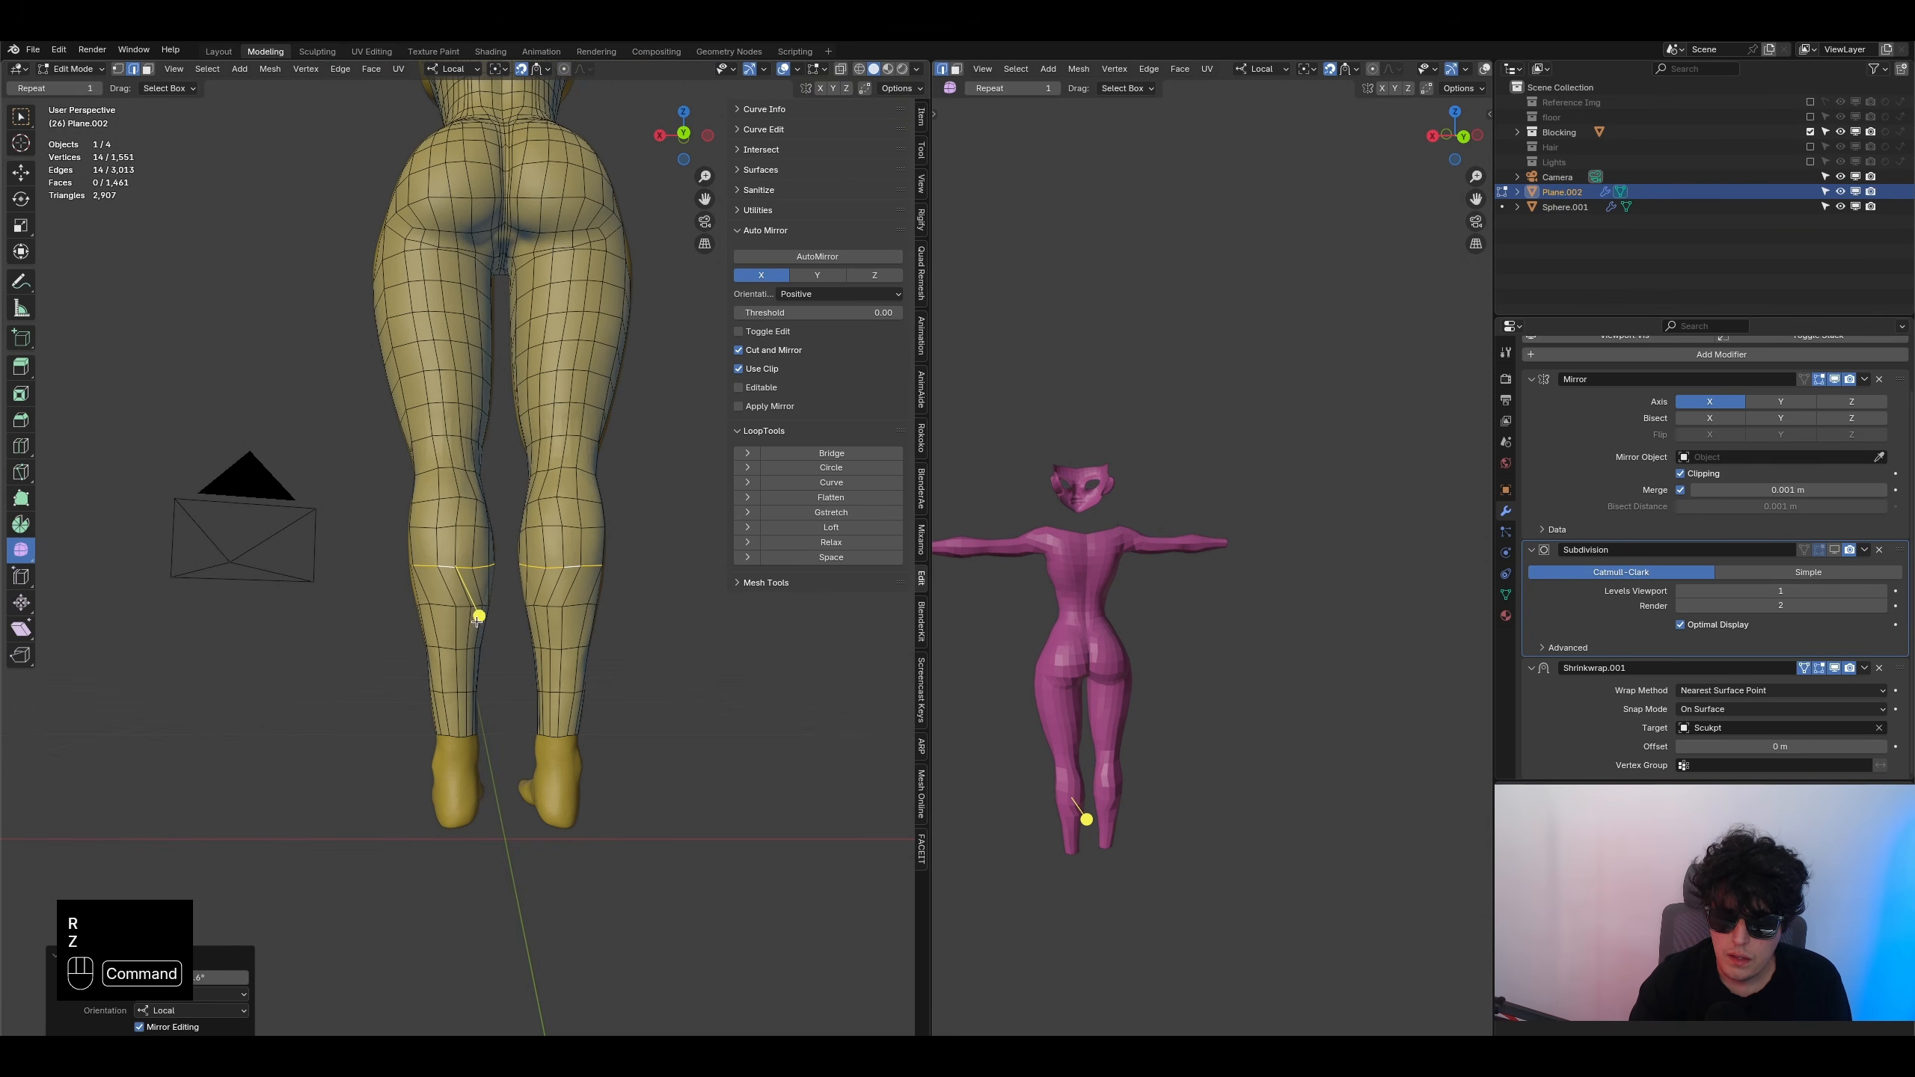
{"action": "left_click_drag", "start_coordinate": [482, 611], "coordinate": [598, 654]}
{"action": "left_click_drag", "start_coordinate": [871, 746], "coordinate": [881, 752]}
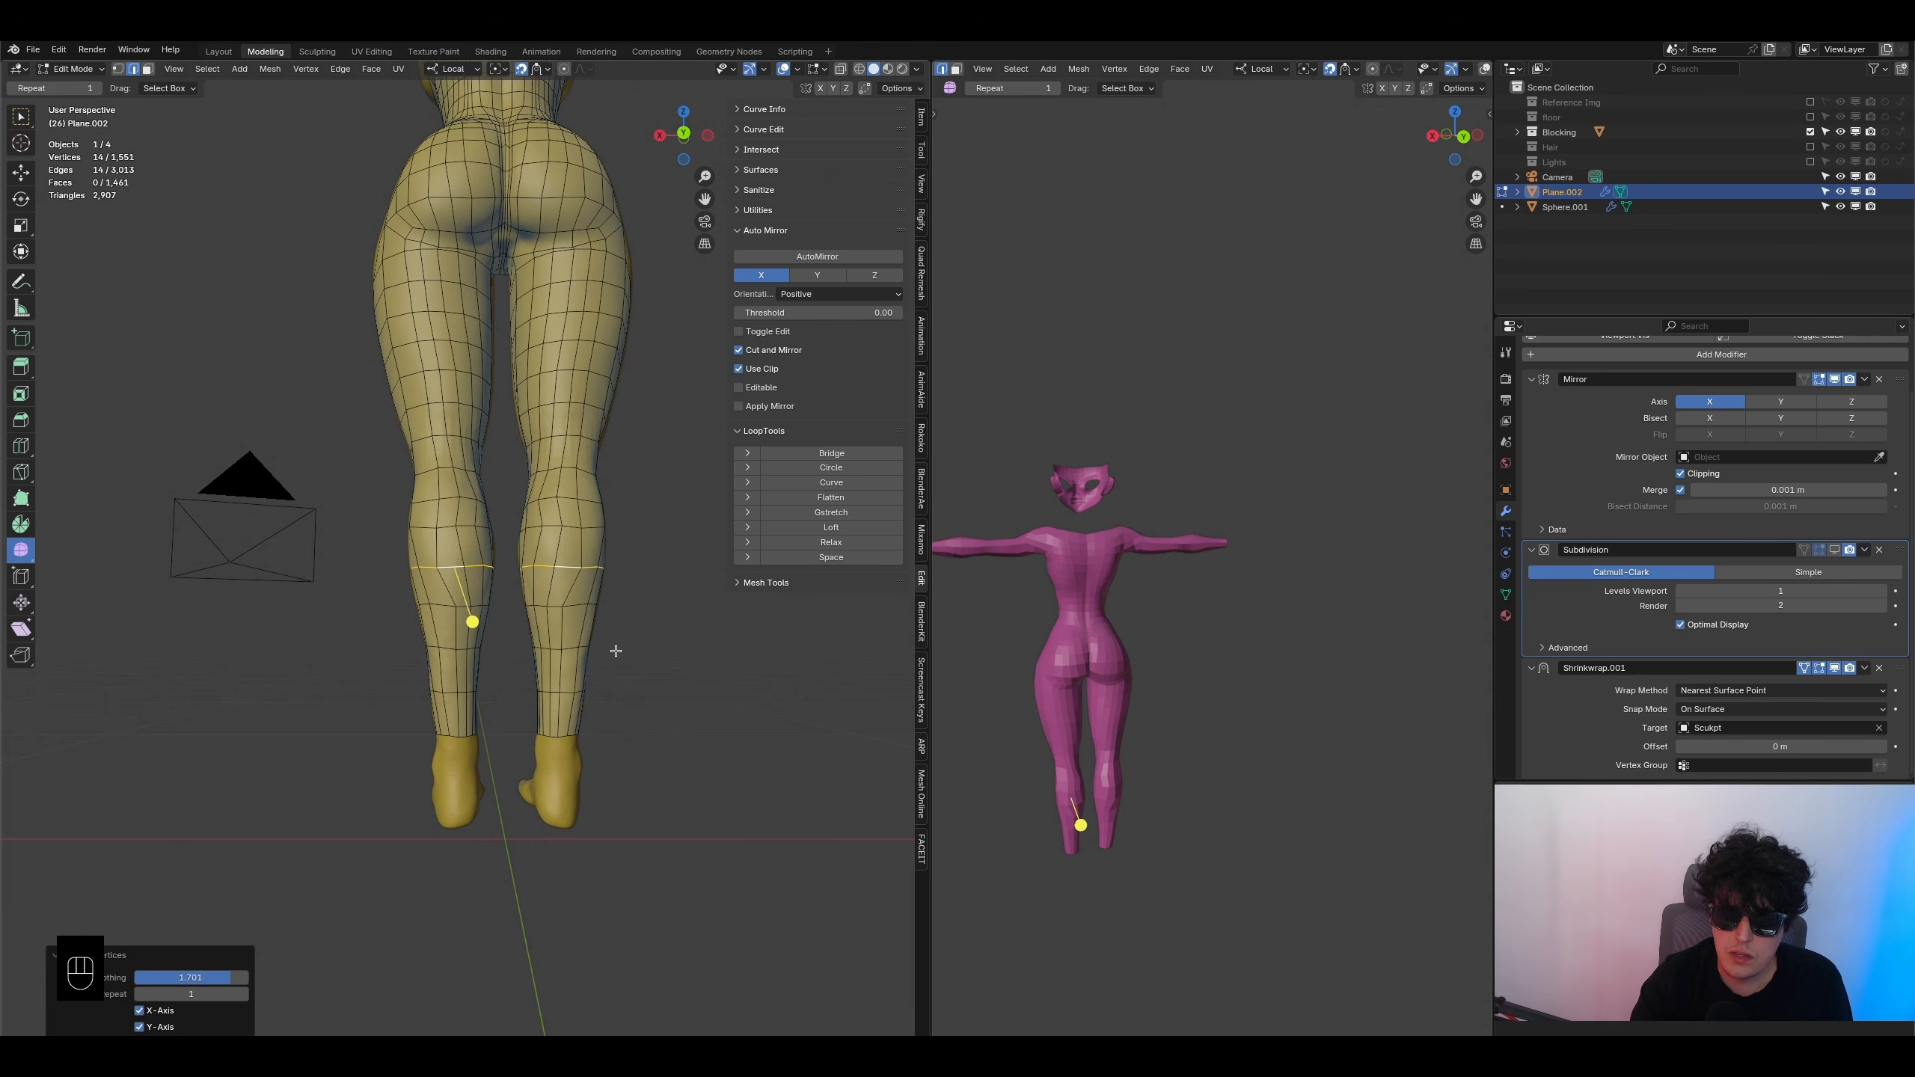
- Rotate the mid-calf edge loop about its local Z axis and smooth its vertices
{"action": "left_click", "coordinate": [471, 611], "text": "super"}
{"action": "left_click", "coordinate": [470, 608], "text": "alt"}
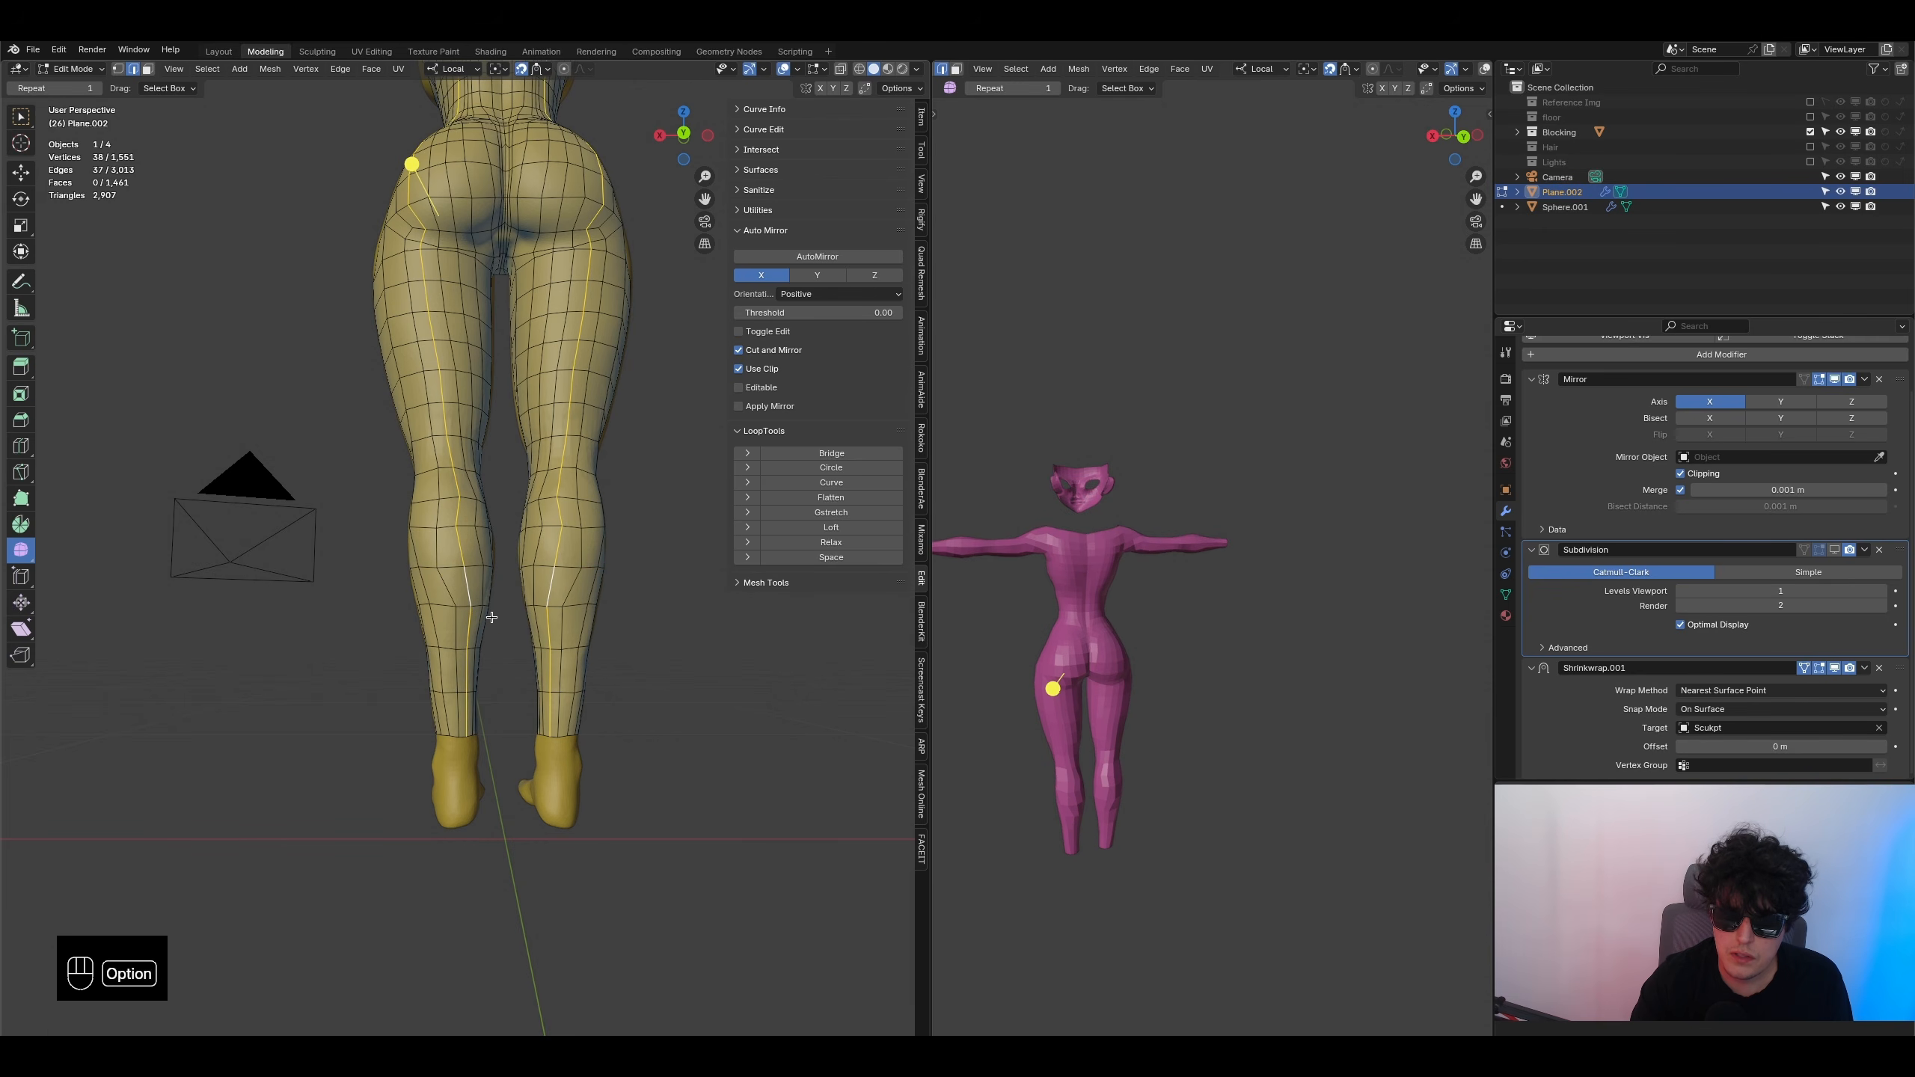
{"action": "left_click", "coordinate": [469, 606], "text": "alt"}
{"action": "key", "text": "r"}
{"action": "key", "text": "z"}
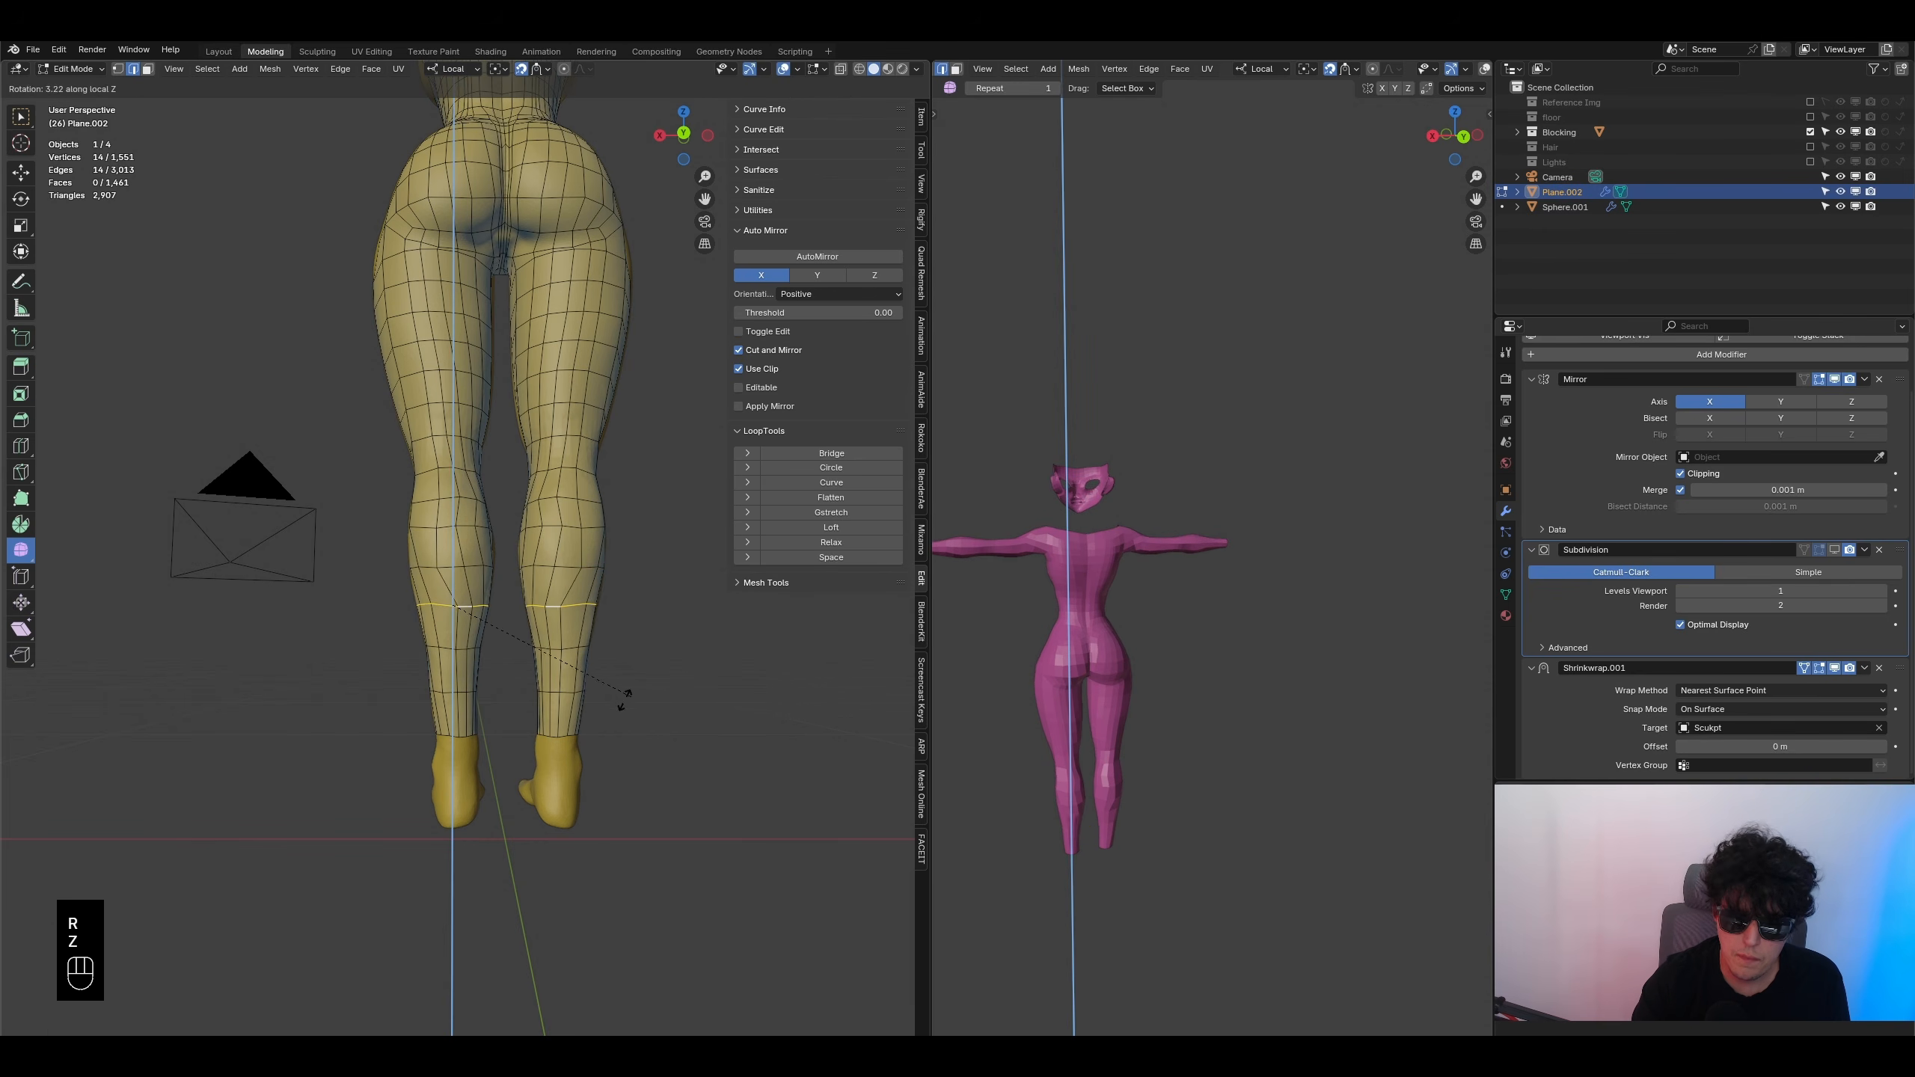
{"action": "left_click", "coordinate": [698, 640]}
{"action": "left_click_drag", "start_coordinate": [486, 652], "coordinate": [682, 811]}
{"action": "scroll", "coordinate": [515, 696], "scroll_direction": "up", "scroll_amount": 2}
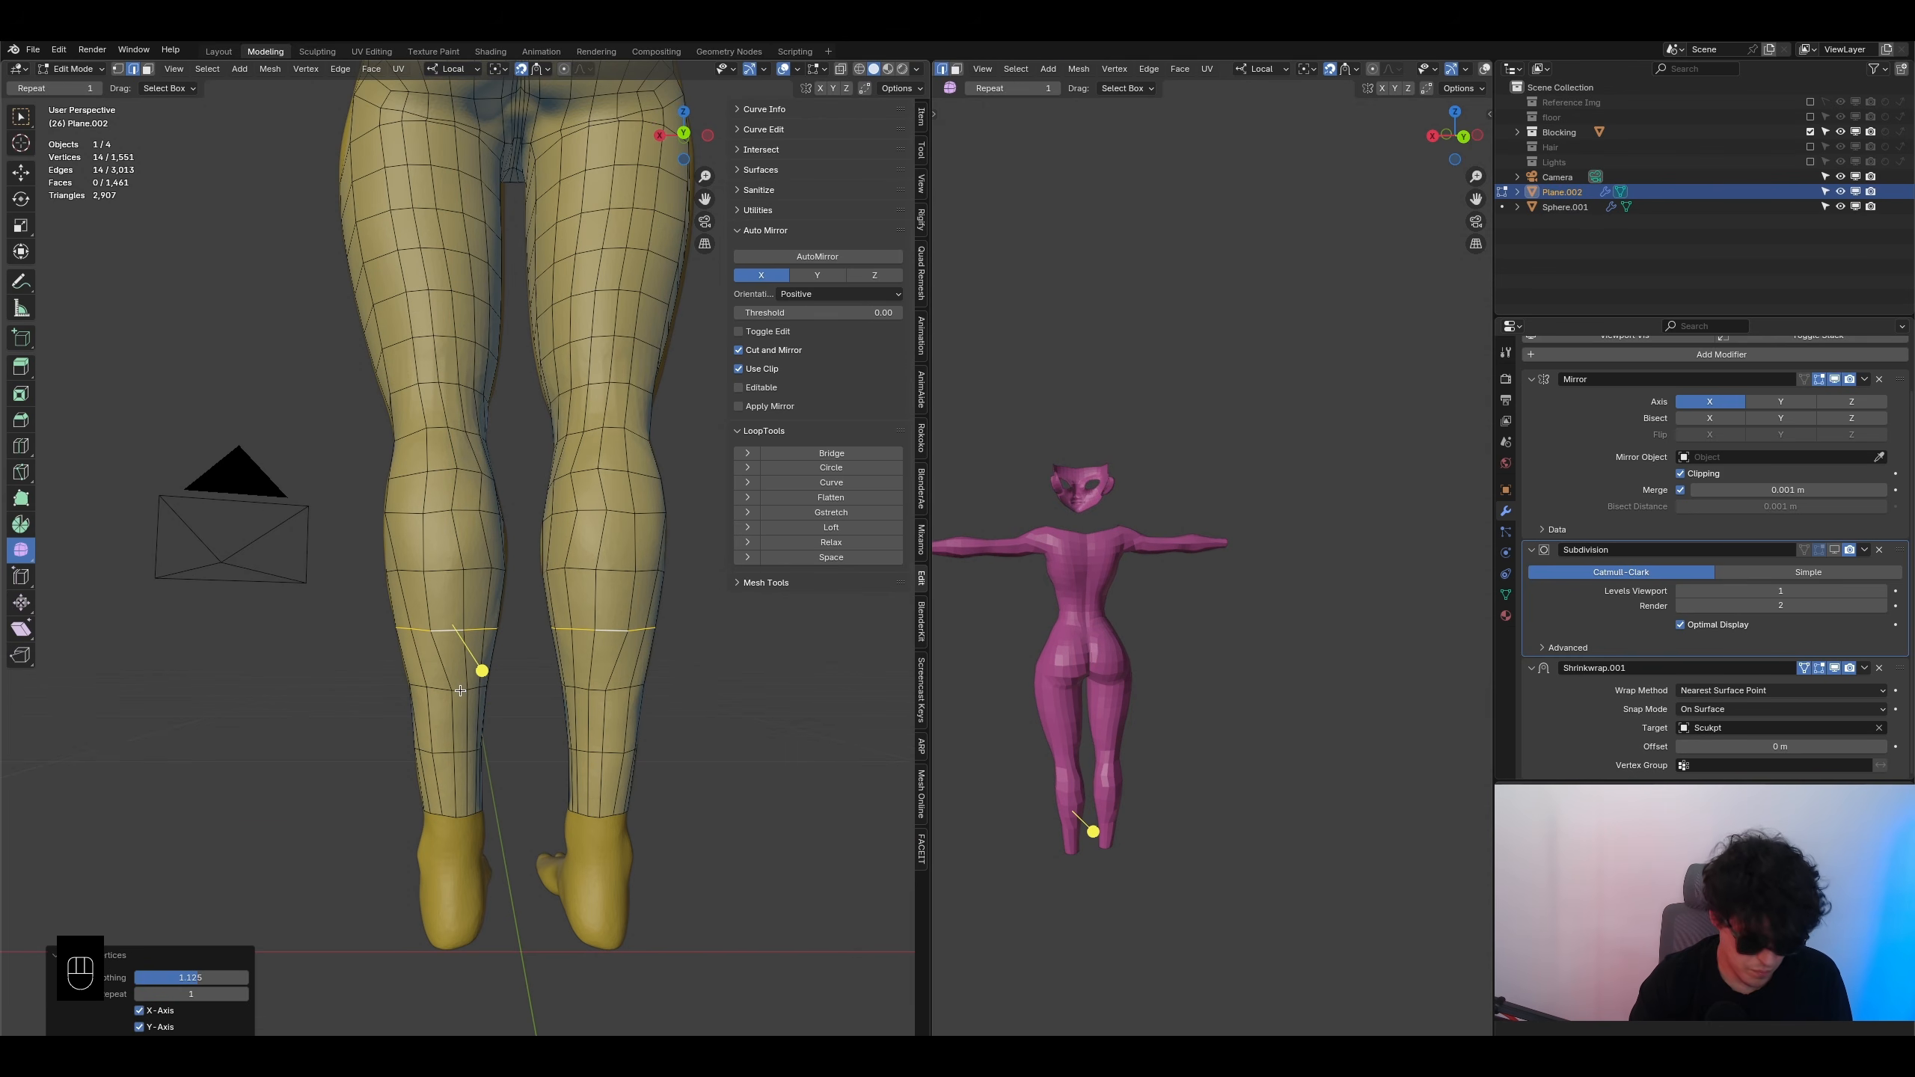
- Rotate the lower-calf edge loop about its local Z axis and smooth its vertices
{"action": "left_click", "coordinate": [479, 708], "text": "alt"}
{"action": "key", "text": "z"}
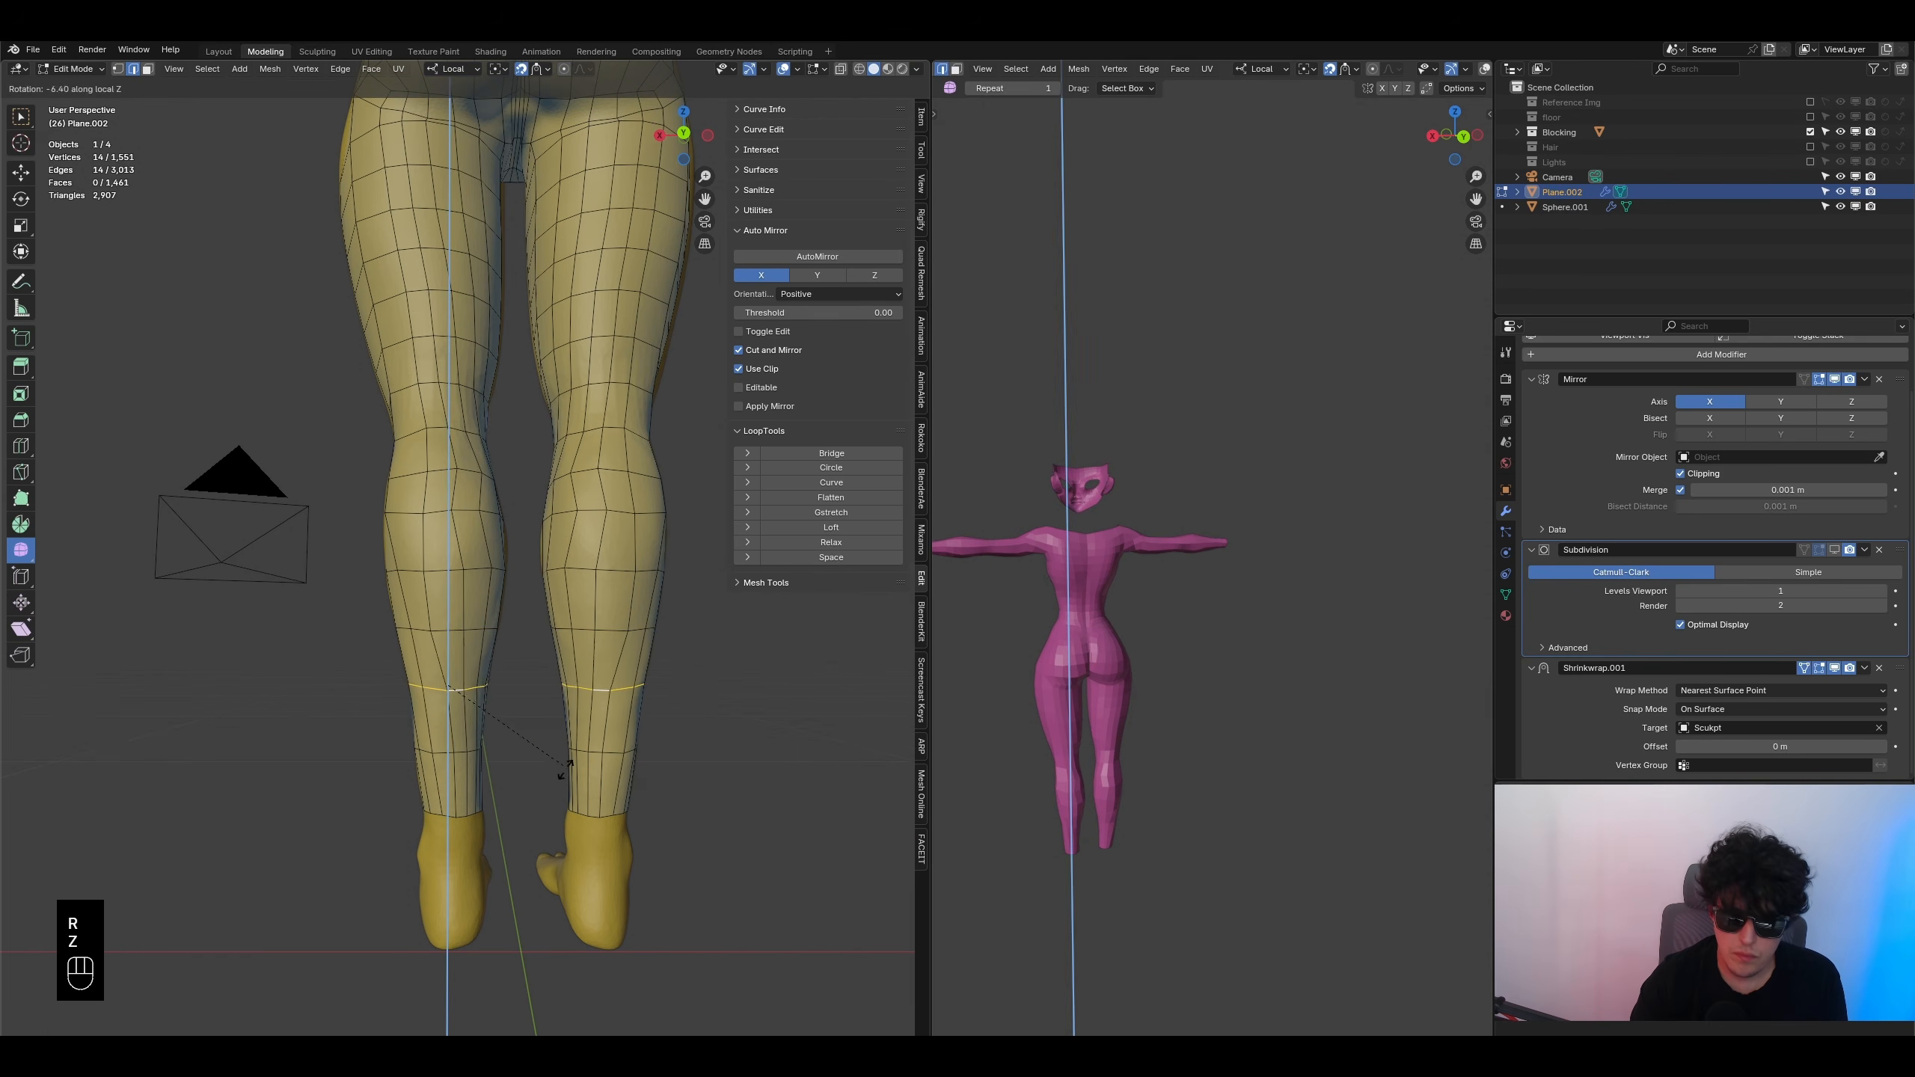
{"action": "left_click", "coordinate": [538, 774]}
{"action": "left_click_drag", "start_coordinate": [482, 738], "coordinate": [558, 775]}
{"action": "left_click_drag", "start_coordinate": [728, 864], "coordinate": [728, 865]}
- Rotate the edge loop just above the ankle border about its local Z axis and smooth its vertices
{"action": "left_click", "coordinate": [444, 761], "text": "alt"}
{"action": "key", "text": "z"}
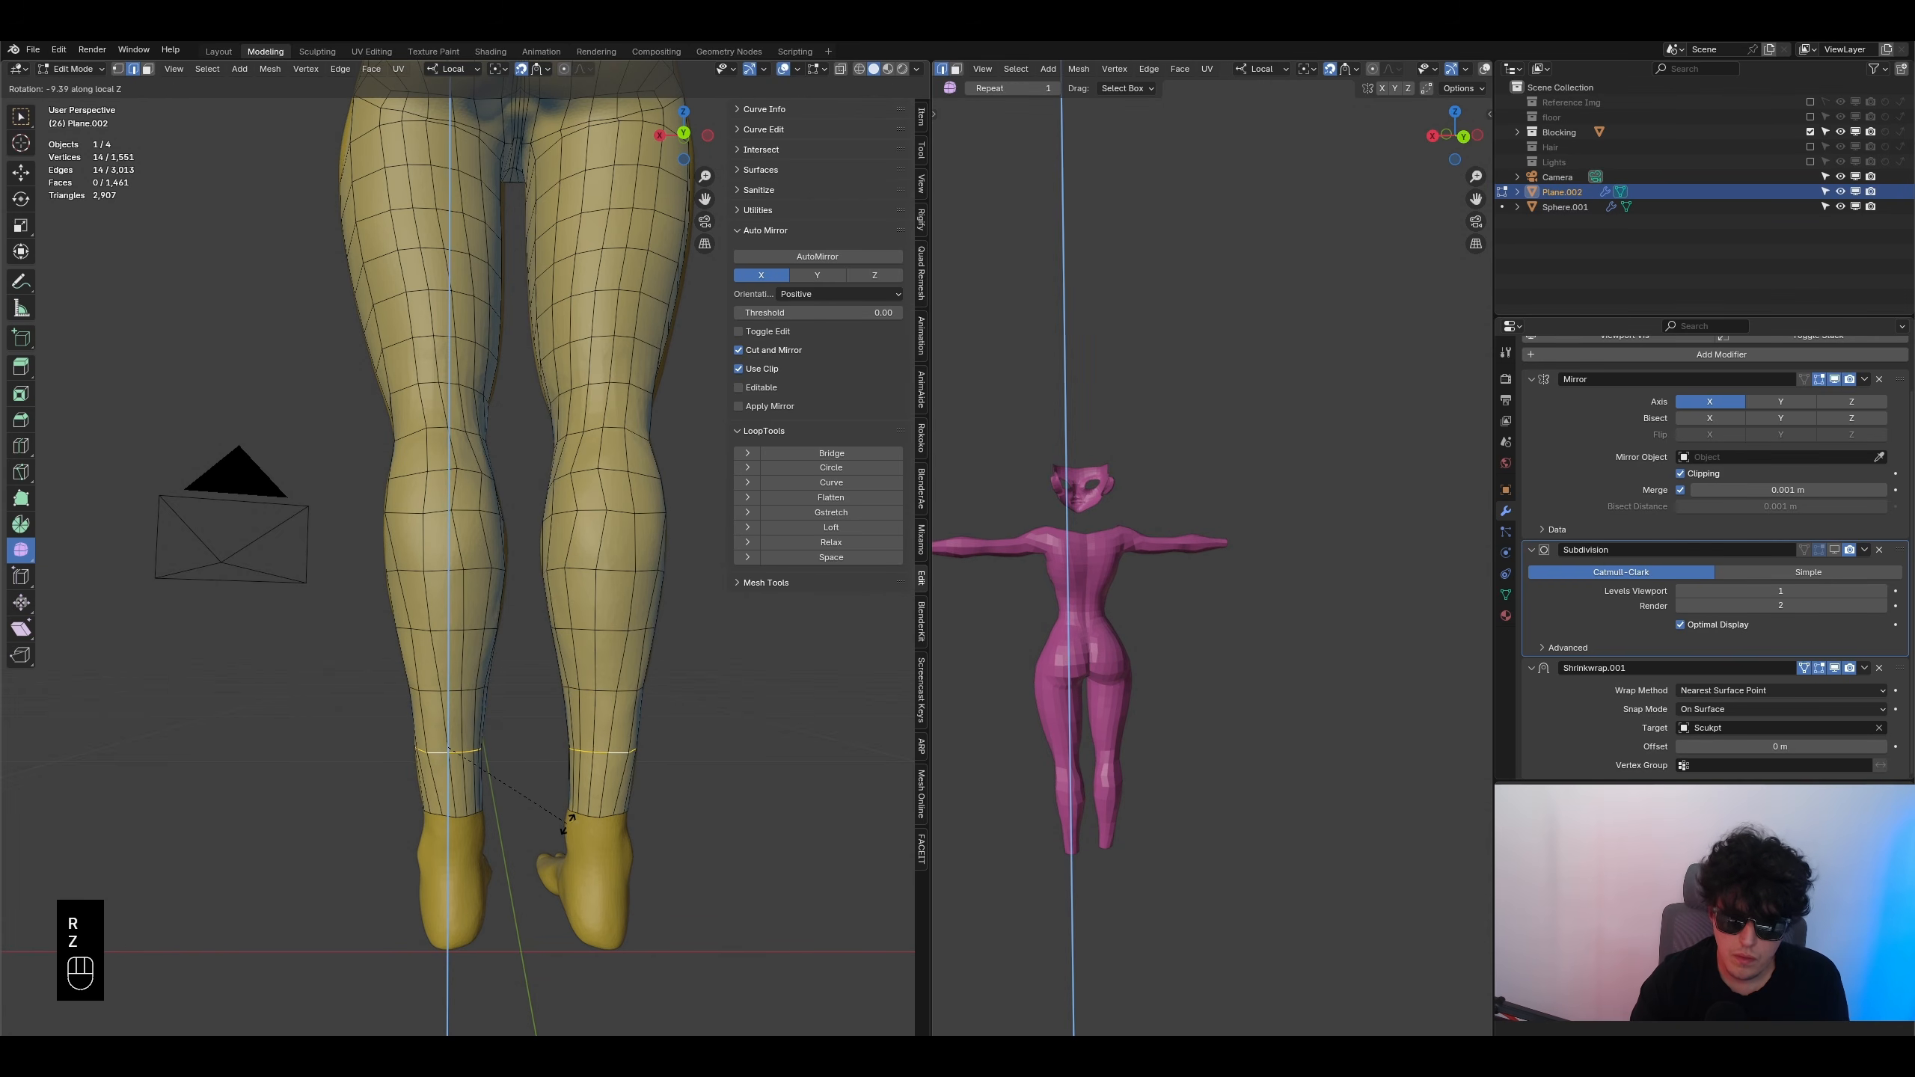
{"action": "left_click", "coordinate": [564, 824]}
{"action": "left_click_drag", "start_coordinate": [499, 805], "coordinate": [585, 857]}
{"action": "left_click_drag", "start_coordinate": [819, 972], "coordinate": [820, 972]}
- Smooth the edge loop just below the knee and the adjacent loop above it
{"action": "middle_click_drag", "start_coordinate": [596, 596], "coordinate": [594, 737], "text": "shift"}
{"action": "left_click", "coordinate": [479, 664], "text": "alt"}
{"action": "left_click_drag", "start_coordinate": [462, 722], "coordinate": [564, 755]}
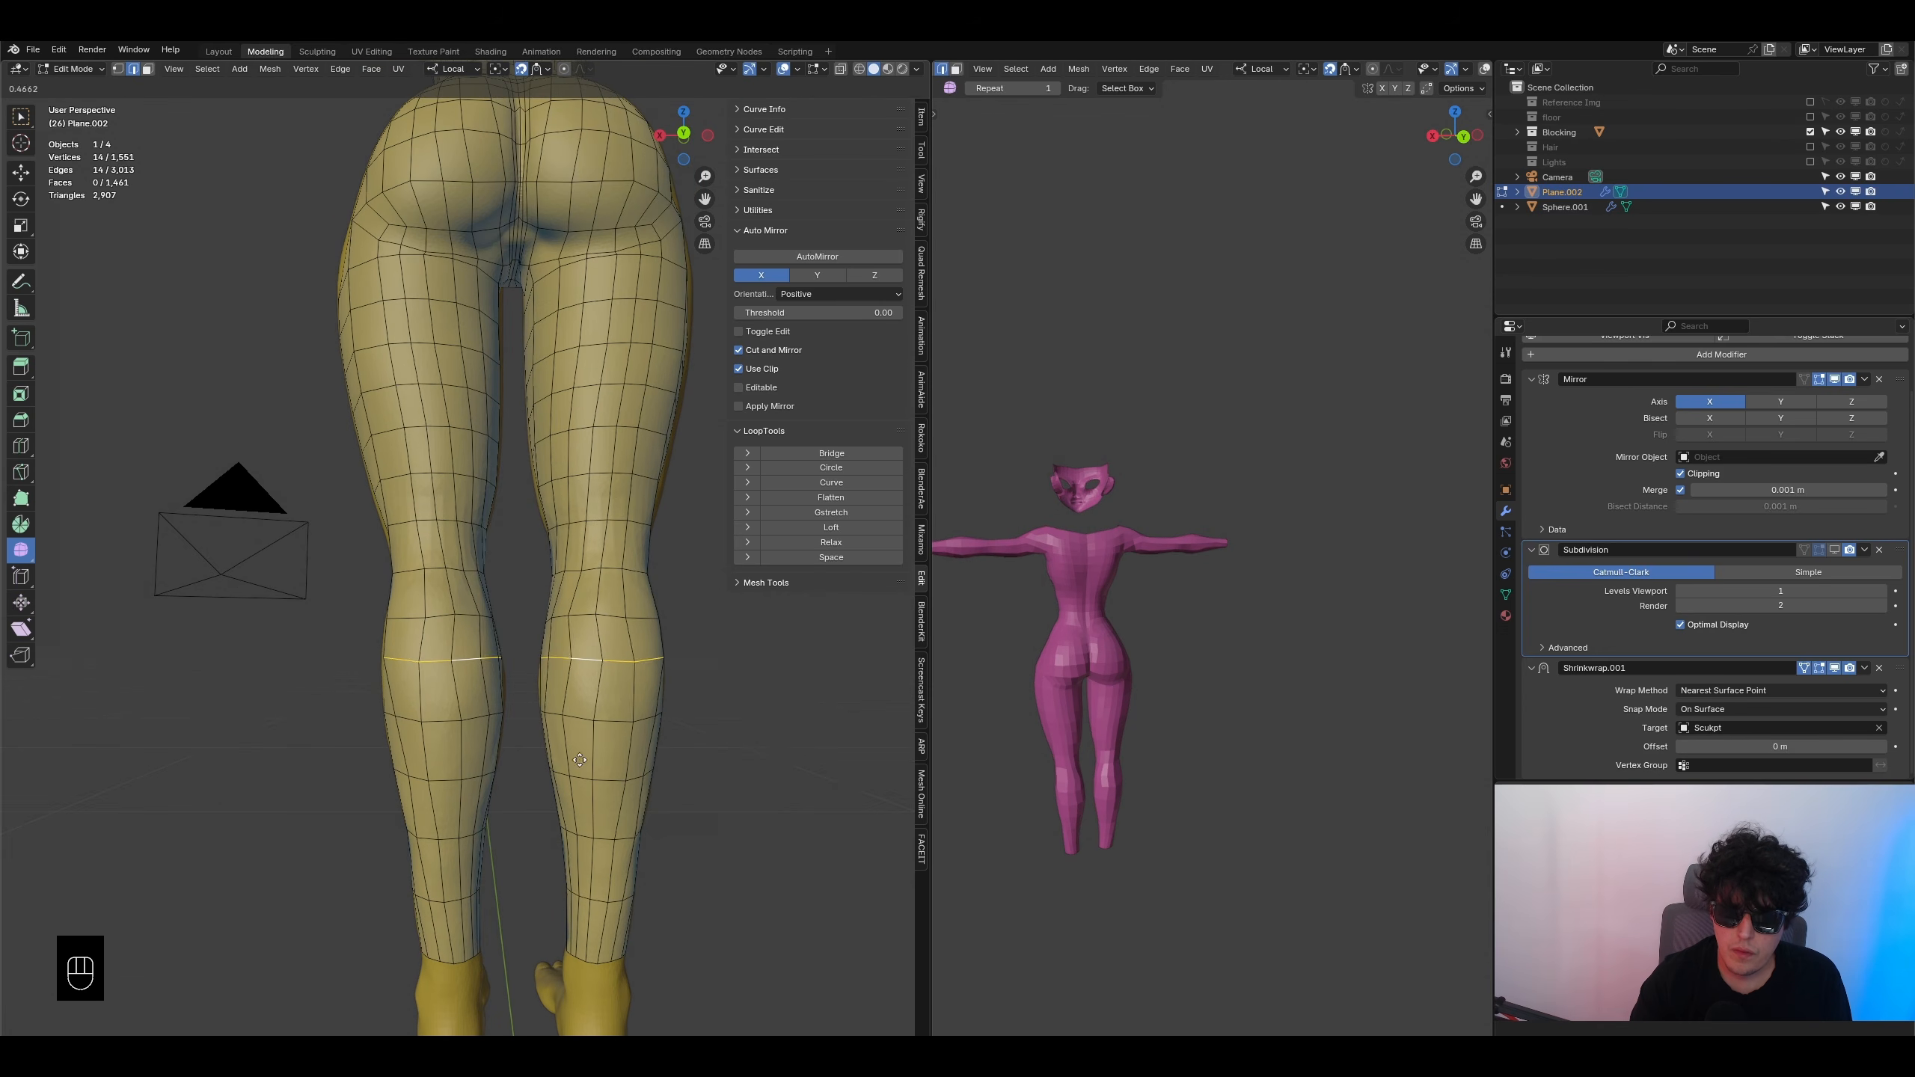
{"action": "left_click_drag", "start_coordinate": [683, 785], "coordinate": [461, 727]}
{"action": "left_click", "coordinate": [475, 640], "text": "alt"}
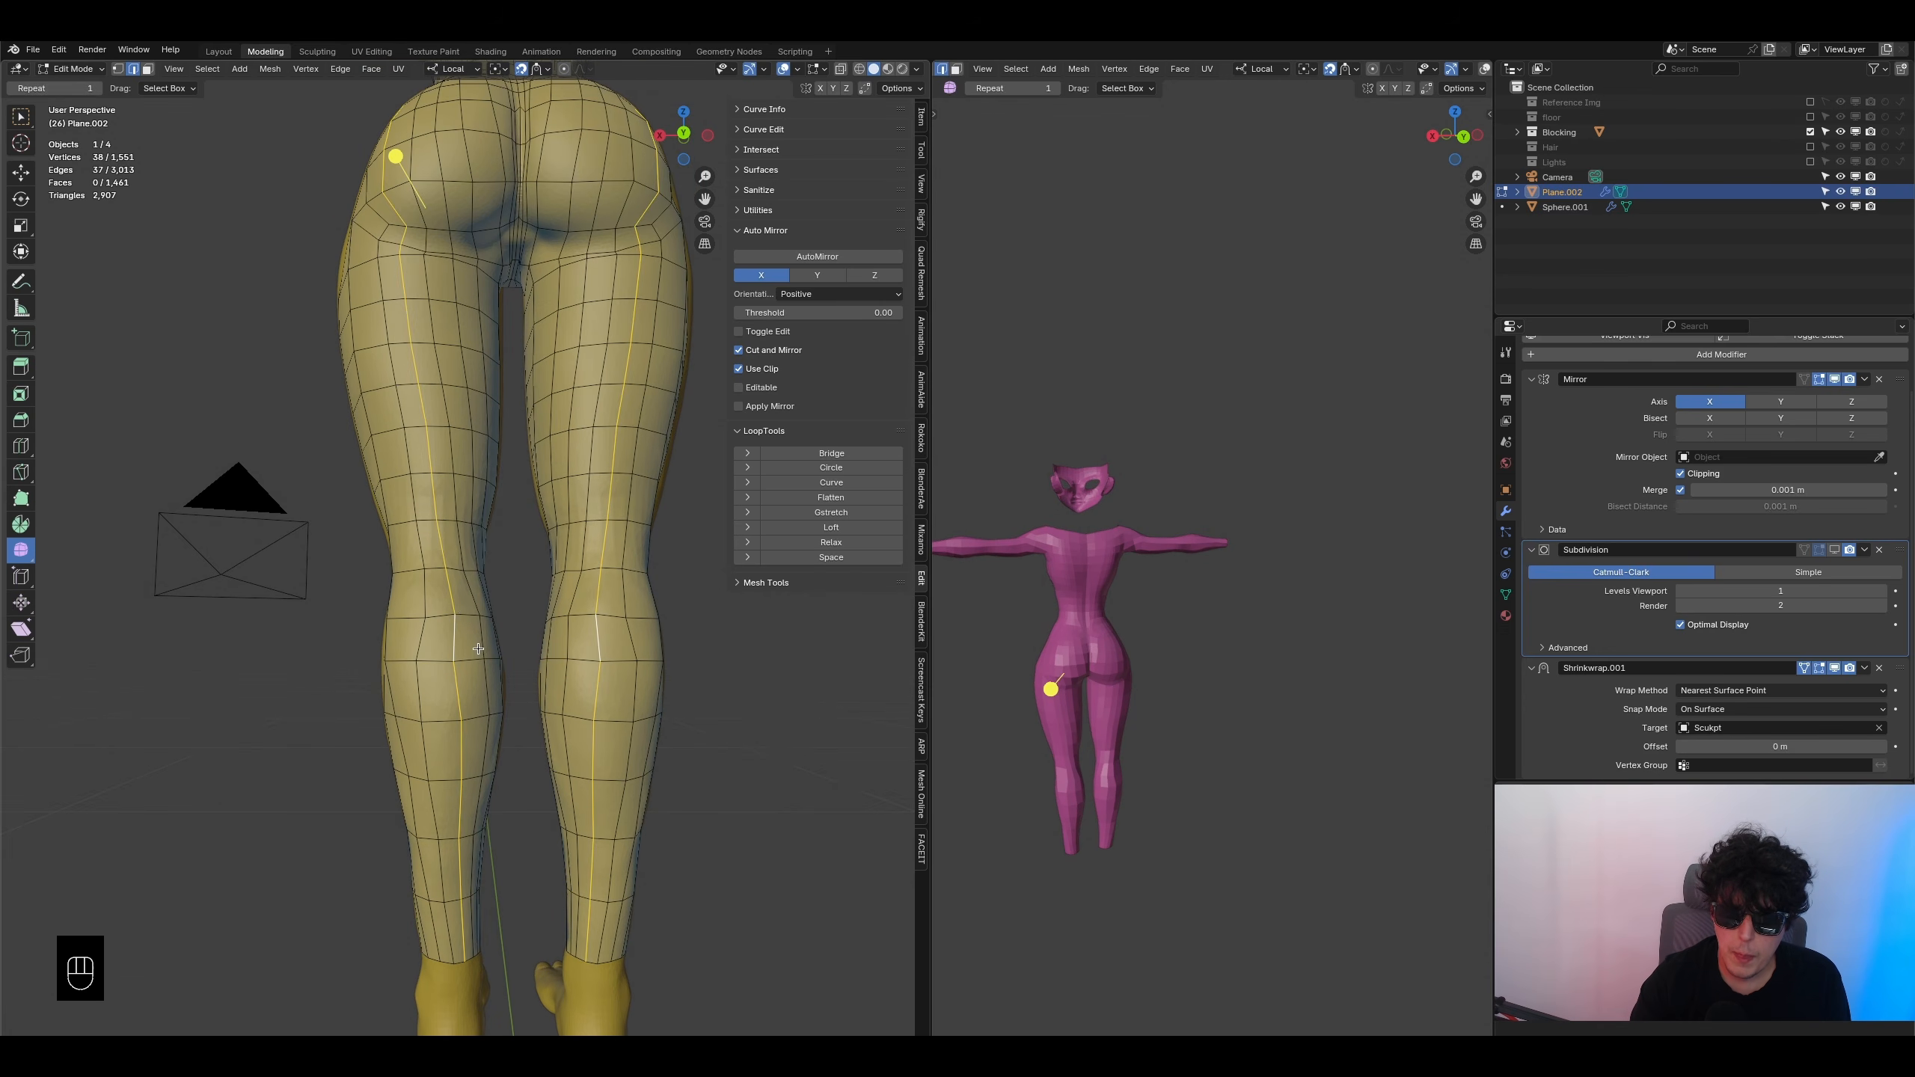
{"action": "left_click", "coordinate": [465, 613], "text": "alt"}
{"action": "left_click_drag", "start_coordinate": [494, 664], "coordinate": [613, 703]}
- Smooth the horizontal edge loops one after another from above the knee up the thigh to below the buttock
{"action": "scroll", "coordinate": [472, 538], "scroll_direction": "down", "scroll_amount": 2}
{"action": "middle_click_drag", "start_coordinate": [472, 538], "coordinate": [465, 619], "text": "shift"}
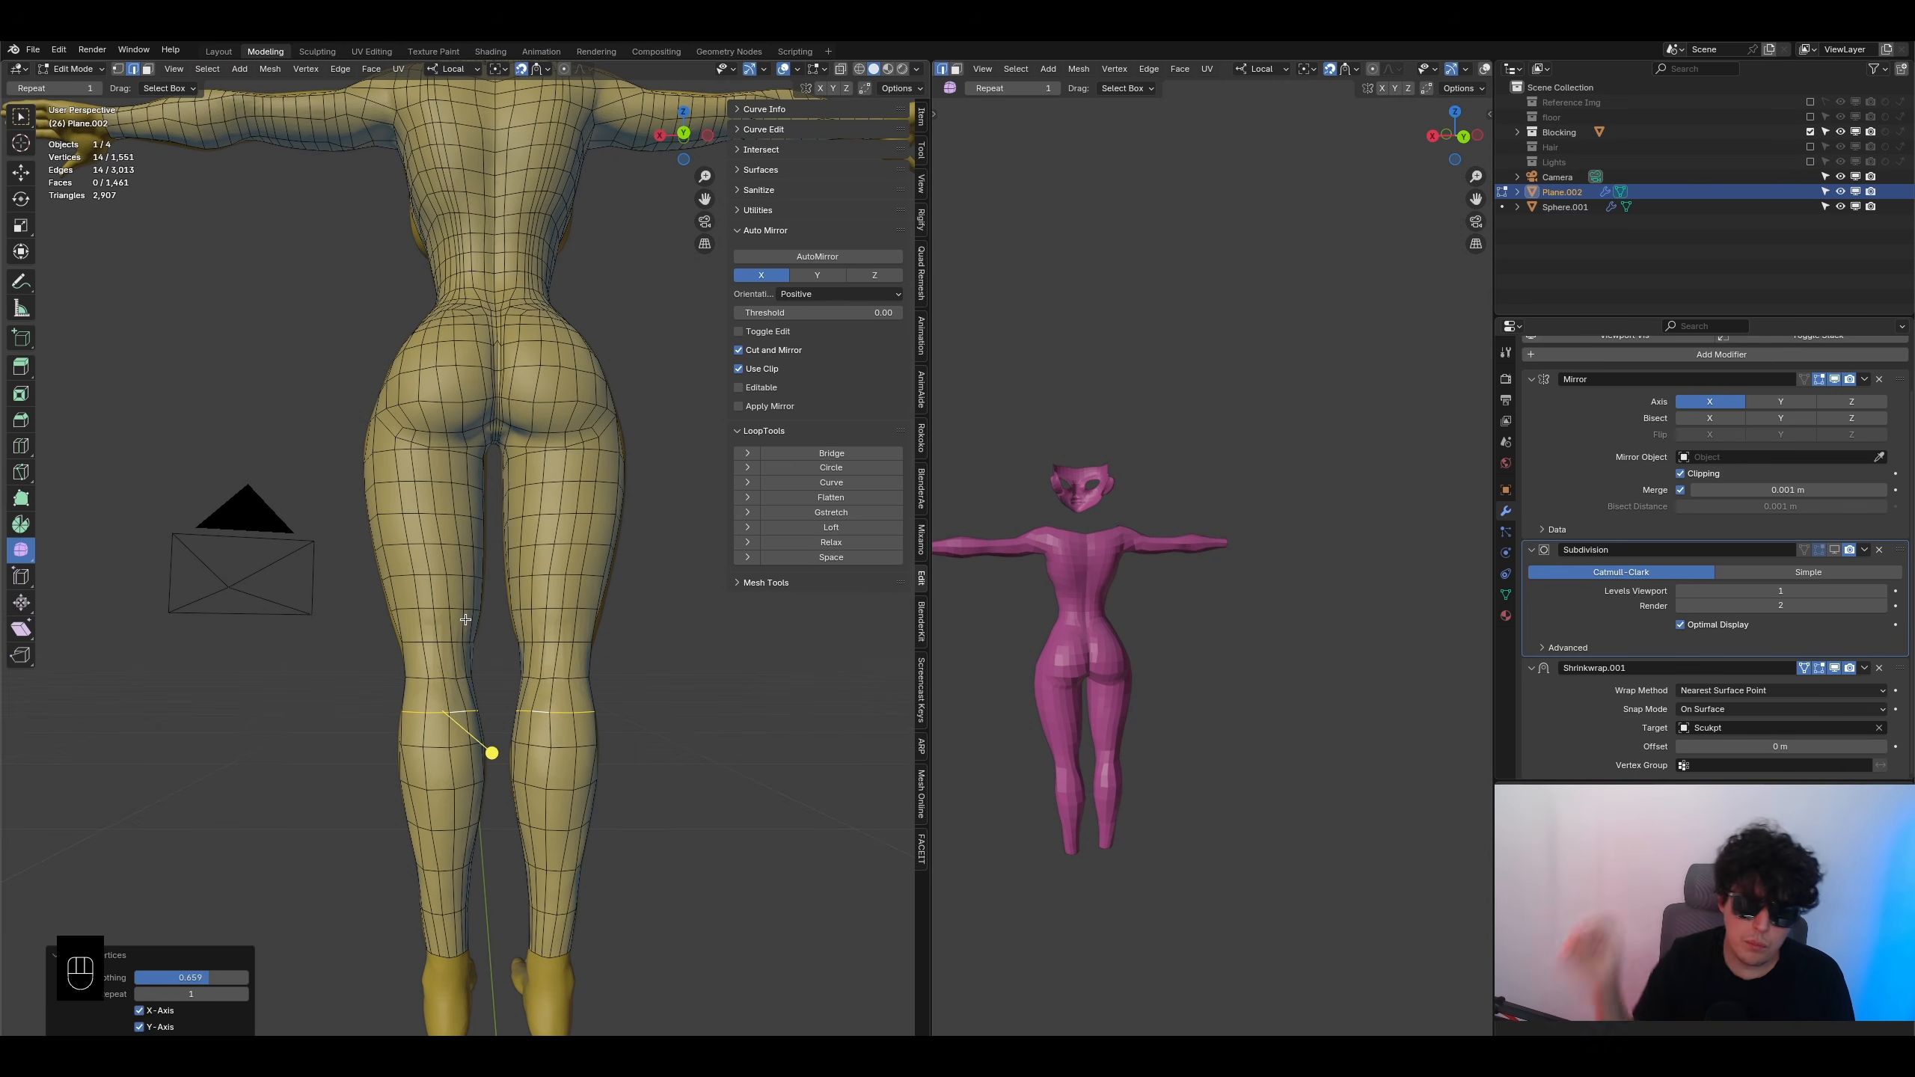
{"action": "scroll", "coordinate": [453, 687], "scroll_direction": "up", "scroll_amount": 1}
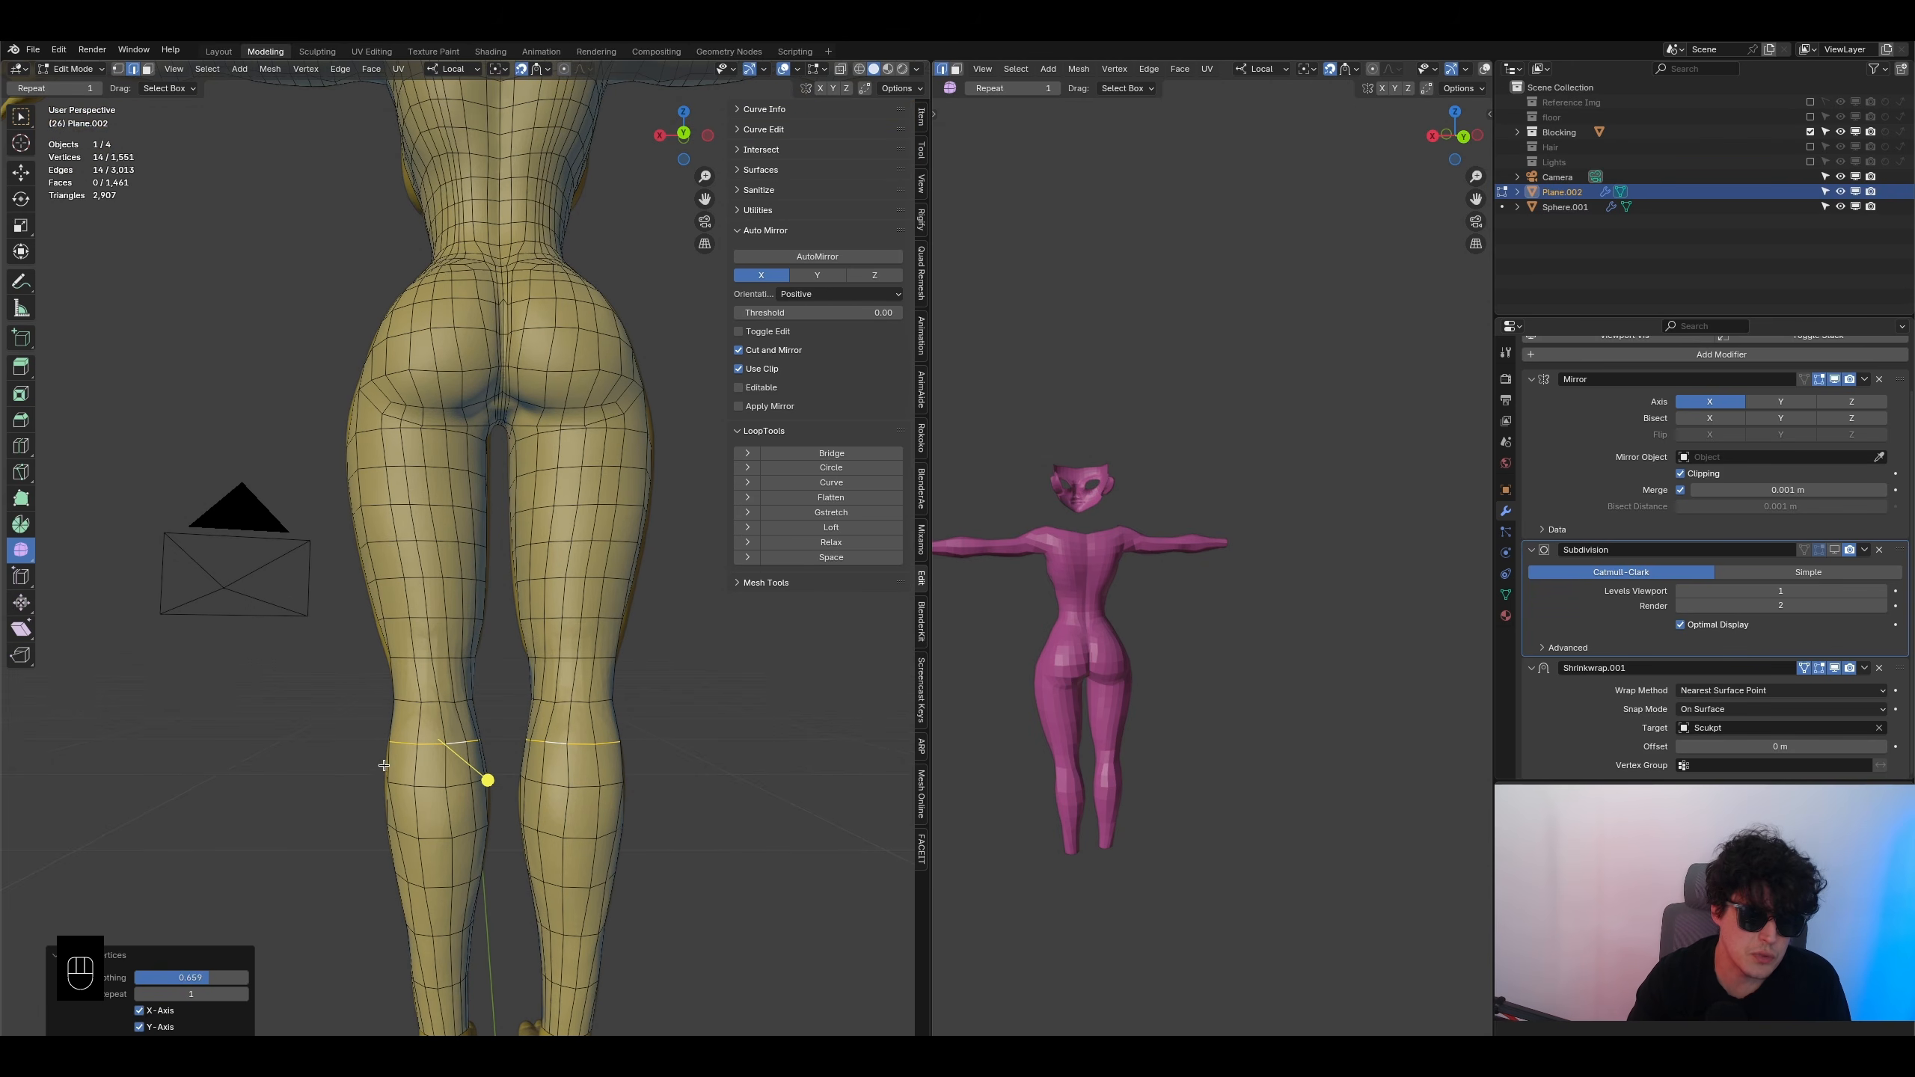
{"action": "middle_click_drag", "start_coordinate": [434, 746], "coordinate": [440, 700], "text": "shift"}
{"action": "left_click", "coordinate": [433, 686], "text": "alt"}
{"action": "left_click_drag", "start_coordinate": [499, 683], "coordinate": [476, 613]}
{"action": "left_click", "coordinate": [429, 644], "text": "alt"}
{"action": "left_click", "coordinate": [435, 603], "text": "alt"}
{"action": "left_click", "coordinate": [435, 562], "text": "alt"}
{"action": "left_click", "coordinate": [419, 527], "text": "alt"}
{"action": "left_click", "coordinate": [417, 492], "text": "alt"}
{"action": "left_click_drag", "start_coordinate": [440, 543], "coordinate": [447, 504]}
{"action": "left_click", "coordinate": [417, 454], "text": "alt"}
- Select the vertices of the lower back and waist beside the spine and smooth them repeatedly
{"action": "scroll", "coordinate": [446, 505], "scroll_direction": "down", "scroll_amount": 3}
{"action": "middle_click_drag", "start_coordinate": [447, 505], "coordinate": [428, 724], "text": "shift"}
{"action": "middle_click_drag", "start_coordinate": [422, 649], "coordinate": [472, 634]}
{"action": "scroll", "coordinate": [445, 671], "scroll_direction": "up", "scroll_amount": 2}
{"action": "middle_click_drag", "start_coordinate": [365, 422], "coordinate": [234, 267]}
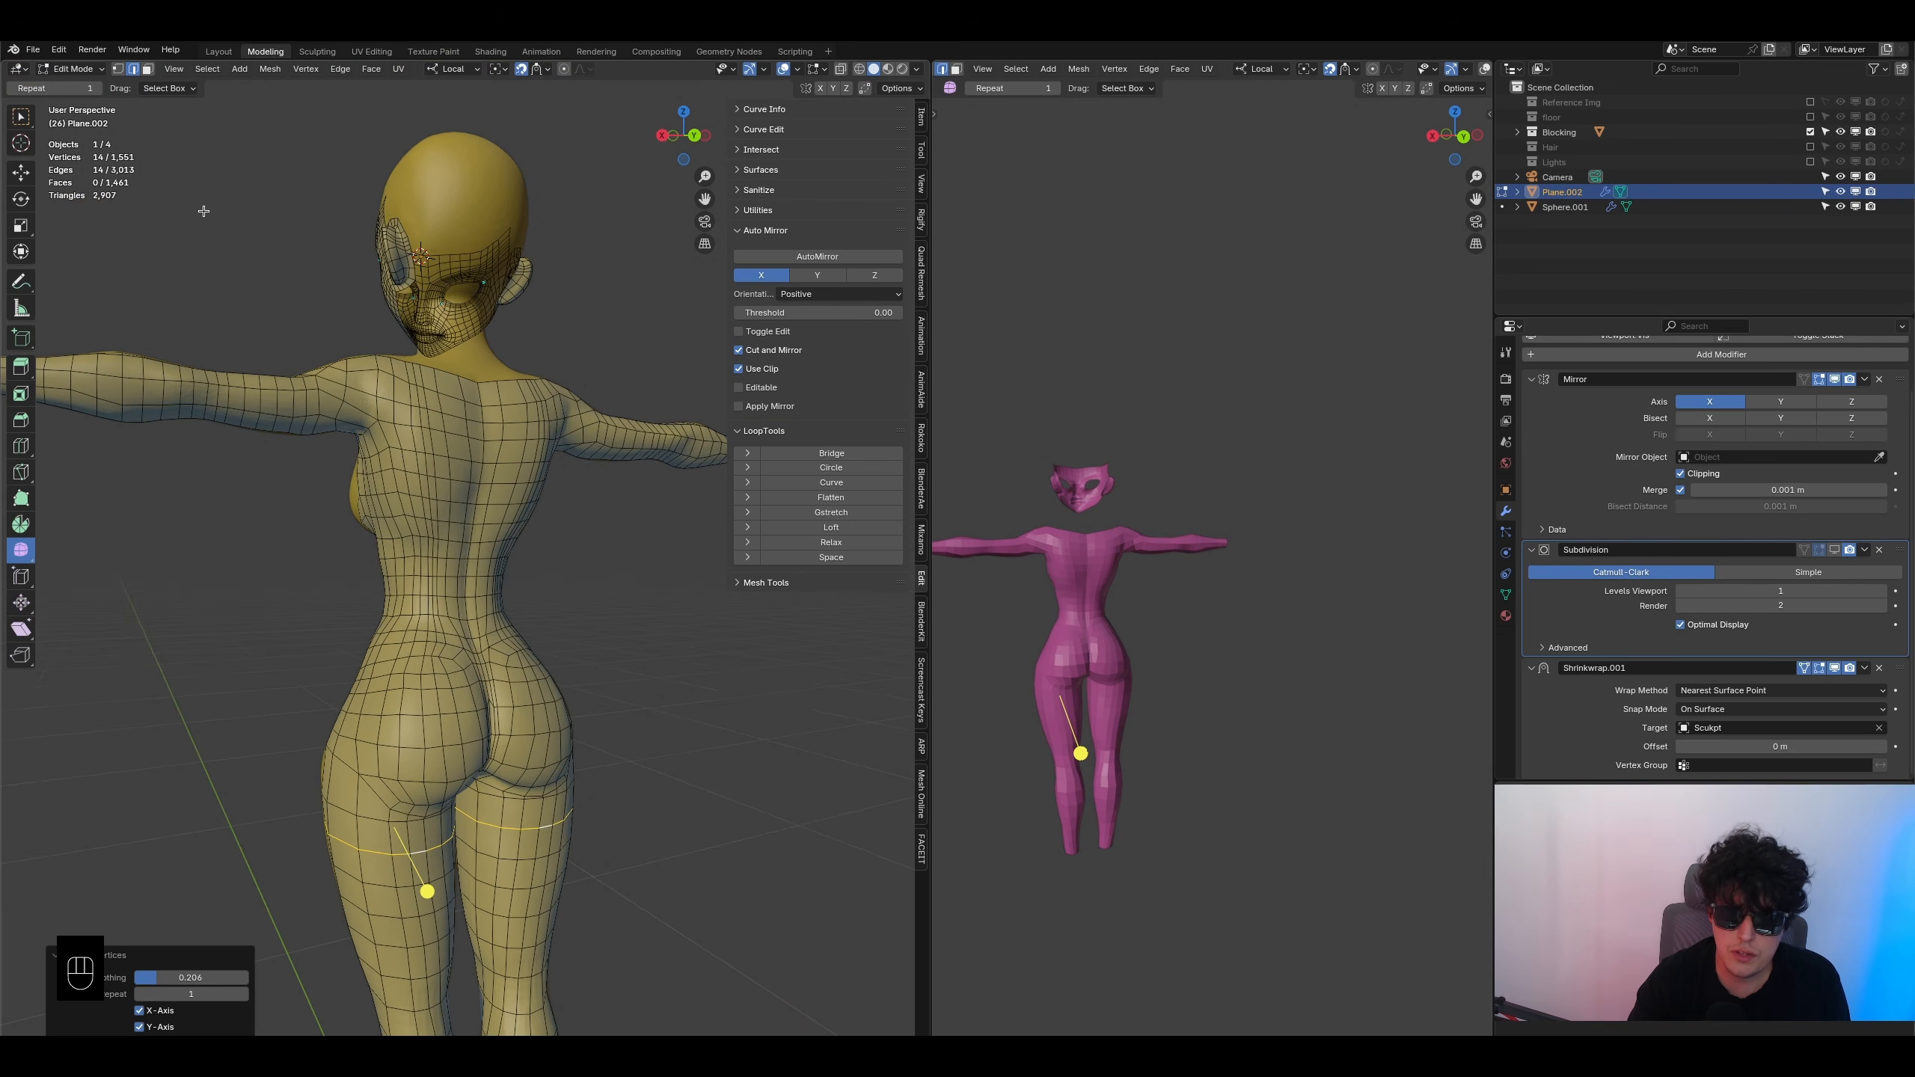
{"action": "left_click", "coordinate": [118, 69]}
{"action": "scroll", "coordinate": [359, 484], "scroll_direction": "up", "scroll_amount": 2}
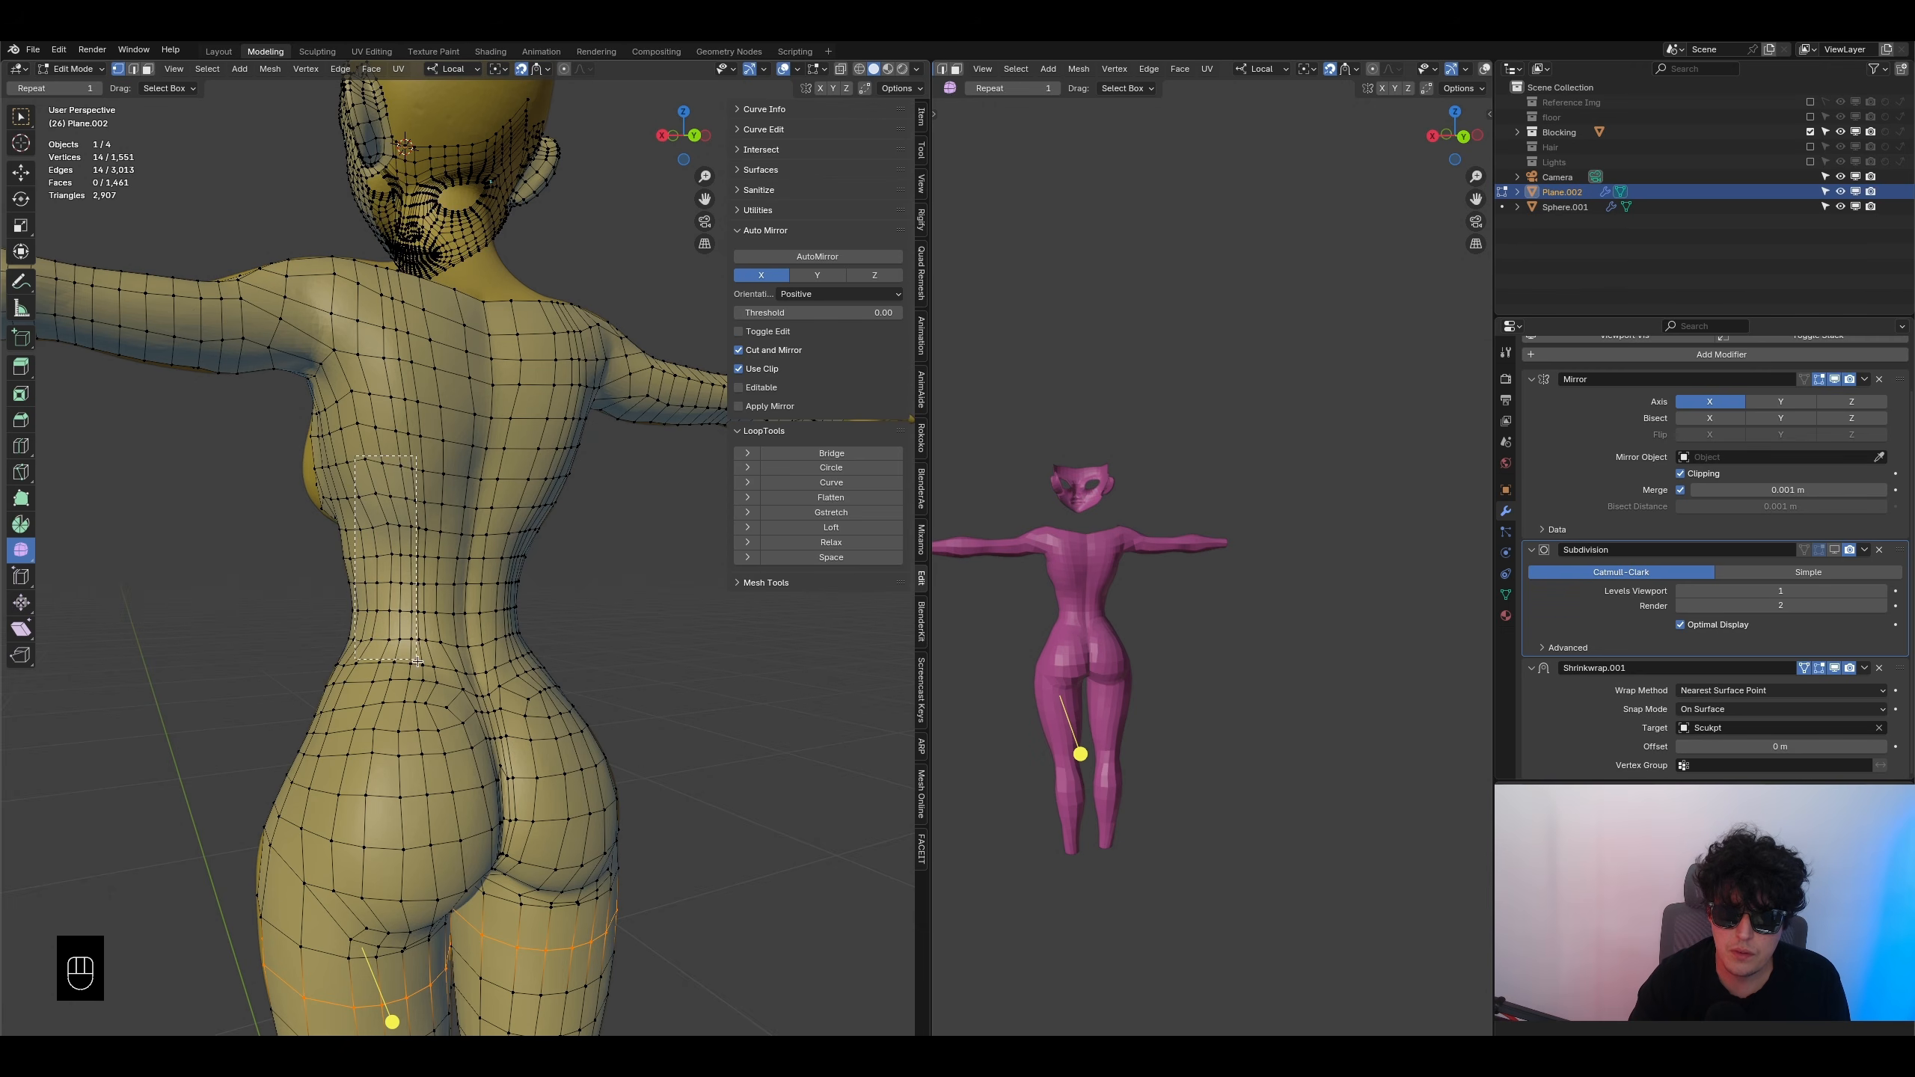
{"action": "left_click_drag", "start_coordinate": [447, 674], "coordinate": [450, 672]}
{"action": "left_click_drag", "start_coordinate": [381, 591], "coordinate": [445, 591]}
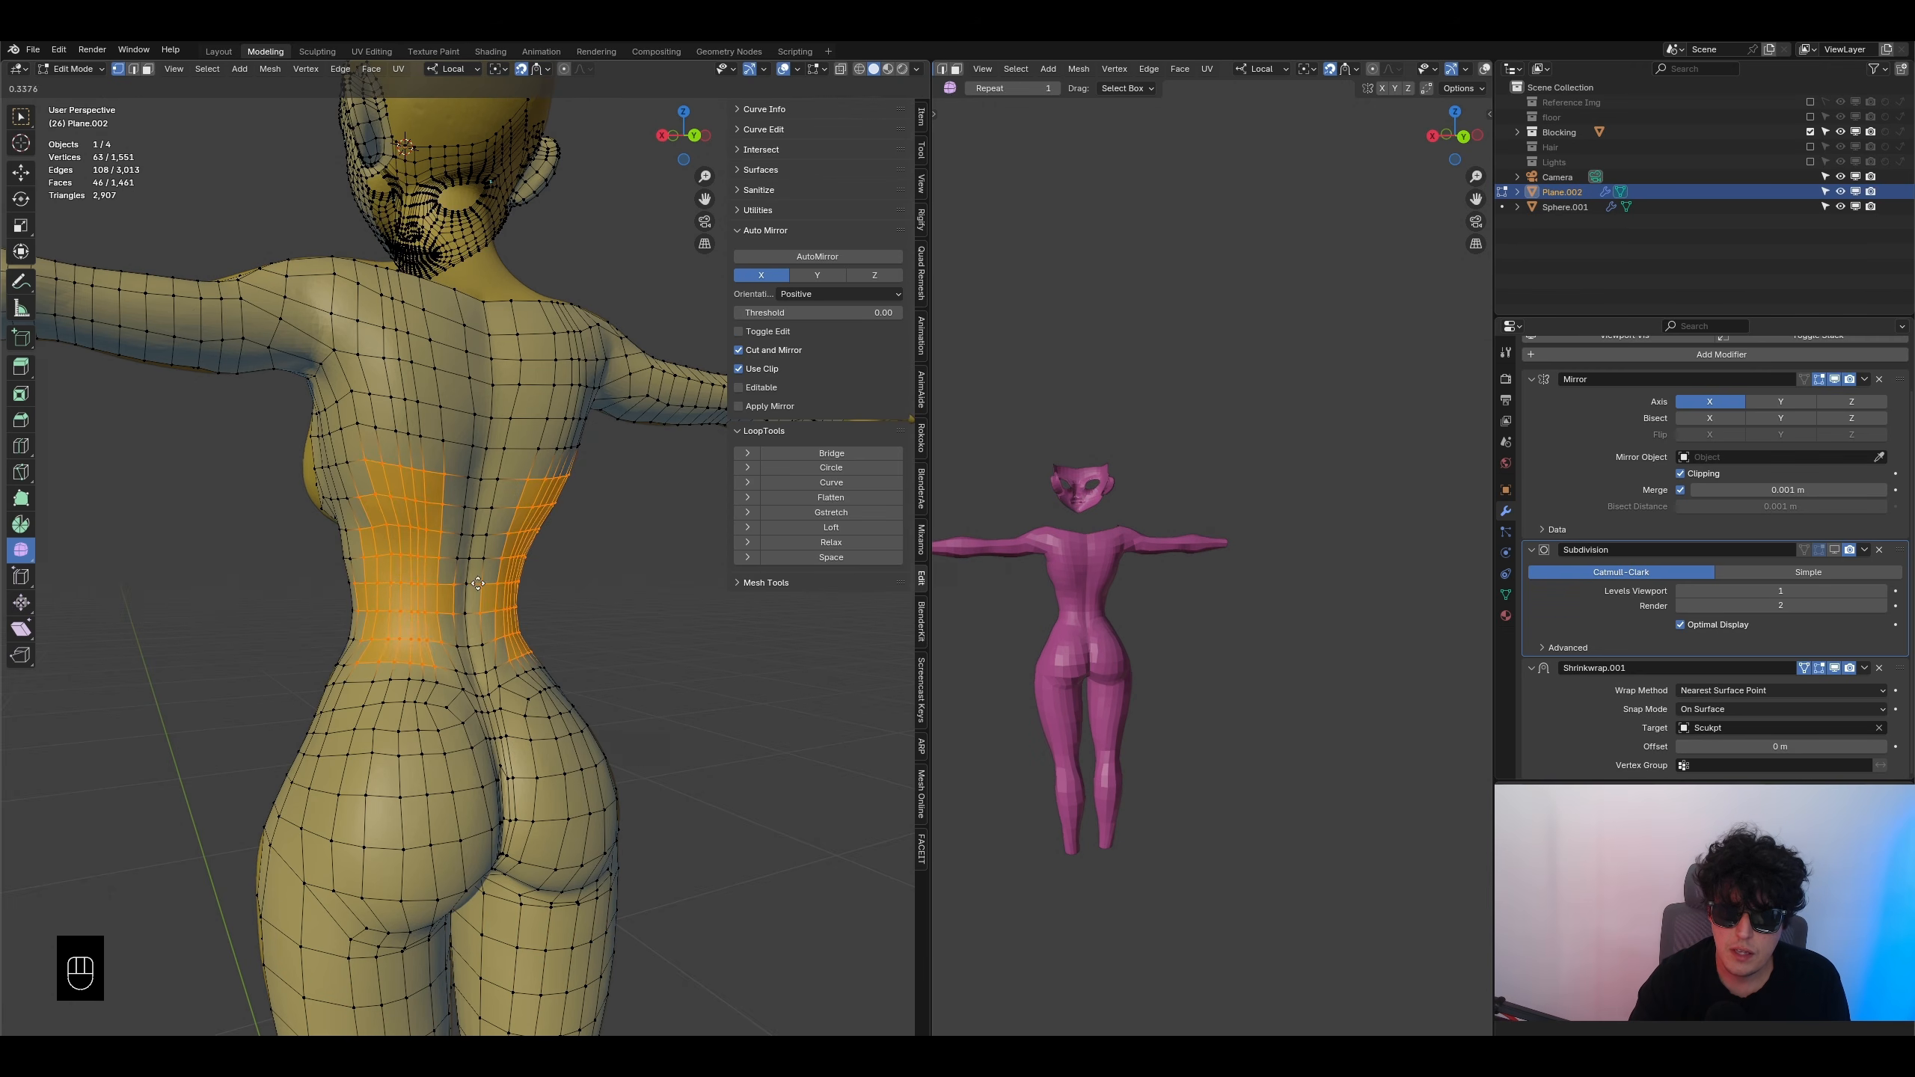
{"action": "left_click_drag", "start_coordinate": [923, 568], "coordinate": [623, 586]}
{"action": "left_click_drag", "start_coordinate": [384, 586], "coordinate": [730, 560]}
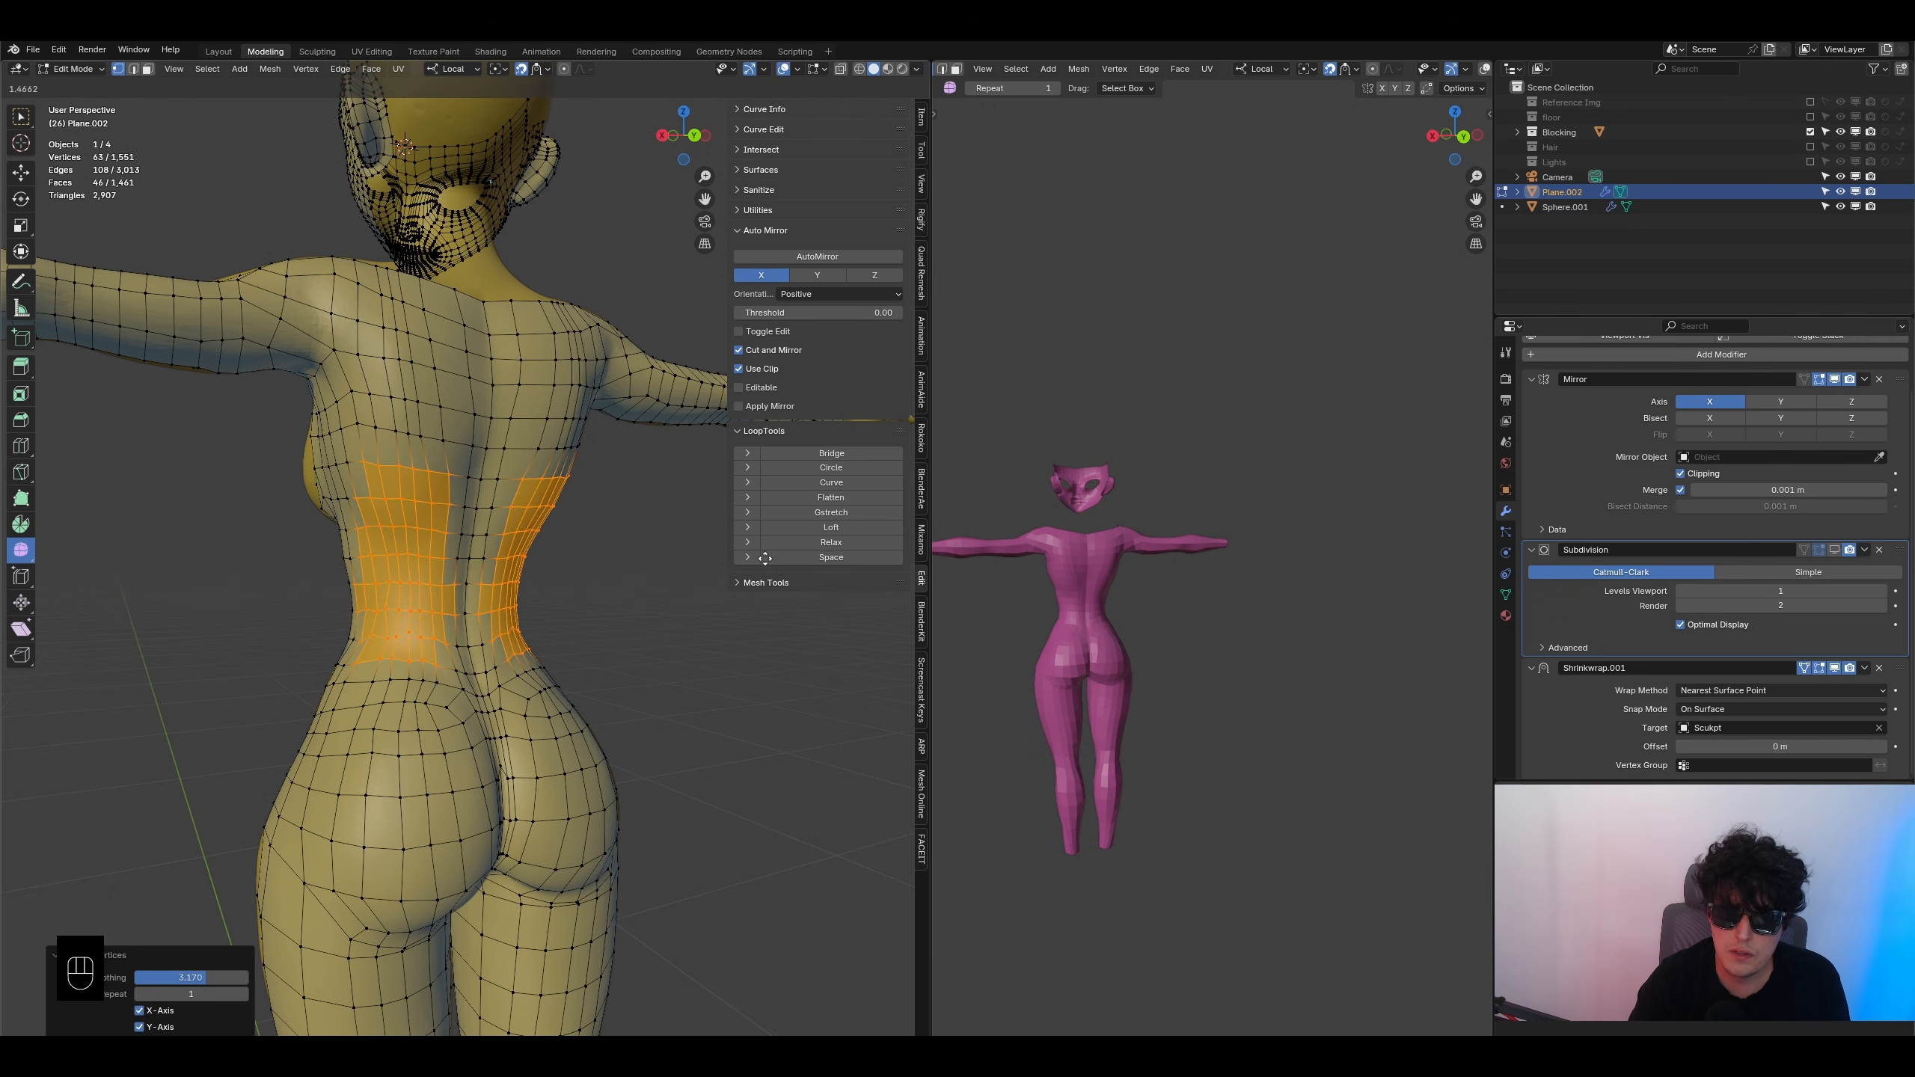
{"action": "left_click_drag", "start_coordinate": [488, 591], "coordinate": [482, 591]}
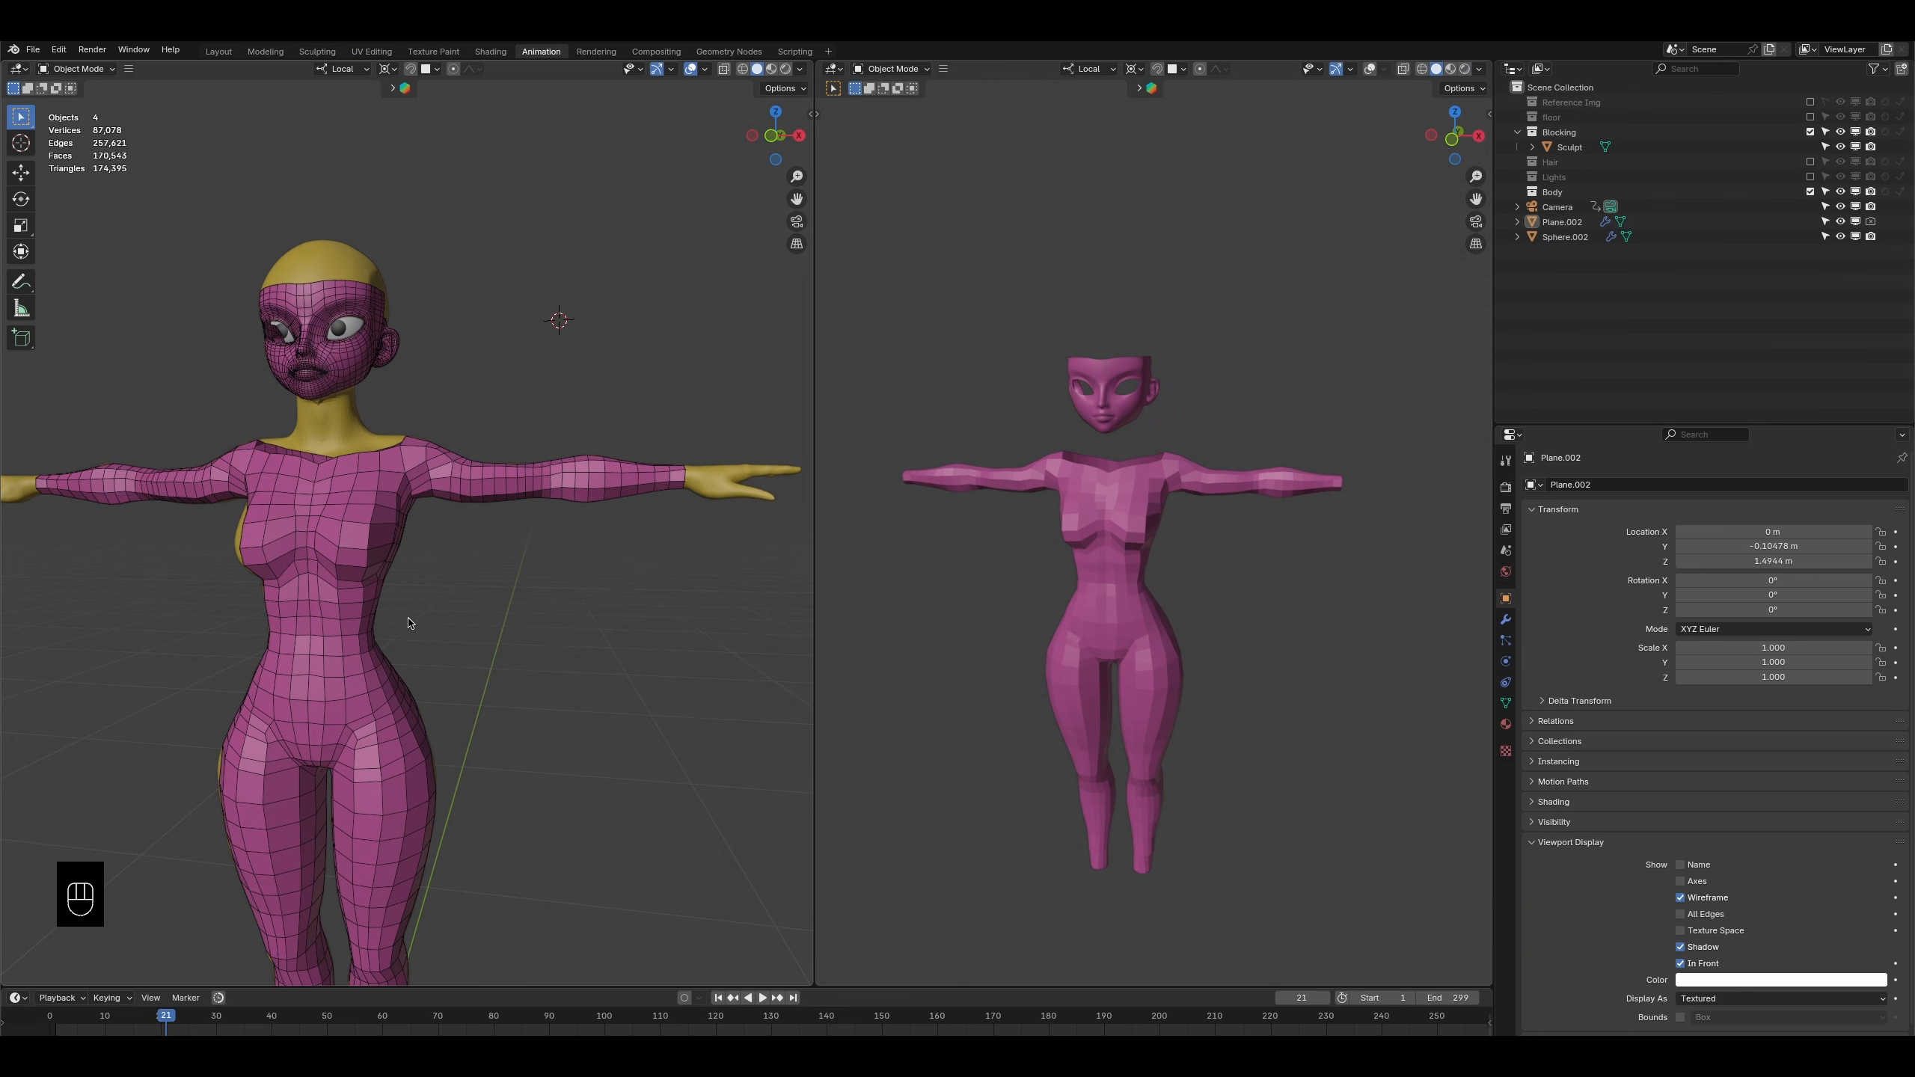
- Examine the retopologized face, neck opening, shoulders and chest from several angles in object mode
{"action": "middle_click_drag", "start_coordinate": [392, 502], "coordinate": [462, 377]}
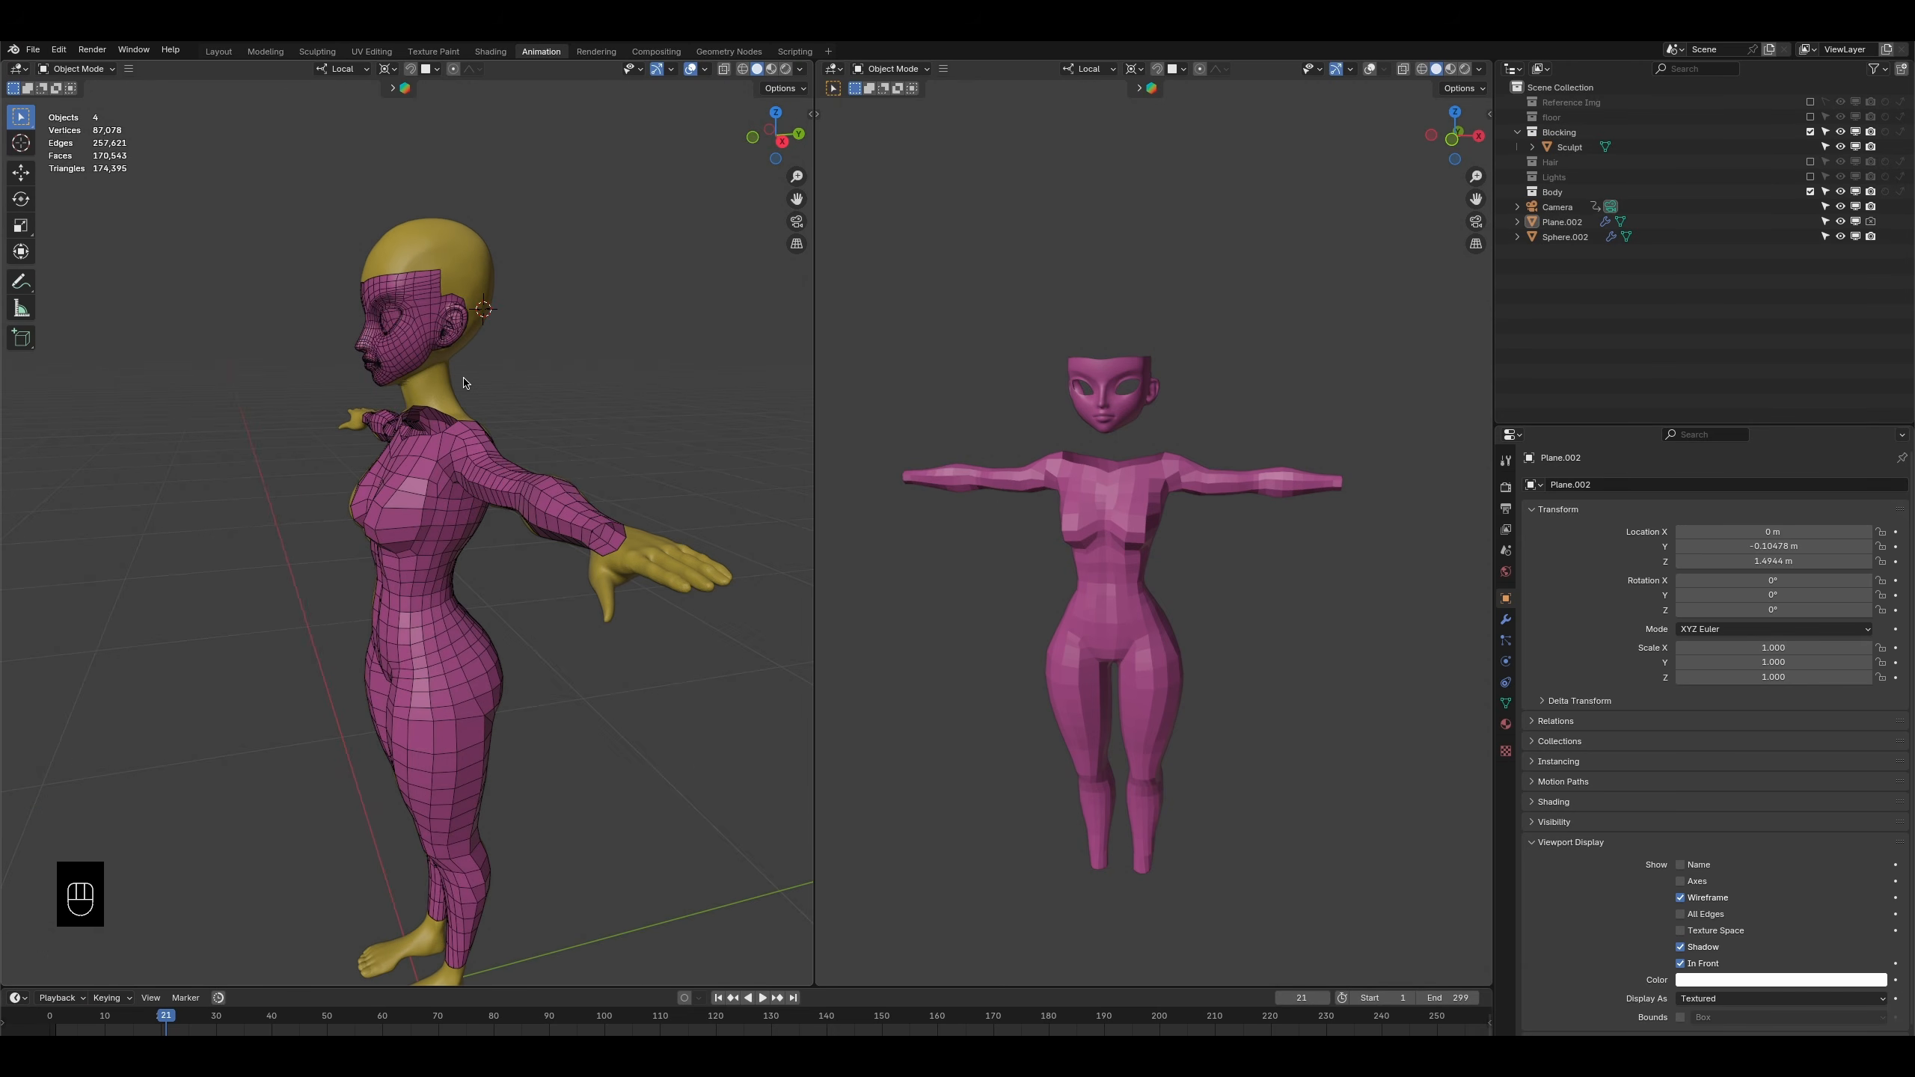
{"action": "scroll", "coordinate": [465, 405], "scroll_direction": "up", "scroll_amount": 2}
{"action": "middle_click_drag", "start_coordinate": [581, 240], "coordinate": [618, 405]}
{"action": "left_click", "coordinate": [442, 274]}
{"action": "scroll", "coordinate": [582, 425], "scroll_direction": "up", "scroll_amount": 2}
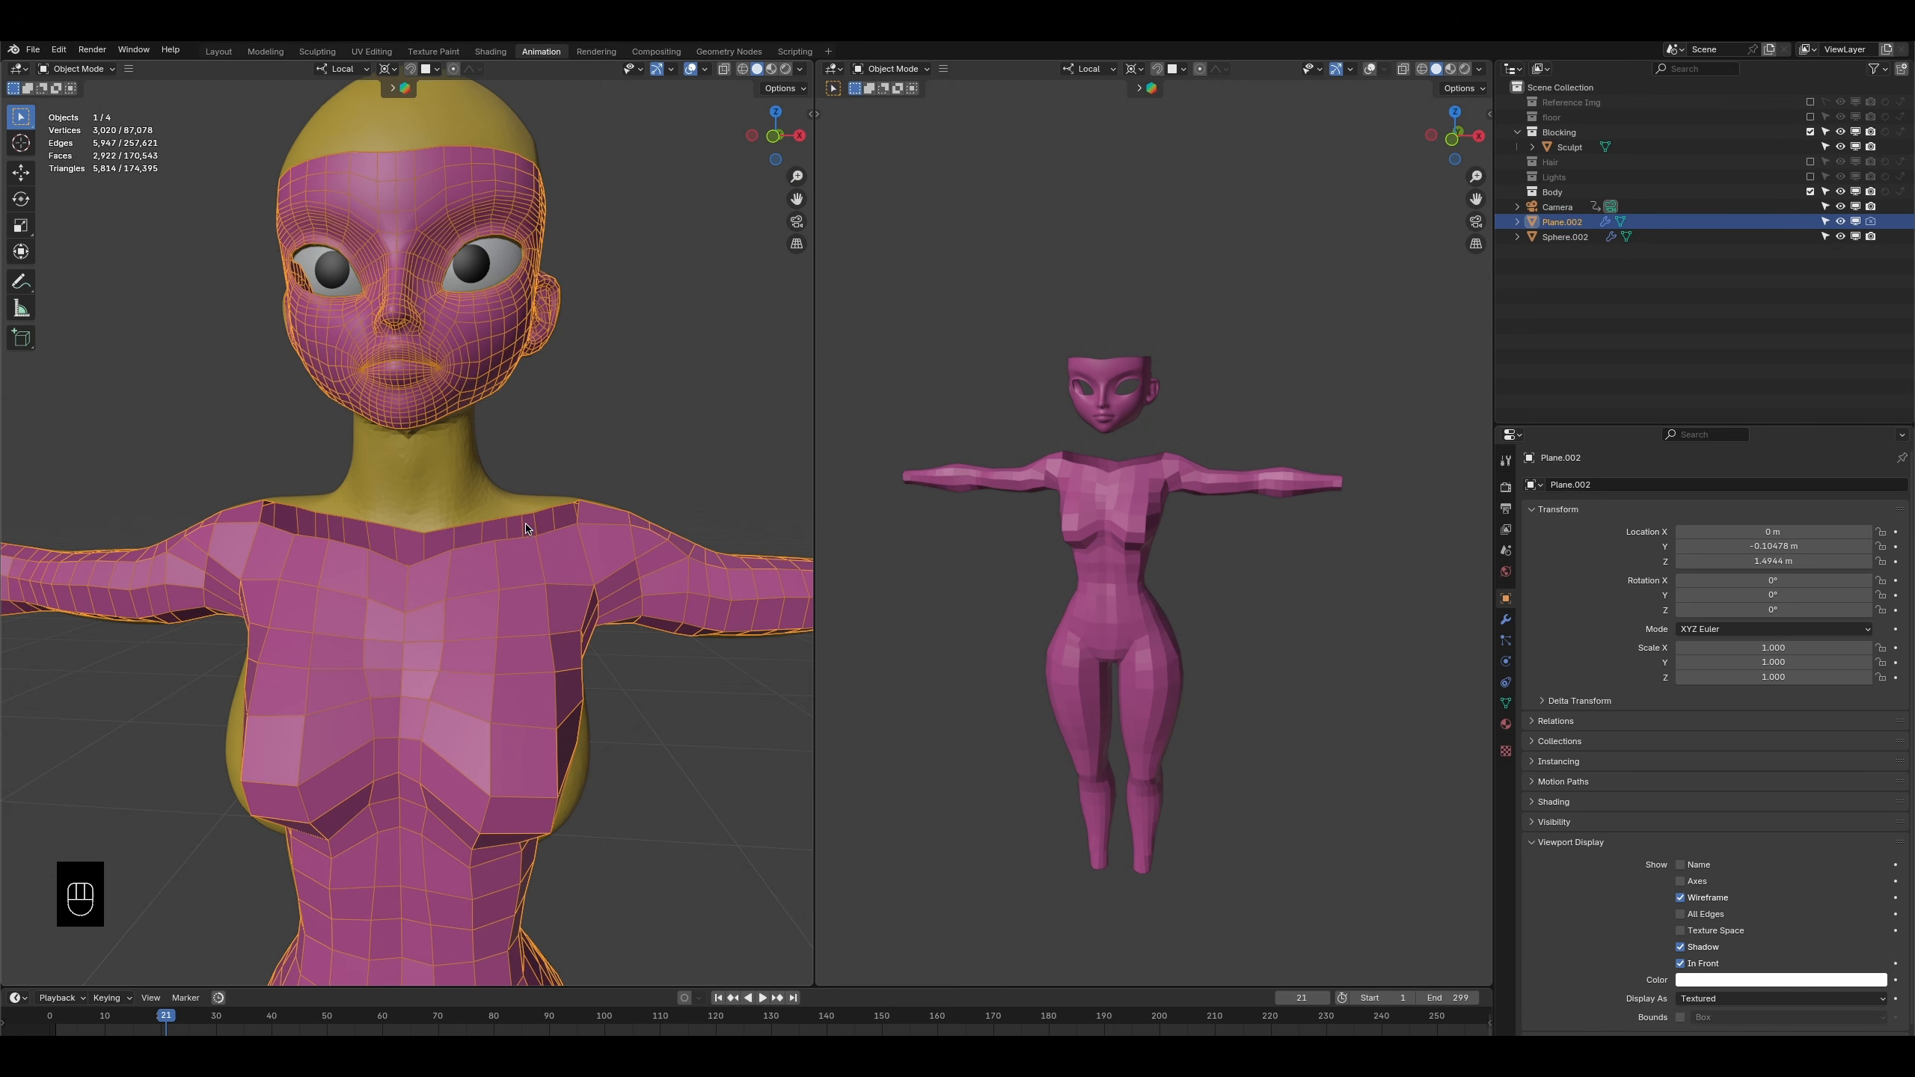
{"action": "middle_click_drag", "start_coordinate": [514, 362], "coordinate": [525, 381]}
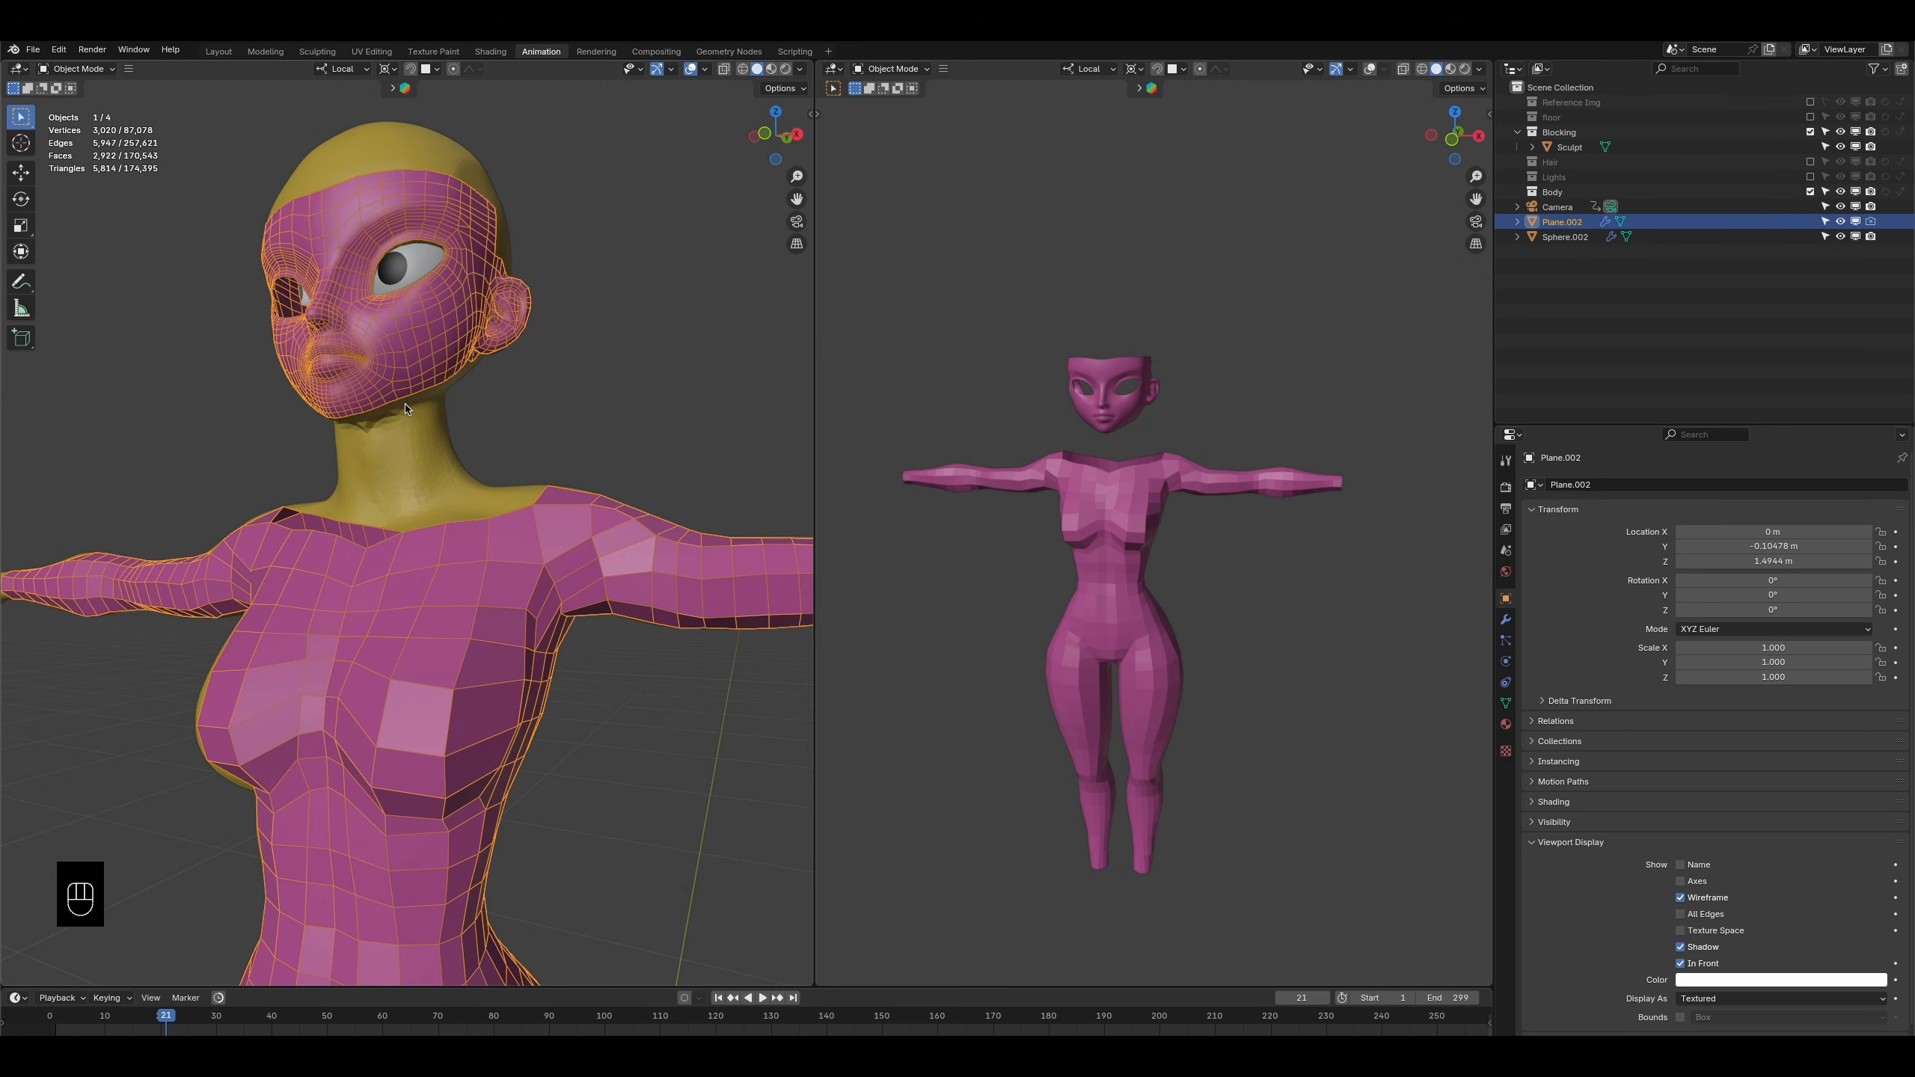
{"action": "middle_click_drag", "start_coordinate": [528, 351], "coordinate": [379, 282]}
{"action": "middle_click_drag", "start_coordinate": [425, 352], "coordinate": [344, 352]}
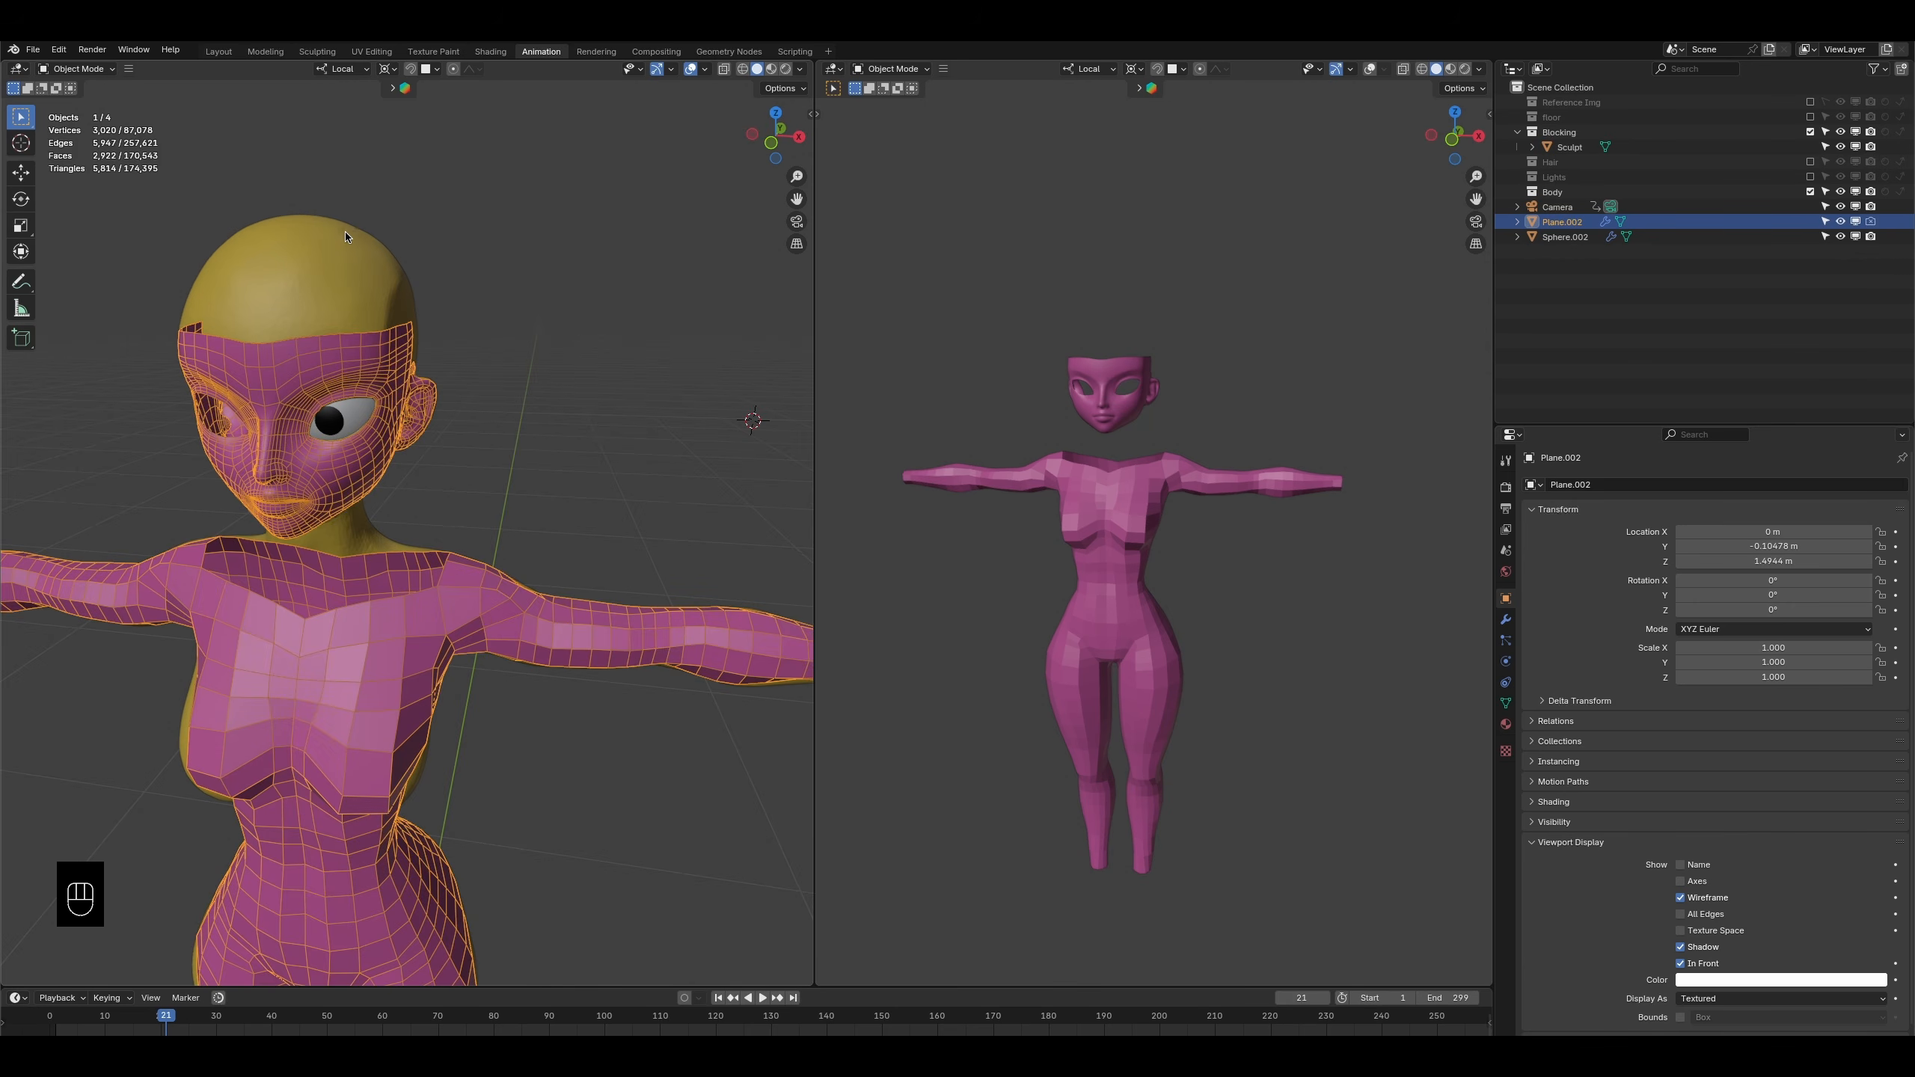
{"action": "middle_click_drag", "start_coordinate": [379, 215], "coordinate": [545, 365]}
{"action": "middle_click_drag", "start_coordinate": [568, 544], "coordinate": [407, 437]}
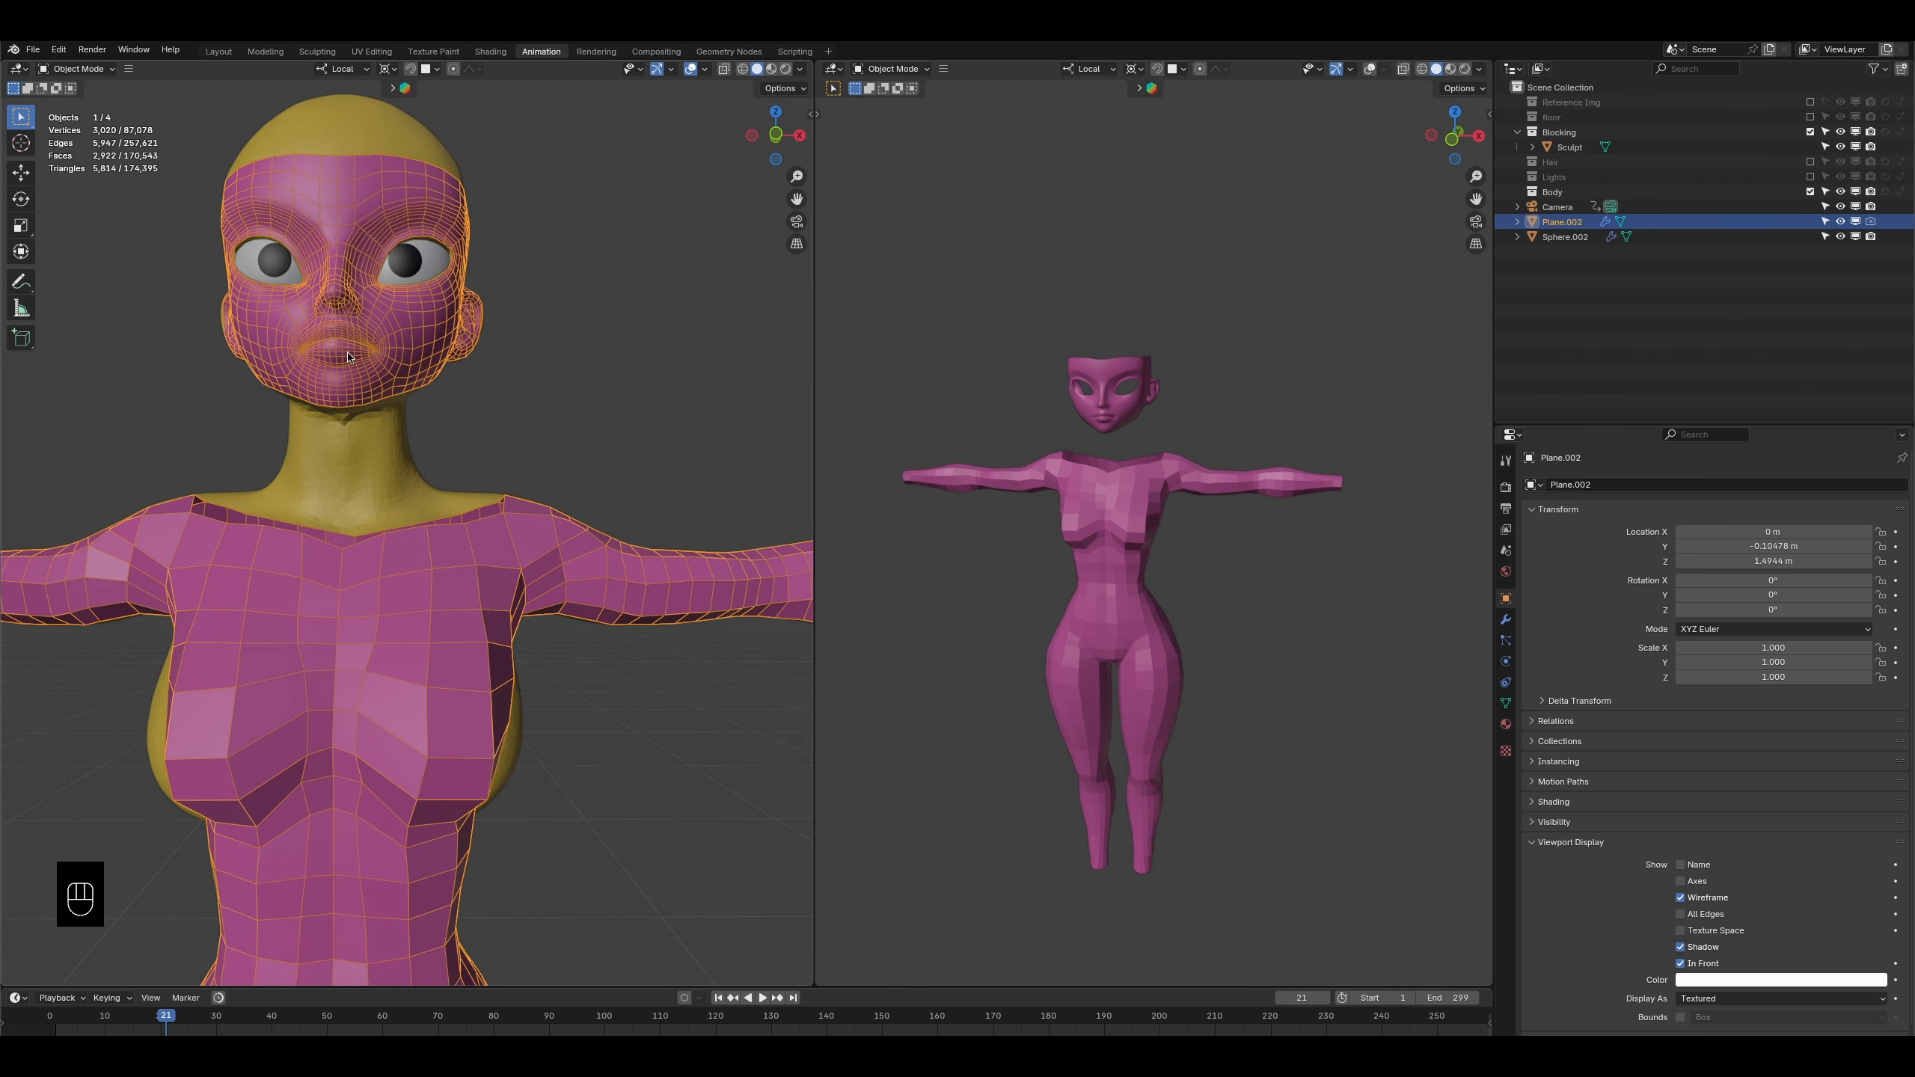
{"action": "middle_click_drag", "start_coordinate": [351, 423], "coordinate": [331, 393]}
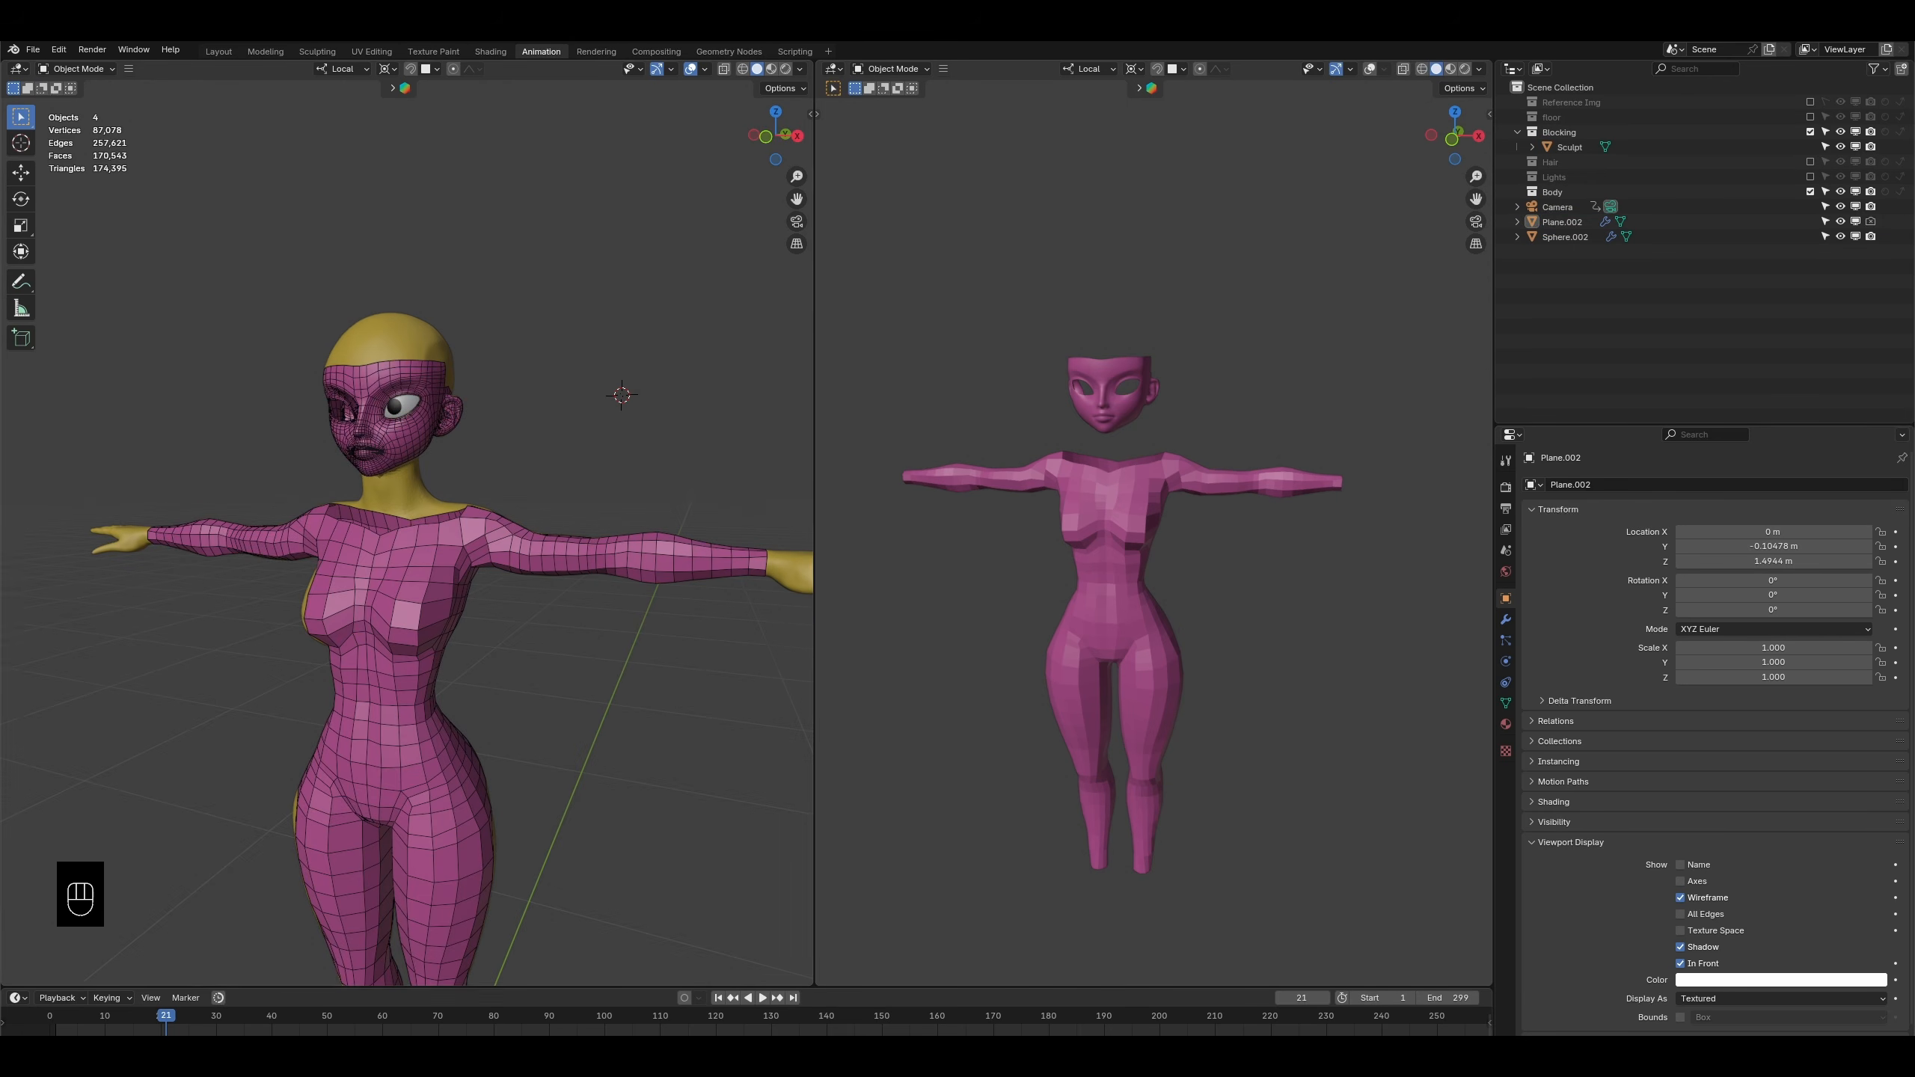
{"action": "middle_click_drag", "start_coordinate": [476, 681], "coordinate": [517, 732]}
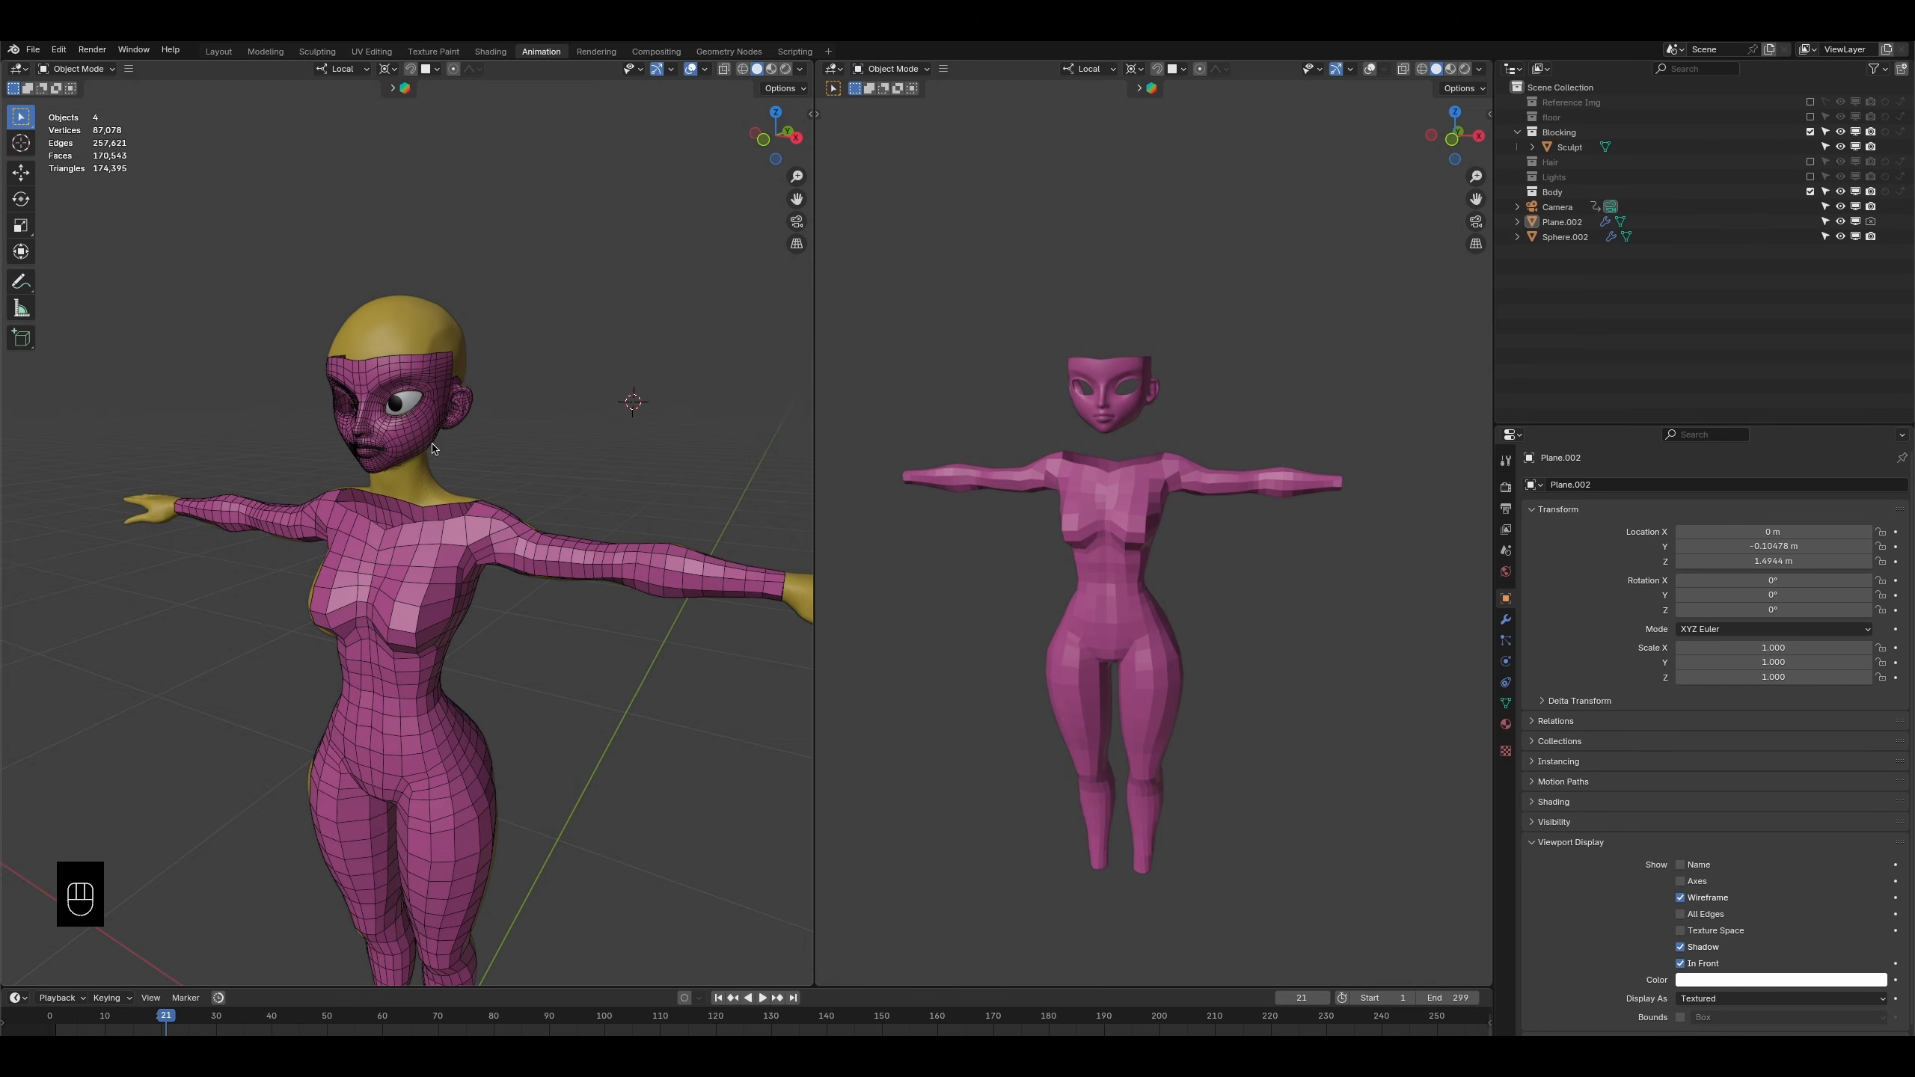
{"action": "scroll", "coordinate": [510, 898], "scroll_direction": "down", "scroll_amount": 4}
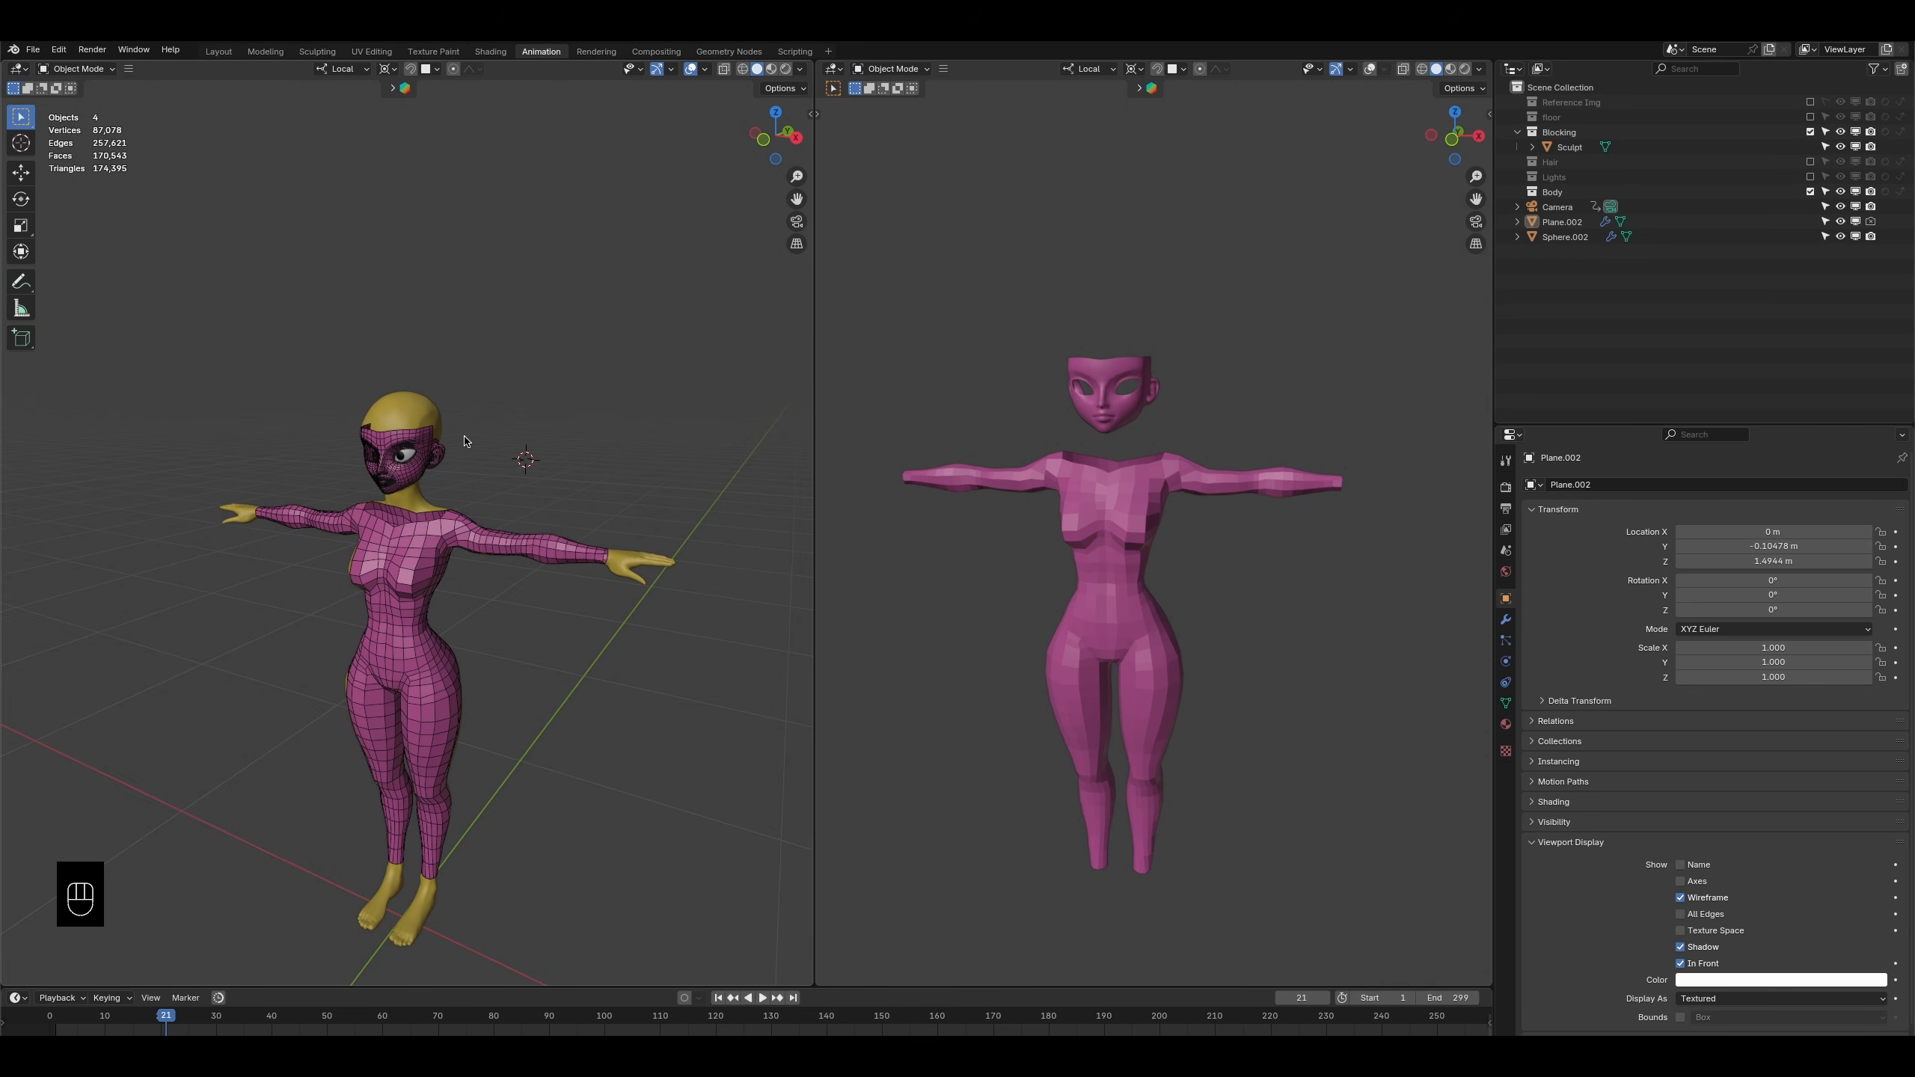
{"action": "scroll", "coordinate": [433, 549], "scroll_direction": "up", "scroll_amount": 5}
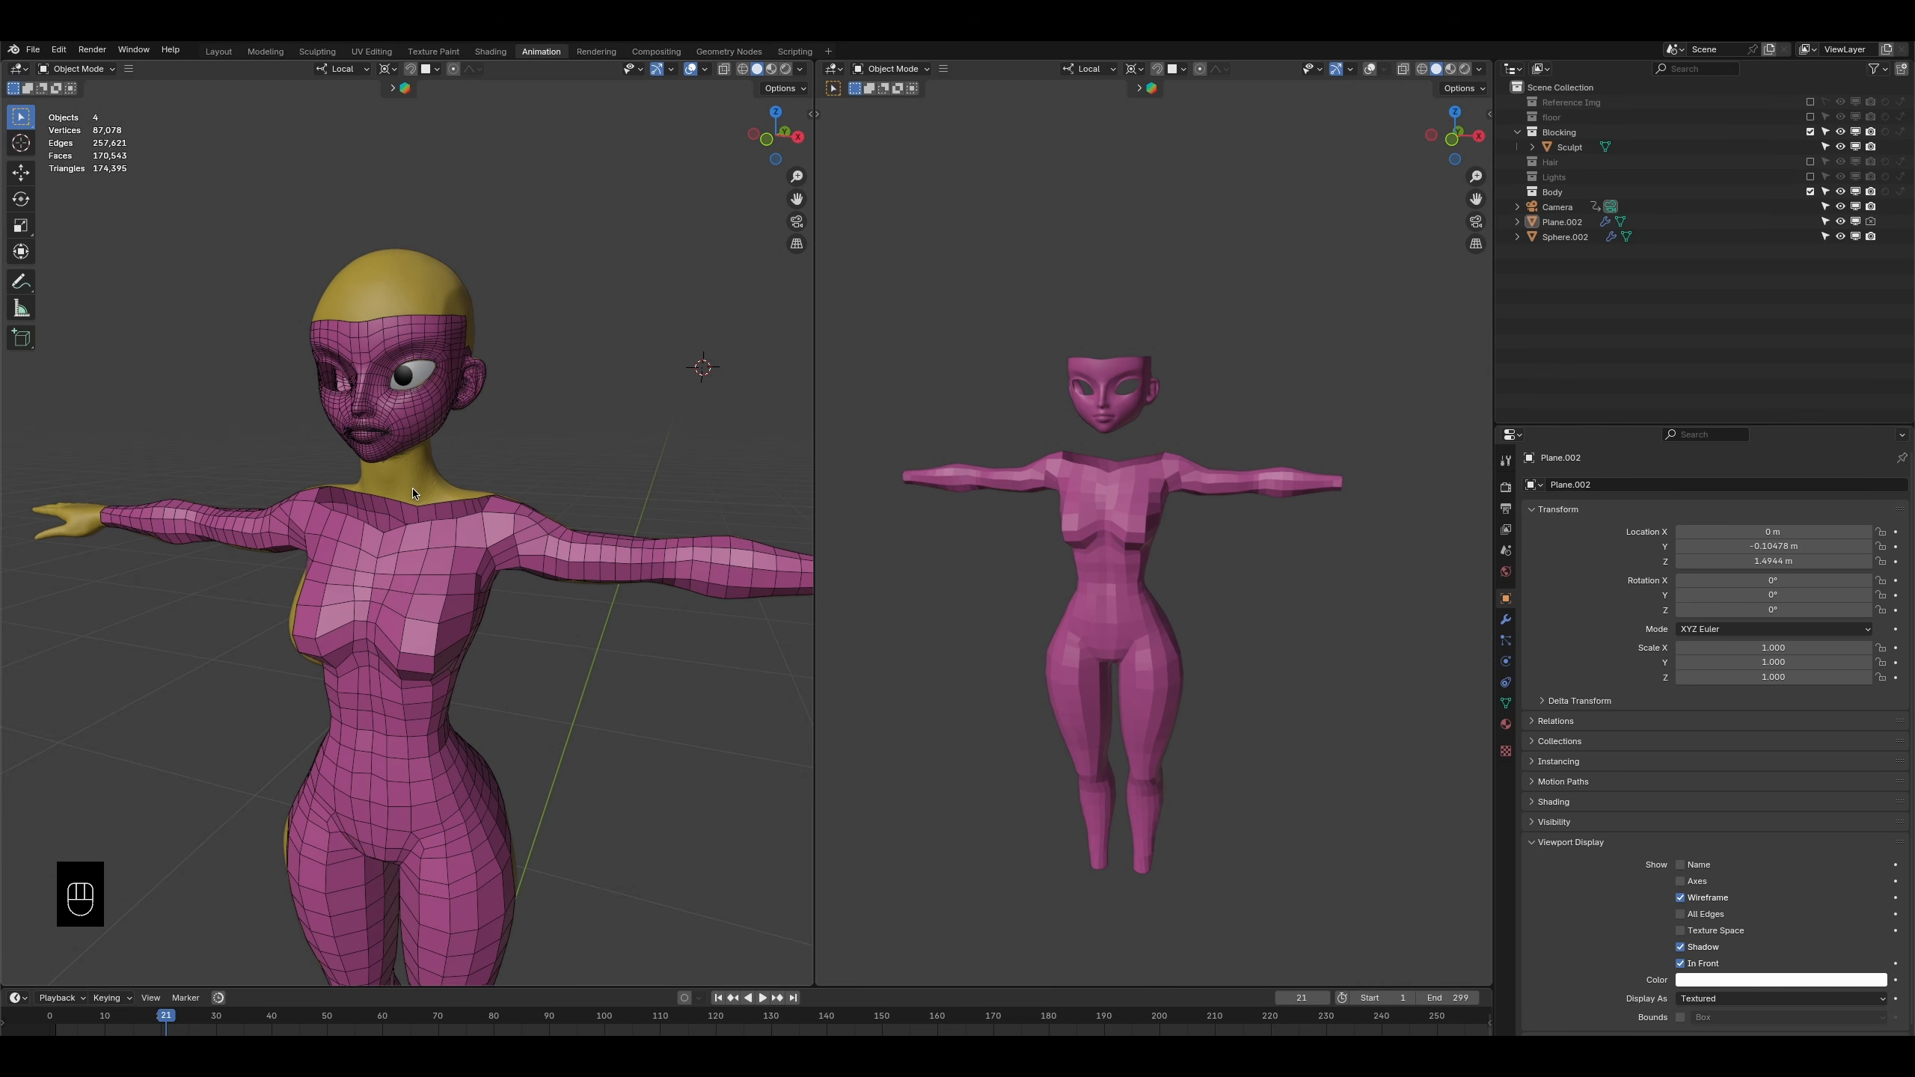
{"action": "scroll", "coordinate": [412, 486], "scroll_direction": "up", "scroll_amount": 4}
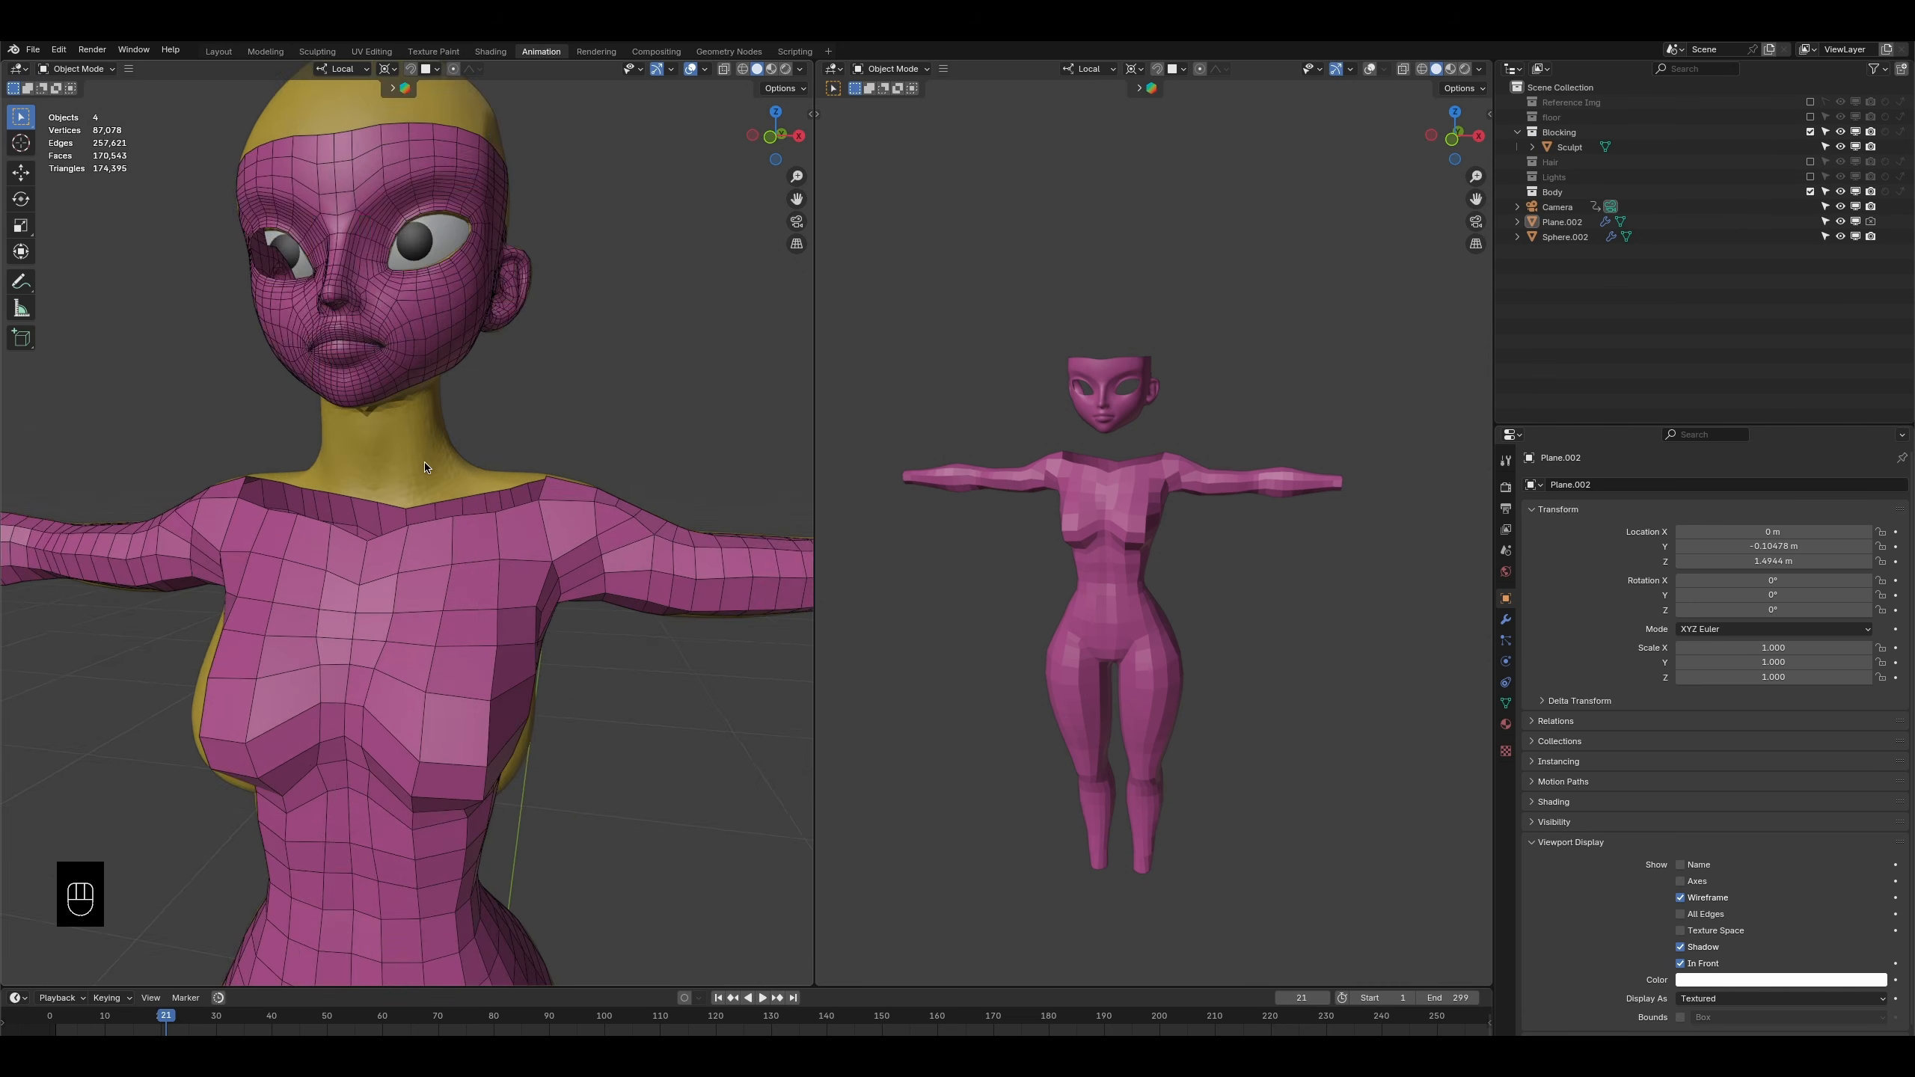
{"action": "middle_click_drag", "start_coordinate": [439, 460], "coordinate": [490, 513]}
{"action": "middle_click_drag", "start_coordinate": [491, 513], "coordinate": [380, 465]}
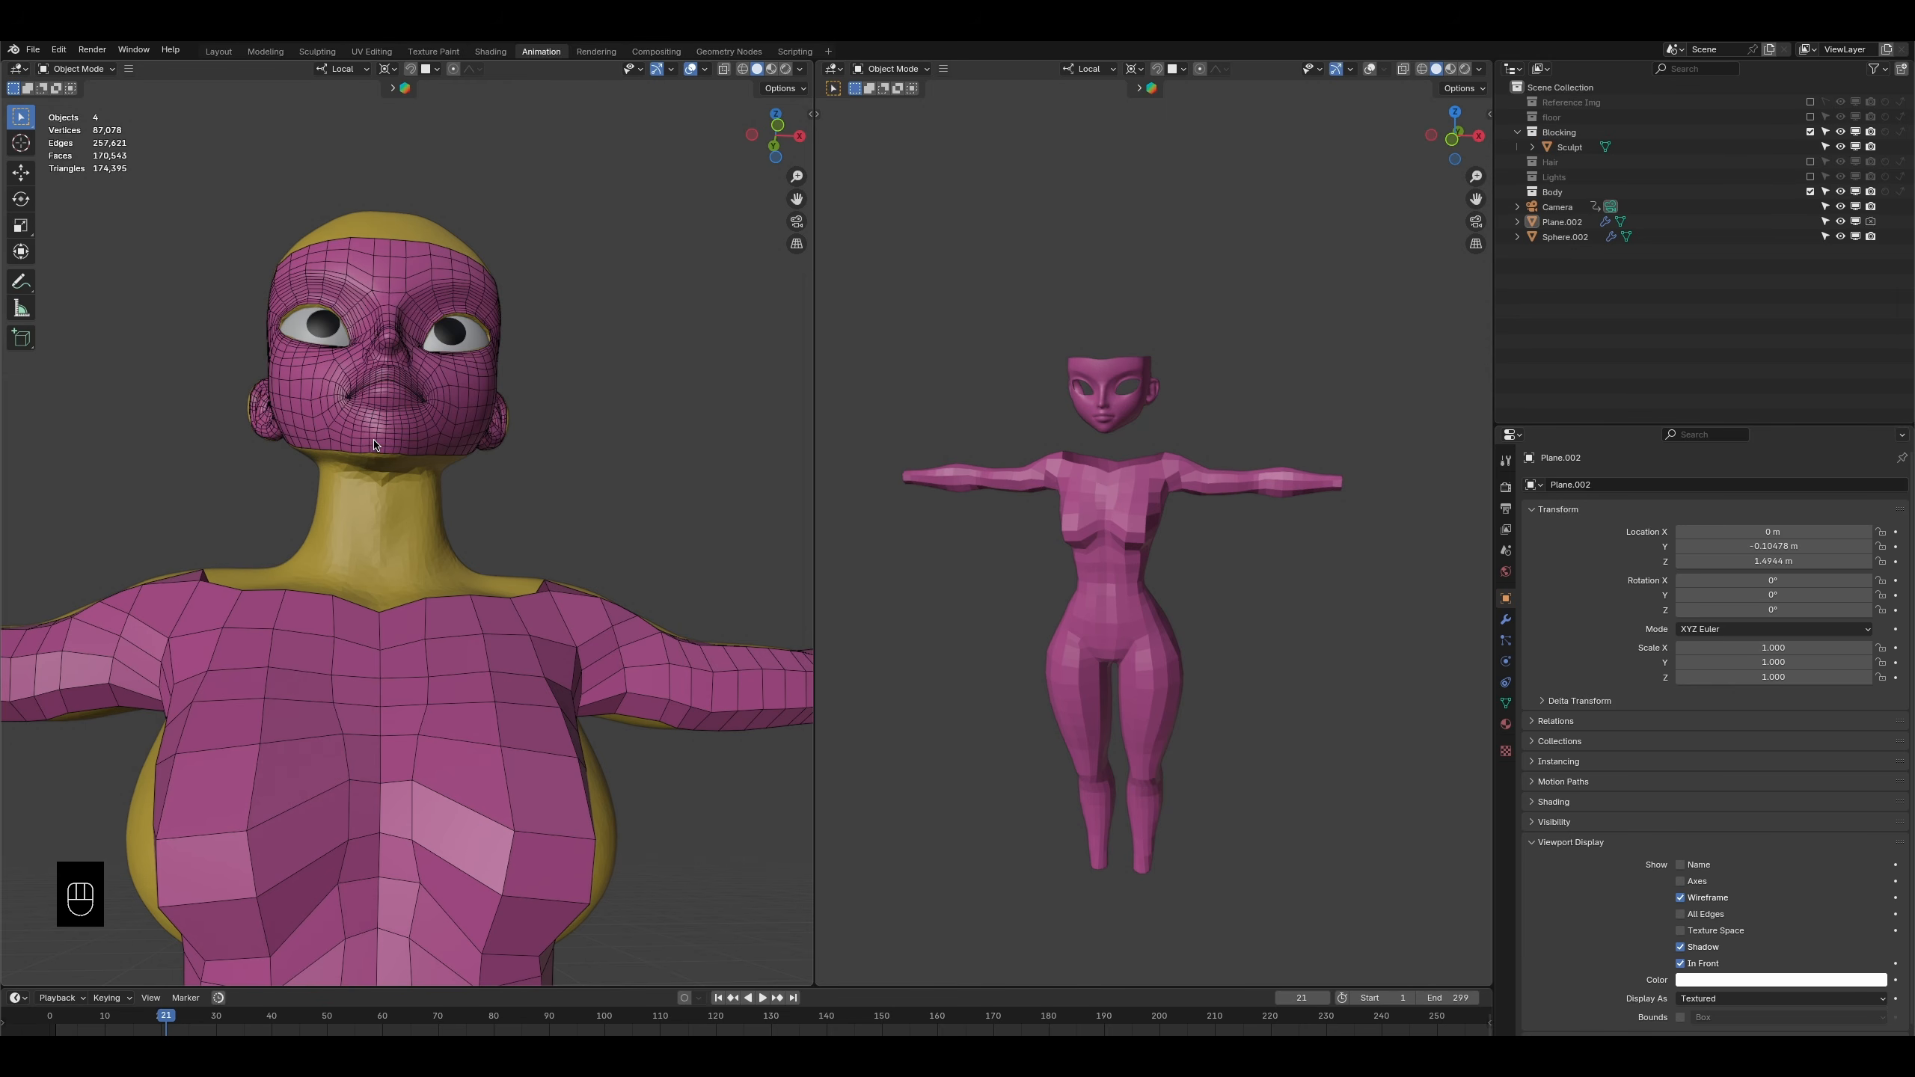
{"action": "middle_click_drag", "start_coordinate": [386, 649], "coordinate": [324, 448]}
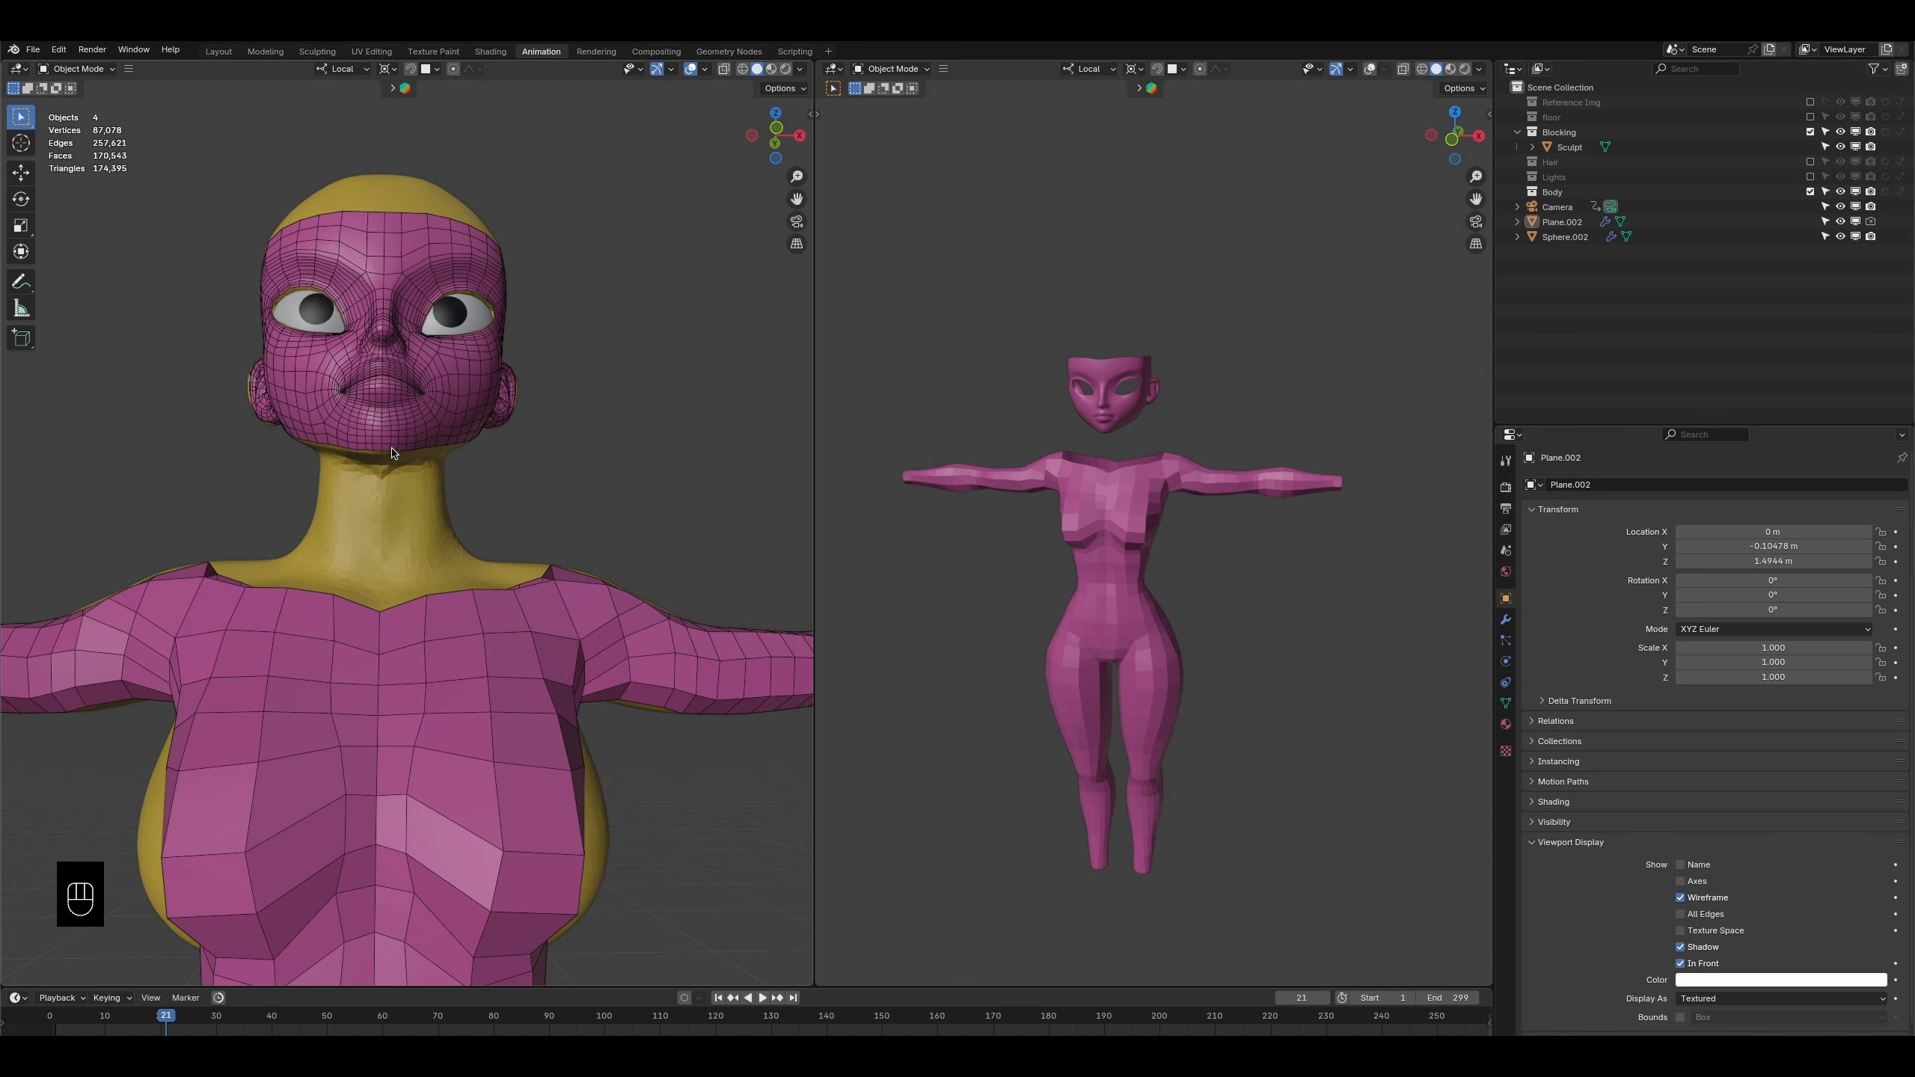
- Examine the neck gap between the face and torso meshes and the figure's front, back and side
{"action": "middle_click_drag", "start_coordinate": [298, 579], "coordinate": [366, 598]}
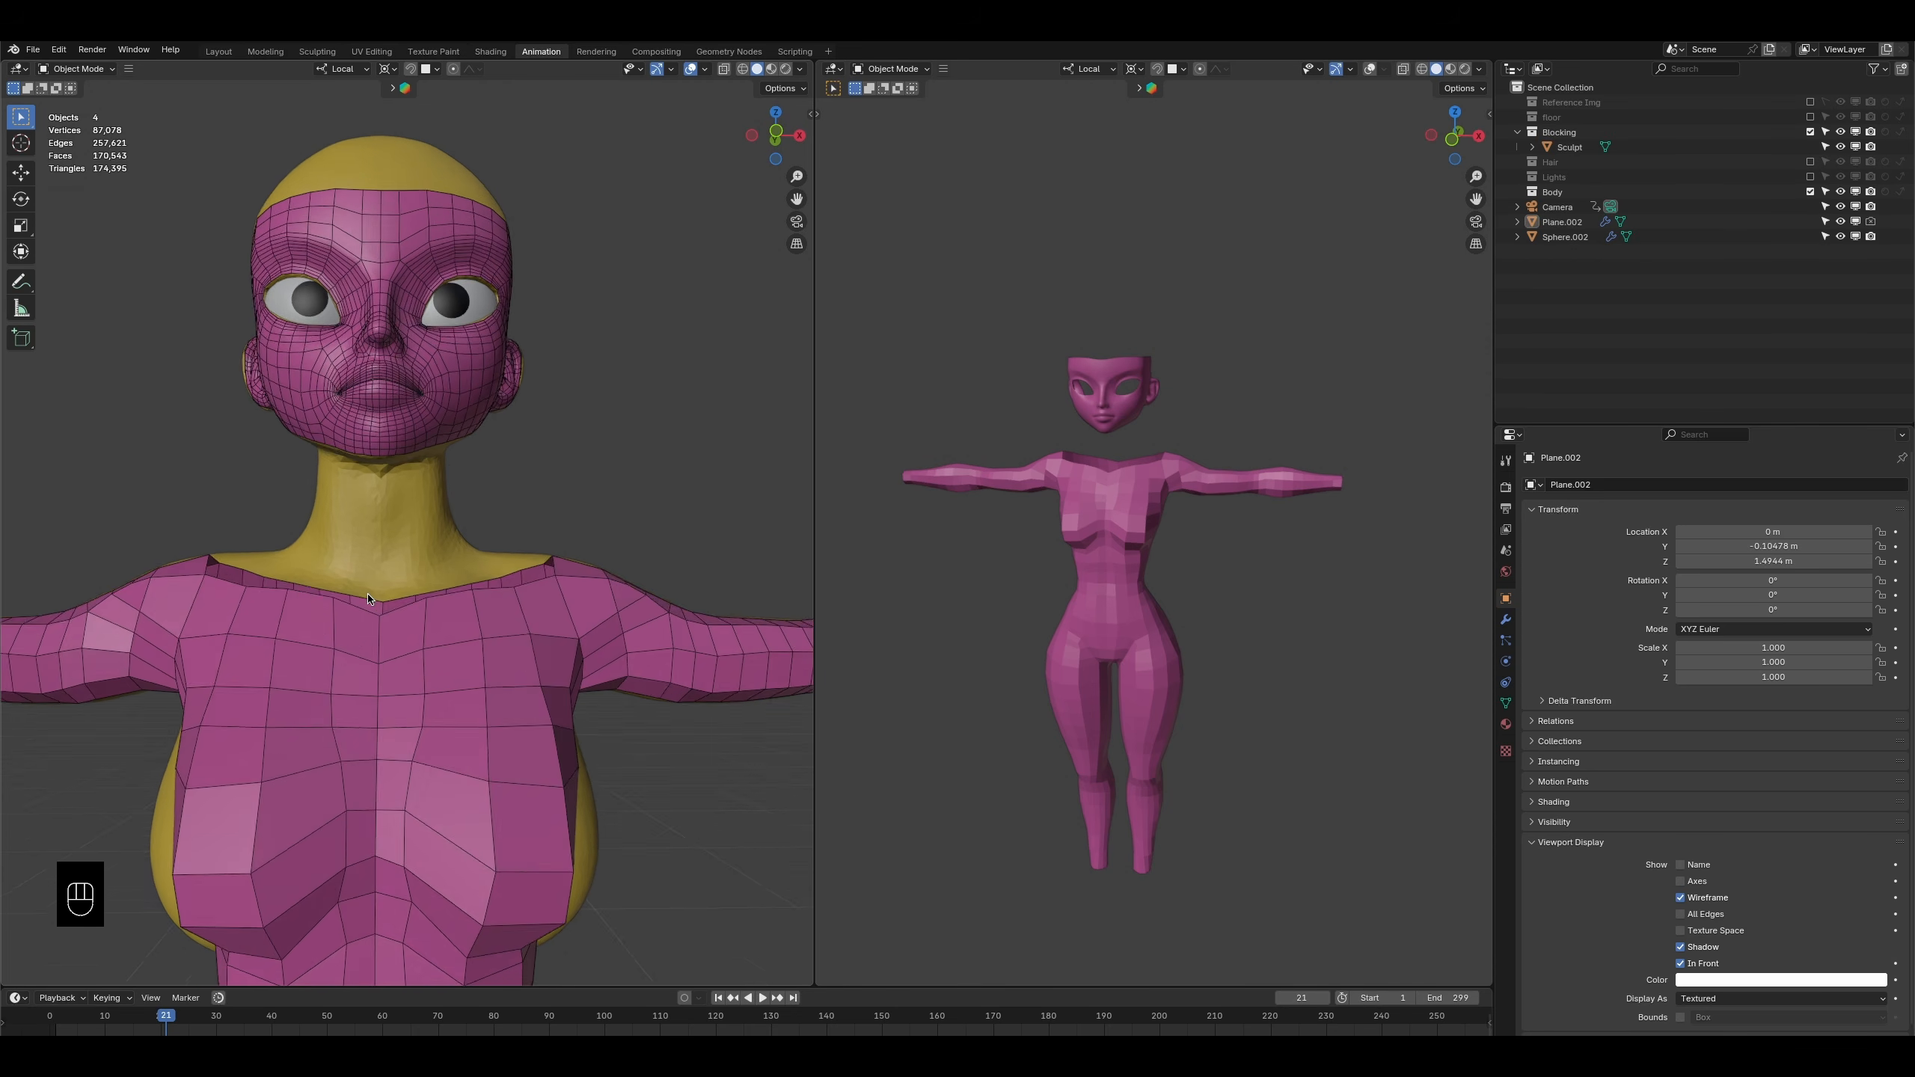
{"action": "scroll", "coordinate": [254, 573], "scroll_direction": "down", "scroll_amount": 3}
{"action": "middle_click_drag", "start_coordinate": [523, 693], "coordinate": [528, 614], "text": "shift"}
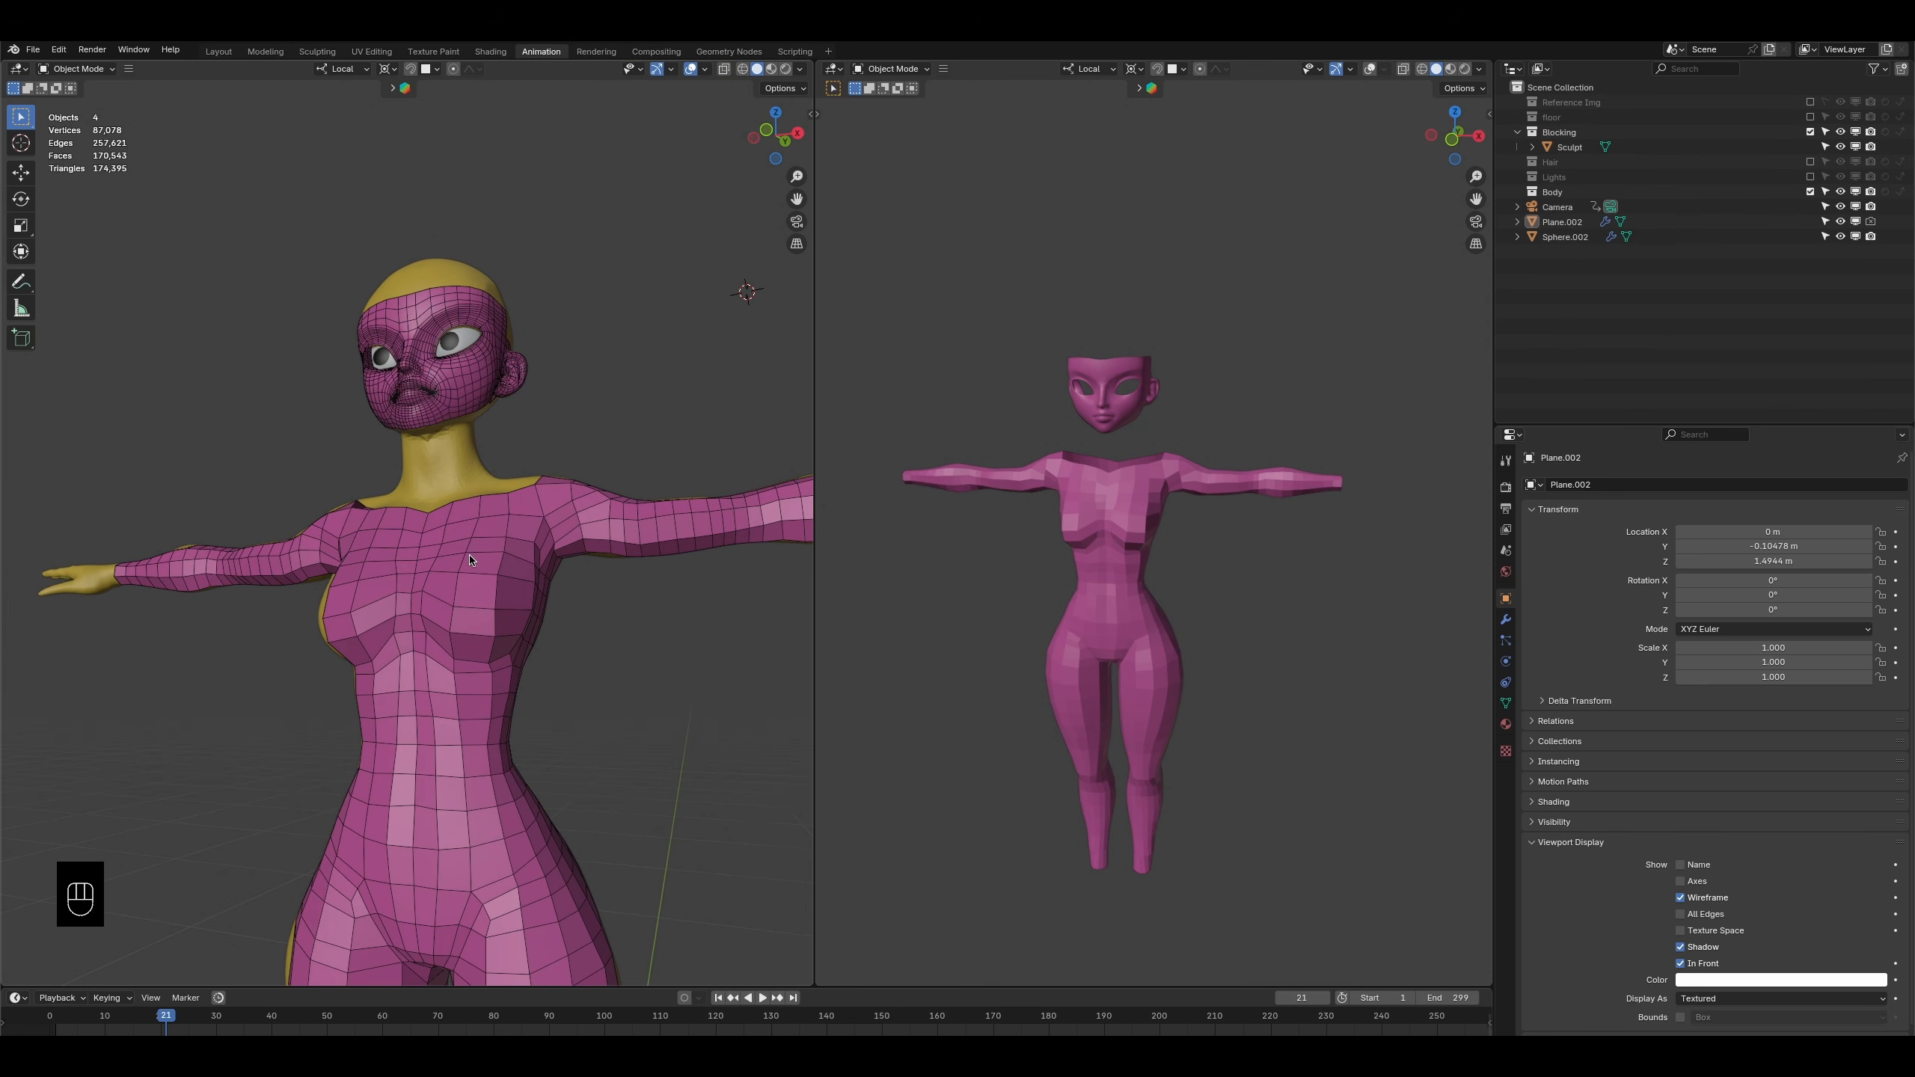
{"action": "middle_click_drag", "start_coordinate": [555, 543], "coordinate": [531, 303]}
{"action": "middle_click_drag", "start_coordinate": [549, 600], "coordinate": [528, 412]}
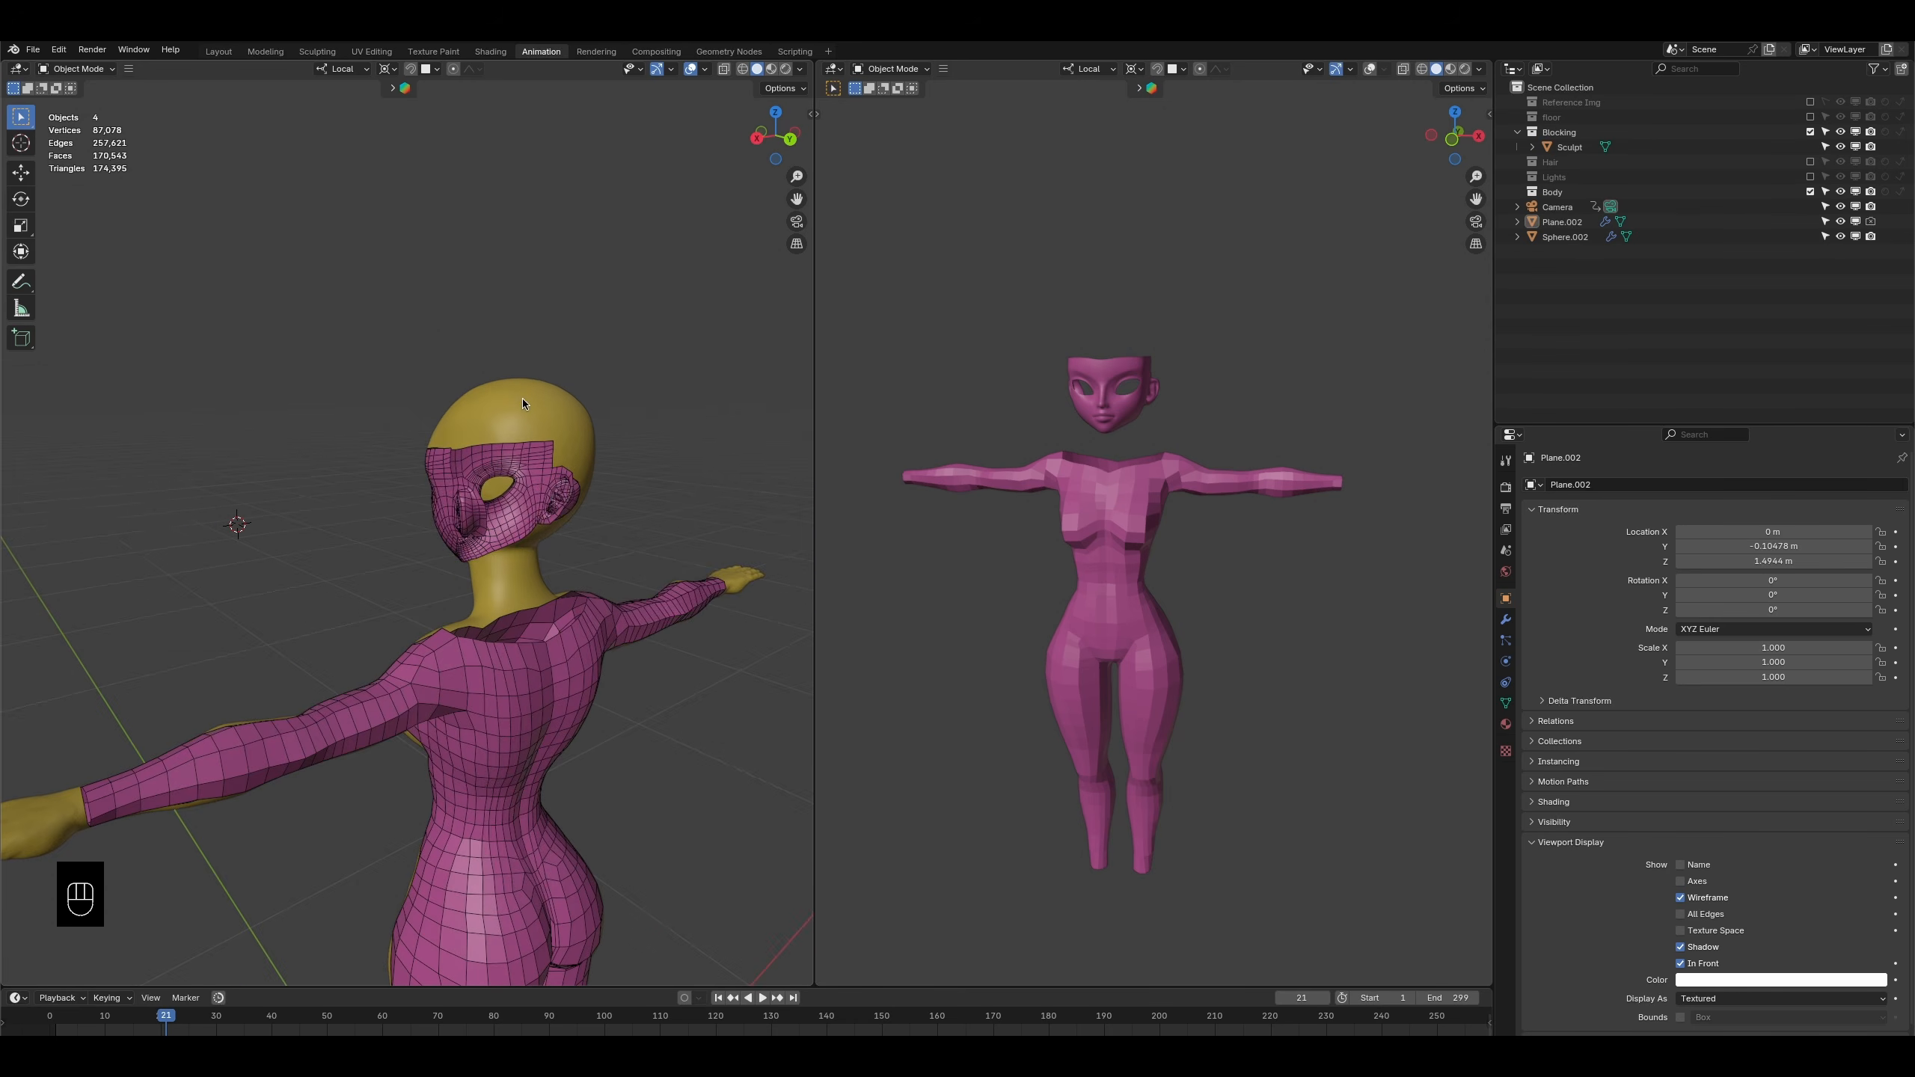
{"action": "middle_click_drag", "start_coordinate": [498, 504], "coordinate": [584, 485]}
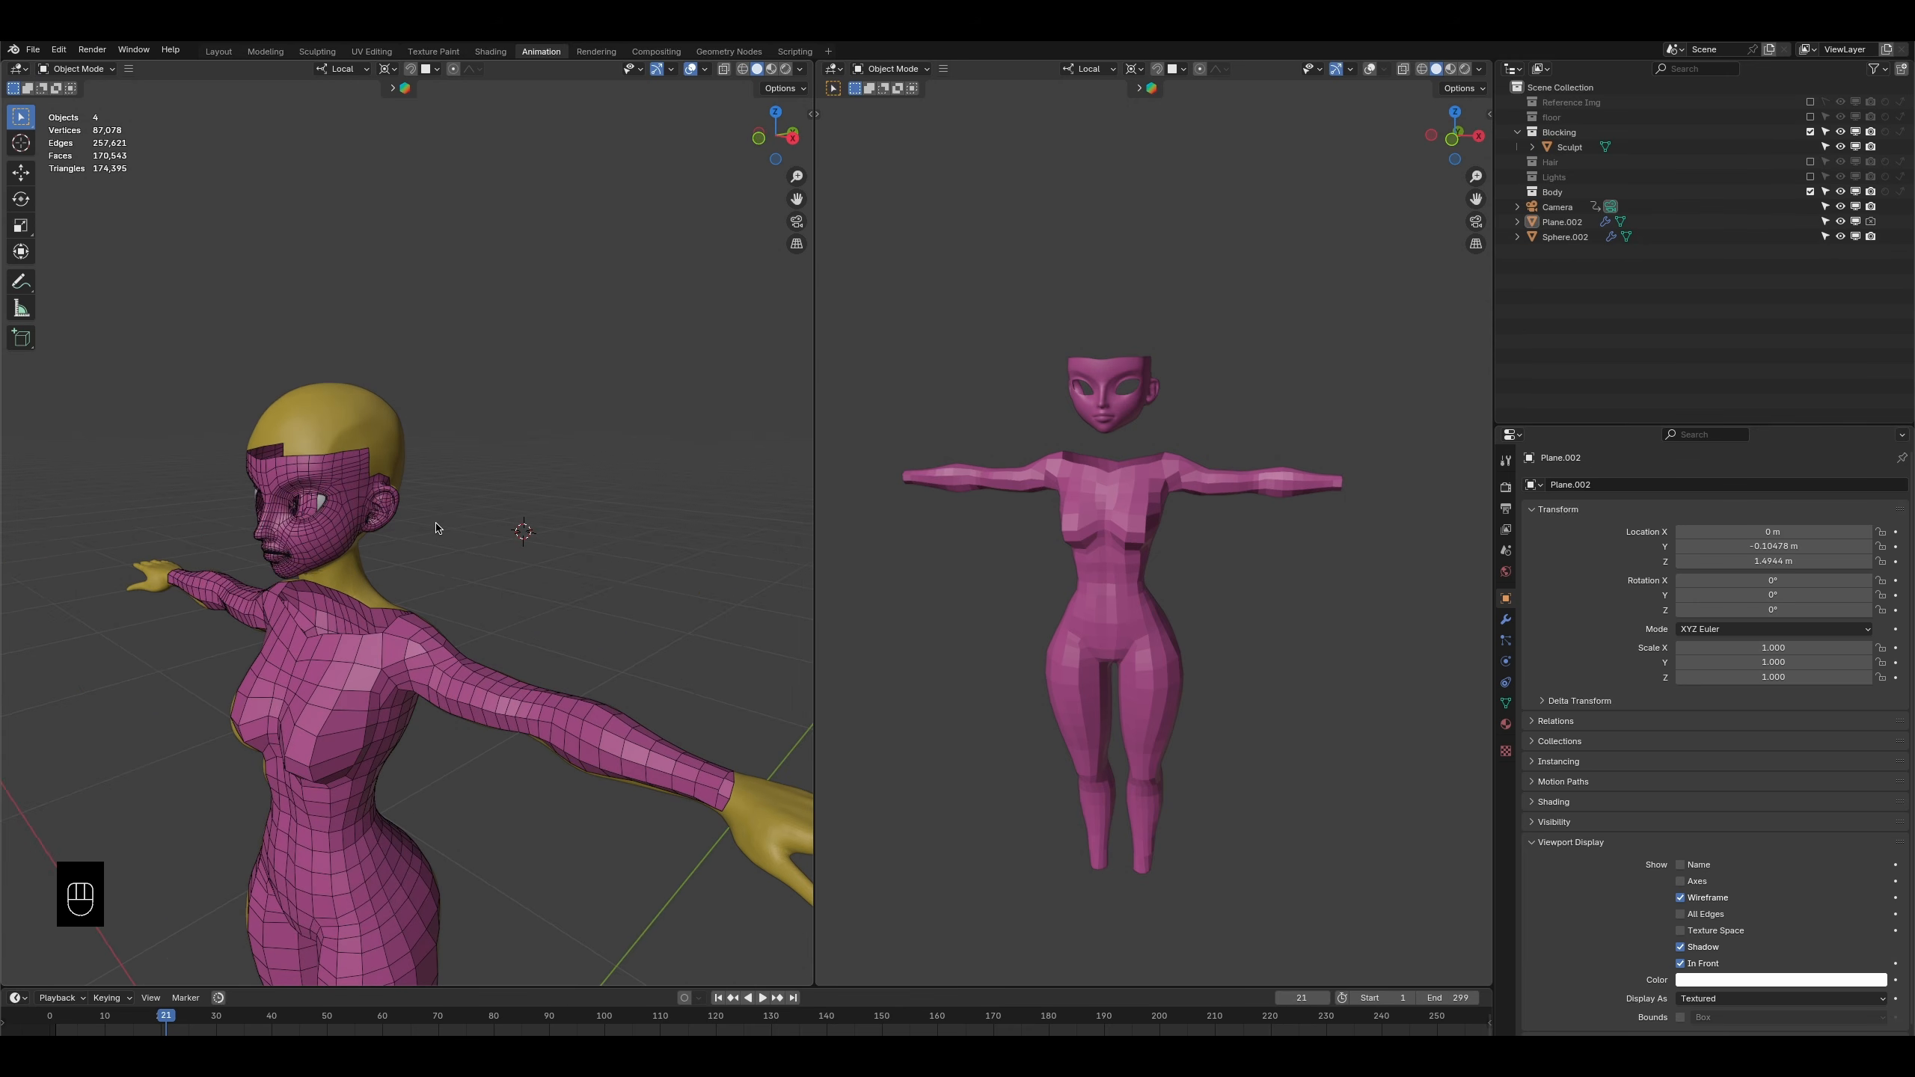
{"action": "middle_click_drag", "start_coordinate": [347, 520], "coordinate": [558, 514], "text": "shift"}
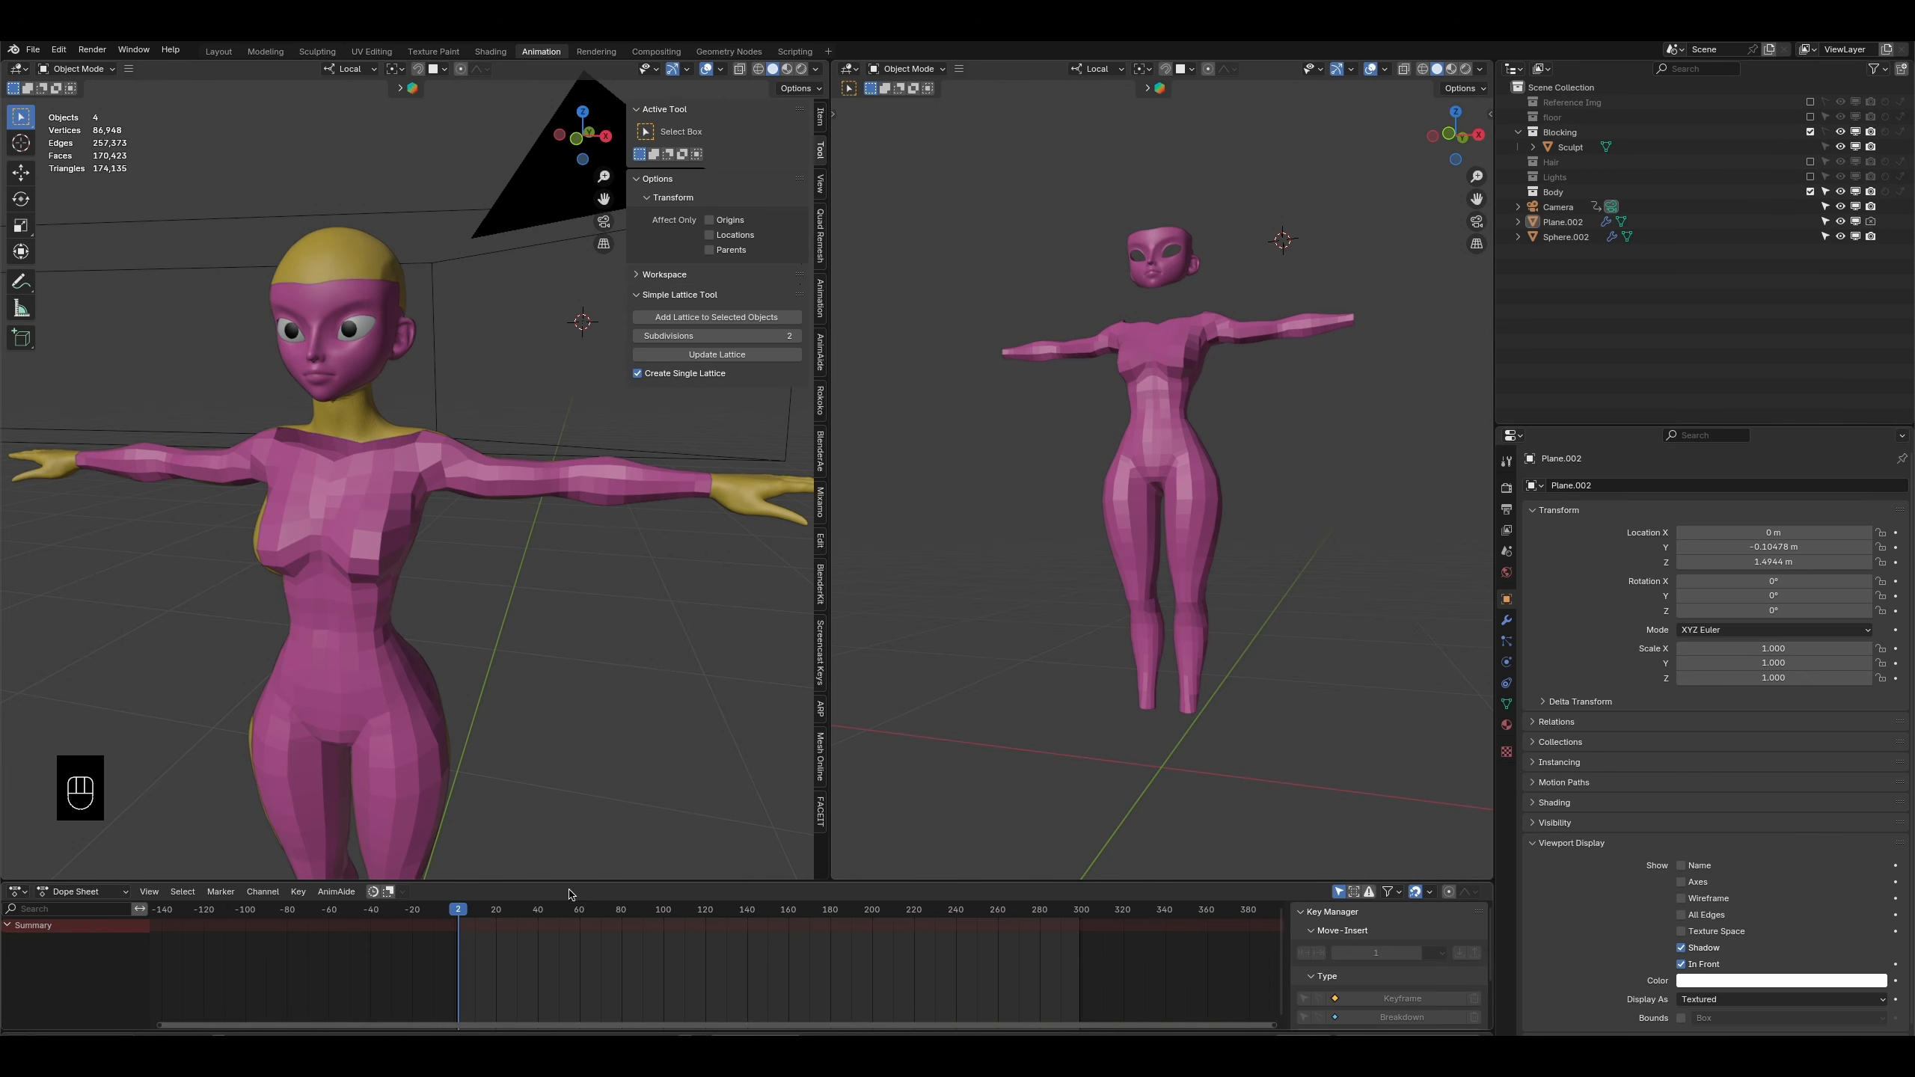
- Shrink the Dope Sheet area to give the 3D viewports more height
{"action": "left_click_drag", "start_coordinate": [576, 882], "coordinate": [572, 922]}
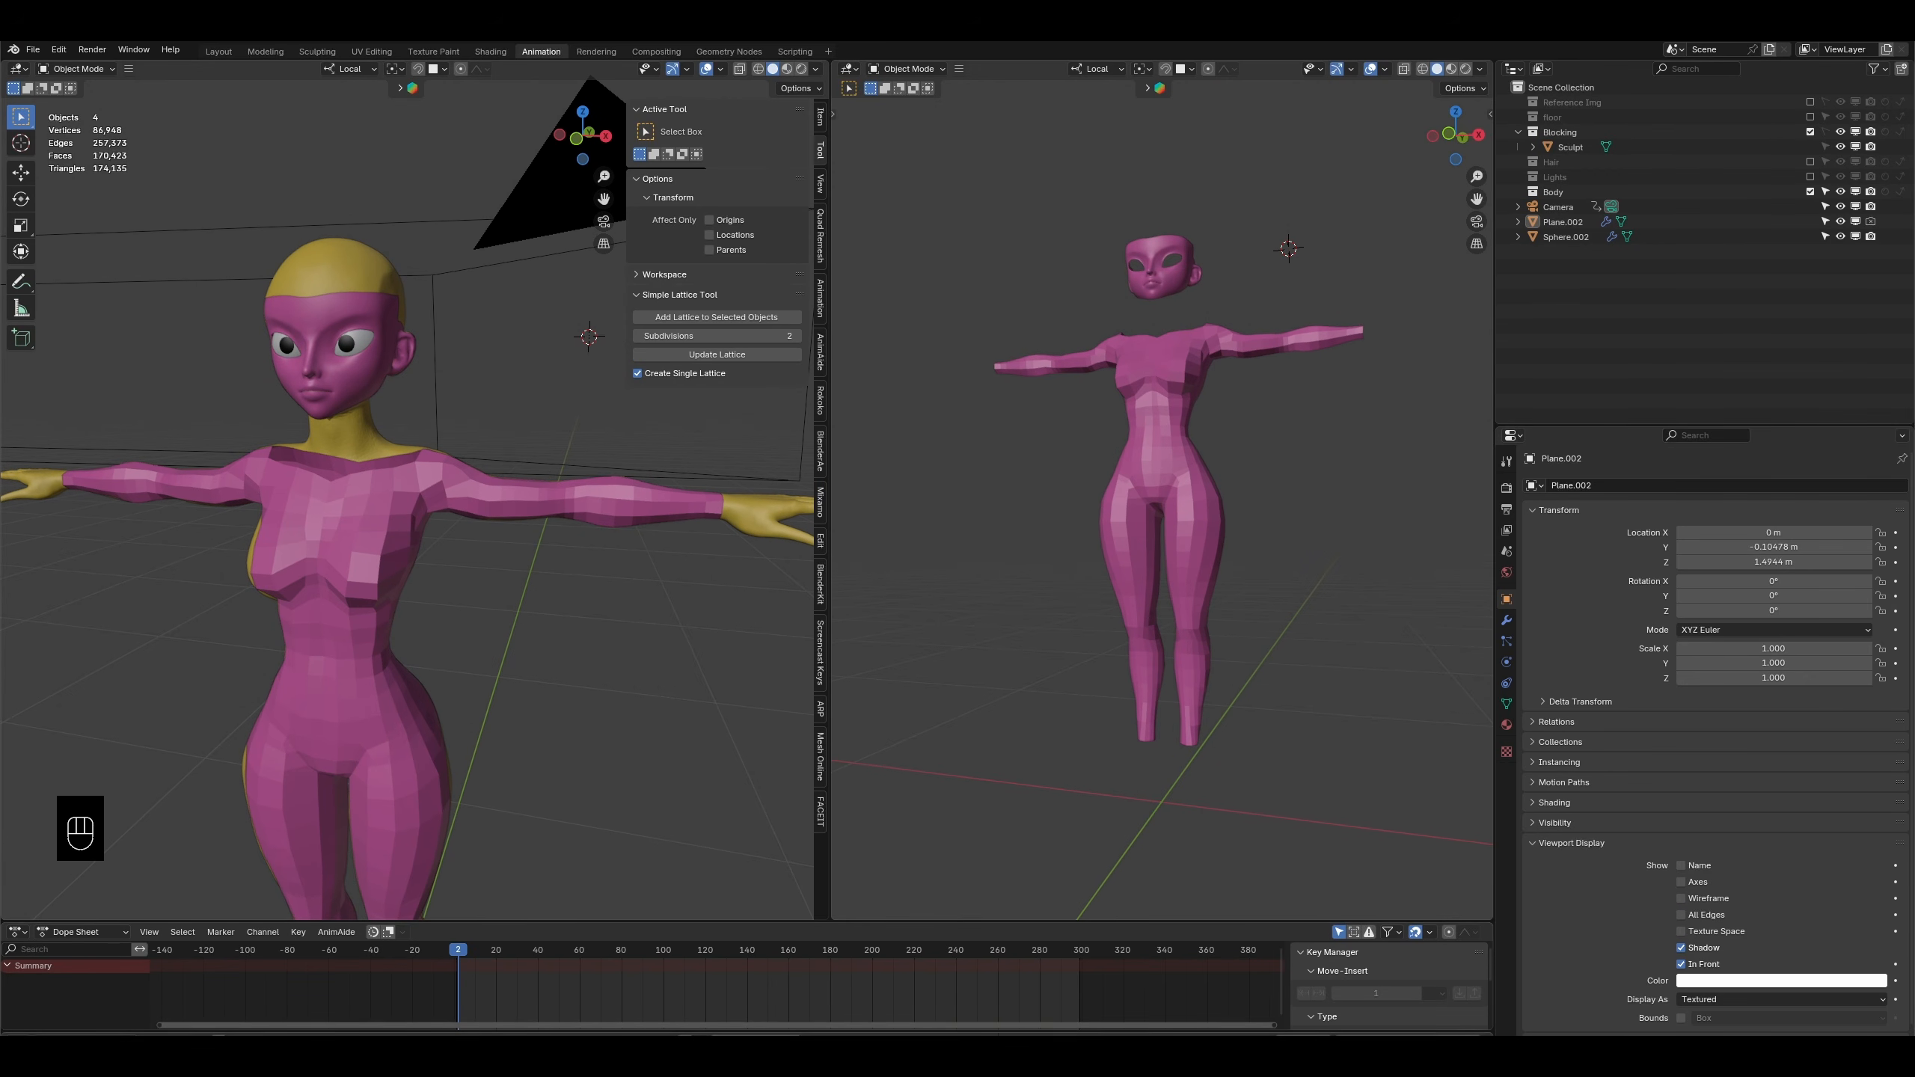
{"action": "left_click_drag", "start_coordinate": [546, 1031], "coordinate": [546, 994]}
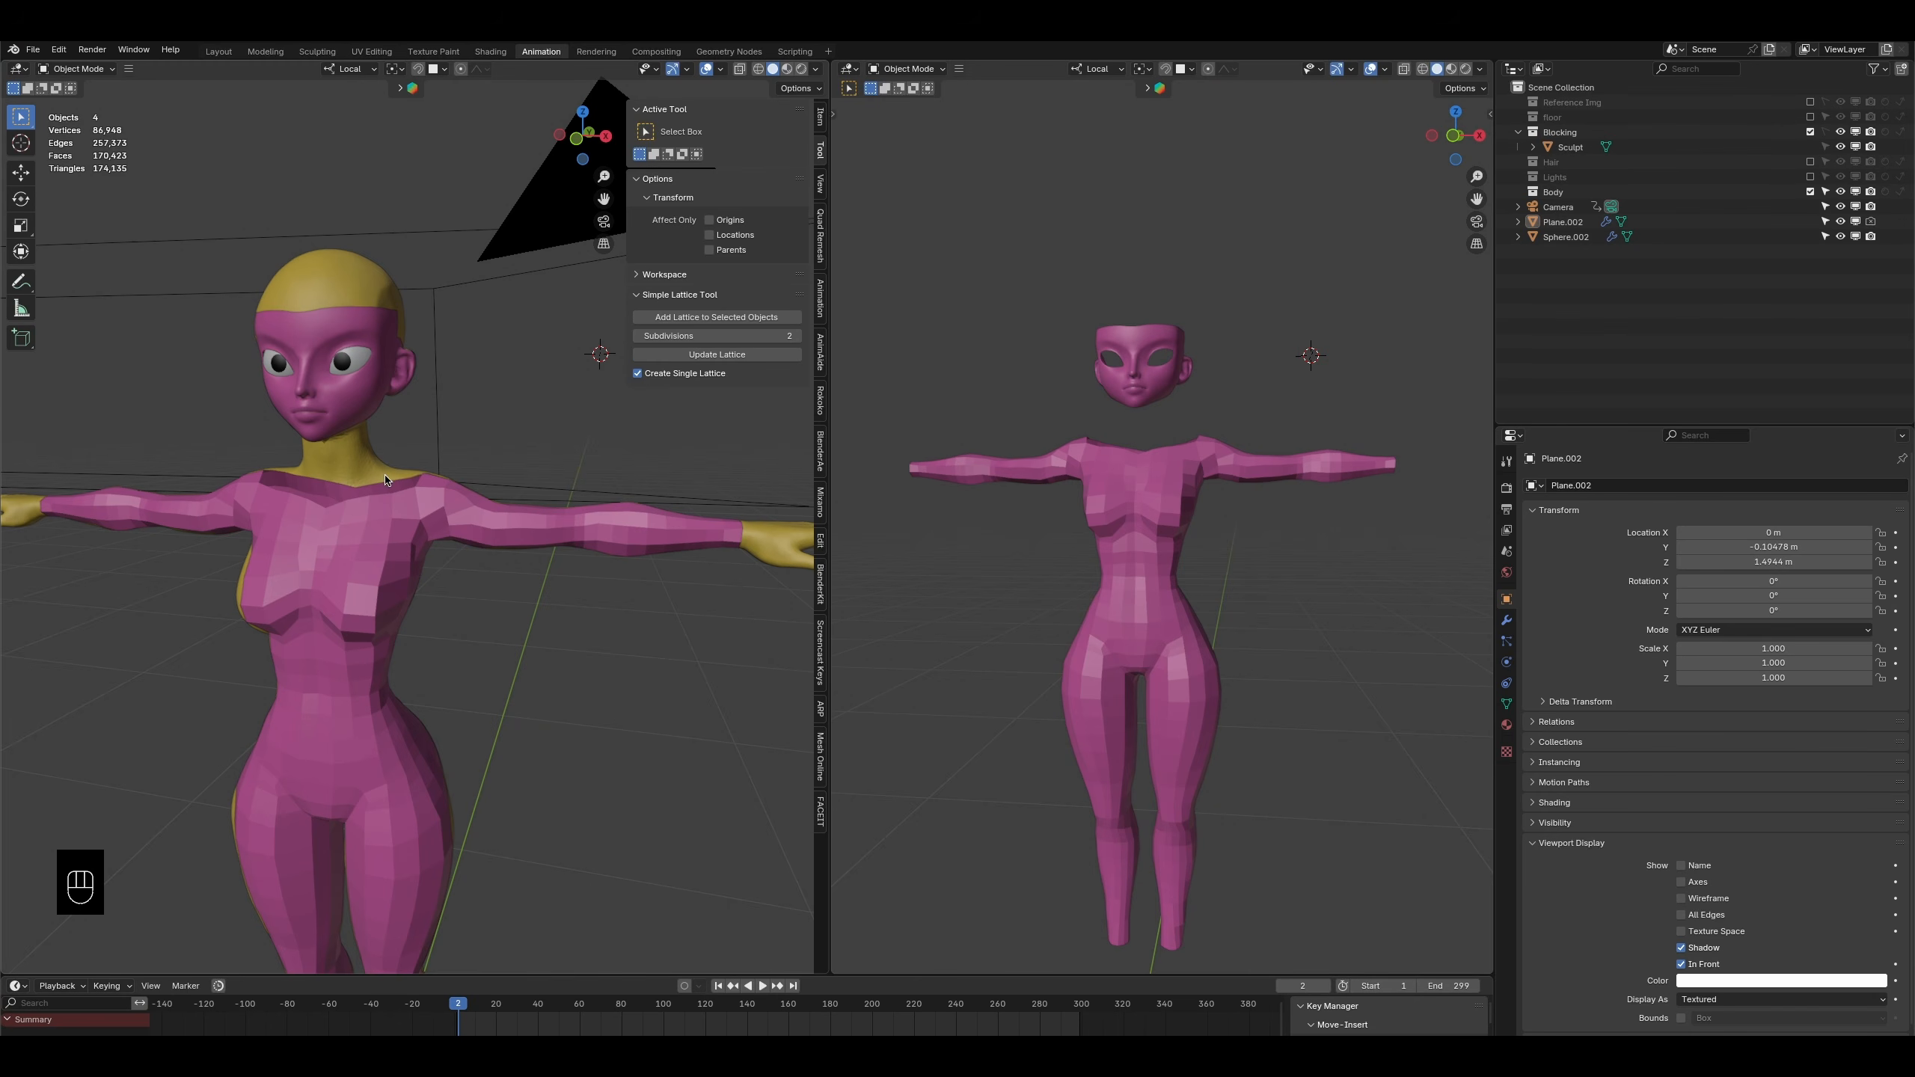
- Select the pink retopology mesh and enter its edit mode
{"action": "middle_click_drag", "start_coordinate": [385, 479], "coordinate": [275, 476]}
{"action": "scroll", "coordinate": [324, 453], "scroll_direction": "up", "scroll_amount": 4}
{"action": "middle_click_drag", "start_coordinate": [366, 422], "coordinate": [402, 400]}
{"action": "scroll", "coordinate": [399, 524], "scroll_direction": "down", "scroll_amount": 3}
{"action": "left_click", "coordinate": [389, 511]}
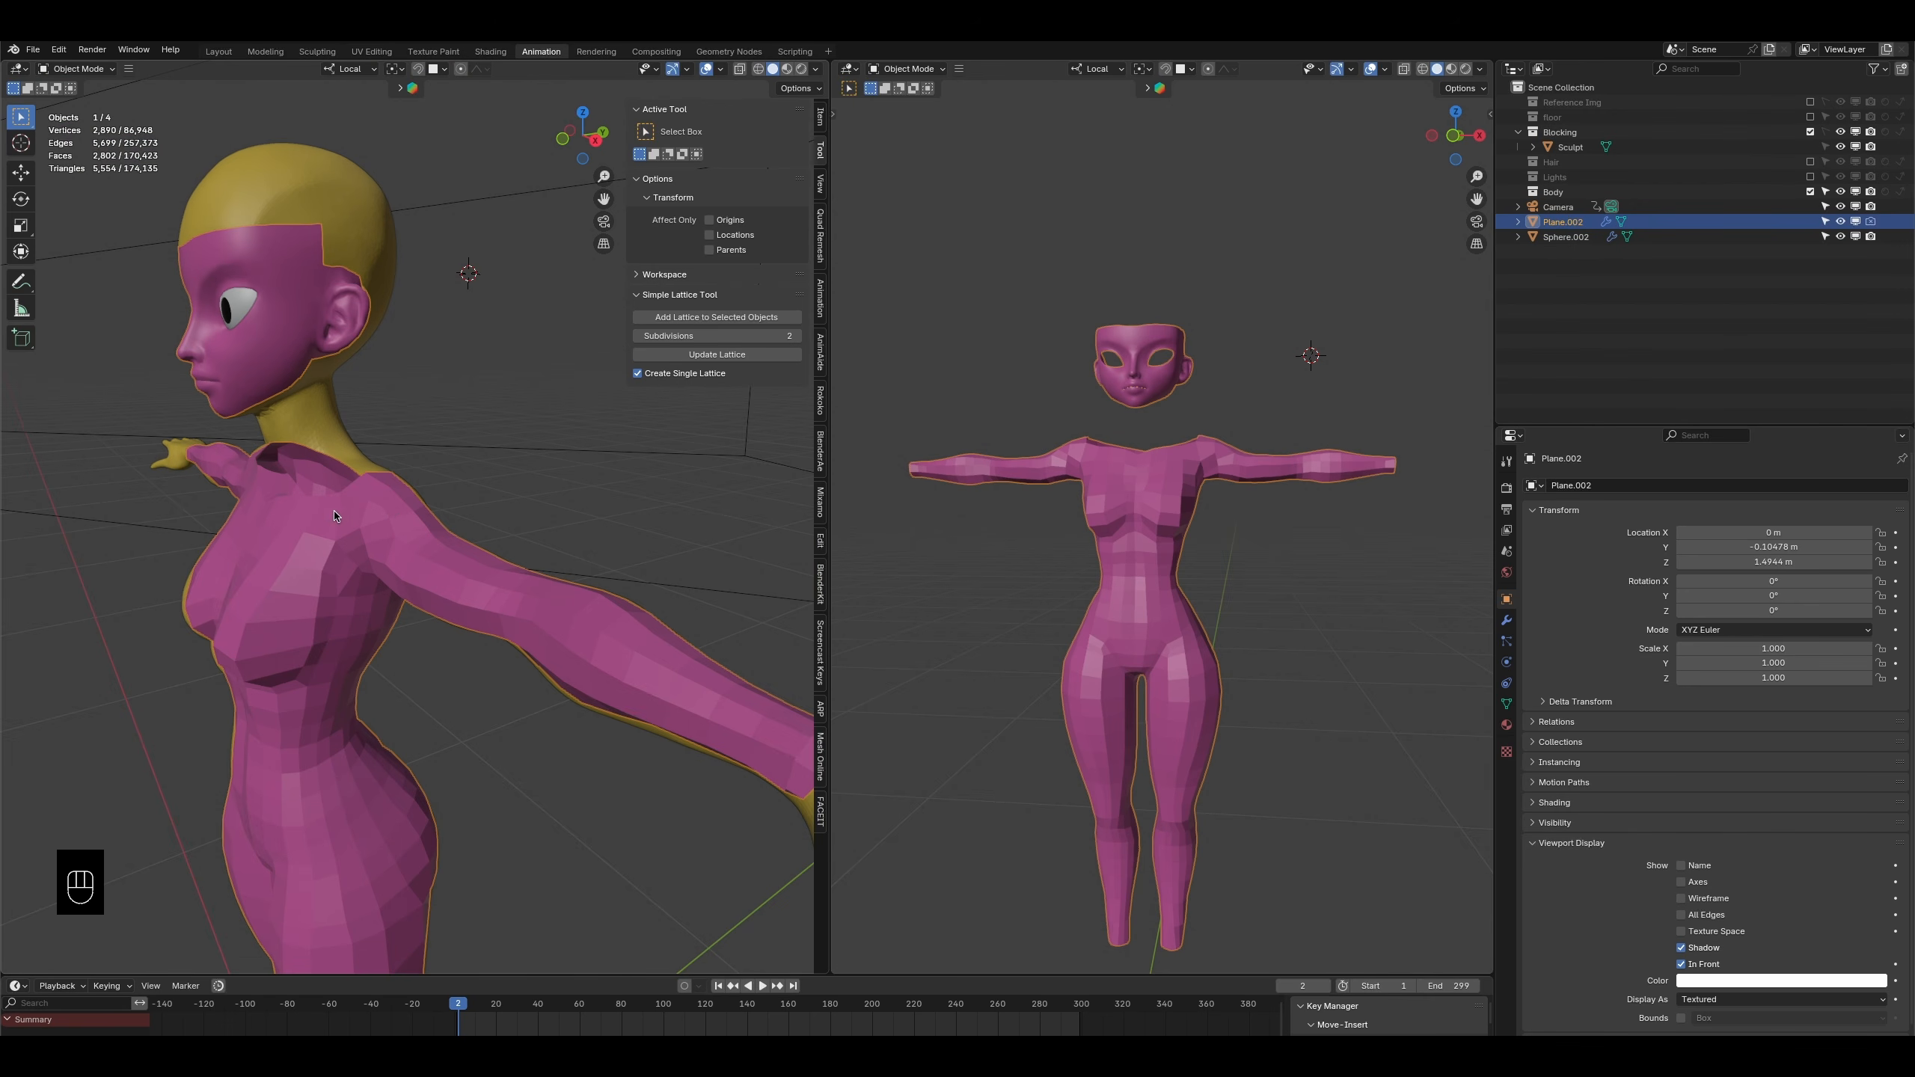
{"action": "middle_click_drag", "start_coordinate": [287, 439], "coordinate": [303, 363]}
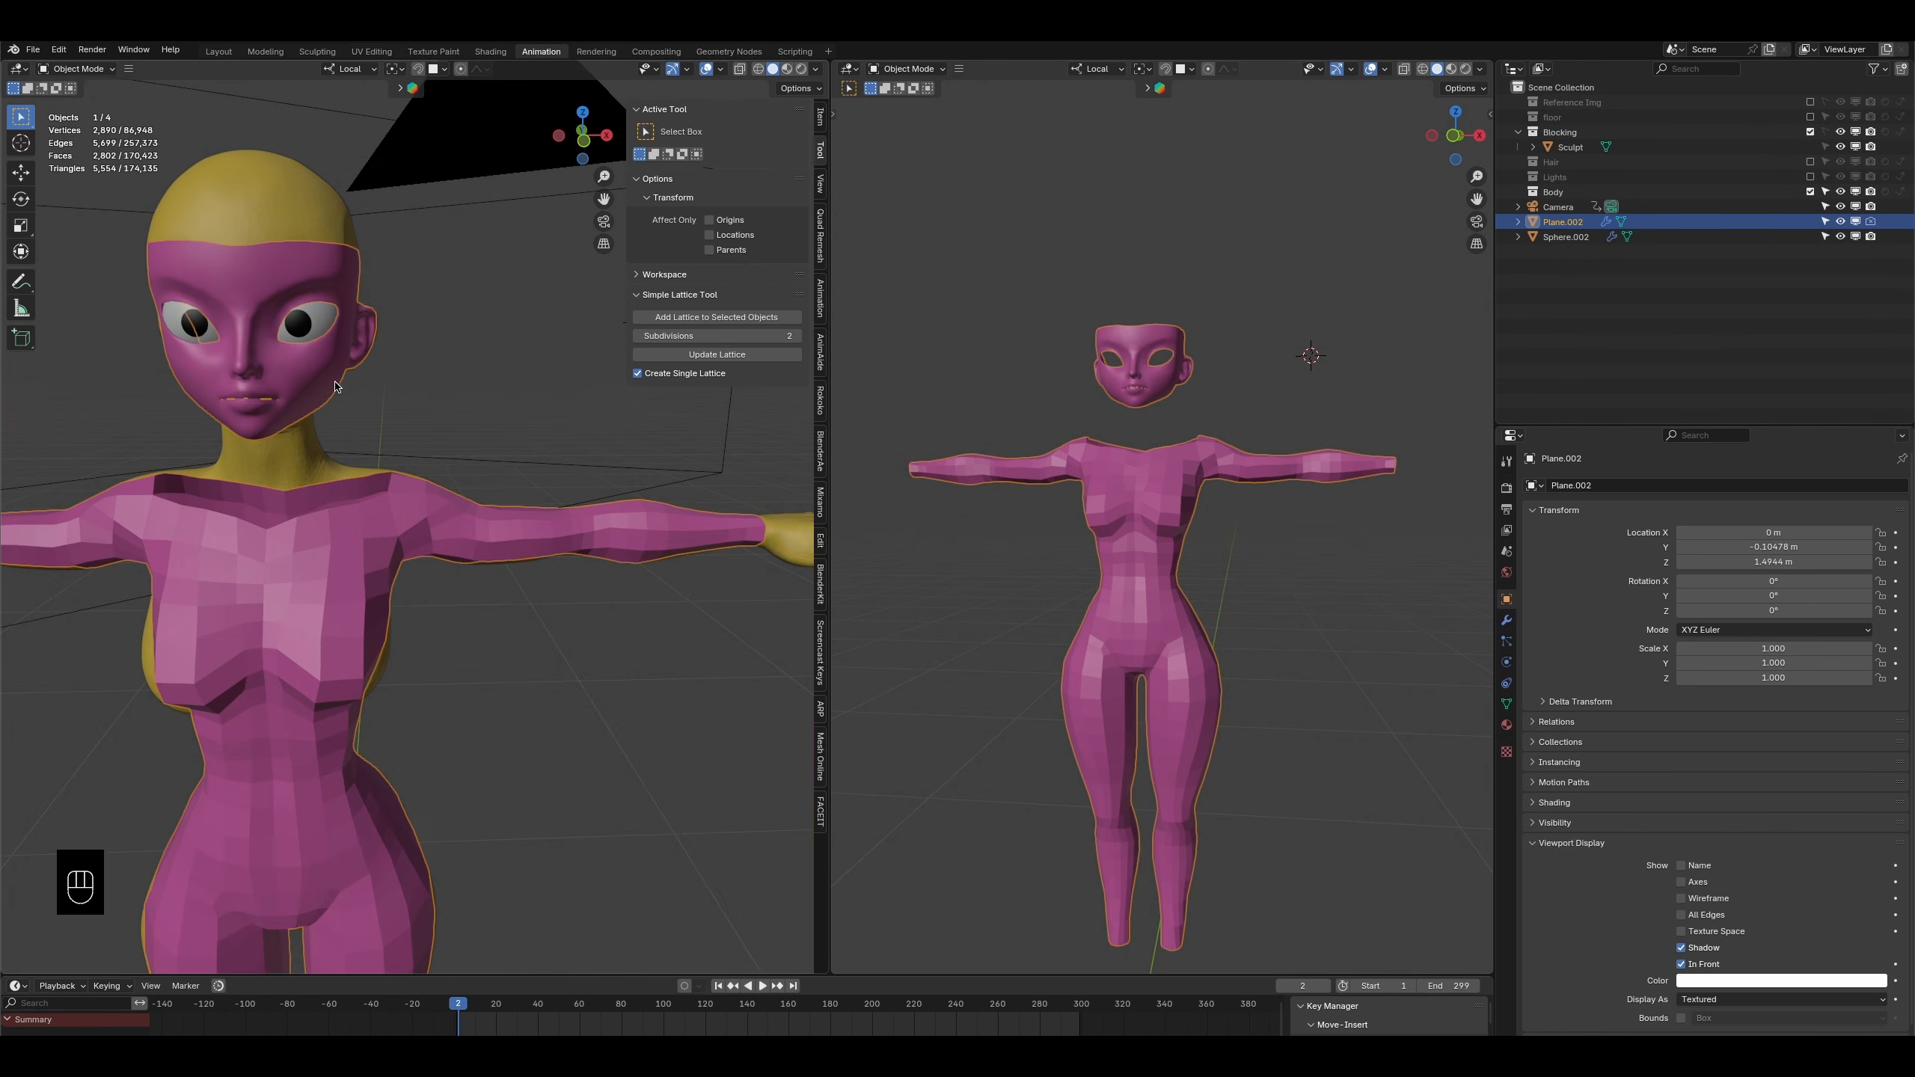
{"action": "key", "text": "Tab"}
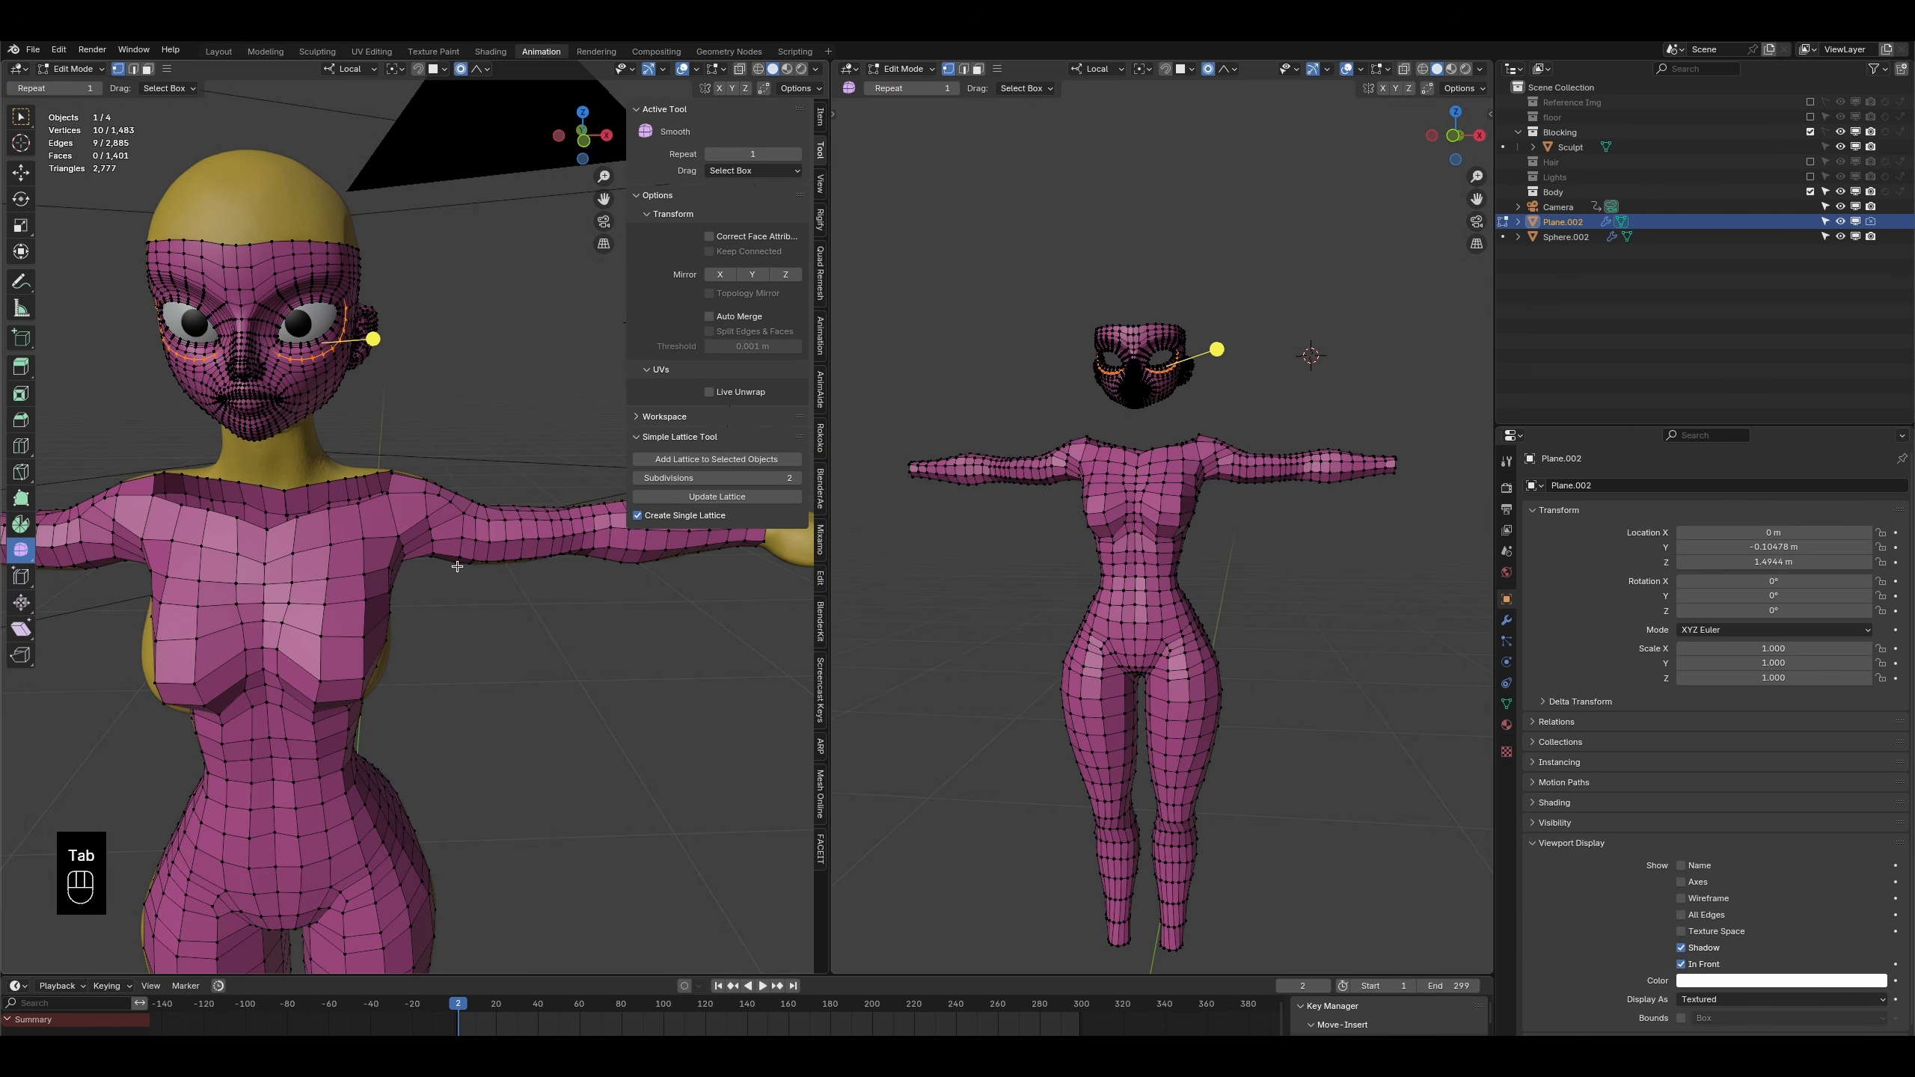
- Switch to edge selection and select the upper border edge of the face mesh at the temple, in front of the ear
{"action": "middle_click_drag", "start_coordinate": [490, 622], "coordinate": [403, 602]}
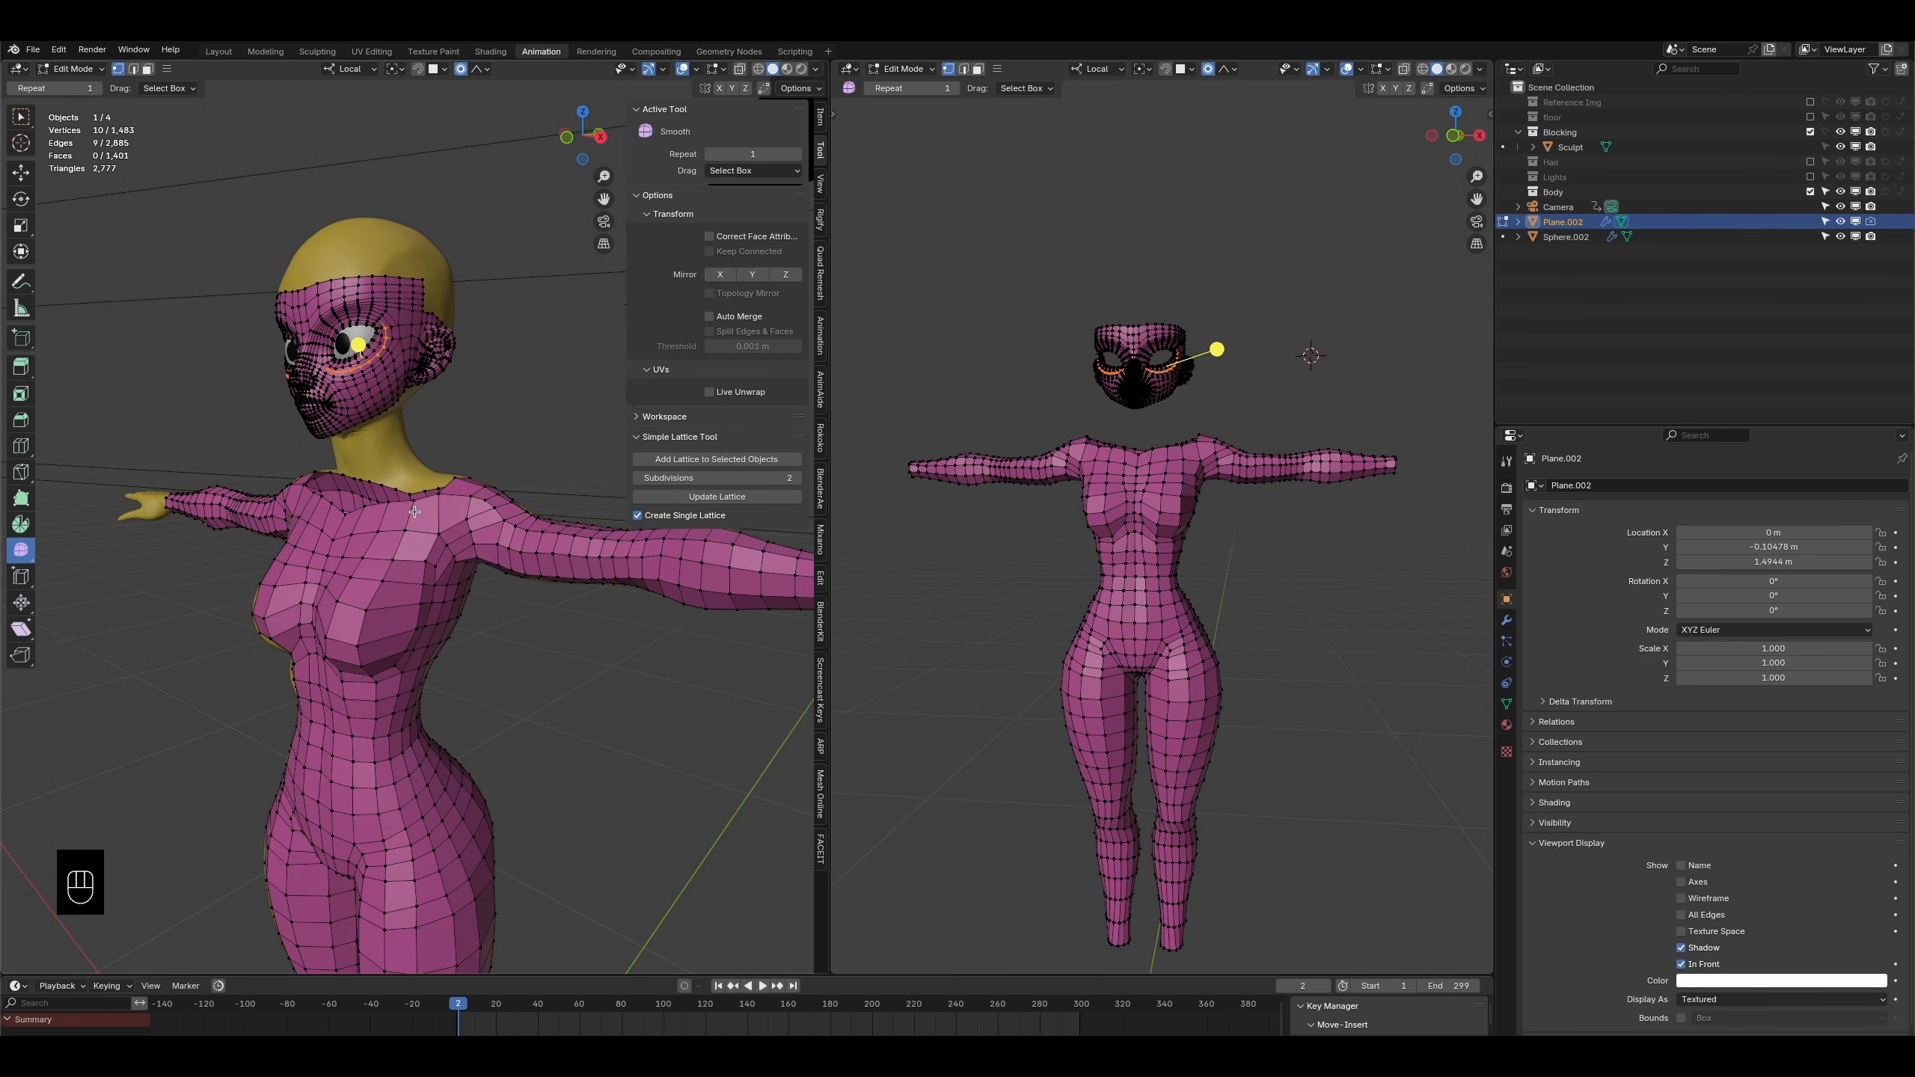
{"action": "middle_click_drag", "start_coordinate": [351, 376], "coordinate": [349, 474], "text": "shift"}
{"action": "scroll", "coordinate": [348, 474], "scroll_direction": "up", "scroll_amount": 3}
{"action": "middle_click_drag", "start_coordinate": [291, 659], "coordinate": [573, 502]}
{"action": "scroll", "coordinate": [311, 570], "scroll_direction": "up", "scroll_amount": 2}
{"action": "scroll", "coordinate": [445, 430], "scroll_direction": "down", "scroll_amount": 3}
{"action": "scroll", "coordinate": [440, 428], "scroll_direction": "up", "scroll_amount": 3}
{"action": "scroll", "coordinate": [439, 428], "scroll_direction": "down", "scroll_amount": 4}
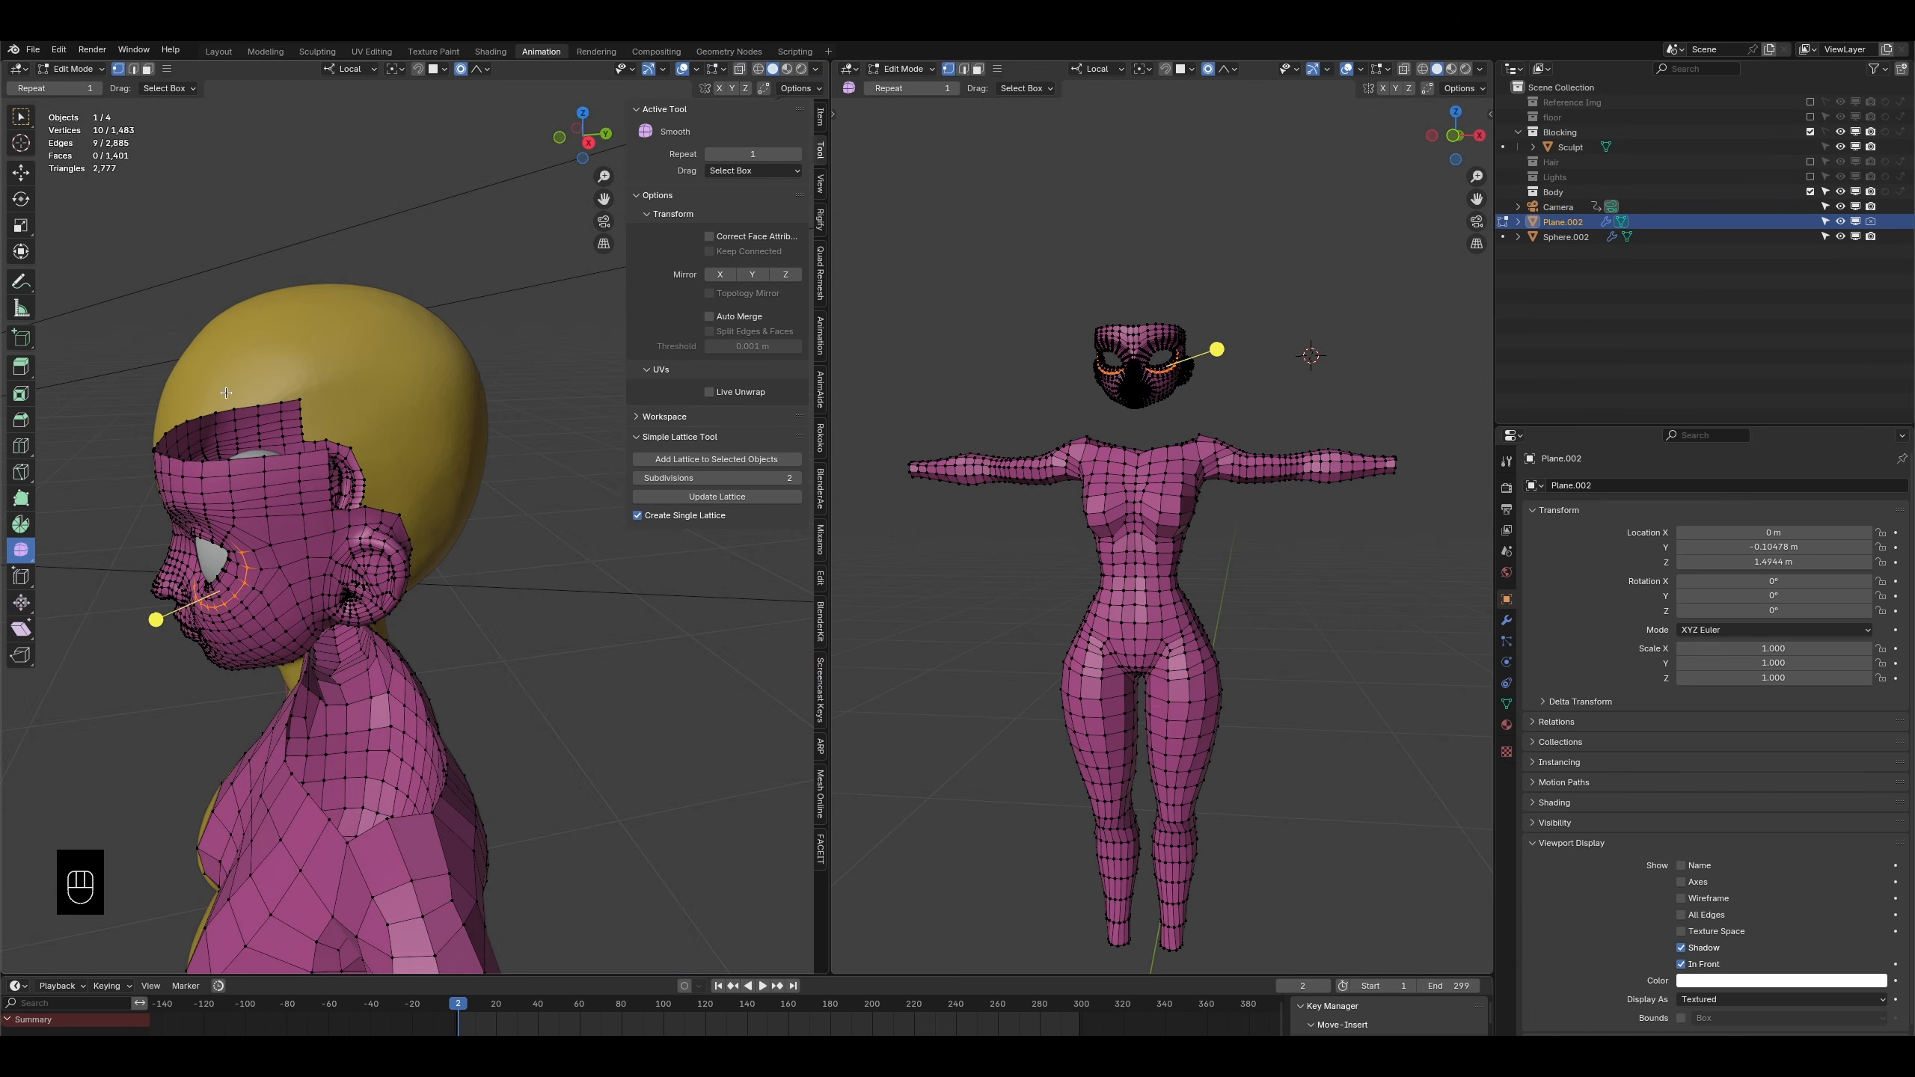
{"action": "left_click", "coordinate": [132, 69]}
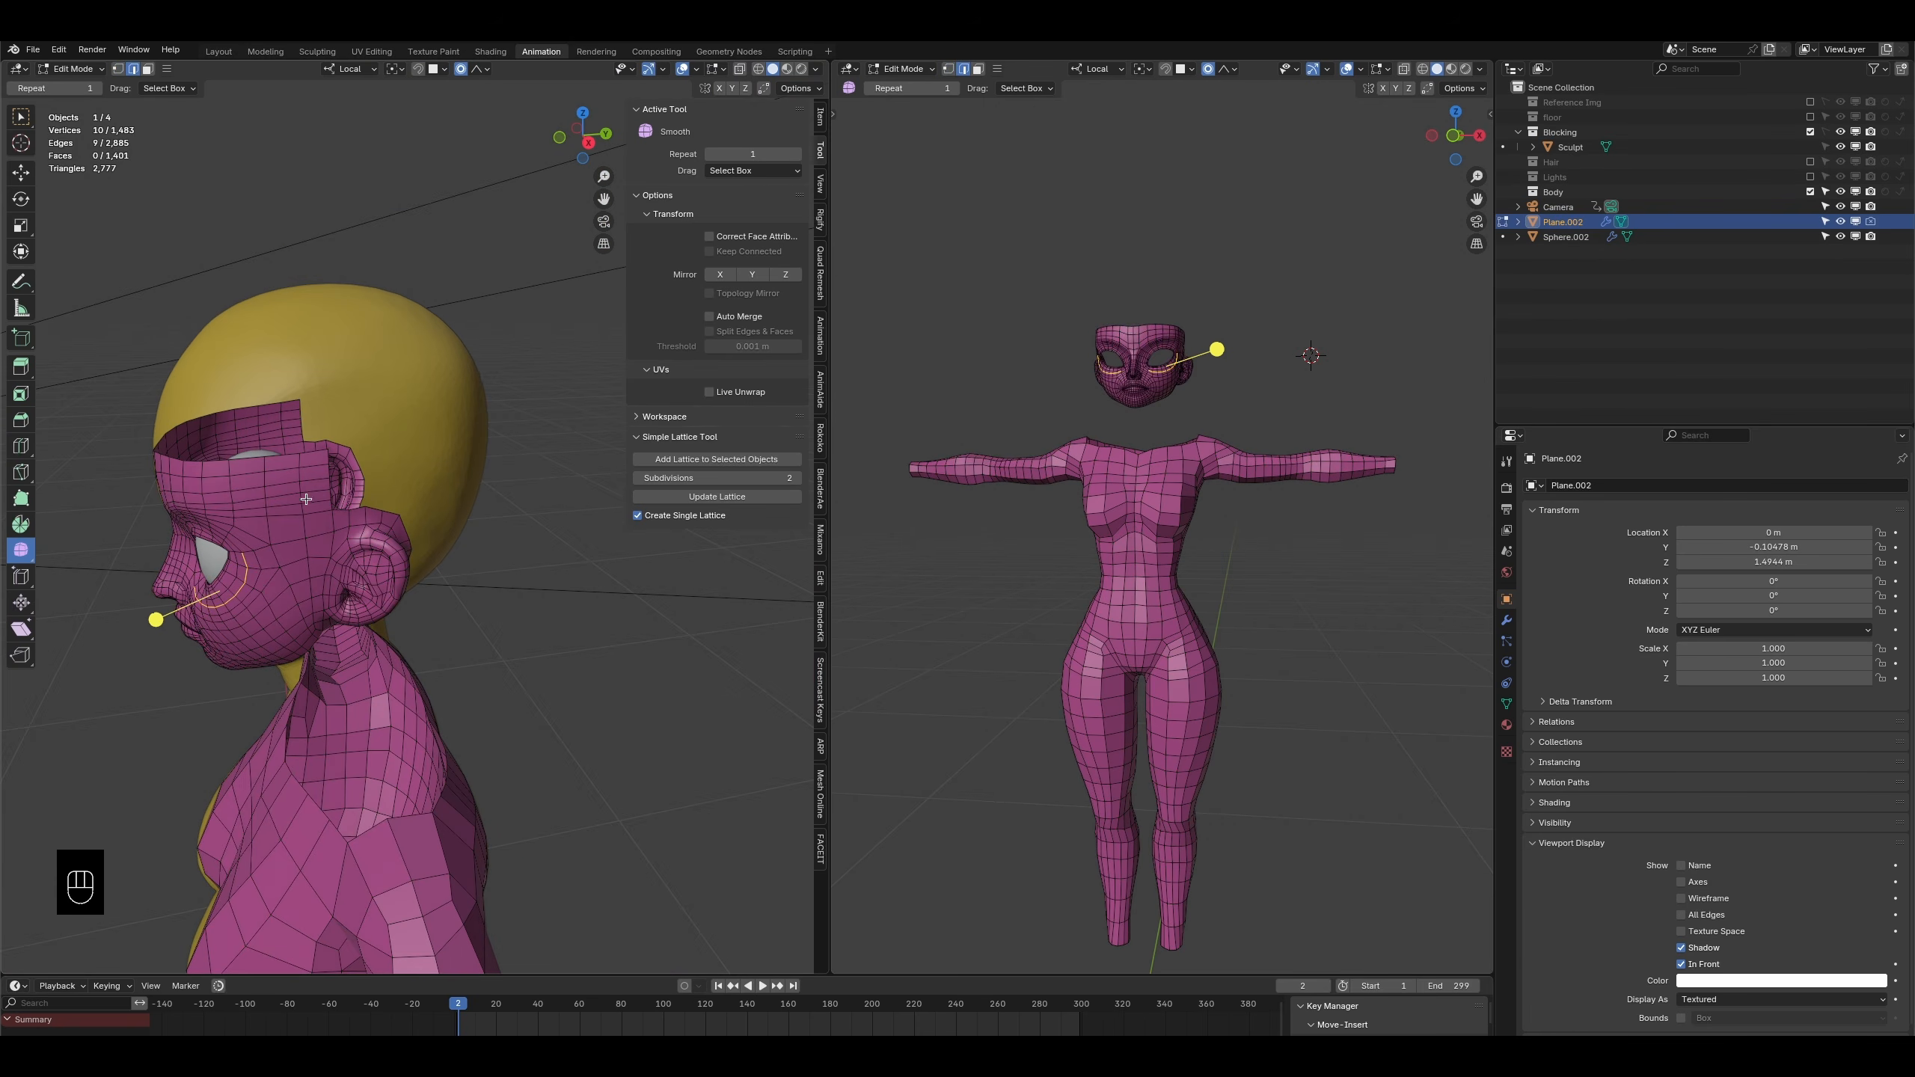
{"action": "left_click", "coordinate": [315, 458]}
{"action": "middle_click_drag", "start_coordinate": [316, 457], "coordinate": [470, 551]}
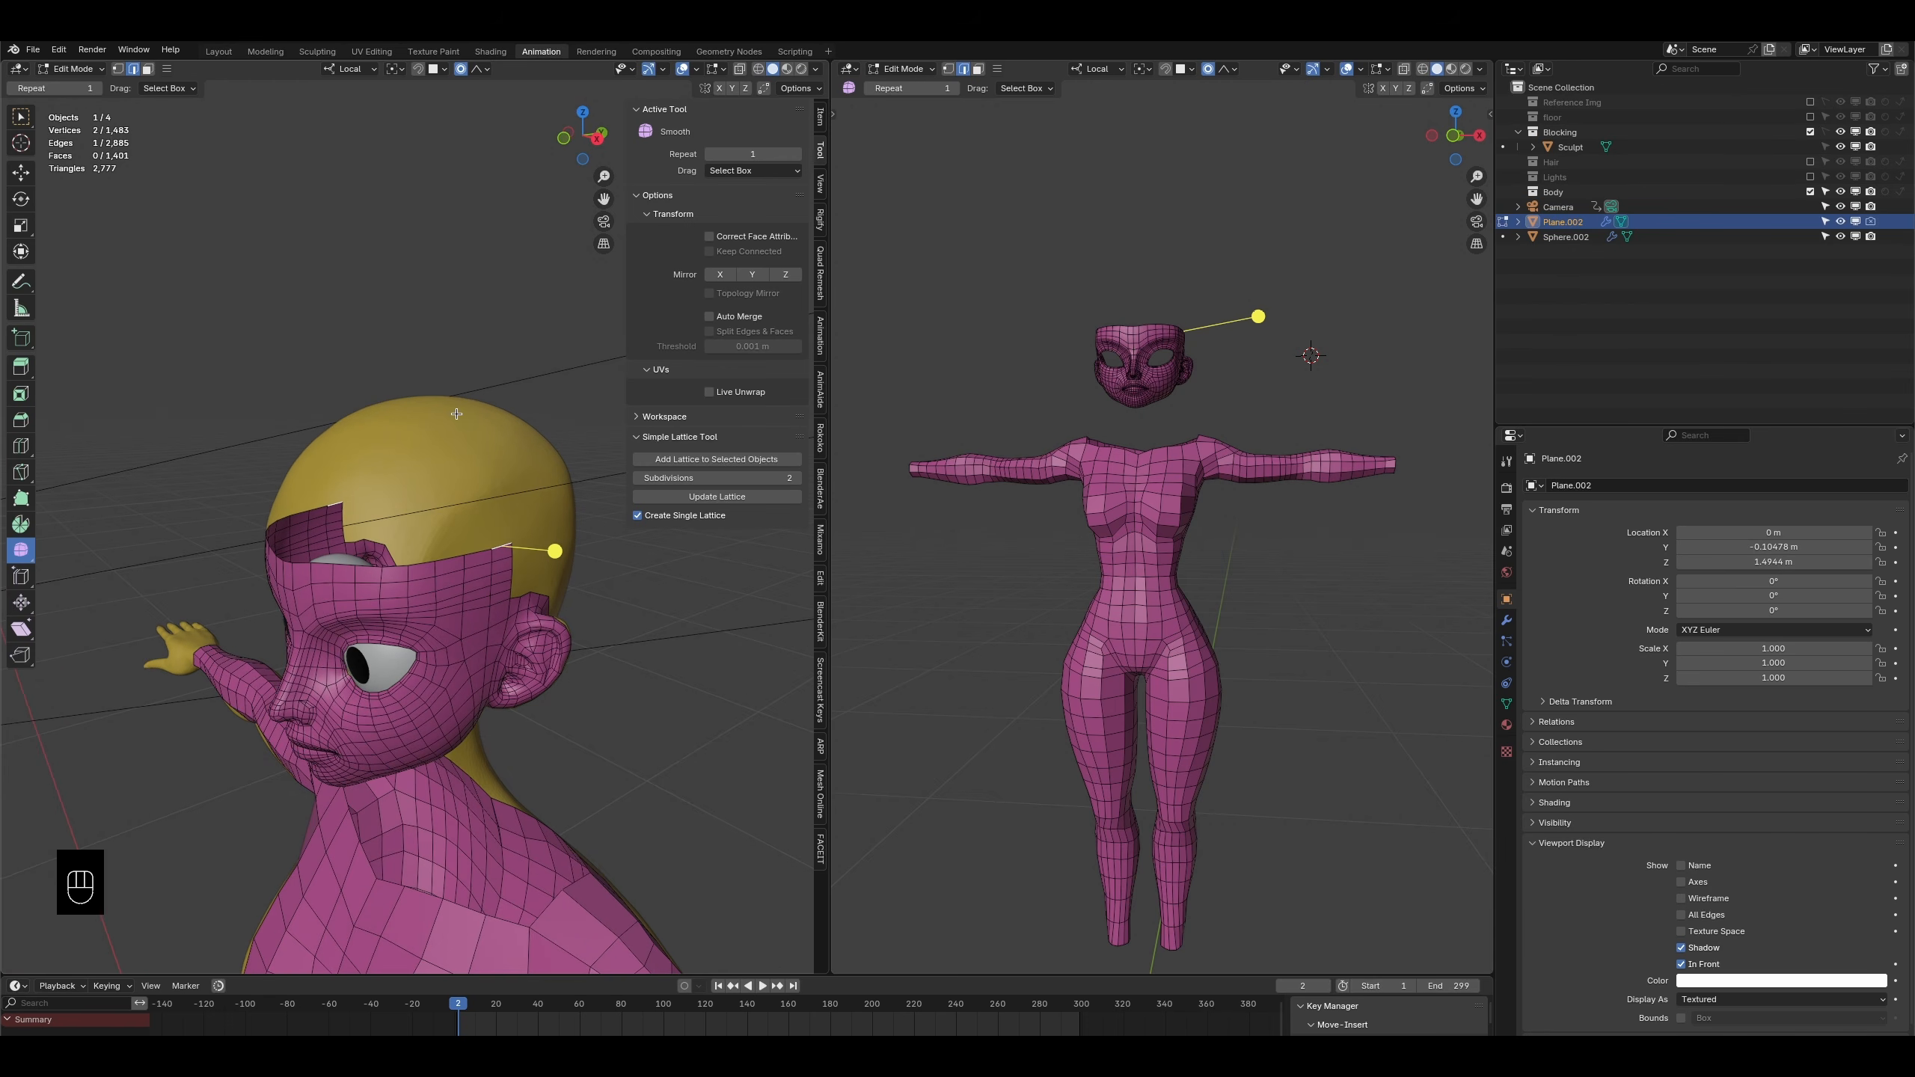
- Turn on snapping, and check the mesh's modifiers and the snapping settings
{"action": "left_click", "coordinate": [416, 69]}
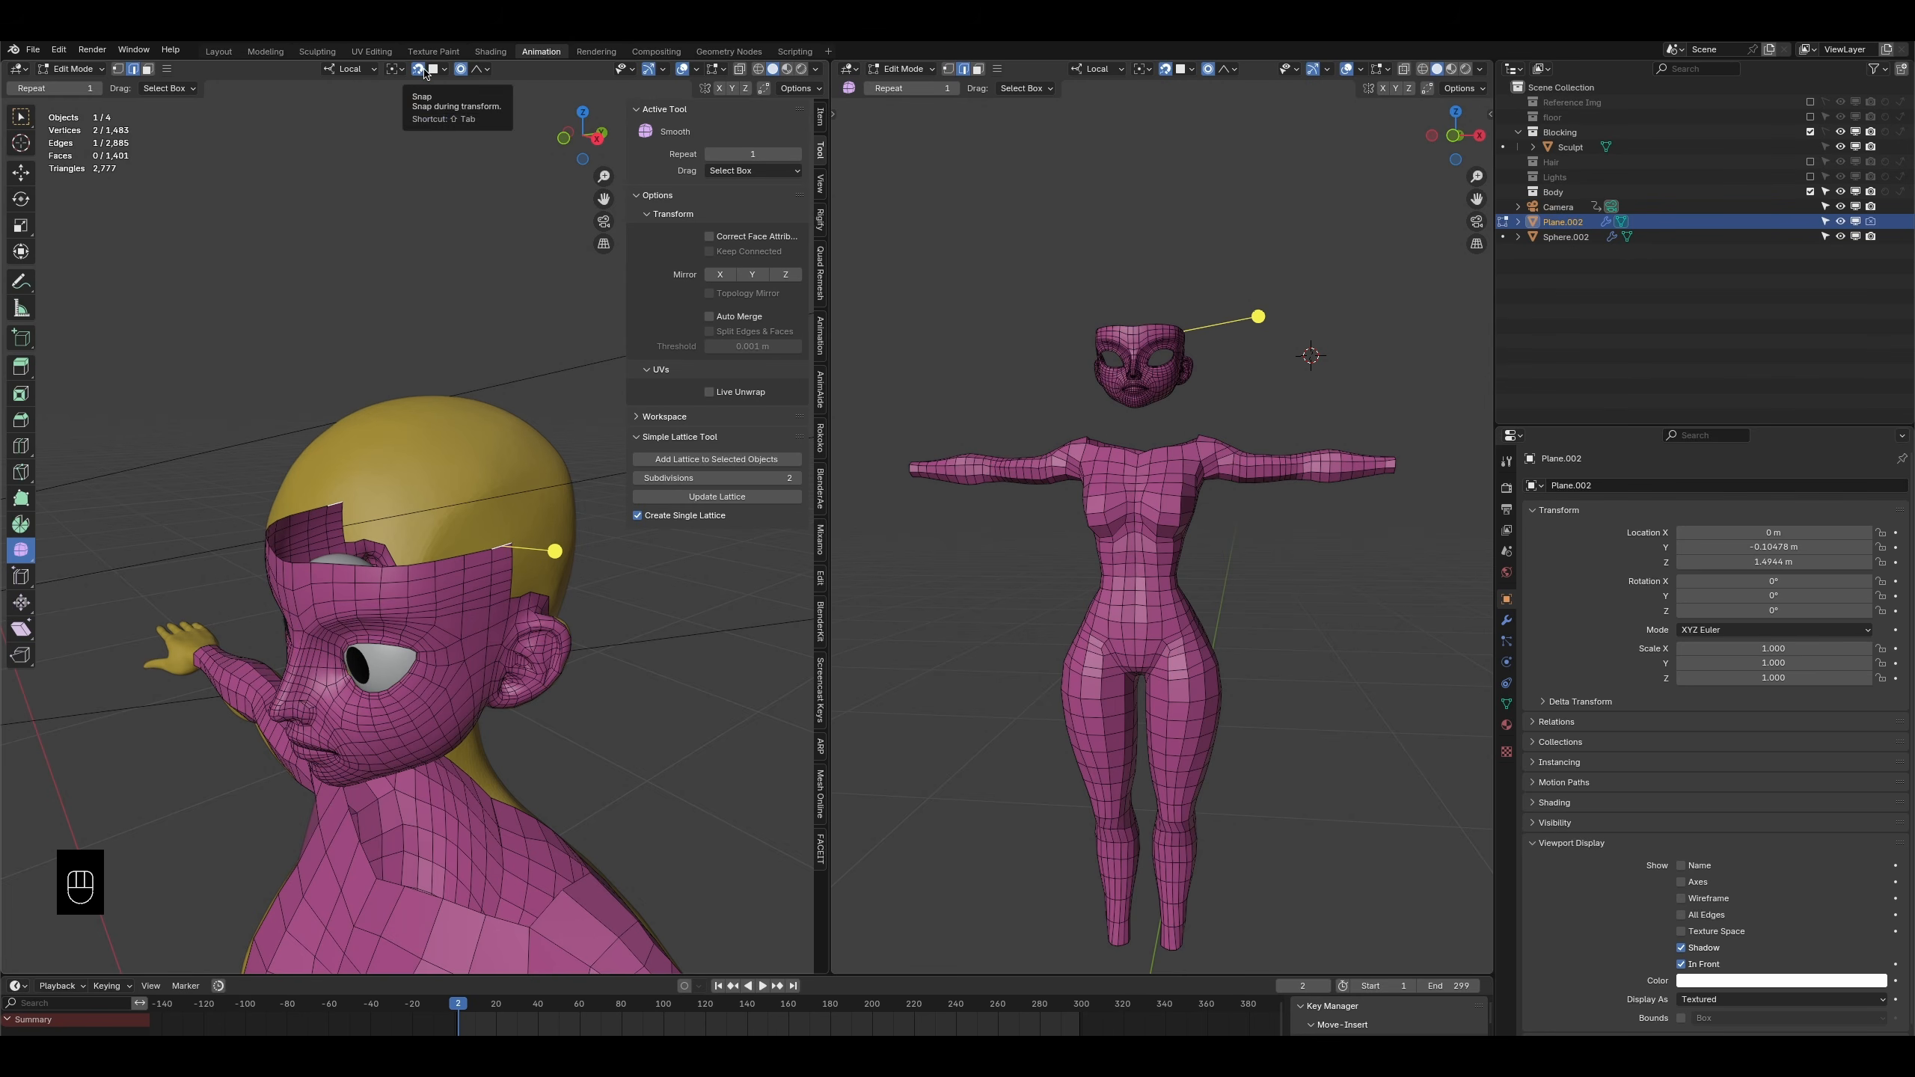
{"action": "left_click", "coordinate": [1507, 620]}
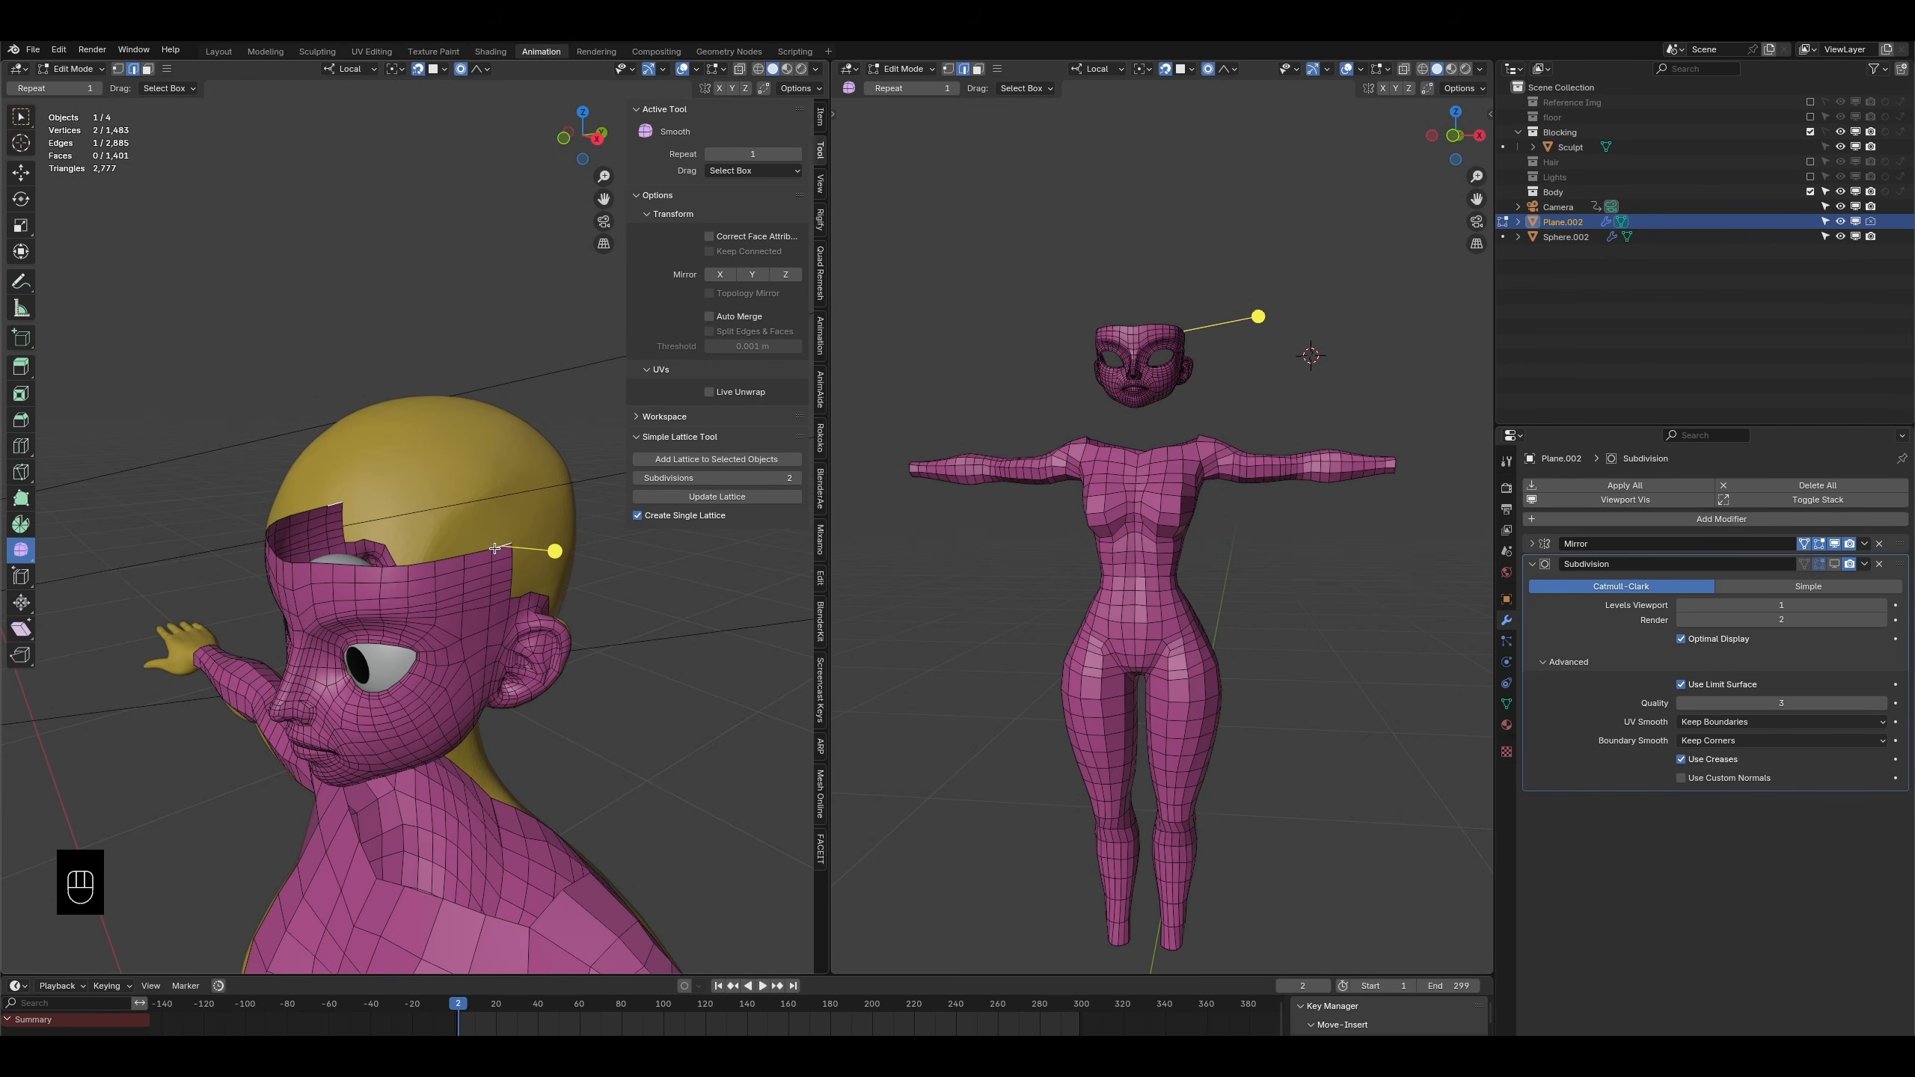
{"action": "scroll", "coordinate": [501, 542], "scroll_direction": "up", "scroll_amount": 1}
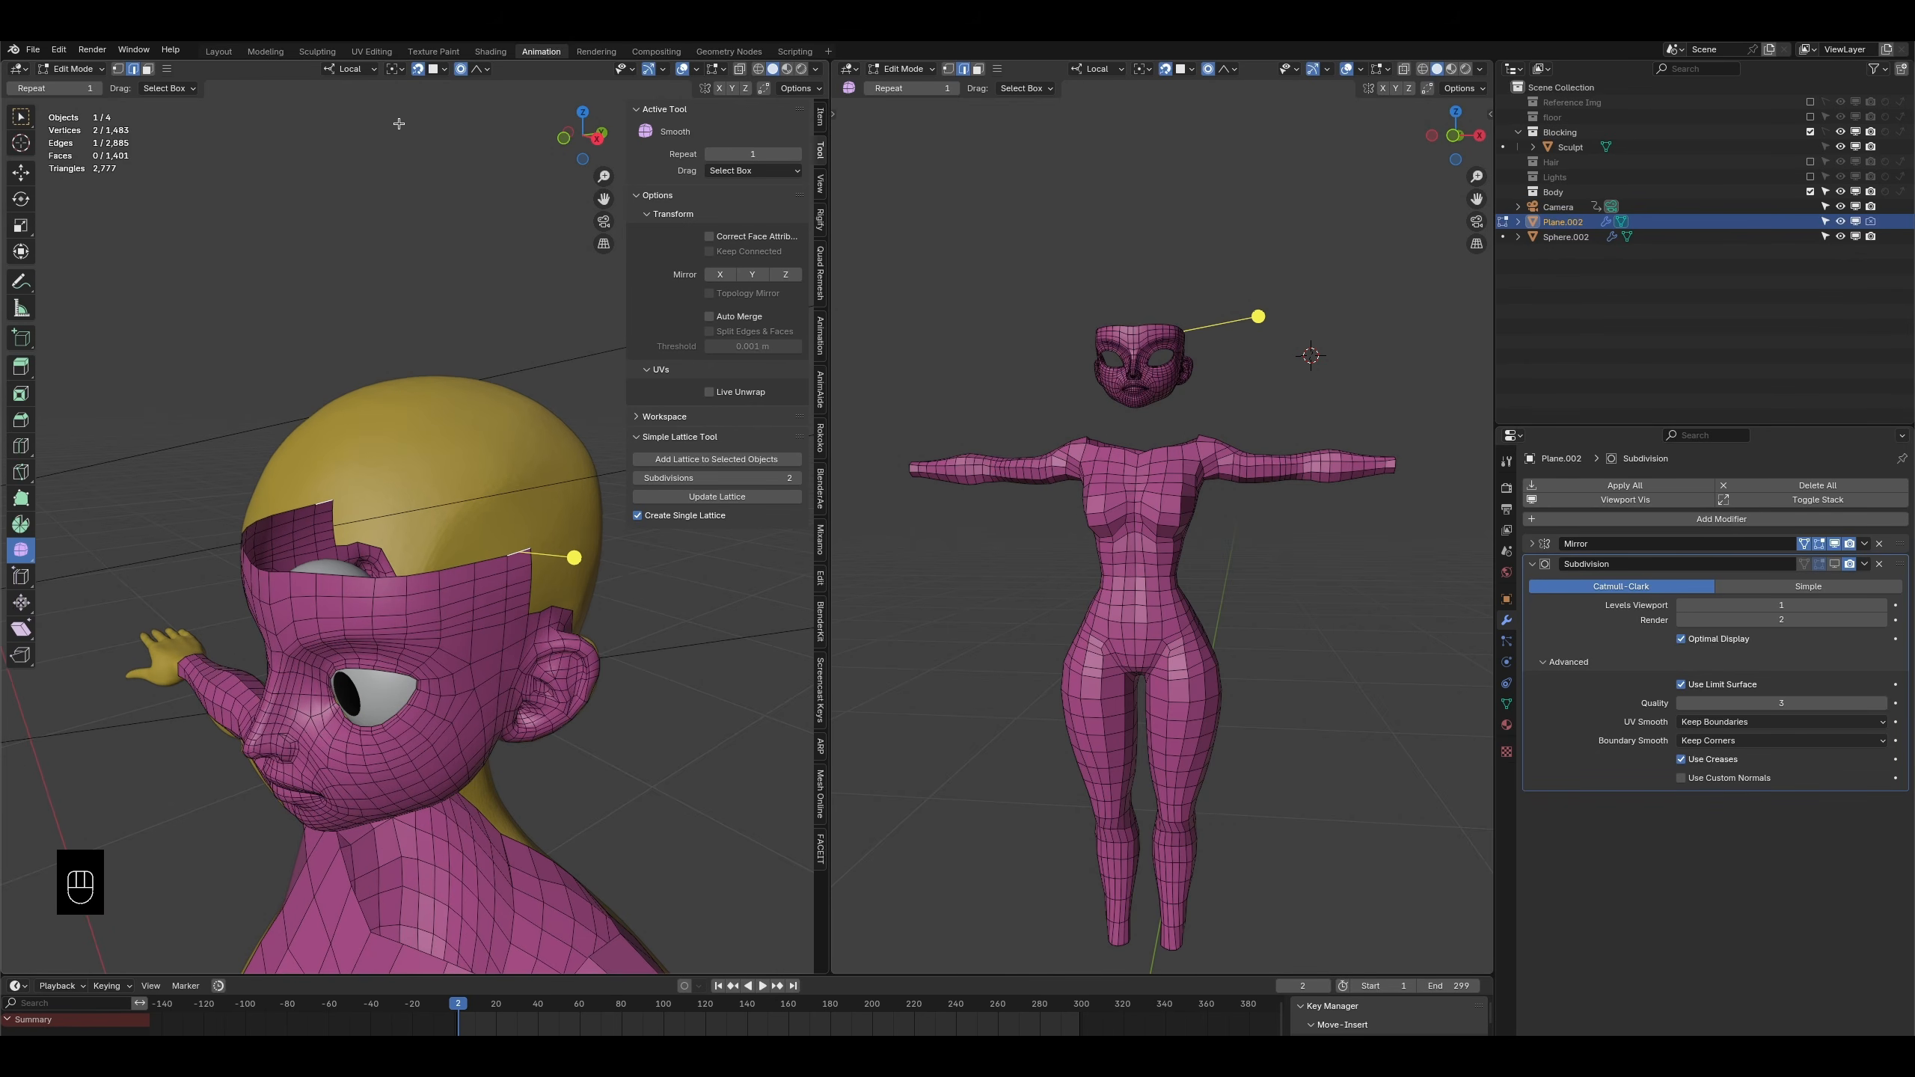
{"action": "left_click", "coordinate": [433, 72]}
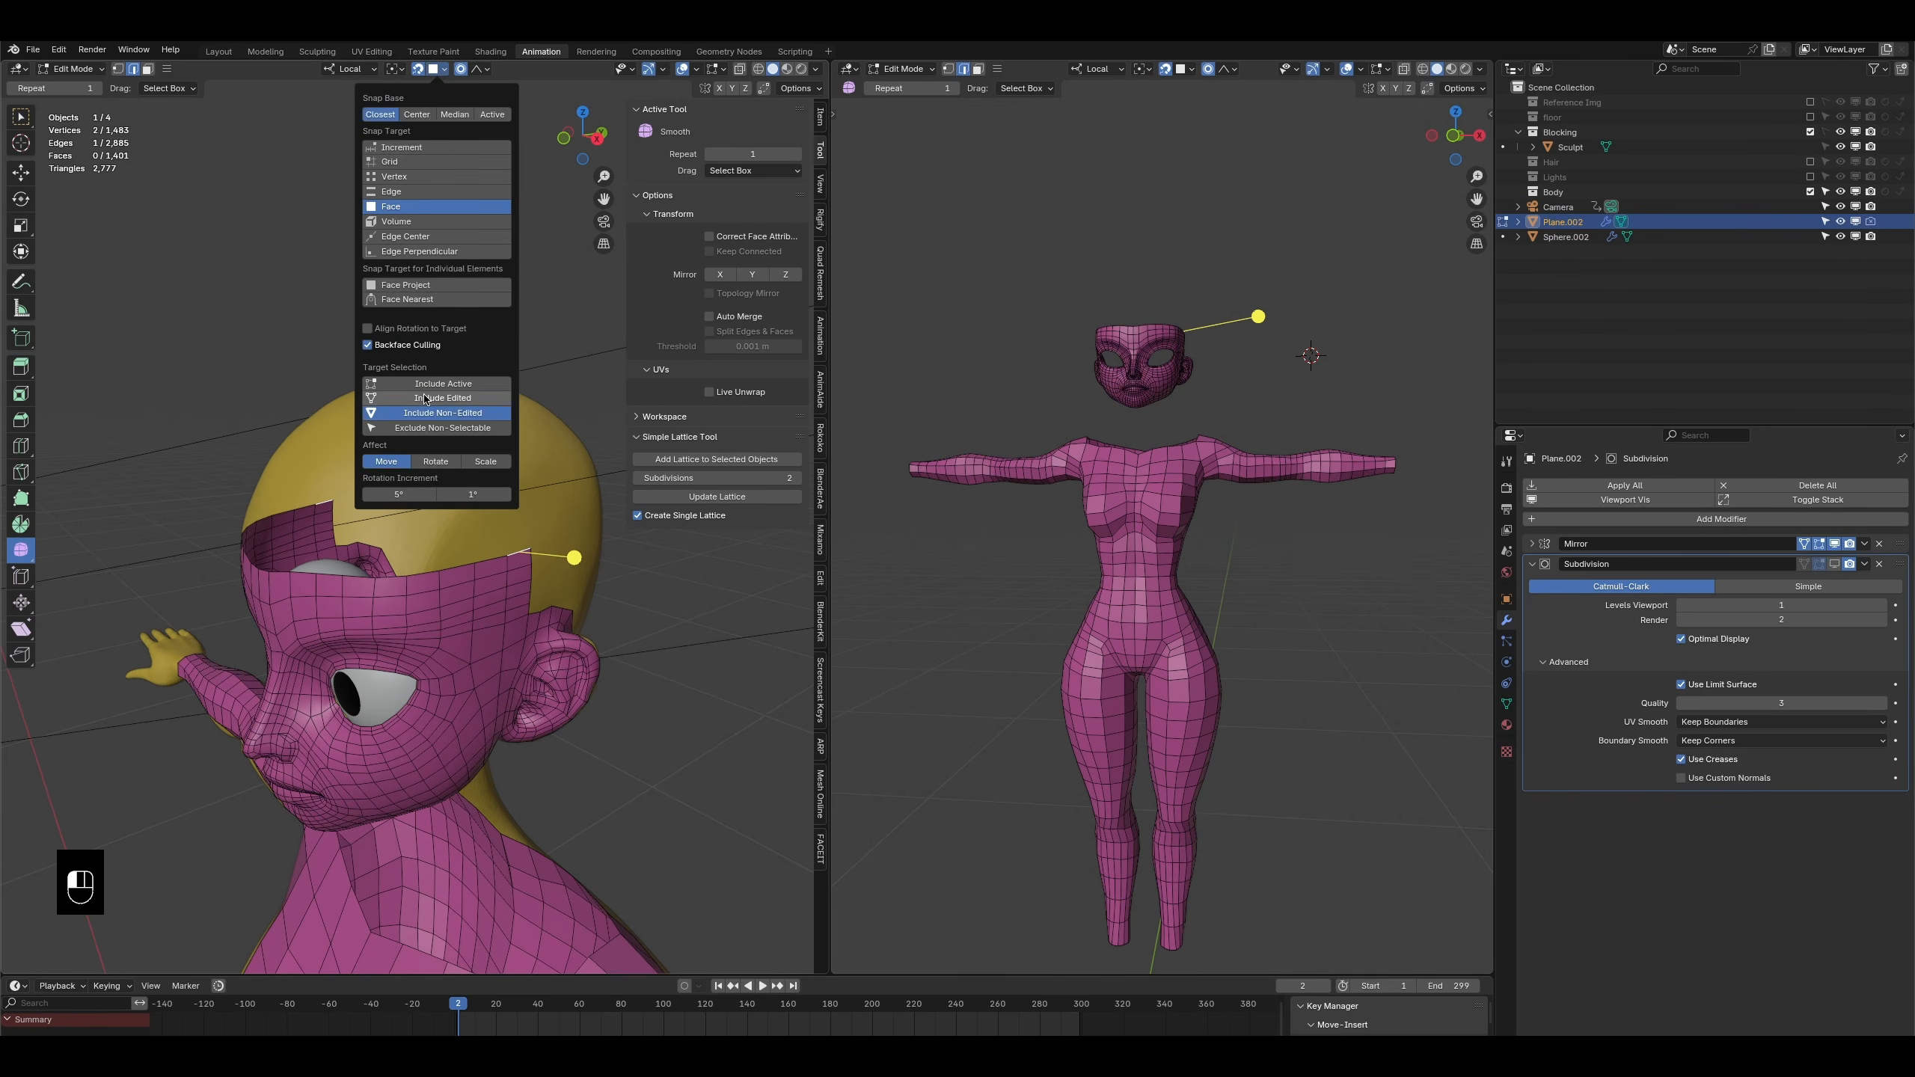
- Extrude the temple edge four times up over the skull to the centre line, forming a strip across the crown
{"action": "key", "text": "e"}
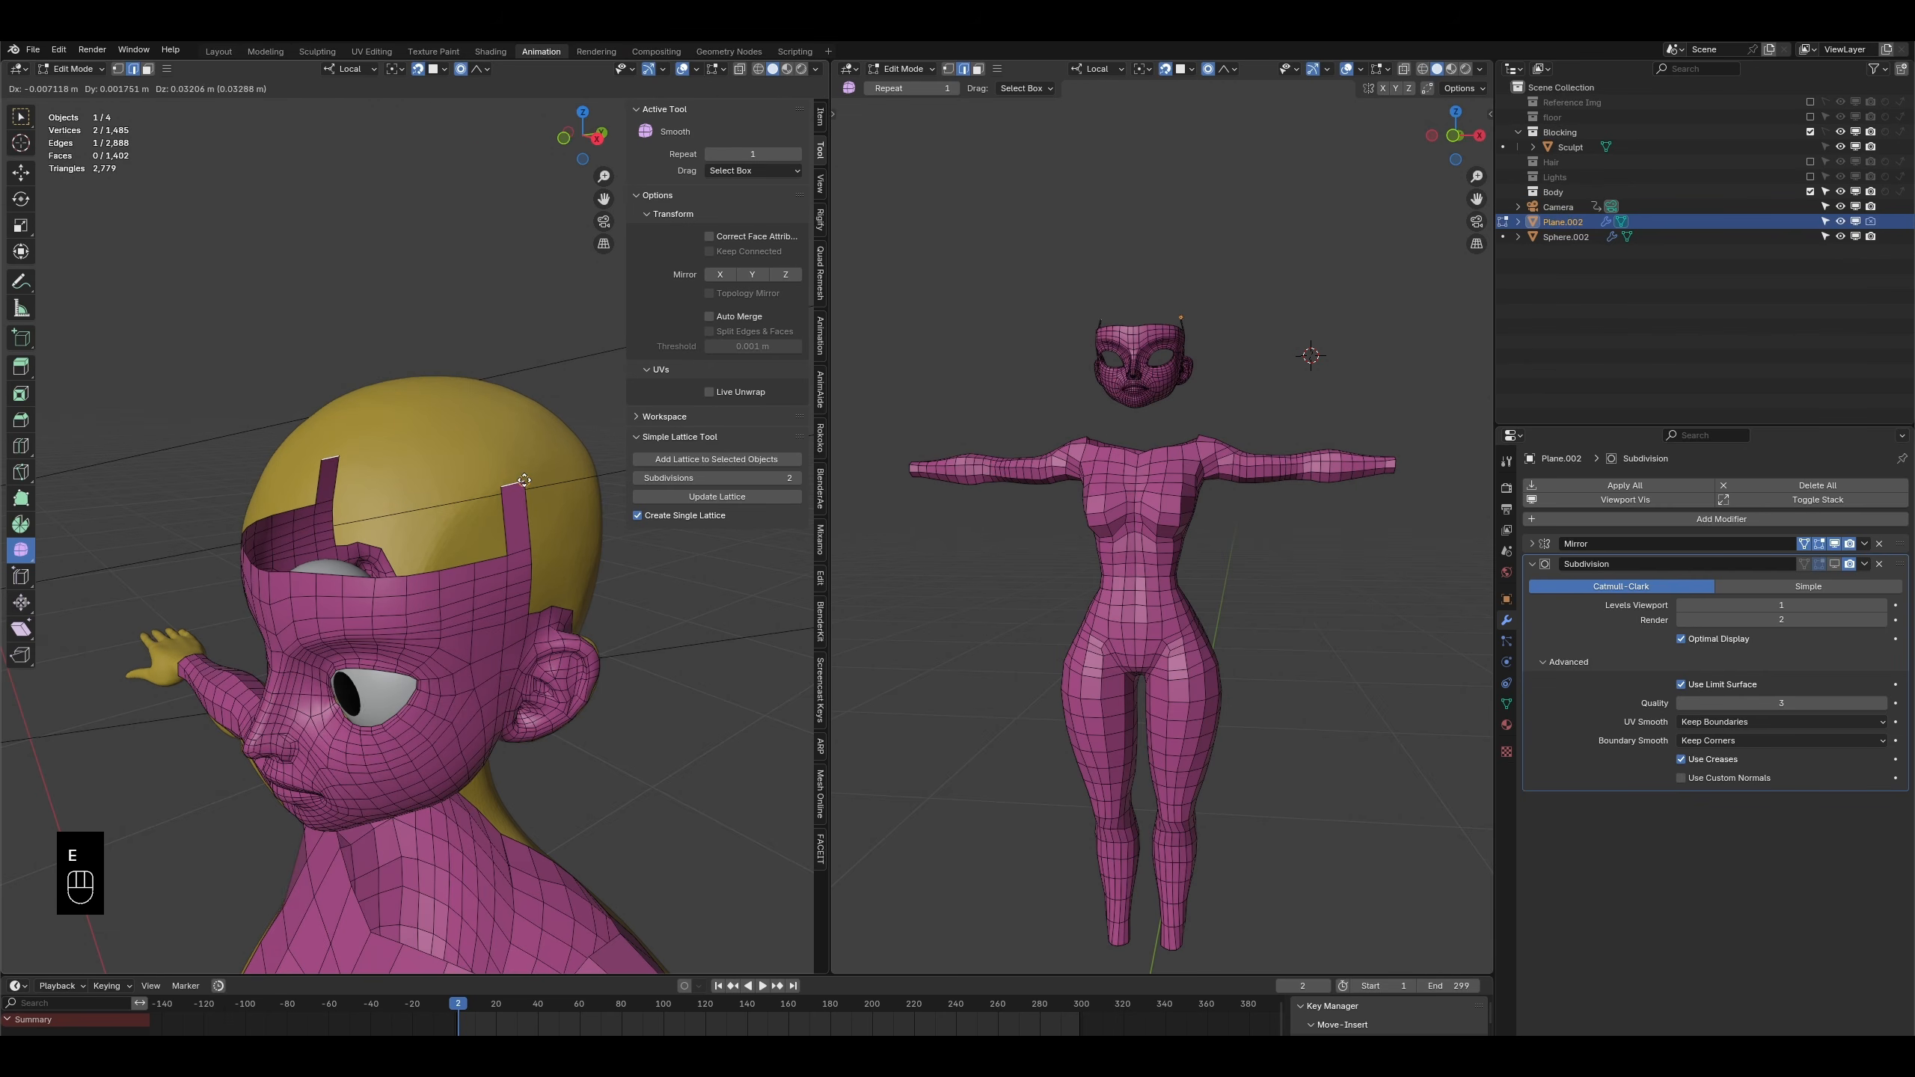
{"action": "left_click", "coordinate": [500, 468]}
{"action": "key", "text": "e"}
{"action": "left_click", "coordinate": [460, 417]}
{"action": "middle_click_drag", "start_coordinate": [461, 418], "coordinate": [520, 460]}
{"action": "key", "text": "e"}
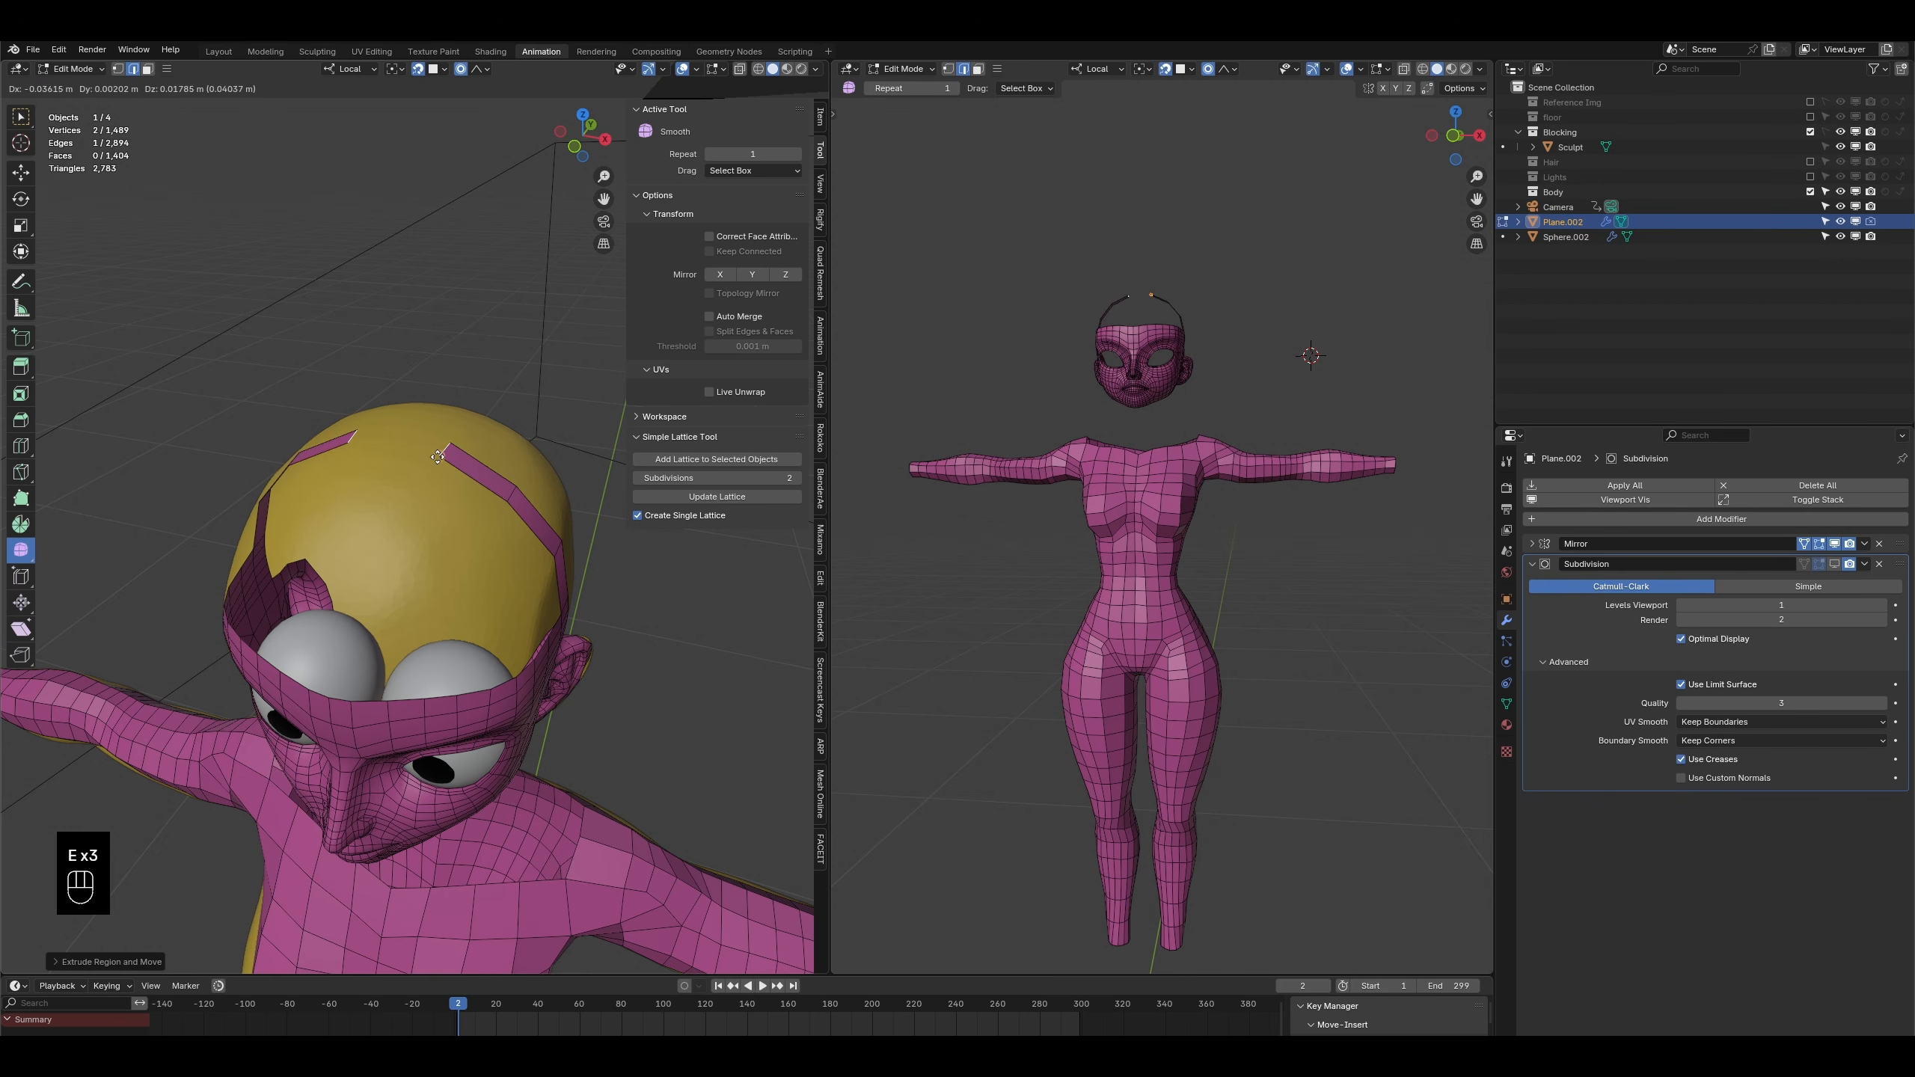
{"action": "left_click", "coordinate": [429, 468]}
{"action": "key", "text": "e"}
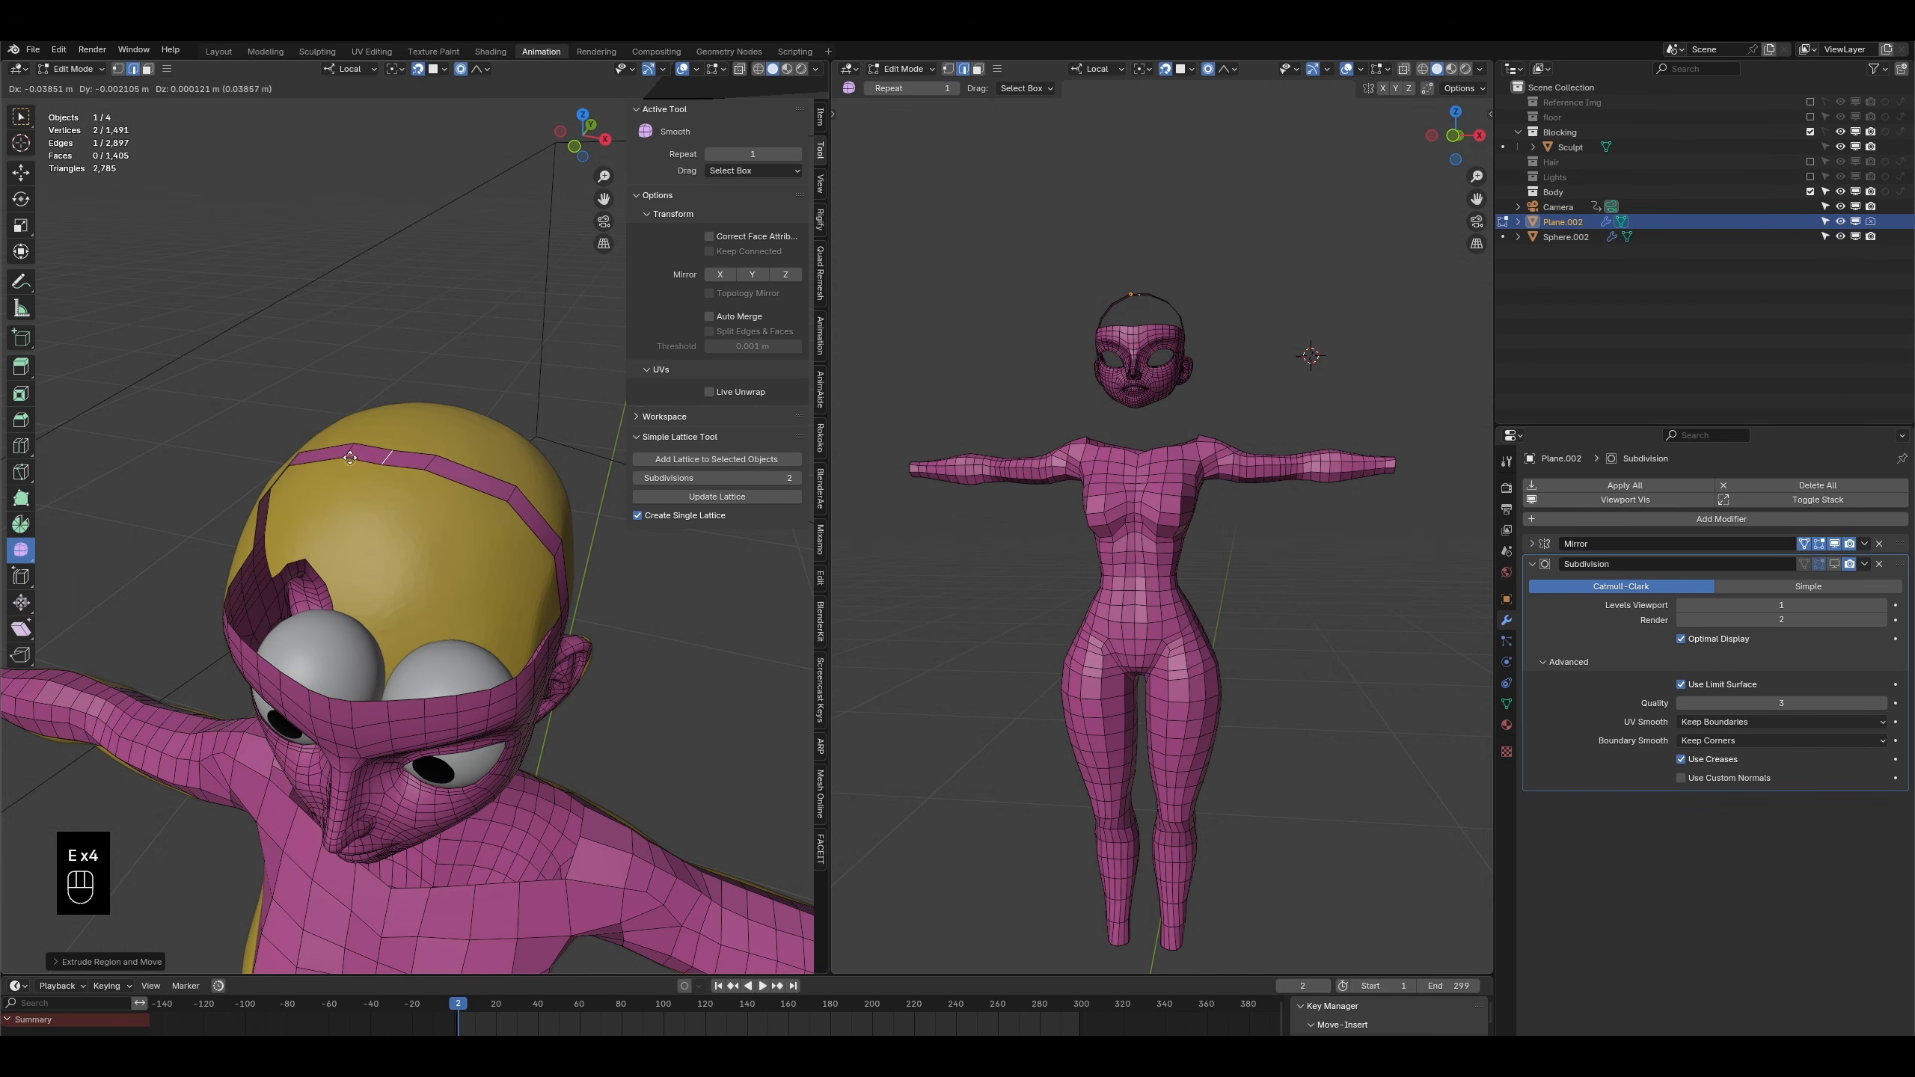
{"action": "left_click", "coordinate": [390, 458]}
- Add a loop cut across the last segment of the crown strip beside the centre line
{"action": "middle_click_drag", "start_coordinate": [374, 561], "coordinate": [353, 740]}
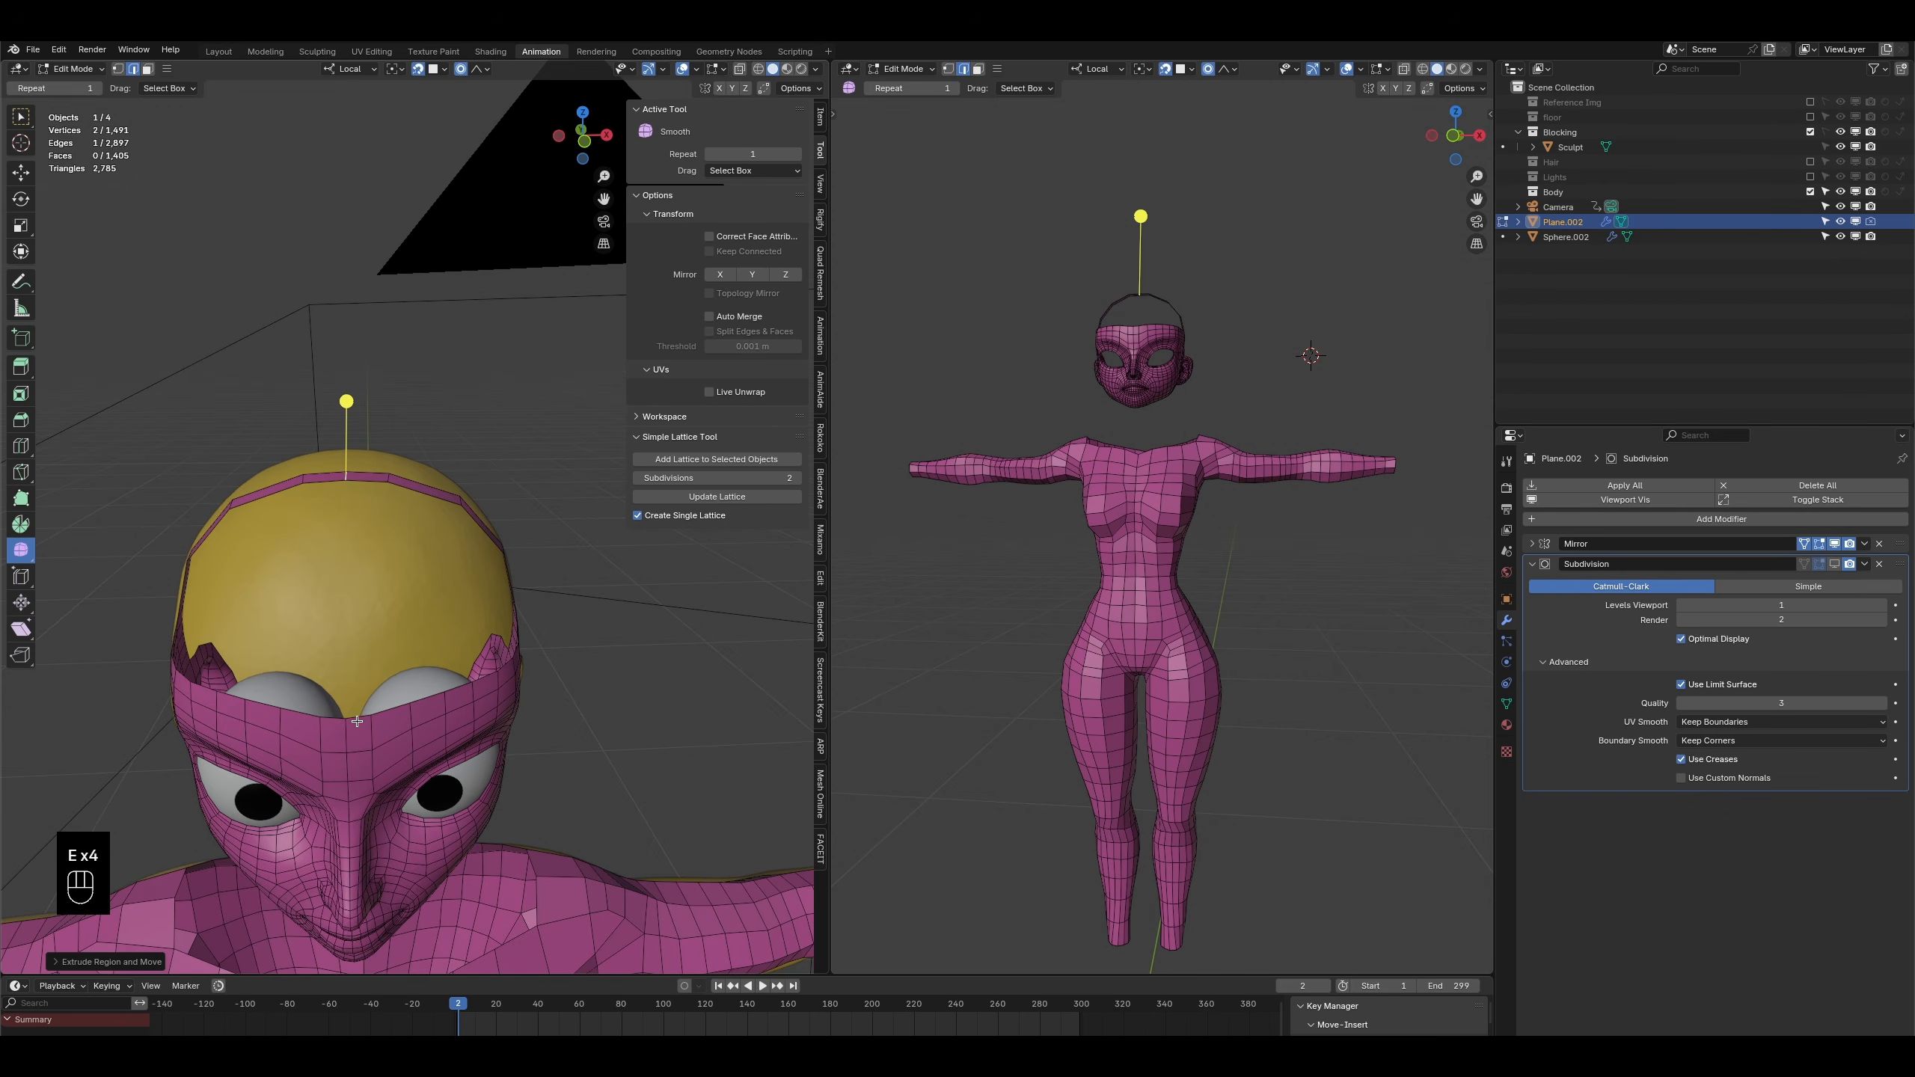
{"action": "left_click", "coordinate": [358, 721]}
{"action": "key", "text": "ctrl+r"}
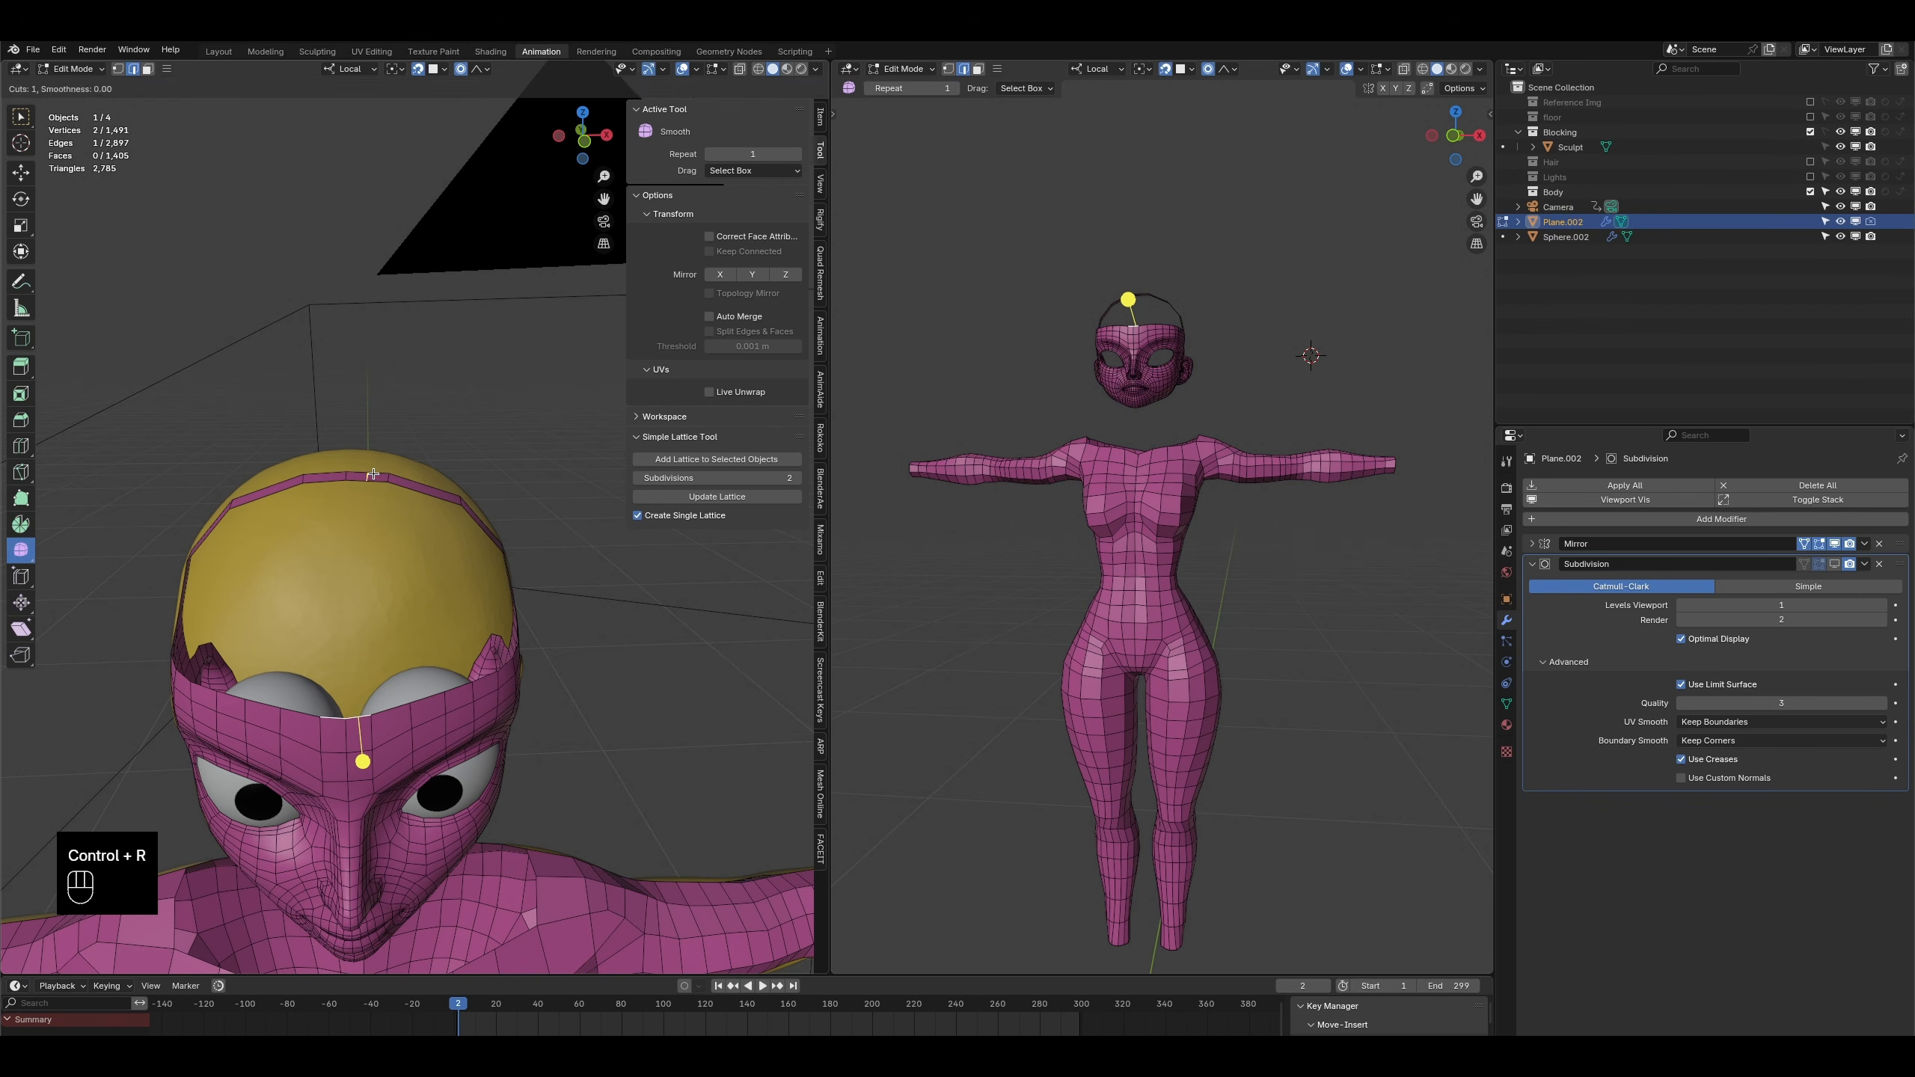
{"action": "left_click", "coordinate": [373, 474]}
{"action": "key", "text": "g"}
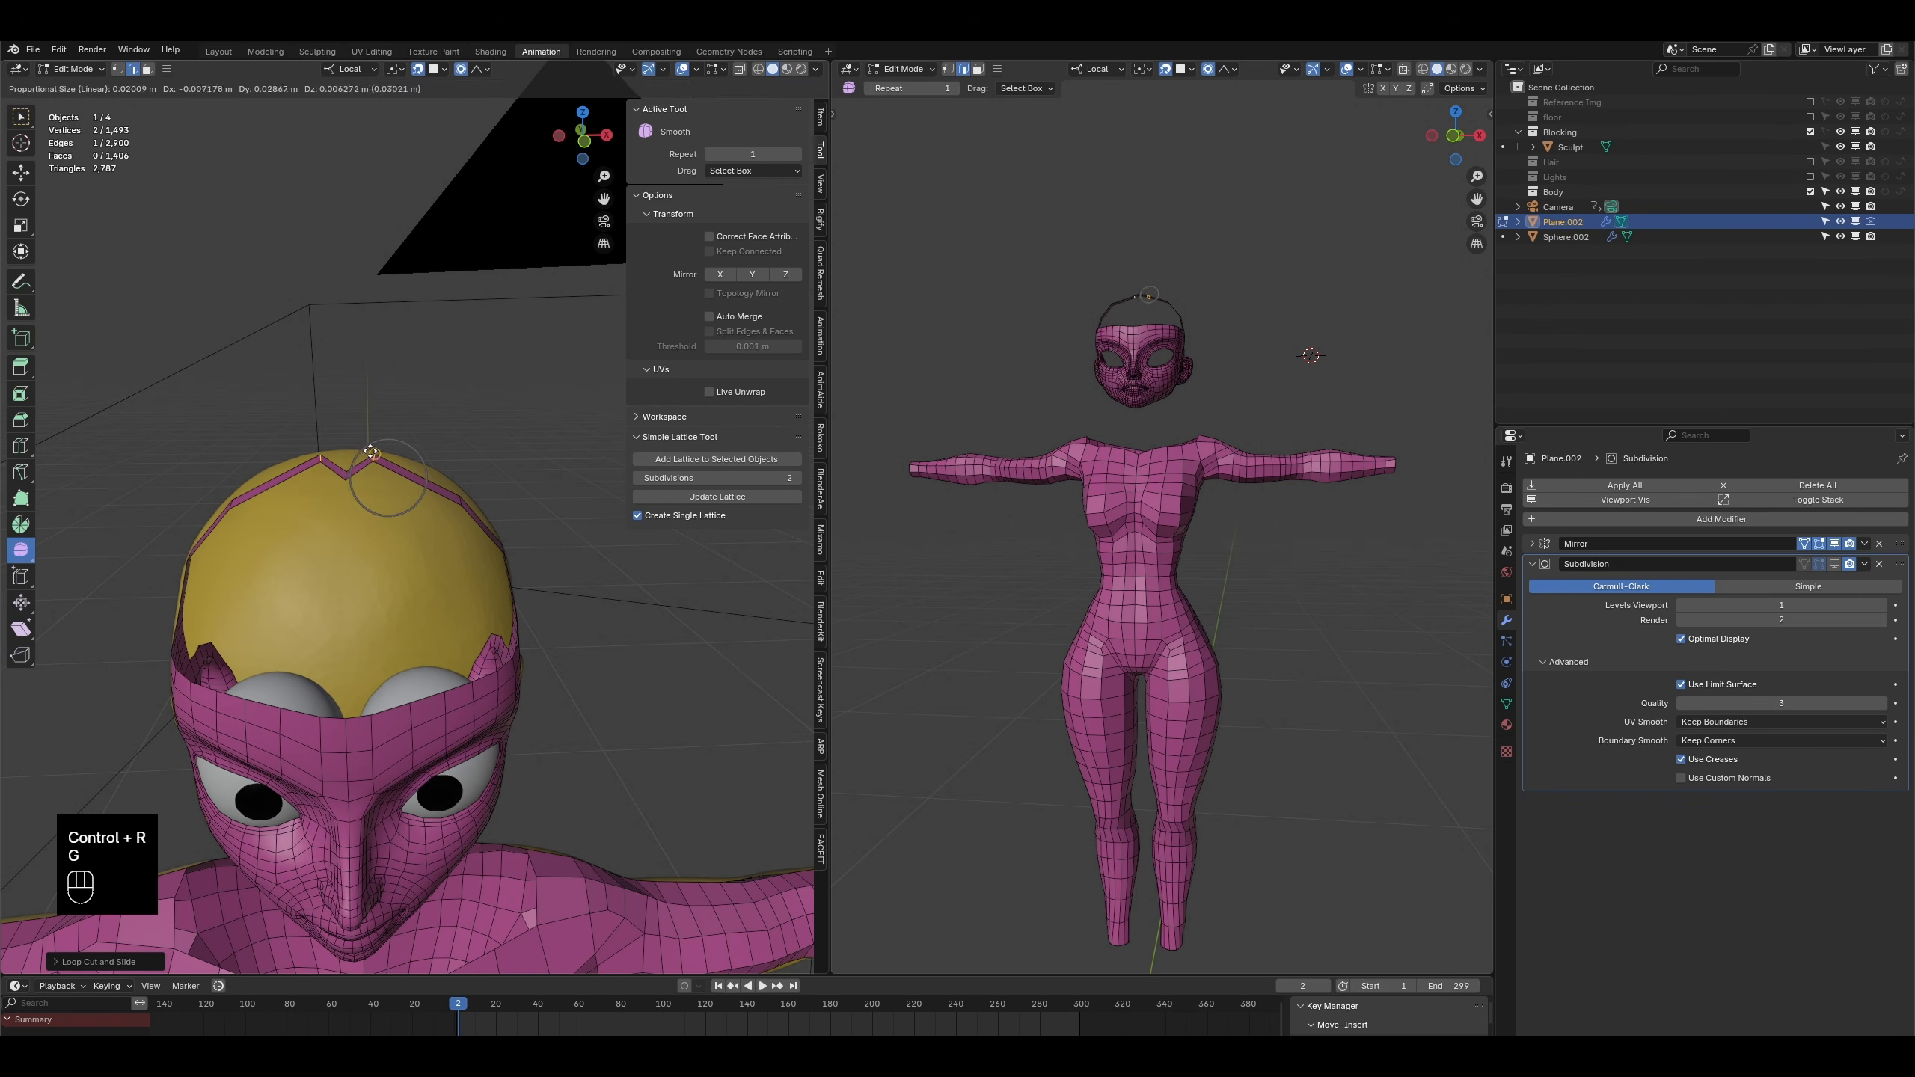
{"action": "left_click", "coordinate": [359, 445]}
{"action": "key", "text": "ctrl+z"}
- Turn off proportional editing and move the new crown edge closer to the centre line
{"action": "left_click", "coordinate": [461, 70]}
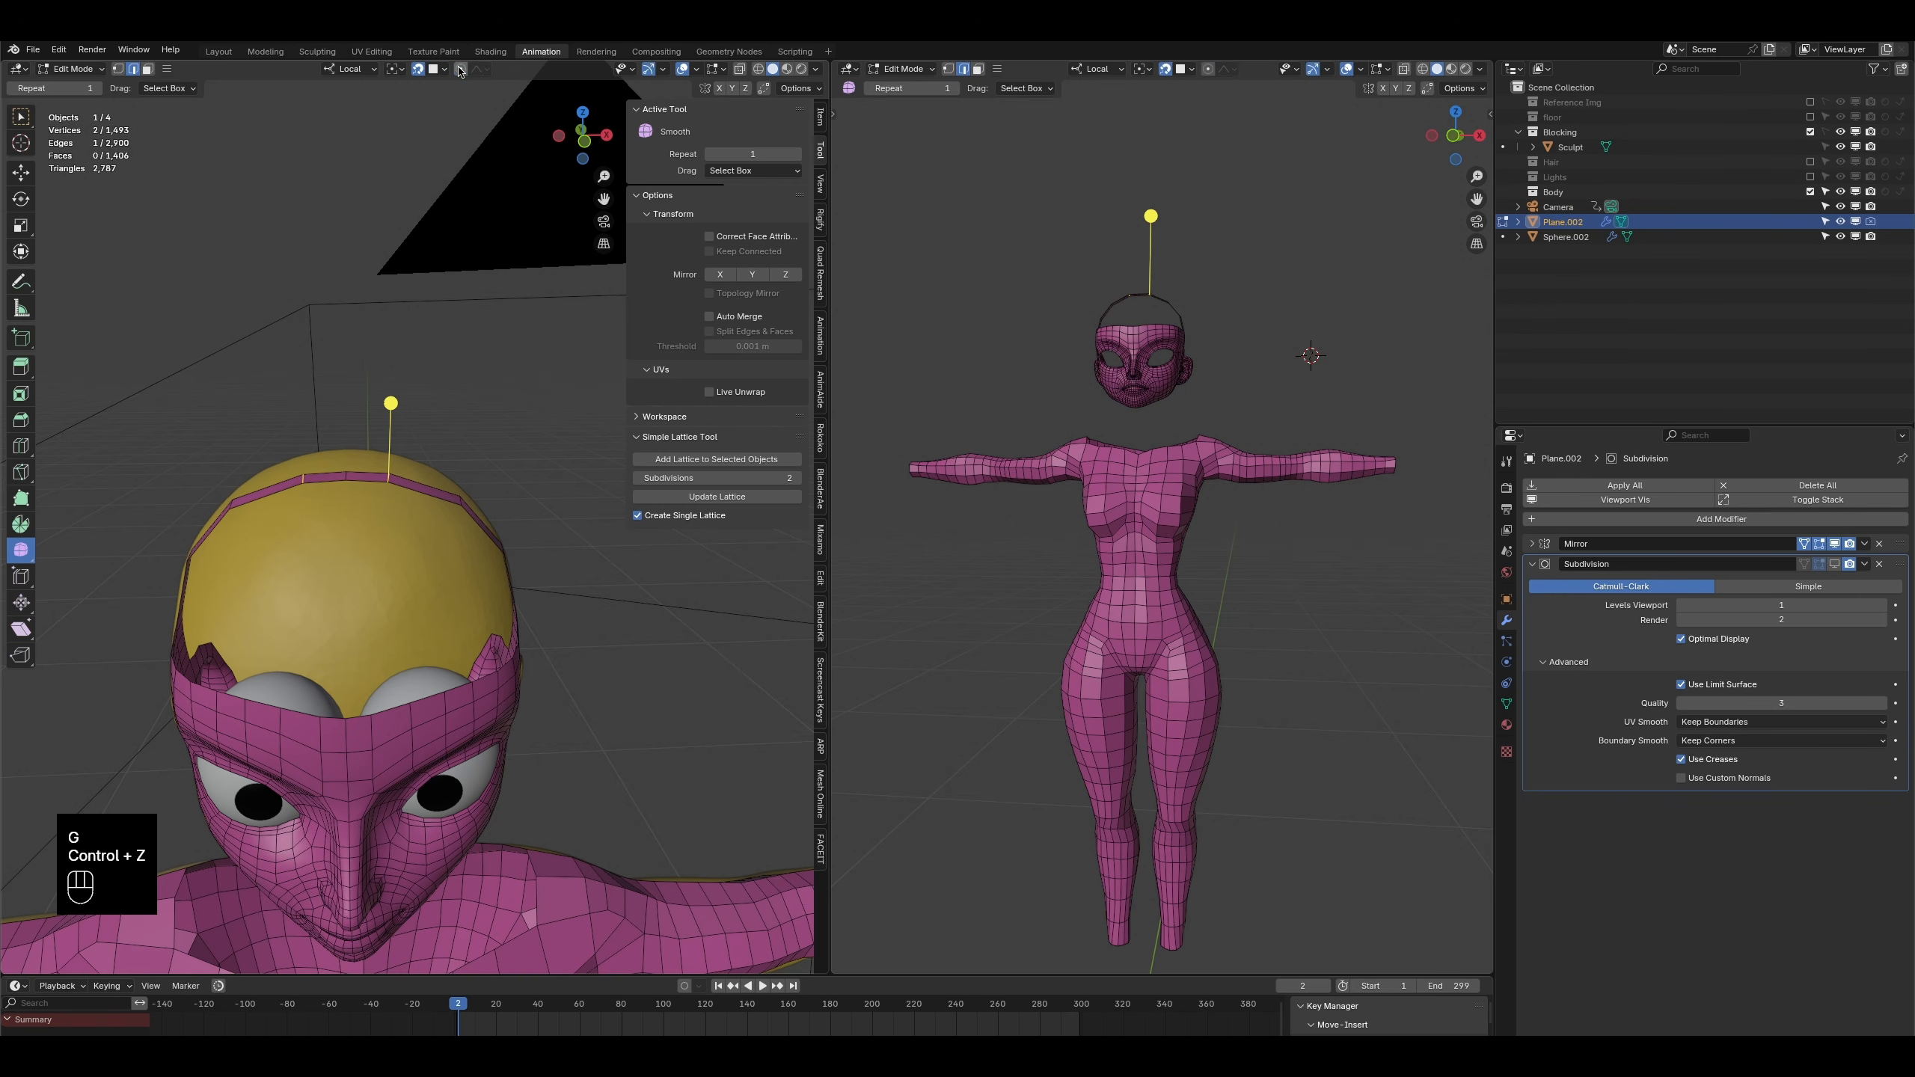
{"action": "key", "text": "g"}
{"action": "left_click", "coordinate": [354, 480]}
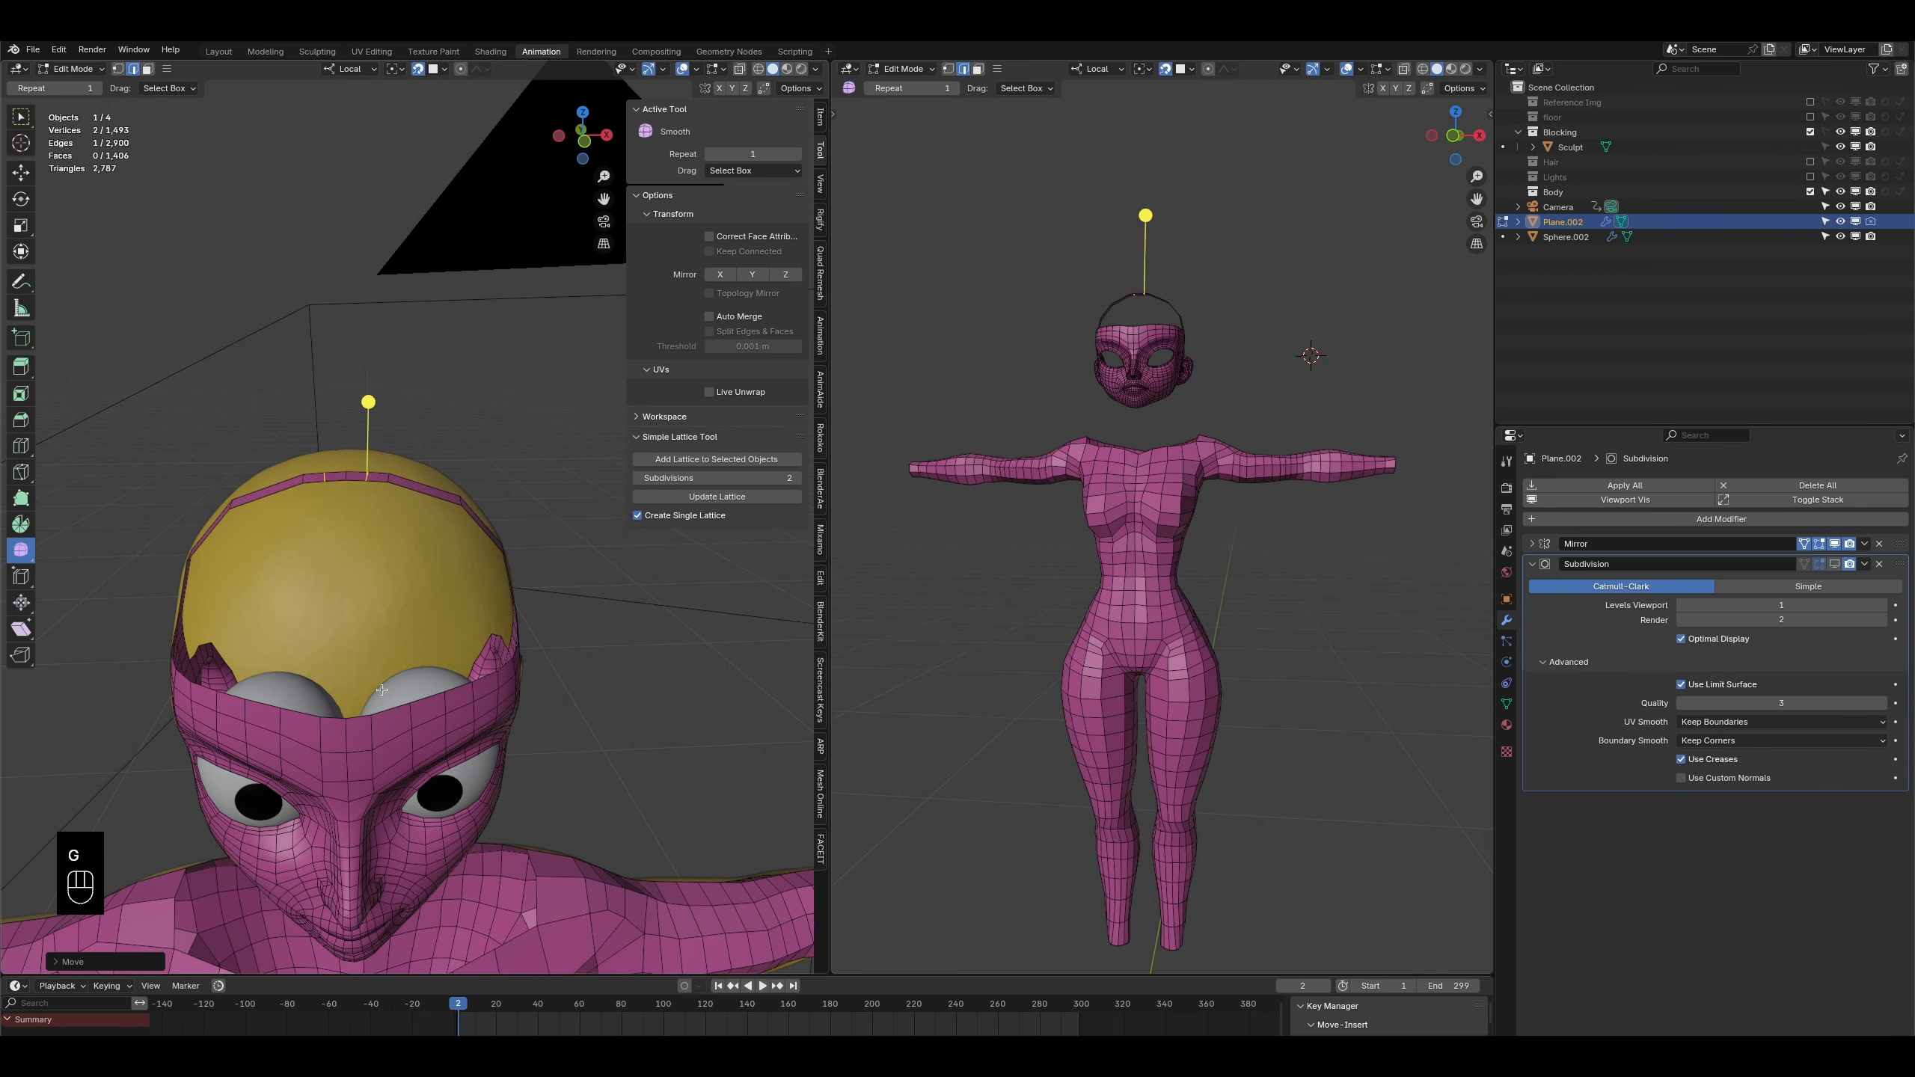
- Fill a face between the forehead's central border edge and the front edge of the crown strip
{"action": "left_click", "coordinate": [363, 715]}
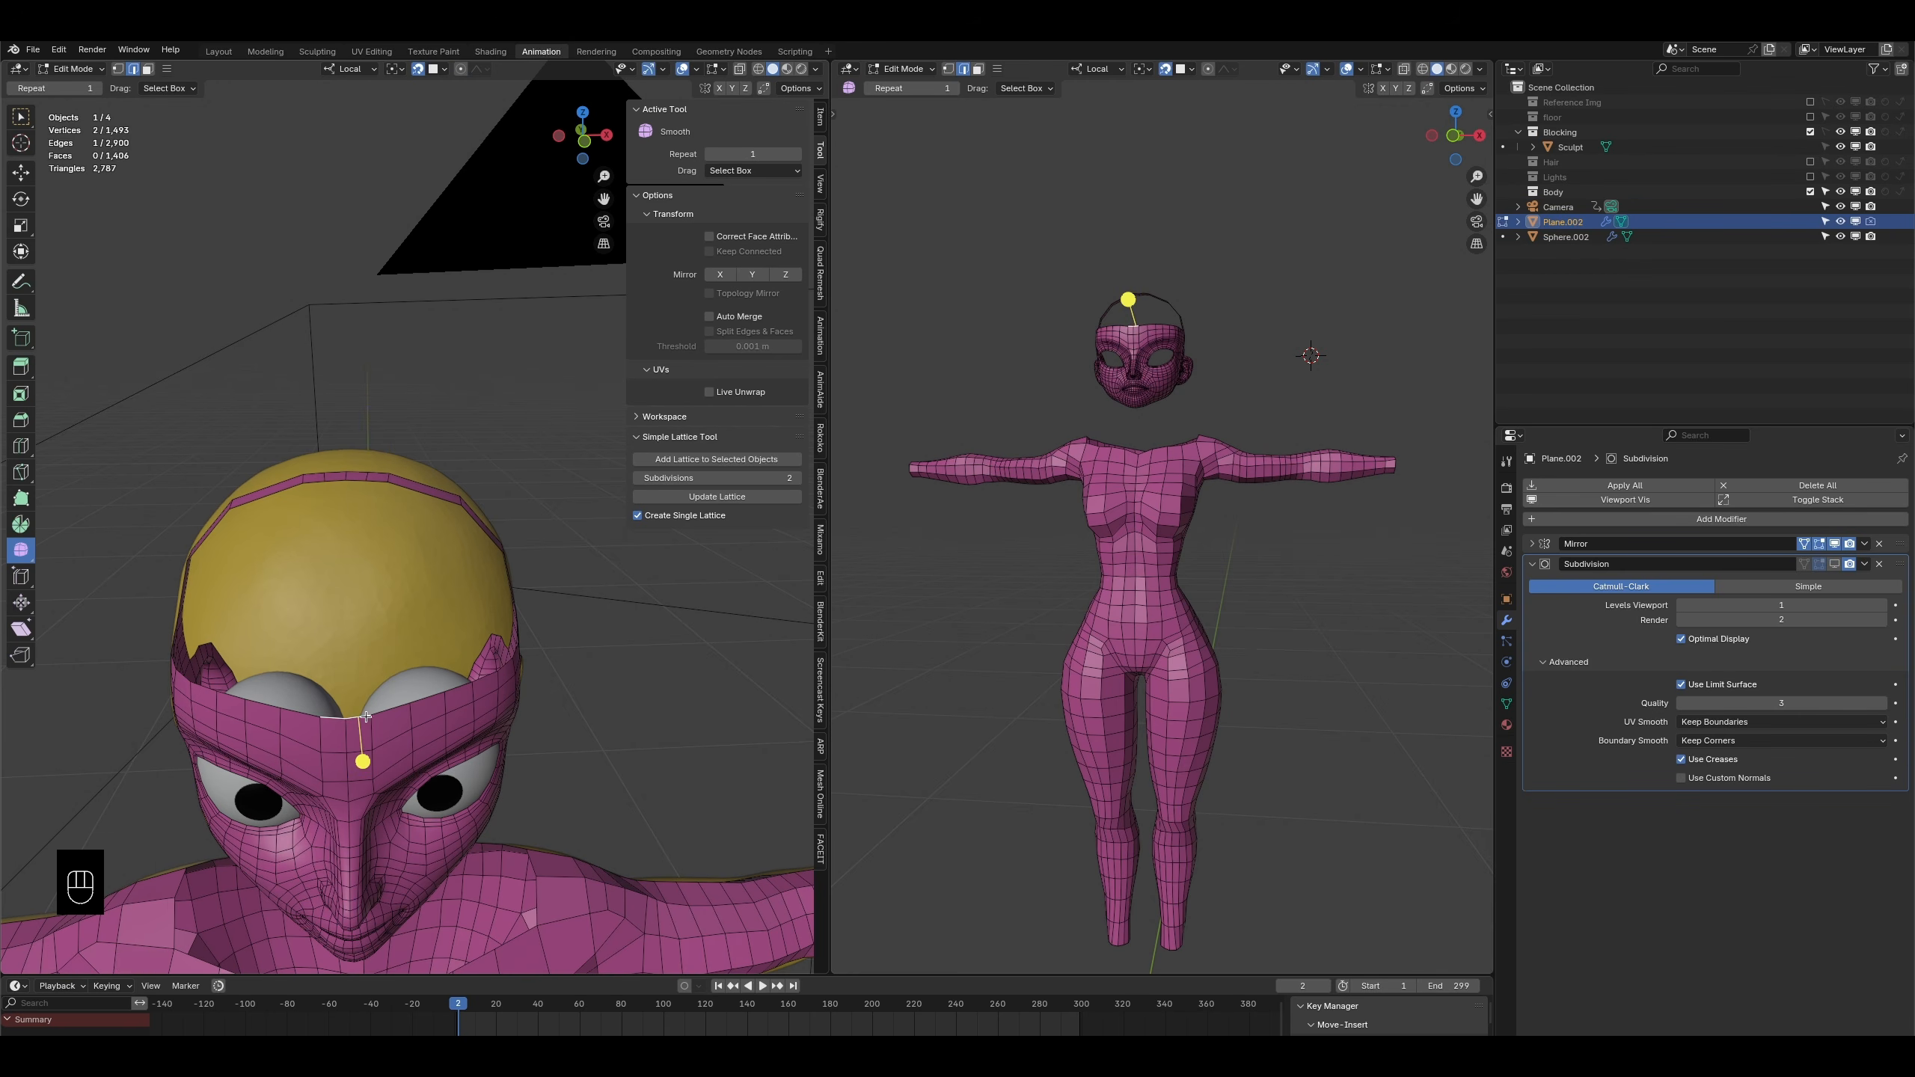
{"action": "left_click", "coordinate": [359, 480], "text": "shift"}
{"action": "key", "text": "f"}
- Add a loop cut across the middle of the forehead-to-crown face and move it onto the skull surface
{"action": "mouse_move", "coordinate": [370, 507]}
{"action": "middle_mouse_down"}
{"action": "mouse_move", "coordinate": [445, 524]}
{"action": "mouse_move", "coordinate": [384, 542]}
{"action": "middle_mouse_up"}
{"action": "key", "text": "ctrl+r"}
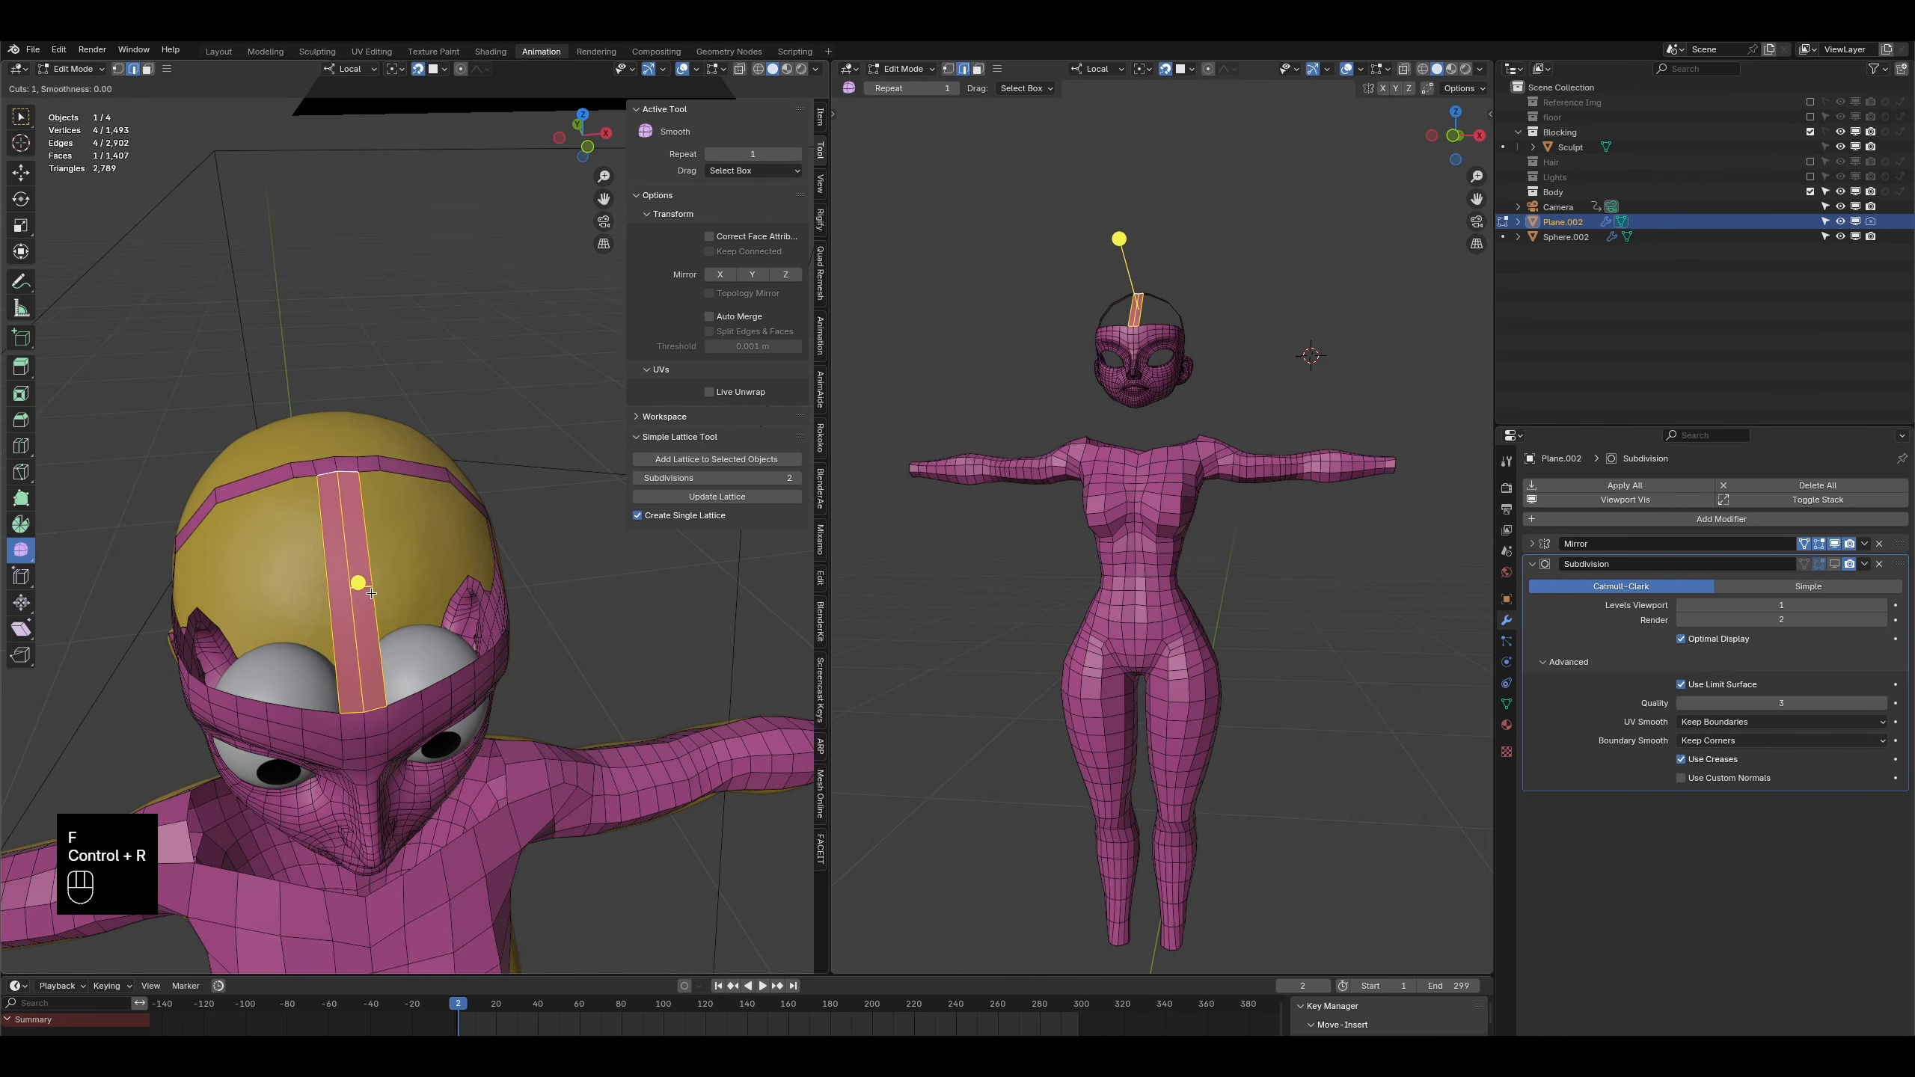
{"action": "left_click", "coordinate": [370, 593]}
{"action": "key", "text": "g"}
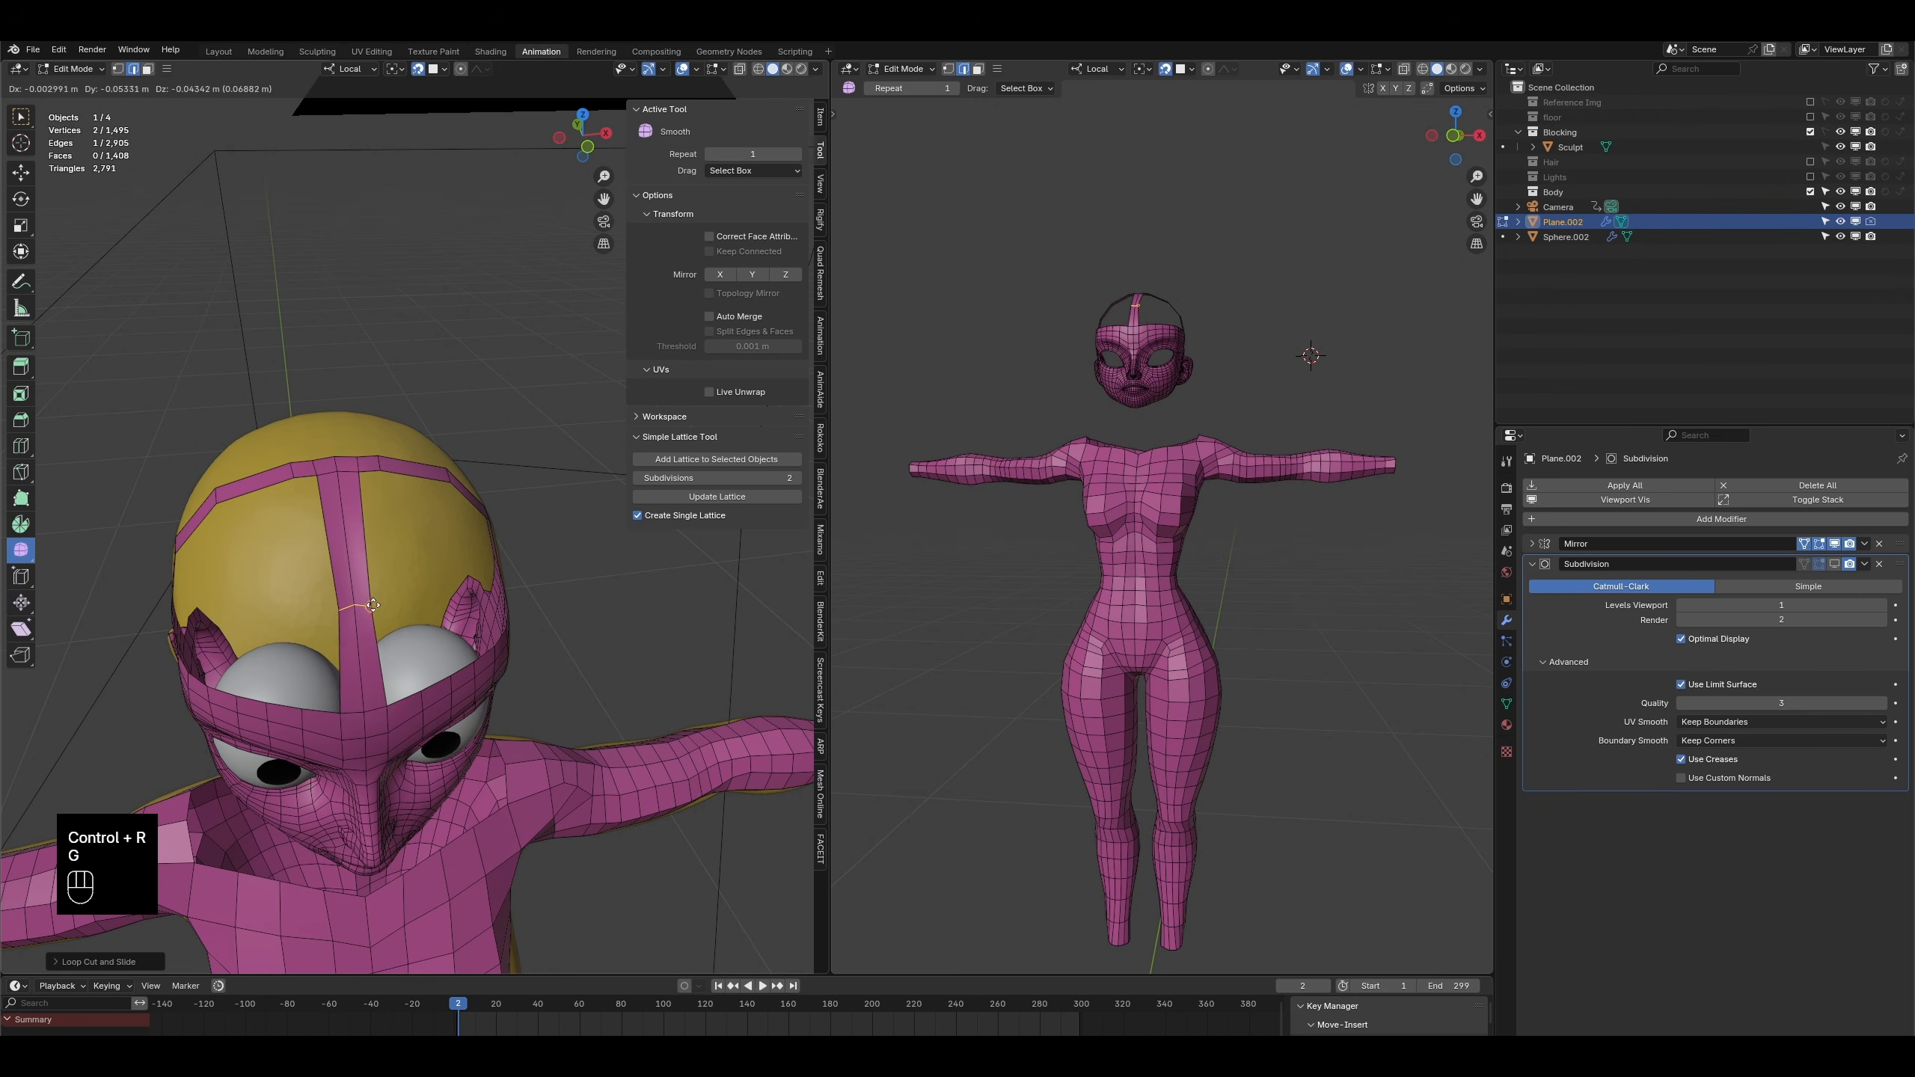
{"action": "left_click", "coordinate": [398, 176]}
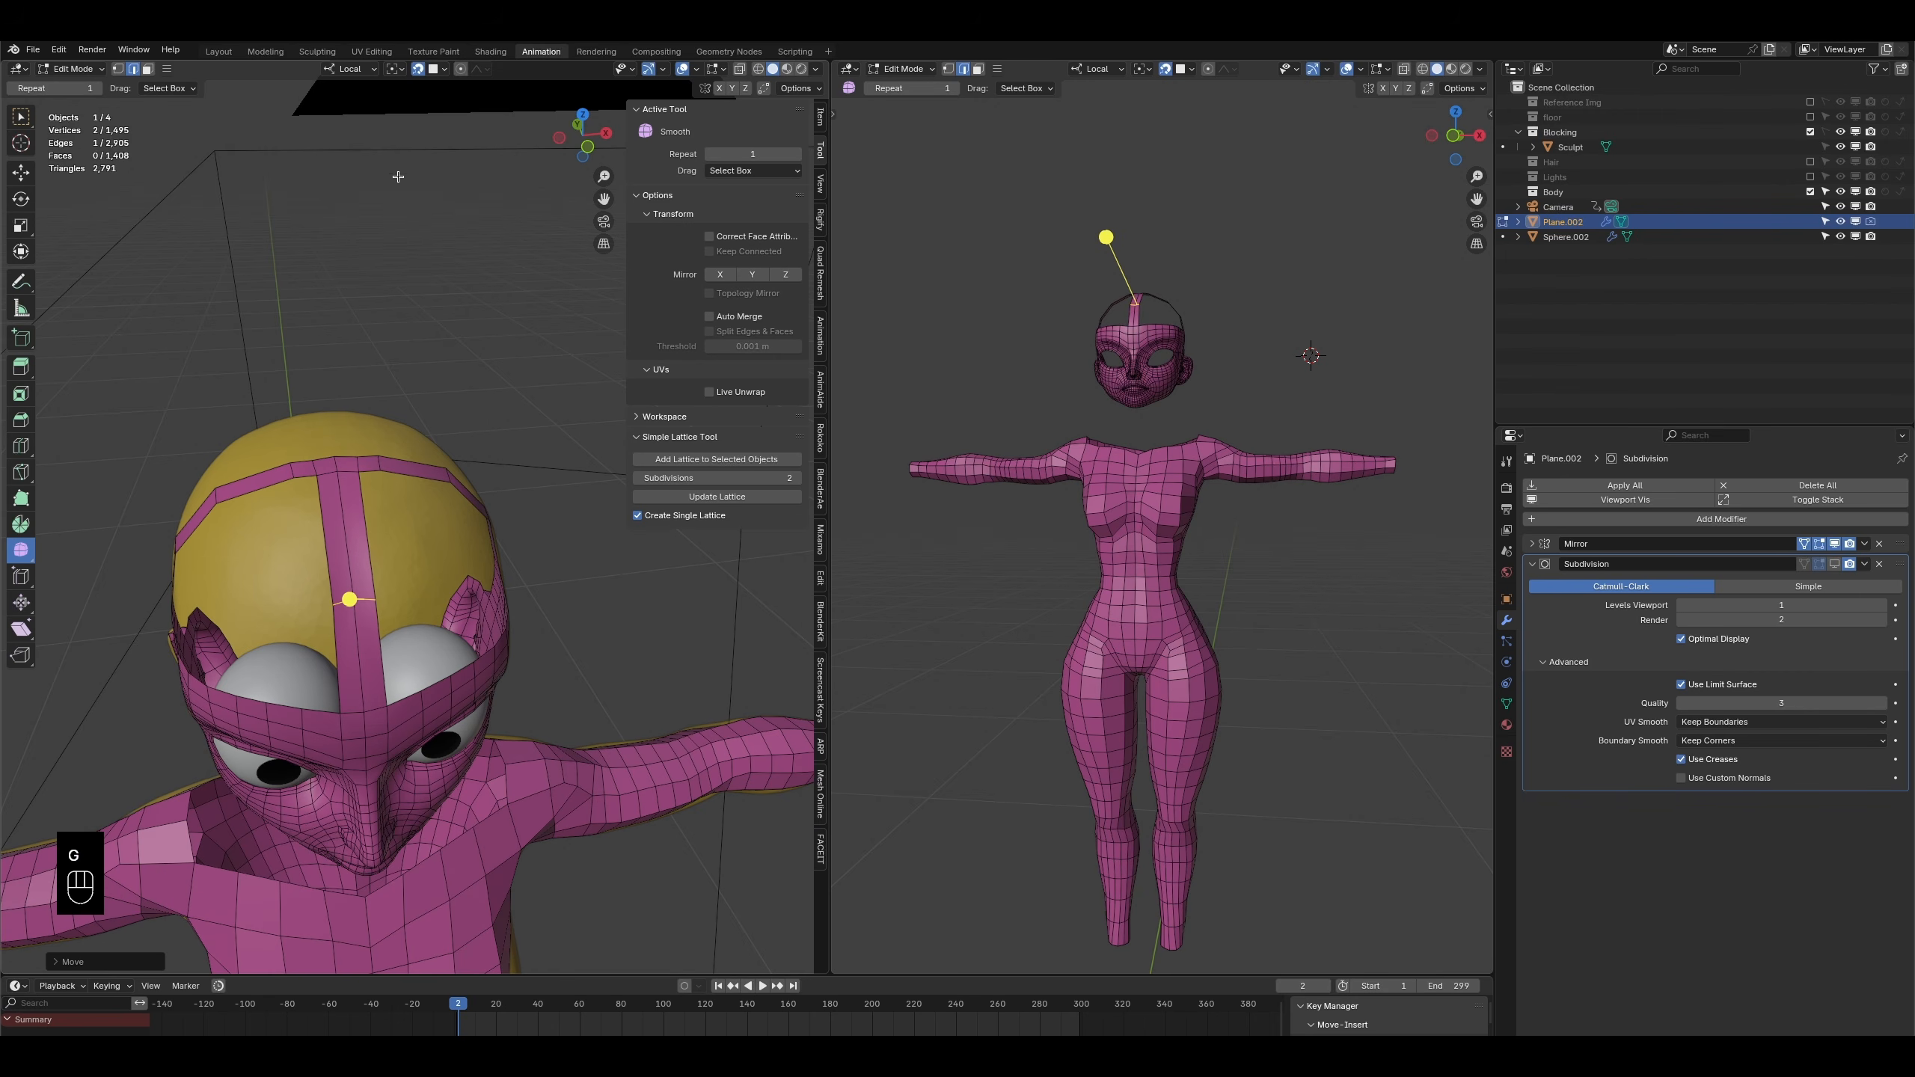
- Set individual-element snapping to Face Project and adjust the strip's position on the skull
{"action": "left_click", "coordinate": [446, 69]}
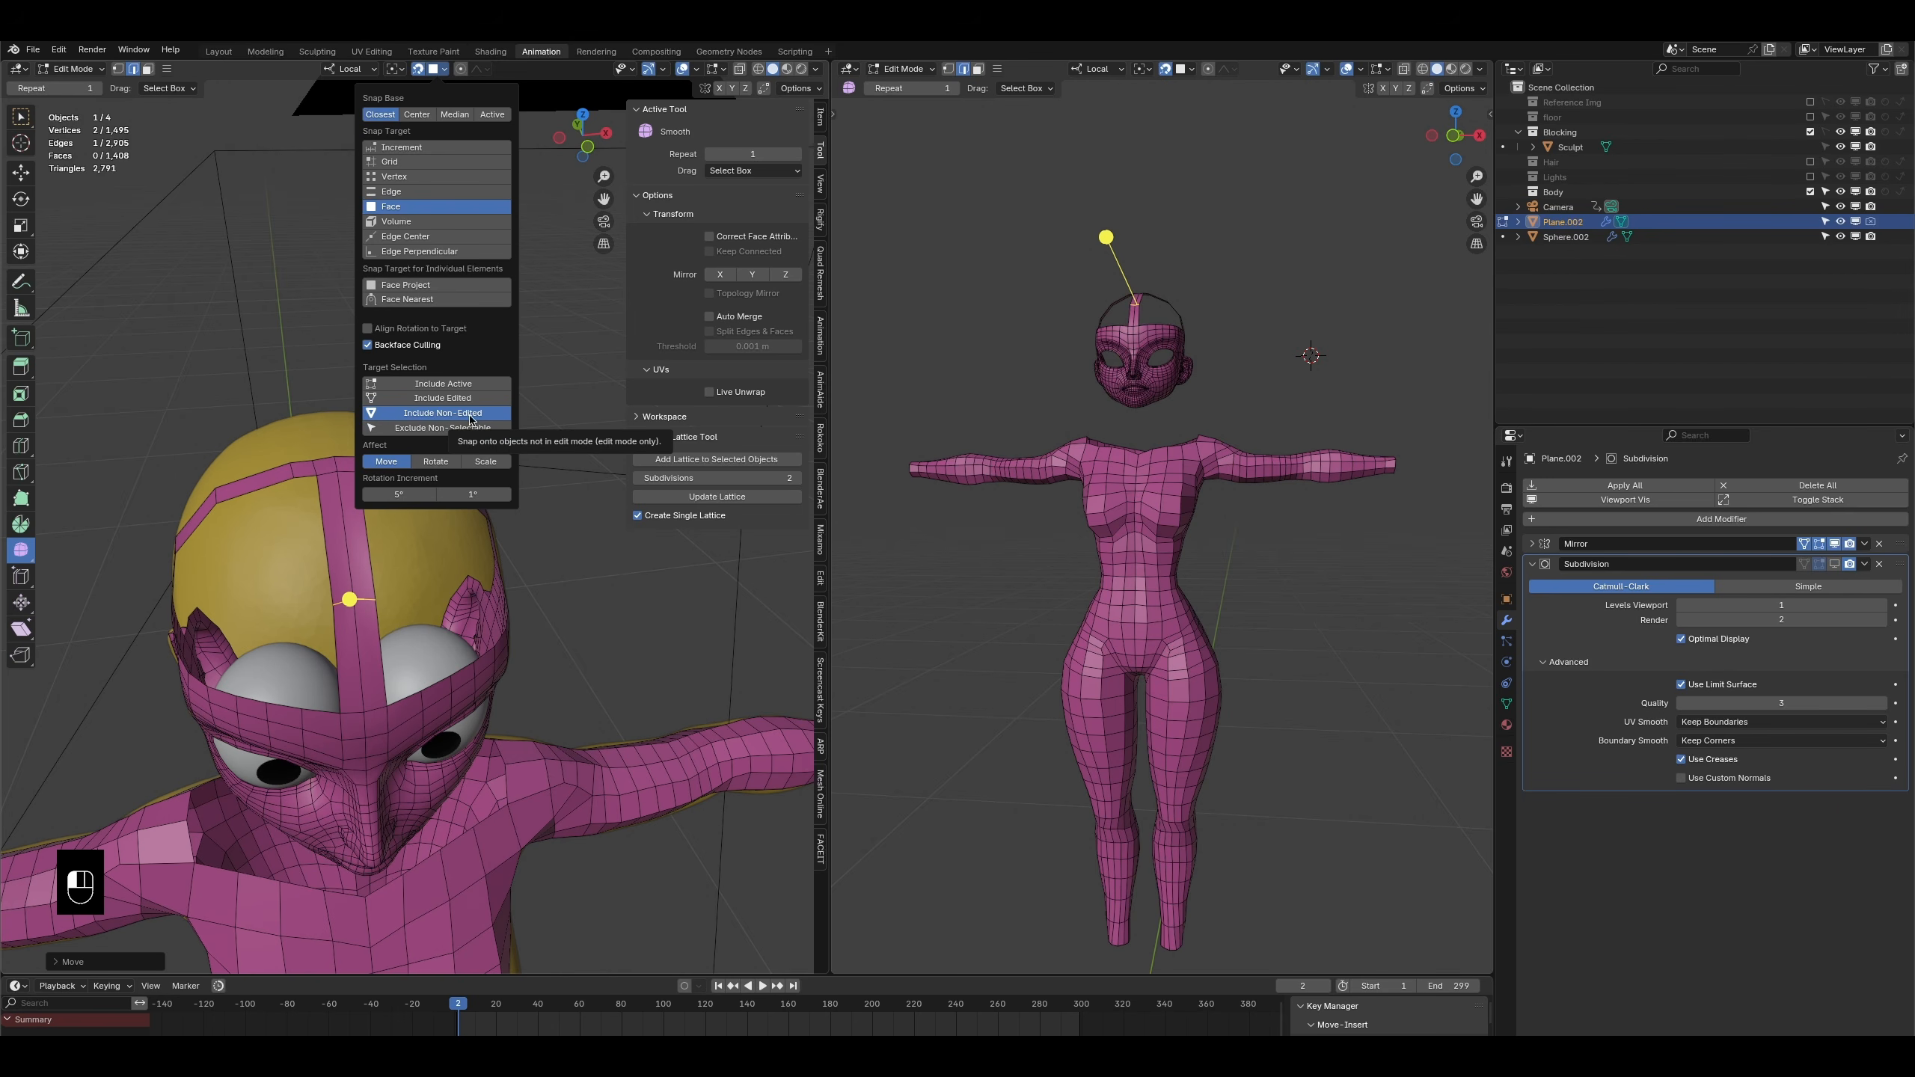
{"action": "left_click", "coordinate": [434, 285]}
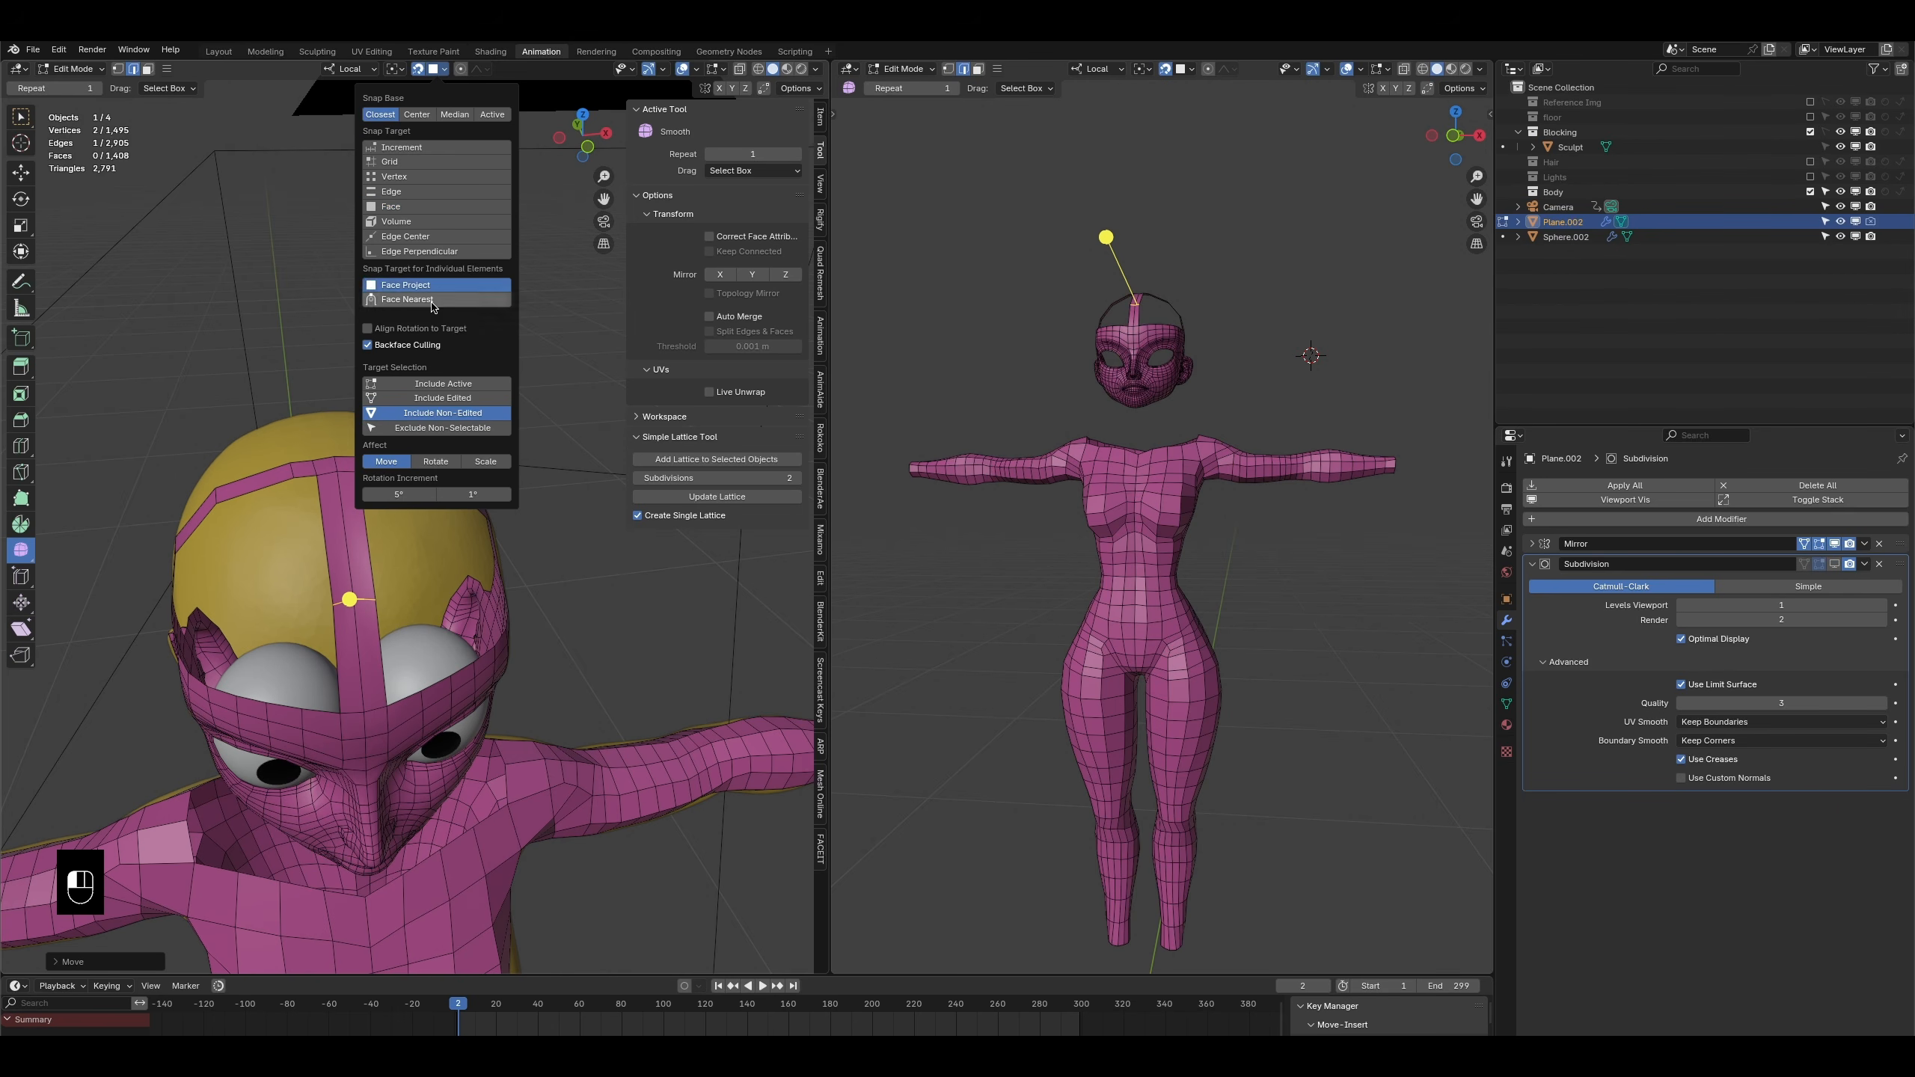
{"action": "middle_click_drag", "start_coordinate": [359, 589], "coordinate": [520, 630]}
{"action": "key", "text": "g"}
{"action": "left_click", "coordinate": [383, 586]}
- Extrude the rear edge of the crown strip three times down the back of the head
{"action": "key", "text": "e"}
{"action": "left_click", "coordinate": [519, 598]}
{"action": "key", "text": "e"}
{"action": "left_click", "coordinate": [564, 774]}
{"action": "middle_click_drag", "start_coordinate": [564, 775], "coordinate": [549, 572], "text": "shift"}
{"action": "key", "text": "e"}
{"action": "left_click", "coordinate": [558, 577]}
- Adjust the end edge of the rear head strip, extrude it down the back of the skull twice and scale the new edge along Z
{"action": "middle_click_drag", "start_coordinate": [1018, 589], "coordinate": [941, 573]}
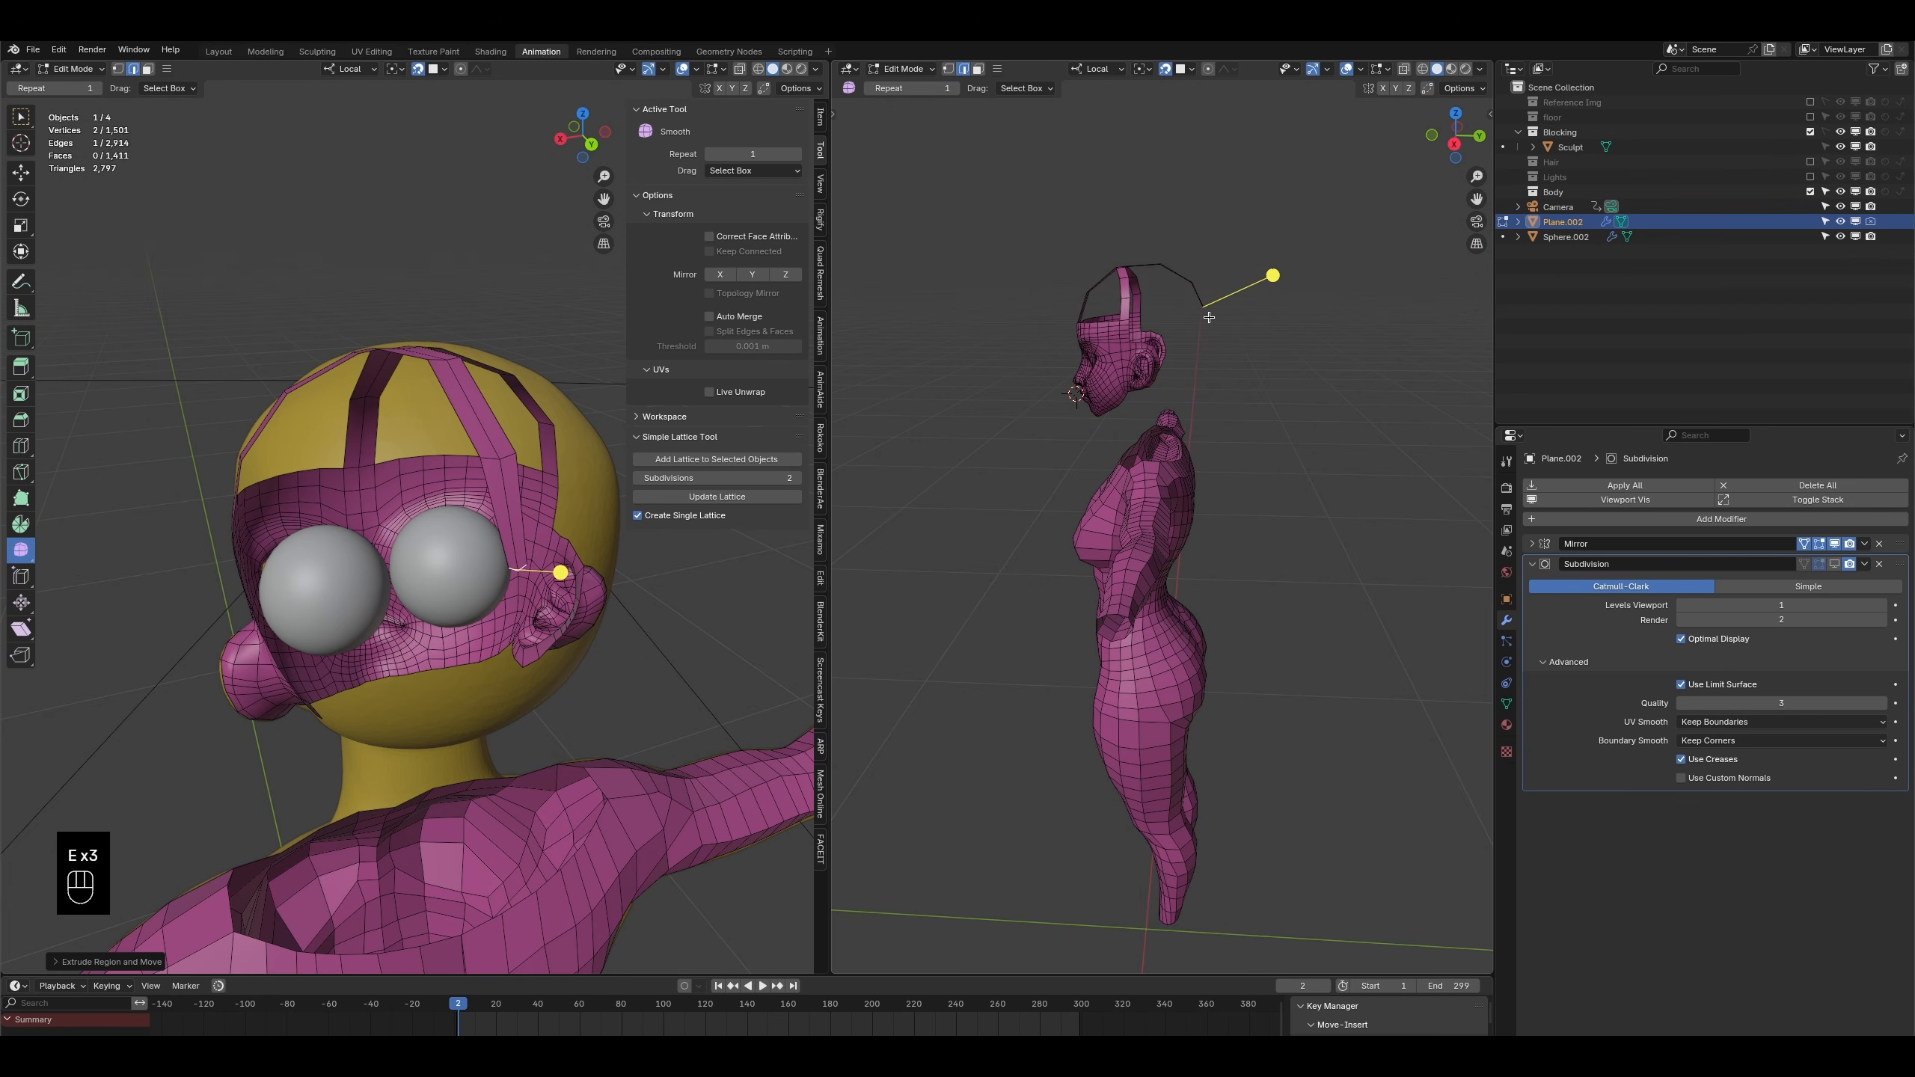
{"action": "middle_click_drag", "start_coordinate": [496, 625], "coordinate": [525, 576]}
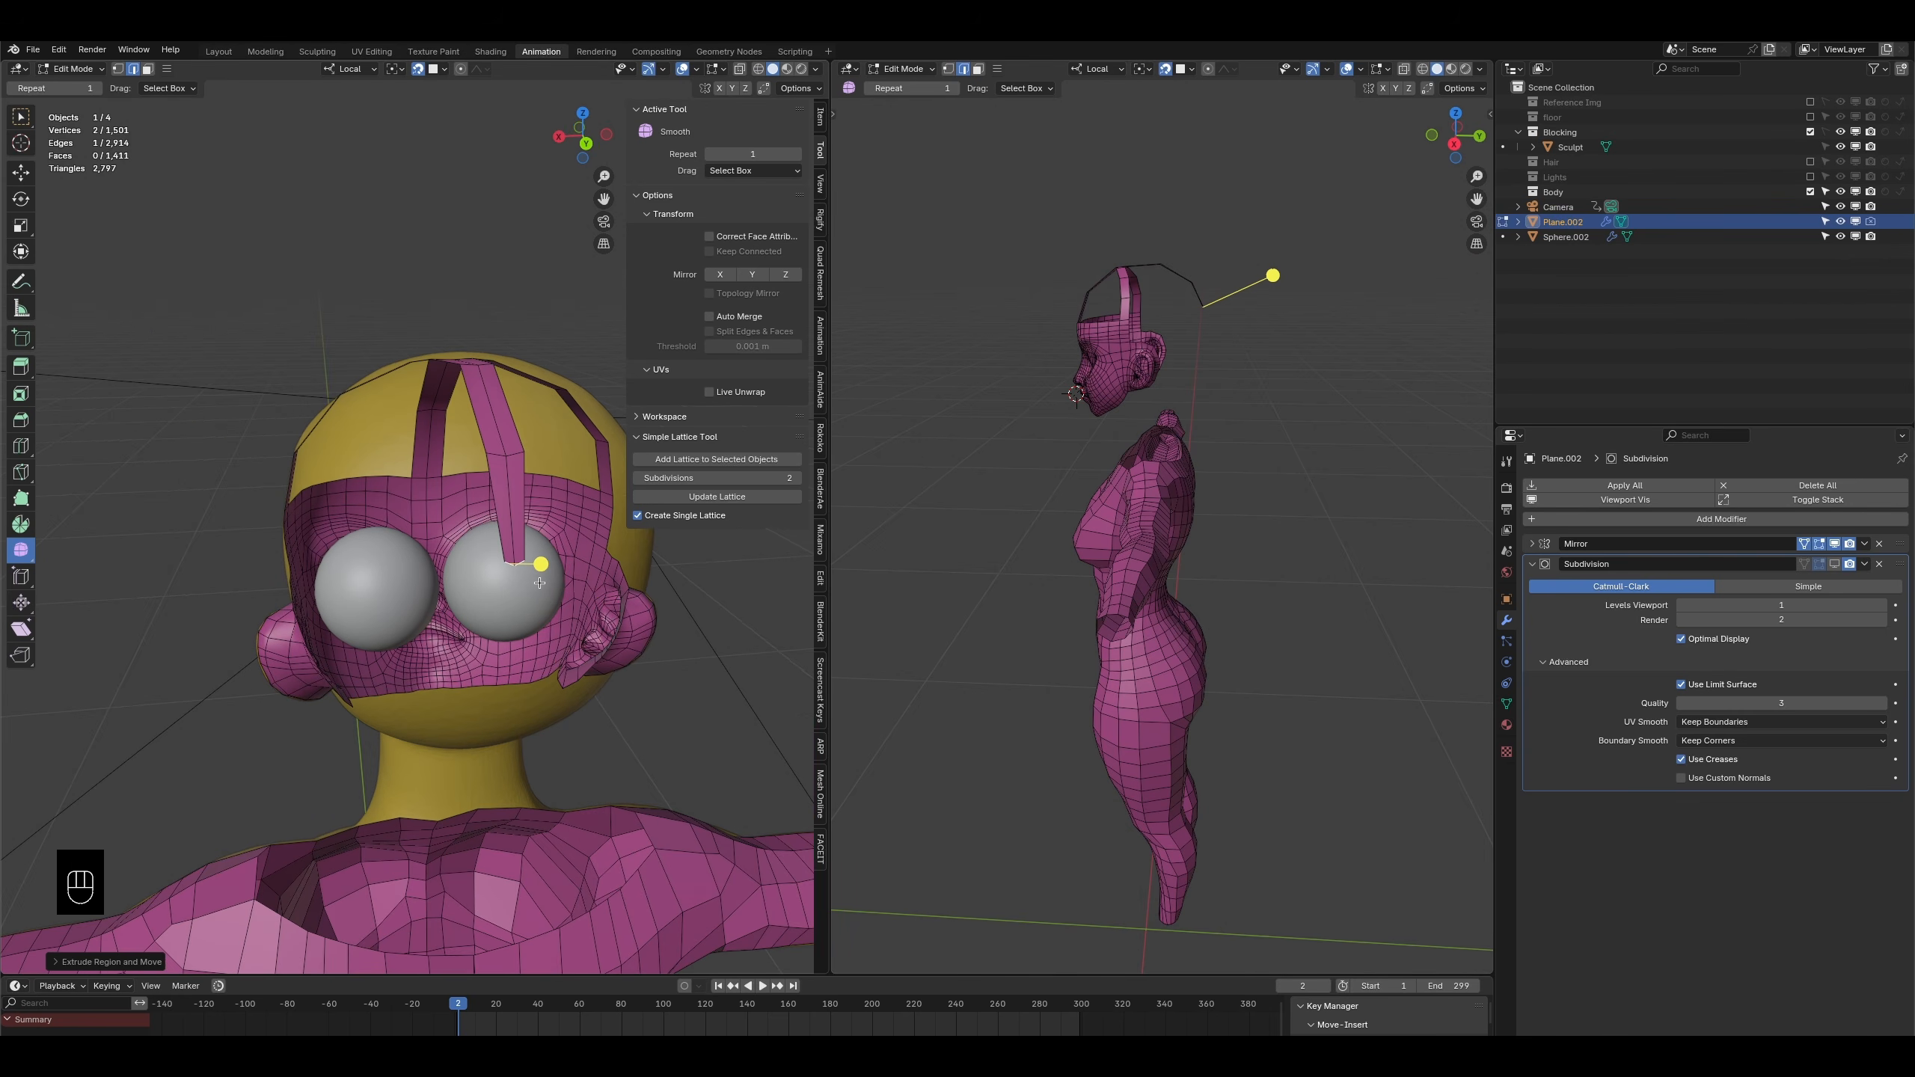
{"action": "key", "text": "g"}
{"action": "left_click", "coordinate": [530, 586]}
{"action": "middle_click_drag", "start_coordinate": [528, 581], "coordinate": [551, 647]}
{"action": "key", "text": "e"}
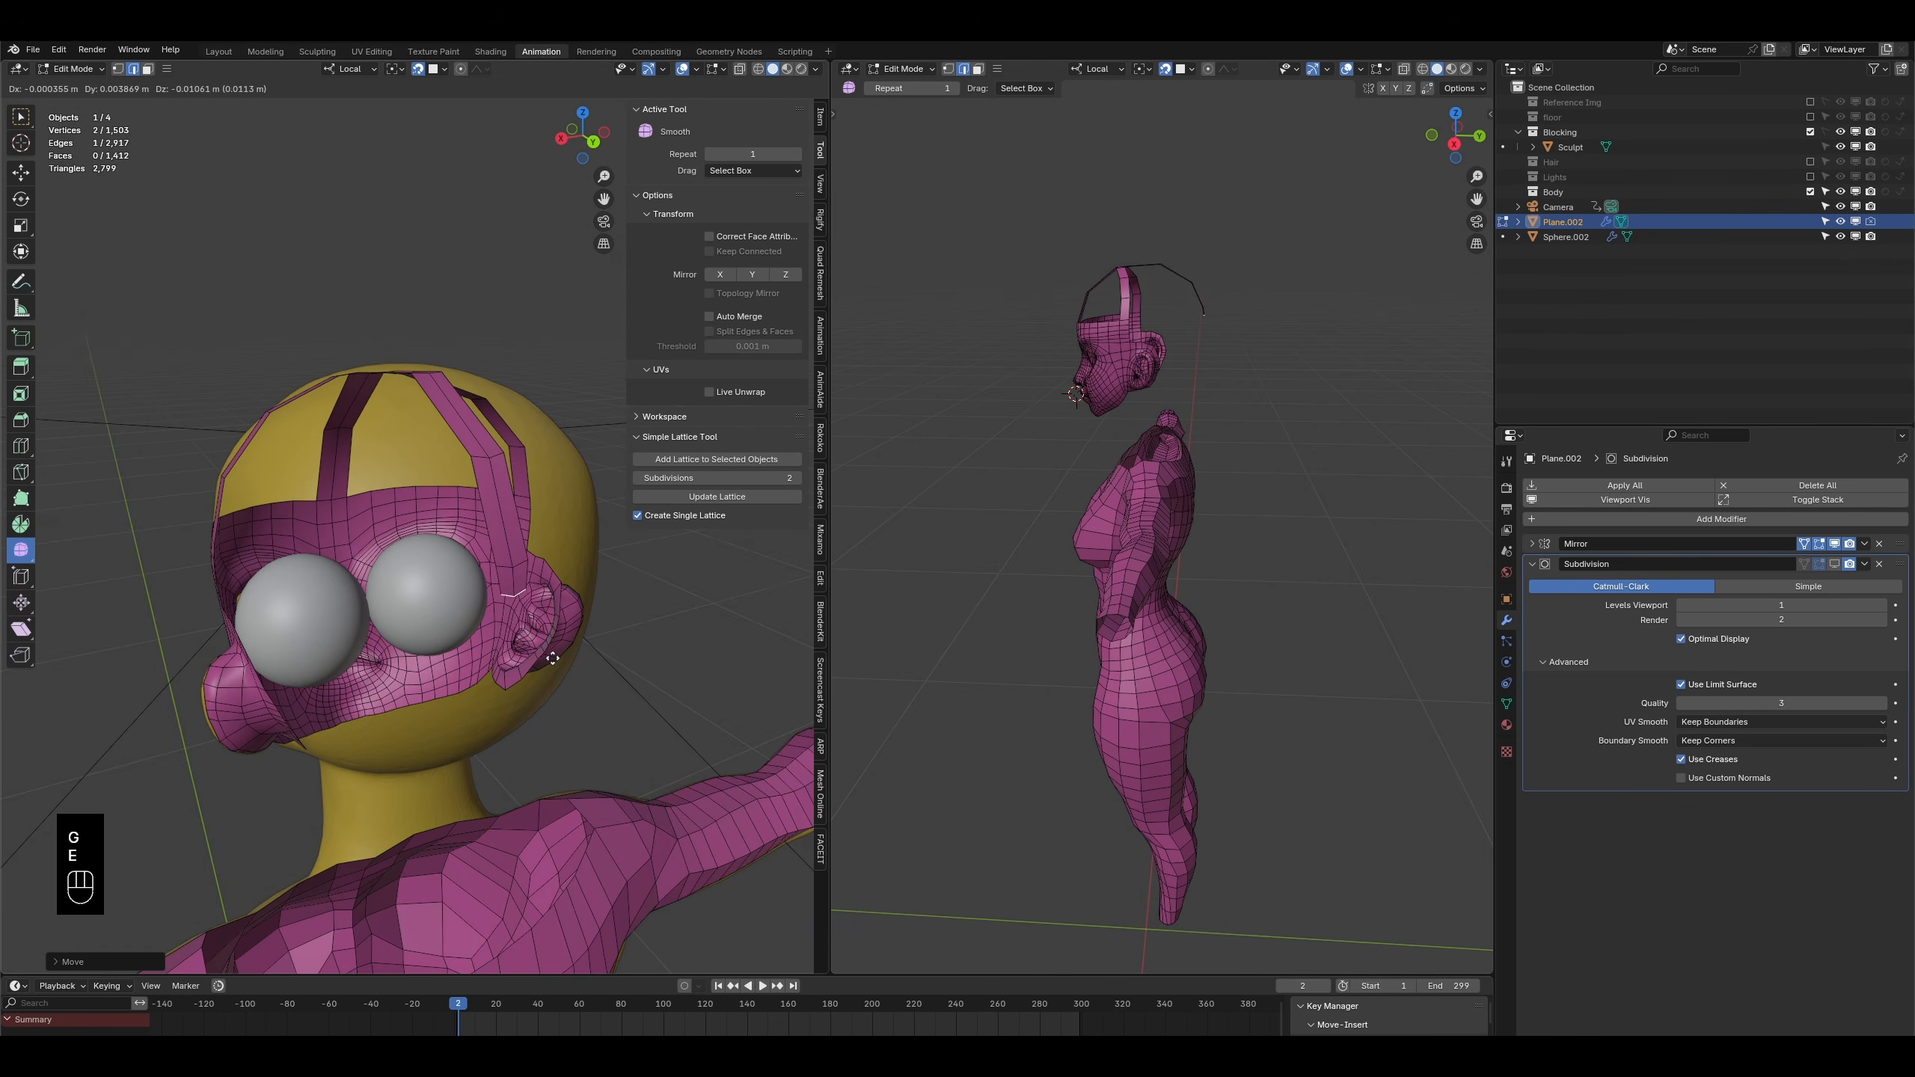
{"action": "left_click", "coordinate": [547, 707]}
{"action": "middle_click_drag", "start_coordinate": [522, 752], "coordinate": [516, 698]}
{"action": "key", "text": "e"}
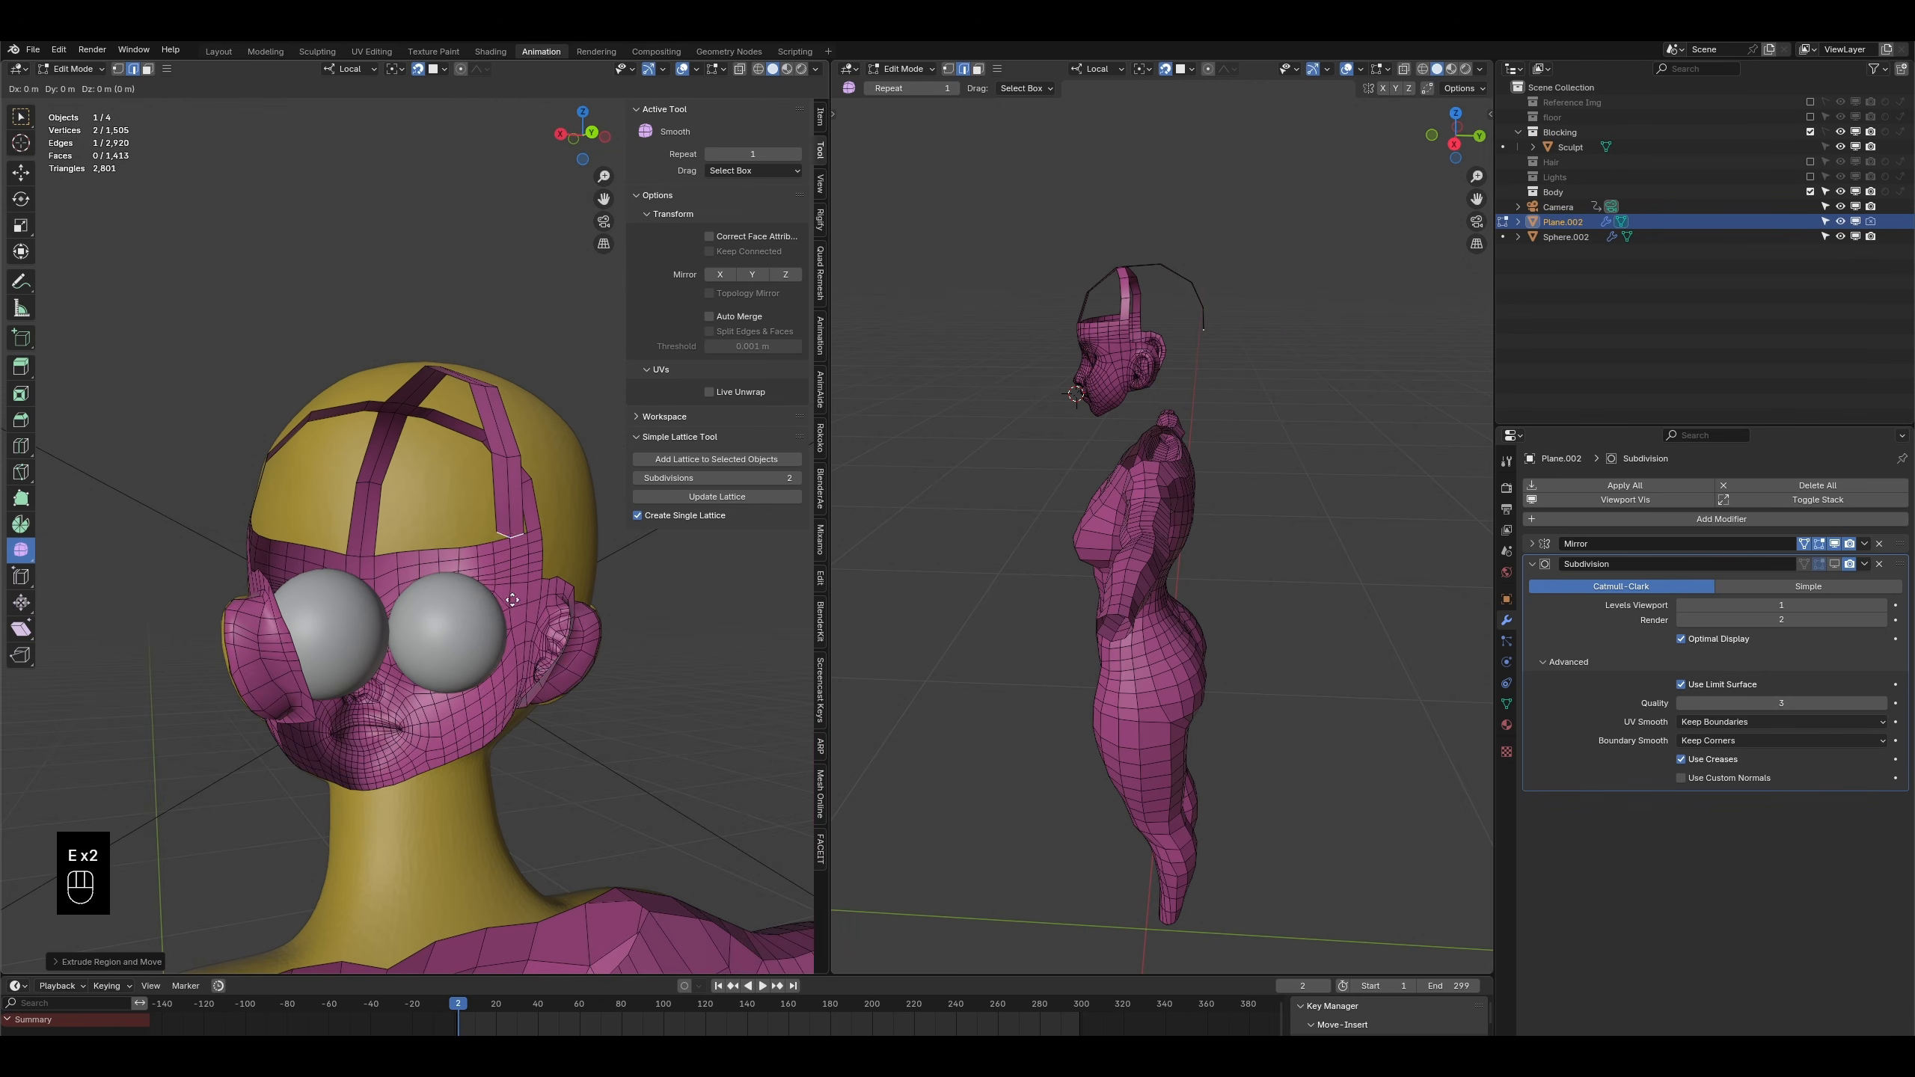
{"action": "left_click", "coordinate": [497, 706]}
{"action": "key", "text": "s"}
{"action": "key", "text": "z"}
{"action": "left_click", "coordinate": [516, 707]}
- Extrude the strip's end edge four more times, following the nape down the back of the neck
{"action": "middle_click_drag", "start_coordinate": [516, 706], "coordinate": [513, 551], "text": "shift"}
{"action": "key", "text": "e"}
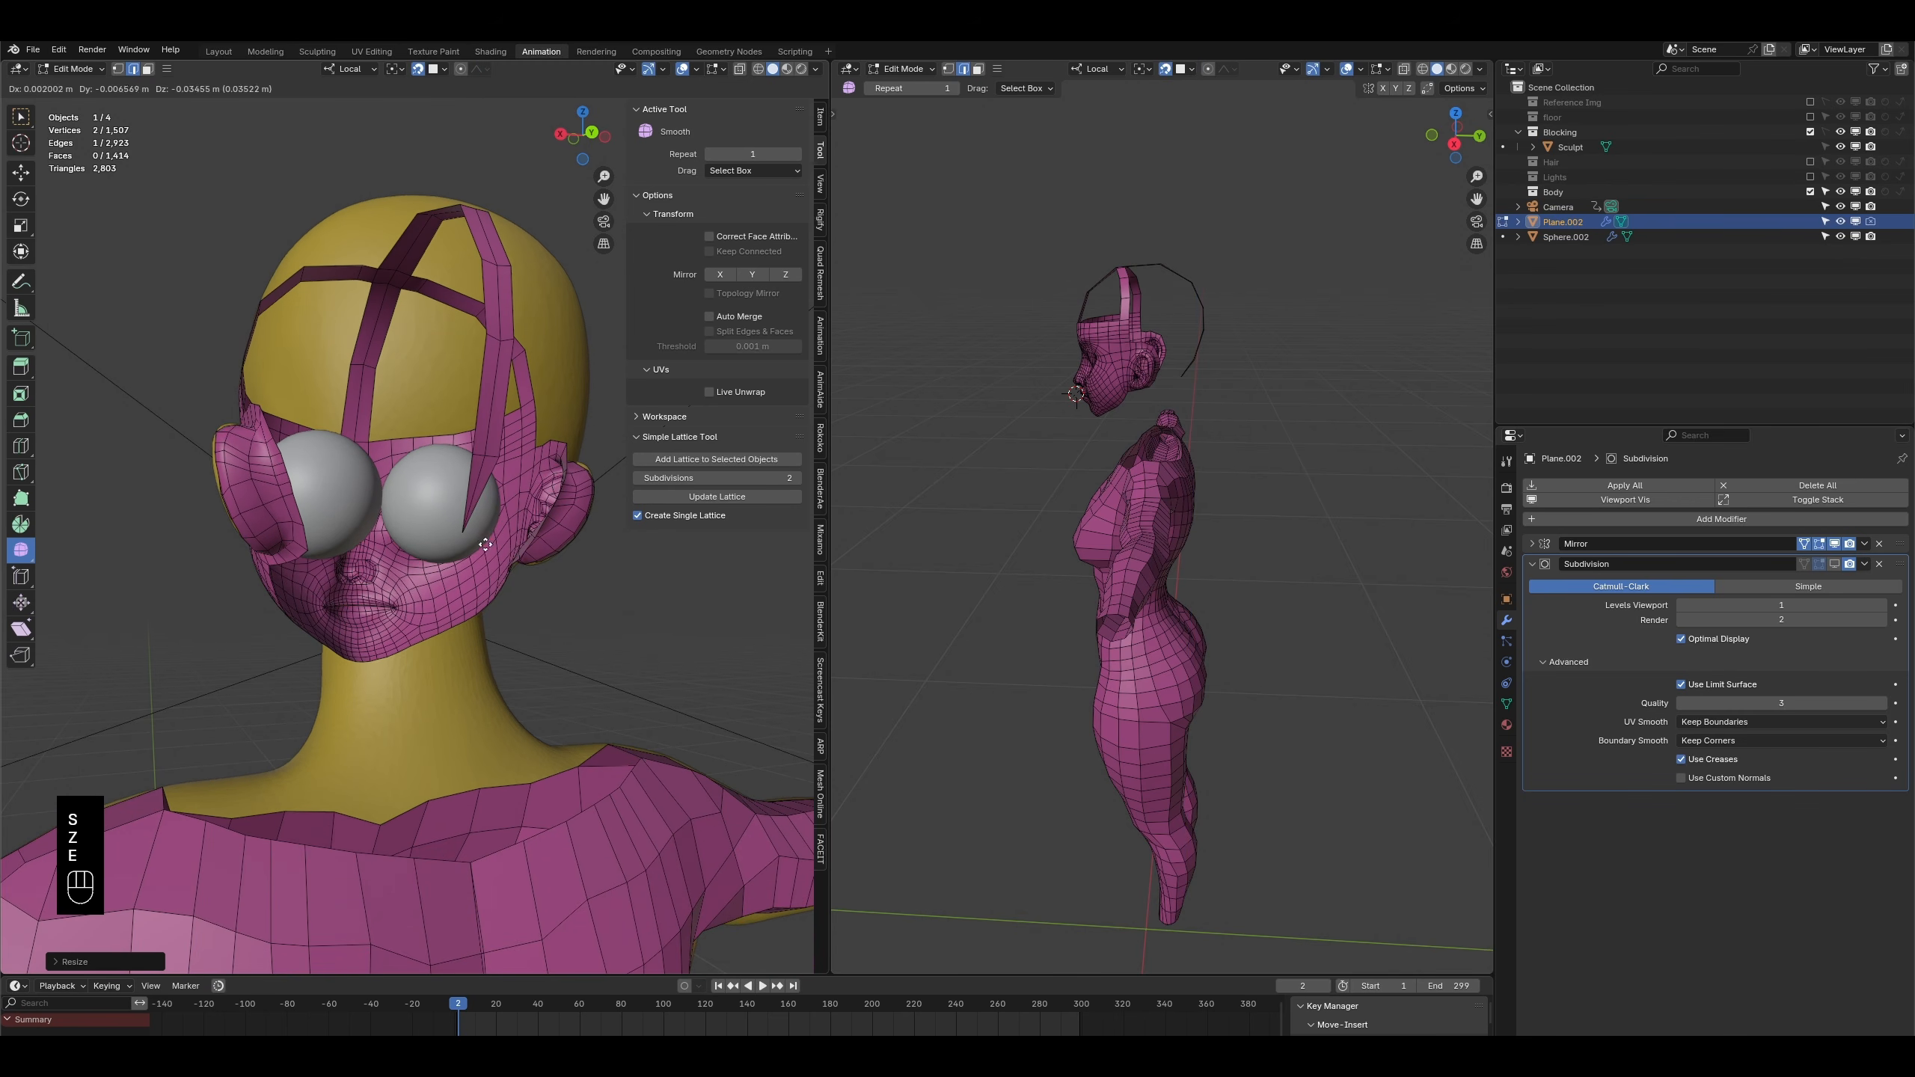
{"action": "left_click", "coordinate": [483, 554]}
{"action": "key", "text": "e"}
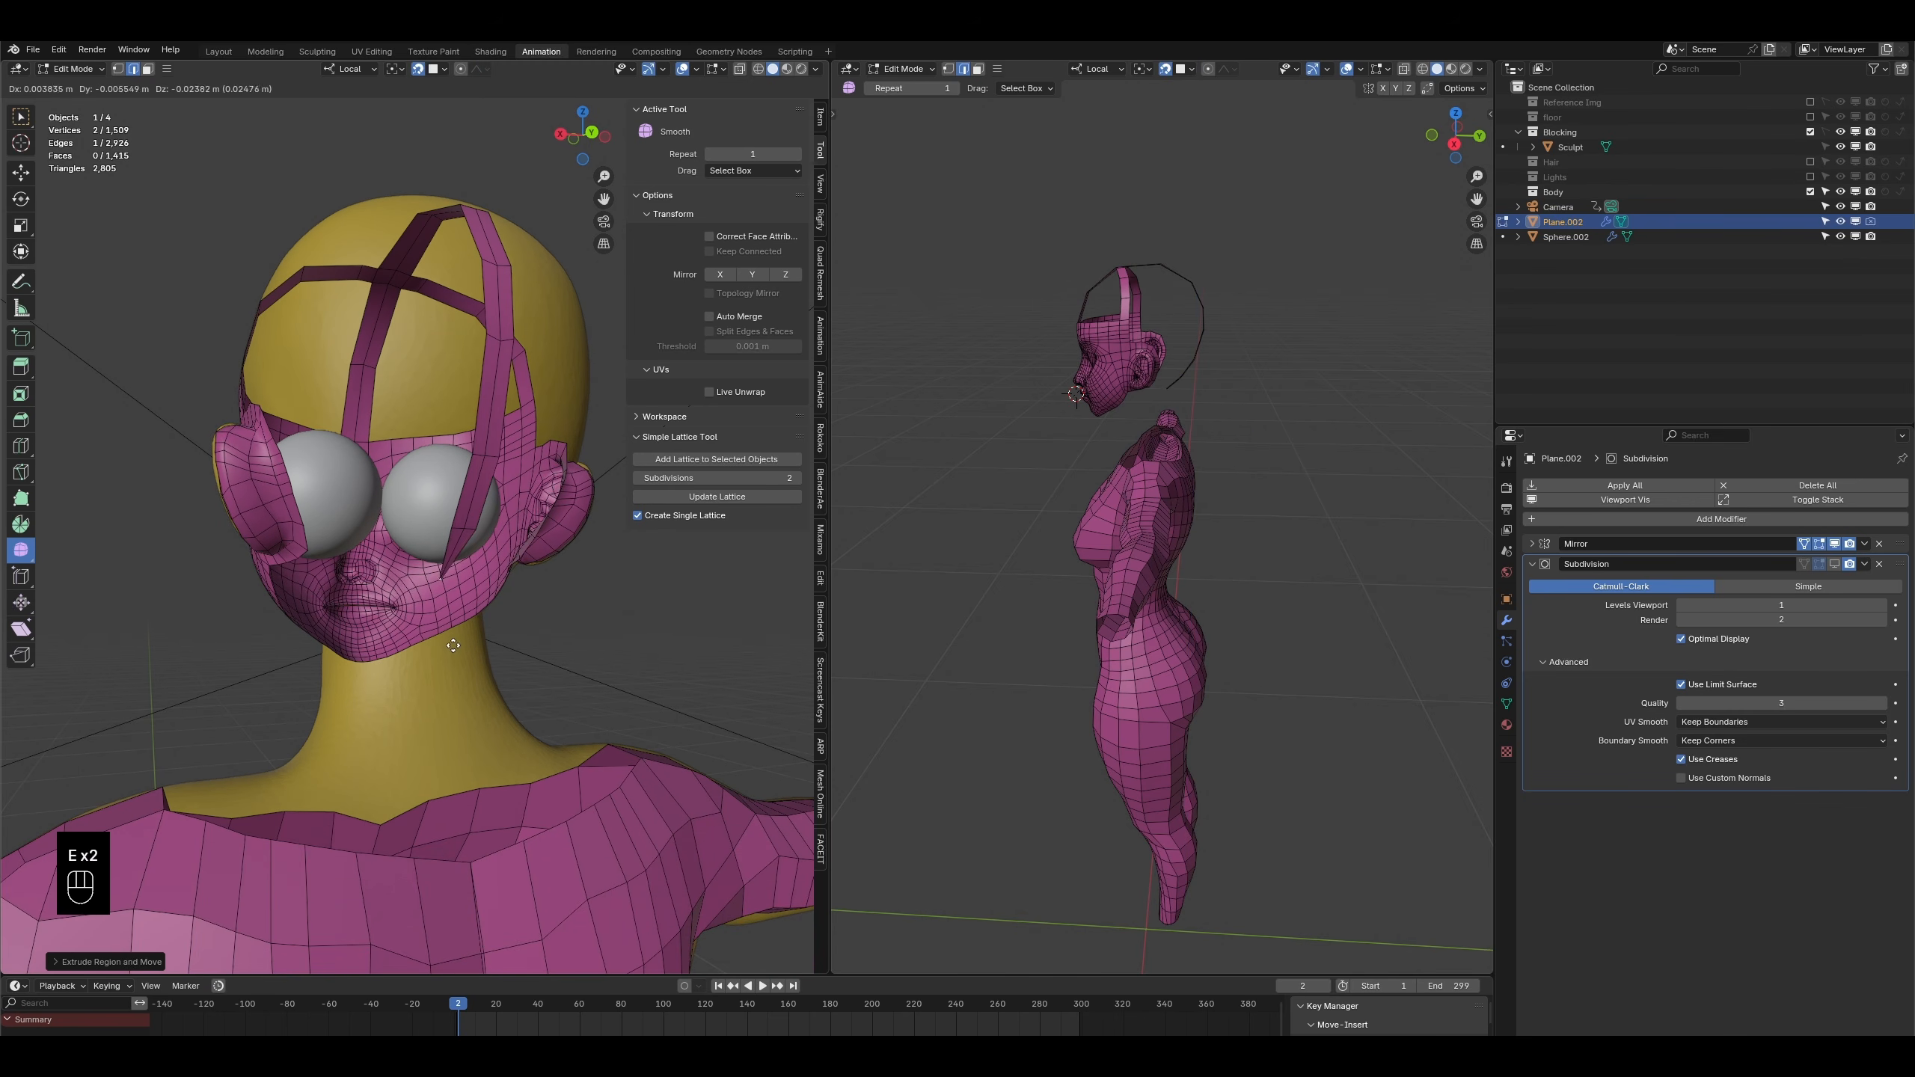
{"action": "left_click", "coordinate": [435, 658]}
{"action": "middle_click_drag", "start_coordinate": [435, 658], "coordinate": [450, 544]}
{"action": "key", "text": "e"}
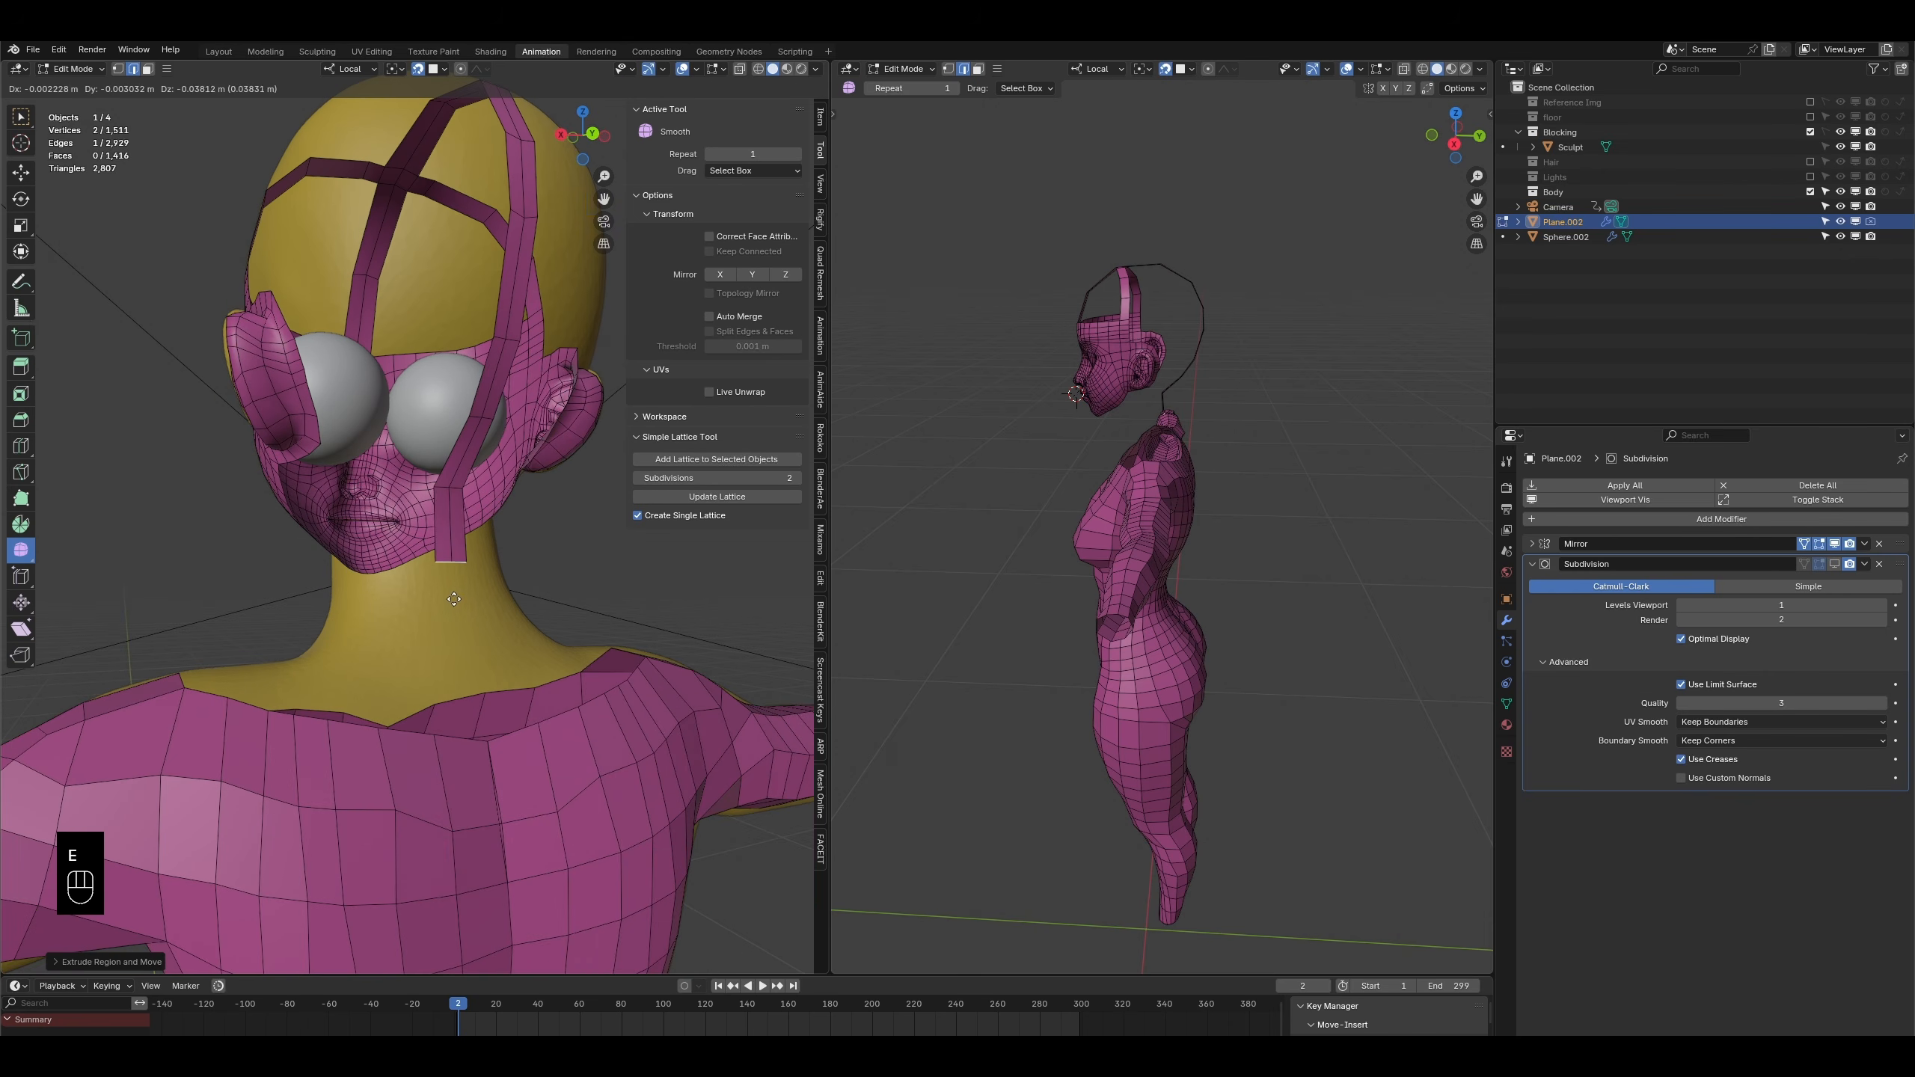
{"action": "left_click", "coordinate": [451, 600]}
{"action": "key", "text": "e"}
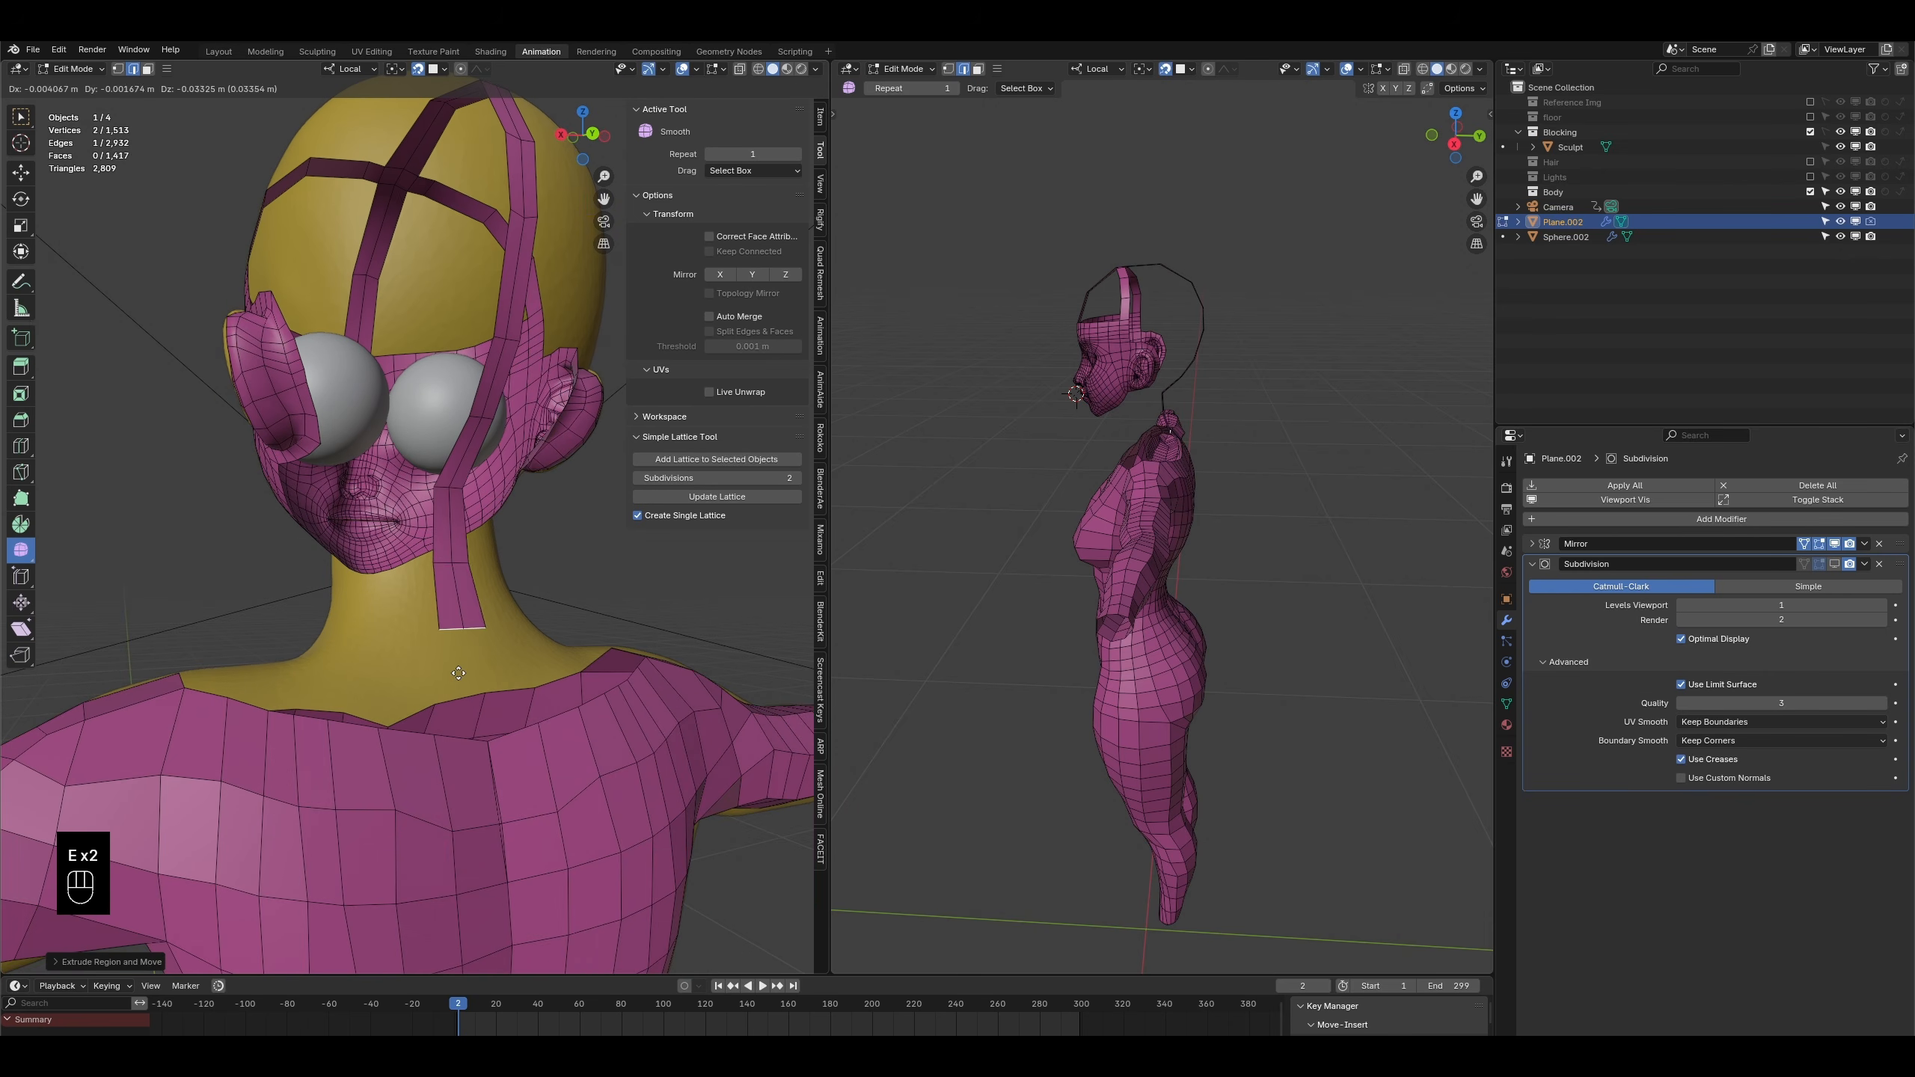
{"action": "left_click", "coordinate": [463, 688]}
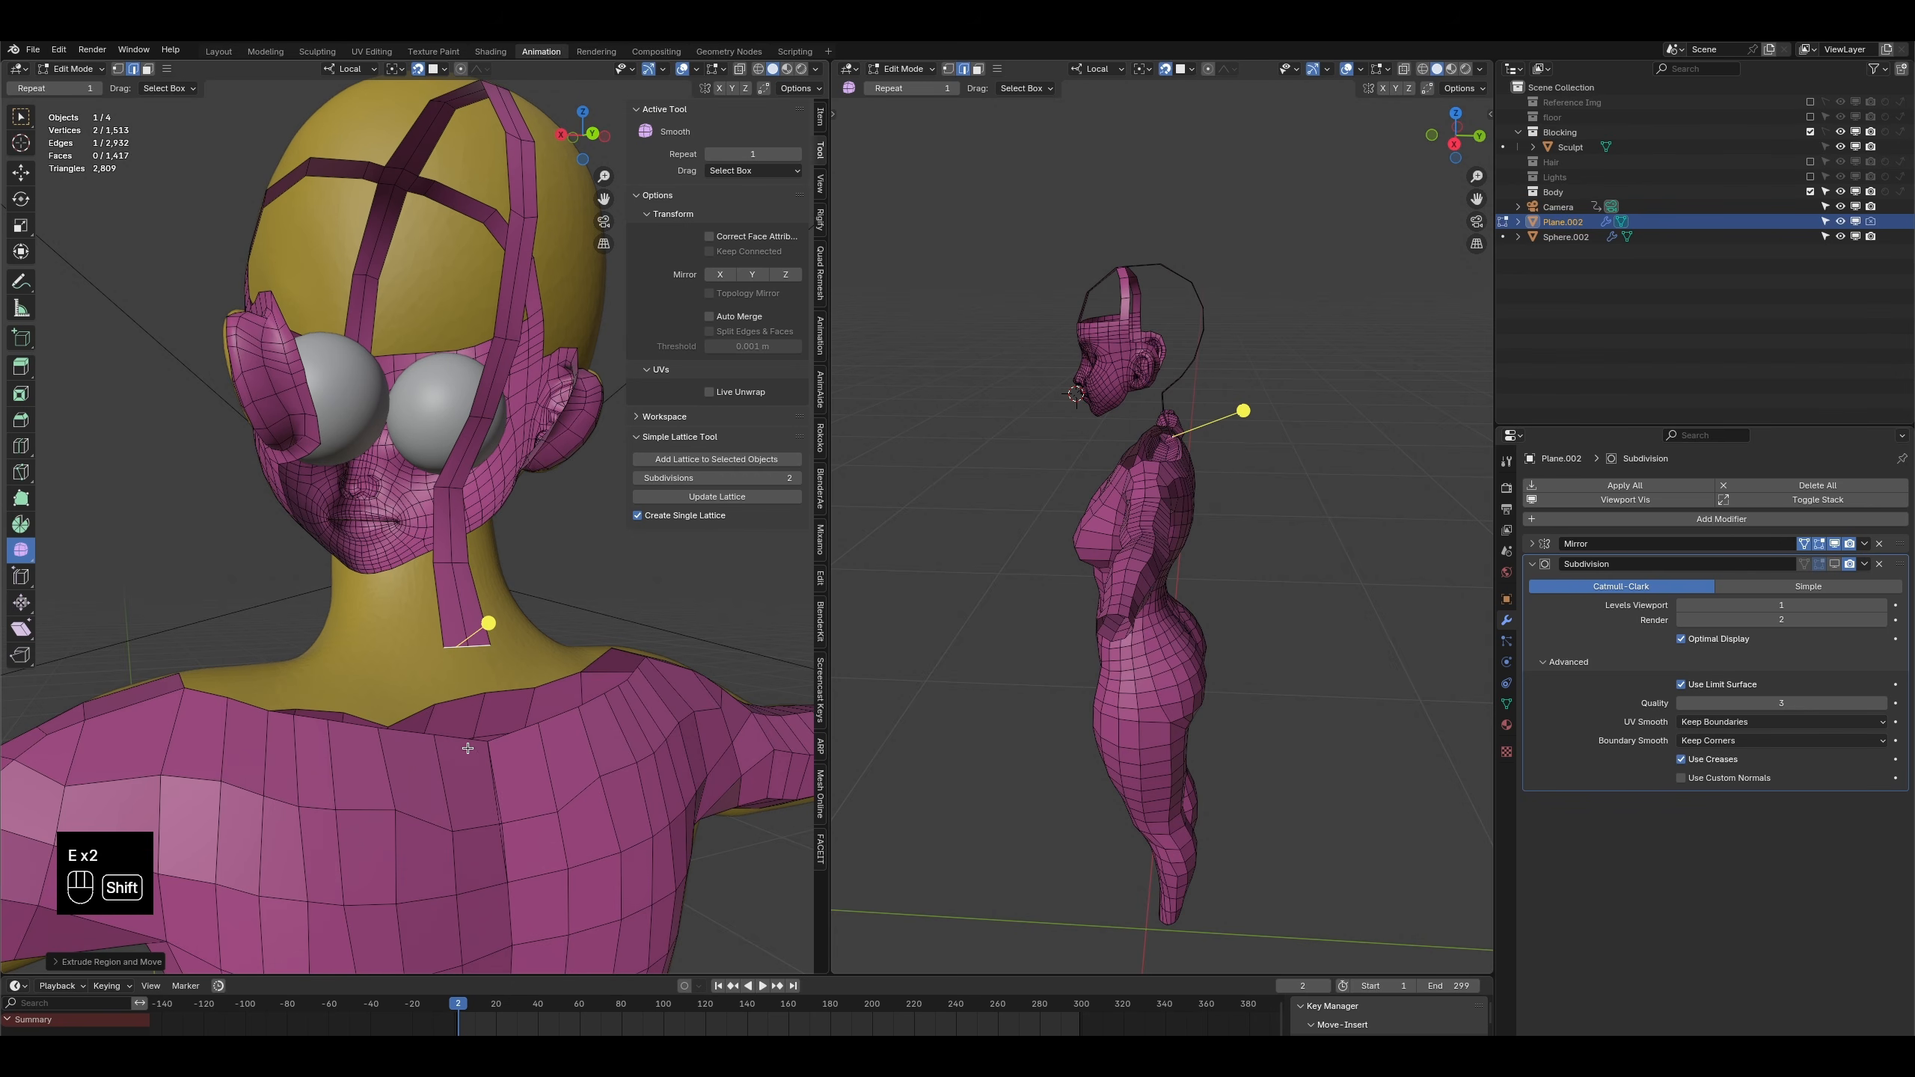
- Fill a face between the strip's lower end and the body's rear neck border, and add a loop cut across it
{"action": "left_click", "coordinate": [466, 745], "text": "shift"}
{"action": "key", "text": "f"}
{"action": "middle_click_drag", "start_coordinate": [466, 743], "coordinate": [676, 771]}
{"action": "mouse_move", "coordinate": [1188, 408]}
{"action": "middle_mouse_down"}
{"action": "mouse_move", "coordinate": [1049, 403]}
{"action": "mouse_move", "coordinate": [1163, 386]}
{"action": "middle_mouse_up"}
{"action": "middle_click_drag", "start_coordinate": [503, 418], "coordinate": [385, 528]}
{"action": "key", "text": "ctrl+r"}
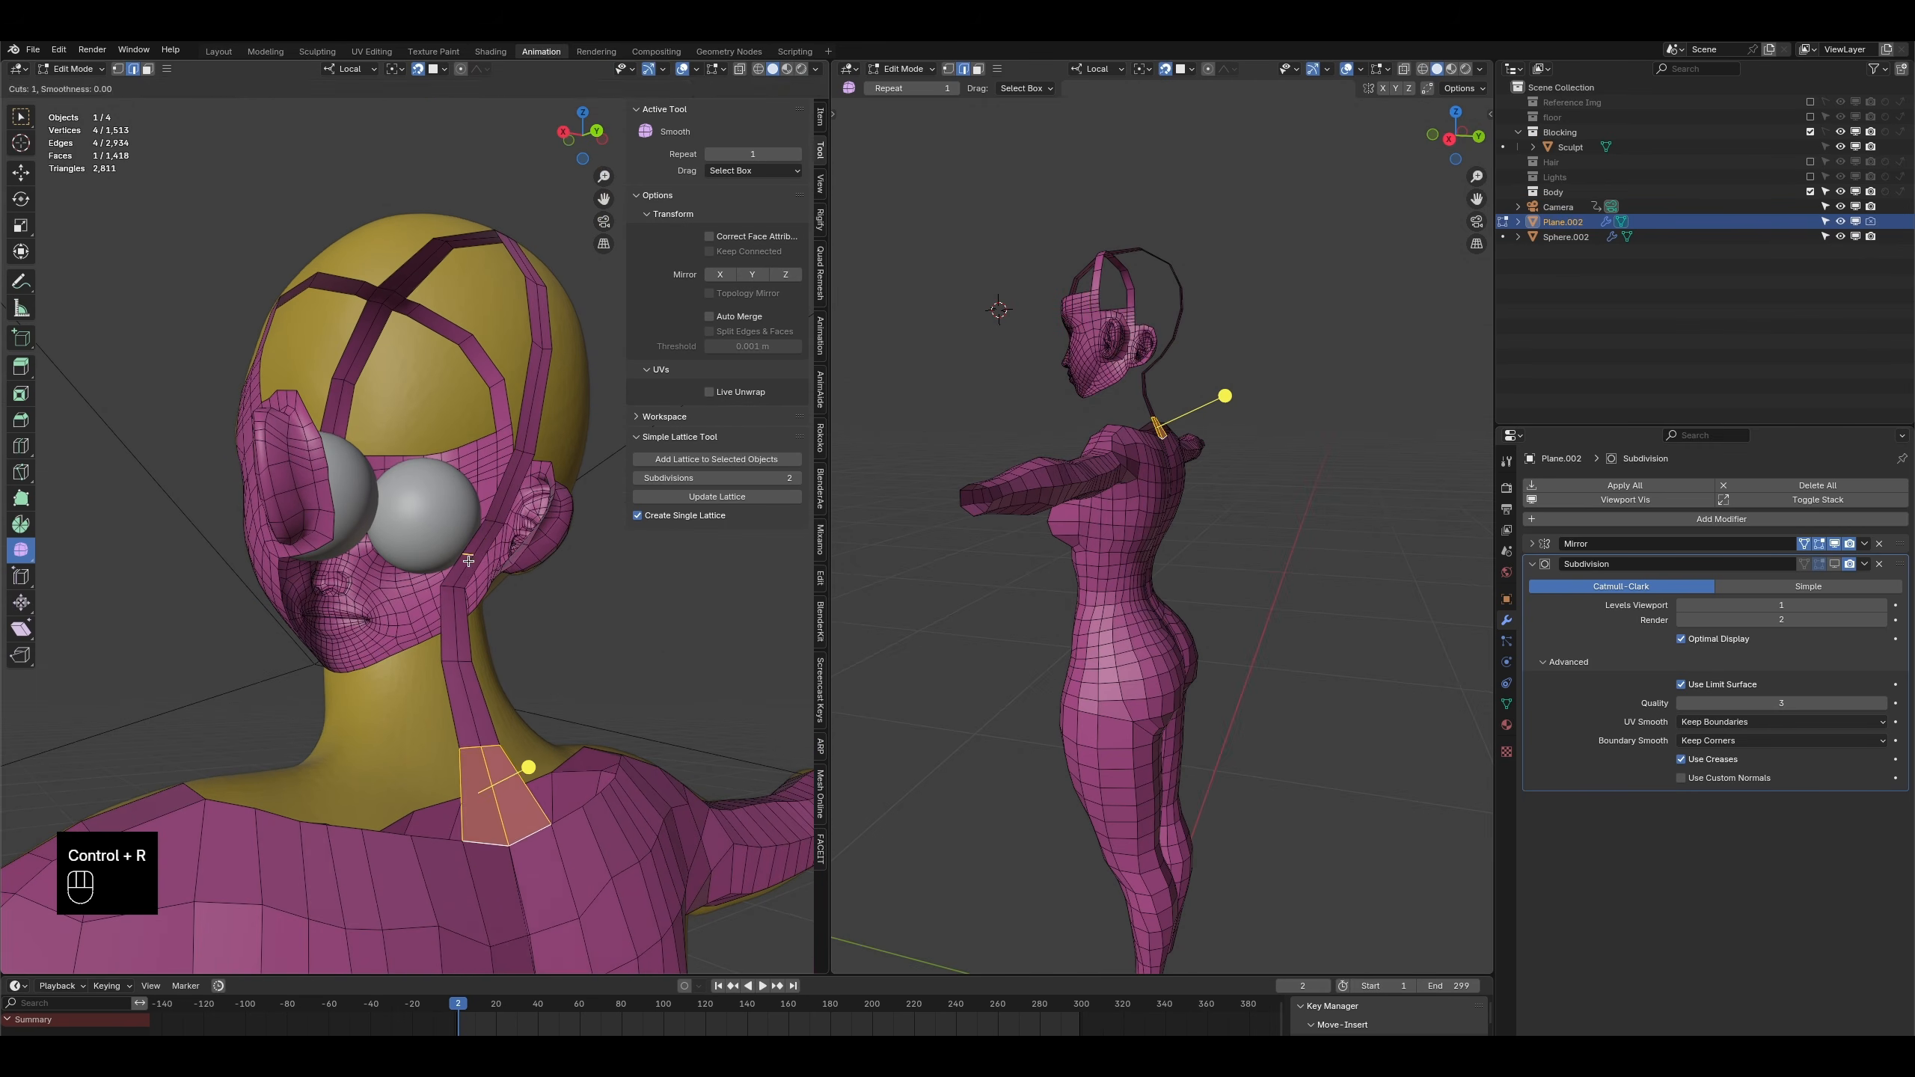
{"action": "left_click", "coordinate": [469, 561]}
{"action": "key", "text": "ctrl+r"}
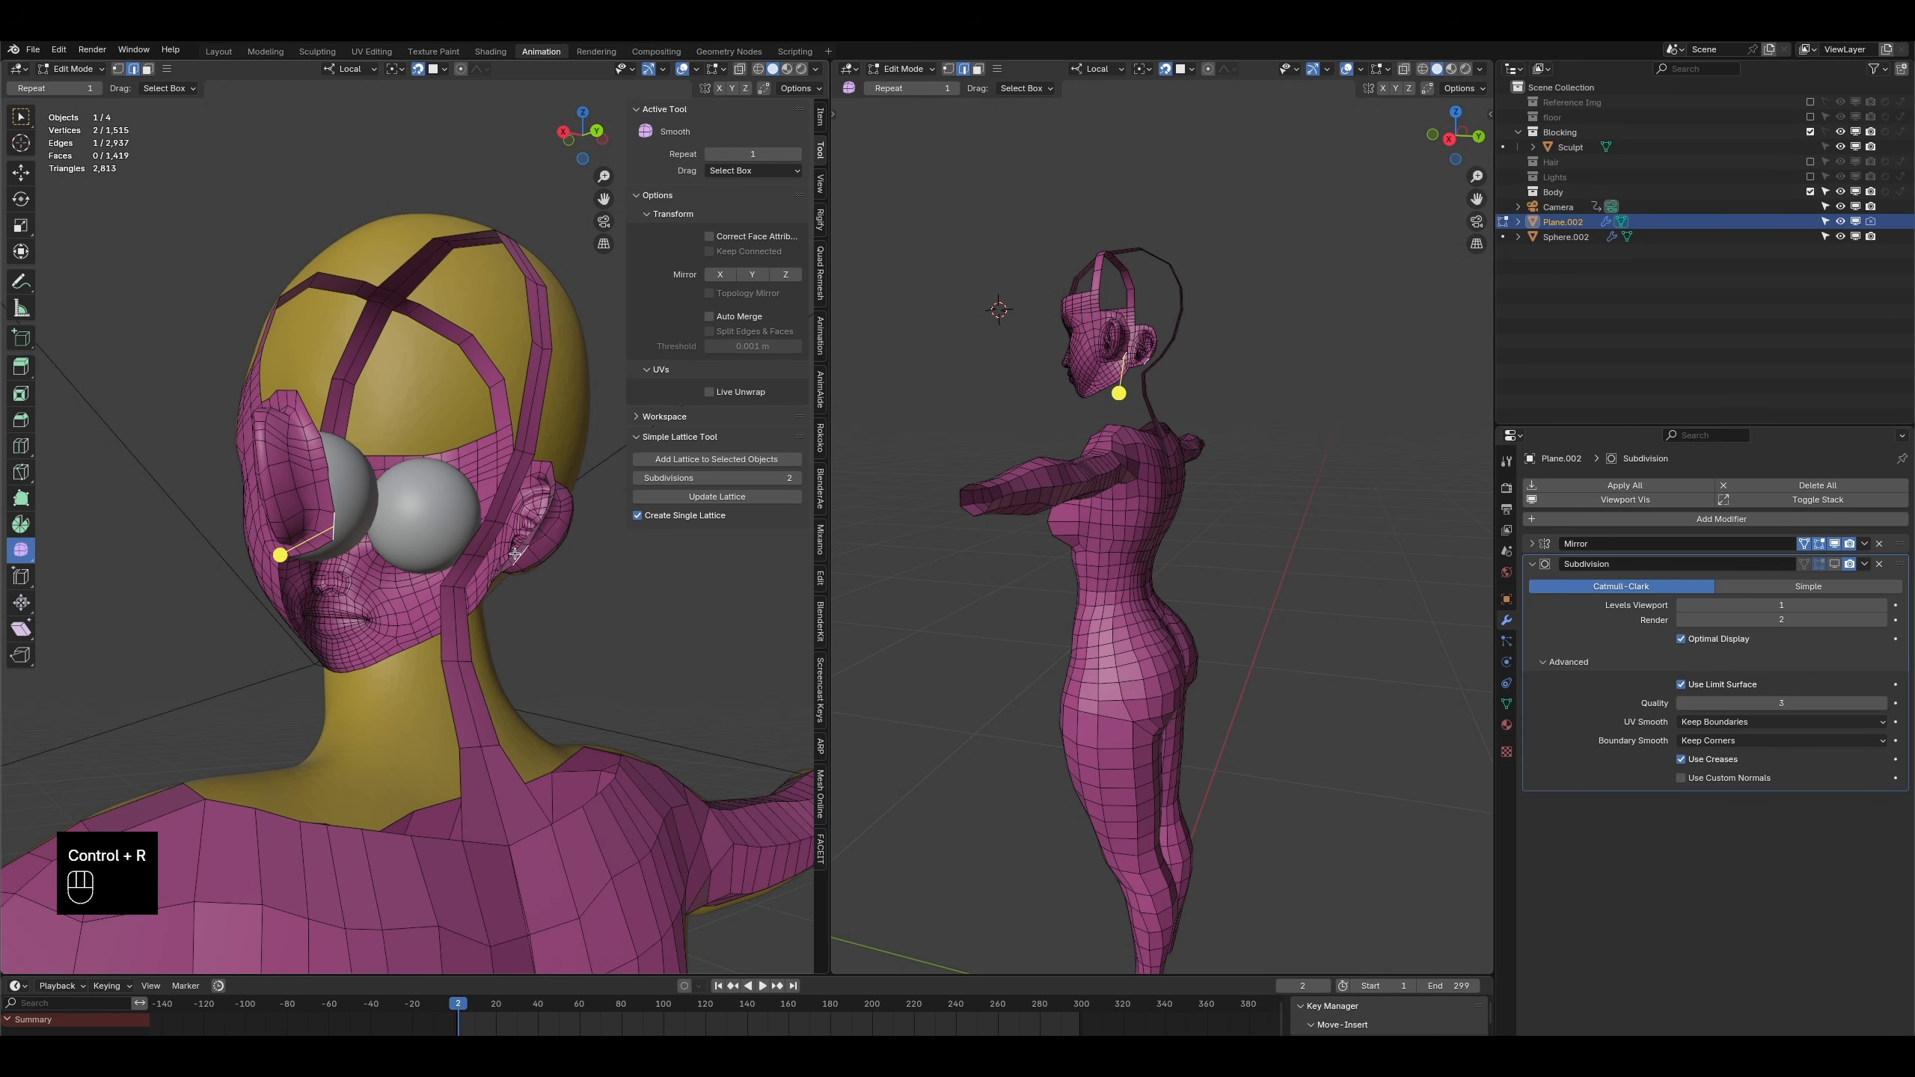
- Fill a face between the border edge behind the ear and the rear strip, and add one loop cut across it
{"action": "middle_click_drag", "start_coordinate": [329, 549], "coordinate": [478, 565]}
{"action": "left_click", "coordinate": [474, 557], "text": "shift"}
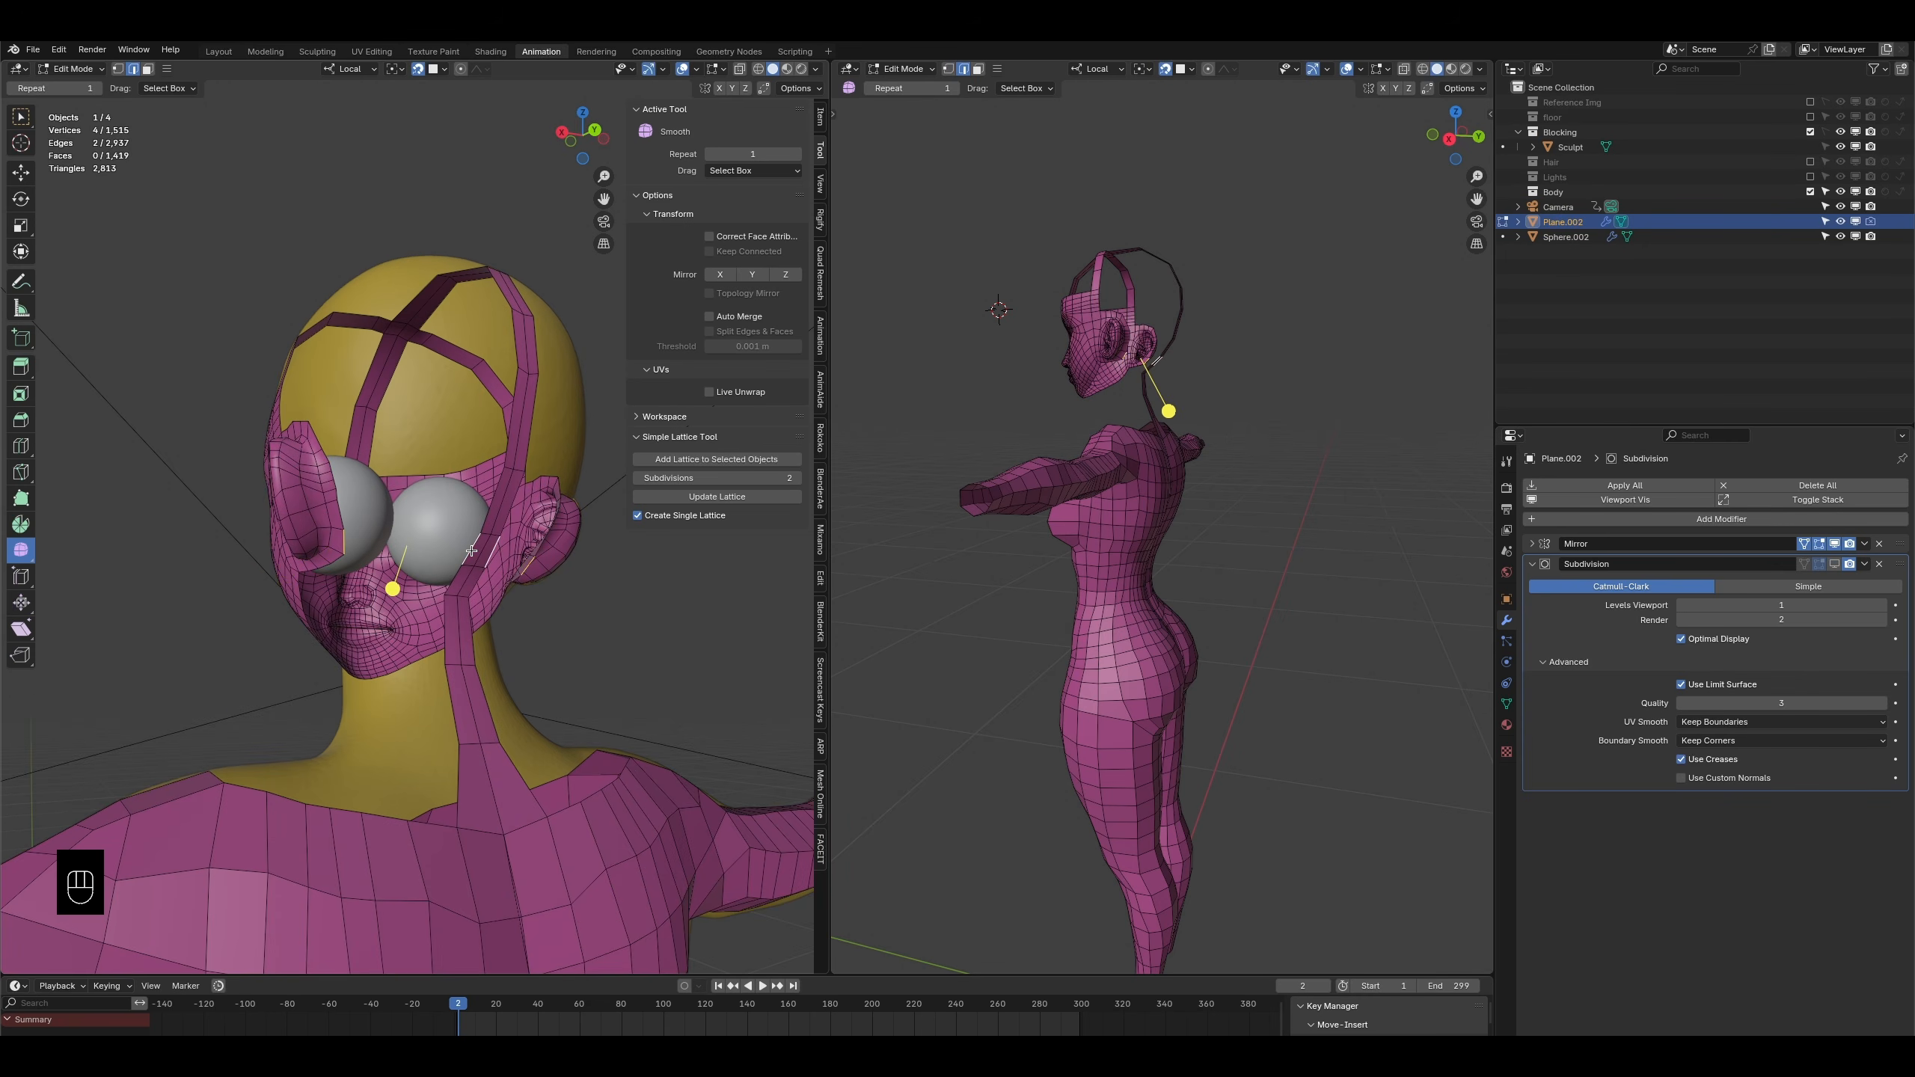
{"action": "key", "text": "f"}
{"action": "key", "text": "ctrl+r"}
{"action": "left_click", "coordinate": [471, 551]}
{"action": "middle_click_drag", "start_coordinate": [471, 551], "coordinate": [446, 571]}
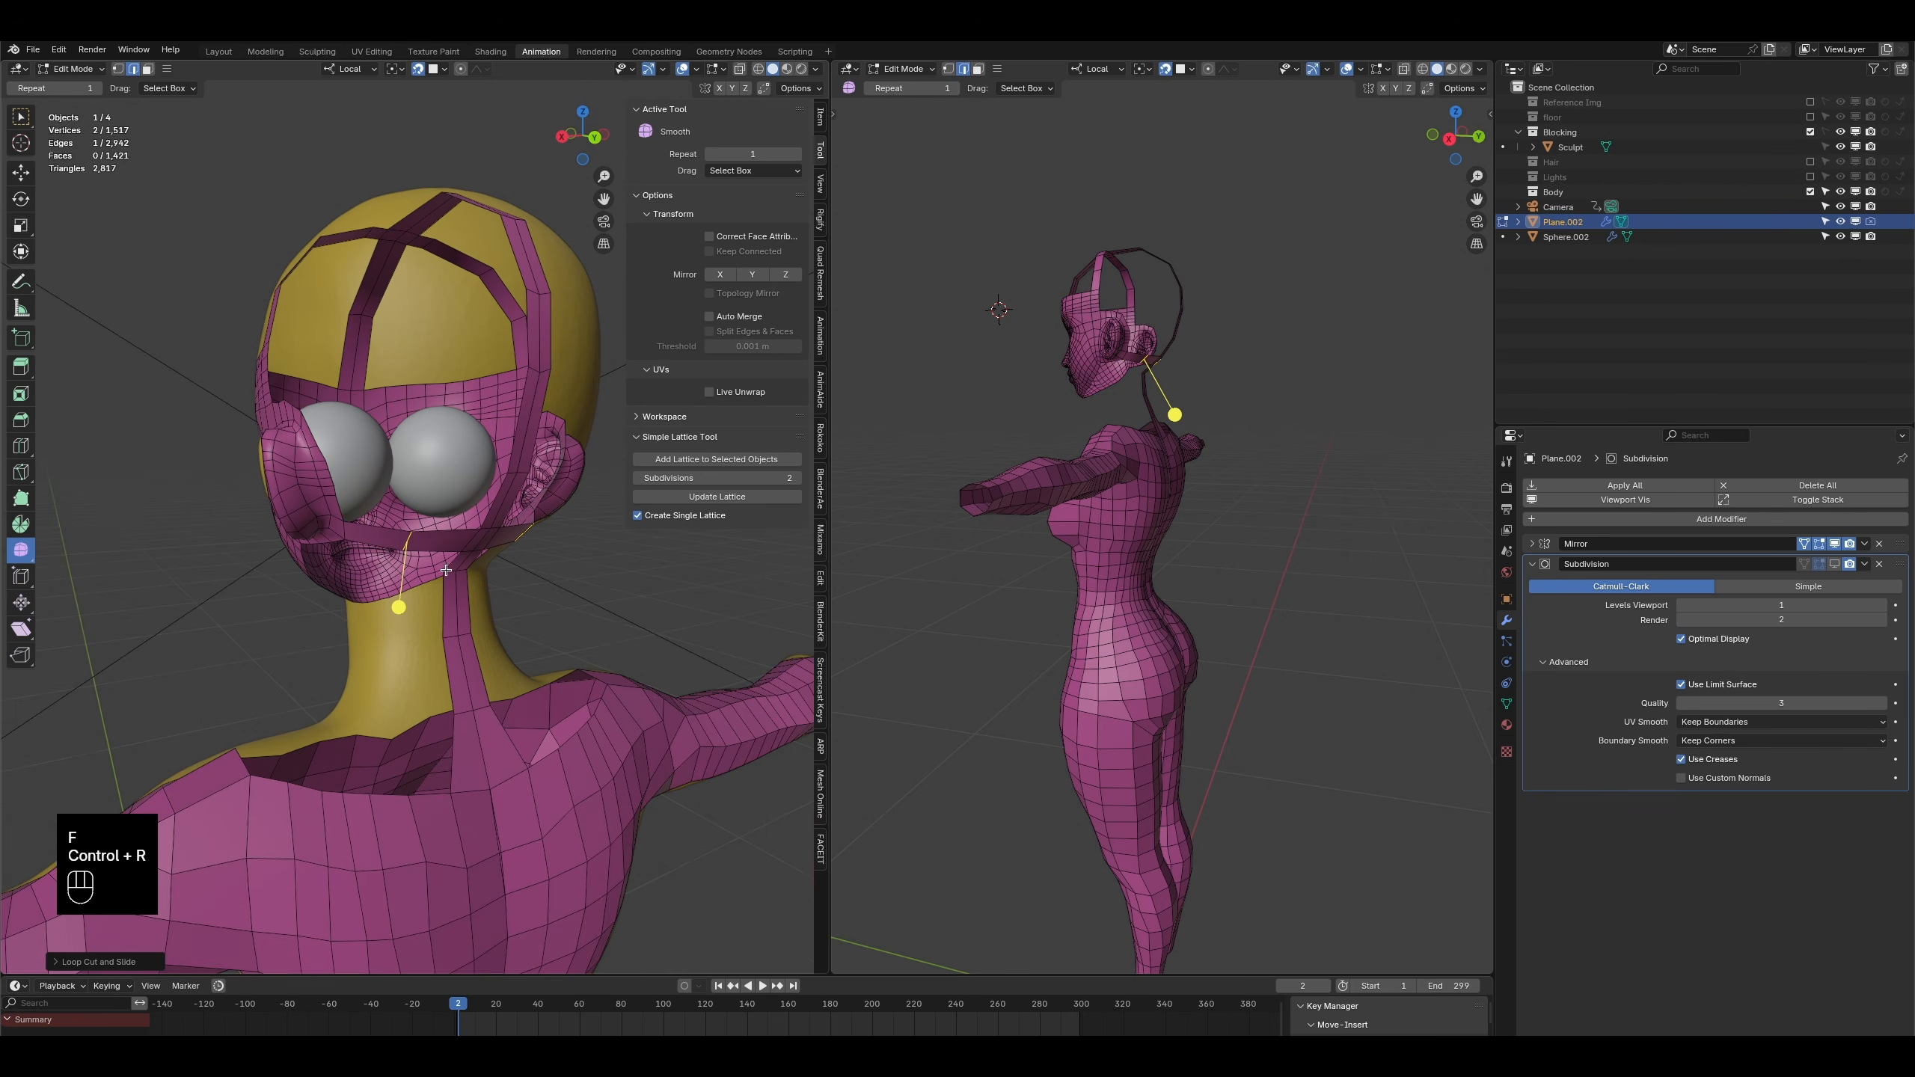
- Add loop cuts to the strip down the back of the head
{"action": "middle_click_drag", "start_coordinate": [922, 407], "coordinate": [1110, 338]}
{"action": "middle_click_drag", "start_coordinate": [971, 344], "coordinate": [1095, 448]}
{"action": "middle_click_drag", "start_coordinate": [457, 433], "coordinate": [144, 542]}
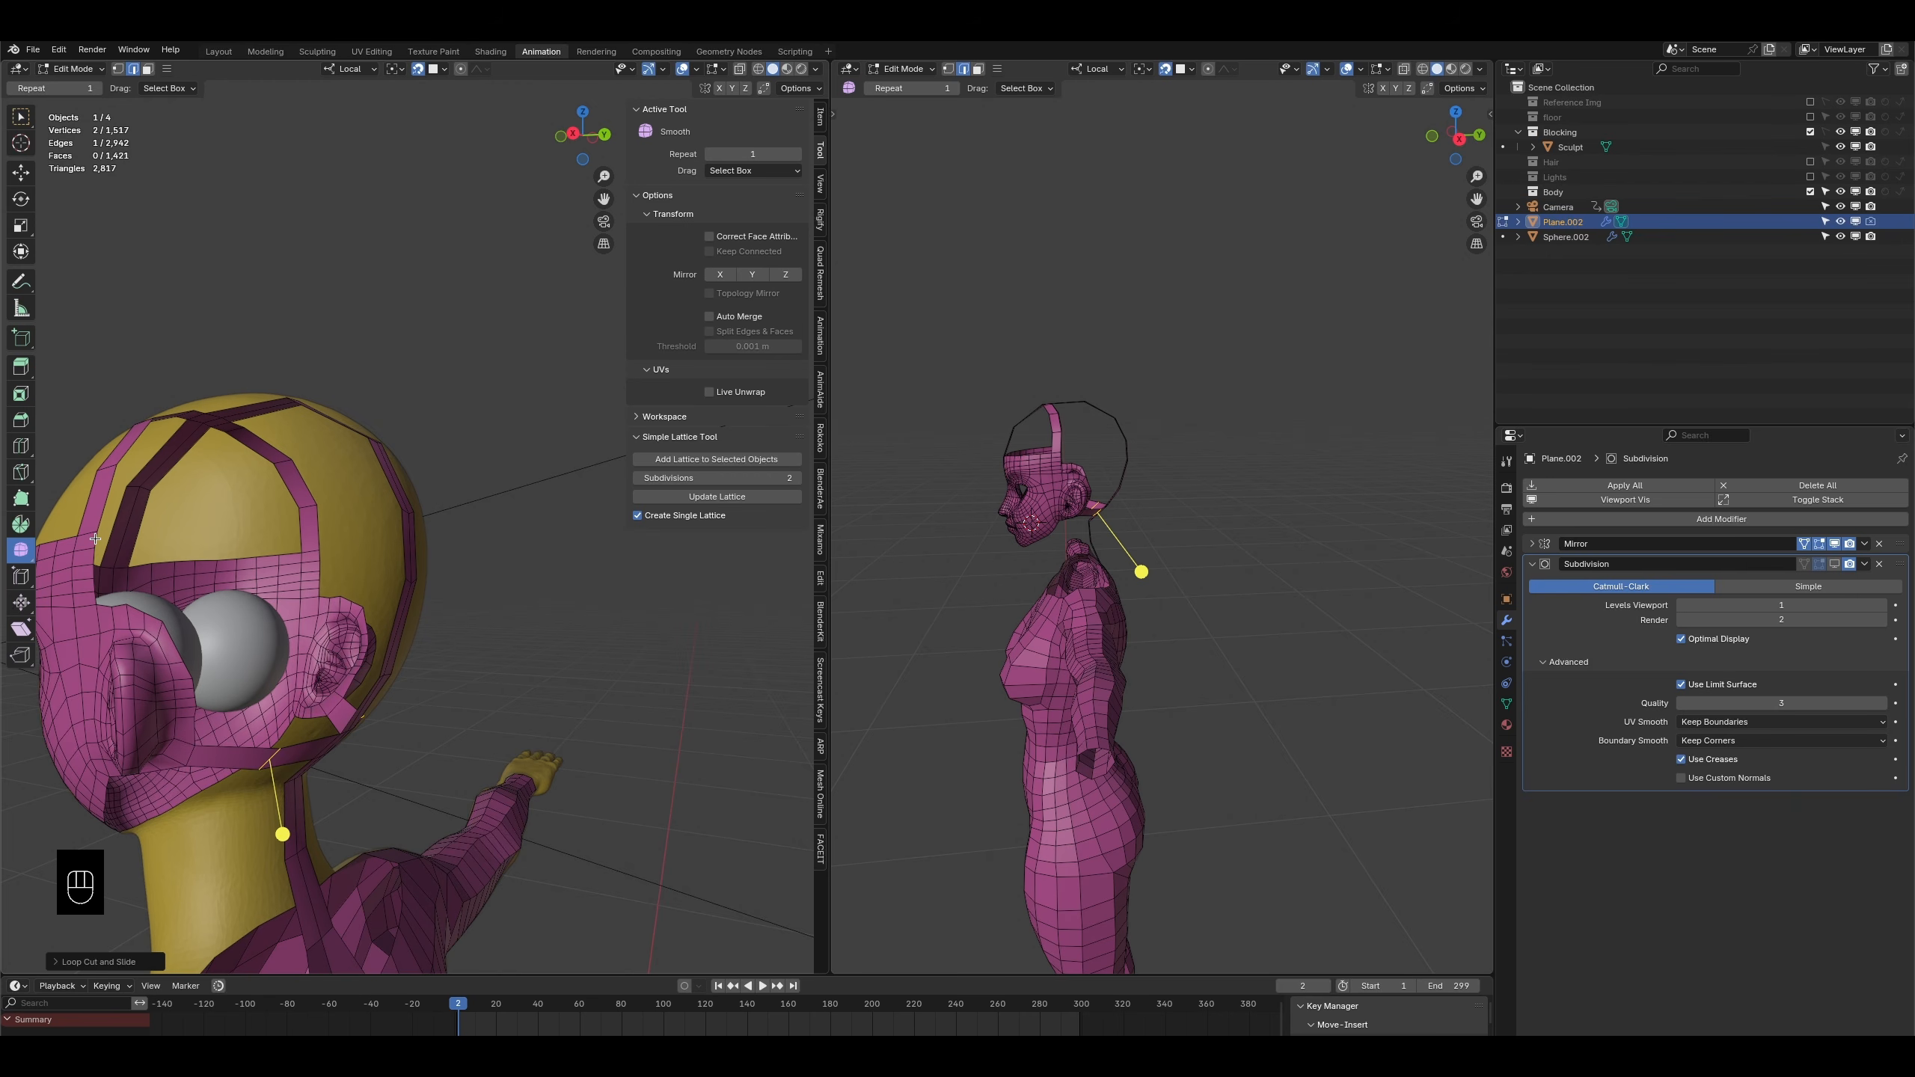
{"action": "middle_click_drag", "start_coordinate": [311, 558], "coordinate": [453, 545]}
{"action": "key", "text": "ctrl+r"}
{"action": "left_click", "coordinate": [368, 544]}
{"action": "middle_click_drag", "start_coordinate": [452, 544], "coordinate": [499, 543], "text": "shift"}
- Bridge the temple's upper border edge to the rear strip with a face, add three loop cuts and move them onto the skull surface
{"action": "left_click", "coordinate": [132, 543]}
{"action": "middle_click_drag", "start_coordinate": [143, 545], "coordinate": [378, 524]}
{"action": "left_click", "coordinate": [377, 523], "text": "shift"}
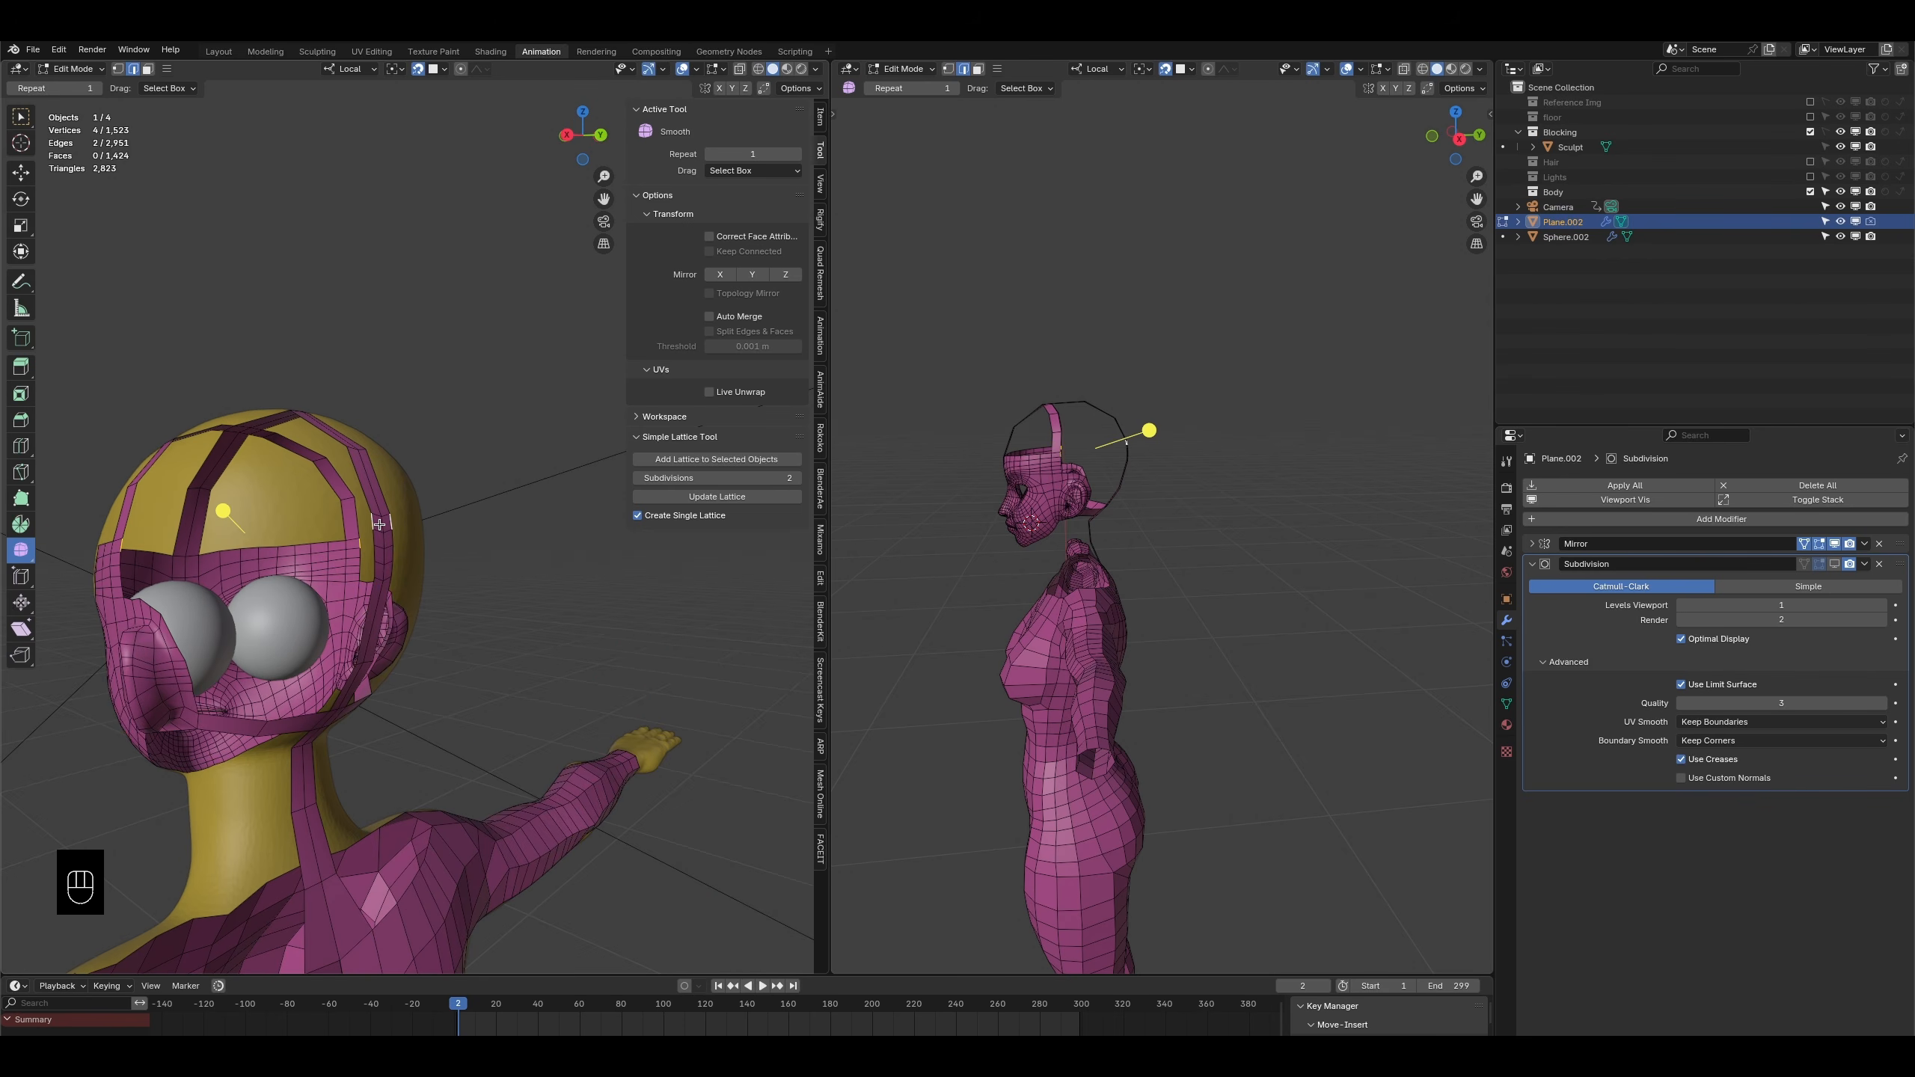
{"action": "key", "text": "f"}
{"action": "key", "text": "ctrl+r"}
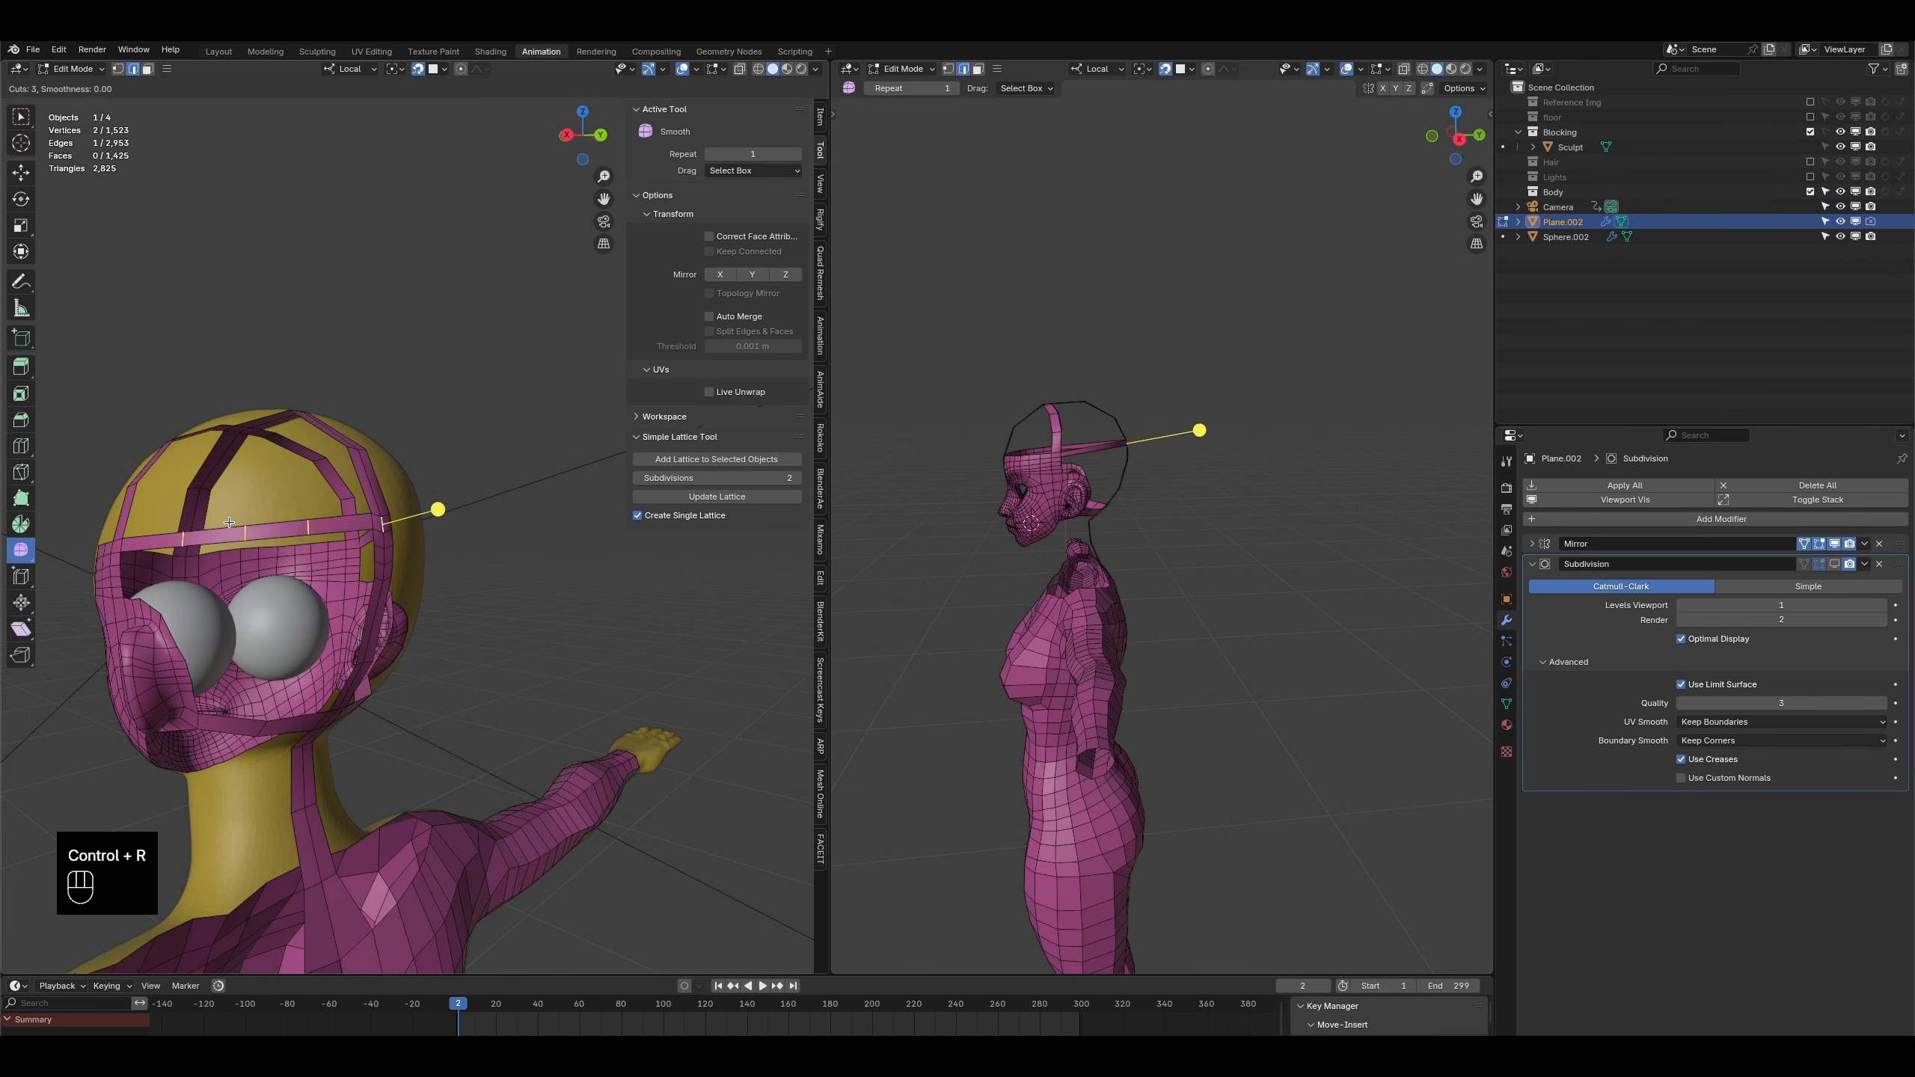
{"action": "left_click", "coordinate": [228, 522]}
{"action": "key", "text": "g"}
{"action": "left_click", "coordinate": [232, 537]}
- Reposition the border vertices above the ear one by one to even out their spacing
{"action": "middle_click_drag", "start_coordinate": [232, 537], "coordinate": [307, 599]}
{"action": "middle_click_drag", "start_coordinate": [942, 543], "coordinate": [889, 506]}
{"action": "middle_click_drag", "start_coordinate": [406, 479], "coordinate": [392, 633]}
{"action": "middle_click_drag", "start_coordinate": [392, 634], "coordinate": [406, 563]}
{"action": "scroll", "coordinate": [475, 671], "scroll_direction": "up", "scroll_amount": 2}
{"action": "scroll", "coordinate": [528, 686], "scroll_direction": "down", "scroll_amount": 3}
{"action": "scroll", "coordinate": [474, 581], "scroll_direction": "up", "scroll_amount": 2}
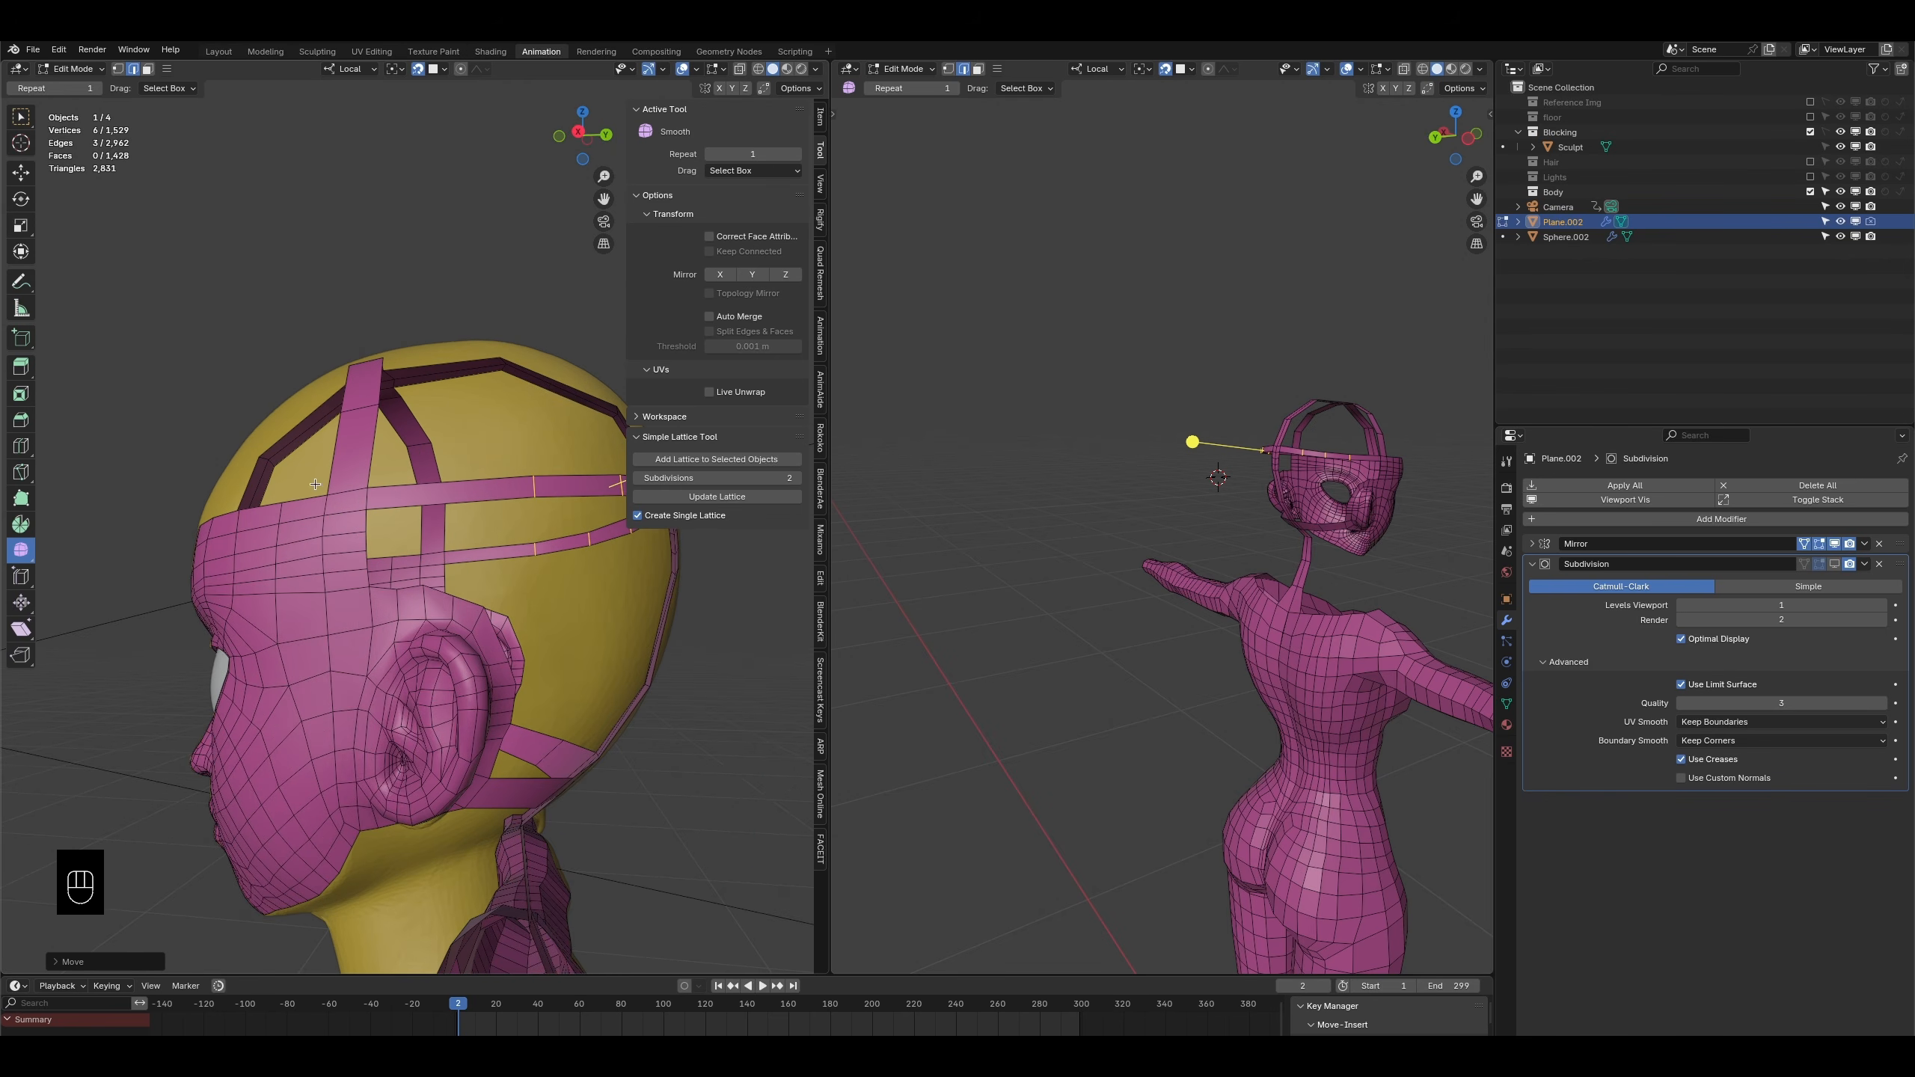
{"action": "key", "text": "1"}
{"action": "left_click", "coordinate": [422, 591]}
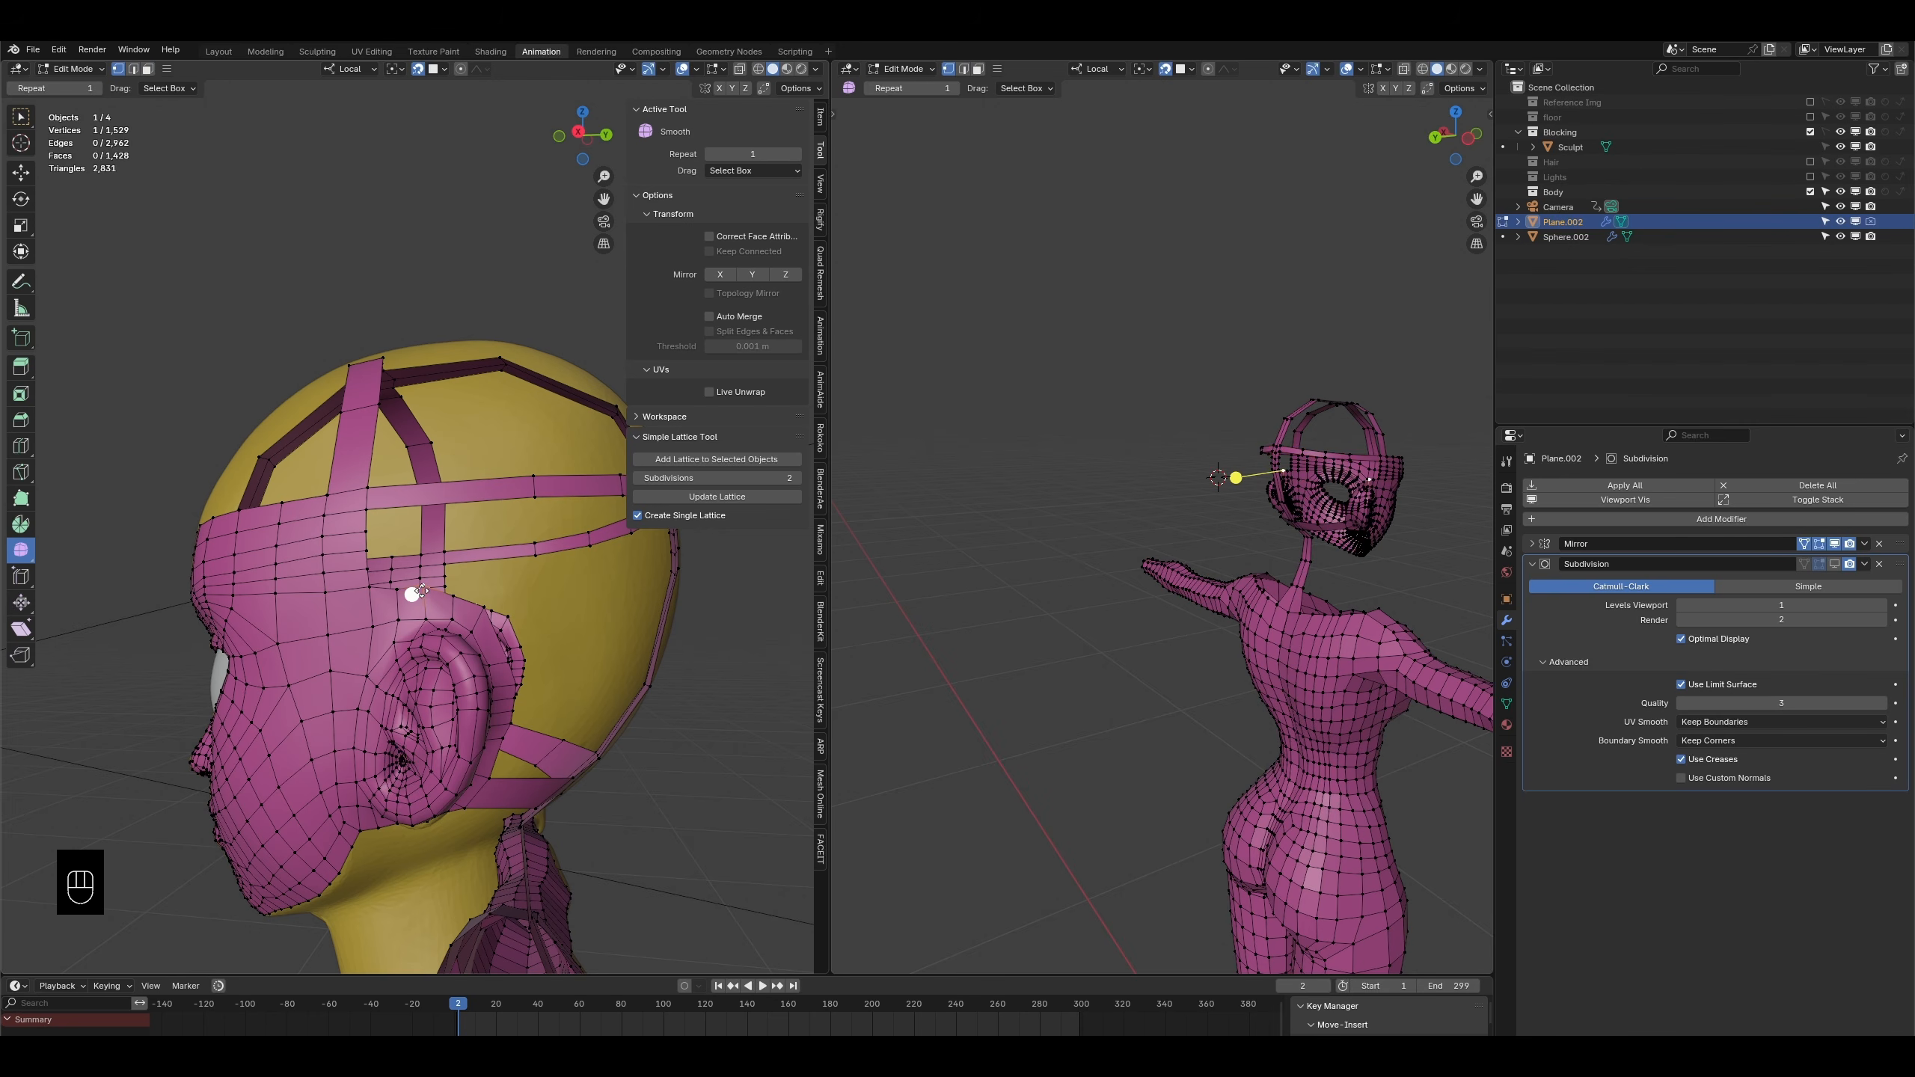
{"action": "key", "text": "g"}
{"action": "left_click", "coordinate": [425, 590]}
{"action": "left_click", "coordinate": [400, 591]}
{"action": "key", "text": "g"}
{"action": "left_click", "coordinate": [402, 591]}
{"action": "key", "text": "g"}
{"action": "left_click", "coordinate": [430, 588]}
{"action": "key", "text": "g"}
{"action": "left_click", "coordinate": [451, 588]}
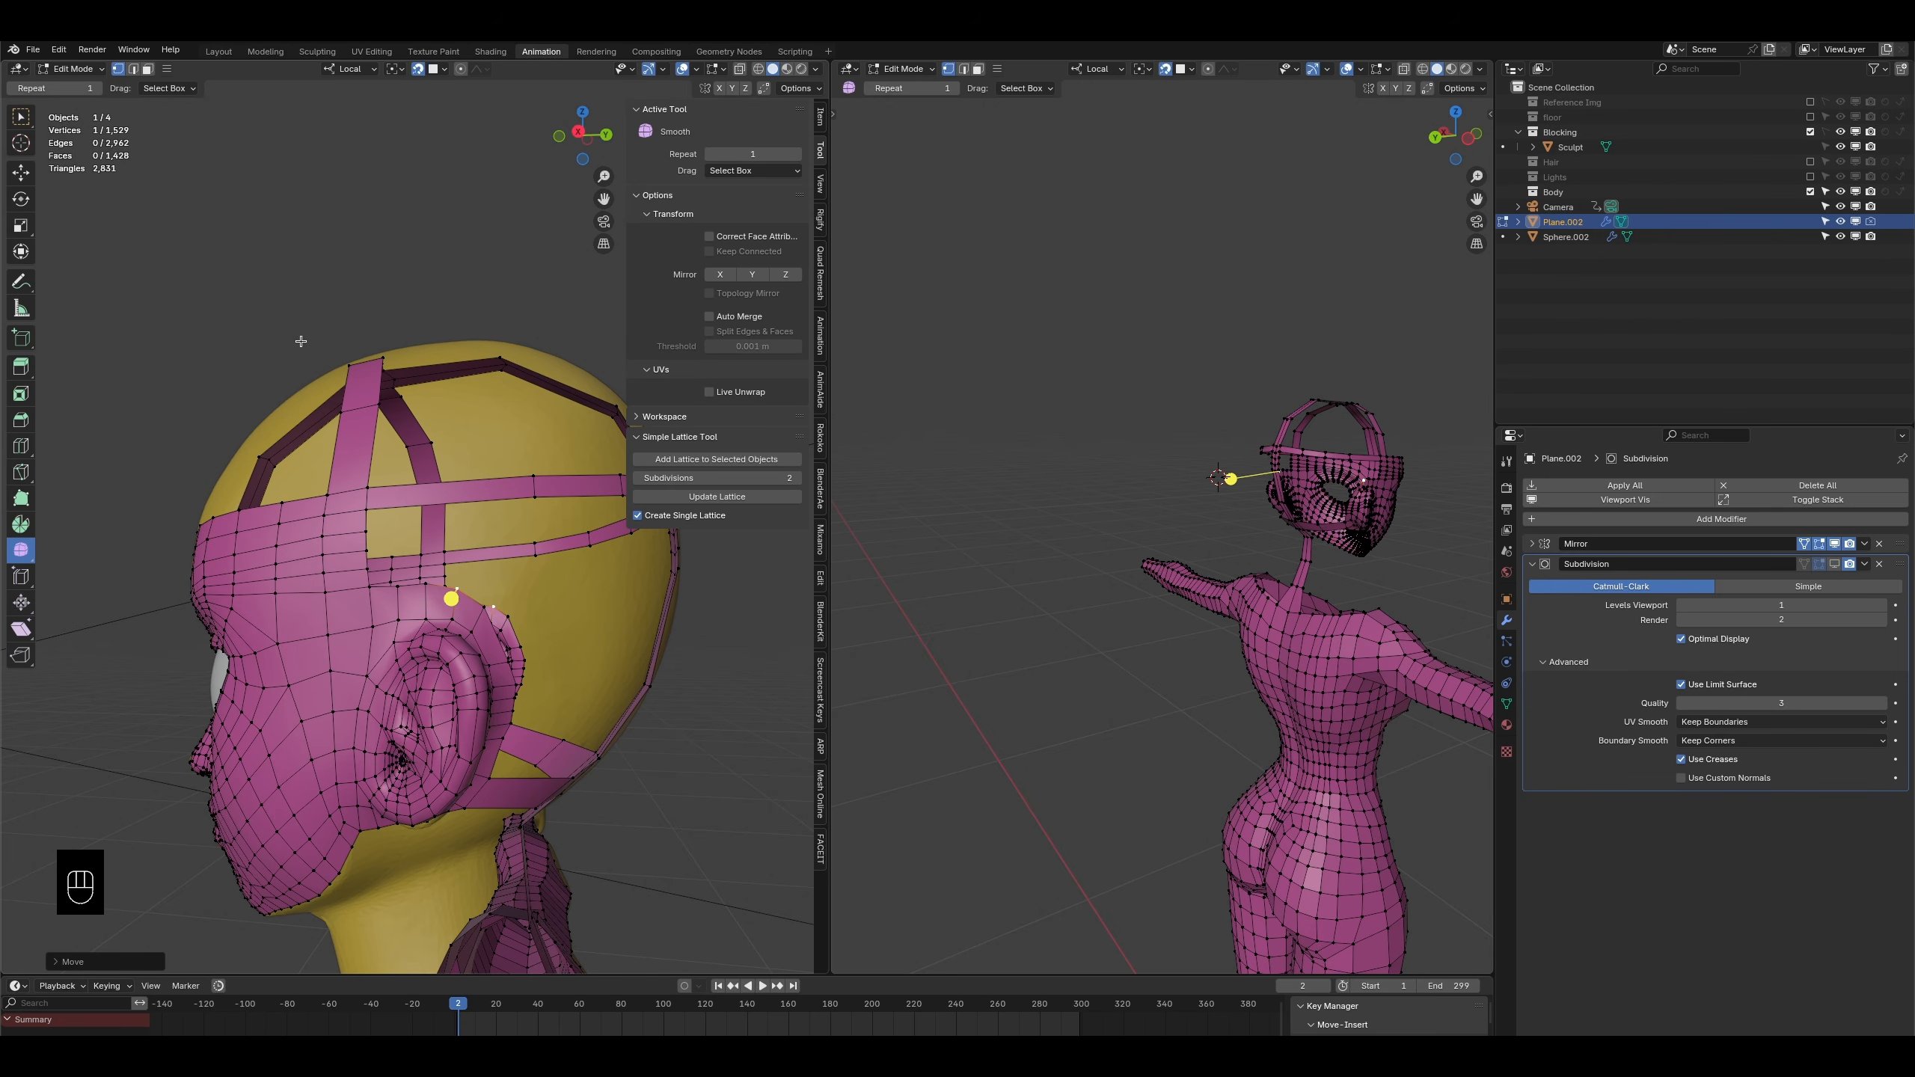
- In edge selection mode, extrude the border edge behind the upper ear toward the back of the head and rotate it
{"action": "left_click", "coordinate": [131, 69]}
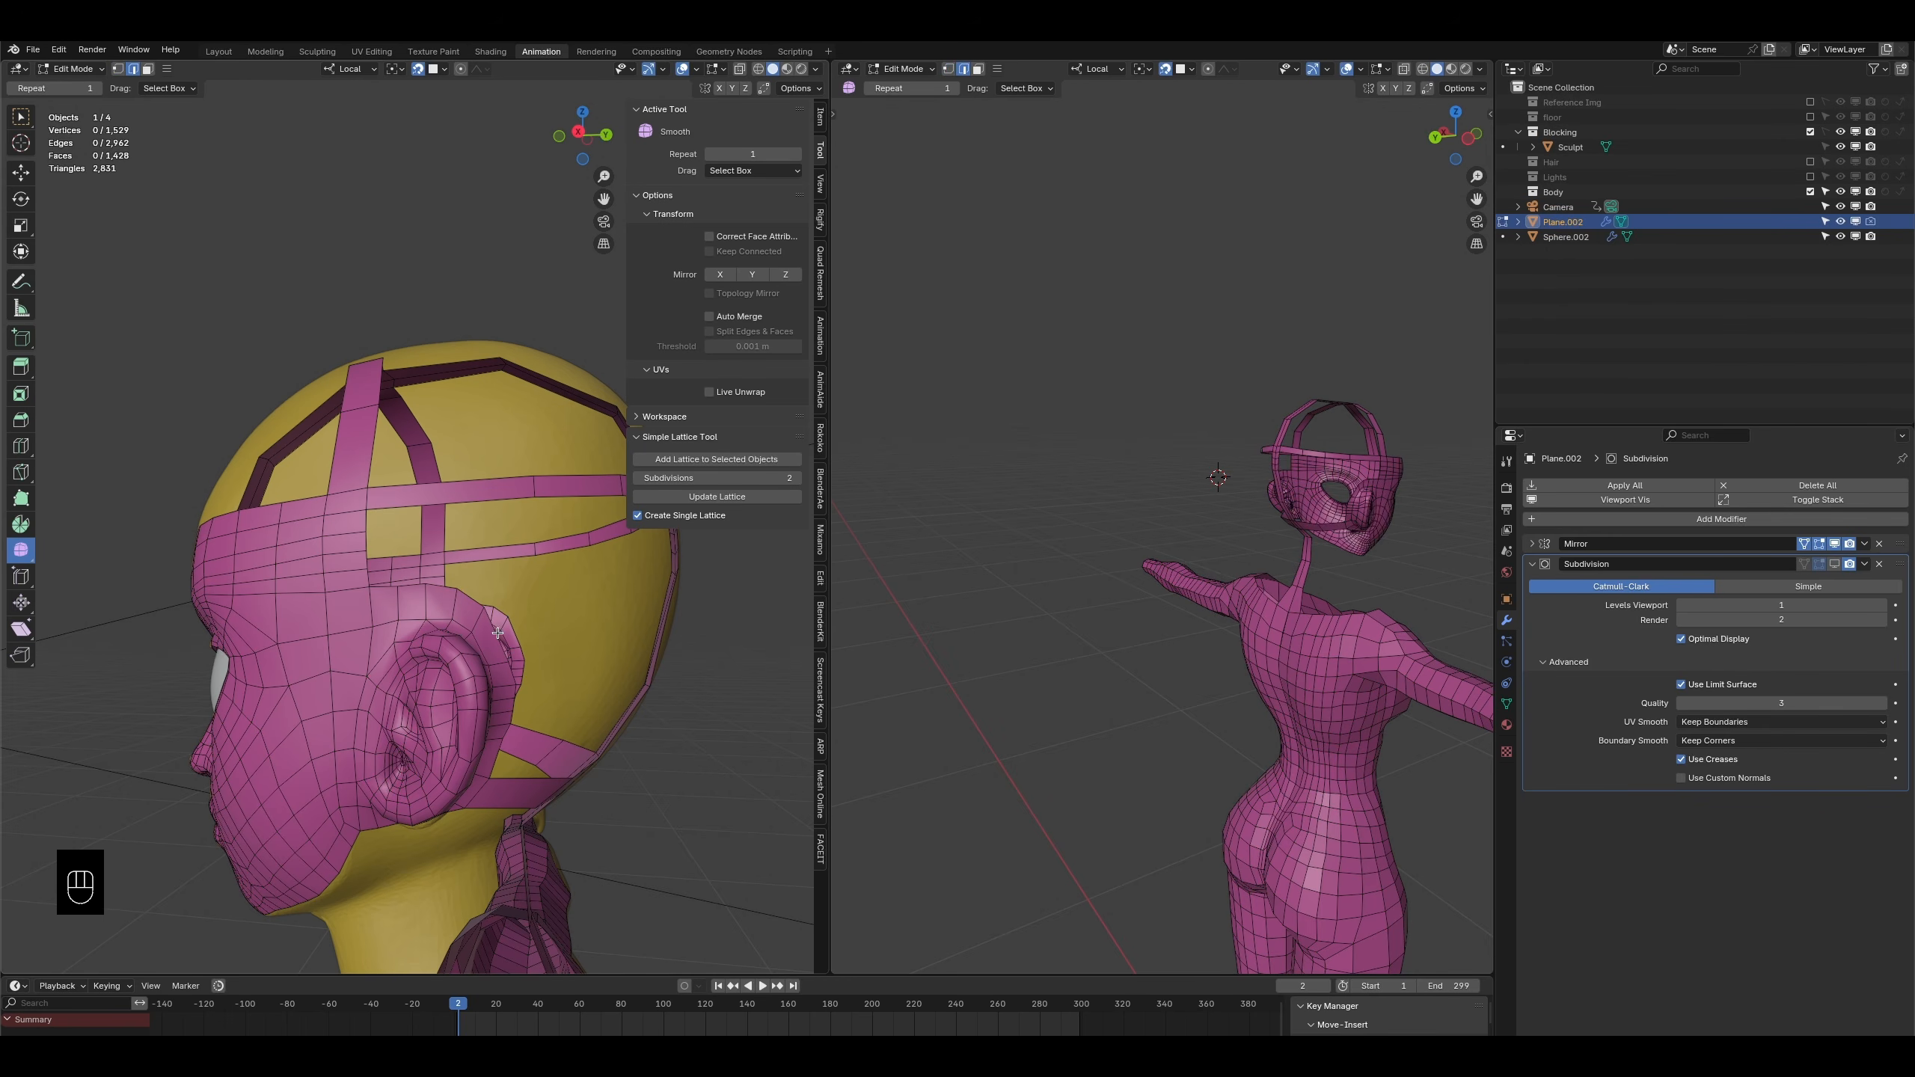
{"action": "middle_click_drag", "start_coordinate": [551, 654], "coordinate": [558, 592]}
{"action": "key", "text": "e"}
{"action": "left_click", "coordinate": [532, 576]}
{"action": "key", "text": "r"}
{"action": "left_click", "coordinate": [552, 592]}
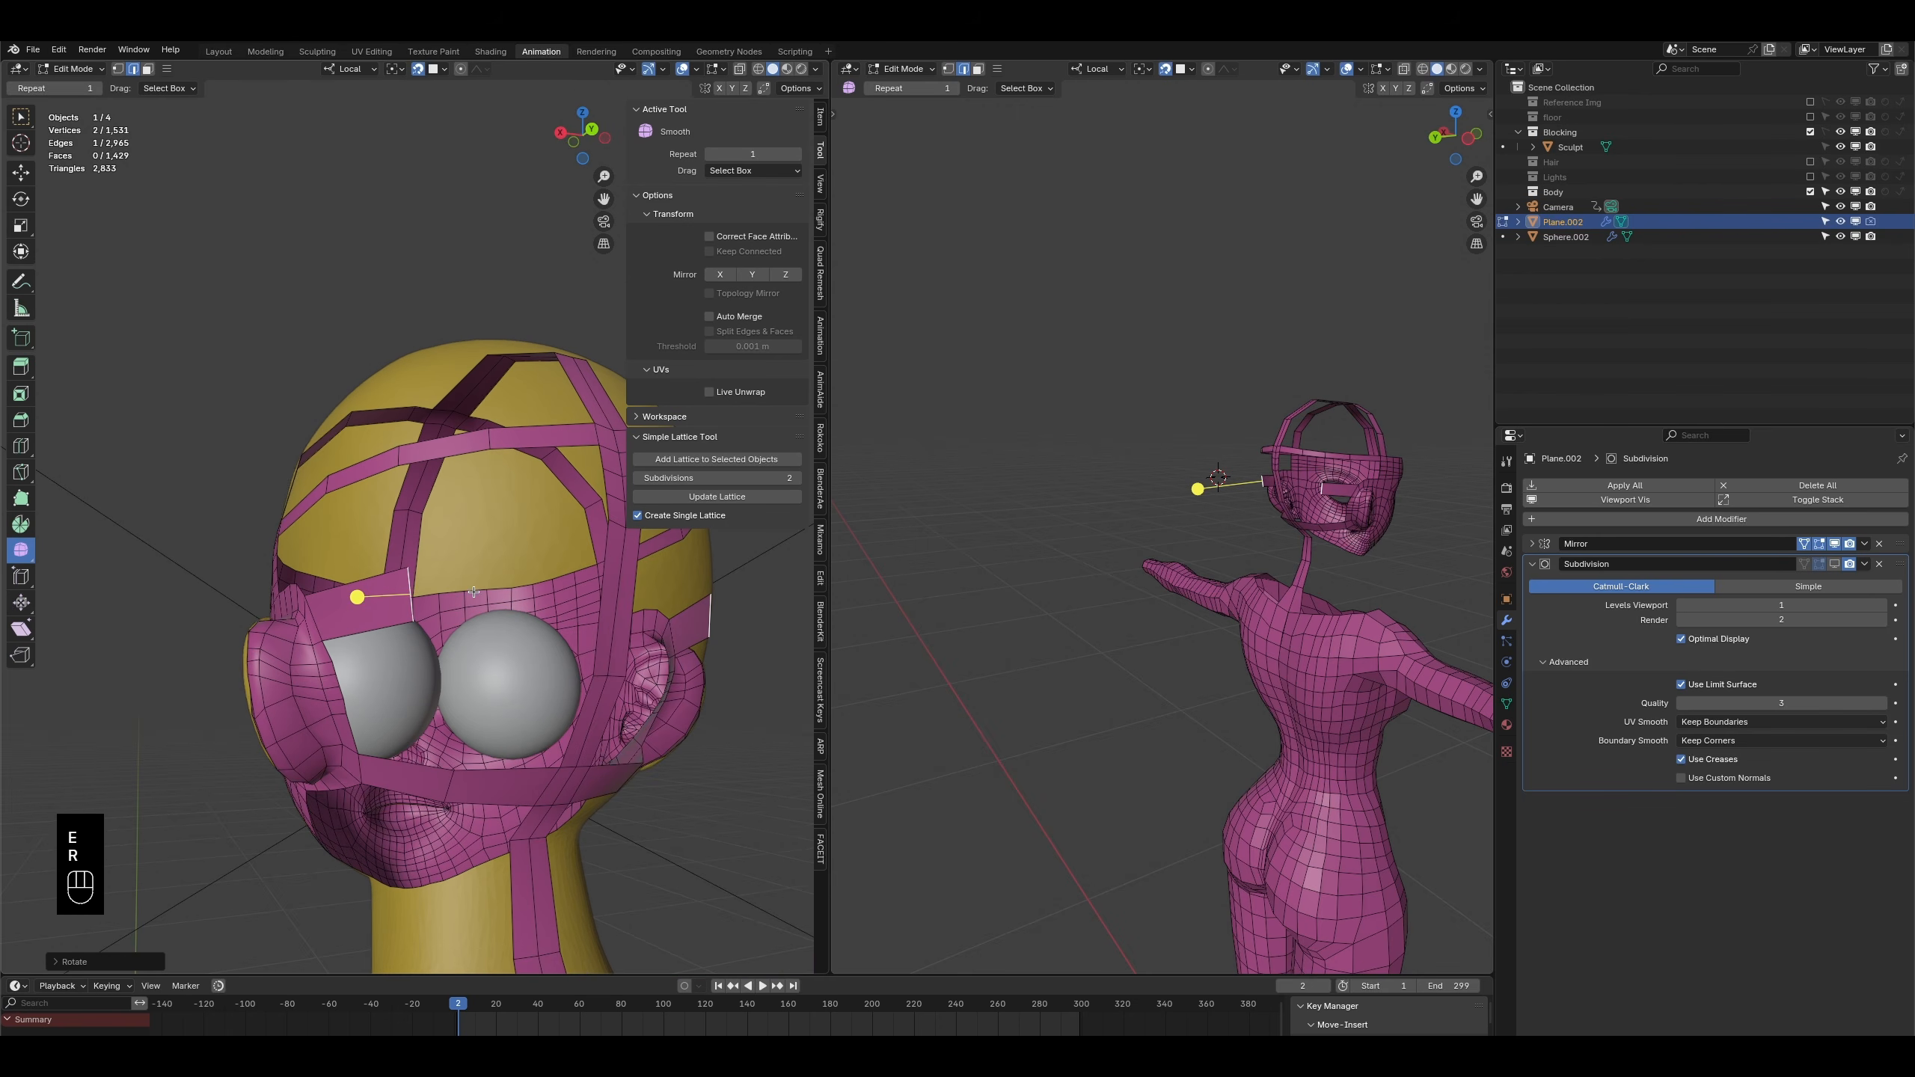
{"action": "key", "text": "ctrl+r"}
{"action": "left_click", "coordinate": [613, 583]}
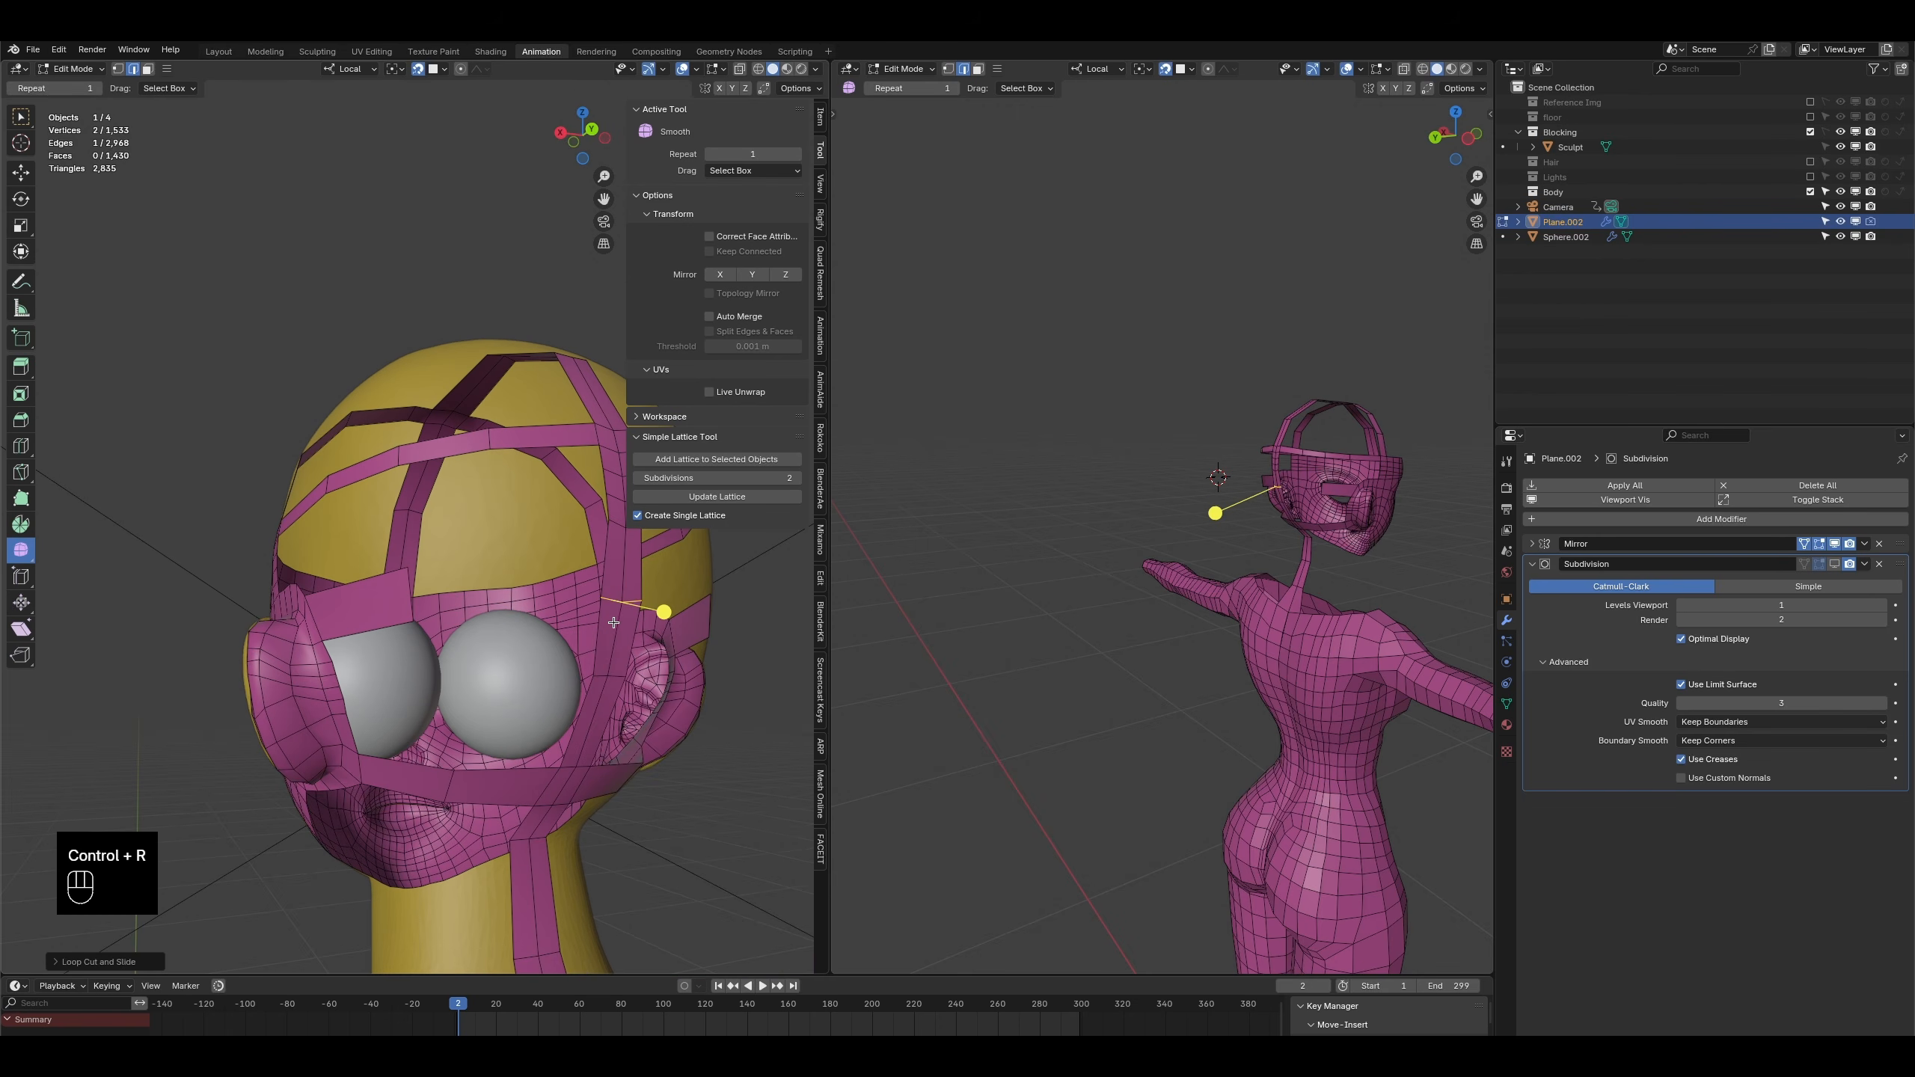
{"action": "key", "text": "ctrl+z"}
- Add two loop cuts to the rear head strip at the height of the upper ear
{"action": "key", "text": "ctrl+r"}
{"action": "scroll", "coordinate": [608, 611], "scroll_direction": "up", "scroll_amount": 1}
{"action": "left_click", "coordinate": [603, 601]}
- Fill a face between the extruded ear edge and the rear strip, and add one loop cut across it
{"action": "left_click", "coordinate": [603, 601], "text": "shift"}
{"action": "left_click", "coordinate": [413, 600], "text": "shift"}
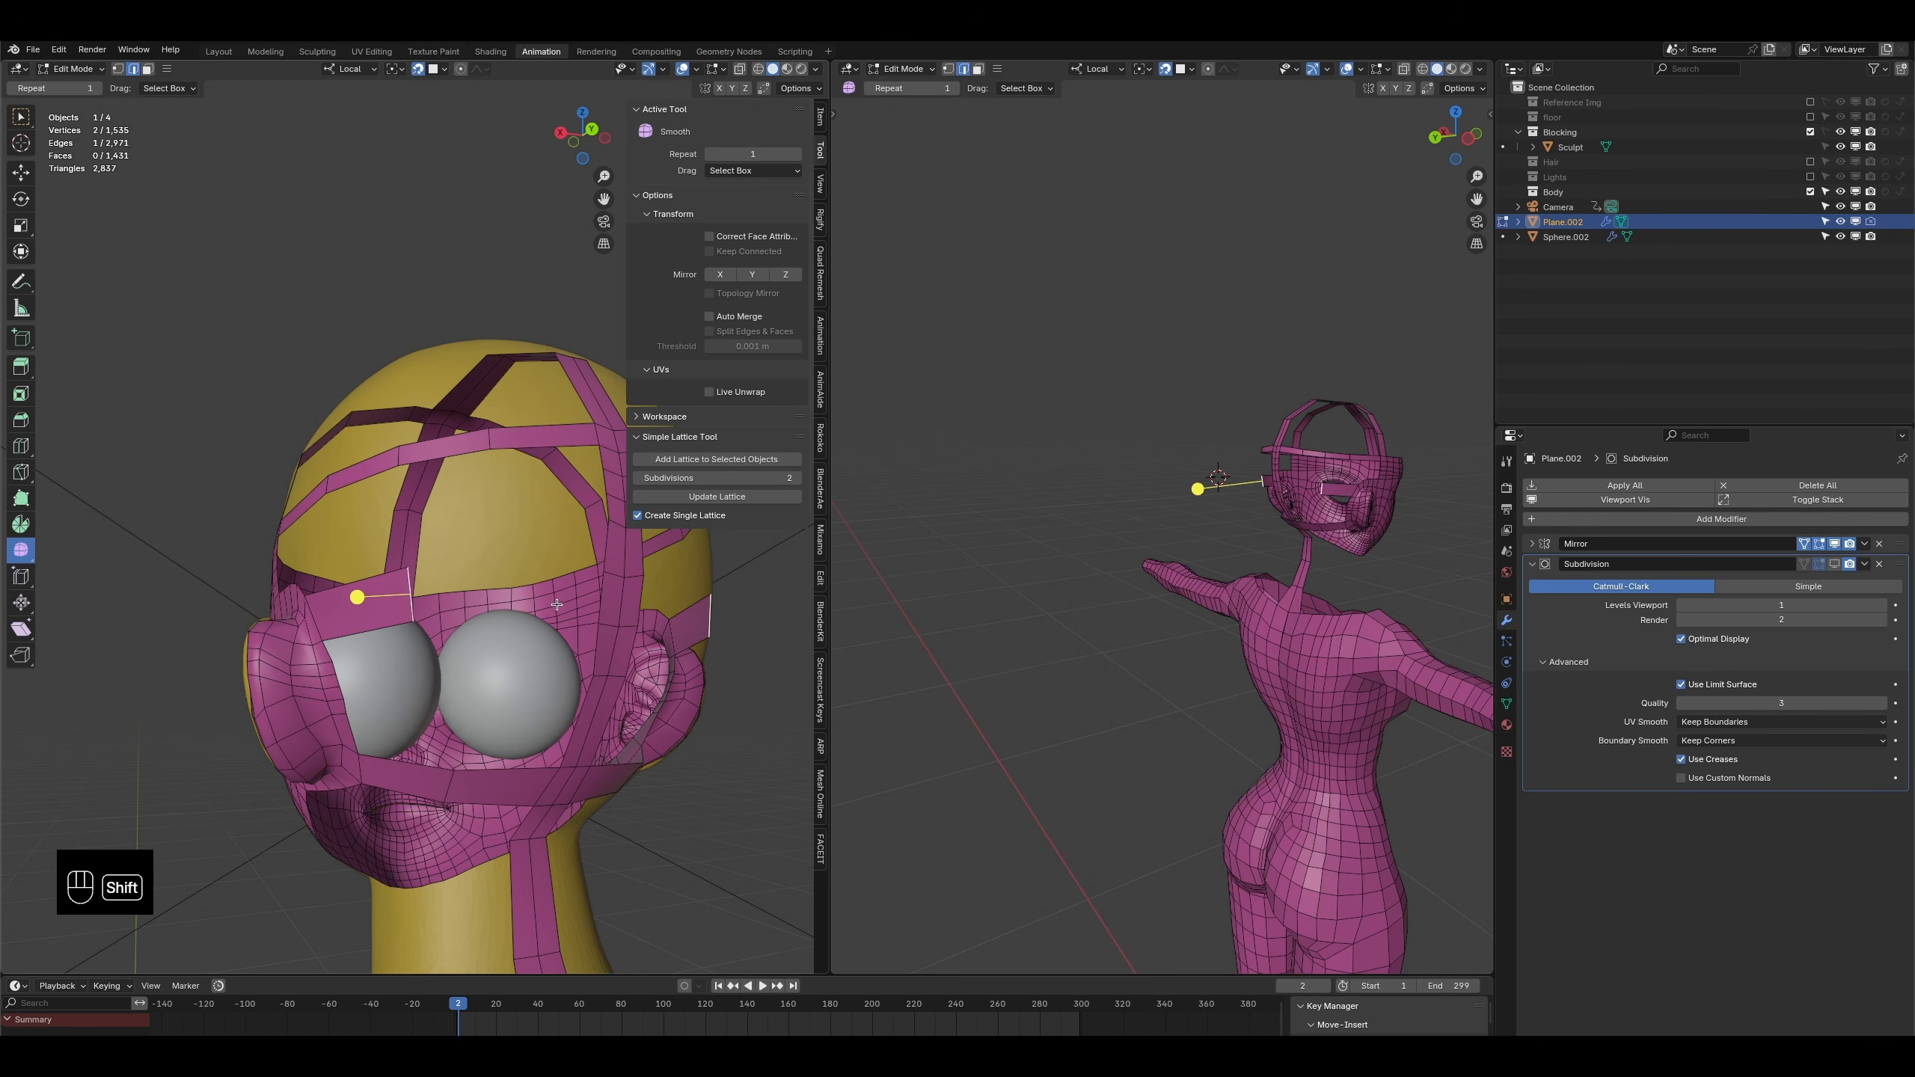
{"action": "key", "text": "f"}
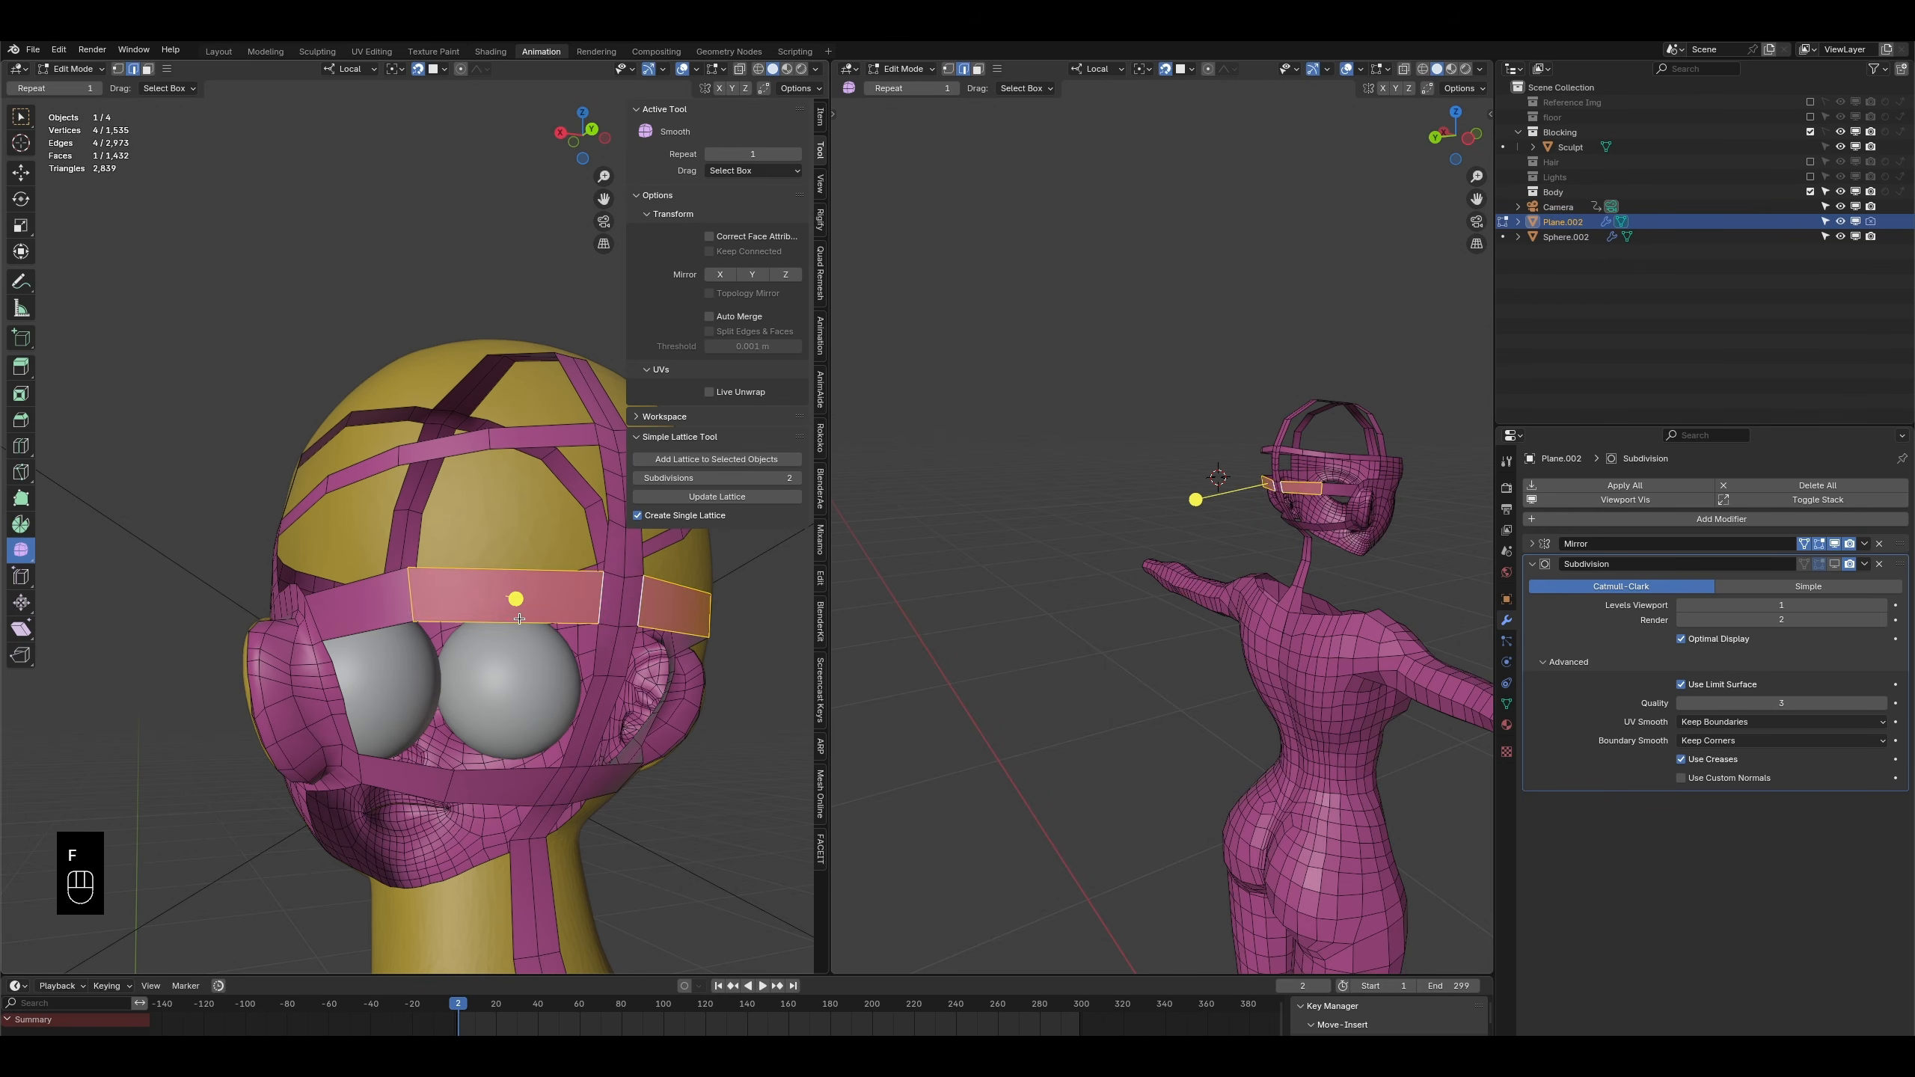
{"action": "key", "text": "ctrl+r"}
{"action": "left_click", "coordinate": [516, 595]}
- Add three loop cuts to the front section of the side strip above the ear
{"action": "middle_click_drag", "start_coordinate": [518, 595], "coordinate": [447, 659]}
{"action": "middle_click_drag", "start_coordinate": [368, 544], "coordinate": [413, 515]}
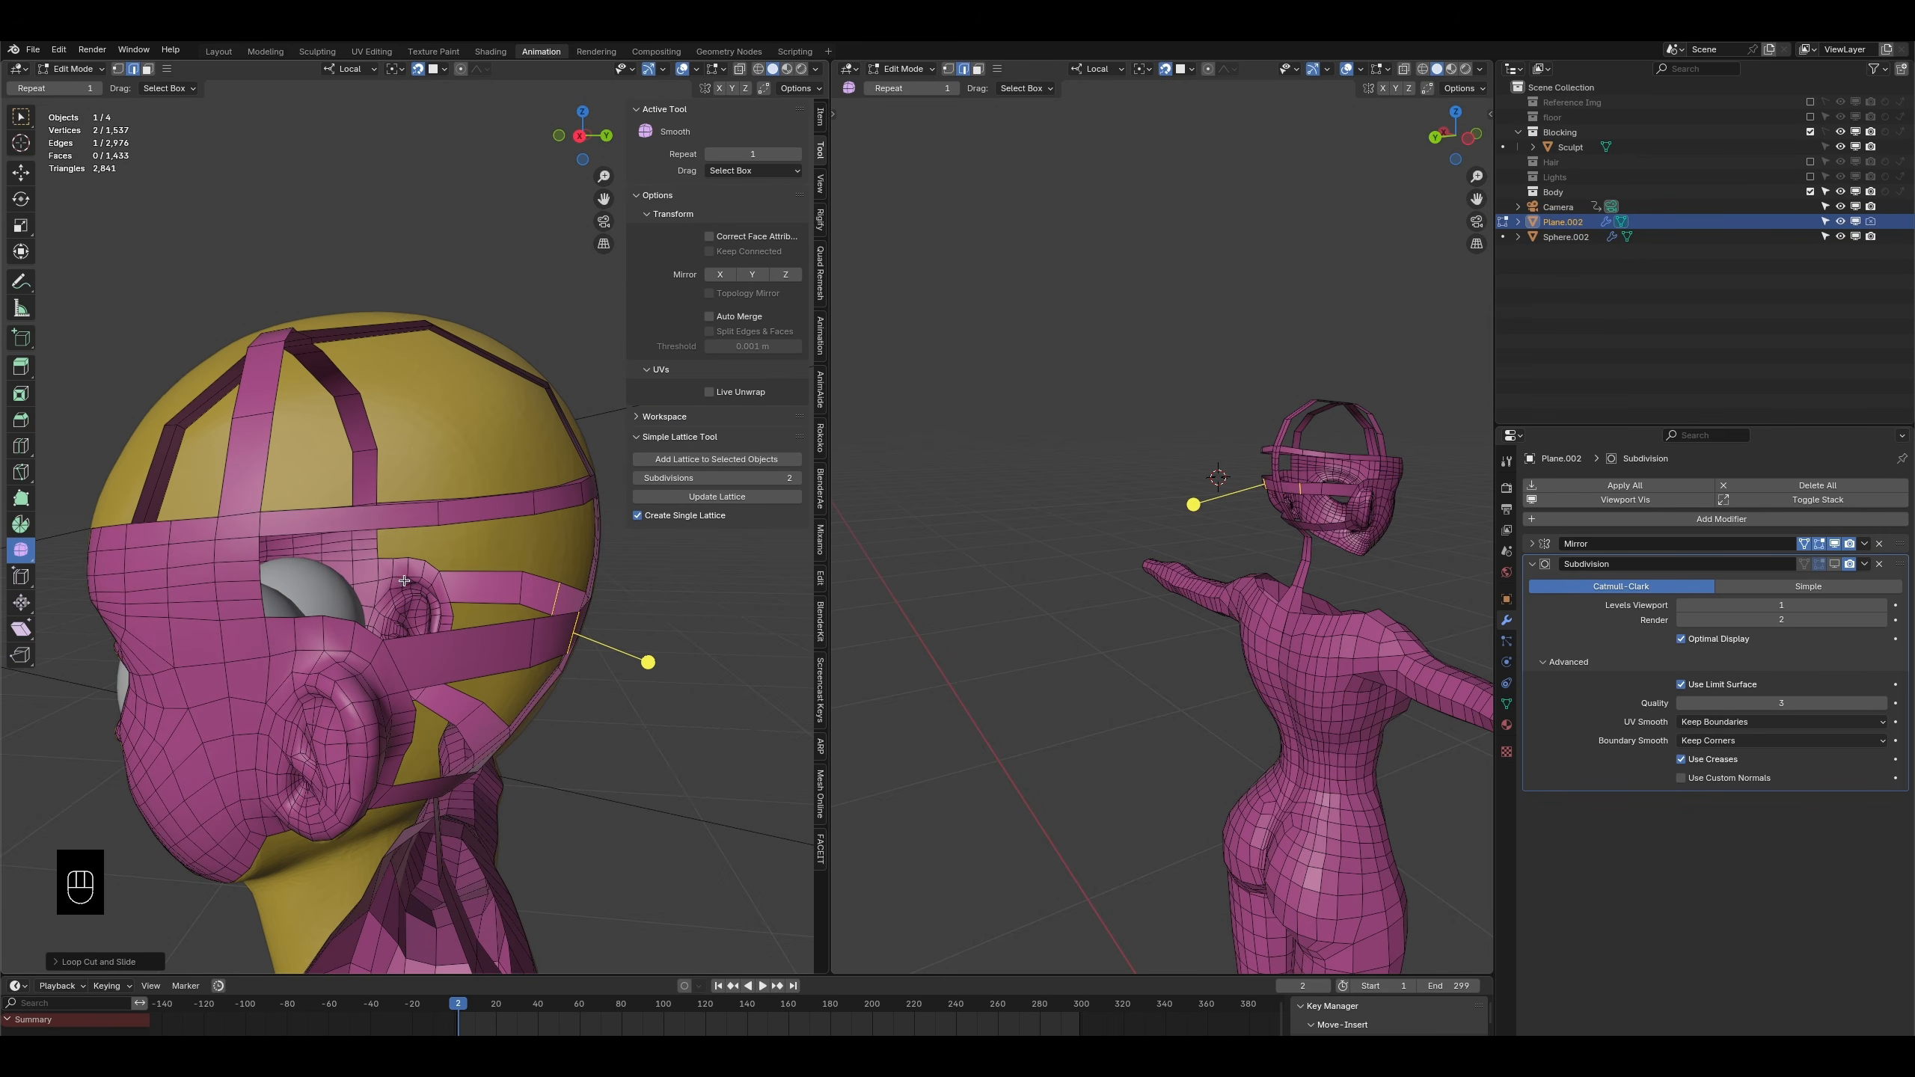
{"action": "key", "text": "ctrl+r"}
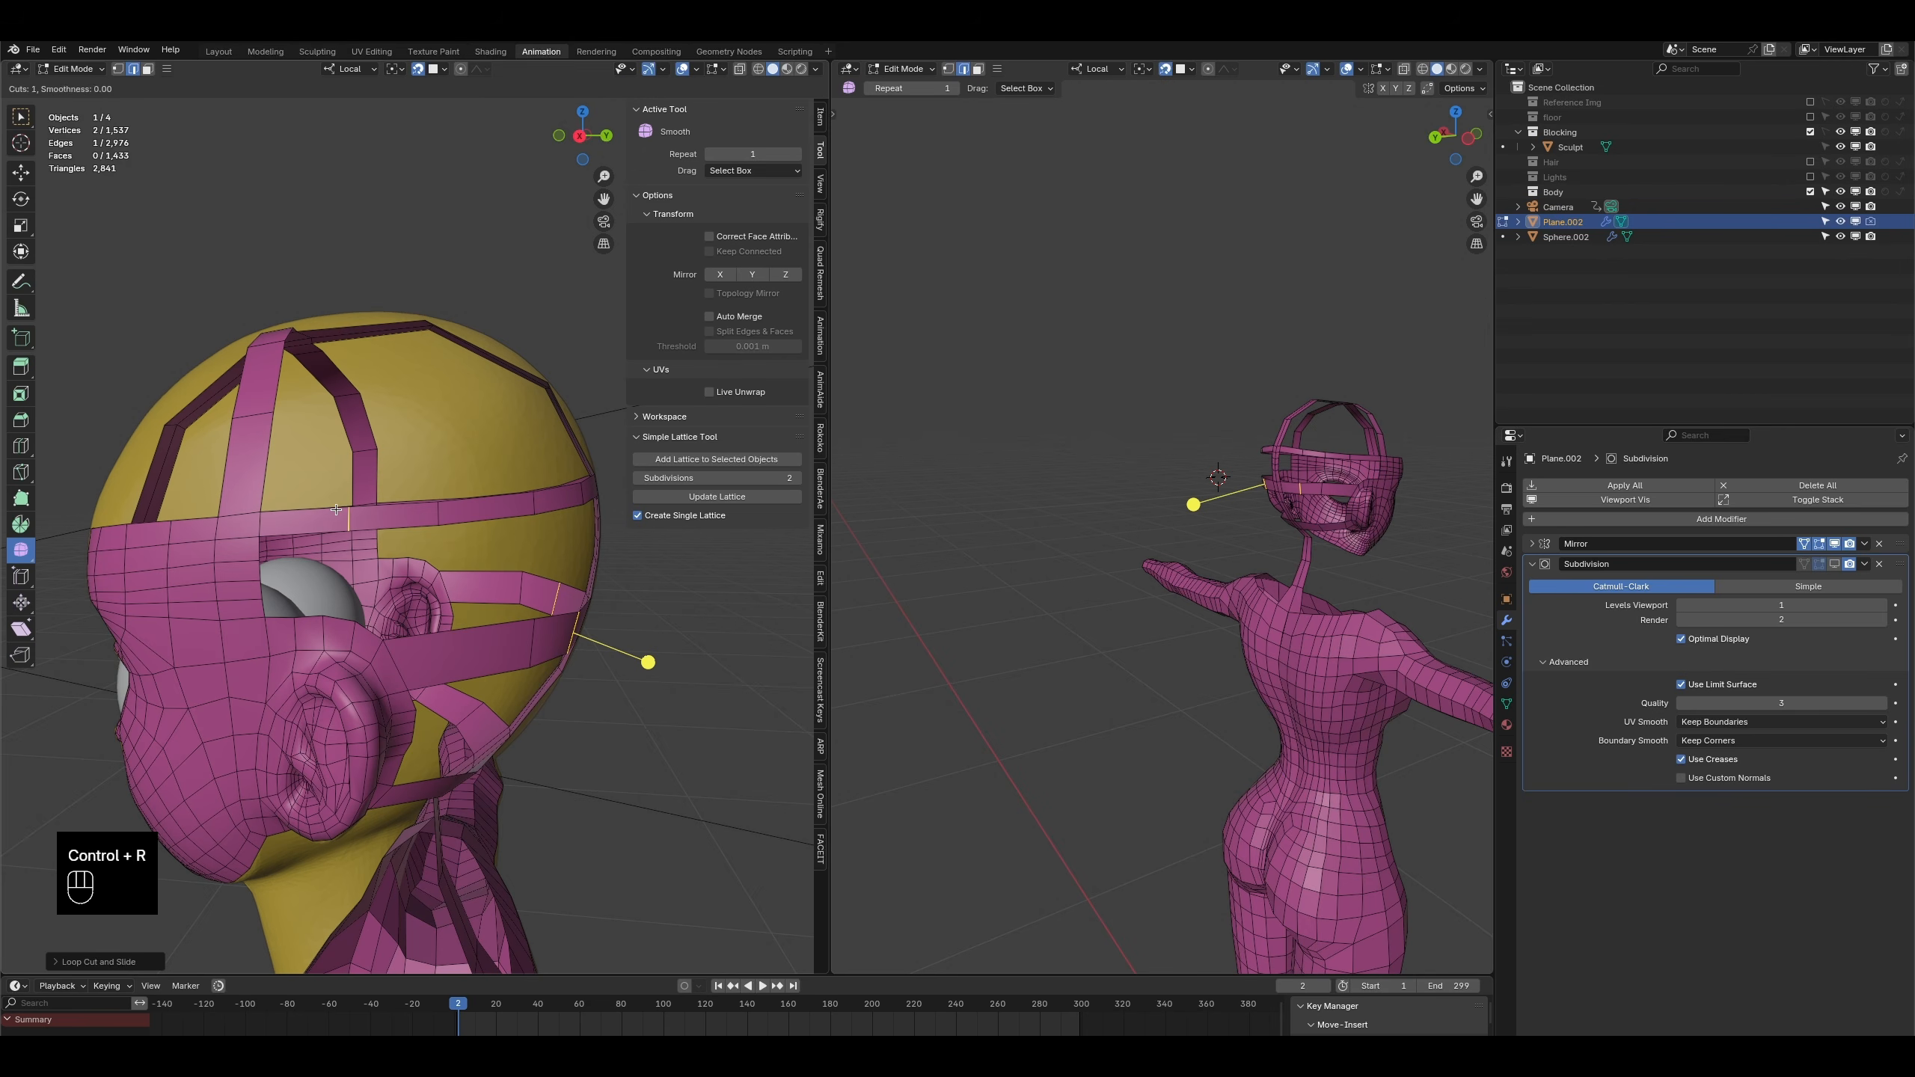
{"action": "left_click", "coordinate": [337, 510]}
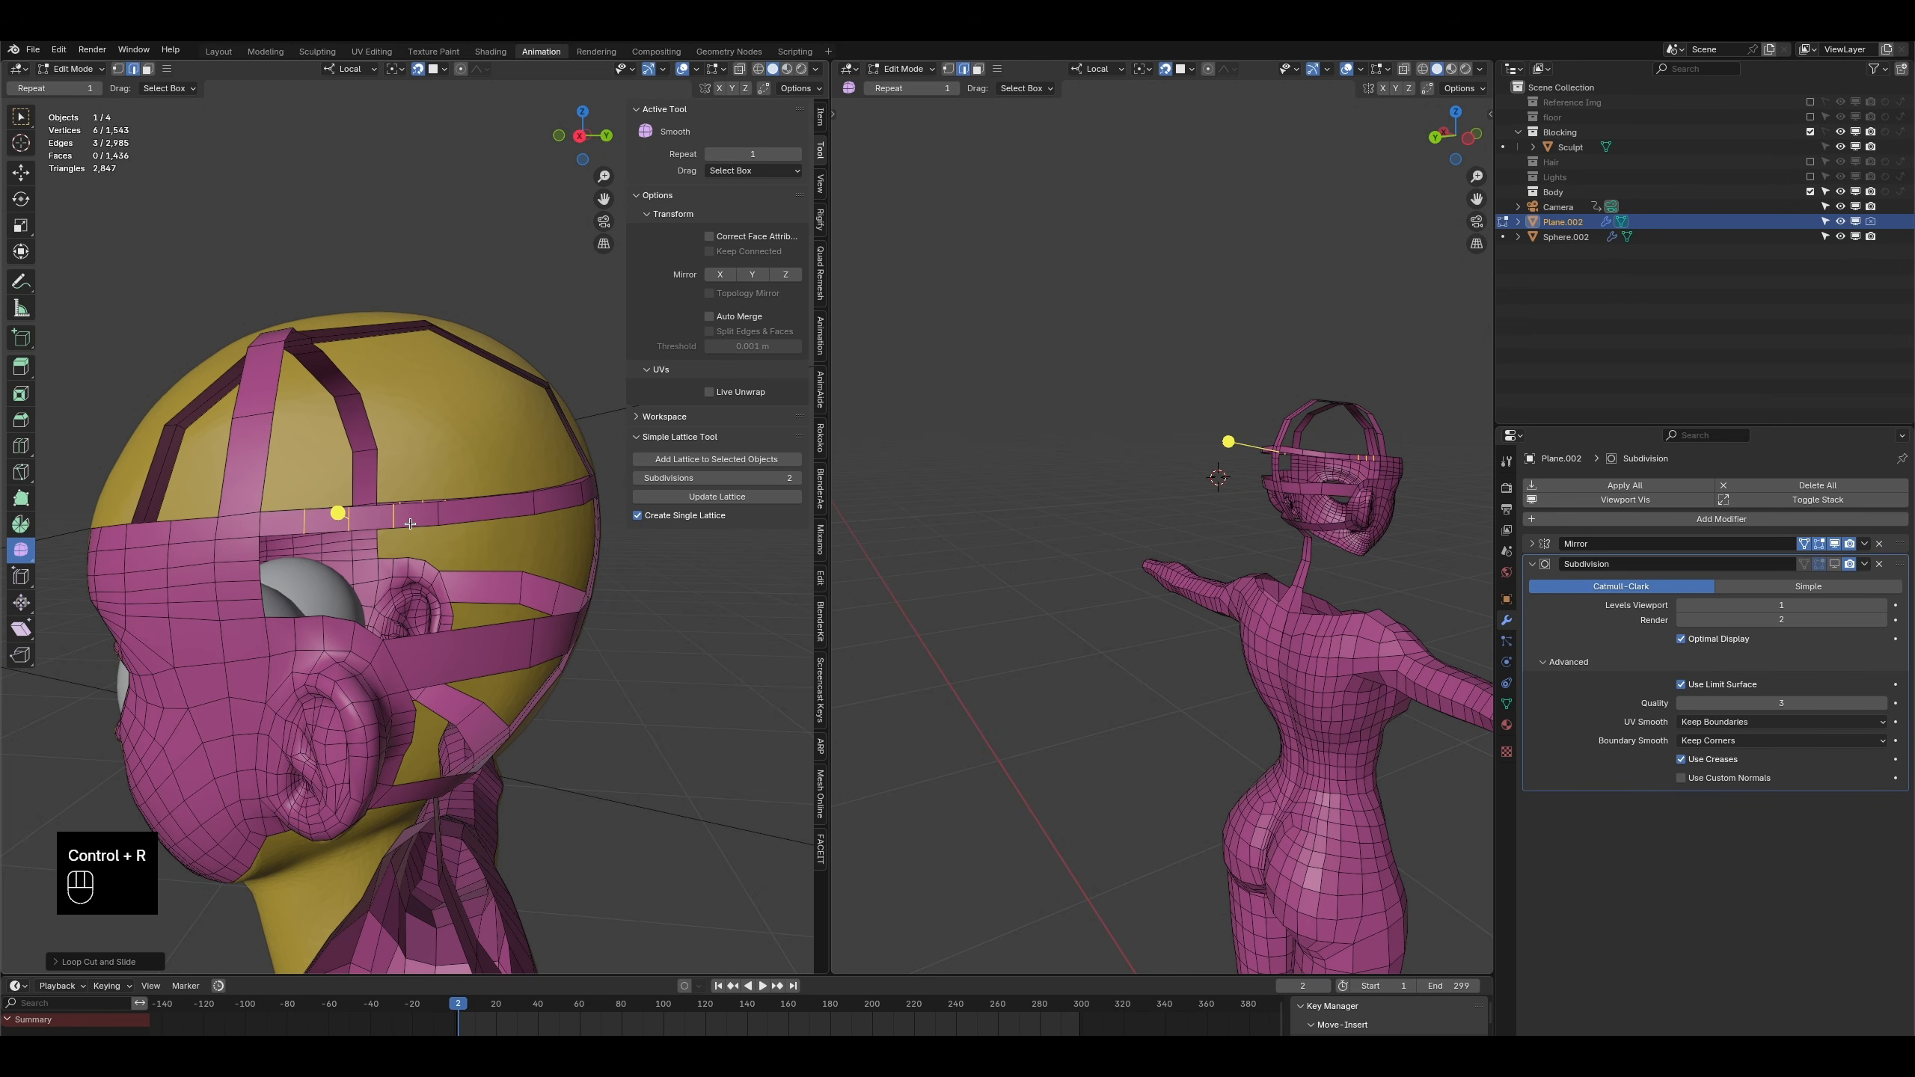
- Fill three consecutive faces between the ear's upper border and the side strip, working toward the temple
{"action": "left_click", "coordinate": [370, 630]}
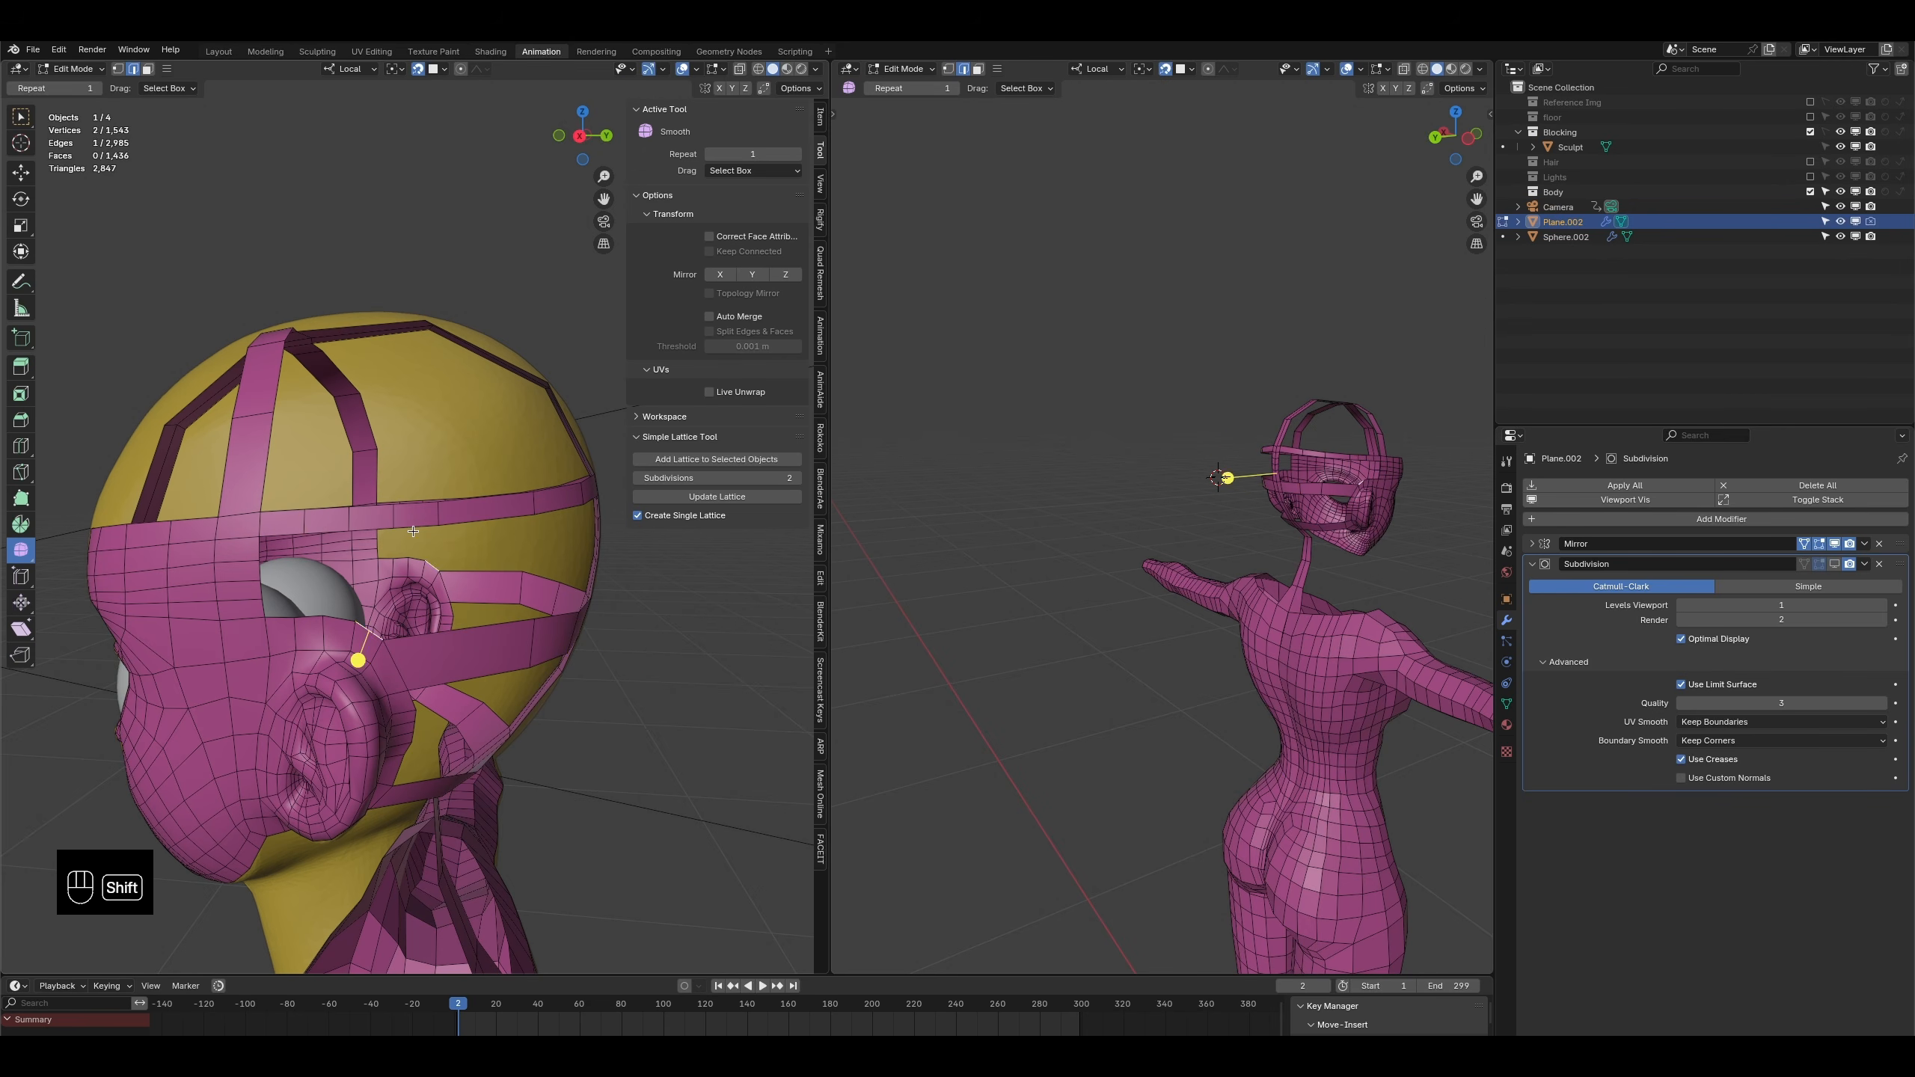
{"action": "key", "text": "f"}
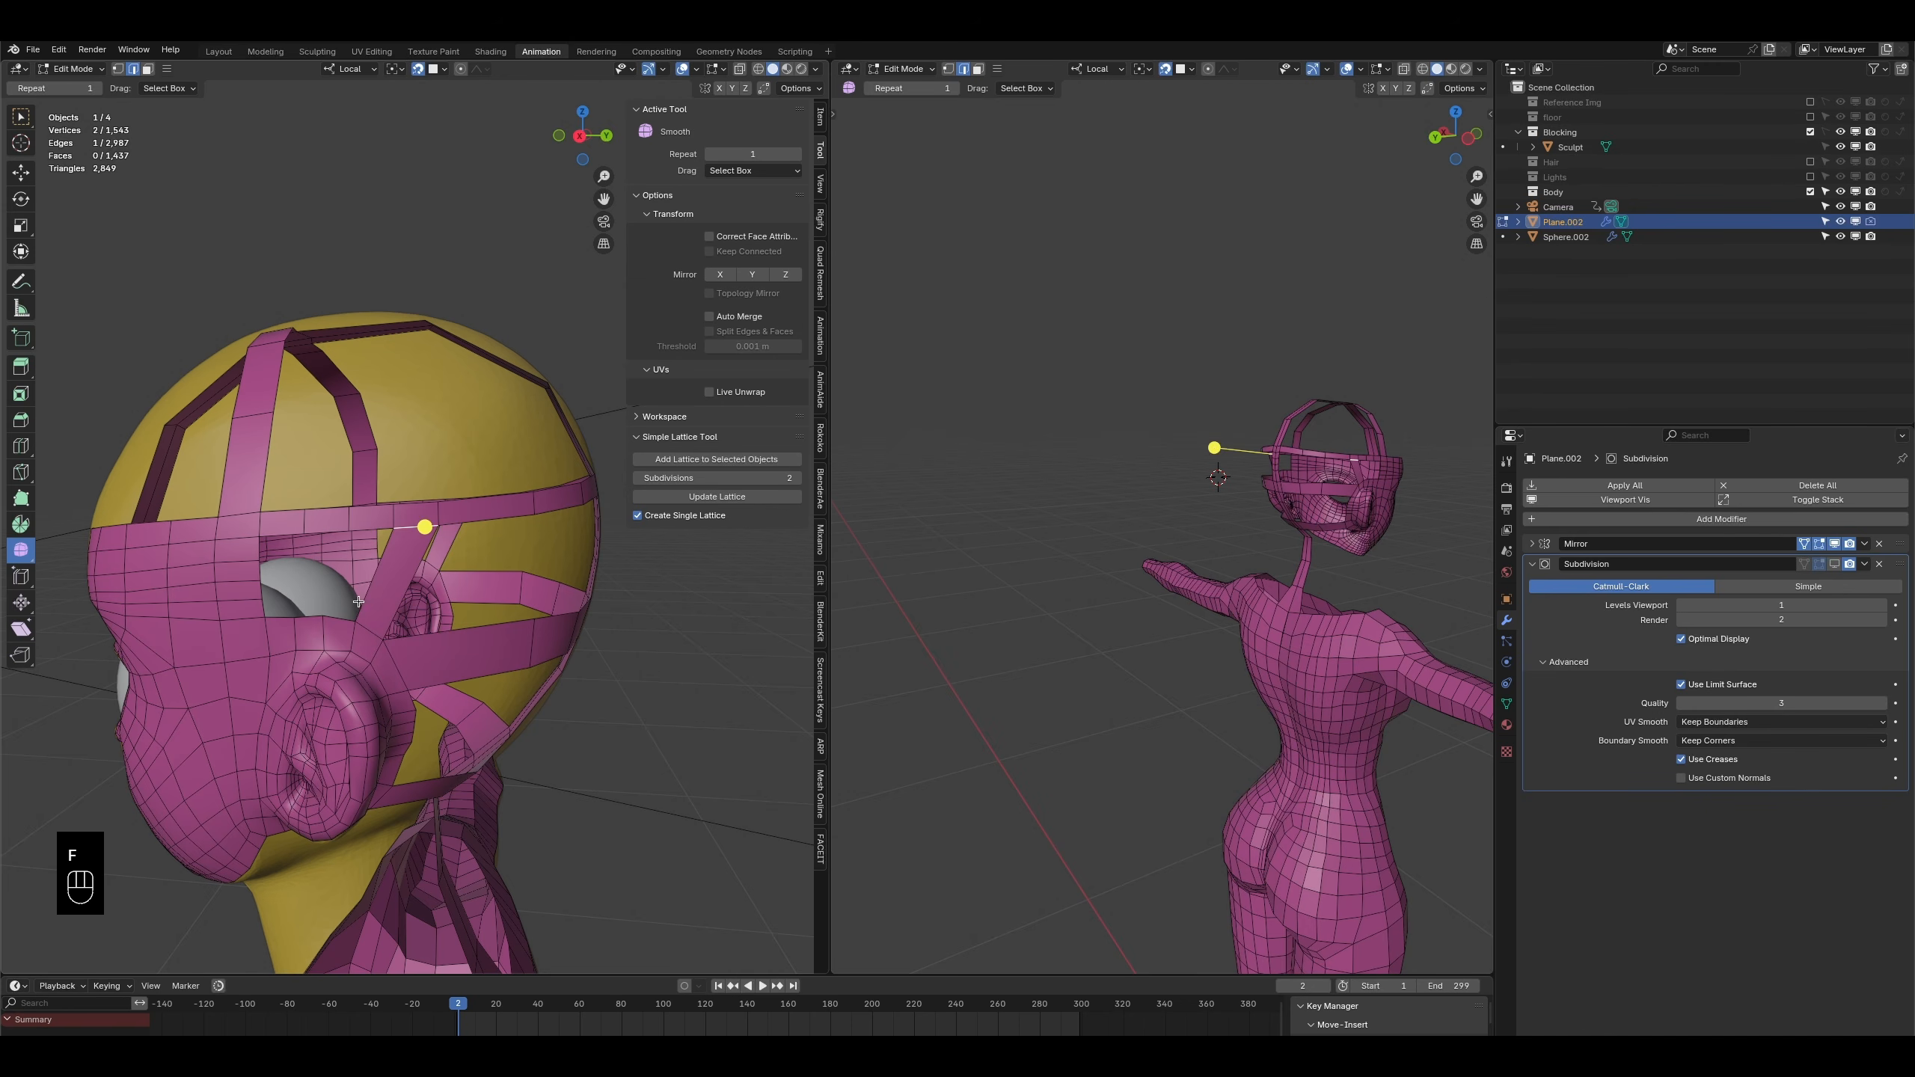
{"action": "key", "text": "f"}
{"action": "key", "text": "f"}
- Add three loop cuts across the new faces above the ear and fill the remaining temple gap with four faces
{"action": "key", "text": "ctrl+r"}
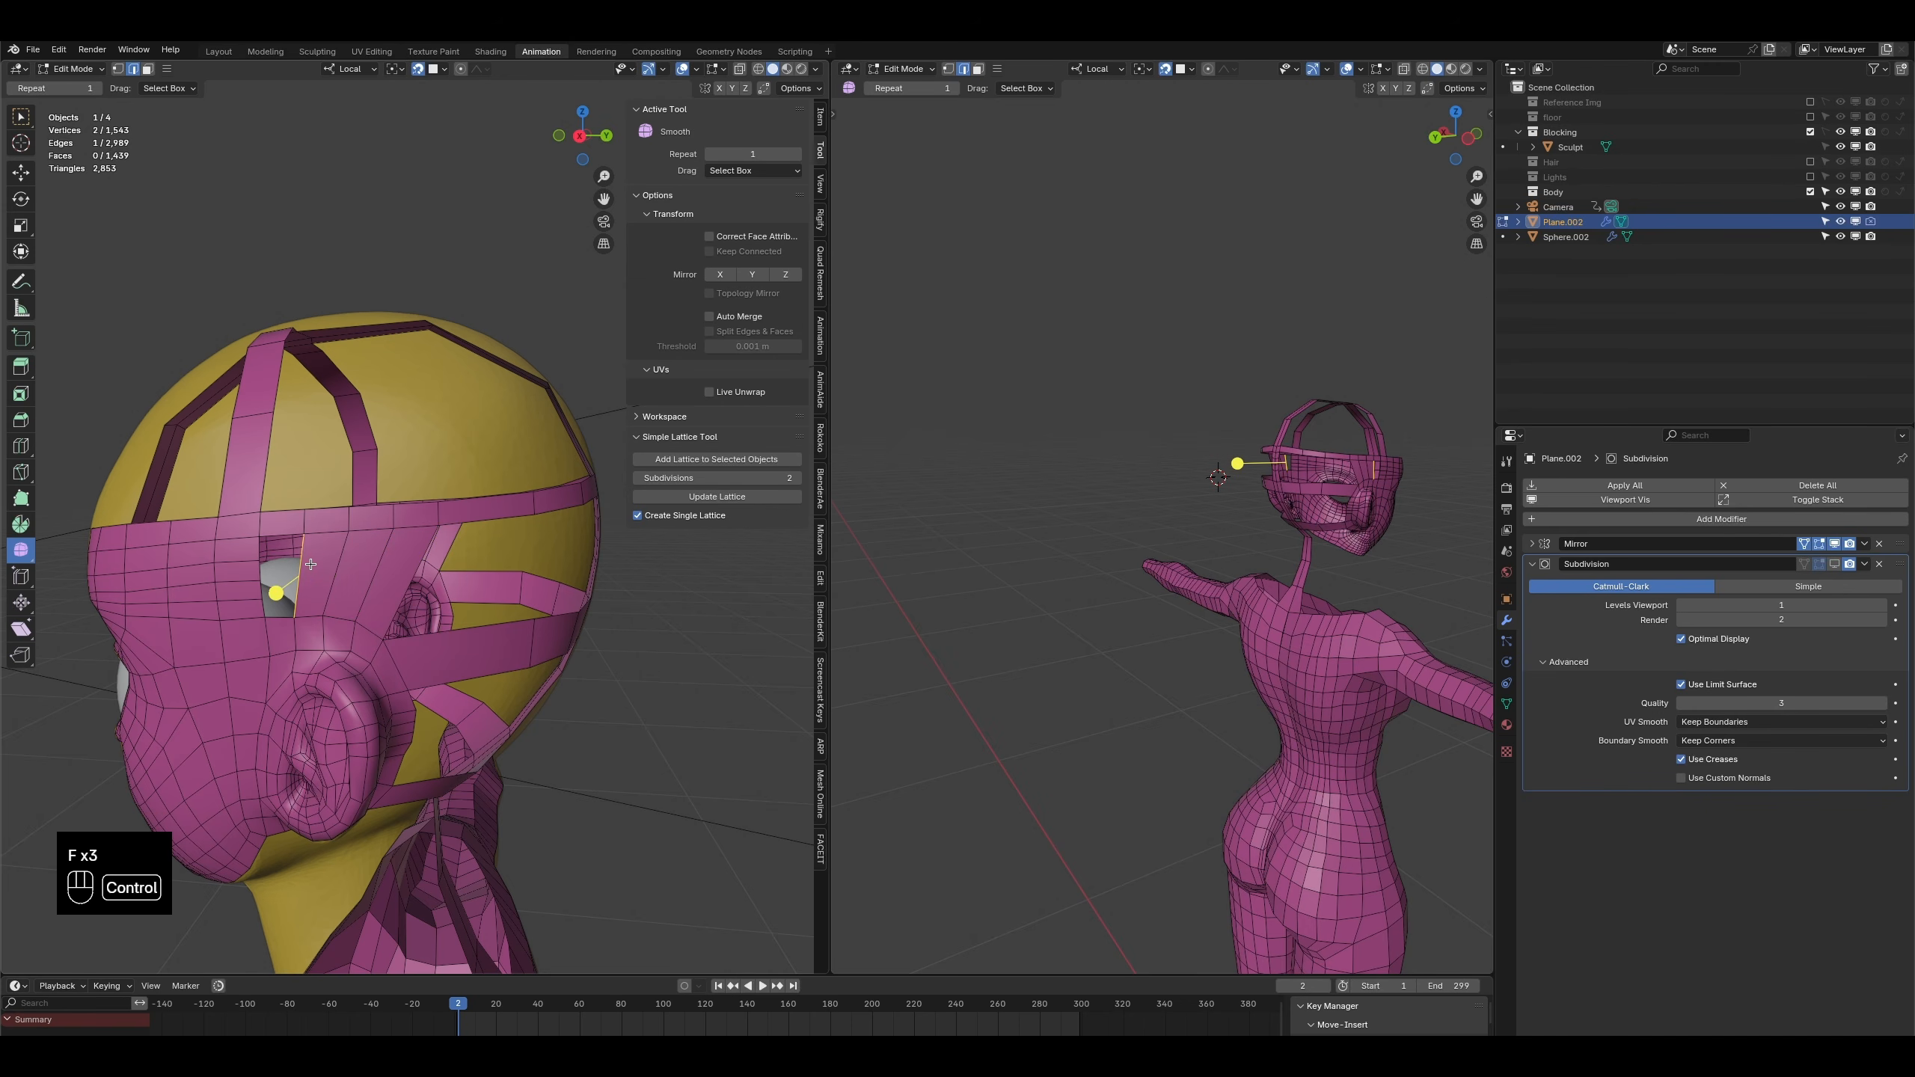
{"action": "left_click", "coordinate": [274, 620]}
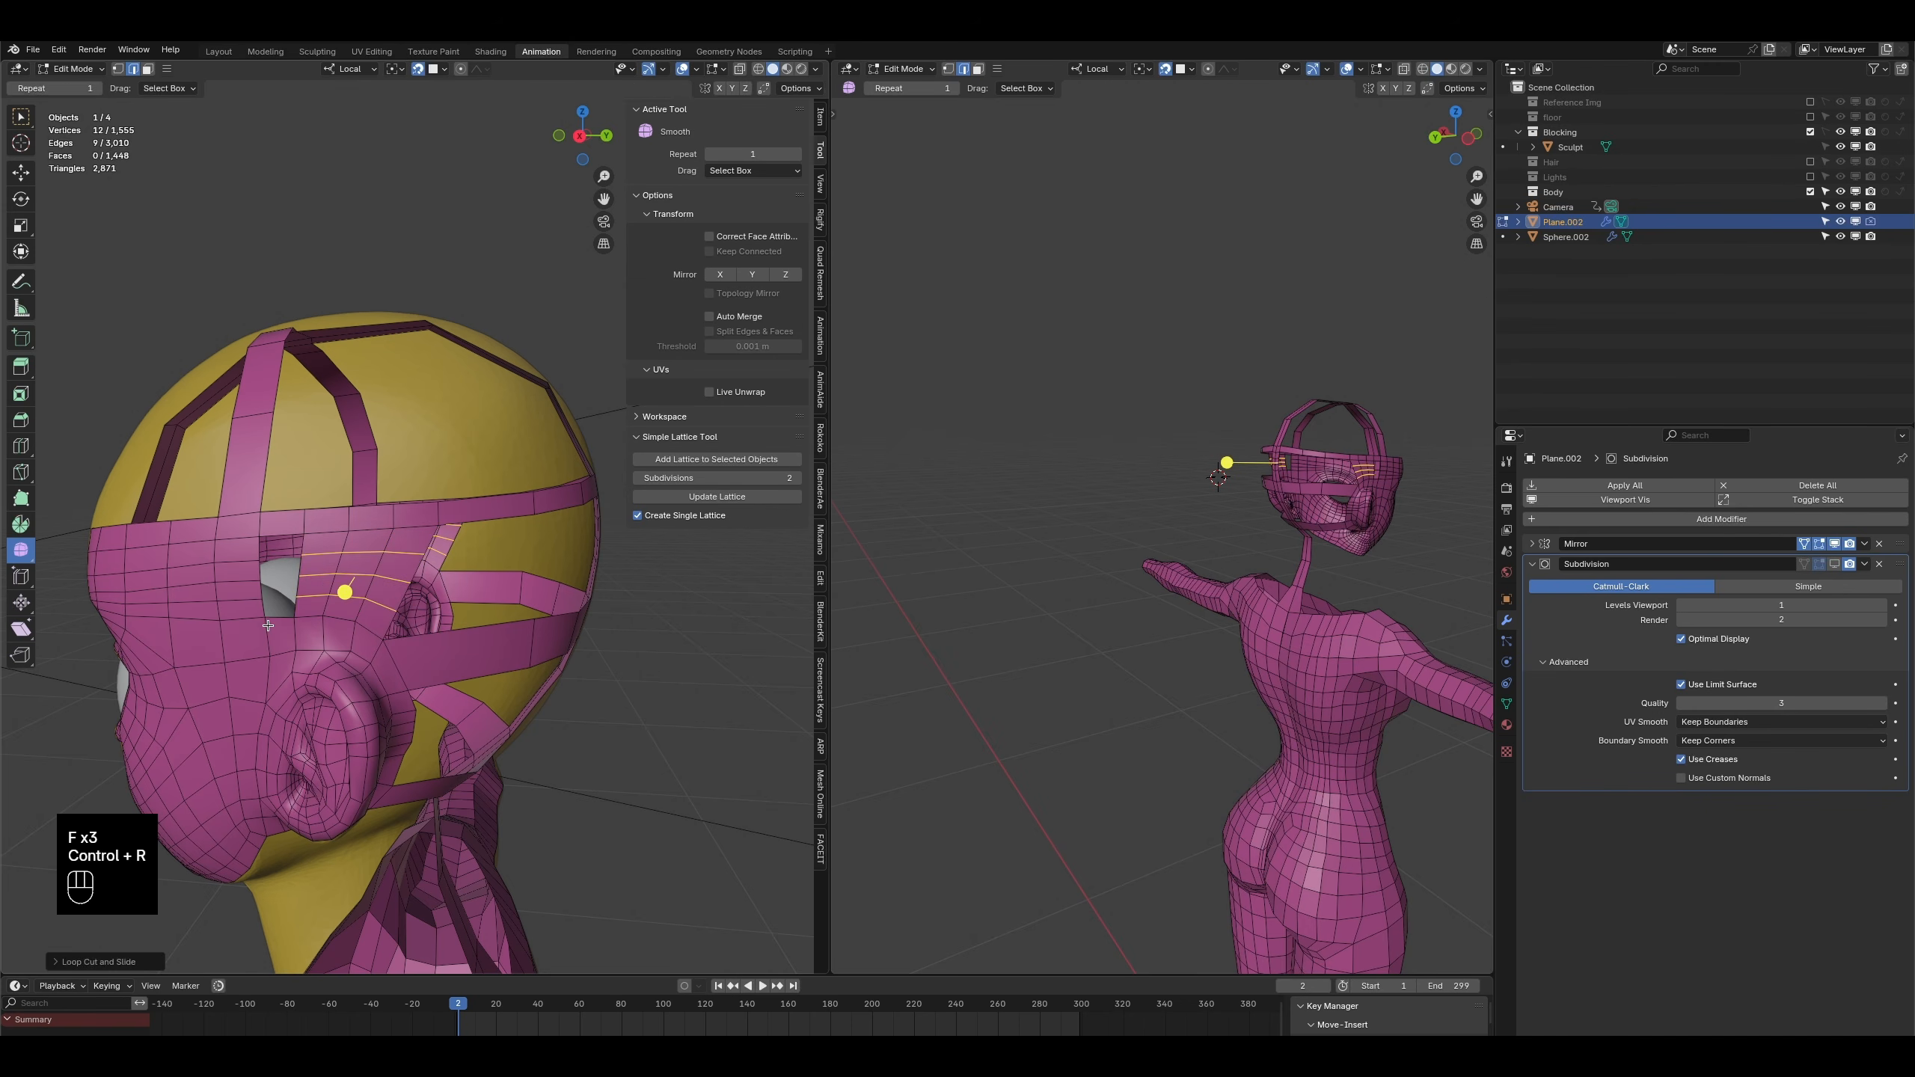
{"action": "key", "text": "f"}
{"action": "key", "text": "f"}
{"action": "key", "text": "f"}
{"action": "key", "text": "f"}
- Add three loop cuts to the central crown strip behind the ear-to-ear strip and move them onto the skull surface
{"action": "middle_click_drag", "start_coordinate": [274, 620], "coordinate": [434, 557]}
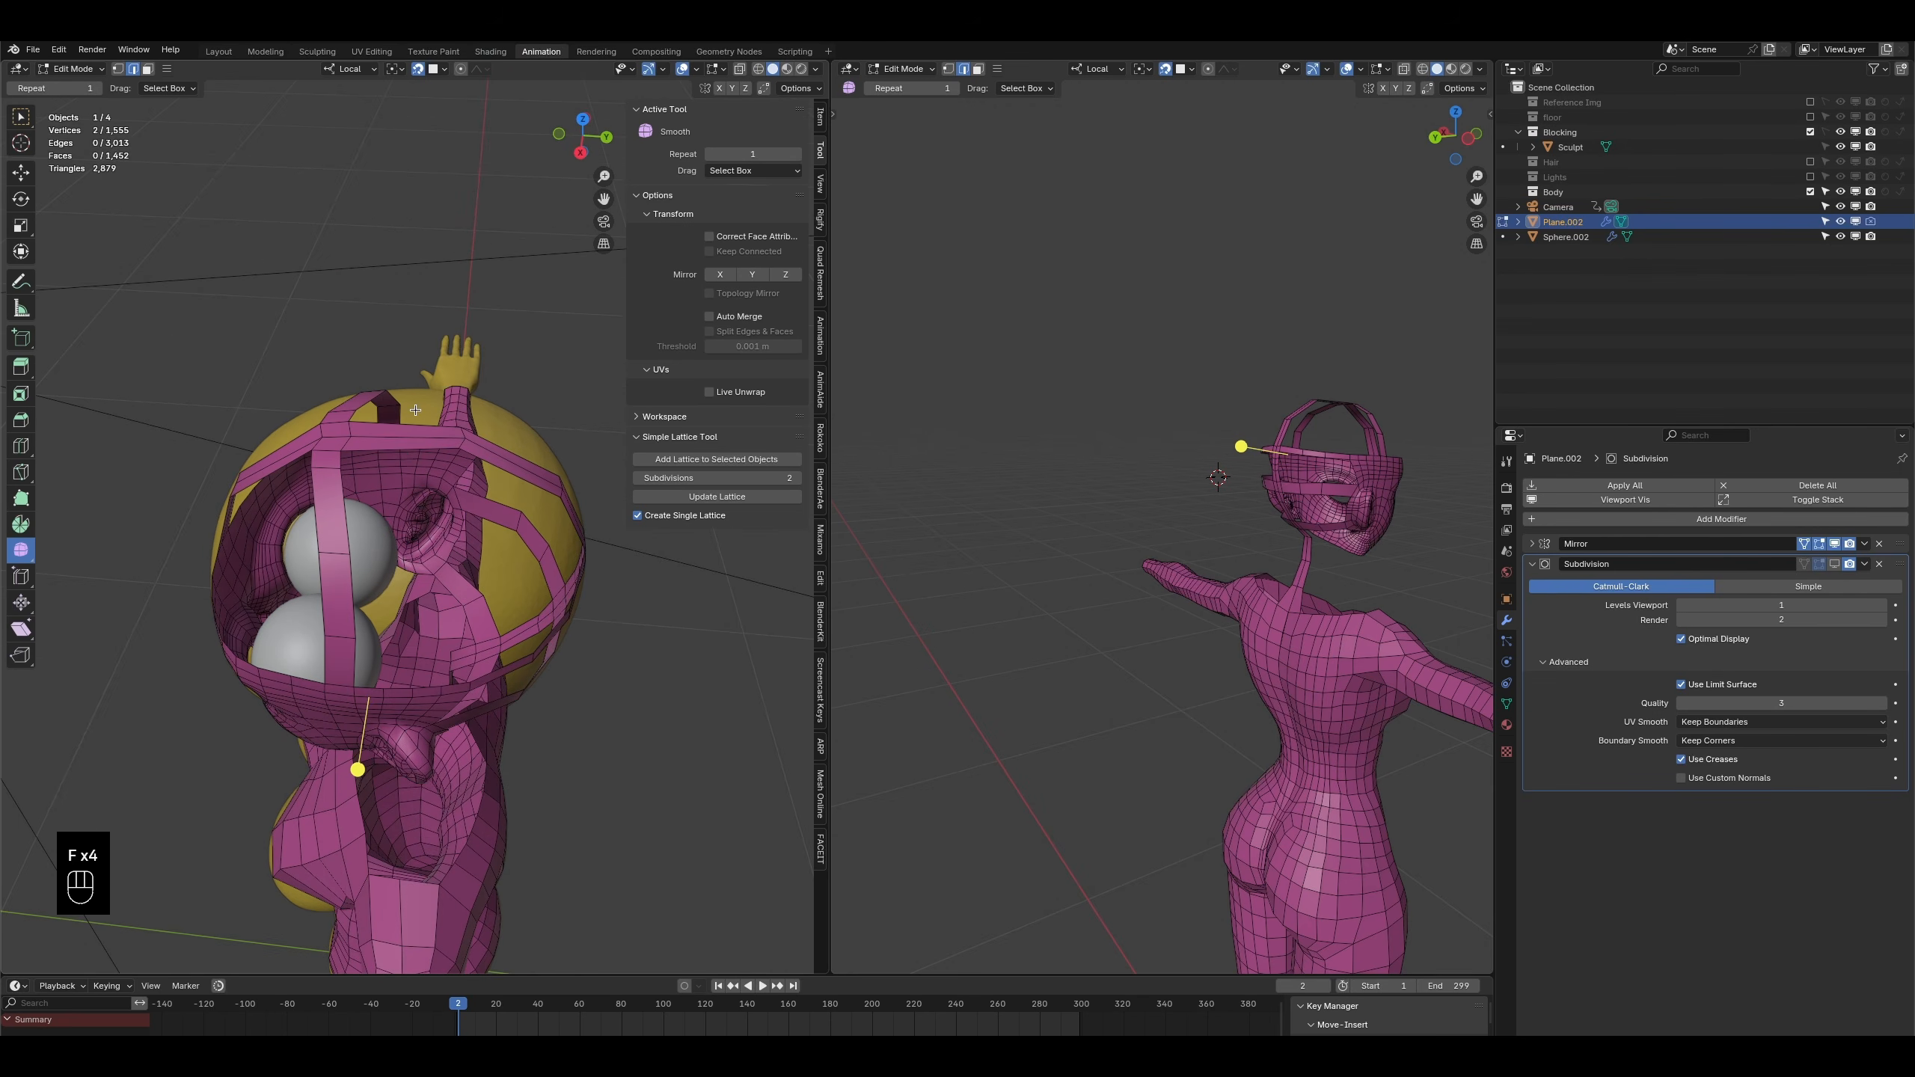
{"action": "middle_click_drag", "start_coordinate": [400, 643], "coordinate": [396, 626]}
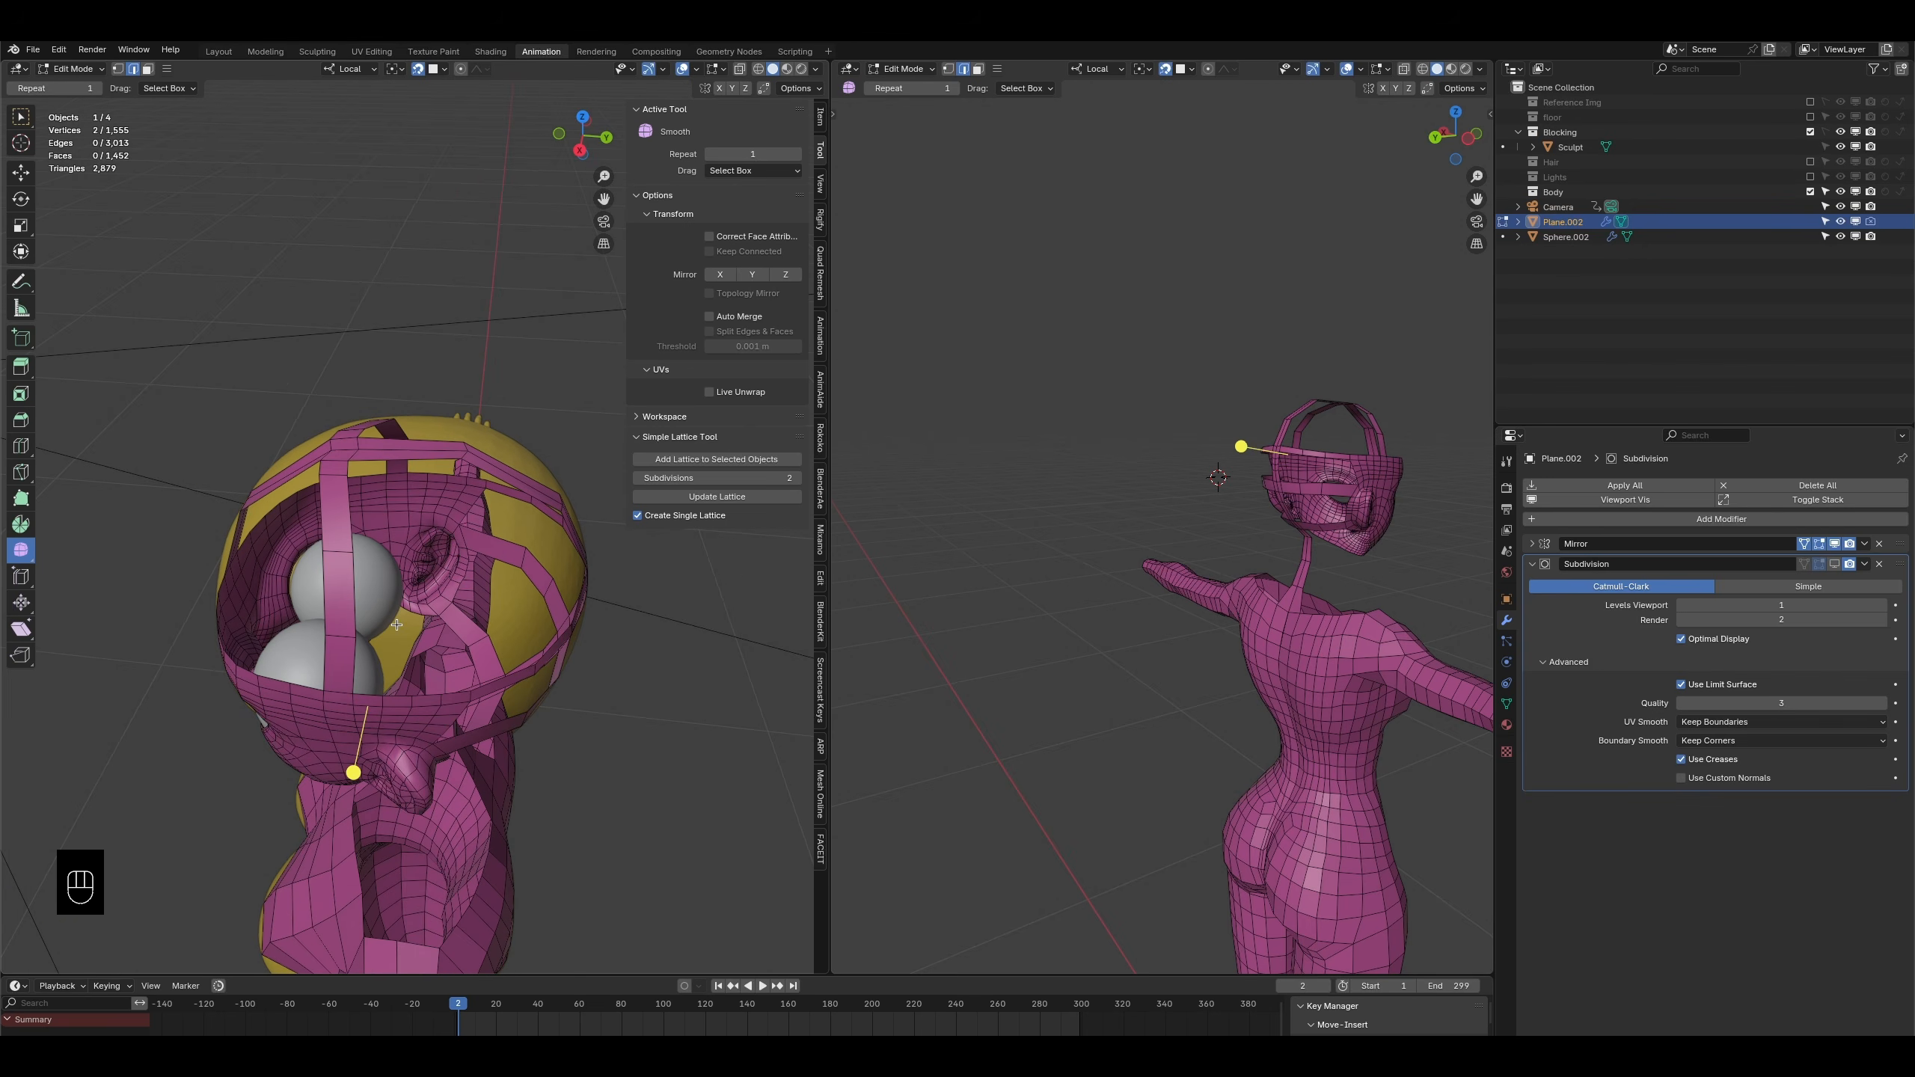
{"action": "key", "text": "ctrl+r"}
{"action": "left_click", "coordinate": [403, 452]}
{"action": "right_click", "coordinate": [403, 452]}
{"action": "middle_click_drag", "start_coordinate": [392, 490], "coordinate": [386, 601]}
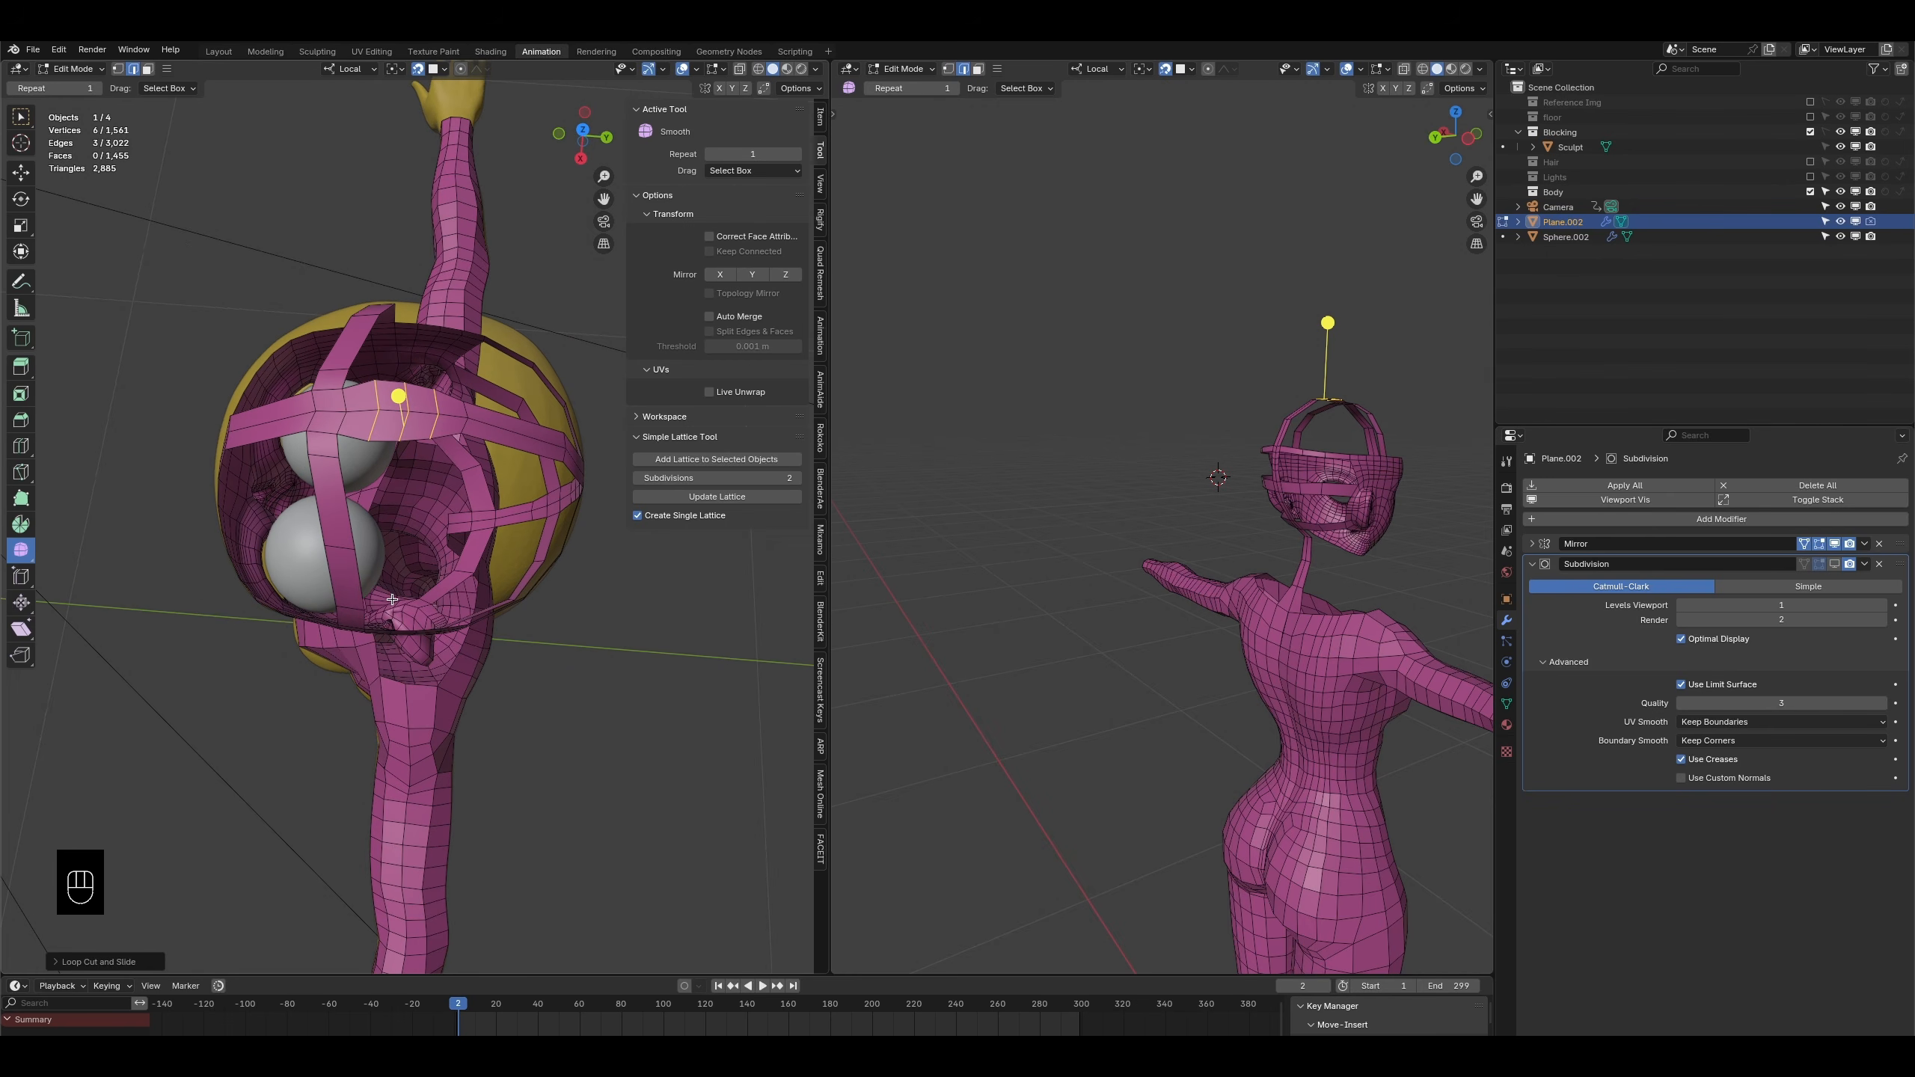
{"action": "key", "text": "g"}
{"action": "left_click", "coordinate": [393, 596]}
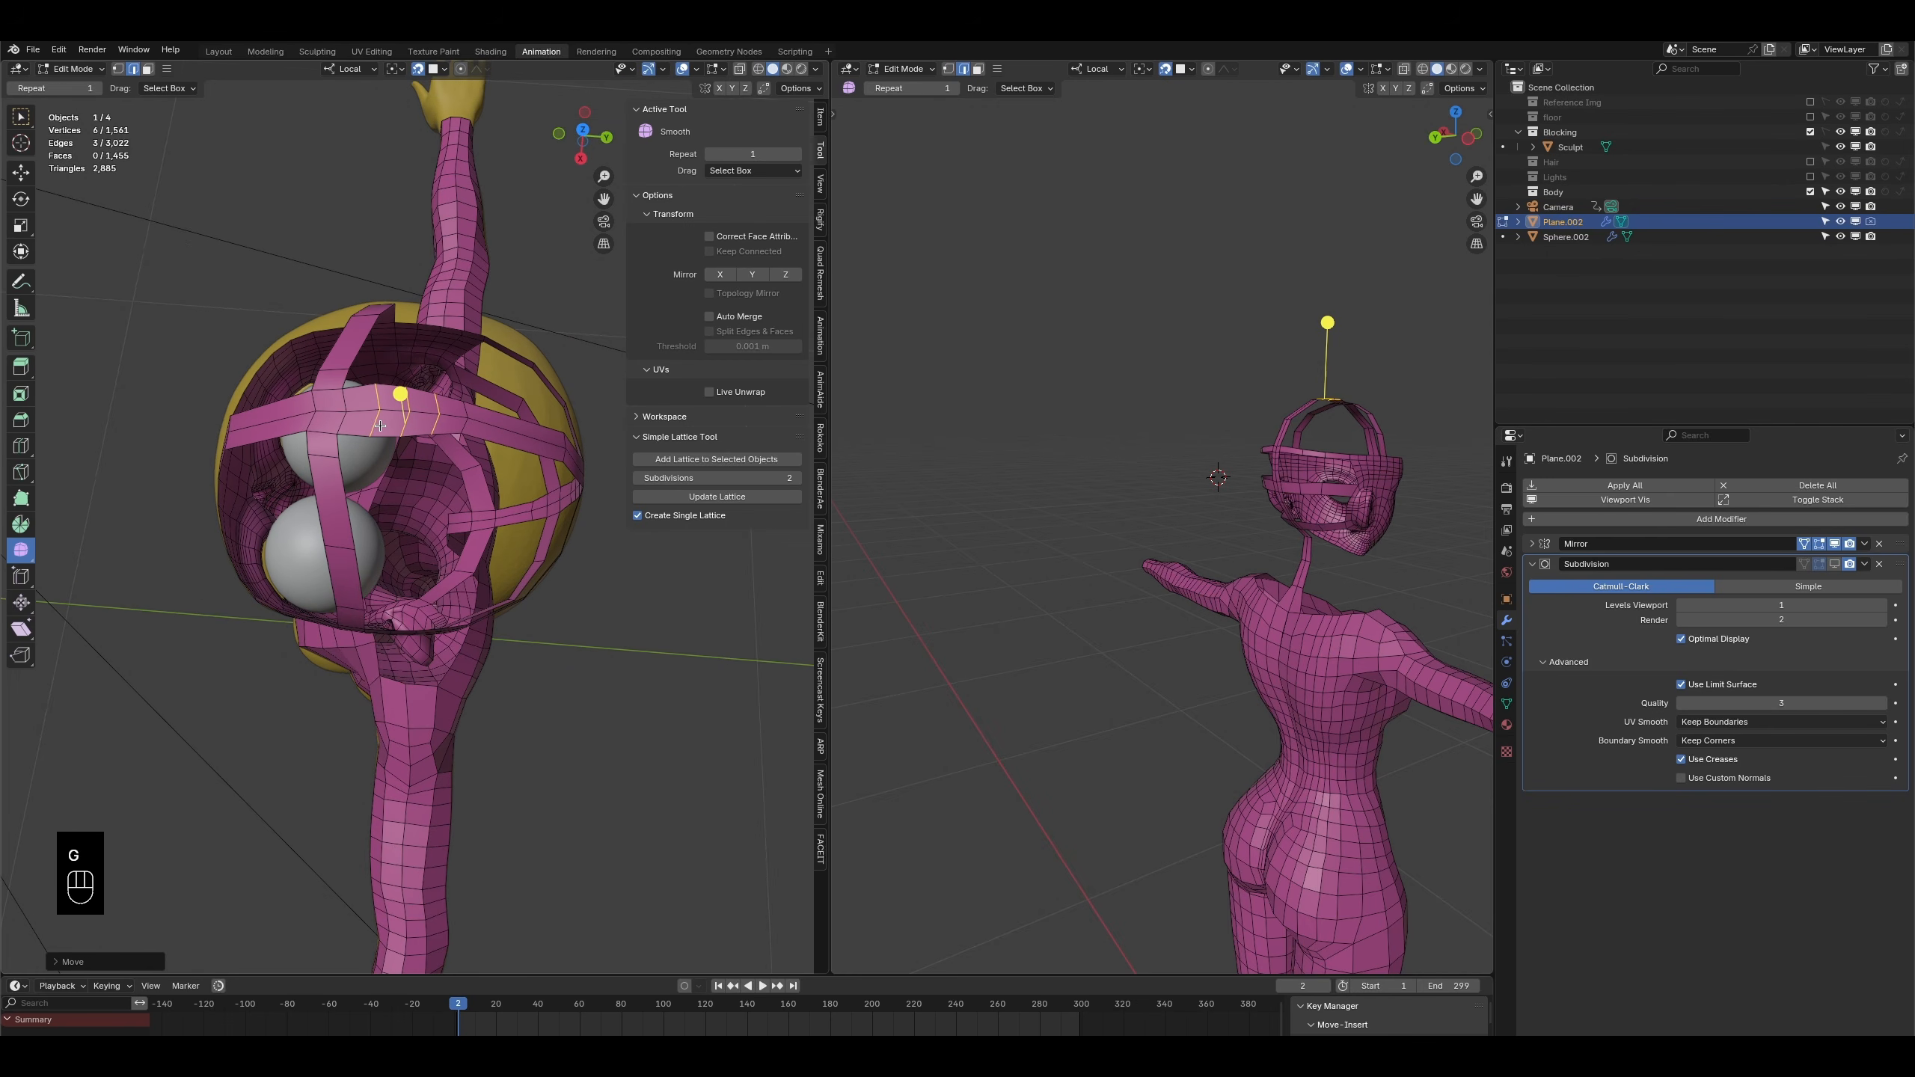
- Straighten the three new edges across the central crown strip behind the ear-to-ear strip by scaling each along local Y
{"action": "left_click", "coordinate": [378, 421]}
{"action": "key", "text": "s"}
{"action": "key", "text": "y"}
{"action": "left_click", "coordinate": [379, 440]}
{"action": "left_click", "coordinate": [406, 424], "text": "alt"}
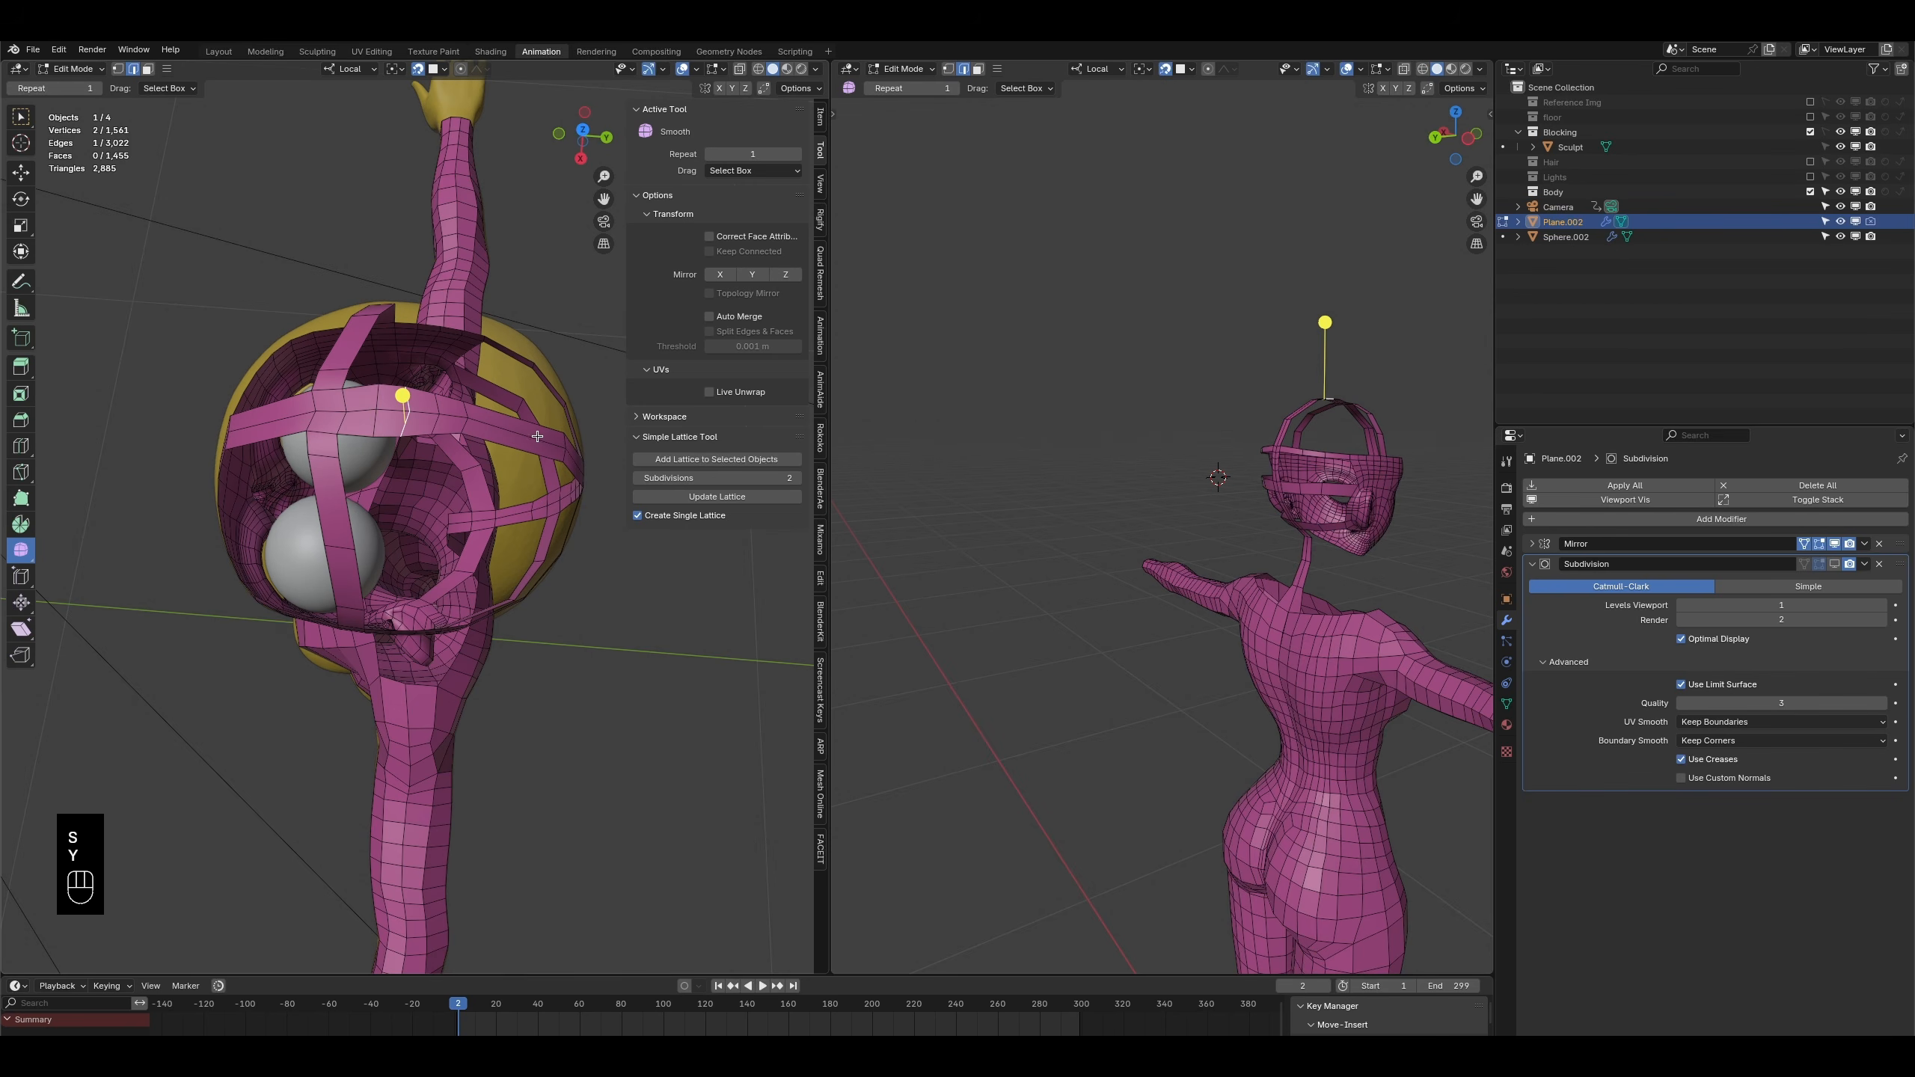
{"action": "key", "text": "s"}
{"action": "key", "text": "y"}
{"action": "left_click", "coordinate": [474, 400]}
{"action": "left_click", "coordinate": [435, 422], "text": "alt"}
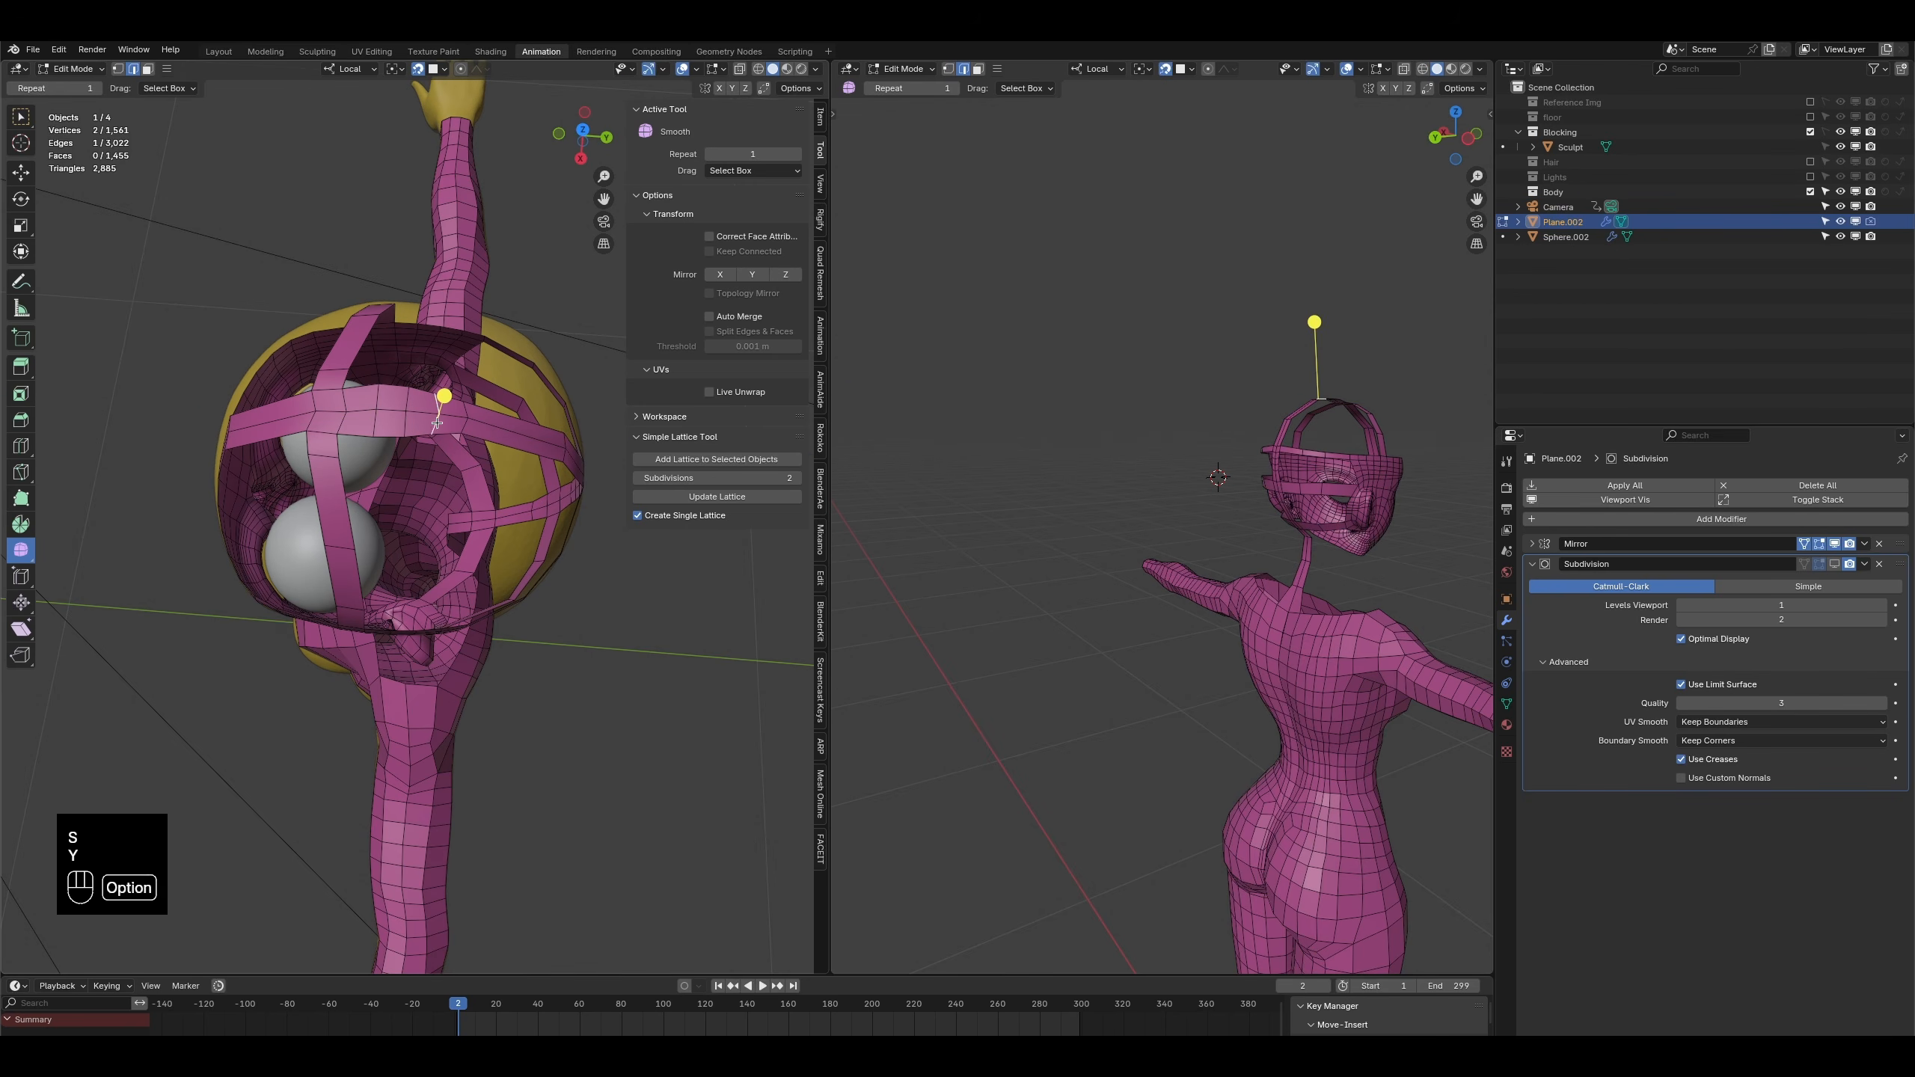
{"action": "key", "text": "s"}
{"action": "key", "text": "y"}
{"action": "left_click", "coordinate": [400, 426]}
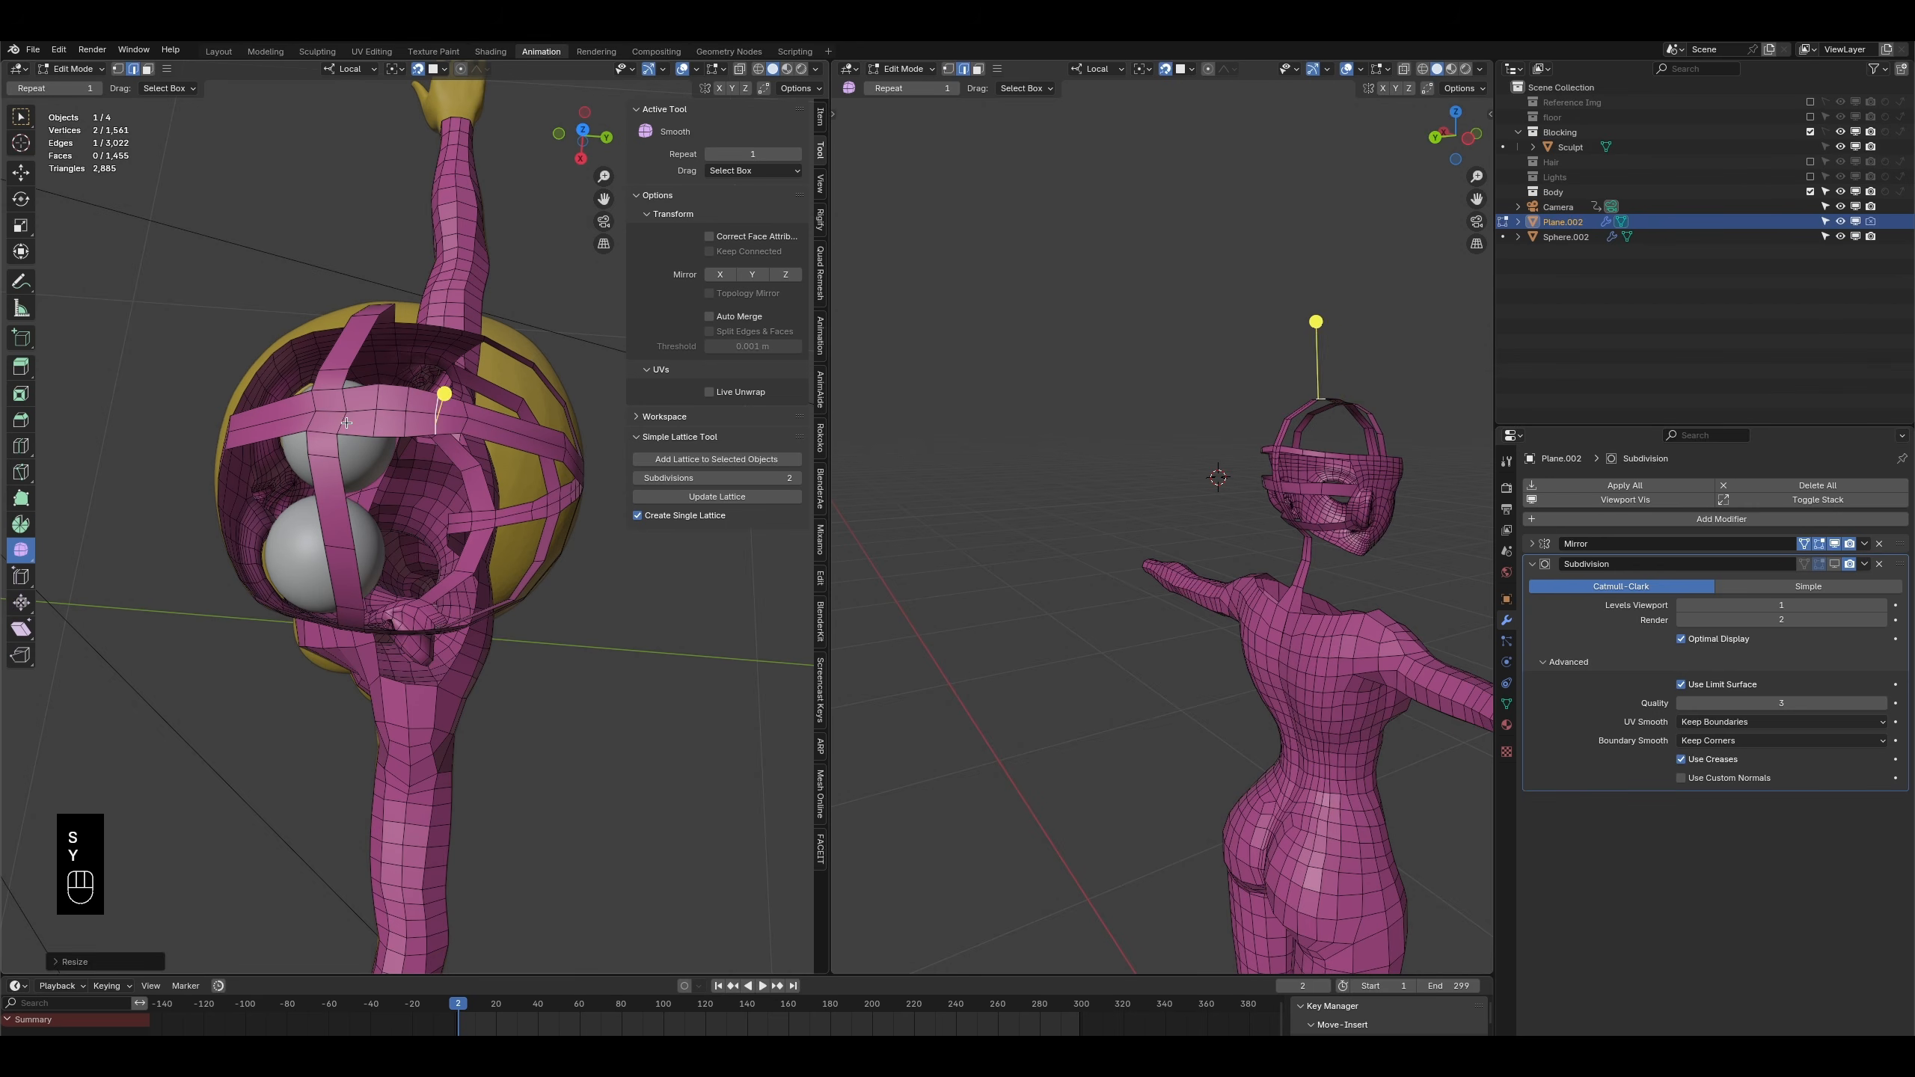
- Straighten the edges where the central crown strip crosses the ear-to-ear strip by scaling them along local Y
{"action": "left_click", "coordinate": [344, 402]}
{"action": "key", "text": "s"}
{"action": "key", "text": "x"}
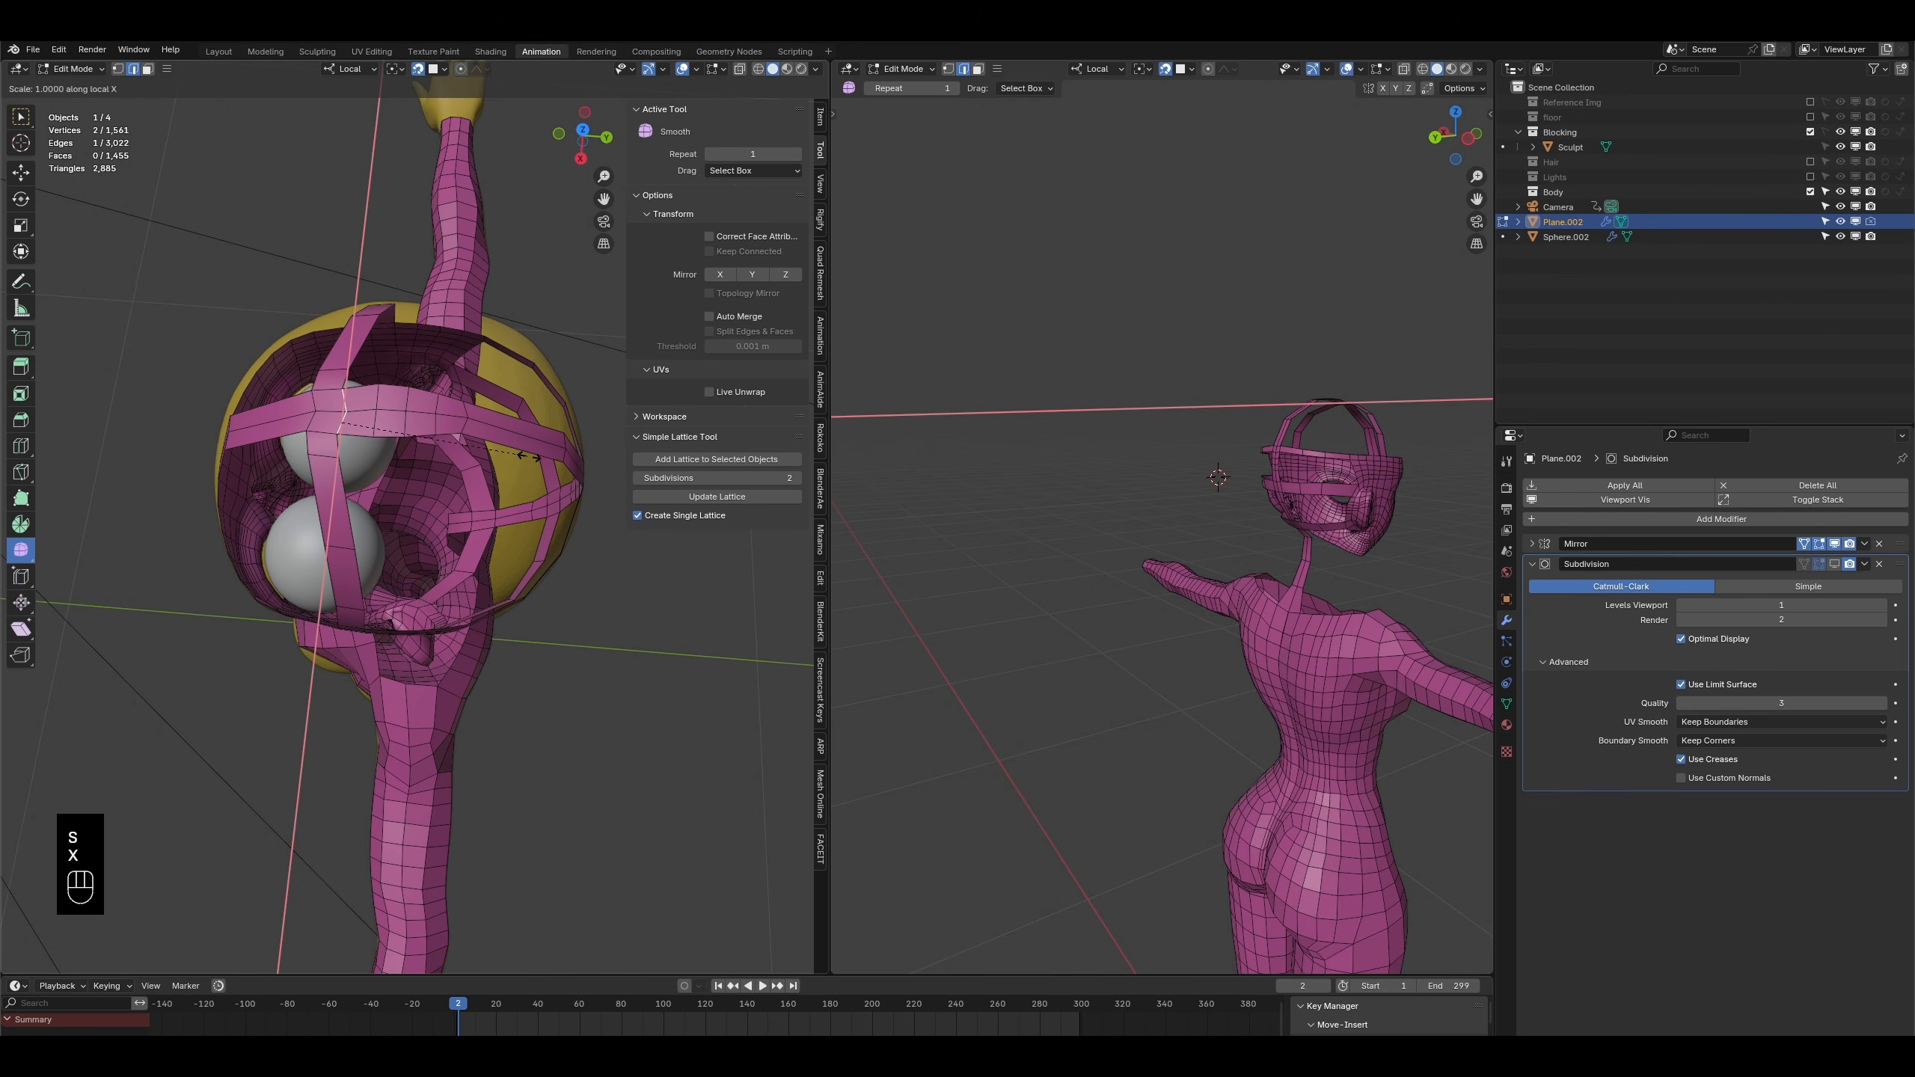
{"action": "left_click", "coordinate": [529, 456]}
{"action": "key", "text": "s"}
{"action": "key", "text": "y"}
{"action": "left_click", "coordinate": [331, 425]}
{"action": "left_click", "coordinate": [315, 415]}
{"action": "left_click", "coordinate": [316, 410], "text": "shift"}
{"action": "left_click", "coordinate": [317, 406], "text": "shift"}
{"action": "key", "text": "s"}
{"action": "key", "text": "y"}
{"action": "left_click", "coordinate": [305, 426]}
- Fill a long face from the side band to the crown strip behind the ear-to-ear strip, and add two loop cuts to it
{"action": "middle_click_drag", "start_coordinate": [305, 426], "coordinate": [435, 371]}
{"action": "left_click", "coordinate": [429, 707]}
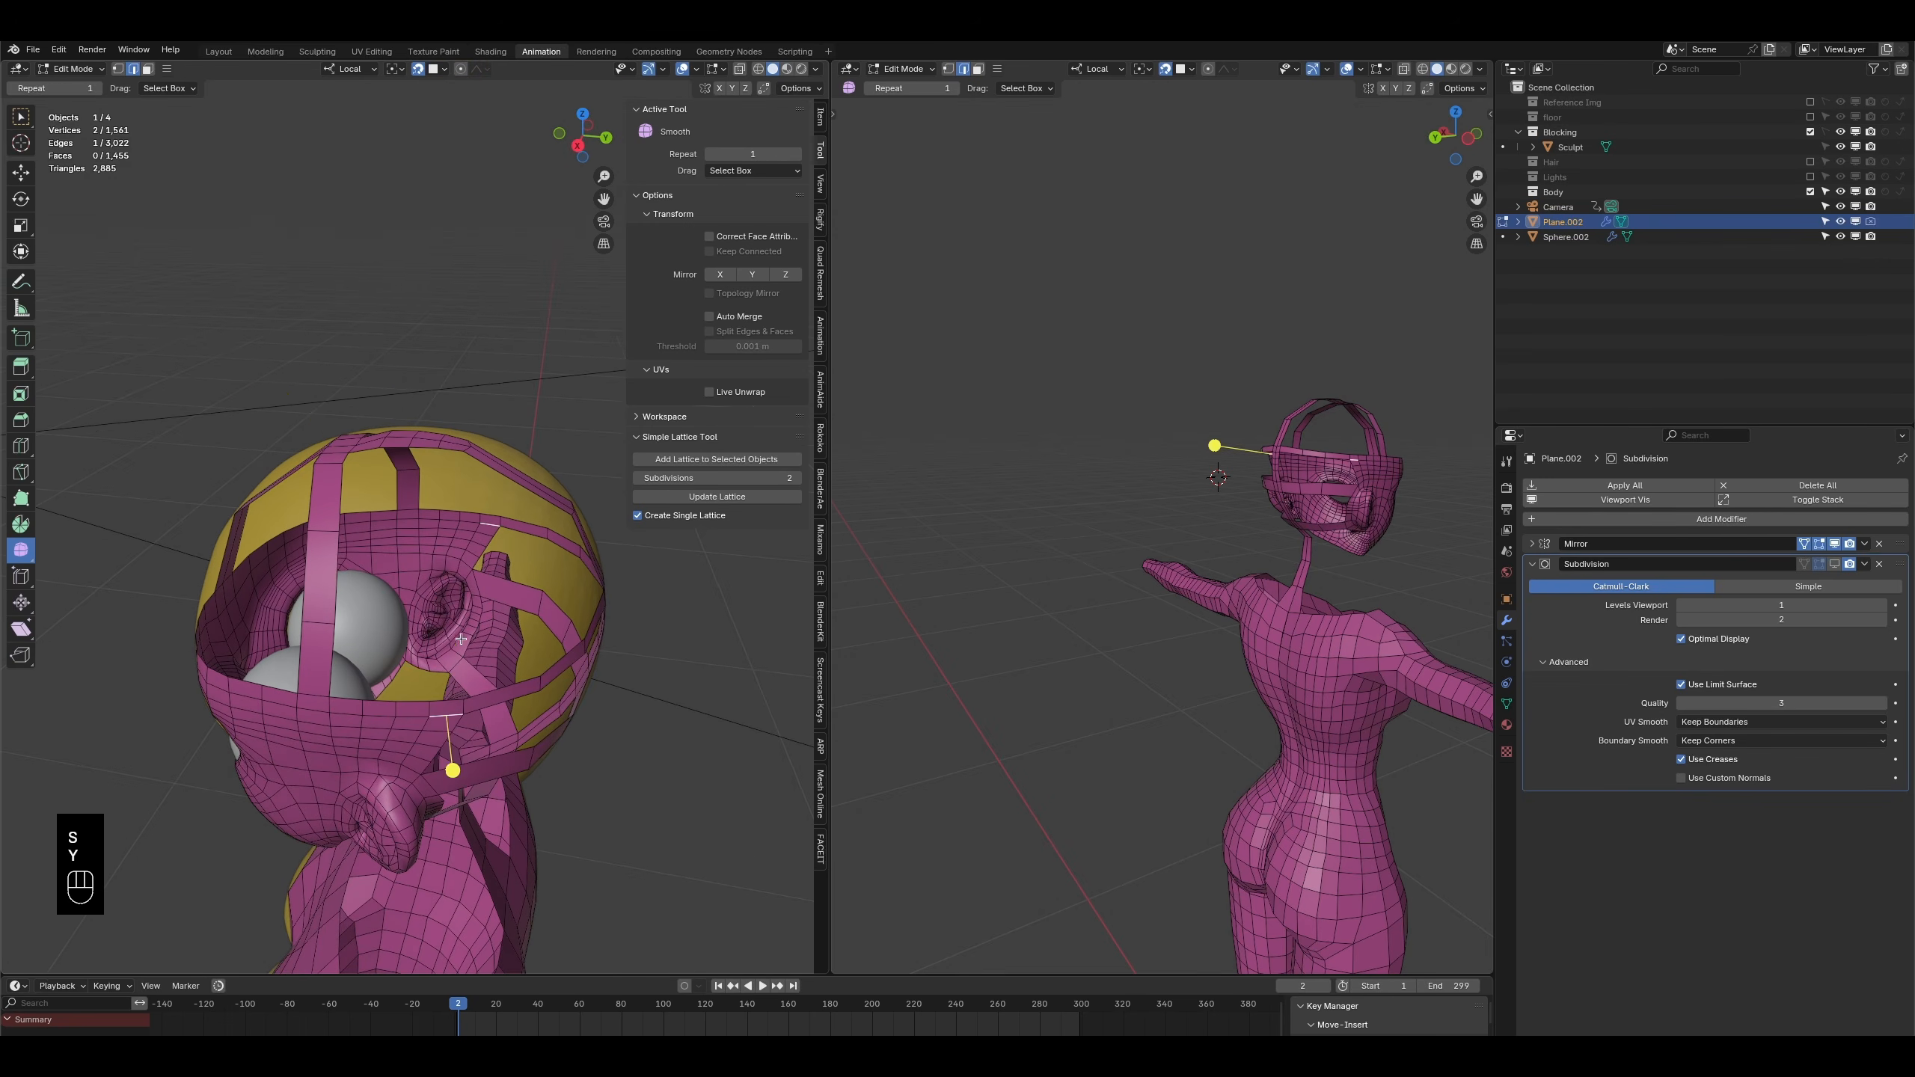
{"action": "middle_click_drag", "start_coordinate": [461, 694], "coordinate": [463, 433]}
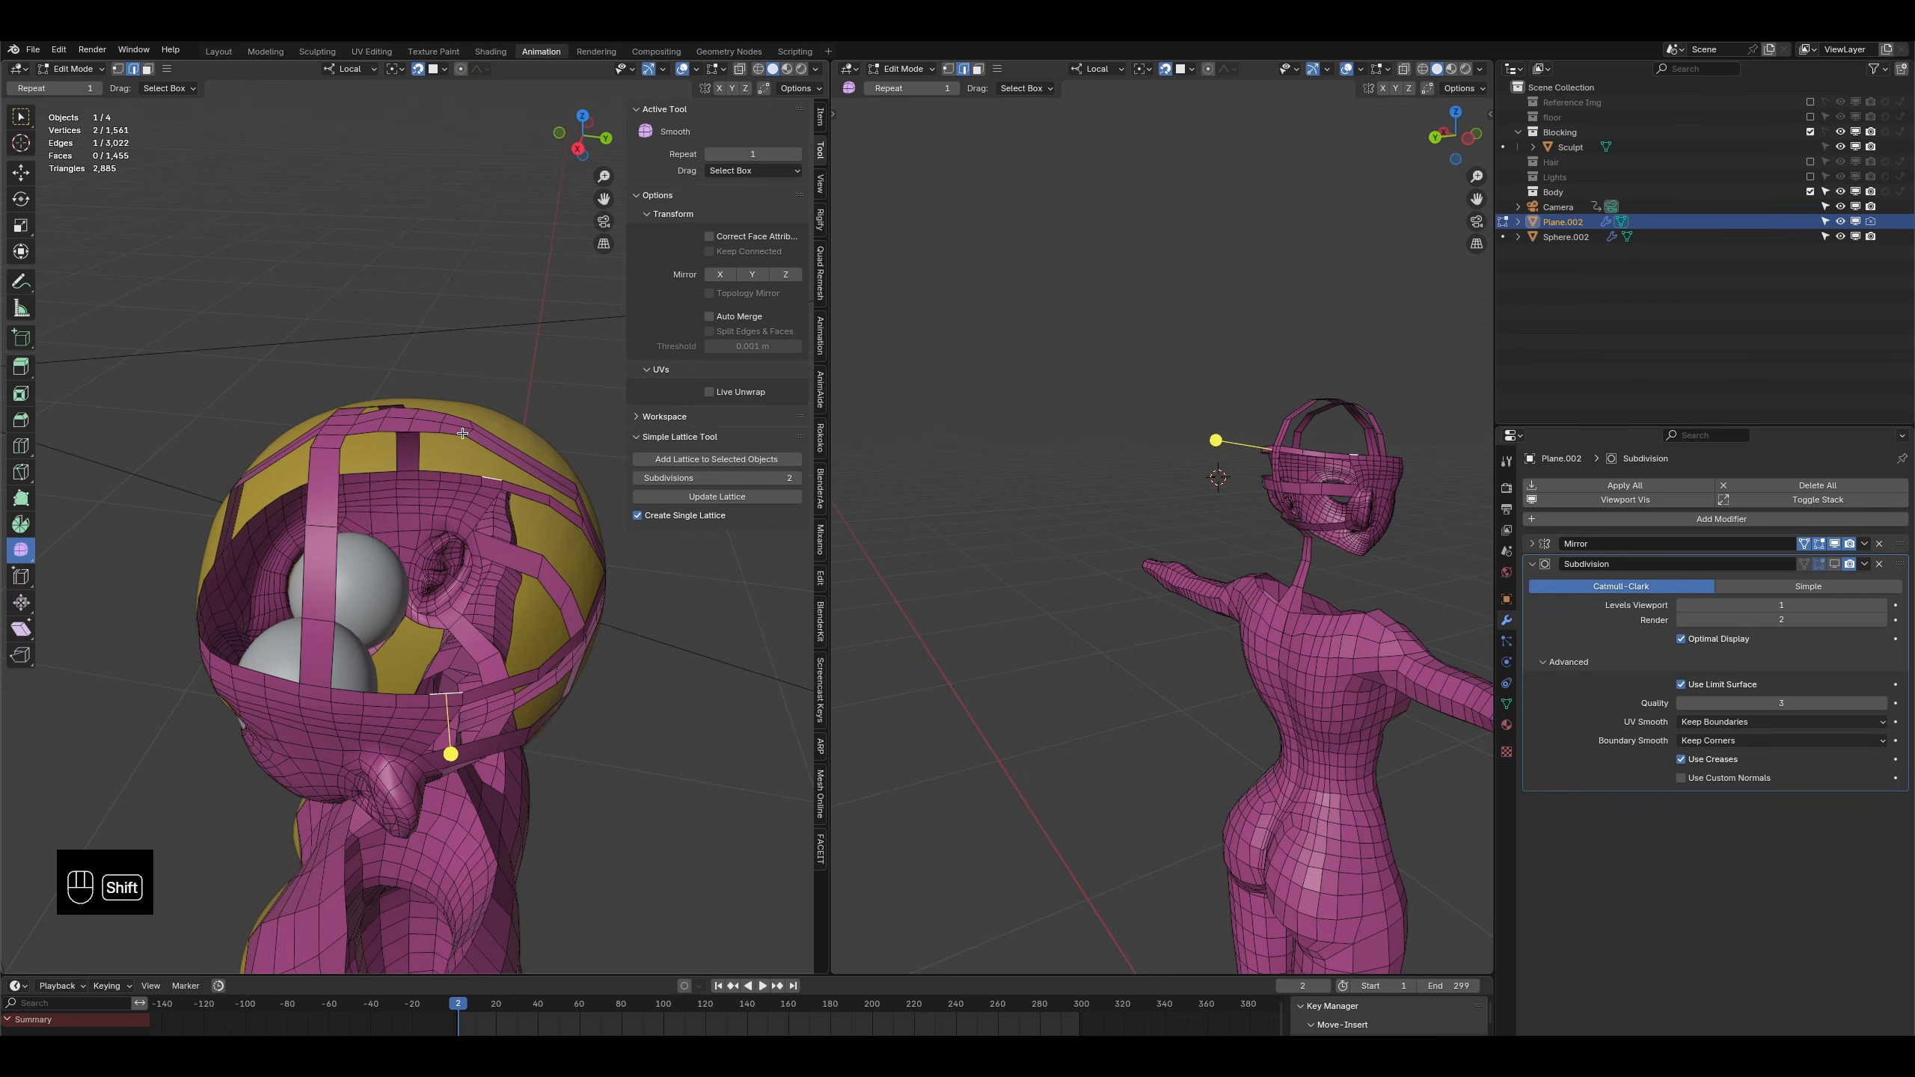
{"action": "key", "text": "f"}
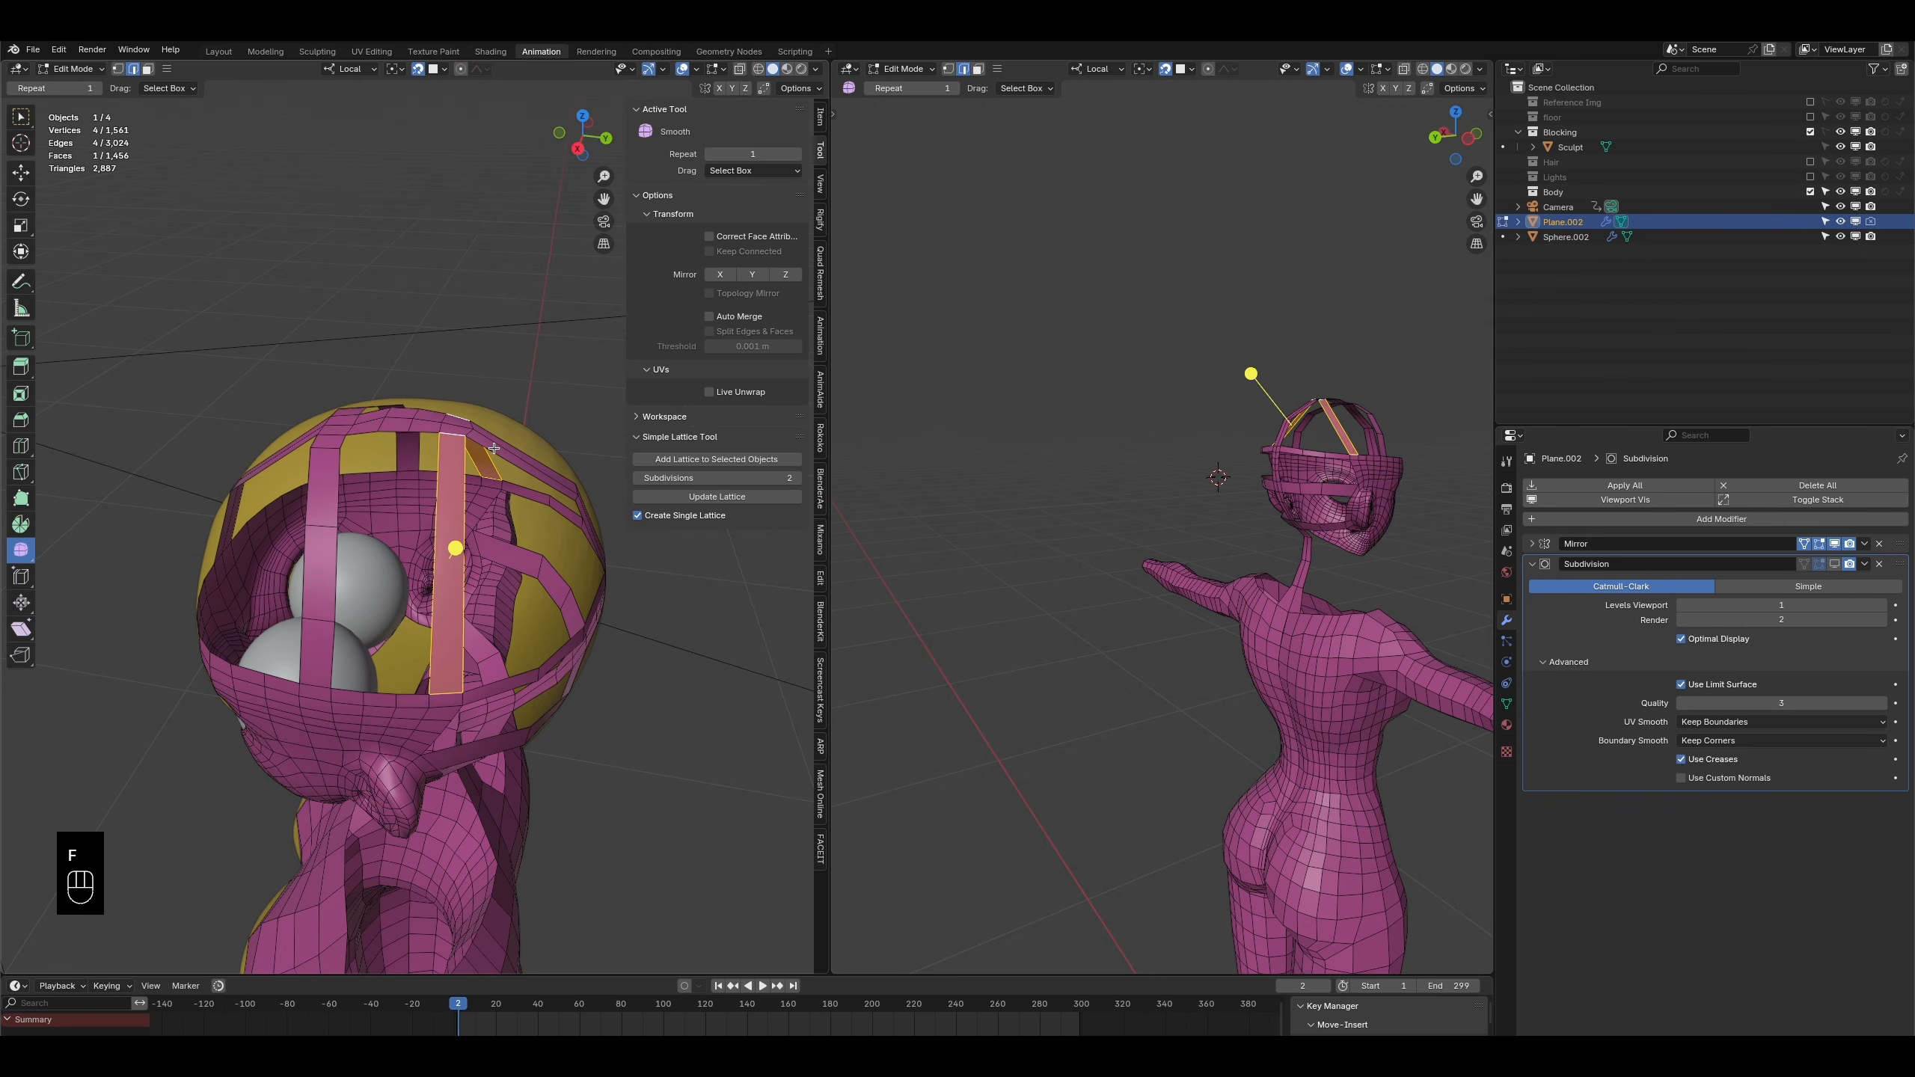
{"action": "key", "text": "ctrl+r"}
{"action": "scroll", "coordinate": [436, 568], "scroll_direction": "up", "scroll_amount": 1}
{"action": "left_click", "coordinate": [436, 569]}
{"action": "right_click", "coordinate": [426, 674]}
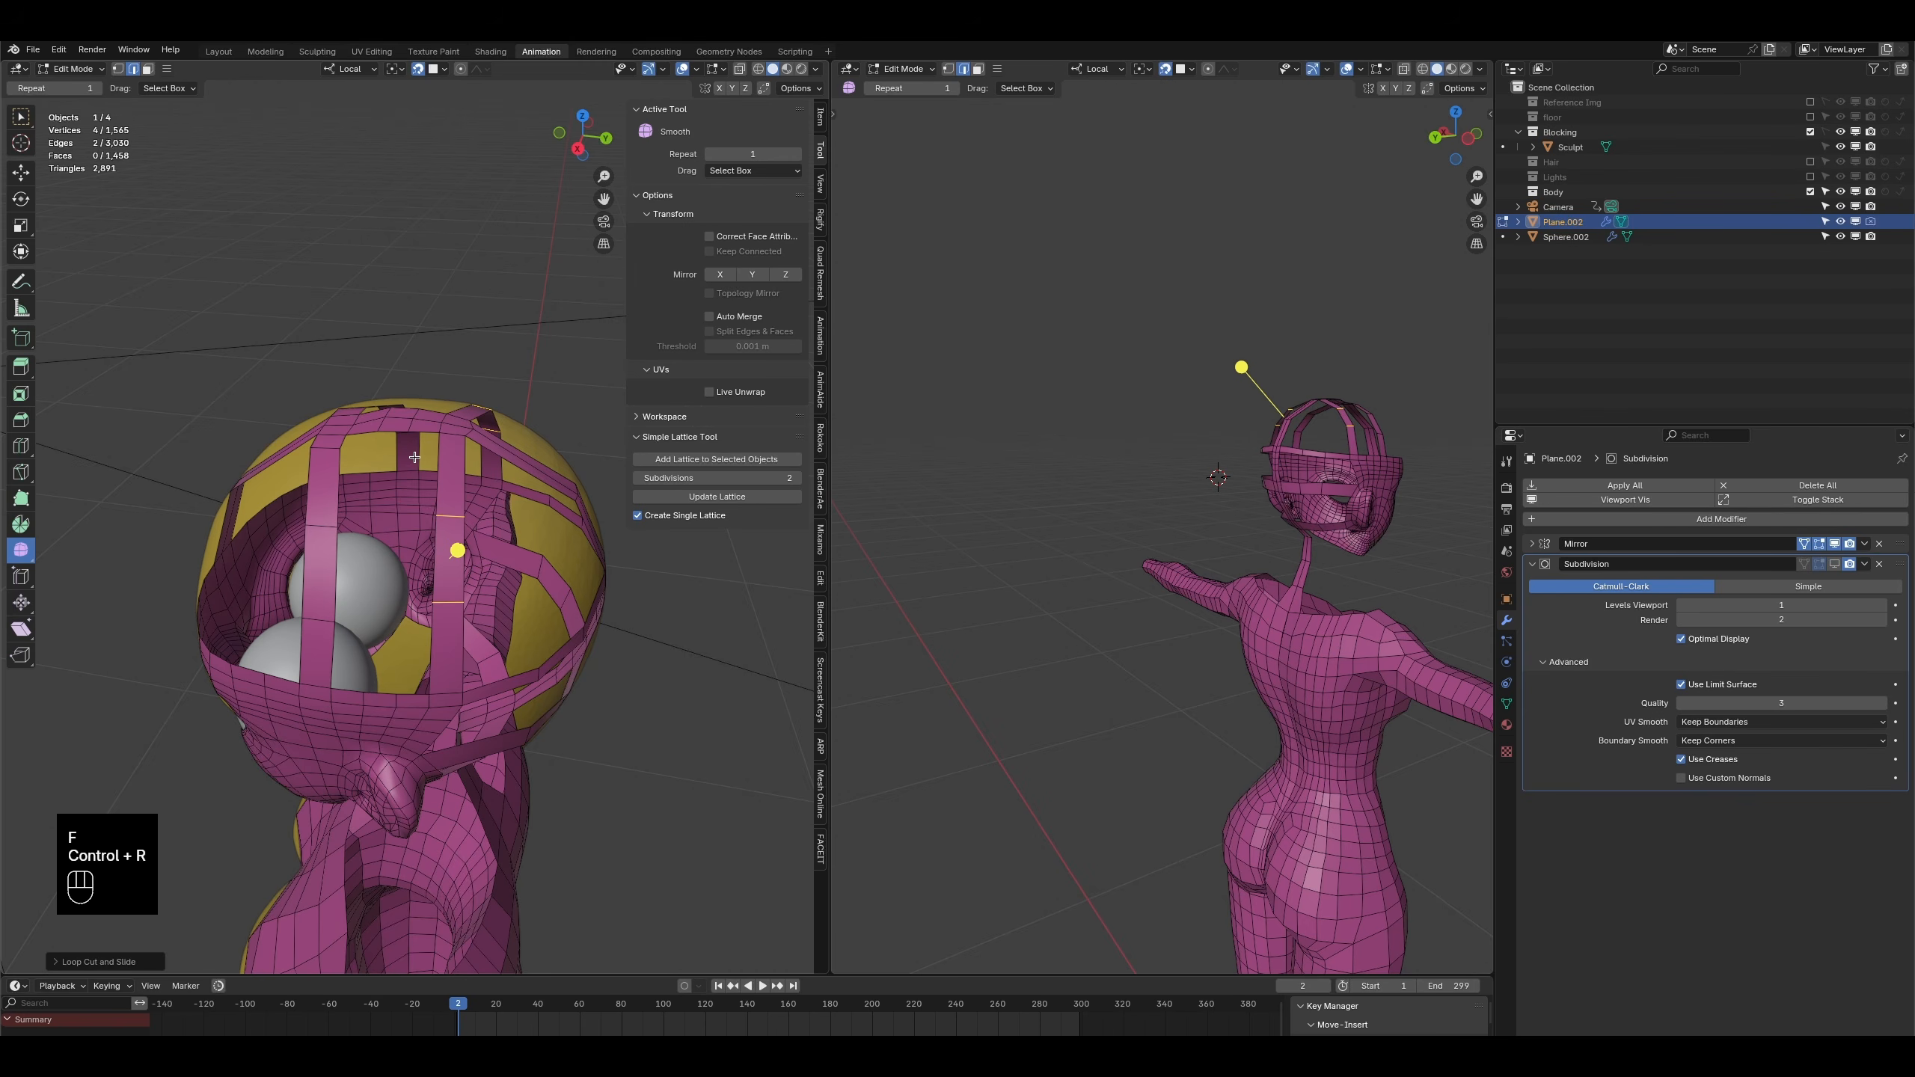
- Try to grid fill the gap between the ear-to-ear strip and the new strip behind it
{"action": "middle_click_drag", "start_coordinate": [415, 472], "coordinate": [425, 500]}
{"action": "middle_click_drag", "start_coordinate": [341, 427], "coordinate": [395, 643]}
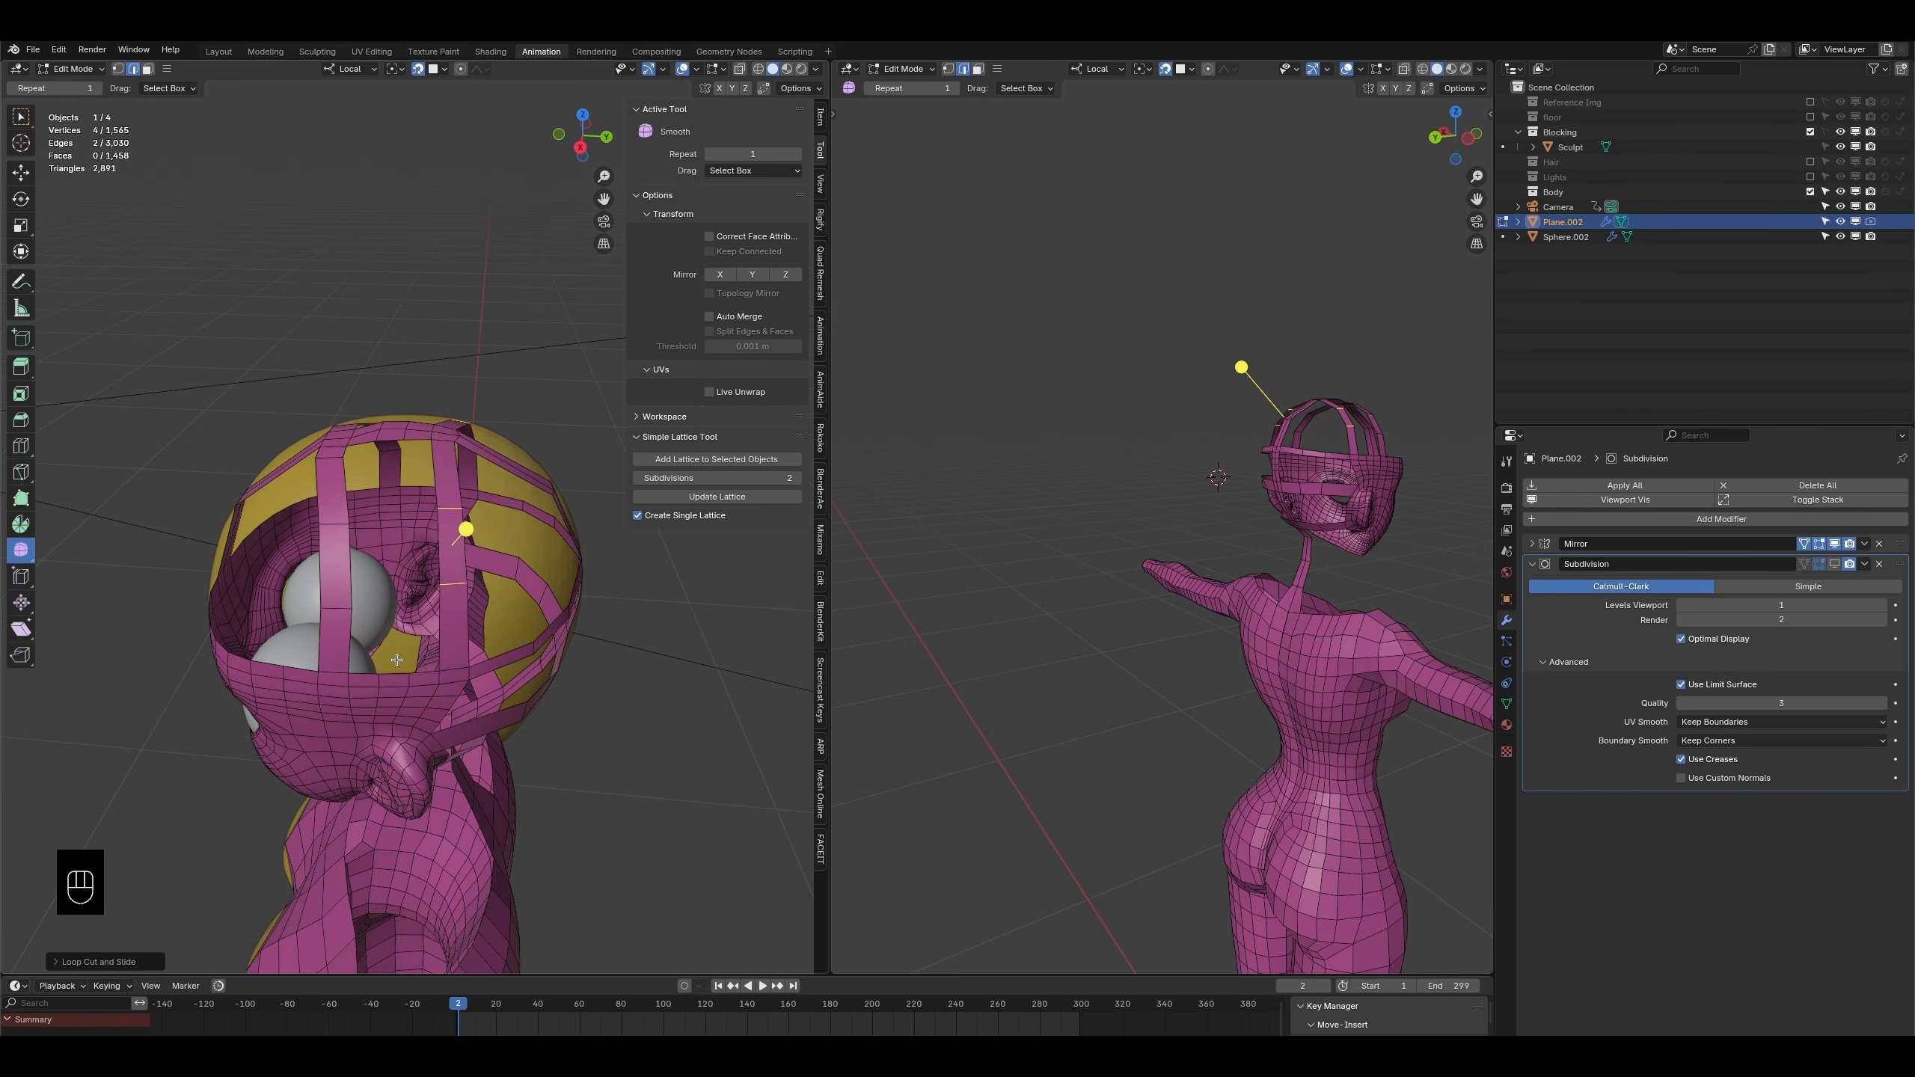
{"action": "left_click", "coordinate": [426, 674], "text": "alt"}
{"action": "key", "text": "ctrl"}
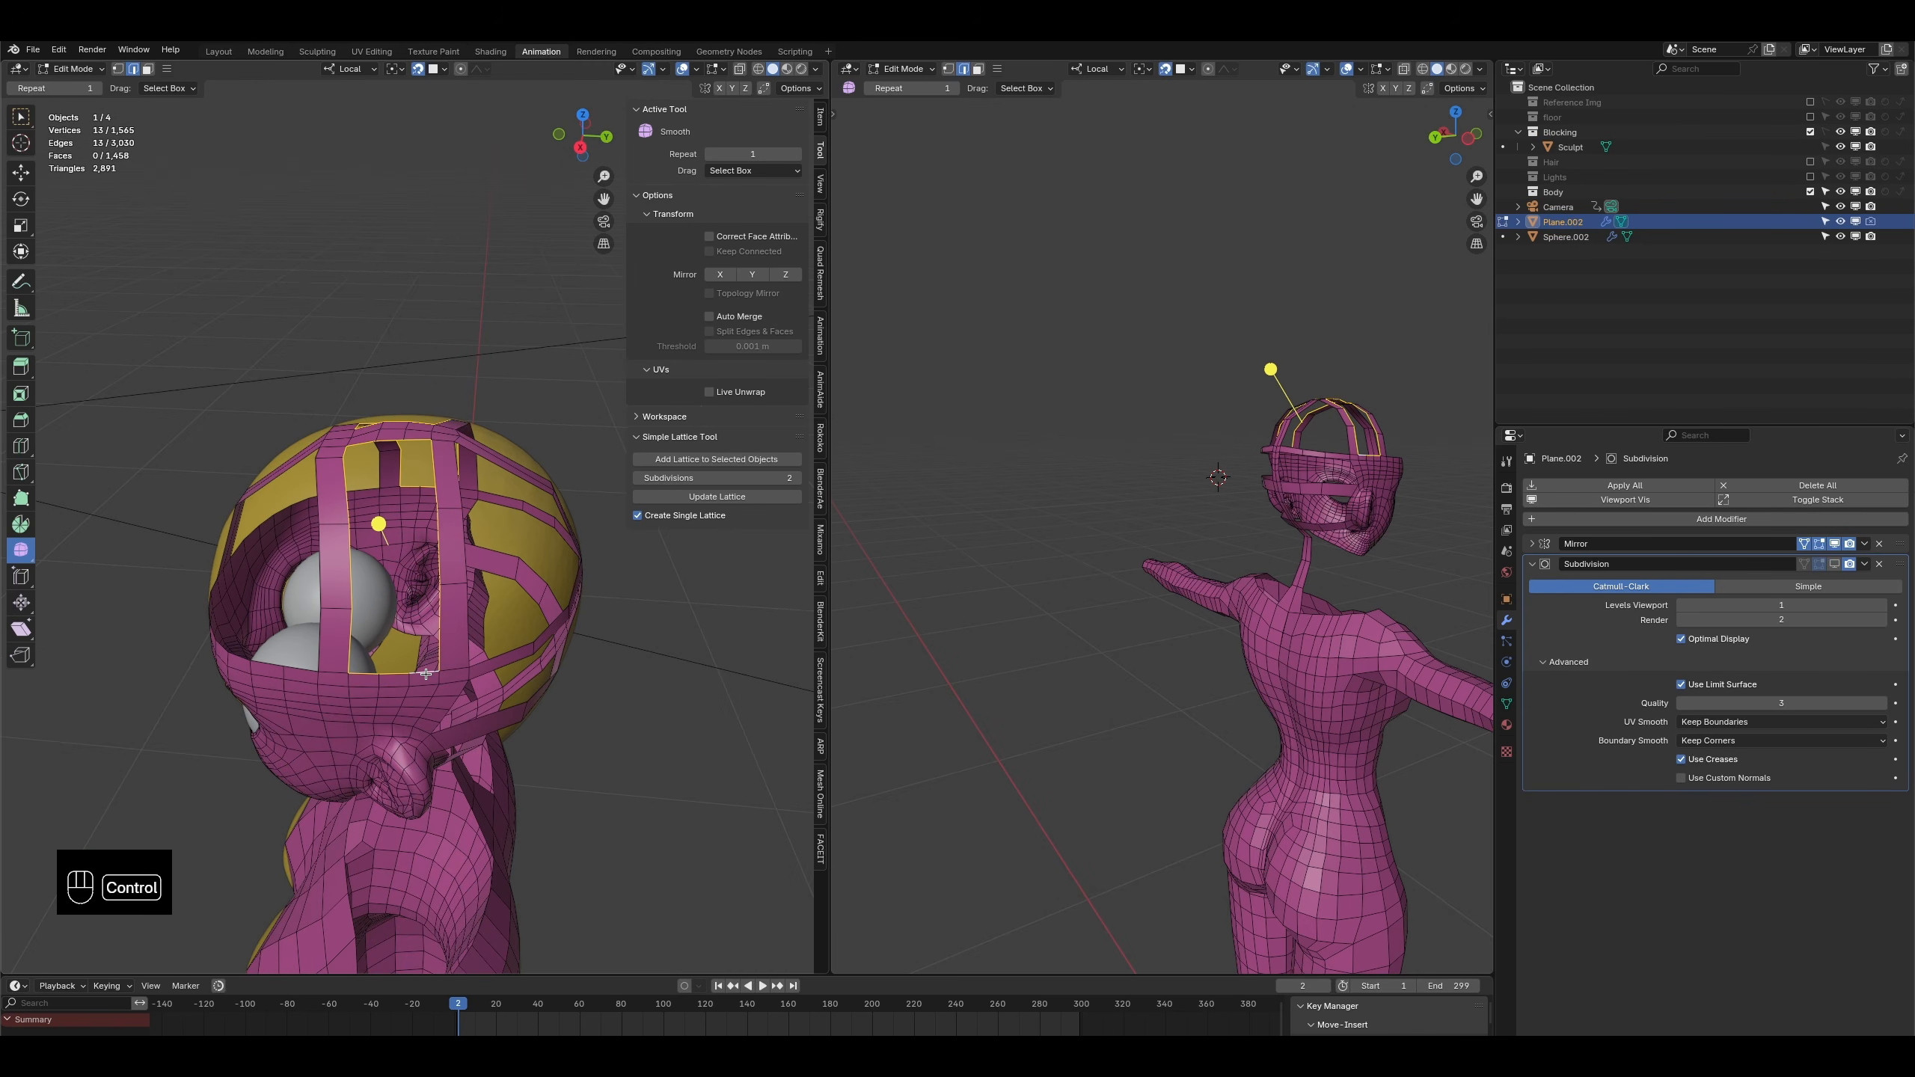
{"action": "key", "text": "ctrl+f"}
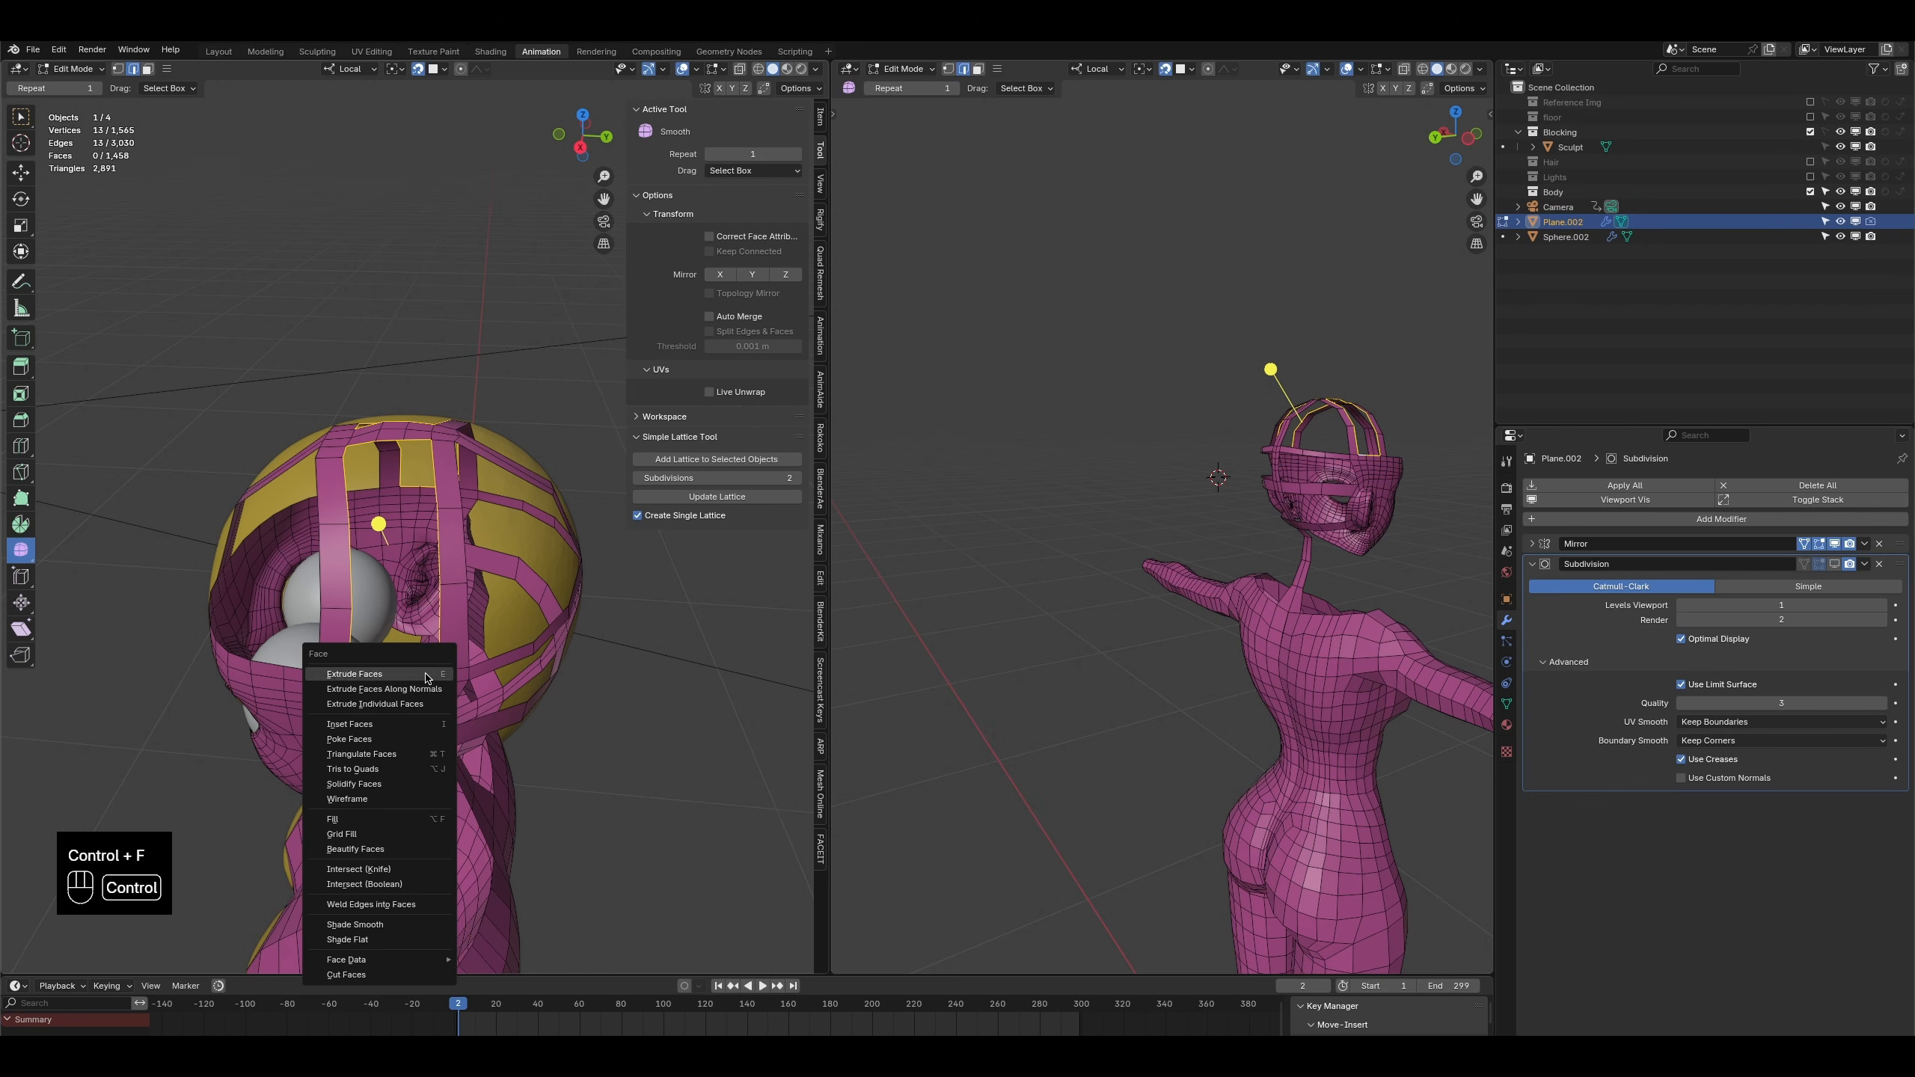
{"action": "left_click", "coordinate": [395, 826]}
- Dissolve the extra edge on the ear-to-ear strip beside the crown strip, and grid fill the gap up to the strip behind it
{"action": "middle_click_drag", "start_coordinate": [414, 671], "coordinate": [399, 626]}
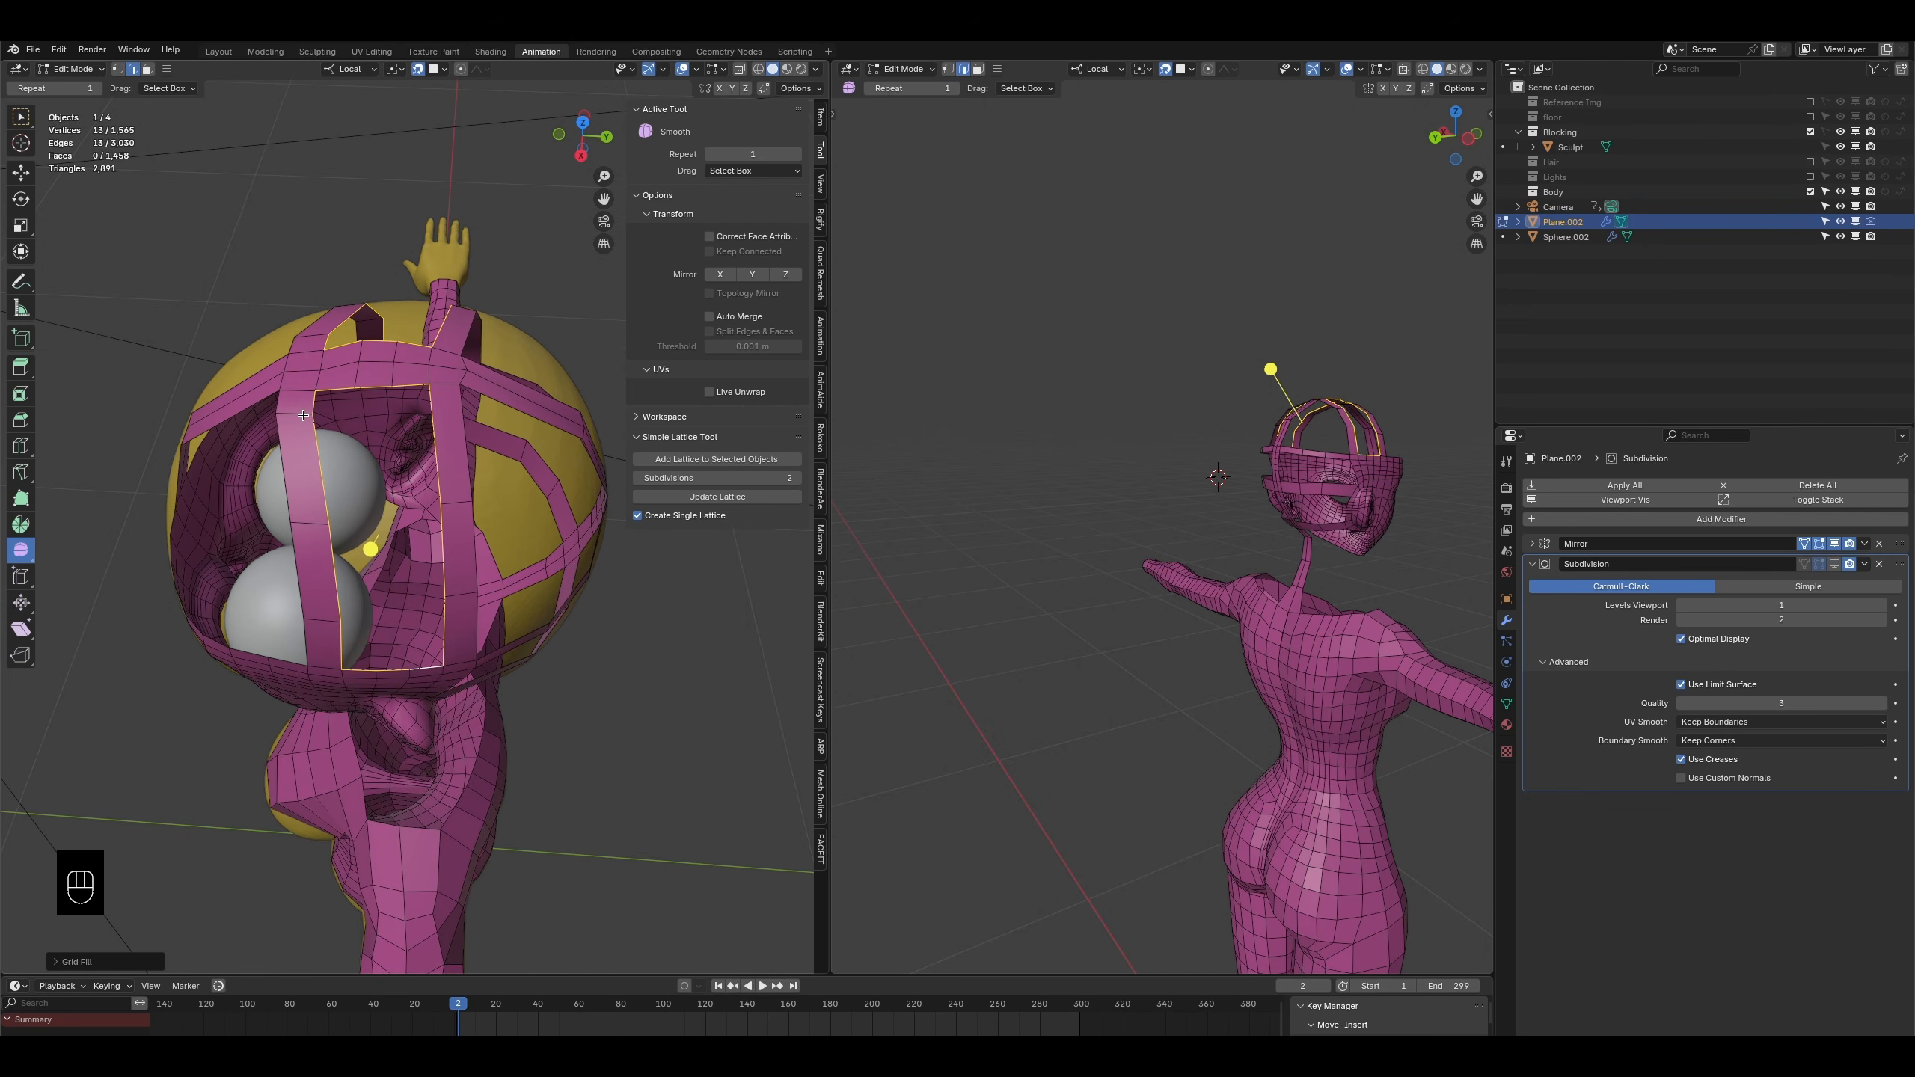
{"action": "key", "text": "ctrl+x"}
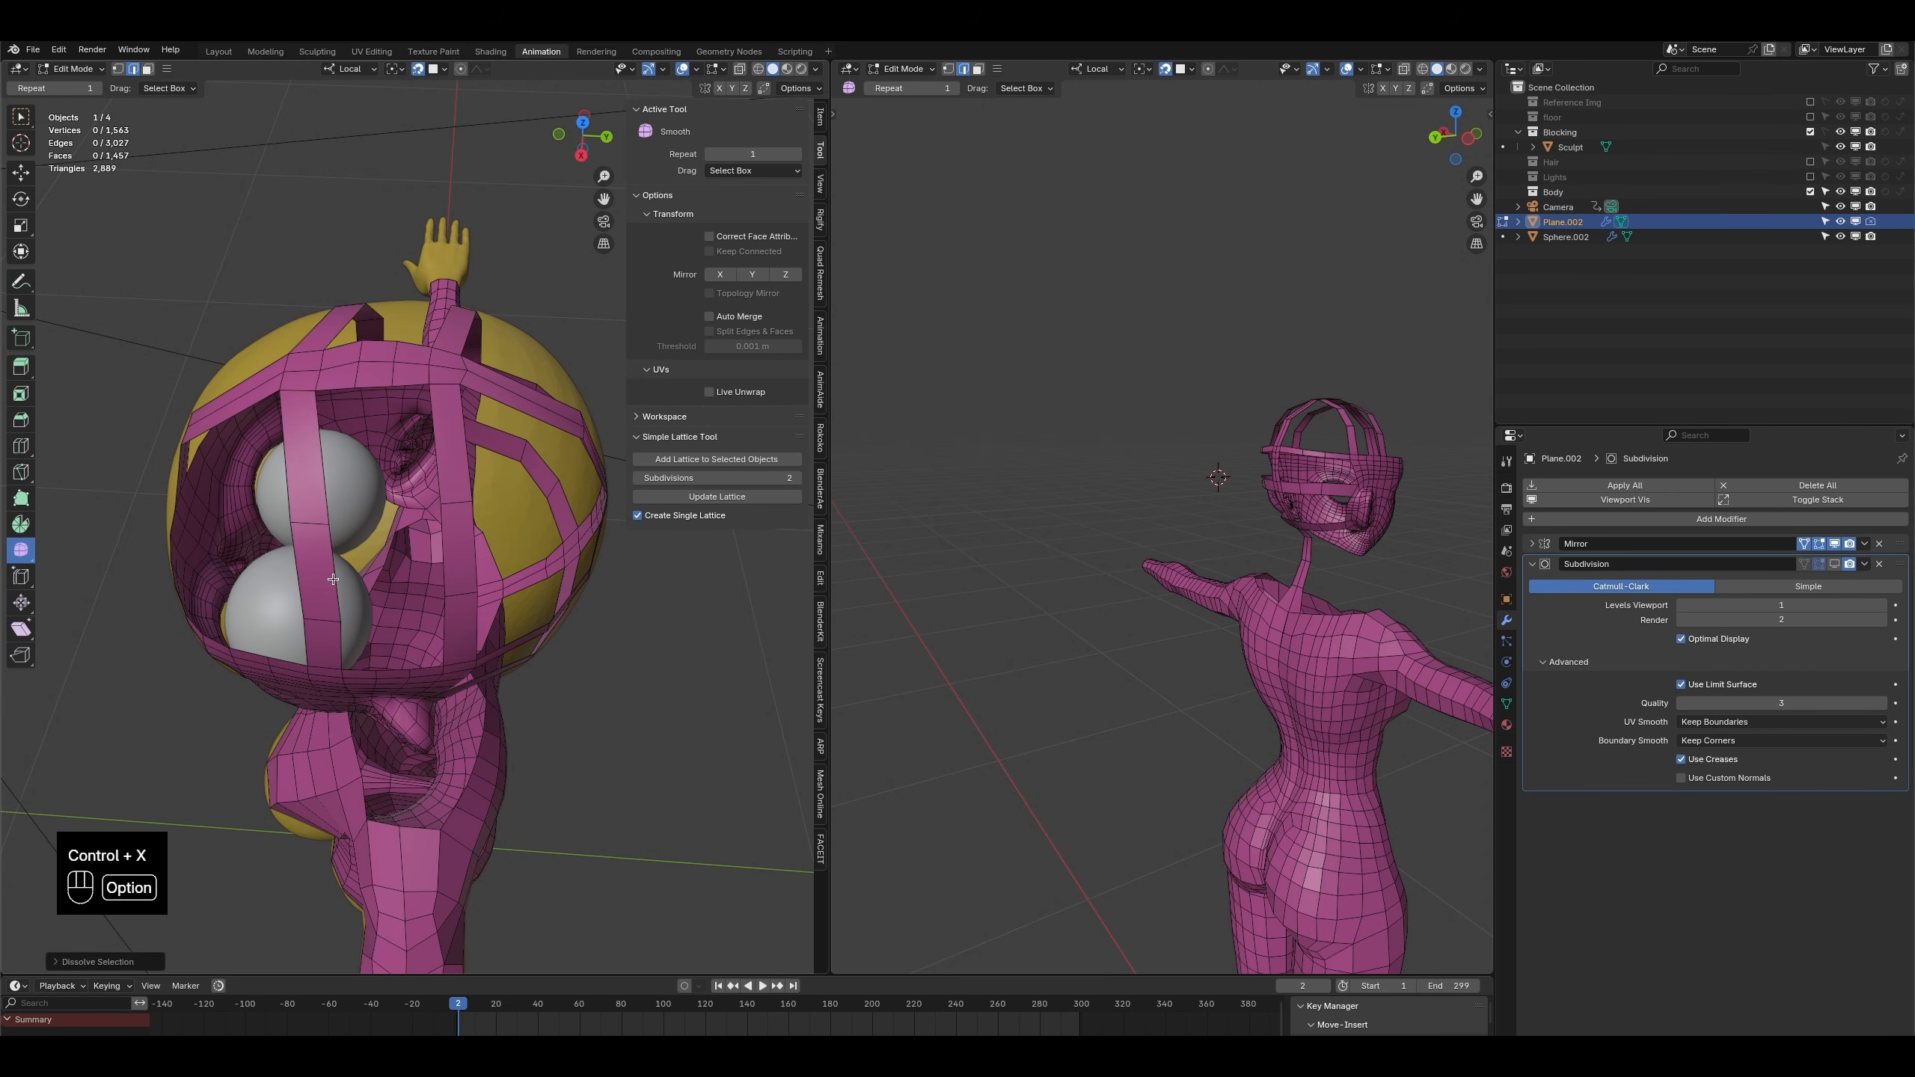
{"action": "left_click", "coordinate": [332, 579], "text": "alt"}
{"action": "key", "text": "ctrl+f"}
{"action": "left_click", "coordinate": [345, 589]}
{"action": "middle_click_drag", "start_coordinate": [344, 589], "coordinate": [360, 628]}
- Straighten two edge loops running across the new side patch by scaling each along local Z
{"action": "left_click", "coordinate": [359, 628], "text": "alt"}
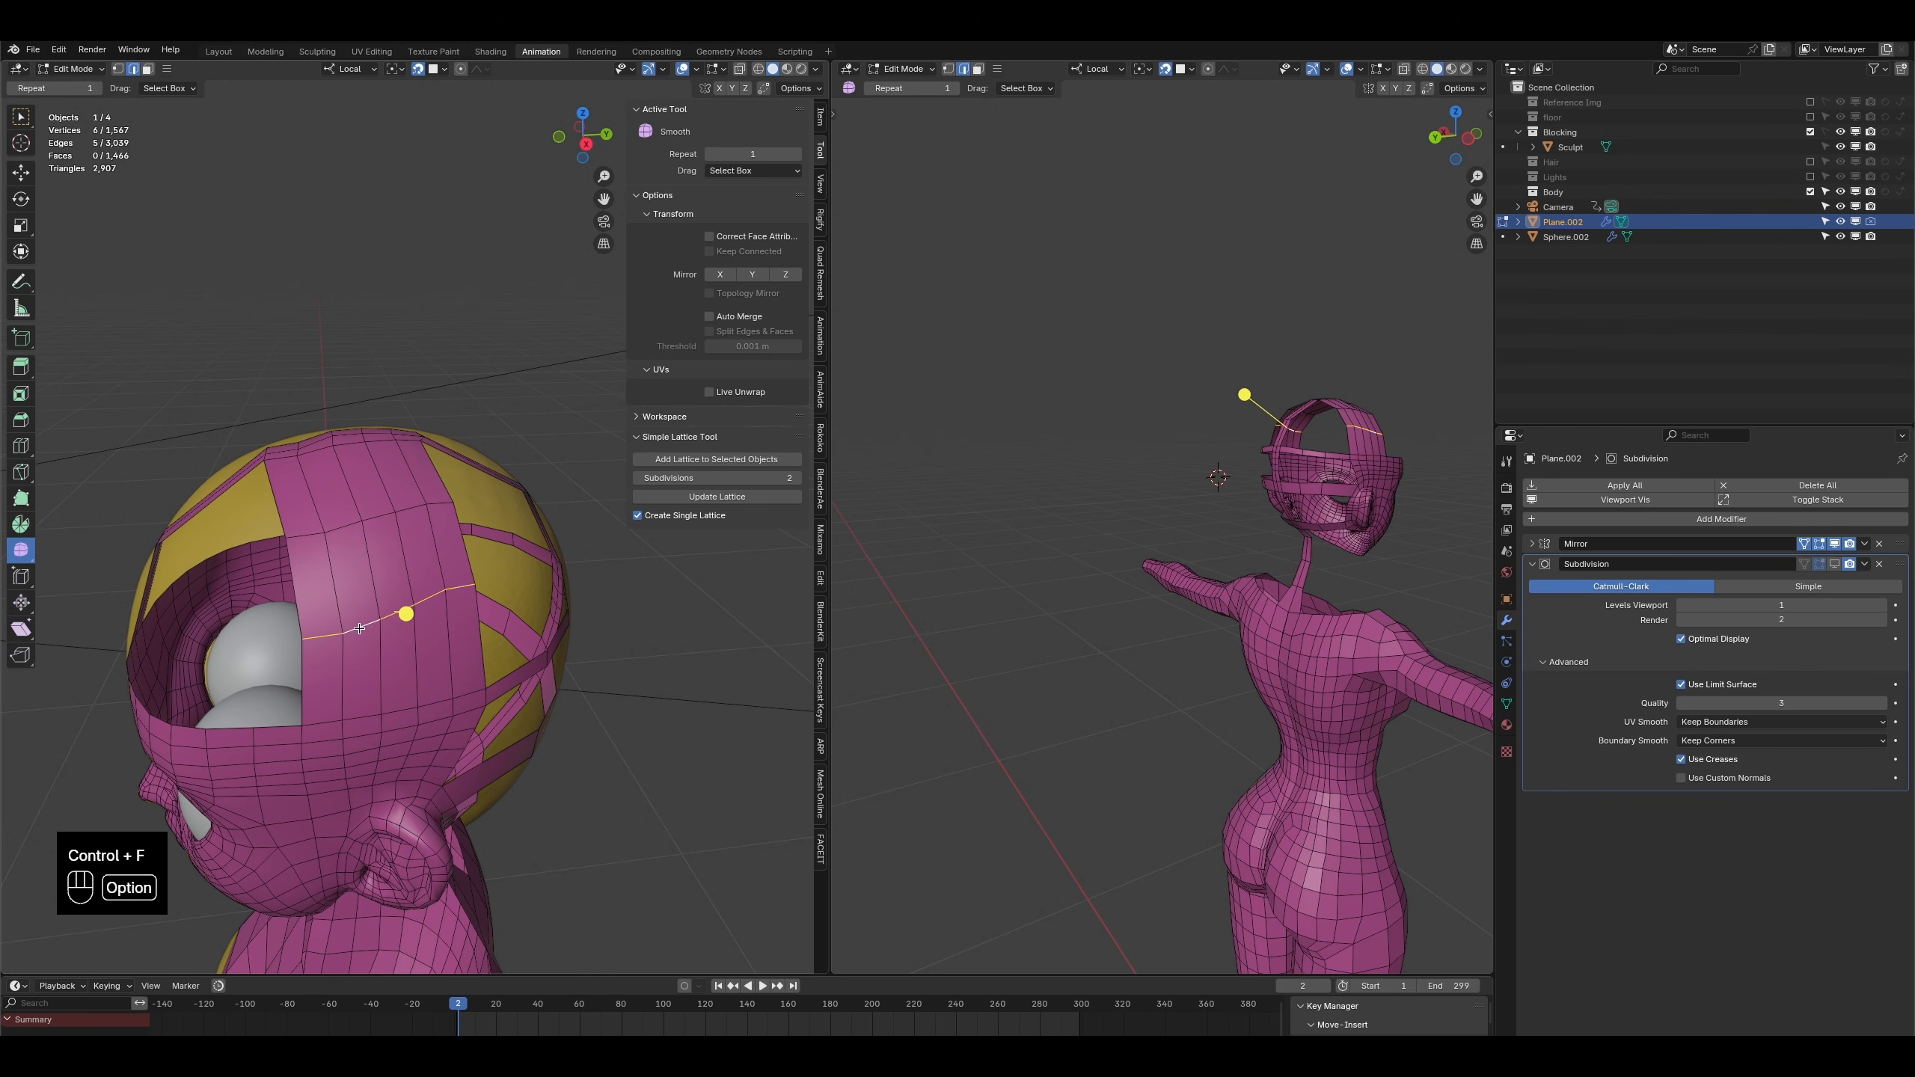
{"action": "key", "text": "s"}
{"action": "key", "text": "z"}
{"action": "left_click", "coordinate": [406, 630]}
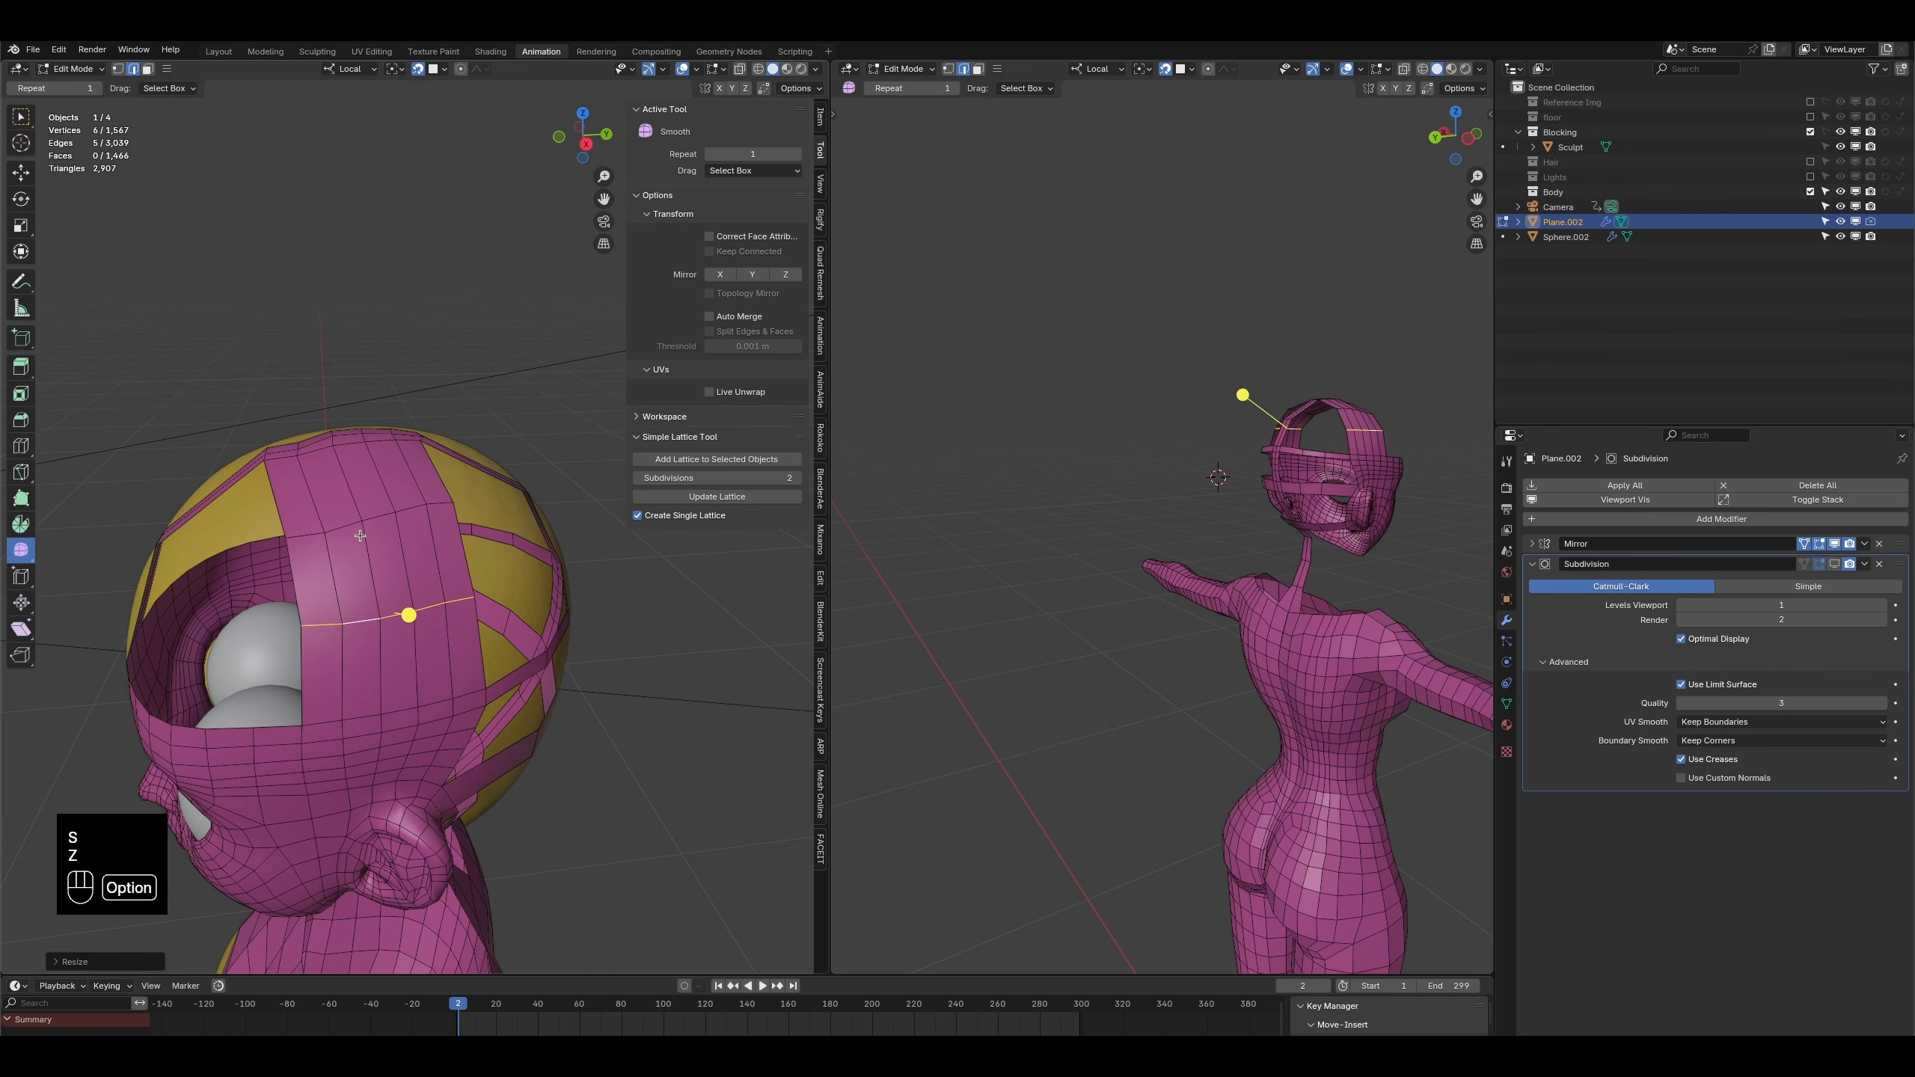
{"action": "key", "text": "s"}
{"action": "key", "text": "z"}
{"action": "left_click", "coordinate": [365, 529]}
- Move the straightened edge loop and an edge near the crown onto the skull surface
{"action": "middle_click_drag", "start_coordinate": [365, 528], "coordinate": [399, 587]}
{"action": "key", "text": "g"}
{"action": "left_click", "coordinate": [402, 588]}
{"action": "key", "text": "g"}
{"action": "left_click", "coordinate": [402, 587]}
{"action": "middle_click_drag", "start_coordinate": [381, 464], "coordinate": [230, 662]}
{"action": "left_click", "coordinate": [361, 540]}
{"action": "key", "text": "g"}
{"action": "left_click", "coordinate": [362, 553]}
- Grid fill the gap at the back of the head between the two horizontal strips and move the new faces onto the skull
{"action": "middle_click_drag", "start_coordinate": [1320, 475], "coordinate": [973, 517]}
{"action": "mouse_move", "coordinate": [637, 681]}
{"action": "middle_mouse_down"}
{"action": "mouse_move", "coordinate": [401, 652]}
{"action": "mouse_move", "coordinate": [657, 672]}
{"action": "middle_mouse_up"}
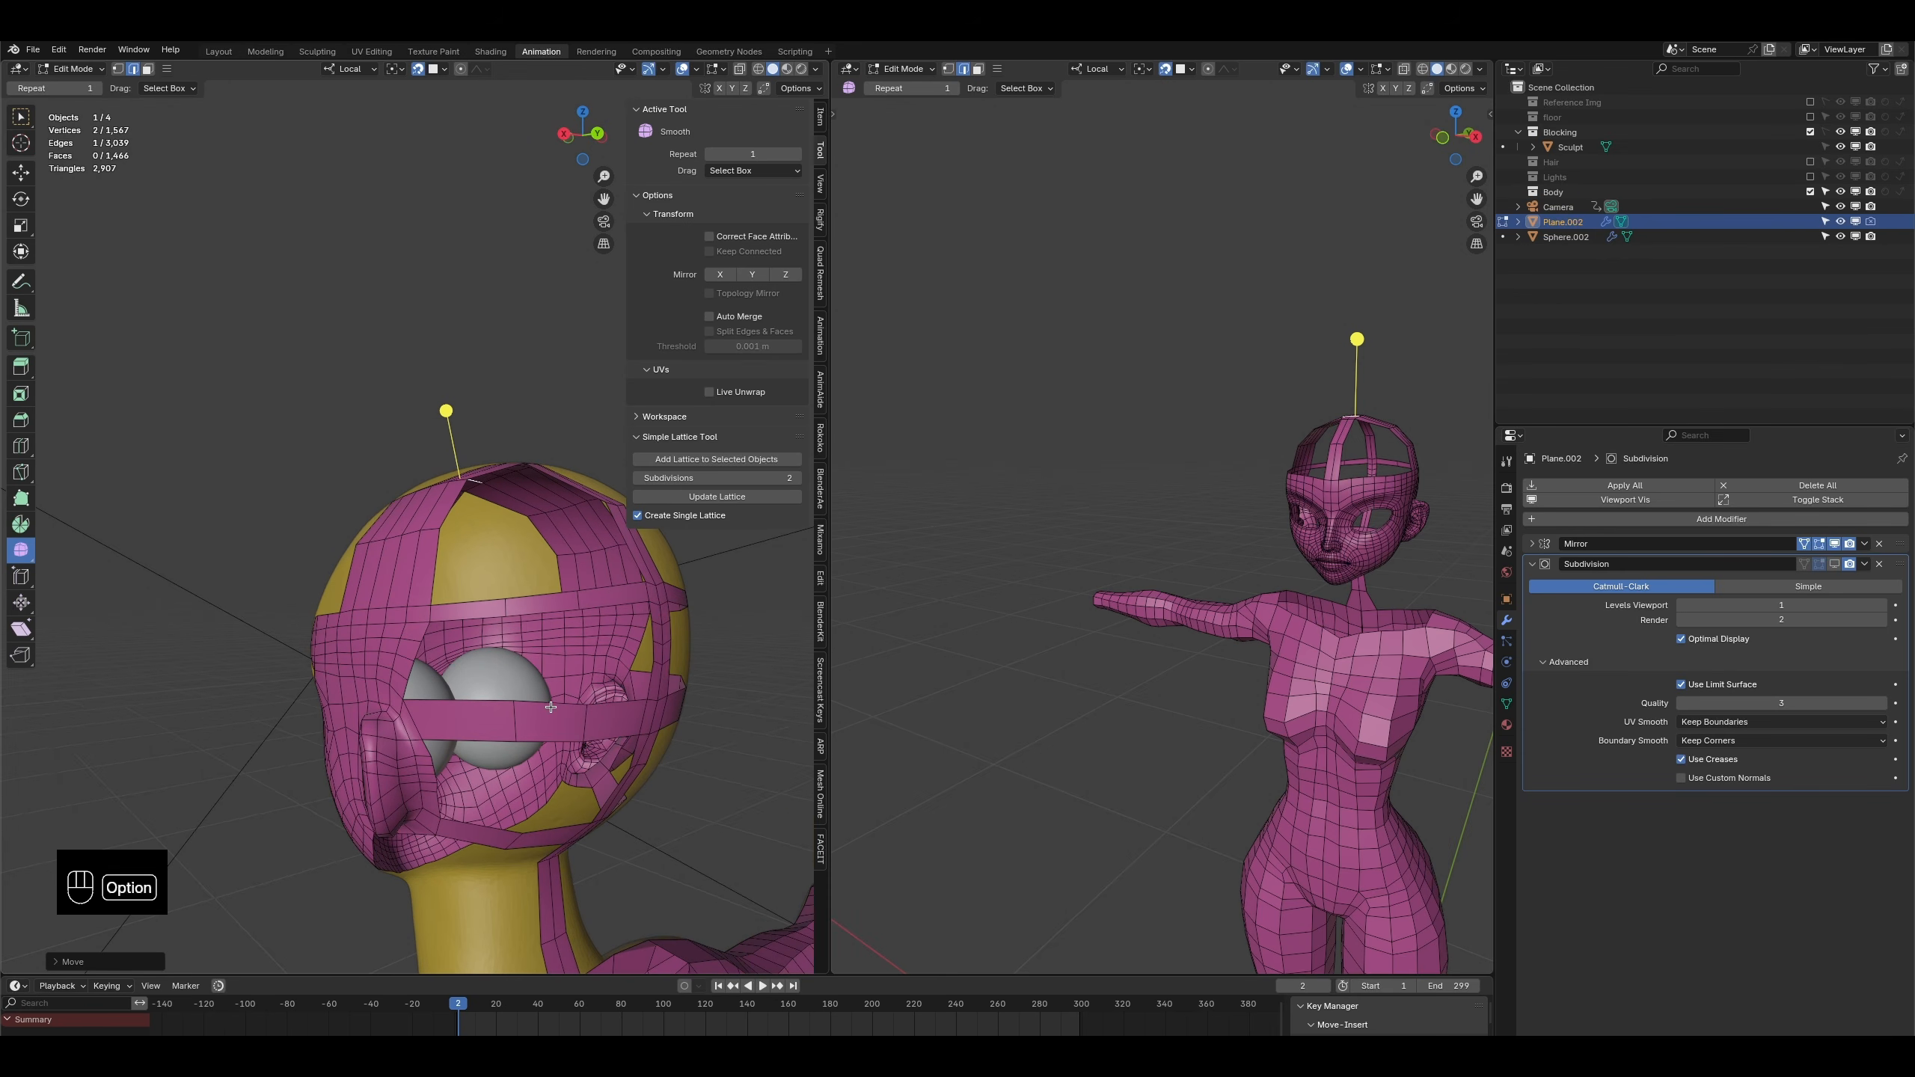
{"action": "mouse_move", "coordinate": [580, 677]}
{"action": "middle_mouse_down"}
{"action": "mouse_move", "coordinate": [559, 652]}
{"action": "mouse_move", "coordinate": [544, 670]}
{"action": "middle_mouse_up"}
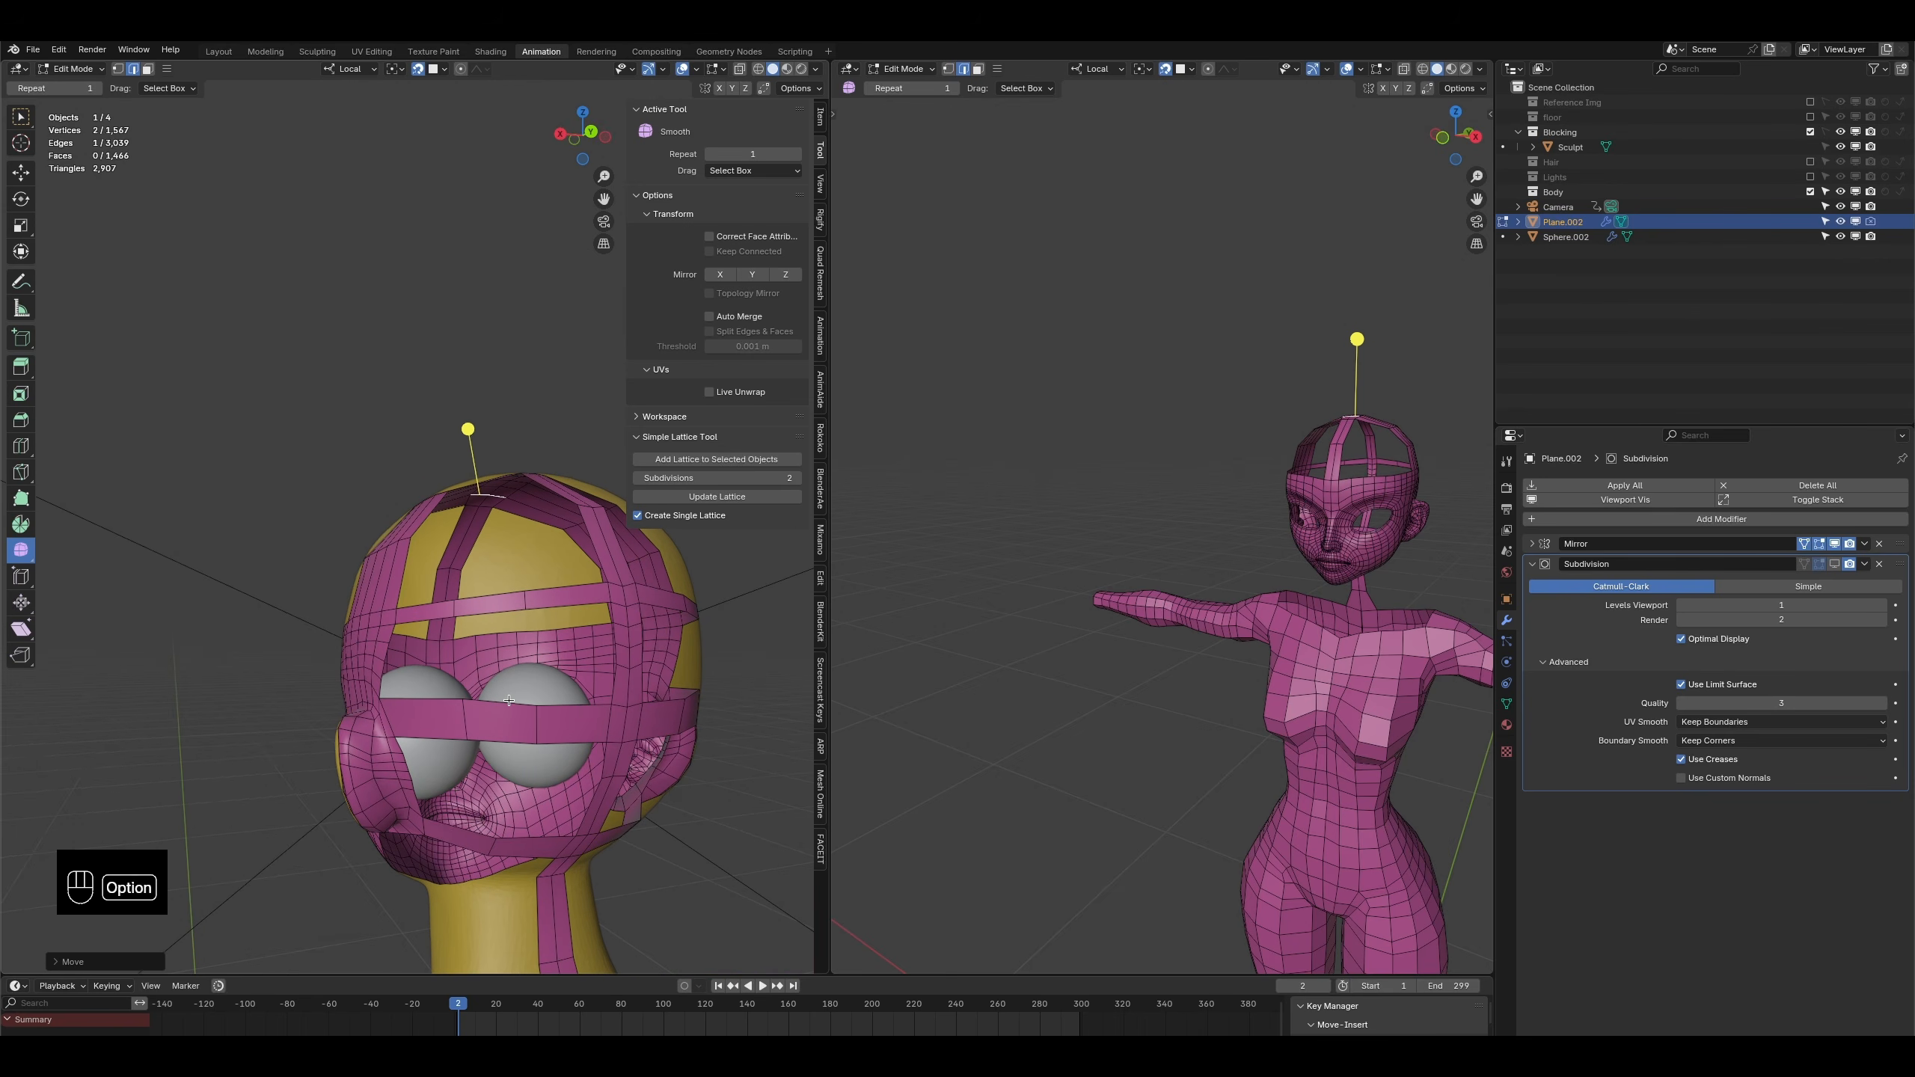
{"action": "left_click", "coordinate": [544, 670], "text": "alt"}
{"action": "left_click", "coordinate": [503, 705]}
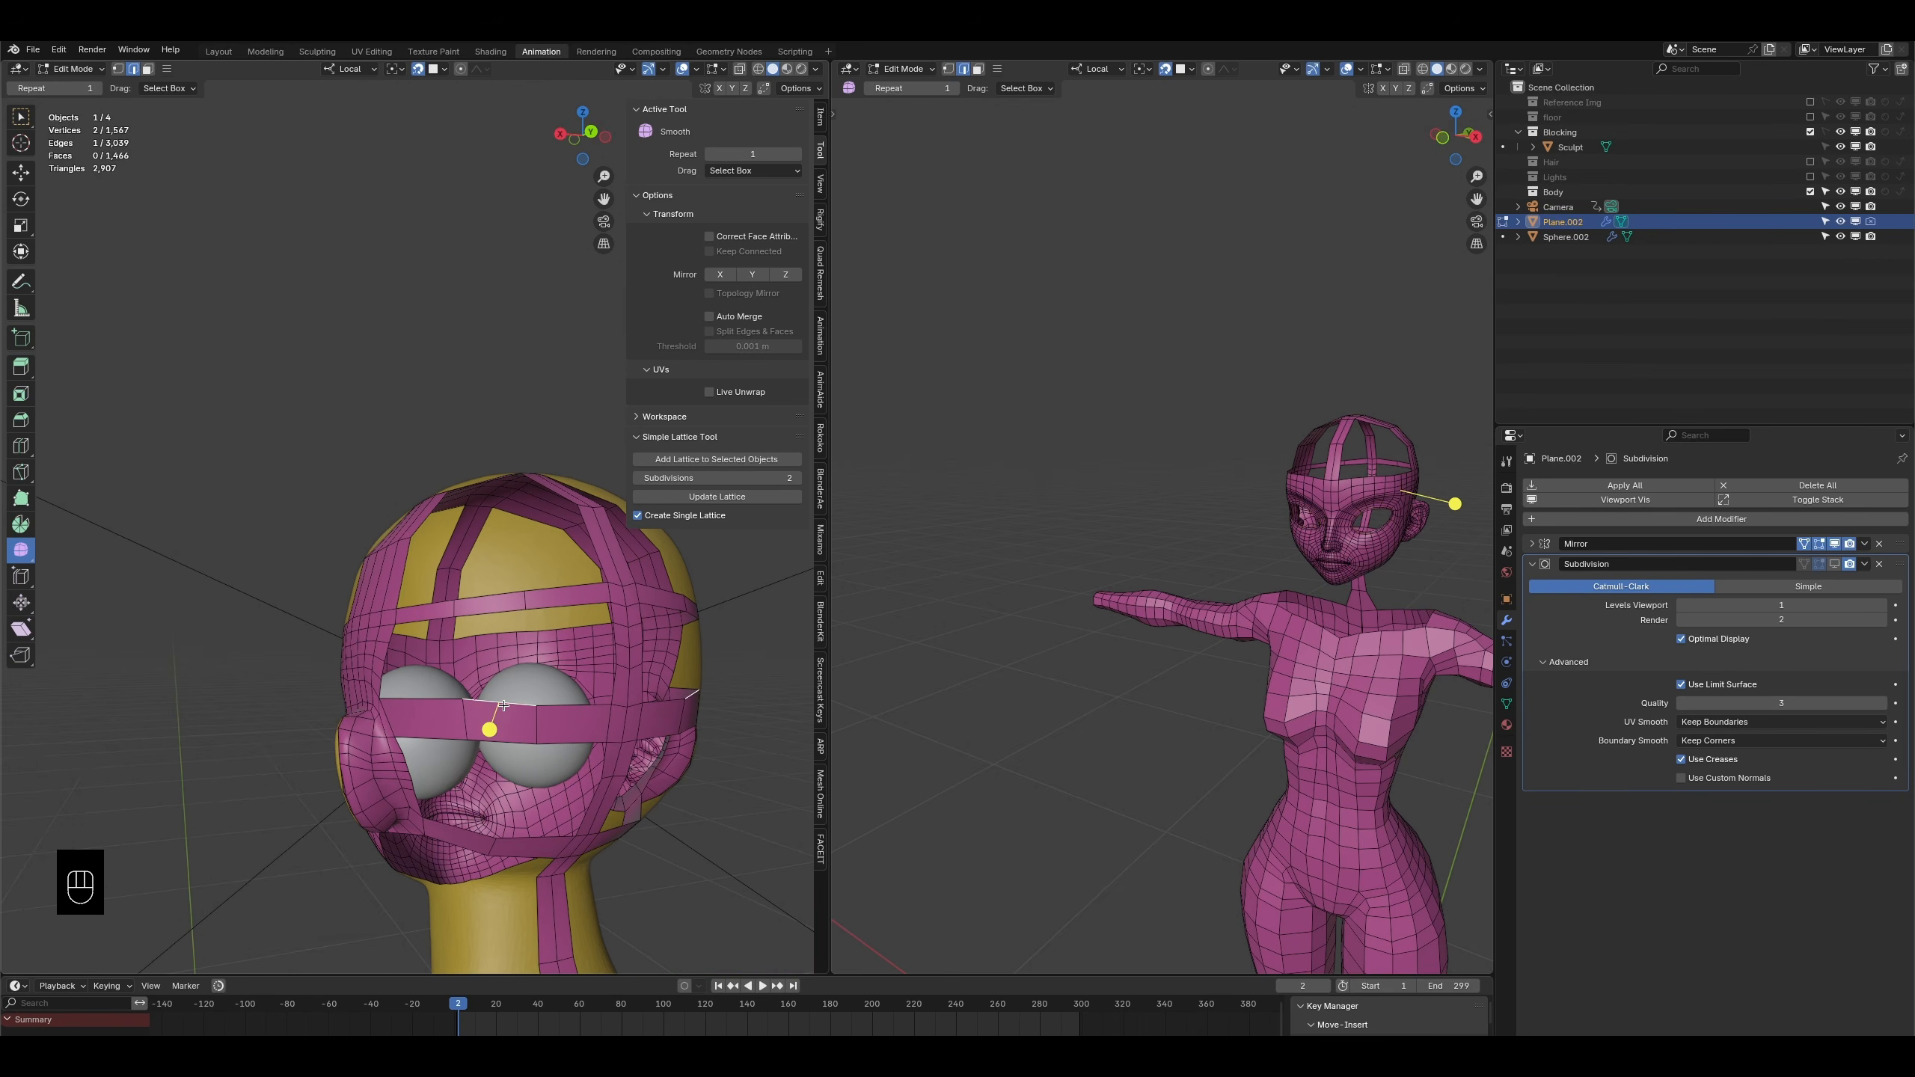
{"action": "left_click", "coordinate": [502, 705], "text": "alt"}
{"action": "key", "text": "ctrl+f"}
{"action": "left_click", "coordinate": [502, 707]}
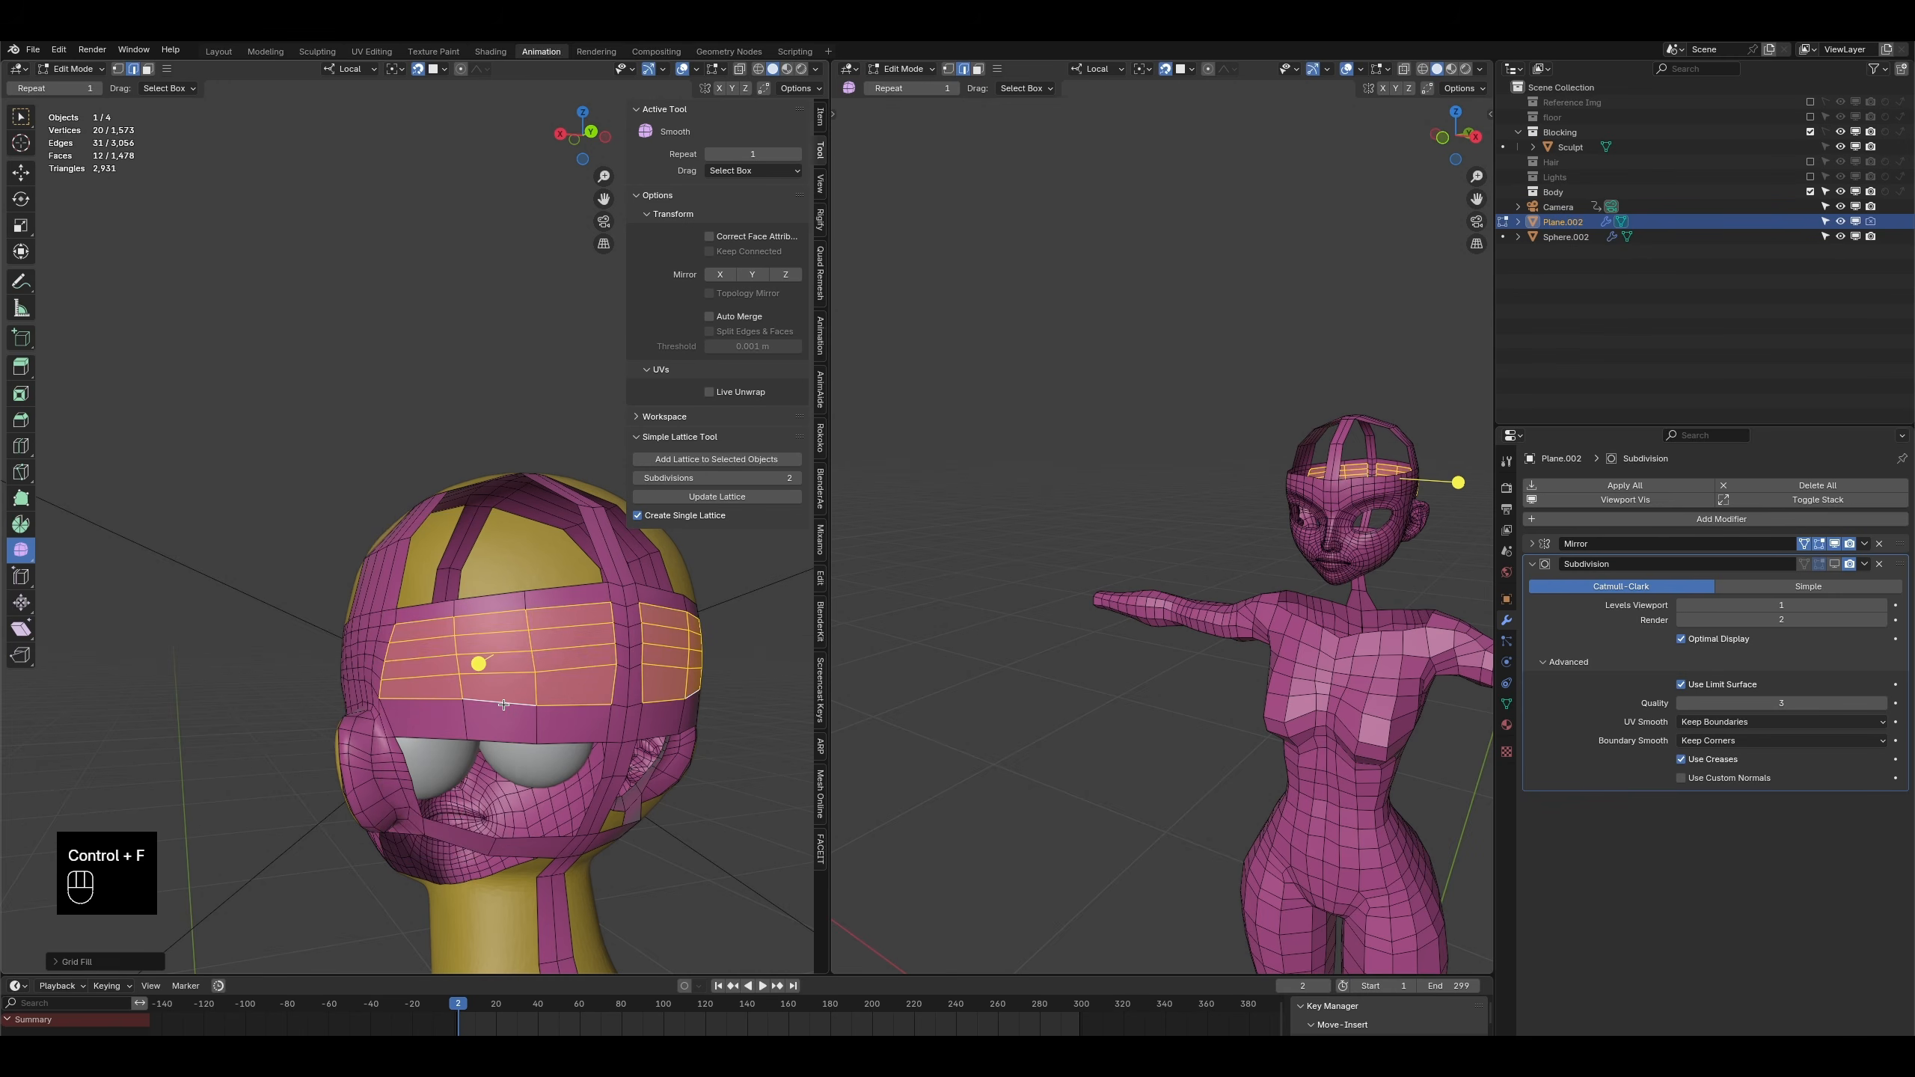
{"action": "key", "text": "g"}
{"action": "left_click", "coordinate": [503, 706]}
- Add a loop cut to the lowest strip at the back of the head and slide it toward the ear
{"action": "middle_click_drag", "start_coordinate": [506, 702], "coordinate": [538, 788]}
{"action": "middle_click_drag", "start_coordinate": [932, 641], "coordinate": [1051, 613]}
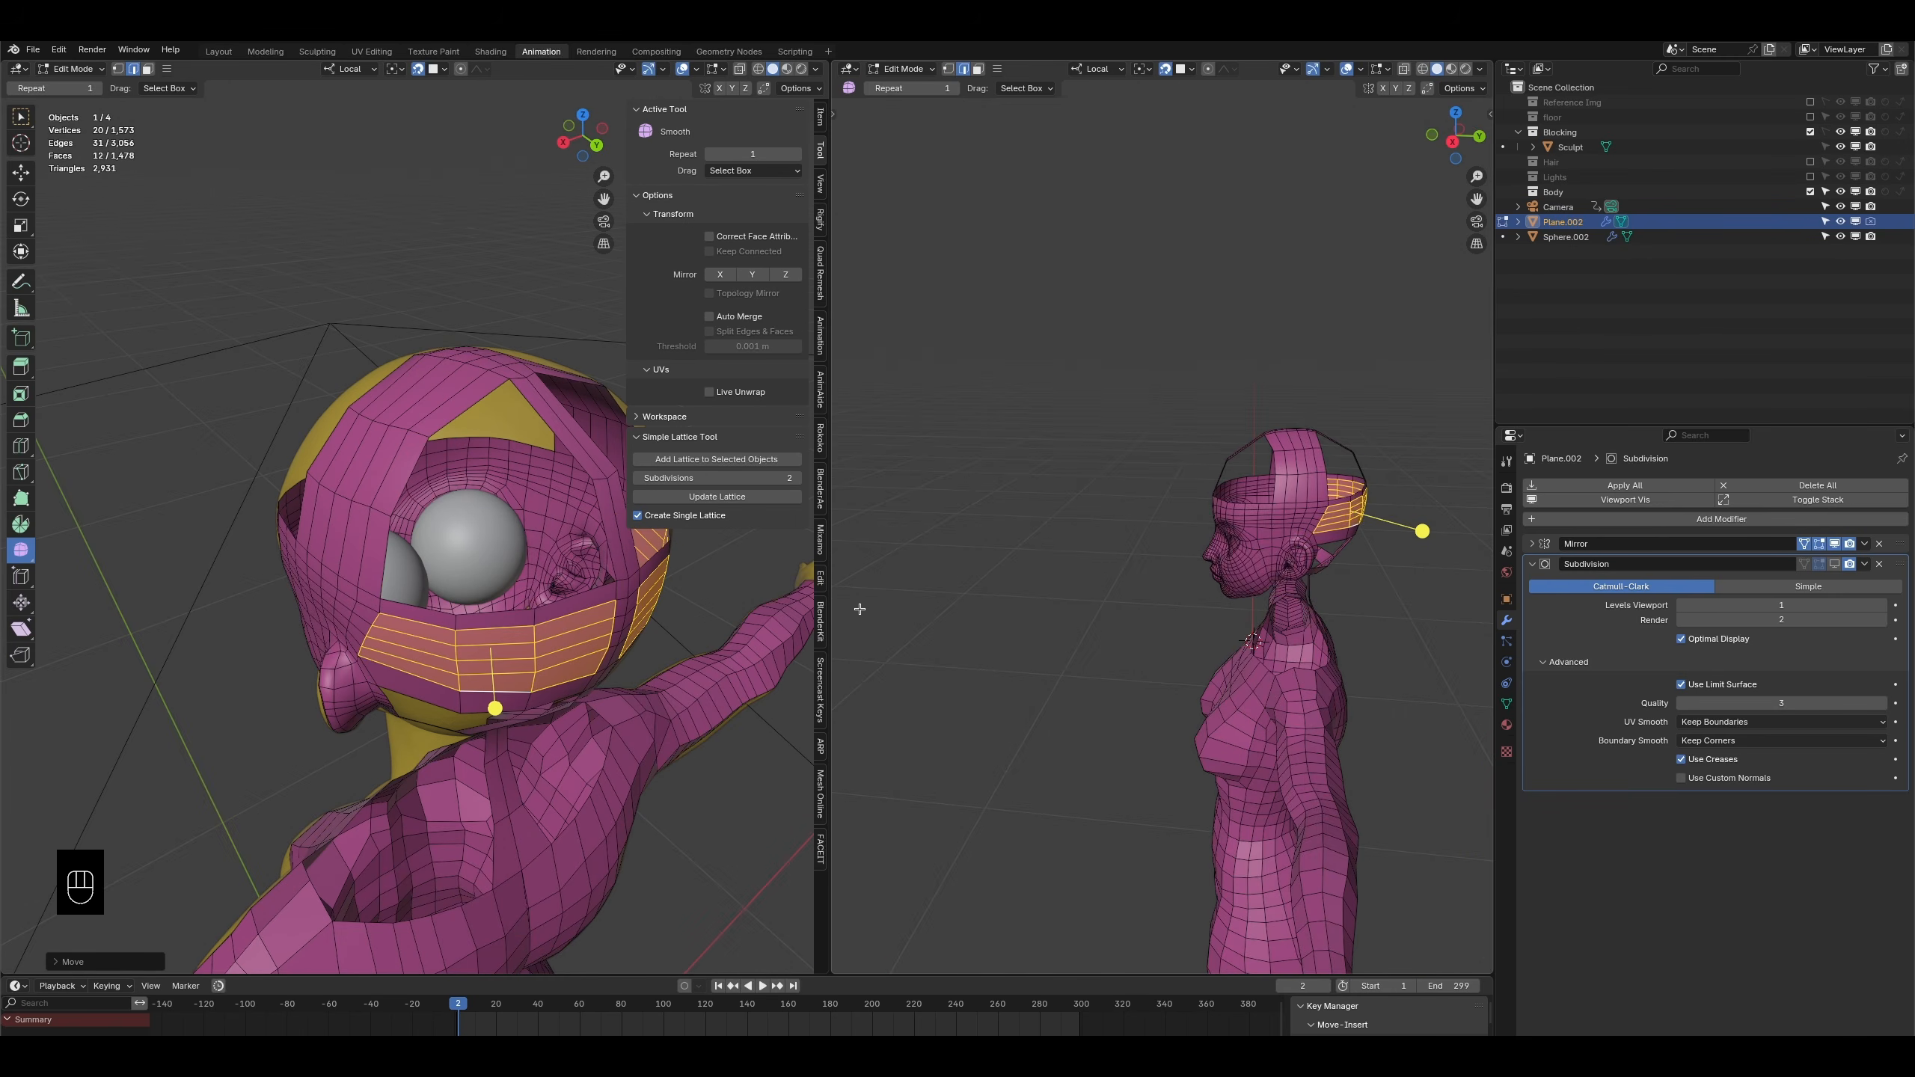
{"action": "middle_click_drag", "start_coordinate": [468, 540], "coordinate": [406, 633]}
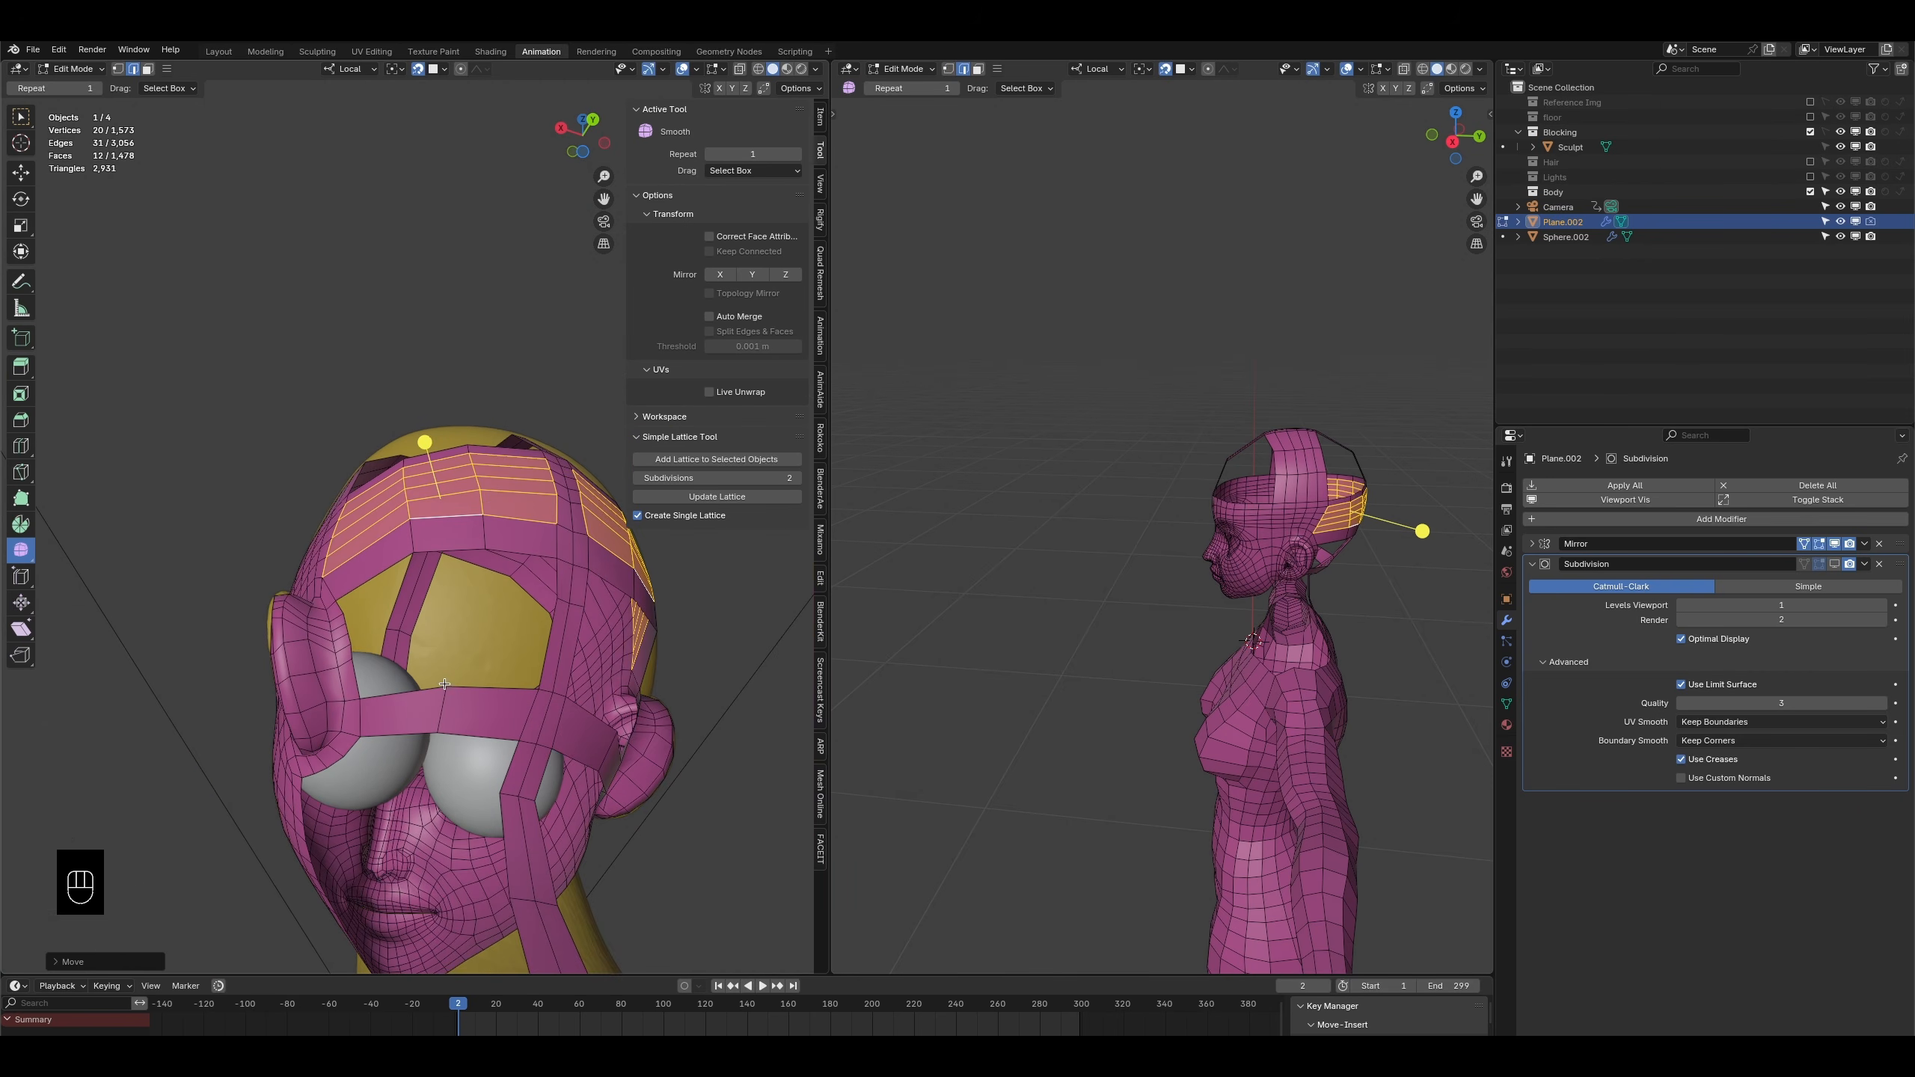
{"action": "key", "text": "ctrl+r"}
{"action": "left_click", "coordinate": [484, 697]}
{"action": "right_click", "coordinate": [446, 697]}
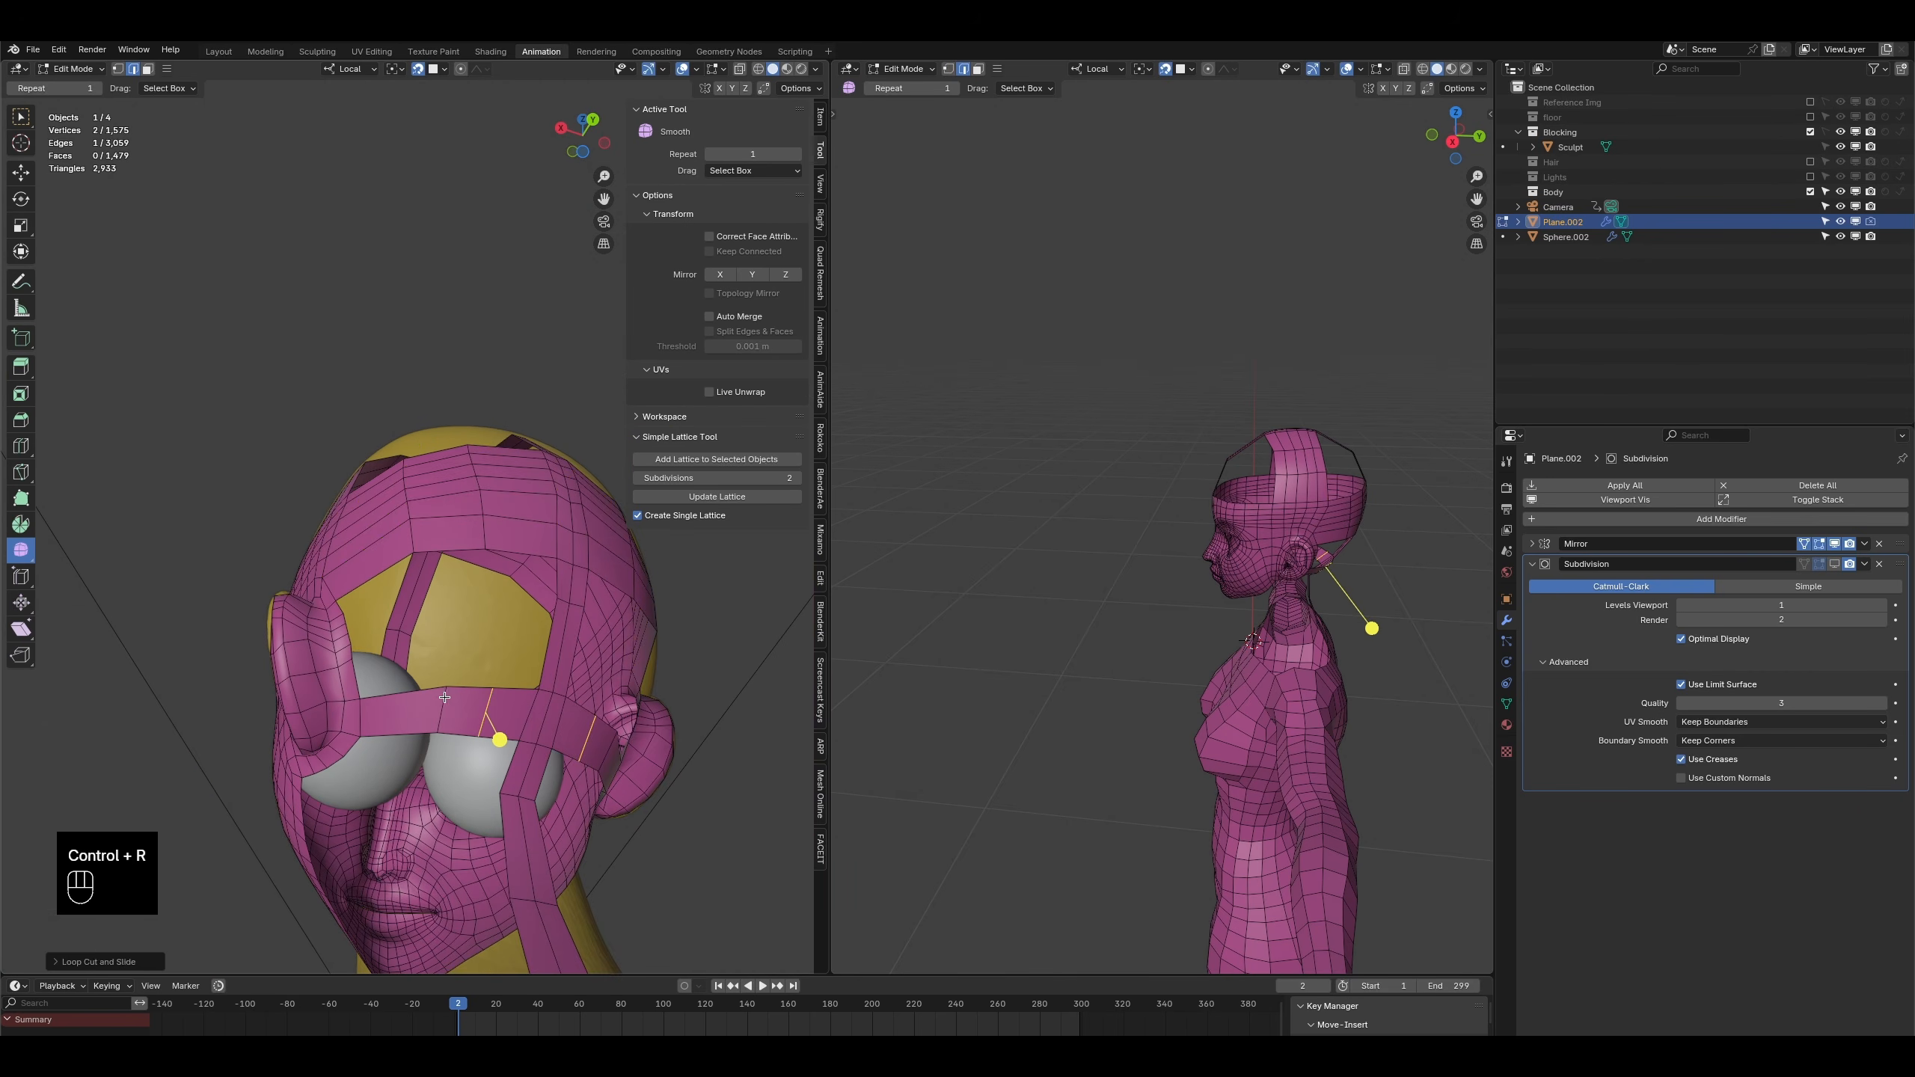
{"action": "key", "text": "g"}
{"action": "key", "text": "g"}
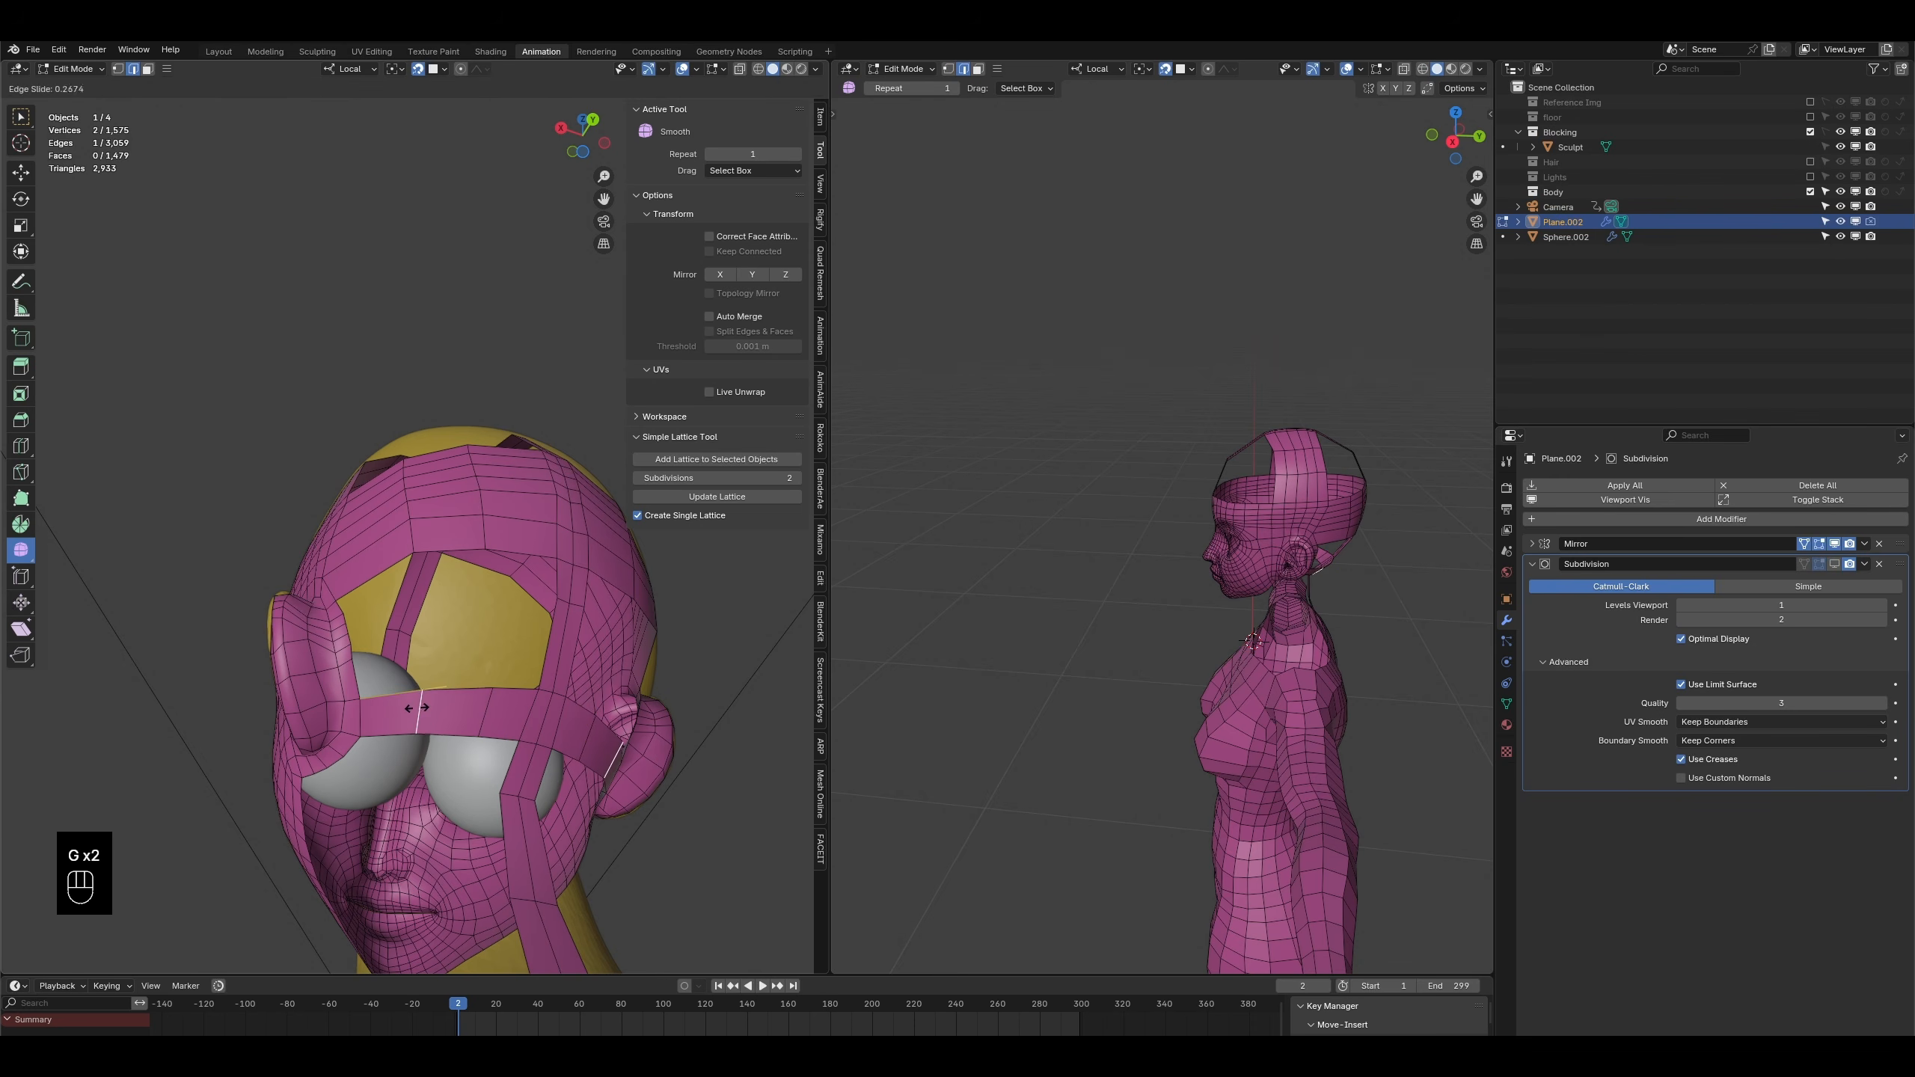
{"action": "left_click", "coordinate": [396, 692]}
- Add loop cuts to the central vertical strip at the back of the head, between the filled band and the lowest strip
{"action": "middle_click_drag", "start_coordinate": [397, 692], "coordinate": [314, 686]}
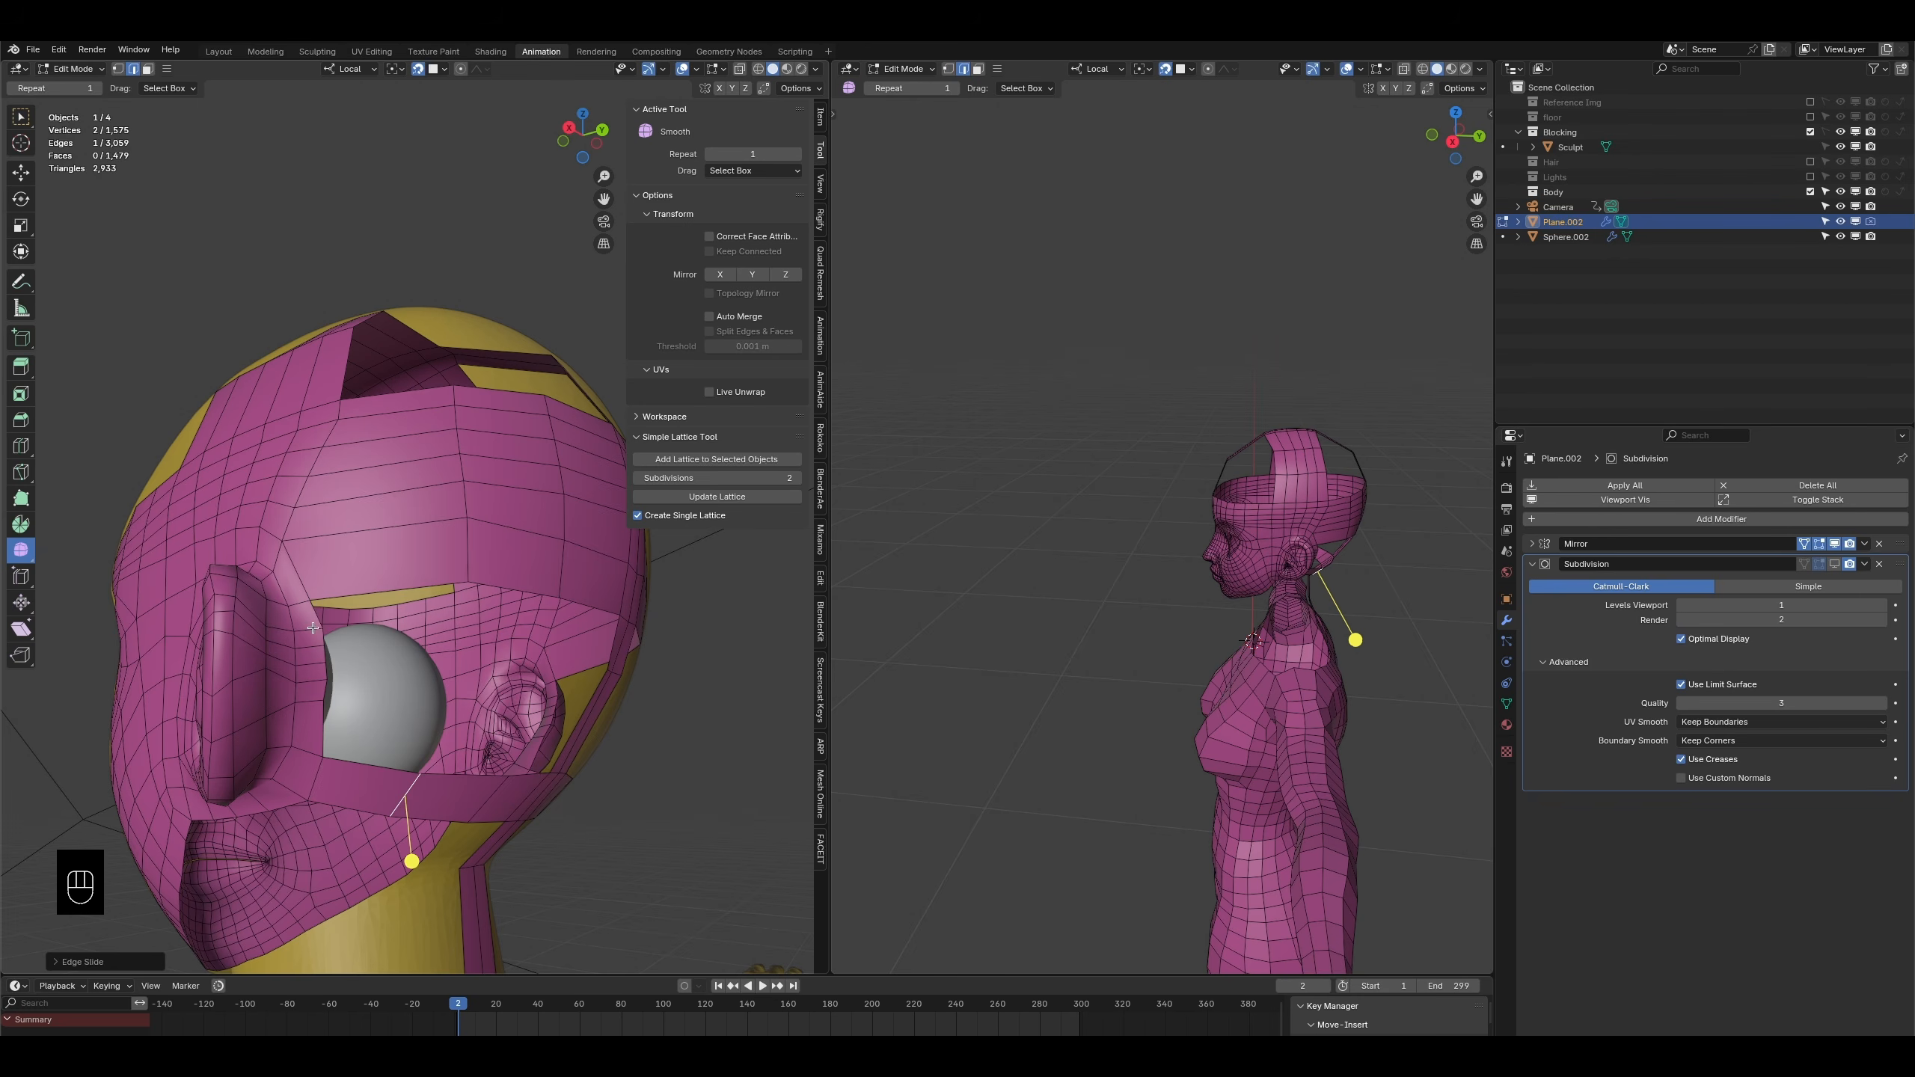
{"action": "middle_click_drag", "start_coordinate": [498, 722], "coordinate": [440, 717]}
{"action": "key", "text": "ctrl+r"}
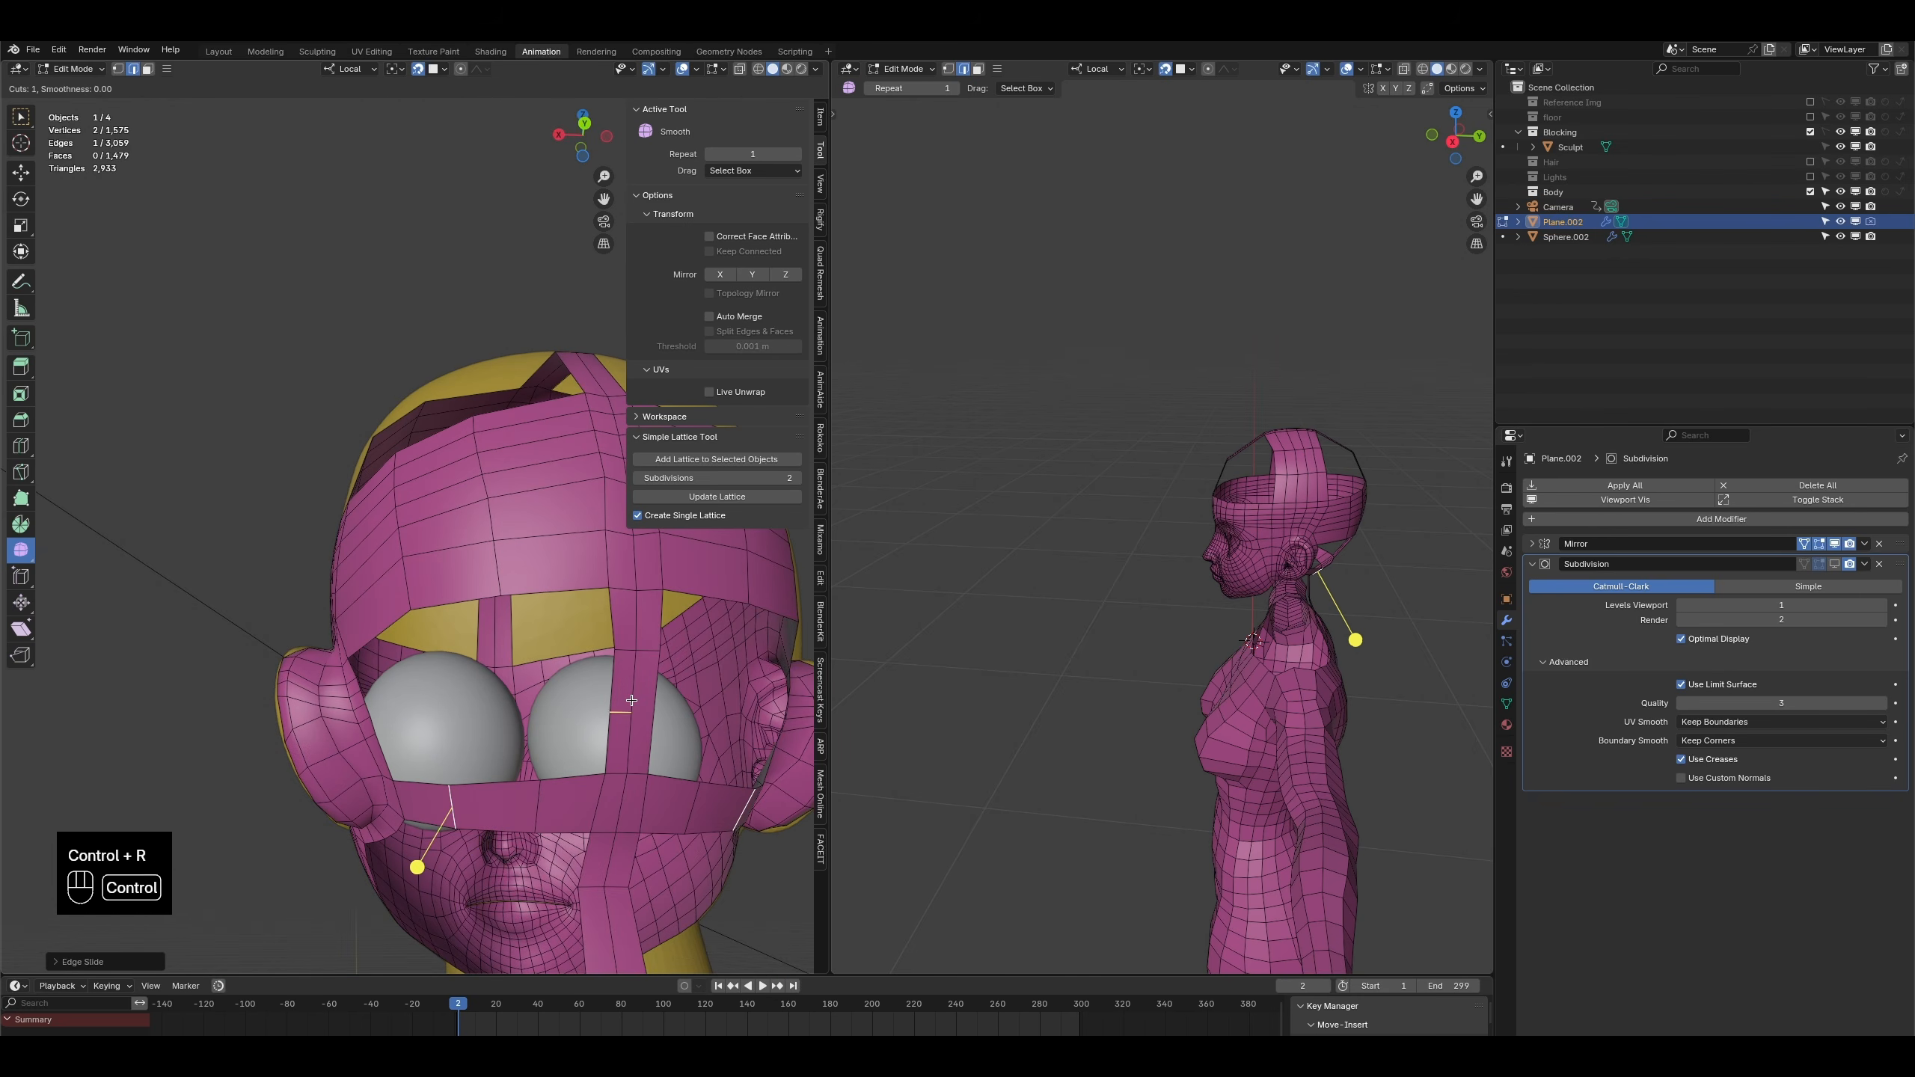
{"action": "left_click", "coordinate": [621, 645]}
{"action": "key", "text": "ctrl+r"}
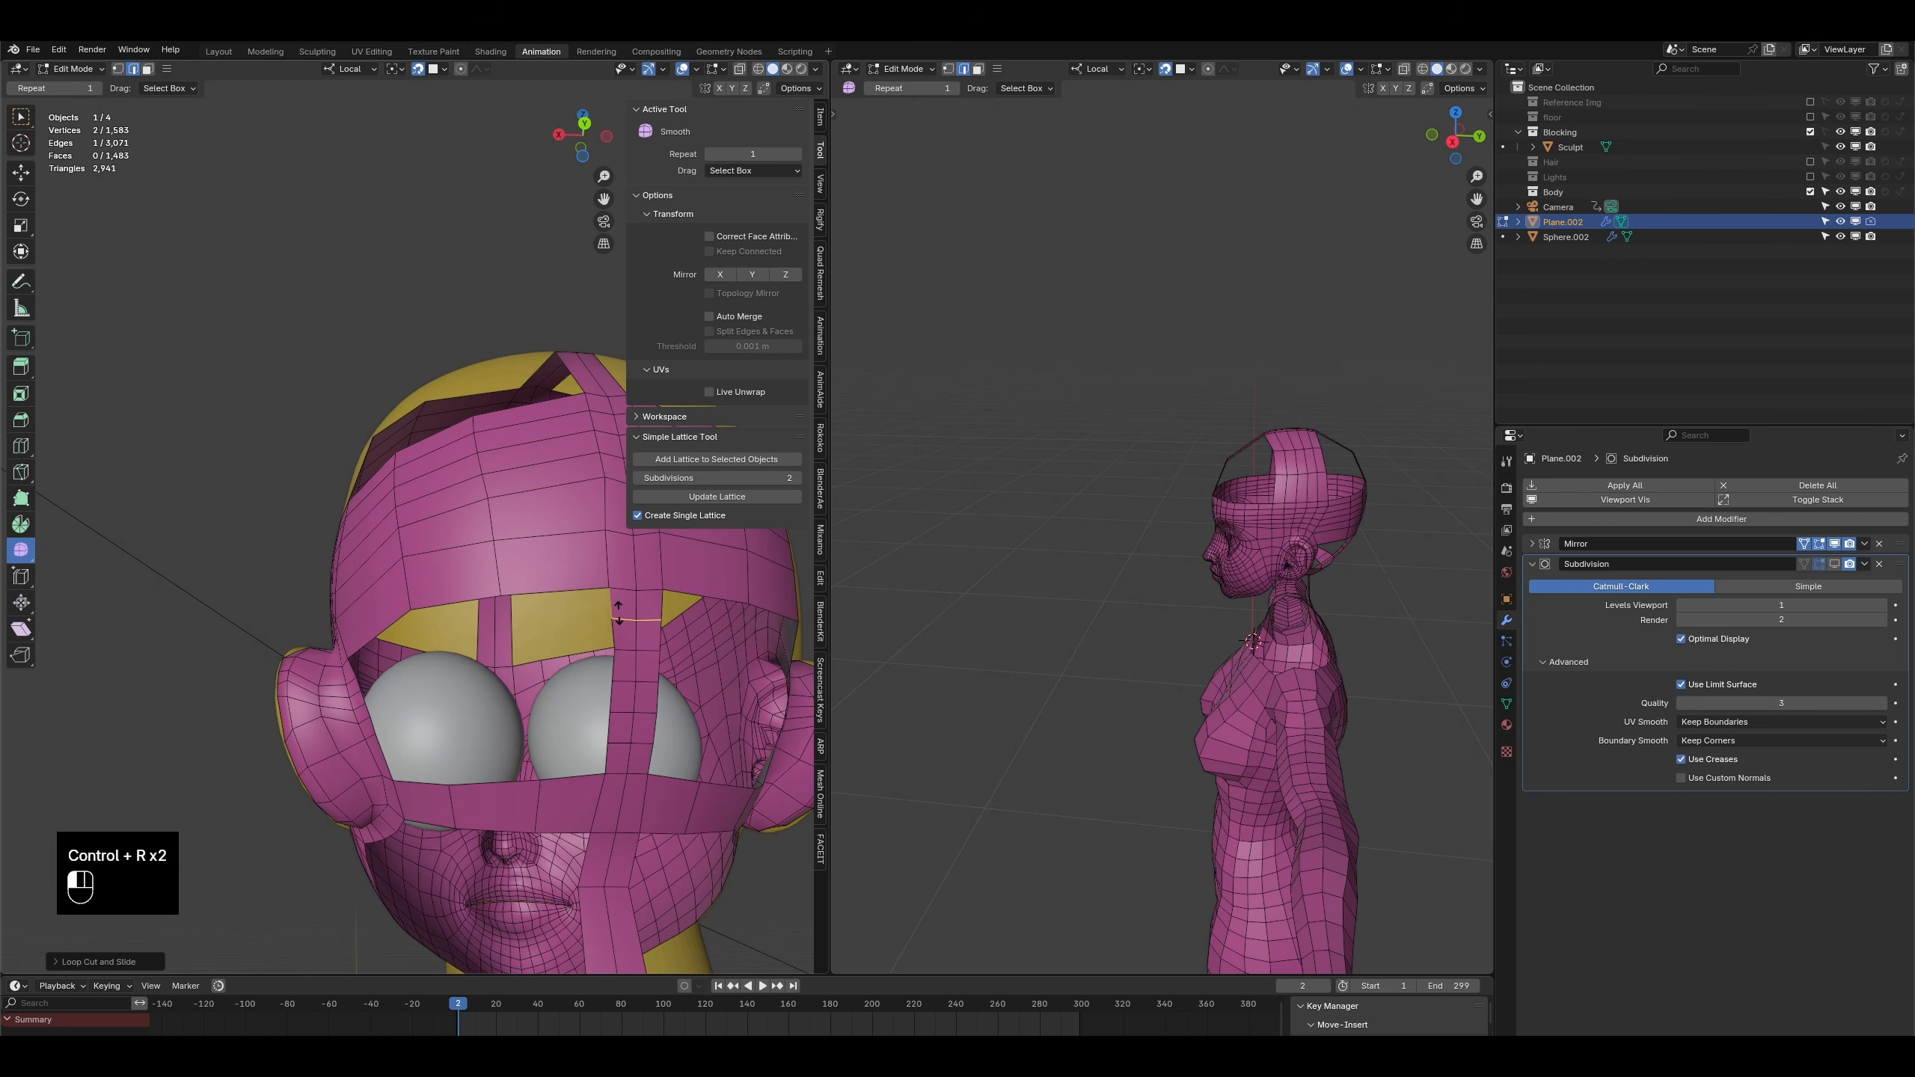
{"action": "left_click", "coordinate": [547, 581]}
- Grid fill the remaining lower gap at the back of the head and move the new faces onto the skull surface
{"action": "key", "text": "ctrl+f"}
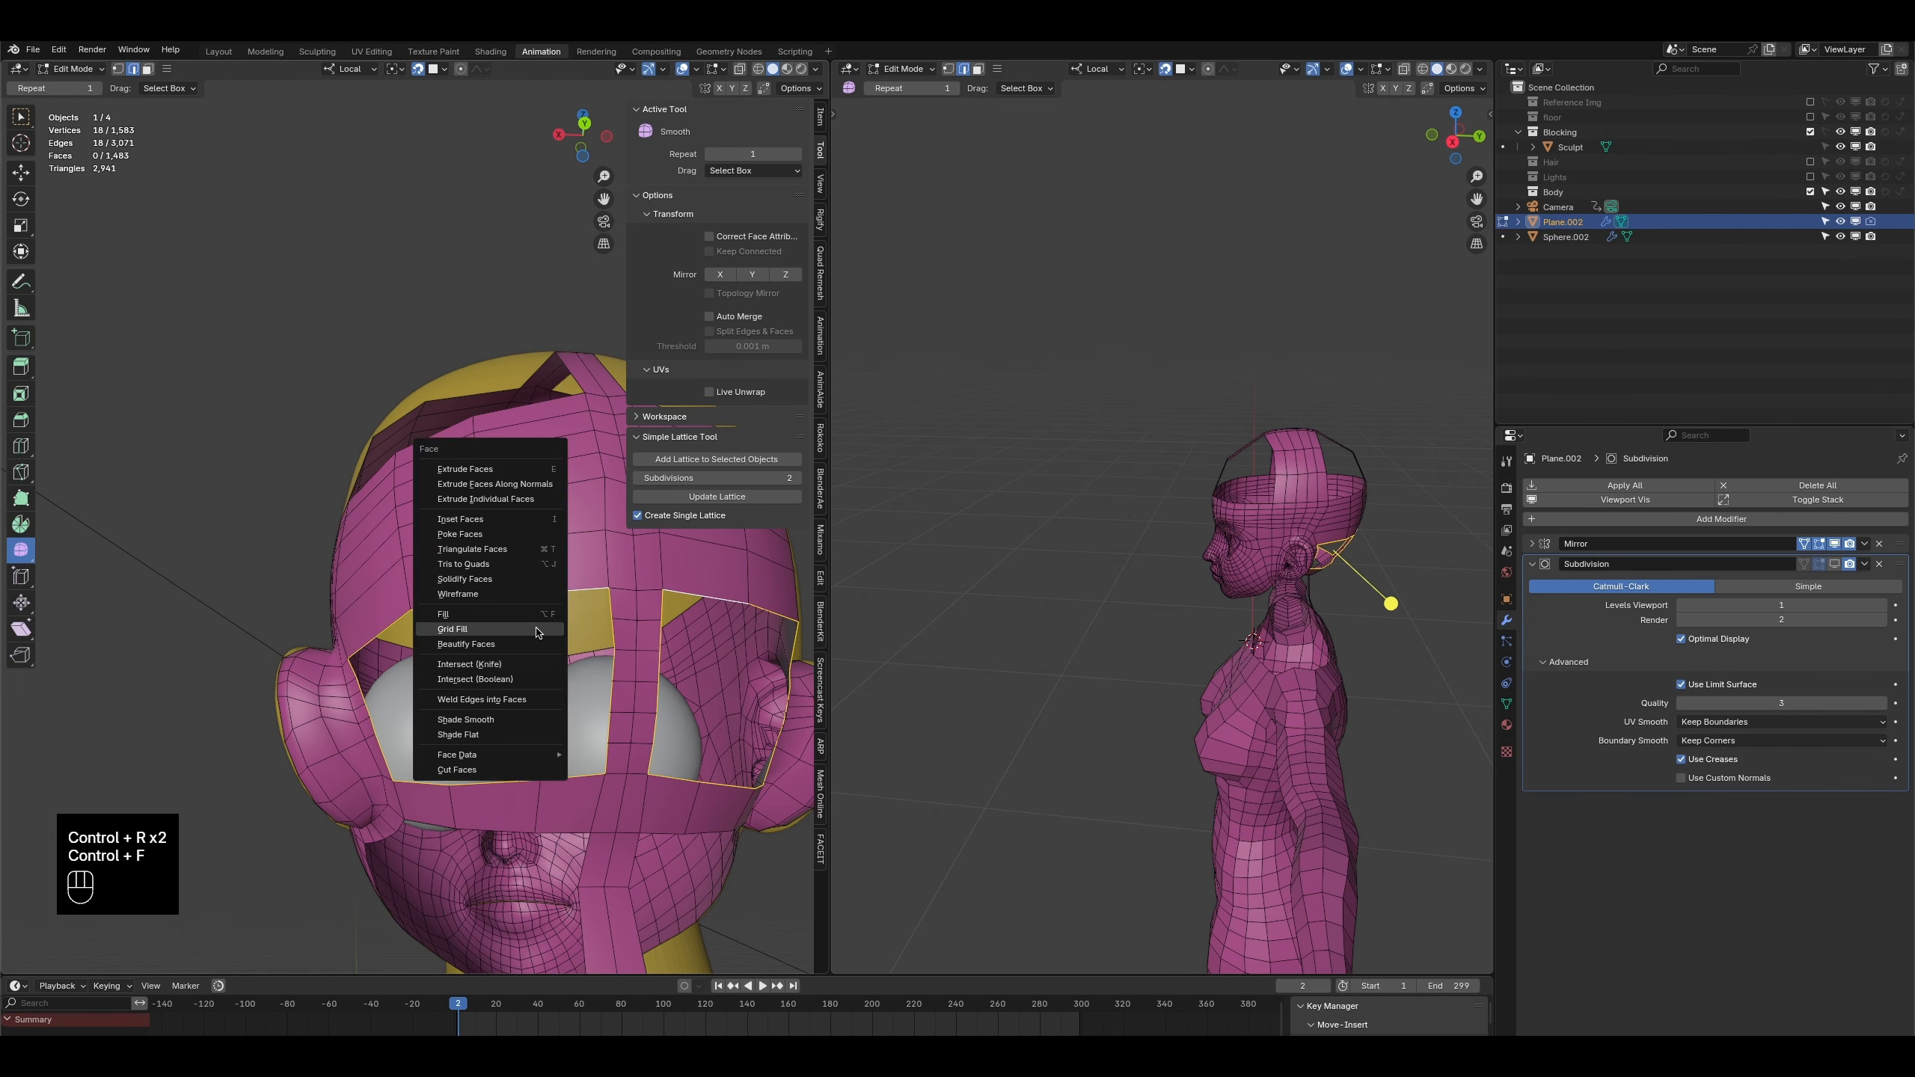
{"action": "left_click", "coordinate": [538, 632]}
{"action": "middle_click_drag", "start_coordinate": [537, 632], "coordinate": [544, 693]}
{"action": "key", "text": "g"}
{"action": "left_click", "coordinate": [546, 690]}
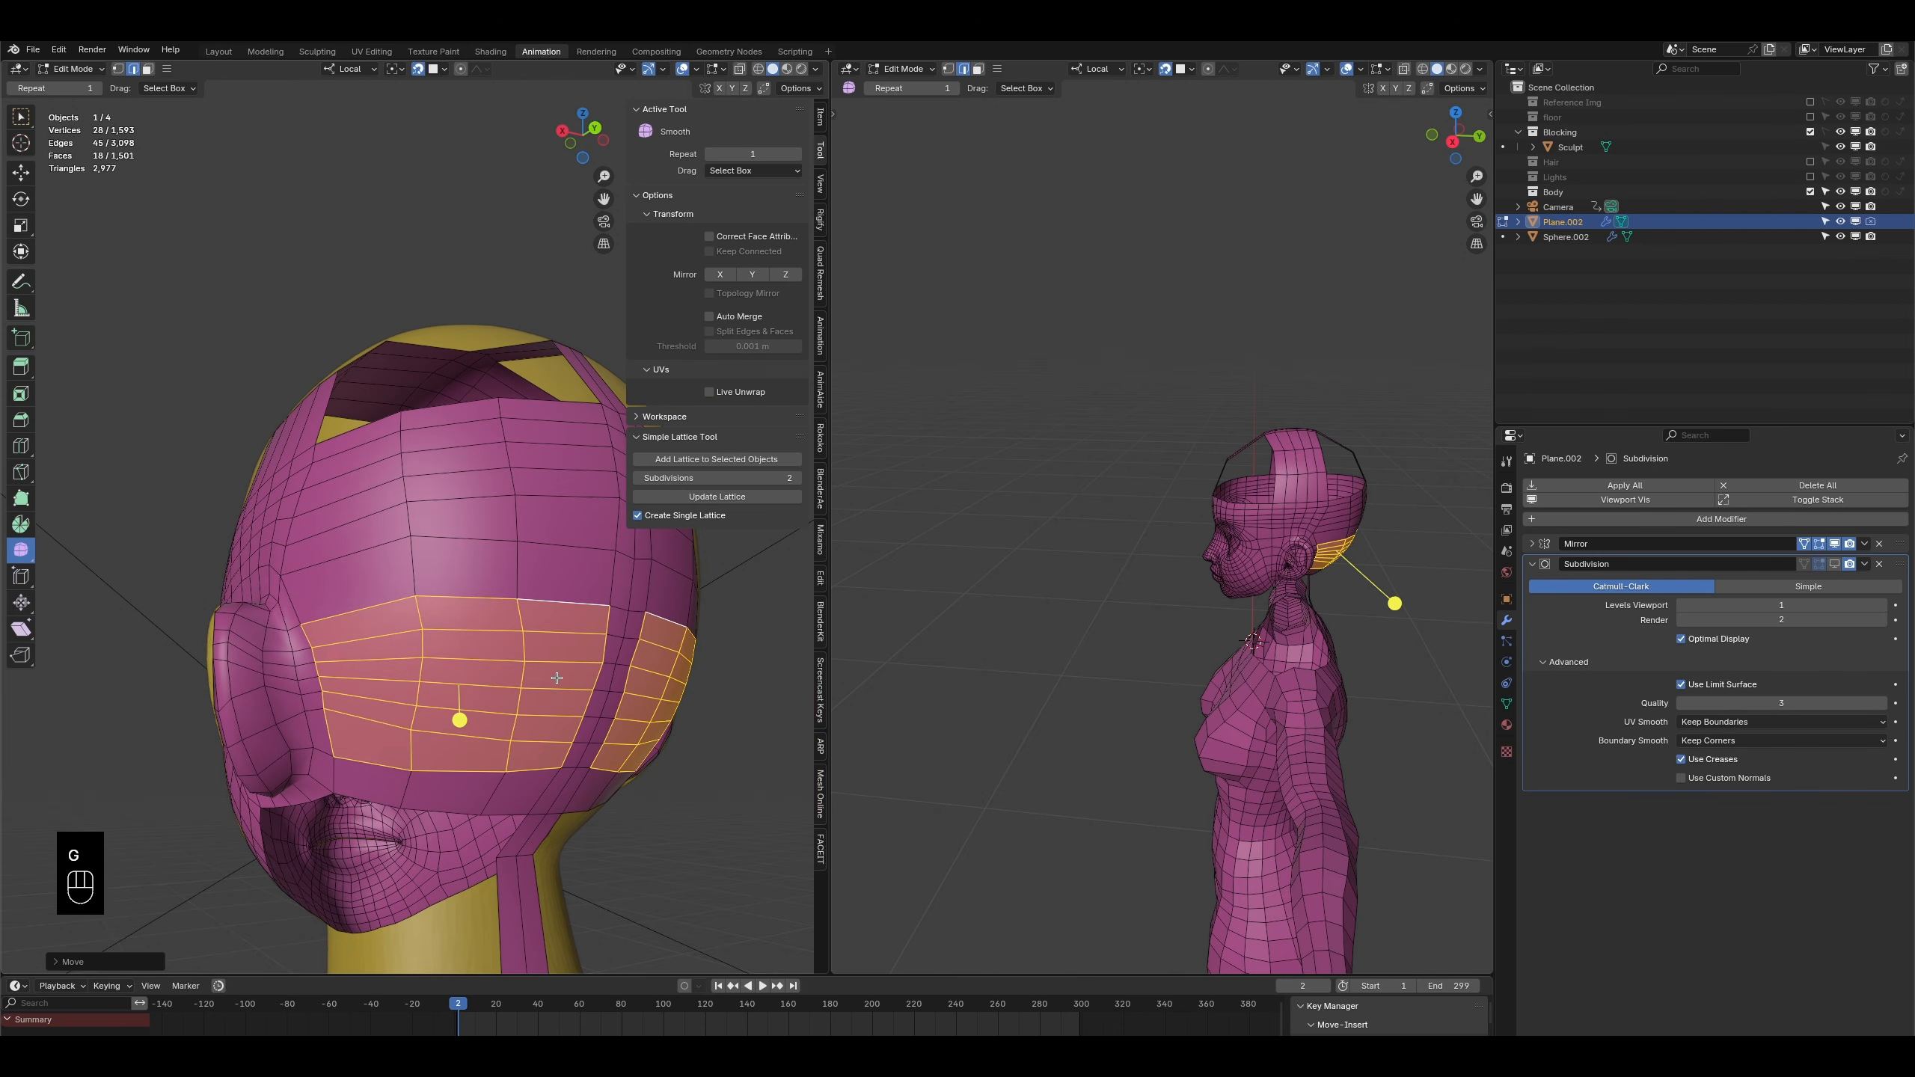
- Add a loop cut to the central strip at the rear of the crown and move it onto the skull surface
{"action": "middle_click_drag", "start_coordinate": [557, 678], "coordinate": [457, 632]}
{"action": "middle_click_drag", "start_coordinate": [386, 506], "coordinate": [386, 577]}
{"action": "mouse_move", "coordinate": [391, 683]}
{"action": "middle_mouse_down"}
{"action": "mouse_move", "coordinate": [419, 600]}
{"action": "mouse_move", "coordinate": [323, 710]}
{"action": "mouse_move", "coordinate": [470, 650]}
{"action": "mouse_move", "coordinate": [383, 677]}
{"action": "middle_mouse_up"}
{"action": "scroll", "coordinate": [416, 641], "scroll_direction": "down", "scroll_amount": 3}
{"action": "middle_click_drag", "start_coordinate": [470, 582], "coordinate": [343, 723]}
{"action": "key", "text": "ctrl+r"}
{"action": "left_click", "coordinate": [400, 561]}
{"action": "left_click", "coordinate": [399, 561]}
{"action": "middle_click_drag", "start_coordinate": [399, 556], "coordinate": [366, 637]}
{"action": "key", "text": "g"}
{"action": "left_click", "coordinate": [393, 585]}
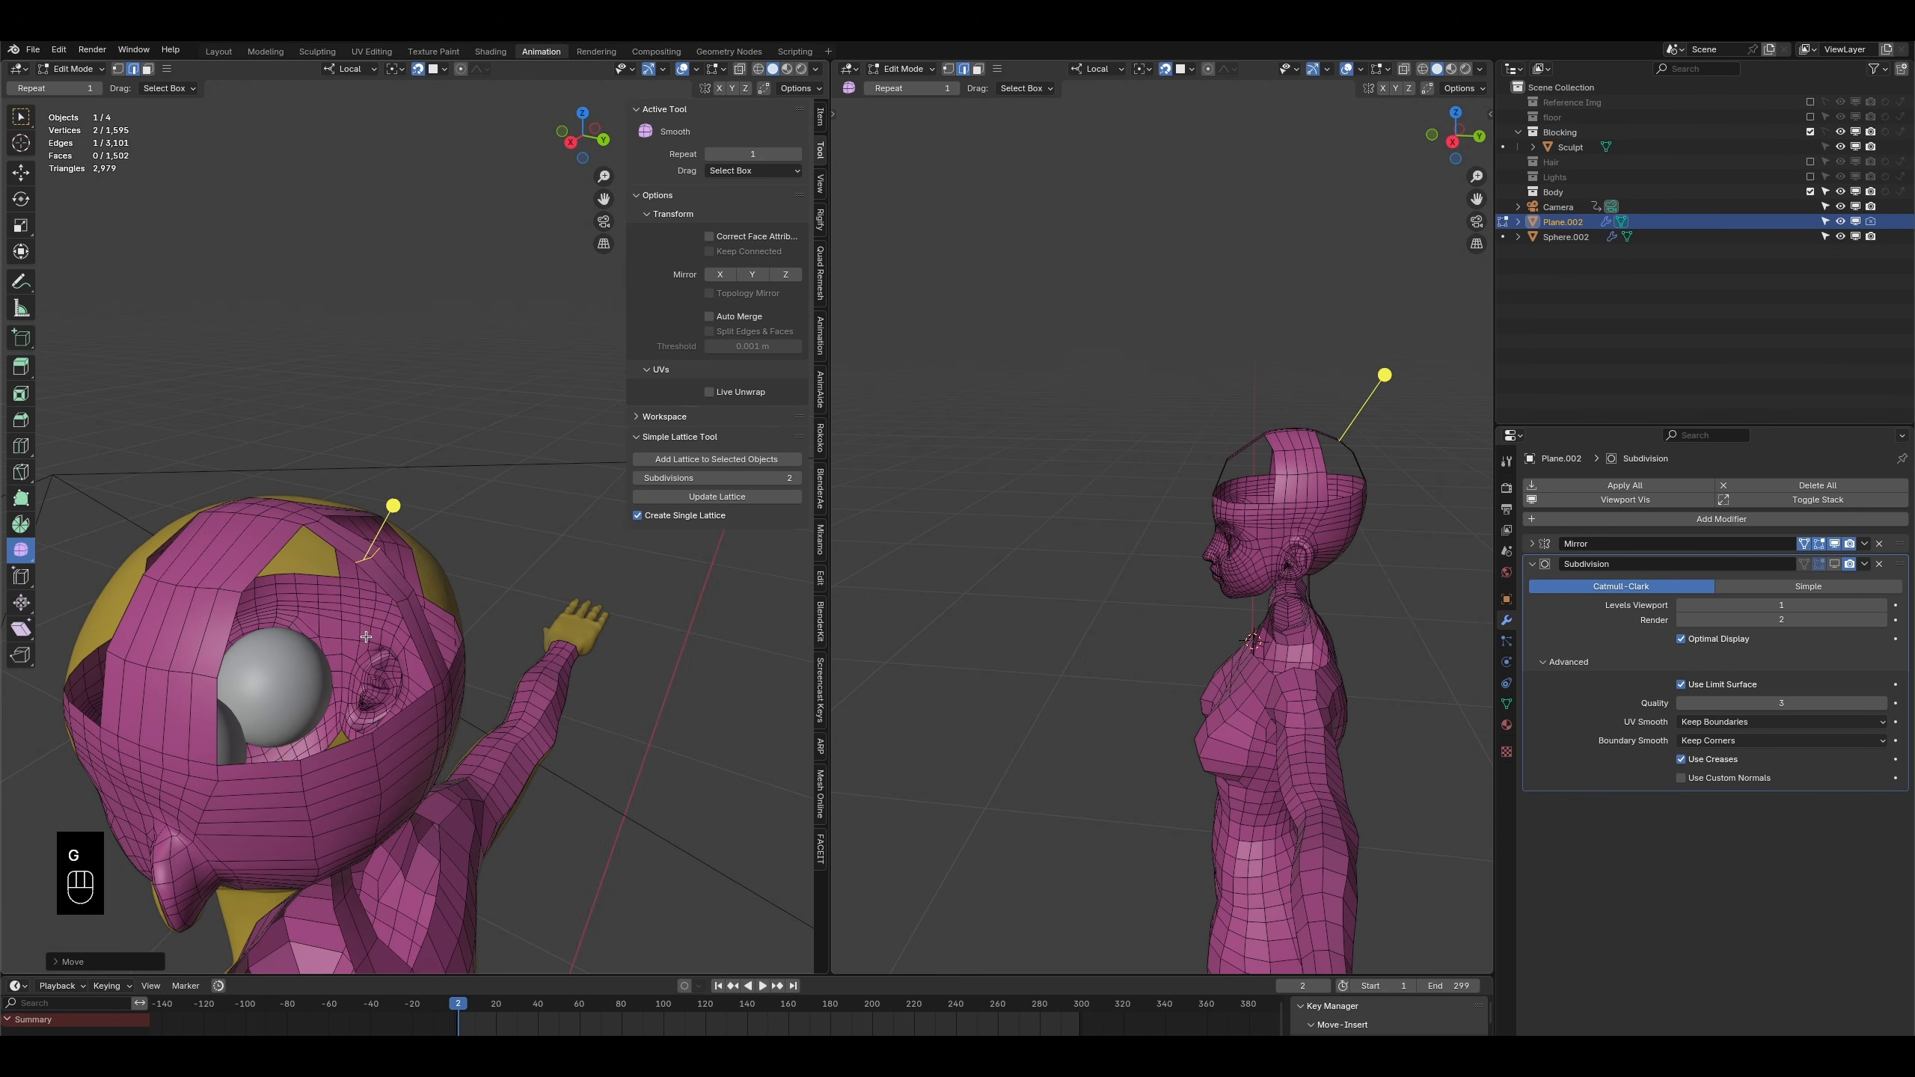
- Slide the new crown-strip edge down toward the filled band at the back of the head
{"action": "key", "text": "g"}
{"action": "key", "text": "g"}
{"action": "left_click", "coordinate": [412, 637]}
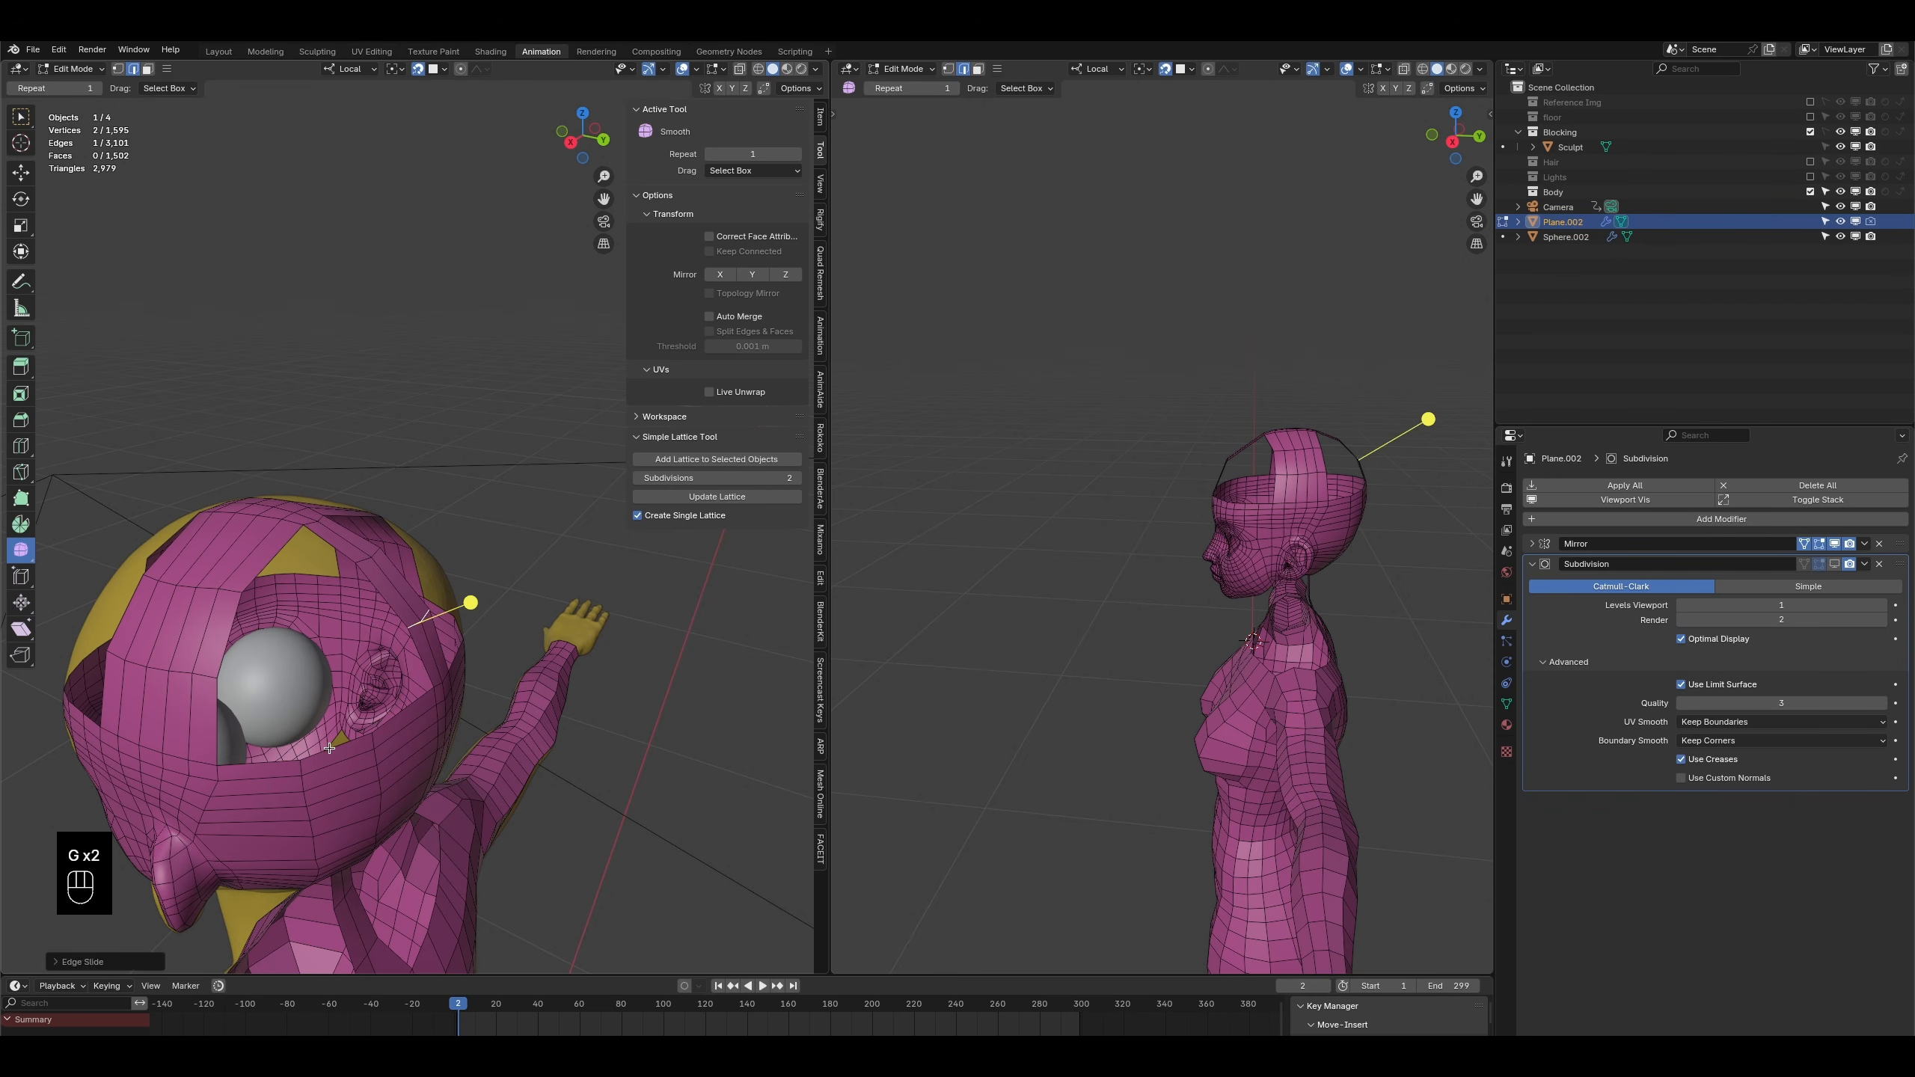
- Add one loop cut to the side of the ear-to-ear crown strip and three more near its top
{"action": "middle_click_drag", "start_coordinate": [370, 688], "coordinate": [358, 804]}
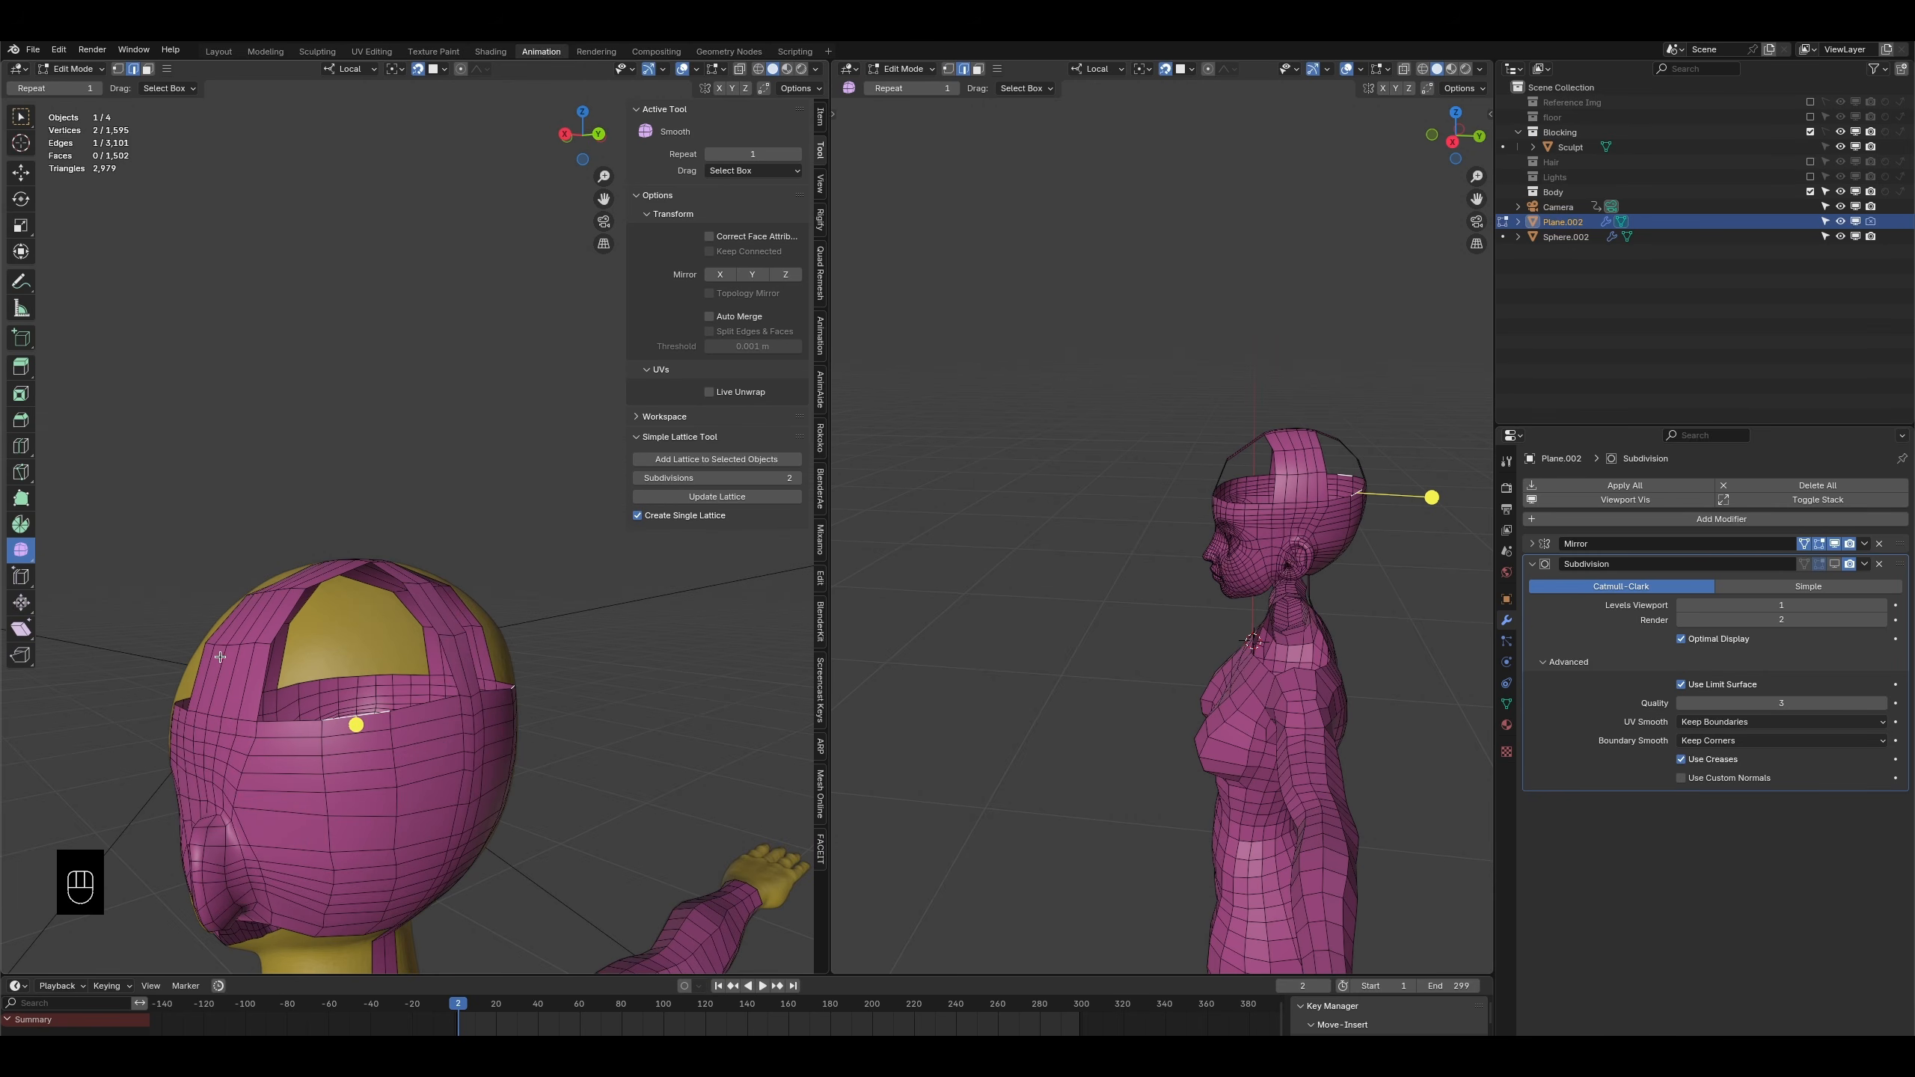
{"action": "middle_click_drag", "start_coordinate": [342, 674], "coordinate": [224, 667]}
{"action": "middle_click_drag", "start_coordinate": [369, 684], "coordinate": [299, 625]}
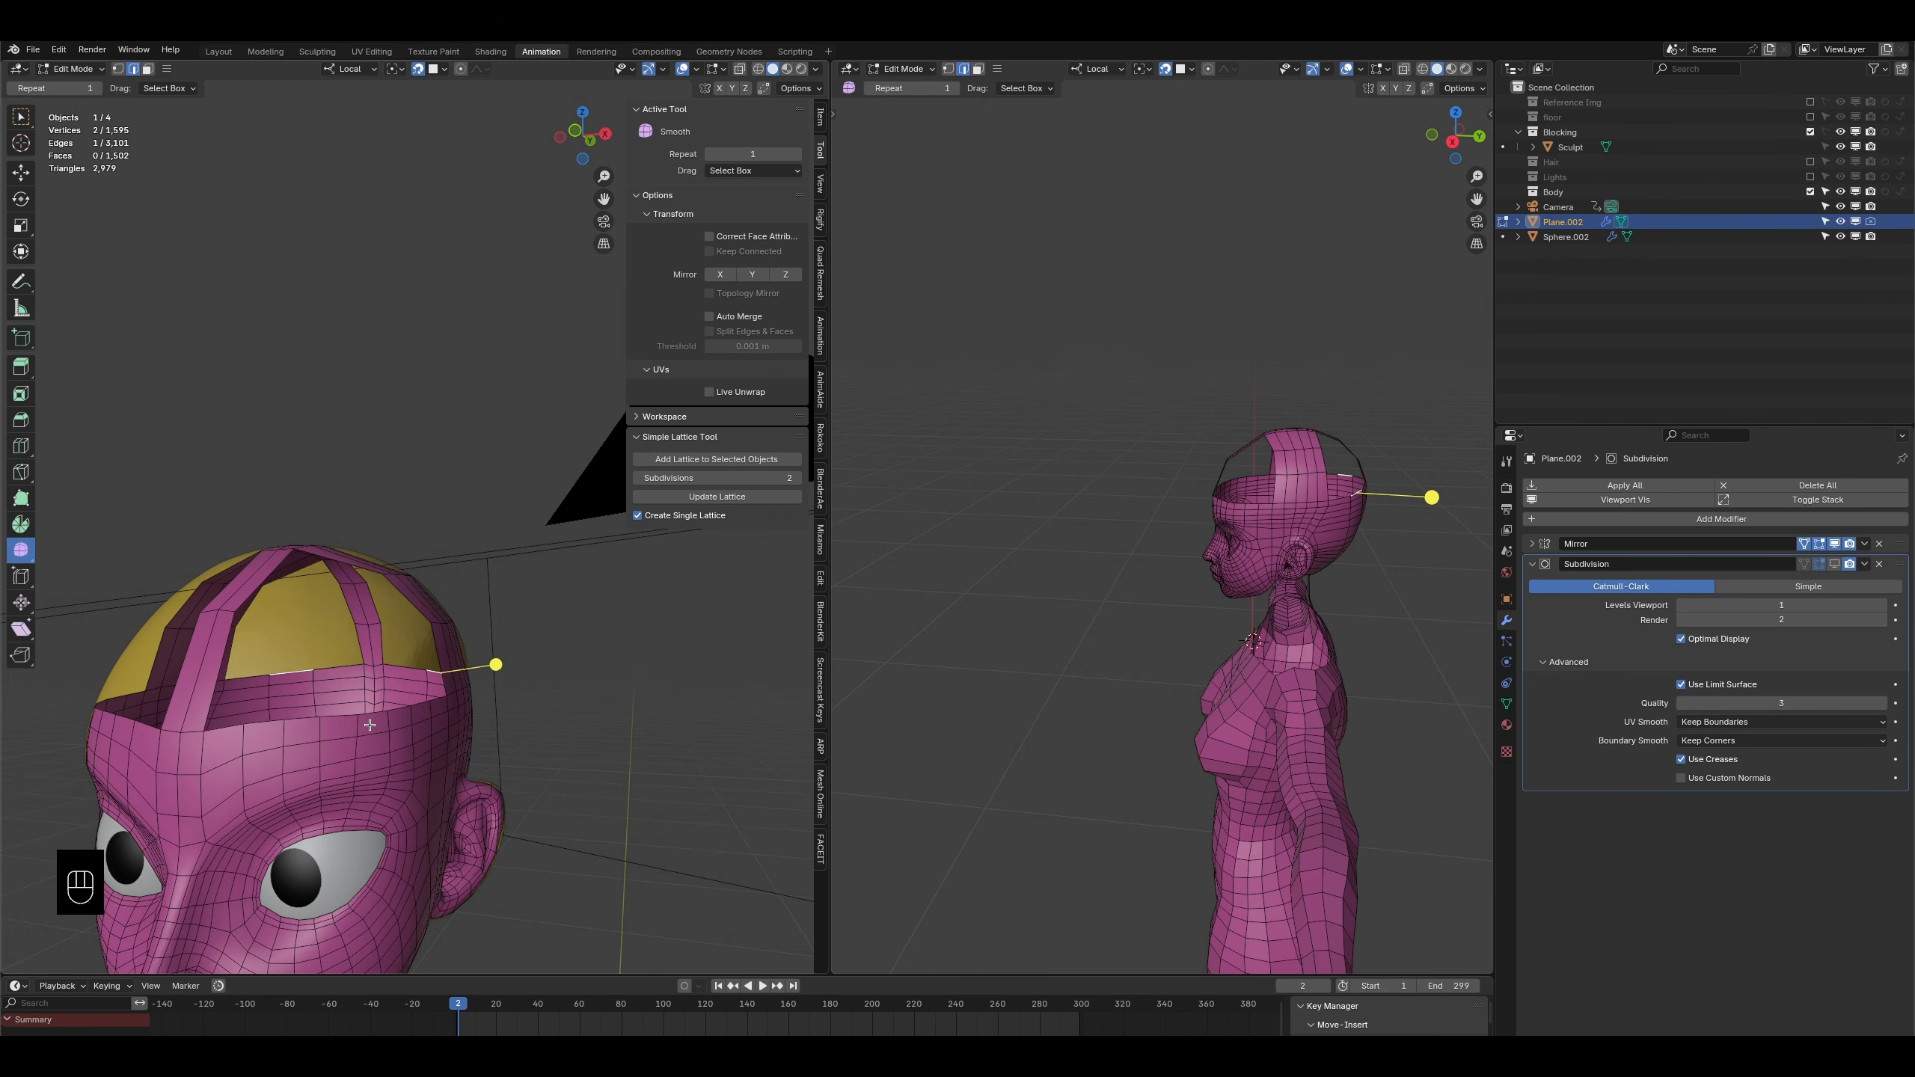
{"action": "middle_click_drag", "start_coordinate": [380, 724], "coordinate": [249, 615]}
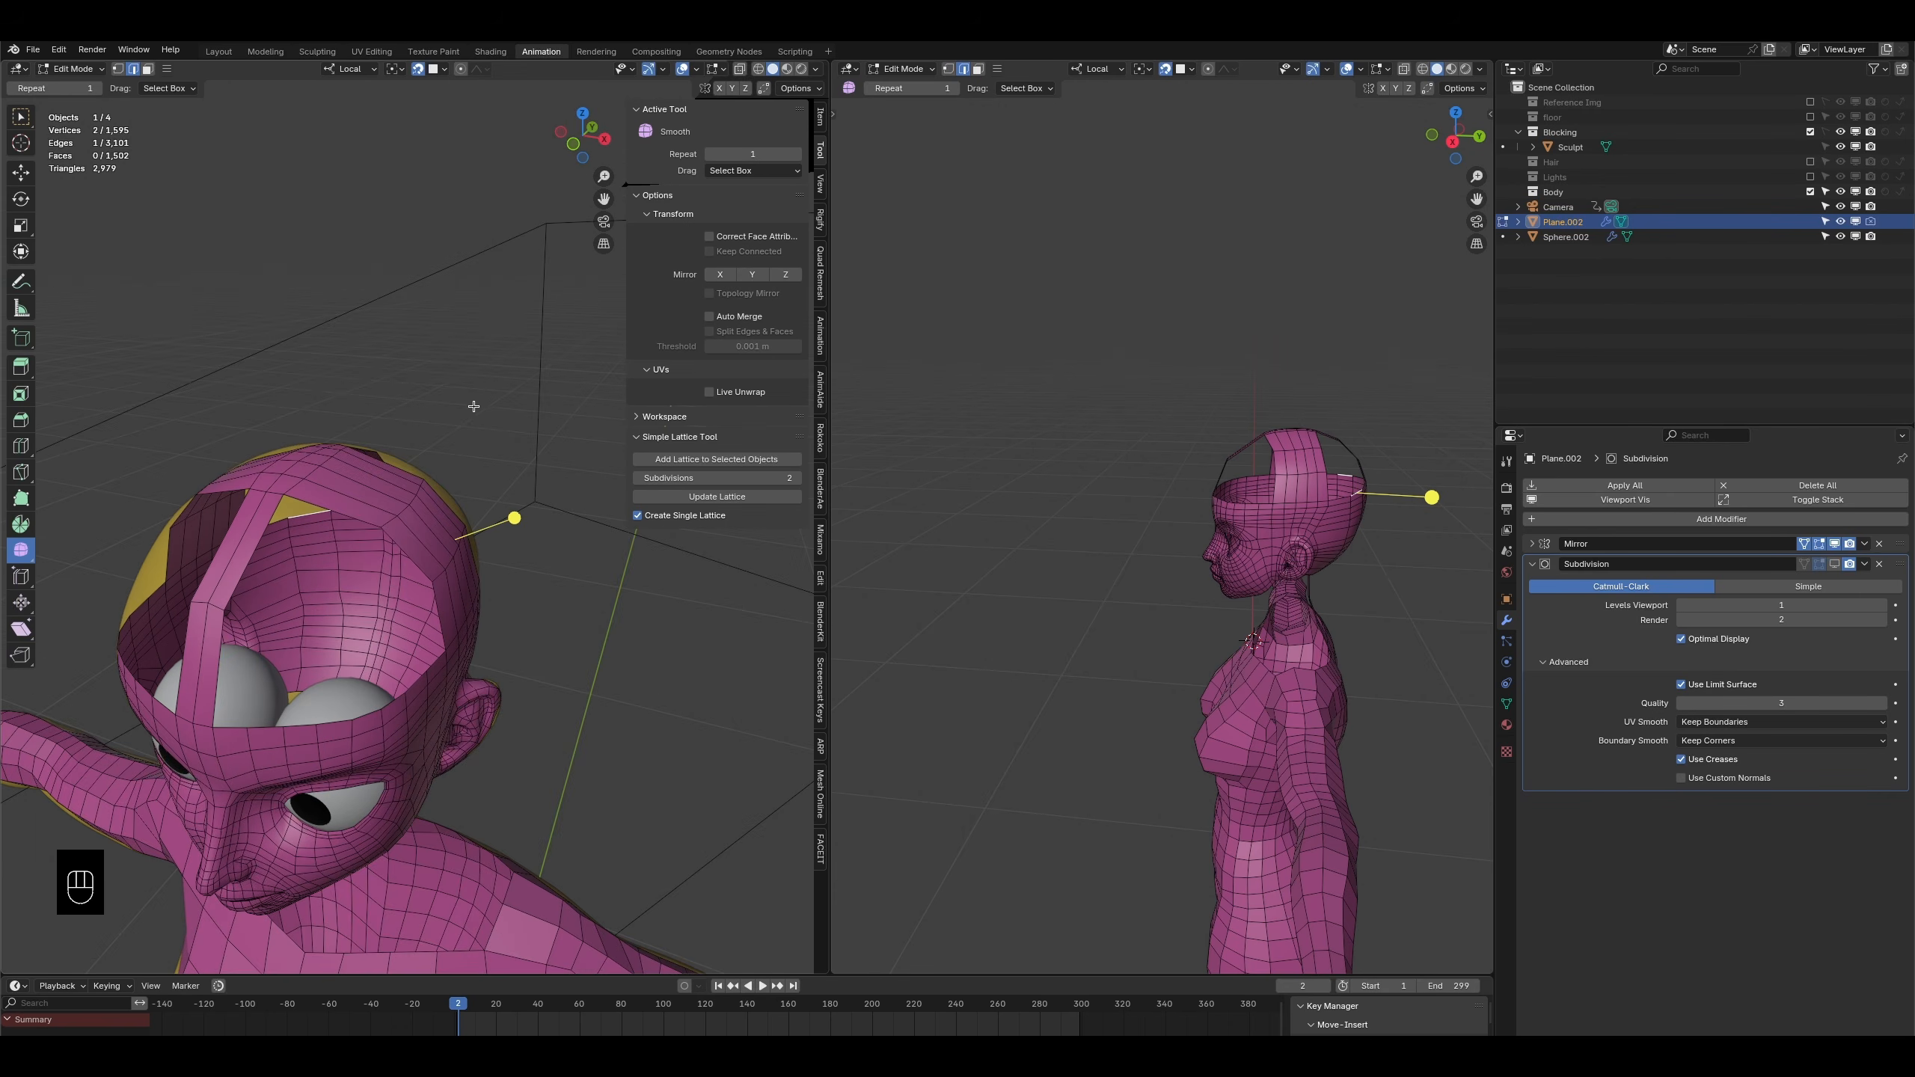
{"action": "middle_click_drag", "start_coordinate": [369, 499], "coordinate": [384, 566]}
{"action": "key", "text": "ctrl+r"}
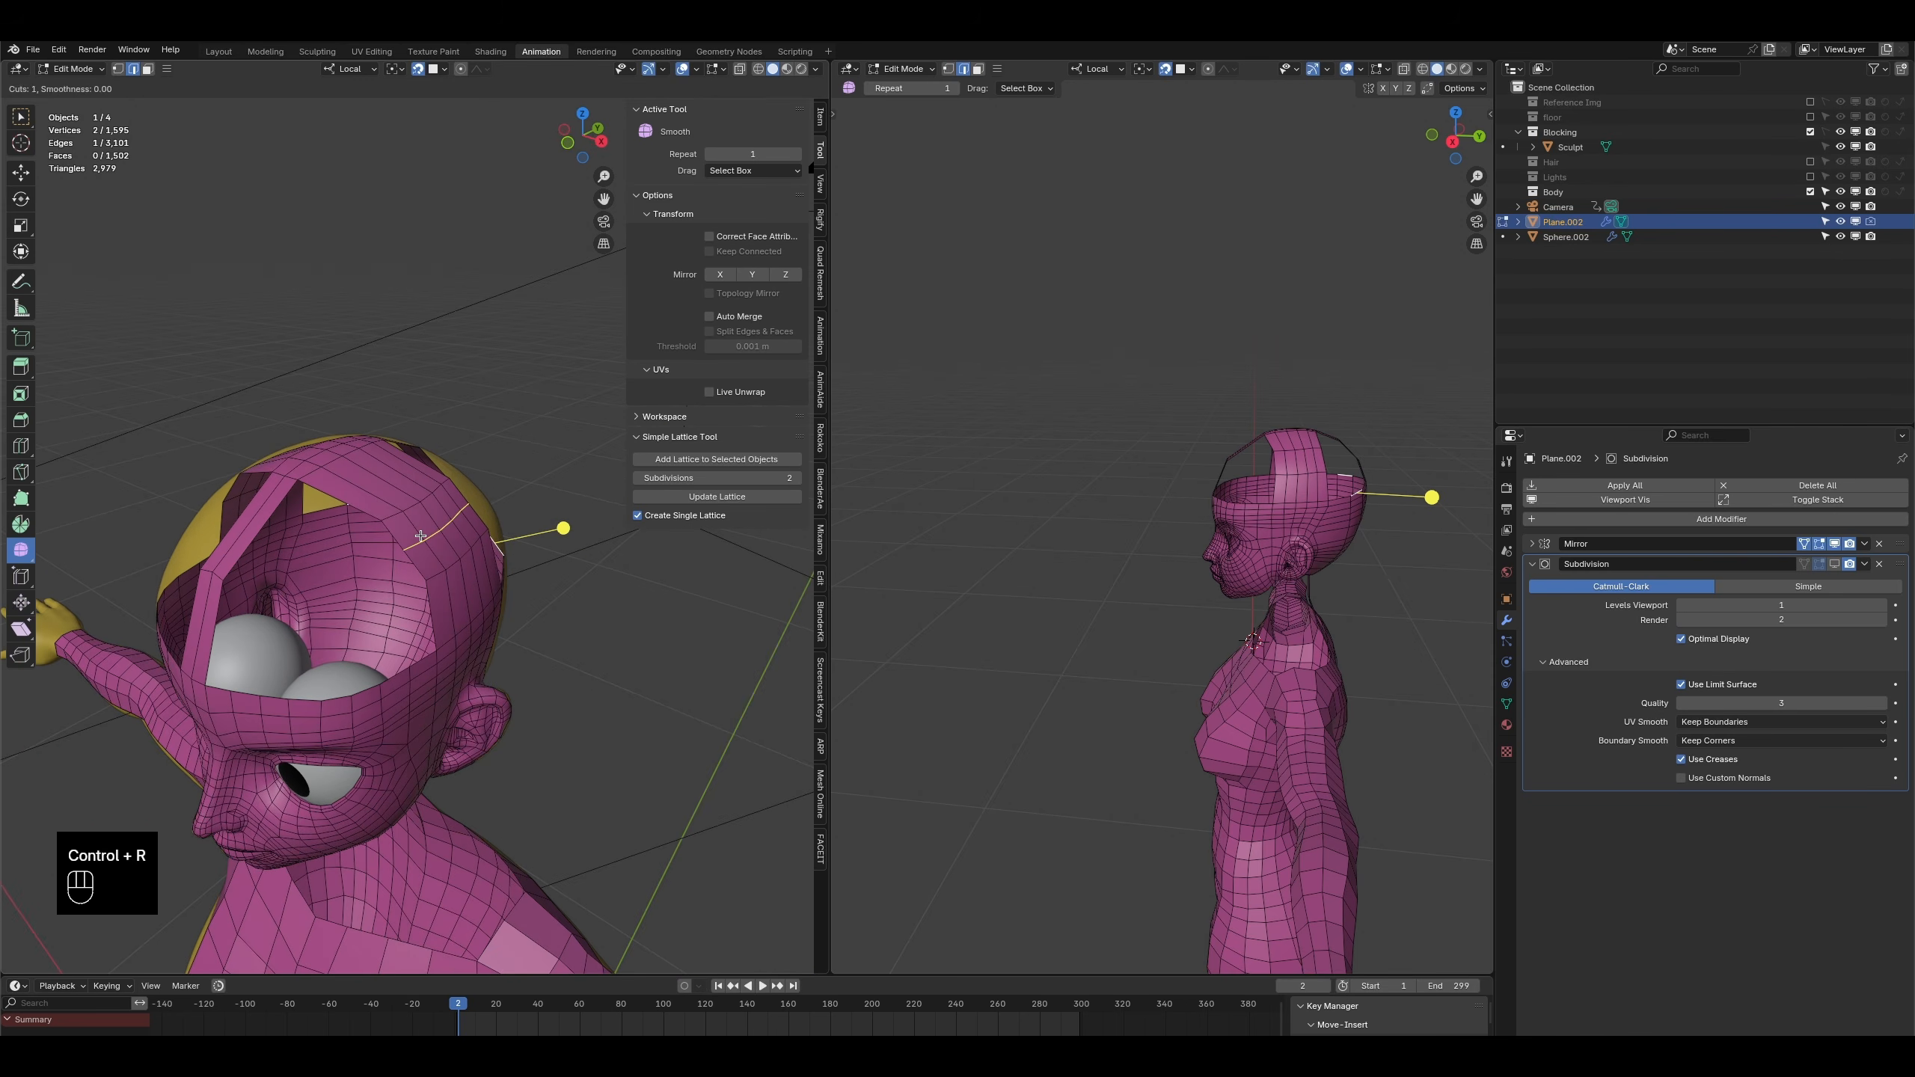
{"action": "left_click", "coordinate": [420, 536]}
{"action": "right_click", "coordinate": [420, 536]}
{"action": "key", "text": "ctrl+r"}
{"action": "scroll", "coordinate": [383, 460], "scroll_direction": "up", "scroll_amount": 2}
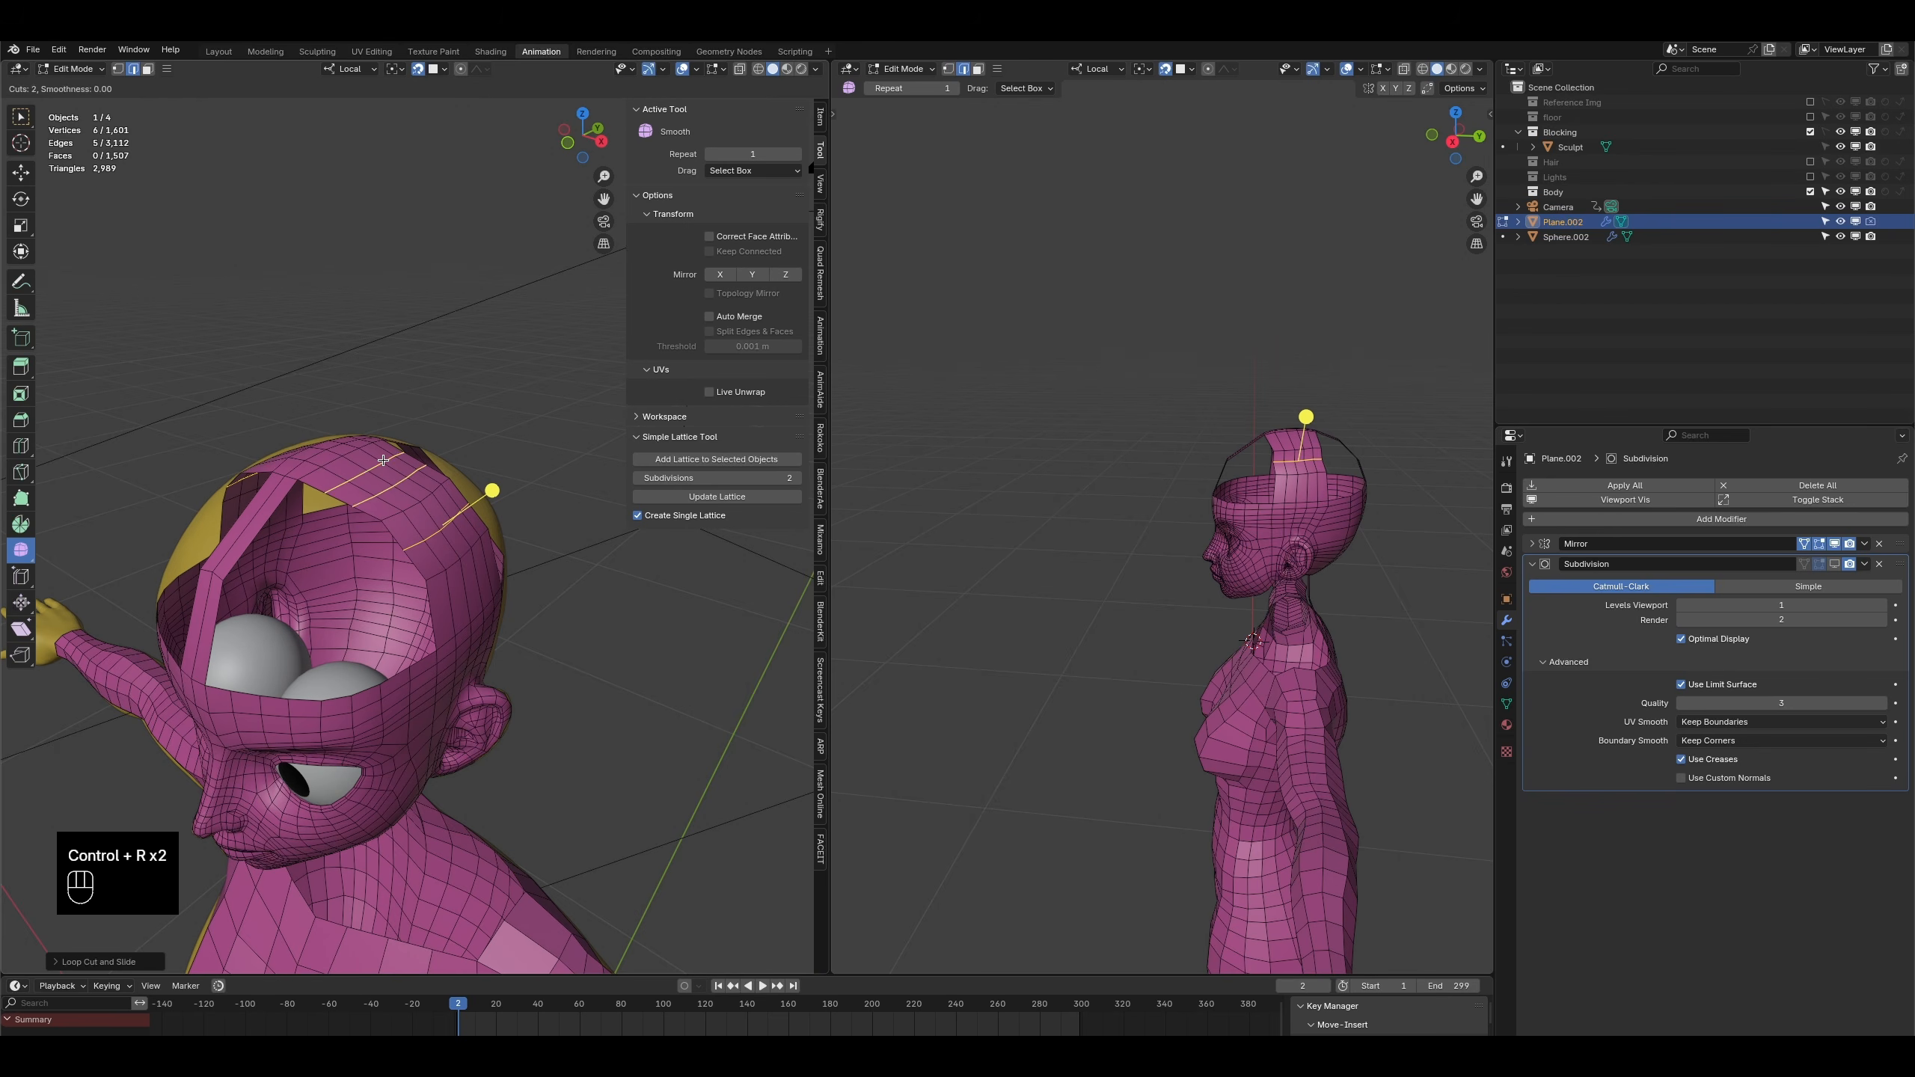
{"action": "left_click", "coordinate": [383, 462]}
{"action": "right_click", "coordinate": [383, 461]}
- Bridge the forehead rim to the front edge of the crown strip with a face, add a loop cut across it, and move the cut onto the skull
{"action": "middle_click_drag", "start_coordinate": [383, 462], "coordinate": [370, 528]}
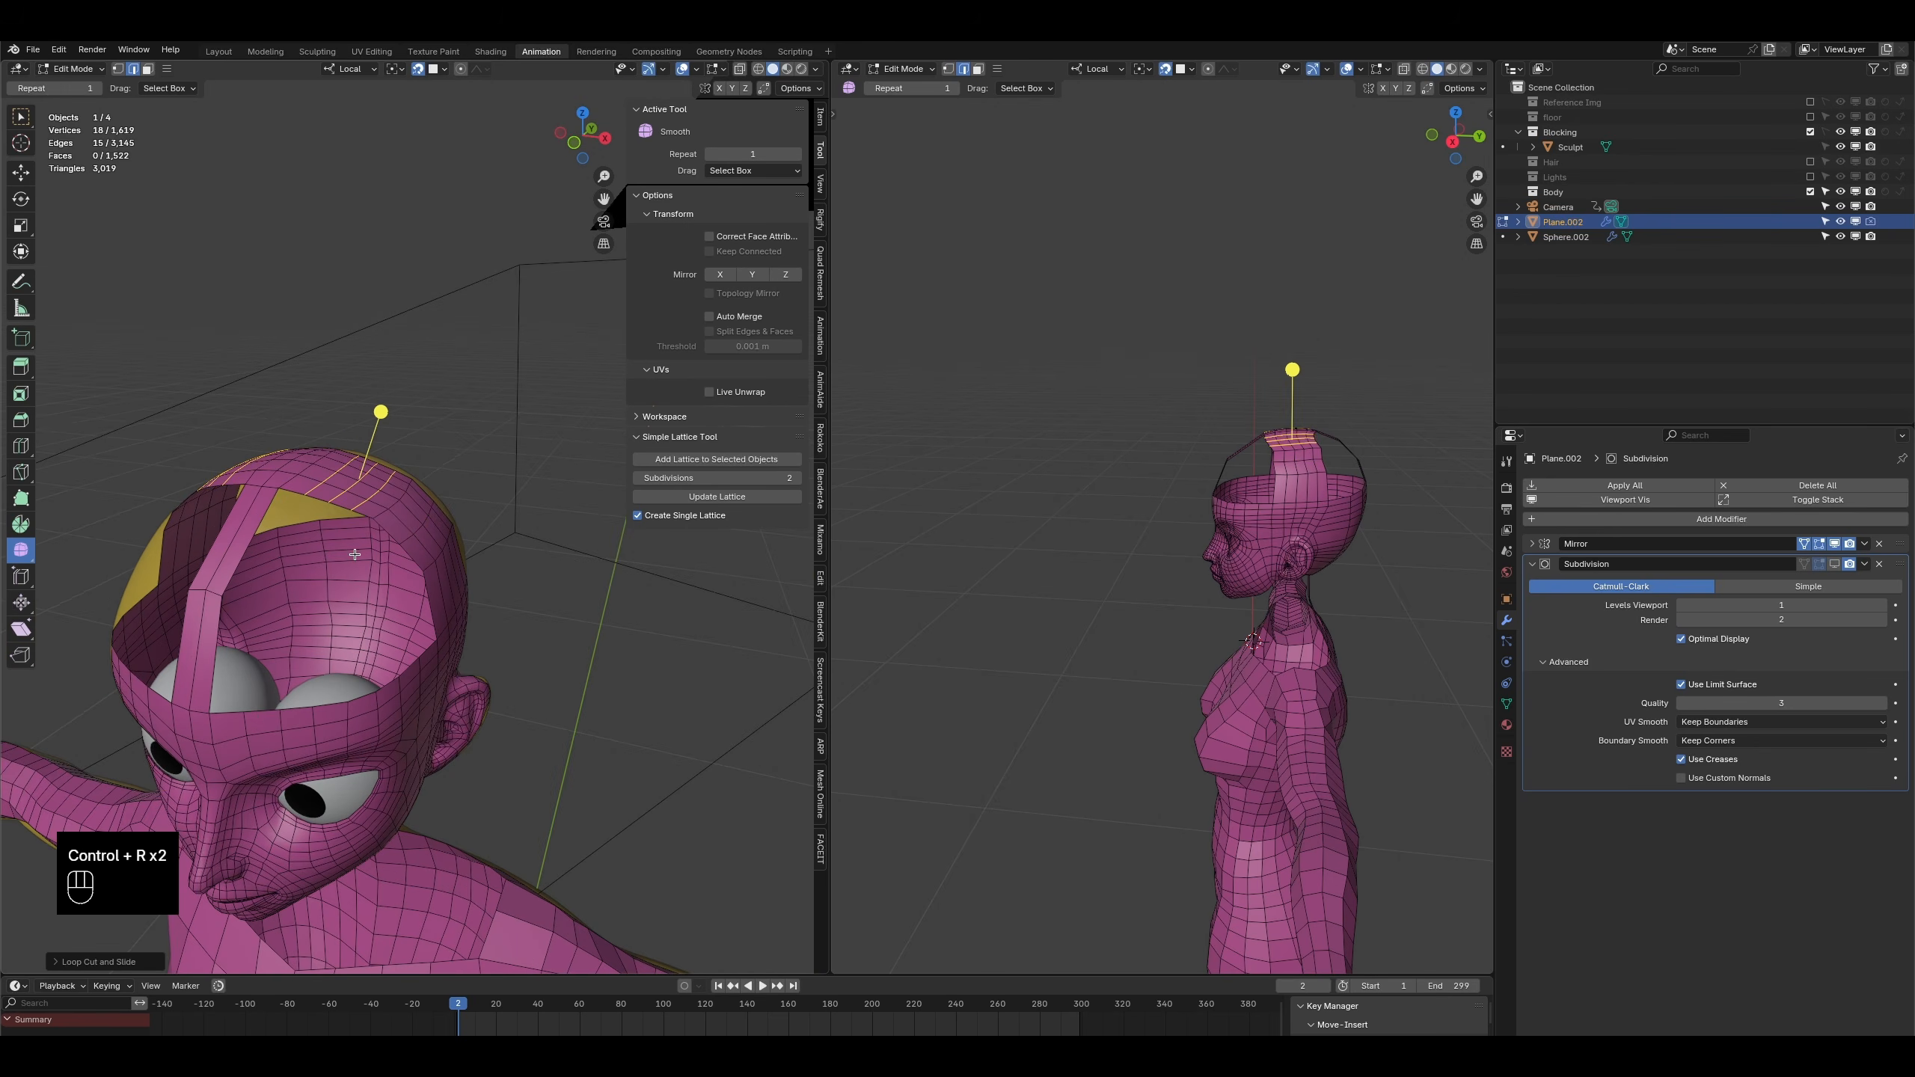
{"action": "middle_click_drag", "start_coordinate": [348, 693], "coordinate": [248, 707]}
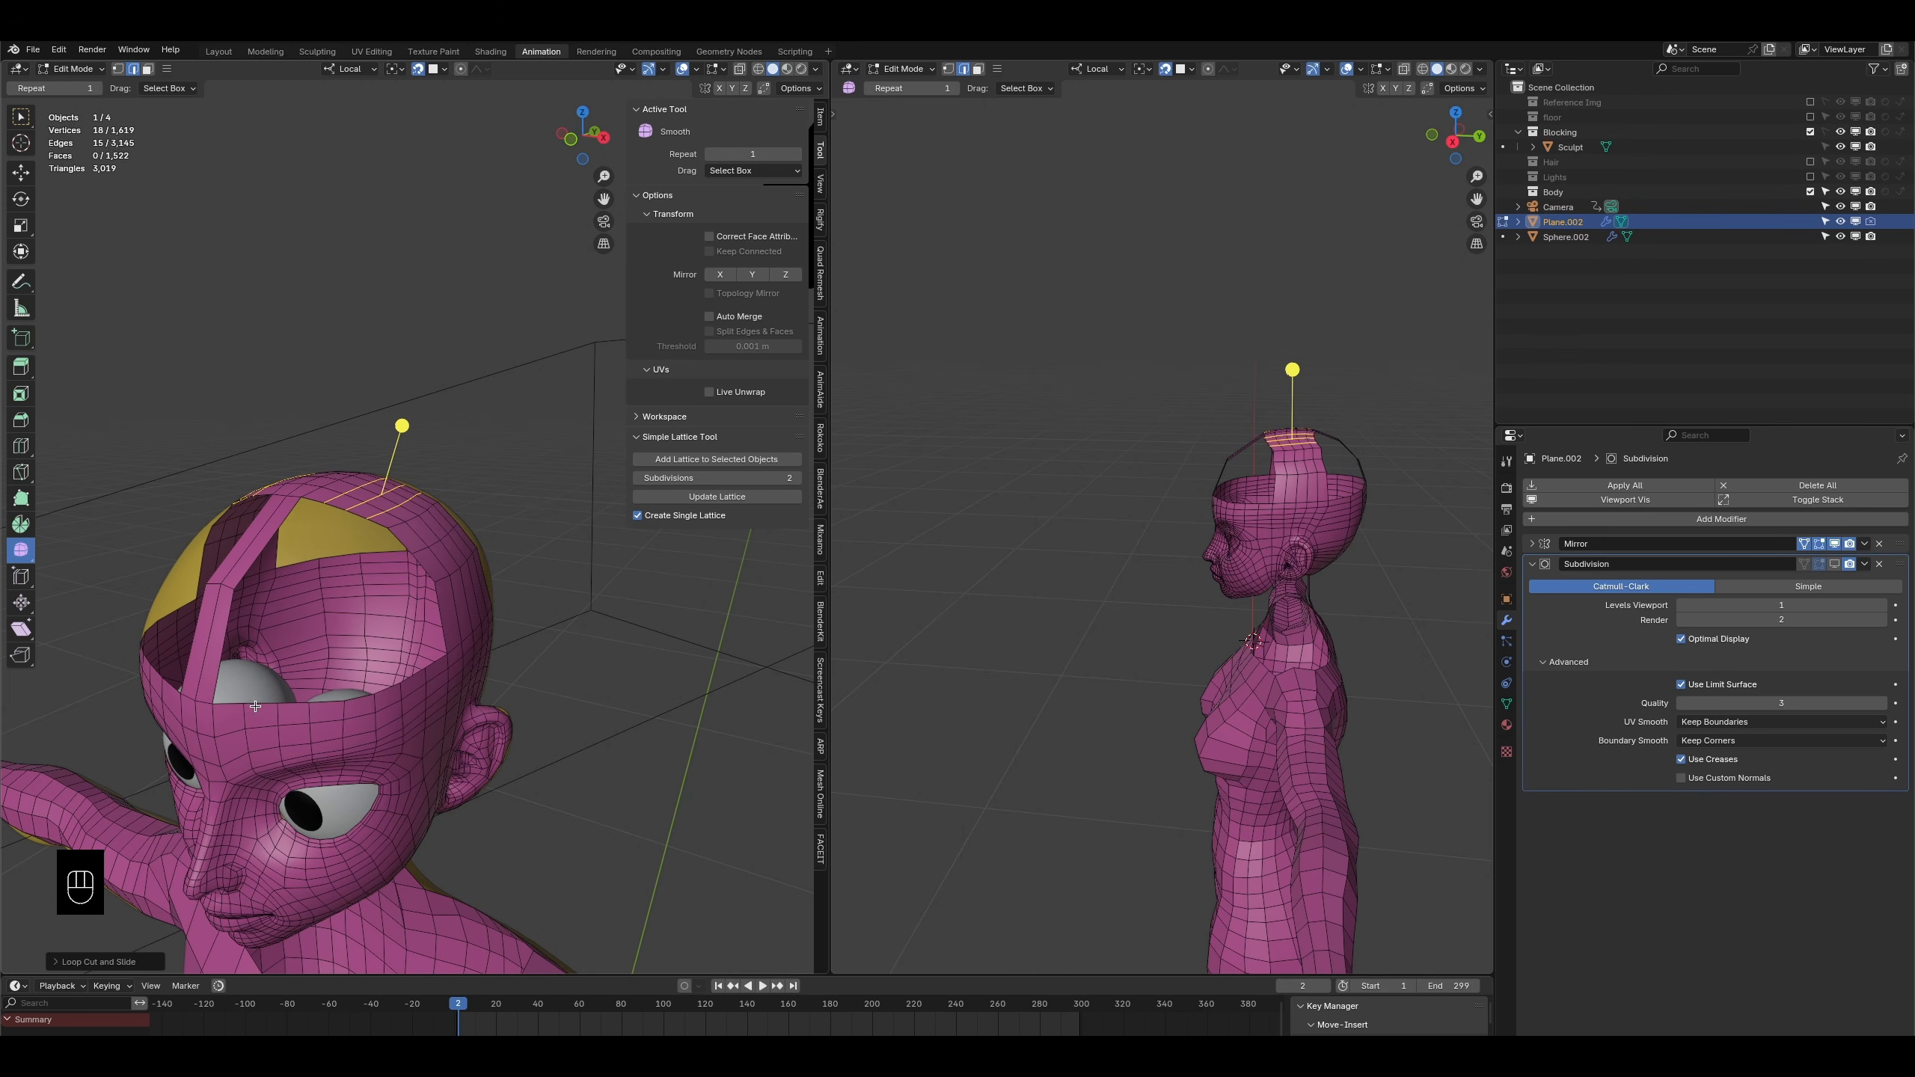
{"action": "left_click", "coordinate": [356, 700]}
{"action": "left_click", "coordinate": [425, 571], "text": "shift"}
{"action": "key", "text": "f"}
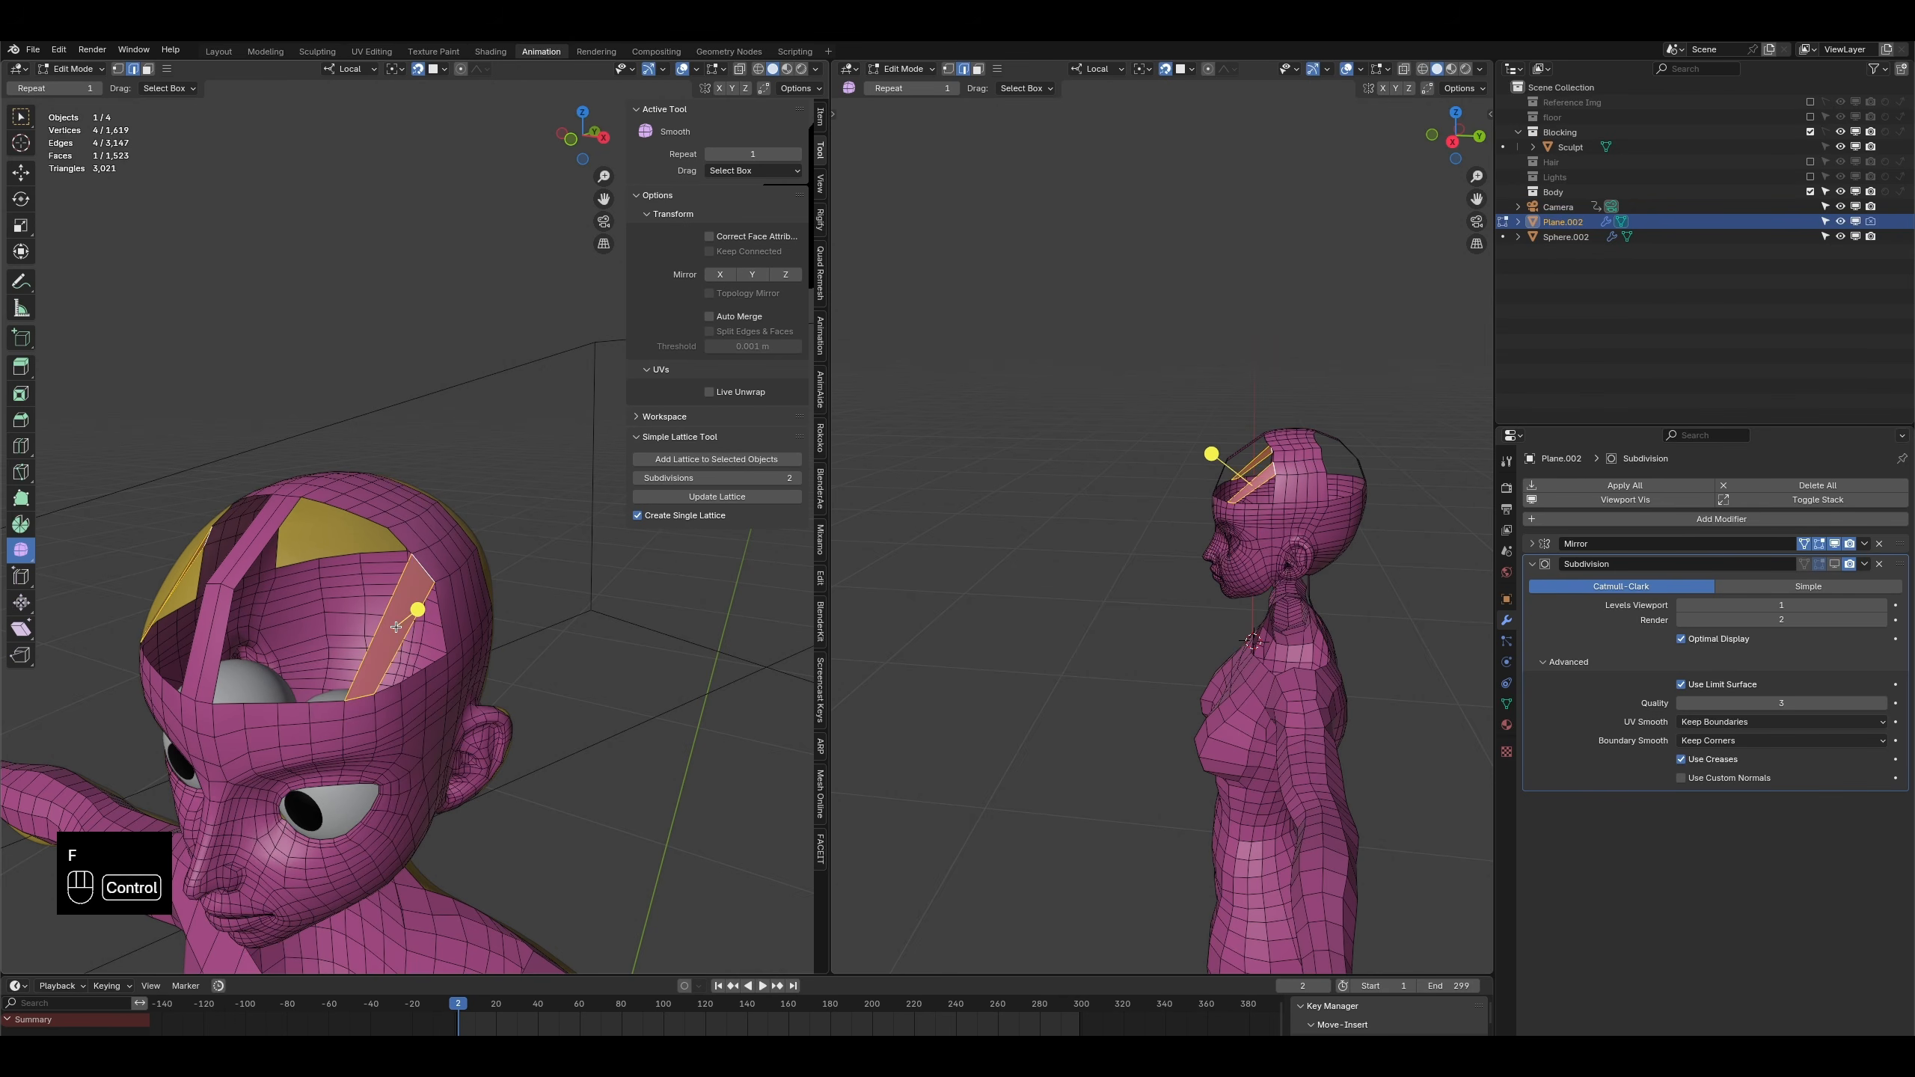
{"action": "key", "text": "ctrl+r"}
{"action": "left_click", "coordinate": [398, 619]}
{"action": "left_click", "coordinate": [397, 618]}
{"action": "key", "text": "g"}
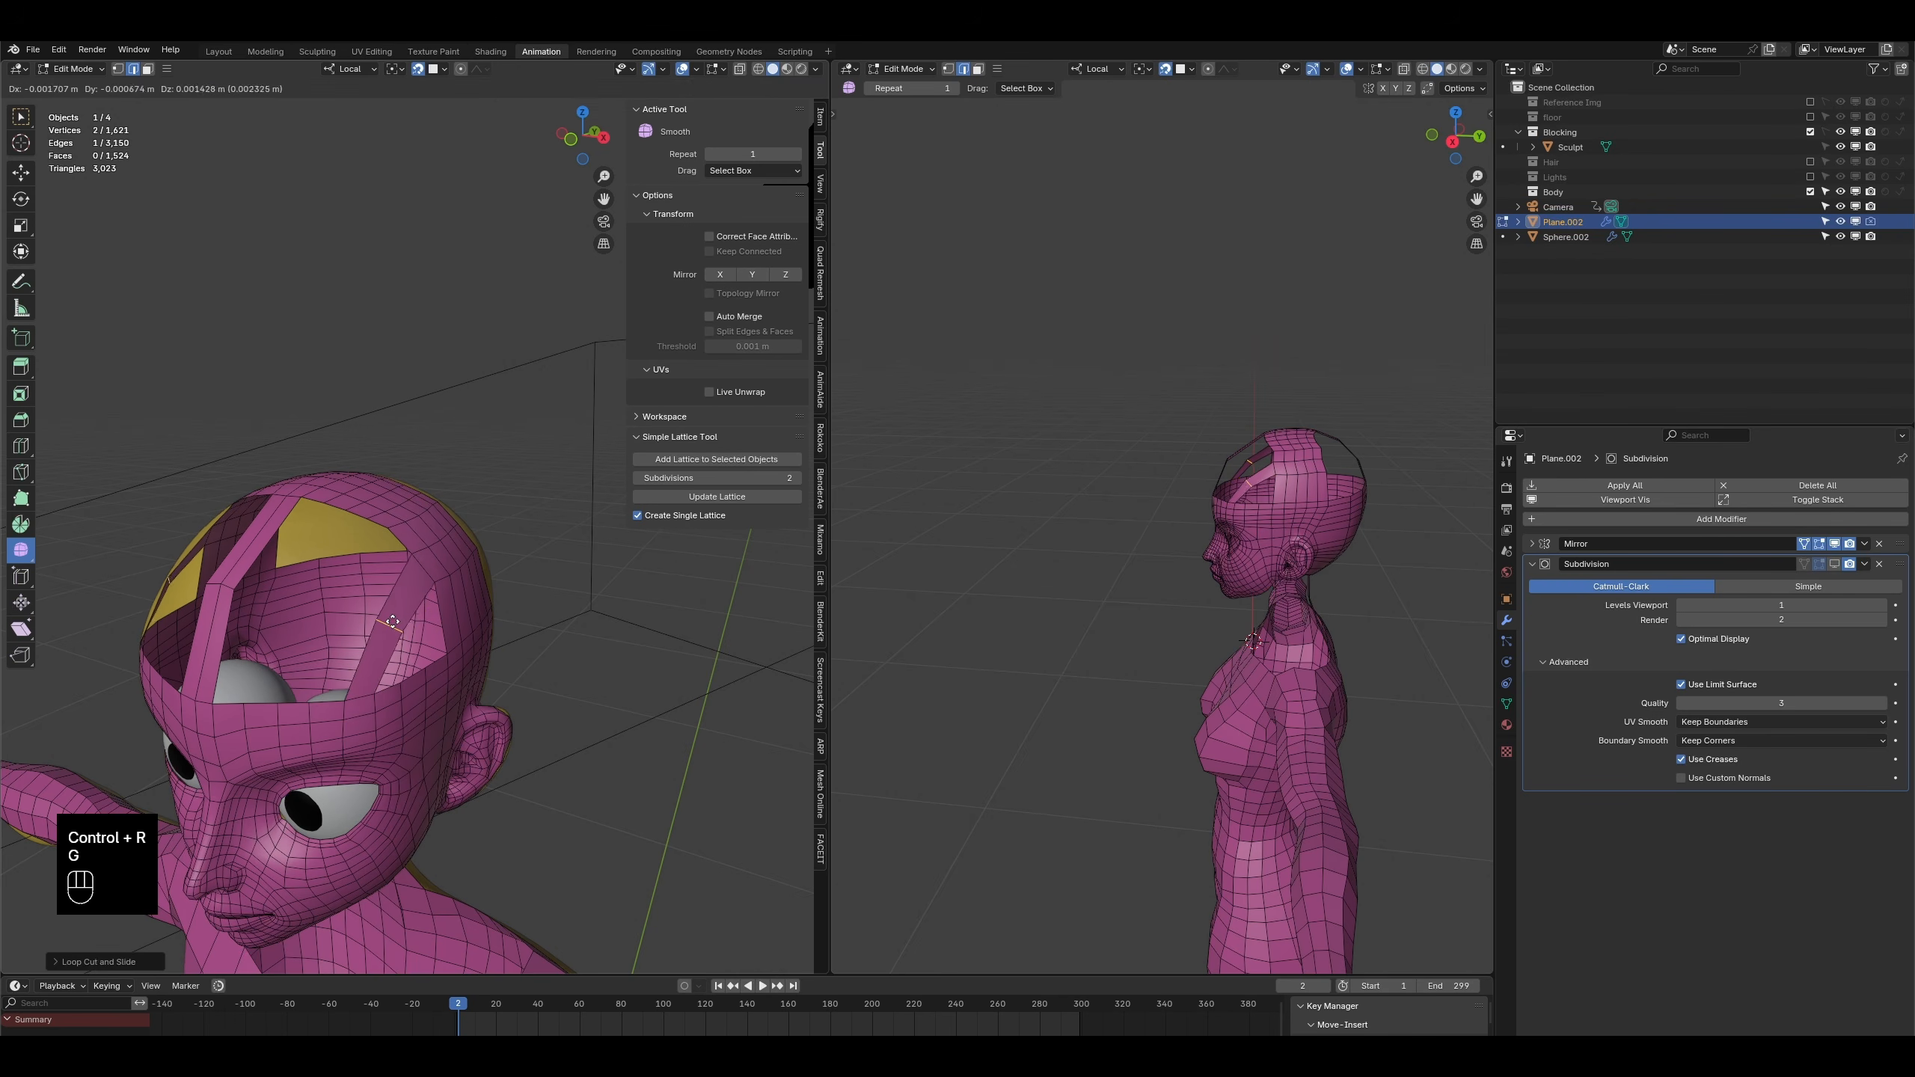
{"action": "left_click", "coordinate": [373, 619]}
- Try to grid fill the front skull gap between the central strip and the new bridging strip
{"action": "middle_click_drag", "start_coordinate": [373, 620], "coordinate": [401, 650]}
{"action": "left_click", "coordinate": [305, 707], "text": "alt"}
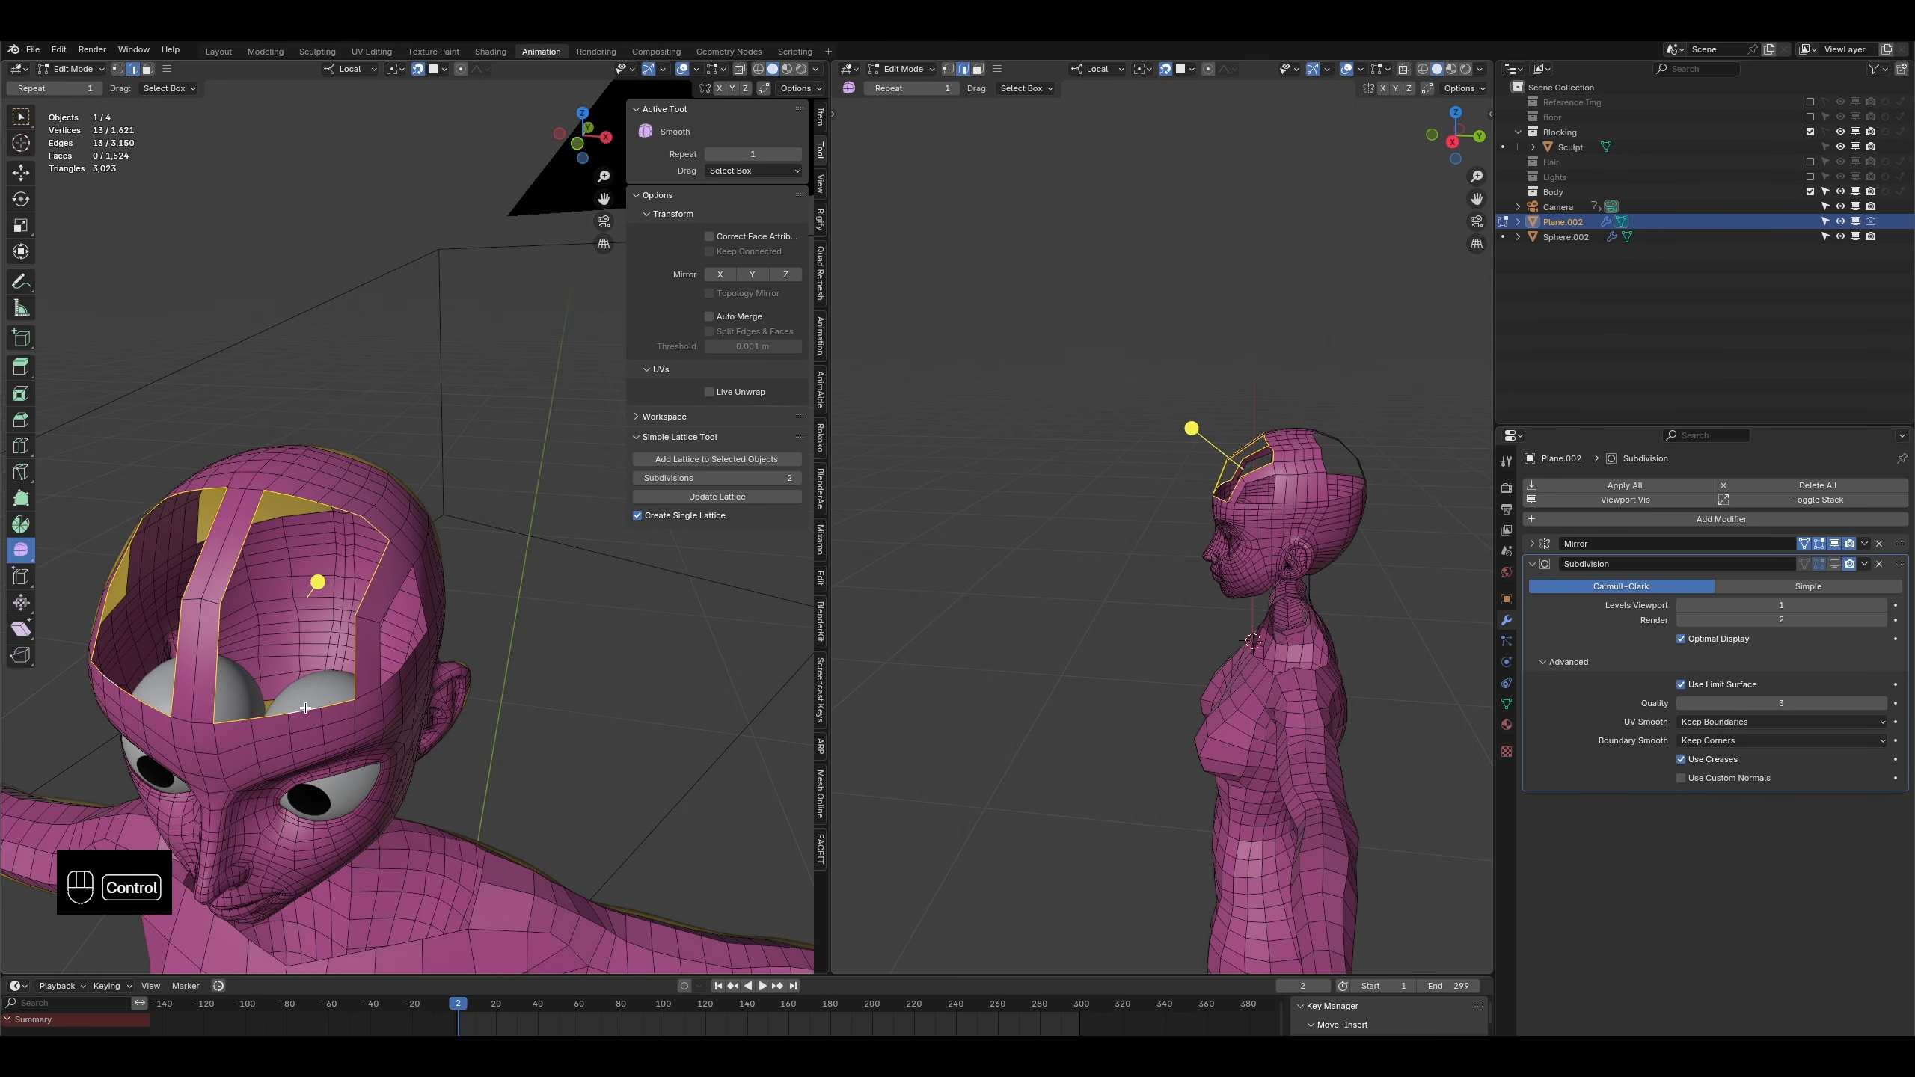
{"action": "key", "text": "ctrl+f"}
{"action": "left_click", "coordinate": [305, 708]}
{"action": "middle_click_drag", "start_coordinate": [305, 708], "coordinate": [266, 700]}
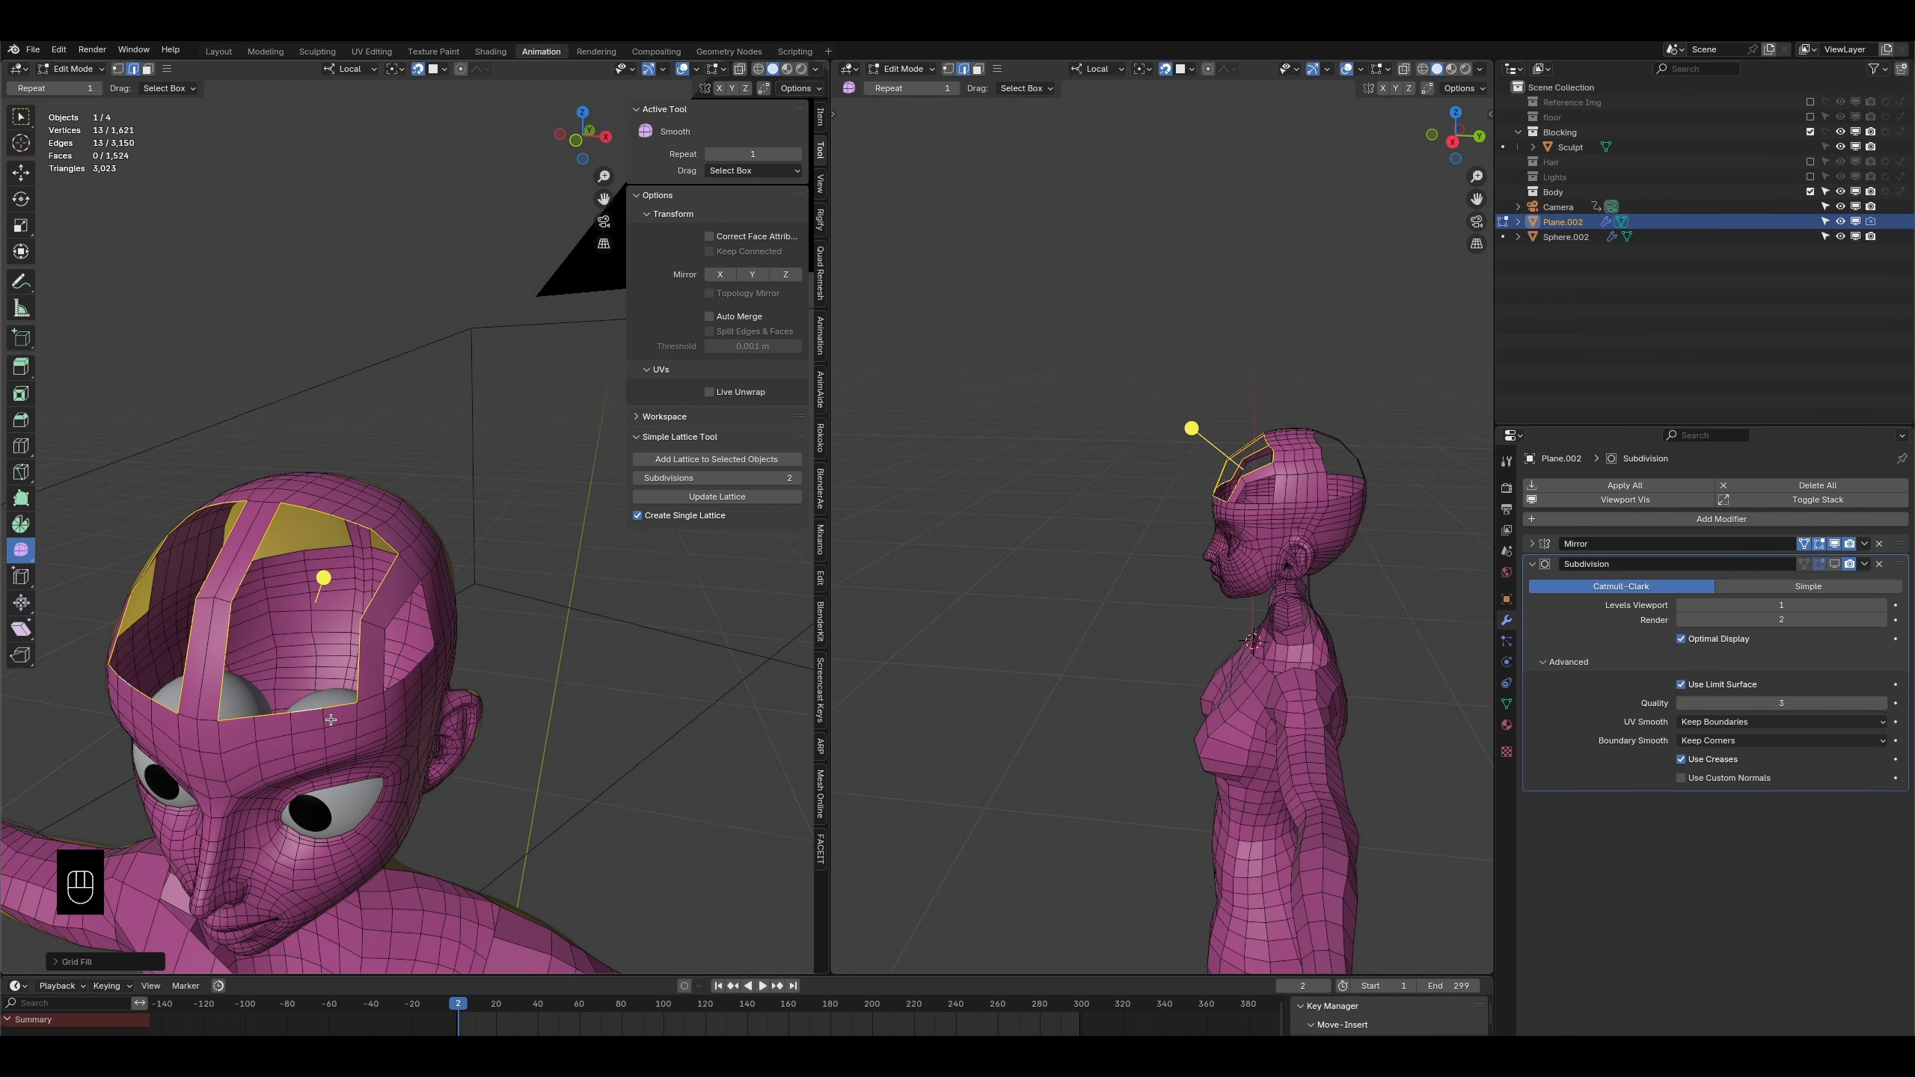
{"action": "middle_click_drag", "start_coordinate": [357, 638], "coordinate": [383, 550]}
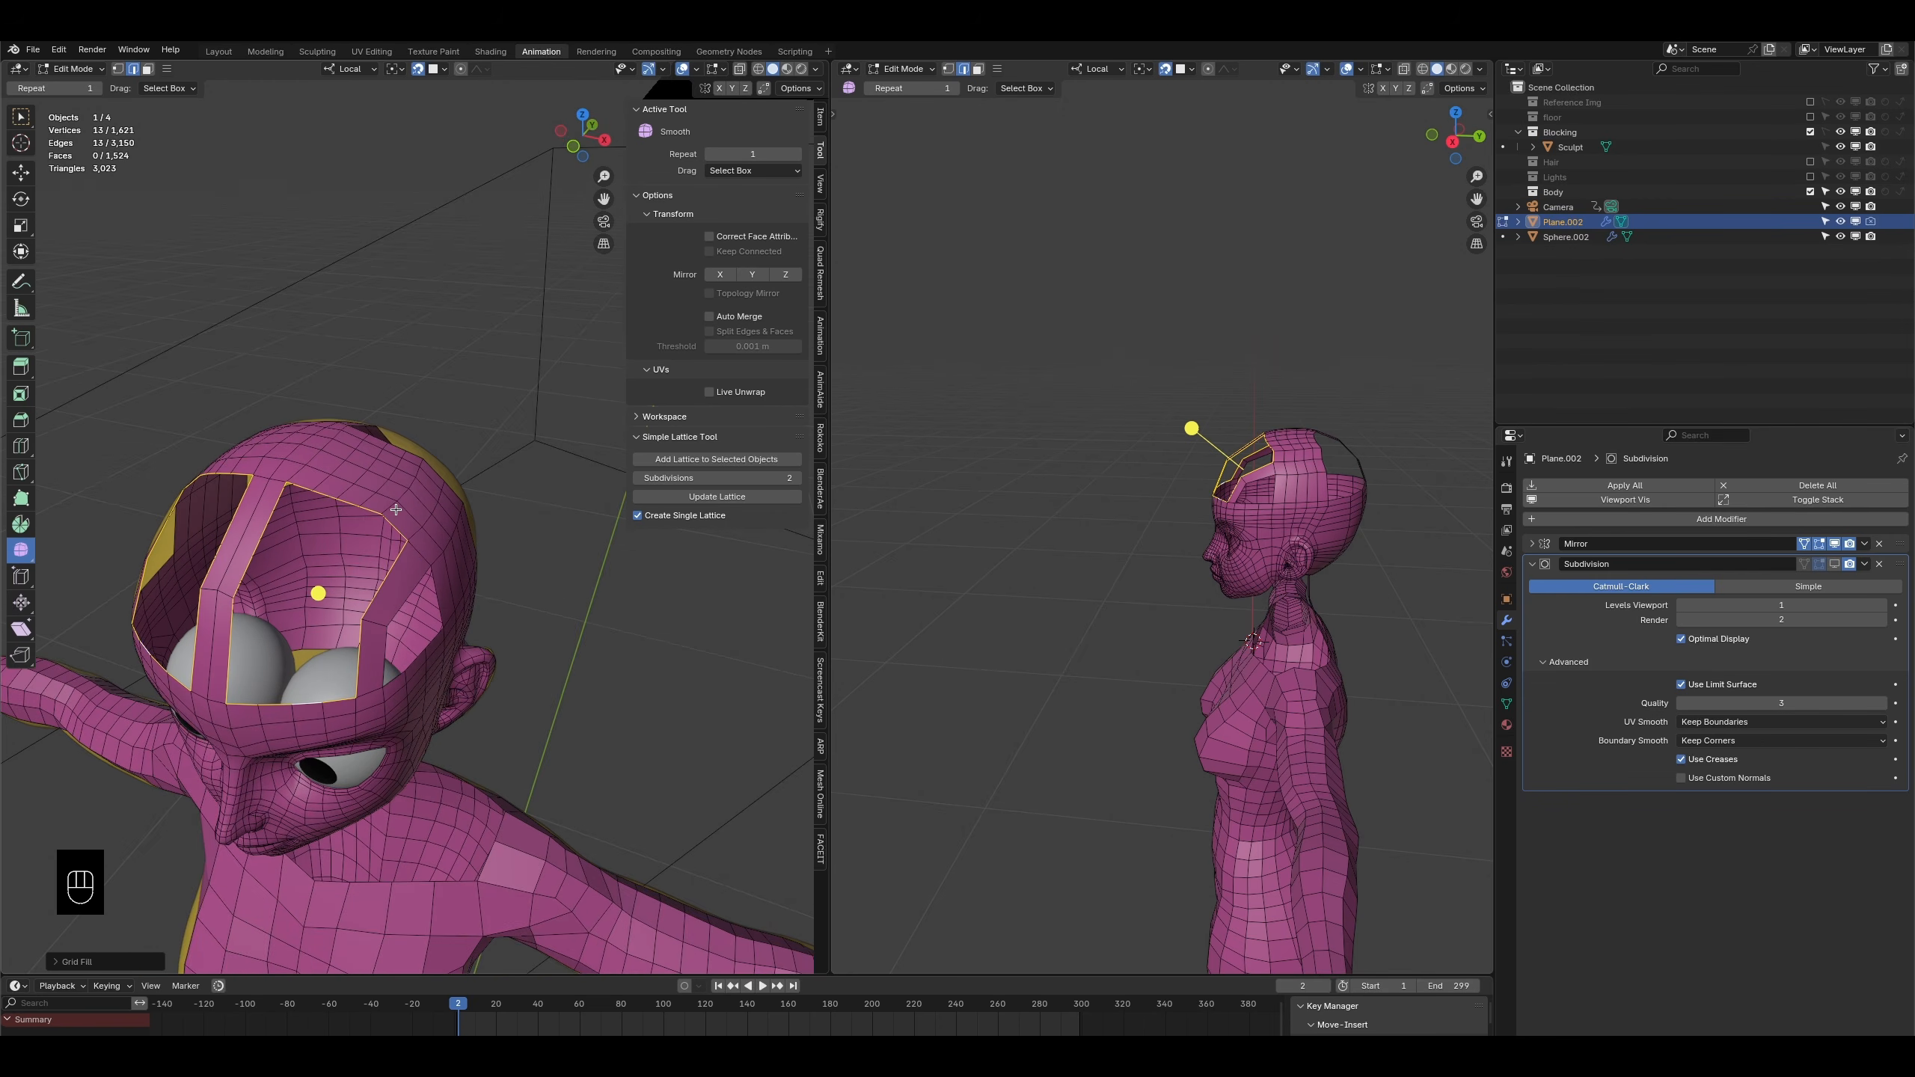
- Dissolve one edge loop of the crown strip and grid fill the front skull gap beside the central strip
{"action": "key", "text": "ctrl+x"}
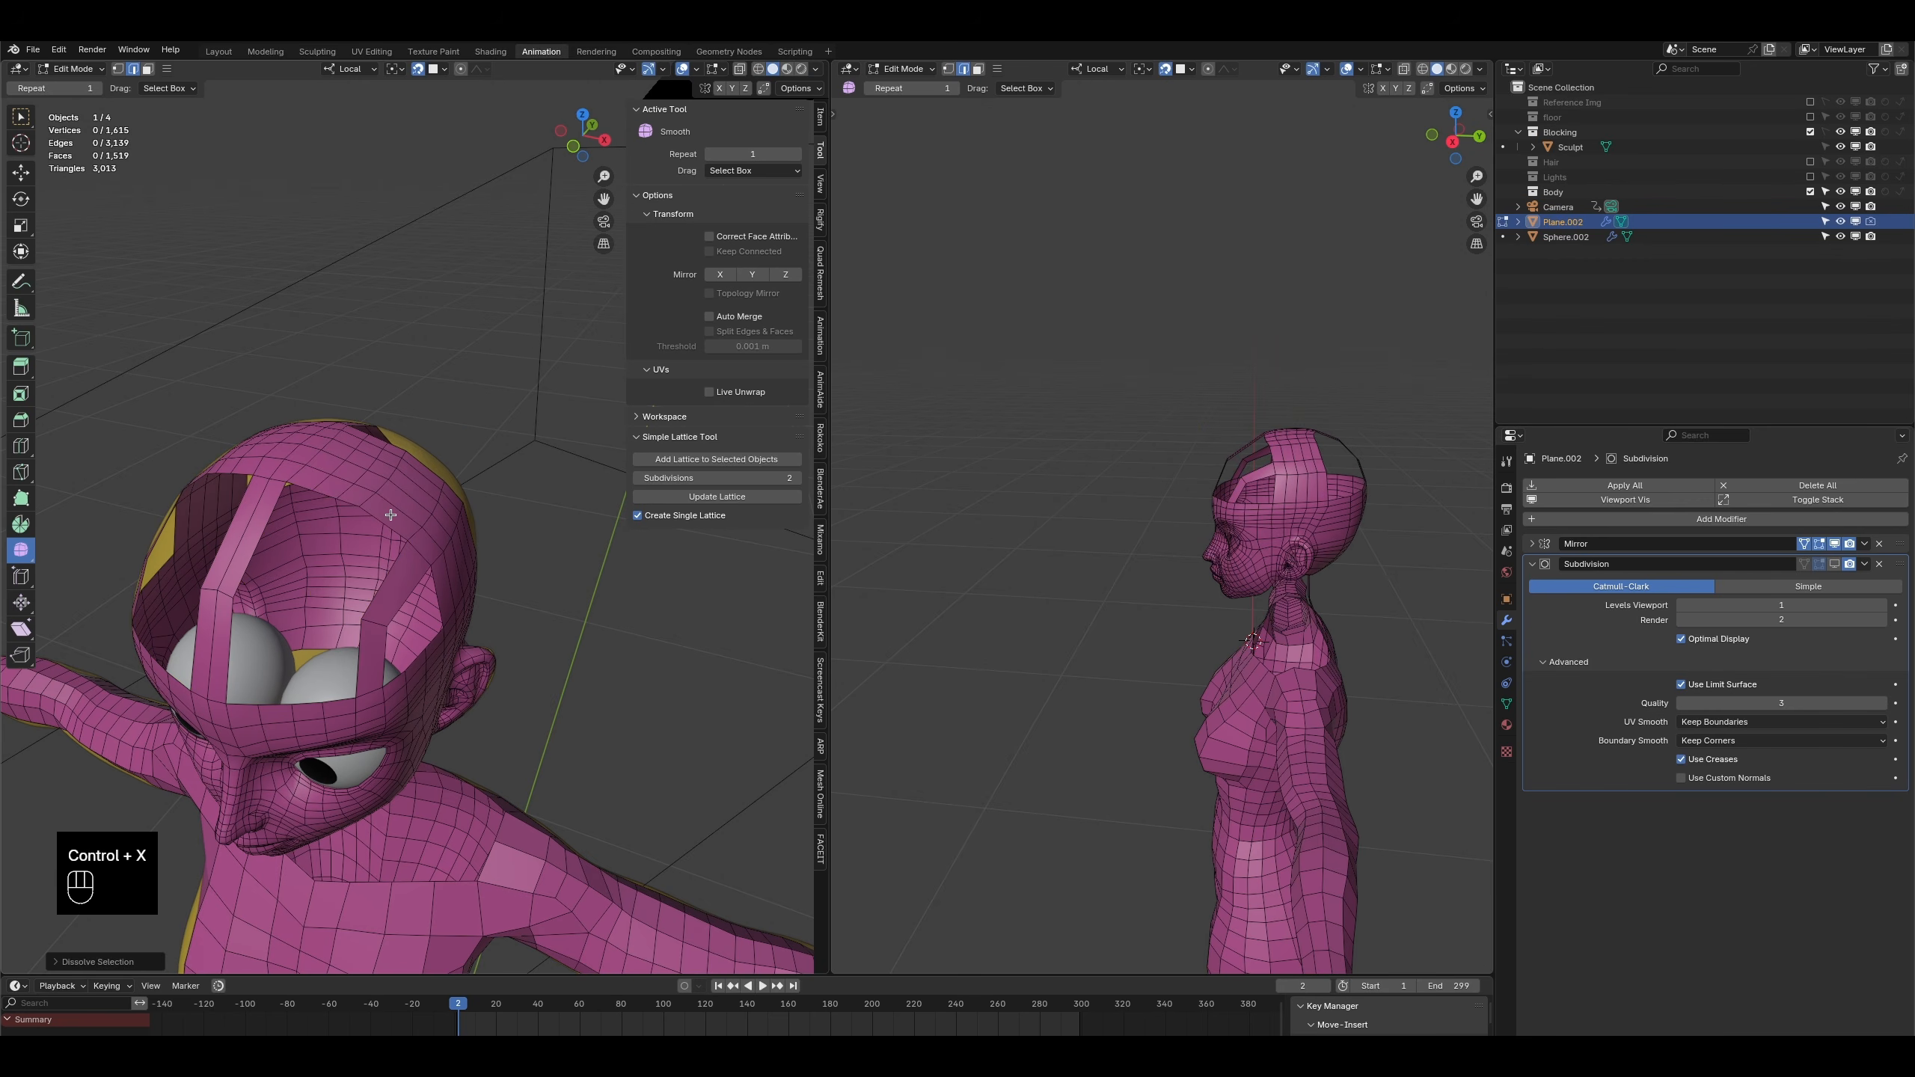
{"action": "left_click", "coordinate": [383, 518], "text": "alt"}
{"action": "key", "text": "ctrl+f"}
{"action": "left_click", "coordinate": [380, 519]}
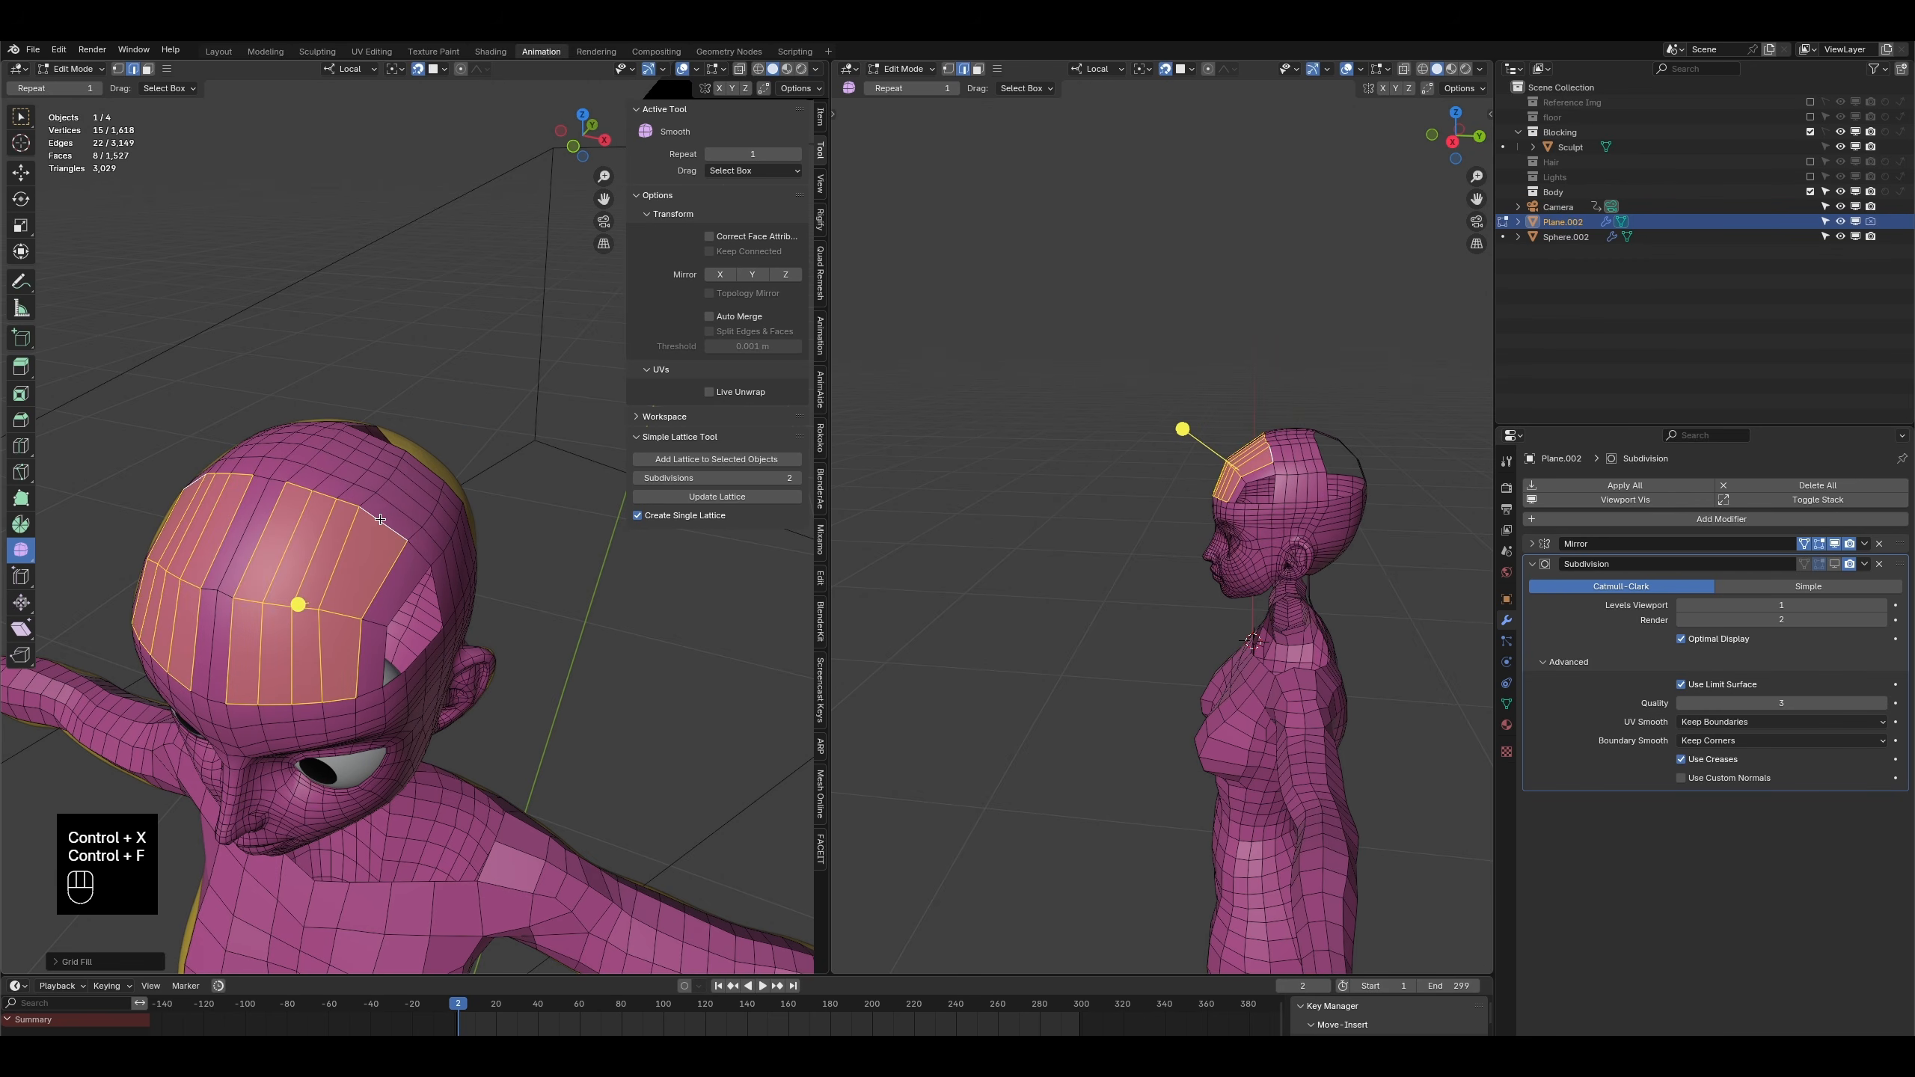
- Add a loop cut across the rear row of the newly filled forehead faces and move it onto the skull surface
{"action": "middle_click_drag", "start_coordinate": [348, 628], "coordinate": [322, 661]}
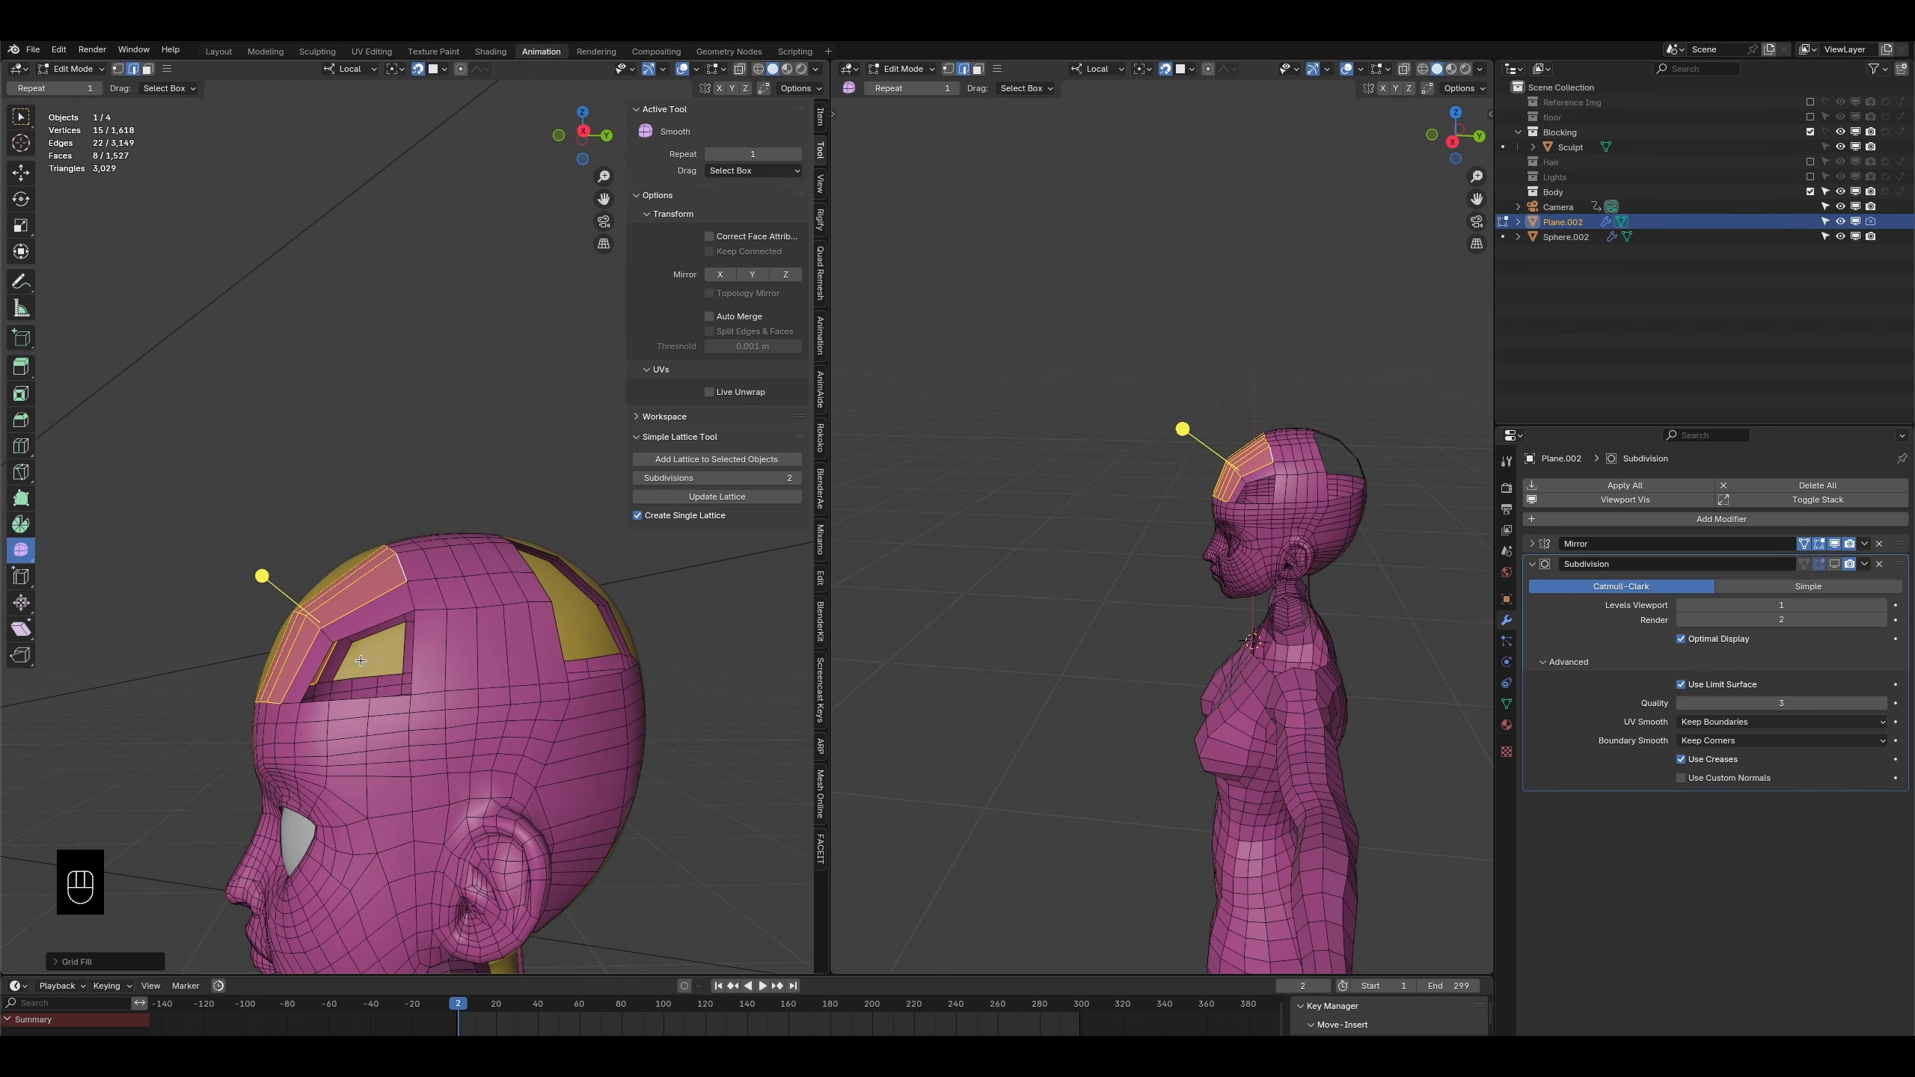
{"action": "middle_click_drag", "start_coordinate": [525, 639], "coordinate": [329, 721]}
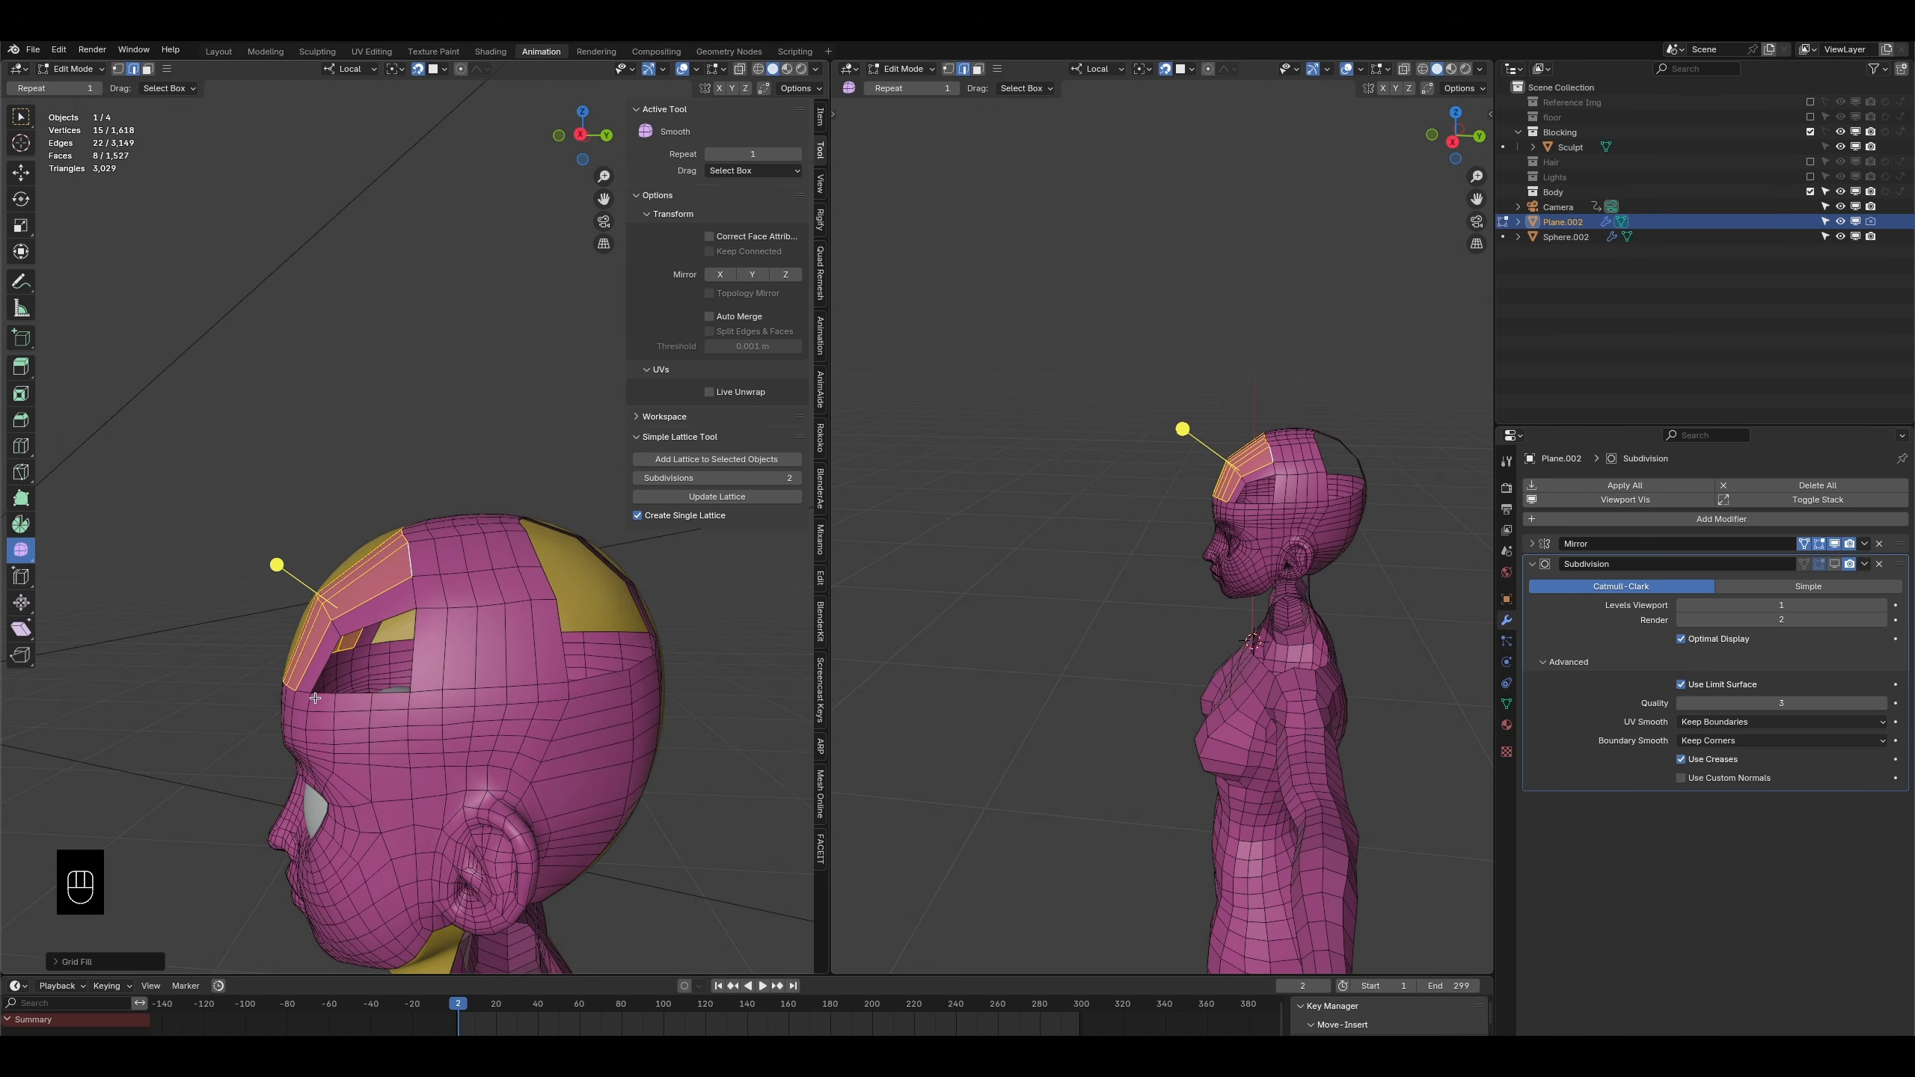
{"action": "middle_click_drag", "start_coordinate": [515, 600], "coordinate": [447, 705]}
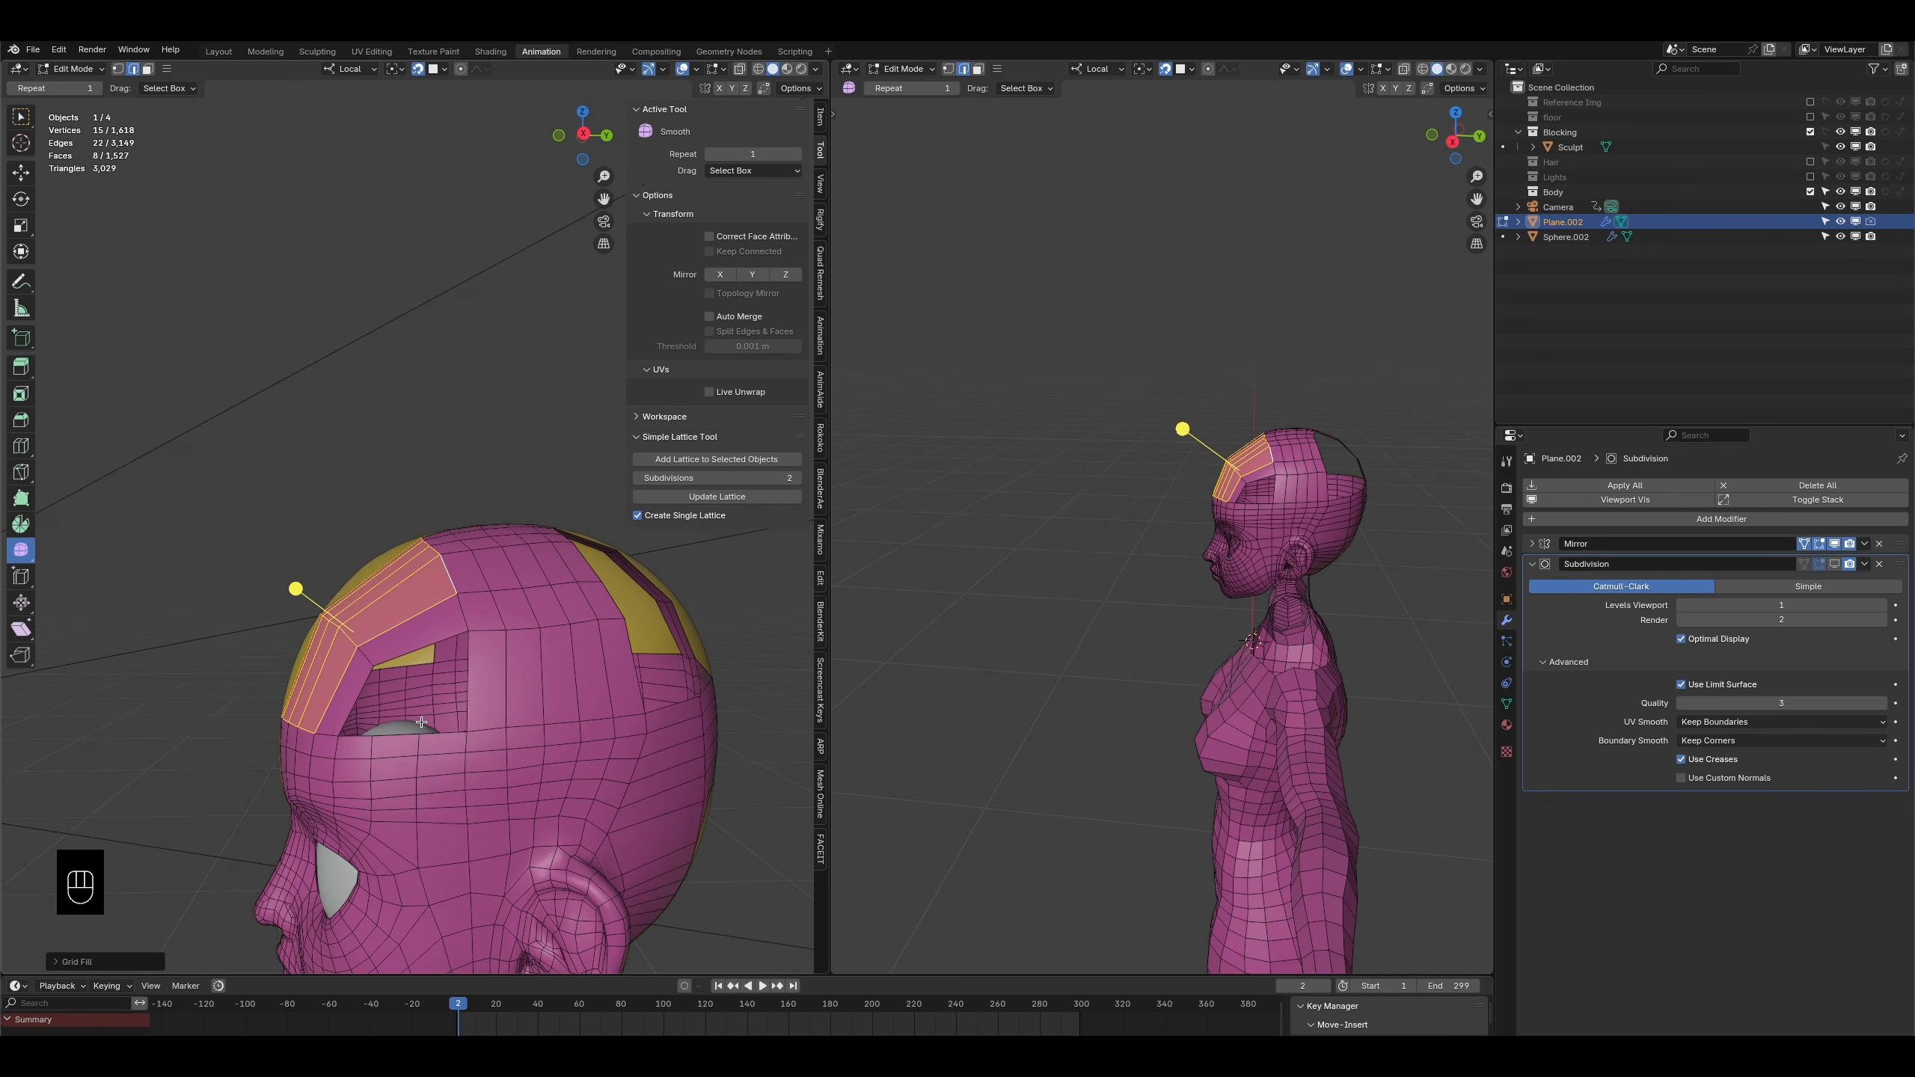
{"action": "scroll", "coordinate": [411, 754], "scroll_direction": "up", "scroll_amount": 2}
{"action": "key", "text": "ctrl+r"}
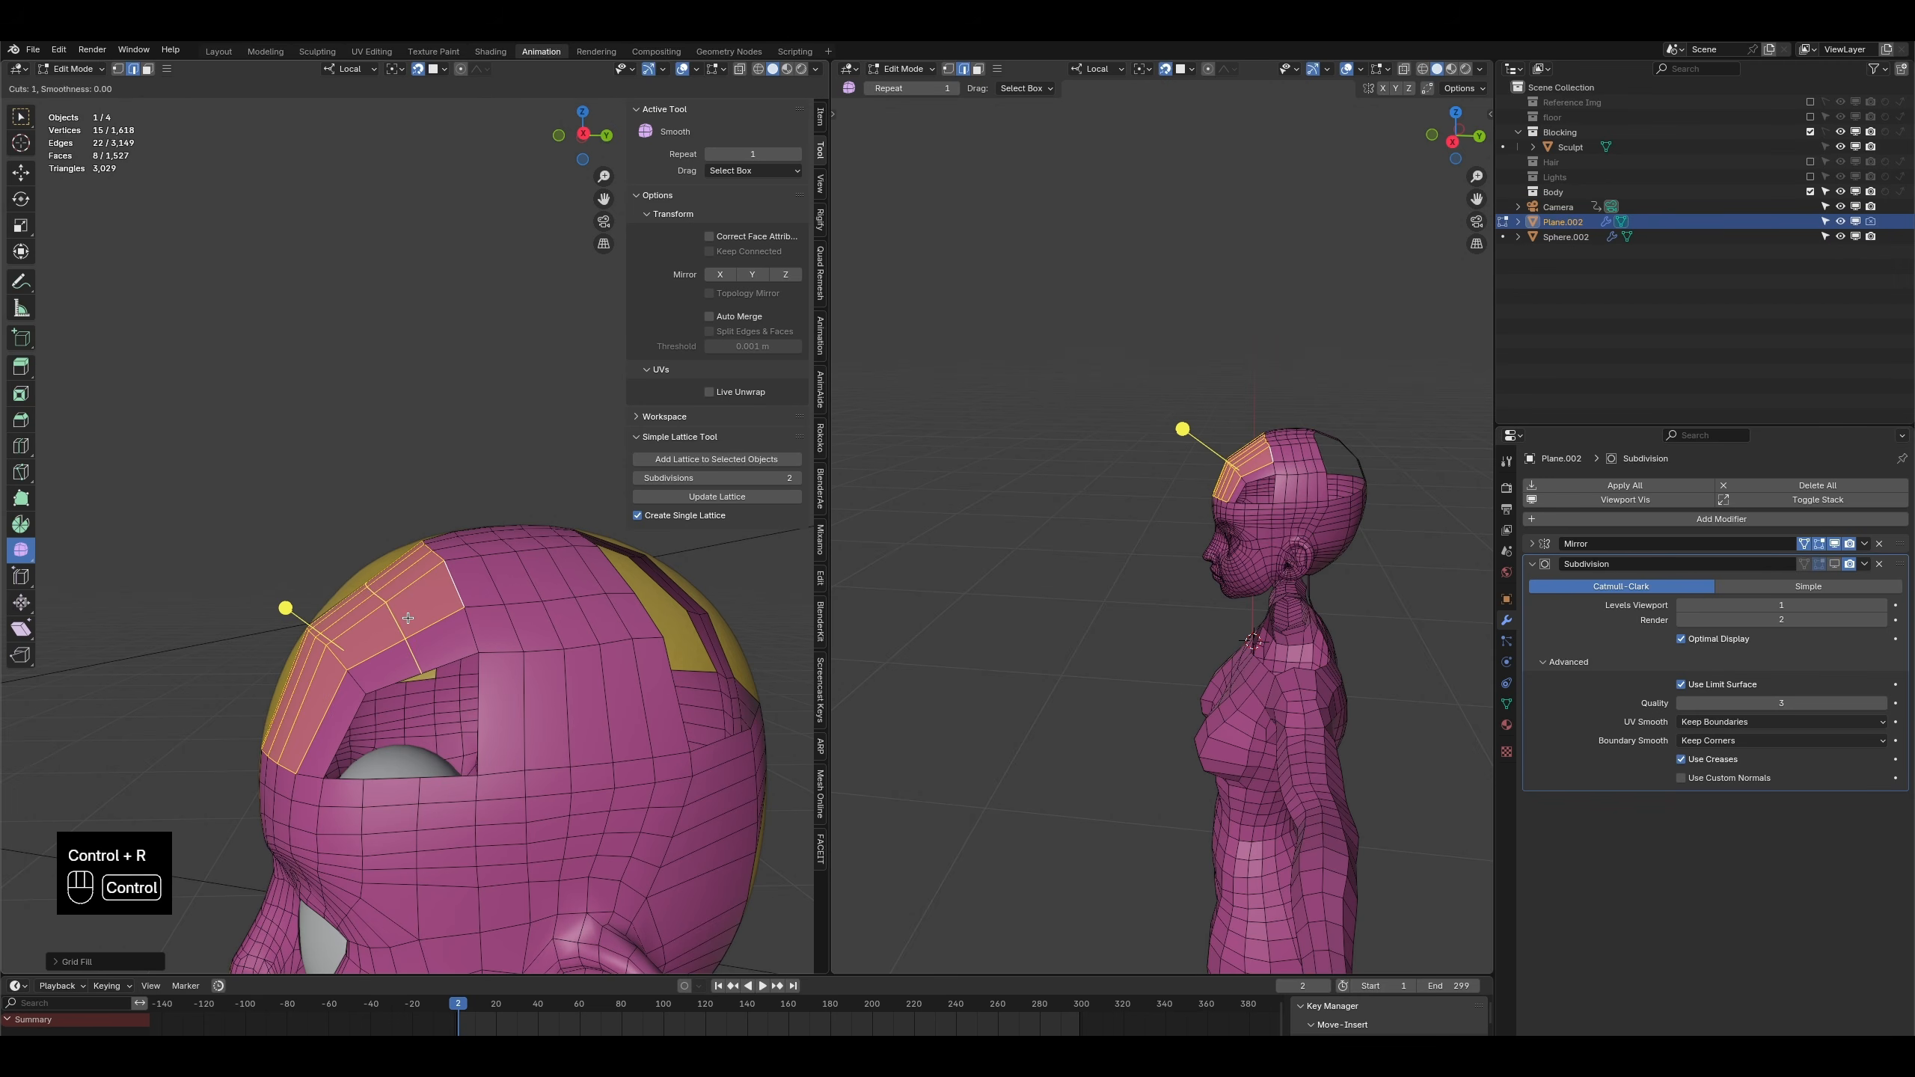
{"action": "double_click", "coordinate": [404, 632]}
{"action": "middle_click_drag", "start_coordinate": [405, 623], "coordinate": [359, 606]}
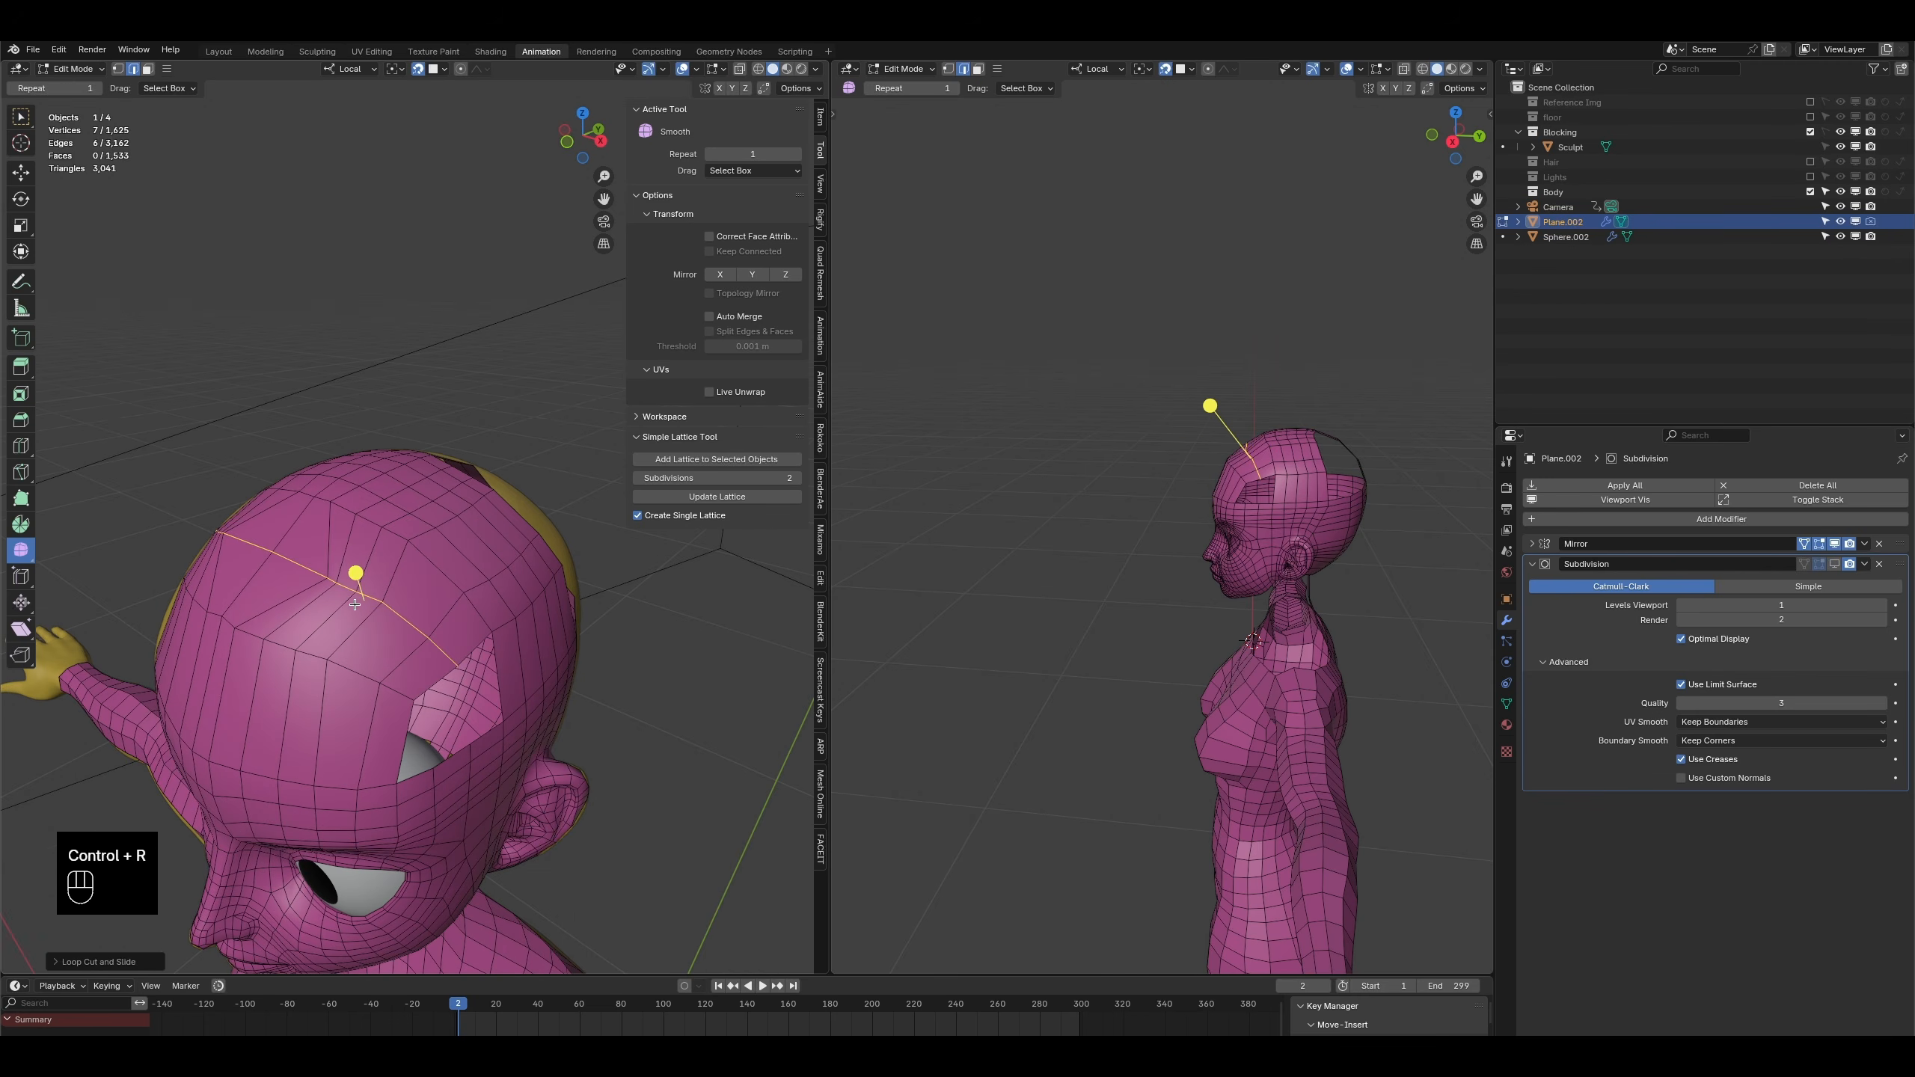
{"action": "key", "text": "g"}
{"action": "left_click", "coordinate": [342, 595]}
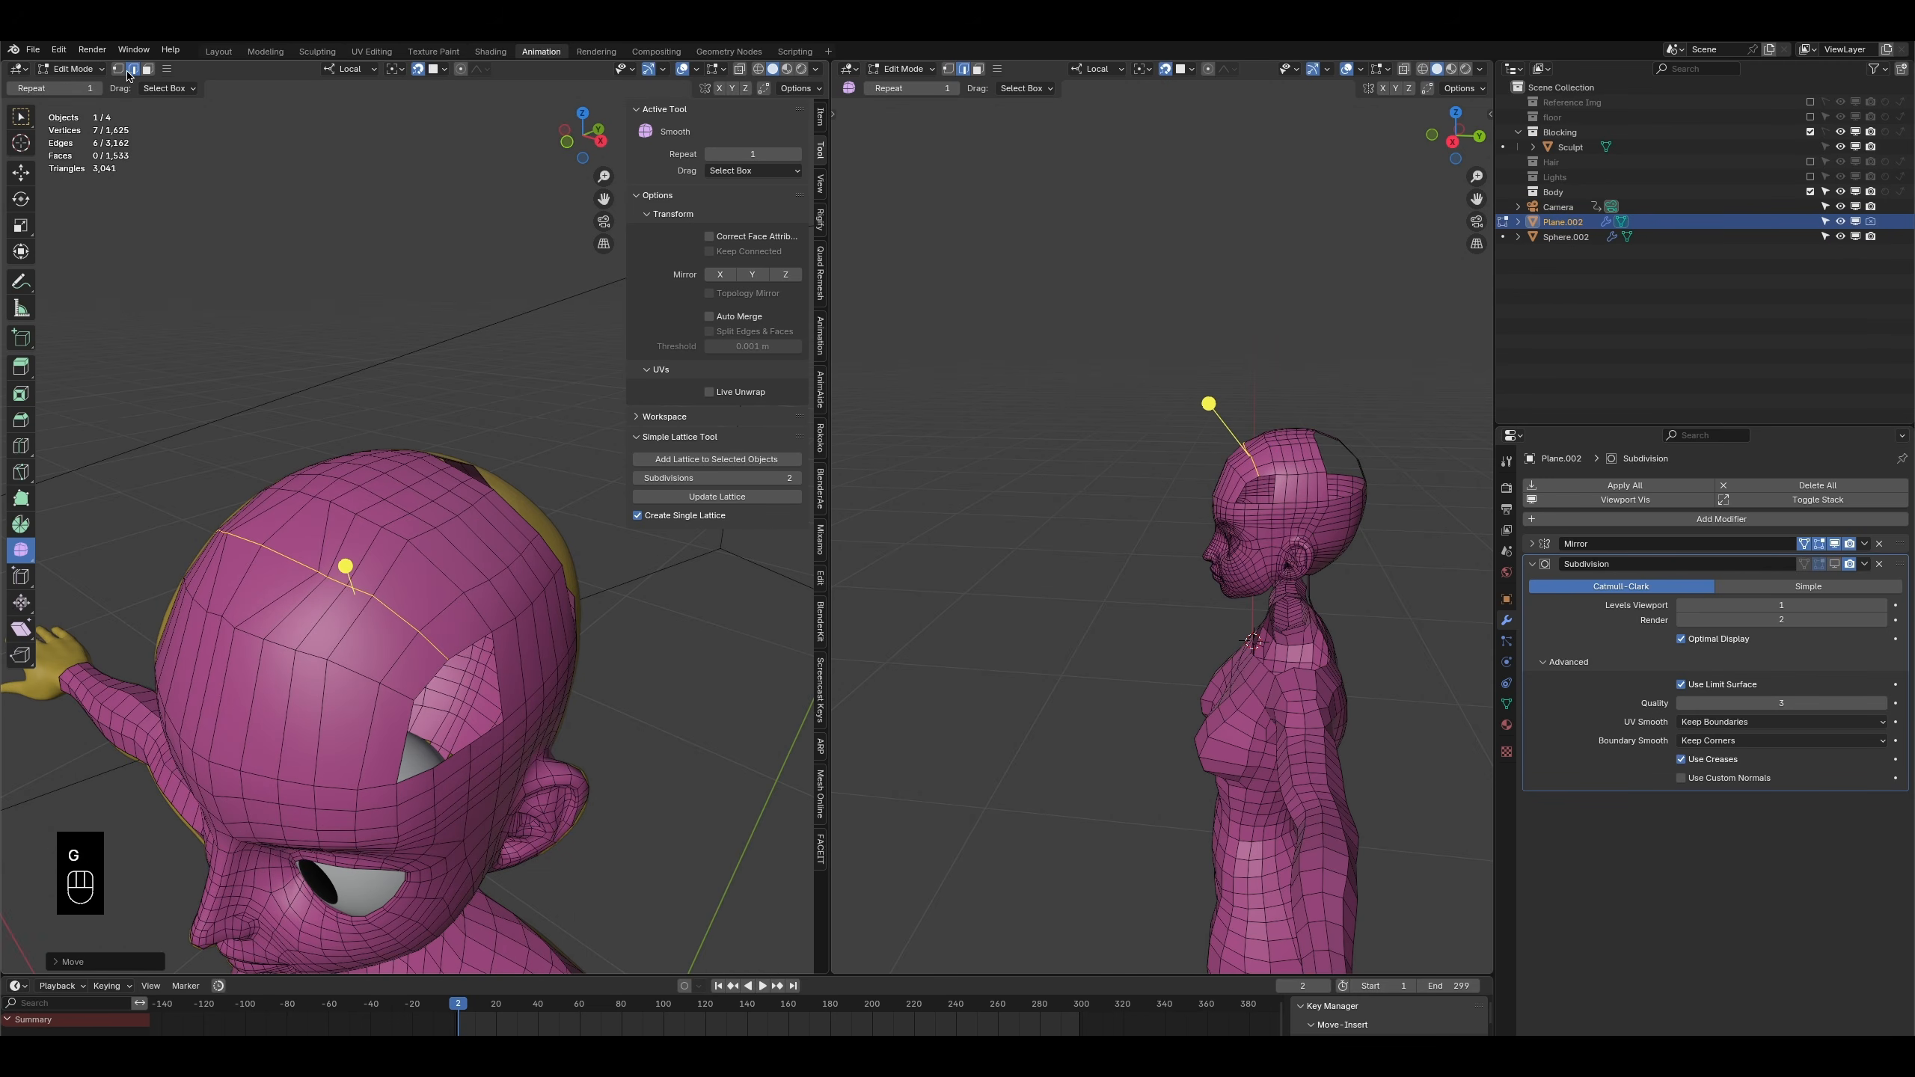
- Reposition the vertices of the new forehead loop one by one to fit them to the skull surface
{"action": "left_click", "coordinate": [117, 69]}
{"action": "left_click", "coordinate": [317, 567]}
{"action": "key", "text": "g"}
{"action": "left_click", "coordinate": [280, 552]}
{"action": "left_click", "coordinate": [327, 572]}
{"action": "key", "text": "g"}
{"action": "left_click", "coordinate": [311, 561]}
{"action": "left_click", "coordinate": [349, 587]}
{"action": "key", "text": "g"}
{"action": "left_click", "coordinate": [345, 584]}
{"action": "left_click", "coordinate": [374, 597]}
{"action": "key", "text": "g"}
{"action": "left_click", "coordinate": [372, 597]}
{"action": "left_click", "coordinate": [419, 634]}
{"action": "key", "text": "g"}
{"action": "left_click", "coordinate": [415, 632]}
{"action": "middle_click_drag", "start_coordinate": [410, 628], "coordinate": [128, 281]}
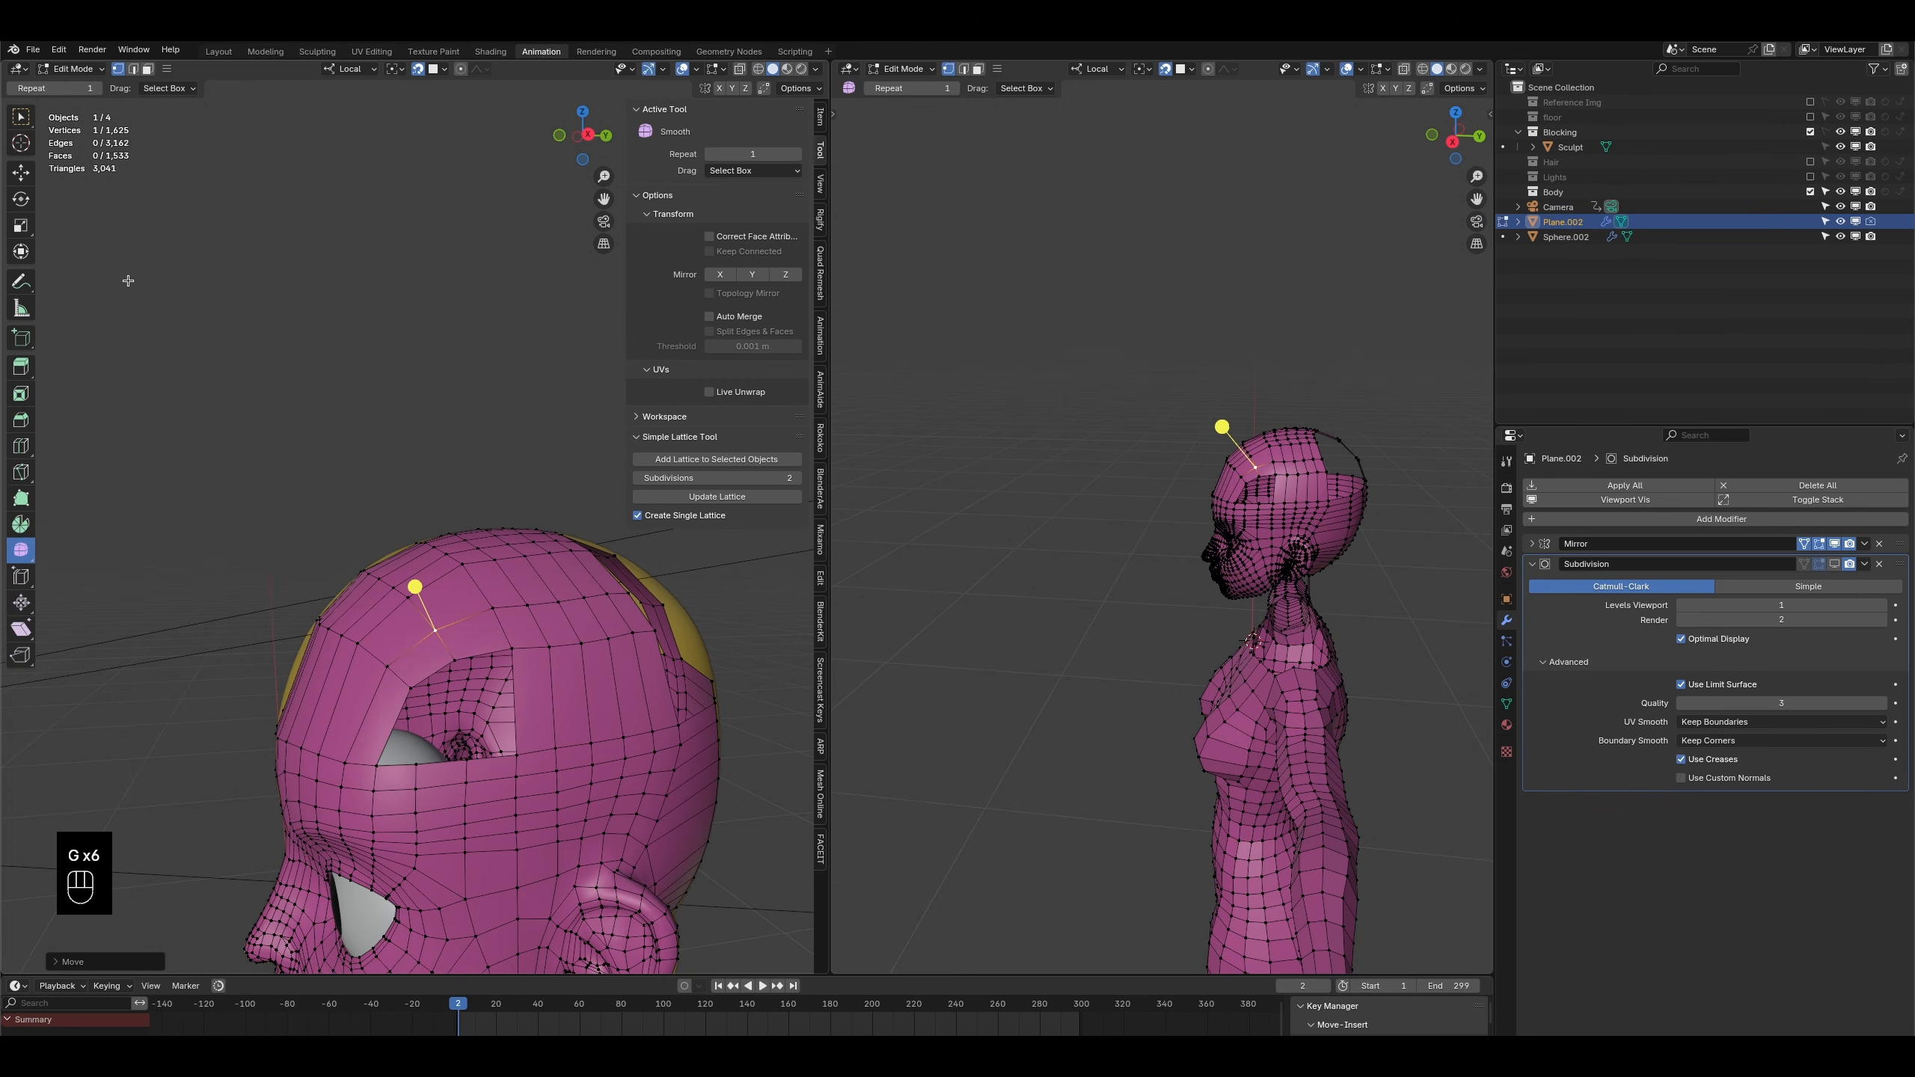
- Fill two faces into the side gap above the temple from its rear edge, and undo the last one
{"action": "left_click", "coordinate": [132, 69]}
{"action": "left_click", "coordinate": [516, 719]}
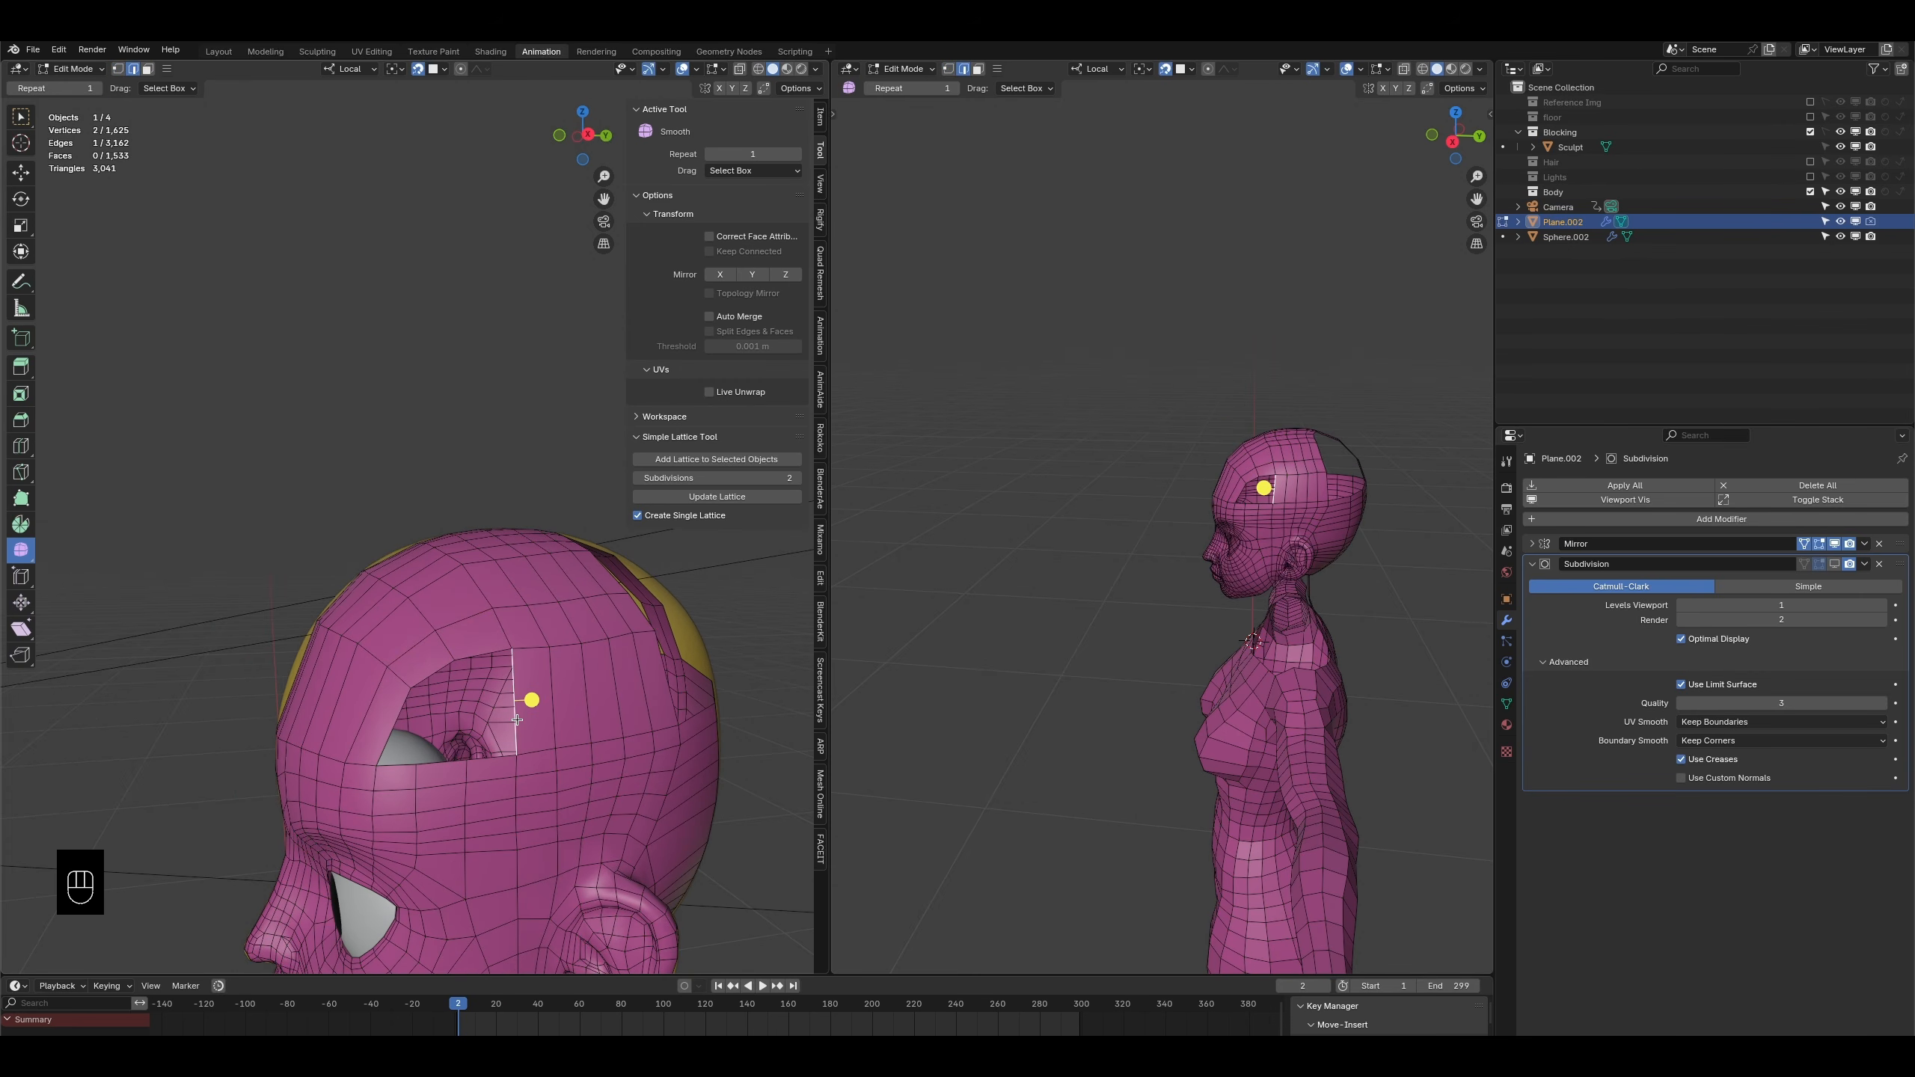
{"action": "key", "text": "f"}
{"action": "key", "text": "f"}
{"action": "middle_click_drag", "start_coordinate": [435, 742], "coordinate": [447, 735]}
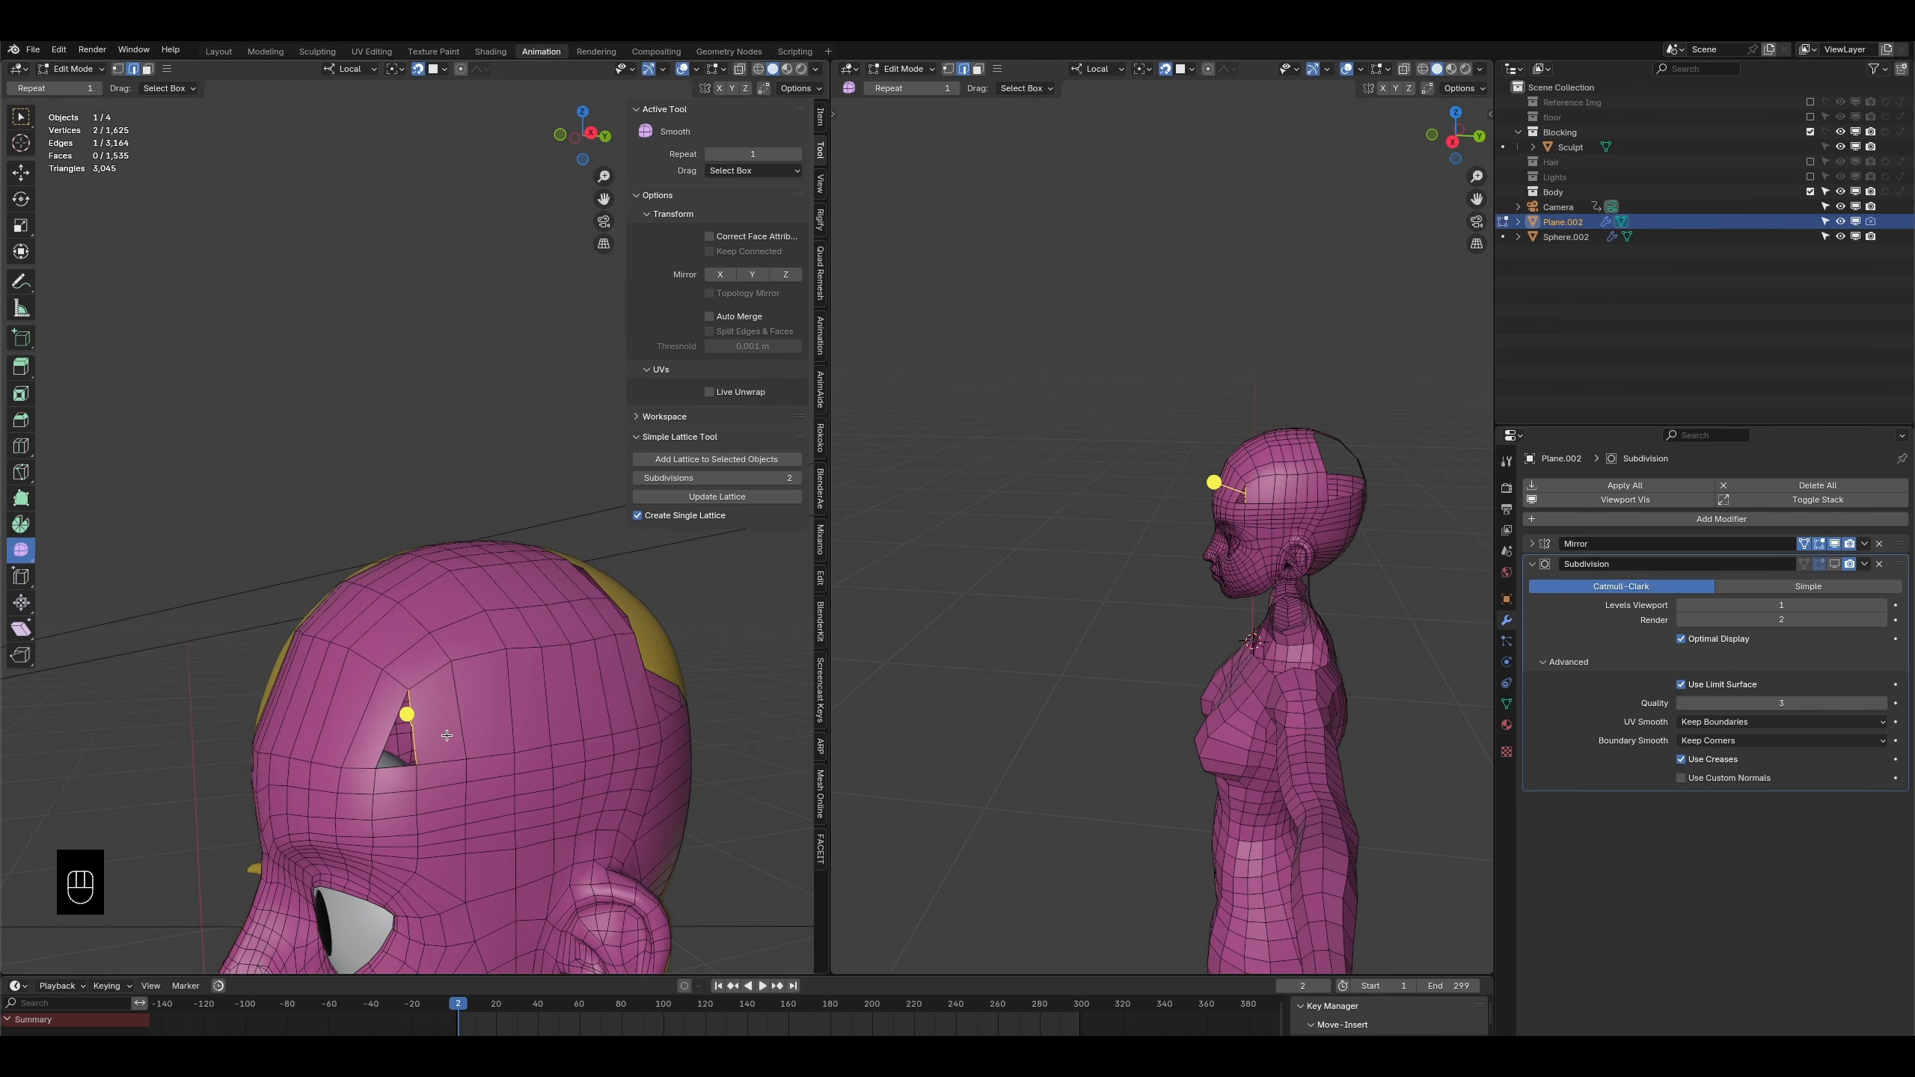
{"action": "key", "text": "ctrl+z"}
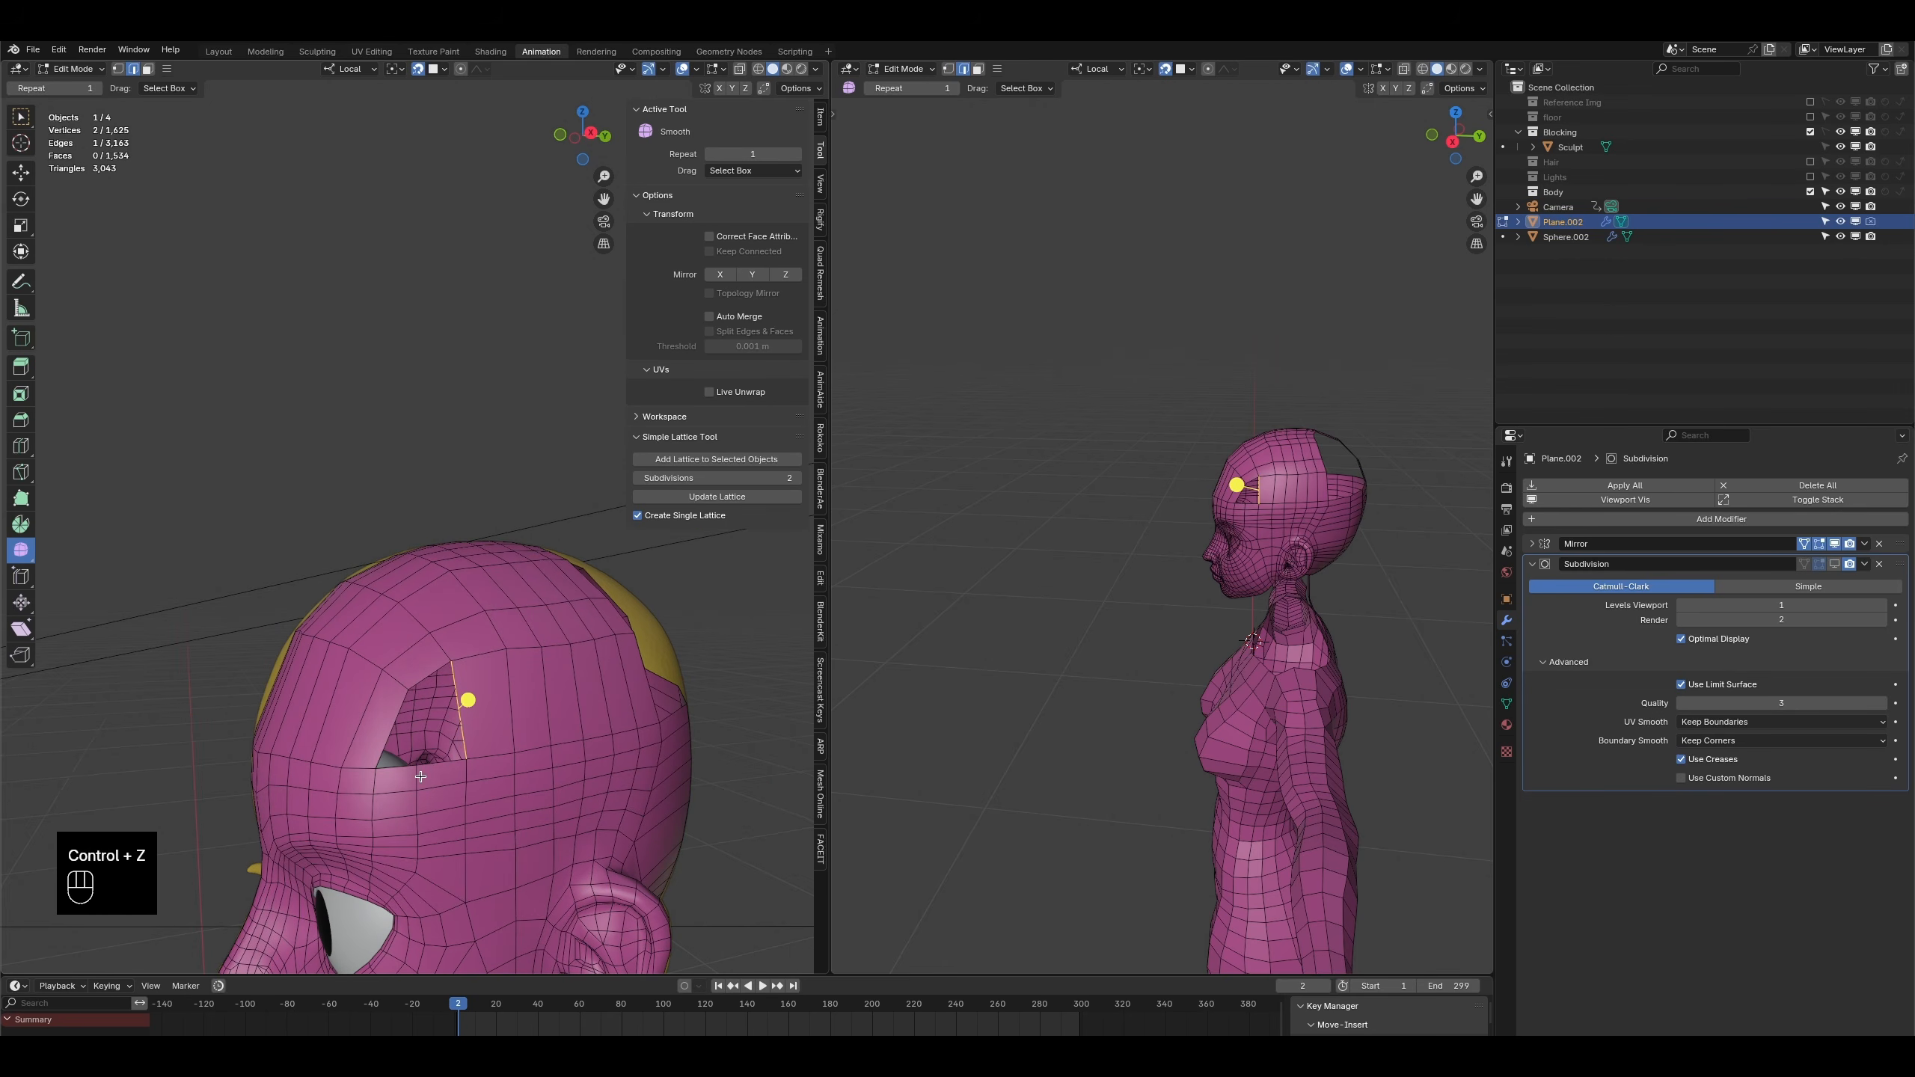
- Move the upper forehead edge loop down toward the brow and add another loop cut in the widened row behind it
{"action": "middle_click_drag", "start_coordinate": [373, 638], "coordinate": [399, 697]}
{"action": "left_click", "coordinate": [362, 655], "text": "alt"}
{"action": "key", "text": "g"}
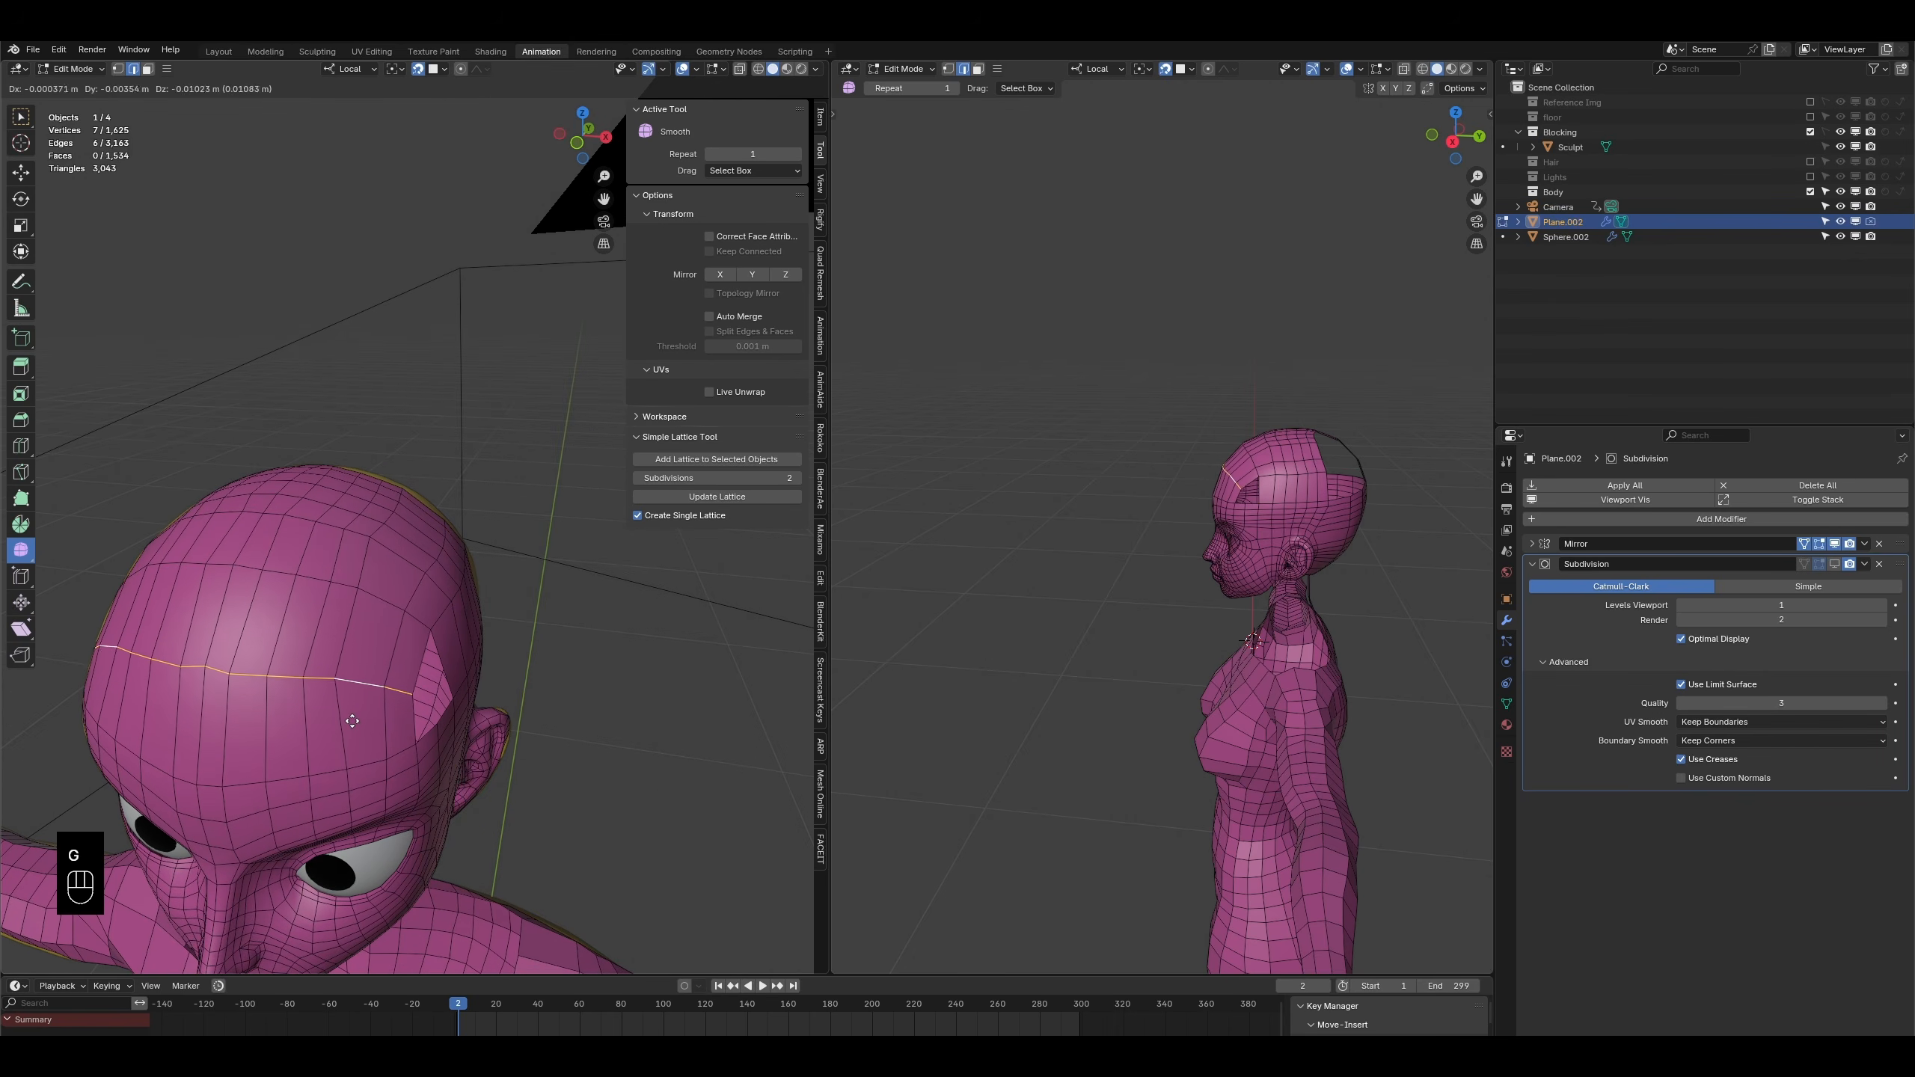
{"action": "left_click", "coordinate": [355, 724]}
{"action": "key", "text": "ctrl+r"}
{"action": "left_click", "coordinate": [323, 647]}
{"action": "left_click", "coordinate": [322, 647]}
{"action": "middle_click_drag", "start_coordinate": [322, 647], "coordinate": [270, 622]}
- Fill the remaining side gap above the temple with two faces
{"action": "left_click", "coordinate": [485, 721]}
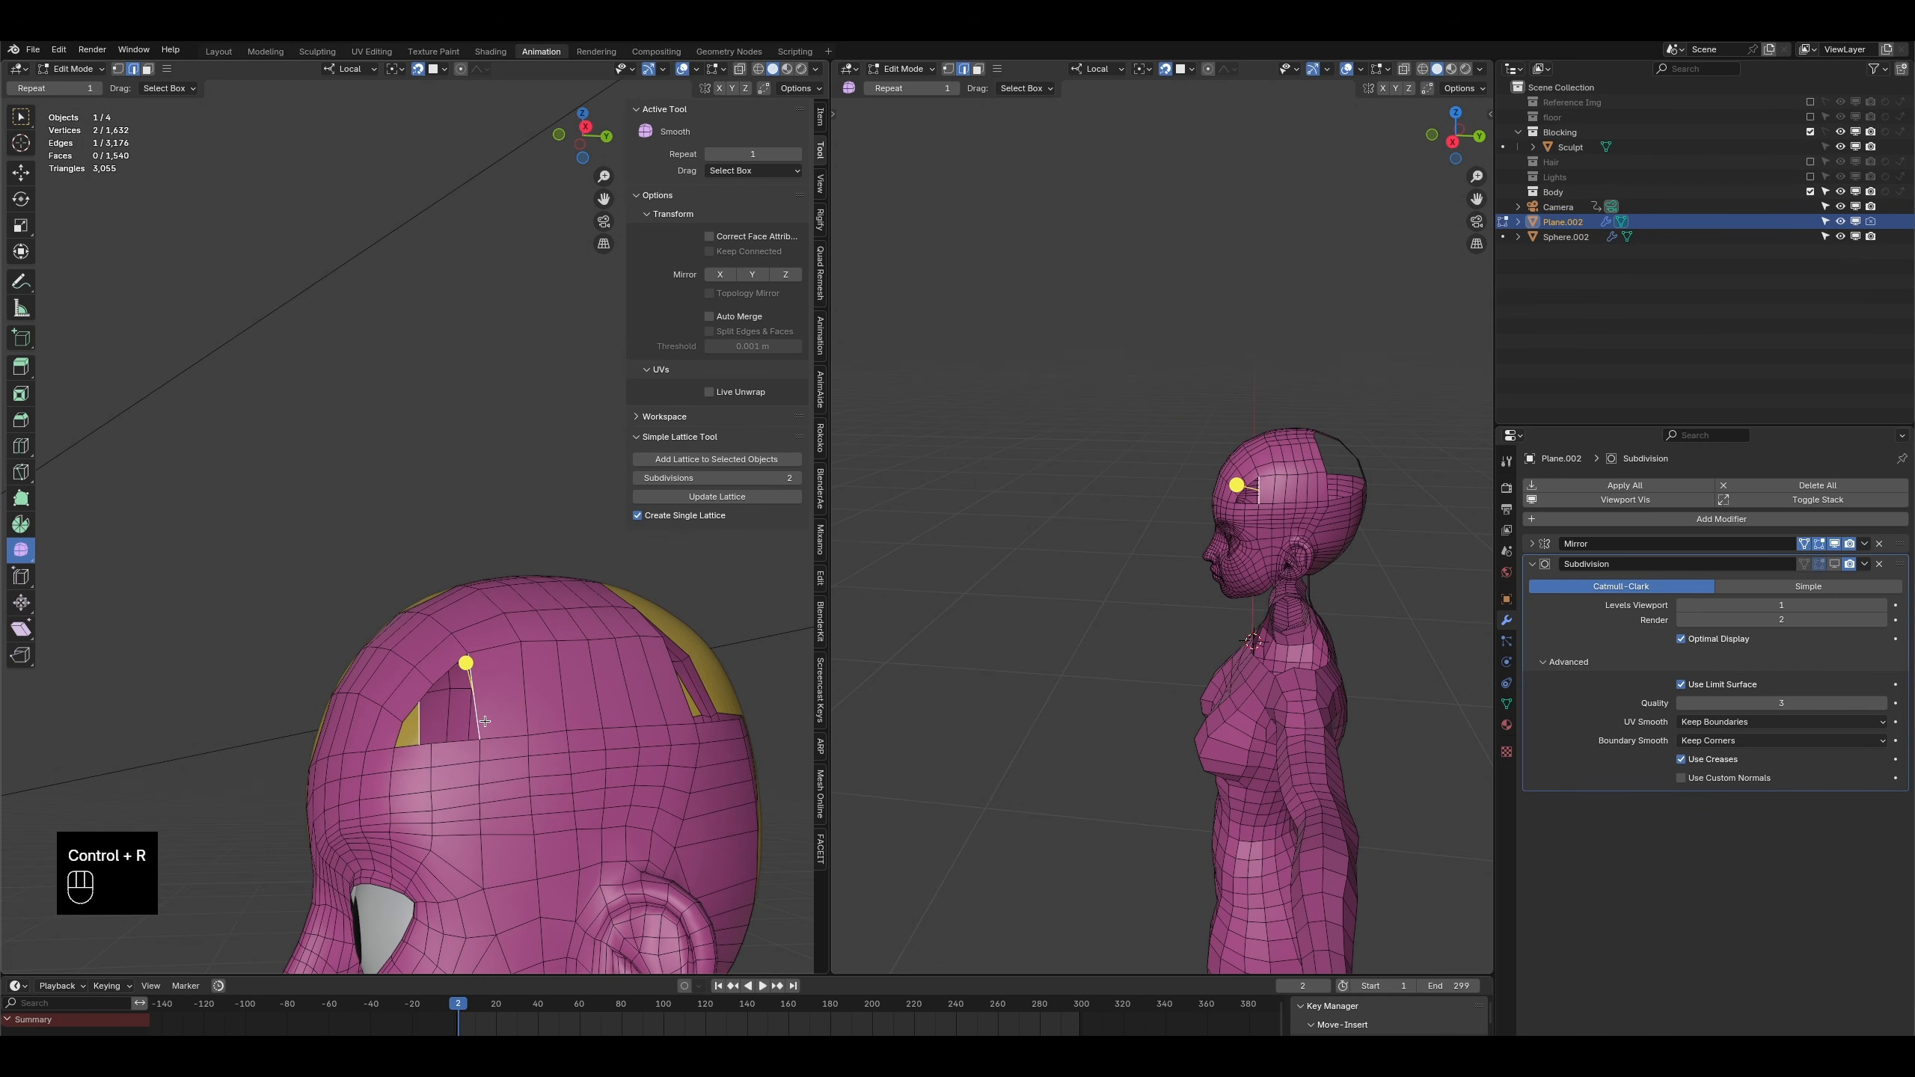
{"action": "key", "text": "f"}
{"action": "middle_click_drag", "start_coordinate": [484, 721], "coordinate": [360, 726]}
{"action": "left_click", "coordinate": [397, 732]}
{"action": "key", "text": "f"}
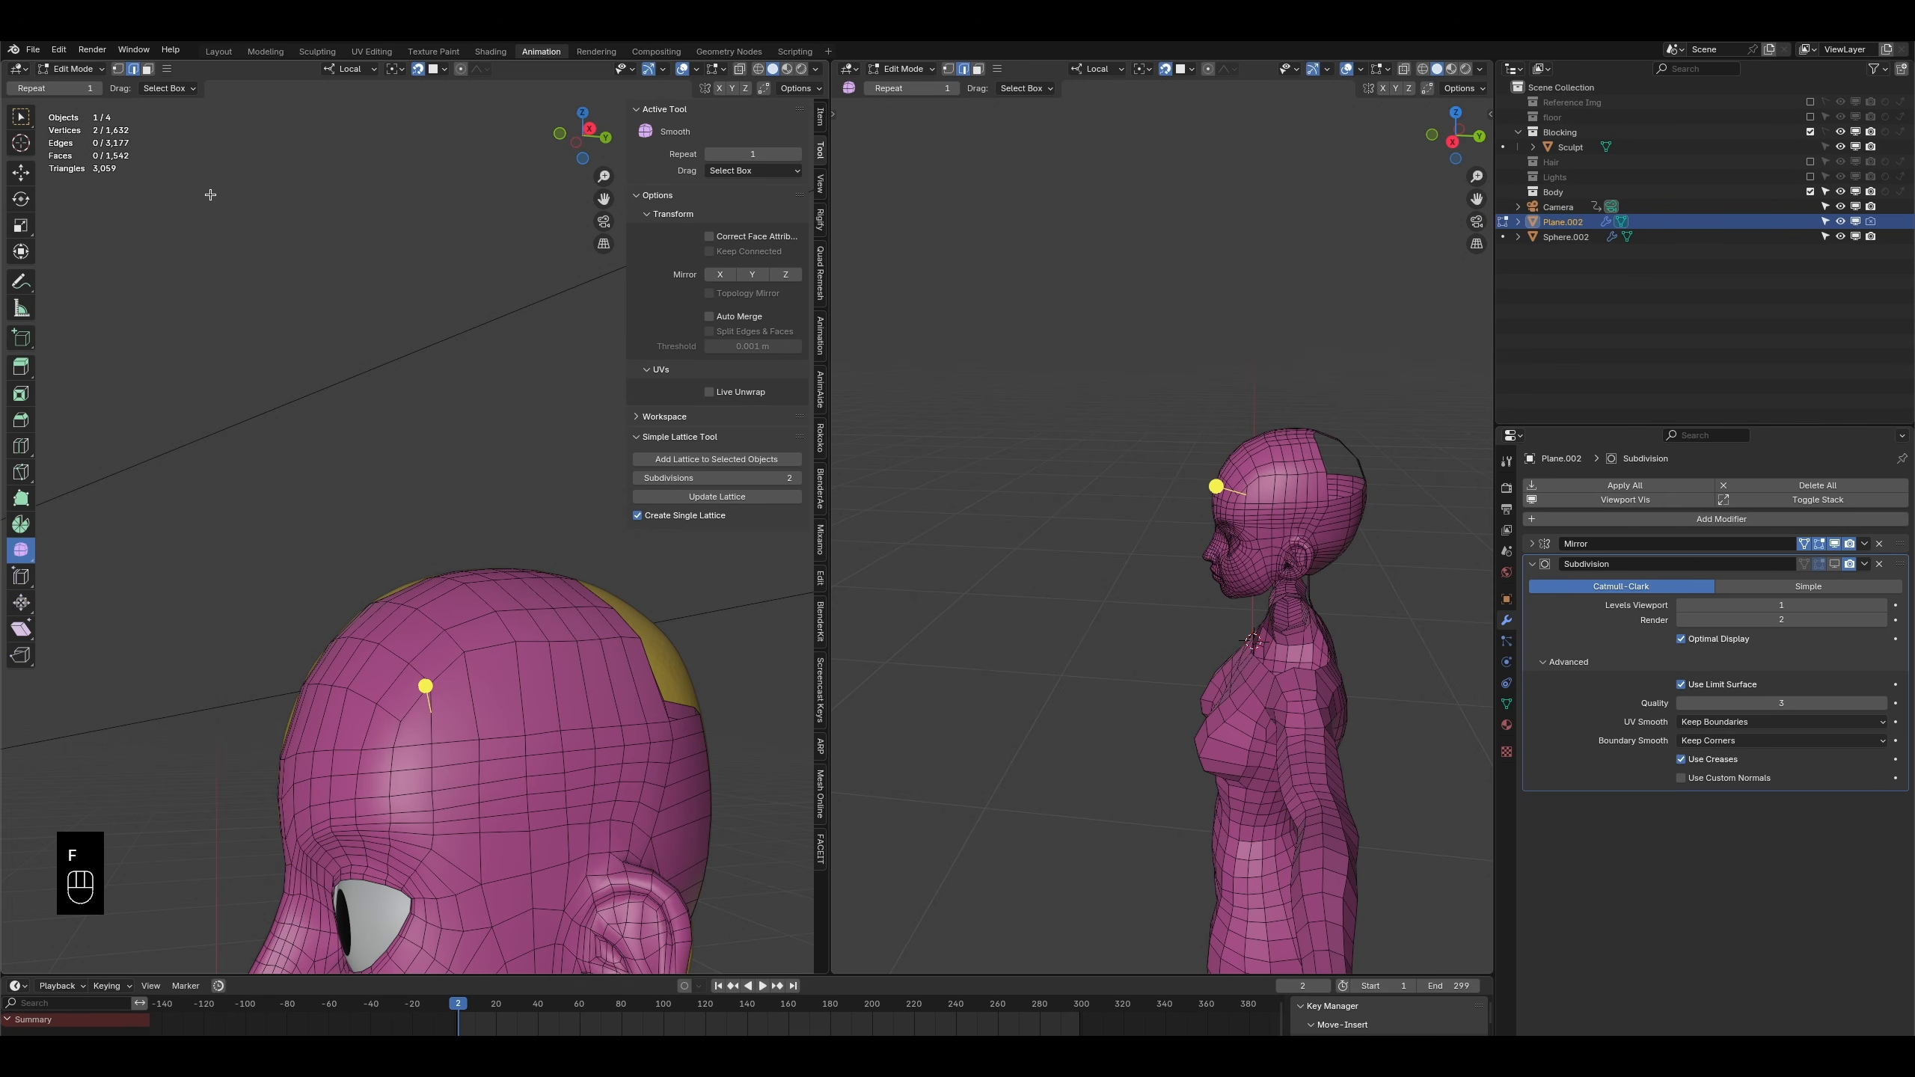
- Select the face loops running around the upper side of the head and examine their flow from the temple to the back
{"action": "left_click", "coordinate": [148, 69]}
{"action": "middle_click_drag", "start_coordinate": [403, 494], "coordinate": [453, 709]}
{"action": "left_click", "coordinate": [422, 680], "text": "ctrl+alt"}
{"action": "left_click", "coordinate": [453, 709], "text": "alt"}
{"action": "middle_click_drag", "start_coordinate": [572, 715], "coordinate": [440, 713]}
{"action": "left_click", "coordinate": [533, 689], "text": "alt"}
{"action": "middle_click_drag", "start_coordinate": [193, 690], "coordinate": [150, 692]}
{"action": "middle_click_drag", "start_coordinate": [326, 707], "coordinate": [248, 680]}
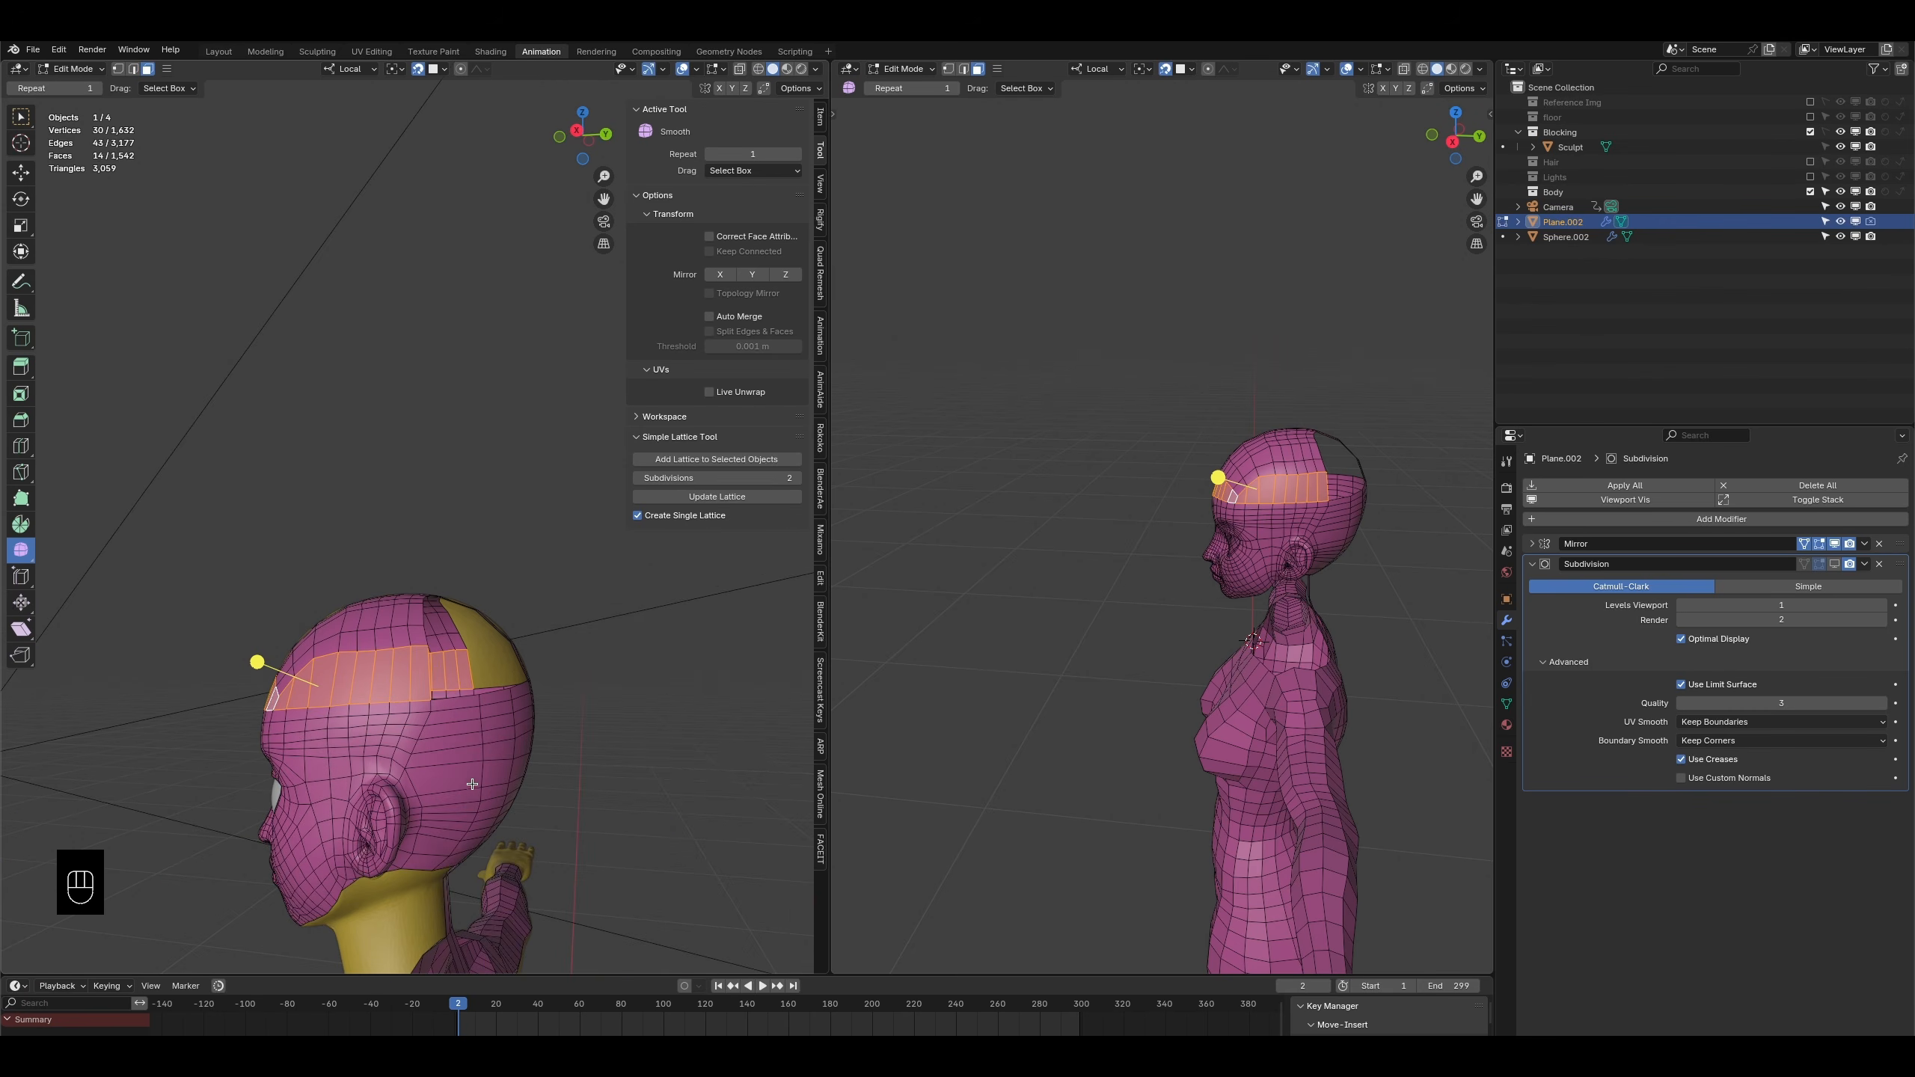
{"action": "middle_click_drag", "start_coordinate": [472, 758], "coordinate": [443, 632]}
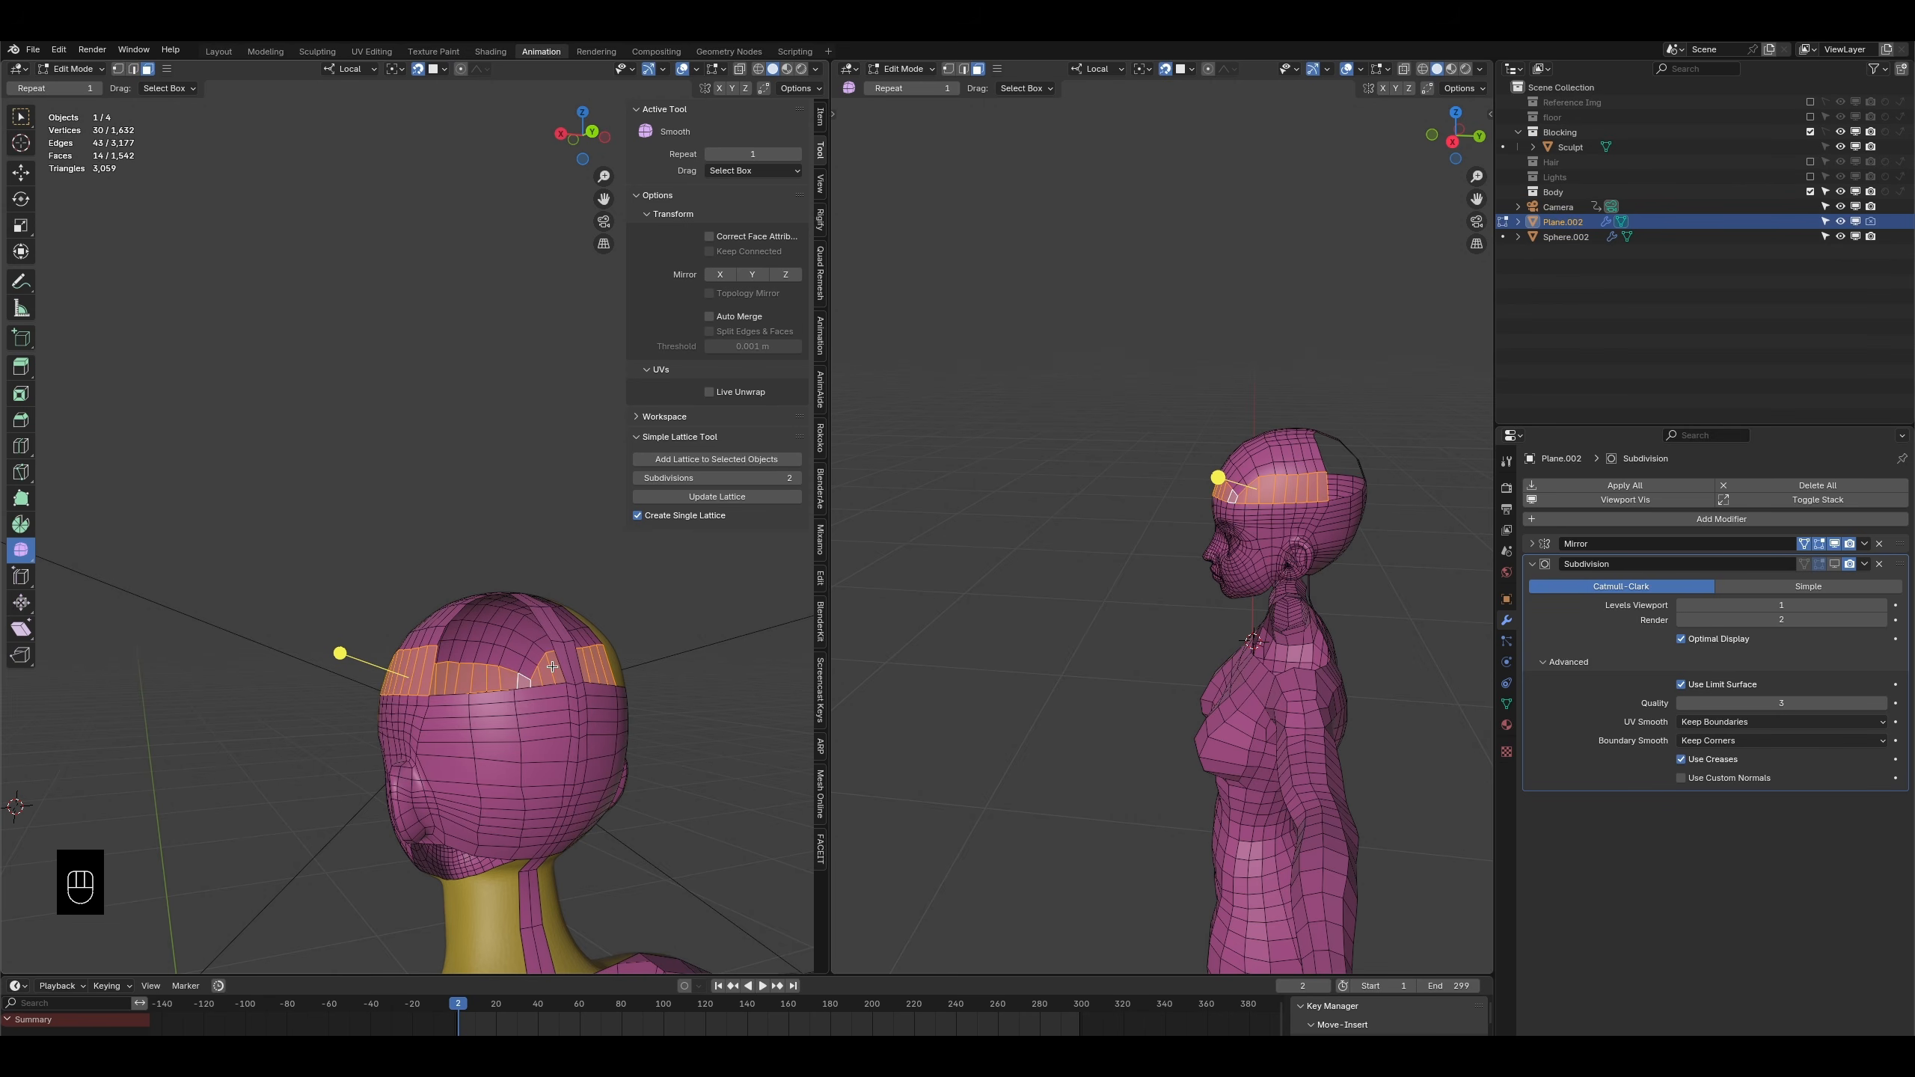
{"action": "middle_click_drag", "start_coordinate": [525, 680], "coordinate": [559, 649]}
- Select the face loop running from above the eye over the temple and examine its path around the skull
{"action": "left_click", "coordinate": [253, 737], "text": "alt"}
{"action": "left_click", "coordinate": [255, 723], "text": "alt"}
{"action": "middle_click_drag", "start_coordinate": [320, 749], "coordinate": [454, 685]}
{"action": "mouse_move", "coordinate": [634, 657]}
{"action": "middle_mouse_down"}
{"action": "mouse_move", "coordinate": [484, 688]}
{"action": "mouse_move", "coordinate": [618, 670]}
{"action": "middle_mouse_up"}
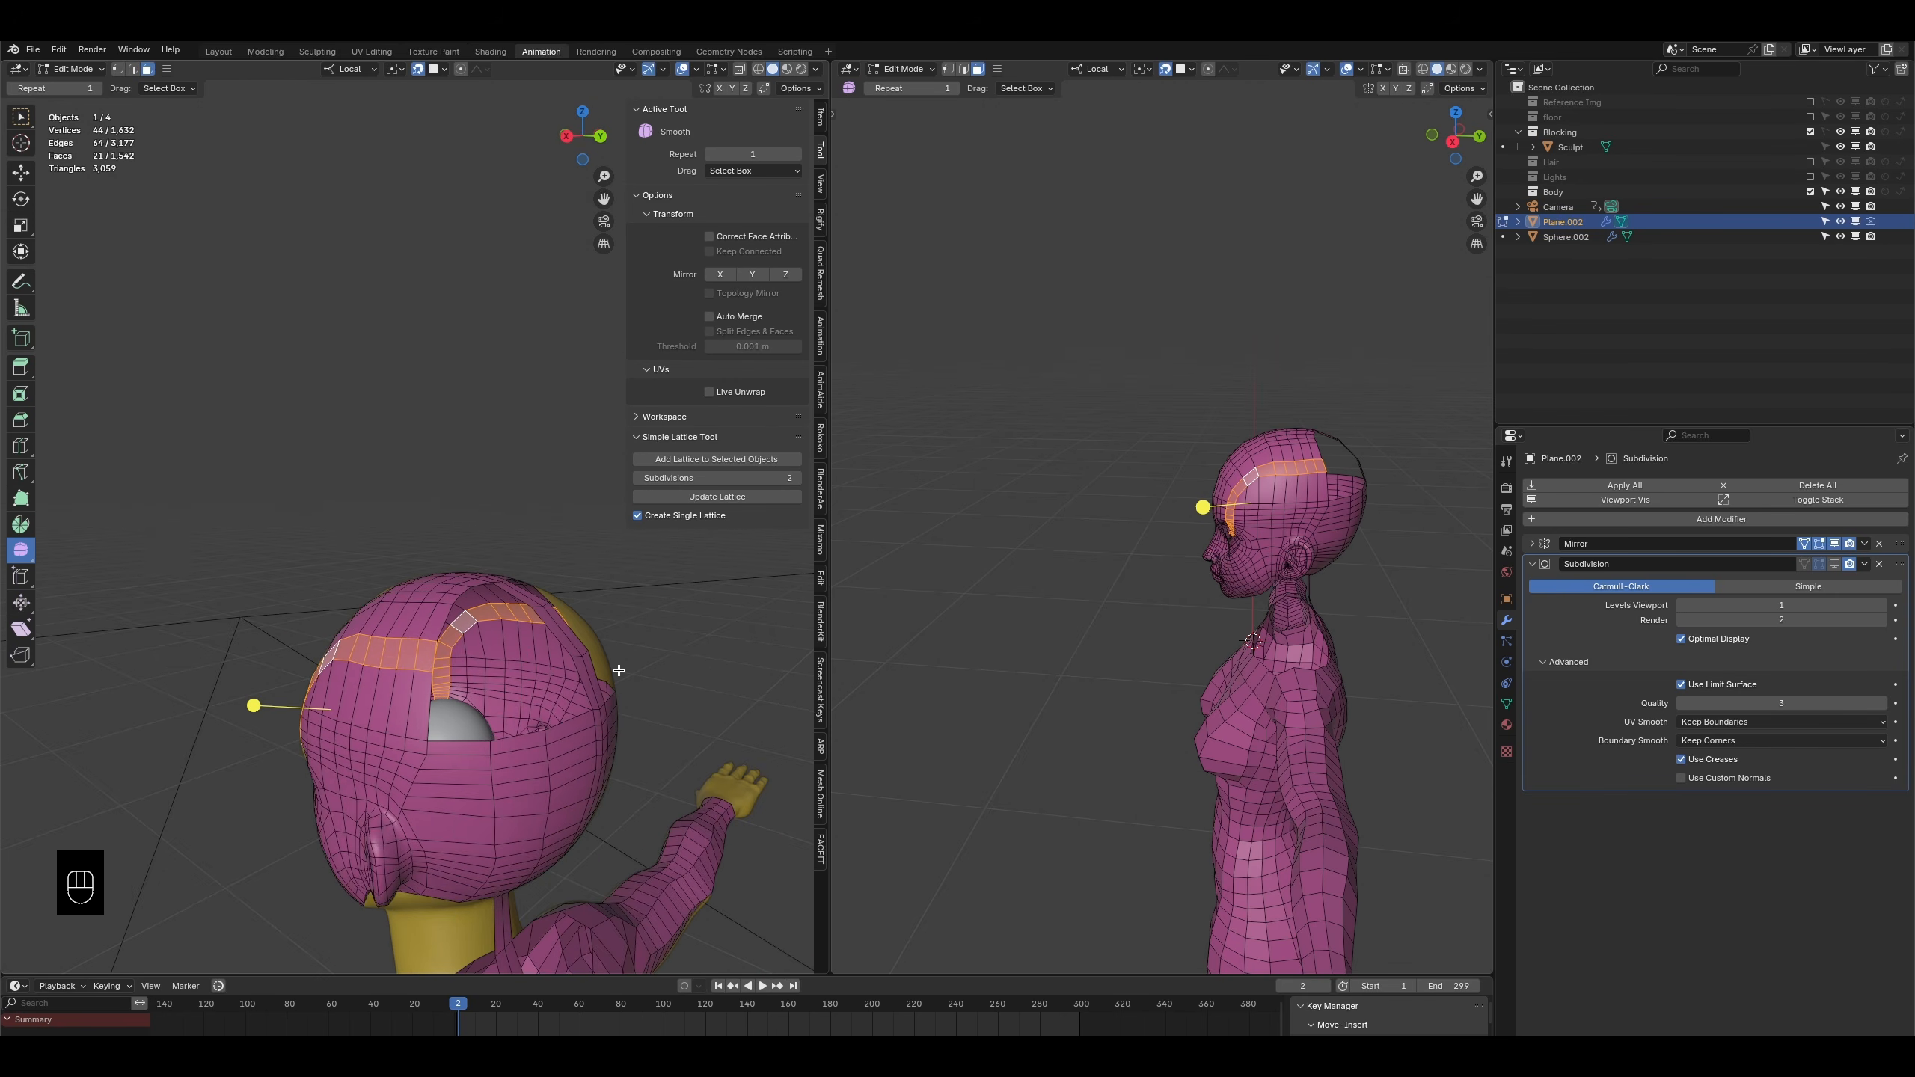
{"action": "middle_click_drag", "start_coordinate": [585, 752], "coordinate": [538, 721]}
{"action": "middle_click_drag", "start_coordinate": [573, 840], "coordinate": [358, 587]}
{"action": "middle_click_drag", "start_coordinate": [231, 593], "coordinate": [226, 641]}
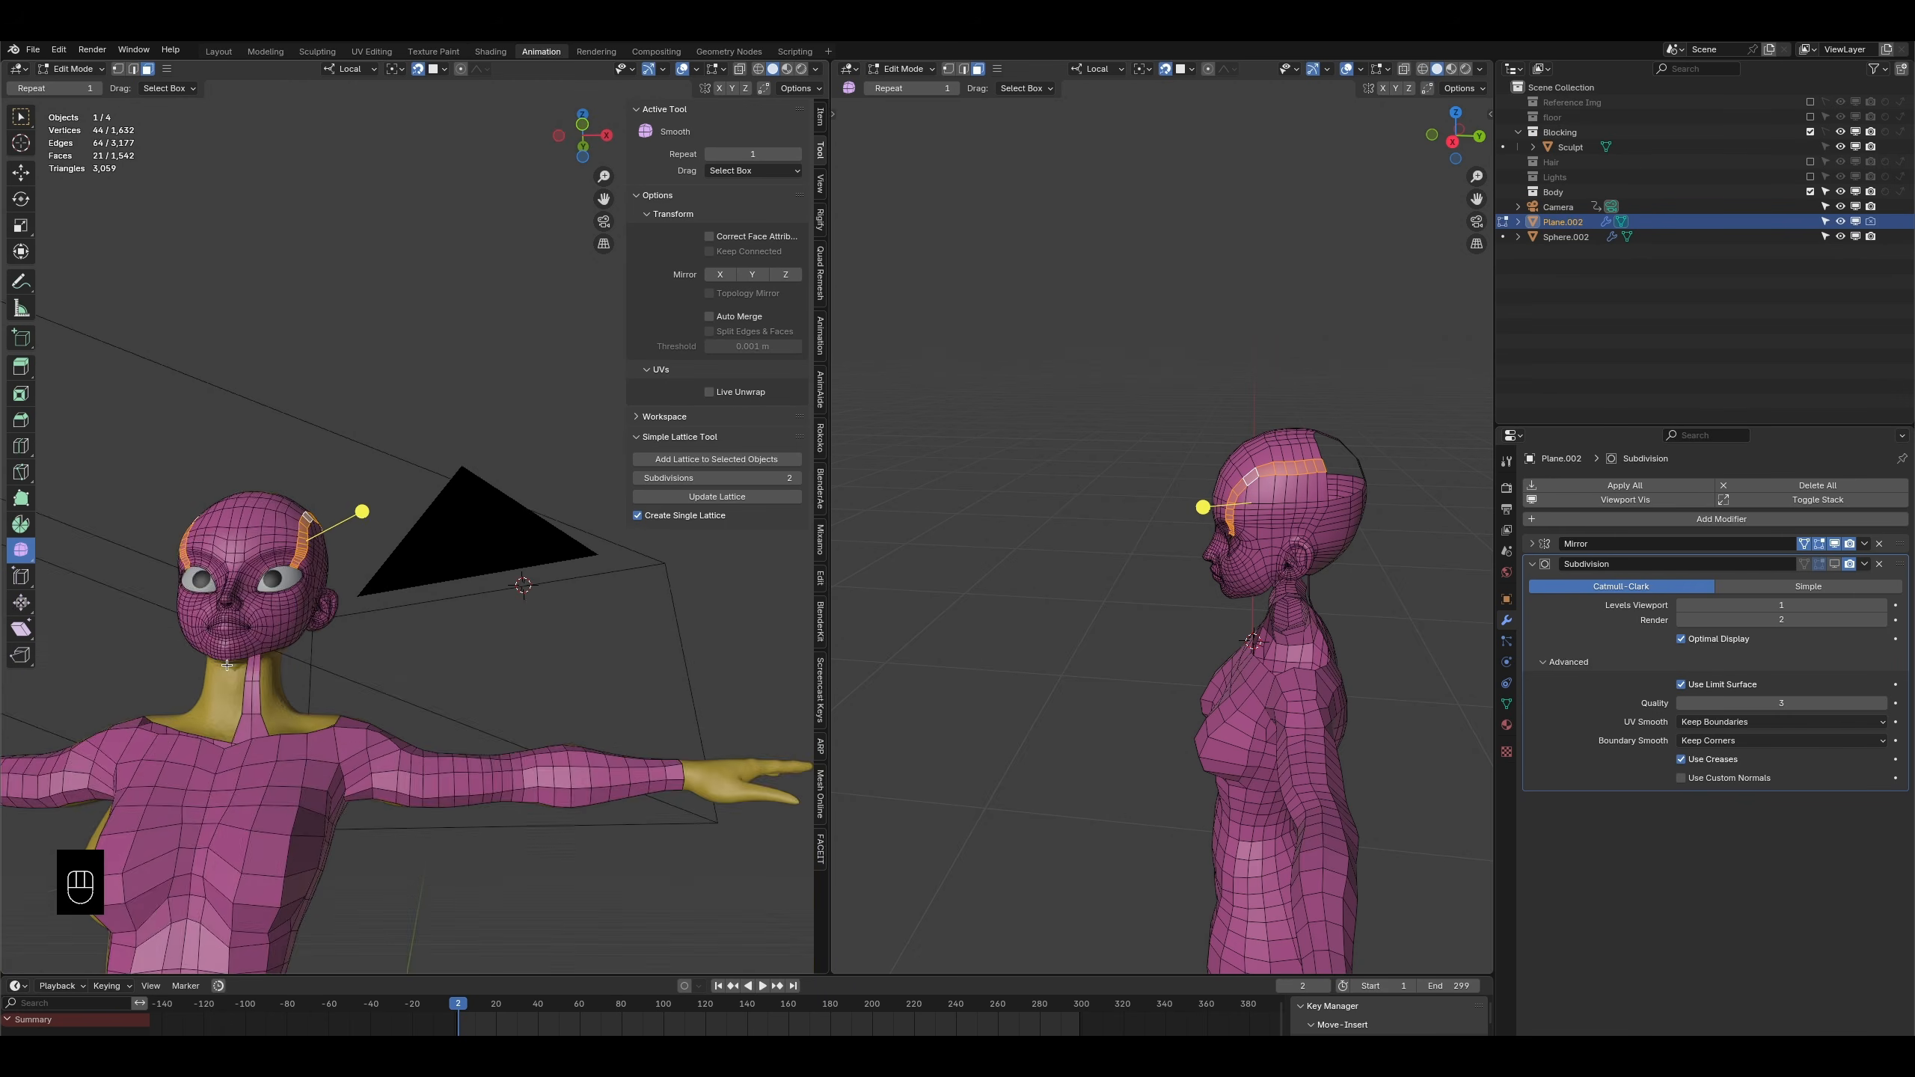
{"action": "scroll", "coordinate": [222, 663], "scroll_direction": "up", "scroll_amount": 3}
{"action": "middle_click_drag", "start_coordinate": [93, 800], "coordinate": [217, 725]}
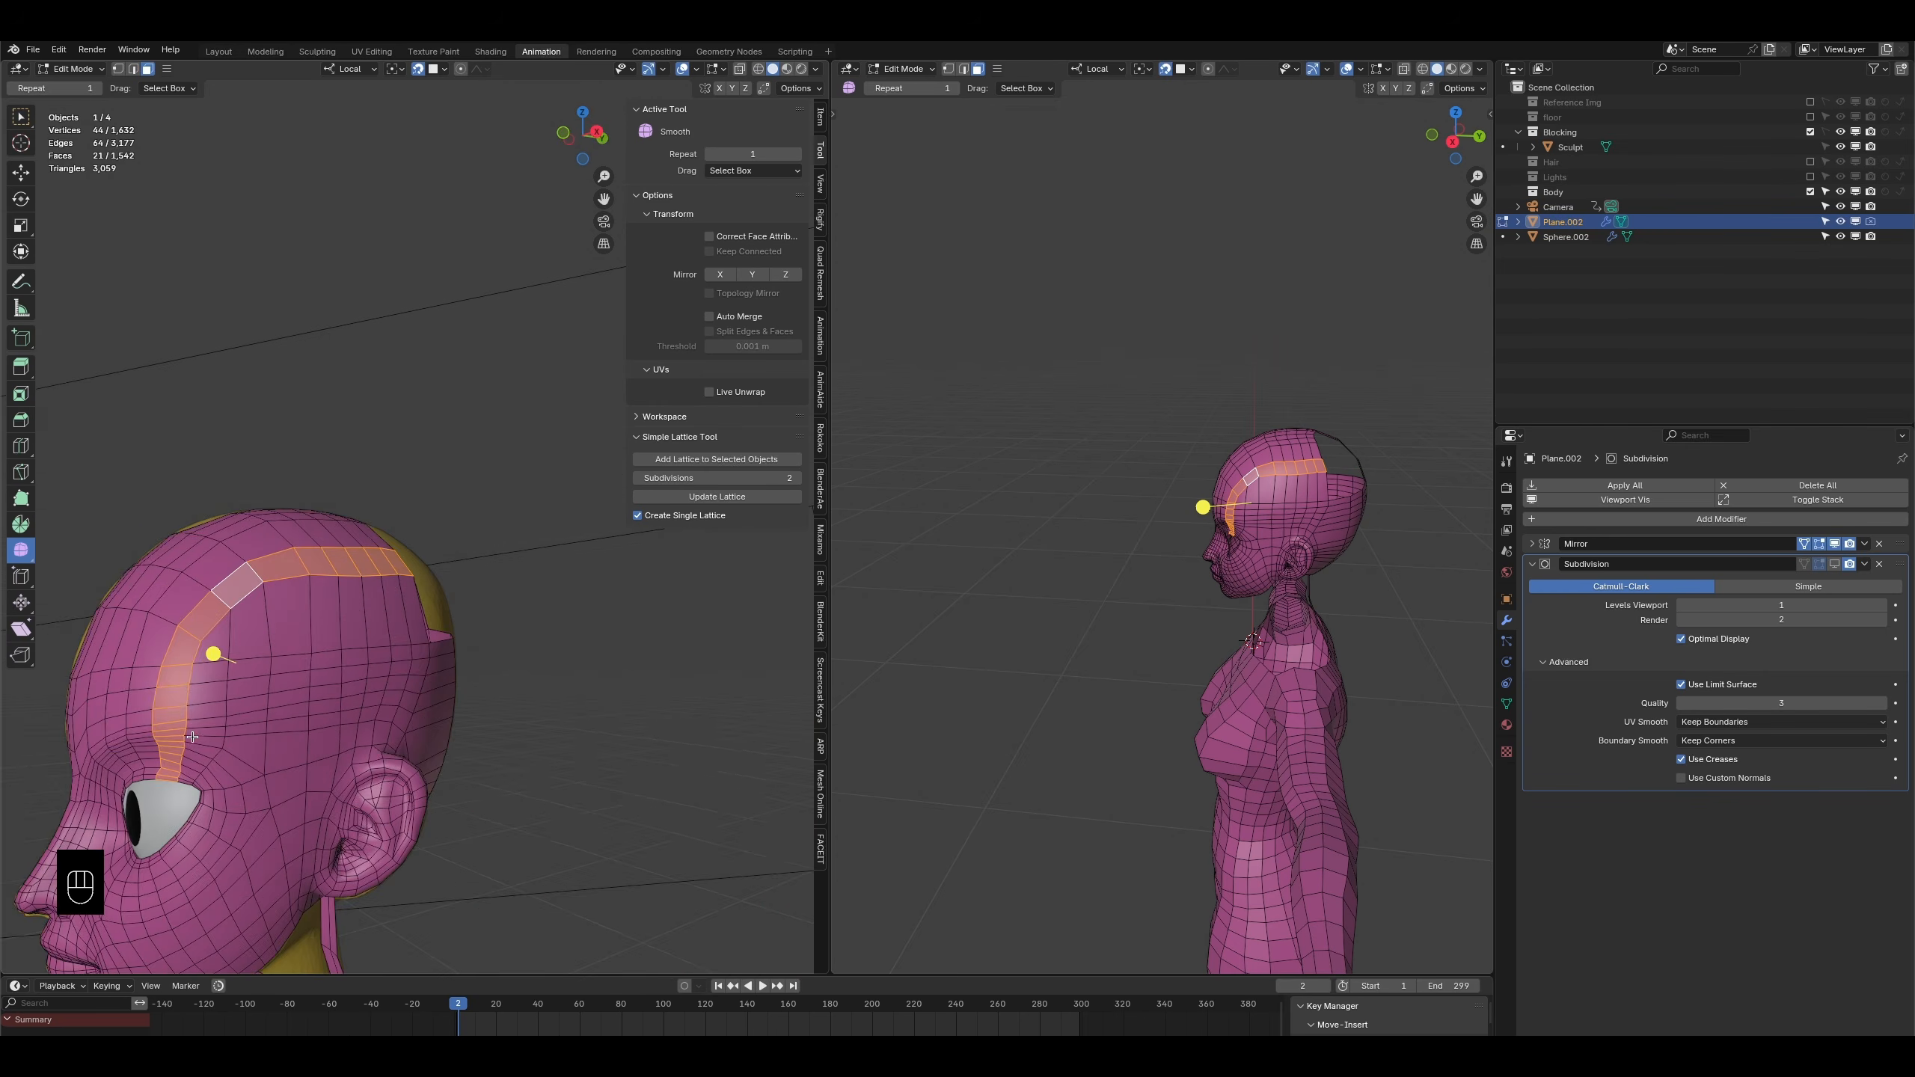
{"action": "middle_click_drag", "start_coordinate": [415, 586], "coordinate": [270, 676]}
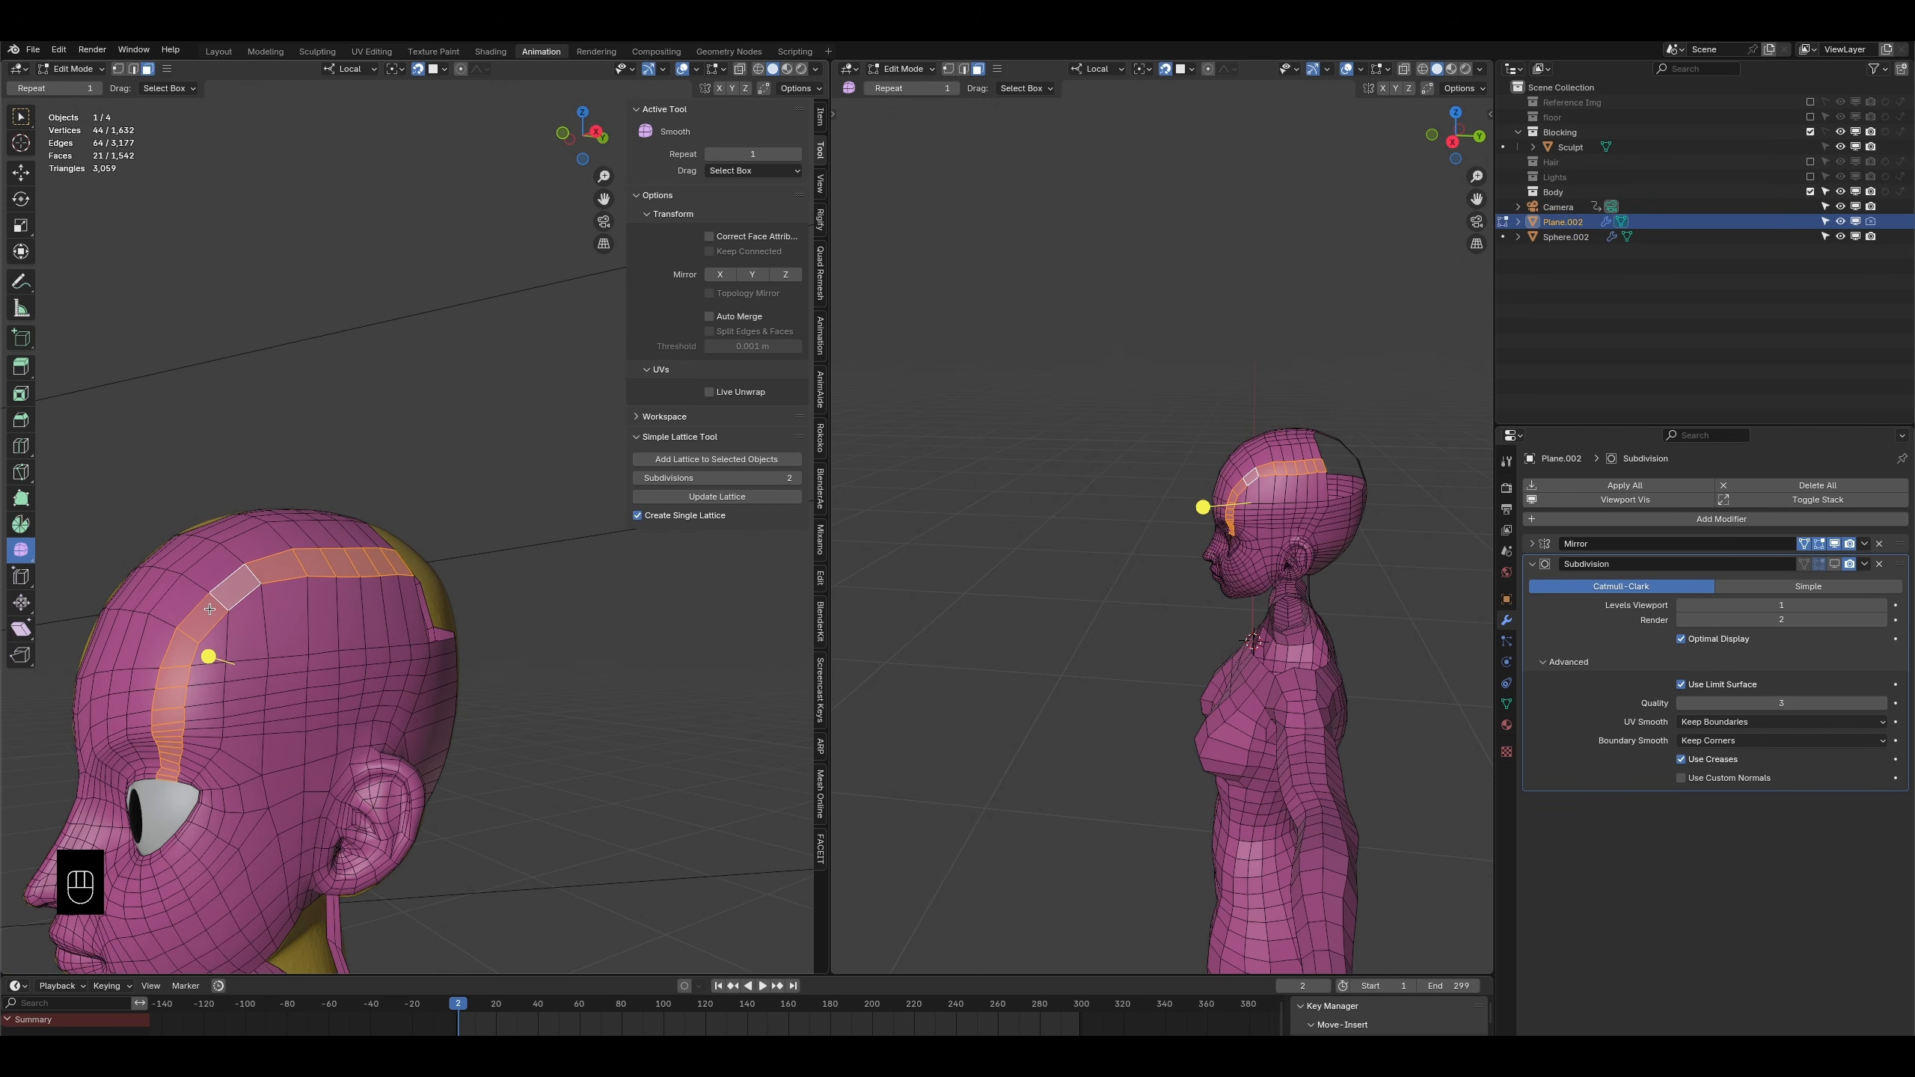
{"action": "middle_click_drag", "start_coordinate": [406, 553], "coordinate": [301, 568]}
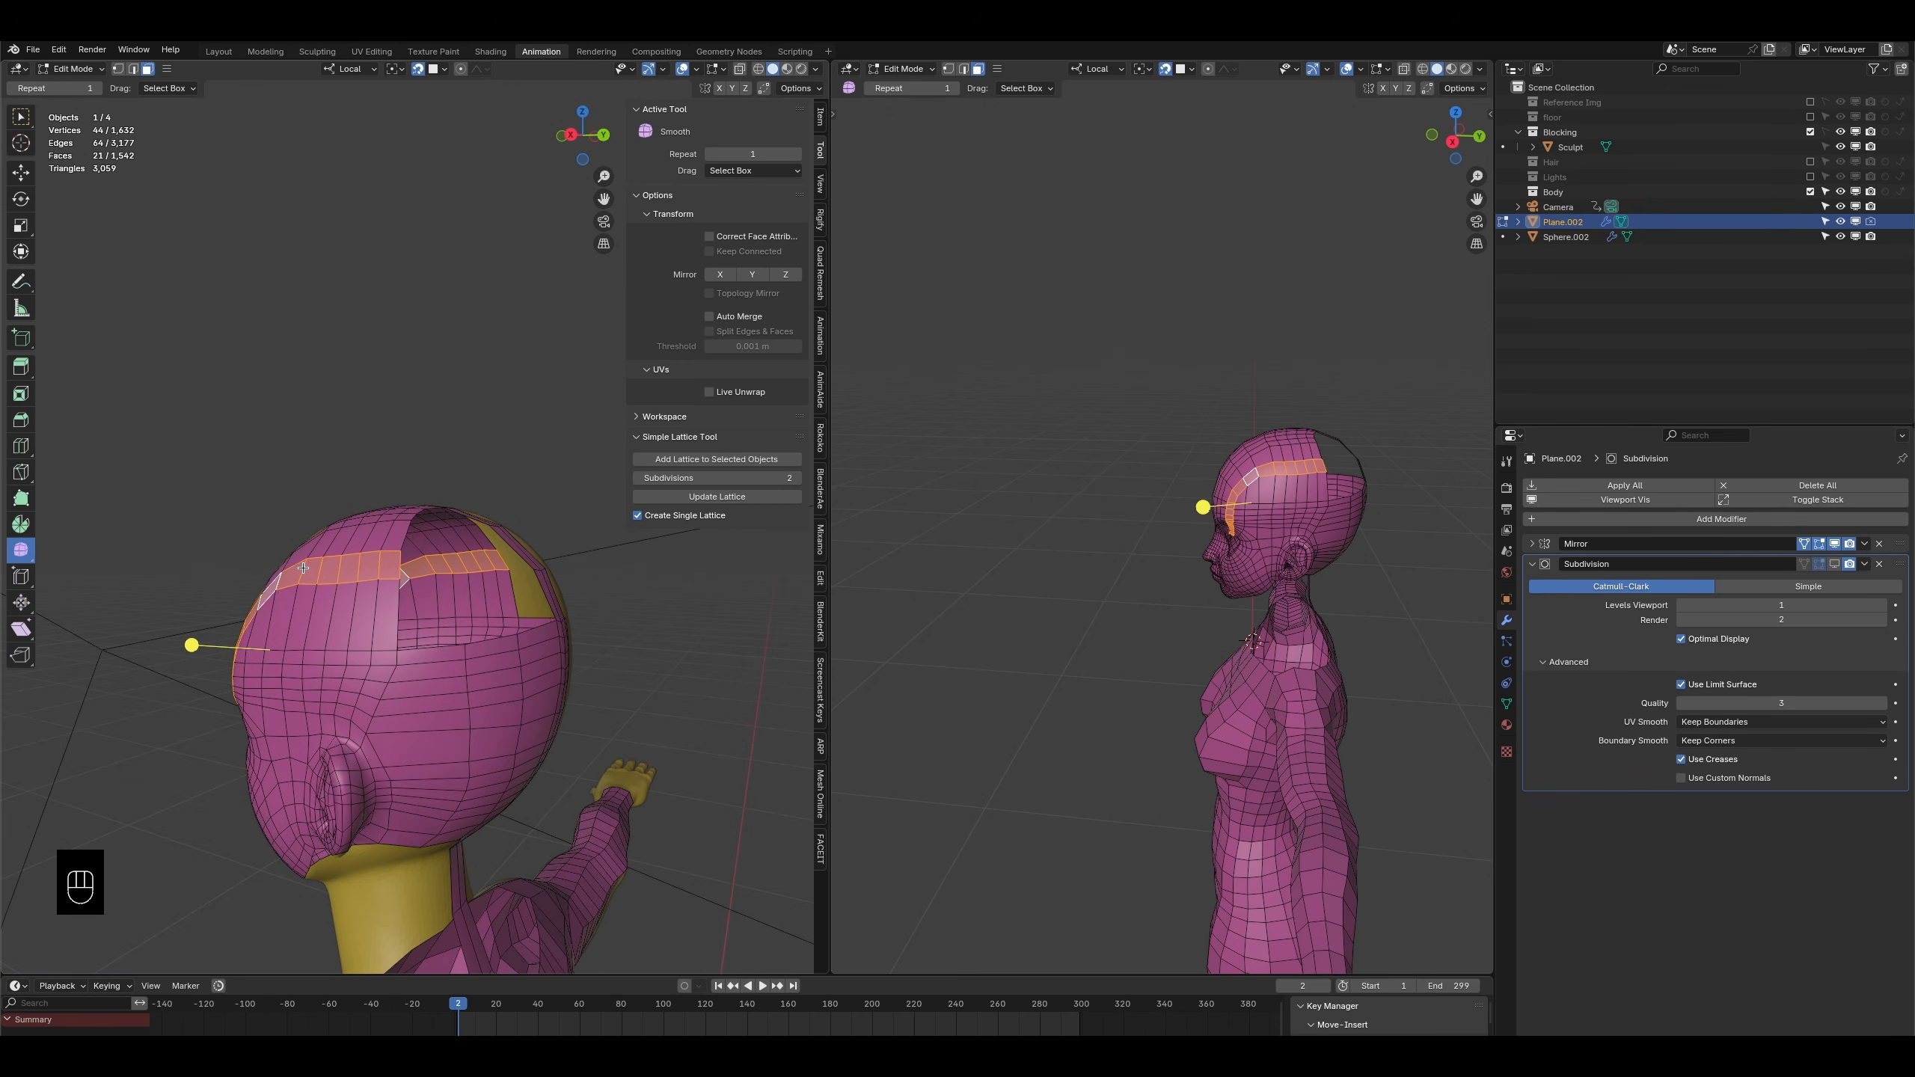
{"action": "left_click", "coordinate": [487, 637]}
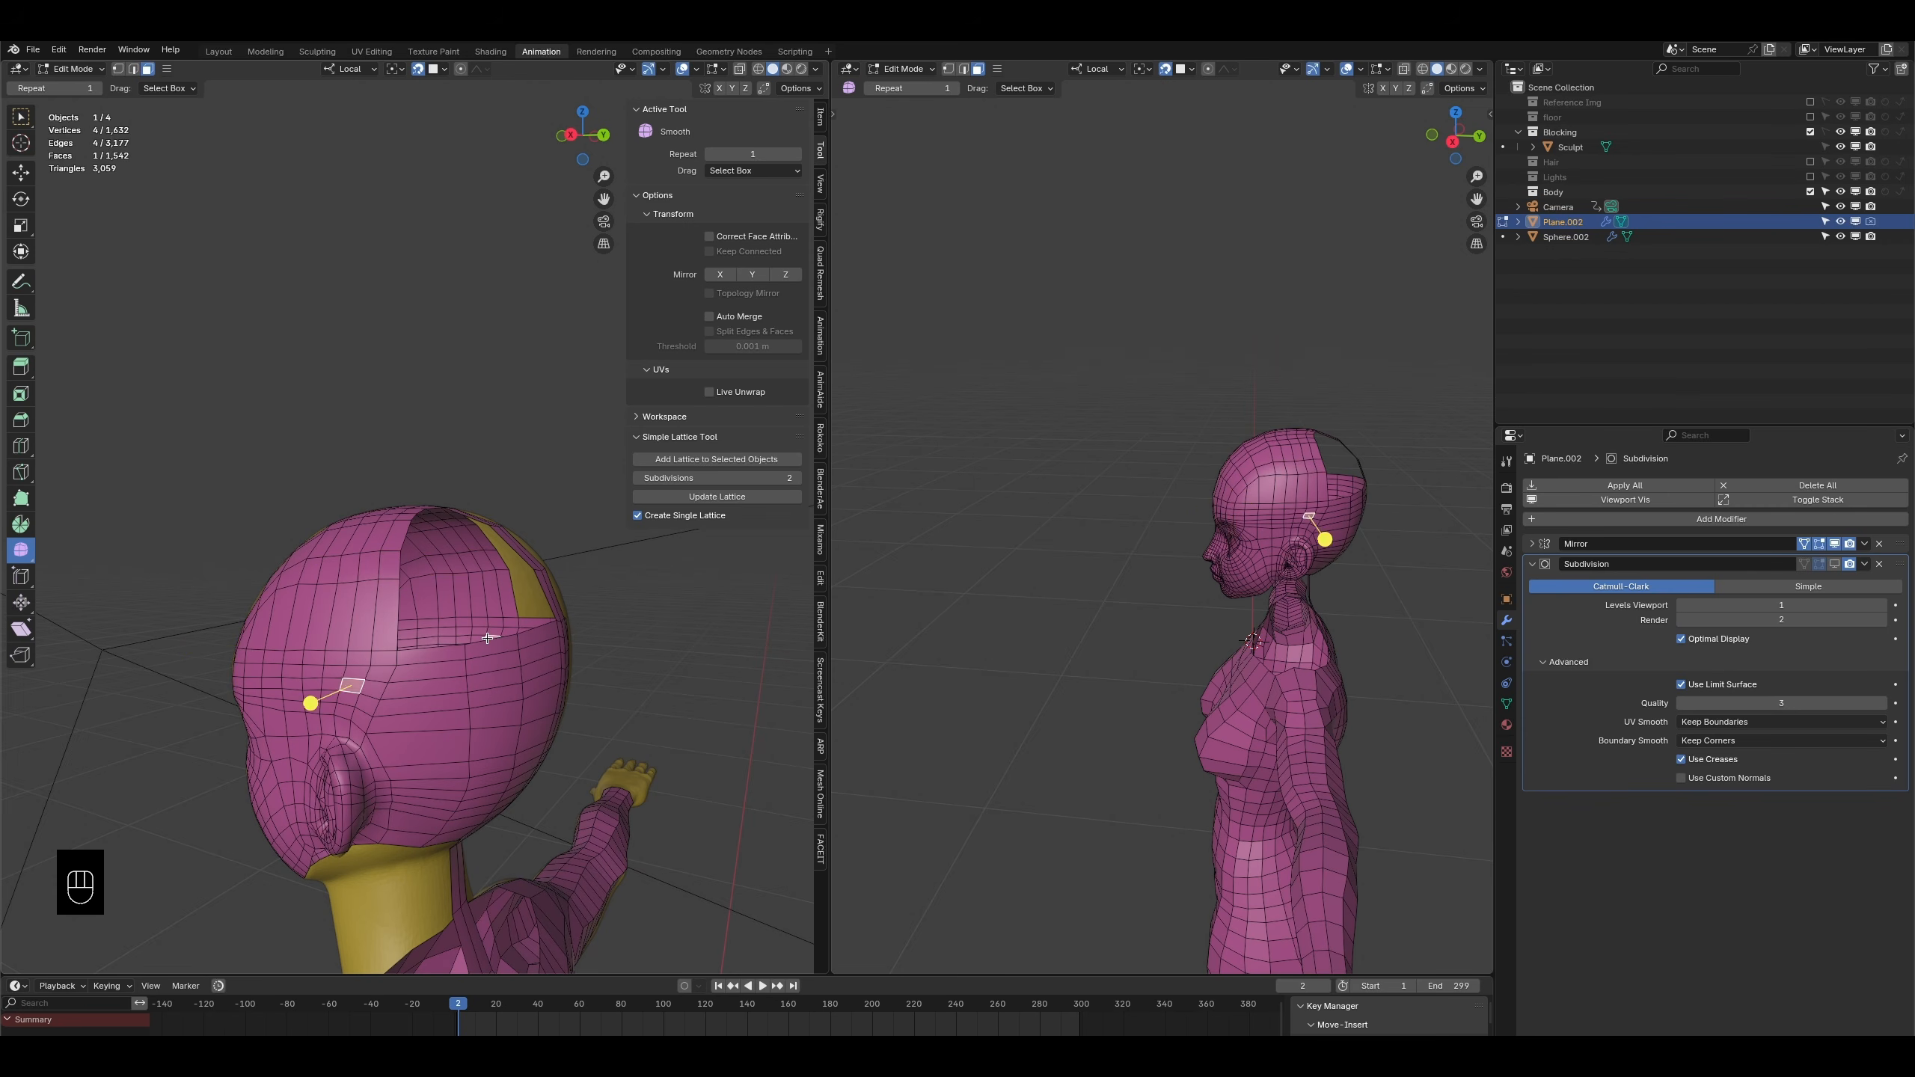
- Create a face joining the rear edge of the side patch to the upper edge of the back of the head
{"action": "left_click", "coordinate": [137, 73]}
{"action": "left_click", "coordinate": [399, 563]}
{"action": "left_click", "coordinate": [487, 642], "text": "shift"}
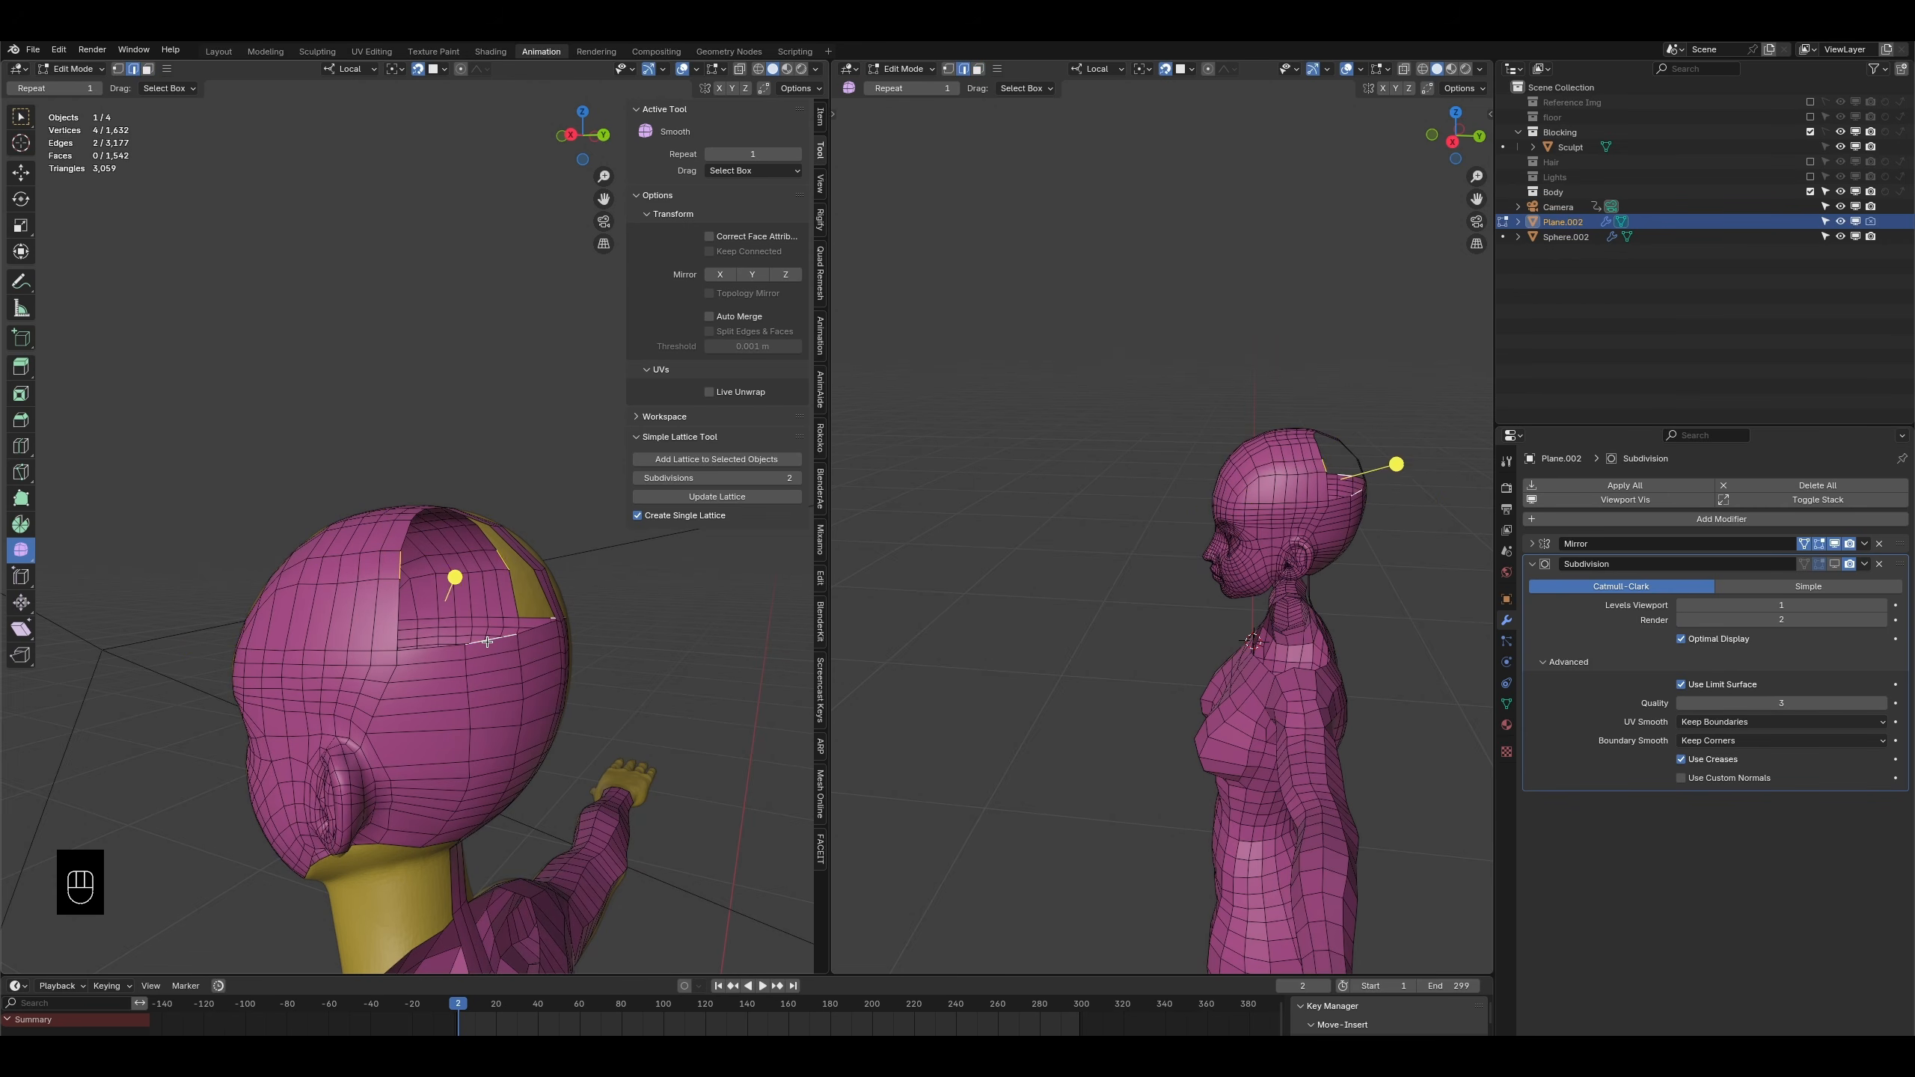
{"action": "key", "text": "f"}
{"action": "left_click", "coordinate": [148, 70]}
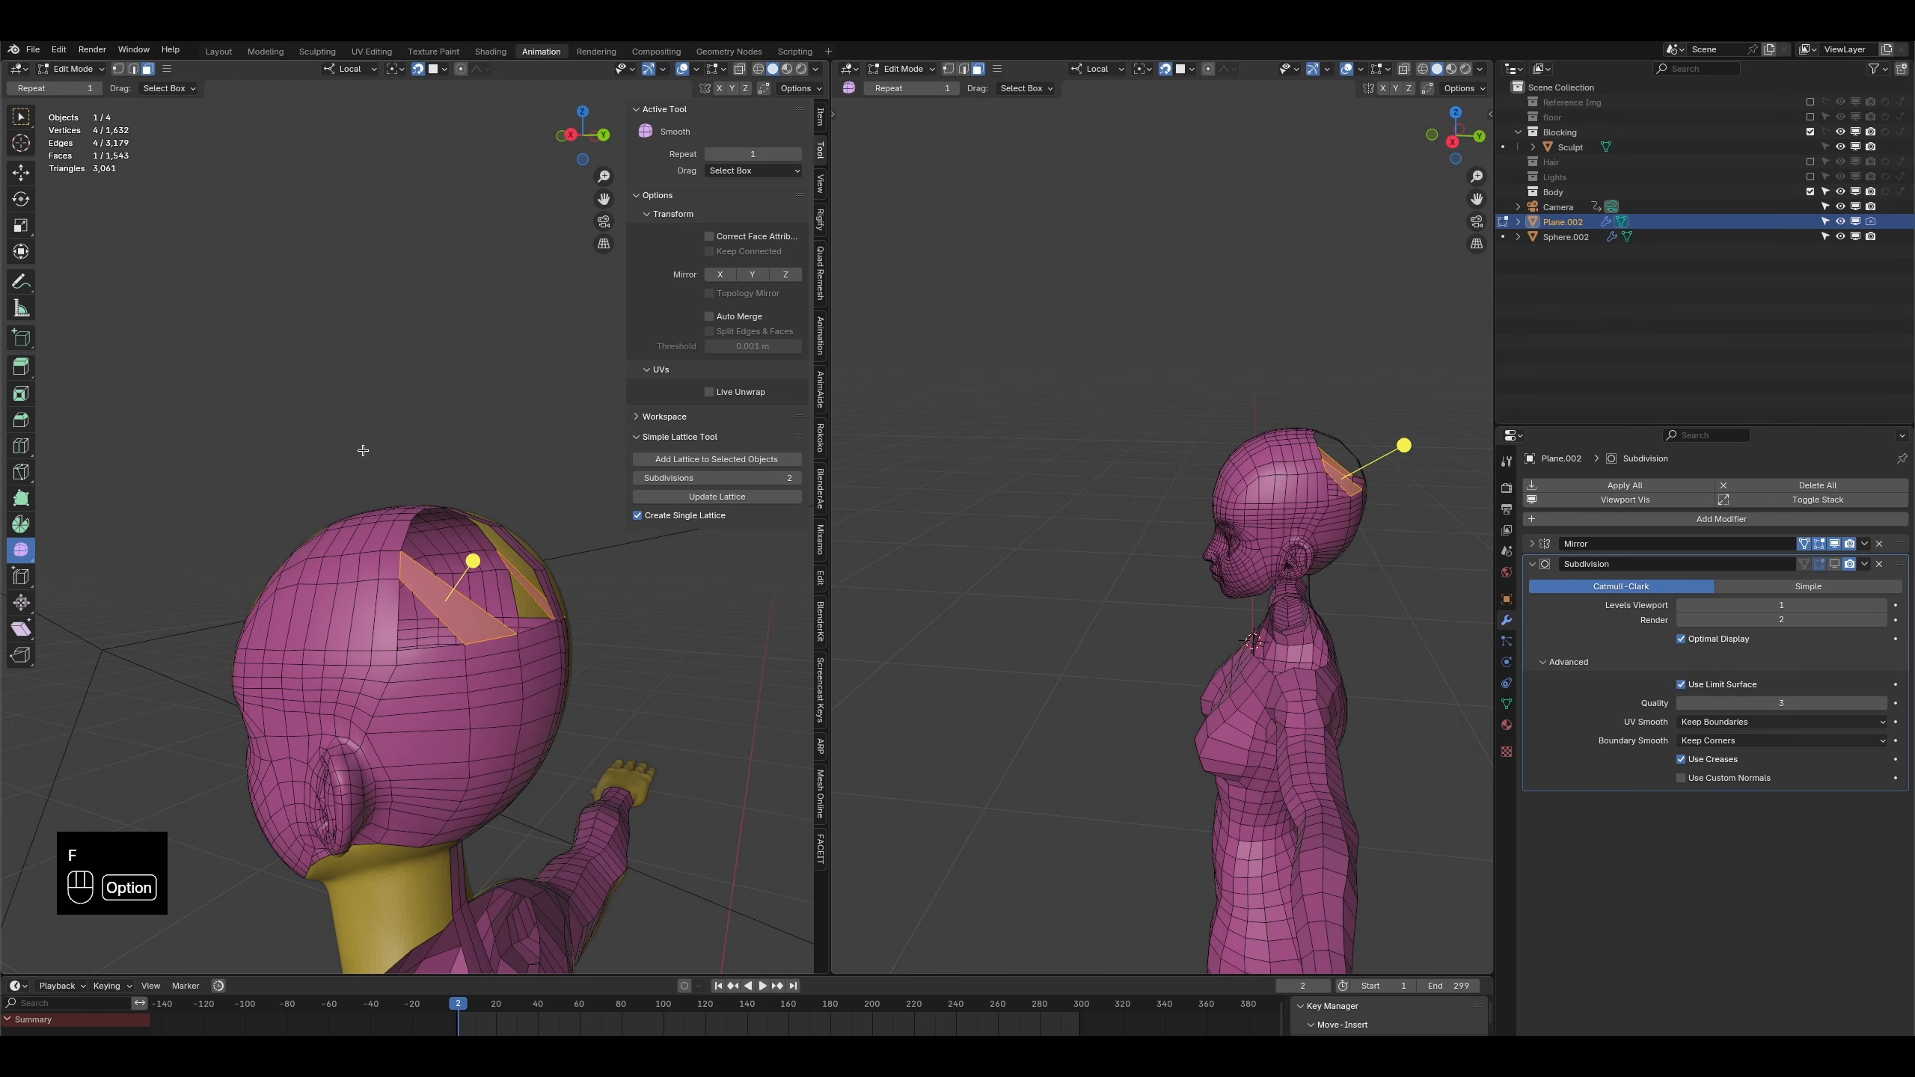
- Select the face loops around the upper side of the head and examine how they run from forehead to nape
{"action": "left_click", "coordinate": [355, 569], "text": "alt"}
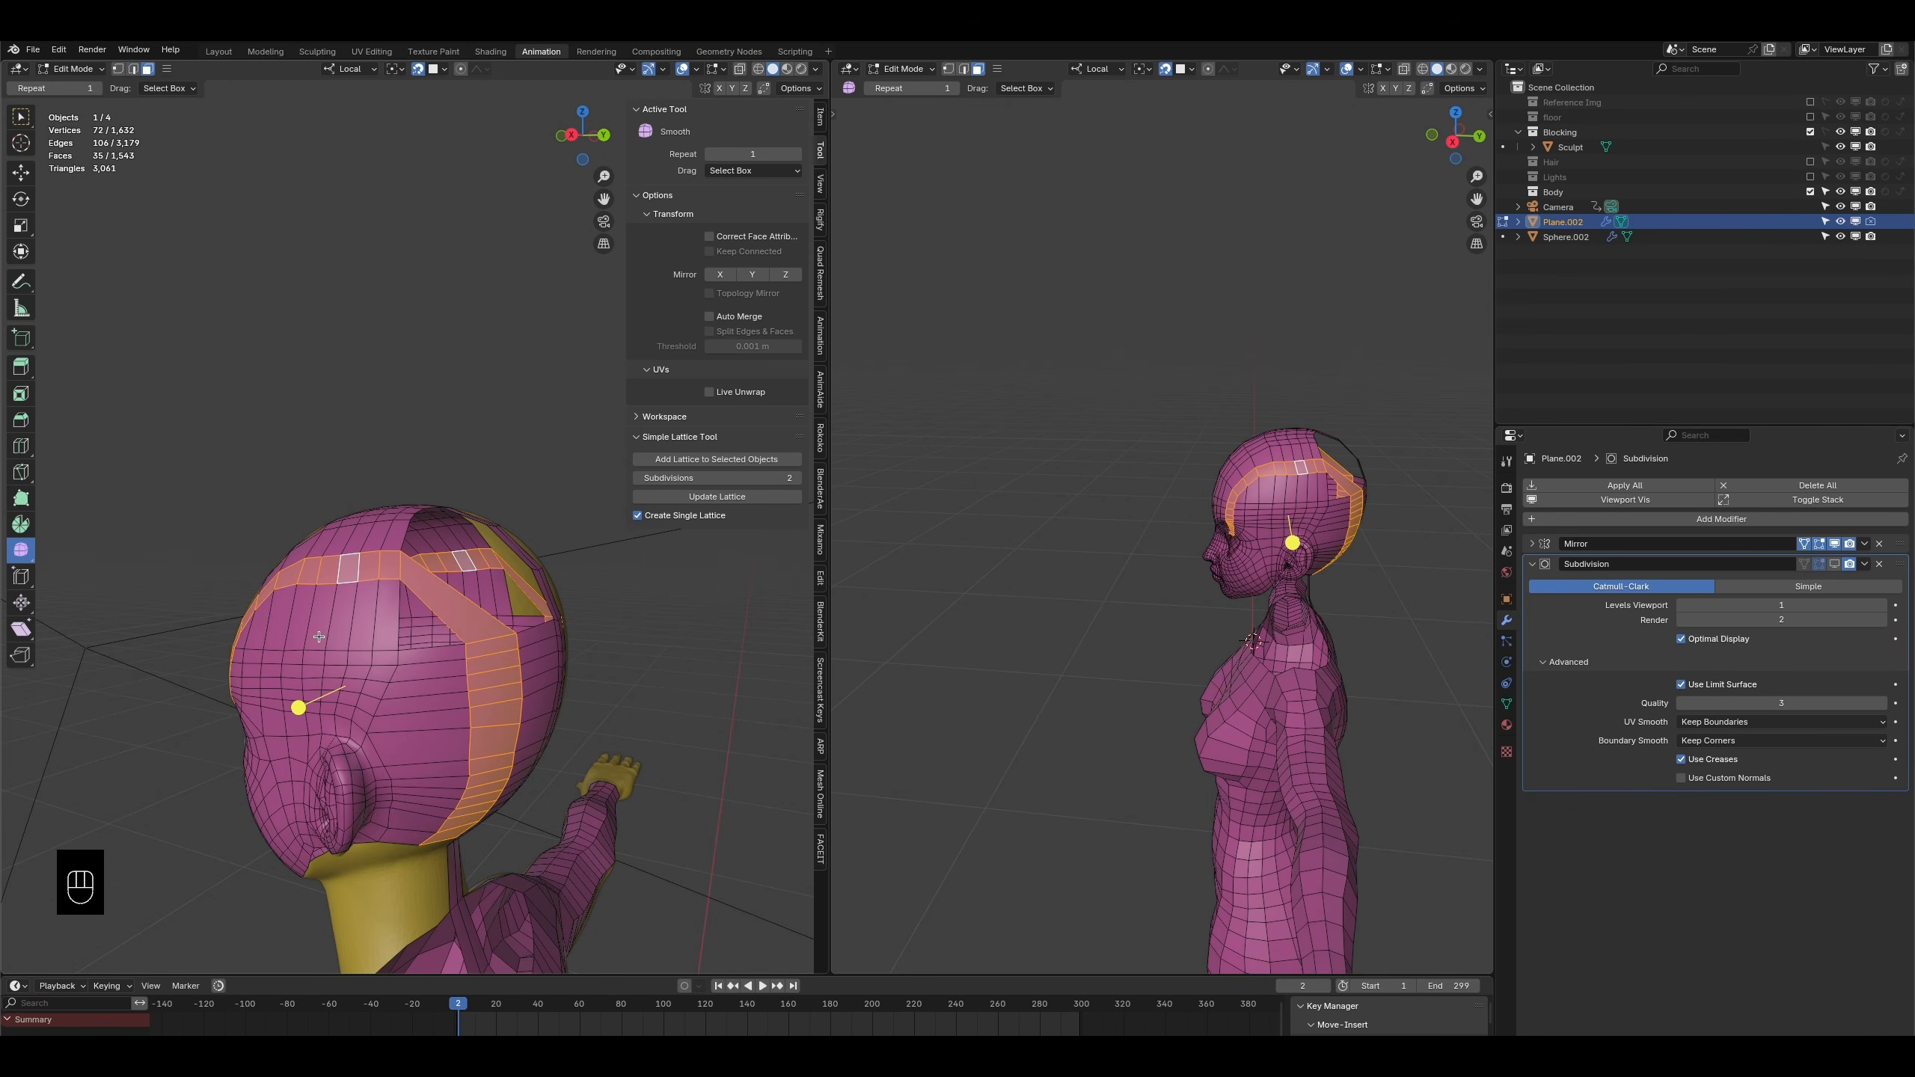
{"action": "scroll", "coordinate": [436, 677], "scroll_direction": "up", "scroll_amount": 2}
{"action": "middle_click_drag", "start_coordinate": [435, 677], "coordinate": [514, 679]}
{"action": "middle_click_drag", "start_coordinate": [139, 698], "coordinate": [253, 654], "text": "shift"}
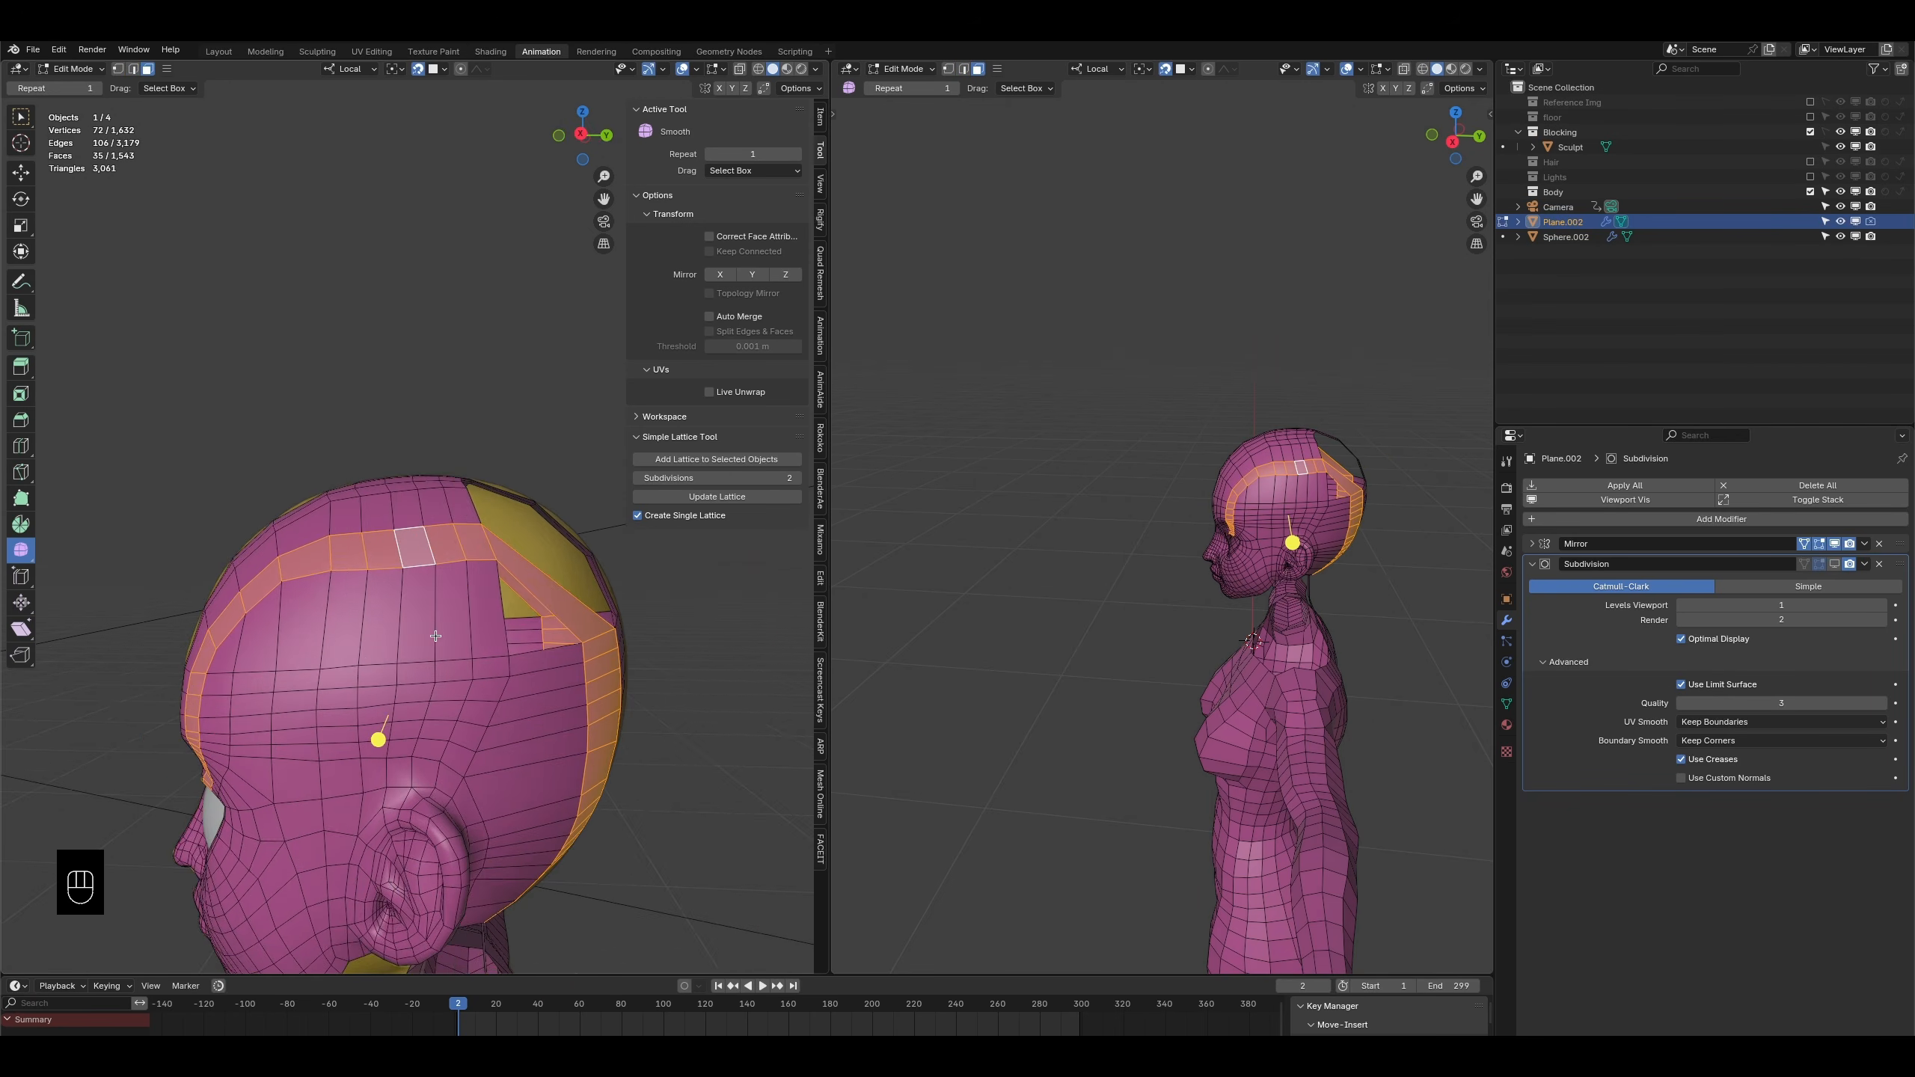
{"action": "middle_click_drag", "start_coordinate": [492, 633], "coordinate": [252, 628]}
{"action": "left_click", "coordinate": [203, 647], "text": "alt"}
{"action": "middle_click_drag", "start_coordinate": [432, 611], "coordinate": [396, 589], "text": "shift"}
- Add a loop cut across the new bridging face behind the side patch and adjust its position
{"action": "key", "text": "ctrl+r"}
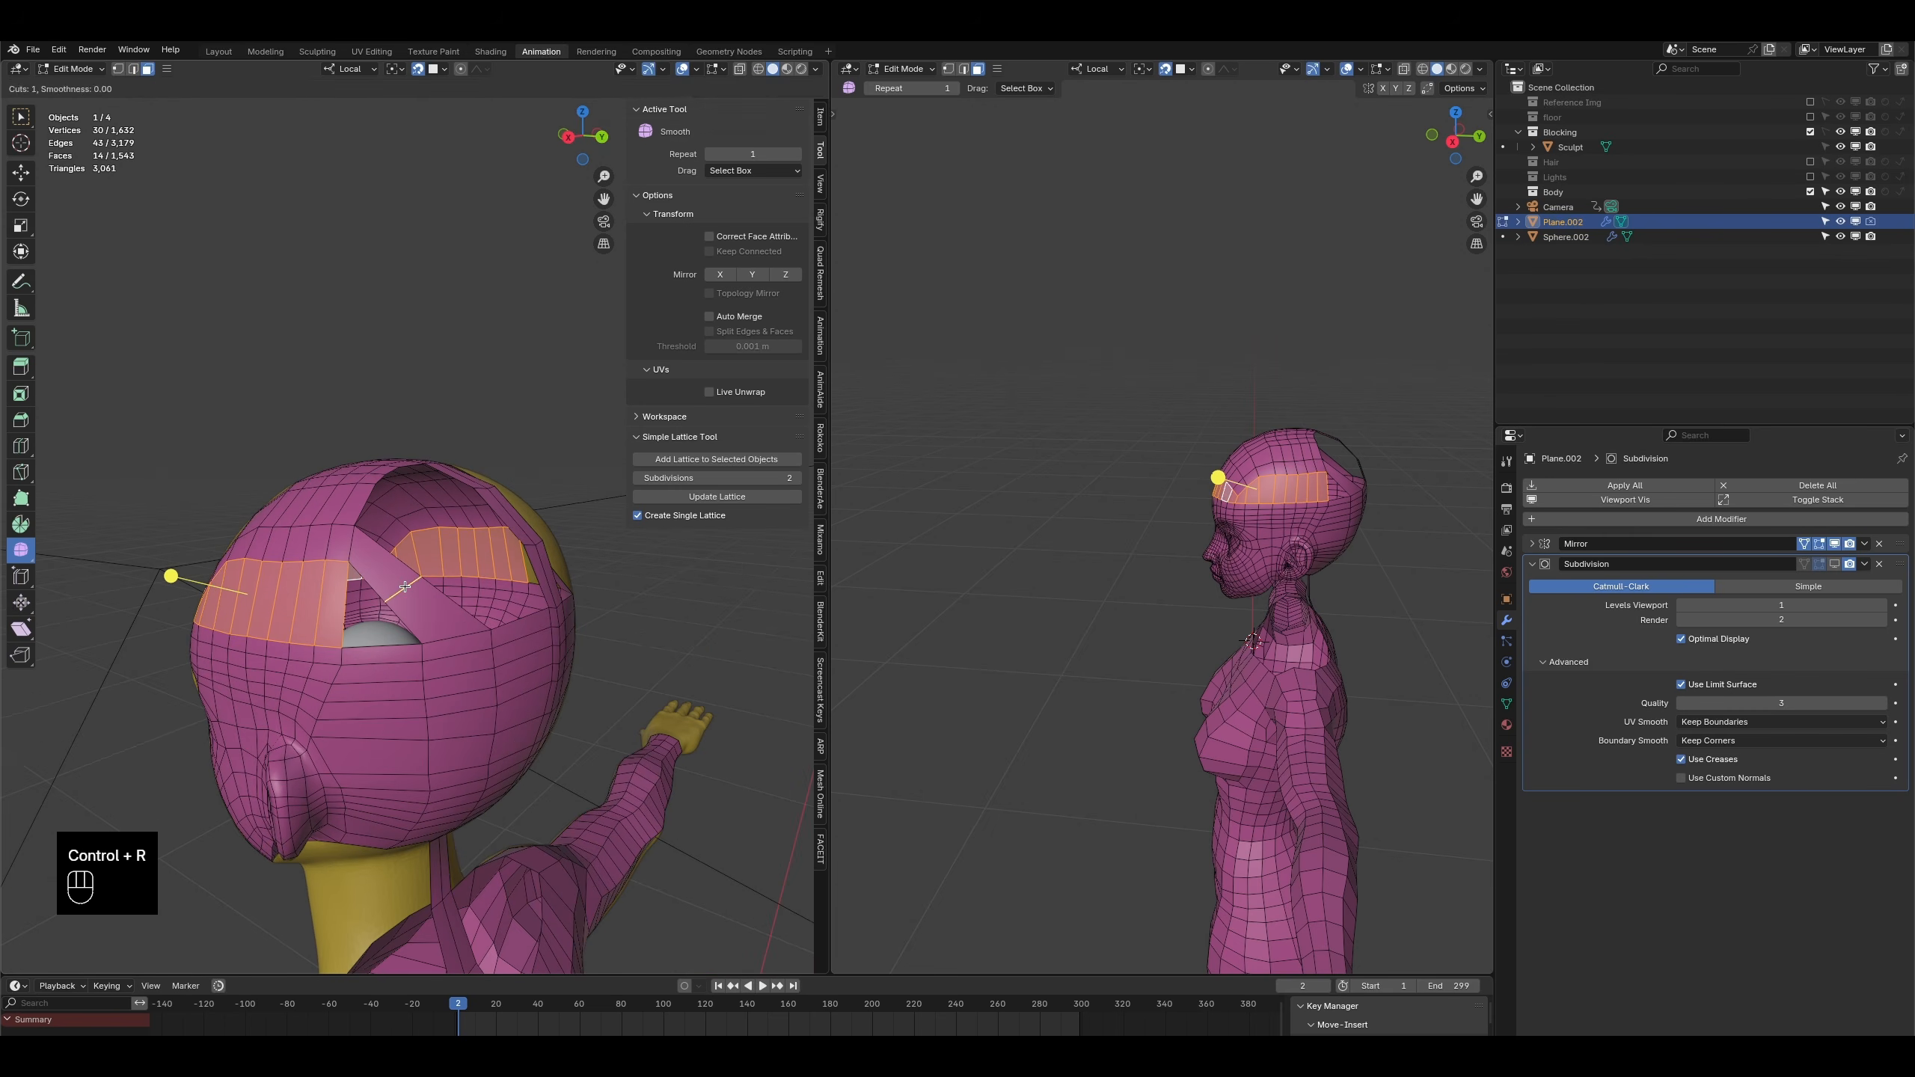
{"action": "double_click", "coordinate": [403, 586]}
{"action": "key", "text": "g"}
{"action": "left_click", "coordinate": [415, 575]}
- Fill the remaining gaps at the upper back of the head with two faces reaching the centre strip
{"action": "left_click", "coordinate": [332, 618]}
{"action": "left_click", "coordinate": [415, 603], "text": "shift"}
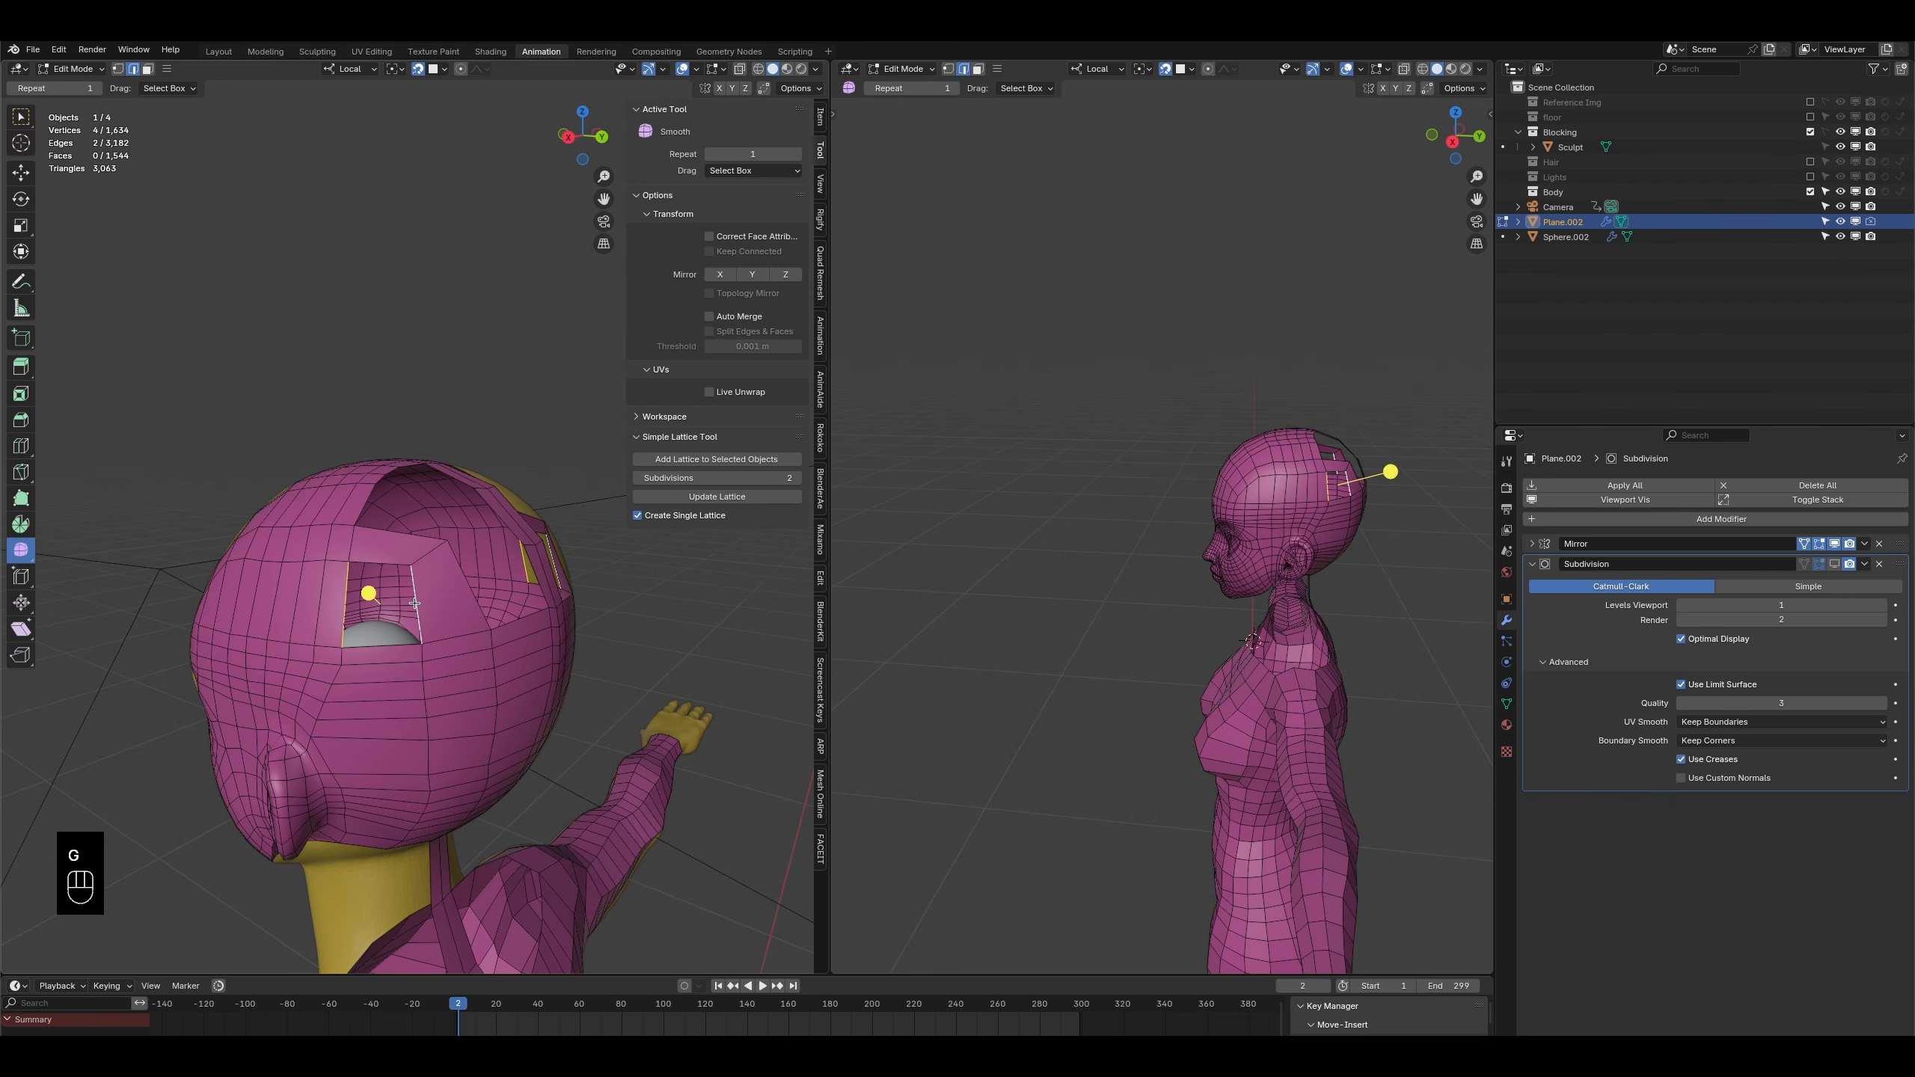
{"action": "key", "text": "f"}
{"action": "middle_click_drag", "start_coordinate": [414, 603], "coordinate": [493, 588]}
{"action": "left_click", "coordinate": [492, 588]}
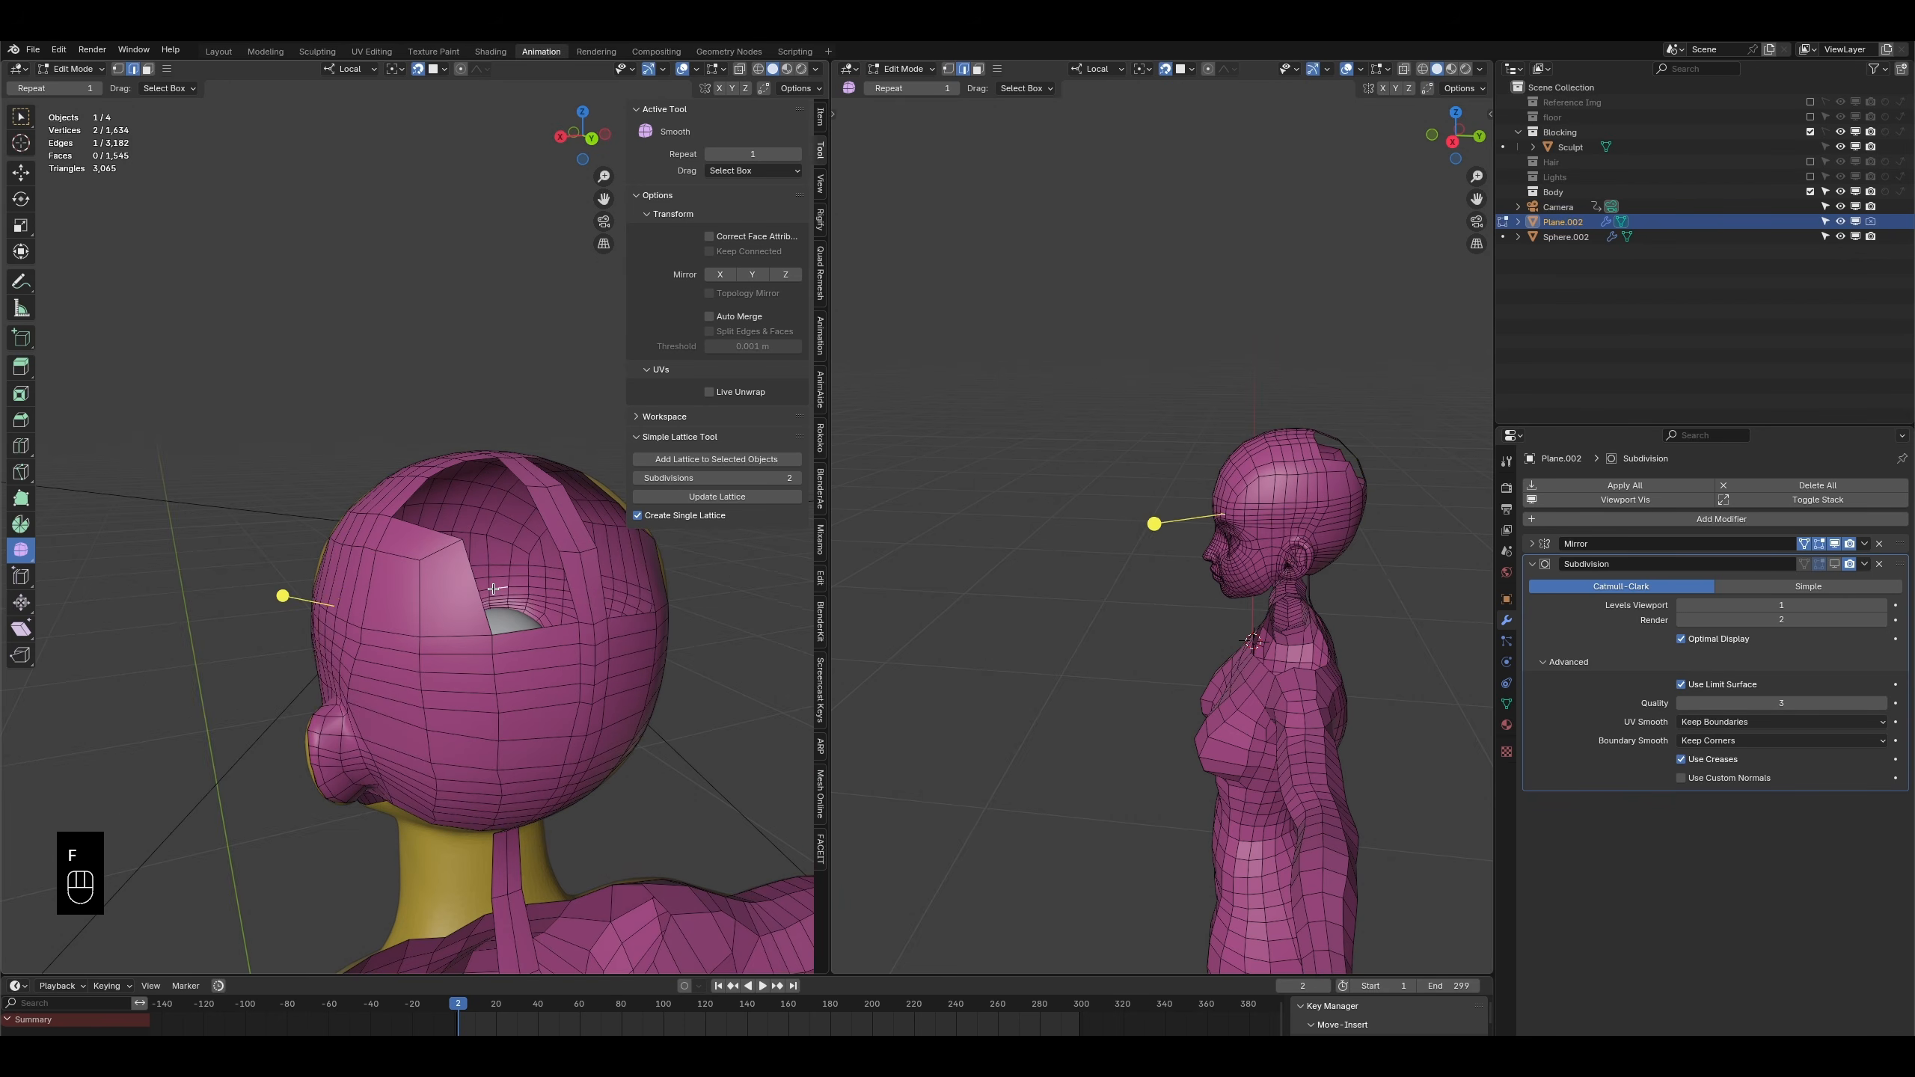
{"action": "left_click", "coordinate": [572, 591], "text": "shift"}
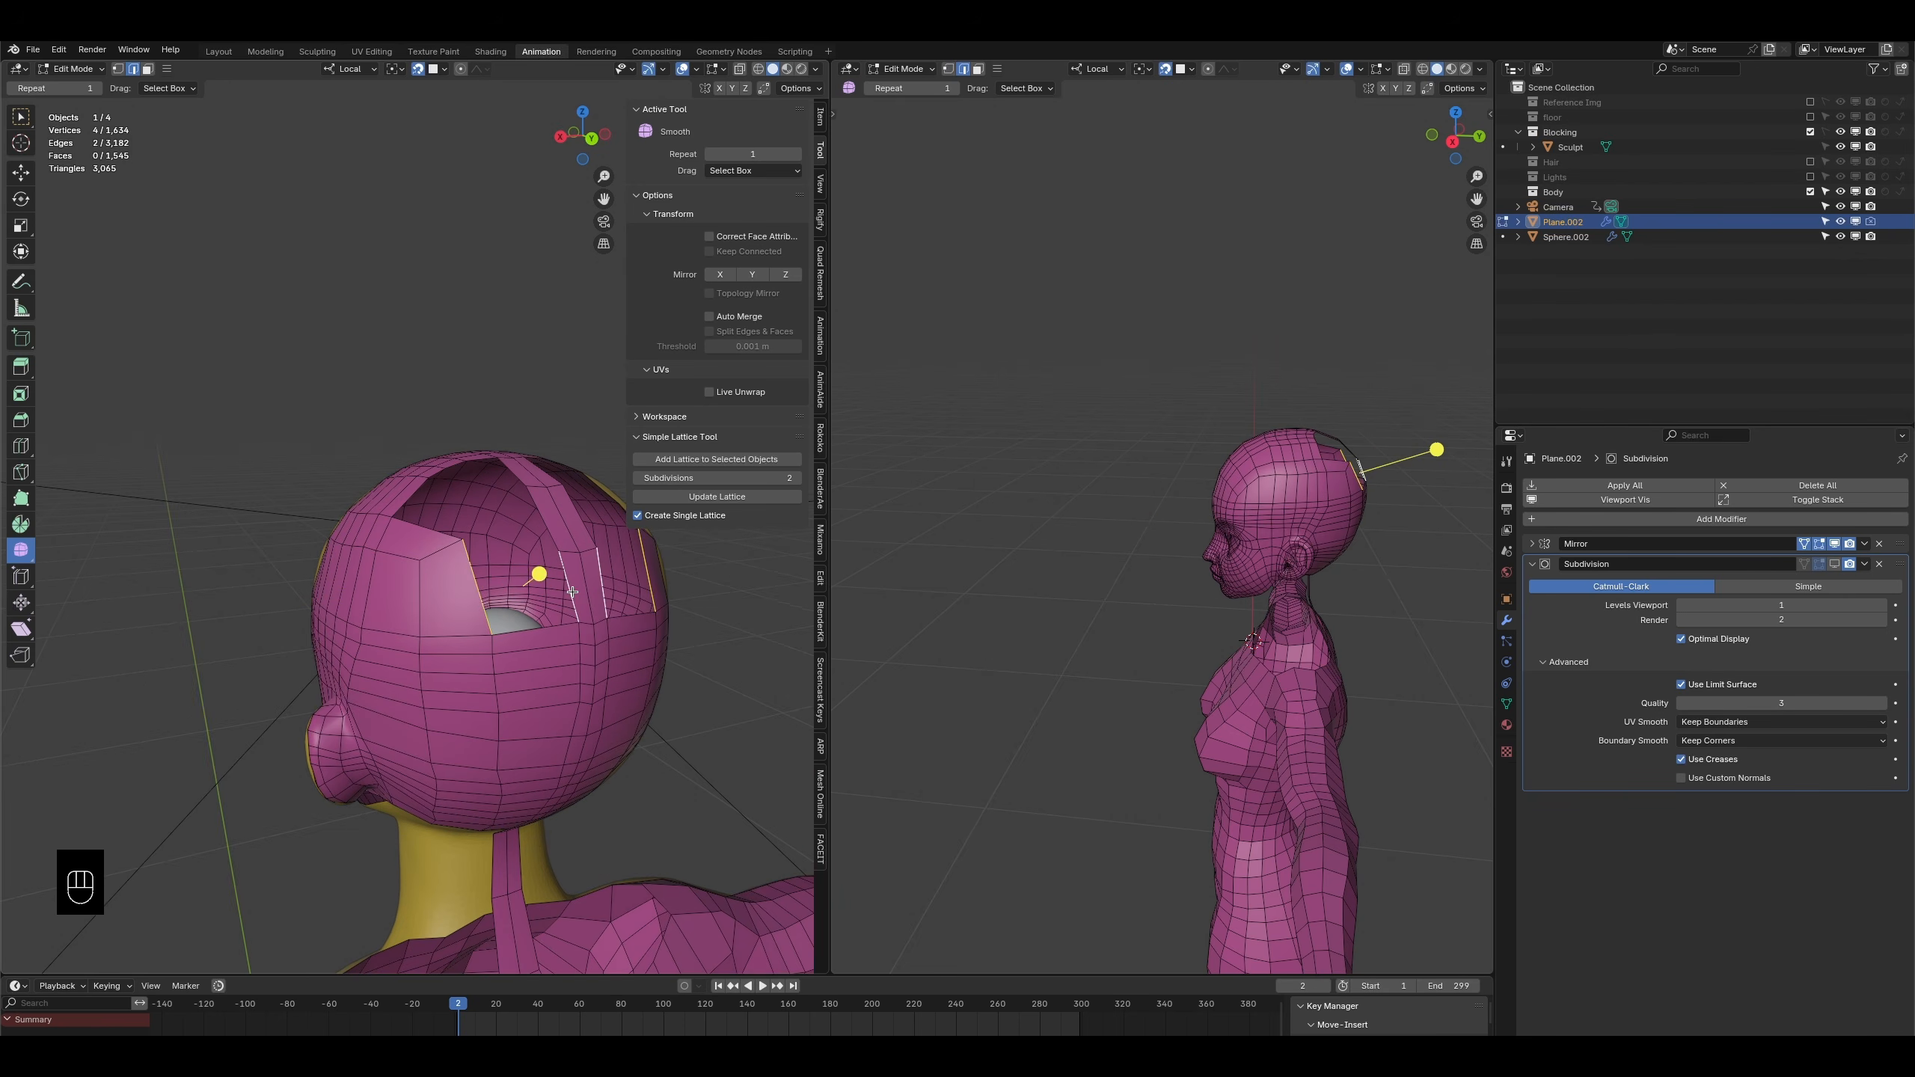
{"action": "key", "text": "f"}
- Select the face loop encircling the upper head and examine its path from the forehead to the back
{"action": "left_click", "coordinate": [147, 72]}
{"action": "left_click", "coordinate": [409, 596], "text": "alt"}
{"action": "middle_click_drag", "start_coordinate": [329, 625], "coordinate": [460, 641]}
{"action": "middle_click_drag", "start_coordinate": [422, 645], "coordinate": [347, 668], "text": "shift"}
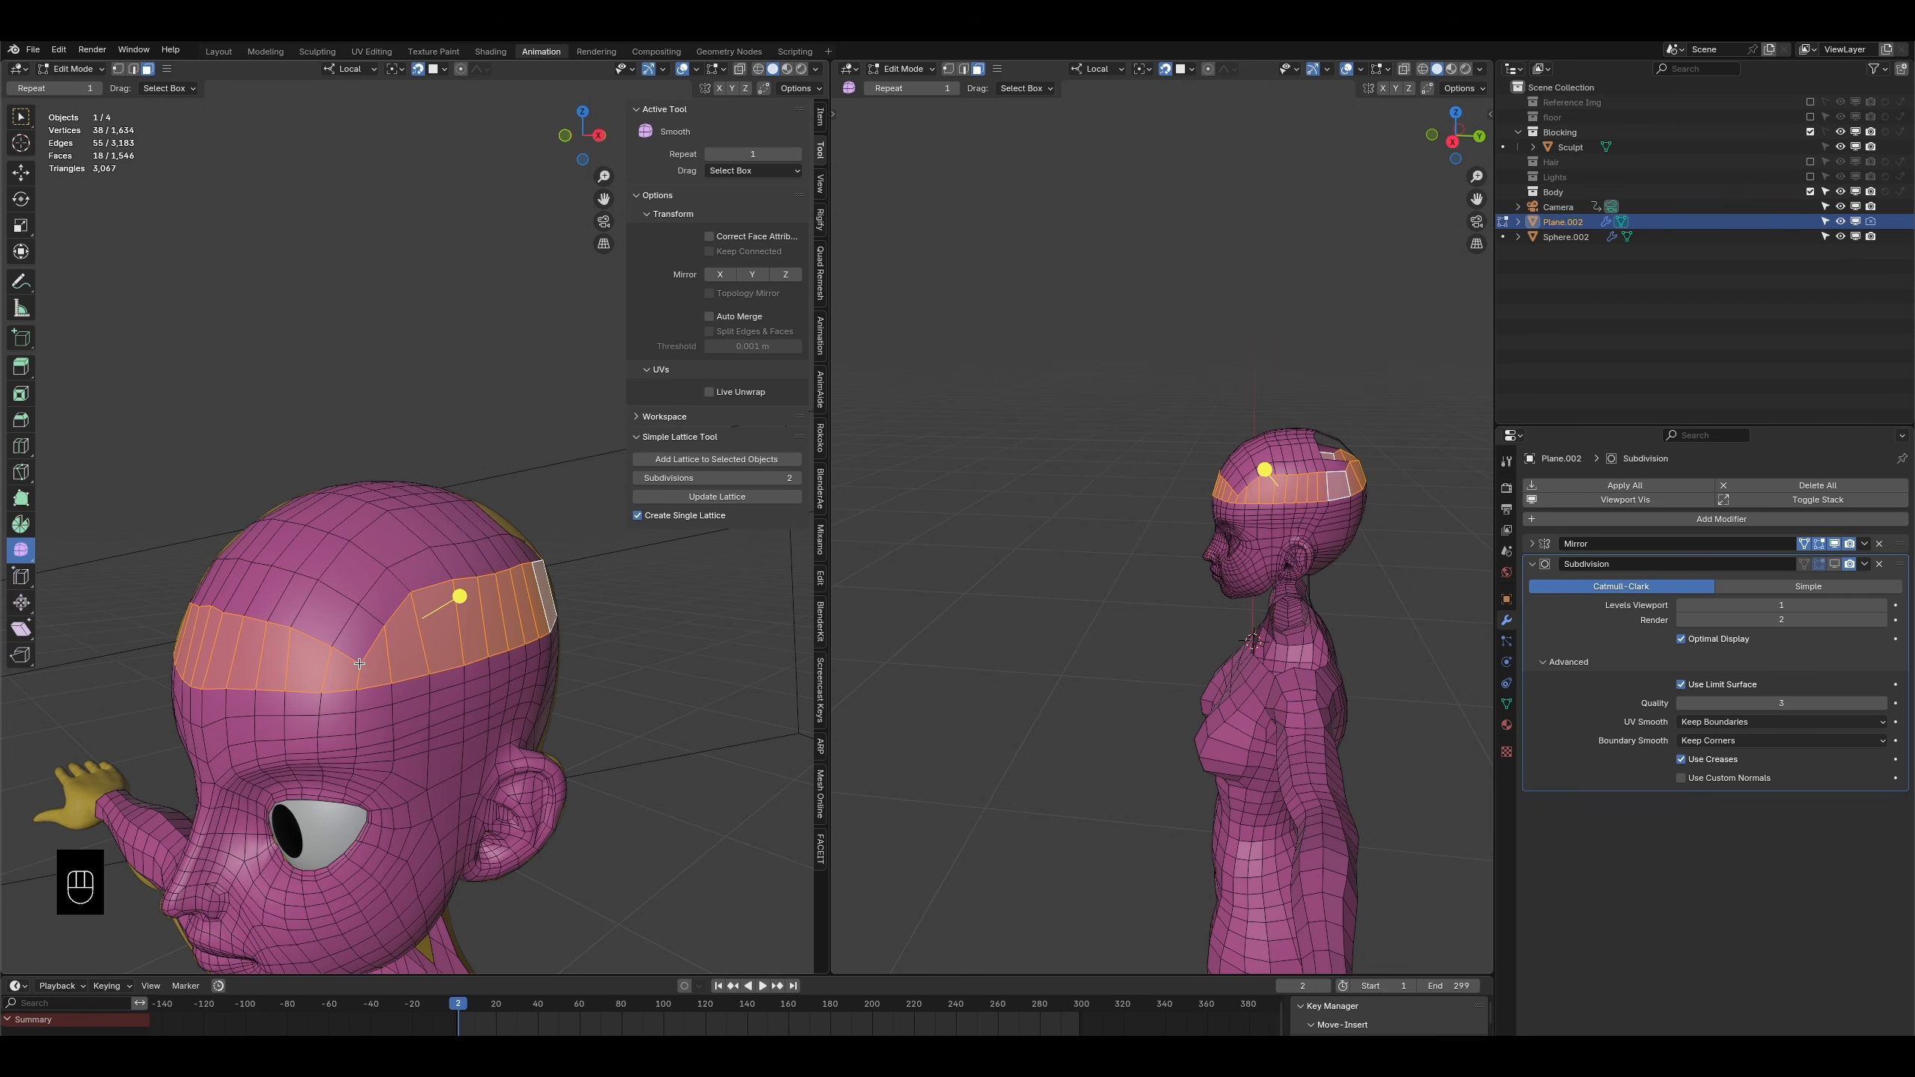
{"action": "mouse_move", "coordinate": [414, 661]}
{"action": "middle_mouse_down"}
{"action": "mouse_move", "coordinate": [521, 627]}
{"action": "mouse_move", "coordinate": [464, 596]}
{"action": "mouse_move", "coordinate": [487, 544]}
{"action": "mouse_move", "coordinate": [420, 603]}
{"action": "mouse_move", "coordinate": [442, 646]}
{"action": "middle_mouse_up"}
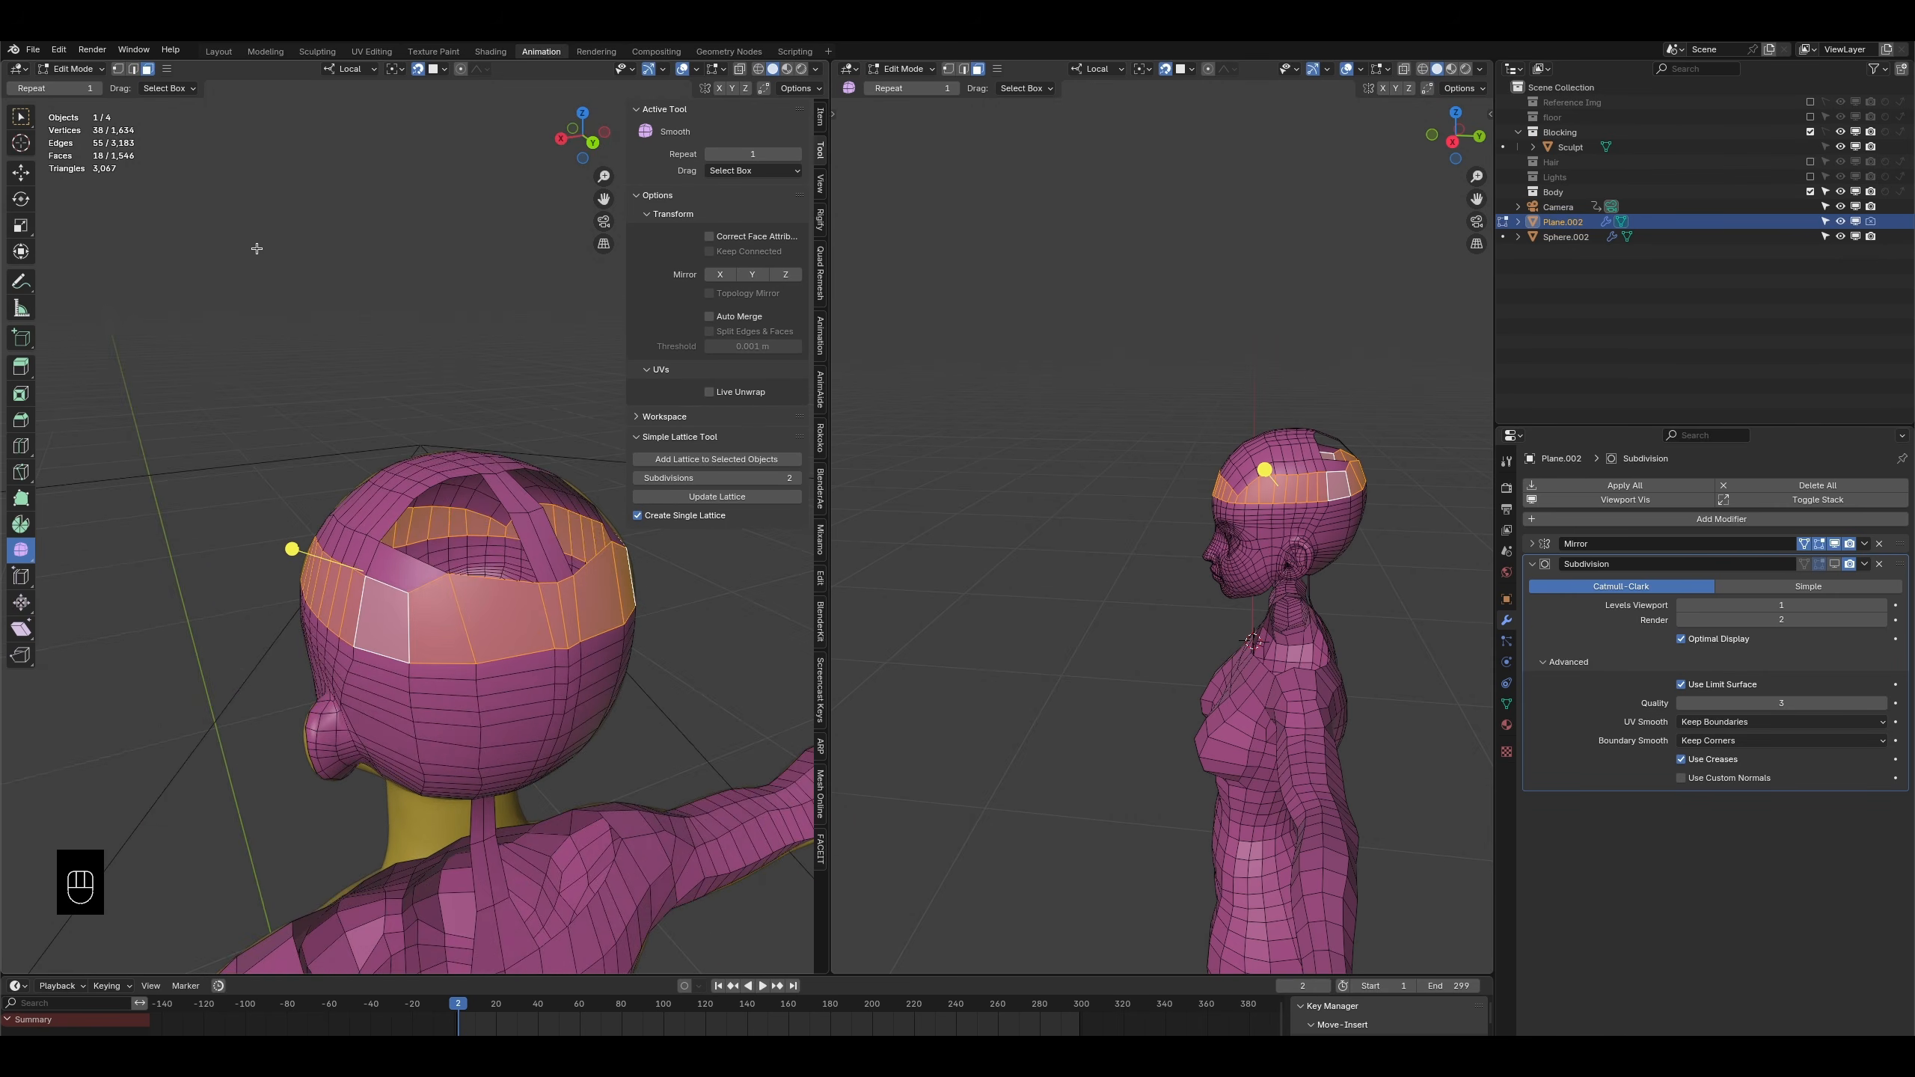
- Reposition the vertices of the large faces at the upper back of the head to even out their shape
{"action": "left_click", "coordinate": [117, 72]}
{"action": "left_click", "coordinate": [404, 603]}
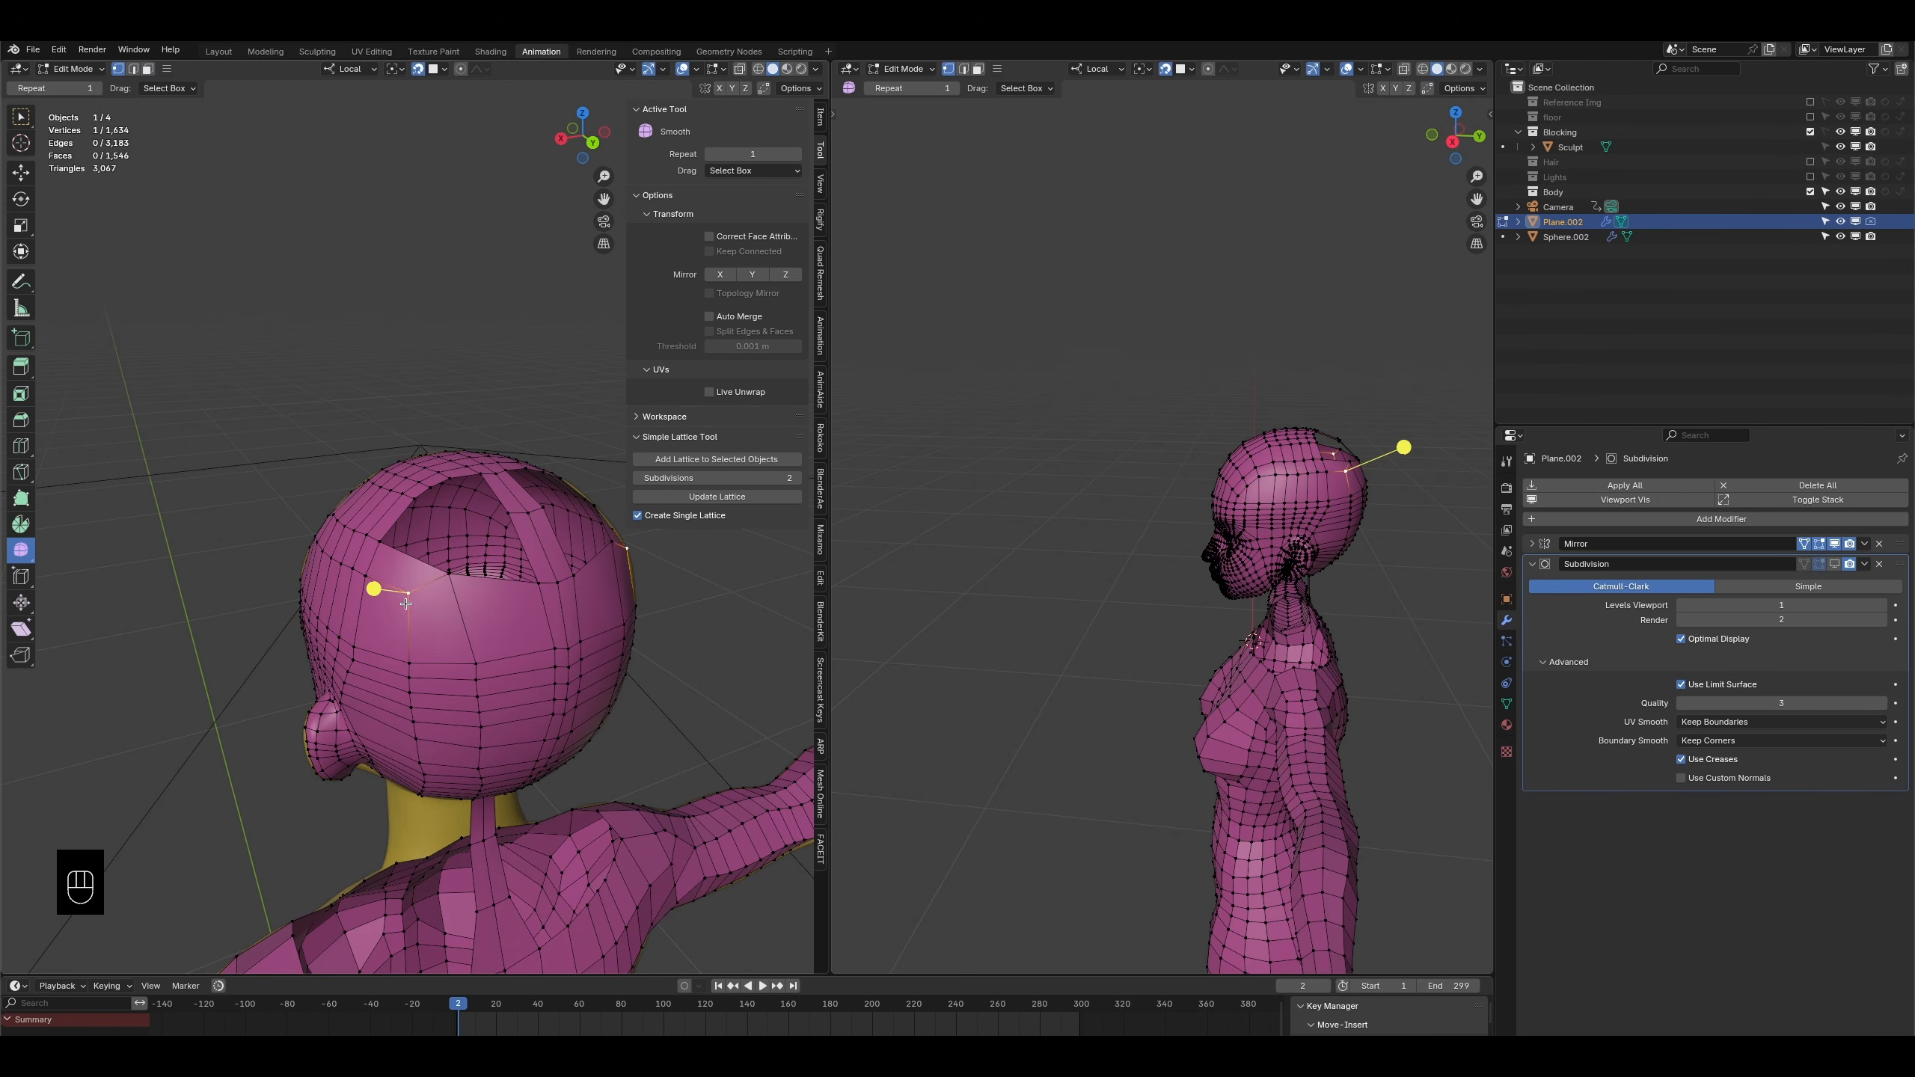
{"action": "key", "text": "g"}
{"action": "key", "text": "g"}
{"action": "key", "text": "ctrl+z"}
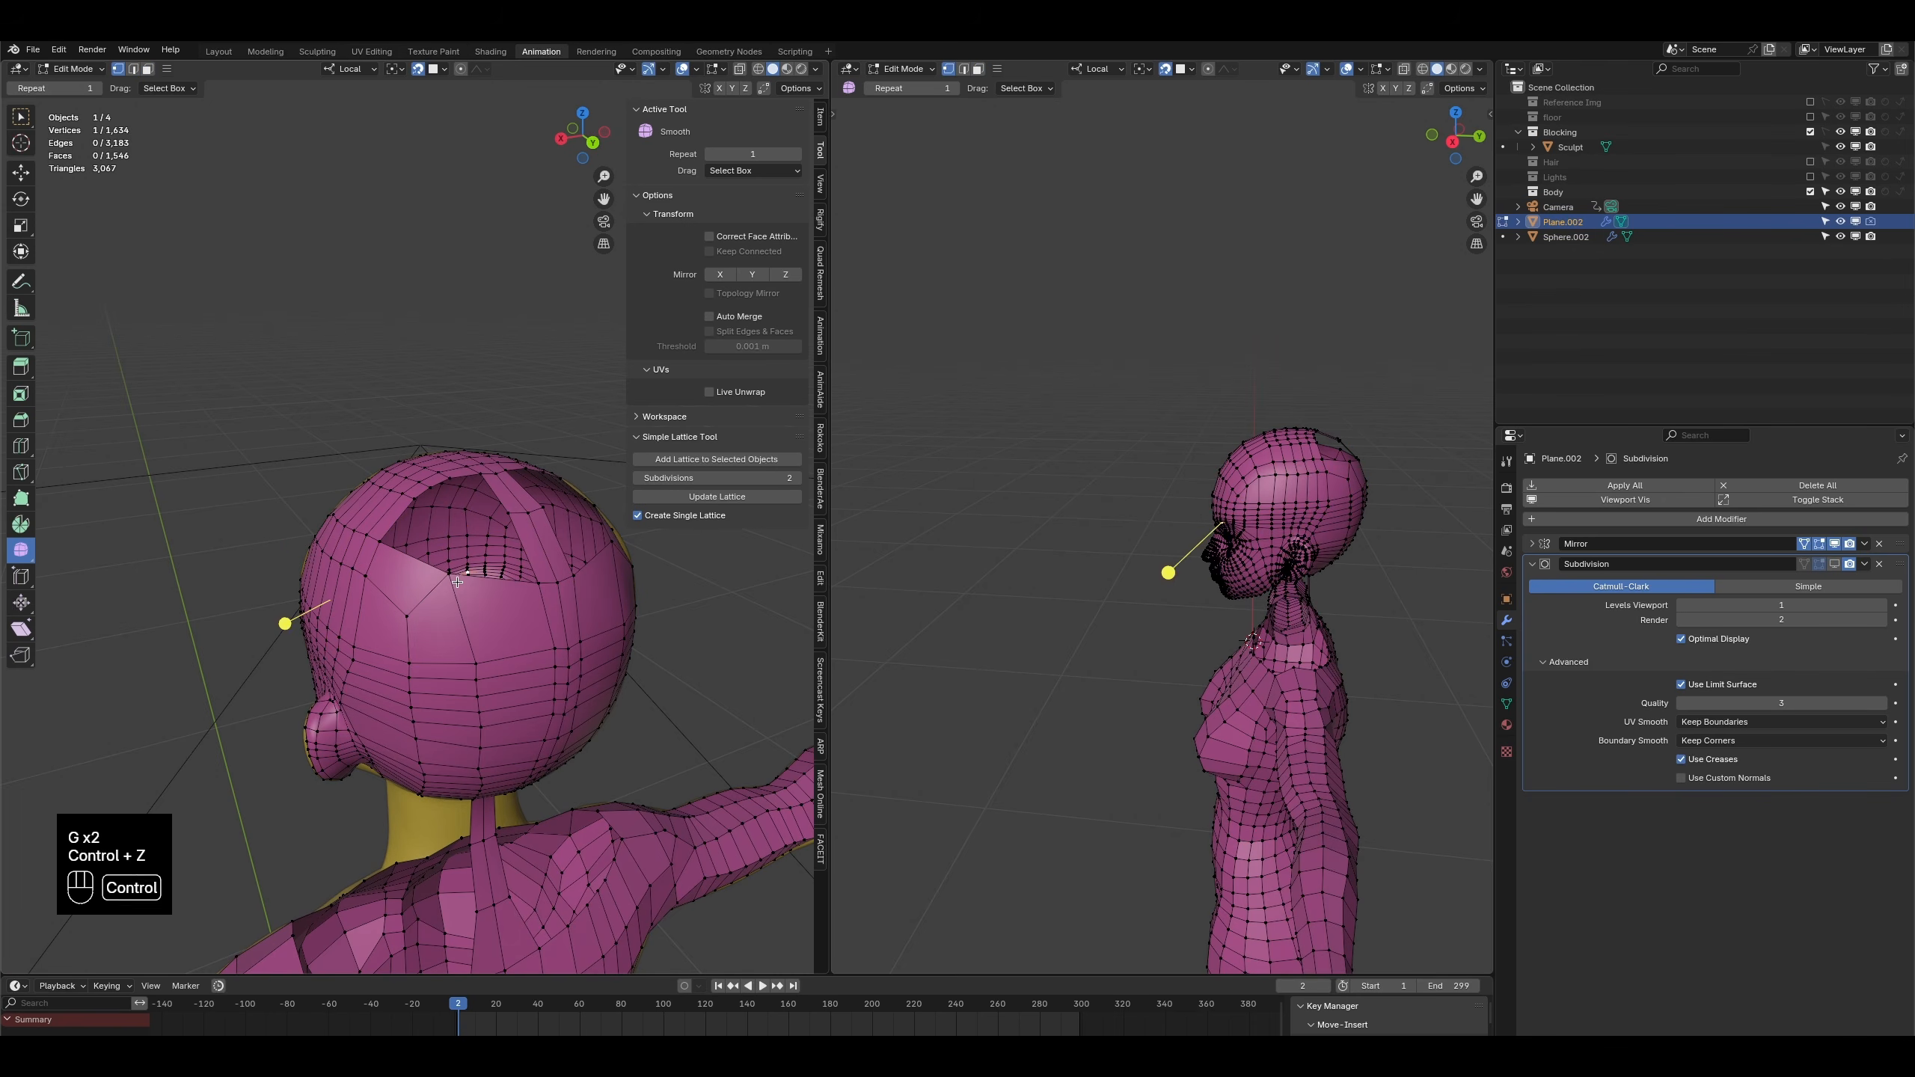
{"action": "key", "text": "g"}
{"action": "left_click", "coordinate": [466, 636]}
{"action": "middle_click_drag", "start_coordinate": [465, 636], "coordinate": [395, 694]}
{"action": "key", "text": "g"}
{"action": "key", "text": "g"}
- Add a vertical loop cut behind the ear and three evenly spaced loop cuts down the back of the head
{"action": "key", "text": "ctrl+r"}
{"action": "left_click", "coordinate": [388, 666]}
{"action": "middle_click_drag", "start_coordinate": [508, 624], "coordinate": [278, 613]}
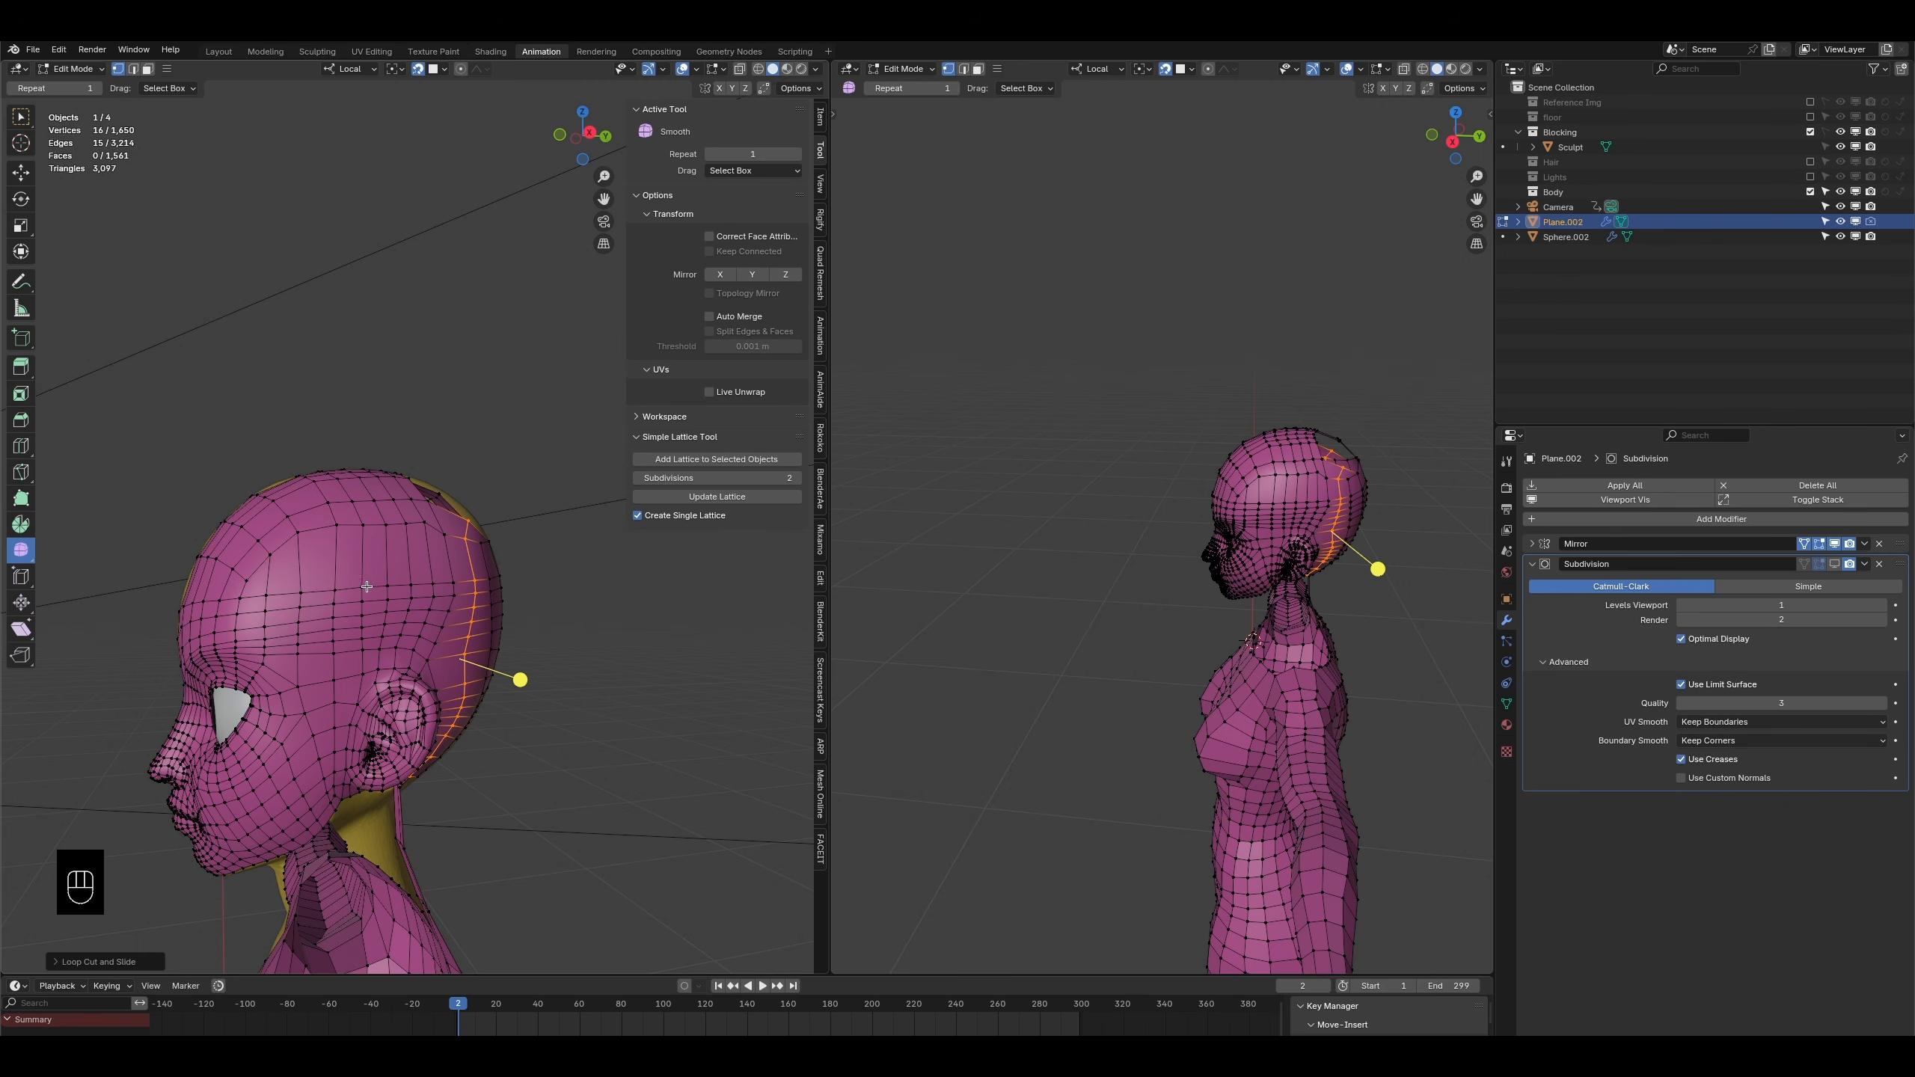
{"action": "middle_click_drag", "start_coordinate": [322, 625], "coordinate": [328, 713]}
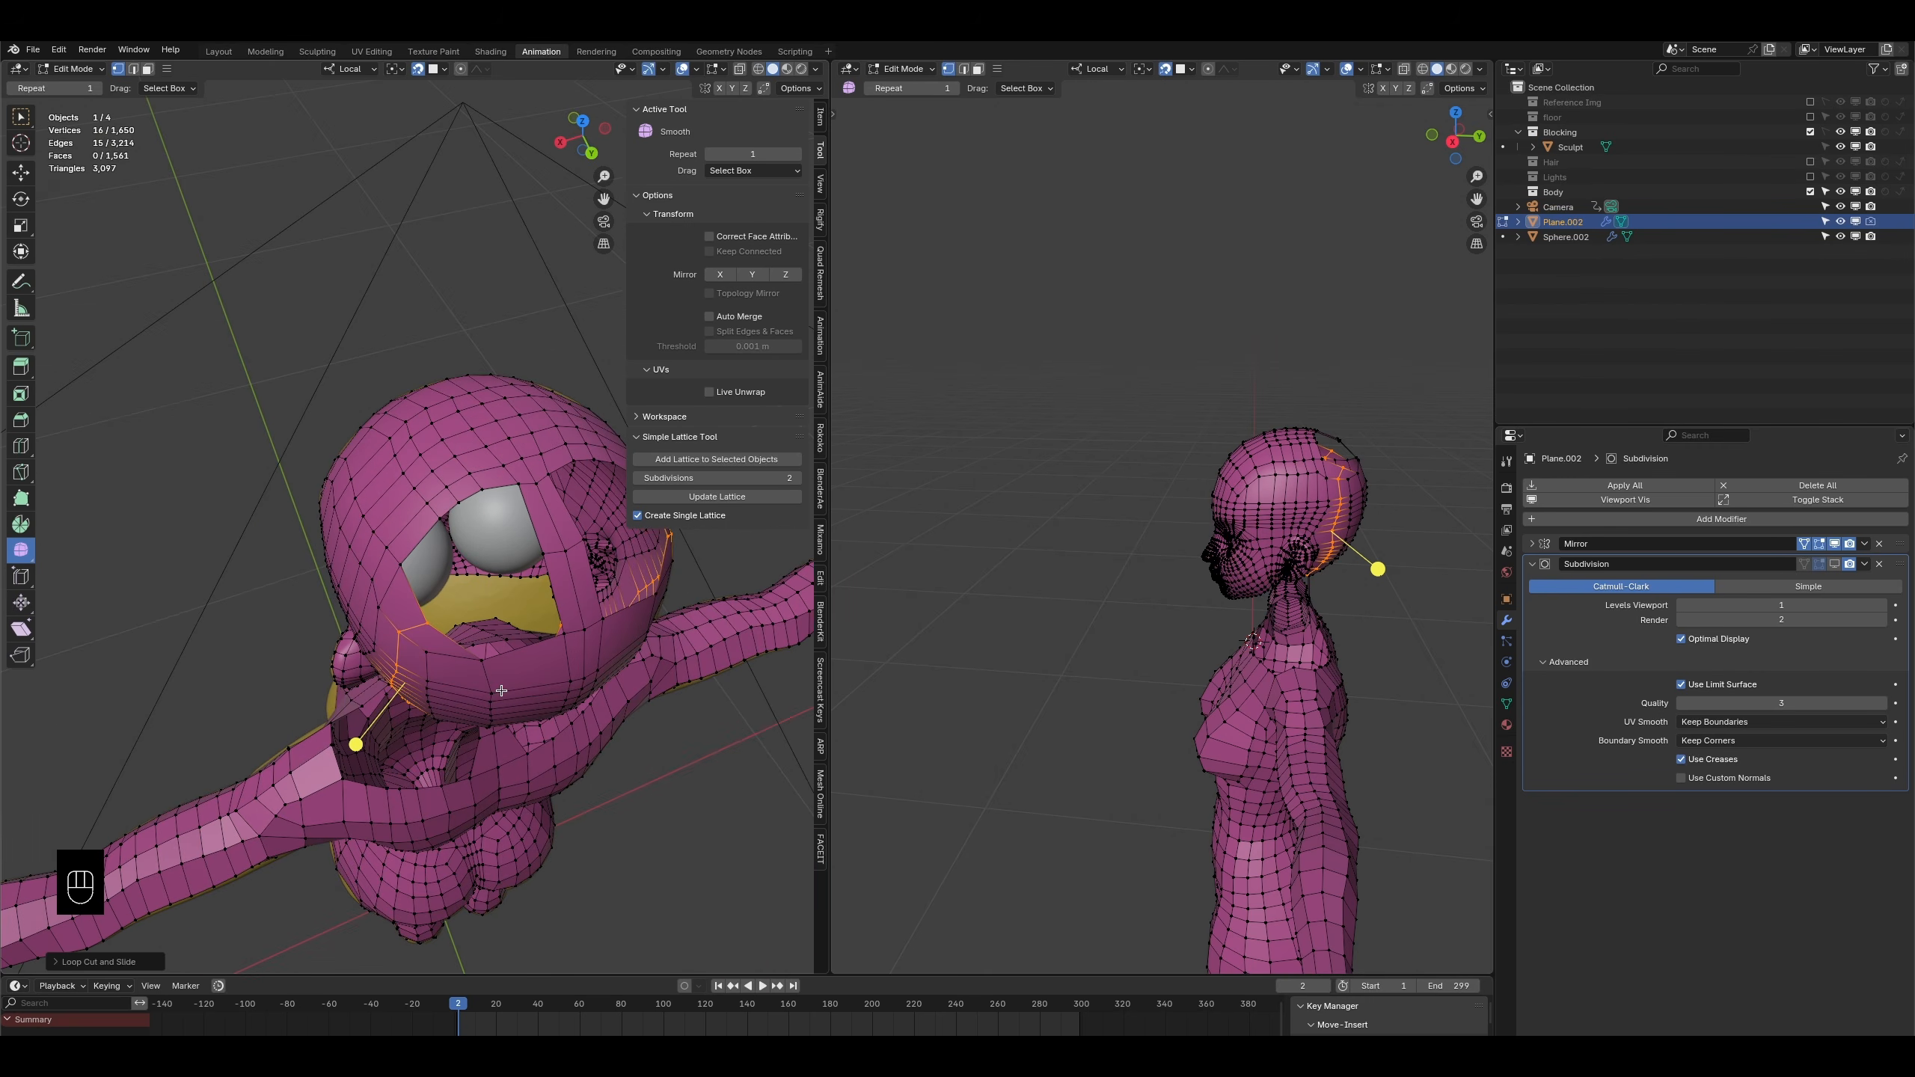
{"action": "middle_click_drag", "start_coordinate": [499, 713], "coordinate": [517, 654]}
{"action": "key", "text": "ctrl+r"}
{"action": "left_click", "coordinate": [517, 654]}
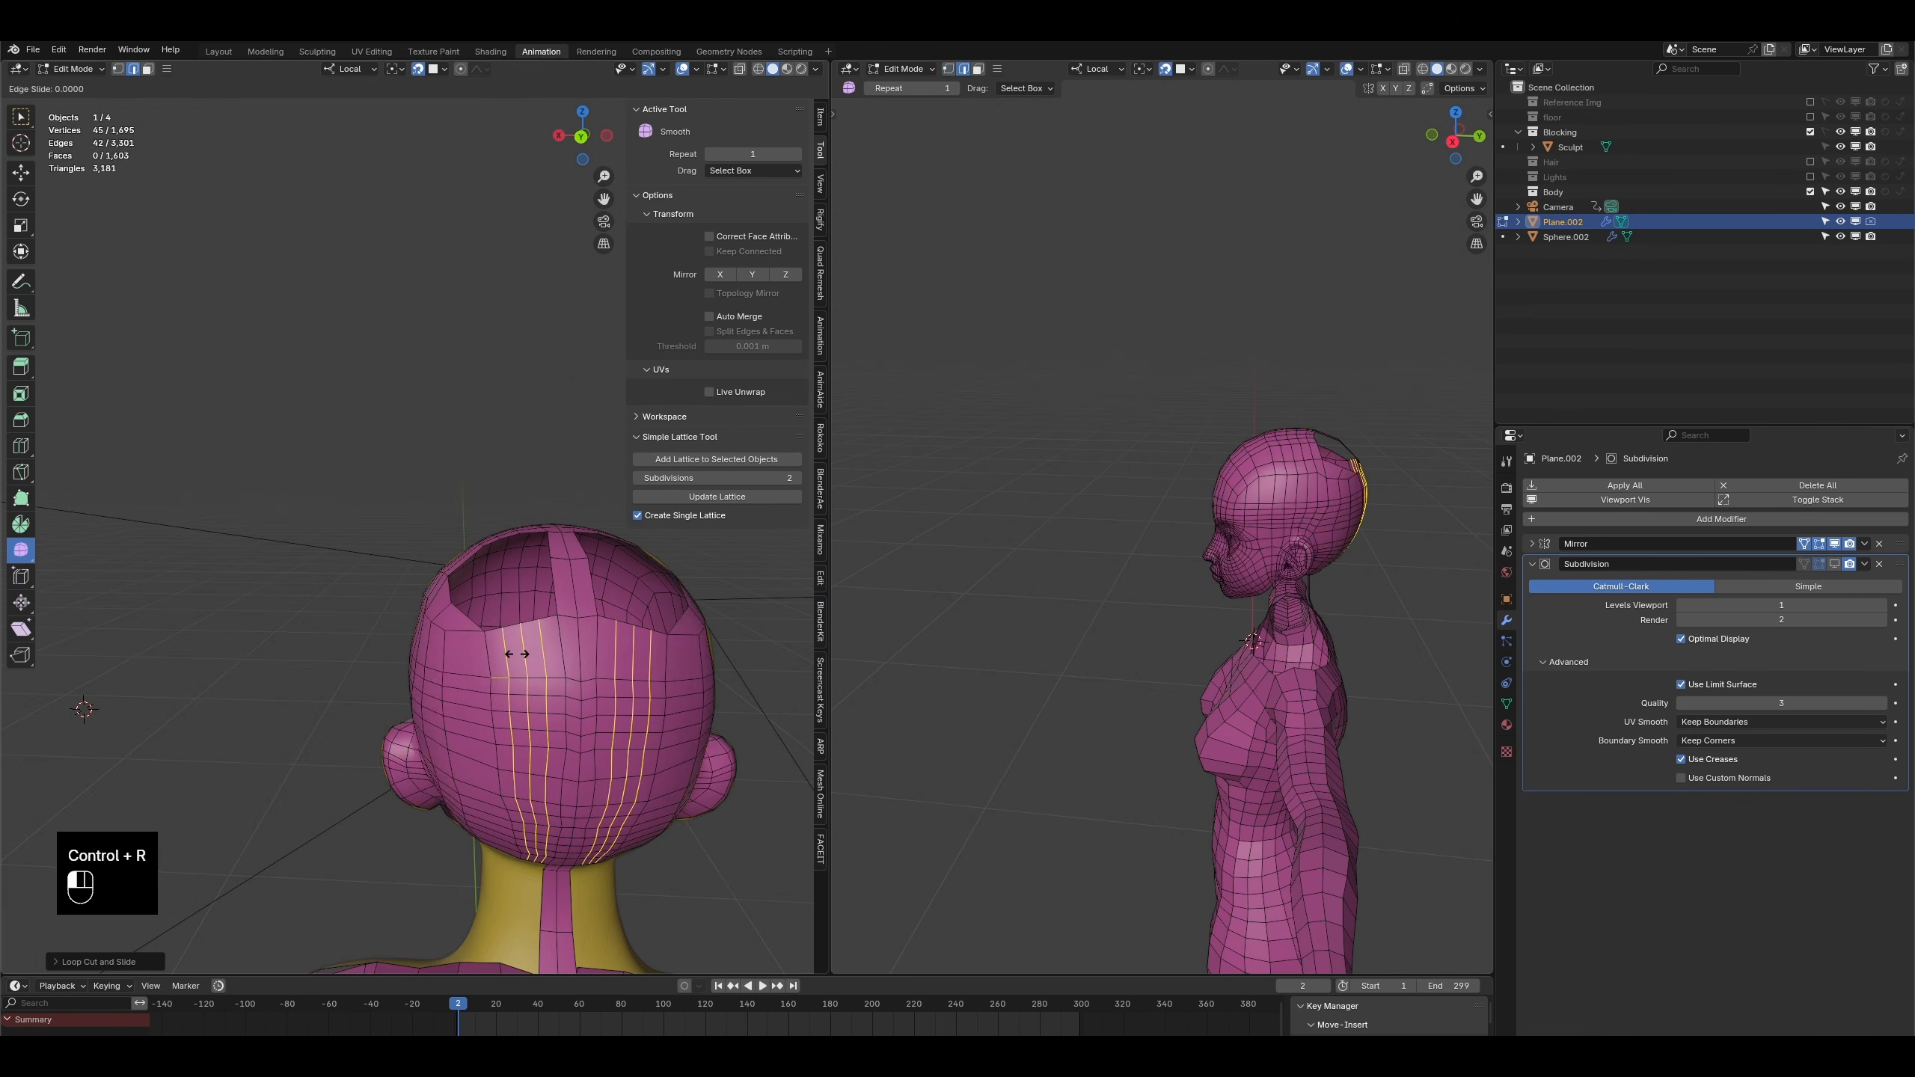
{"action": "right_click", "coordinate": [517, 654]}
- Close the opening at the back of the crown with Grid Fill and smooth the new faces
{"action": "left_click", "coordinate": [135, 69]}
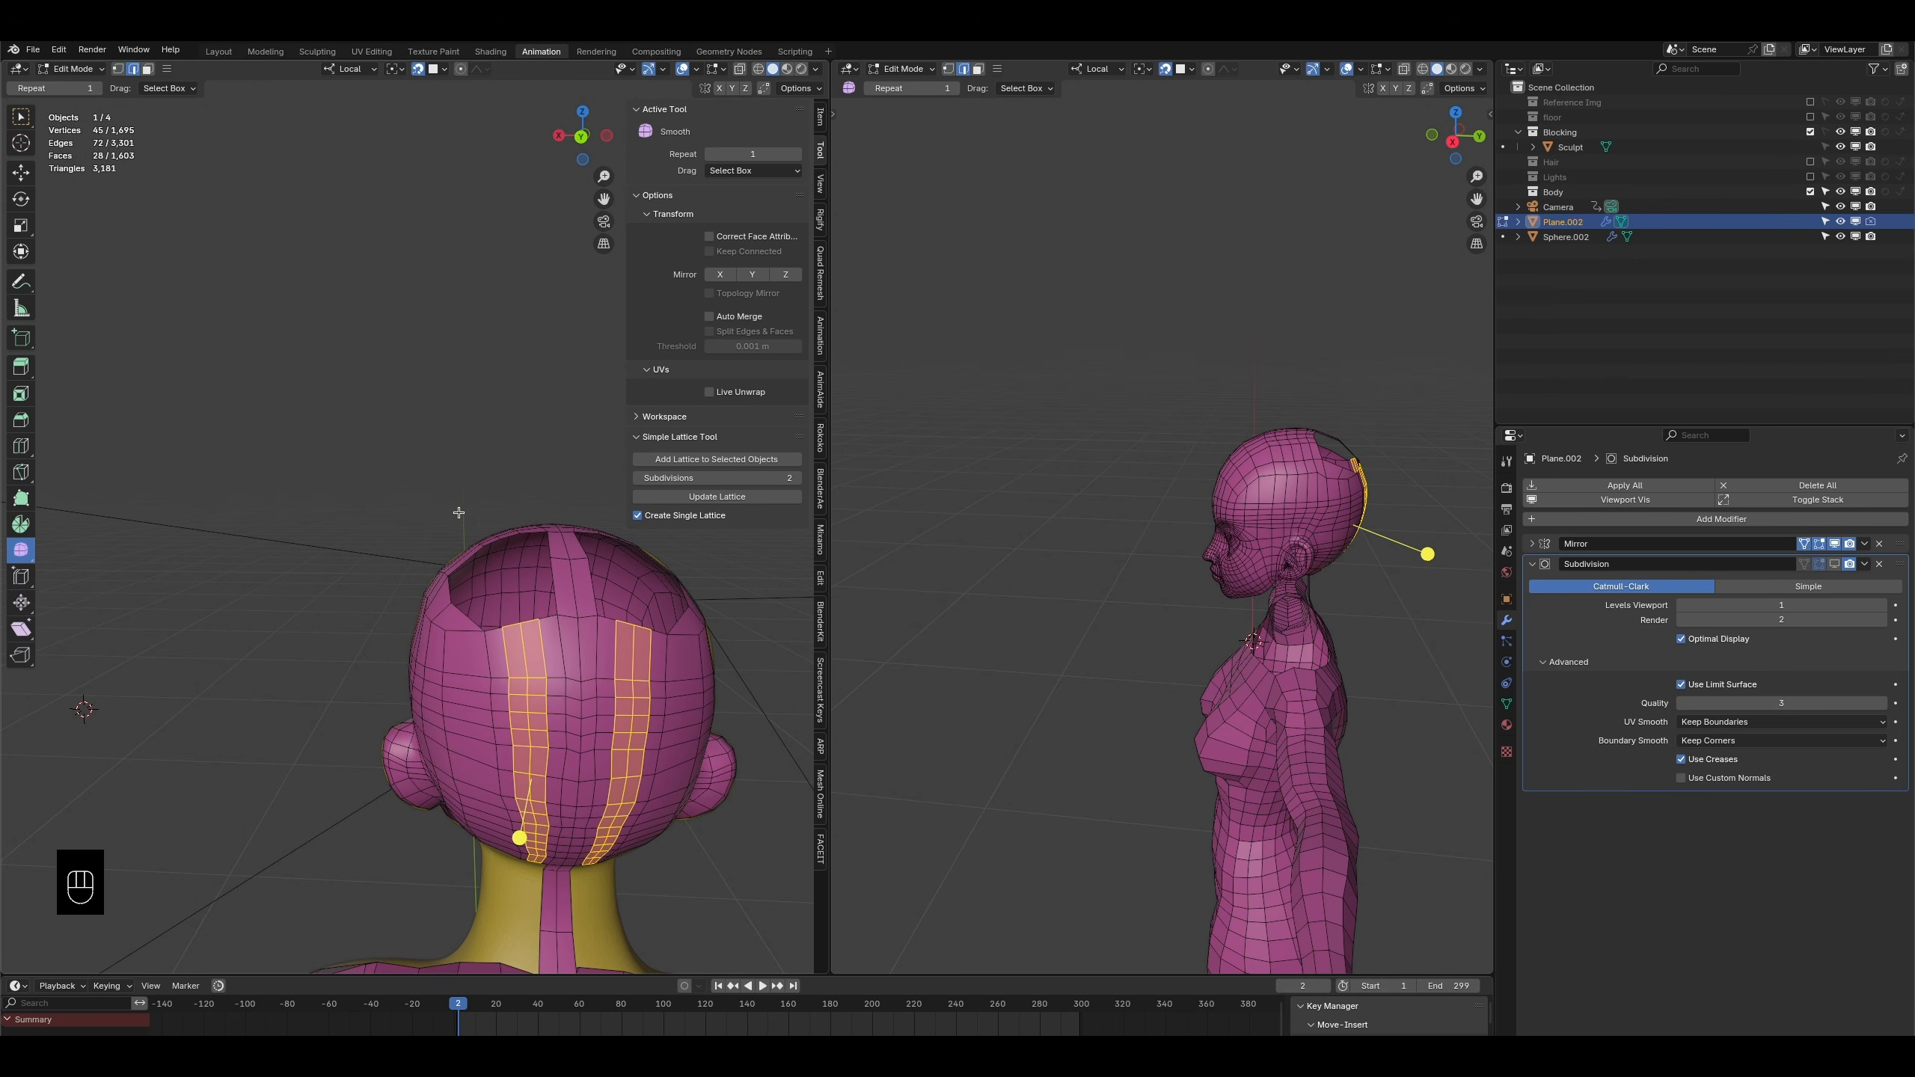
{"action": "middle_click_drag", "start_coordinate": [451, 497], "coordinate": [457, 575]}
{"action": "left_click", "coordinate": [458, 580], "text": "alt"}
{"action": "key", "text": "ctrl+f"}
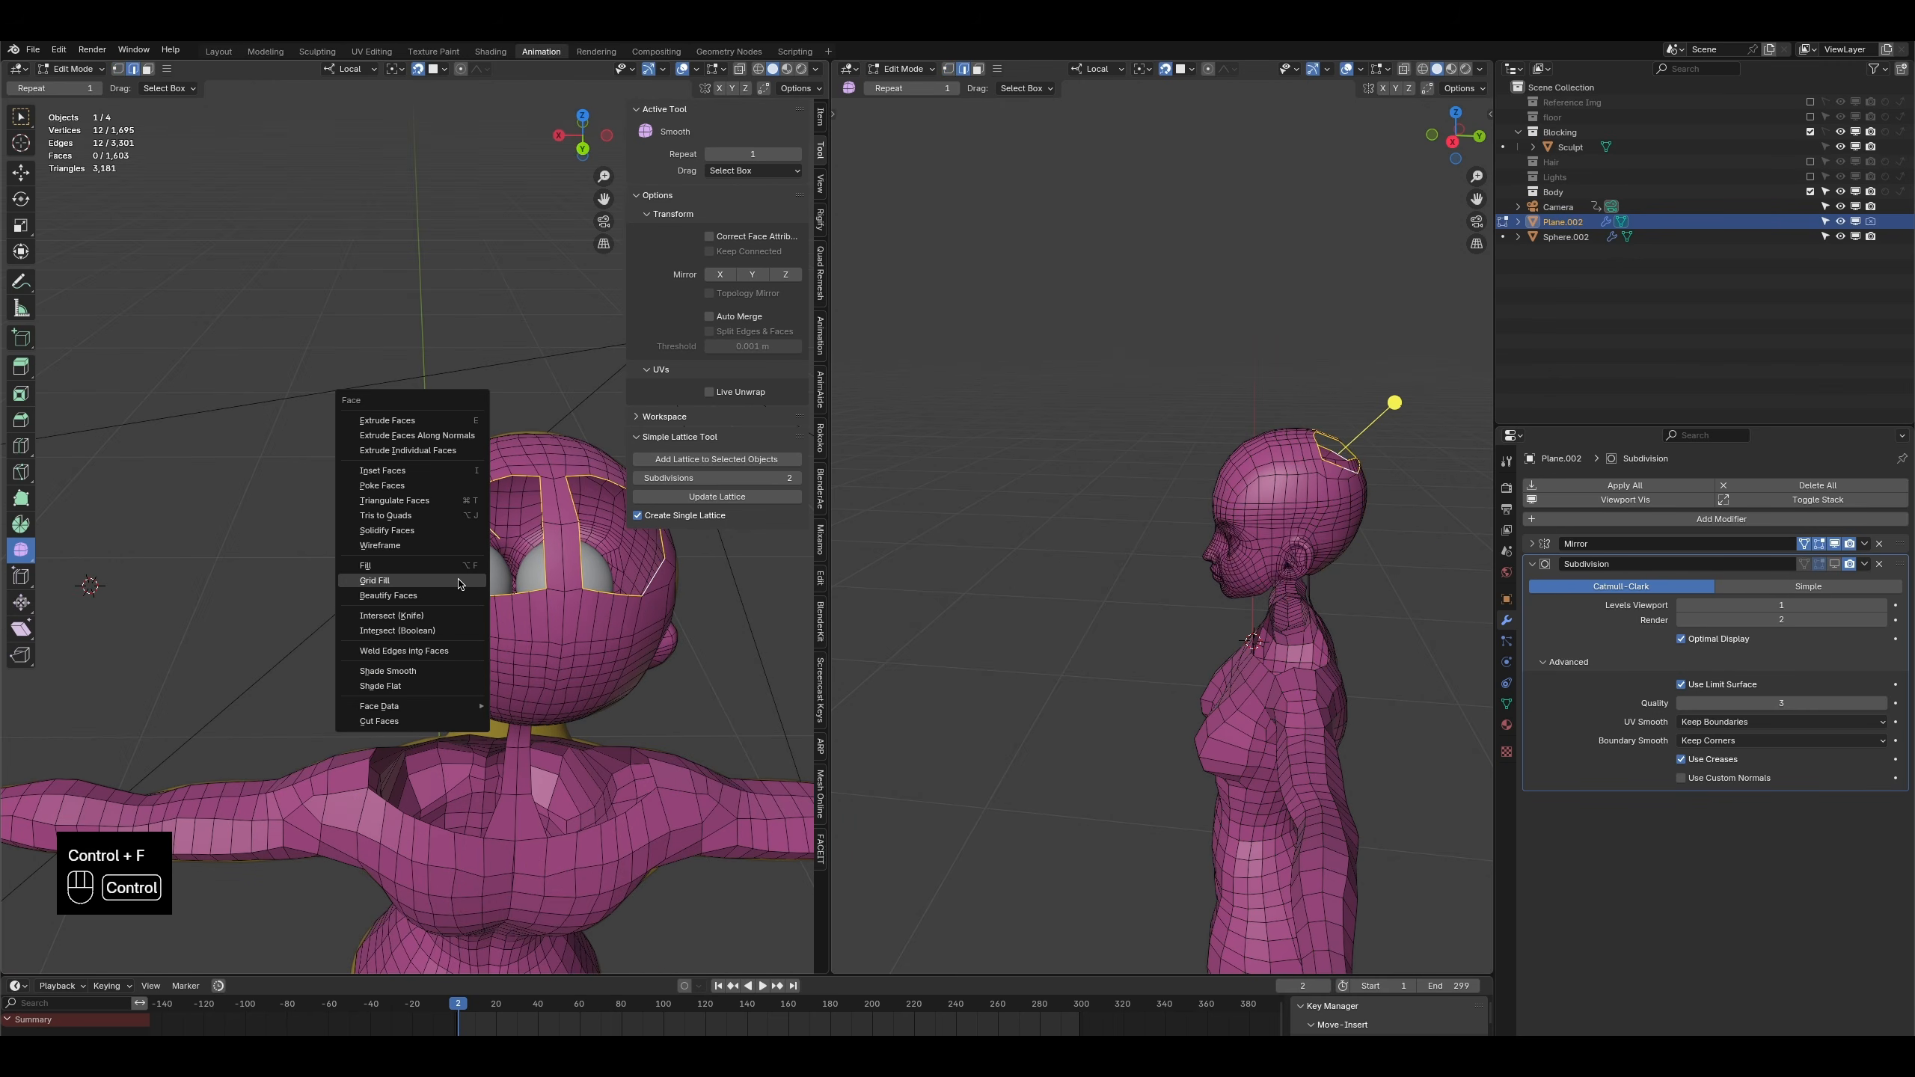
{"action": "left_click", "coordinate": [452, 582]}
{"action": "middle_click_drag", "start_coordinate": [453, 581], "coordinate": [467, 507]}
{"action": "key", "text": "g"}
{"action": "left_click_drag", "start_coordinate": [463, 508], "coordinate": [370, 554]}
{"action": "middle_click_drag", "start_coordinate": [370, 555], "coordinate": [365, 502]}
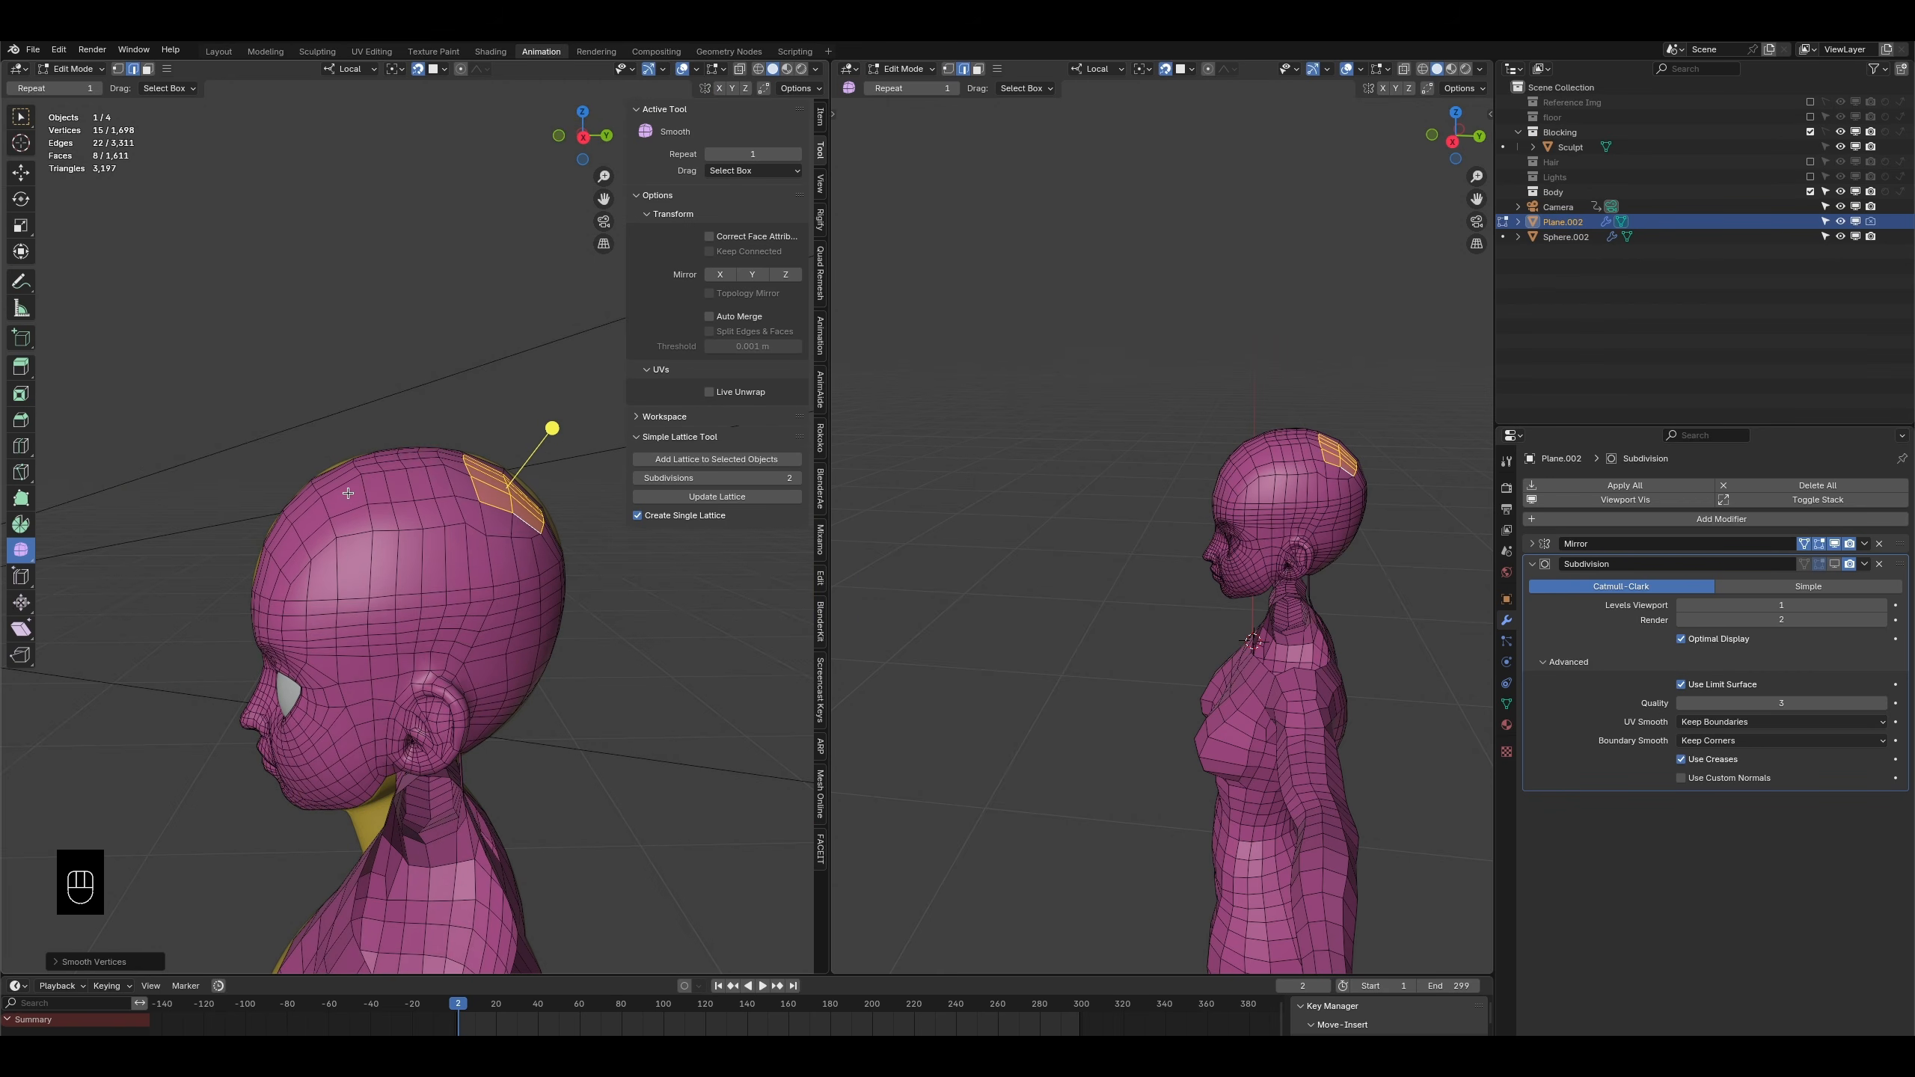
- Smooth the vertices over the side of the head and the rear of the crown
{"action": "left_click_drag", "start_coordinate": [392, 536], "coordinate": [516, 650]}
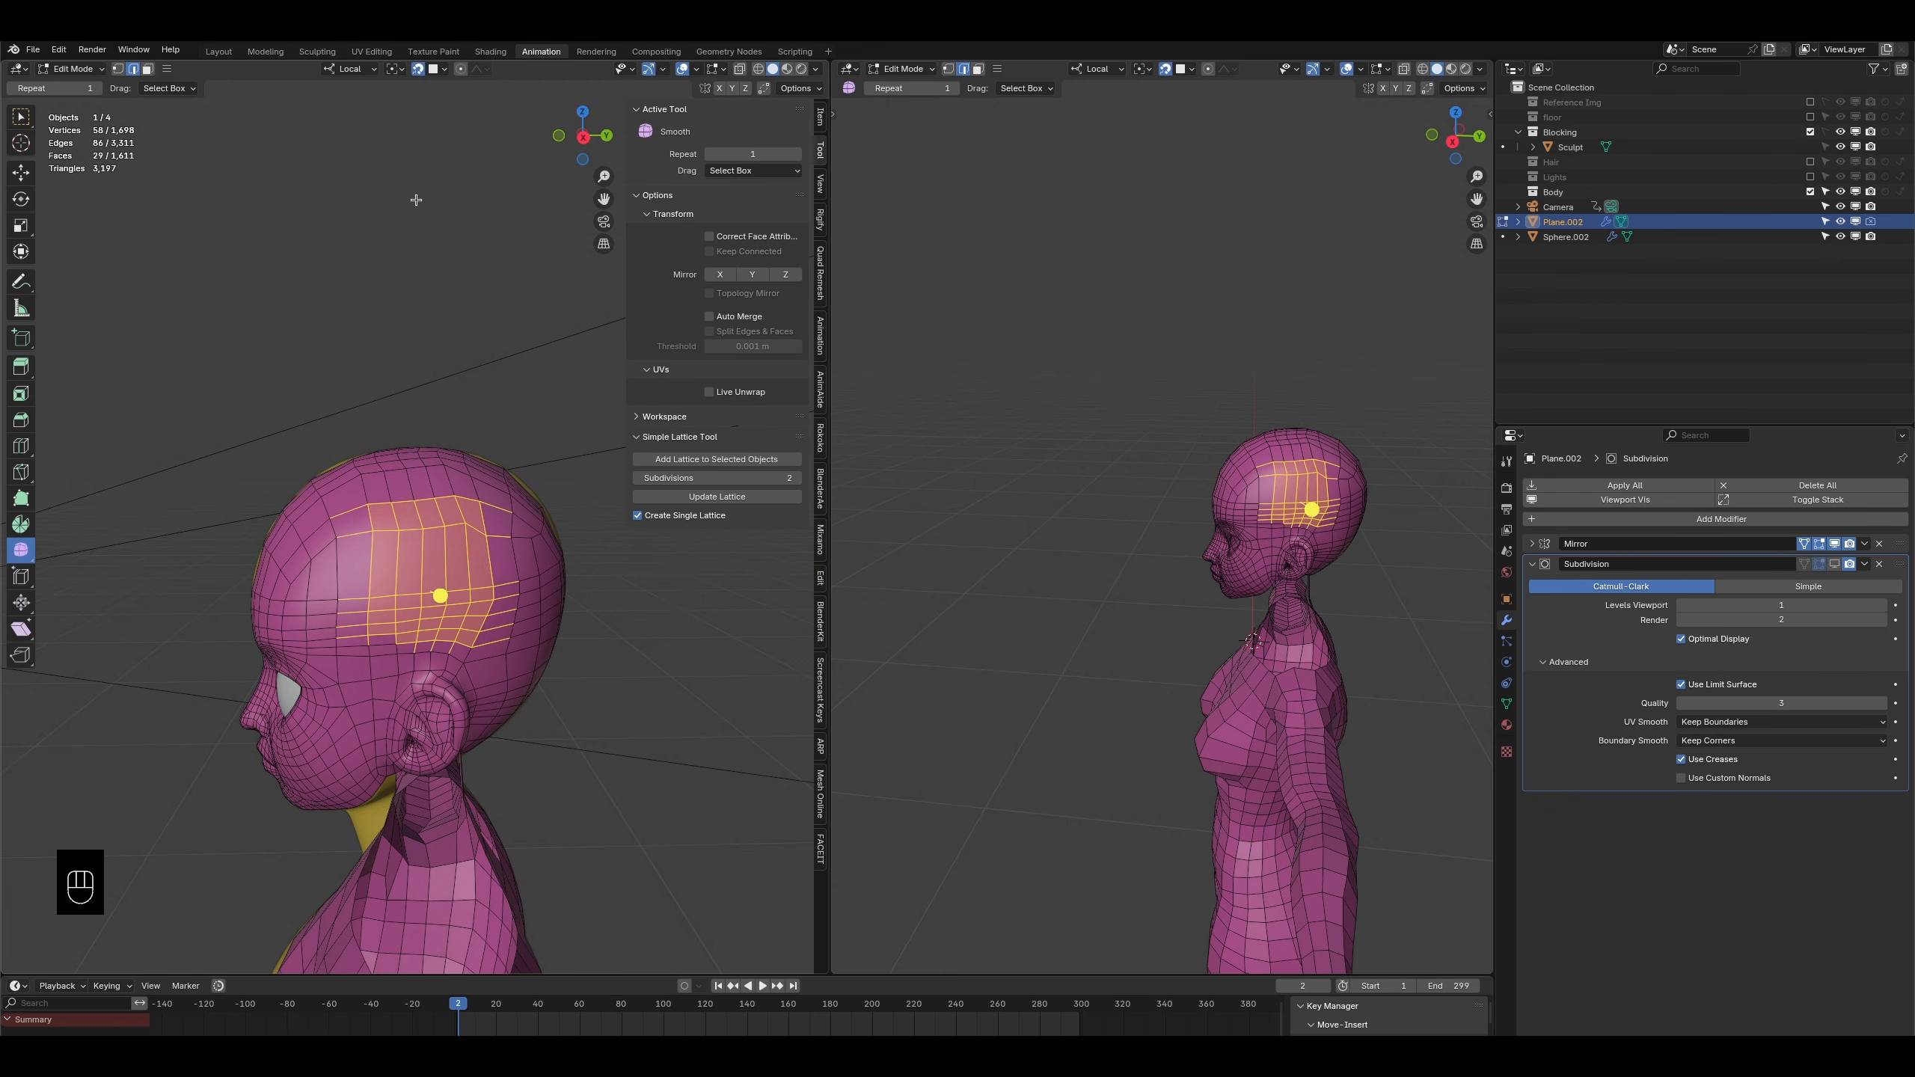
{"action": "left_click", "coordinate": [116, 70]}
{"action": "scroll", "coordinate": [362, 485], "scroll_direction": "up", "scroll_amount": 1}
{"action": "left_click_drag", "start_coordinate": [445, 616], "coordinate": [681, 633]}
{"action": "key", "text": "g"}
{"action": "left_click", "coordinate": [341, 530]}
{"action": "middle_click_drag", "start_coordinate": [418, 501], "coordinate": [261, 577]}
{"action": "left_click_drag", "start_coordinate": [389, 428], "coordinate": [488, 549]}
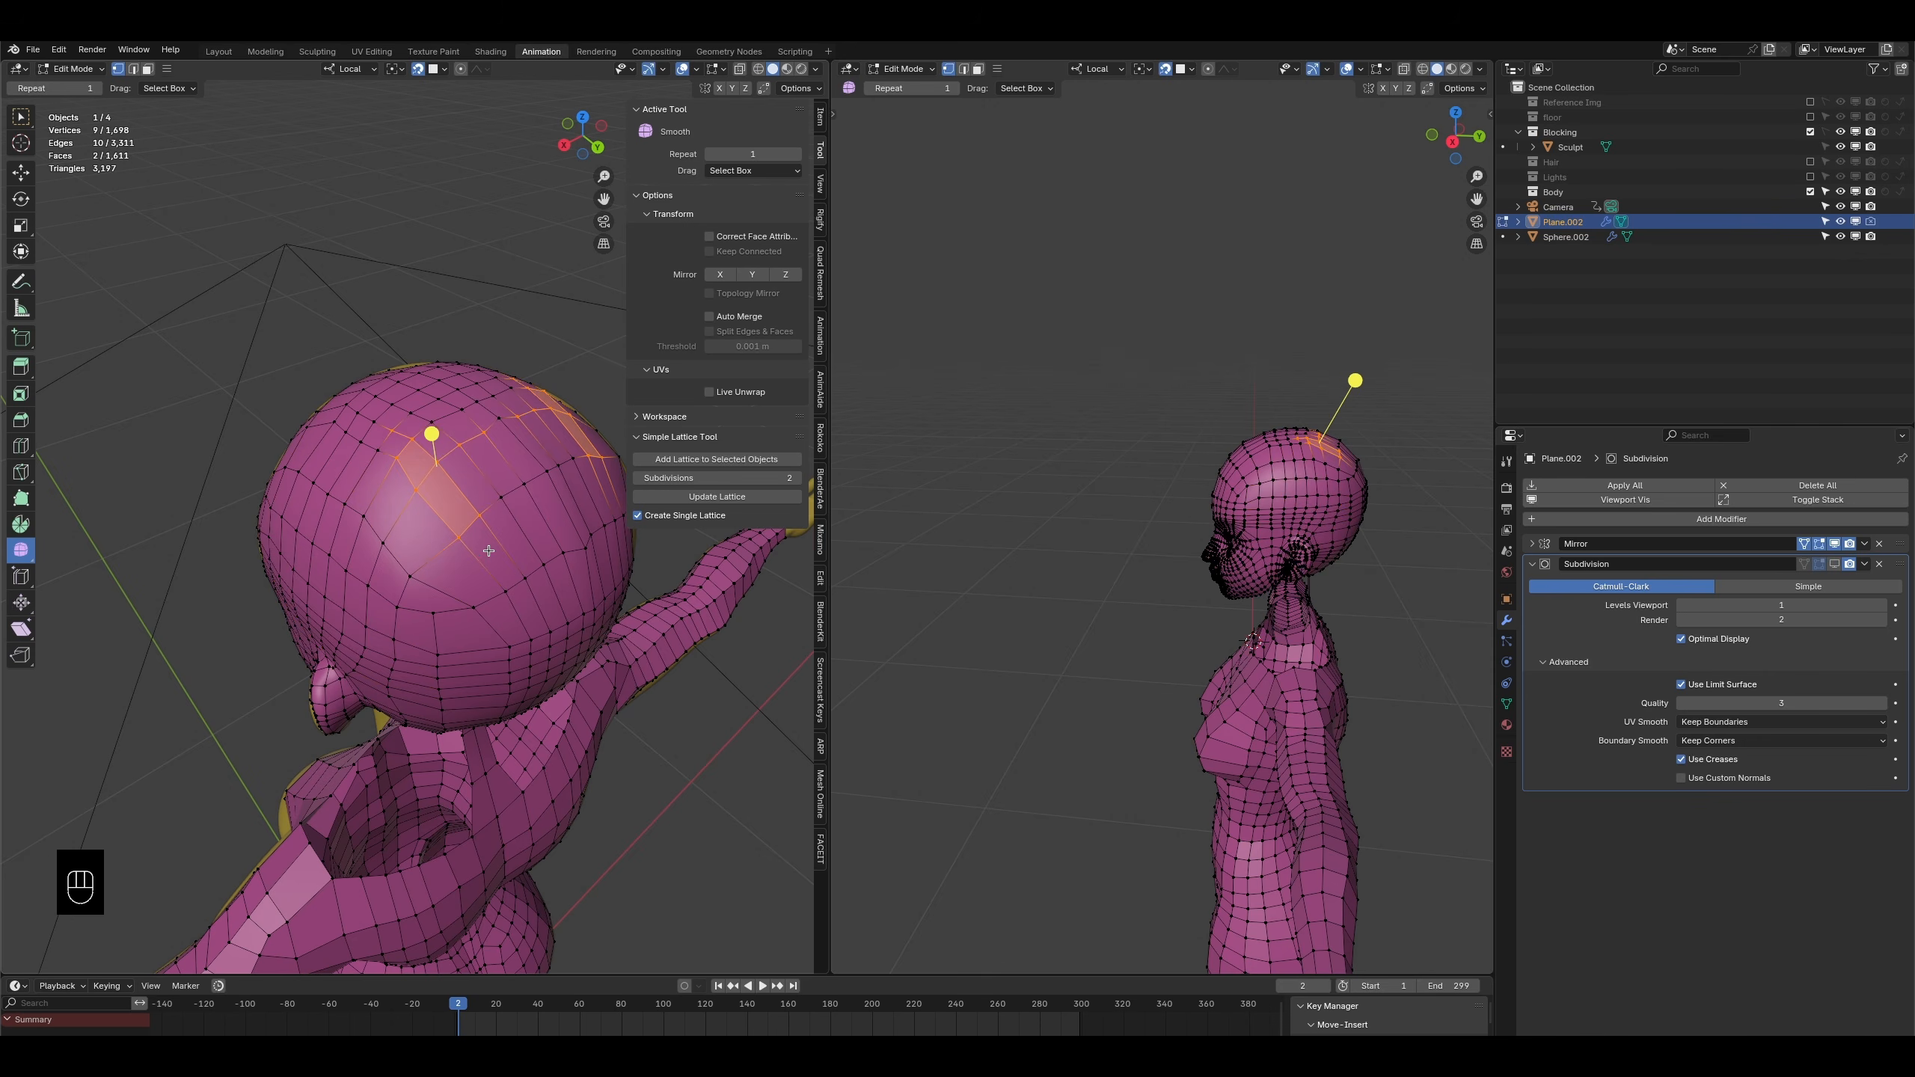
- Add a Shrinkwrap modifier targeting Sculpt to the retopology mesh and enable its on-cage display for editing
{"action": "key", "text": "Tab"}
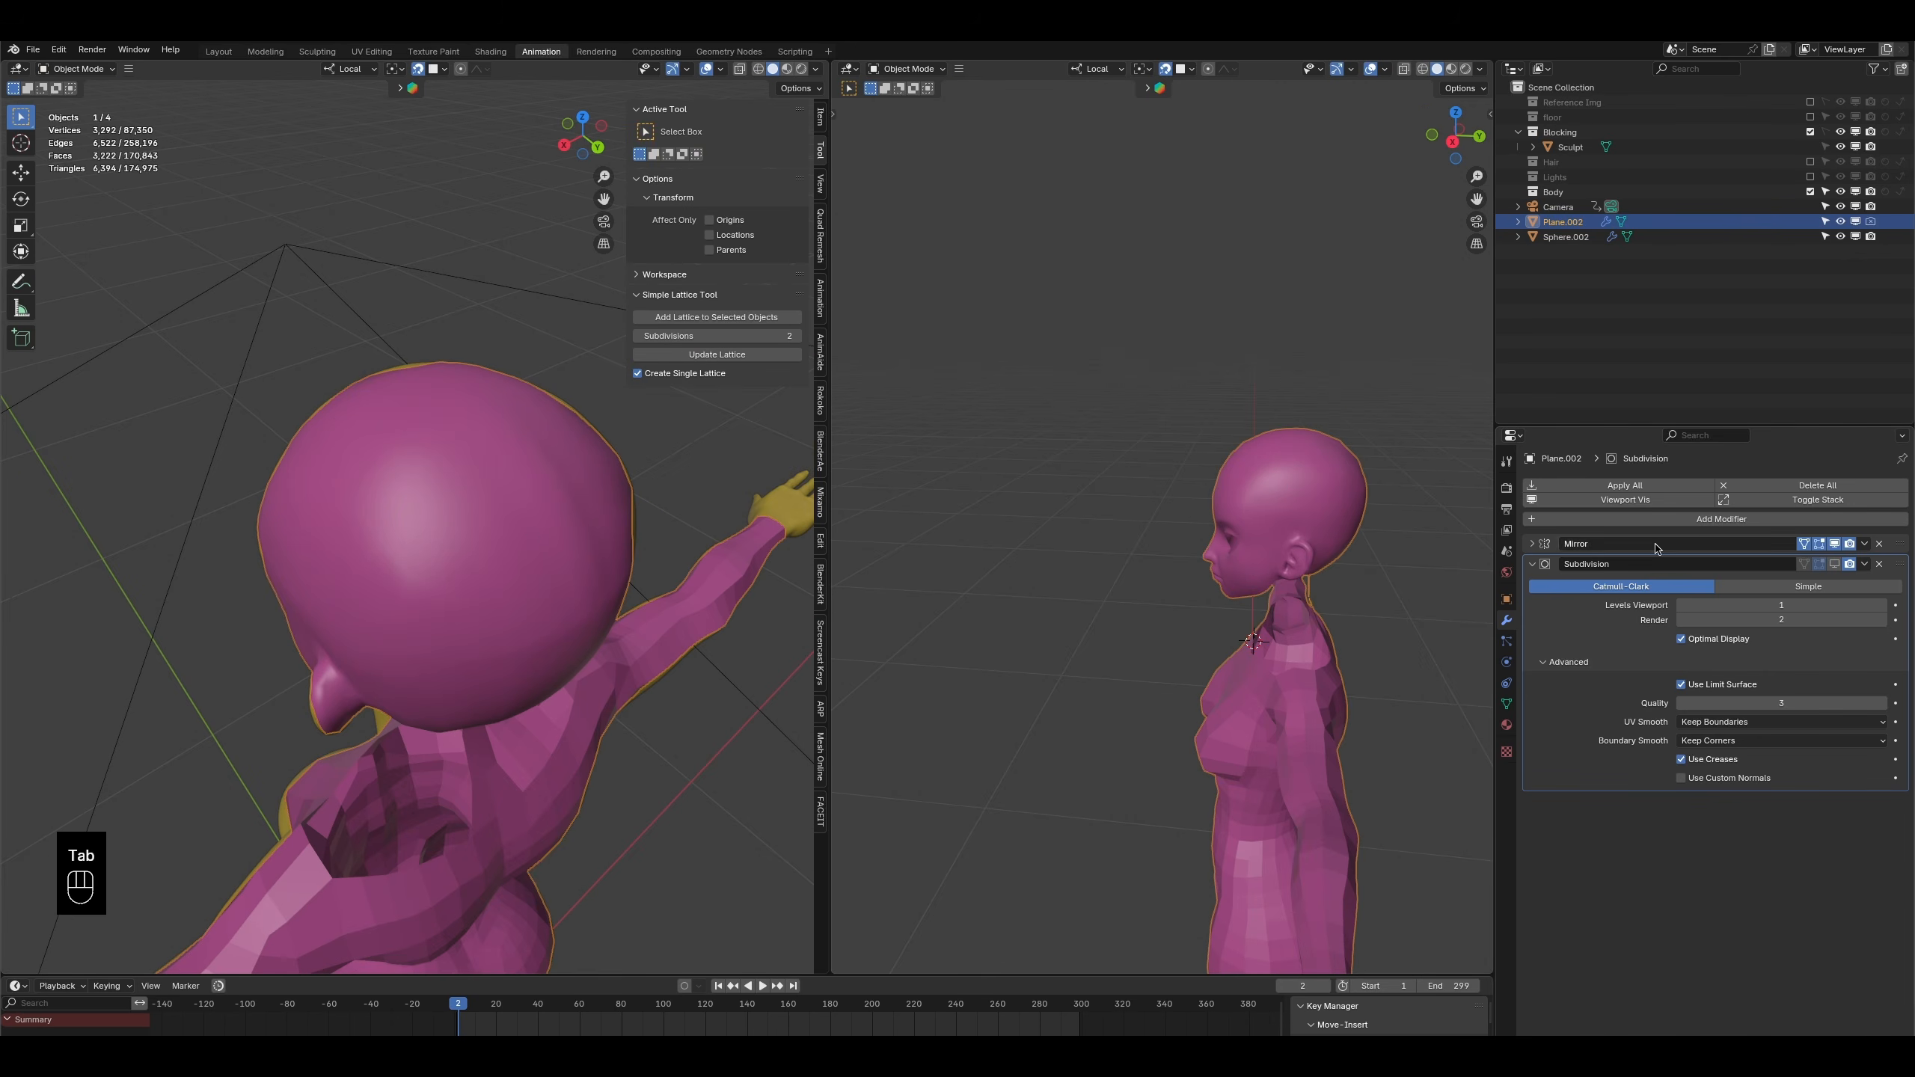
{"action": "left_click", "coordinate": [1614, 519]}
{"action": "mouse_move", "coordinate": [1553, 545]}
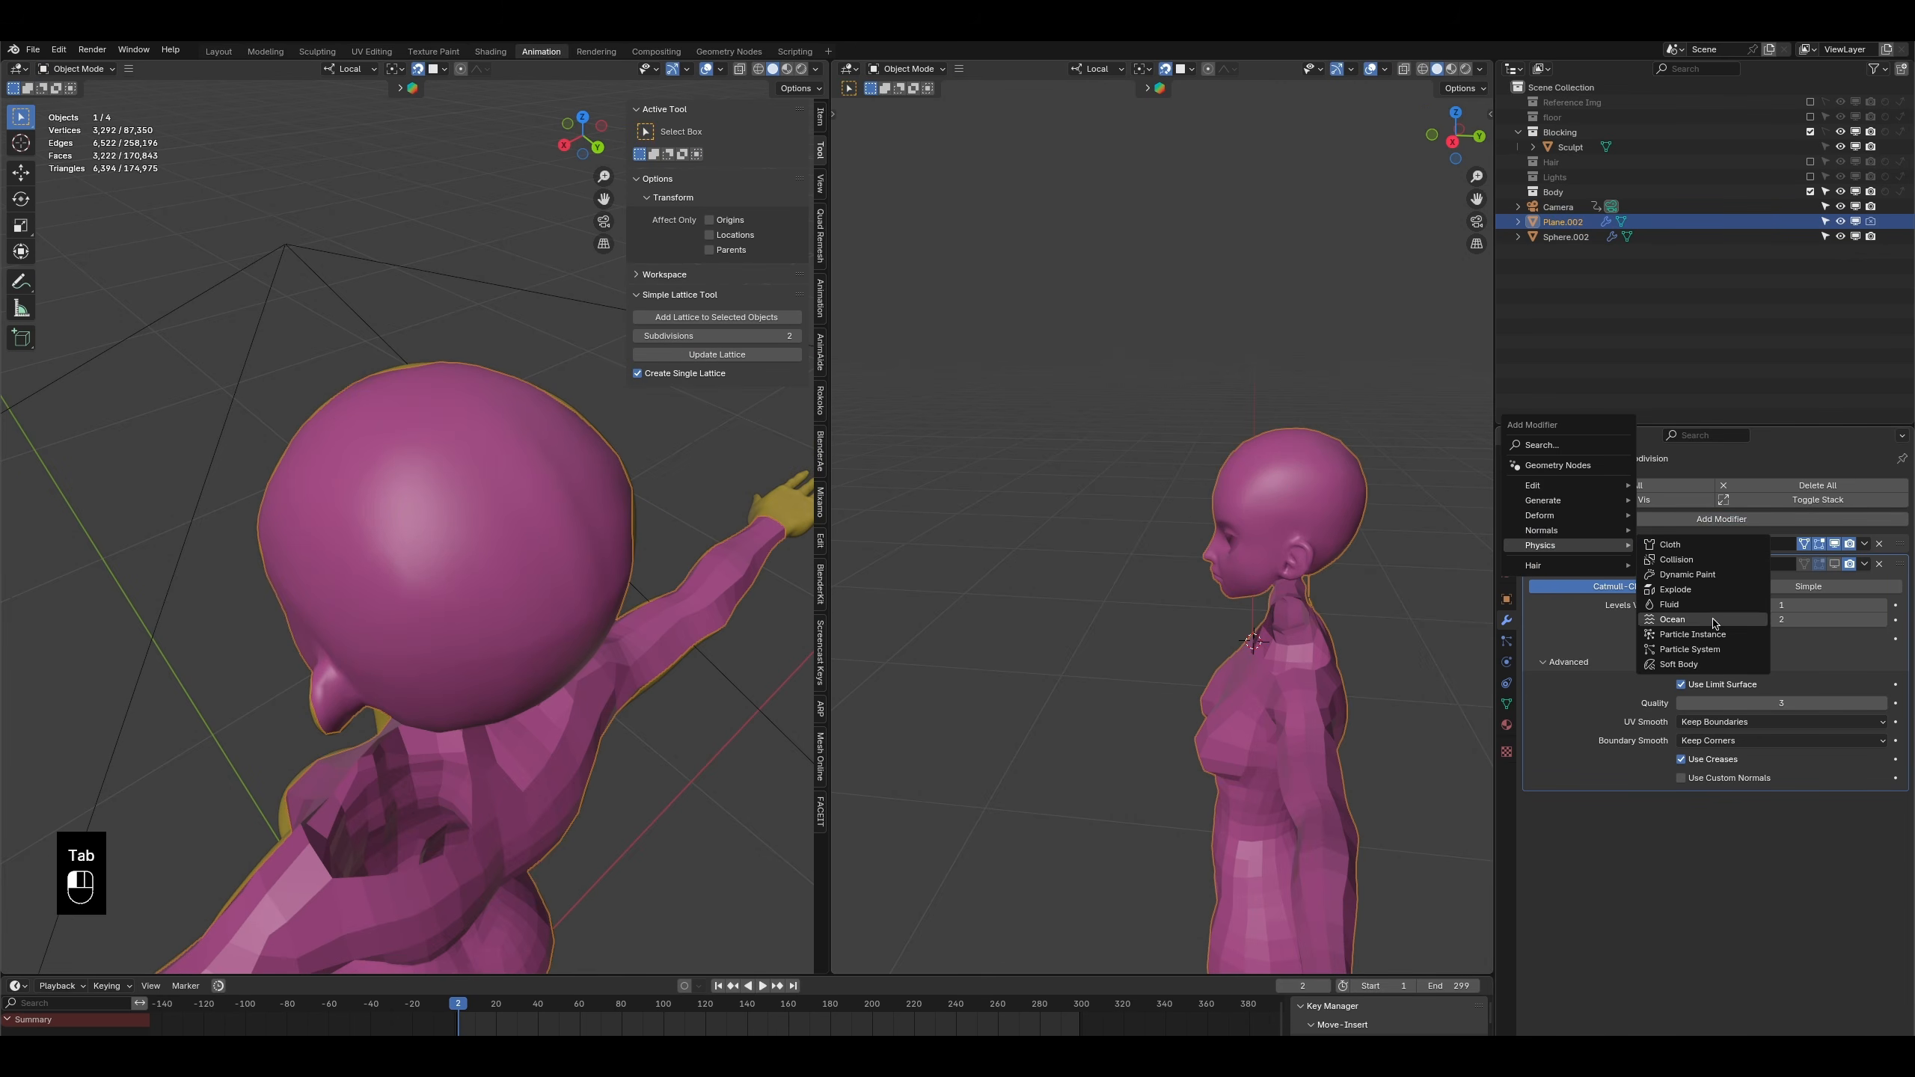
{"action": "mouse_move", "coordinate": [1550, 507]}
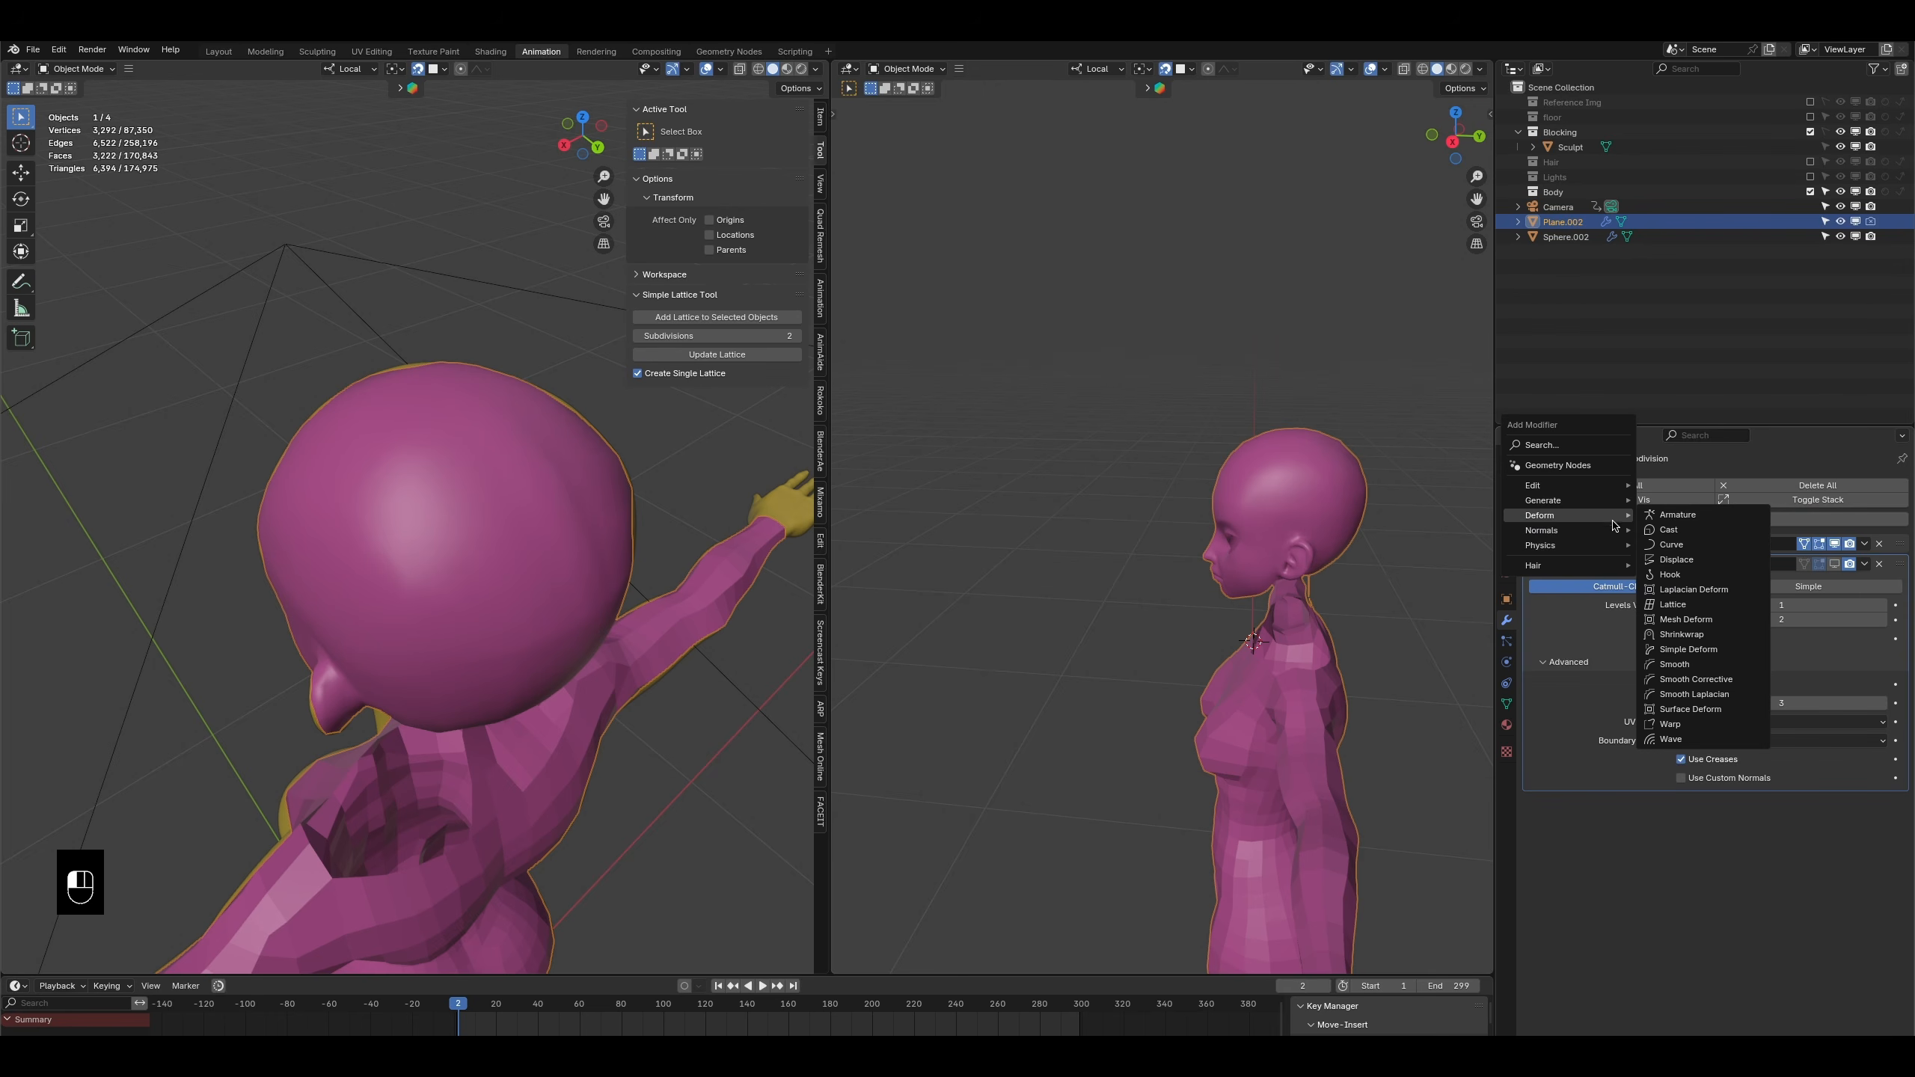
{"action": "left_click", "coordinate": [1701, 634]}
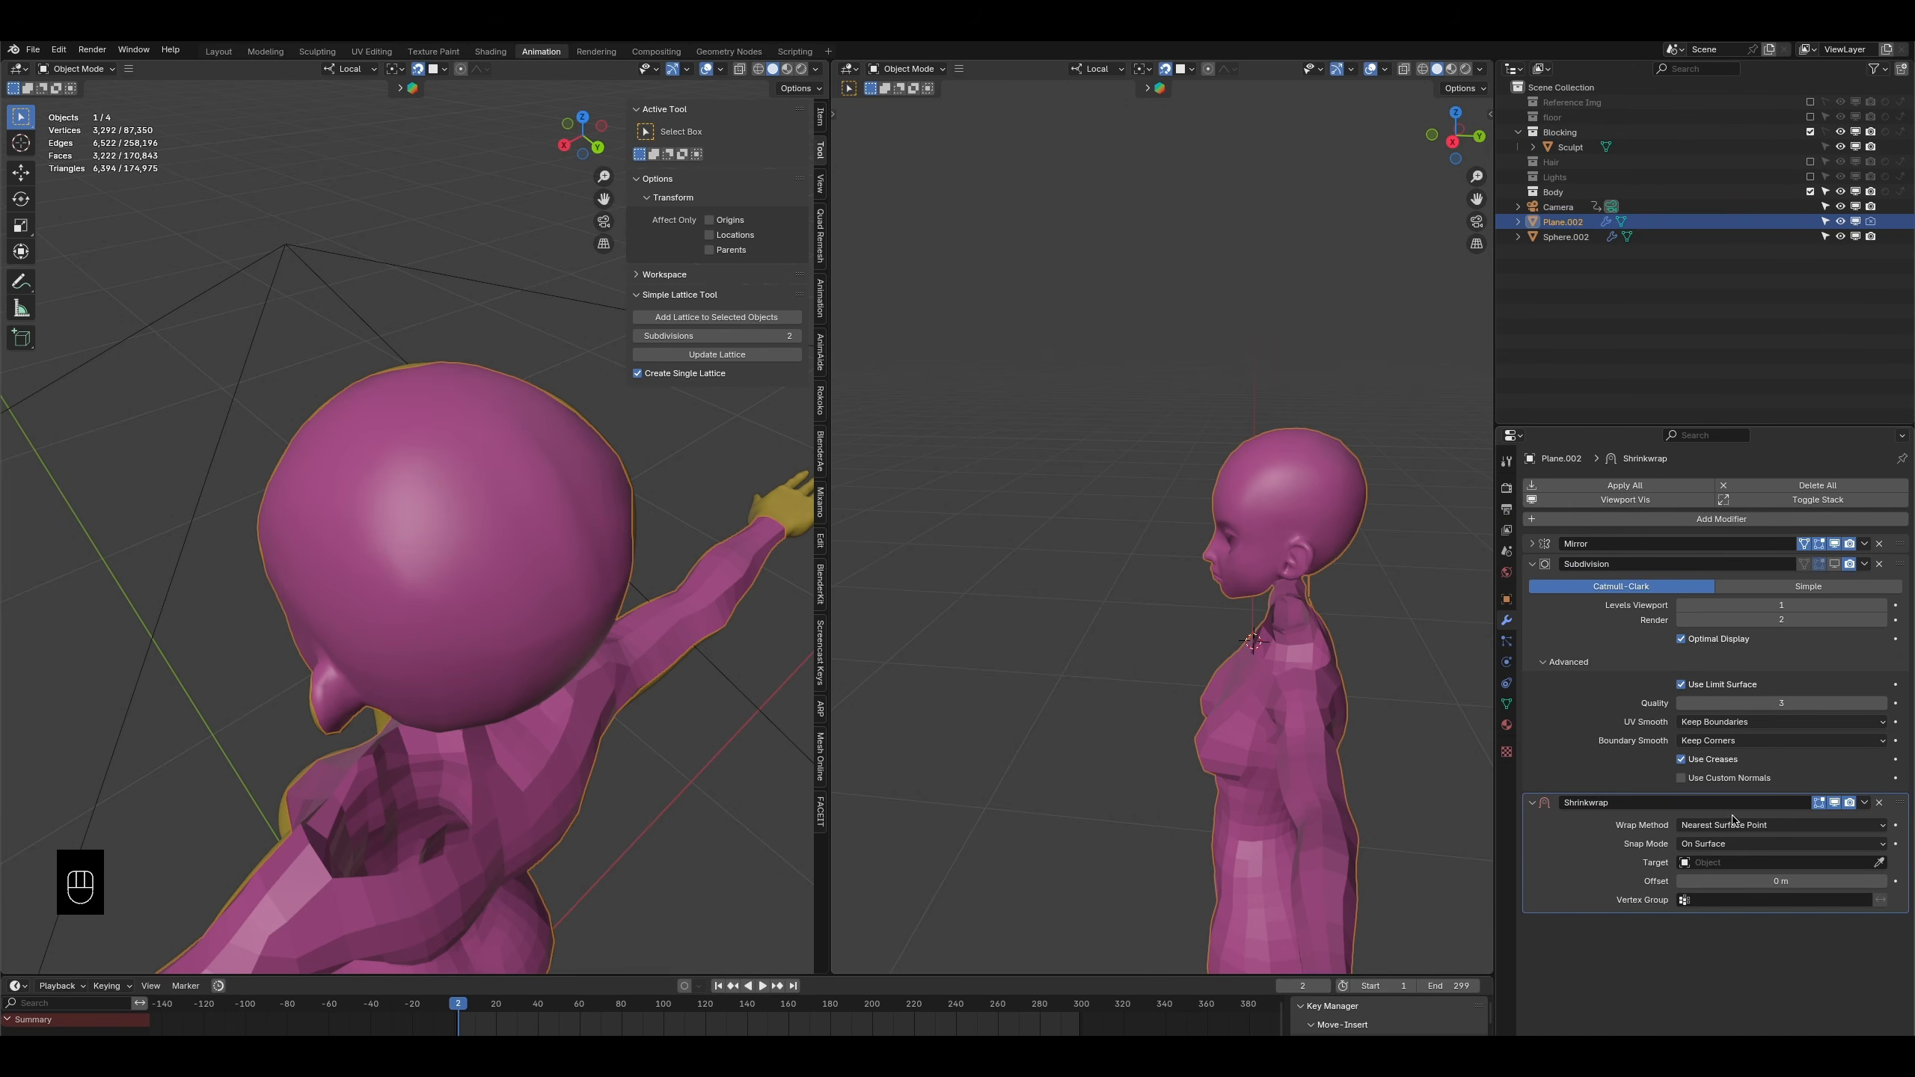
{"action": "left_click", "coordinate": [1714, 864]}
{"action": "type", "text": "scul"}
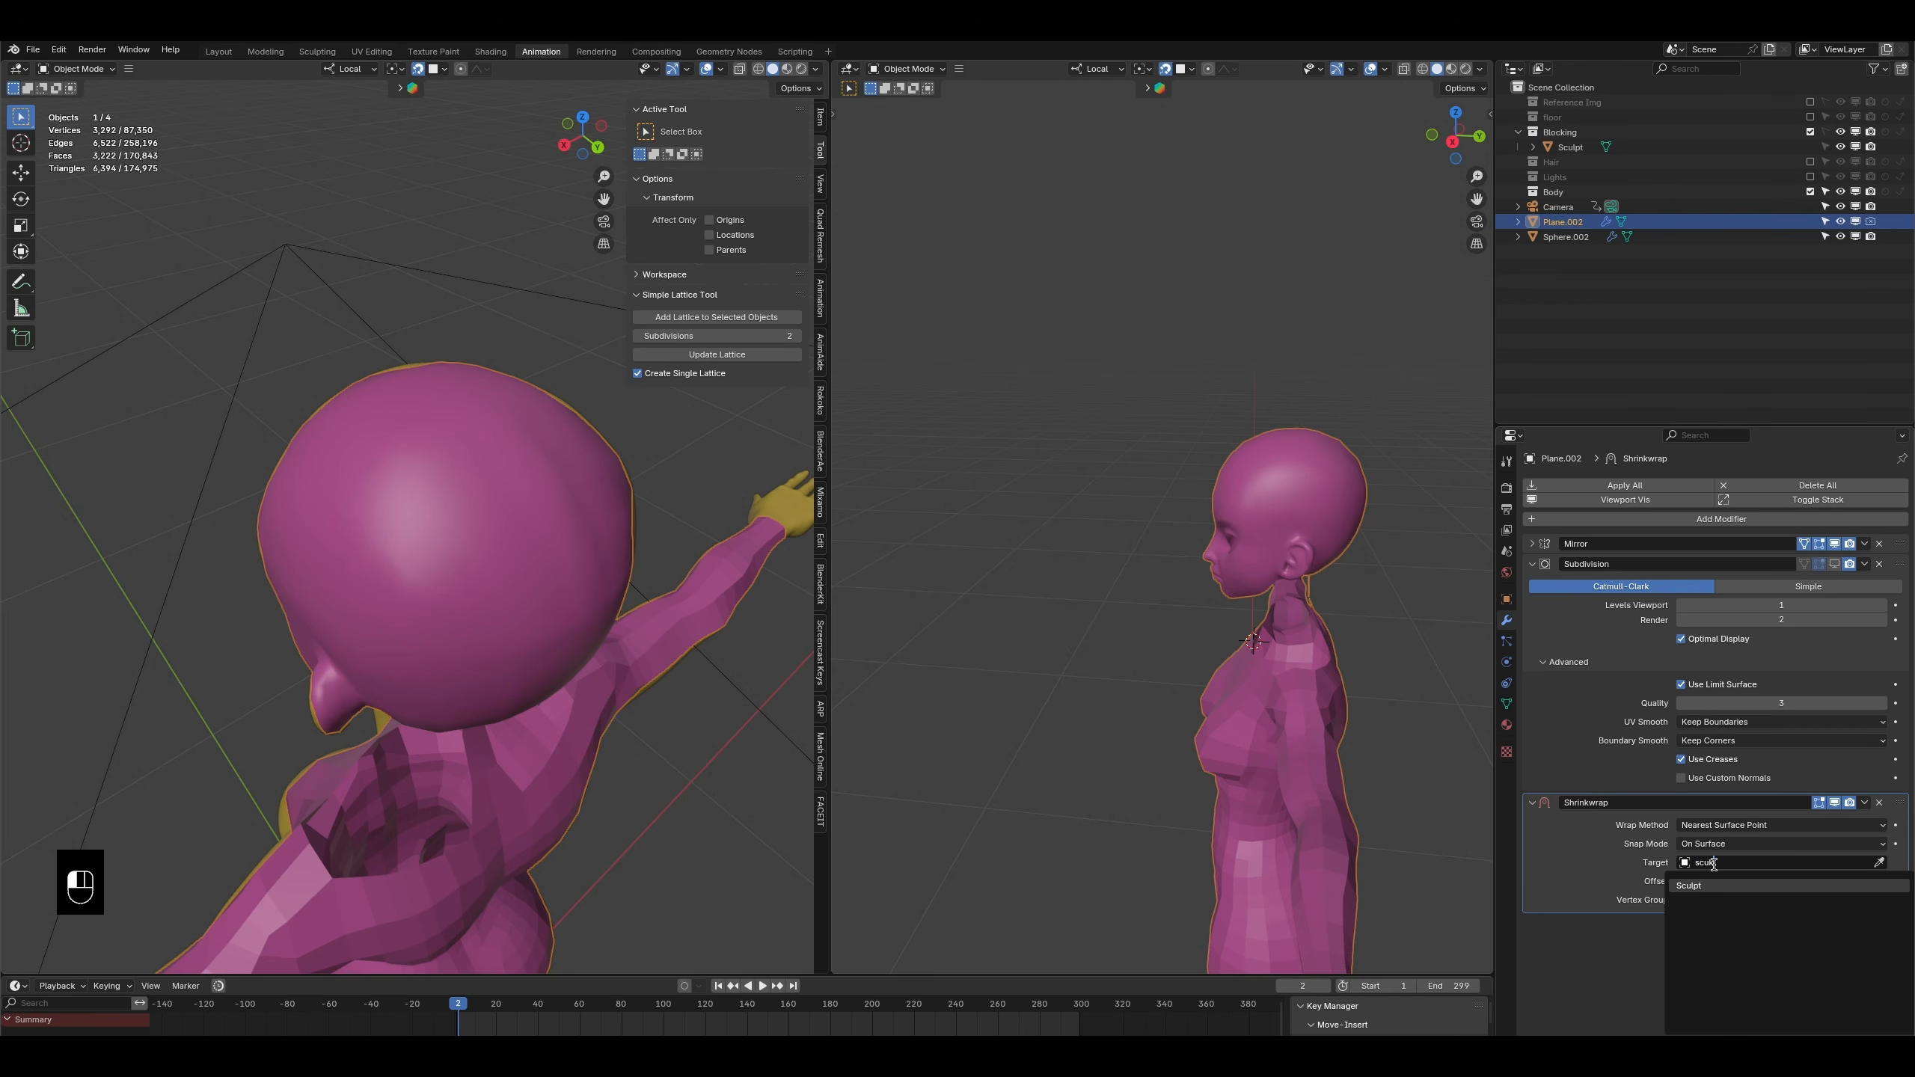
{"action": "key", "text": "Return"}
{"action": "middle_click_drag", "start_coordinate": [567, 701], "coordinate": [488, 555]}
{"action": "key", "text": "Tab"}
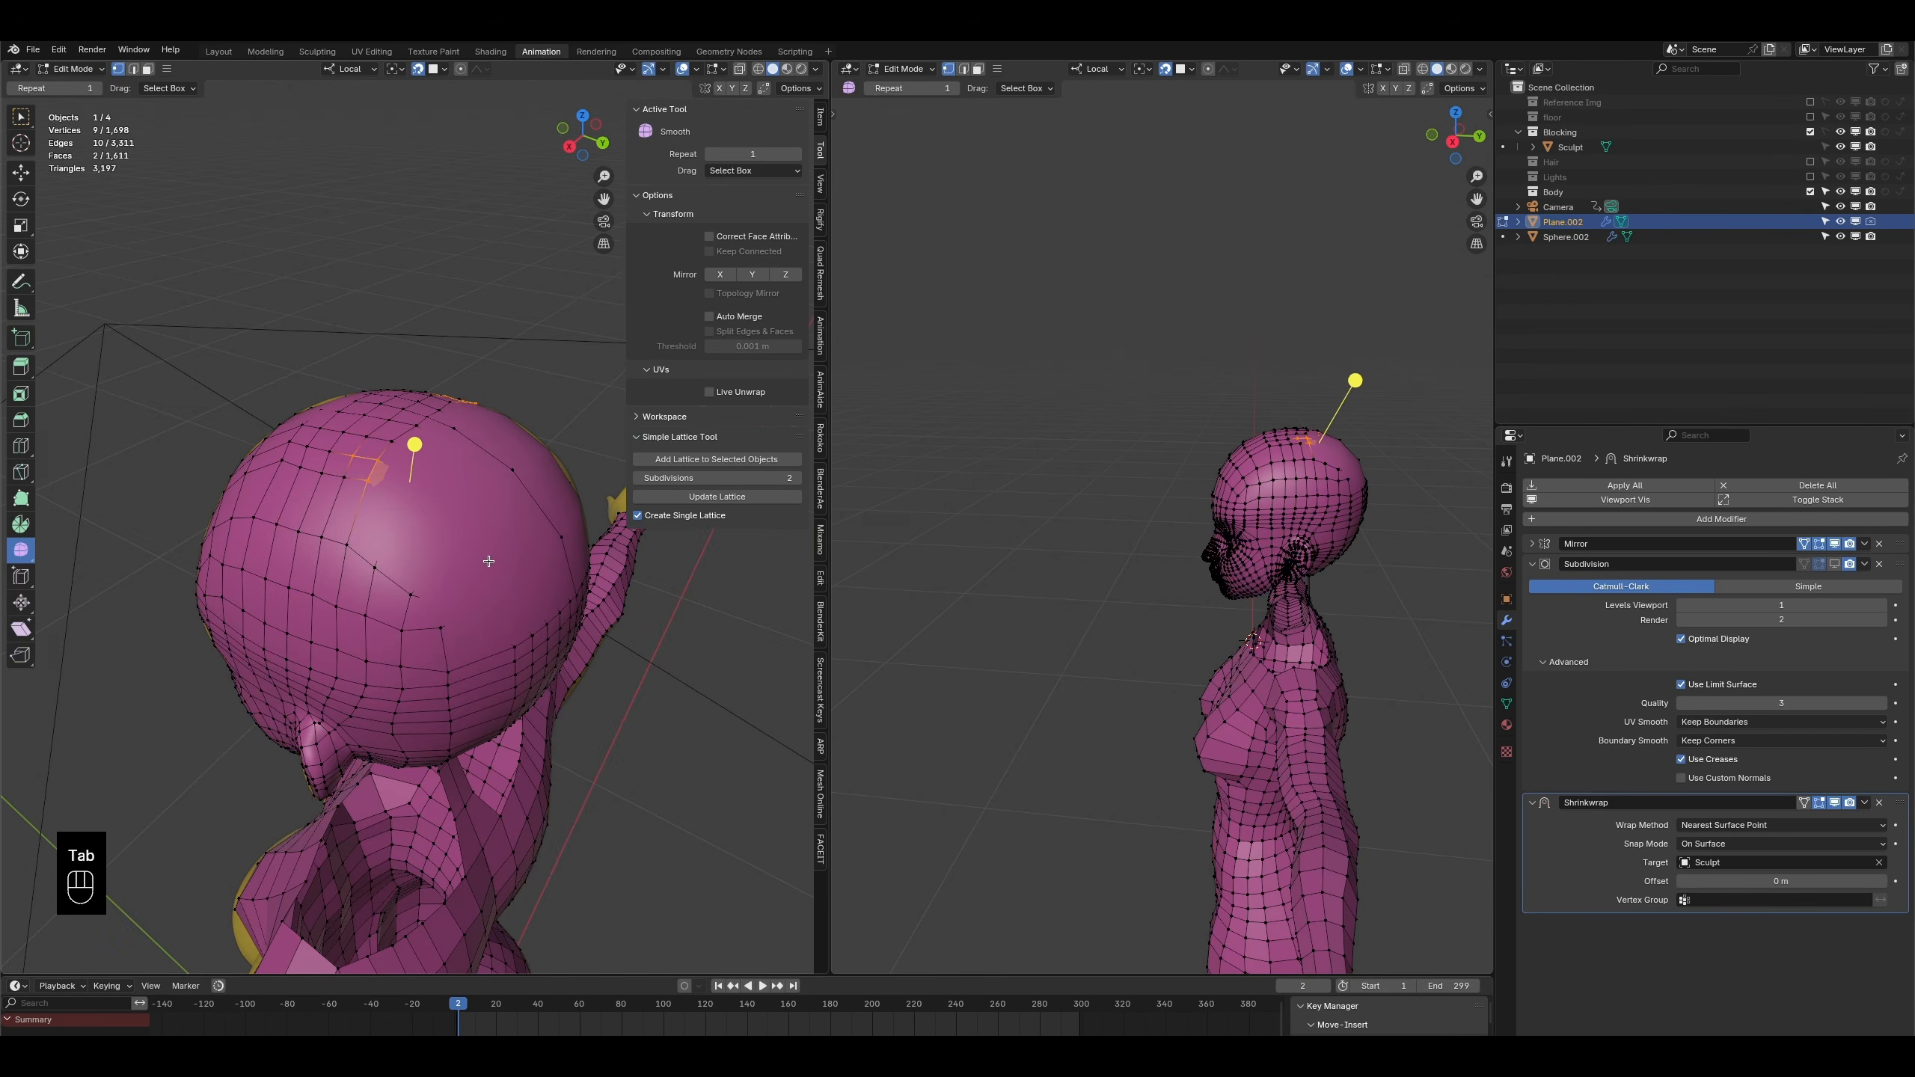
{"action": "left_click", "coordinate": [1806, 804]}
- Smooth the vertices across the crown and upper back of the head, moving uneven ones into line
{"action": "middle_click_drag", "start_coordinate": [315, 521], "coordinate": [266, 537]}
{"action": "left_click_drag", "start_coordinate": [308, 441], "coordinate": [530, 642]}
{"action": "key", "text": "g"}
{"action": "left_click", "coordinate": [528, 644]}
{"action": "middle_click_drag", "start_coordinate": [524, 642], "coordinate": [490, 601]}
{"action": "left_click_drag", "start_coordinate": [374, 621], "coordinate": [545, 790]}
{"action": "key", "text": "g"}
{"action": "left_click", "coordinate": [472, 728]}
{"action": "key", "text": "g"}
{"action": "left_click", "coordinate": [545, 792]}
- Smooth broader areas of vertices over the back and side of the skull to even the grid
{"action": "middle_click_drag", "start_coordinate": [480, 743], "coordinate": [488, 694], "text": "shift"}
{"action": "middle_click_drag", "start_coordinate": [488, 694], "coordinate": [464, 652]}
{"action": "left_click_drag", "start_coordinate": [409, 592], "coordinate": [565, 819]}
{"action": "key", "text": "g"}
{"action": "left_click", "coordinate": [565, 819]}
{"action": "left_click_drag", "start_coordinate": [503, 735], "coordinate": [749, 749]}
{"action": "mouse_move", "coordinate": [405, 543]}
{"action": "left_mouse_down"}
{"action": "mouse_move", "coordinate": [540, 744]}
{"action": "mouse_move", "coordinate": [581, 760]}
{"action": "left_mouse_up"}
{"action": "left_click_drag", "start_coordinate": [522, 692], "coordinate": [767, 697]}
- Move a single vertex near the centre of the upper back of the head slightly upward
{"action": "middle_click_drag", "start_coordinate": [648, 602], "coordinate": [613, 592]}
{"action": "left_click", "coordinate": [608, 602]}
{"action": "key", "text": "g"}
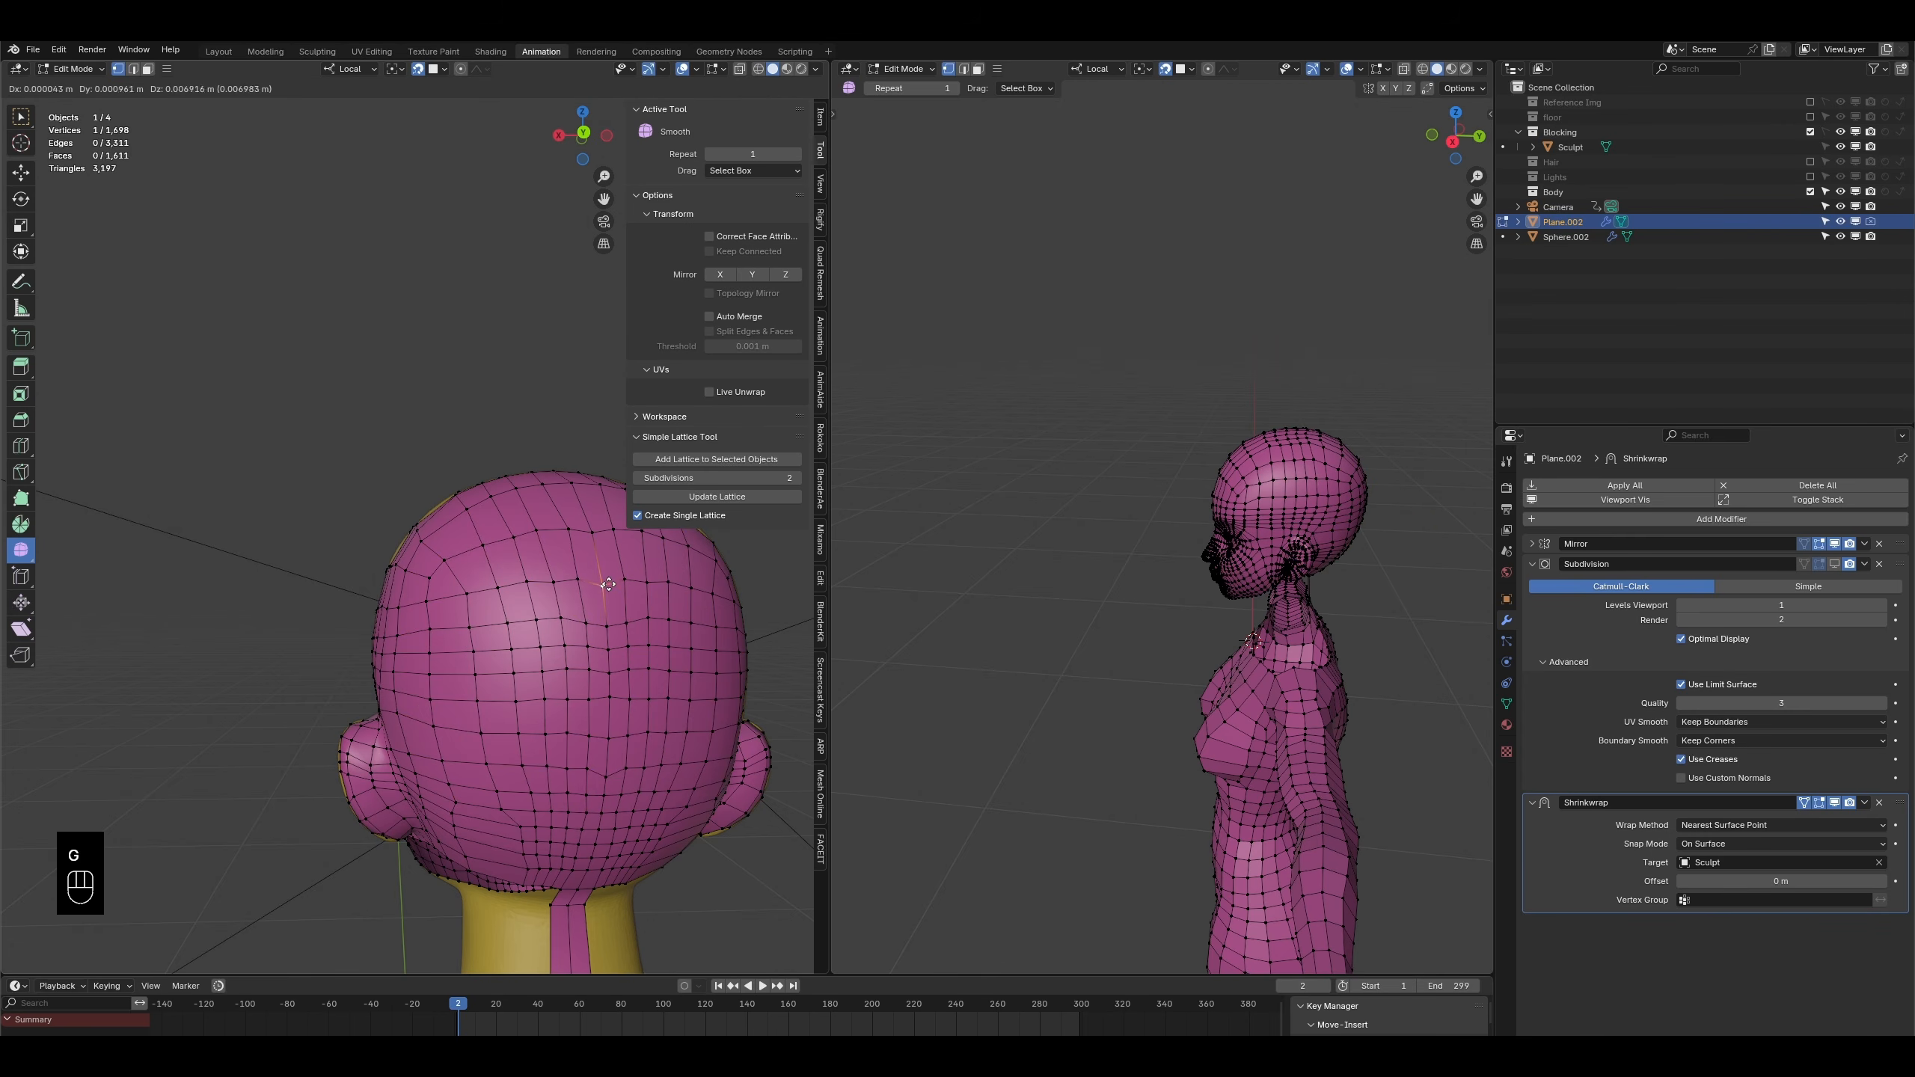
{"action": "left_click", "coordinate": [605, 582]}
- Shift the vertices along the lower open edge of the head above the nape for more even spacing
{"action": "middle_click_drag", "start_coordinate": [479, 769], "coordinate": [453, 507]}
{"action": "key", "text": "g"}
{"action": "left_click", "coordinate": [445, 642]}
{"action": "left_click", "coordinate": [545, 632]}
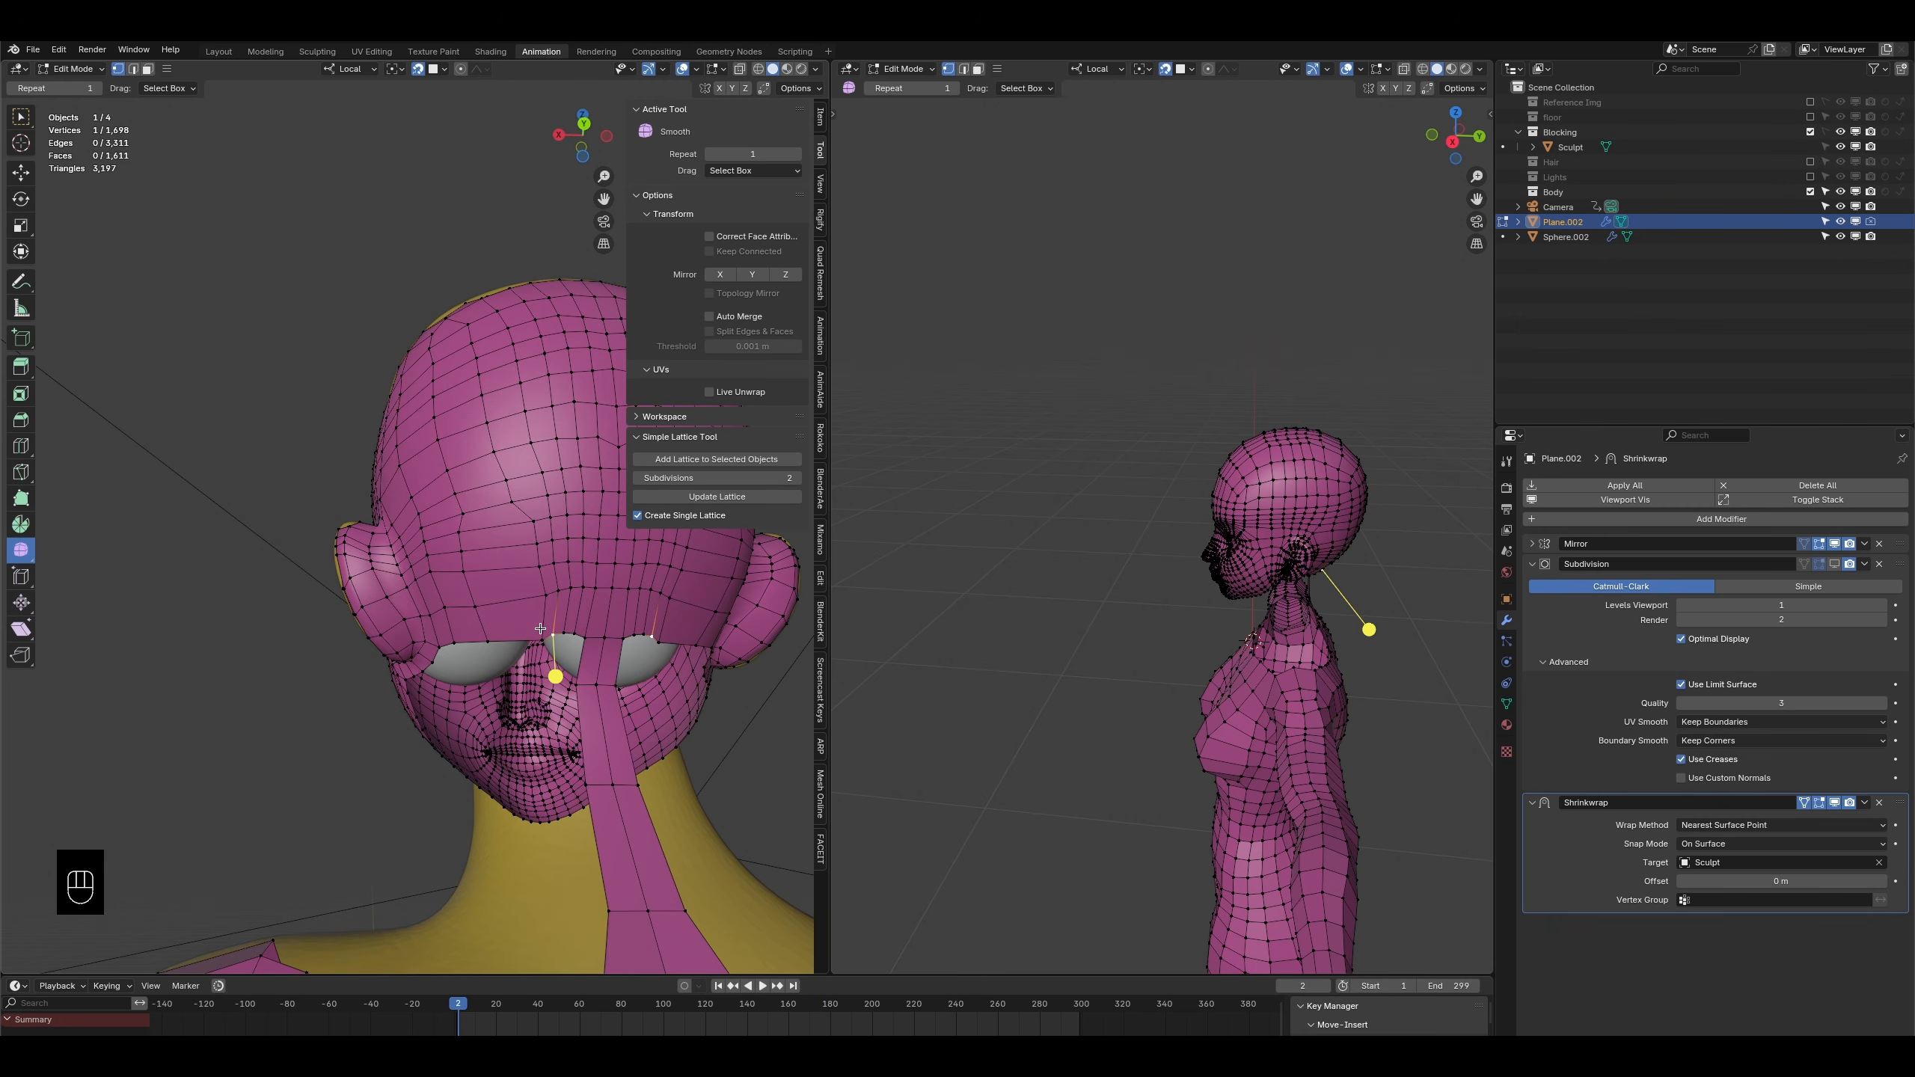
{"action": "key", "text": "g"}
{"action": "left_click", "coordinate": [501, 638]}
- Reposition the vertices of the column rising from the nape edge one by one toward the crown
{"action": "left_click", "coordinate": [503, 603]}
{"action": "key", "text": "g"}
{"action": "left_click", "coordinate": [493, 600]}
{"action": "key", "text": "g"}
{"action": "left_click", "coordinate": [492, 582]}
{"action": "key", "text": "g"}
{"action": "left_click", "coordinate": [490, 543]}
{"action": "key", "text": "g"}
{"action": "left_click", "coordinate": [521, 487]}
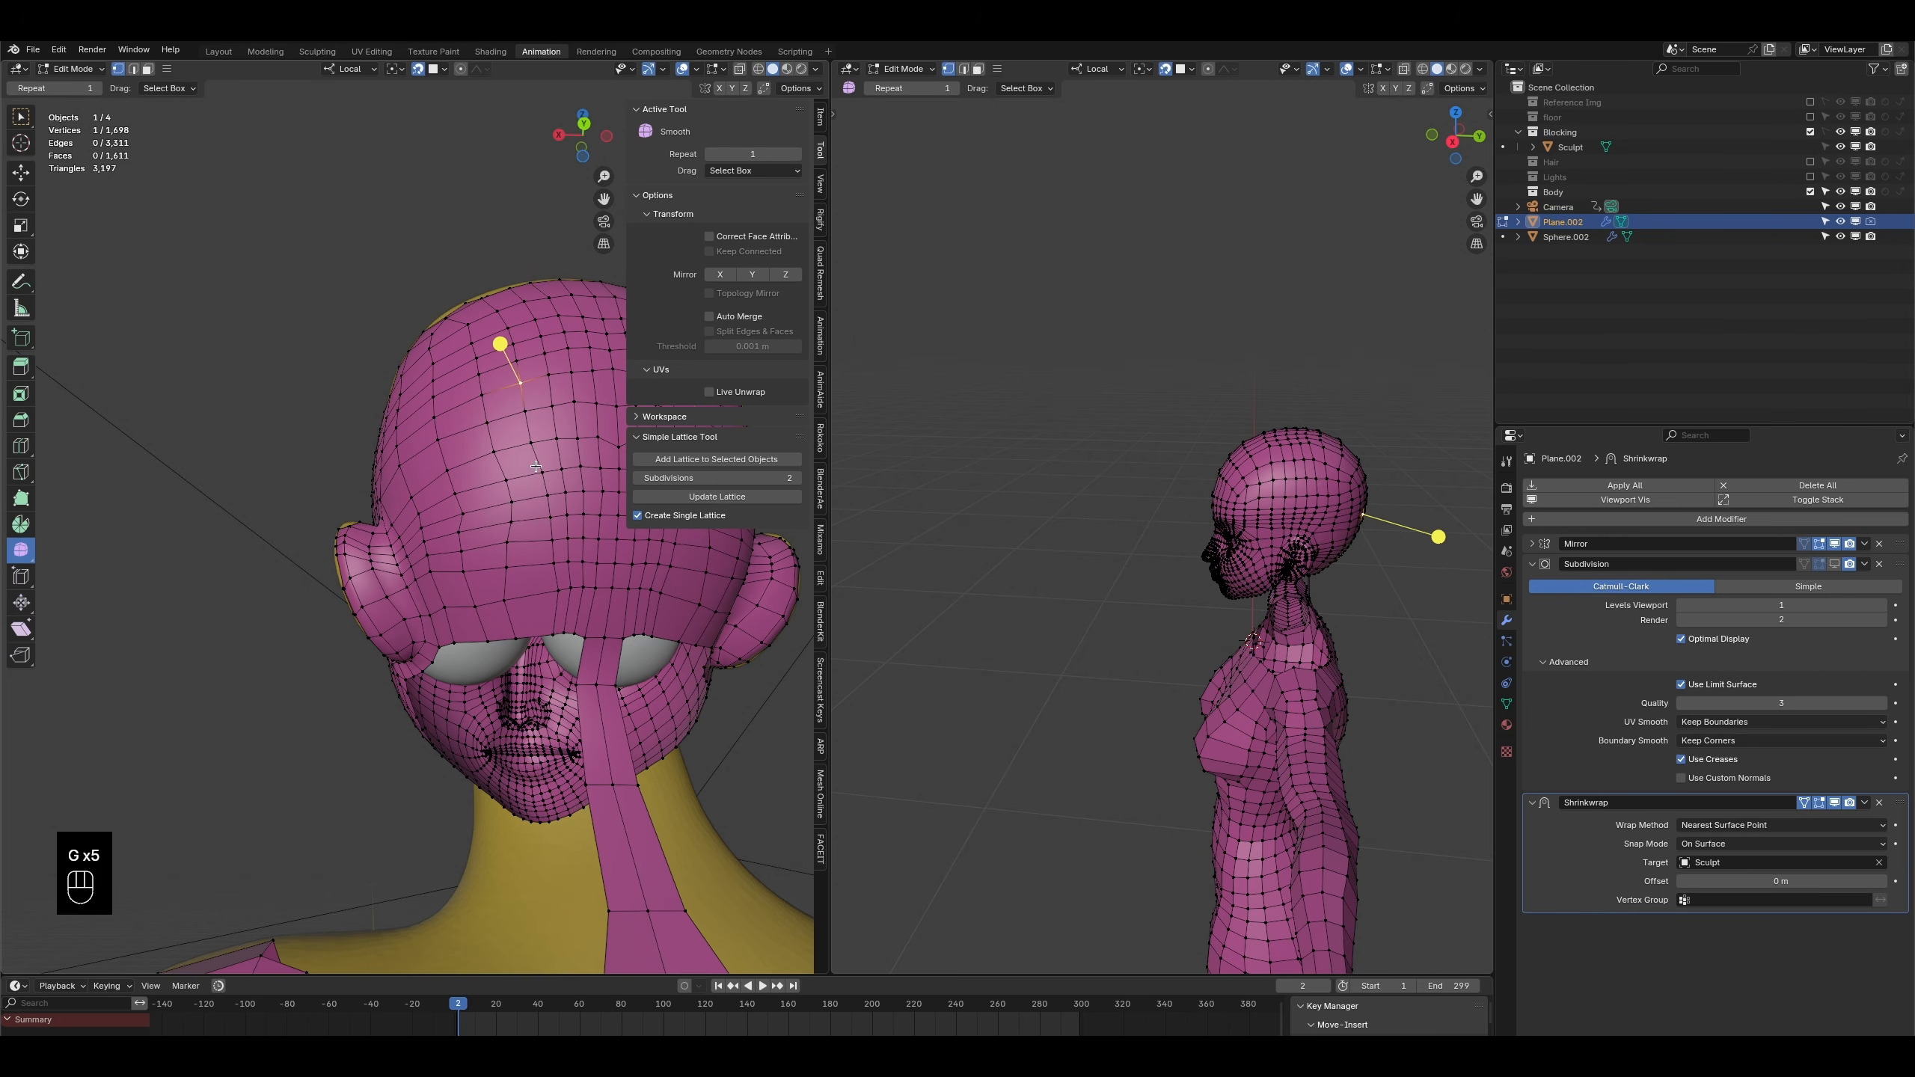
- Edge-slide the vertex path running from the upper back of the head to the nape edge, and save the file
{"action": "left_click", "coordinate": [553, 633], "text": "ctrl+shift"}
{"action": "key", "text": "g"}
{"action": "key", "text": "g"}
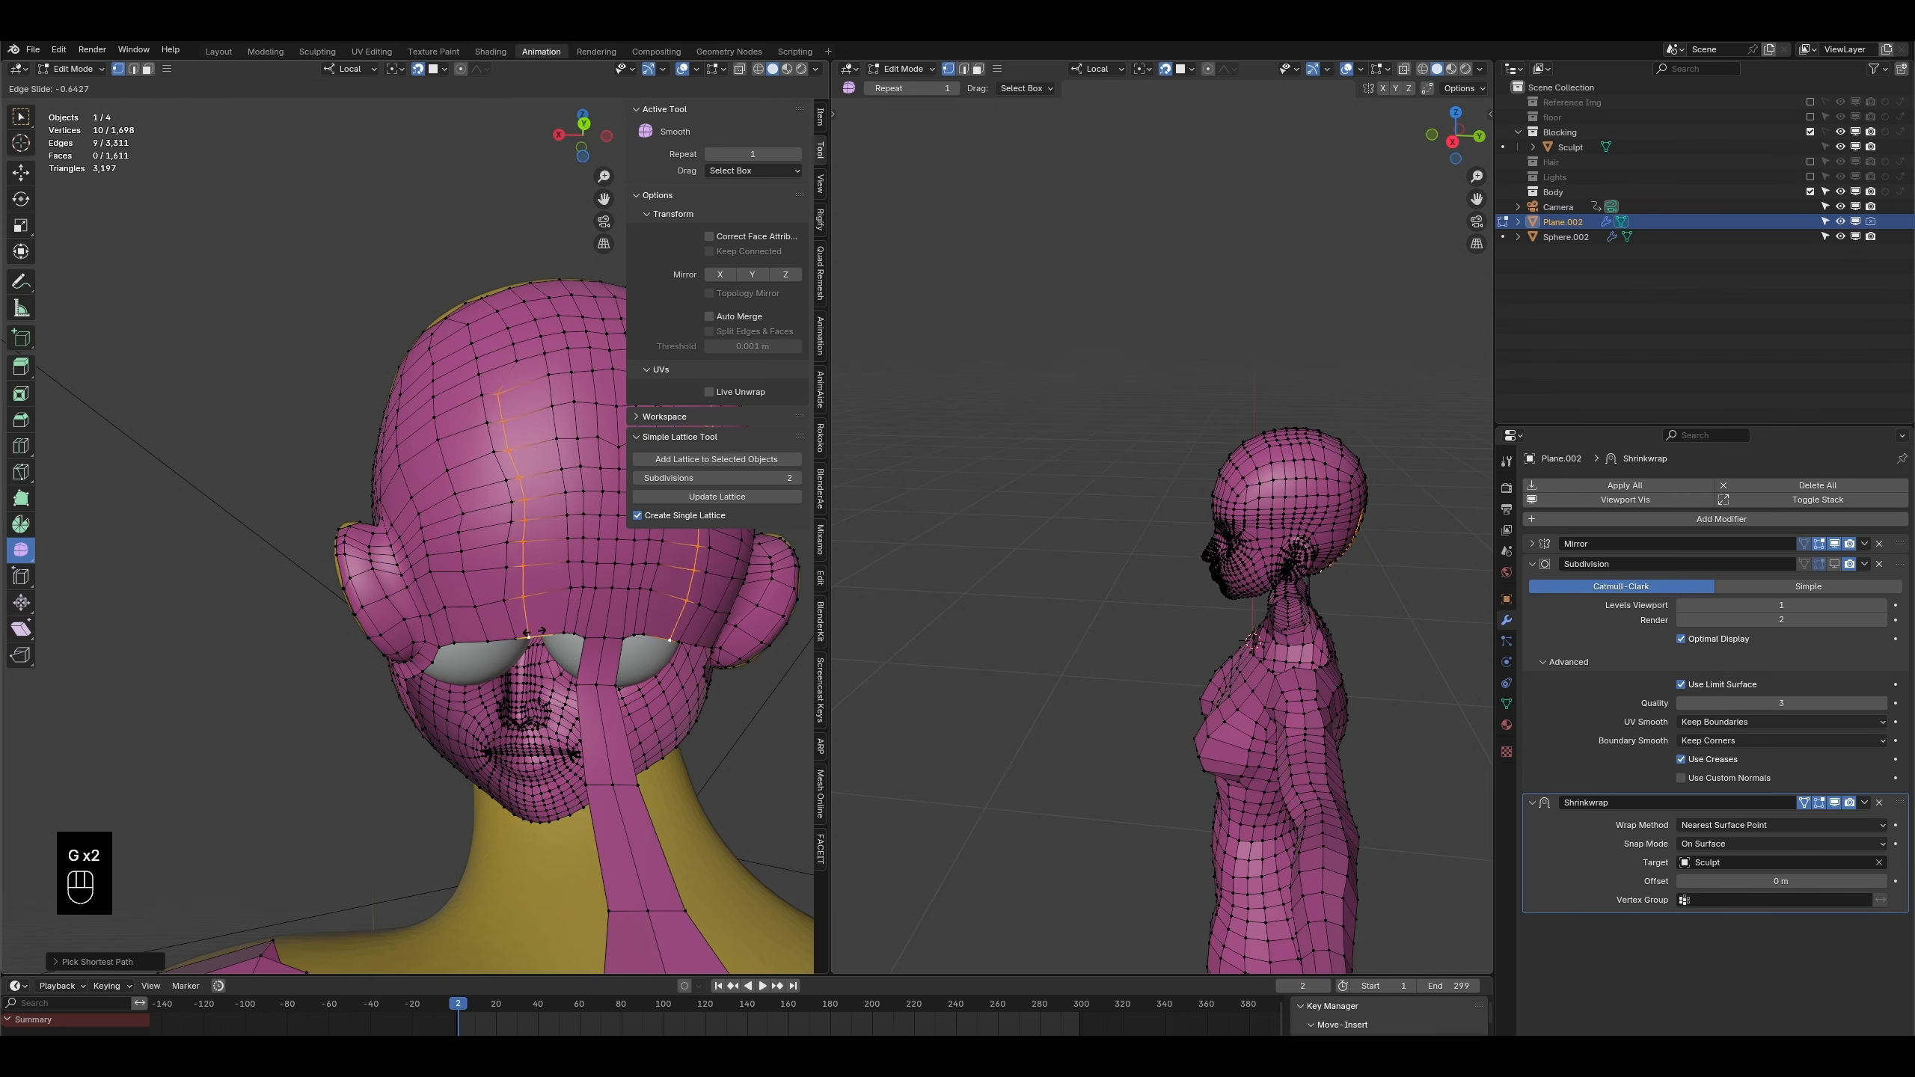
{"action": "left_click", "coordinate": [546, 403]}
{"action": "middle_click_drag", "start_coordinate": [546, 402], "coordinate": [213, 399]}
{"action": "key", "text": "ctrl+s"}
- Switch the retopology mesh to Sculpt Mode and enable its Wireframe viewport display
{"action": "left_click", "coordinate": [82, 69]}
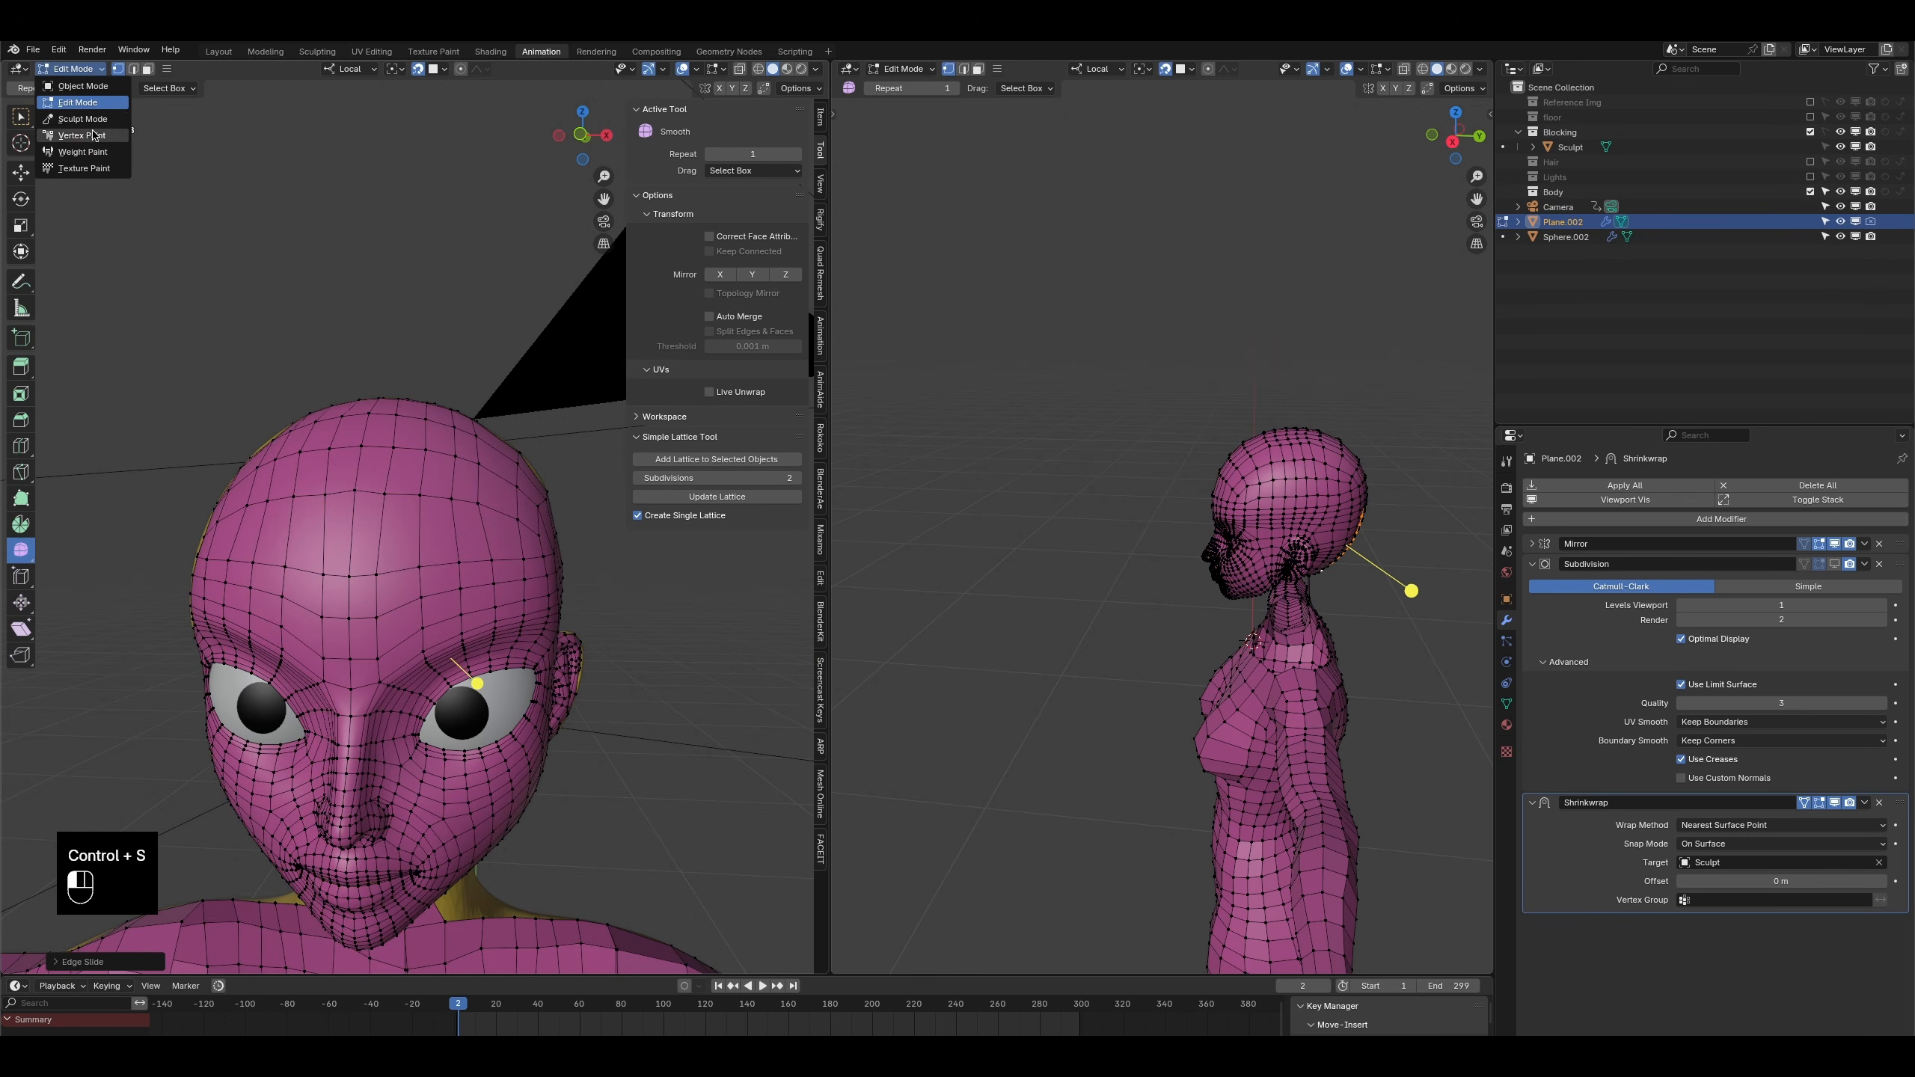
{"action": "left_click", "coordinate": [87, 121]}
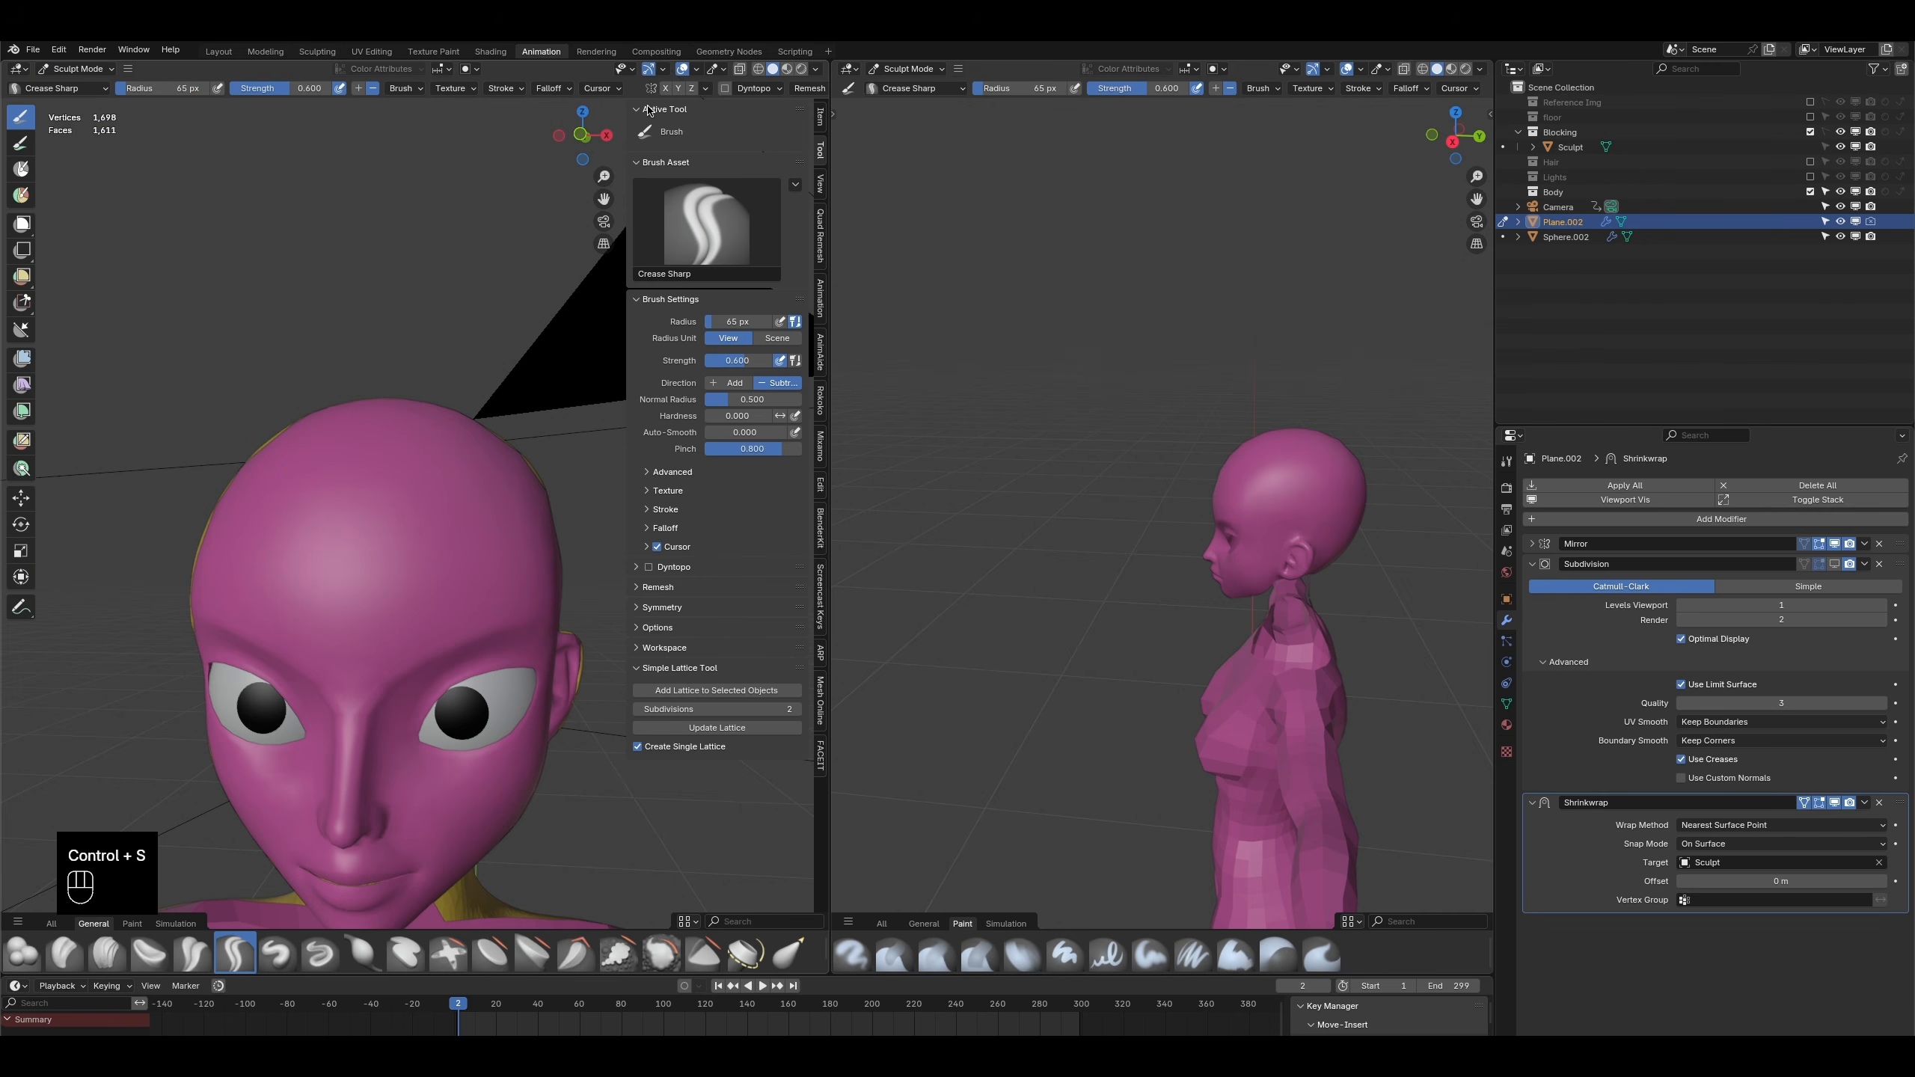
{"action": "left_click", "coordinate": [1506, 600]}
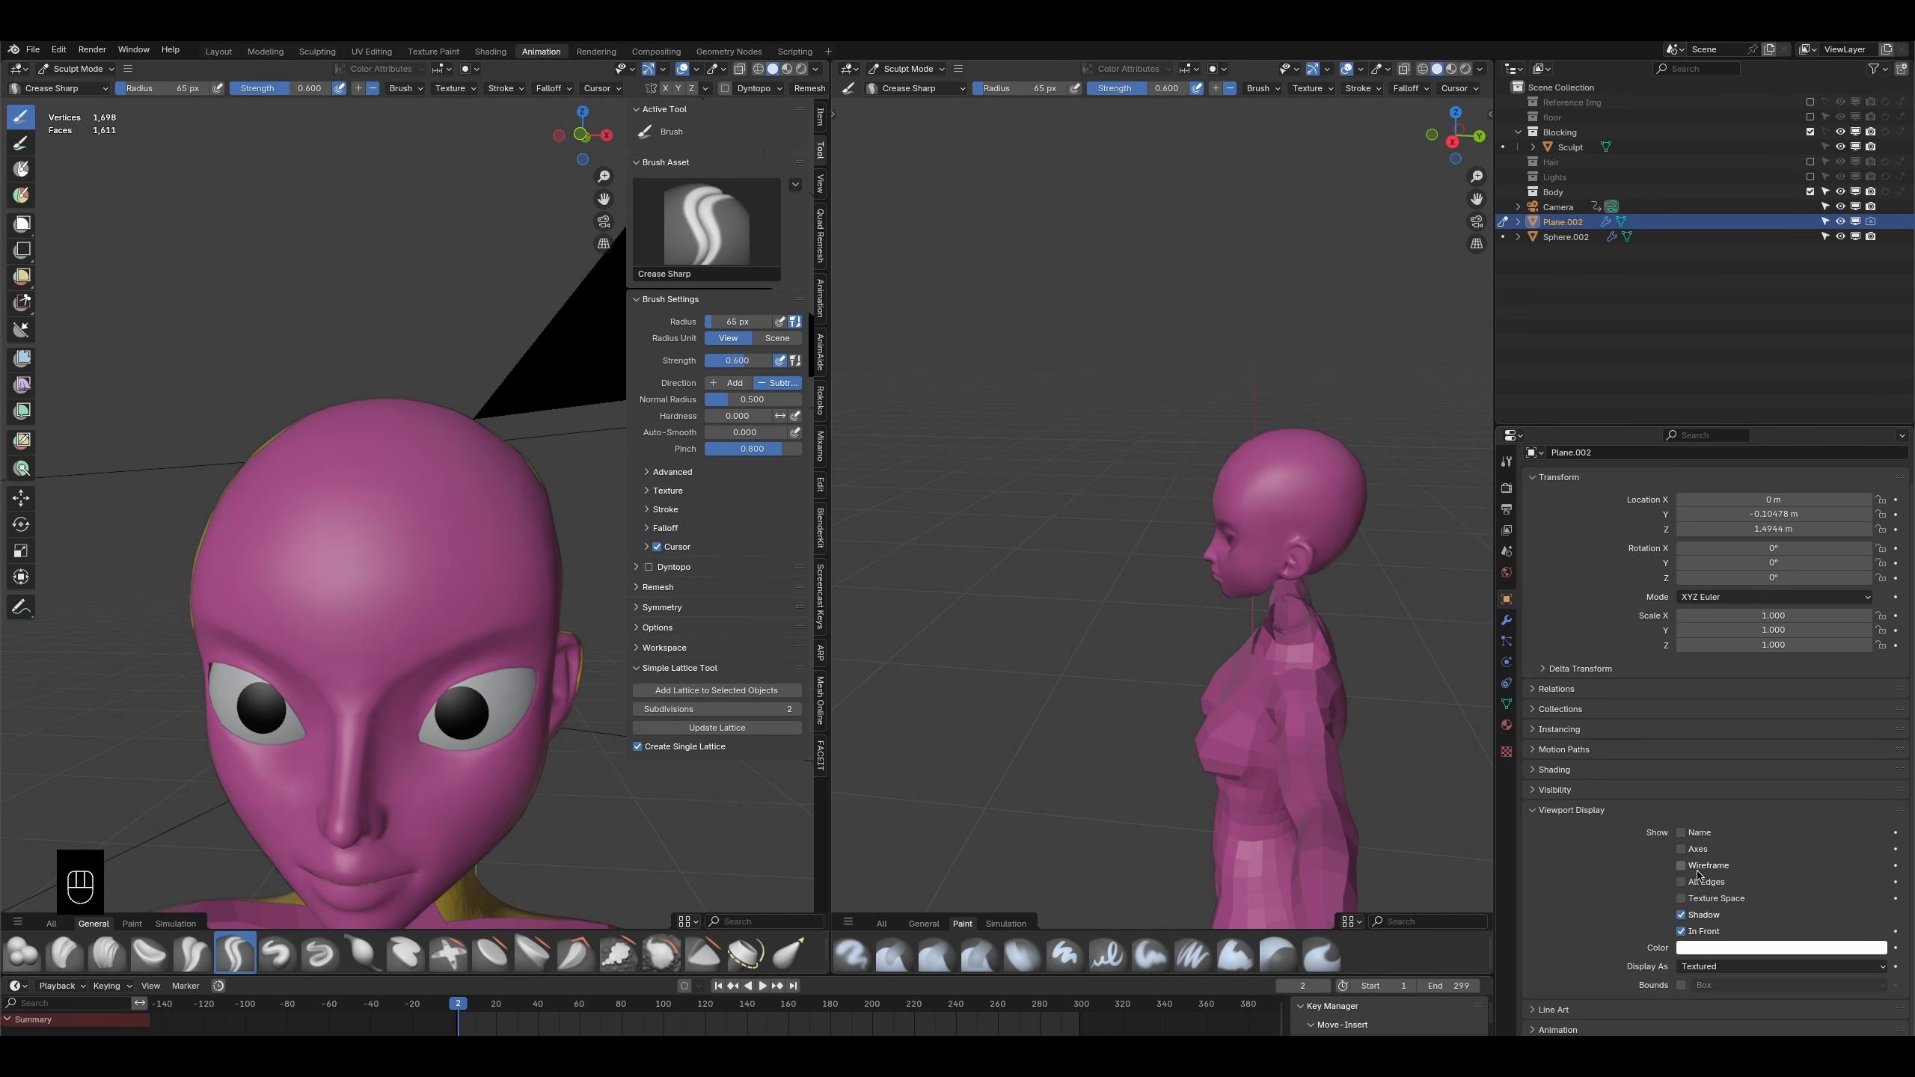
{"action": "left_click", "coordinate": [1699, 873]}
- Smooth the retopology mesh across the forehead from above the brow up to the hairline area
{"action": "scroll", "coordinate": [393, 622], "scroll_direction": "up", "scroll_amount": 2}
{"action": "middle_click_drag", "start_coordinate": [380, 635], "coordinate": [402, 634]}
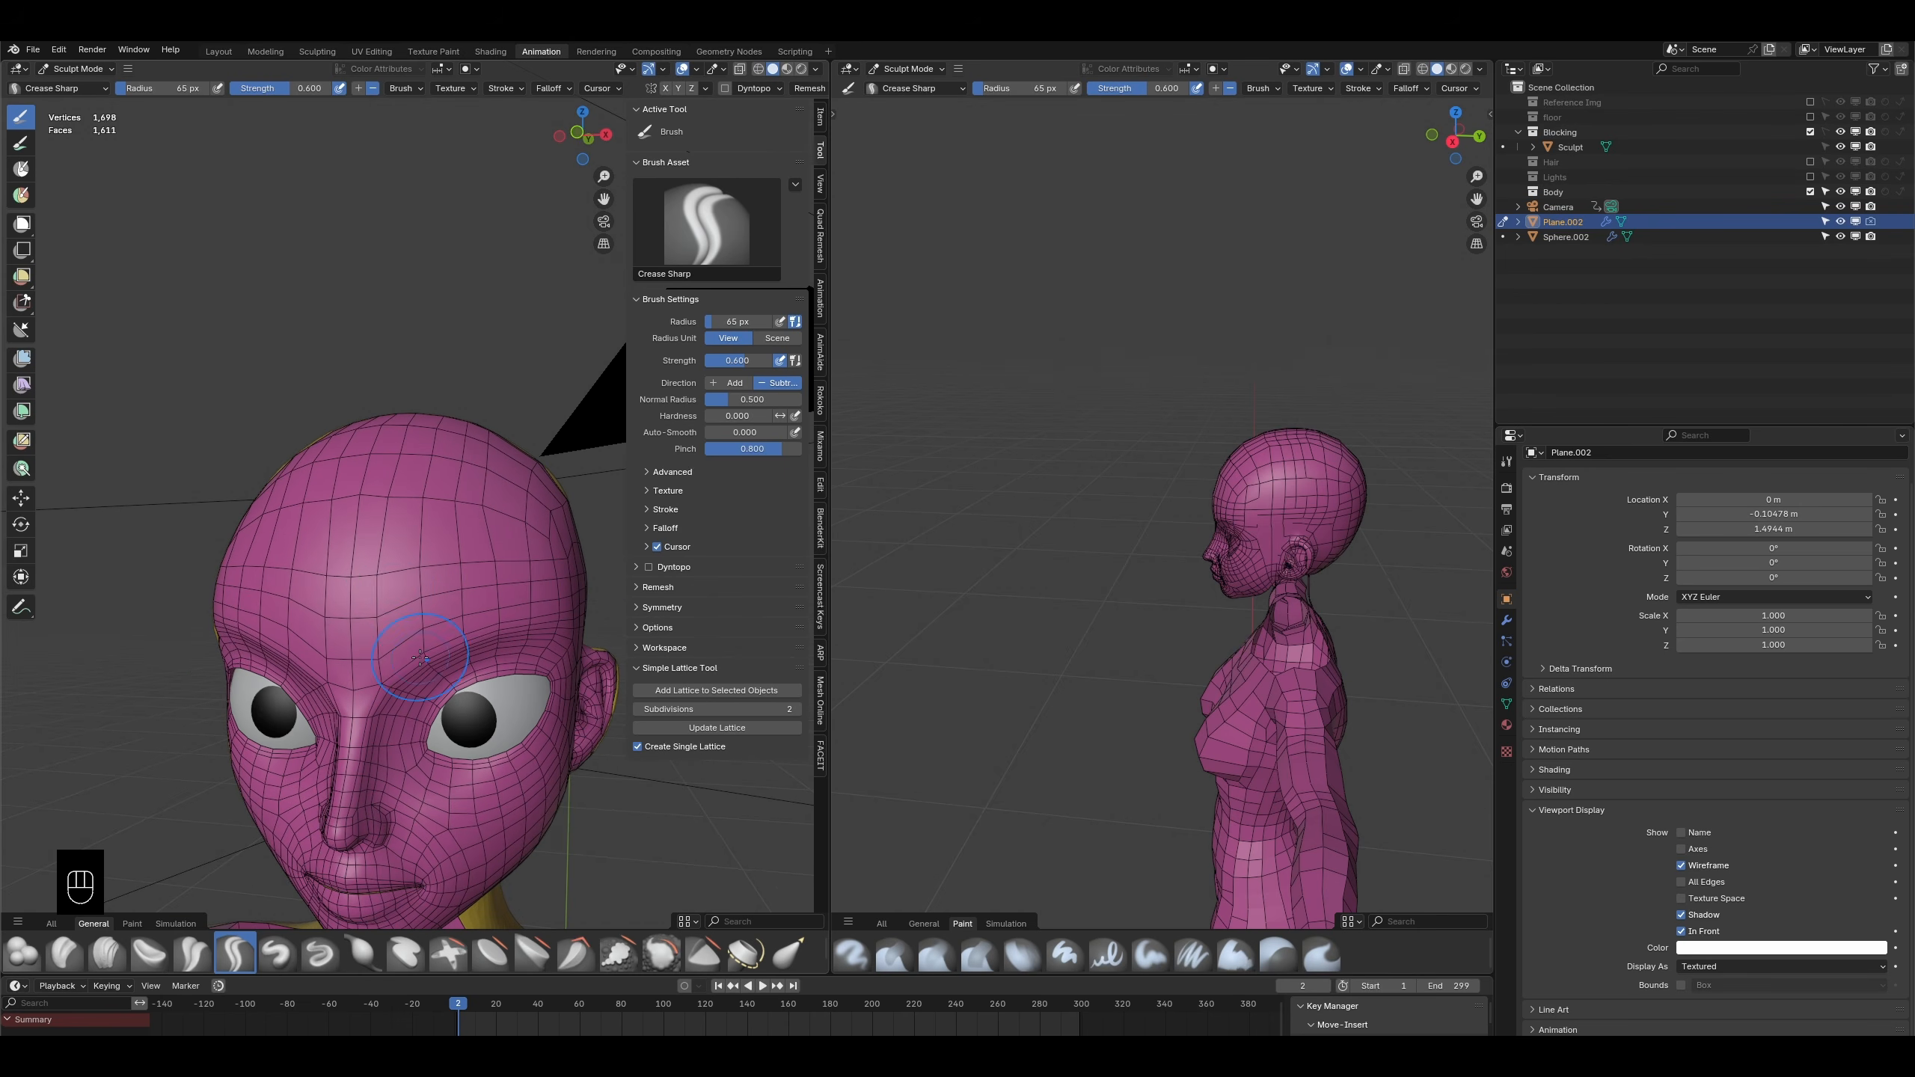
{"action": "left_click_drag", "start_coordinate": [377, 625], "coordinate": [446, 553], "text": "shift"}
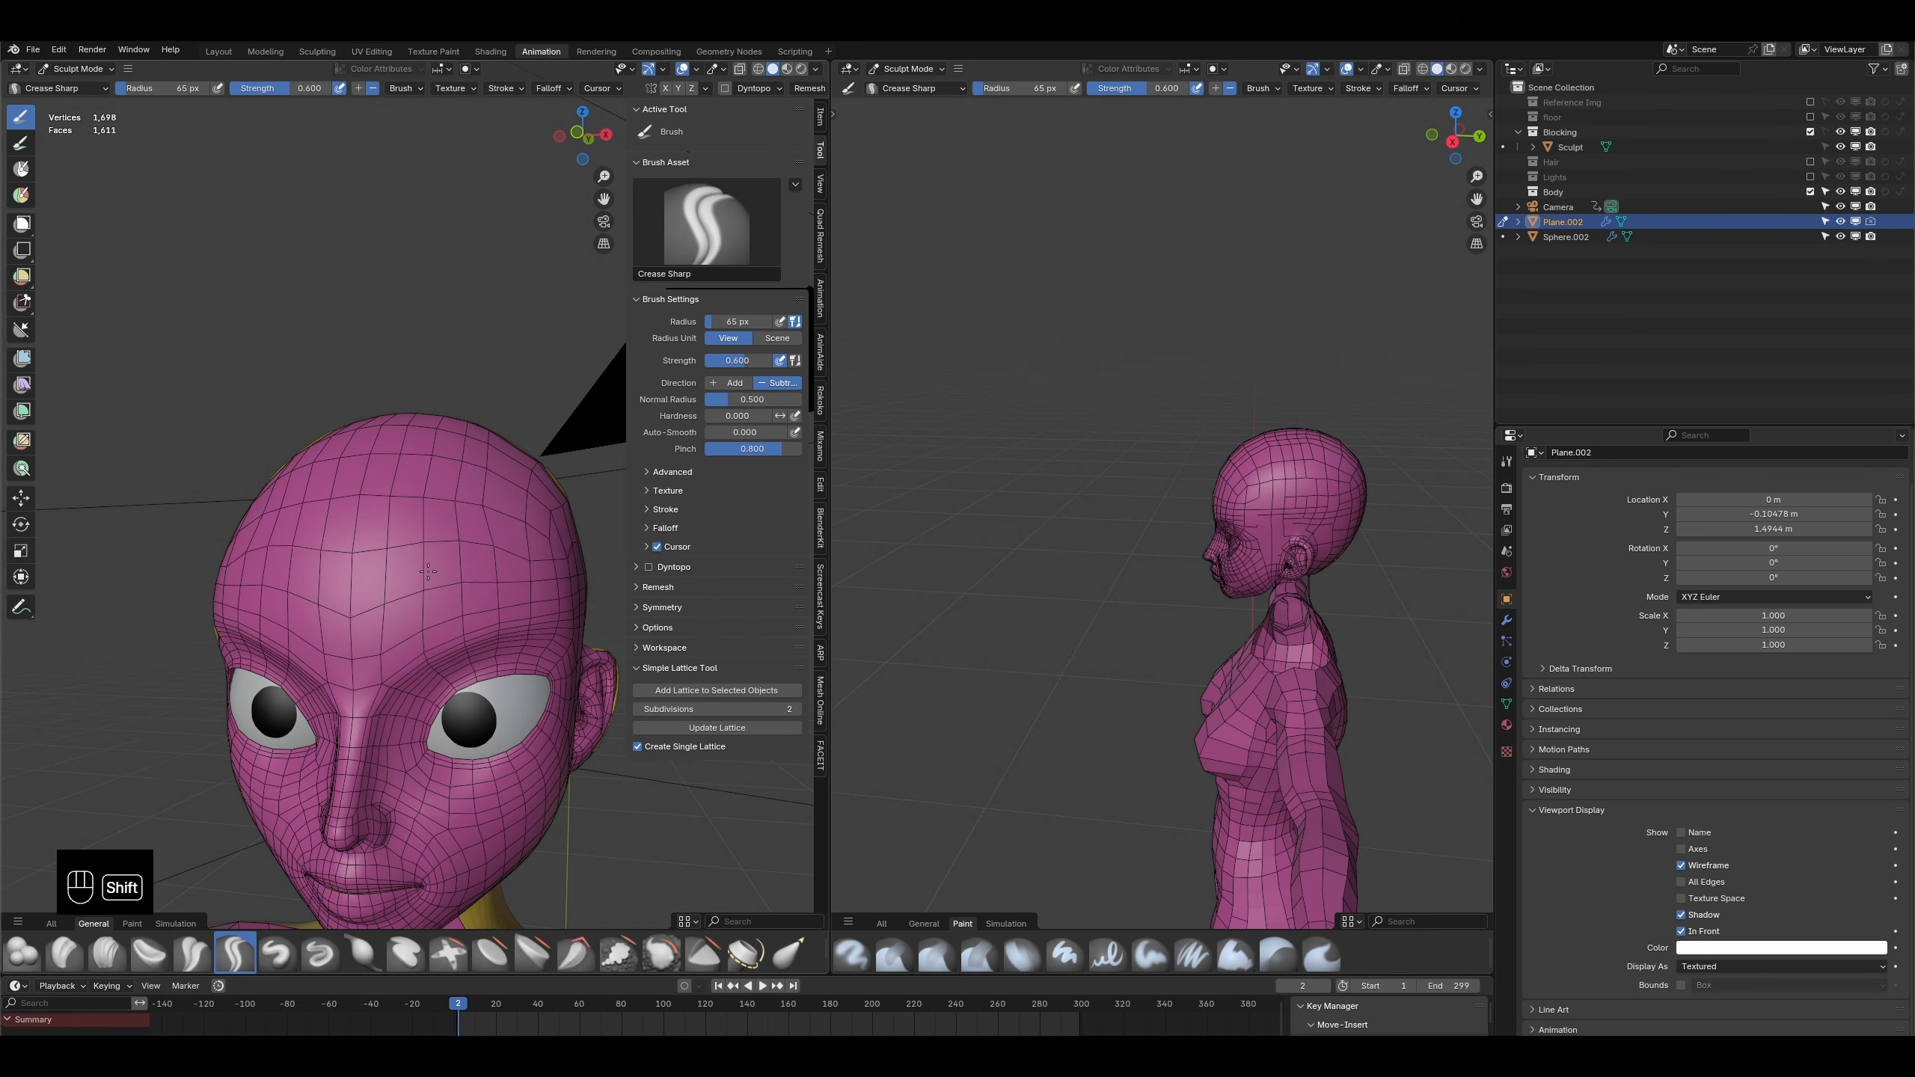
{"action": "left_click_drag", "start_coordinate": [477, 482], "coordinate": [421, 483], "text": "shift"}
- Smooth the edge flow on the side of the skull, from the temple up toward the crown
{"action": "middle_click_drag", "start_coordinate": [534, 552], "coordinate": [310, 567]}
{"action": "mouse_move", "coordinate": [433, 553]}
{"action": "left_mouse_down", "text": "shift"}
{"action": "mouse_move", "coordinate": [487, 598]}
{"action": "mouse_move", "coordinate": [407, 549]}
{"action": "mouse_move", "coordinate": [439, 611]}
{"action": "mouse_move", "coordinate": [519, 558]}
{"action": "mouse_move", "coordinate": [425, 475]}
{"action": "left_mouse_up", "text": "shift"}
{"action": "middle_click_drag", "start_coordinate": [423, 473], "coordinate": [407, 539]}
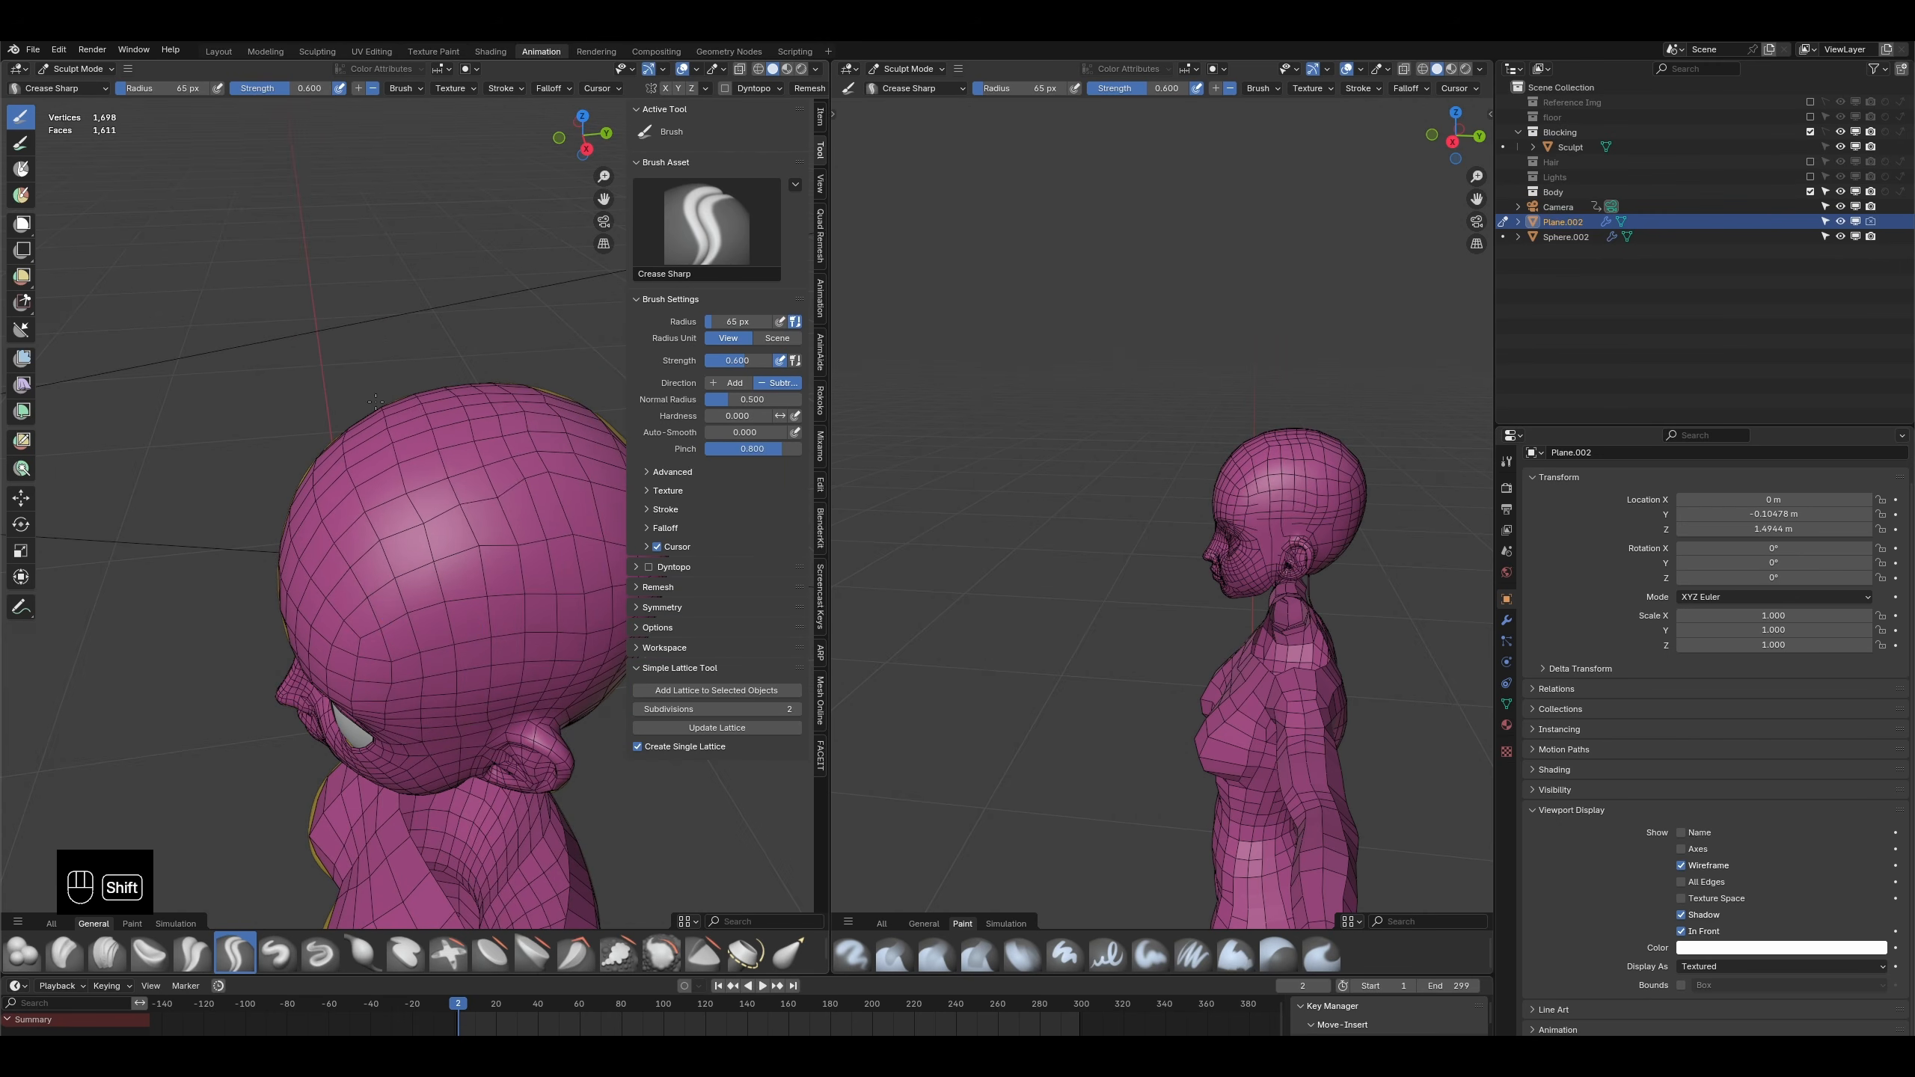
{"action": "left_click_drag", "start_coordinate": [520, 488], "coordinate": [482, 535], "text": "shift"}
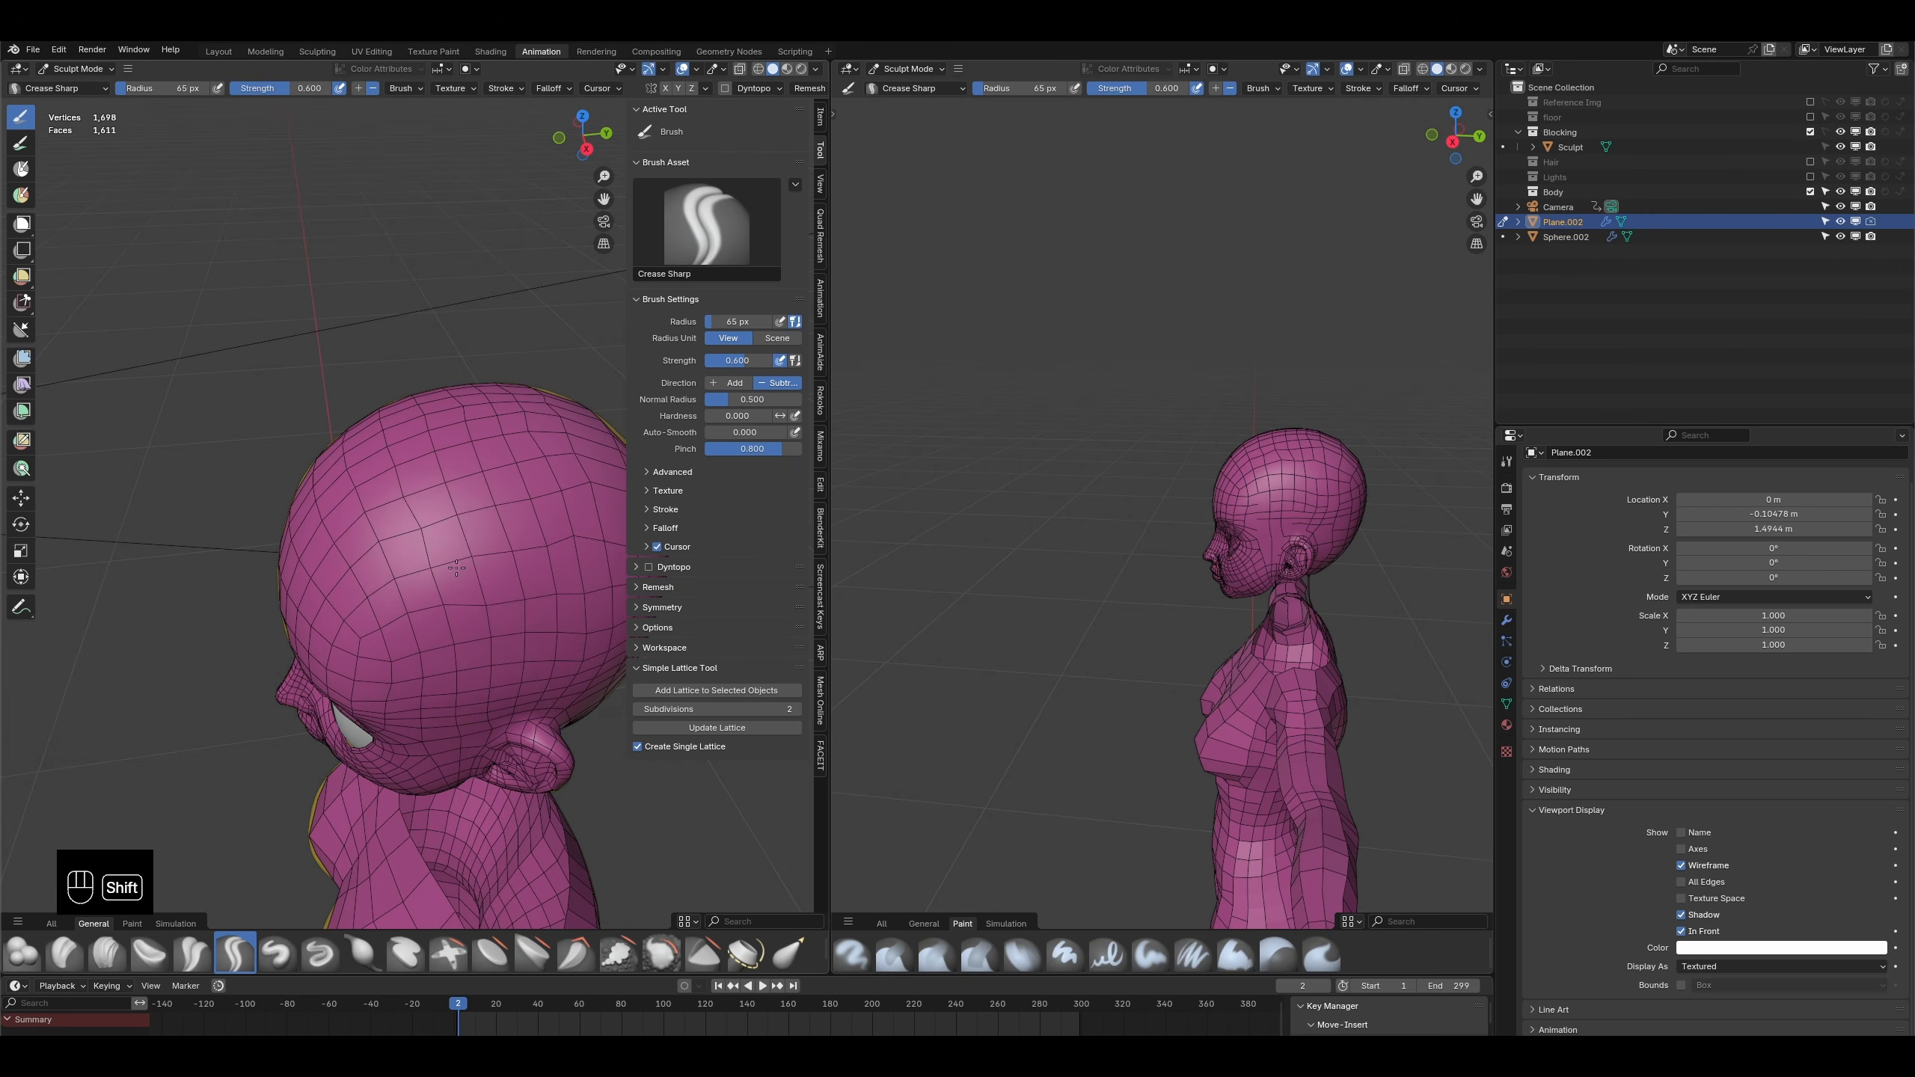
{"action": "middle_click_drag", "start_coordinate": [438, 641], "coordinate": [446, 654]}
{"action": "mouse_move", "coordinate": [465, 569]}
{"action": "left_mouse_down", "text": "shift"}
{"action": "mouse_move", "coordinate": [503, 585]}
{"action": "mouse_move", "coordinate": [497, 637]}
{"action": "left_mouse_up", "text": "shift"}
- Smooth the mesh over the back of the head, from the crown down to behind the ear
{"action": "middle_click_drag", "start_coordinate": [342, 557], "coordinate": [416, 536]}
{"action": "middle_click_drag", "start_coordinate": [440, 708], "coordinate": [486, 667]}
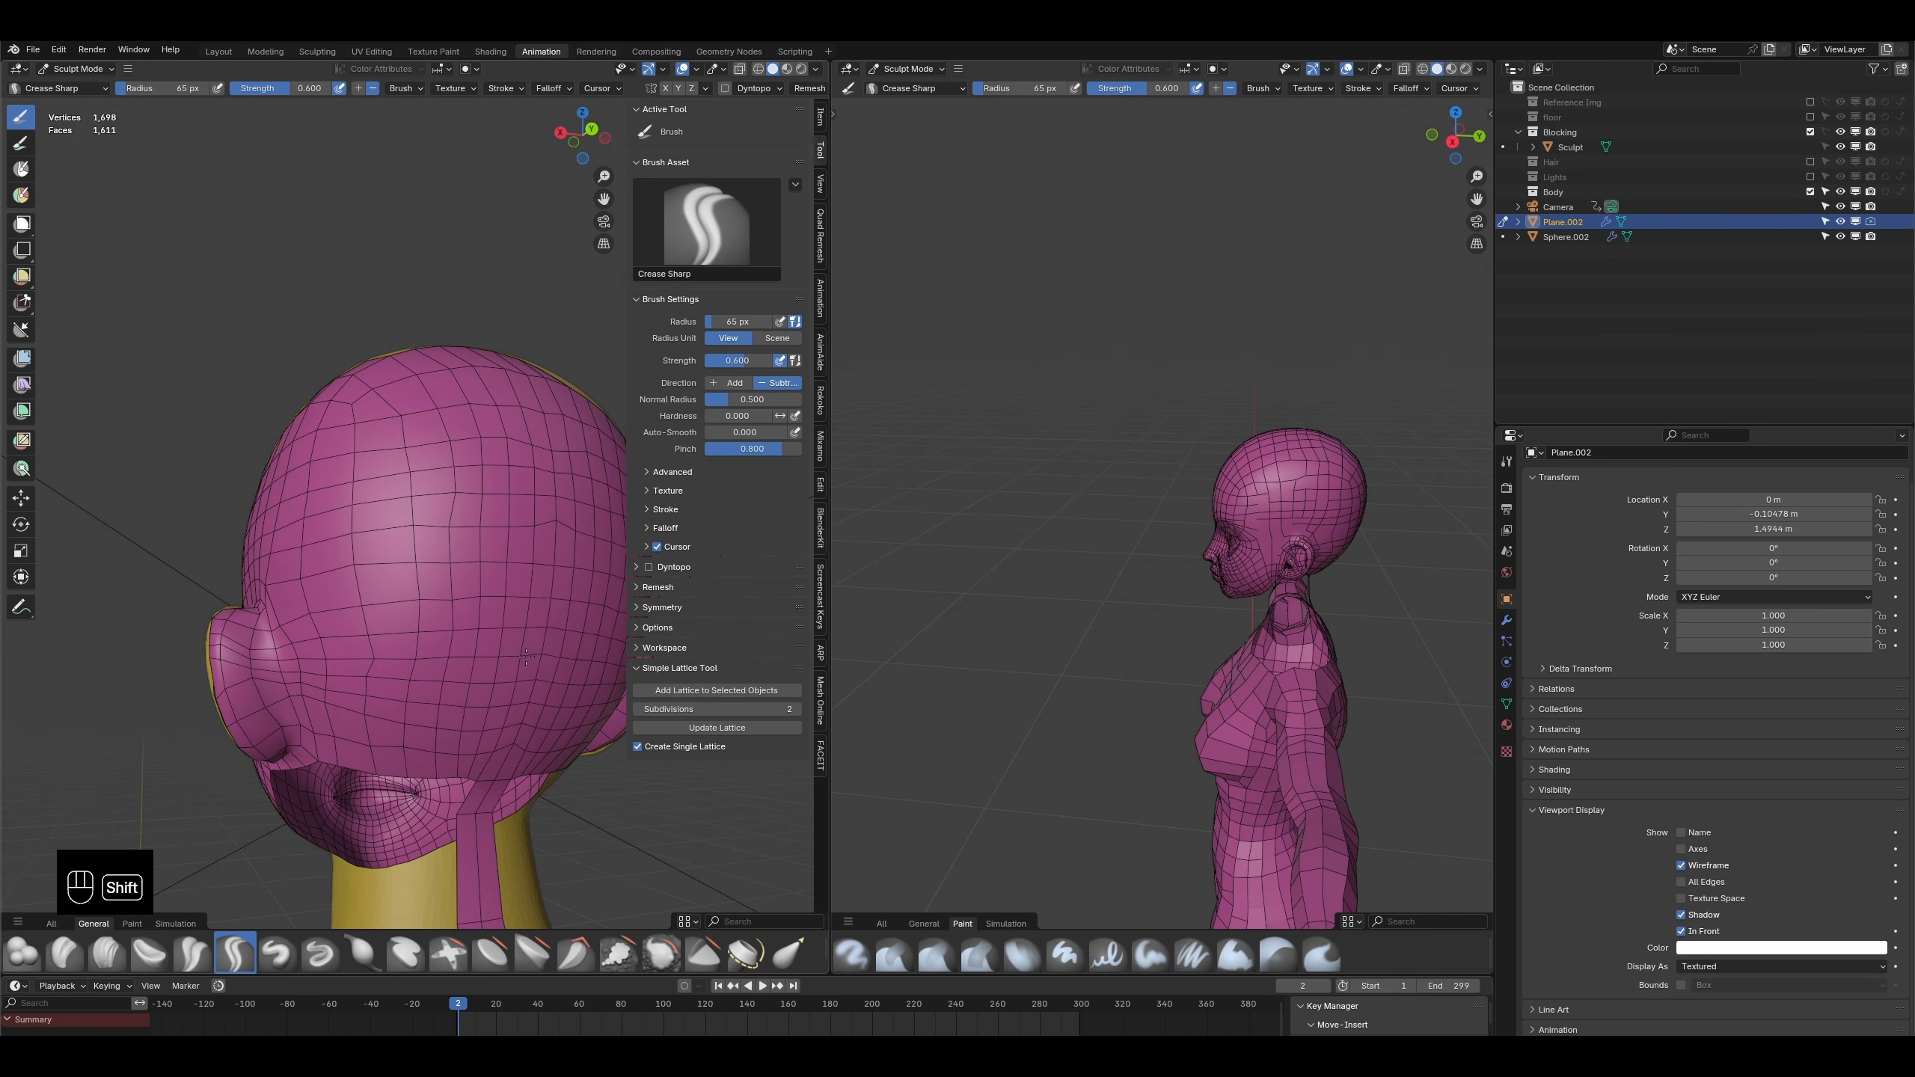
{"action": "mouse_move", "coordinate": [495, 627]}
{"action": "left_mouse_down", "text": "shift"}
{"action": "mouse_move", "coordinate": [479, 377]}
{"action": "mouse_move", "coordinate": [397, 392]}
{"action": "left_mouse_up", "text": "shift"}
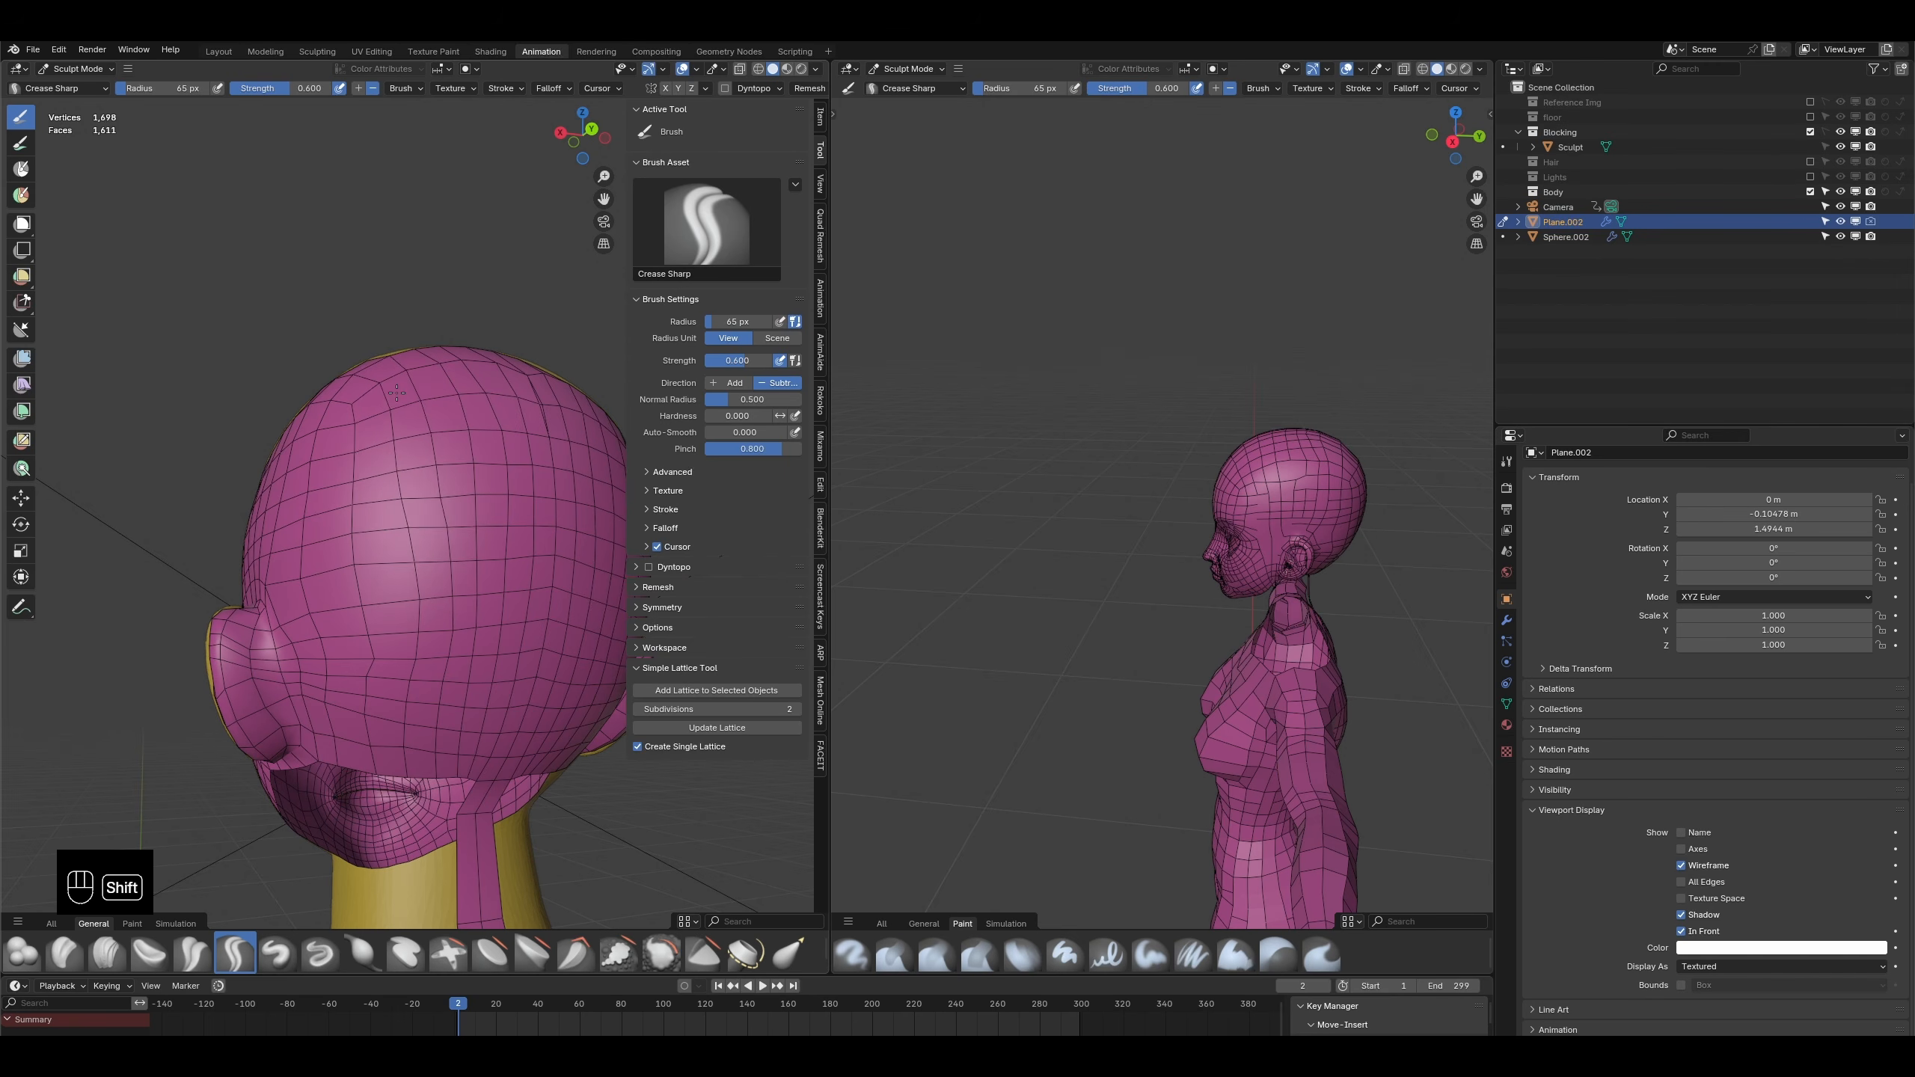
{"action": "left_click_drag", "start_coordinate": [425, 535], "coordinate": [349, 717], "text": "shift"}
- In Edit Mode, reposition individual vertices near the midline on the upper back of the head to even out the grid
{"action": "middle_click_drag", "start_coordinate": [345, 411], "coordinate": [471, 488]}
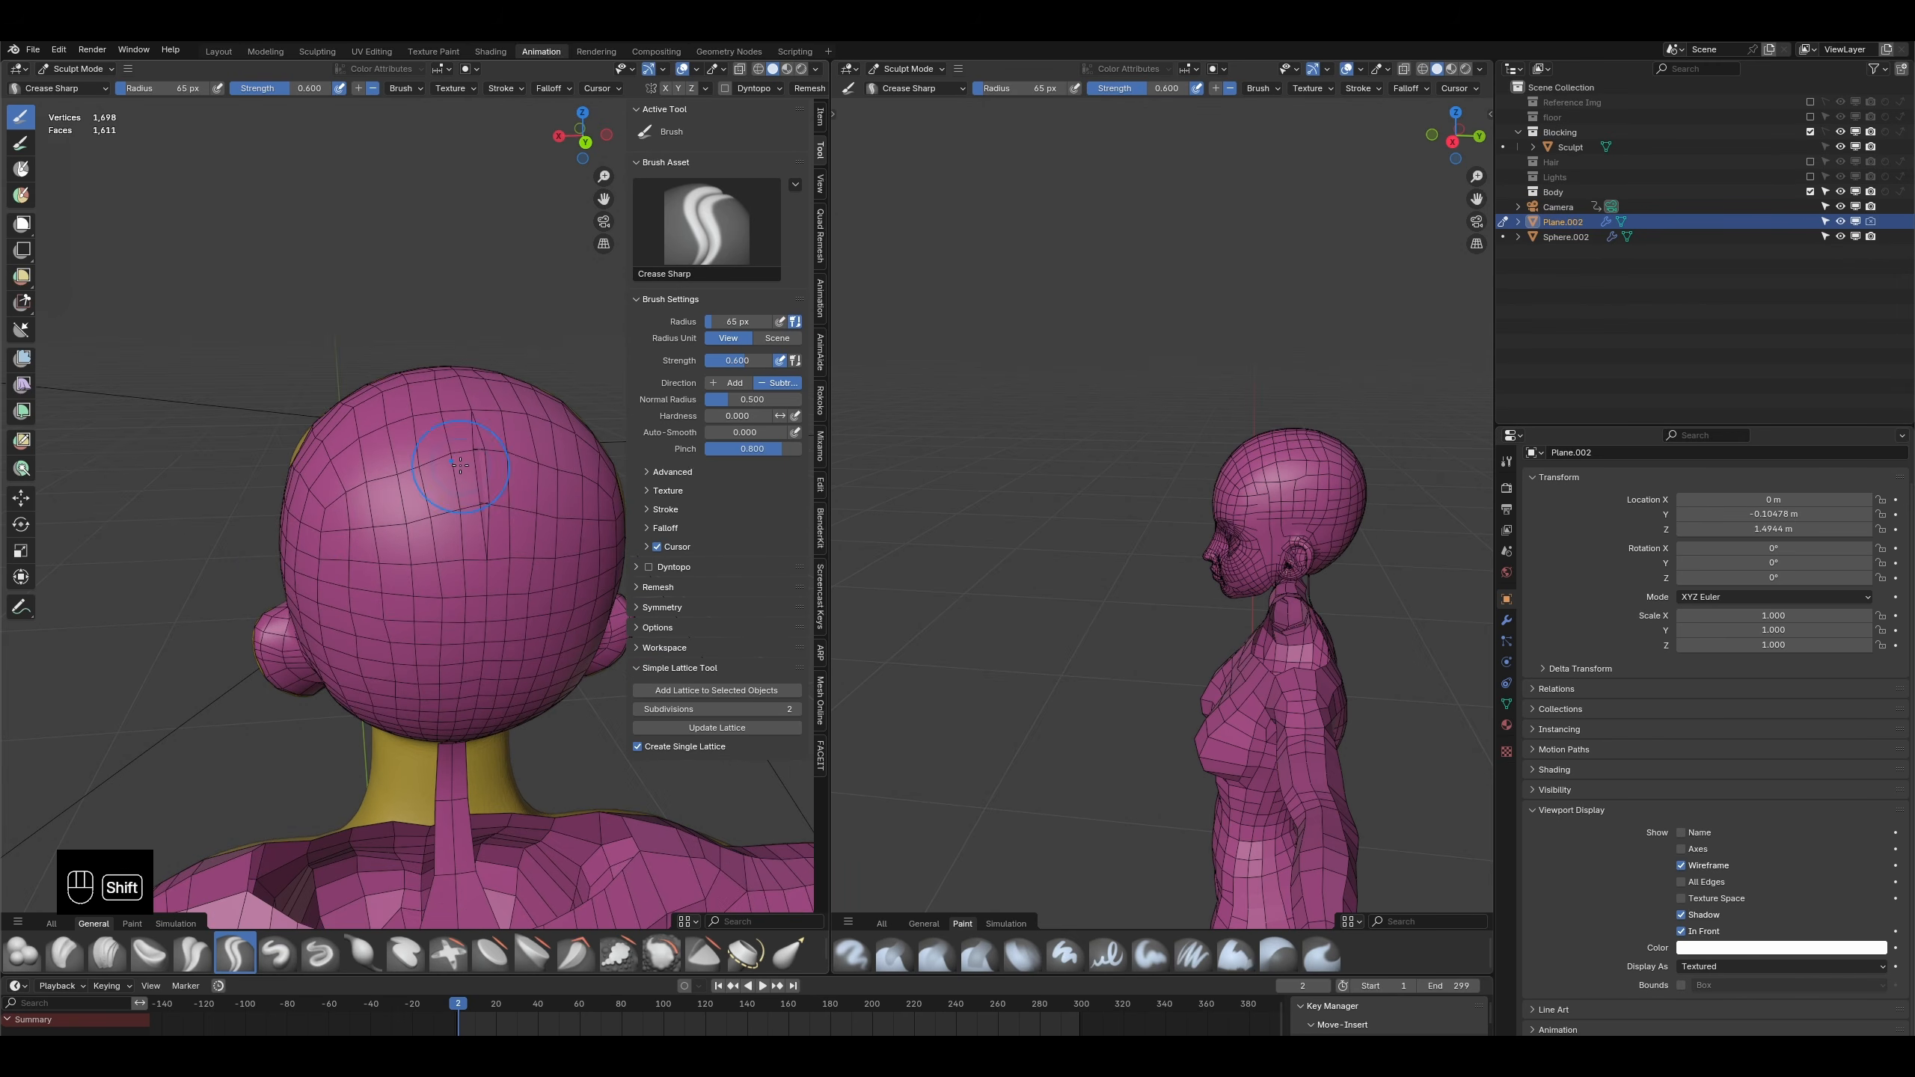
{"action": "key", "text": "Tab"}
{"action": "left_click", "coordinate": [479, 456]}
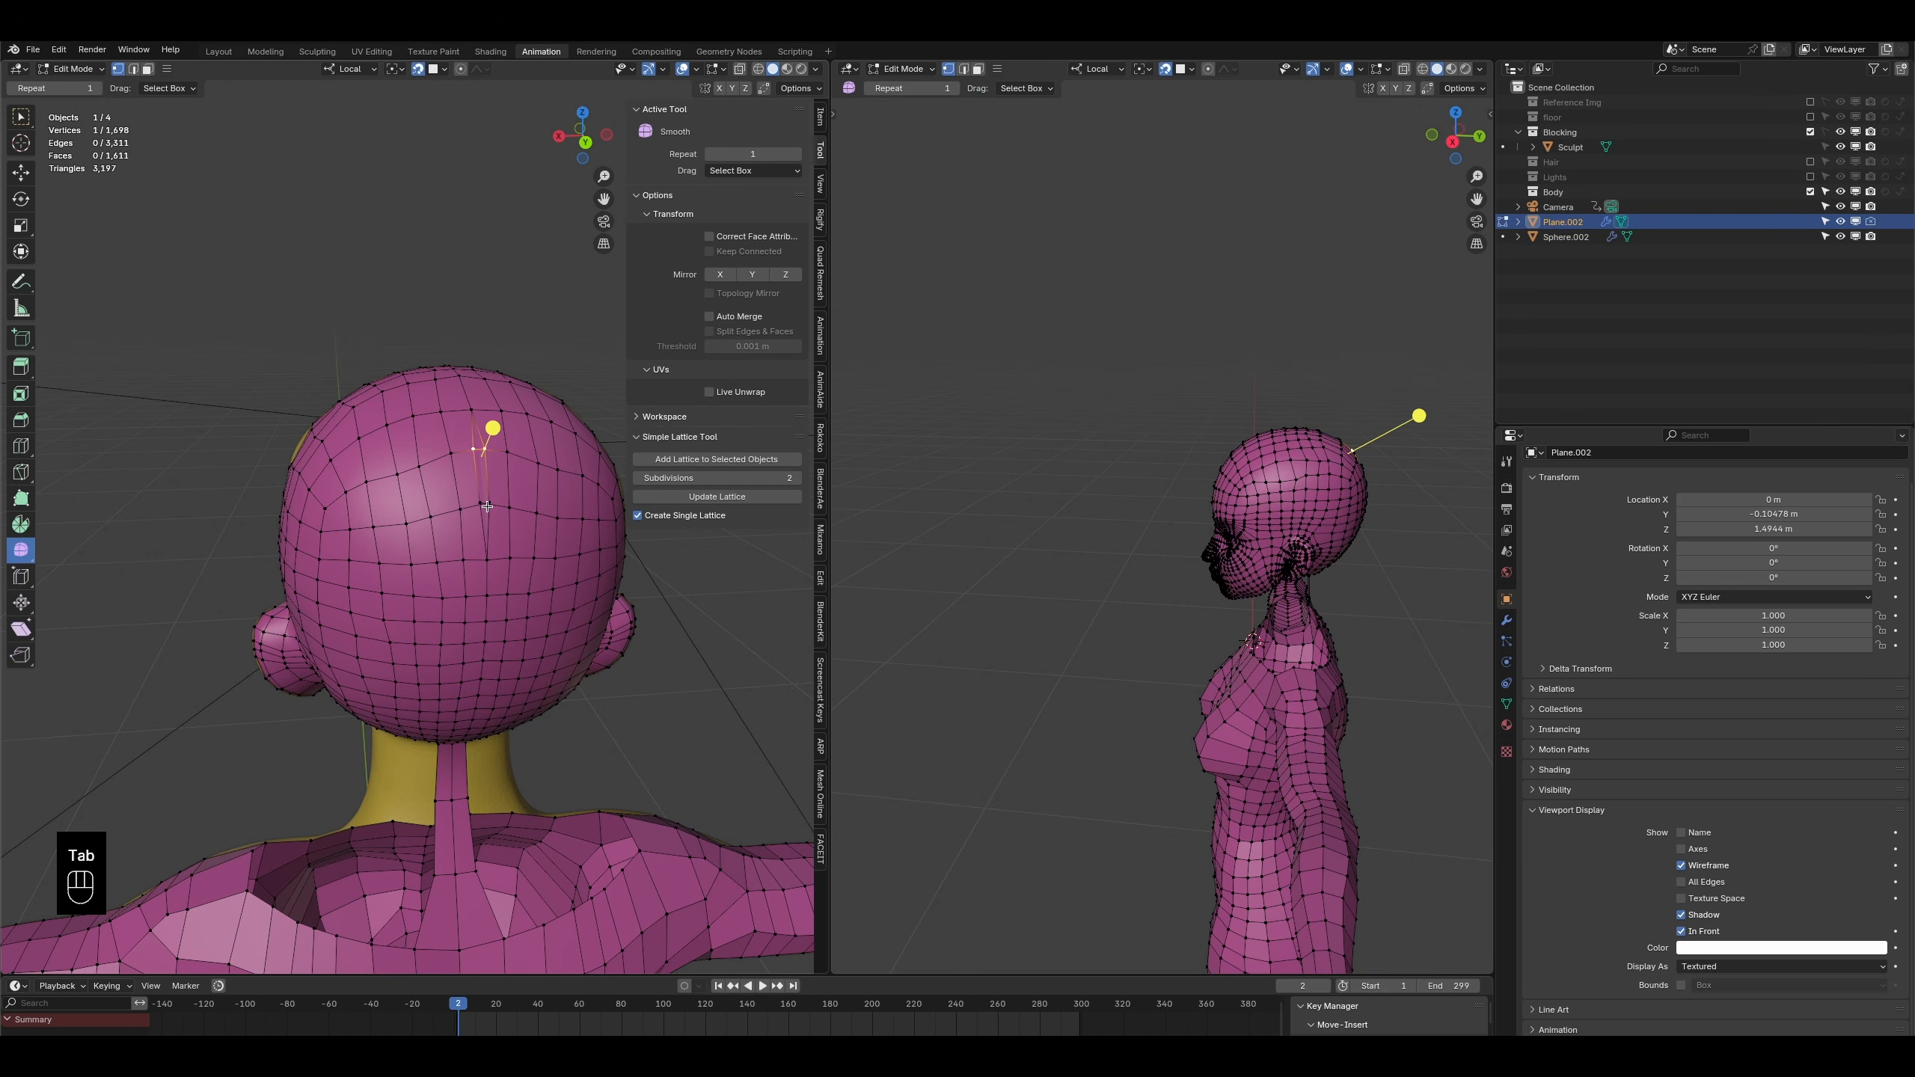
{"action": "key", "text": "g"}
{"action": "key", "text": "g"}
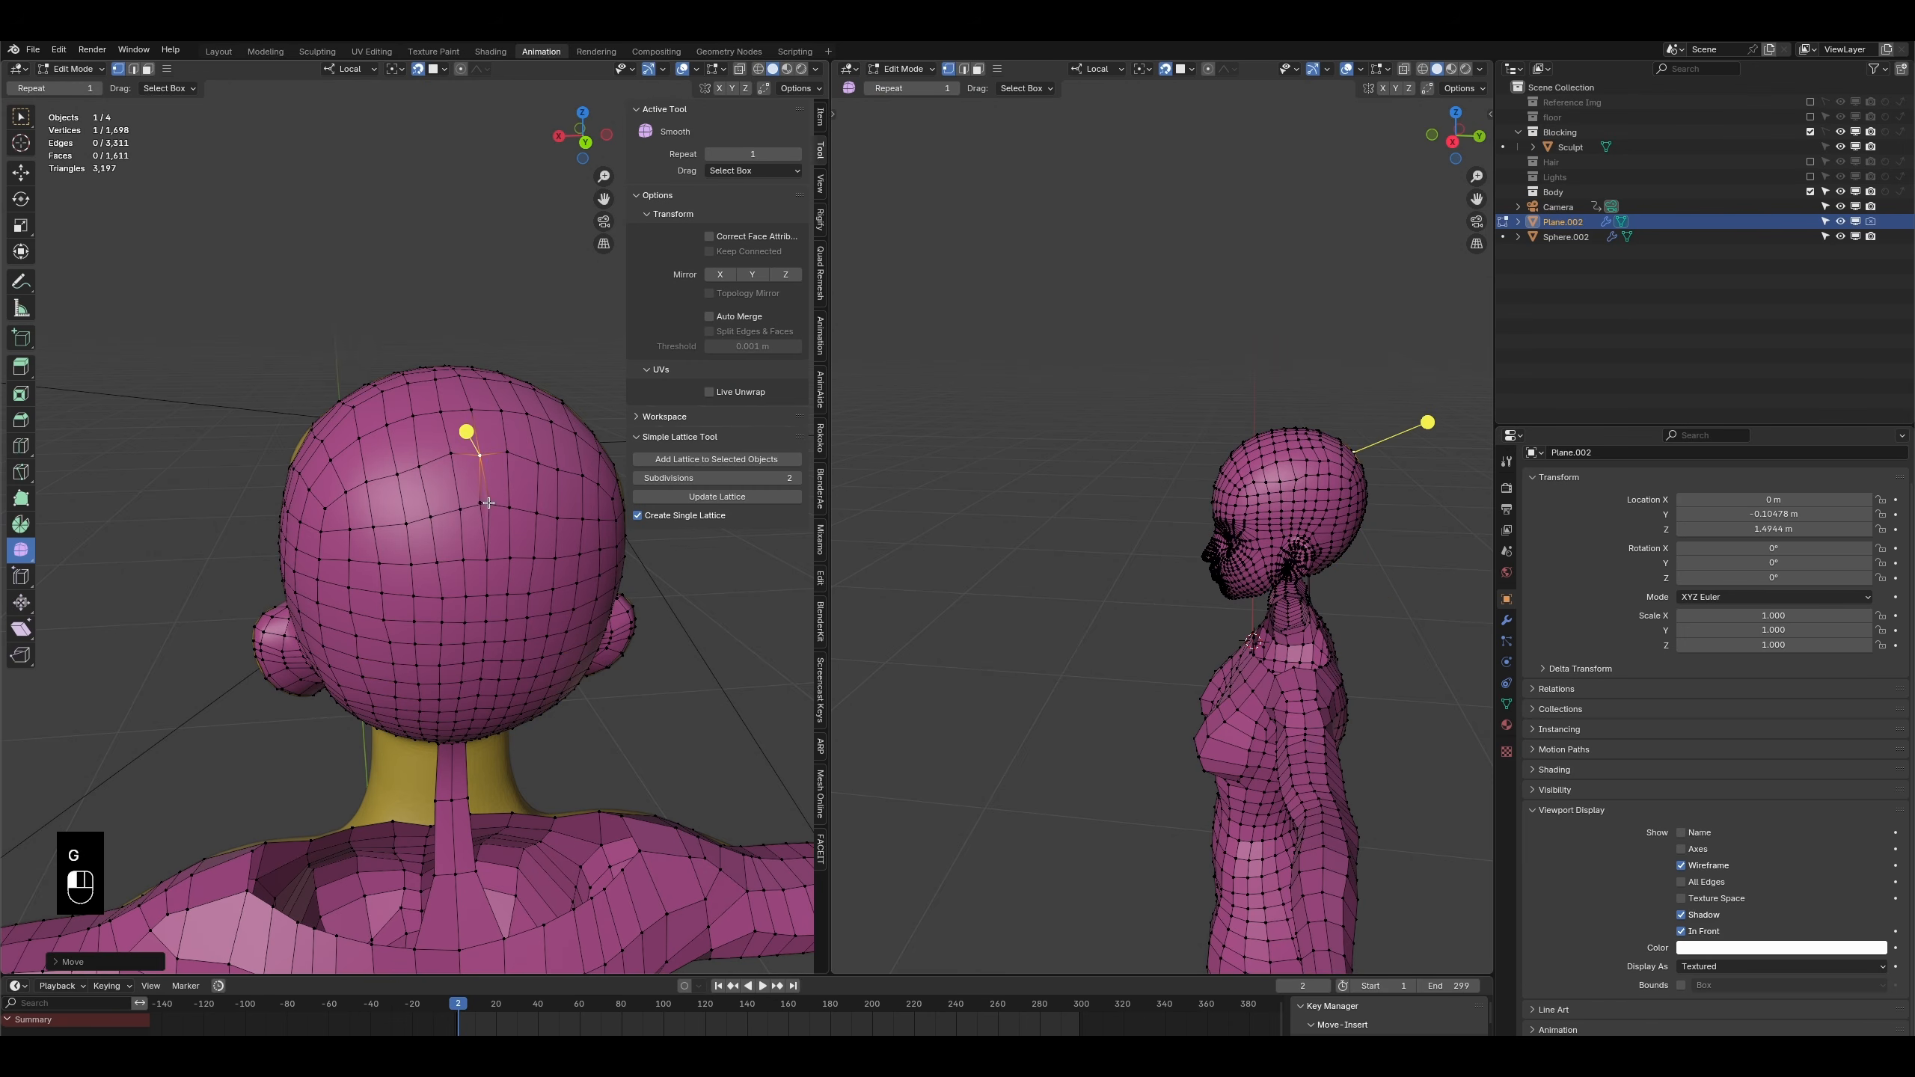
{"action": "left_click", "coordinate": [472, 510]}
{"action": "left_click", "coordinate": [457, 509]}
{"action": "key", "text": "g"}
{"action": "left_click", "coordinate": [455, 514]}
{"action": "left_click", "coordinate": [454, 464]}
{"action": "key", "text": "g"}
{"action": "left_click", "coordinate": [453, 472]}
{"action": "left_click", "coordinate": [480, 459]}
{"action": "key", "text": "g"}
{"action": "left_click", "coordinate": [480, 462]}
- Nudge one outer vertex and the row of vertices below it on the upper back of the head for straighter edge flow
{"action": "left_click", "coordinate": [417, 477]}
{"action": "key", "text": "g"}
{"action": "left_click", "coordinate": [419, 478]}
{"action": "key", "text": "g"}
{"action": "left_click", "coordinate": [421, 479]}
{"action": "left_click", "coordinate": [430, 510]}
{"action": "key", "text": "g"}
{"action": "left_click", "coordinate": [430, 513]}
{"action": "left_click", "coordinate": [460, 514]}
{"action": "key", "text": "g"}
{"action": "left_click", "coordinate": [460, 515]}
{"action": "left_click", "coordinate": [480, 510]}
{"action": "key", "text": "g"}
{"action": "left_click", "coordinate": [479, 511]}
- Reposition uneven vertices on the side of the skull between the temple and the area above the ear, and save the file
{"action": "middle_click_drag", "start_coordinate": [479, 512], "coordinate": [262, 581]}
{"action": "left_click", "coordinate": [275, 593]}
{"action": "key", "text": "g"}
{"action": "left_click", "coordinate": [275, 622]}
{"action": "key", "text": "g"}
{"action": "key", "text": "g"}
{"action": "key", "text": "g"}
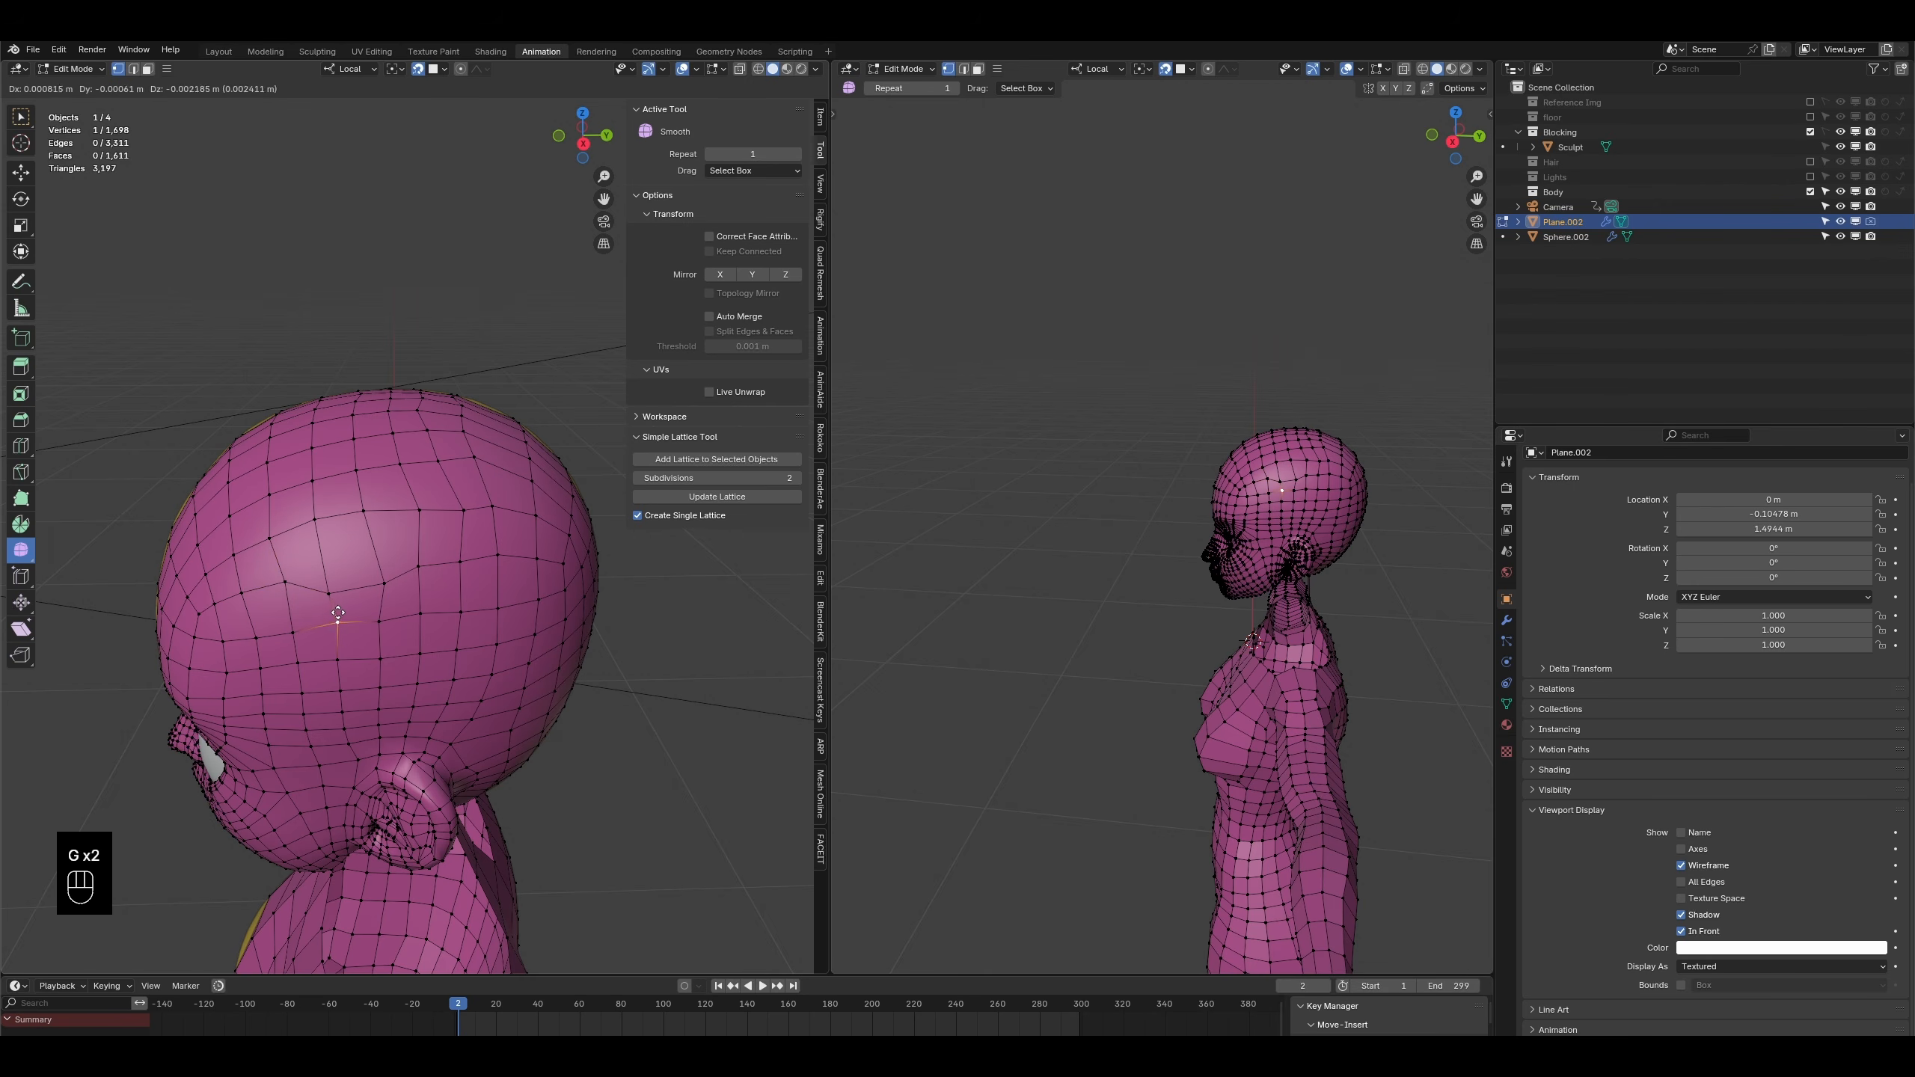
{"action": "key", "text": "g"}
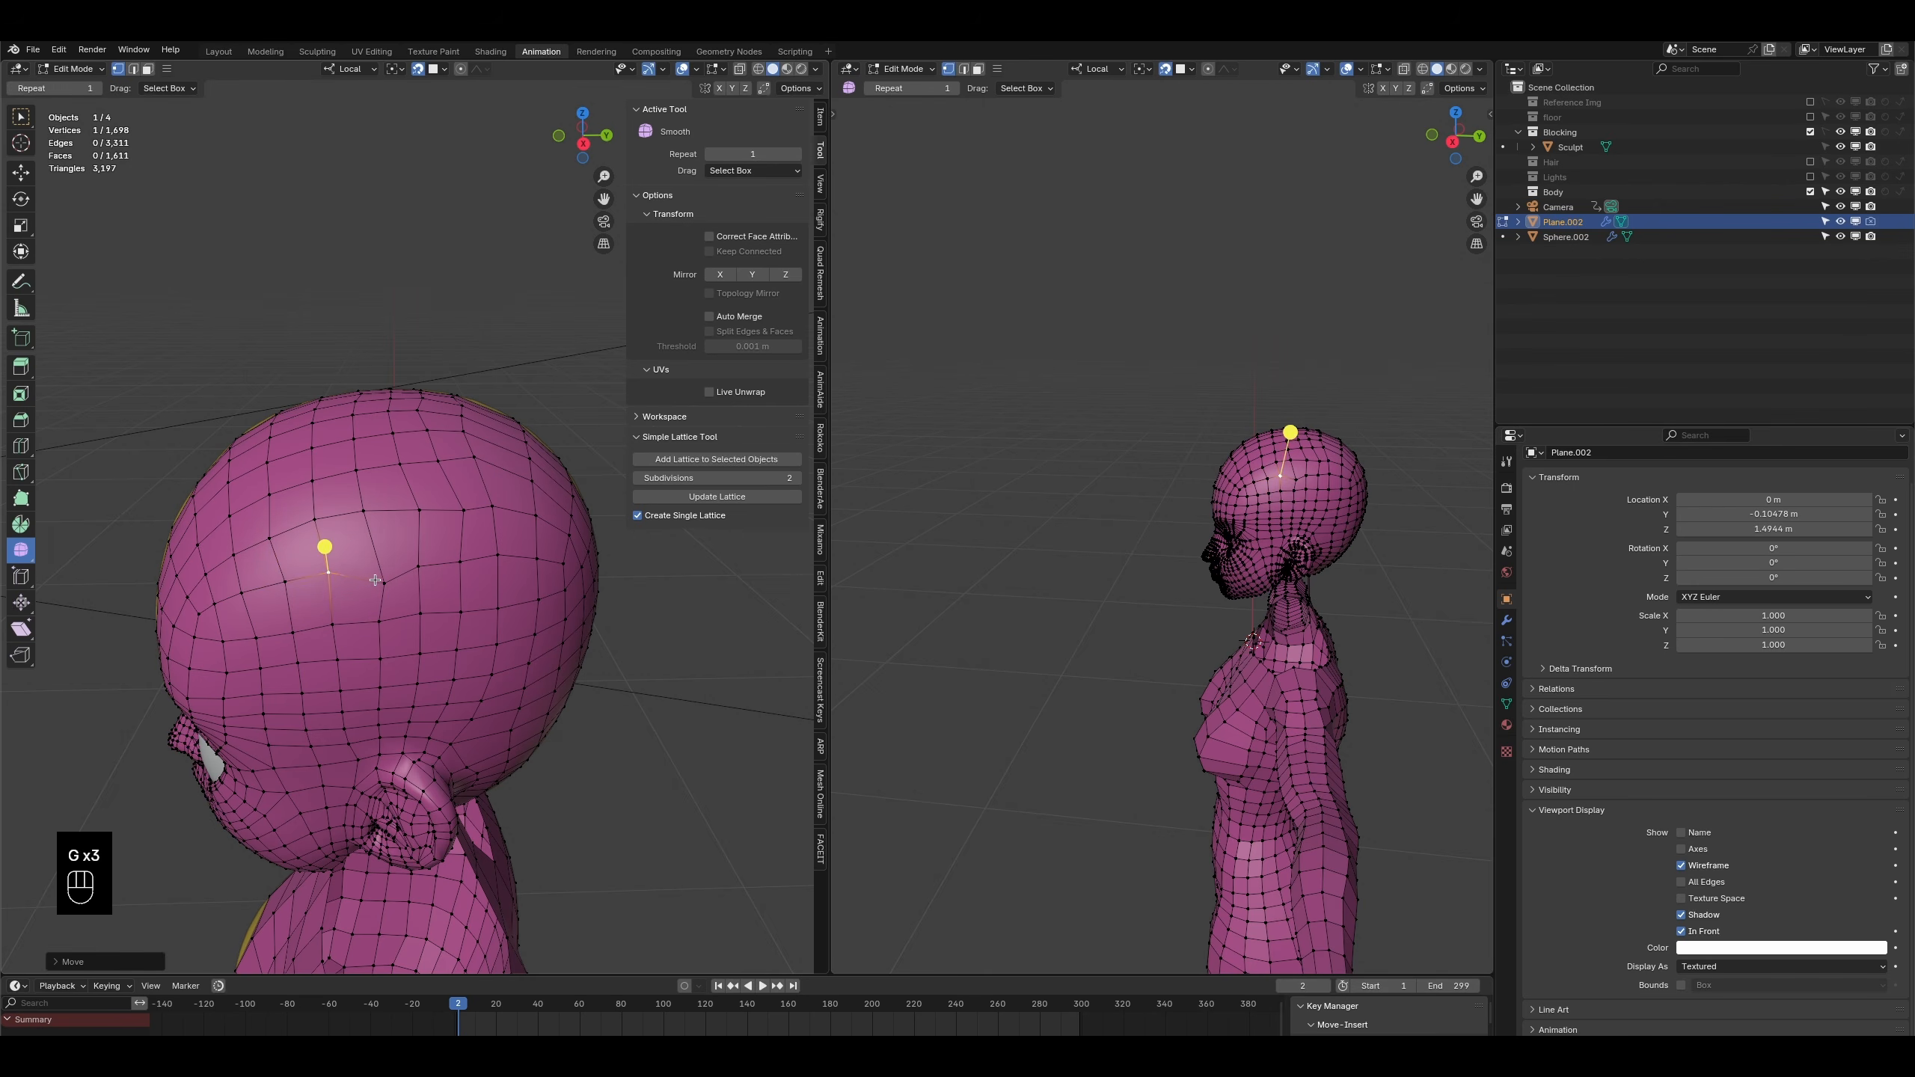
{"action": "key", "text": "g"}
{"action": "key", "text": "g"}
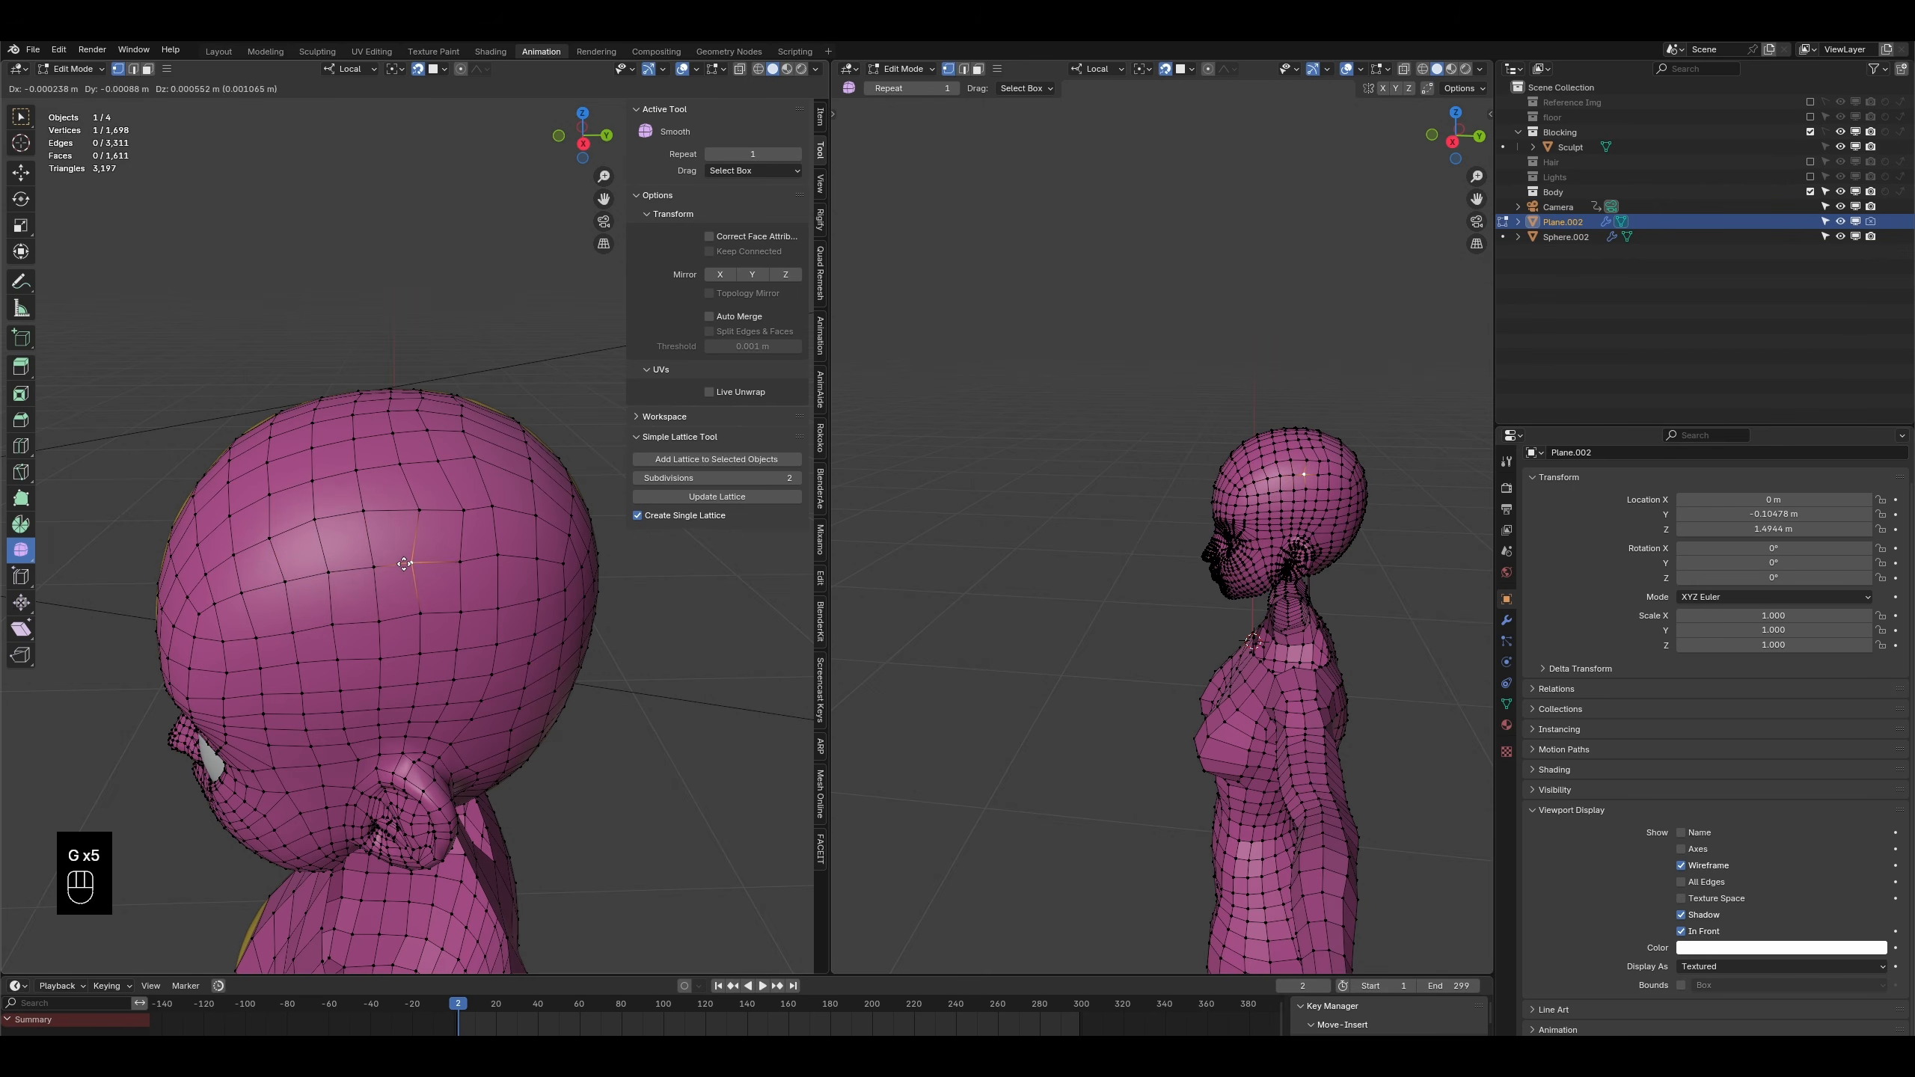
{"action": "left_click", "coordinate": [414, 504]}
{"action": "middle_click_drag", "start_coordinate": [415, 504], "coordinate": [444, 564]}
{"action": "key", "text": "ctrl+s"}
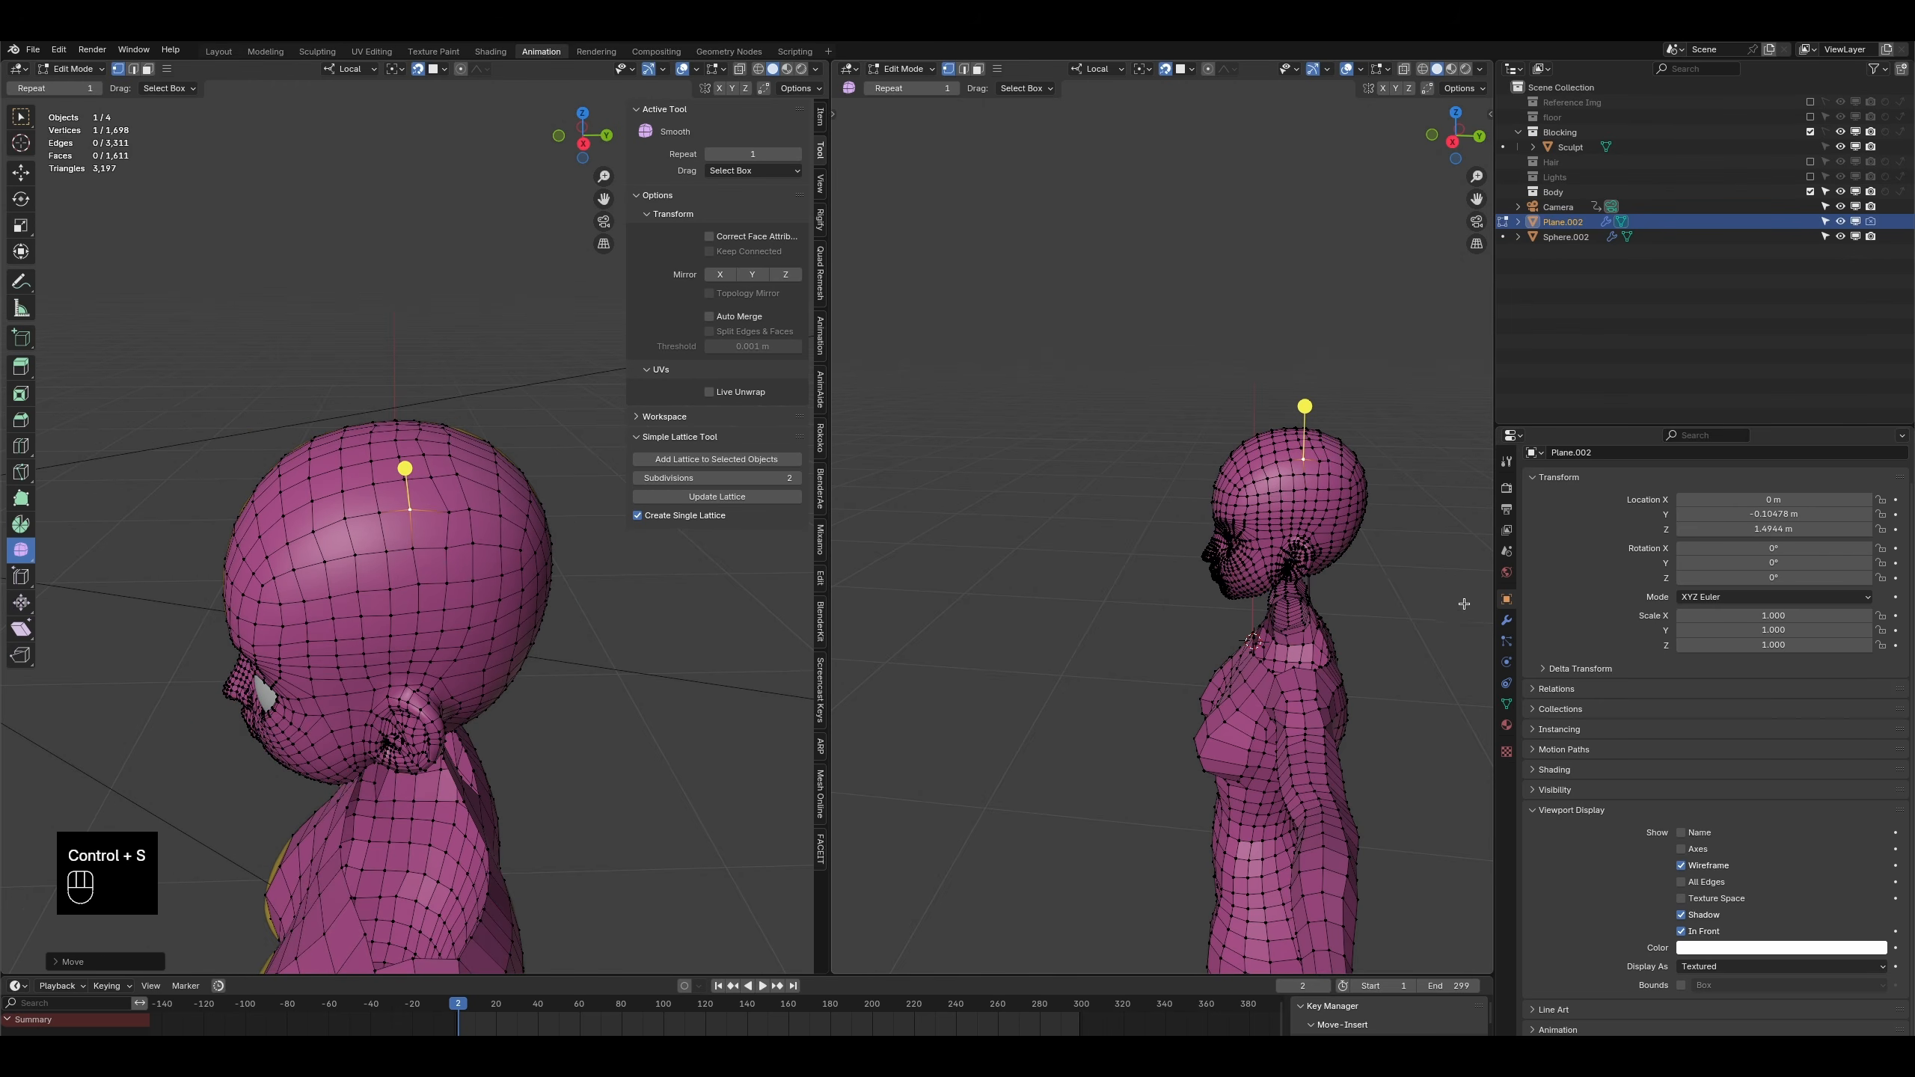
- Duplicate the Shrinkwrap modifier targeting Sculpt, and apply the original one in Sculpt Mode, keeping the duplicate
{"action": "left_click", "coordinate": [1507, 620]}
{"action": "left_click", "coordinate": [1578, 845]}
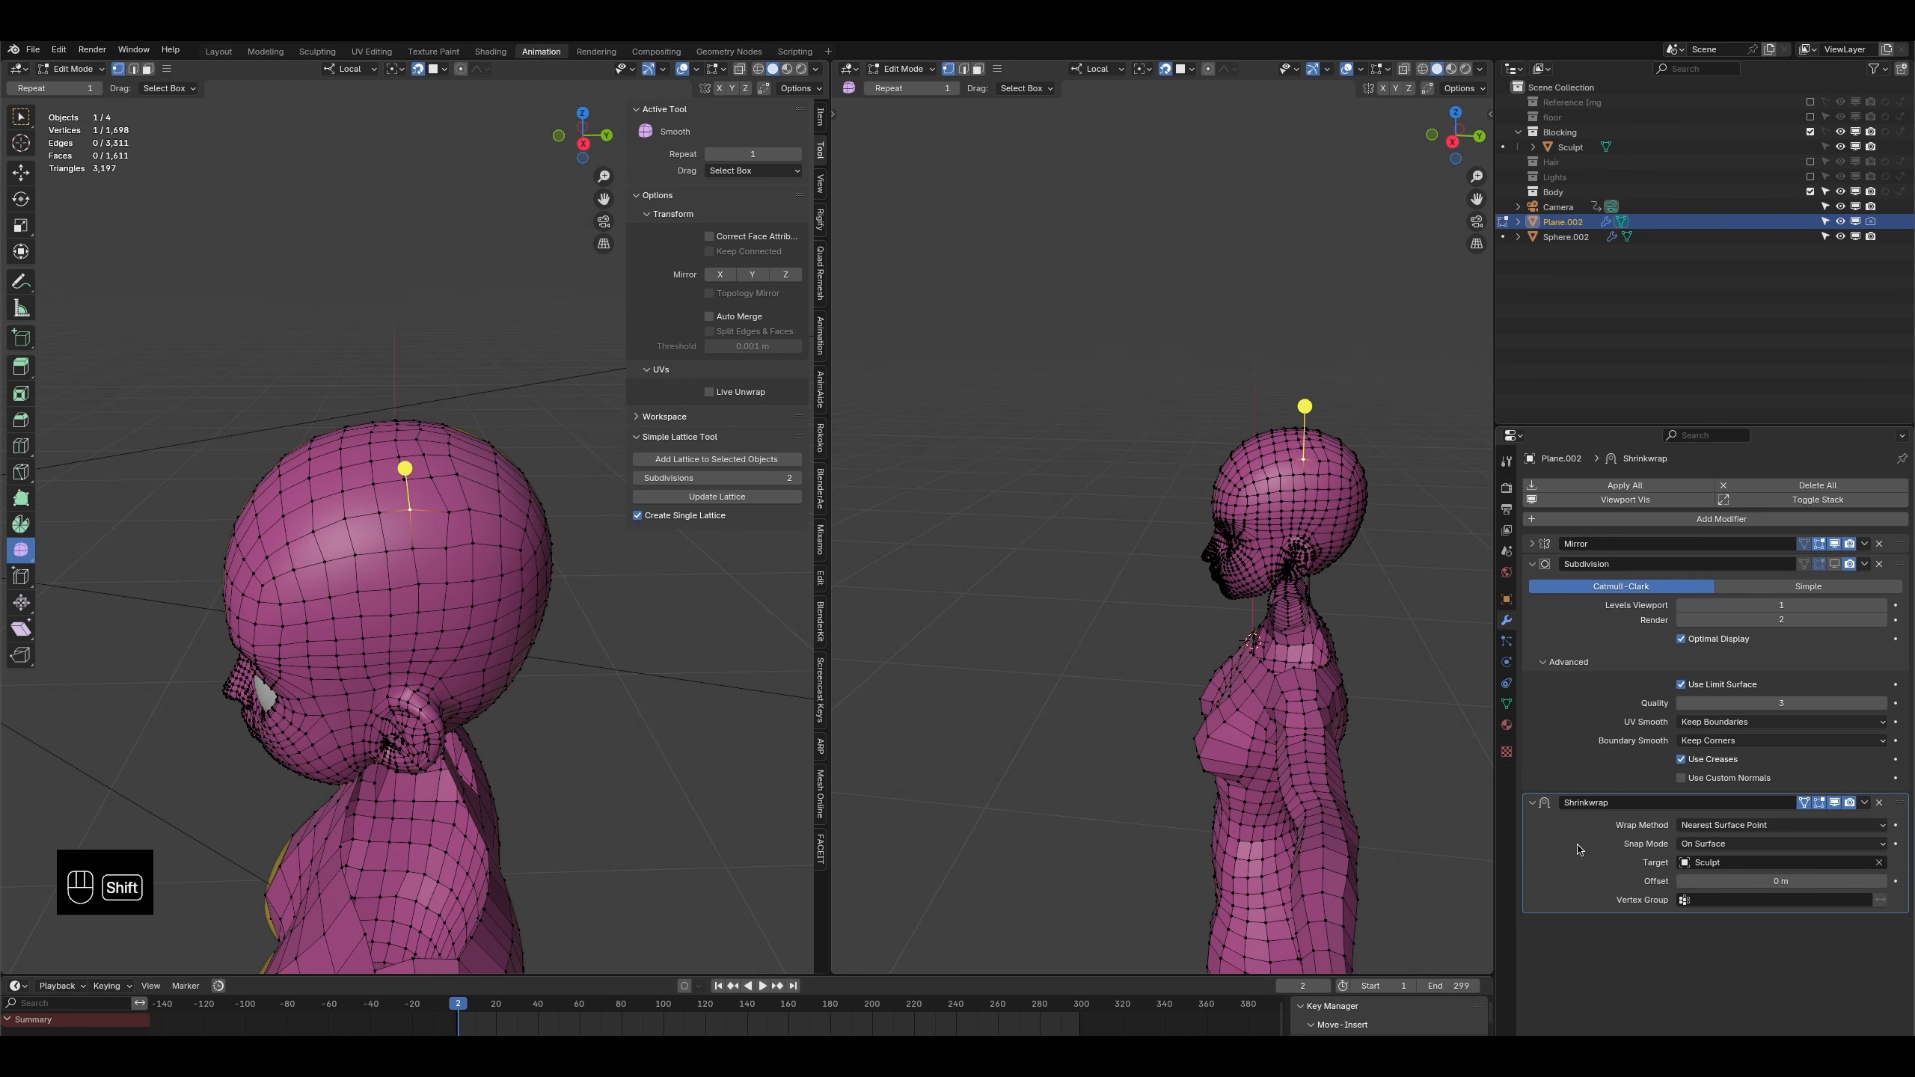
{"action": "key", "text": "ctrl+d"}
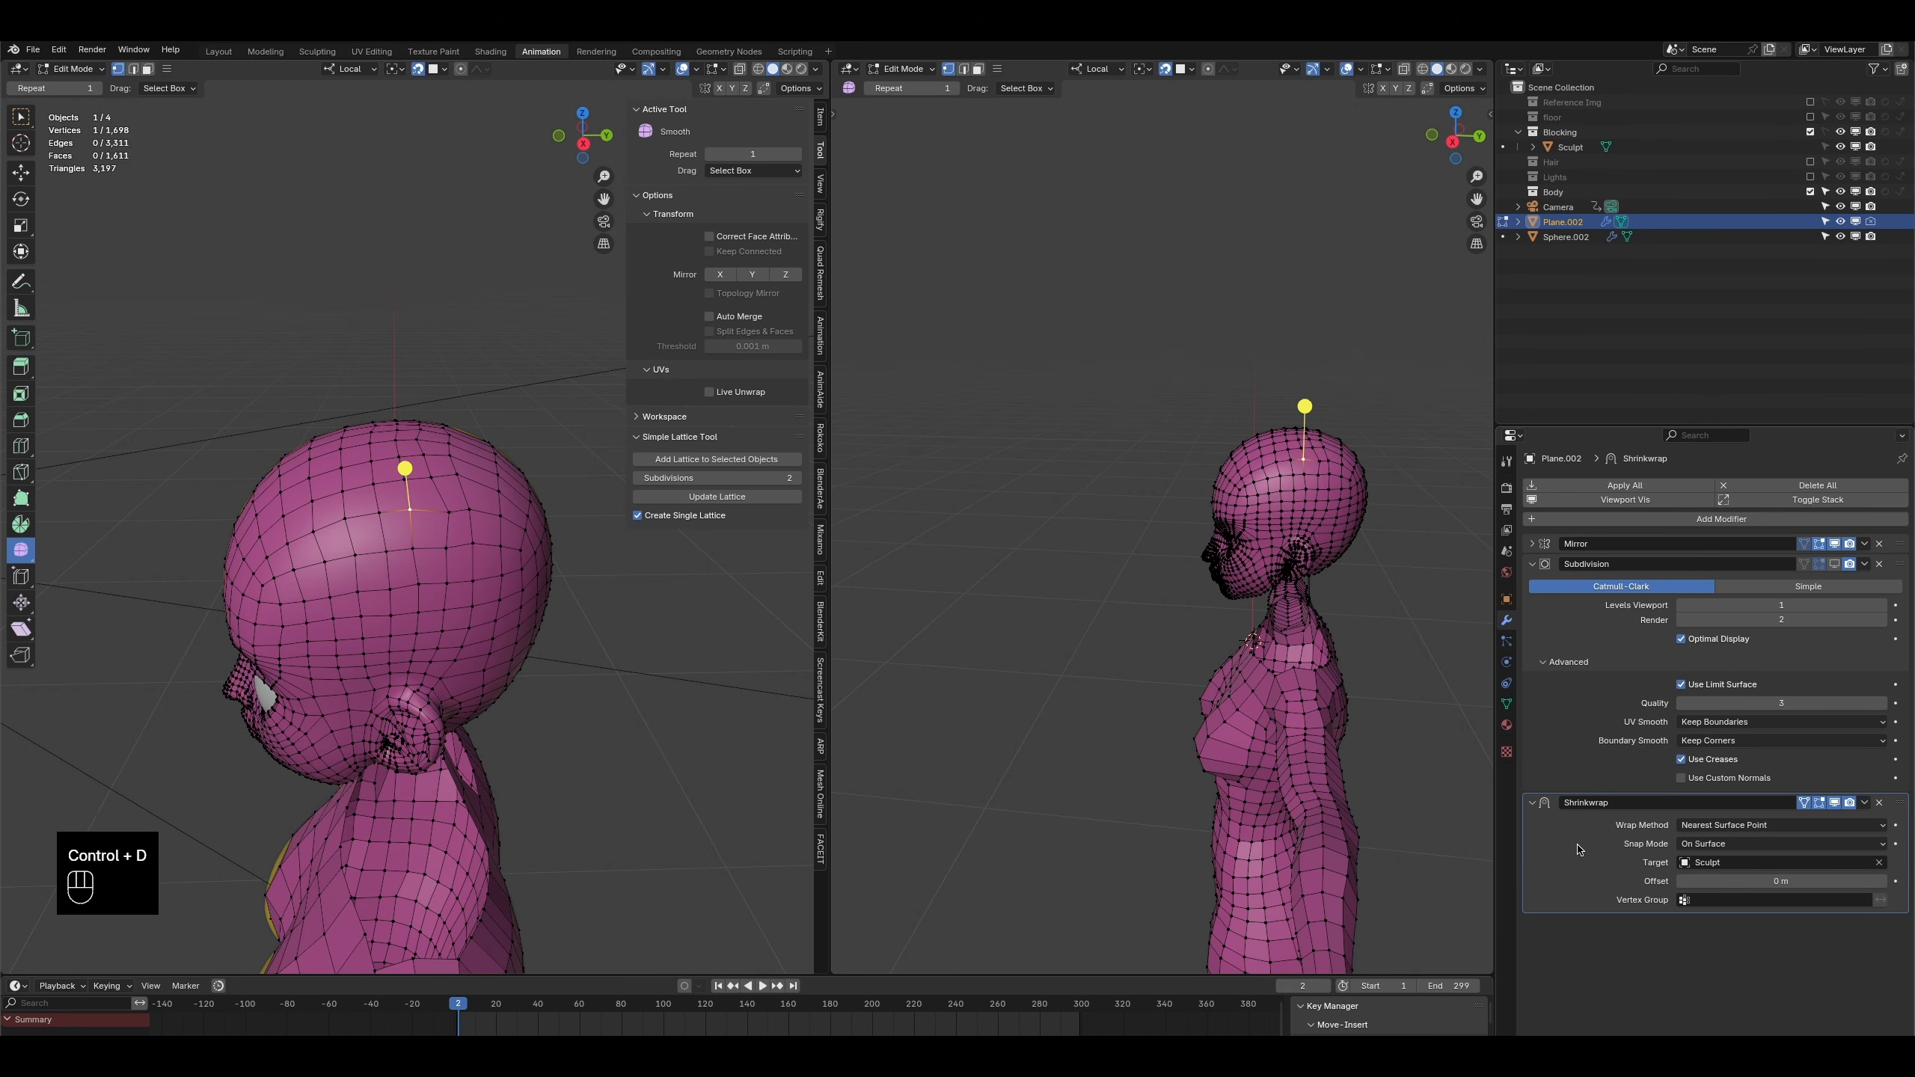
{"action": "key", "text": "shift+d"}
{"action": "key", "text": "ctrl+a"}
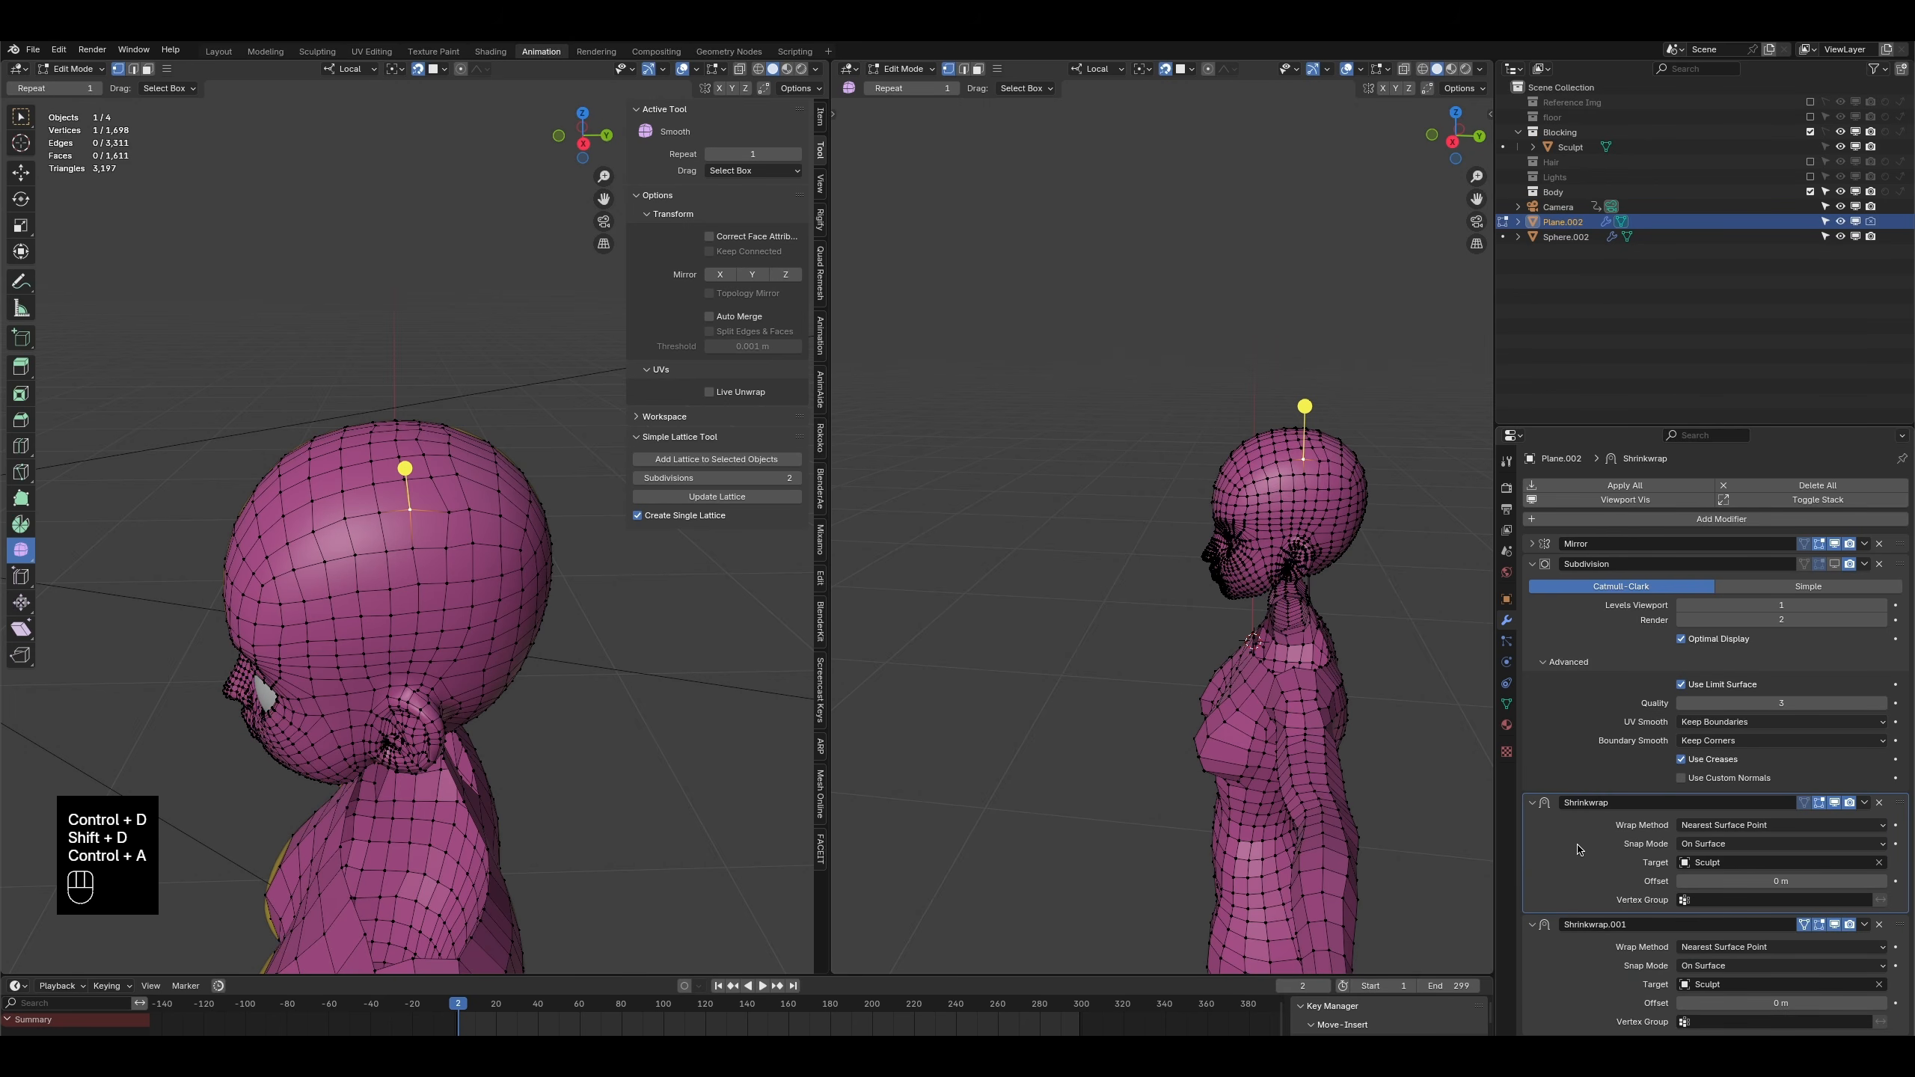
{"action": "key", "text": "shift+a"}
{"action": "key", "text": "ctrl+a"}
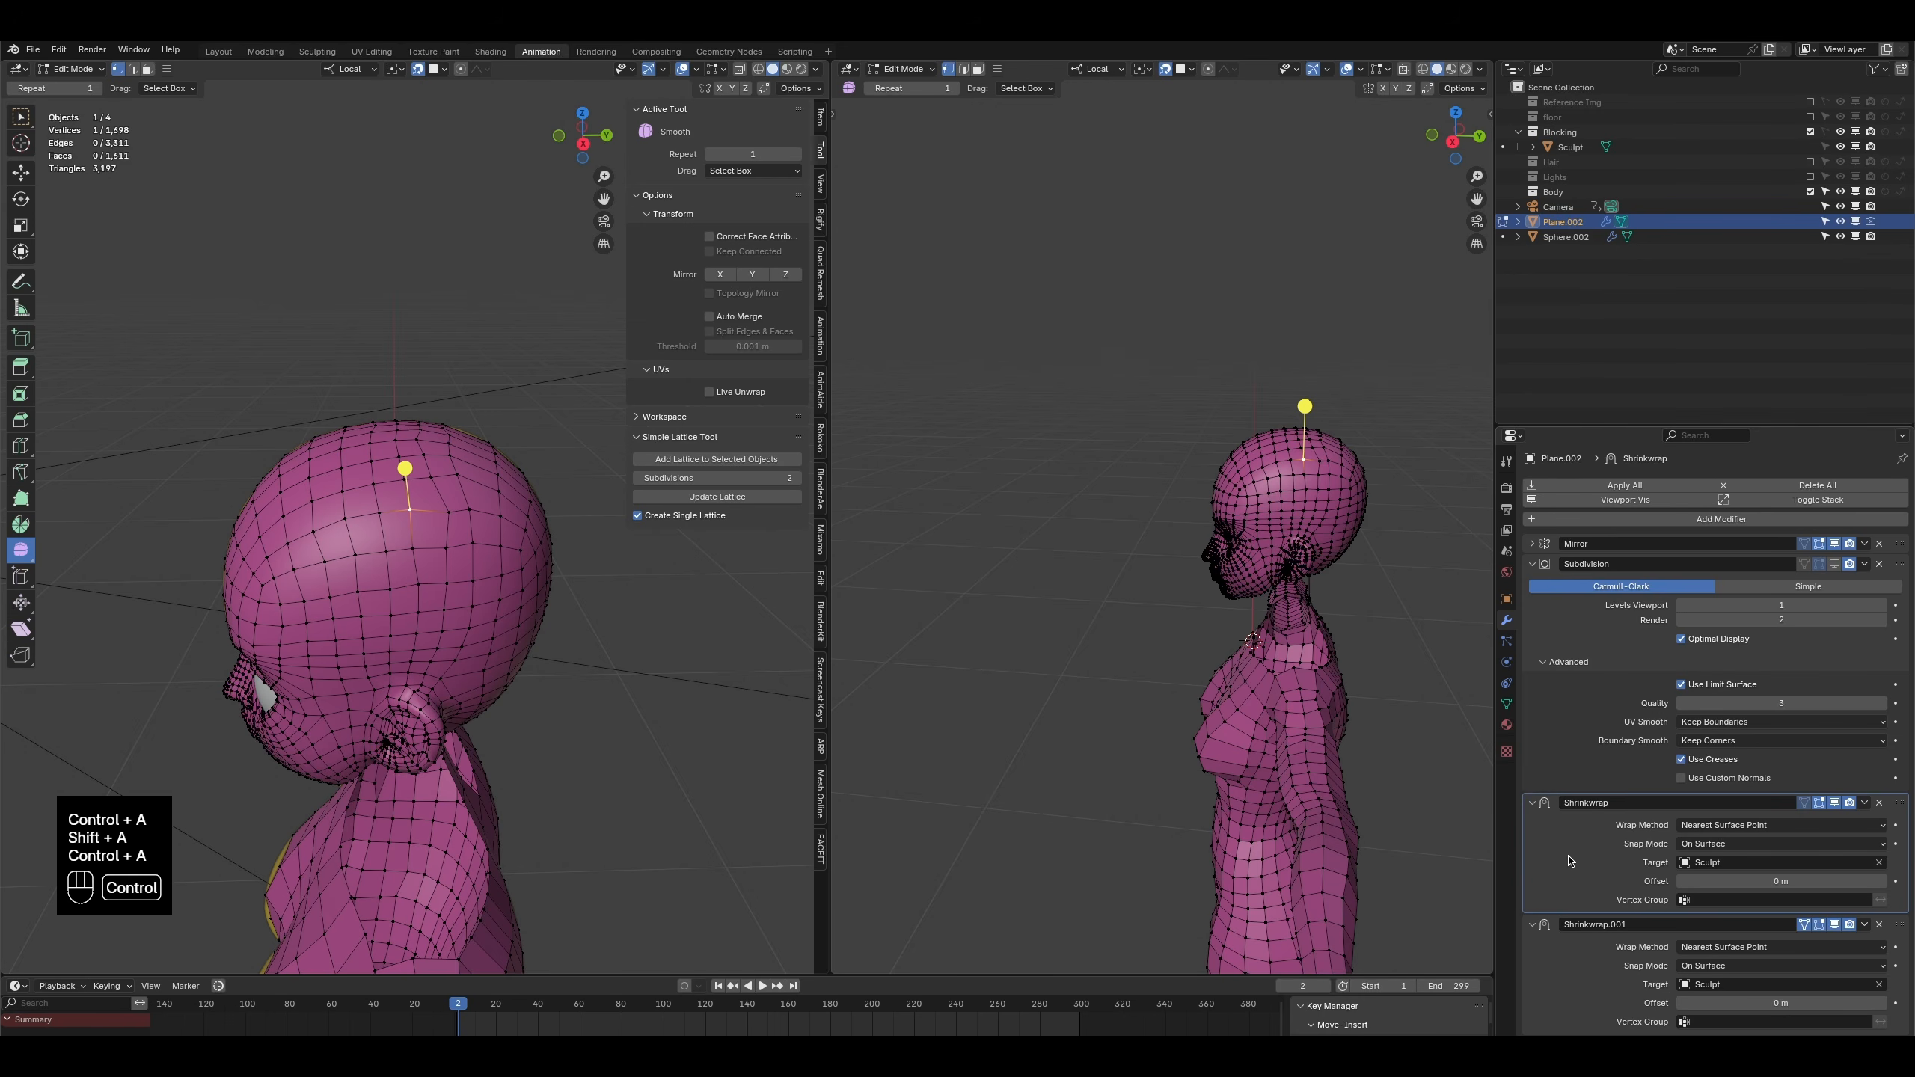
{"action": "key", "text": "super+a"}
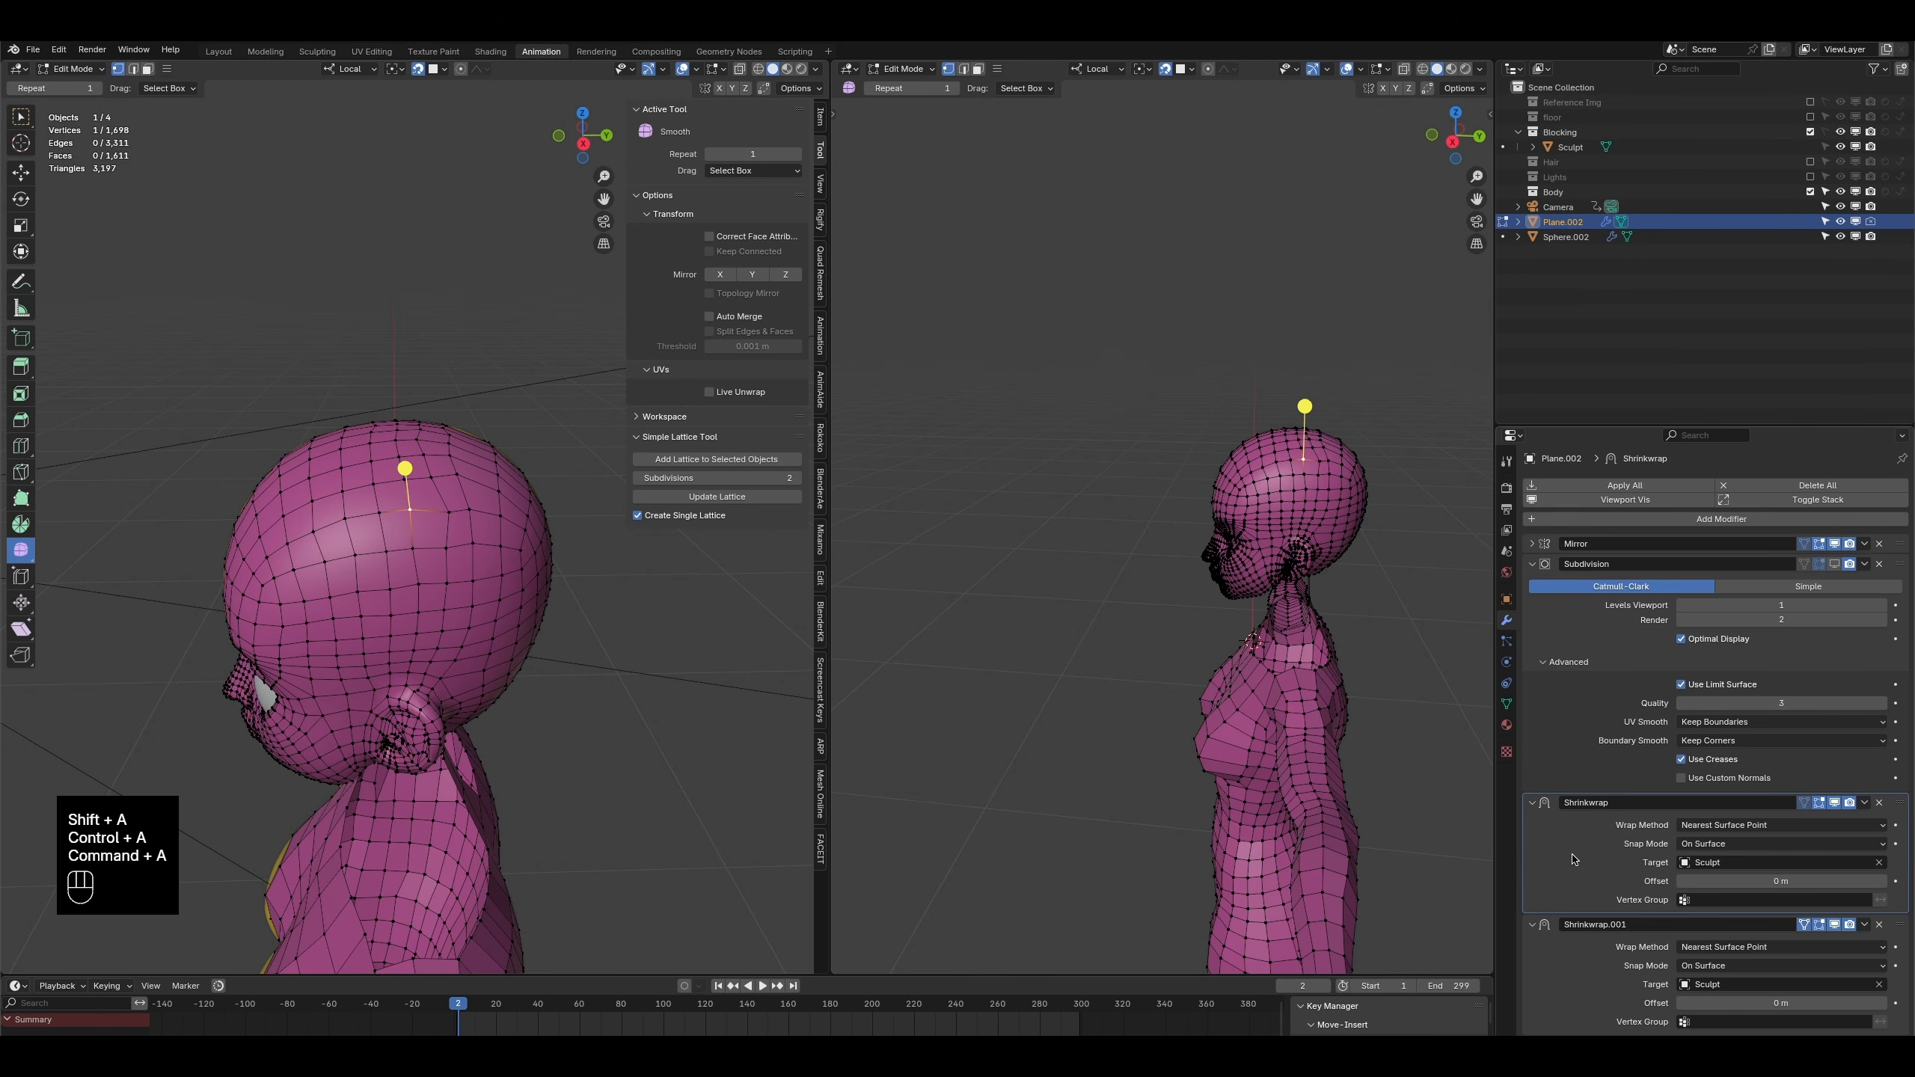
{"action": "left_click", "coordinate": [1869, 804]}
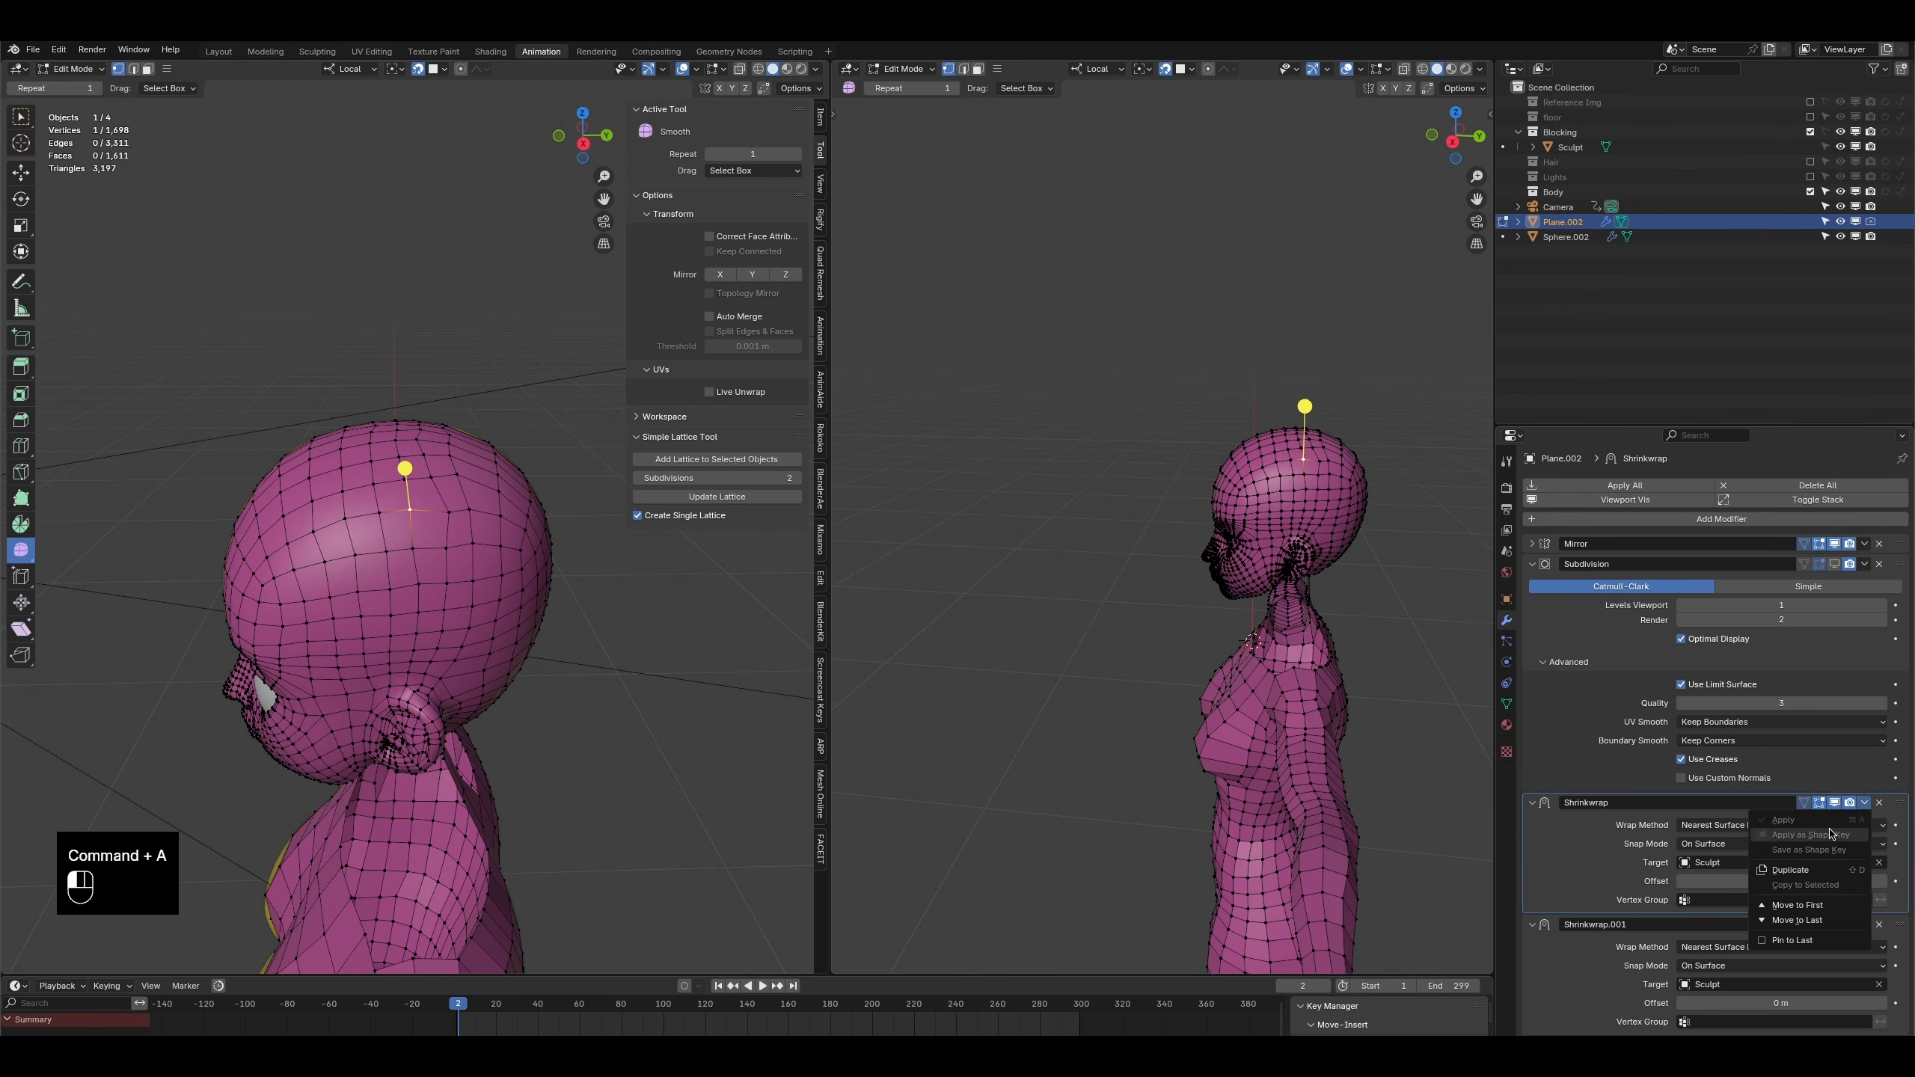
{"action": "key", "text": "Tab"}
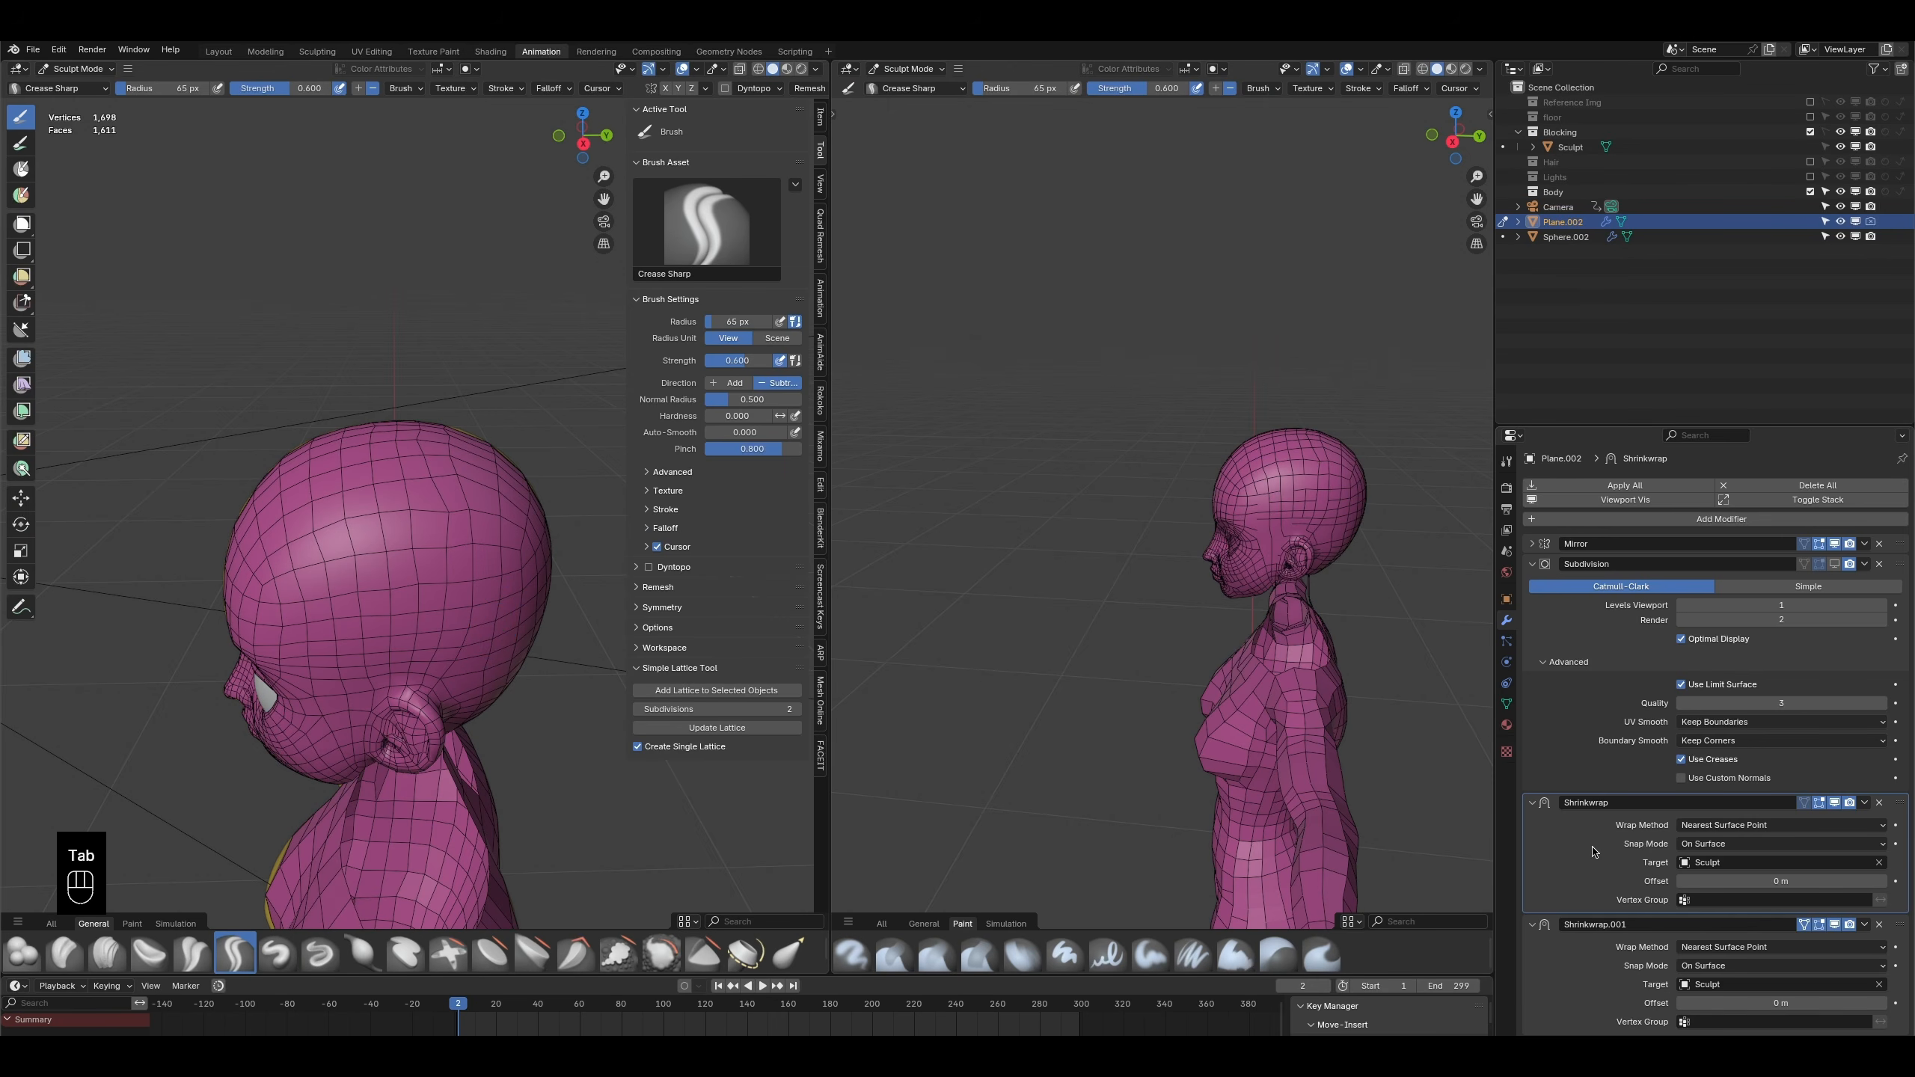
{"action": "key", "text": "super+a"}
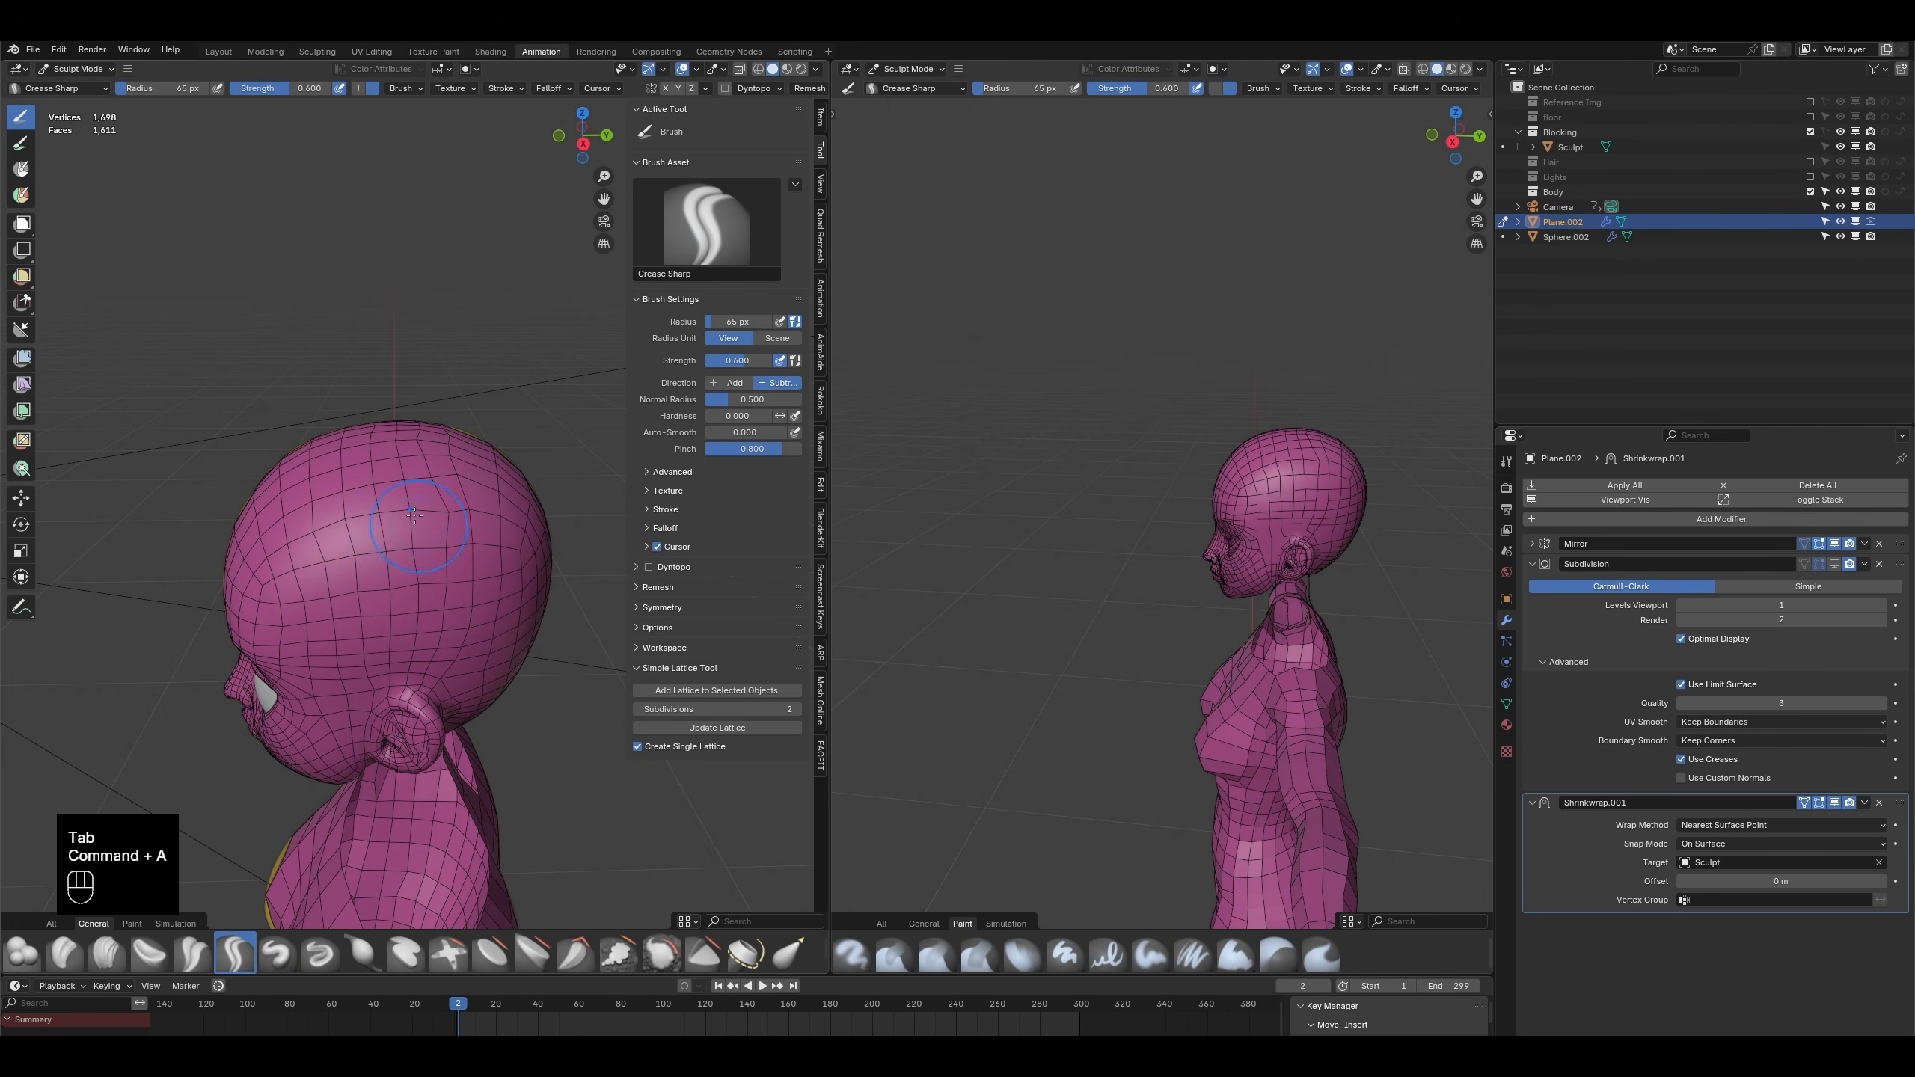
- Smooth the side of the skull and the forehead again, and undo the last change made behind the ear
{"action": "left_click_drag", "start_coordinate": [420, 529], "coordinate": [418, 502], "text": "shift"}
{"action": "middle_click_drag", "start_coordinate": [298, 573], "coordinate": [478, 569]}
{"action": "scroll", "coordinate": [478, 570], "scroll_direction": "up", "scroll_amount": 2}
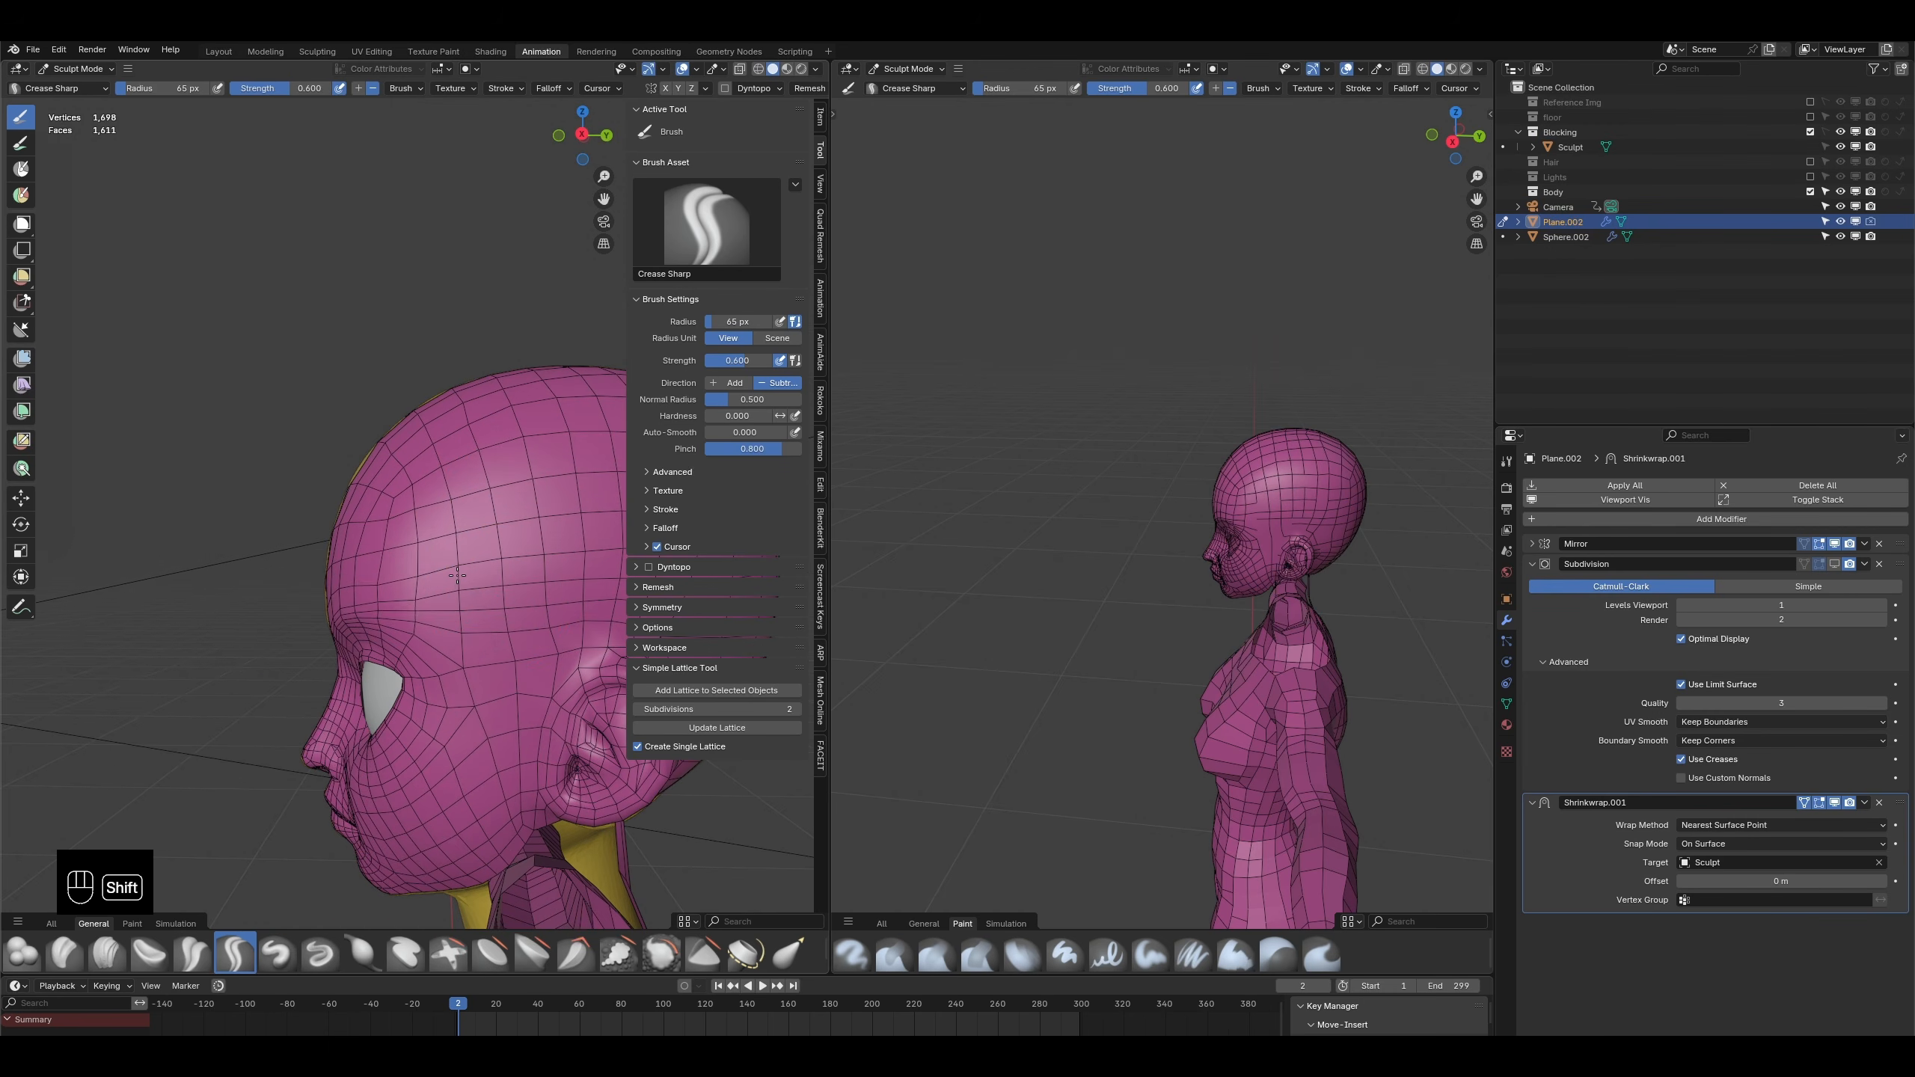
{"action": "middle_click_drag", "start_coordinate": [350, 560], "coordinate": [388, 526]}
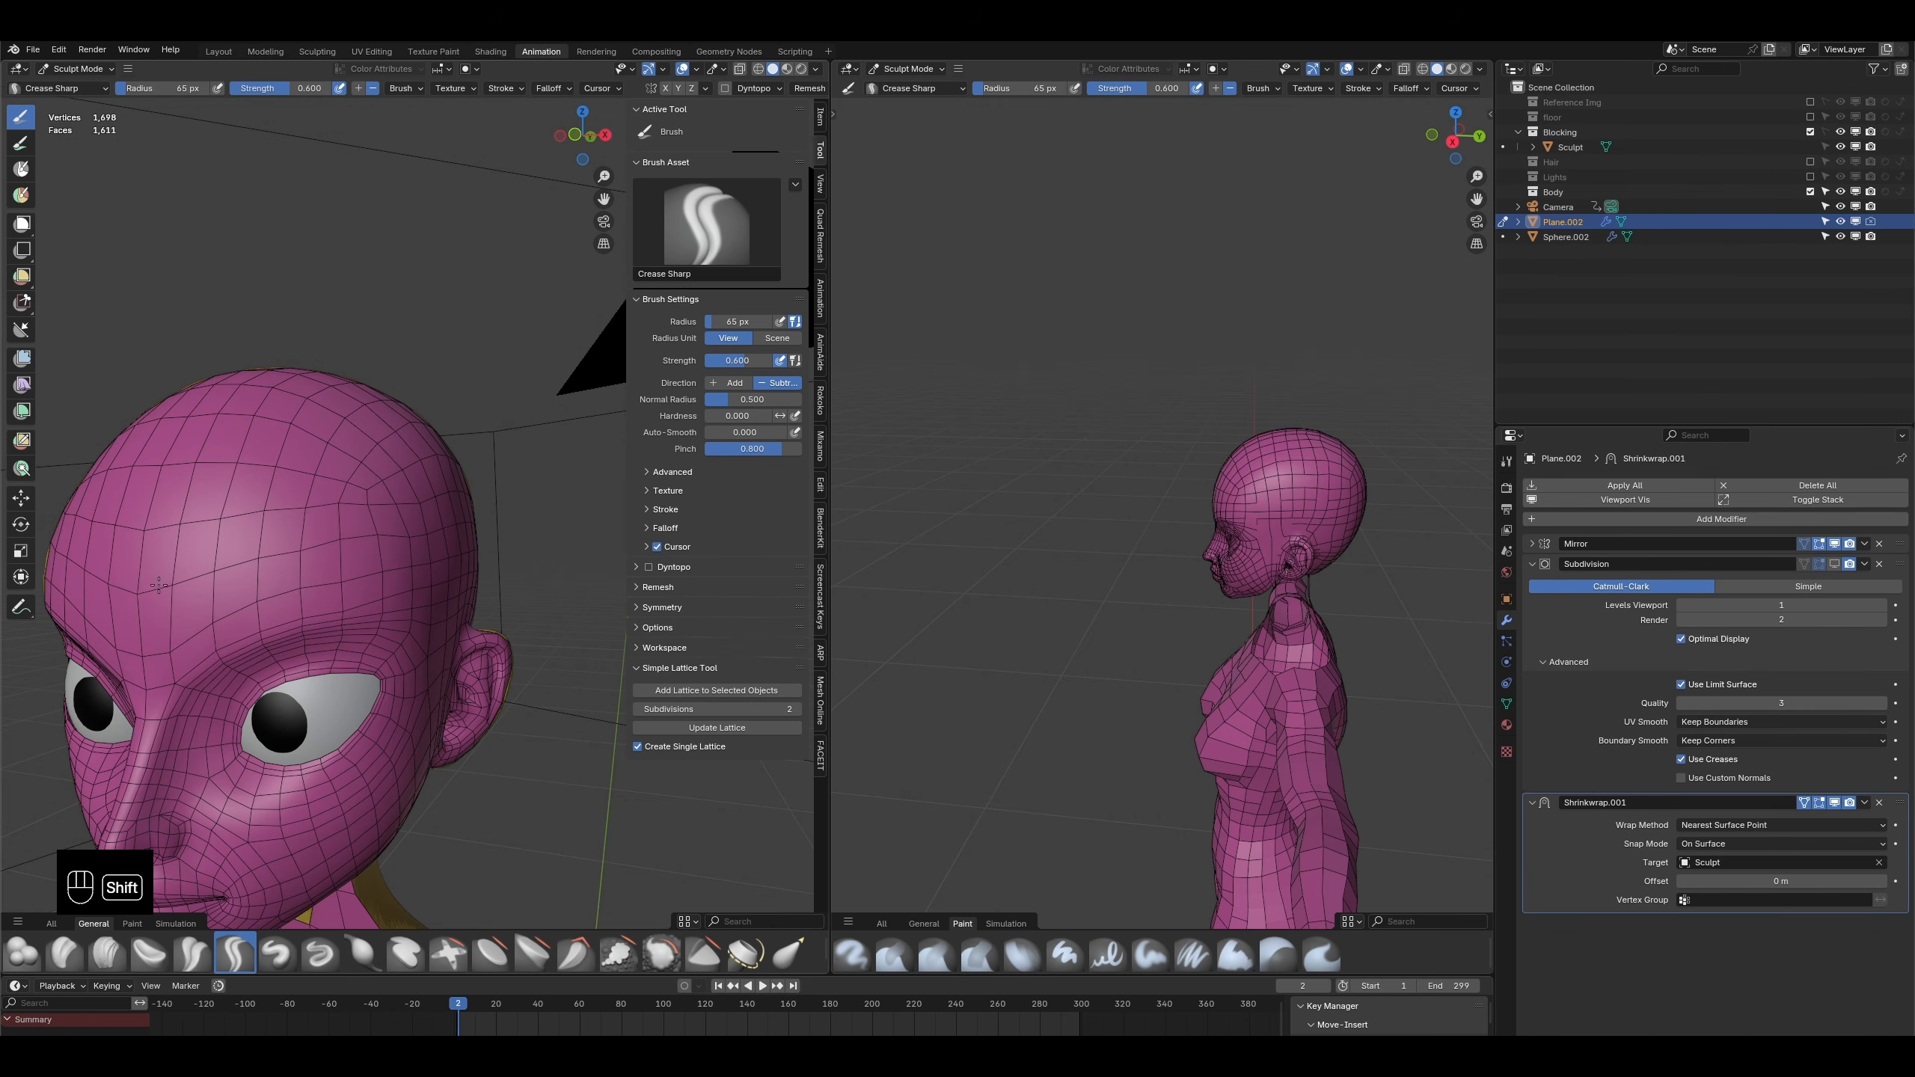
{"action": "middle_click_drag", "start_coordinate": [339, 474], "coordinate": [497, 490]}
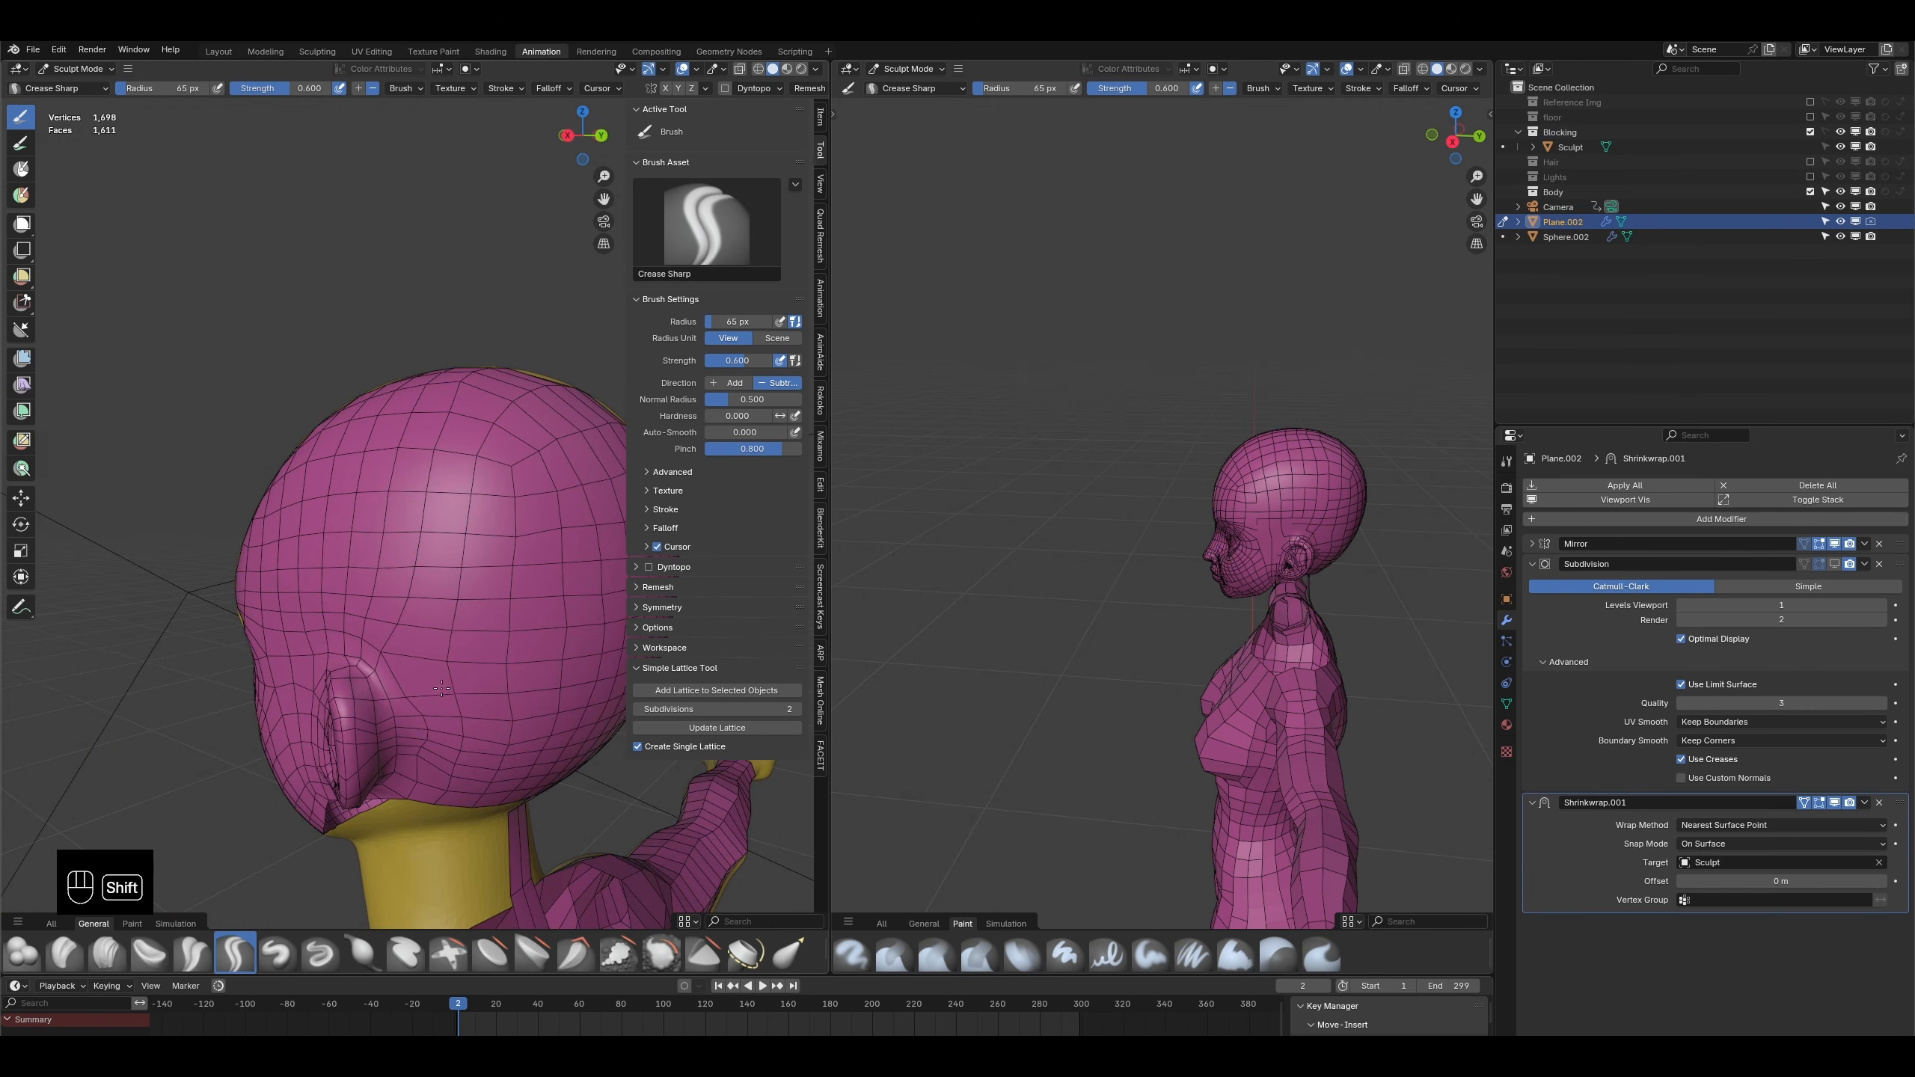
{"action": "key", "text": "ctrl+z"}
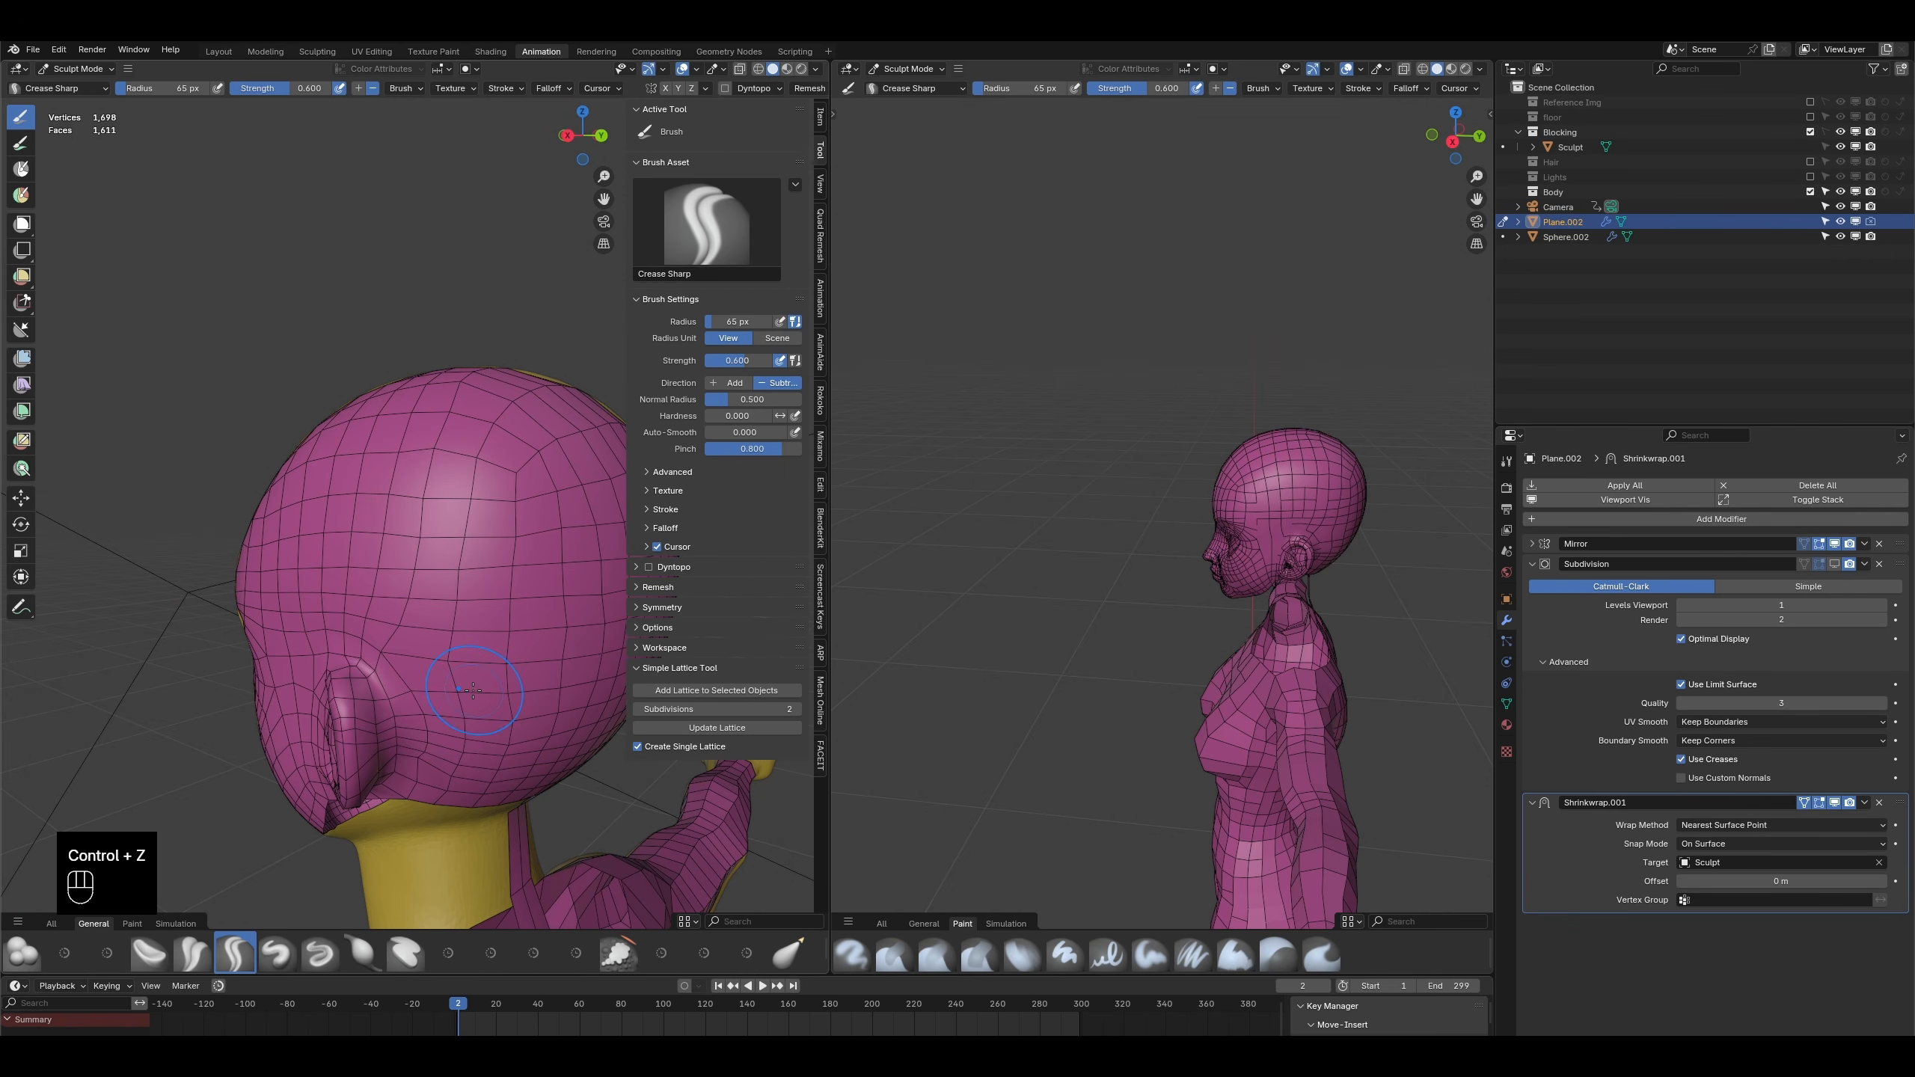
- Switch the retopology mesh to Object Mode and examine the head, open neck and torso topology
{"action": "mouse_move", "coordinate": [460, 691]}
{"action": "middle_mouse_down"}
{"action": "mouse_move", "coordinate": [494, 623]}
{"action": "mouse_move", "coordinate": [415, 576]}
{"action": "mouse_move", "coordinate": [379, 483]}
{"action": "mouse_move", "coordinate": [401, 457]}
{"action": "middle_mouse_up"}
{"action": "left_click", "coordinate": [88, 70]}
{"action": "left_click", "coordinate": [83, 86]}
{"action": "middle_click_drag", "start_coordinate": [405, 589], "coordinate": [381, 500]}
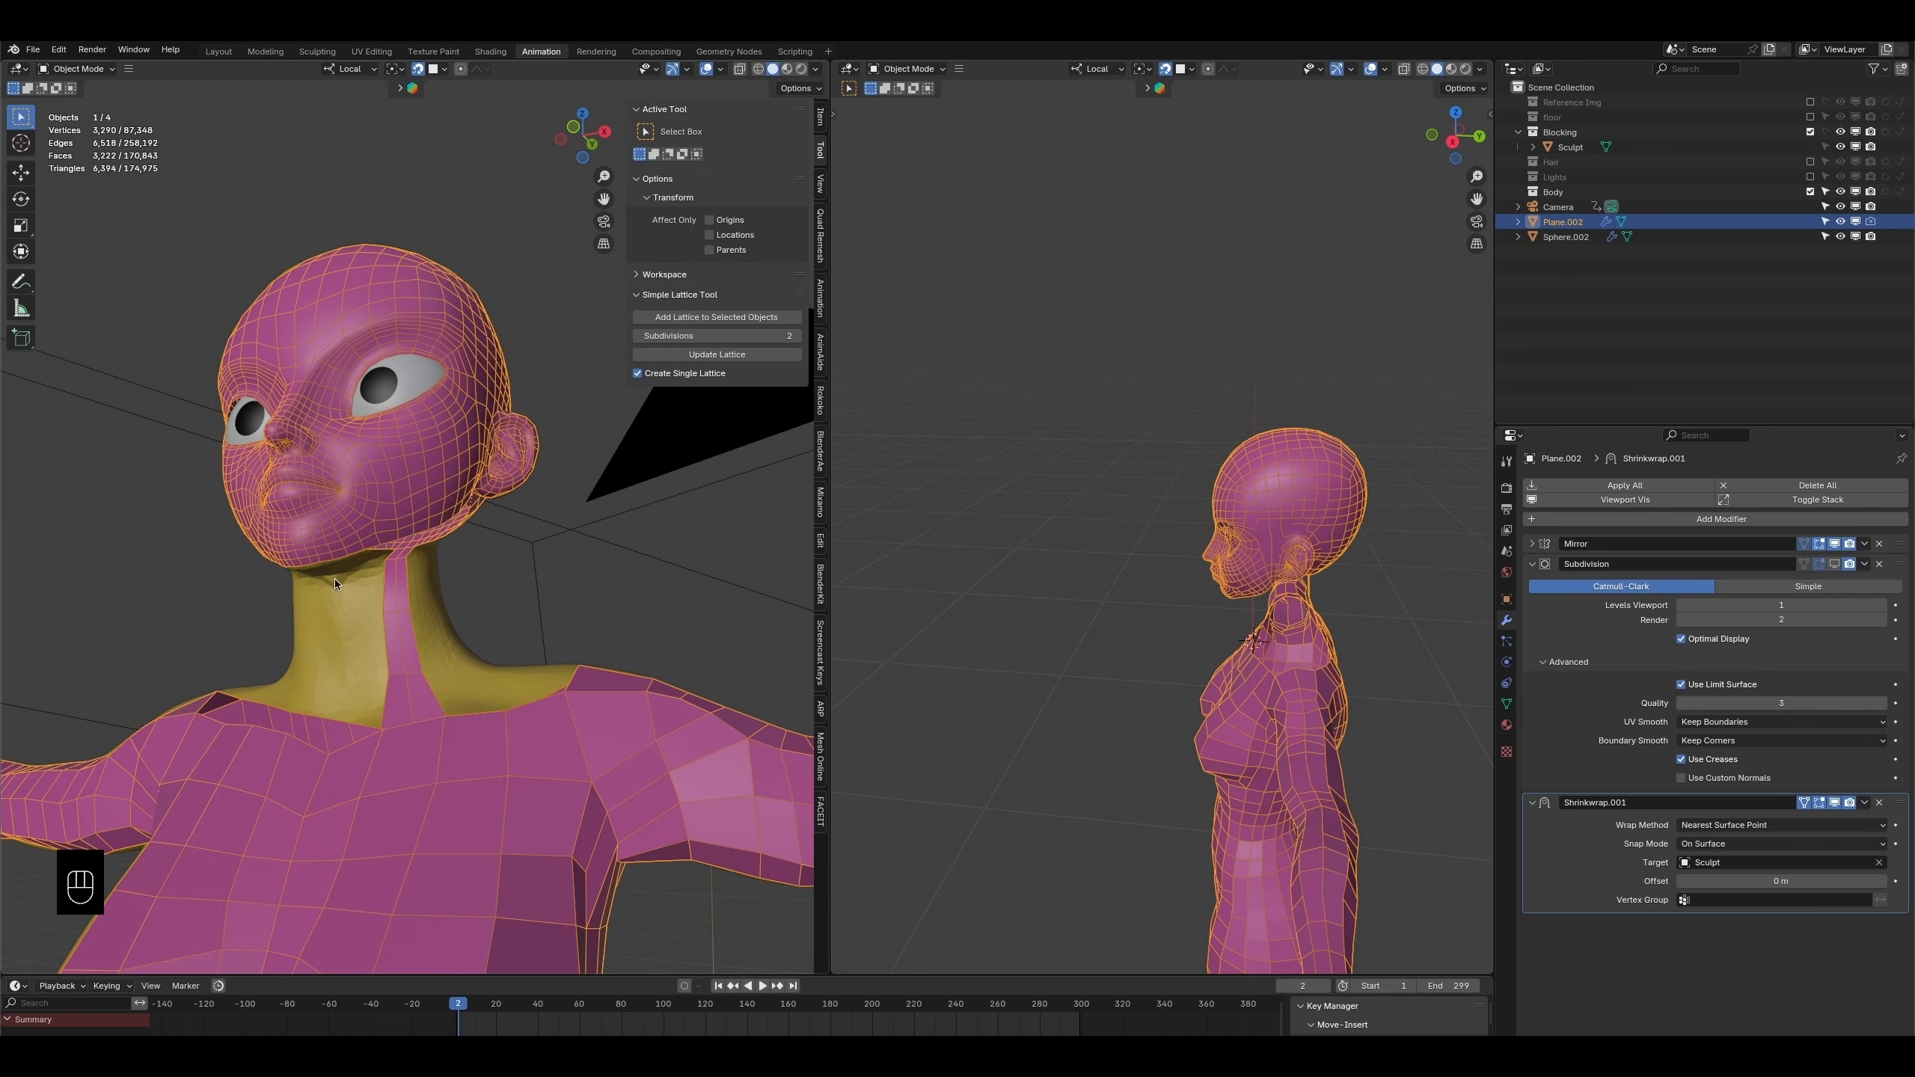
{"action": "middle_click_drag", "start_coordinate": [356, 577], "coordinate": [424, 570]}
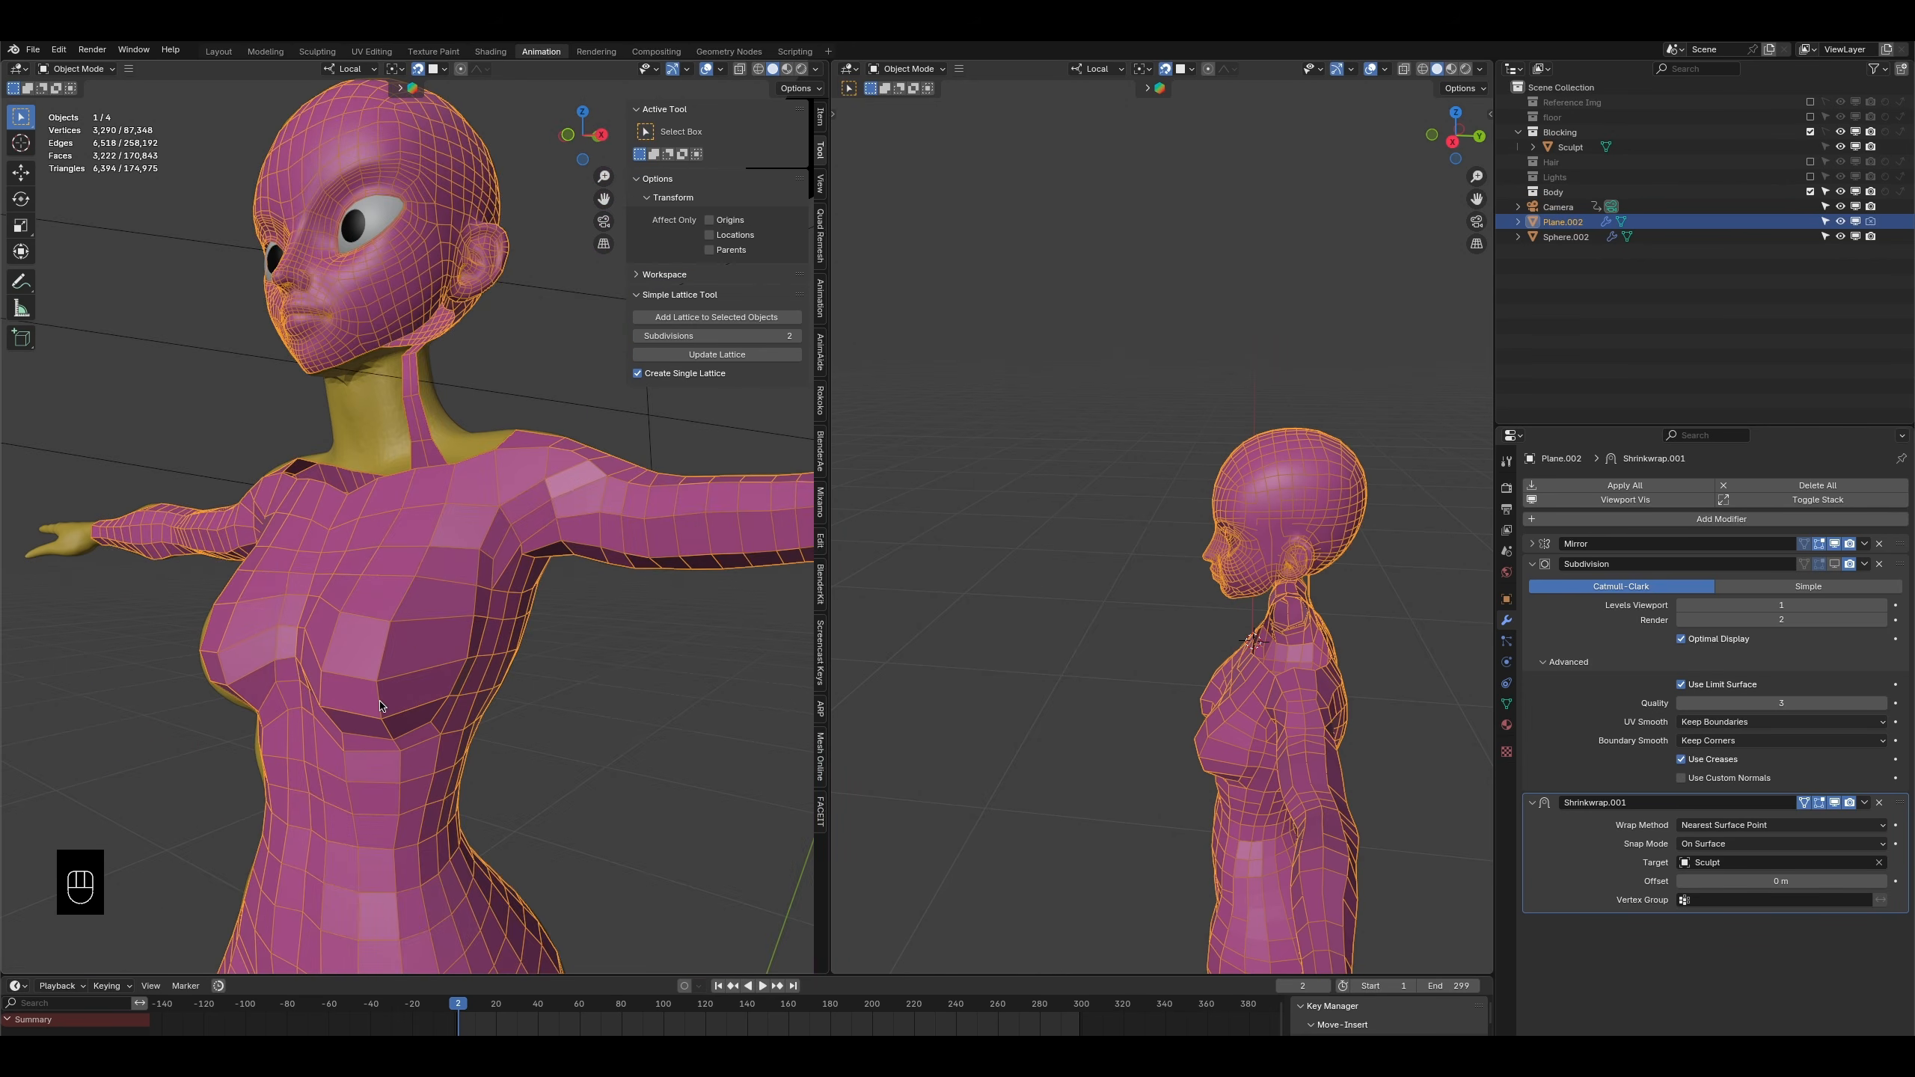
- In Edit Mode, extrude the shoulder edge beneath the ear upward toward the neck and scale the new edge
{"action": "middle_click_drag", "start_coordinate": [382, 700], "coordinate": [433, 626]}
{"action": "middle_click_drag", "start_coordinate": [462, 383], "coordinate": [387, 449]}
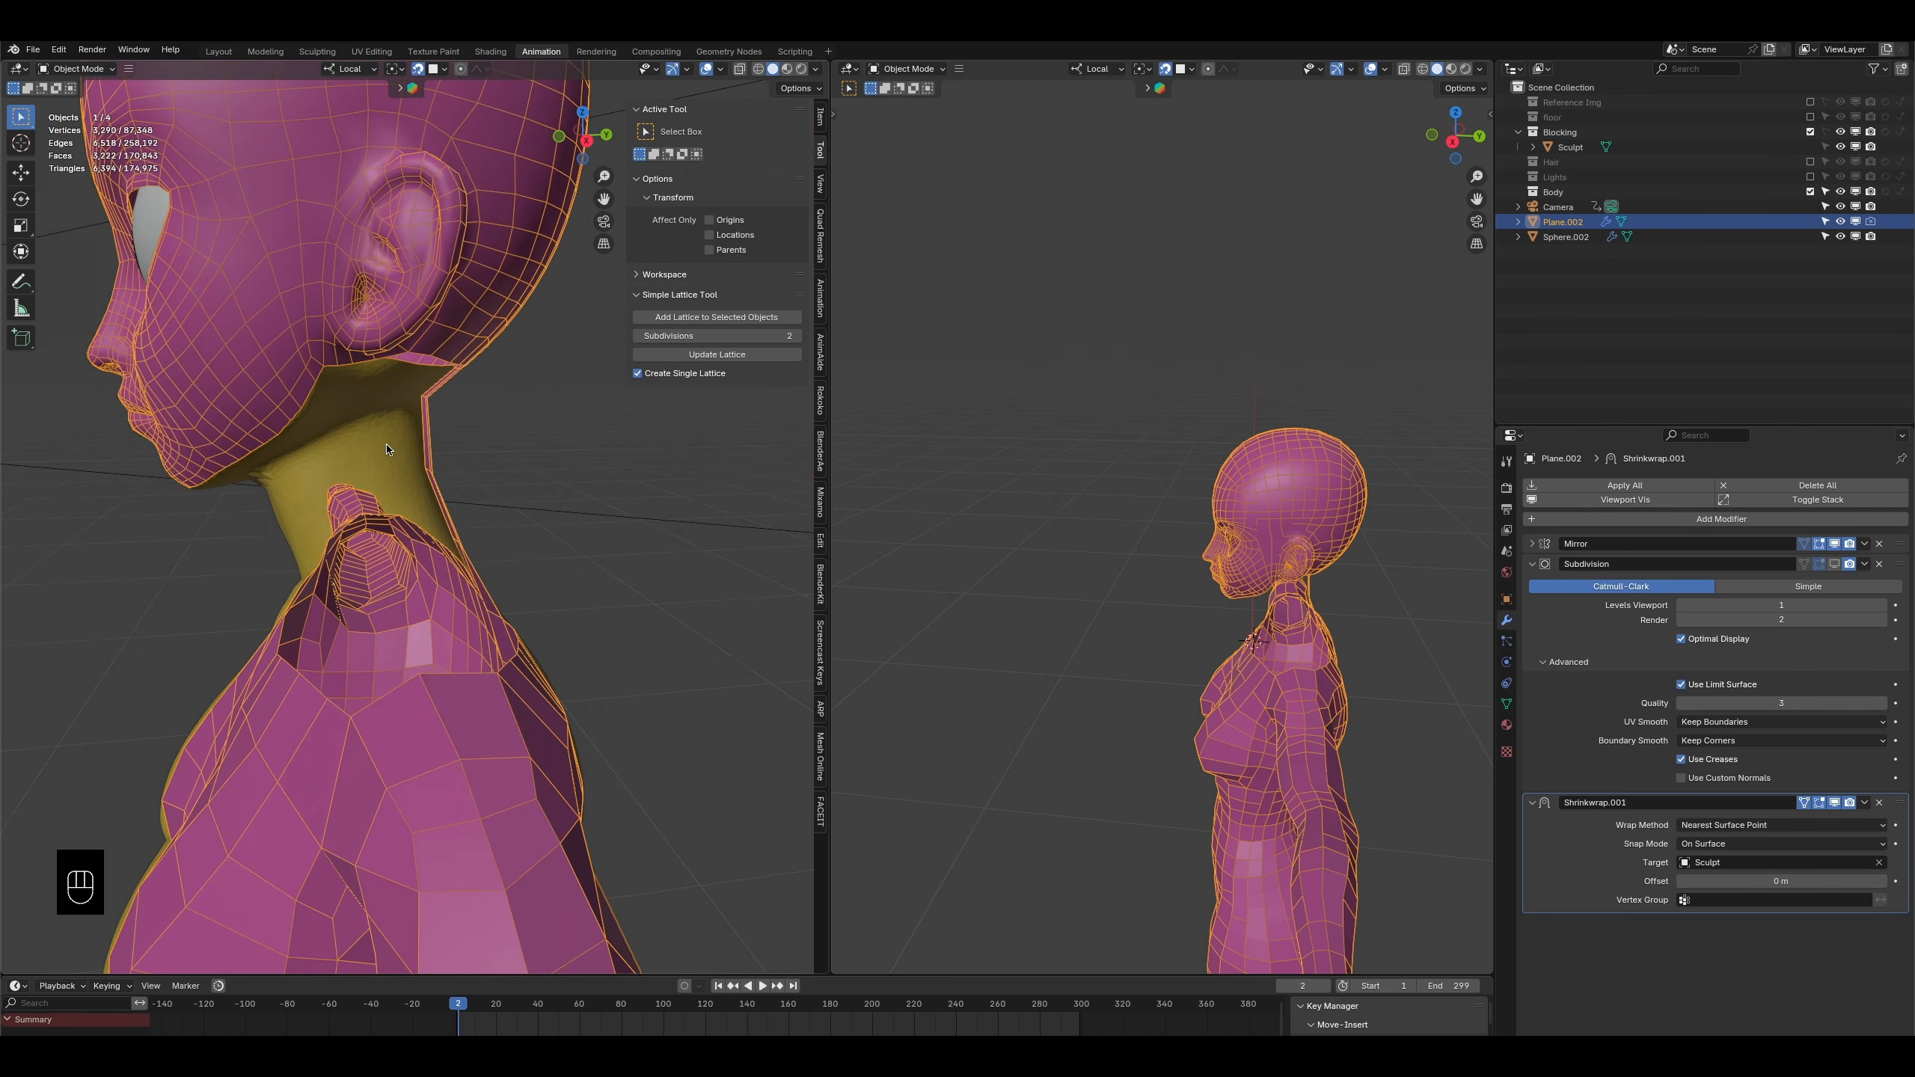
{"action": "key", "text": "Tab"}
{"action": "middle_click_drag", "start_coordinate": [382, 612], "coordinate": [418, 640]}
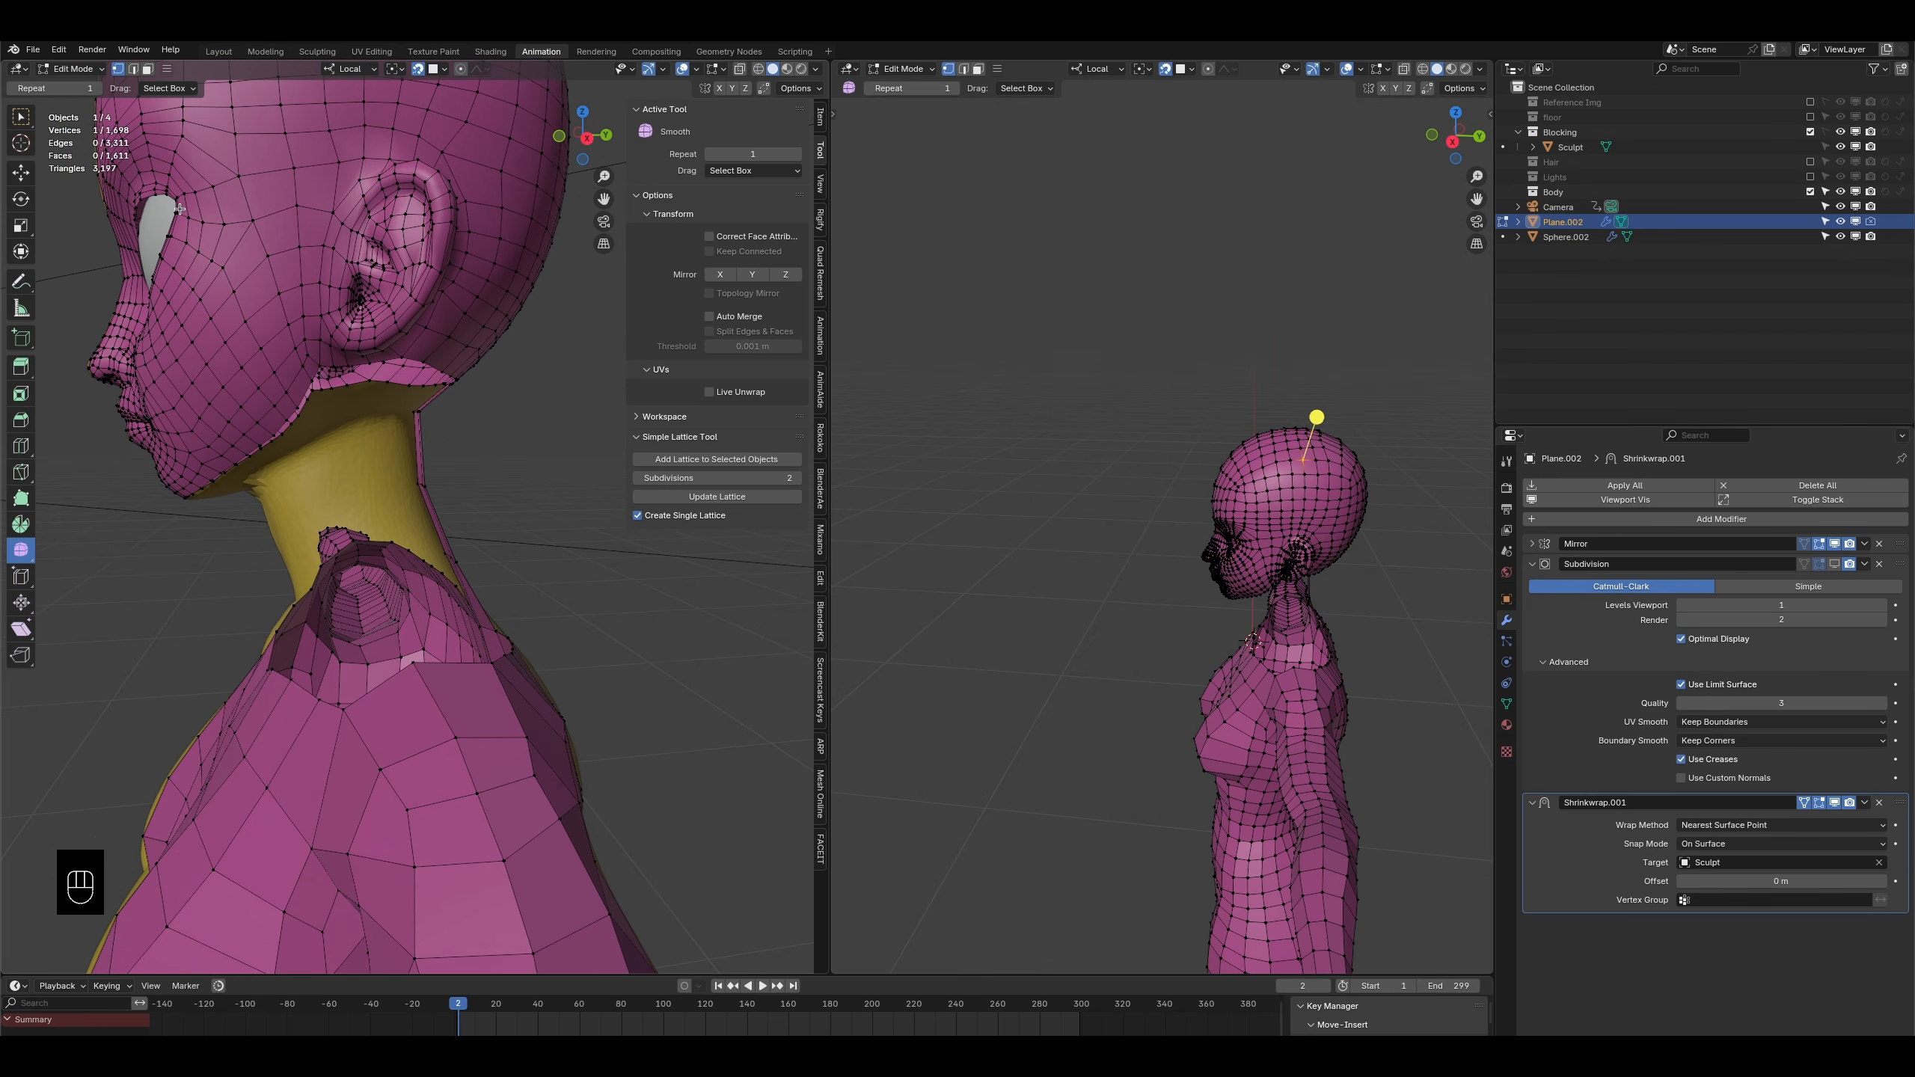
{"action": "left_click", "coordinate": [138, 70]}
{"action": "middle_click_drag", "start_coordinate": [415, 679], "coordinate": [375, 620]}
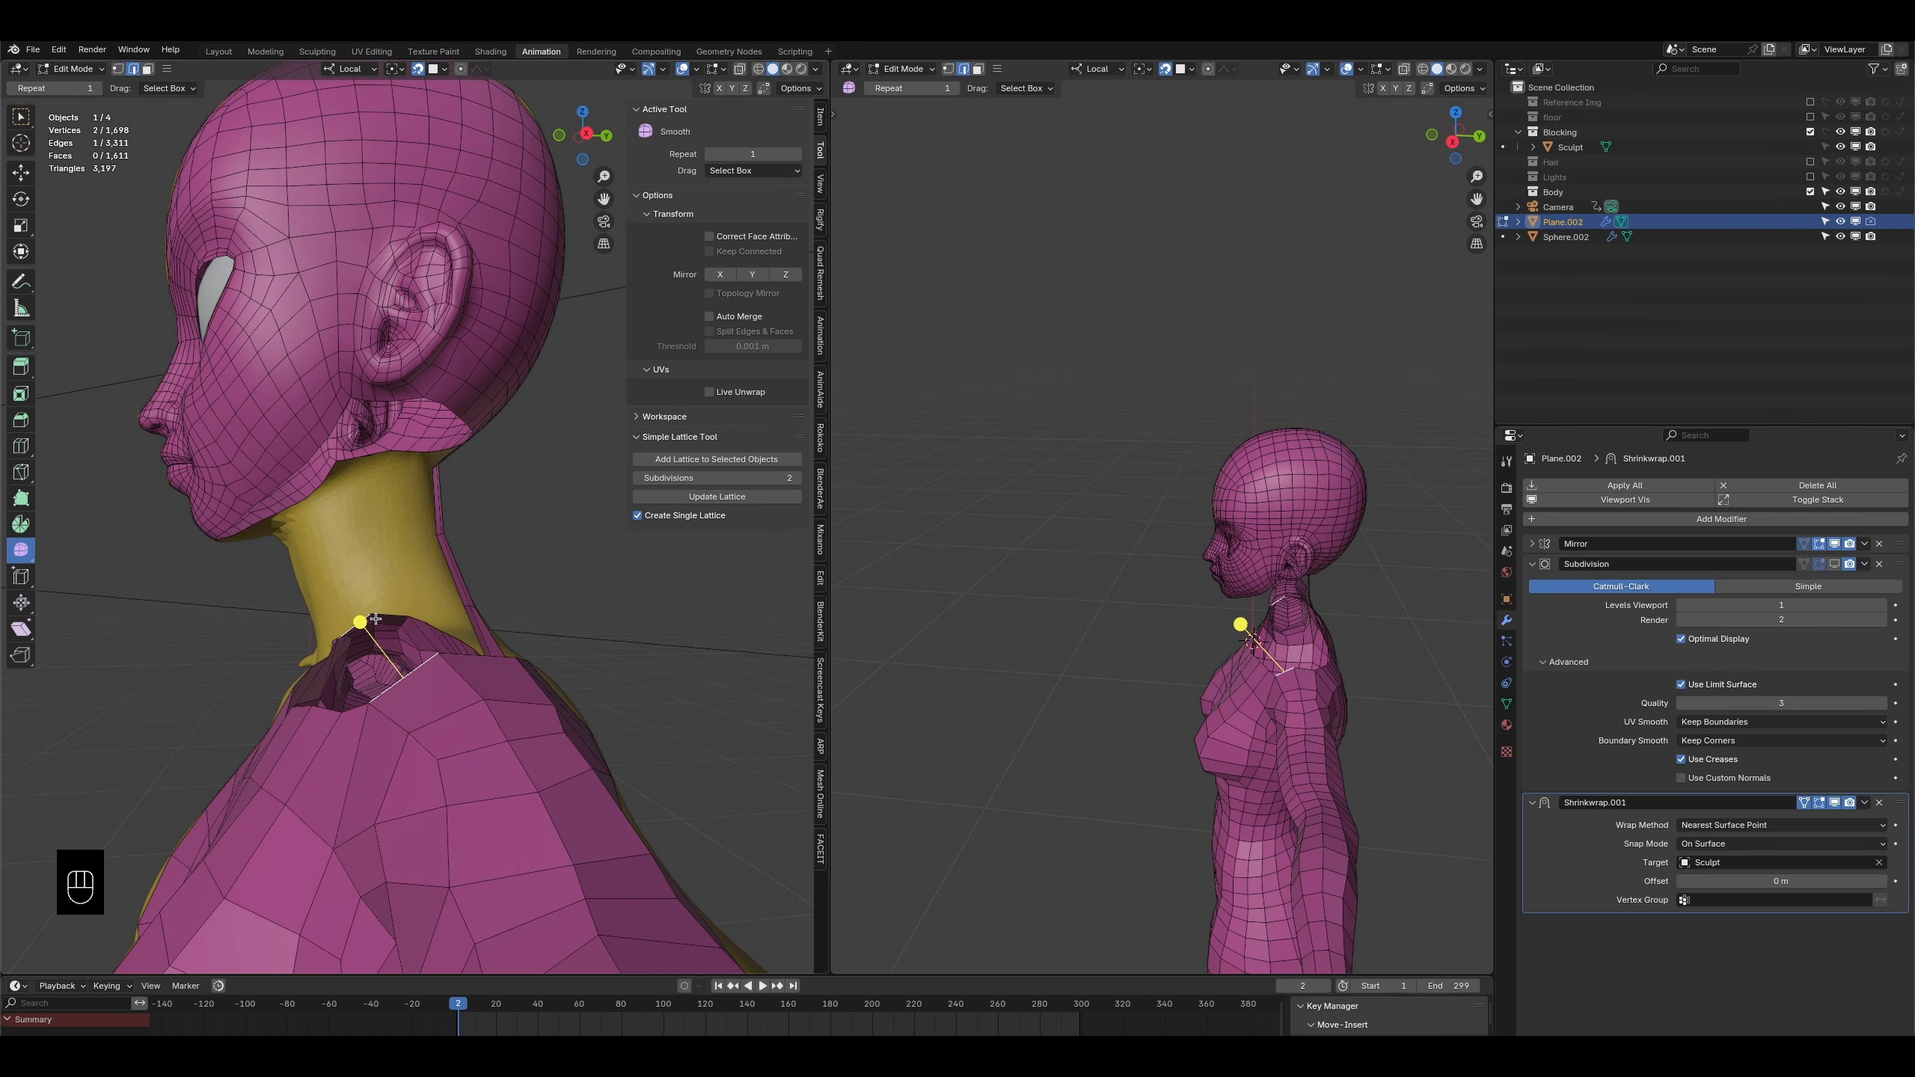
{"action": "key", "text": "e"}
{"action": "left_click", "coordinate": [388, 598]}
{"action": "key", "text": "s"}
{"action": "left_click", "coordinate": [444, 616]}
- Rotate the extruded edge at the side of the neck base by about 32° so it sits level
{"action": "middle_click_drag", "start_coordinate": [449, 710], "coordinate": [472, 795]}
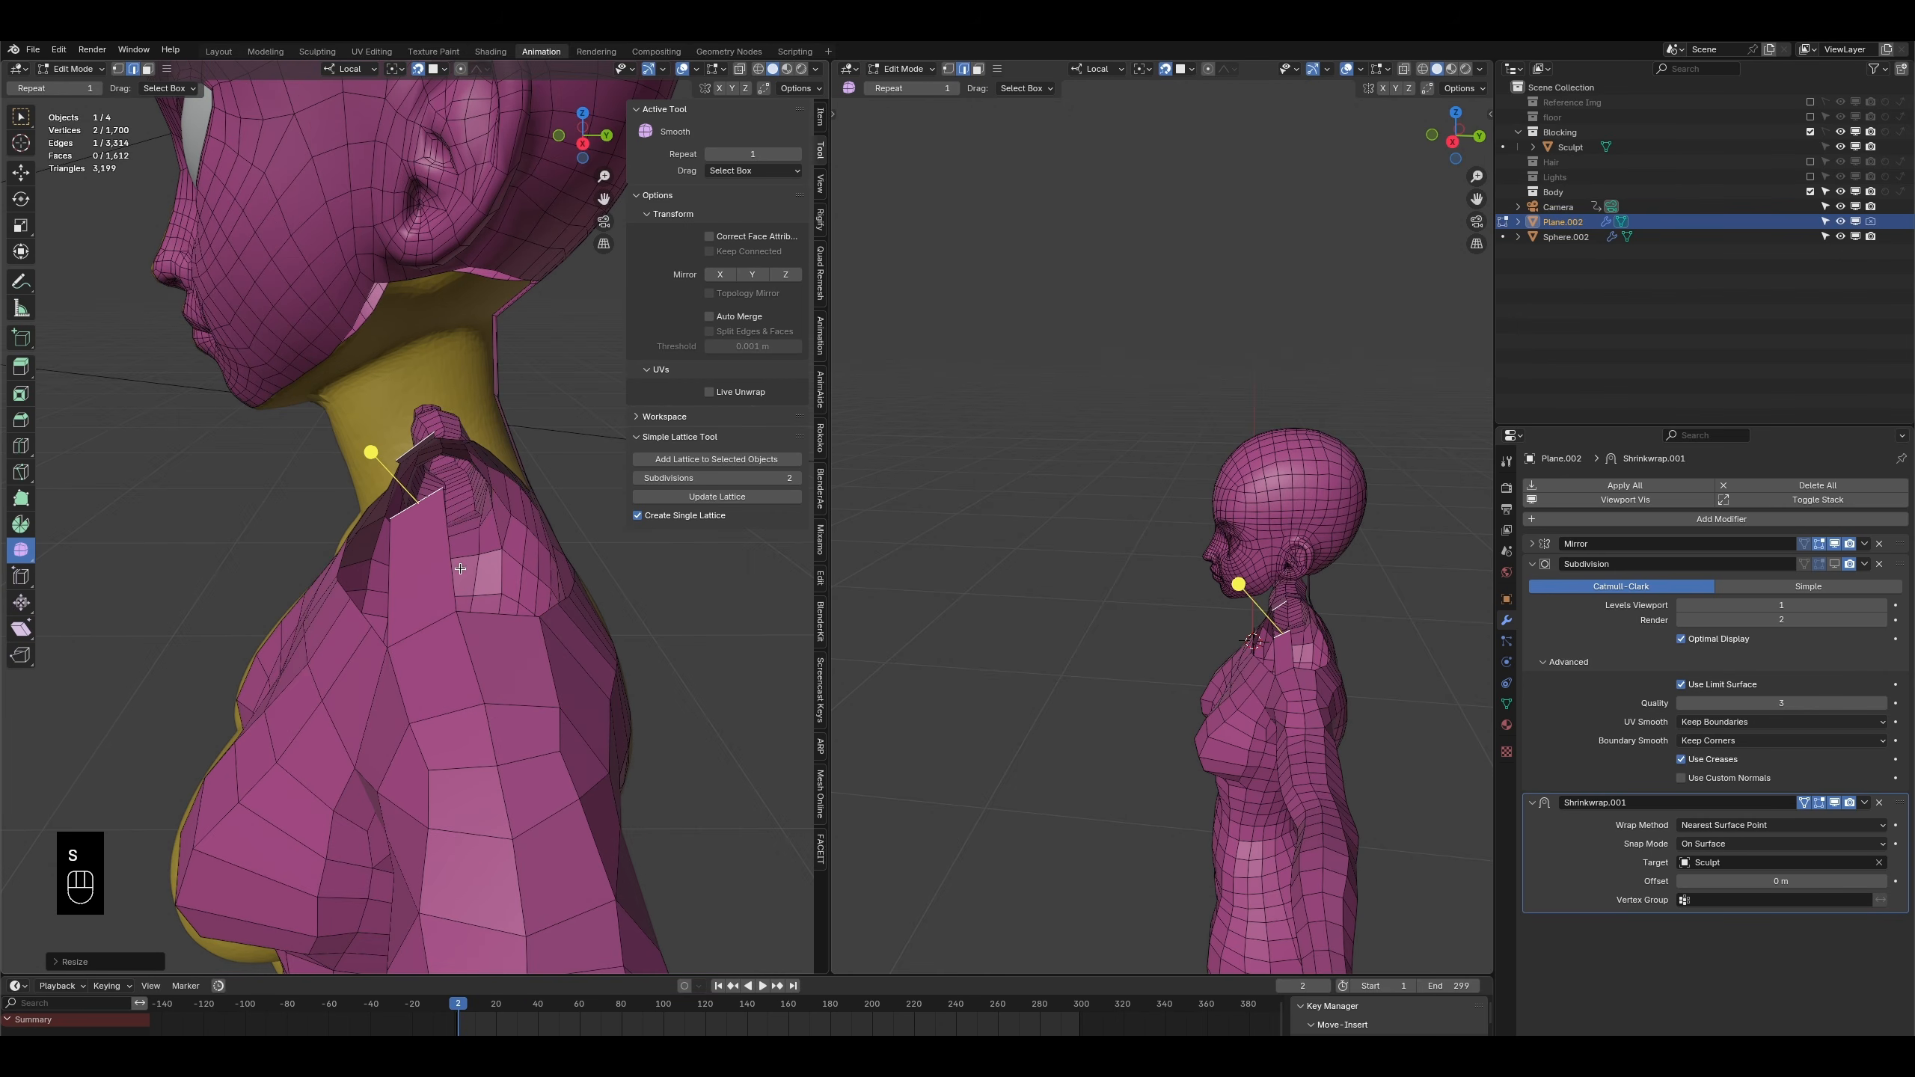
{"action": "key", "text": "t"}
{"action": "key", "text": "r"}
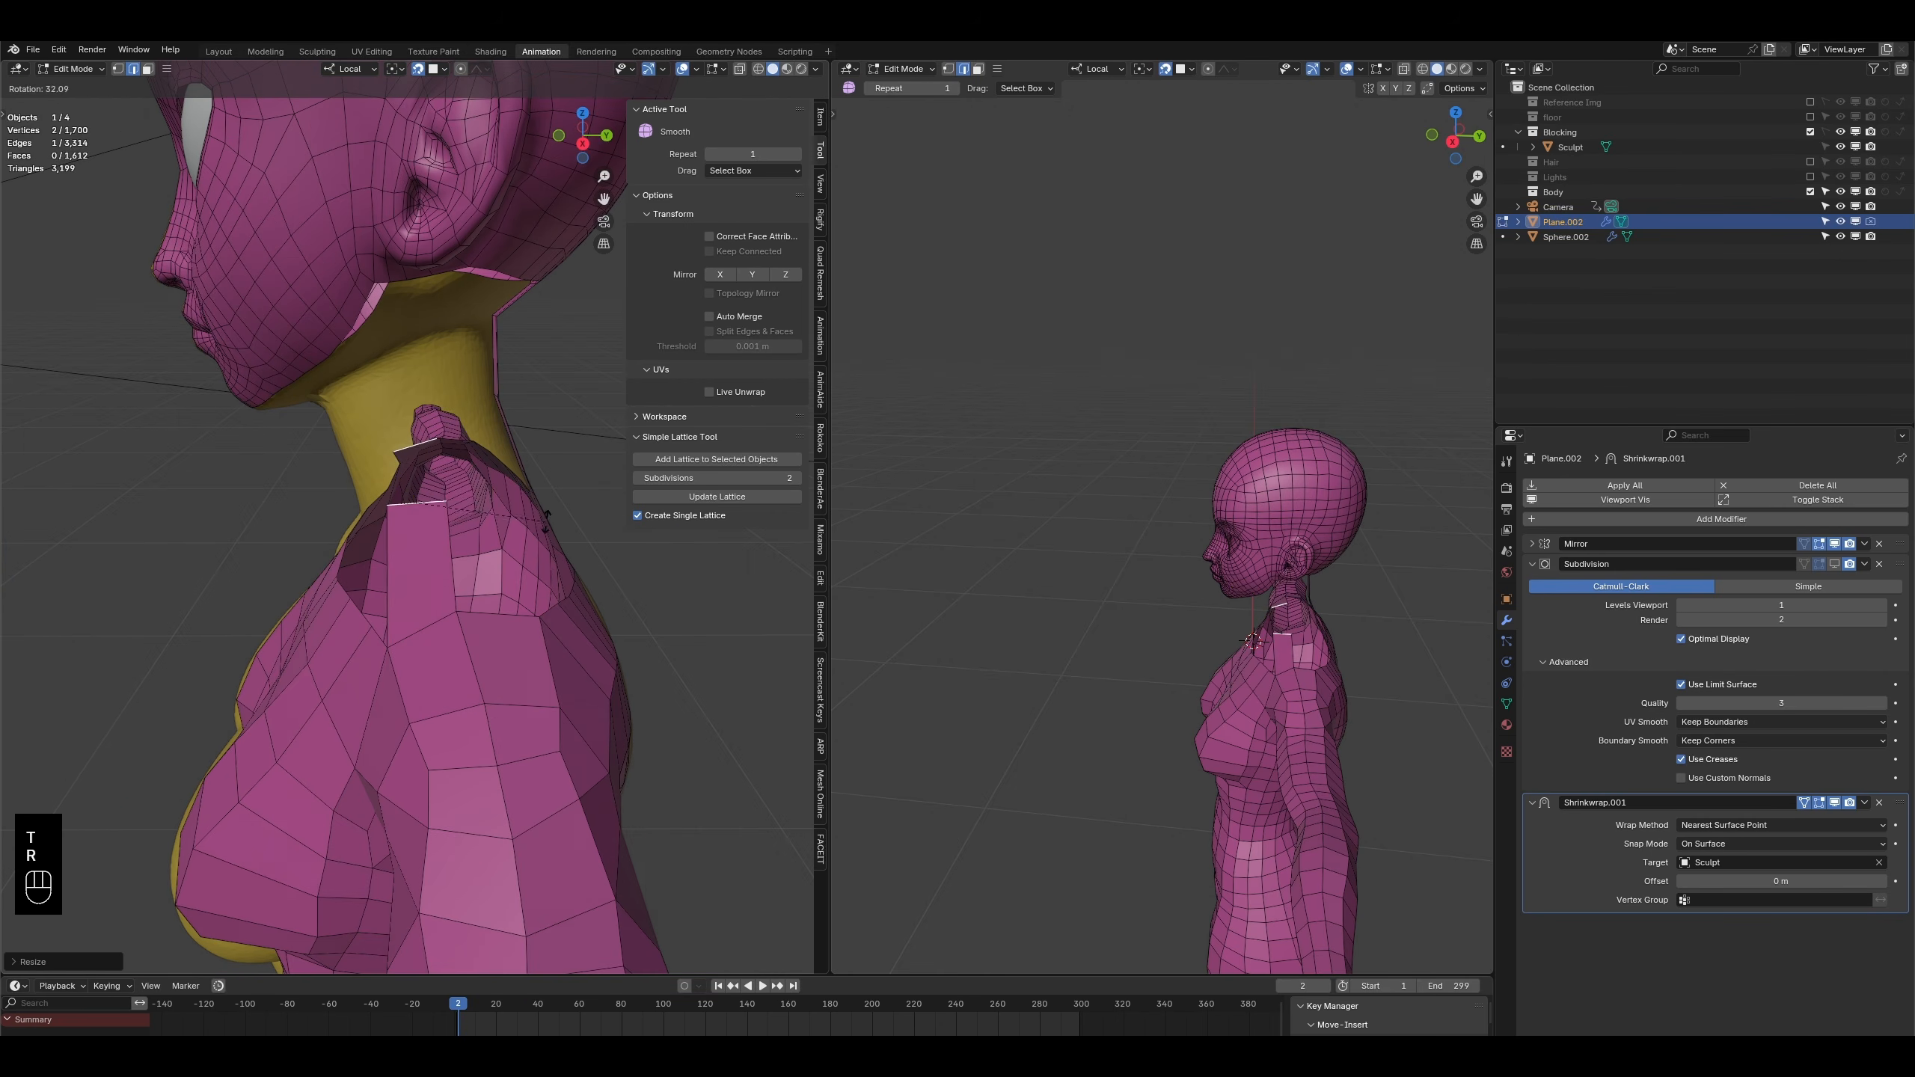
{"action": "left_click", "coordinate": [545, 519]}
- Fill a face between the extruded neck-base edge and the head edge just below the ear
{"action": "middle_click_drag", "start_coordinate": [399, 301], "coordinate": [387, 188]}
{"action": "scroll", "coordinate": [388, 189], "scroll_direction": "up", "scroll_amount": 3}
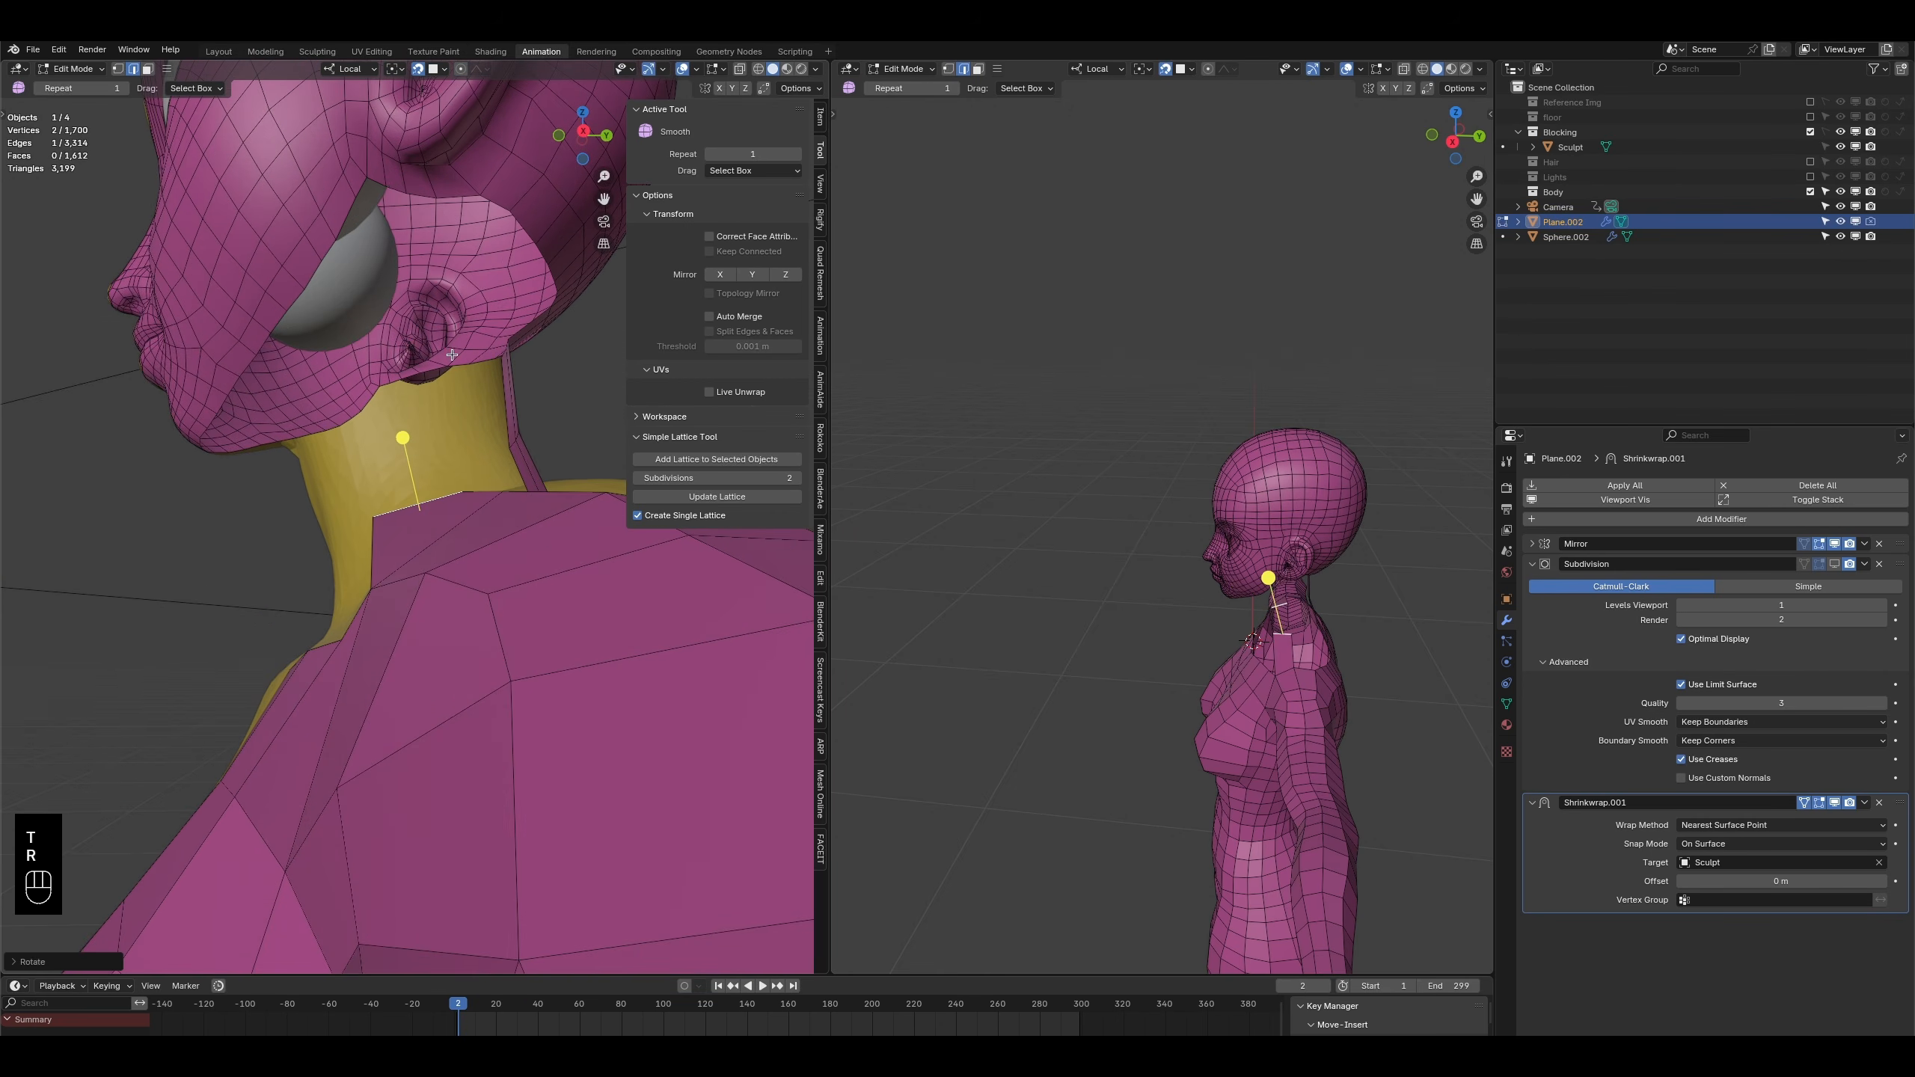
{"action": "left_click", "coordinate": [377, 180], "text": "shift"}
{"action": "middle_click_drag", "start_coordinate": [372, 374], "coordinate": [441, 371]}
{"action": "key", "text": "f"}
{"action": "scroll", "coordinate": [441, 372], "scroll_direction": "down", "scroll_amount": 3}
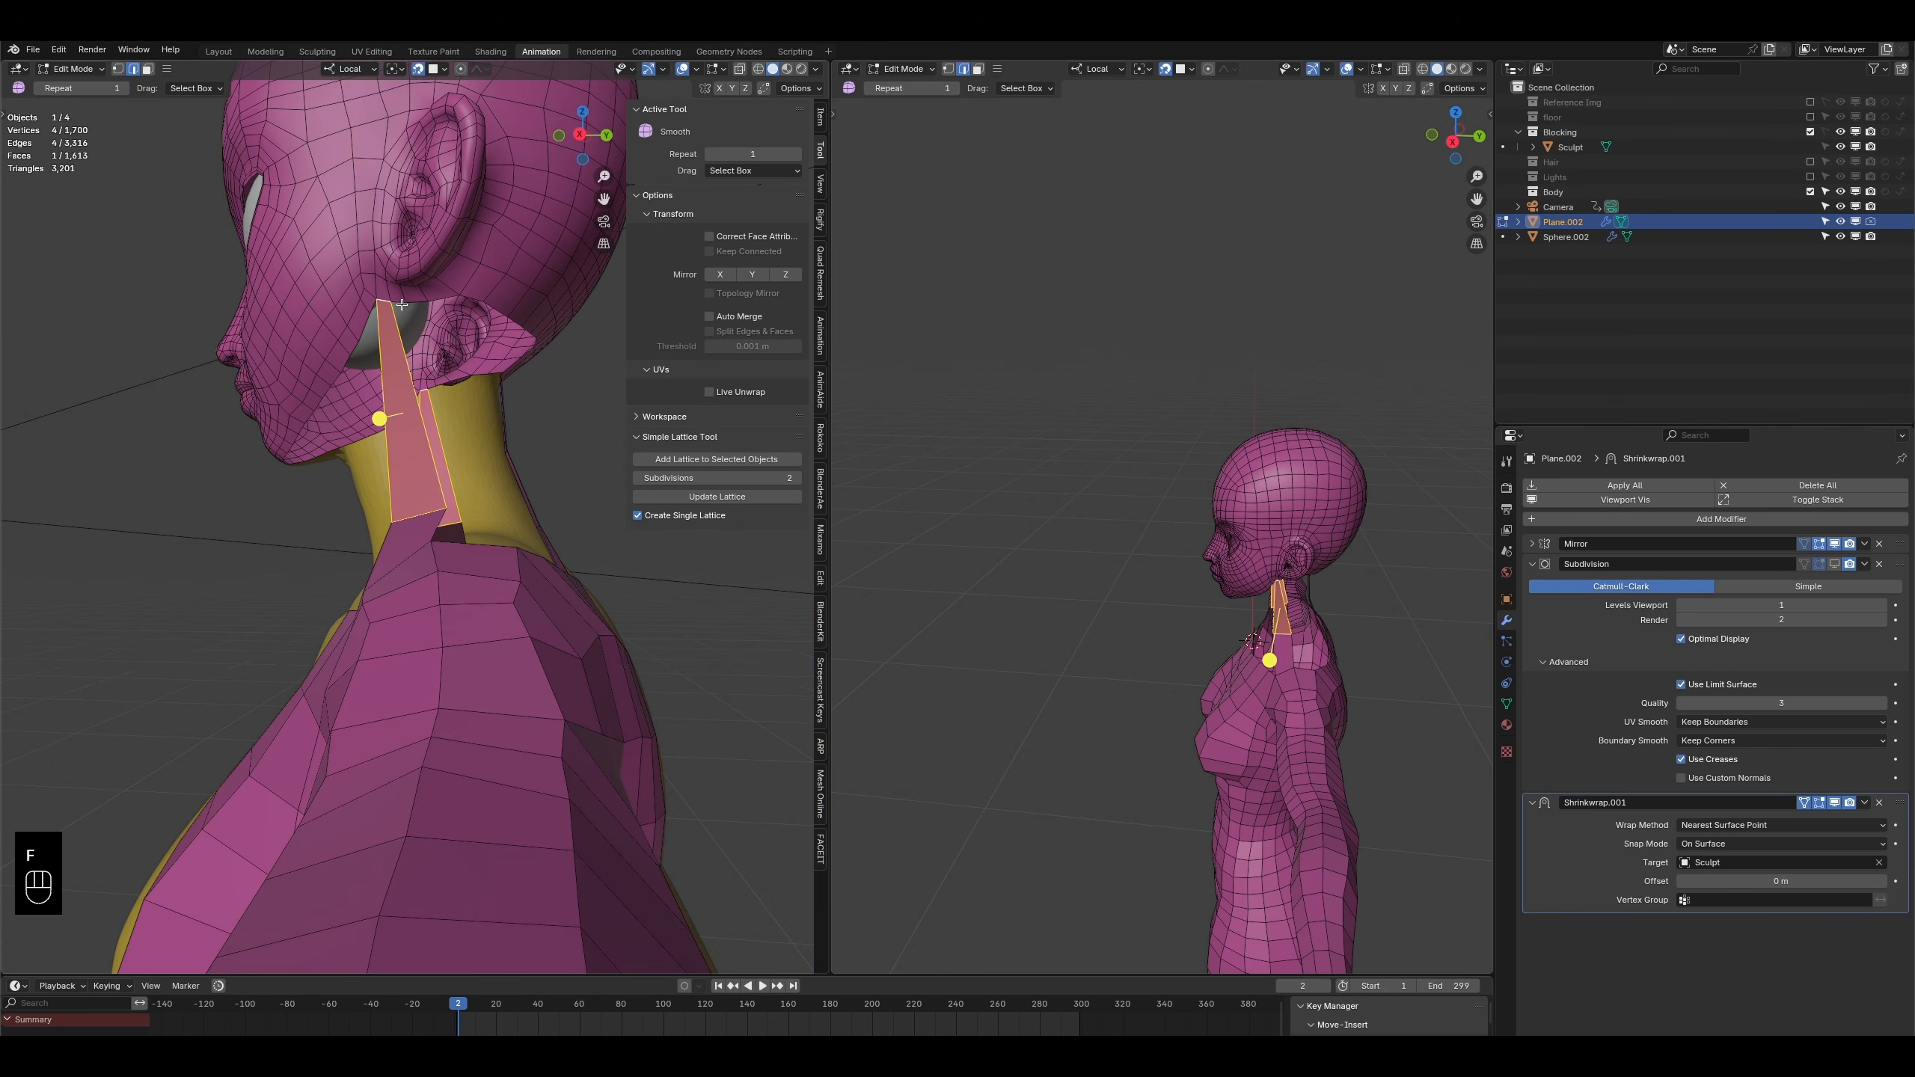
- Fill the gap beside the extruded shoulder face from the vertex at its rear base corner
{"action": "middle_click_drag", "start_coordinate": [415, 364], "coordinate": [436, 525]}
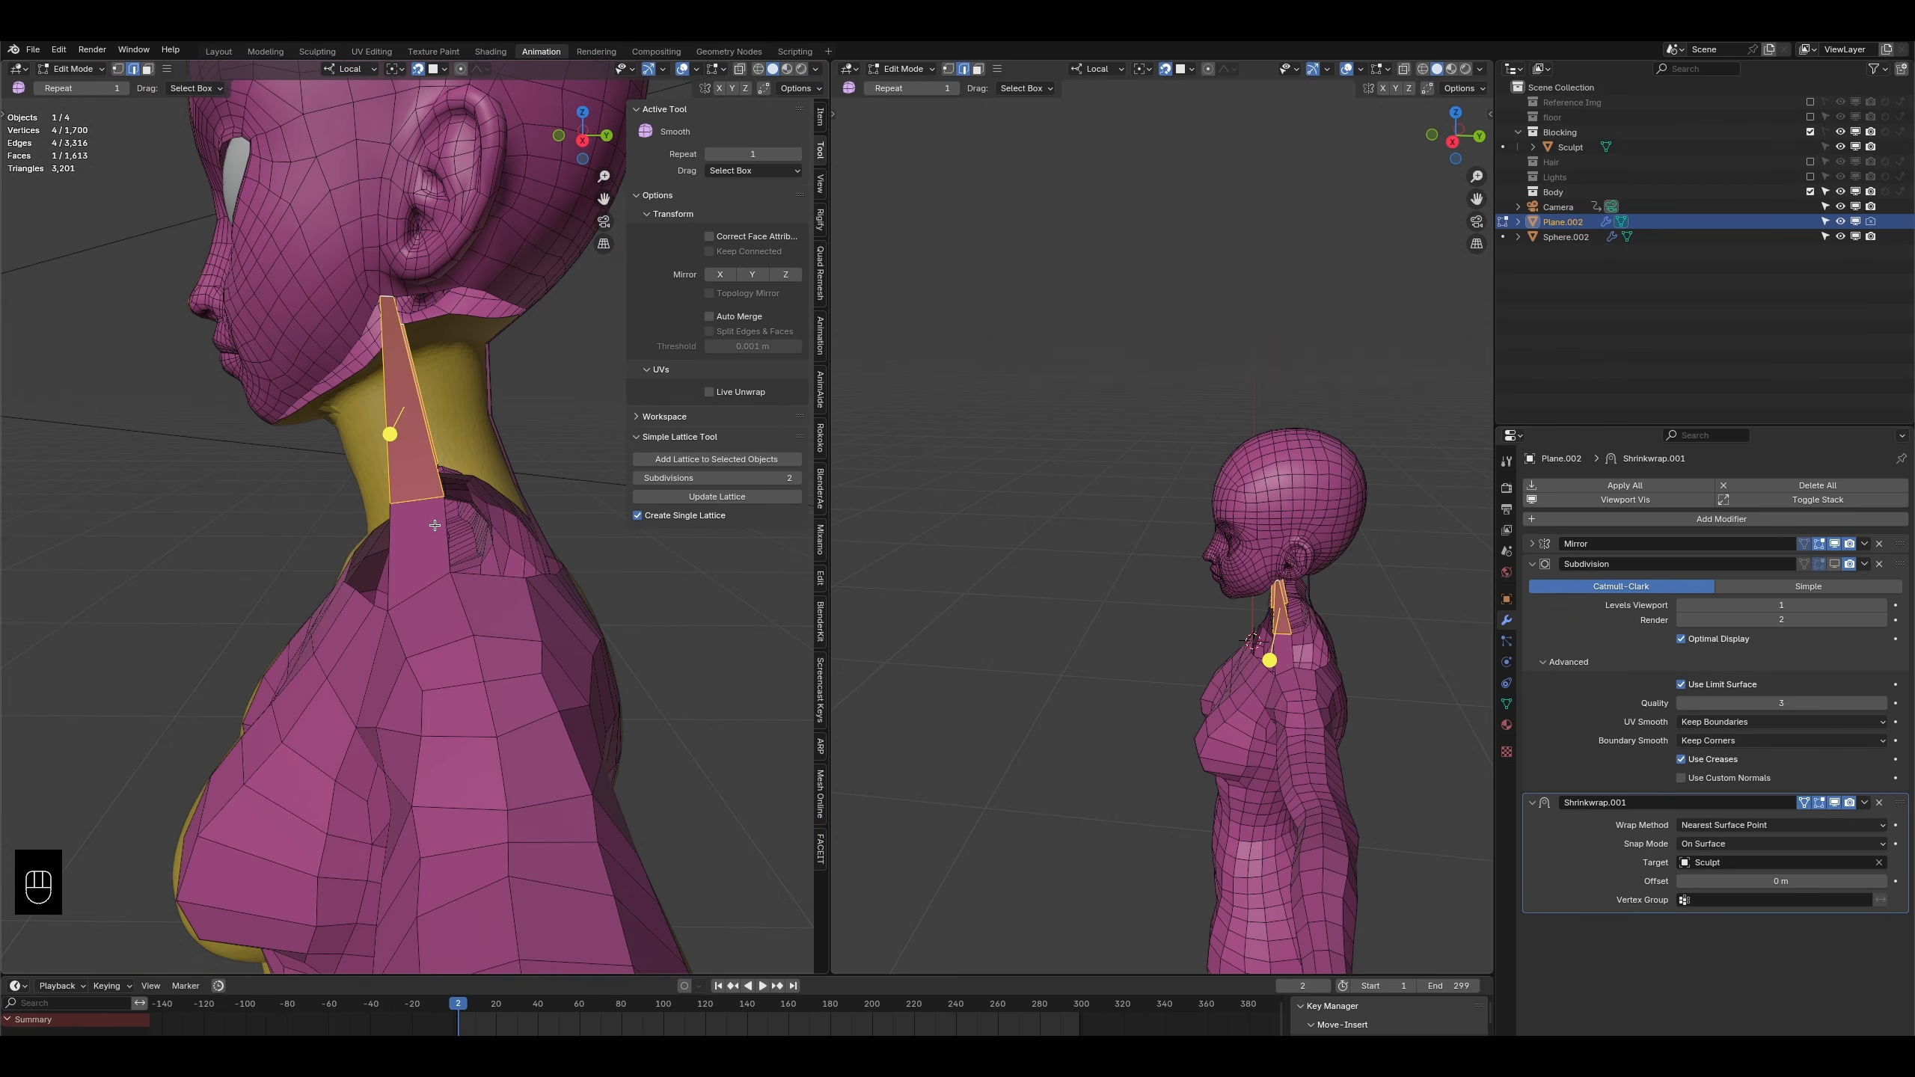
{"action": "left_click", "coordinate": [119, 70]}
{"action": "left_click", "coordinate": [444, 570]}
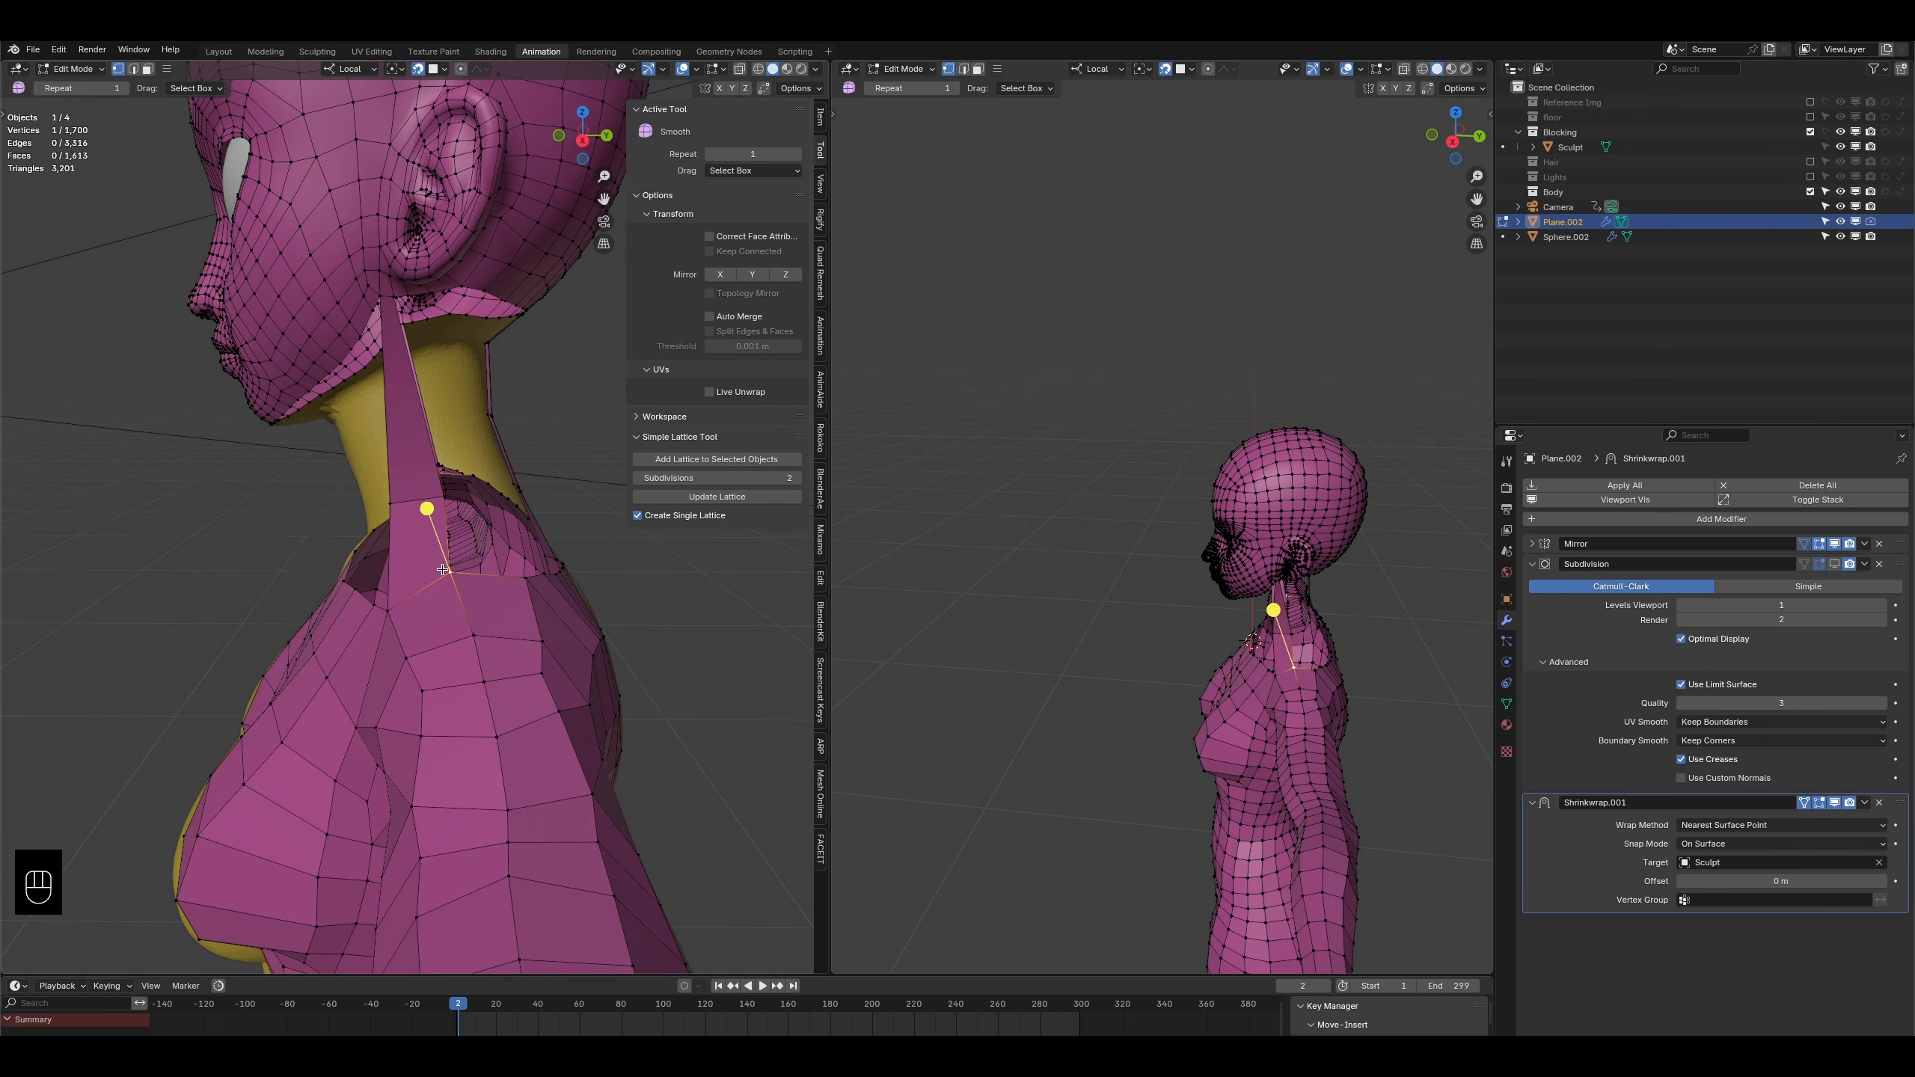
{"action": "key", "text": "f"}
{"action": "left_click", "coordinate": [428, 561]}
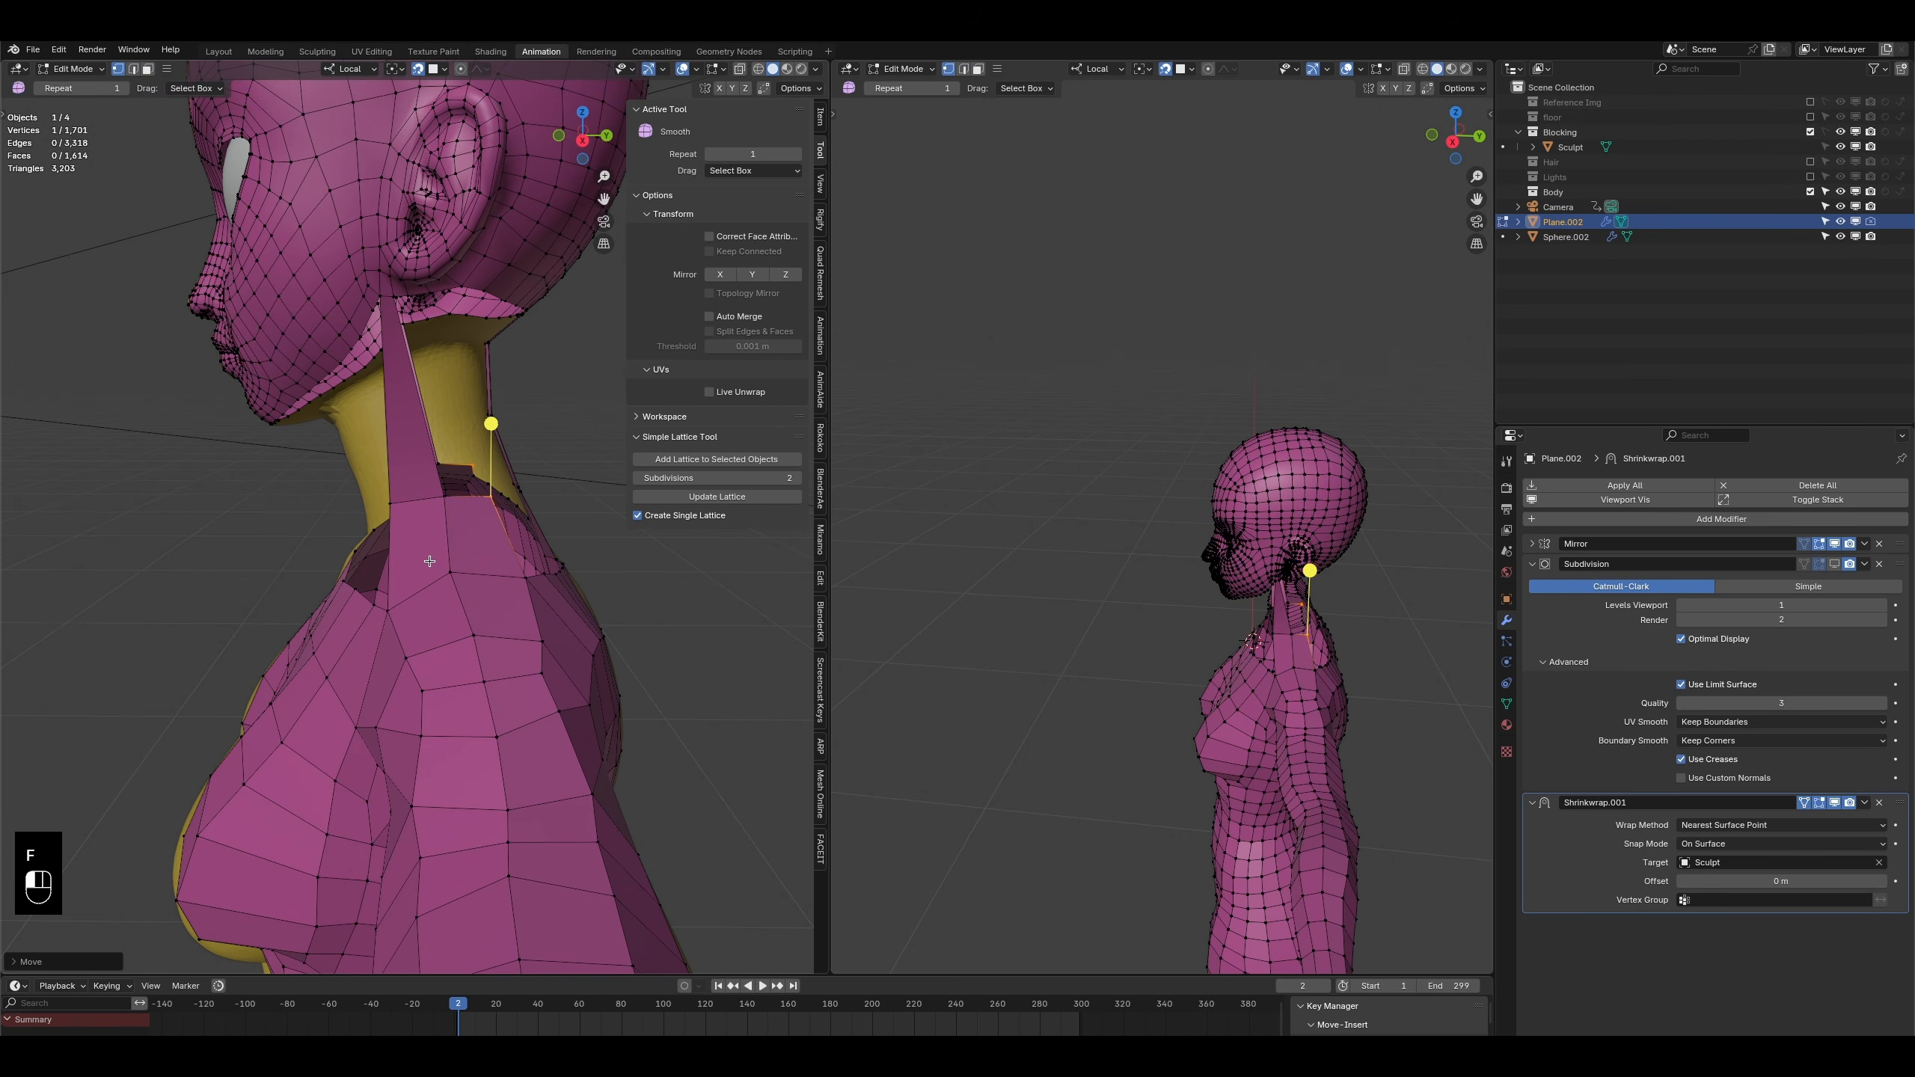
{"action": "left_click", "coordinate": [441, 494]}
- Fill a second long neck face behind the first one, joining the shoulder to the head edge below the ear
{"action": "left_click", "coordinate": [134, 69]}
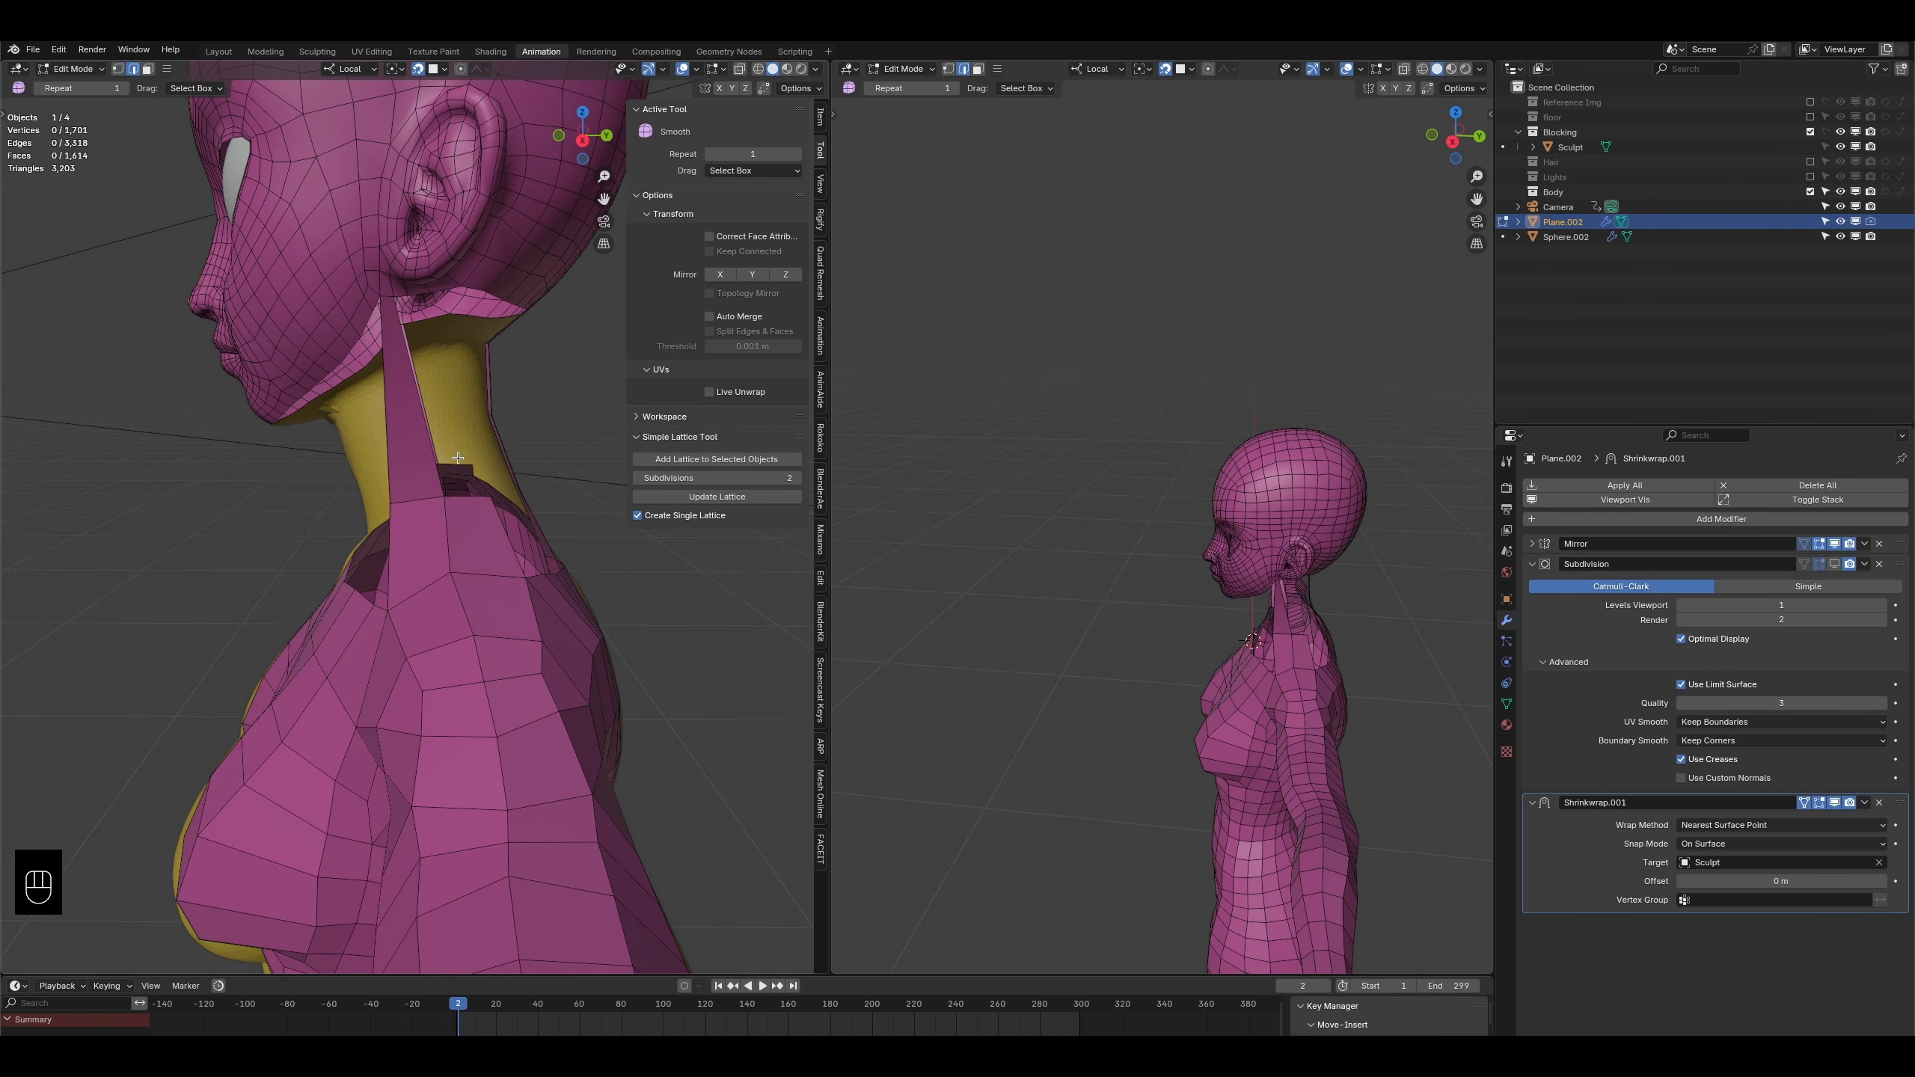
{"action": "left_click", "coordinate": [407, 302], "text": "shift"}
{"action": "key", "text": "f"}
{"action": "middle_click_drag", "start_coordinate": [420, 312], "coordinate": [387, 387]}
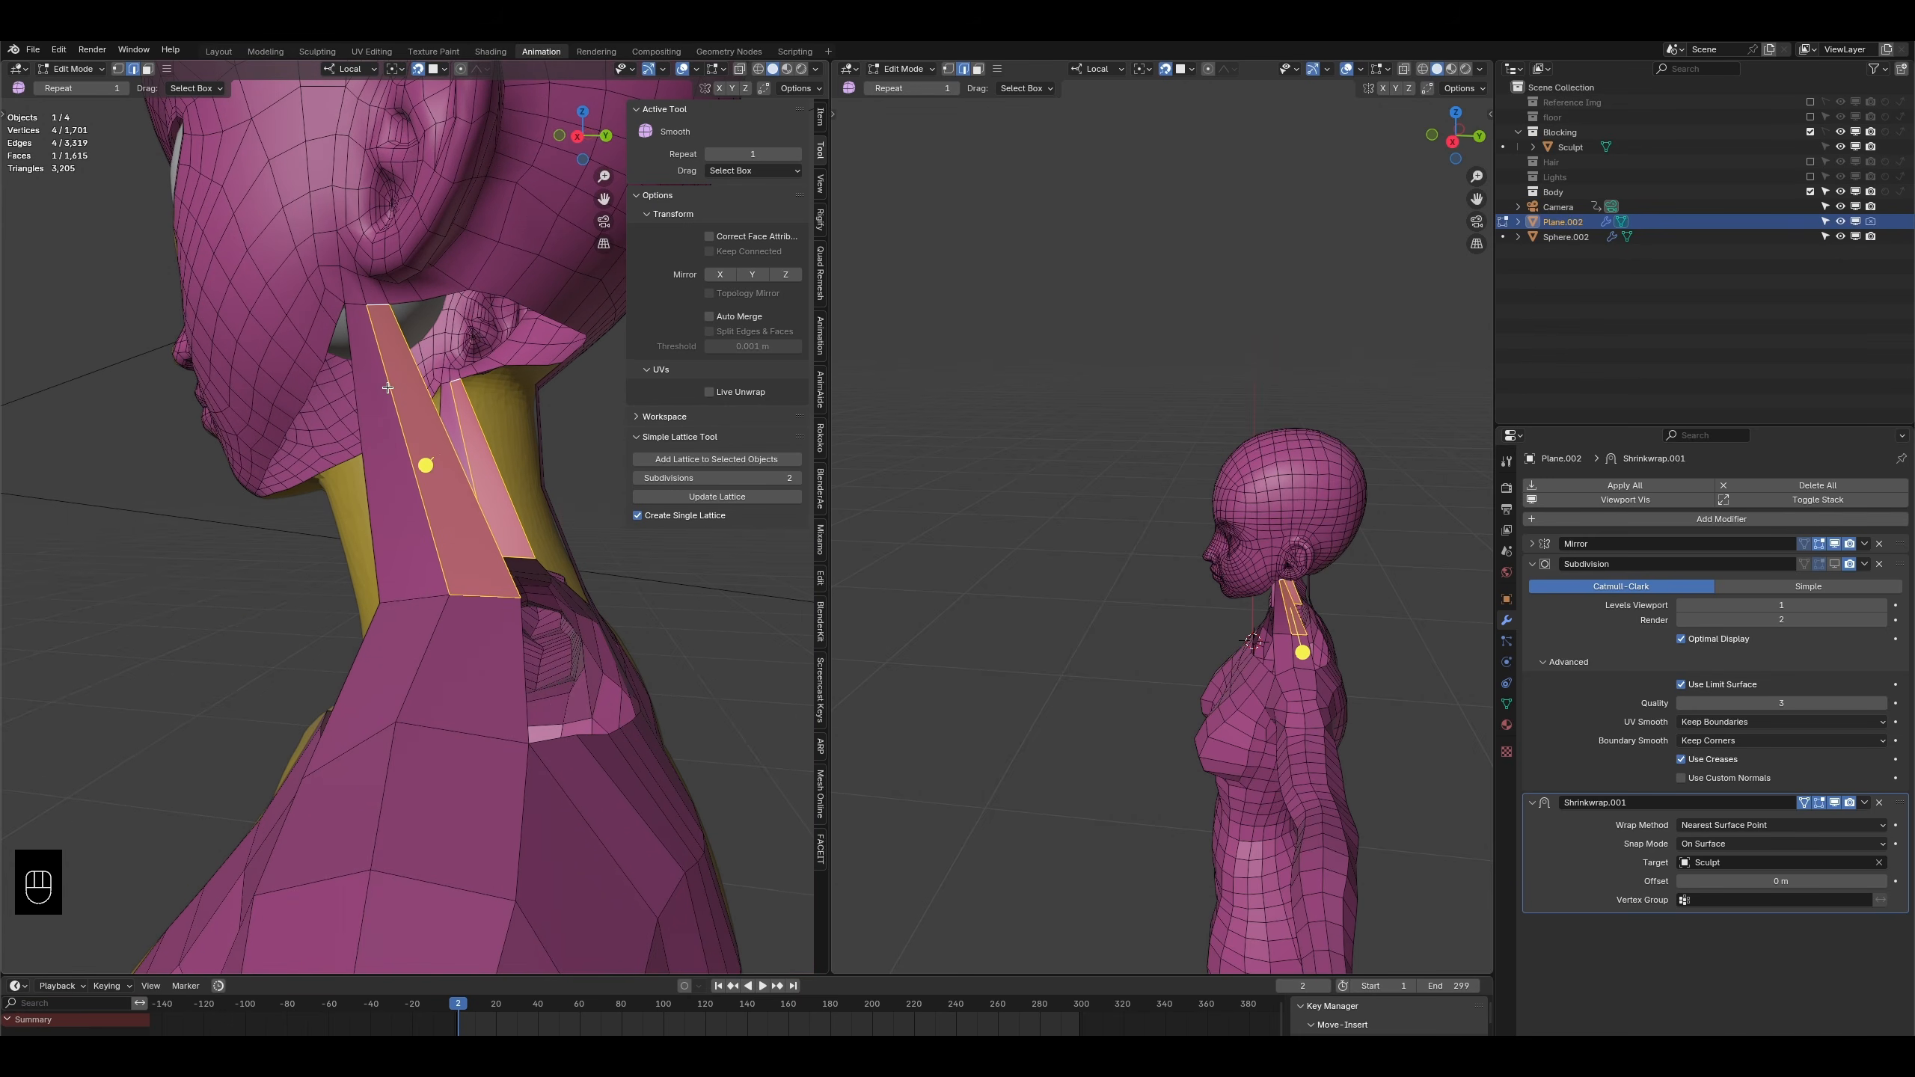
- Delete the two long faces that bridge the shoulder and the head at the side of the neck
{"action": "left_click", "coordinate": [148, 69]}
{"action": "left_click", "coordinate": [380, 418], "text": "shift"}
{"action": "key", "text": "x"}
{"action": "left_click", "coordinate": [426, 429]}
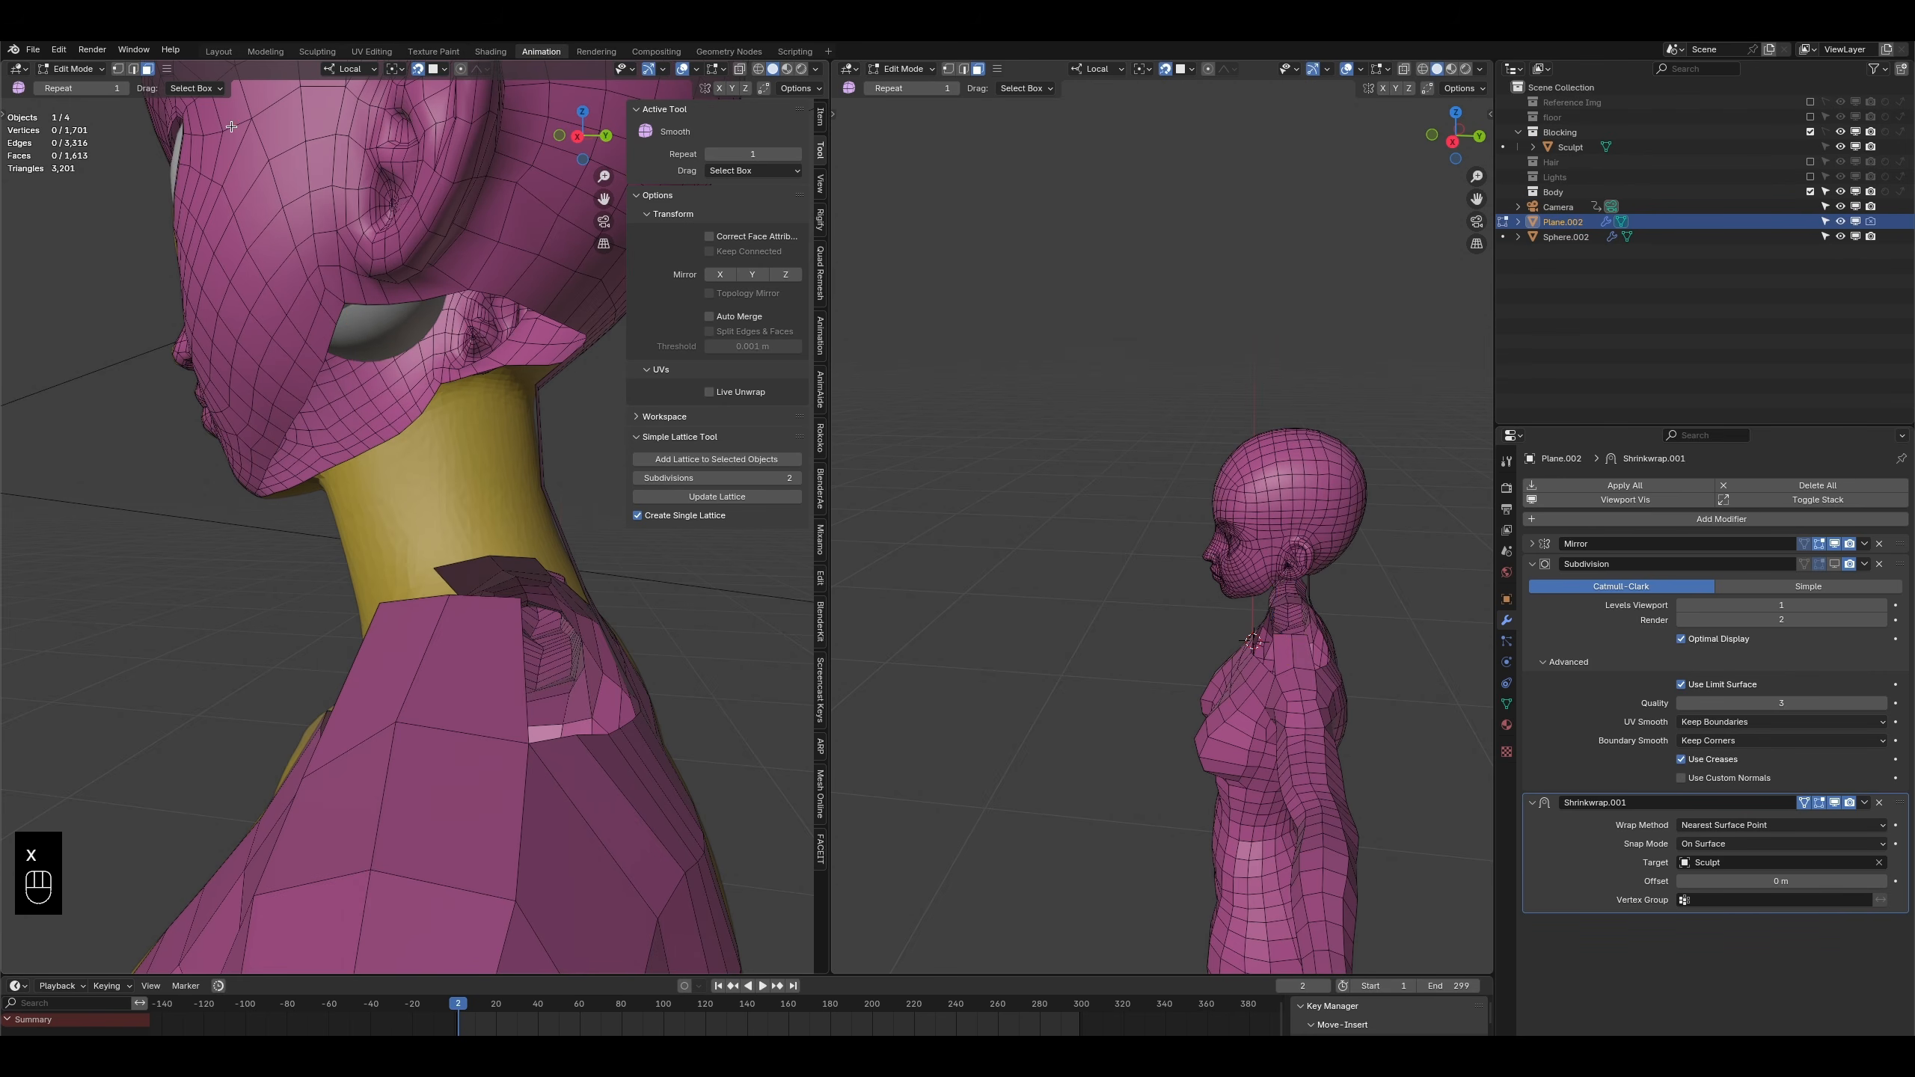
- Bridge the shoulder edge to the head edge below the ear and fill the adjacent face, forming a two-face side neck strip
{"action": "left_click", "coordinate": [132, 69]}
{"action": "left_click", "coordinate": [380, 300]}
{"action": "left_click", "coordinate": [405, 597], "text": "shift"}
{"action": "key", "text": "f"}
{"action": "key", "text": "f"}
{"action": "middle_click_drag", "start_coordinate": [418, 560], "coordinate": [188, 156]}
{"action": "left_click", "coordinate": [148, 68]}
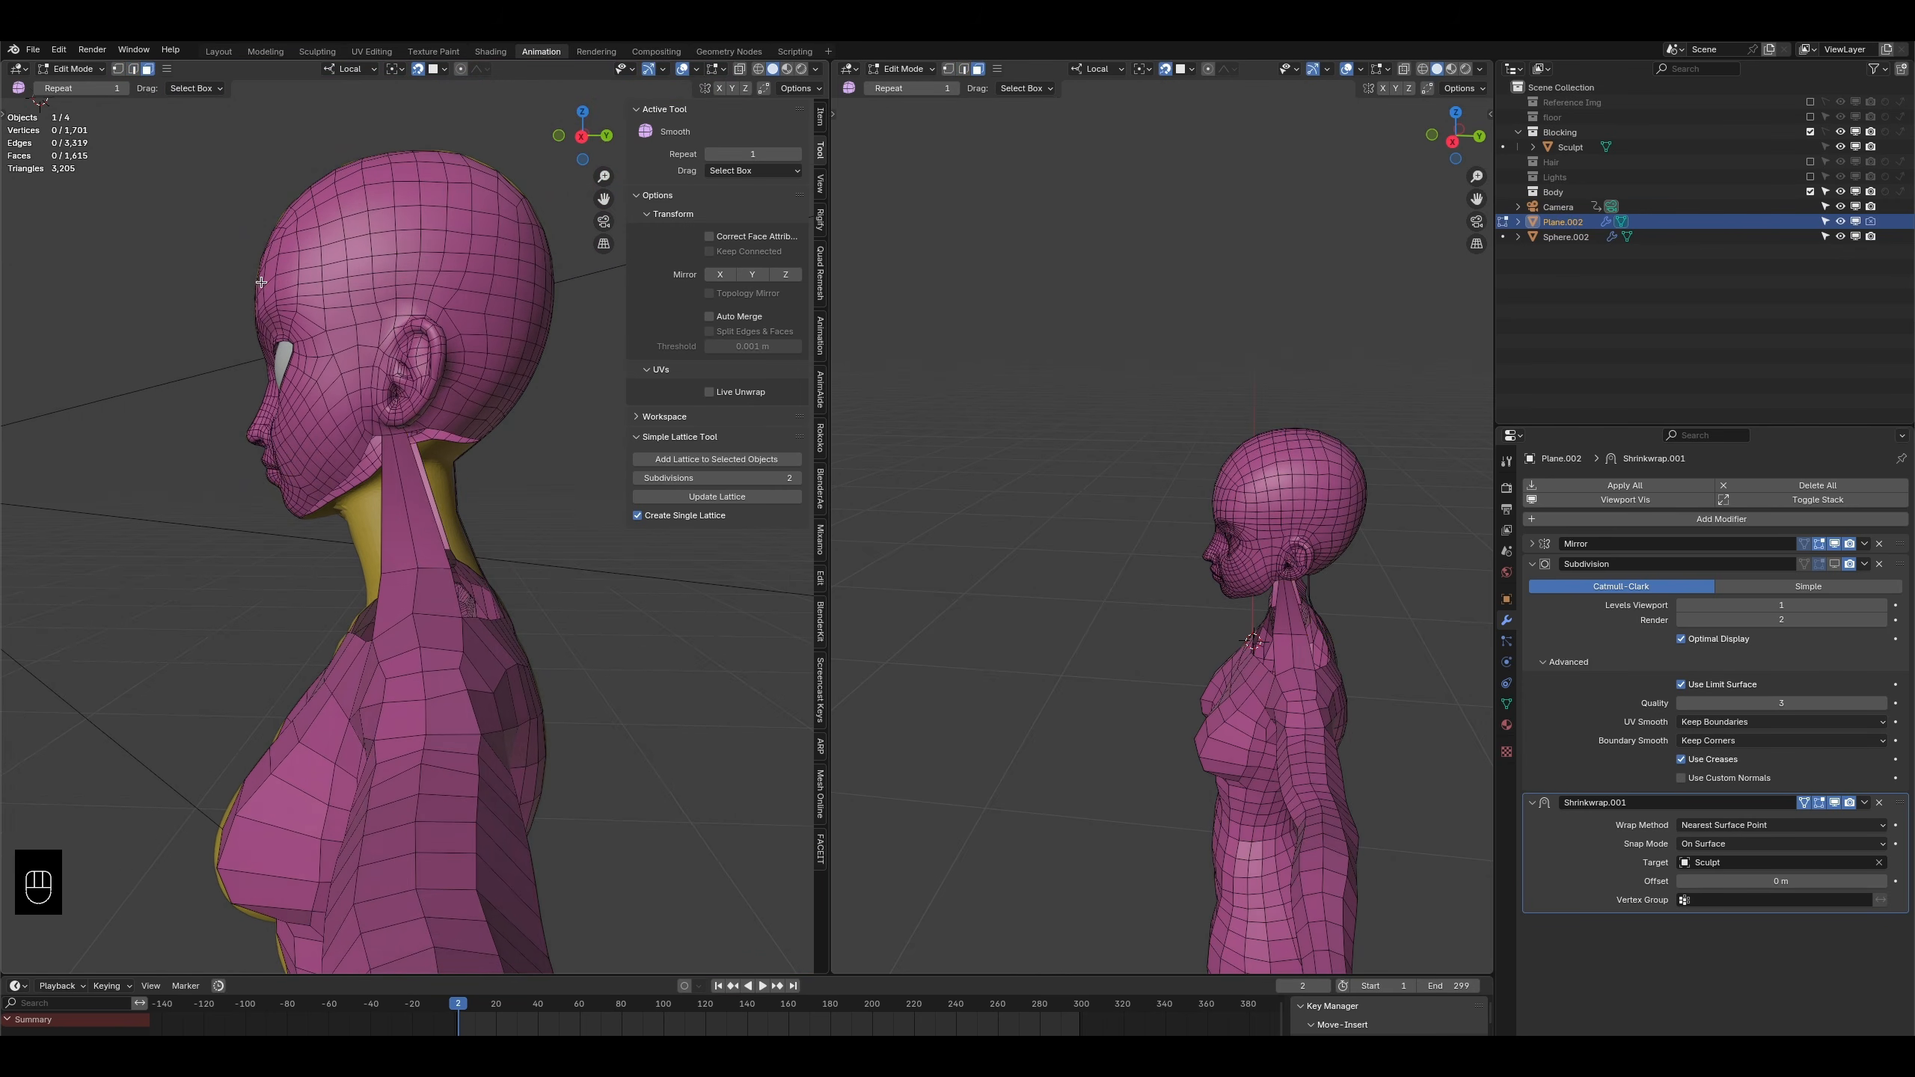
- Examine the loops running from the torso and shoulder into the side neck strip
{"action": "middle_click_drag", "start_coordinate": [316, 453], "coordinate": [340, 482]}
{"action": "left_click", "coordinate": [403, 623], "text": "alt"}
{"action": "mouse_move", "coordinate": [403, 623]}
{"action": "middle_mouse_down"}
{"action": "mouse_move", "coordinate": [403, 527]}
{"action": "mouse_move", "coordinate": [415, 594]}
{"action": "middle_mouse_up"}
{"action": "left_click", "coordinate": [404, 527], "text": "alt"}
{"action": "middle_click_drag", "start_coordinate": [457, 273], "coordinate": [445, 422]}
{"action": "middle_click_drag", "start_coordinate": [445, 490], "coordinate": [468, 422], "text": "shift"}
- Add three loop cuts across the side neck strip and two across the centre strip at the back of the neck
{"action": "scroll", "coordinate": [389, 590], "scroll_direction": "up", "scroll_amount": 4}
{"action": "middle_click_drag", "start_coordinate": [389, 591], "coordinate": [509, 555]}
{"action": "middle_click_drag", "start_coordinate": [376, 535], "coordinate": [388, 562], "text": "shift"}
{"action": "middle_click_drag", "start_coordinate": [388, 561], "coordinate": [521, 482]}
{"action": "key", "text": "ctrl+r"}
{"action": "left_click", "coordinate": [410, 505]}
{"action": "key", "text": "ctrl+r"}
{"action": "left_click", "coordinate": [534, 426]}
{"action": "key", "text": "ctrl+r"}
{"action": "left_click", "coordinate": [530, 508]}
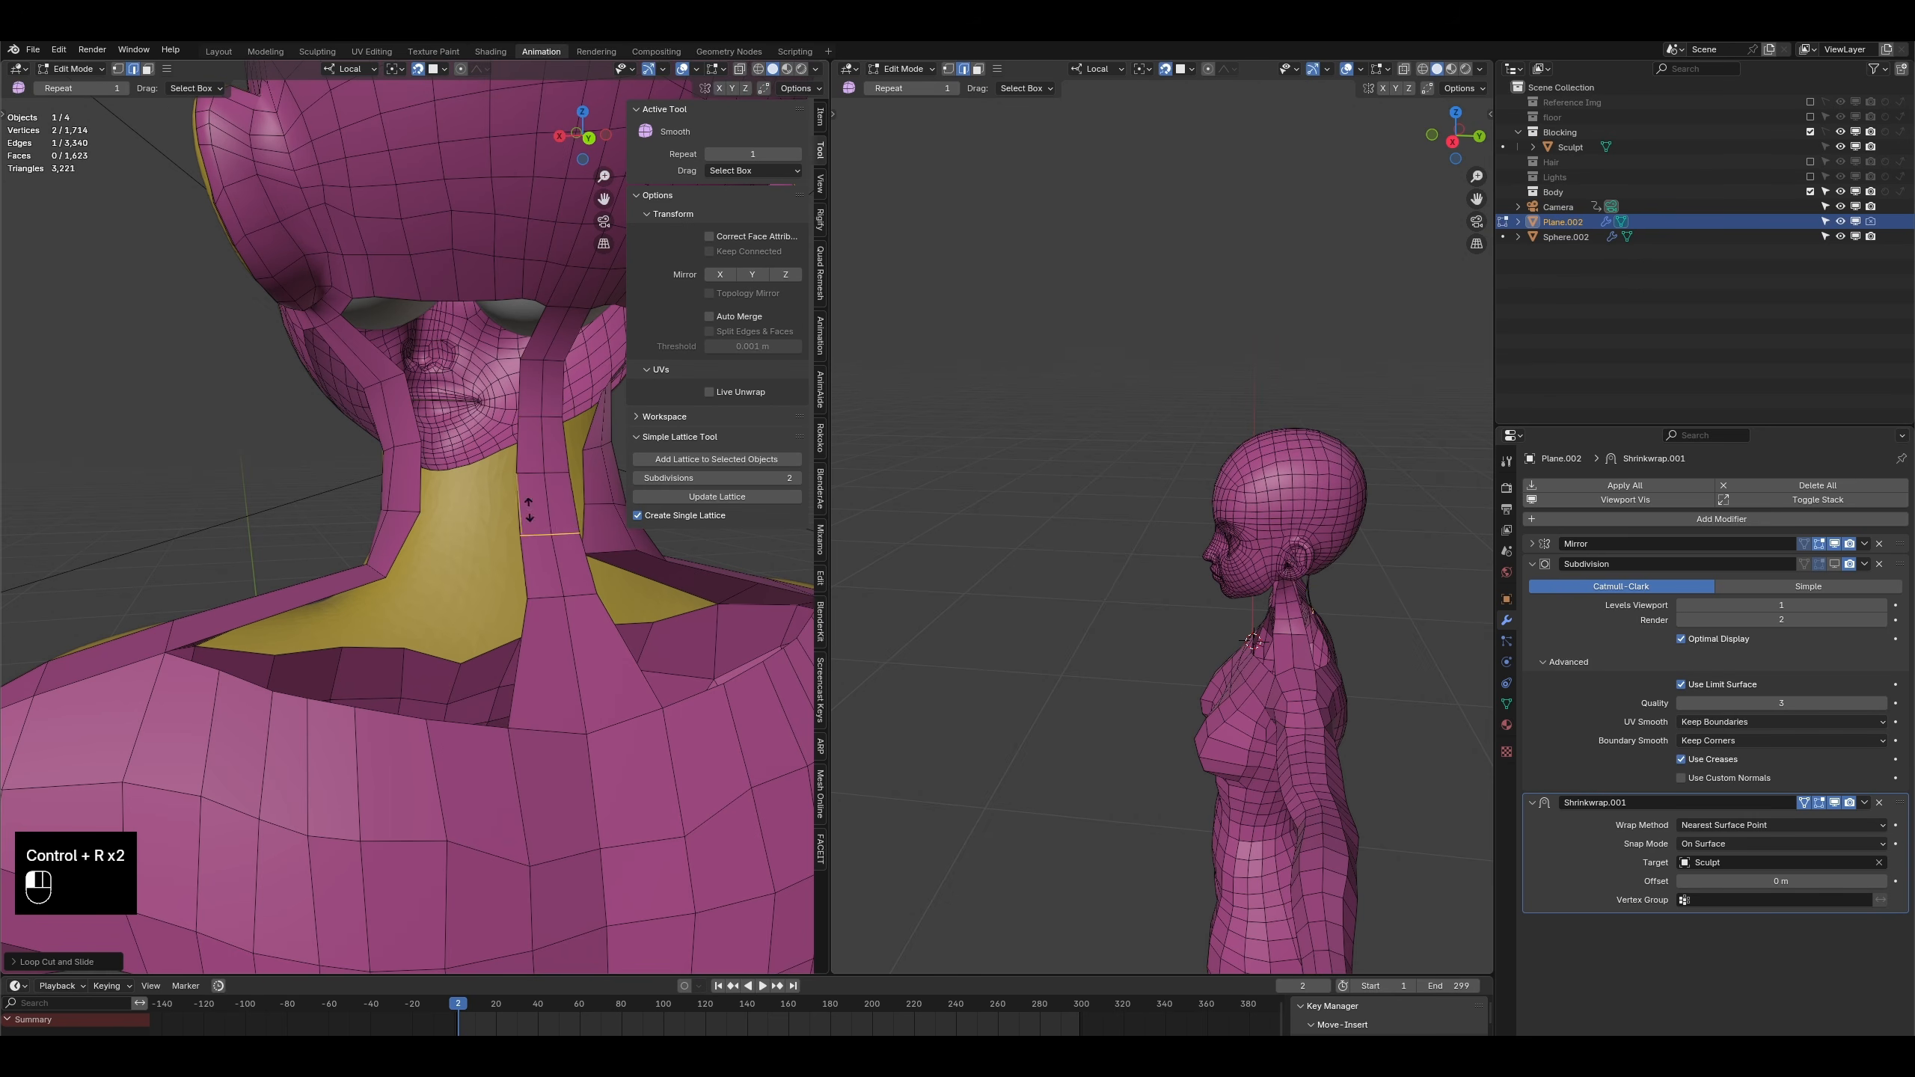
- Fill three stacked faces between the side strip and the centre strip at the back of the neck
{"action": "left_click", "coordinate": [405, 397]}
{"action": "left_click", "coordinate": [522, 398], "text": "shift"}
{"action": "key", "text": "f"}
{"action": "key", "text": "f"}
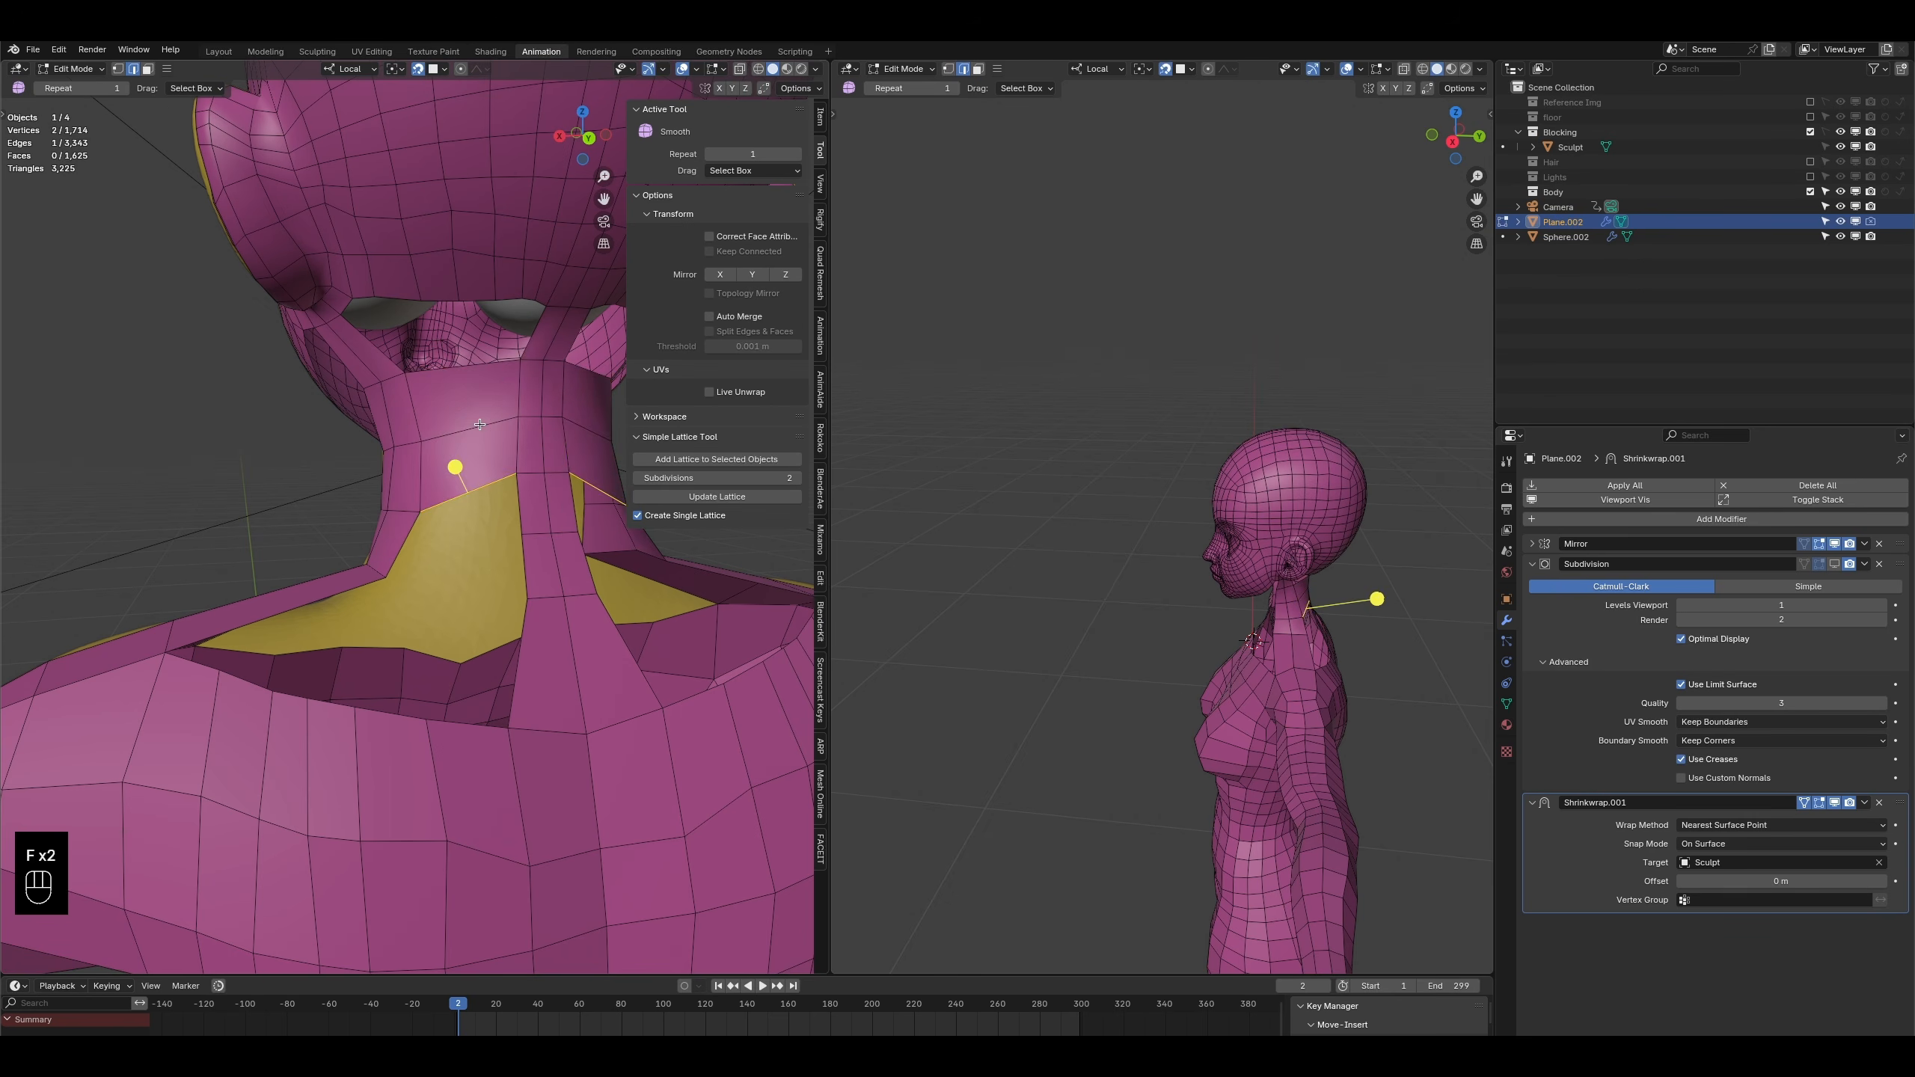
{"action": "middle_click_drag", "start_coordinate": [480, 446], "coordinate": [535, 531]}
{"action": "key", "text": "f"}
- Move the horizontal edges of the centre strip at the back of the neck to even out the face rows
{"action": "key", "text": "g"}
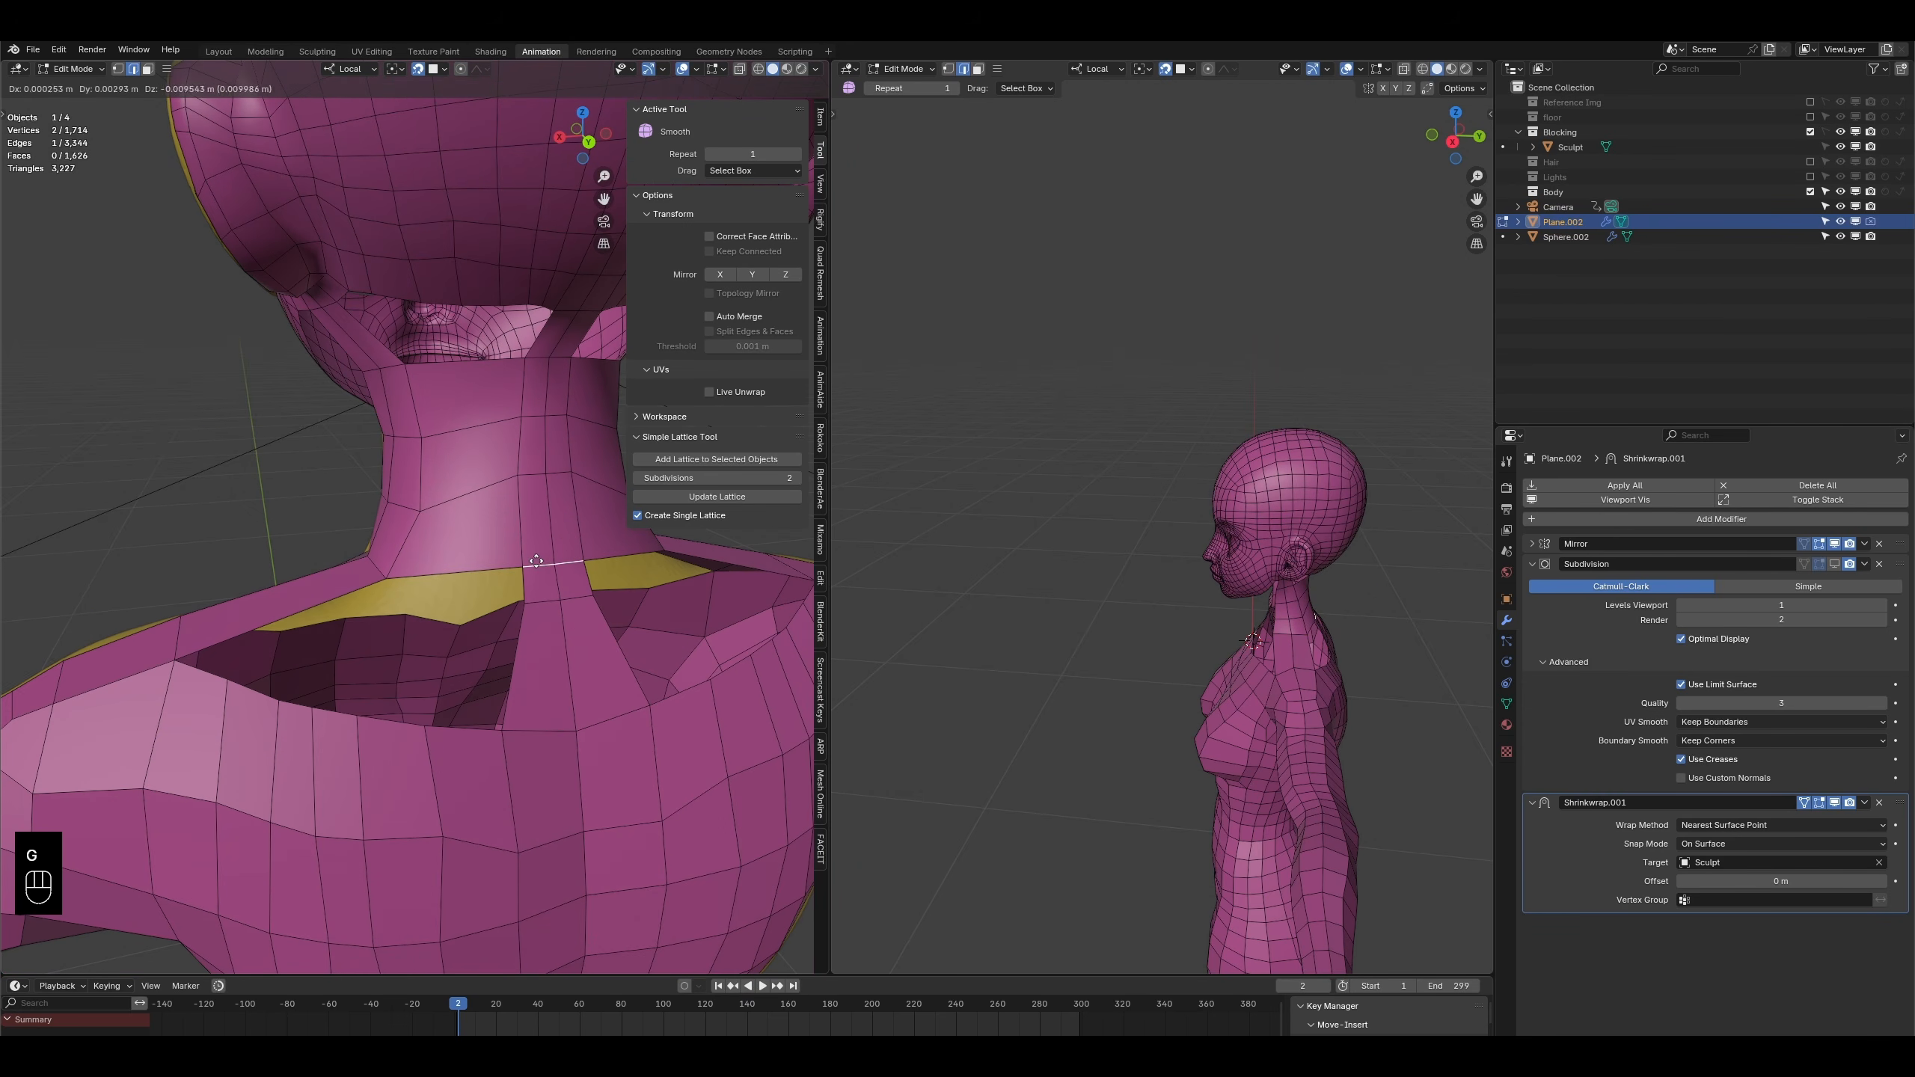
{"action": "left_click", "coordinate": [539, 472]}
{"action": "key", "text": "g"}
{"action": "left_click", "coordinate": [507, 408]}
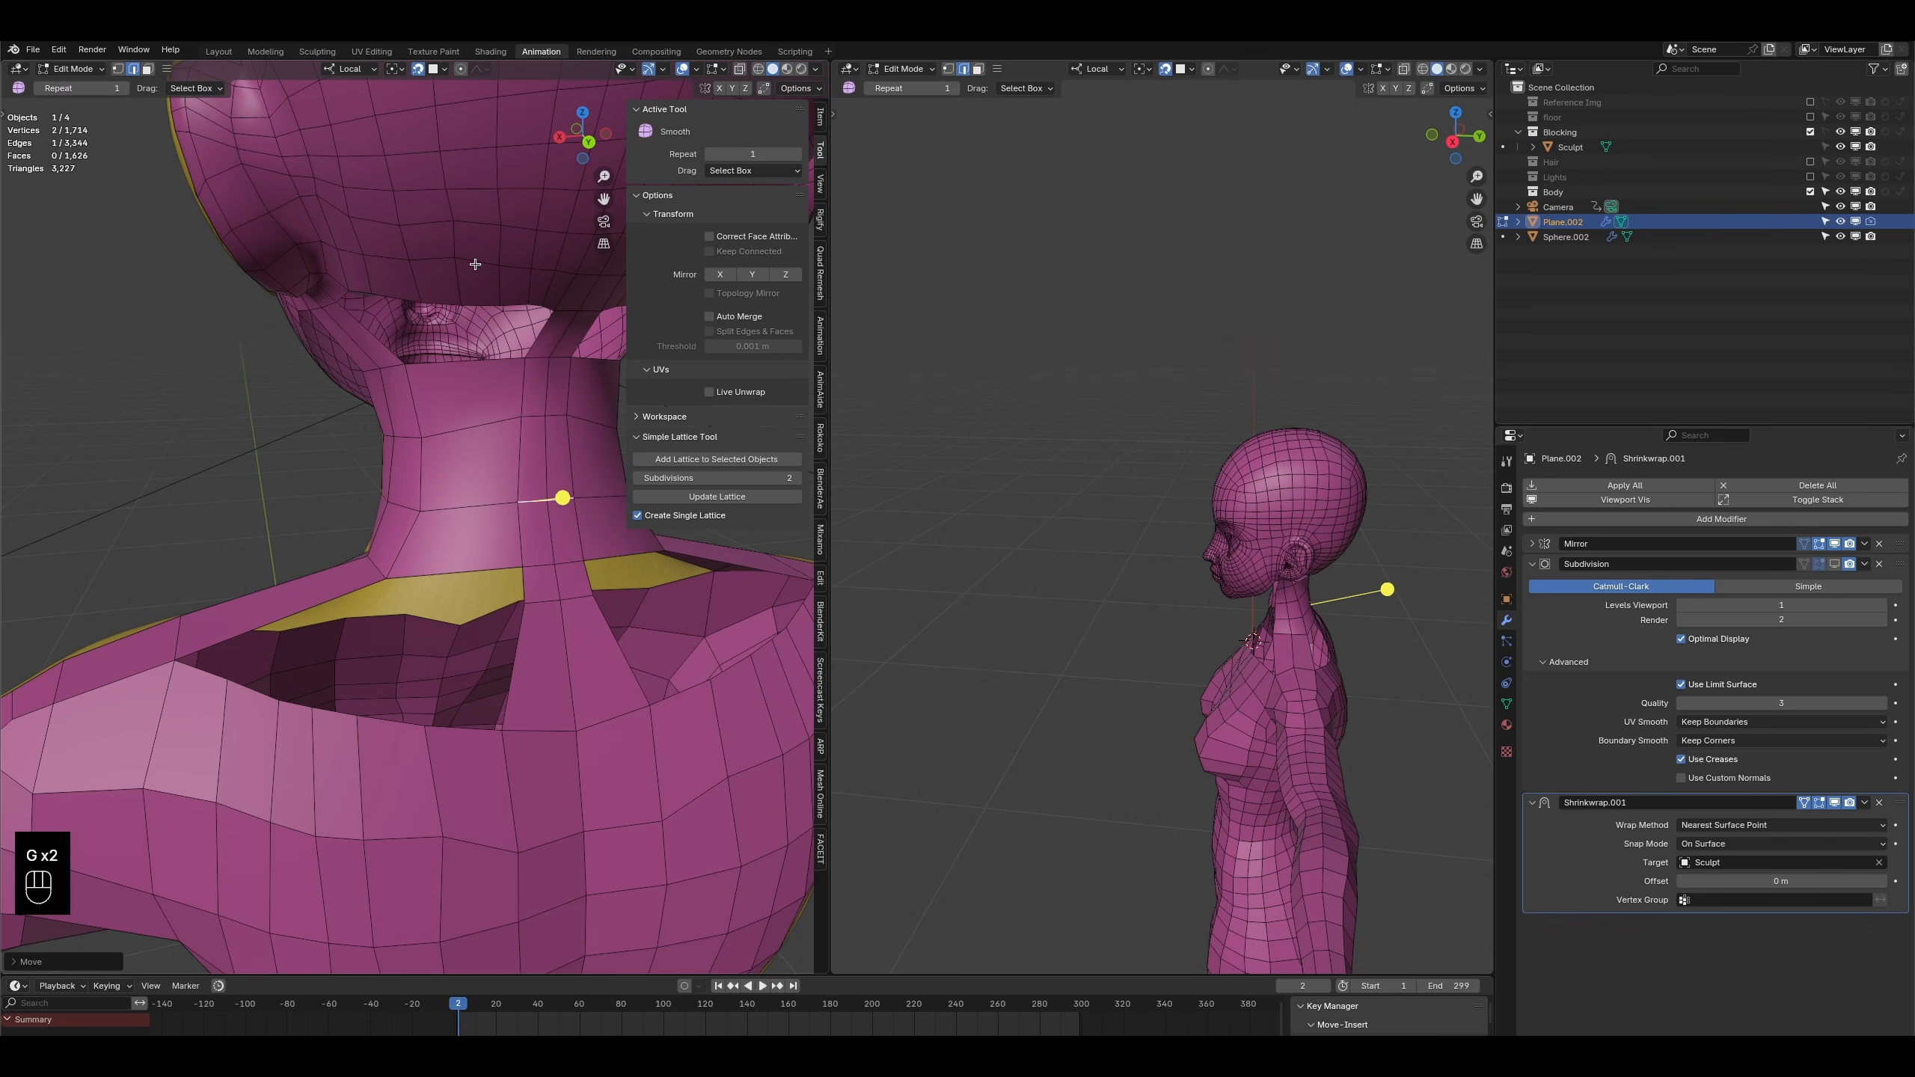
{"action": "key", "text": "g"}
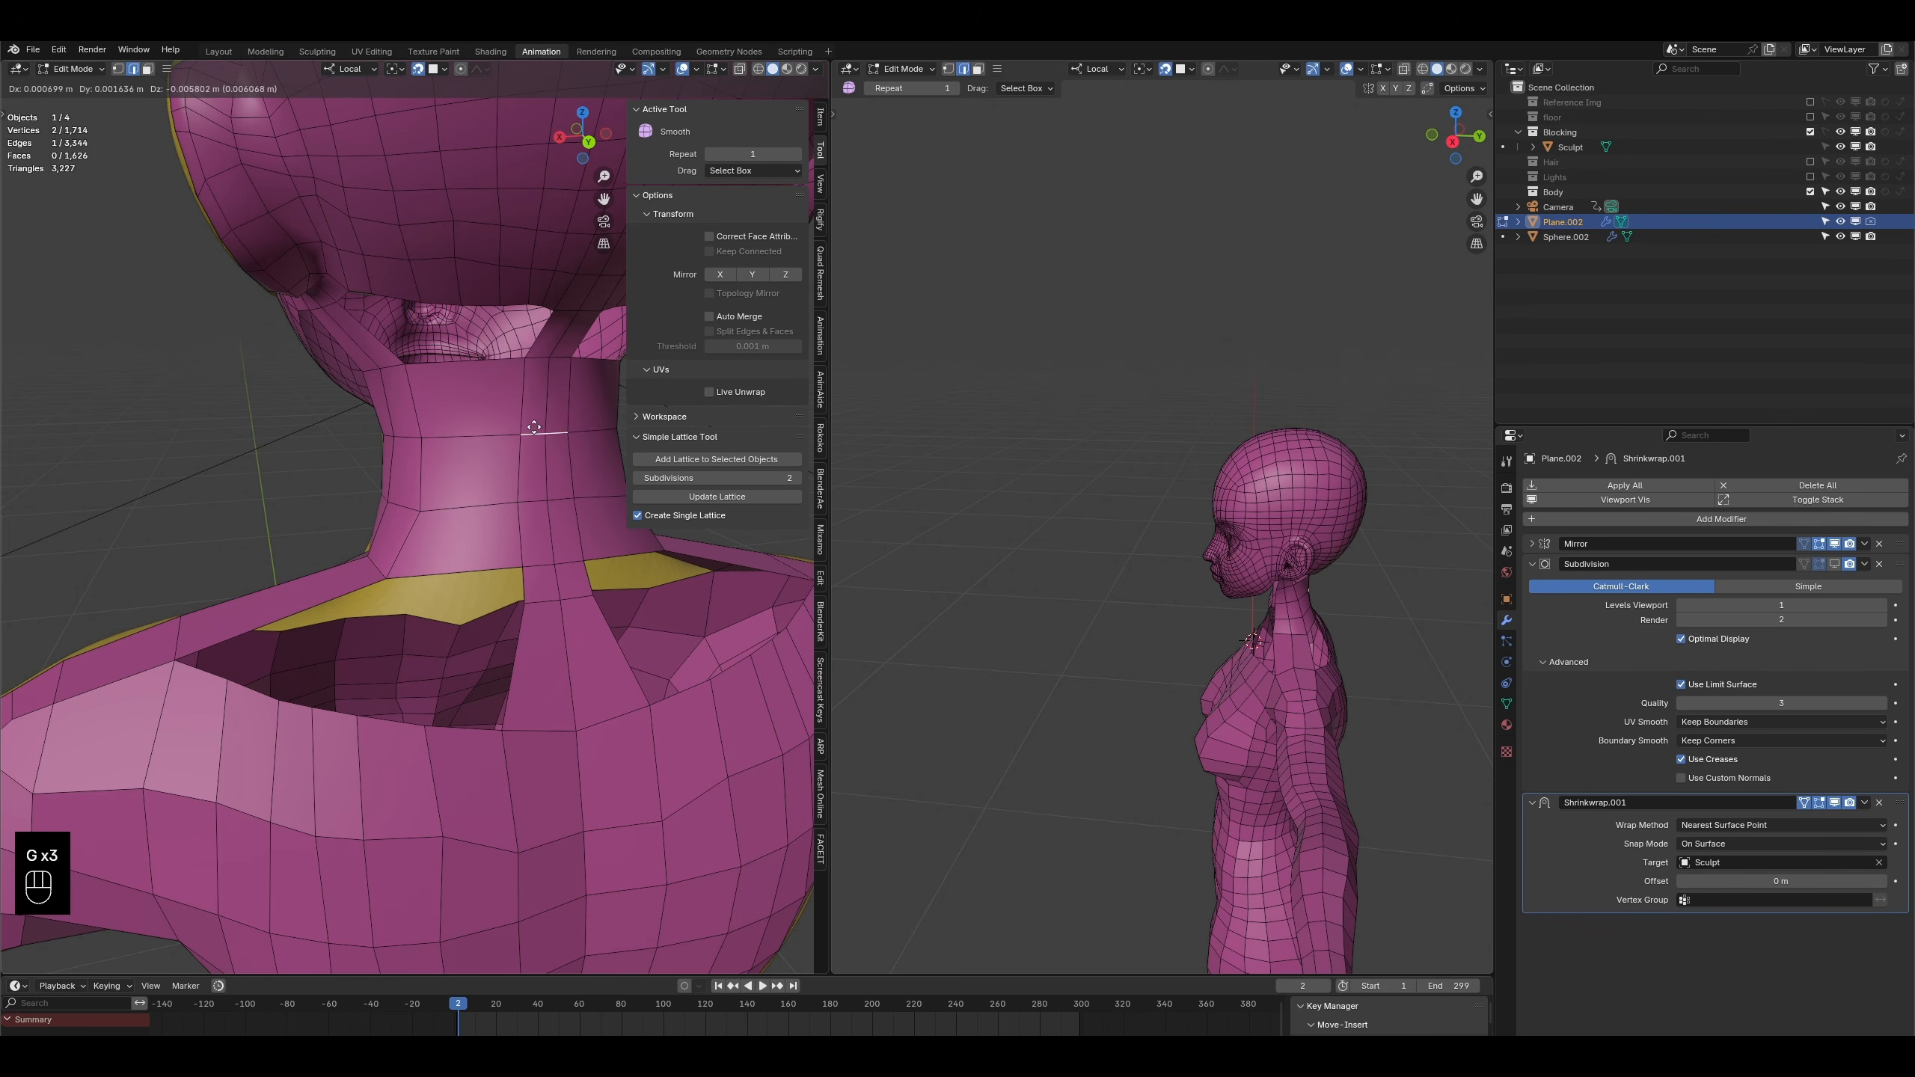
{"action": "left_click", "coordinate": [534, 427]}
- Compare the number of edges along the upper-back opening with those along the lower edge of the back of the head
{"action": "middle_click_drag", "start_coordinate": [556, 427], "coordinate": [555, 479]}
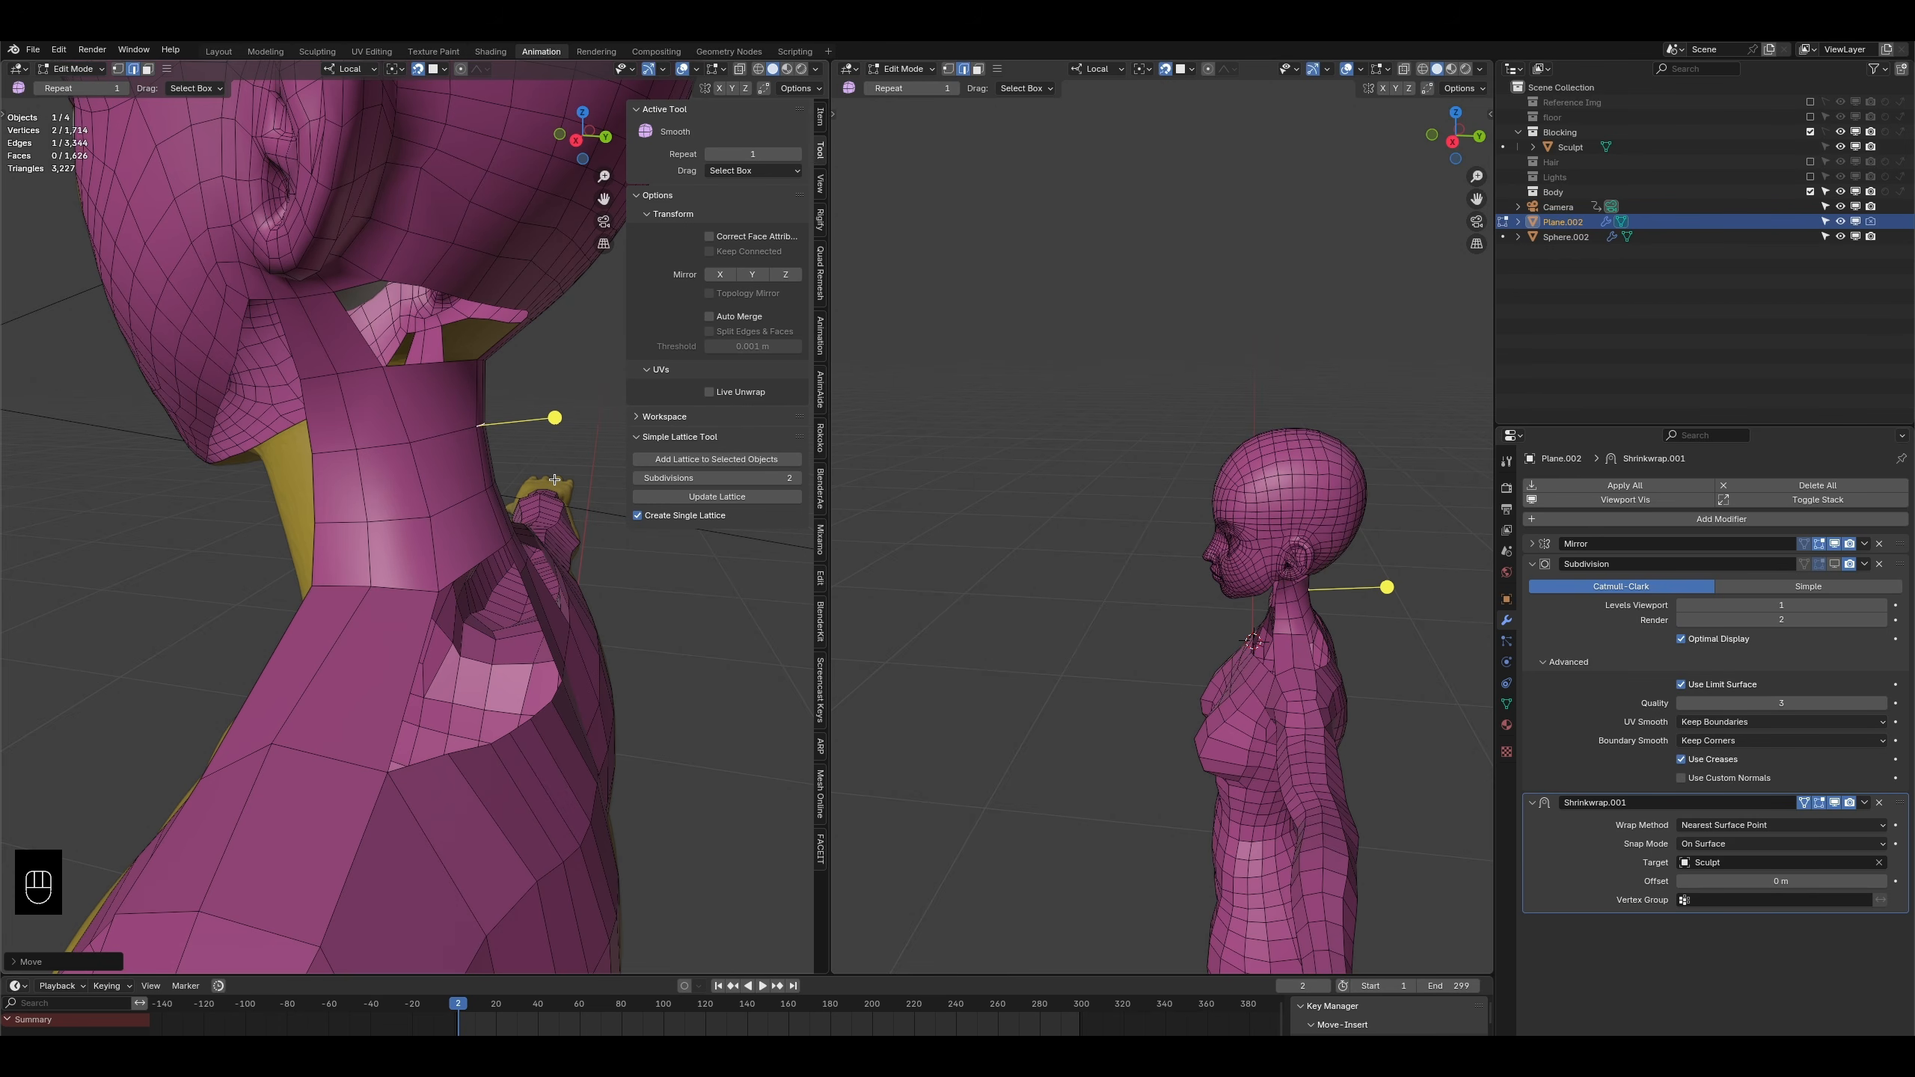
{"action": "middle_click_drag", "start_coordinate": [555, 479], "coordinate": [344, 682]}
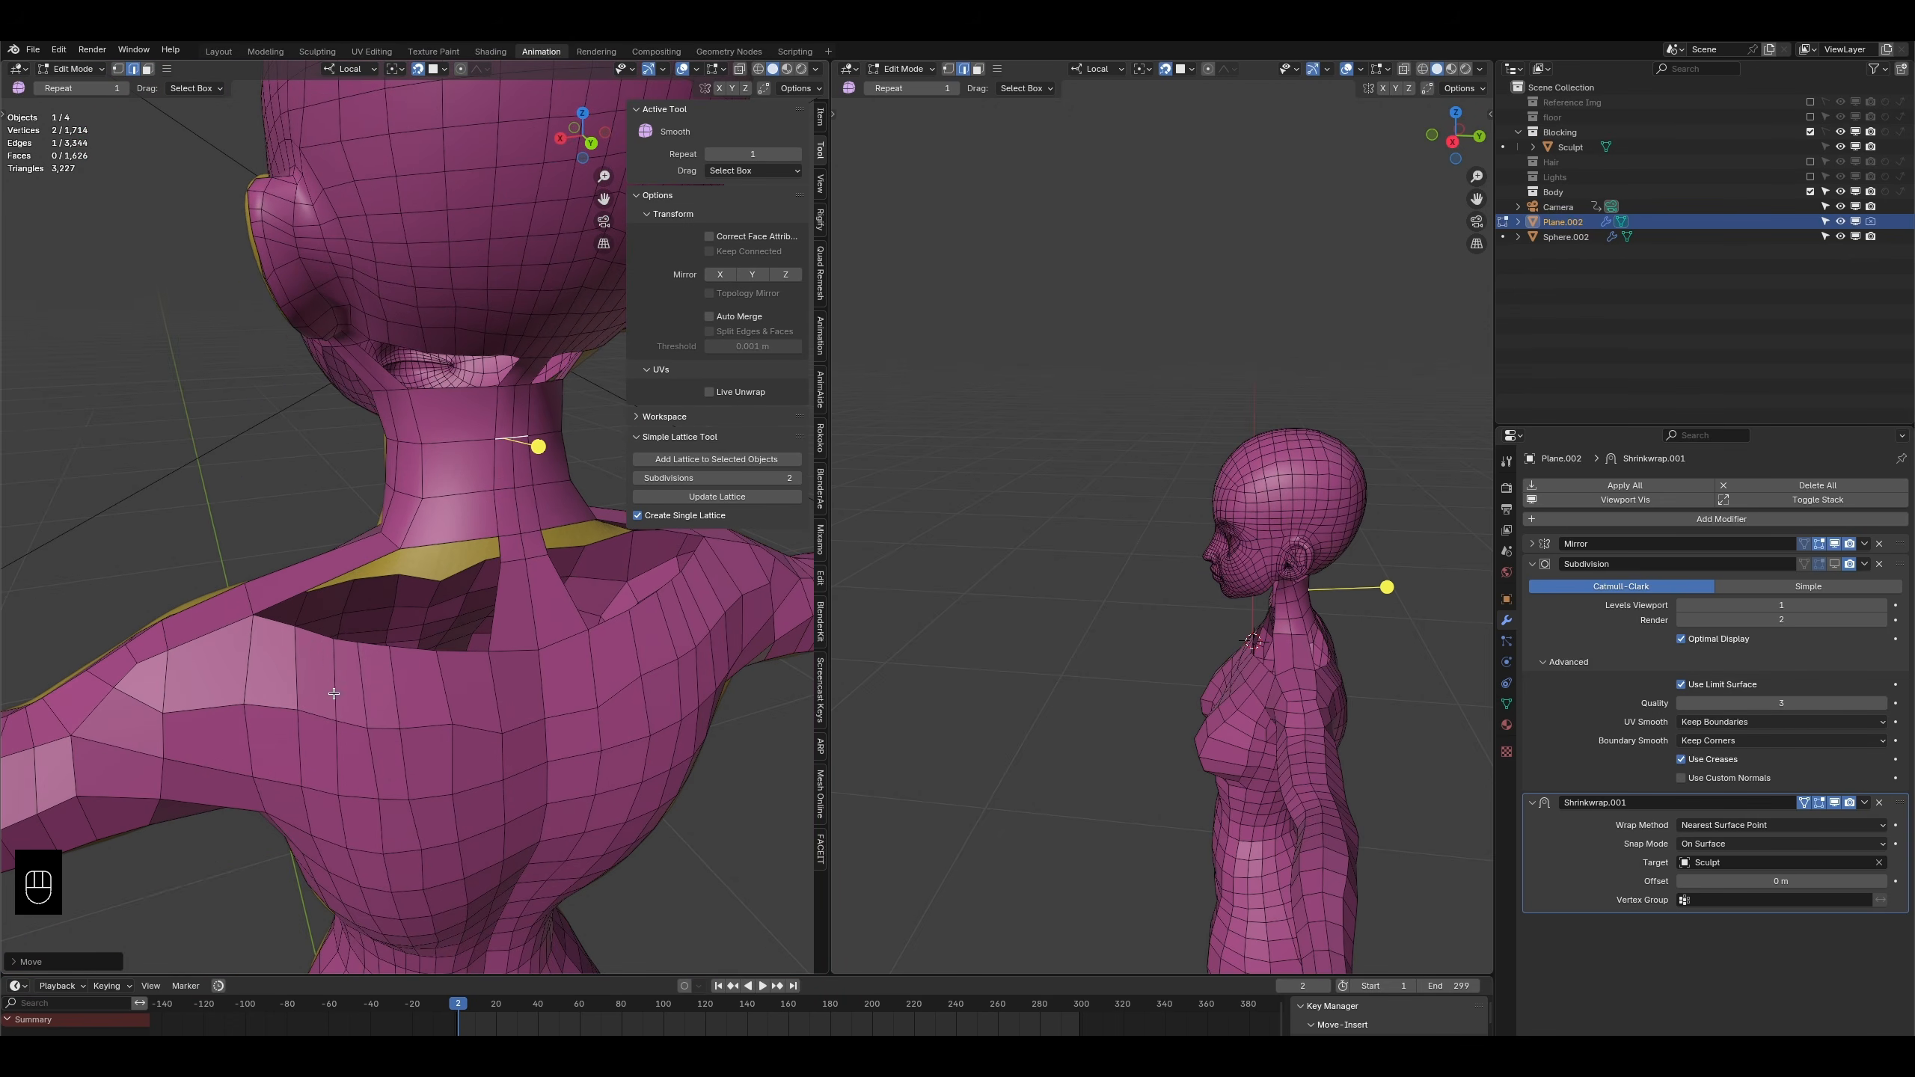
{"action": "left_click", "coordinate": [332, 665]}
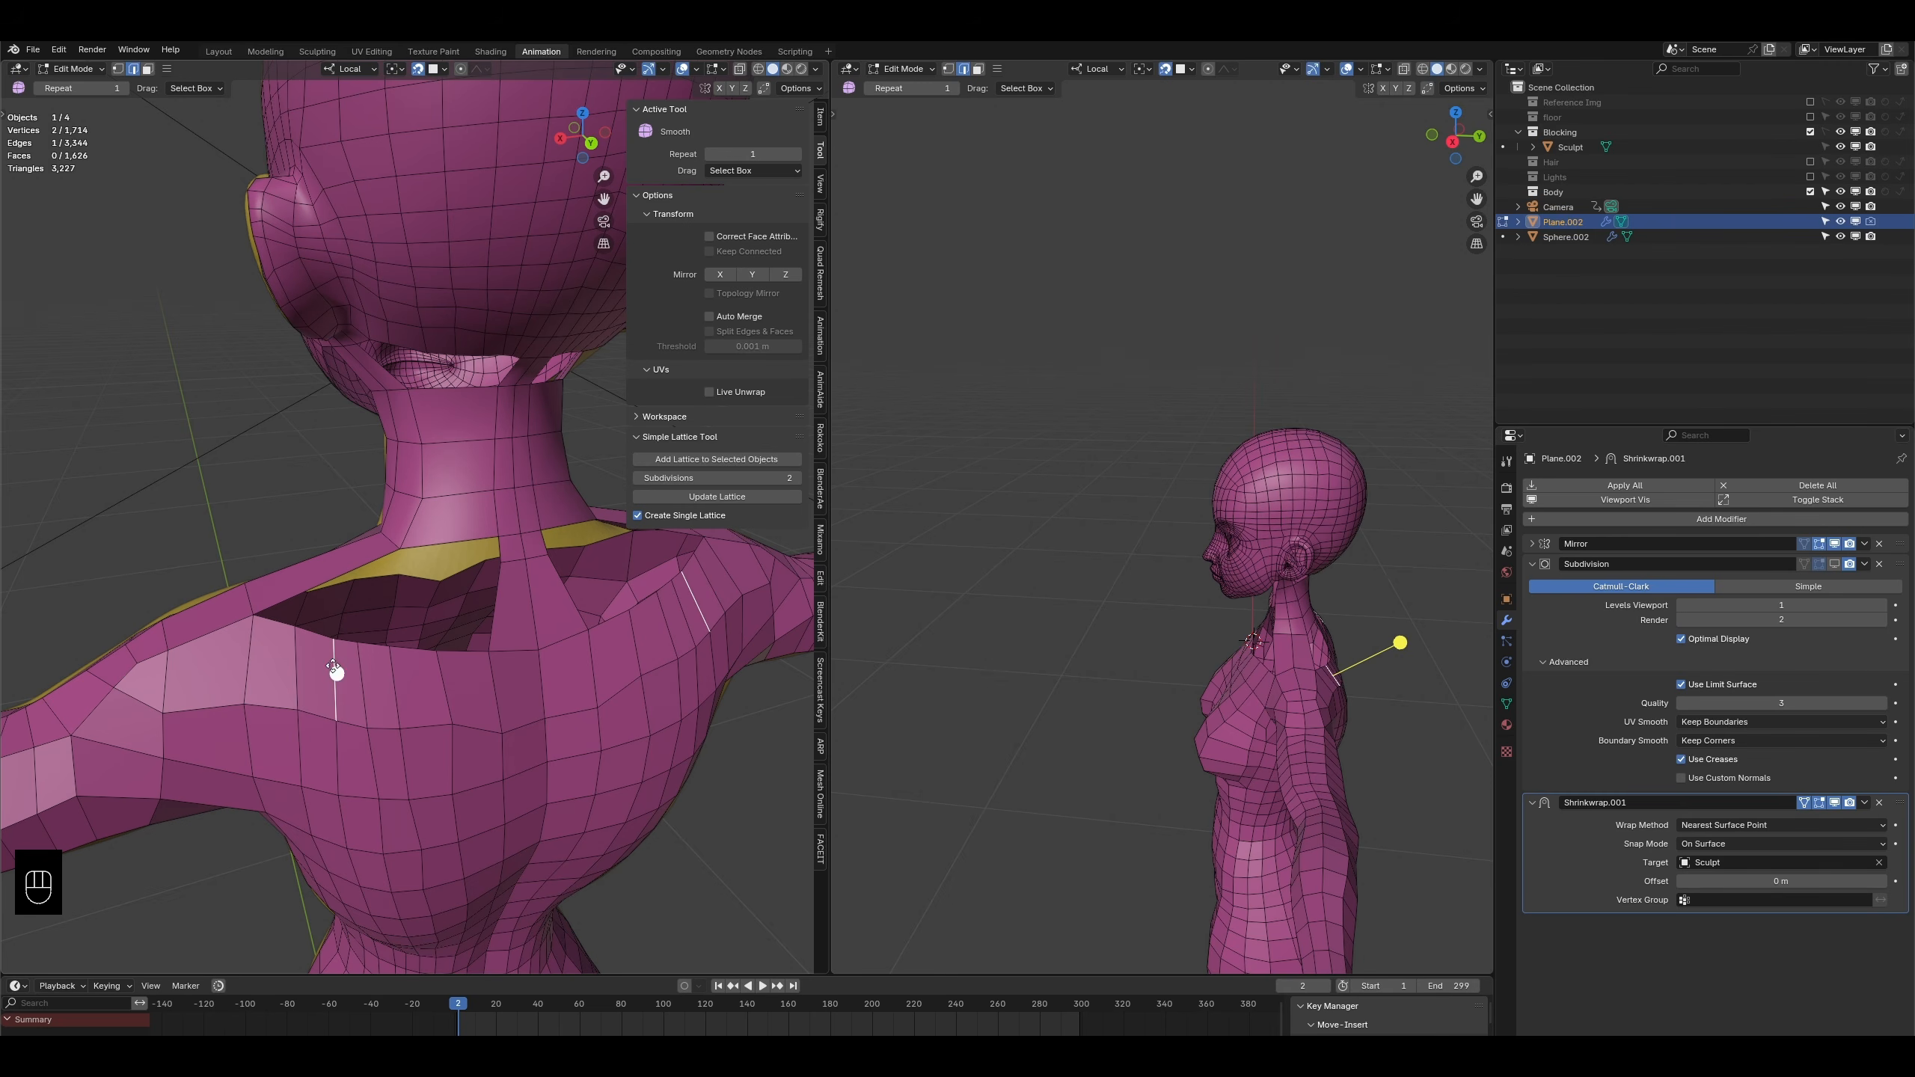
{"action": "left_click", "coordinate": [362, 680]}
{"action": "left_click", "coordinate": [398, 680]}
{"action": "left_click", "coordinate": [443, 672]}
{"action": "middle_click_drag", "start_coordinate": [449, 667], "coordinate": [389, 292]}
{"action": "left_click", "coordinate": [341, 296]}
{"action": "left_click", "coordinate": [400, 295]}
{"action": "left_click", "coordinate": [466, 285]}
{"action": "left_click", "coordinate": [491, 280]}
{"action": "left_click", "coordinate": [519, 281]}
{"action": "left_click", "coordinate": [532, 275]}
{"action": "middle_click_drag", "start_coordinate": [403, 663], "coordinate": [420, 506]}
{"action": "scroll", "coordinate": [425, 708], "scroll_direction": "down", "scroll_amount": 3}
{"action": "scroll", "coordinate": [303, 489], "scroll_direction": "down", "scroll_amount": 2}
{"action": "middle_click_drag", "start_coordinate": [475, 686], "coordinate": [449, 679]}
{"action": "middle_click_drag", "start_coordinate": [313, 598], "coordinate": [354, 476]}
{"action": "mouse_move", "coordinate": [377, 557]}
{"action": "middle_mouse_down"}
{"action": "mouse_move", "coordinate": [265, 573]}
{"action": "mouse_move", "coordinate": [377, 592]}
{"action": "middle_mouse_up"}
{"action": "middle_click_drag", "start_coordinate": [336, 734], "coordinate": [413, 787], "text": "shift"}
{"action": "middle_click_drag", "start_coordinate": [465, 457], "coordinate": [451, 606], "text": "shift"}
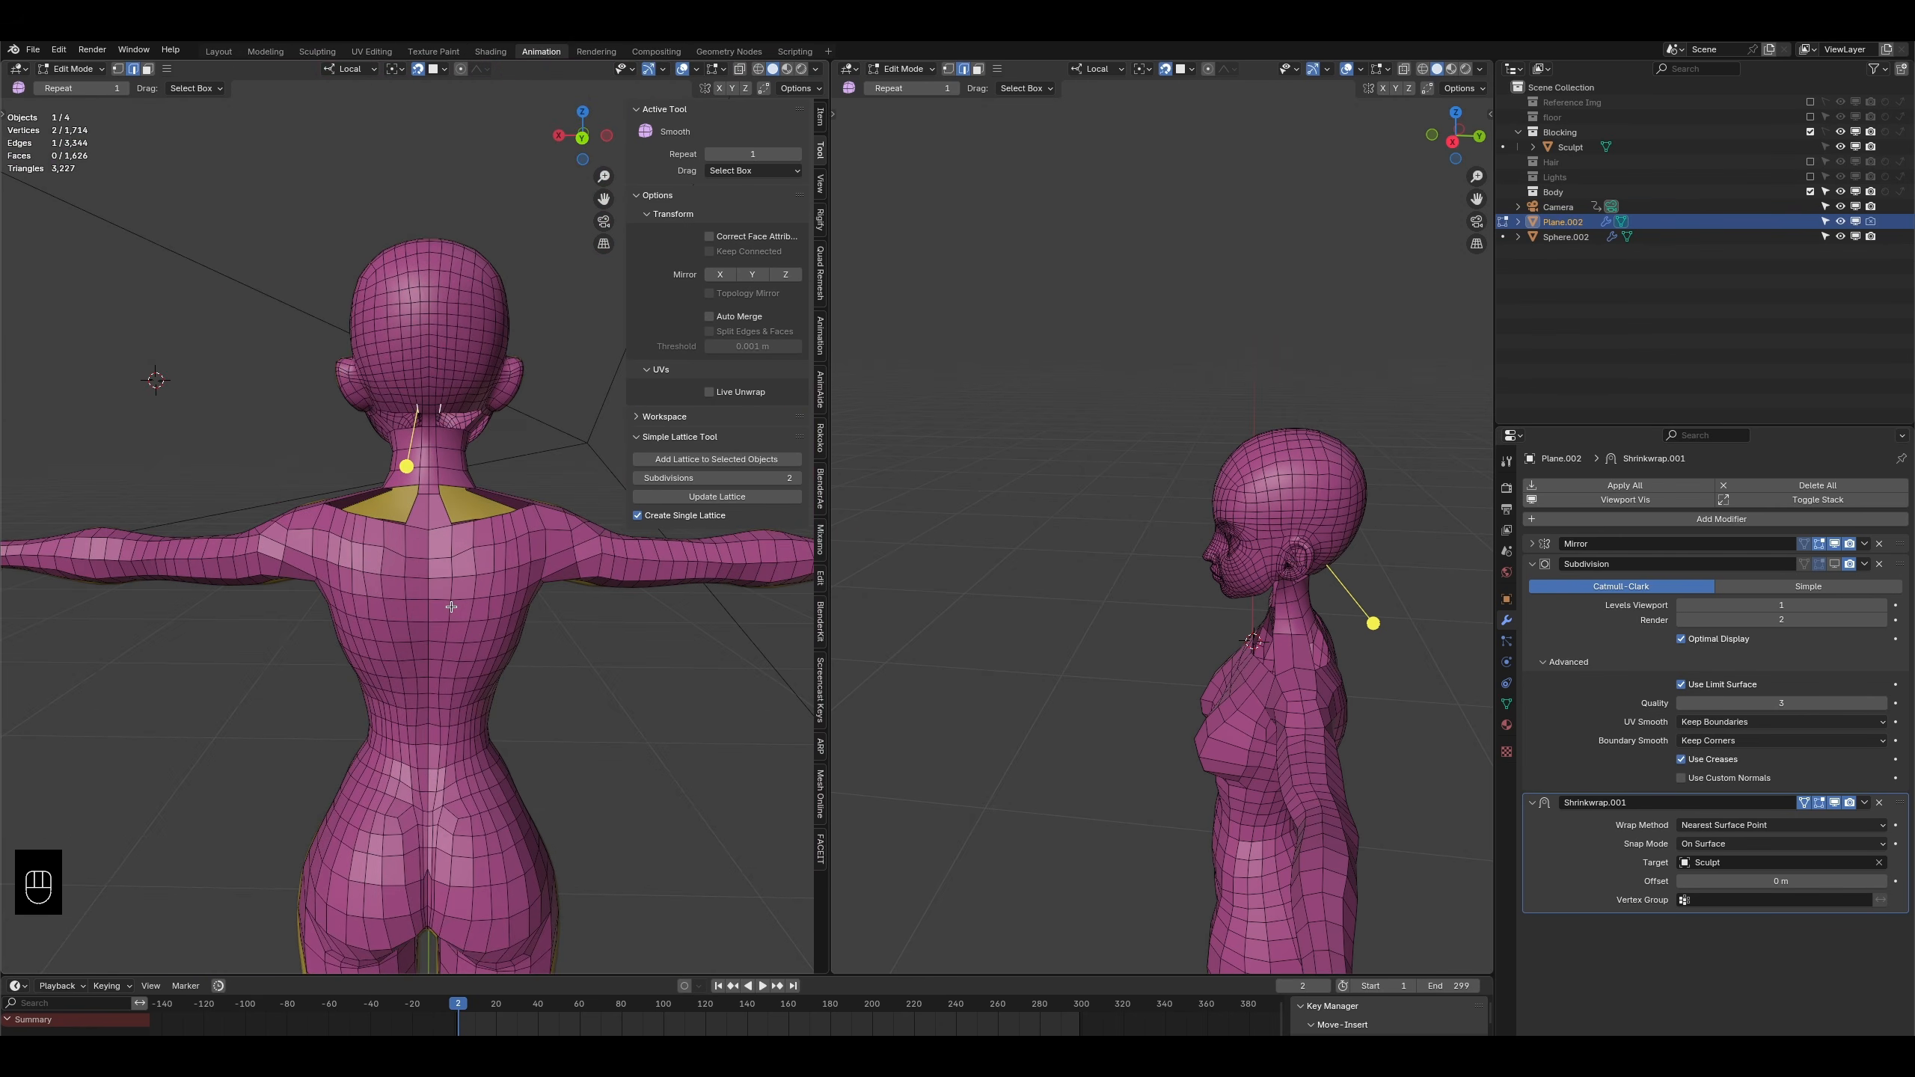
- Delete the centre face that joins the upper back to the base of the neck
{"action": "left_click", "coordinate": [148, 70]}
{"action": "left_click", "coordinate": [420, 521]}
{"action": "key", "text": "x"}
{"action": "left_click", "coordinate": [421, 521]}
{"action": "key", "text": "ctrl+r"}
{"action": "left_click", "coordinate": [400, 559]}
{"action": "middle_click_drag", "start_coordinate": [400, 559], "coordinate": [458, 555]}
{"action": "key", "text": "ctrl+z"}
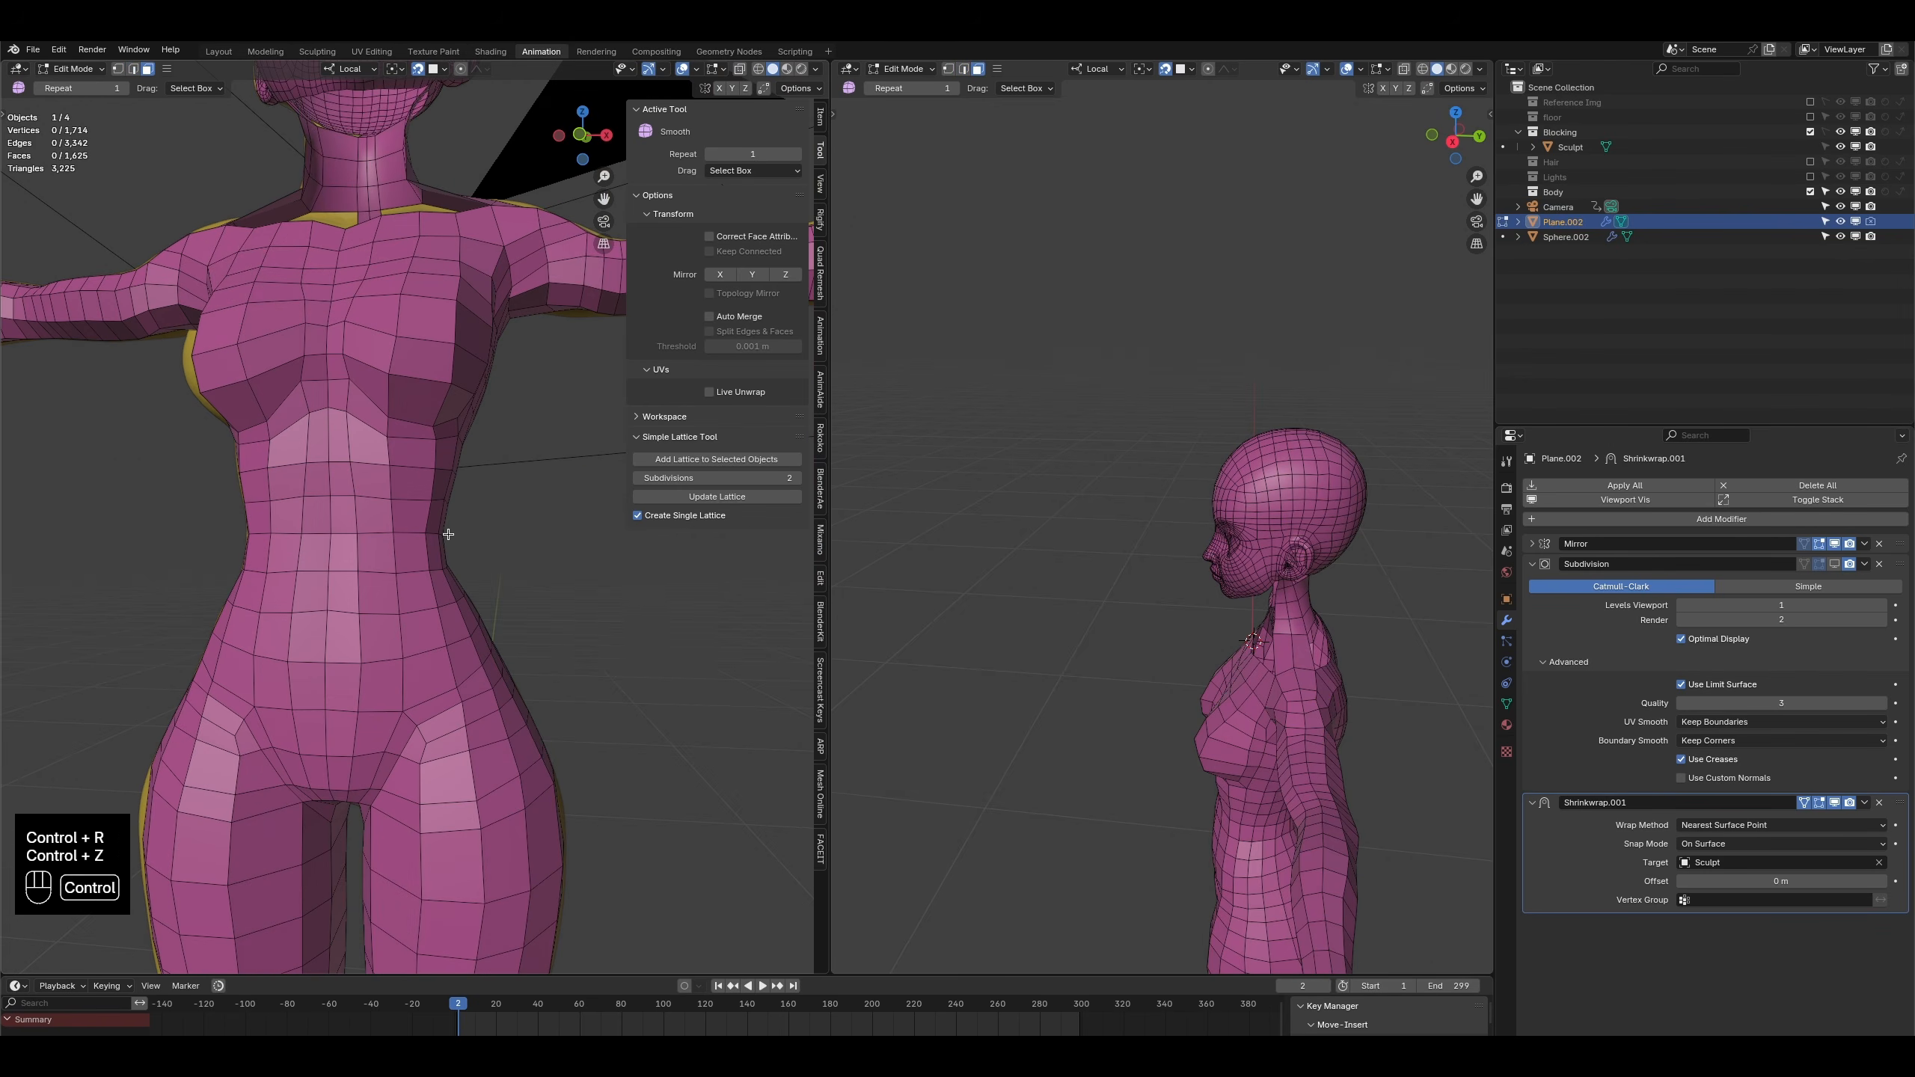
- Add a vertical loop cut beside the torso's centre line, running from the chest through the crotch and up the back
{"action": "middle_click_drag", "start_coordinate": [333, 372], "coordinate": [354, 262]}
{"action": "key", "text": "ctrl+r"}
{"action": "left_click", "coordinate": [354, 245]}
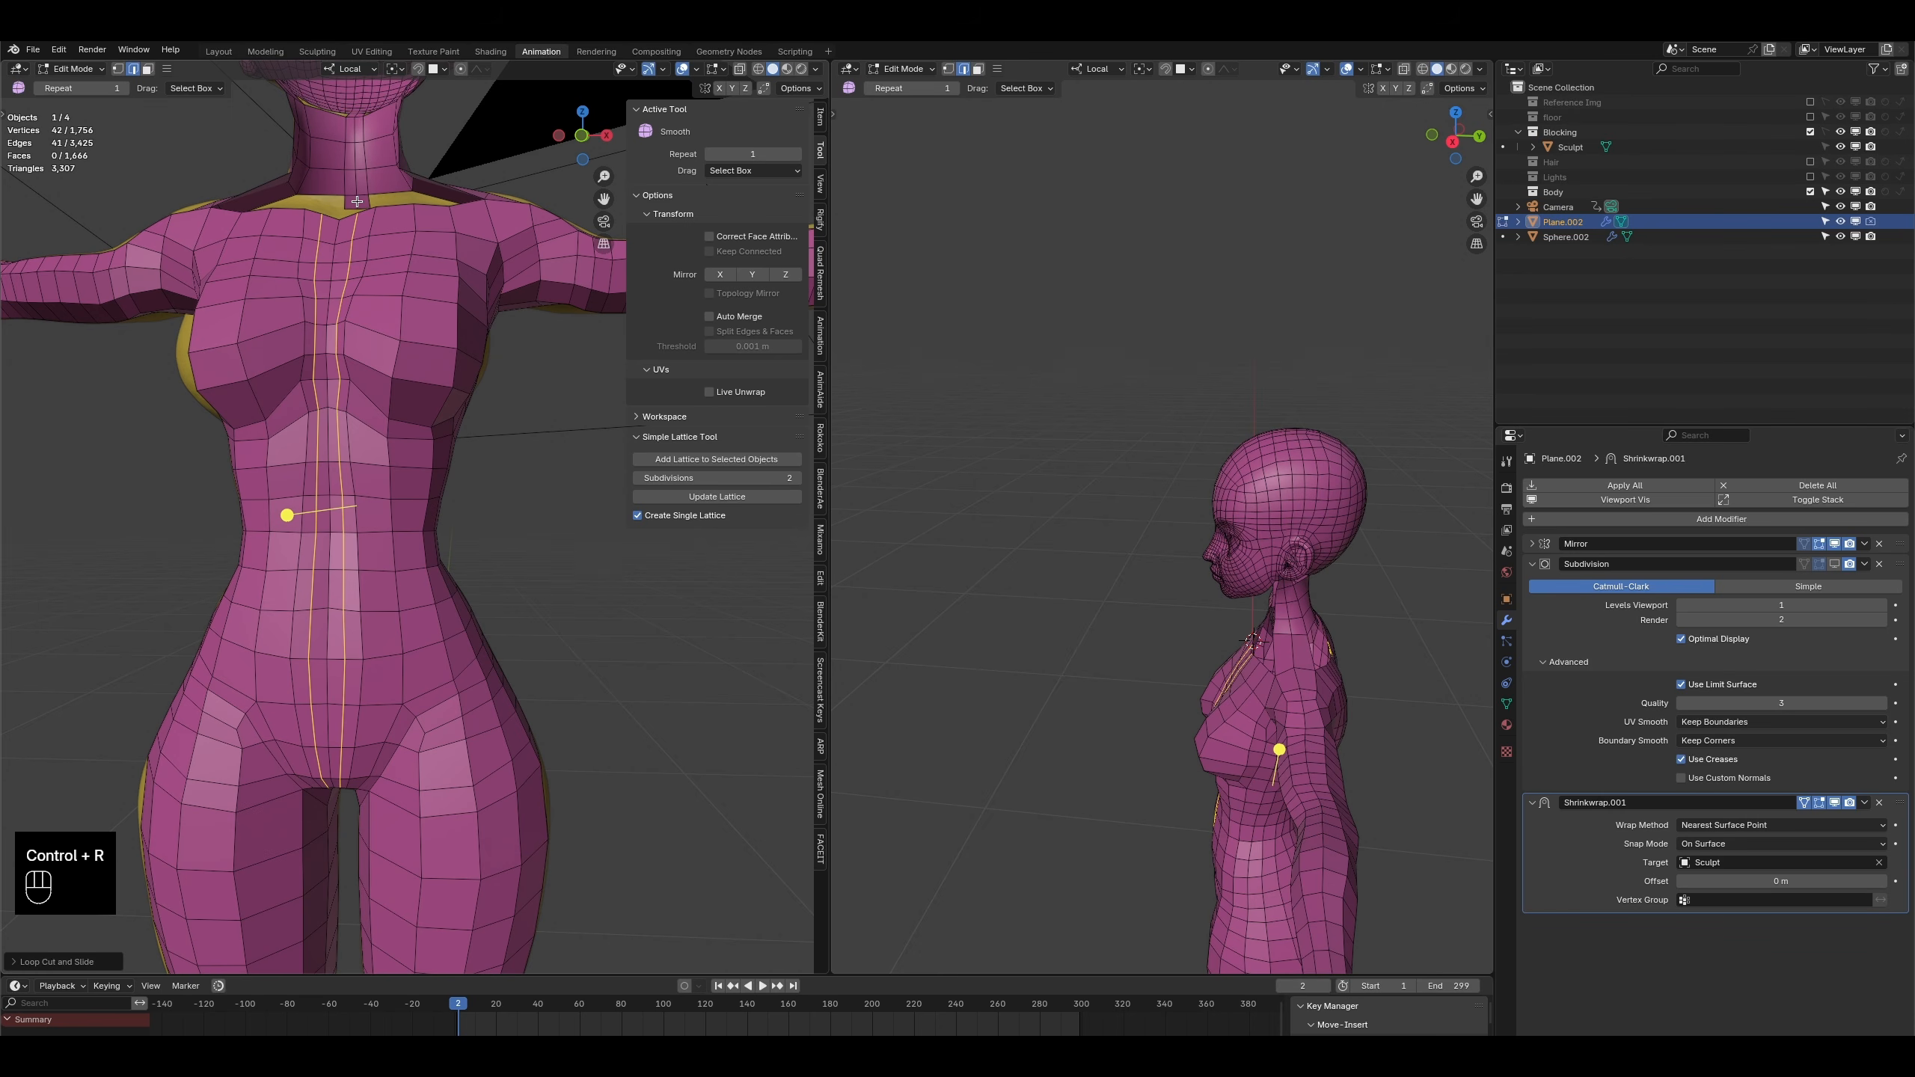
{"action": "middle_click_drag", "start_coordinate": [348, 268], "coordinate": [289, 760]}
{"action": "middle_click_drag", "start_coordinate": [421, 774], "coordinate": [426, 815]}
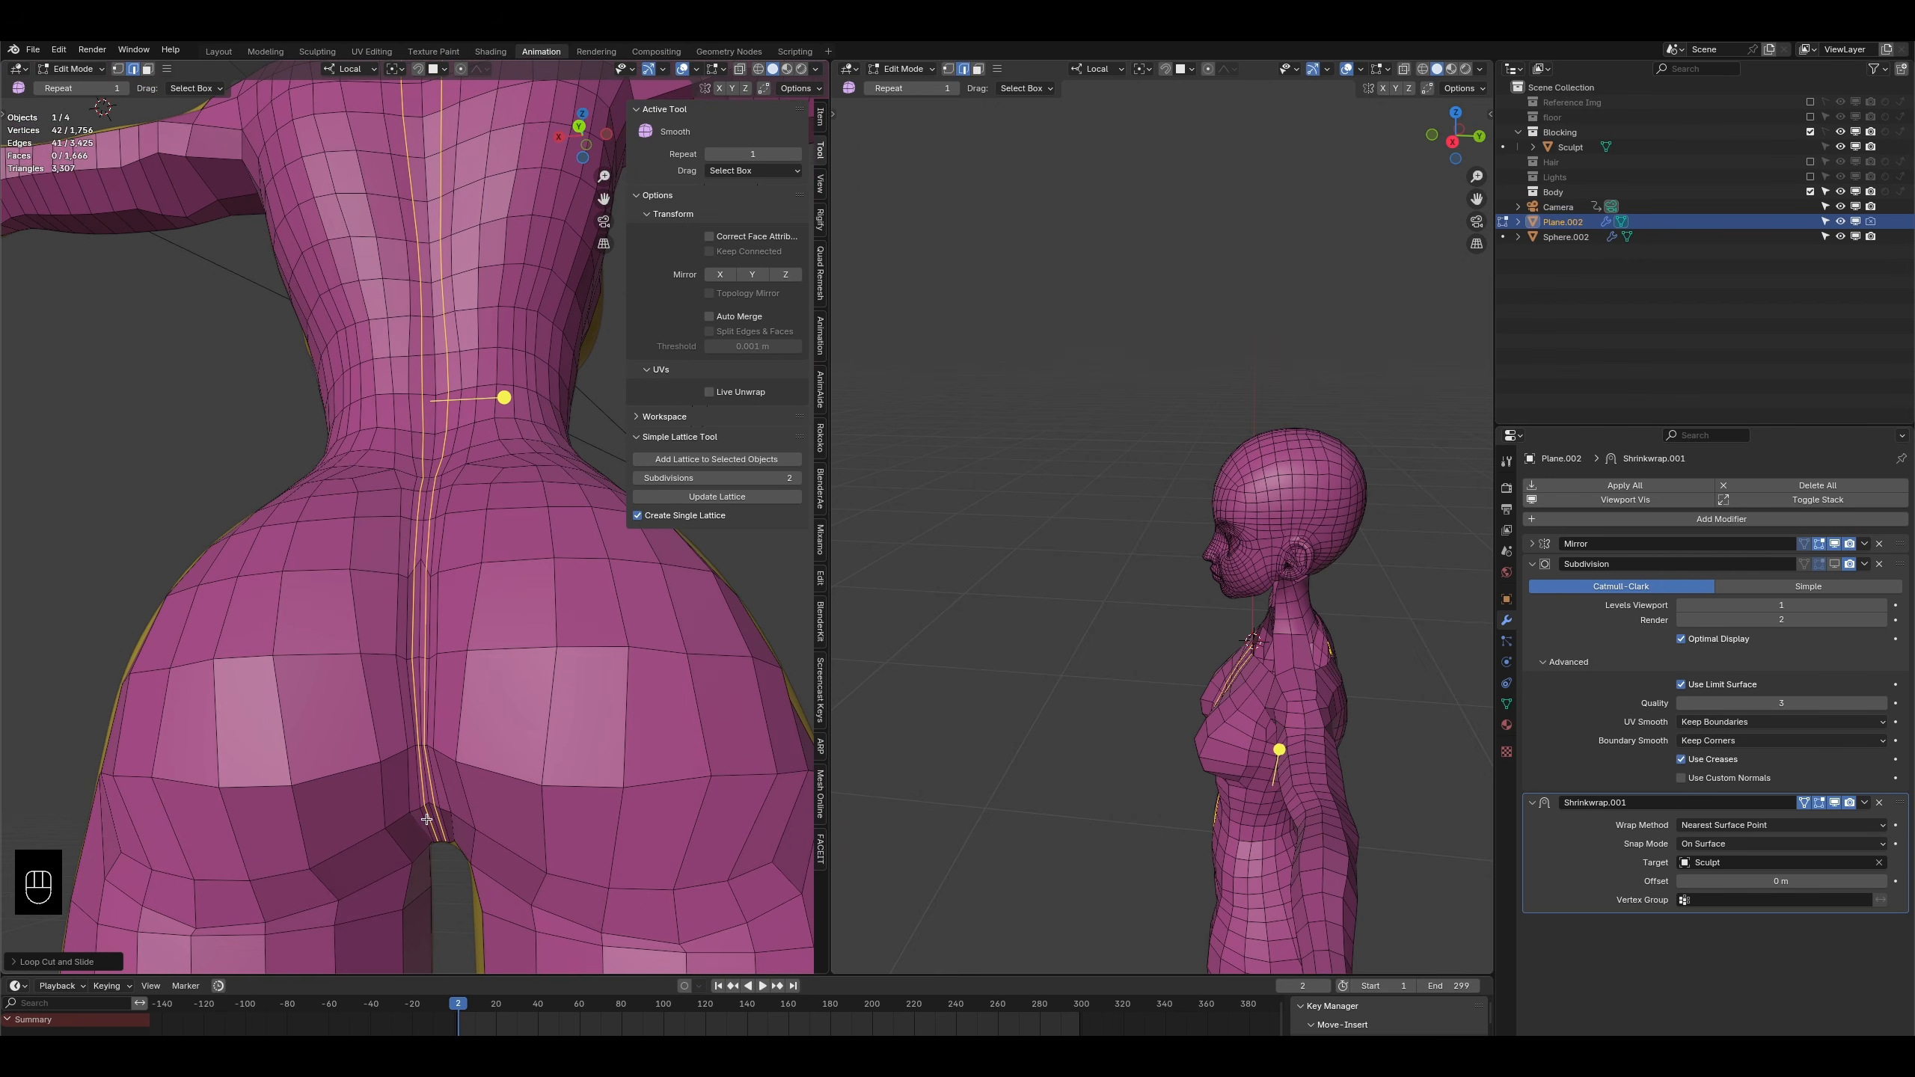
- Fill a face between the centre edge of the upper back and the bottom edge of the neck's centre strip
{"action": "middle_click_drag", "start_coordinate": [405, 420], "coordinate": [439, 476], "text": "shift"}
{"action": "scroll", "coordinate": [439, 476], "scroll_direction": "down", "scroll_amount": 1}
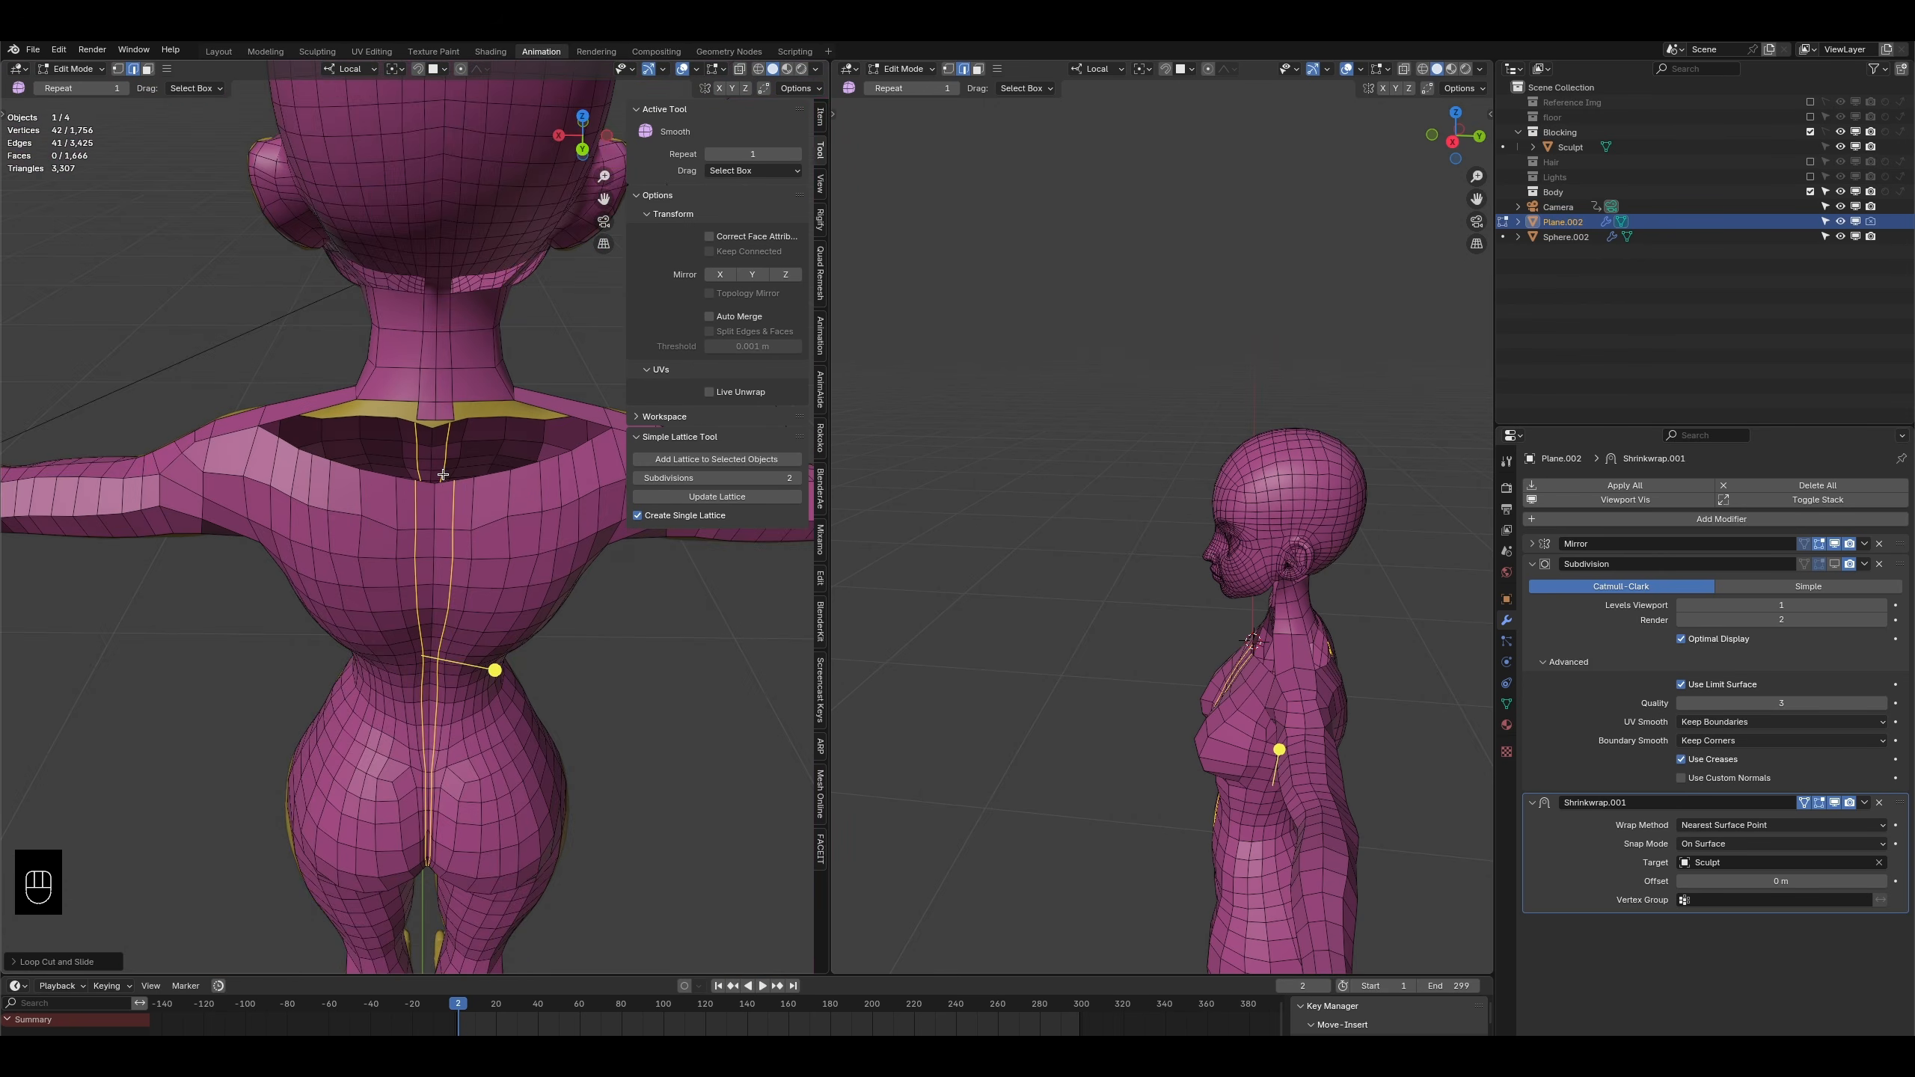
{"action": "scroll", "coordinate": [439, 476], "scroll_direction": "up", "scroll_amount": 1}
{"action": "left_click", "coordinate": [432, 467]}
{"action": "left_click", "coordinate": [434, 376], "text": "shift"}
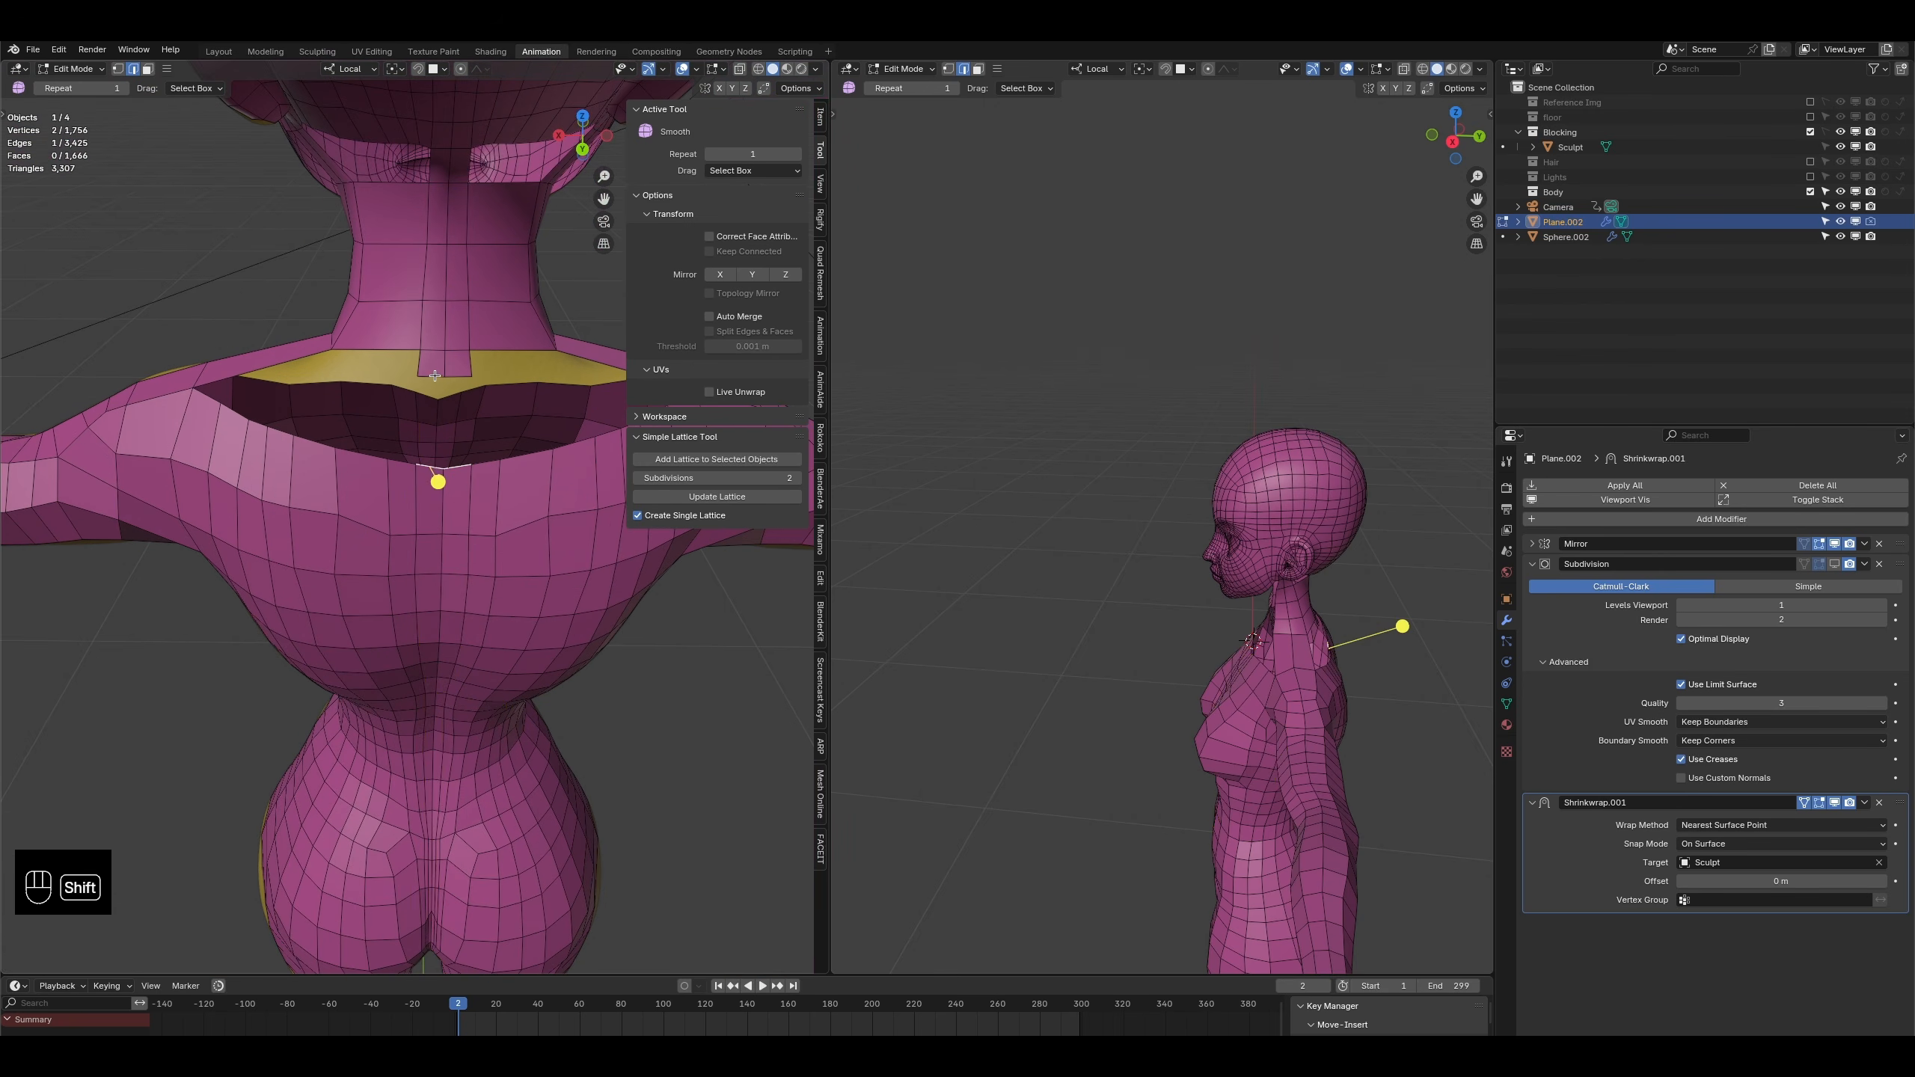
{"action": "key", "text": "f"}
- Count the edges along the upper-back opening and add six vertical loop cuts through the back-side faces of the neck
{"action": "middle_click_drag", "start_coordinate": [434, 392], "coordinate": [371, 581]}
{"action": "scroll", "coordinate": [370, 581], "scroll_direction": "up", "scroll_amount": 1}
{"action": "scroll", "coordinate": [404, 480], "scroll_direction": "up", "scroll_amount": 2}
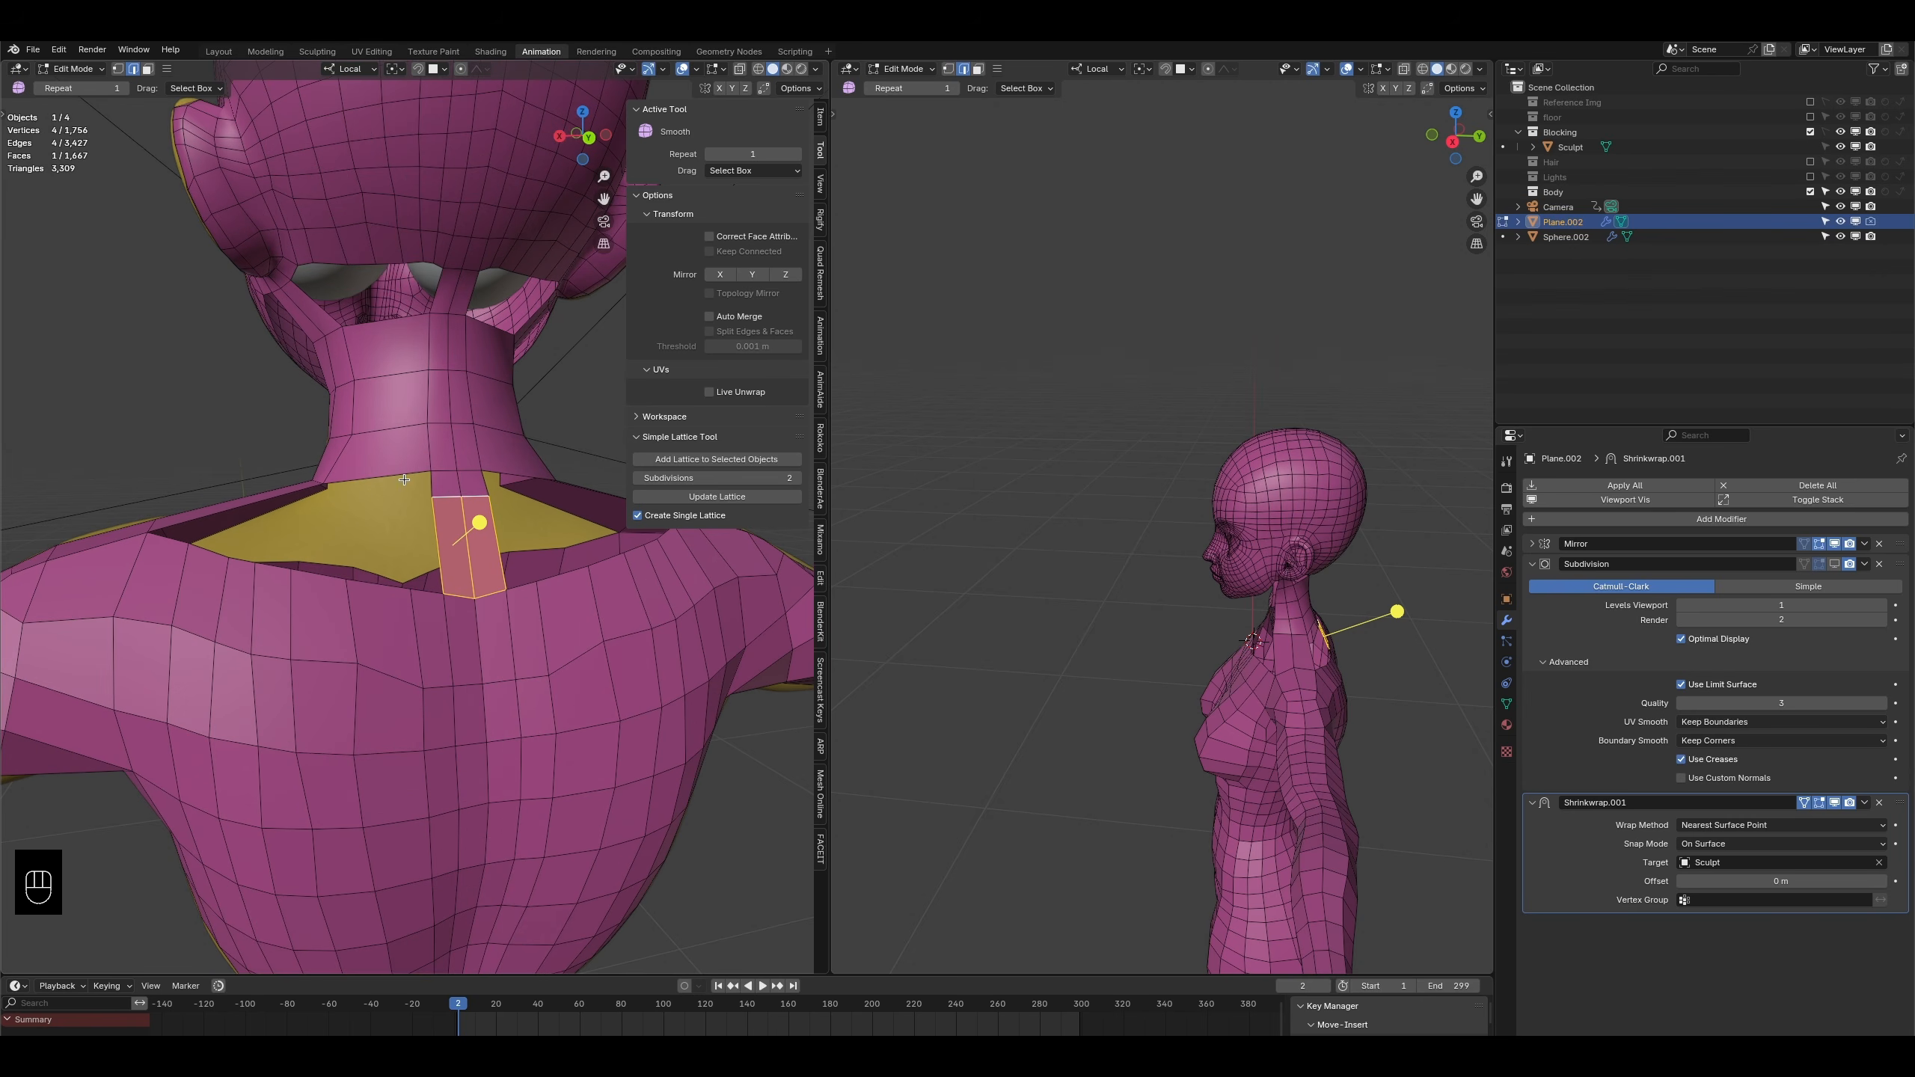
{"action": "left_click", "coordinate": [192, 587]}
{"action": "left_click", "coordinate": [247, 601]}
{"action": "left_click", "coordinate": [227, 602]}
{"action": "left_click", "coordinate": [288, 615]}
{"action": "left_click", "coordinate": [359, 620]}
{"action": "left_click", "coordinate": [417, 637]}
{"action": "key", "text": "ctrl+r"}
{"action": "scroll", "coordinate": [396, 349], "scroll_direction": "up", "scroll_amount": 3}
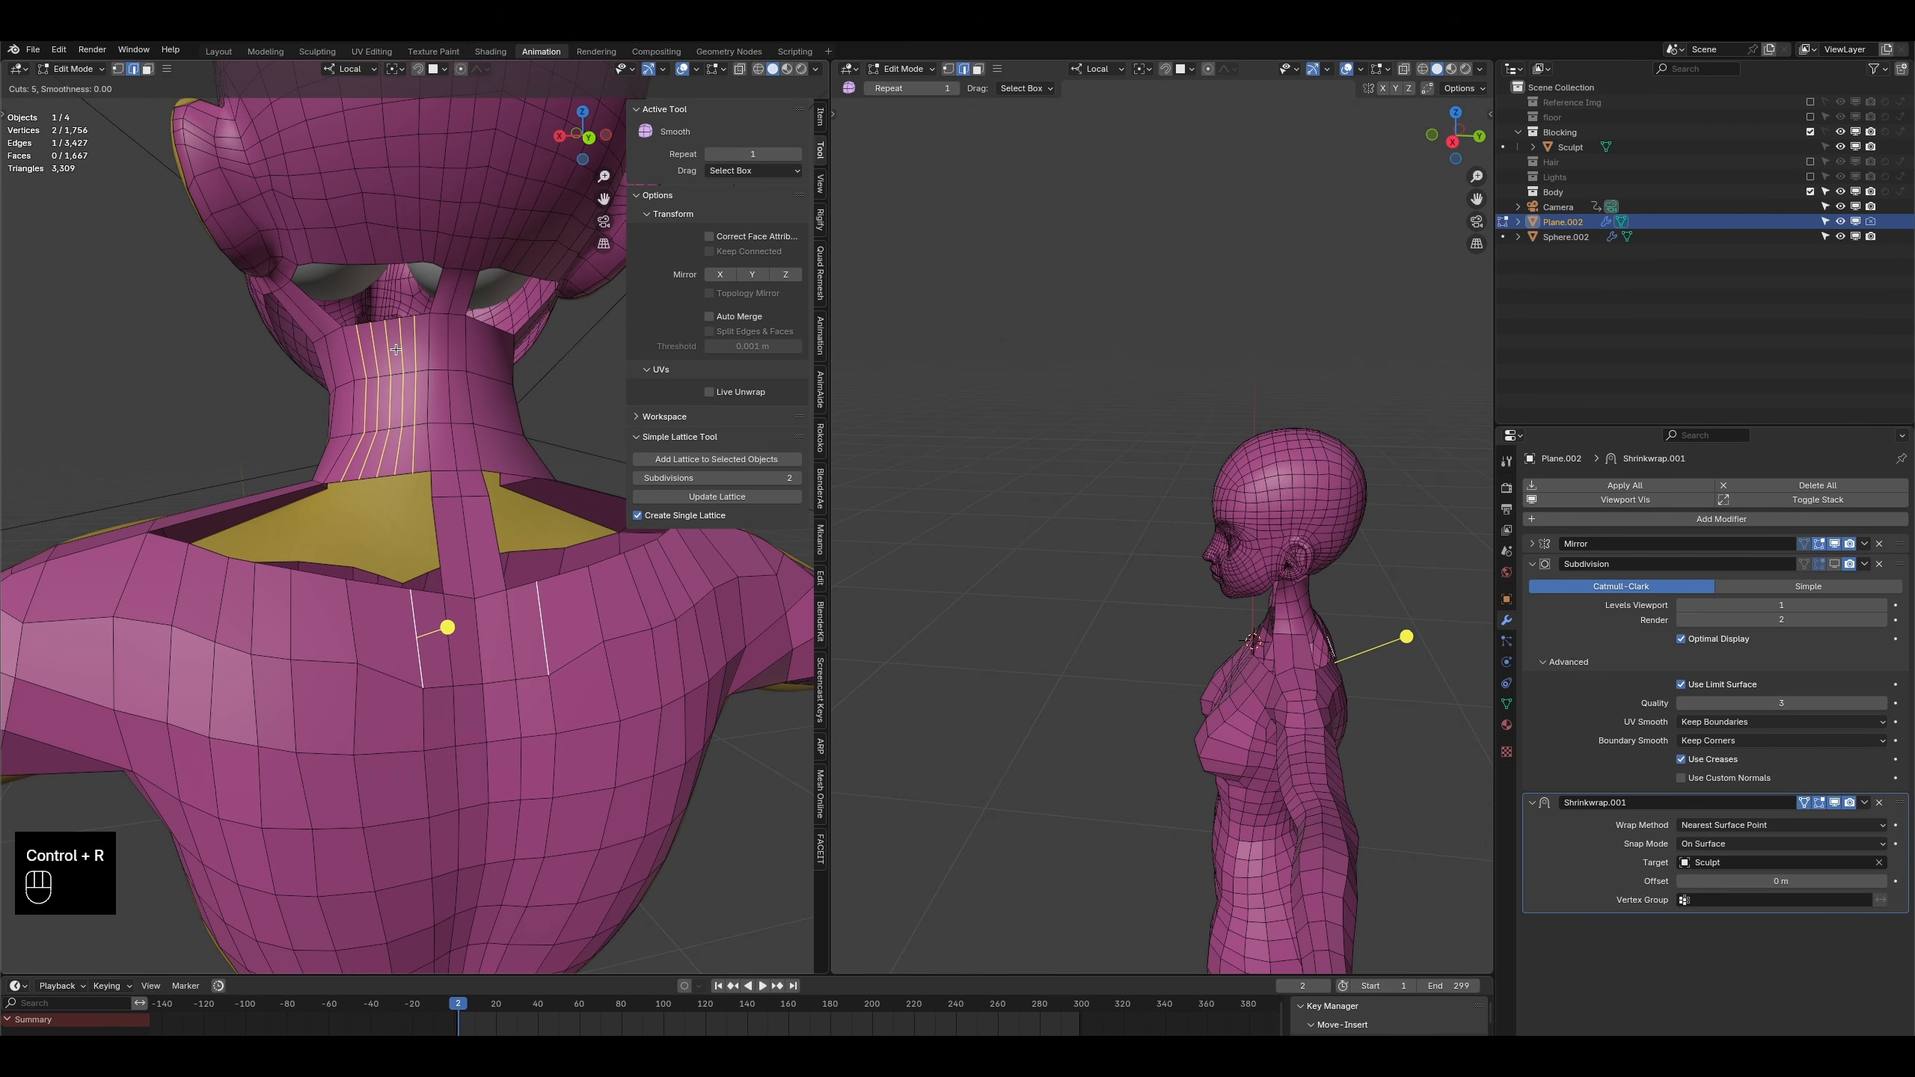
{"action": "left_click", "coordinate": [395, 347]}
{"action": "left_click", "coordinate": [394, 332]}
- Fill six faces across the gap between the top of the neck and the back of the head, starting at the centre strip
{"action": "left_click", "coordinate": [394, 321], "text": "alt"}
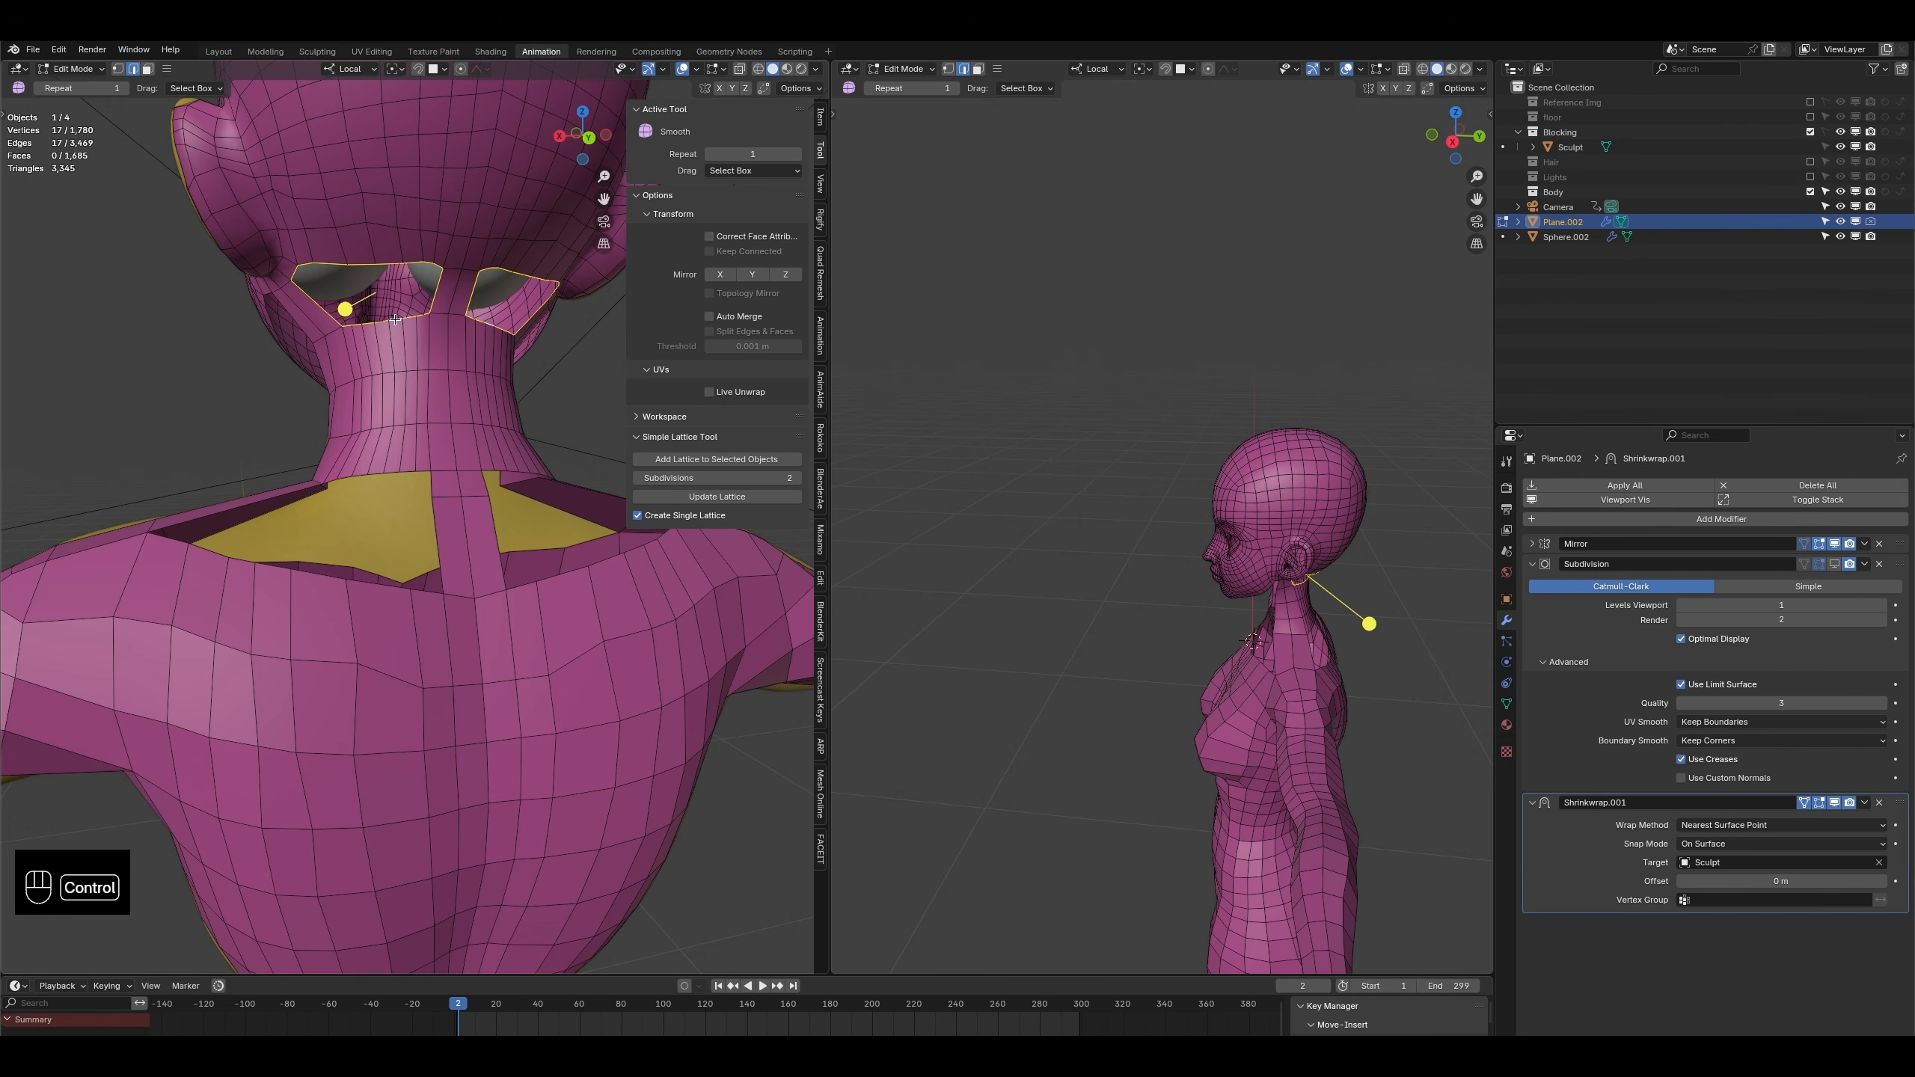
{"action": "left_click", "coordinate": [436, 295]}
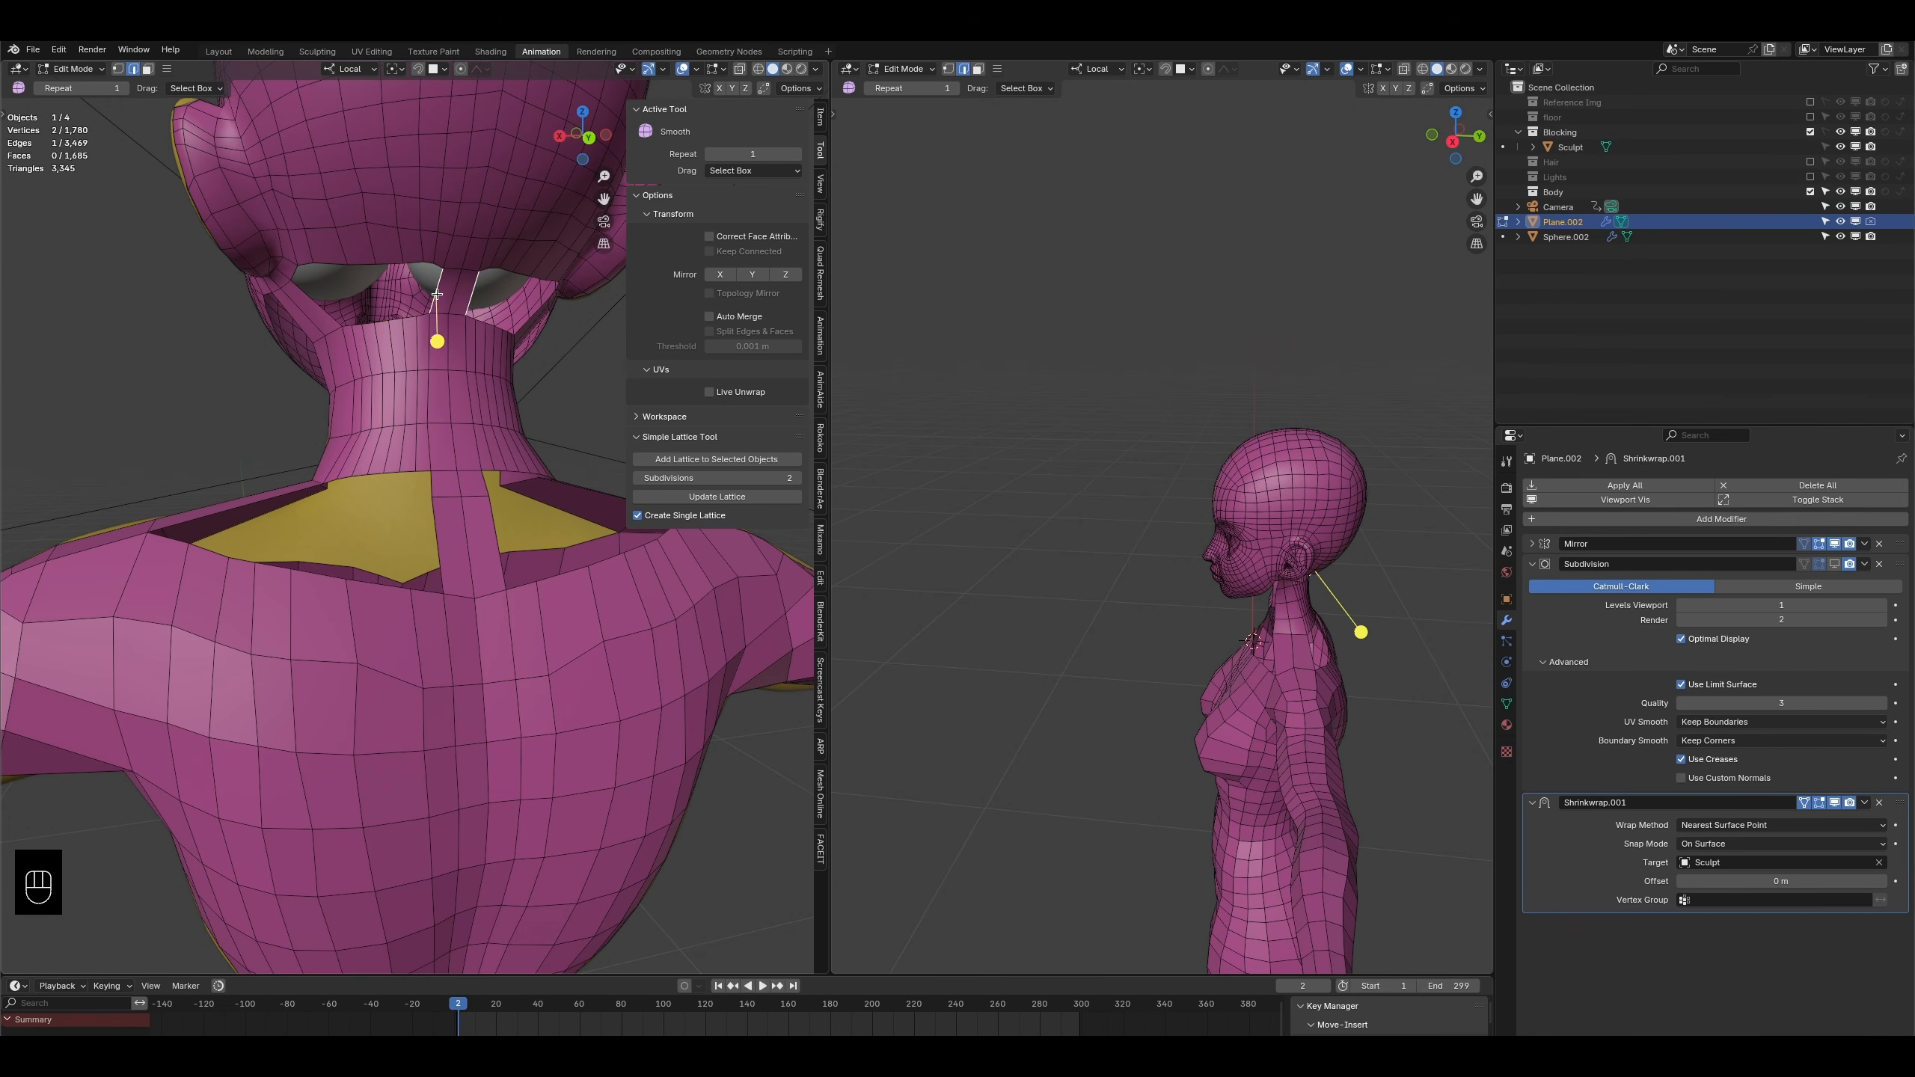
{"action": "key", "text": "f"}
{"action": "key", "text": "f"}
{"action": "key", "text": "f"}
{"action": "key", "text": "f"}
{"action": "key", "text": "f"}
{"action": "key", "text": "f"}
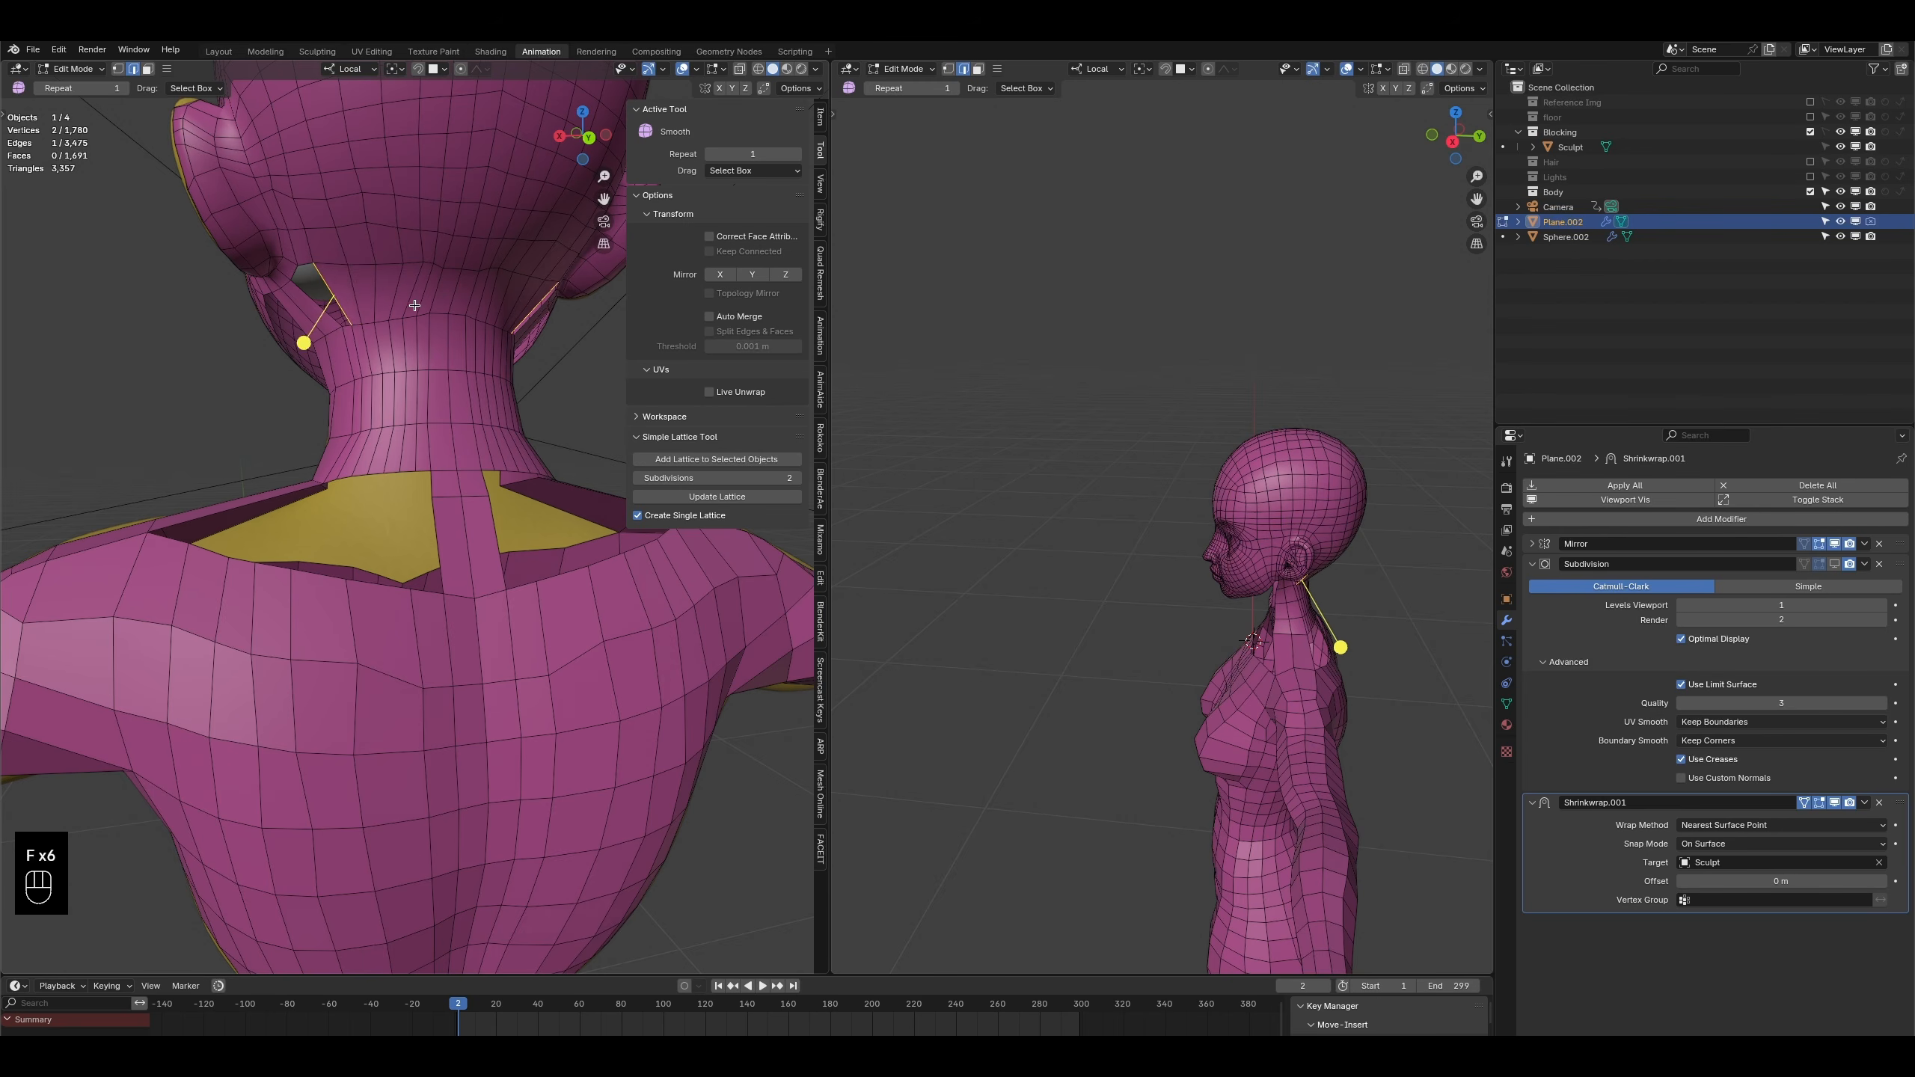
{"action": "middle_click_drag", "start_coordinate": [342, 338], "coordinate": [314, 267]}
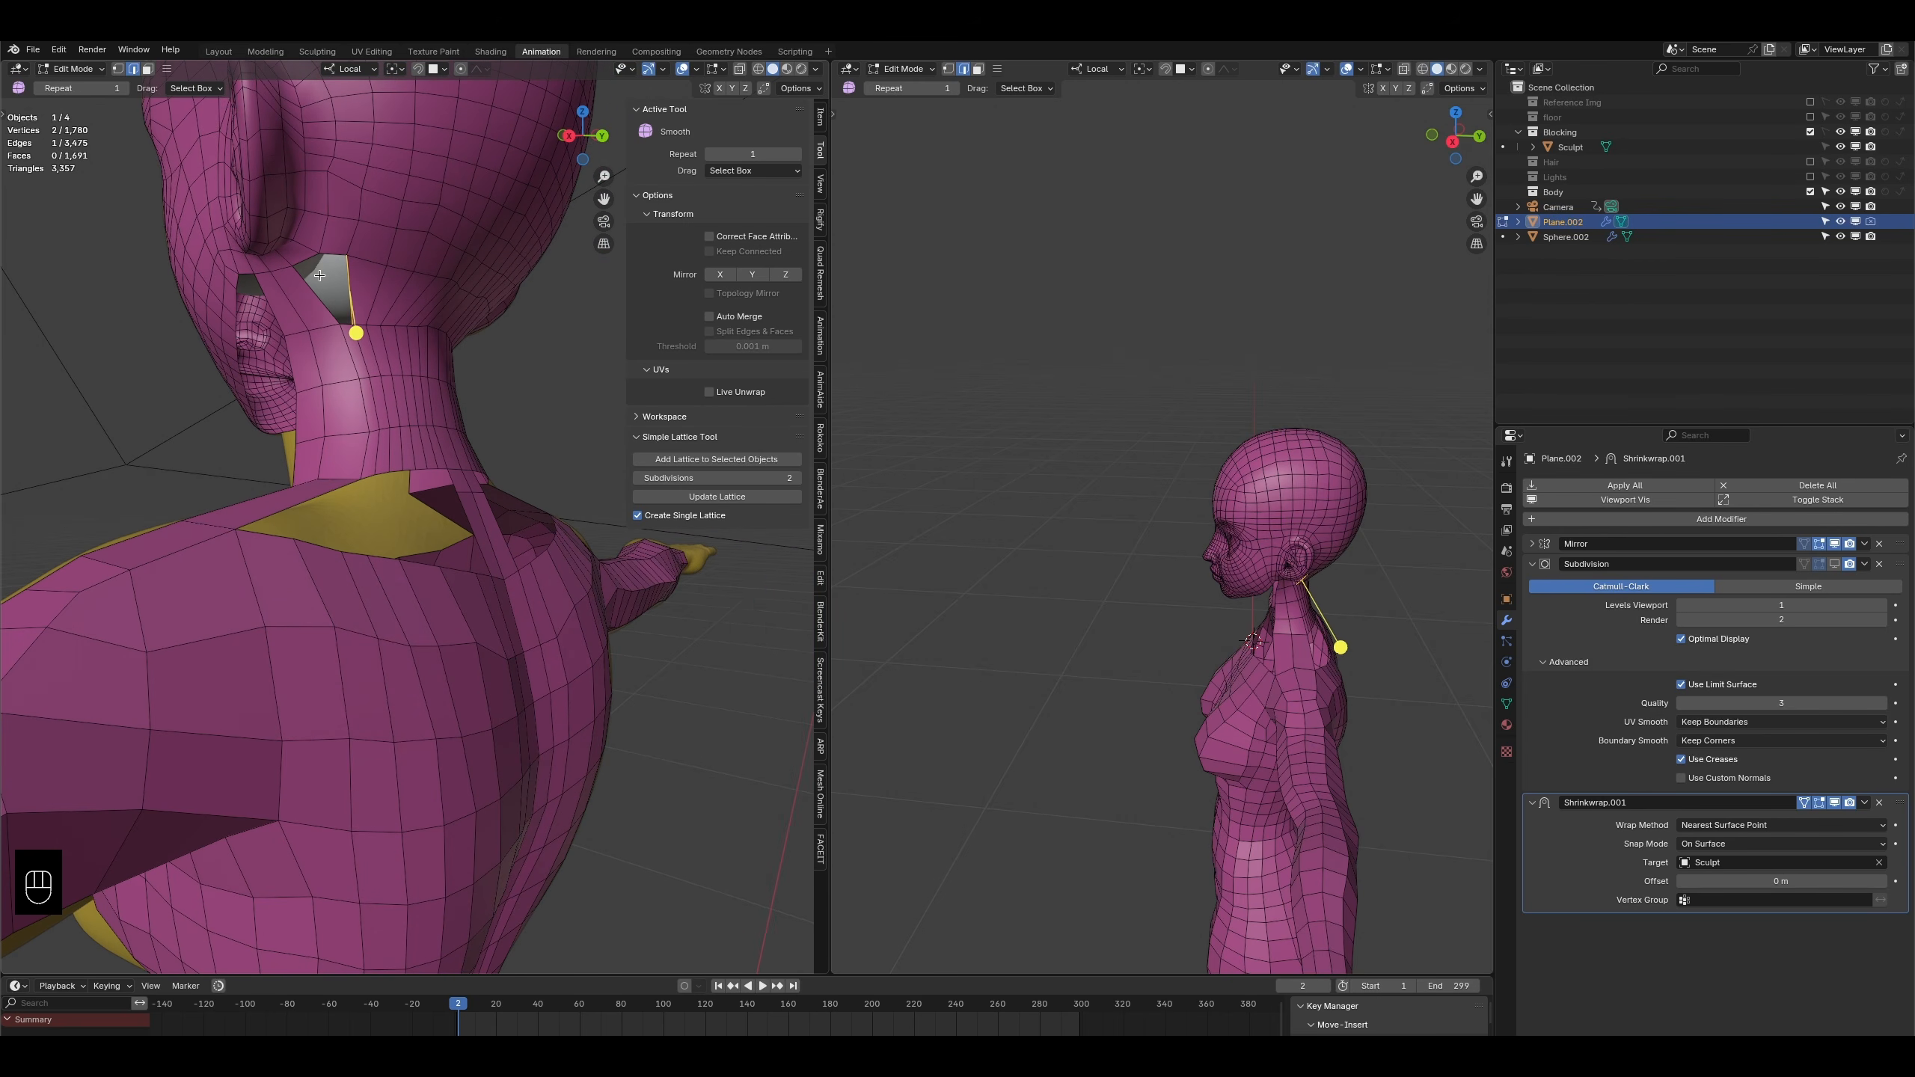
{"action": "middle_click_drag", "start_coordinate": [401, 430], "coordinate": [354, 578]}
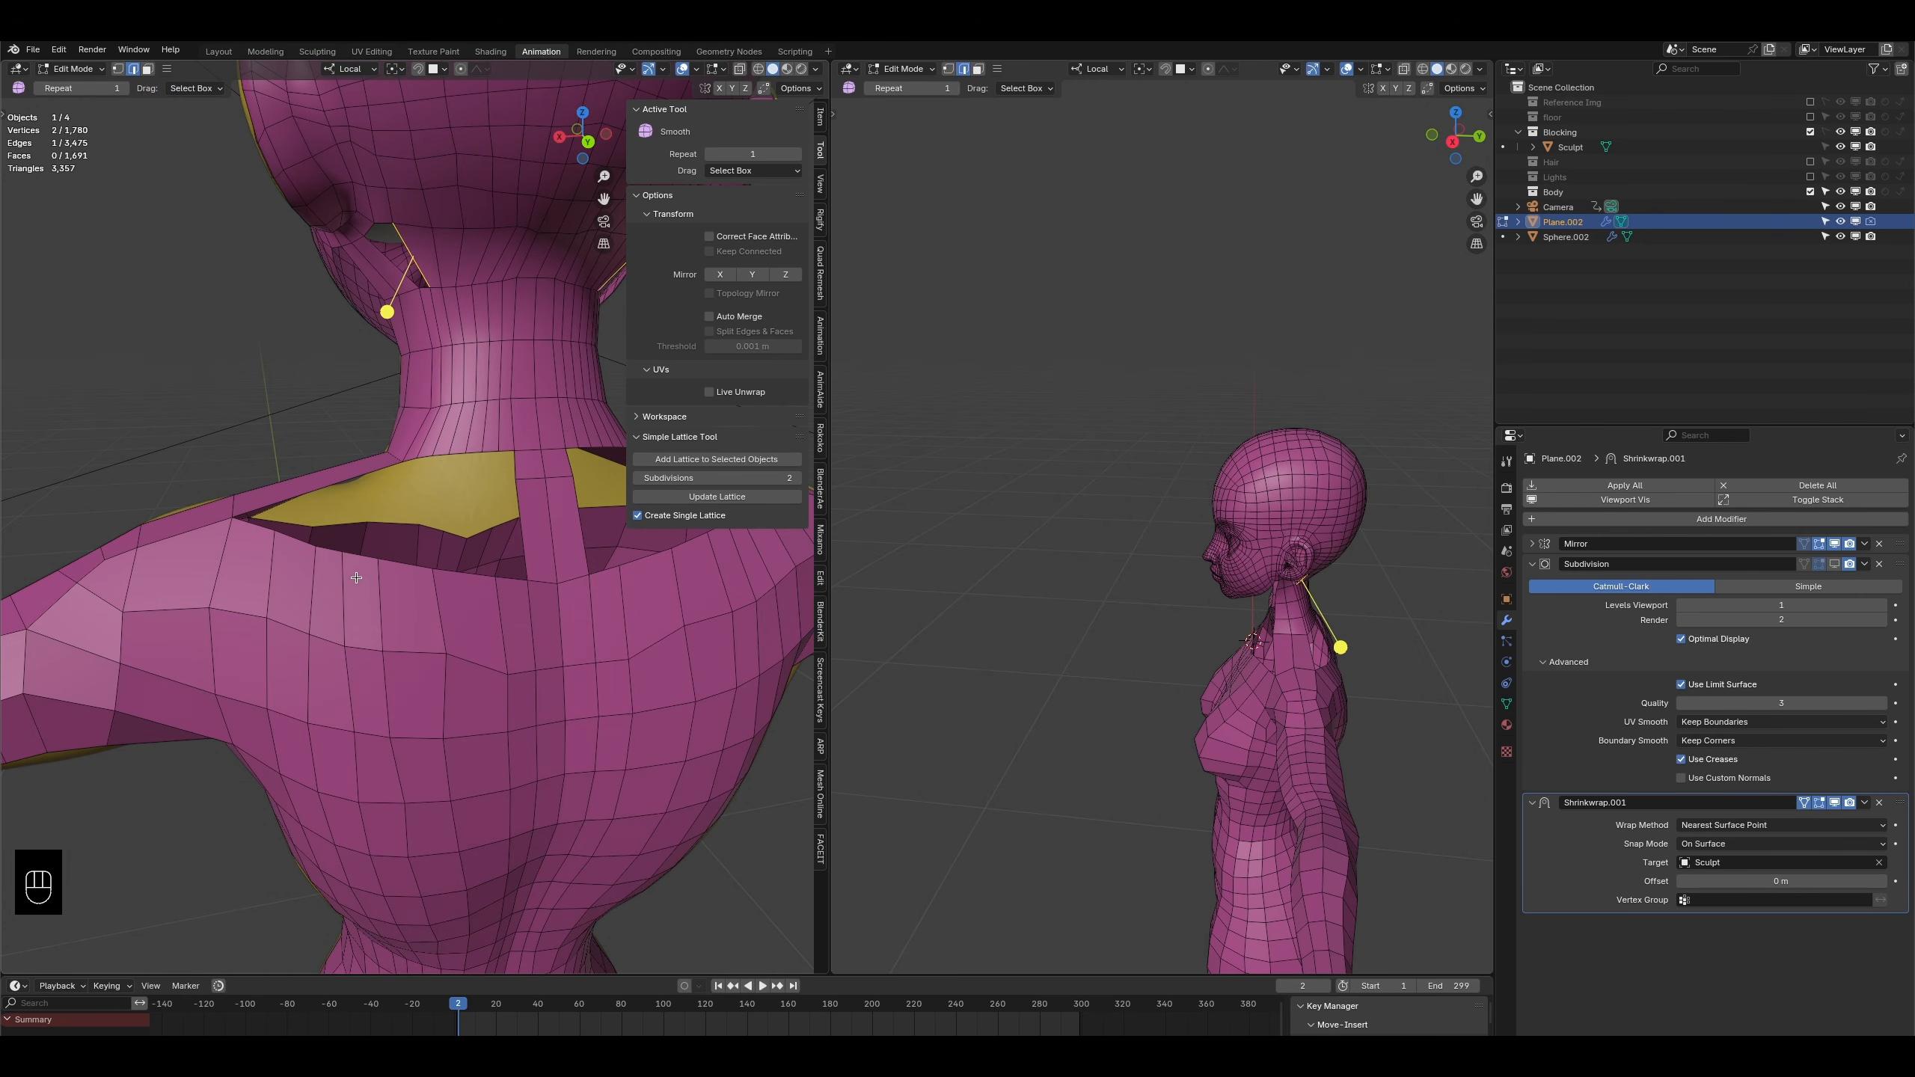
- Dissolve the edge crossing the centre strip that joins the upper back to the base of the neck
{"action": "left_click", "coordinate": [547, 473]}
{"action": "key", "text": "ctrl"}
{"action": "key", "text": "ctrl+x"}
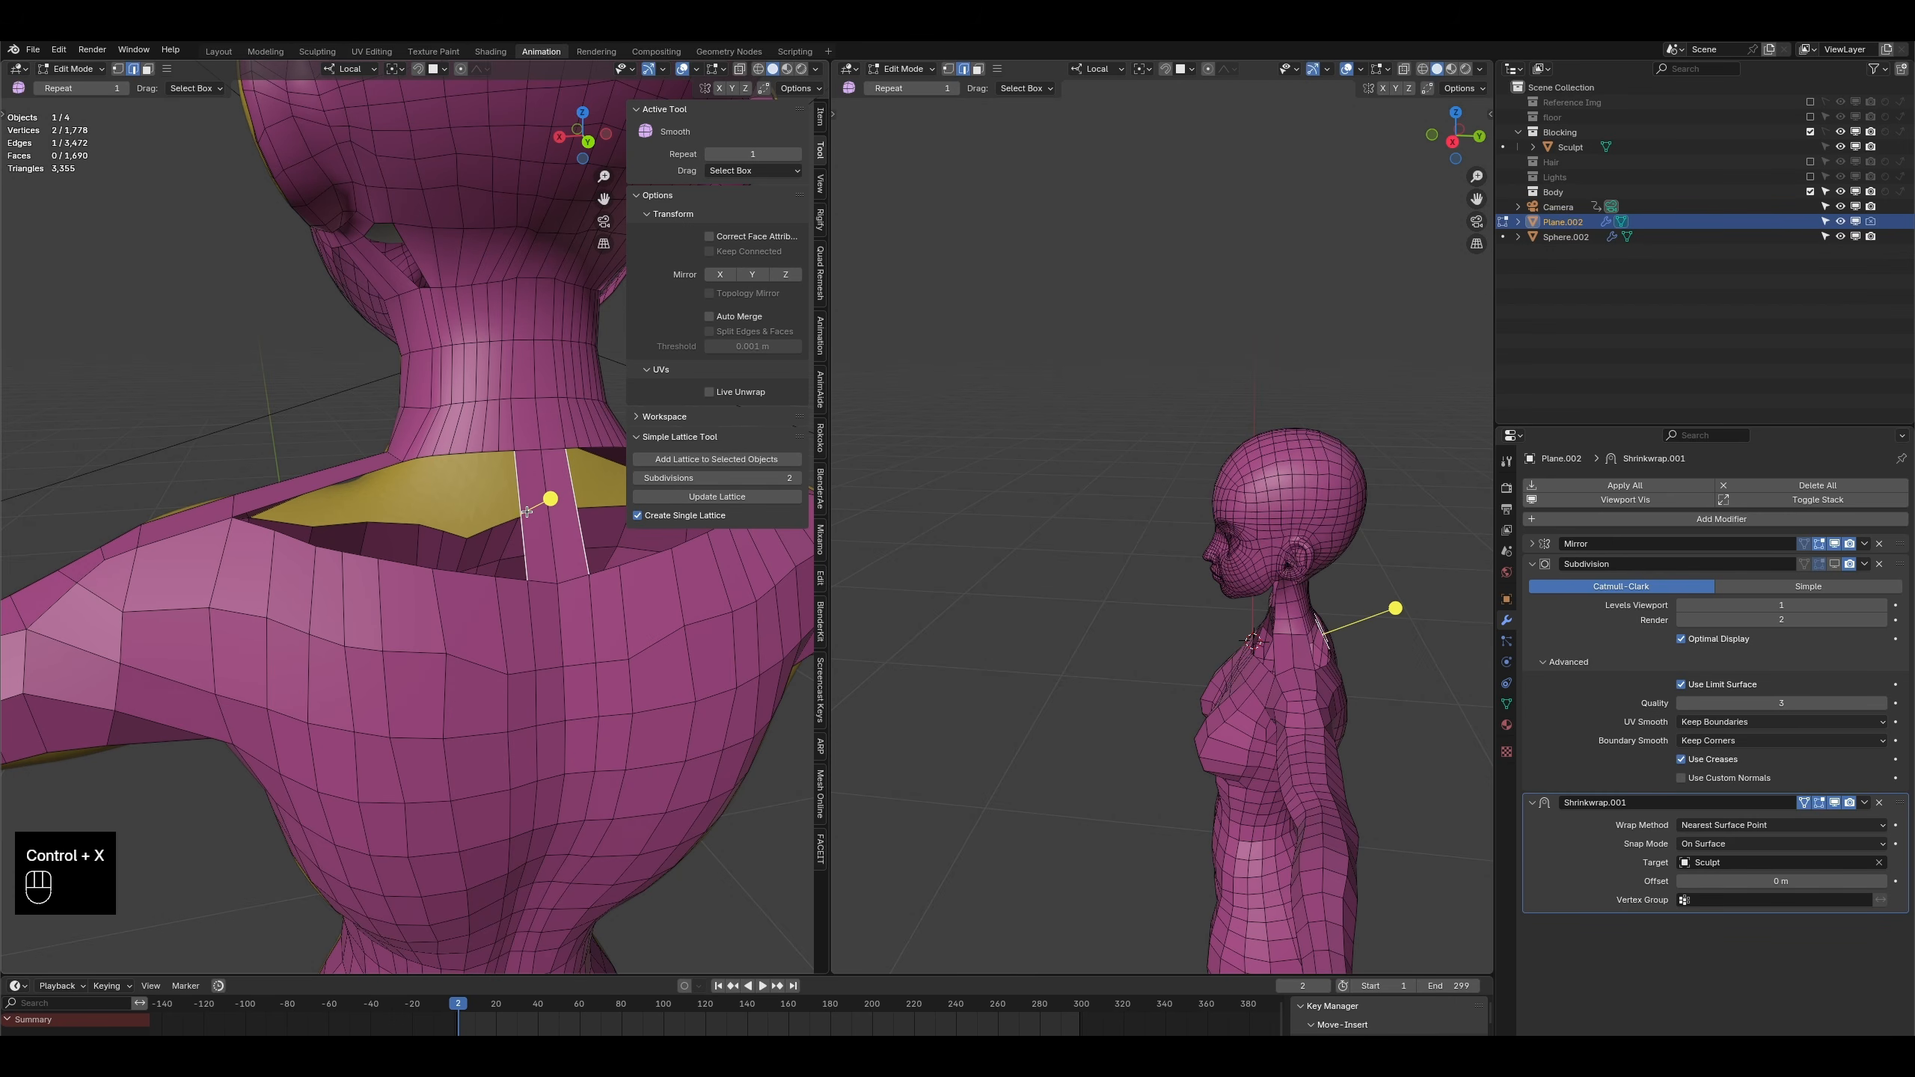
- Fill the rest of the gap between the upper back and the base of the neck with seven faces, starting from the centre strip
{"action": "key", "text": "f"}
{"action": "key", "text": "f"}
{"action": "key", "text": "f"}
{"action": "key", "text": "f"}
{"action": "key", "text": "f"}
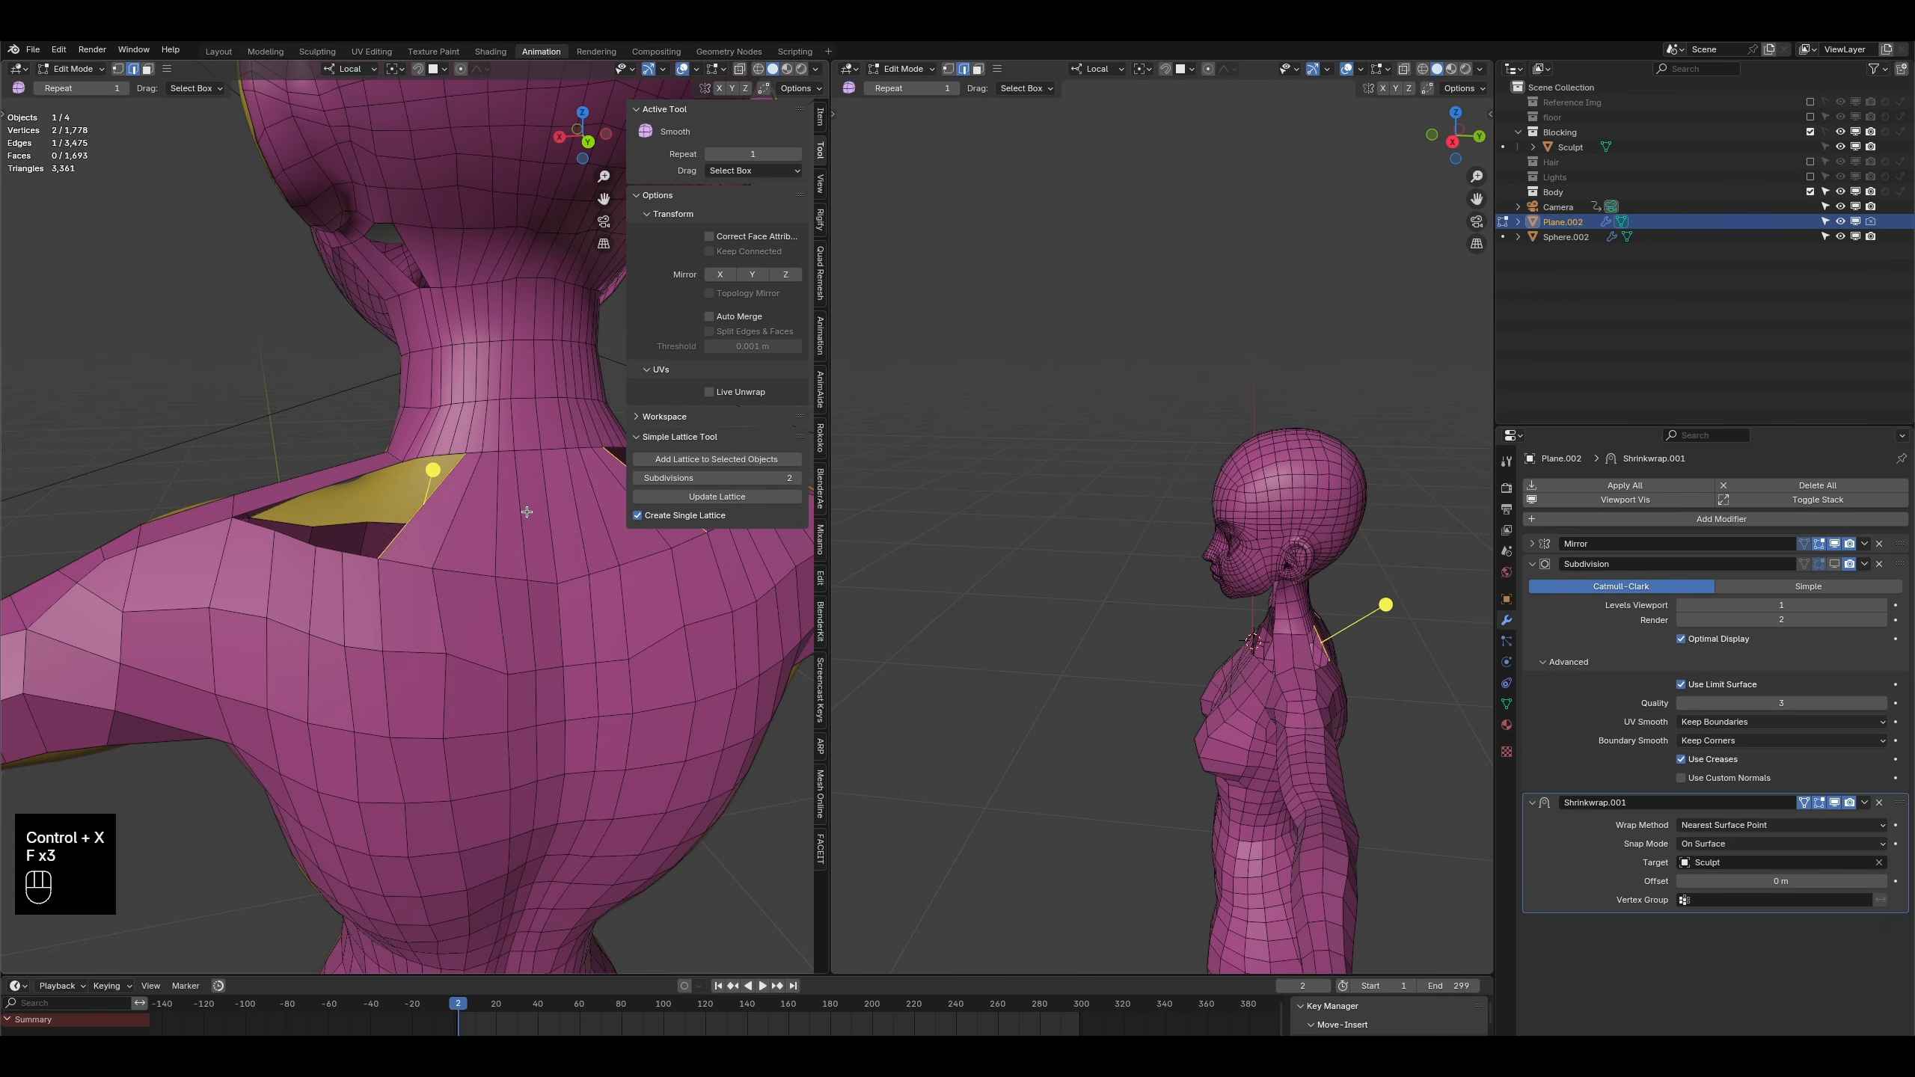
{"action": "key", "text": "f"}
{"action": "middle_click_drag", "start_coordinate": [368, 504], "coordinate": [286, 430]}
{"action": "key", "text": "f"}
{"action": "scroll", "coordinate": [368, 544], "scroll_direction": "down", "scroll_amount": 2}
- Smooth the new faces across the upper back and along the side of the neck base in Sculpt Mode
{"action": "left_click", "coordinate": [72, 69]}
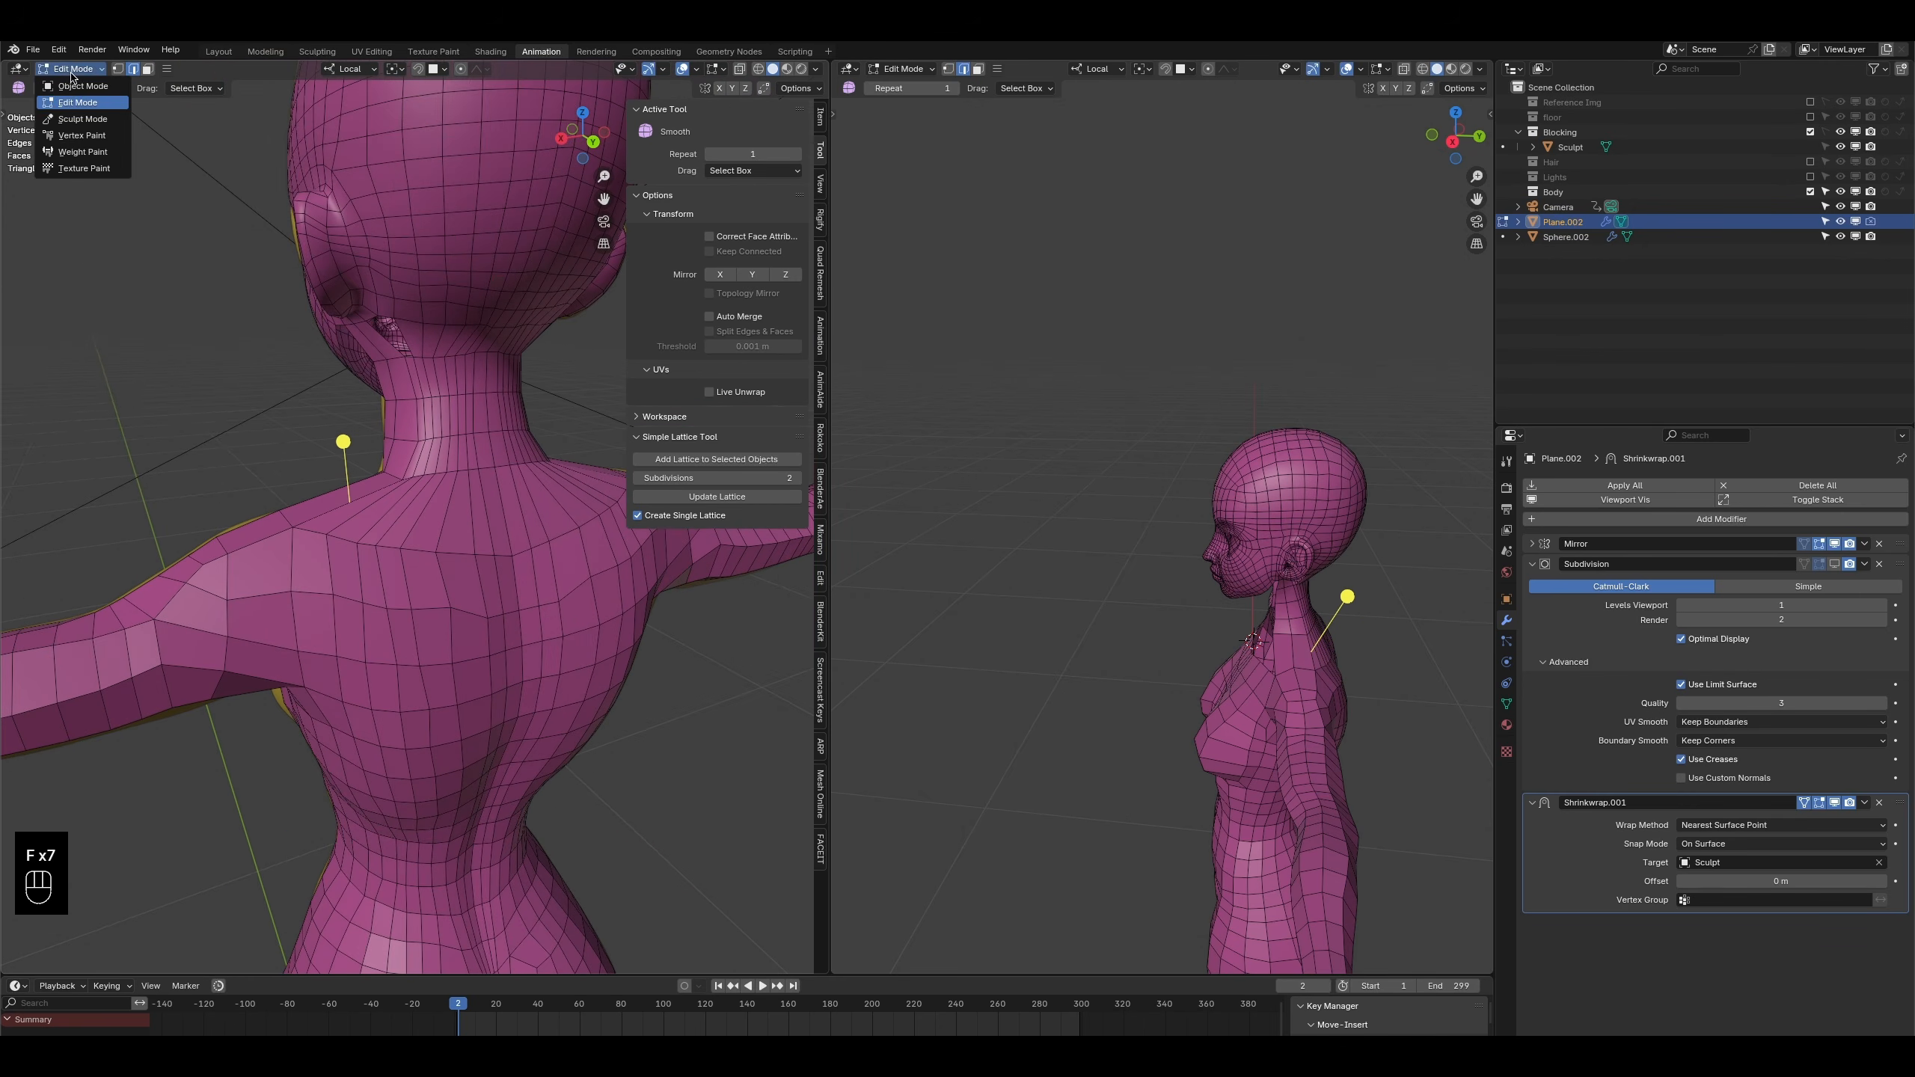
{"action": "left_click", "coordinate": [83, 119]}
{"action": "mouse_move", "coordinate": [364, 544]}
{"action": "left_mouse_down", "text": "shift"}
{"action": "mouse_move", "coordinate": [398, 593]}
{"action": "mouse_move", "coordinate": [445, 539]}
{"action": "mouse_move", "coordinate": [422, 460]}
{"action": "mouse_move", "coordinate": [472, 488]}
{"action": "mouse_move", "coordinate": [370, 539]}
{"action": "mouse_move", "coordinate": [377, 604]}
{"action": "mouse_move", "coordinate": [452, 655]}
{"action": "mouse_move", "coordinate": [442, 713]}
{"action": "mouse_move", "coordinate": [444, 559]}
{"action": "left_mouse_up", "text": "shift"}
{"action": "middle_click_drag", "start_coordinate": [396, 484], "coordinate": [298, 467]}
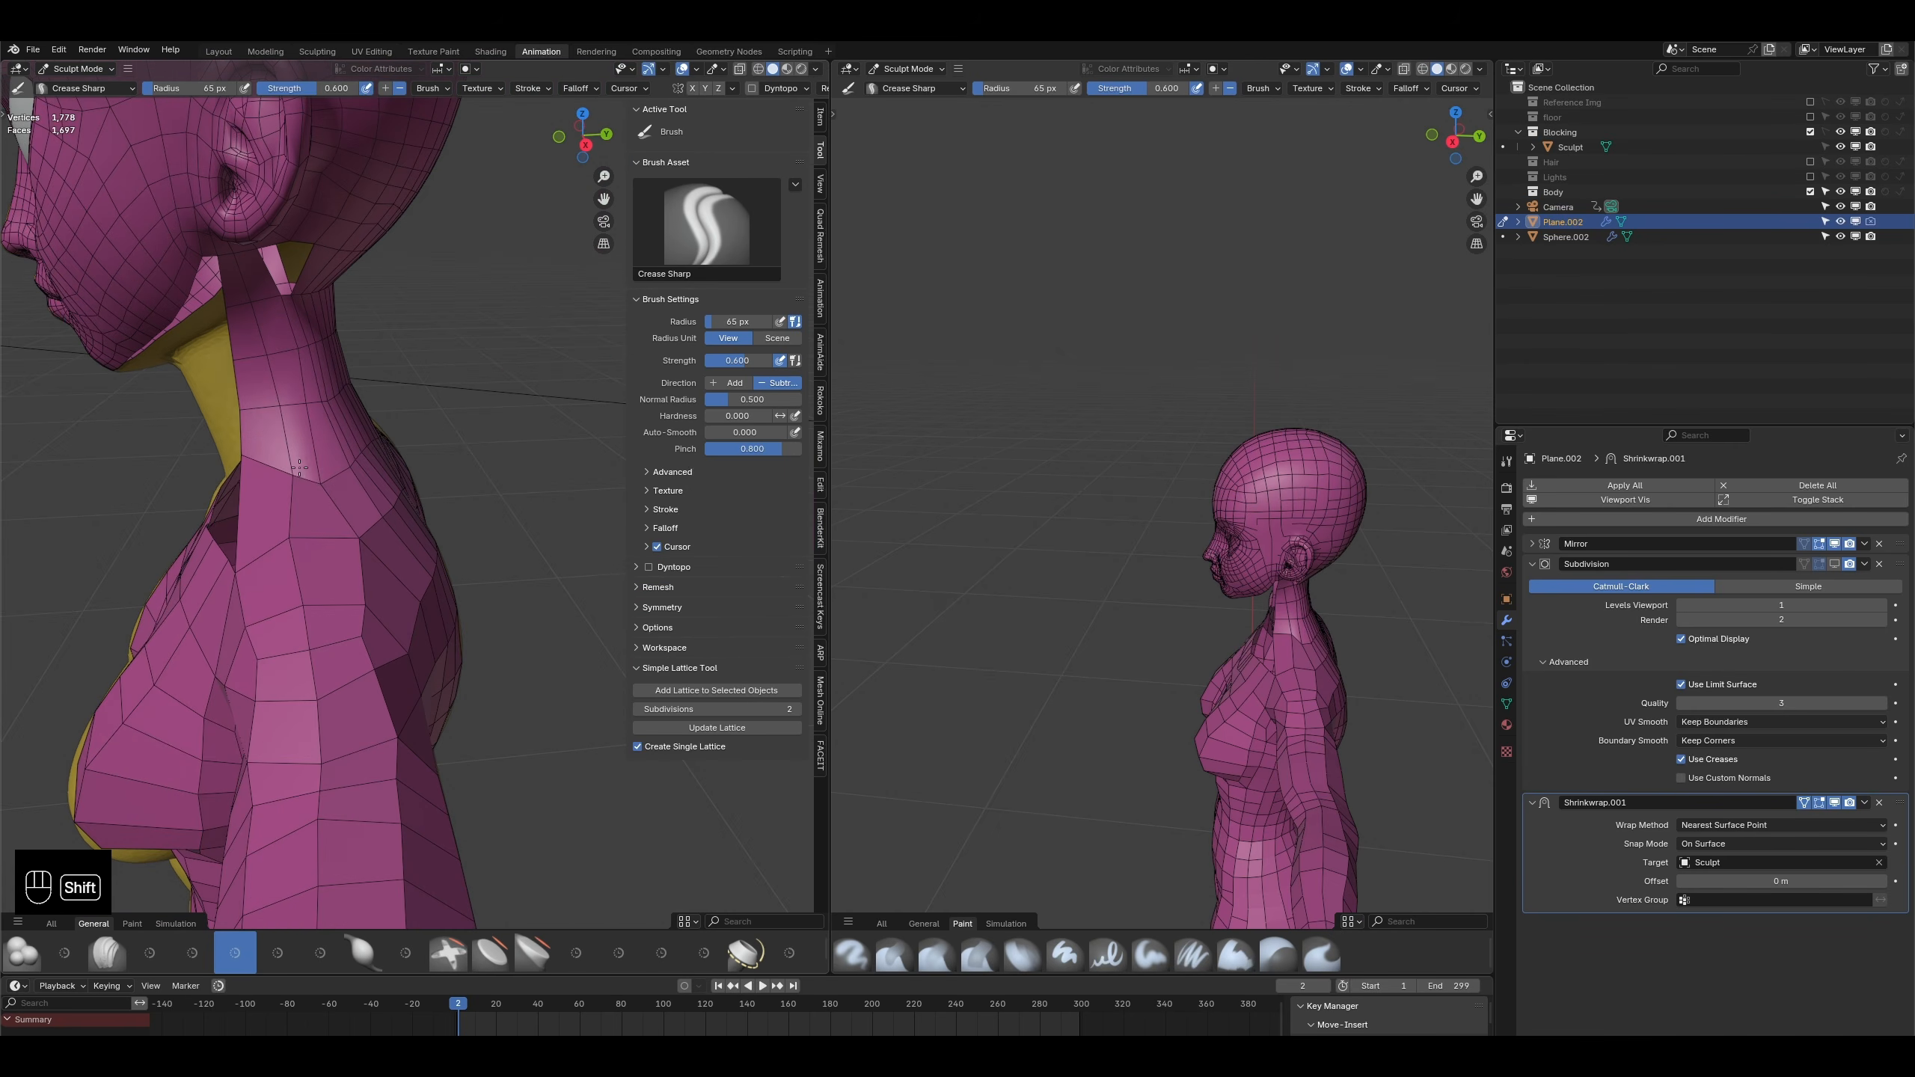
{"action": "mouse_move", "coordinate": [265, 469]}
{"action": "left_mouse_down", "text": "shift"}
{"action": "mouse_move", "coordinate": [250, 457]}
{"action": "mouse_move", "coordinate": [287, 469]}
{"action": "left_mouse_up", "text": "shift"}
{"action": "middle_click_drag", "start_coordinate": [287, 469], "coordinate": [308, 442]}
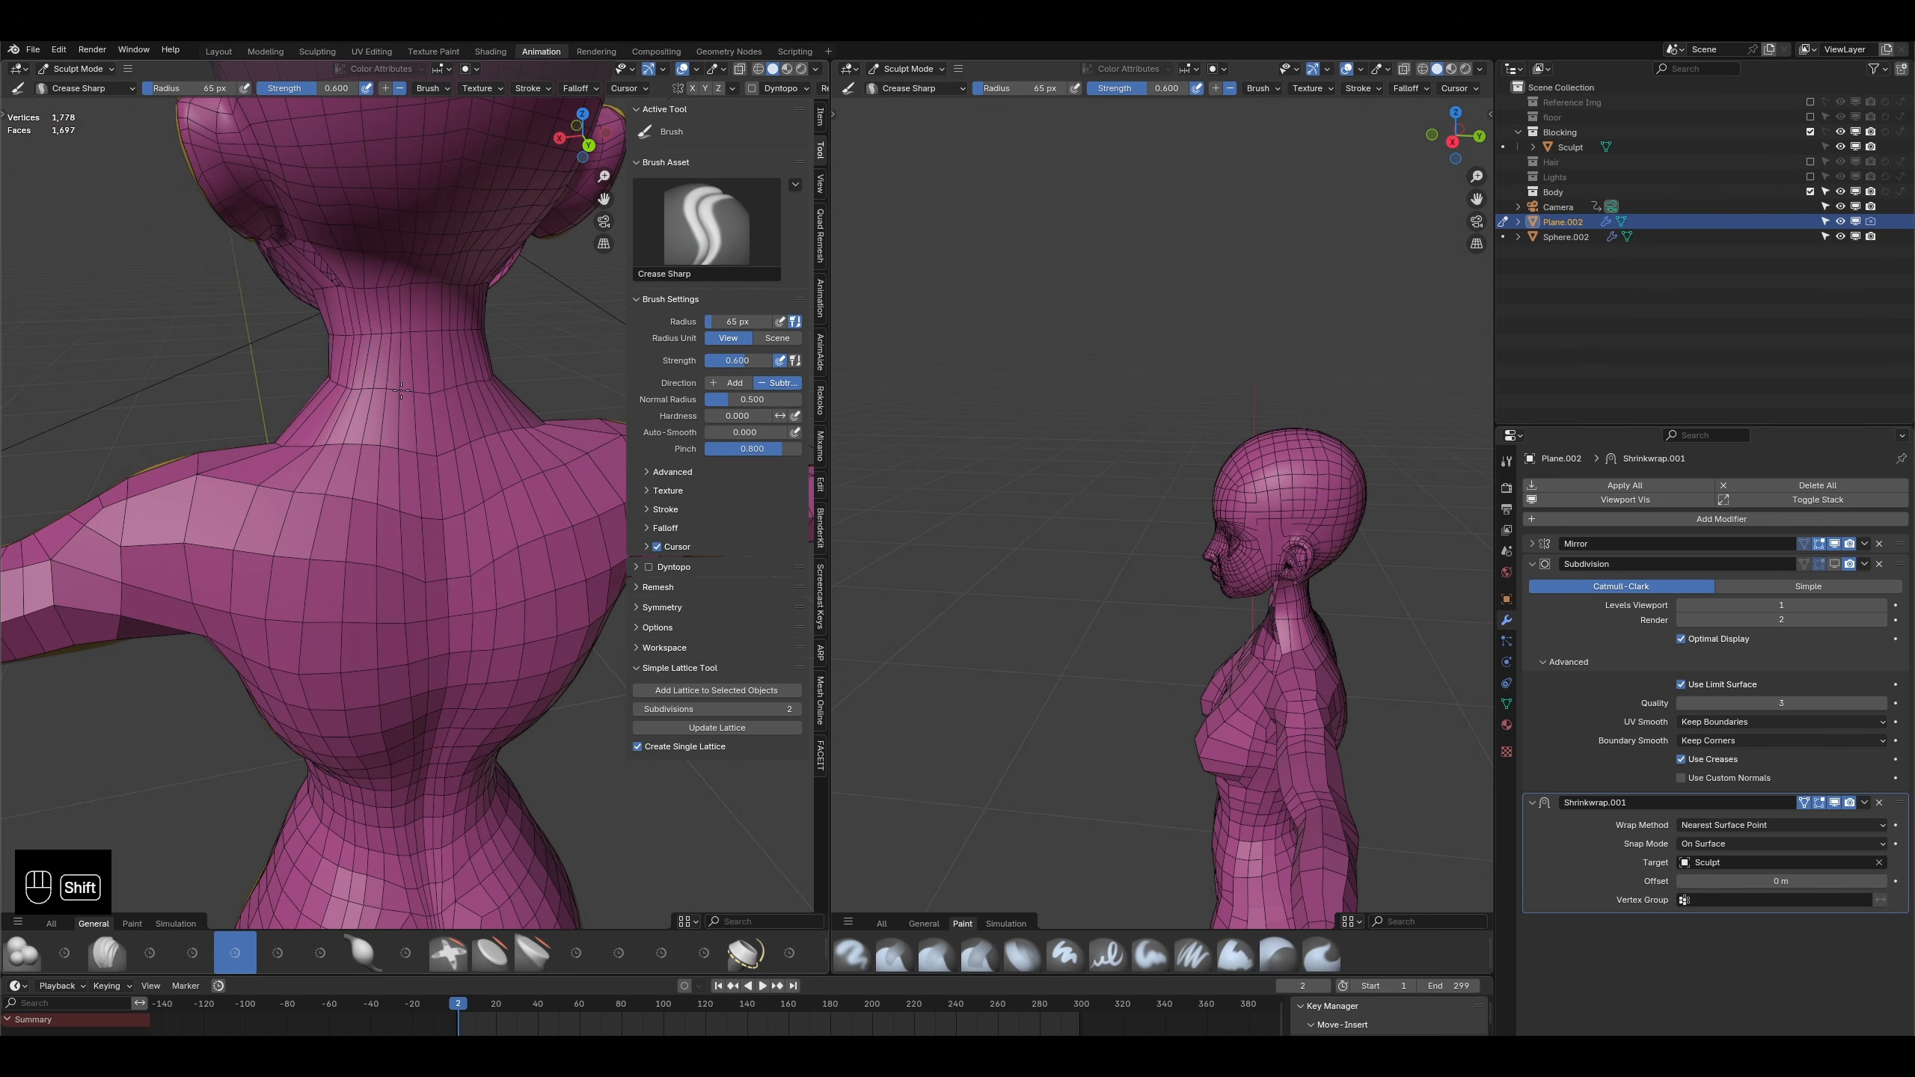
- Return to Edit Mode and add four horizontal loop cuts through the back of the neck and the faces joining it to the shoulders
{"action": "key", "text": "Tab"}
{"action": "key", "text": "ctrl+r"}
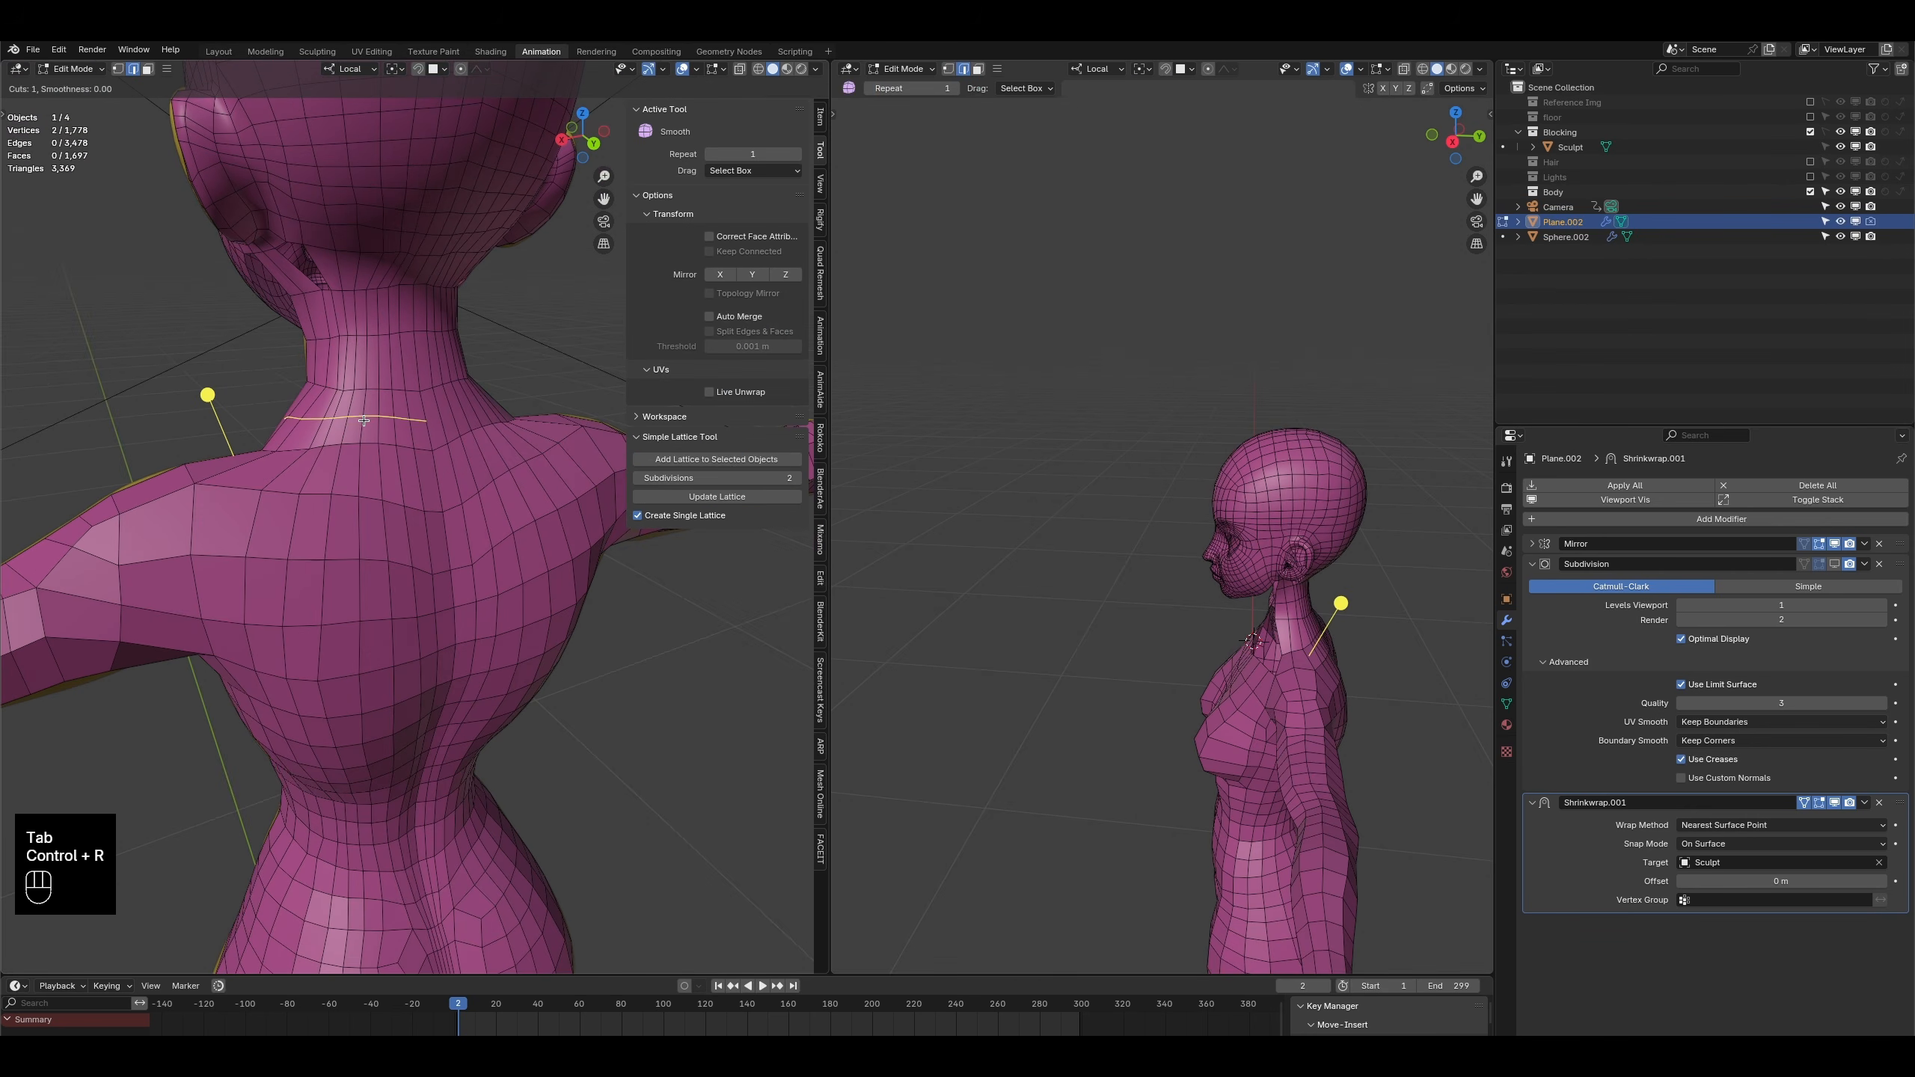
{"action": "scroll", "coordinate": [363, 421], "scroll_direction": "down", "scroll_amount": 1}
{"action": "left_click", "coordinate": [363, 420]}
{"action": "left_click", "coordinate": [364, 420]}
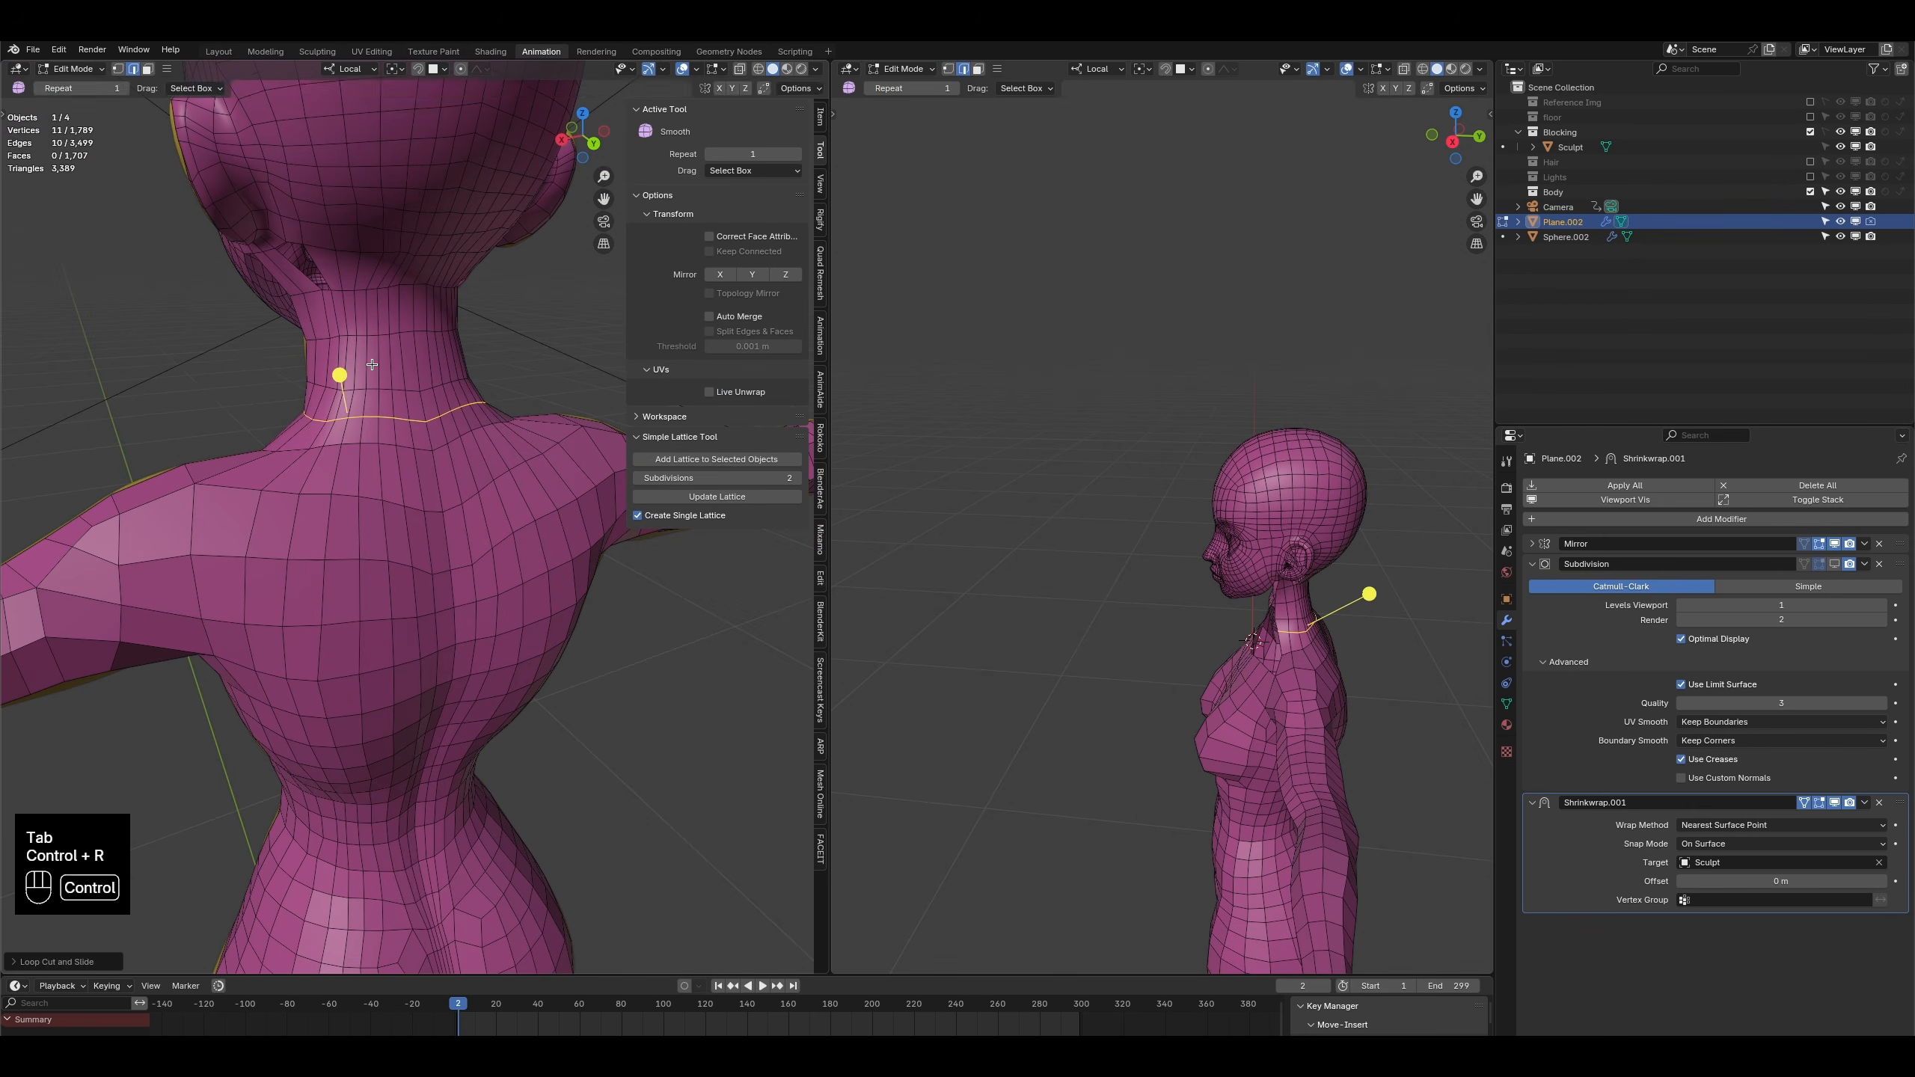
{"action": "key", "text": "ctrl+r"}
{"action": "left_click", "coordinate": [371, 365]}
{"action": "left_click", "coordinate": [372, 364]}
{"action": "key", "text": "ctrl+r"}
{"action": "left_click", "coordinate": [369, 317]}
{"action": "left_click", "coordinate": [369, 317]}
{"action": "middle_click_drag", "start_coordinate": [116, 229], "coordinate": [383, 414]}
{"action": "key", "text": "ctrl+r"}
{"action": "left_click", "coordinate": [401, 519]}
- Smooth the shoulder and neck transition in Sculpt Mode, then return to Edit Mode at the gap behind the ear
{"action": "left_click", "coordinate": [74, 69]}
{"action": "left_click", "coordinate": [76, 119]}
{"action": "left_click_drag", "start_coordinate": [441, 530], "coordinate": [567, 586], "text": "shift"}
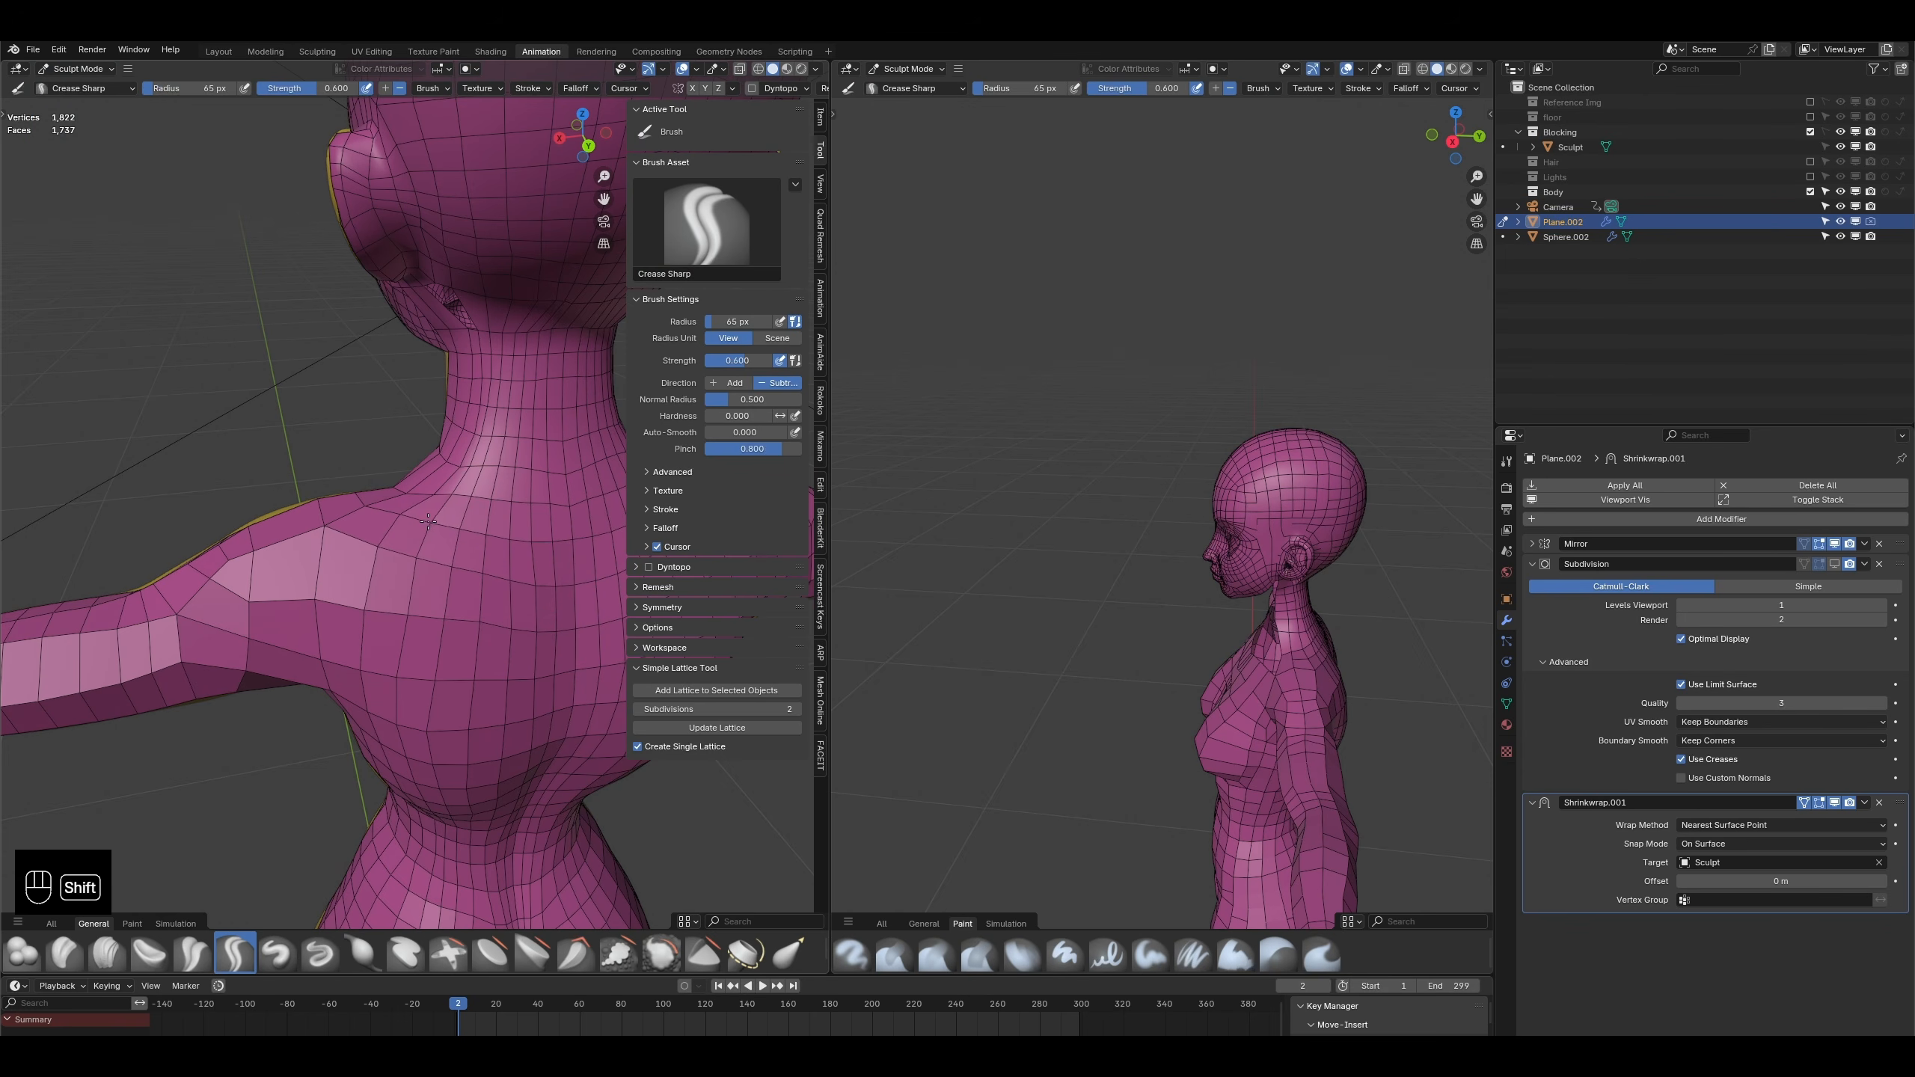
{"action": "middle_click_drag", "start_coordinate": [410, 496], "coordinate": [300, 452]}
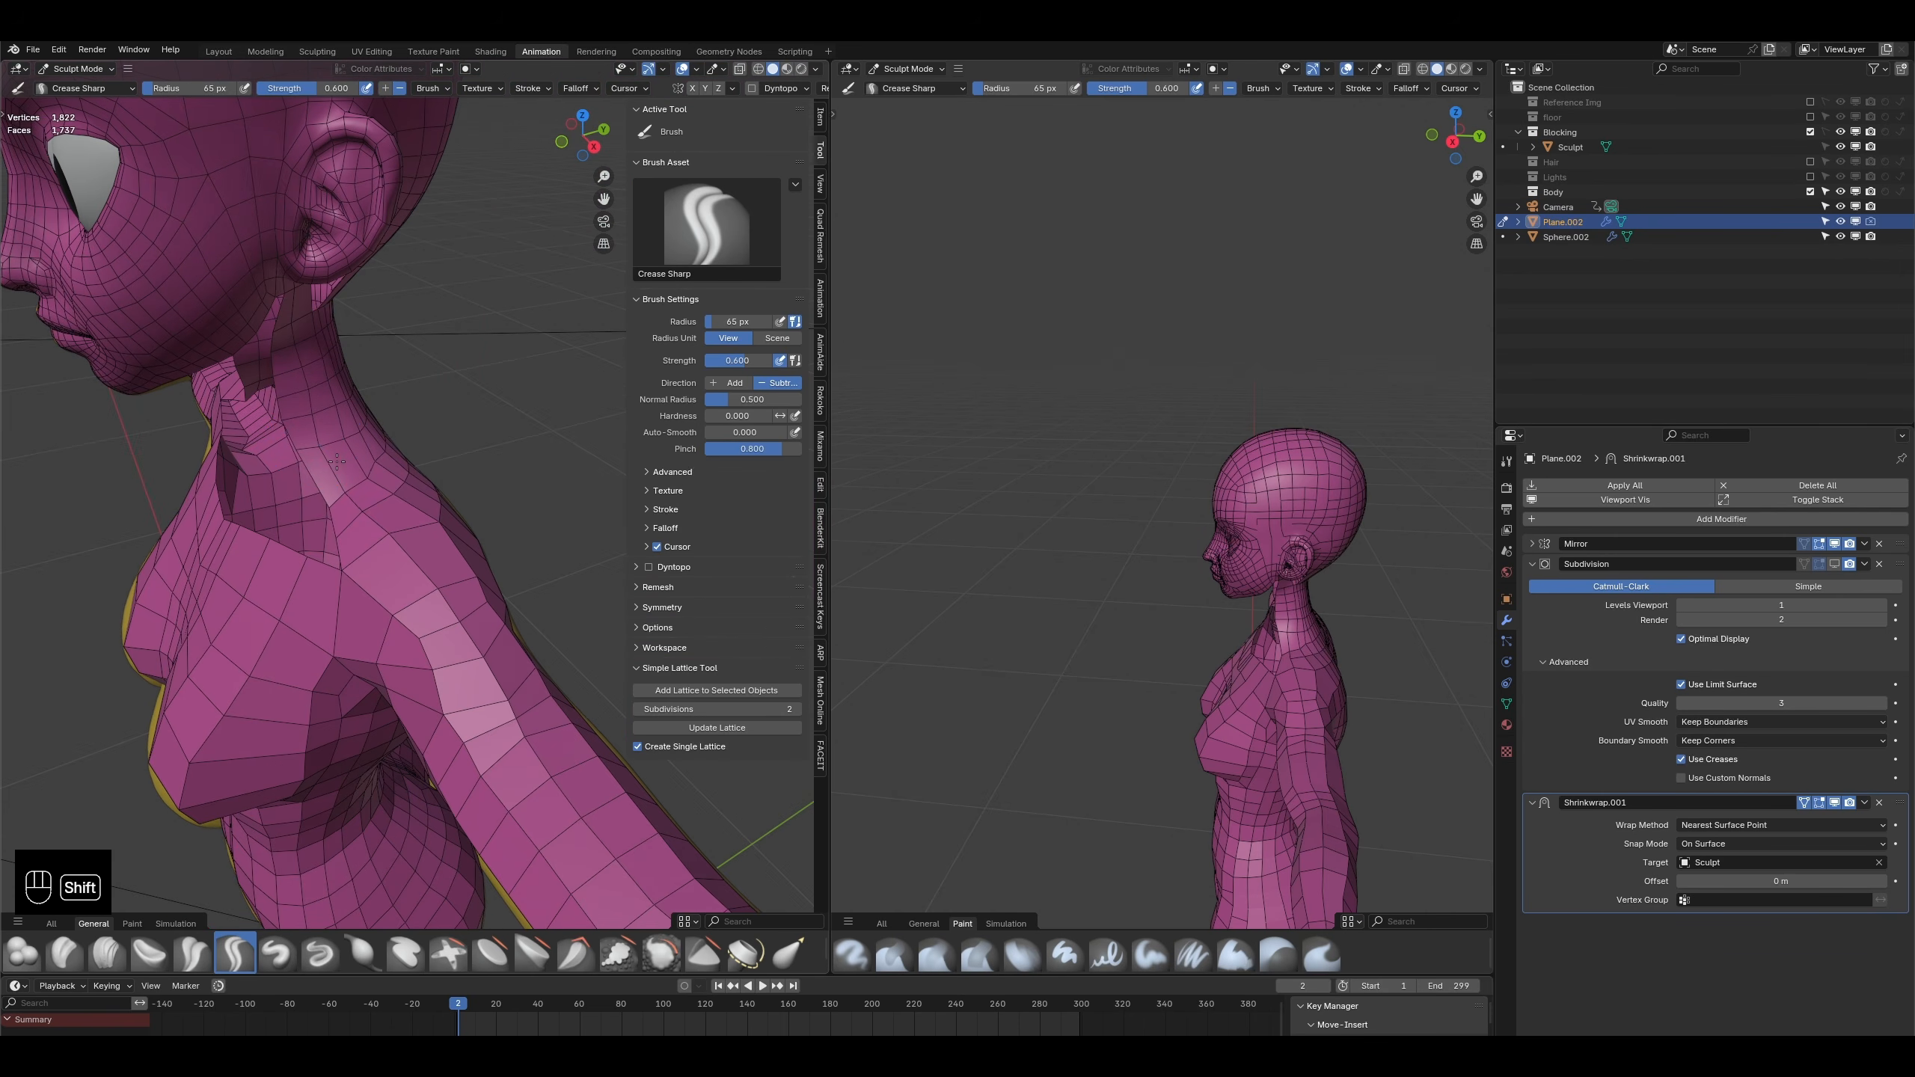
{"action": "middle_click_drag", "start_coordinate": [384, 533], "coordinate": [411, 456]}
{"action": "scroll", "coordinate": [420, 512], "scroll_direction": "up", "scroll_amount": 4}
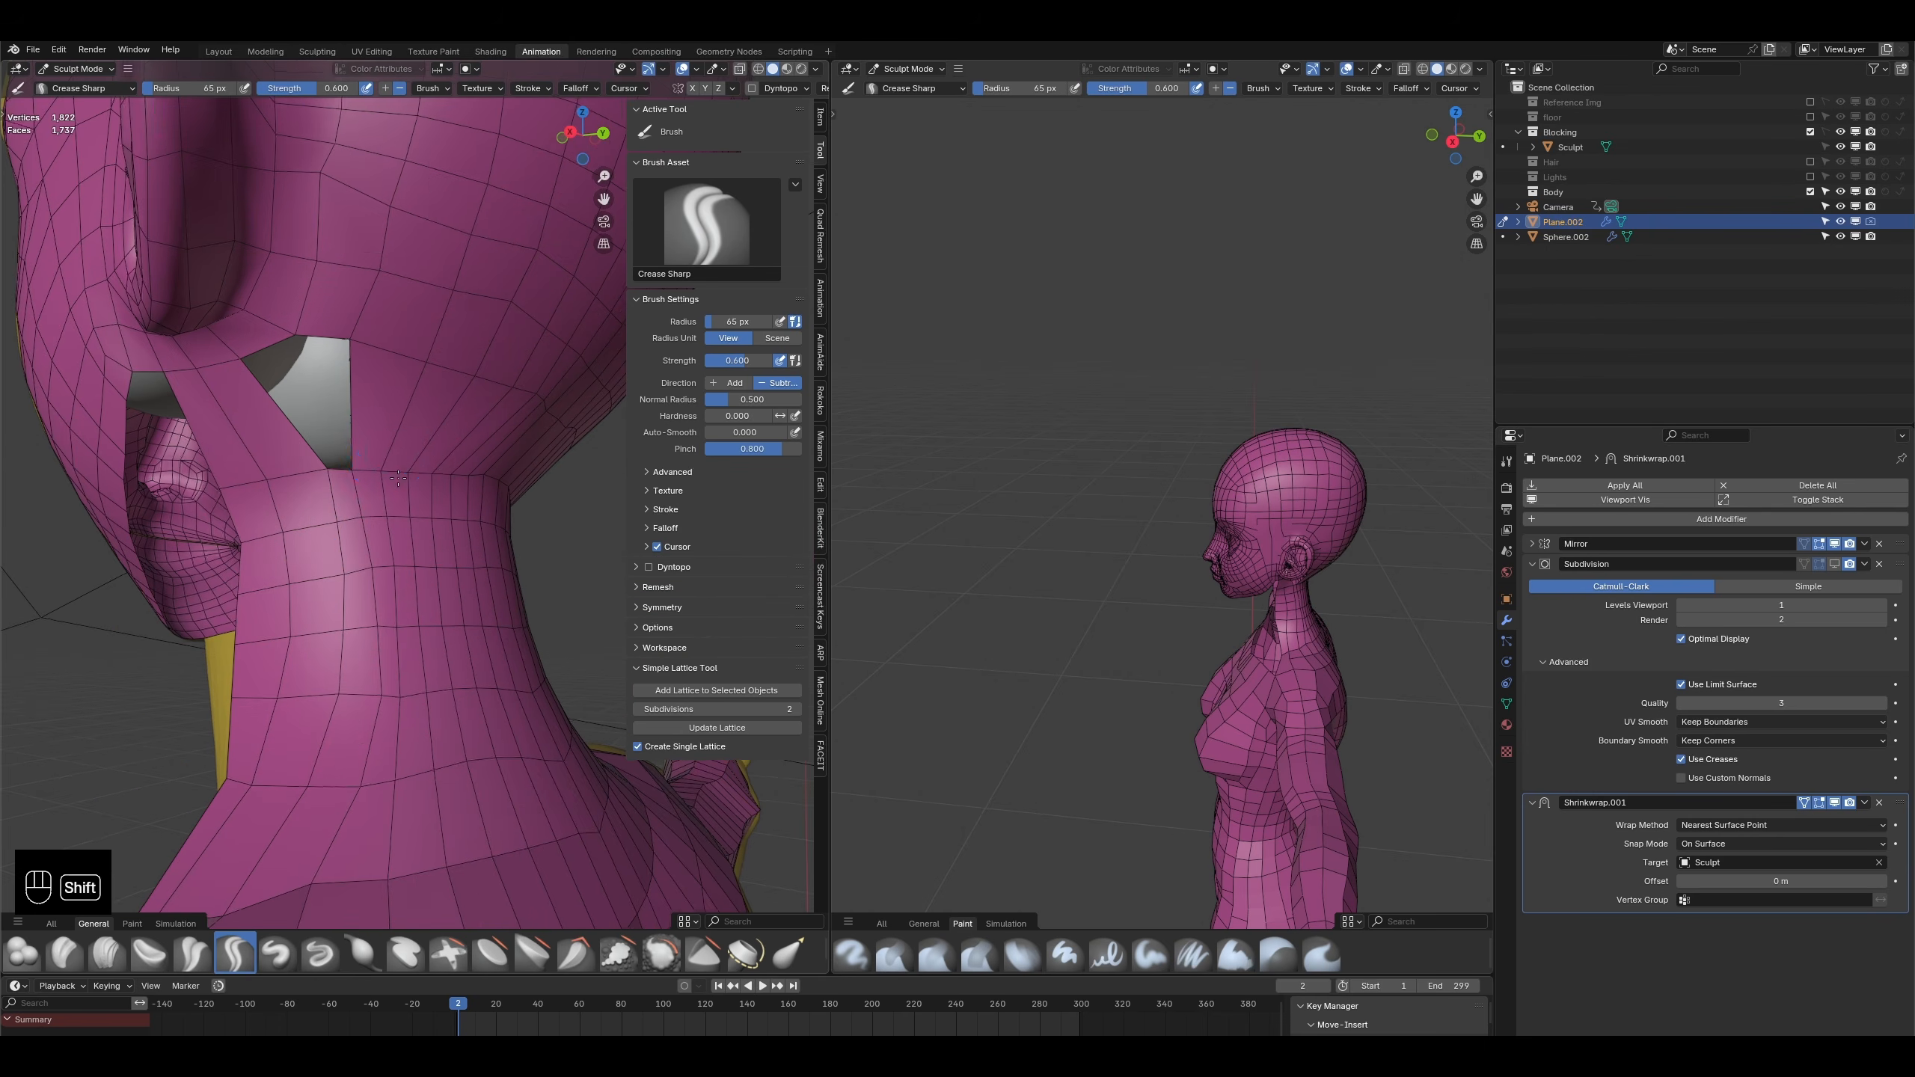
{"action": "left_click", "coordinate": [89, 80]}
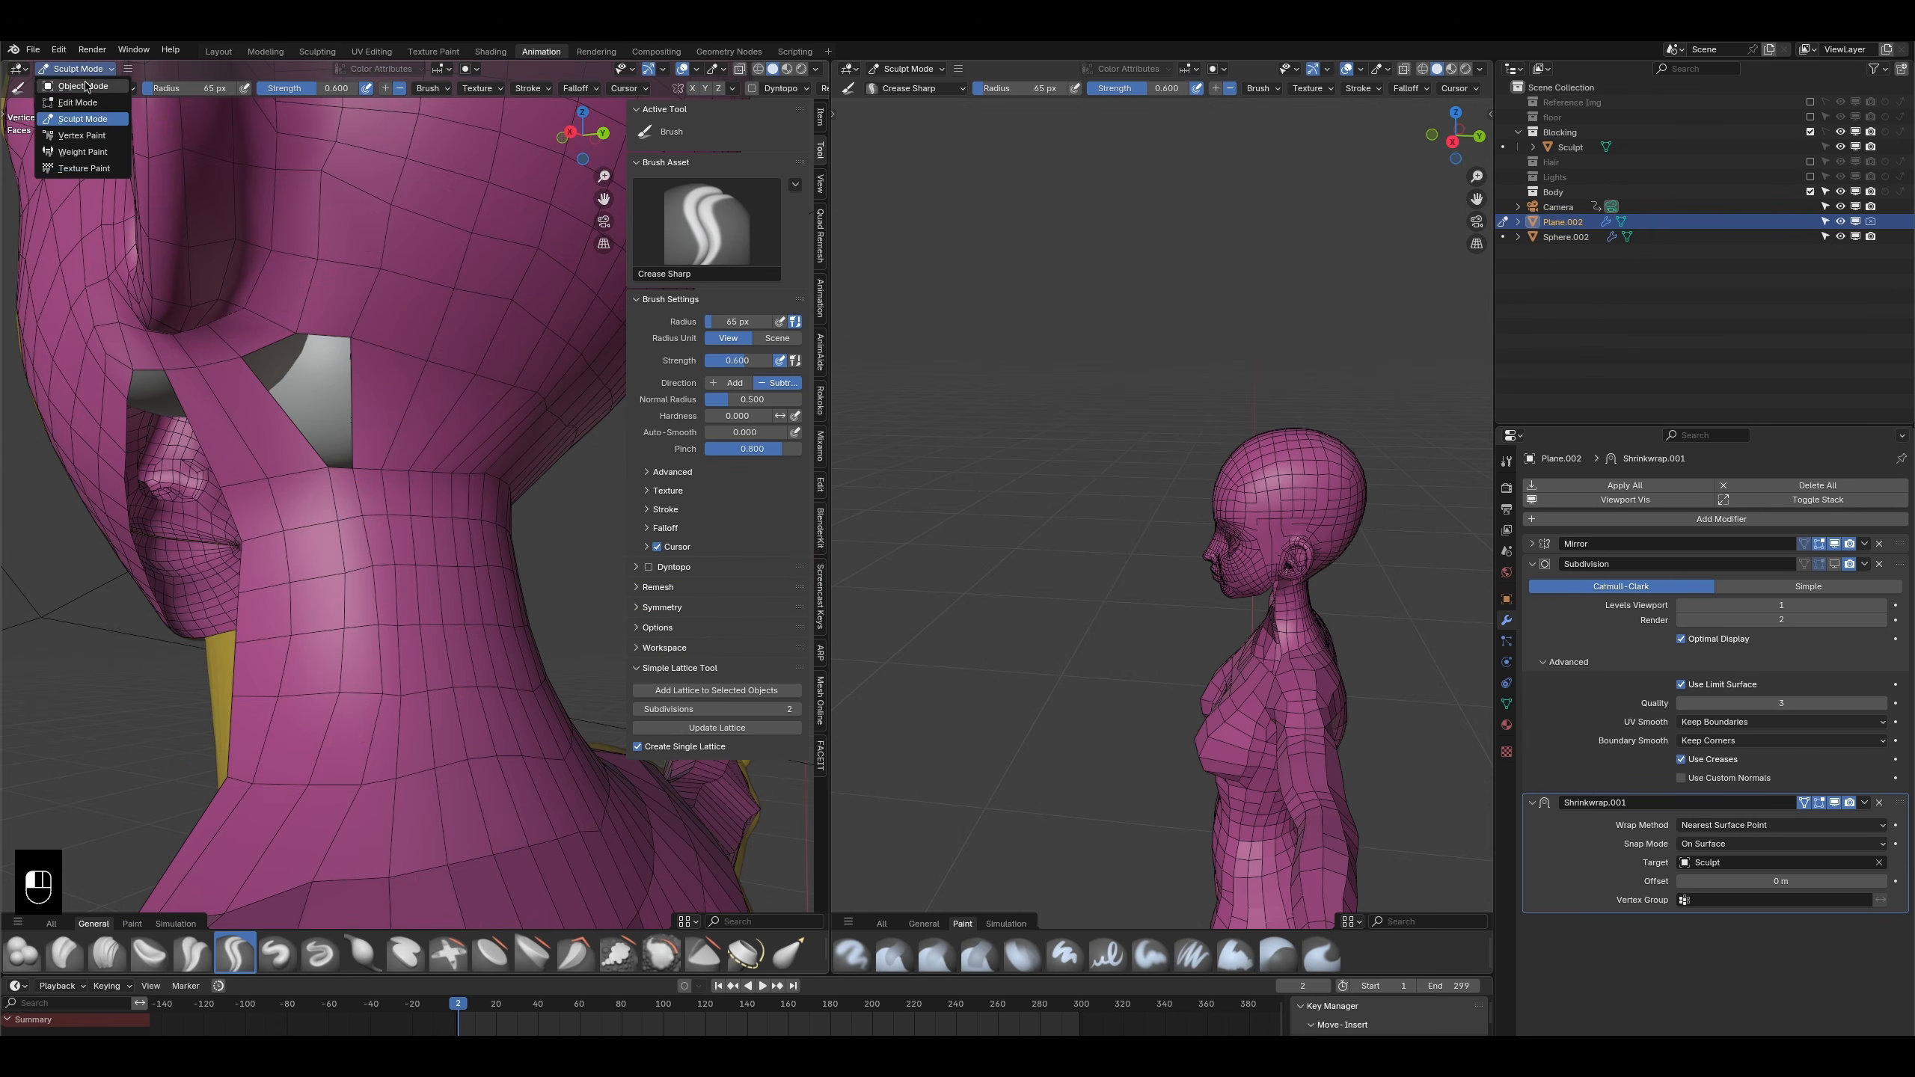
{"action": "left_click", "coordinate": [87, 102]}
{"action": "key", "text": "Tab"}
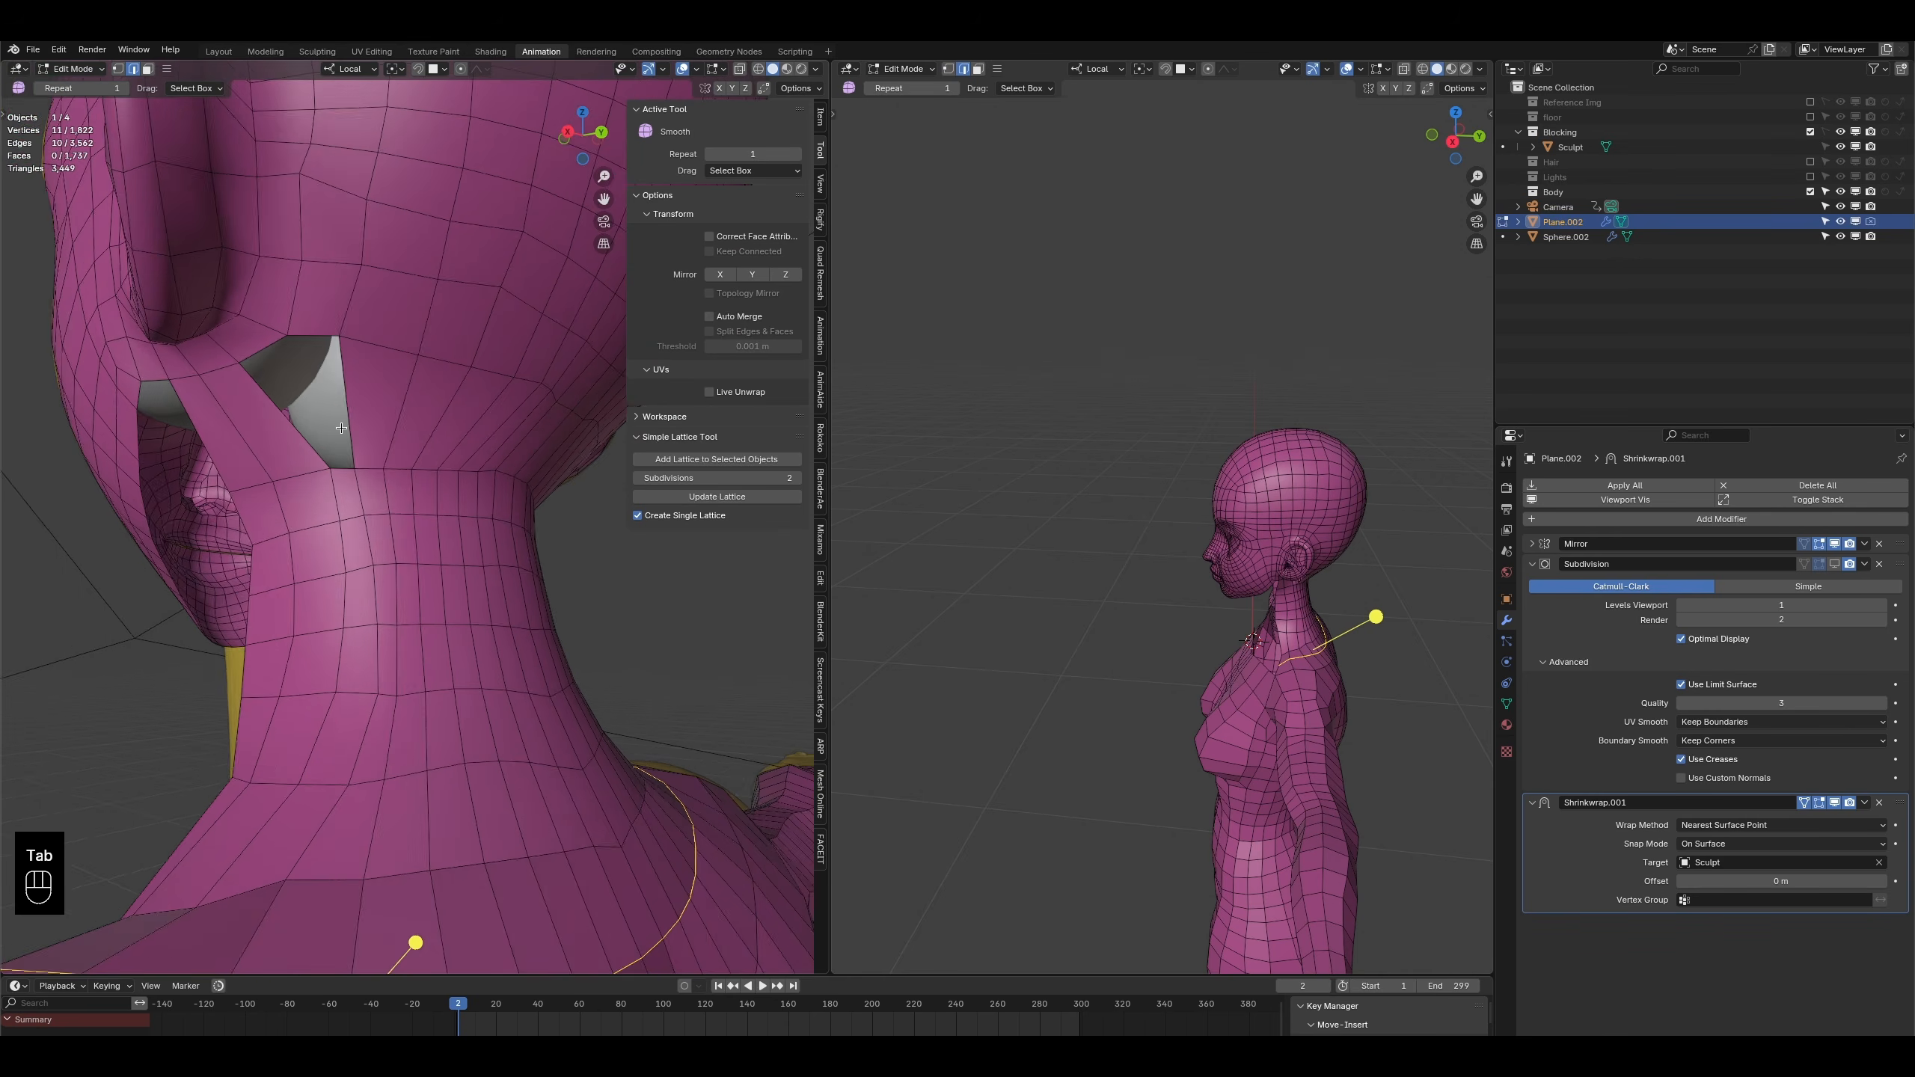
{"action": "middle_click_drag", "start_coordinate": [275, 325], "coordinate": [254, 386]}
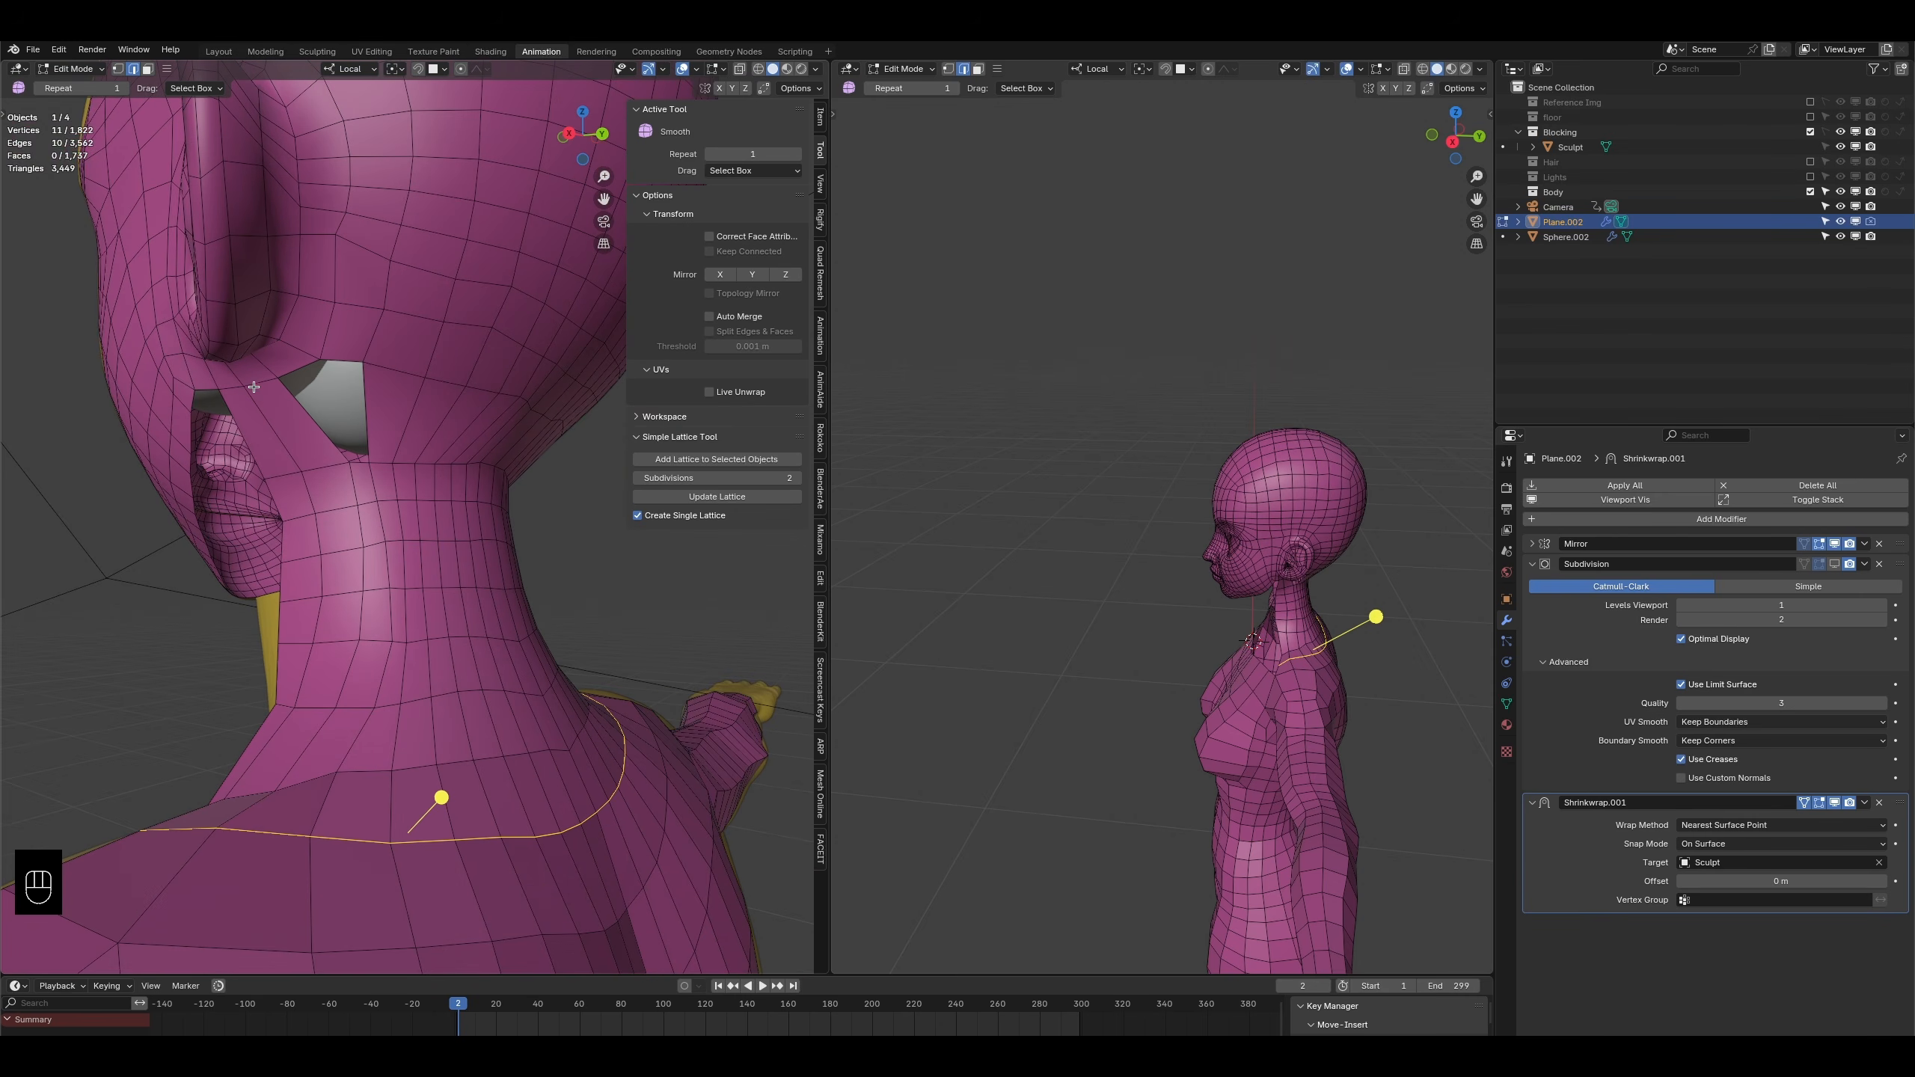
- Fill a face from the open edge at the back of the gap behind the ear
{"action": "left_click", "coordinate": [365, 421]}
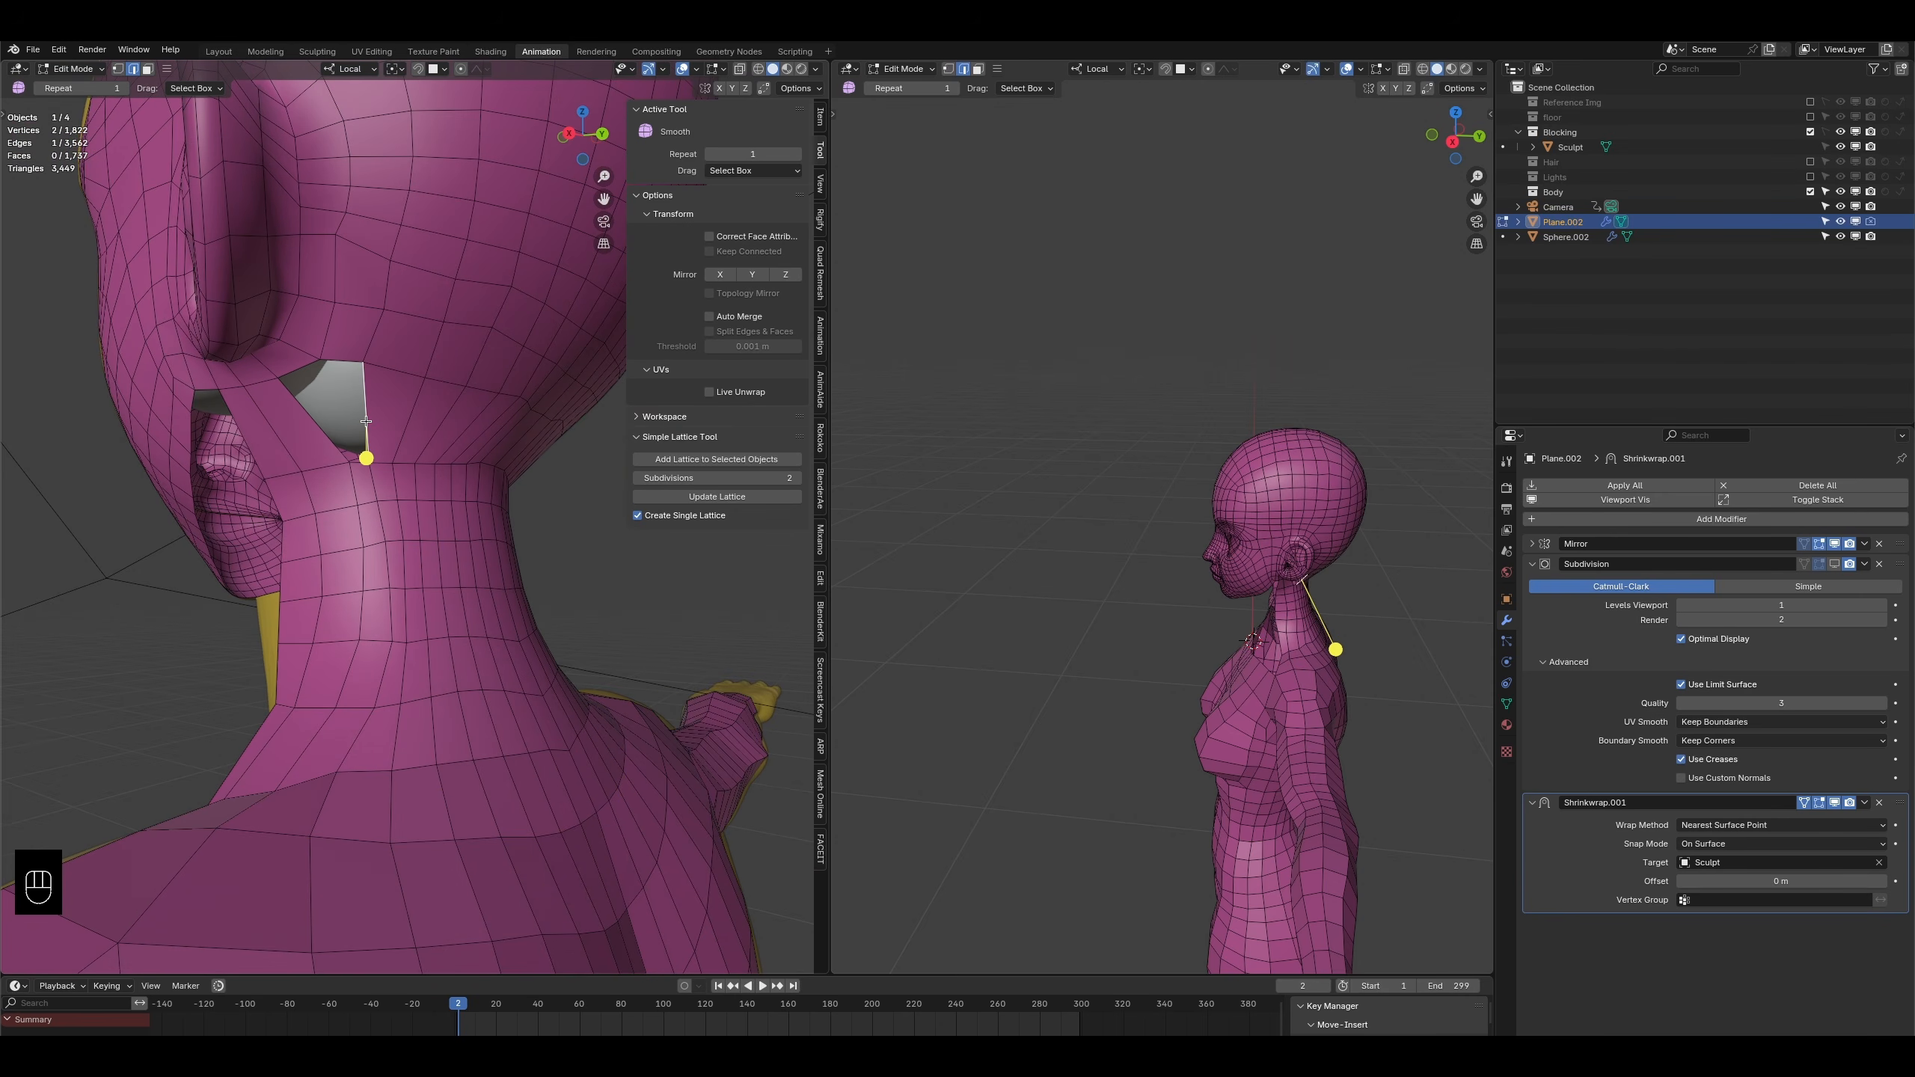
{"action": "key", "text": "f"}
{"action": "middle_click_drag", "start_coordinate": [366, 421], "coordinate": [326, 437]}
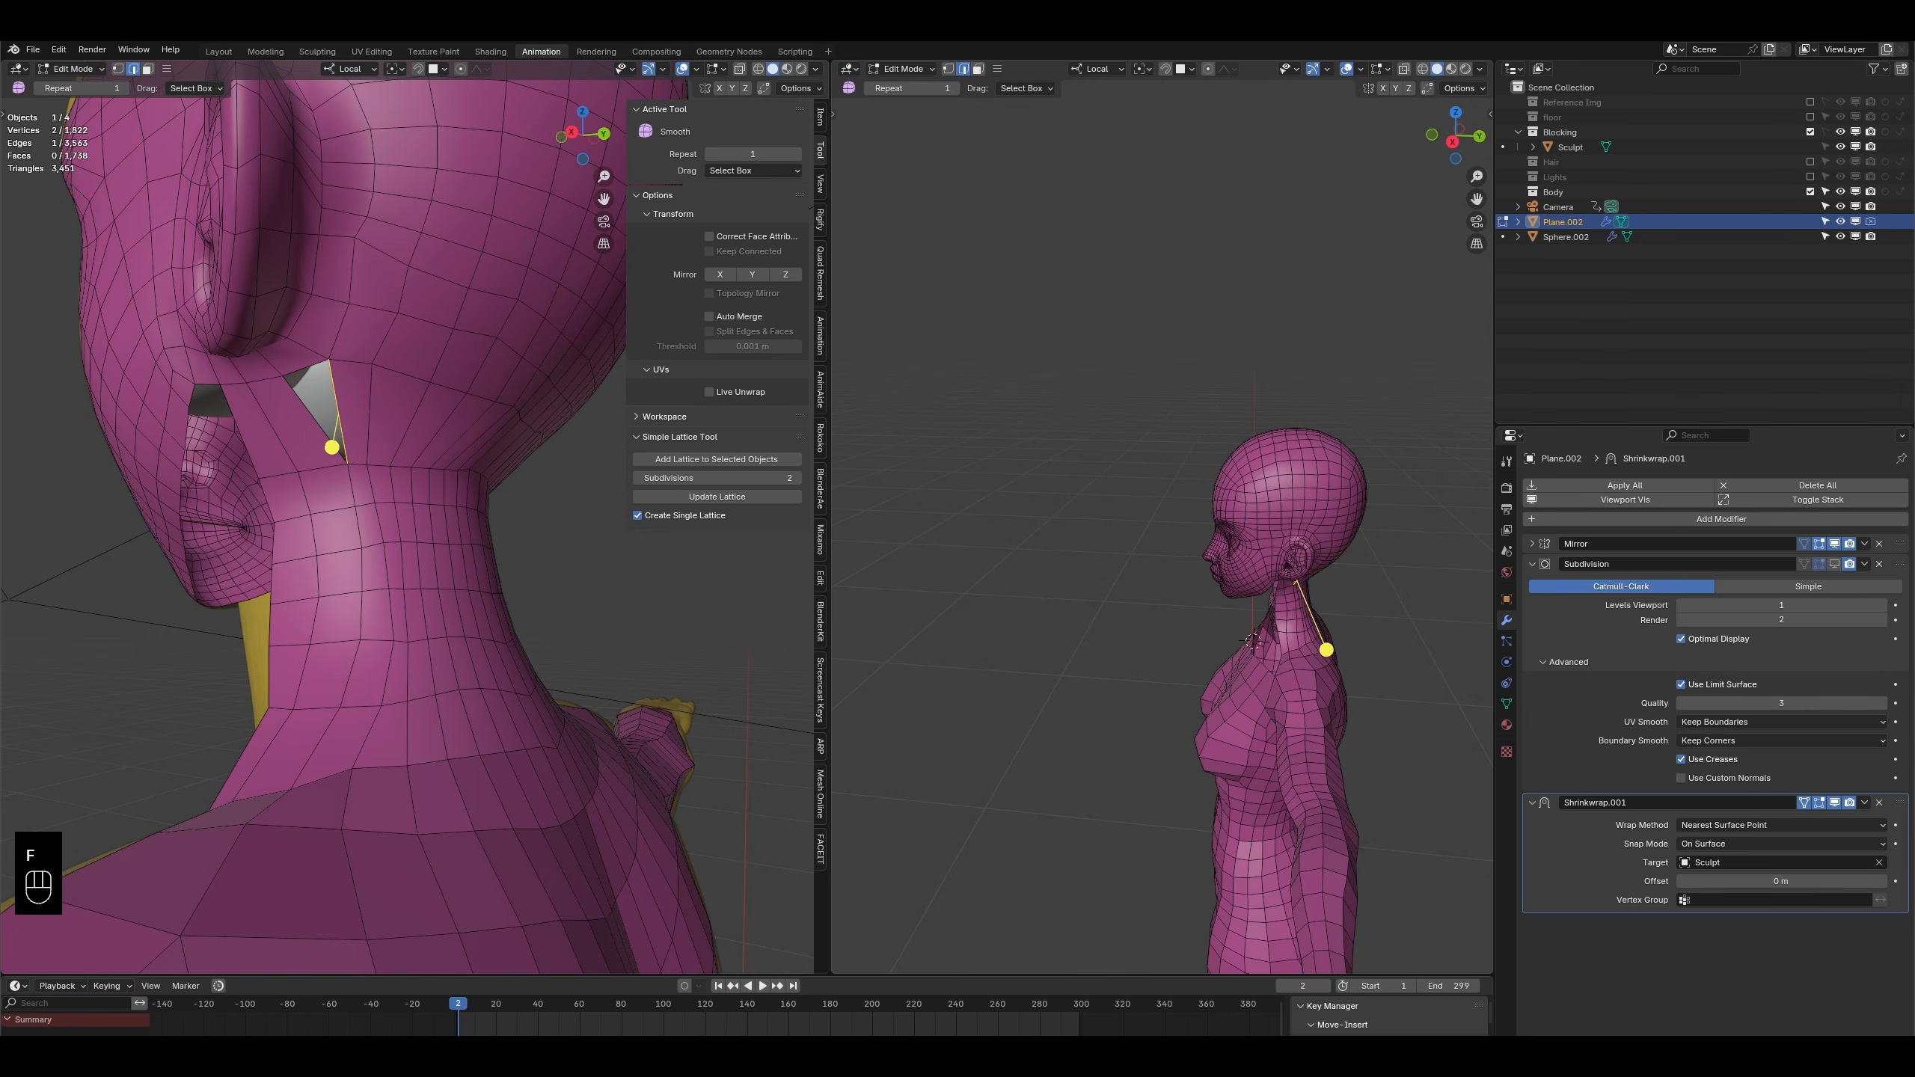
{"action": "middle_click_drag", "start_coordinate": [309, 387], "coordinate": [439, 521]}
{"action": "left_click", "coordinate": [351, 243]}
{"action": "scroll", "coordinate": [439, 397], "scroll_direction": "down", "scroll_amount": 4}
{"action": "mouse_move", "coordinate": [439, 521]}
{"action": "middle_mouse_down"}
{"action": "mouse_move", "coordinate": [381, 539]}
{"action": "mouse_move", "coordinate": [434, 534]}
{"action": "middle_mouse_up"}
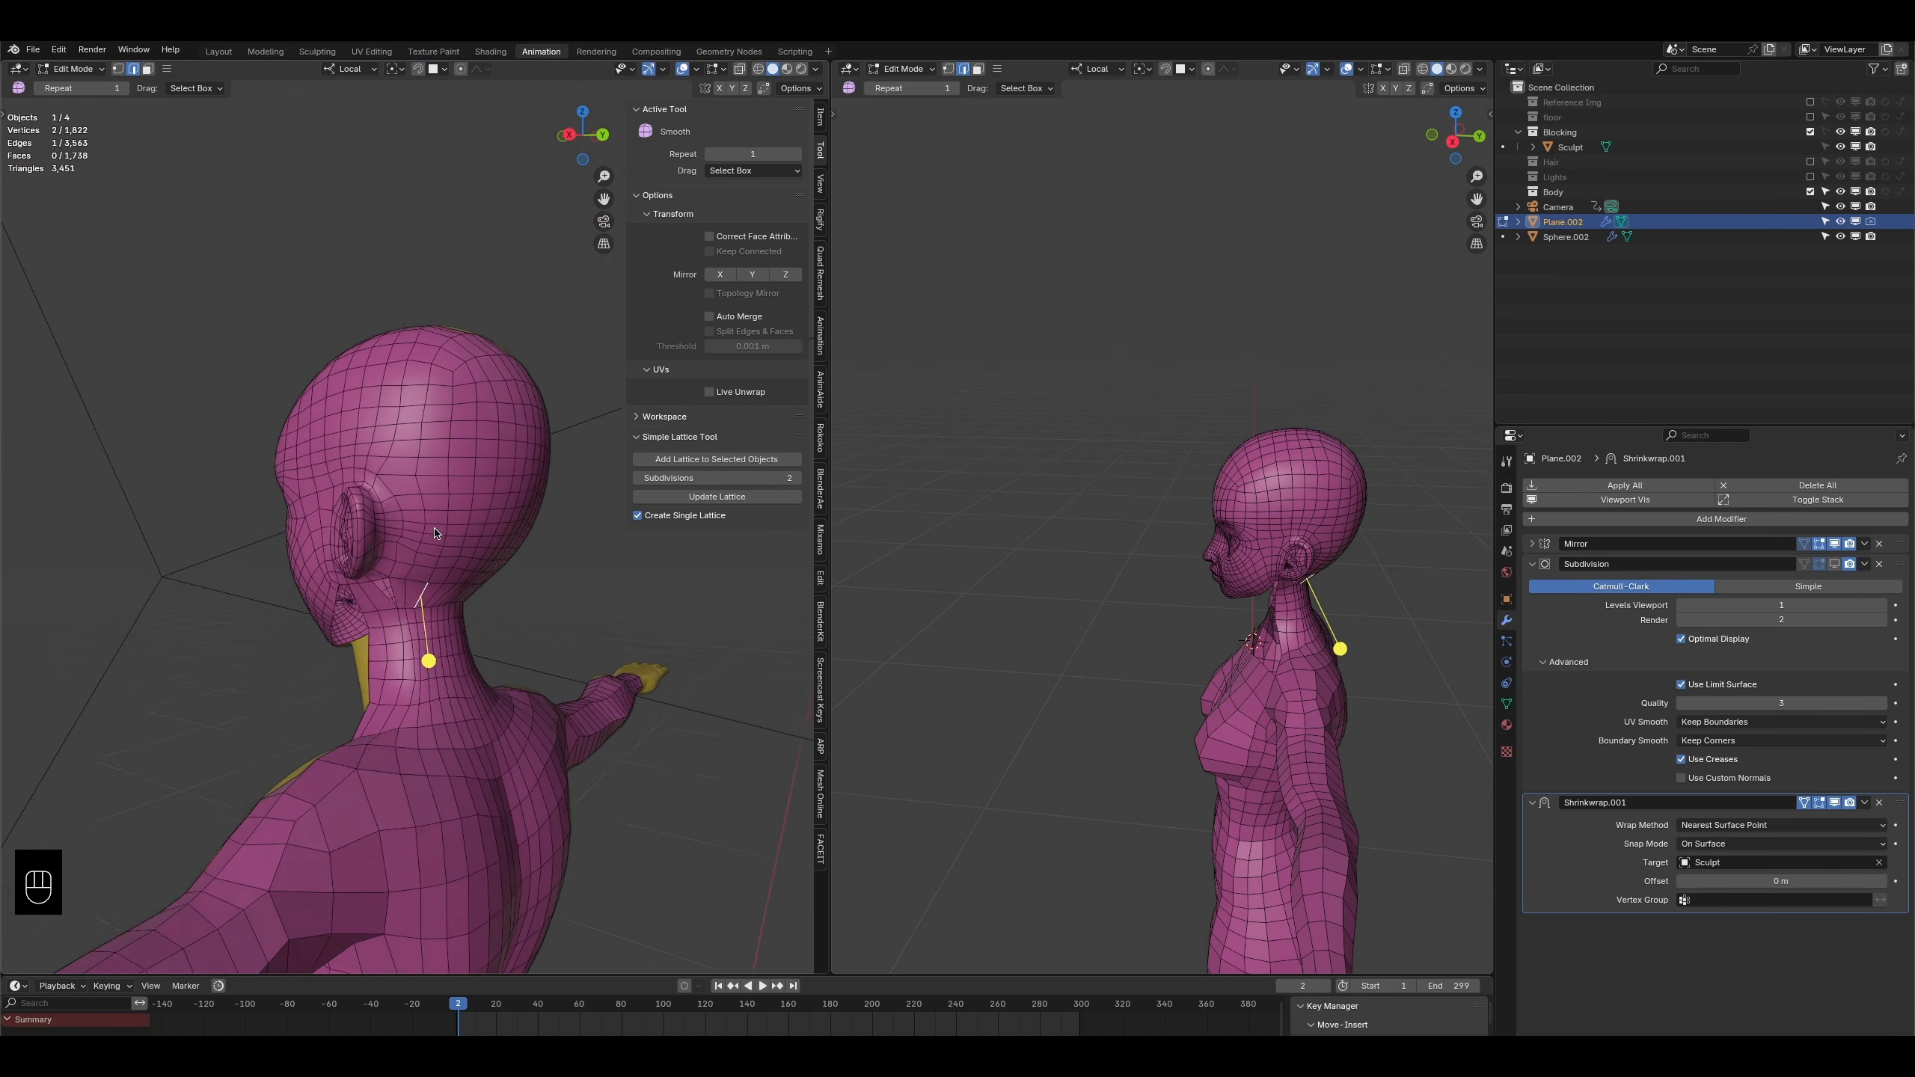
{"action": "scroll", "coordinate": [413, 617], "scroll_direction": "up", "scroll_amount": 3}
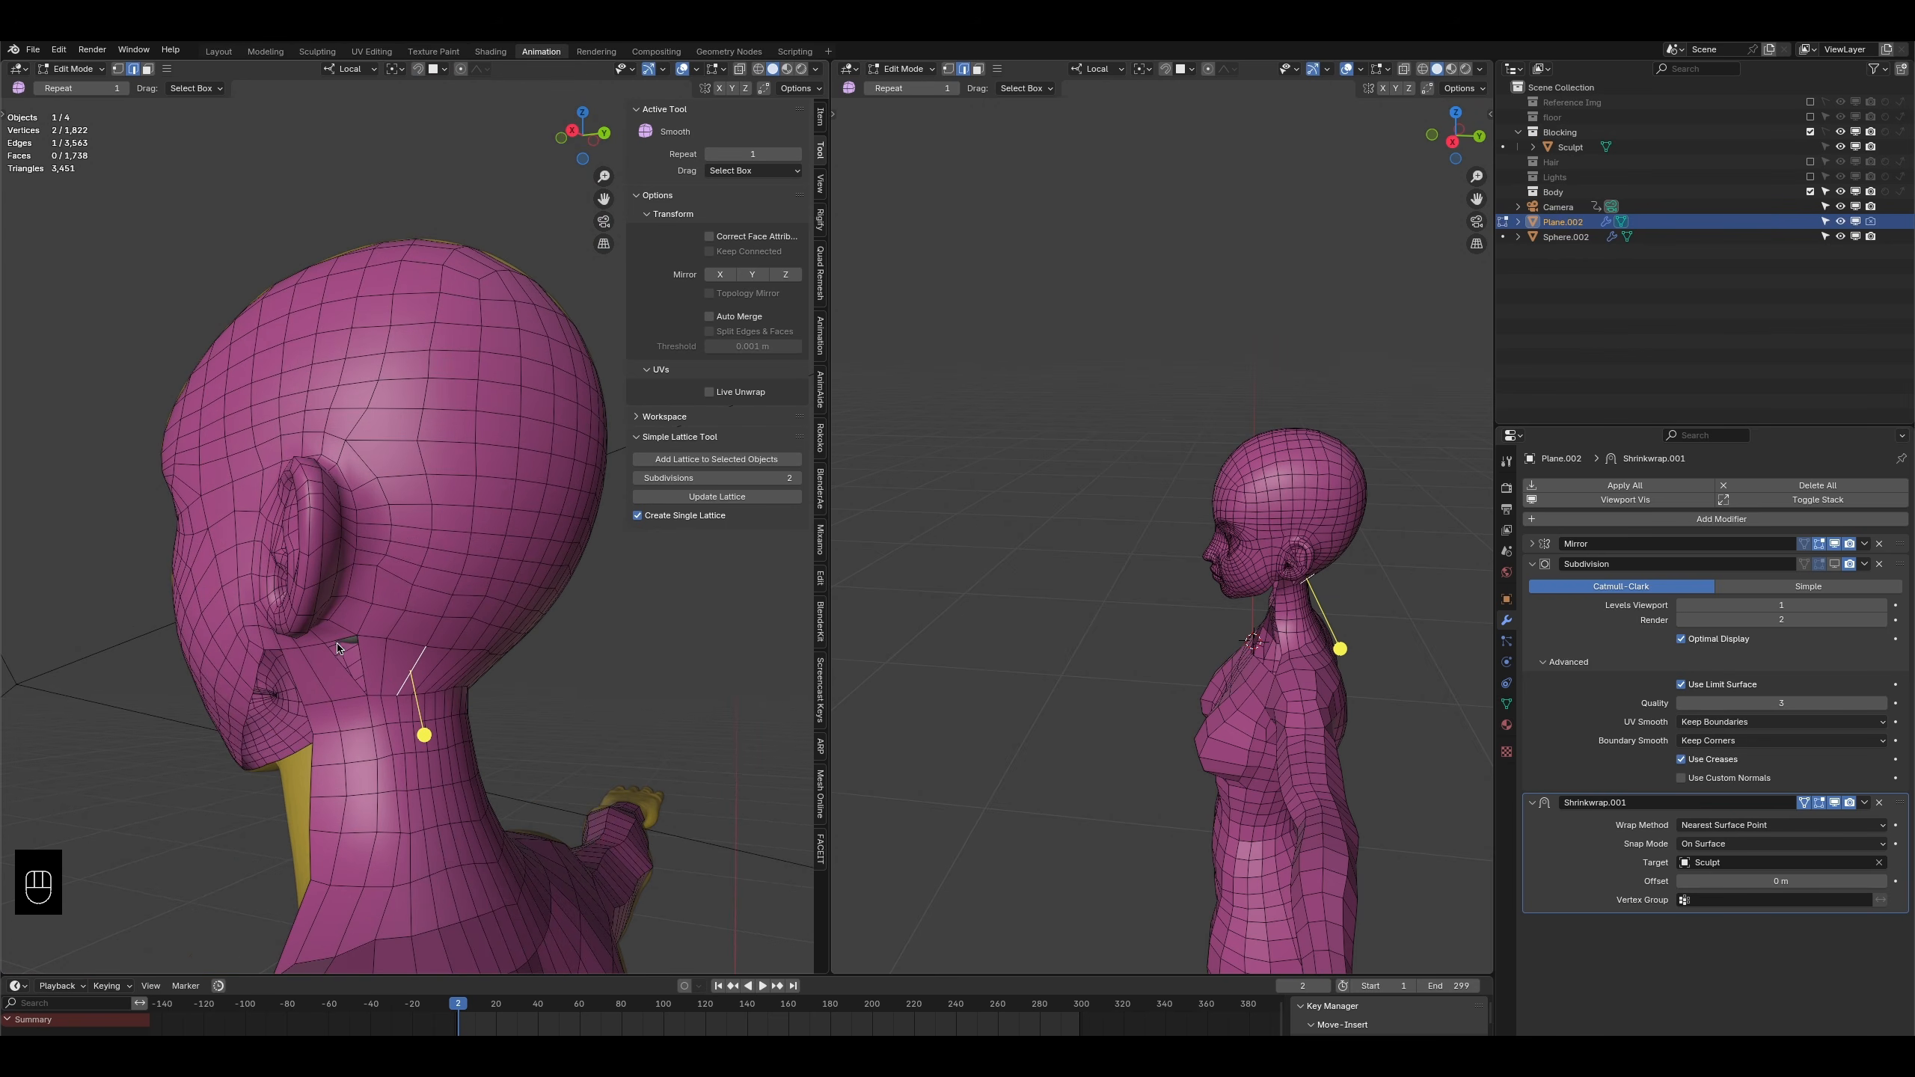
{"action": "middle_click_drag", "start_coordinate": [333, 661], "coordinate": [339, 617], "text": "shift"}
- Switch to face selection and delete the face just filled in the gap behind the ear
{"action": "left_click", "coordinate": [148, 69]}
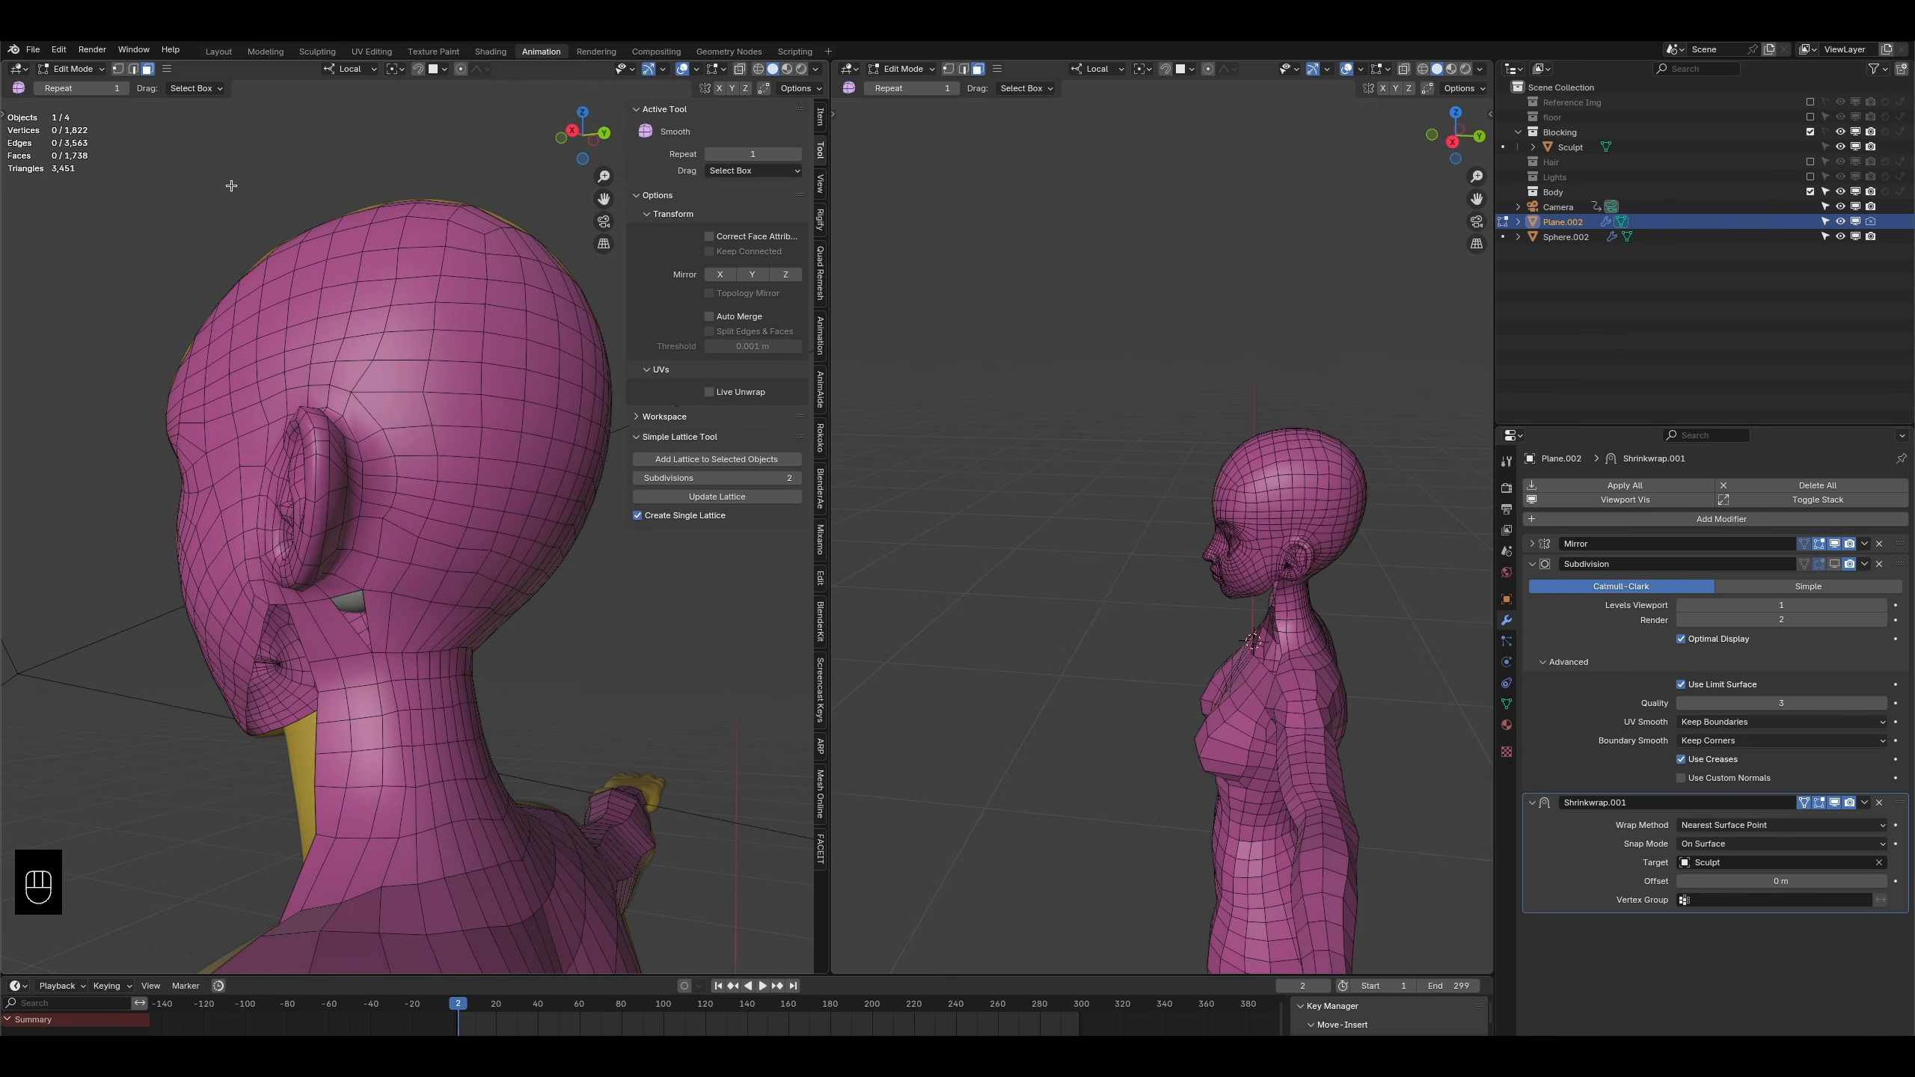
{"action": "middle_click_drag", "start_coordinate": [387, 632], "coordinate": [397, 635]}
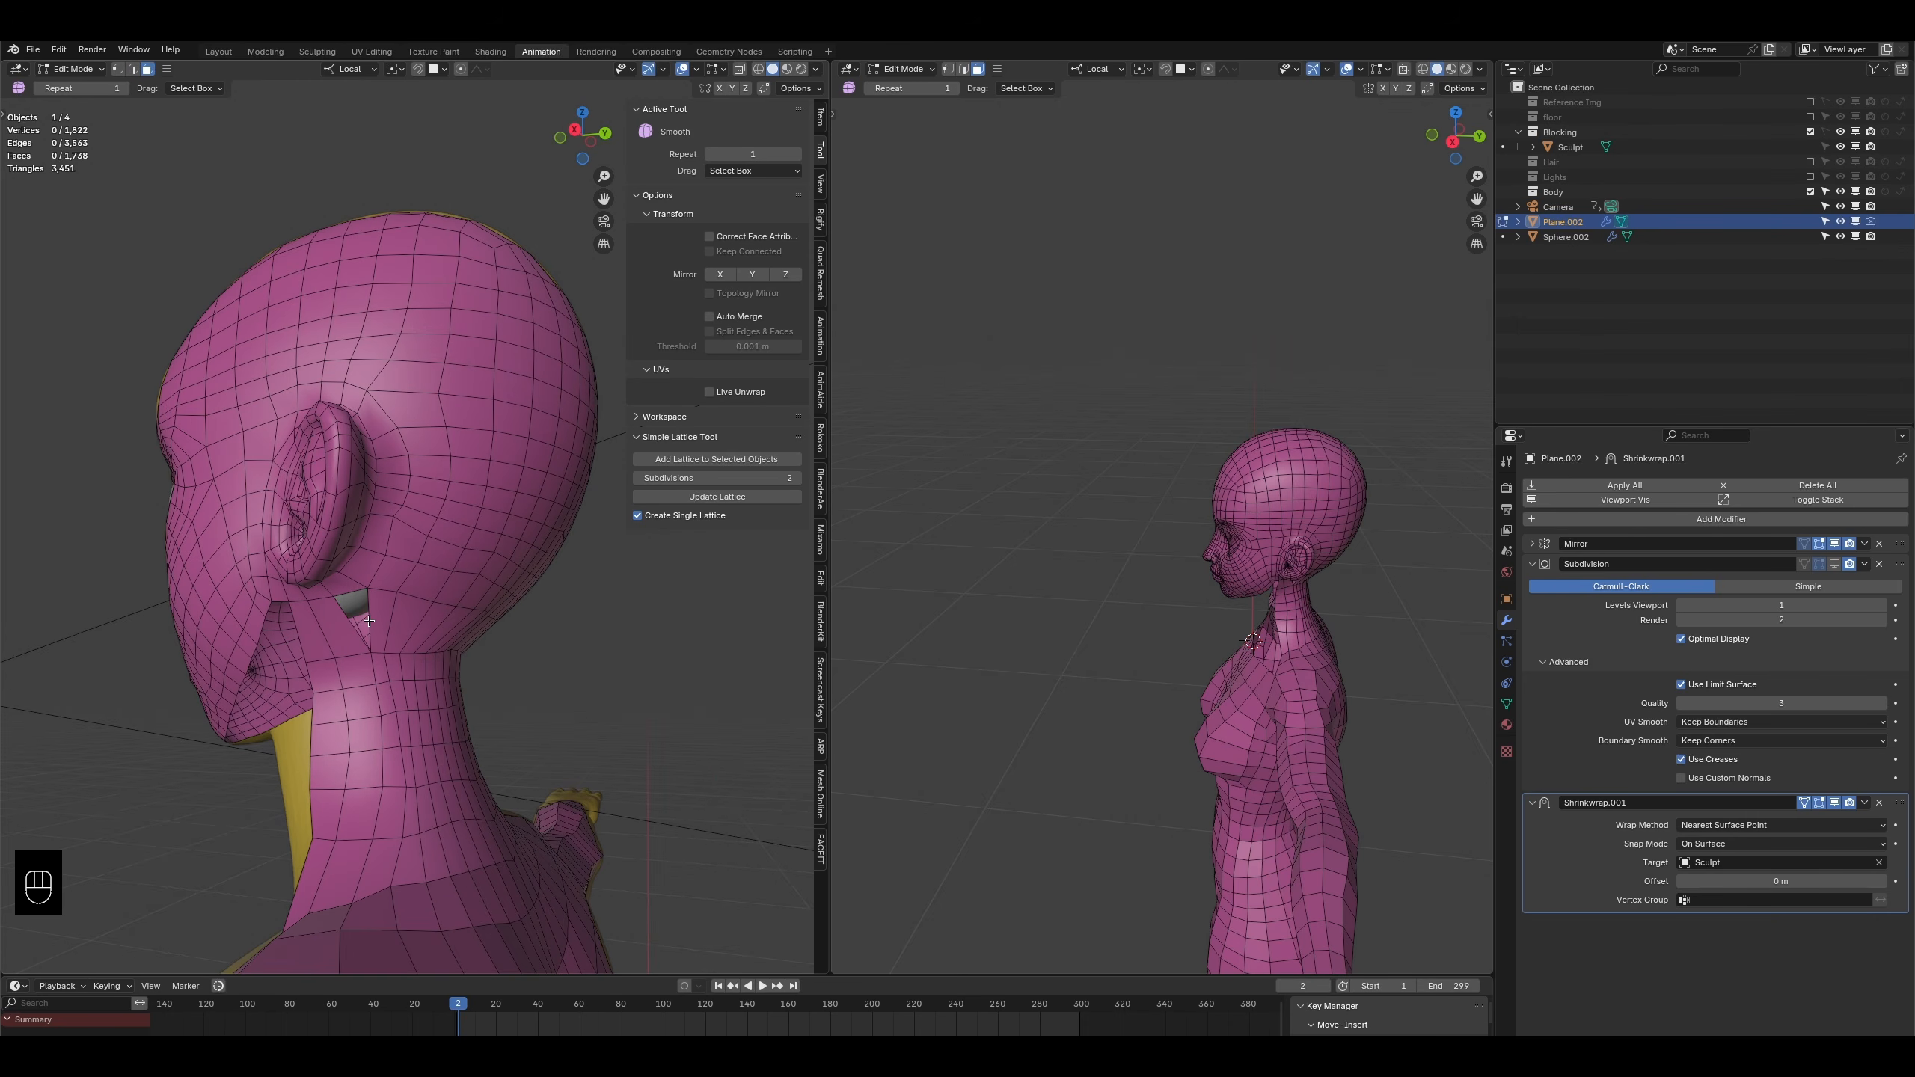
{"action": "left_click", "coordinate": [383, 615]}
{"action": "key", "text": "x"}
{"action": "left_click", "coordinate": [383, 618]}
{"action": "middle_click_drag", "start_coordinate": [383, 618], "coordinate": [313, 612]}
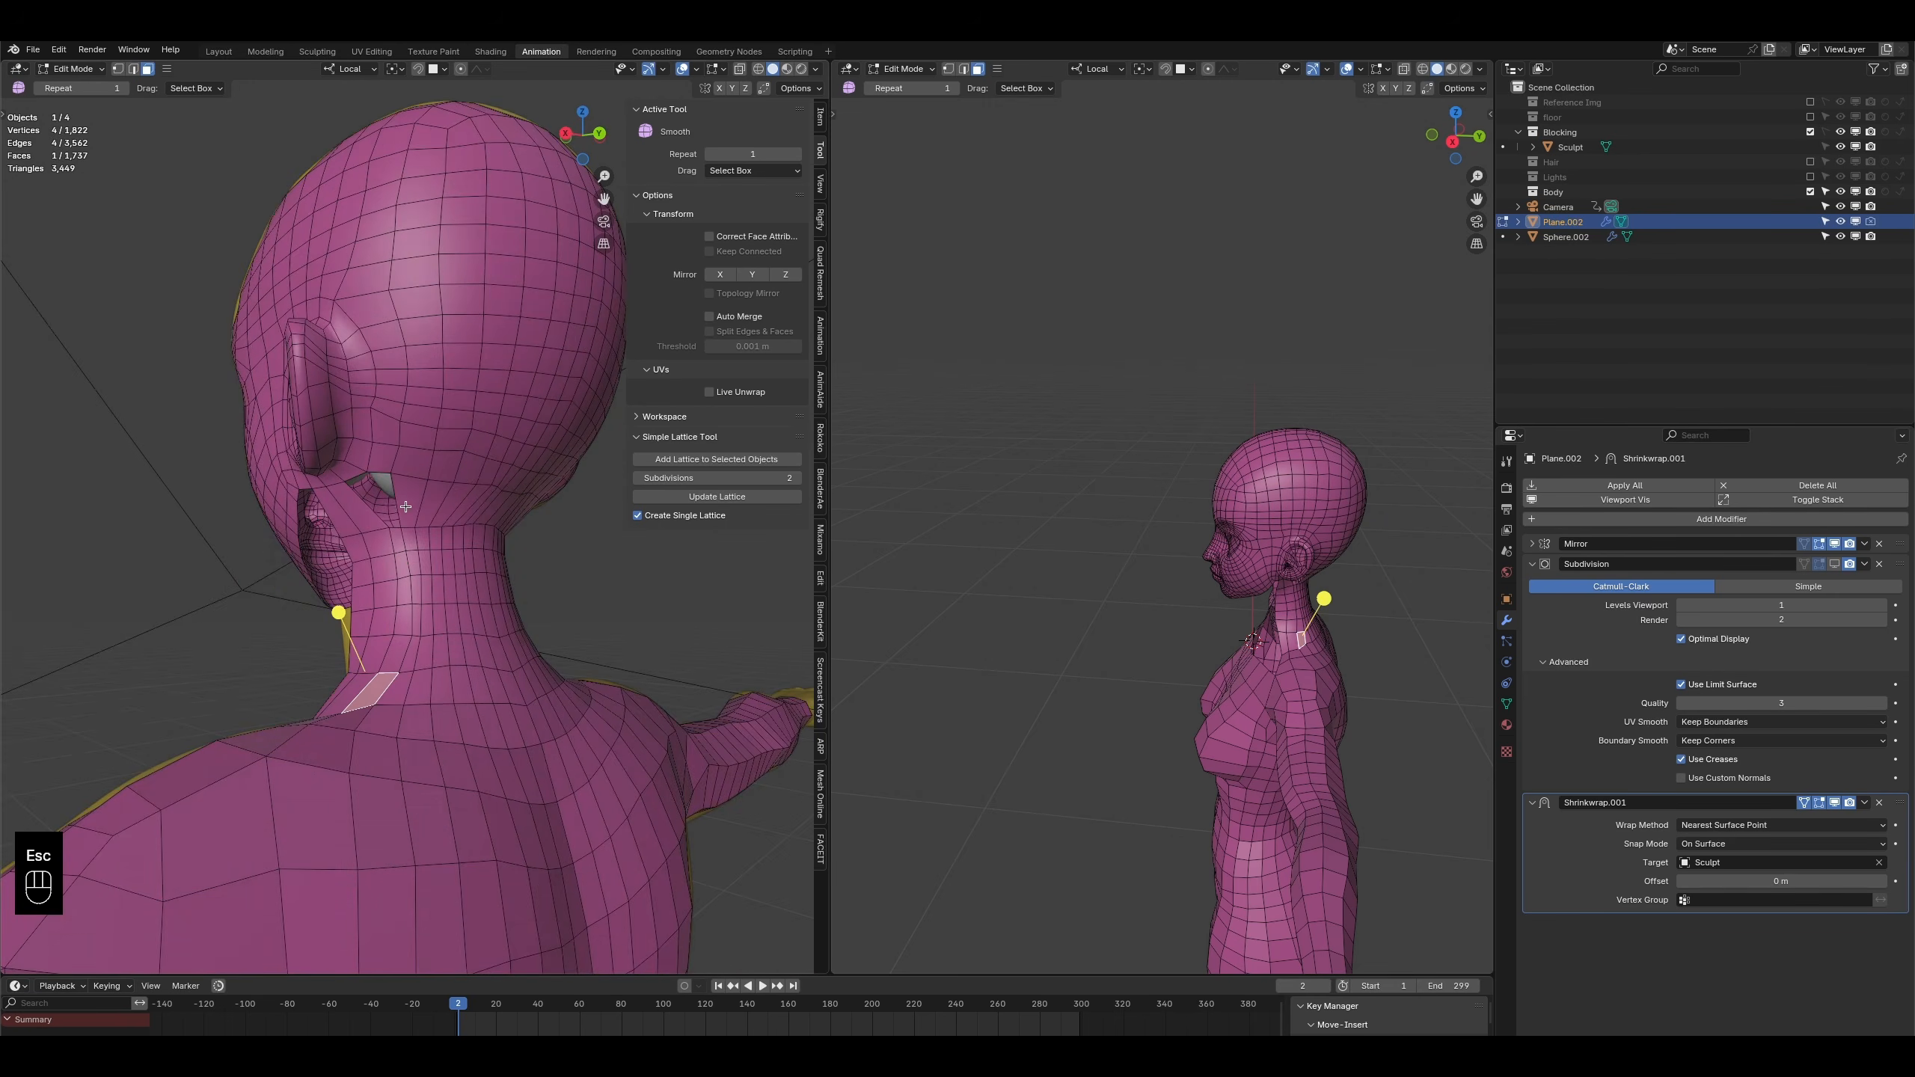
- Add a horizontal loop cut through the row of faces connecting the top of the neck to the back of the head
{"action": "scroll", "coordinate": [403, 520], "scroll_direction": "up", "scroll_amount": 2}
{"action": "scroll", "coordinate": [415, 498], "scroll_direction": "up", "scroll_amount": 2}
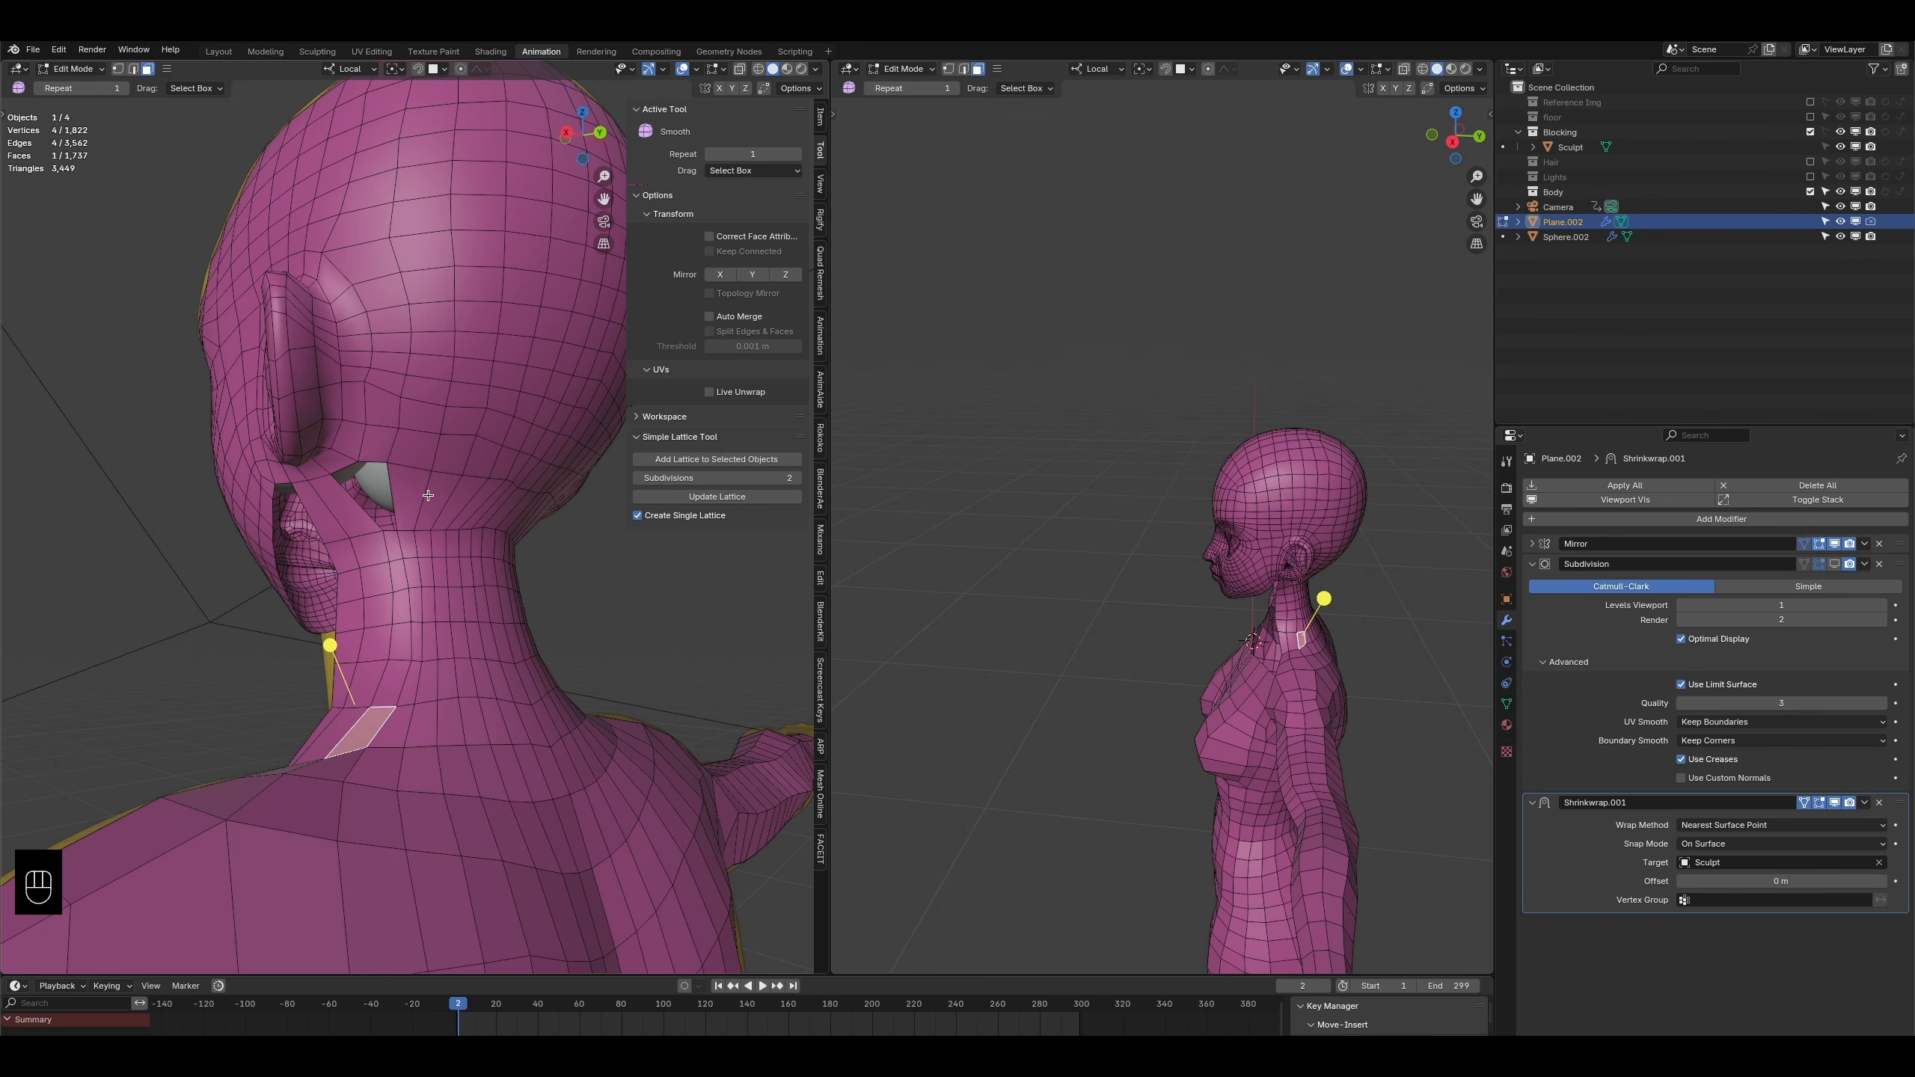
{"action": "key", "text": "ctrl+r"}
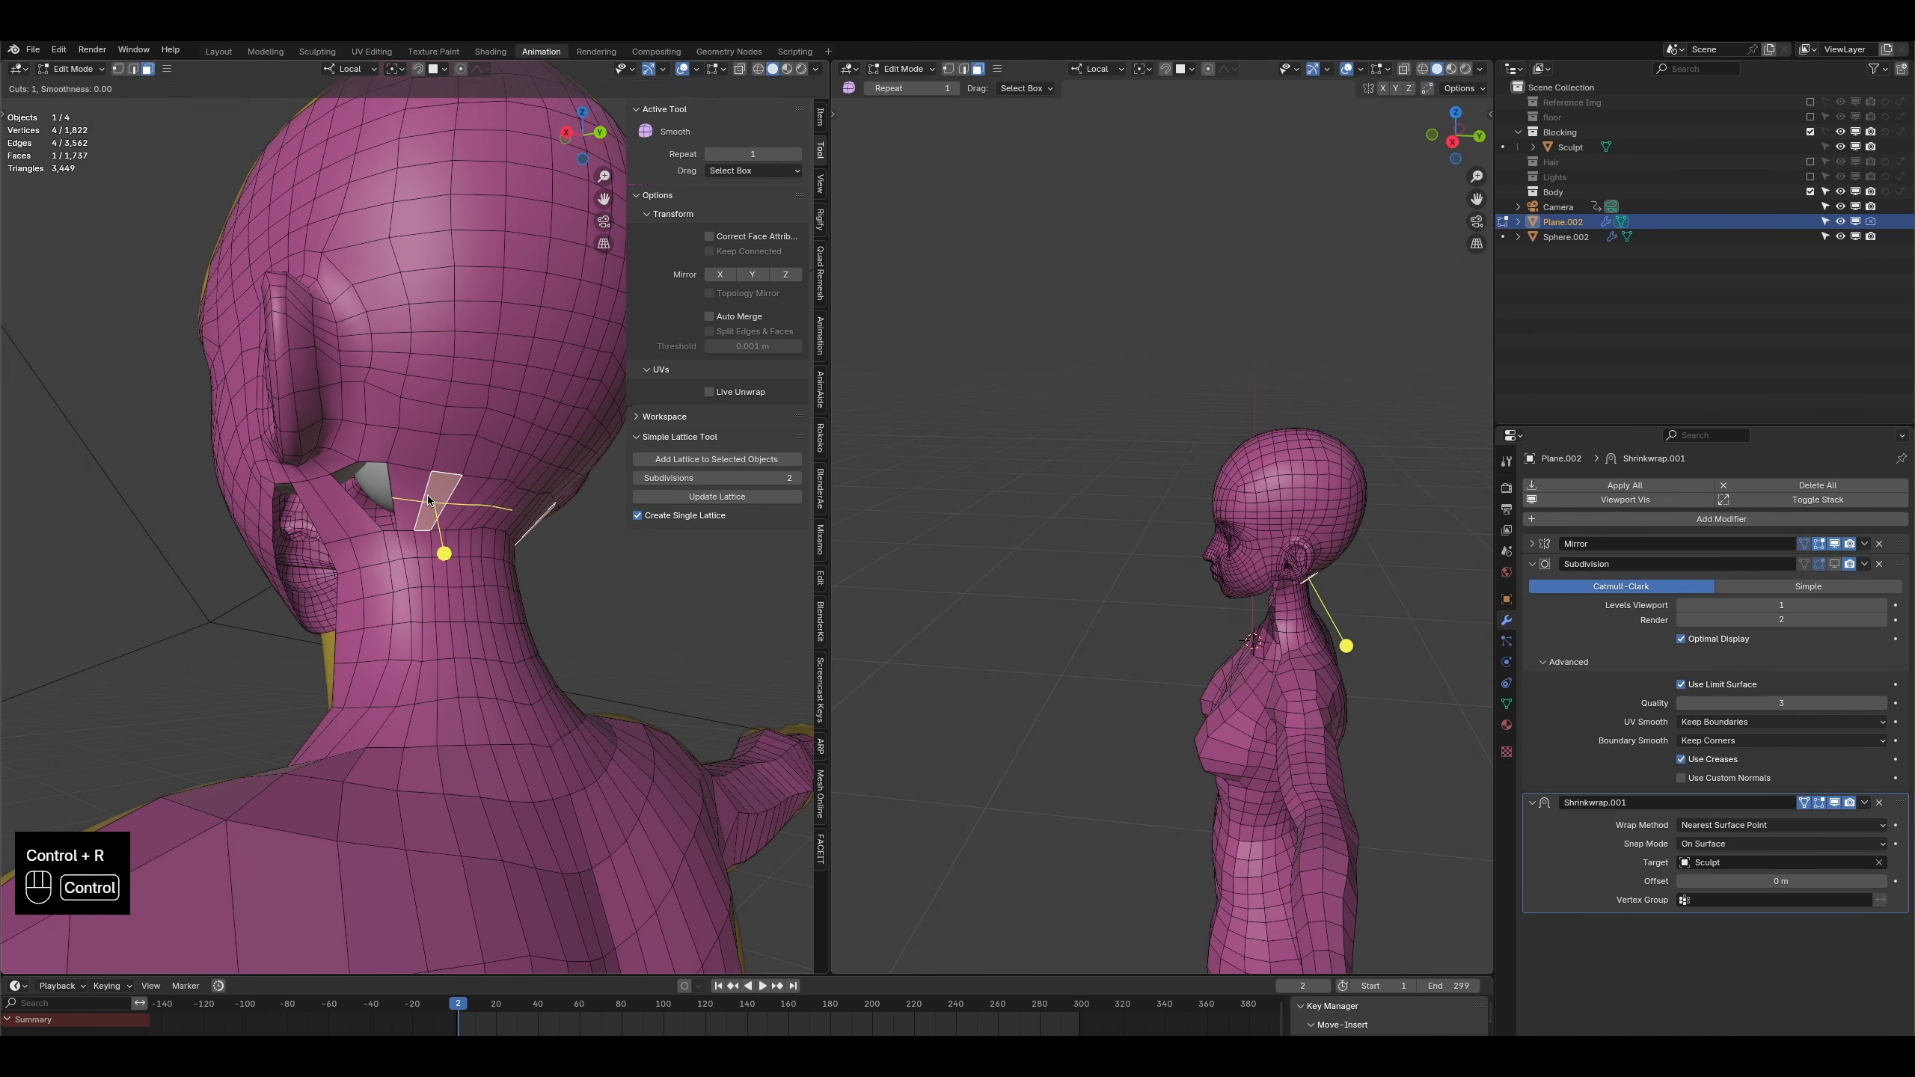
{"action": "left_click", "coordinate": [427, 497]}
- Fill two faces between the open edges of the gap behind the ear
{"action": "left_click", "coordinate": [363, 507]}
{"action": "left_click", "coordinate": [351, 465], "text": "shift"}
{"action": "key", "text": "f"}
{"action": "middle_click_drag", "start_coordinate": [357, 530], "coordinate": [398, 510]}
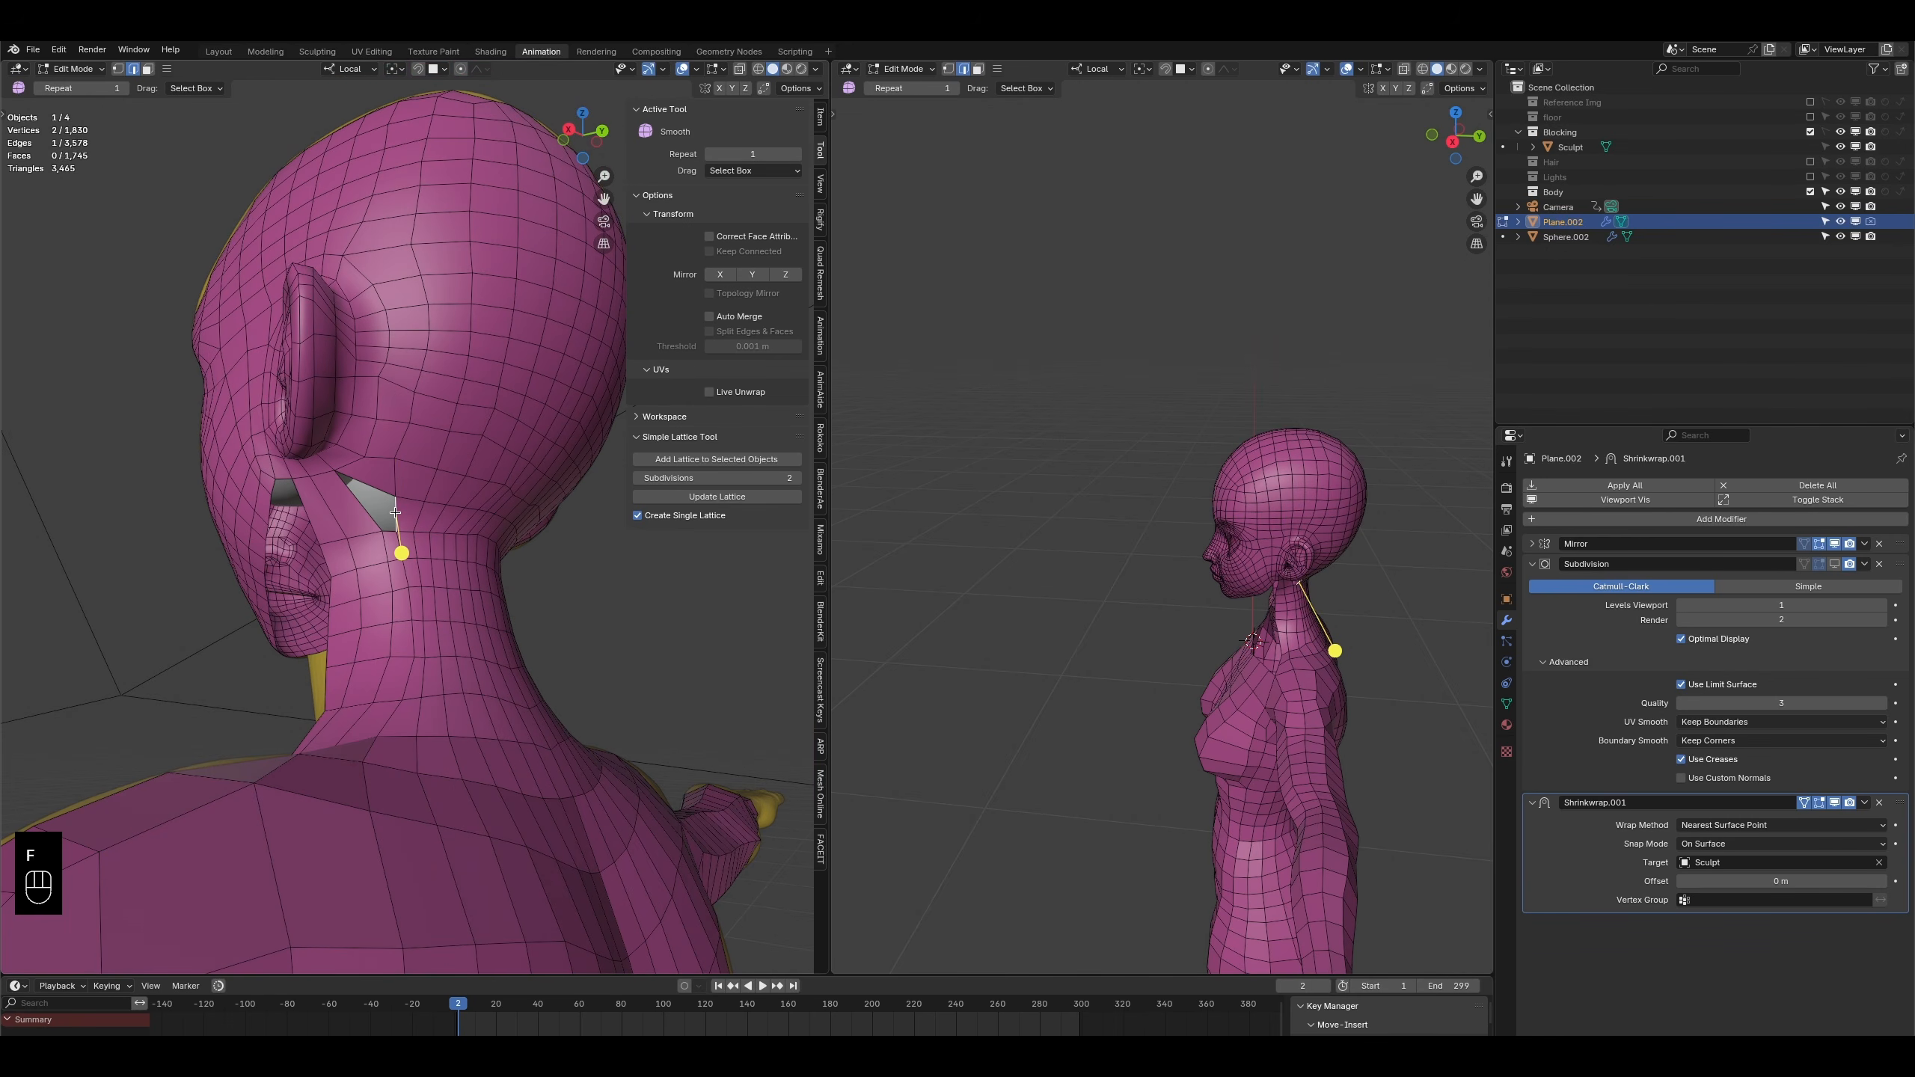
{"action": "key", "text": "f"}
{"action": "middle_click_drag", "start_coordinate": [300, 477], "coordinate": [345, 442]}
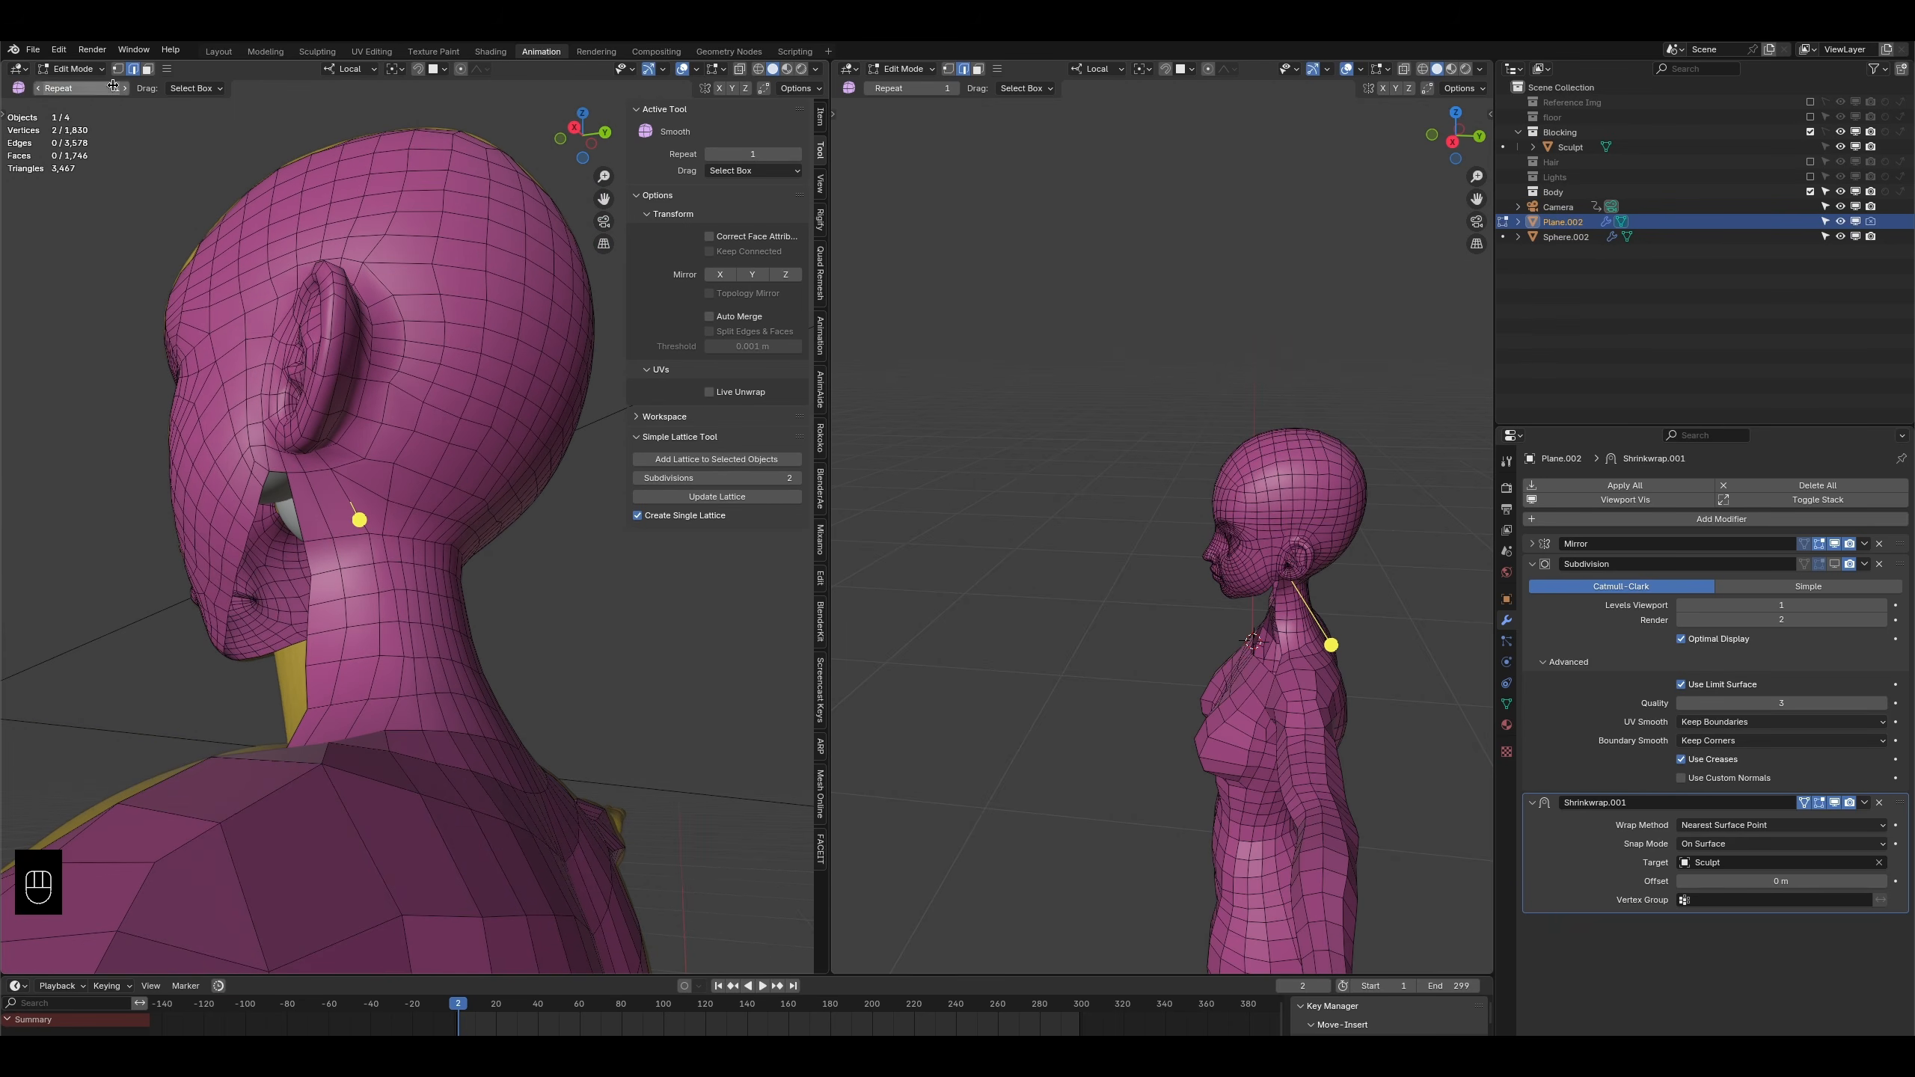
- Smooth the mesh behind and below the ear in Sculpt Mode, then return to Edit Mode
{"action": "left_click", "coordinate": [87, 69]}
{"action": "left_click", "coordinate": [86, 122]}
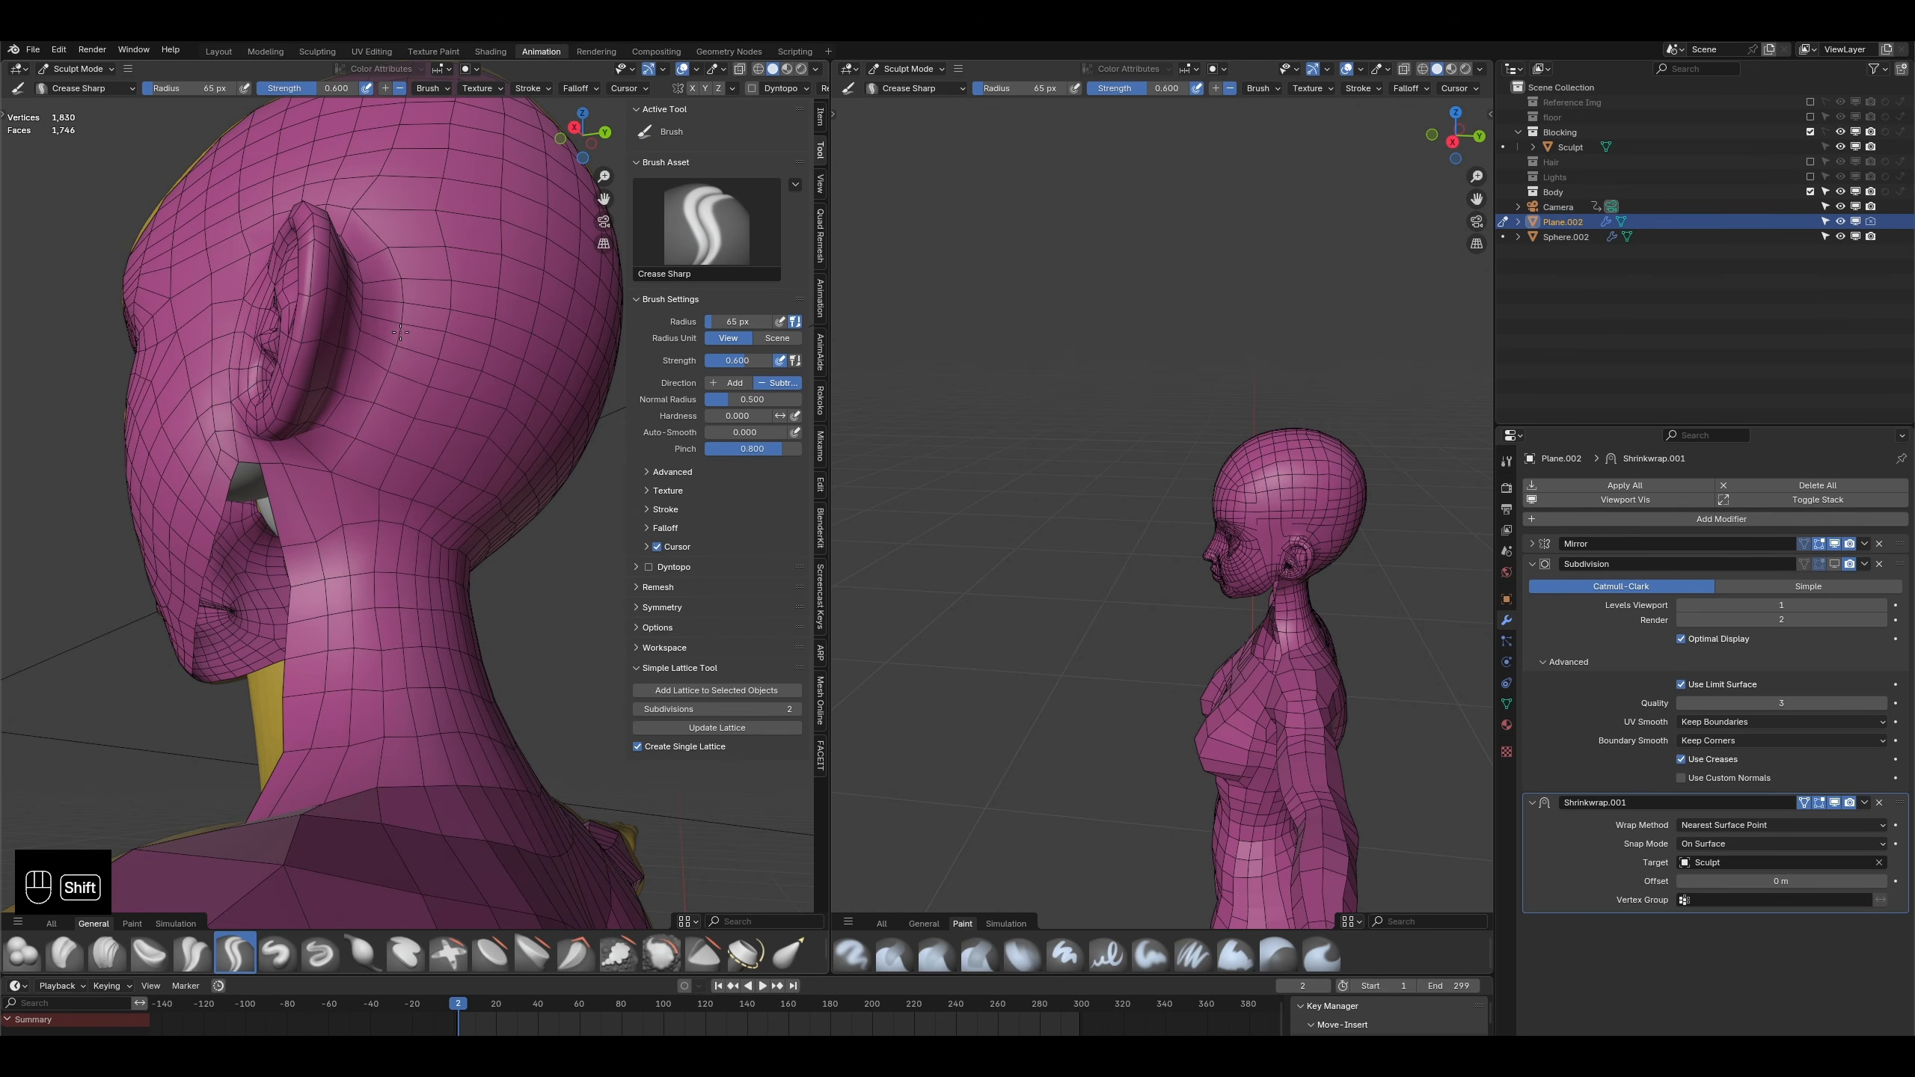
{"action": "middle_click_drag", "start_coordinate": [402, 324], "coordinate": [375, 525]}
{"action": "key", "text": "Tab"}
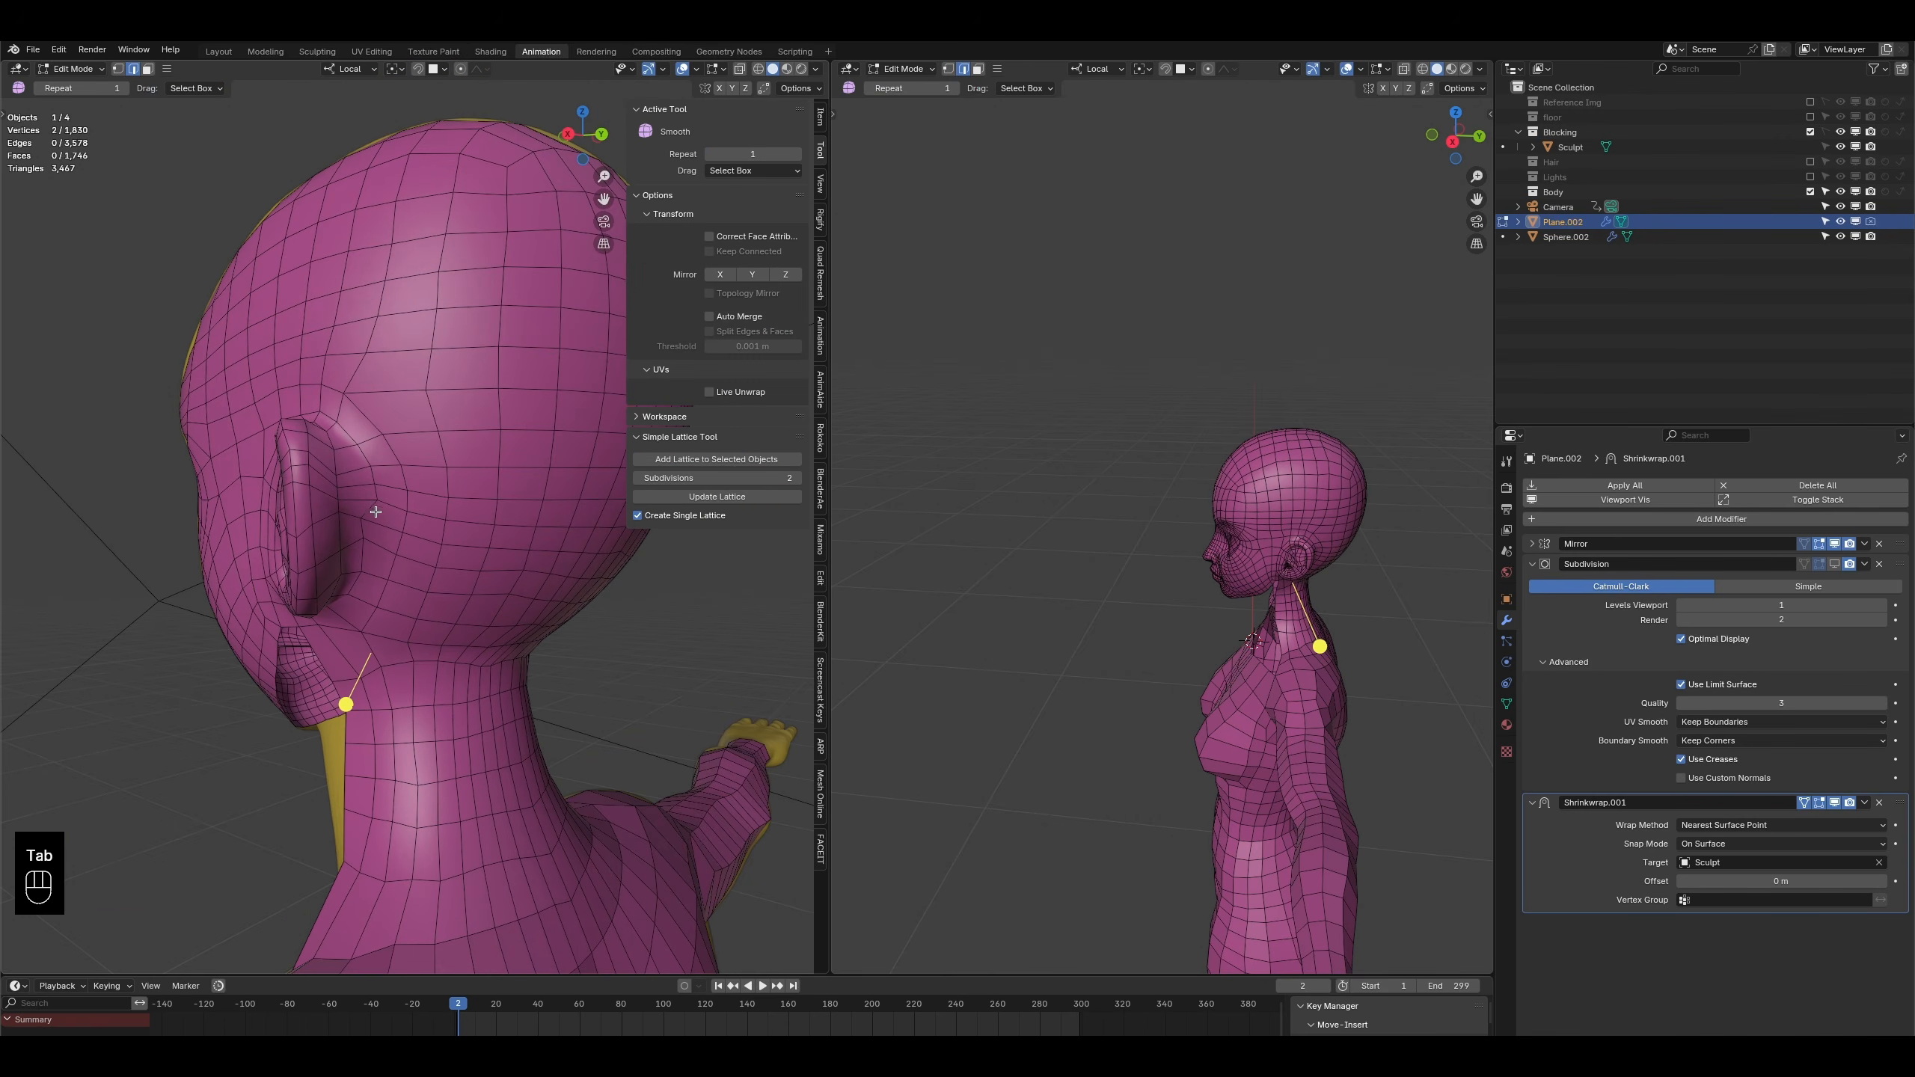
- Move individual vertices behind the ear slightly to even out the spacing of the surrounding edges
{"action": "middle_click_drag", "start_coordinate": [283, 444], "coordinate": [306, 429]}
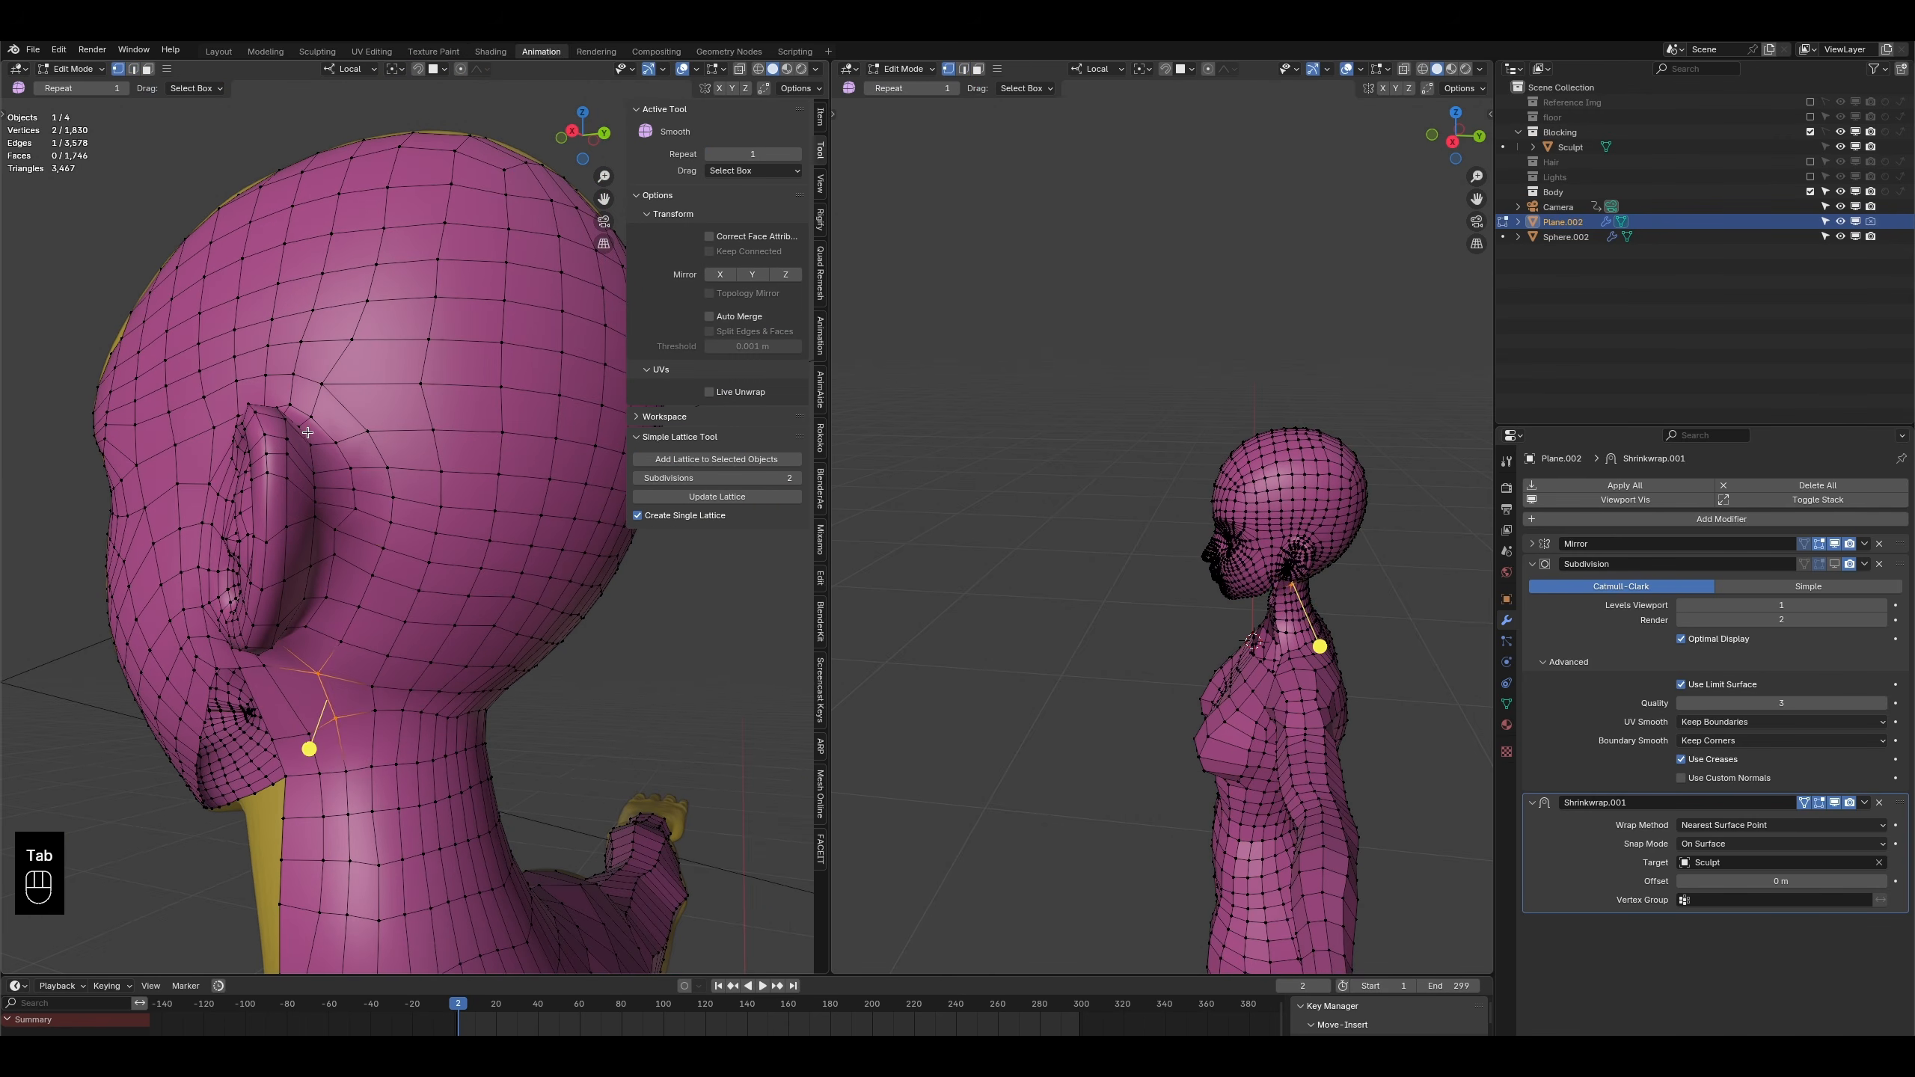
{"action": "key", "text": "g"}
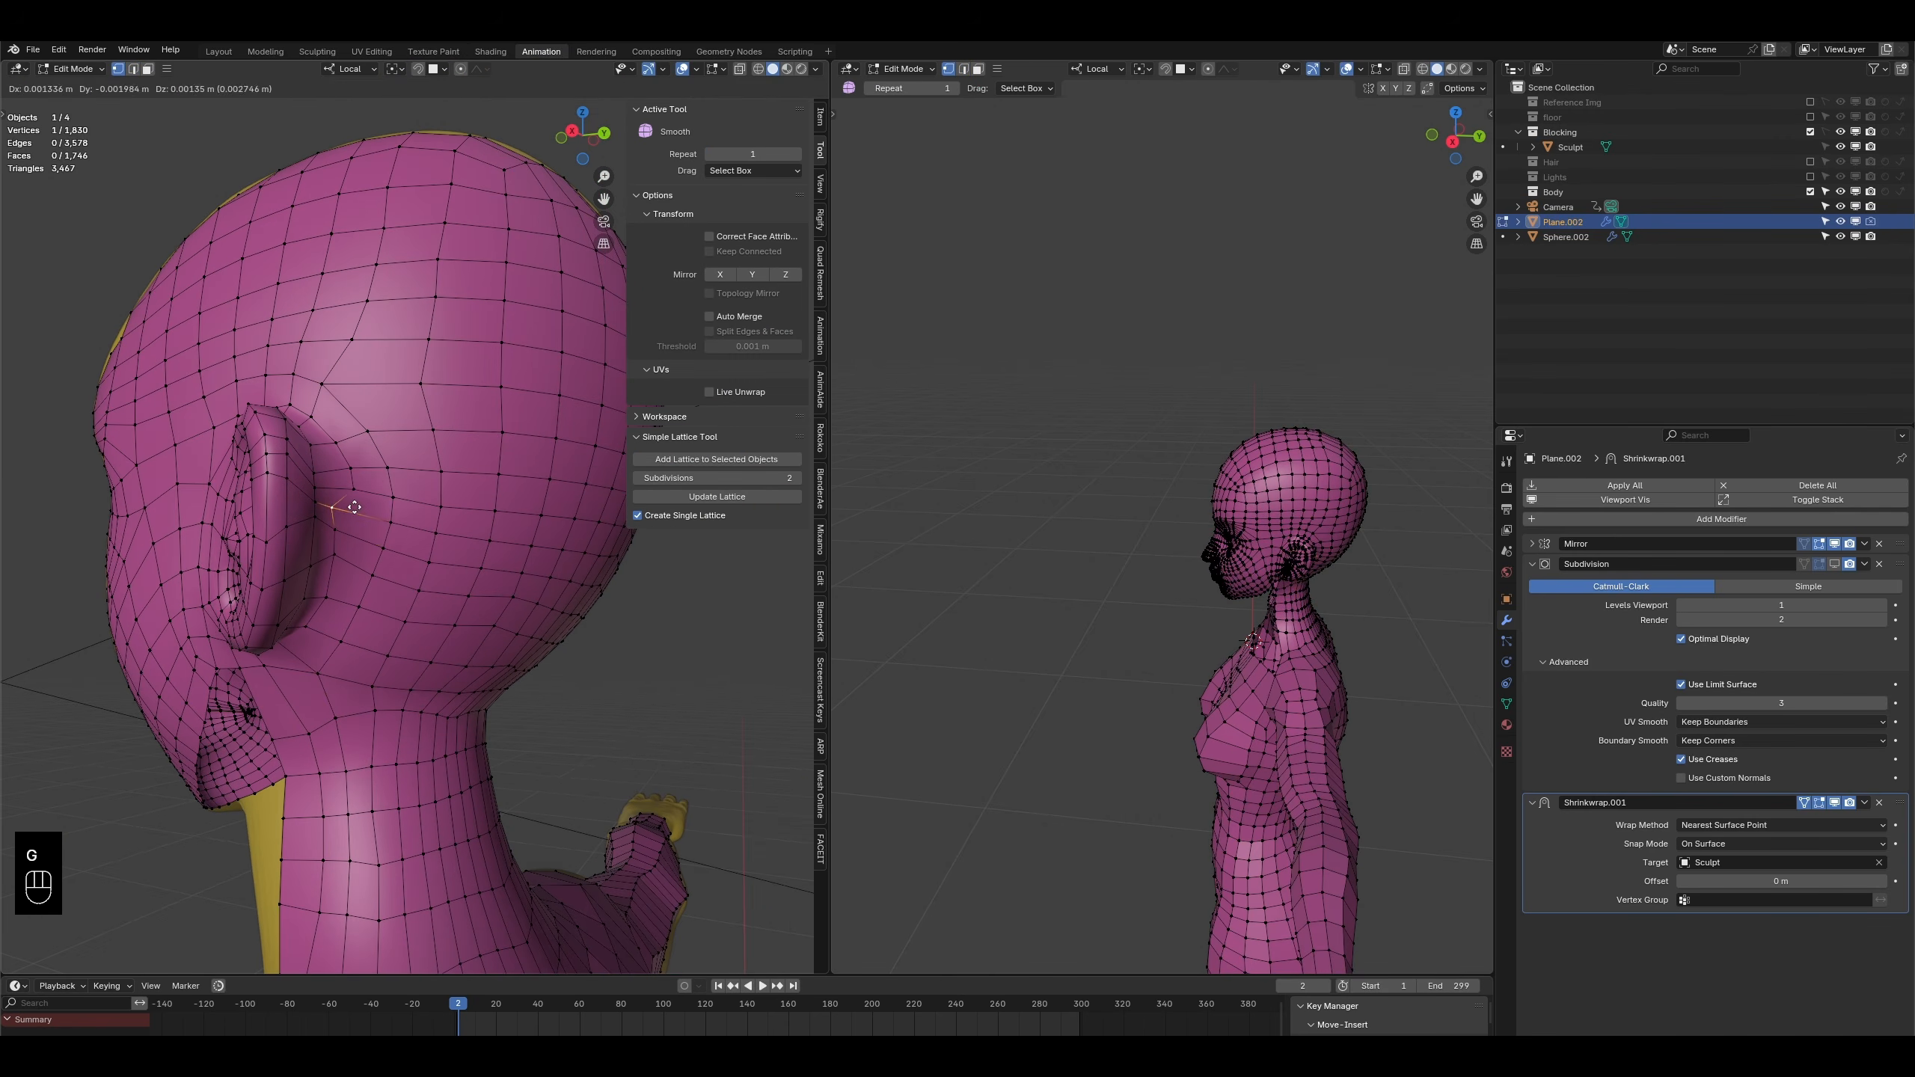
{"action": "key", "text": "g"}
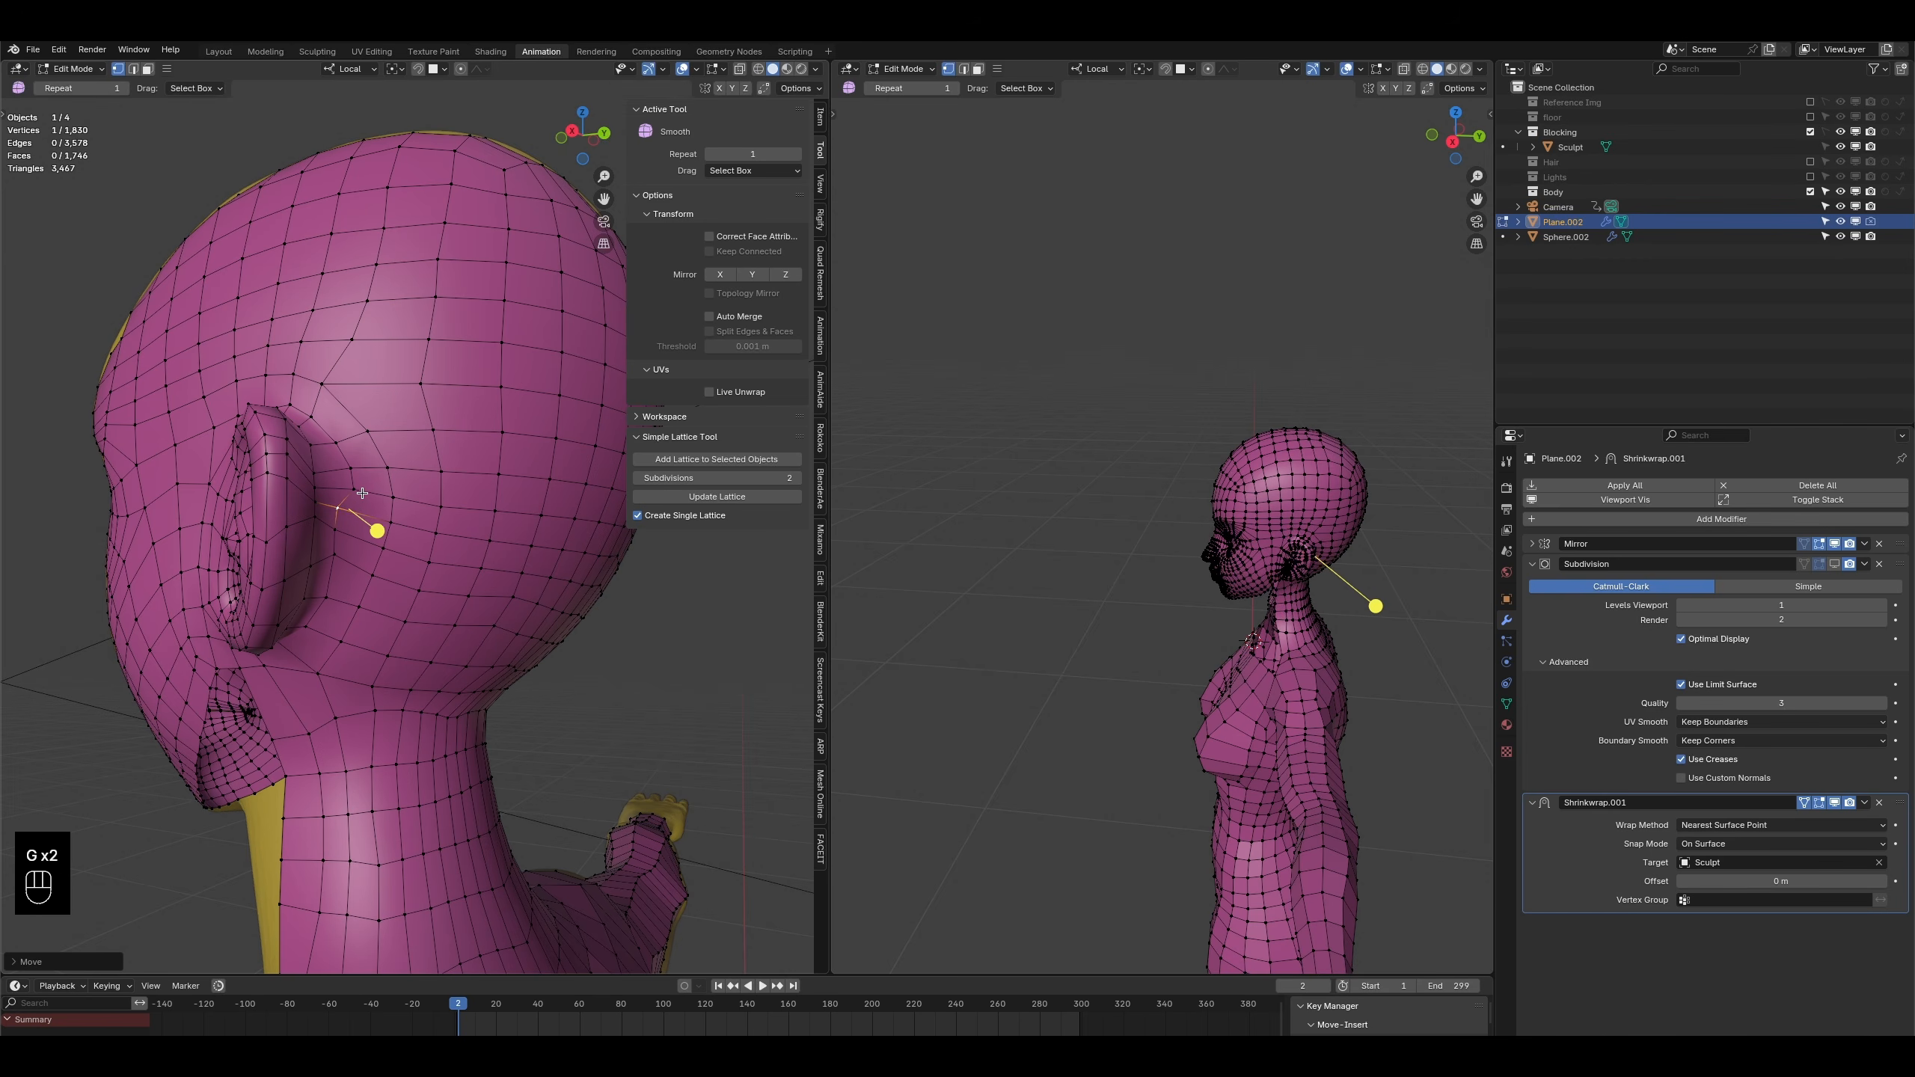
{"action": "key", "text": "g"}
{"action": "key", "text": "g"}
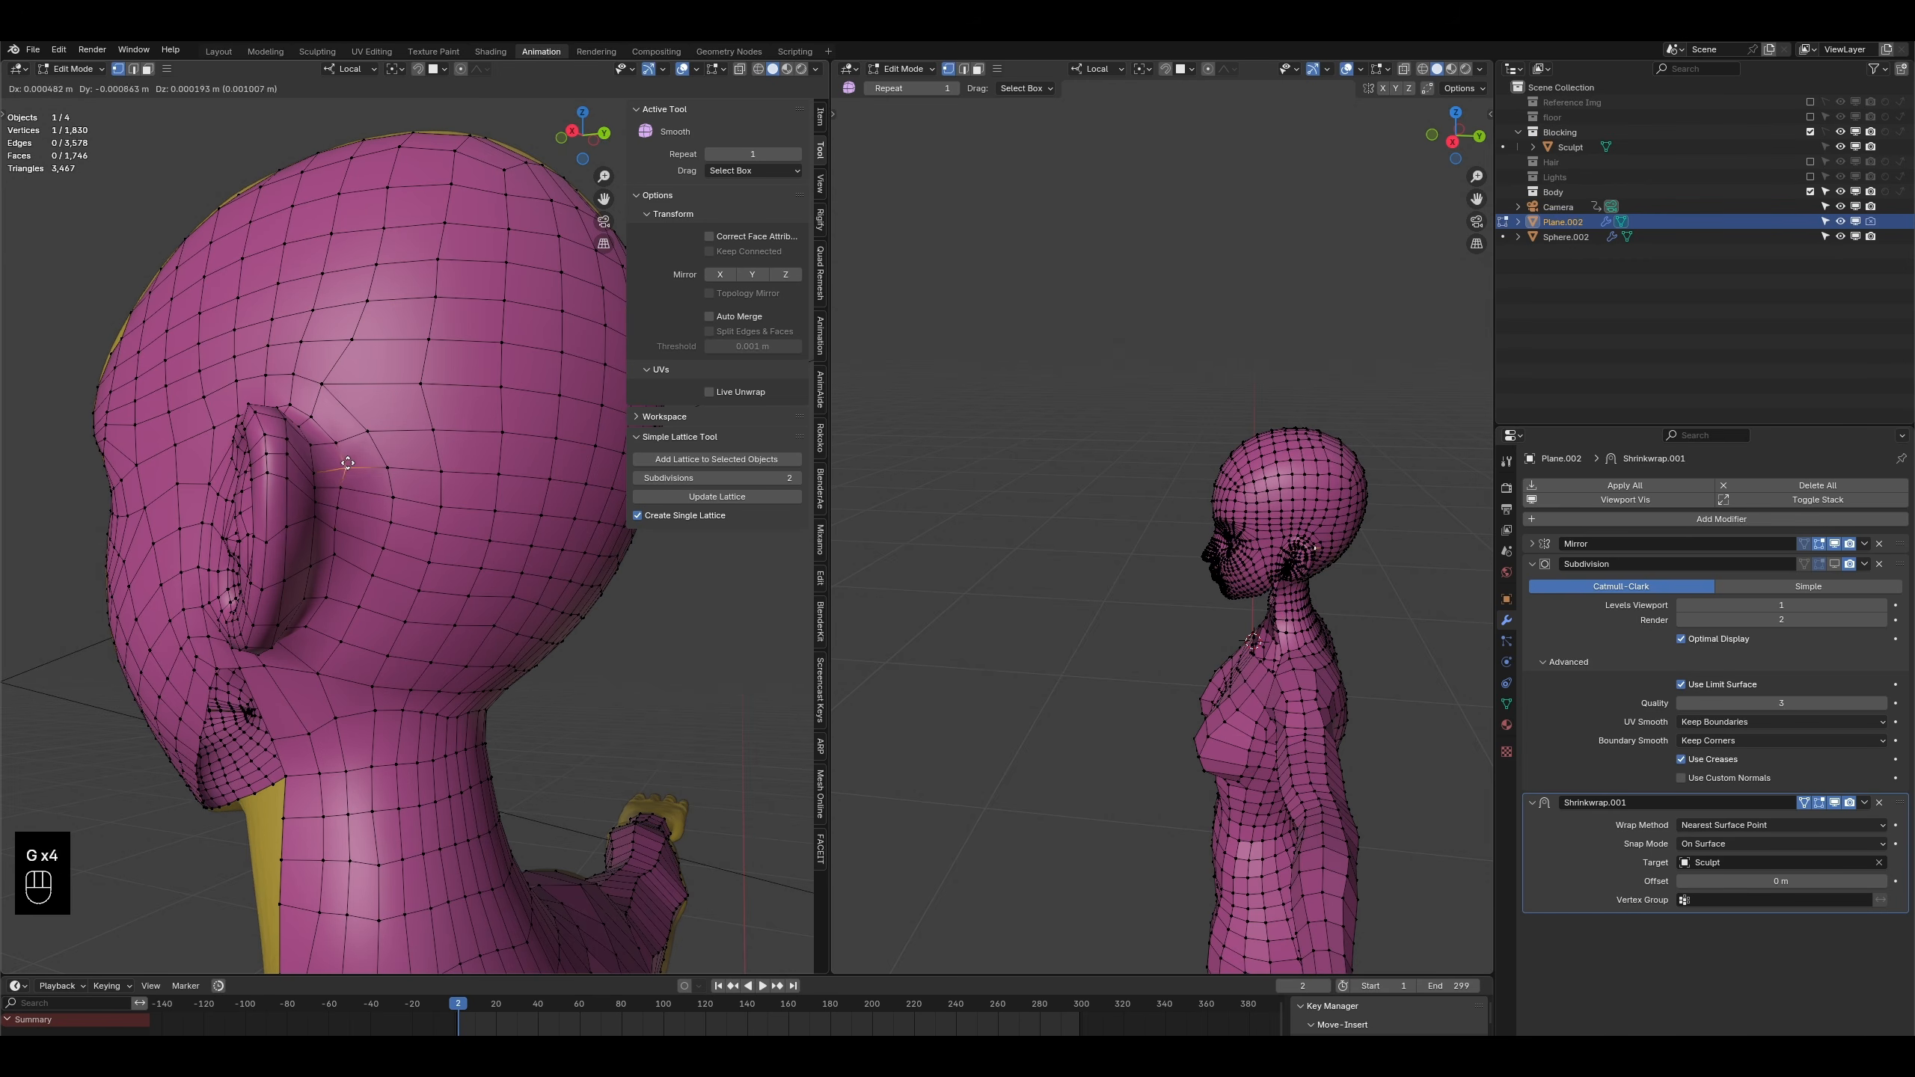
{"action": "left_click", "coordinate": [340, 460]}
{"action": "key", "text": "g"}
{"action": "left_click", "coordinate": [343, 453]}
- Fill a face from the centre edge of the front neckline to the edge under the chin and add a horizontal loop cut across it
{"action": "scroll", "coordinate": [369, 621], "scroll_direction": "down", "scroll_amount": 2}
{"action": "middle_click_drag", "start_coordinate": [370, 621], "coordinate": [318, 448]}
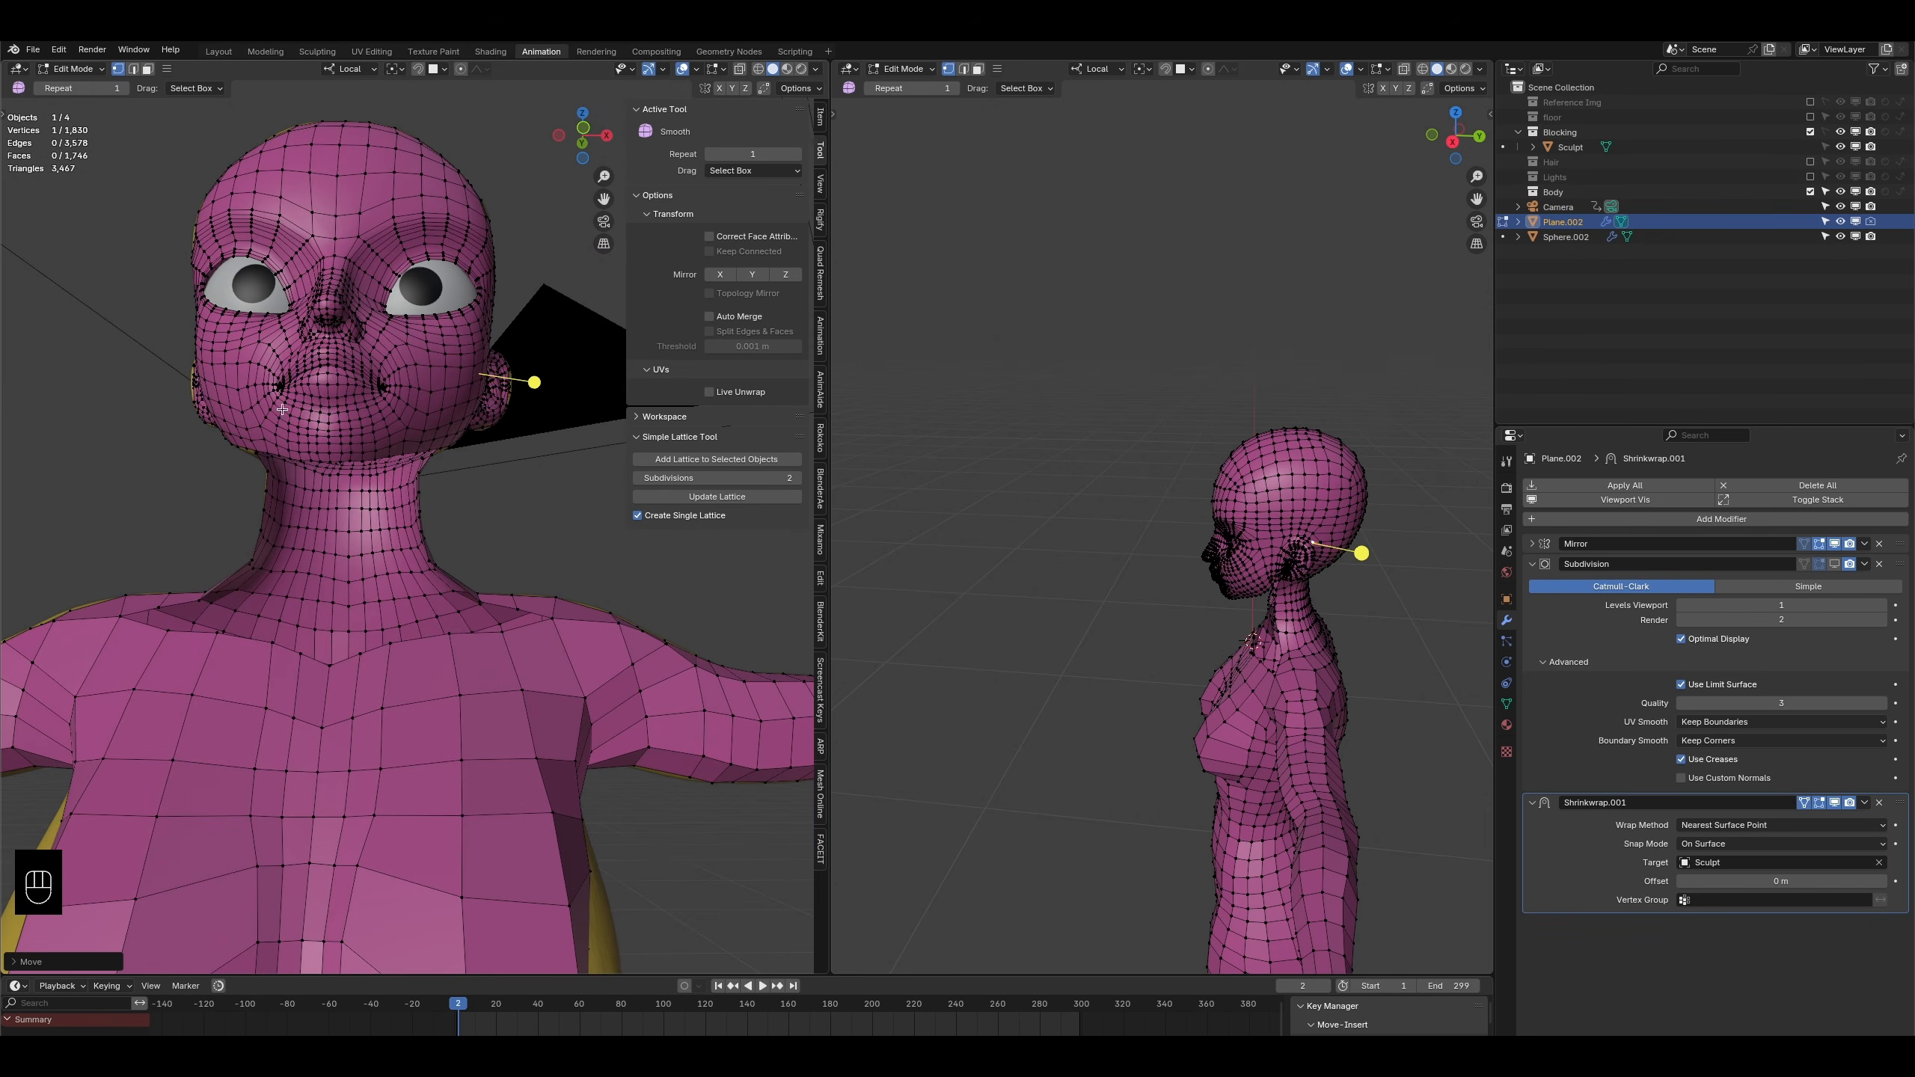
{"action": "left_click", "coordinate": [134, 70]}
{"action": "scroll", "coordinate": [256, 585], "scroll_direction": "up", "scroll_amount": 3}
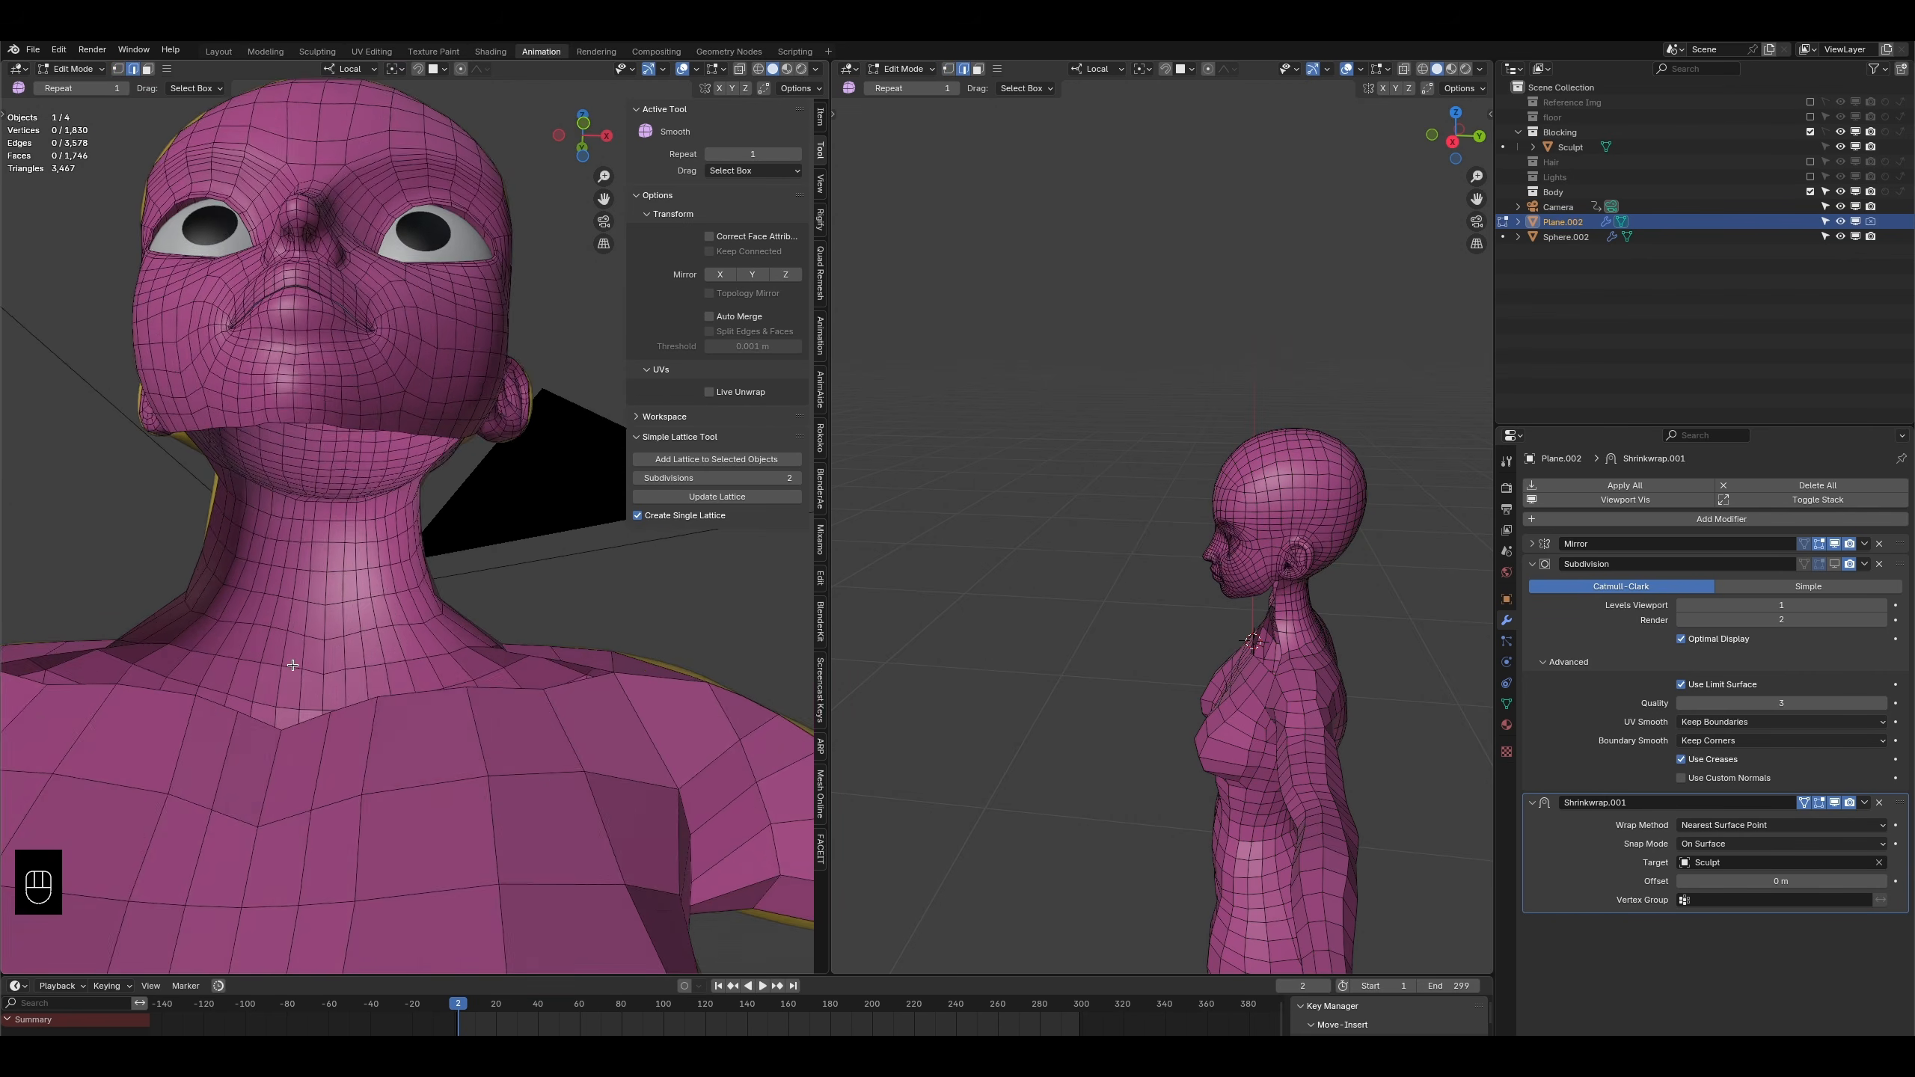
{"action": "scroll", "coordinate": [307, 727], "scroll_direction": "down", "scroll_amount": 3}
{"action": "middle_click_drag", "start_coordinate": [310, 721], "coordinate": [362, 558]}
{"action": "scroll", "coordinate": [347, 787], "scroll_direction": "down", "scroll_amount": 5}
{"action": "scroll", "coordinate": [407, 648], "scroll_direction": "down", "scroll_amount": 3}
{"action": "middle_click_drag", "start_coordinate": [435, 717], "coordinate": [388, 559]}
{"action": "scroll", "coordinate": [383, 596], "scroll_direction": "down", "scroll_amount": 3}
{"action": "scroll", "coordinate": [382, 596], "scroll_direction": "up", "scroll_amount": 4}
{"action": "scroll", "coordinate": [380, 670], "scroll_direction": "up", "scroll_amount": 3}
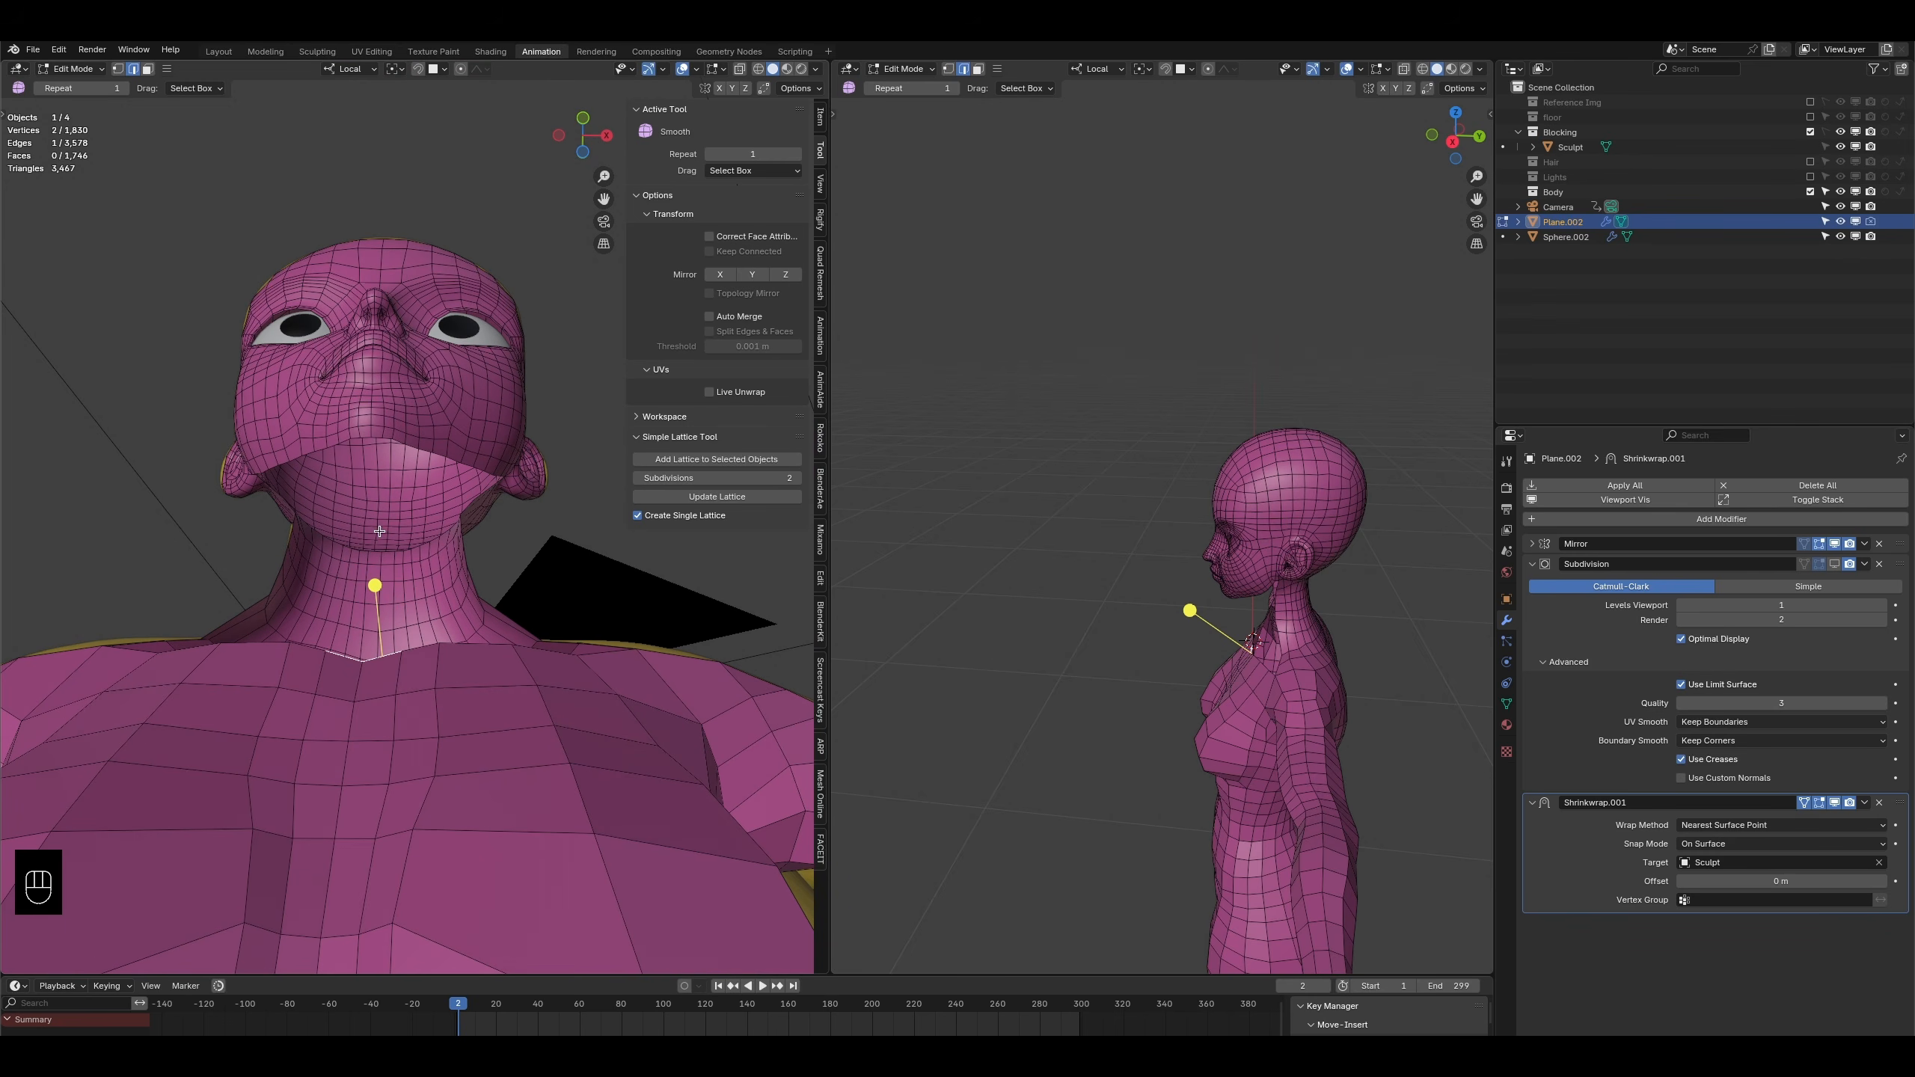
{"action": "left_click", "coordinate": [382, 436], "text": "shift"}
{"action": "mouse_move", "coordinate": [393, 507]}
{"action": "middle_mouse_down"}
{"action": "mouse_move", "coordinate": [369, 573]}
{"action": "mouse_move", "coordinate": [343, 580]}
{"action": "mouse_move", "coordinate": [376, 588]}
{"action": "mouse_move", "coordinate": [375, 518]}
{"action": "middle_mouse_up"}
{"action": "key", "text": "ctrl+r"}
{"action": "left_click", "coordinate": [363, 559]}
- Try two more horizontal loop cuts across the front neck strip near the chin and undo them
{"action": "key", "text": "ctrl+r"}
{"action": "left_click", "coordinate": [376, 517]}
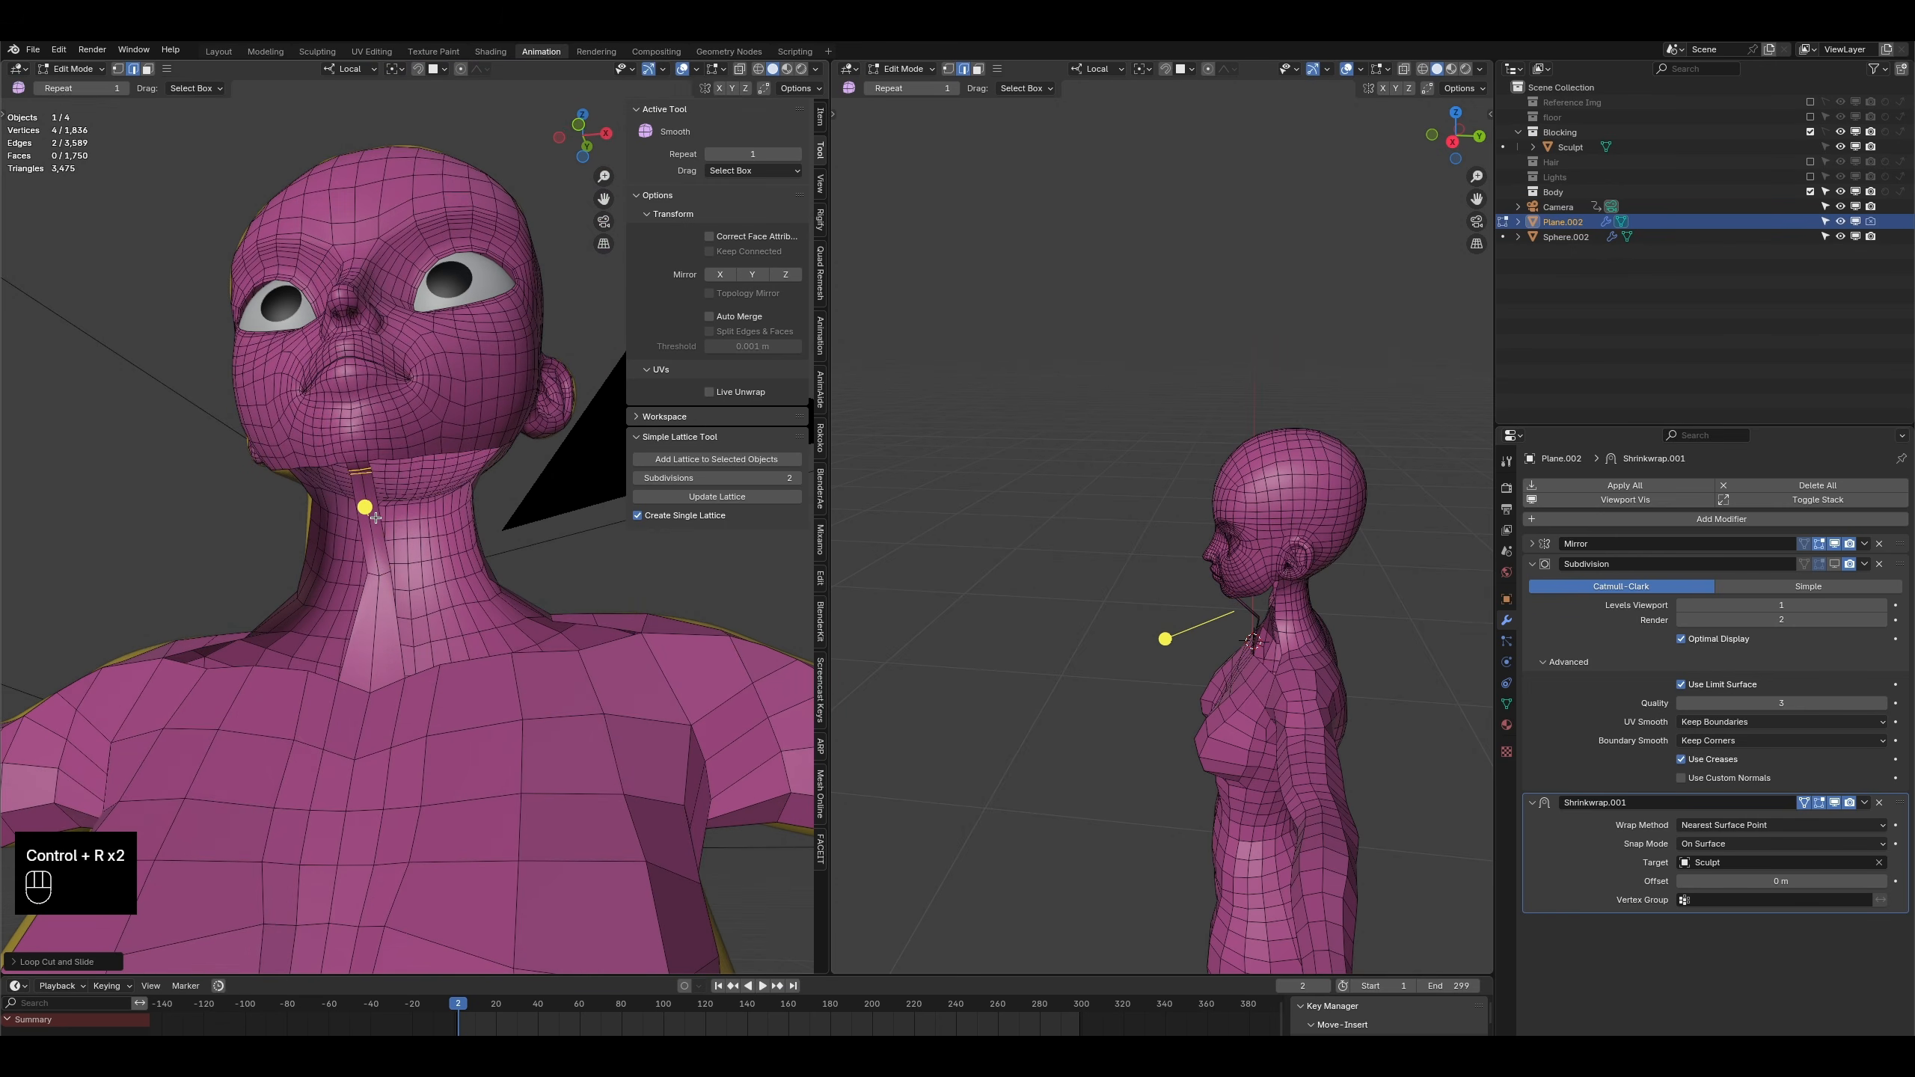
{"action": "key", "text": "ctrl+z"}
- Turn on snapping for moving the neck edges
{"action": "left_click", "coordinate": [417, 69]}
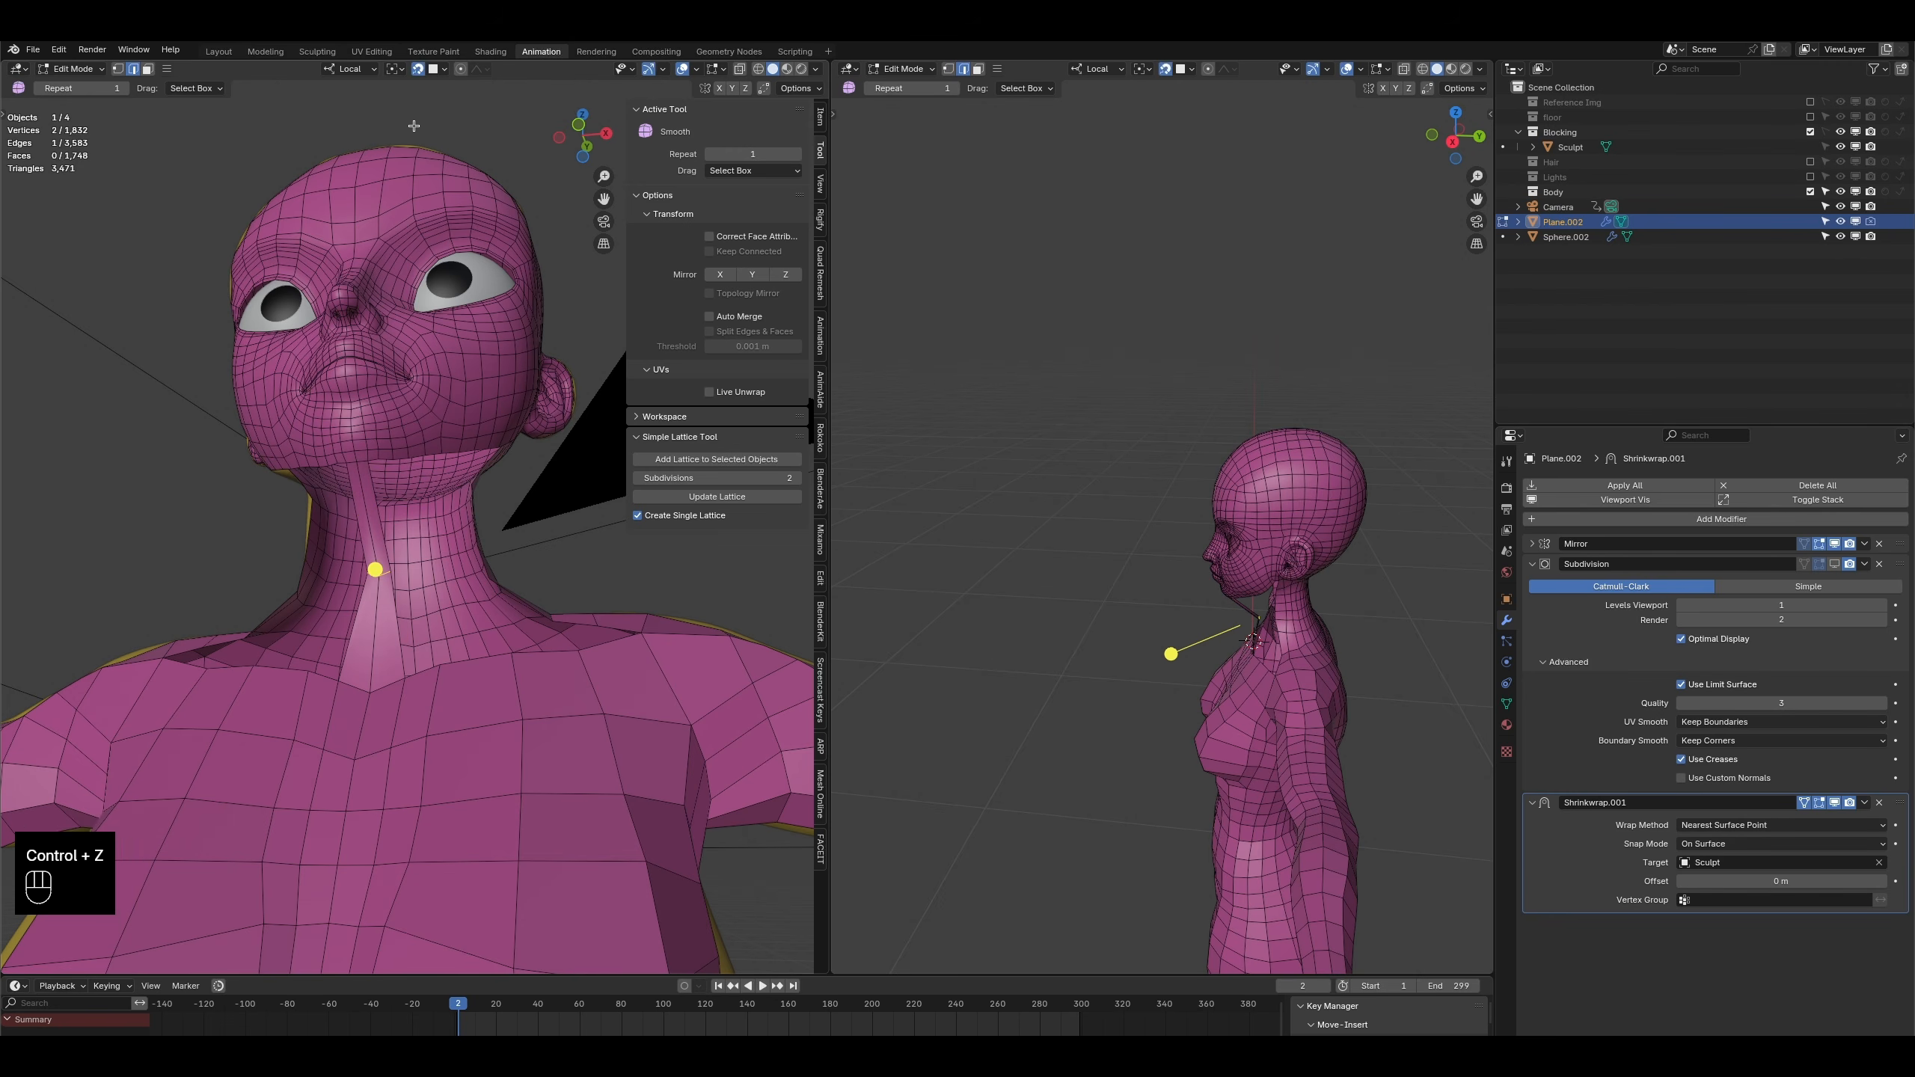
{"action": "key", "text": "ctrl+r"}
{"action": "left_click", "coordinate": [376, 518]}
{"action": "left_click", "coordinate": [377, 518]}
{"action": "scroll", "coordinate": [376, 518], "scroll_direction": "up", "scroll_amount": 5}
{"action": "key", "text": "ctrl+z"}
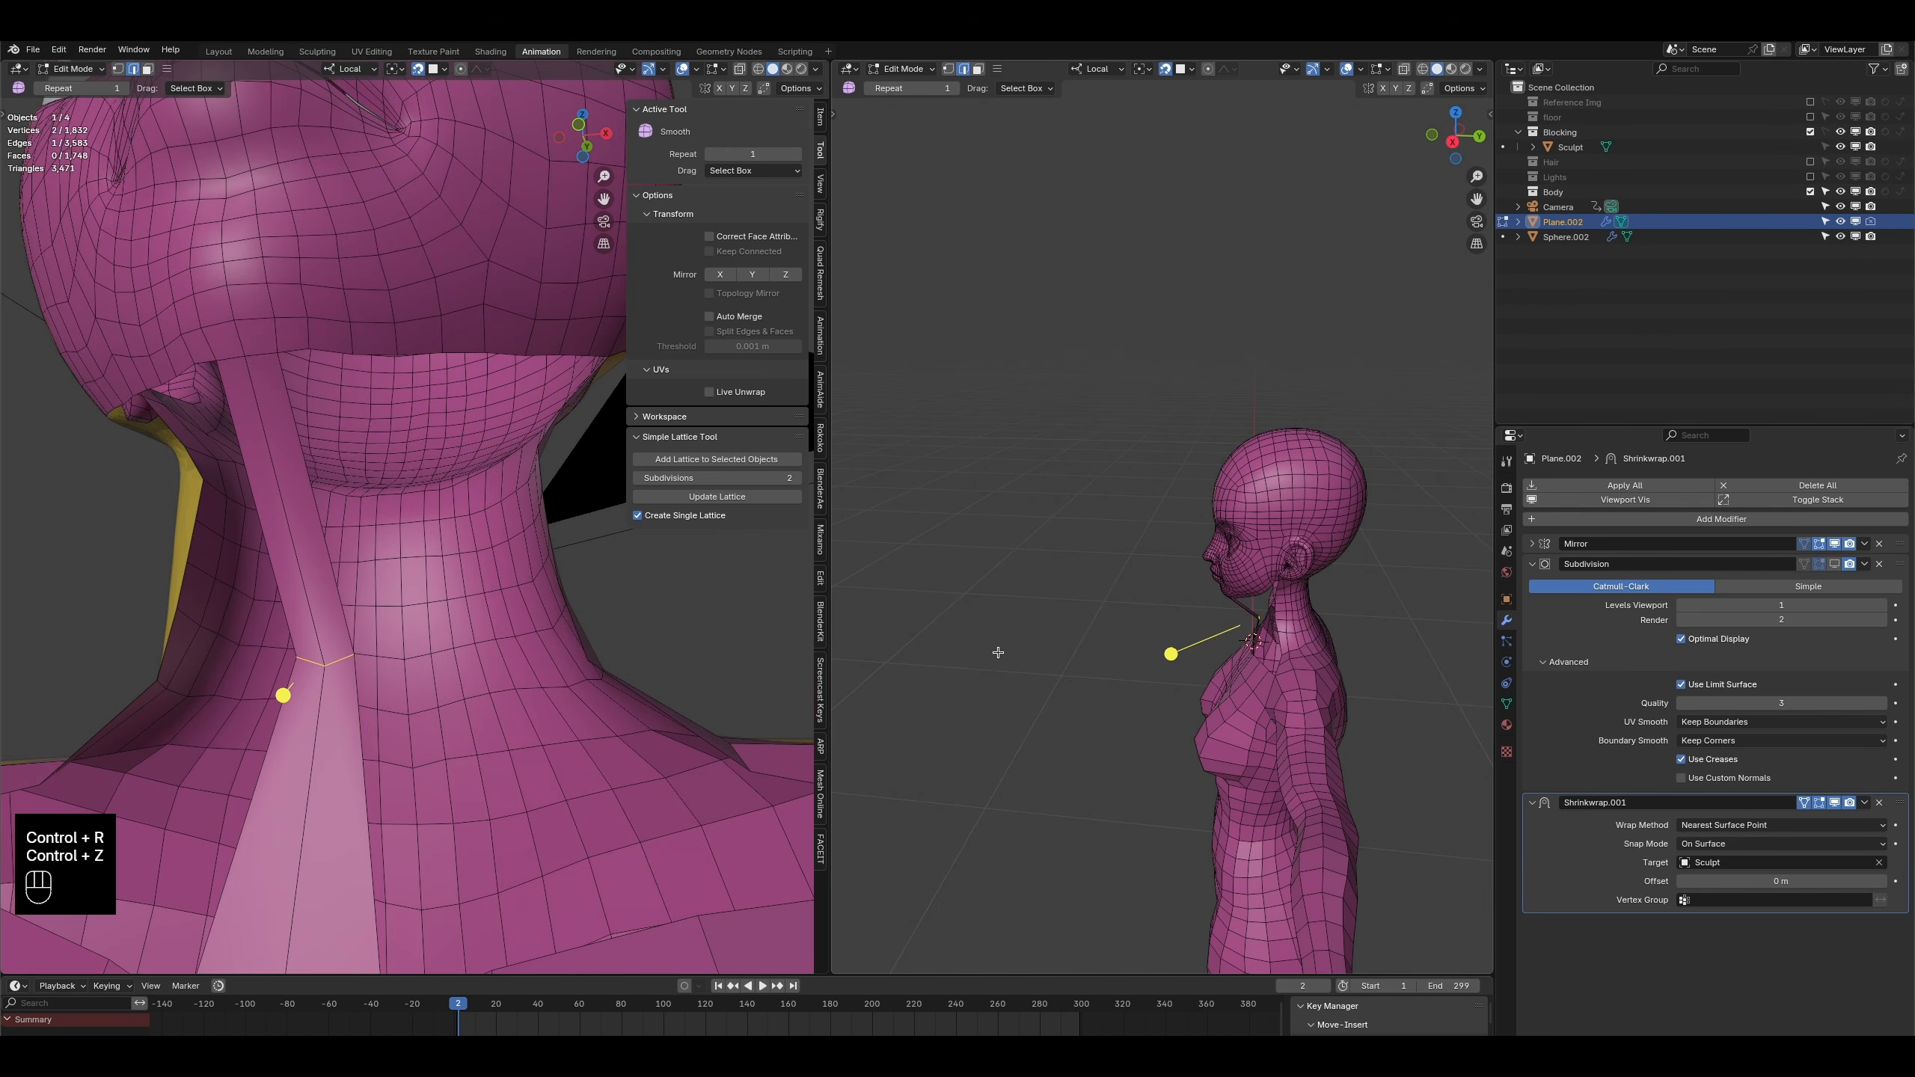
- Move the horizontal edge of the front neck strip into line, then add a loop cut above it and reposition that edge
{"action": "middle_click_drag", "start_coordinate": [248, 598], "coordinate": [395, 617]}
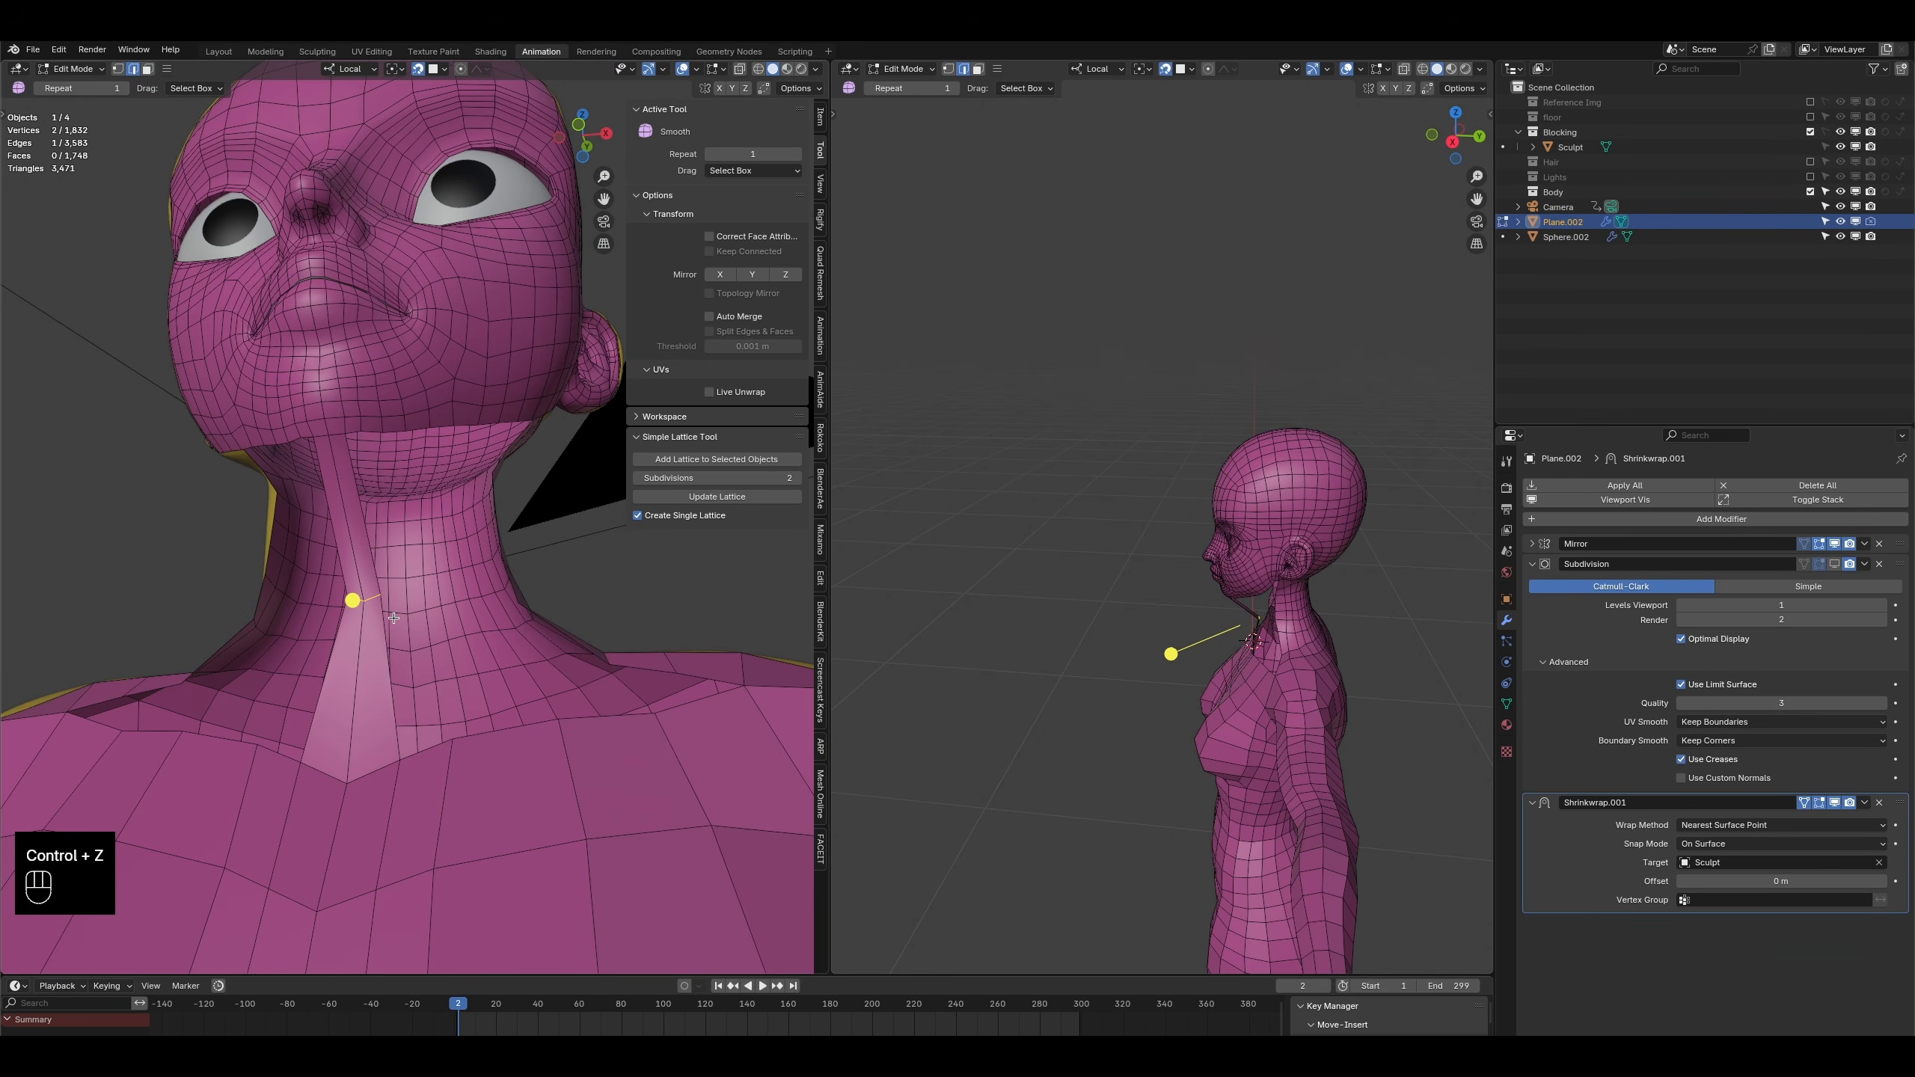
{"action": "key", "text": "g"}
{"action": "left_click", "coordinate": [402, 614]}
{"action": "key", "text": "ctrl+r"}
{"action": "left_click", "coordinate": [361, 518]}
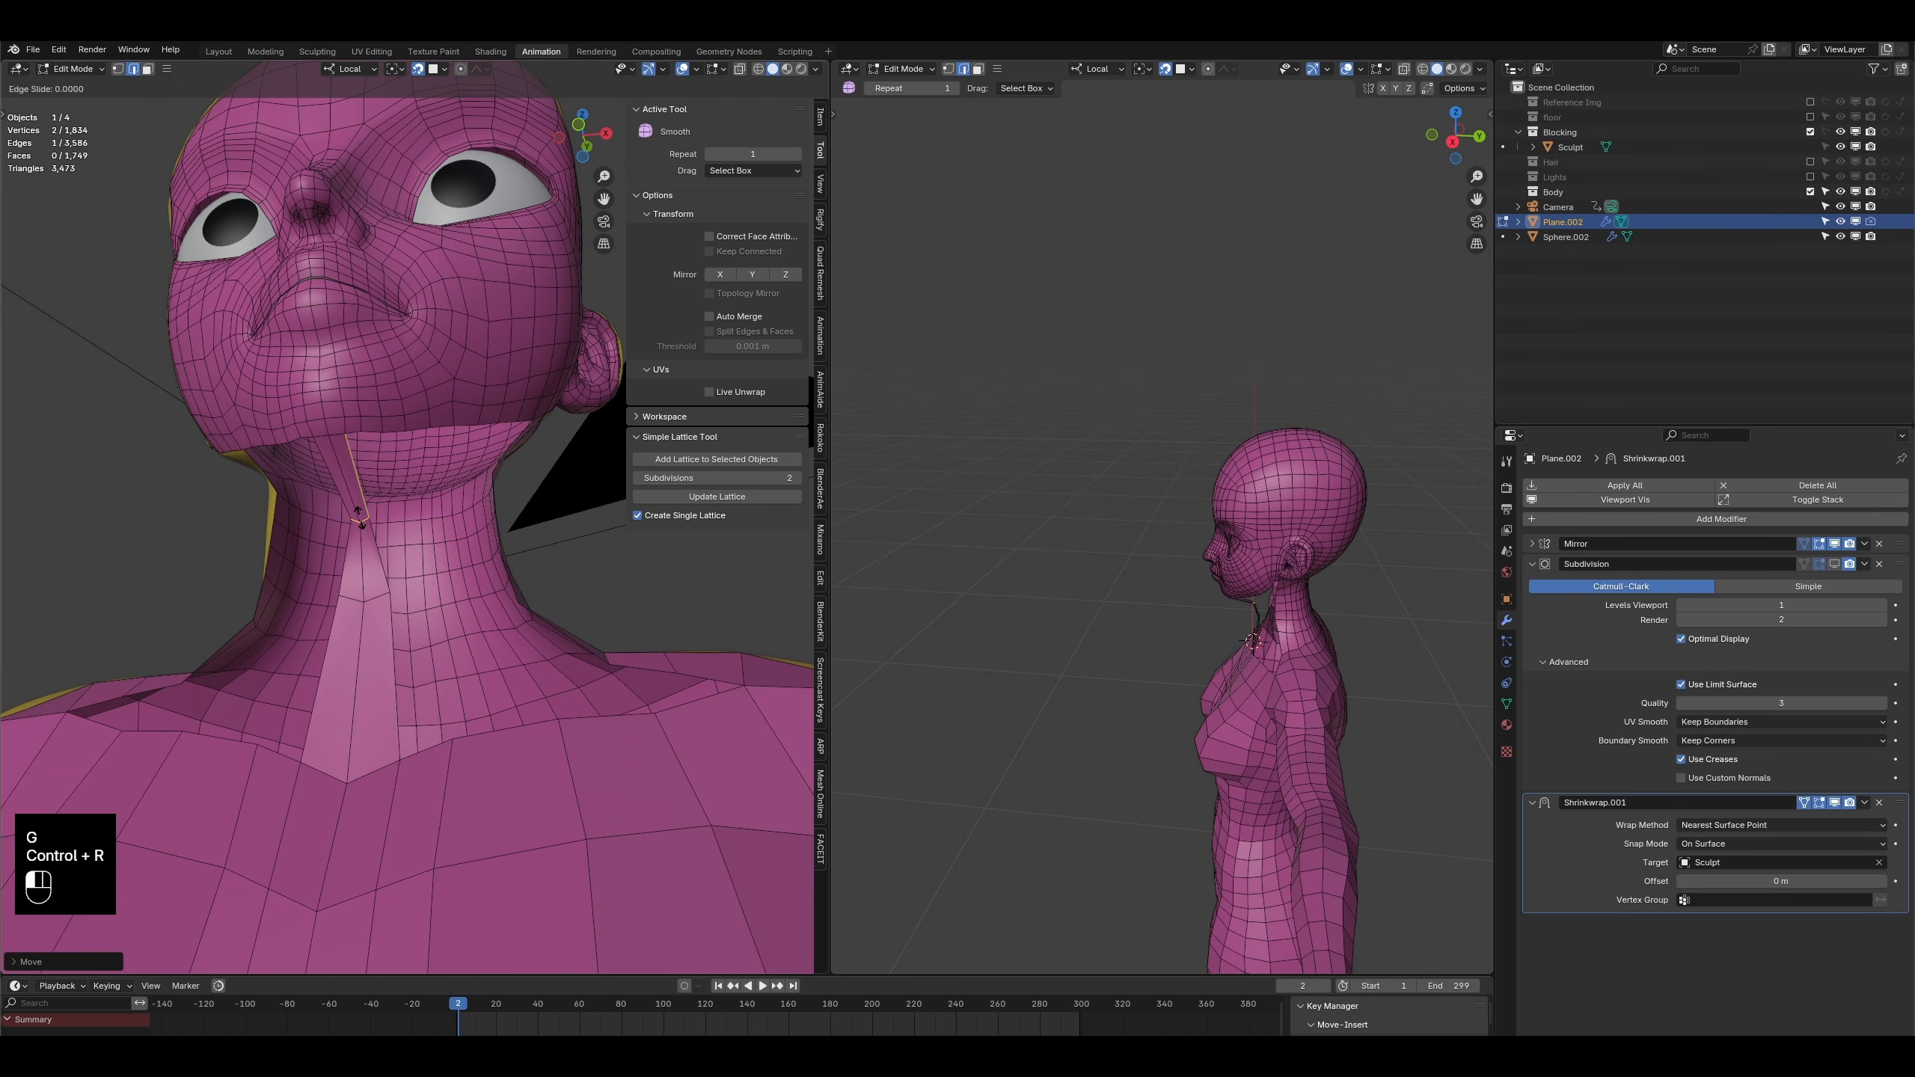
{"action": "left_click", "coordinate": [379, 531]}
{"action": "key", "text": "g"}
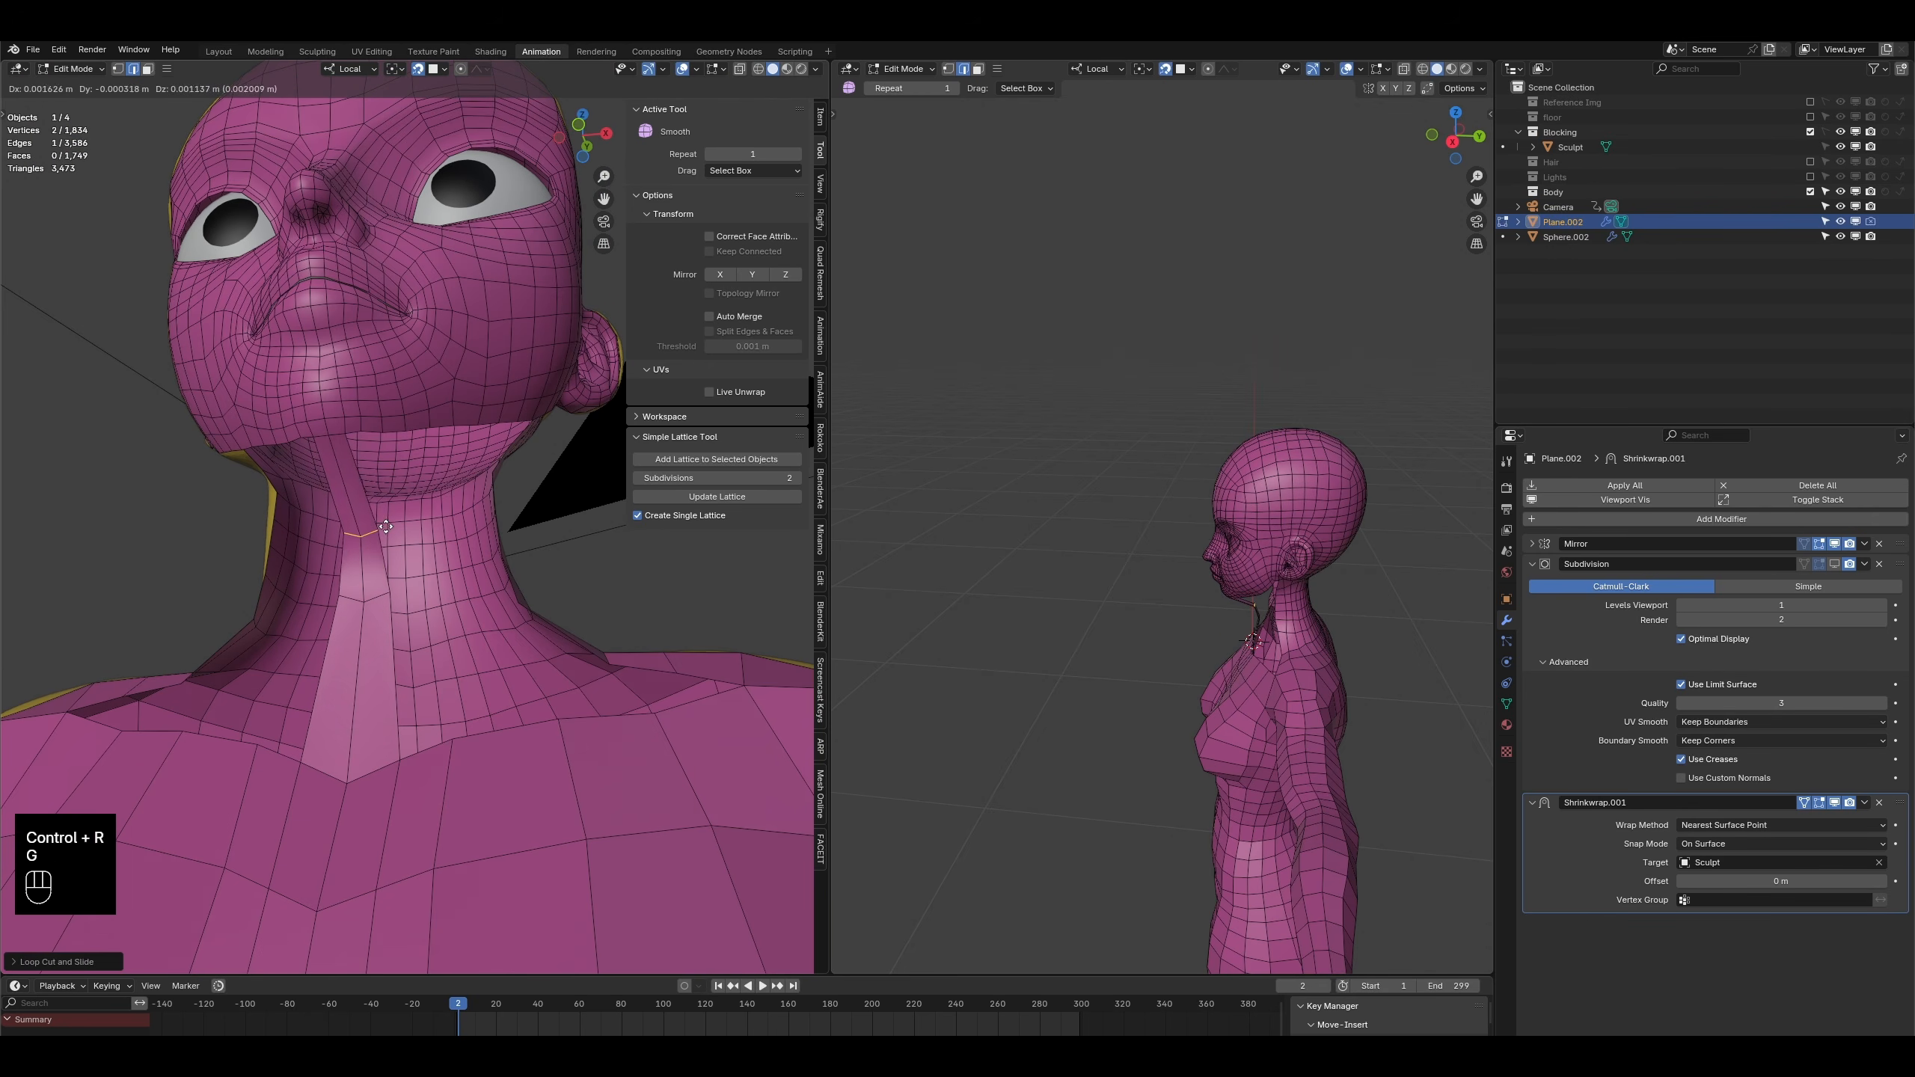
{"action": "left_click", "coordinate": [383, 519]}
- Add another horizontal loop cut to the neck strip under the chin and move its edge slightly
{"action": "middle_click_drag", "start_coordinate": [371, 556], "coordinate": [356, 547]}
{"action": "key", "text": "ctrl+r"}
{"action": "left_click", "coordinate": [334, 498]}
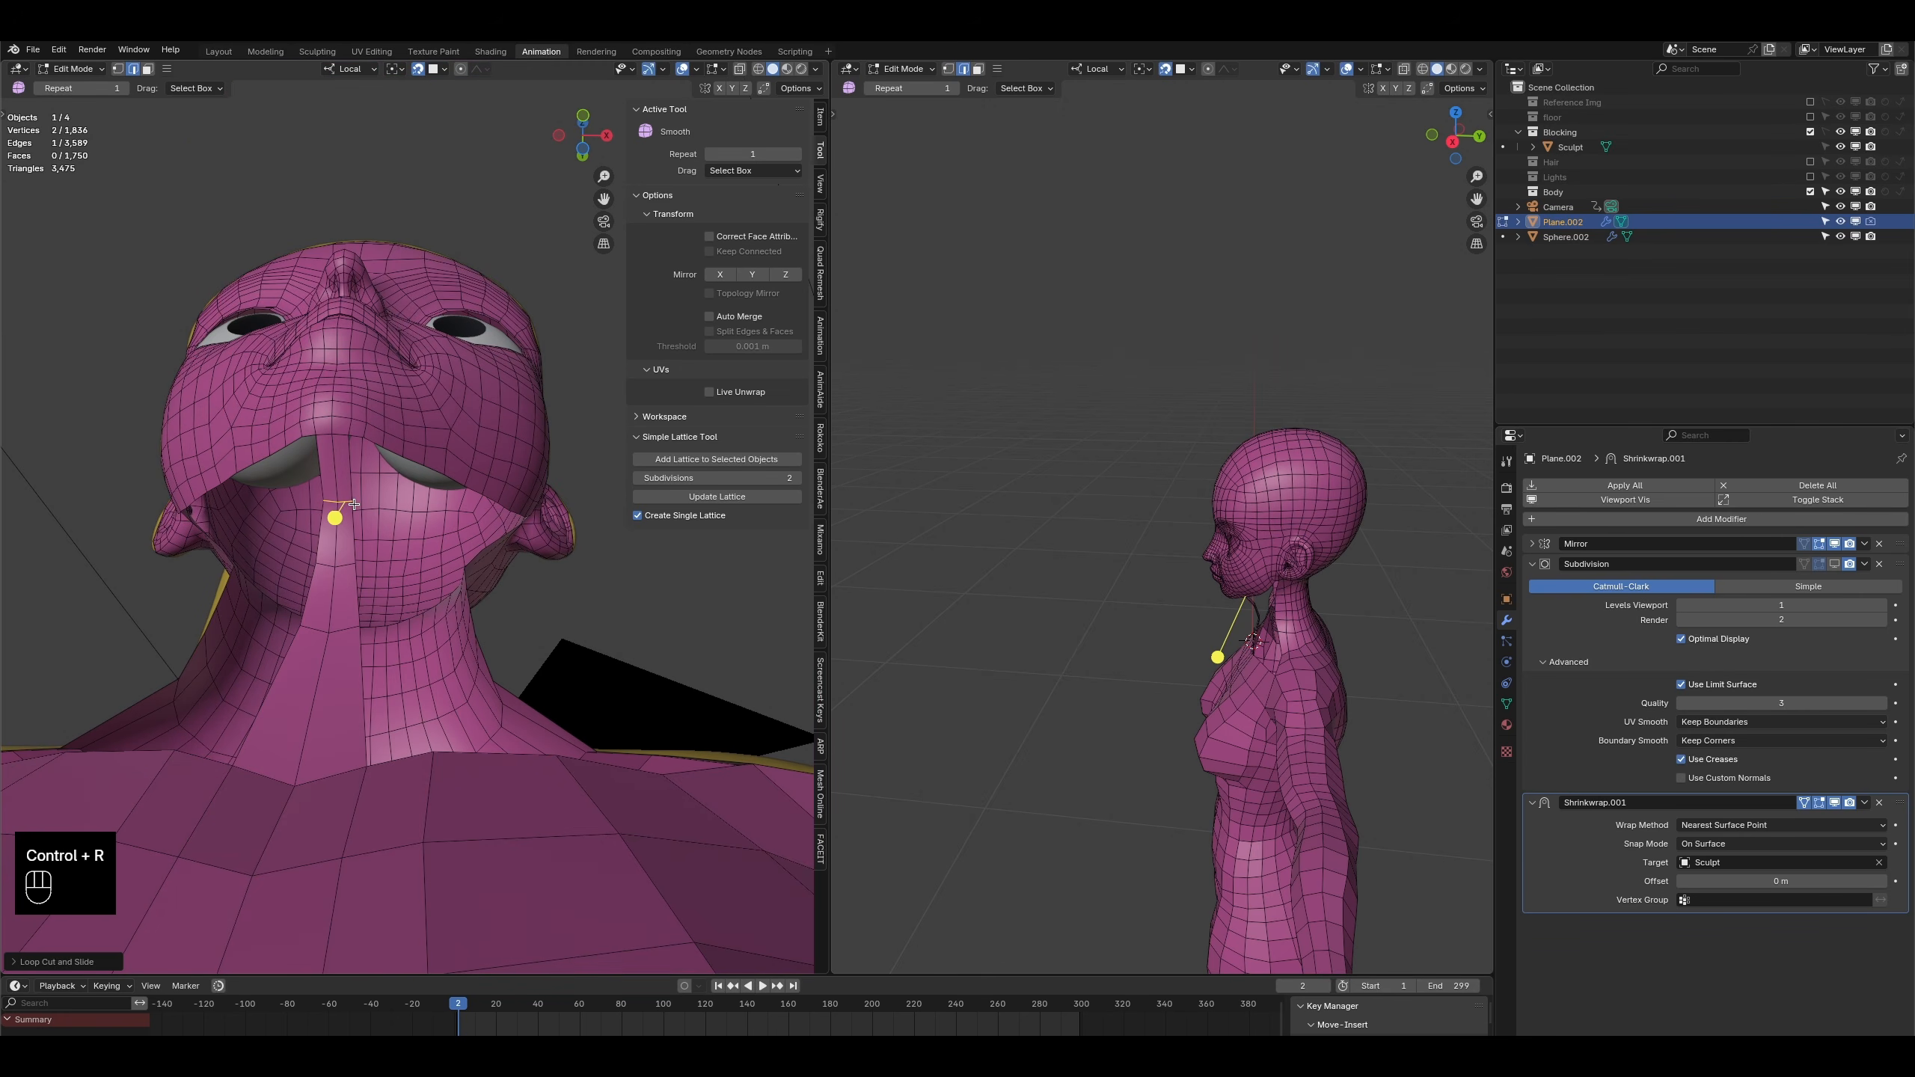
{"action": "key", "text": "g"}
{"action": "left_click", "coordinate": [354, 502]}
- Add a loop cut across the lowest part of the front neck strip near the chest and flatten it along local Z
{"action": "middle_click_drag", "start_coordinate": [347, 502], "coordinate": [352, 604]}
{"action": "key", "text": "ctrl+r"}
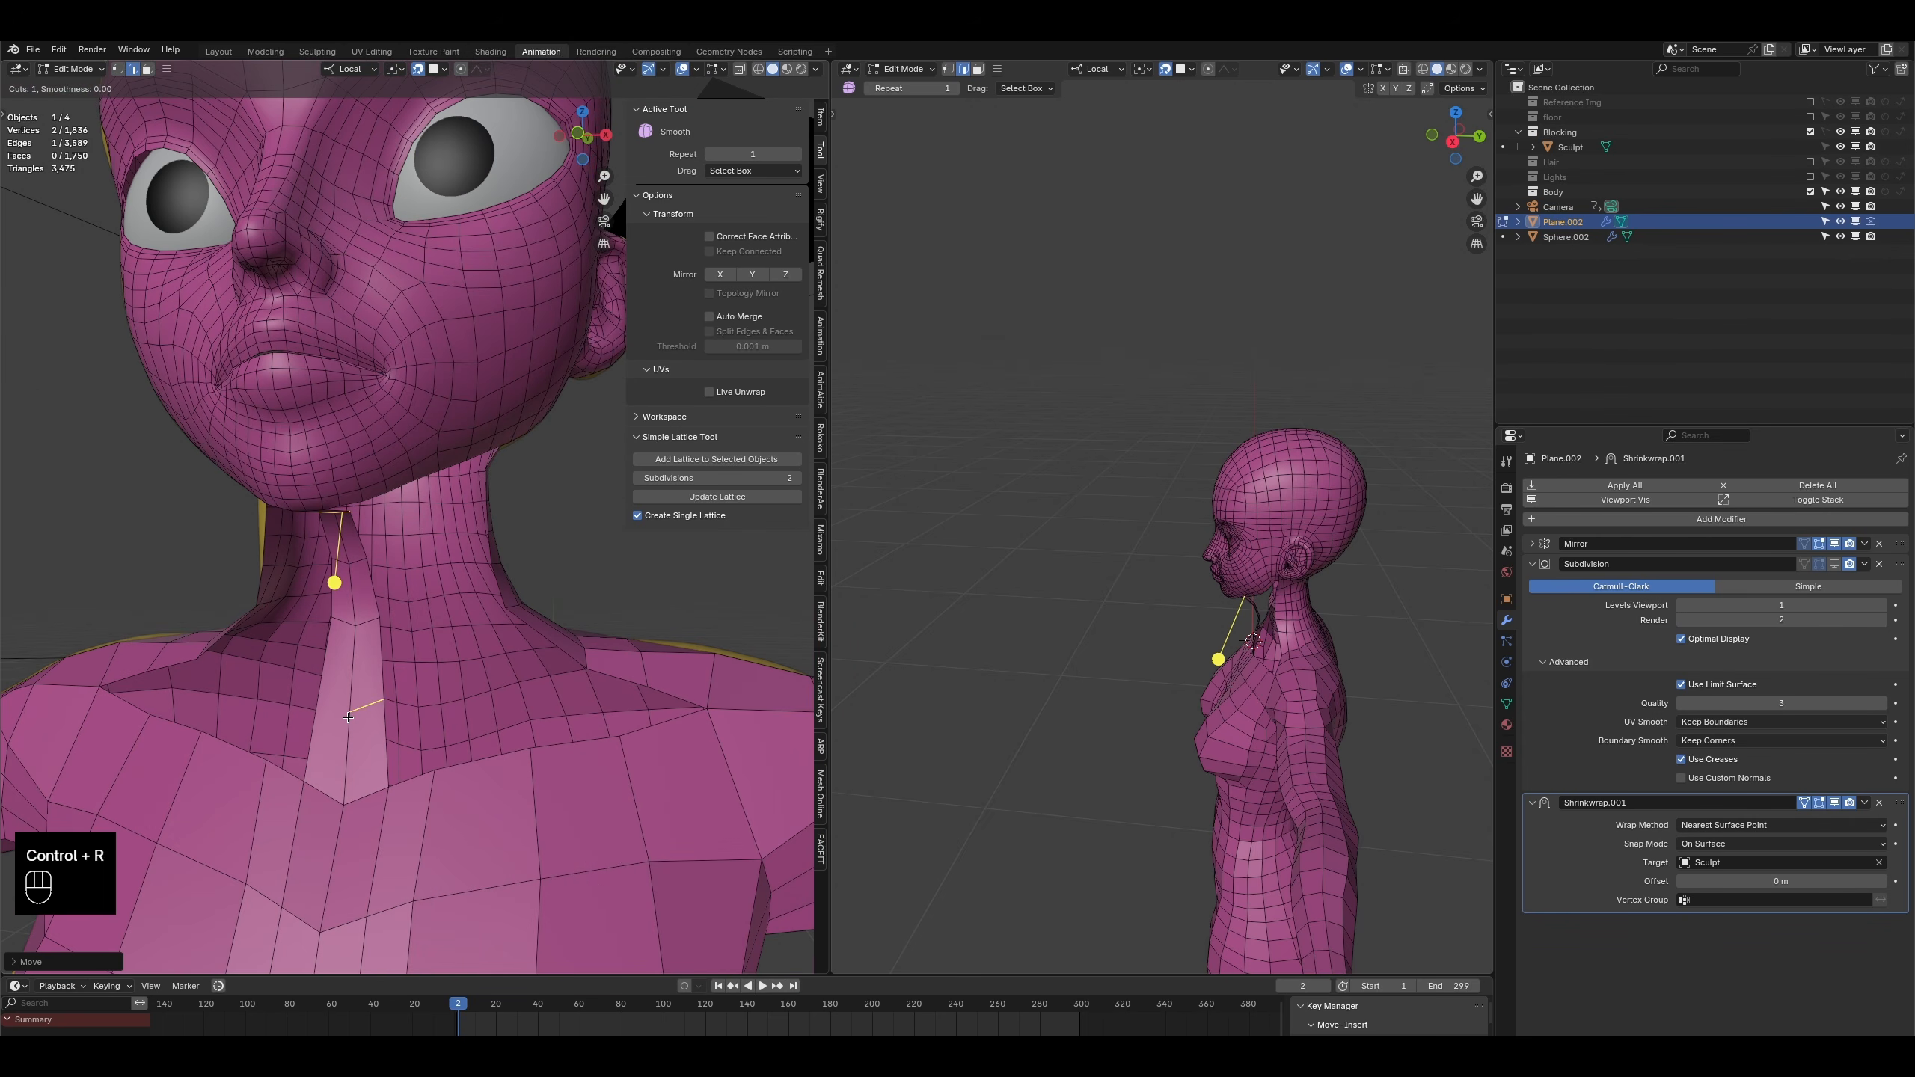
{"action": "double_click", "coordinate": [358, 712]}
{"action": "middle_click_drag", "start_coordinate": [369, 706], "coordinate": [408, 793]}
{"action": "key", "text": "s"}
{"action": "key", "text": "z"}
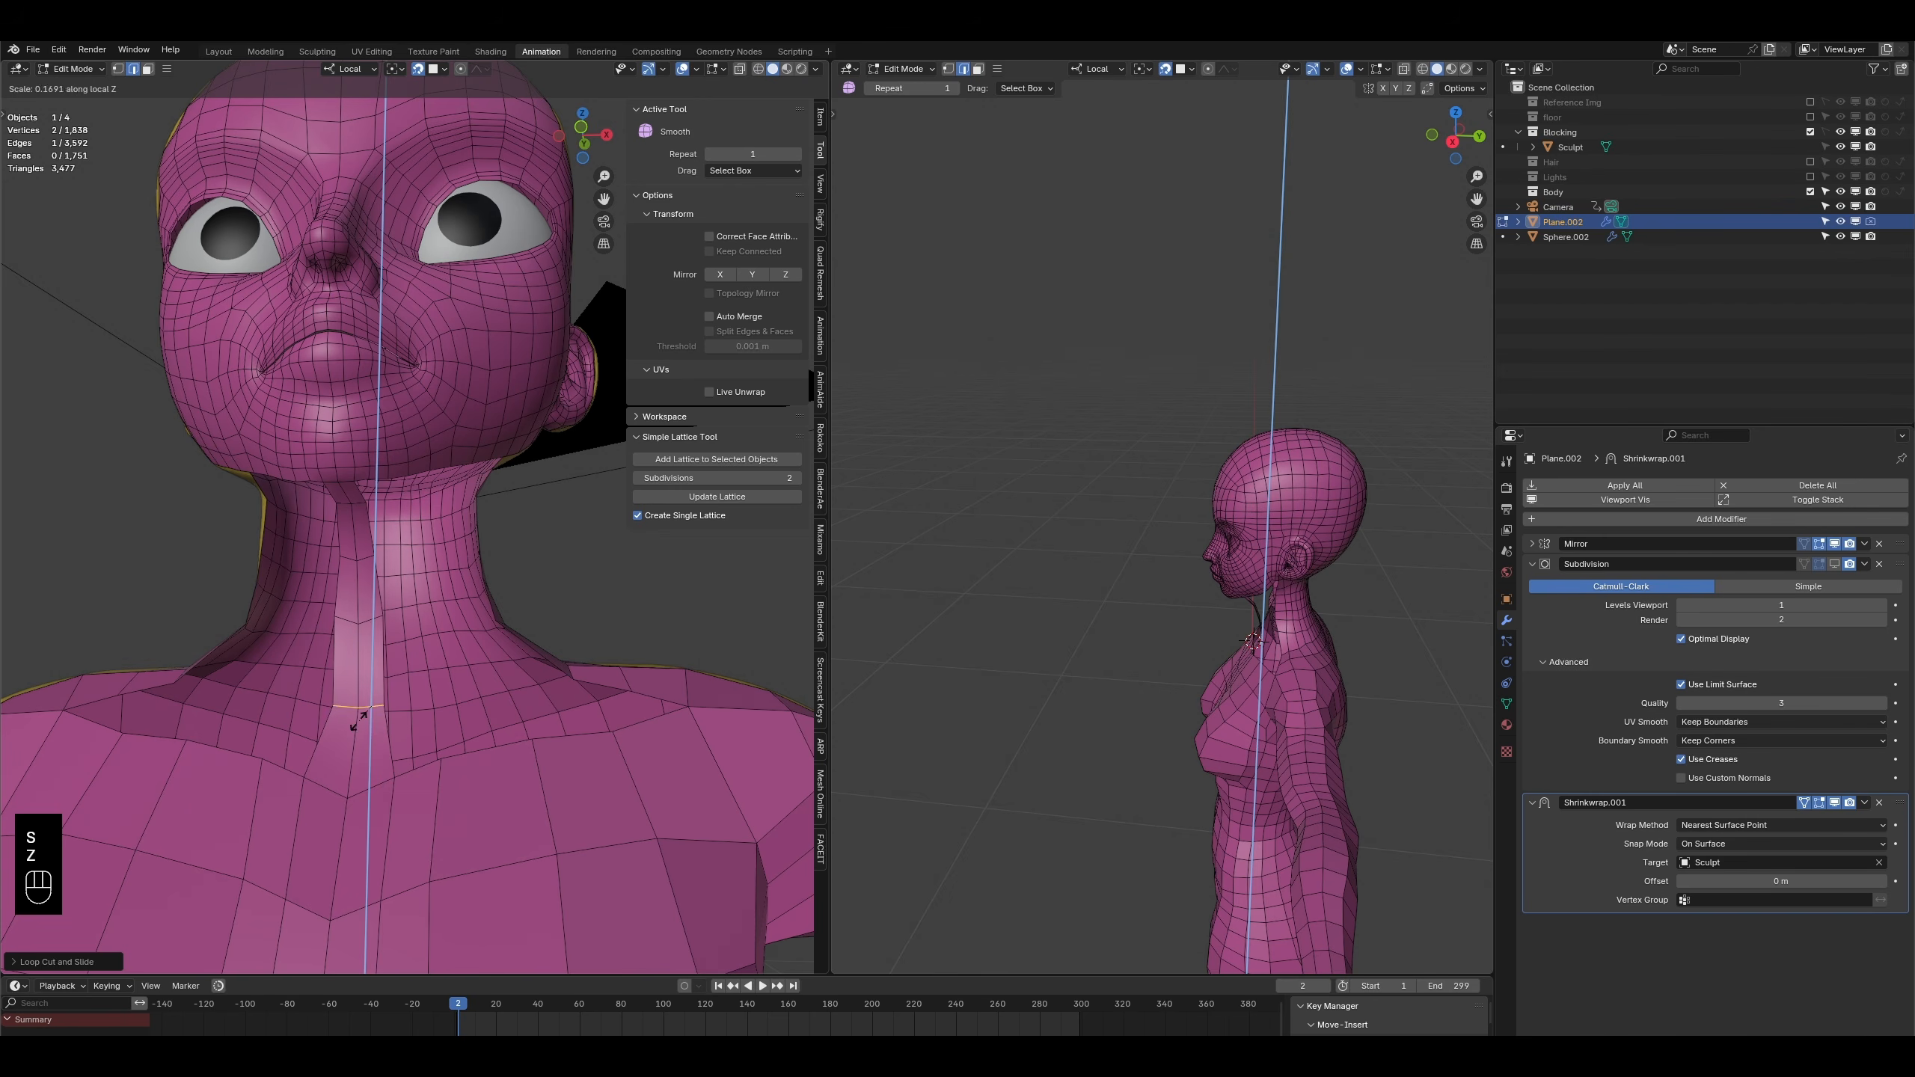
{"action": "left_click", "coordinate": [384, 657]}
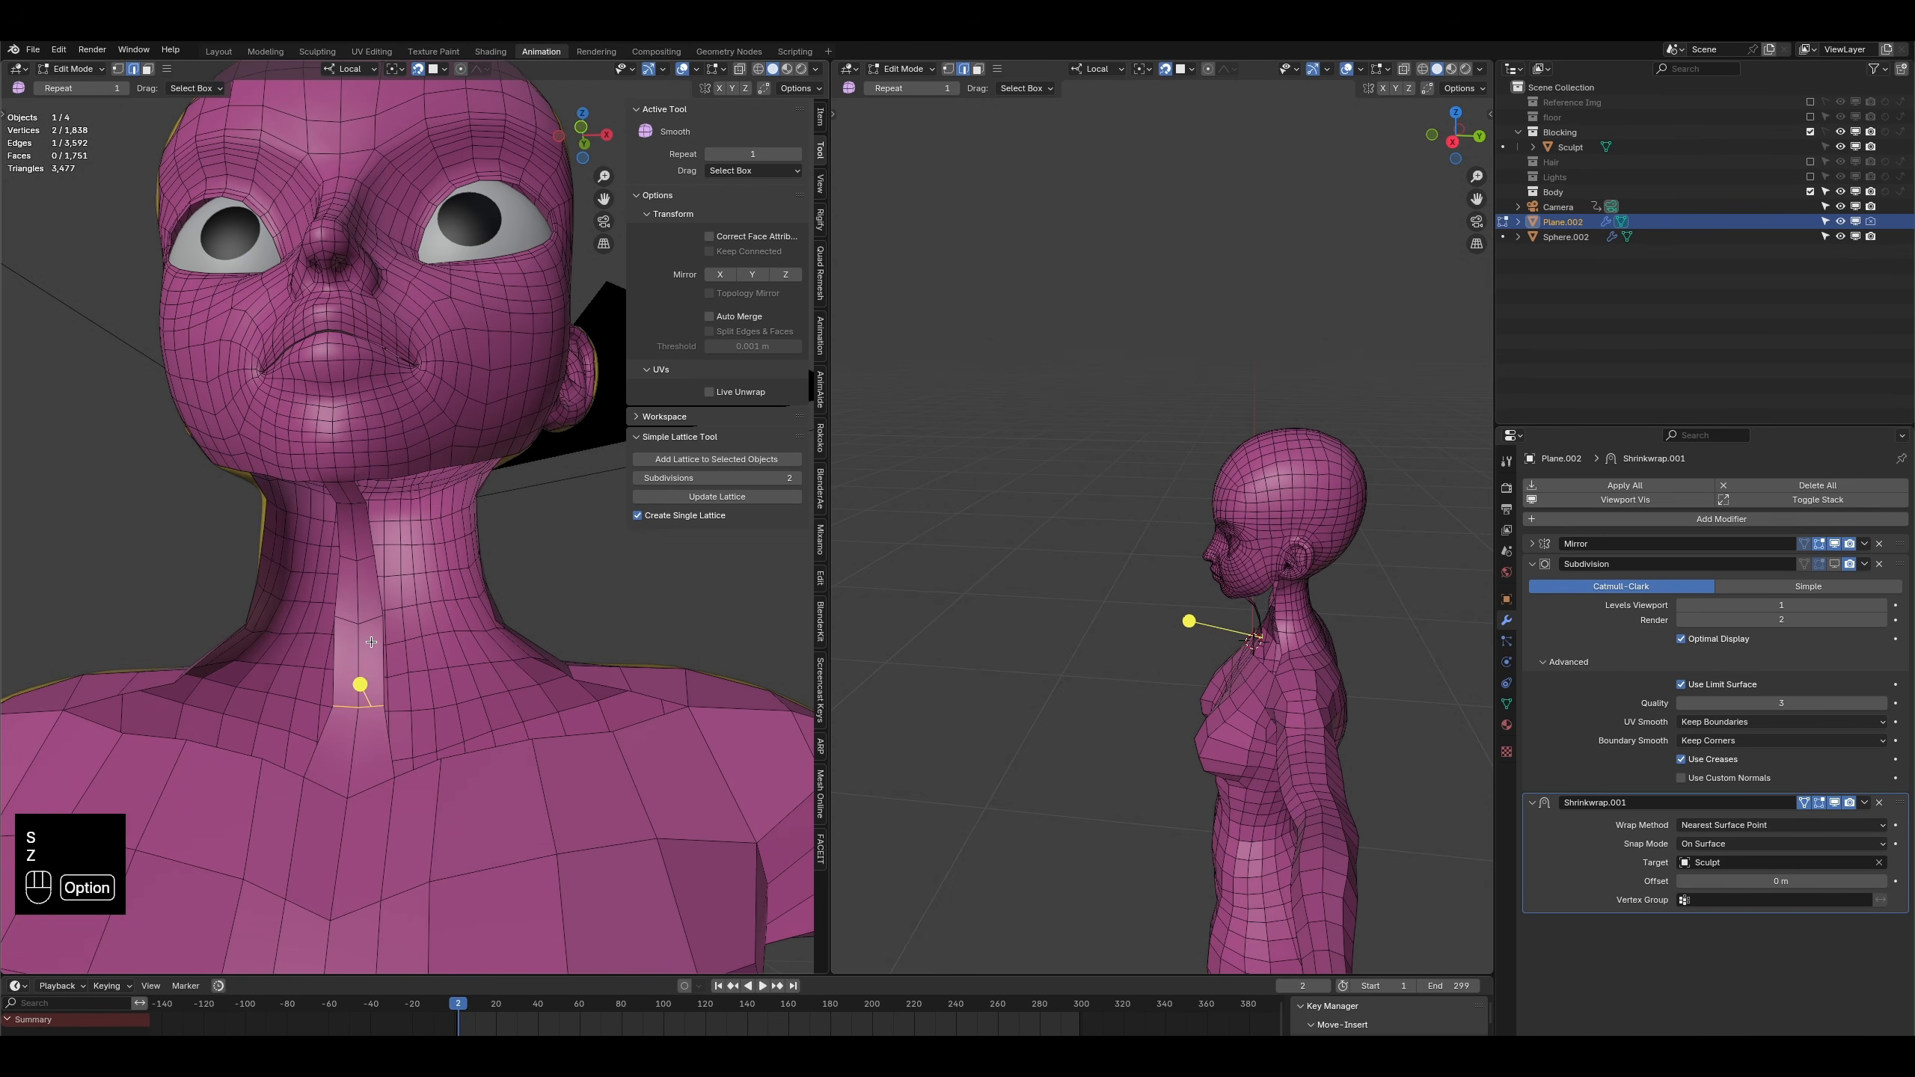
- Flatten the horizontal edges higher up the front neck strip one by one by scaling them along local Z
{"action": "left_click", "coordinate": [371, 620], "text": "alt"}
{"action": "key", "text": "s"}
{"action": "key", "text": "z"}
{"action": "left_click", "coordinate": [371, 642]}
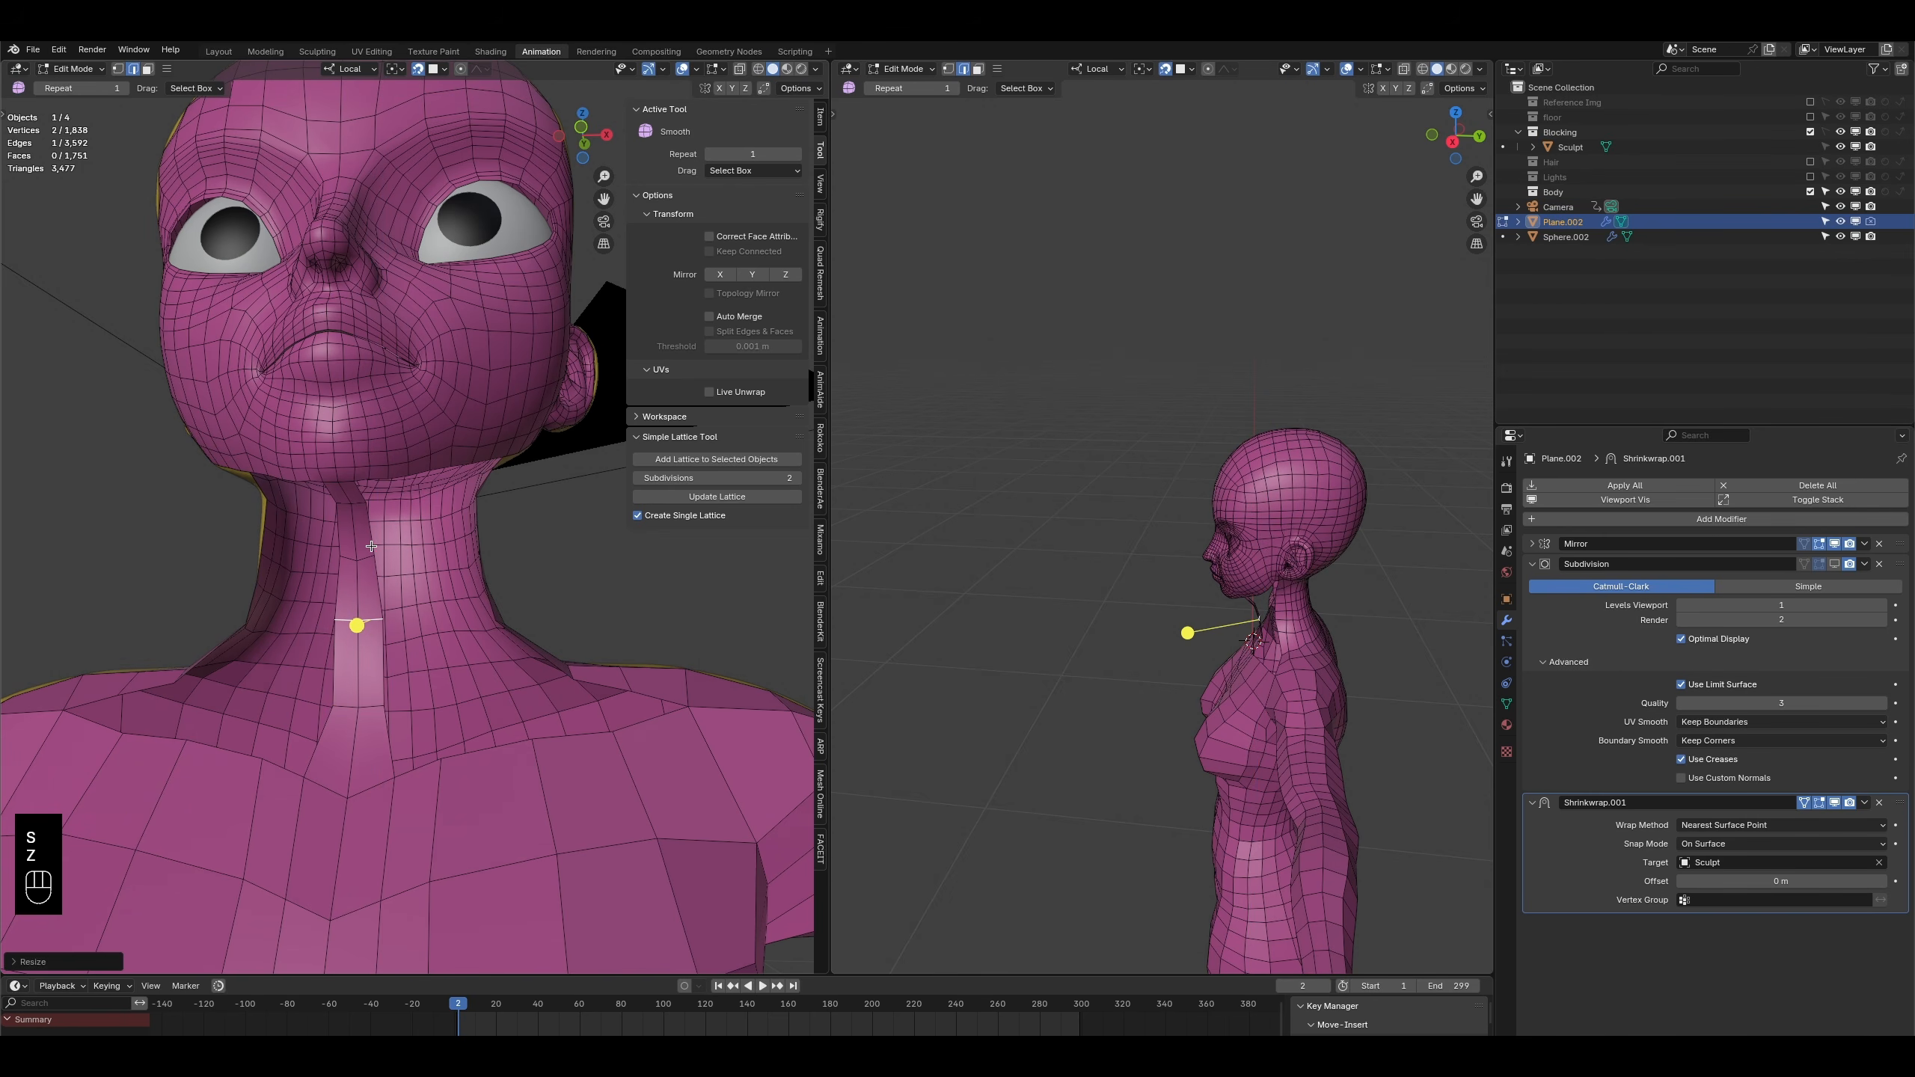
{"action": "left_click", "coordinate": [366, 559], "text": "alt"}
{"action": "key", "text": "s"}
{"action": "key", "text": "z"}
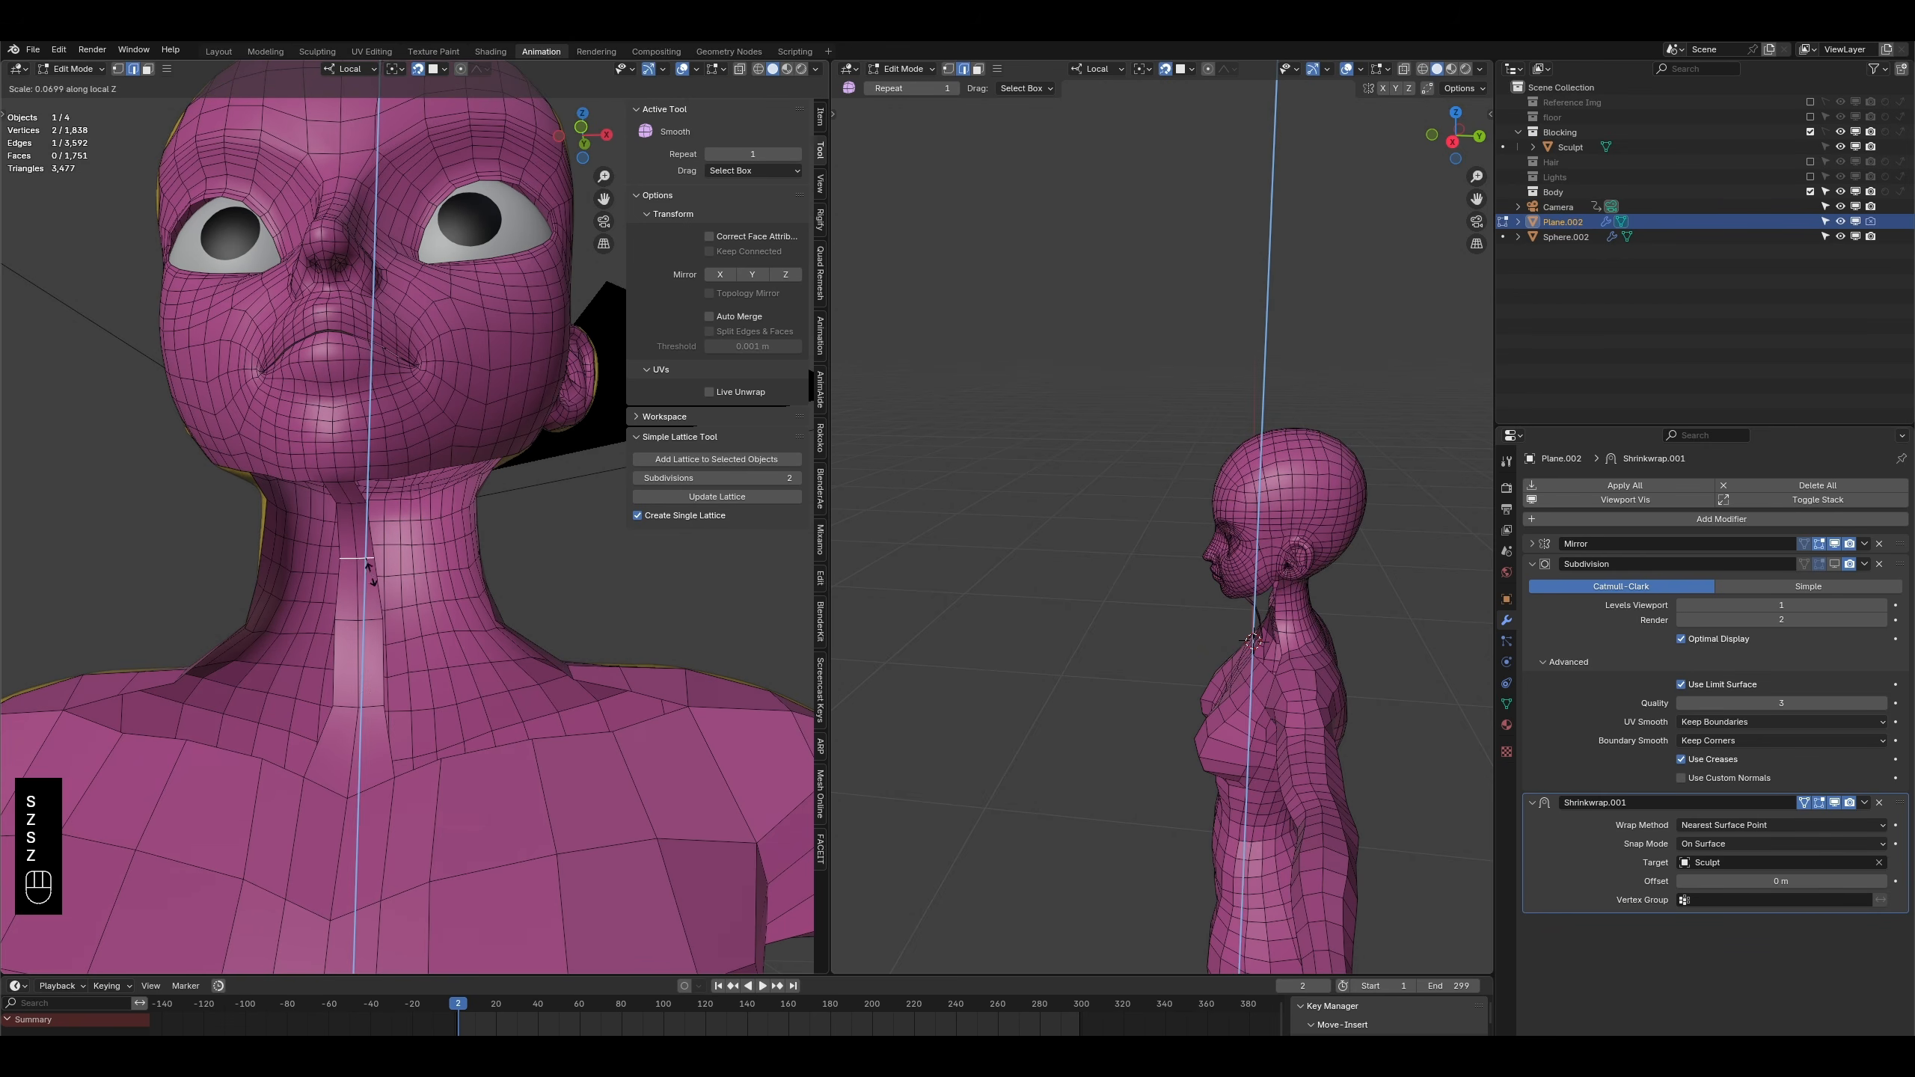
{"action": "left_click", "coordinate": [370, 572]}
{"action": "left_click", "coordinate": [362, 504], "text": "alt"}
{"action": "key", "text": "s"}
{"action": "key", "text": "s"}
{"action": "key", "text": "z"}
{"action": "left_click", "coordinate": [371, 660]}
- Add two more loop cuts across the front neck strip to even out its faces
{"action": "middle_click_drag", "start_coordinate": [368, 665], "coordinate": [362, 591]}
{"action": "key", "text": "ctrl+r"}
{"action": "left_click", "coordinate": [362, 590]}
{"action": "middle_click_drag", "start_coordinate": [489, 611], "coordinate": [574, 614]}
{"action": "mouse_move", "coordinate": [331, 667]}
{"action": "middle_mouse_down"}
{"action": "mouse_move", "coordinate": [519, 614]}
{"action": "mouse_move", "coordinate": [523, 653]}
{"action": "mouse_move", "coordinate": [368, 655]}
{"action": "middle_mouse_up"}
{"action": "key", "text": "ctrl+r"}
{"action": "double_click", "coordinate": [422, 654]}
- Select face loops around the base of the neck to examine how they run from the shoulder towards the front neckline
{"action": "left_click", "coordinate": [152, 70]}
{"action": "left_click", "coordinate": [486, 683], "text": "alt"}
{"action": "middle_click_drag", "start_coordinate": [486, 683], "coordinate": [499, 634]}
{"action": "mouse_move", "coordinate": [178, 640]}
{"action": "middle_mouse_down"}
{"action": "mouse_move", "coordinate": [68, 641]}
{"action": "mouse_move", "coordinate": [174, 668]}
{"action": "middle_mouse_up"}
{"action": "left_click", "coordinate": [388, 602], "text": "alt"}
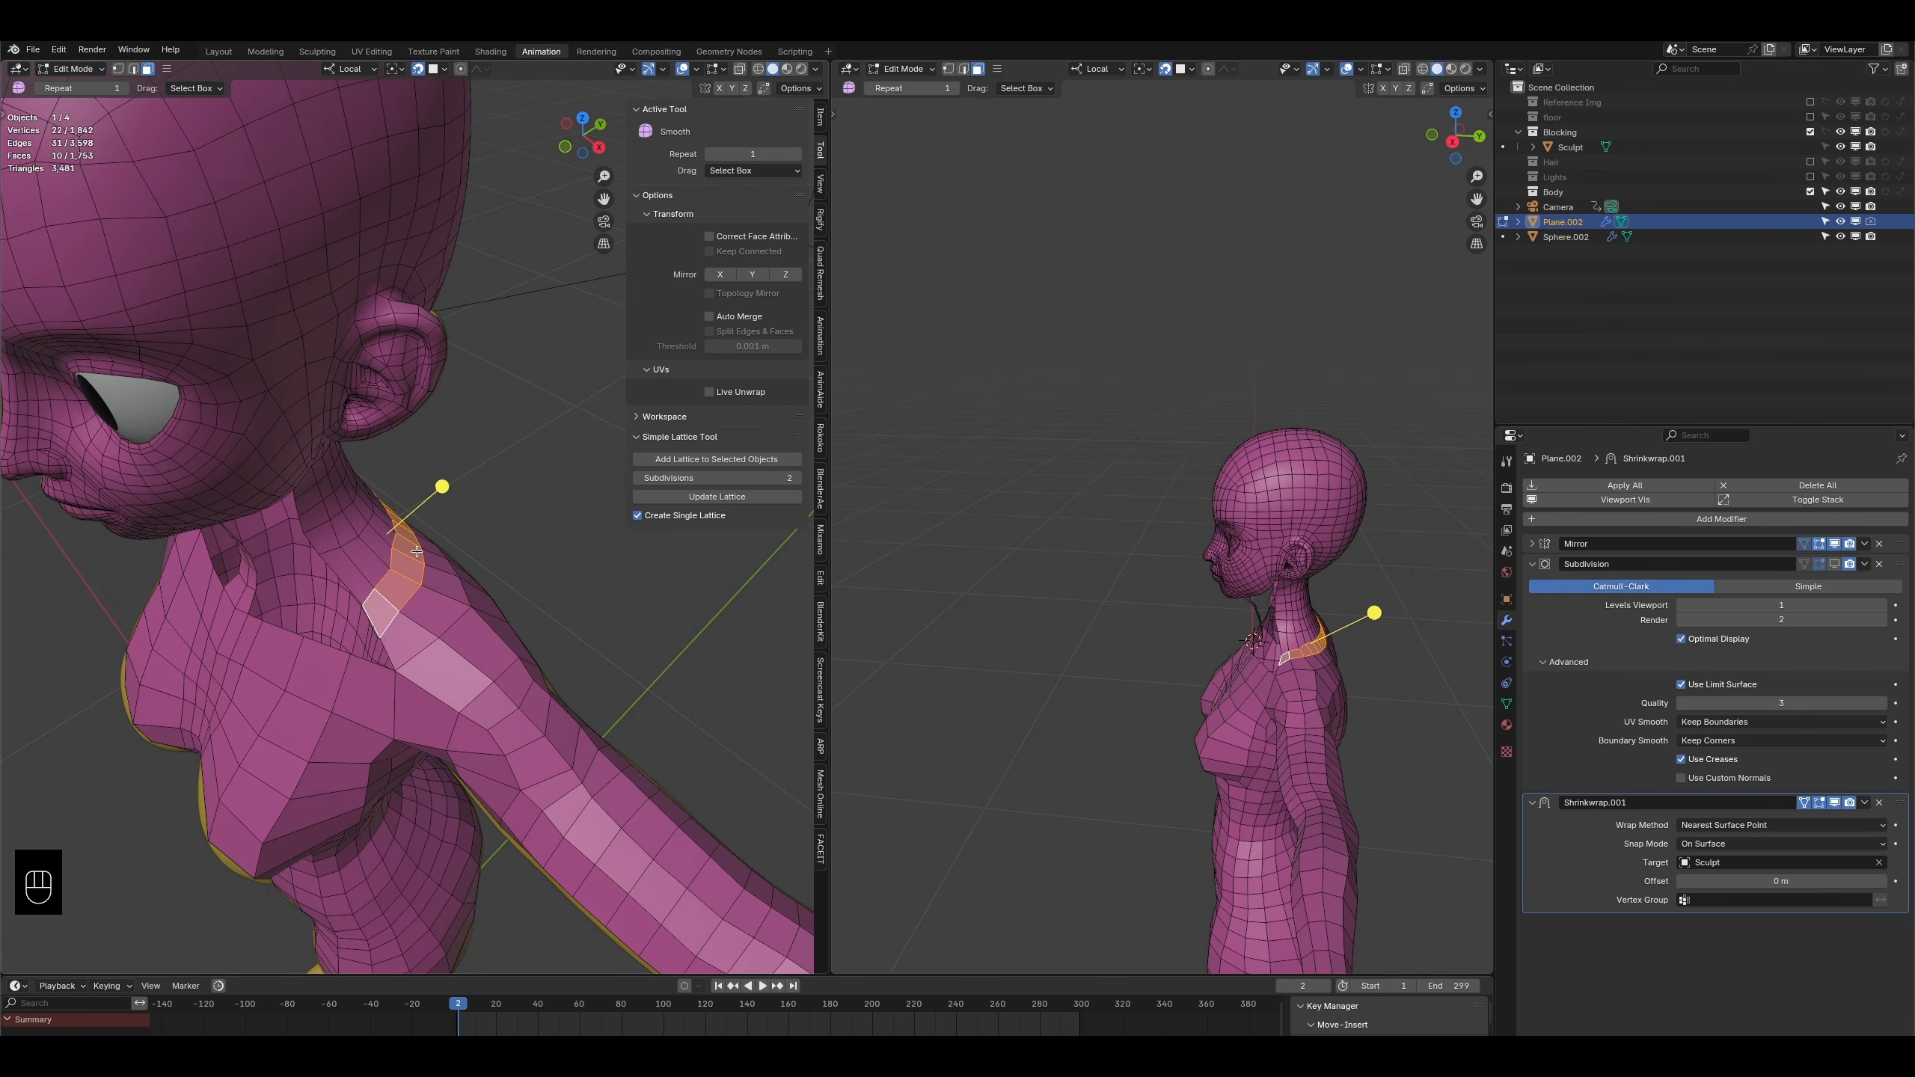
{"action": "middle_click_drag", "start_coordinate": [223, 556], "coordinate": [482, 577]}
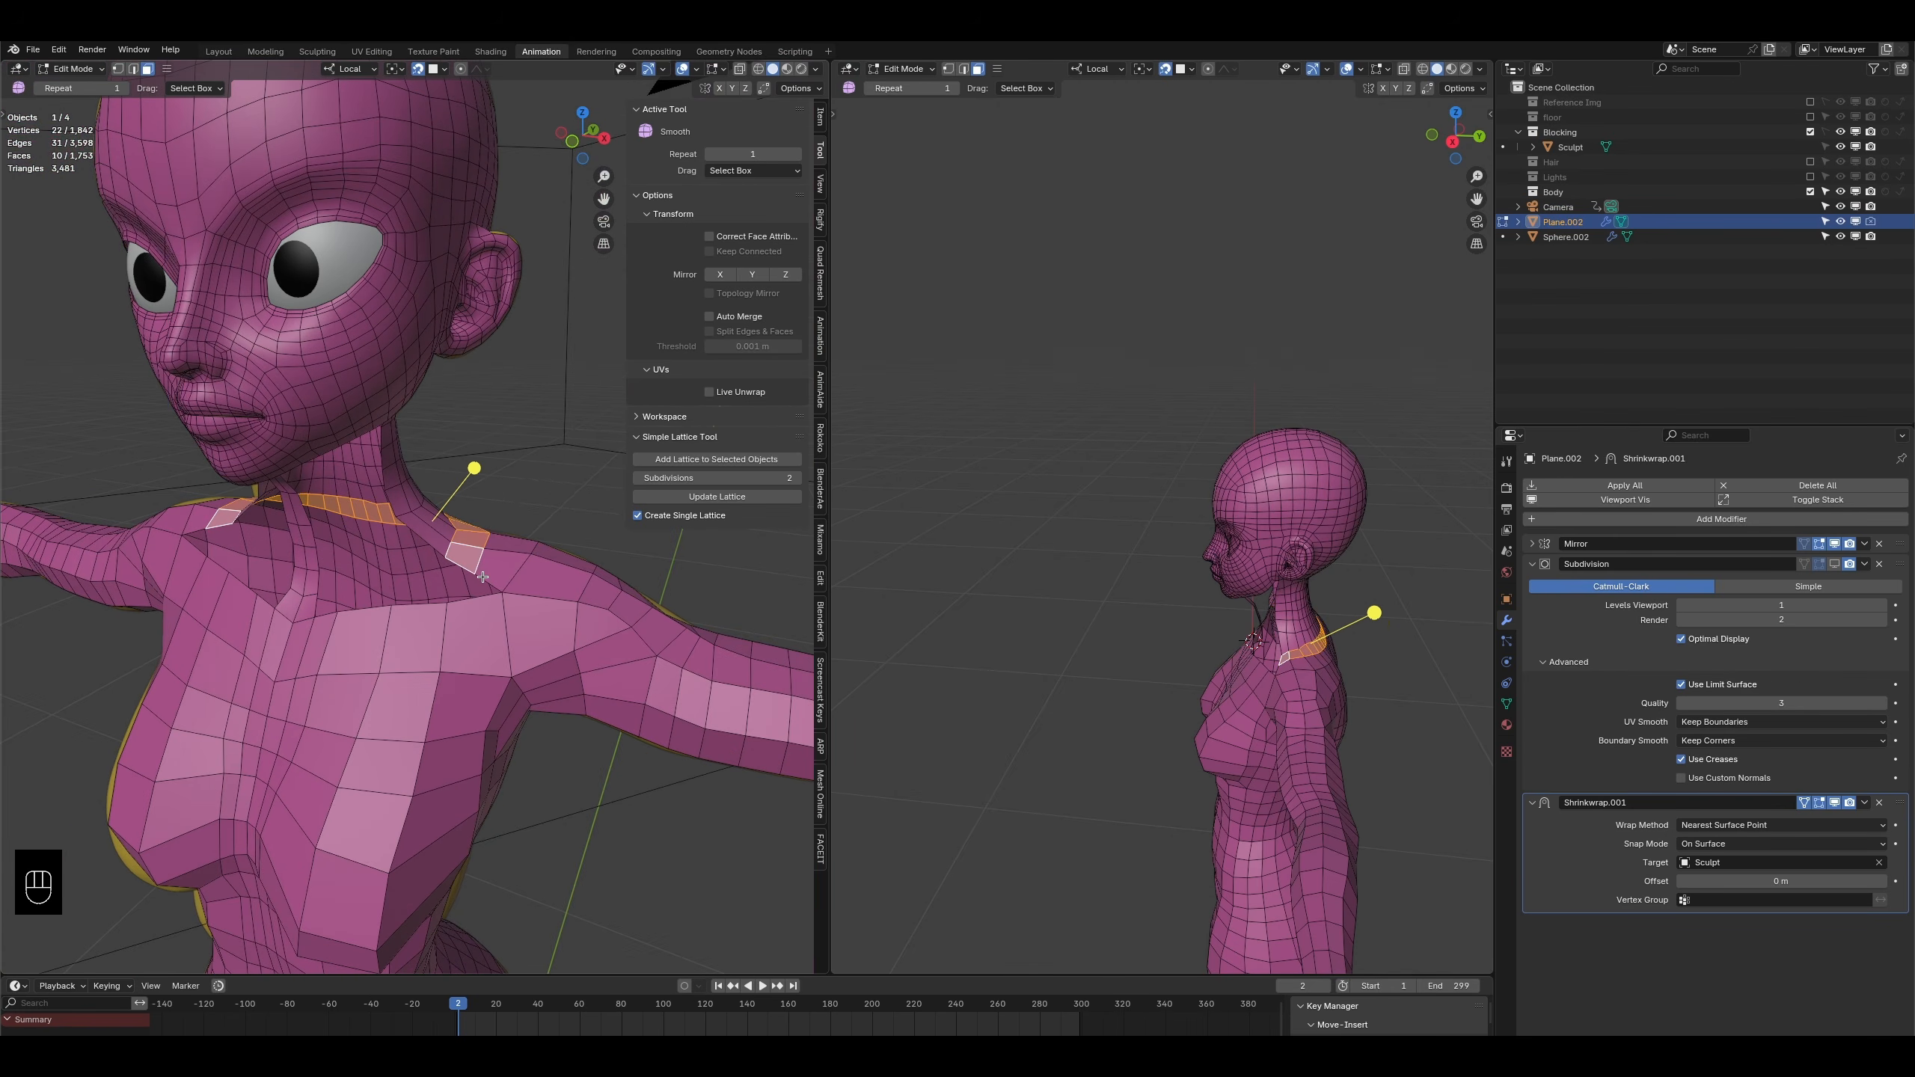
- Fill a face between the shoulder edge beside the neck and the side edge of the lower front neck strip
{"action": "left_click", "coordinate": [133, 69]}
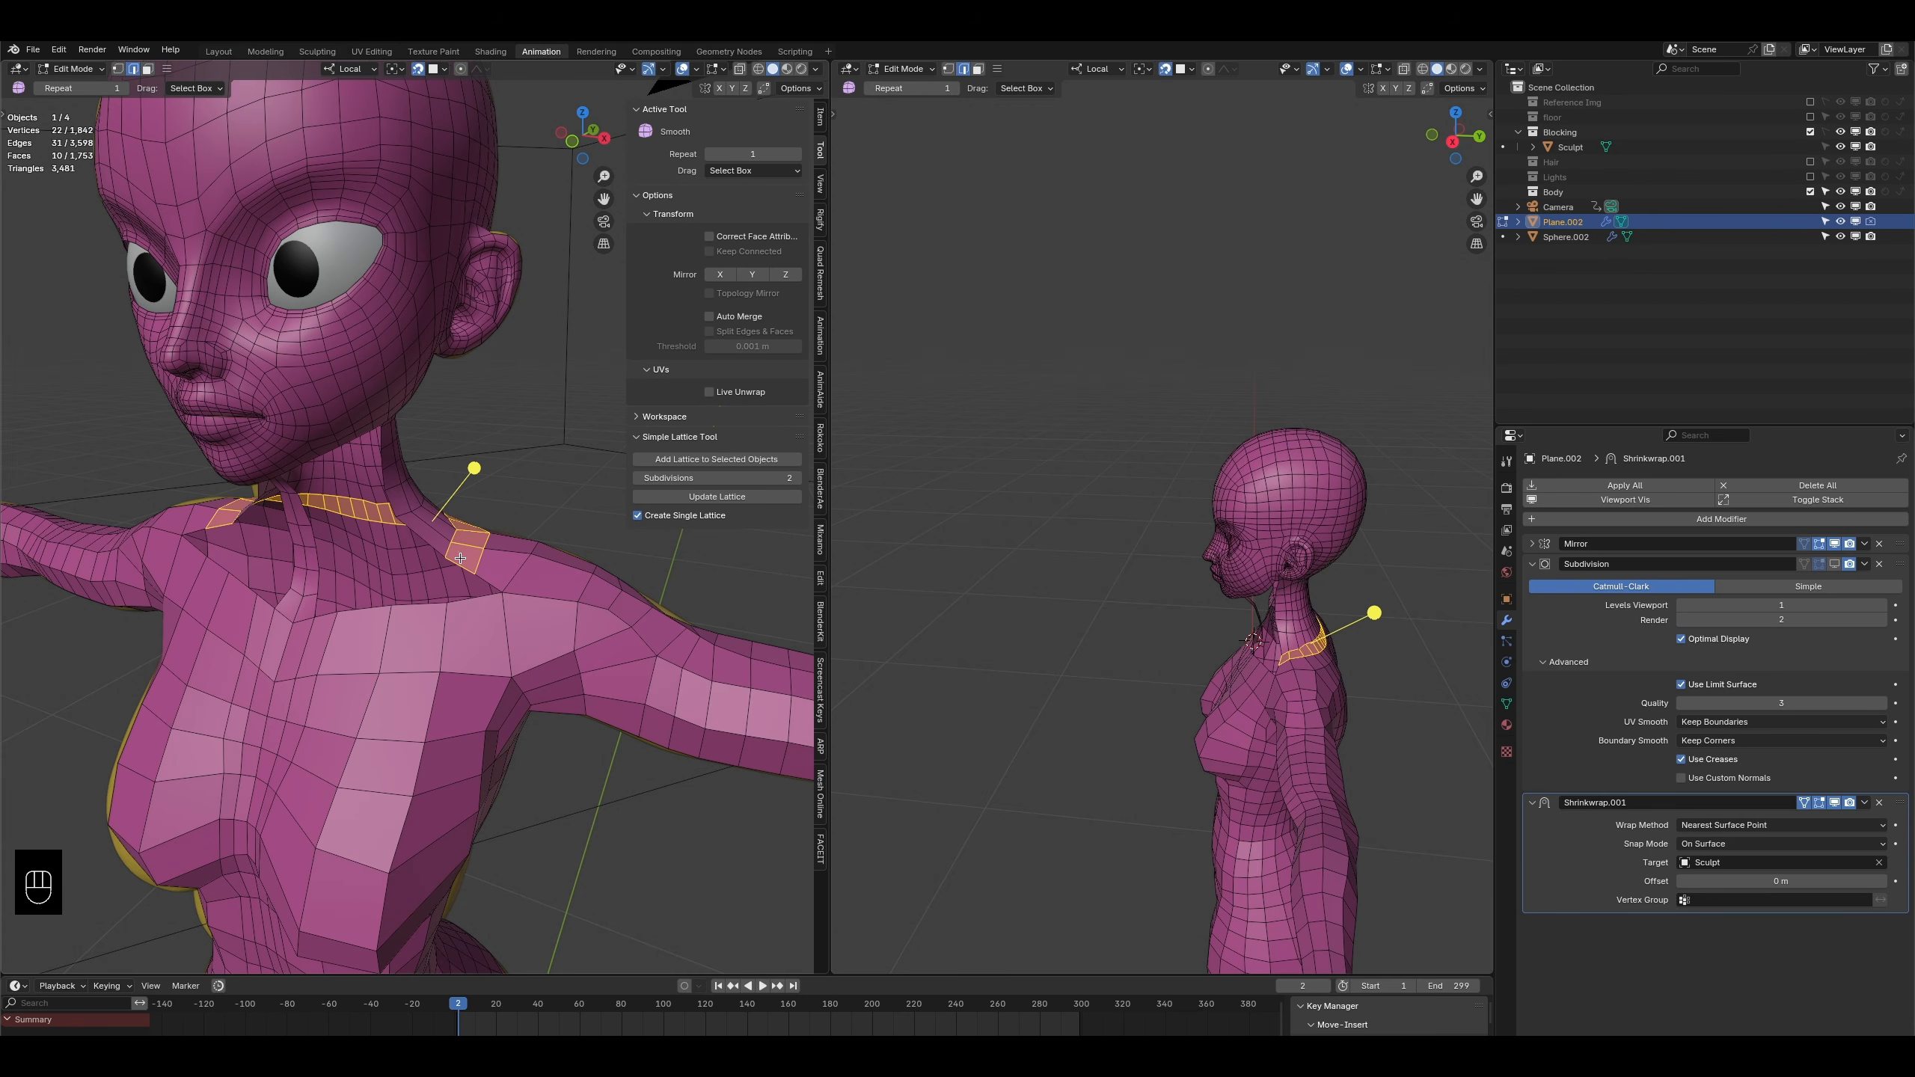
{"action": "left_click", "coordinate": [466, 565]}
{"action": "left_click", "coordinate": [314, 580], "text": "shift"}
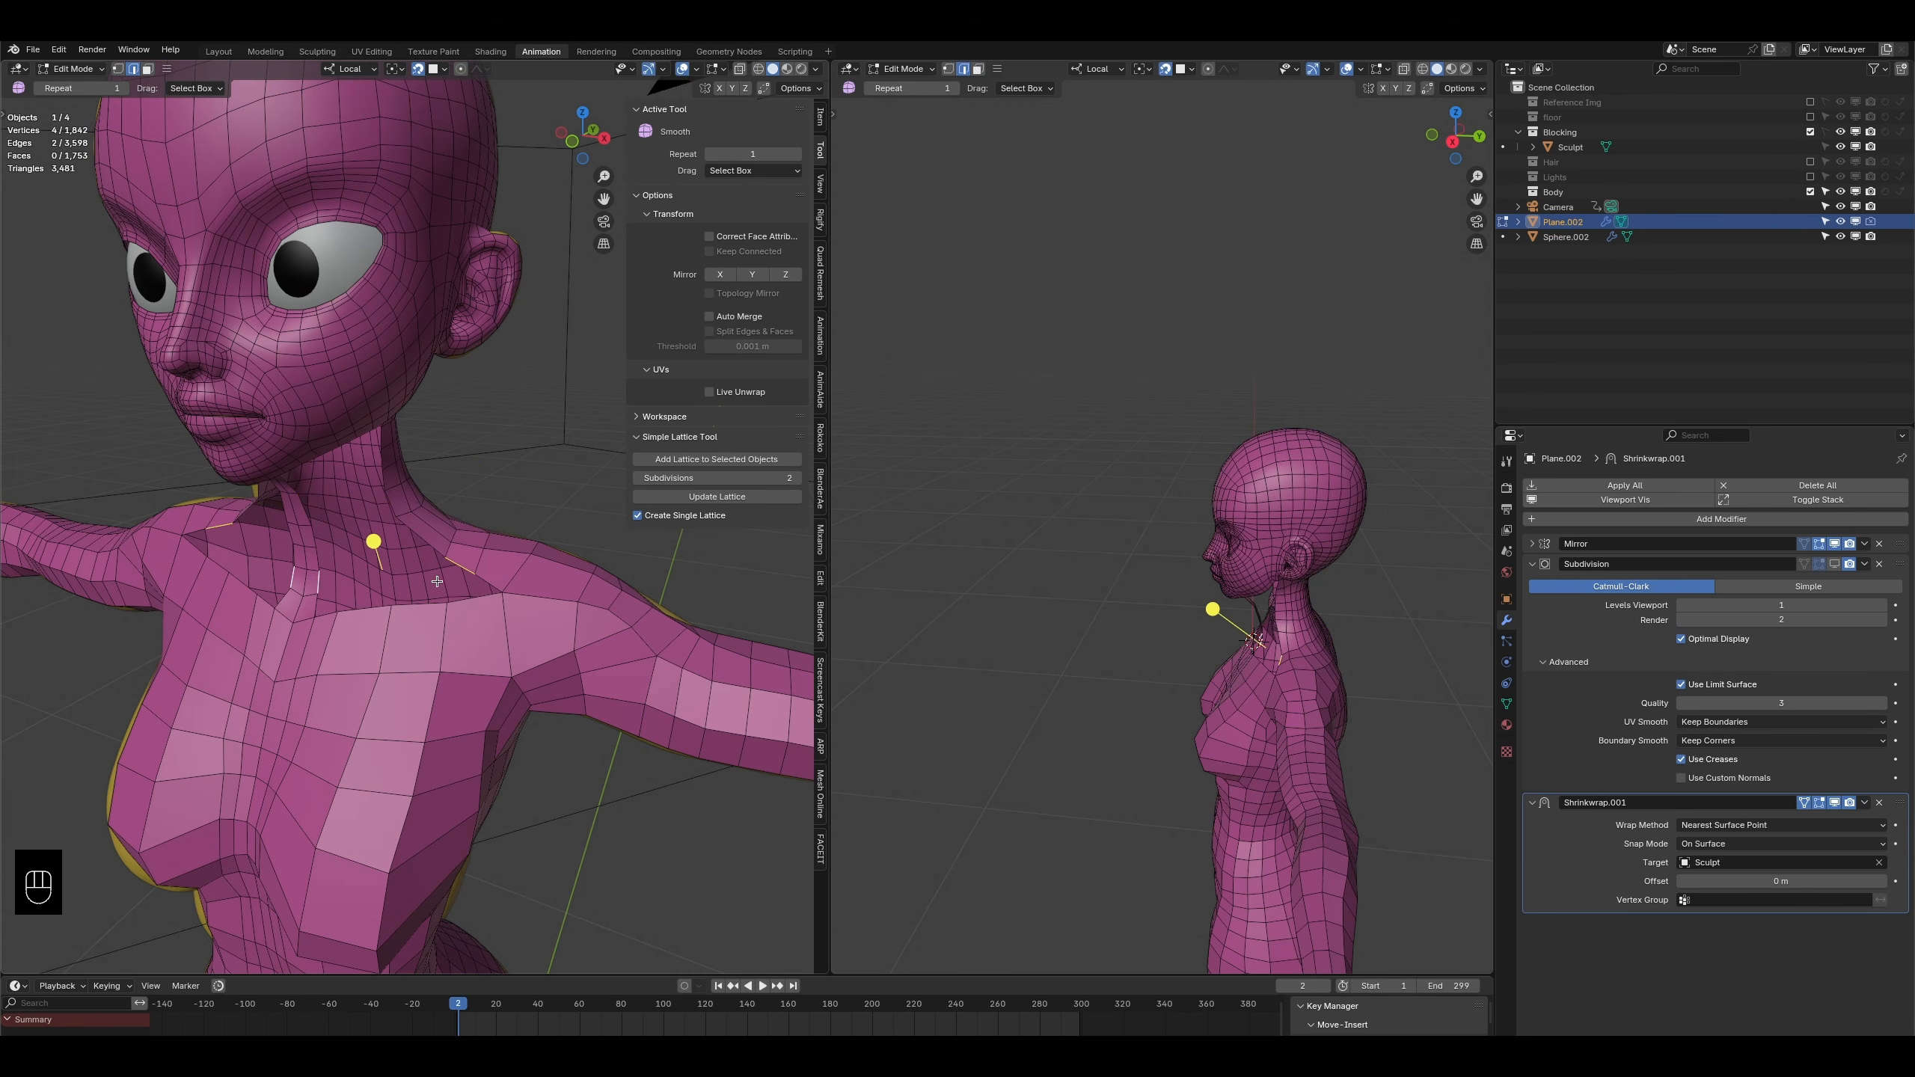
{"action": "key", "text": "f"}
- Add a loop cut across the middle of the new collarbone face, then rotate and move its edge to follow the neckline
{"action": "key", "text": "ctrl+r"}
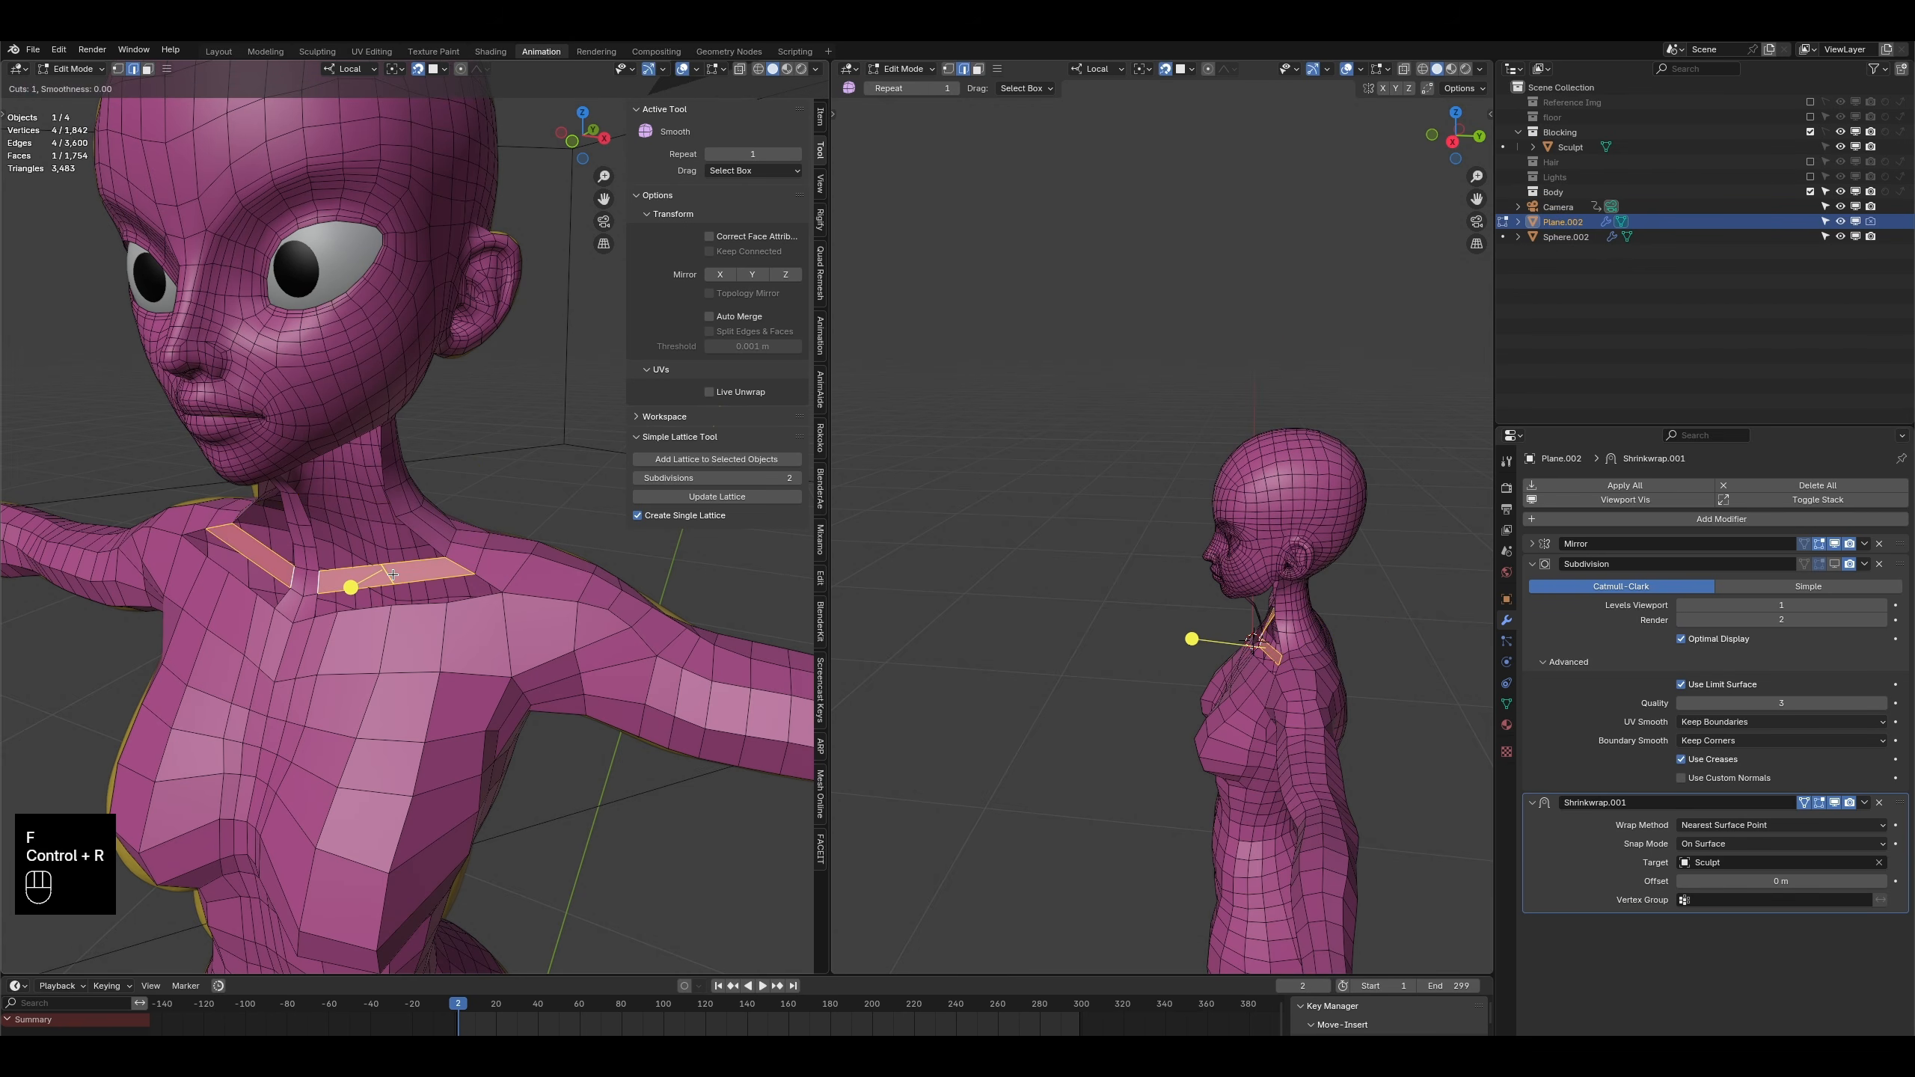
{"action": "double_click", "coordinate": [392, 574]}
{"action": "middle_click_drag", "start_coordinate": [393, 574], "coordinate": [426, 577]}
{"action": "key", "text": "r"}
{"action": "left_click", "coordinate": [456, 598]}
{"action": "key", "text": "g"}
{"action": "left_click", "coordinate": [441, 590]}
- Add a loop cut in each half of the collarbone strip and move the new edges to follow the neckline
{"action": "key", "text": "ctrl+r"}
{"action": "double_click", "coordinate": [338, 587]}
{"action": "key", "text": "g"}
{"action": "left_click", "coordinate": [318, 592]}
{"action": "key", "text": "g"}
{"action": "left_click", "coordinate": [325, 592]}
{"action": "key", "text": "ctrl+r"}
{"action": "double_click", "coordinate": [427, 568]}
{"action": "key", "text": "g"}
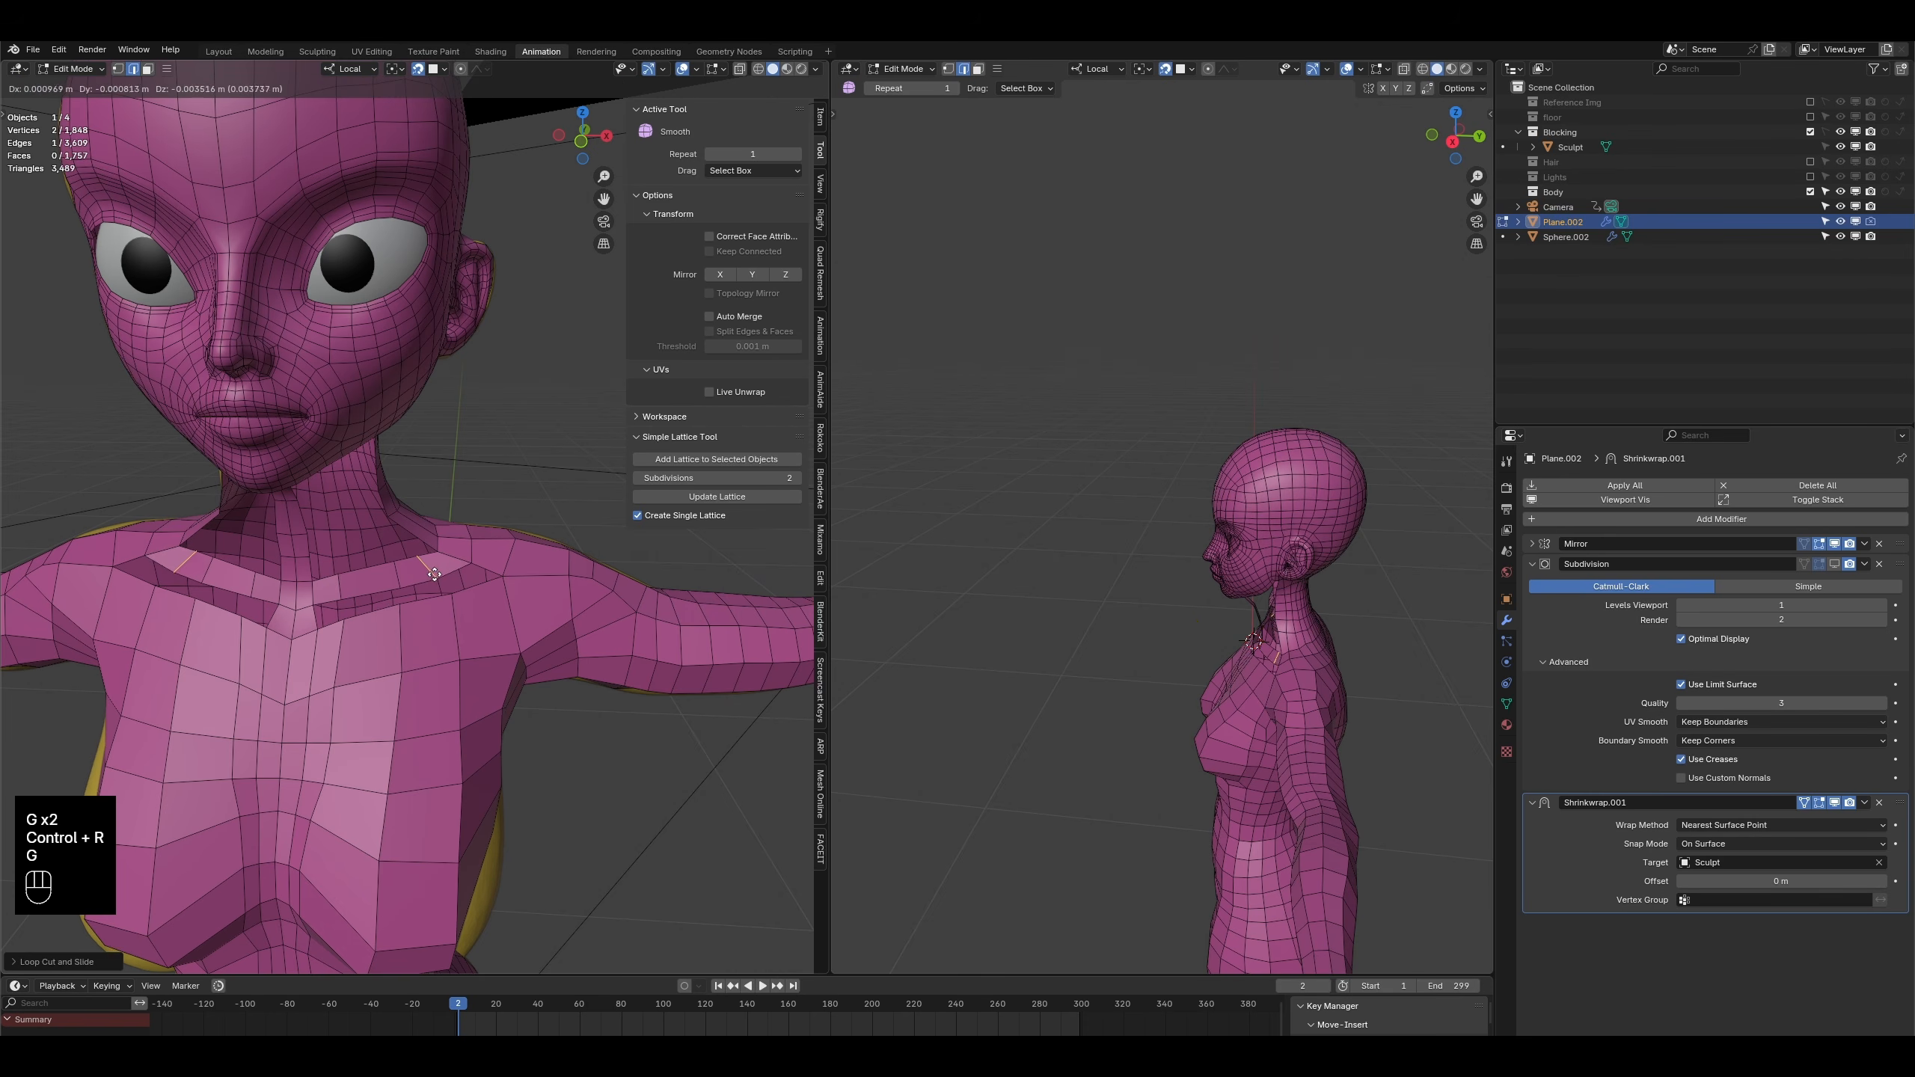
{"action": "left_click", "coordinate": [438, 577]}
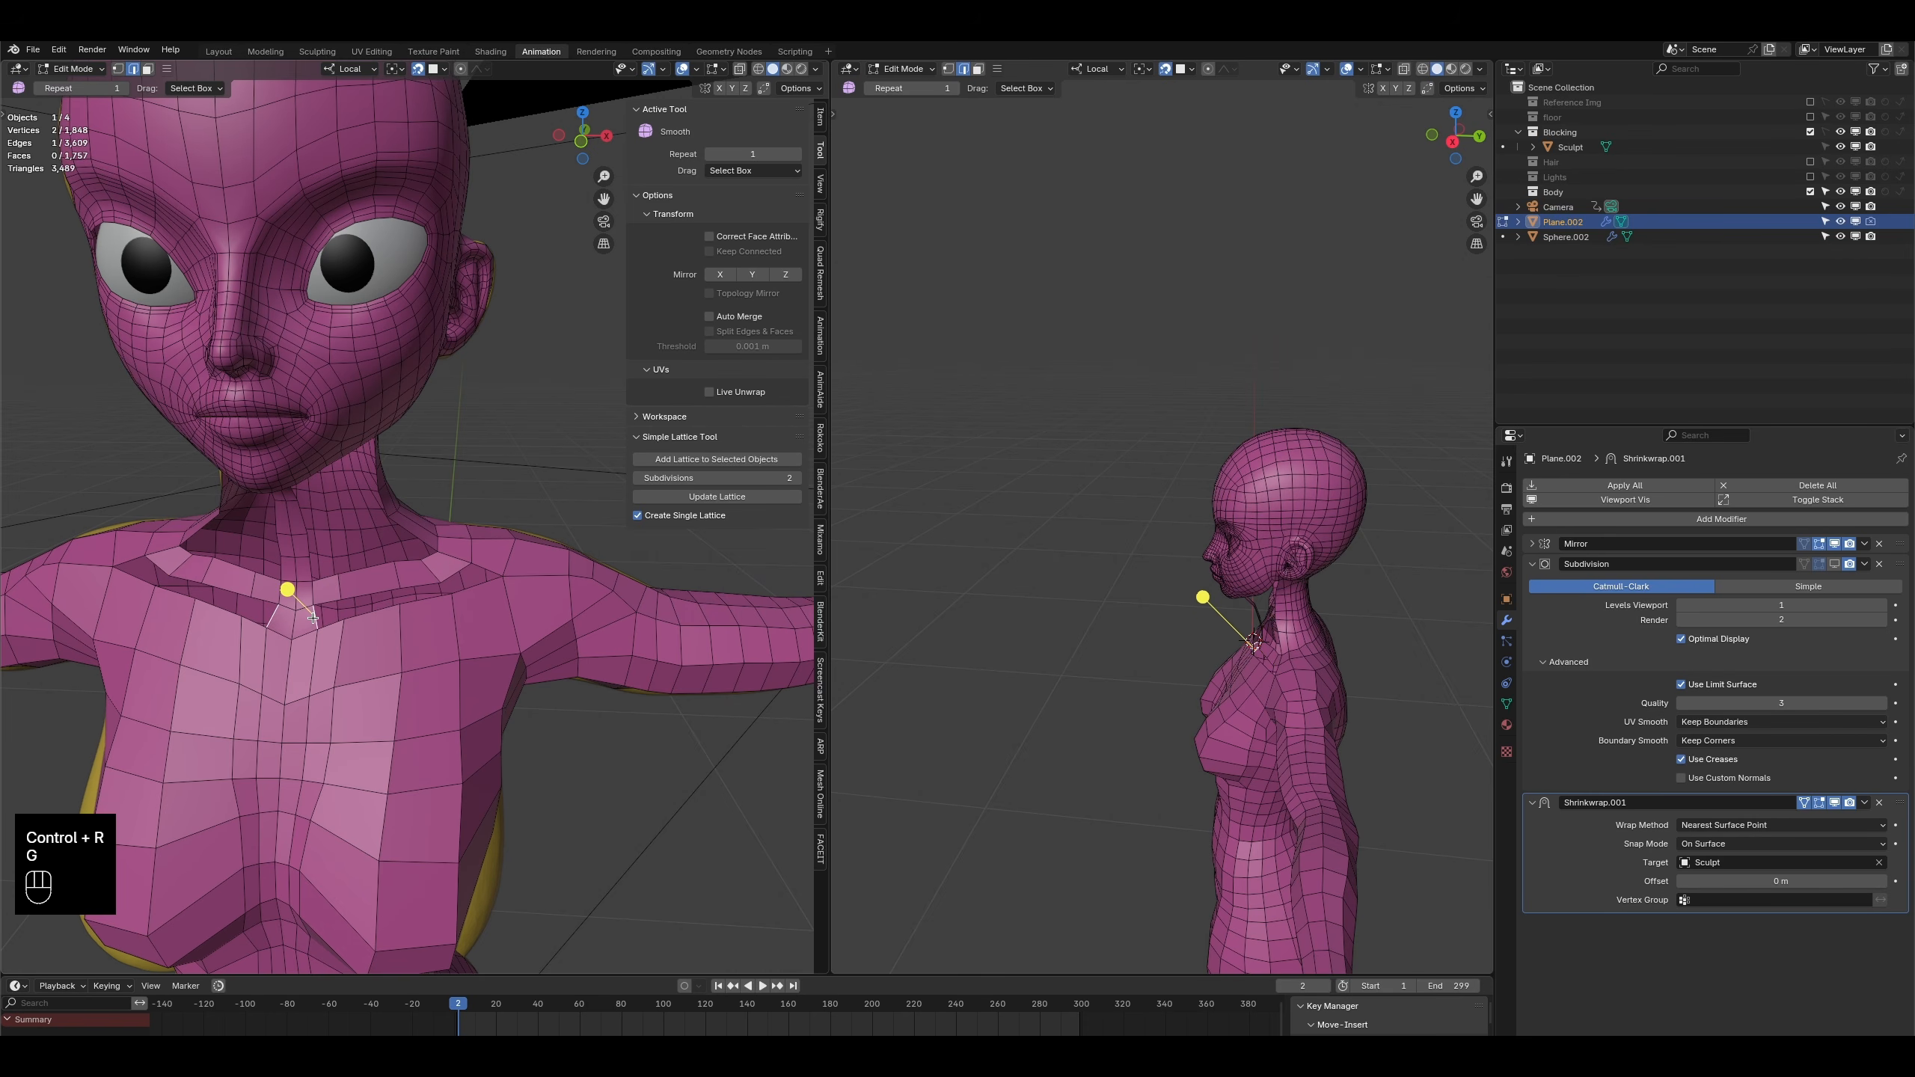
- Fill the gap between the collarbone strip and the chest with faces, starting from the centre front
{"action": "key", "text": "f"}
{"action": "key", "text": "f"}
{"action": "key", "text": "f"}
{"action": "middle_click_drag", "start_coordinate": [313, 618], "coordinate": [376, 508]}
{"action": "scroll", "coordinate": [376, 508], "scroll_direction": "up", "scroll_amount": 2}
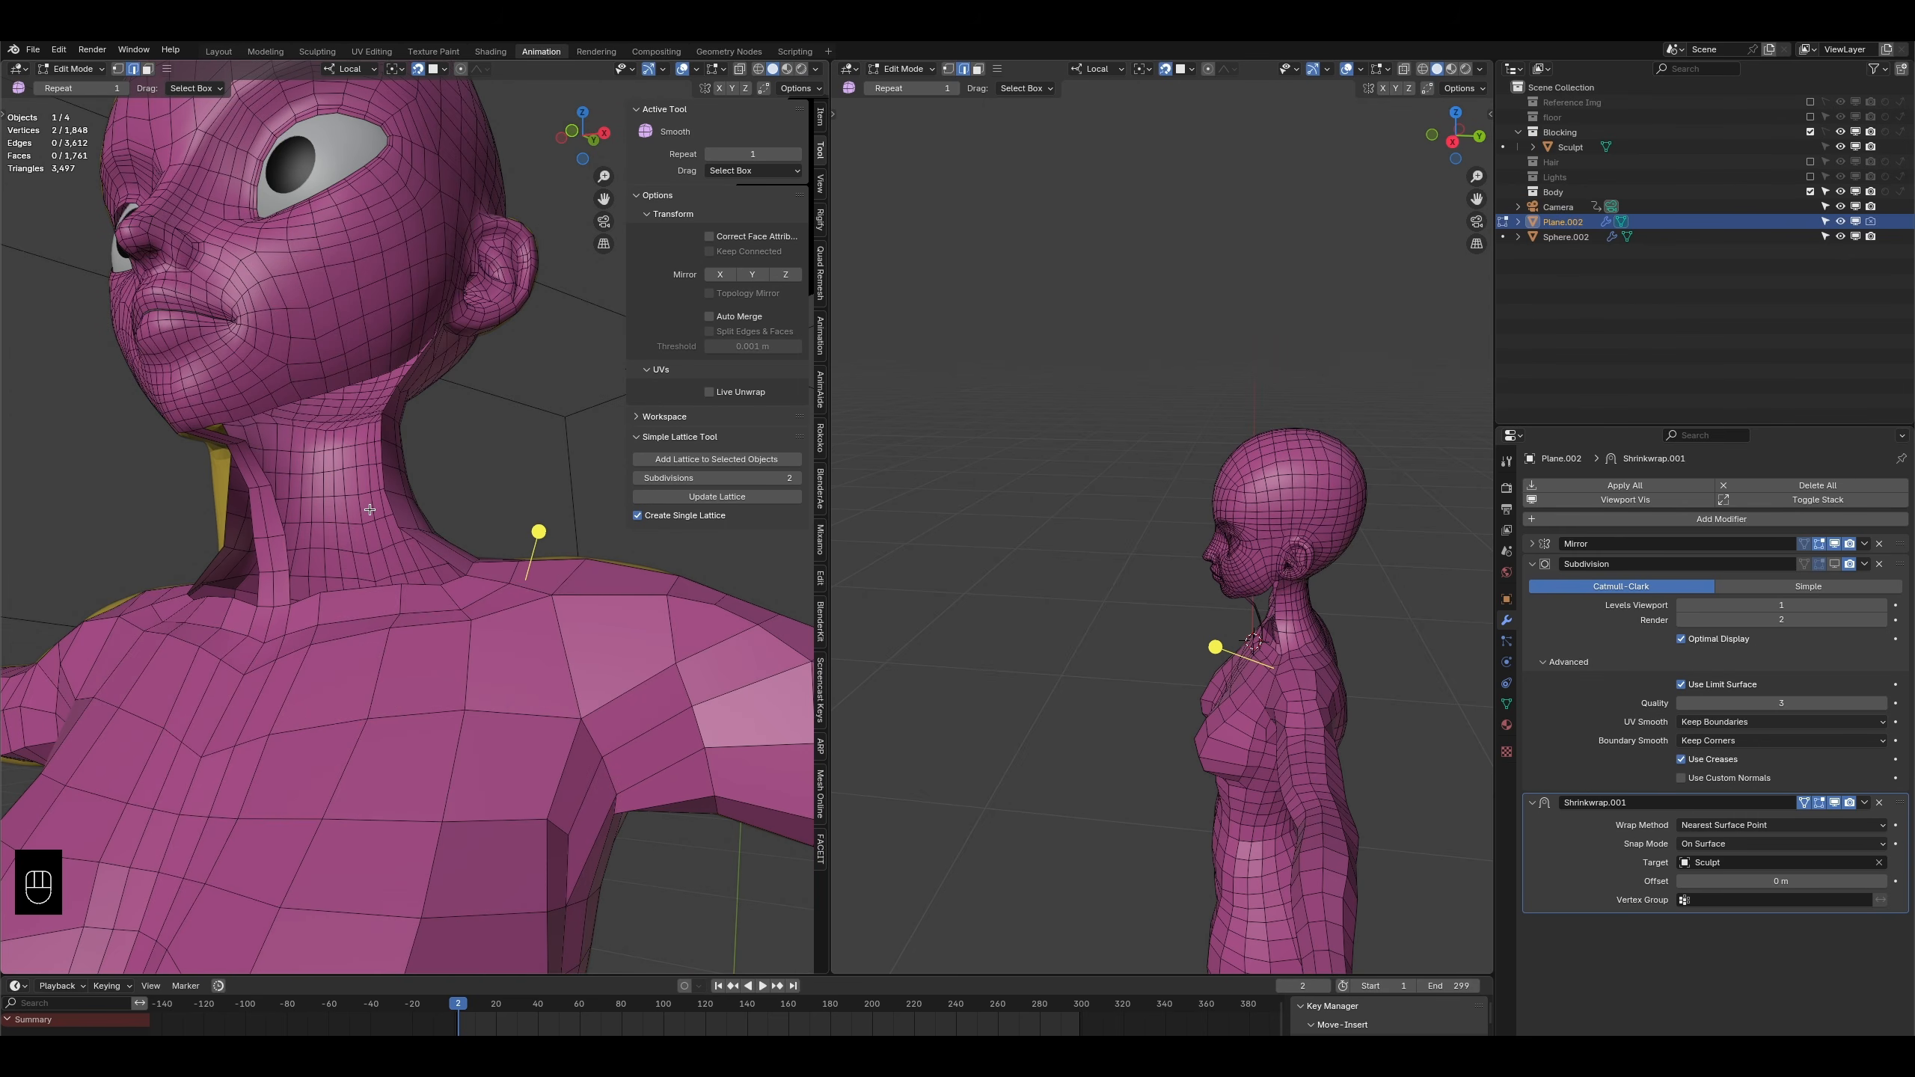
- Add a horizontal loop cut across the upper part of the front neck strip
{"action": "middle_click_drag", "start_coordinate": [341, 454], "coordinate": [289, 451]}
{"action": "key", "text": "ctrl+r"}
{"action": "left_click", "coordinate": [262, 482]}
{"action": "key", "text": "ctrl+r"}
{"action": "left_click", "coordinate": [264, 461]}
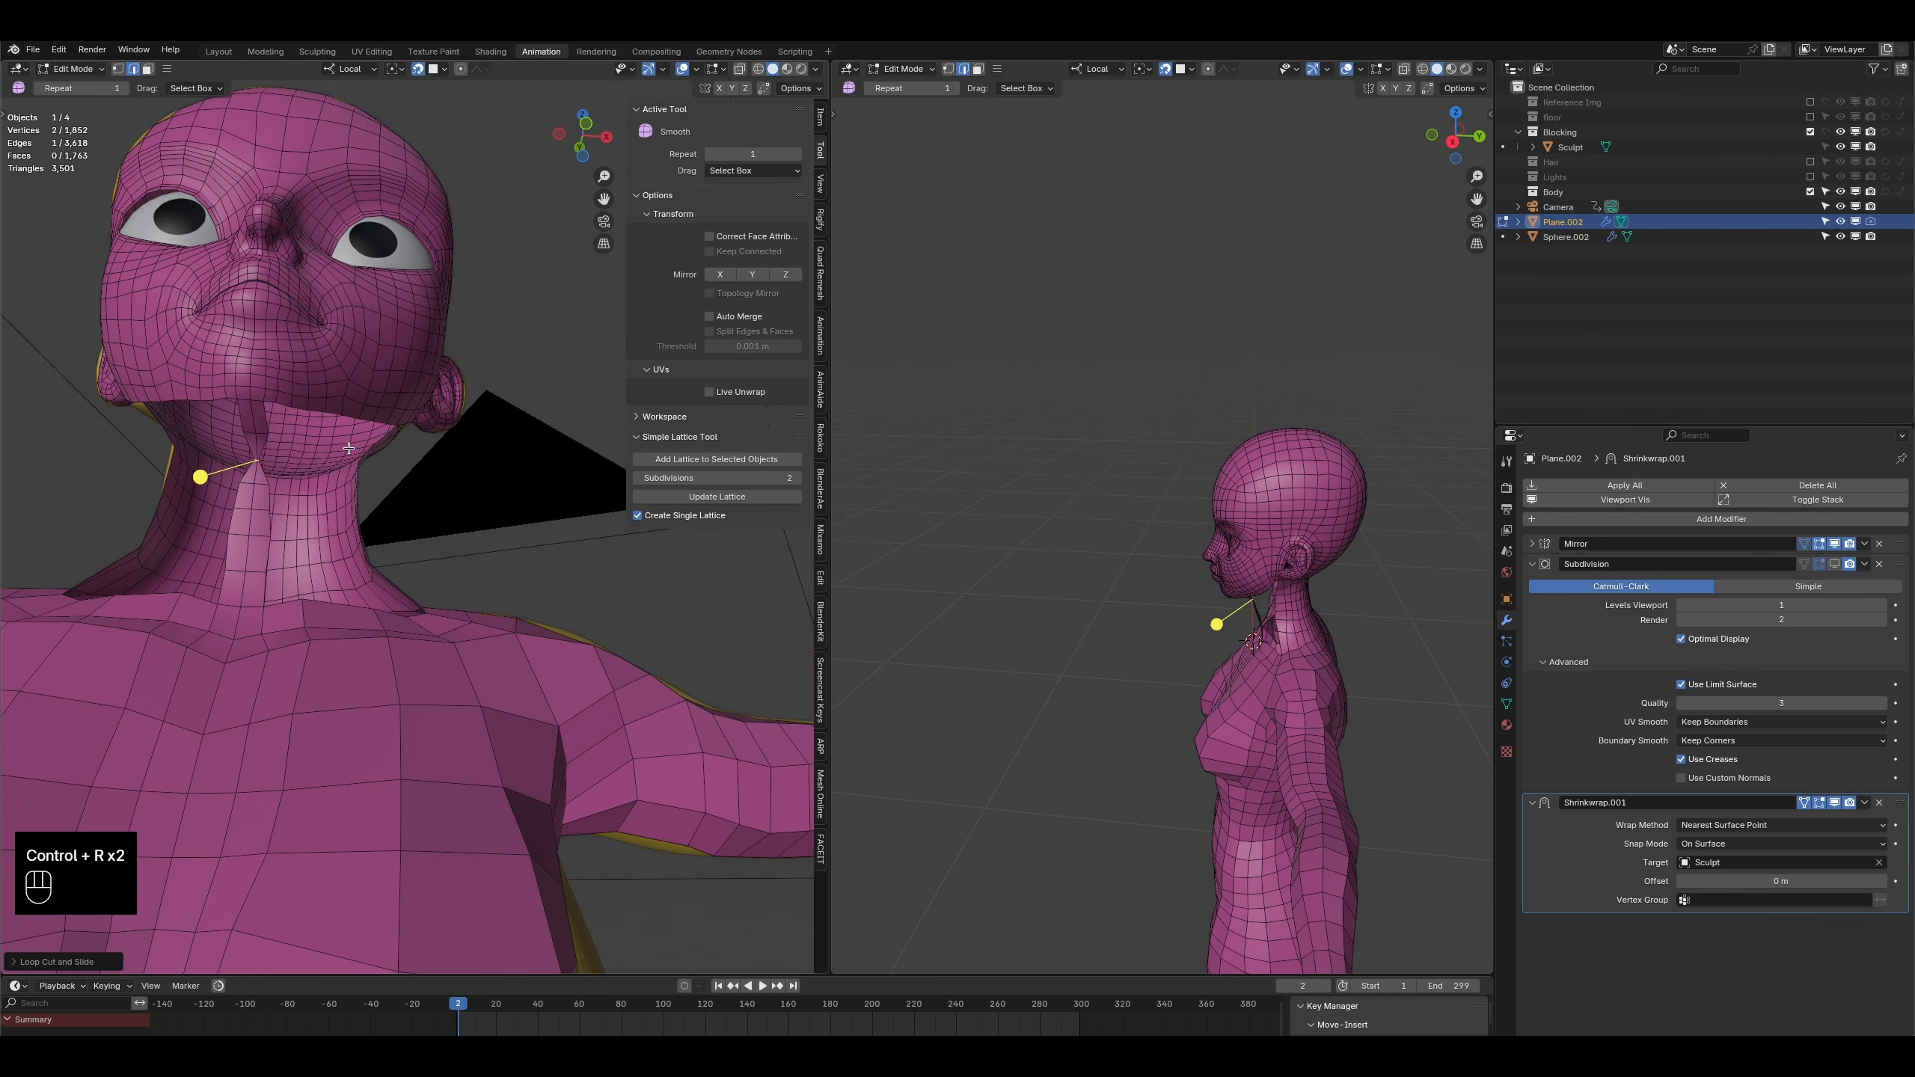
{"action": "key", "text": "g"}
{"action": "left_click", "coordinate": [290, 450]}
{"action": "key", "text": "ctrl+z"}
{"action": "key", "text": "ctrl+z"}
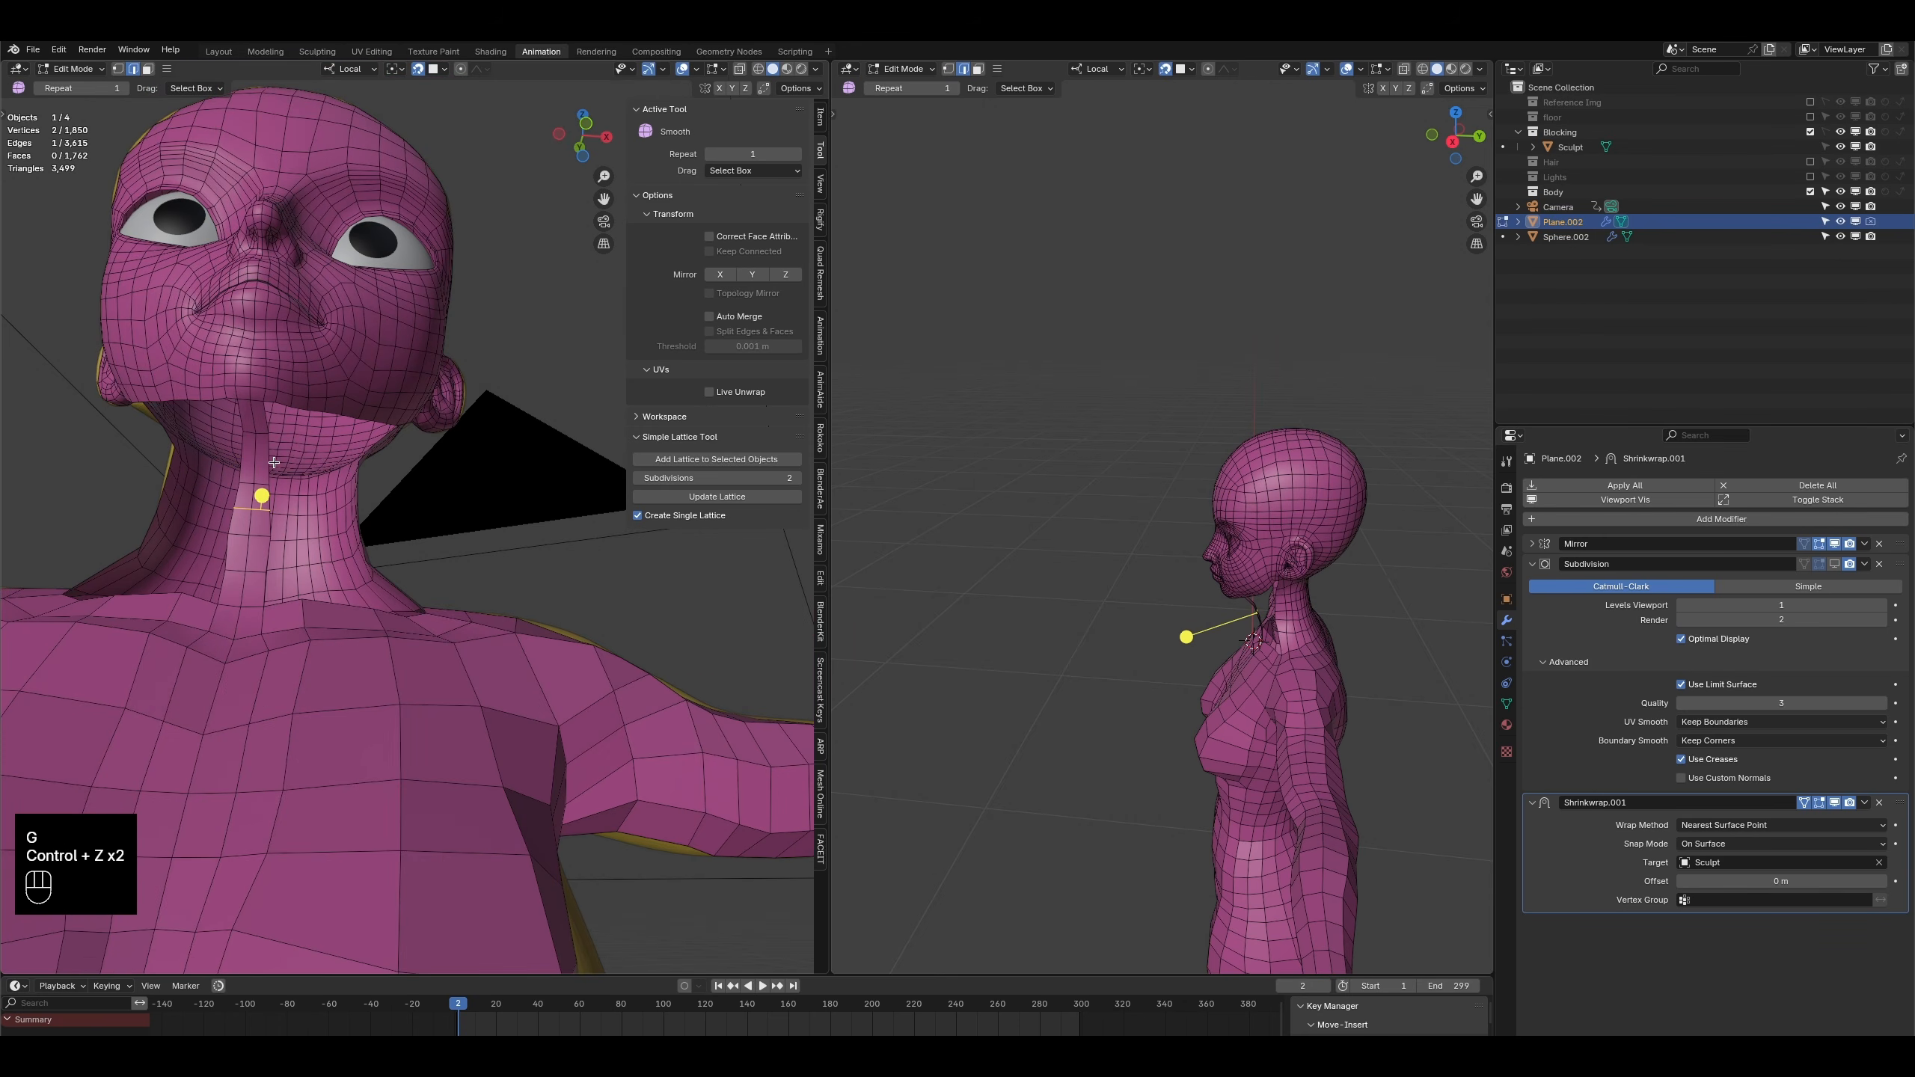
- Reposition the newest horizontal edge of the front neck strip, then add another loop cut above it and adjust its edge
{"action": "key", "text": "g"}
{"action": "left_click", "coordinate": [269, 476]}
{"action": "left_click", "coordinate": [264, 464]}
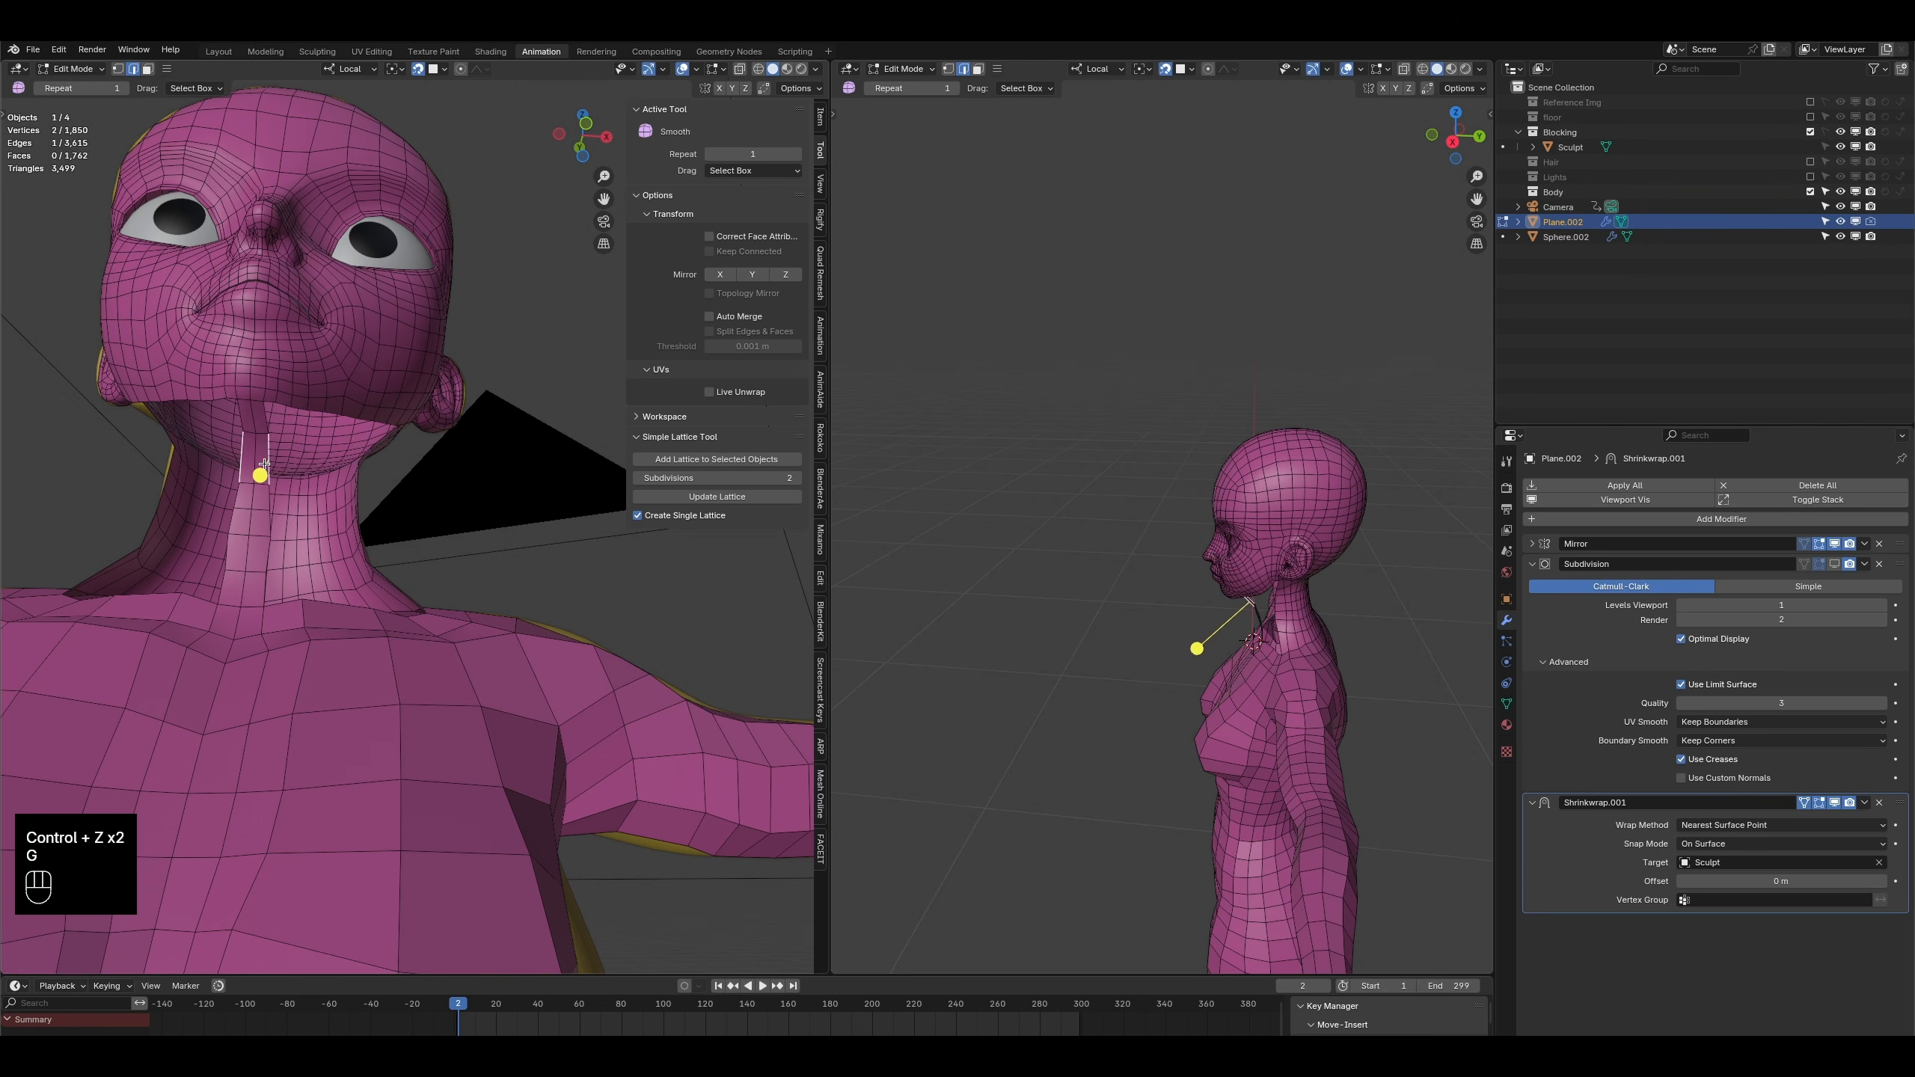
{"action": "key", "text": "ctrl+r"}
{"action": "left_click", "coordinate": [263, 463]}
{"action": "key", "text": "g"}
{"action": "left_click", "coordinate": [263, 463]}
- Add a horizontal loop cut around the side and back of the neck near its base
{"action": "middle_click_drag", "start_coordinate": [264, 463], "coordinate": [387, 159]}
{"action": "key", "text": "ctrl+r"}
{"action": "left_click", "coordinate": [548, 553]}
{"action": "left_click", "coordinate": [417, 69]}
{"action": "mouse_move", "coordinate": [460, 528]}
{"action": "middle_mouse_down"}
{"action": "mouse_move", "coordinate": [407, 532]}
{"action": "mouse_move", "coordinate": [472, 523]}
{"action": "middle_mouse_up"}
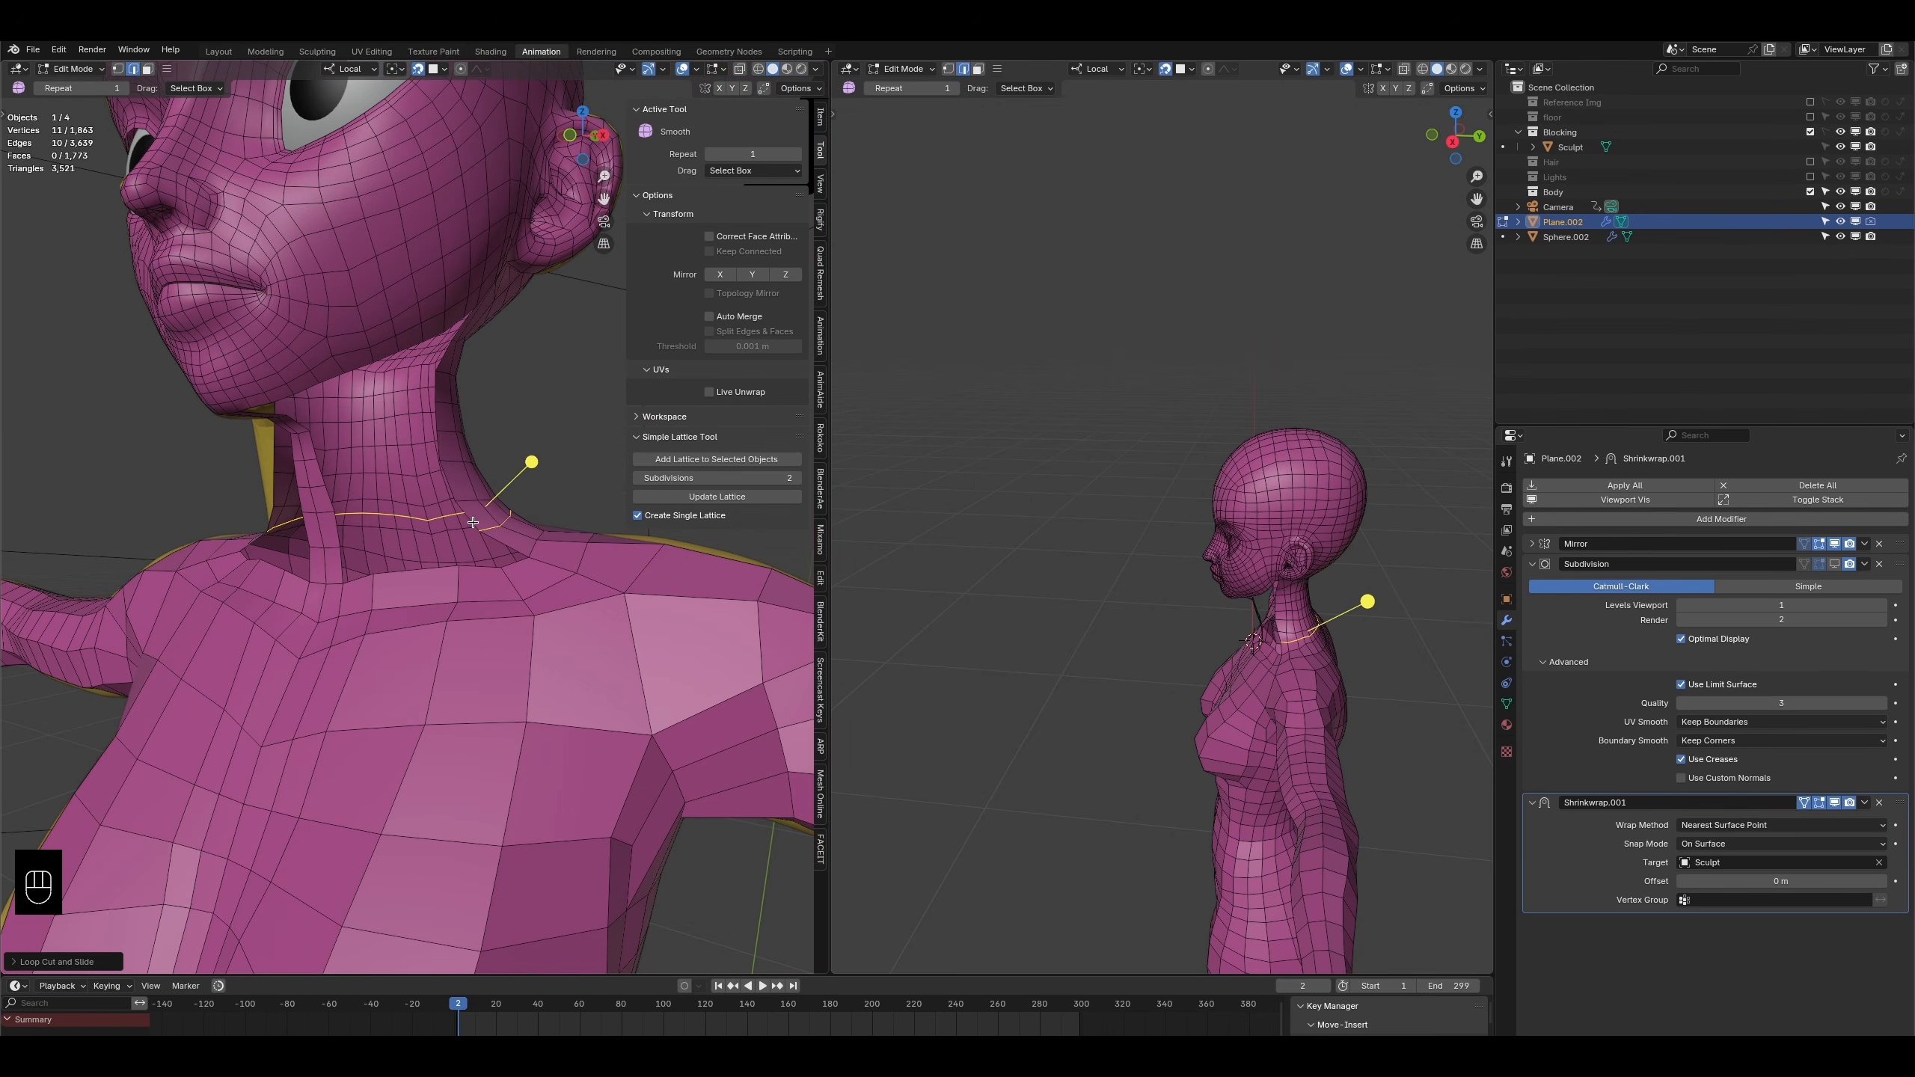
- Bridge the side of the neck to the front strip with a face near the base and fill the faces above it
{"action": "left_click", "coordinate": [472, 522]}
{"action": "left_click", "coordinate": [336, 534], "text": "shift"}
{"action": "key", "text": "f"}
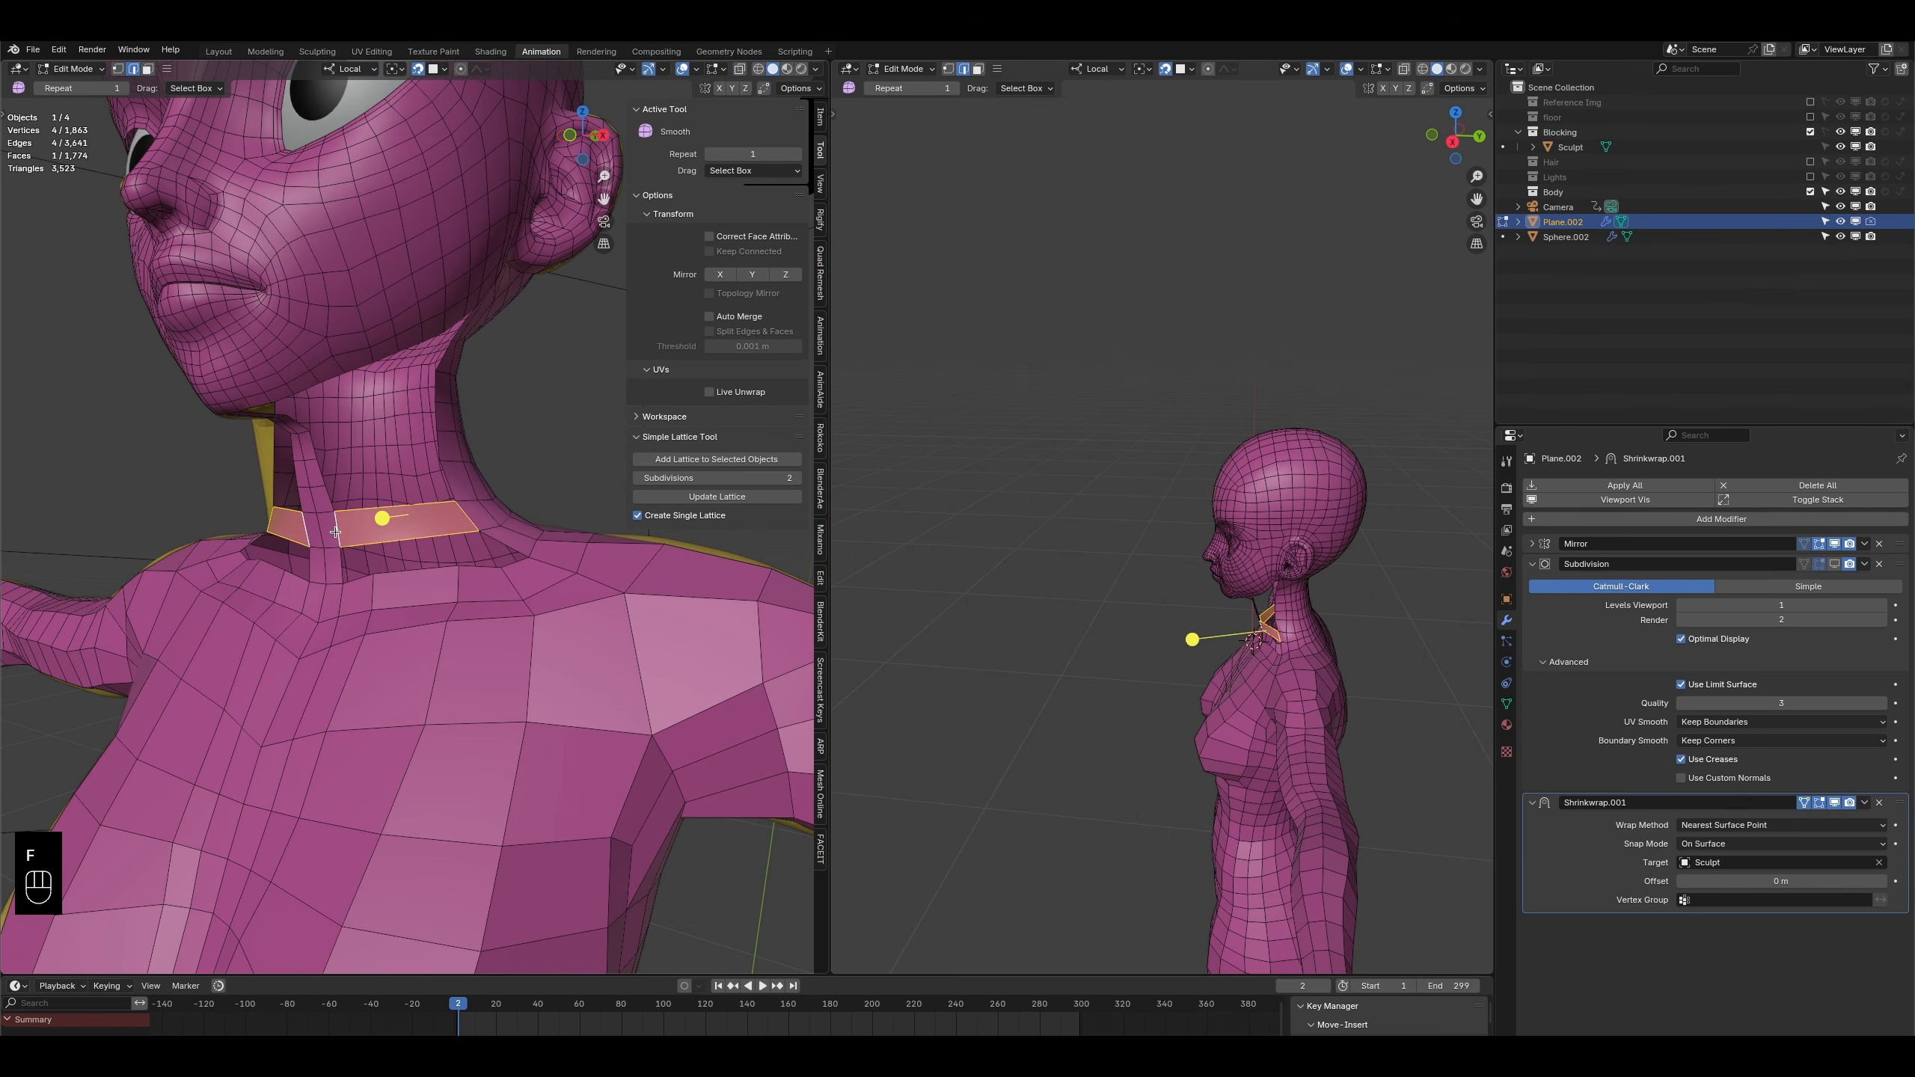
{"action": "key", "text": "f"}
{"action": "key", "text": "f"}
{"action": "key", "text": "f"}
{"action": "key", "text": "f"}
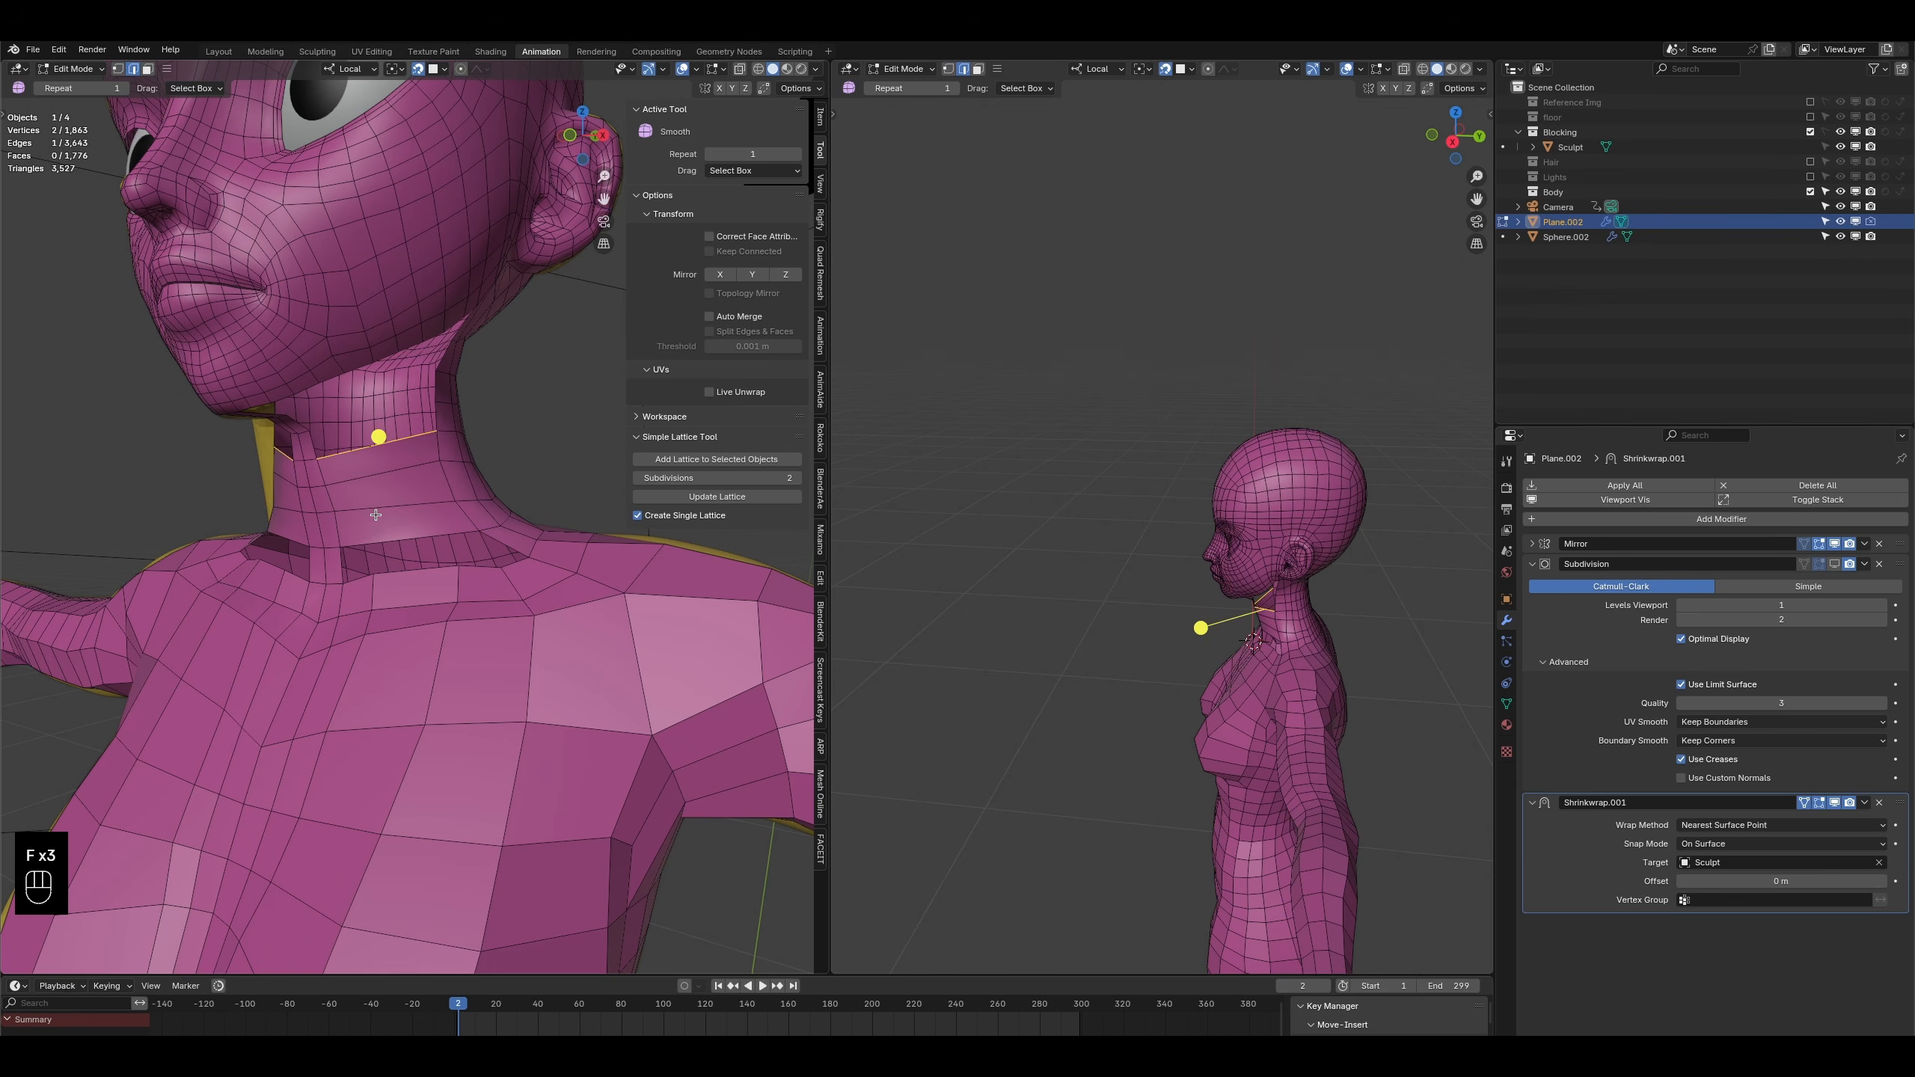
{"action": "mouse_move", "coordinate": [385, 475]}
{"action": "middle_mouse_down"}
{"action": "mouse_move", "coordinate": [388, 433]}
{"action": "mouse_move", "coordinate": [461, 449]}
{"action": "mouse_move", "coordinate": [418, 502]}
{"action": "mouse_move", "coordinate": [410, 581]}
{"action": "mouse_move", "coordinate": [374, 604]}
{"action": "mouse_move", "coordinate": [388, 495]}
{"action": "middle_mouse_up"}
- Add two vertical loop cuts through the new side-neck faces and move the edges to even out their spacing
{"action": "key", "text": "ctrl+r"}
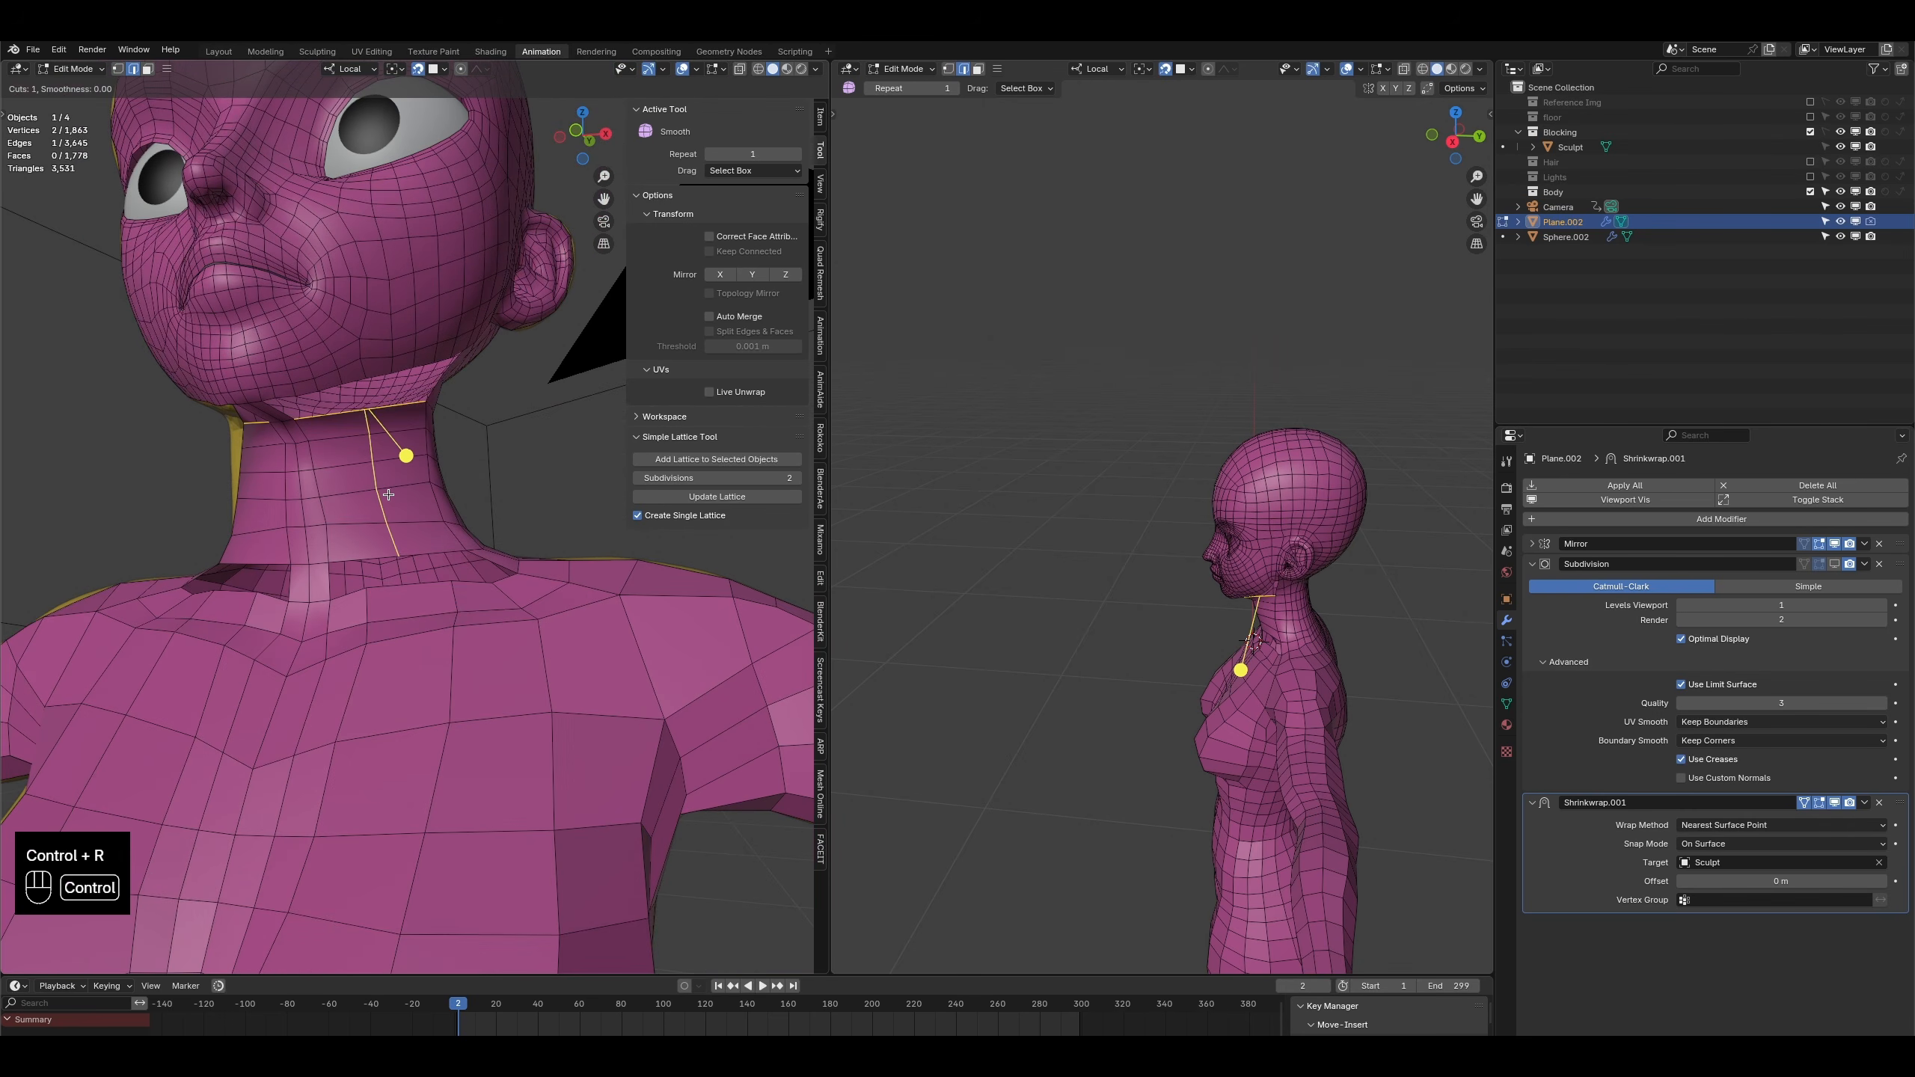
{"action": "left_click", "coordinate": [389, 495]}
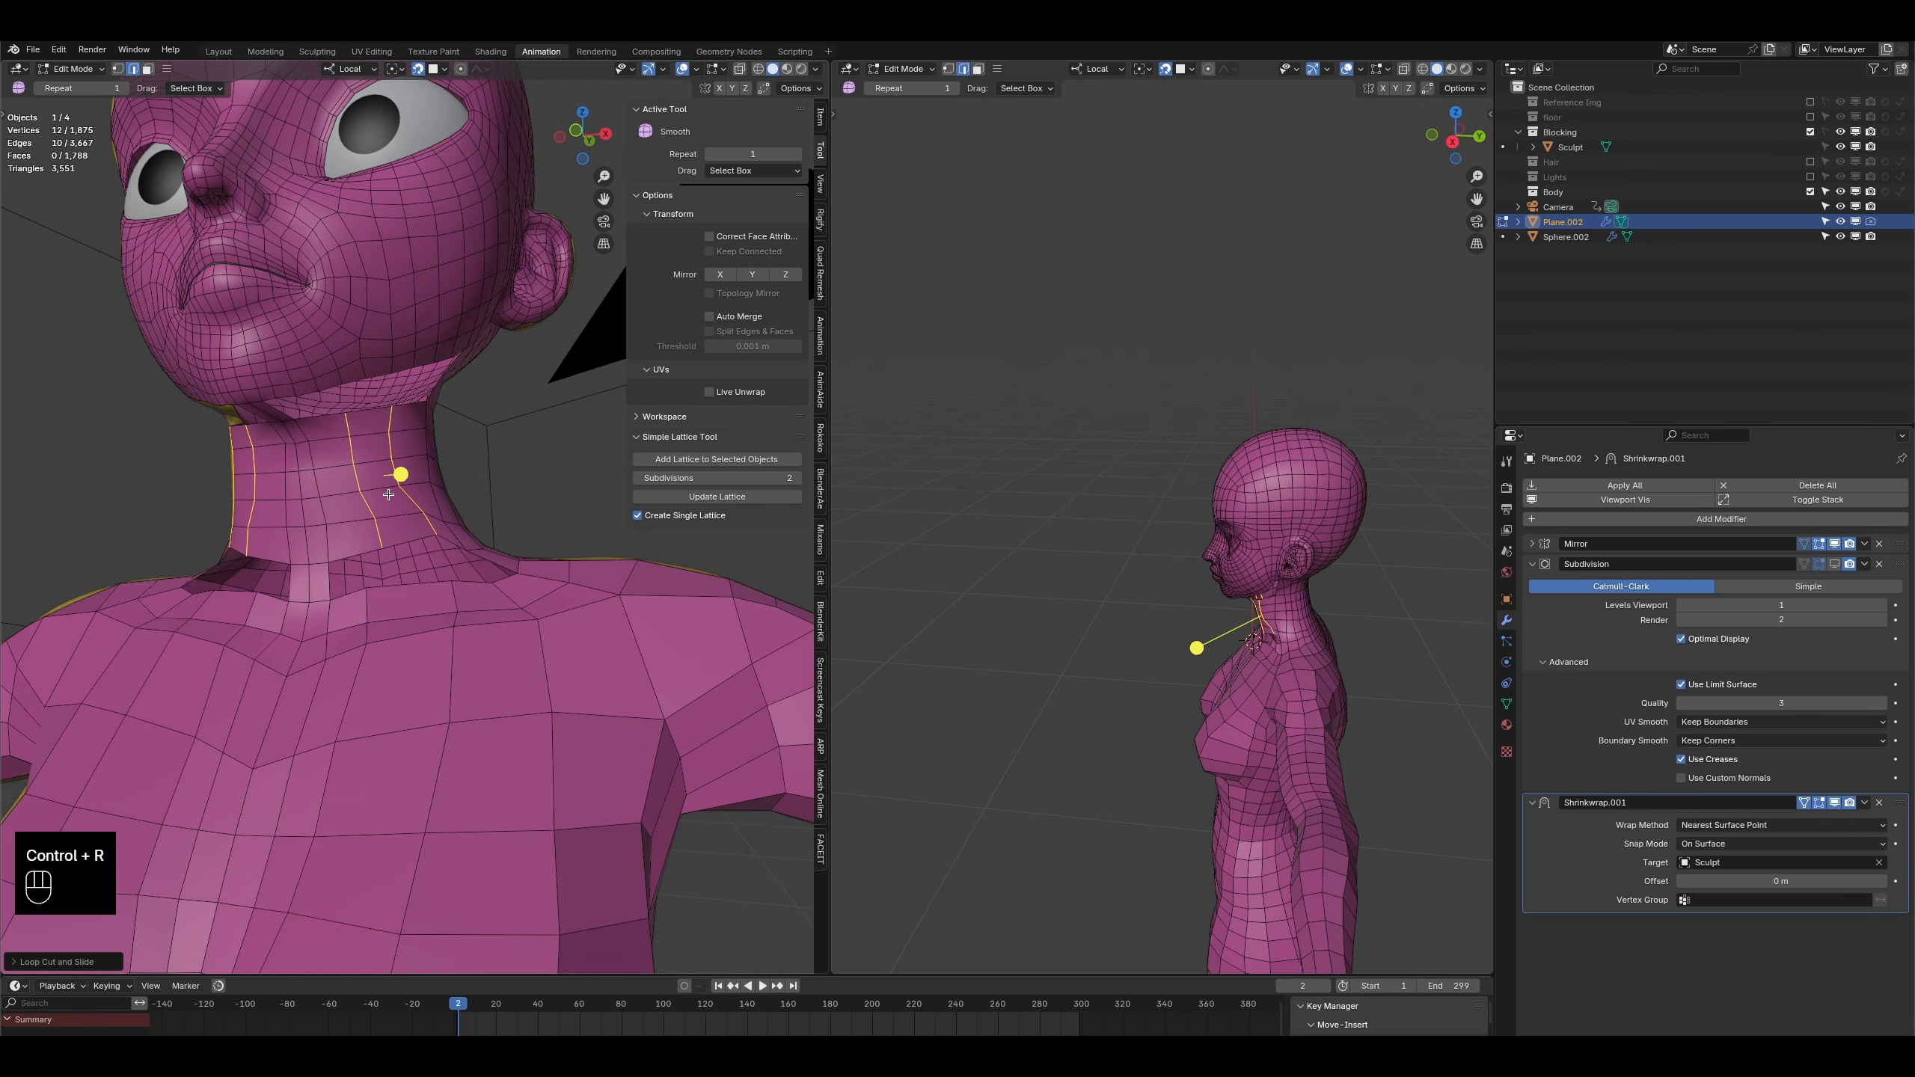
{"action": "key", "text": "g"}
{"action": "left_click", "coordinate": [388, 497]}
{"action": "middle_click_drag", "start_coordinate": [388, 499], "coordinate": [365, 521]}
{"action": "key", "text": "g"}
{"action": "left_click", "coordinate": [367, 528]}
- Fill faces along the gap at the neck base outward from the front strip and undo the last fill near the shoulder
{"action": "left_click", "coordinate": [331, 580]}
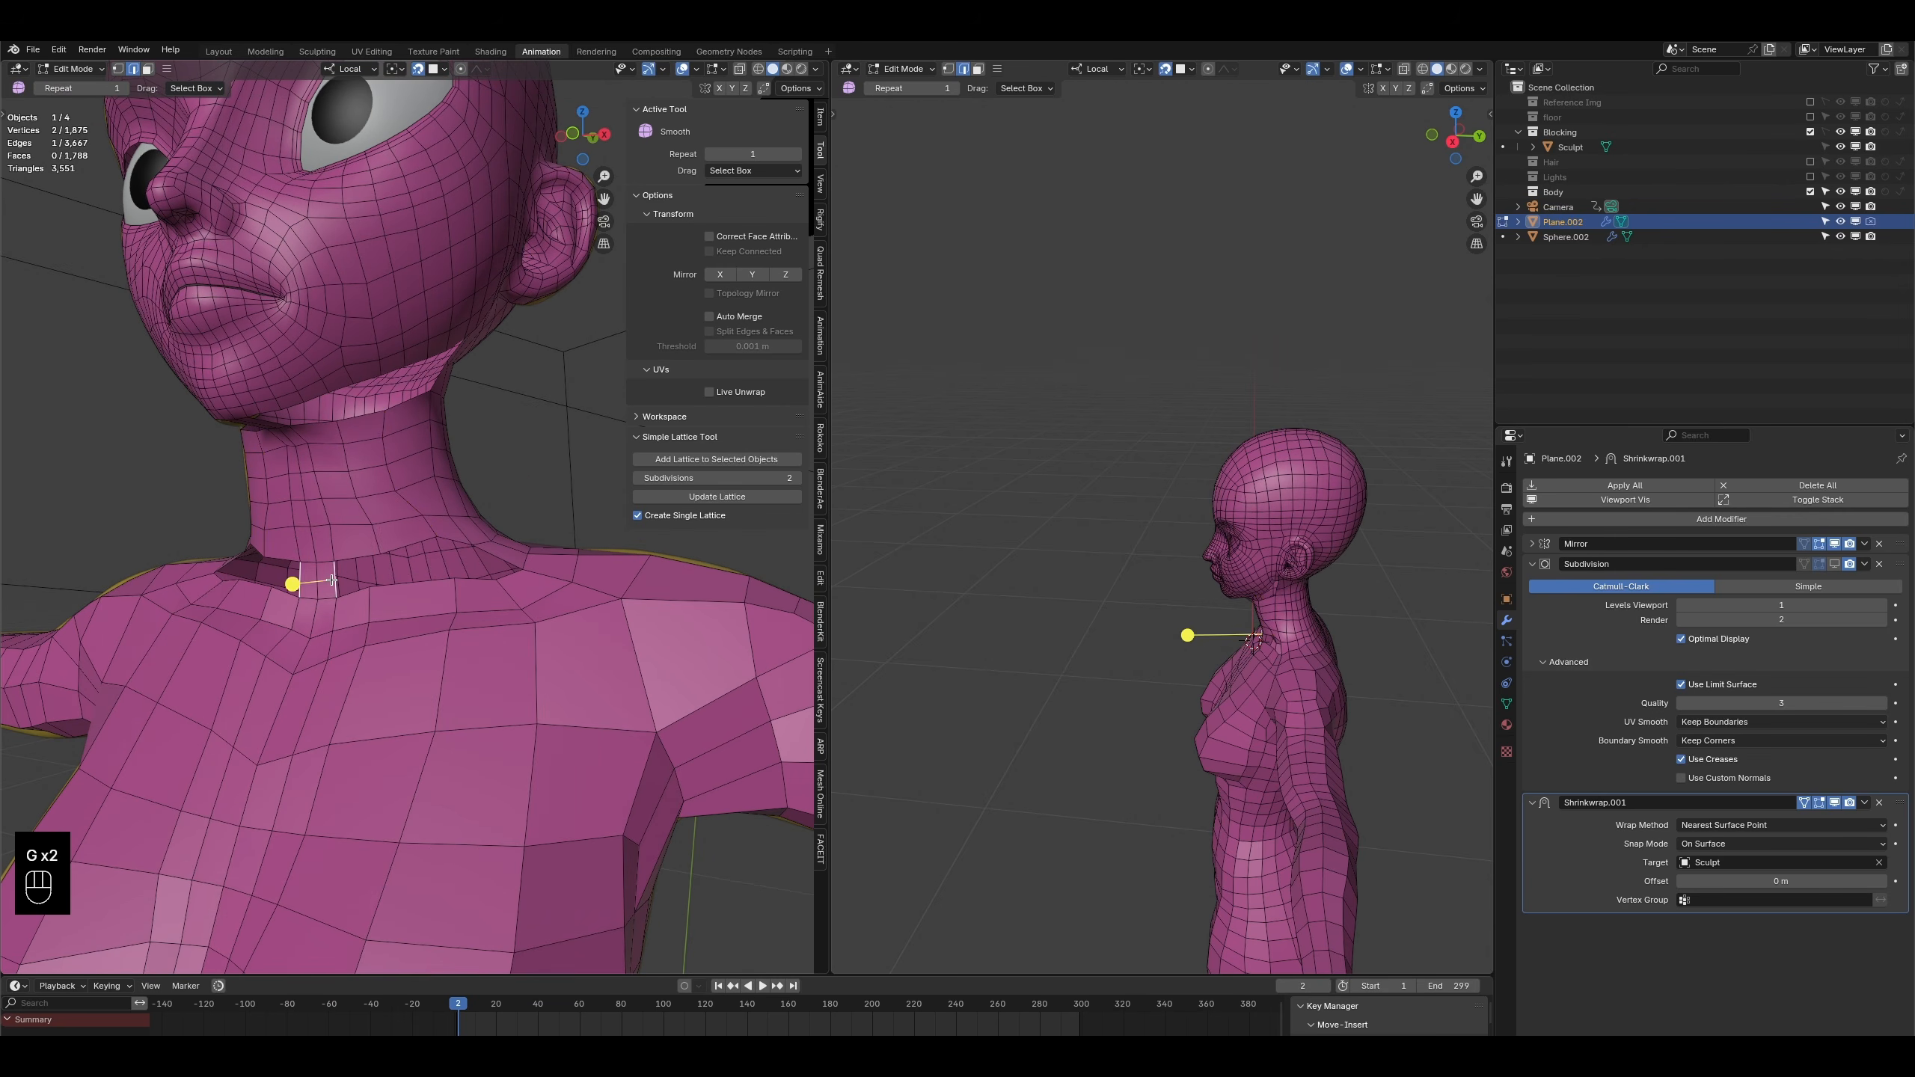
{"action": "key", "text": "f"}
{"action": "key", "text": "f"}
{"action": "key", "text": "f"}
{"action": "middle_click_drag", "start_coordinate": [331, 580], "coordinate": [339, 613]}
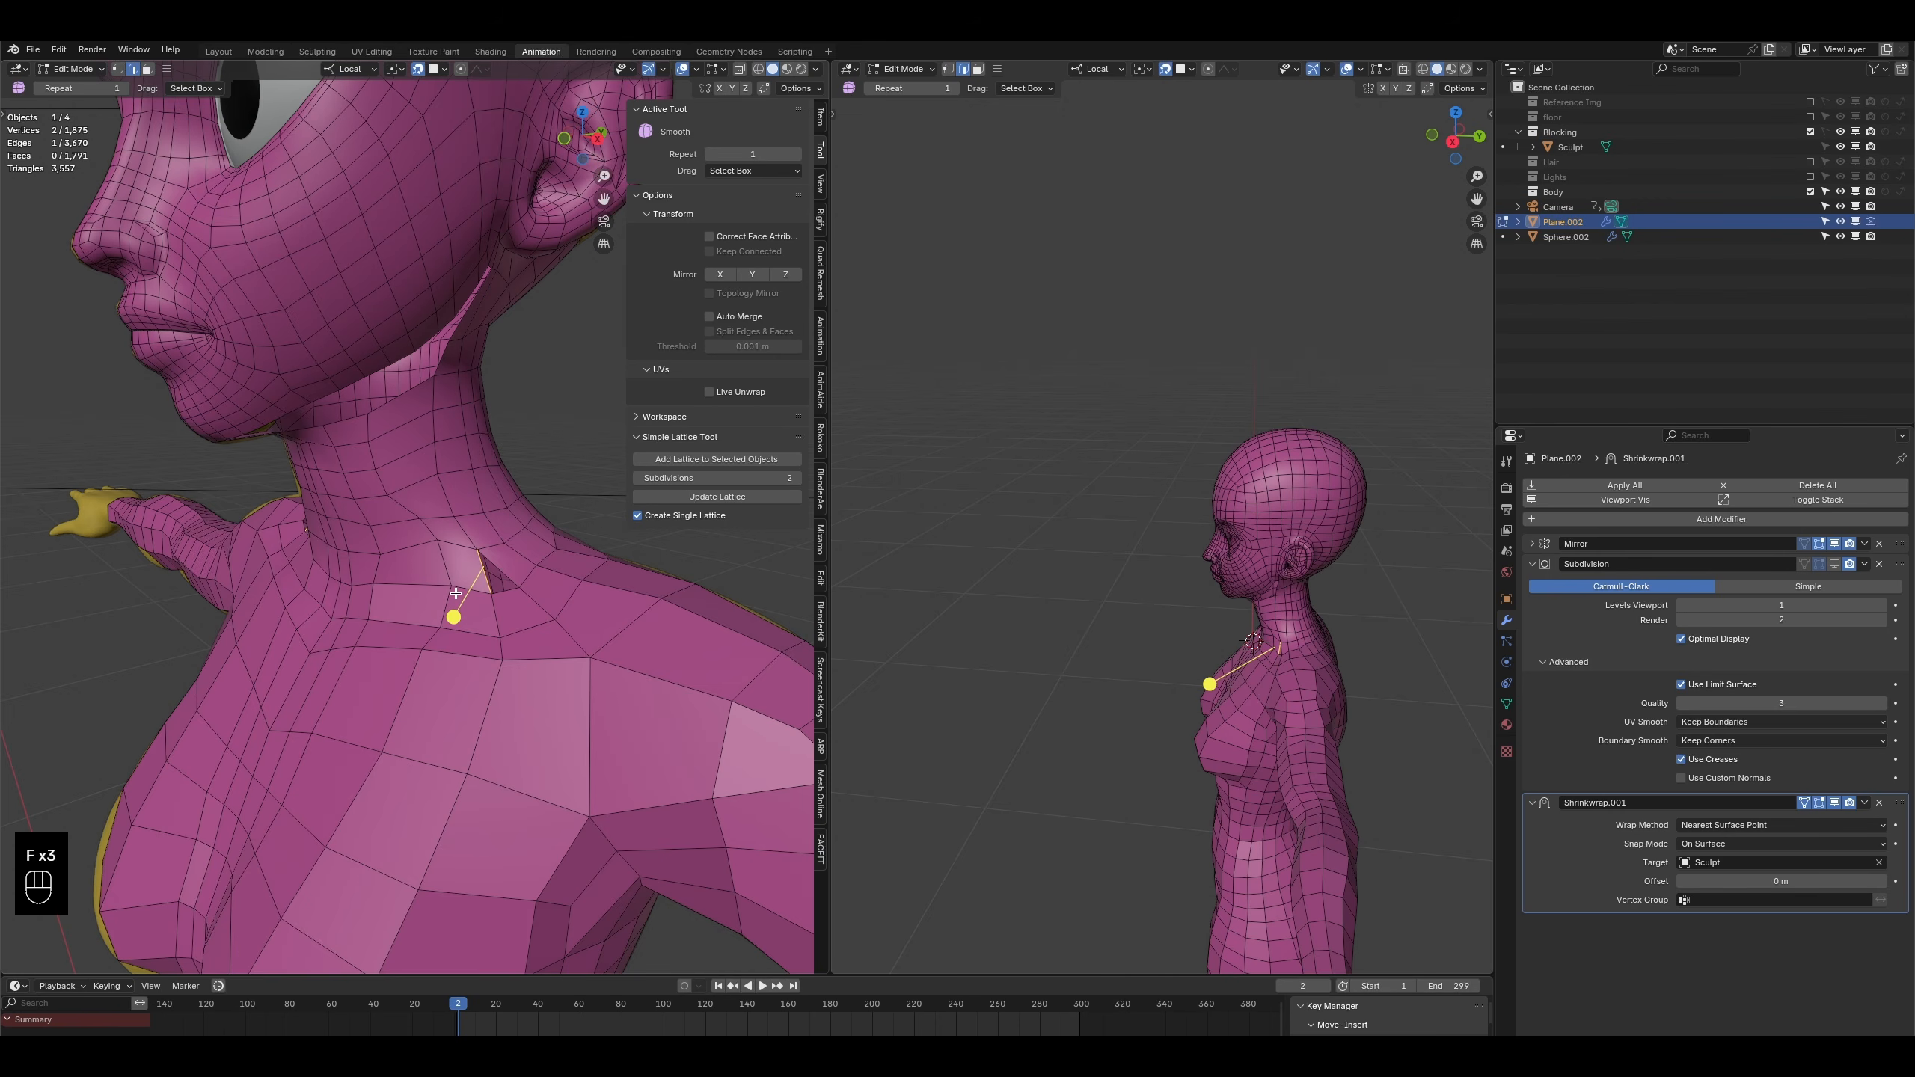
{"action": "middle_click_drag", "start_coordinate": [455, 593], "coordinate": [453, 604]}
{"action": "key", "text": "ctrl+z"}
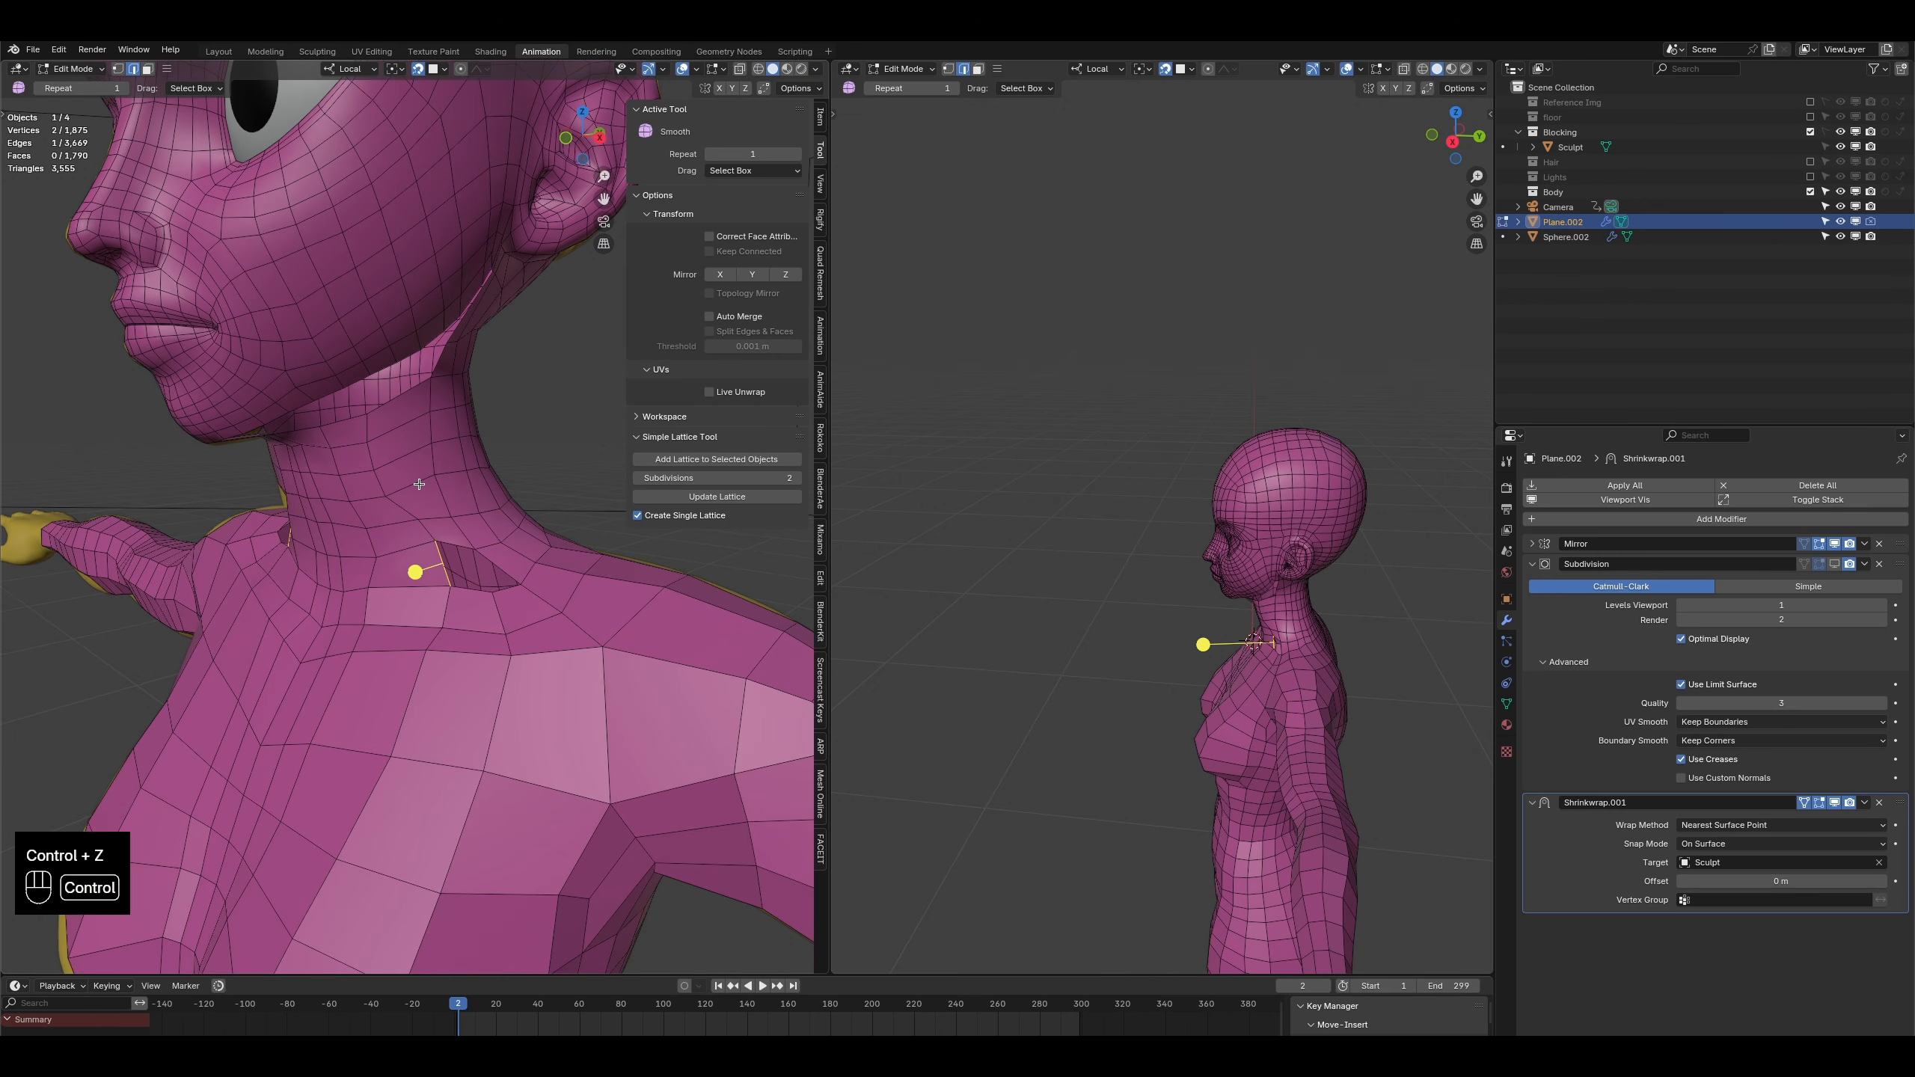
- Add one more vertical loop cut through the side-neck faces and fill the remaining gap at the neck base
{"action": "key", "text": "ctrl+r"}
{"action": "left_click", "coordinate": [442, 564]}
{"action": "key", "text": "f"}
{"action": "key", "text": "f"}
{"action": "middle_click_drag", "start_coordinate": [441, 565], "coordinate": [137, 106]}
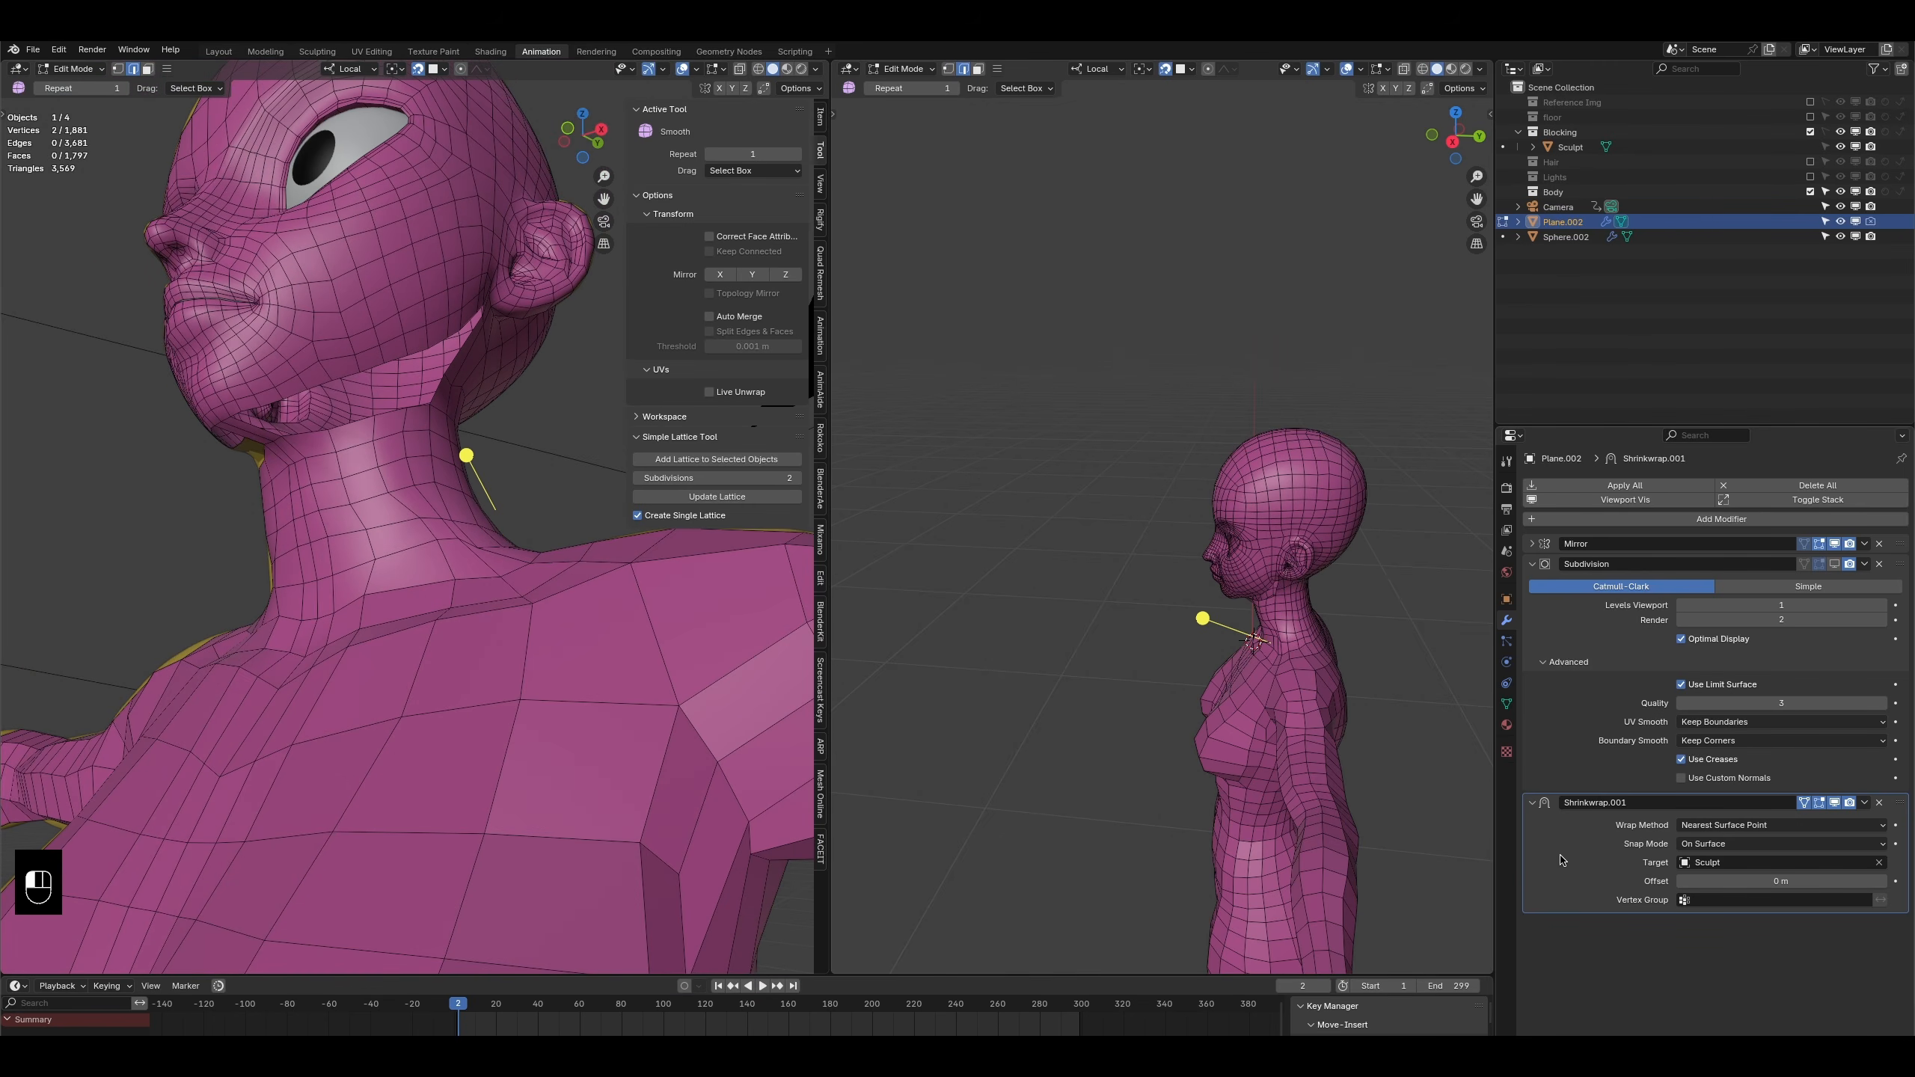
- In Object Mode, duplicate the Shrinkwrap.001 modifier and apply the original, then return to Edit Mode
{"action": "key", "text": "Tab"}
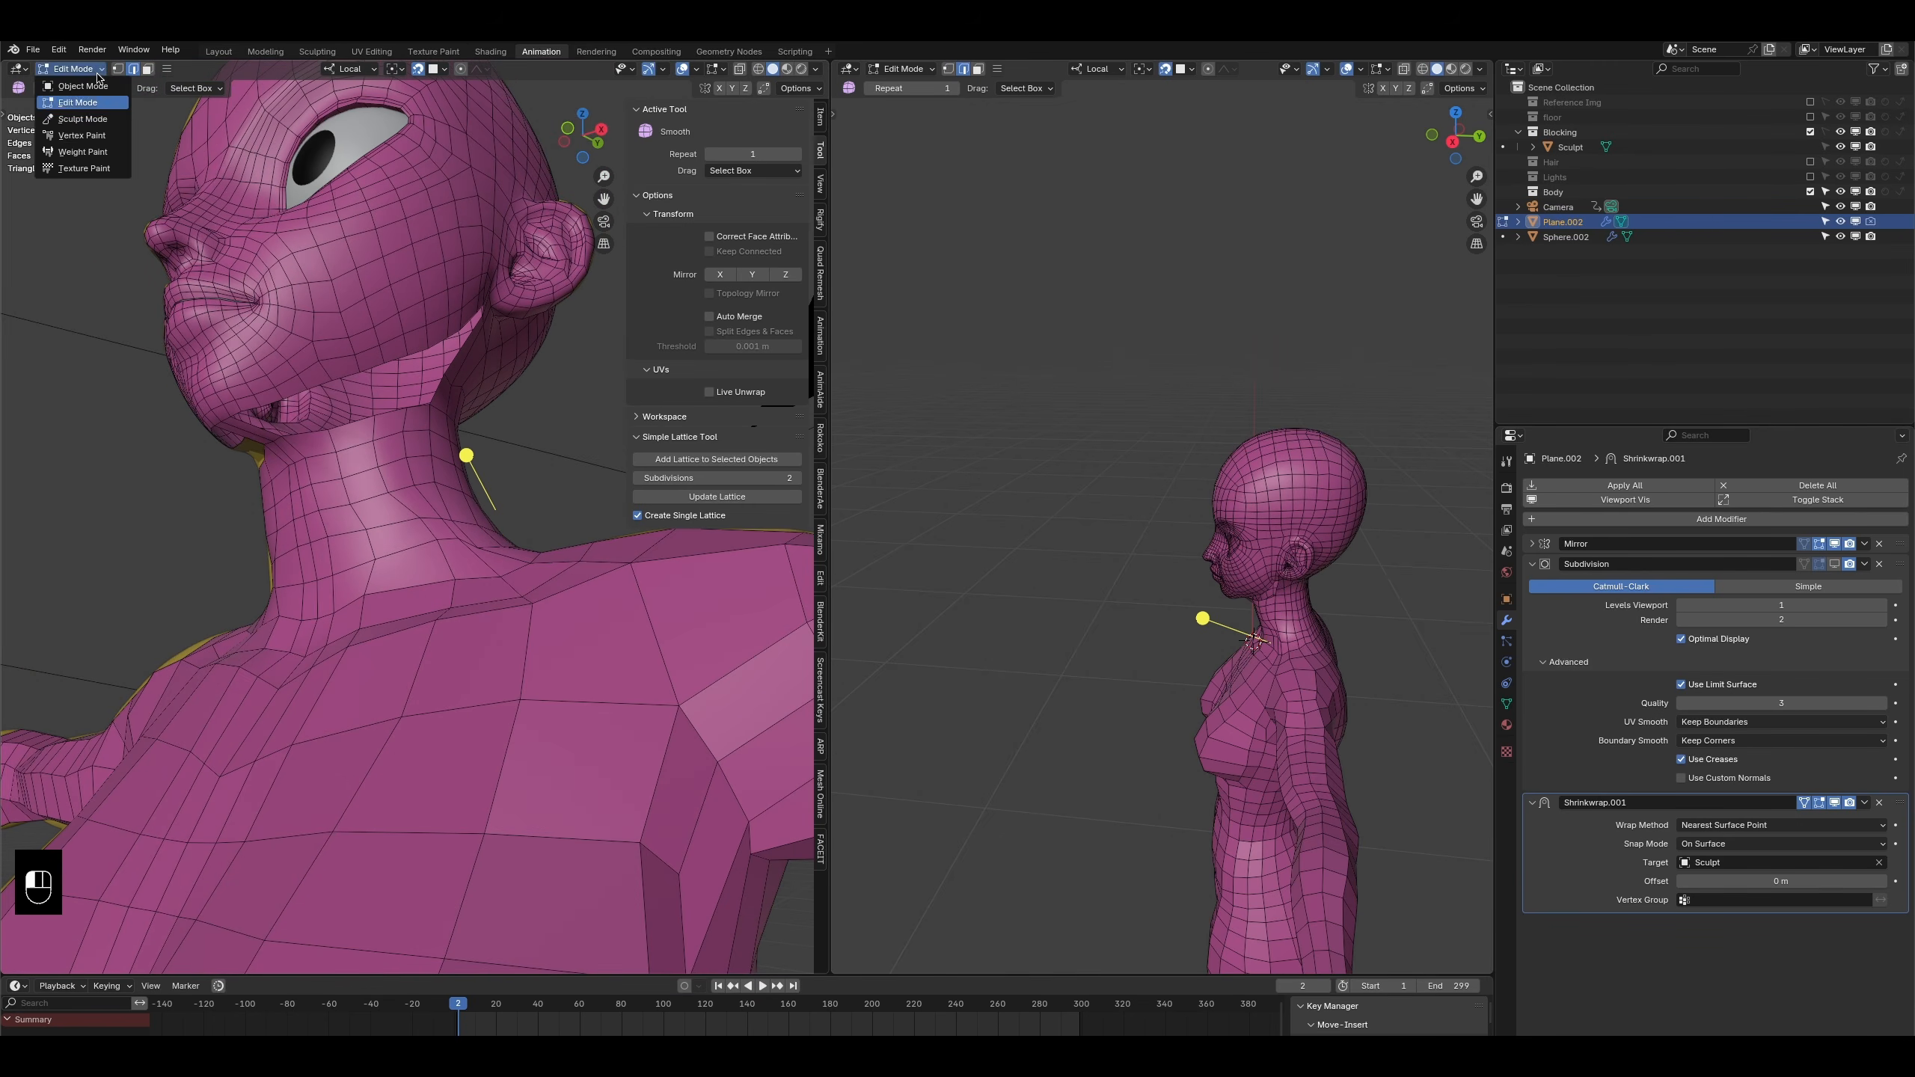
{"action": "key", "text": "ctrl"}
{"action": "key", "text": "ctrl"}
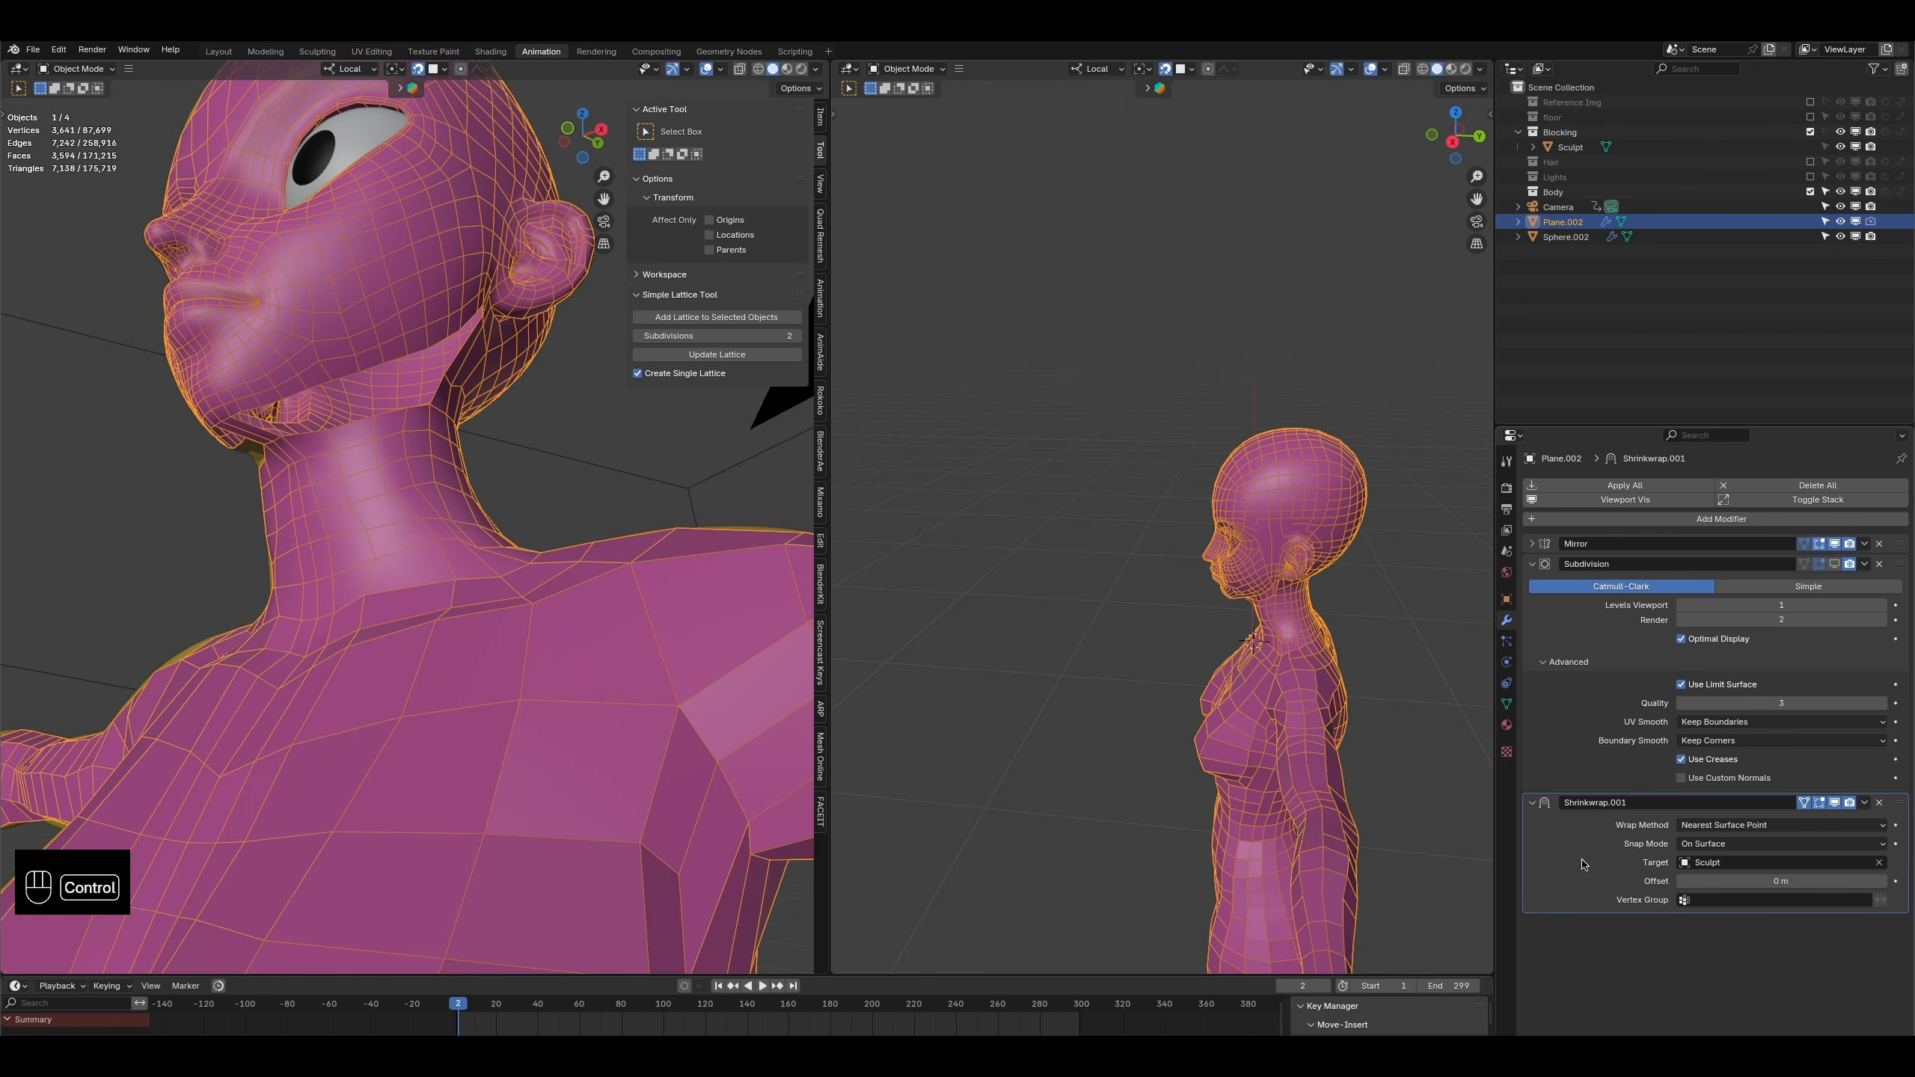
{"action": "key", "text": "shift+d"}
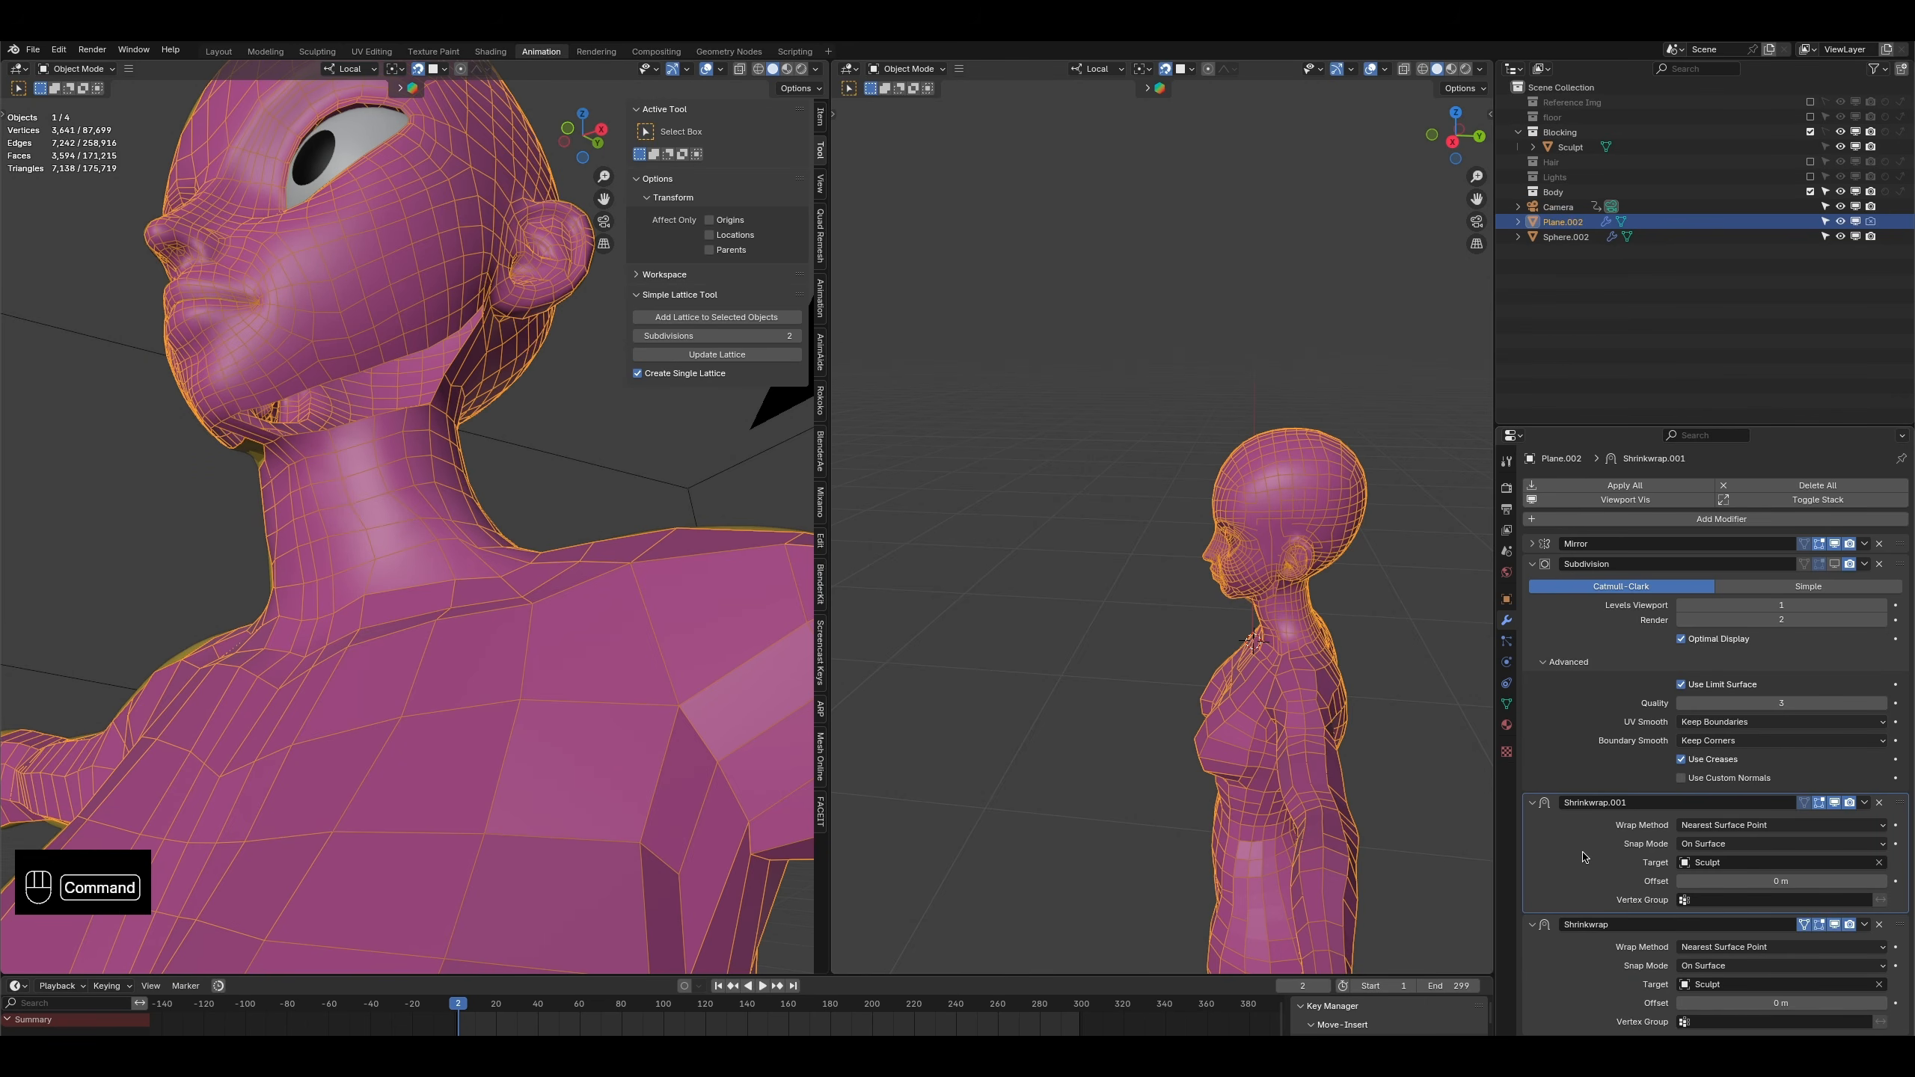
{"action": "key", "text": "super+a"}
{"action": "key", "text": "Tab"}
{"action": "middle_click_drag", "start_coordinate": [394, 614], "coordinate": [359, 507]}
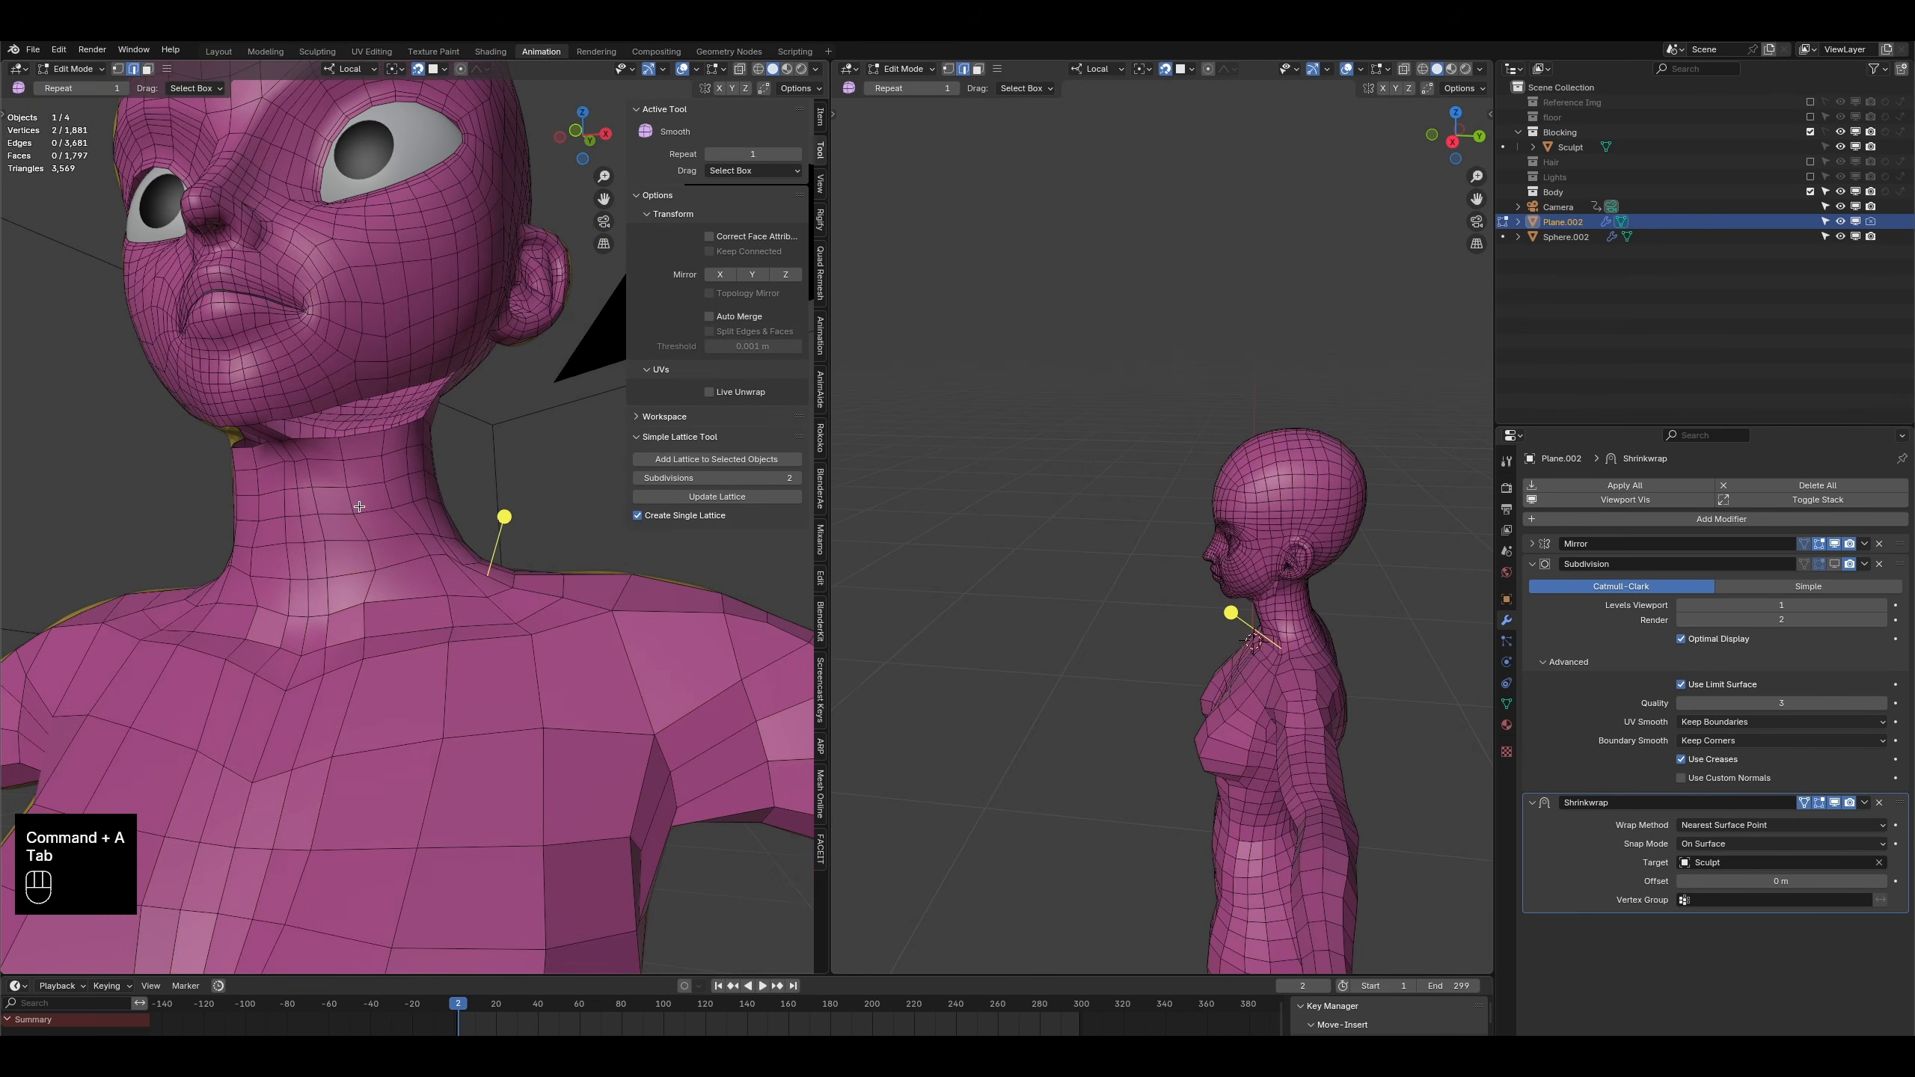
- Try smoothing the front of the neck in Sculpt Mode, undo the stroke and return to Edit Mode
{"action": "left_click", "coordinate": [65, 69]}
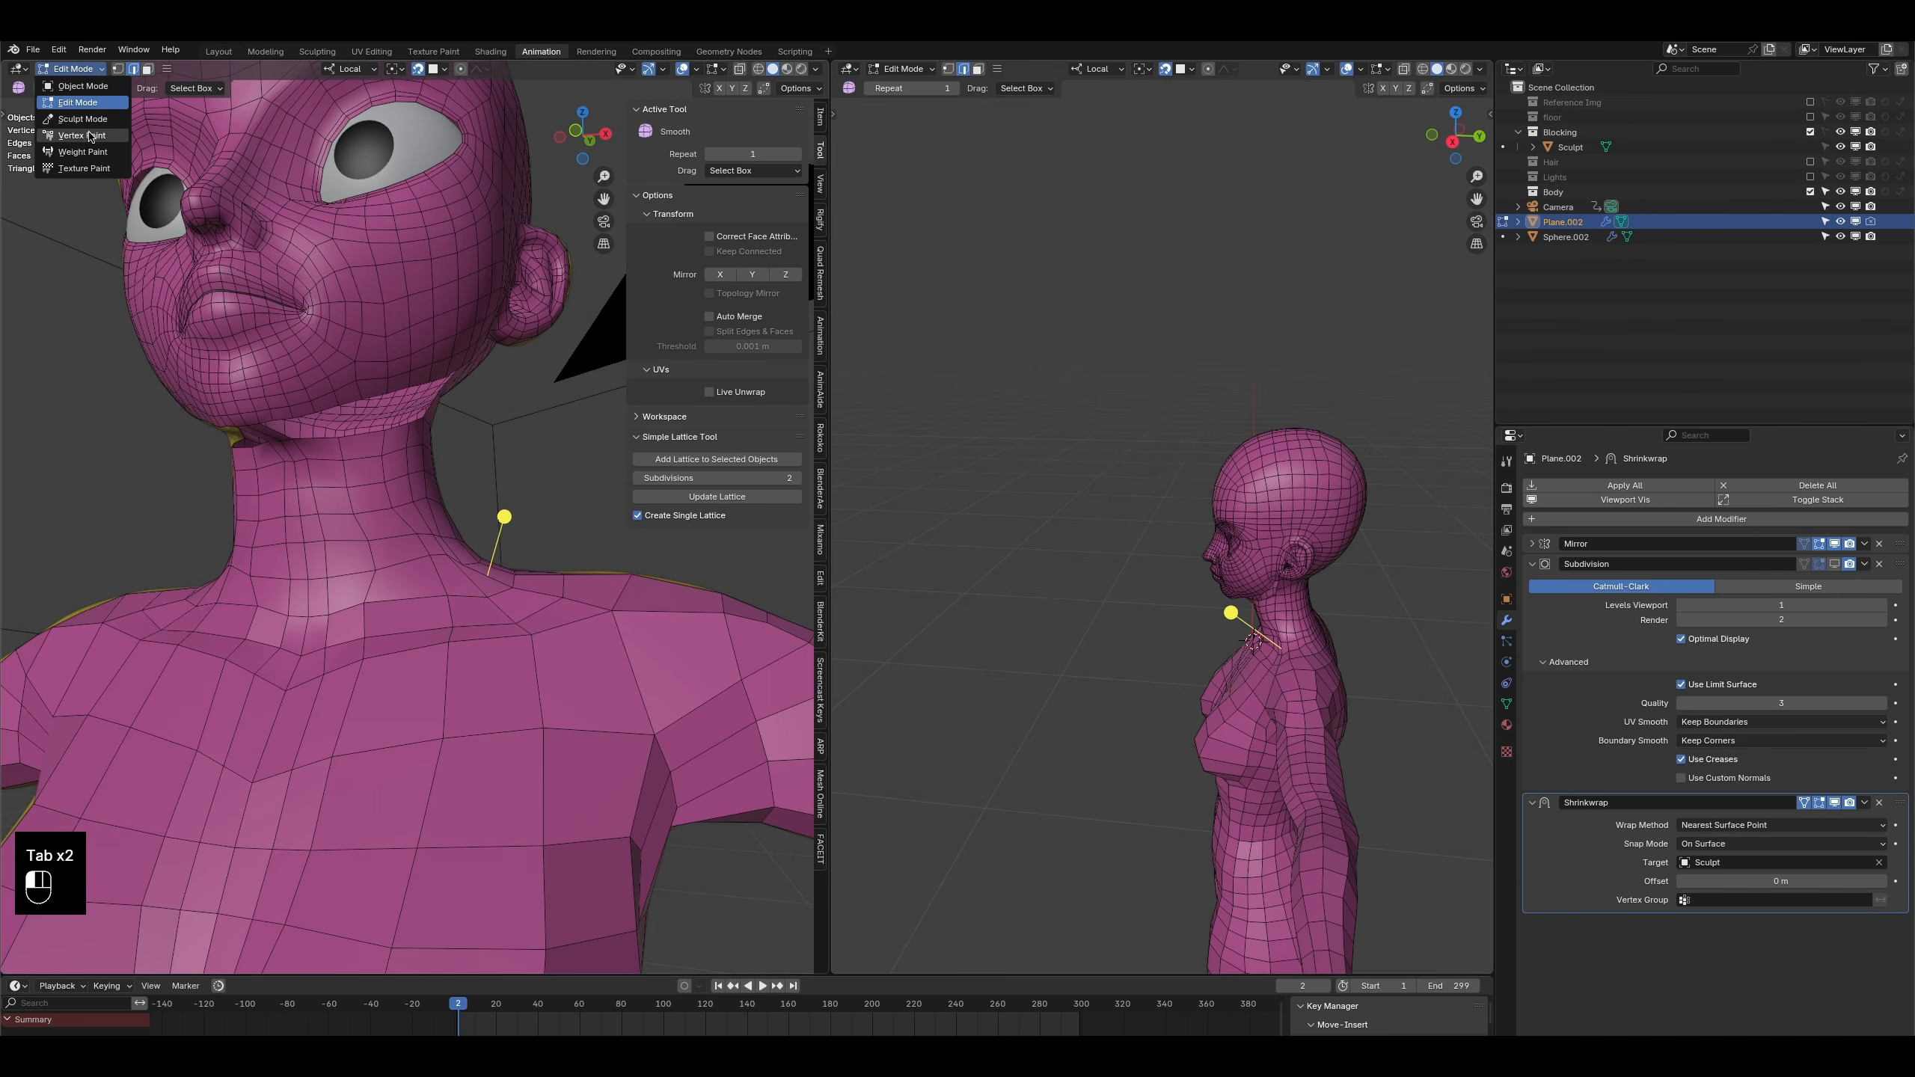
{"action": "left_click", "coordinate": [82, 118]}
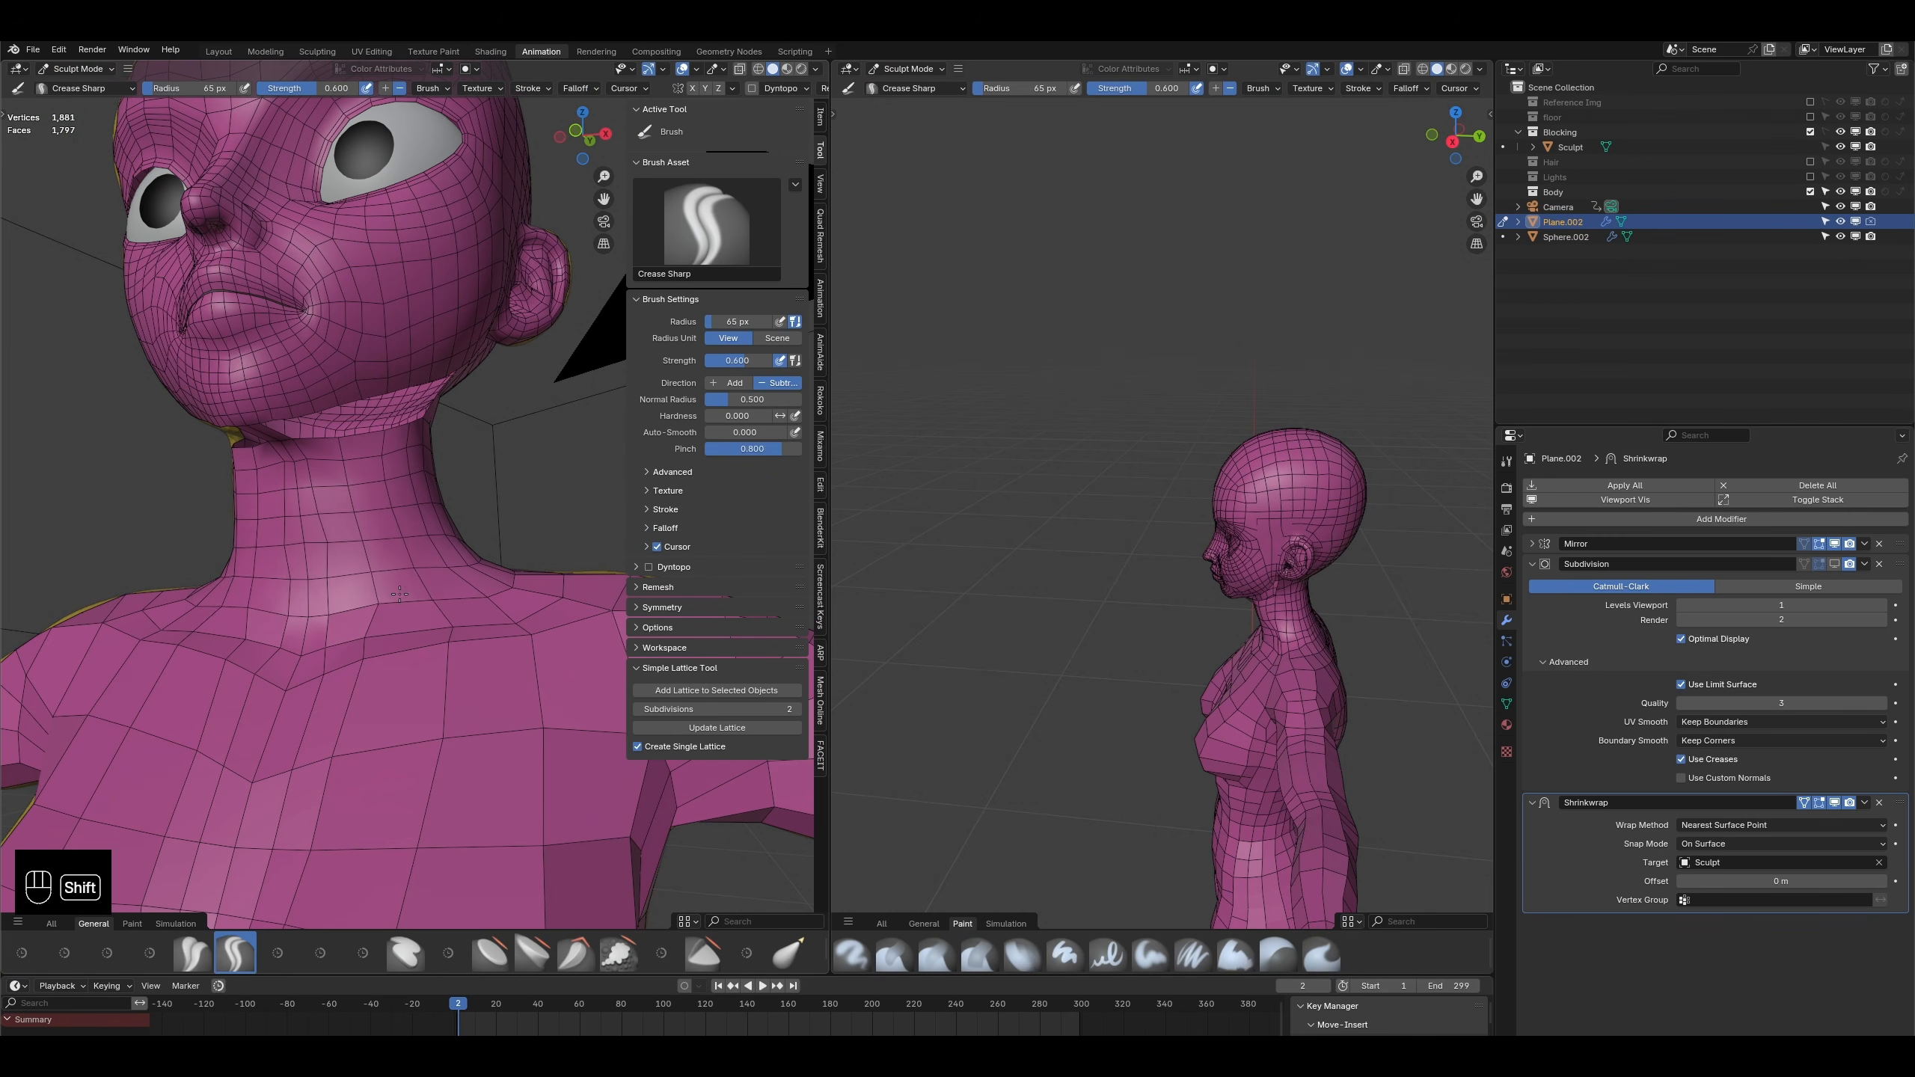
{"action": "left_click_drag", "start_coordinate": [323, 549], "coordinate": [300, 460], "text": "shift"}
{"action": "middle_click_drag", "start_coordinate": [314, 453], "coordinate": [224, 517]}
{"action": "key", "text": "ctrl+z"}
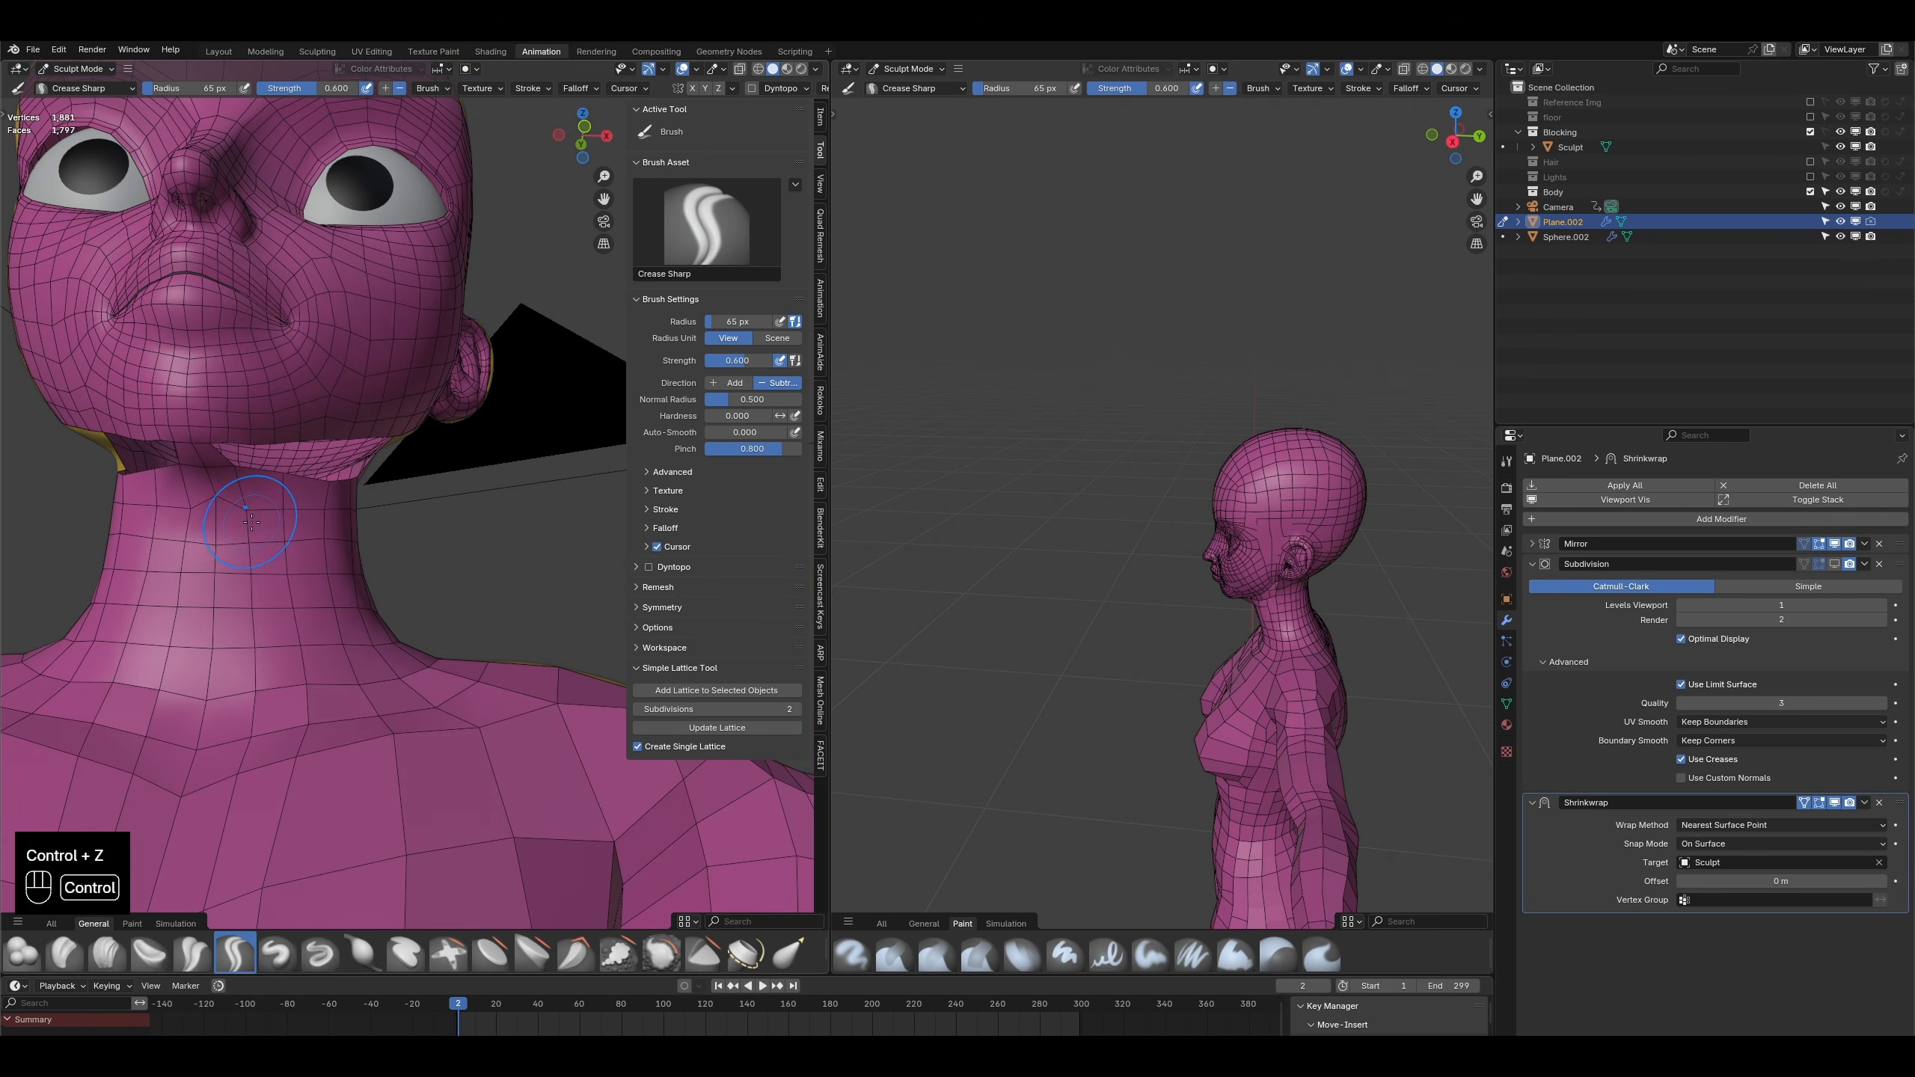
{"action": "key", "text": "Tab"}
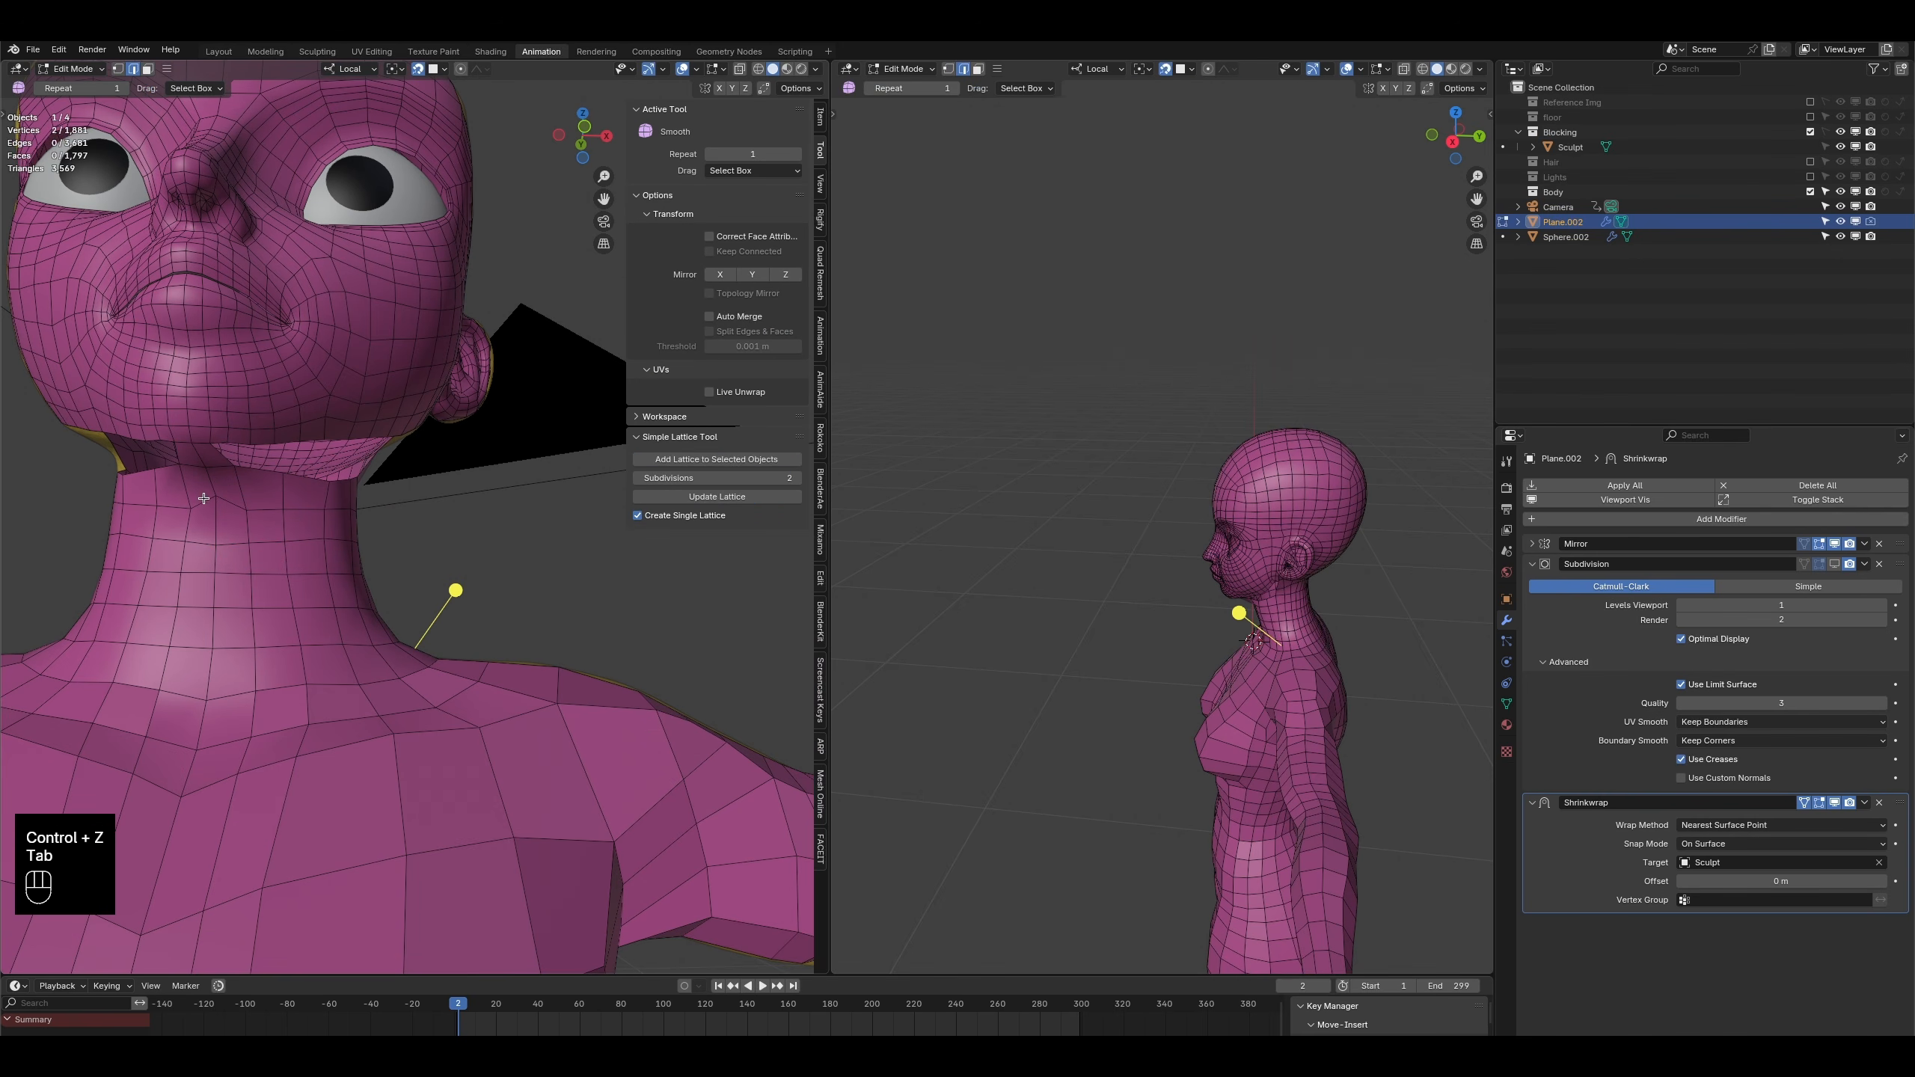
- In vertex selection mode, nudge one vertex near the top of the front neck to even out its edges
{"action": "left_click", "coordinate": [117, 69]}
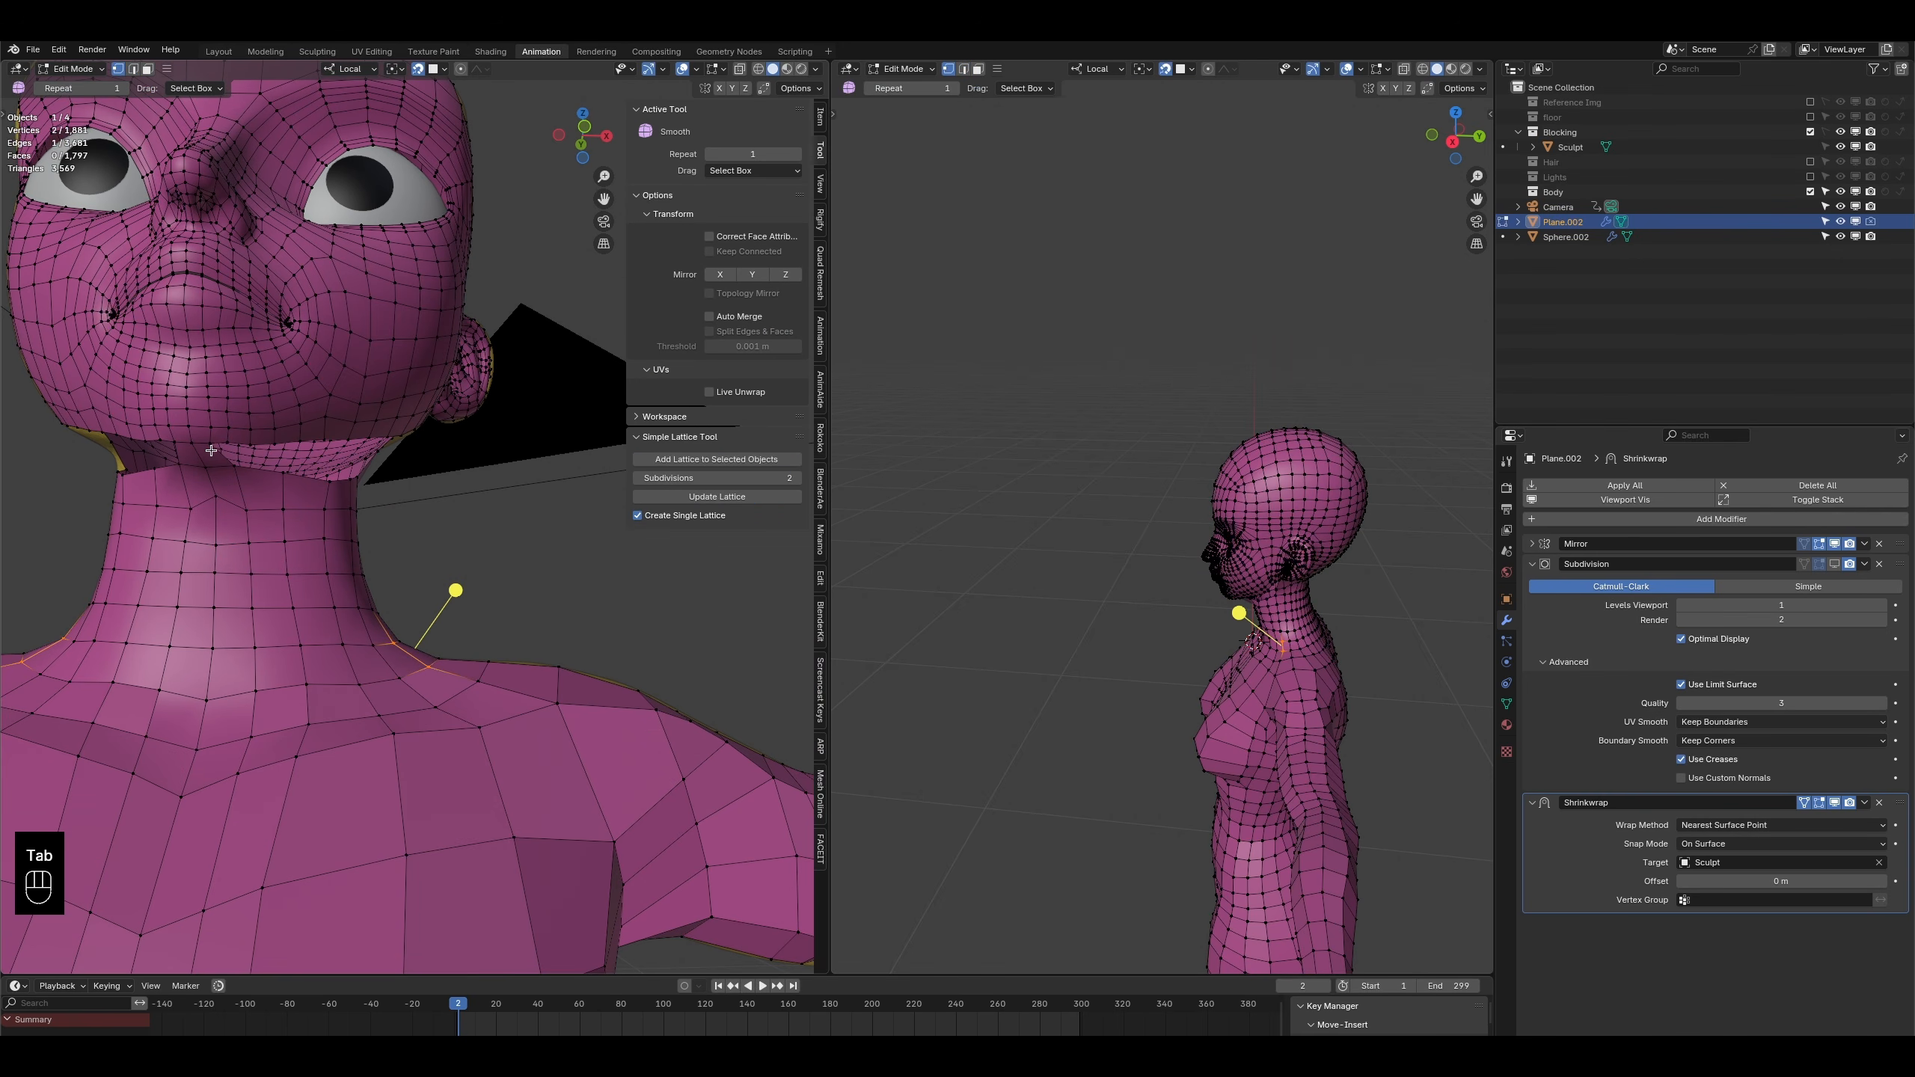
{"action": "left_click", "coordinate": [222, 500]}
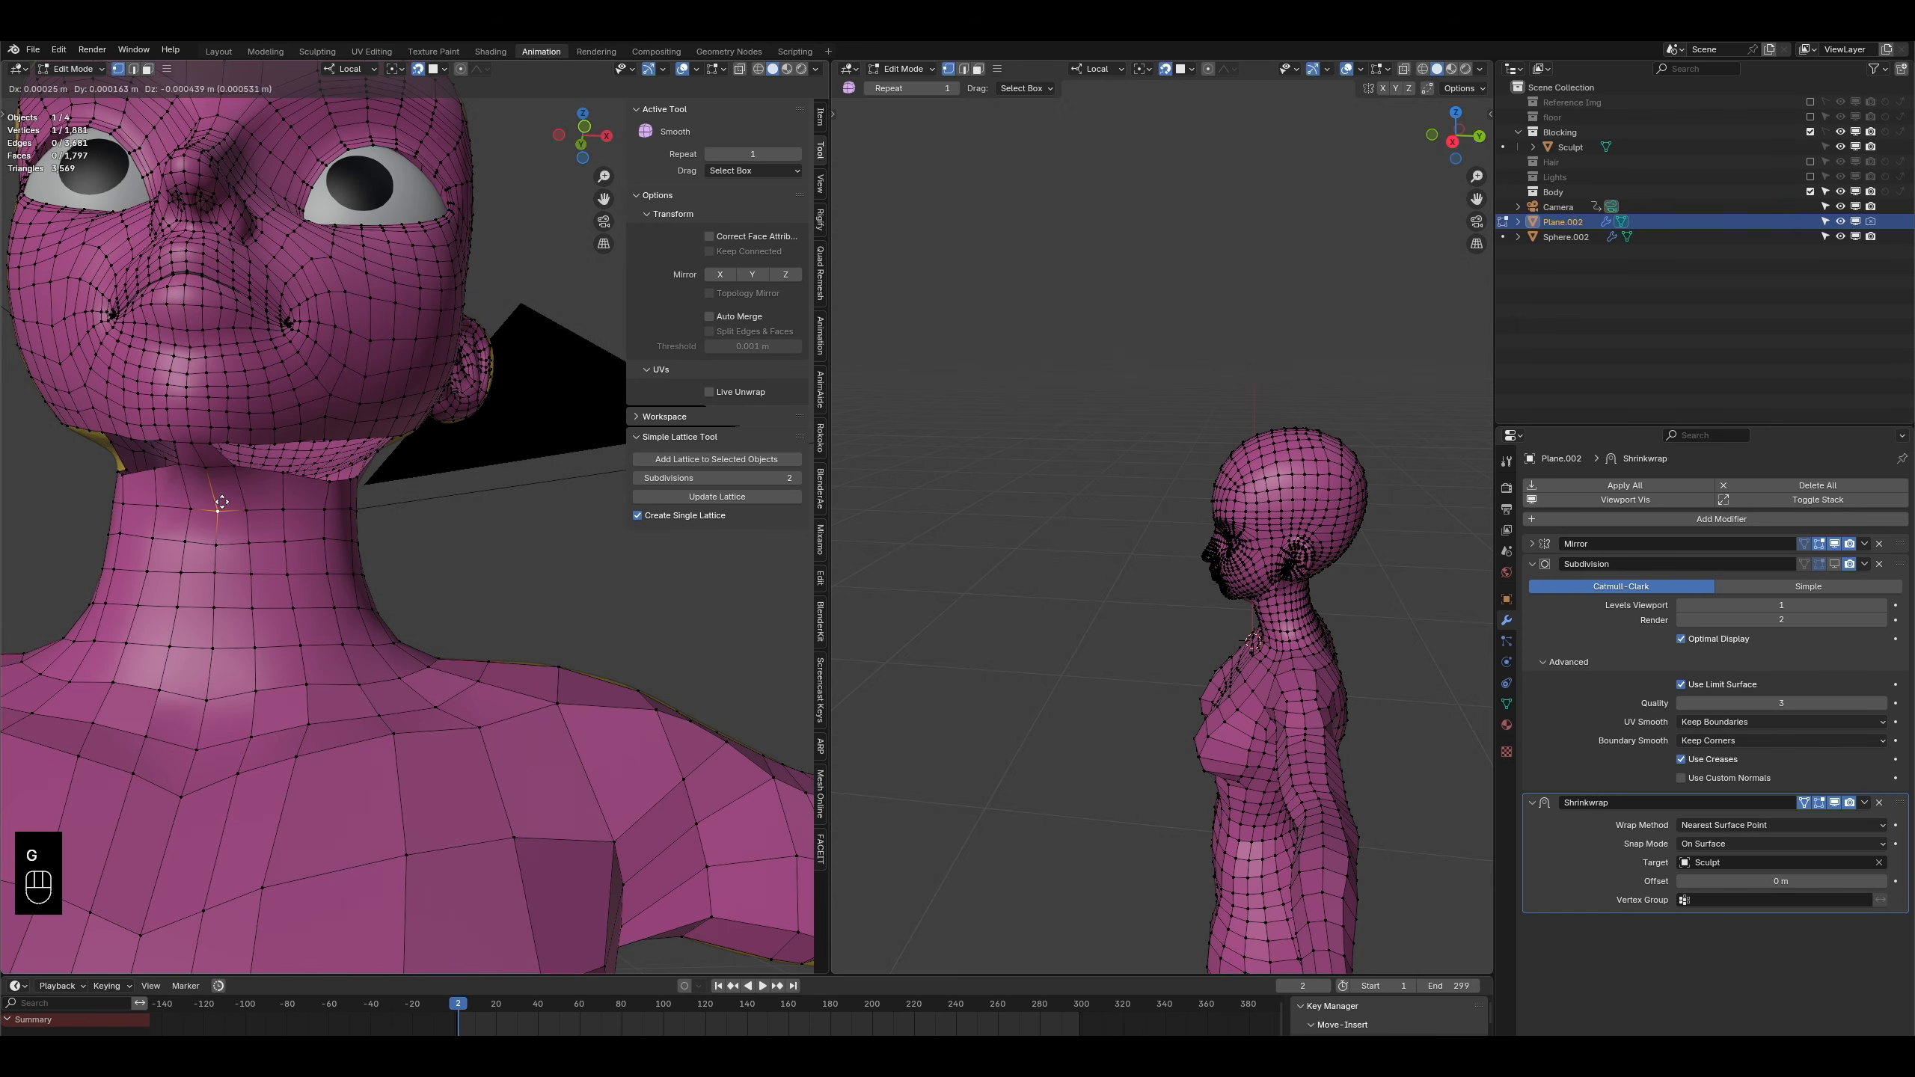
{"action": "left_click", "coordinate": [221, 504]}
- Examine the body's topology from the neck down to the ankles and back up to the chest
{"action": "middle_click_drag", "start_coordinate": [221, 504], "coordinate": [94, 583]}
{"action": "middle_click_drag", "start_coordinate": [234, 536], "coordinate": [423, 535]}
{"action": "scroll", "coordinate": [453, 592], "scroll_direction": "down", "scroll_amount": 3}
{"action": "scroll", "coordinate": [430, 715], "scroll_direction": "down", "scroll_amount": 2}
{"action": "scroll", "coordinate": [429, 715], "scroll_direction": "down", "scroll_amount": 4}
{"action": "middle_click_drag", "start_coordinate": [433, 777], "coordinate": [407, 580], "text": "shift"}
{"action": "scroll", "coordinate": [388, 395], "scroll_direction": "up", "scroll_amount": 2}
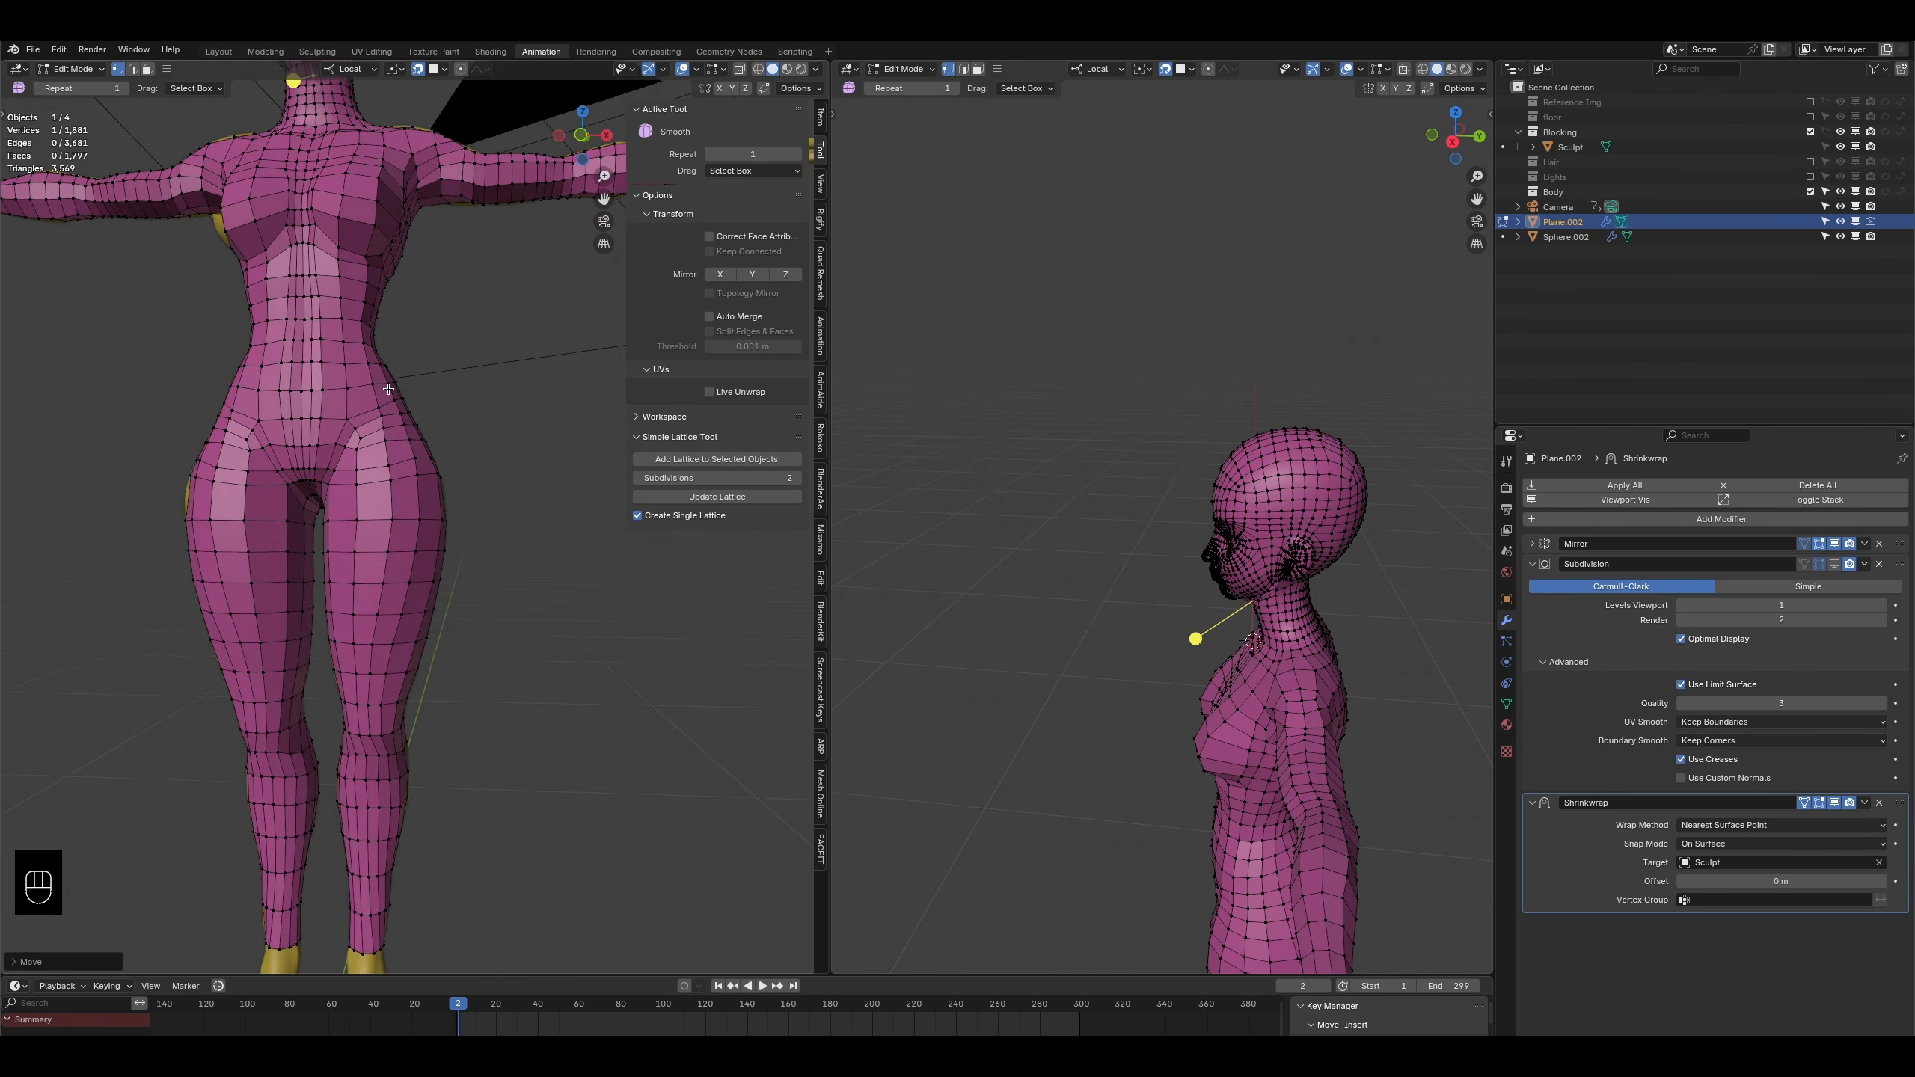
{"action": "middle_click_drag", "start_coordinate": [388, 395], "coordinate": [375, 336], "text": "shift"}
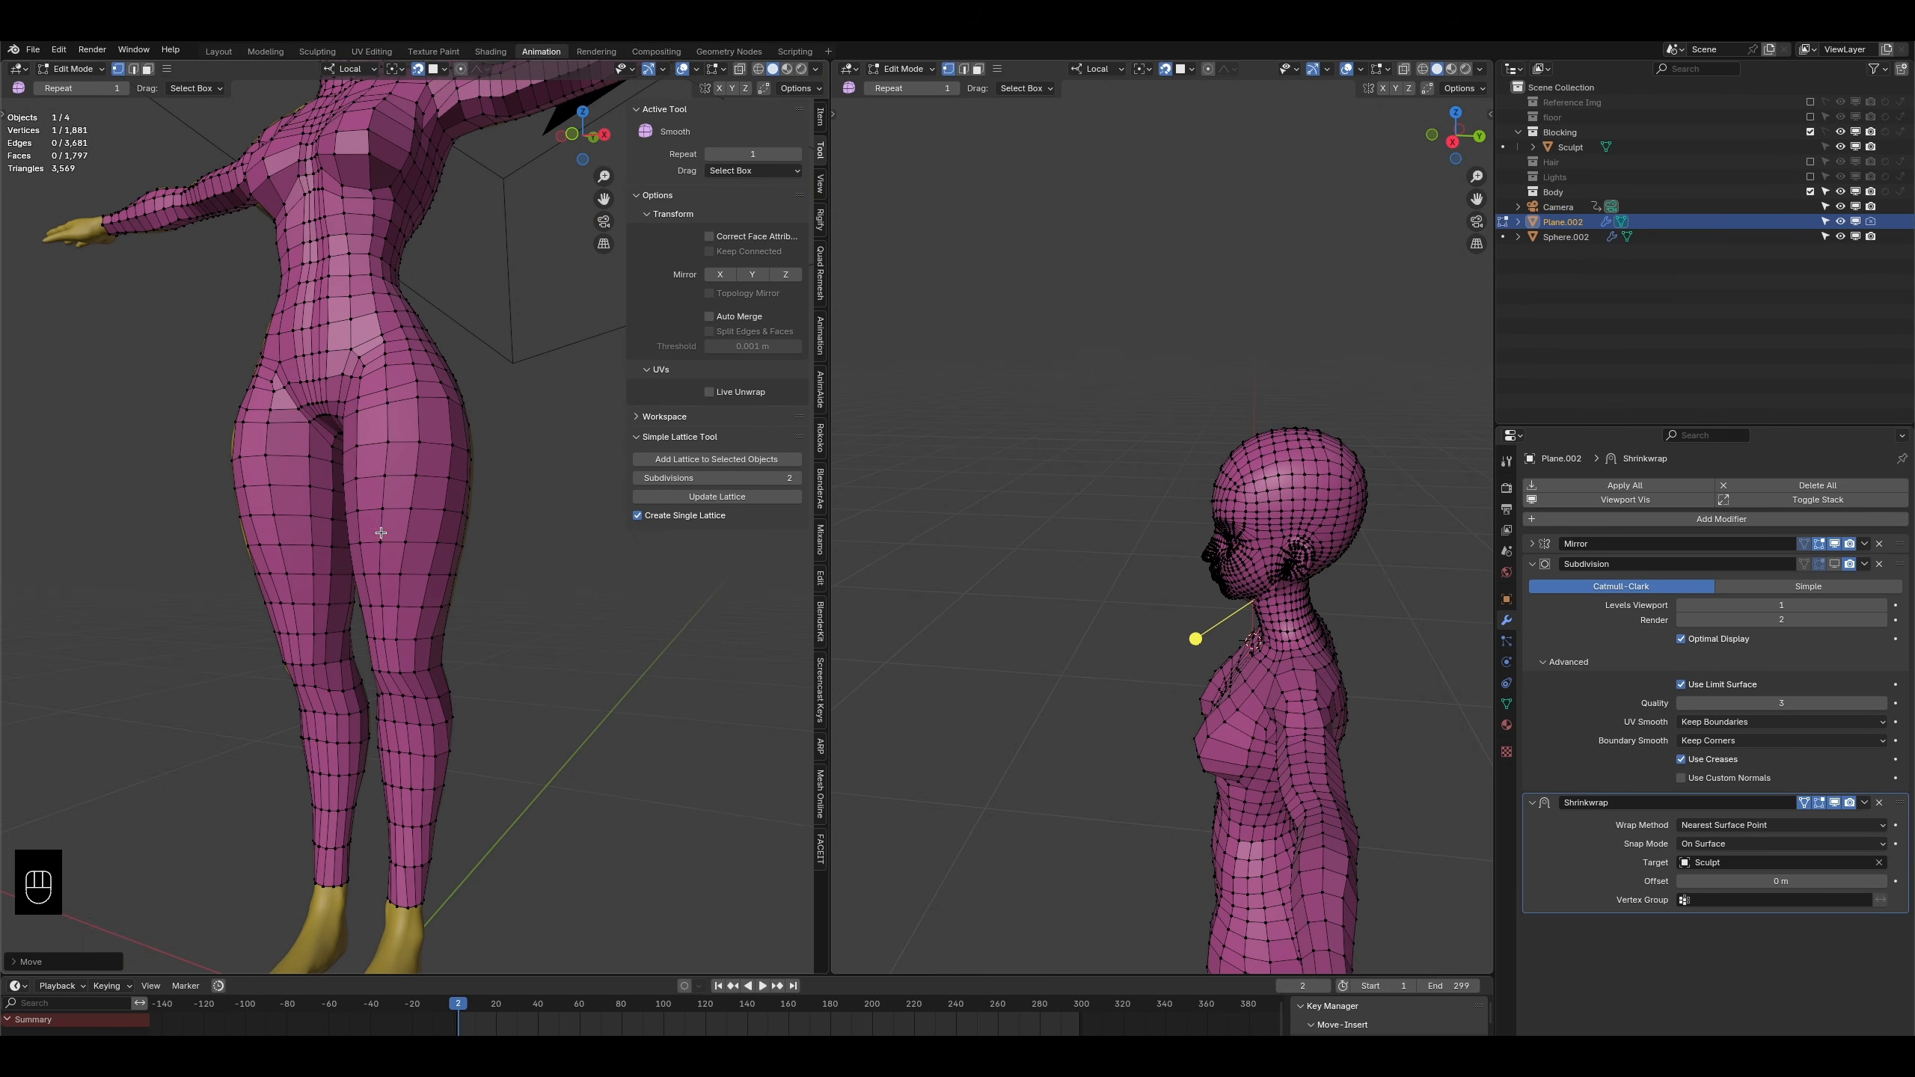
{"action": "middle_click_drag", "start_coordinate": [410, 576], "coordinate": [482, 630], "text": "shift"}
{"action": "middle_click_drag", "start_coordinate": [445, 395], "coordinate": [377, 524], "text": "shift"}
{"action": "scroll", "coordinate": [377, 524], "scroll_direction": "up", "scroll_amount": 2}
- Select the vertical face loop crossing the top of the shoulder and check its path along the neck, chest and hip
{"action": "left_click", "coordinate": [148, 69]}
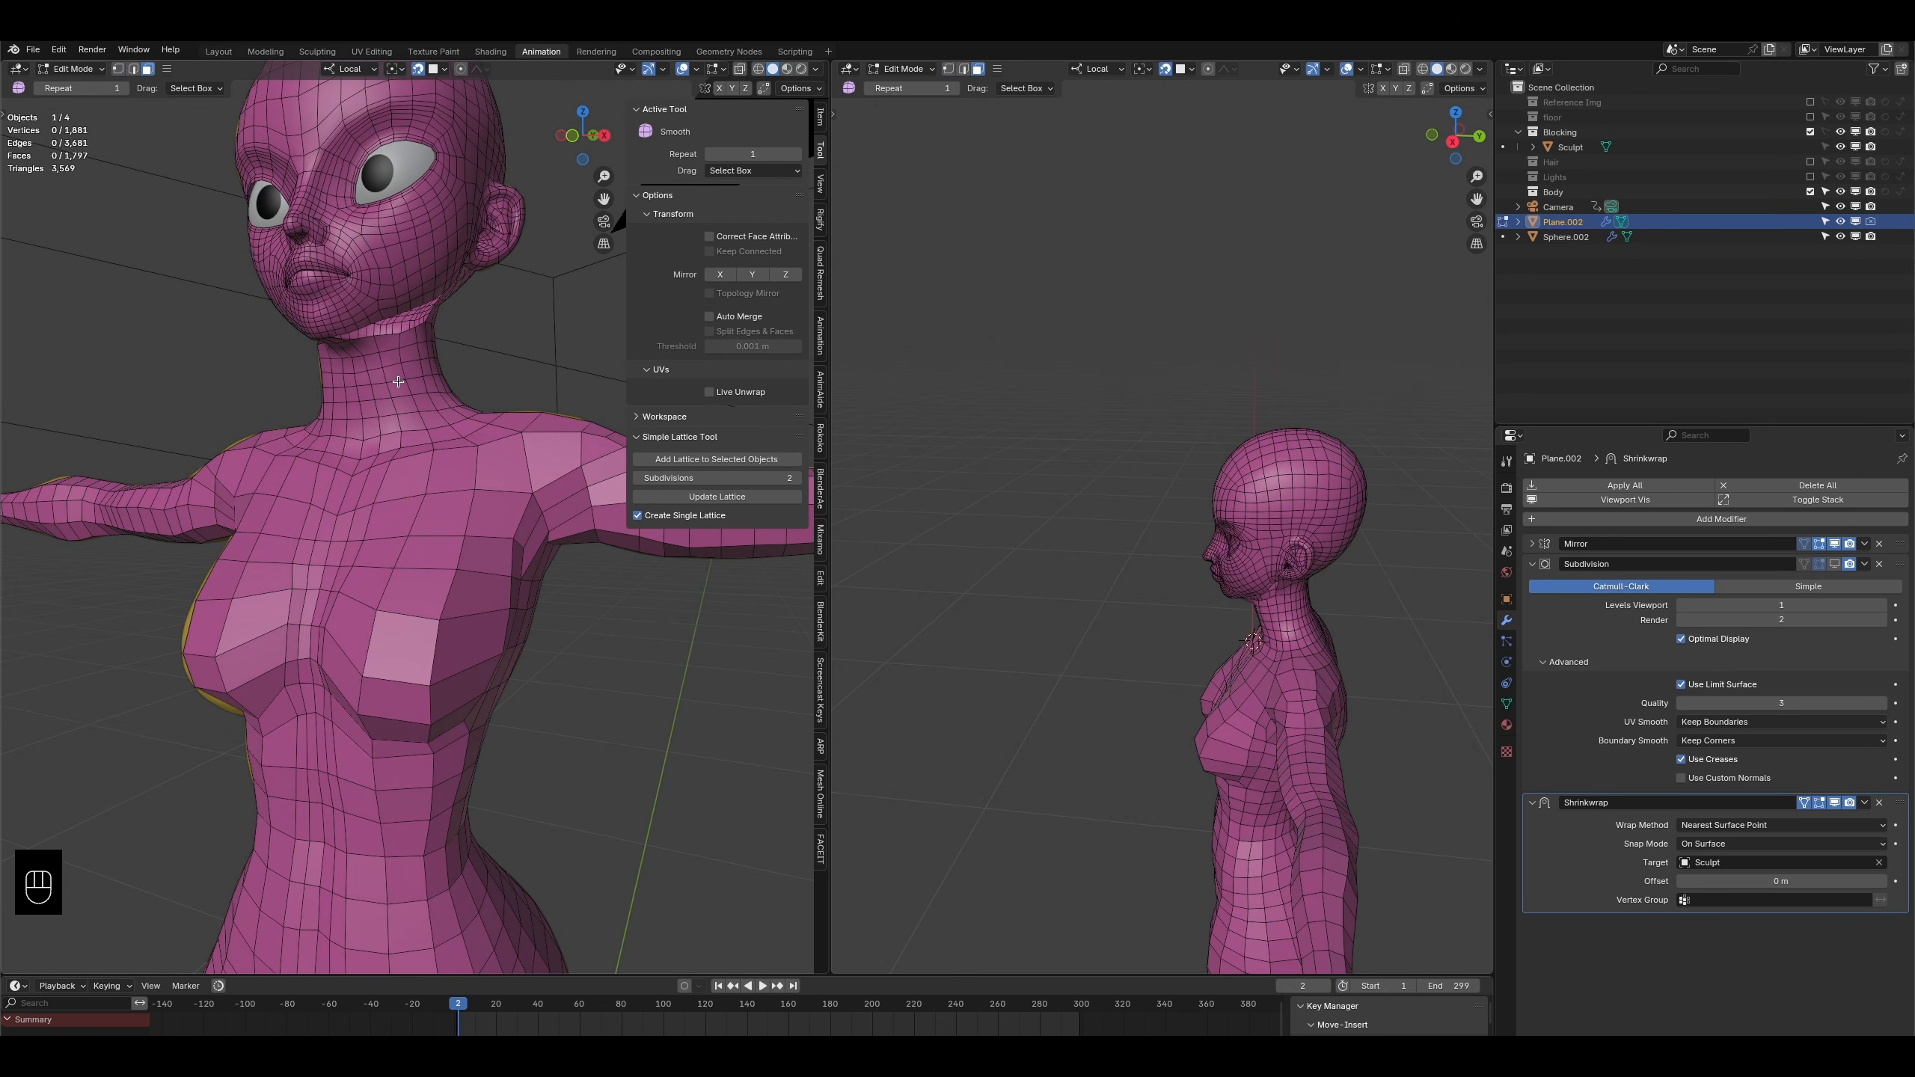
{"action": "left_click", "coordinate": [496, 443], "text": "alt"}
{"action": "middle_click_drag", "start_coordinate": [496, 443], "coordinate": [481, 557]}
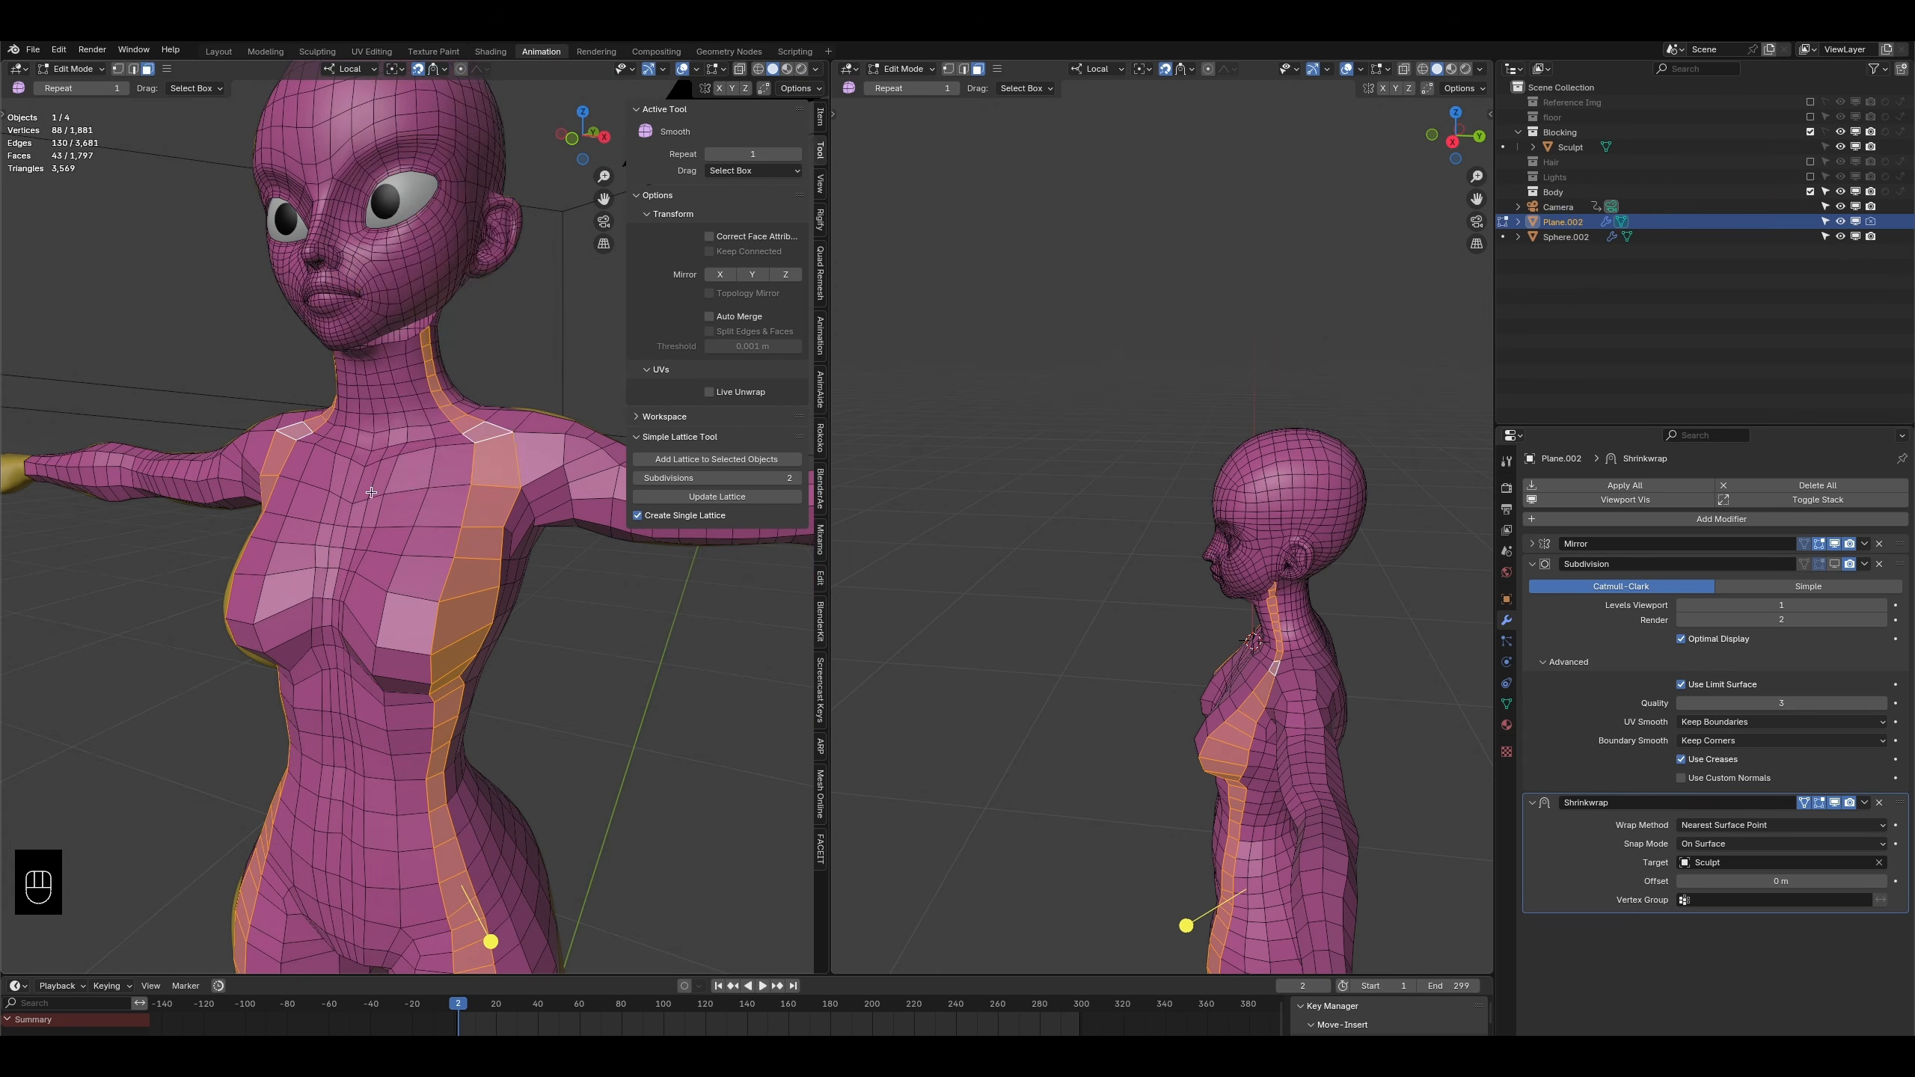
{"action": "middle_click_drag", "start_coordinate": [374, 151], "coordinate": [432, 168]}
{"action": "scroll", "coordinate": [418, 428], "scroll_direction": "up", "scroll_amount": 4}
{"action": "mouse_move", "coordinate": [418, 428]}
{"action": "middle_mouse_down"}
{"action": "mouse_move", "coordinate": [373, 426]}
{"action": "mouse_move", "coordinate": [366, 451]}
{"action": "mouse_move", "coordinate": [450, 447]}
{"action": "mouse_move", "coordinate": [396, 472]}
{"action": "mouse_move", "coordinate": [401, 430]}
{"action": "mouse_move", "coordinate": [365, 496]}
{"action": "mouse_move", "coordinate": [474, 497]}
{"action": "mouse_move", "coordinate": [404, 452]}
{"action": "middle_mouse_up"}
{"action": "scroll", "coordinate": [450, 448], "scroll_direction": "down", "scroll_amount": 5}
- Add two loop cuts along the vertical face strip running from the side of the neck down the torso
{"action": "key", "text": "ctrl+r"}
{"action": "double_click", "coordinate": [397, 423]}
{"action": "key", "text": "ctrl+r"}
{"action": "double_click", "coordinate": [429, 456]}
- Move the edge beneath the chin, at the front end of the jaw gap, back along the top of the neck
{"action": "scroll", "coordinate": [429, 456], "scroll_direction": "down", "scroll_amount": 5}
{"action": "scroll", "coordinate": [405, 546], "scroll_direction": "up", "scroll_amount": 4}
{"action": "middle_click_drag", "start_coordinate": [401, 325], "coordinate": [540, 305], "text": "shift"}
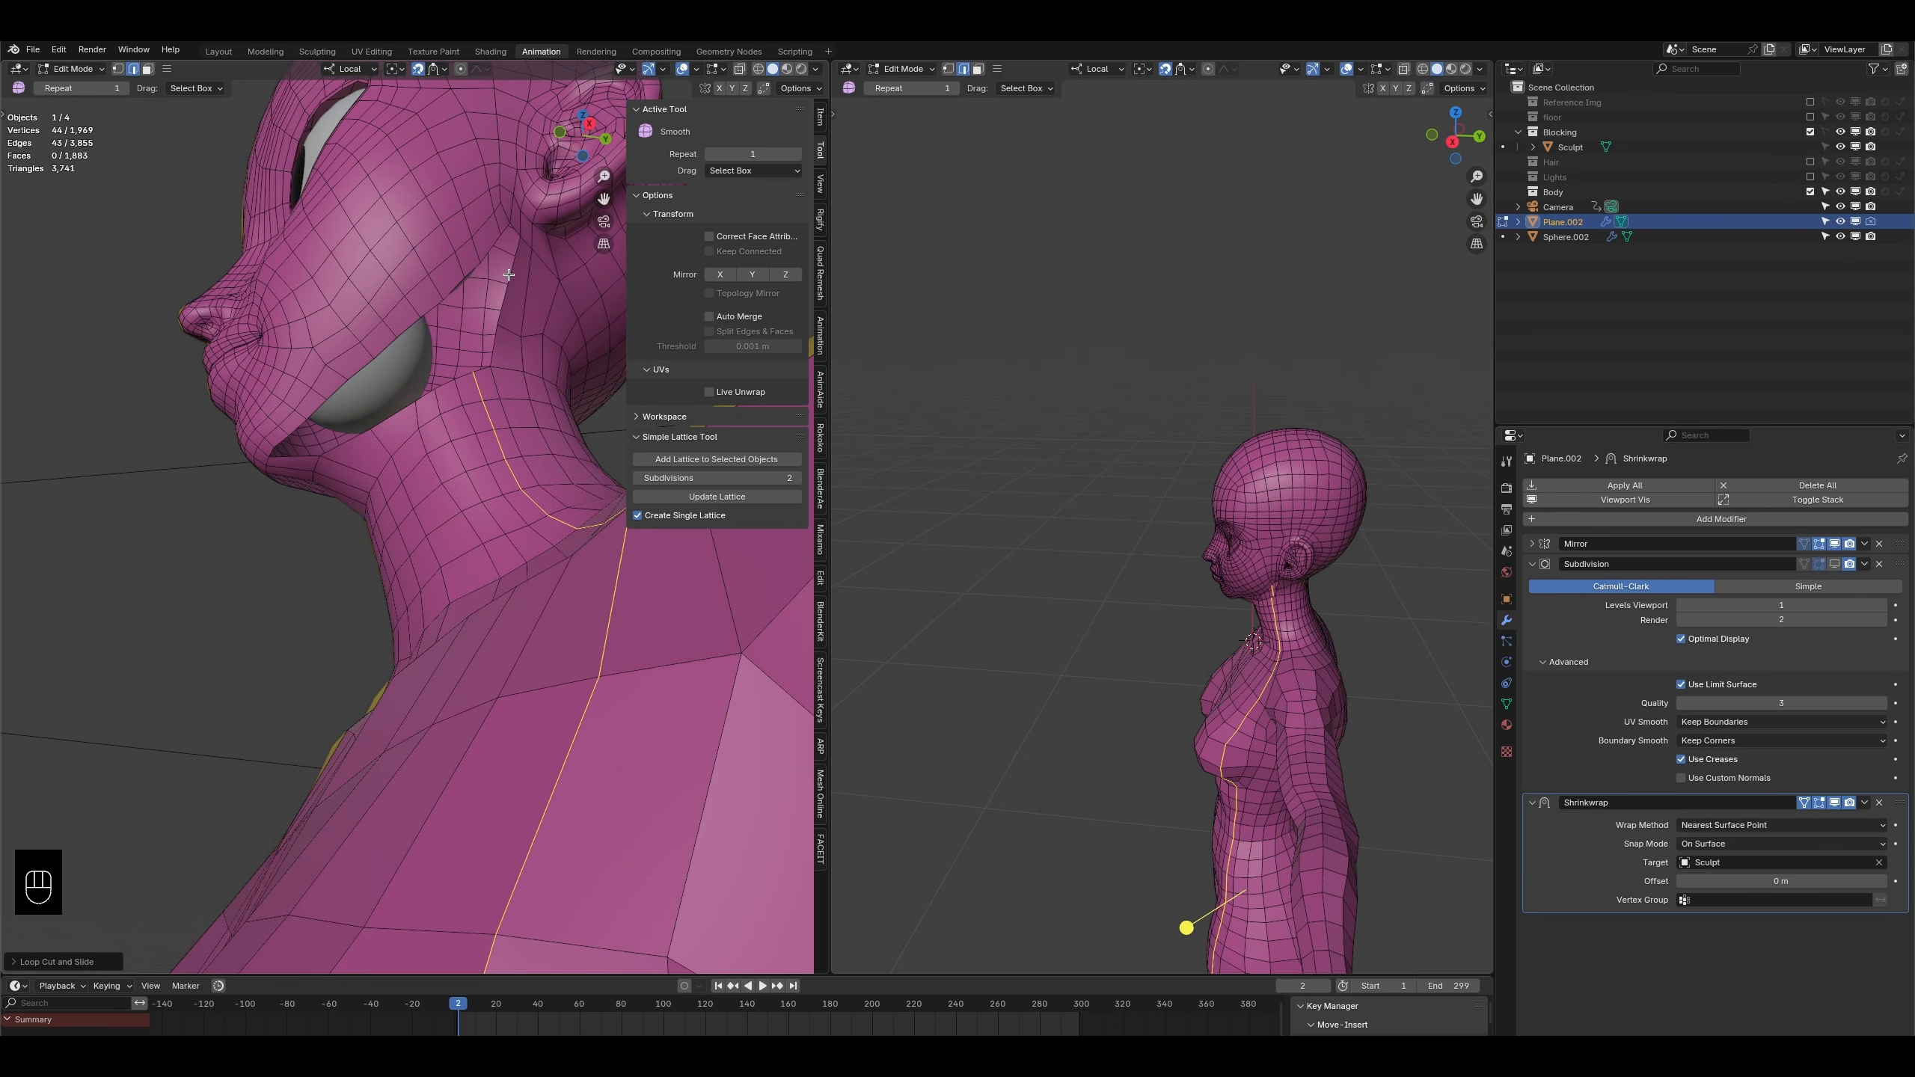
{"action": "middle_click_drag", "start_coordinate": [296, 473], "coordinate": [316, 476]}
{"action": "left_click", "coordinate": [319, 475]}
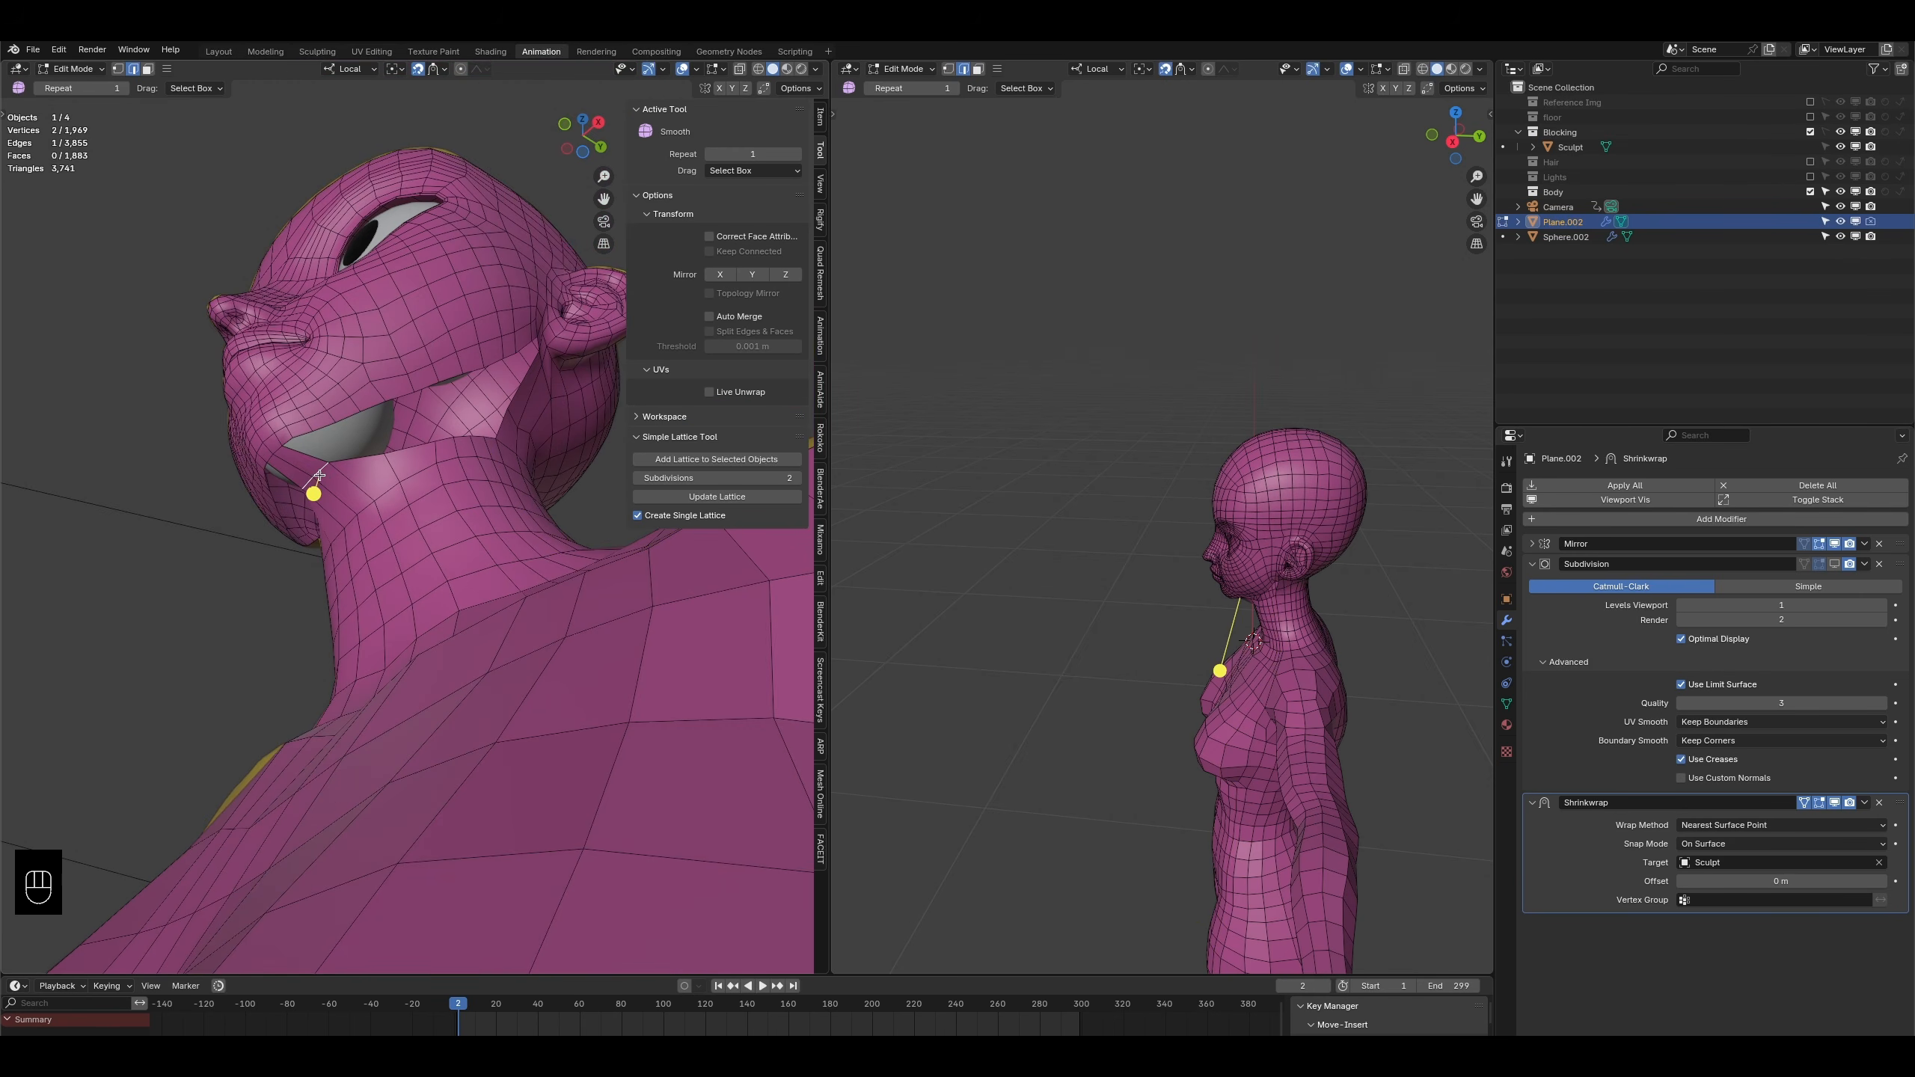
{"action": "key", "text": "g"}
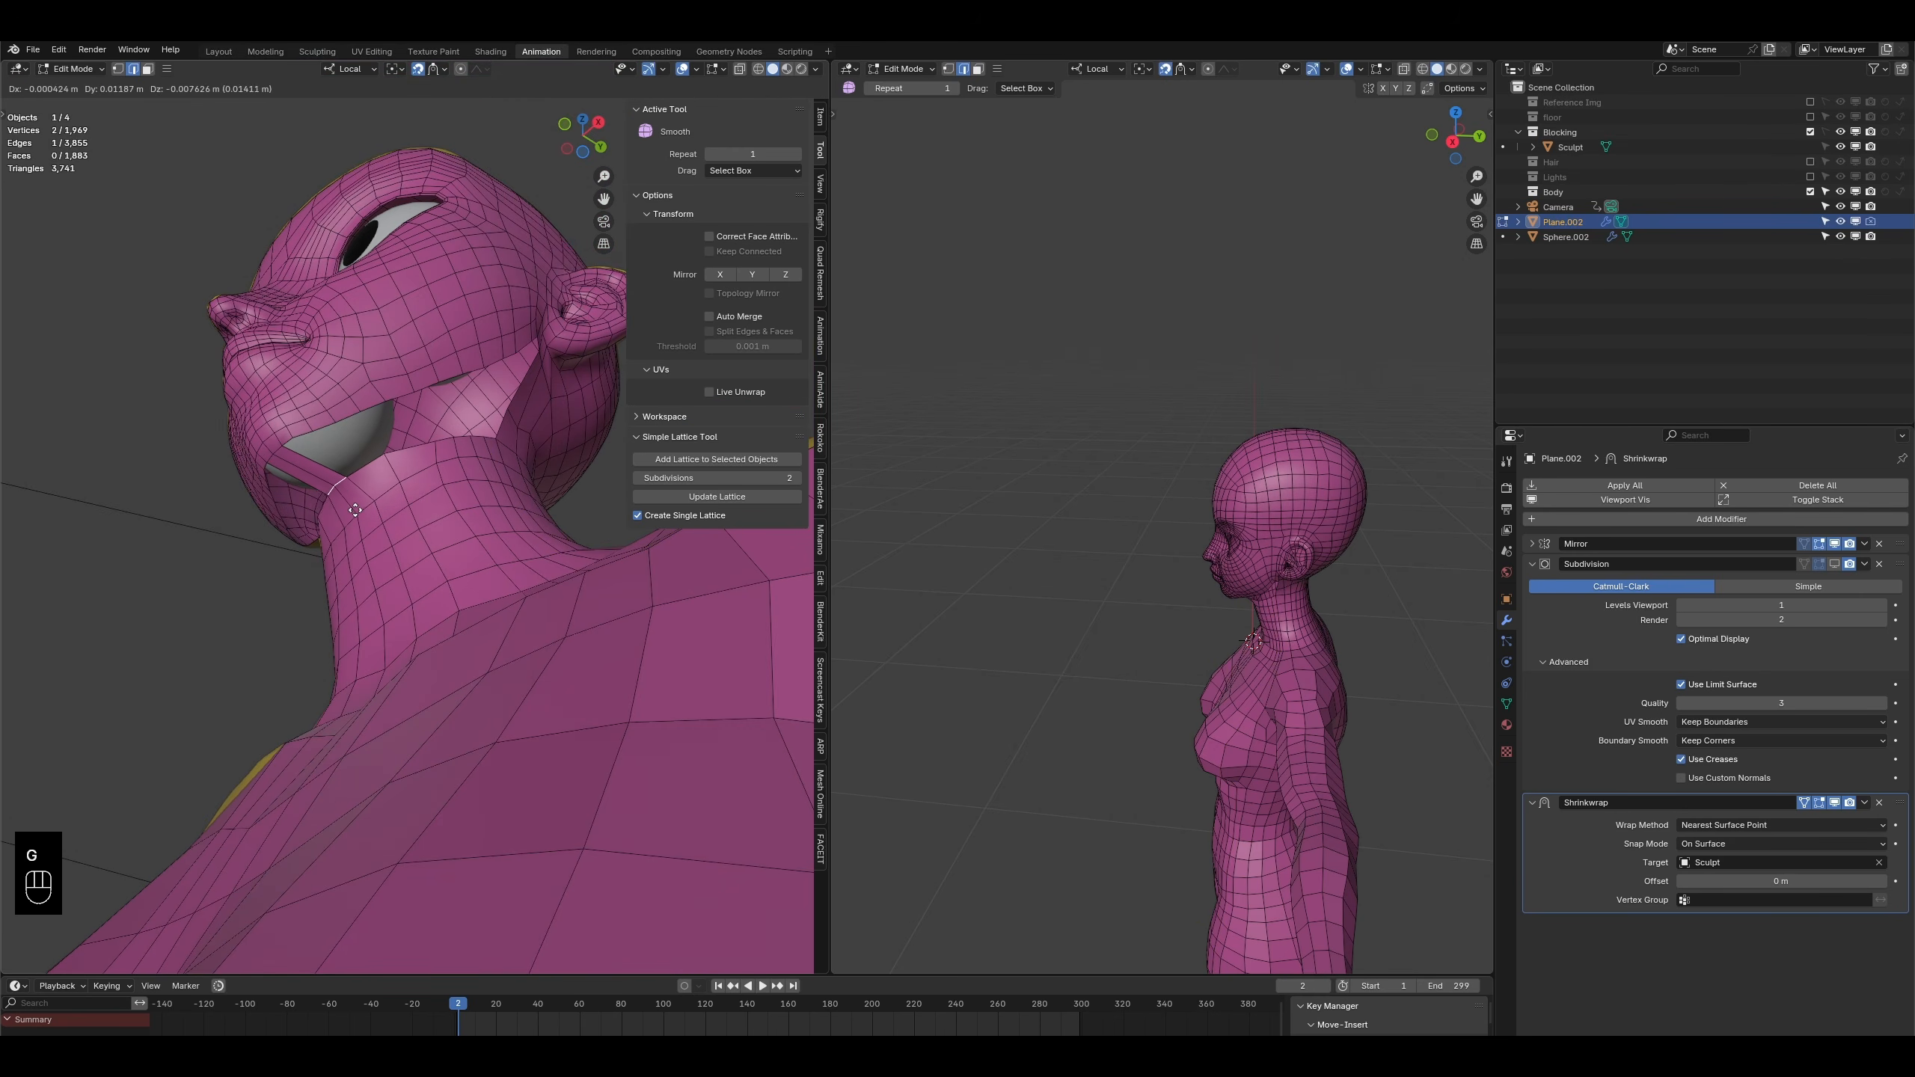
{"action": "left_click", "coordinate": [367, 519]}
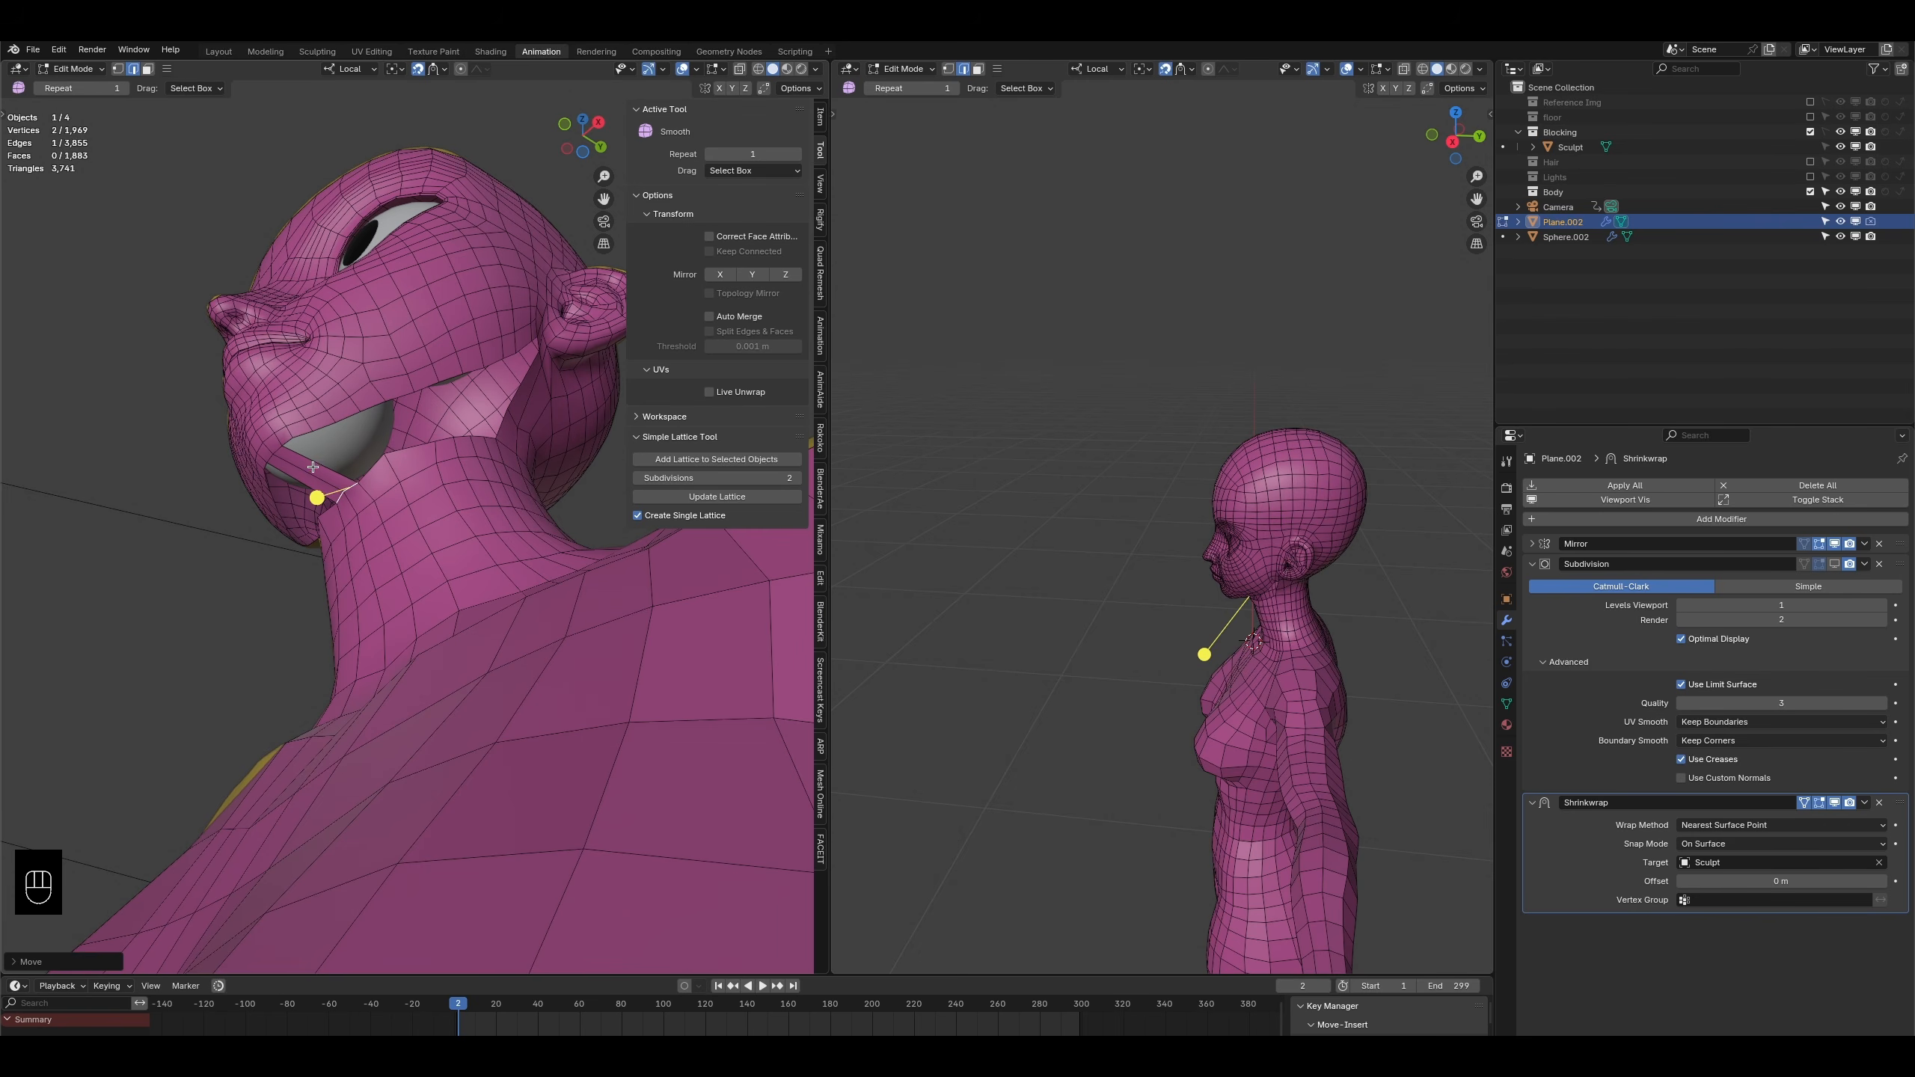
- Add one loop cut through the face bridging the jaw and the upper neck
{"action": "key", "text": "ctrl+r"}
{"action": "left_click", "coordinate": [398, 472]}
{"action": "middle_click_drag", "start_coordinate": [342, 466], "coordinate": [344, 520]}
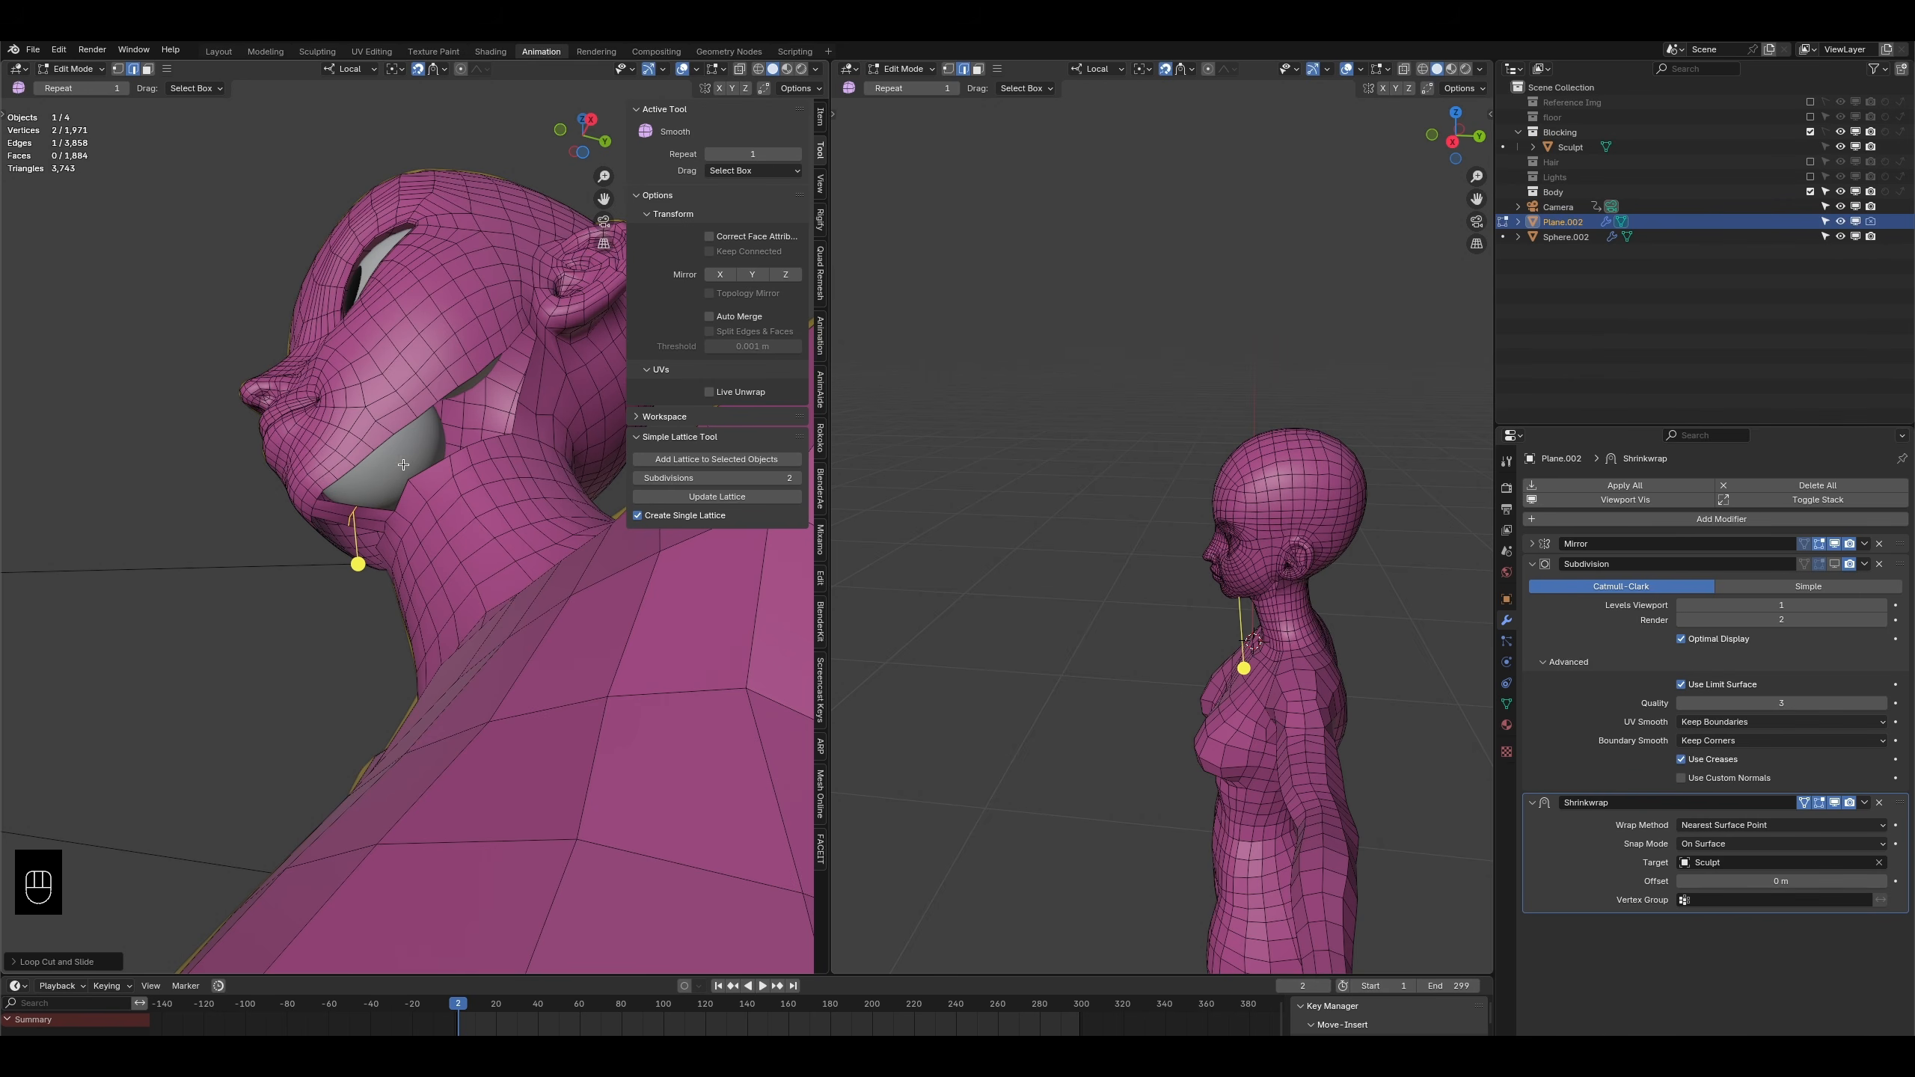
- Fill faces across the gap between the jaw and the side of the neck toward the front, and undo the last fill
{"action": "middle_click_drag", "start_coordinate": [371, 487], "coordinate": [390, 542]}
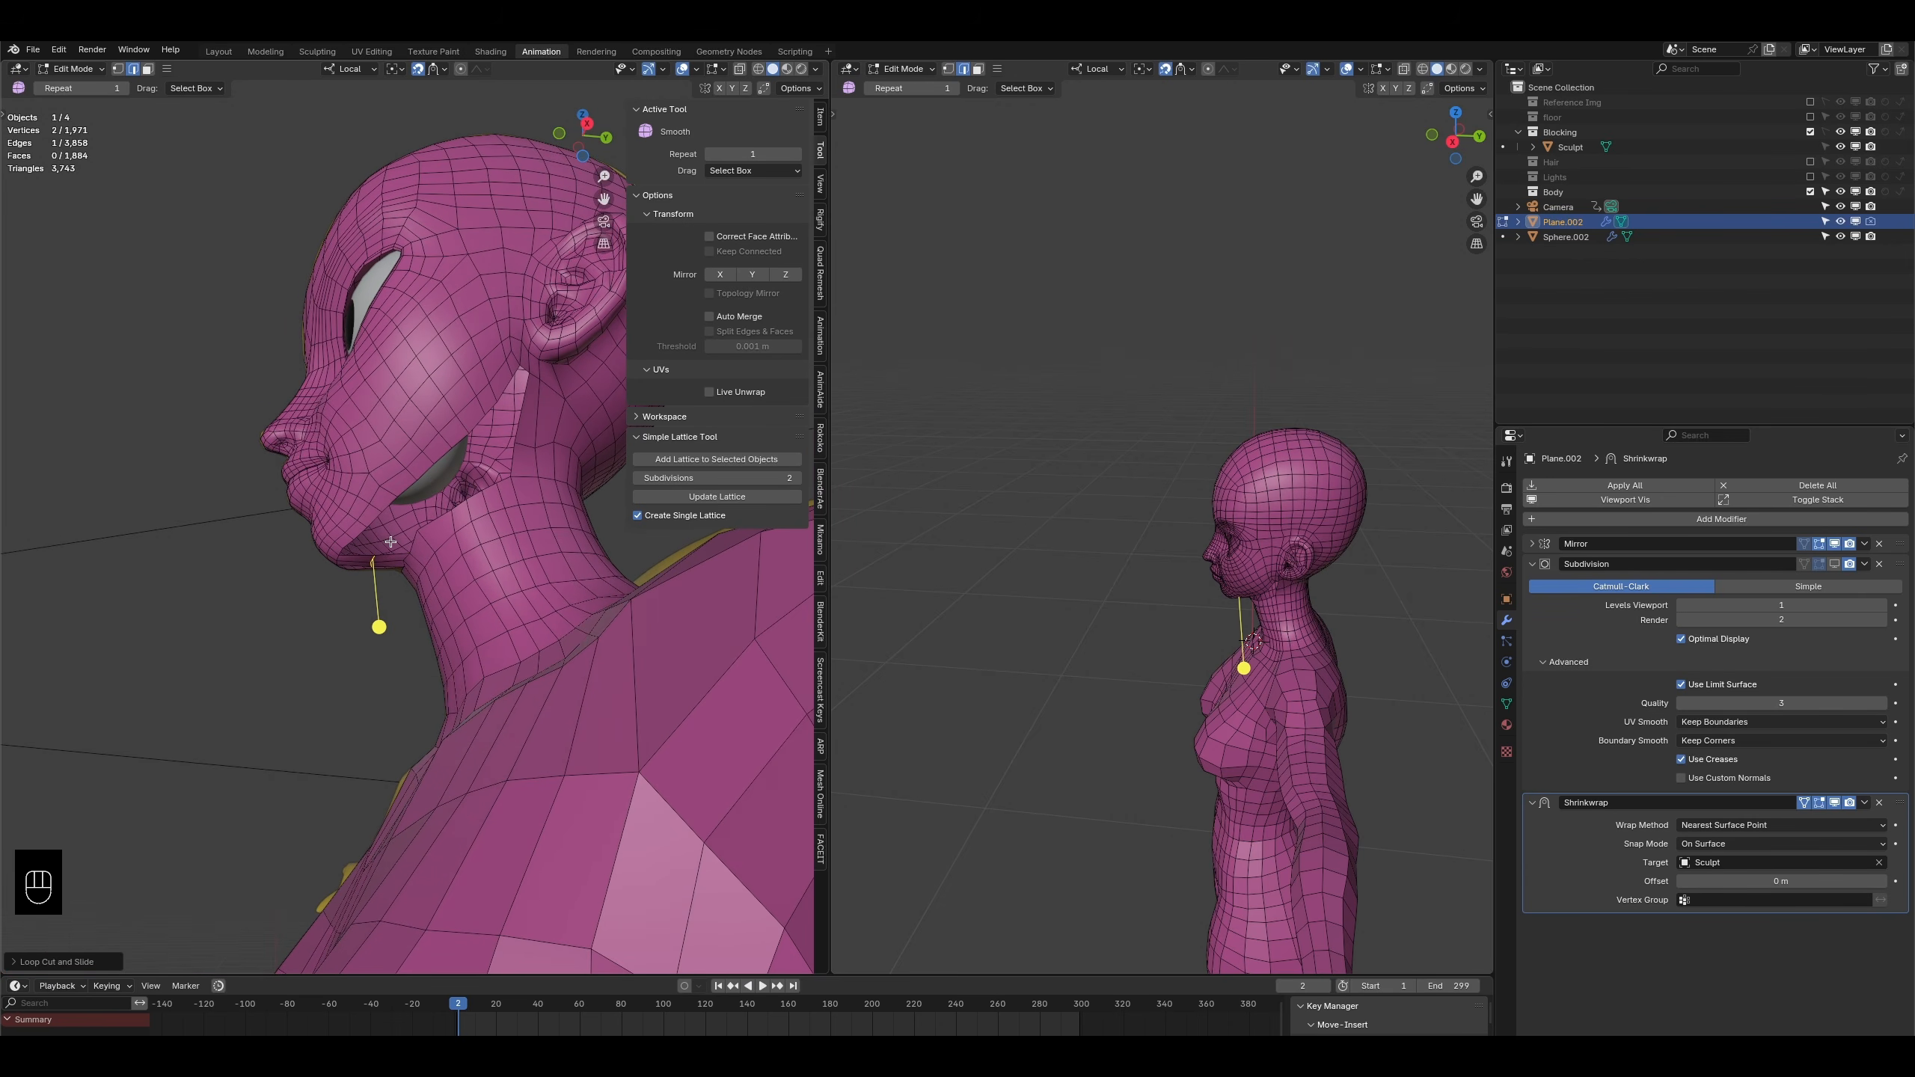
{"action": "left_click", "coordinate": [457, 508]}
{"action": "left_click", "coordinate": [427, 475], "text": "shift"}
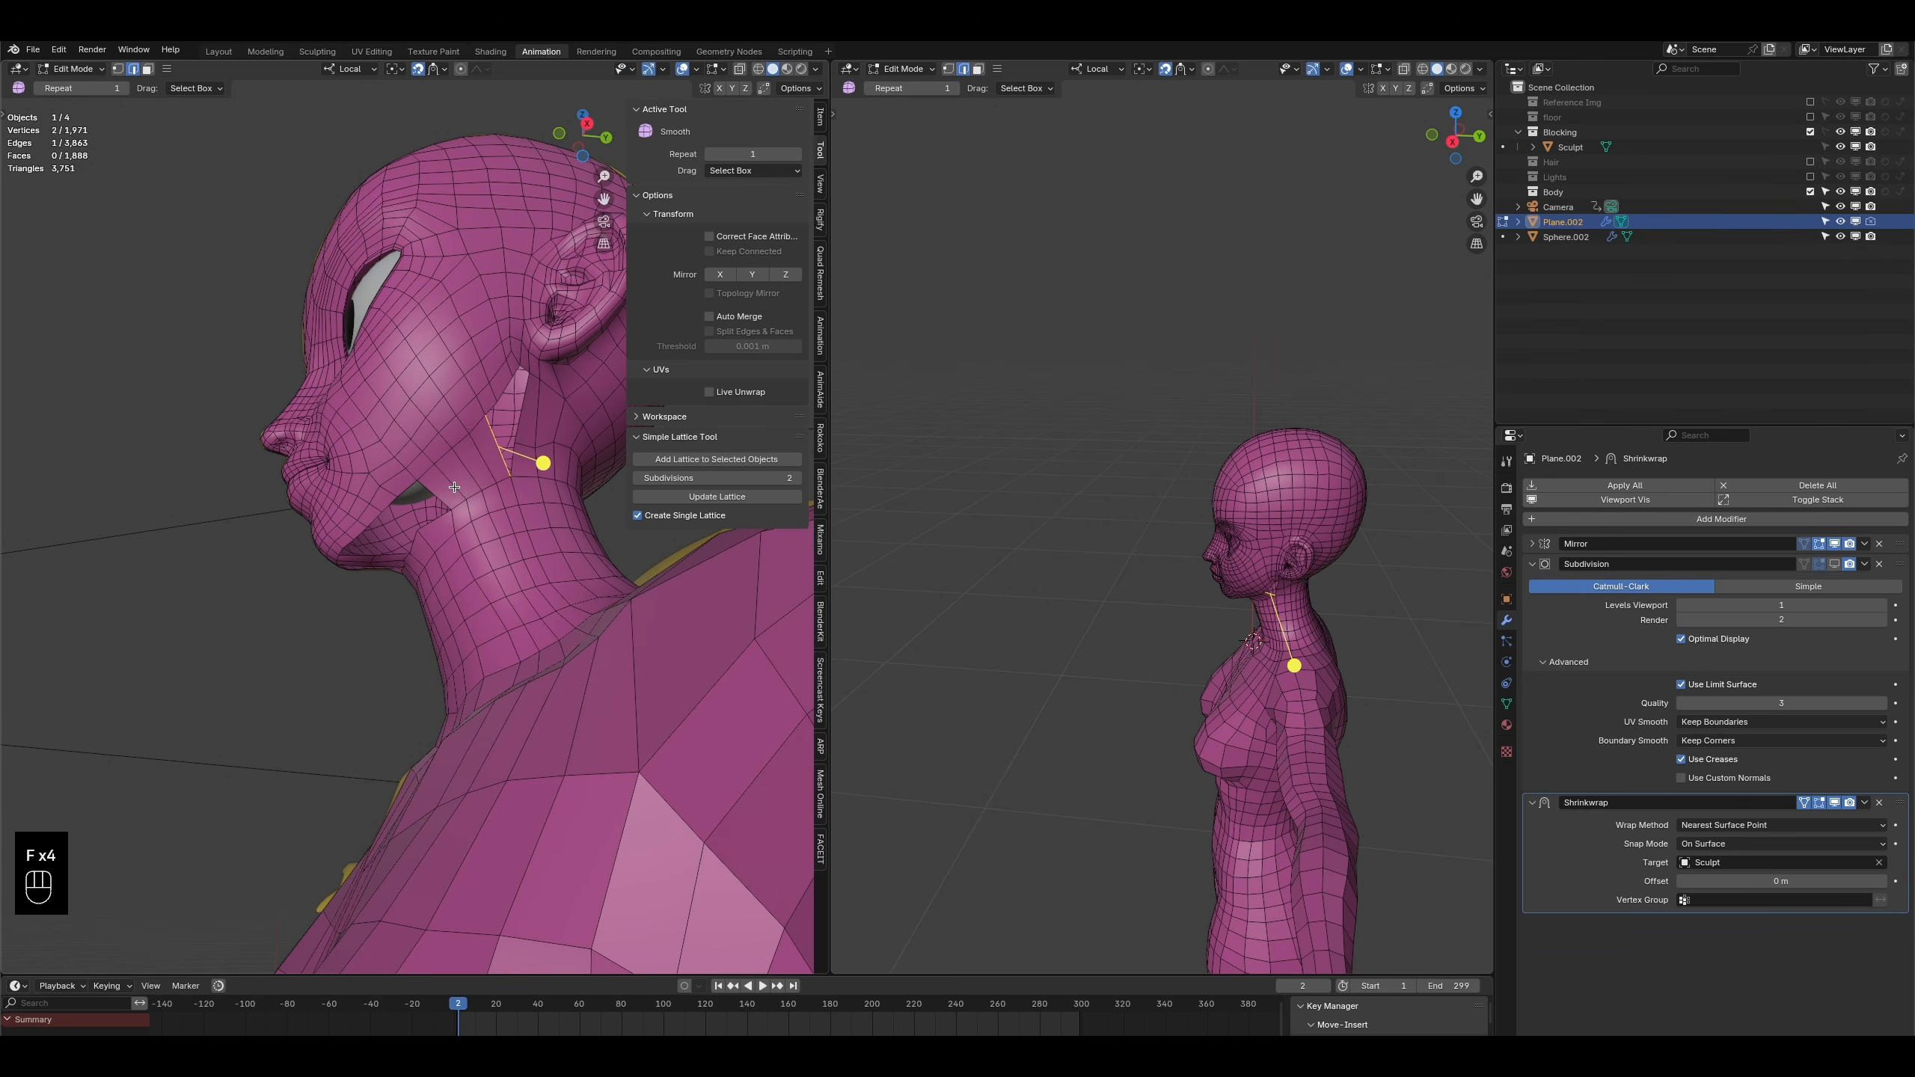
{"action": "middle_click_drag", "start_coordinate": [491, 478], "coordinate": [453, 490]}
{"action": "key", "text": "ctrl+z"}
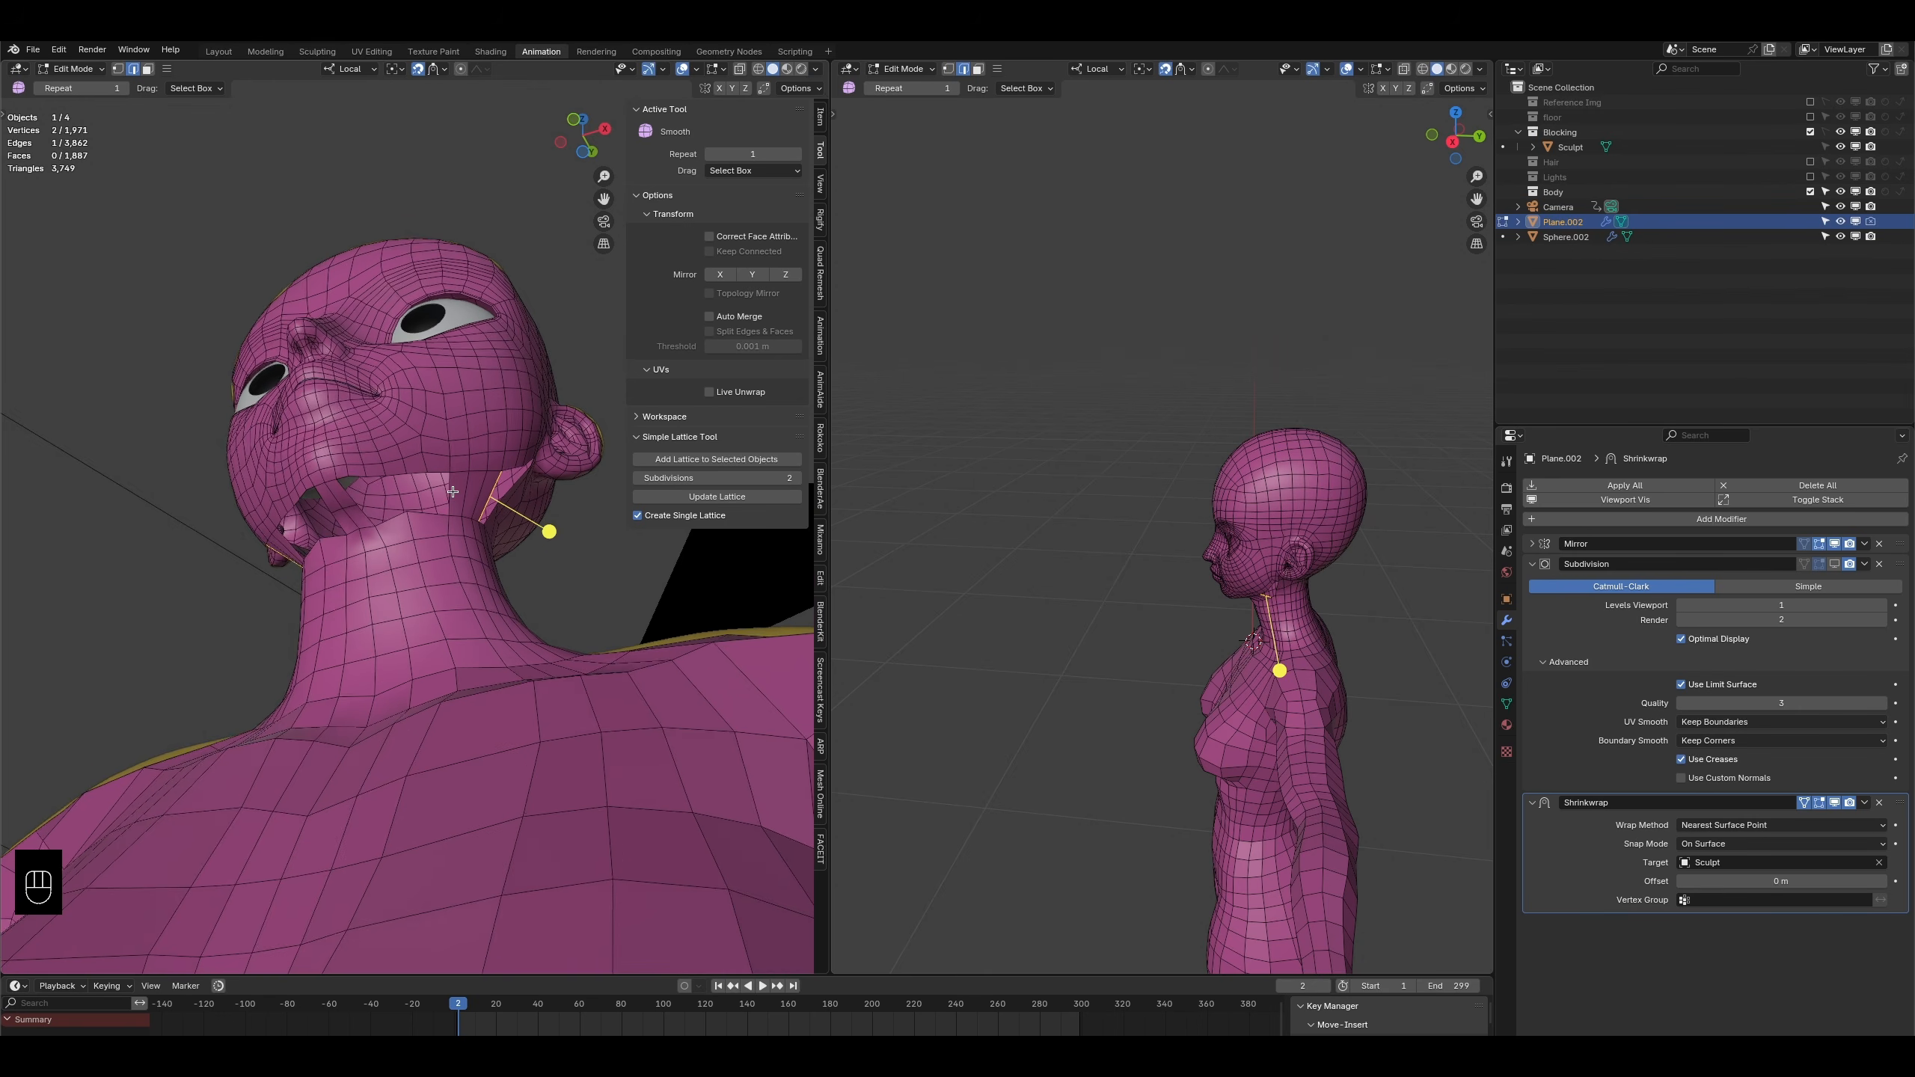
- Select the vertical face loop over the breast and check its path along the abdomen, front neck, head and back
{"action": "middle_click_drag", "start_coordinate": [454, 614], "coordinate": [419, 626]}
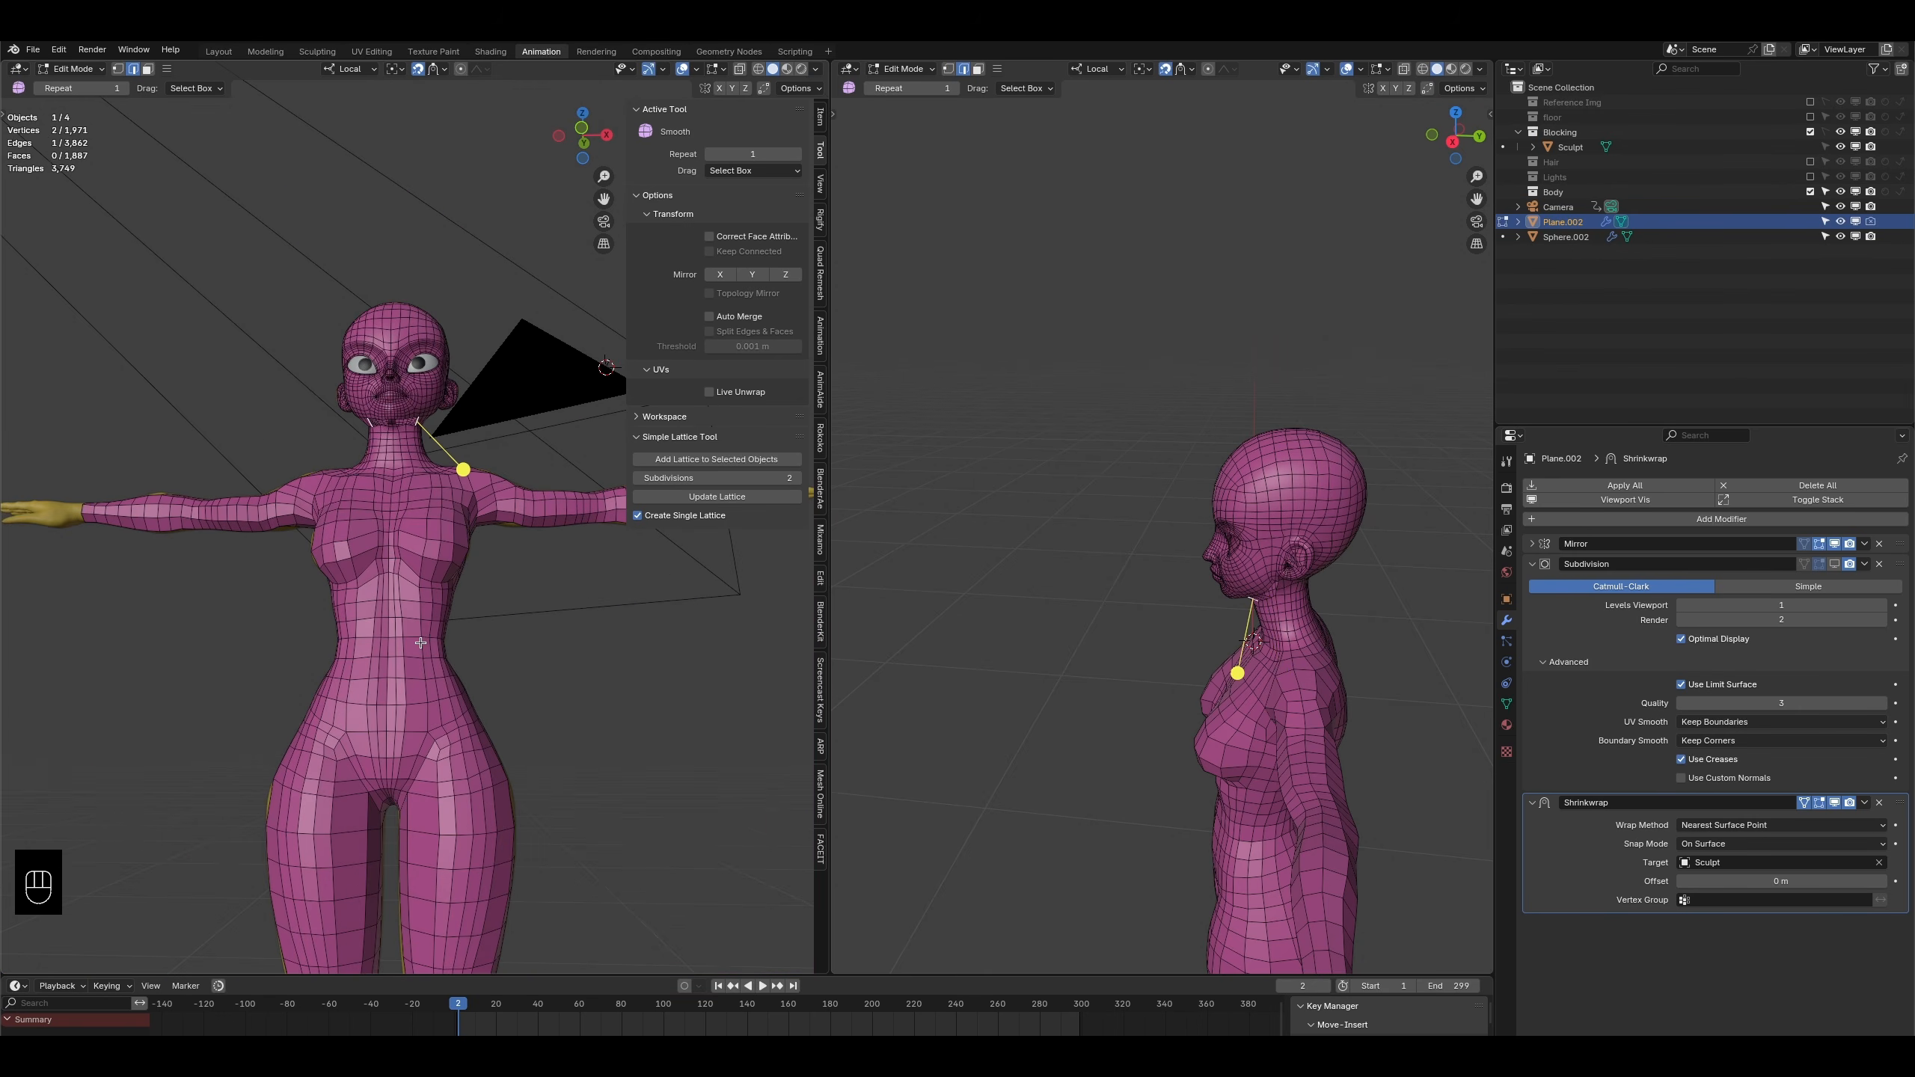
{"action": "left_click", "coordinate": [148, 69]}
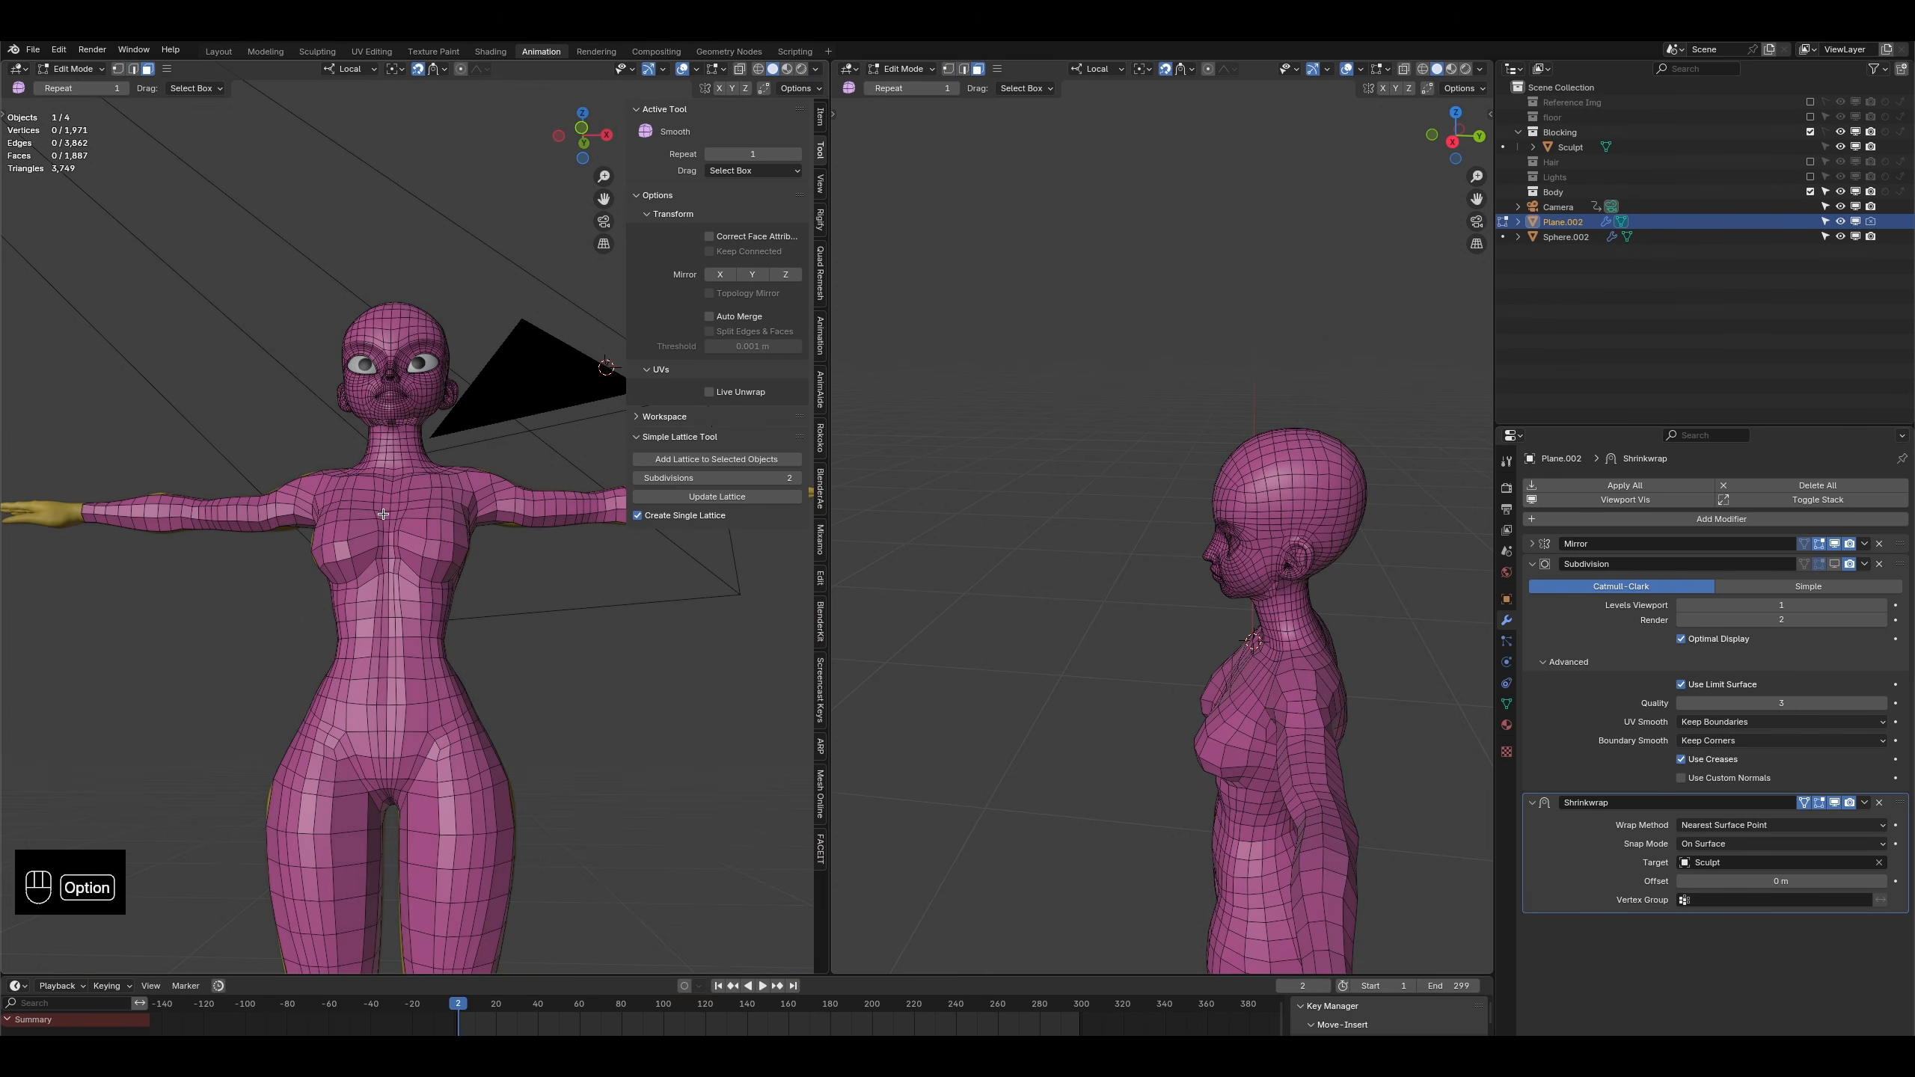
{"action": "left_click", "coordinate": [412, 530], "text": "alt"}
{"action": "middle_click_drag", "start_coordinate": [412, 530], "coordinate": [432, 575]}
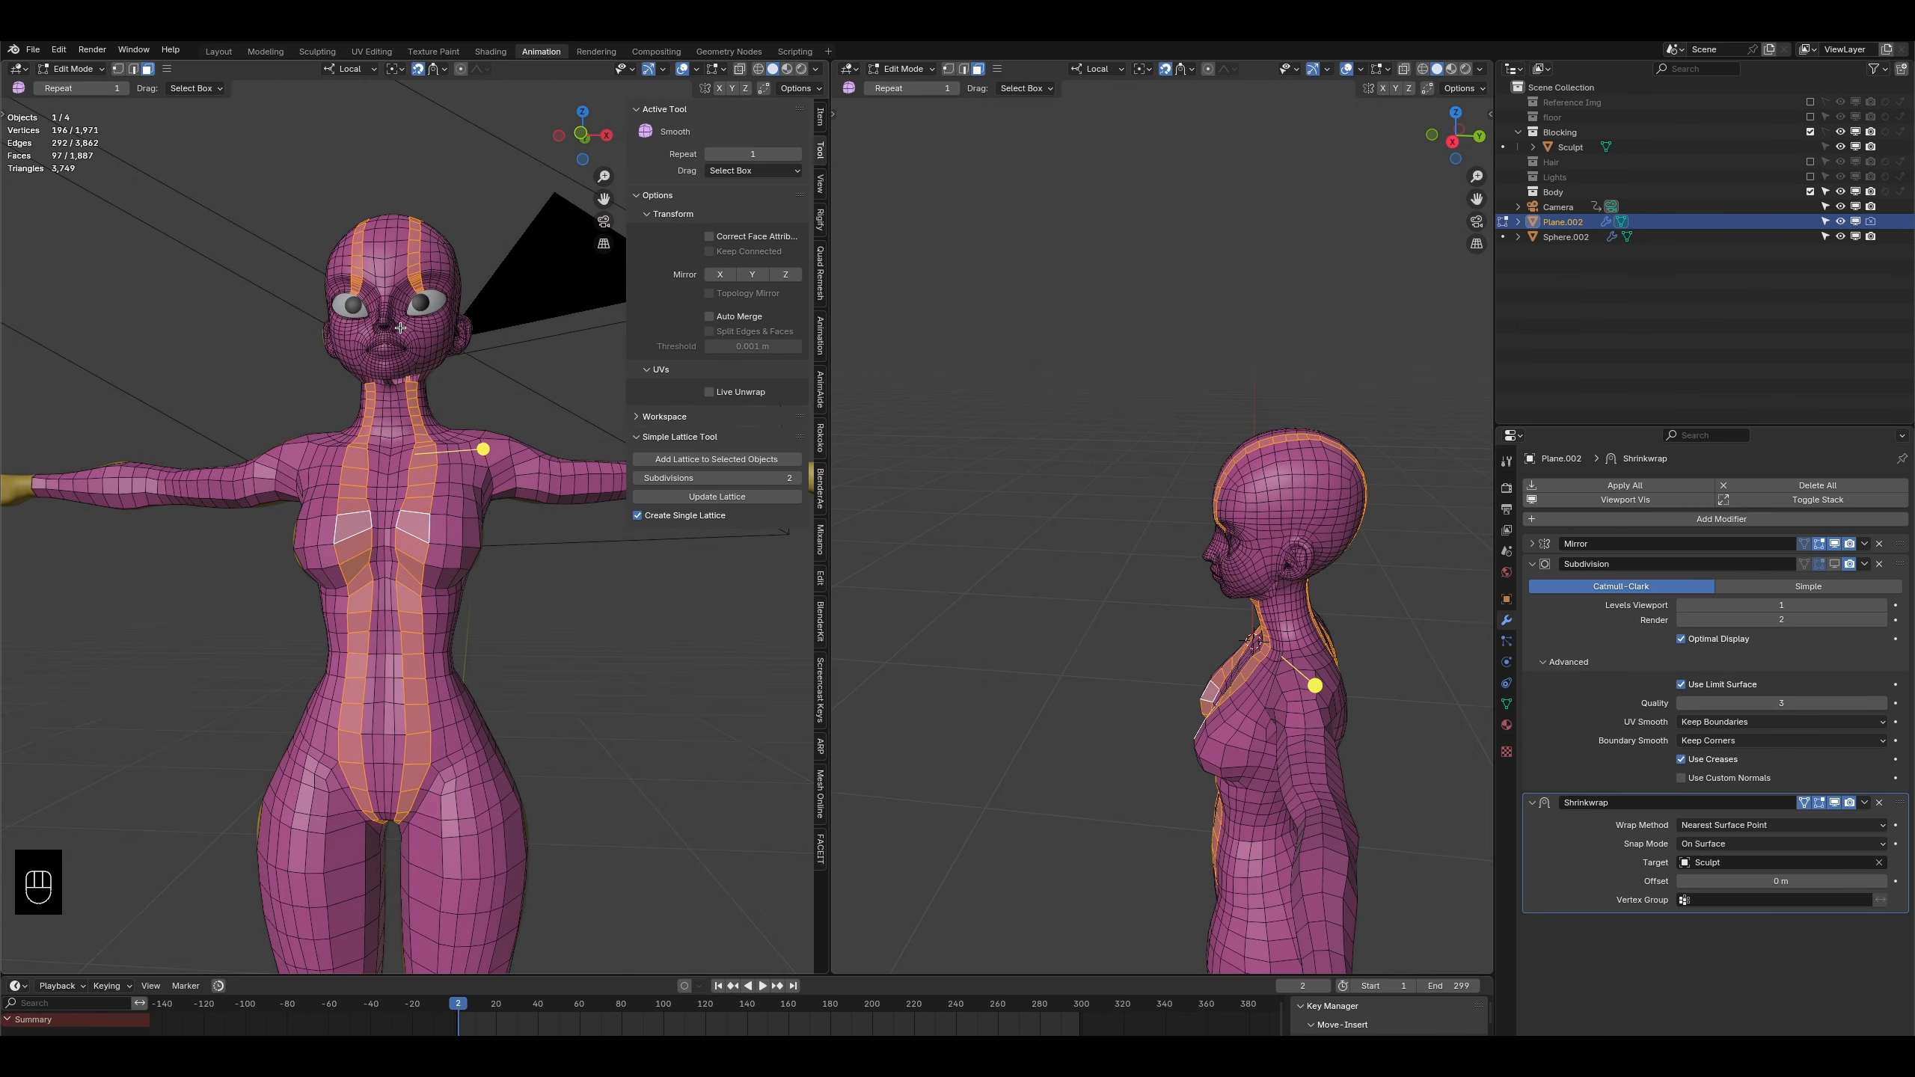
{"action": "scroll", "coordinate": [422, 455], "scroll_direction": "up", "scroll_amount": 3}
{"action": "scroll", "coordinate": [419, 543], "scroll_direction": "down", "scroll_amount": 3}
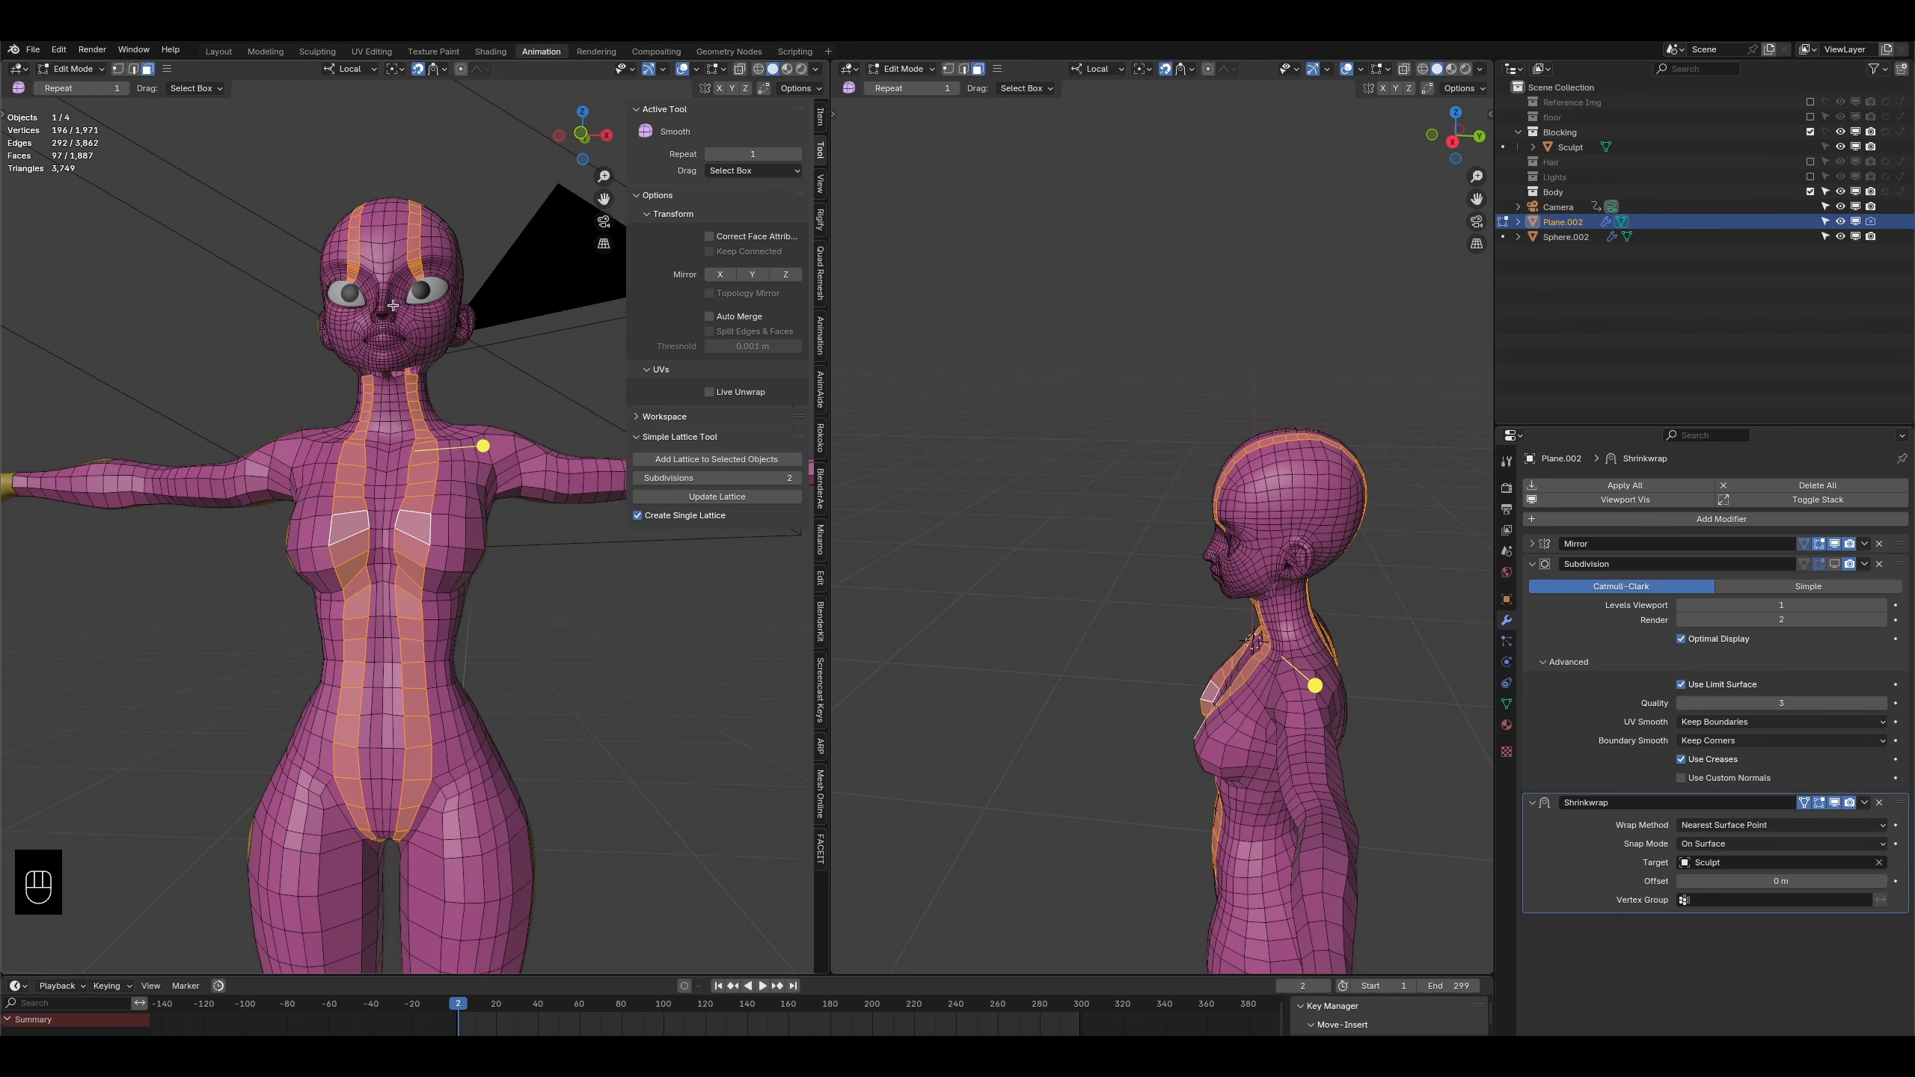
{"action": "middle_click_drag", "start_coordinate": [388, 377], "coordinate": [375, 566], "text": "shift"}
{"action": "scroll", "coordinate": [397, 586], "scroll_direction": "up", "scroll_amount": 4}
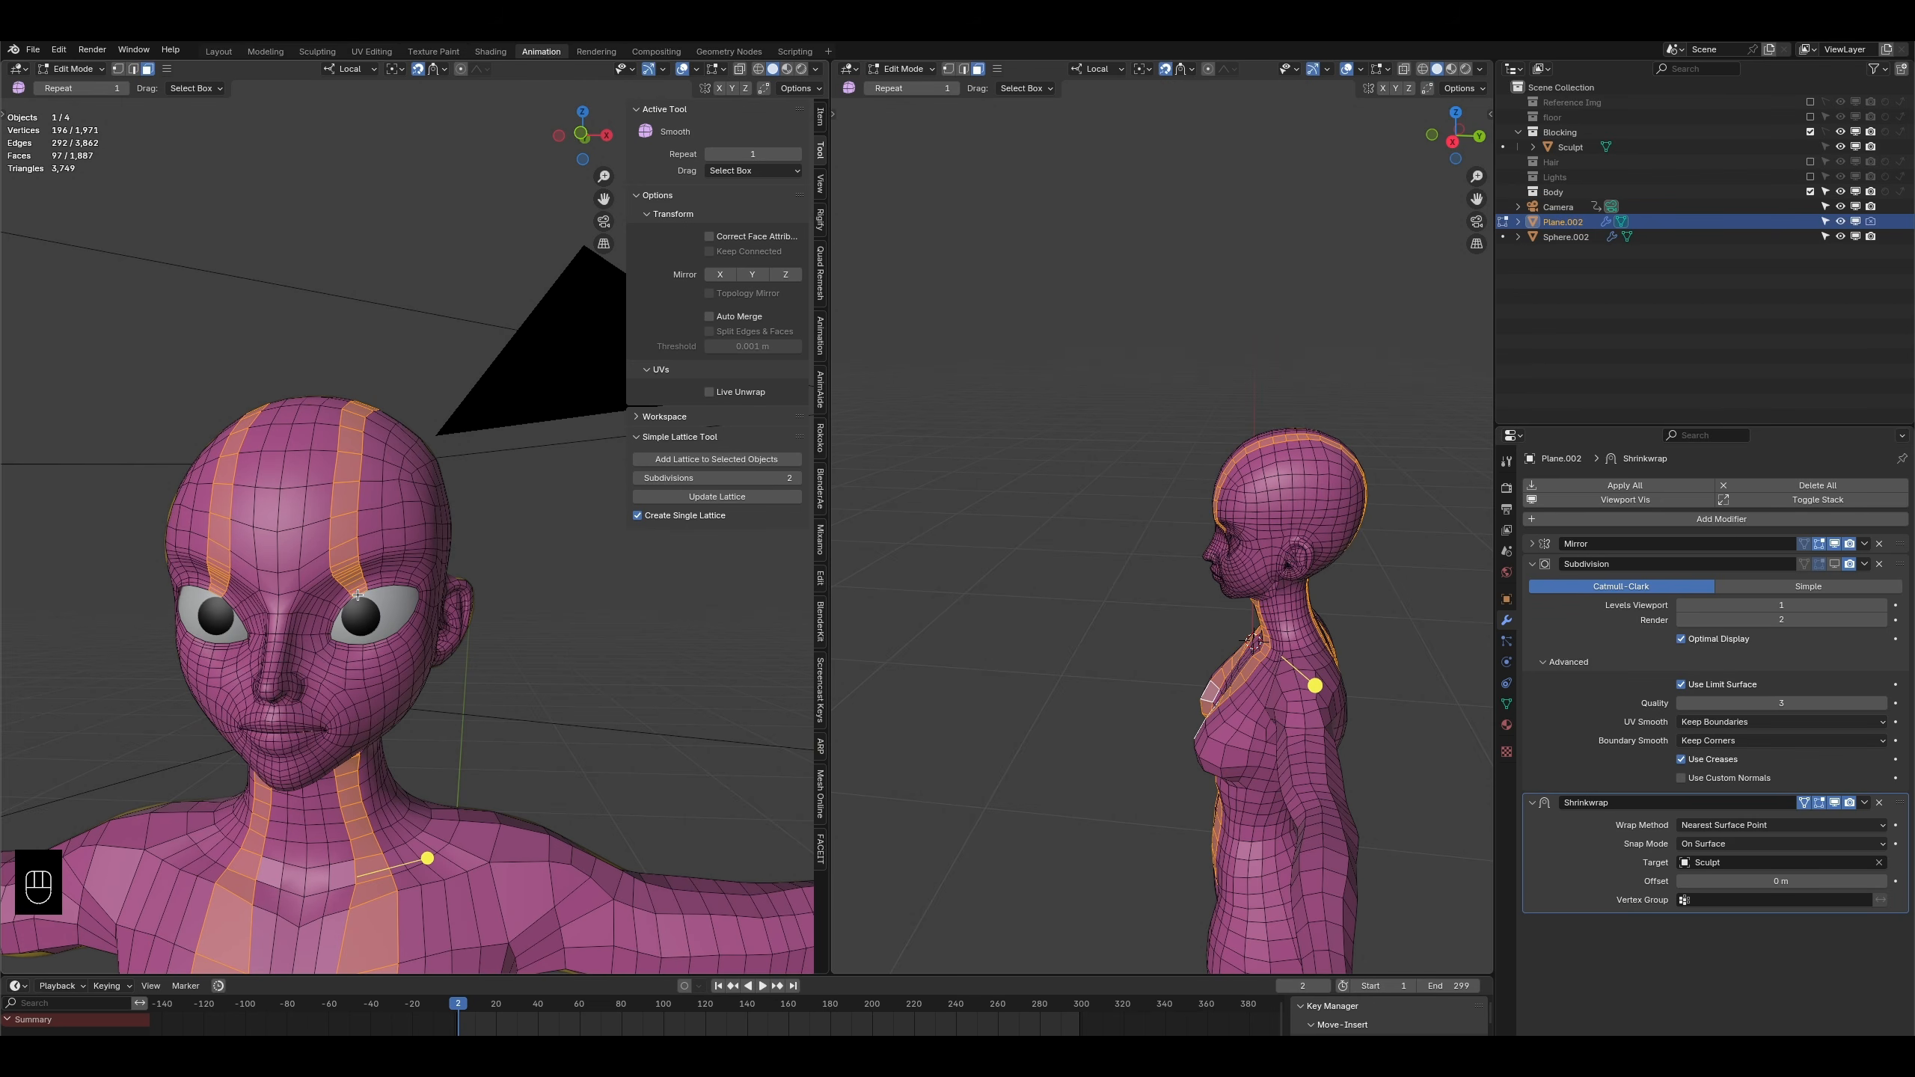
{"action": "middle_click_drag", "start_coordinate": [352, 646], "coordinate": [400, 490], "text": "shift"}
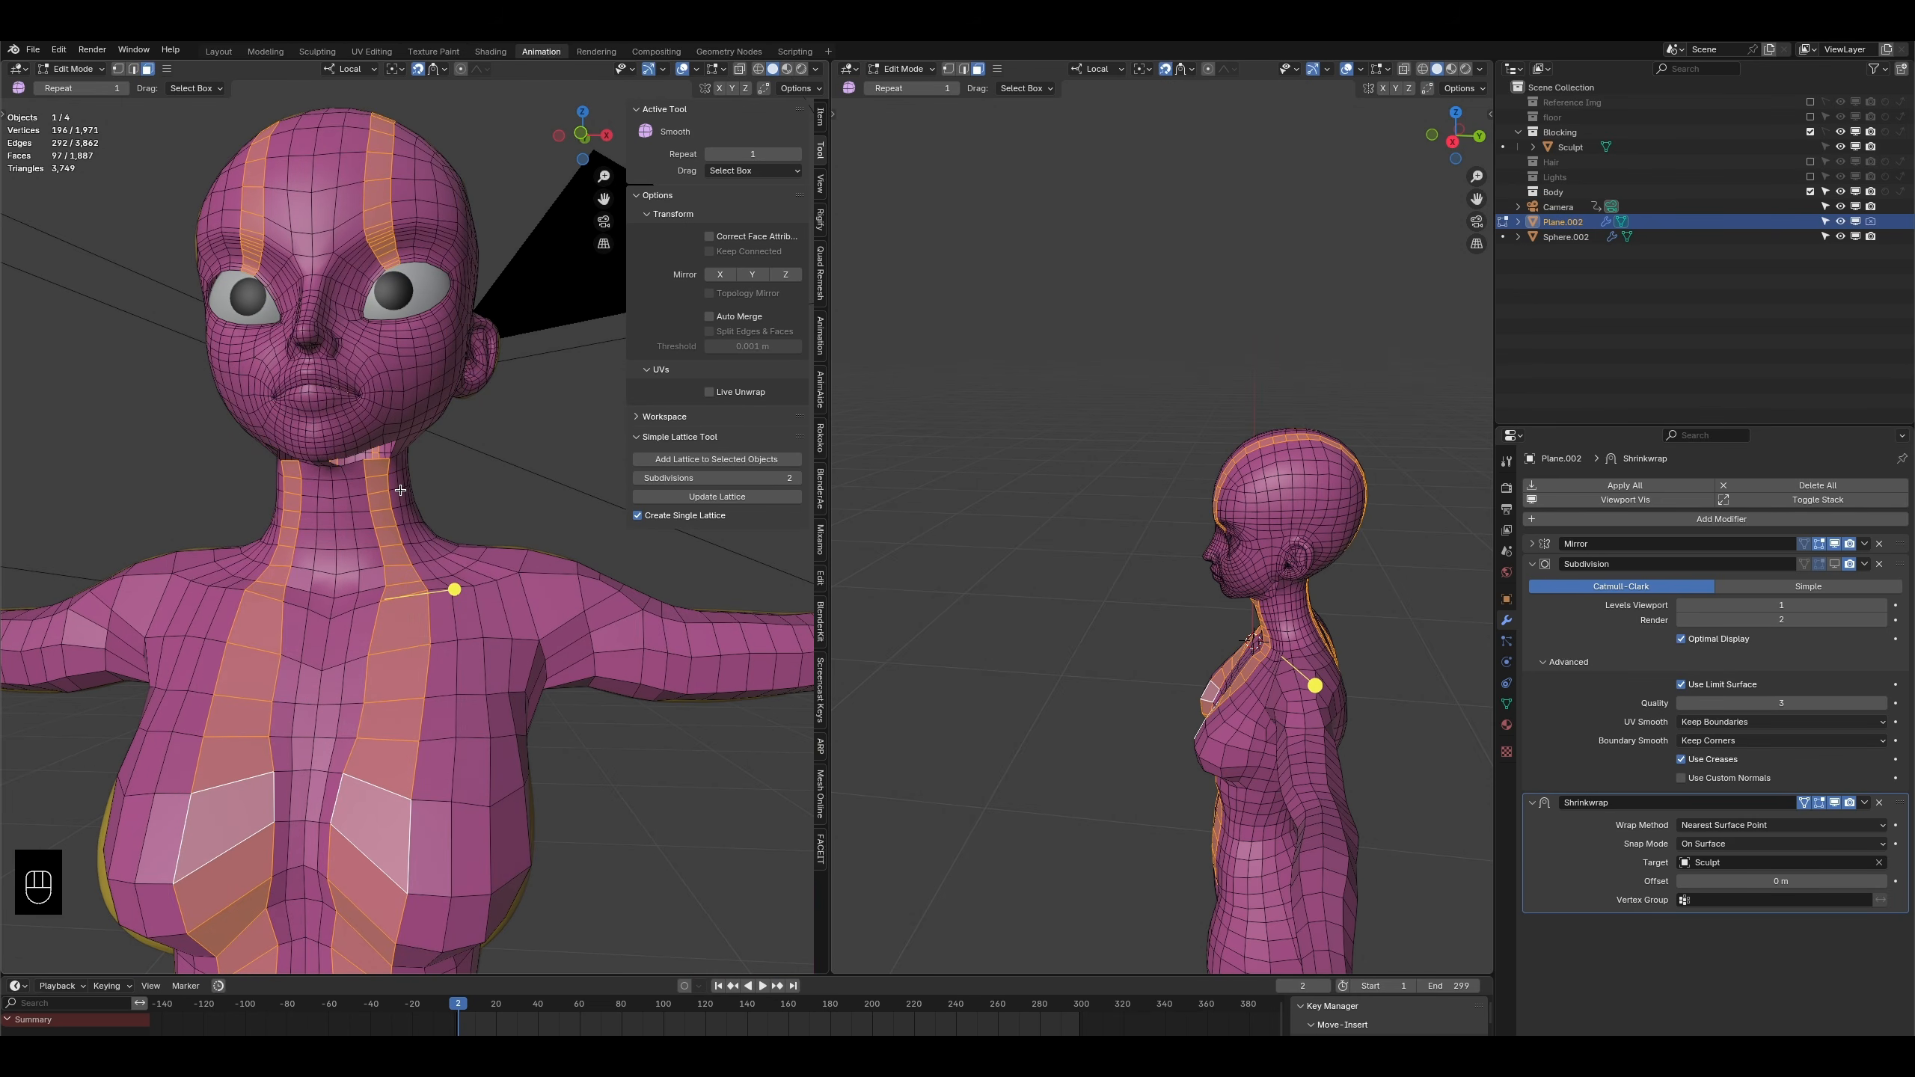
{"action": "middle_click_drag", "start_coordinate": [450, 330], "coordinate": [254, 486]}
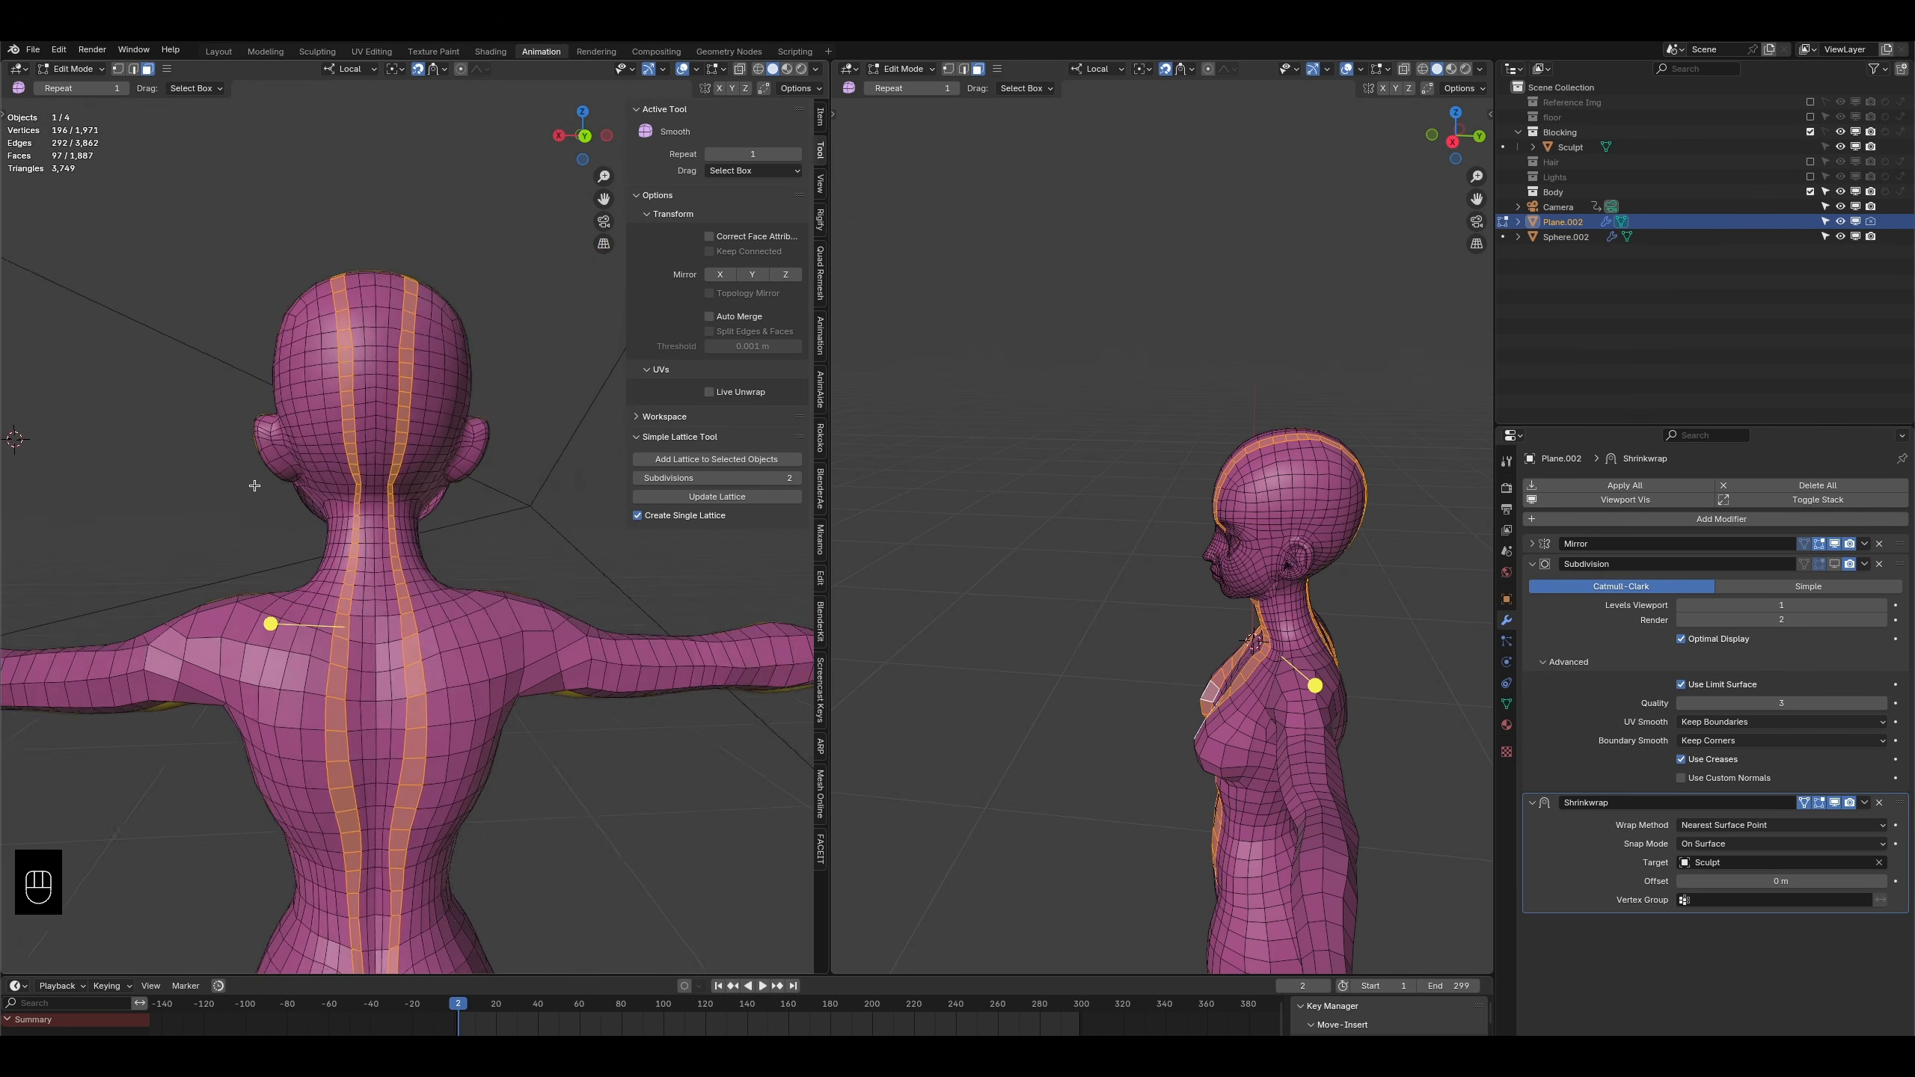
{"action": "scroll", "coordinate": [255, 486], "scroll_direction": "up", "scroll_amount": 3}
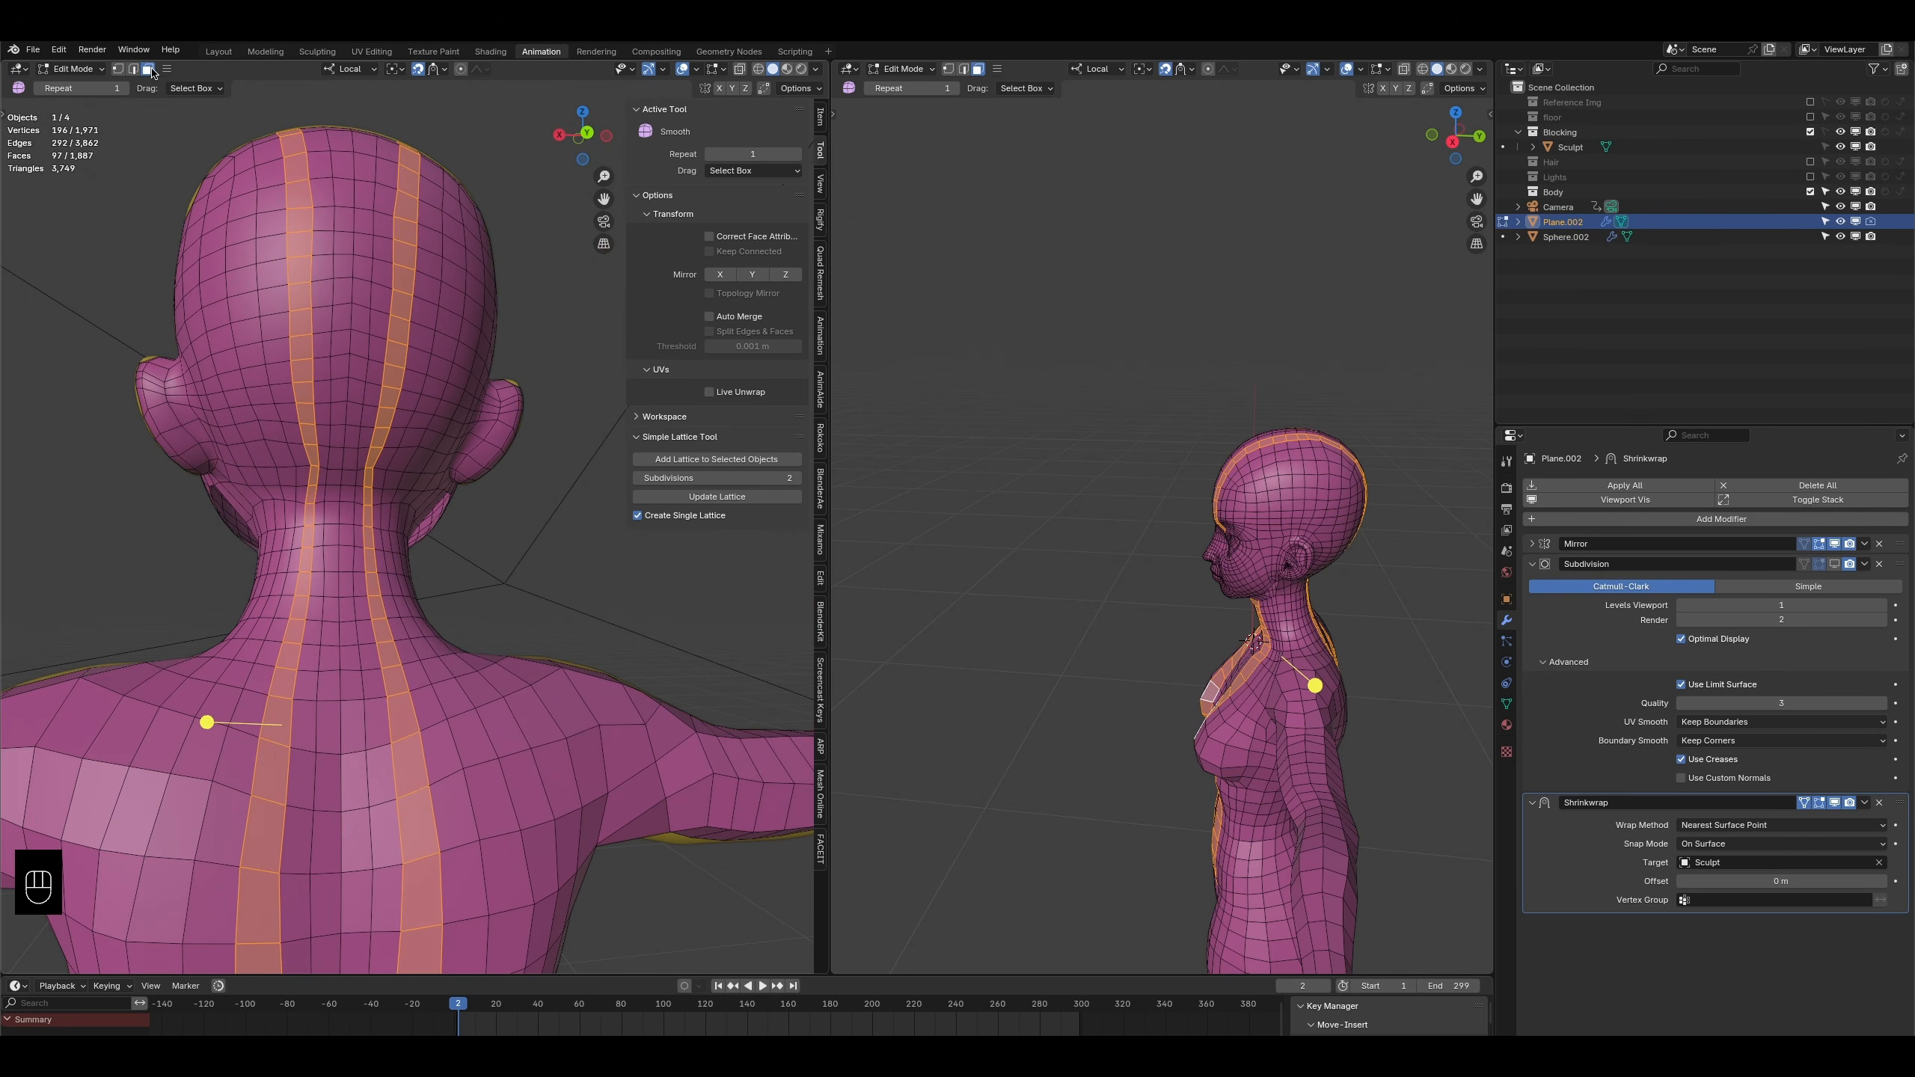
- Delete two faces at the nape where the vertical face loop passes from the head into the neck
{"action": "left_click", "coordinate": [310, 497]}
{"action": "left_click", "coordinate": [302, 497], "text": "shift"}
{"action": "key", "text": "x"}
{"action": "left_click", "coordinate": [317, 514]}
- Add one loop cut along the vertical face strip running down the front of the neck, chest and abdomen
{"action": "middle_click_drag", "start_coordinate": [317, 514], "coordinate": [441, 288]}
{"action": "middle_click_drag", "start_coordinate": [401, 545], "coordinate": [379, 736], "text": "shift"}
{"action": "scroll", "coordinate": [410, 483], "scroll_direction": "up", "scroll_amount": 2}
{"action": "scroll", "coordinate": [421, 444], "scroll_direction": "down", "scroll_amount": 2}
{"action": "middle_click_drag", "start_coordinate": [410, 483], "coordinate": [396, 671]}
{"action": "middle_click_drag", "start_coordinate": [415, 526], "coordinate": [414, 672]}
{"action": "key", "text": "ctrl+r"}
{"action": "double_click", "coordinate": [400, 483]}
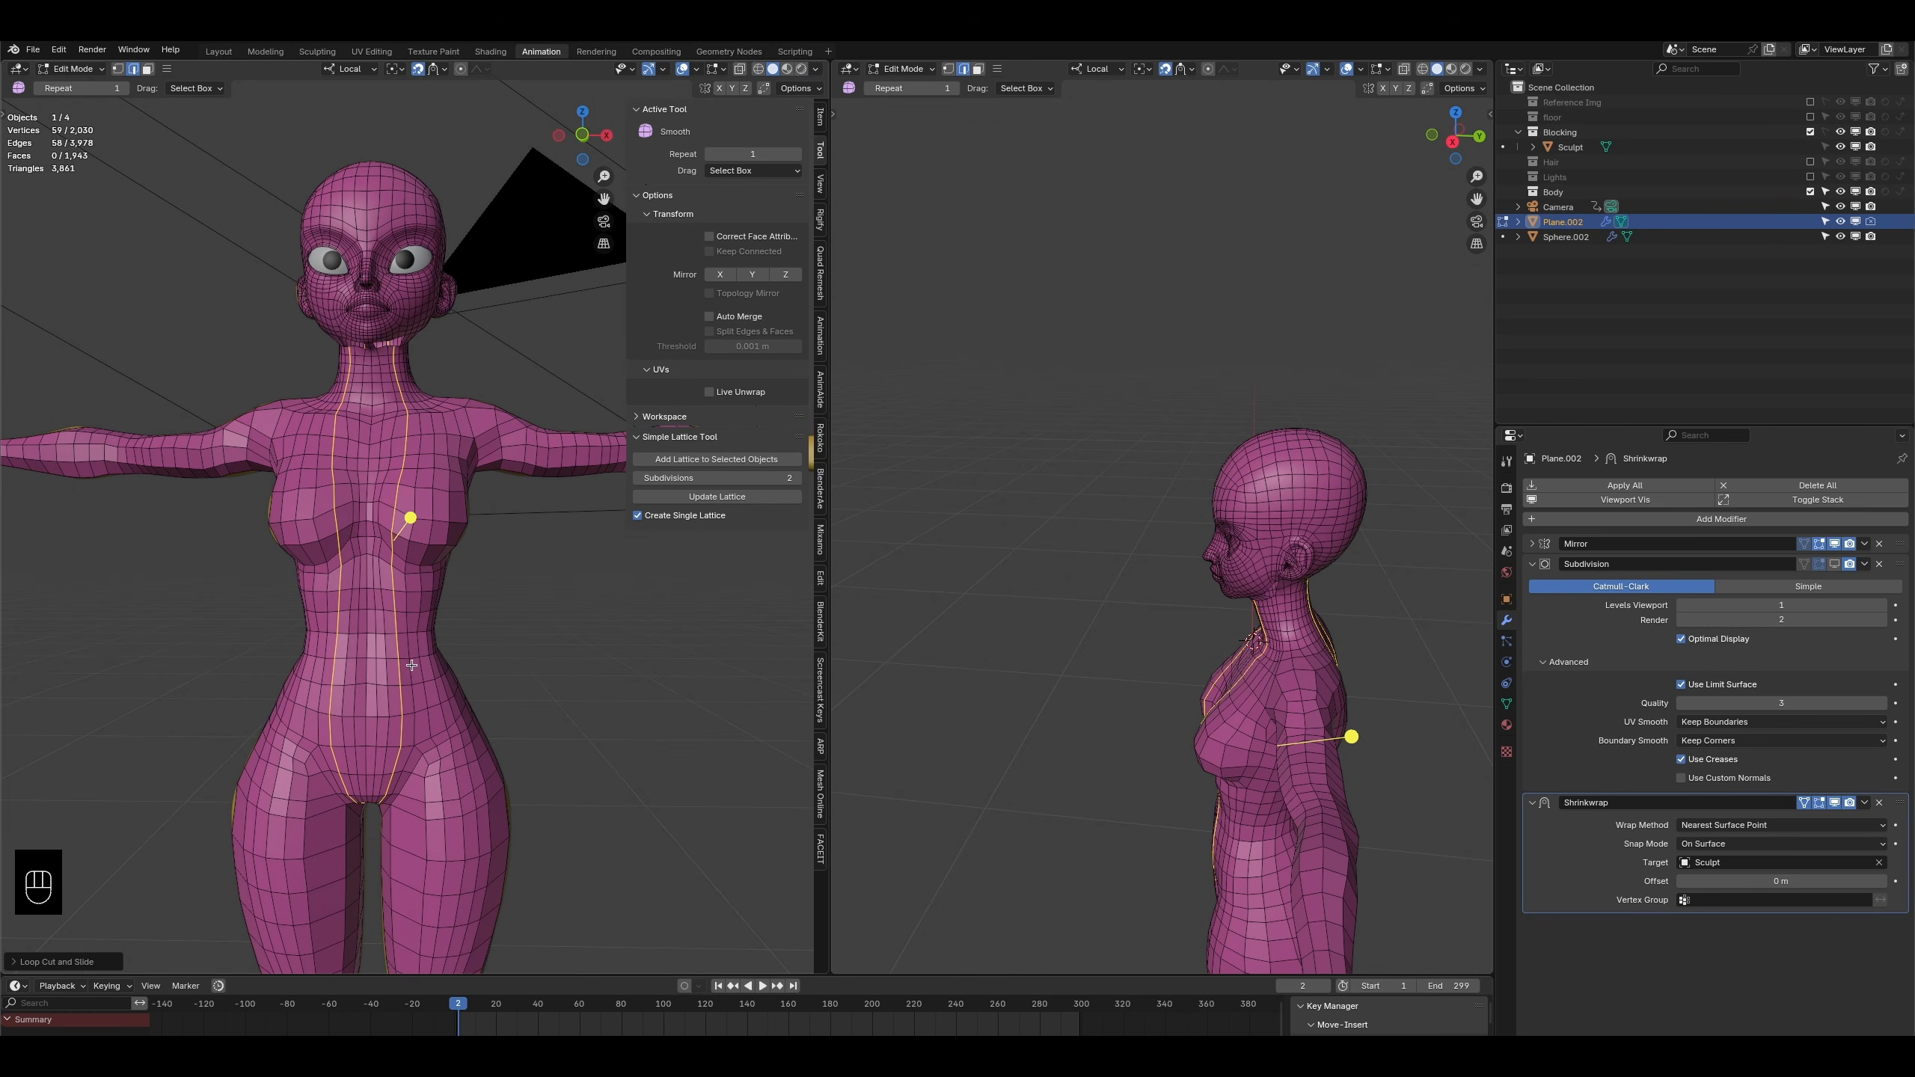
- Fill two faces from the existing bridge edge across the gap between the jaw and the front of the neck
{"action": "middle_click_drag", "start_coordinate": [399, 580], "coordinate": [361, 570]}
{"action": "middle_click_drag", "start_coordinate": [330, 661], "coordinate": [315, 471]}
{"action": "scroll", "coordinate": [396, 412], "scroll_direction": "up", "scroll_amount": 4}
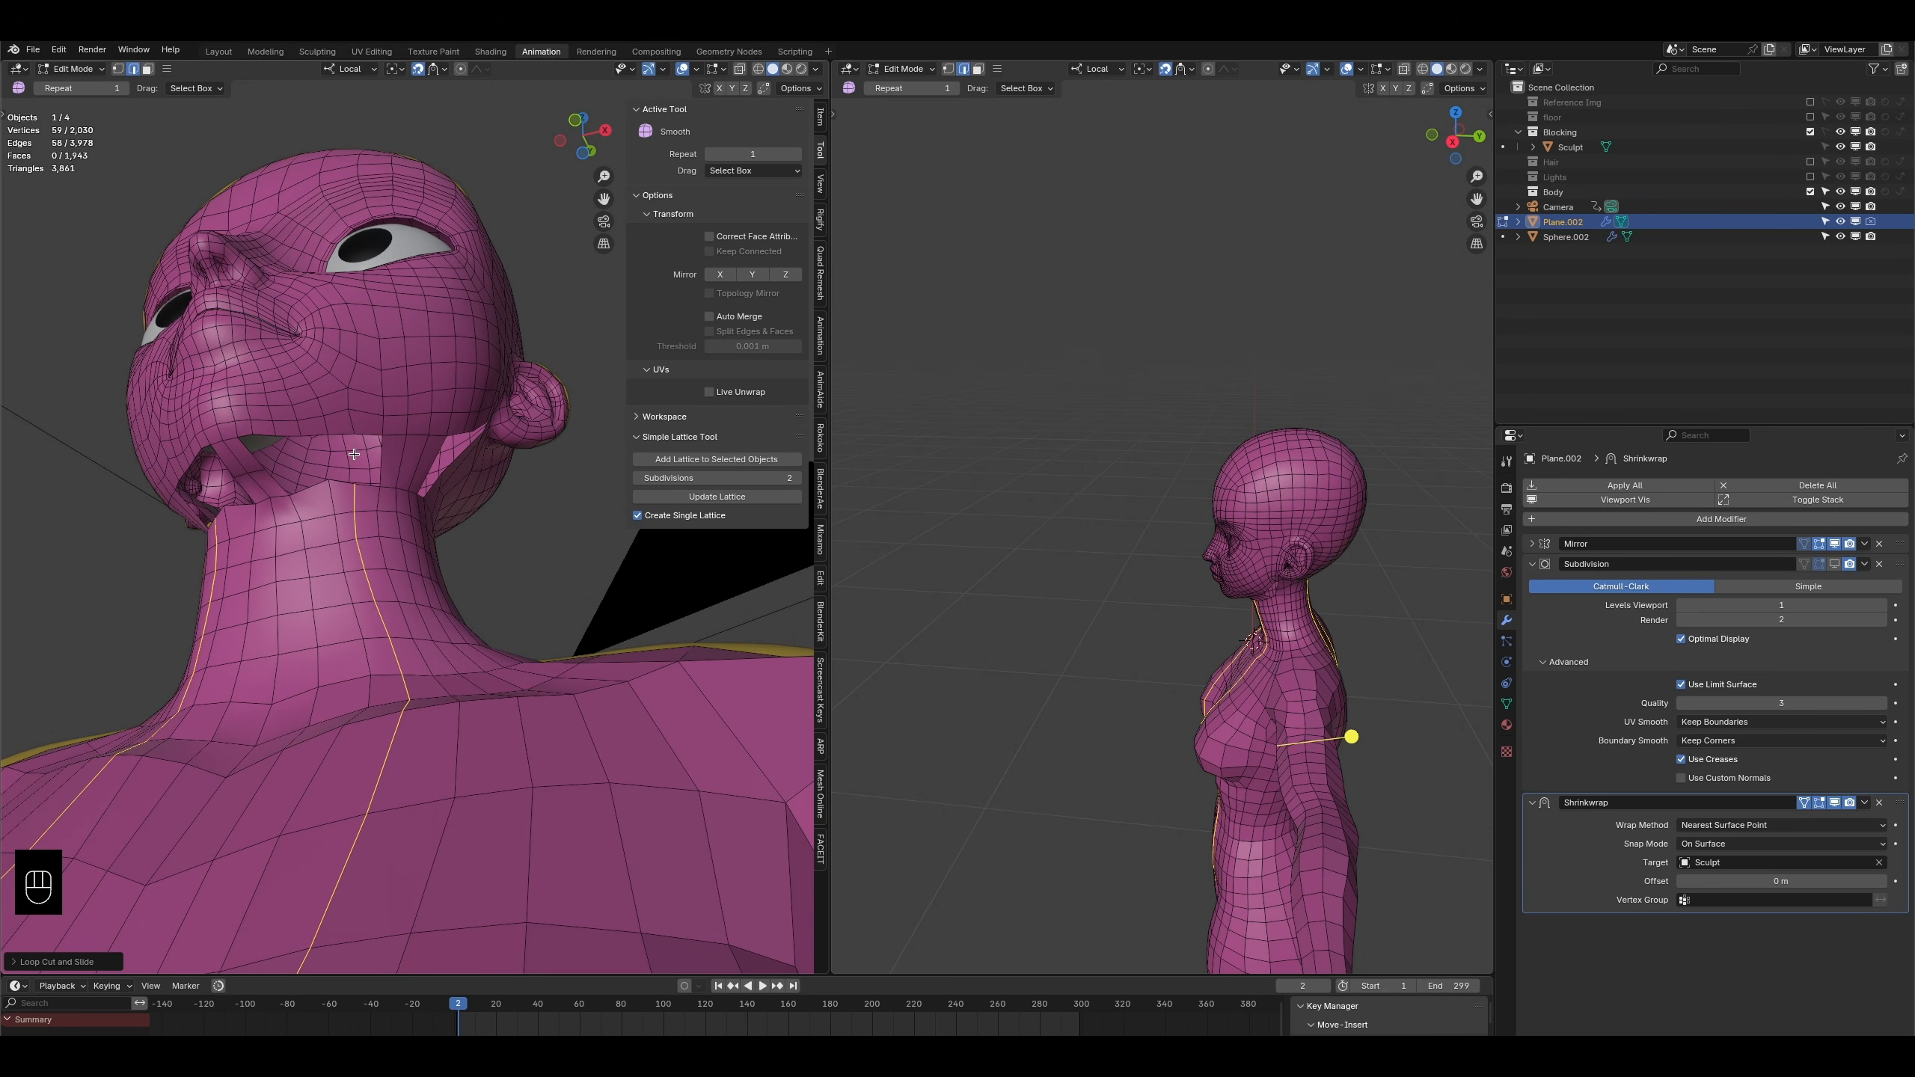
{"action": "middle_click_drag", "start_coordinate": [283, 852], "coordinate": [369, 467]}
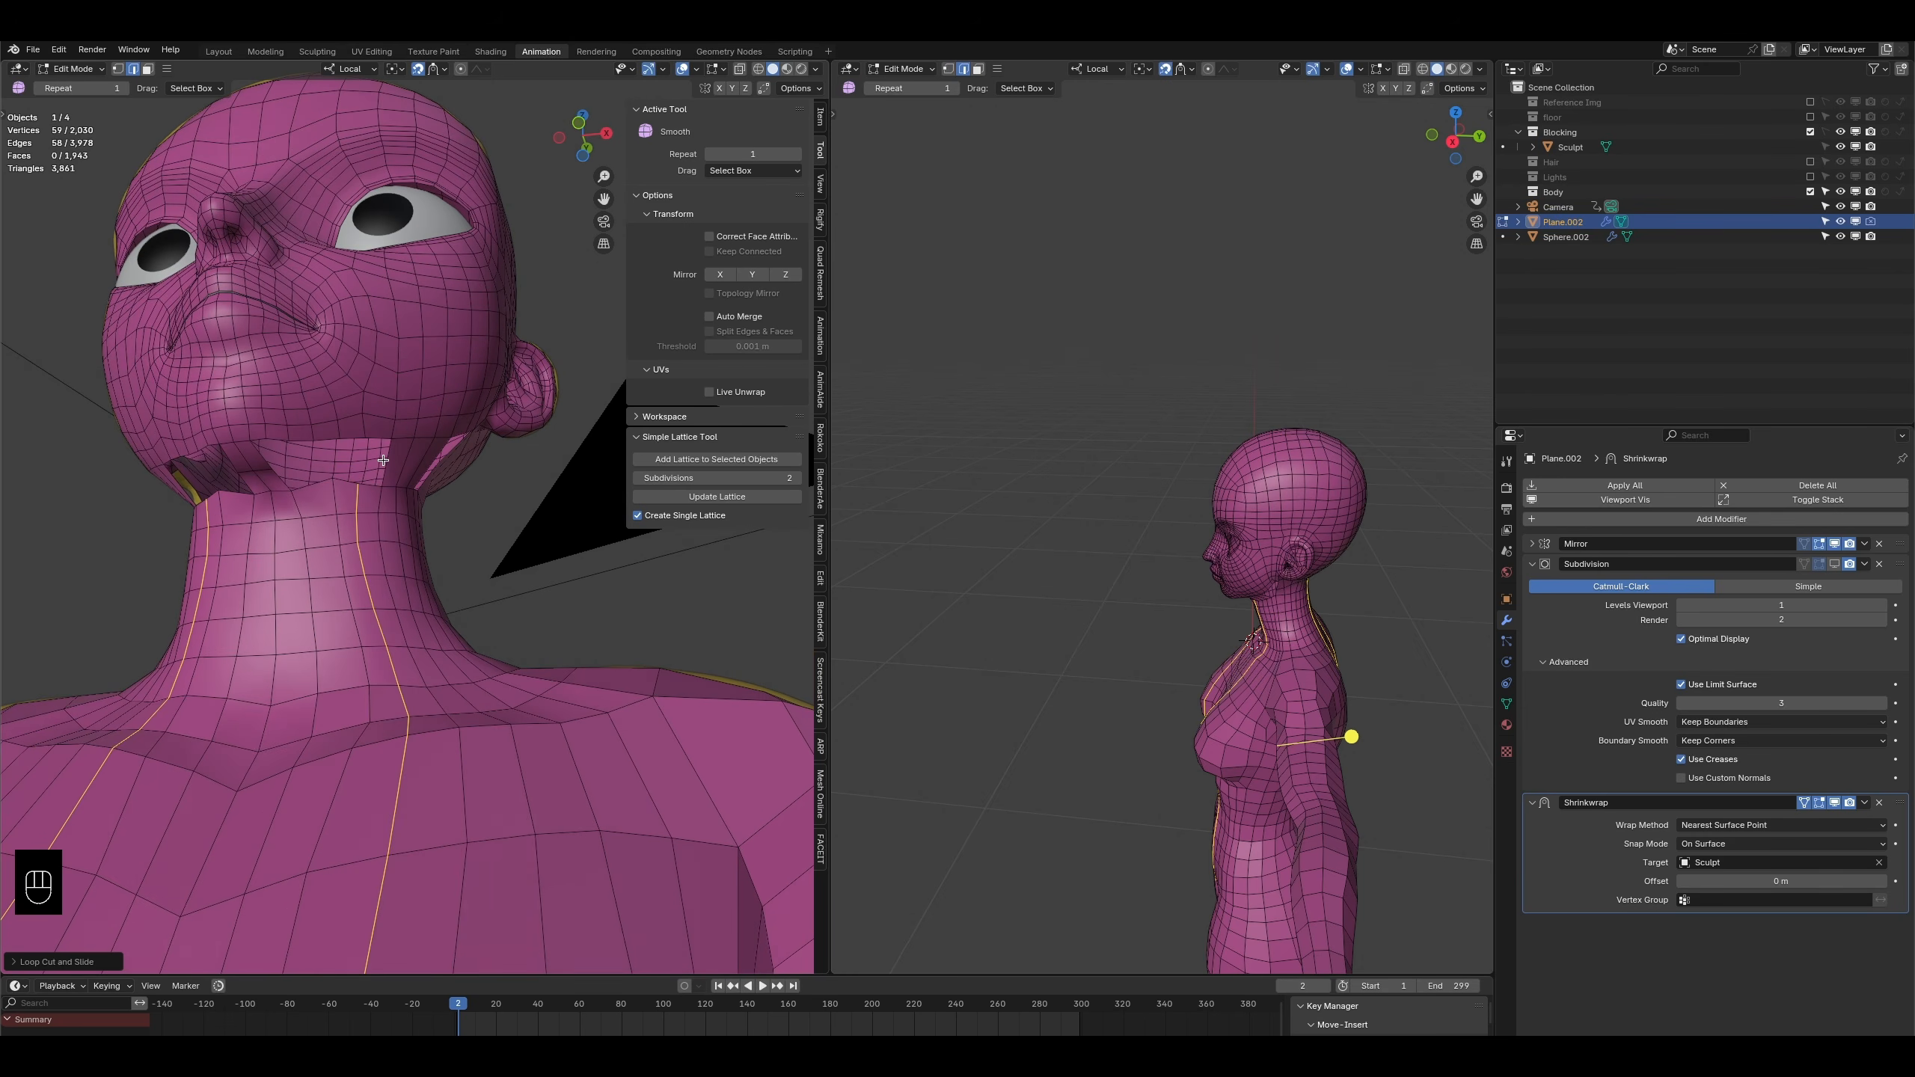
{"action": "left_click", "coordinate": [378, 511]}
{"action": "key", "text": "f"}
{"action": "key", "text": "f"}
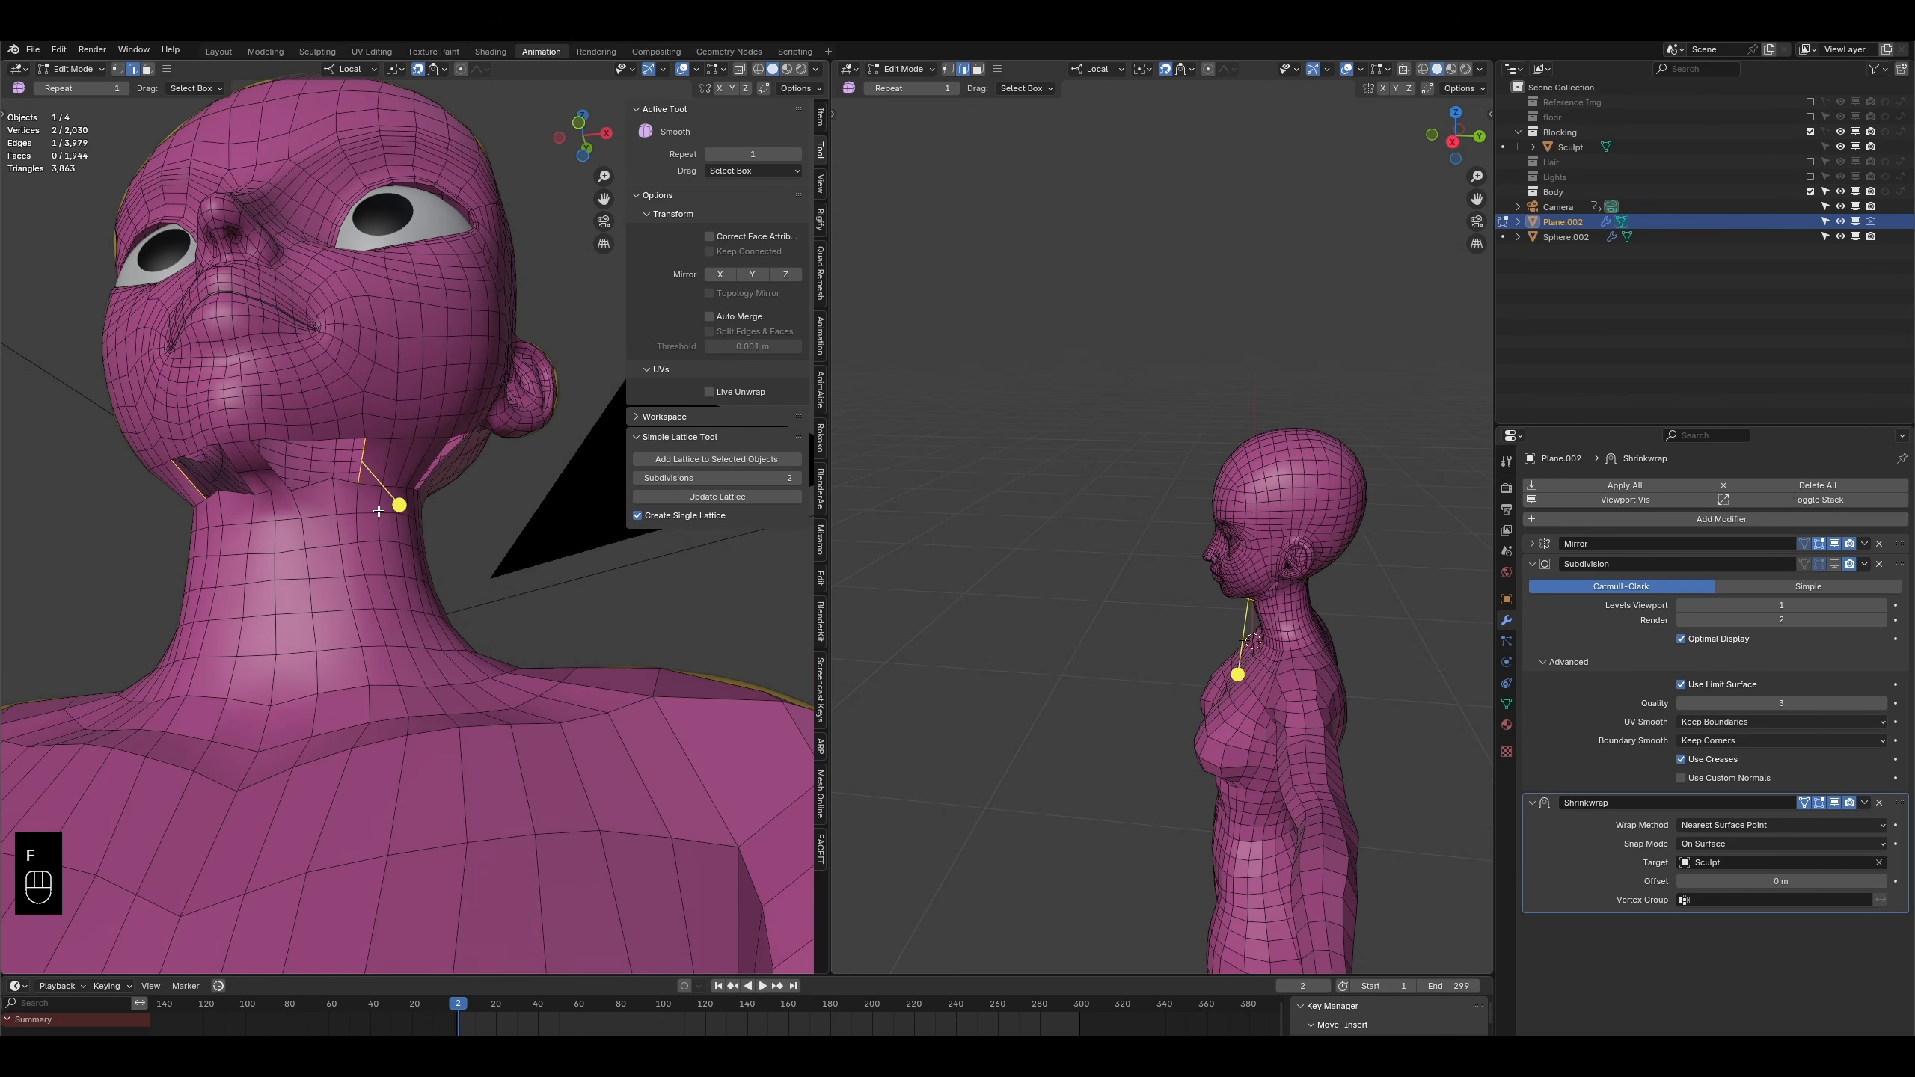
{"action": "middle_click_drag", "start_coordinate": [378, 511], "coordinate": [261, 422]}
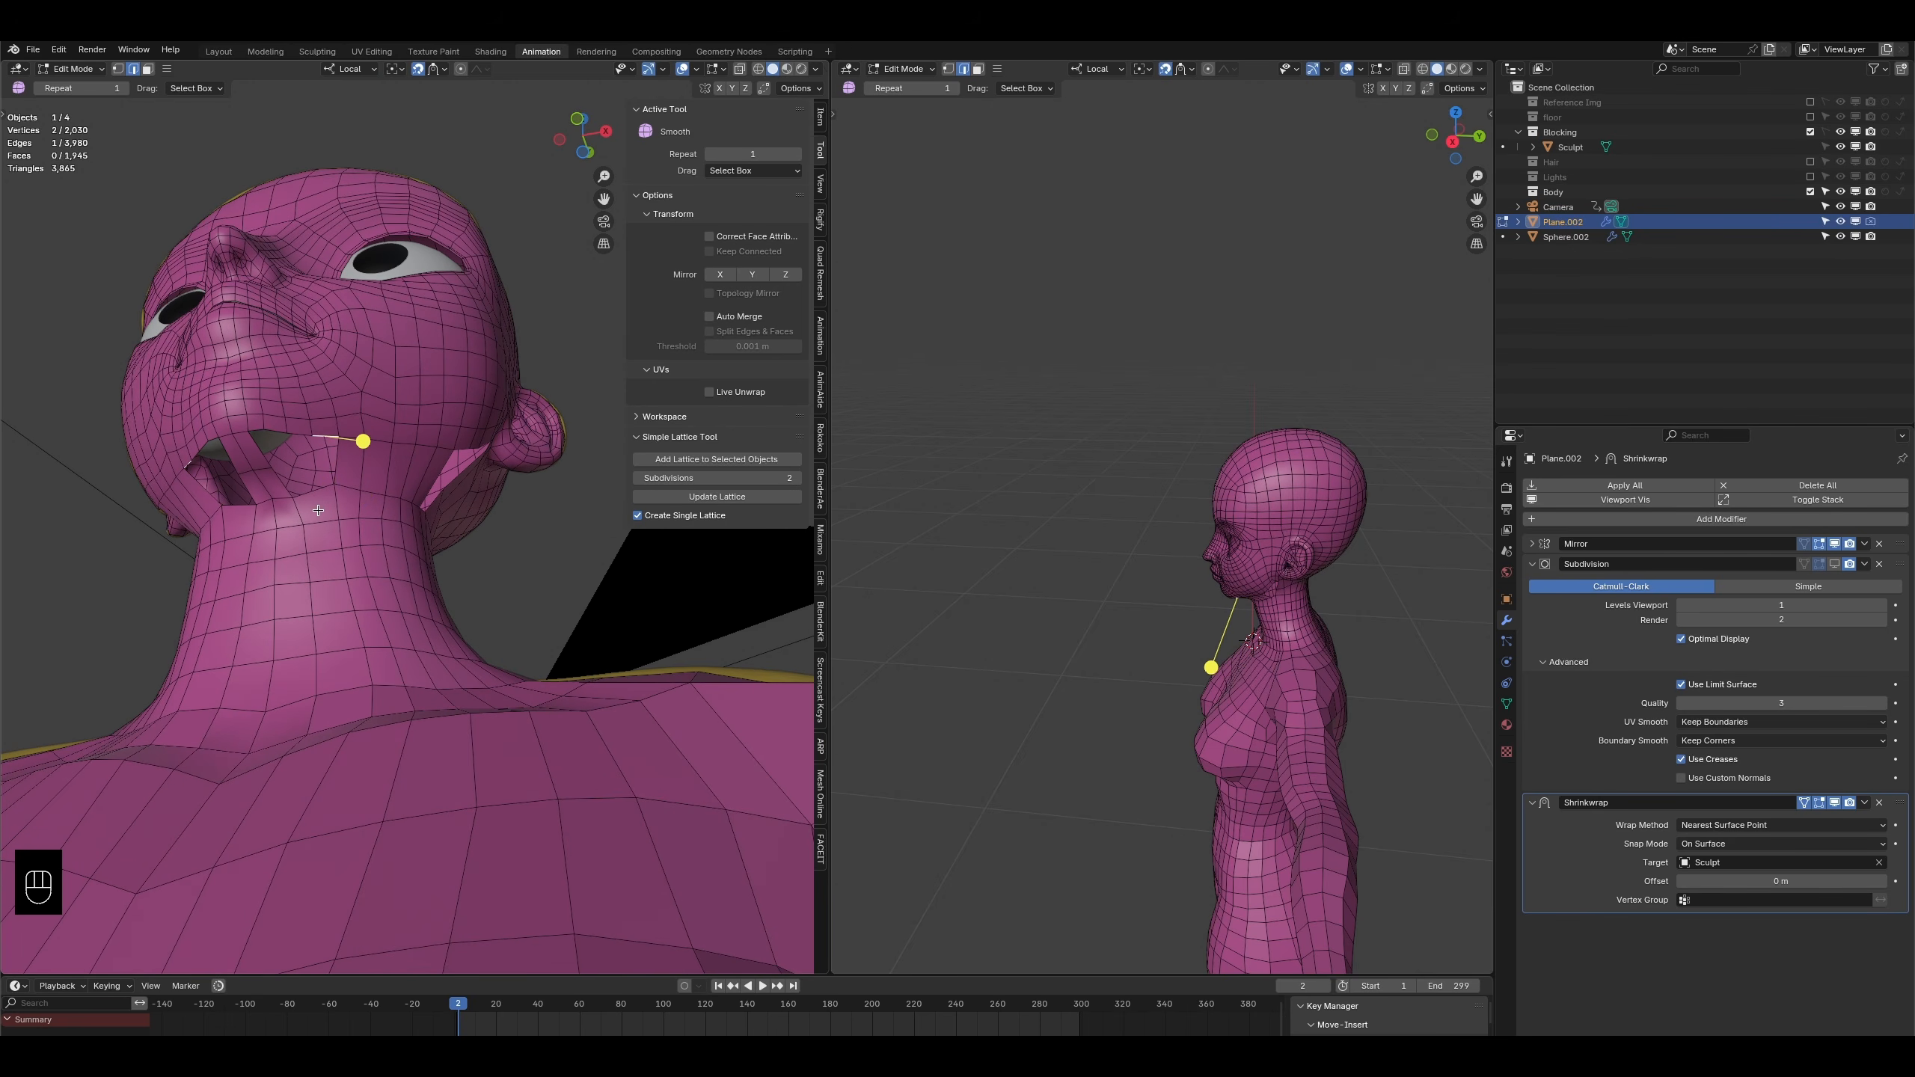
- Delete the face at the base of the front neck, just above the collarbone
{"action": "scroll", "coordinate": [326, 621], "scroll_direction": "down", "scroll_amount": 4}
{"action": "middle_click_drag", "start_coordinate": [327, 620], "coordinate": [362, 596]}
{"action": "scroll", "coordinate": [362, 453], "scroll_direction": "up", "scroll_amount": 5}
{"action": "middle_click_drag", "start_coordinate": [366, 332], "coordinate": [305, 494], "text": "shift"}
{"action": "left_click", "coordinate": [317, 720]}
{"action": "key", "text": "x"}
{"action": "left_click", "coordinate": [345, 713]}
- Add two vertical loop cuts through the front-neck face strip above the deleted face
{"action": "key", "text": "ctrl+r"}
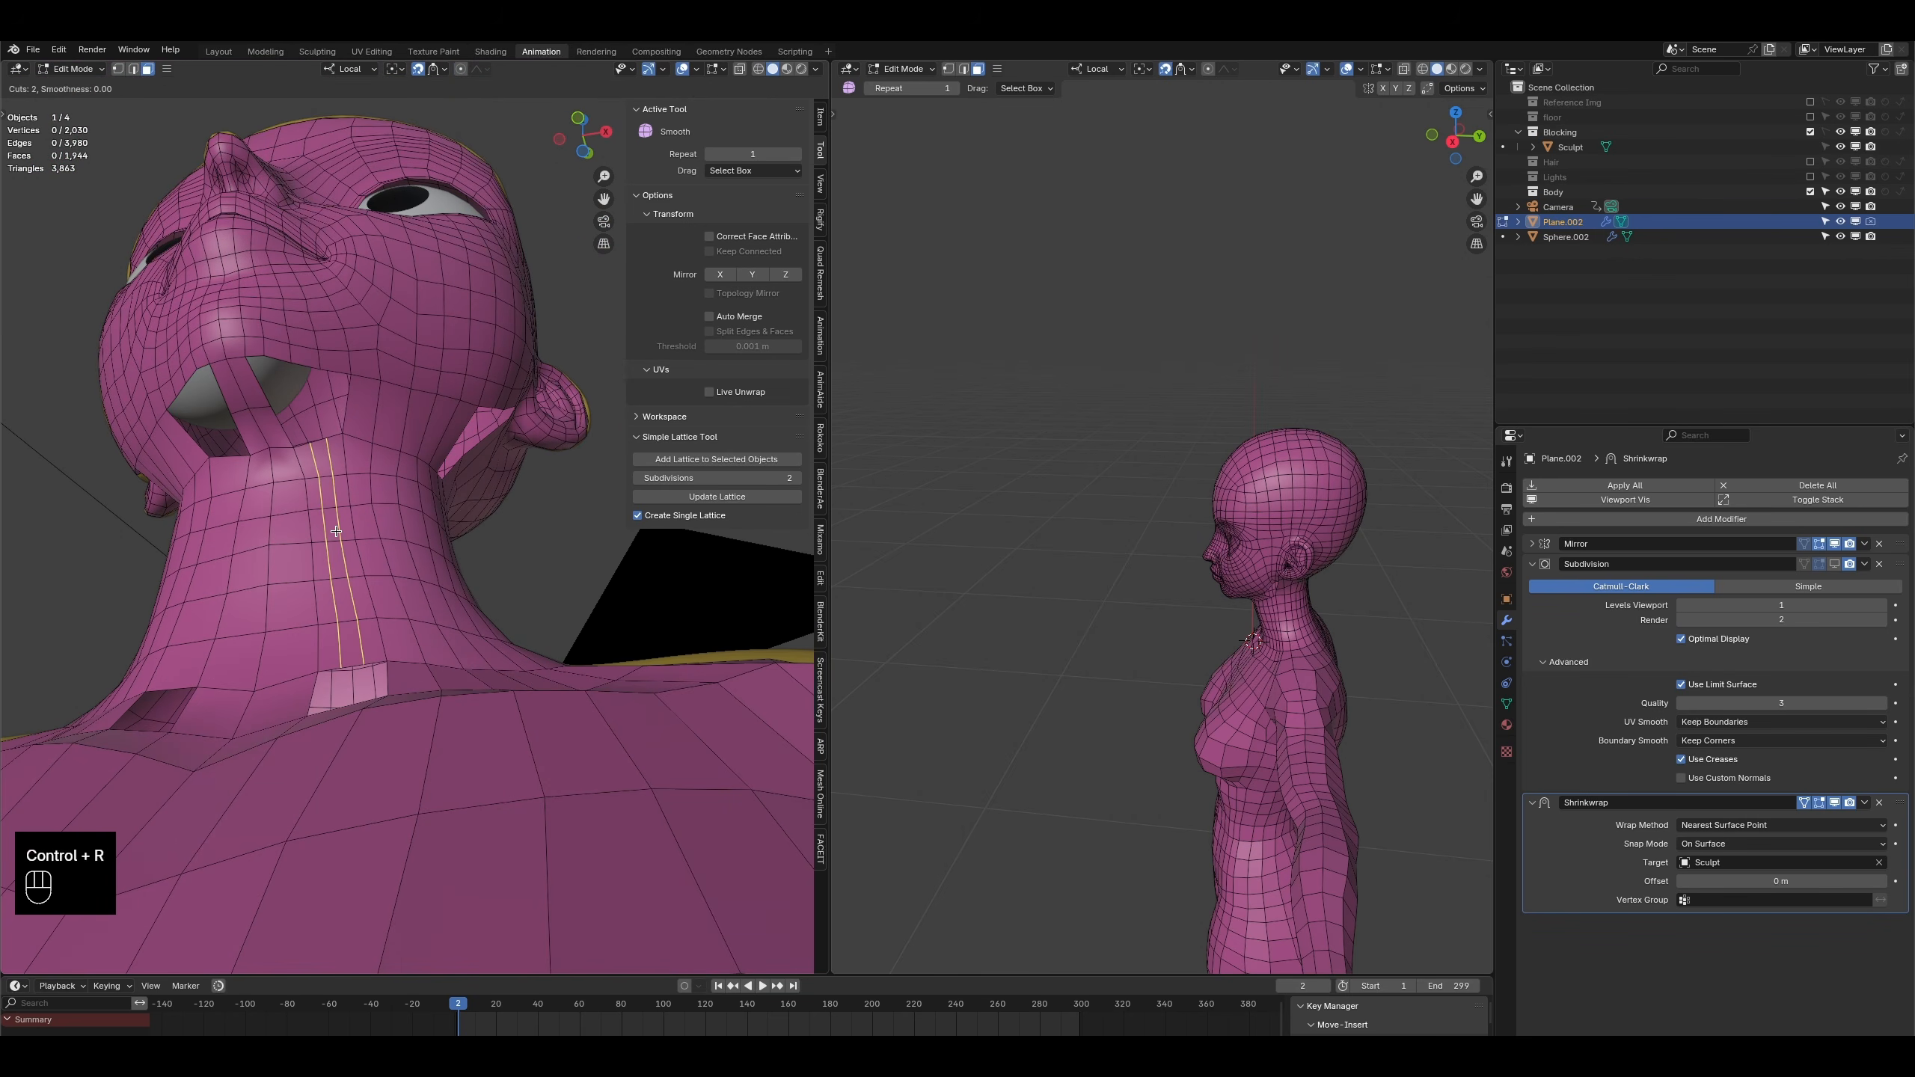
{"action": "left_click", "coordinate": [336, 531]}
{"action": "left_click", "coordinate": [336, 531]}
- Fill two more faces across the remaining gap under the jaw, working toward the chin
{"action": "middle_click_drag", "start_coordinate": [335, 565], "coordinate": [340, 499]}
{"action": "left_click", "coordinate": [341, 405]}
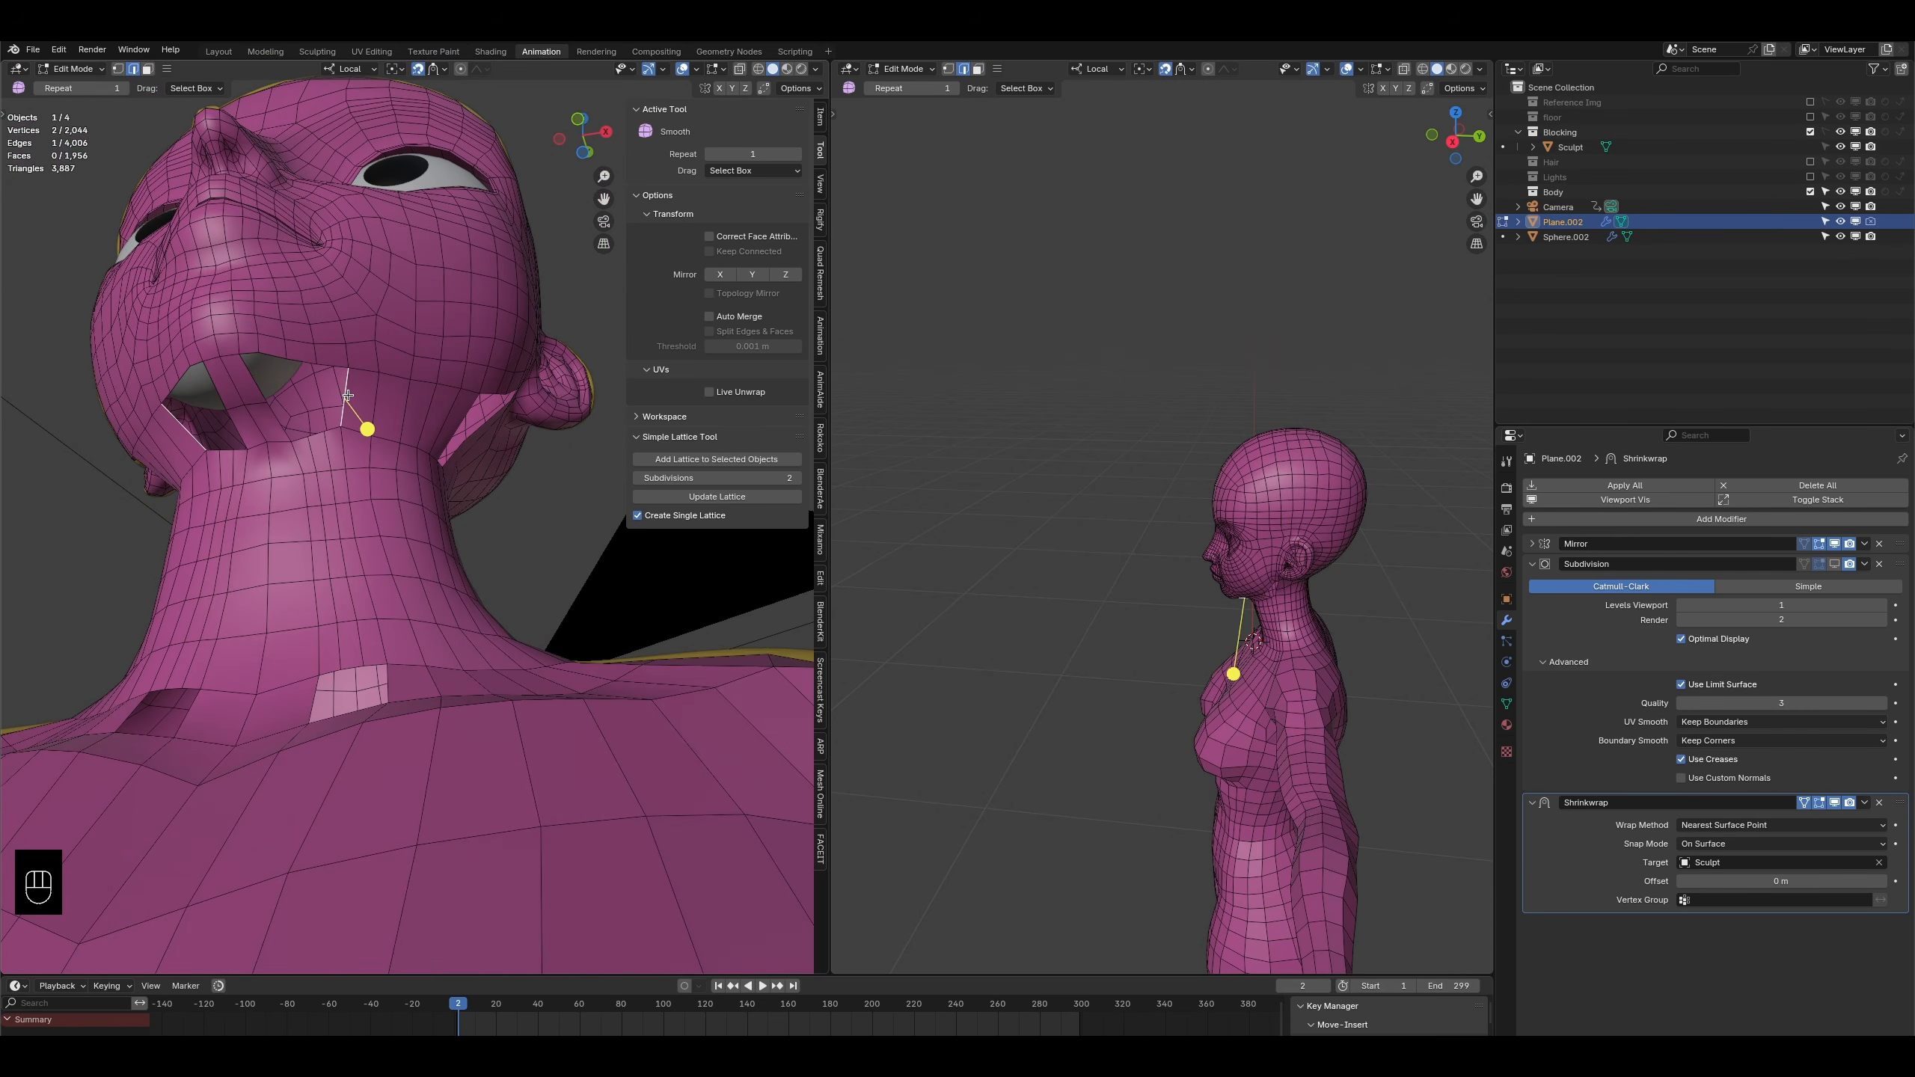
{"action": "key", "text": "f"}
{"action": "key", "text": "f"}
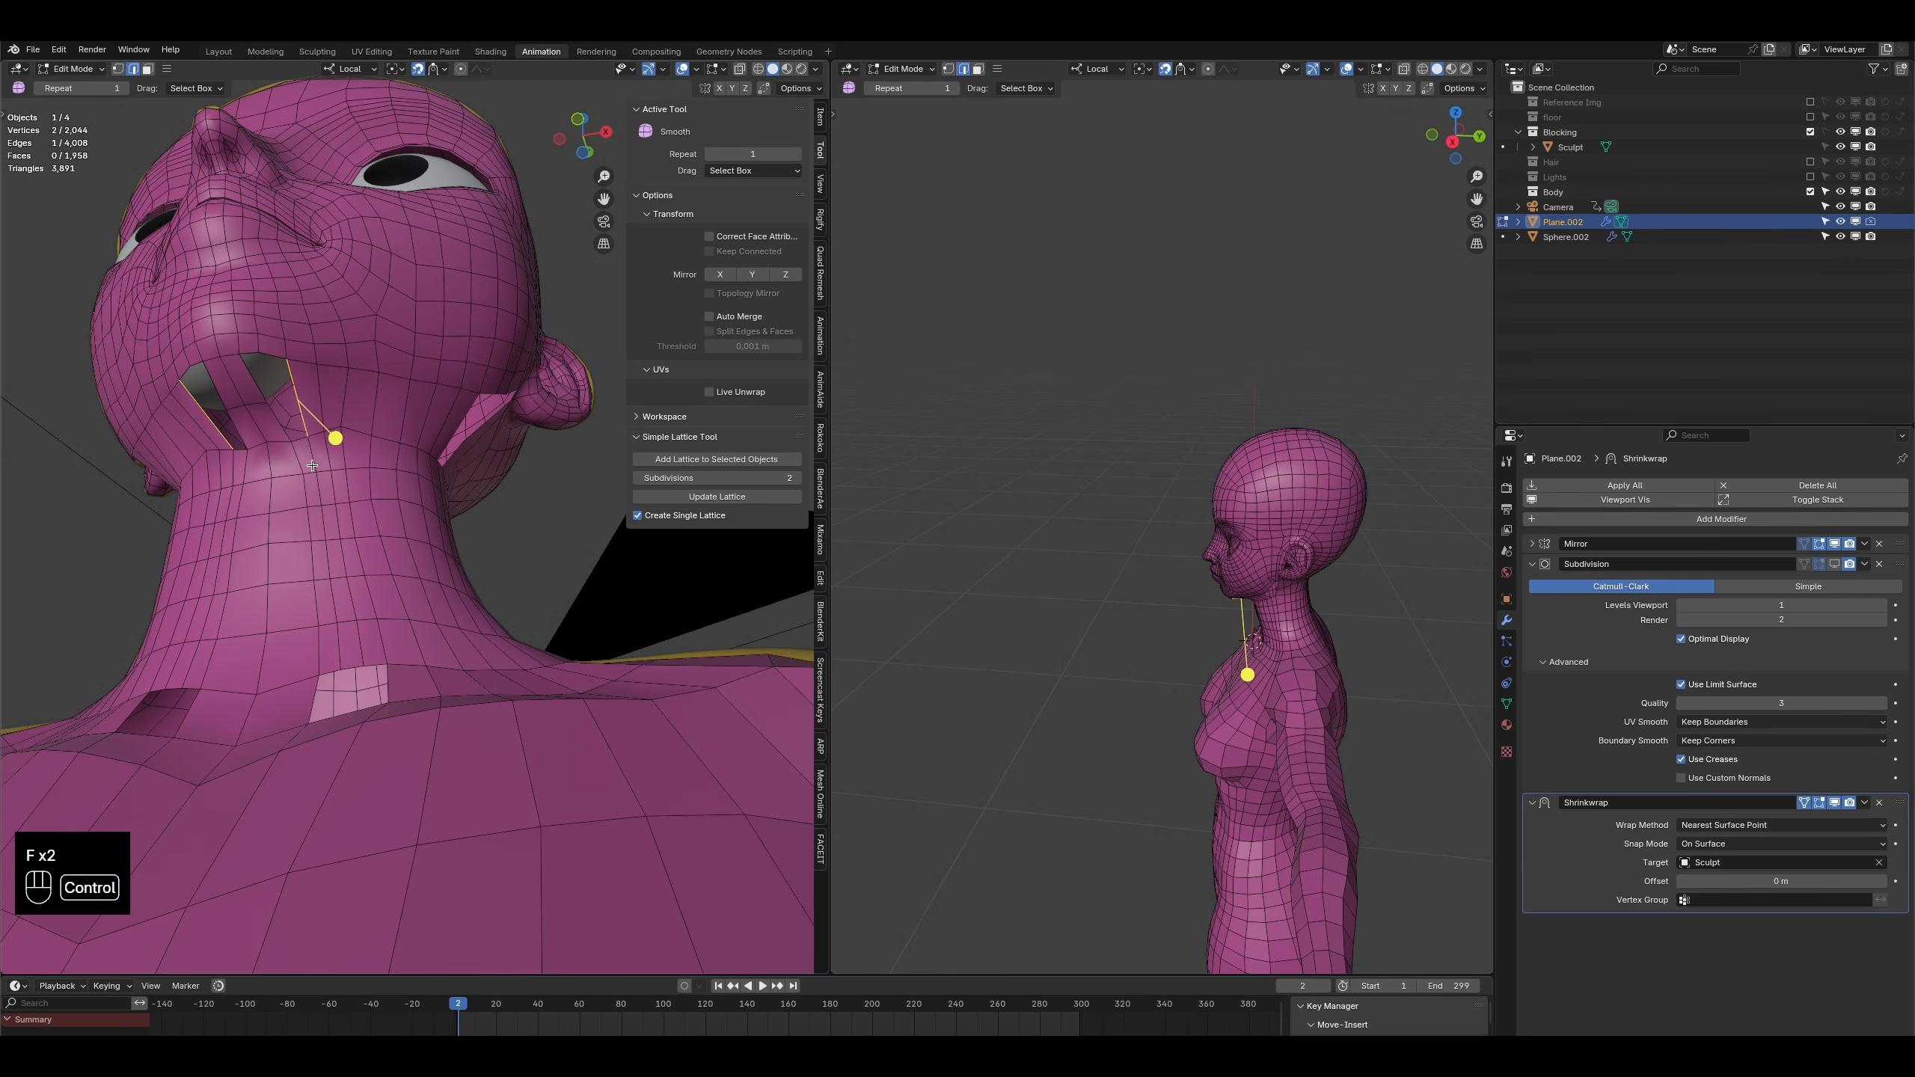
- Add one vertical loop cut down the front-neck face strip and another along the under-jaw strip running toward the ear
{"action": "key", "text": "ctrl+r"}
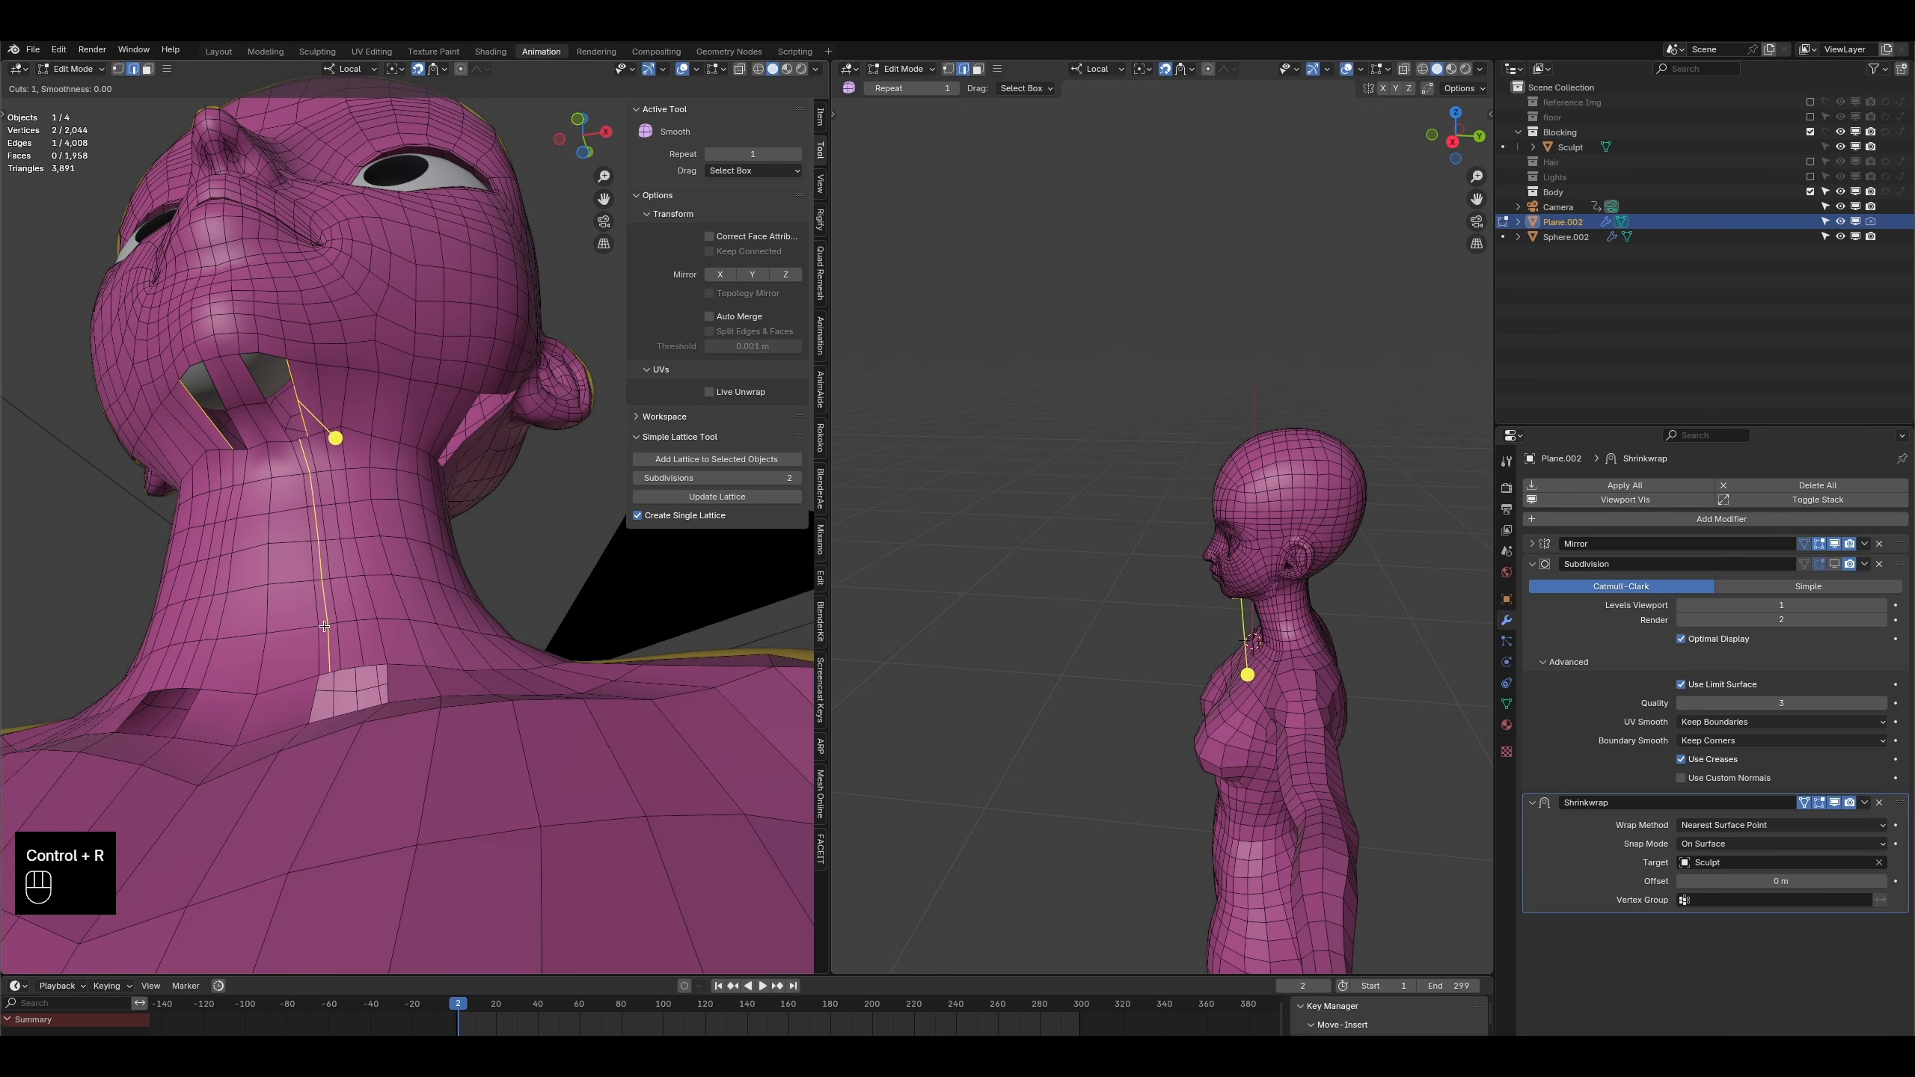
{"action": "left_click", "coordinate": [333, 585]}
{"action": "key", "text": "ctrl+r"}
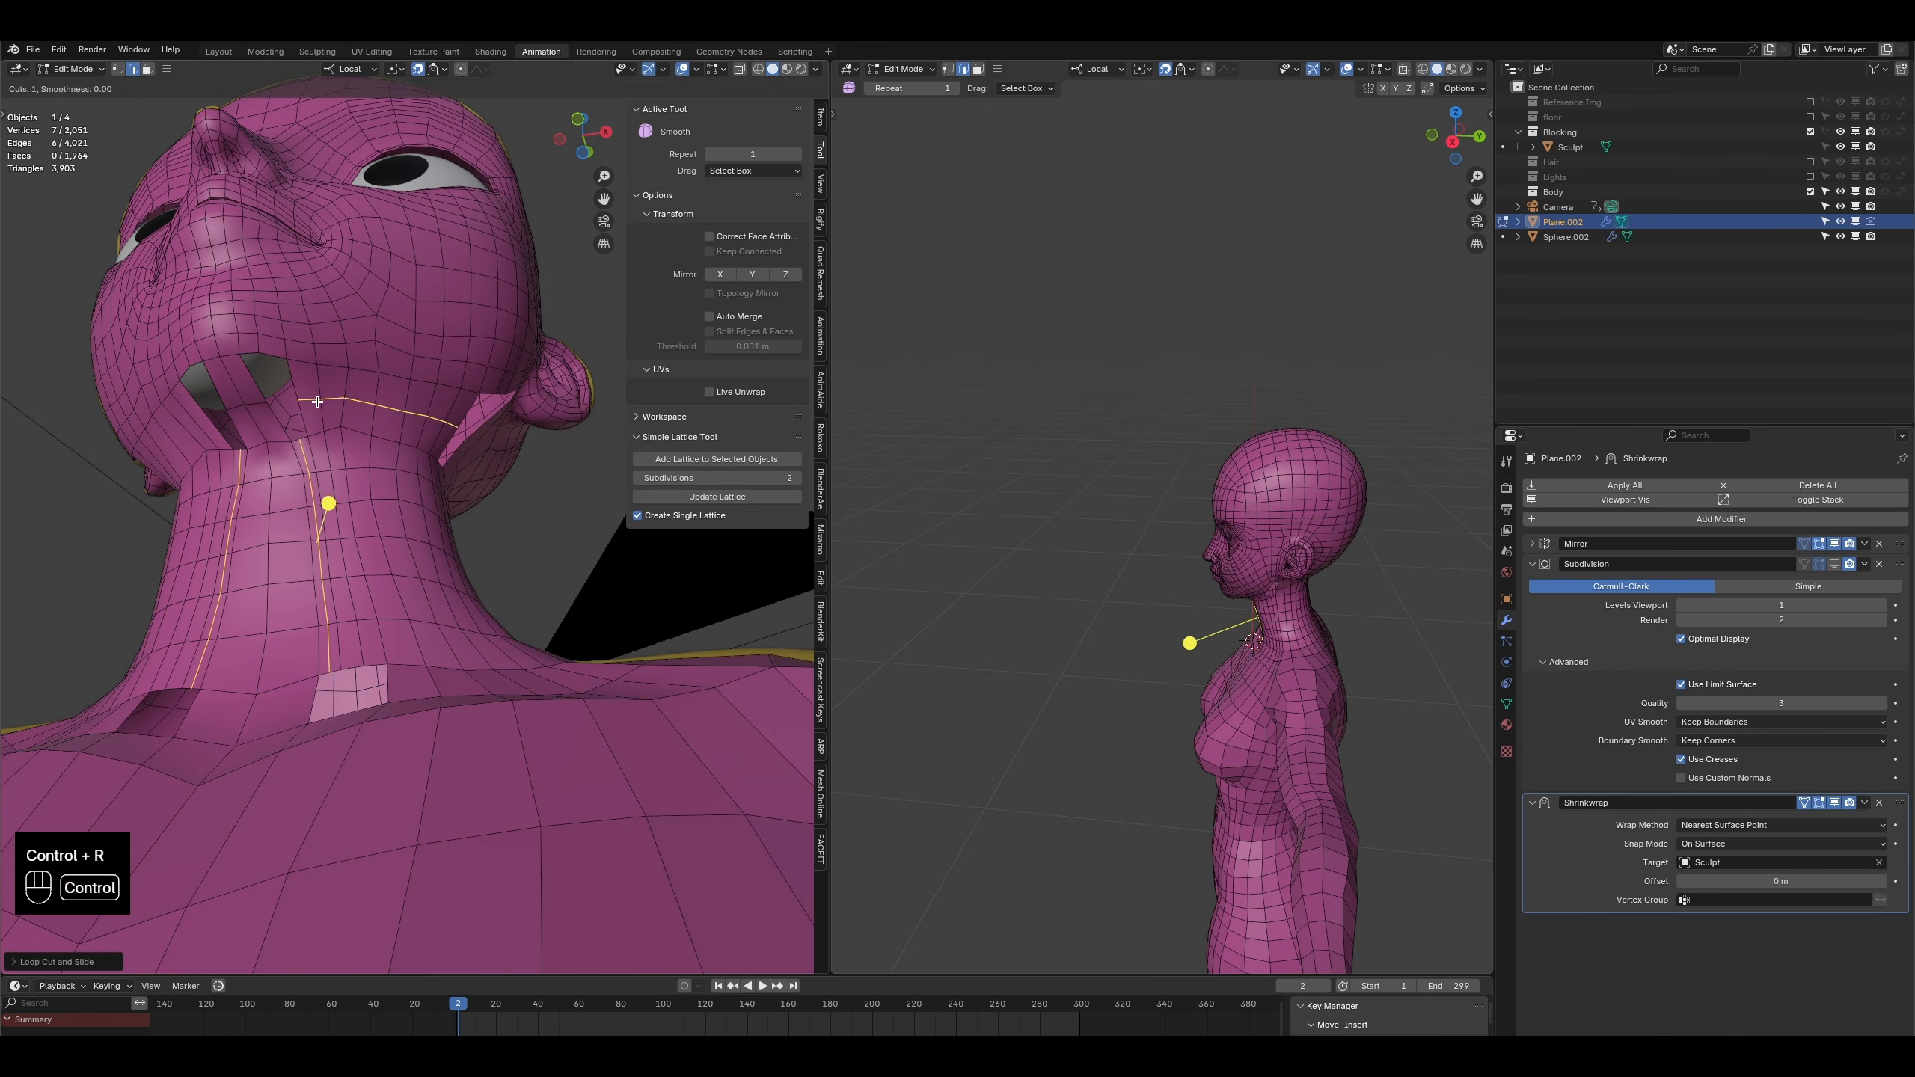
{"action": "left_click", "coordinate": [317, 402]}
- Select the boundary loop of the open hole under the chin and close it with Grid Fill
{"action": "left_click", "coordinate": [300, 414], "text": "alt"}
{"action": "key", "text": "ctrl+f"}
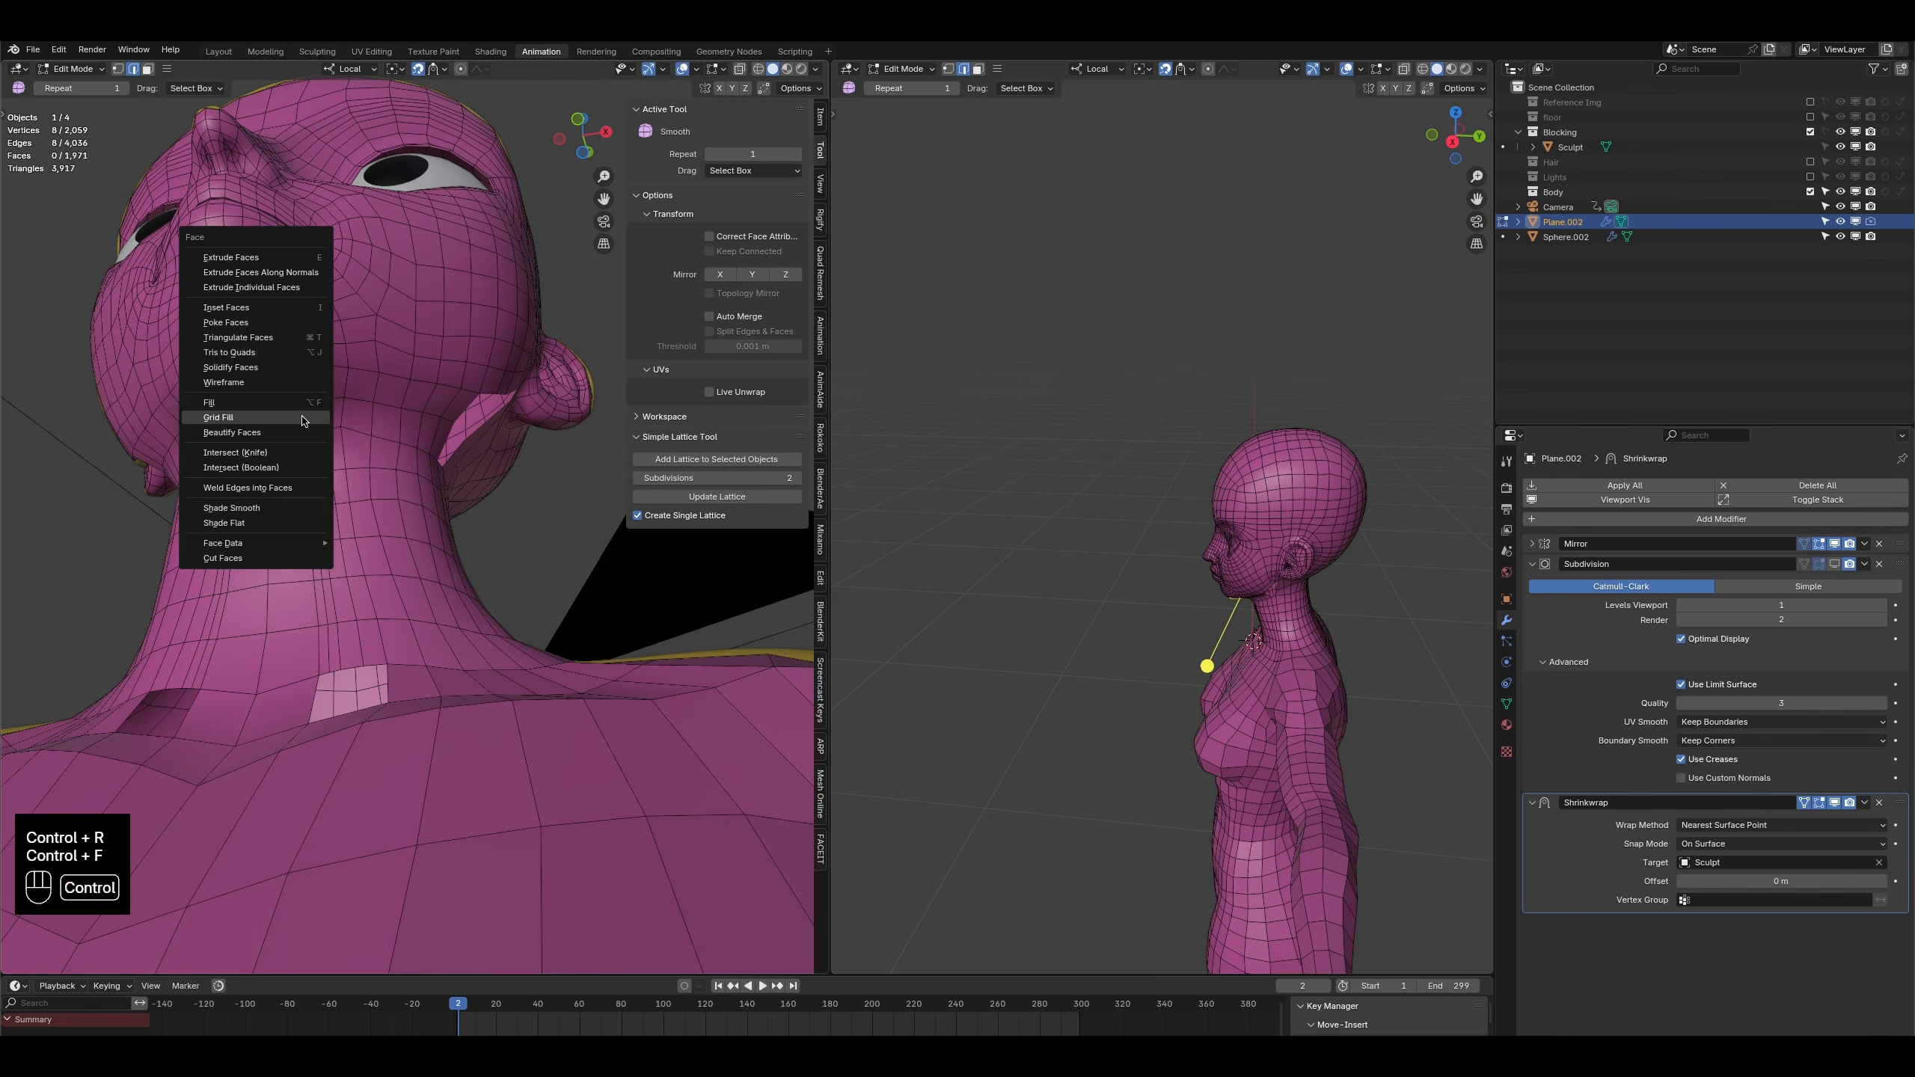
{"action": "left_click", "coordinate": [298, 418]}
- Select the vertical edge path on the front of the neck, from just above the collarbone up to the jaw
{"action": "middle_click_drag", "start_coordinate": [300, 419], "coordinate": [275, 484]}
{"action": "left_click", "coordinate": [327, 549]}
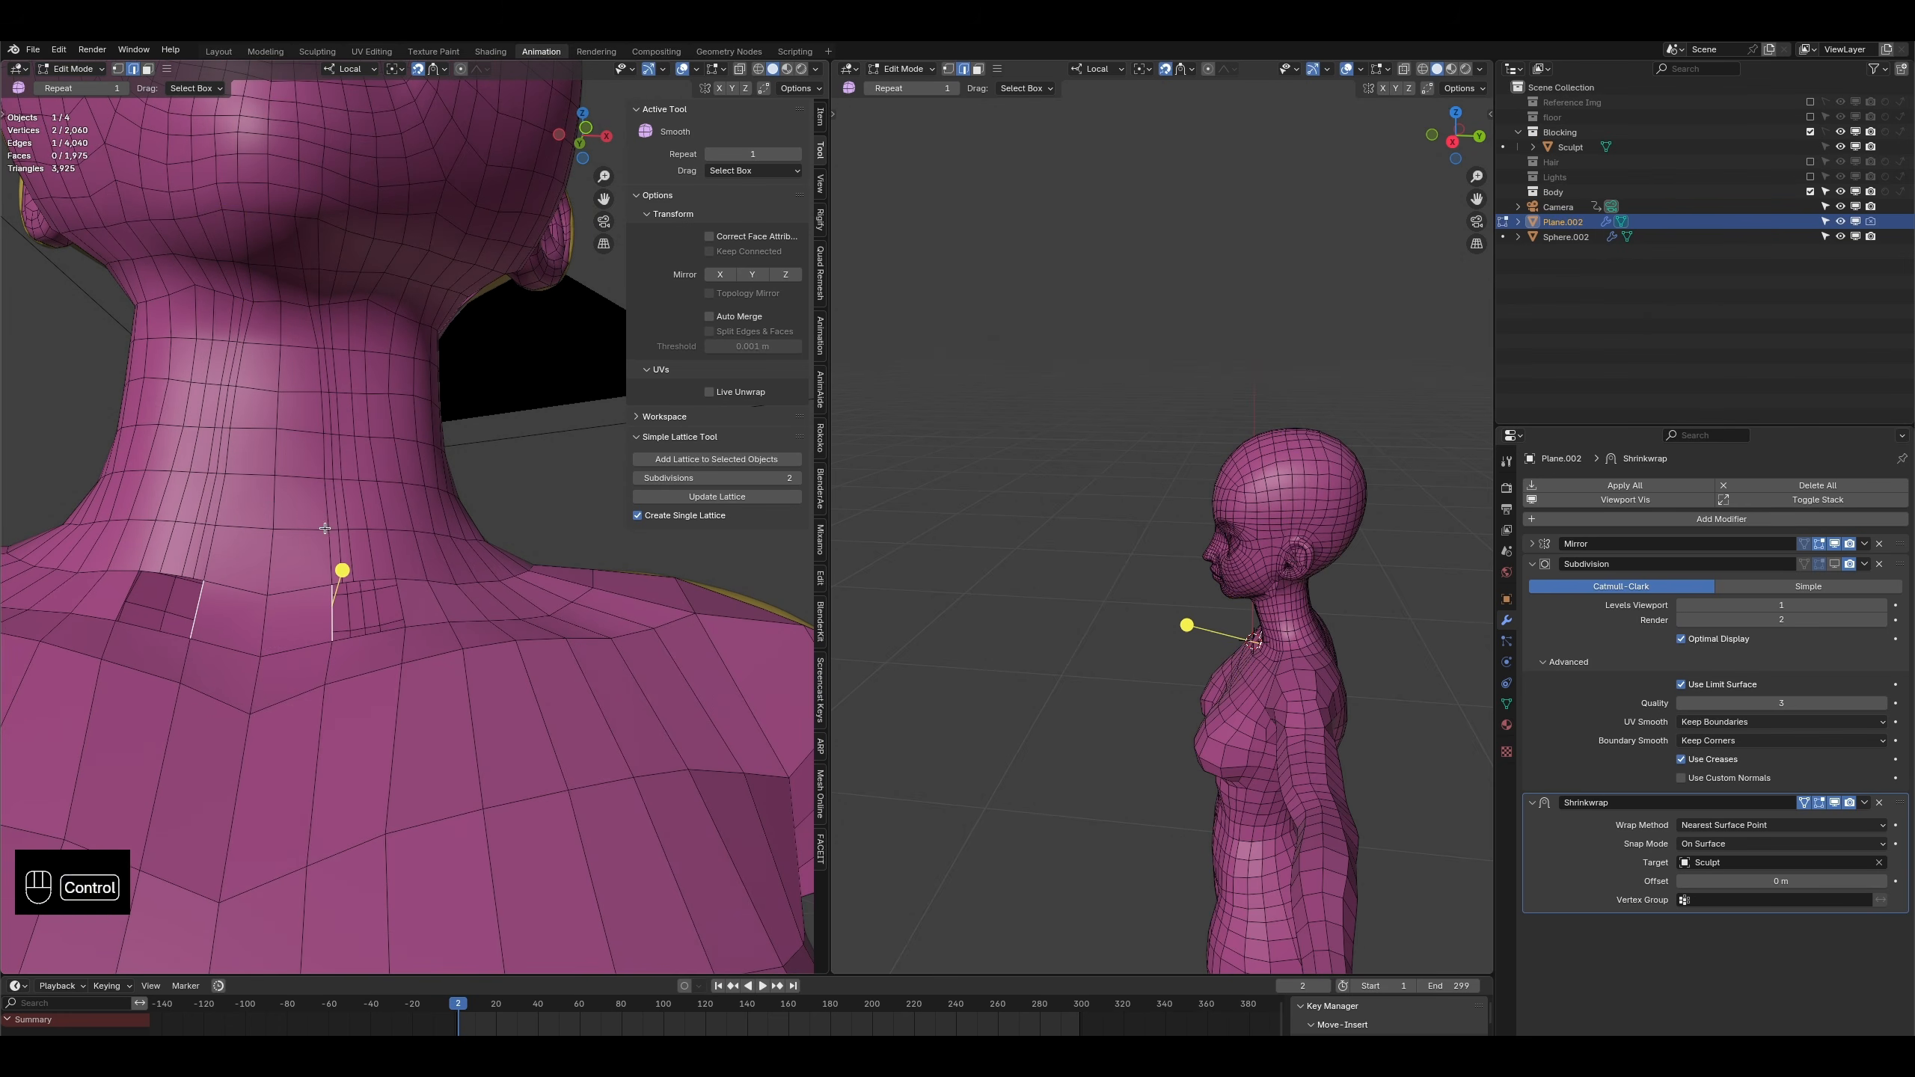
{"action": "left_click", "coordinate": [308, 325], "text": "ctrl+shift"}
- Try to edge-slide the selected neck path sideways, and undo the slide
{"action": "key", "text": "g"}
{"action": "key", "text": "g"}
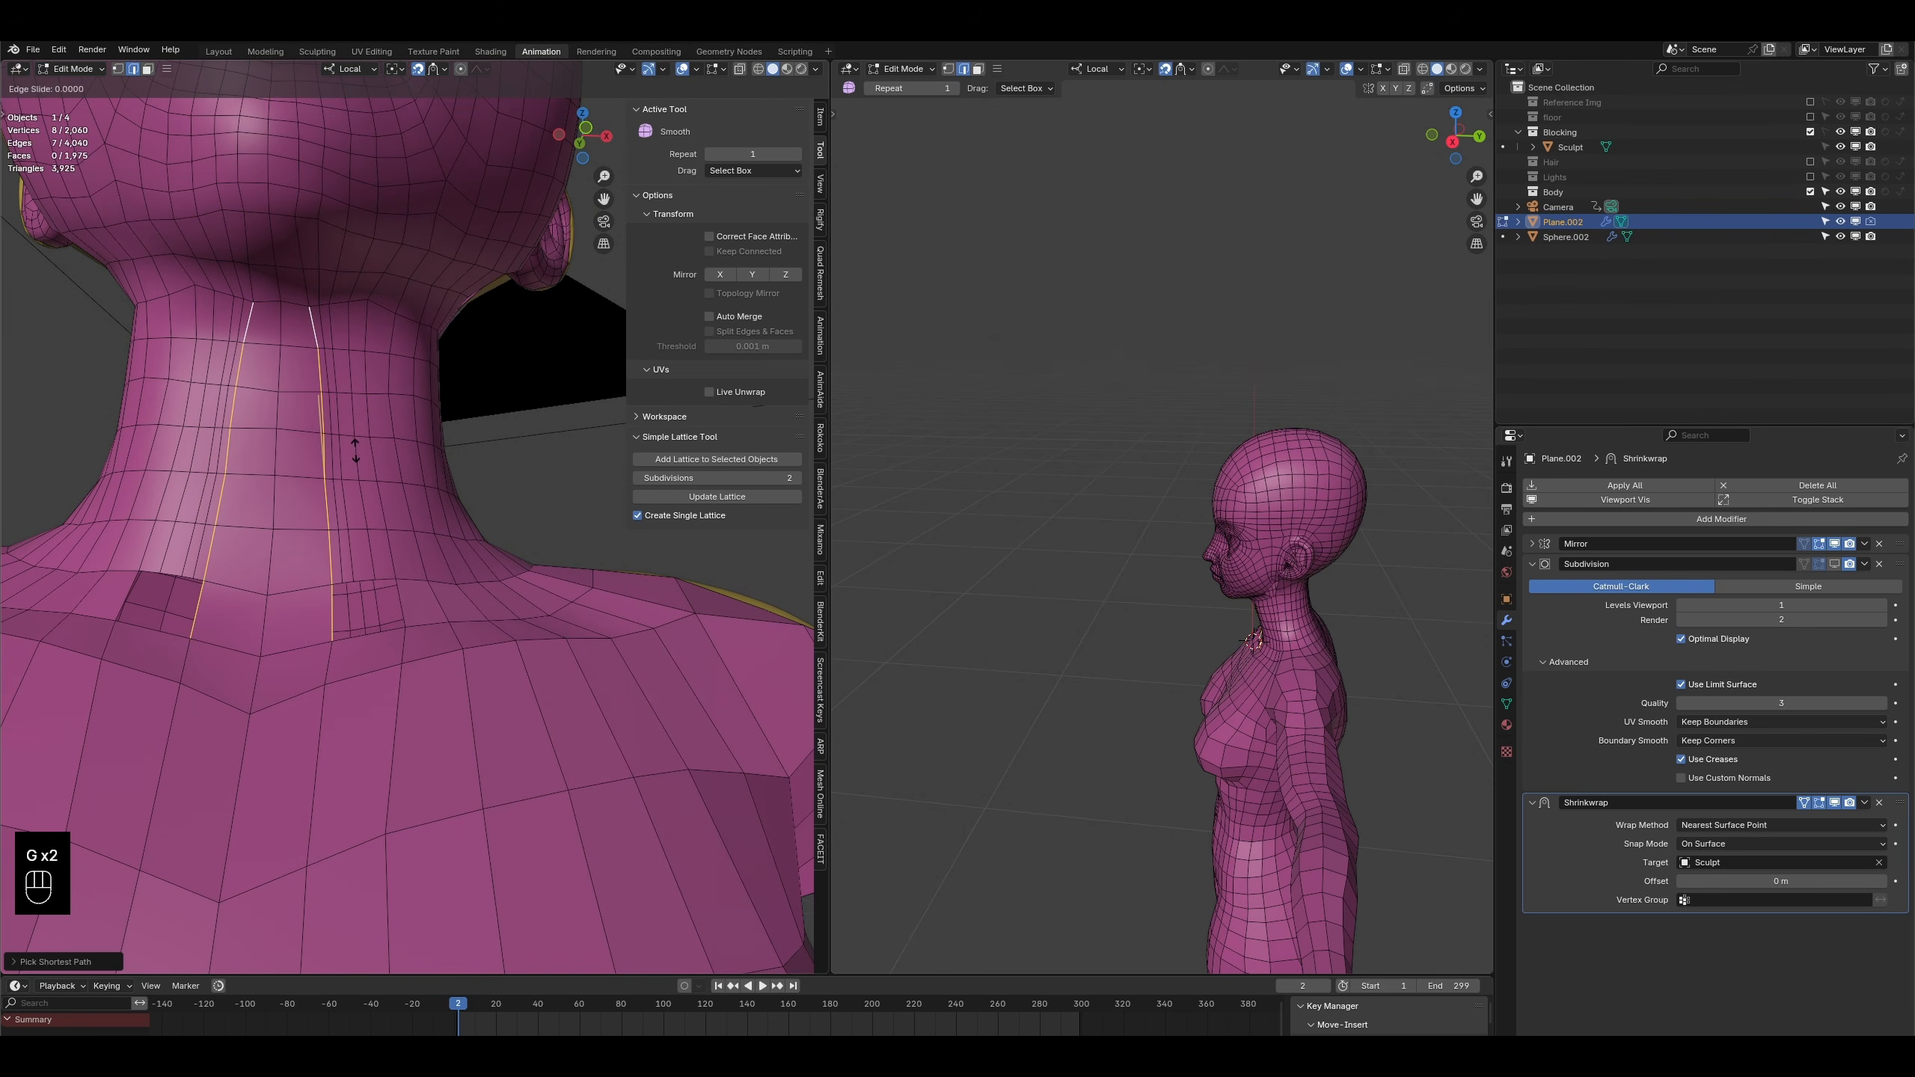
{"action": "left_click", "coordinate": [343, 449]}
{"action": "key", "text": "ctrl+z"}
- Move the selected neck edge path slightly toward the centerline and reposition its upper vertices one by one to even the spacing
{"action": "key", "text": "g"}
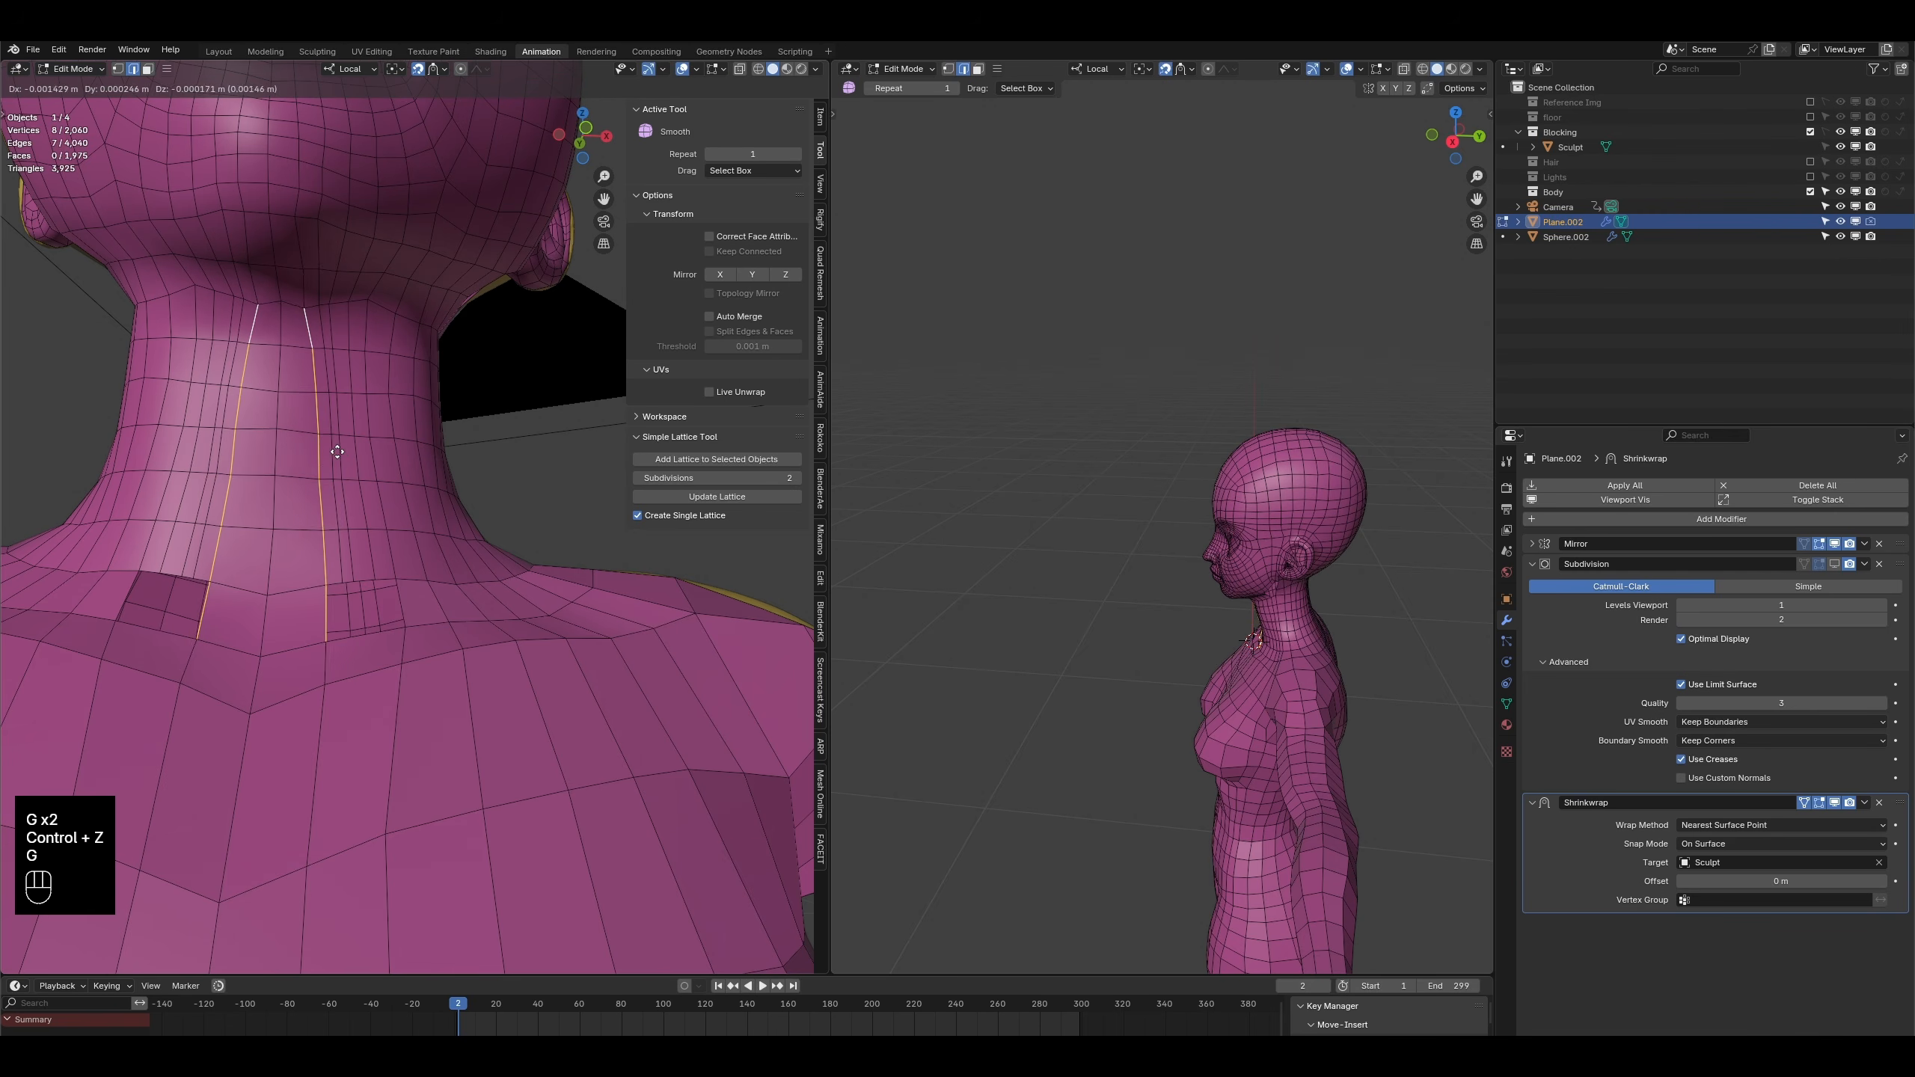
{"action": "left_click", "coordinate": [324, 448]}
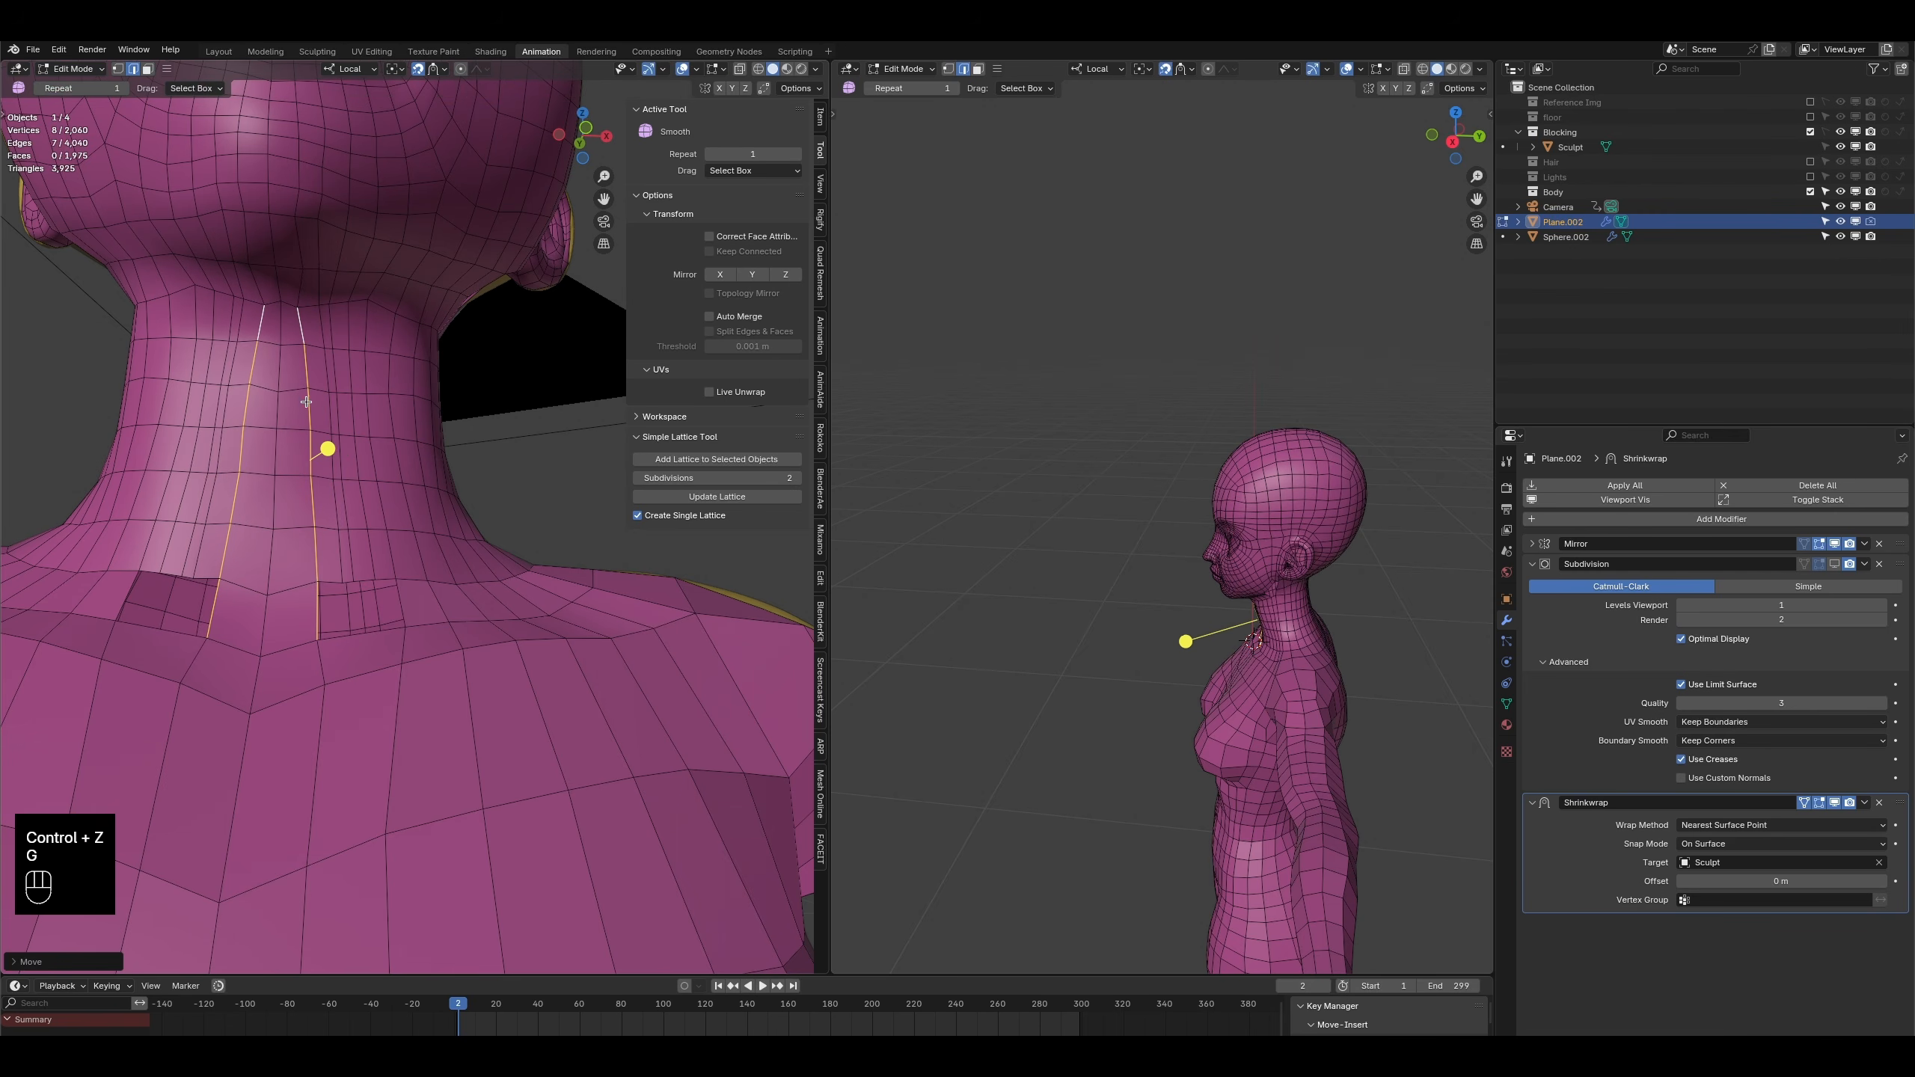
{"action": "left_click", "coordinate": [119, 69]}
{"action": "left_click", "coordinate": [298, 315]}
{"action": "key", "text": "g"}
{"action": "left_click", "coordinate": [300, 307]}
{"action": "left_click", "coordinate": [305, 357]}
{"action": "key", "text": "g"}
{"action": "left_click", "coordinate": [299, 357]}
{"action": "left_click", "coordinate": [307, 391]}
{"action": "key", "text": "g"}
{"action": "left_click", "coordinate": [302, 390]}
{"action": "left_click", "coordinate": [309, 429]}
{"action": "key", "text": "g"}
{"action": "left_click", "coordinate": [301, 430]}
{"action": "left_click", "coordinate": [311, 481]}
{"action": "key", "text": "g"}
{"action": "left_click", "coordinate": [301, 481]}
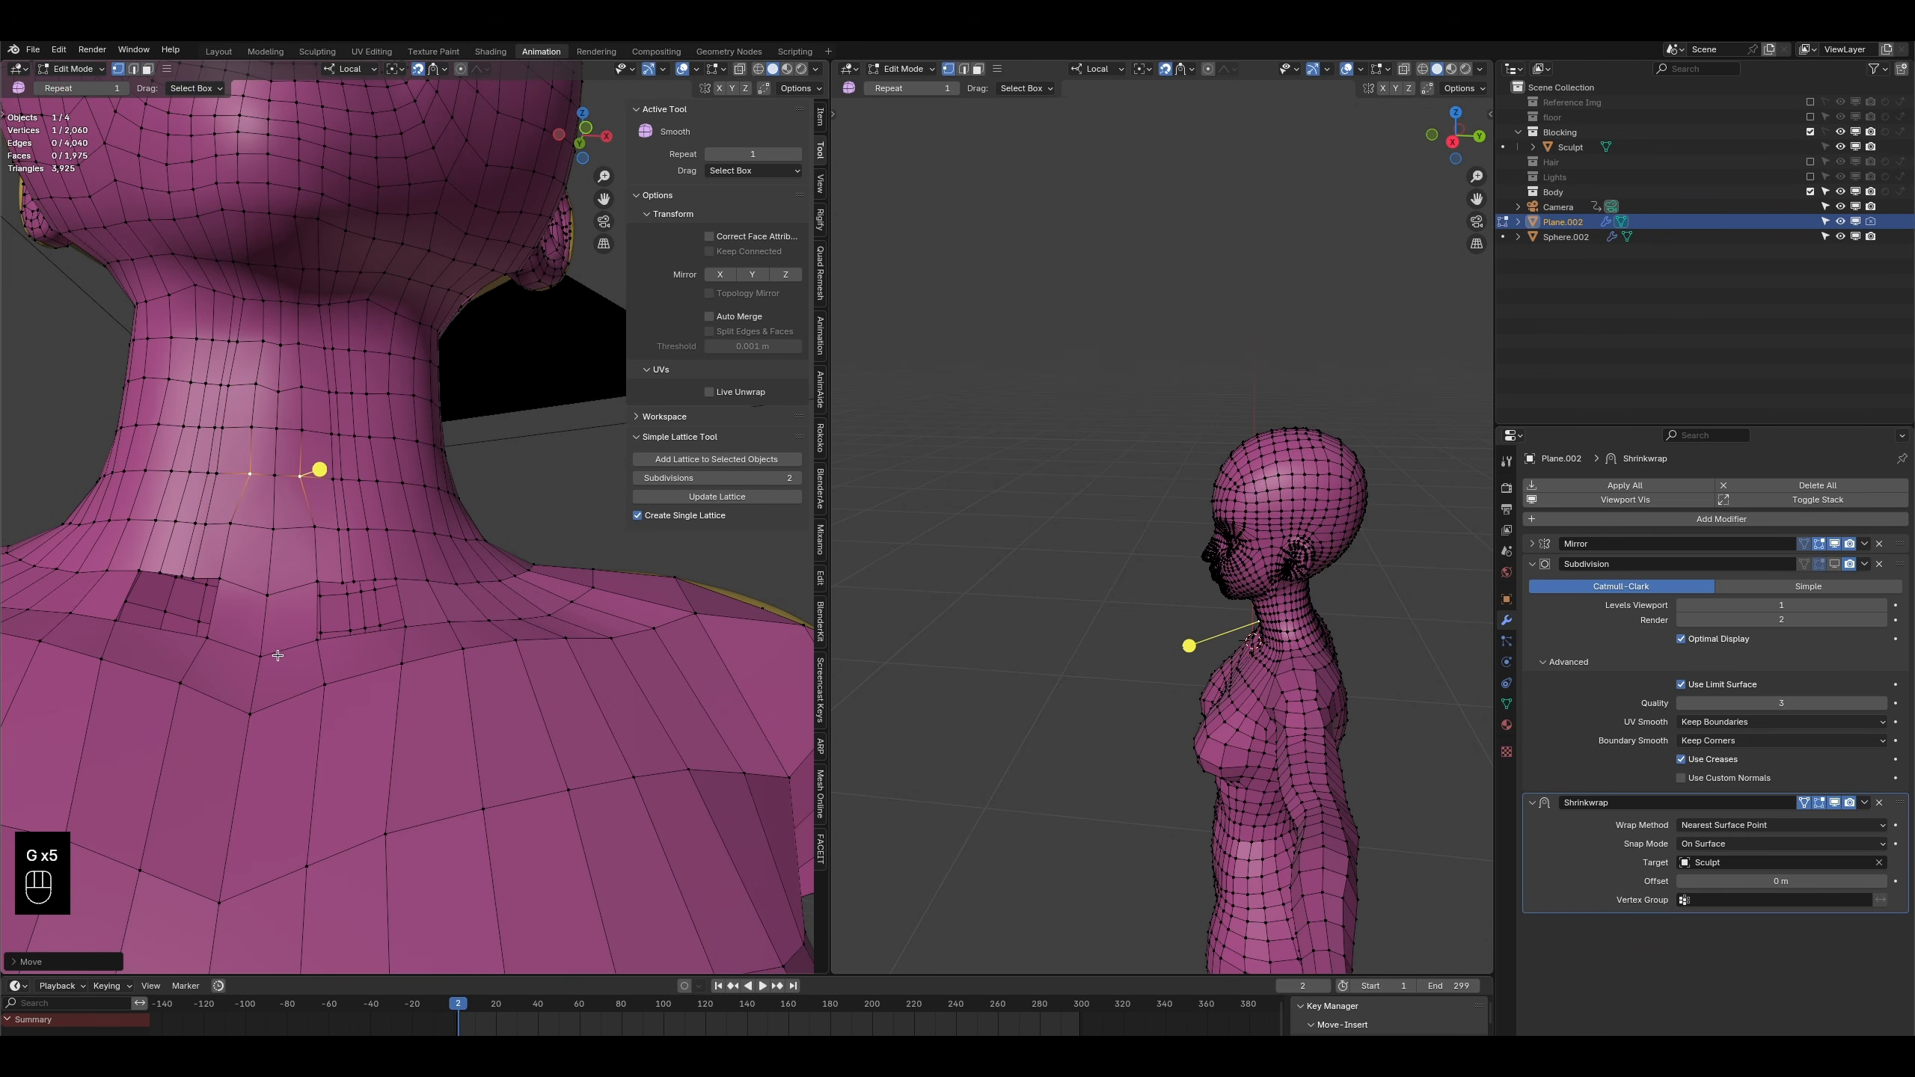
- Move the two lower vertices of the front-neck edge path closer to the centerline
{"action": "left_click", "coordinate": [317, 582]}
{"action": "key", "text": "g"}
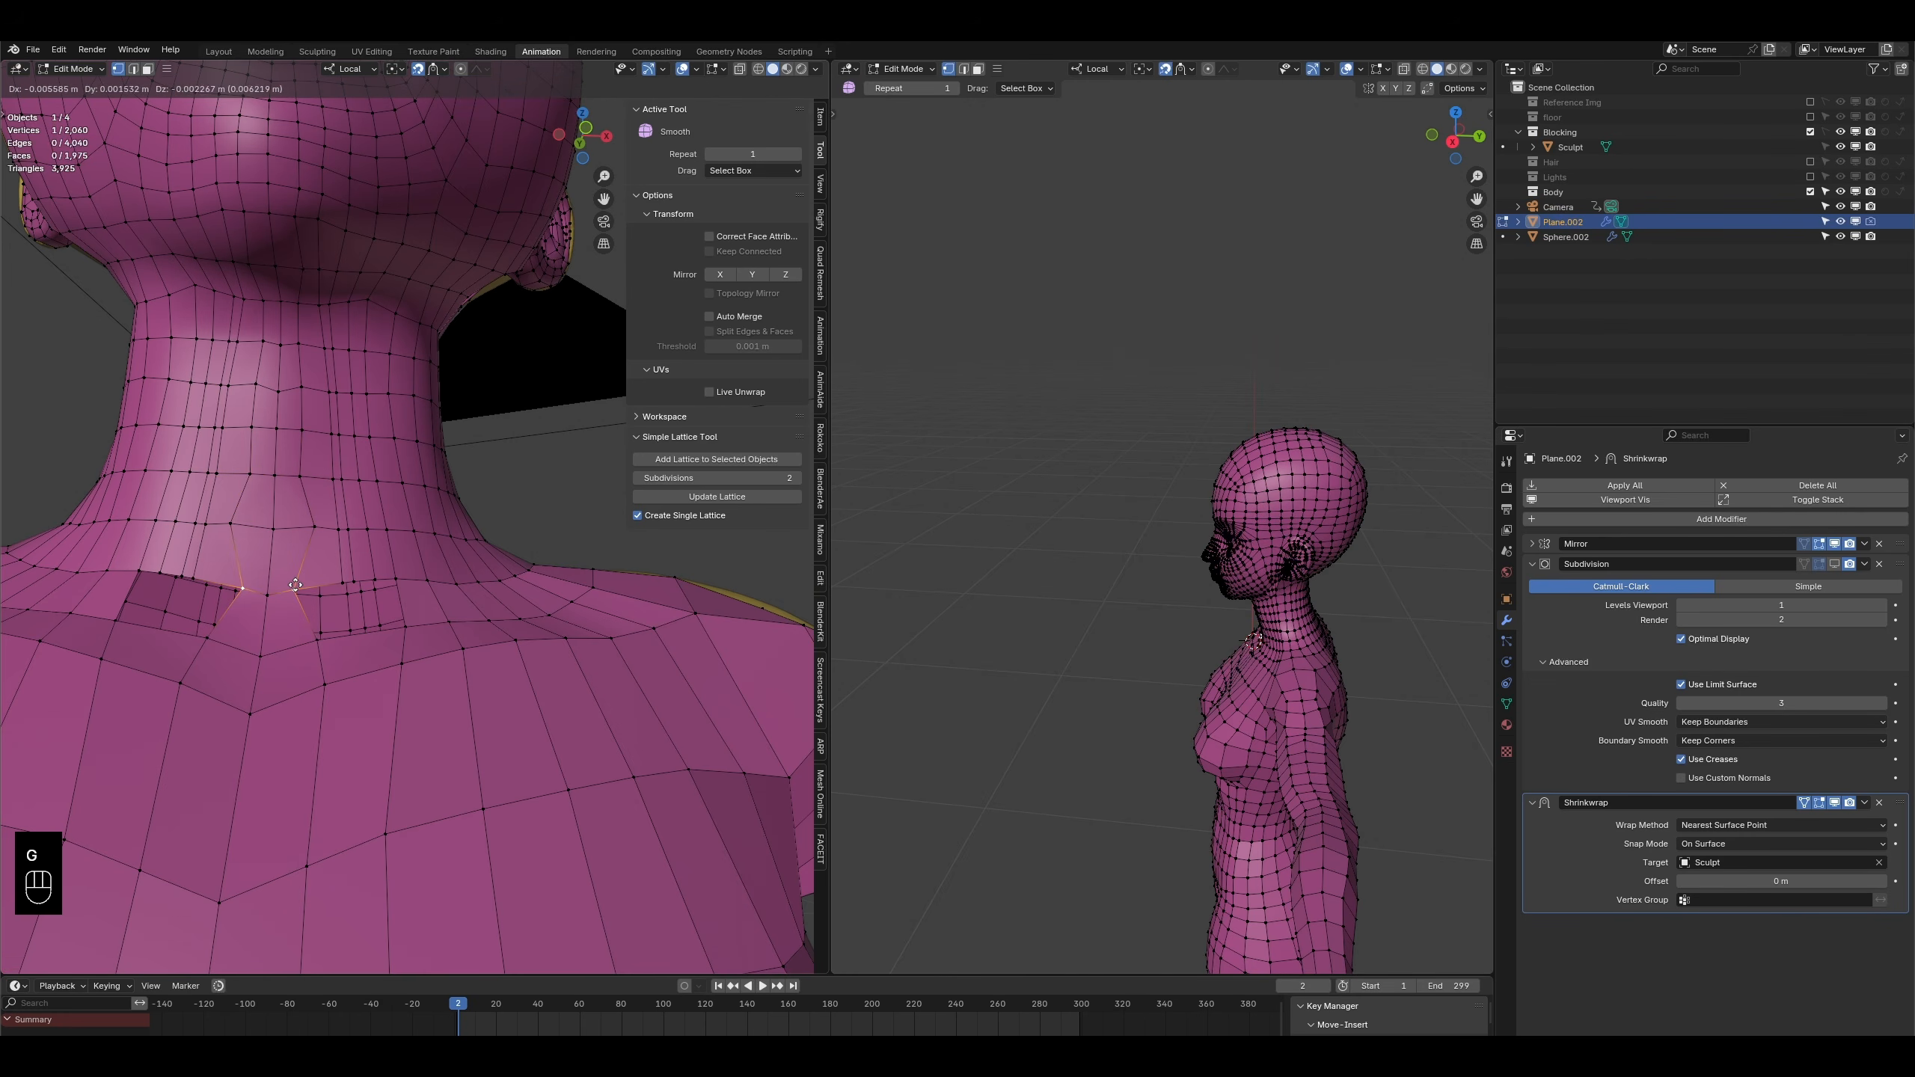
{"action": "left_click", "coordinate": [296, 587]}
{"action": "left_click", "coordinate": [308, 527]}
{"action": "key", "text": "g"}
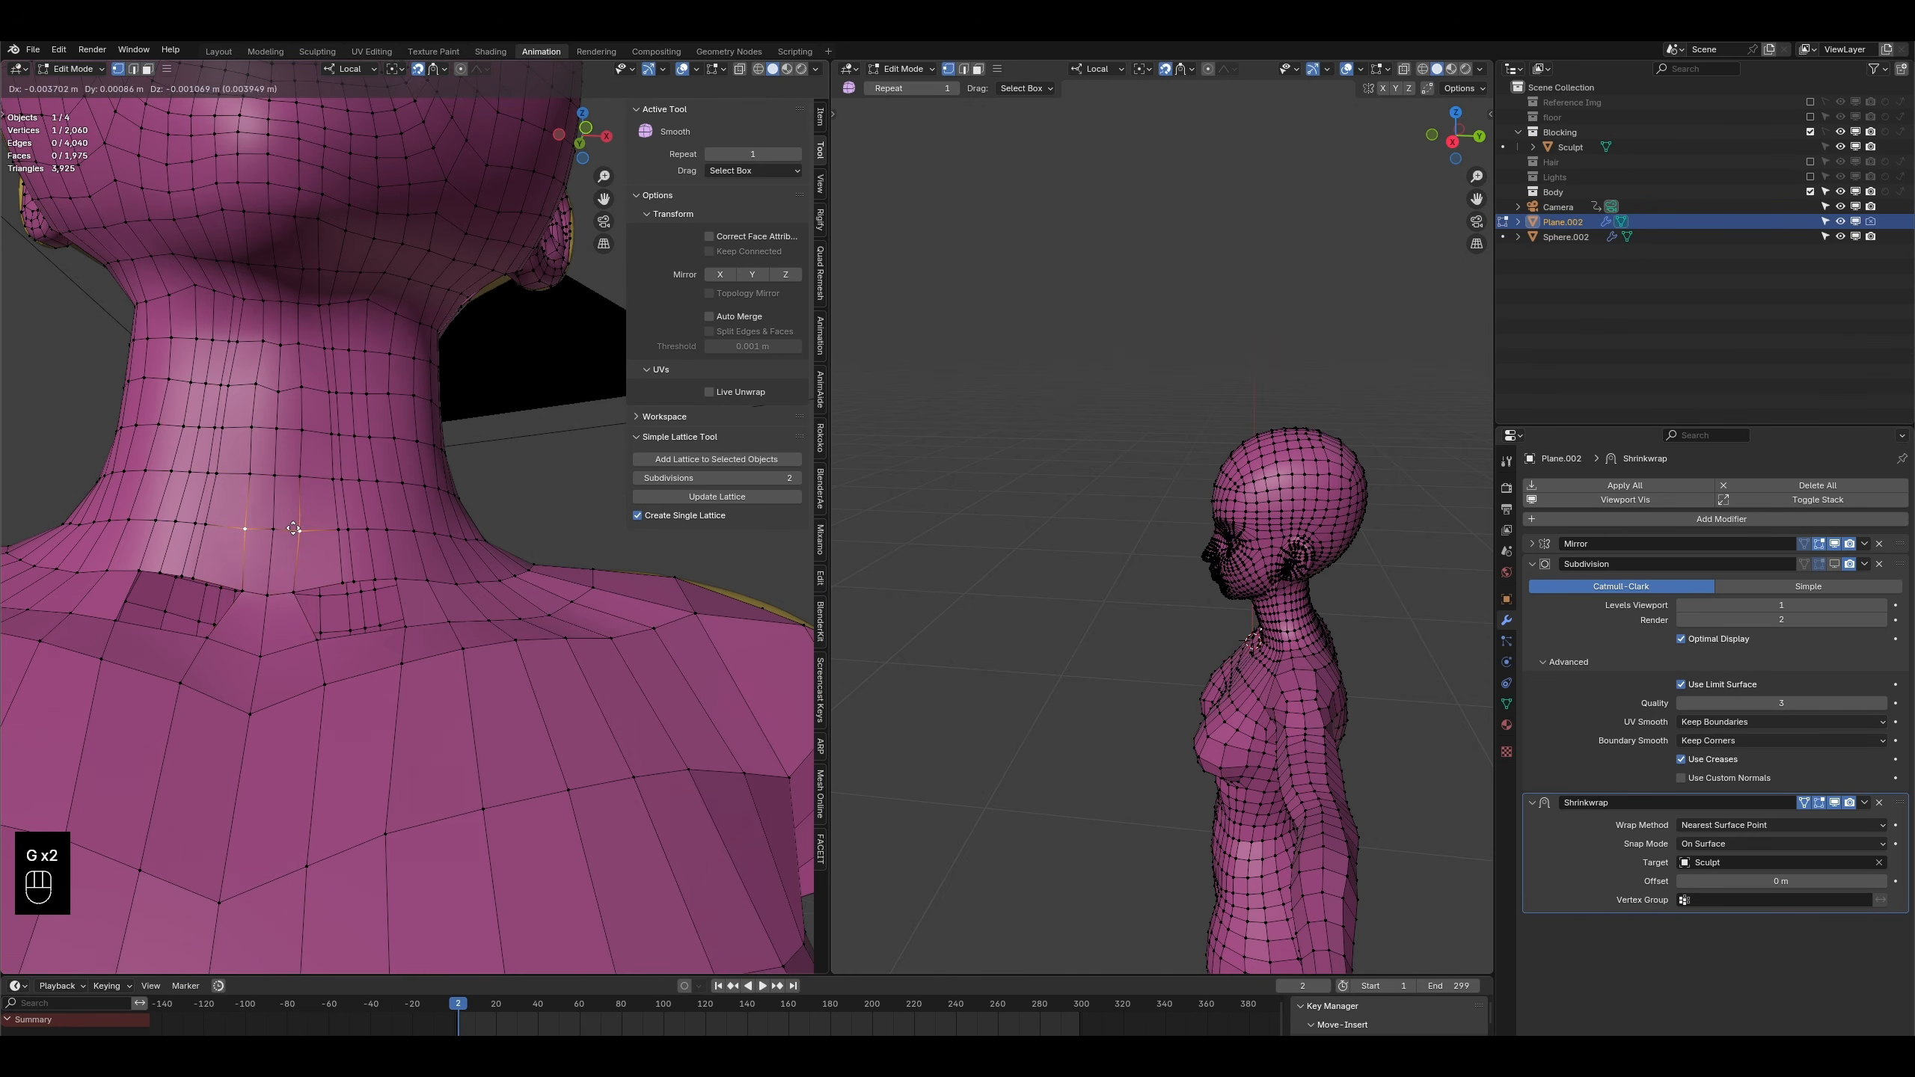
{"action": "left_click", "coordinate": [309, 521]}
- Reposition the vertices along the upper rim of the gap at the base of the front neck into a rounded contour
{"action": "left_click", "coordinate": [339, 573]}
{"action": "key", "text": "g"}
{"action": "left_click", "coordinate": [322, 552]}
{"action": "left_click", "coordinate": [336, 530]}
{"action": "key", "text": "g"}
{"action": "left_click", "coordinate": [331, 522]}
{"action": "left_click", "coordinate": [353, 573]}
{"action": "key", "text": "g"}
{"action": "left_click", "coordinate": [351, 560]}
{"action": "left_click", "coordinate": [370, 579]}
{"action": "key", "text": "g"}
{"action": "left_click", "coordinate": [371, 588]}
{"action": "left_click", "coordinate": [357, 571]}
{"action": "key", "text": "g"}
{"action": "left_click", "coordinate": [357, 570]}
- Add a loop cut across the center faces at the neck base and fill a face between the cut's outer edge and the gap's rim
{"action": "key", "text": "ctrl+r"}
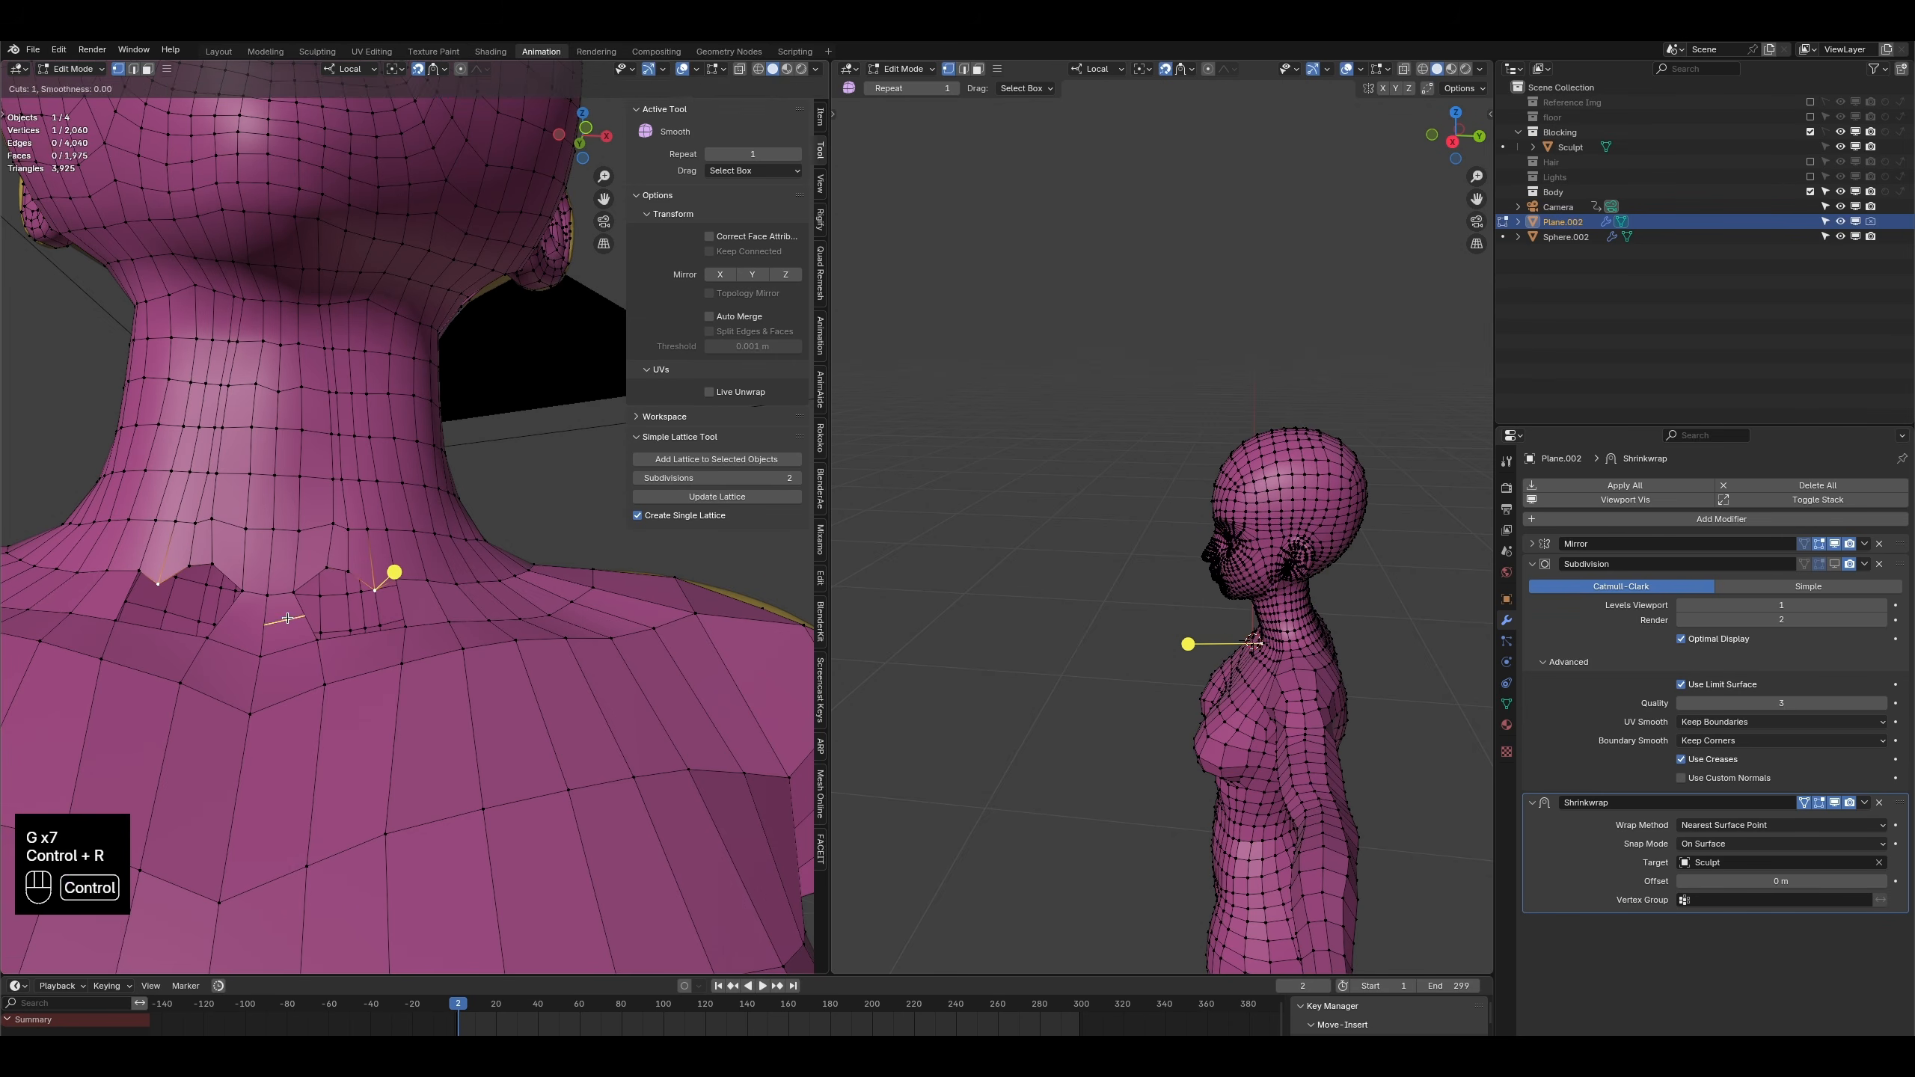
{"action": "left_click", "coordinate": [287, 617]}
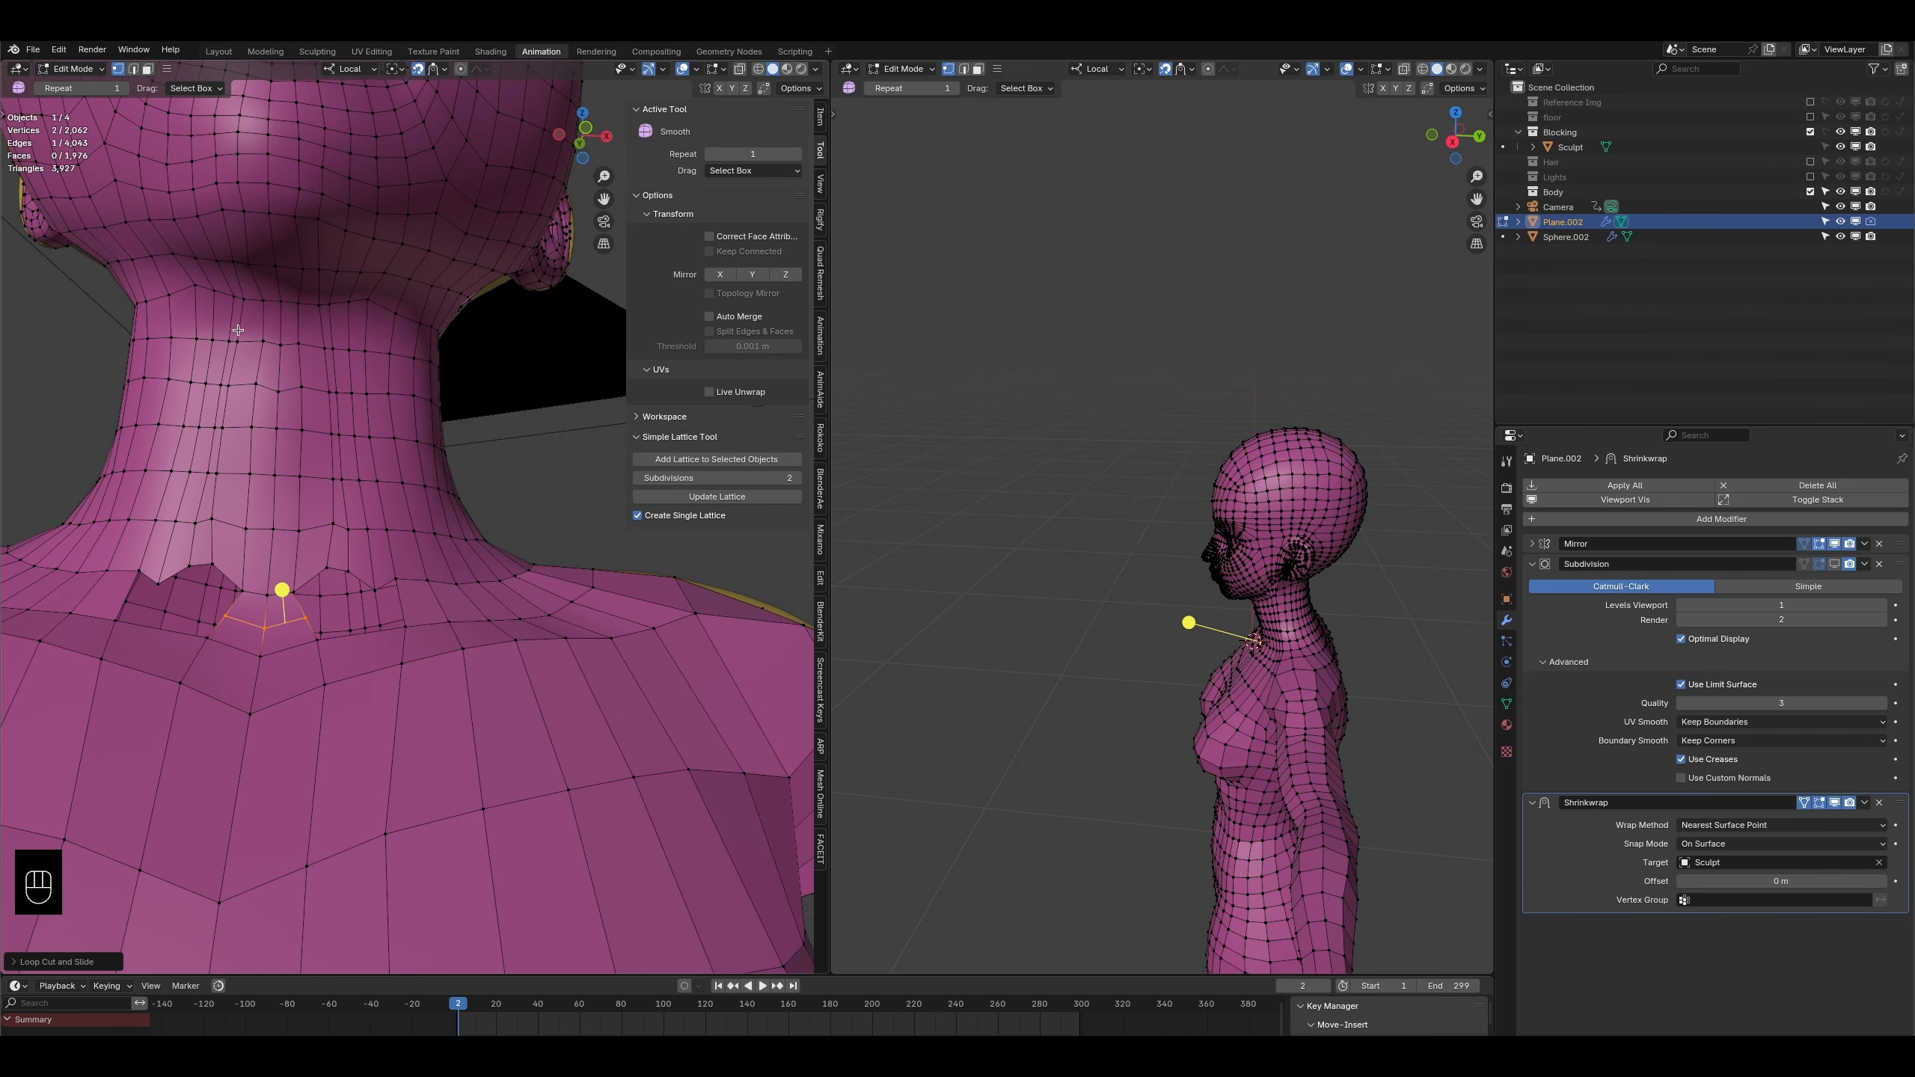
{"action": "left_click", "coordinate": [134, 71]}
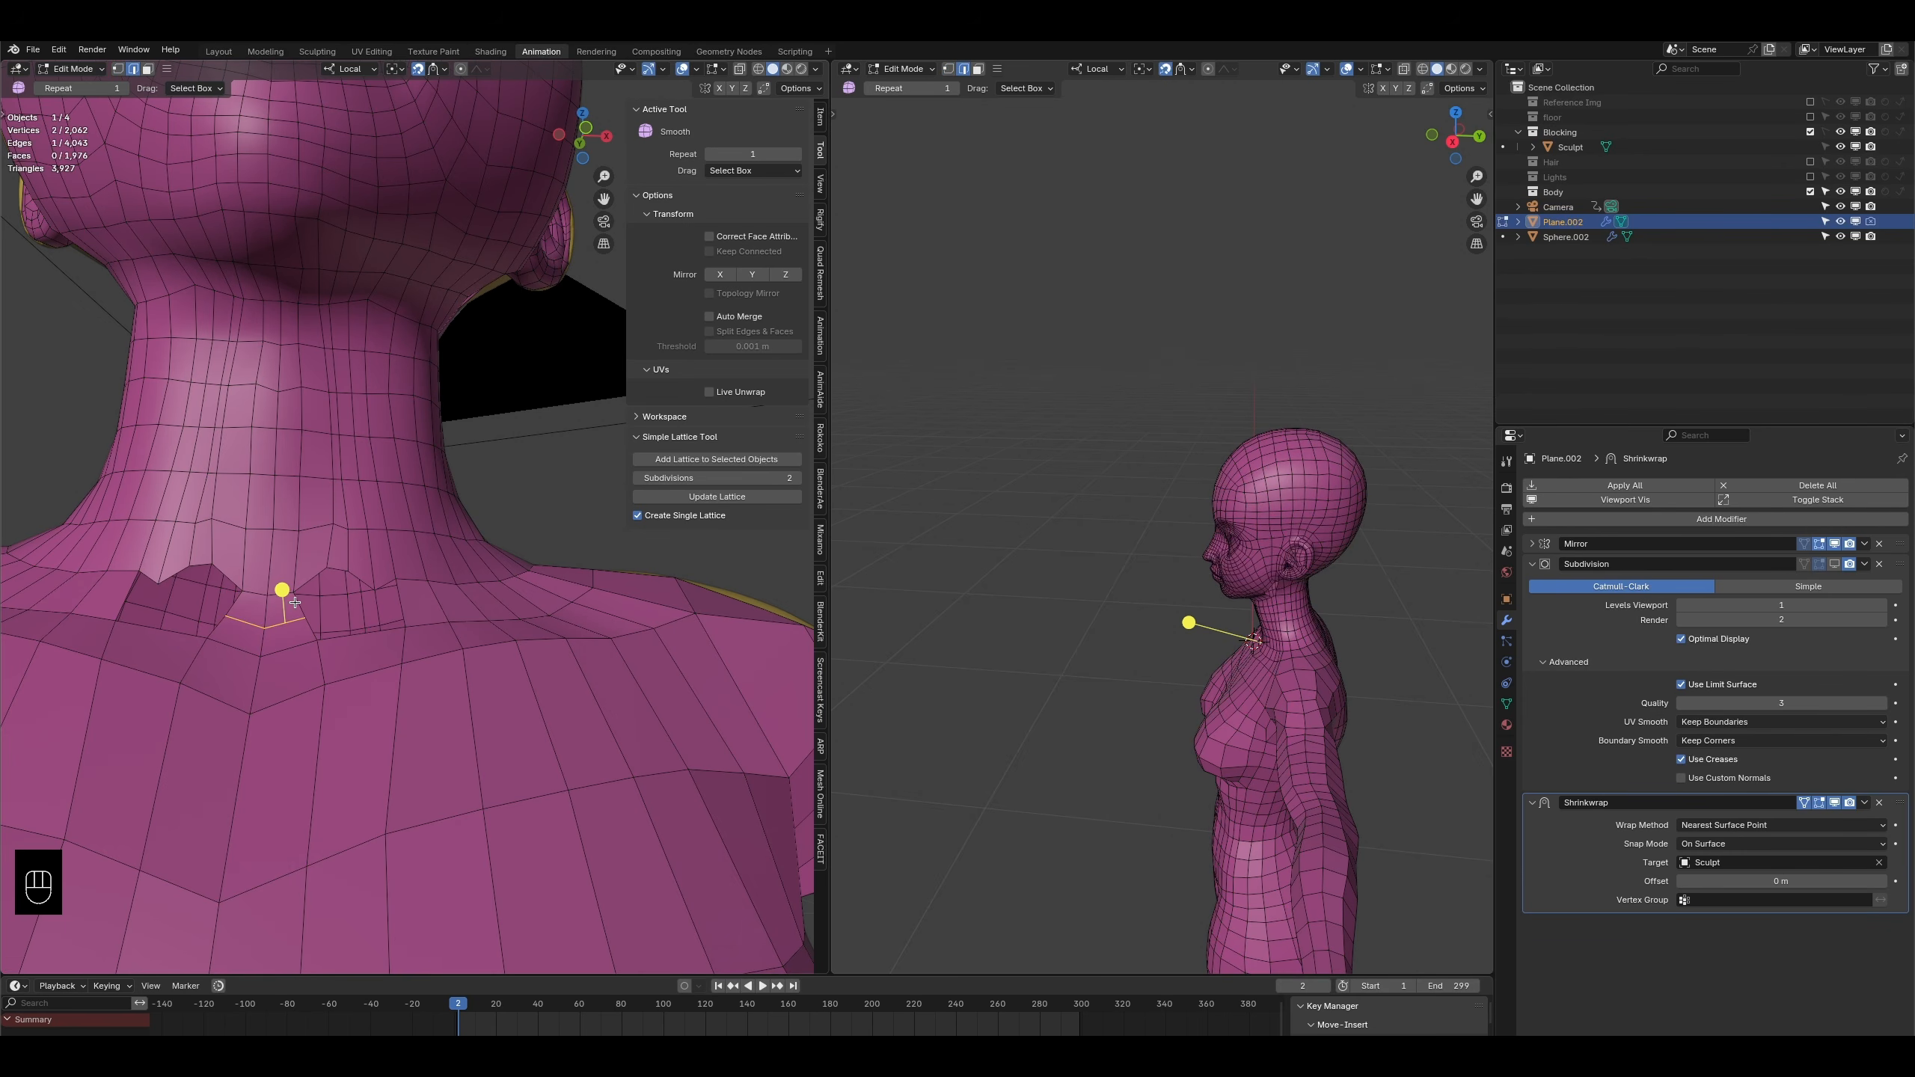
{"action": "left_click", "coordinate": [334, 567], "text": "shift"}
{"action": "key", "text": "f"}
- Fill the rest of the gap above the collarbone with faces between its lower edge and the neck rim
{"action": "left_click", "coordinate": [303, 639]}
{"action": "left_click", "coordinate": [310, 635]}
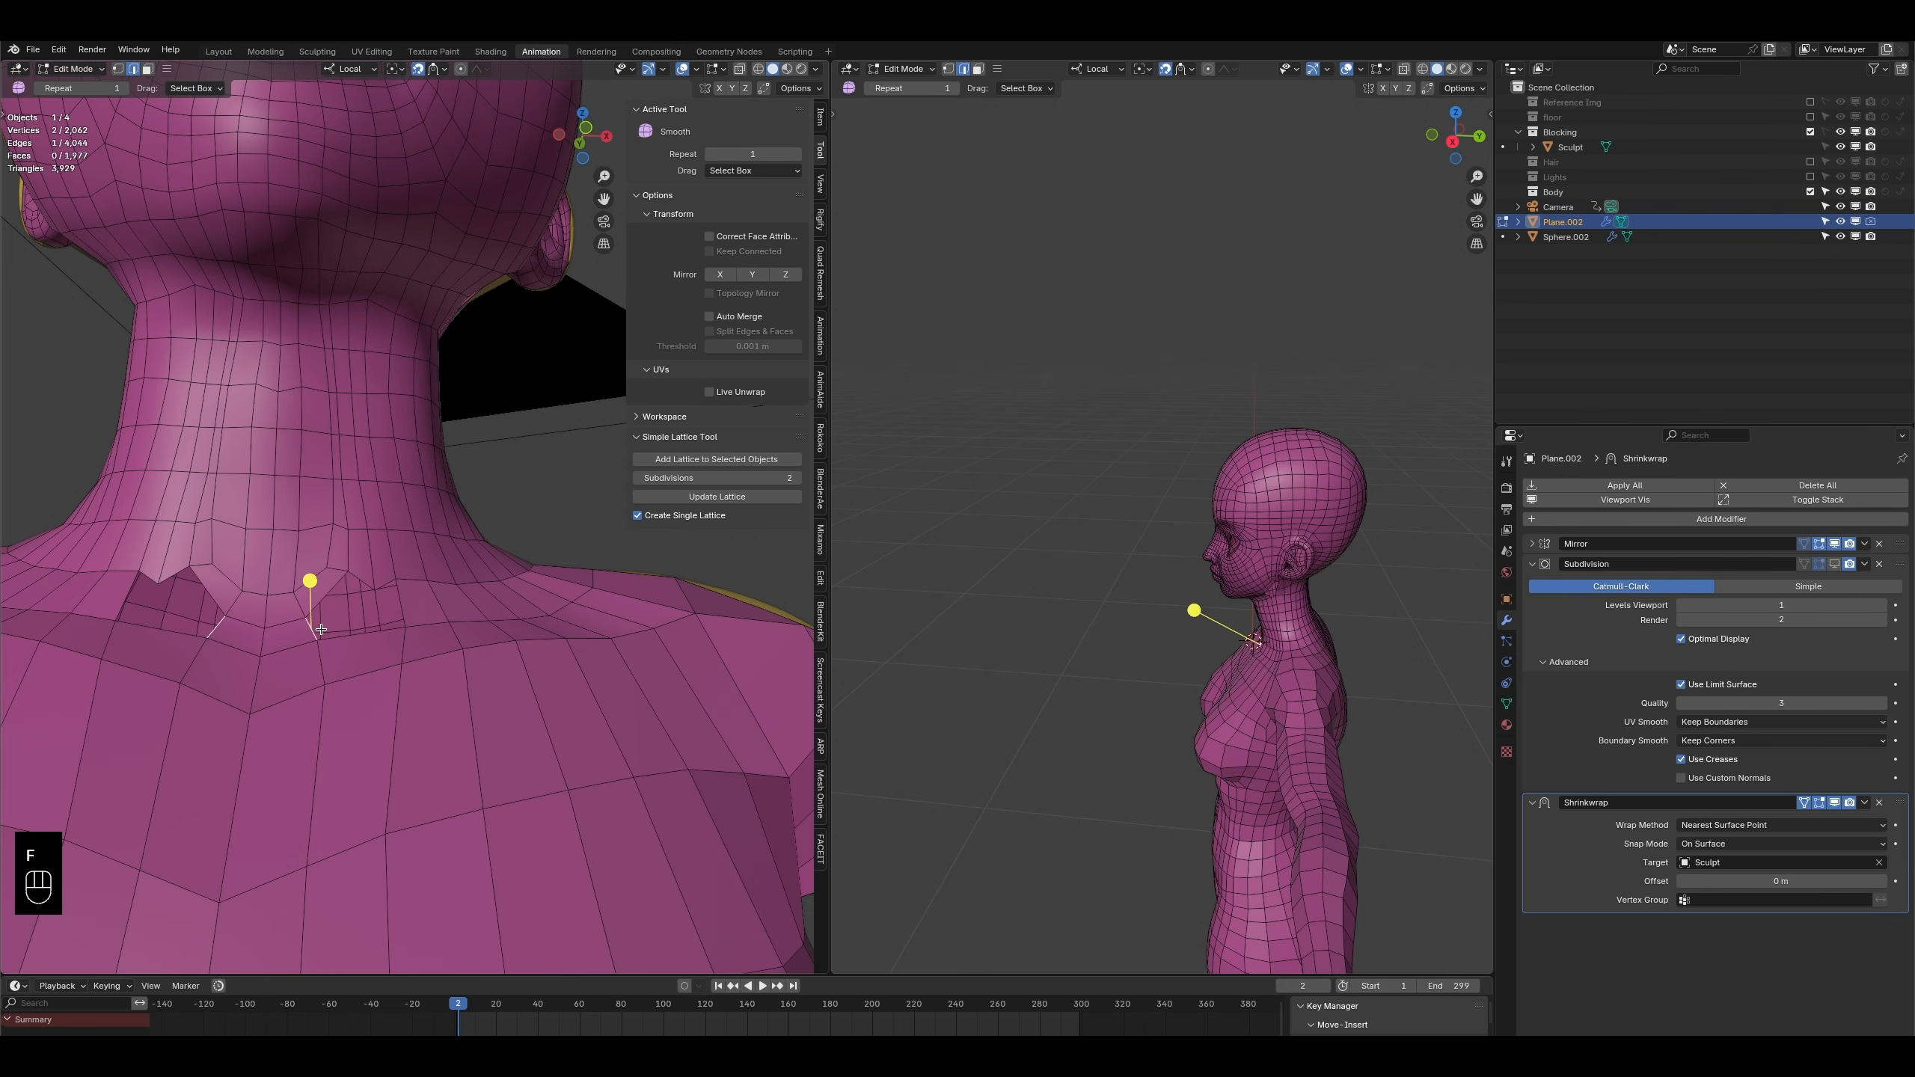
{"action": "left_click", "coordinate": [361, 576], "text": "shift"}
{"action": "mouse_move", "coordinate": [362, 577]}
{"action": "middle_mouse_down"}
{"action": "mouse_move", "coordinate": [337, 612]}
{"action": "mouse_move", "coordinate": [341, 577]}
{"action": "mouse_move", "coordinate": [375, 581]}
{"action": "middle_mouse_up"}
{"action": "key", "text": "f"}
{"action": "key", "text": "ctrl+z"}
{"action": "key", "text": "f"}
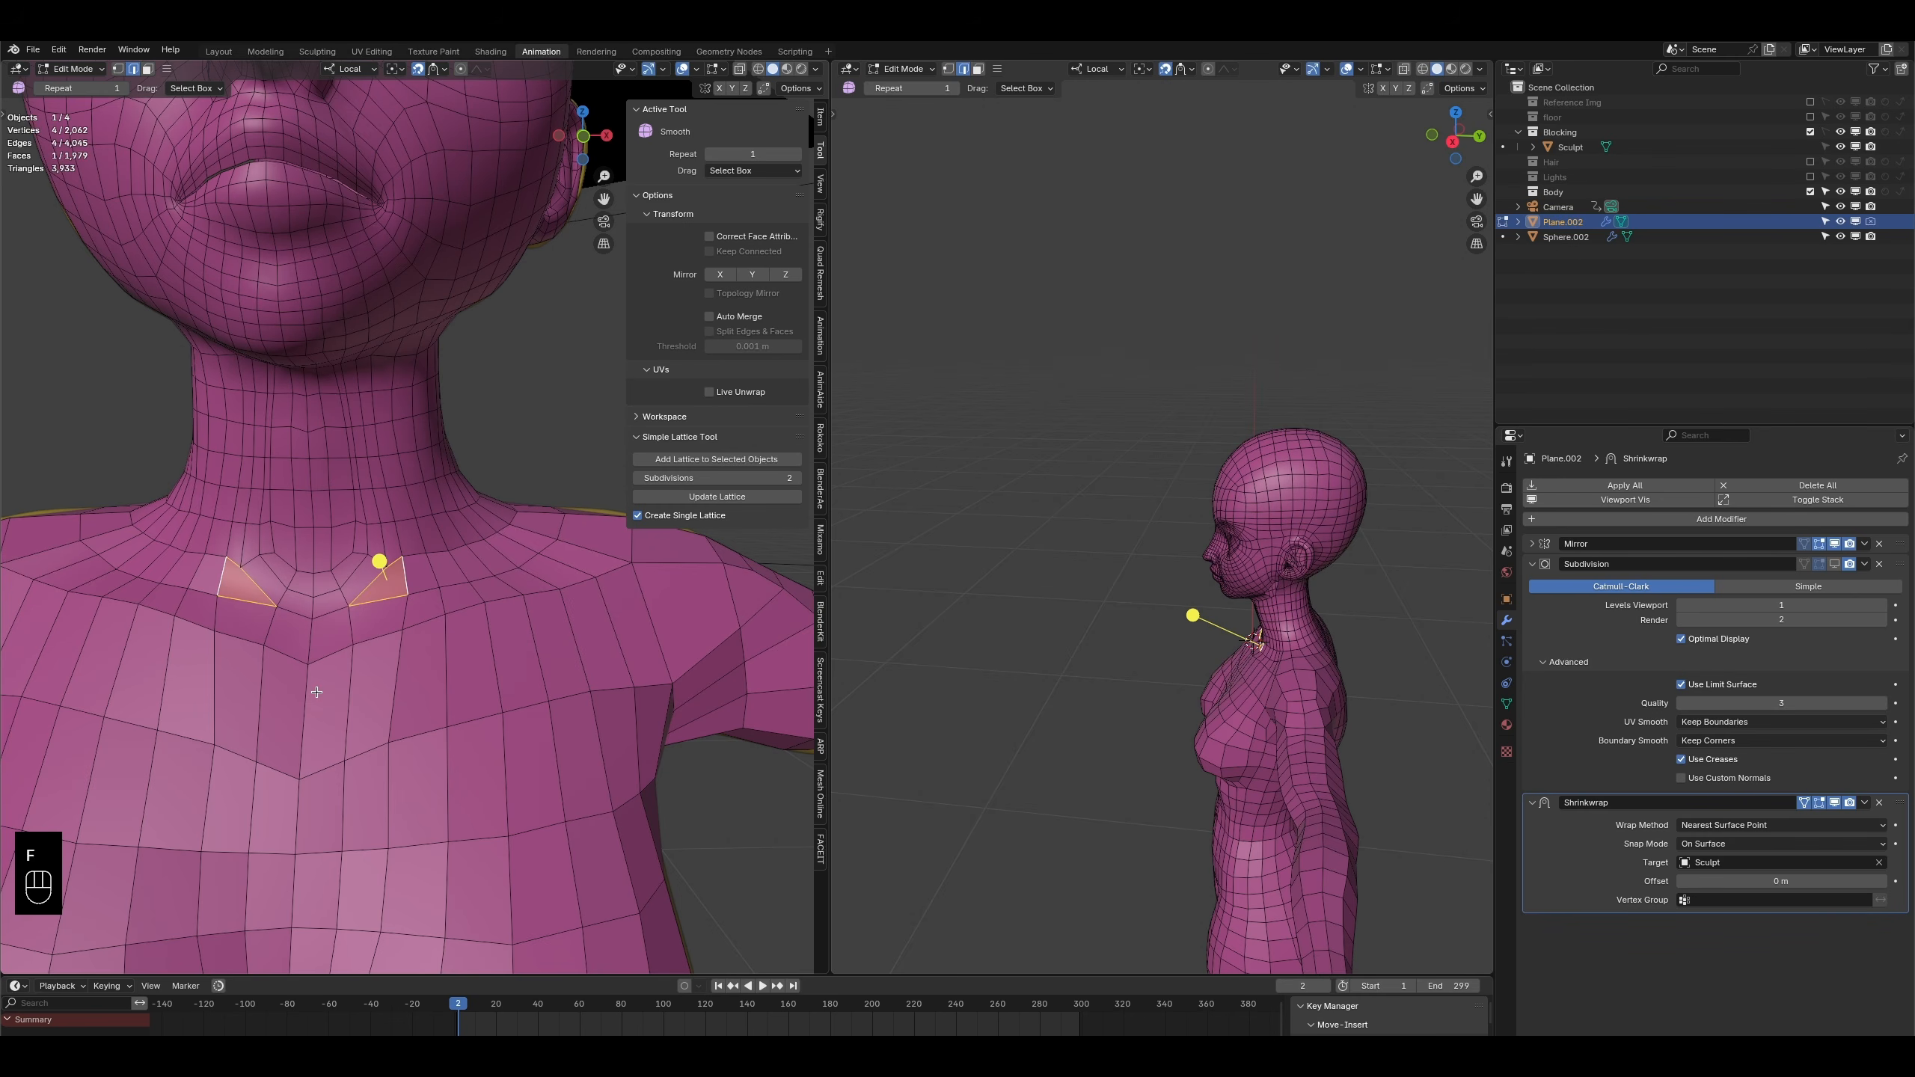
- Try smoothing the front of the neck in Sculpt Mode, undo the strokes and return to Edit Mode
{"action": "mouse_move", "coordinate": [316, 692]}
{"action": "middle_mouse_down"}
{"action": "mouse_move", "coordinate": [258, 514]}
{"action": "mouse_move", "coordinate": [228, 302]}
{"action": "middle_mouse_up"}
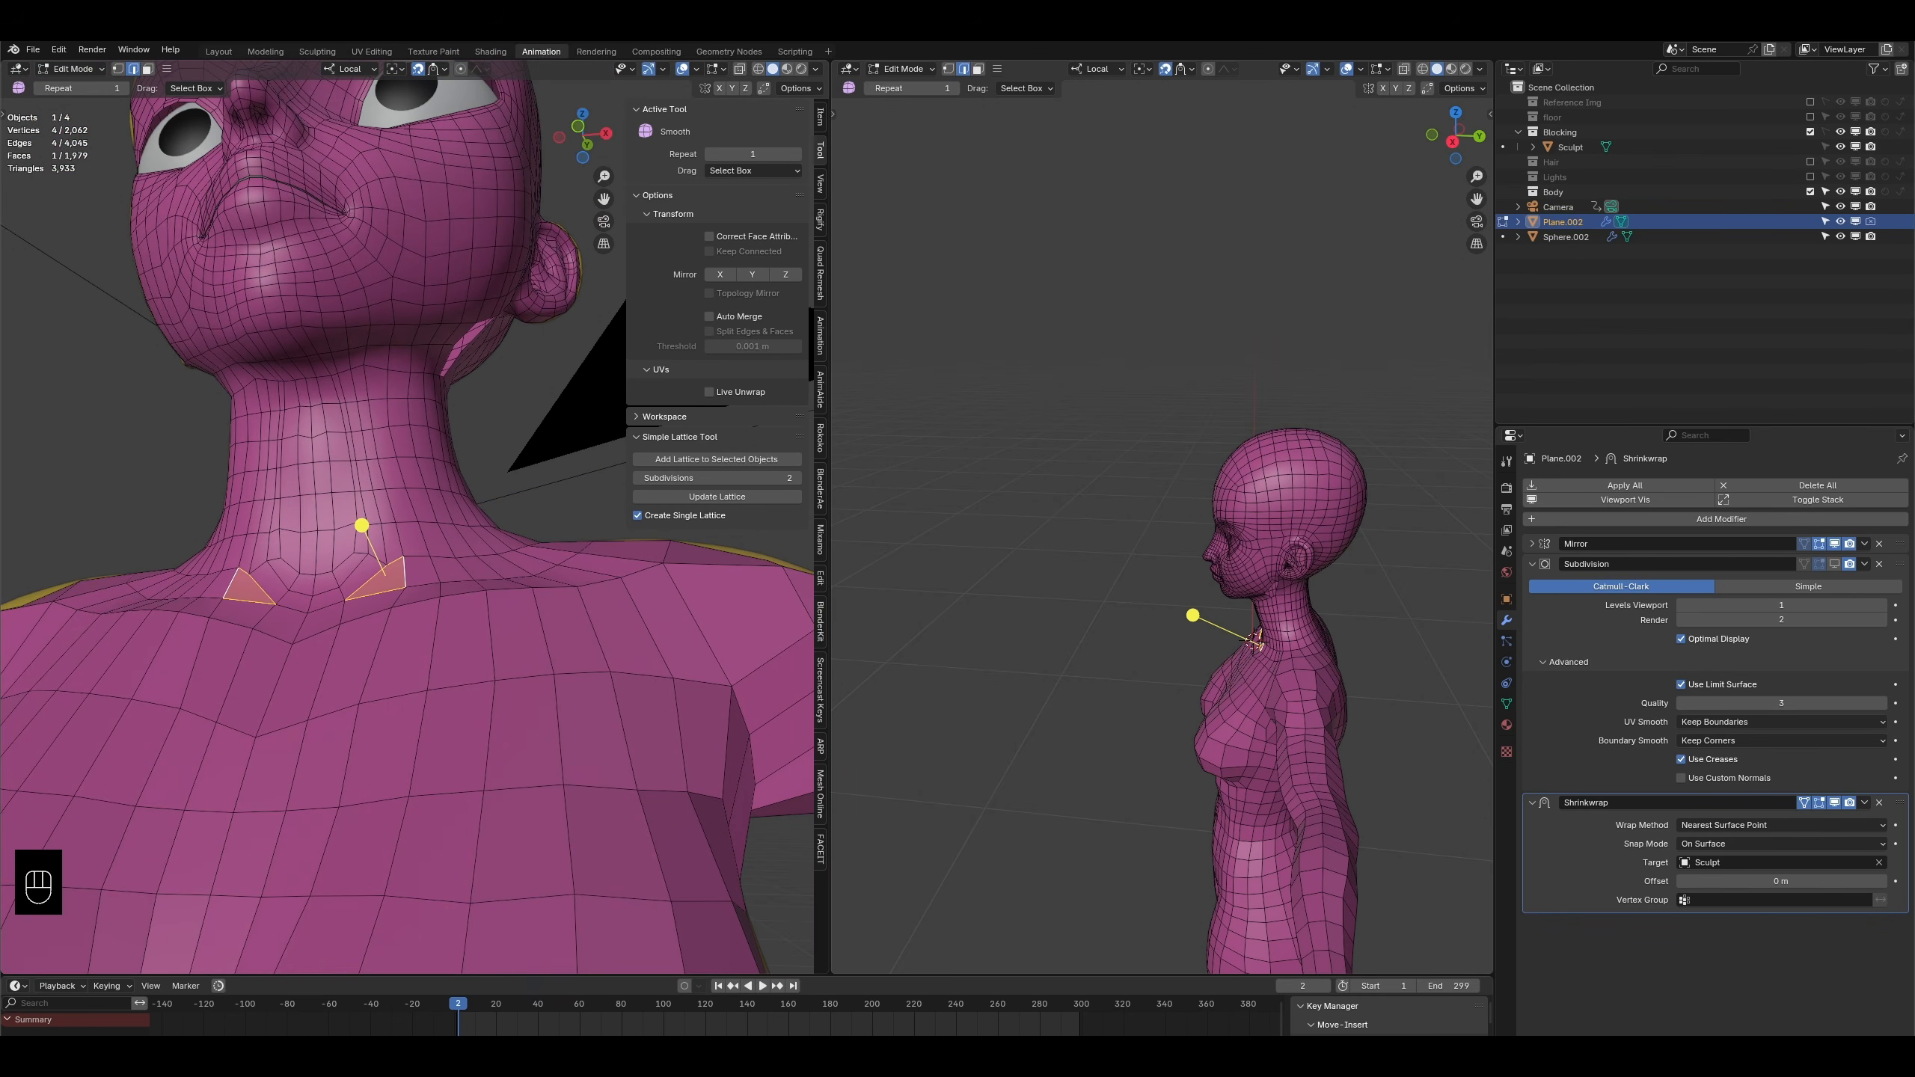
{"action": "left_click", "coordinate": [73, 69]}
{"action": "left_click", "coordinate": [82, 118]}
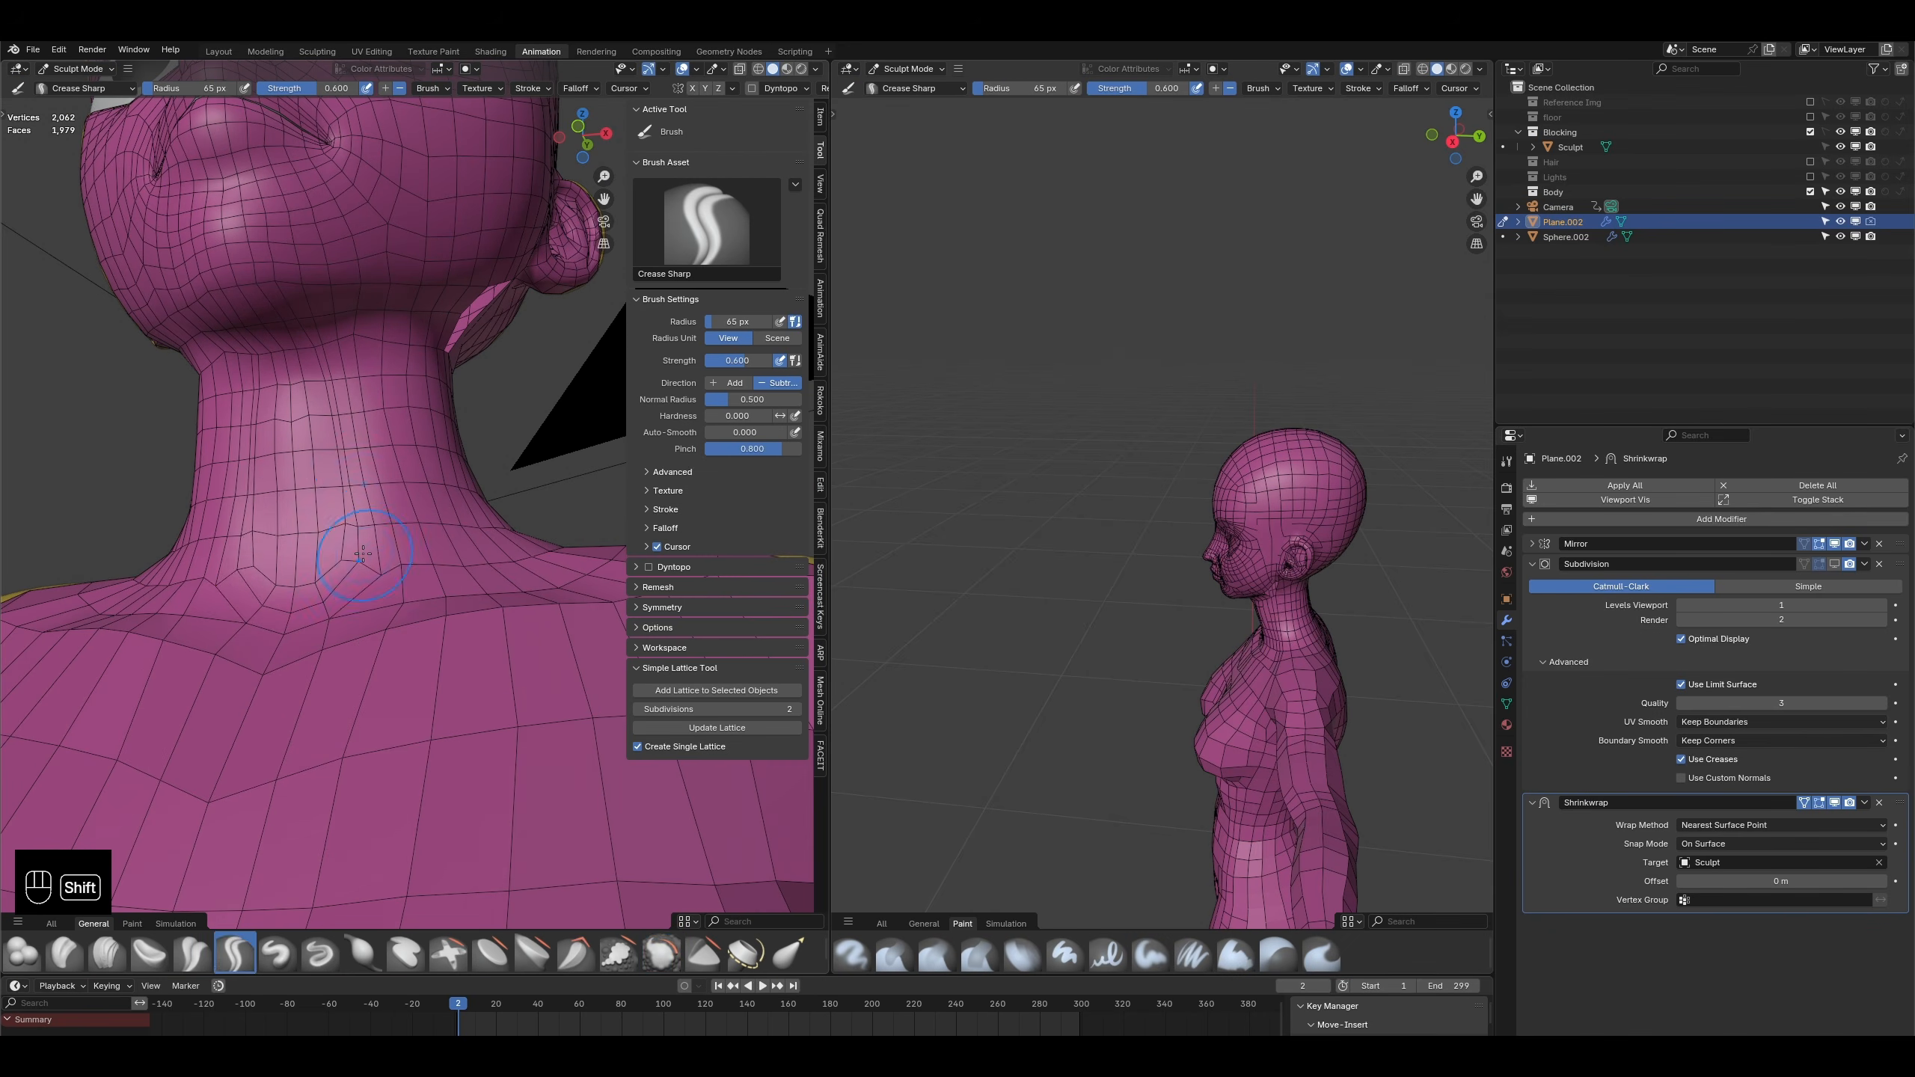
{"action": "mouse_move", "coordinate": [336, 531]}
{"action": "left_mouse_down", "text": "shift"}
{"action": "mouse_move", "coordinate": [336, 388]}
{"action": "mouse_move", "coordinate": [359, 487]}
{"action": "left_mouse_up", "text": "shift"}
{"action": "key", "text": "ctrl+z"}
{"action": "key", "text": "ctrl+z"}
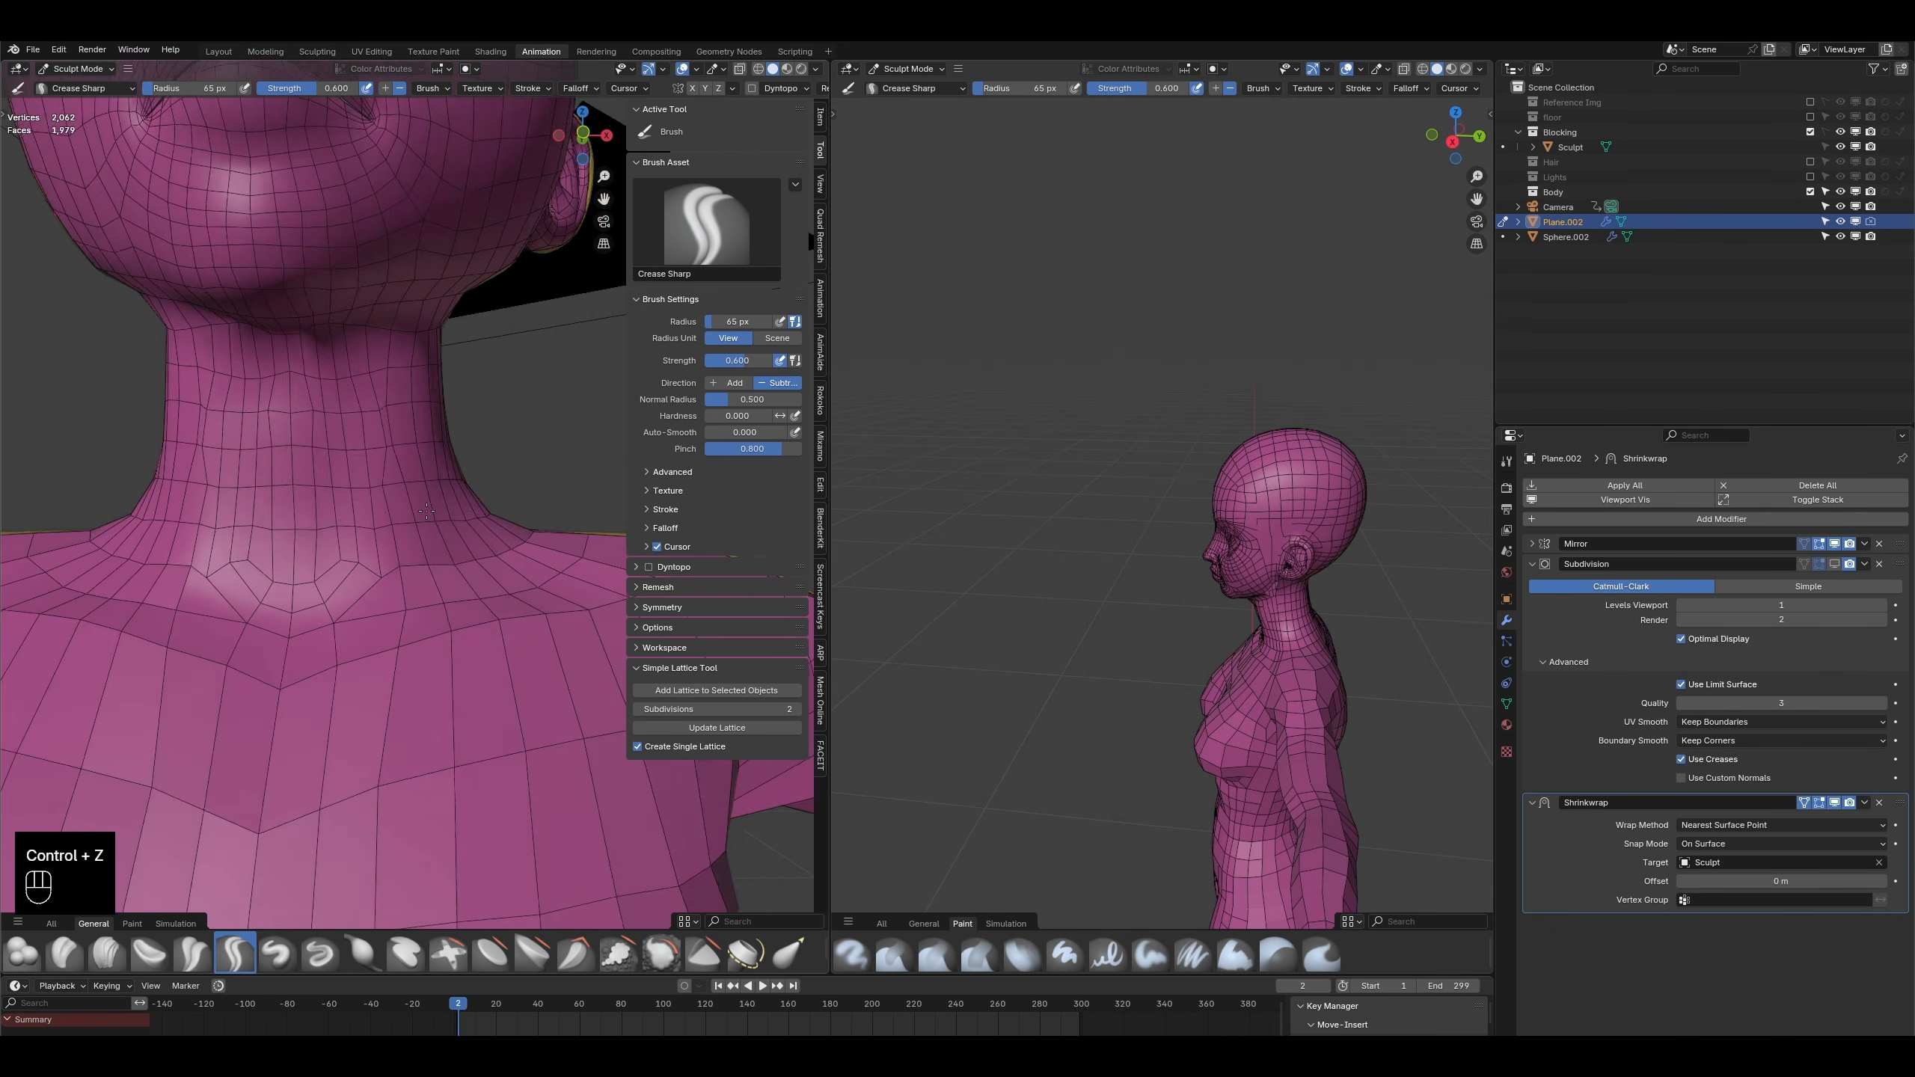
{"action": "key", "text": "Tab"}
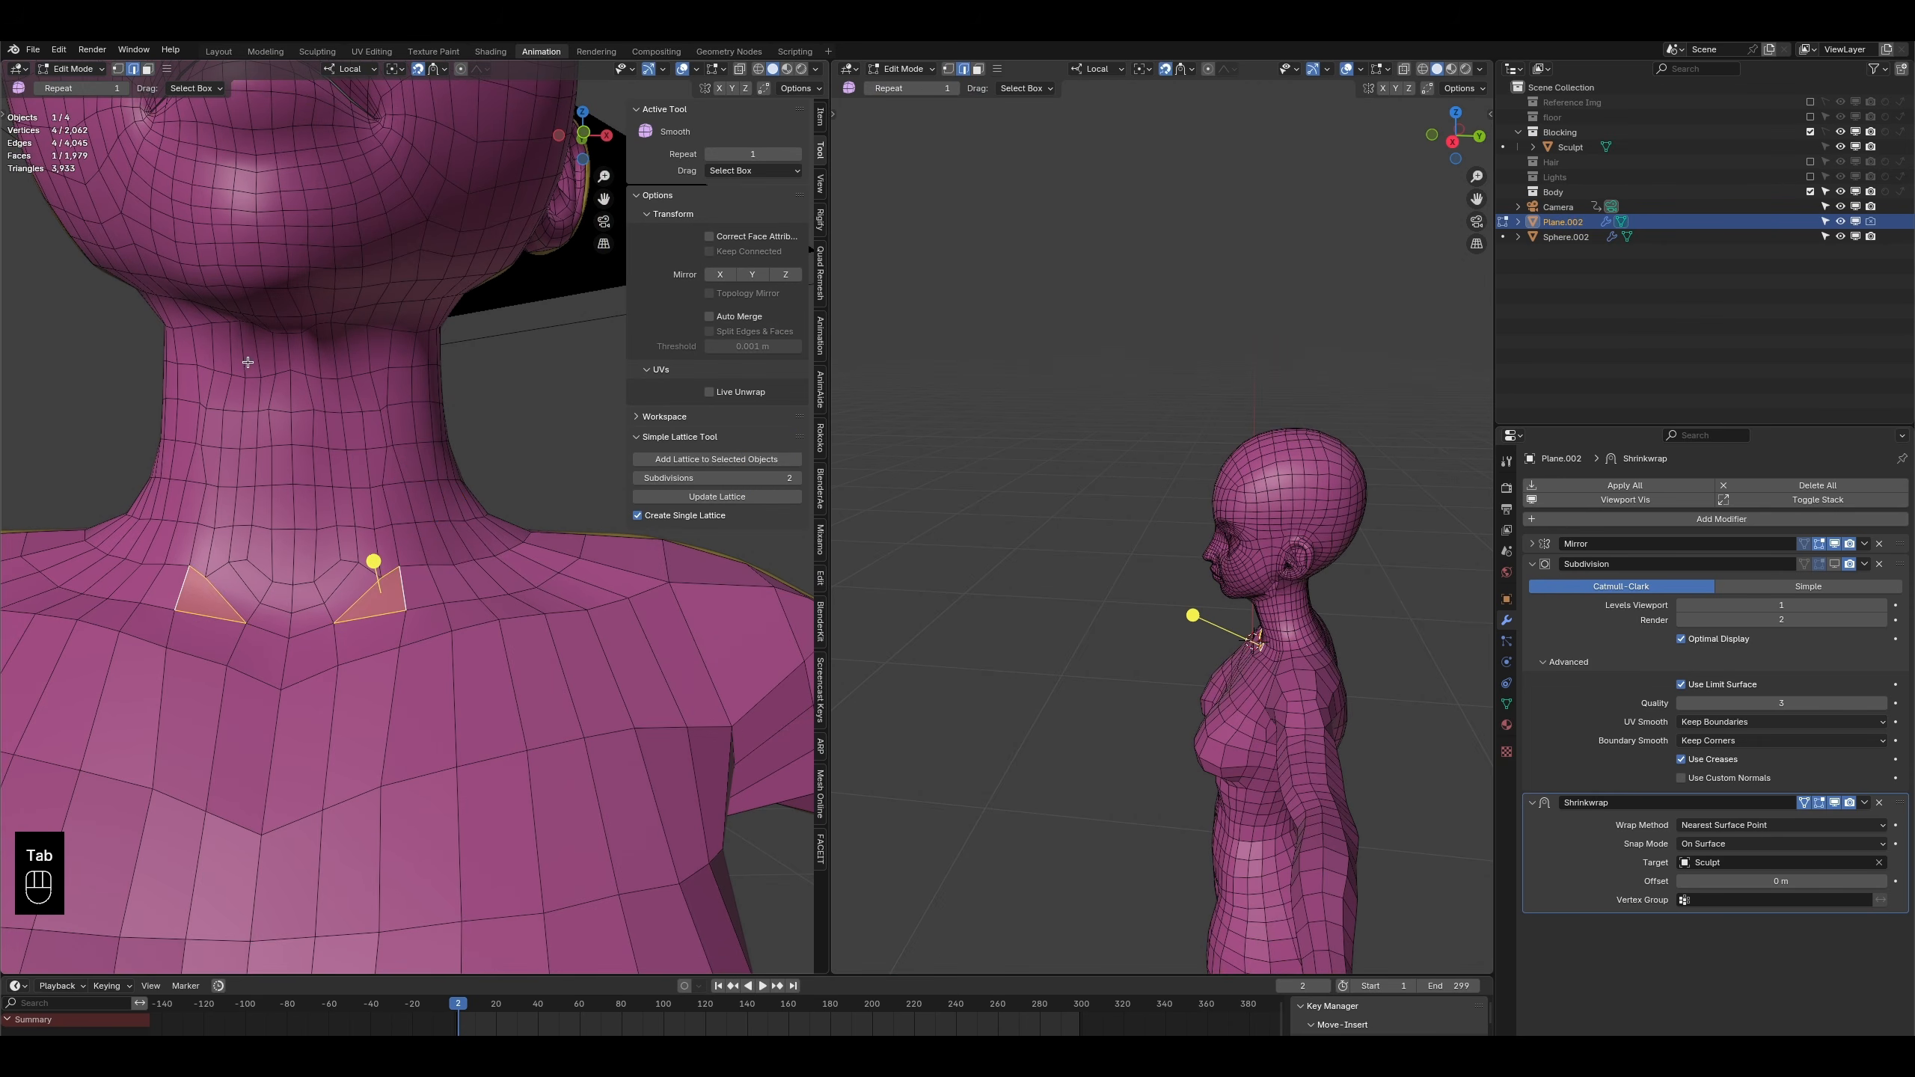
- Select the faces across the front of the neck in face select mode and even them out with the Smooth tool
{"action": "left_click", "coordinate": [148, 68]}
{"action": "left_click_drag", "start_coordinate": [305, 352], "coordinate": [402, 567]}
{"action": "key", "text": "g"}
{"action": "left_click", "coordinate": [371, 463]}
{"action": "left_click_drag", "start_coordinate": [368, 458], "coordinate": [556, 446]}
- Delete the outer face at the base of the front neck and refill the hole with a new face from its boundary edges
{"action": "mouse_move", "coordinate": [310, 455]}
{"action": "middle_mouse_down"}
{"action": "mouse_move", "coordinate": [217, 461]}
{"action": "mouse_move", "coordinate": [277, 460]}
{"action": "middle_mouse_up"}
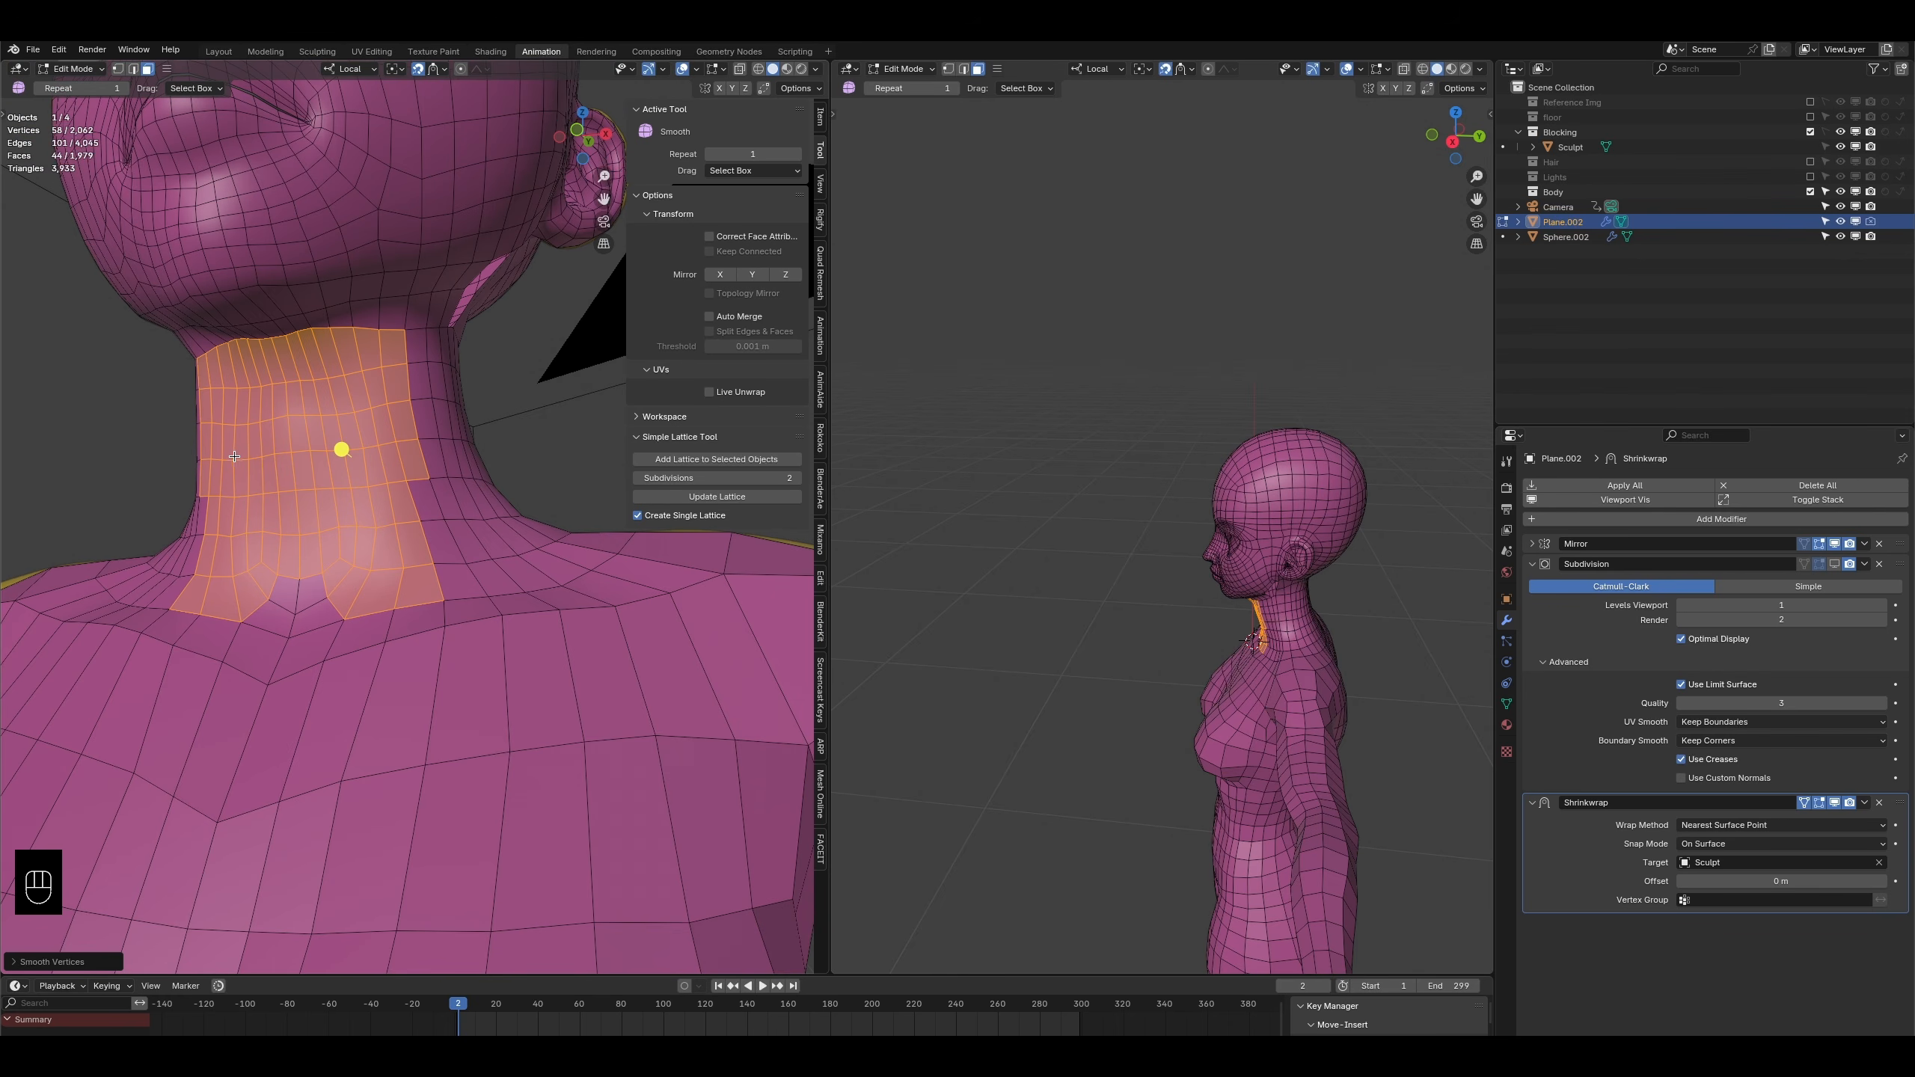
{"action": "middle_click_drag", "start_coordinate": [206, 370], "coordinate": [168, 362]}
{"action": "middle_click_drag", "start_coordinate": [348, 370], "coordinate": [440, 599]}
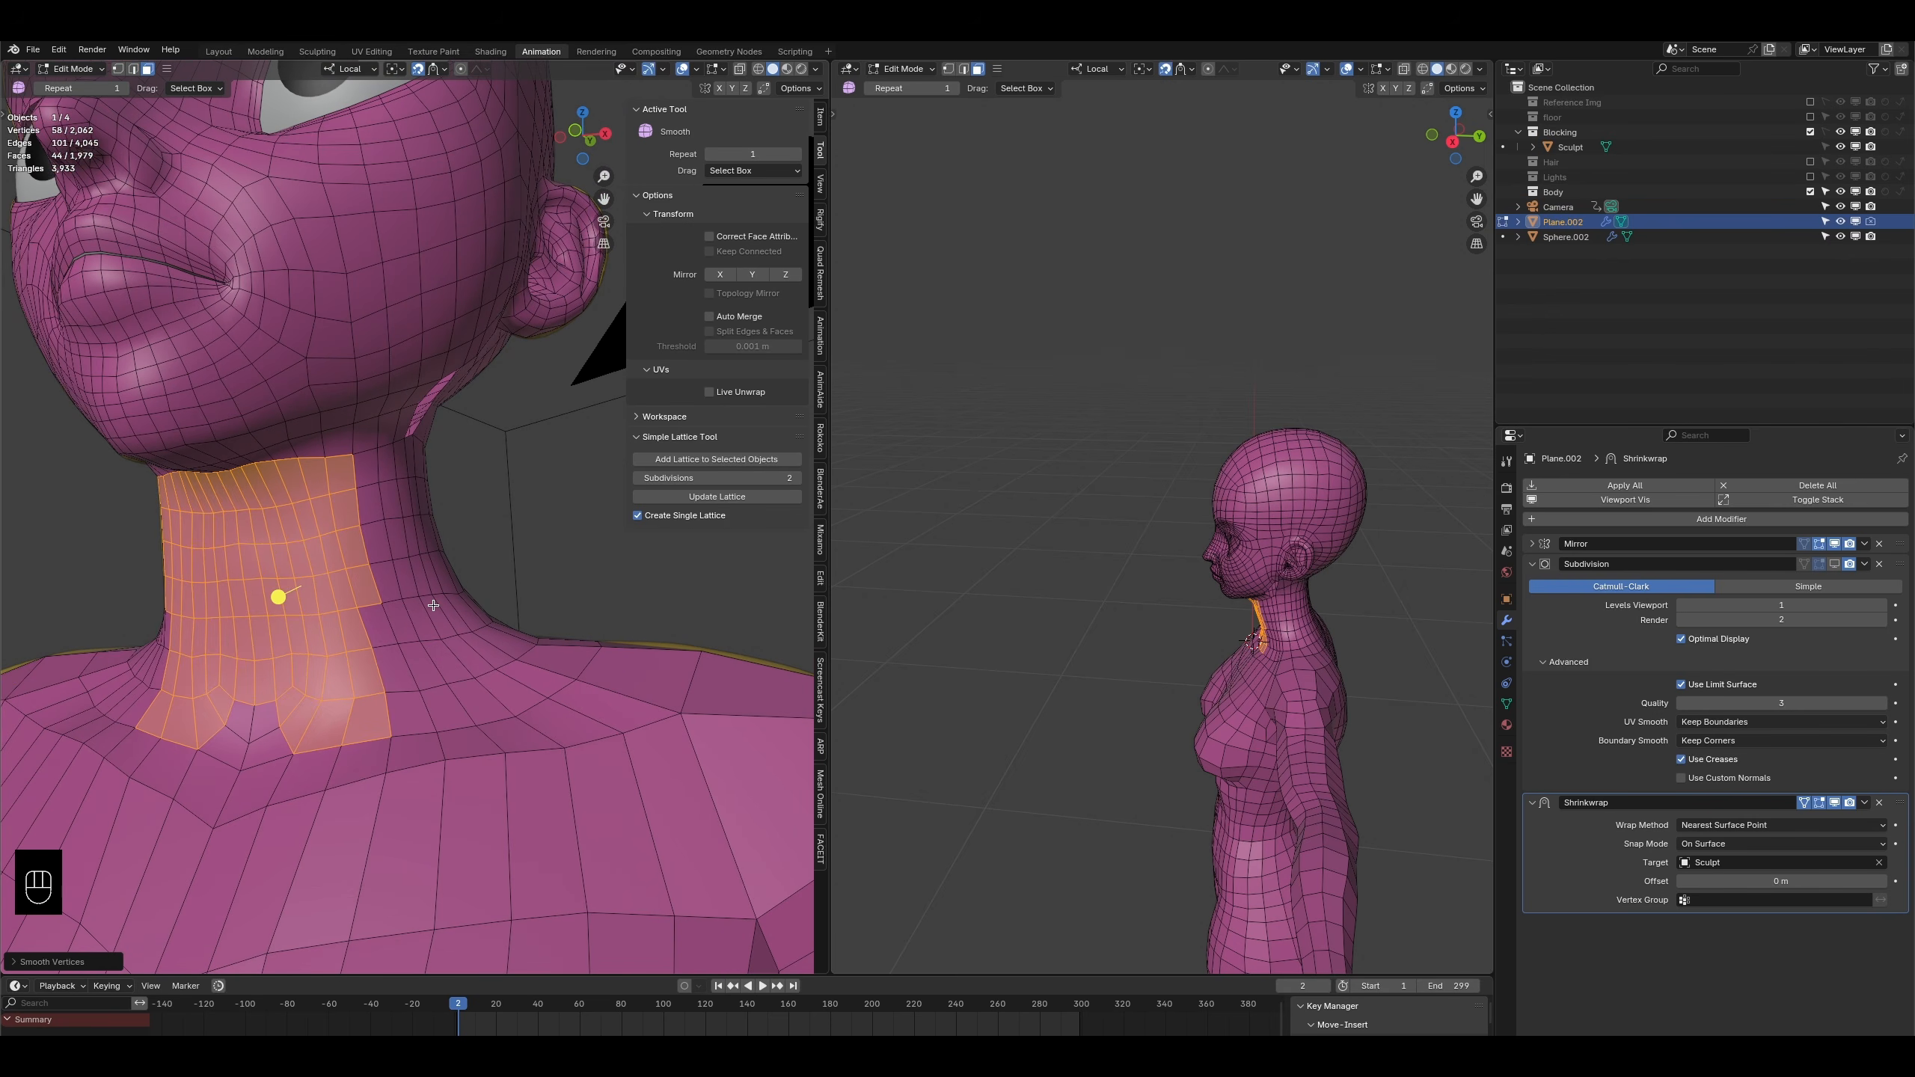
{"action": "left_click", "coordinate": [405, 627]}
{"action": "middle_click_drag", "start_coordinate": [278, 757], "coordinate": [301, 792]}
{"action": "left_click", "coordinate": [371, 722]}
{"action": "key", "text": "x"}
{"action": "left_click", "coordinate": [385, 747]}
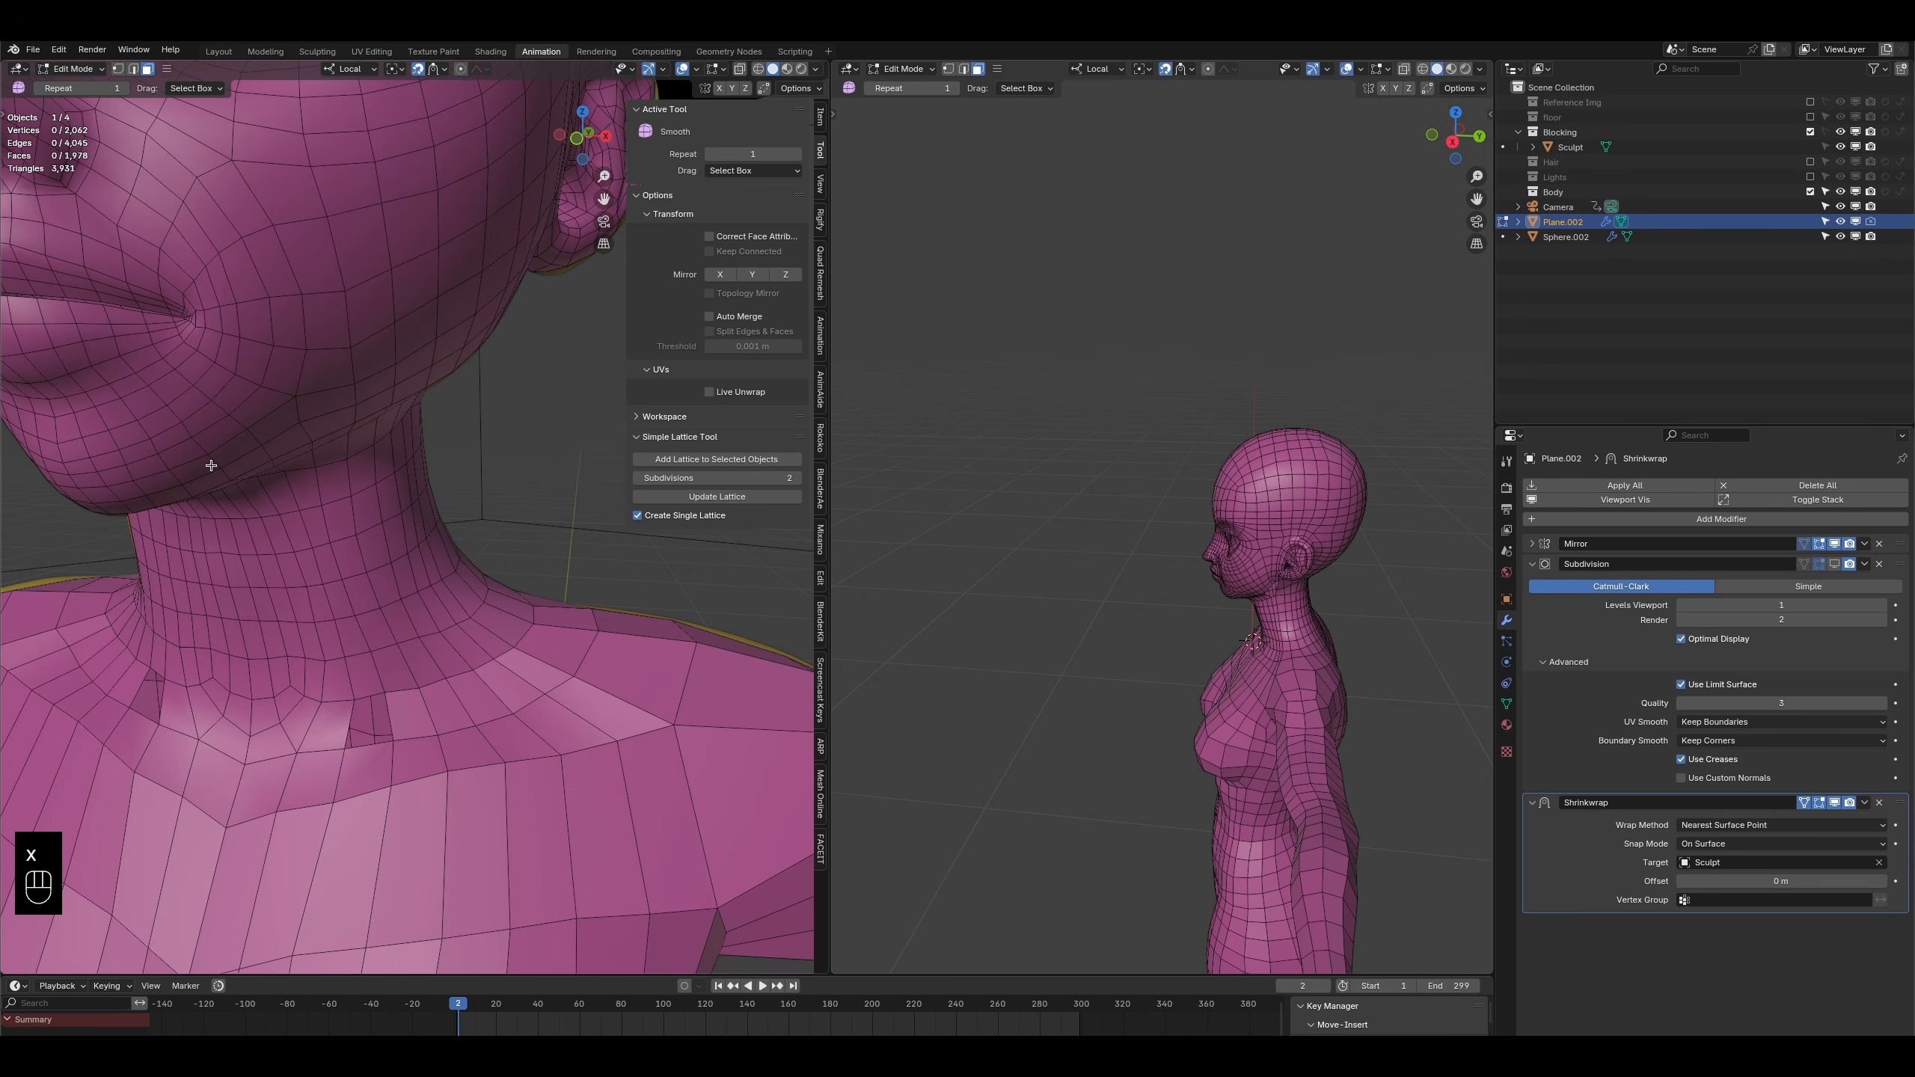
{"action": "key", "text": "2"}
{"action": "left_click", "coordinate": [352, 714], "text": "alt"}
{"action": "key", "text": "f"}
- Examine the mesh topology around the side of the neck, the shoulder and the upper torso
{"action": "middle_click_drag", "start_coordinate": [417, 691], "coordinate": [318, 634]}
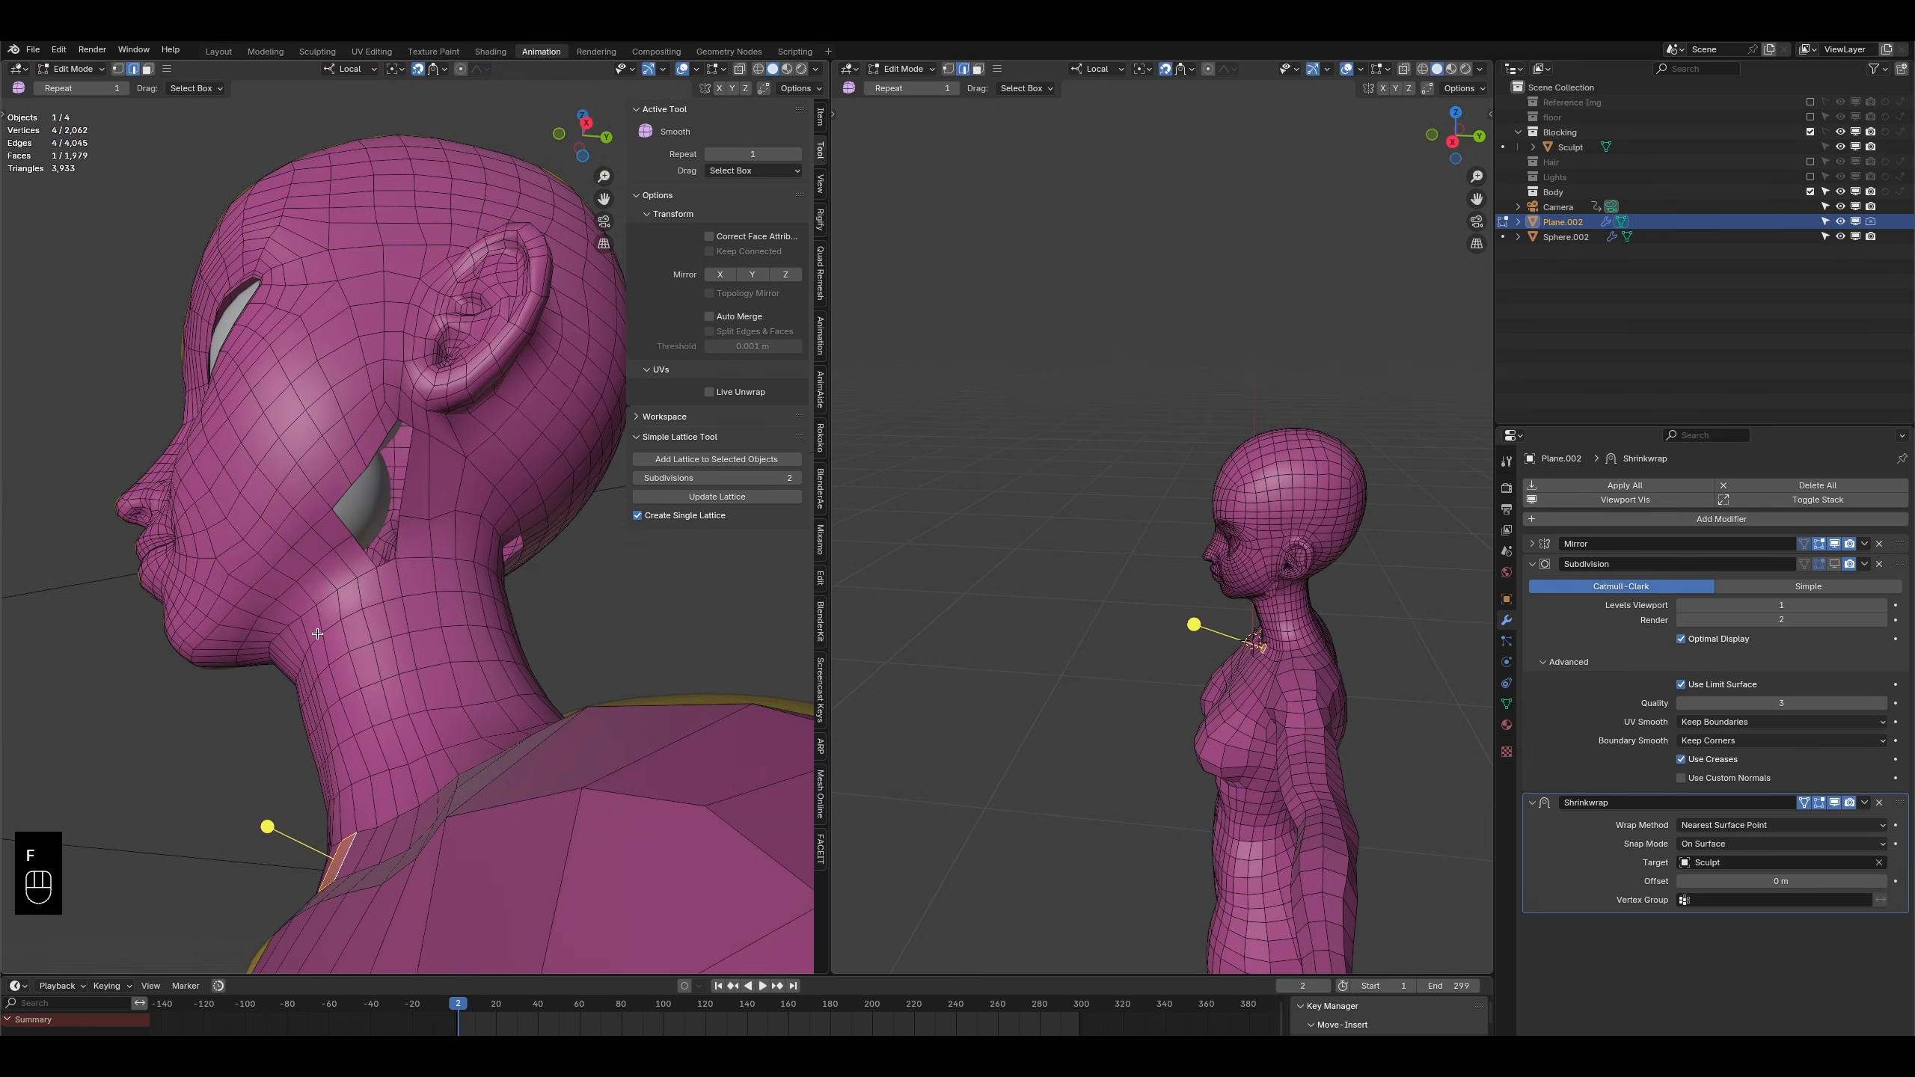
{"action": "middle_click_drag", "start_coordinate": [405, 536], "coordinate": [509, 579]}
{"action": "scroll", "coordinate": [486, 593], "scroll_direction": "down", "scroll_amount": 2}
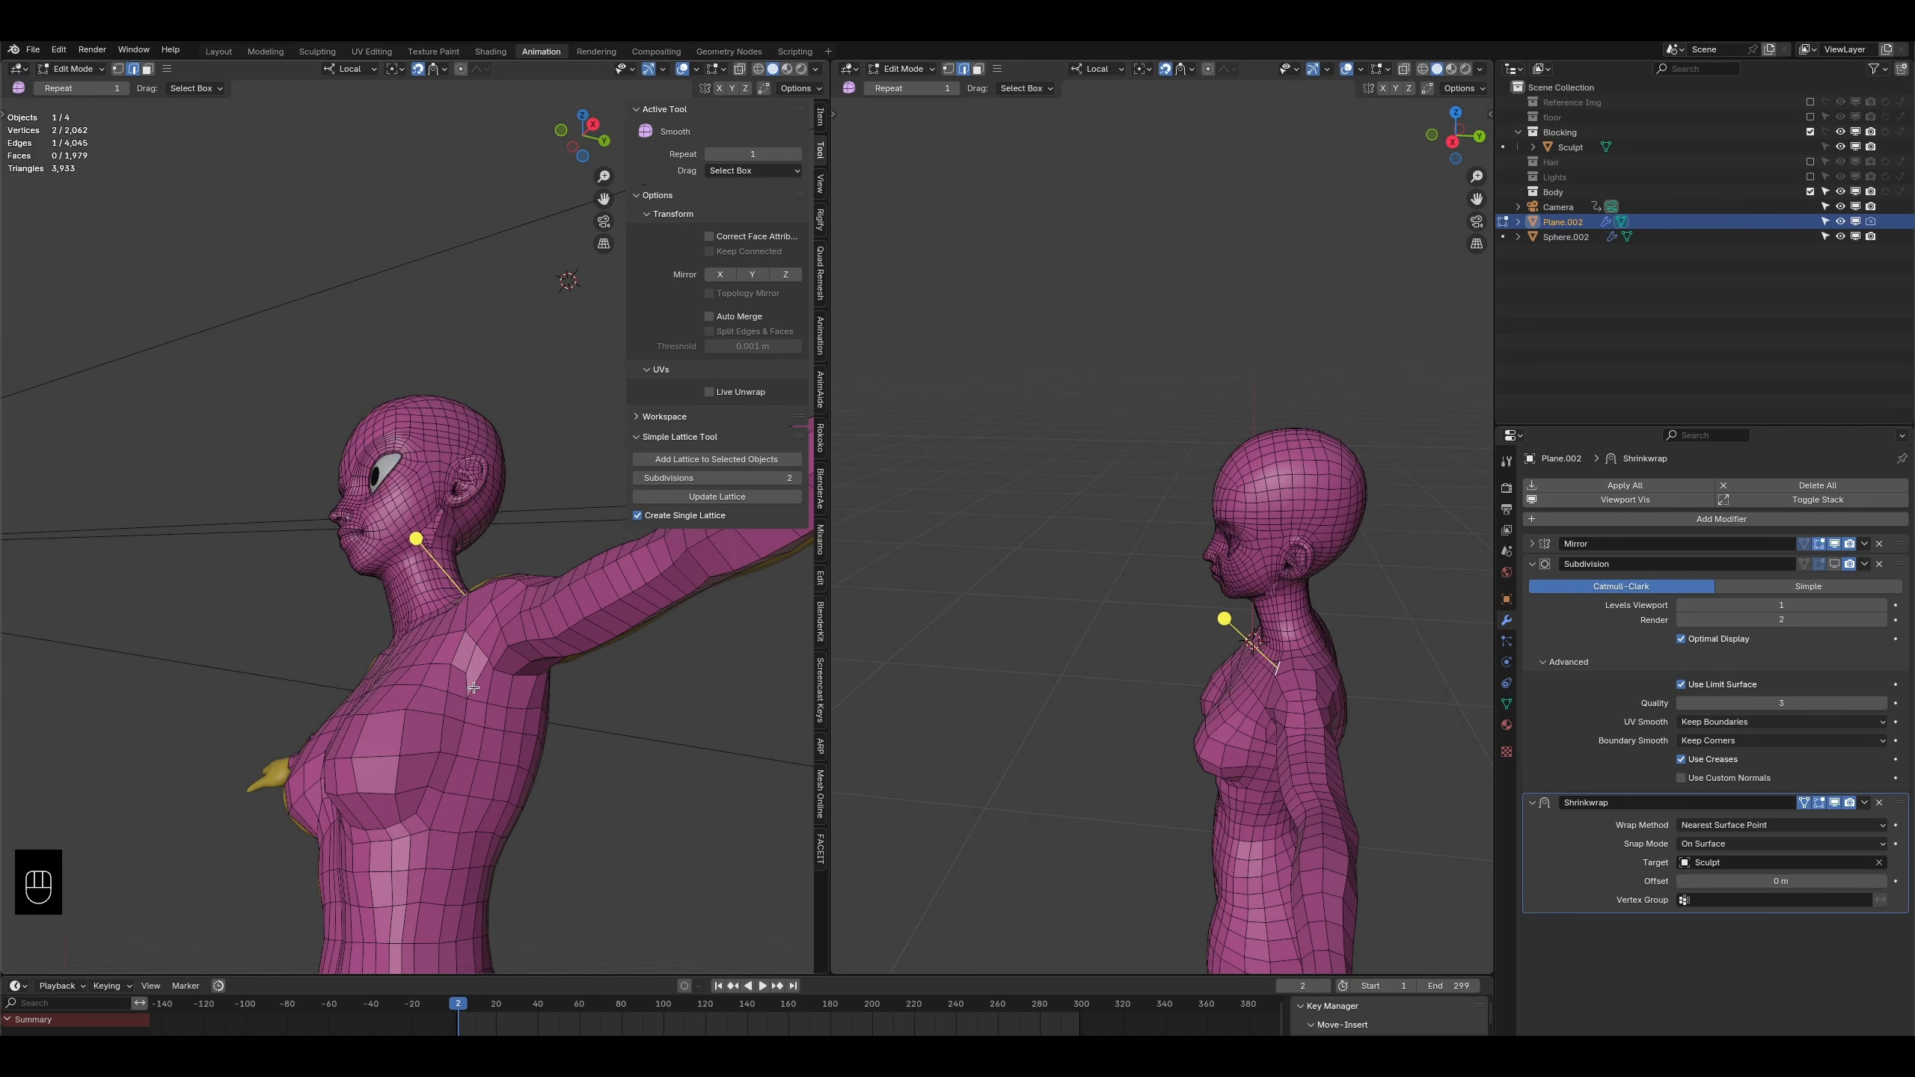
{"action": "middle_click_drag", "start_coordinate": [489, 625], "coordinate": [503, 741]}
{"action": "middle_click_drag", "start_coordinate": [502, 636], "coordinate": [506, 662], "text": "shift"}
{"action": "middle_click_drag", "start_coordinate": [503, 507], "coordinate": [489, 555]}
{"action": "scroll", "coordinate": [489, 553], "scroll_direction": "up", "scroll_amount": 1}
{"action": "scroll", "coordinate": [489, 557], "scroll_direction": "up", "scroll_amount": 2}
- Trace the face strip from the side of the neck over the shoulder and down the outer chest to below the breast by selecting its faces
{"action": "left_click", "coordinate": [149, 70]}
{"action": "left_click", "coordinate": [529, 565]}
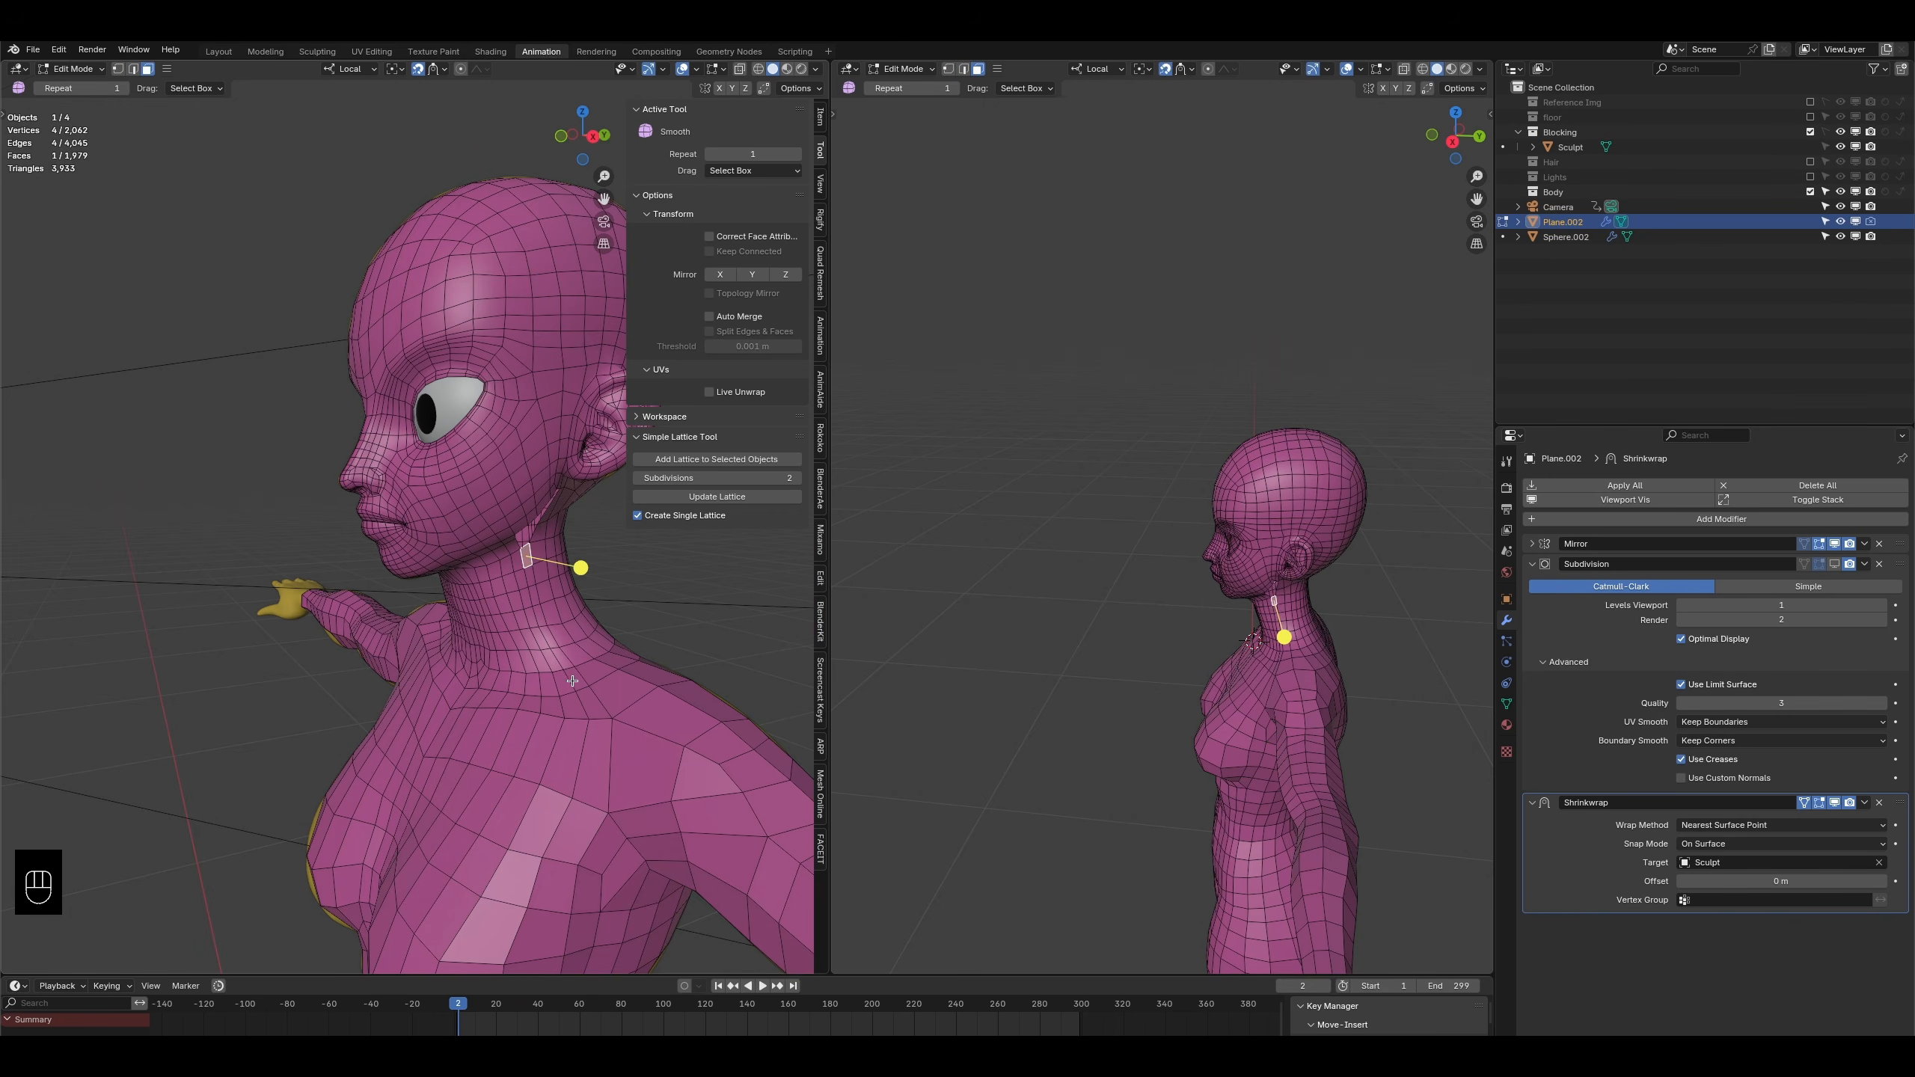
{"action": "left_click", "coordinate": [596, 718], "text": "ctrl+shift"}
{"action": "left_click", "coordinate": [590, 803], "text": "ctrl+shift"}
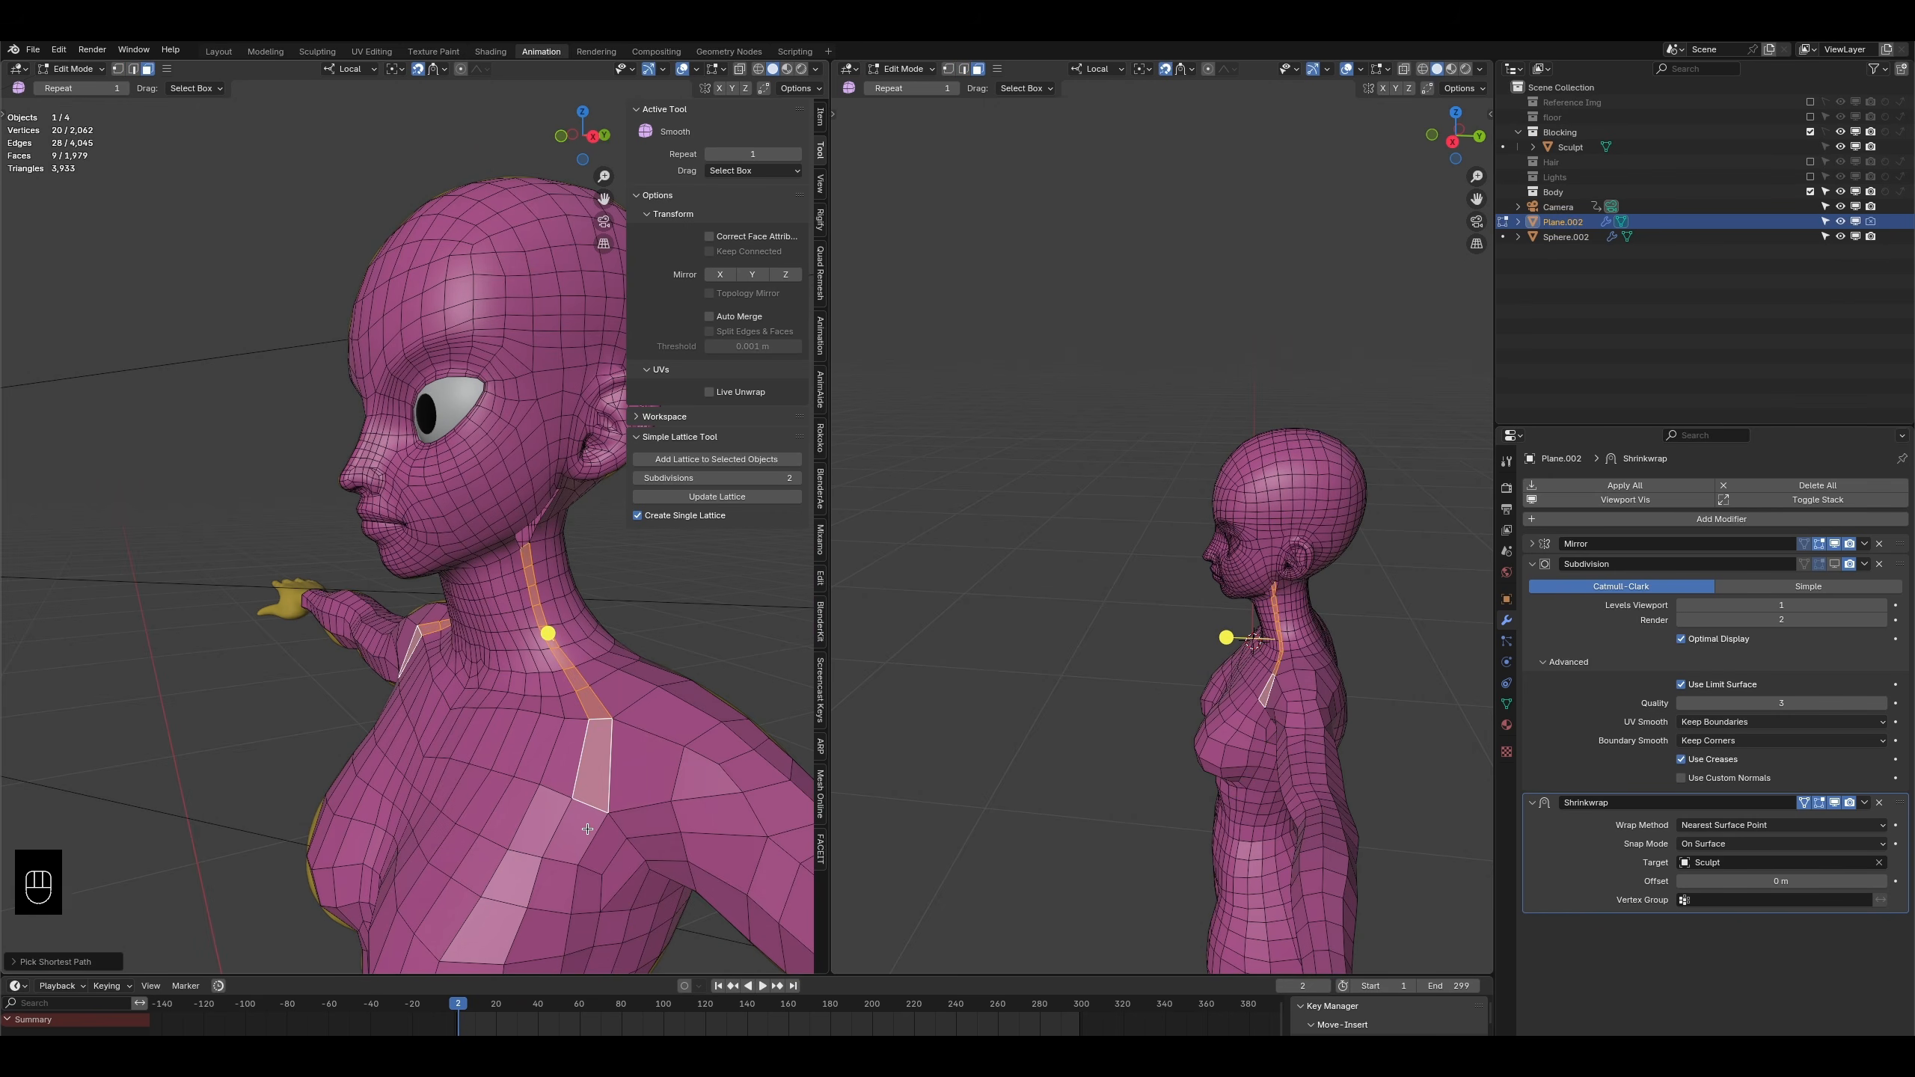
{"action": "middle_click_drag", "start_coordinate": [590, 802], "coordinate": [596, 602]}
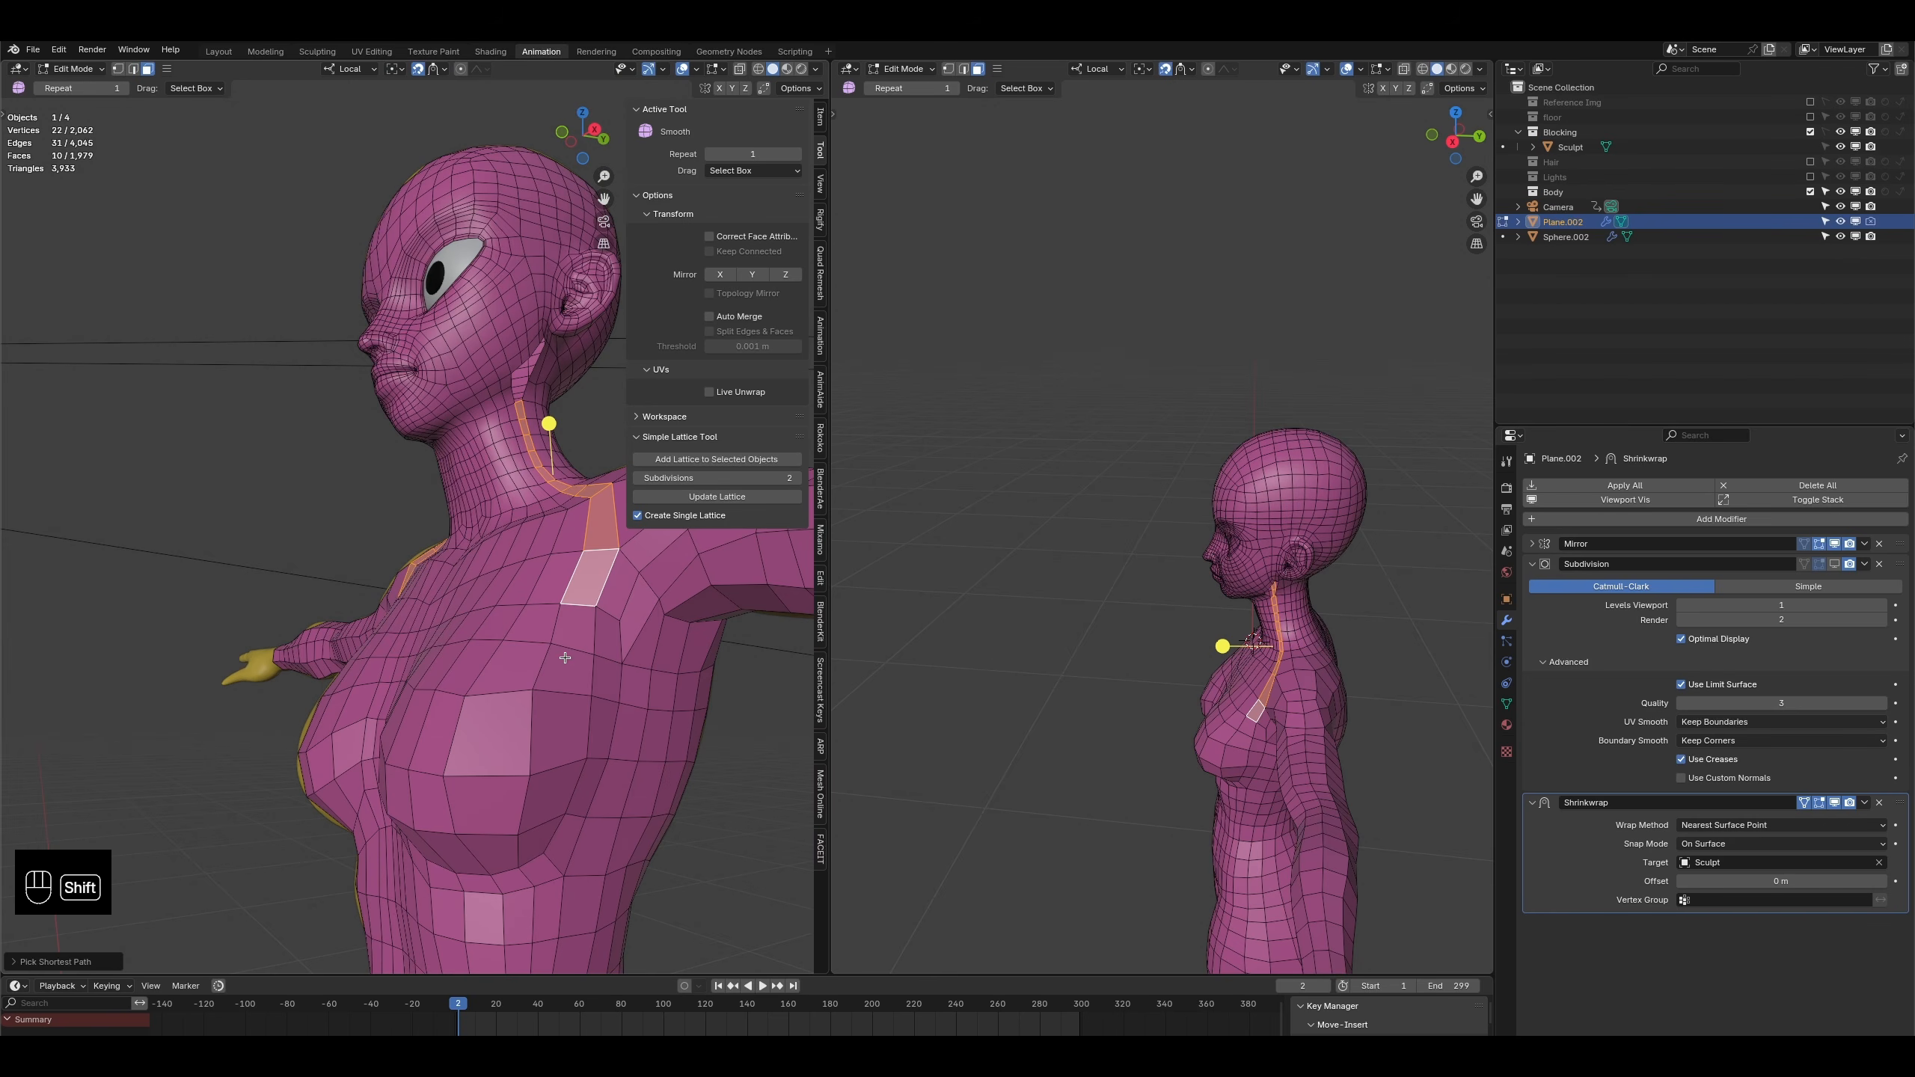
{"action": "left_click", "coordinate": [566, 698], "text": "shift"}
{"action": "left_click", "coordinate": [574, 630], "text": "shift"}
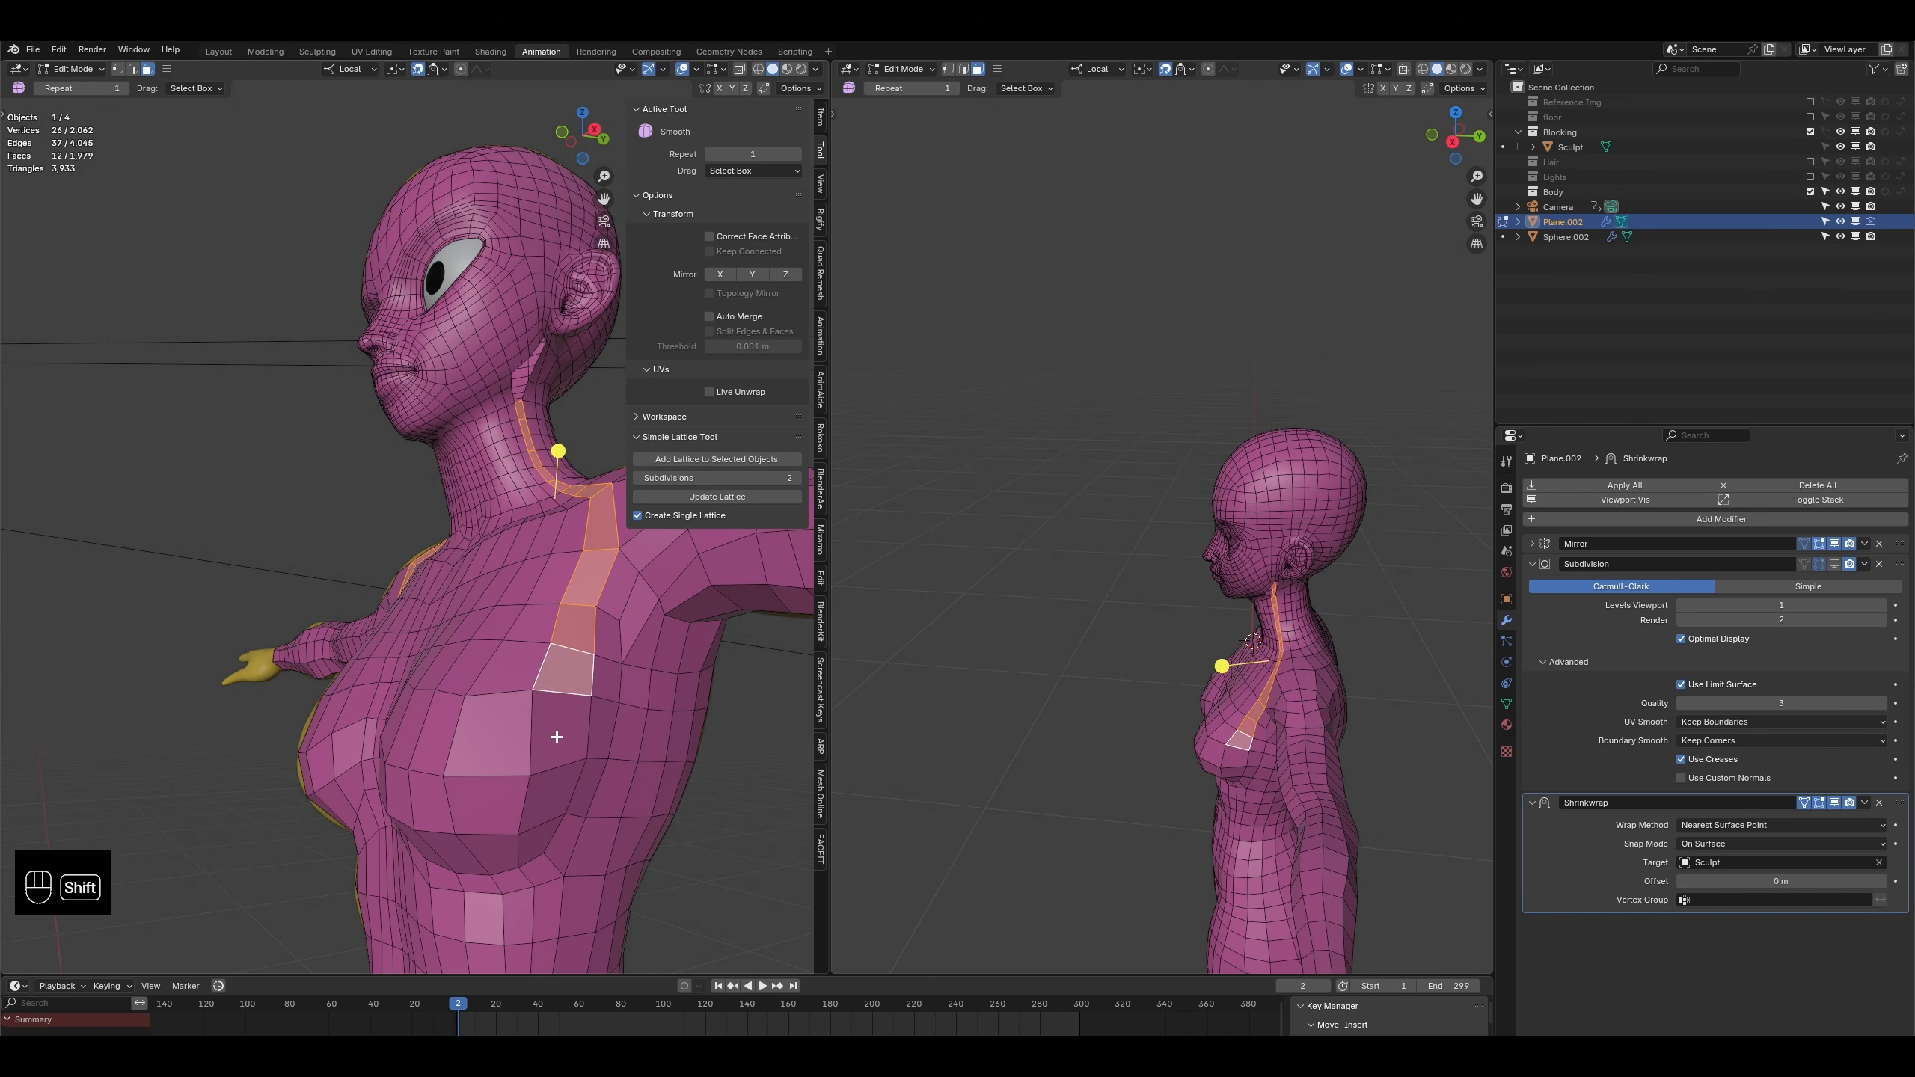
{"action": "left_click", "coordinate": [562, 732], "text": "shift"}
{"action": "left_click", "coordinate": [552, 807], "text": "shift"}
{"action": "middle_click_drag", "start_coordinate": [551, 806], "coordinate": [511, 791]}
{"action": "left_click", "coordinate": [553, 775], "text": "shift"}
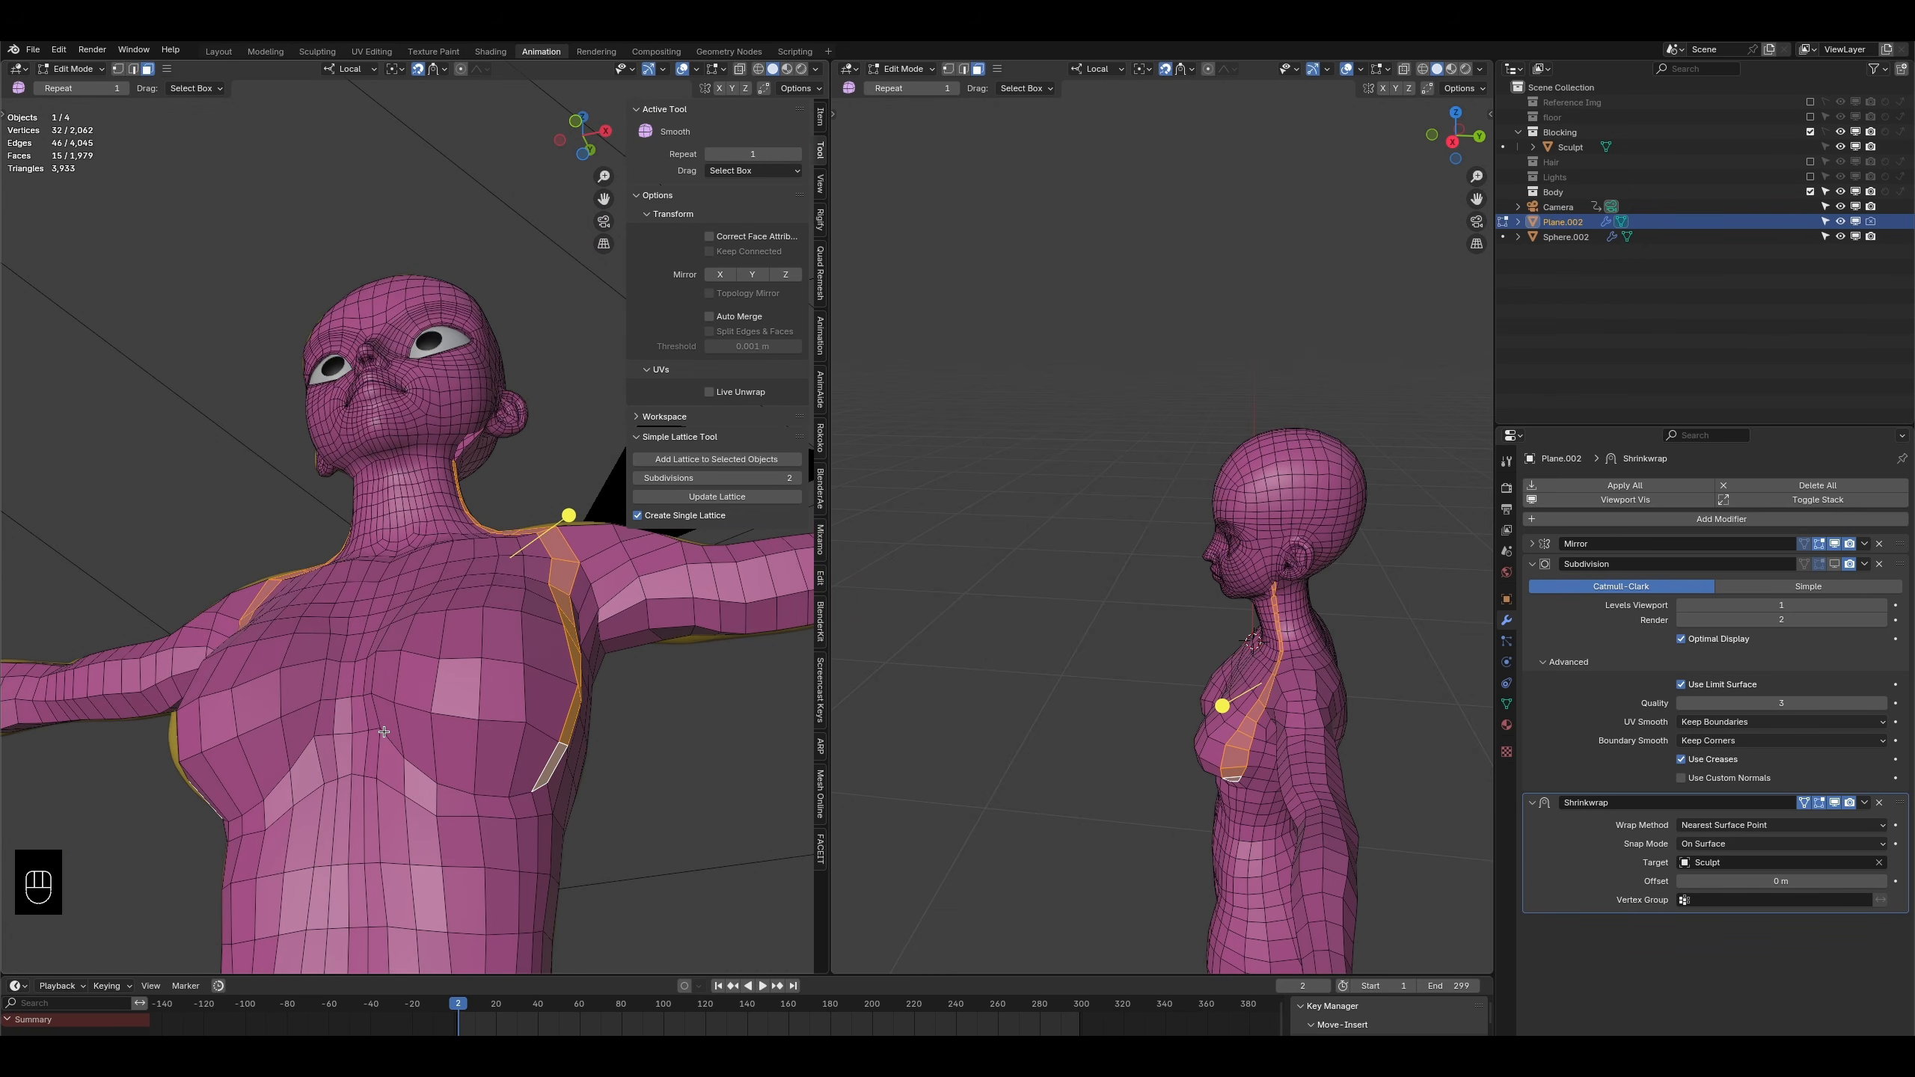
{"action": "middle_click_drag", "start_coordinate": [402, 699], "coordinate": [432, 701]}
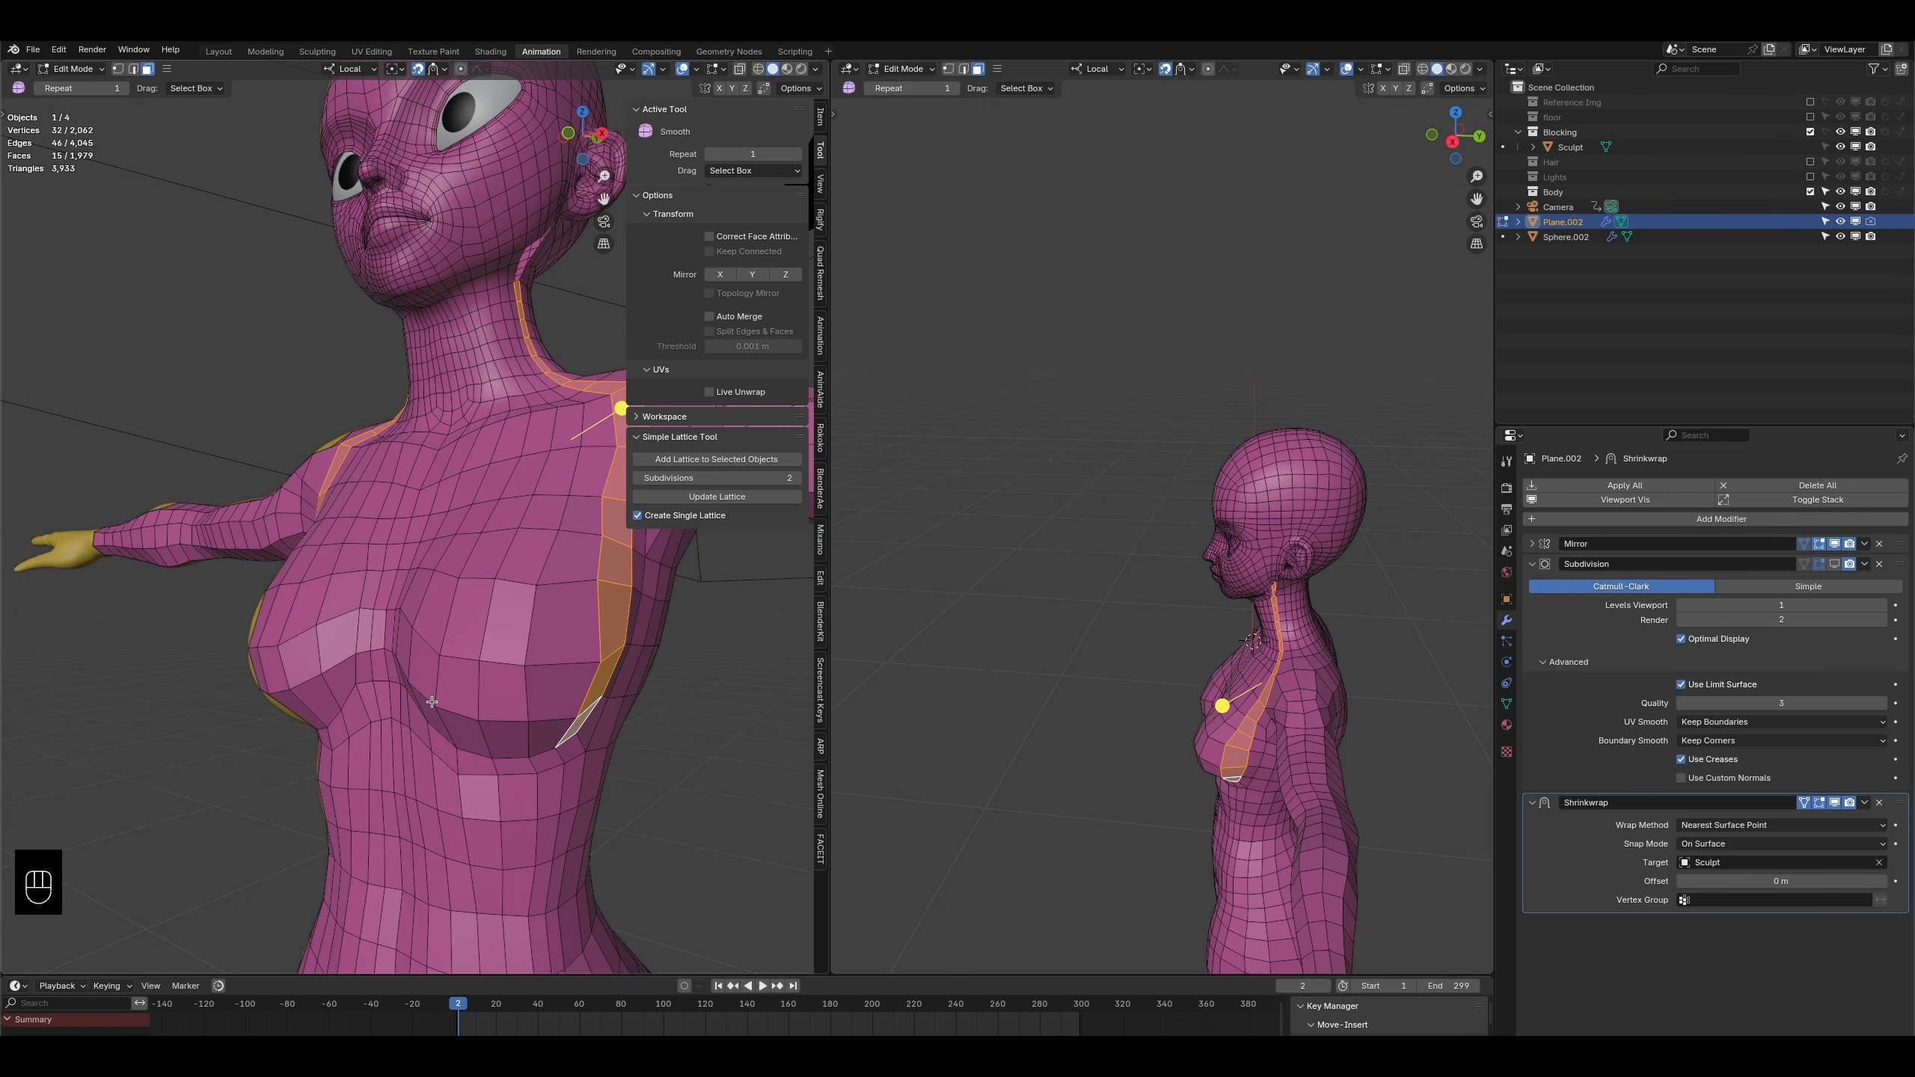
{"action": "middle_click_drag", "start_coordinate": [453, 435], "coordinate": [518, 500]}
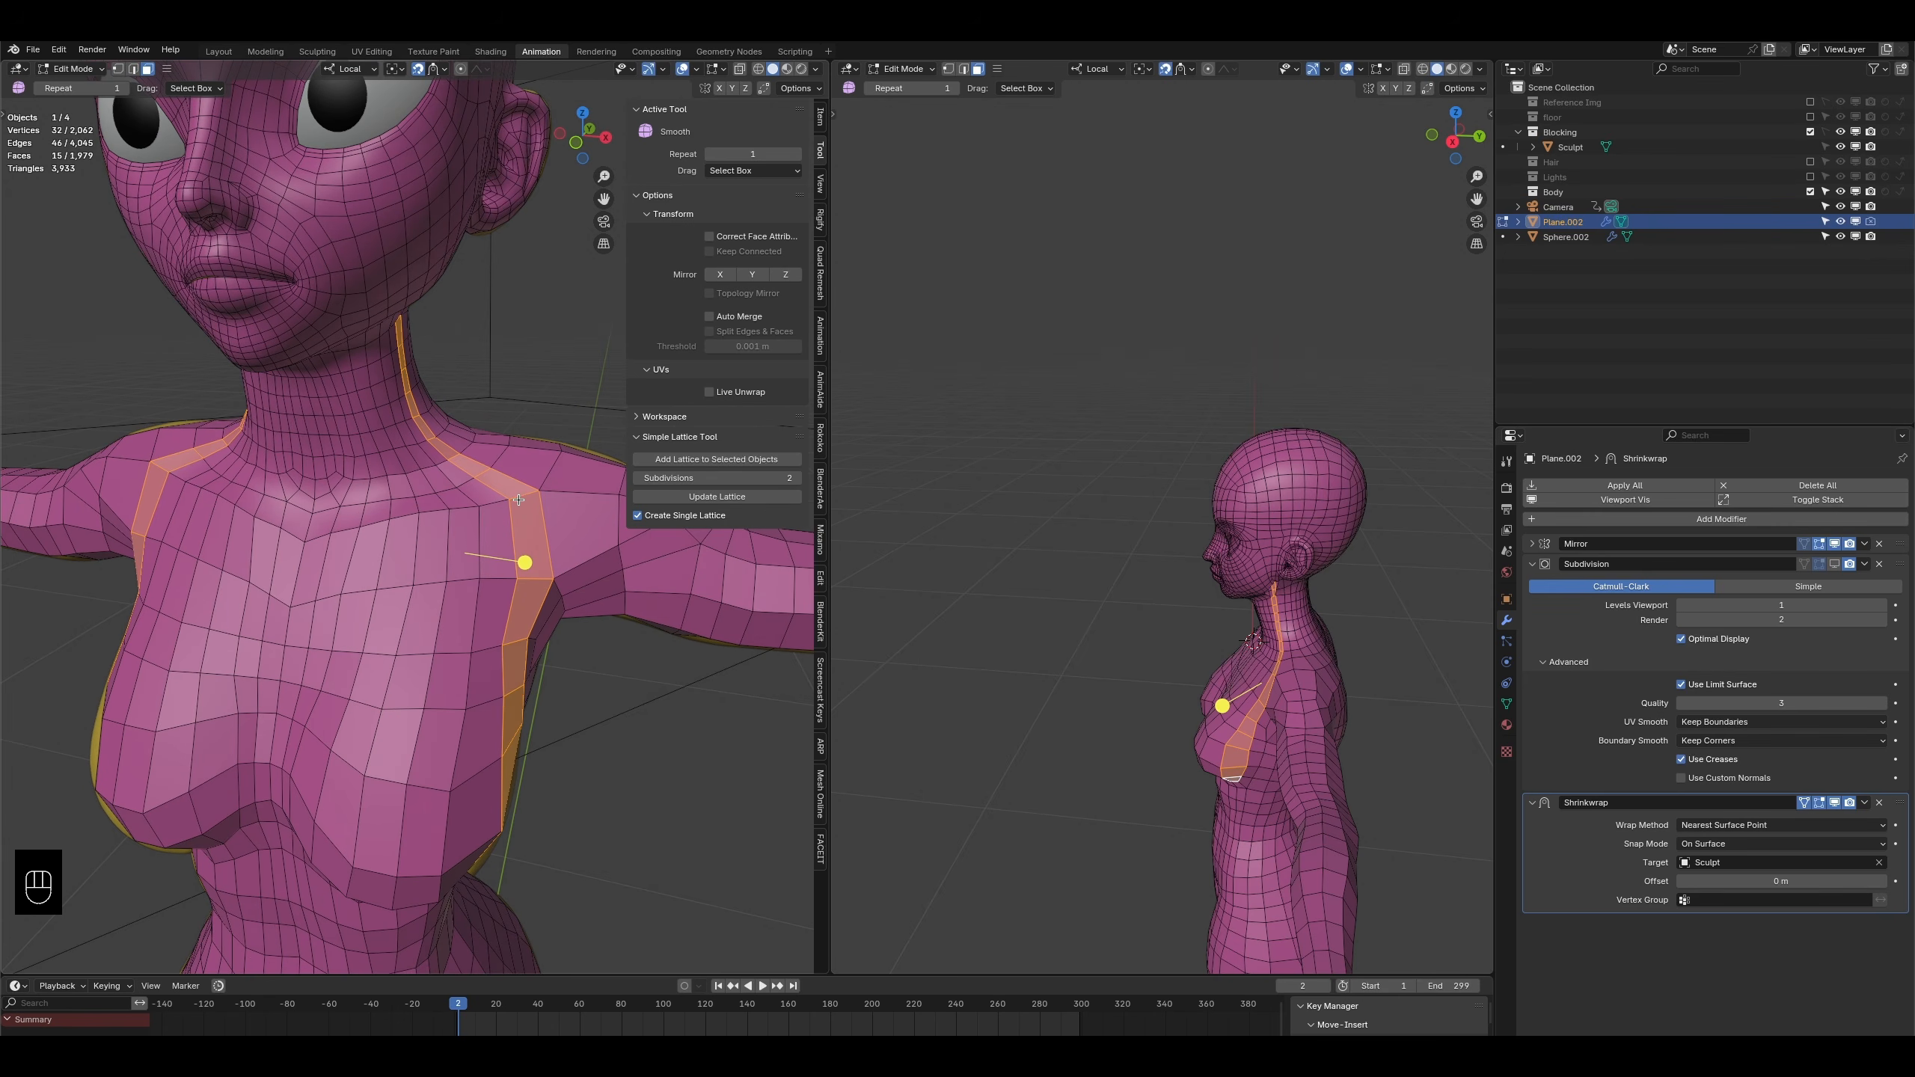
- Smooth the vertices from the neck base across the collarbone and a small group on the upper chest with the Smooth tool
{"action": "left_click", "coordinate": [497, 559]}
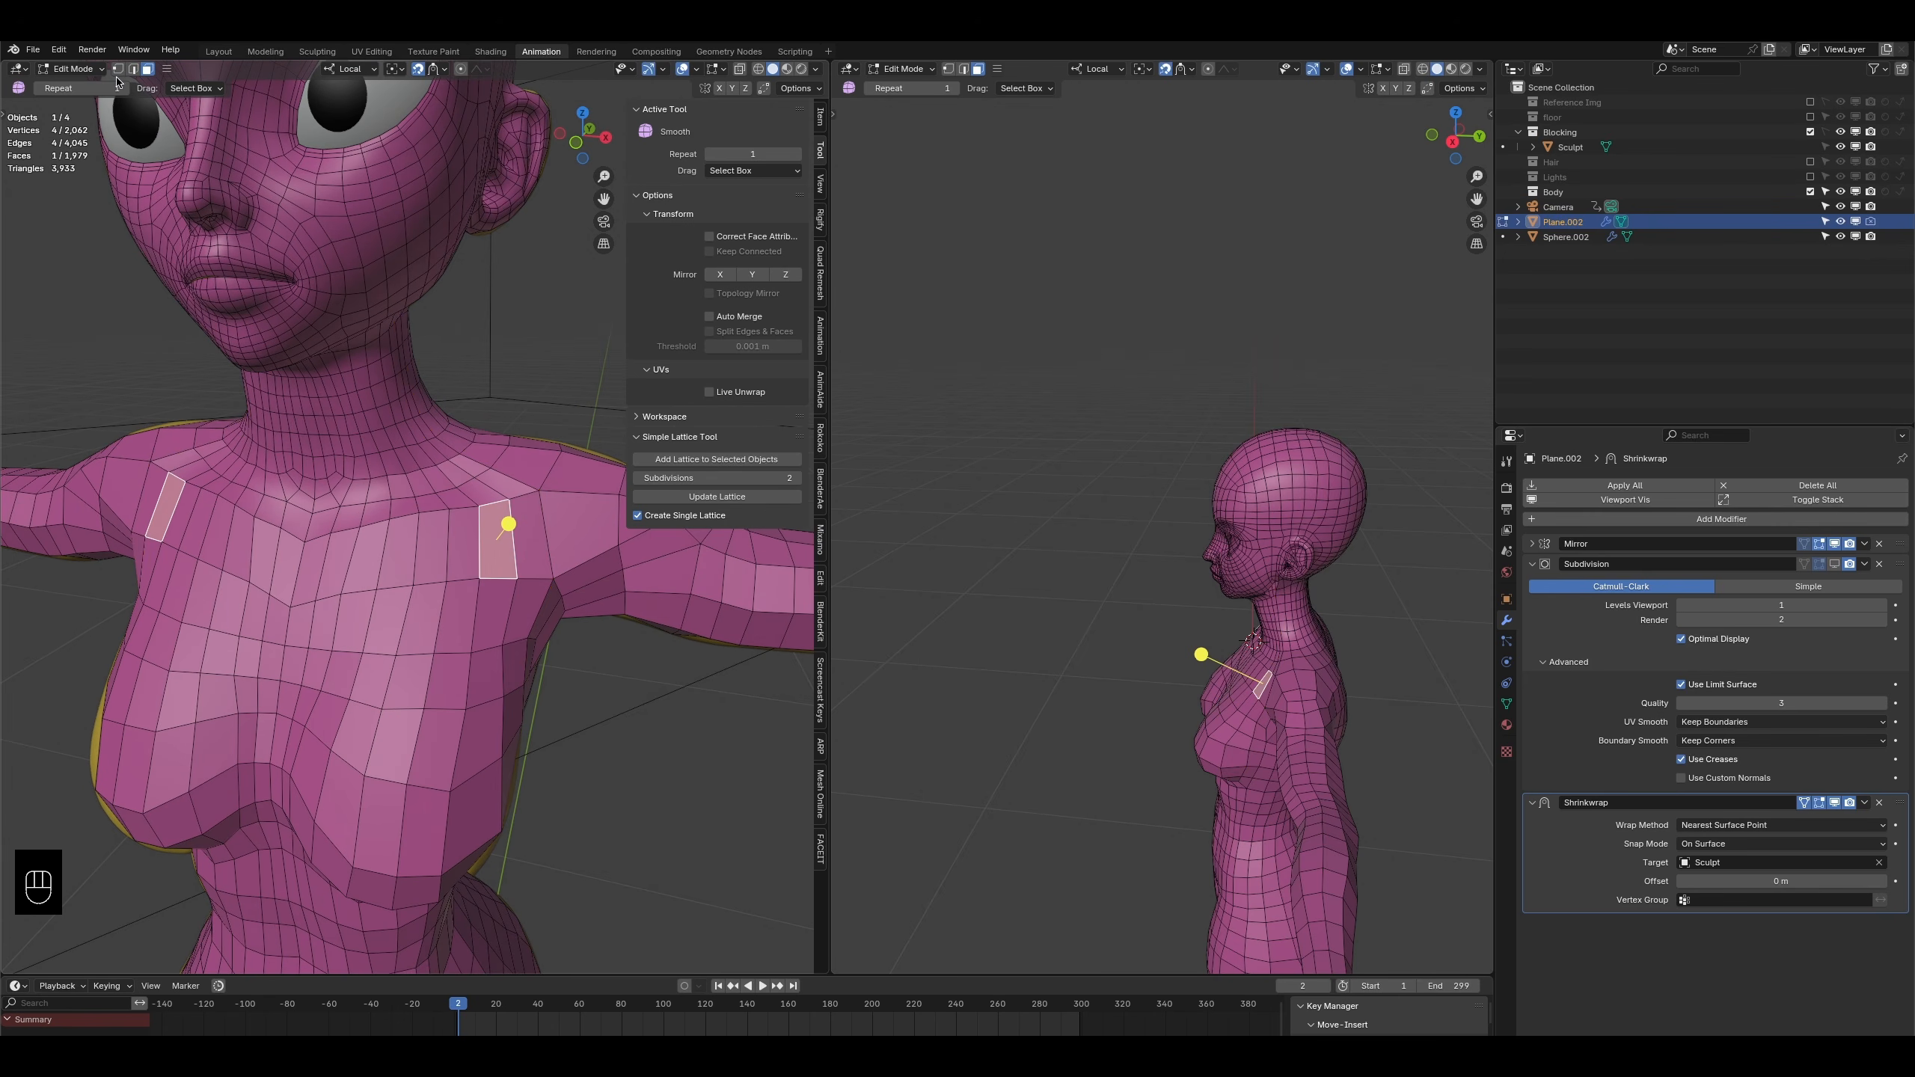
{"action": "key", "text": "1"}
{"action": "left_click_drag", "start_coordinate": [324, 445], "coordinate": [500, 554]}
{"action": "left_click", "coordinate": [355, 430]}
{"action": "left_click_drag", "start_coordinate": [356, 431], "coordinate": [551, 613]}
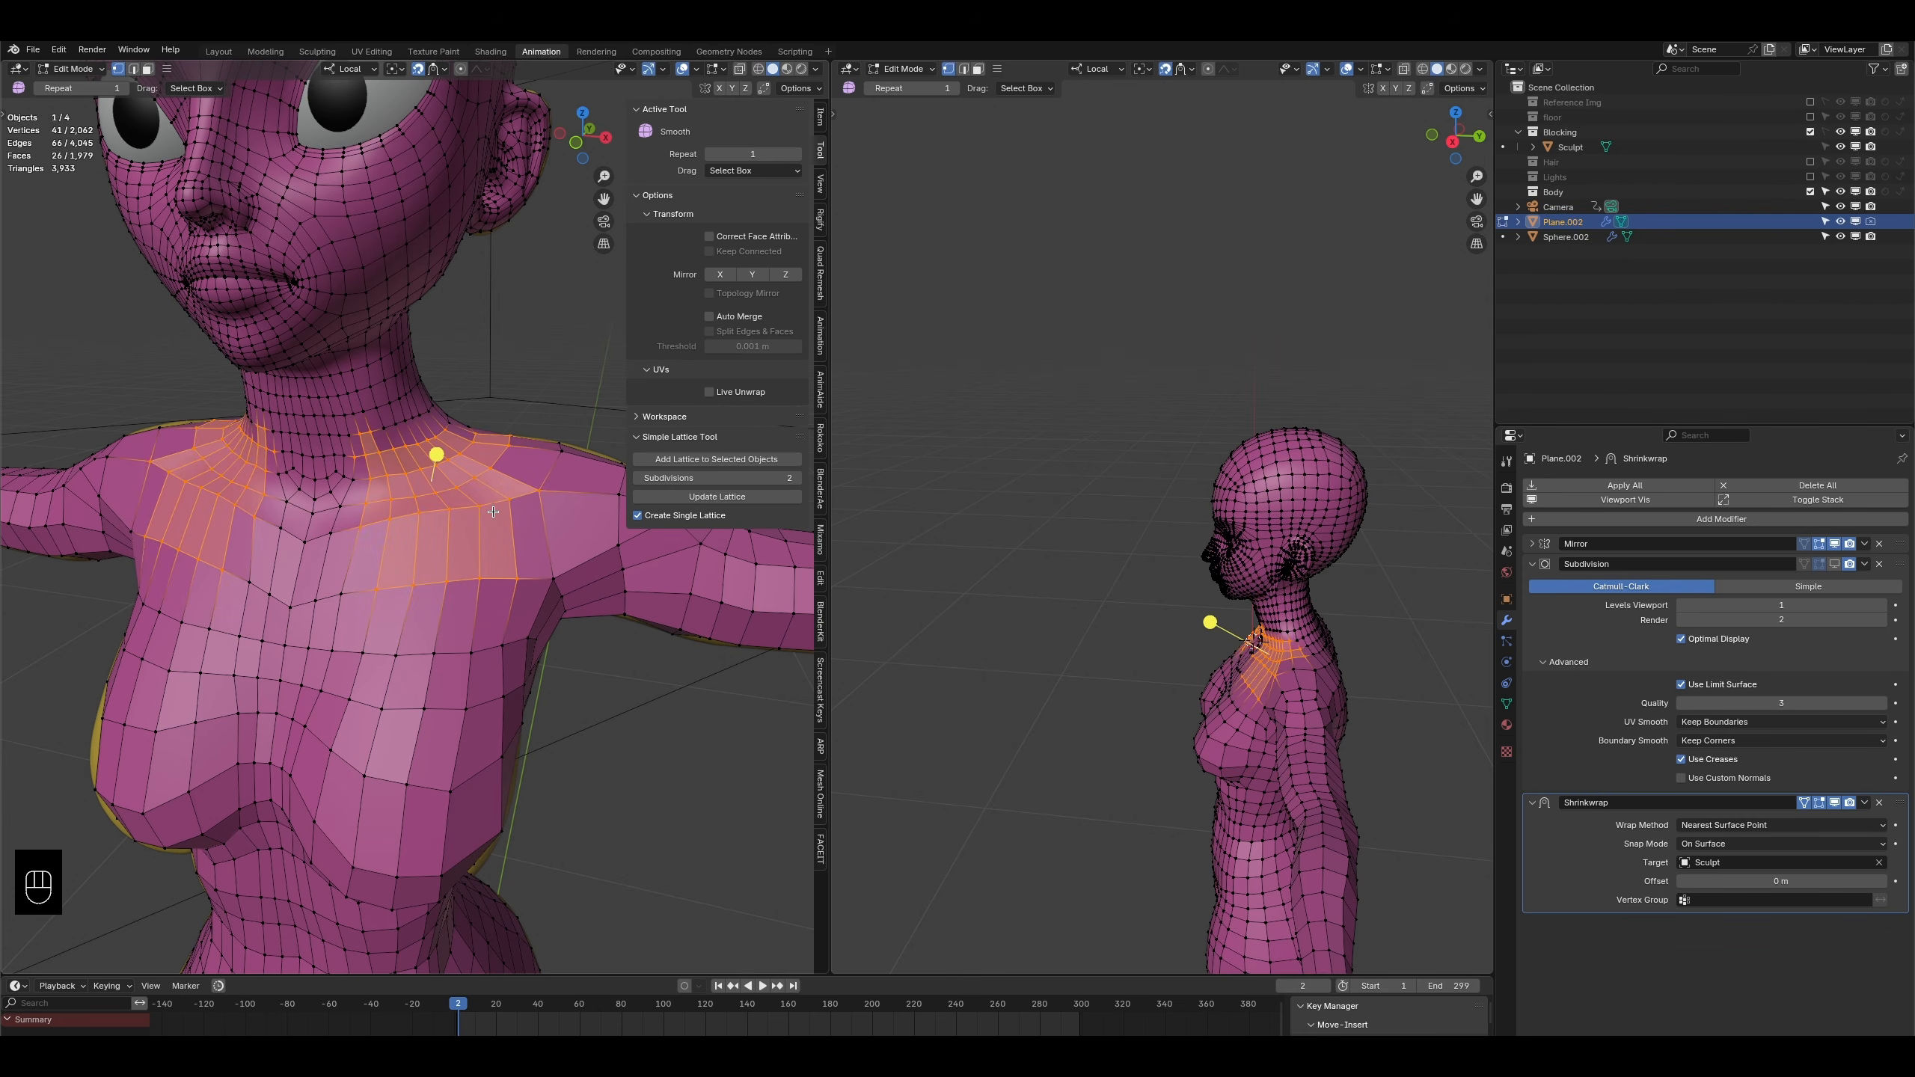
{"action": "left_click_drag", "start_coordinate": [436, 453], "coordinate": [687, 410]}
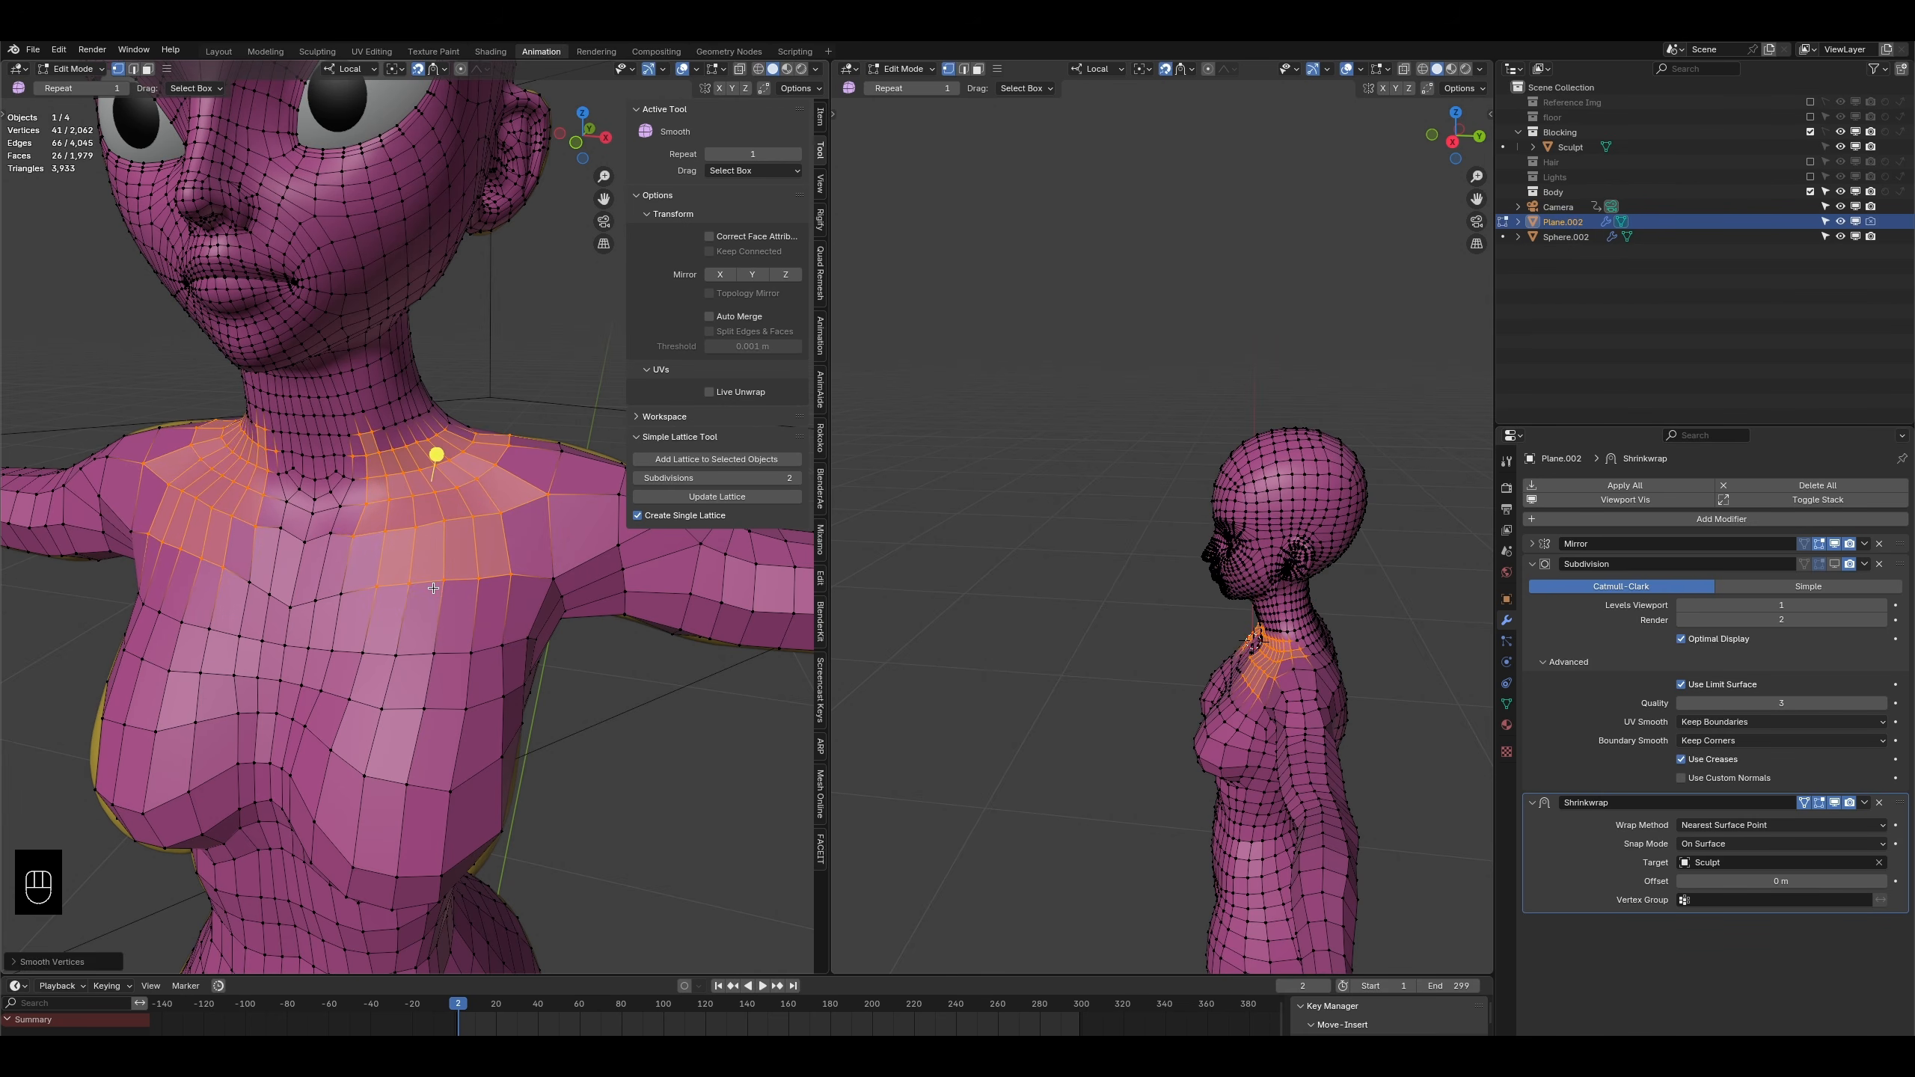
{"action": "left_click_drag", "start_coordinate": [517, 668], "coordinate": [517, 669]}
{"action": "middle_click_drag", "start_coordinate": [482, 596], "coordinate": [384, 522]}
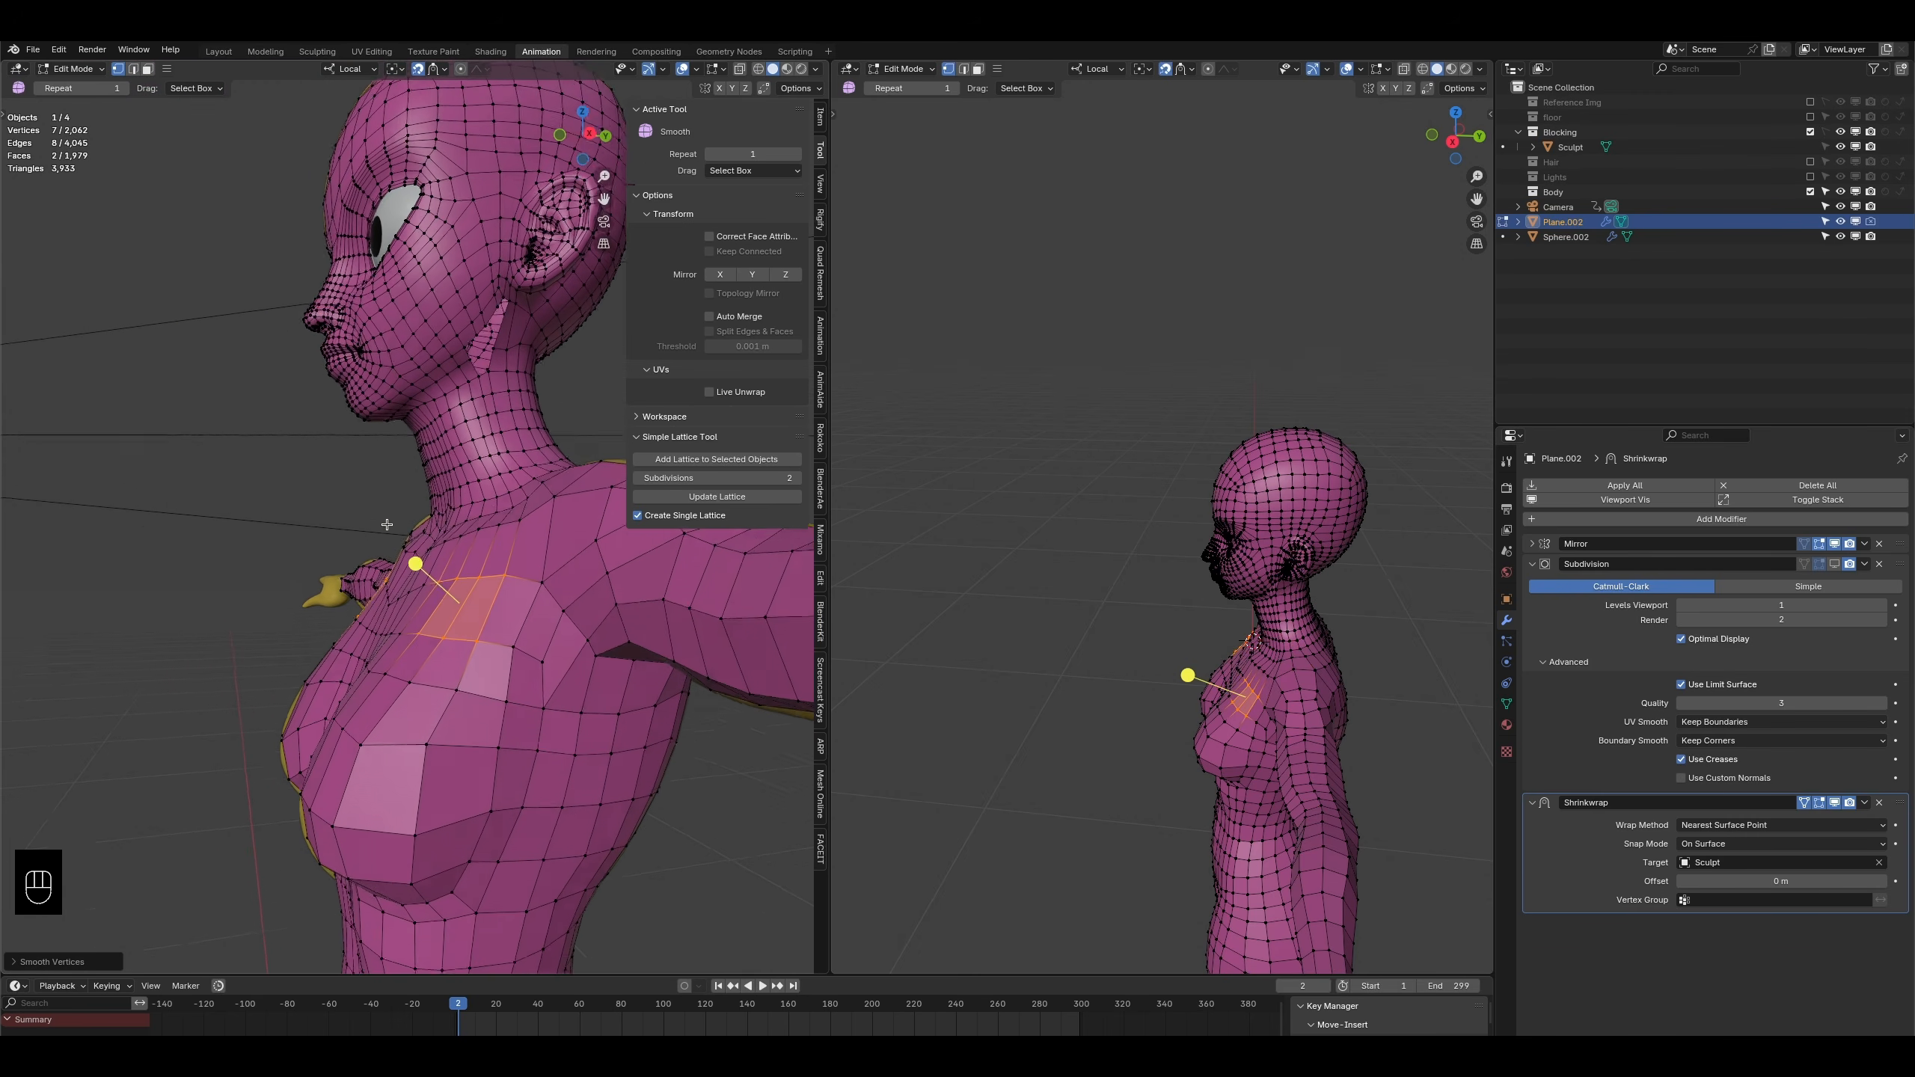
- Fill a face between two boundary edges at the bottom of the jaw gap below the ear, loop-cut it, and adjust the new edge
{"action": "scroll", "coordinate": [385, 522], "scroll_direction": "up", "scroll_amount": 3}
{"action": "middle_click_drag", "start_coordinate": [490, 264], "coordinate": [417, 448], "text": "shift"}
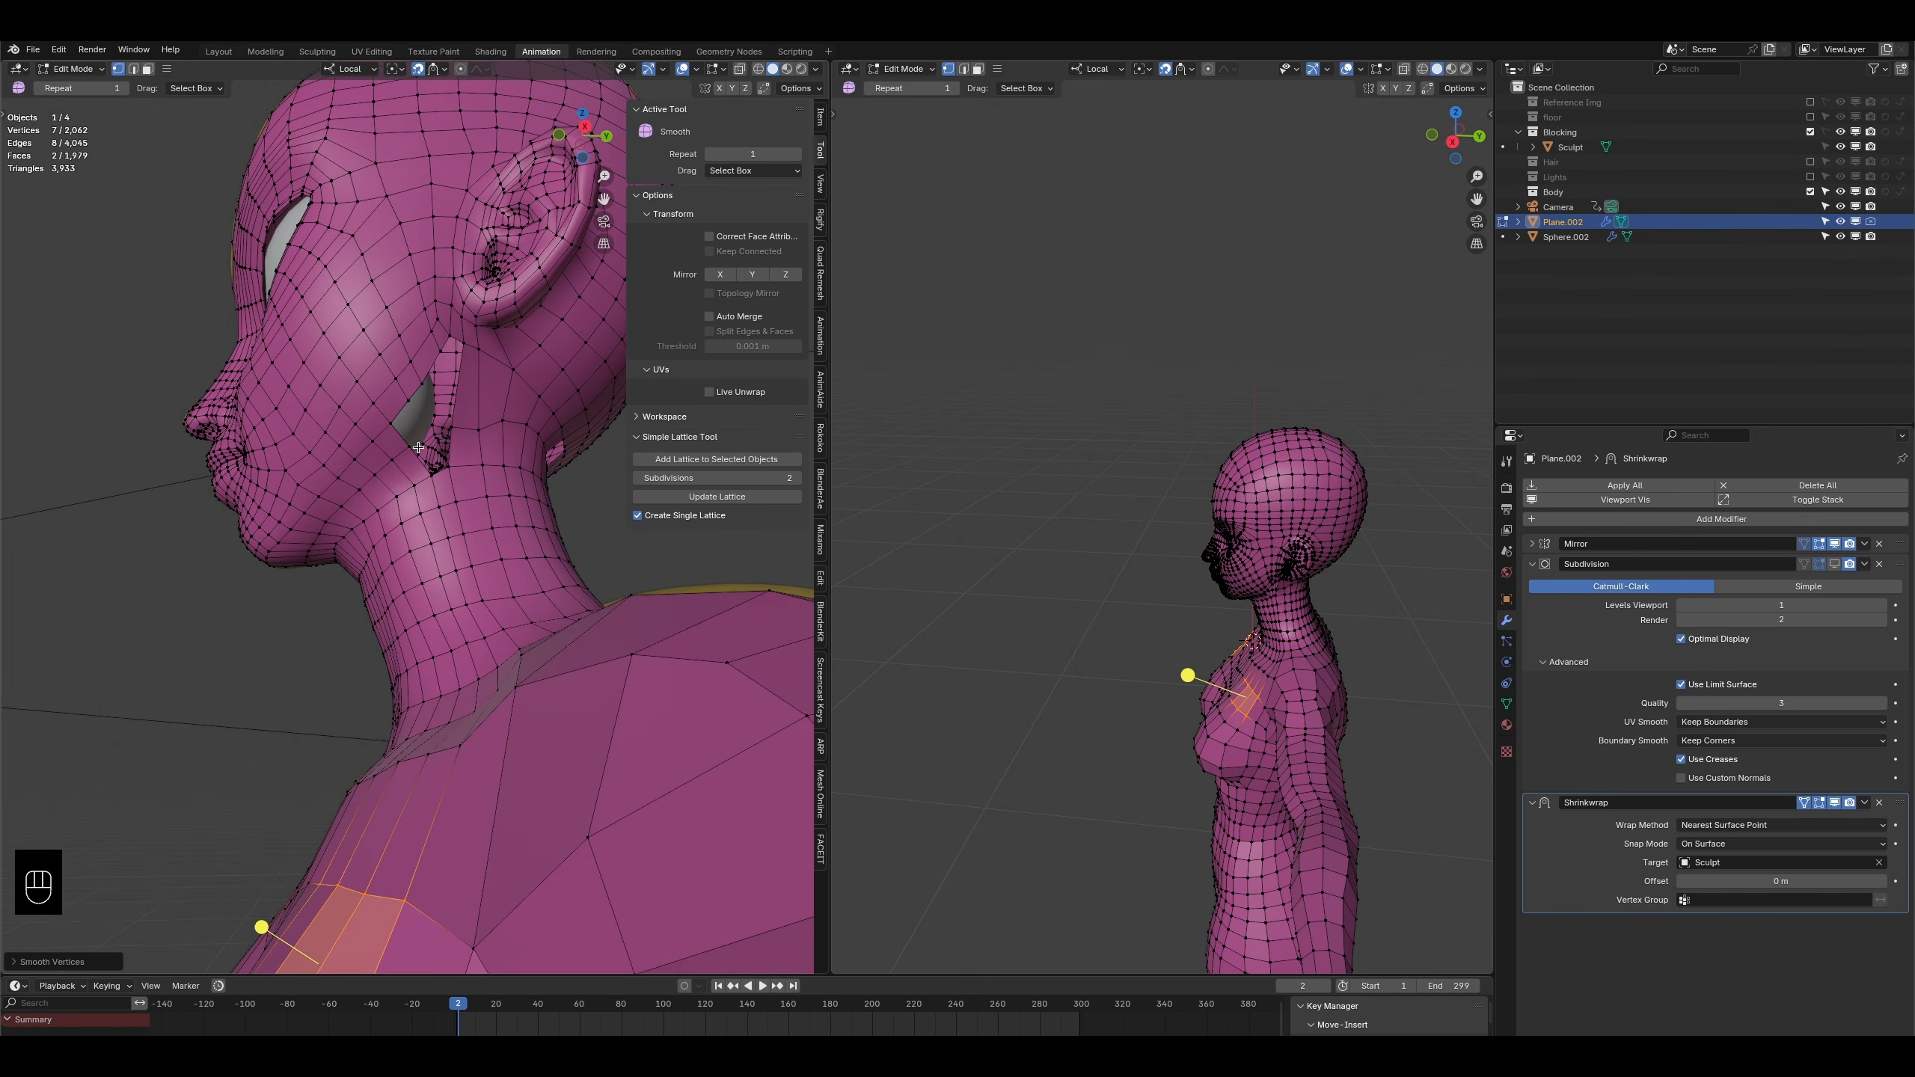
{"action": "left_click", "coordinate": [131, 69]}
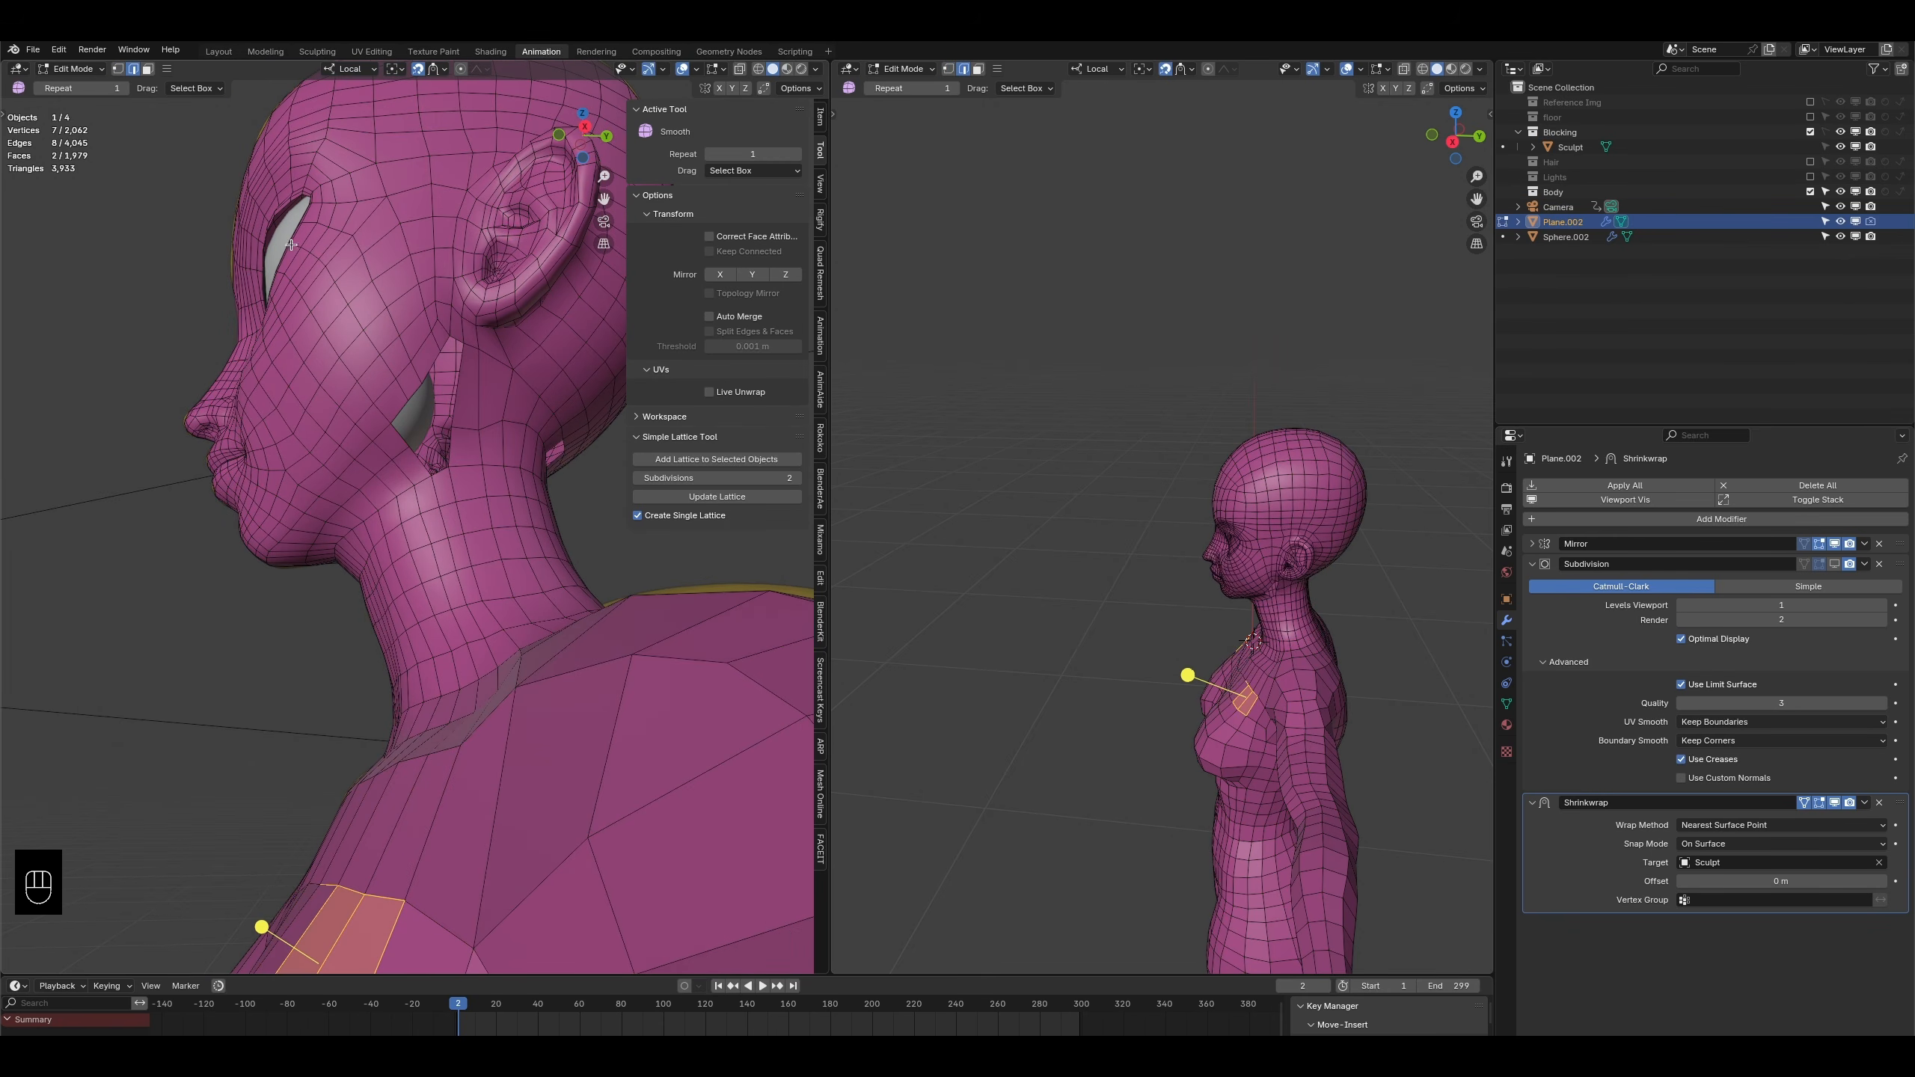
{"action": "left_click", "coordinate": [436, 473]}
{"action": "left_click", "coordinate": [405, 409], "text": "shift"}
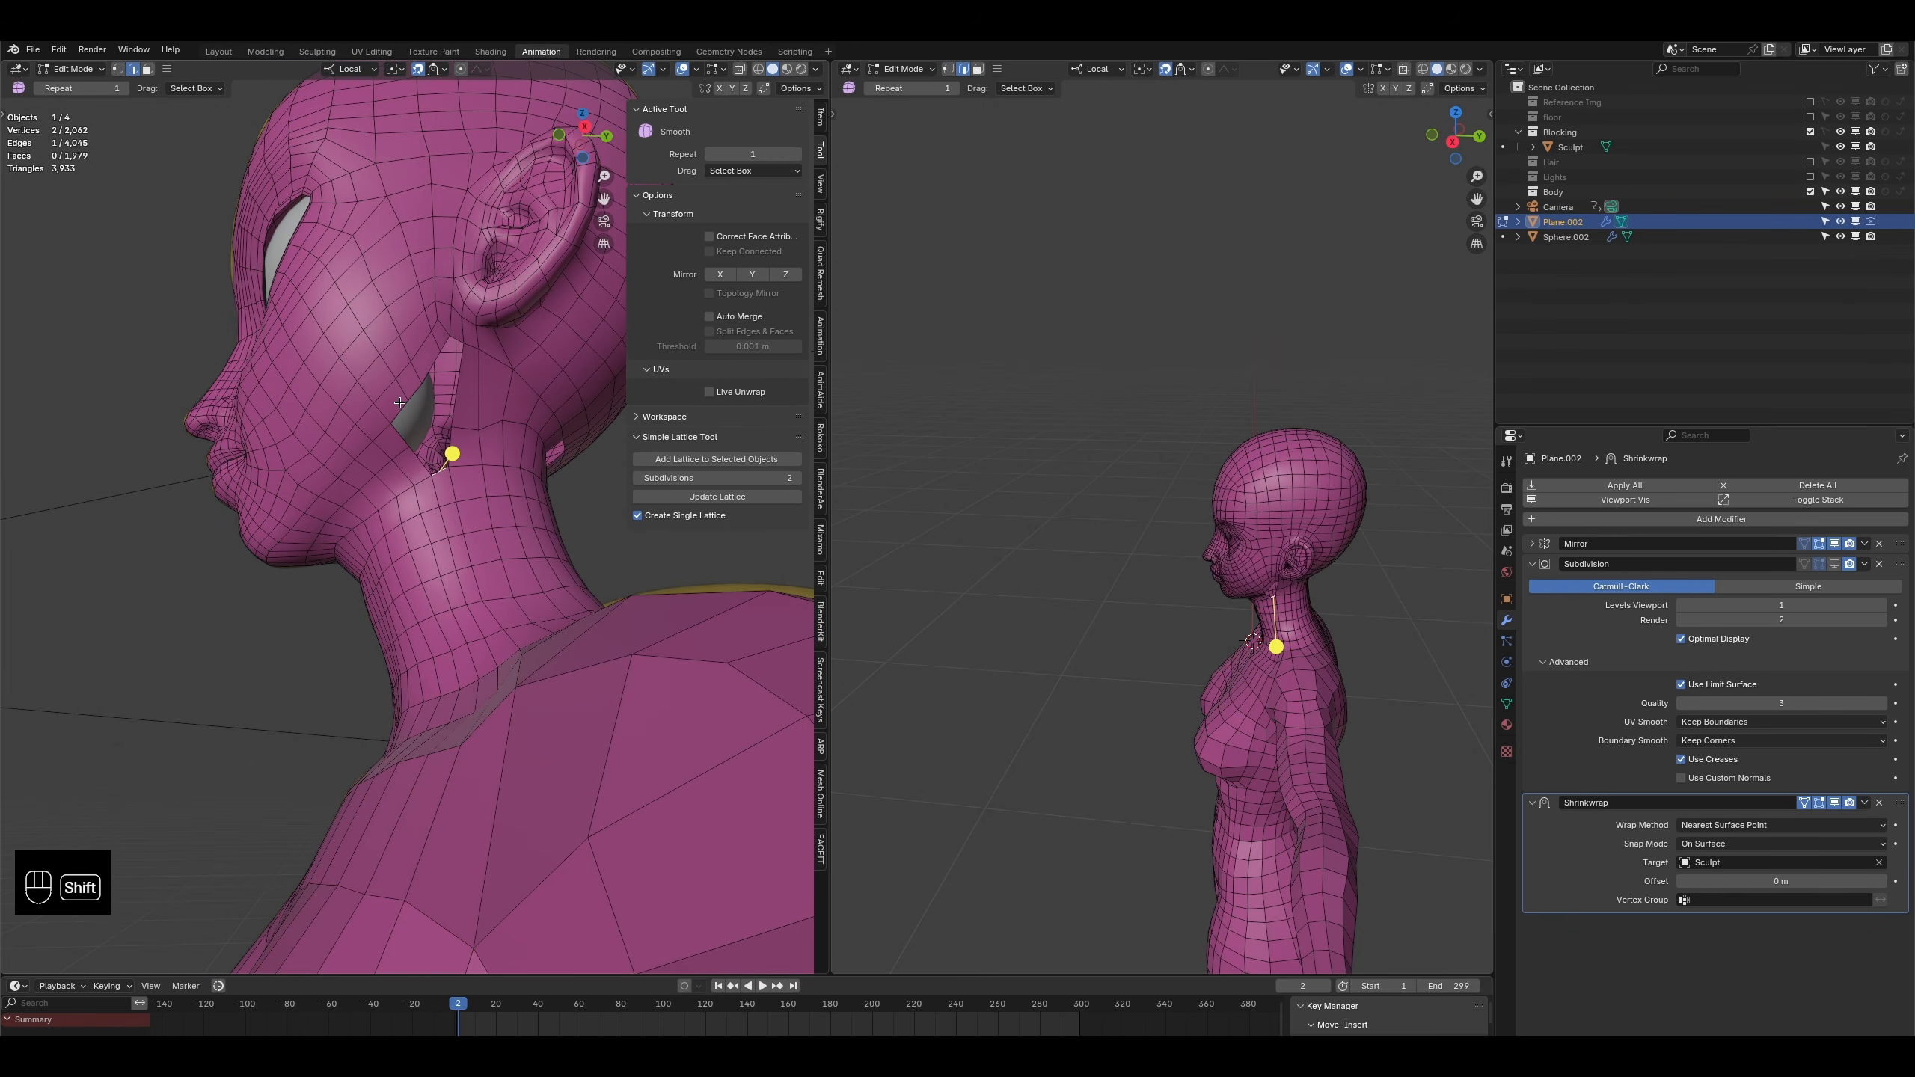
{"action": "key", "text": "f"}
{"action": "key", "text": "ctrl+r"}
{"action": "left_click", "coordinate": [421, 437]}
{"action": "key", "text": "g"}
{"action": "left_click", "coordinate": [426, 435]}
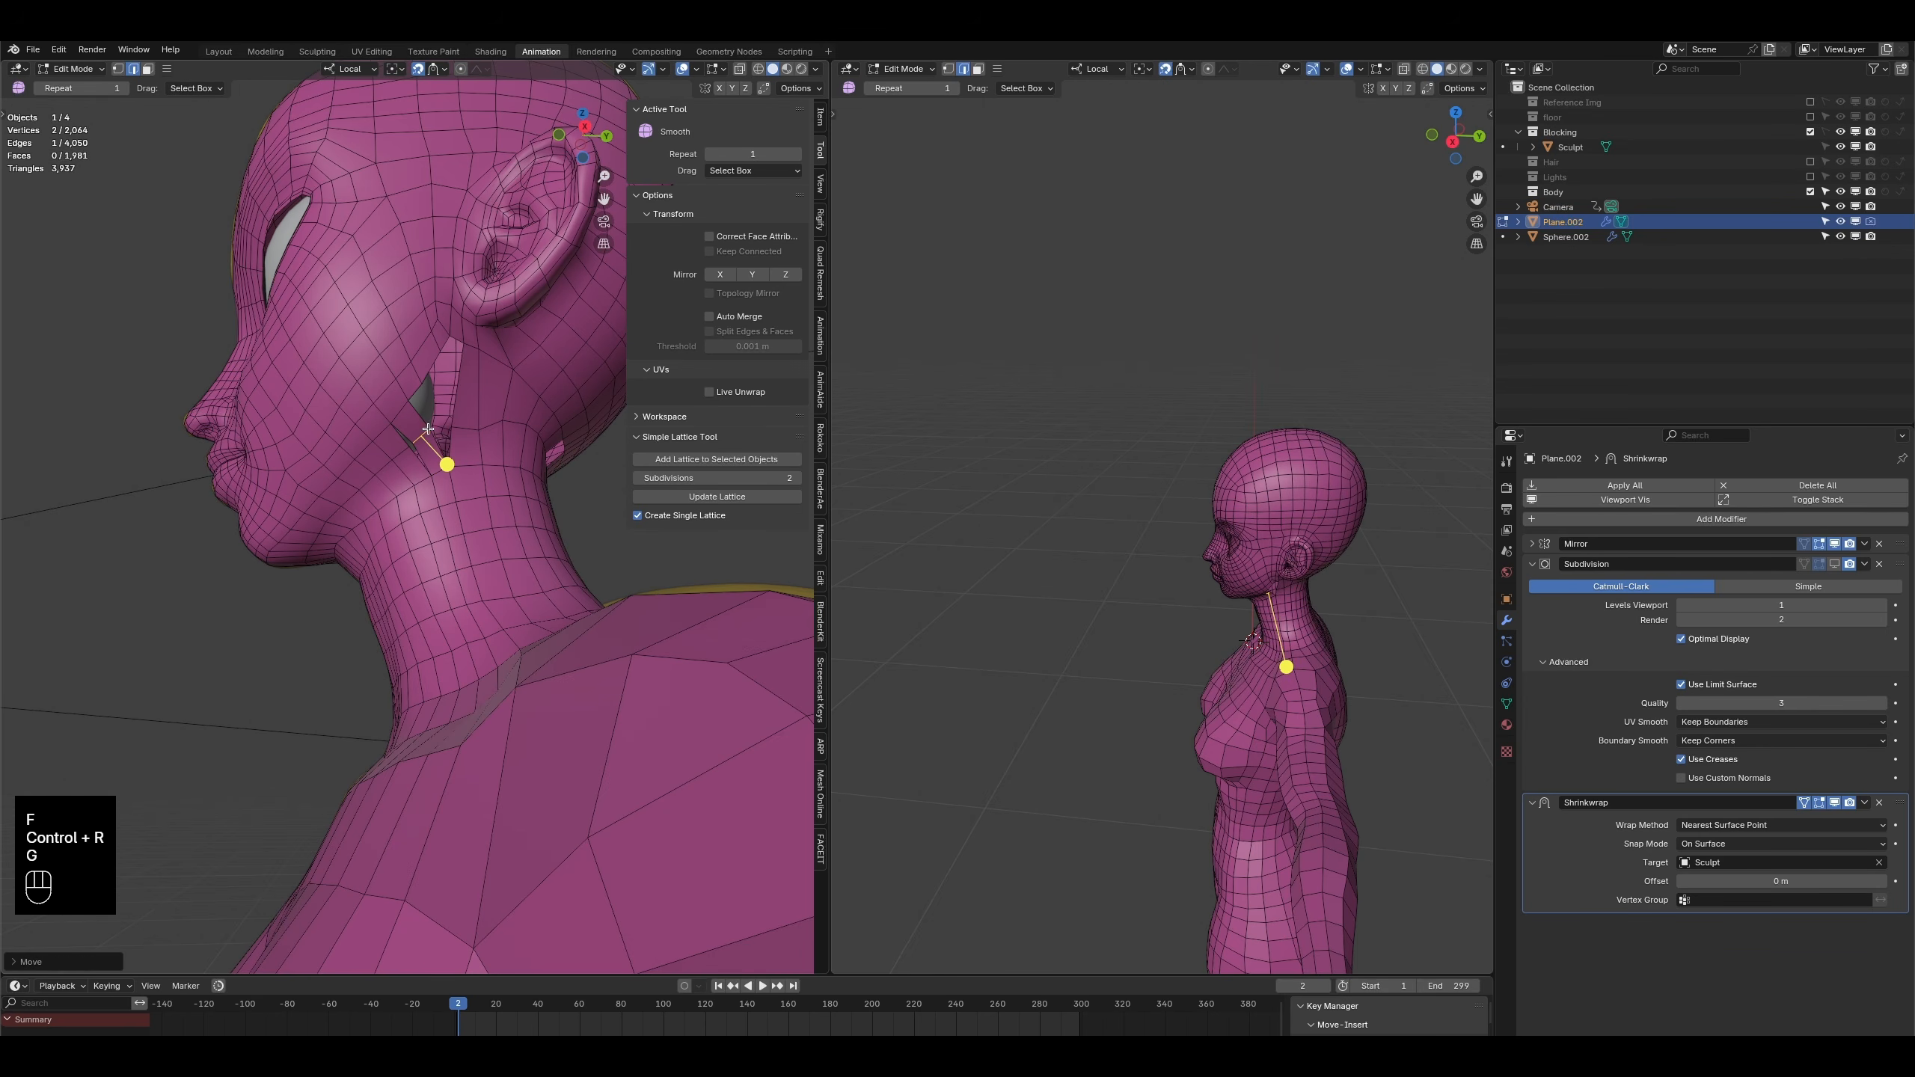
- Merge the two adjacent vertices at the lower corner of the jaw gap at their center and reposition the merged vertex
{"action": "left_click", "coordinate": [116, 71]}
{"action": "scroll", "coordinate": [410, 423], "scroll_direction": "up", "scroll_amount": 2}
{"action": "left_click", "coordinate": [413, 410]}
{"action": "left_click", "coordinate": [409, 420], "text": "shift"}
{"action": "key", "text": "m"}
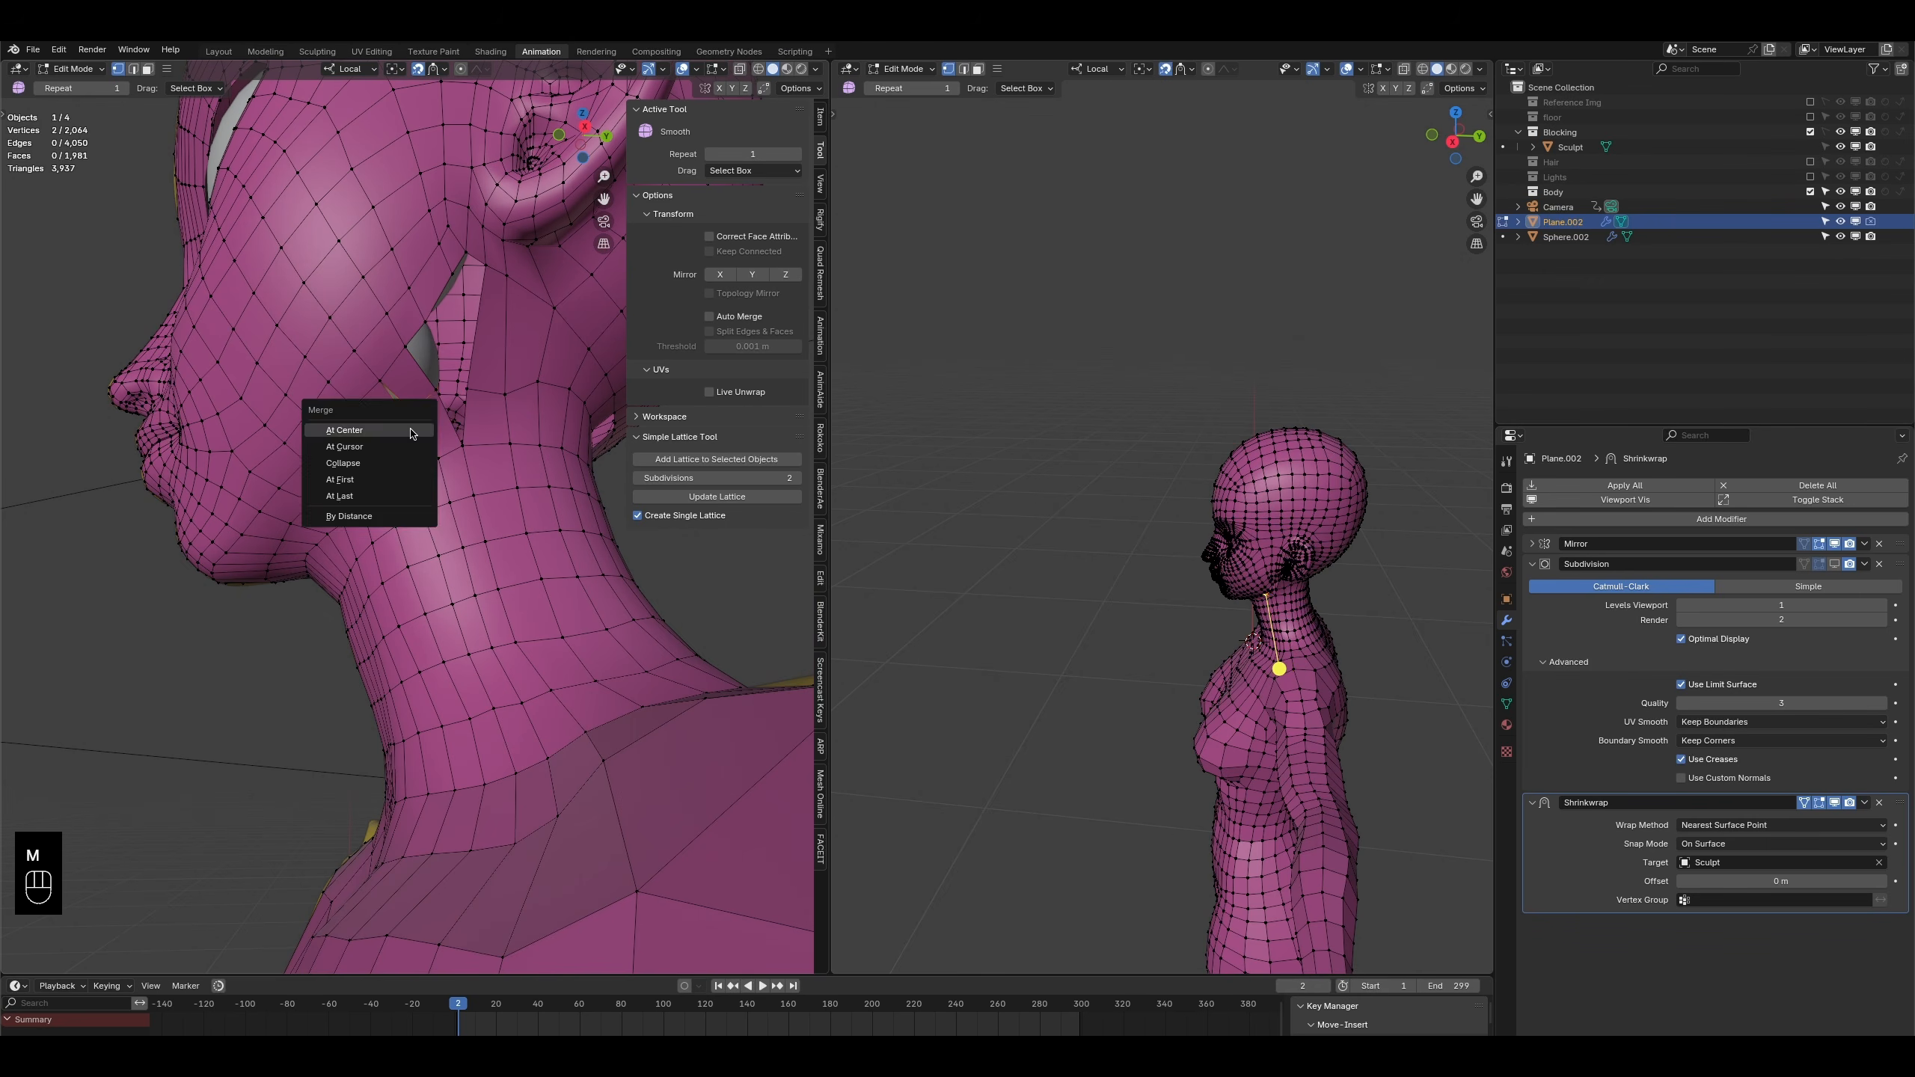
{"action": "left_click", "coordinate": [412, 426]}
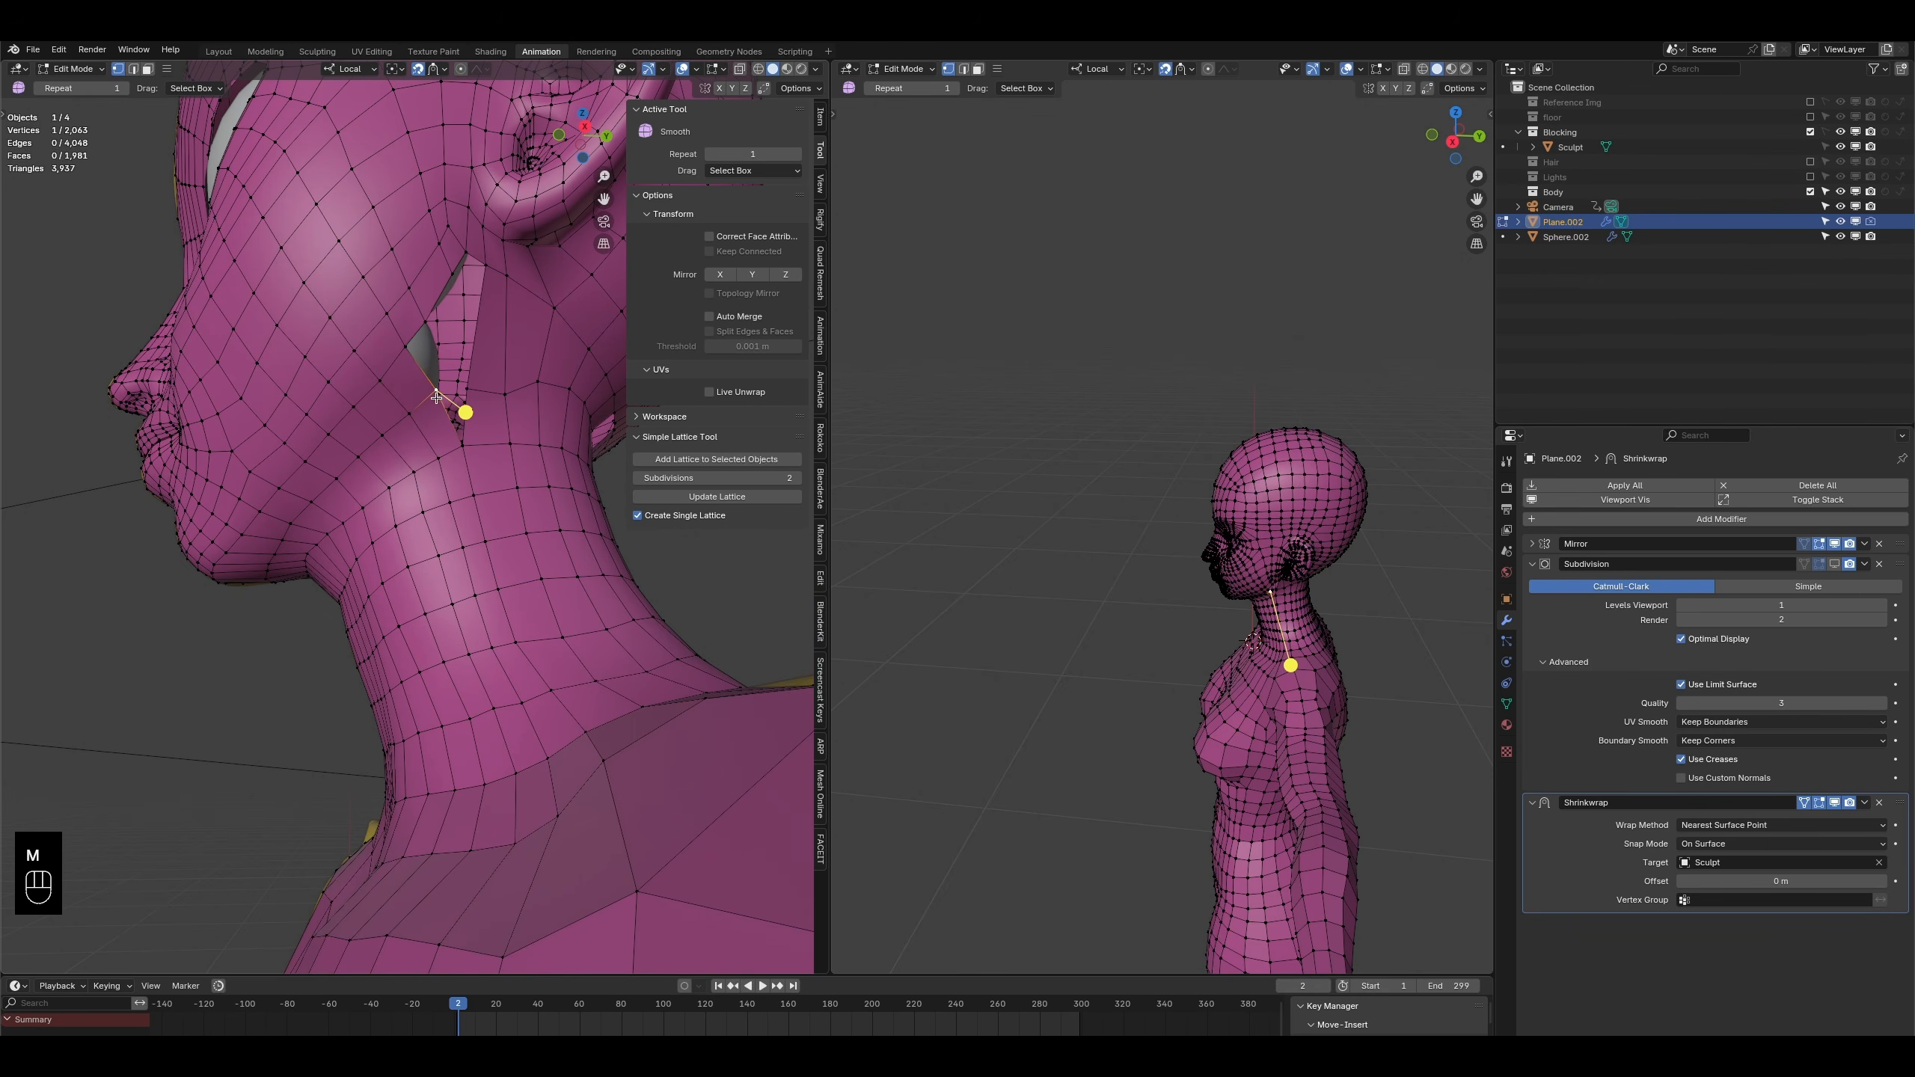
{"action": "key", "text": "g"}
{"action": "left_click", "coordinate": [433, 393]}
- Add a loop cut across the face strip below the ear, from the jaw gap around to the nape
{"action": "middle_click_drag", "start_coordinate": [457, 281], "coordinate": [393, 445], "text": "shift"}
{"action": "middle_click_drag", "start_coordinate": [491, 497], "coordinate": [387, 522], "text": "shift"}
{"action": "middle_click_drag", "start_coordinate": [369, 507], "coordinate": [318, 469]}
{"action": "key", "text": "ctrl+r"}
{"action": "left_click", "coordinate": [381, 505]}
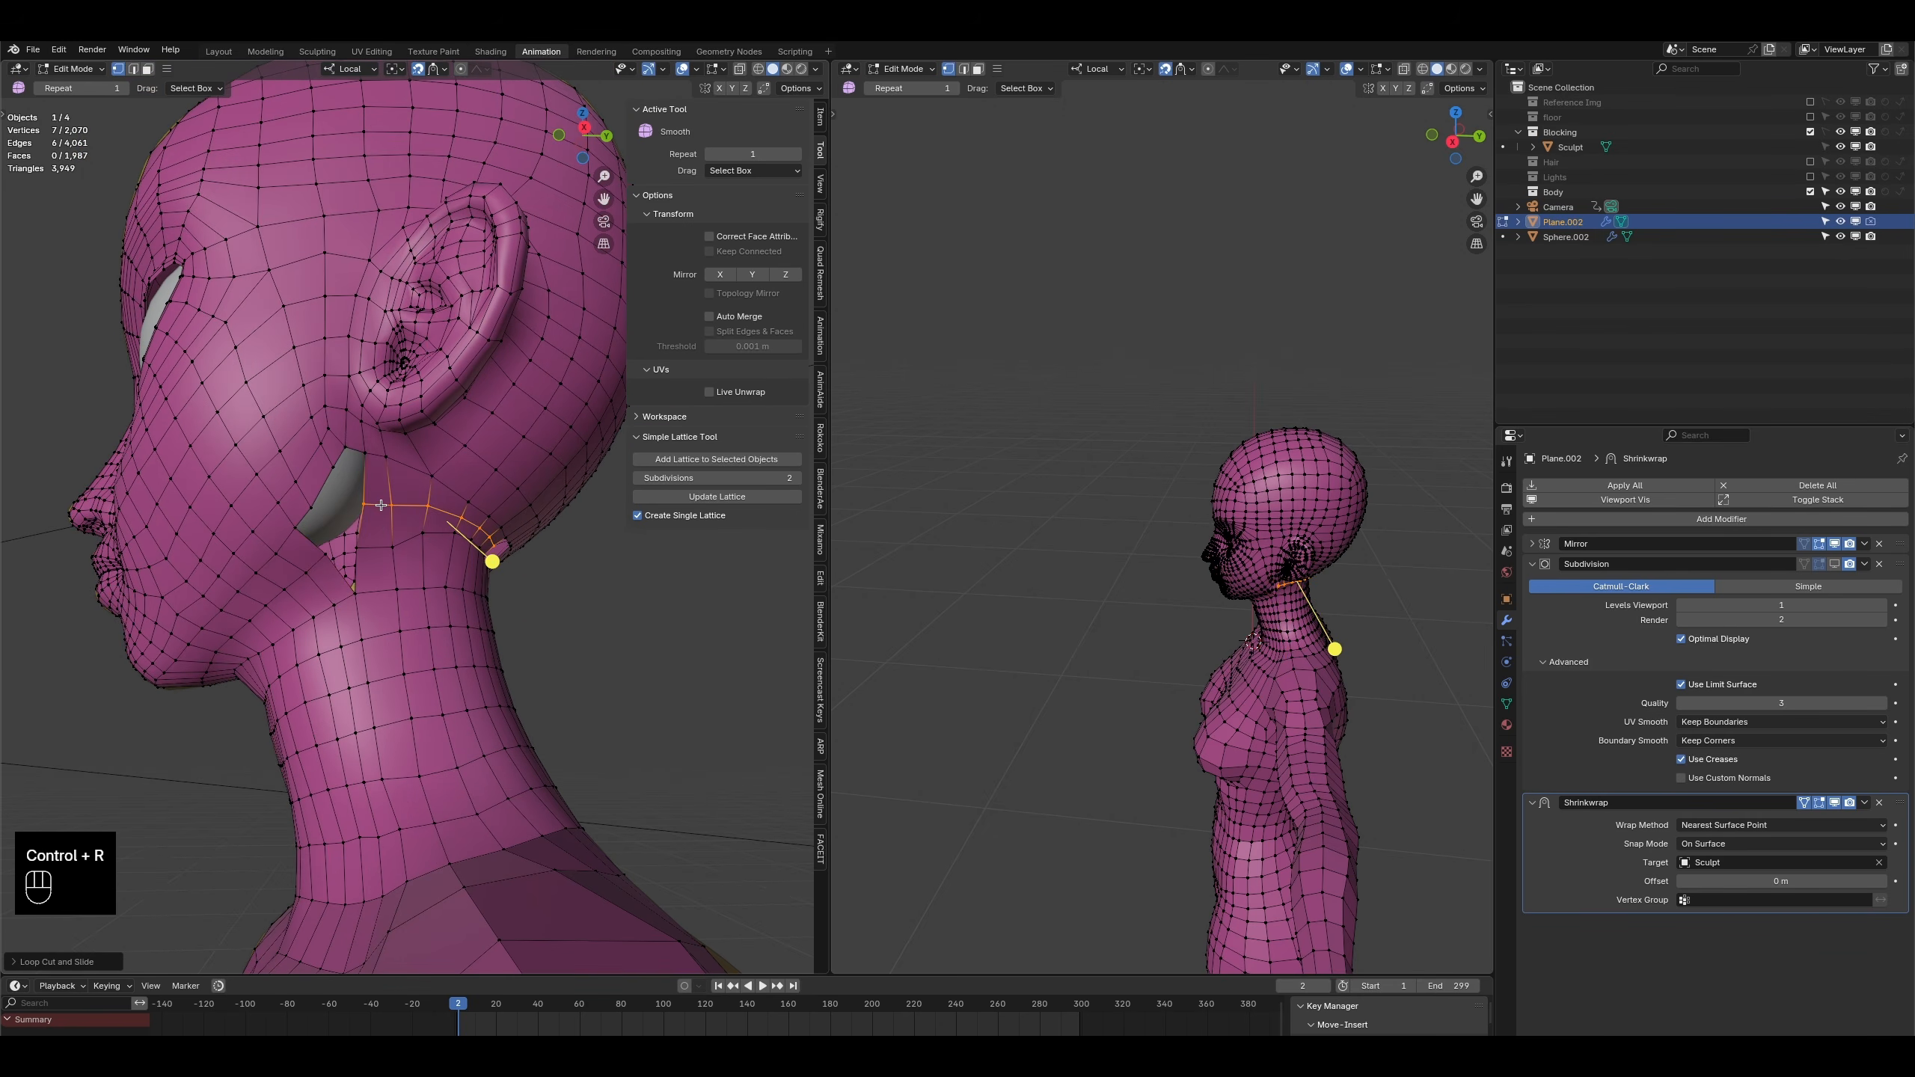
- Fill two new faces between the boundary edges of the gap behind the jaw
{"action": "left_click", "coordinate": [133, 69]}
{"action": "left_click", "coordinate": [344, 451]}
{"action": "left_click", "coordinate": [340, 455], "text": "shift"}
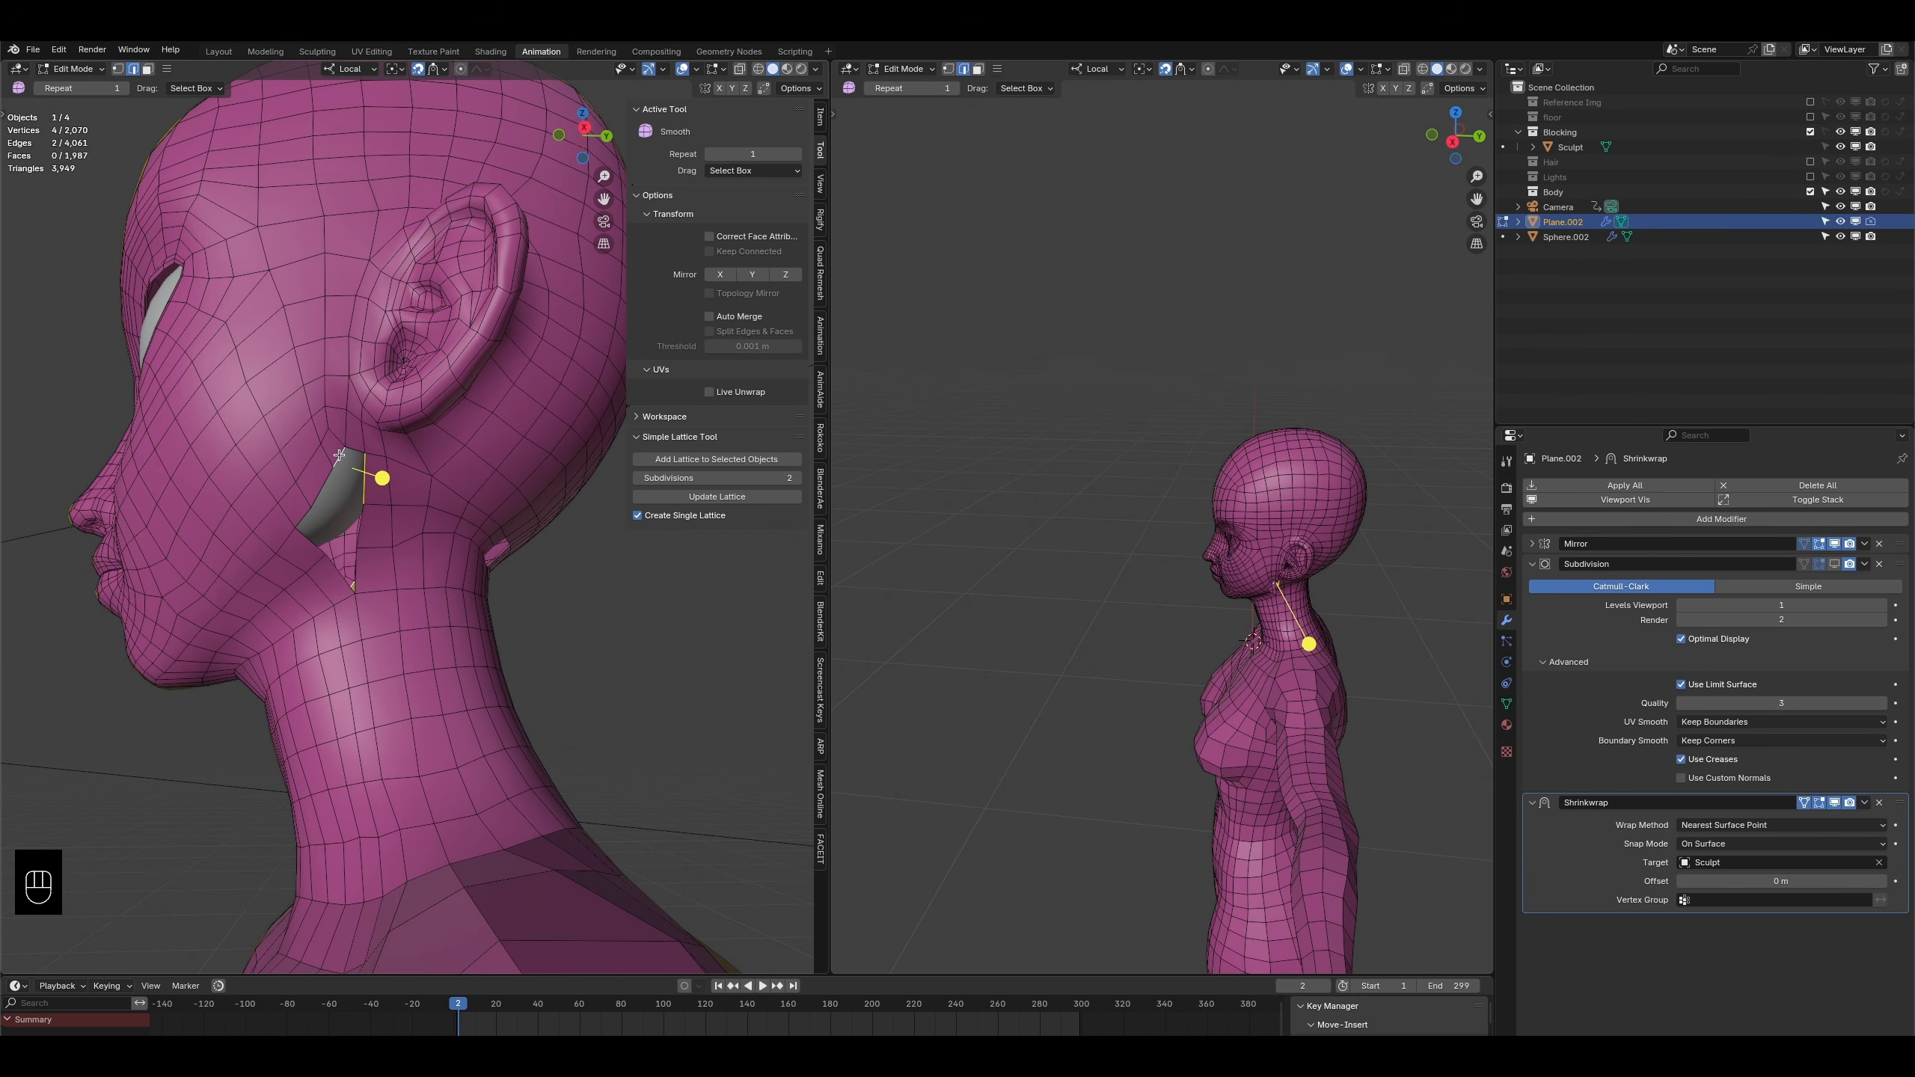
{"action": "middle_click_drag", "start_coordinate": [340, 455], "coordinate": [305, 500]}
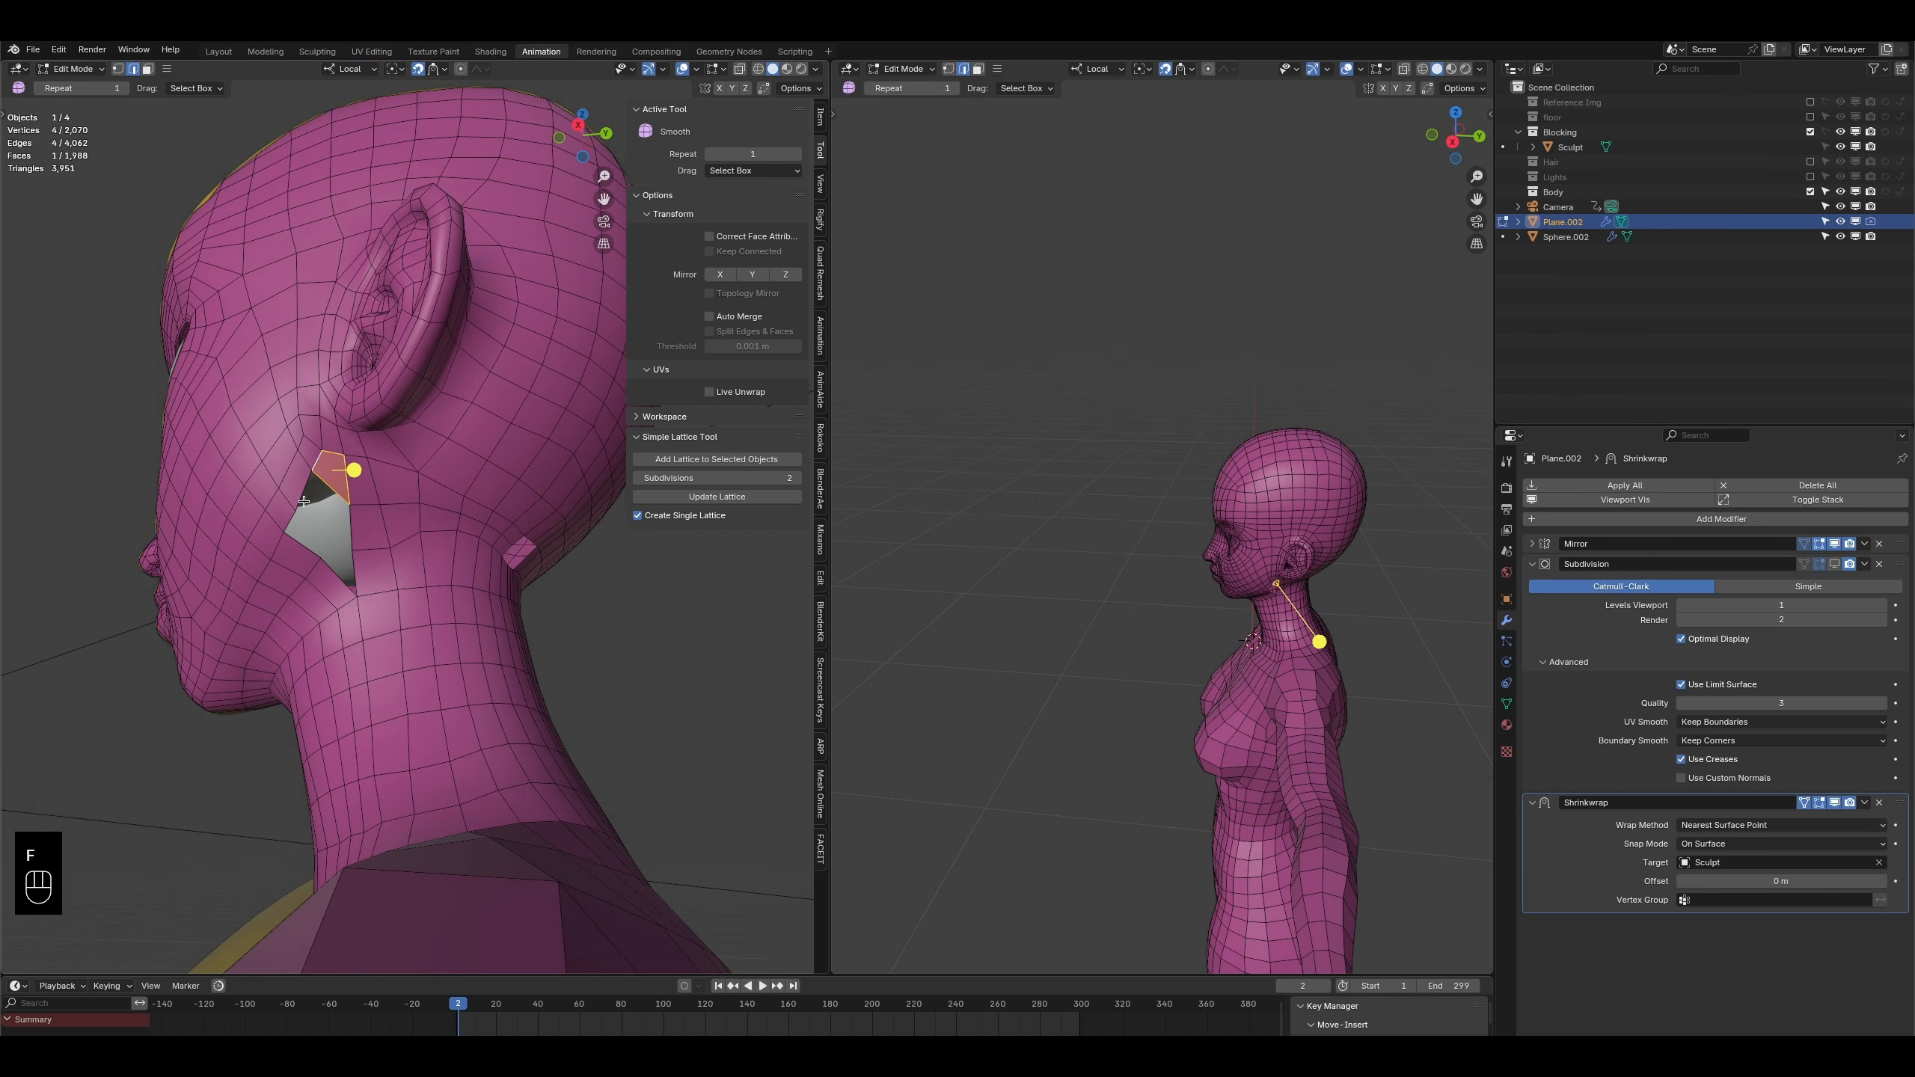
{"action": "key", "text": "f"}
{"action": "left_click", "coordinate": [351, 528], "text": "shift"}
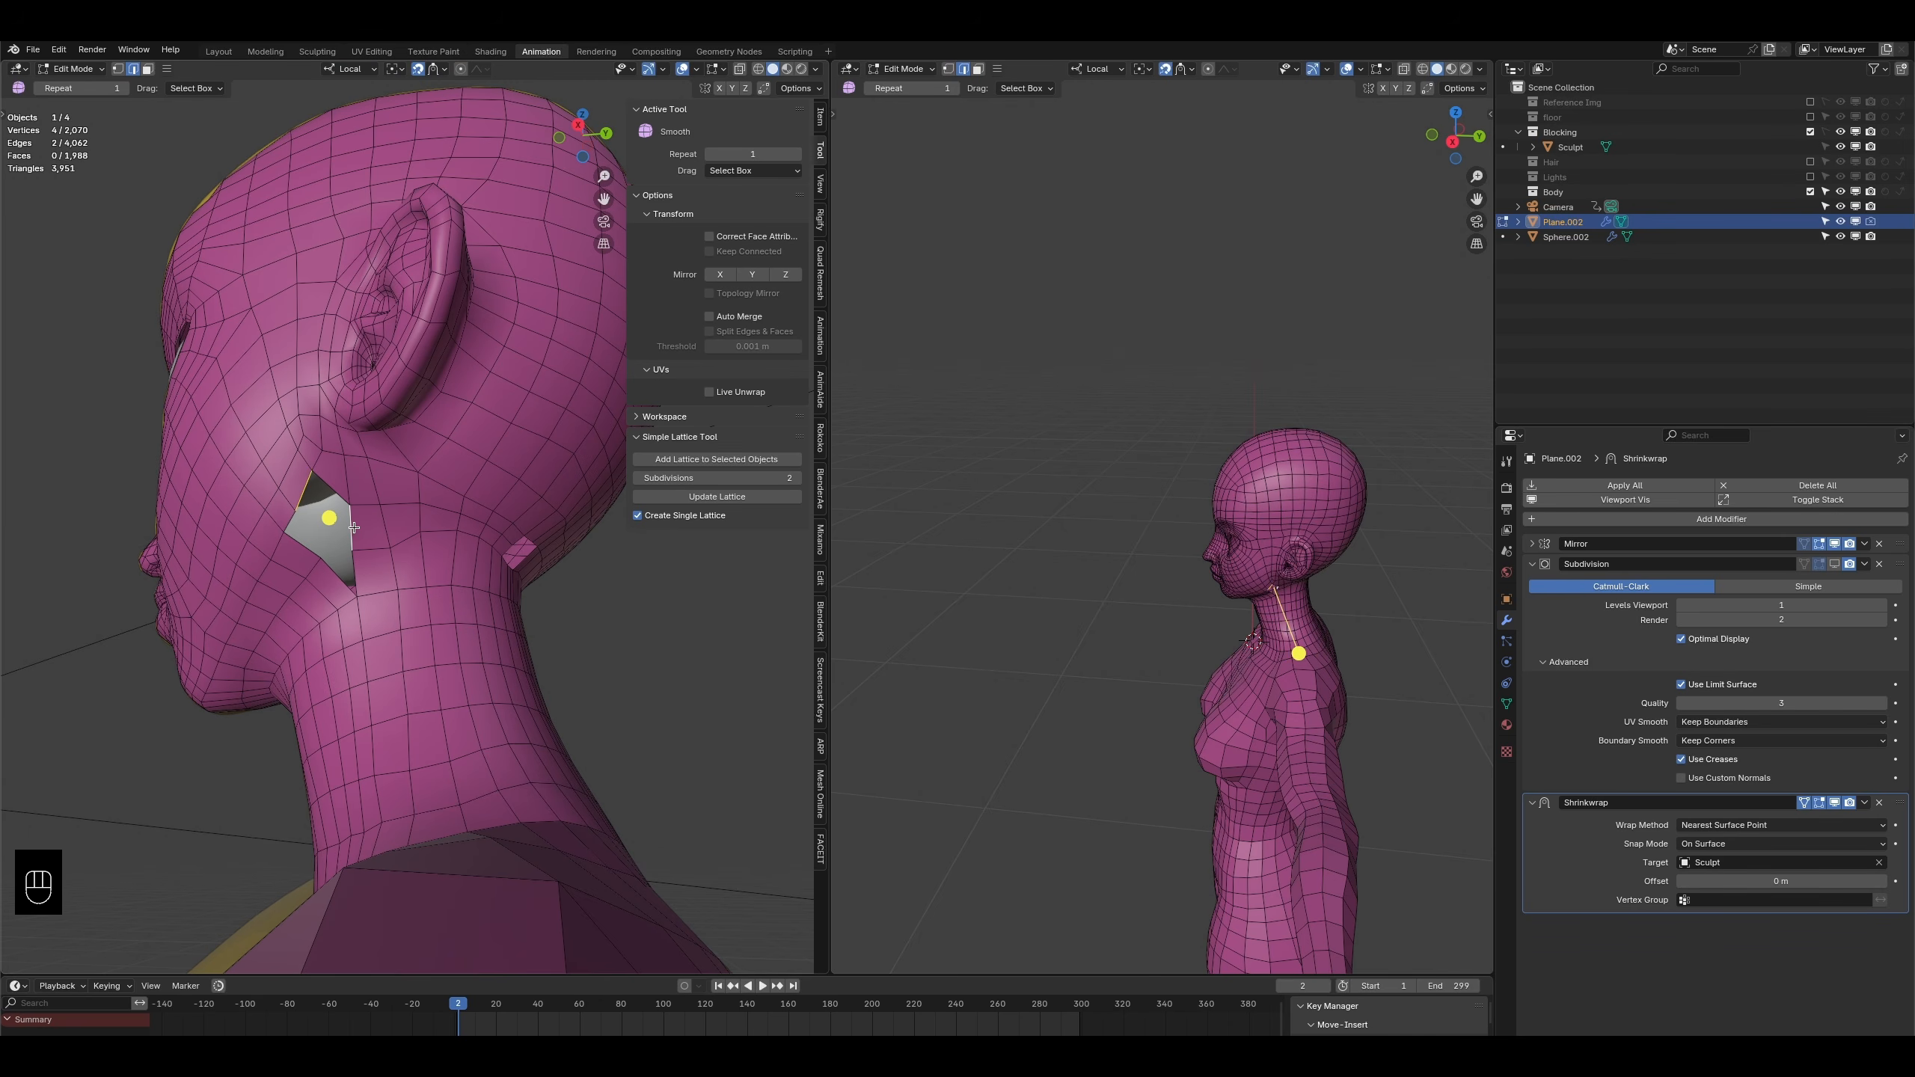
{"action": "key", "text": "f"}
{"action": "middle_click_drag", "start_coordinate": [352, 528], "coordinate": [387, 547]}
- Slide the short edge path below the ear and behind the jaw down toward the neck
{"action": "left_click", "coordinate": [426, 530]}
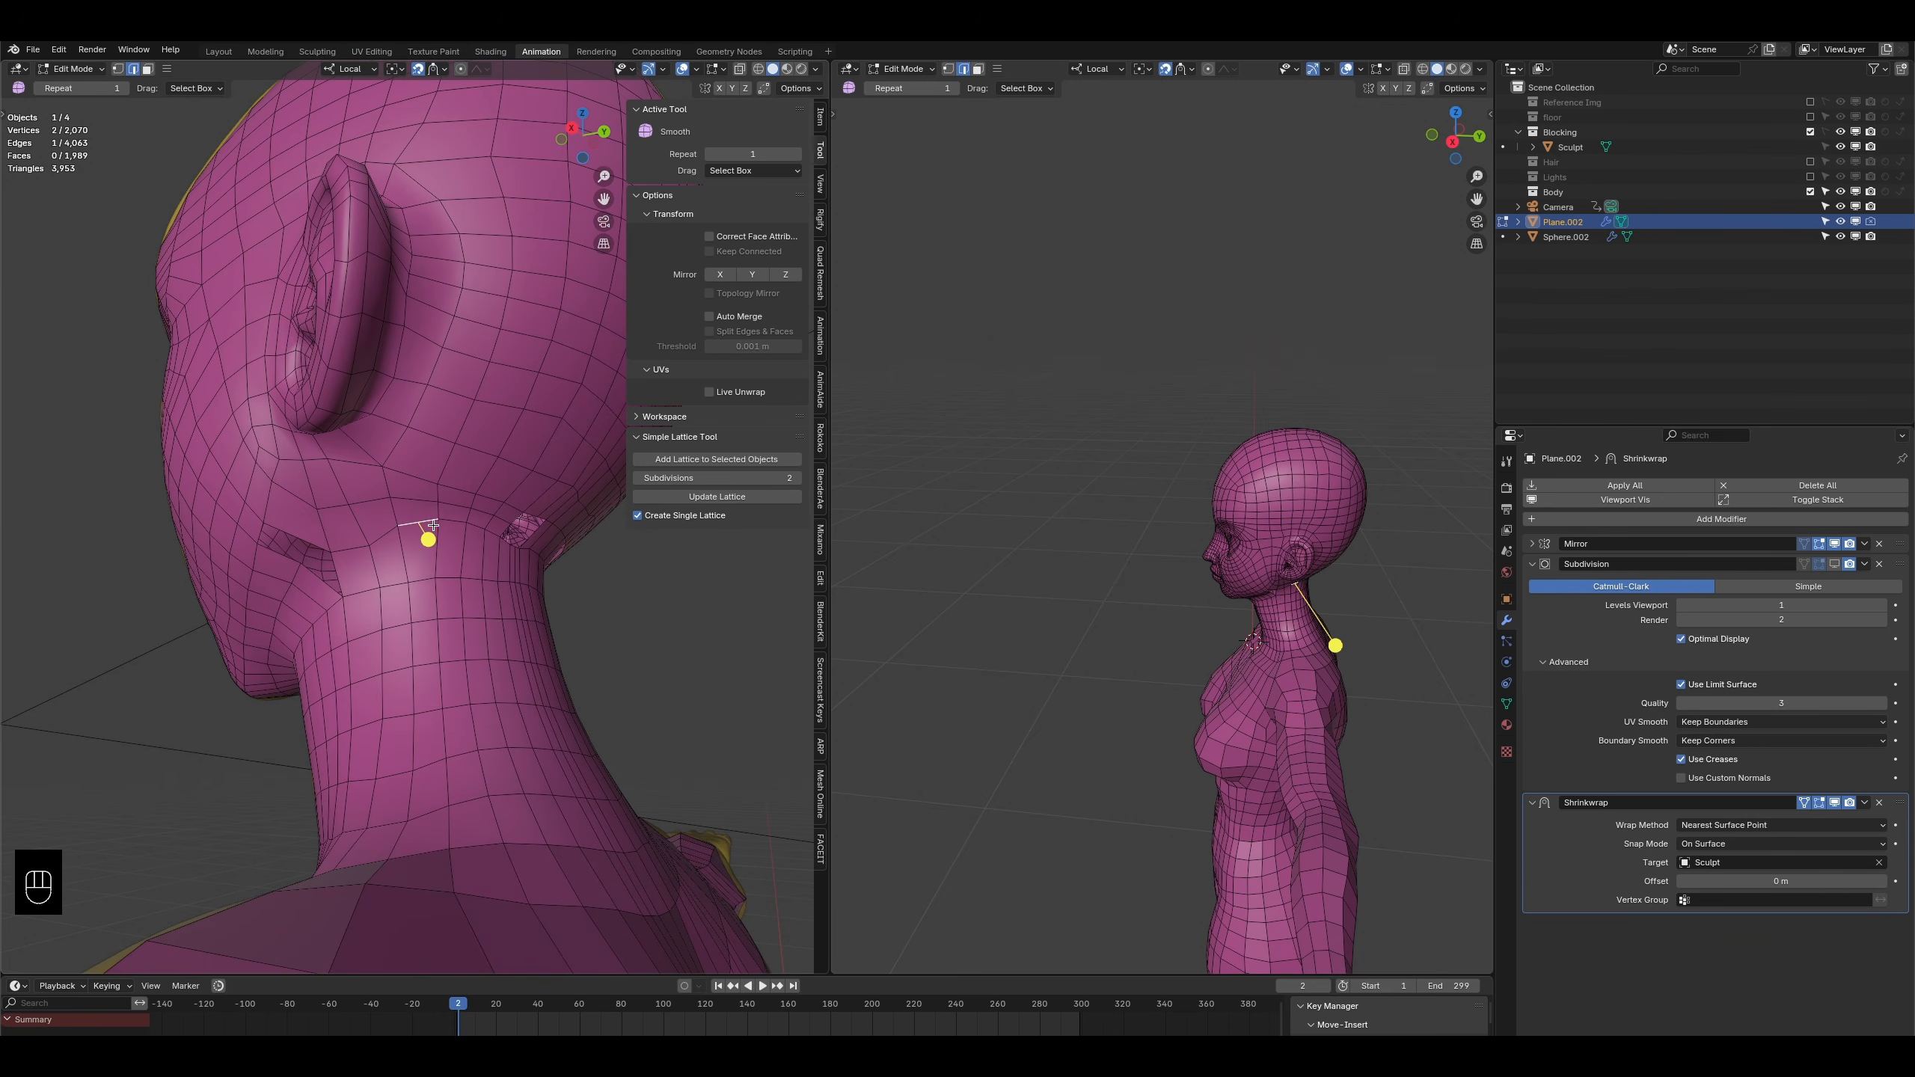
{"action": "left_click", "coordinate": [489, 537], "text": "ctrl+shift"}
{"action": "key", "text": "g"}
{"action": "key", "text": "g"}
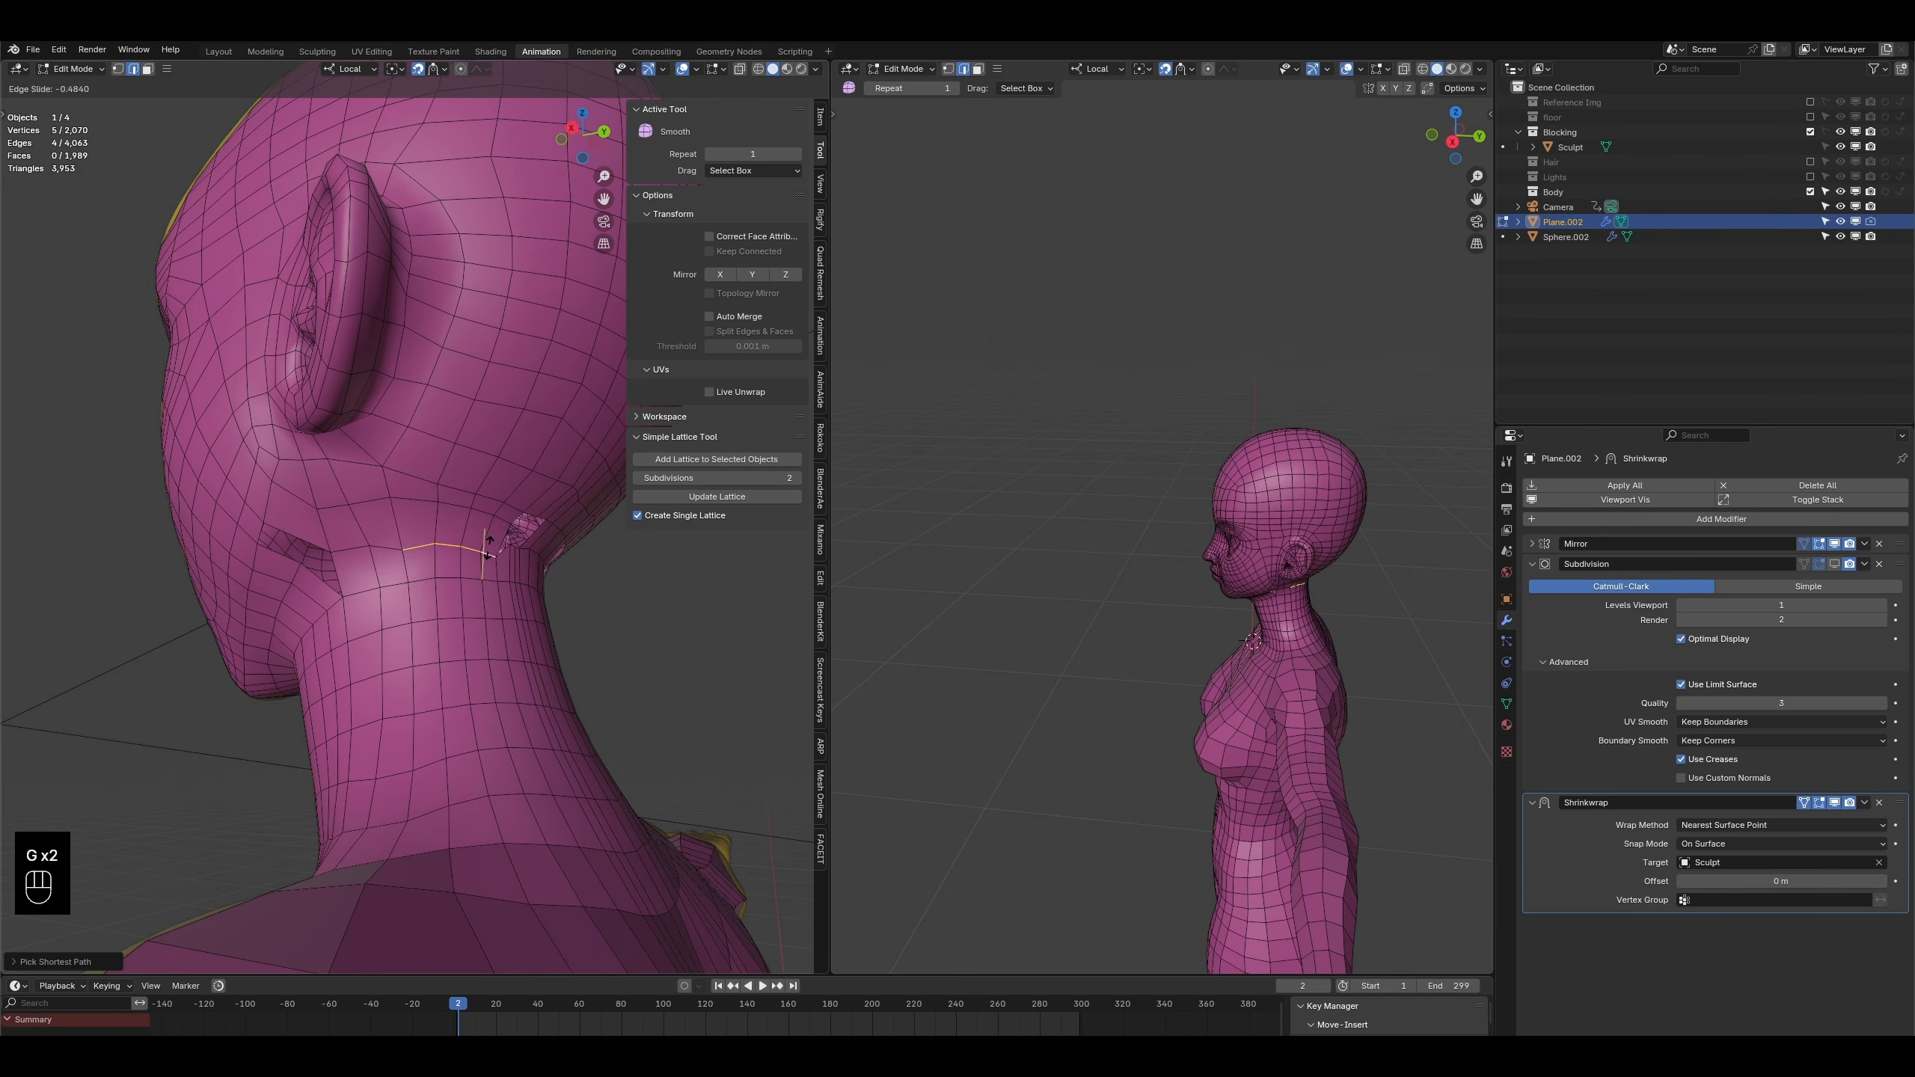
{"action": "left_click", "coordinate": [489, 540]}
- Fill another face across the remaining jaw gap and move the vertex at its rear corner
{"action": "middle_click_drag", "start_coordinate": [488, 540], "coordinate": [378, 522]}
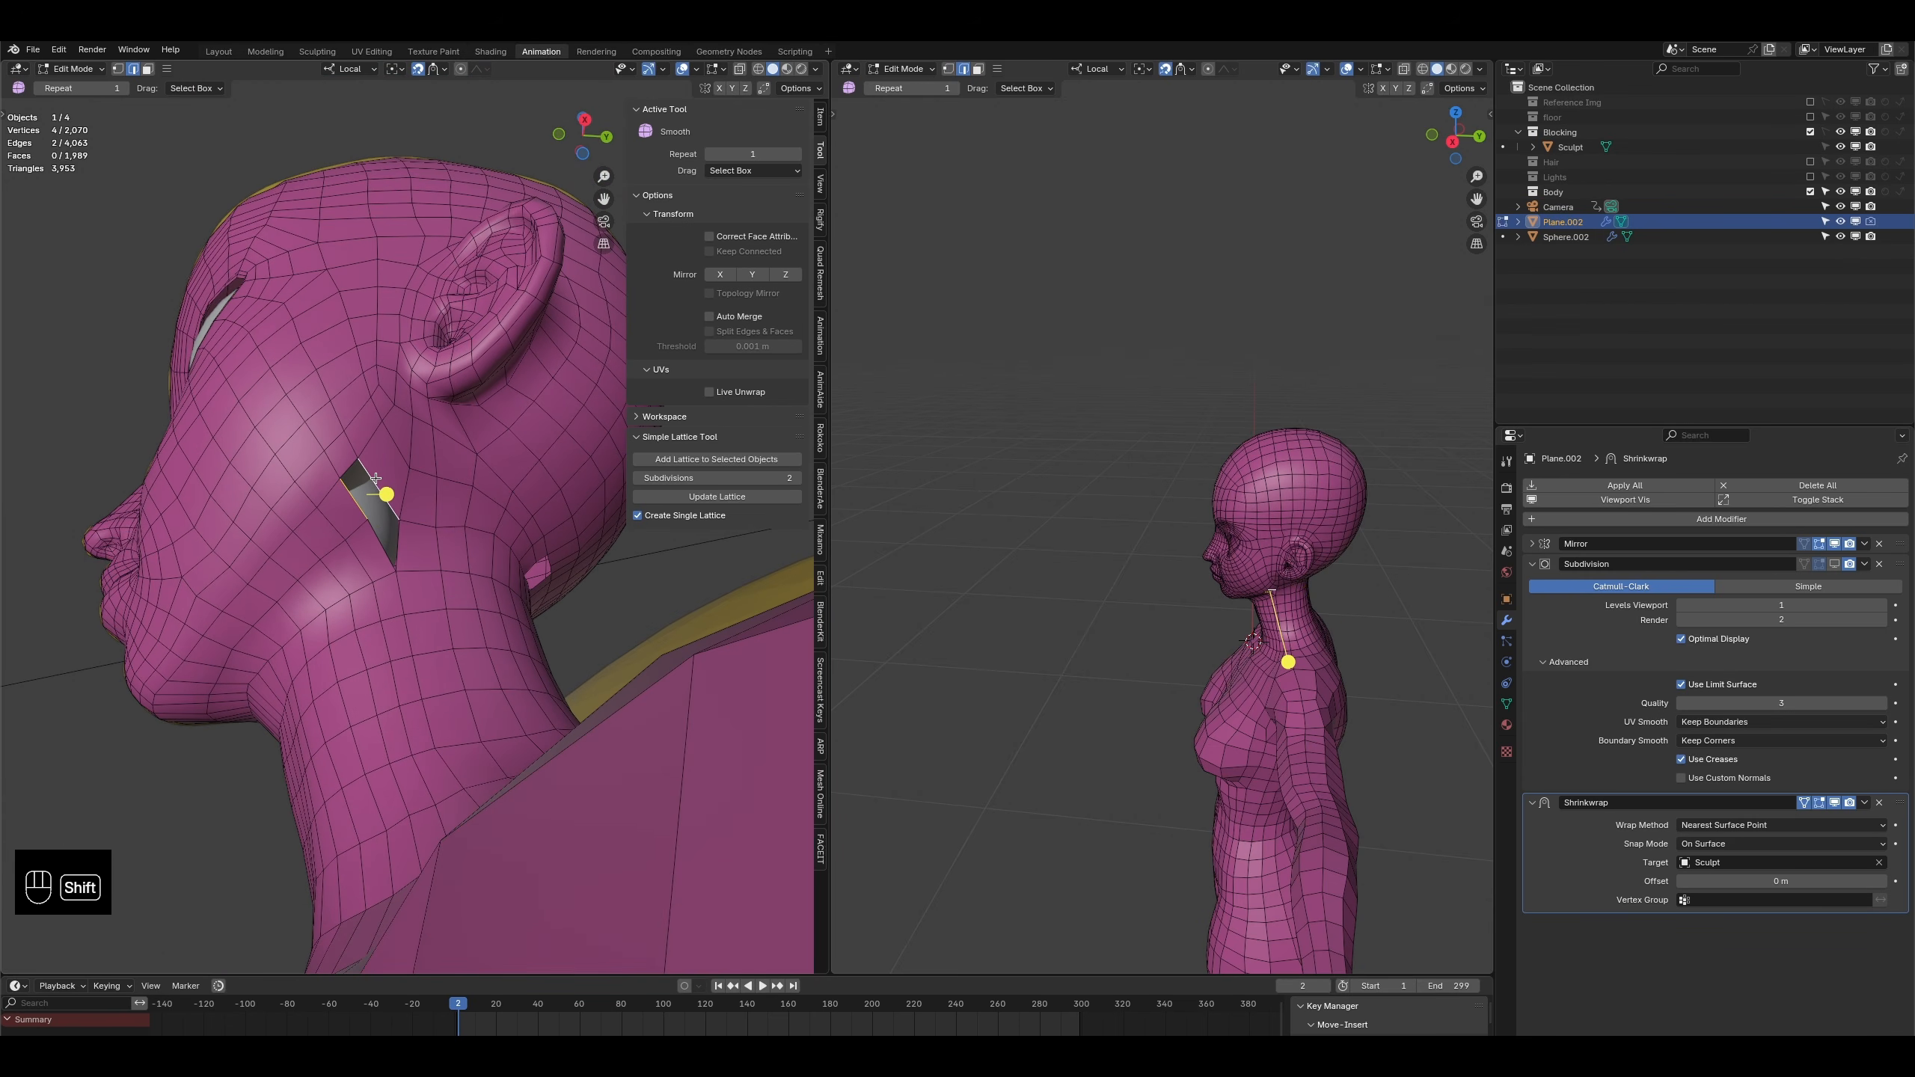
{"action": "key", "text": "f"}
{"action": "mouse_move", "coordinate": [380, 525]}
{"action": "middle_mouse_down"}
{"action": "mouse_move", "coordinate": [400, 520]}
{"action": "mouse_move", "coordinate": [377, 527]}
{"action": "middle_mouse_up"}
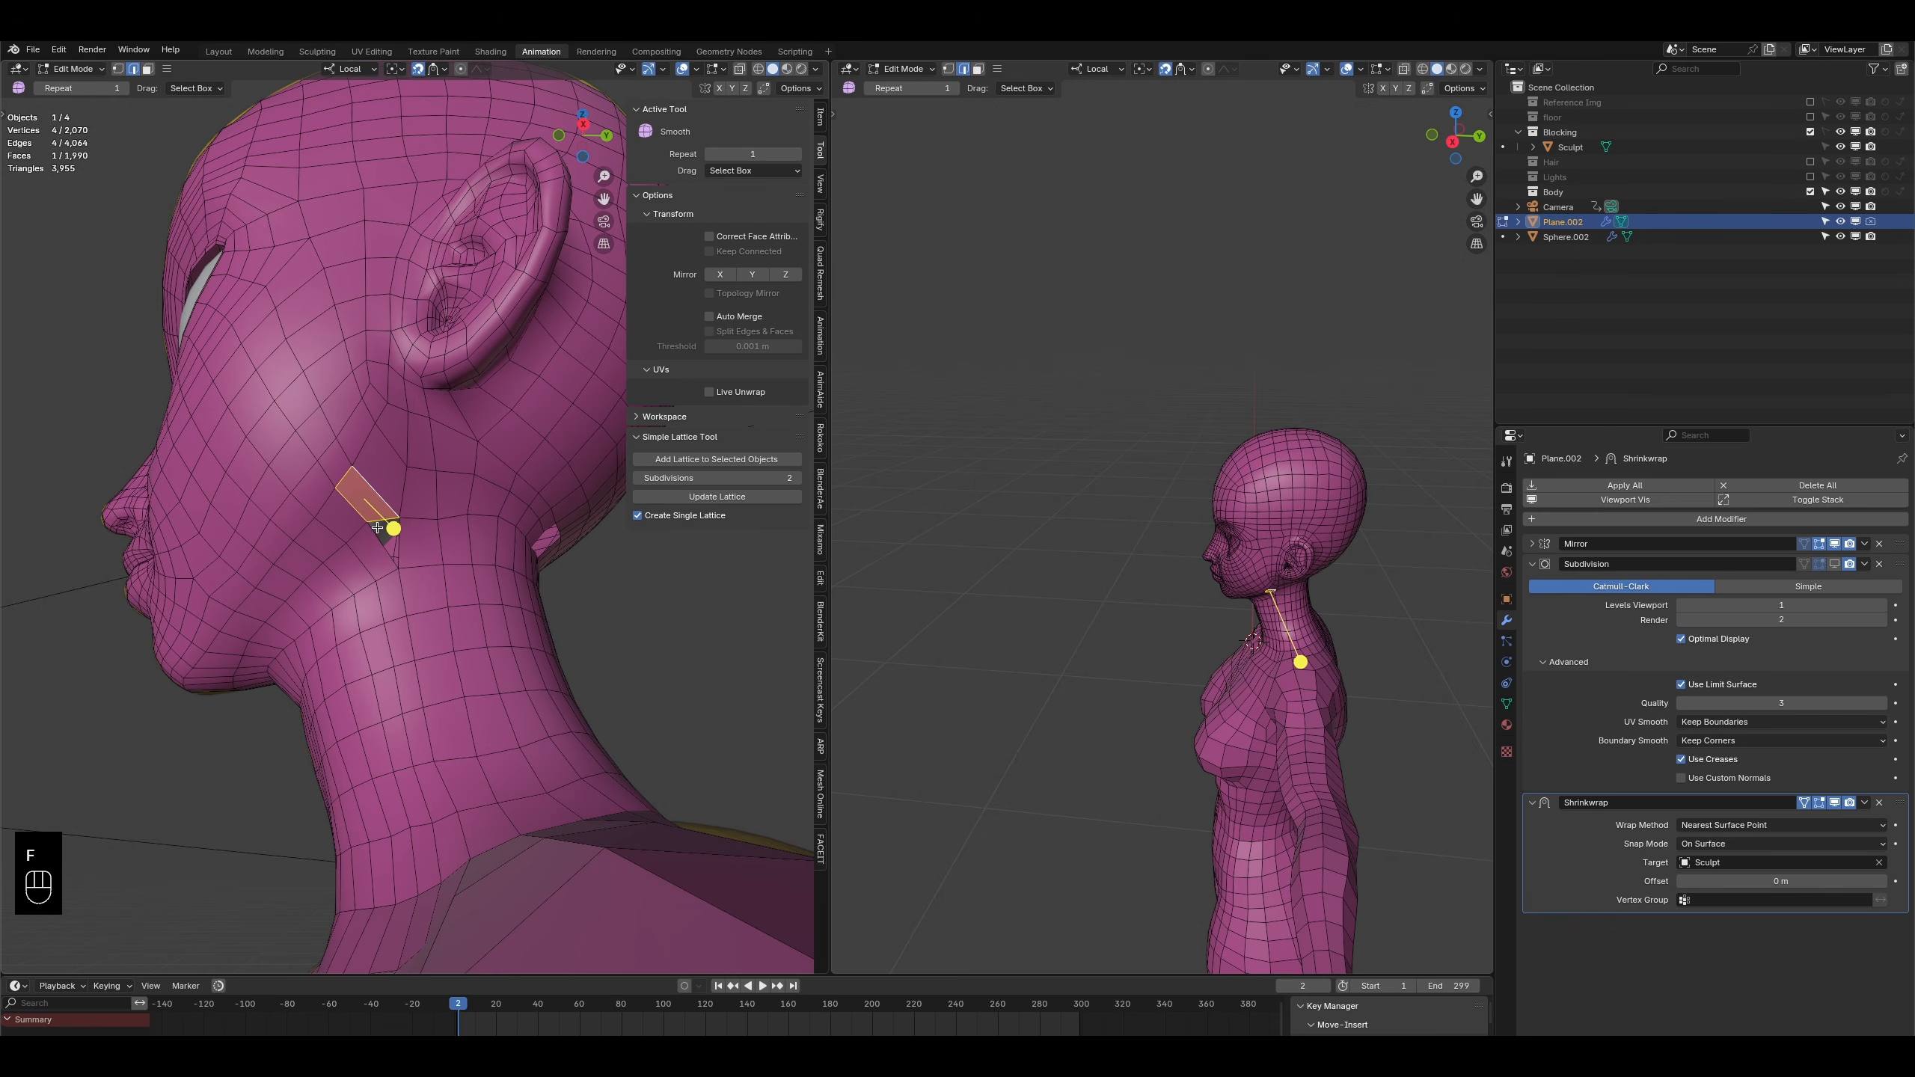
{"action": "left_click", "coordinate": [117, 69]}
{"action": "left_click", "coordinate": [400, 520]}
{"action": "key", "text": "g"}
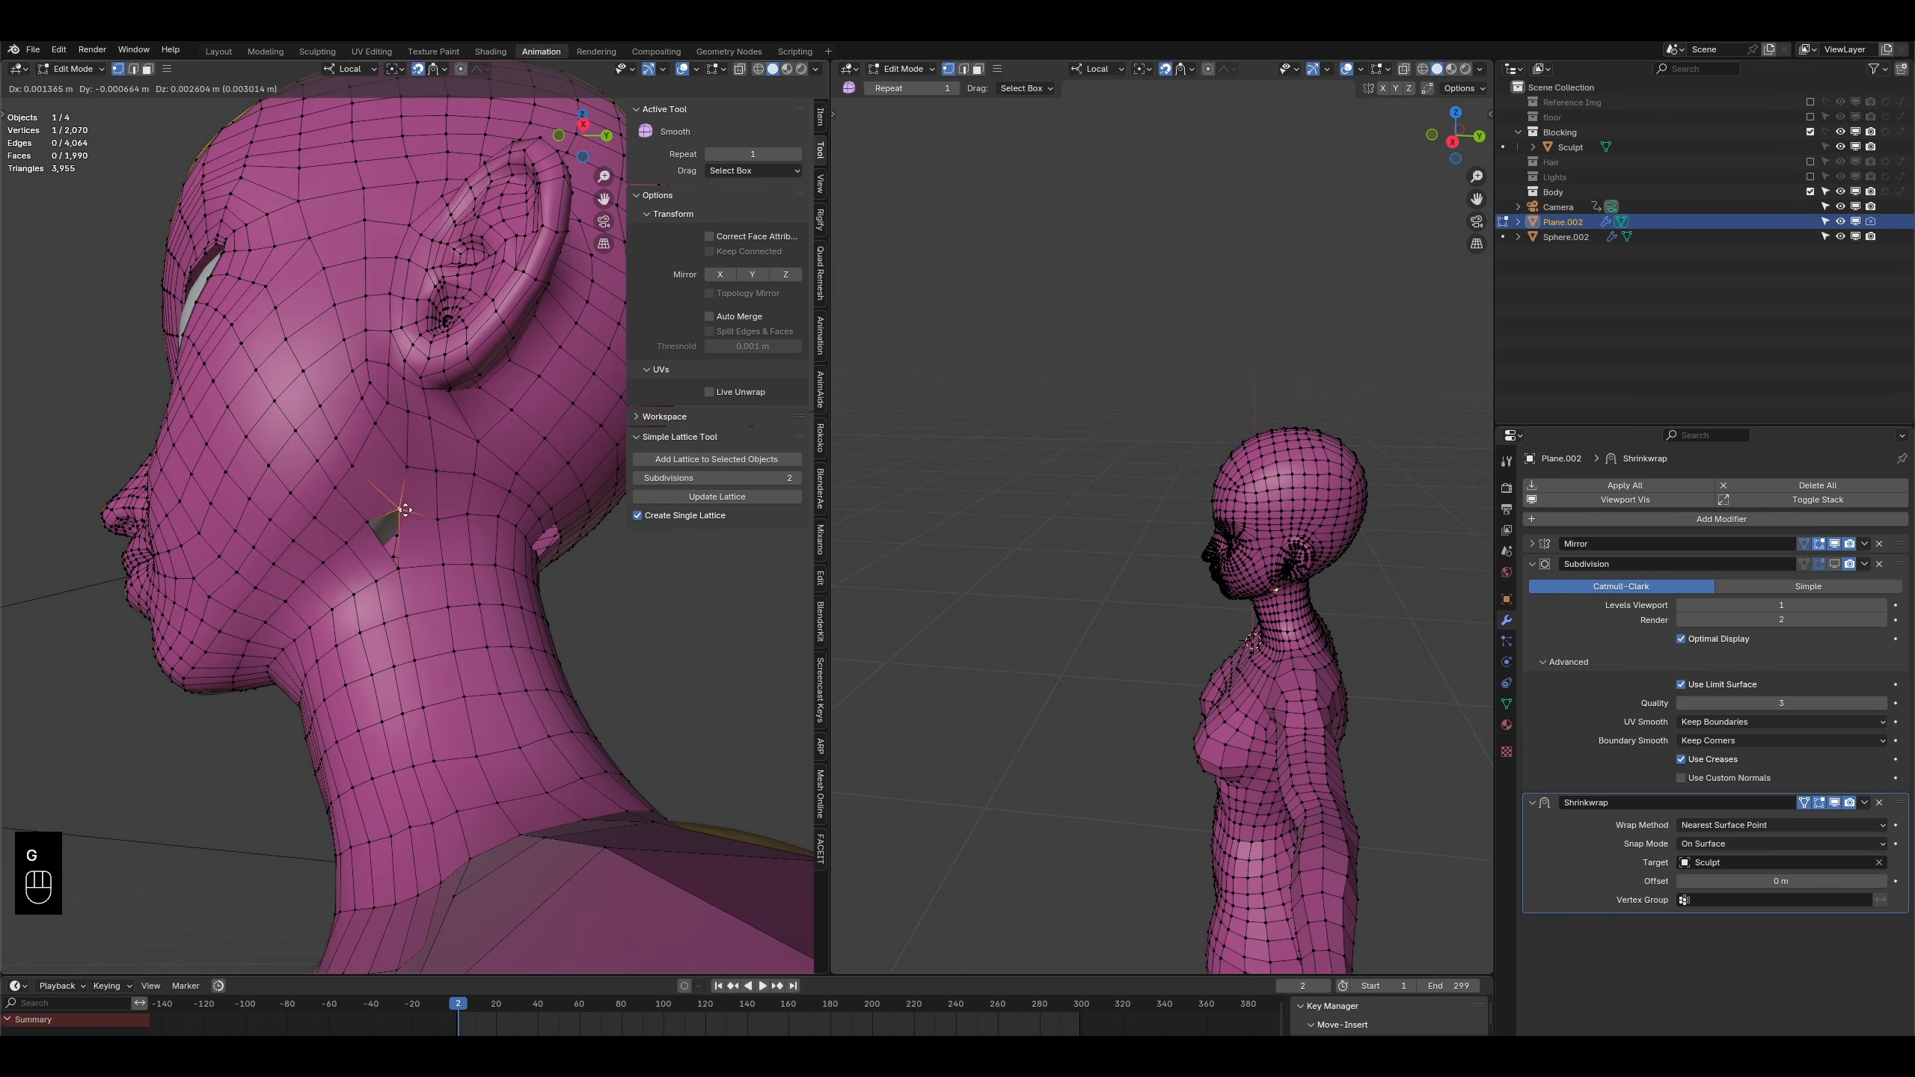
{"action": "left_click", "coordinate": [395, 501]}
- Examine how the edge flow from the jaw gap continues down the neck to the shoulder and chest
{"action": "middle_click_drag", "start_coordinate": [395, 501], "coordinate": [399, 566]}
{"action": "middle_click_drag", "start_coordinate": [454, 755], "coordinate": [372, 505]}
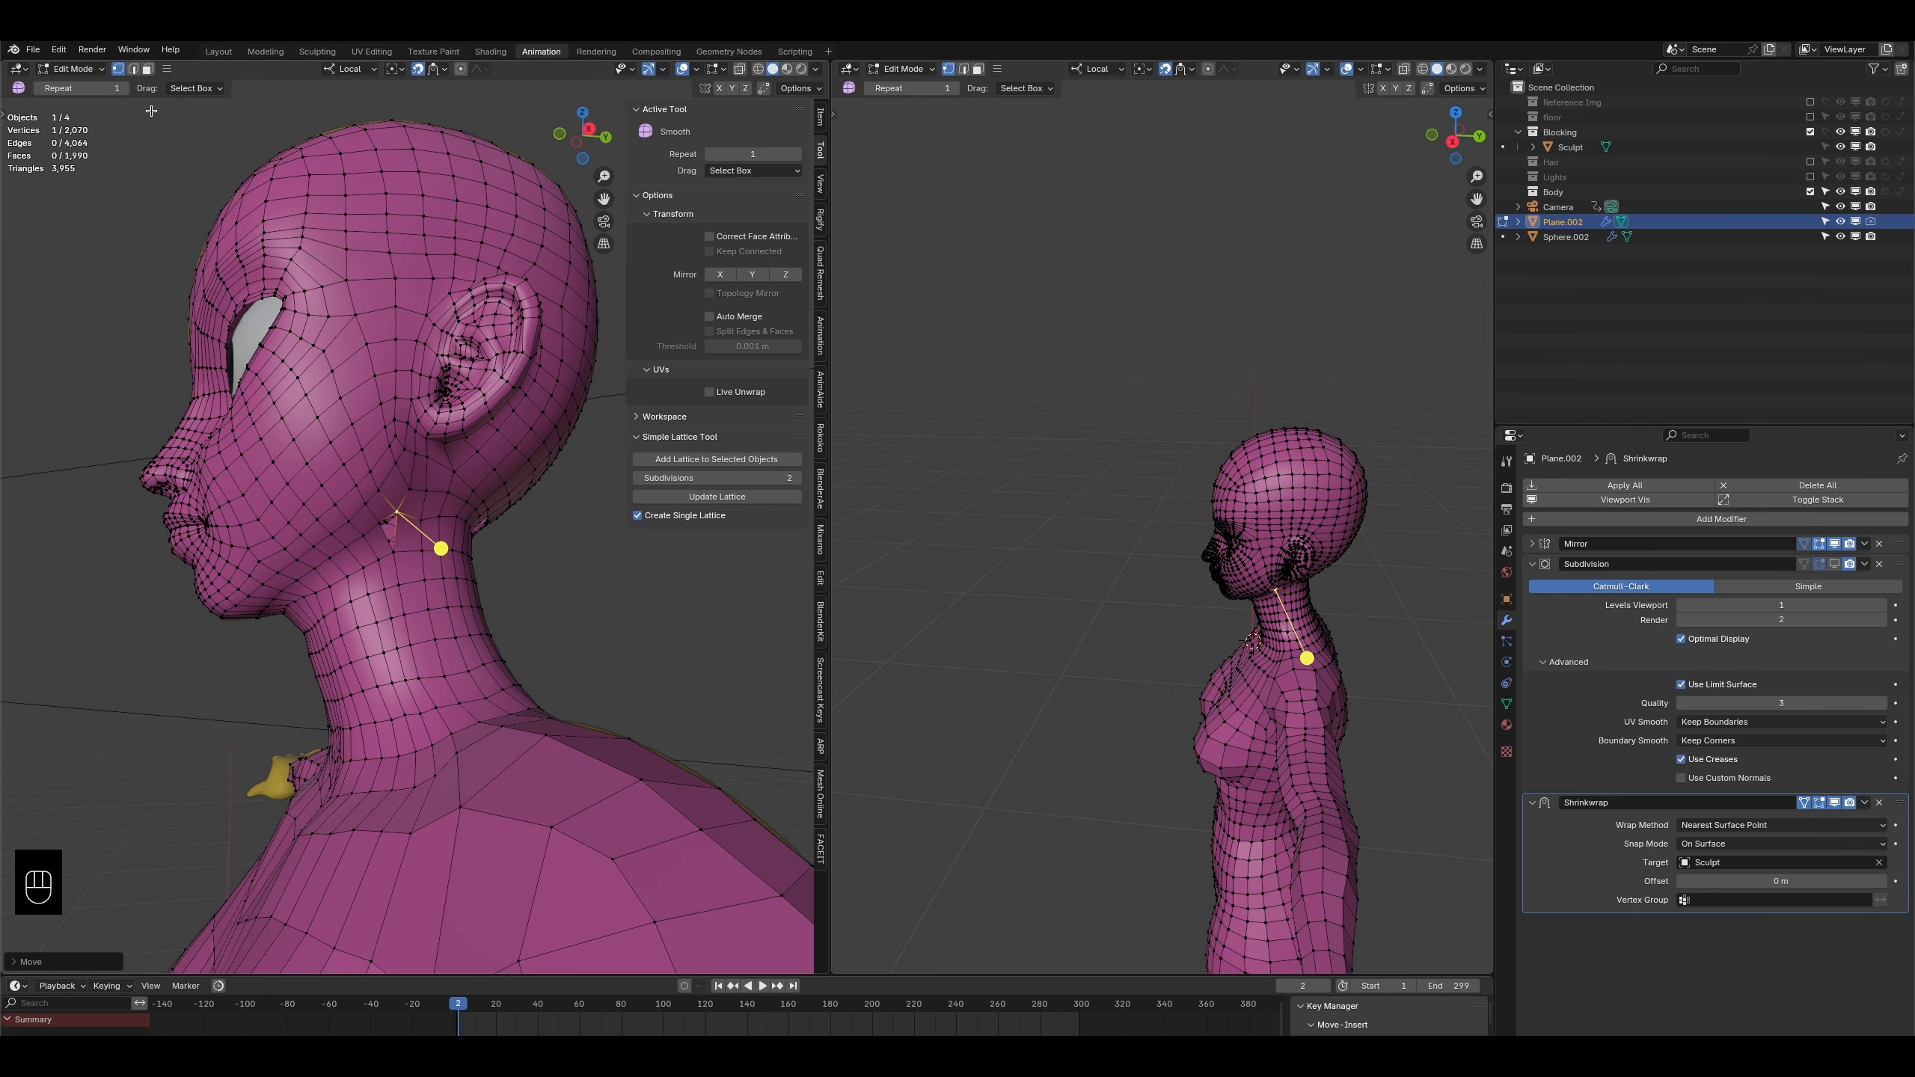
{"action": "left_click", "coordinate": [134, 70]}
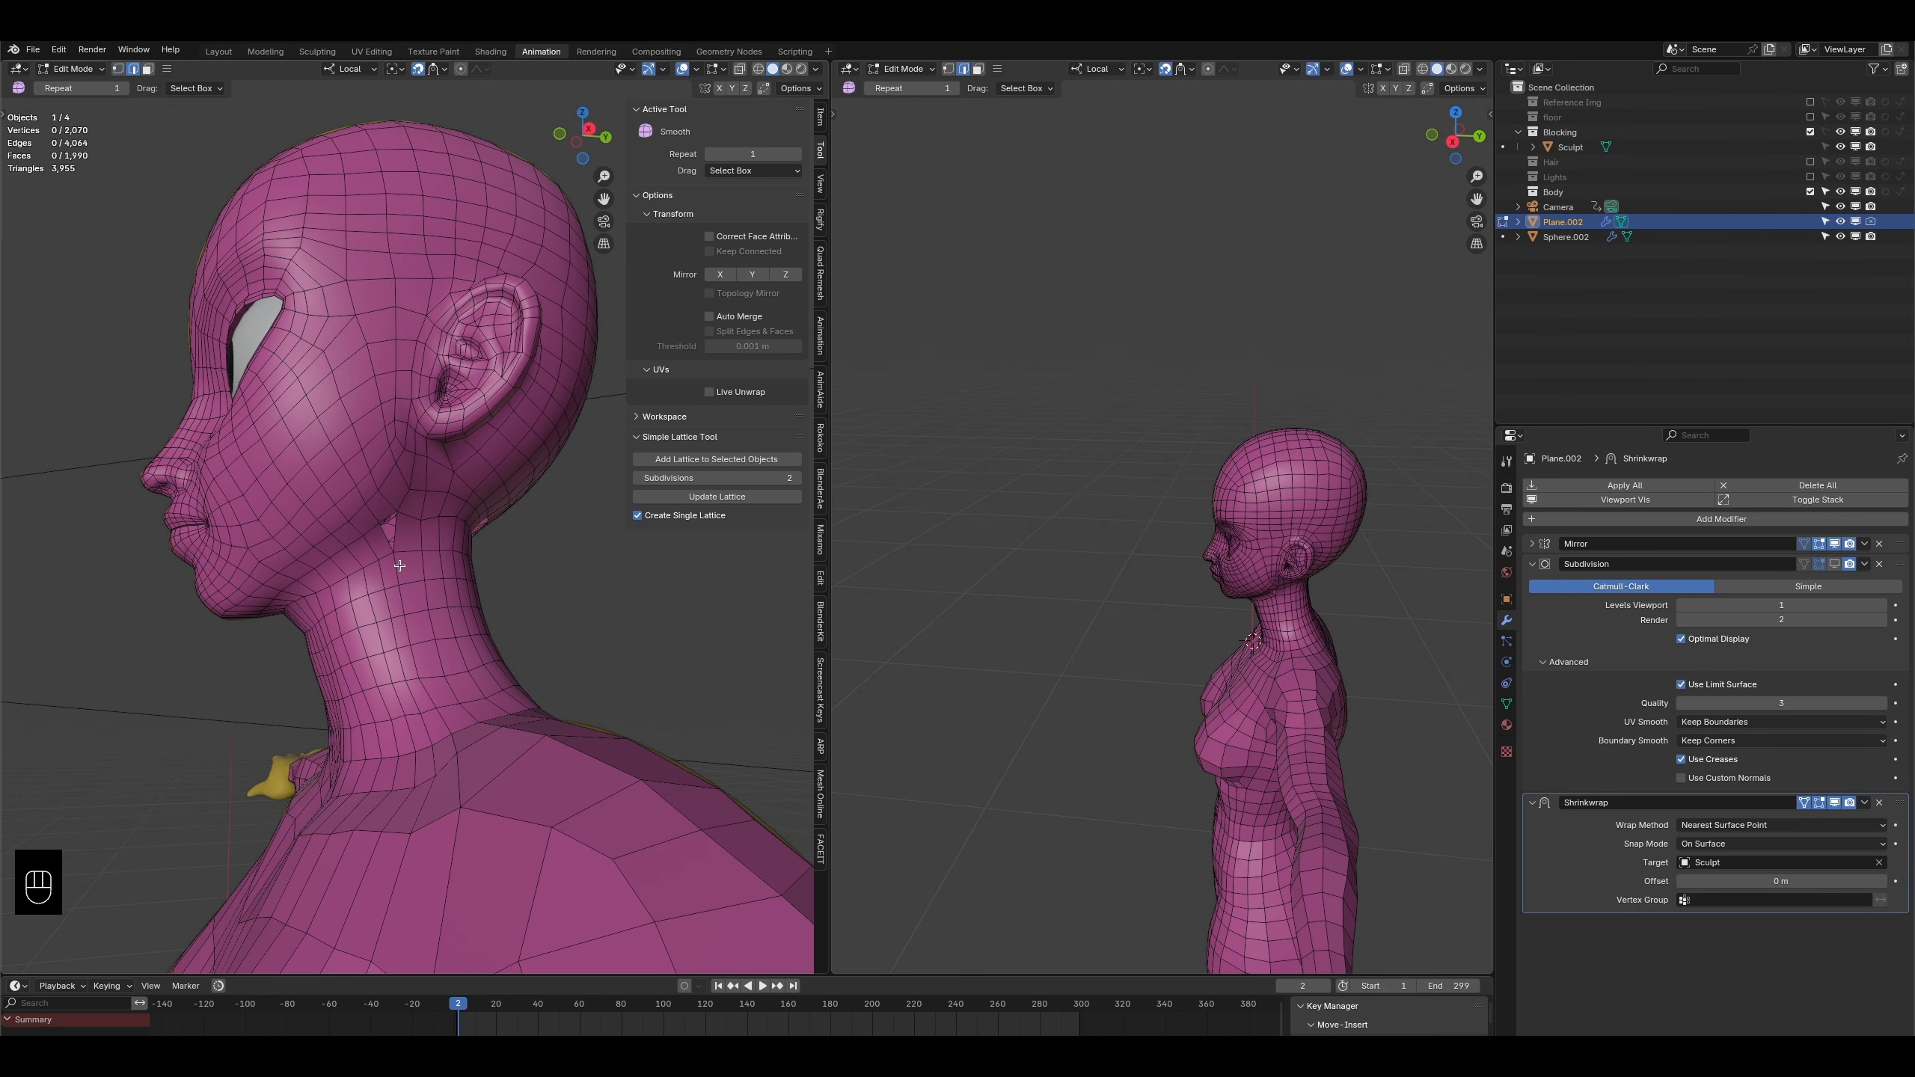
{"action": "middle_click_drag", "start_coordinate": [450, 871], "coordinate": [513, 612]}
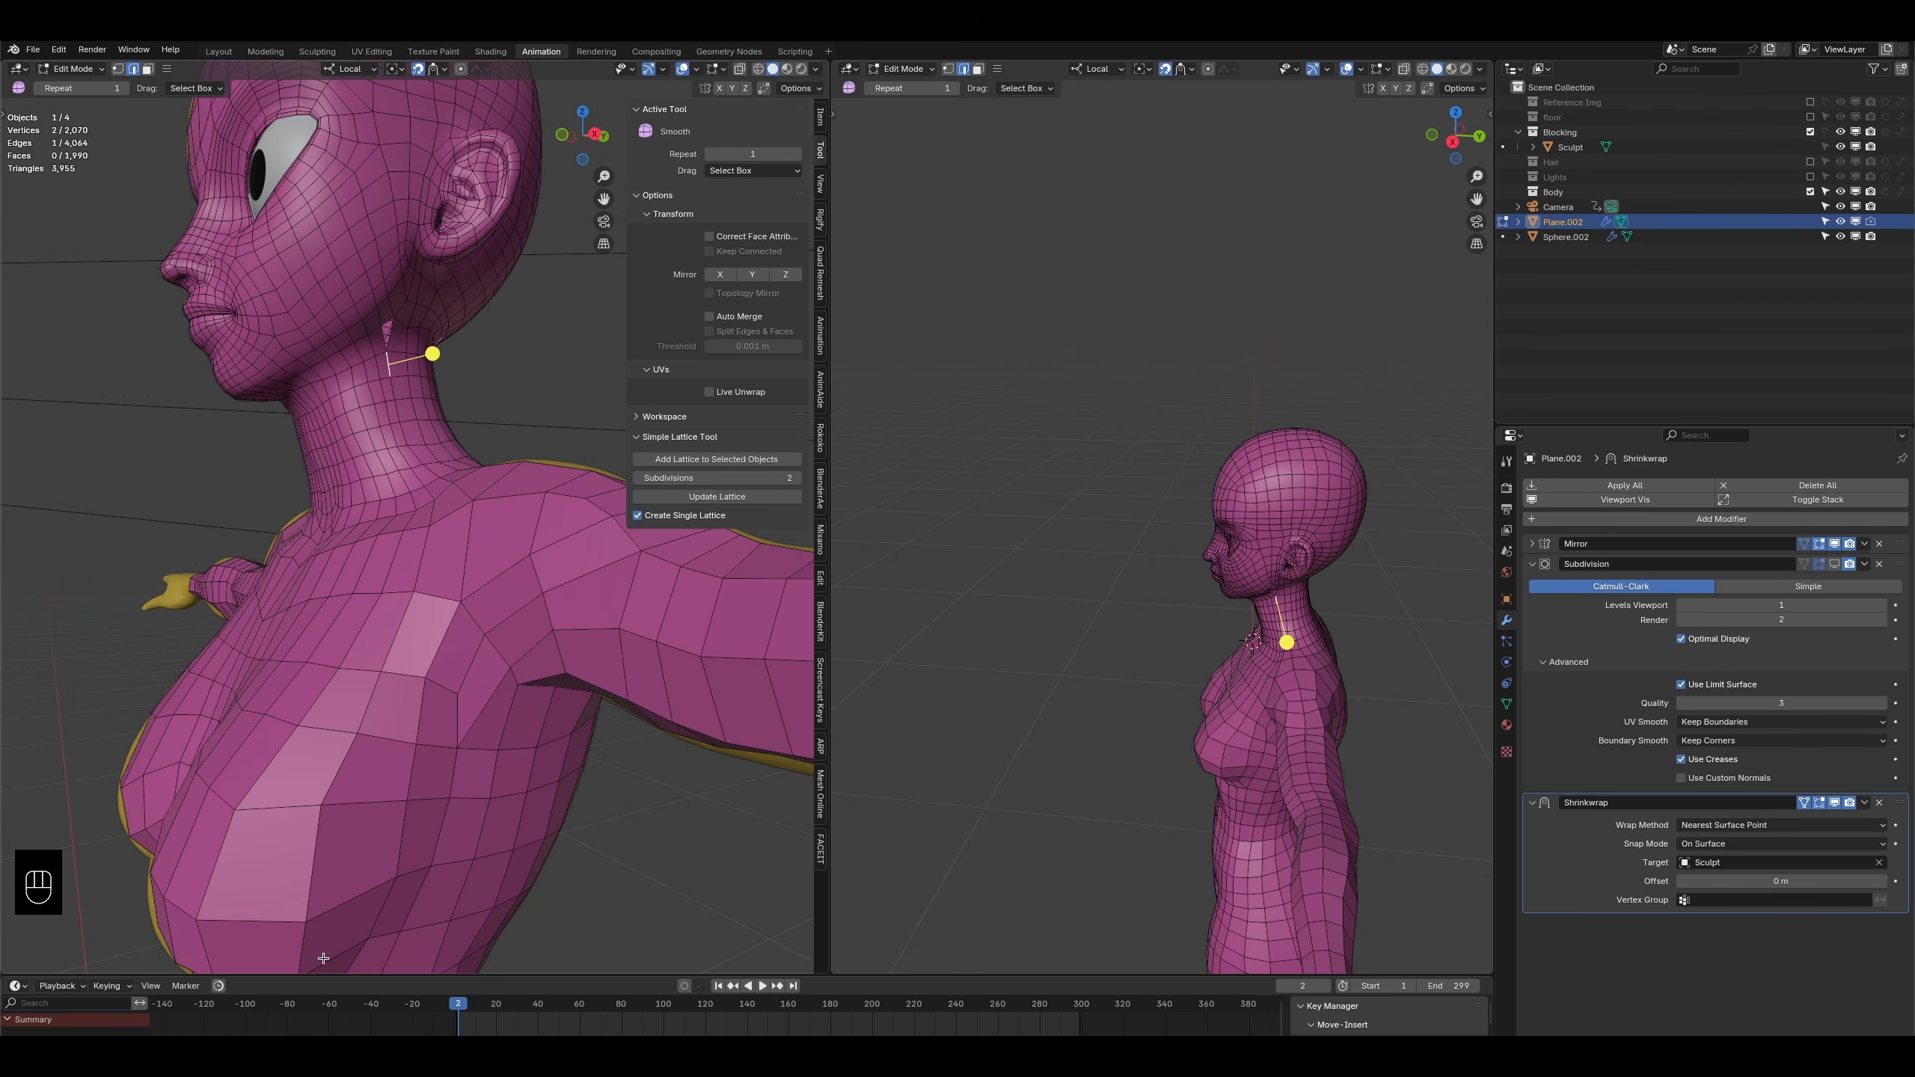
{"action": "middle_click_drag", "start_coordinate": [460, 741], "coordinate": [368, 738]}
{"action": "middle_click_drag", "start_coordinate": [246, 698], "coordinate": [385, 491]}
{"action": "scroll", "coordinate": [394, 445], "scroll_direction": "up", "scroll_amount": 2}
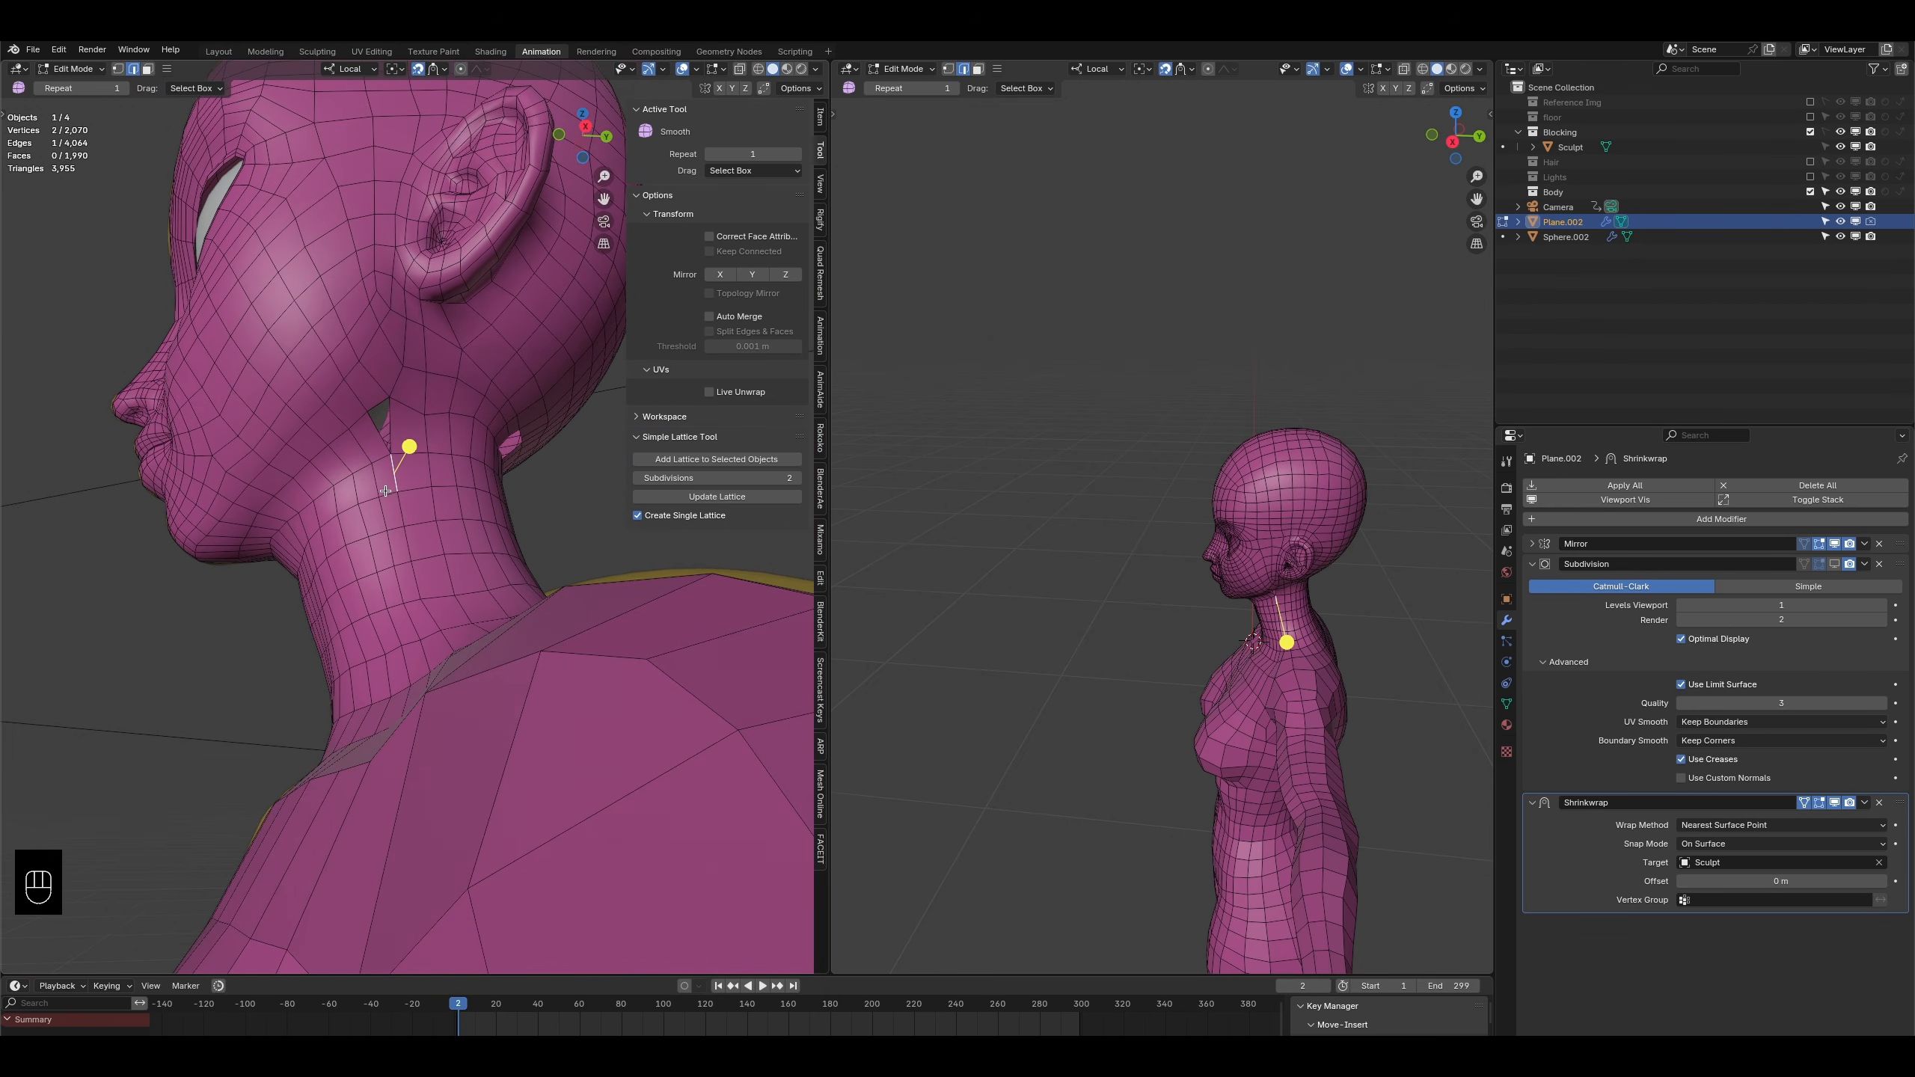
- Try to close the last opening below the ear by merging its two upper vertices at their center
{"action": "left_click", "coordinate": [117, 69]}
{"action": "left_click", "coordinate": [396, 396], "text": "shift"}
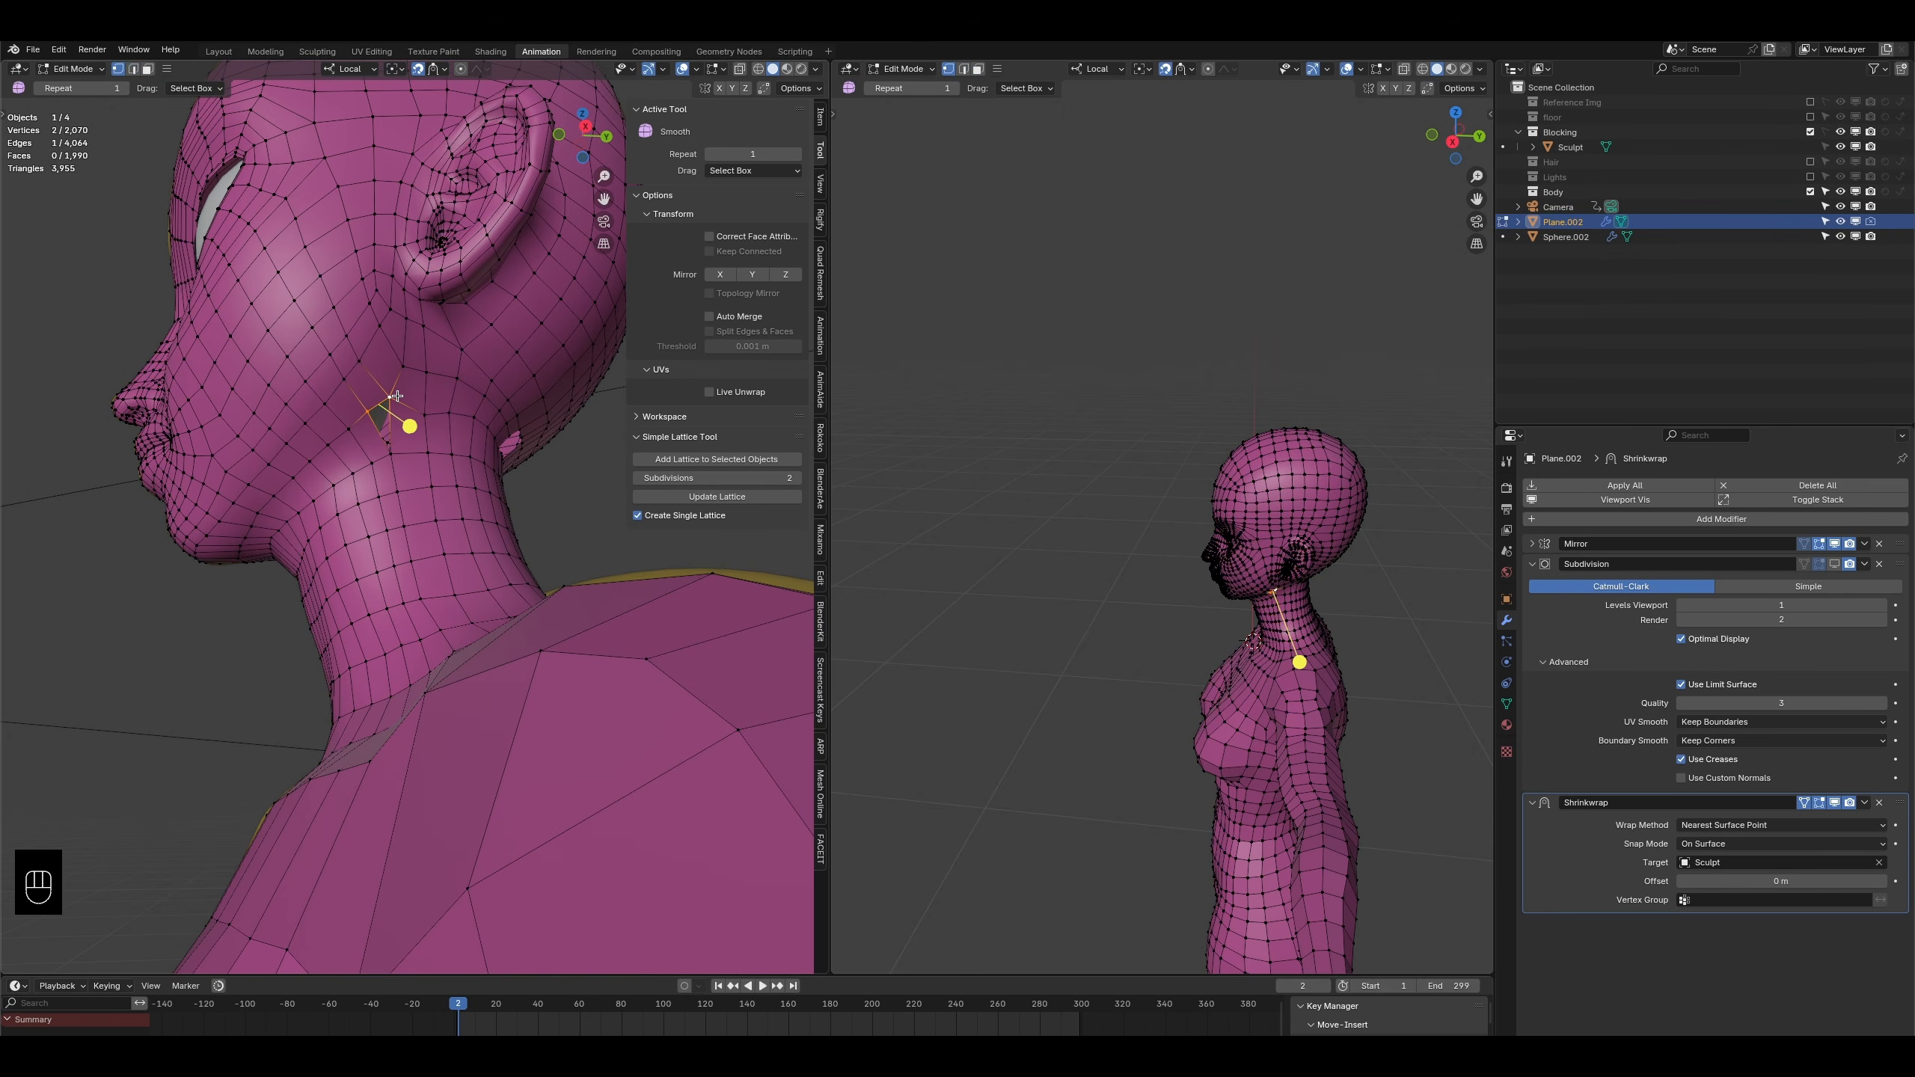
{"action": "key", "text": "m"}
{"action": "left_click", "coordinate": [398, 395]}
{"action": "middle_click_drag", "start_coordinate": [409, 484], "coordinate": [418, 480]}
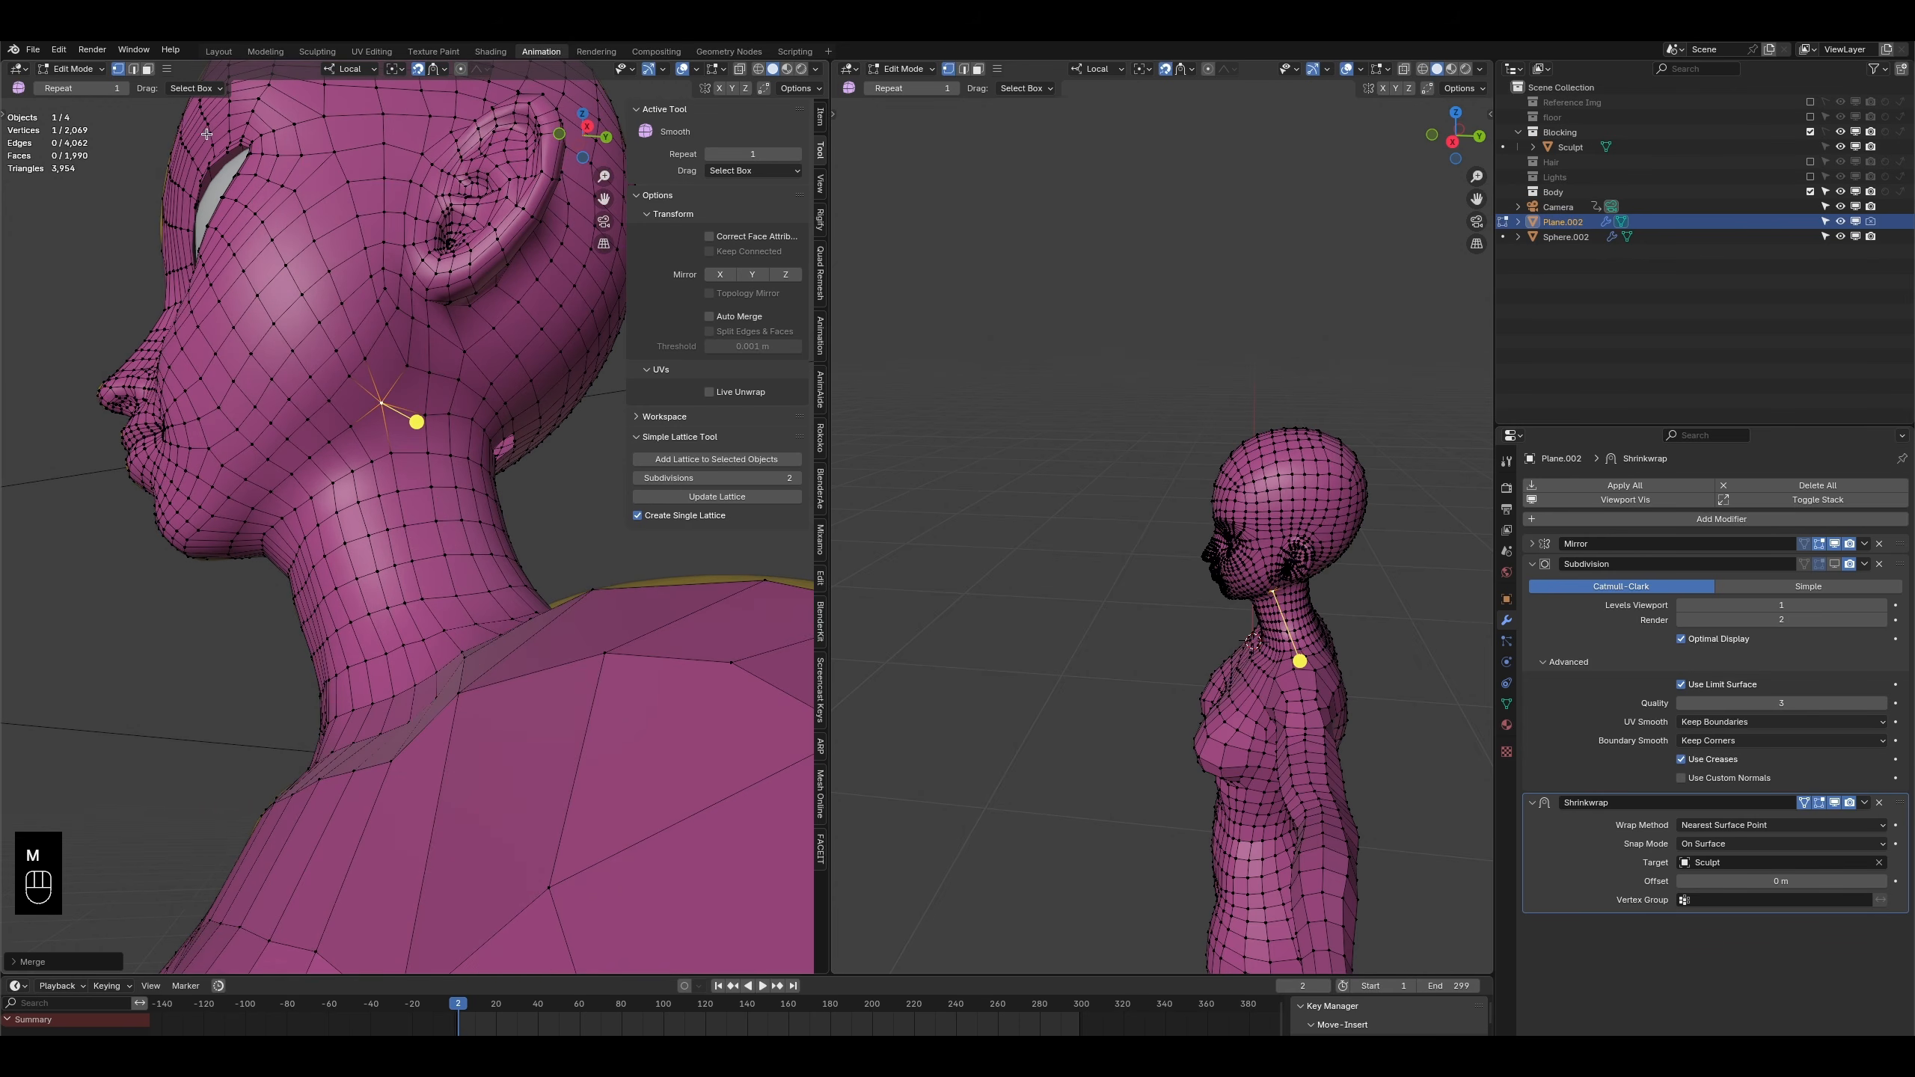
- Try dissolving the short edge beside the merged vertex at the jaw corner
{"action": "left_click", "coordinate": [132, 69]}
{"action": "middle_click_drag", "start_coordinate": [376, 414], "coordinate": [345, 457]}
{"action": "key", "text": "ctrl+x"}
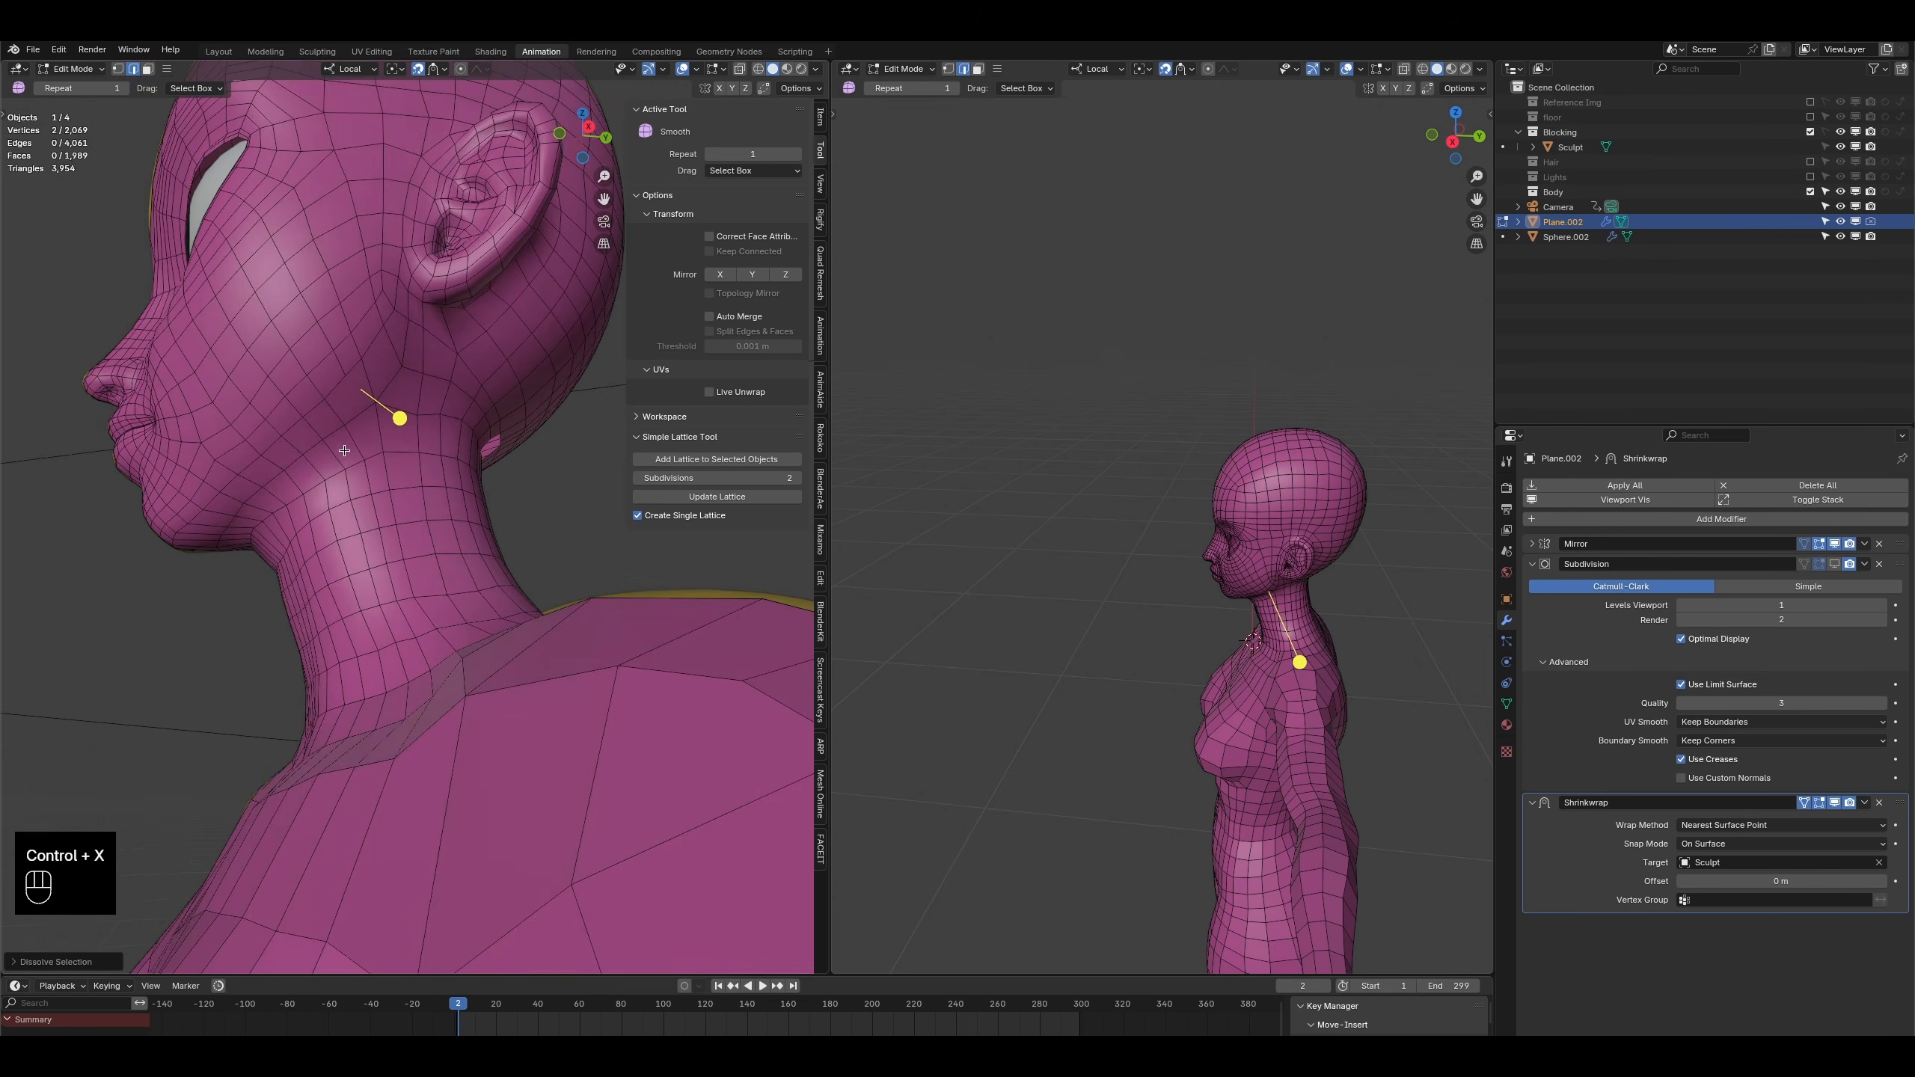
- Try a centered loop cut running from the jaw corner down the neck, torso and leg, and check its path
{"action": "middle_click_drag", "start_coordinate": [394, 544], "coordinate": [413, 459]}
{"action": "key", "text": "ctrl+r"}
{"action": "left_click", "coordinate": [382, 469]}
{"action": "right_click", "coordinate": [383, 469]}
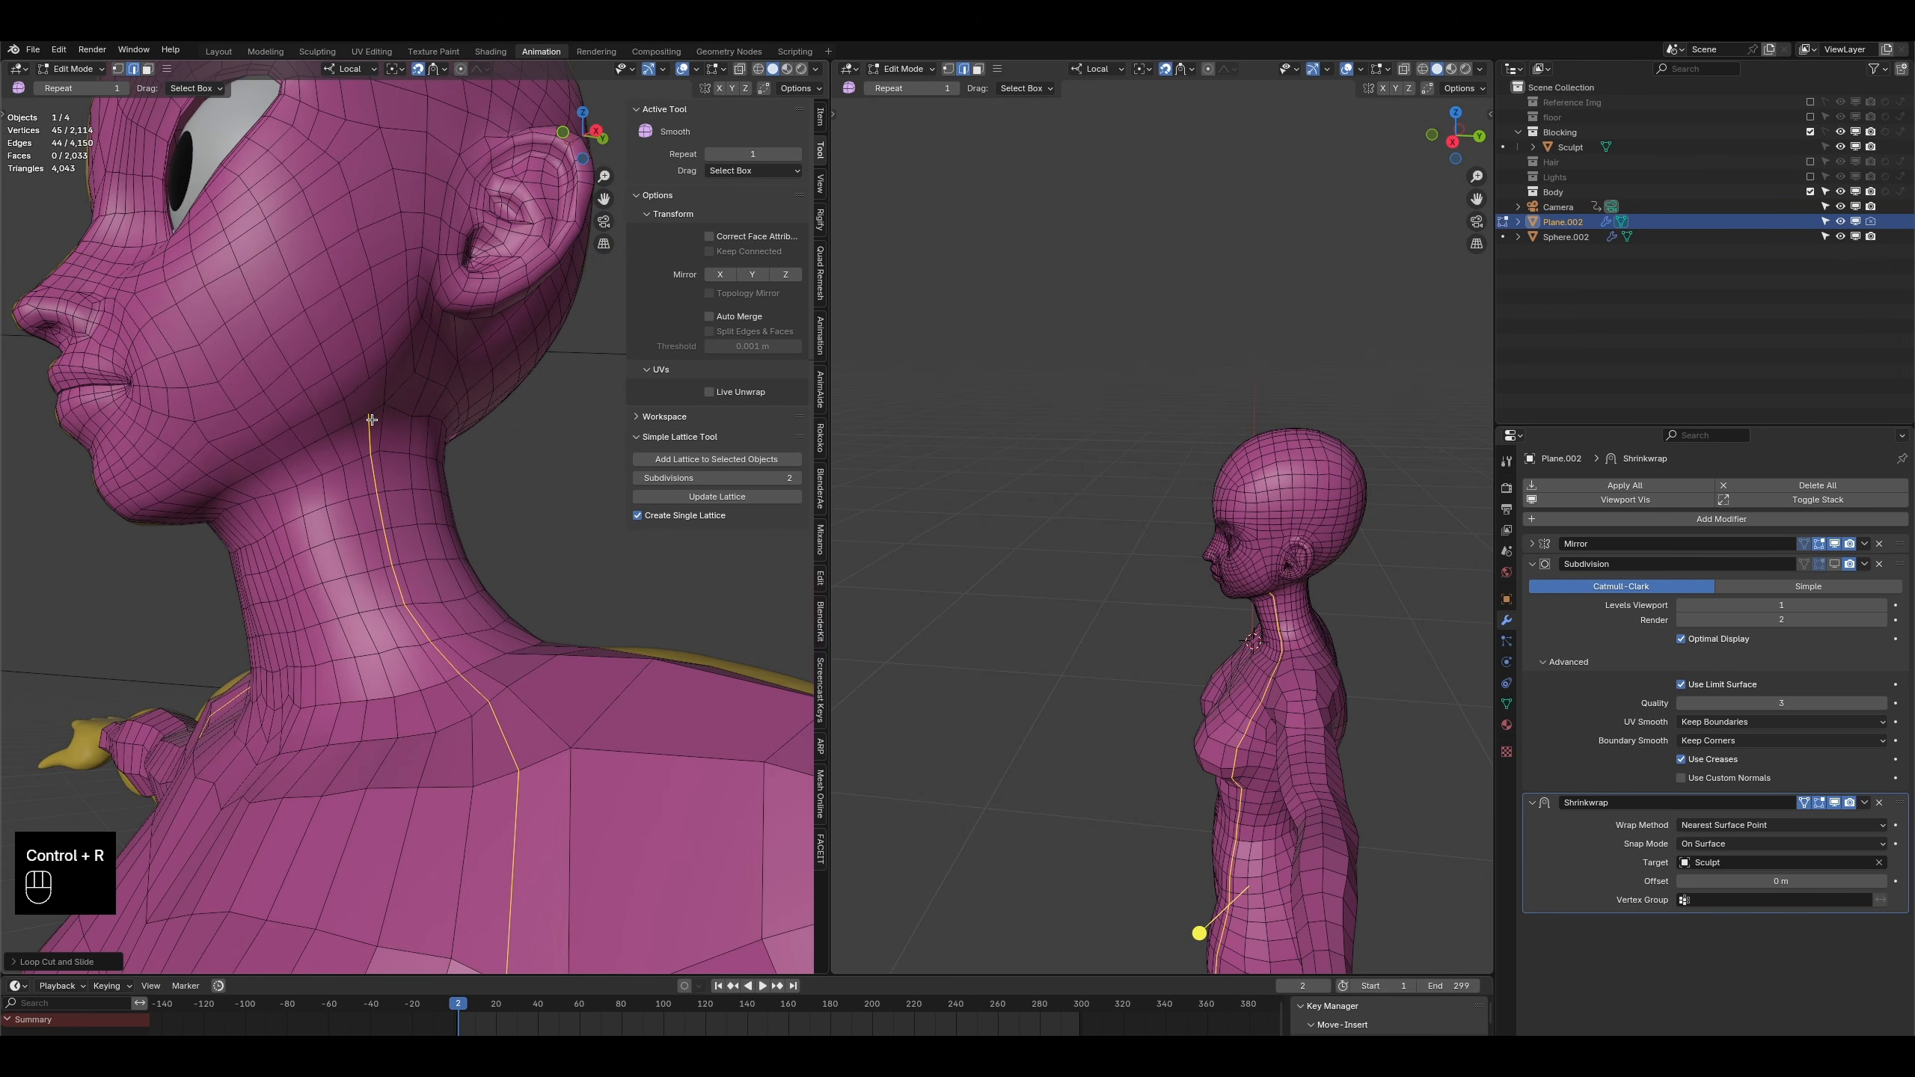
{"action": "scroll", "coordinate": [422, 603], "scroll_direction": "down", "scroll_amount": 4}
{"action": "scroll", "coordinate": [440, 726], "scroll_direction": "down", "scroll_amount": 3}
{"action": "middle_click_drag", "start_coordinate": [439, 726], "coordinate": [508, 635]}
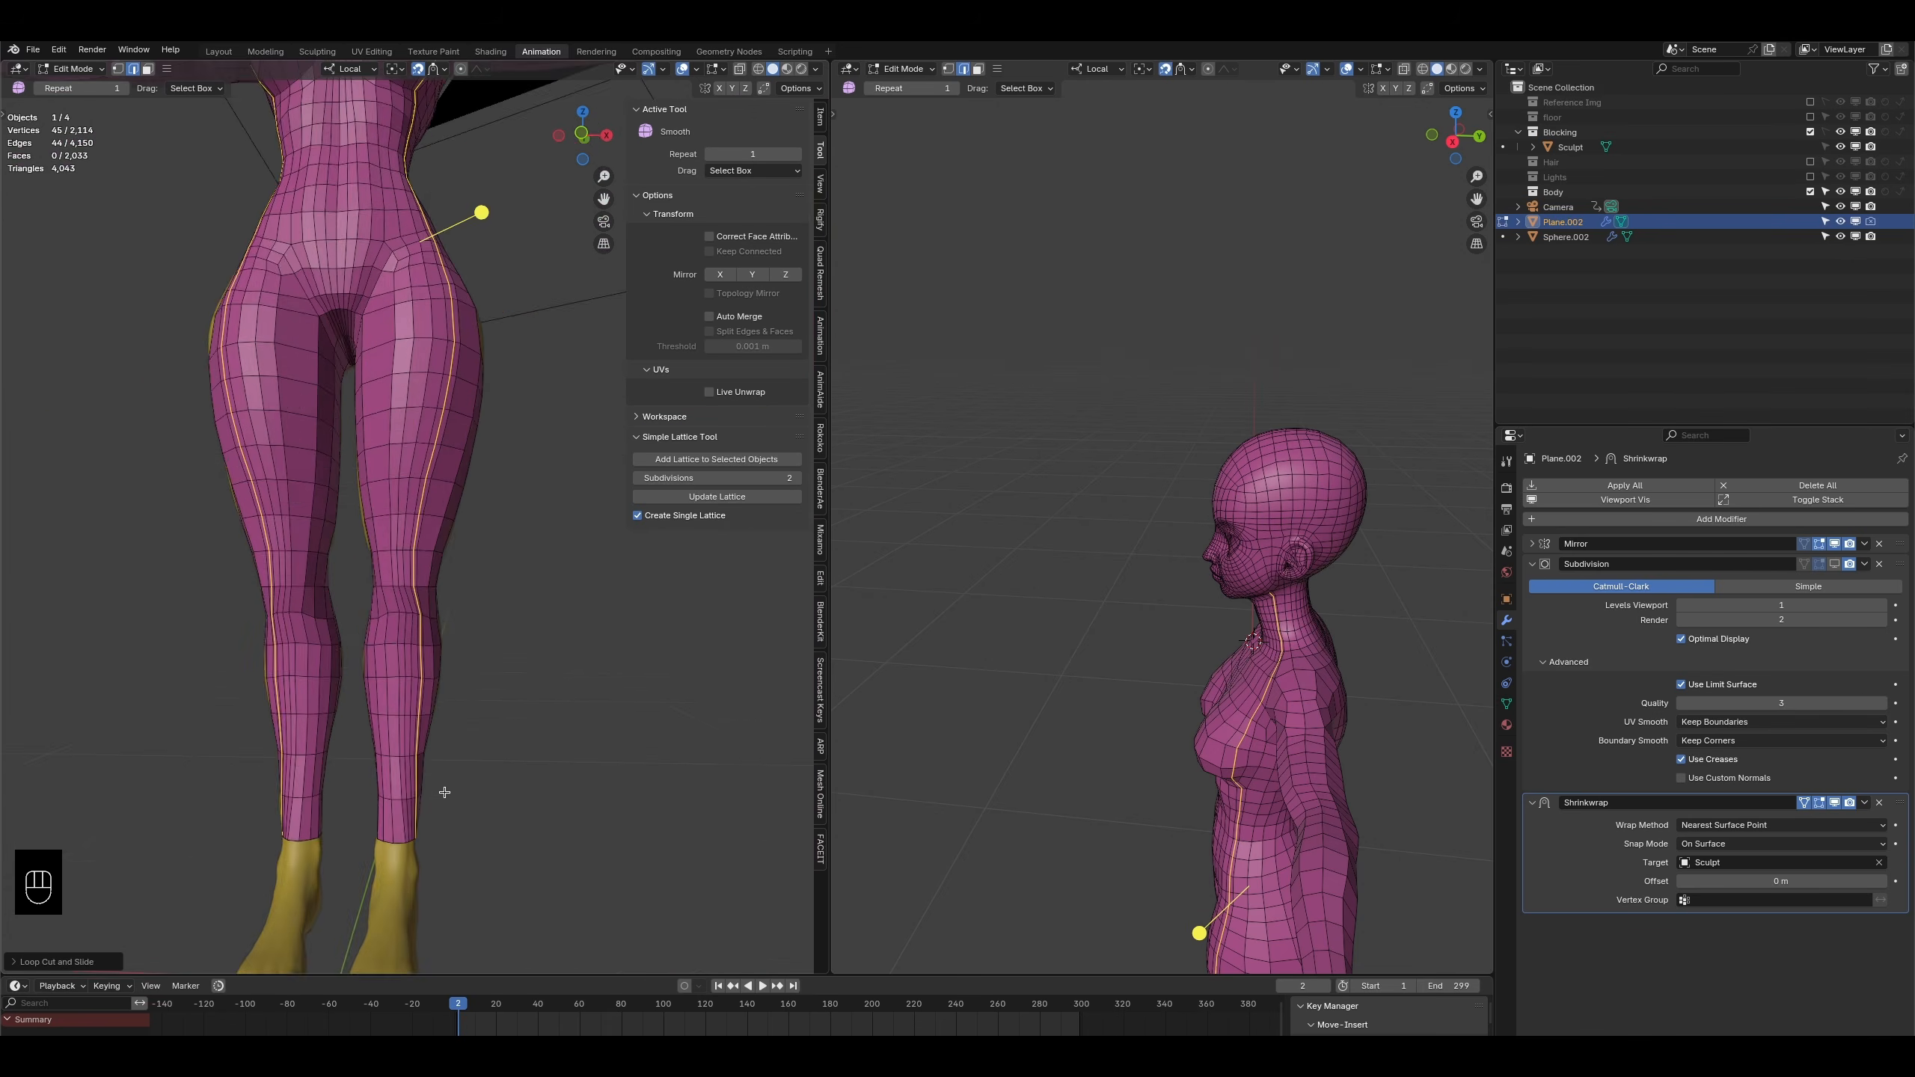
{"action": "middle_click_drag", "start_coordinate": [461, 786], "coordinate": [389, 738]}
- Undo the loop cut down the body and the edge dissolve at the jaw corner
{"action": "key", "text": "ctrl+z"}
{"action": "middle_click_drag", "start_coordinate": [397, 234], "coordinate": [401, 649], "text": "shift"}
{"action": "scroll", "coordinate": [396, 458], "scroll_direction": "up", "scroll_amount": 6}
{"action": "mouse_move", "coordinate": [397, 458]}
{"action": "middle_mouse_down"}
{"action": "mouse_move", "coordinate": [460, 468]}
{"action": "mouse_move", "coordinate": [354, 490]}
{"action": "mouse_move", "coordinate": [335, 515]}
{"action": "mouse_move", "coordinate": [392, 490]}
{"action": "middle_mouse_up"}
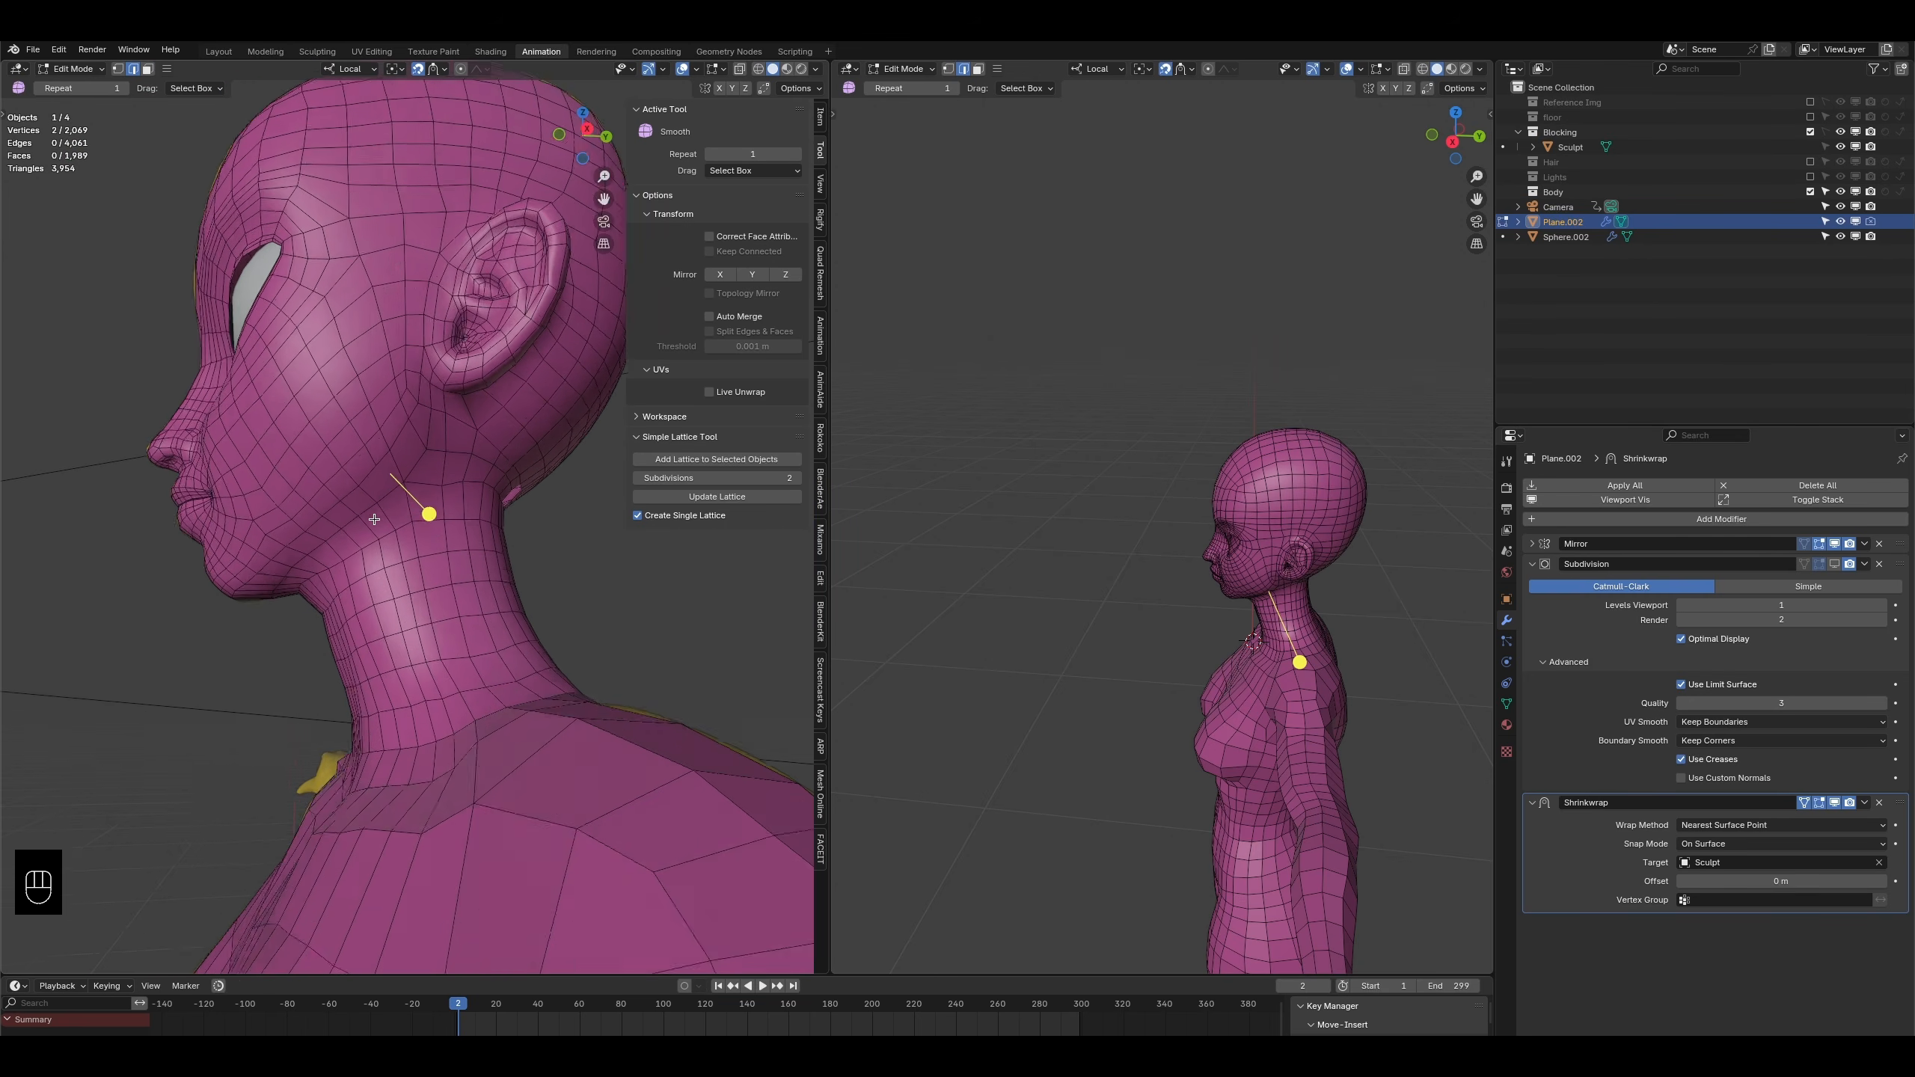
{"action": "scroll", "coordinate": [397, 484], "scroll_direction": "up", "scroll_amount": 2}
{"action": "key", "text": "ctrl+z"}
{"action": "key", "text": "ctrl+z"}
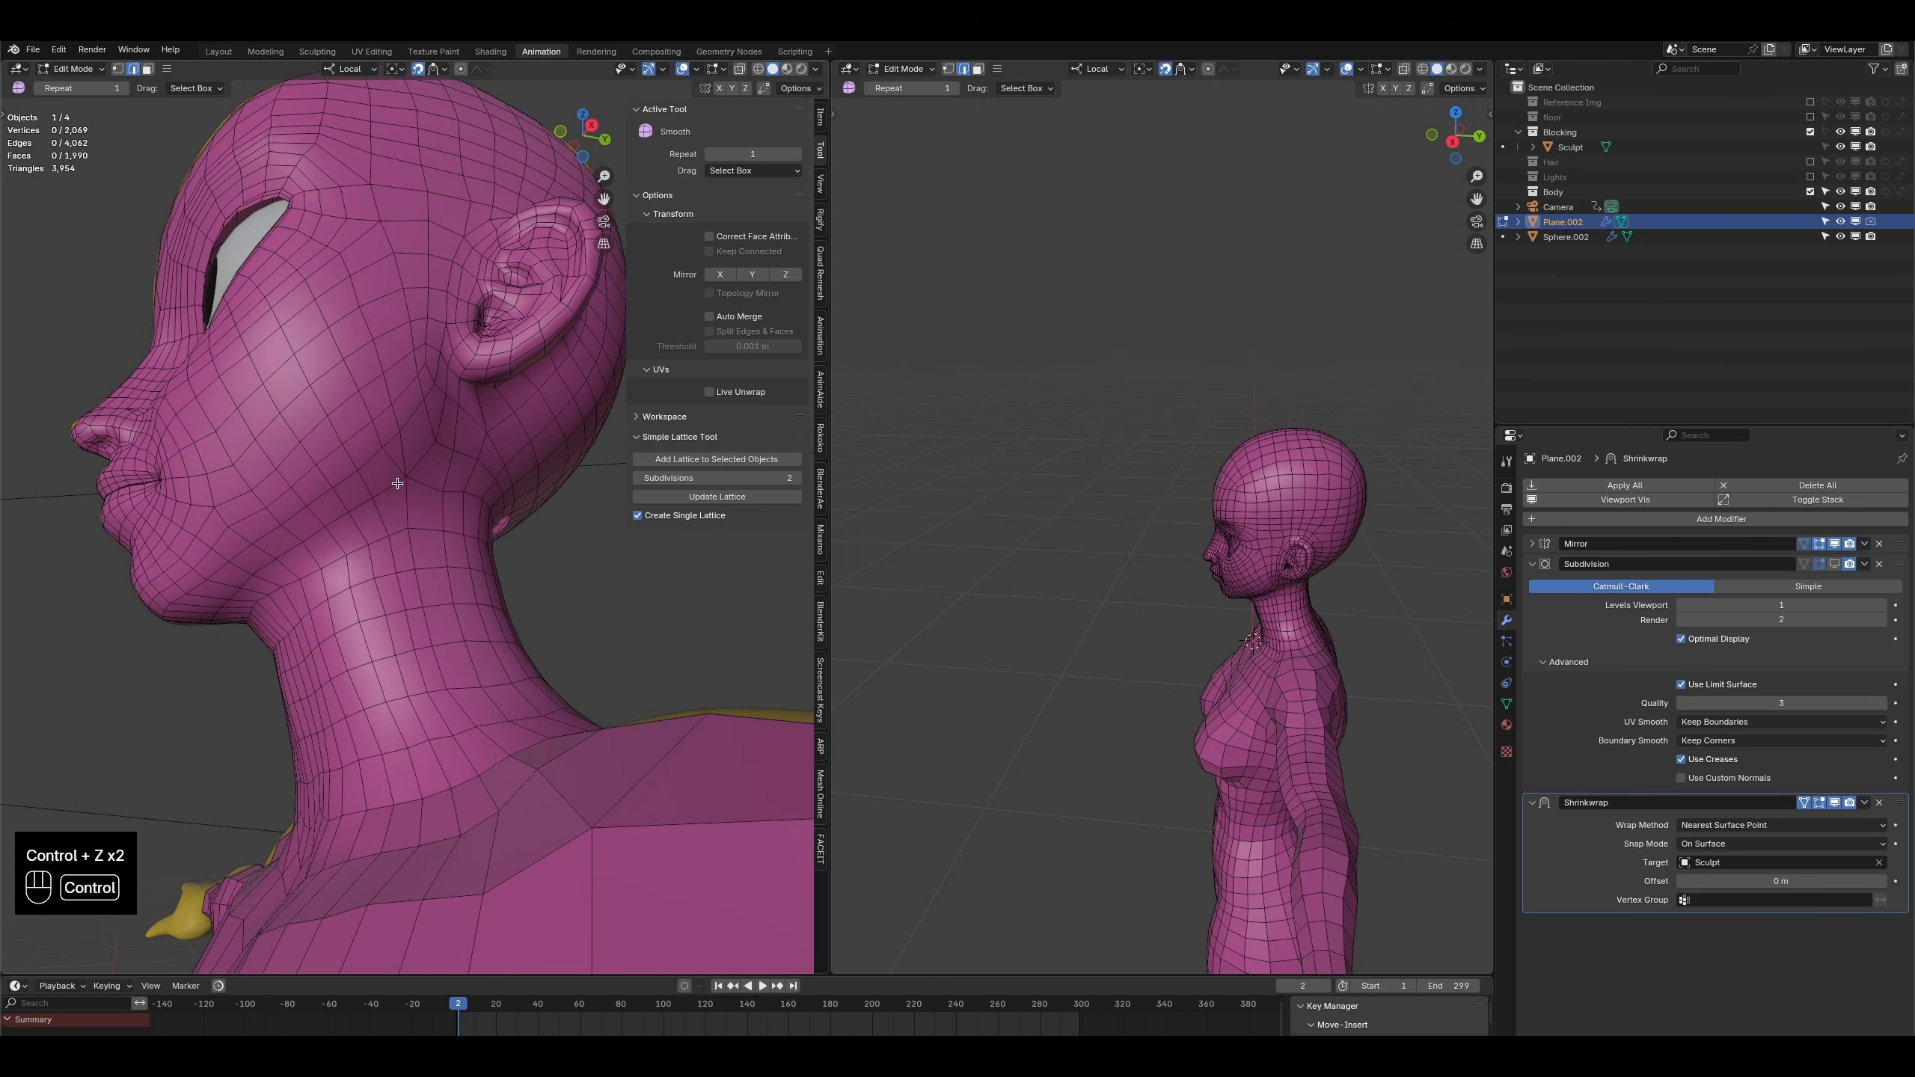
- Trace the edge path from the jaw corner down the side of the neck to the shoulder and examine the surrounding topology
{"action": "middle_click_drag", "start_coordinate": [393, 461], "coordinate": [407, 528]}
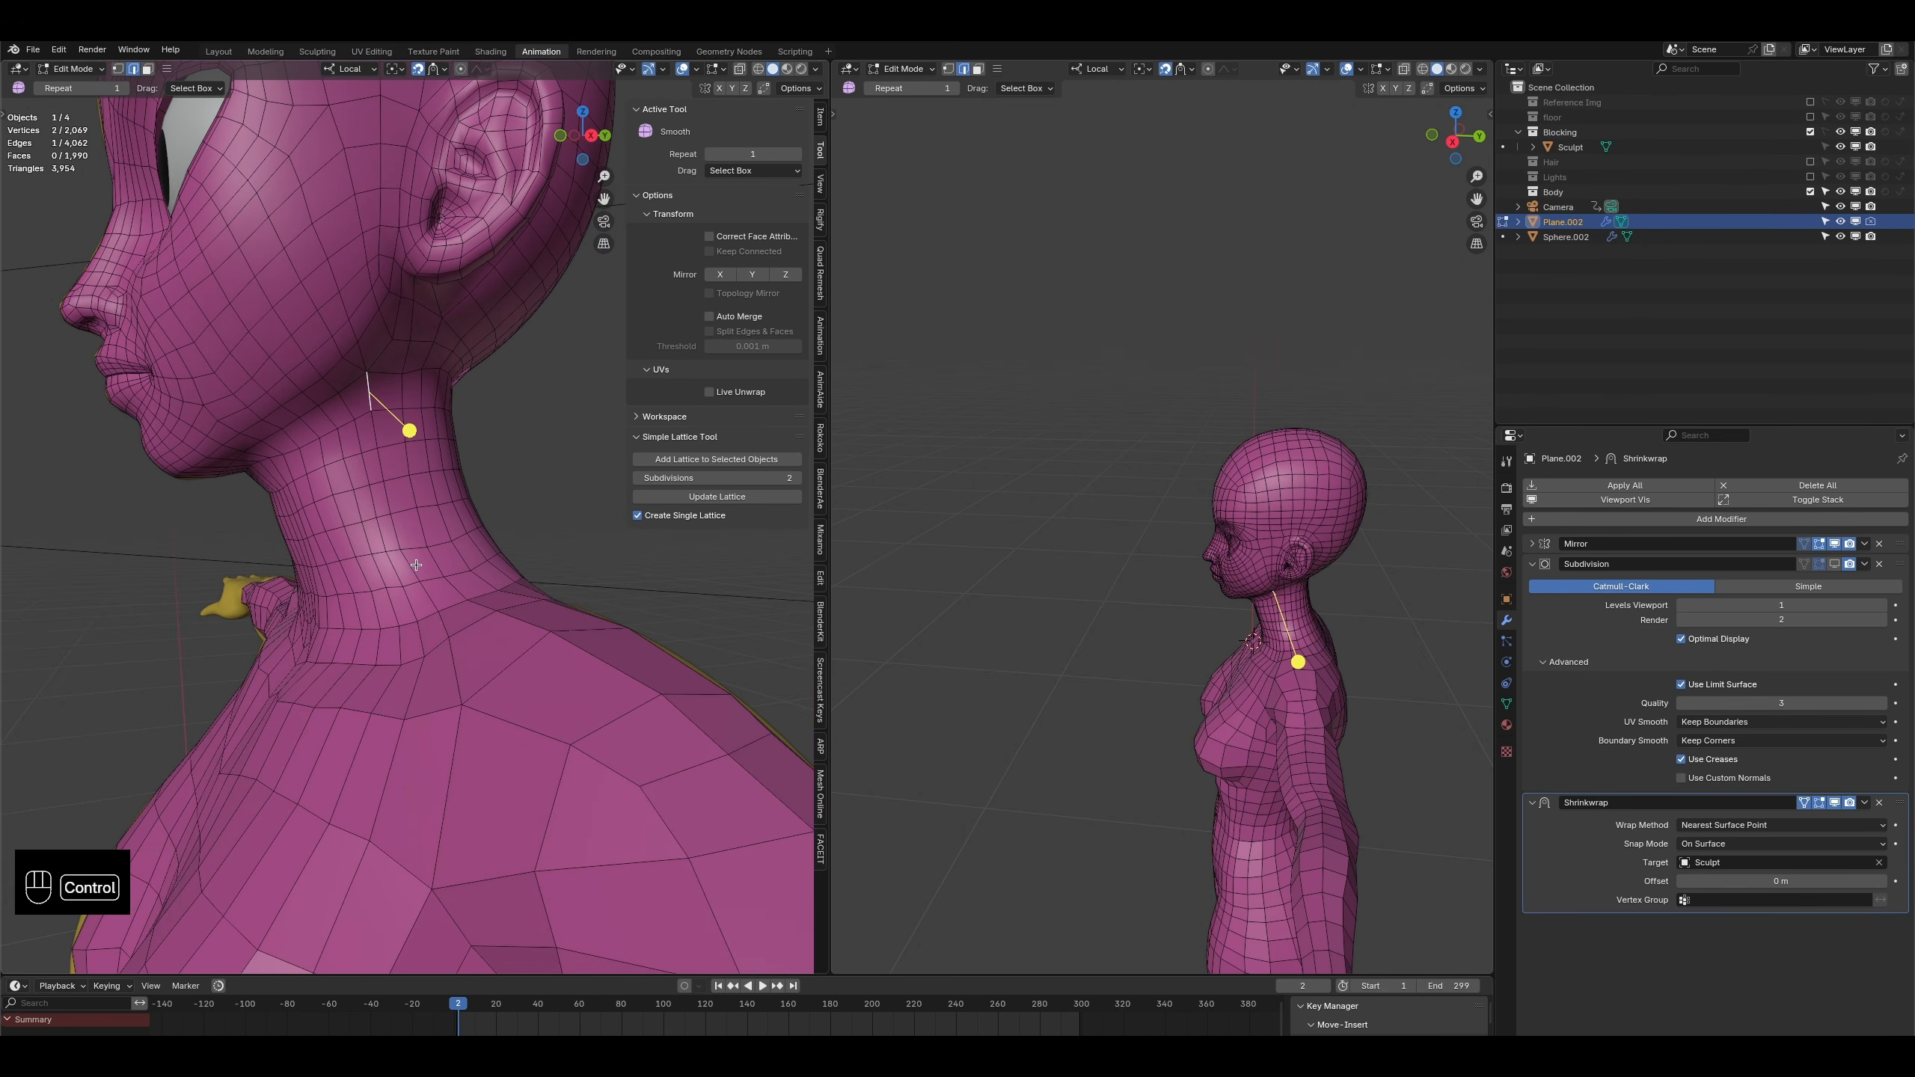
{"action": "left_click", "coordinate": [441, 627], "text": "ctrl+shift"}
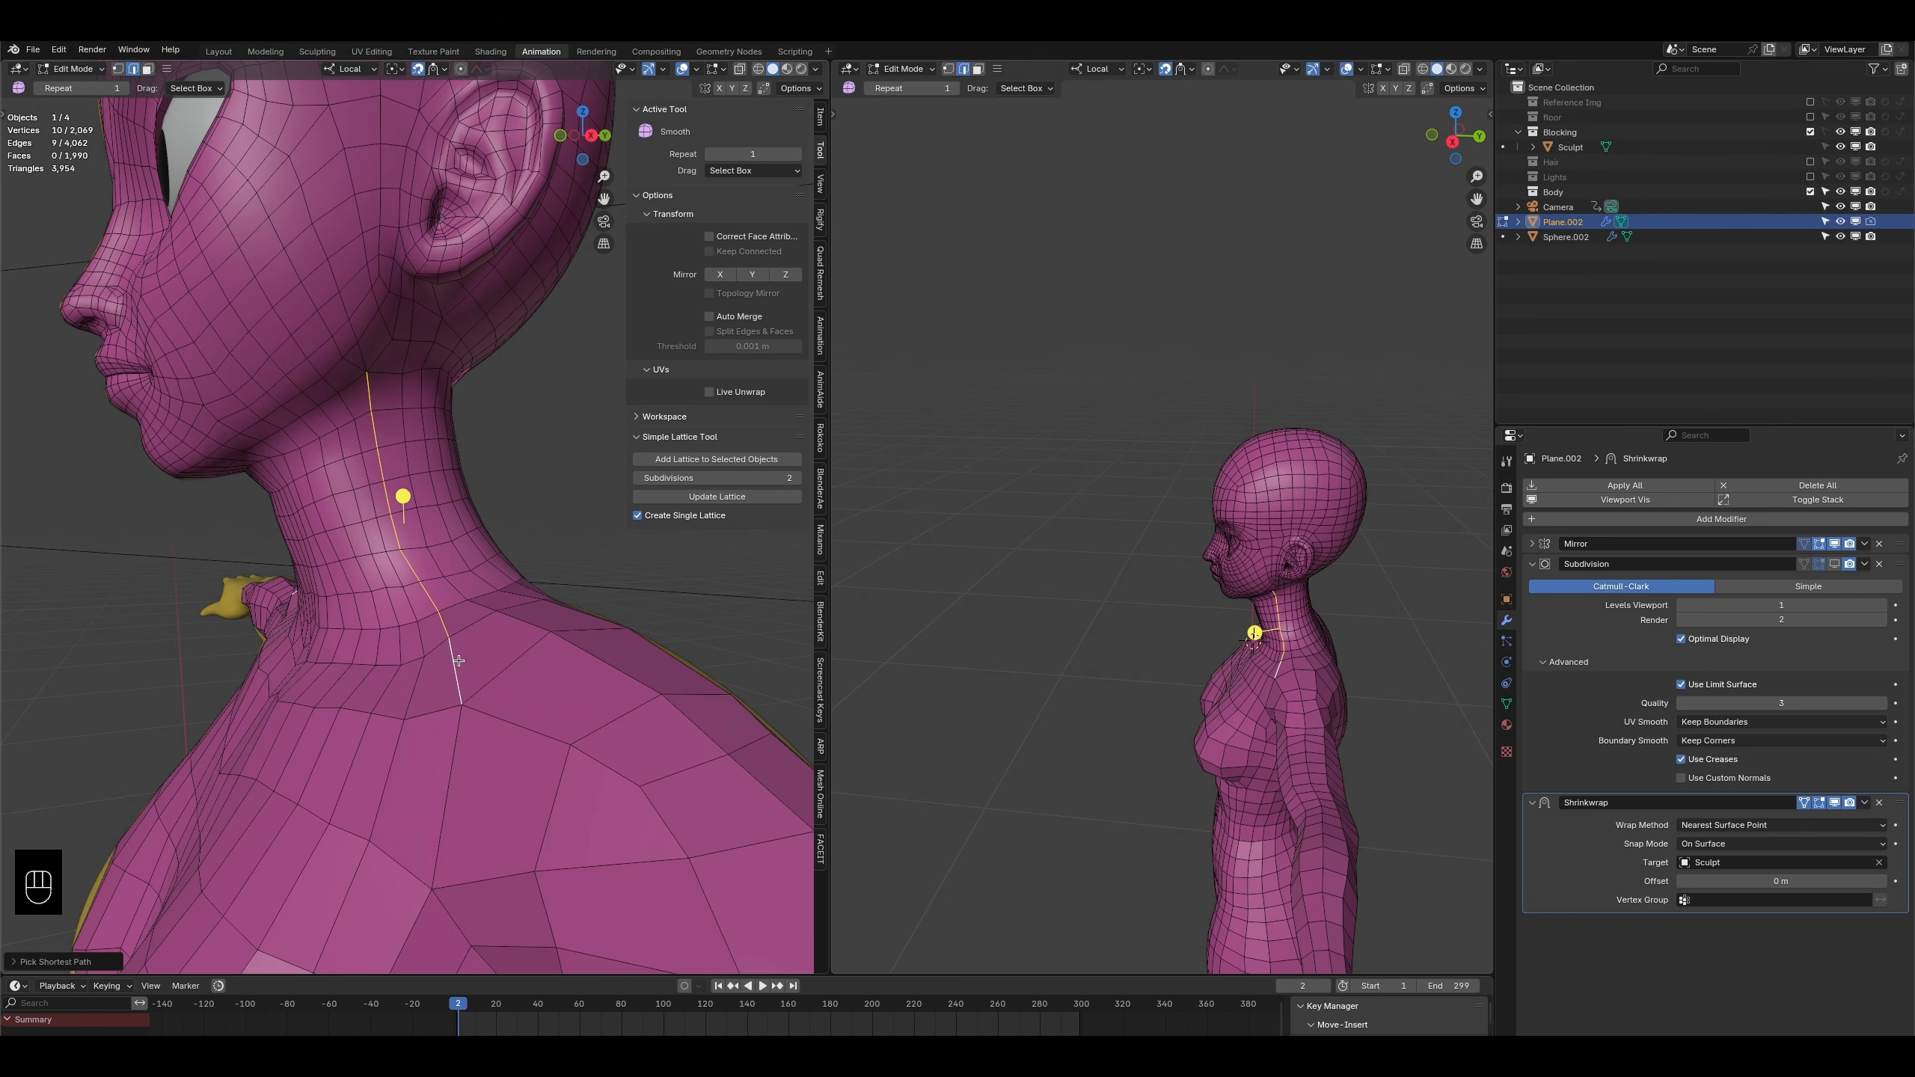
{"action": "scroll", "coordinate": [458, 662], "scroll_direction": "down", "scroll_amount": 6}
{"action": "middle_click_drag", "start_coordinate": [460, 663], "coordinate": [448, 739]}
{"action": "scroll", "coordinate": [519, 709], "scroll_direction": "down", "scroll_amount": 2}
{"action": "middle_click_drag", "start_coordinate": [358, 630], "coordinate": [454, 727], "text": "shift"}
{"action": "scroll", "coordinate": [301, 664], "scroll_direction": "up", "scroll_amount": 6}
{"action": "middle_click_drag", "start_coordinate": [135, 626], "coordinate": [366, 497], "text": "shift"}
{"action": "scroll", "coordinate": [528, 694], "scroll_direction": "down", "scroll_amount": 2}
{"action": "scroll", "coordinate": [366, 498], "scroll_direction": "up", "scroll_amount": 2}
{"action": "scroll", "coordinate": [509, 694], "scroll_direction": "down", "scroll_amount": 4}
{"action": "middle_click_drag", "start_coordinate": [509, 694], "coordinate": [456, 615]}
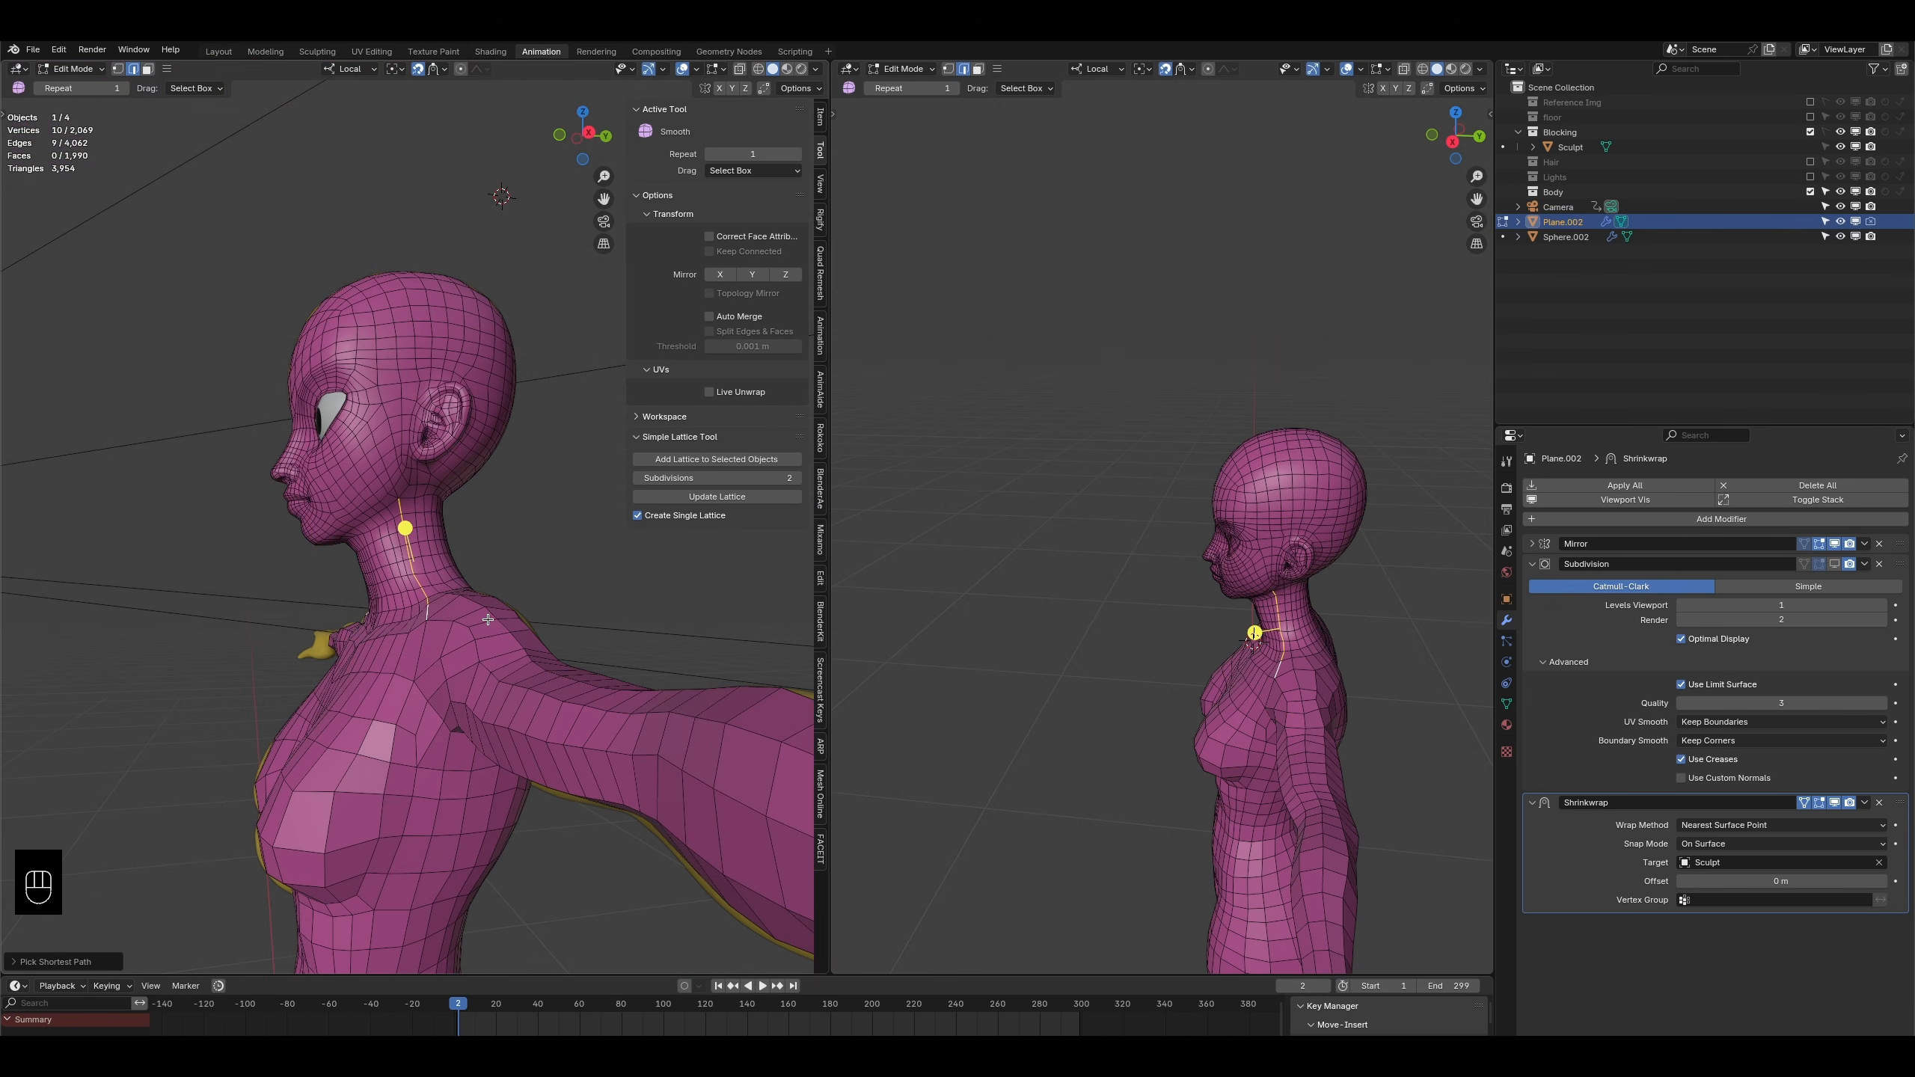
{"action": "scroll", "coordinate": [426, 502], "scroll_direction": "up", "scroll_amount": 5}
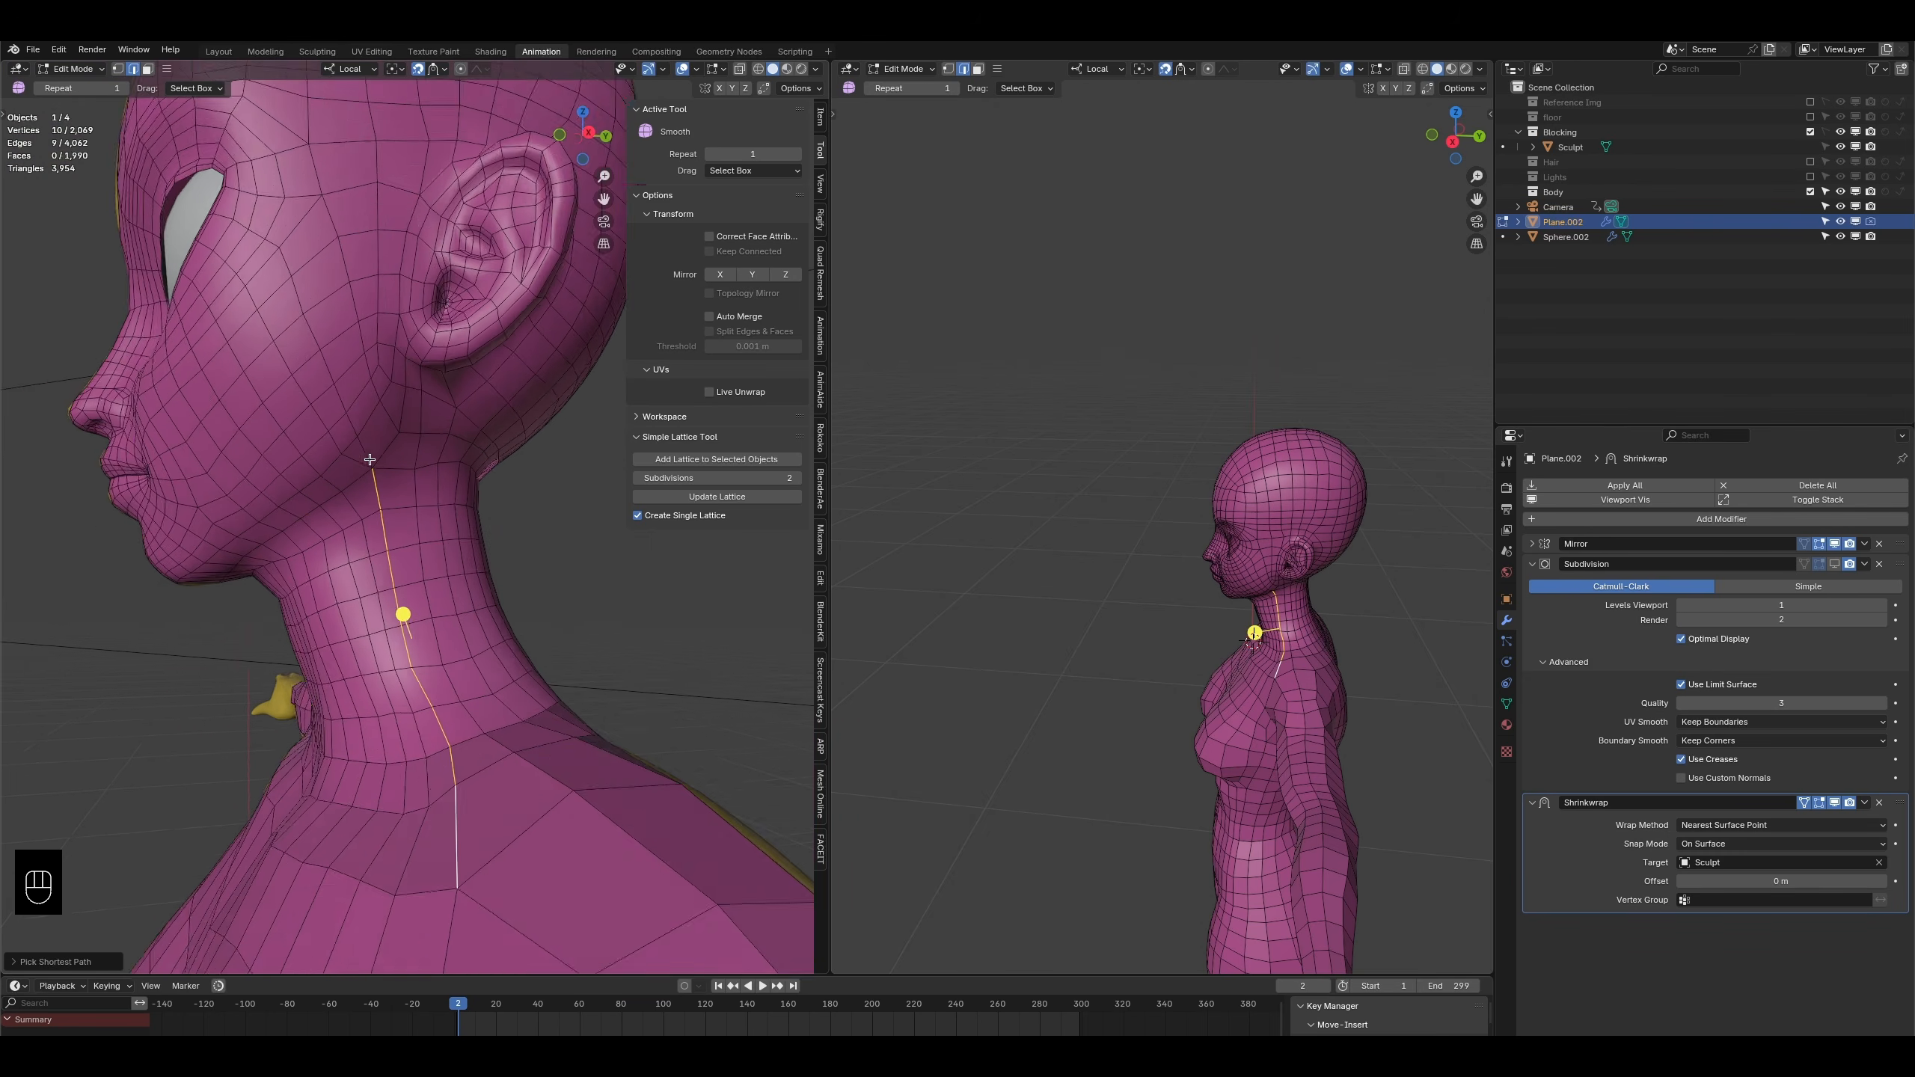
- Undo the edge path selection and the vertex merge at the jaw corner
{"action": "key", "text": "ctrl+z"}
{"action": "key", "text": "ctrl+z"}
{"action": "key", "text": "ctrl+z"}
{"action": "key", "text": "ctrl+z"}
{"action": "key", "text": "ctrl+z"}
{"action": "key", "text": "ctrl+z"}
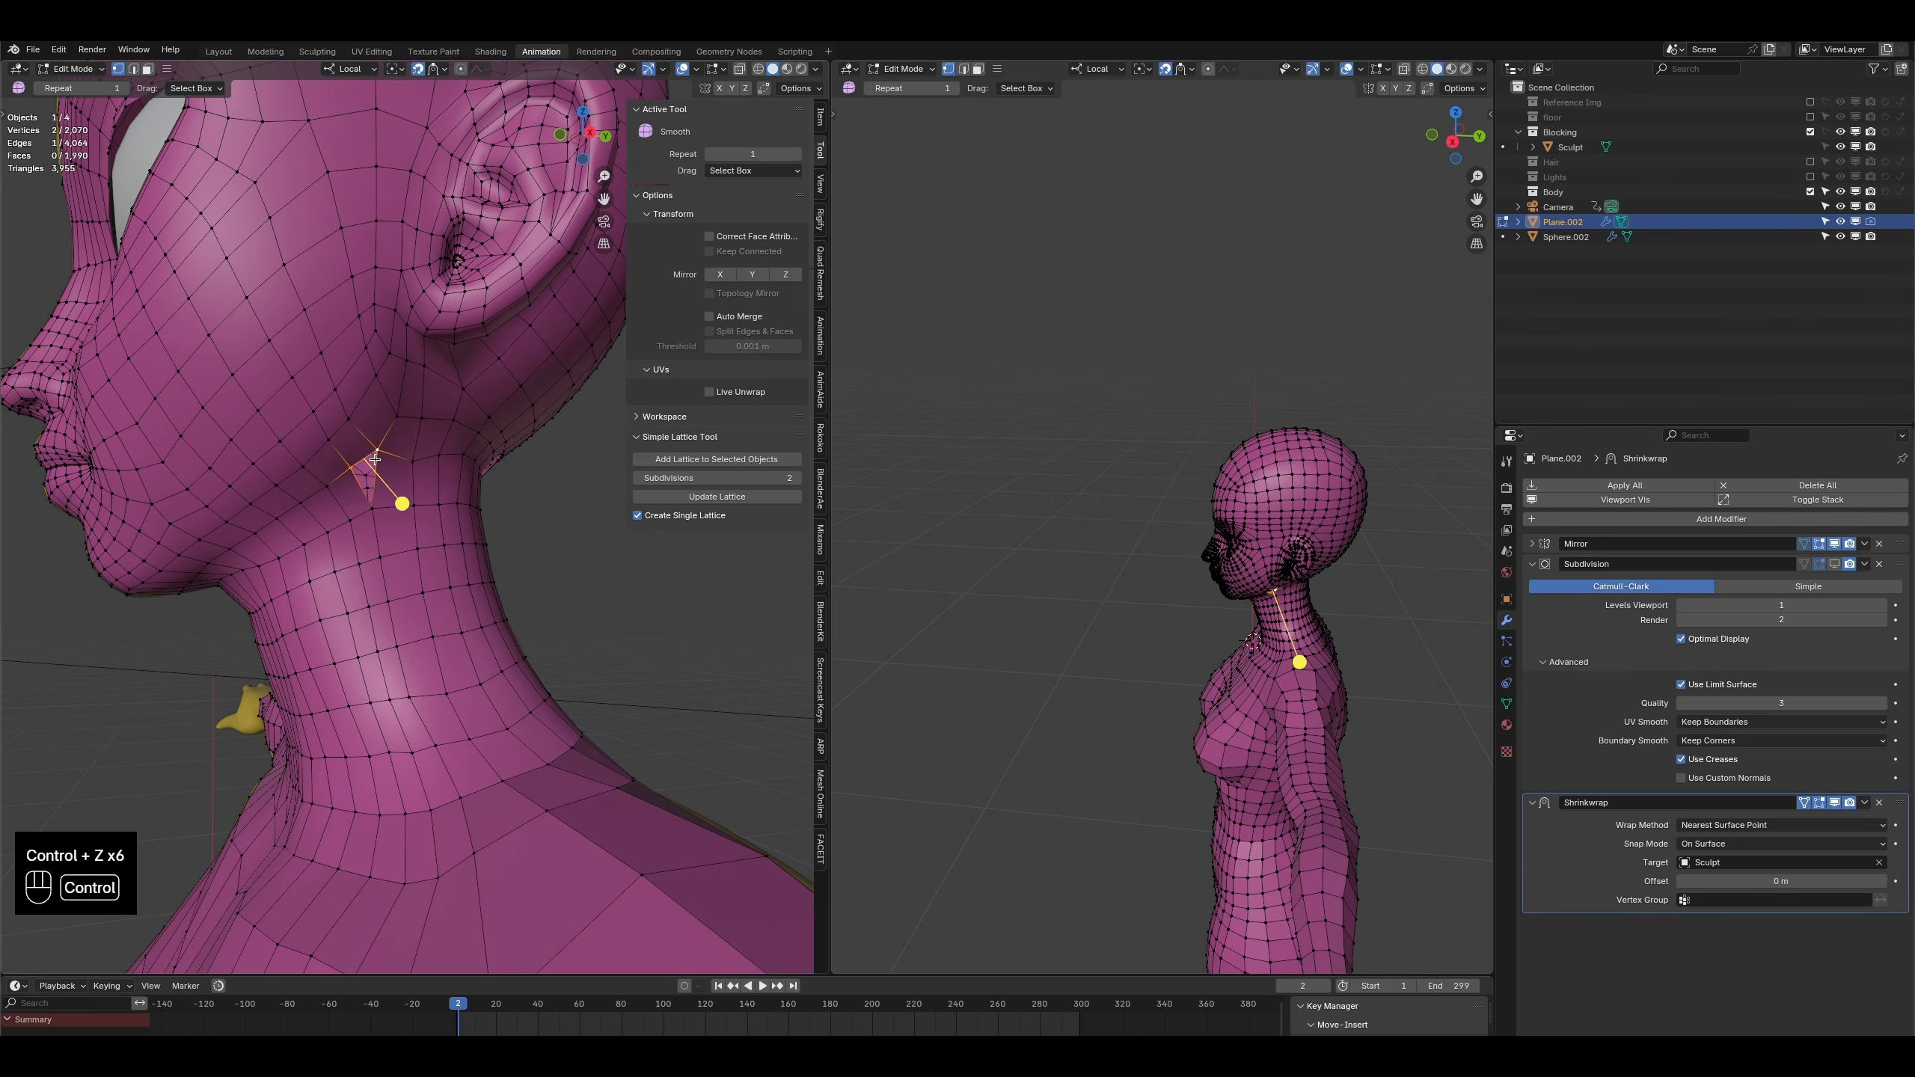
- Delete the small face at the jaw corner below the ear
{"action": "scroll", "coordinate": [407, 528], "scroll_direction": "down", "scroll_amount": 3}
{"action": "middle_click_drag", "start_coordinate": [434, 589], "coordinate": [380, 508], "text": "shift"}
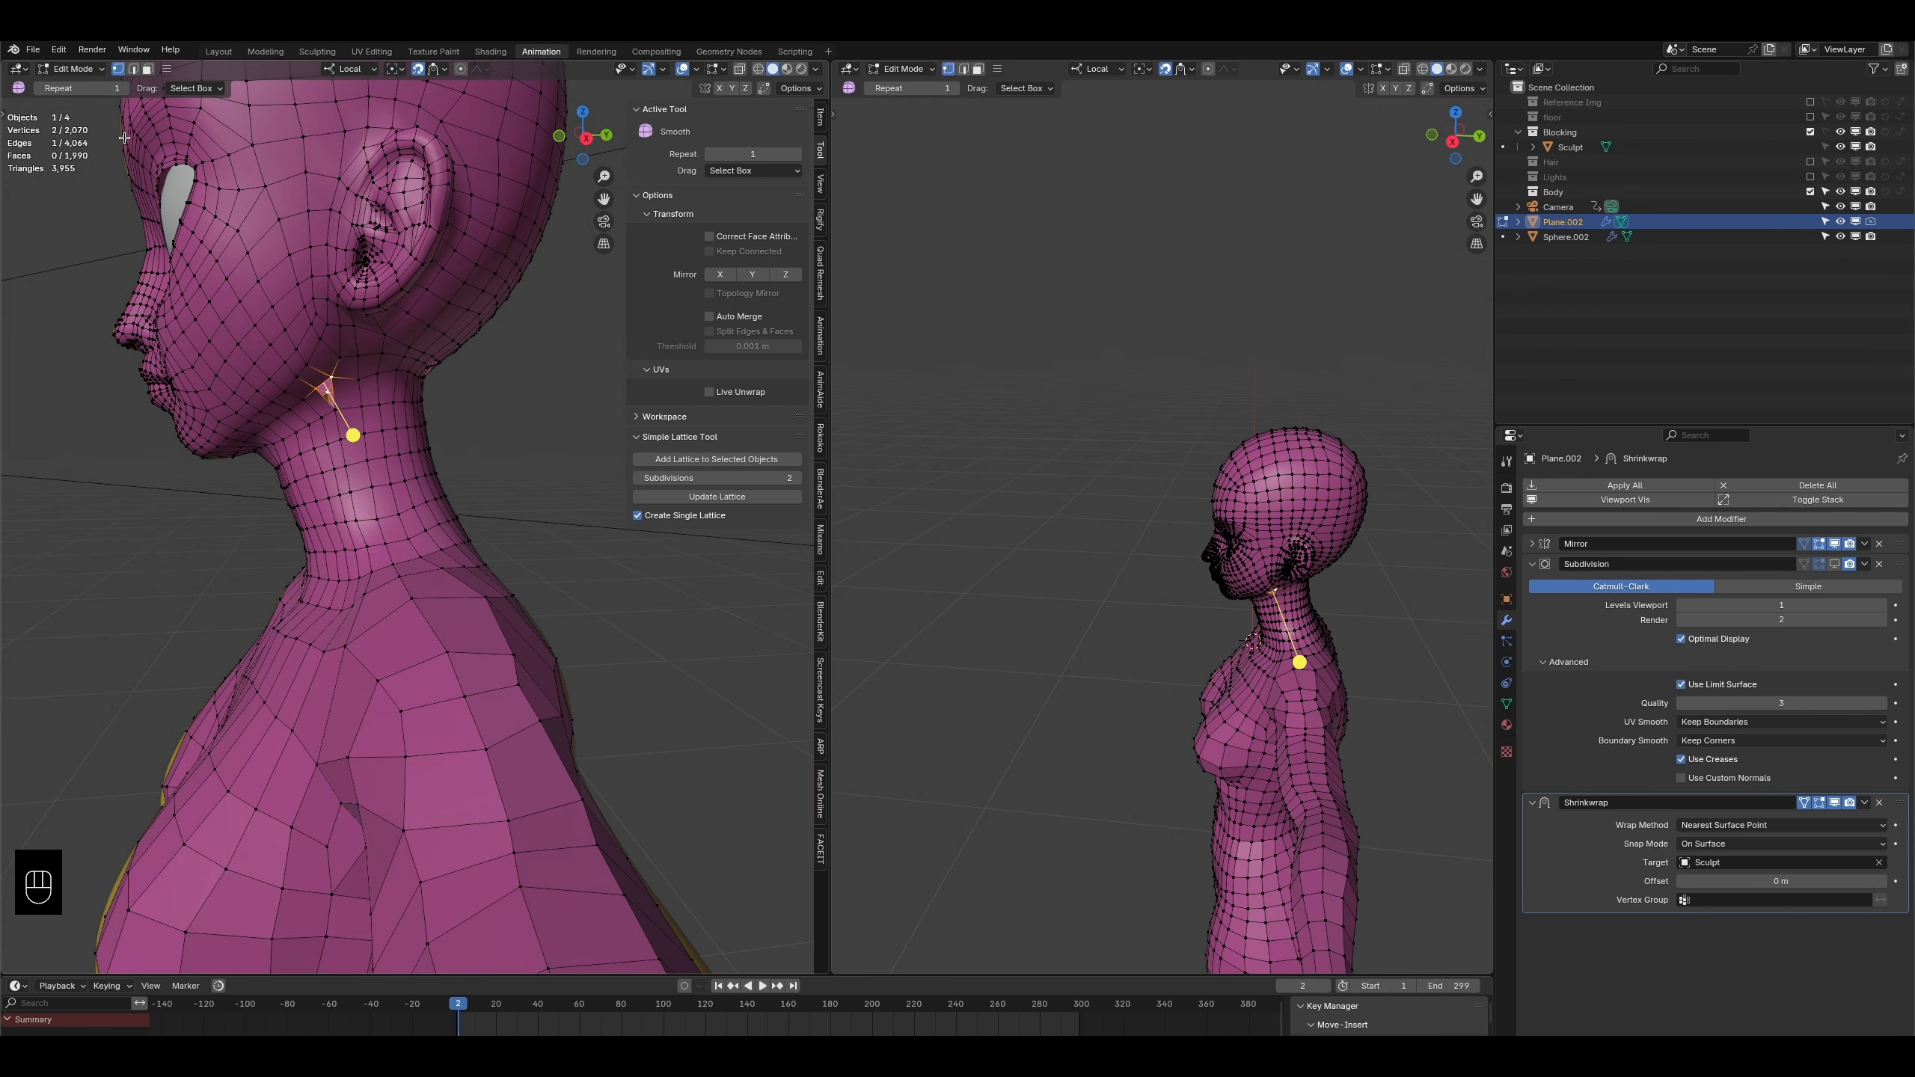
{"action": "left_click", "coordinate": [148, 69]}
{"action": "left_click", "coordinate": [337, 395]}
{"action": "key", "text": "x"}
{"action": "left_click", "coordinate": [354, 430]}
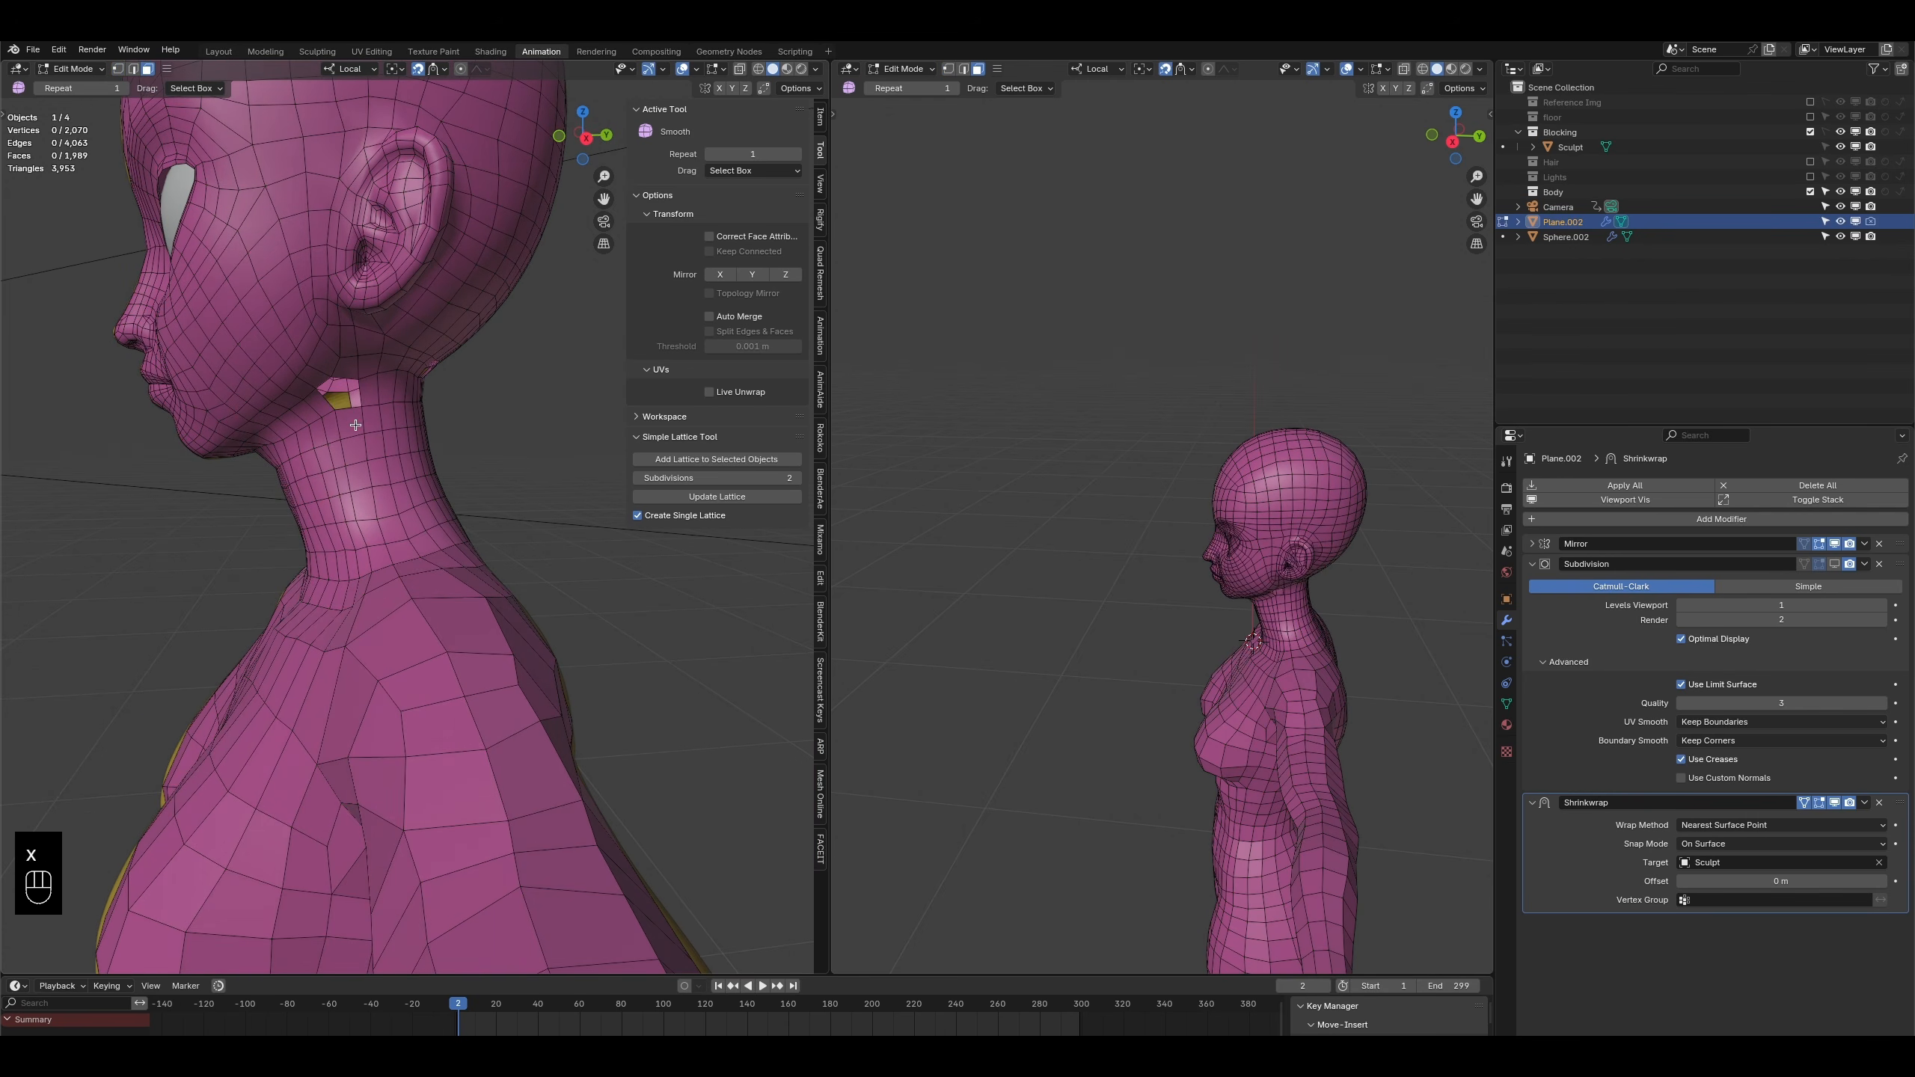
- Add a loop cut from the jaw corner down the side of the neck, over the shoulder and along the arm to the wrist
{"action": "key", "text": "ctrl+r"}
{"action": "double_click", "coordinate": [358, 428]}
{"action": "scroll", "coordinate": [377, 468], "scroll_direction": "down", "scroll_amount": 4}
{"action": "middle_click_drag", "start_coordinate": [438, 649], "coordinate": [587, 789]}
{"action": "scroll", "coordinate": [587, 790], "scroll_direction": "up", "scroll_amount": 2}
{"action": "scroll", "coordinate": [487, 751], "scroll_direction": "down", "scroll_amount": 3}
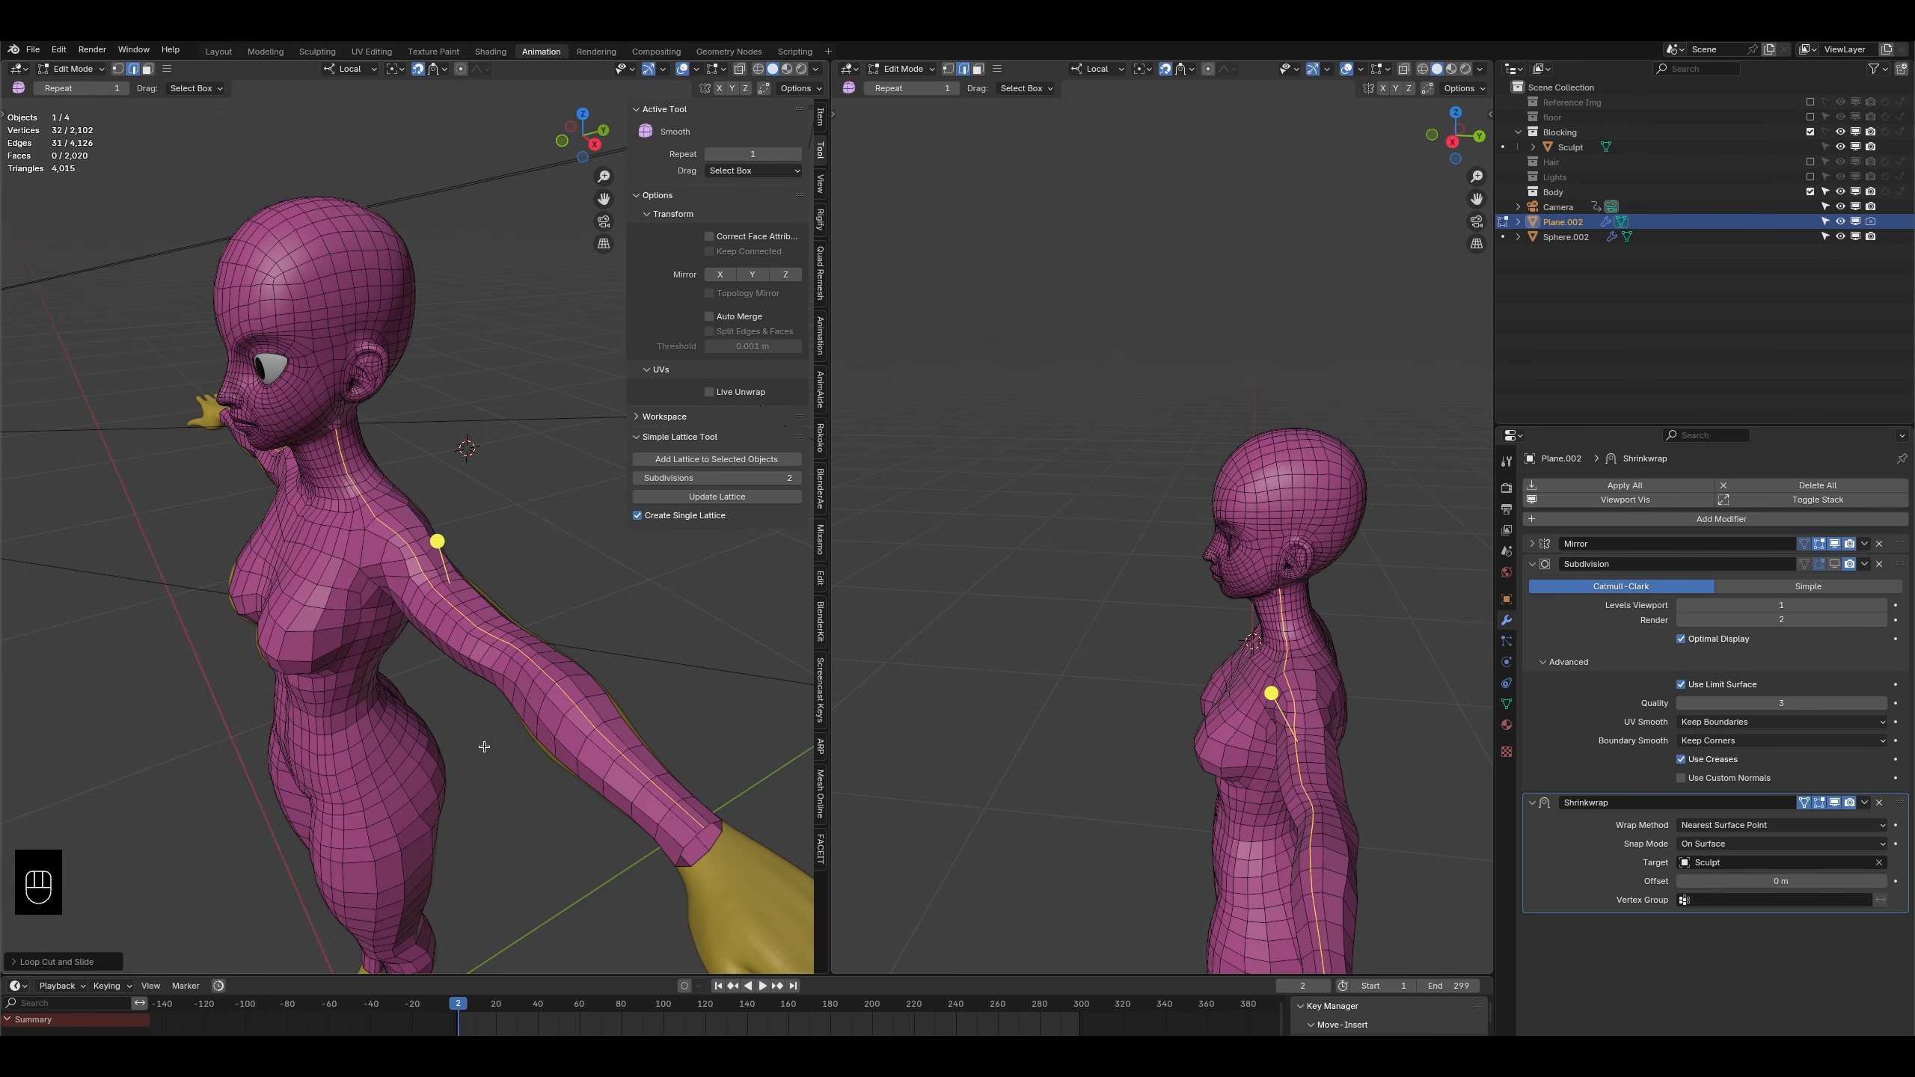
- Add a centred loop cut running from the head around the ear, down the side of the neck and along the arm to the wrist
{"action": "mouse_move", "coordinate": [572, 697]}
{"action": "middle_mouse_down"}
{"action": "mouse_move", "coordinate": [494, 660]}
{"action": "mouse_move", "coordinate": [548, 667]}
{"action": "mouse_move", "coordinate": [554, 713]}
{"action": "middle_mouse_up"}
{"action": "middle_click_drag", "start_coordinate": [494, 646], "coordinate": [526, 640]}
{"action": "left_click", "coordinate": [526, 641], "text": "alt"}
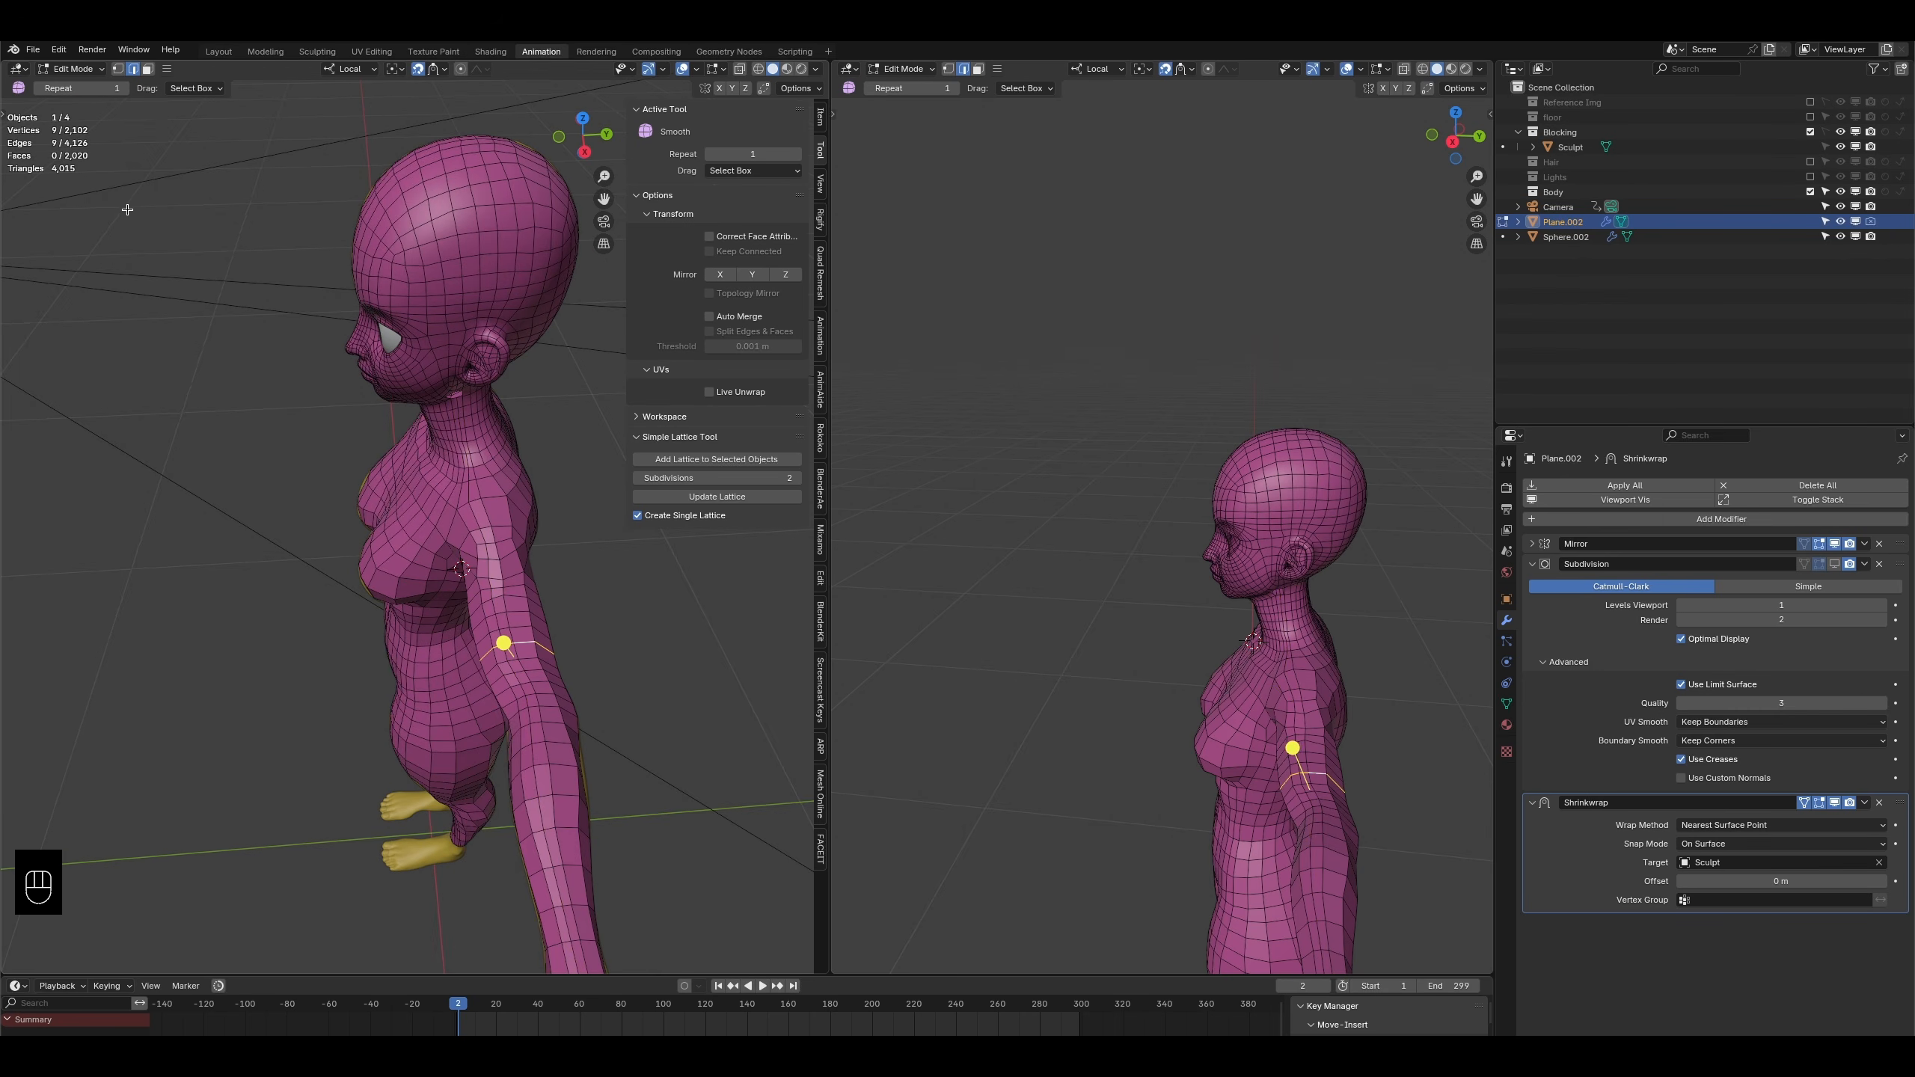
{"action": "middle_click_drag", "start_coordinate": [528, 643], "coordinate": [468, 560], "text": "shift"}
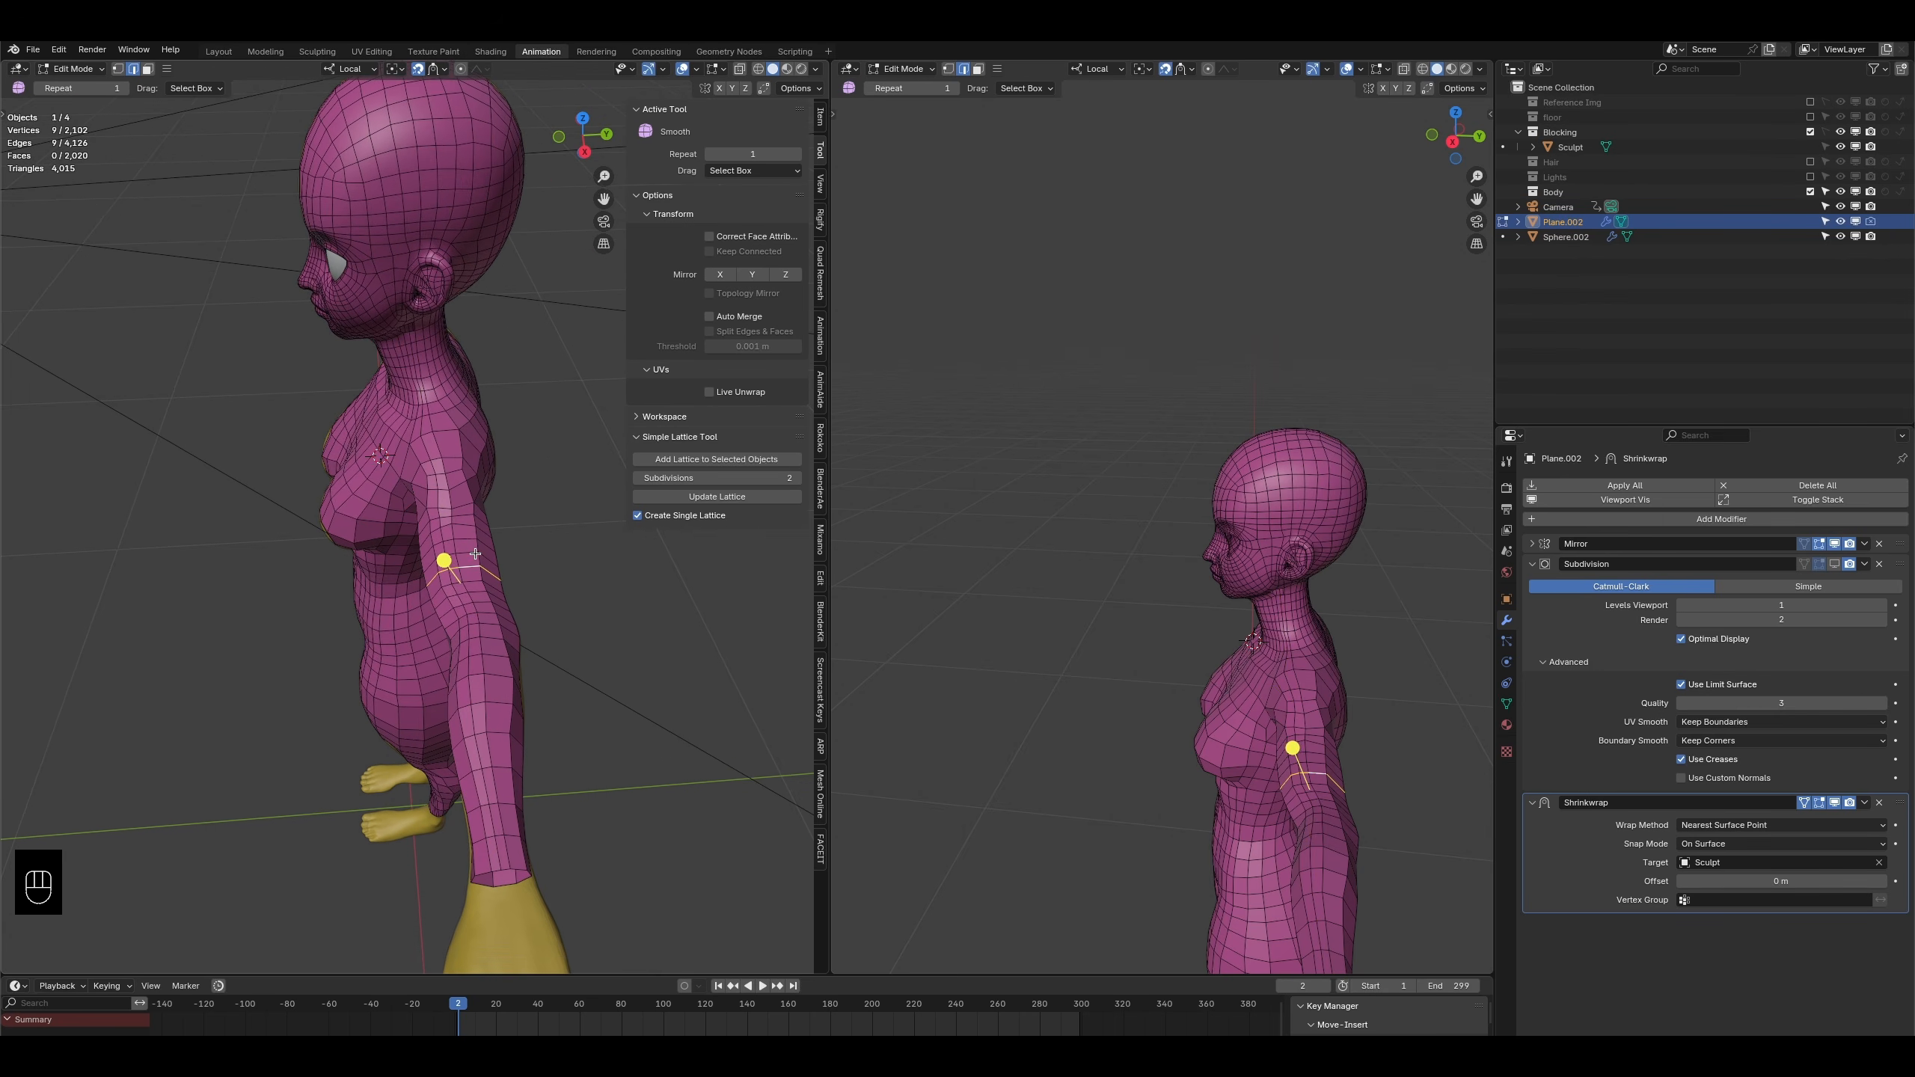
{"action": "left_click", "coordinate": [470, 540]}
{"action": "middle_click_drag", "start_coordinate": [501, 643], "coordinate": [491, 602]}
{"action": "scroll", "coordinate": [502, 542], "scroll_direction": "up", "scroll_amount": 1}
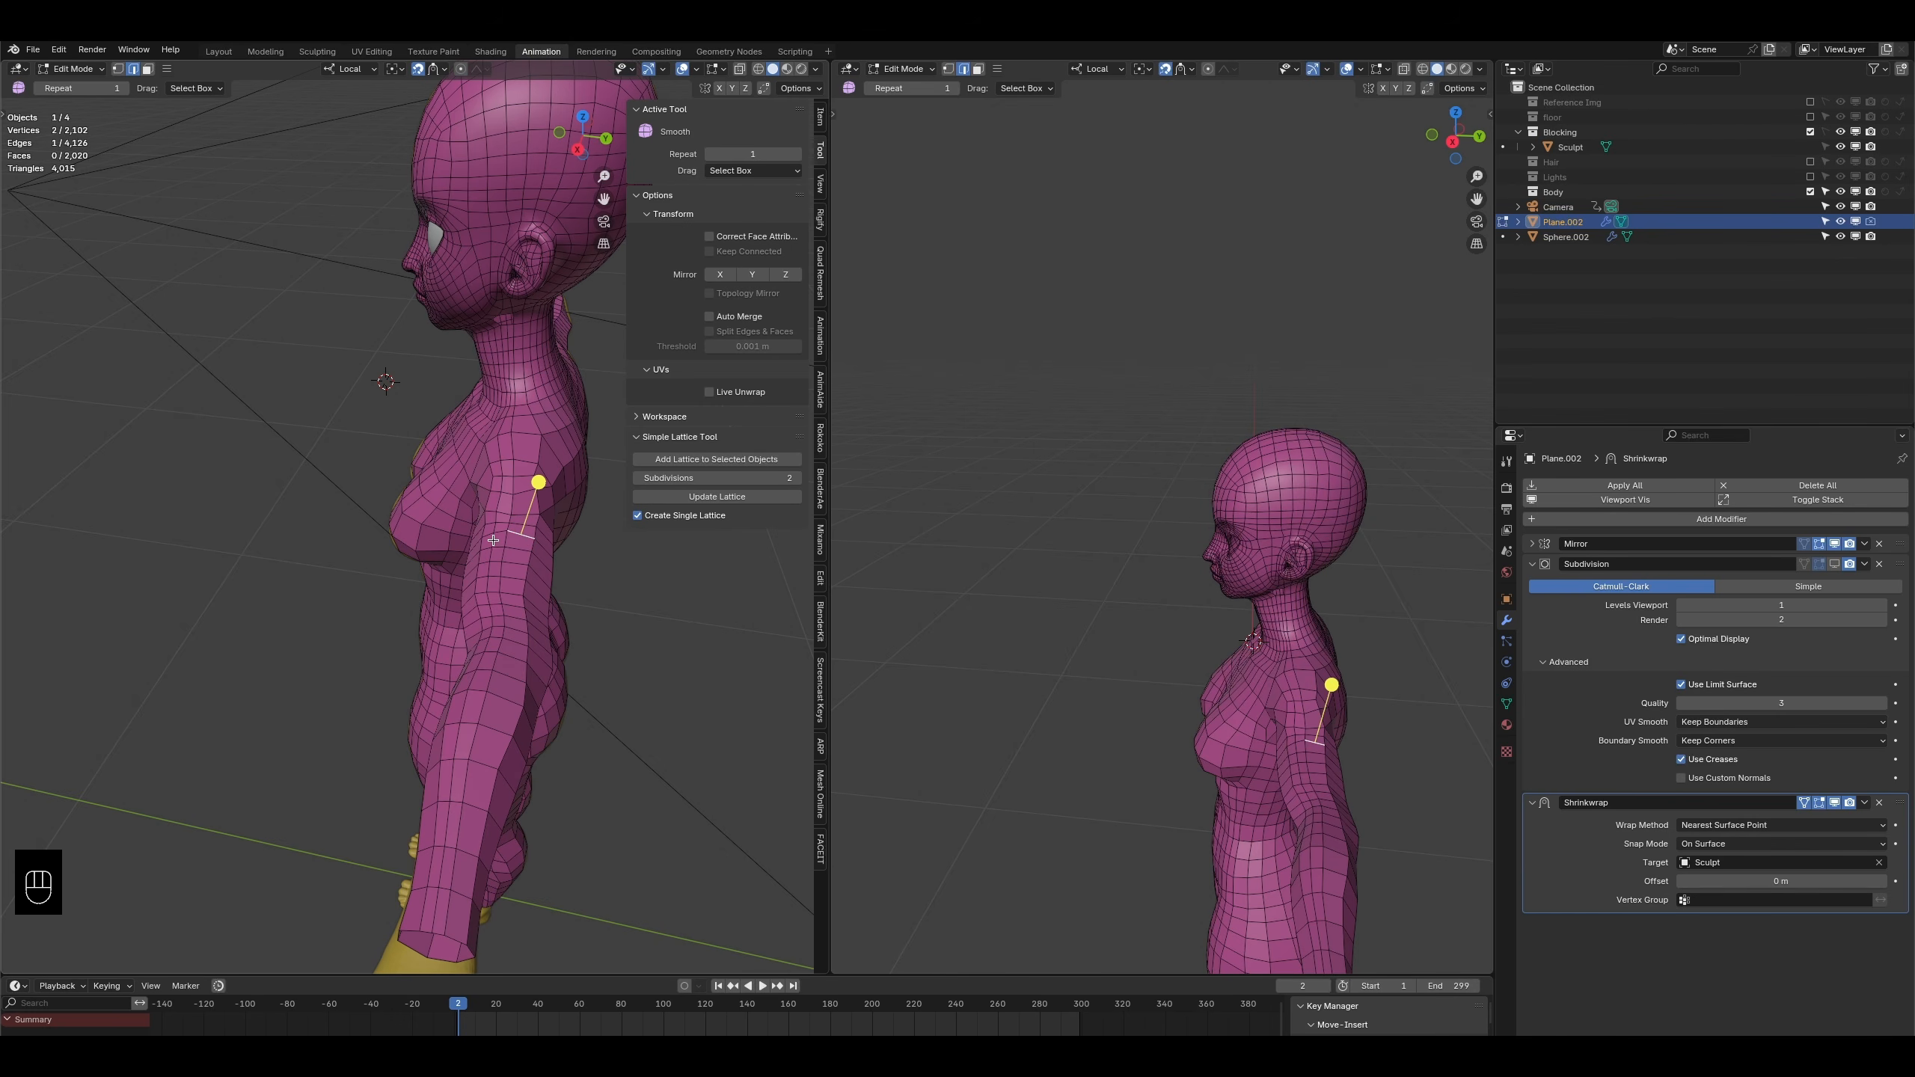
{"action": "key", "text": "ctrl+r"}
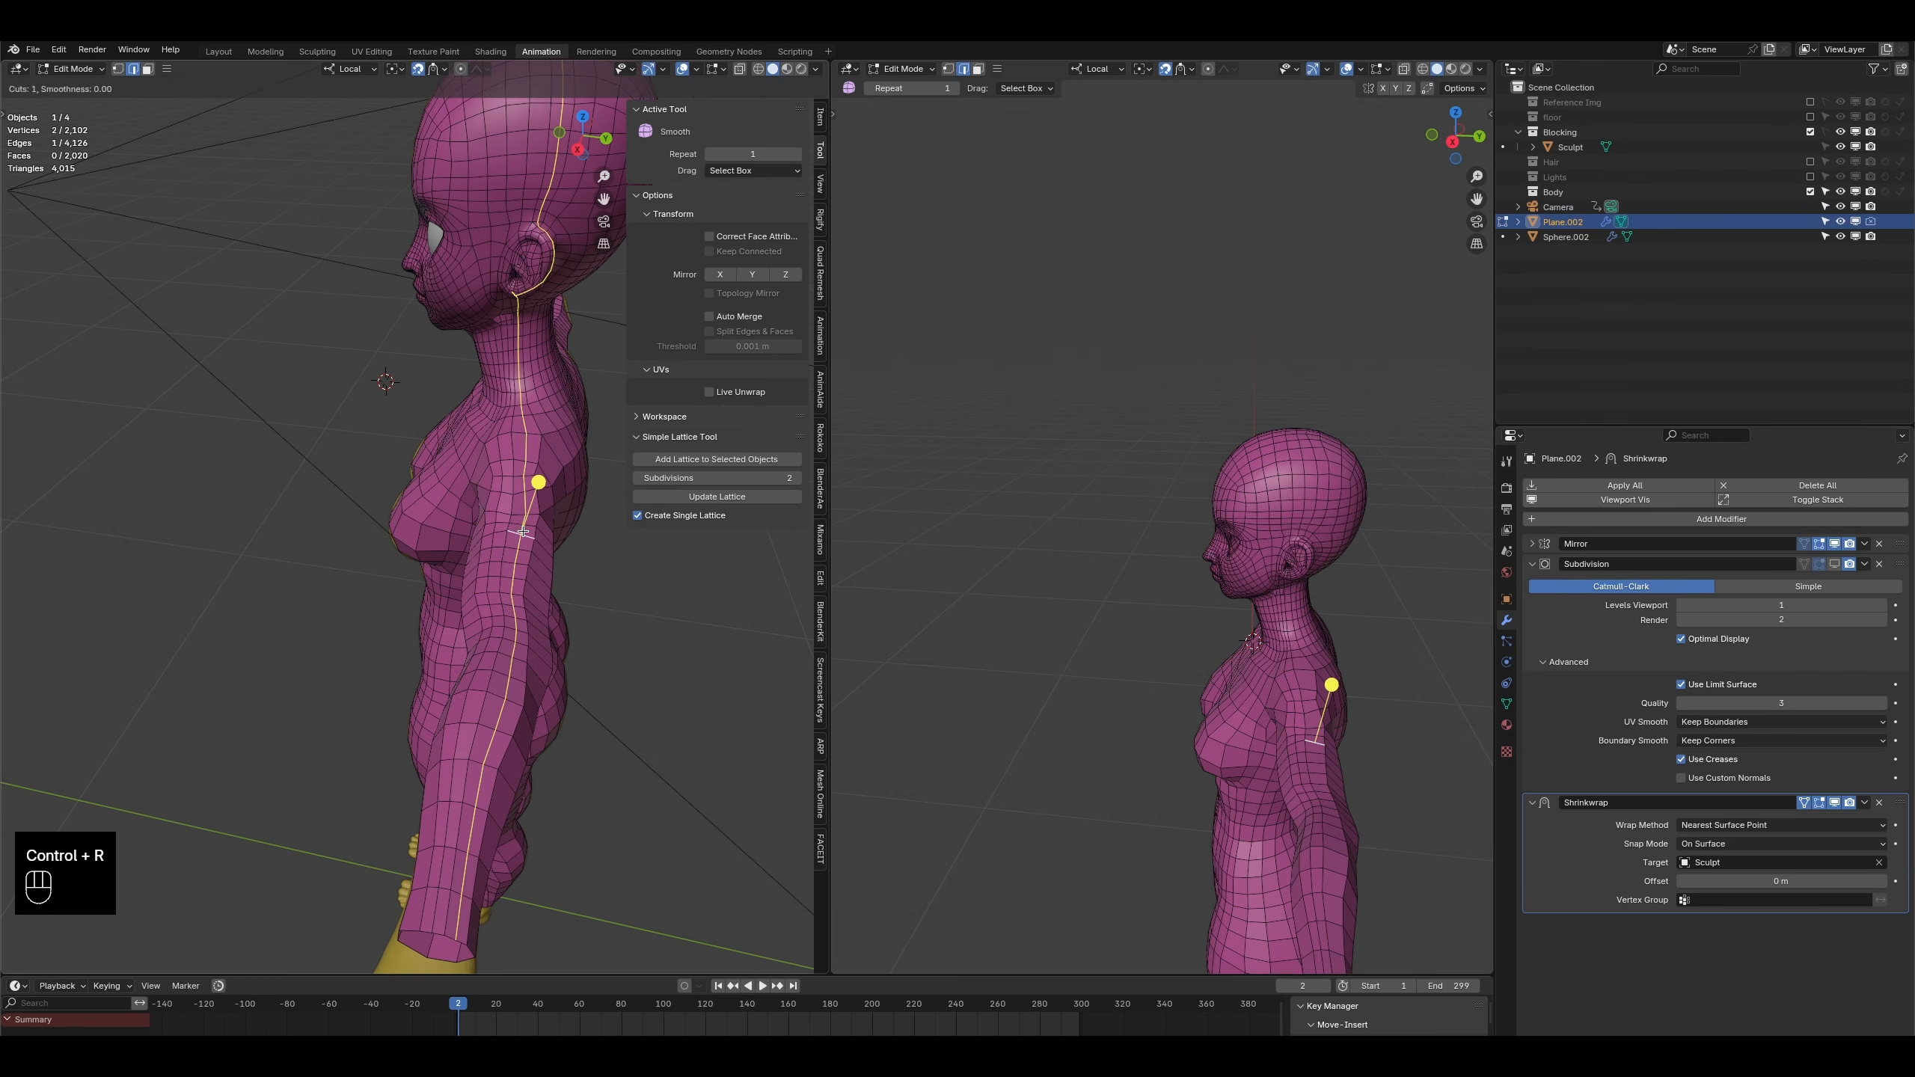
{"action": "left_click", "coordinate": [522, 532]}
{"action": "right_click", "coordinate": [522, 532]}
- Add two centred loop cuts running along the underside of the arm and down the side of the torso and leg
{"action": "middle_click_drag", "start_coordinate": [525, 602], "coordinate": [488, 622]}
{"action": "scroll", "coordinate": [508, 441], "scroll_direction": "up", "scroll_amount": 4}
{"action": "middle_click_drag", "start_coordinate": [509, 442], "coordinate": [475, 592], "text": "shift"}
{"action": "key", "text": "ctrl+r"}
{"action": "left_click", "coordinate": [418, 488]}
{"action": "right_click", "coordinate": [419, 488]}
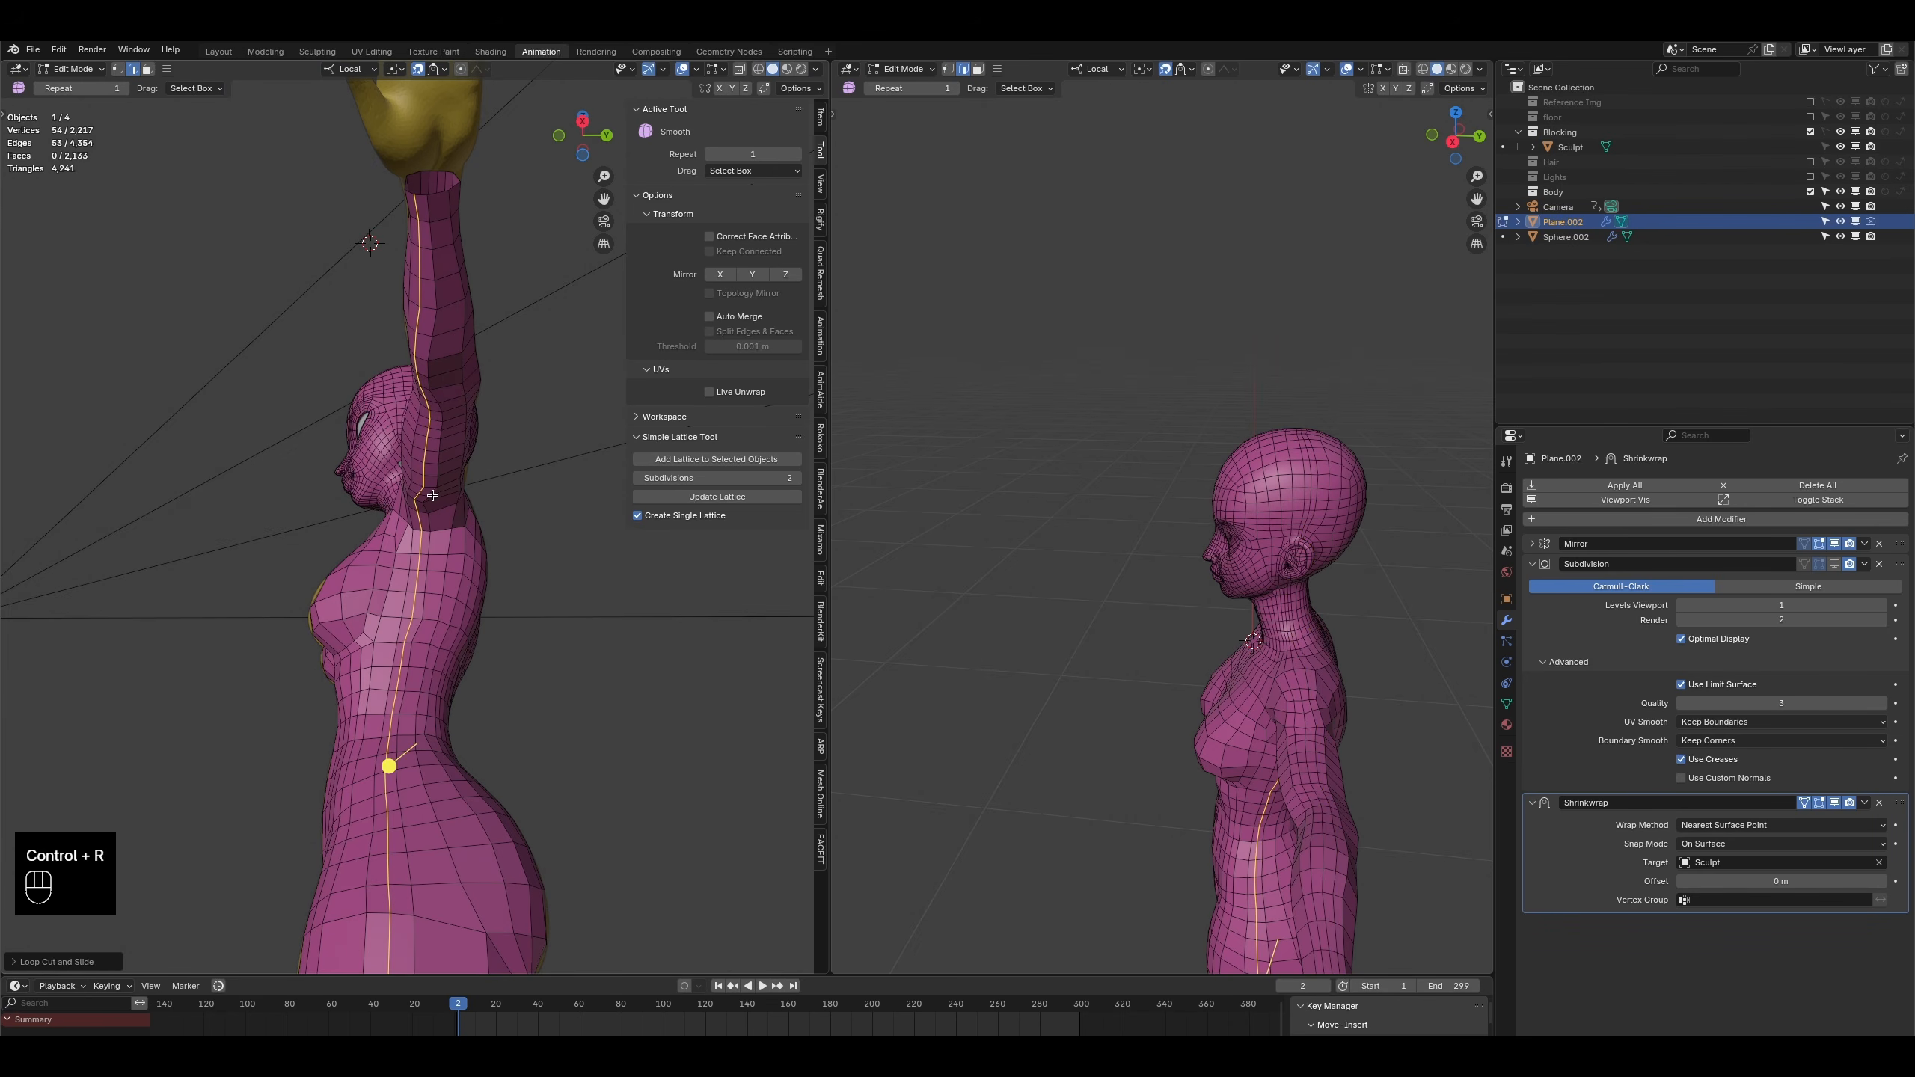
{"action": "key", "text": "ctrl+r"}
{"action": "left_click", "coordinate": [436, 496]}
{"action": "right_click", "coordinate": [436, 496]}
- Examine the edge loops around the thighs, along the torso and around the upper arm
{"action": "scroll", "coordinate": [452, 641], "scroll_direction": "down", "scroll_amount": 3}
{"action": "mouse_move", "coordinate": [465, 694]}
{"action": "middle_mouse_down"}
{"action": "mouse_move", "coordinate": [473, 731]}
{"action": "mouse_move", "coordinate": [495, 440]}
{"action": "mouse_move", "coordinate": [445, 684]}
{"action": "mouse_move", "coordinate": [479, 686]}
{"action": "middle_mouse_up"}
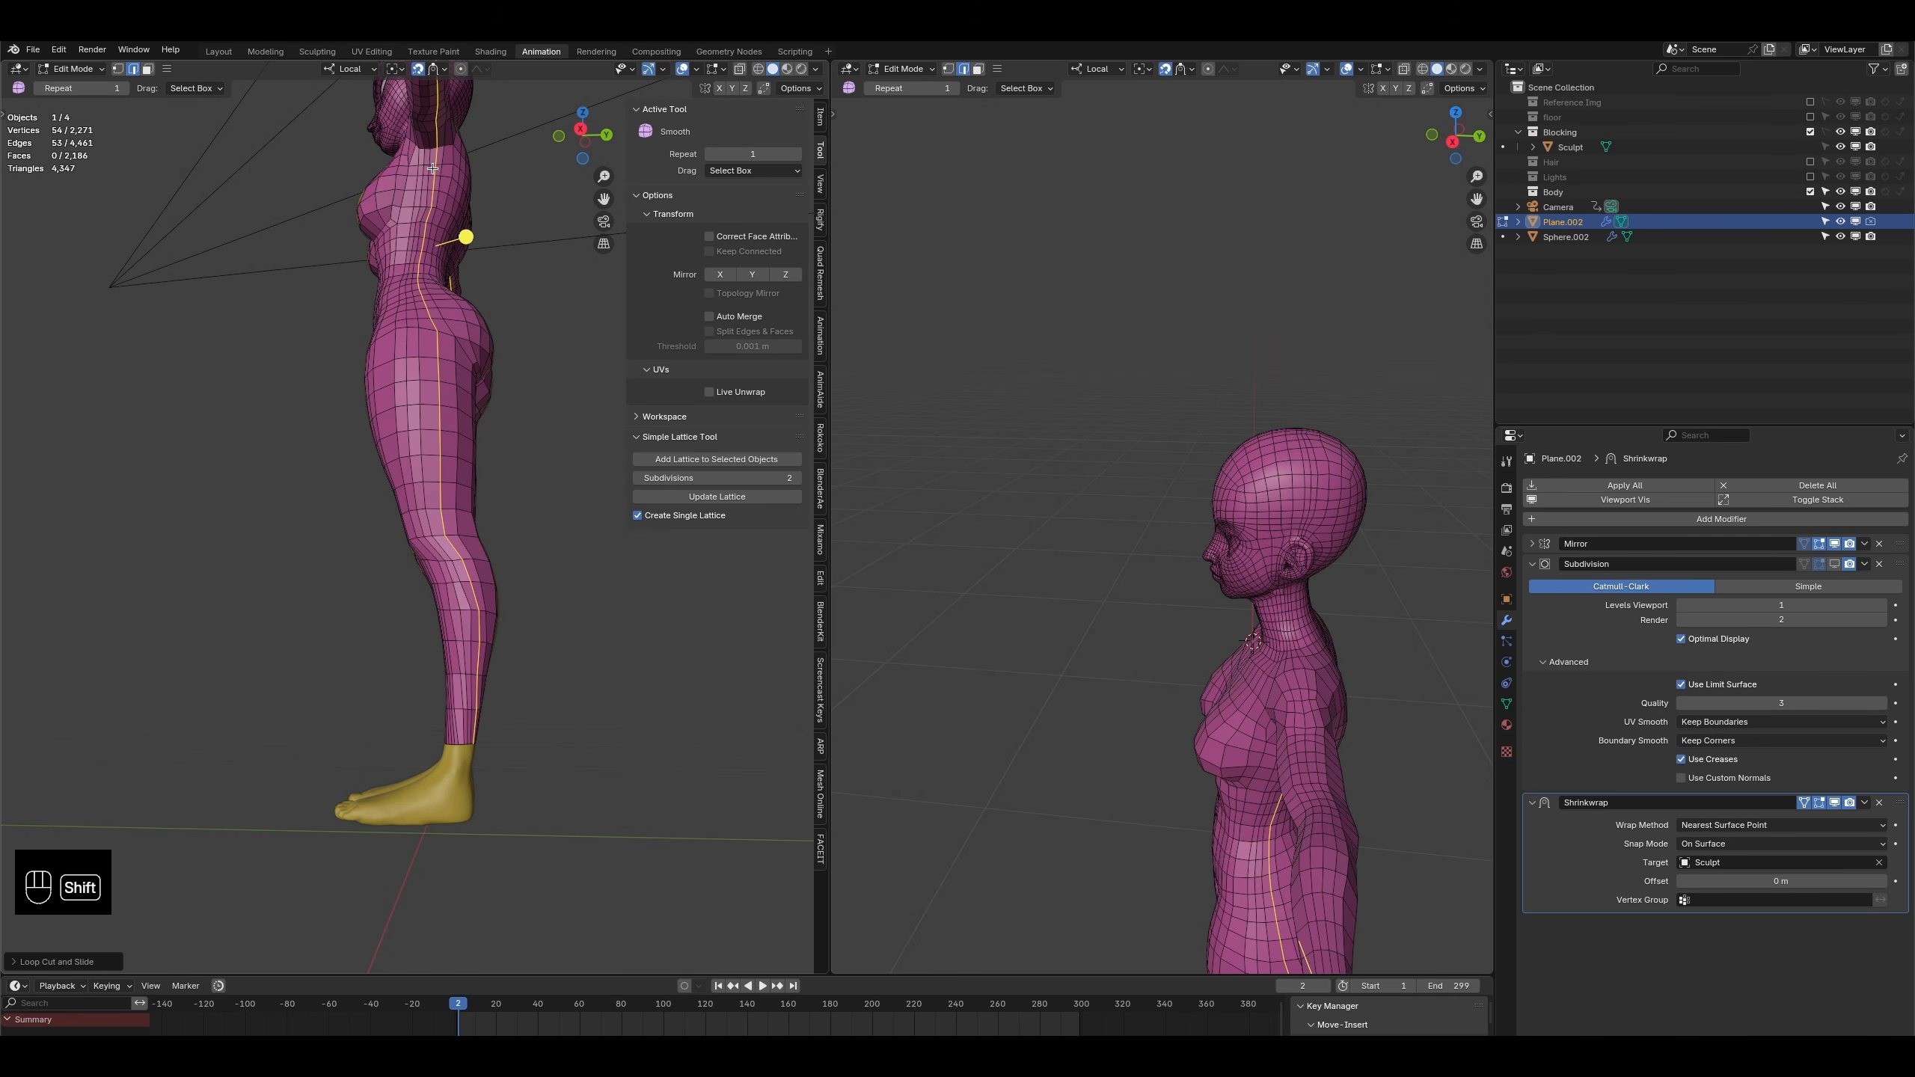
{"action": "middle_click_drag", "start_coordinate": [434, 147], "coordinate": [434, 383], "text": "shift"}
{"action": "middle_click_drag", "start_coordinate": [453, 562], "coordinate": [447, 372]}
{"action": "middle_click_drag", "start_coordinate": [438, 636], "coordinate": [441, 432], "text": "shift"}
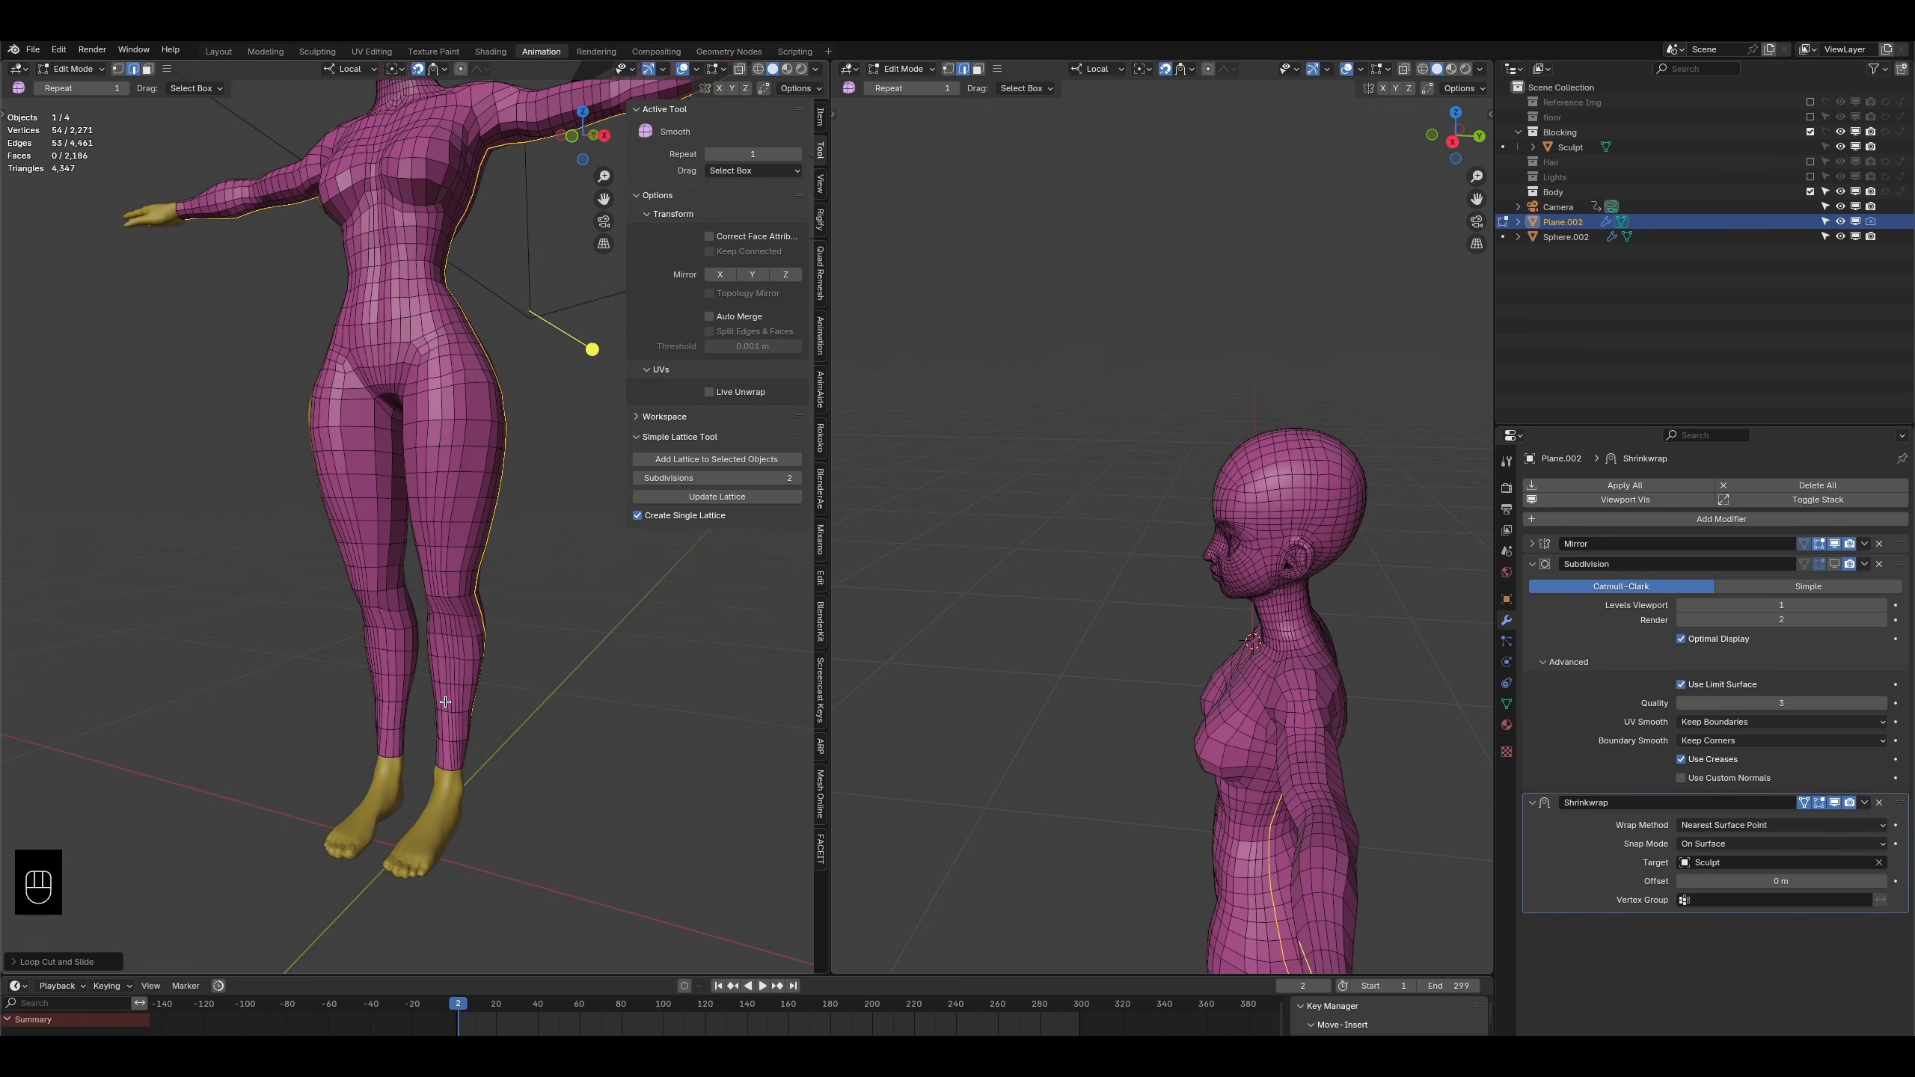
{"action": "middle_click_drag", "start_coordinate": [508, 573], "coordinate": [462, 481]}
{"action": "left_click", "coordinate": [472, 465], "text": "alt"}
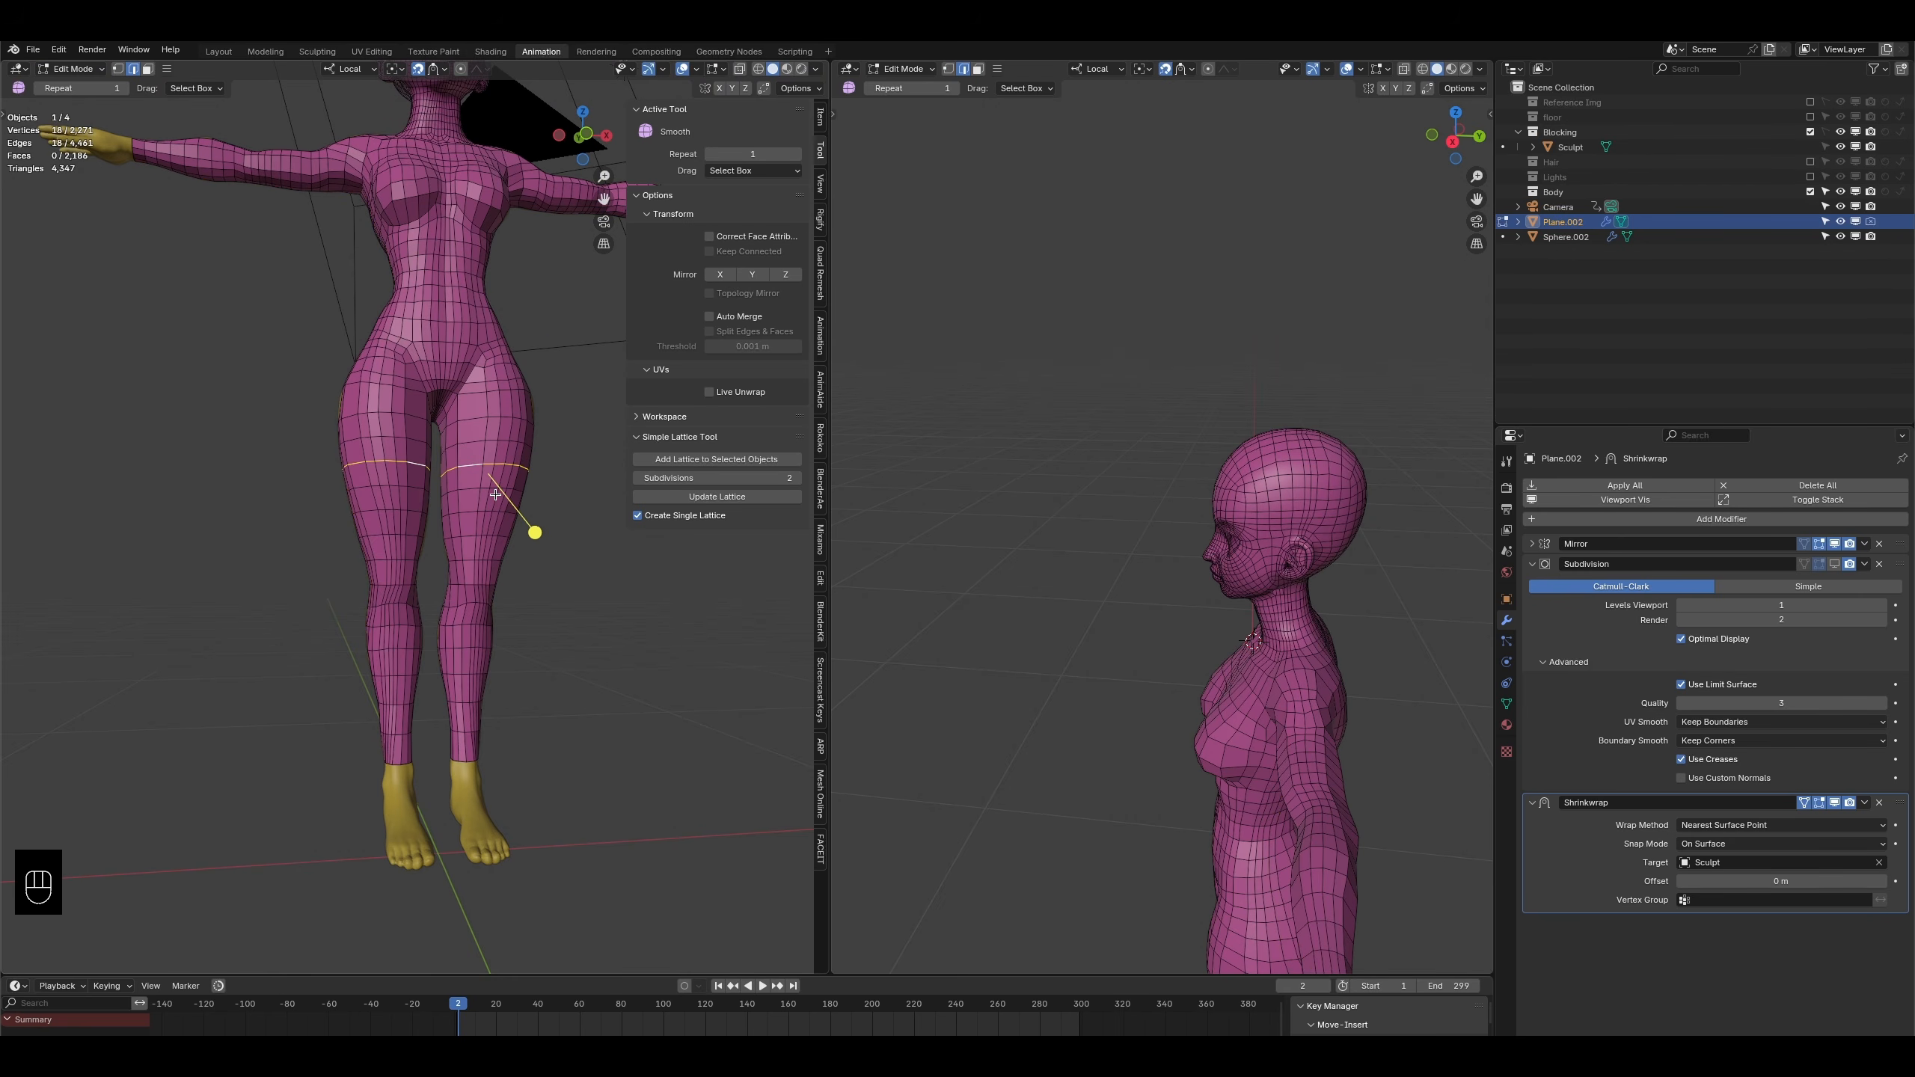
{"action": "scroll", "coordinate": [485, 494], "scroll_direction": "up", "scroll_amount": 3}
{"action": "middle_click_drag", "start_coordinate": [476, 414], "coordinate": [435, 656], "text": "shift"}
{"action": "middle_click_drag", "start_coordinate": [543, 474], "coordinate": [261, 637]}
{"action": "middle_click_drag", "start_coordinate": [386, 422], "coordinate": [495, 676], "text": "shift"}
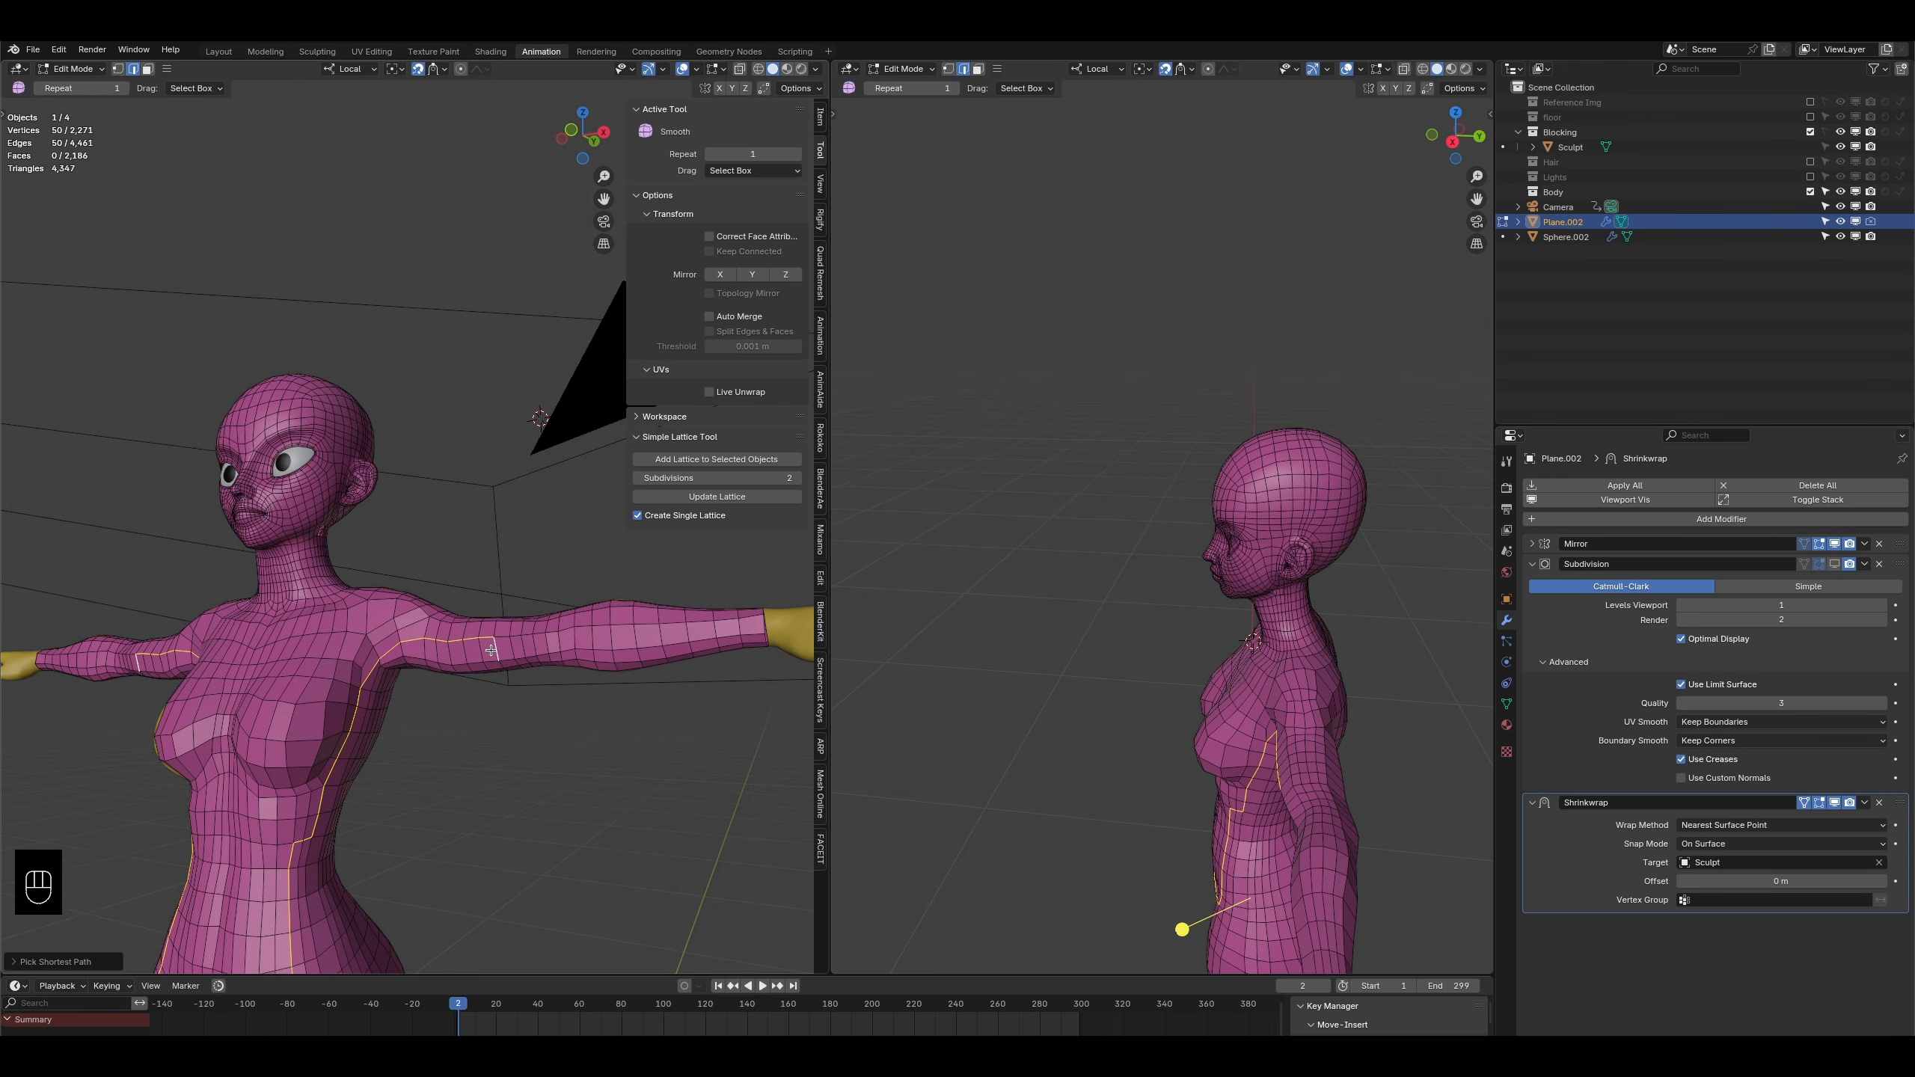
{"action": "left_click", "coordinate": [494, 648], "text": "alt"}
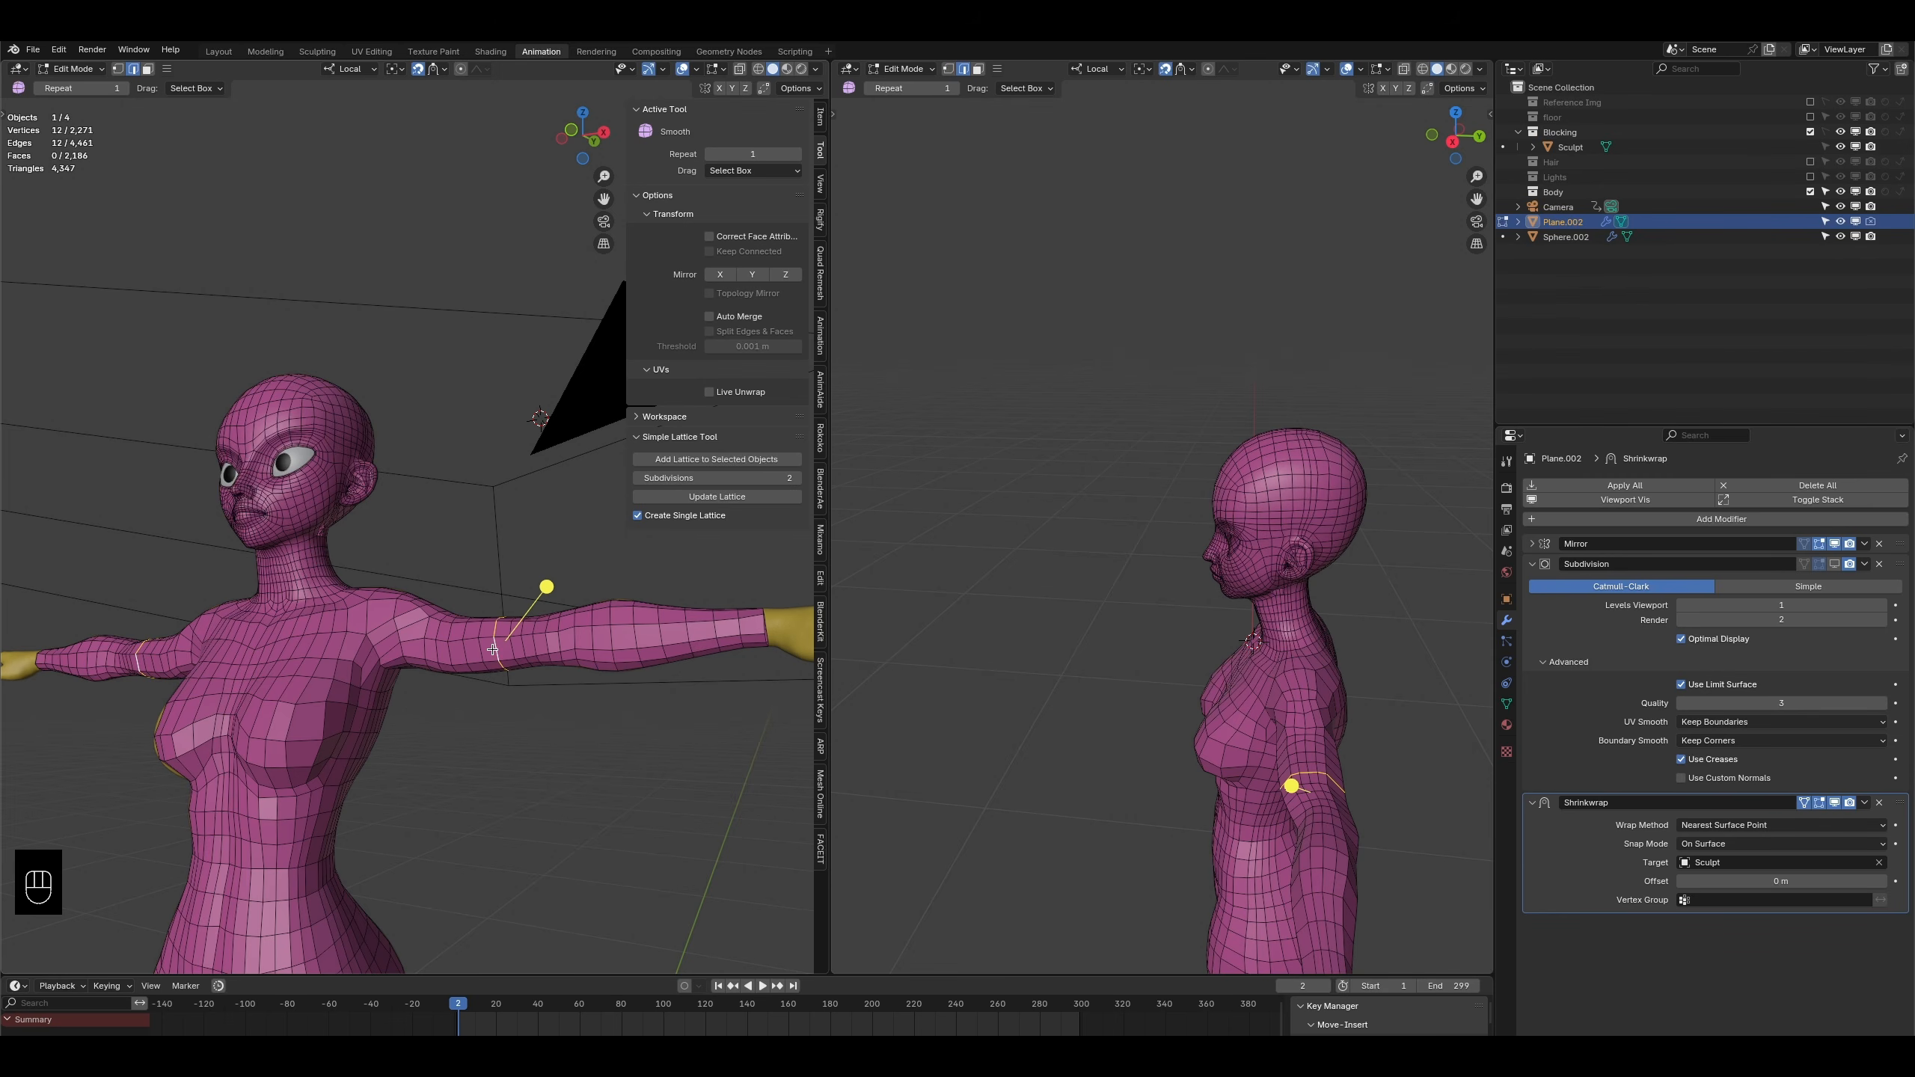
- Fill the hole at the jaw corner below the ear with two faces
{"action": "middle_click_drag", "start_coordinate": [333, 459], "coordinate": [432, 603]}
{"action": "scroll", "coordinate": [305, 572], "scroll_direction": "up", "scroll_amount": 4}
{"action": "middle_click_drag", "start_coordinate": [432, 604], "coordinate": [445, 528], "text": "shift"}
{"action": "scroll", "coordinate": [441, 453], "scroll_direction": "up", "scroll_amount": 4}
{"action": "left_click", "coordinate": [441, 454]}
{"action": "middle_click_drag", "start_coordinate": [442, 453], "coordinate": [424, 450]}
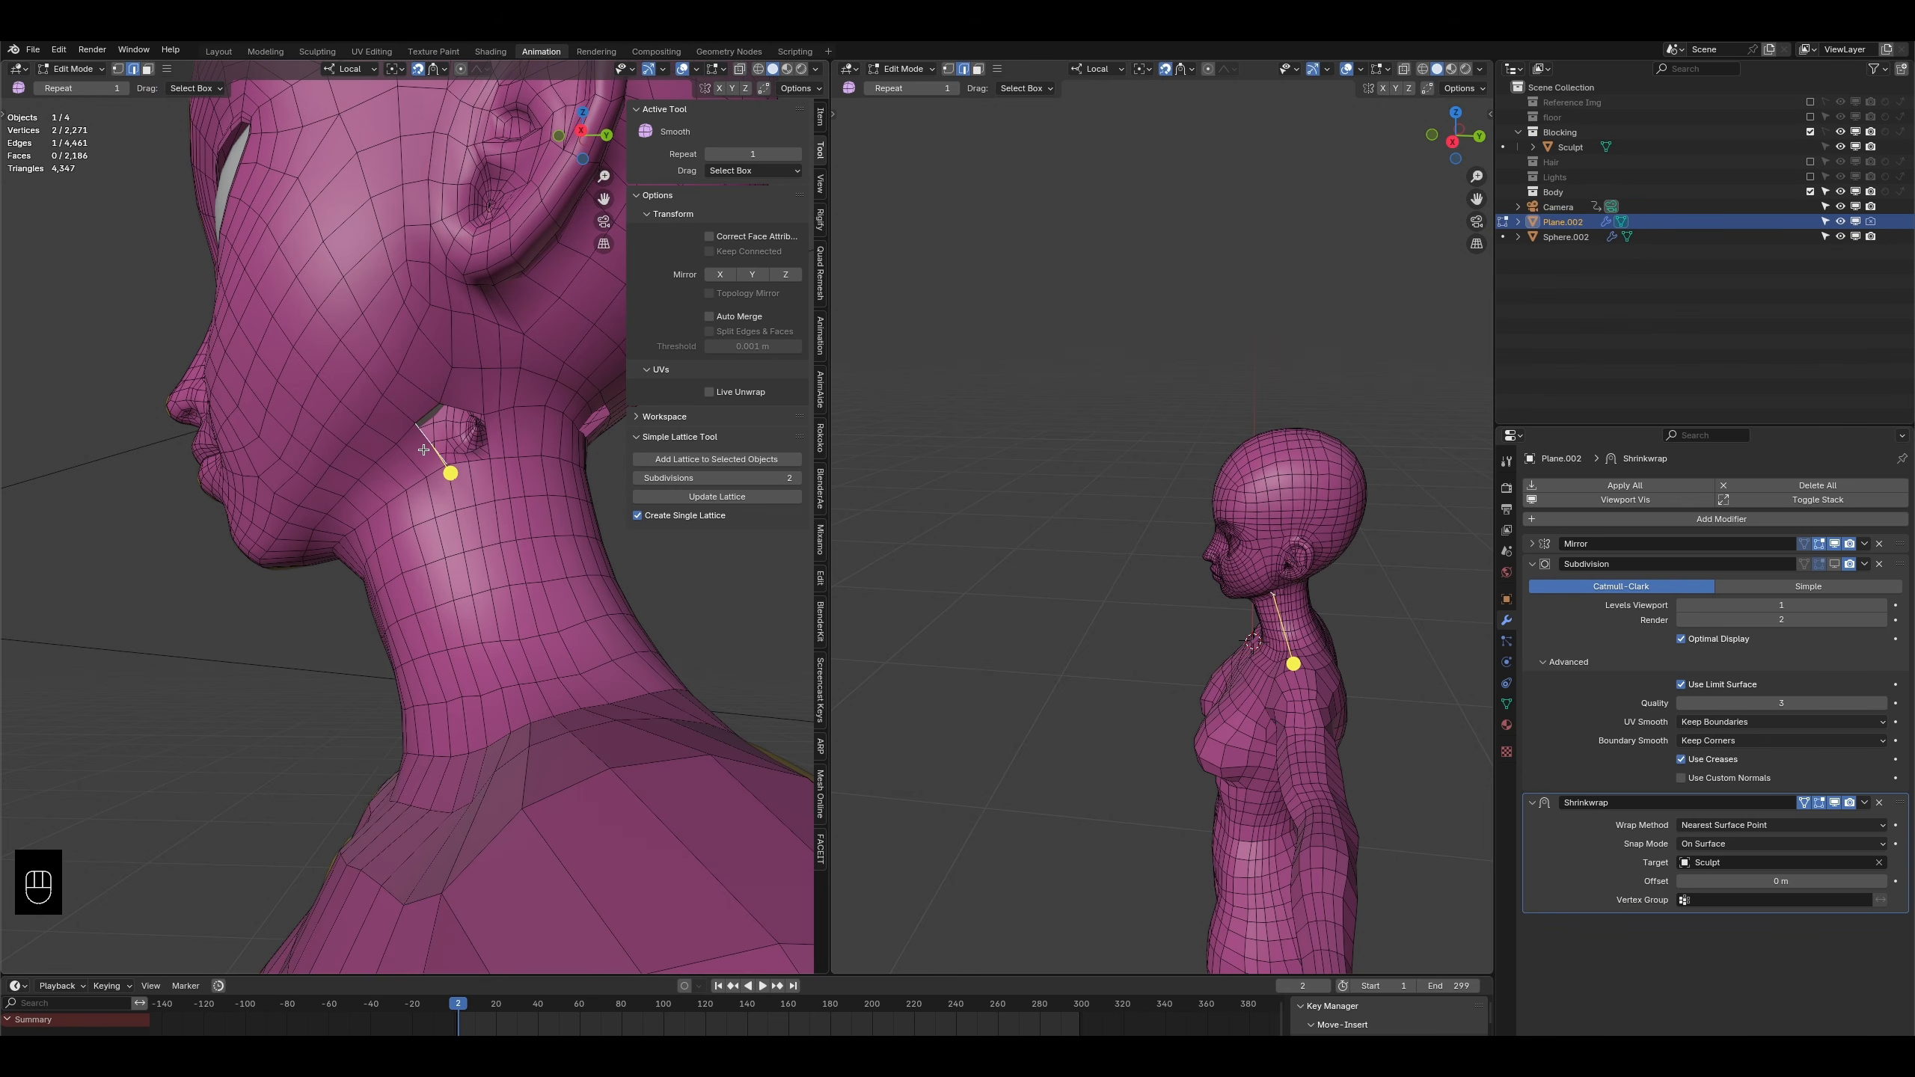
{"action": "key", "text": "f"}
{"action": "key", "text": "f"}
- Add a short horizontal loop cut across the nape between the two mirrored holes
{"action": "scroll", "coordinate": [423, 450], "scroll_direction": "down", "scroll_amount": 3}
{"action": "middle_click_drag", "start_coordinate": [422, 449], "coordinate": [275, 552]}
{"action": "scroll", "coordinate": [669, 535], "scroll_direction": "up", "scroll_amount": 3}
{"action": "scroll", "coordinate": [422, 453], "scroll_direction": "up", "scroll_amount": 2}
{"action": "middle_click_drag", "start_coordinate": [421, 452], "coordinate": [394, 609]}
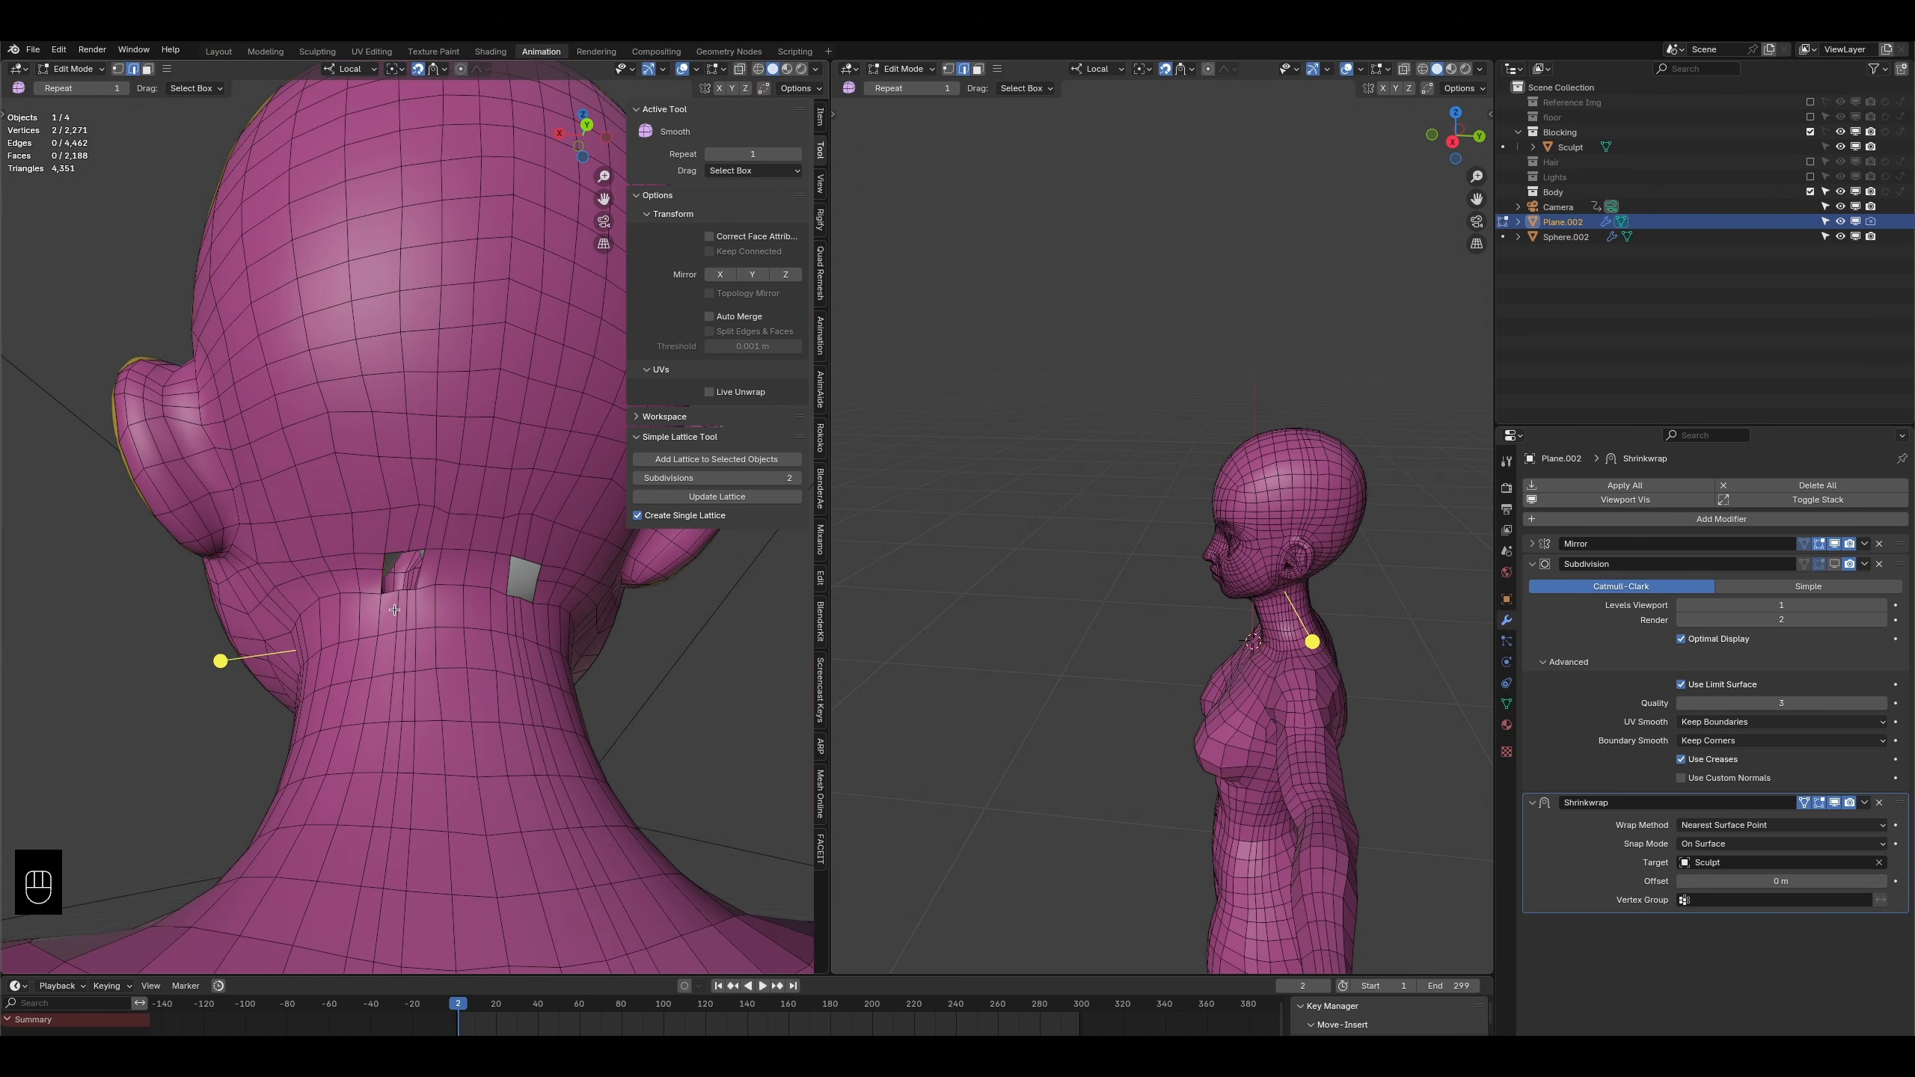
{"action": "key", "text": "ctrl+r"}
{"action": "left_click", "coordinate": [424, 570]}
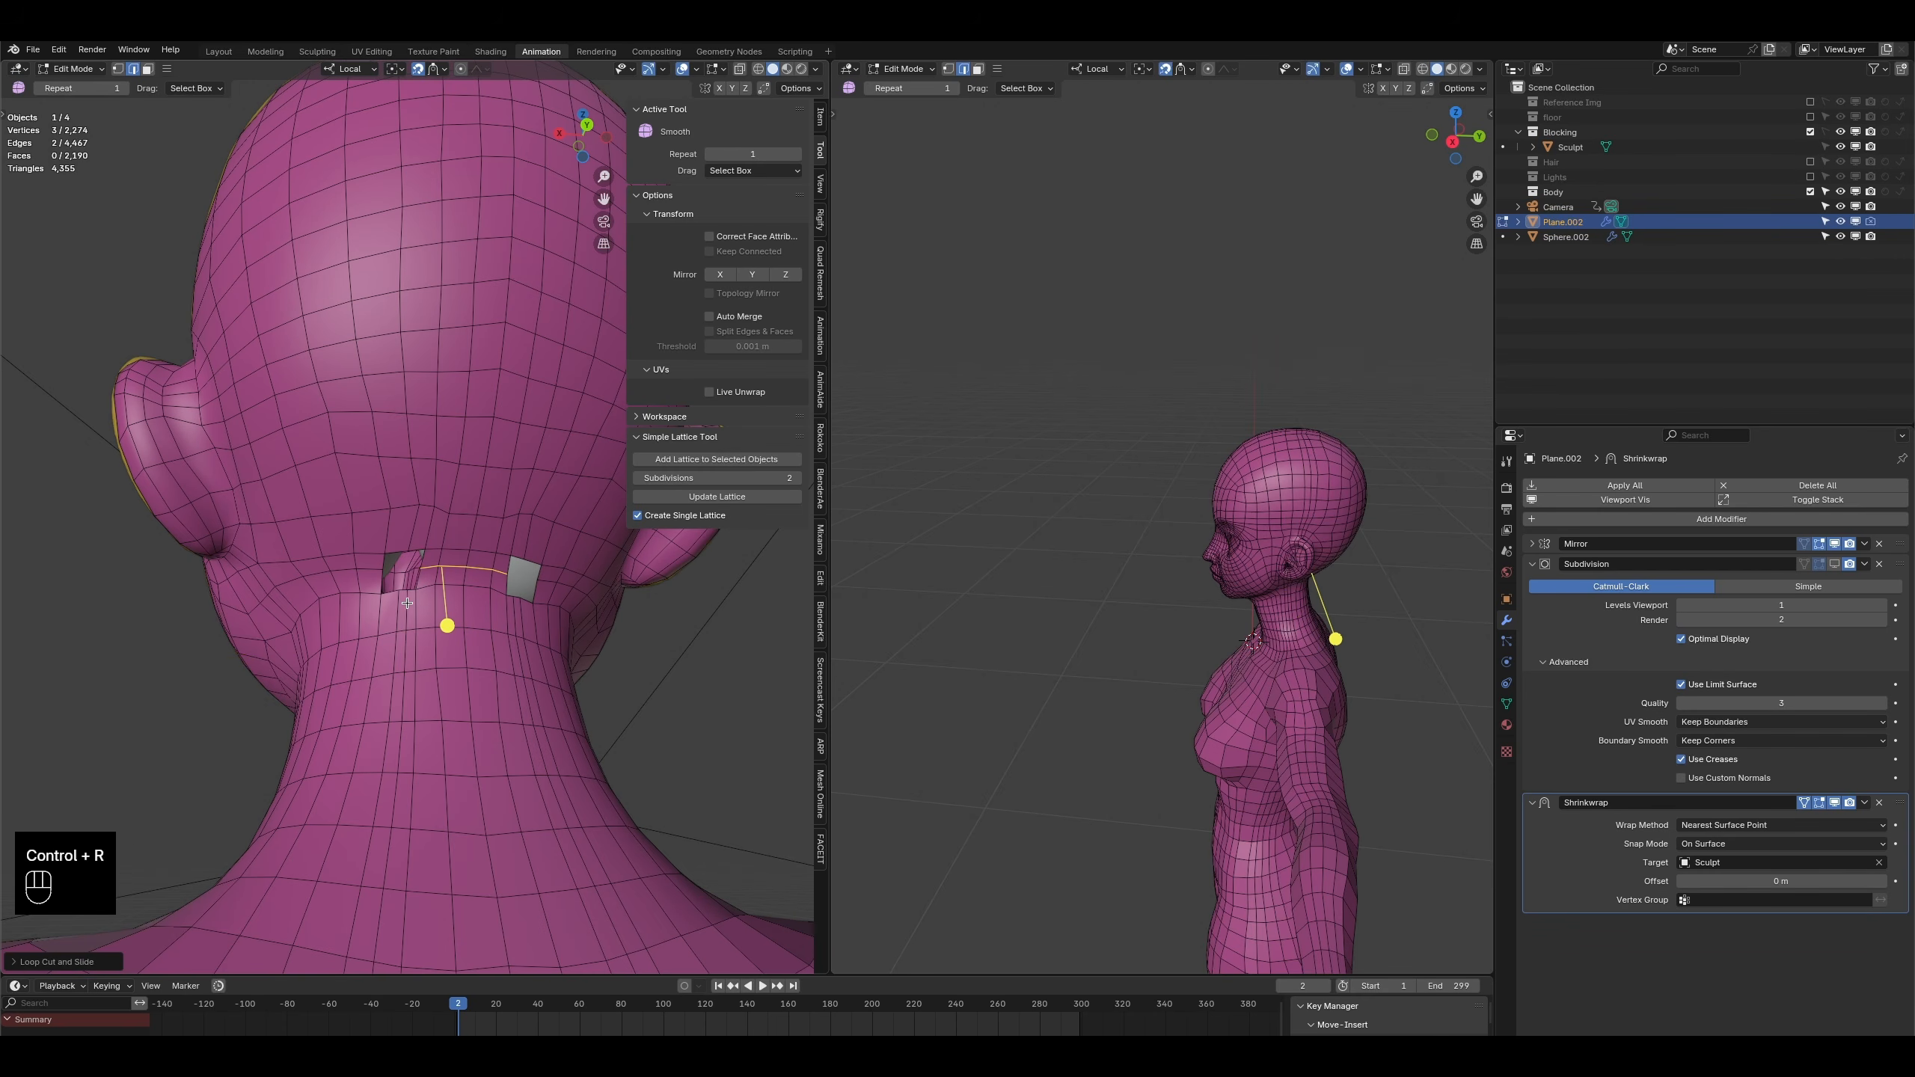
- Cut a new vertical edge line with the Knife from the nape hole up the back of the head
{"action": "left_click", "coordinate": [404, 600]}
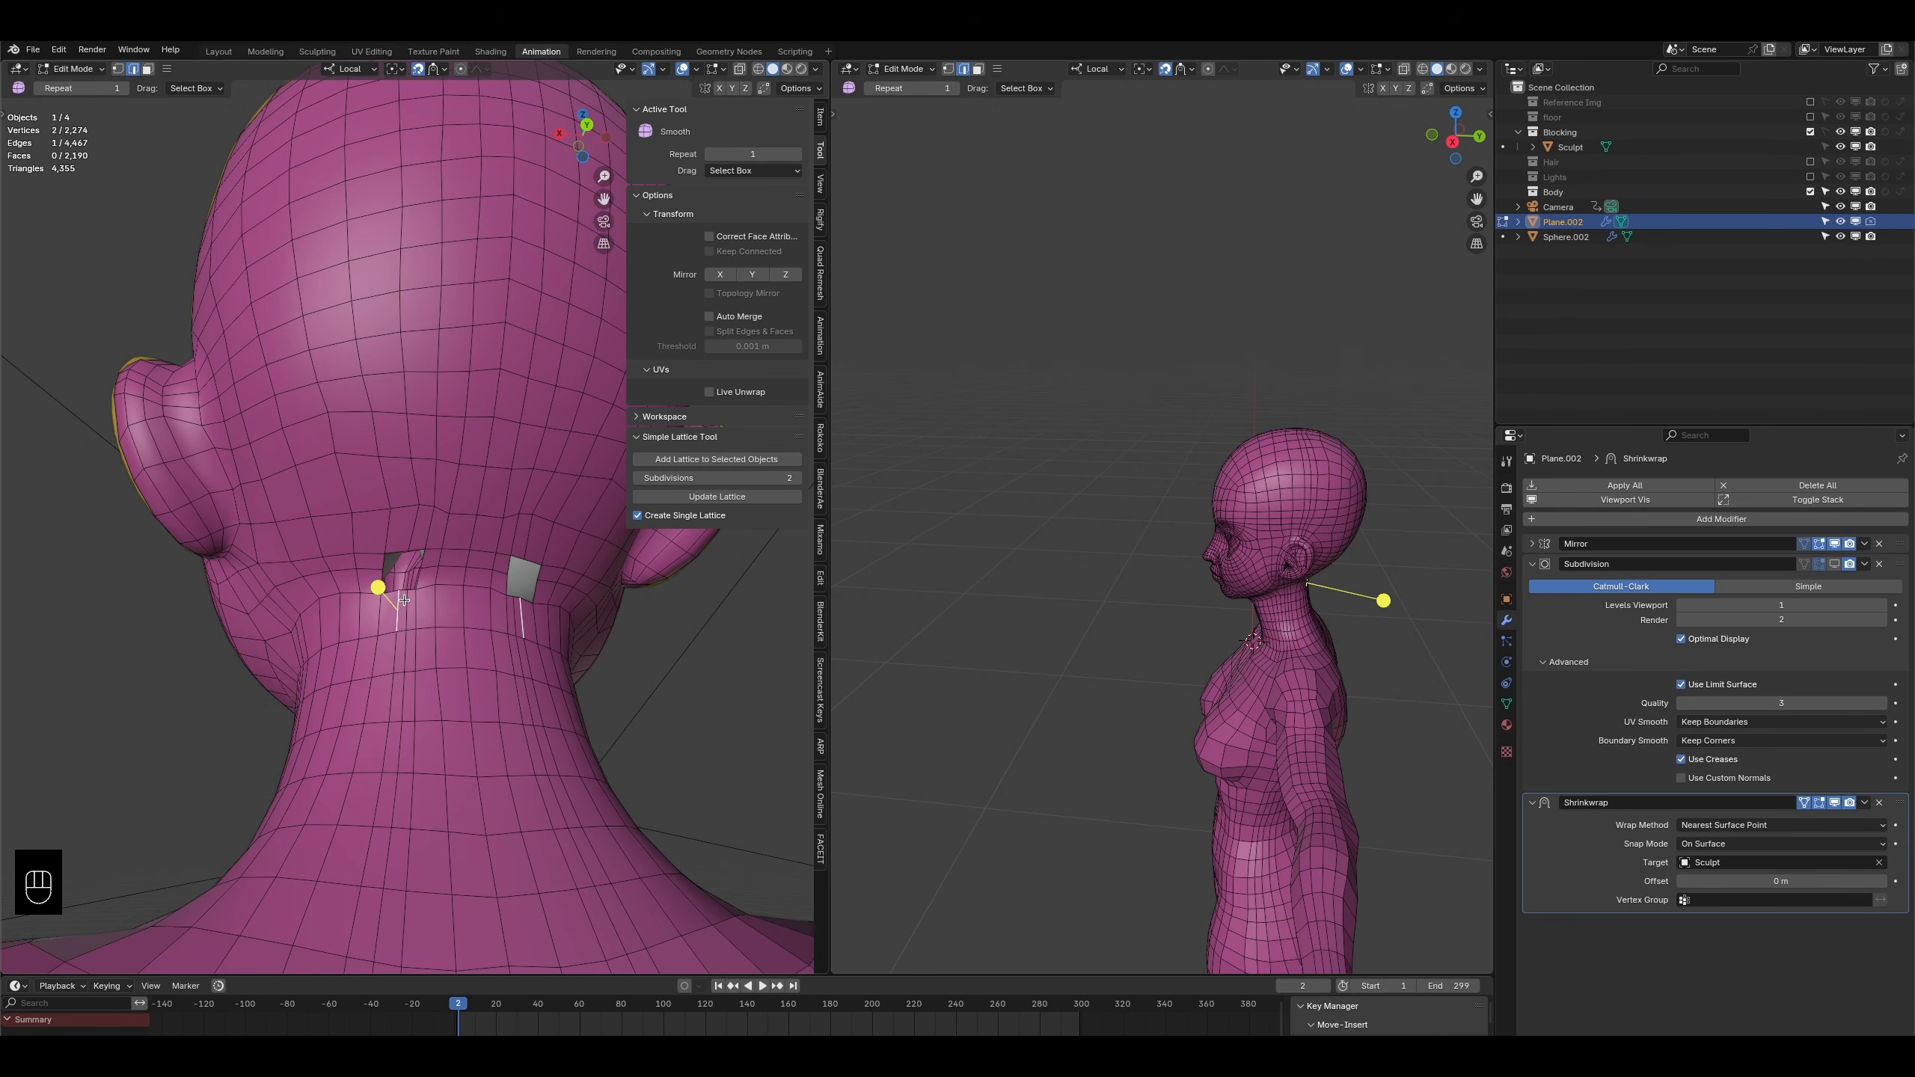
{"action": "middle_click_drag", "start_coordinate": [406, 534], "coordinate": [441, 664]}
{"action": "scroll", "coordinate": [256, 698], "scroll_direction": "up", "scroll_amount": 3}
{"action": "middle_click_drag", "start_coordinate": [404, 739], "coordinate": [375, 670]}
{"action": "middle_click_drag", "start_coordinate": [388, 347], "coordinate": [370, 349]}
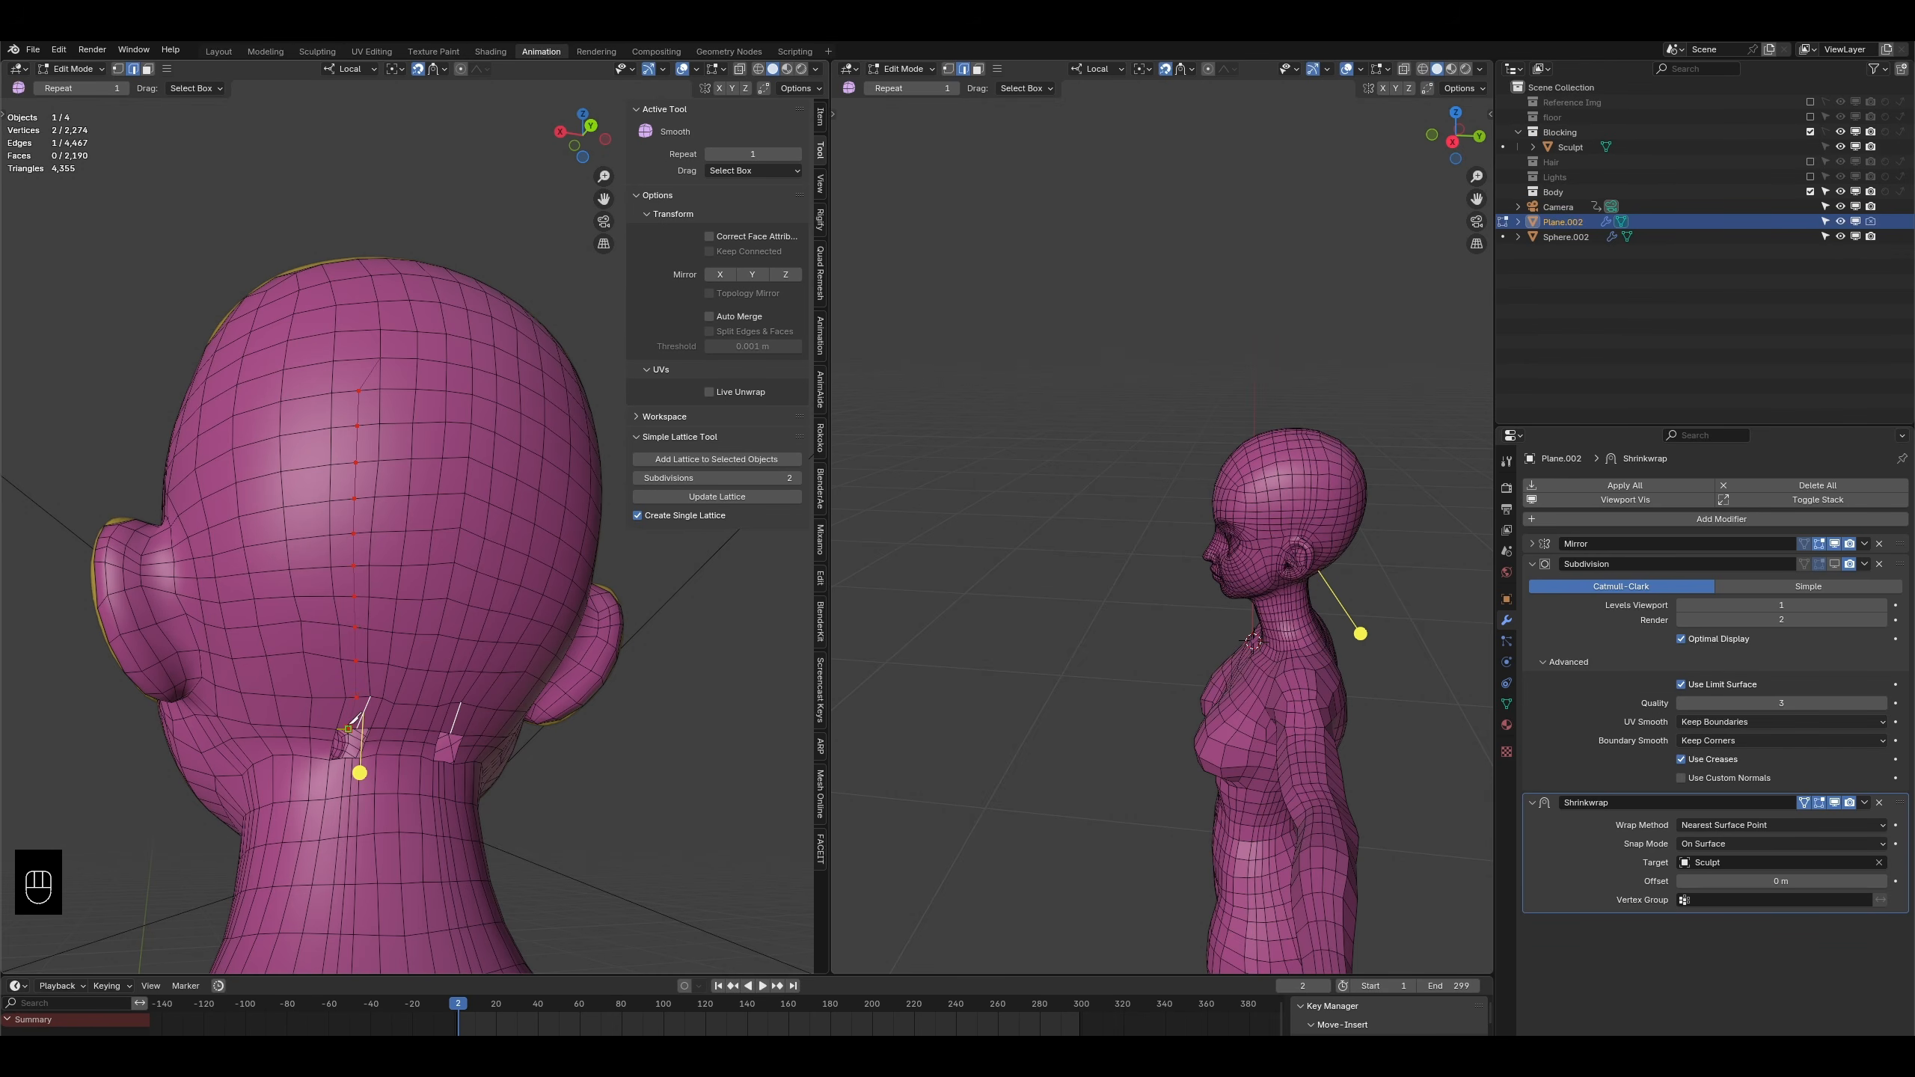
{"action": "key", "text": "Return"}
{"action": "scroll", "coordinate": [422, 603], "scroll_direction": "up", "scroll_amount": 4}
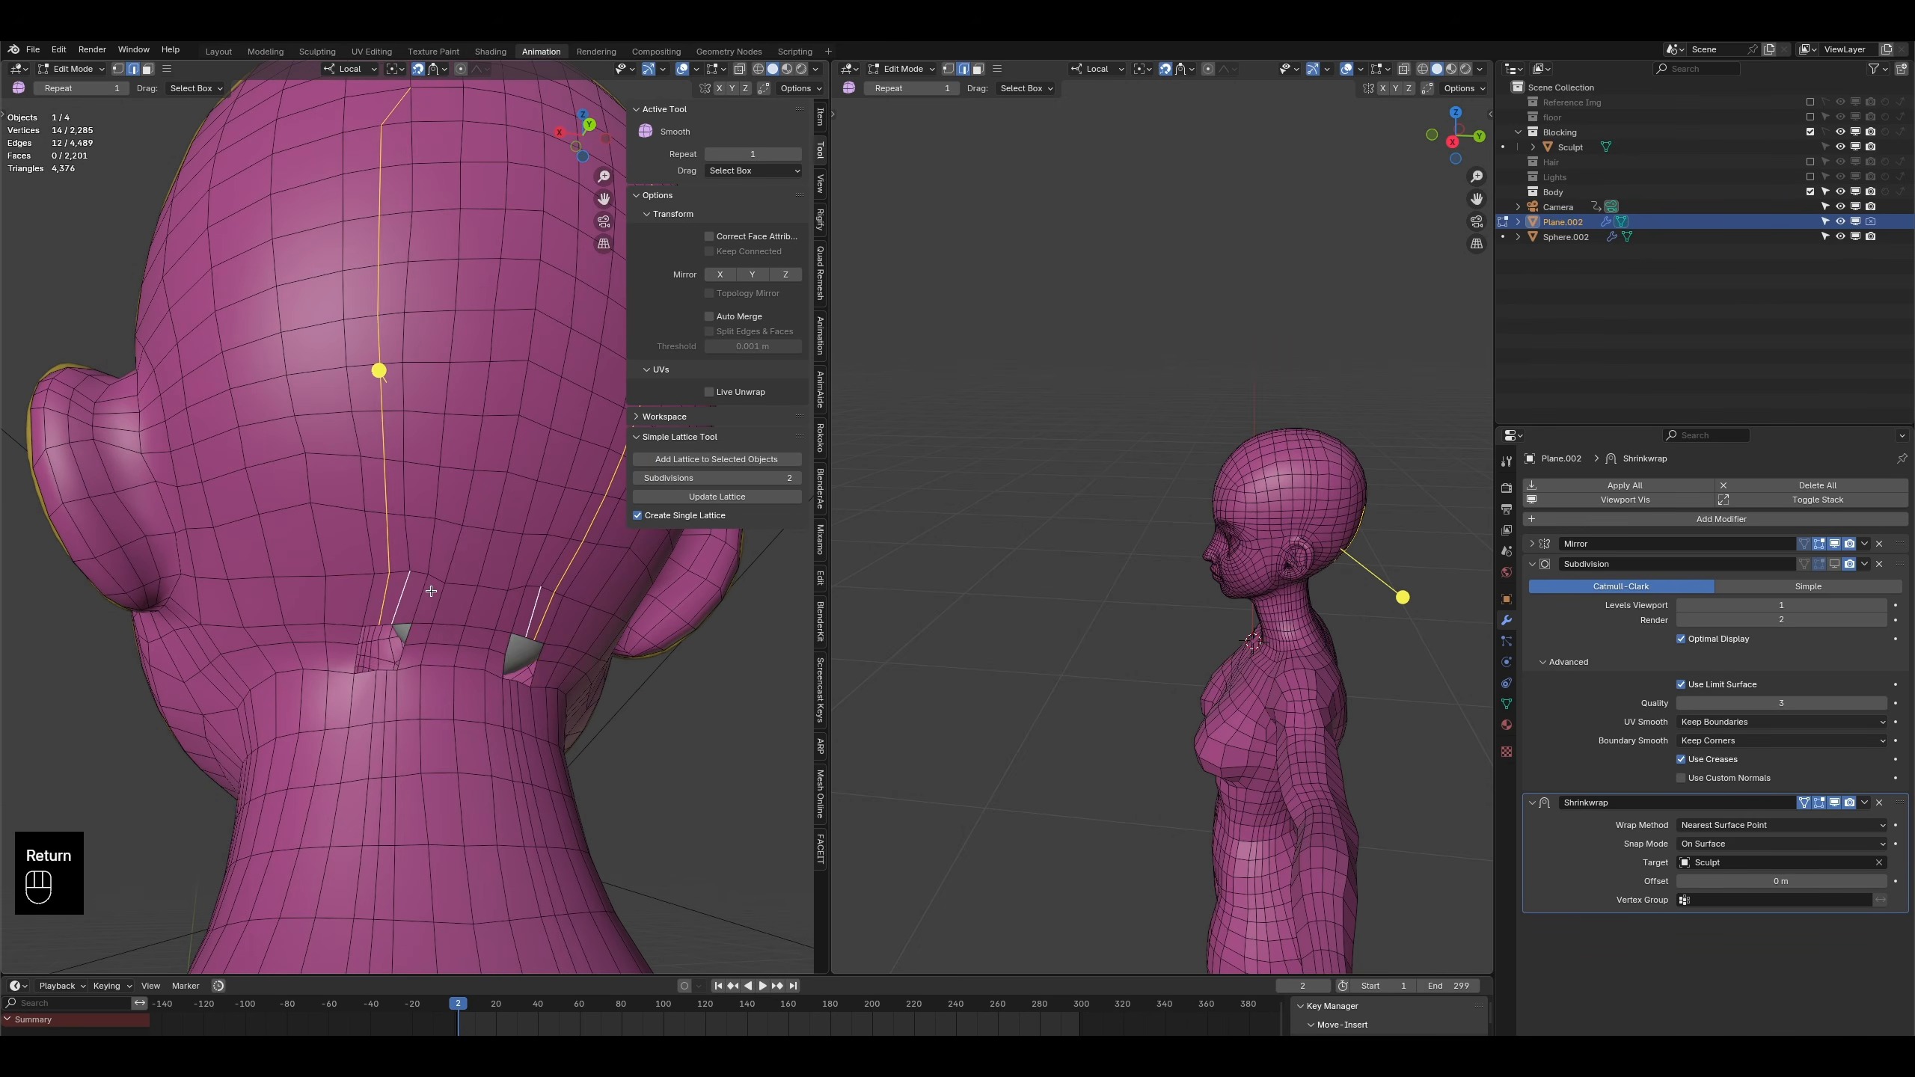
- Close the nape hole with Grid Fill on its boundary loop
{"action": "left_click", "coordinate": [404, 660], "text": "alt"}
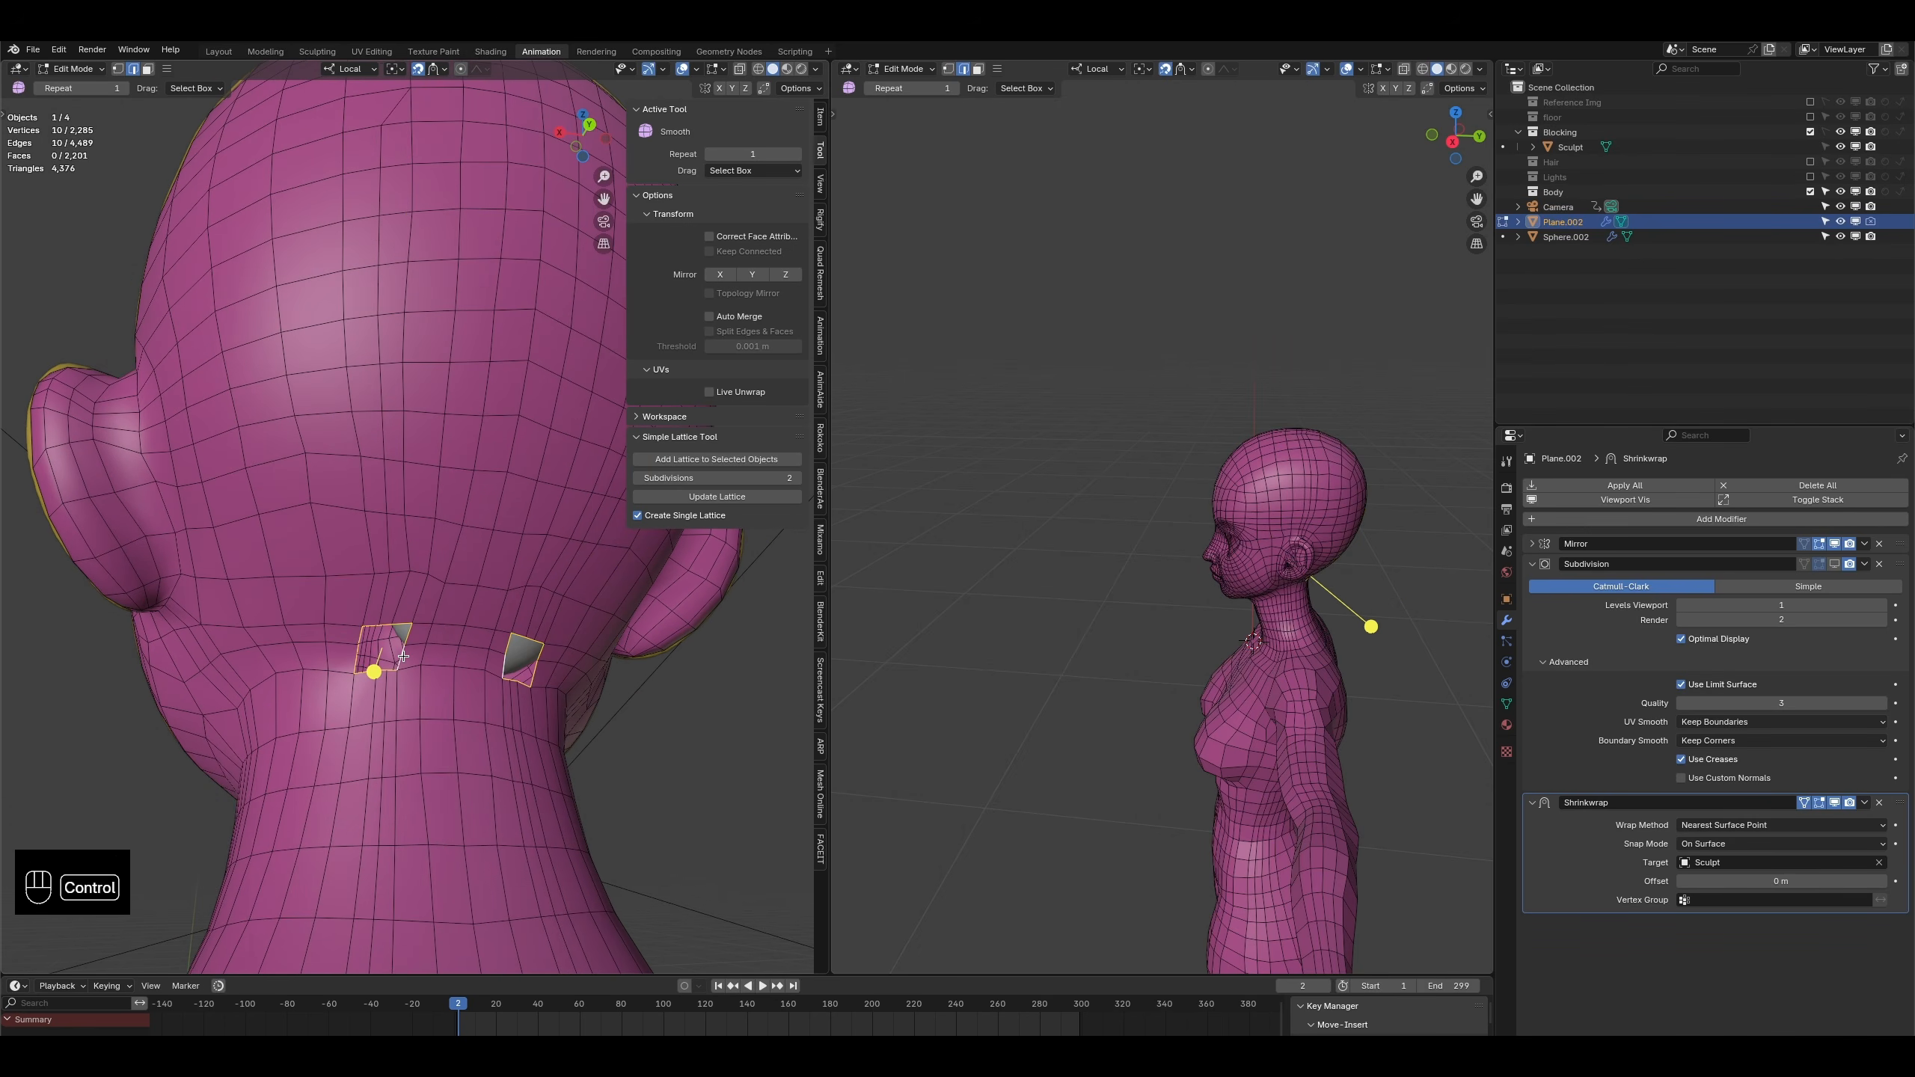
{"action": "key", "text": "ctrl+f"}
{"action": "left_click", "coordinate": [404, 658]}
- Smooth the mesh at the nape and the back of the head in Sculpt Mode
{"action": "scroll", "coordinate": [226, 256], "scroll_direction": "down", "scroll_amount": 4}
{"action": "middle_click_drag", "start_coordinate": [324, 317], "coordinate": [398, 384]}
{"action": "left_click", "coordinate": [72, 69]}
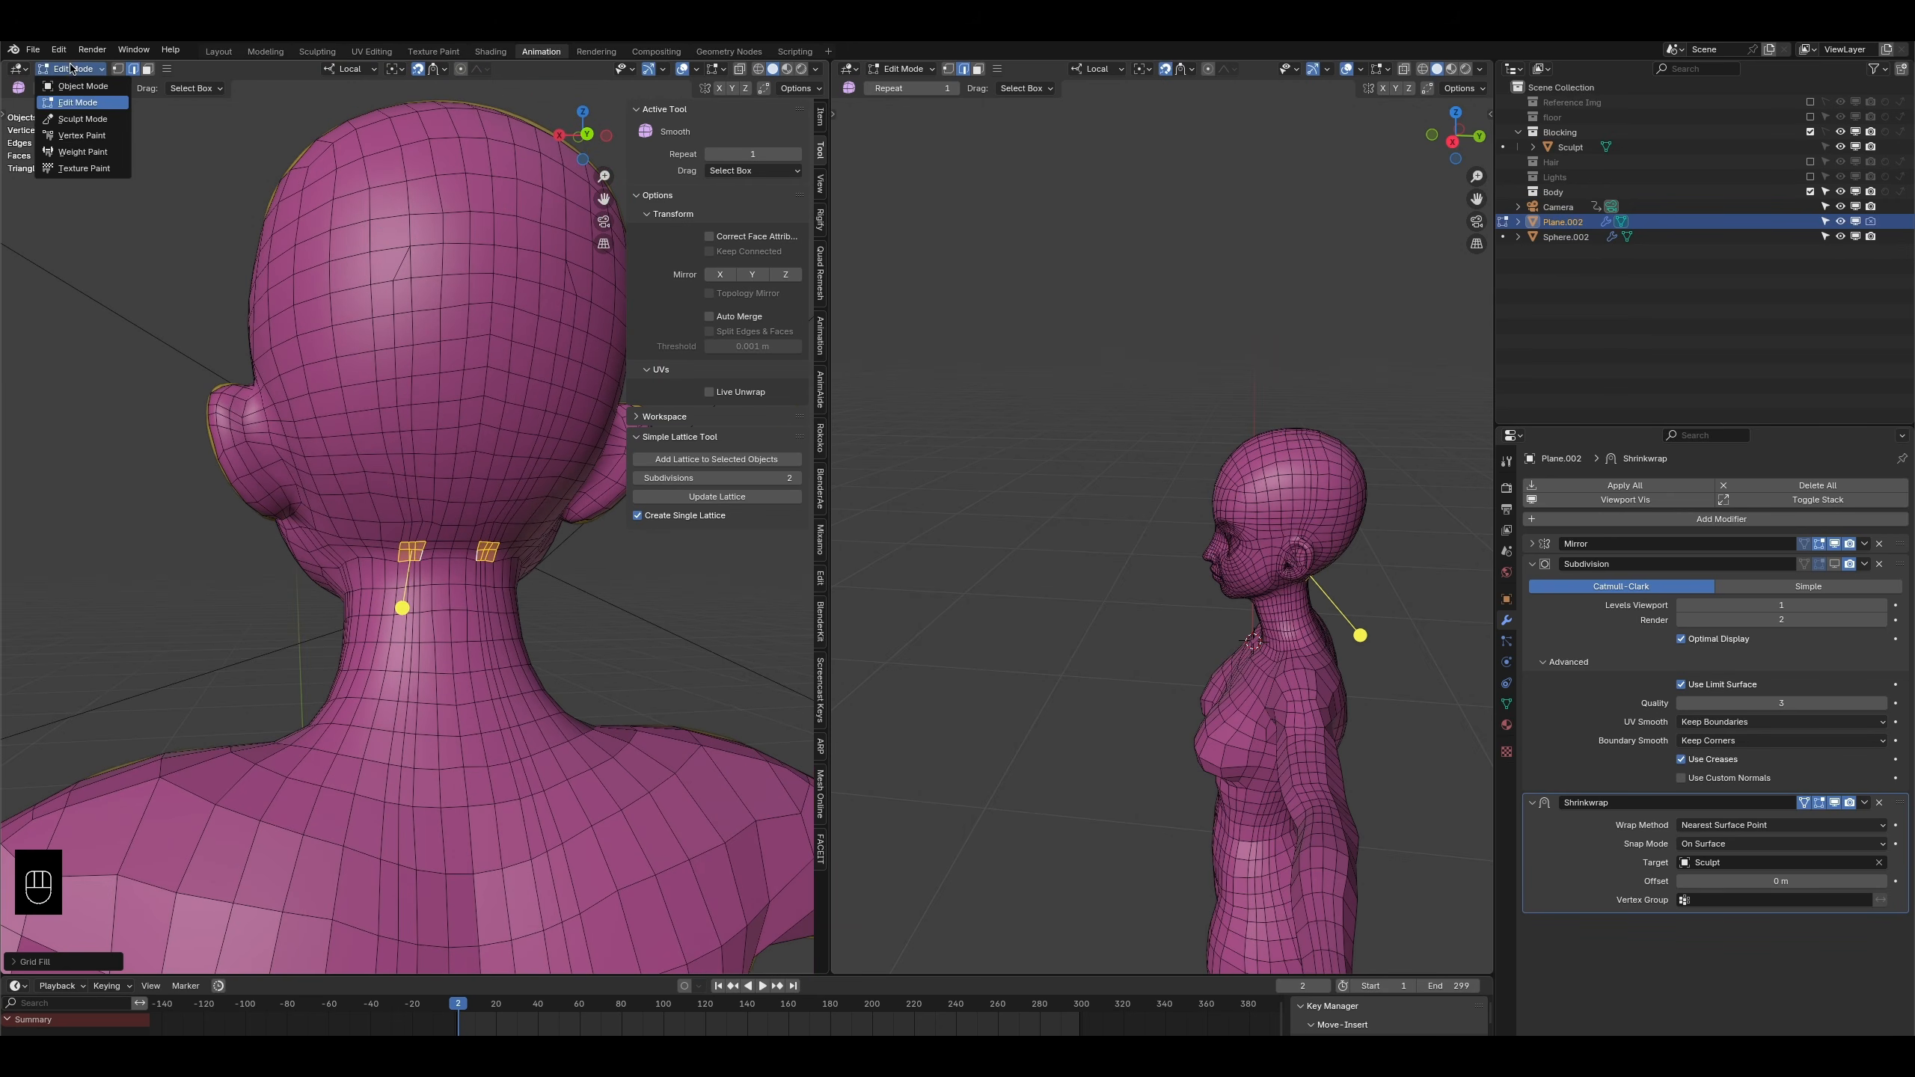
{"action": "left_click", "coordinate": [76, 119]}
{"action": "mouse_move", "coordinate": [408, 568]}
{"action": "left_mouse_down", "text": "shift"}
{"action": "mouse_move", "coordinate": [407, 541]}
{"action": "mouse_move", "coordinate": [448, 626]}
{"action": "mouse_move", "coordinate": [422, 724]}
{"action": "mouse_move", "coordinate": [450, 725]}
{"action": "left_mouse_up", "text": "shift"}
{"action": "mouse_move", "coordinate": [381, 572]}
{"action": "left_mouse_down", "text": "shift"}
{"action": "mouse_move", "coordinate": [411, 422]}
{"action": "mouse_move", "coordinate": [401, 250]}
{"action": "left_mouse_up", "text": "shift"}
{"action": "left_click_drag", "start_coordinate": [373, 334], "coordinate": [388, 513], "text": "shift"}
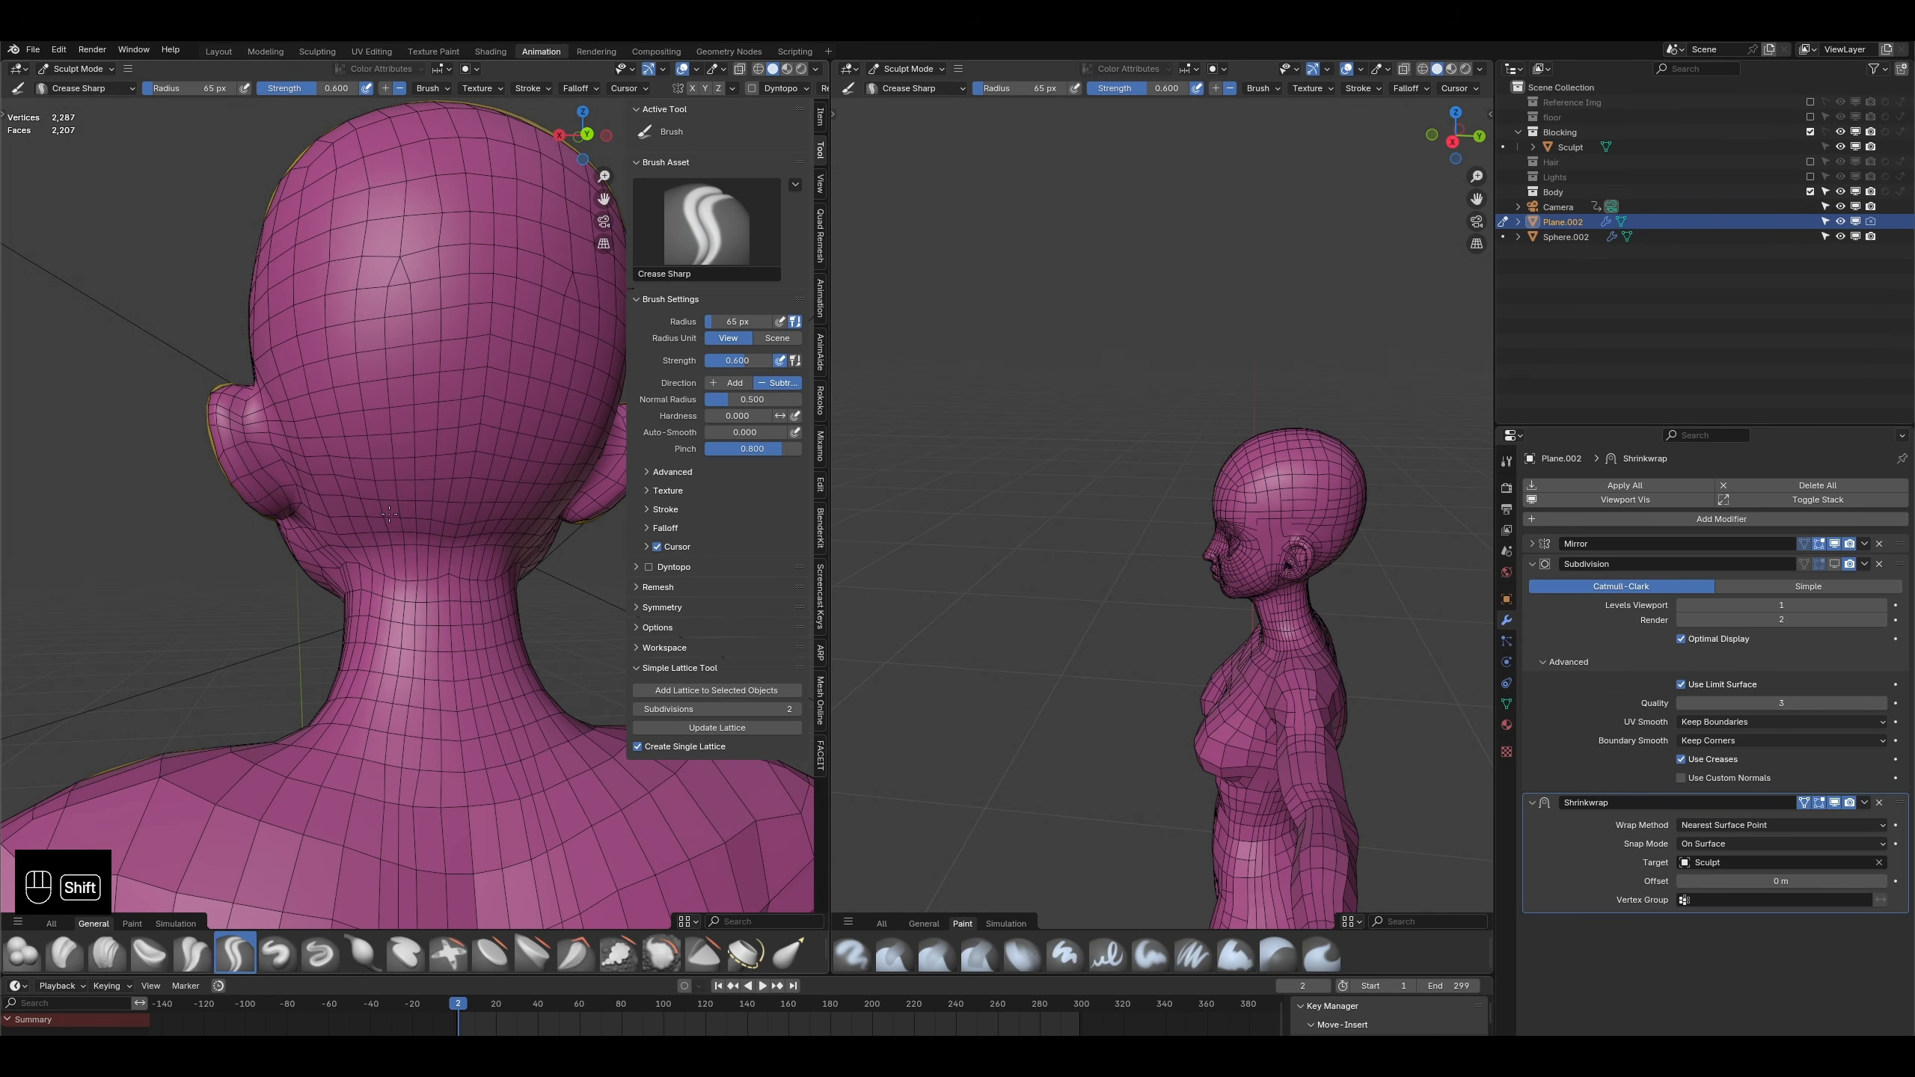
- Try to smooth the base of the neck from the side and undo the stroke
{"action": "mouse_move", "coordinate": [389, 601]}
{"action": "middle_mouse_down"}
{"action": "mouse_move", "coordinate": [370, 593]}
{"action": "mouse_move", "coordinate": [410, 591]}
{"action": "mouse_move", "coordinate": [328, 602]}
{"action": "middle_mouse_up"}
{"action": "left_click_drag", "start_coordinate": [330, 686], "coordinate": [353, 709], "text": "shift"}
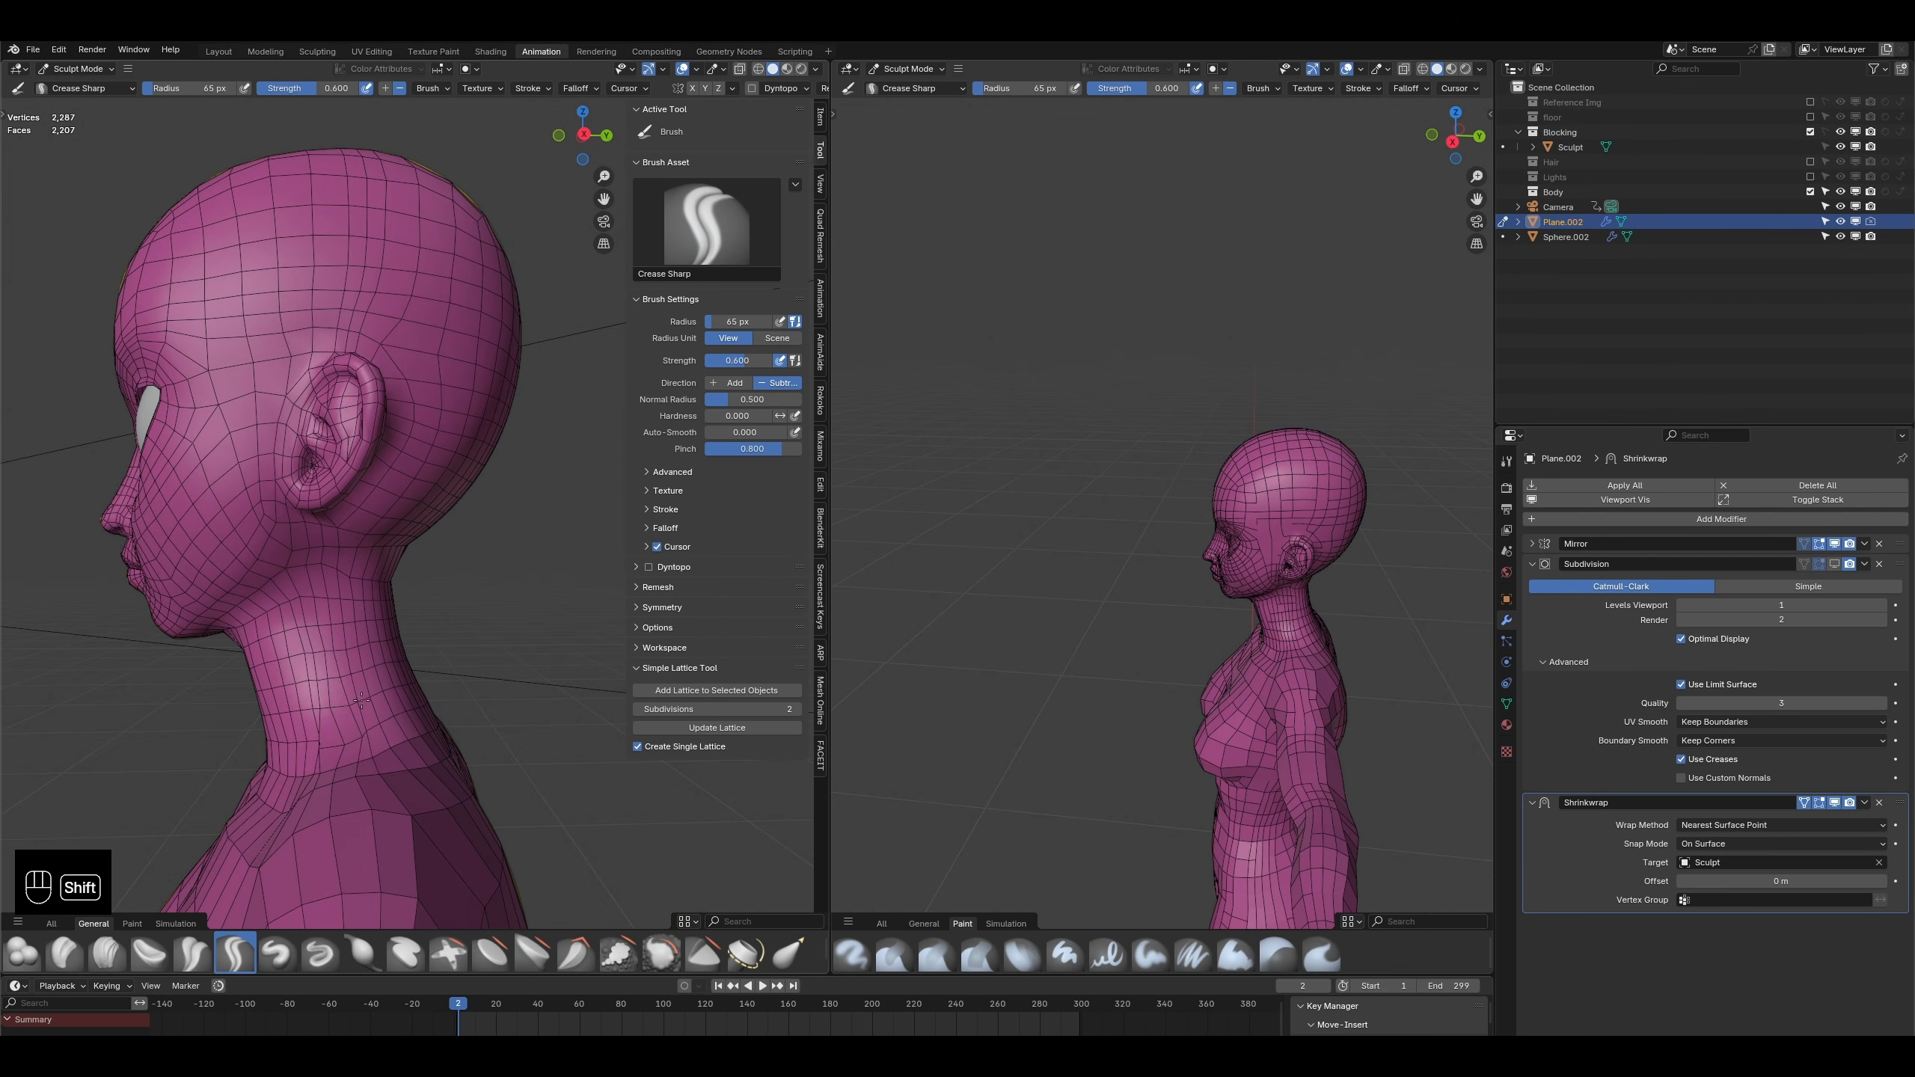
{"action": "key", "text": "ctrl+z"}
{"action": "mouse_move", "coordinate": [320, 697]}
{"action": "middle_mouse_down"}
{"action": "mouse_move", "coordinate": [407, 709]}
{"action": "mouse_move", "coordinate": [337, 717]}
{"action": "mouse_move", "coordinate": [371, 548]}
{"action": "middle_mouse_up"}
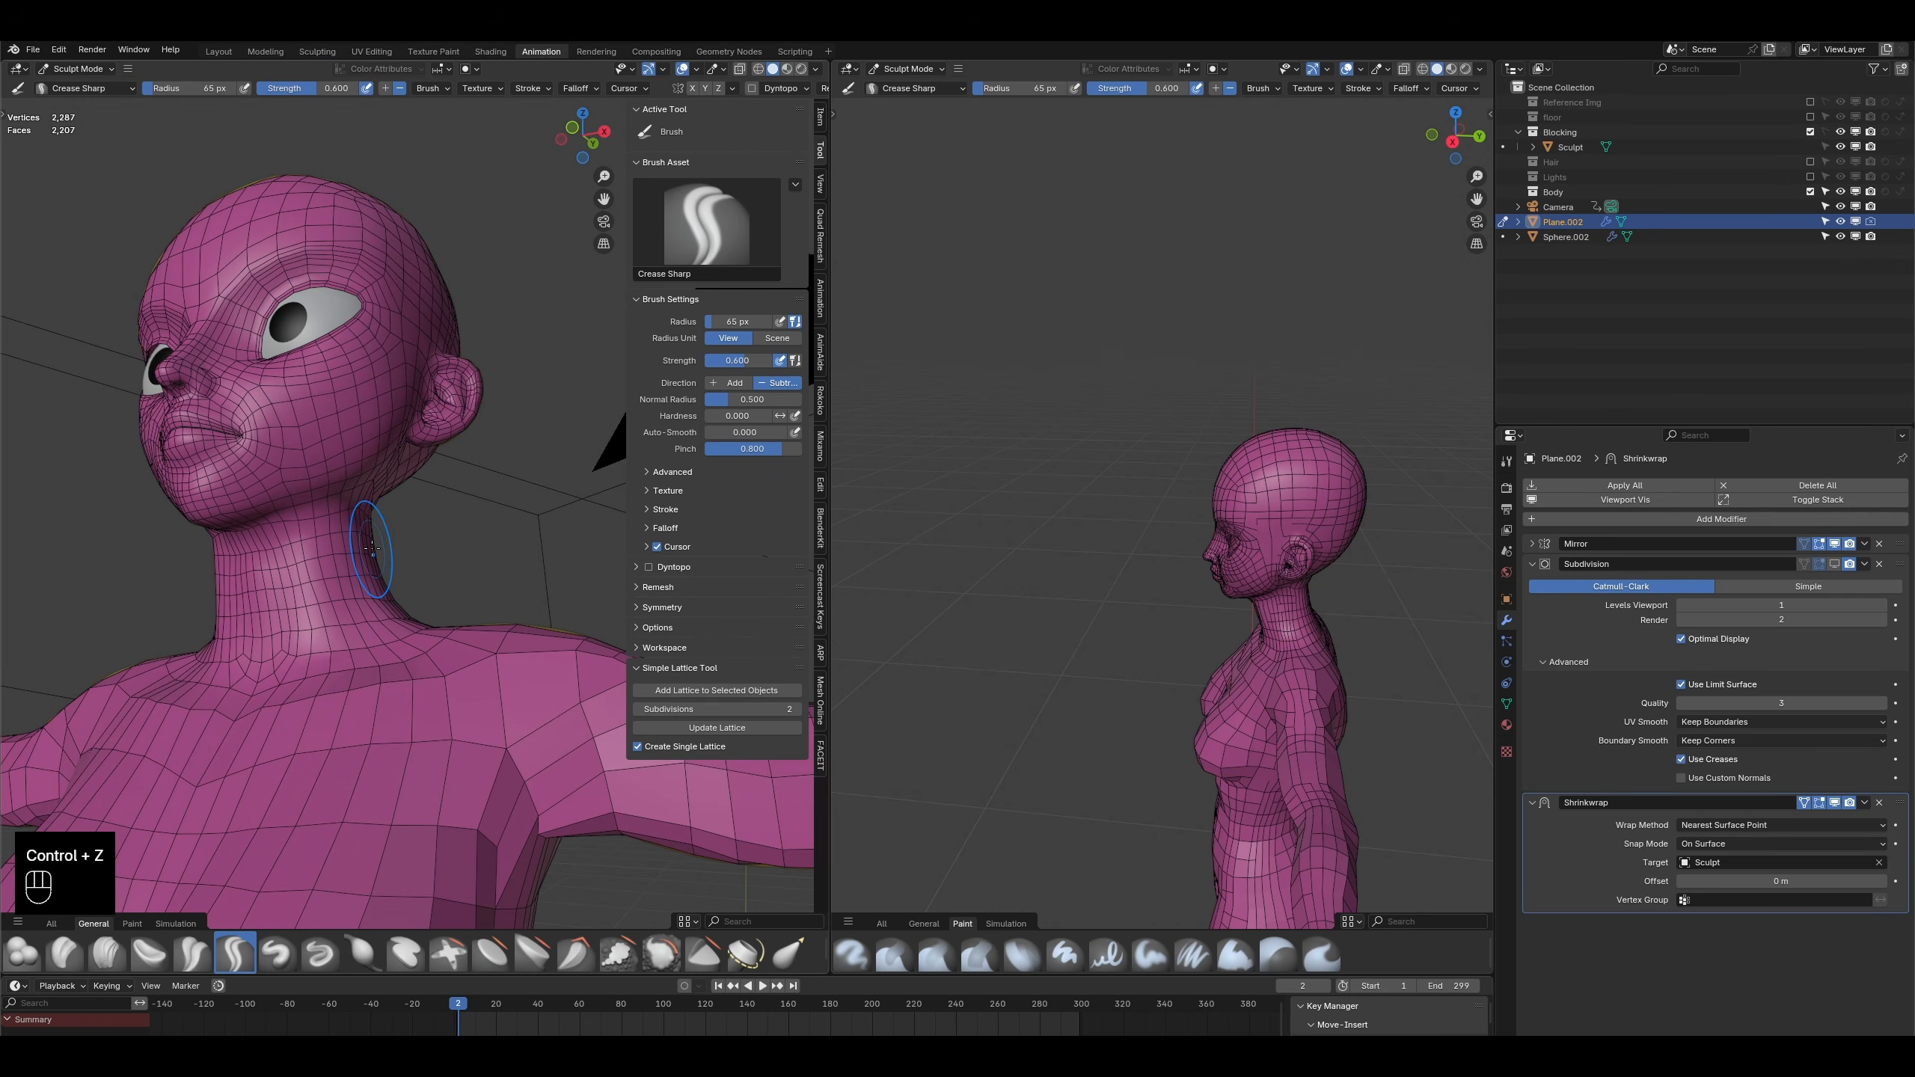
{"action": "middle_click_drag", "start_coordinate": [371, 549], "coordinate": [310, 581]}
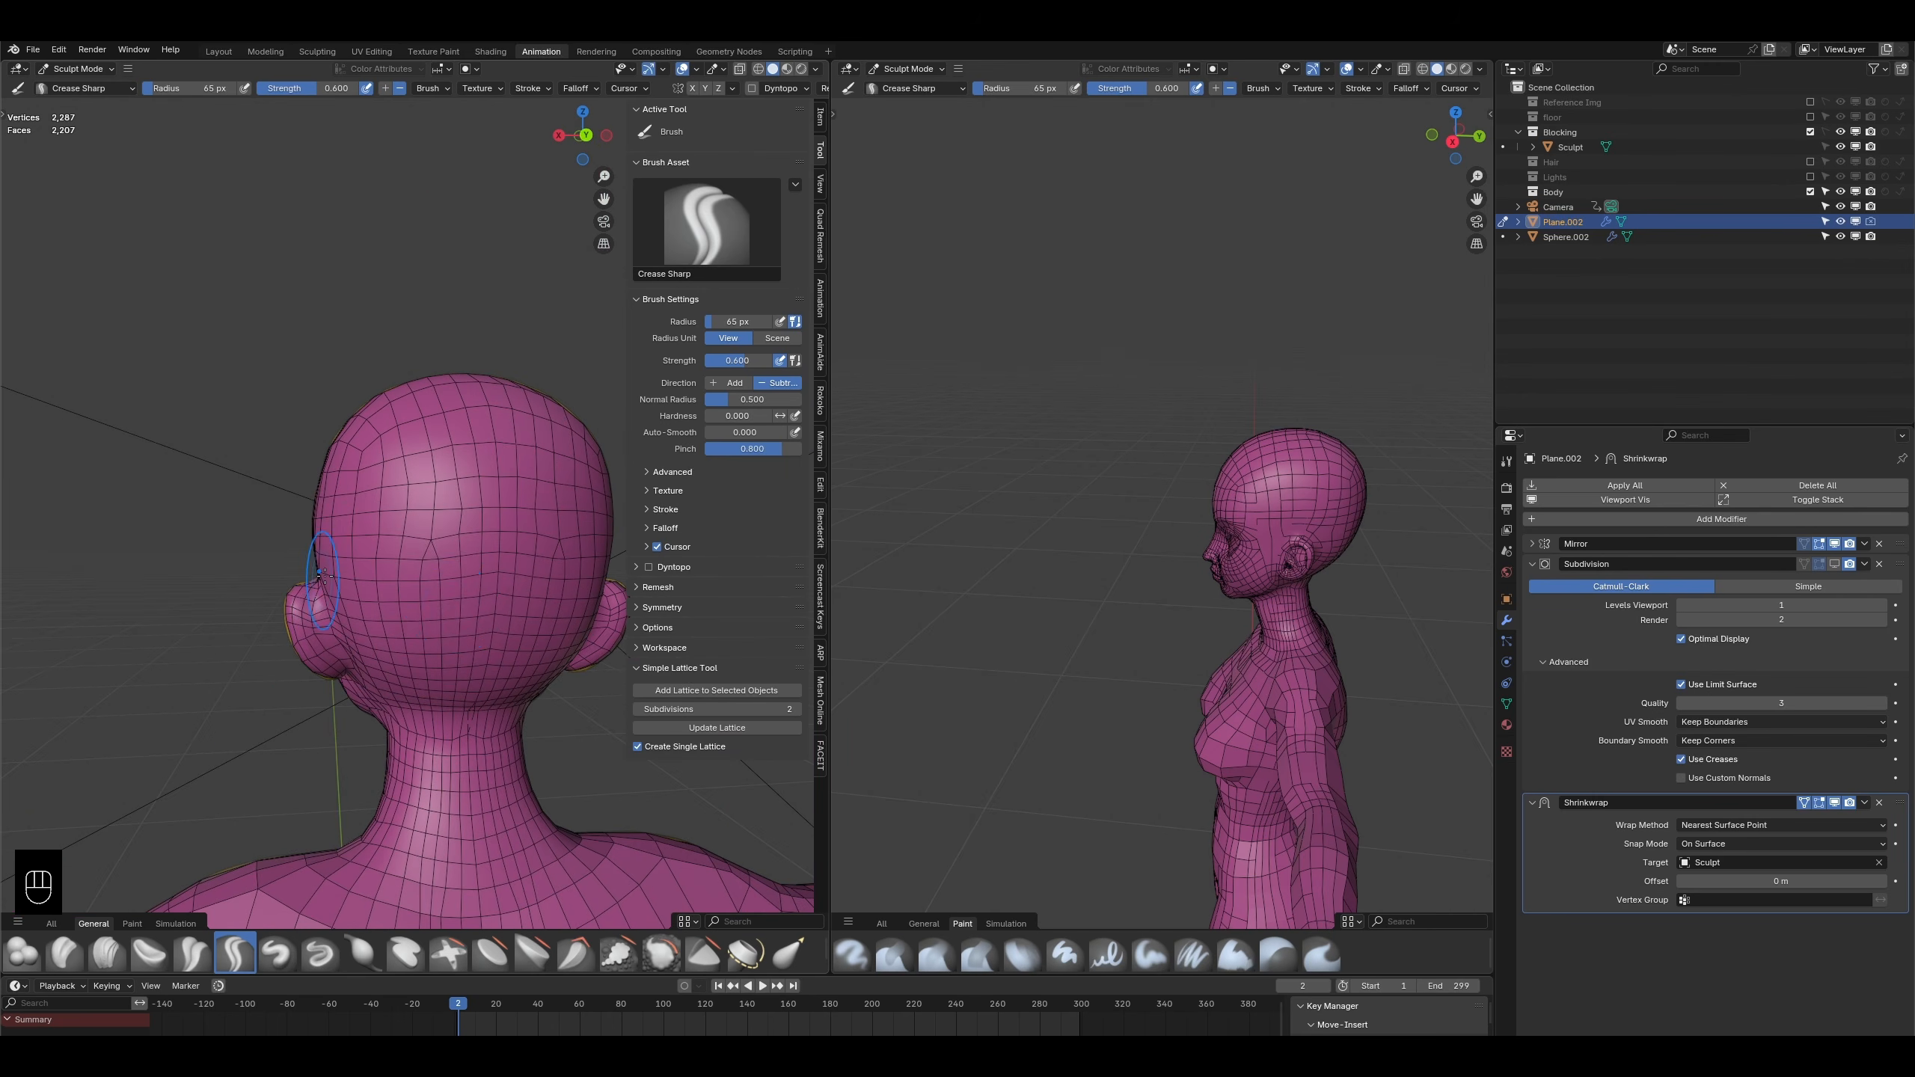
{"action": "mouse_move", "coordinate": [487, 640]}
{"action": "middle_mouse_down"}
{"action": "mouse_move", "coordinate": [457, 591]}
{"action": "mouse_move", "coordinate": [425, 593]}
{"action": "middle_mouse_up"}
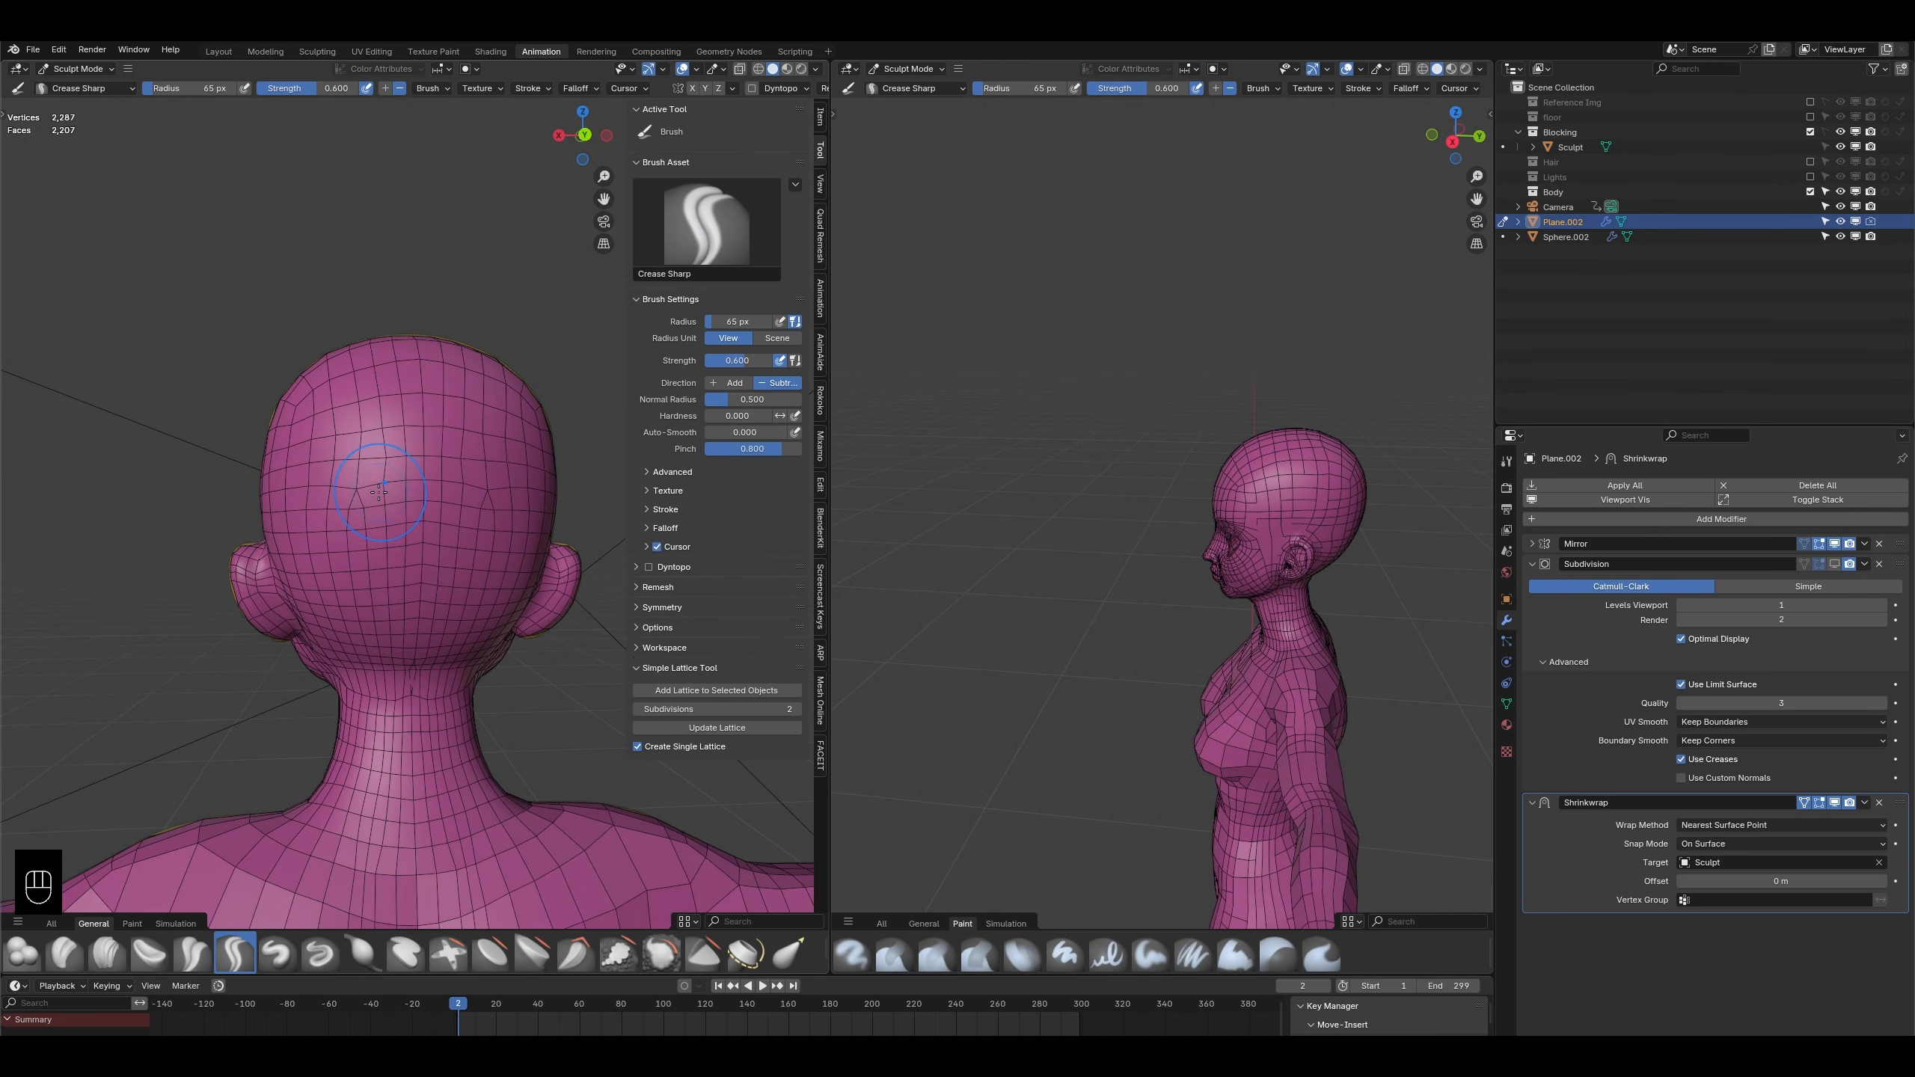
- Try a short horizontal loop cut across the back of the head in Edit Mode and undo it
{"action": "key", "text": "Tab"}
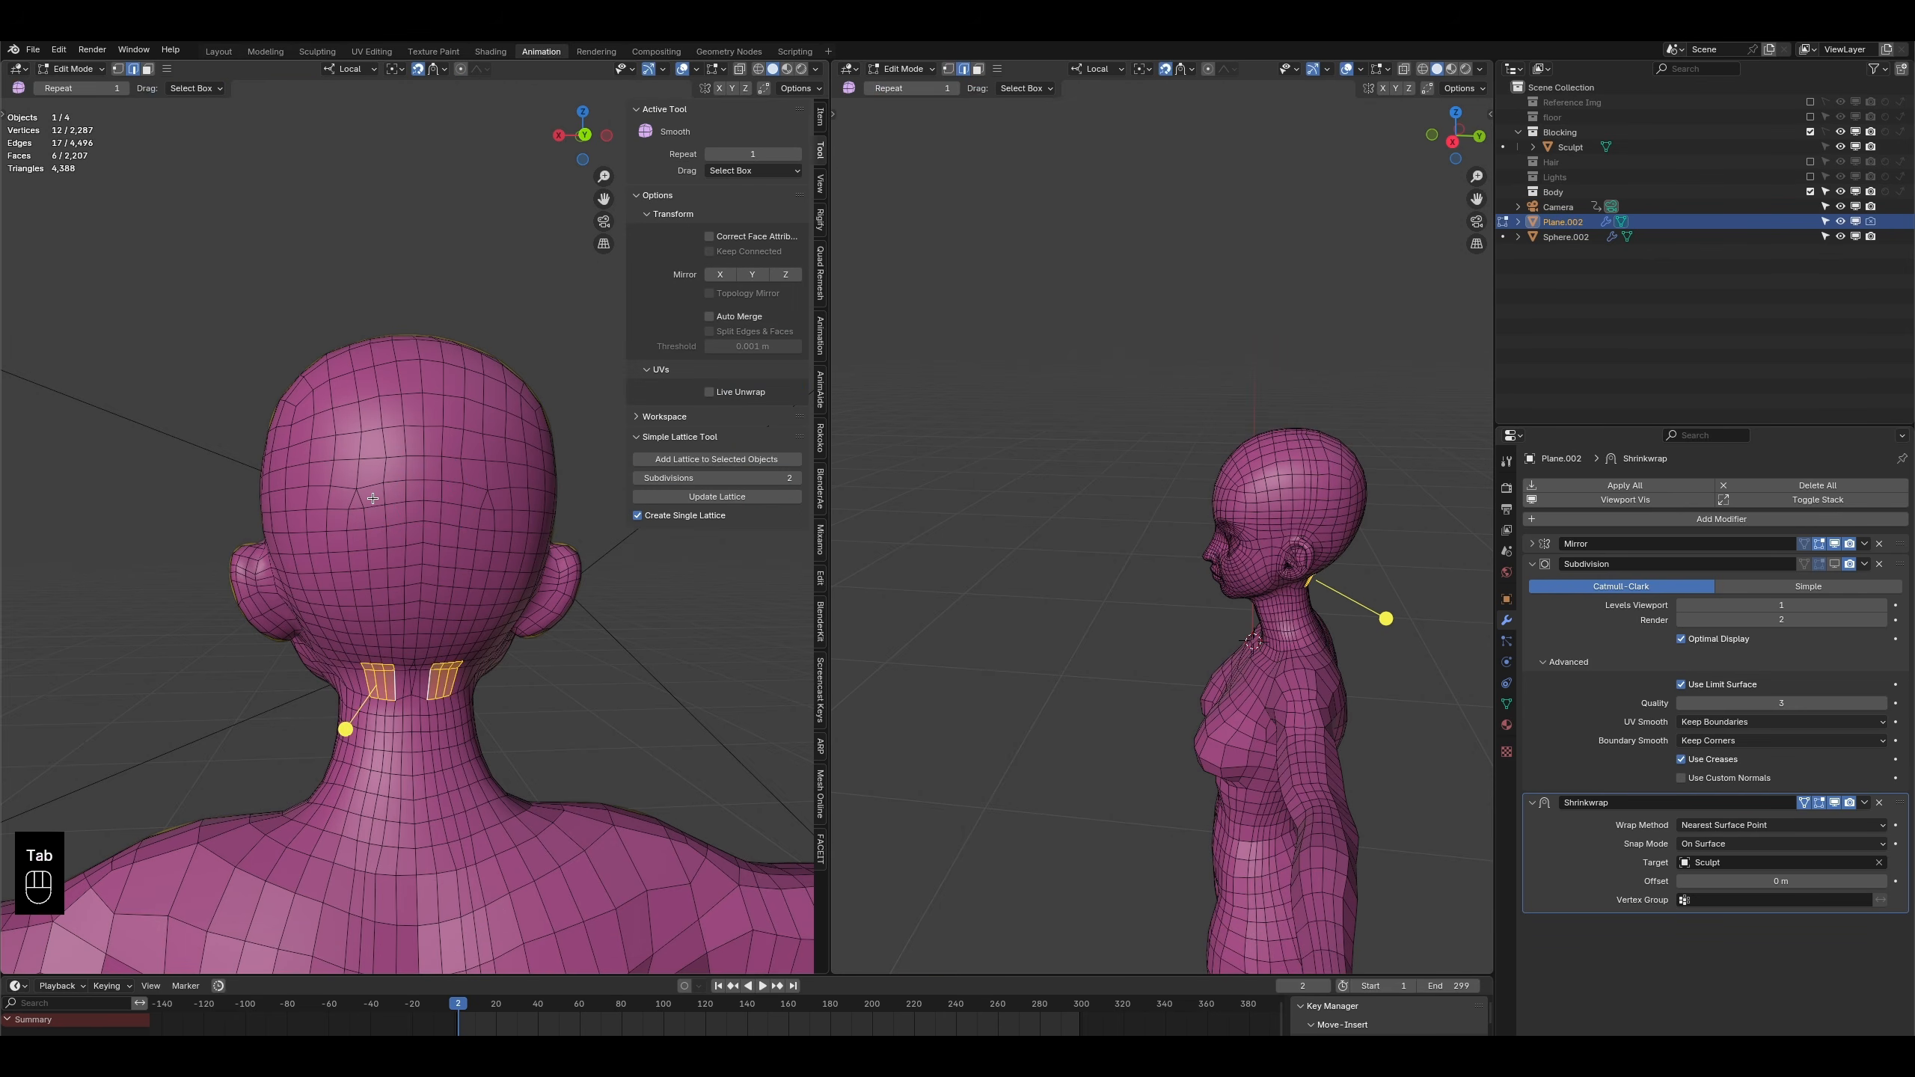
{"action": "key", "text": "ctrl+r"}
{"action": "left_click", "coordinate": [364, 496]}
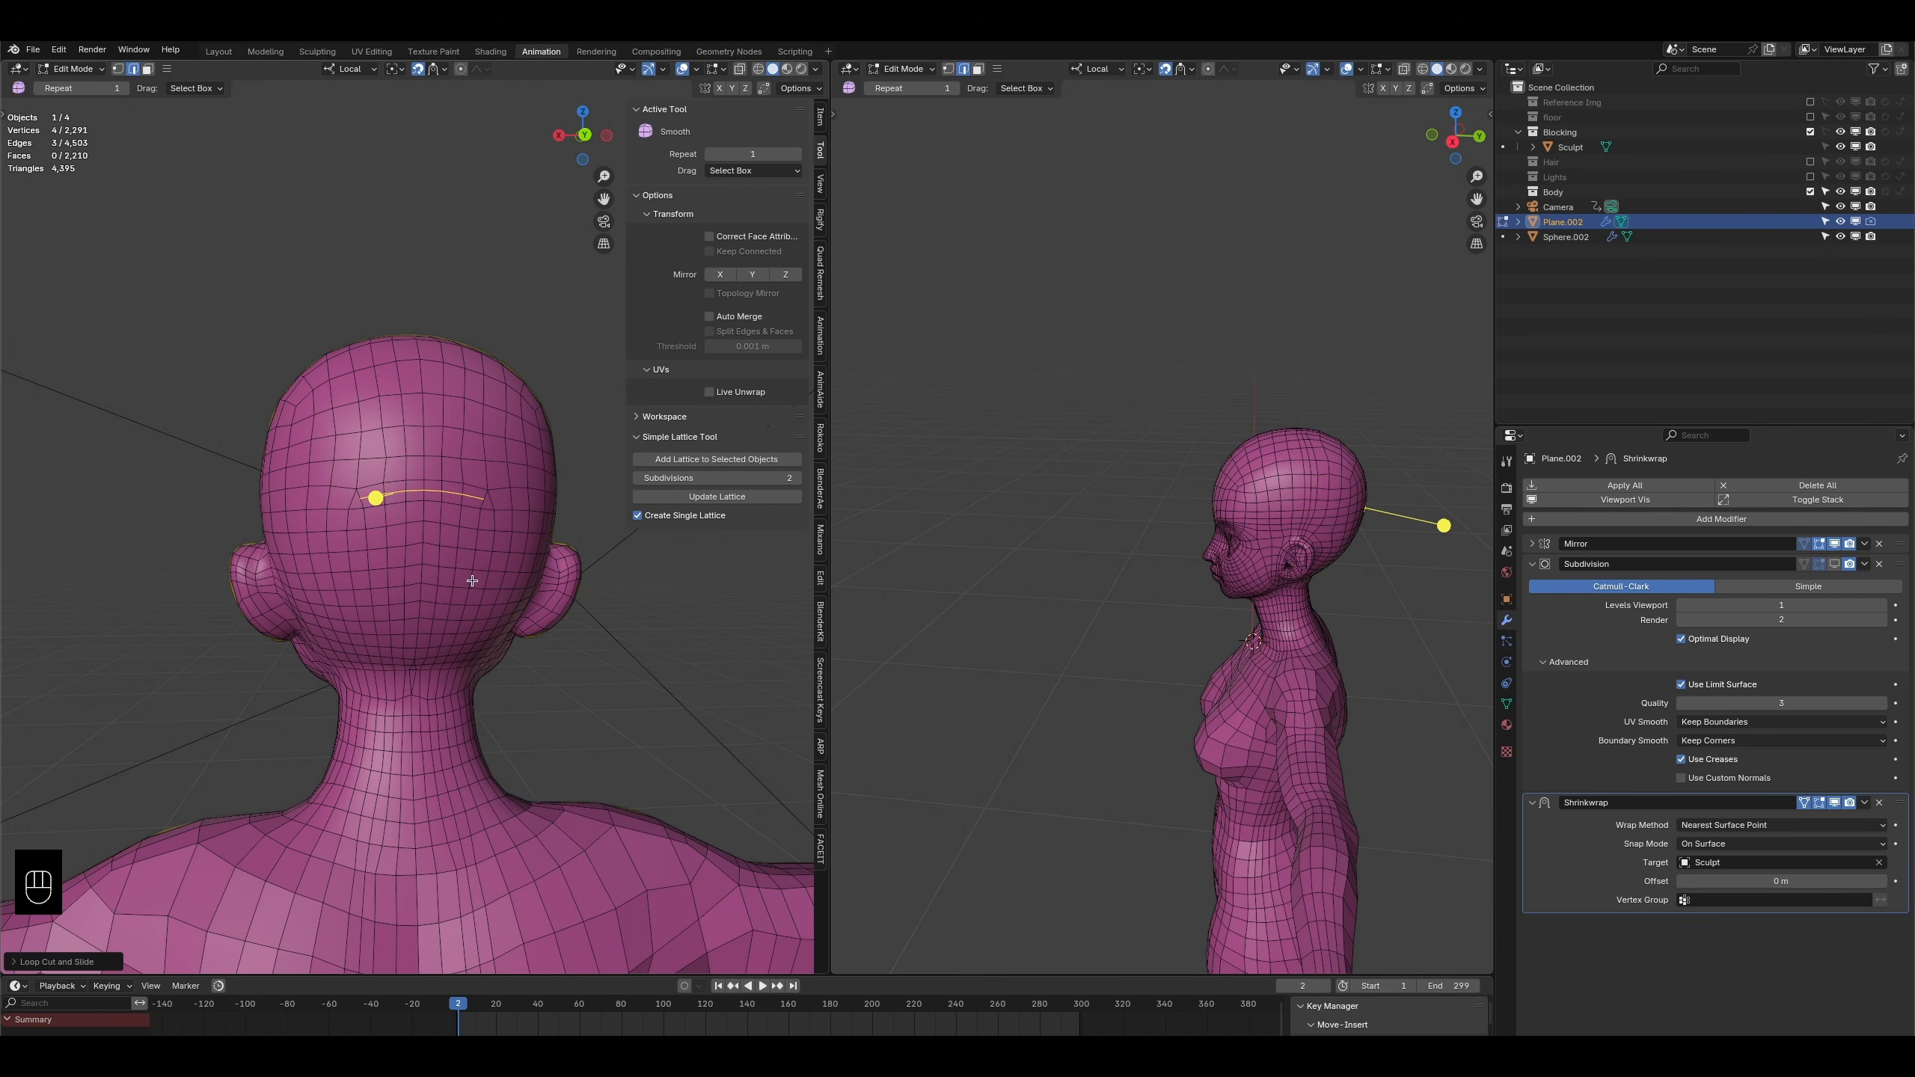
{"action": "middle_click_drag", "start_coordinate": [407, 503], "coordinate": [573, 555]}
{"action": "middle_click_drag", "start_coordinate": [295, 564], "coordinate": [201, 535], "text": "shift"}
{"action": "middle_click_drag", "start_coordinate": [320, 656], "coordinate": [73, 421], "text": "shift"}
{"action": "scroll", "coordinate": [72, 421], "scroll_direction": "down", "scroll_amount": 4}
{"action": "middle_click_drag", "start_coordinate": [543, 528], "coordinate": [331, 531]}
{"action": "middle_click_drag", "start_coordinate": [543, 717], "coordinate": [245, 482], "text": "shift"}
{"action": "key", "text": "ctrl+z"}
- Reposition the vertices at the nape just below the skull to even out the edge flow
{"action": "scroll", "coordinate": [500, 761], "scroll_direction": "up", "scroll_amount": 2}
{"action": "middle_click_drag", "start_coordinate": [500, 761], "coordinate": [355, 476], "text": "shift"}
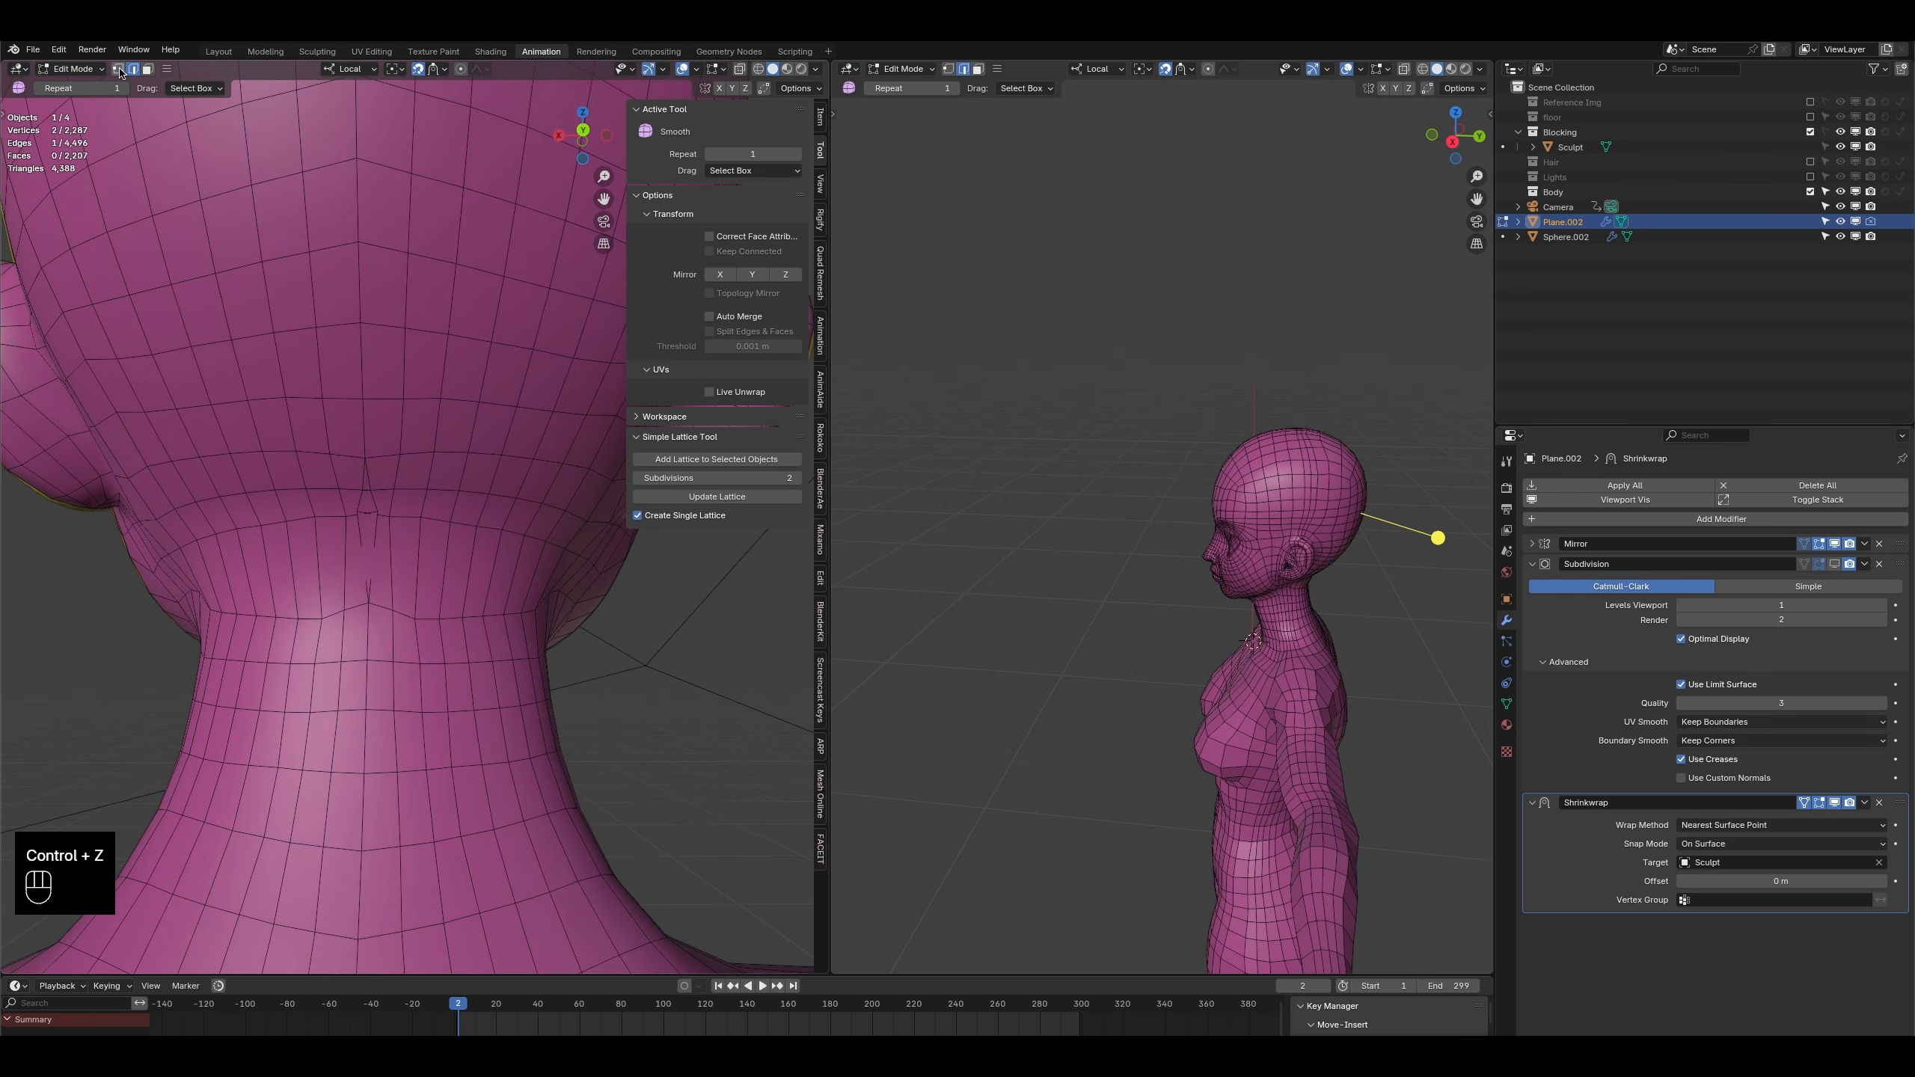
{"action": "left_click", "coordinate": [119, 69]}
{"action": "key", "text": "g"}
{"action": "left_click", "coordinate": [332, 526]}
{"action": "key", "text": "g"}
{"action": "left_click", "coordinate": [347, 498]}
{"action": "scroll", "coordinate": [348, 495], "scroll_direction": "down", "scroll_amount": 3}
{"action": "middle_click_drag", "start_coordinate": [348, 495], "coordinate": [233, 285]}
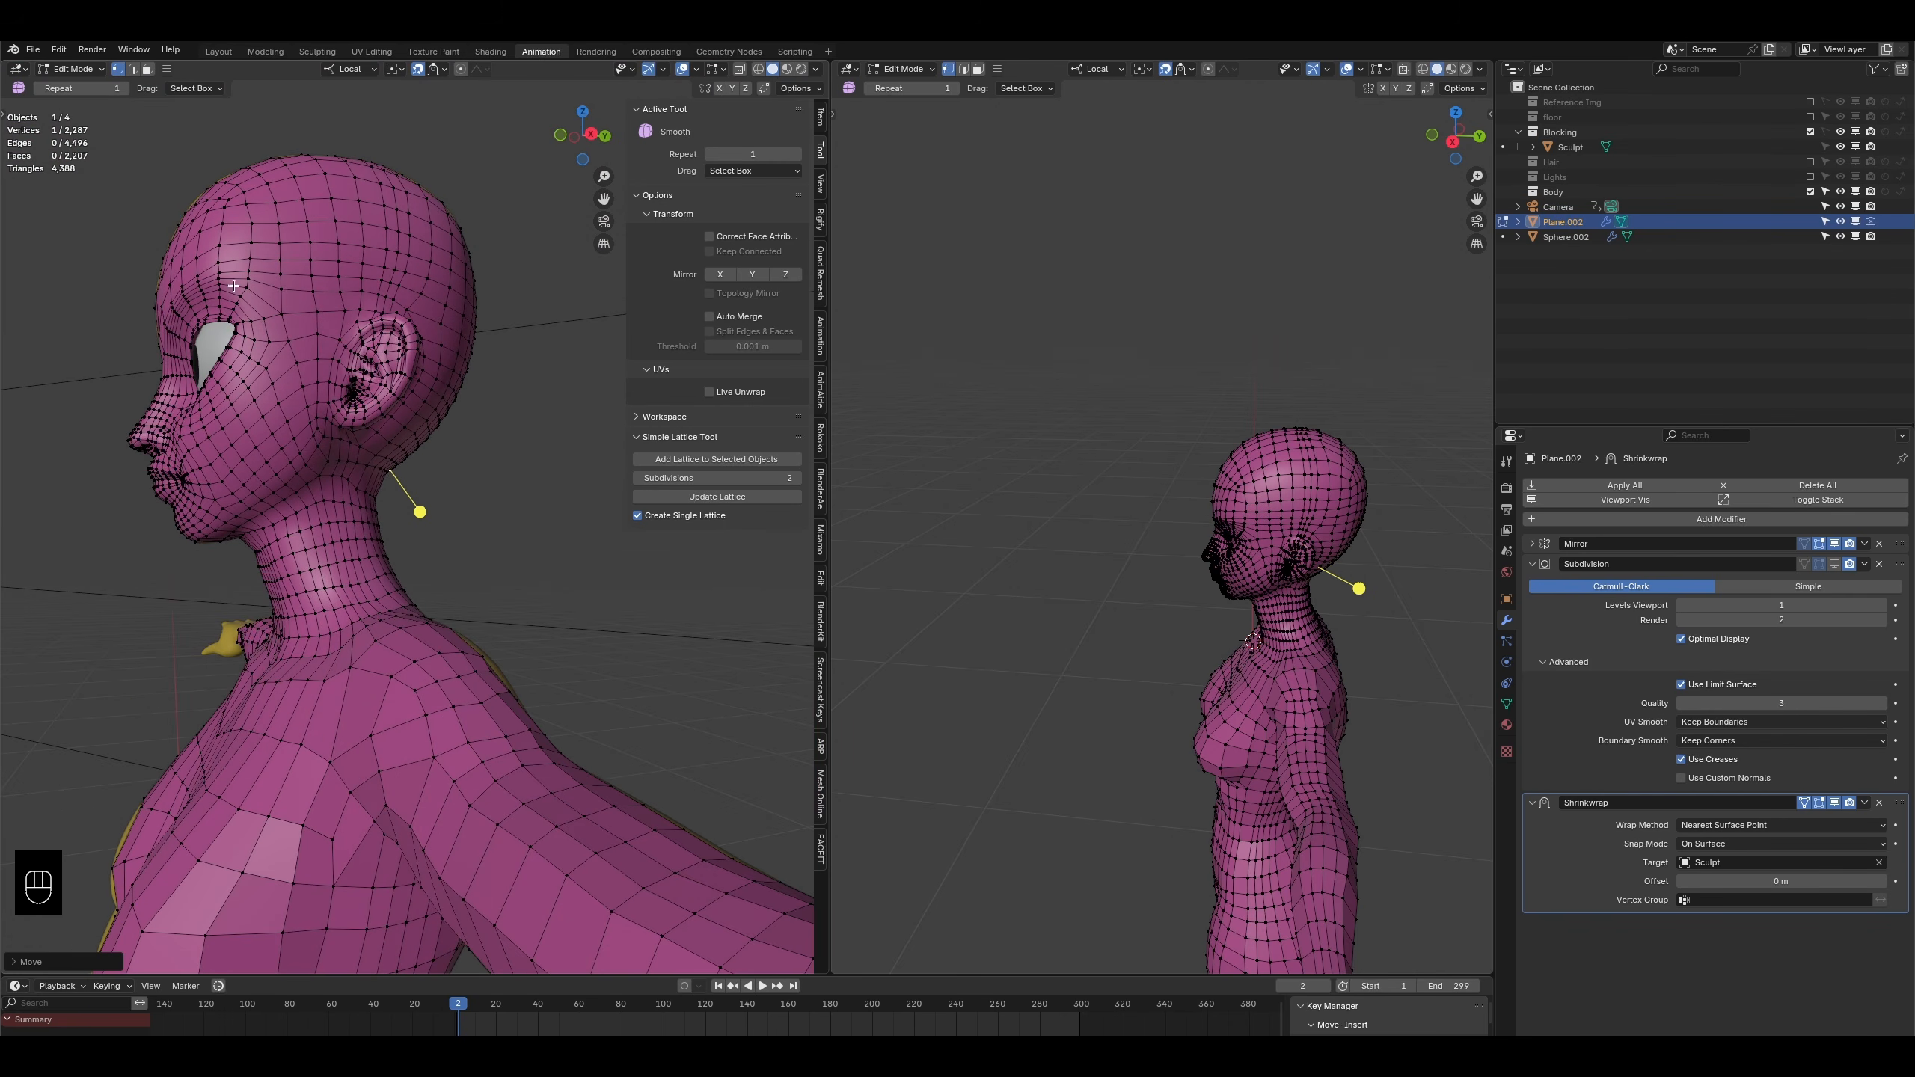
- Try to dissolve two horizontal edge loops around the neck and undo the removal
{"action": "left_click", "coordinate": [133, 69]}
{"action": "middle_click_drag", "start_coordinate": [271, 475], "coordinate": [323, 510]}
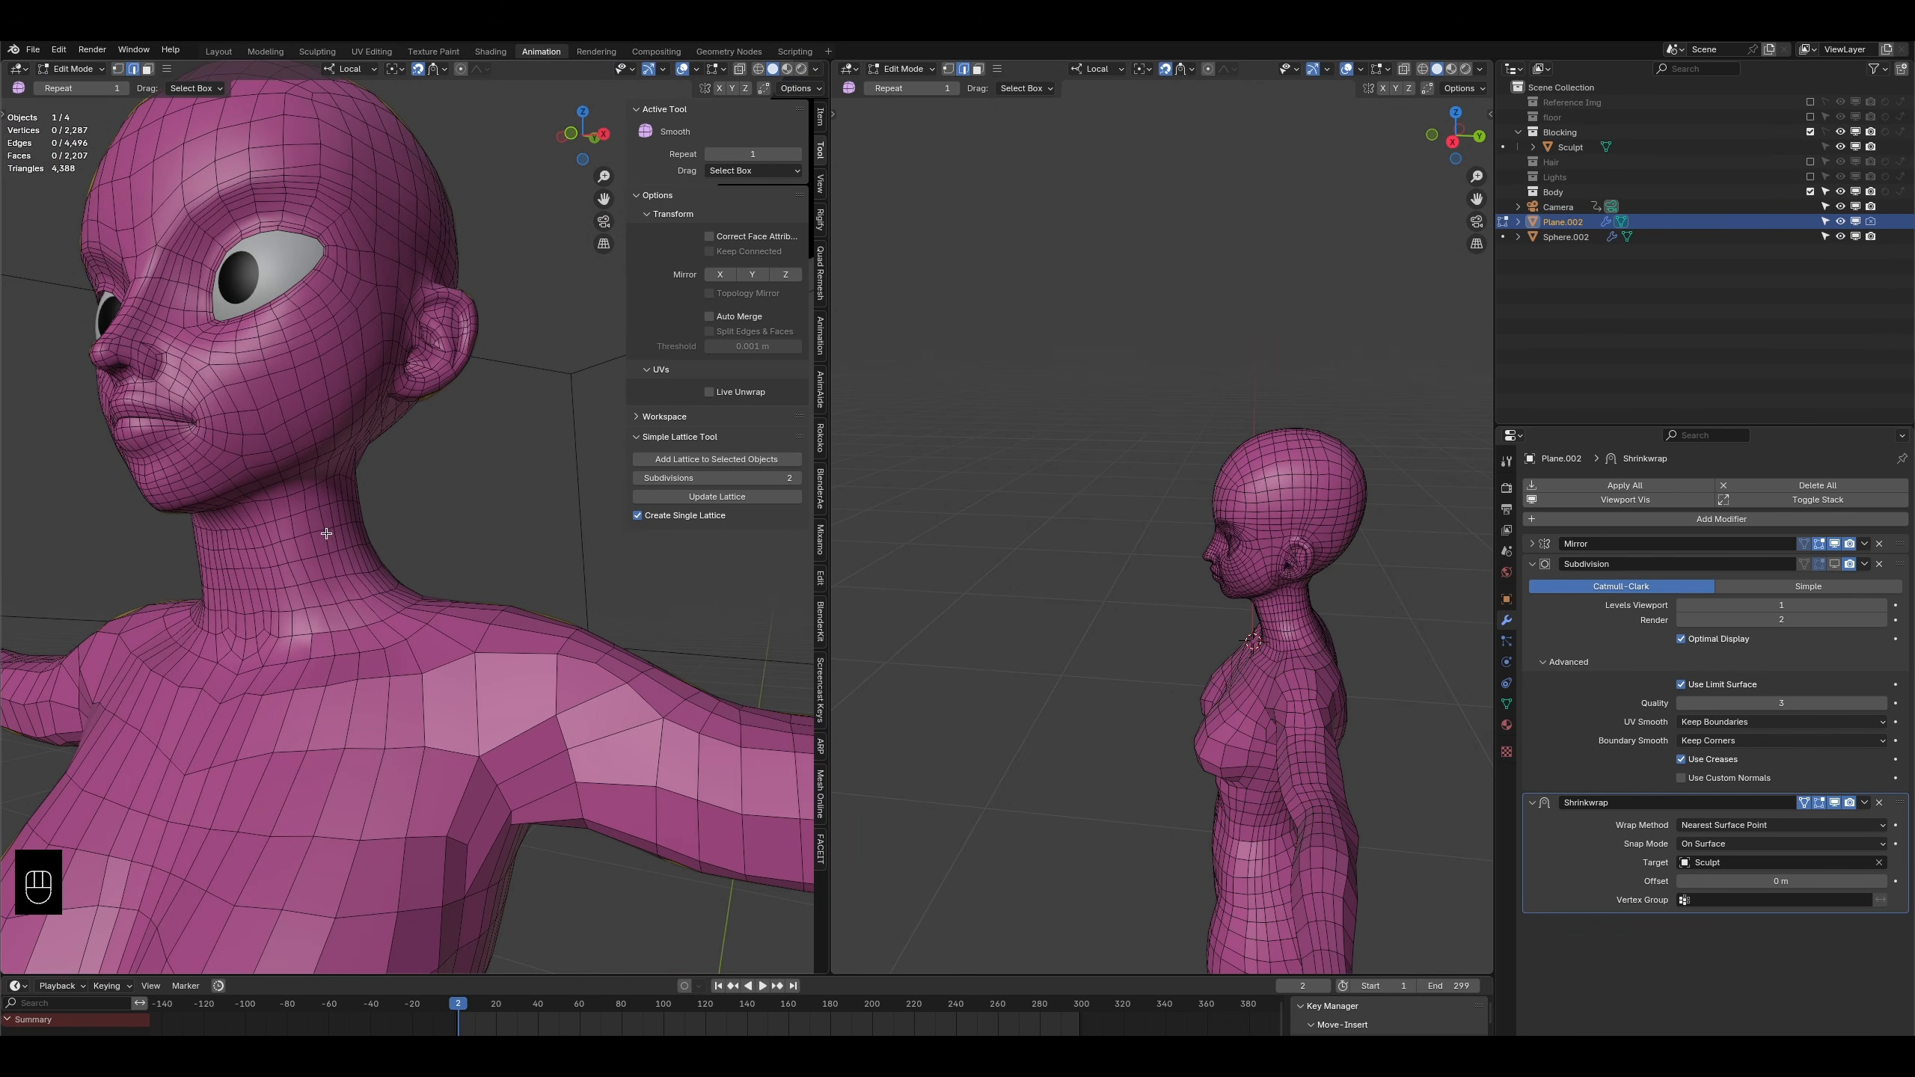
{"action": "left_click", "coordinate": [305, 546], "text": "alt"}
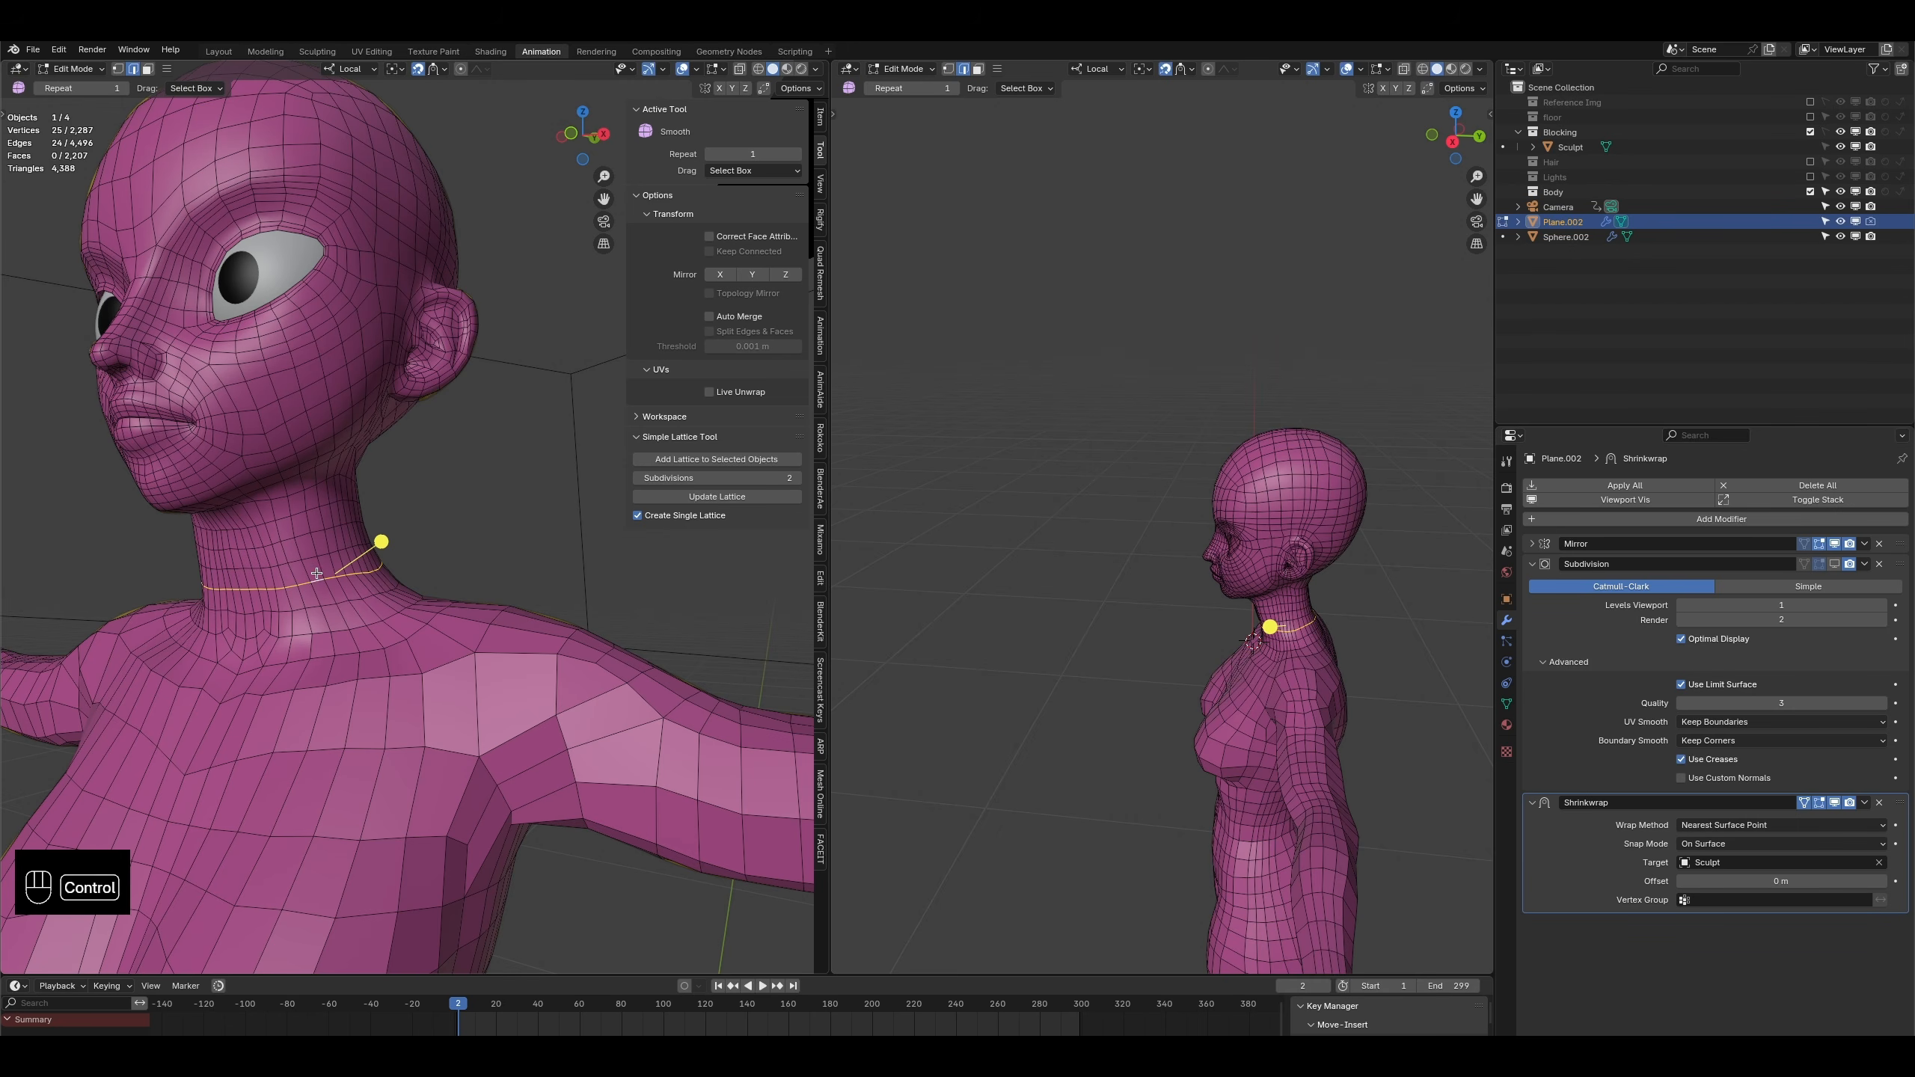
{"action": "key", "text": "ctrl+x"}
{"action": "left_click", "coordinate": [305, 535], "text": "ctrl"}
{"action": "left_click", "coordinate": [304, 535], "text": "alt"}
{"action": "key", "text": "ctrl+x"}
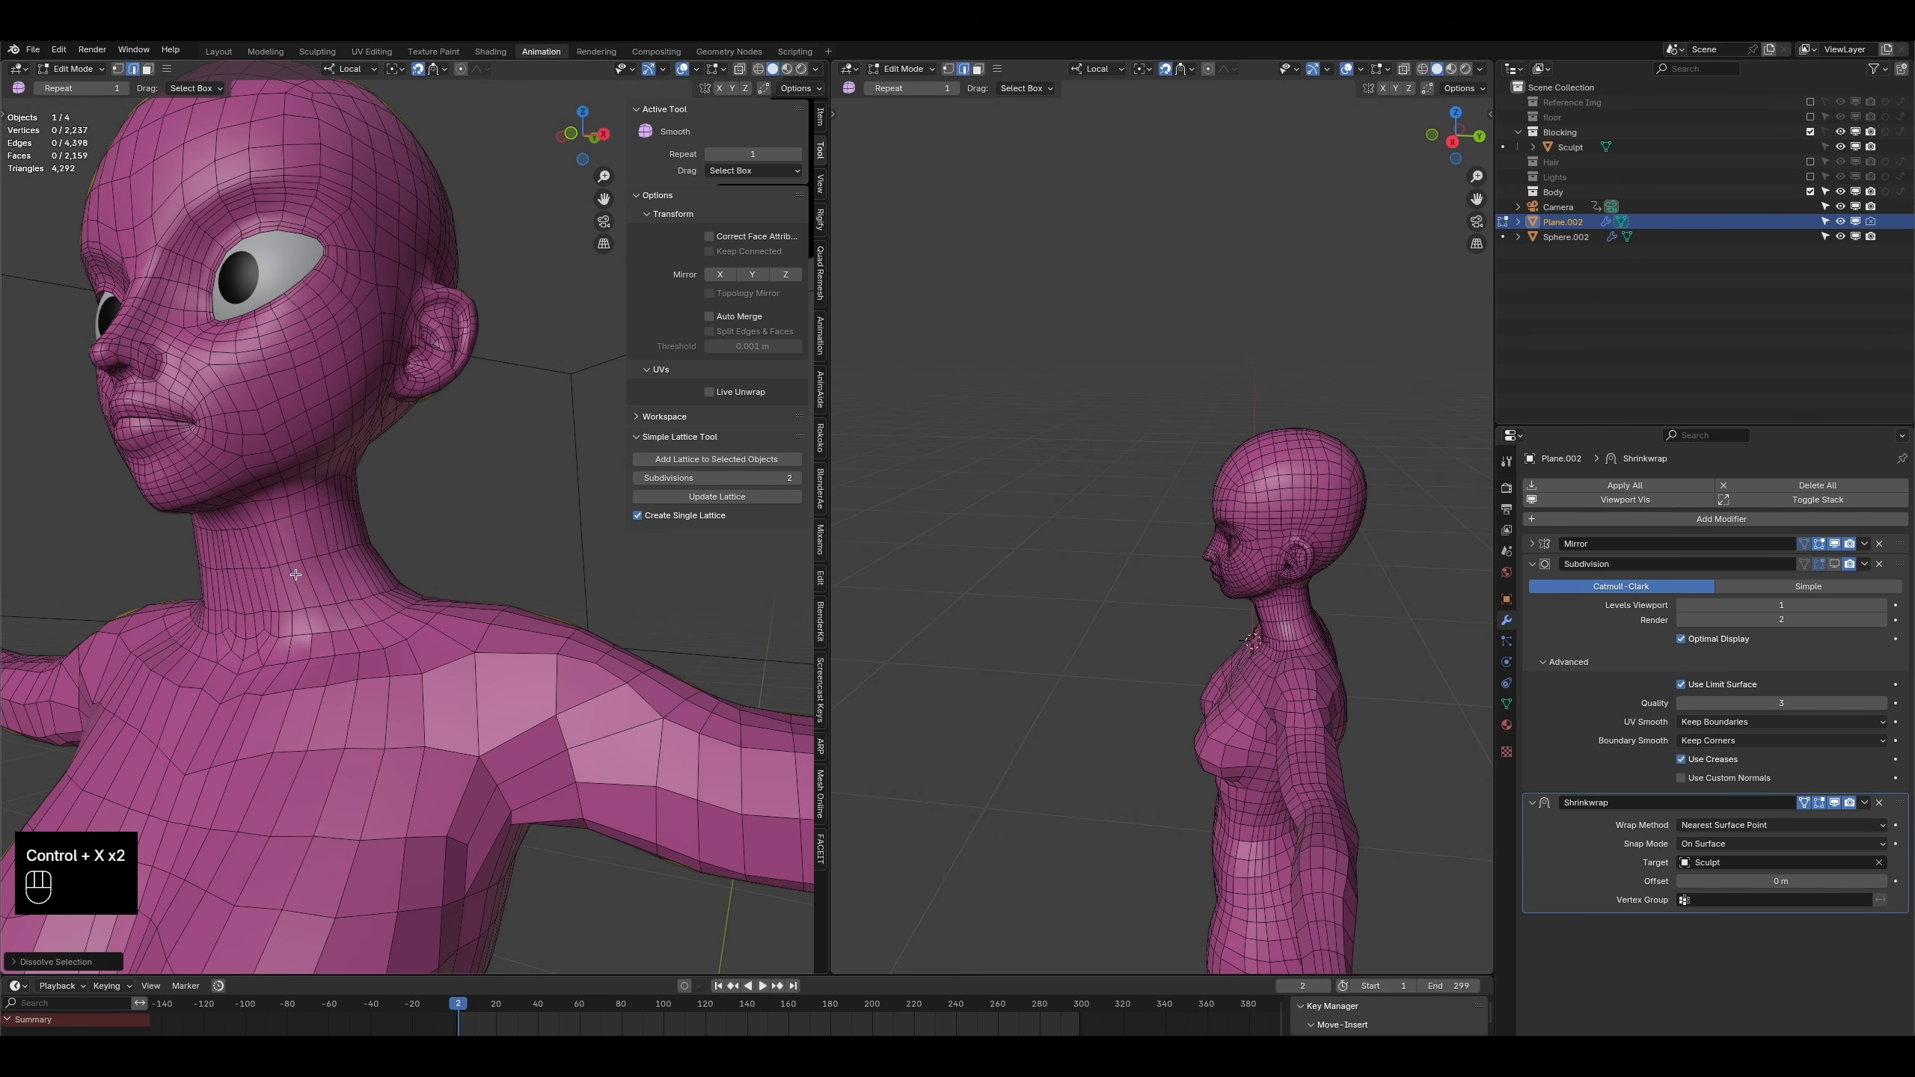
{"action": "mouse_move", "coordinate": [296, 575]}
{"action": "middle_mouse_down"}
{"action": "mouse_move", "coordinate": [196, 579]}
{"action": "mouse_move", "coordinate": [302, 582]}
{"action": "middle_mouse_up"}
{"action": "key", "text": "ctrl+z"}
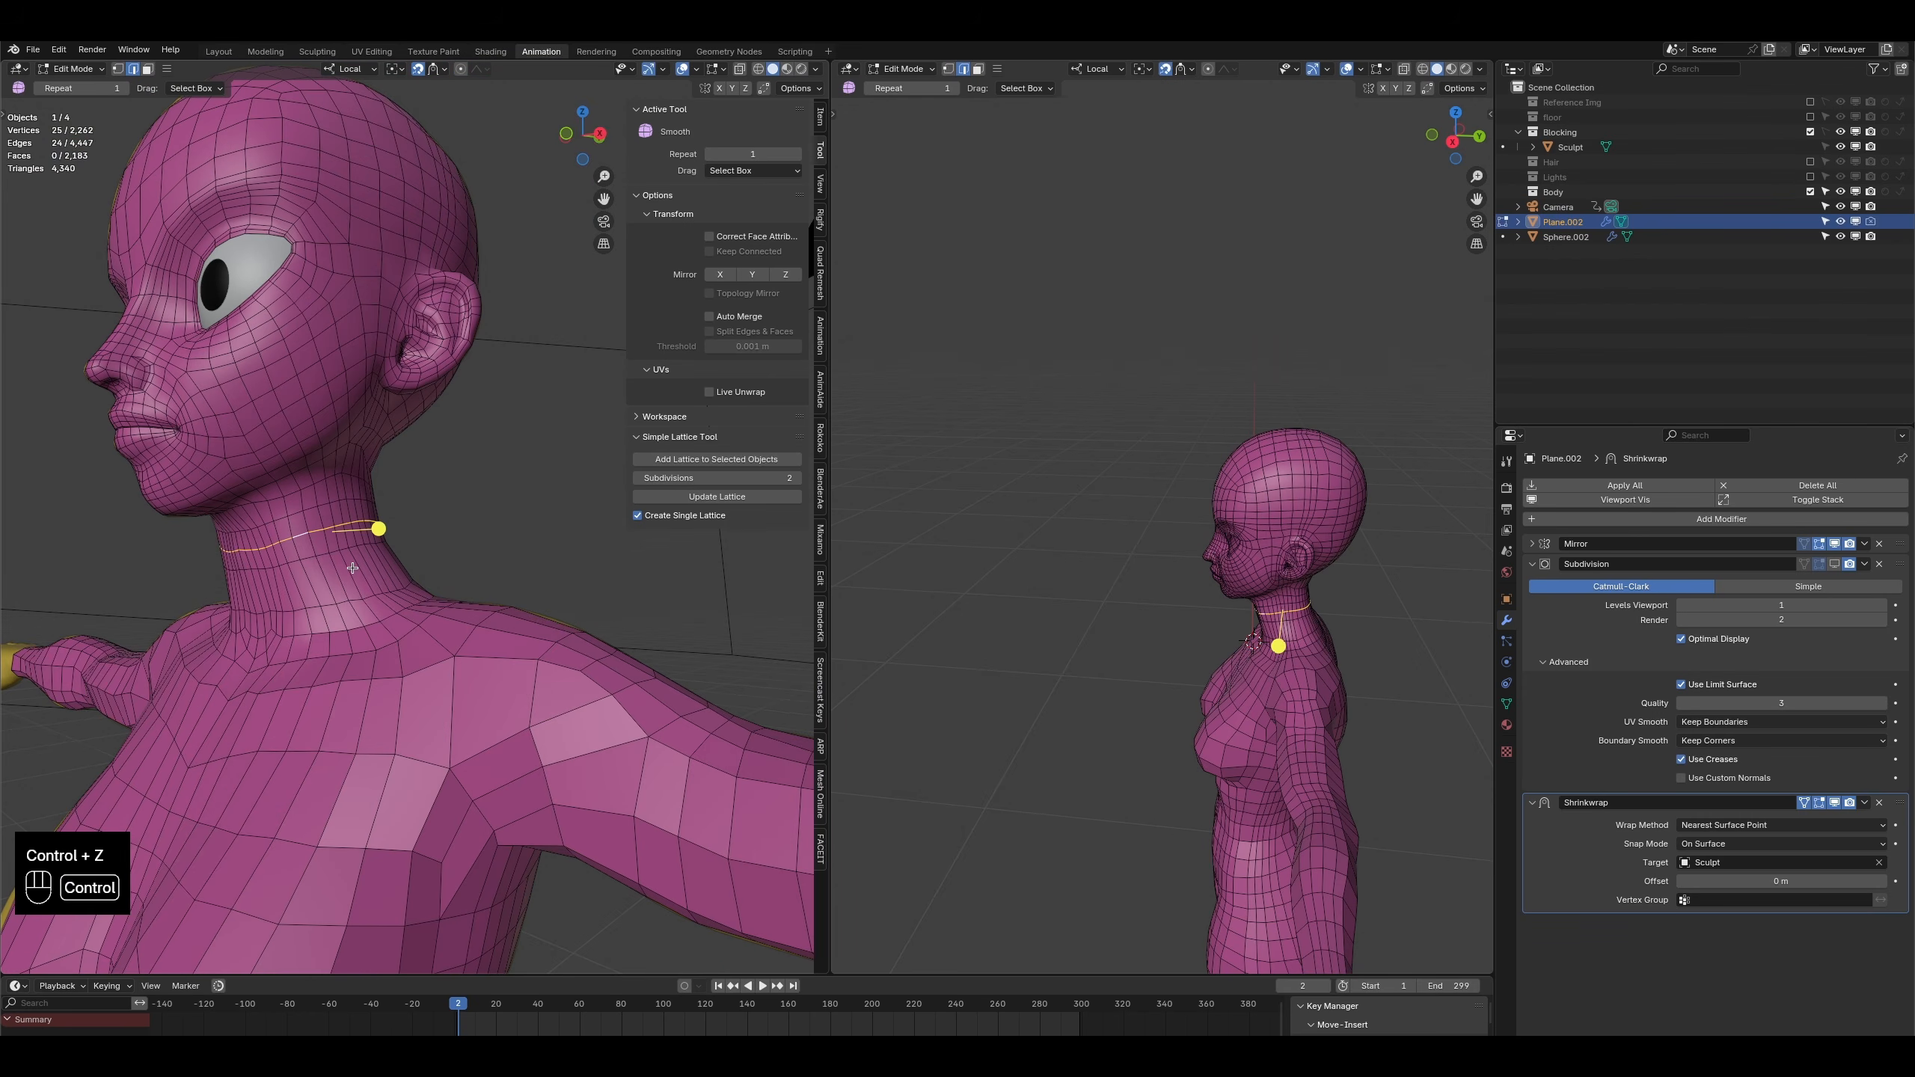
- Try to smooth the chest mesh in Sculpt Mode and undo the strokes
{"action": "middle_click_drag", "start_coordinate": [352, 568], "coordinate": [301, 539]}
{"action": "scroll", "coordinate": [338, 535], "scroll_direction": "down", "scroll_amount": 3}
{"action": "middle_click_drag", "start_coordinate": [395, 683], "coordinate": [424, 617], "text": "shift"}
{"action": "key", "text": "Tab"}
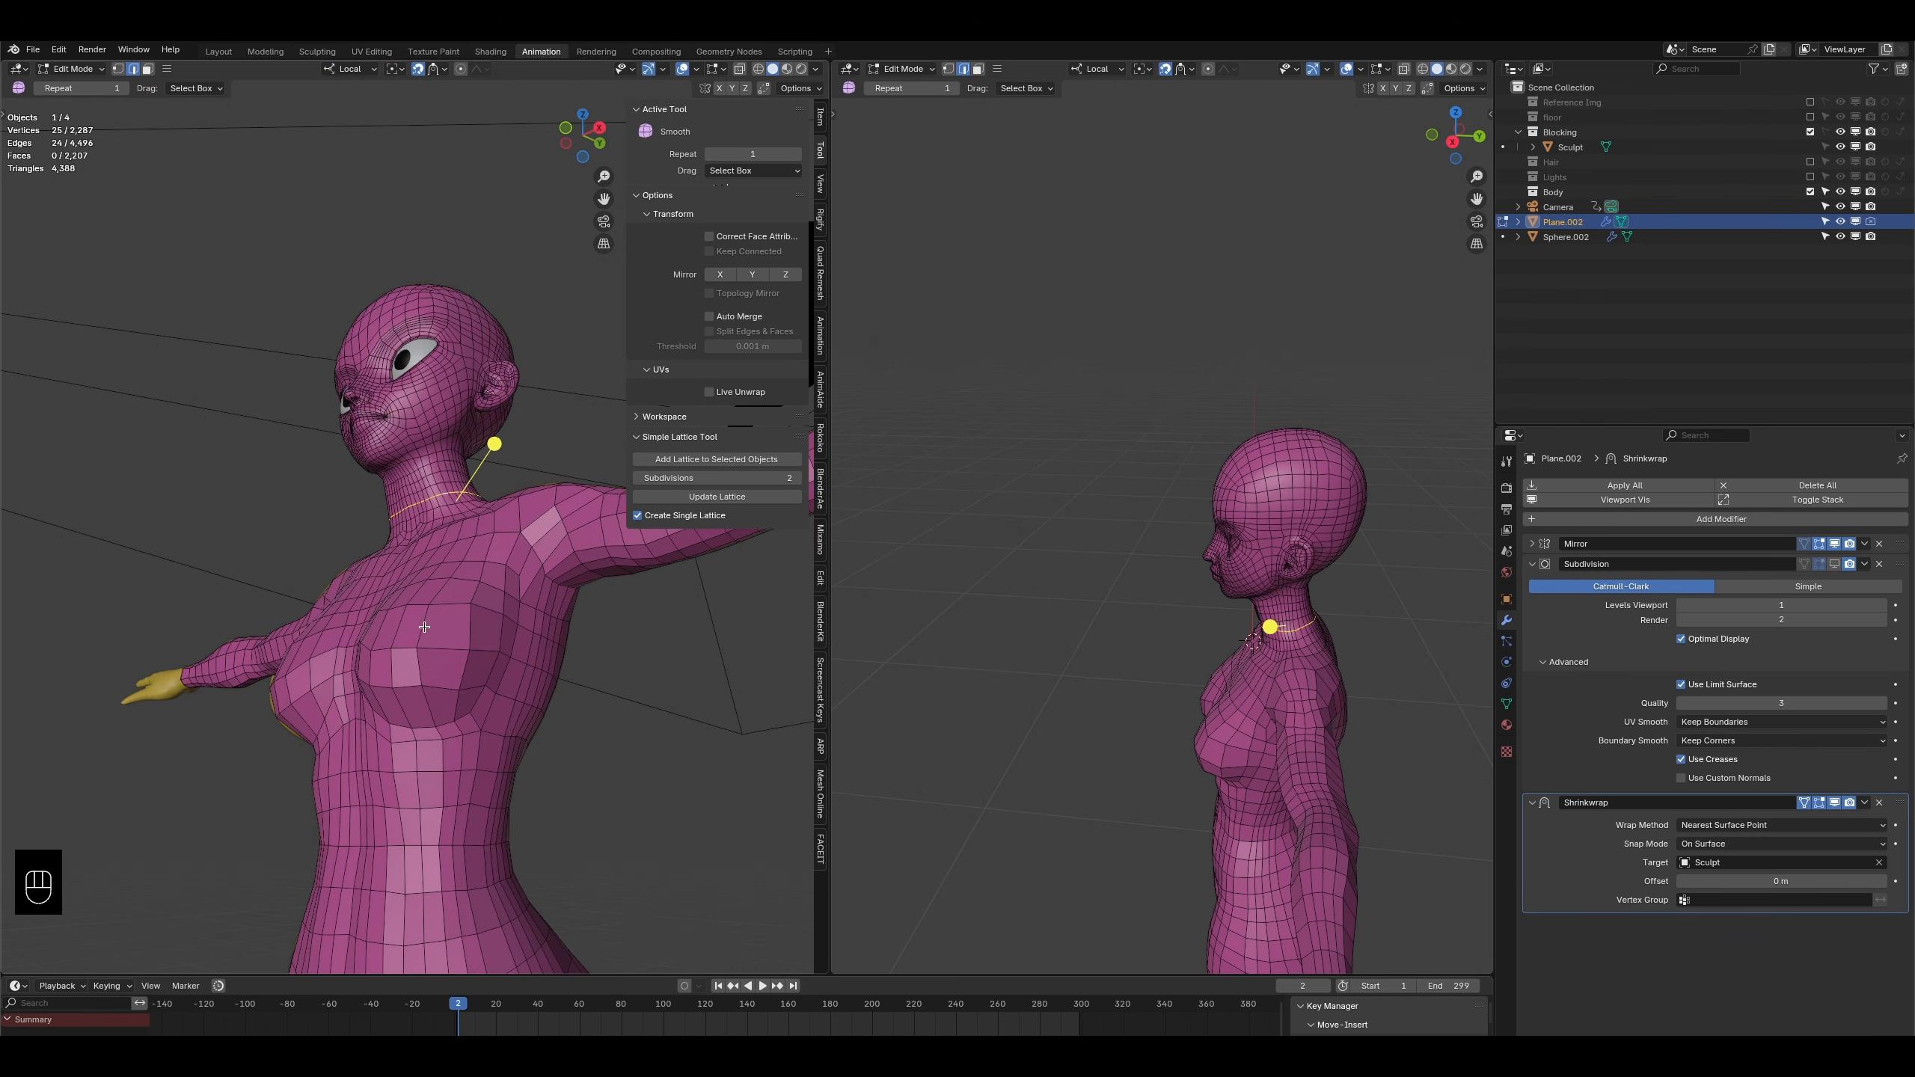
{"action": "middle_click_drag", "start_coordinate": [313, 523], "coordinate": [416, 655]}
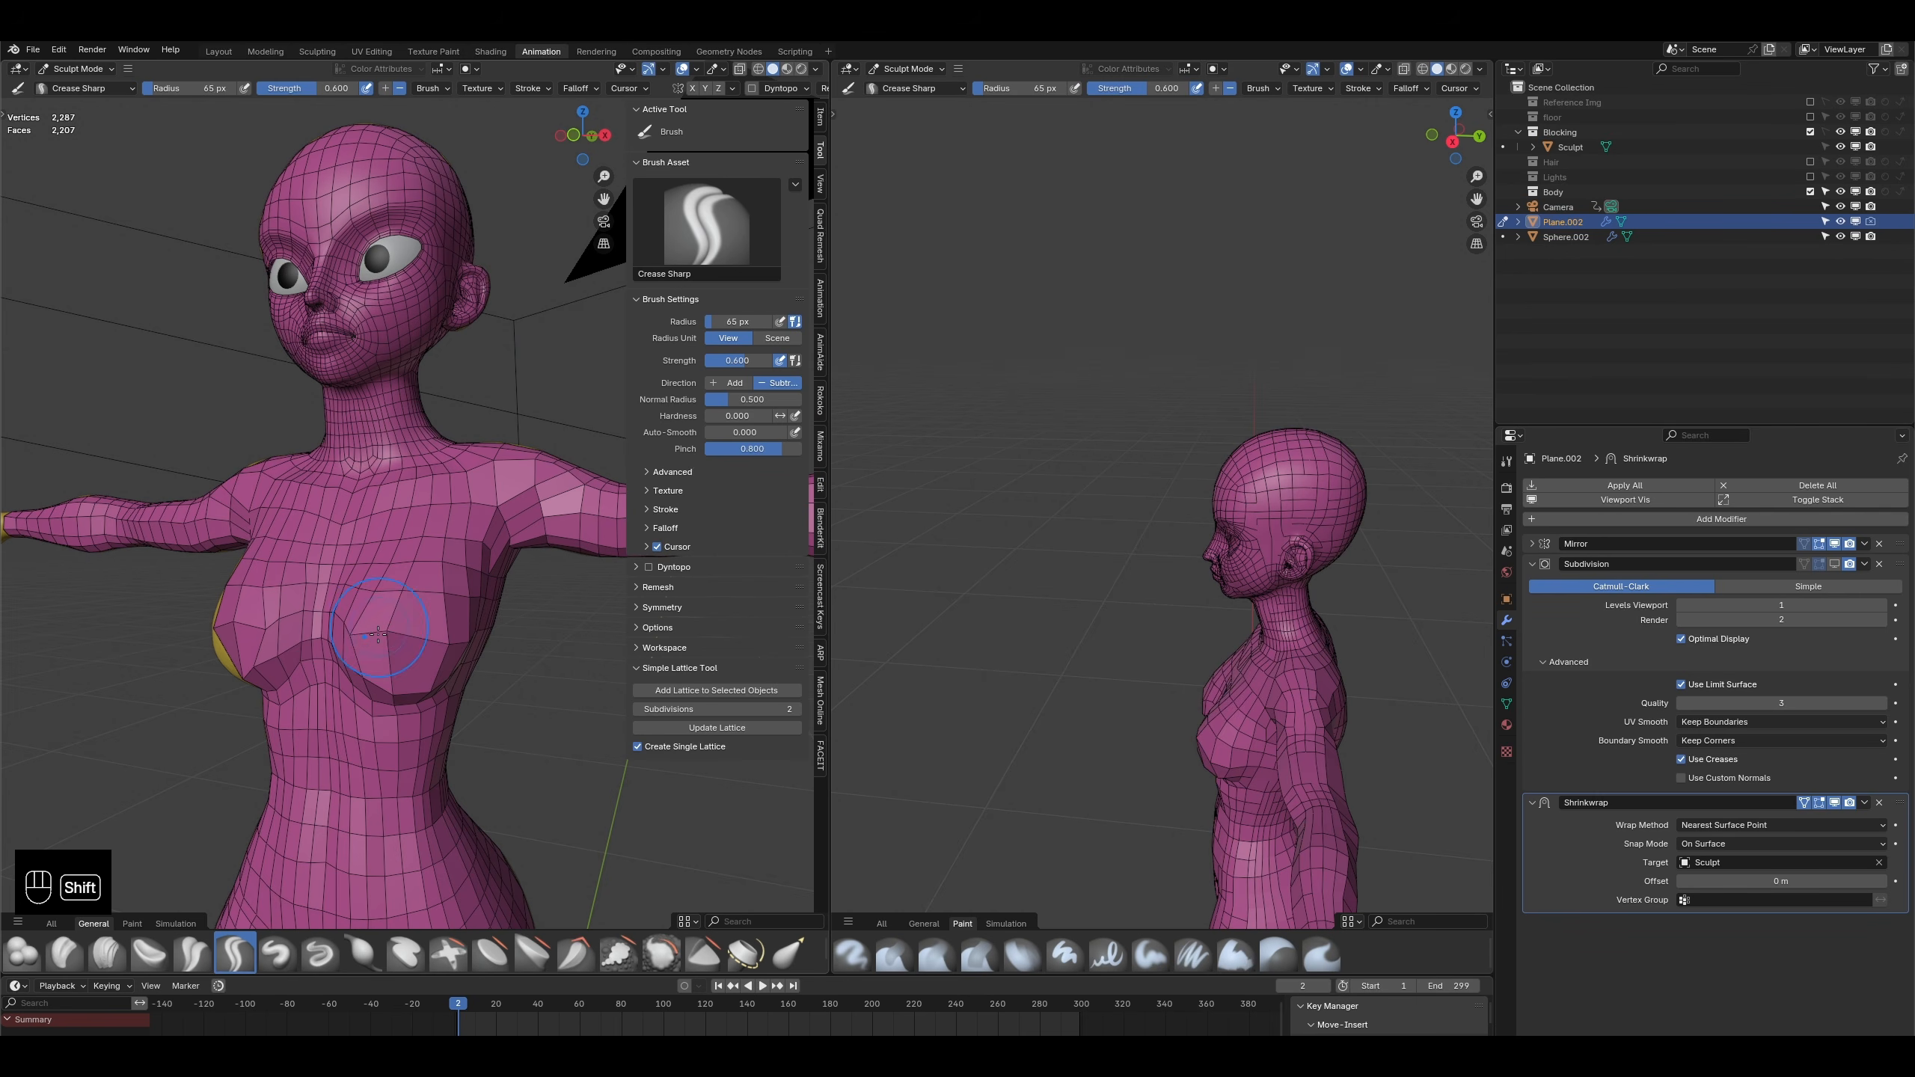
{"action": "key", "text": "ctrl+z"}
{"action": "key", "text": "ctrl+z"}
{"action": "key", "text": "ctrl+z"}
{"action": "key", "text": "ctrl+z"}
{"action": "middle_click_drag", "start_coordinate": [397, 670], "coordinate": [443, 551]}
- In Edit Mode, select the faces along the inner edge of the breast
{"action": "left_click", "coordinate": [78, 69]}
{"action": "left_click", "coordinate": [82, 85]}
{"action": "scroll", "coordinate": [410, 654], "scroll_direction": "up", "scroll_amount": 2}
{"action": "key", "text": "Tab"}
{"action": "middle_click_drag", "start_coordinate": [410, 654], "coordinate": [402, 626]}
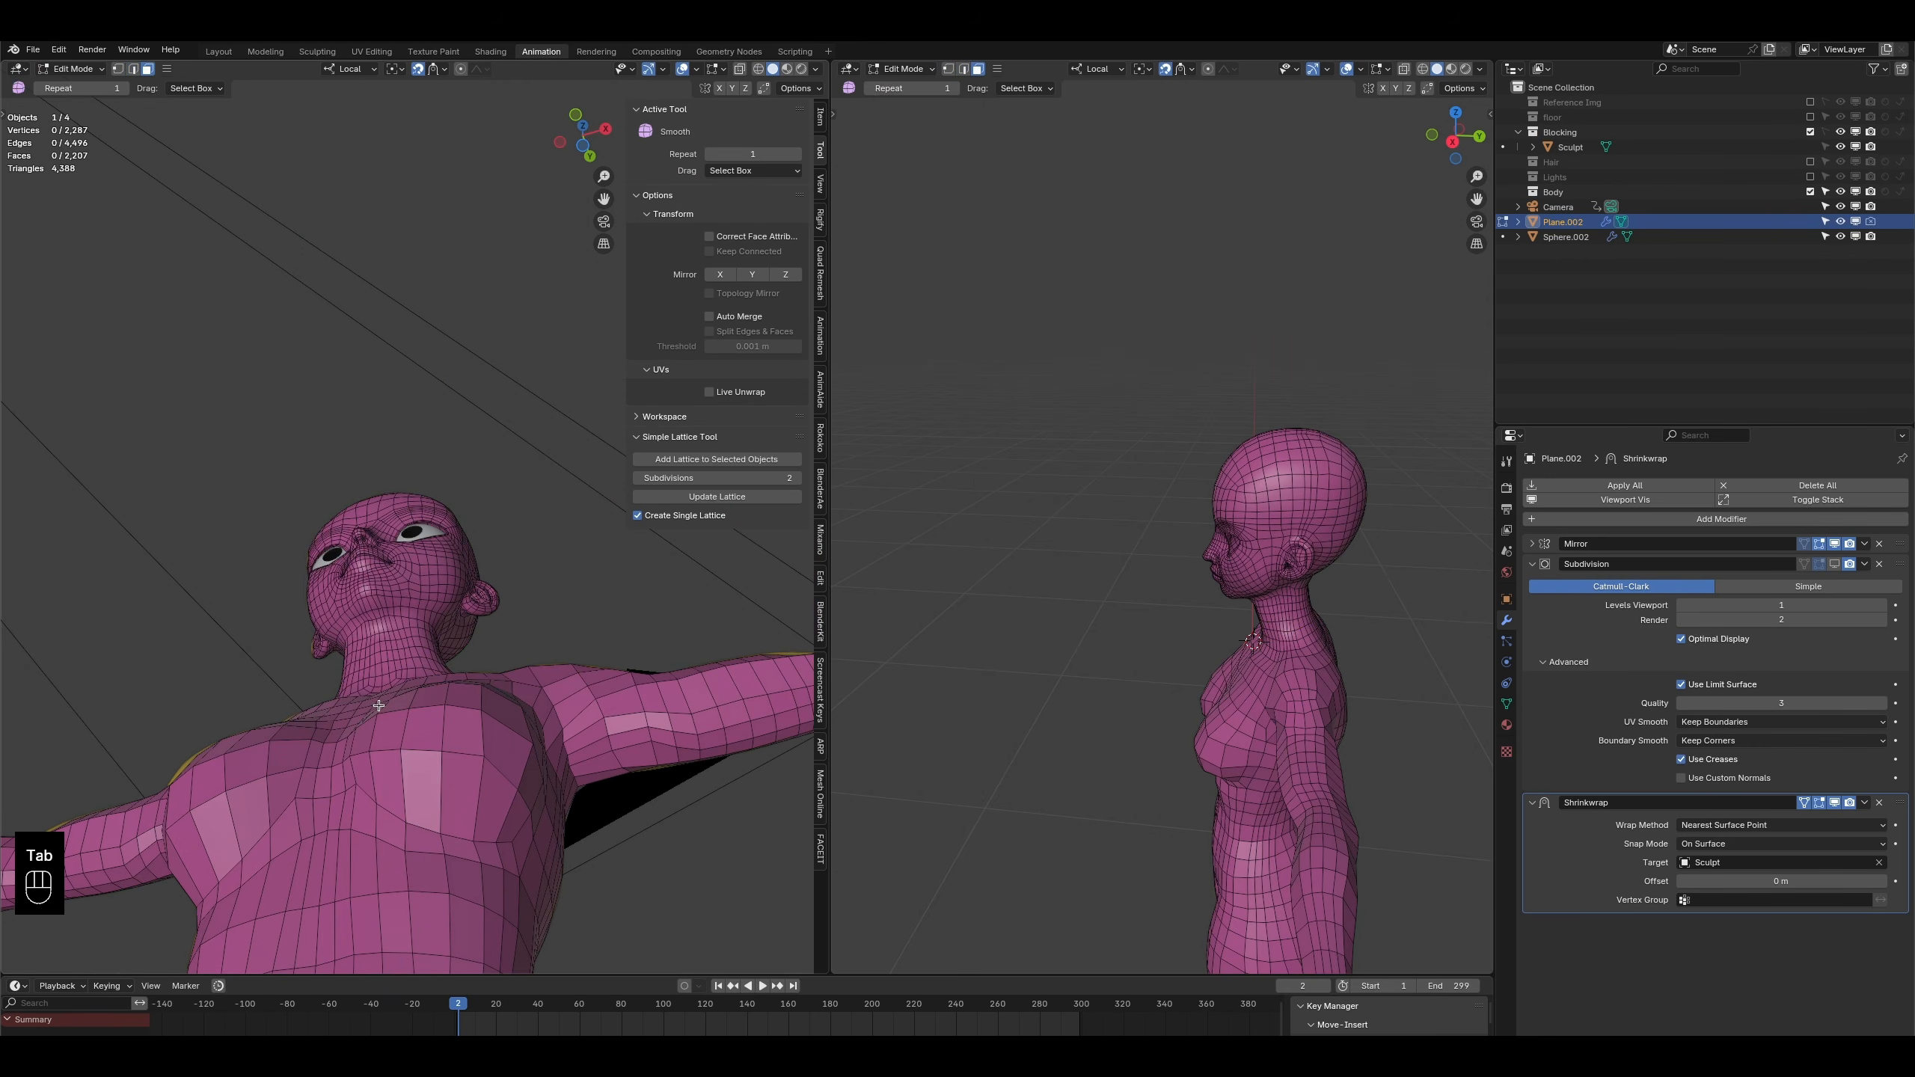
{"action": "left_click", "coordinate": [419, 792], "text": "shift"}
{"action": "left_click", "coordinate": [389, 787], "text": "shift"}
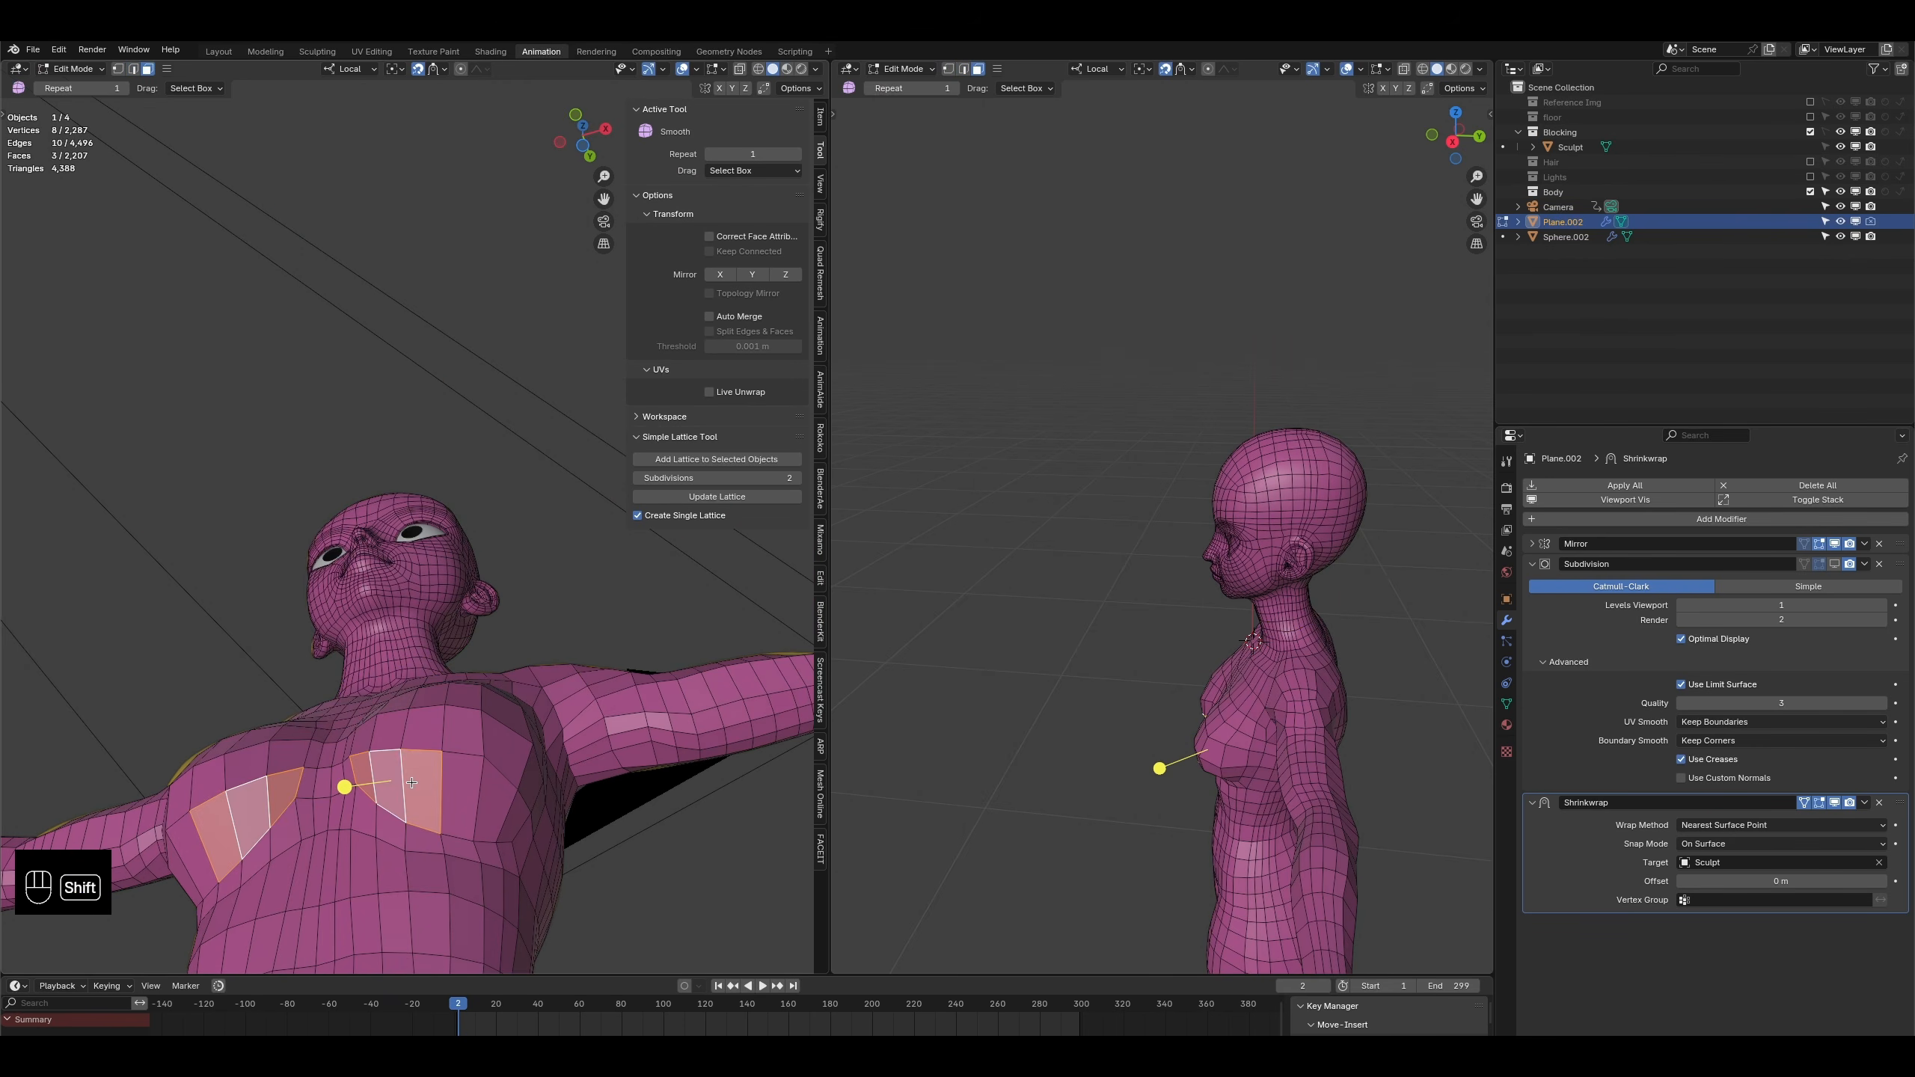
{"action": "middle_click_drag", "start_coordinate": [386, 782], "coordinate": [401, 841]}
{"action": "left_click", "coordinate": [359, 682], "text": "shift"}
{"action": "left_click", "coordinate": [367, 663], "text": "shift"}
{"action": "left_click", "coordinate": [379, 637], "text": "shift"}
{"action": "middle_click_drag", "start_coordinate": [385, 635], "coordinate": [313, 604]}
- Extend the face selection along the underside and outer edge of the breast
{"action": "left_click", "coordinate": [471, 778], "text": "shift"}
{"action": "left_click", "coordinate": [520, 781], "text": "shift"}
{"action": "left_click", "coordinate": [537, 774], "text": "shift"}
{"action": "left_click", "coordinate": [553, 736], "text": "shift"}
{"action": "left_click", "coordinate": [557, 682], "text": "shift"}
{"action": "middle_click_drag", "start_coordinate": [588, 574], "coordinate": [428, 567]}
{"action": "left_click", "coordinate": [428, 565], "text": "shift"}
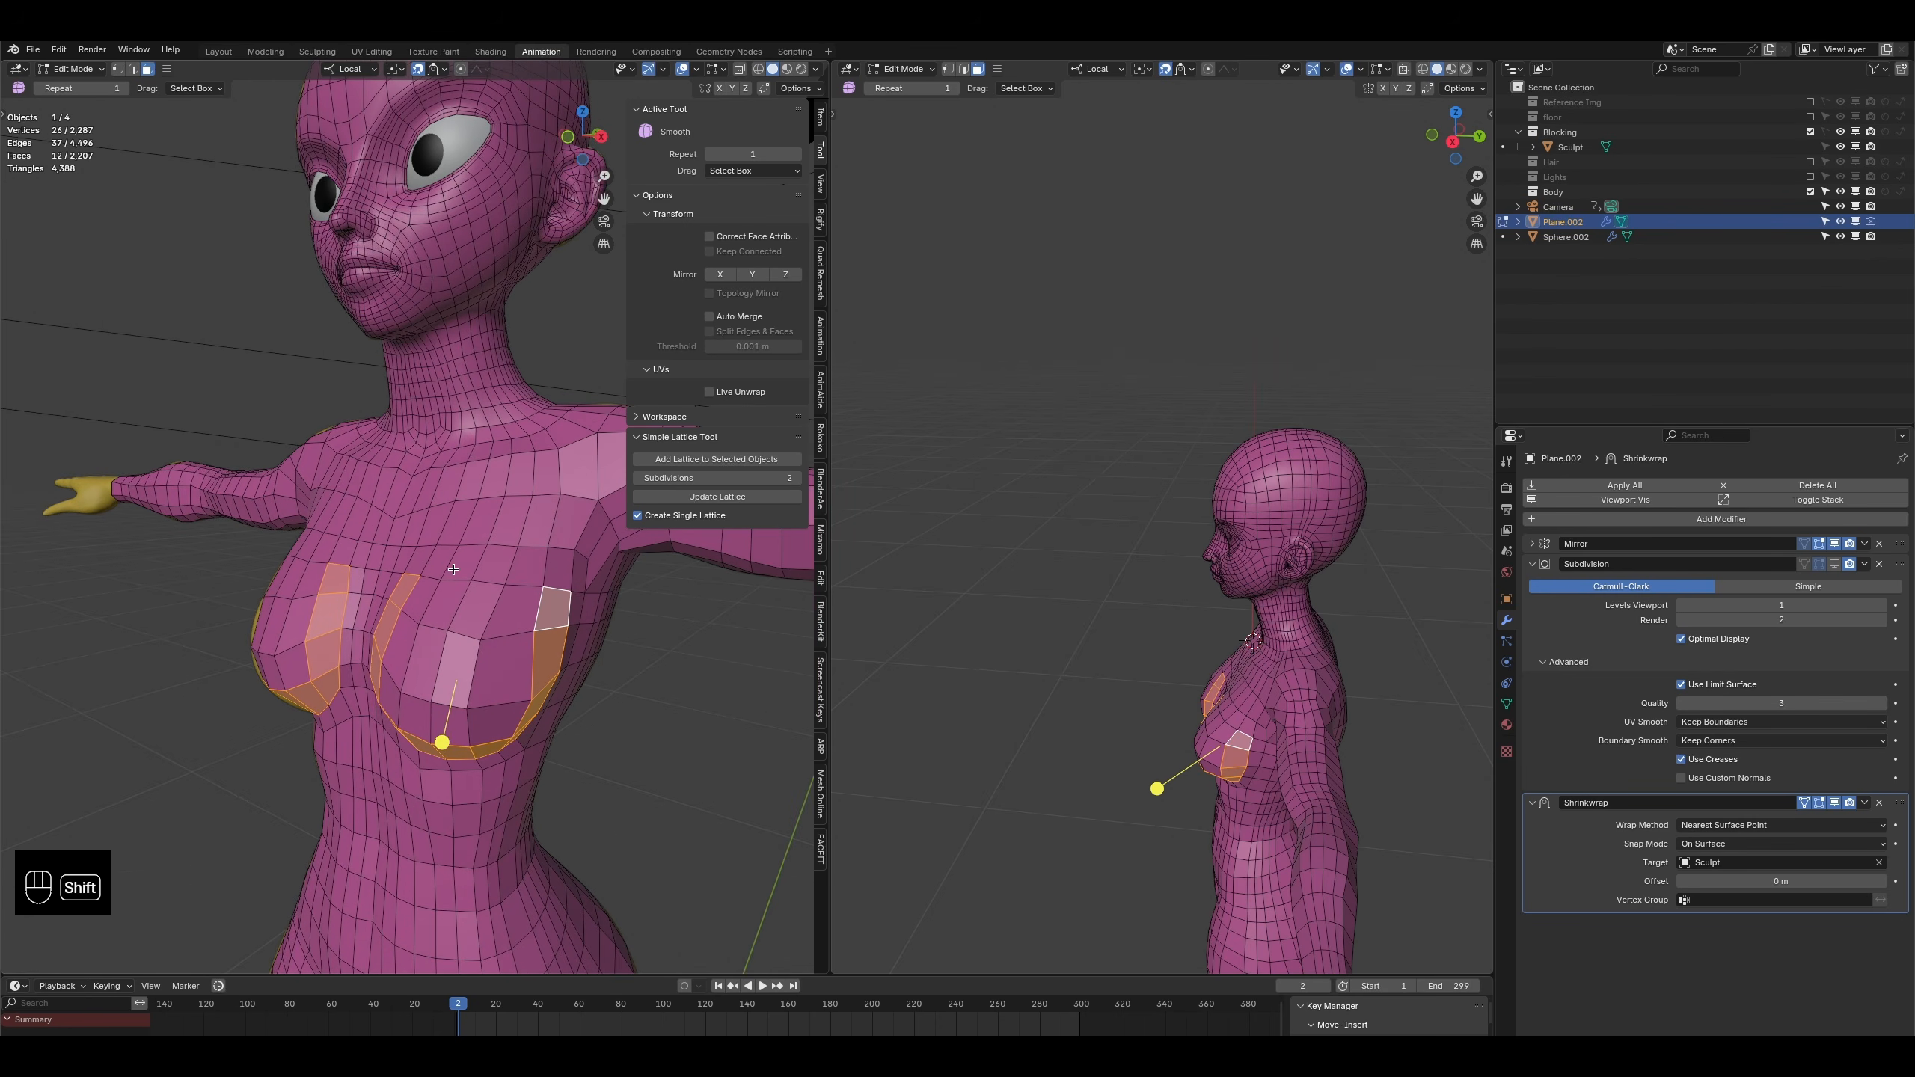
- Extend the face selection across the upper edge of the breast to close the ring
{"action": "left_click", "coordinate": [448, 566], "text": "shift"}
{"action": "left_click", "coordinate": [472, 566], "text": "shift"}
{"action": "left_click", "coordinate": [497, 566], "text": "shift"}
{"action": "left_click", "coordinate": [530, 567], "text": "shift"}
{"action": "left_click", "coordinate": [574, 573], "text": "shift"}
{"action": "key", "text": "ctrl+z"}
{"action": "left_click", "coordinate": [563, 572], "text": "shift"}
- Fill in the breast's face selection, leaving out the two stray faces at its outer side, and inset it slightly
{"action": "middle_click_drag", "start_coordinate": [488, 655], "coordinate": [514, 650]}
{"action": "left_click_drag", "start_coordinate": [480, 697], "coordinate": [462, 734], "text": "shift"}
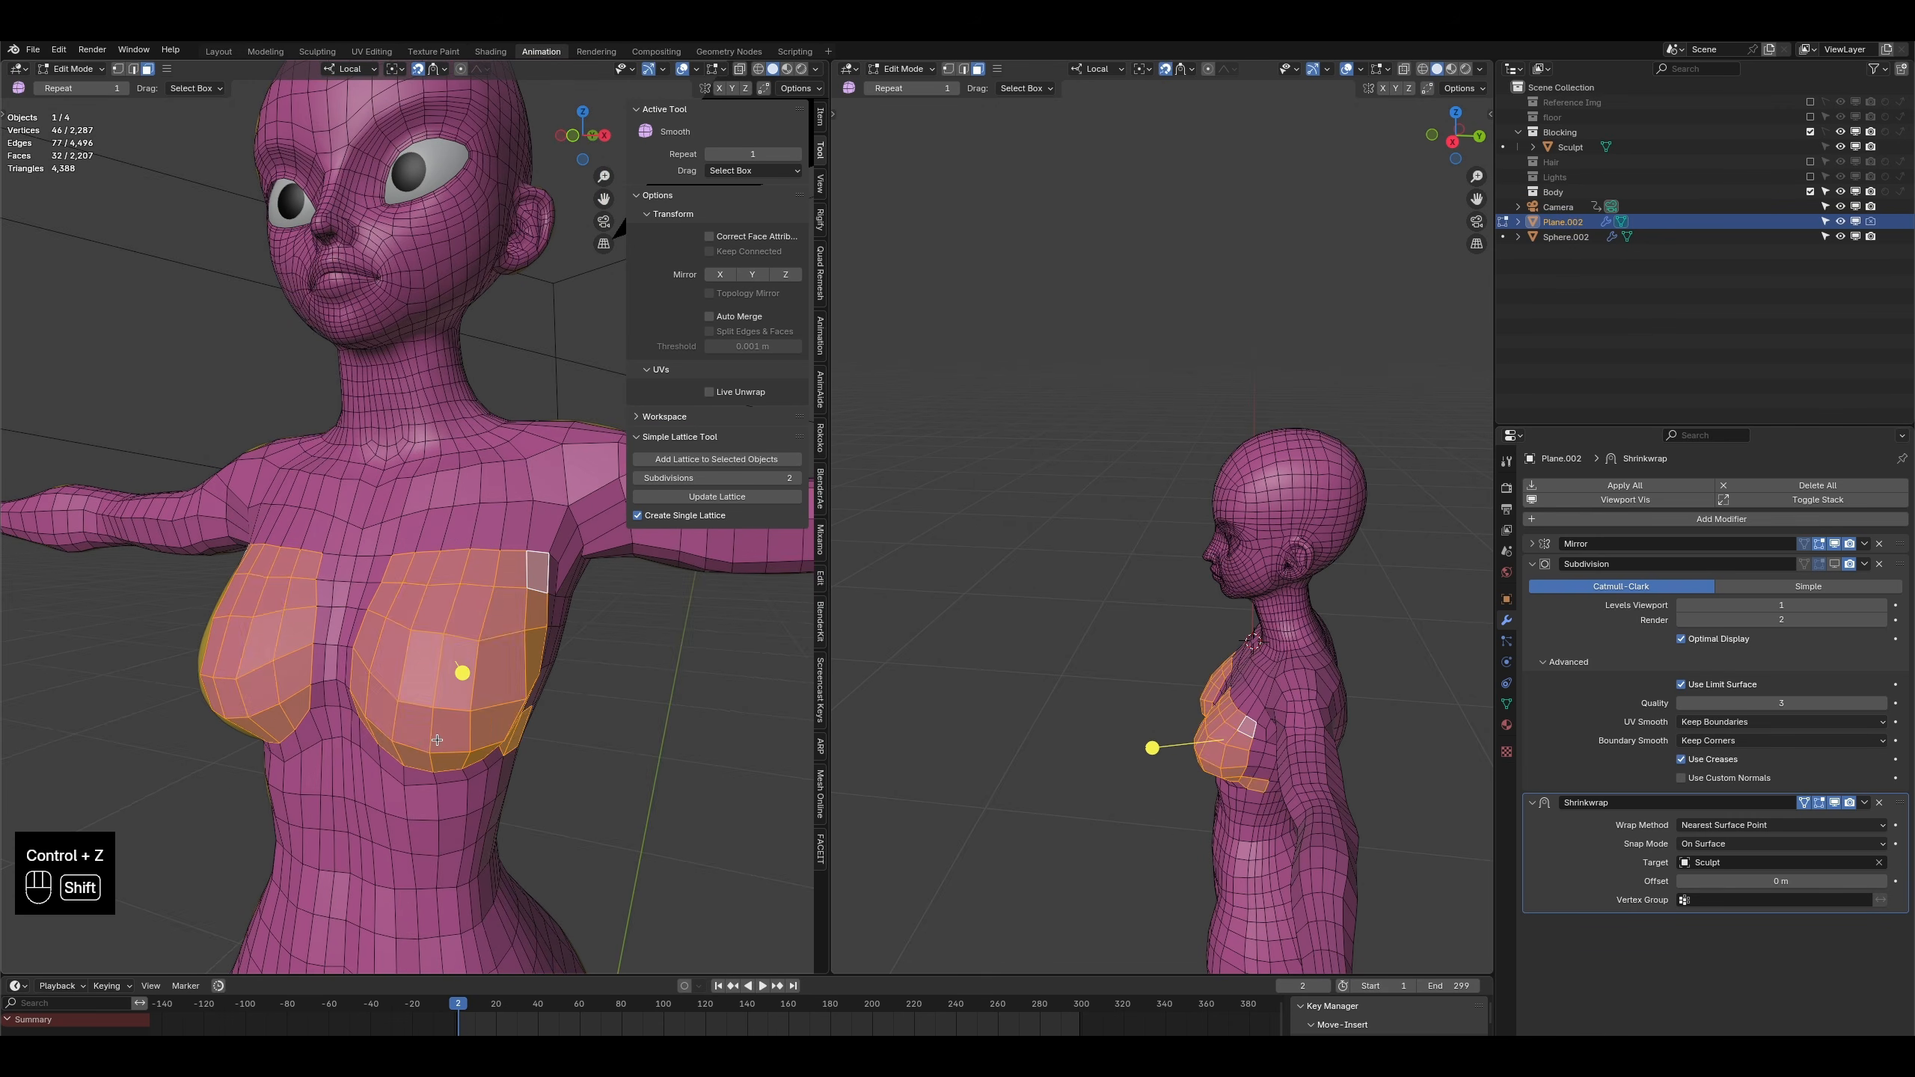
{"action": "middle_click_drag", "start_coordinate": [496, 748], "coordinate": [532, 728]}
{"action": "left_click", "coordinate": [572, 771], "text": "shift"}
{"action": "left_click", "coordinate": [589, 768], "text": "shift"}
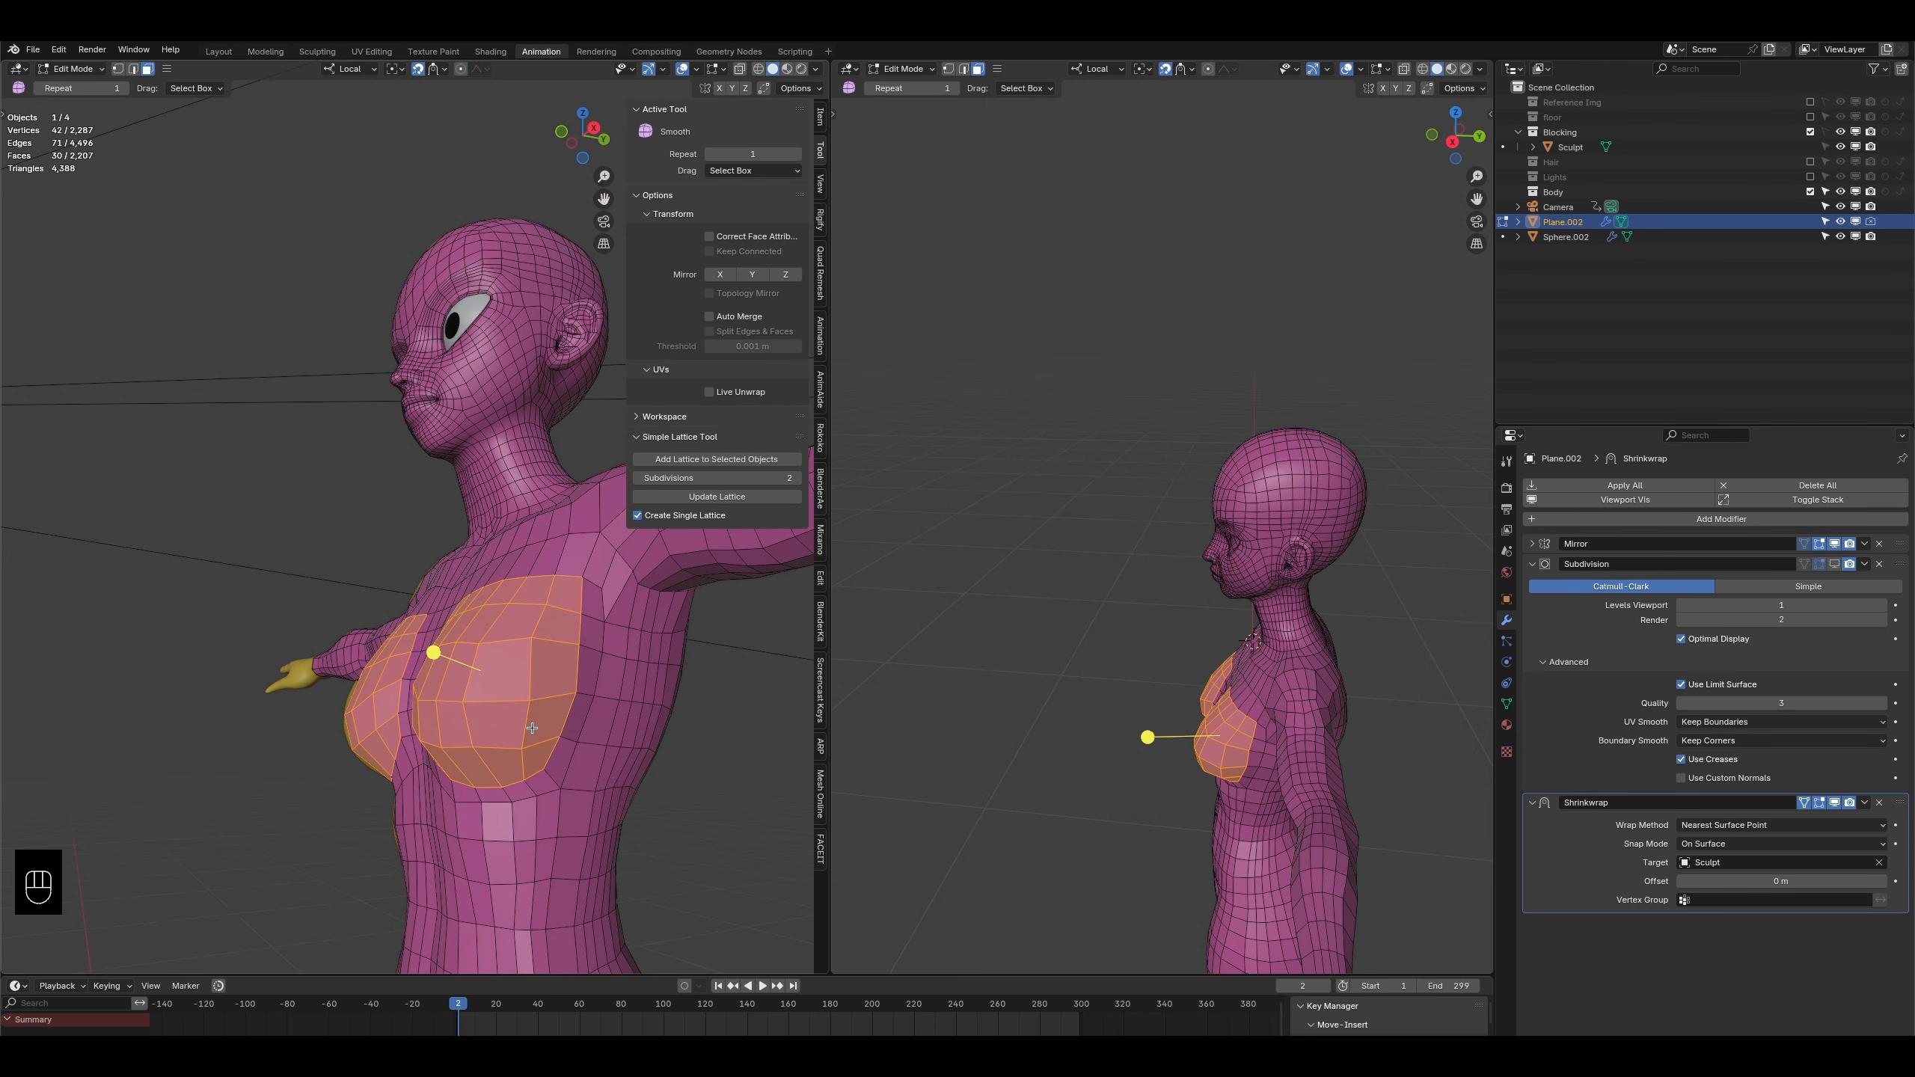
{"action": "key", "text": "i"}
{"action": "left_click", "coordinate": [520, 717]}
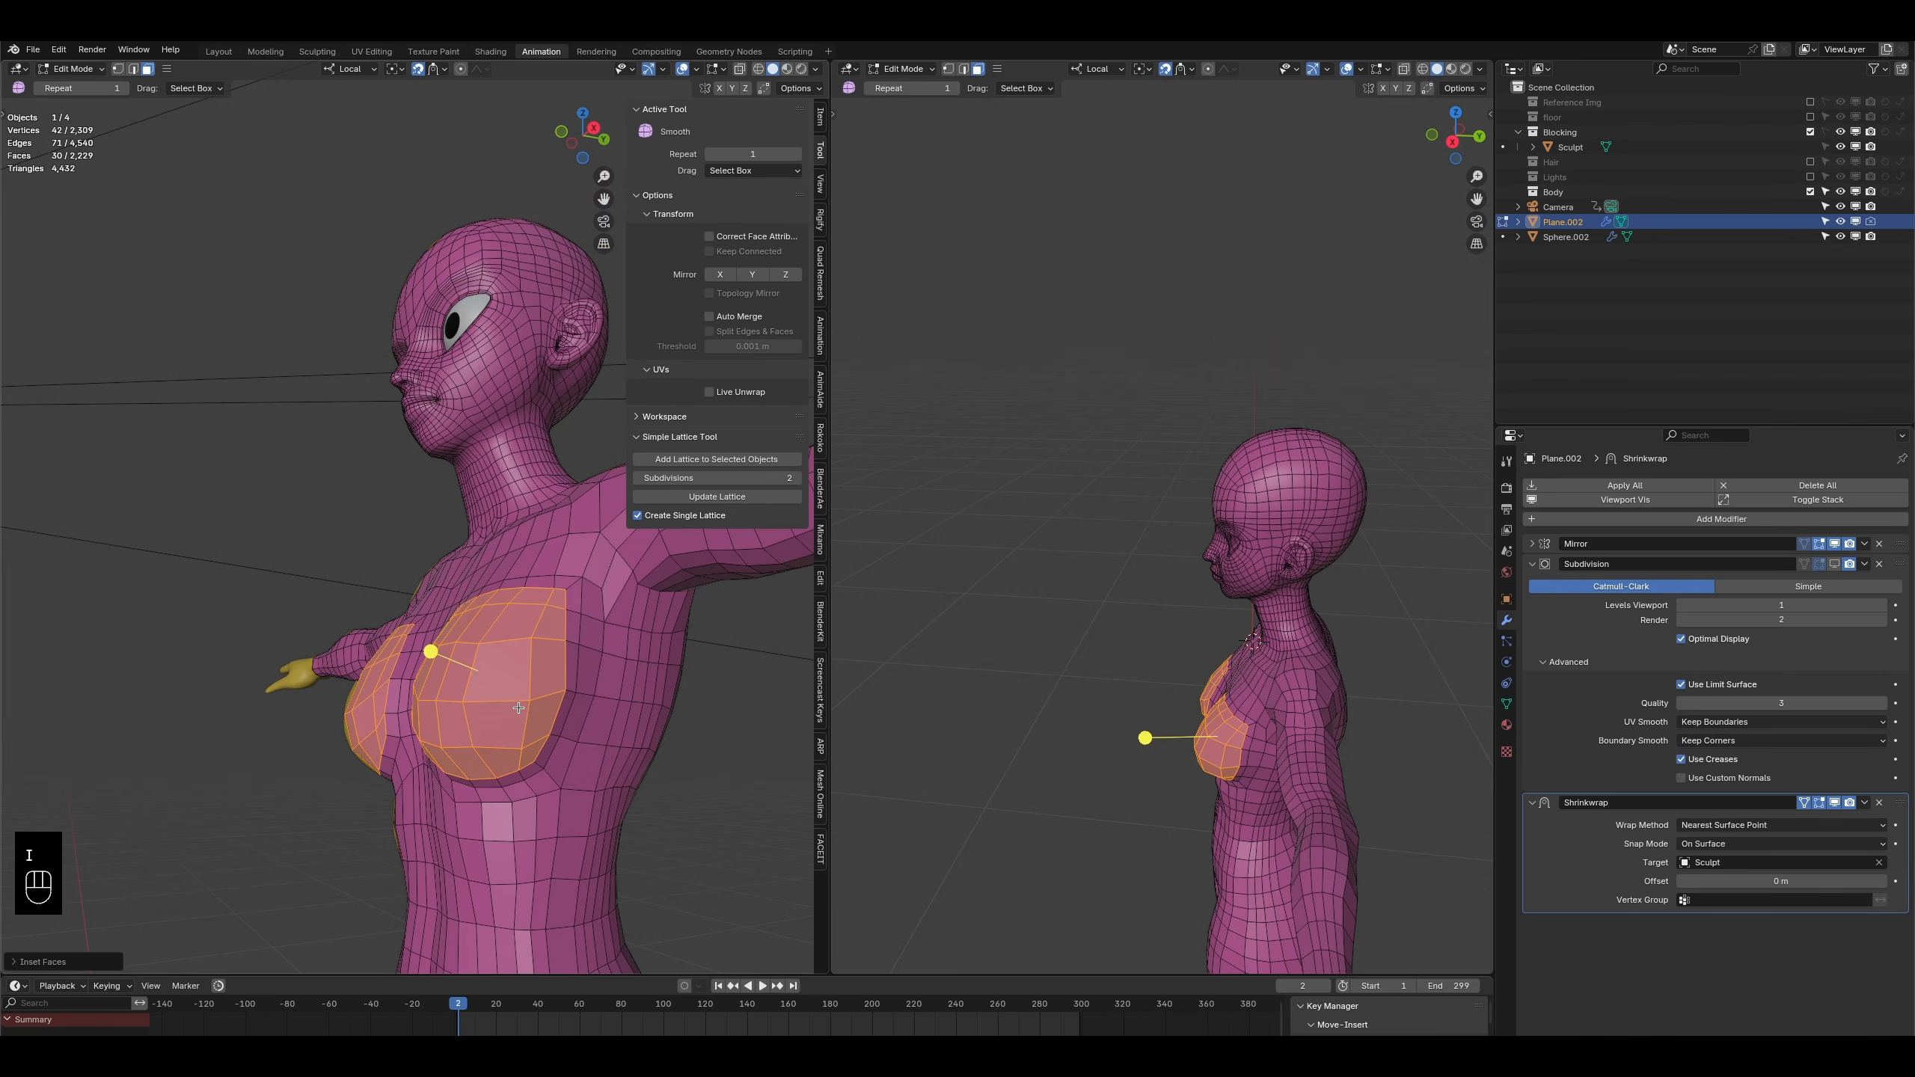
- Relax the inset breast faces with the Smooth tool
{"action": "left_click_drag", "start_coordinate": [442, 647], "coordinate": [740, 606]}
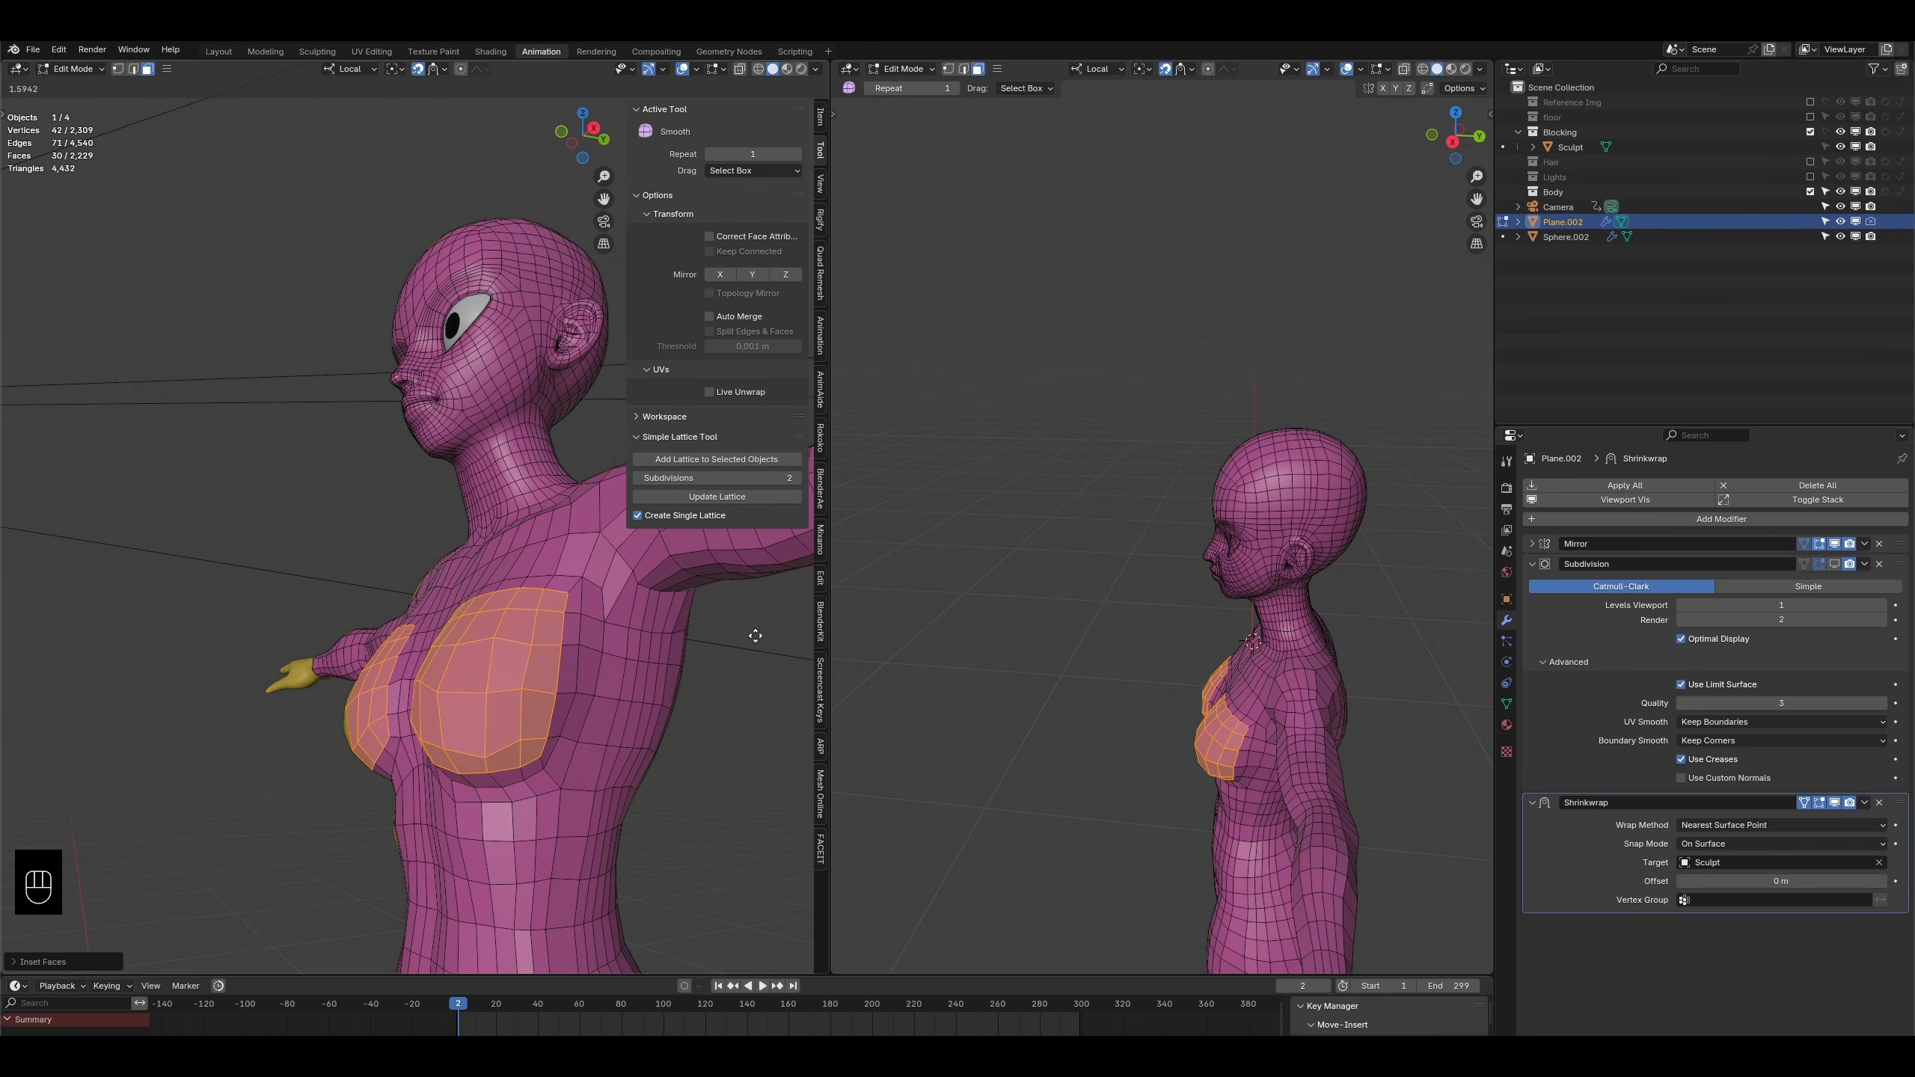
{"action": "left_click_drag", "start_coordinate": [653, 657], "coordinate": [651, 658]}
{"action": "middle_click_drag", "start_coordinate": [421, 794], "coordinate": [536, 817]}
{"action": "scroll", "coordinate": [535, 816], "scroll_direction": "up", "scroll_amount": 2}
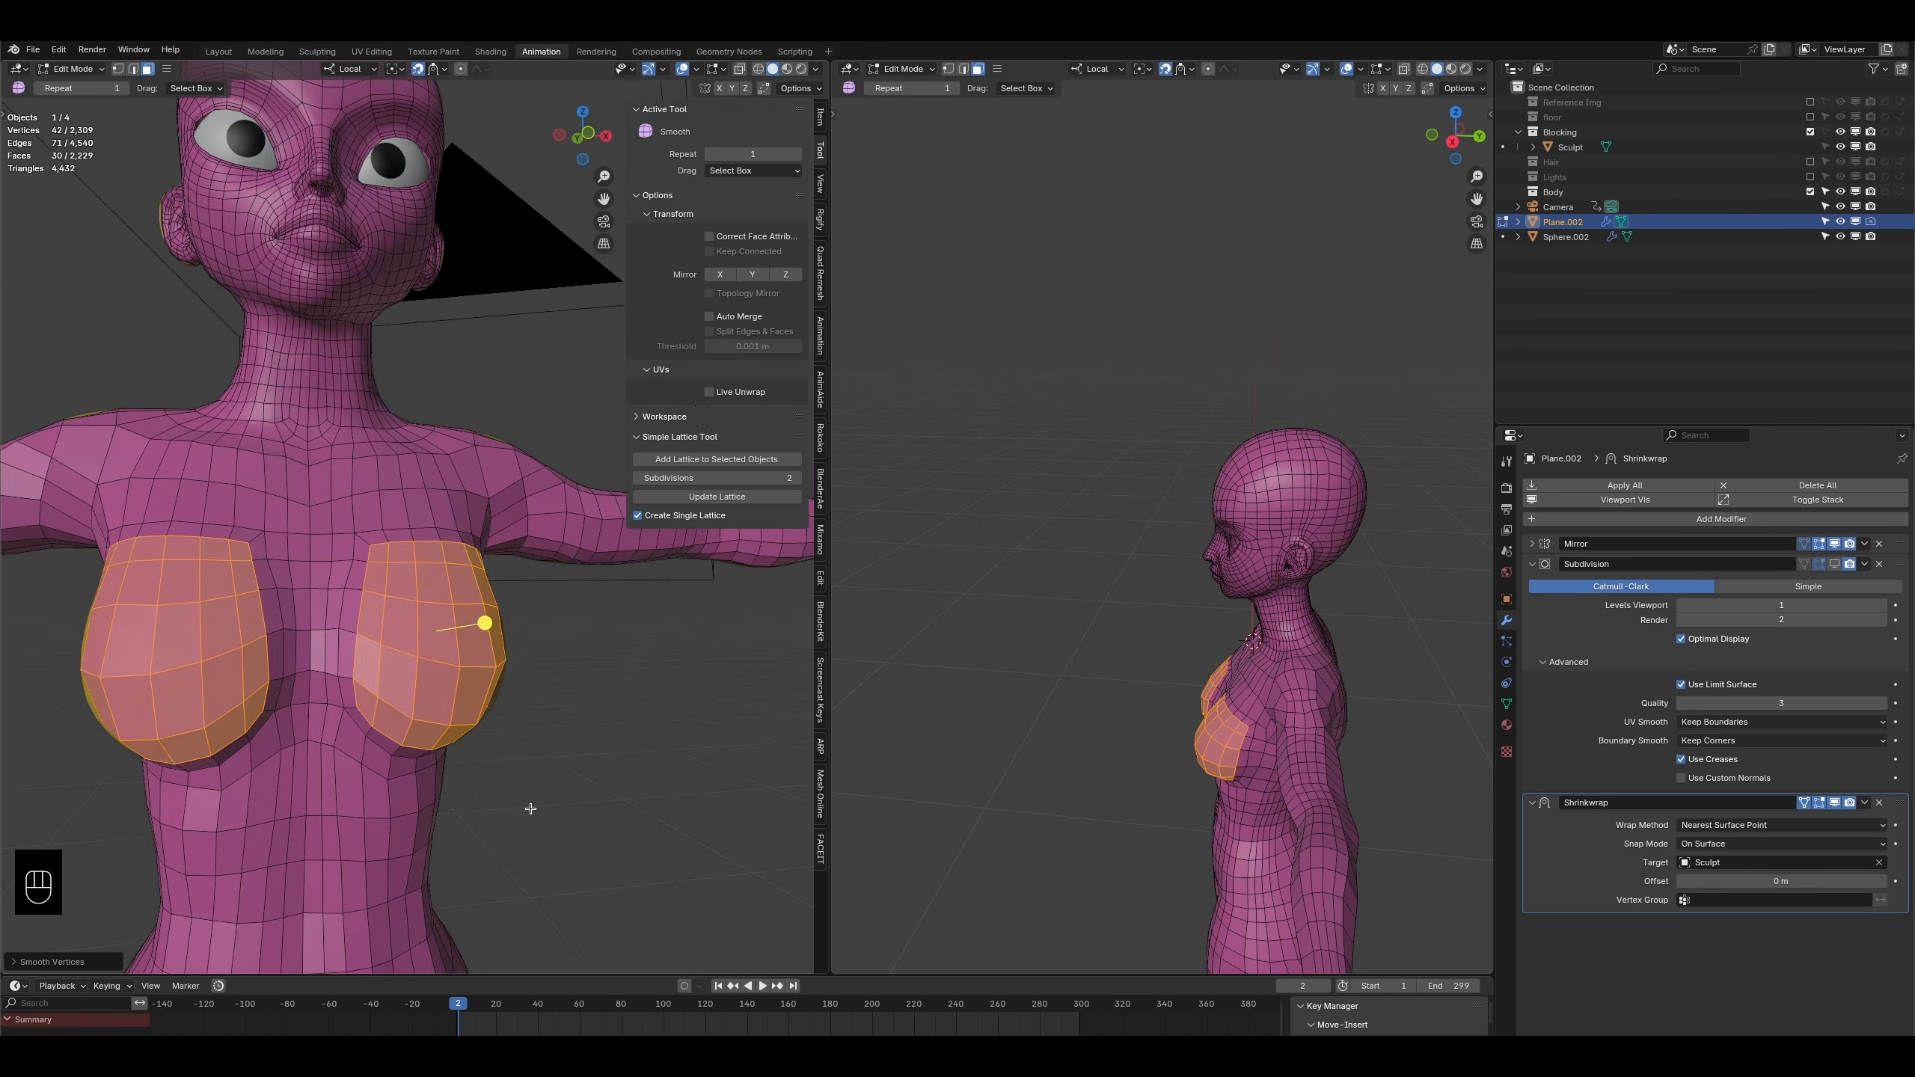
{"action": "middle_click_drag", "start_coordinate": [460, 647], "coordinate": [498, 654]}
{"action": "middle_click_drag", "start_coordinate": [357, 543], "coordinate": [341, 556]}
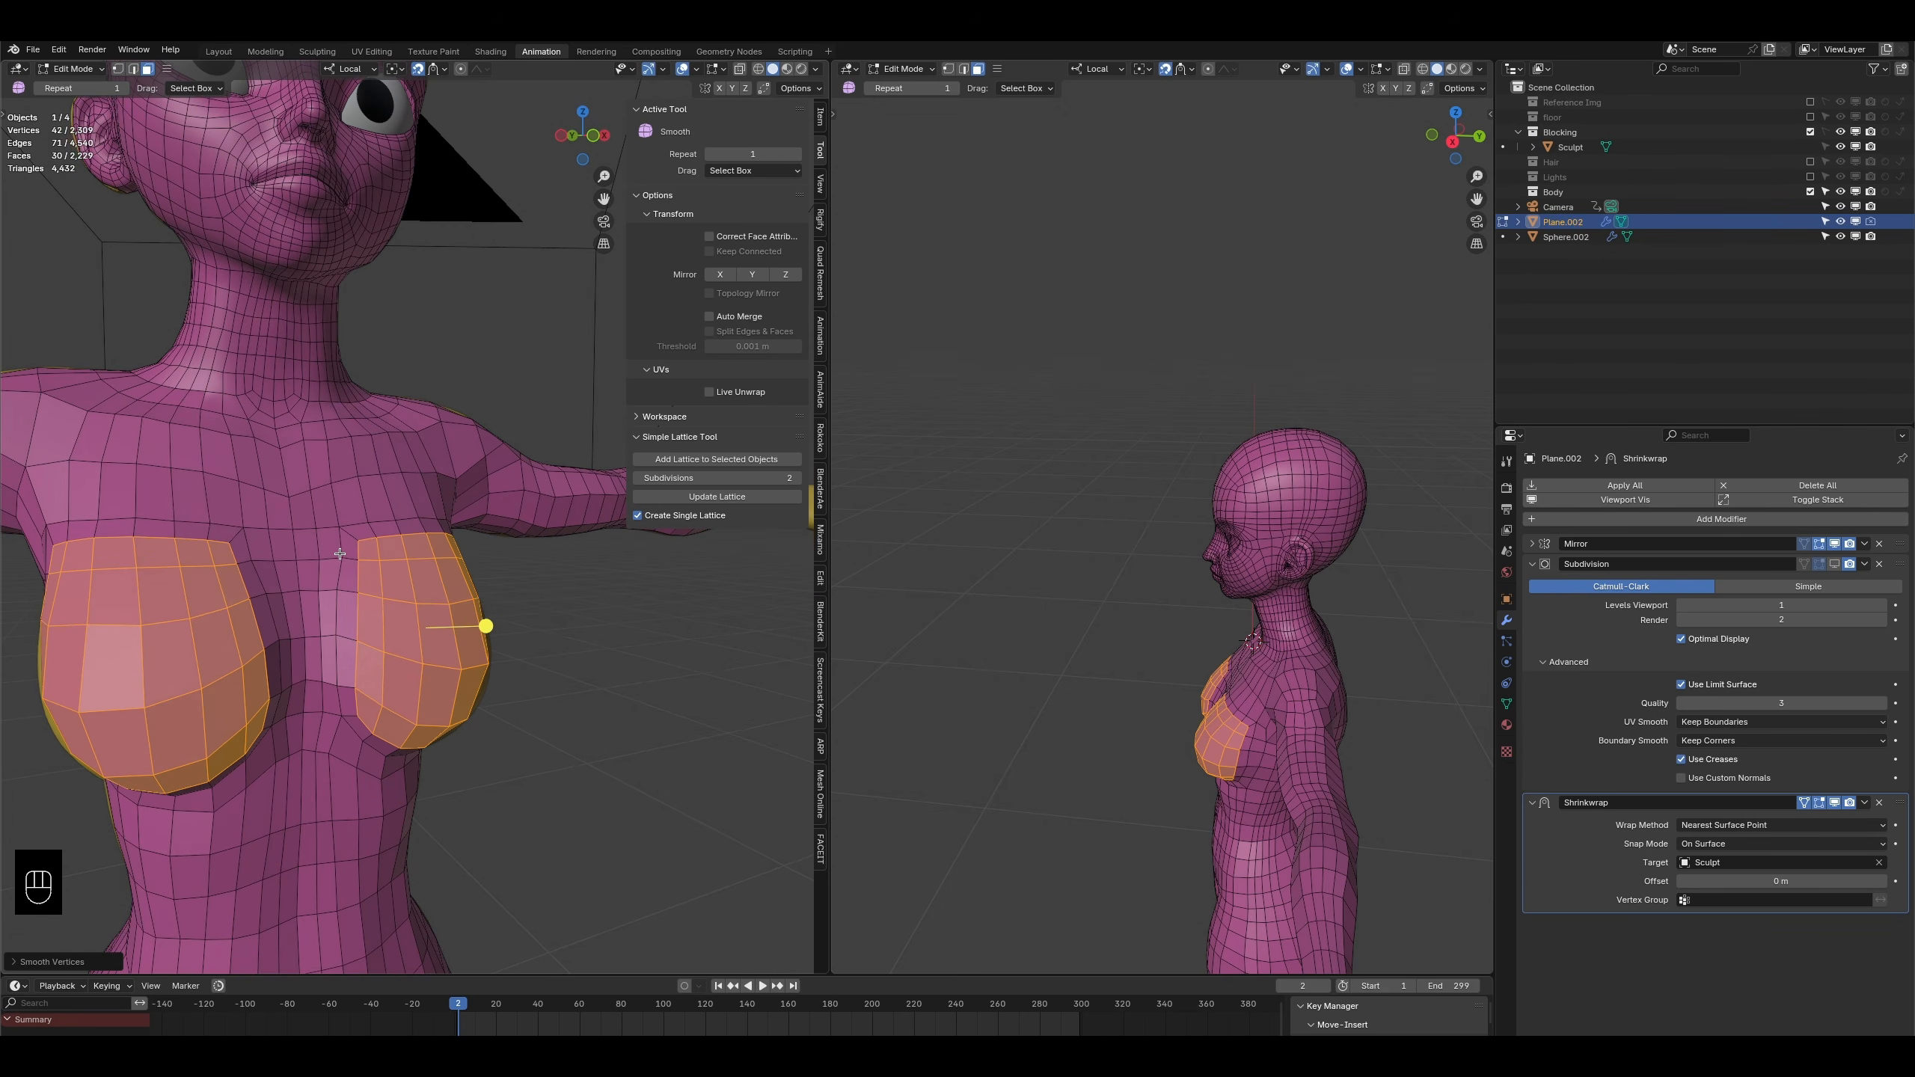
- Select the ring of inset faces around the breast and relax it with the Smooth tool
{"action": "left_click", "coordinate": [348, 560], "text": "alt"}
{"action": "key", "text": "s"}
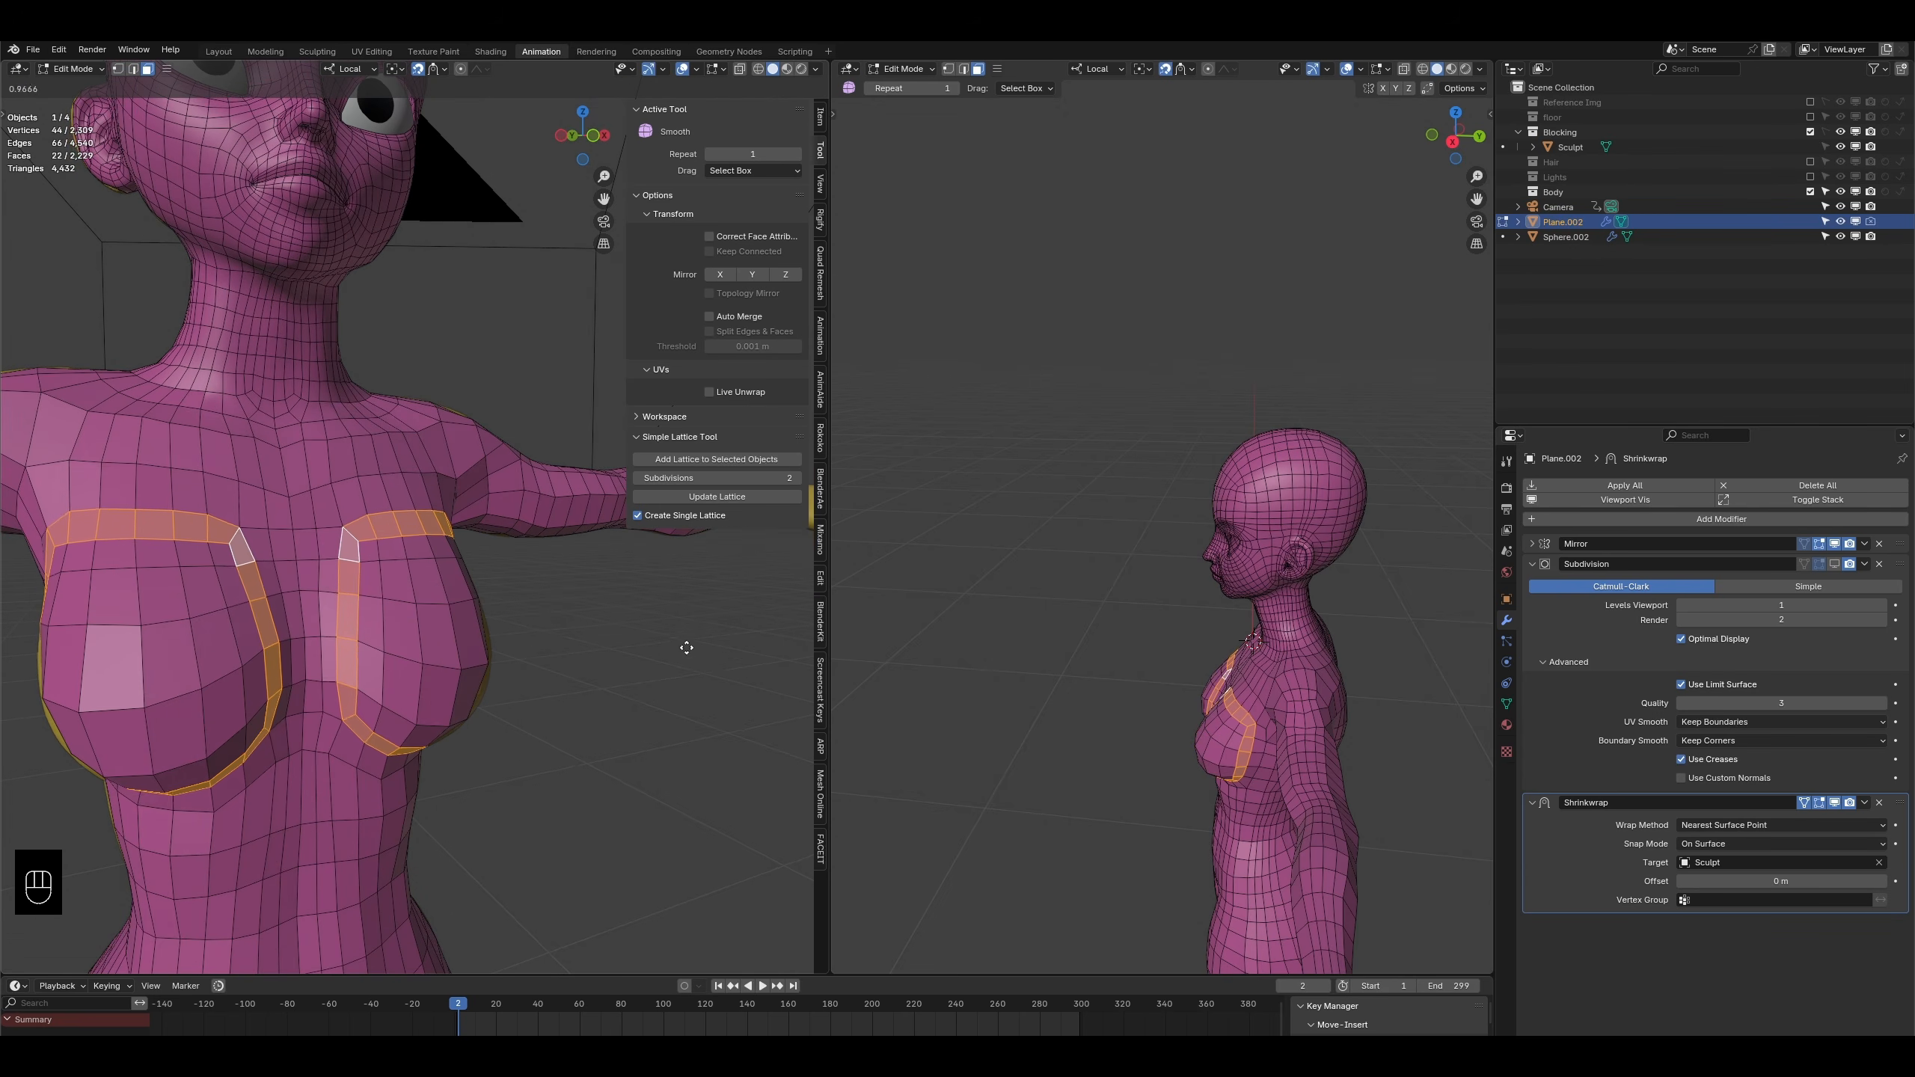
{"action": "left_click", "coordinate": [769, 658]}
{"action": "scroll", "coordinate": [664, 658], "scroll_direction": "down", "scroll_amount": 4}
{"action": "mouse_move", "coordinate": [595, 656]}
{"action": "middle_mouse_down"}
{"action": "mouse_move", "coordinate": [348, 642]}
{"action": "mouse_move", "coordinate": [641, 652]}
{"action": "mouse_move", "coordinate": [586, 647]}
{"action": "middle_mouse_up"}
- Turn the second viewport to a front view of the full body and hide its overlays, staying in Edit Mode
{"action": "key", "text": "Tab"}
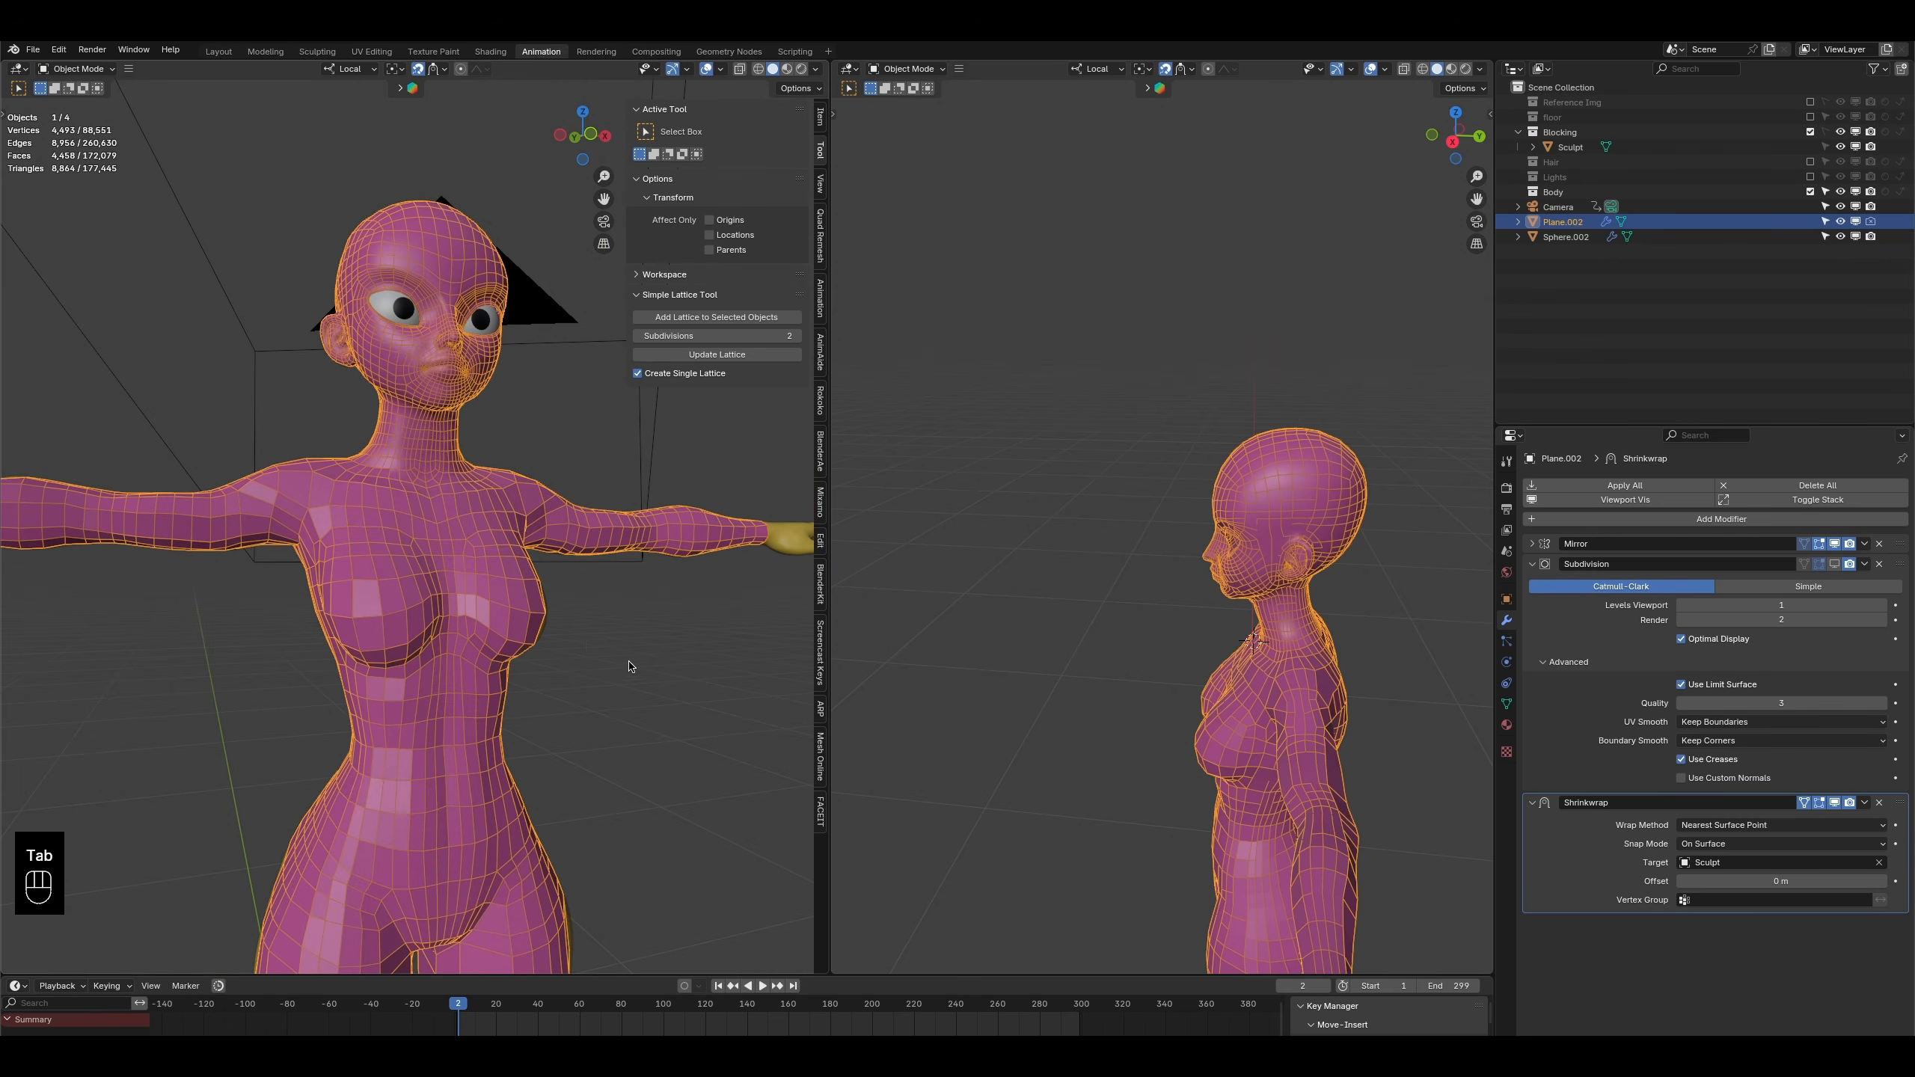
{"action": "mouse_move", "coordinate": [335, 595]}
{"action": "middle_mouse_down"}
{"action": "mouse_move", "coordinate": [522, 612]}
{"action": "mouse_move", "coordinate": [268, 633]}
{"action": "mouse_move", "coordinate": [265, 610]}
{"action": "mouse_move", "coordinate": [343, 641]}
{"action": "mouse_move", "coordinate": [327, 595]}
{"action": "middle_mouse_up"}
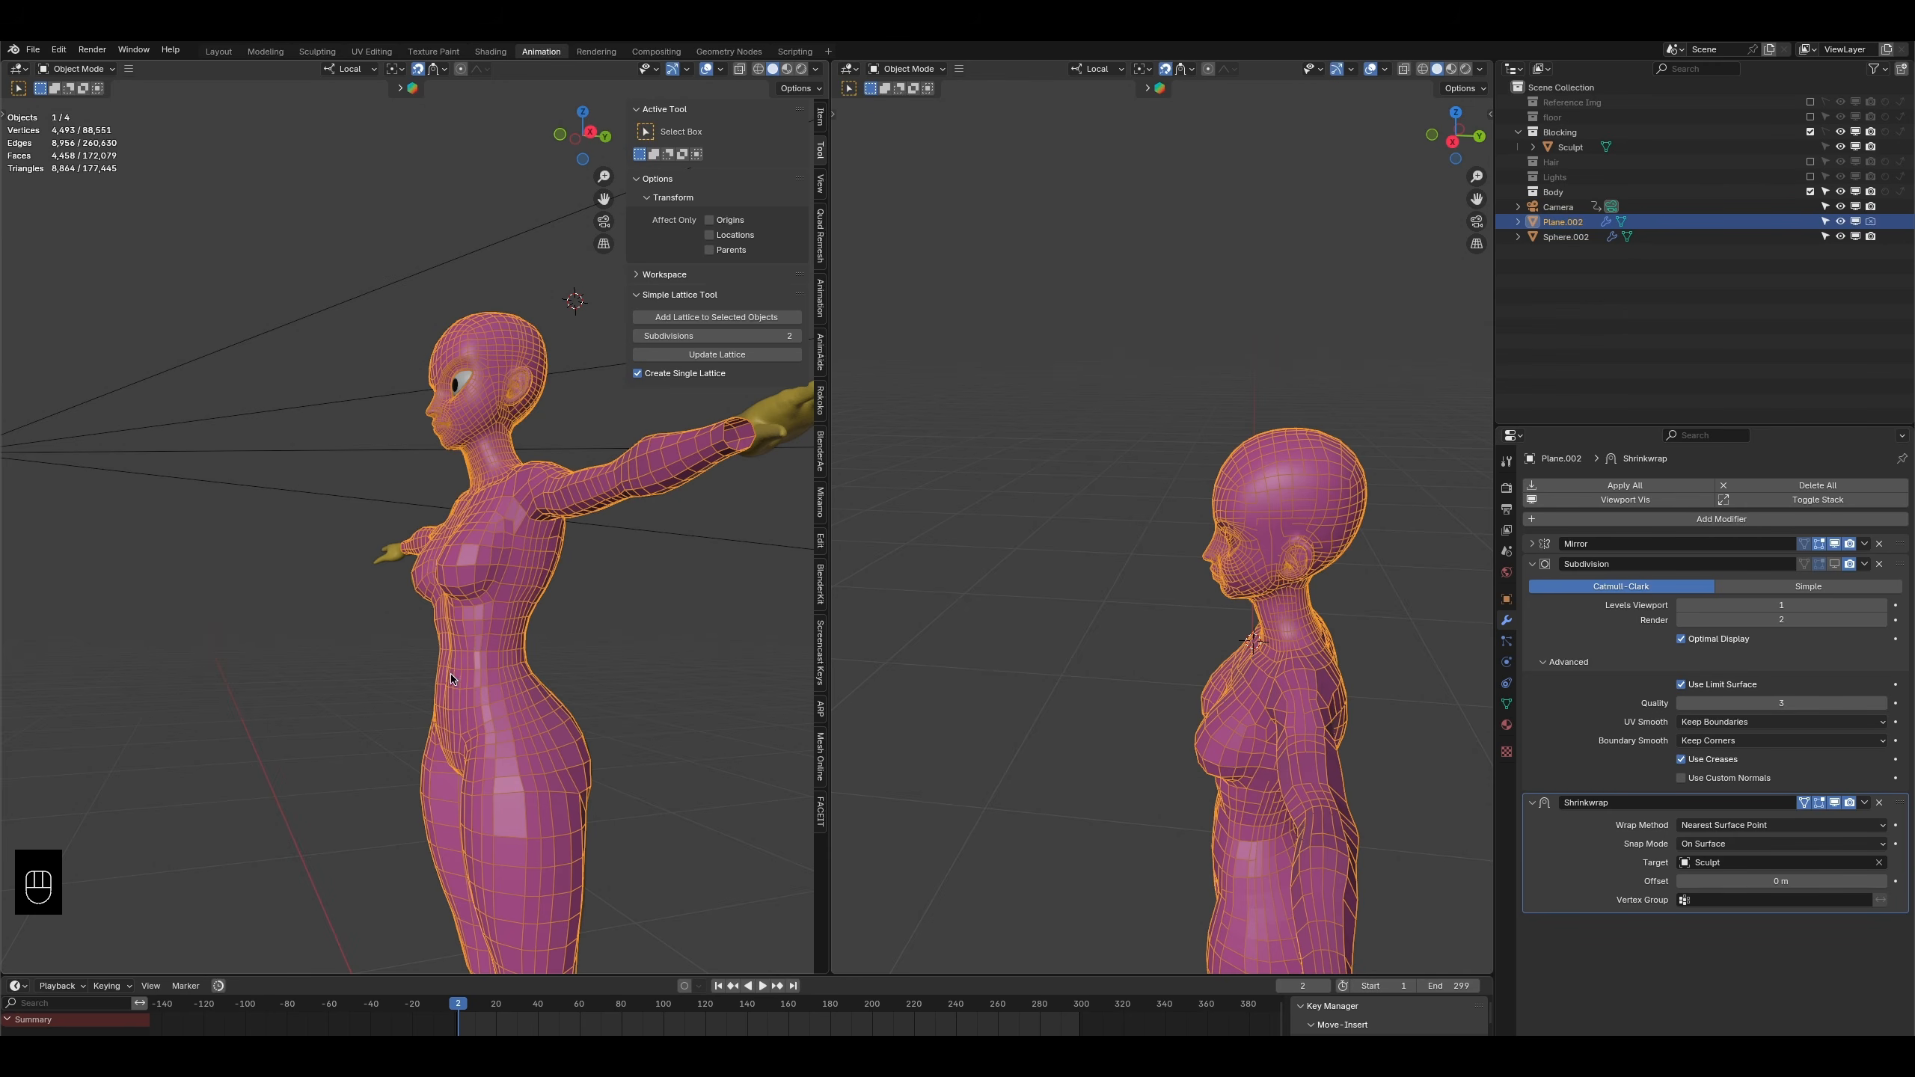
{"action": "middle_click_drag", "start_coordinate": [436, 607], "coordinate": [551, 621]}
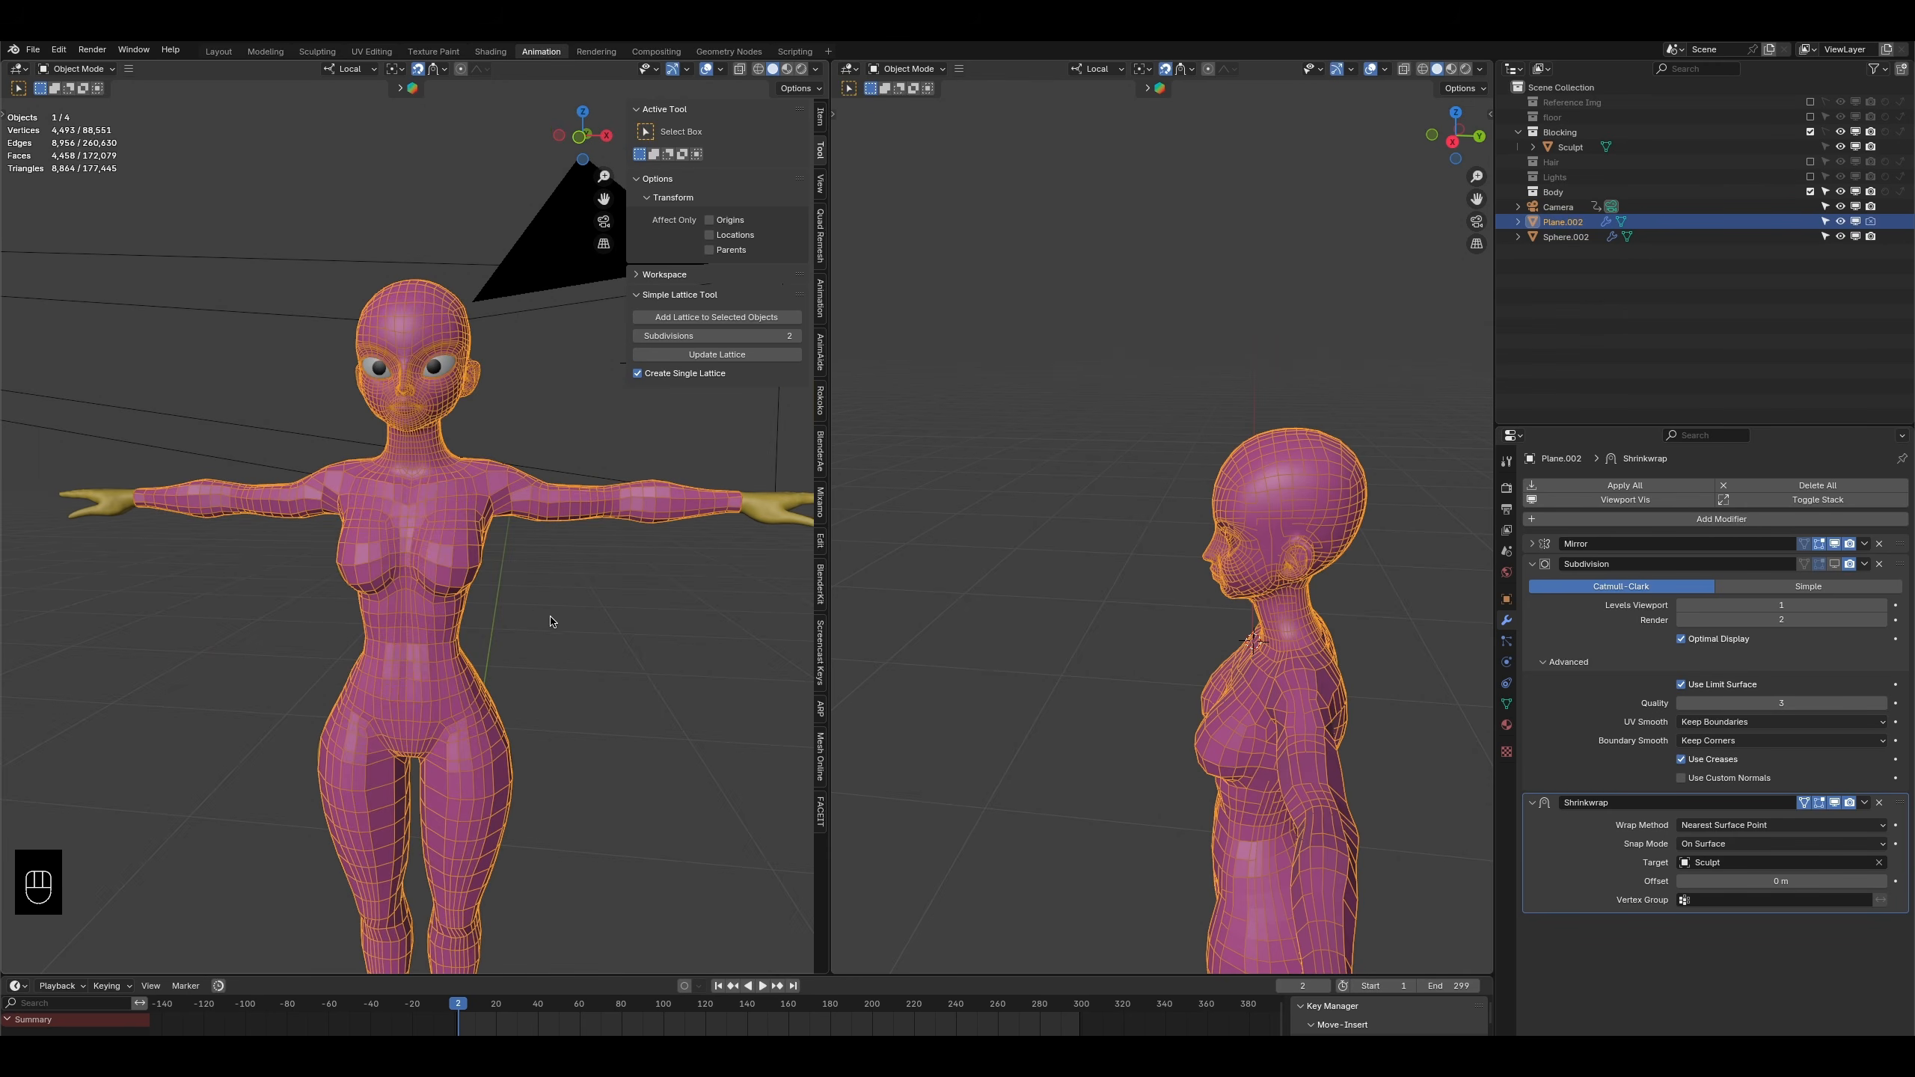
{"action": "left_click", "coordinate": [64, 69]}
{"action": "left_click", "coordinate": [68, 86]}
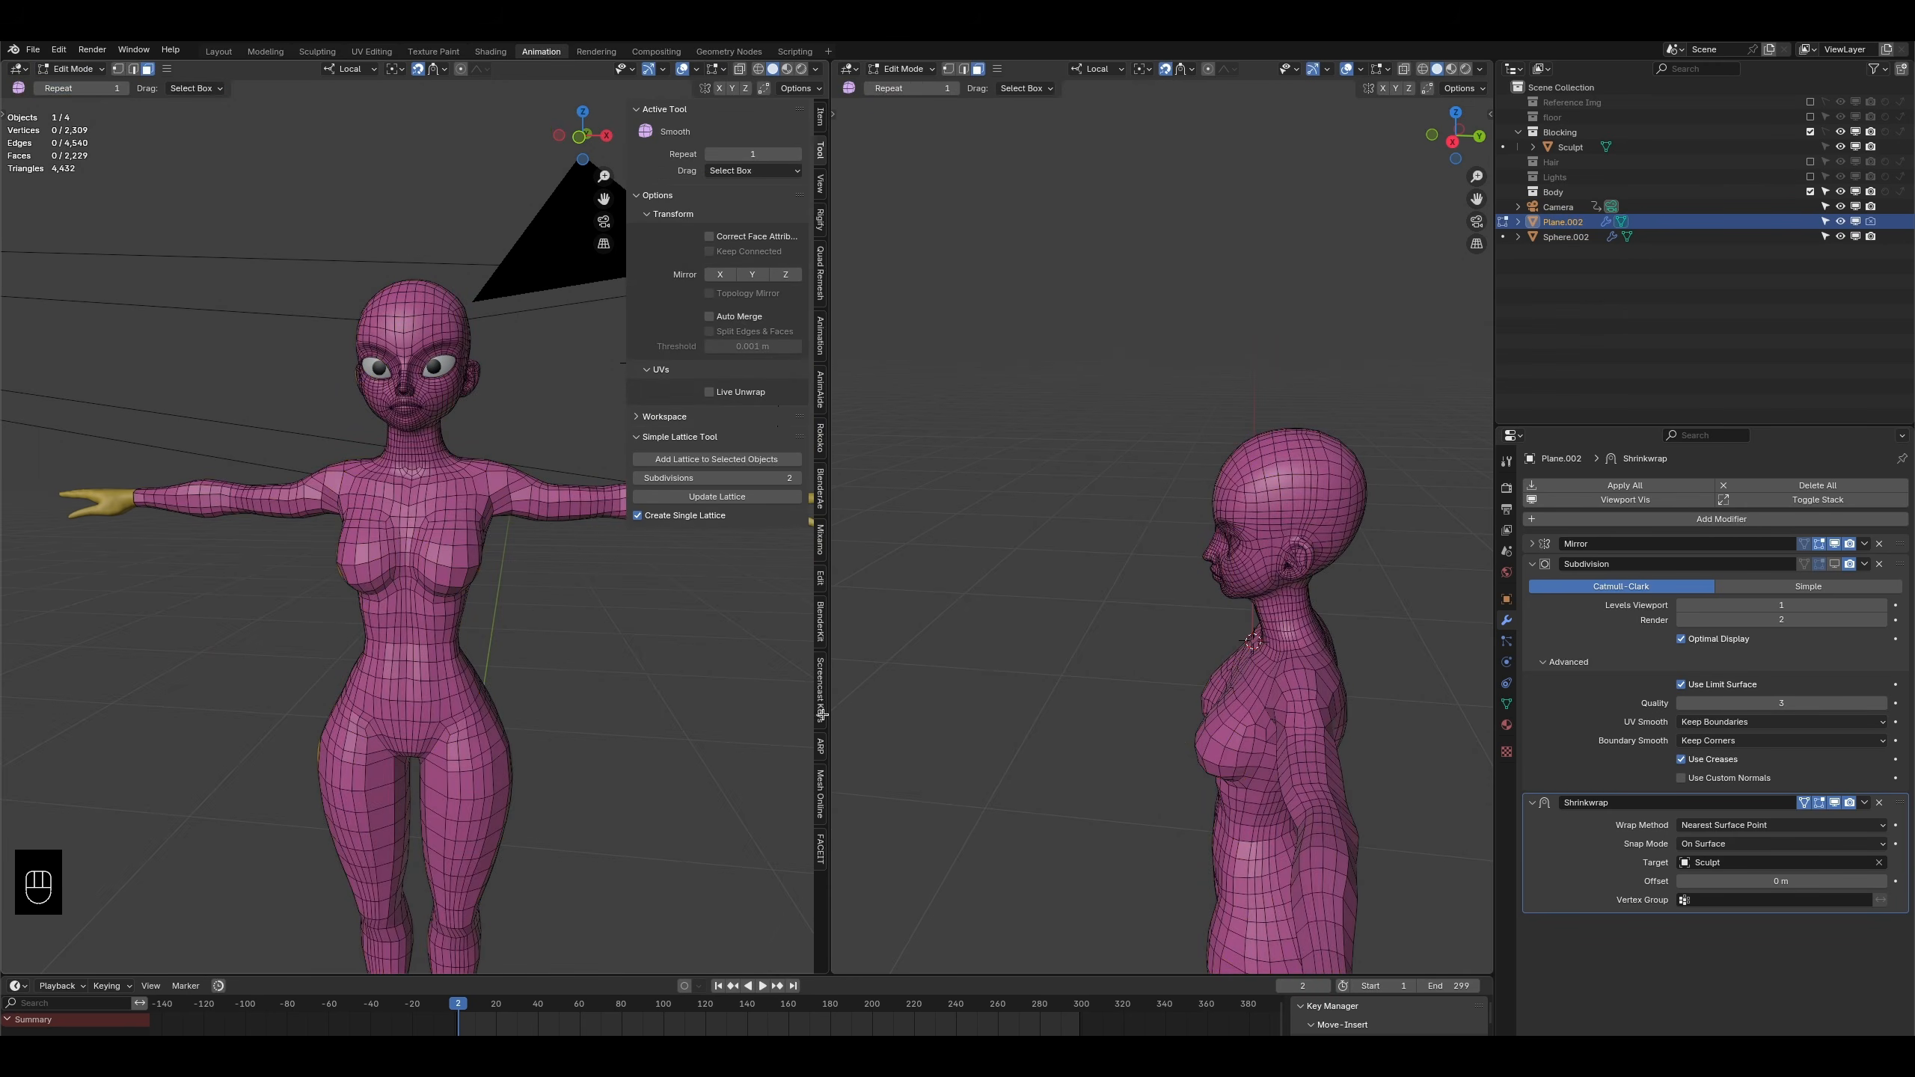
{"action": "middle_click_drag", "start_coordinate": [1160, 508], "coordinate": [1273, 412]}
{"action": "key", "text": "shift+alt+z"}
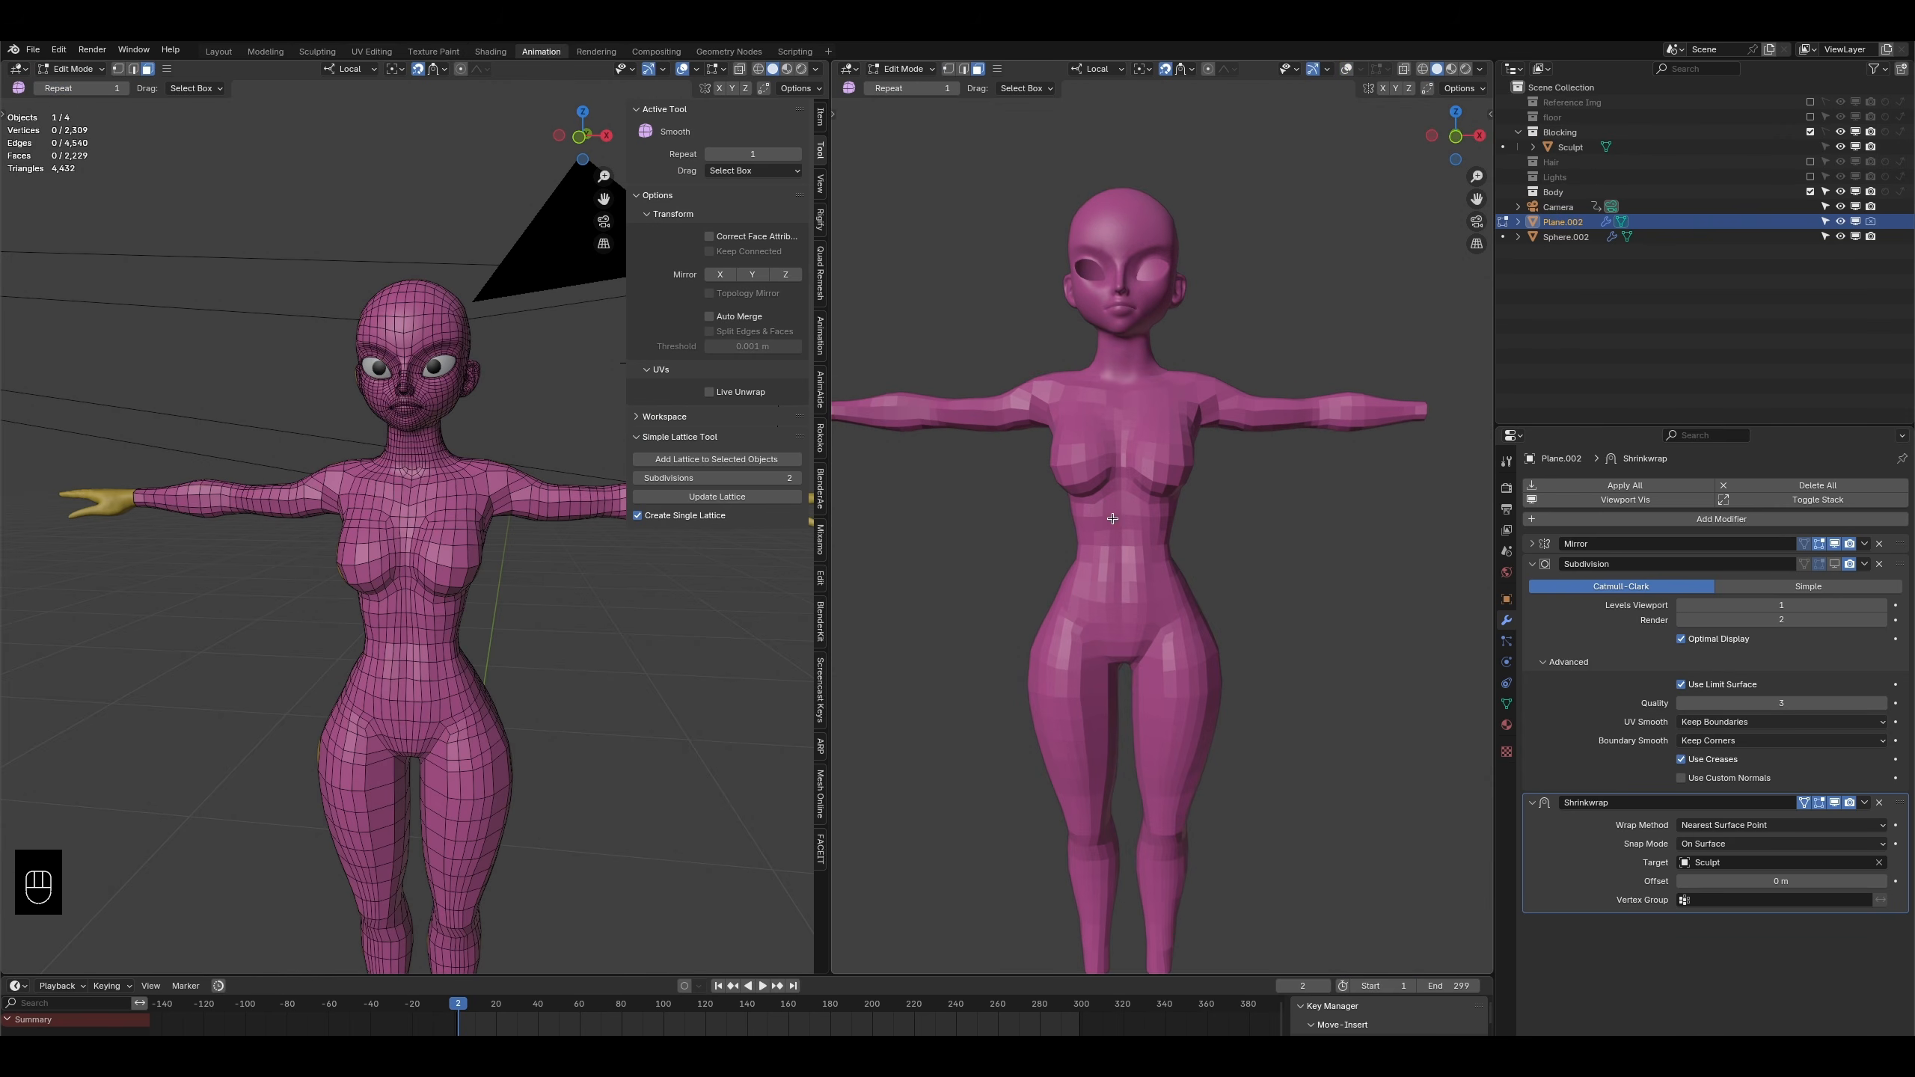
{"action": "scroll", "coordinate": [554, 492], "scroll_direction": "up", "scroll_amount": 4}
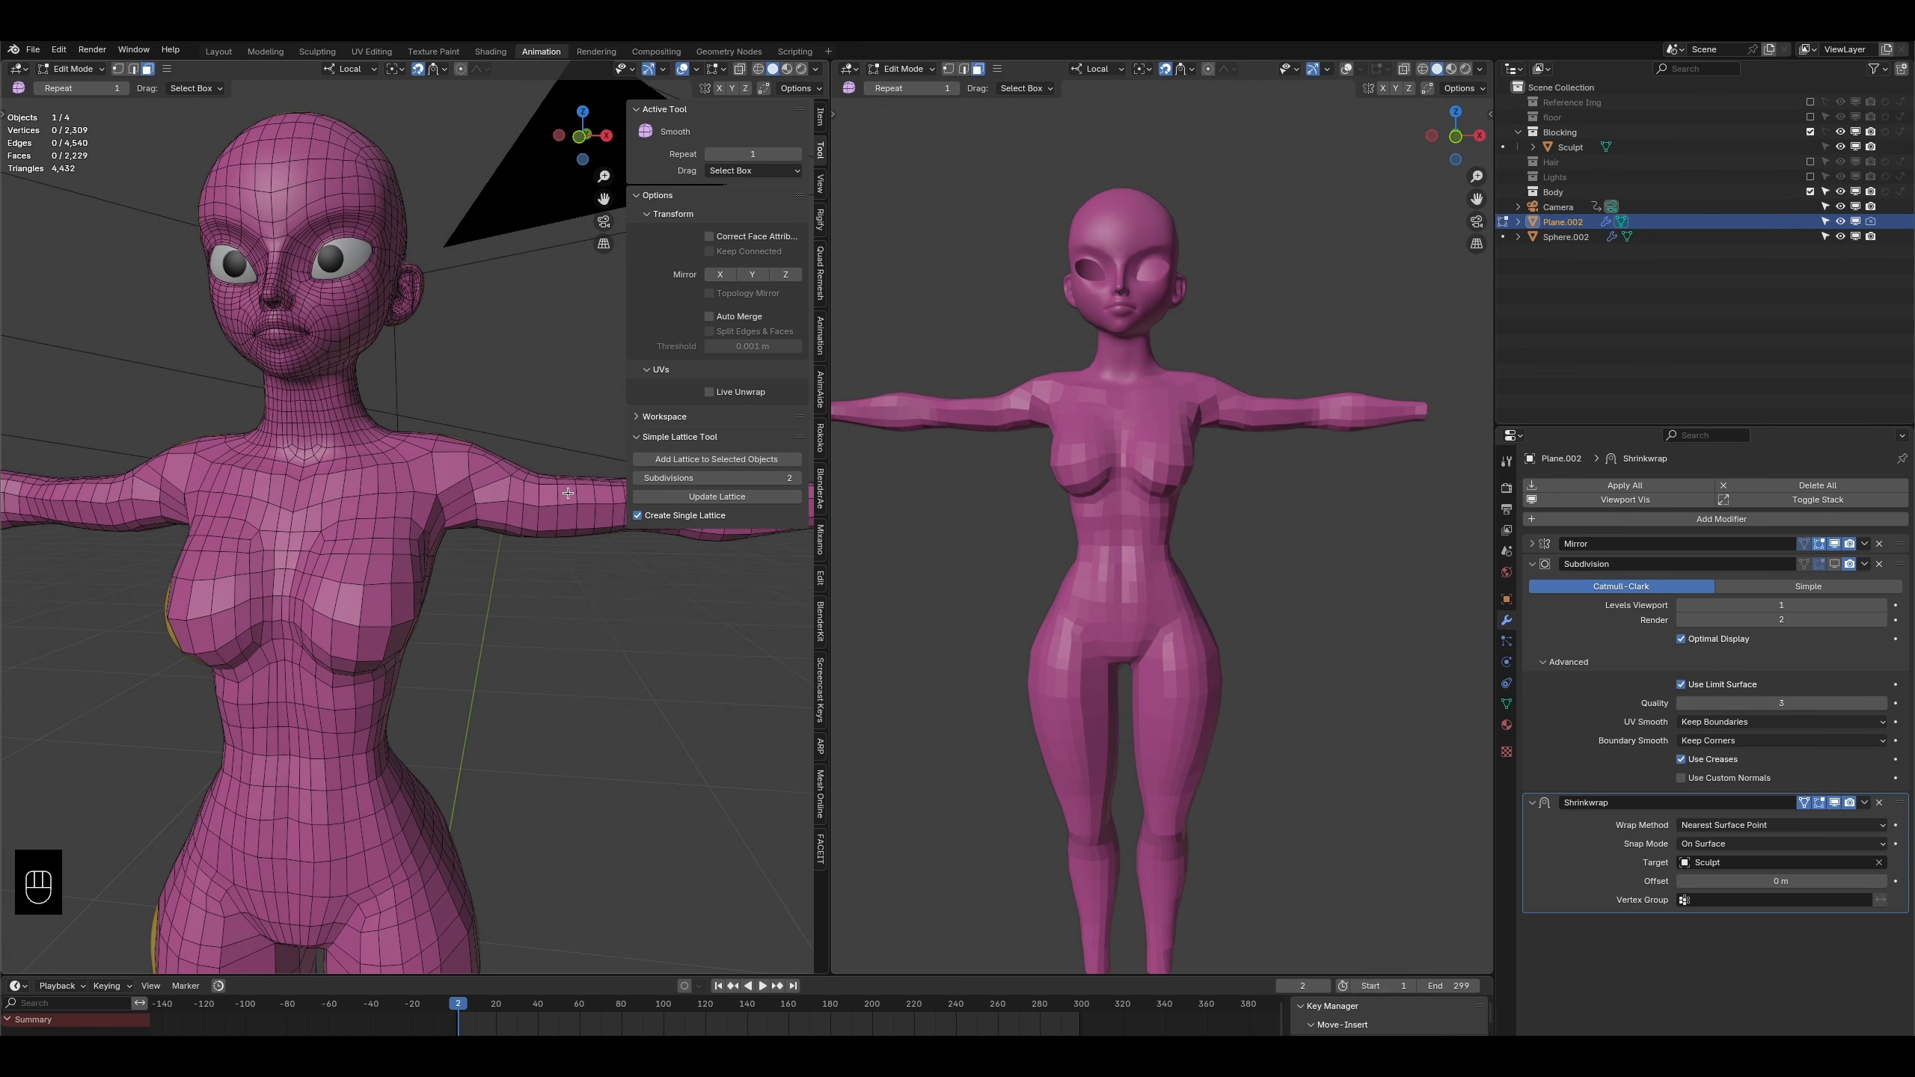
- Add one edge loop around the shoulder where the upper arm begins
{"action": "key", "text": "Tab"}
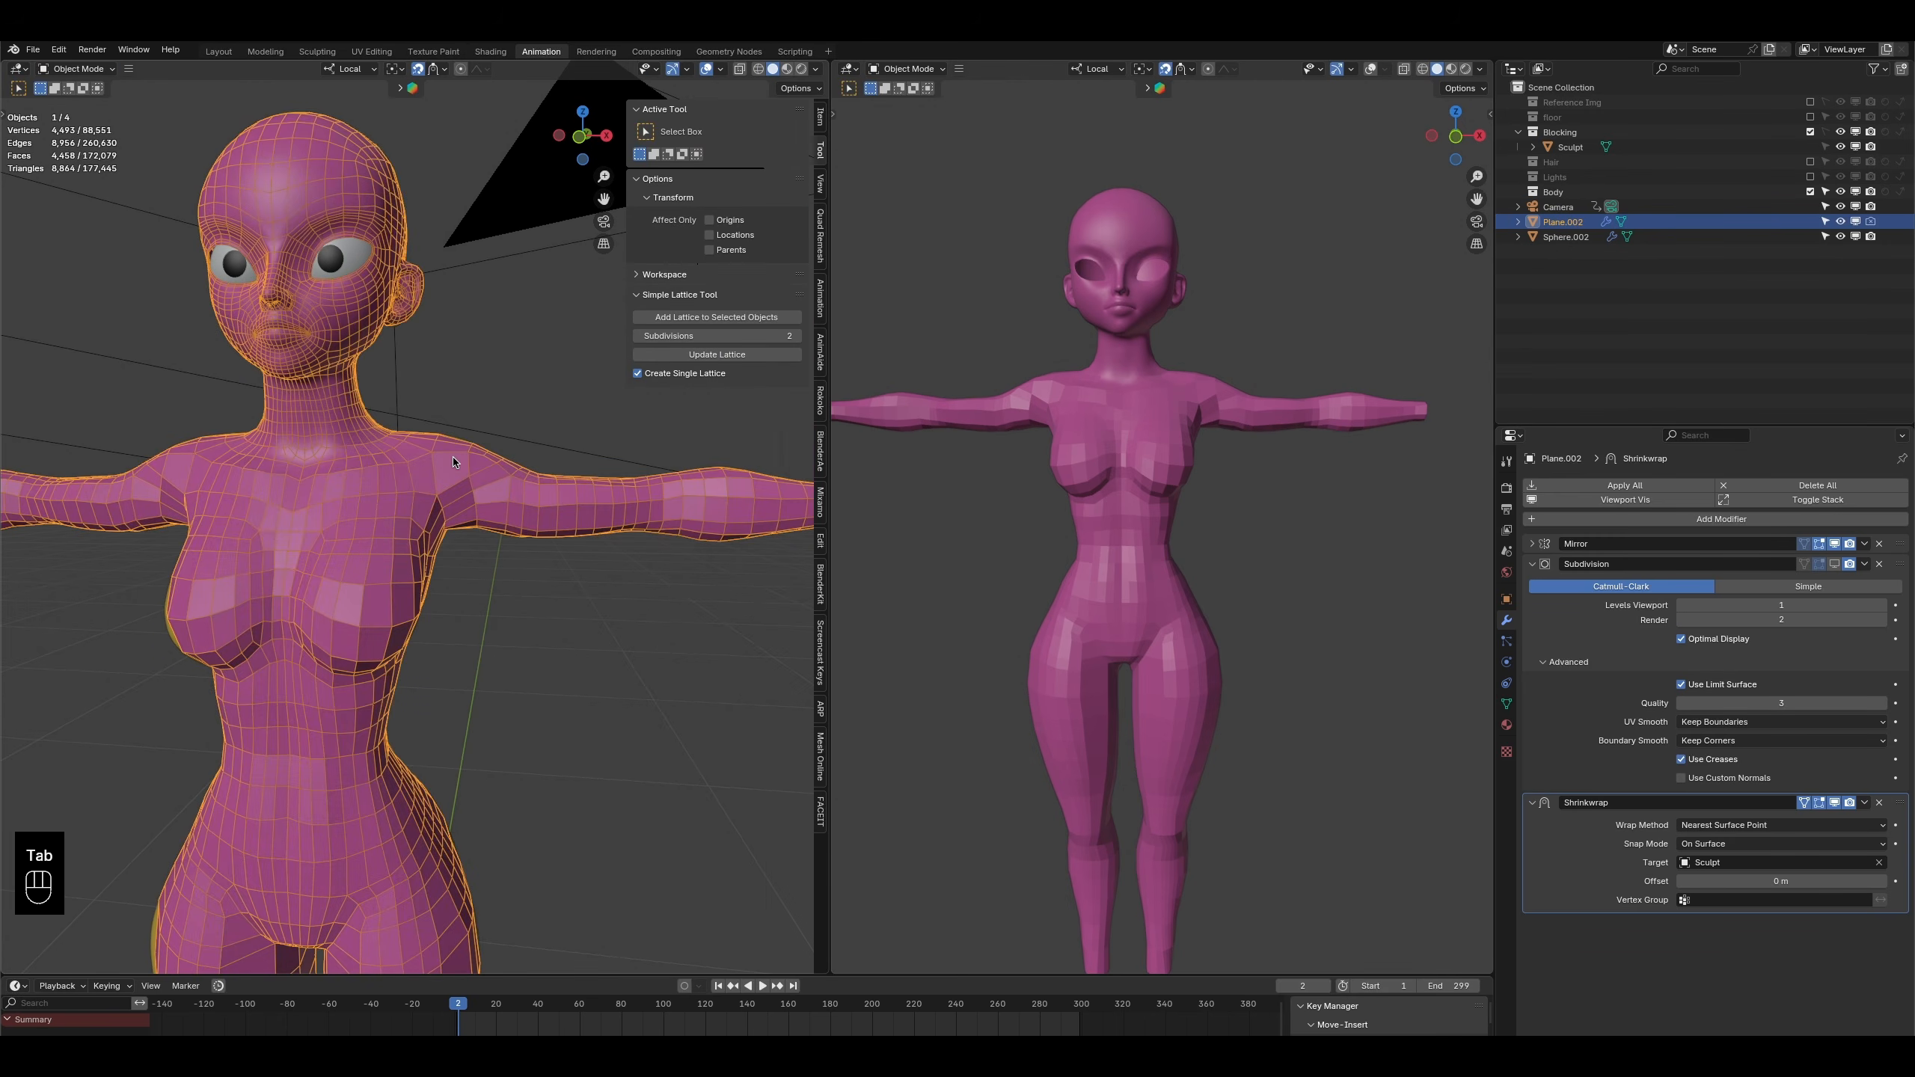
{"action": "key", "text": "Tab"}
{"action": "key", "text": "ctrl+r"}
{"action": "left_click", "coordinate": [454, 453]}
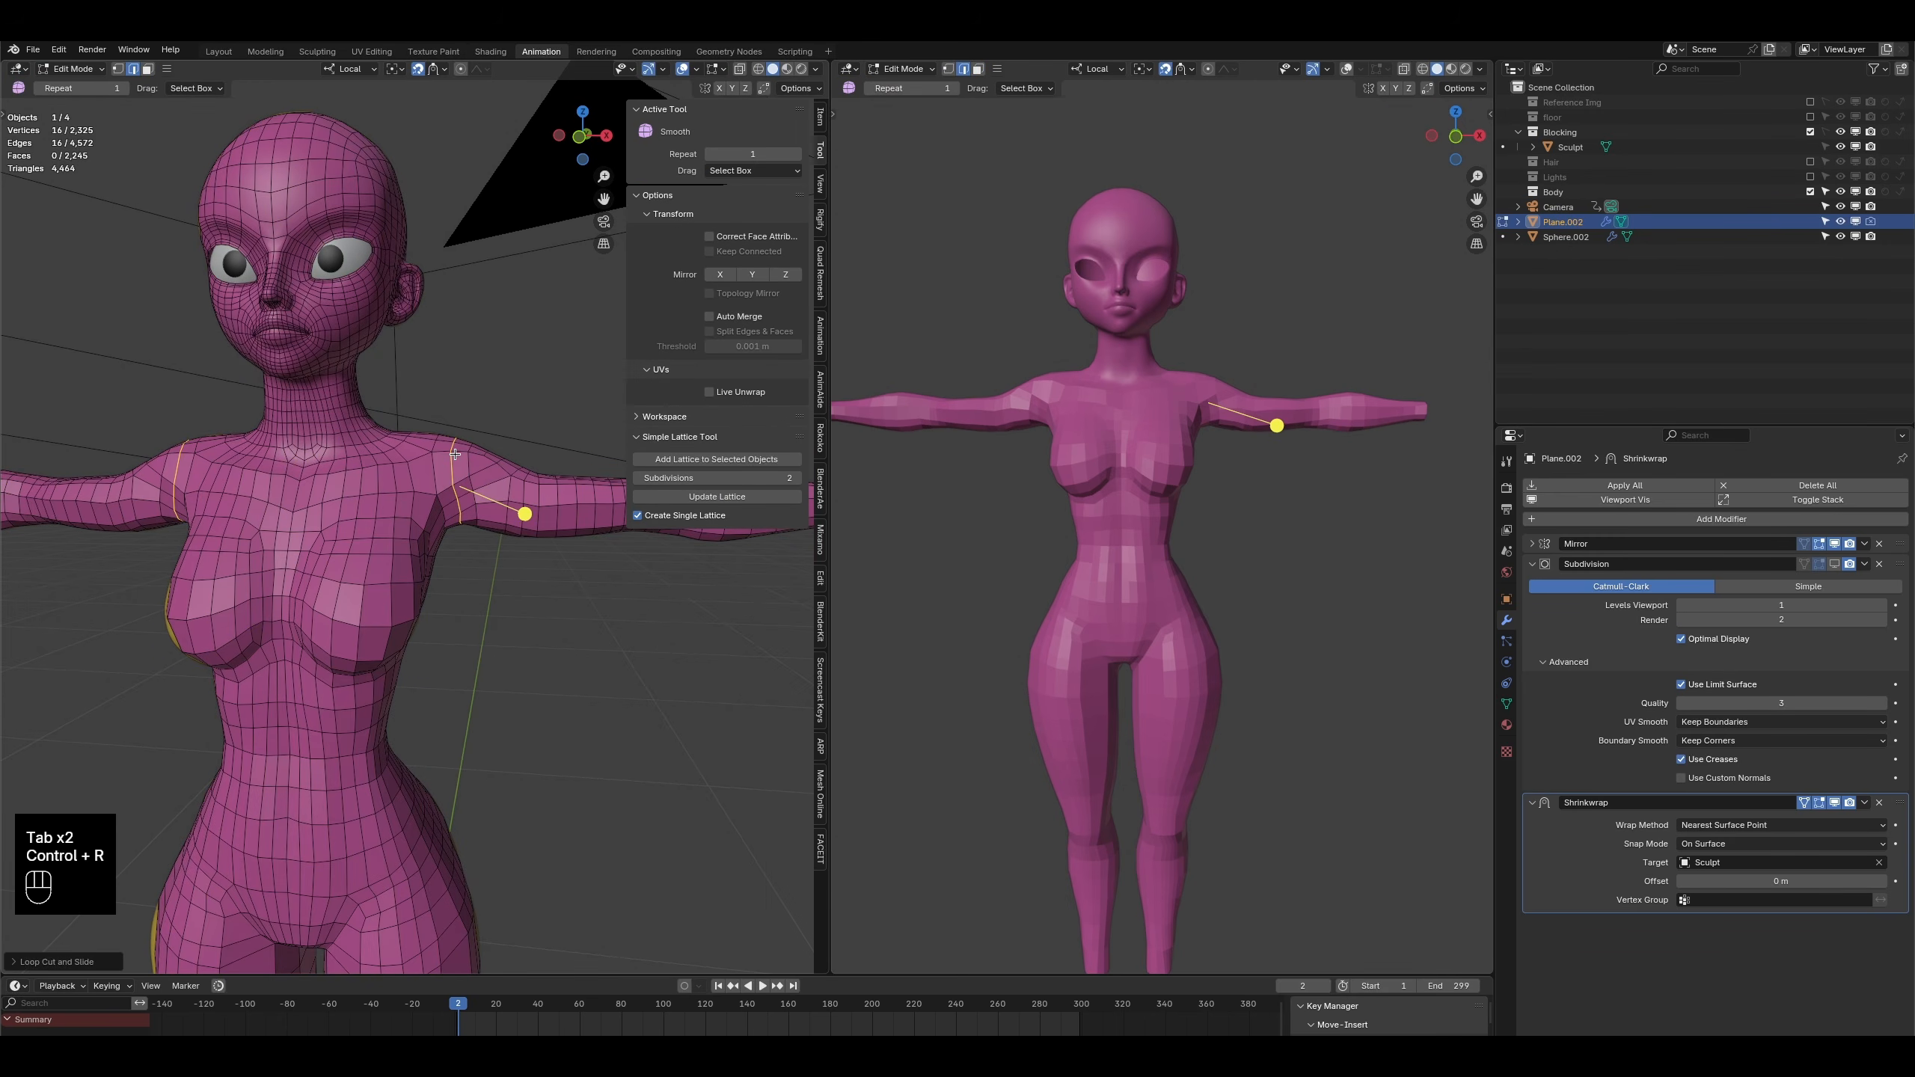
{"action": "key", "text": "Tab"}
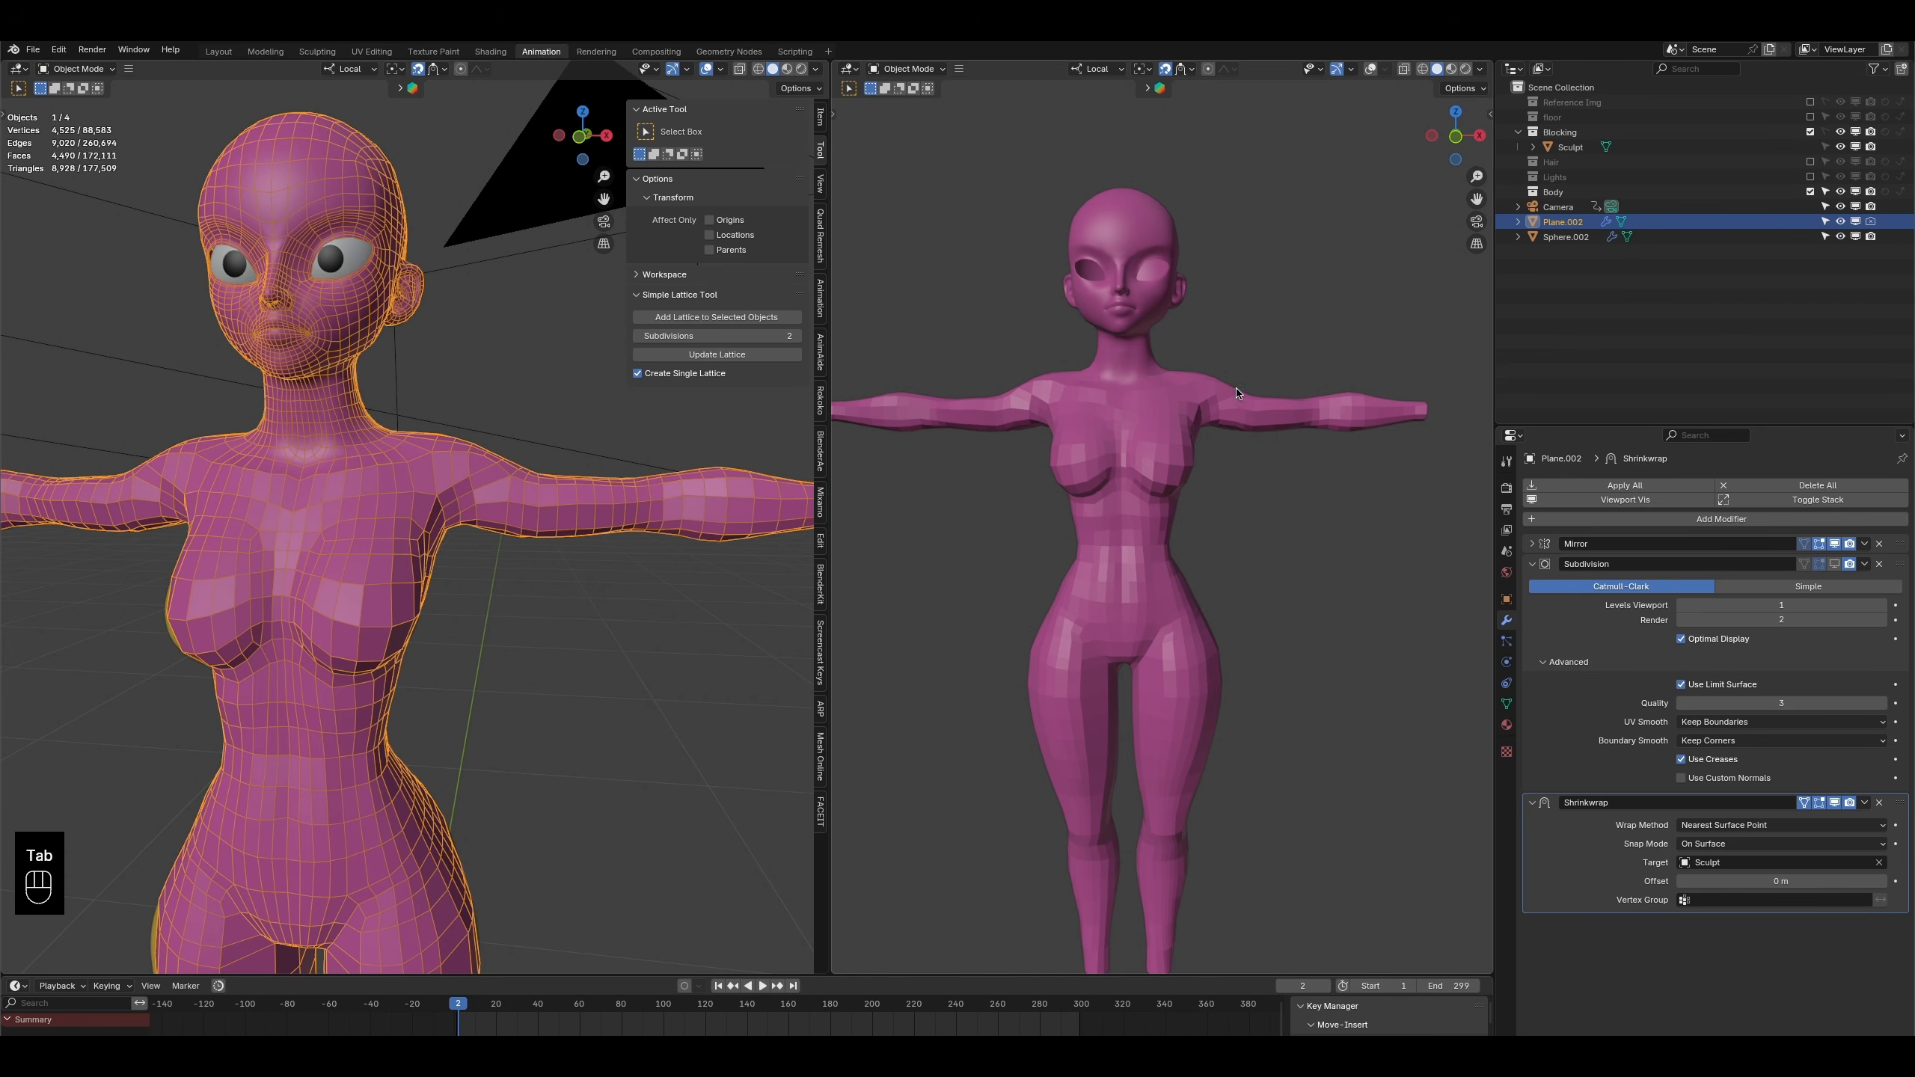
- Add a horizontal edge loop across the upper back from shoulder to shoulder
{"action": "middle_click_drag", "start_coordinate": [685, 522], "coordinate": [189, 308]}
{"action": "key", "text": "Tab"}
{"action": "key", "text": "ctrl+r"}
{"action": "left_click", "coordinate": [449, 451]}
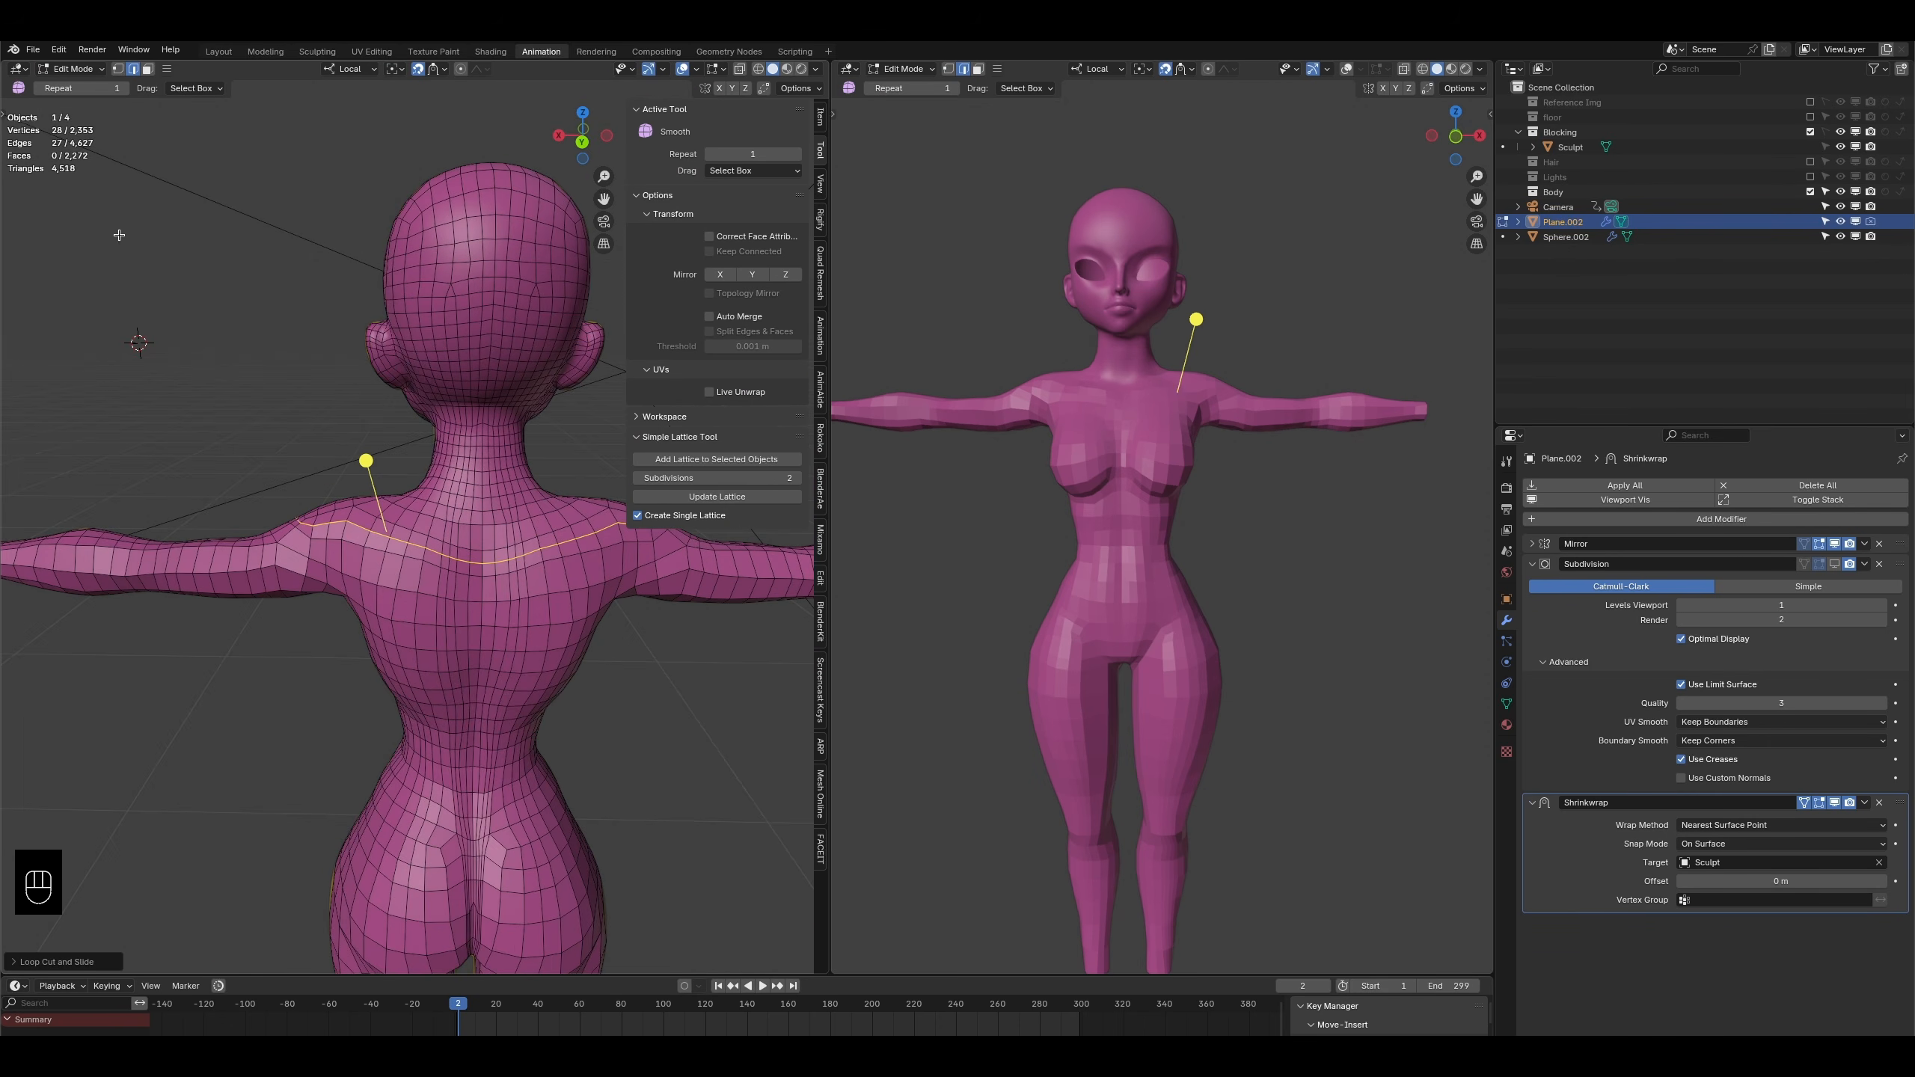
- Examine the mesh around the shoulders, chest, arm and back from several angles in Sculpt Mode
{"action": "left_click", "coordinate": [66, 69]}
{"action": "left_click", "coordinate": [69, 119]}
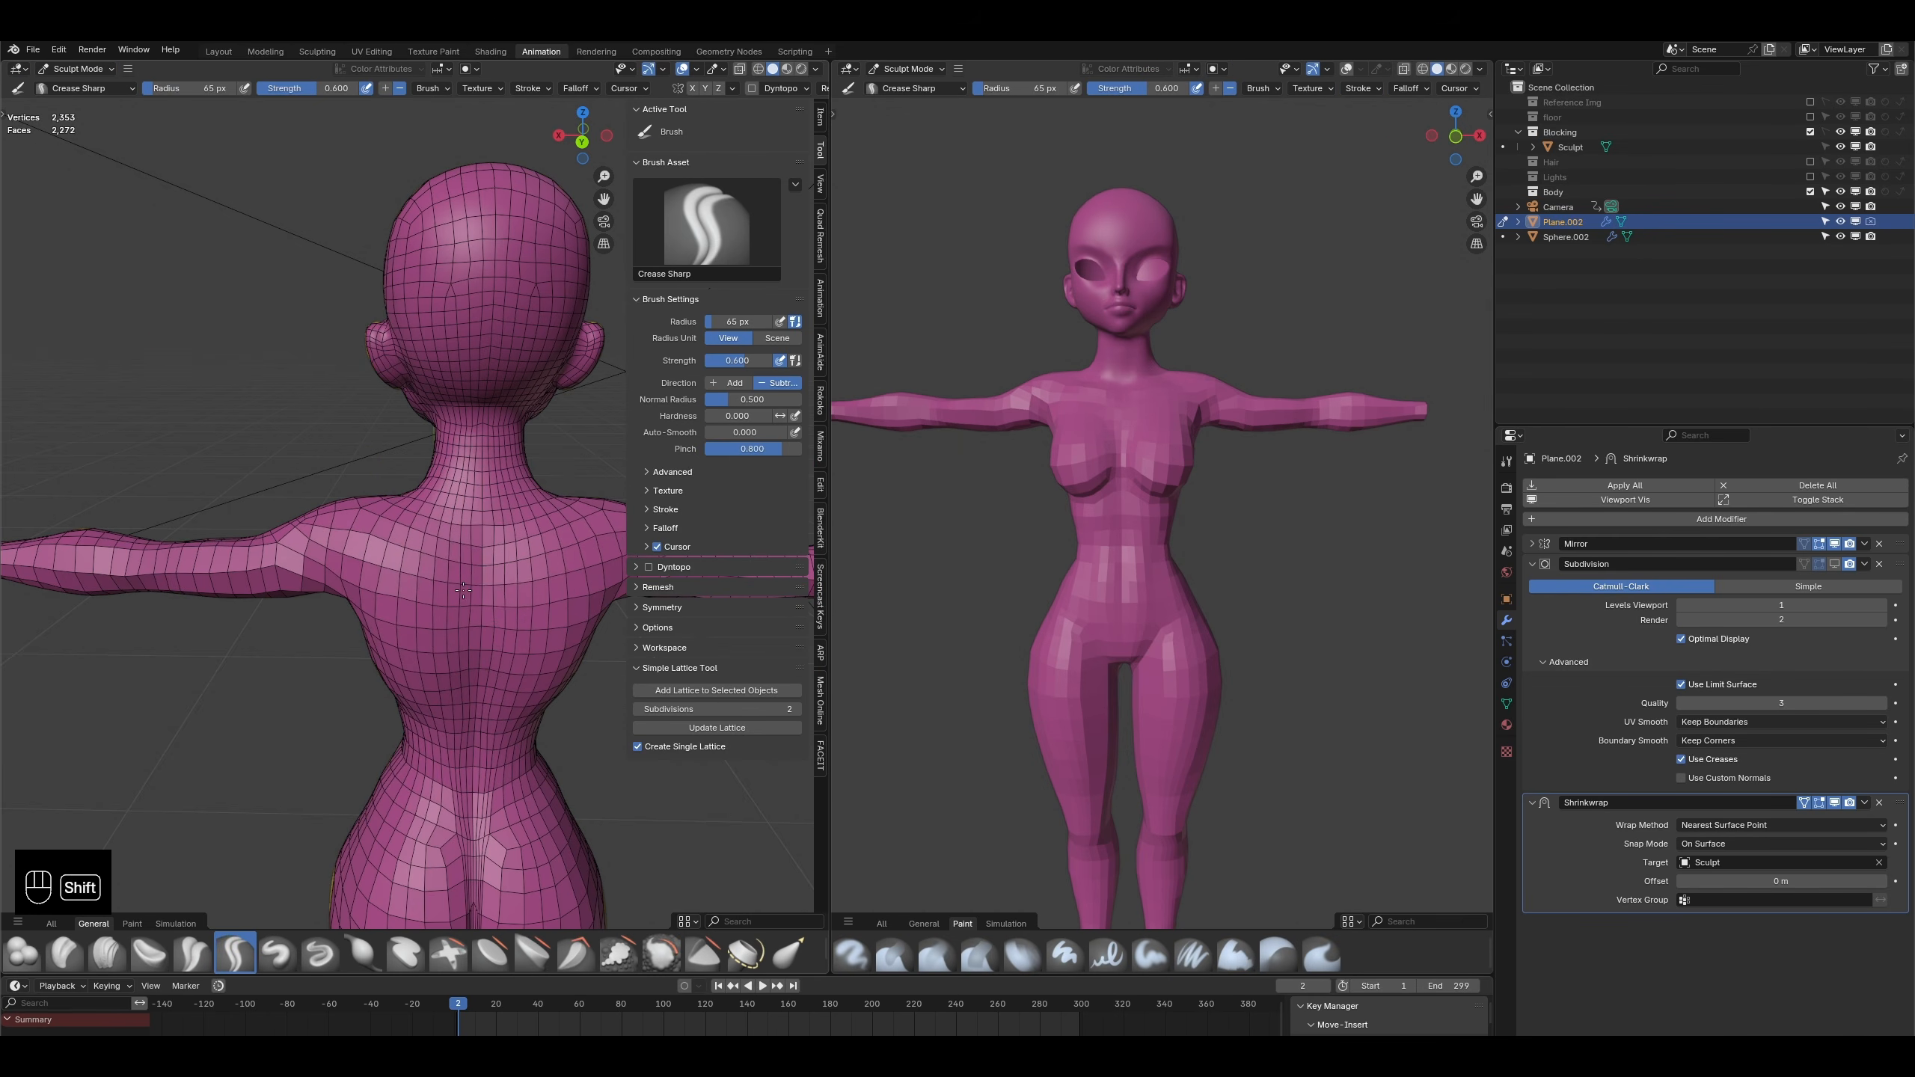
{"action": "mouse_move", "coordinate": [340, 540]}
{"action": "middle_mouse_down"}
{"action": "mouse_move", "coordinate": [528, 543]}
{"action": "mouse_move", "coordinate": [310, 558]}
{"action": "middle_mouse_up"}
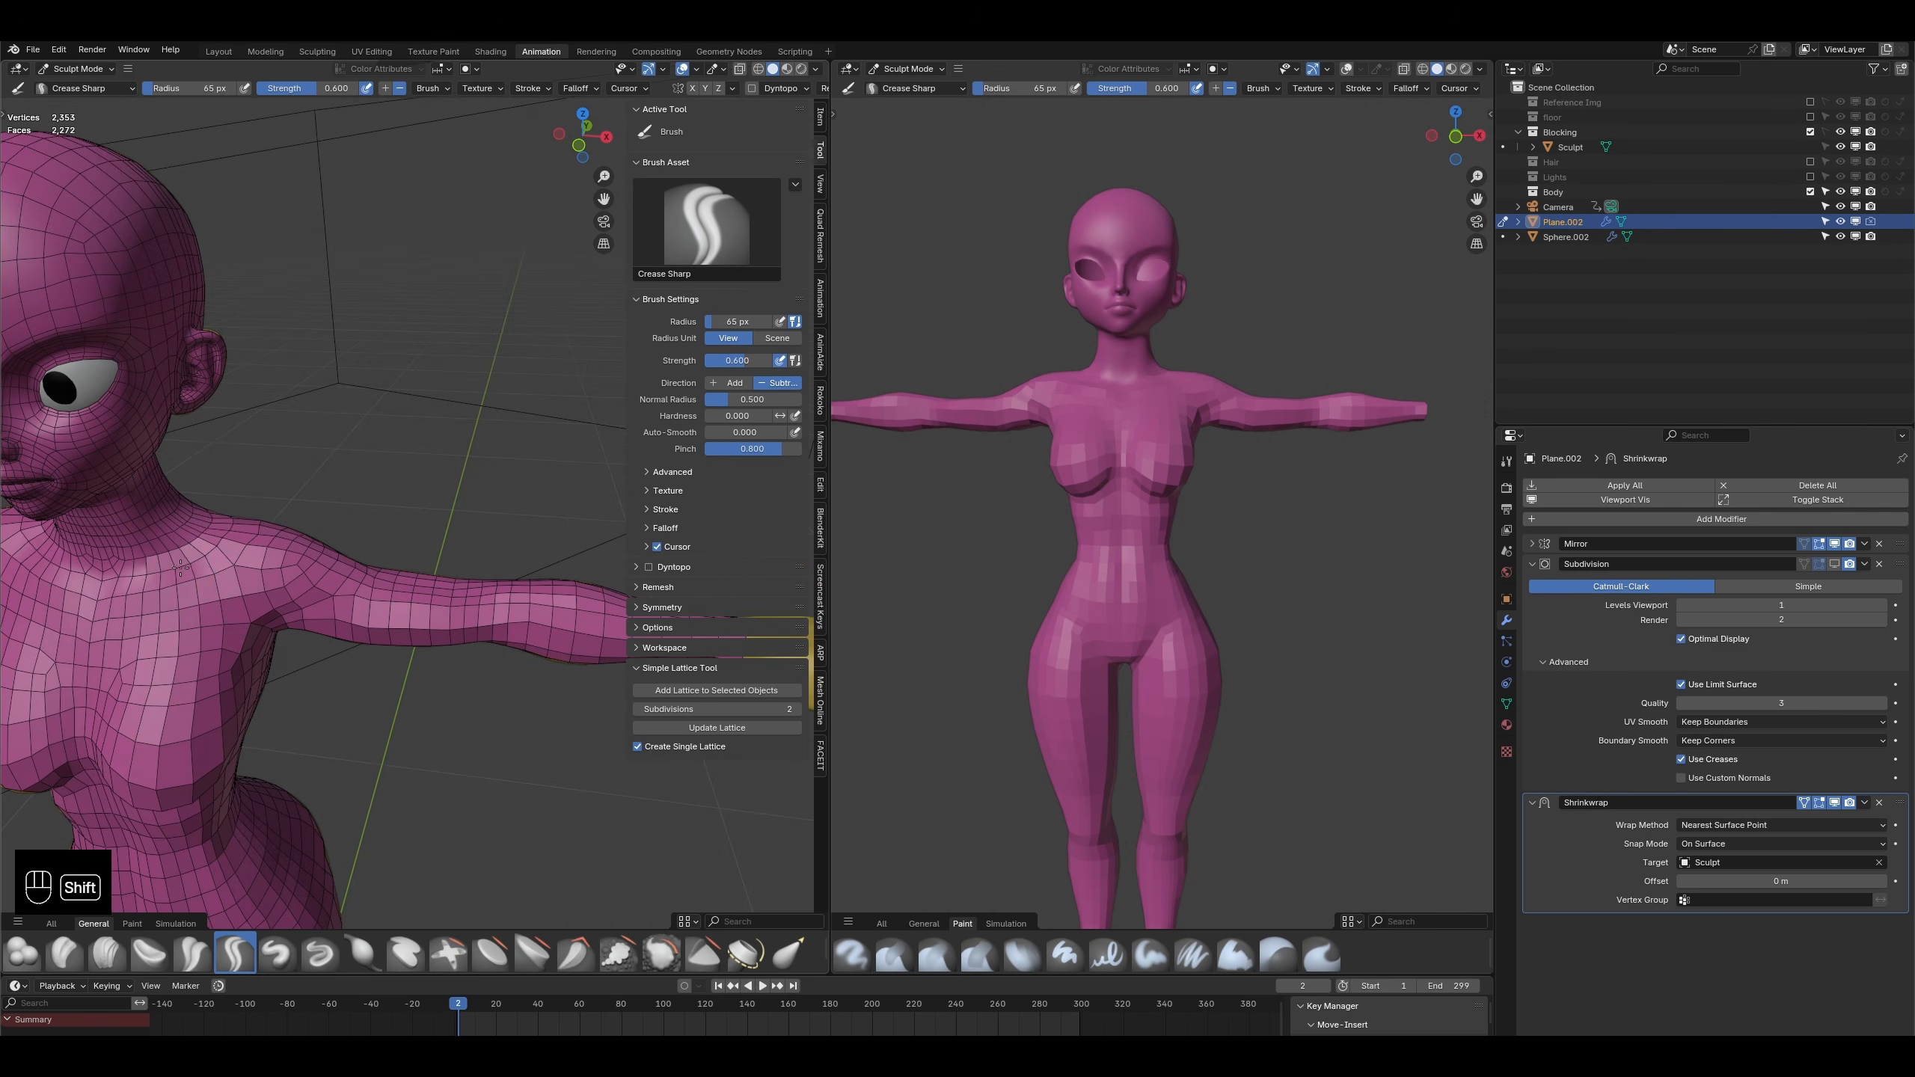
{"action": "middle_click_drag", "start_coordinate": [178, 570], "coordinate": [567, 571]}
{"action": "mouse_move", "coordinate": [437, 589]}
{"action": "middle_mouse_down", "text": "shift"}
{"action": "mouse_move", "coordinate": [559, 535]}
{"action": "mouse_move", "coordinate": [193, 534]}
{"action": "mouse_move", "coordinate": [308, 479]}
{"action": "mouse_move", "coordinate": [313, 696]}
{"action": "mouse_move", "coordinate": [342, 586]}
{"action": "mouse_move", "coordinate": [415, 596]}
{"action": "mouse_move", "coordinate": [424, 642]}
{"action": "middle_mouse_up", "text": "shift"}
{"action": "mouse_move", "coordinate": [289, 592]}
{"action": "middle_mouse_down"}
{"action": "mouse_move", "coordinate": [383, 558]}
{"action": "mouse_move", "coordinate": [355, 543]}
{"action": "mouse_move", "coordinate": [357, 481]}
{"action": "mouse_move", "coordinate": [477, 507]}
{"action": "middle_mouse_up"}
{"action": "mouse_move", "coordinate": [427, 623]}
{"action": "middle_mouse_down"}
{"action": "mouse_move", "coordinate": [703, 565]}
{"action": "mouse_move", "coordinate": [304, 630]}
{"action": "mouse_move", "coordinate": [352, 573]}
{"action": "mouse_move", "coordinate": [319, 617]}
{"action": "mouse_move", "coordinate": [132, 627]}
{"action": "mouse_move", "coordinate": [168, 601]}
{"action": "middle_mouse_up"}
{"action": "middle_click_drag", "start_coordinate": [1266, 449], "coordinate": [959, 492]}
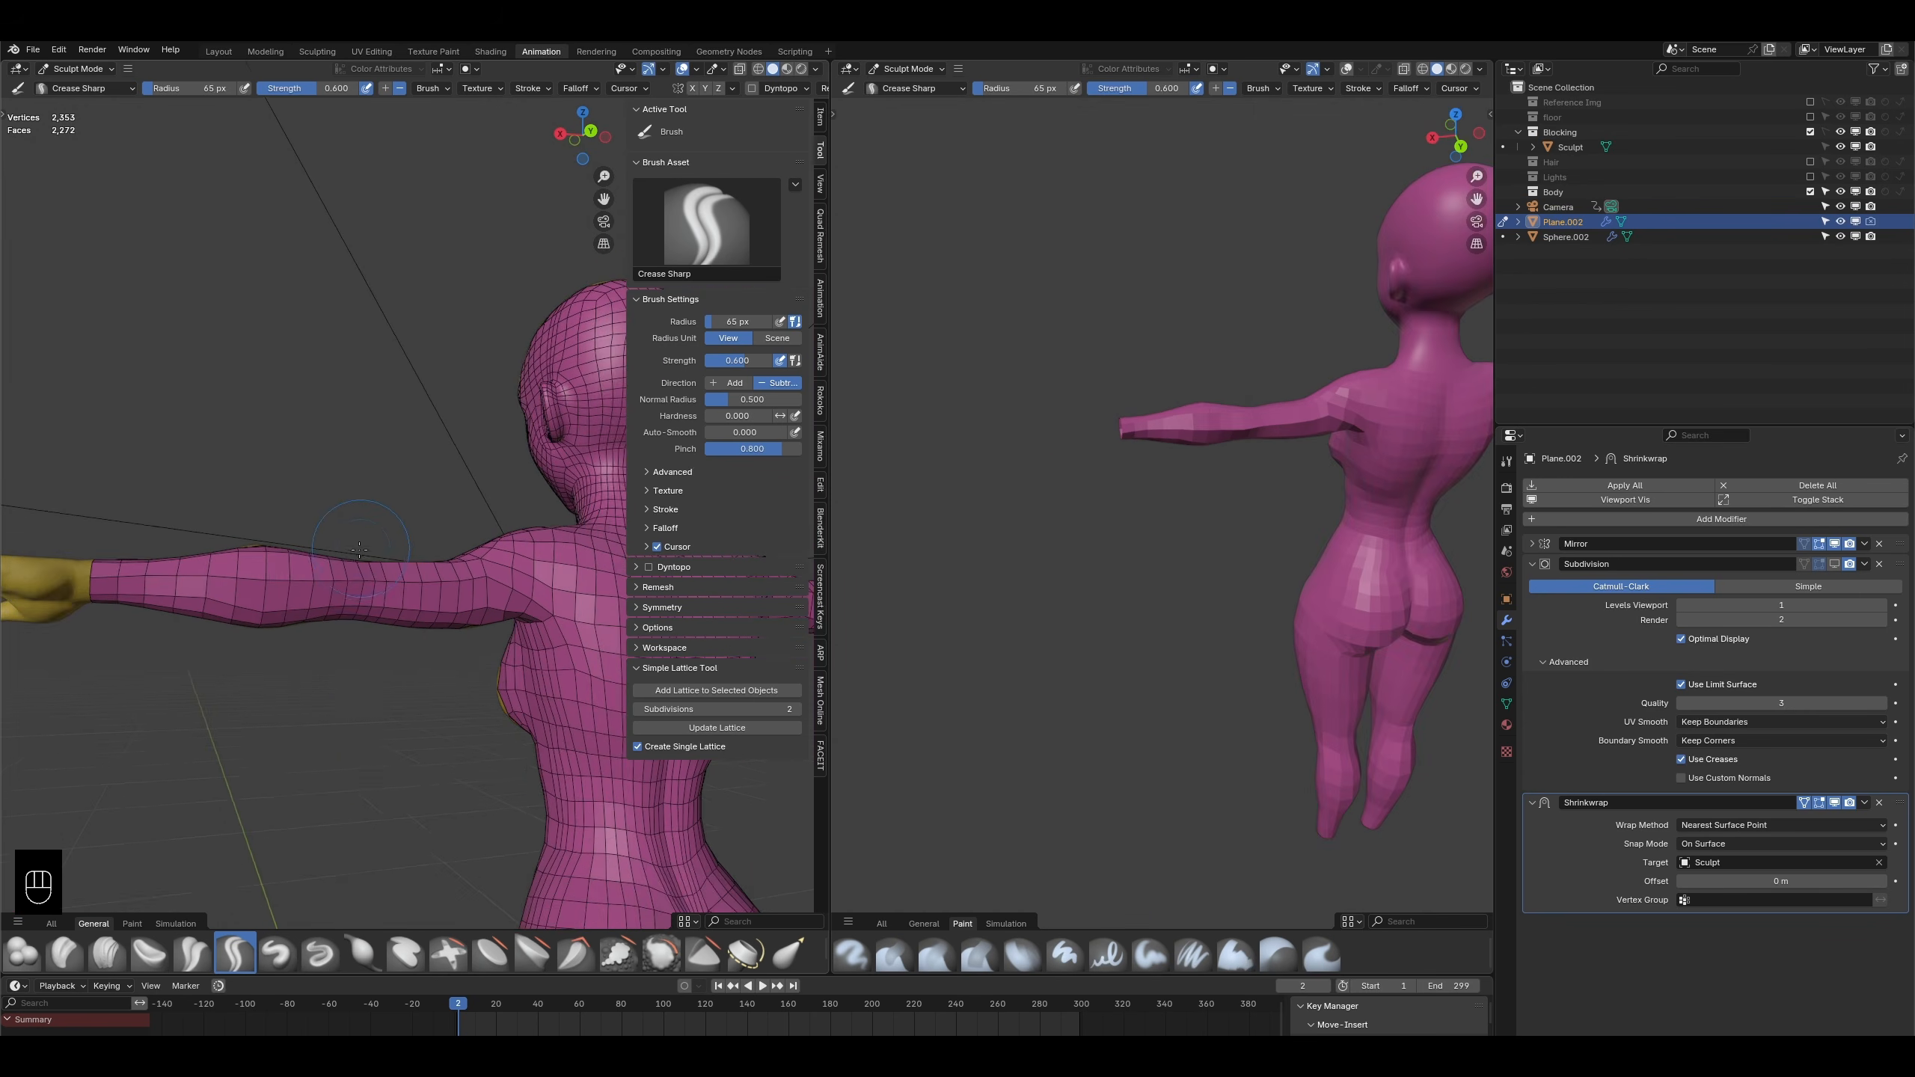
- Slide the lengthwise edge path on the back of the arm, from wrist to shoulder, to even out its spacing
{"action": "key", "text": "Tab"}
{"action": "middle_click_drag", "start_coordinate": [512, 614], "coordinate": [496, 594]}
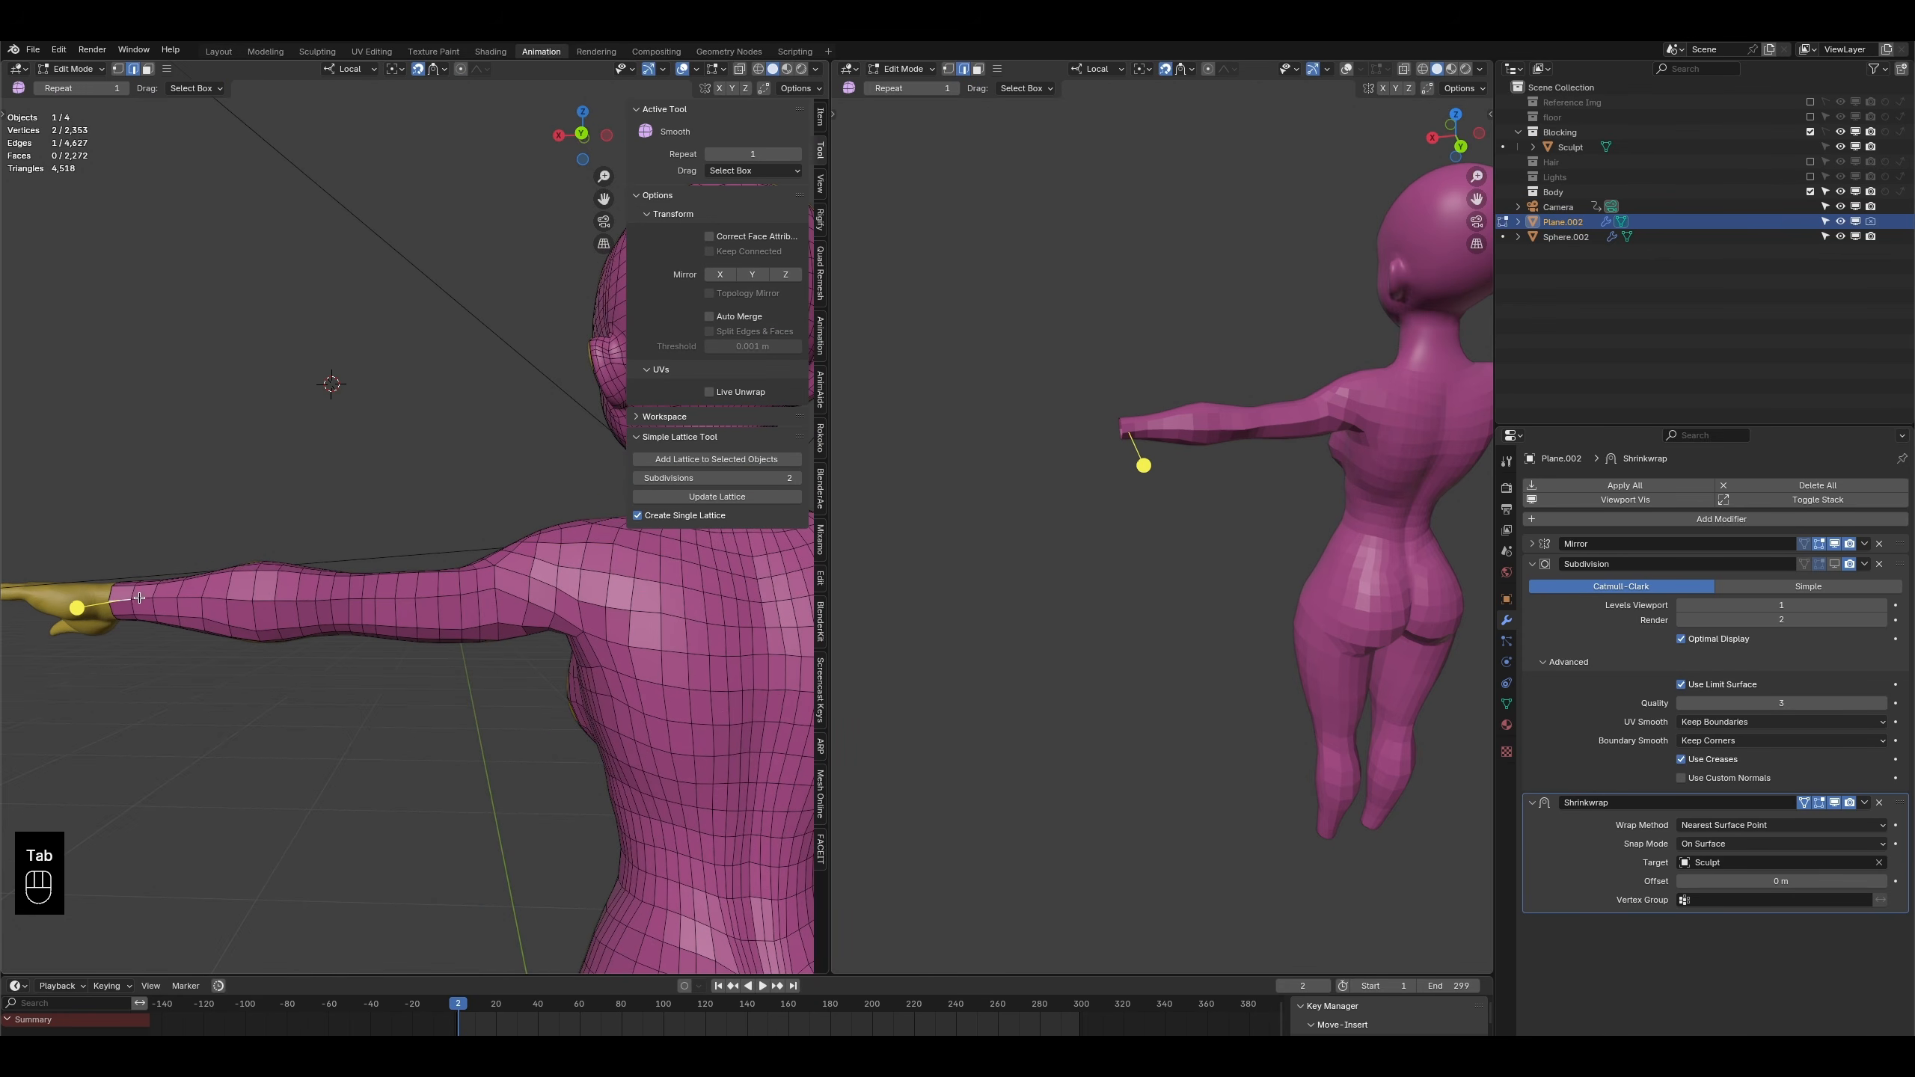
{"action": "left_click", "coordinate": [482, 594], "text": "ctrl+shift"}
{"action": "key", "text": "g"}
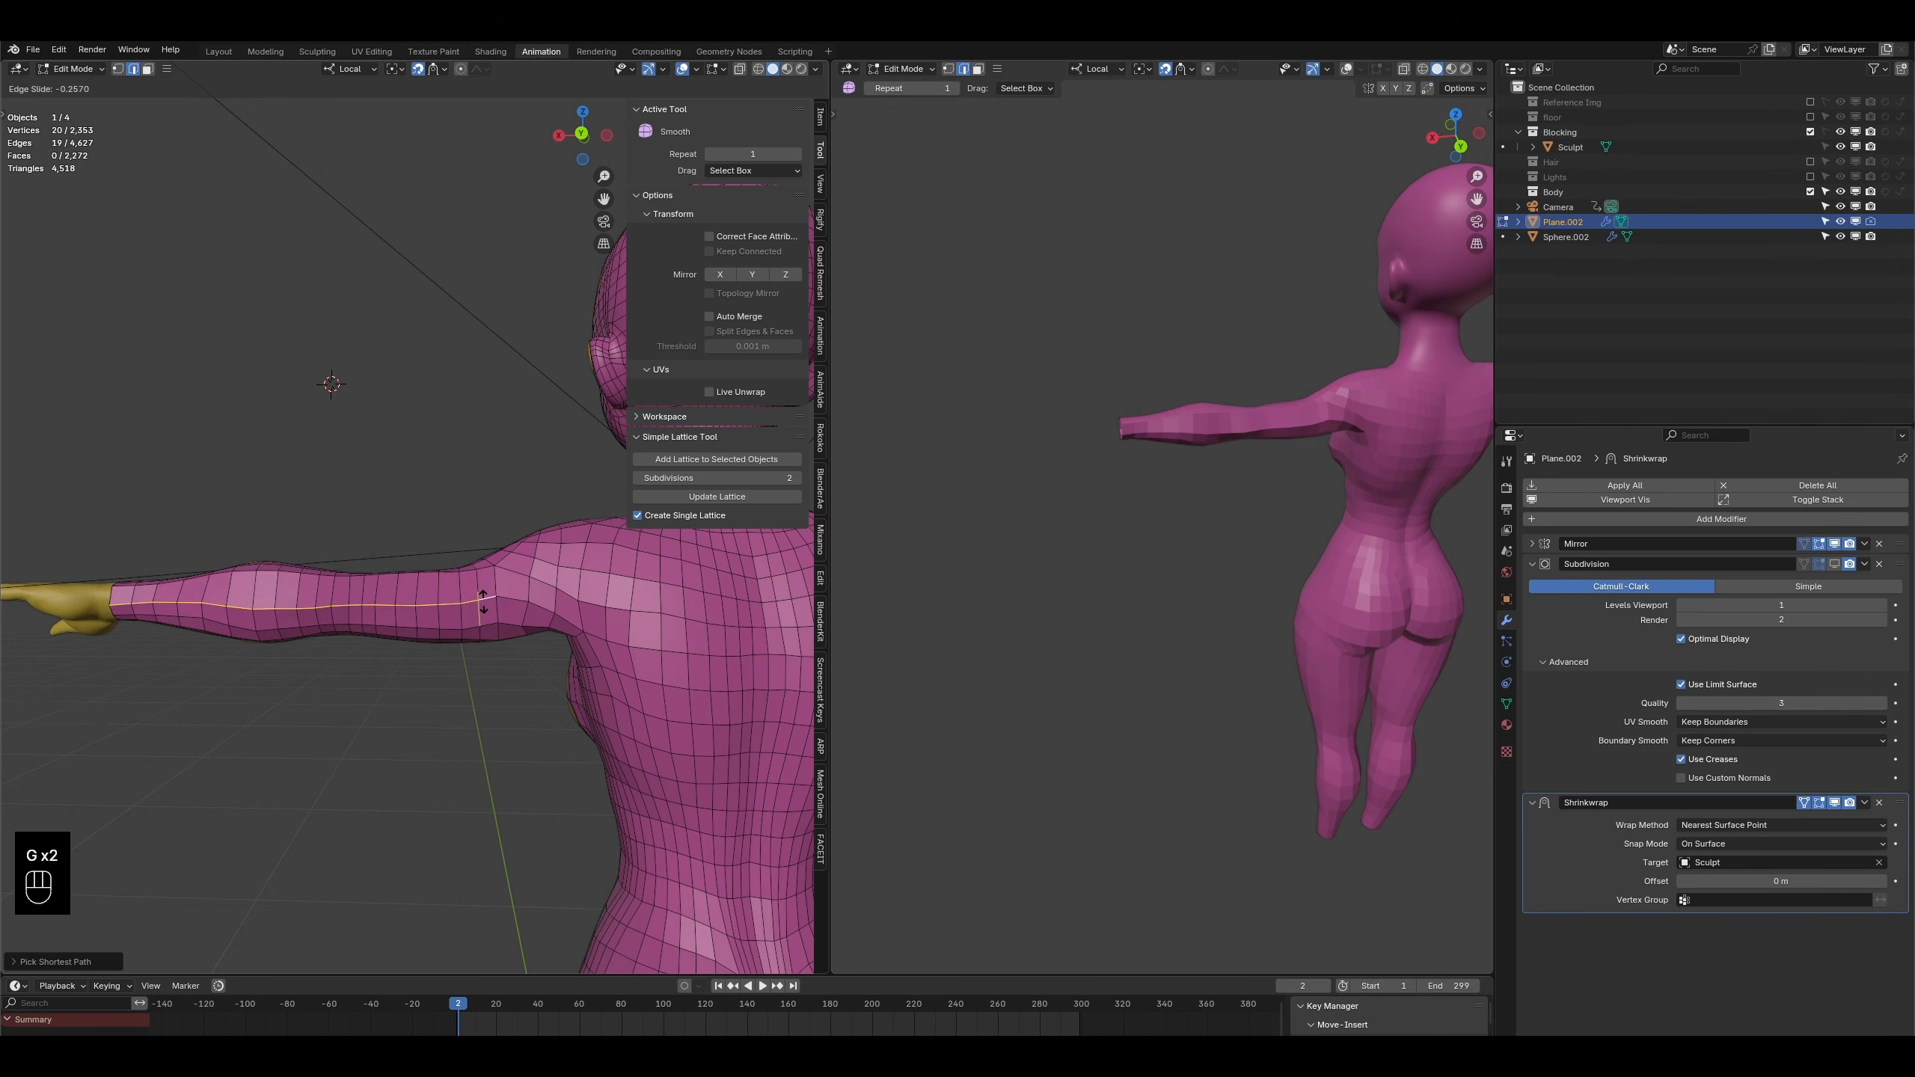
{"action": "left_click", "coordinate": [483, 603]}
- Add a centred edge loop running along the arm and across the upper back
{"action": "middle_click_drag", "start_coordinate": [482, 604], "coordinate": [324, 555]}
{"action": "key", "text": "ctrl+r"}
{"action": "left_click", "coordinate": [282, 586]}
{"action": "right_click", "coordinate": [282, 586]}
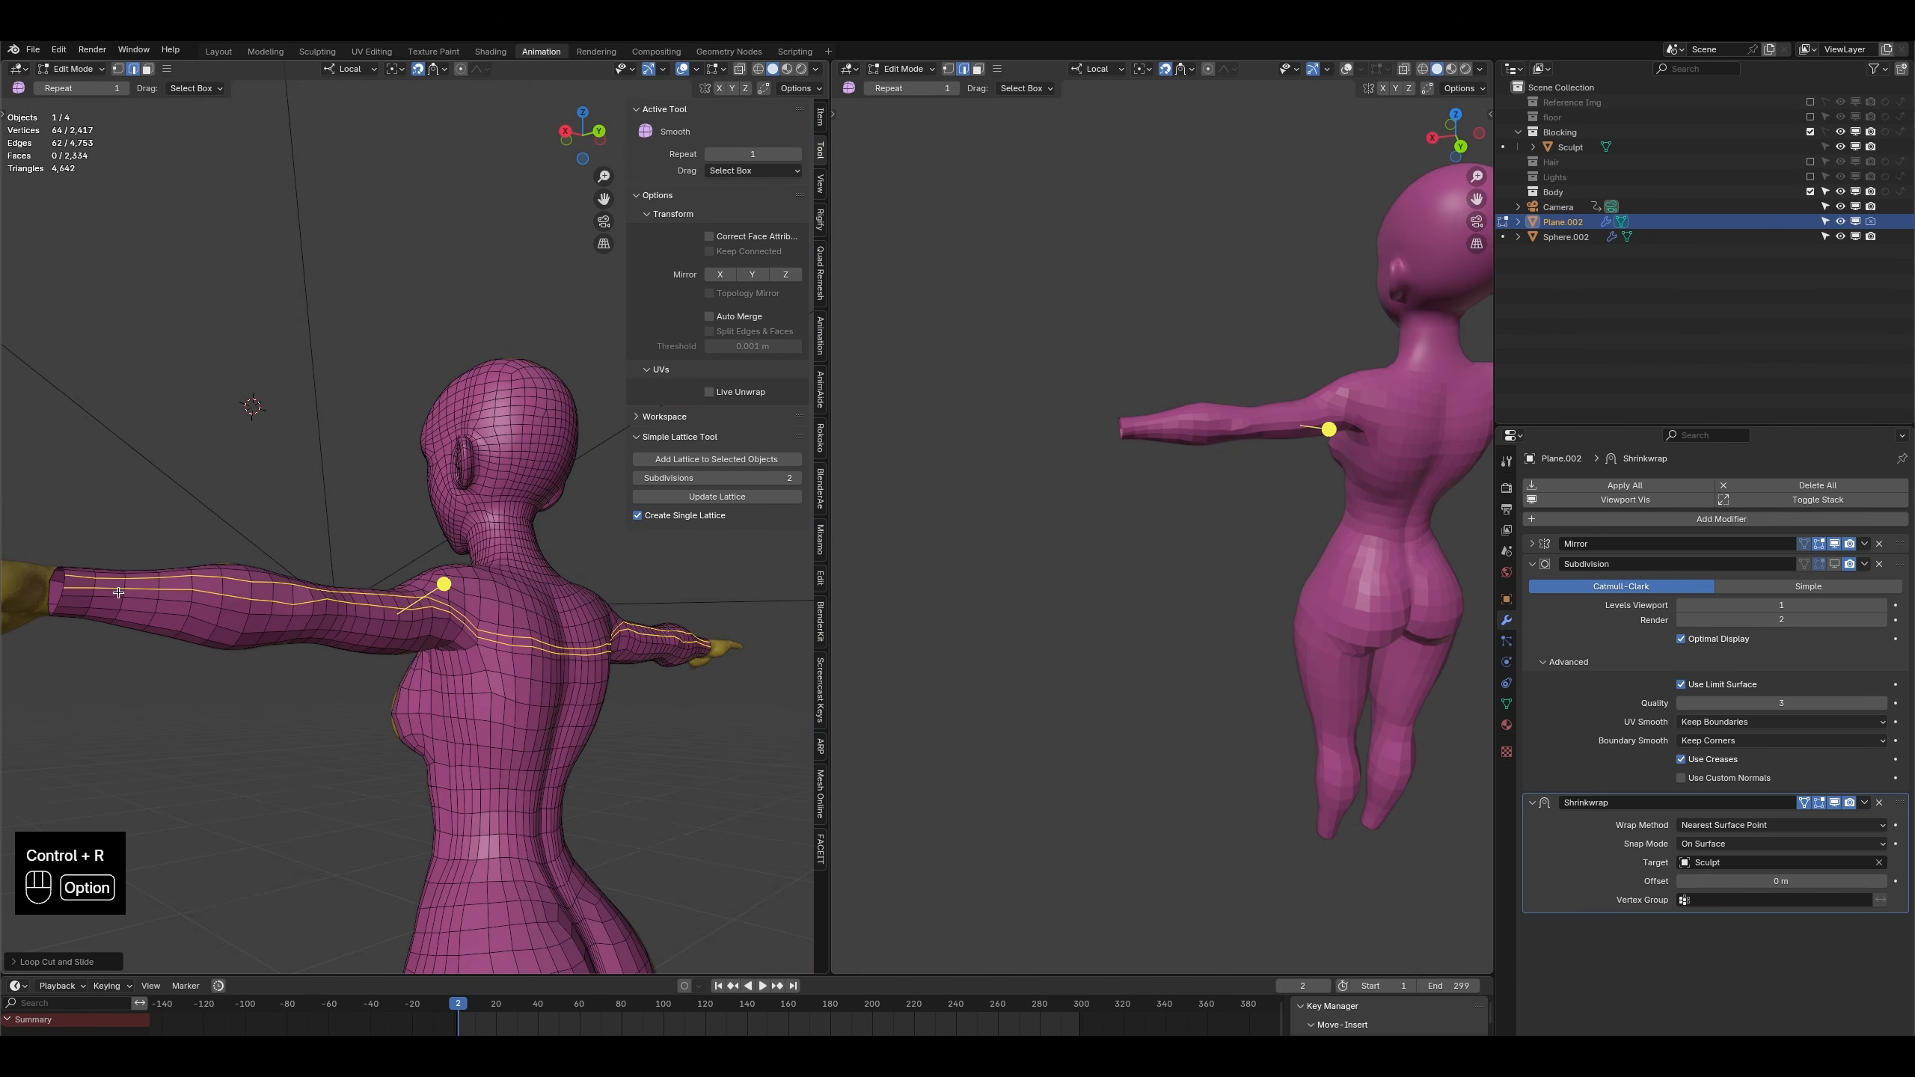
- Try to smooth the arm mesh in Sculpt Mode and undo the stroke
{"action": "left_click", "coordinate": [66, 583], "text": "alt"}
{"action": "middle_click_drag", "start_coordinate": [153, 294], "coordinate": [182, 155]}
{"action": "left_click", "coordinate": [89, 73]}
{"action": "left_click", "coordinate": [76, 129]}
{"action": "left_click_drag", "start_coordinate": [400, 531], "coordinate": [393, 535], "text": "shift"}
{"action": "key", "text": "ctrl+z"}
{"action": "mouse_move", "coordinate": [393, 534]}
{"action": "middle_mouse_down"}
{"action": "mouse_move", "coordinate": [373, 589]}
{"action": "mouse_move", "coordinate": [419, 571]}
{"action": "middle_mouse_up"}
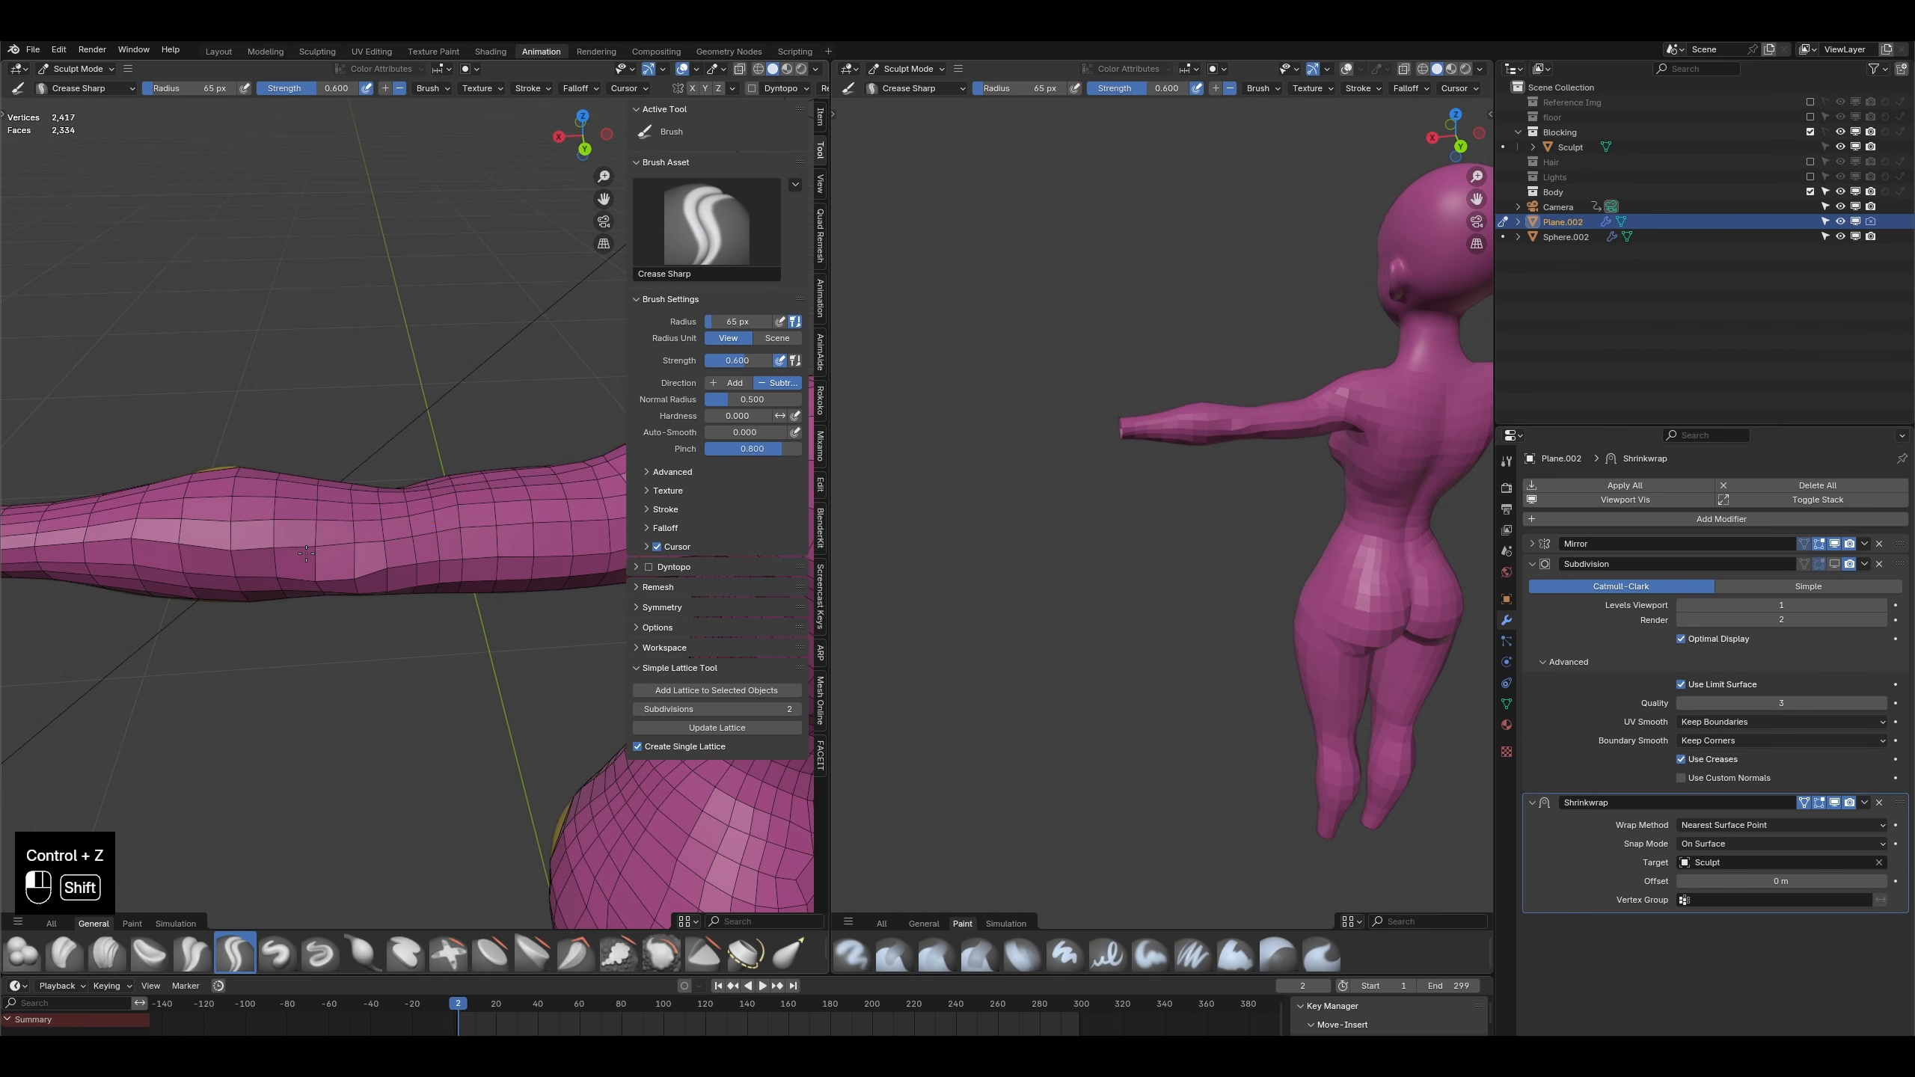
{"action": "scroll", "coordinate": [525, 546], "scroll_direction": "down", "scroll_amount": 3}
{"action": "key", "text": "Tab"}
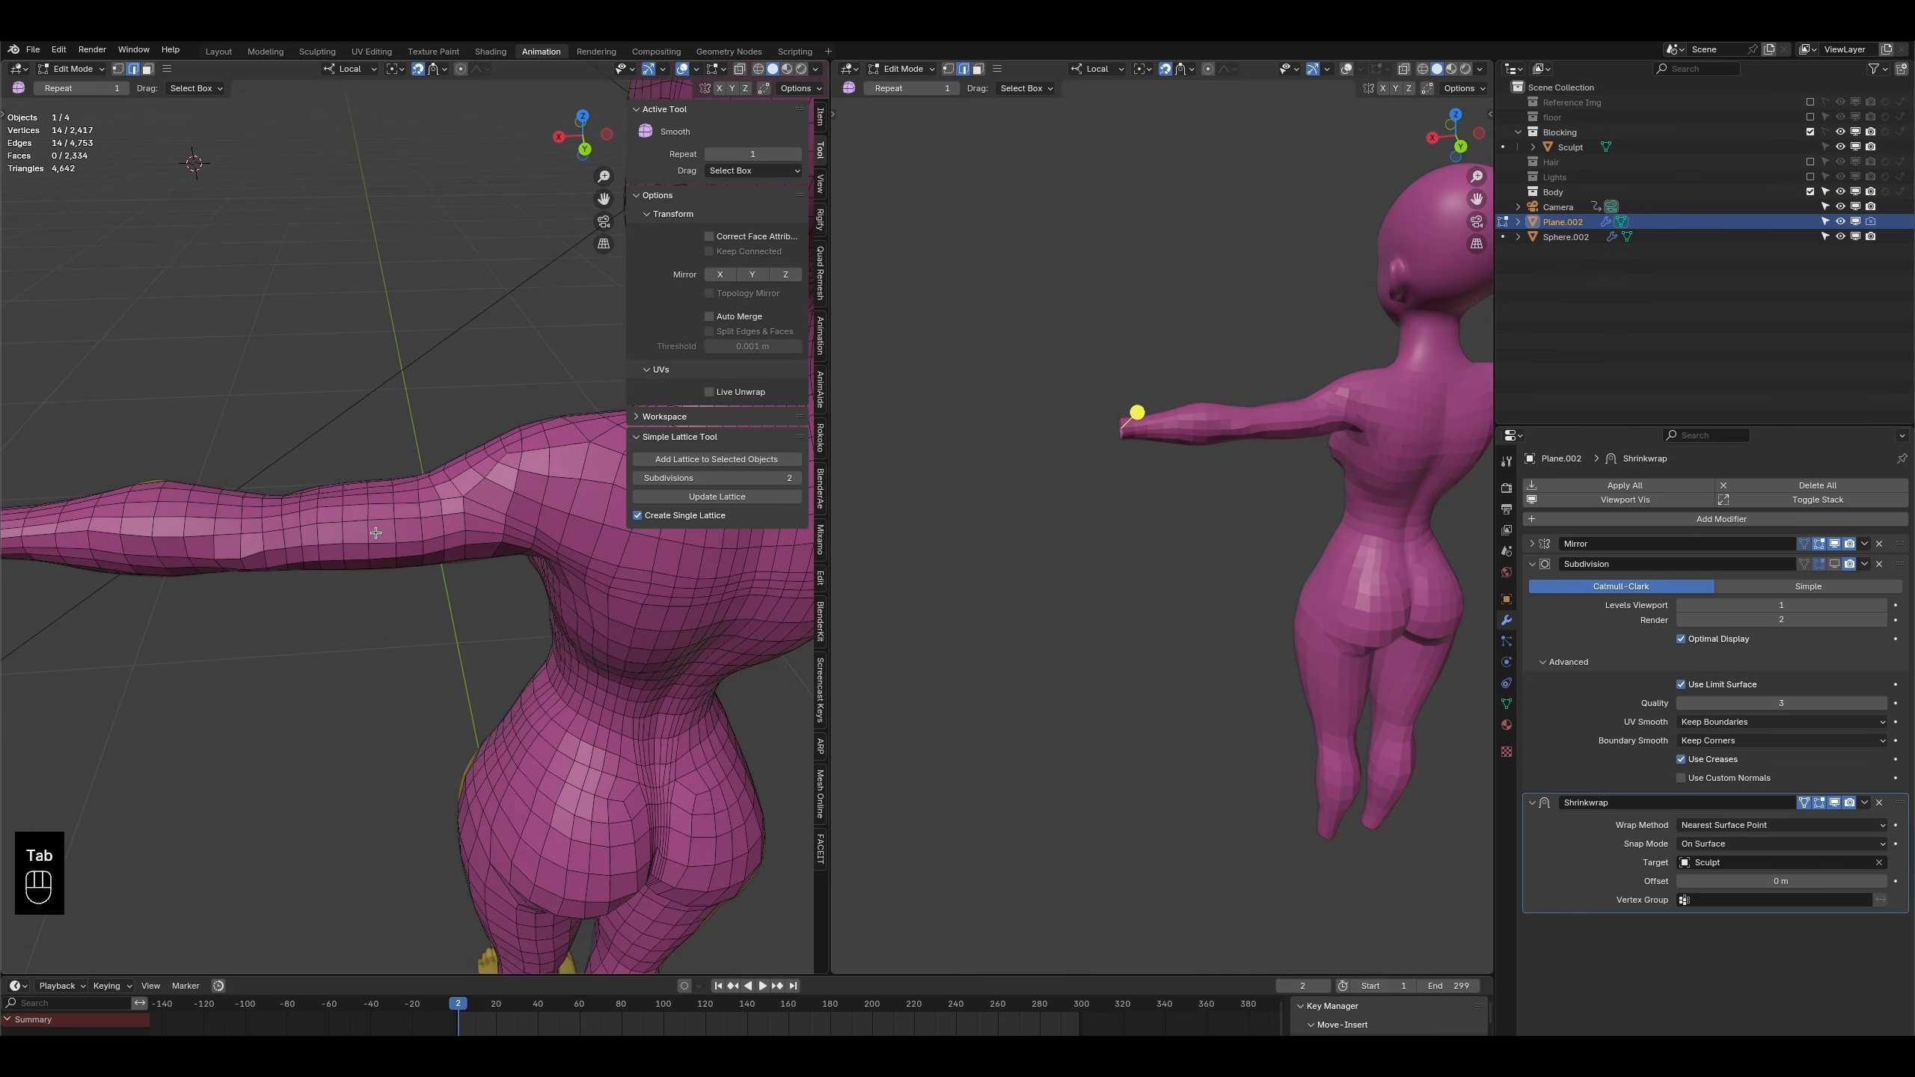
- Try to smooth the upper back beside the armpit in Sculpt Mode and undo the strokes
{"action": "key", "text": "Tab"}
{"action": "middle_click_drag", "start_coordinate": [554, 543], "coordinate": [388, 447]}
{"action": "left_click_drag", "start_coordinate": [407, 541], "coordinate": [357, 531], "text": "shift"}
{"action": "key", "text": "ctrl+z"}
{"action": "key", "text": "ctrl+z"}
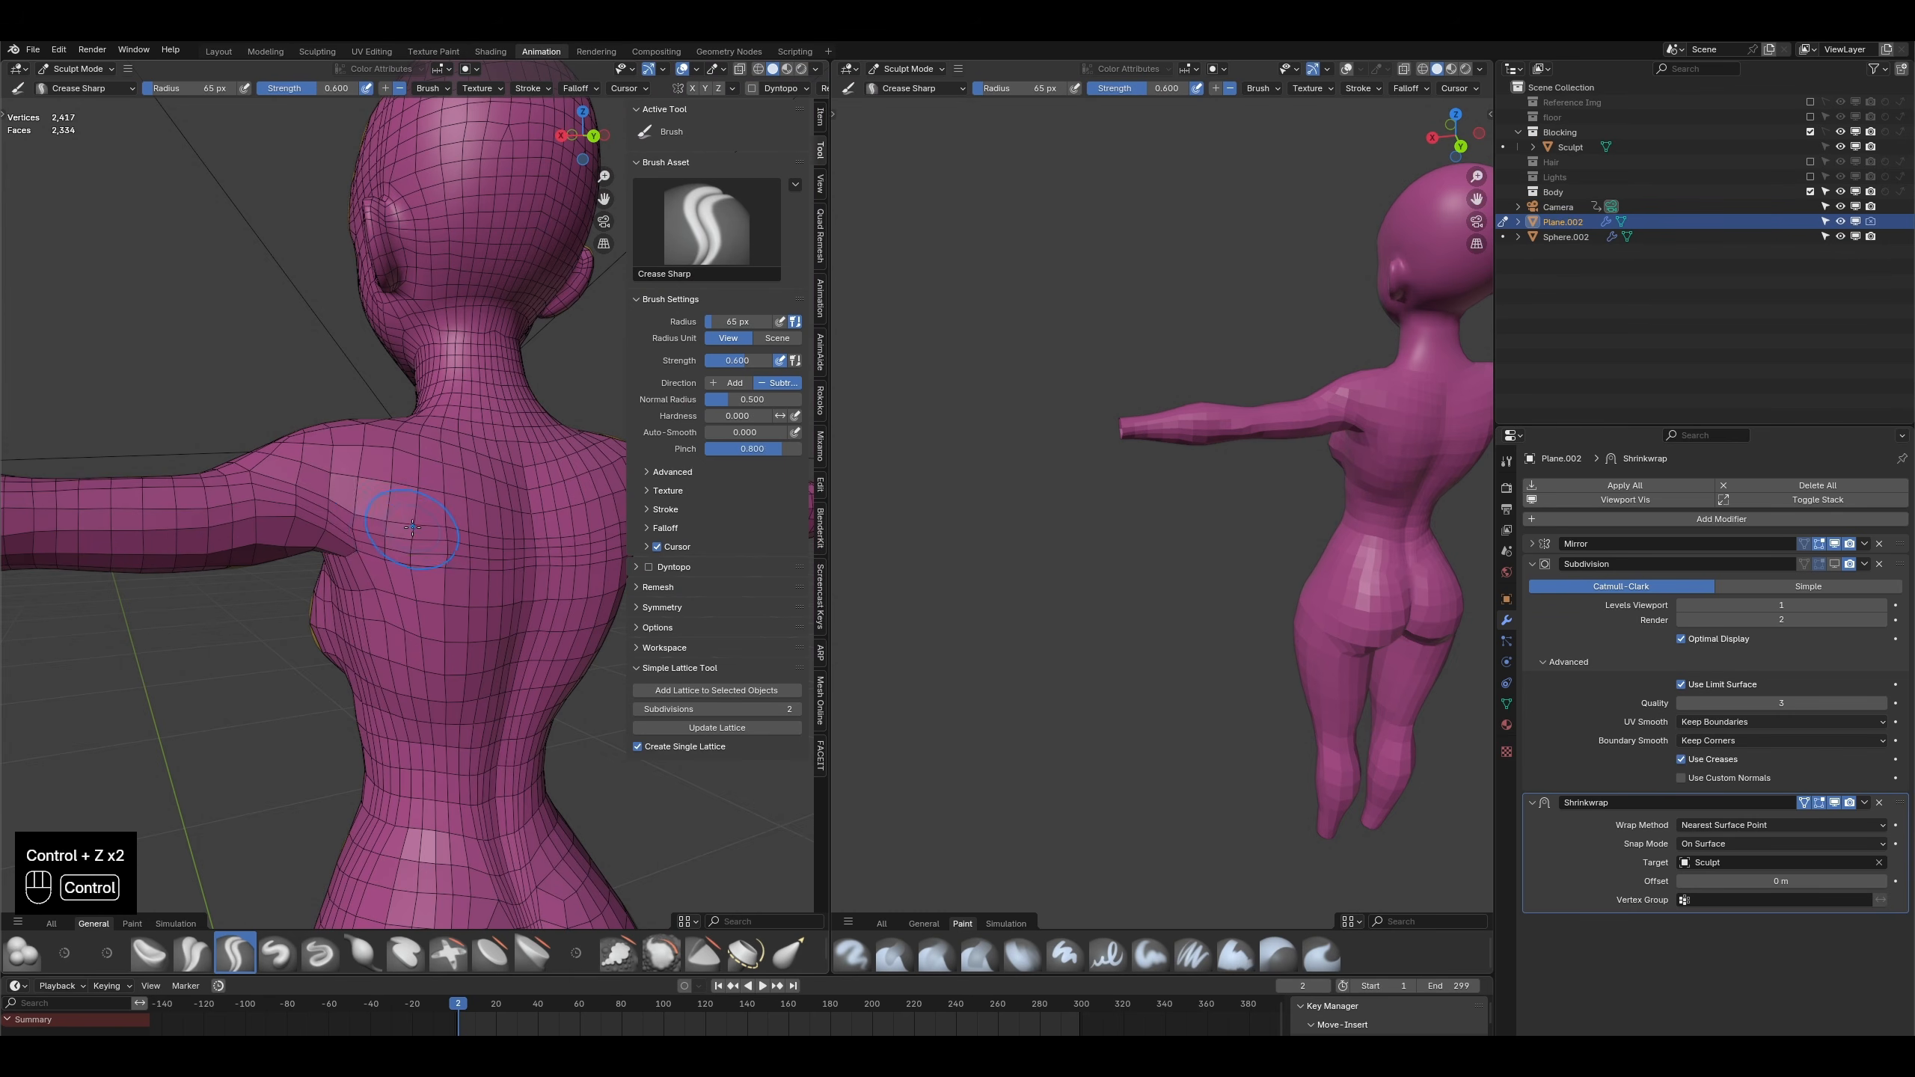
{"action": "scroll", "coordinate": [370, 539], "scroll_direction": "up", "scroll_amount": 3}
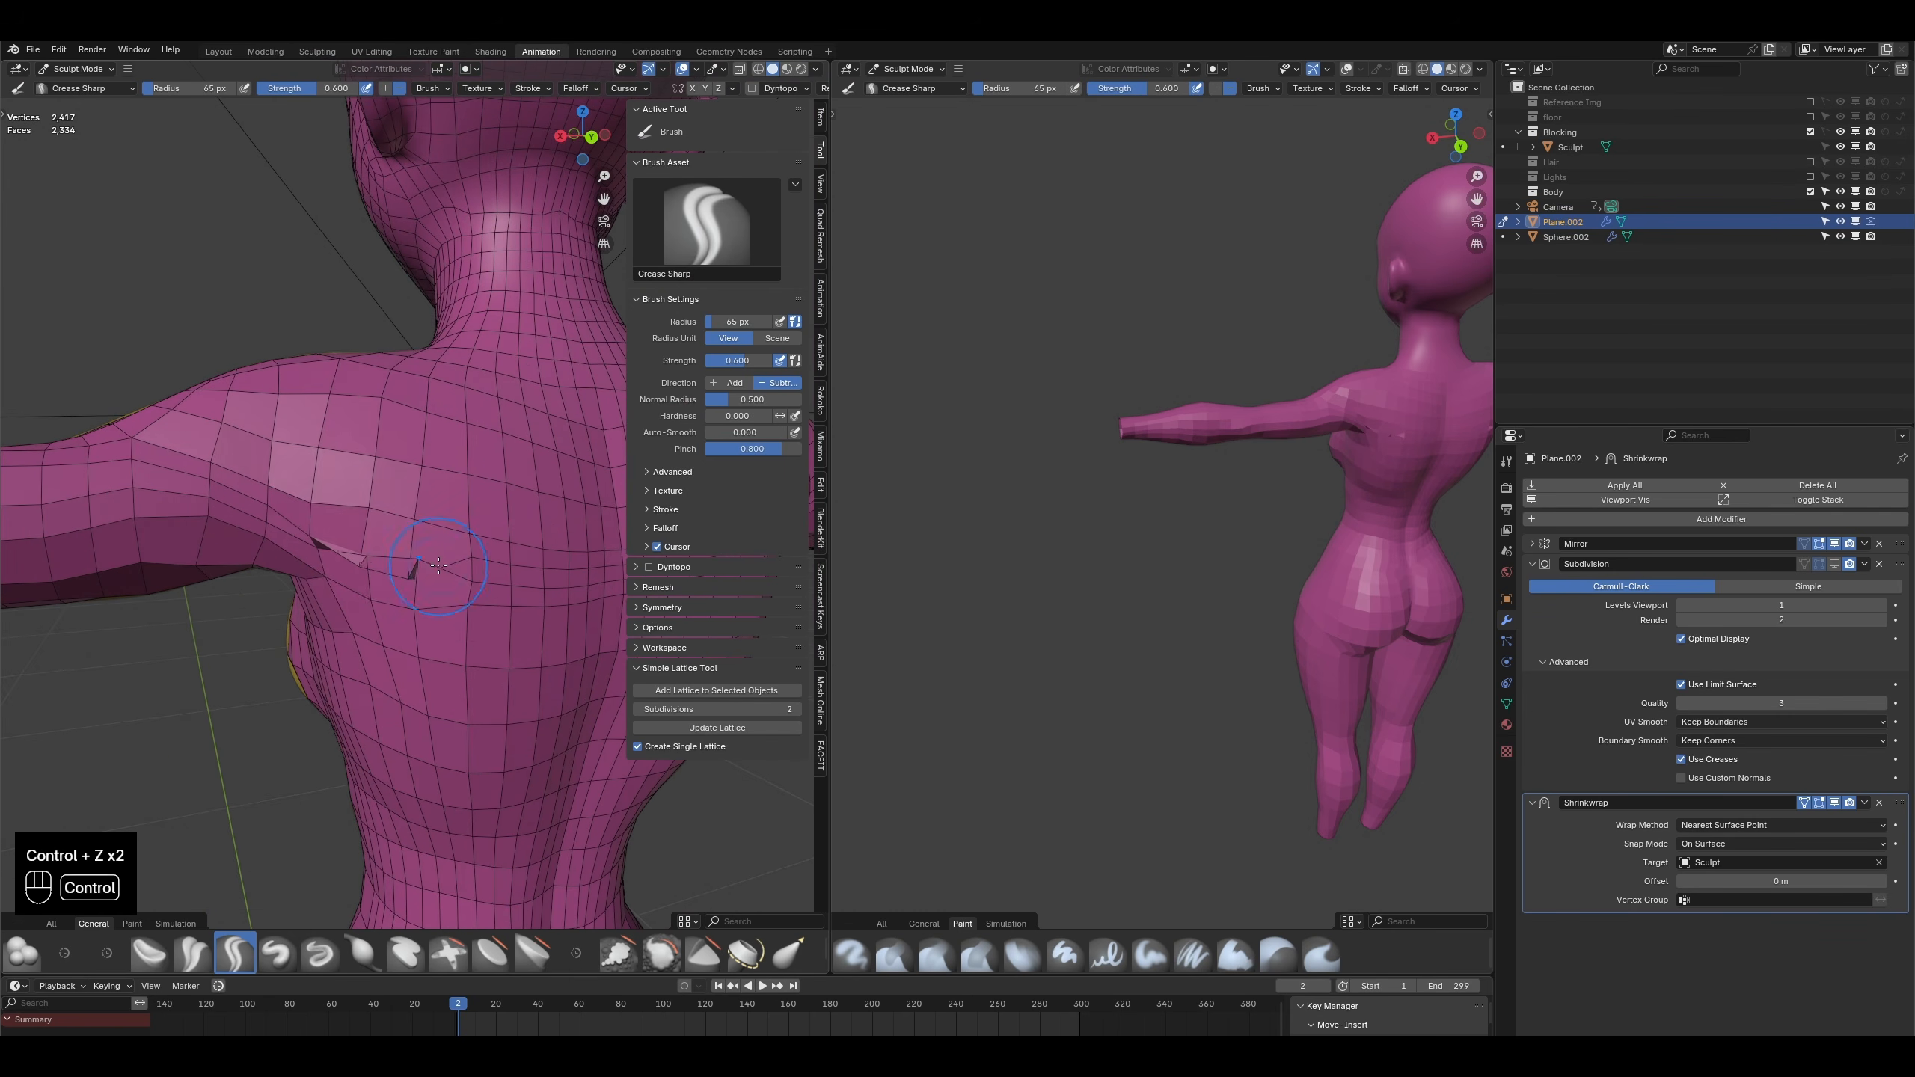
{"action": "key", "text": "ctrl+z"}
- Save the file in Object Mode, then duplicate the body's Shrinkwrap modifier and apply the original
{"action": "left_click", "coordinate": [75, 69]}
{"action": "left_click", "coordinate": [69, 83]}
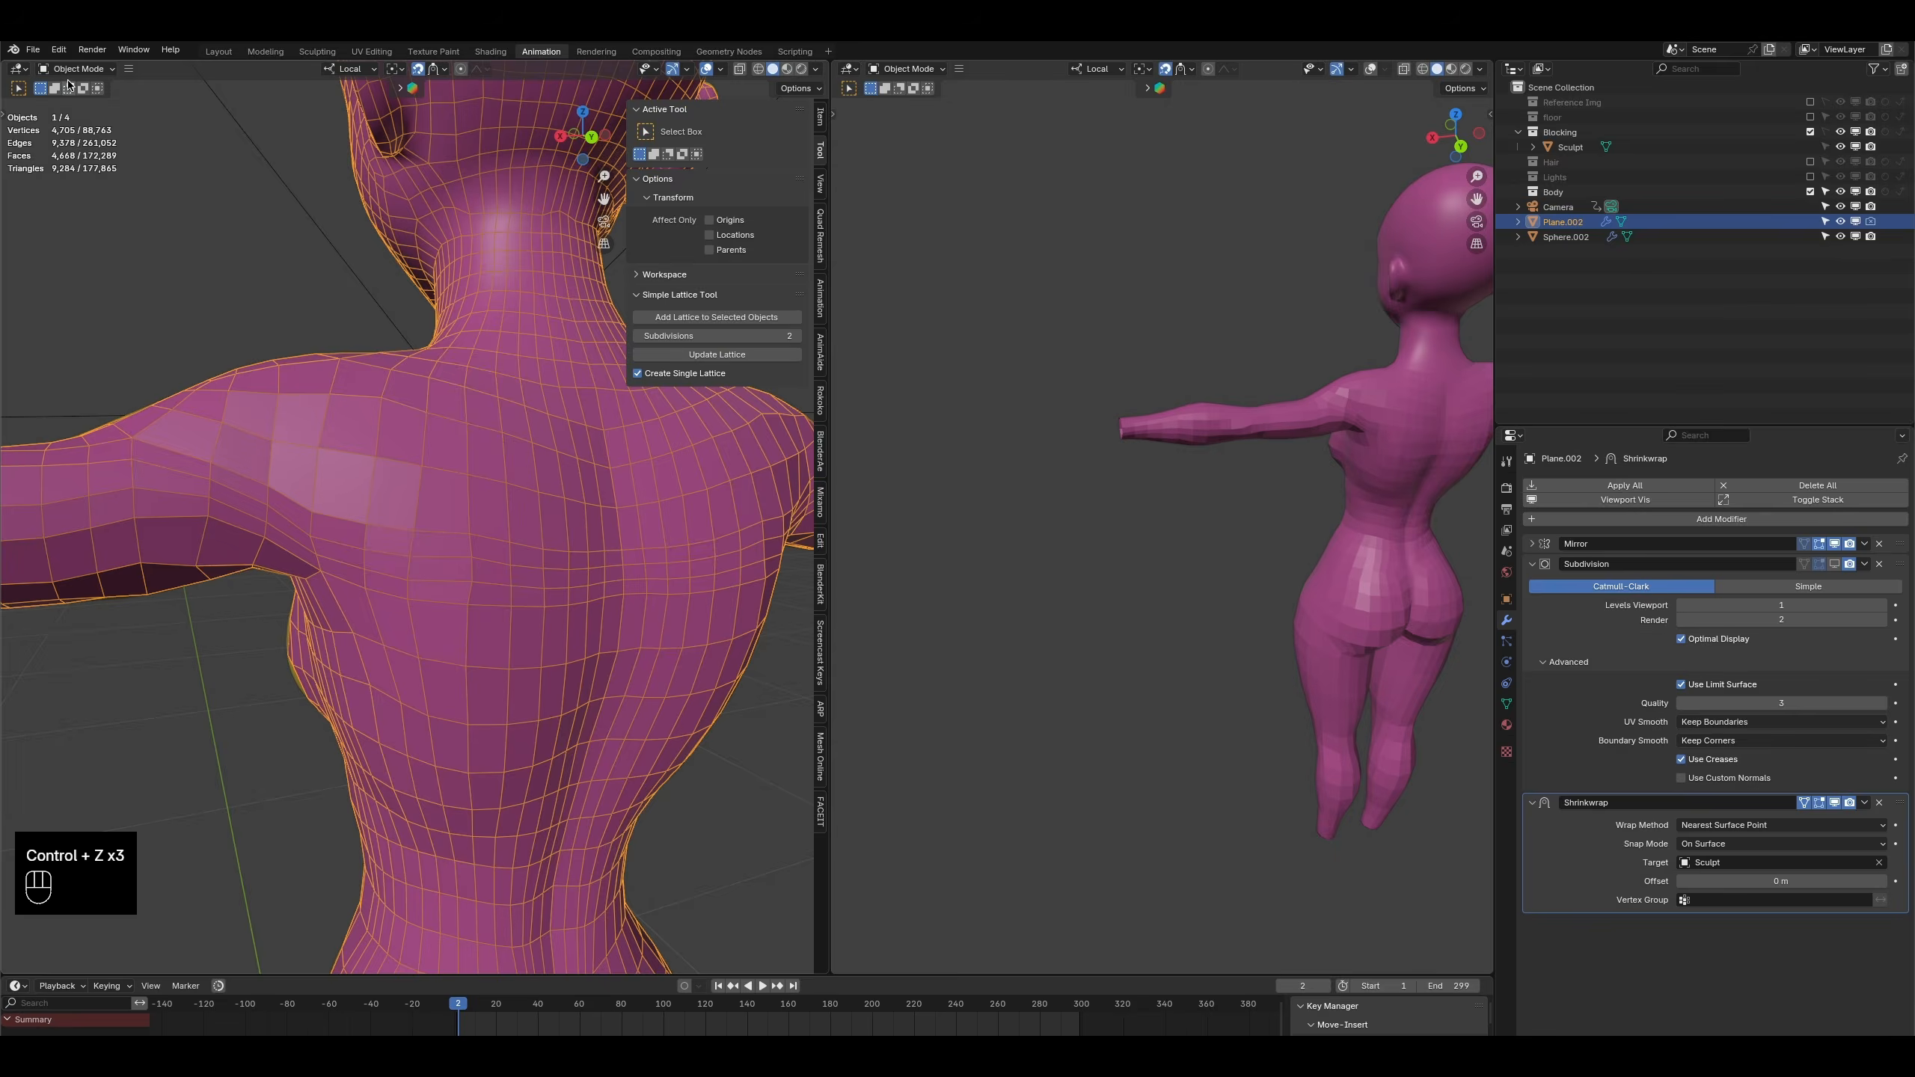
{"action": "key", "text": "ctrl+s"}
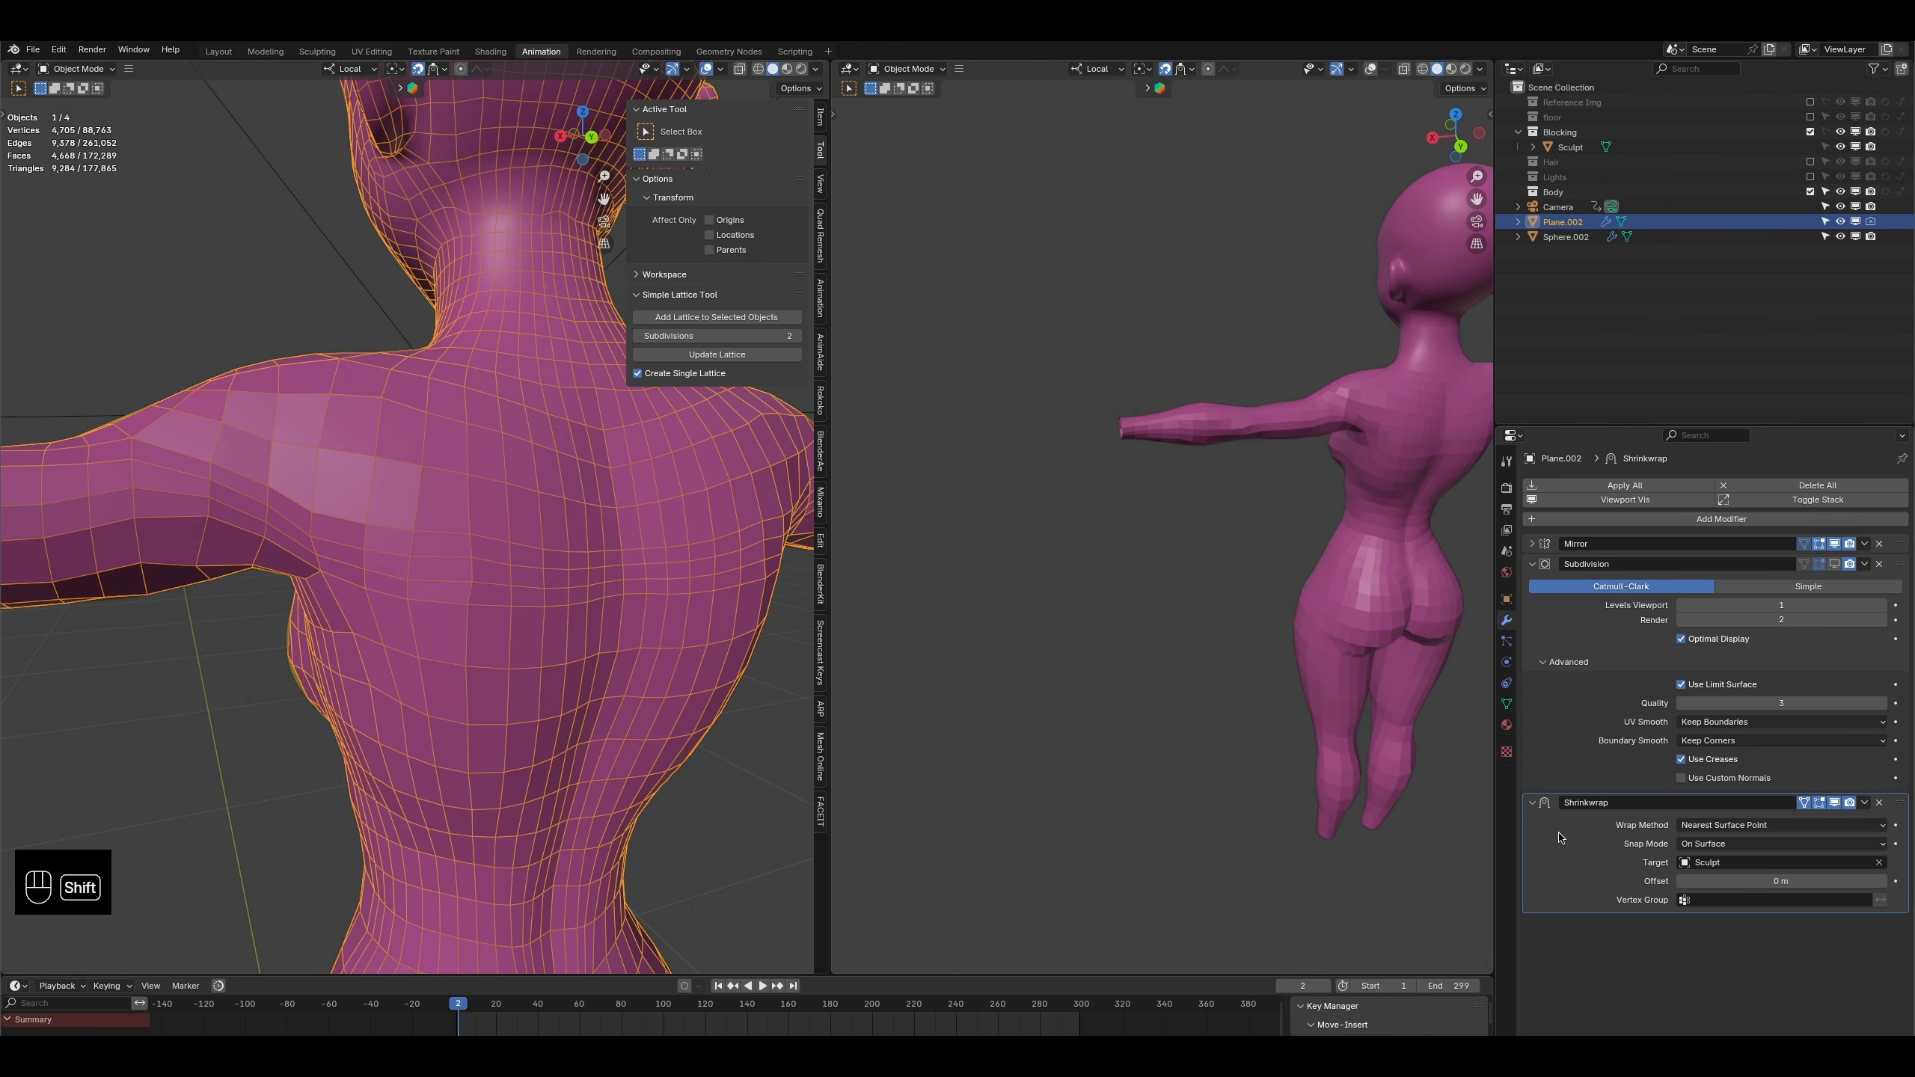
{"action": "key", "text": "shift+d"}
{"action": "key", "text": "ctrl"}
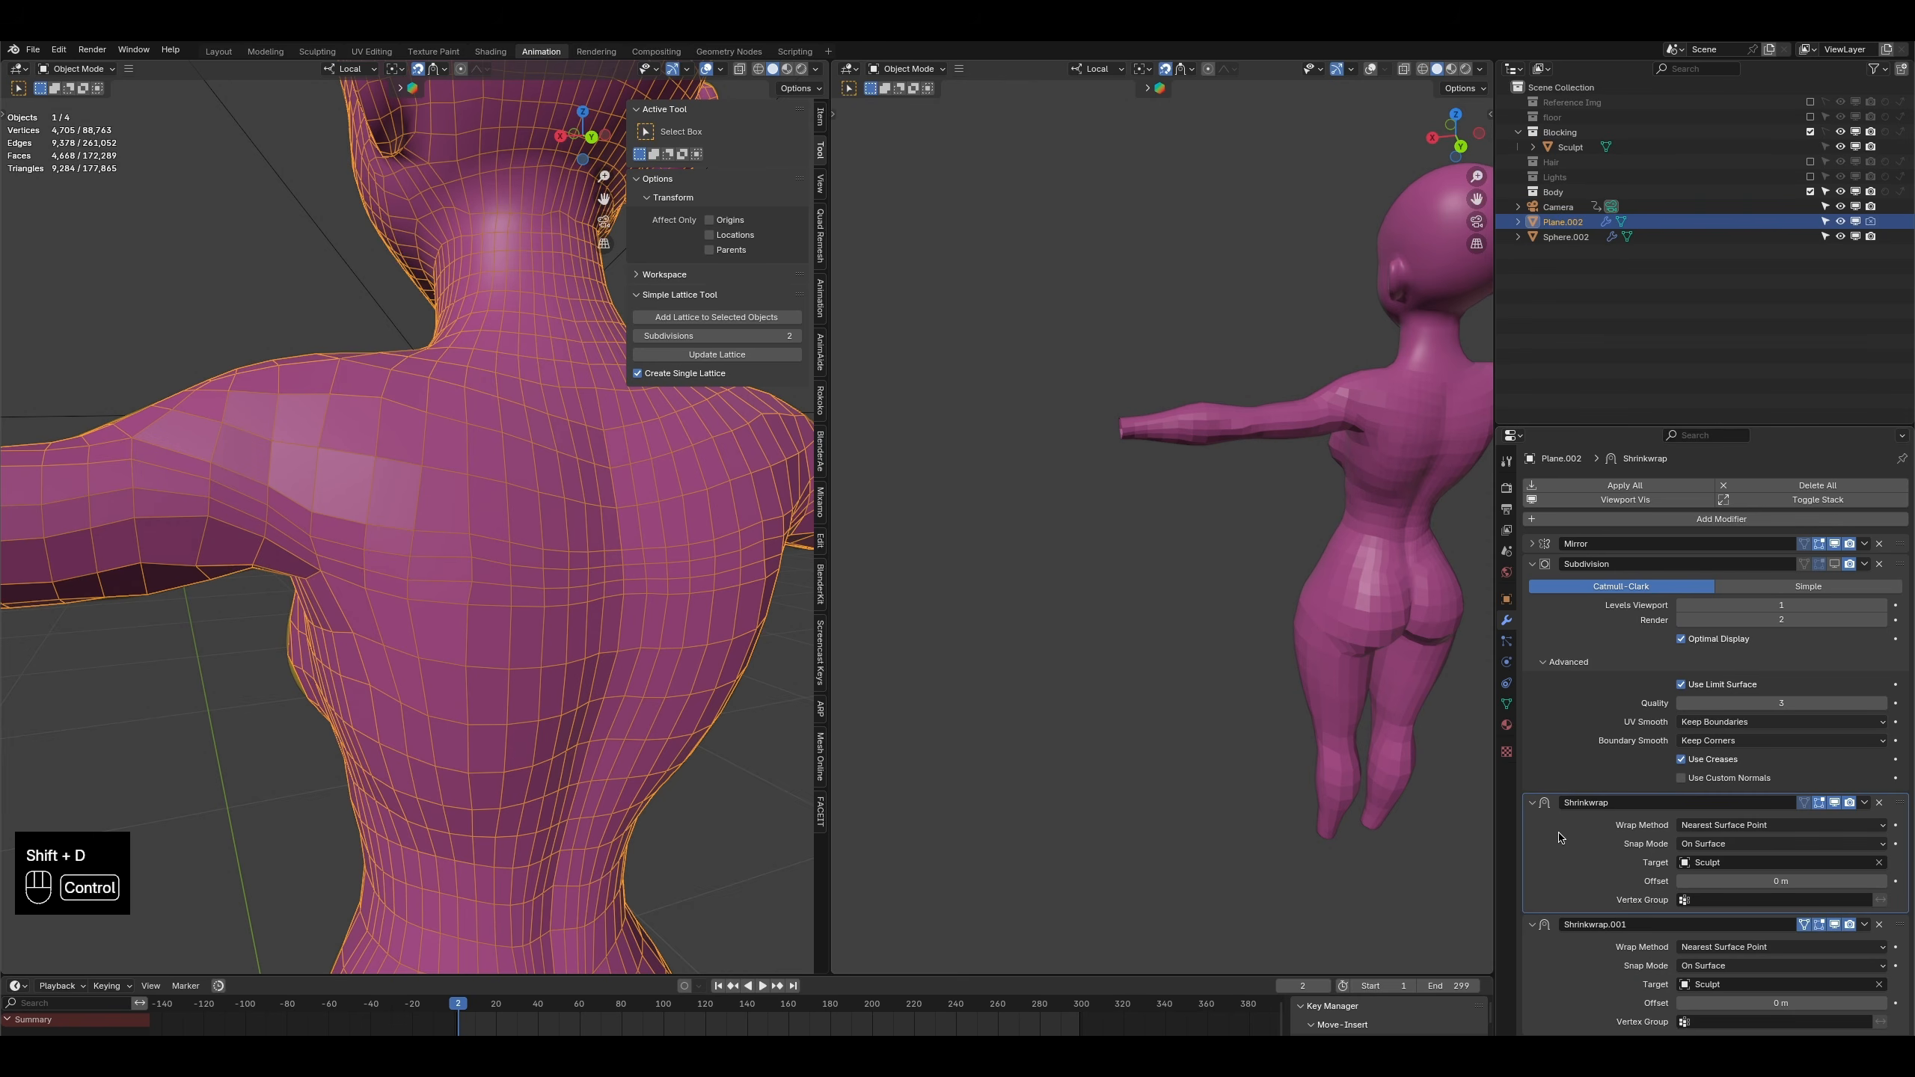
{"action": "key", "text": "ctrl+a"}
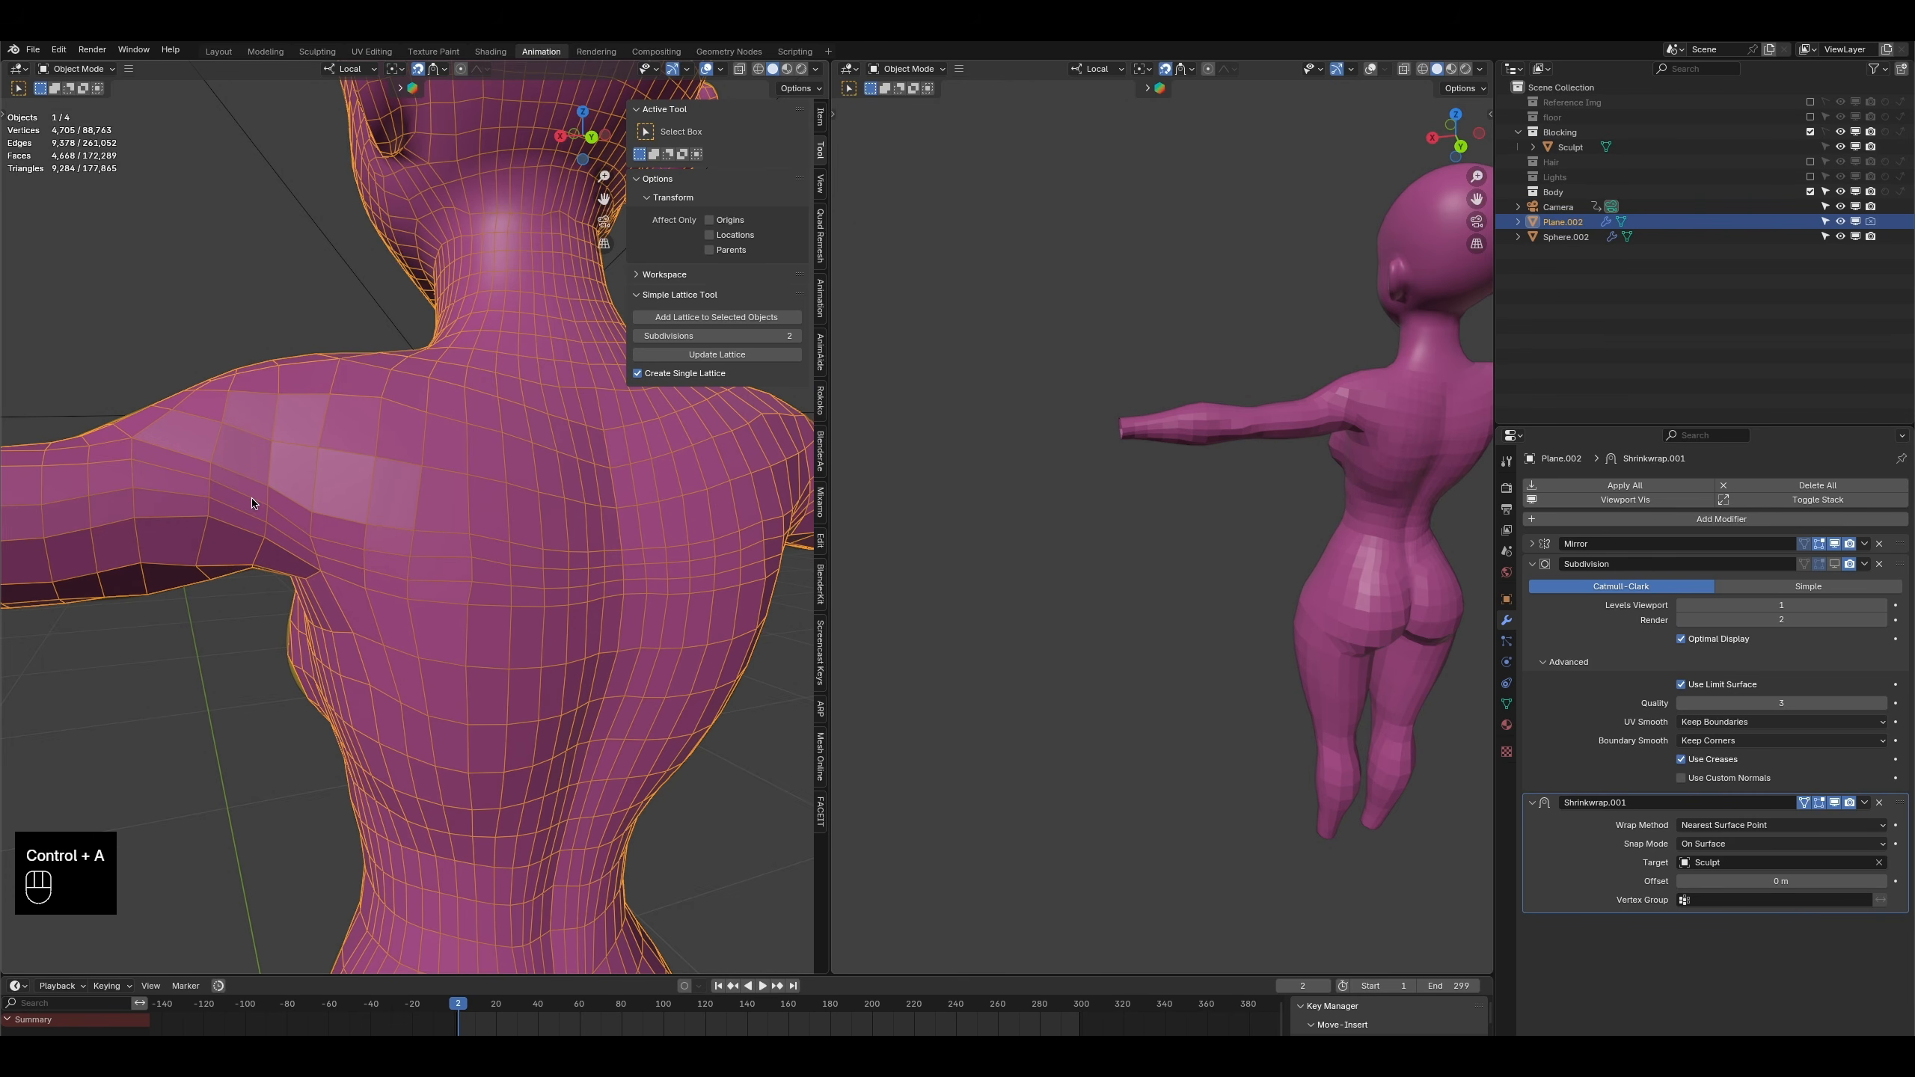
- Switch the body mesh to Sculpt Mode and smooth the topology across the upper back, shoulder blade and upper arm
{"action": "key", "text": "Tab"}
{"action": "left_click", "coordinate": [57, 71]}
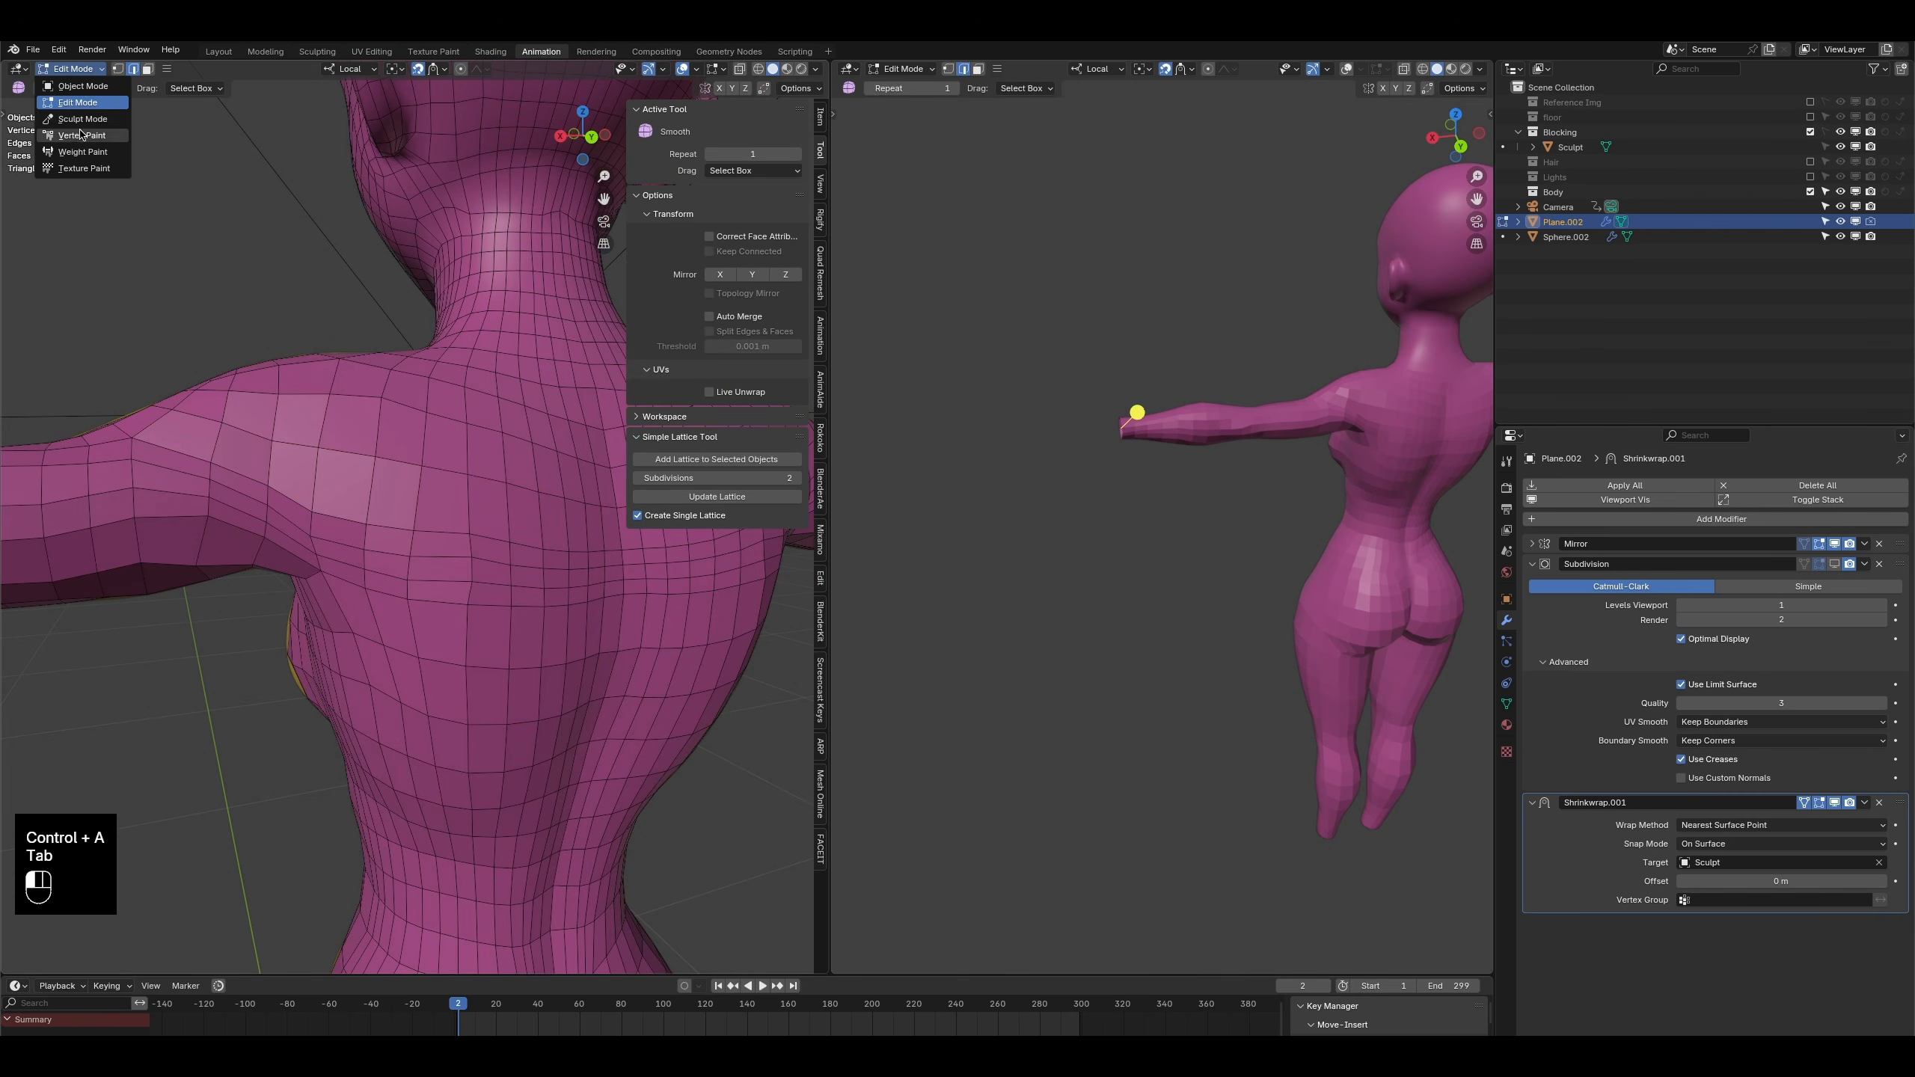
{"action": "left_click", "coordinate": [80, 118]}
{"action": "left_click_drag", "start_coordinate": [333, 496], "coordinate": [511, 566], "text": "shift"}
{"action": "scroll", "coordinate": [590, 604], "scroll_direction": "down", "scroll_amount": 2}
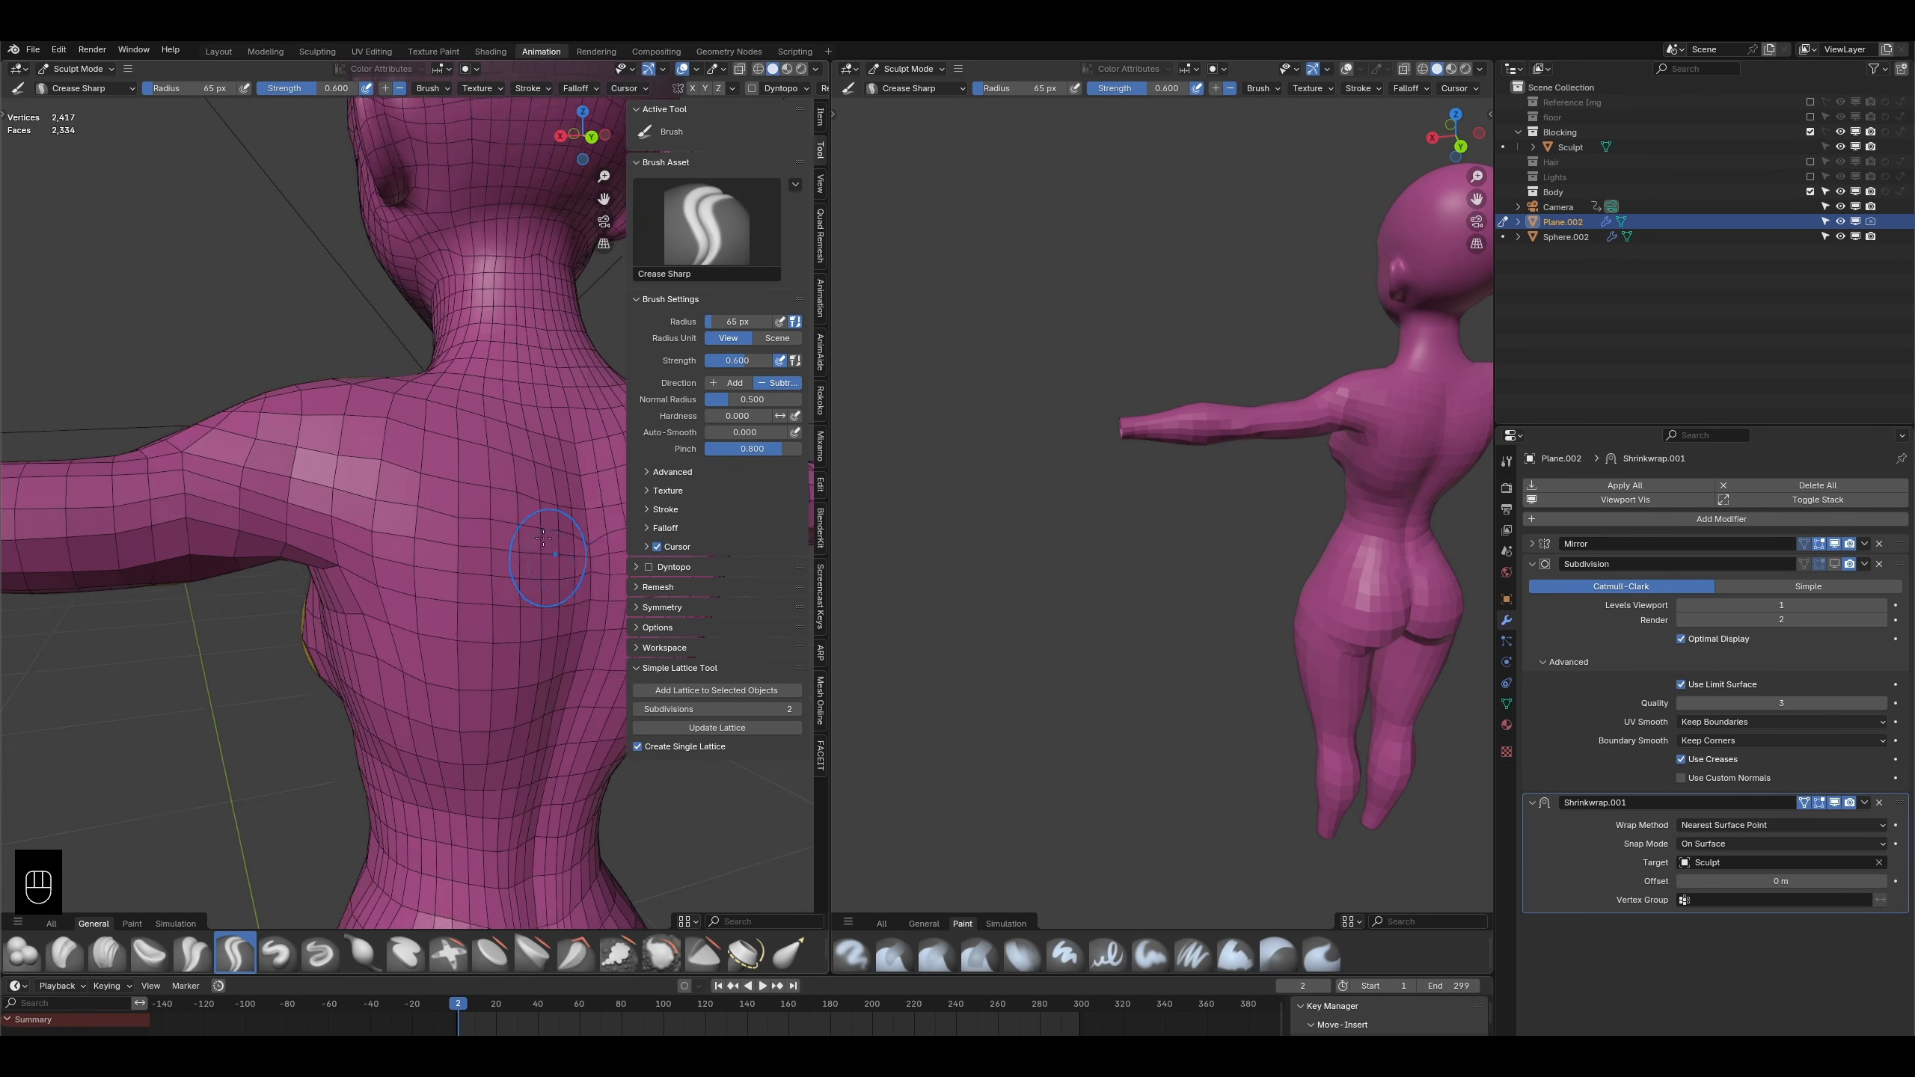
{"action": "middle_click_drag", "start_coordinate": [526, 537], "coordinate": [469, 533], "text": "shift"}
{"action": "mouse_move", "coordinate": [473, 534]}
{"action": "left_mouse_down", "text": "shift"}
{"action": "mouse_move", "coordinate": [253, 453]}
{"action": "mouse_move", "coordinate": [240, 498]}
{"action": "left_mouse_up", "text": "shift"}
{"action": "middle_click_drag", "start_coordinate": [226, 510], "coordinate": [290, 498]}
{"action": "mouse_move", "coordinate": [1402, 513]}
{"action": "middle_mouse_down"}
{"action": "mouse_move", "coordinate": [1357, 476]}
{"action": "mouse_move", "coordinate": [1378, 477]}
{"action": "middle_mouse_up"}
{"action": "middle_click_drag", "start_coordinate": [347, 641], "coordinate": [331, 641]}
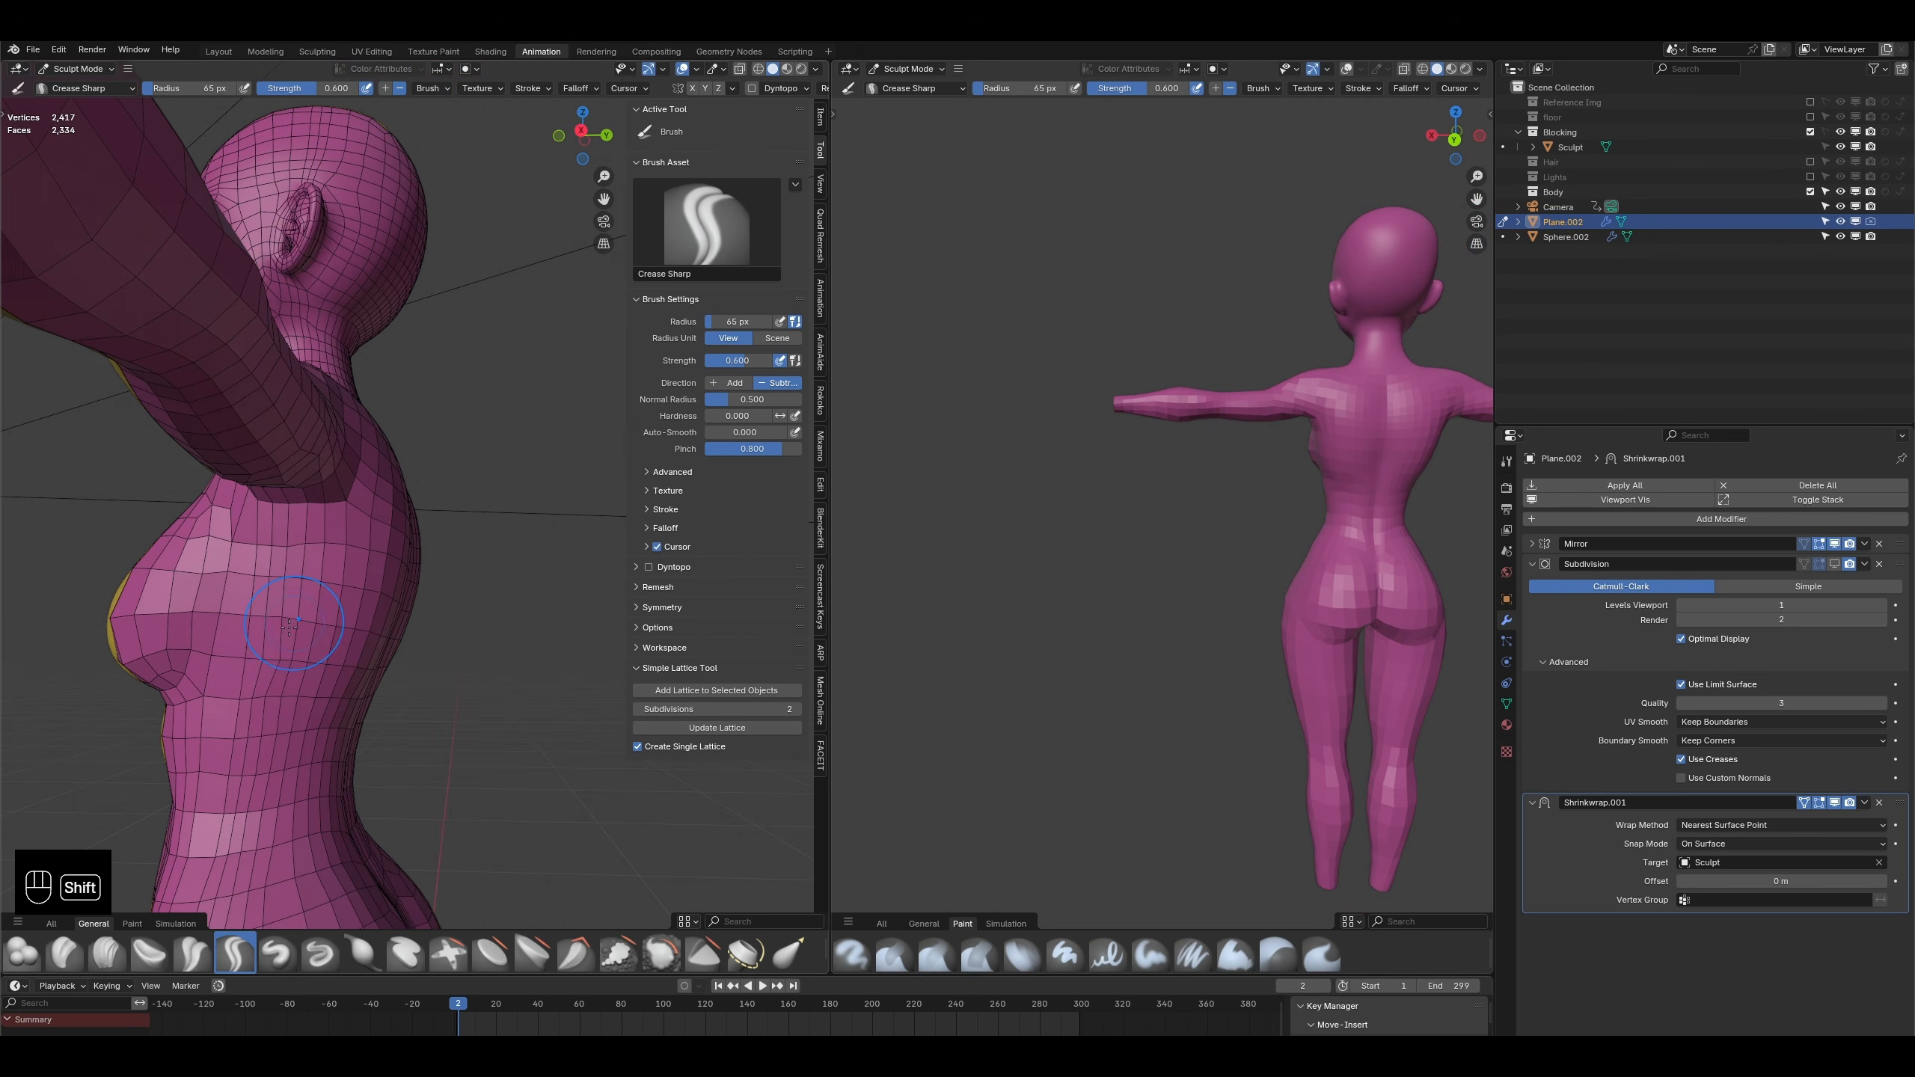
- Smooth the mesh along the side of the torso, from beside the breast down to the waist
{"action": "left_click_drag", "start_coordinate": [297, 565], "coordinate": [242, 556], "text": "shift"}
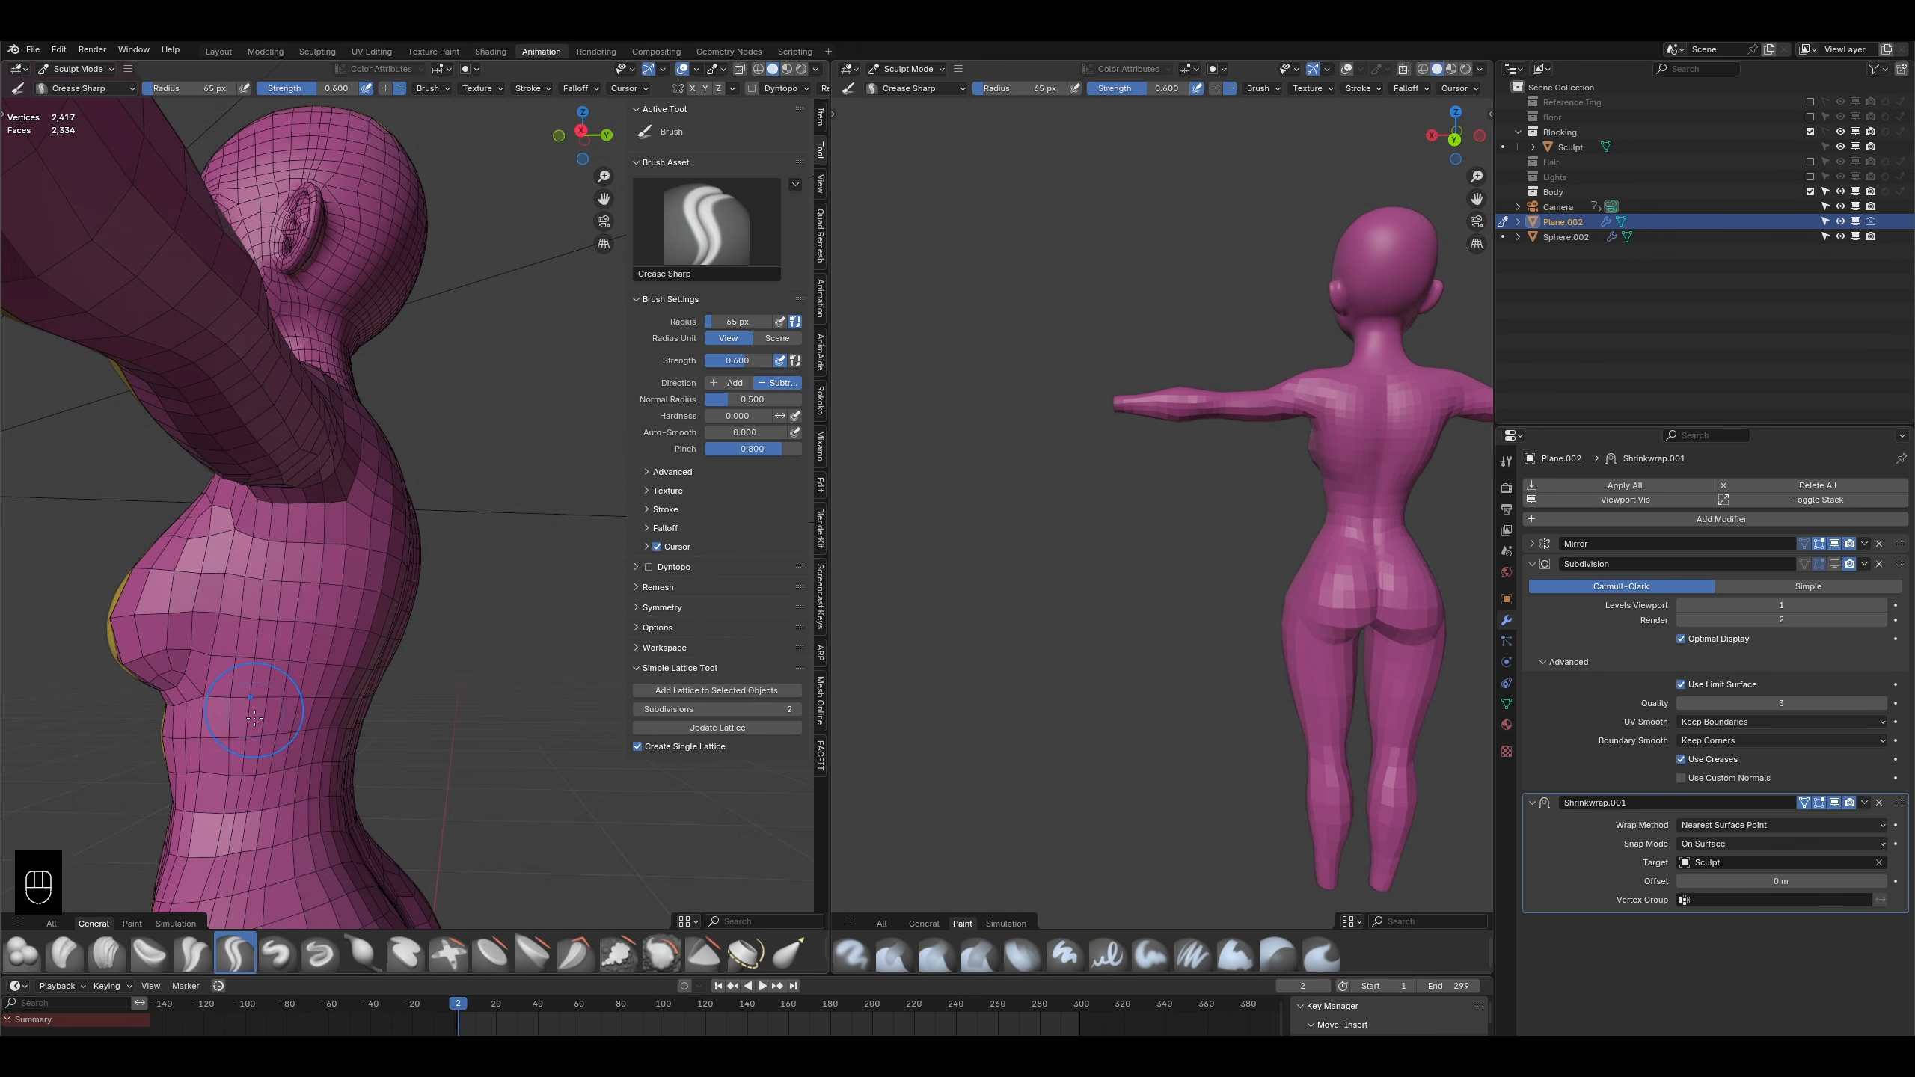
{"action": "middle_click_drag", "start_coordinate": [254, 692], "coordinate": [279, 550], "text": "shift"}
{"action": "left_click_drag", "start_coordinate": [290, 562], "coordinate": [253, 699], "text": "shift"}
{"action": "middle_click_drag", "start_coordinate": [283, 640], "coordinate": [311, 598]}
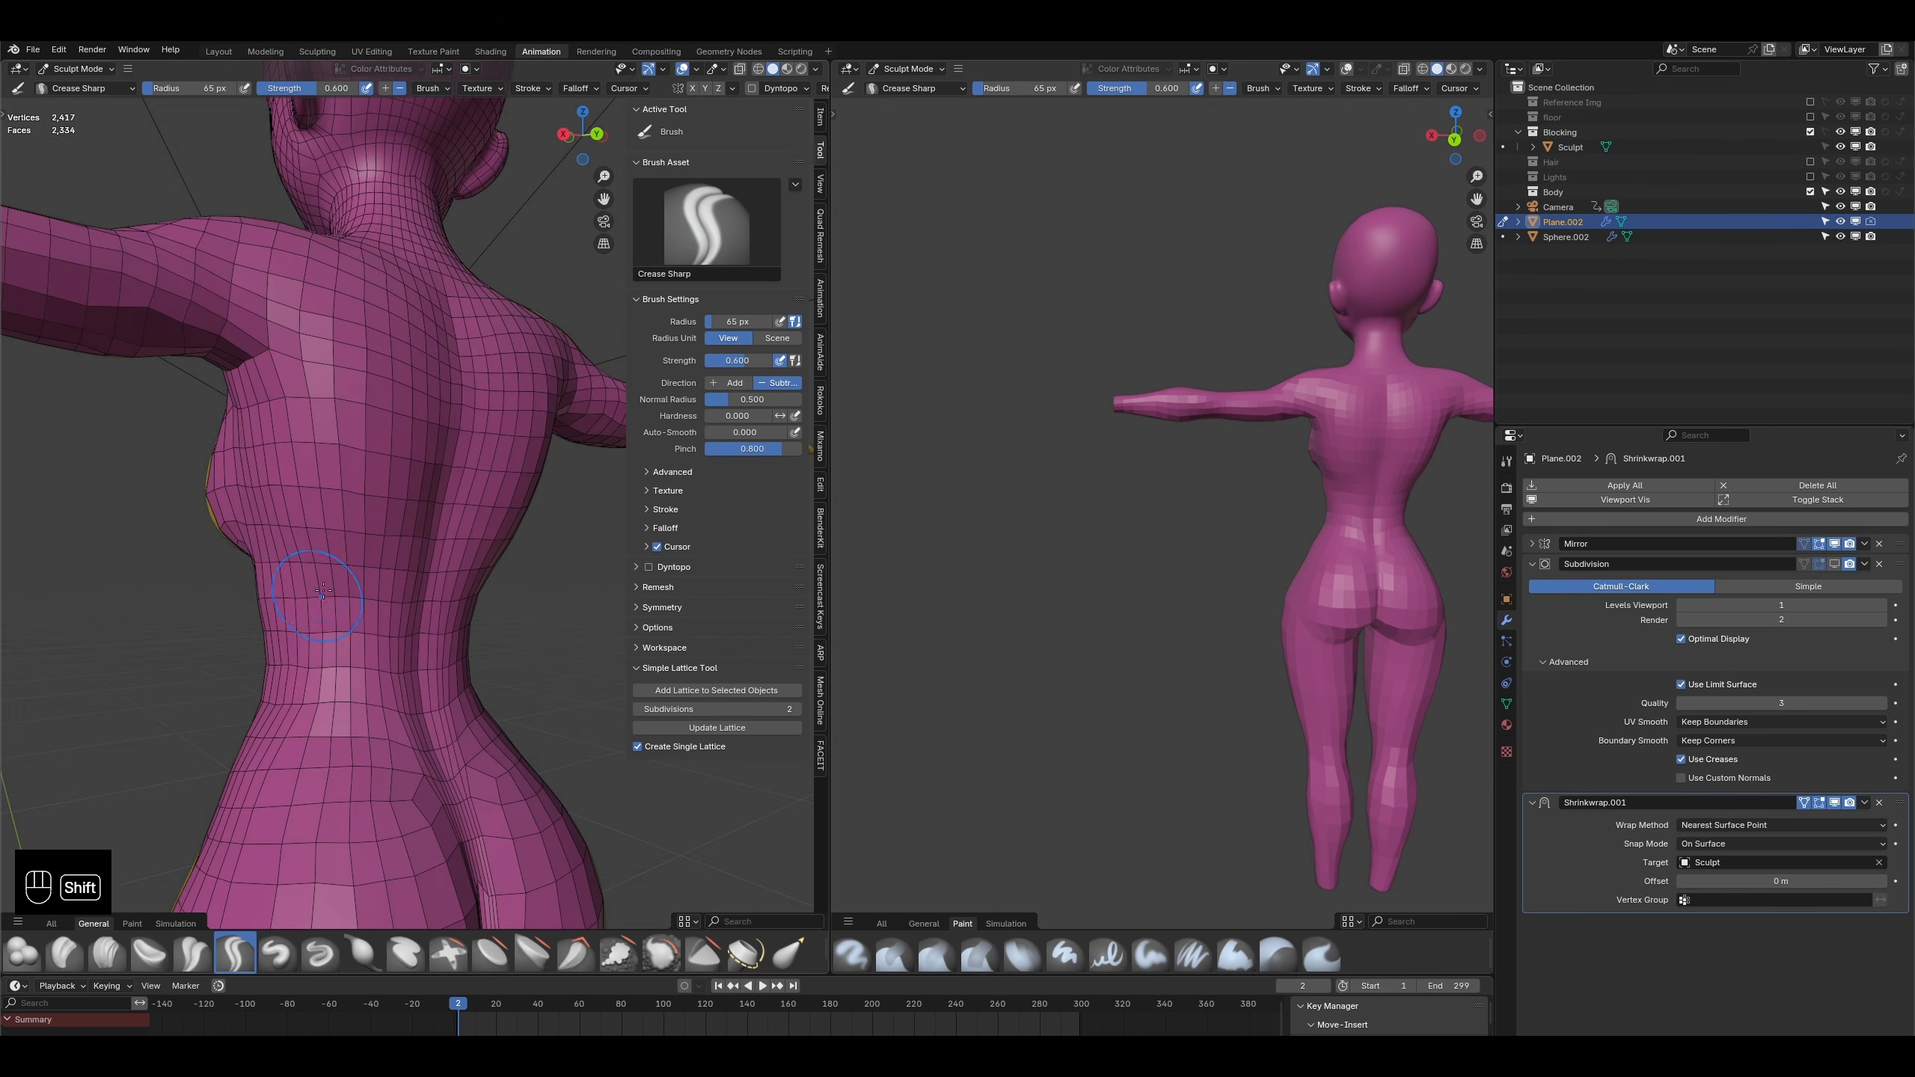
{"action": "middle_click_drag", "start_coordinate": [338, 521], "coordinate": [341, 497]}
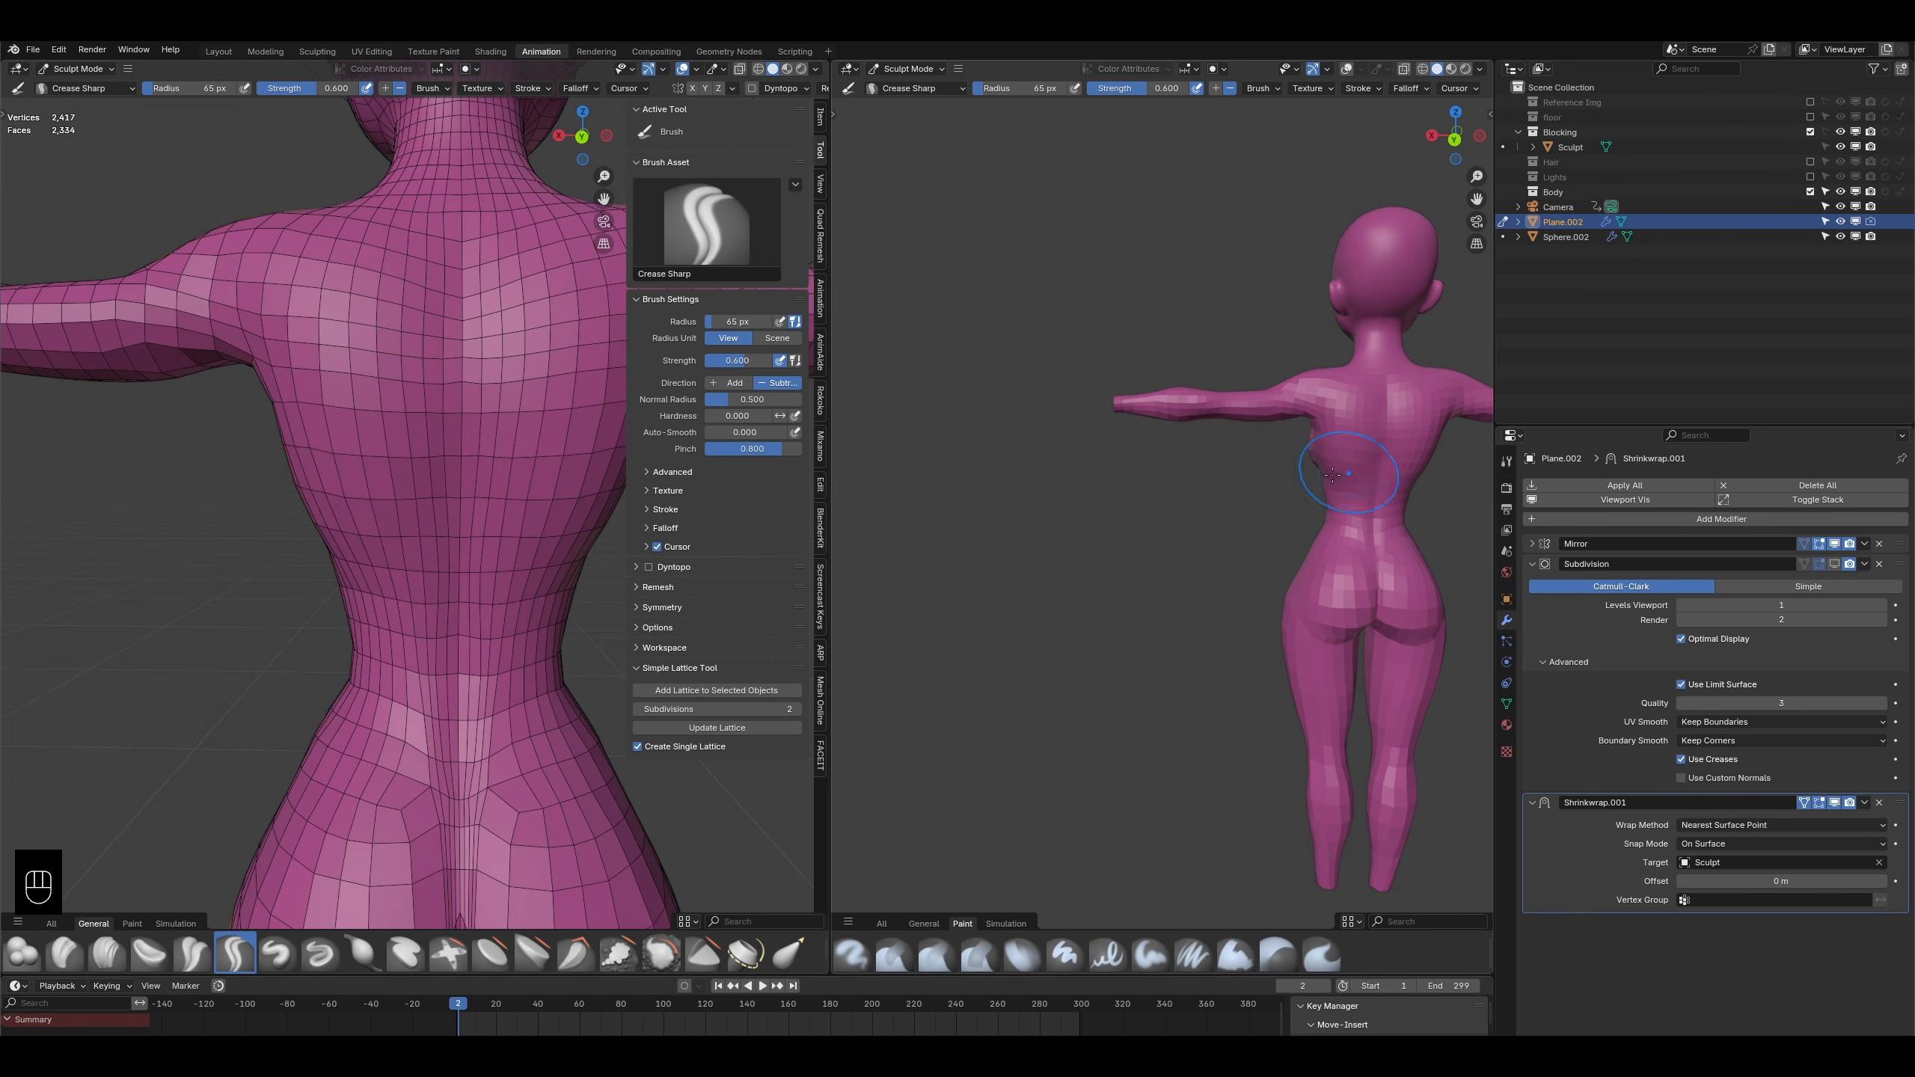
{"action": "scroll", "coordinate": [355, 513], "scroll_direction": "down", "scroll_amount": 3}
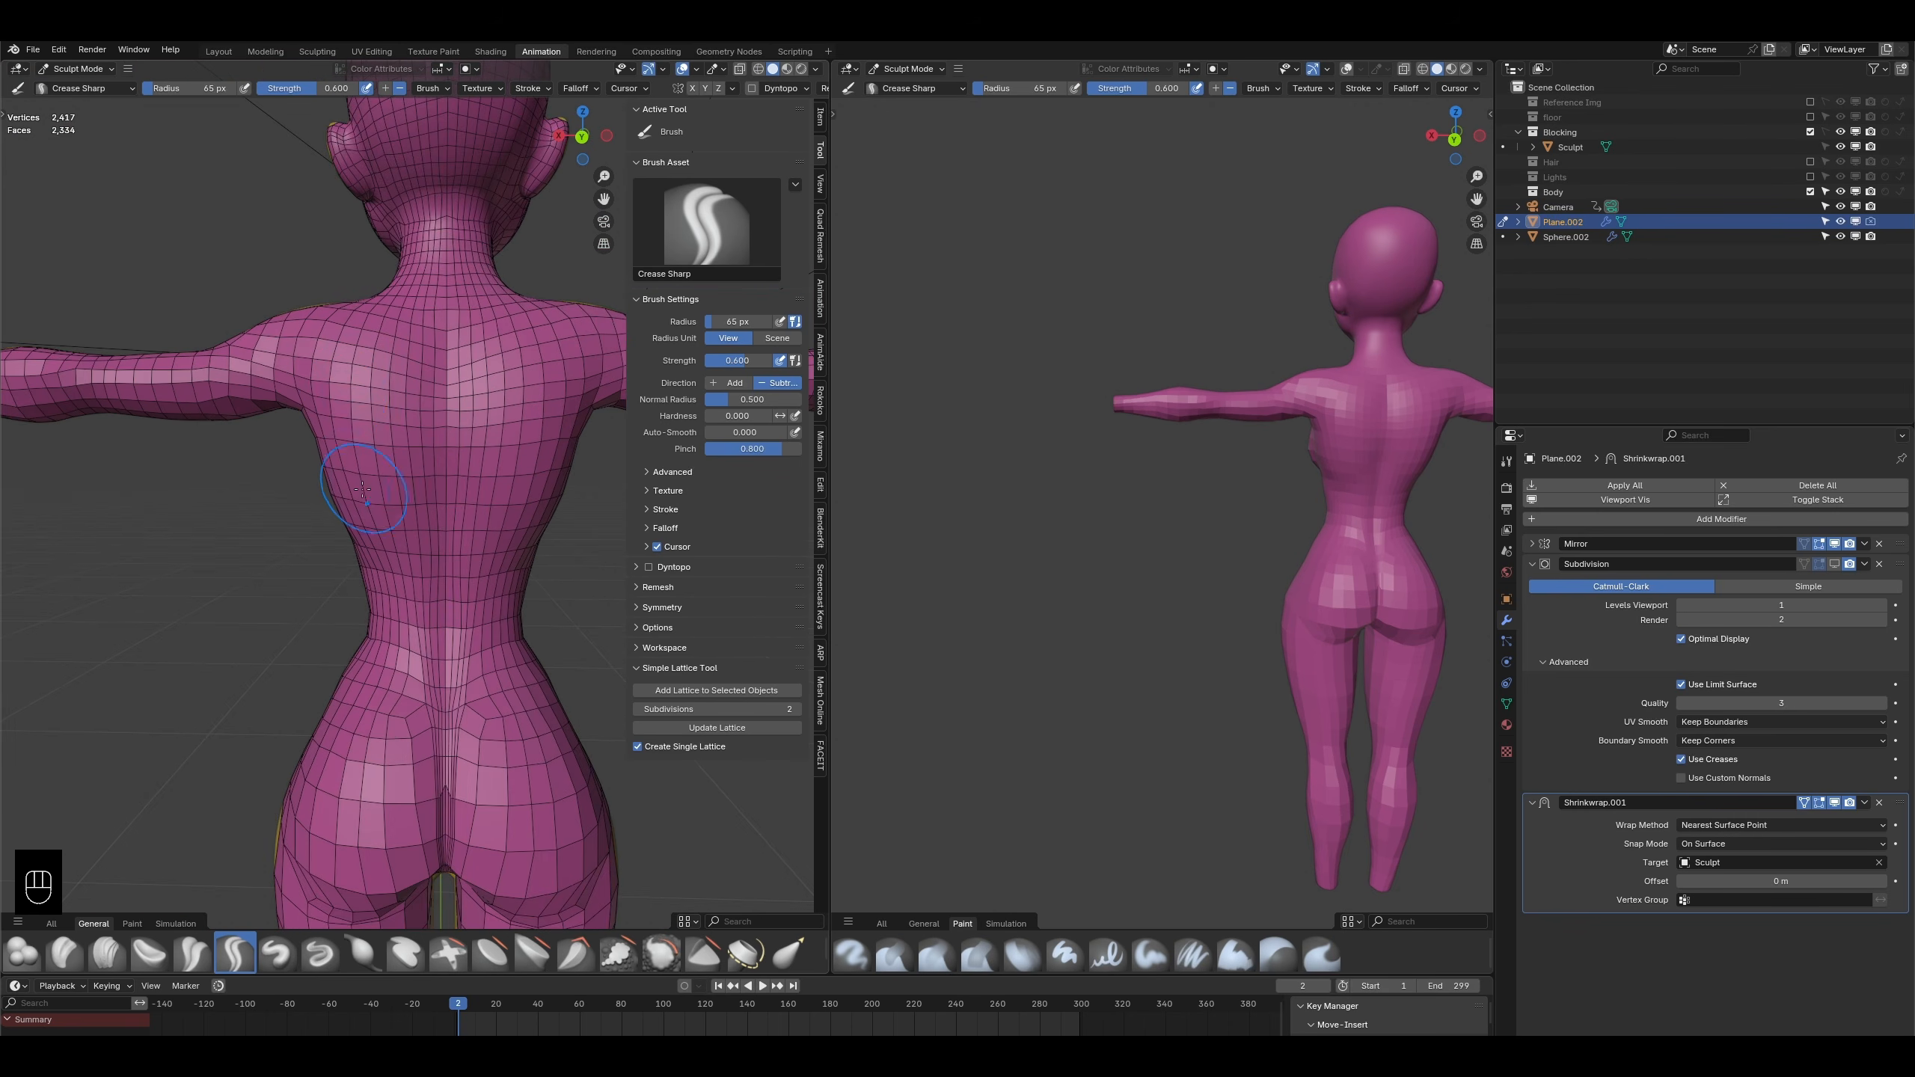
{"action": "middle_click_drag", "start_coordinate": [355, 489], "coordinate": [342, 409]}
{"action": "middle_click_drag", "start_coordinate": [416, 663], "coordinate": [415, 415], "text": "shift"}
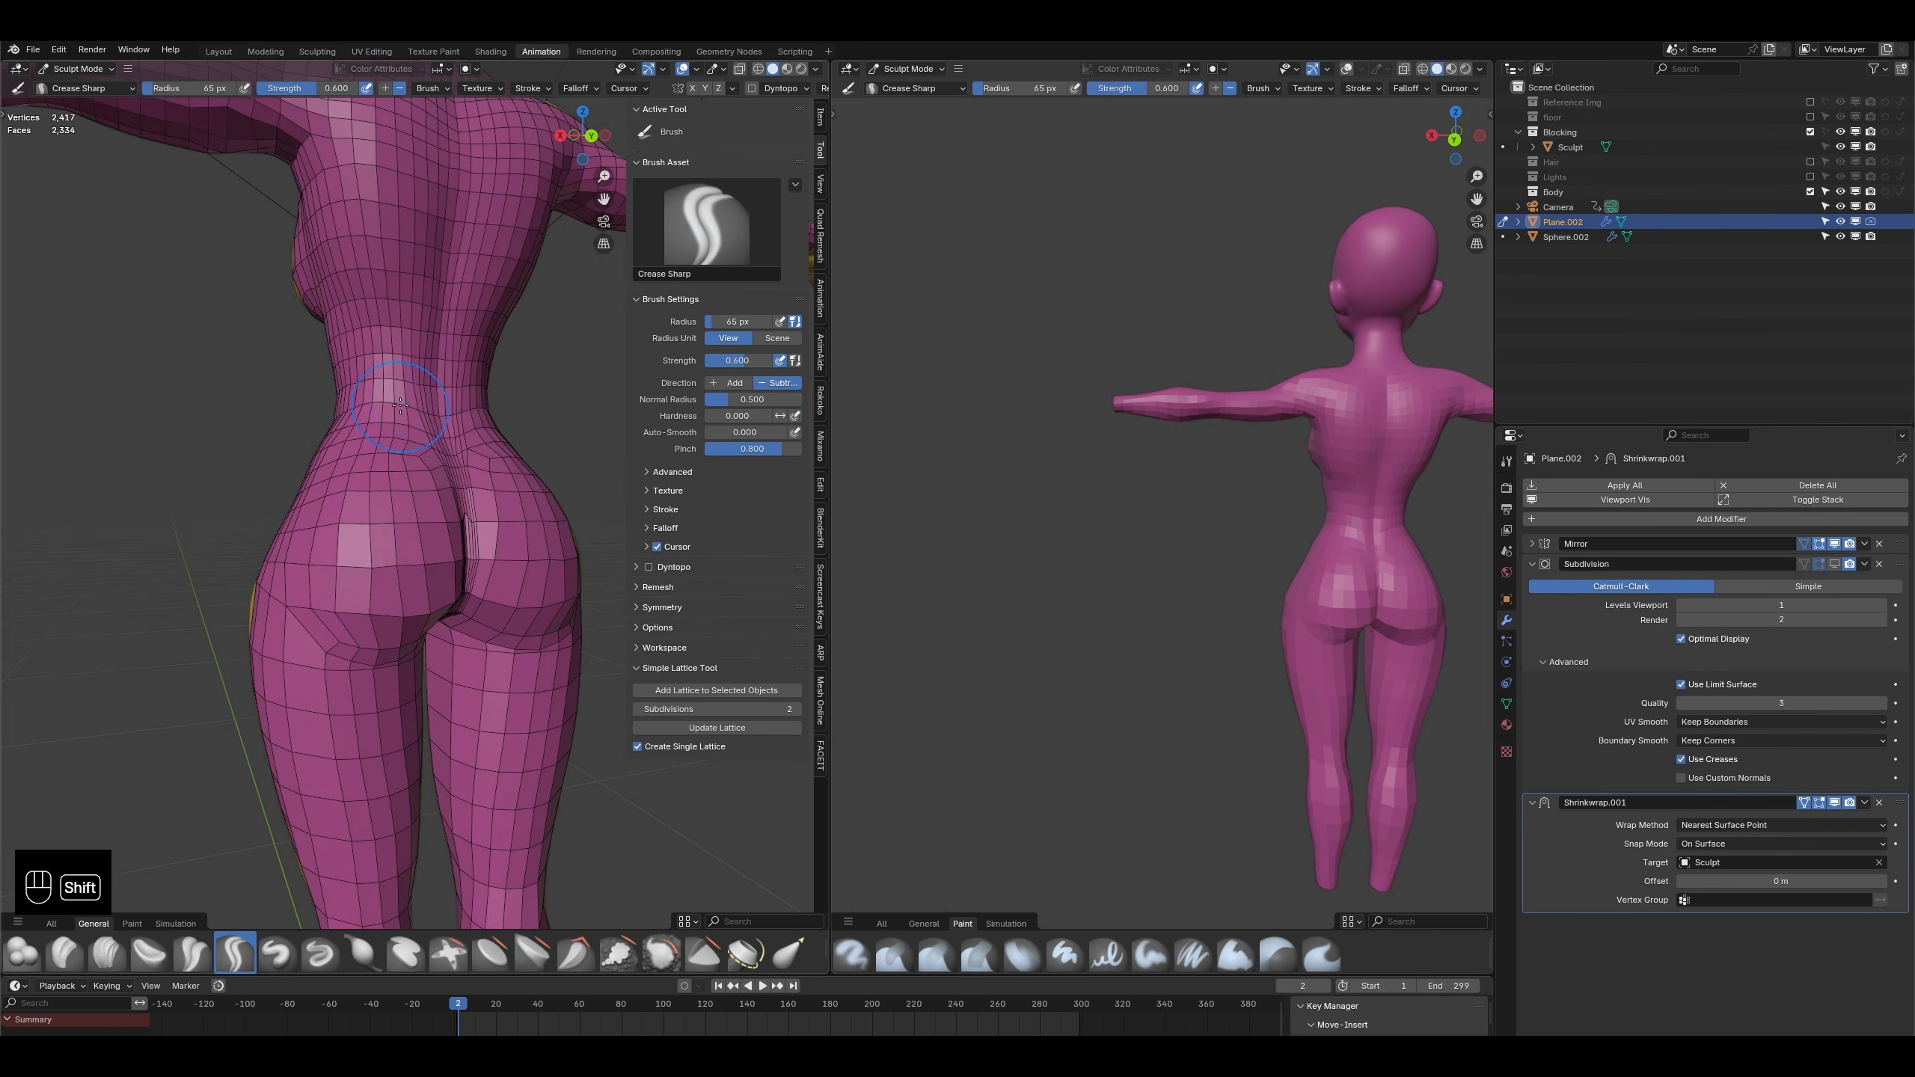
- Try to smooth the mesh around the buttocks and cleft in Sculpt Mode, and undo the strokes
{"action": "middle_click_drag", "start_coordinate": [342, 596], "coordinate": [276, 561]}
{"action": "scroll", "coordinate": [438, 524], "scroll_direction": "up", "scroll_amount": 3}
{"action": "scroll", "coordinate": [441, 517], "scroll_direction": "down", "scroll_amount": 2}
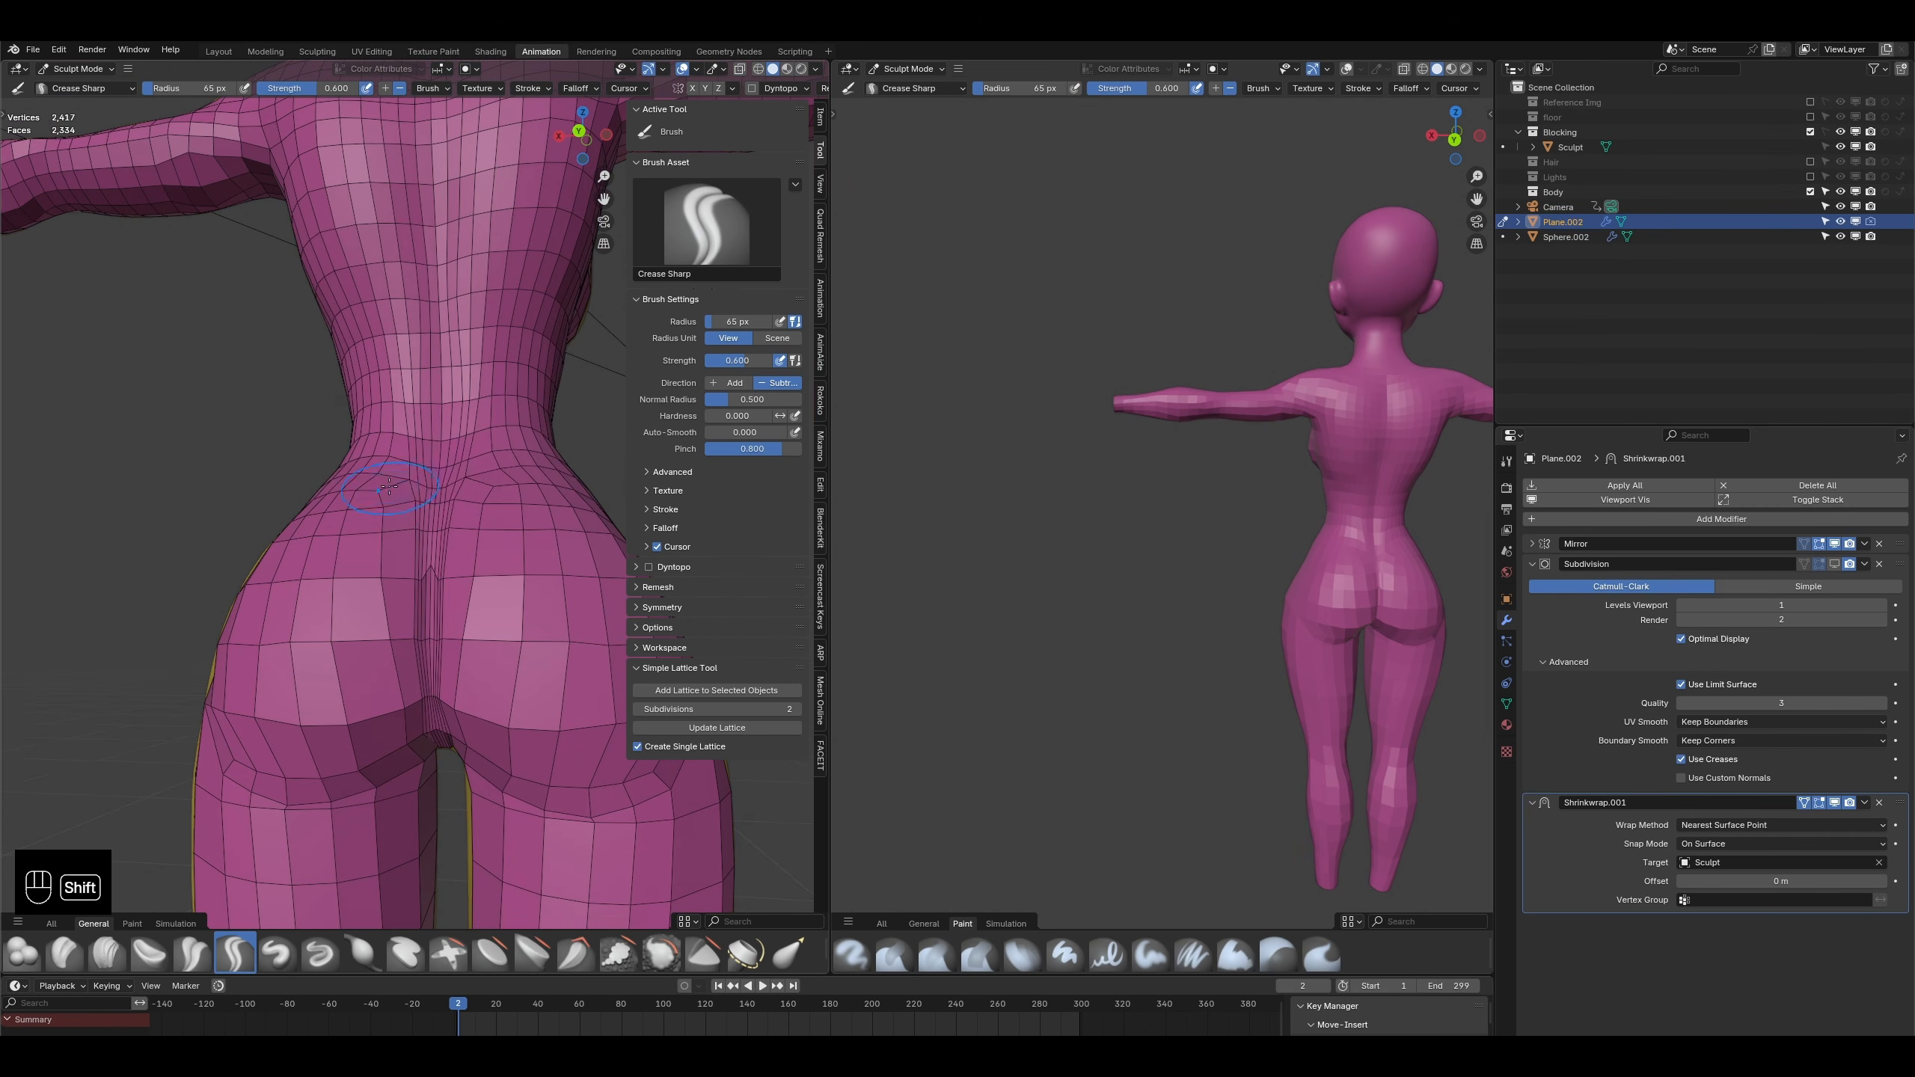
{"action": "key", "text": "ctrl+z"}
{"action": "left_click_drag", "start_coordinate": [420, 634], "coordinate": [404, 632], "text": "shift"}
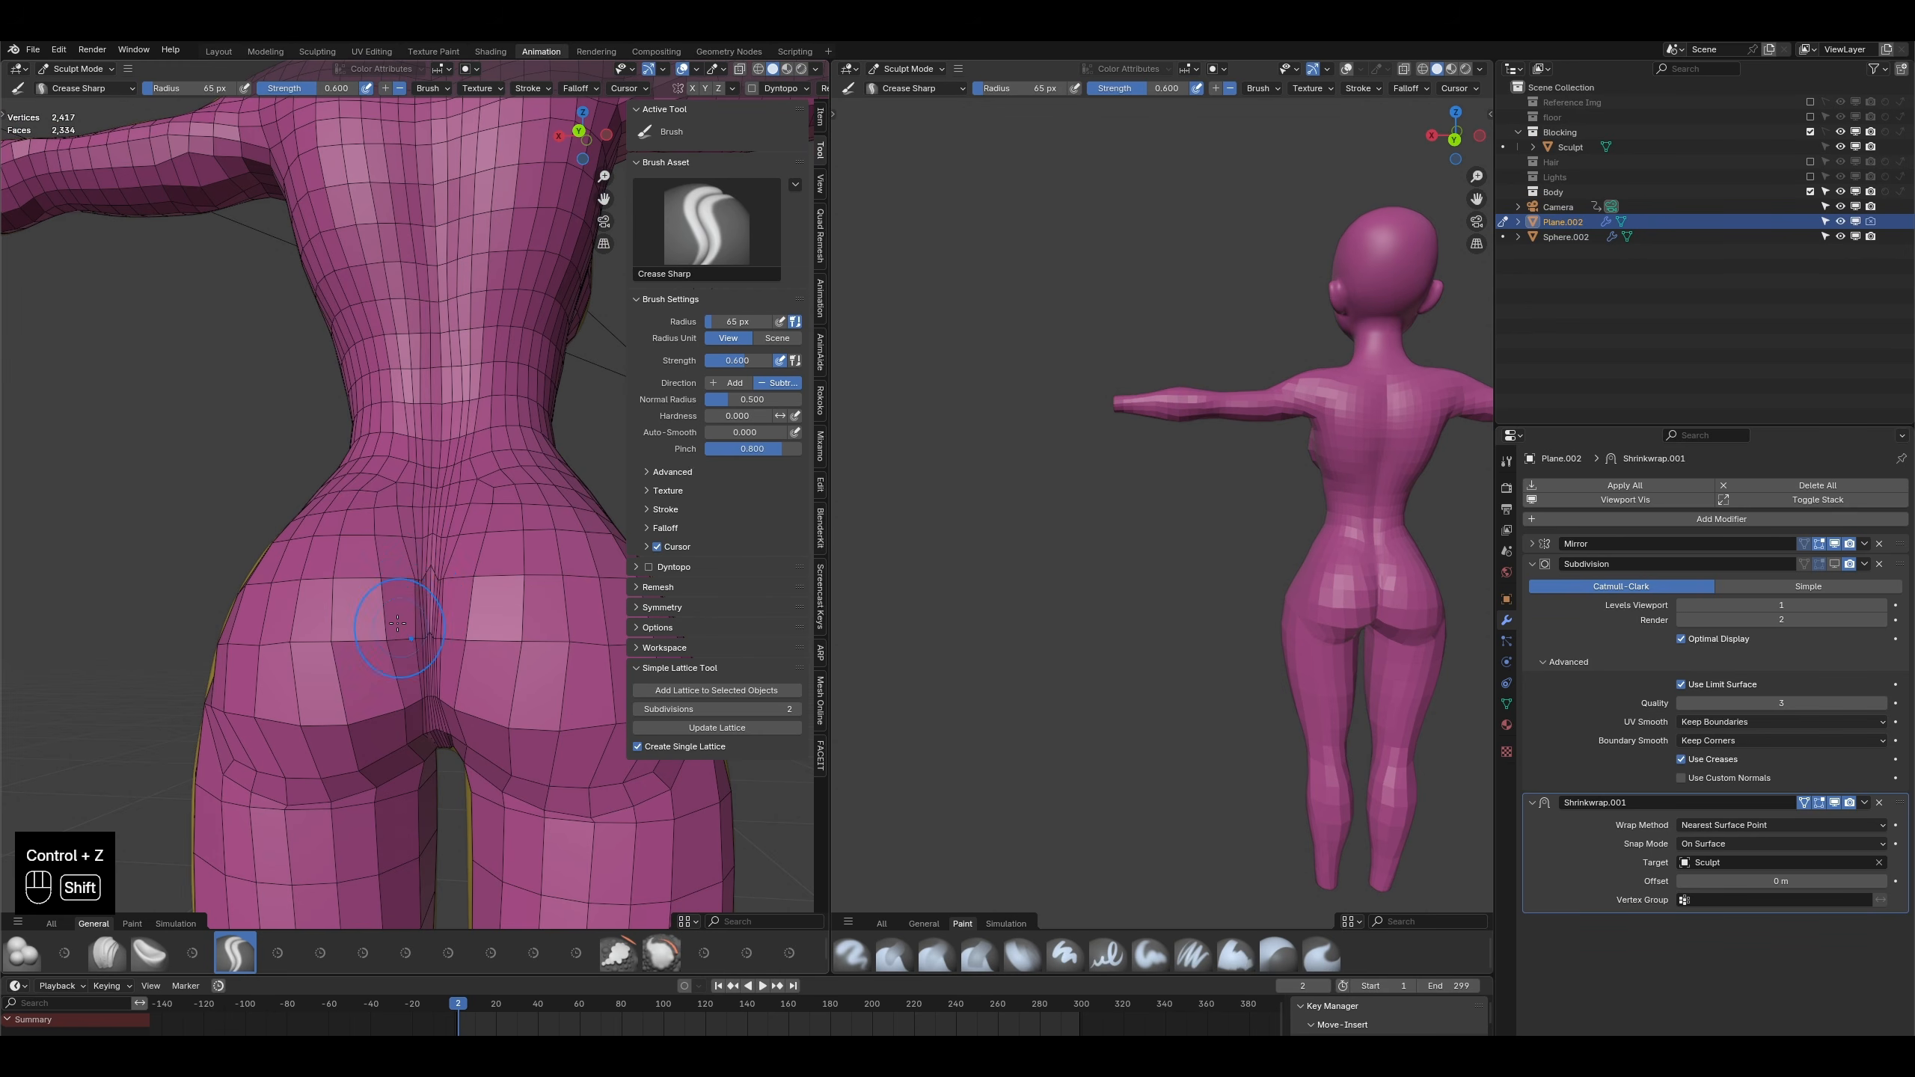
{"action": "mouse_move", "coordinate": [389, 480]}
{"action": "middle_mouse_down"}
{"action": "mouse_move", "coordinate": [427, 785]}
{"action": "mouse_move", "coordinate": [381, 741]}
{"action": "mouse_move", "coordinate": [535, 540]}
{"action": "mouse_move", "coordinate": [171, 535]}
{"action": "middle_mouse_up"}
{"action": "key", "text": "ctrl+z"}
{"action": "key", "text": "ctrl+z"}
- Return the body to Edit Mode with vertex selection and reposition a vertex on the inner buttock beside the cleft
{"action": "key", "text": "Tab"}
{"action": "left_click", "coordinate": [72, 69]}
{"action": "left_click", "coordinate": [78, 86]}
{"action": "middle_click_drag", "start_coordinate": [308, 518], "coordinate": [316, 427], "text": "shift"}
{"action": "key", "text": "Tab"}
{"action": "left_click", "coordinate": [317, 428]}
{"action": "left_click", "coordinate": [117, 69]}
{"action": "left_click", "coordinate": [313, 420]}
{"action": "key", "text": "g"}
{"action": "left_click", "coordinate": [304, 482]}
- Shift the vertices along the middle of the inner buttock outward, away from the cleft
{"action": "left_click", "coordinate": [327, 538]}
{"action": "key", "text": "g"}
{"action": "left_click", "coordinate": [320, 538]}
{"action": "left_click", "coordinate": [310, 549]}
{"action": "key", "text": "g"}
{"action": "left_click", "coordinate": [278, 552]}
- Nudge the vertices above the inner buttock outward to widen the spacing beside the centre line
{"action": "left_click", "coordinate": [288, 328]}
{"action": "key", "text": "g"}
{"action": "left_click", "coordinate": [269, 323]}
{"action": "left_click", "coordinate": [318, 343]}
{"action": "key", "text": "g"}
{"action": "left_click", "coordinate": [307, 340]}
{"action": "left_click", "coordinate": [325, 422]}
{"action": "key", "text": "g"}
{"action": "left_click", "coordinate": [315, 417]}
- Move the vertices on the lower and inner buttock outward to even out the faces beside the cleft
{"action": "middle_click_drag", "start_coordinate": [284, 524], "coordinate": [319, 648]}
{"action": "left_click", "coordinate": [351, 673]}
{"action": "key", "text": "g"}
{"action": "left_click", "coordinate": [328, 685]}
{"action": "left_click", "coordinate": [338, 633]}
{"action": "key", "text": "g"}
{"action": "left_click", "coordinate": [289, 635]}
{"action": "left_click", "coordinate": [336, 524]}
{"action": "key", "text": "g"}
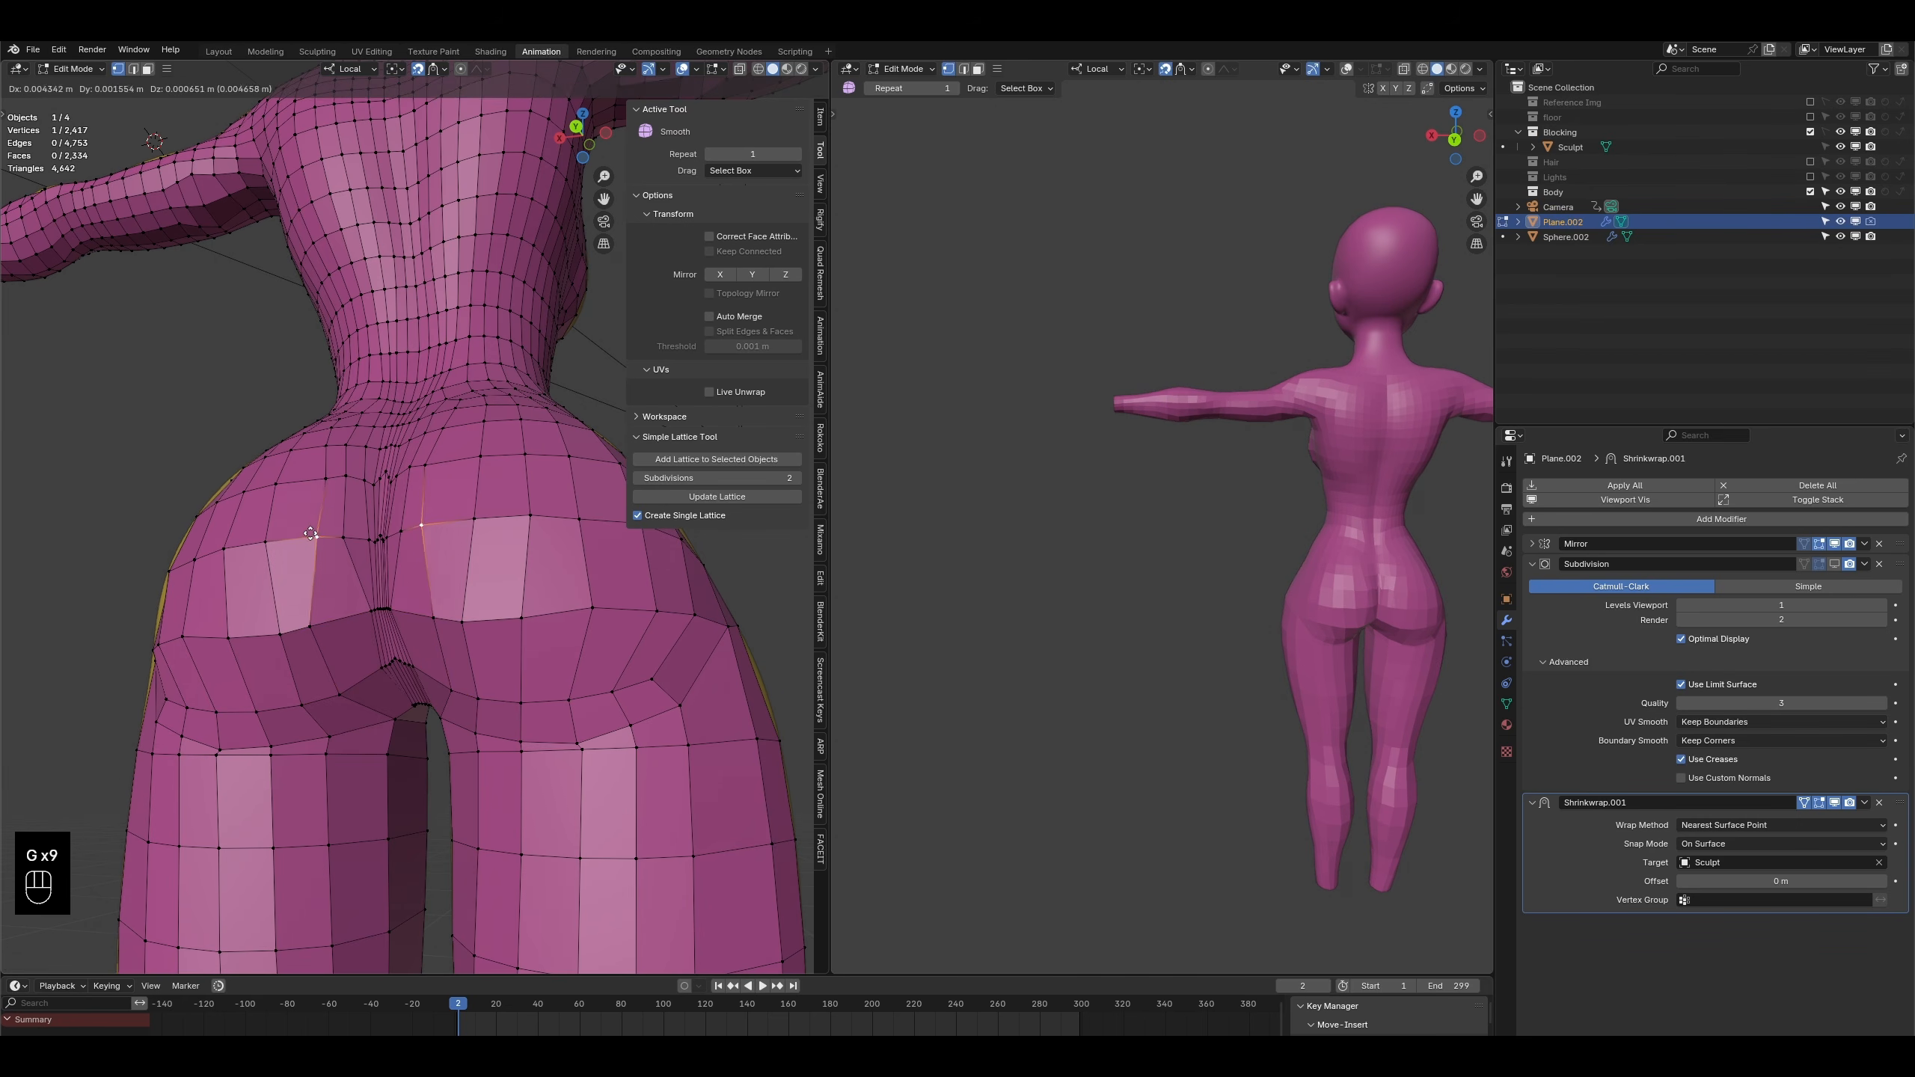
{"action": "left_click", "coordinate": [308, 525]}
- Reposition the vertices on the upper inner buttock to even out the edge flow towards the lower back
{"action": "middle_click_drag", "start_coordinate": [354, 529], "coordinate": [374, 592]}
{"action": "left_click", "coordinate": [324, 458]}
{"action": "key", "text": "g"}
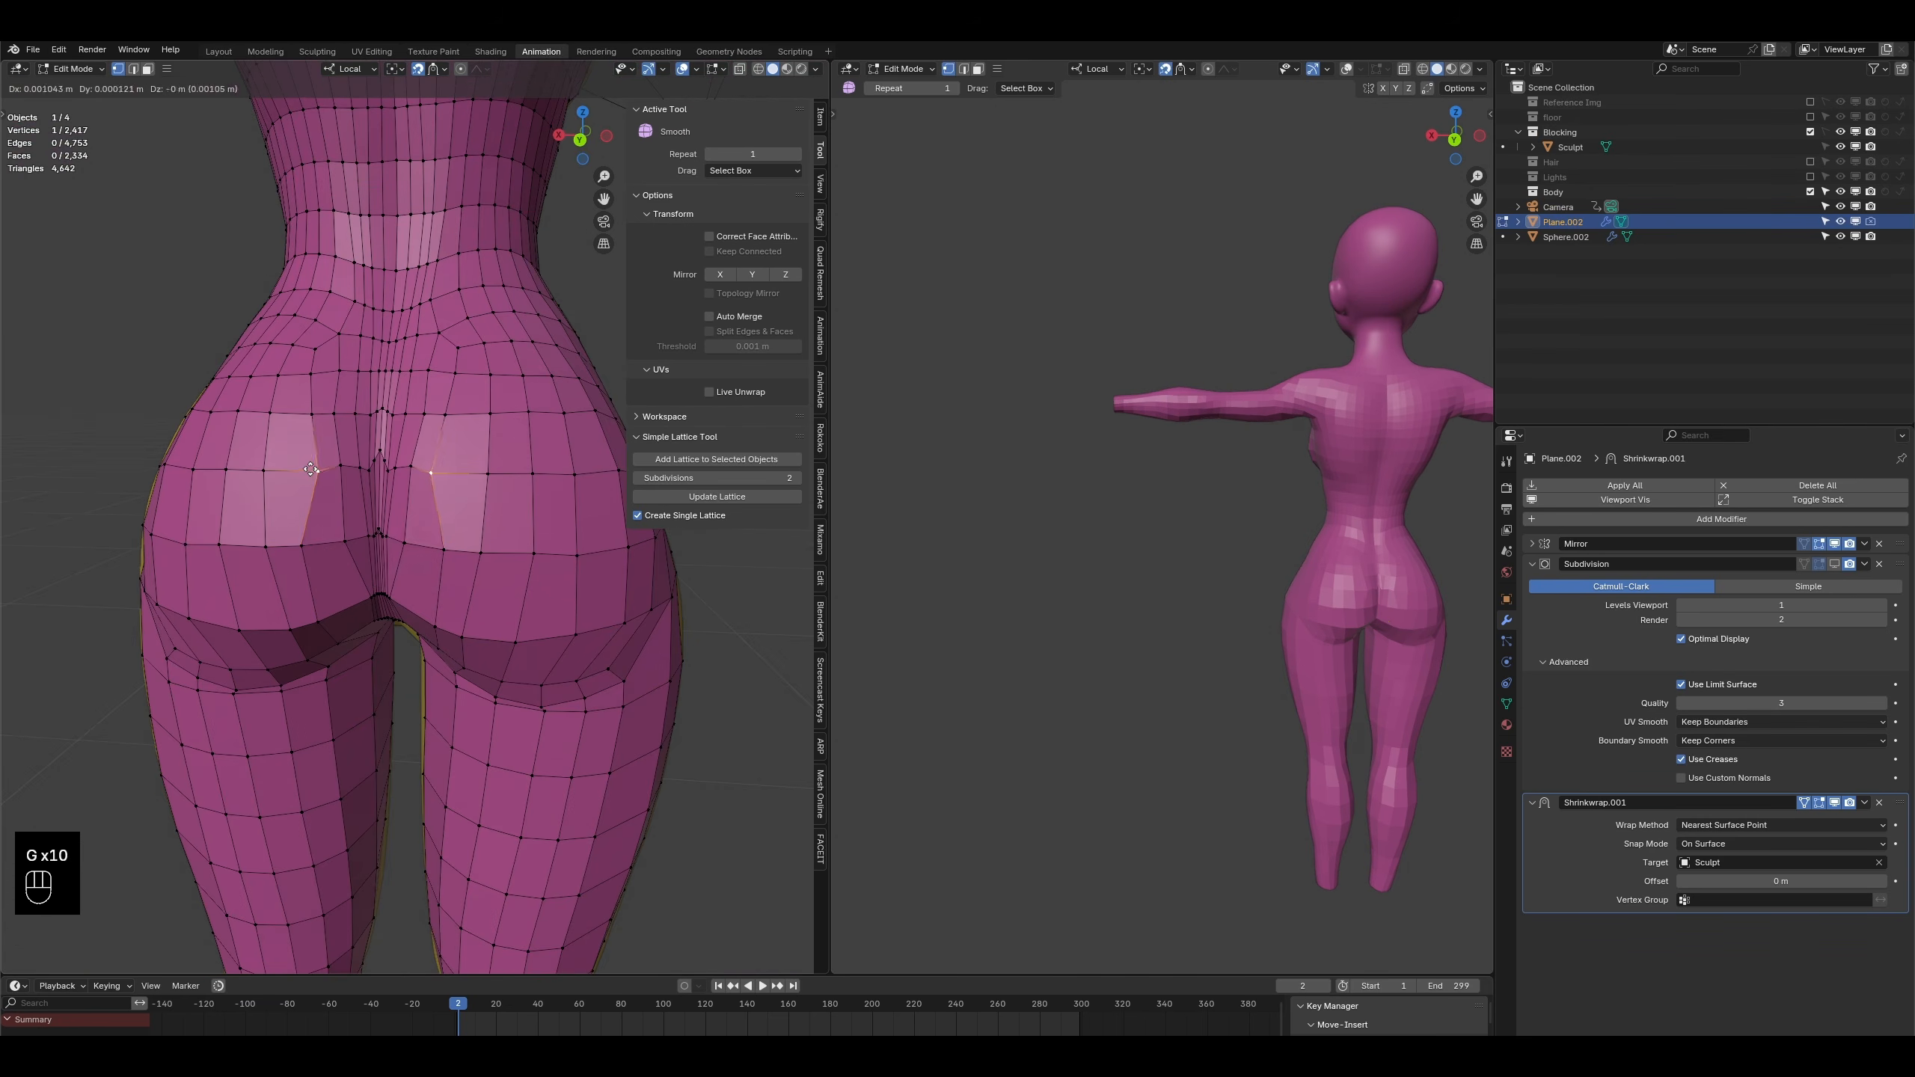
{"action": "left_click", "coordinate": [297, 458]}
{"action": "left_click", "coordinate": [313, 397]}
{"action": "key", "text": "g"}
{"action": "left_click", "coordinate": [308, 356]}
{"action": "key", "text": "g"}
{"action": "left_click", "coordinate": [308, 357]}
- Move the vertices at the base of the cleft outward, just above the crotch
{"action": "middle_click_drag", "start_coordinate": [340, 544], "coordinate": [347, 596]}
{"action": "left_click", "coordinate": [350, 628]}
{"action": "key", "text": "g"}
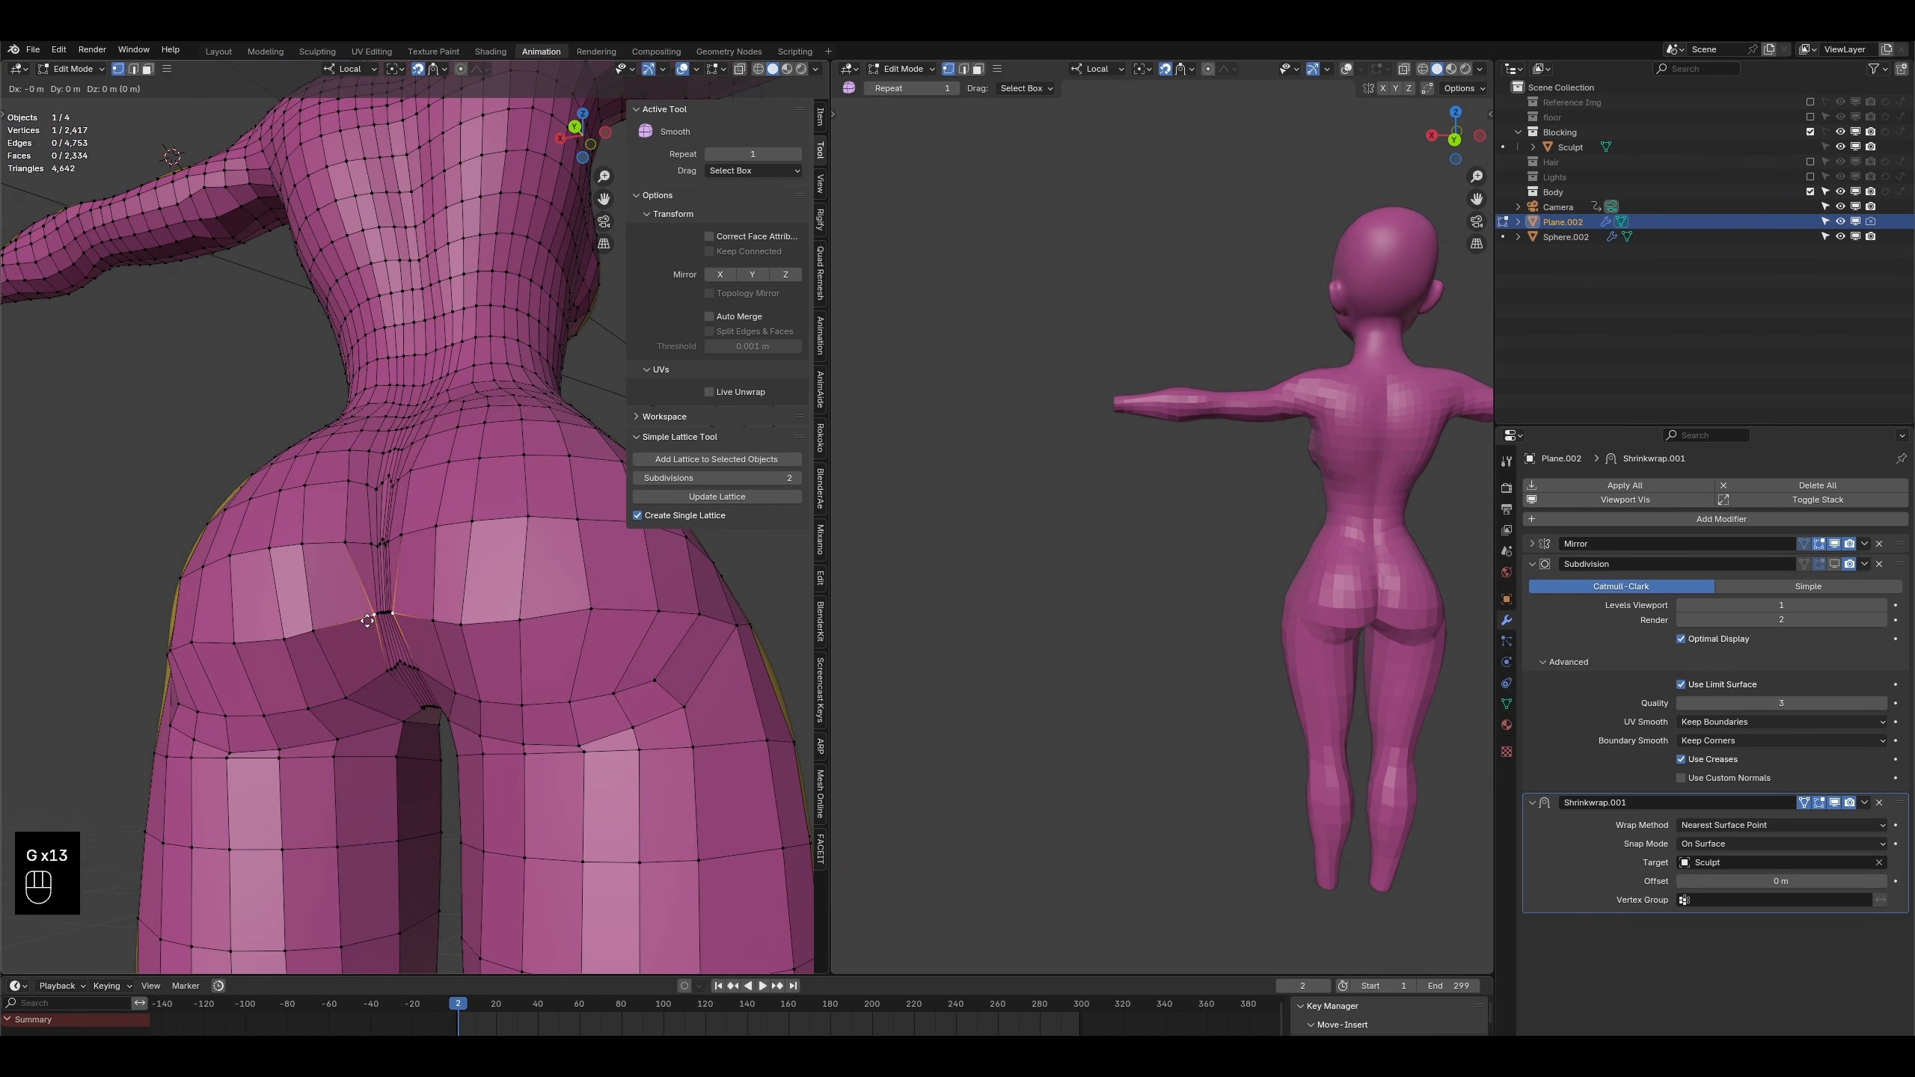
{"action": "left_click", "coordinate": [329, 622]}
{"action": "left_click", "coordinate": [381, 674]}
{"action": "key", "text": "g"}
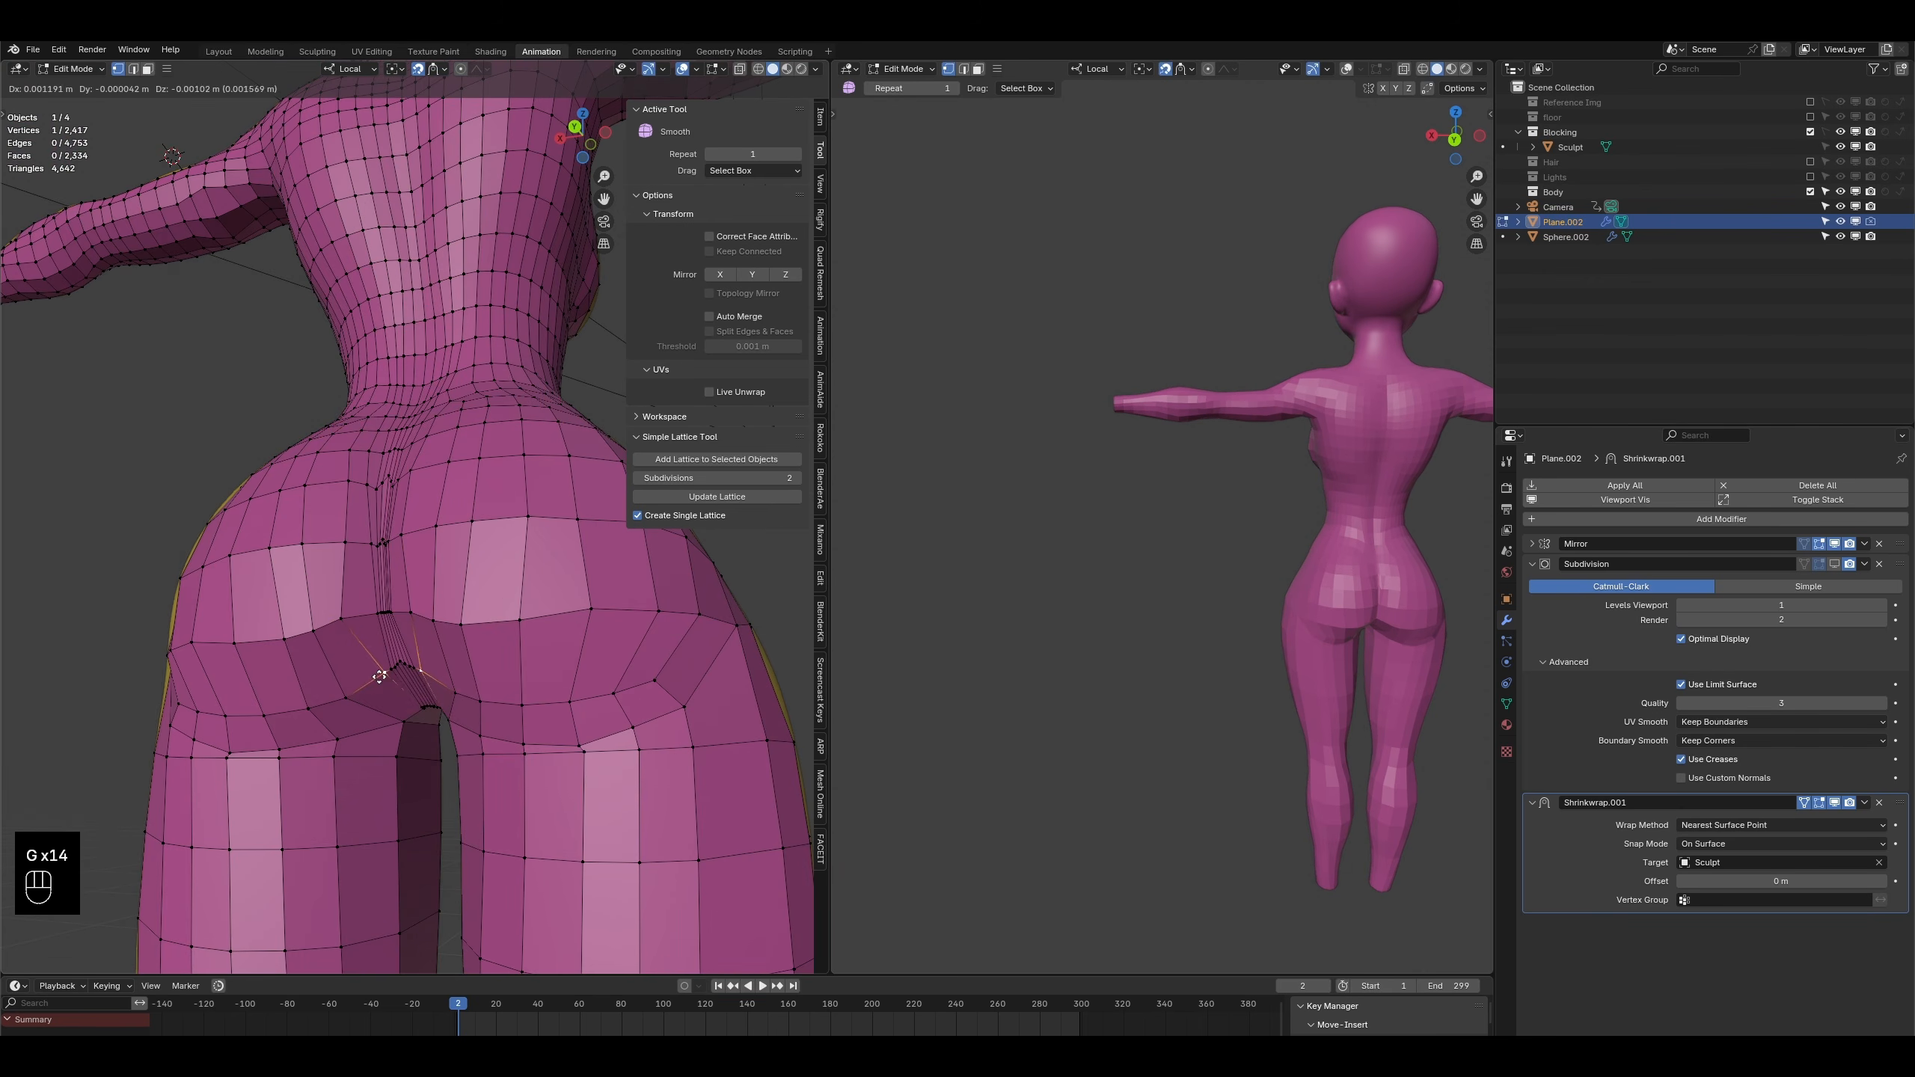
{"action": "left_click", "coordinate": [370, 683]}
- Raise a vertex beside the cleft and shift its neighbour on the inner buttock outward
{"action": "middle_click_drag", "start_coordinate": [357, 524], "coordinate": [347, 549]}
{"action": "left_click", "coordinate": [348, 549]}
{"action": "key", "text": "g"}
{"action": "left_click", "coordinate": [350, 506]}
{"action": "scroll", "coordinate": [350, 498], "scroll_direction": "up", "scroll_amount": 2}
{"action": "left_click", "coordinate": [327, 457]}
{"action": "key", "text": "g"}
{"action": "left_click", "coordinate": [297, 454]}
- Adjust the closely spaced vertices inside the upper part of the cleft to follow the centre line evenly
{"action": "middle_click_drag", "start_coordinate": [298, 454], "coordinate": [332, 477]}
{"action": "key", "text": "g"}
{"action": "left_click", "coordinate": [384, 464]}
{"action": "left_click", "coordinate": [353, 466]}
{"action": "key", "text": "g"}
{"action": "left_click", "coordinate": [344, 461]}
{"action": "left_click", "coordinate": [354, 458]}
{"action": "key", "text": "g"}
{"action": "left_click", "coordinate": [349, 462]}
{"action": "key", "text": "g"}
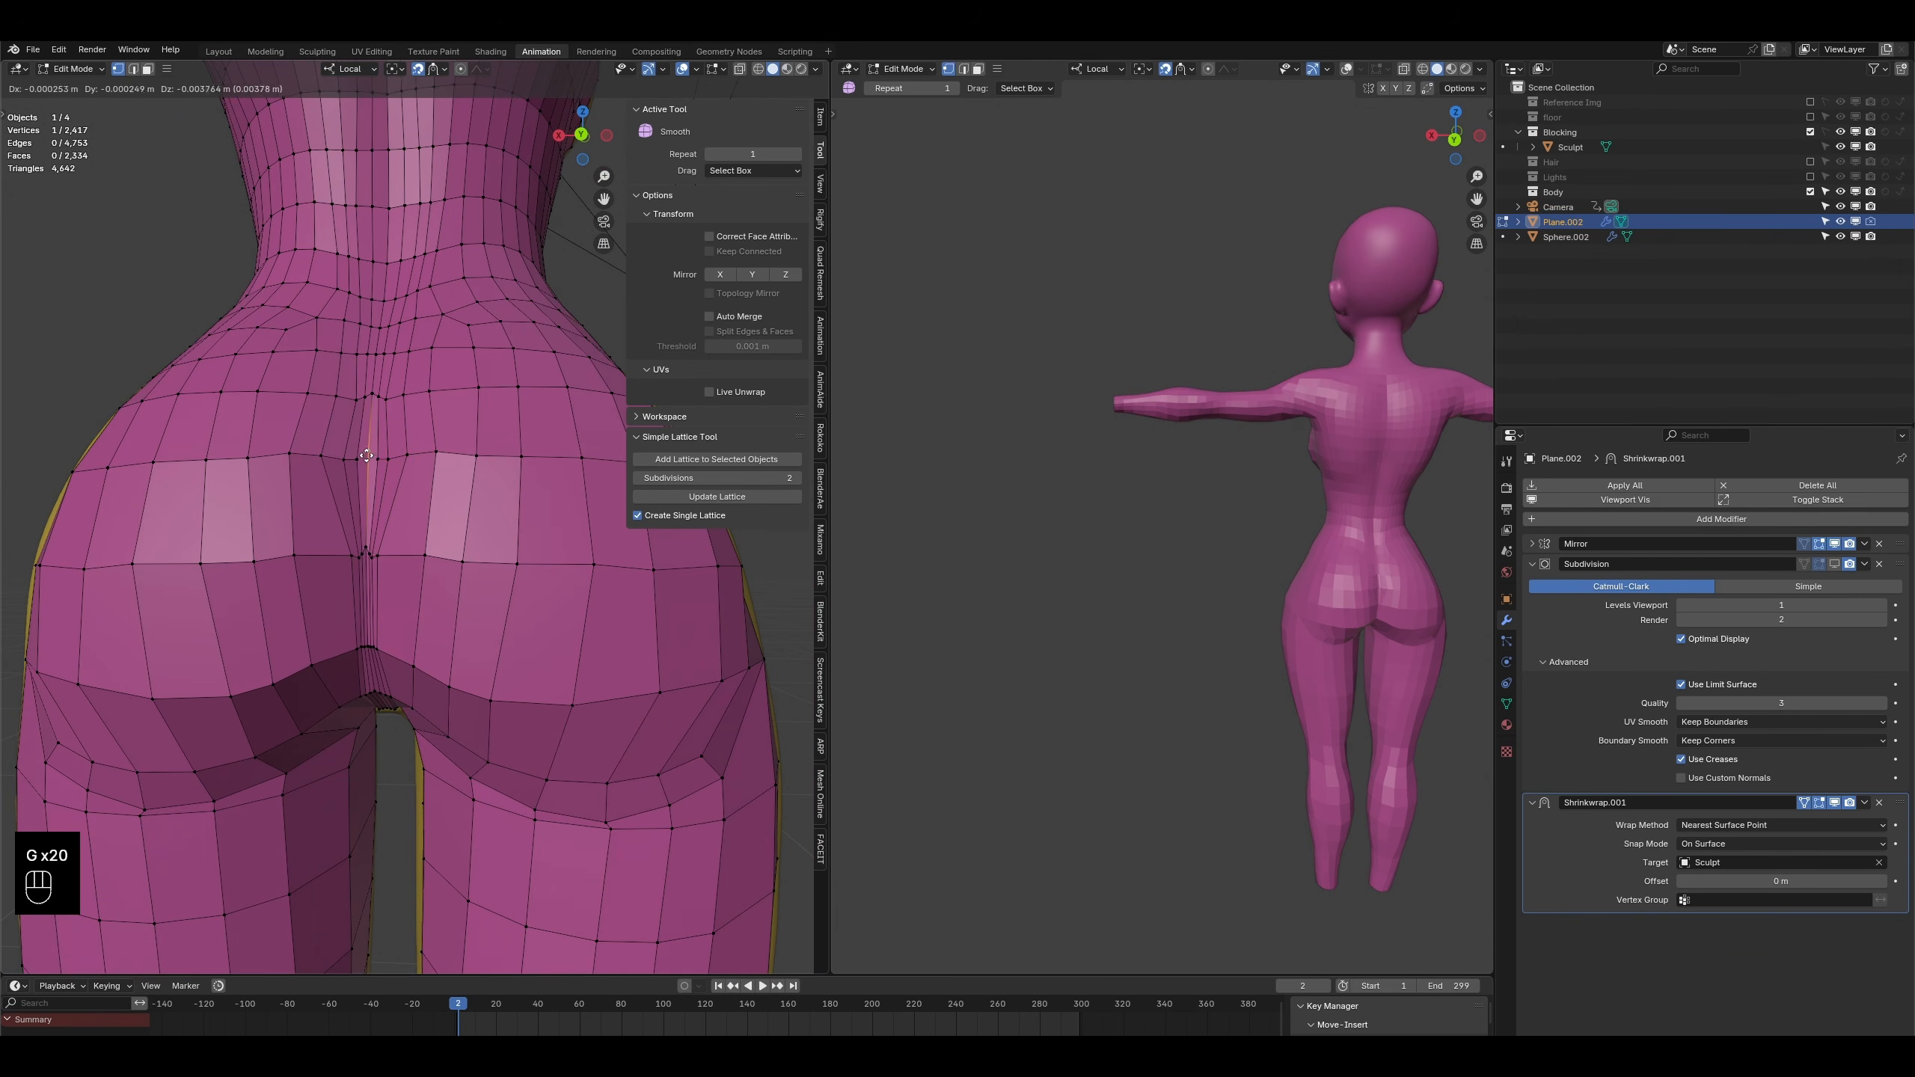
{"action": "left_click", "coordinate": [366, 457]}
- Spread the crowded vertices inside the cleft outward, working from underneath the buttocks
{"action": "middle_click_drag", "start_coordinate": [380, 450], "coordinate": [372, 583]}
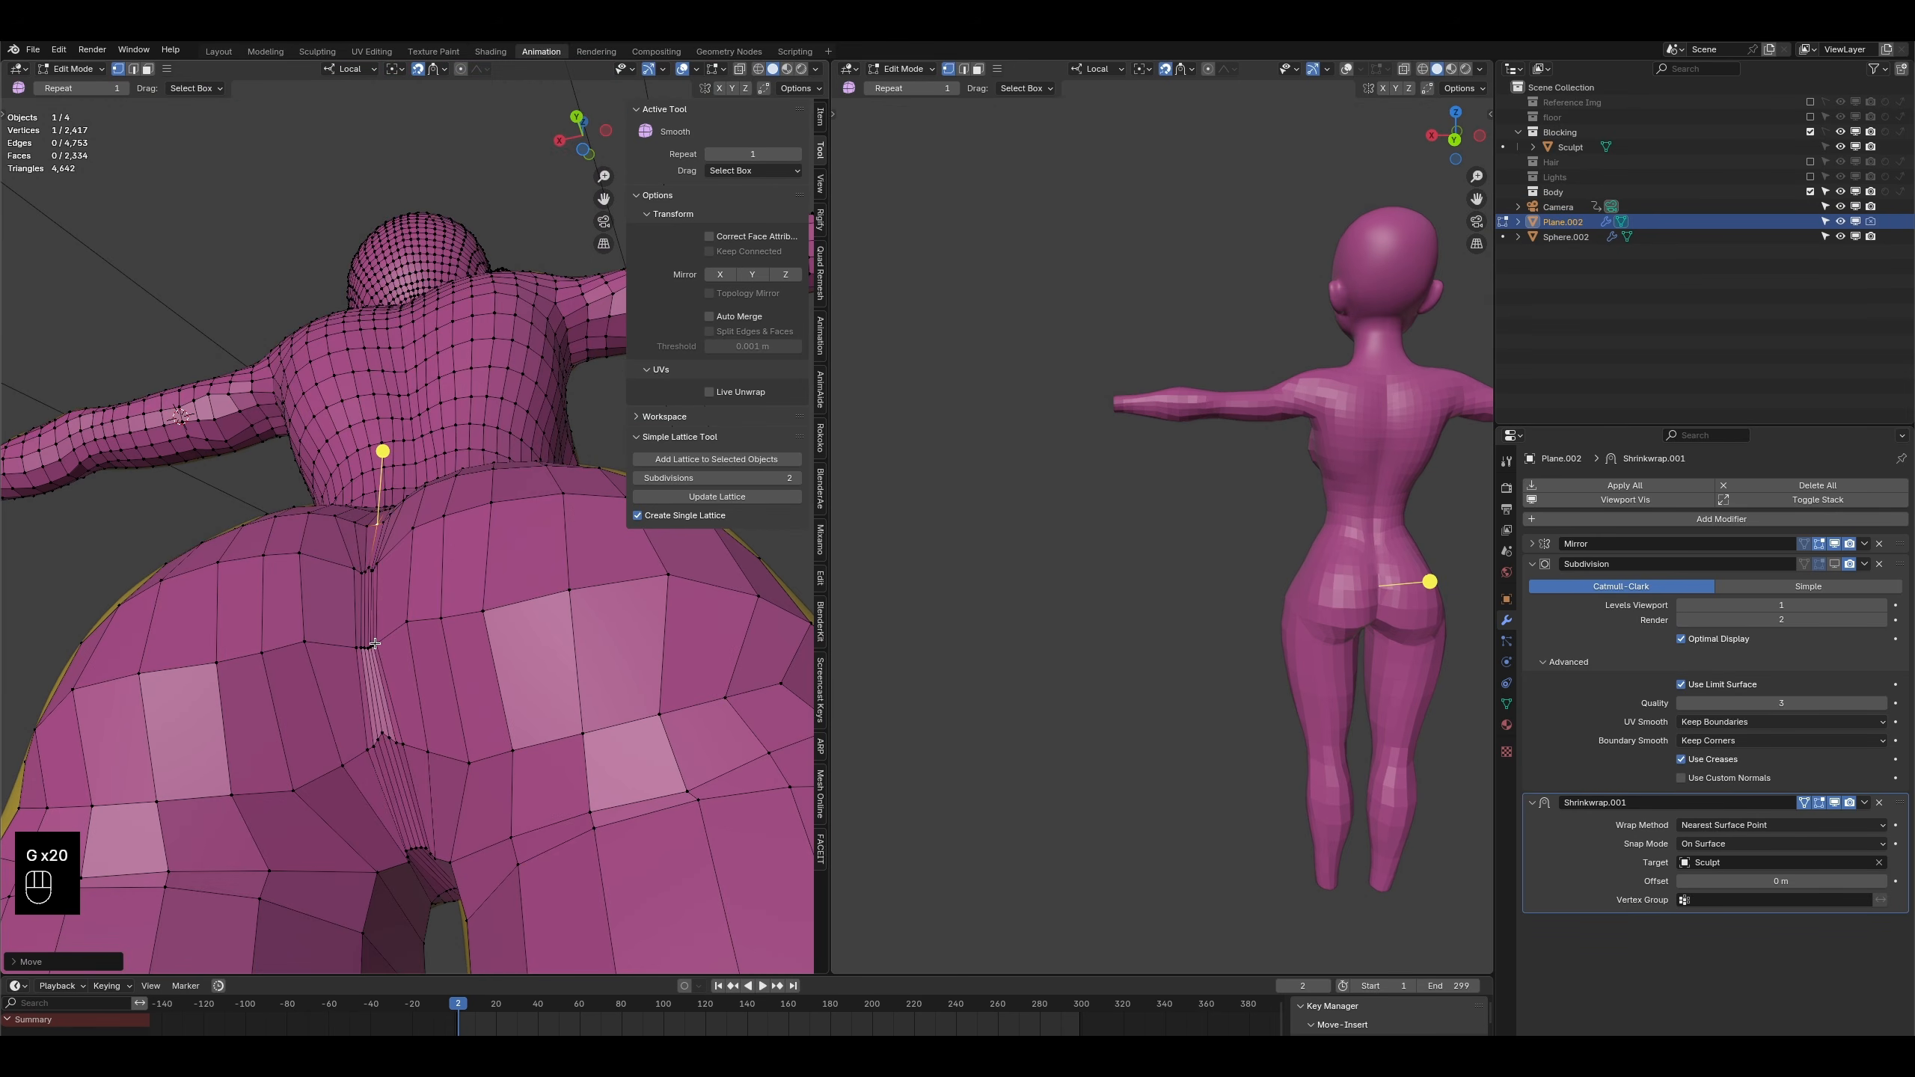
{"action": "left_click", "coordinate": [360, 754]}
{"action": "key", "text": "g"}
{"action": "left_click", "coordinate": [351, 759]}
{"action": "left_click", "coordinate": [353, 650]}
{"action": "key", "text": "g"}
{"action": "left_click", "coordinate": [315, 653]}
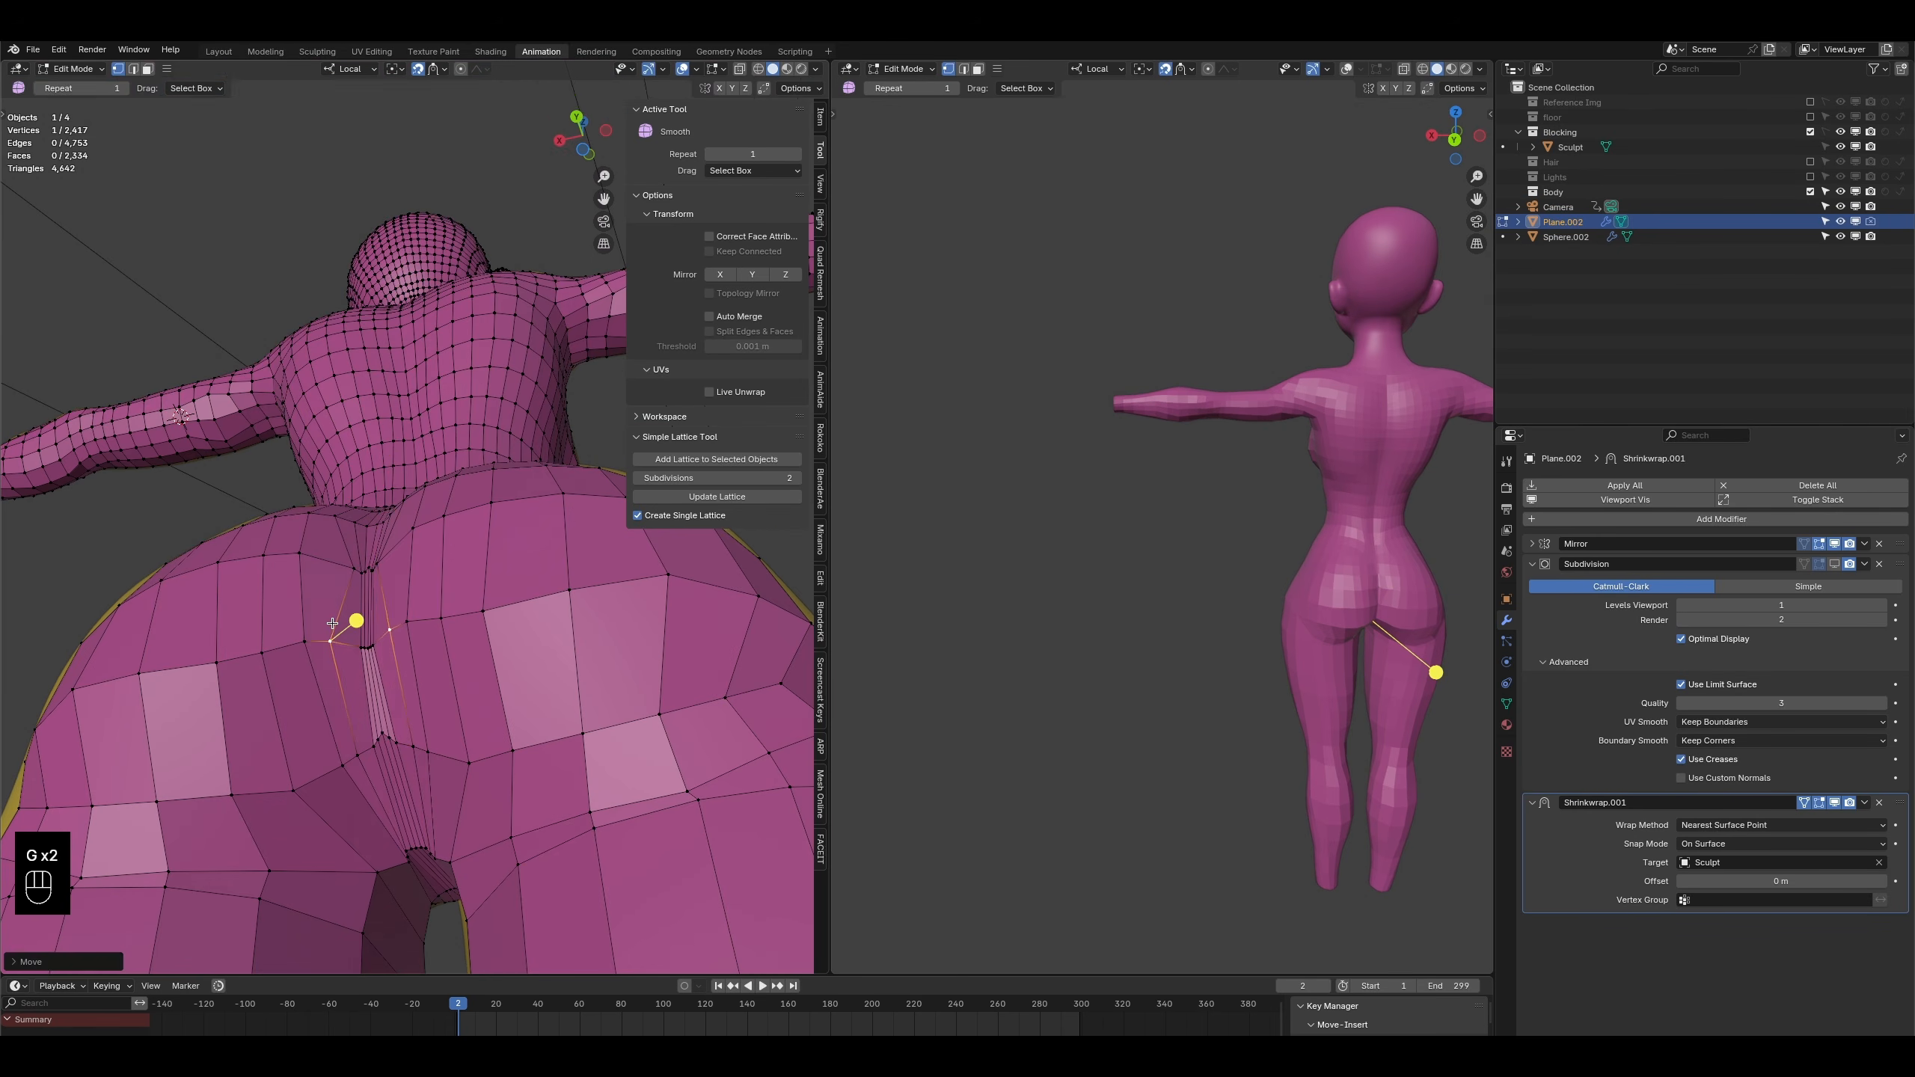
- Refine the placement of the mid-cleft vertices to balance the narrow faces against the inner buttock
{"action": "middle_click_drag", "start_coordinate": [315, 653], "coordinate": [347, 555]}
{"action": "key", "text": "g"}
{"action": "left_click", "coordinate": [338, 546]}
{"action": "key", "text": "g"}
{"action": "left_click", "coordinate": [306, 545]}
{"action": "middle_click_drag", "start_coordinate": [329, 522], "coordinate": [351, 531]}
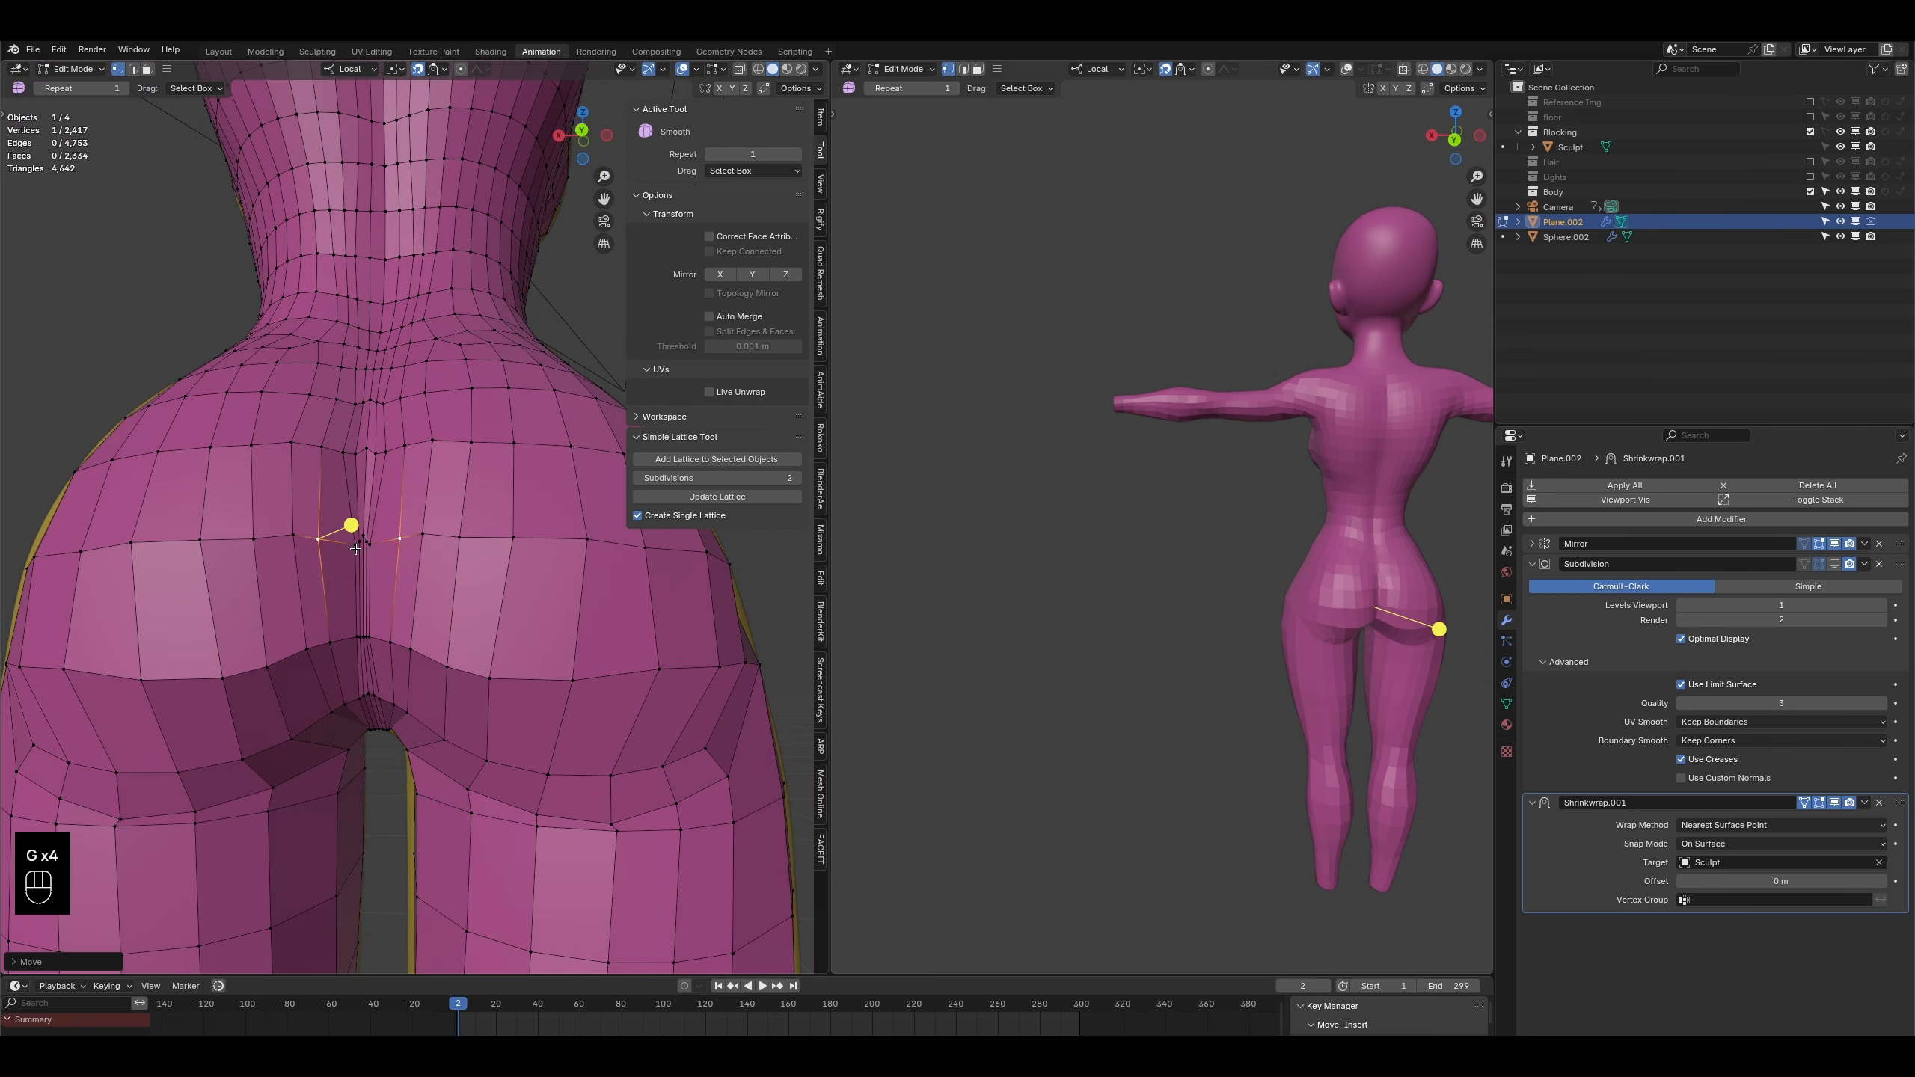
{"action": "key", "text": "g"}
{"action": "left_click", "coordinate": [324, 541]}
{"action": "key", "text": "g"}
{"action": "left_click", "coordinate": [342, 528]}
- Make small corrections to the vertices inside the cleft and pull the lower ones away from the centre line
{"action": "middle_click_drag", "start_coordinate": [342, 528], "coordinate": [343, 555]}
{"action": "key", "text": "g"}
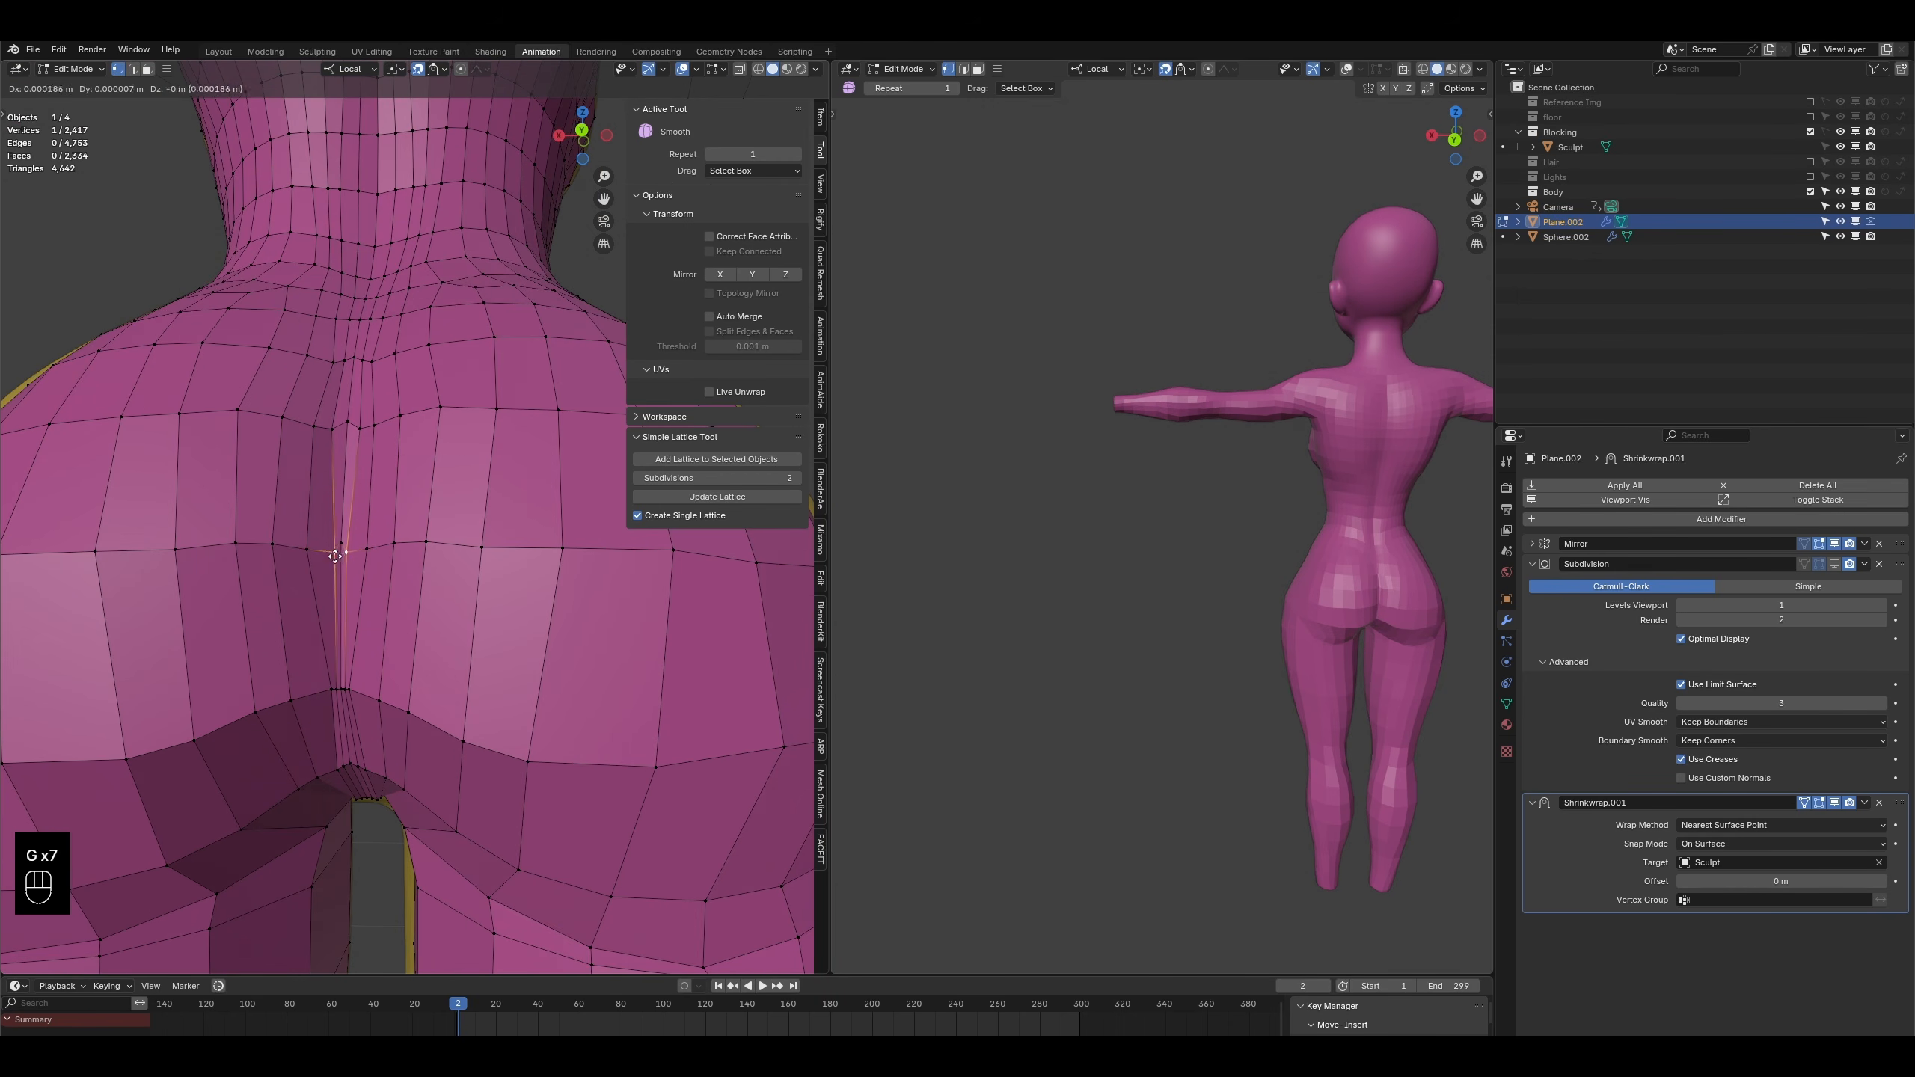
{"action": "left_click", "coordinate": [334, 546]}
{"action": "key", "text": "g"}
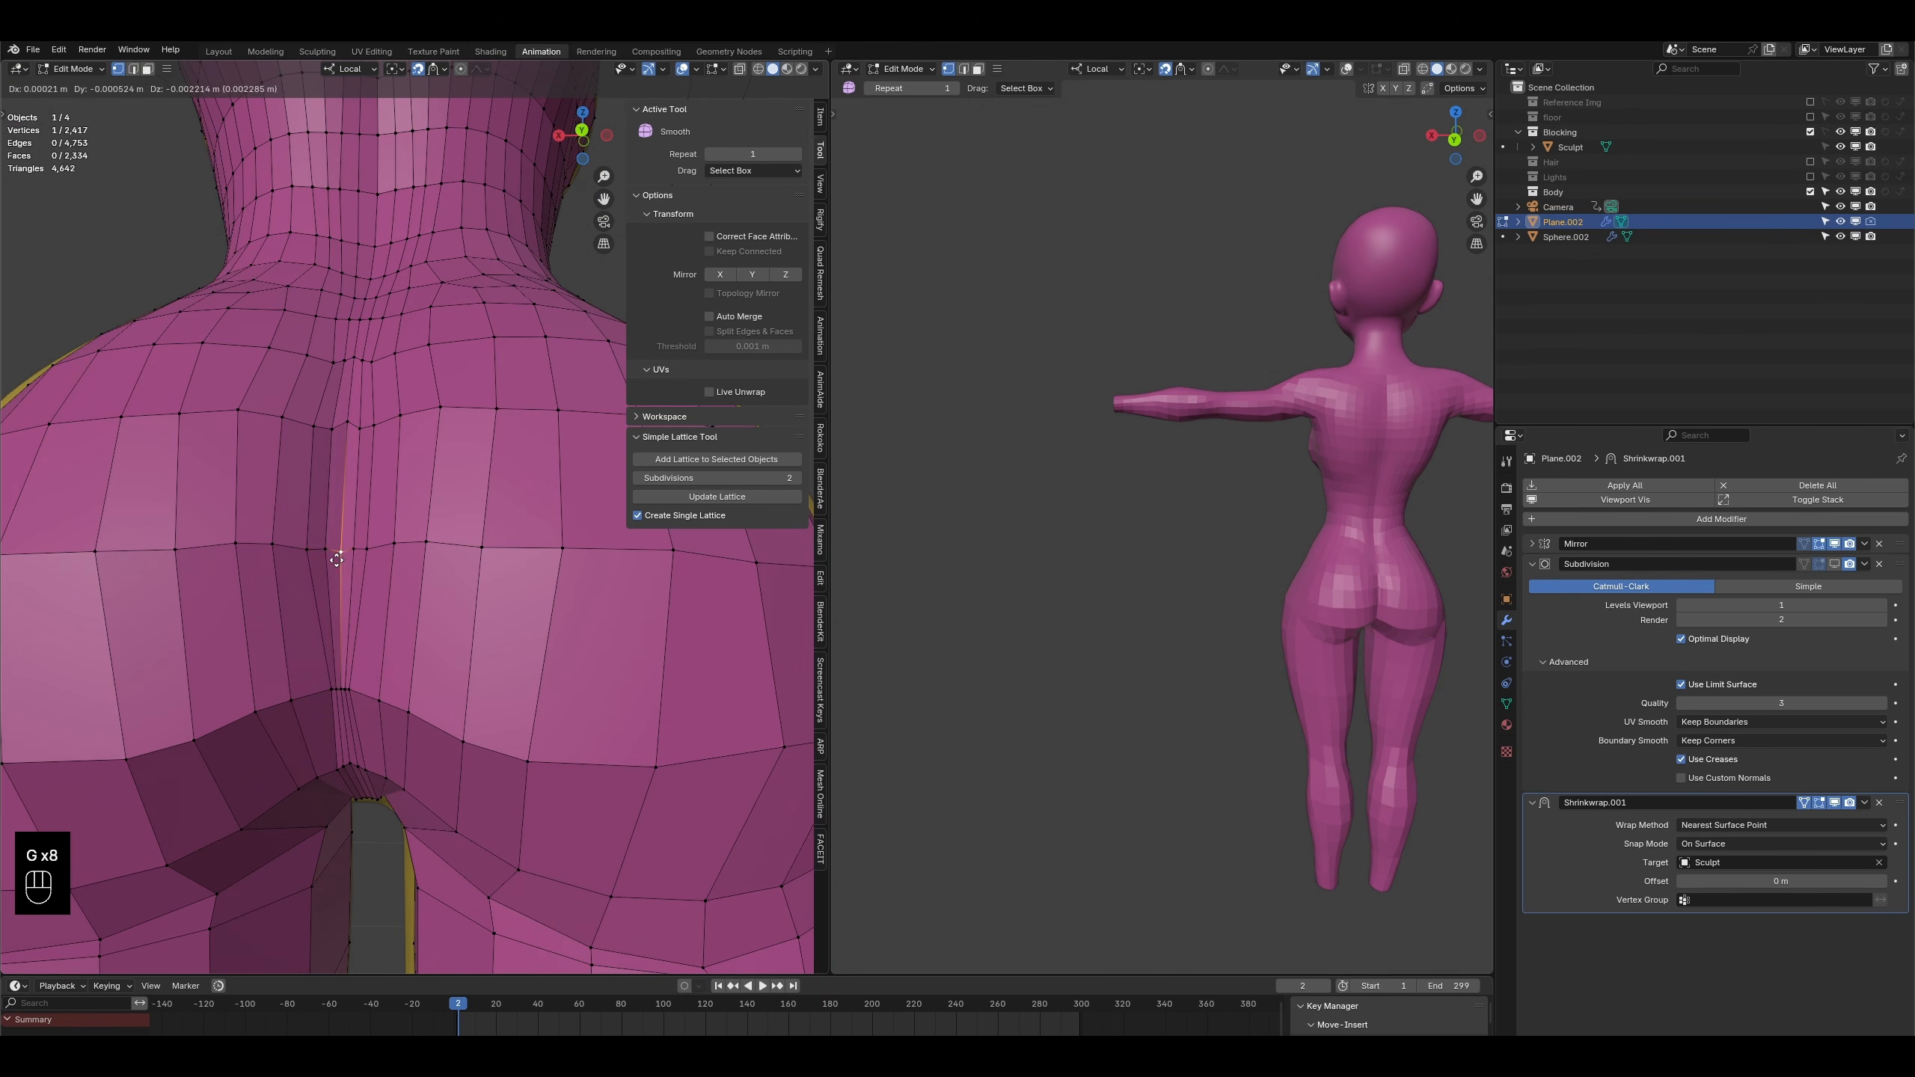
{"action": "left_click", "coordinate": [337, 558]}
{"action": "middle_click_drag", "start_coordinate": [337, 558], "coordinate": [356, 590]}
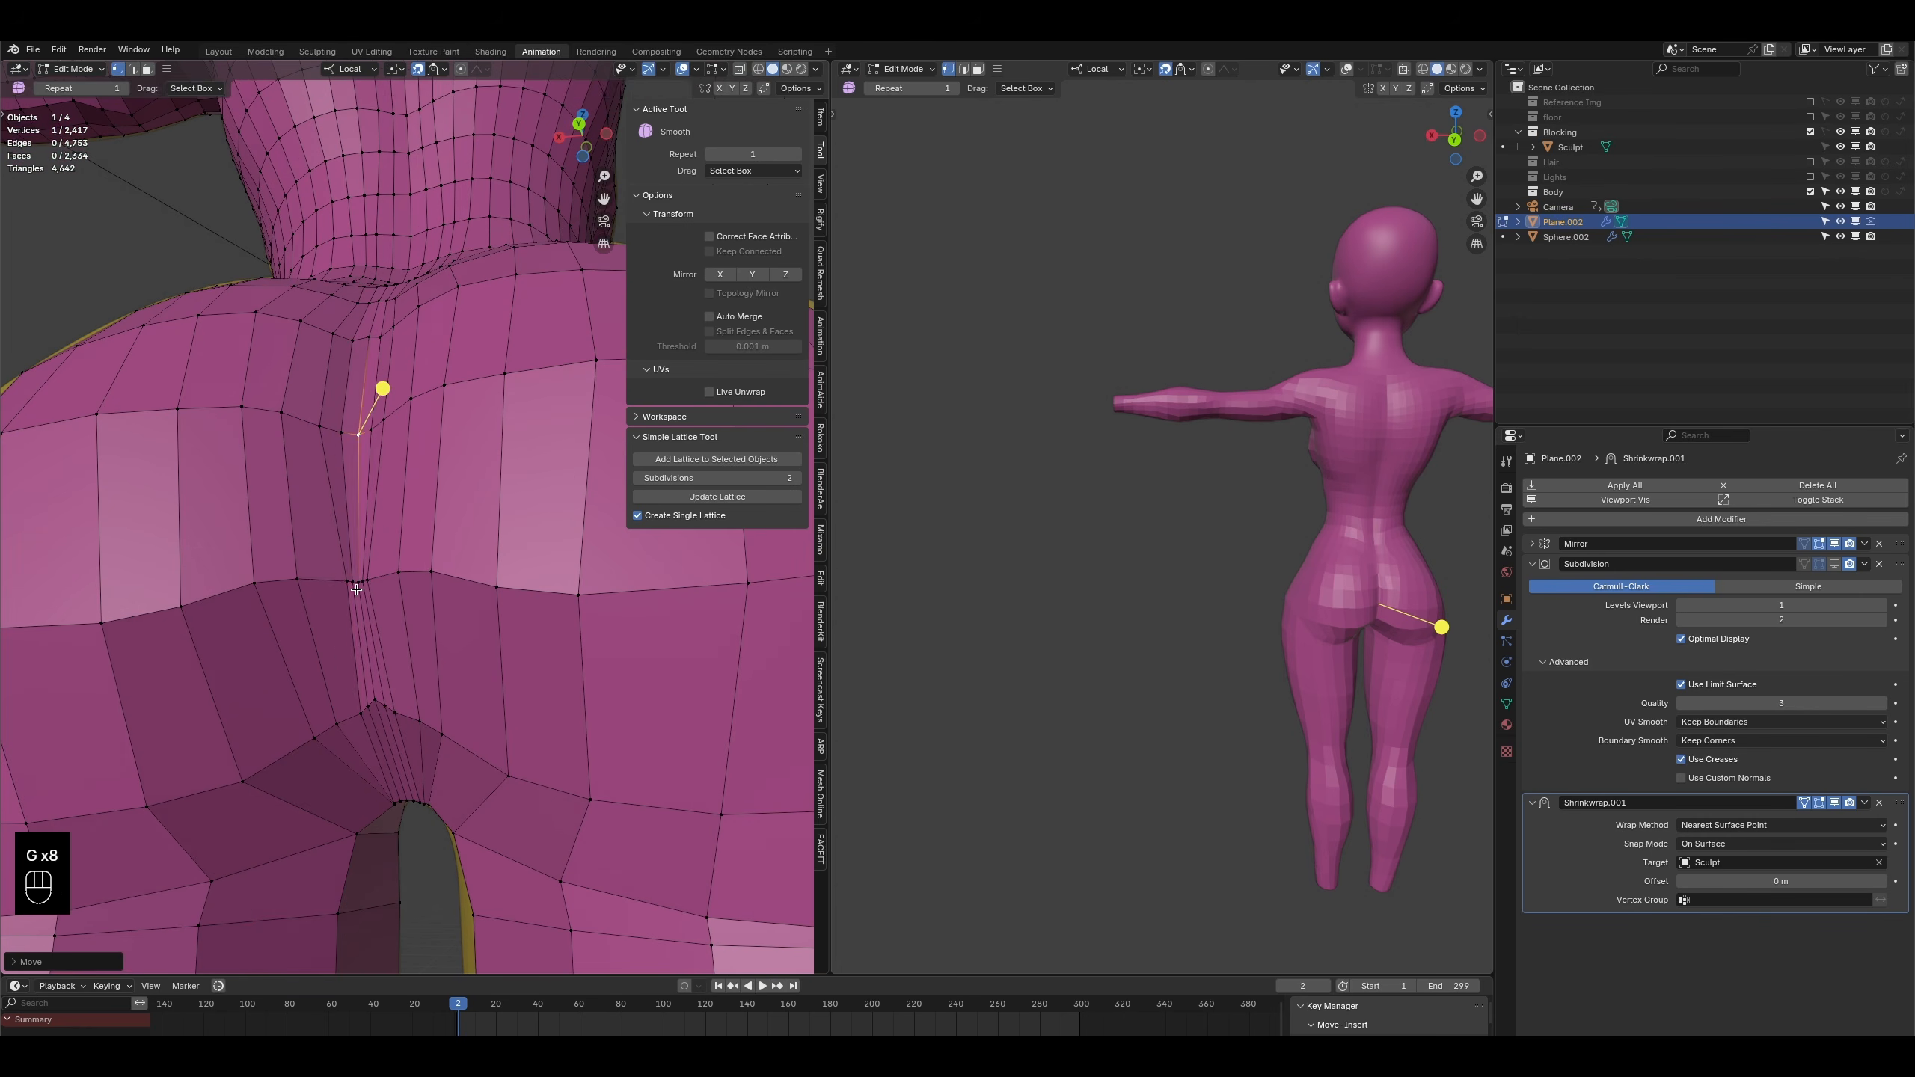
{"action": "key", "text": "g"}
{"action": "left_click", "coordinate": [314, 576]}
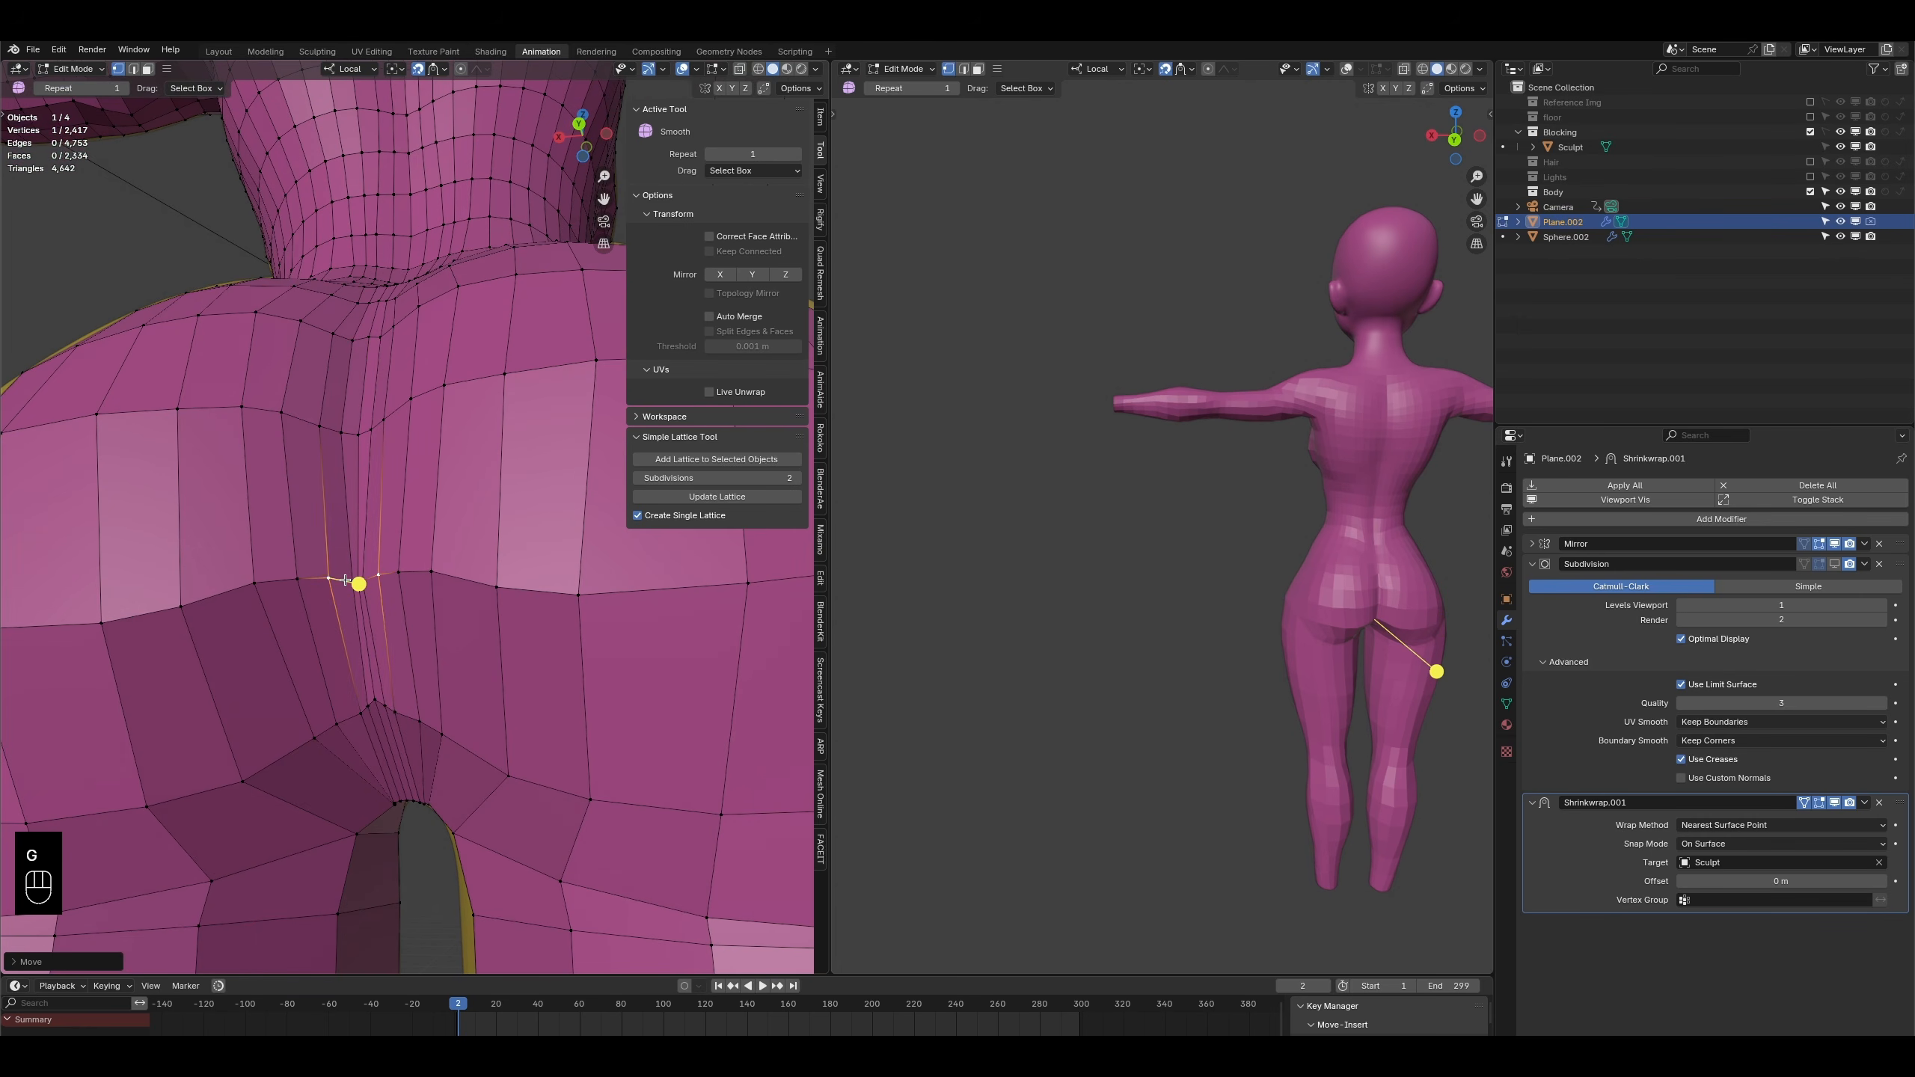
{"action": "key", "text": "g"}
{"action": "left_click", "coordinate": [346, 586]}
- Reposition the vertices at the lower end of the cleft, where the buttocks meet the crotch
{"action": "key", "text": "g"}
{"action": "left_click", "coordinate": [348, 724]}
{"action": "key", "text": "g"}
{"action": "left_click", "coordinate": [324, 746]}
{"action": "key", "text": "g"}
{"action": "left_click", "coordinate": [332, 742]}
- Move the outer vertex of the narrow crotch strip outward, working from below the body
{"action": "middle_click_drag", "start_coordinate": [331, 743], "coordinate": [414, 748]}
{"action": "left_click", "coordinate": [418, 745]}
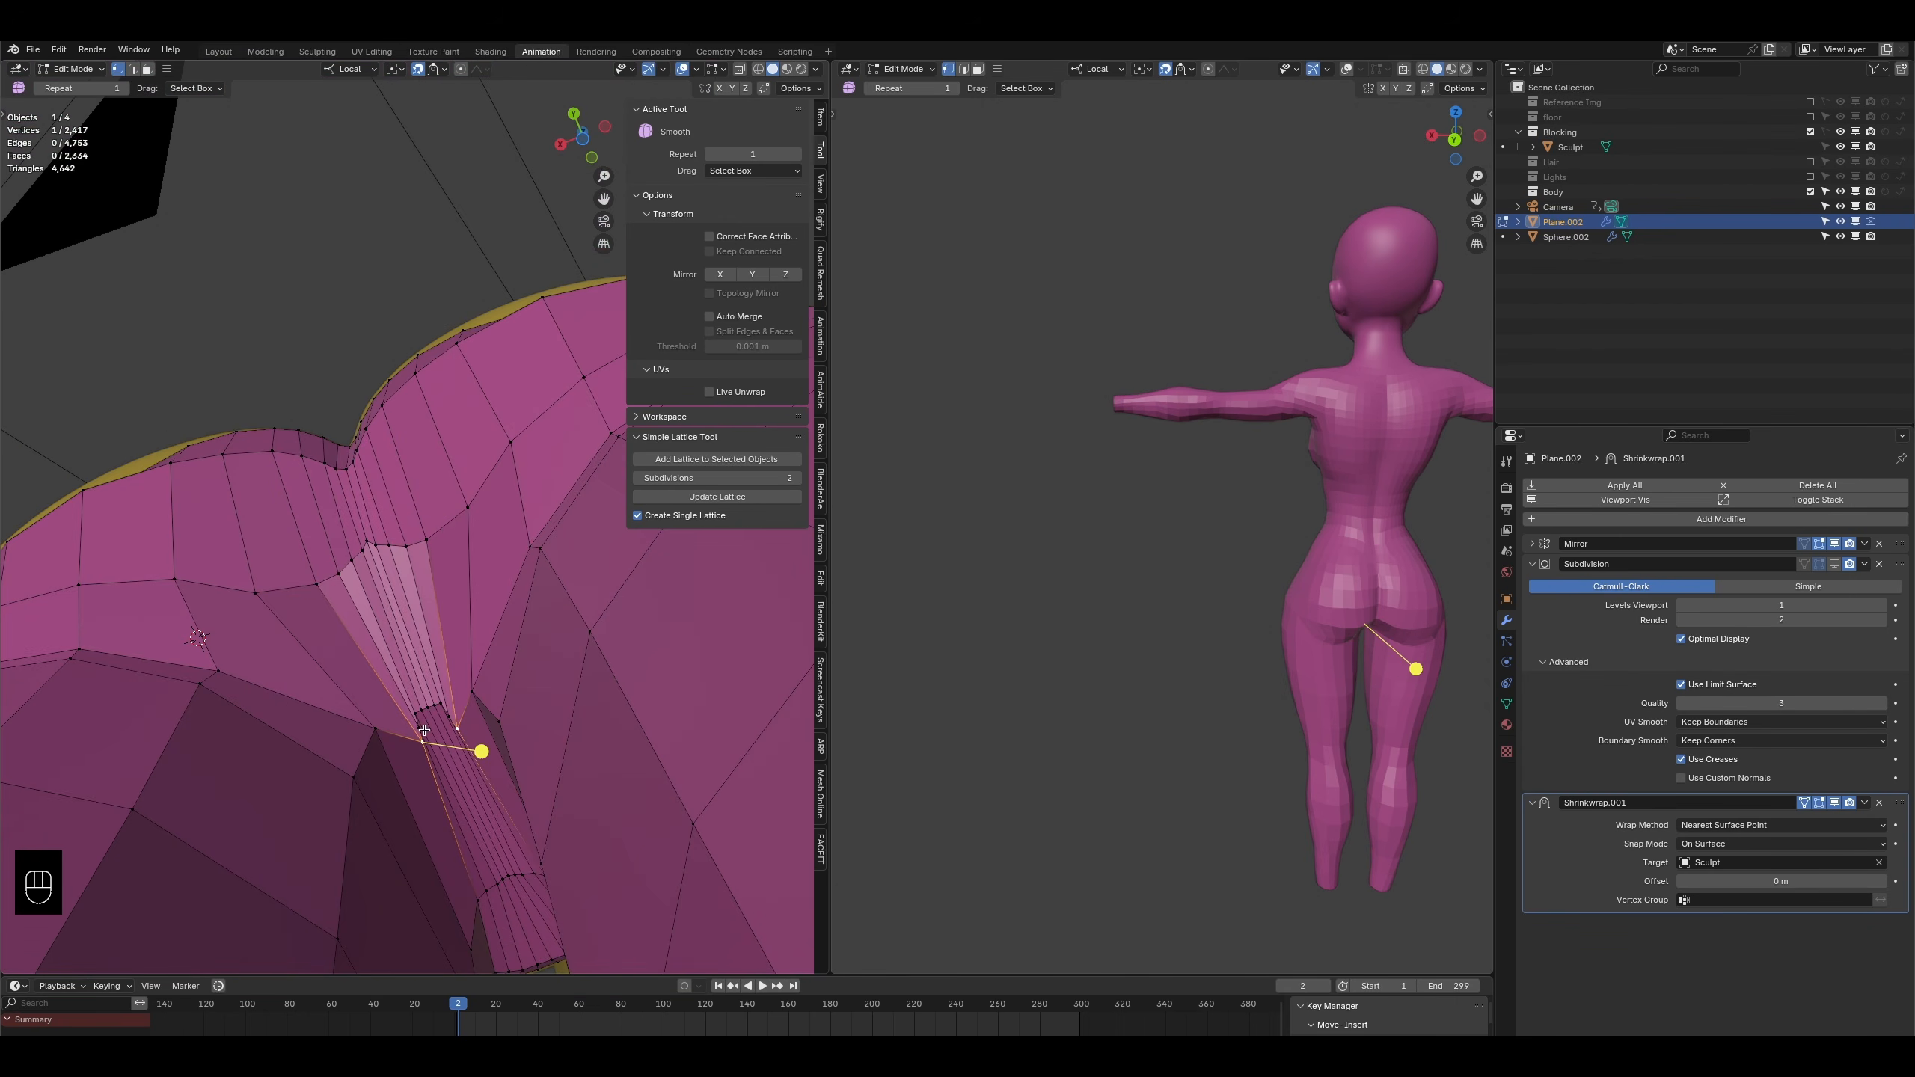
{"action": "left_click", "coordinate": [405, 746]}
{"action": "left_click", "coordinate": [416, 733]}
{"action": "key", "text": "g"}
{"action": "left_click", "coordinate": [402, 732]}
- Select three neighbouring vertices across the crotch strip and move them together to even out the row
{"action": "left_click", "coordinate": [415, 715]}
{"action": "left_click", "coordinate": [424, 711], "text": "shift"}
{"action": "left_click", "coordinate": [430, 712], "text": "shift"}
{"action": "key", "text": "g"}
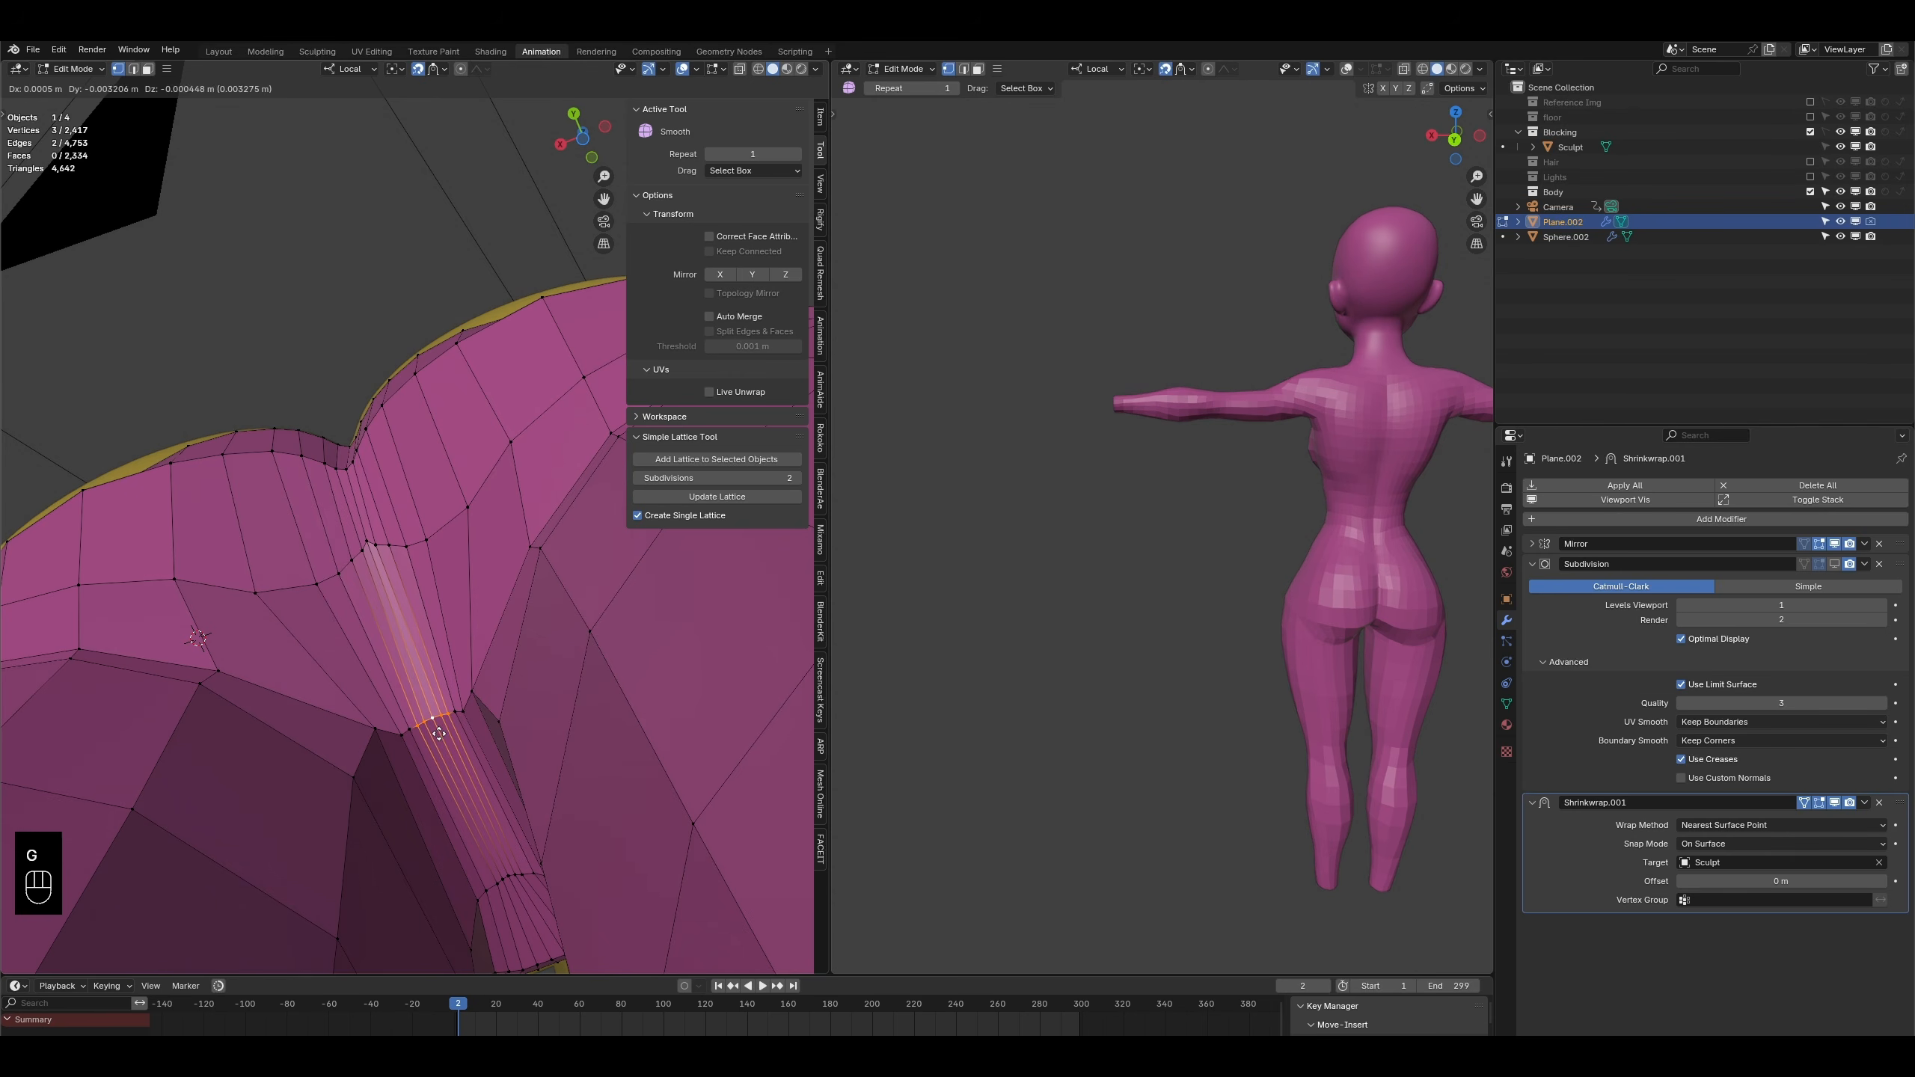
{"action": "left_click", "coordinate": [439, 732]}
- Examine the body topology around the crotch, hips and back in Object Mode
{"action": "middle_click_drag", "start_coordinate": [407, 592], "coordinate": [720, 630]}
{"action": "scroll", "coordinate": [443, 658], "scroll_direction": "down", "scroll_amount": 3}
{"action": "key", "text": "Tab"}
{"action": "scroll", "coordinate": [407, 613], "scroll_direction": "down", "scroll_amount": 5}
{"action": "scroll", "coordinate": [453, 622], "scroll_direction": "up", "scroll_amount": 2}
{"action": "scroll", "coordinate": [429, 522], "scroll_direction": "down", "scroll_amount": 2}
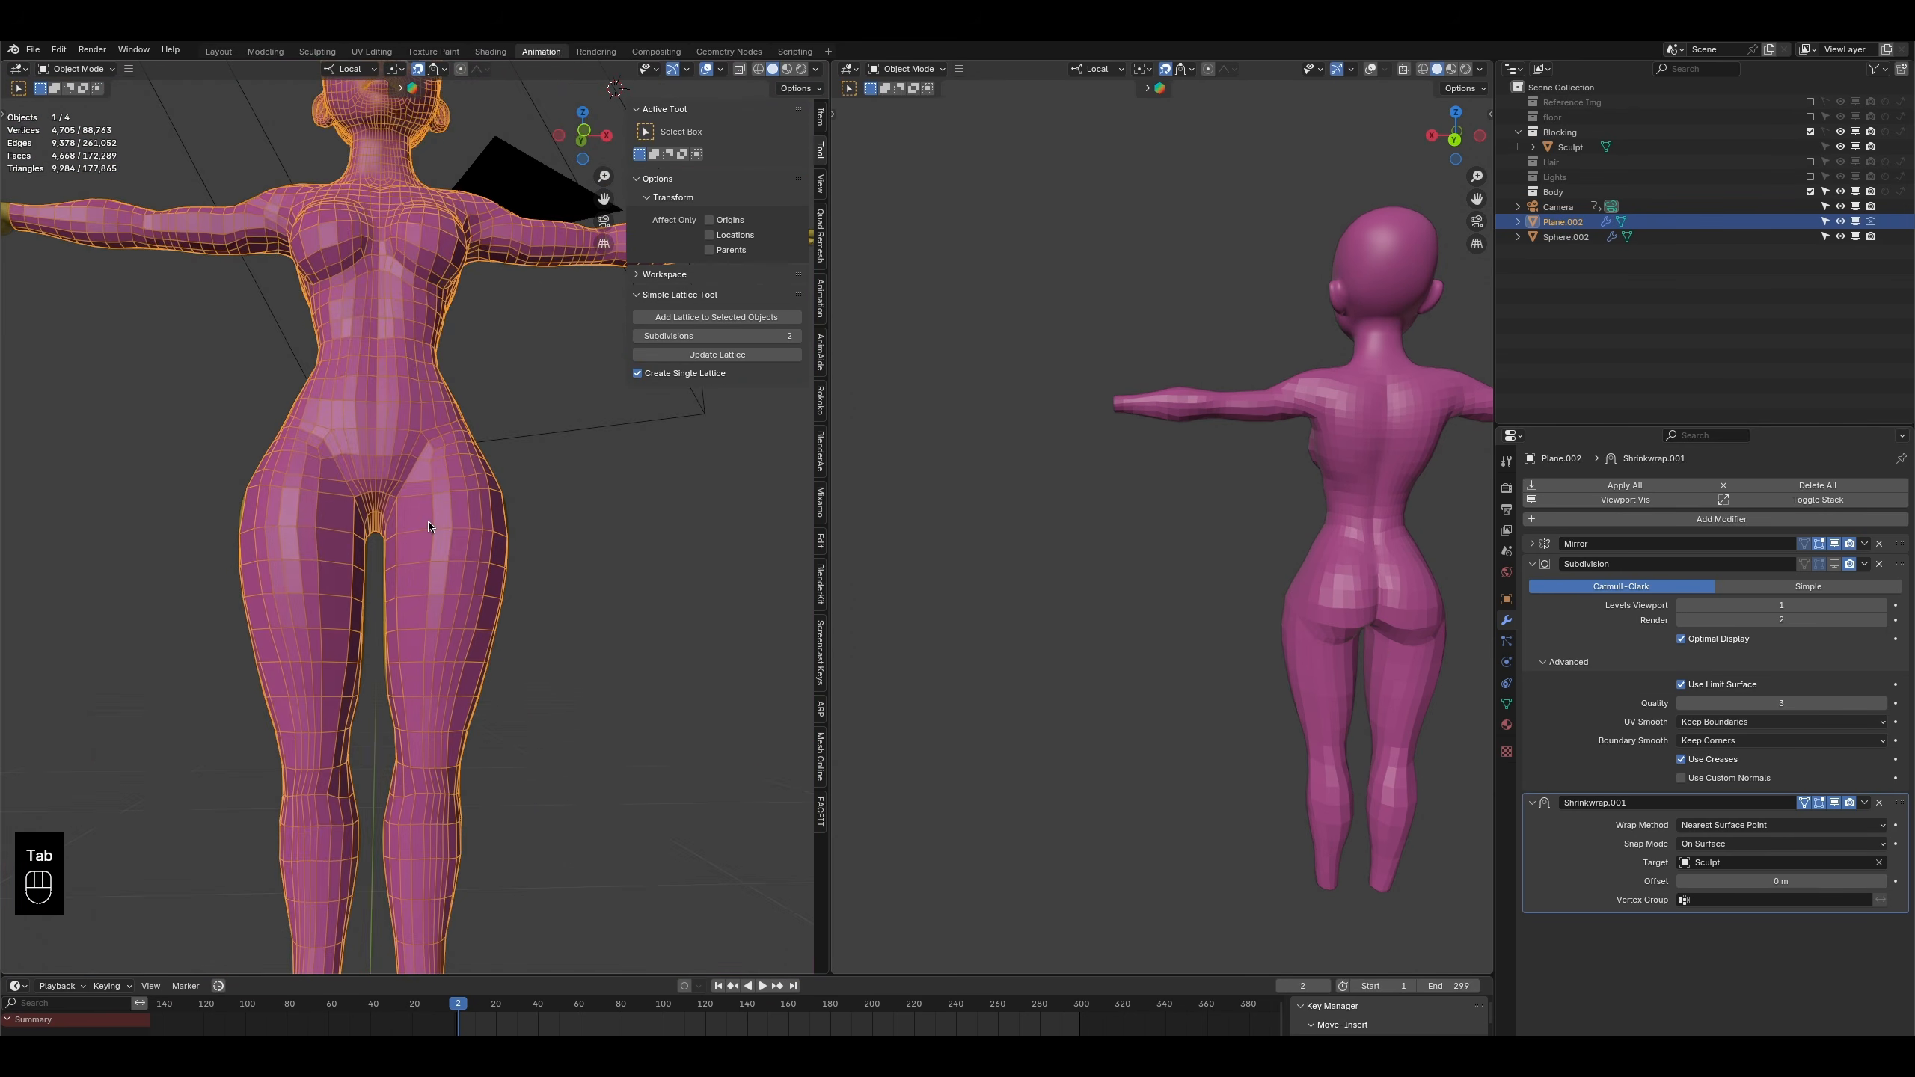
{"action": "scroll", "coordinate": [427, 526], "scroll_direction": "up", "scroll_amount": 4}
{"action": "middle_click_drag", "start_coordinate": [428, 525], "coordinate": [363, 664]}
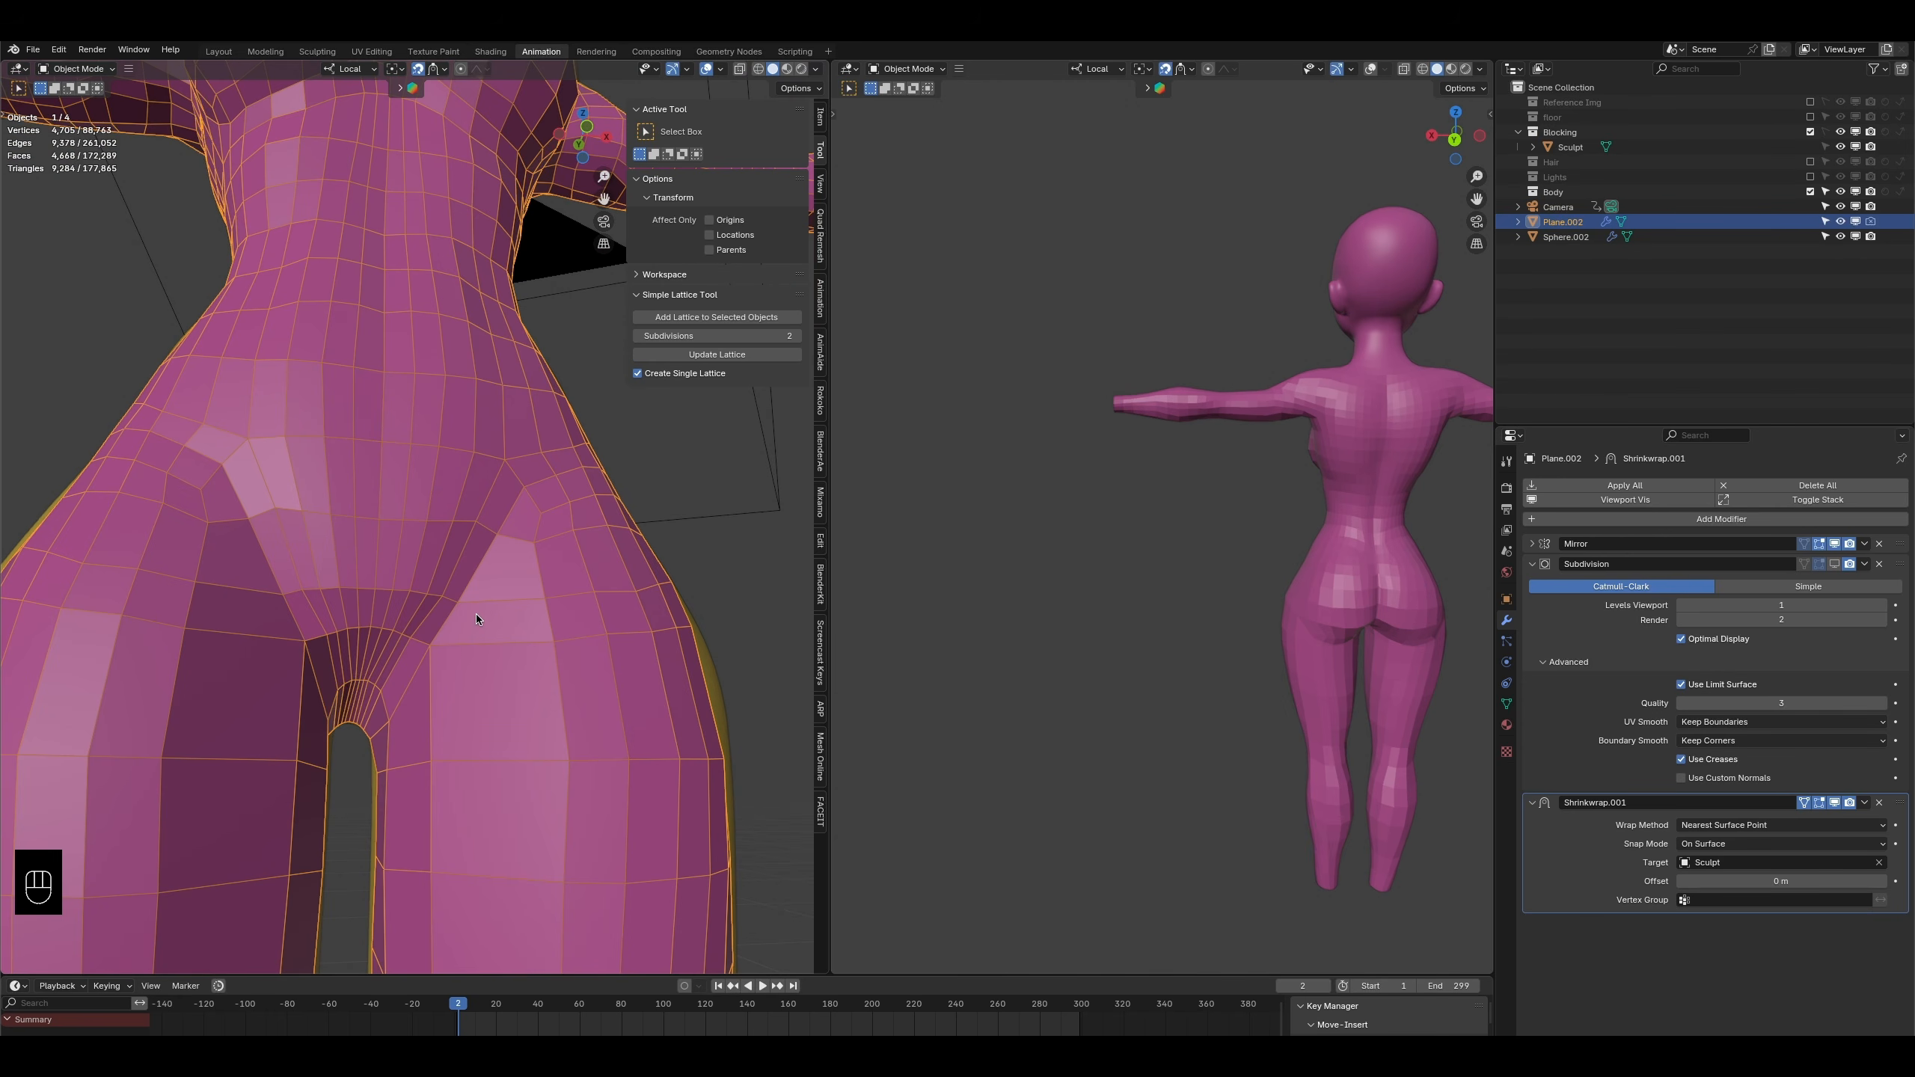
{"action": "middle_click_drag", "start_coordinate": [475, 615], "coordinate": [474, 524]}
{"action": "scroll", "coordinate": [473, 524], "scroll_direction": "down", "scroll_amount": 3}
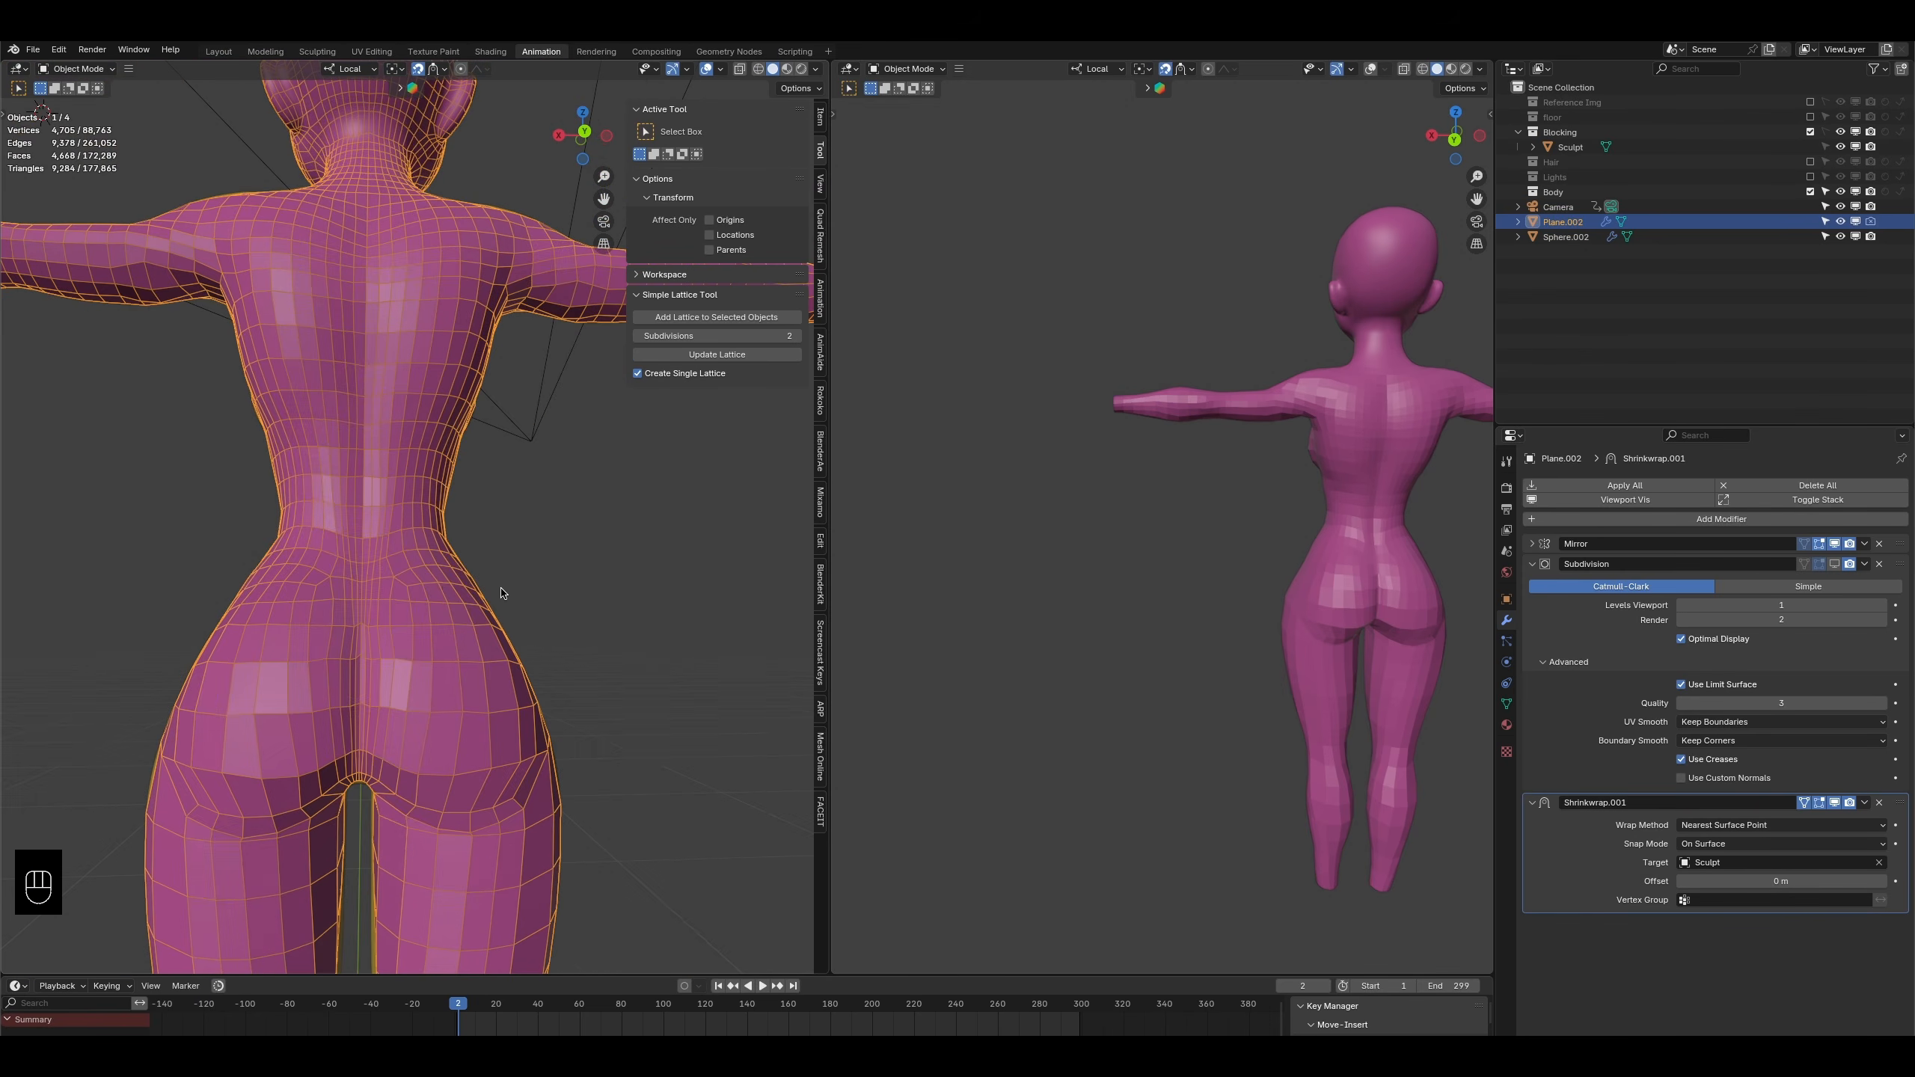
{"action": "middle_click_drag", "start_coordinate": [501, 590], "coordinate": [479, 617]}
{"action": "middle_click_drag", "start_coordinate": [452, 227], "coordinate": [446, 561], "text": "shift"}
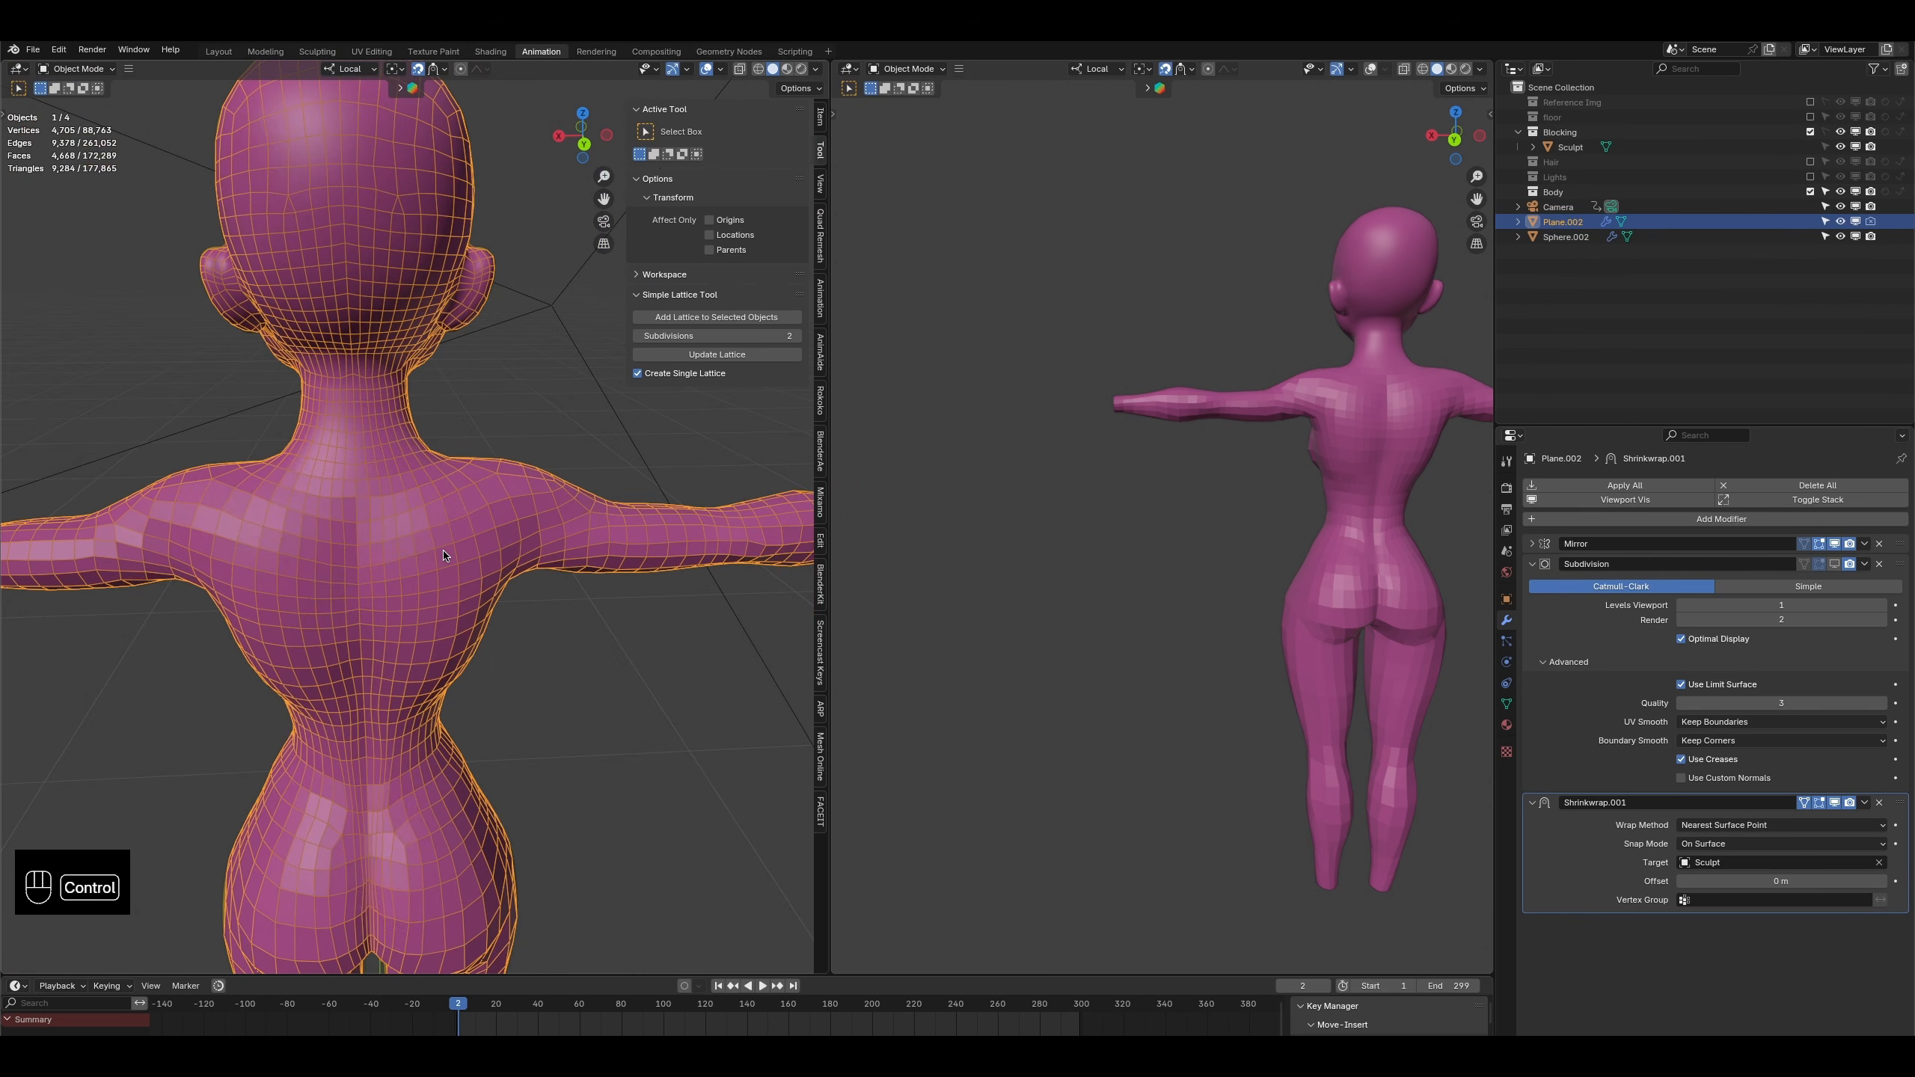
- Save the file and review the body mesh from the side and front
{"action": "key", "text": "ctrl+s"}
{"action": "middle_click_drag", "start_coordinate": [494, 654], "coordinate": [109, 448]}
{"action": "scroll", "coordinate": [286, 606], "scroll_direction": "down", "scroll_amount": 4}
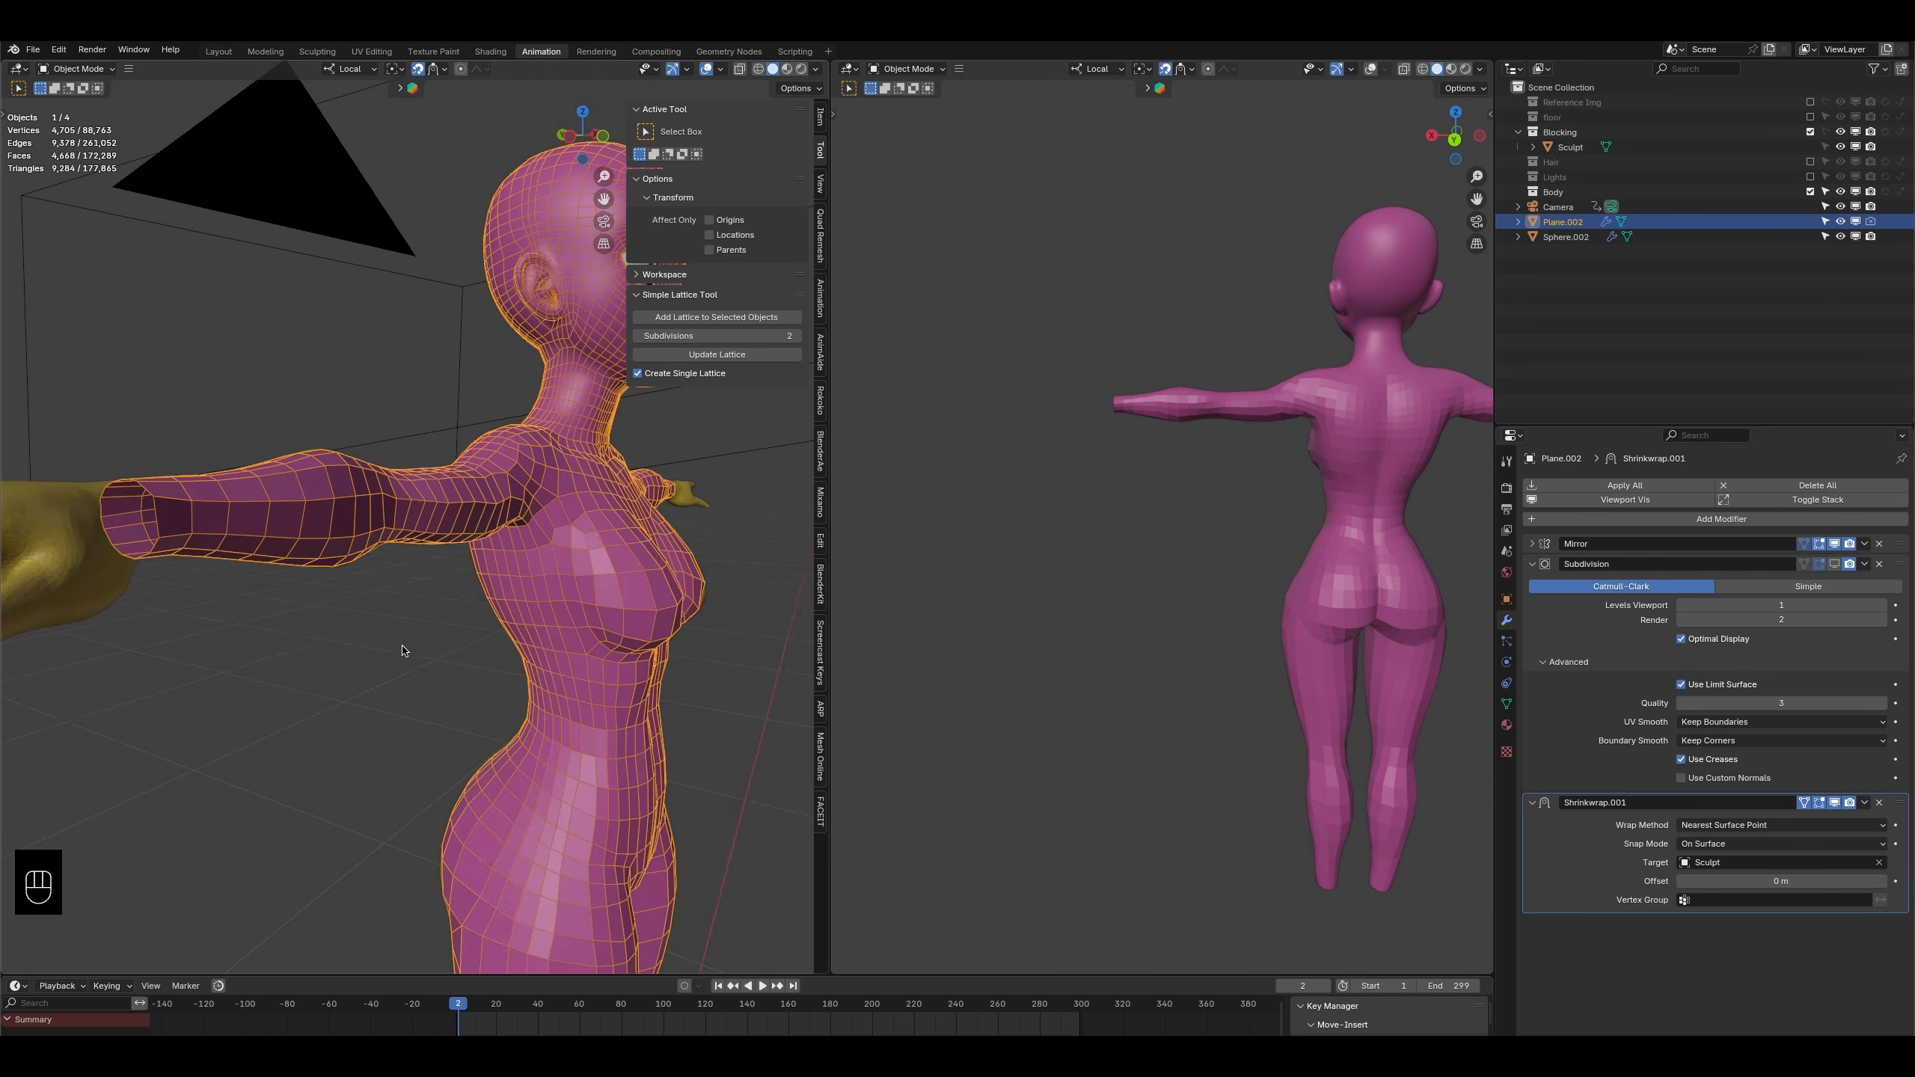
{"action": "middle_click_drag", "start_coordinate": [495, 629], "coordinate": [252, 432], "text": "shift"}
{"action": "middle_click_drag", "start_coordinate": [392, 490], "coordinate": [189, 505]}
{"action": "middle_click_drag", "start_coordinate": [189, 506], "coordinate": [111, 457], "text": "shift"}
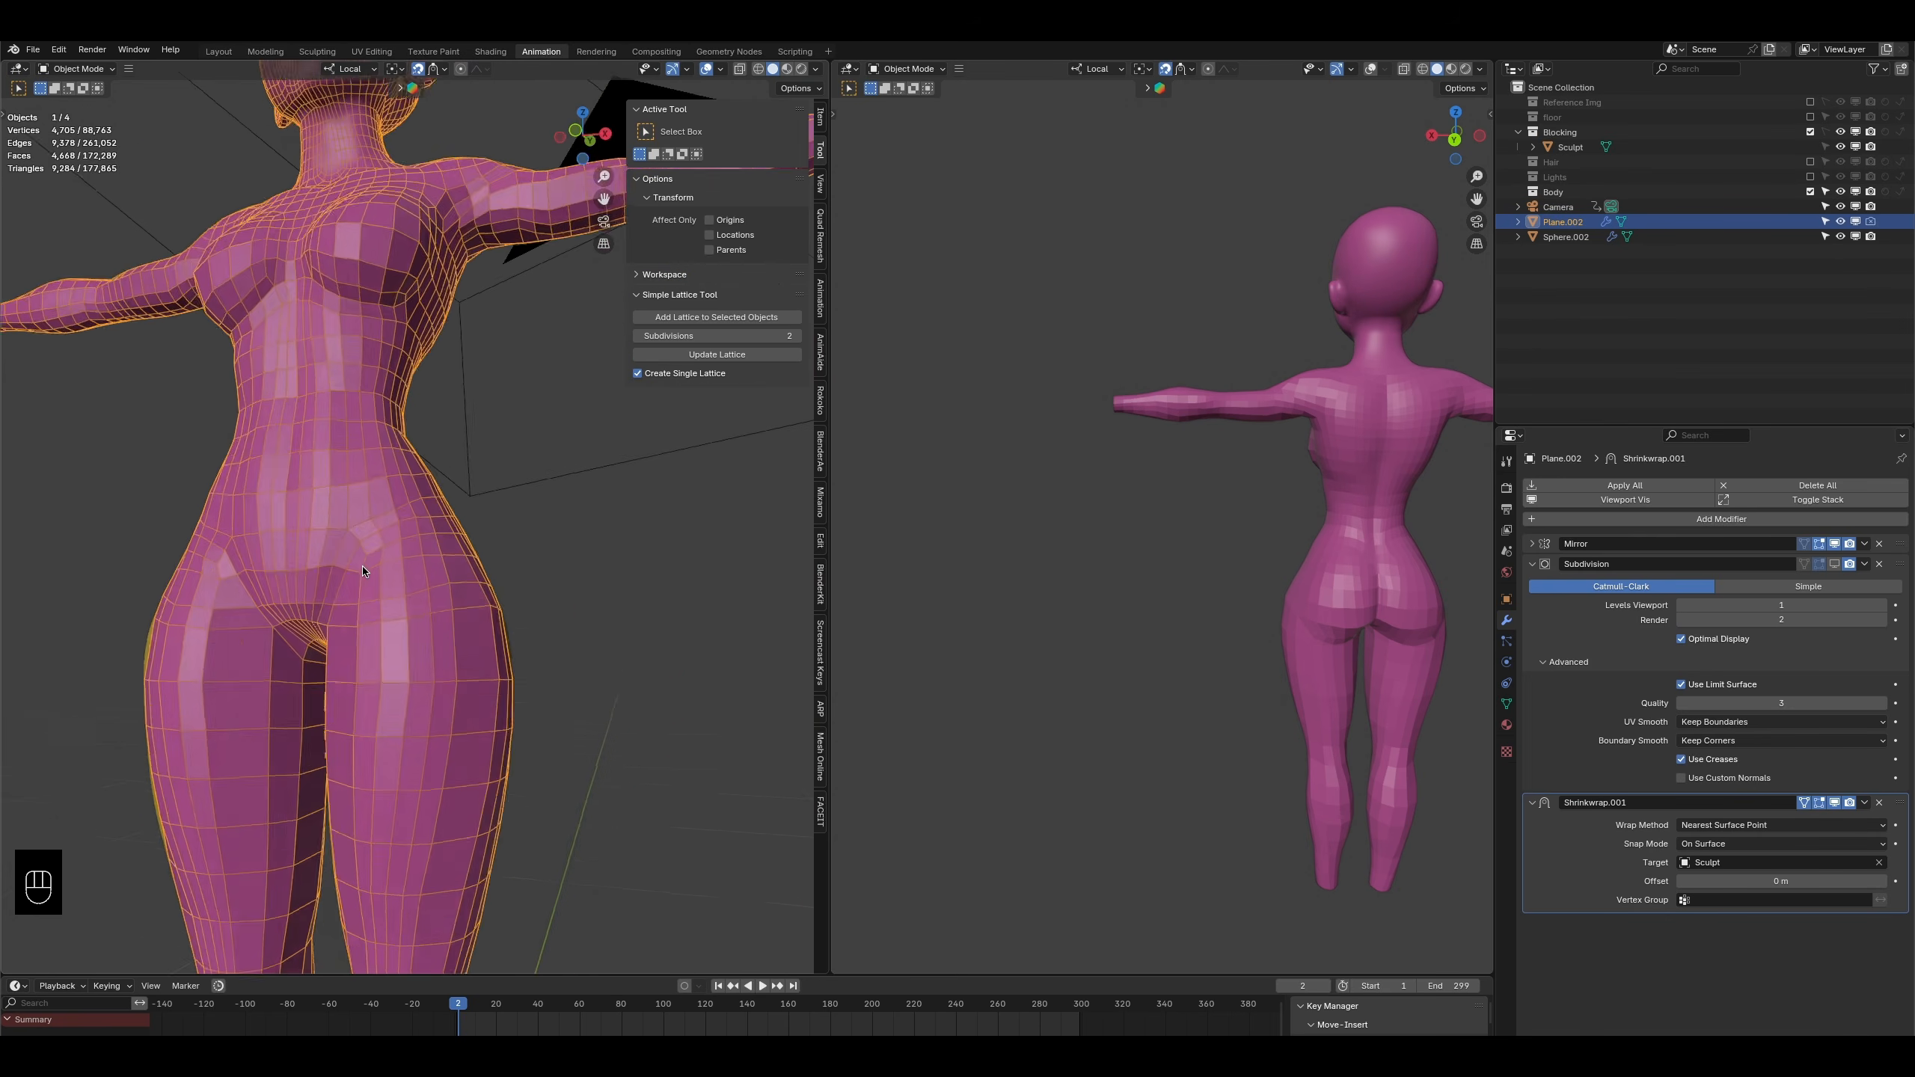
- Save the file and inspect the torso, hip and crotch mesh from the front in both 3D views
{"action": "middle_click_drag", "start_coordinate": [281, 552], "coordinate": [366, 586]}
{"action": "middle_click_drag", "start_coordinate": [1294, 586], "coordinate": [961, 593]}
{"action": "scroll", "coordinate": [1018, 679], "scroll_direction": "up", "scroll_amount": 2}
{"action": "middle_click_drag", "start_coordinate": [1018, 687], "coordinate": [1092, 645], "text": "shift"}
{"action": "middle_click_drag", "start_coordinate": [310, 592], "coordinate": [405, 628], "text": "shift"}
{"action": "key", "text": "ctrl+s"}
{"action": "scroll", "coordinate": [316, 606], "scroll_direction": "up", "scroll_amount": 3}
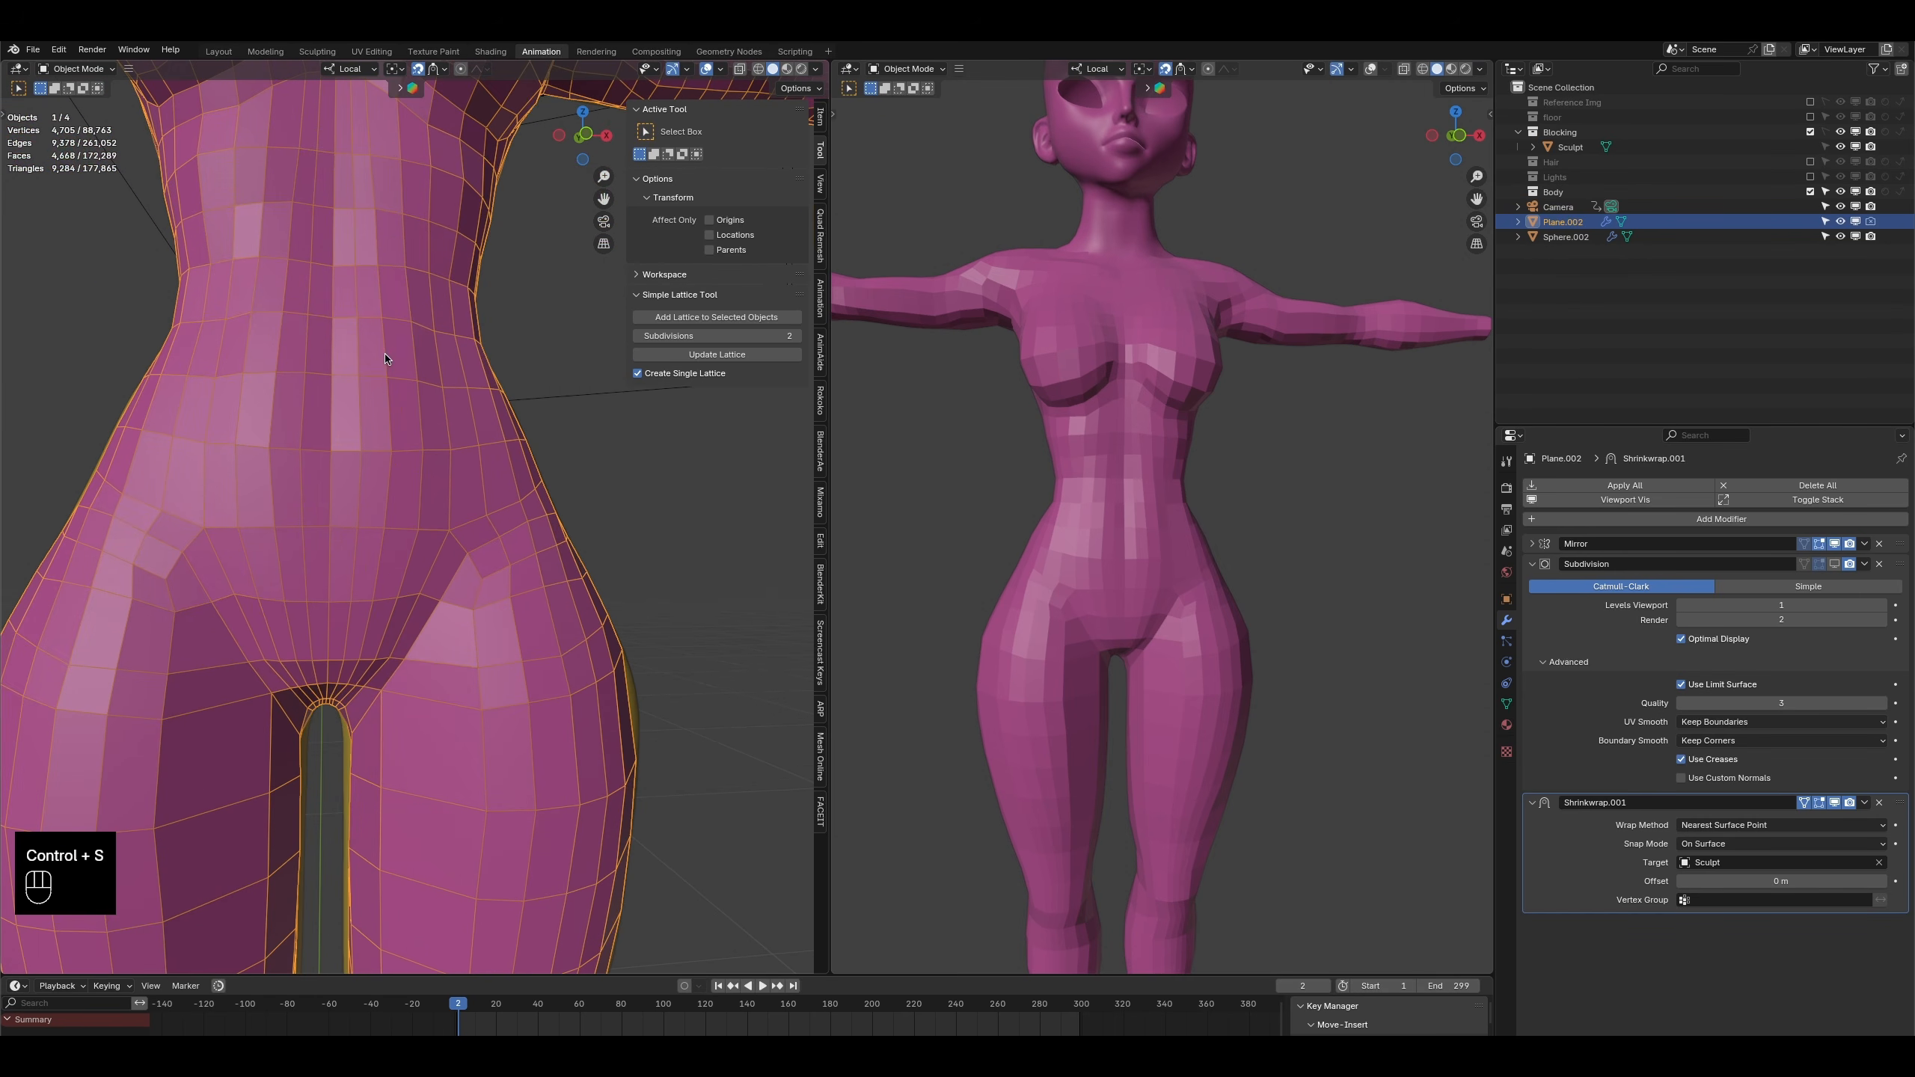
- Enter Edit Mode with face selection and pick through the faces just above the crotch to examine how the columns run
{"action": "middle_click_drag", "start_coordinate": [344, 713], "coordinate": [413, 632]}
{"action": "key", "text": "Tab"}
{"action": "scroll", "coordinate": [380, 621], "scroll_direction": "up", "scroll_amount": 2}
{"action": "left_click", "coordinate": [414, 618]}
{"action": "left_click", "coordinate": [148, 69]}
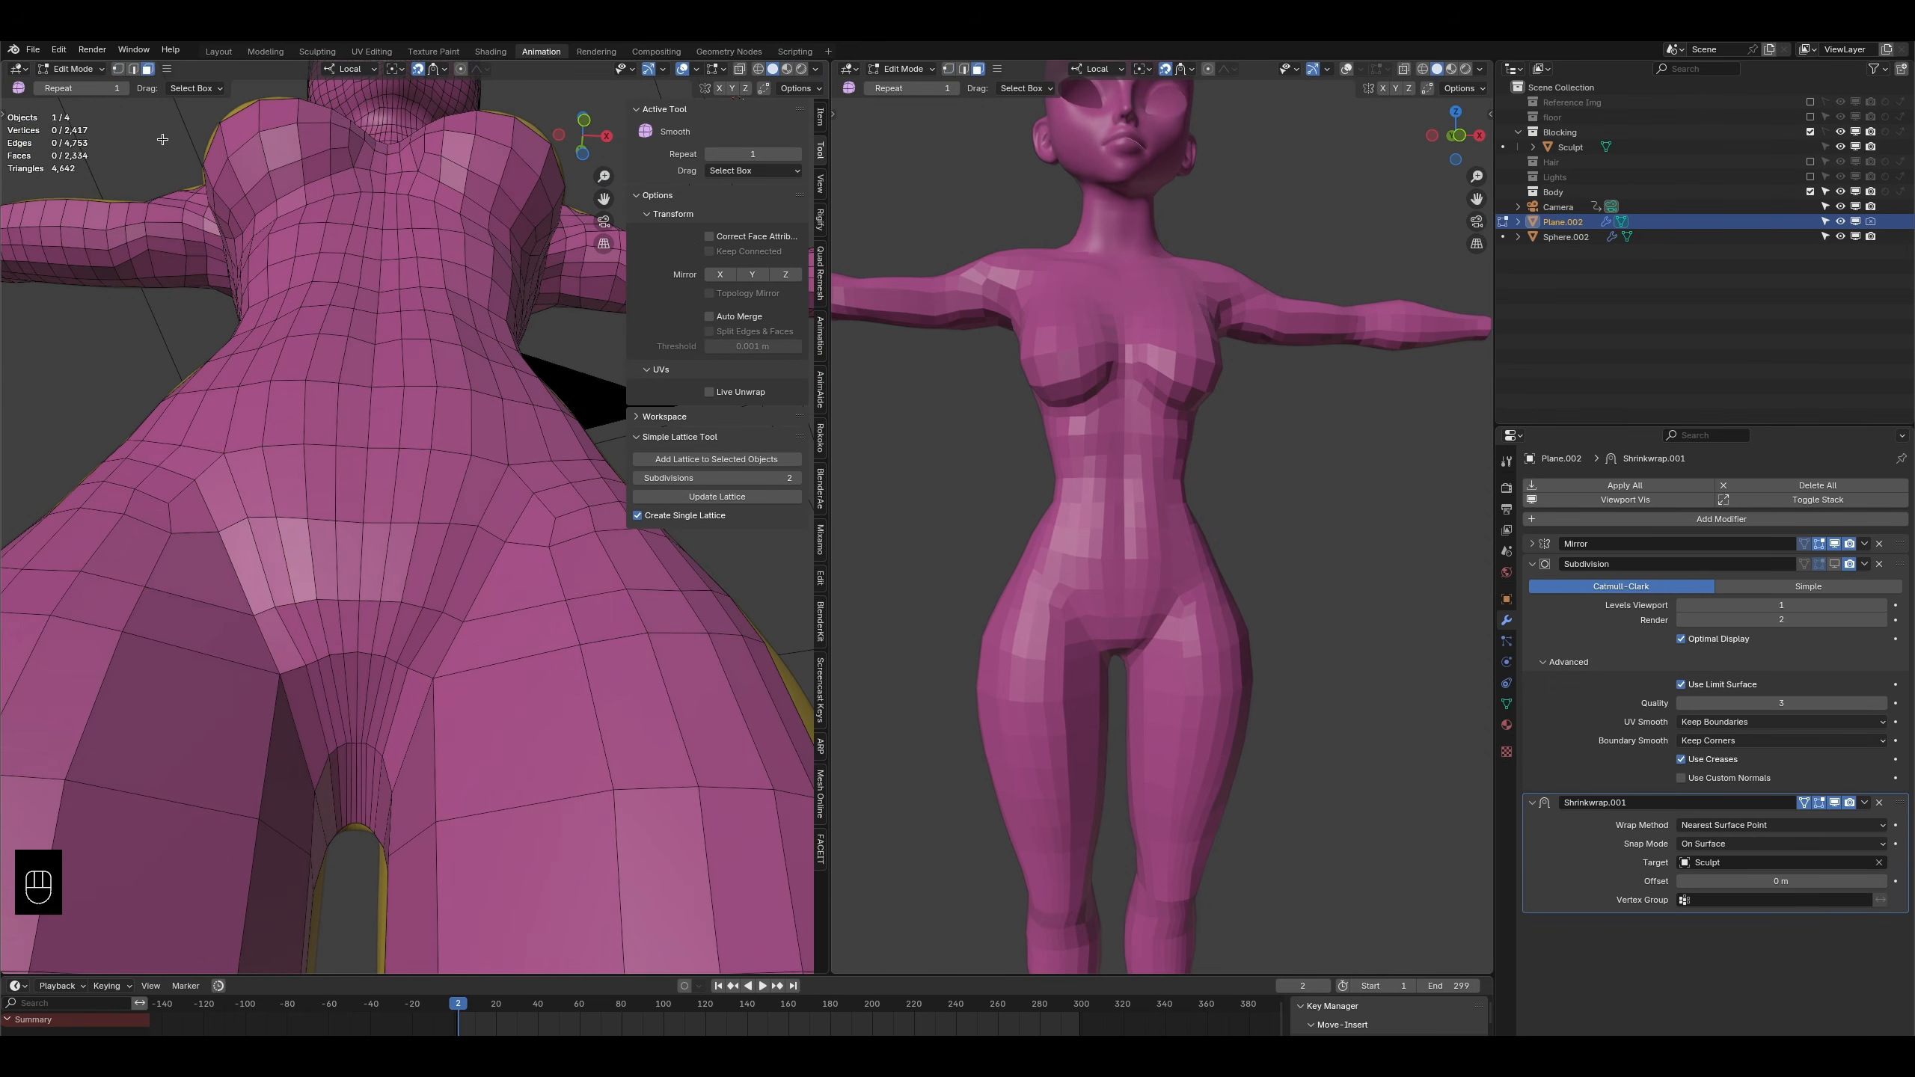
{"action": "left_click", "coordinate": [383, 630]}
{"action": "left_click", "coordinate": [415, 601], "text": "shift"}
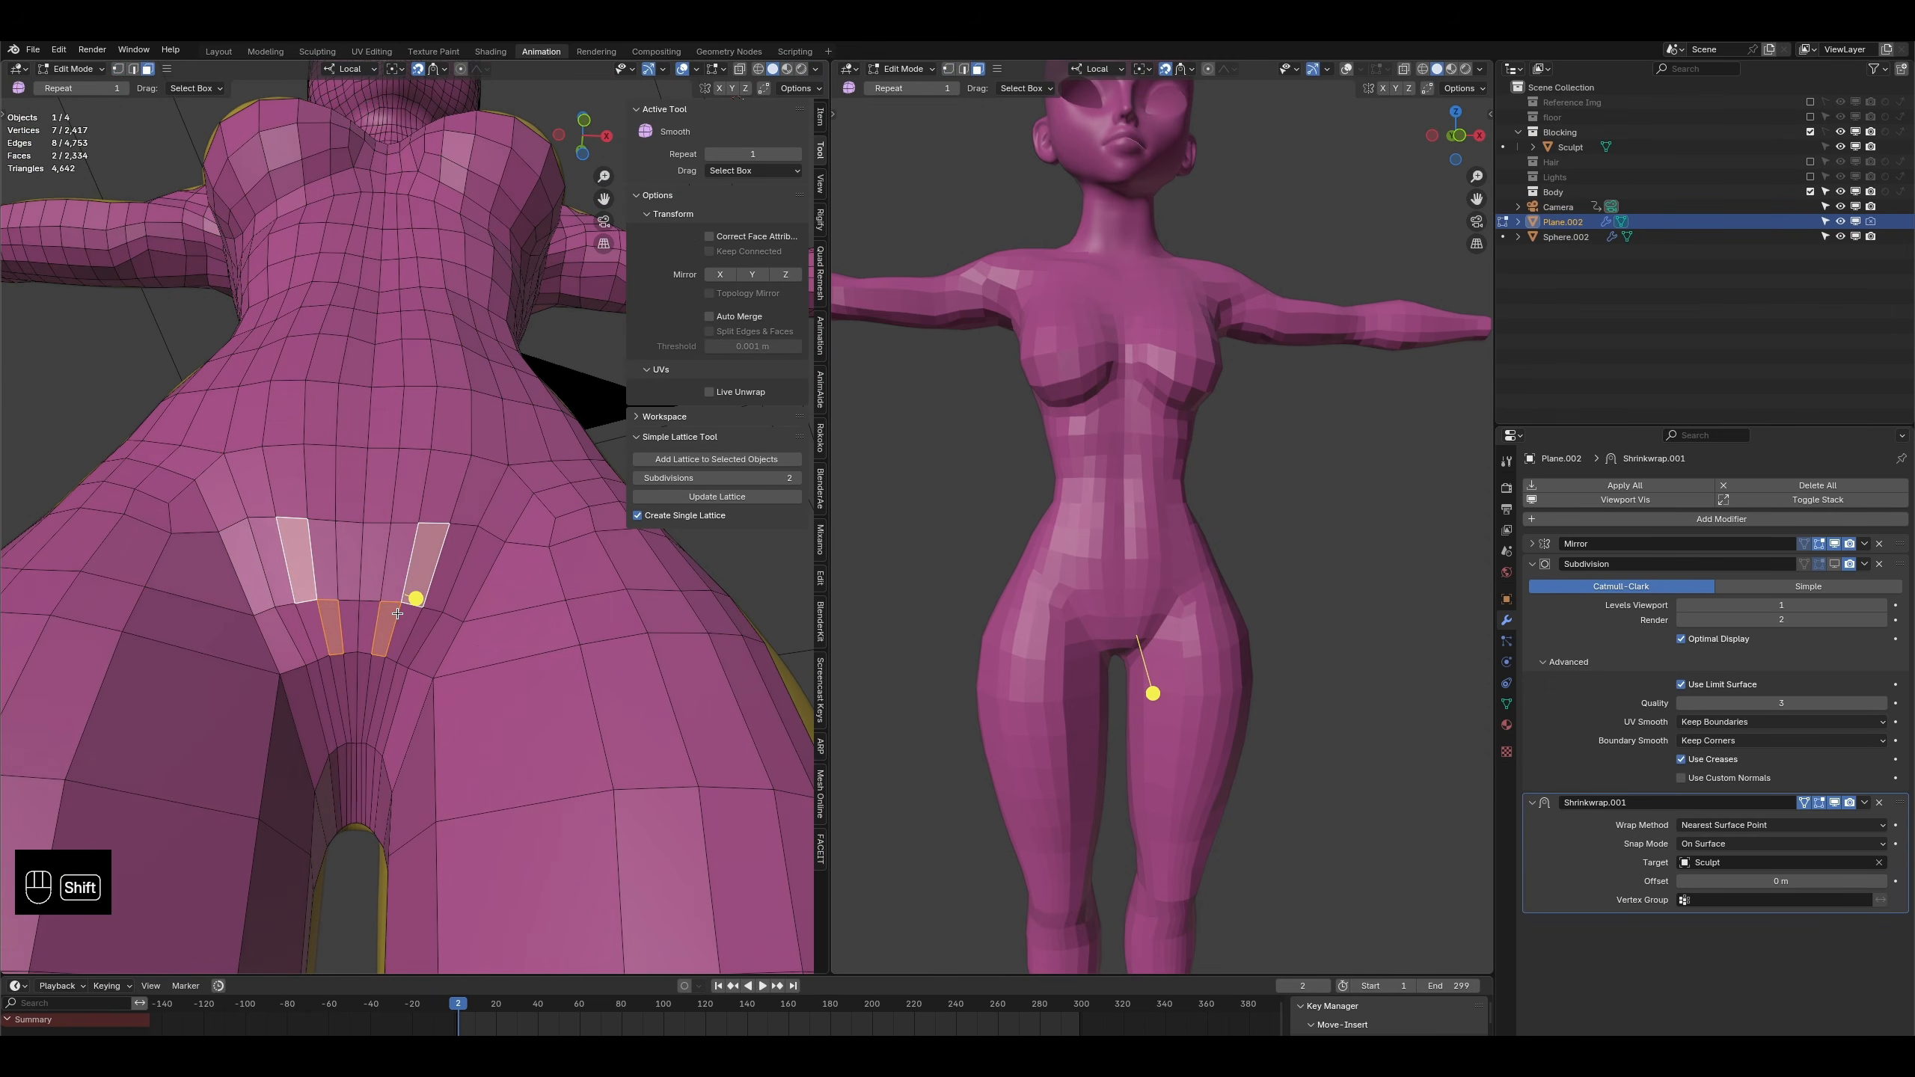
{"action": "left_click", "coordinate": [408, 578]}
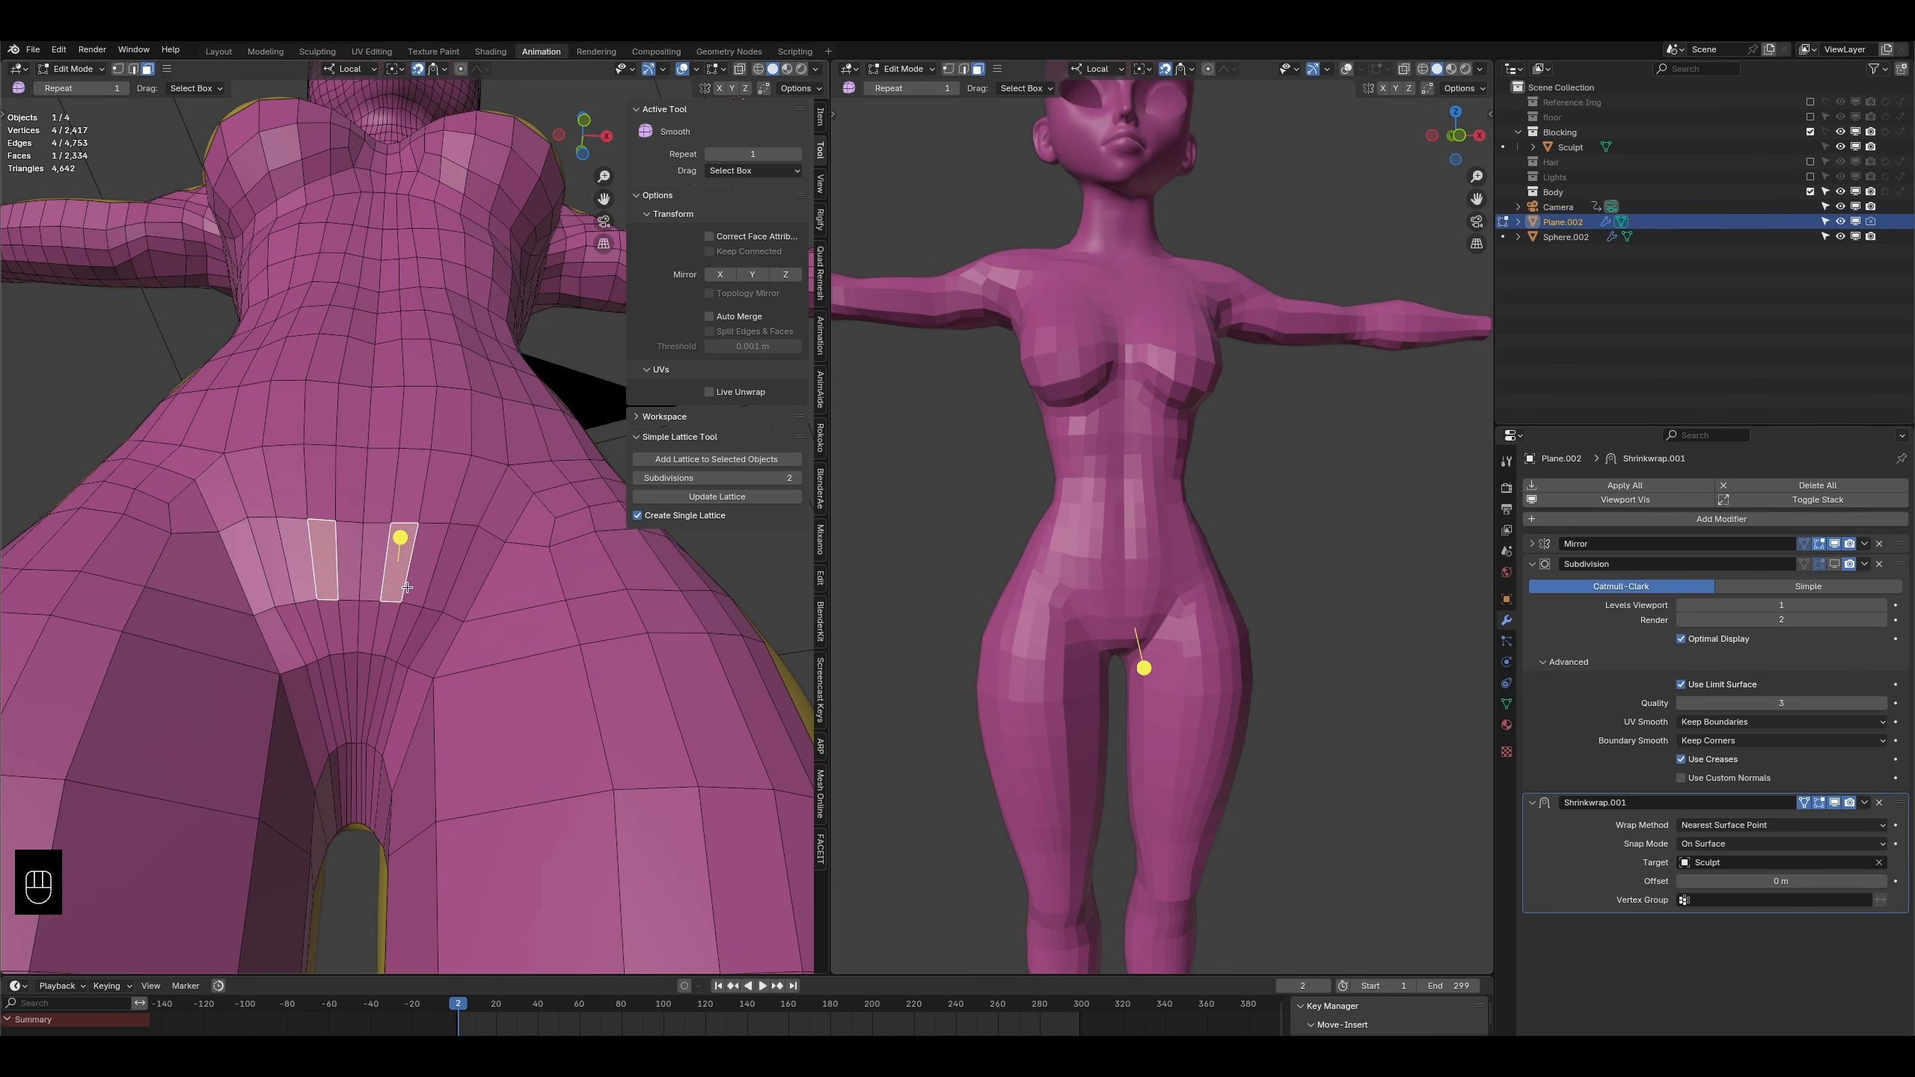
{"action": "left_click", "coordinate": [383, 632]}
{"action": "left_click", "coordinate": [407, 617], "text": "shift"}
{"action": "middle_click_drag", "start_coordinate": [407, 577], "coordinate": [399, 600]}
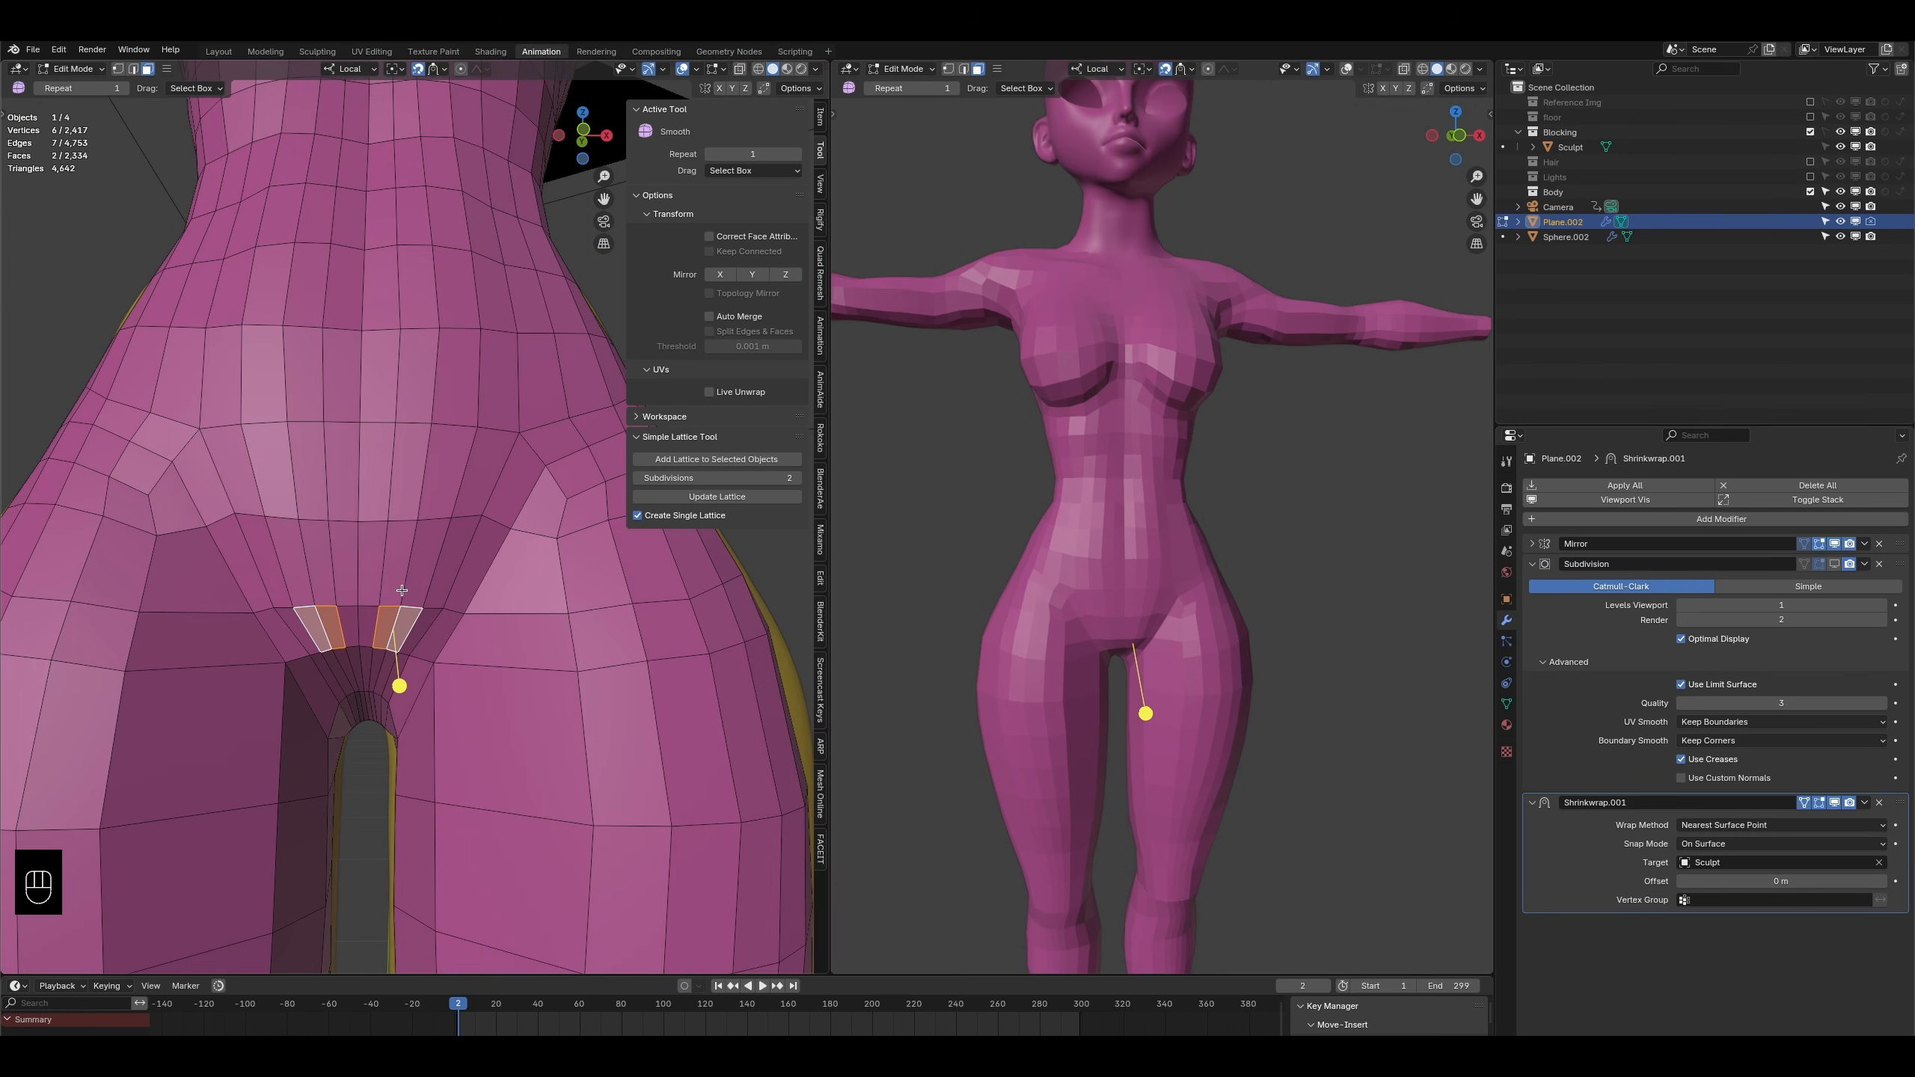
{"action": "left_click", "coordinate": [399, 587]}
{"action": "left_click", "coordinate": [424, 582]}
{"action": "left_click", "coordinate": [387, 627], "text": "shift"}
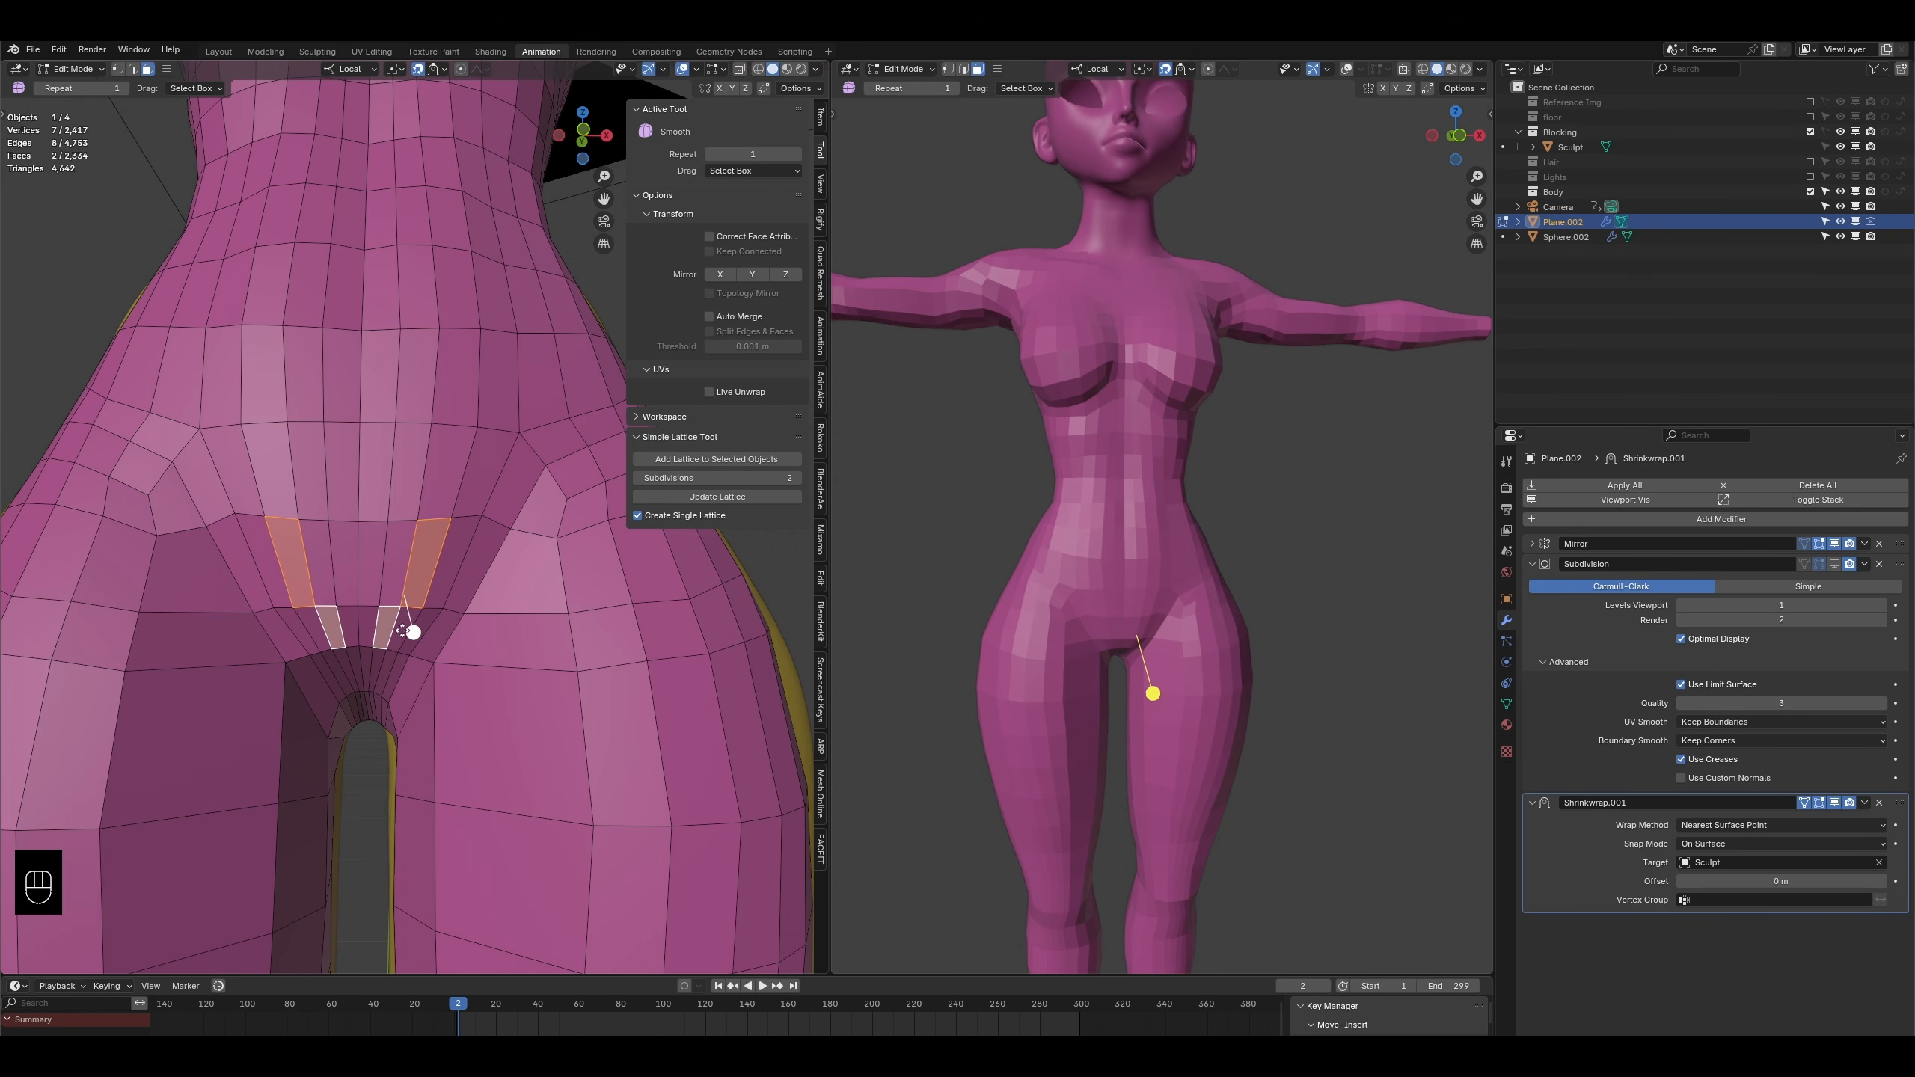
- Delete the two-by-two block of four faces just above the crotch, beside the centre columns
{"action": "left_click", "coordinate": [402, 631]}
{"action": "left_click", "coordinate": [396, 585], "text": "shift"}
{"action": "left_click", "coordinate": [387, 625], "text": "shift"}
{"action": "left_click", "coordinate": [416, 585], "text": "shift"}
{"action": "key", "text": "x"}
{"action": "left_click", "coordinate": [412, 585]}
{"action": "middle_click_drag", "start_coordinate": [412, 588], "coordinate": [327, 599]}
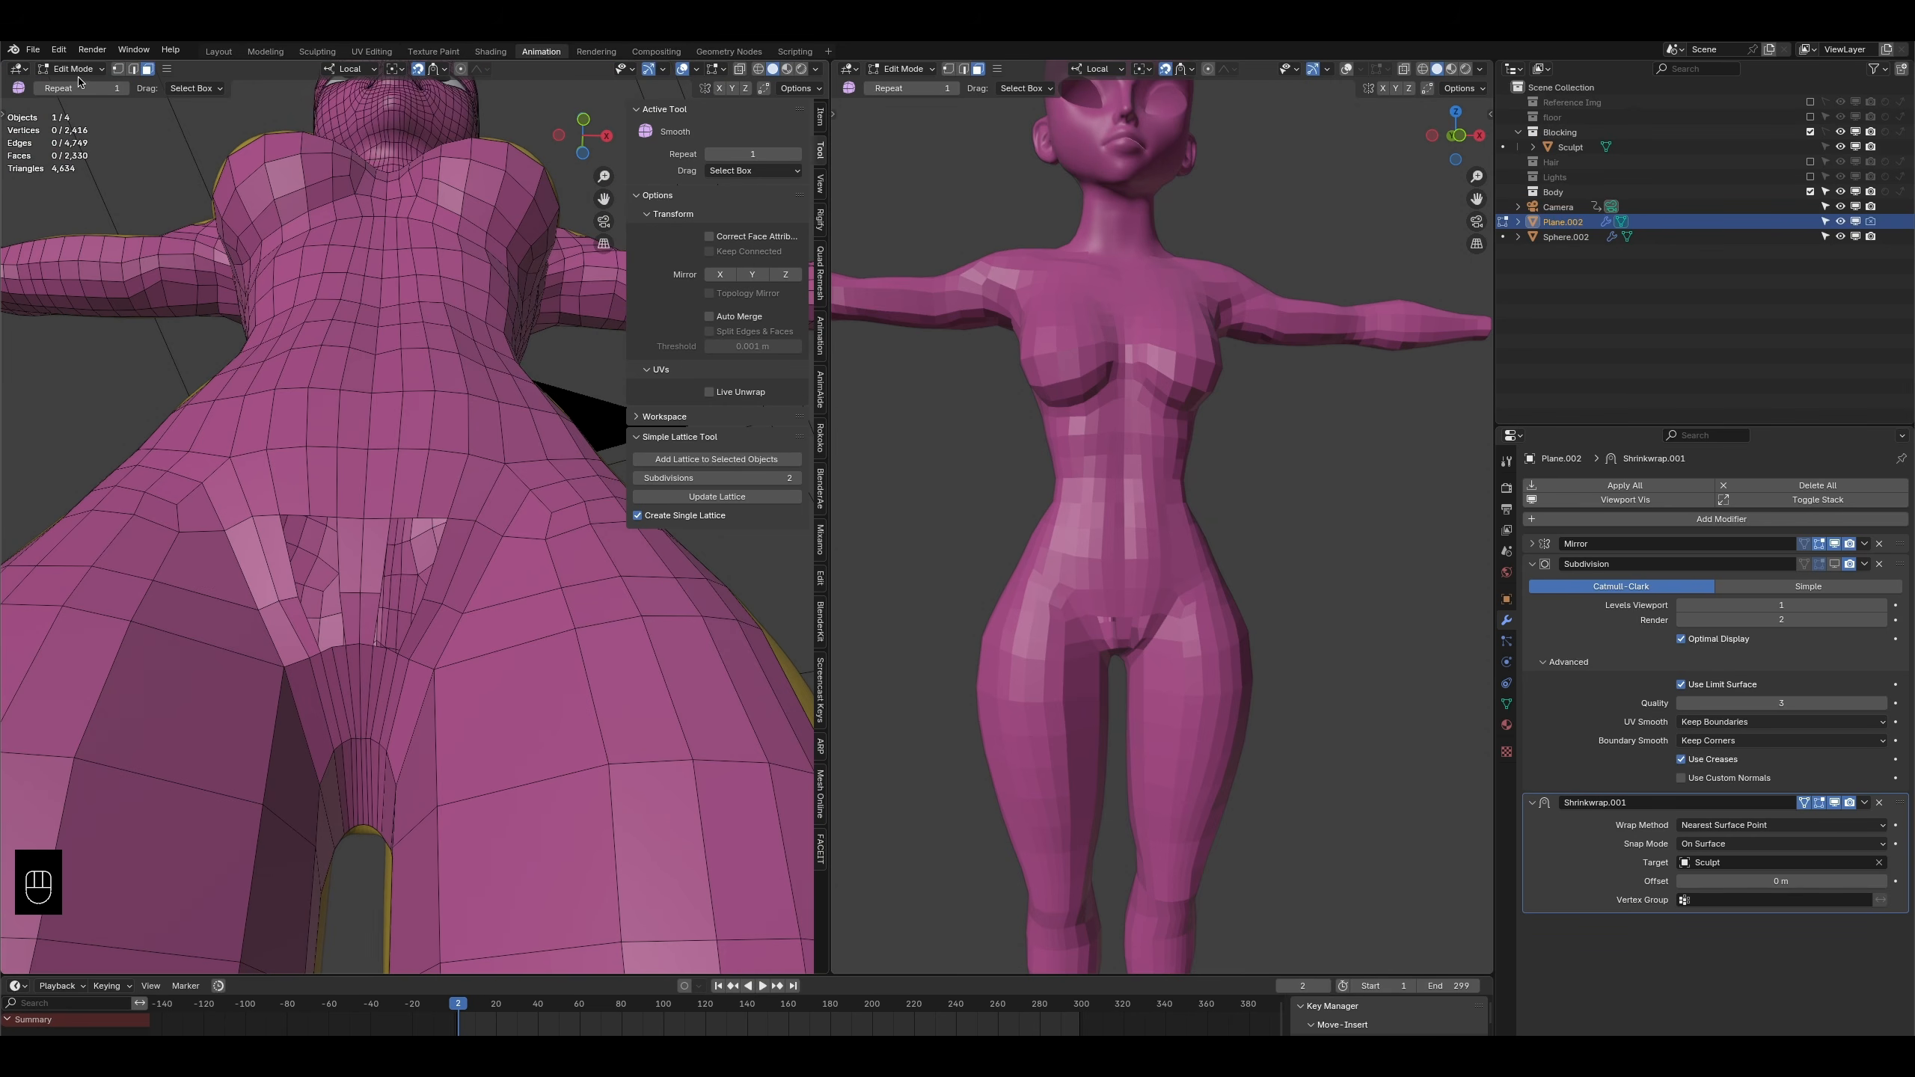
- Delete the two faces bordering the outer side of the opening above the crotch
{"action": "left_click", "coordinate": [133, 69]}
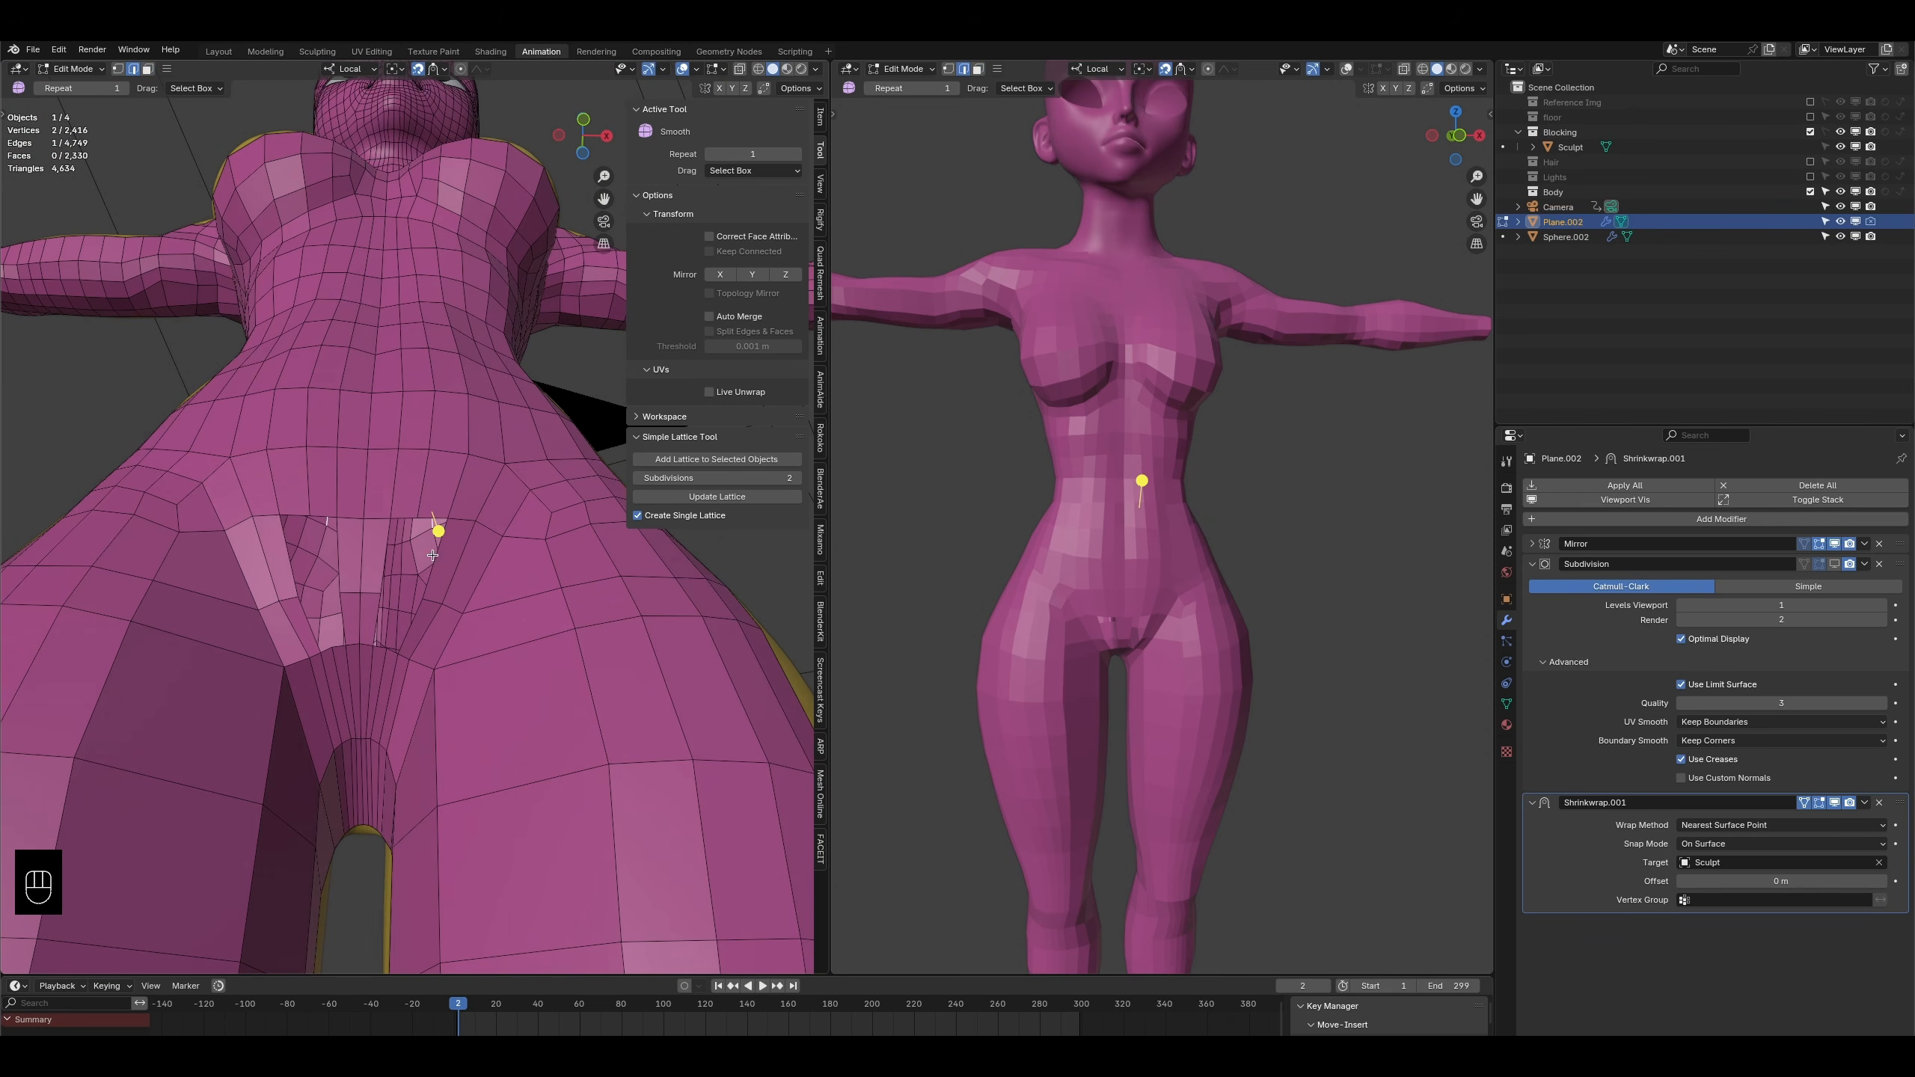
{"action": "left_click", "coordinate": [148, 69]}
{"action": "left_click", "coordinate": [445, 573], "text": "shift"}
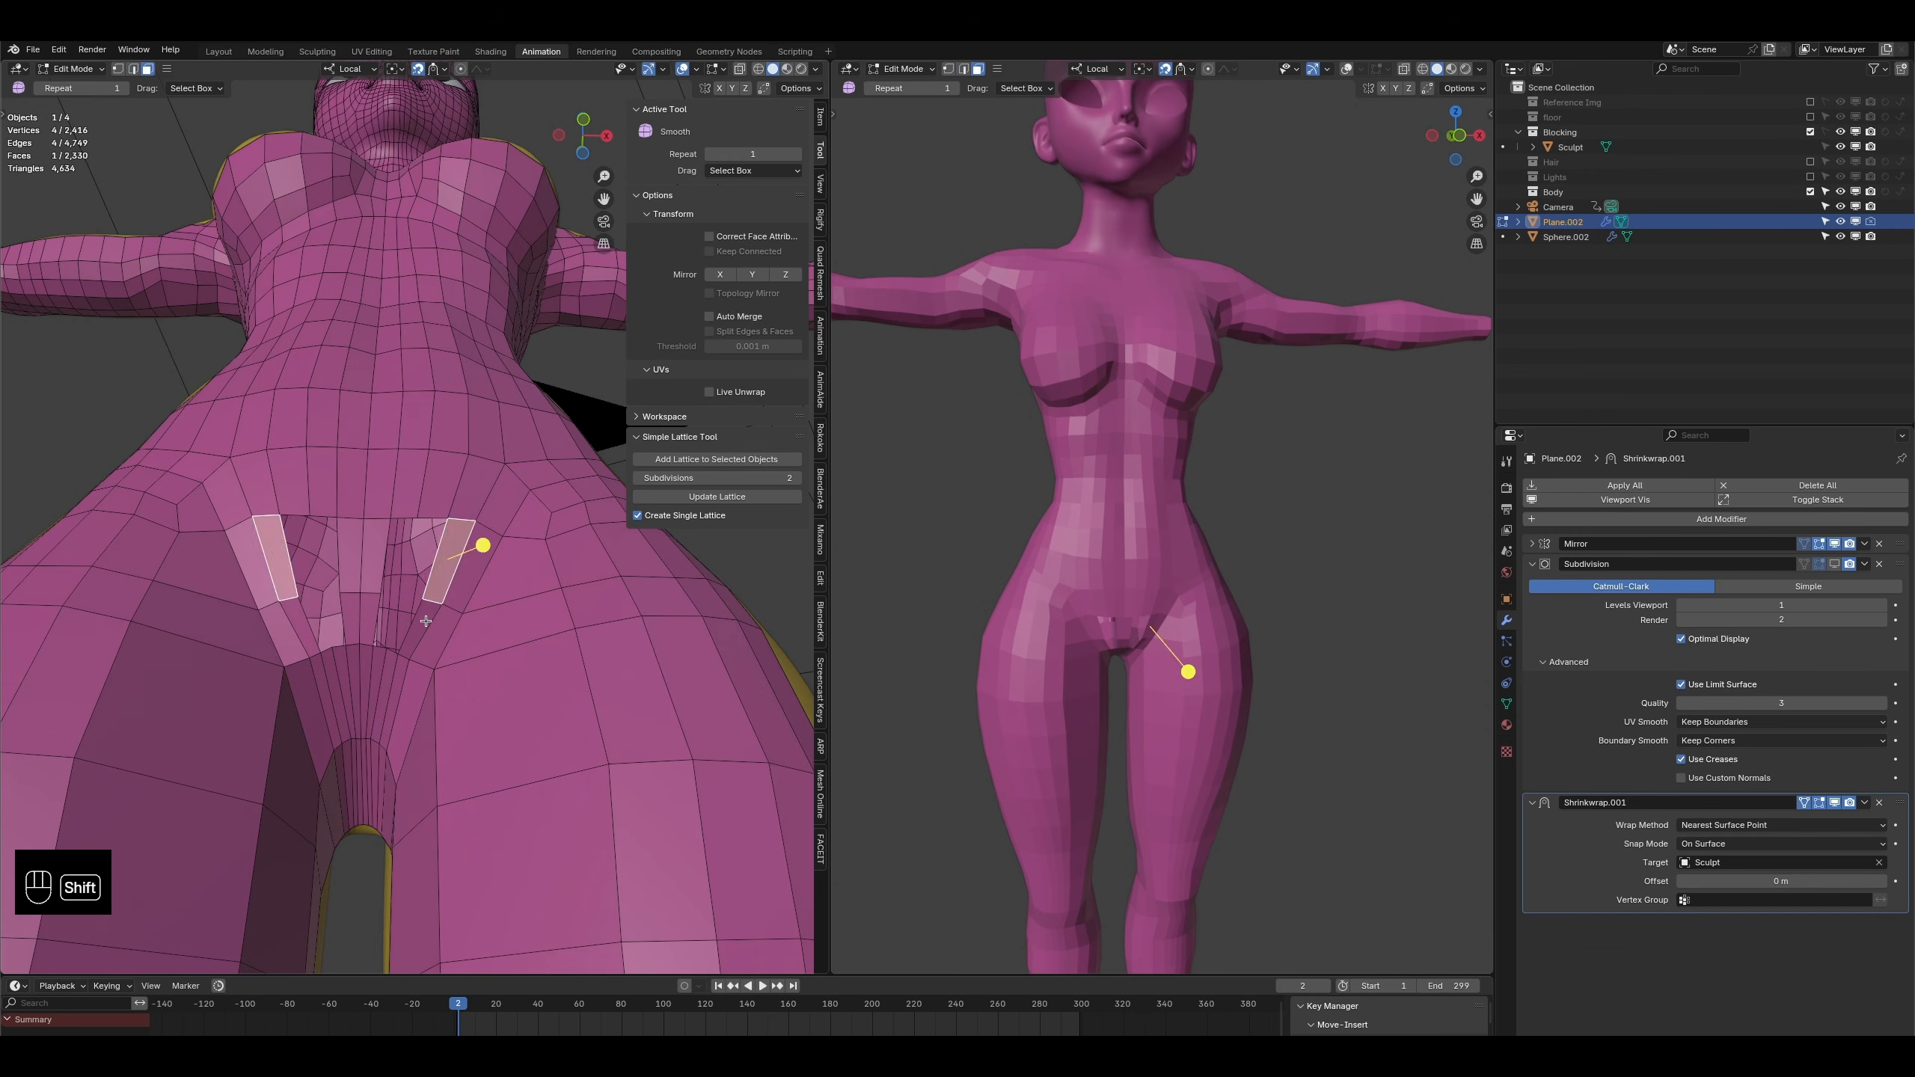
{"action": "left_click", "coordinate": [426, 619], "text": "shift"}
{"action": "key", "text": "x"}
{"action": "left_click", "coordinate": [423, 623]}
- Fill a face diagonally between the opening's upper outer edge and its lower edge near the crotch
{"action": "left_click", "coordinate": [133, 69]}
{"action": "left_click", "coordinate": [375, 622], "text": "shift"}
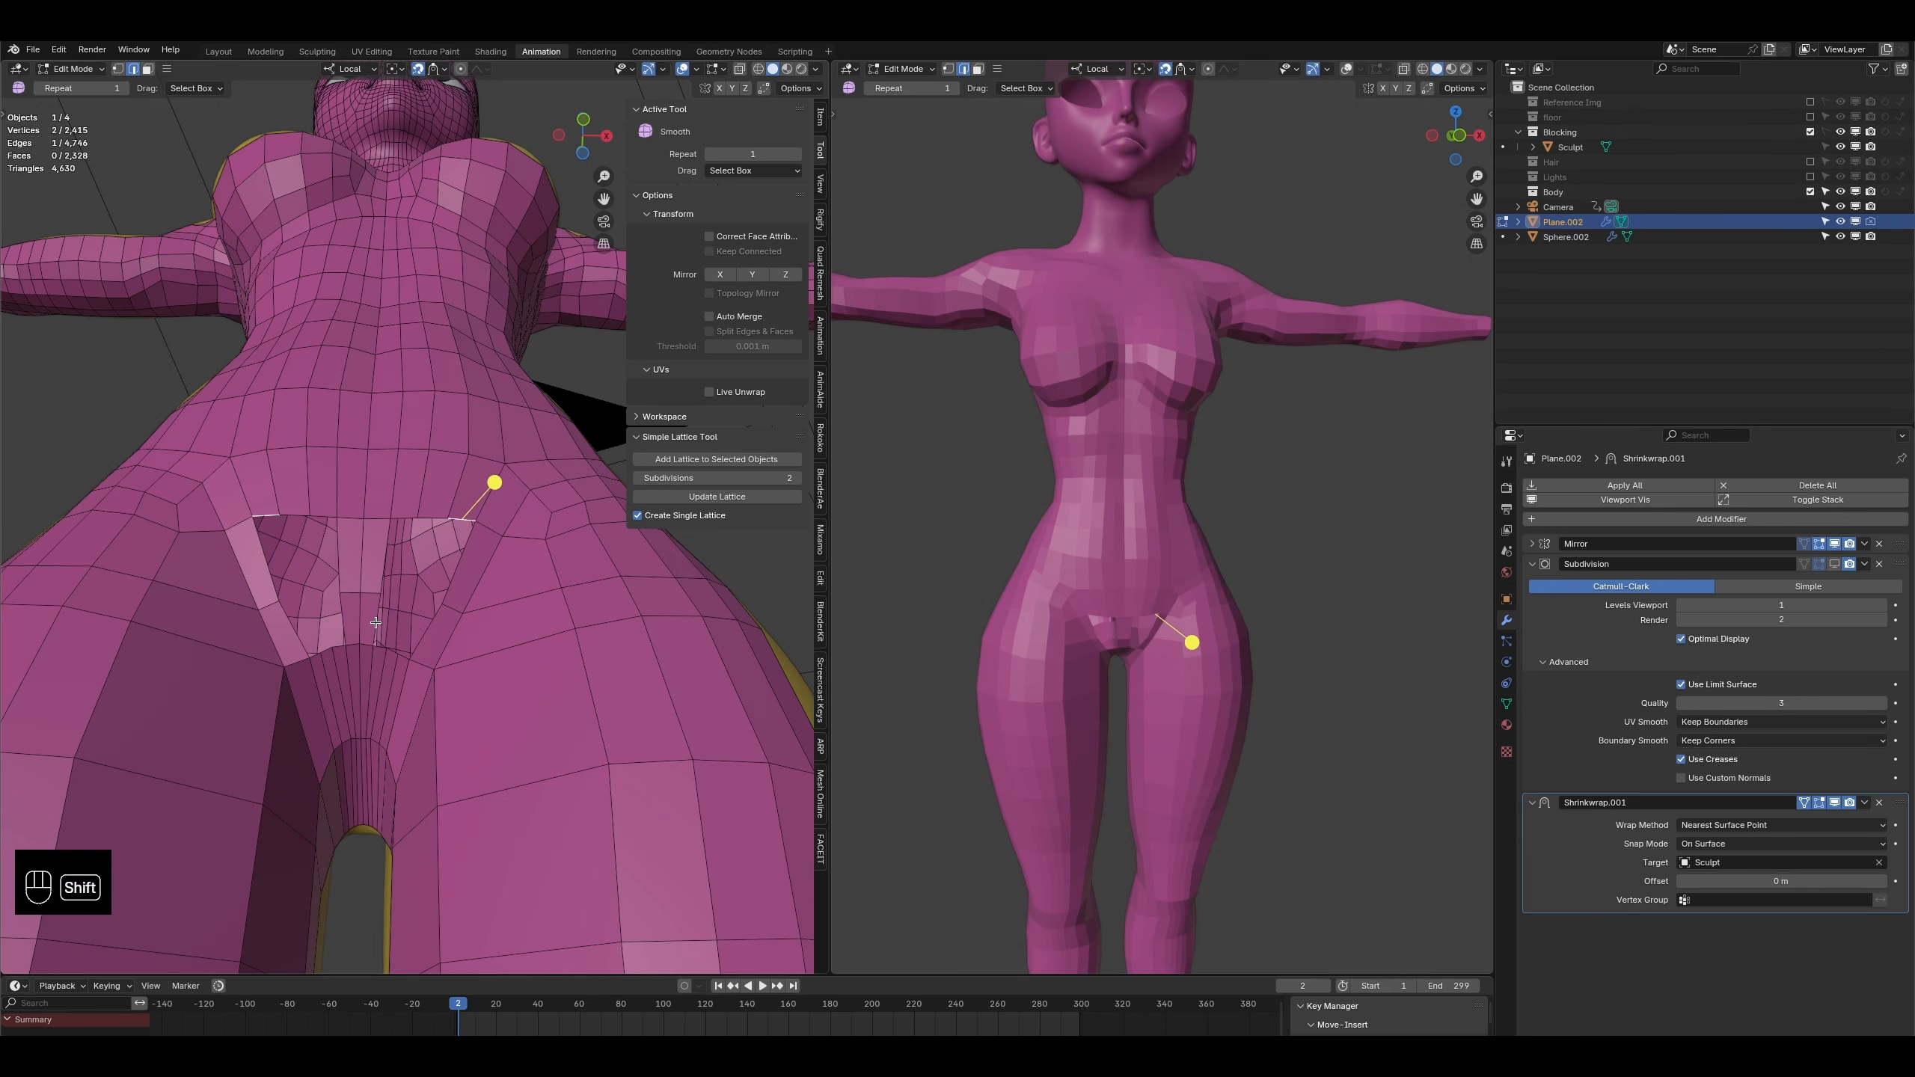
{"action": "key", "text": "f"}
{"action": "middle_click_drag", "start_coordinate": [458, 568], "coordinate": [458, 586]}
- Cut an edge loop across the new diagonal face and move the resulting edge outward
{"action": "key", "text": "ctrl+r"}
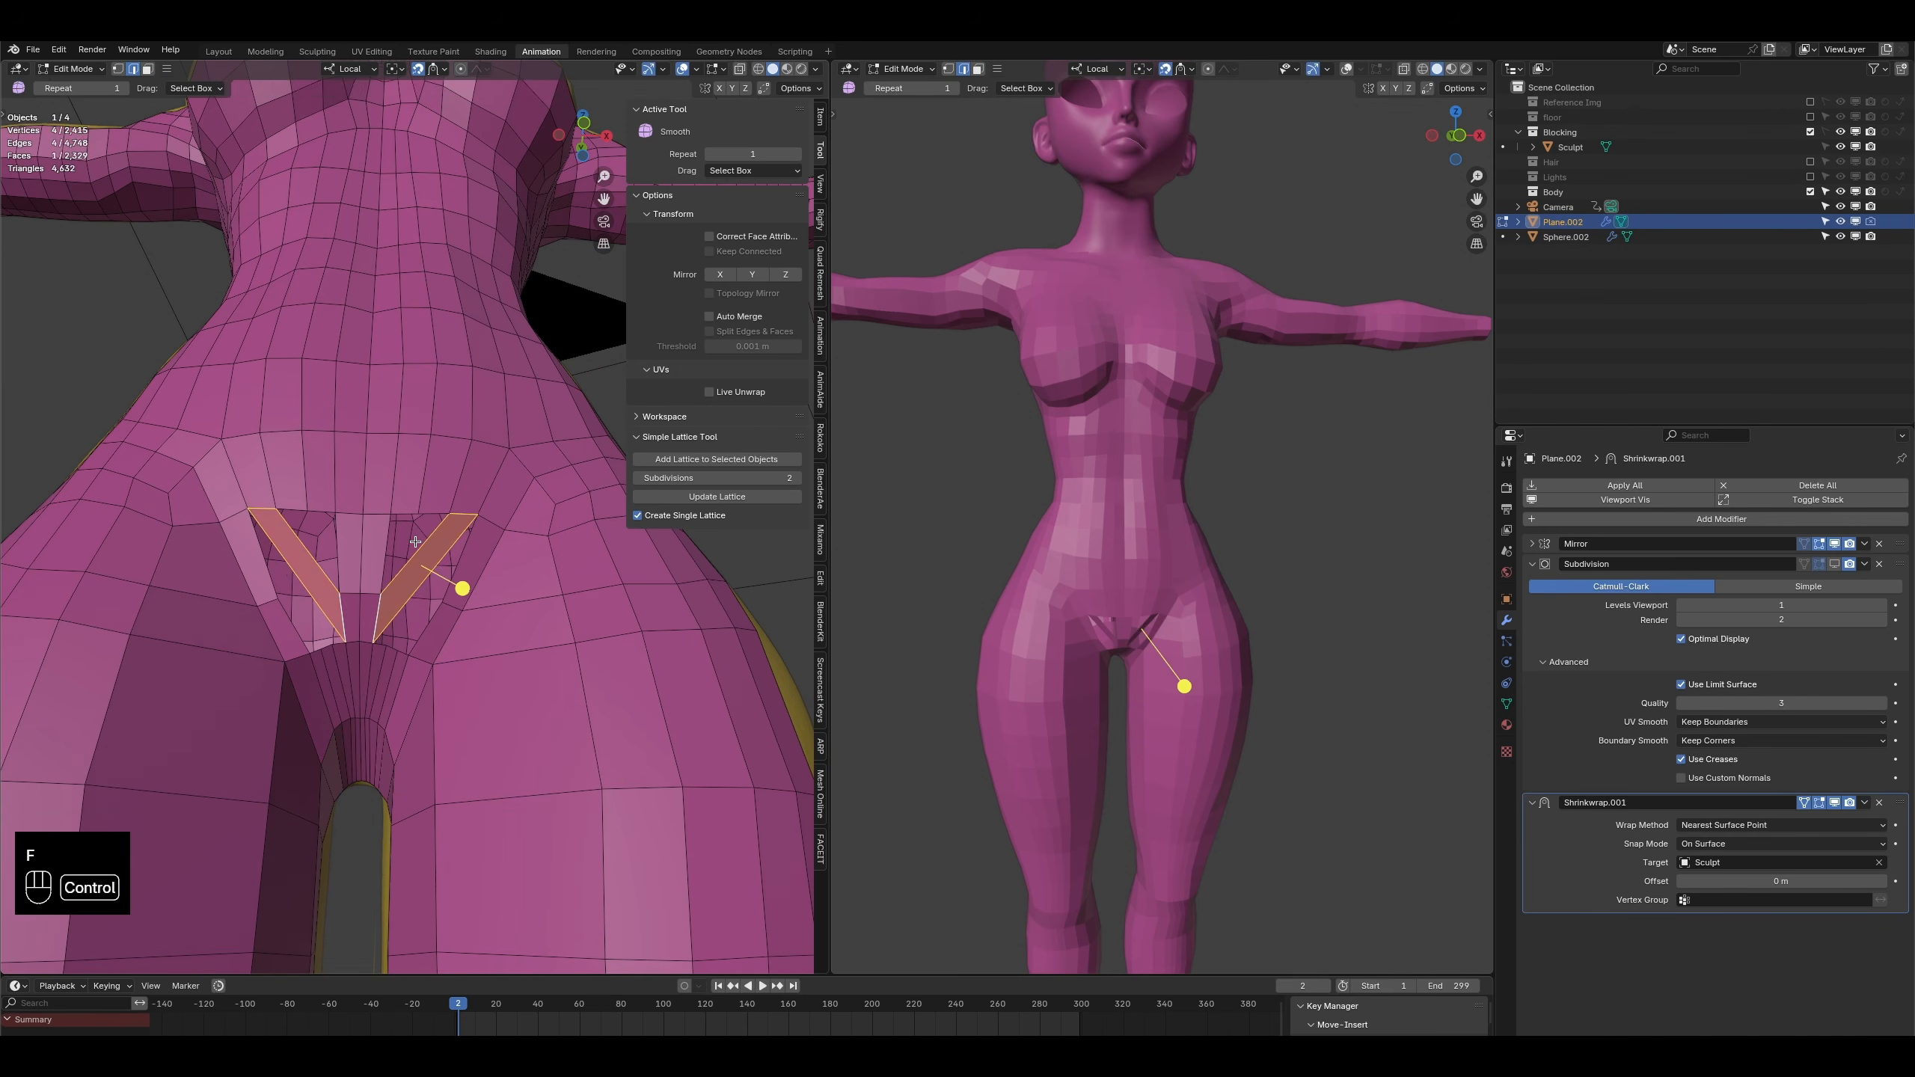
{"action": "left_click", "coordinate": [416, 548]}
{"action": "left_click", "coordinate": [412, 560]}
{"action": "key", "text": "g"}
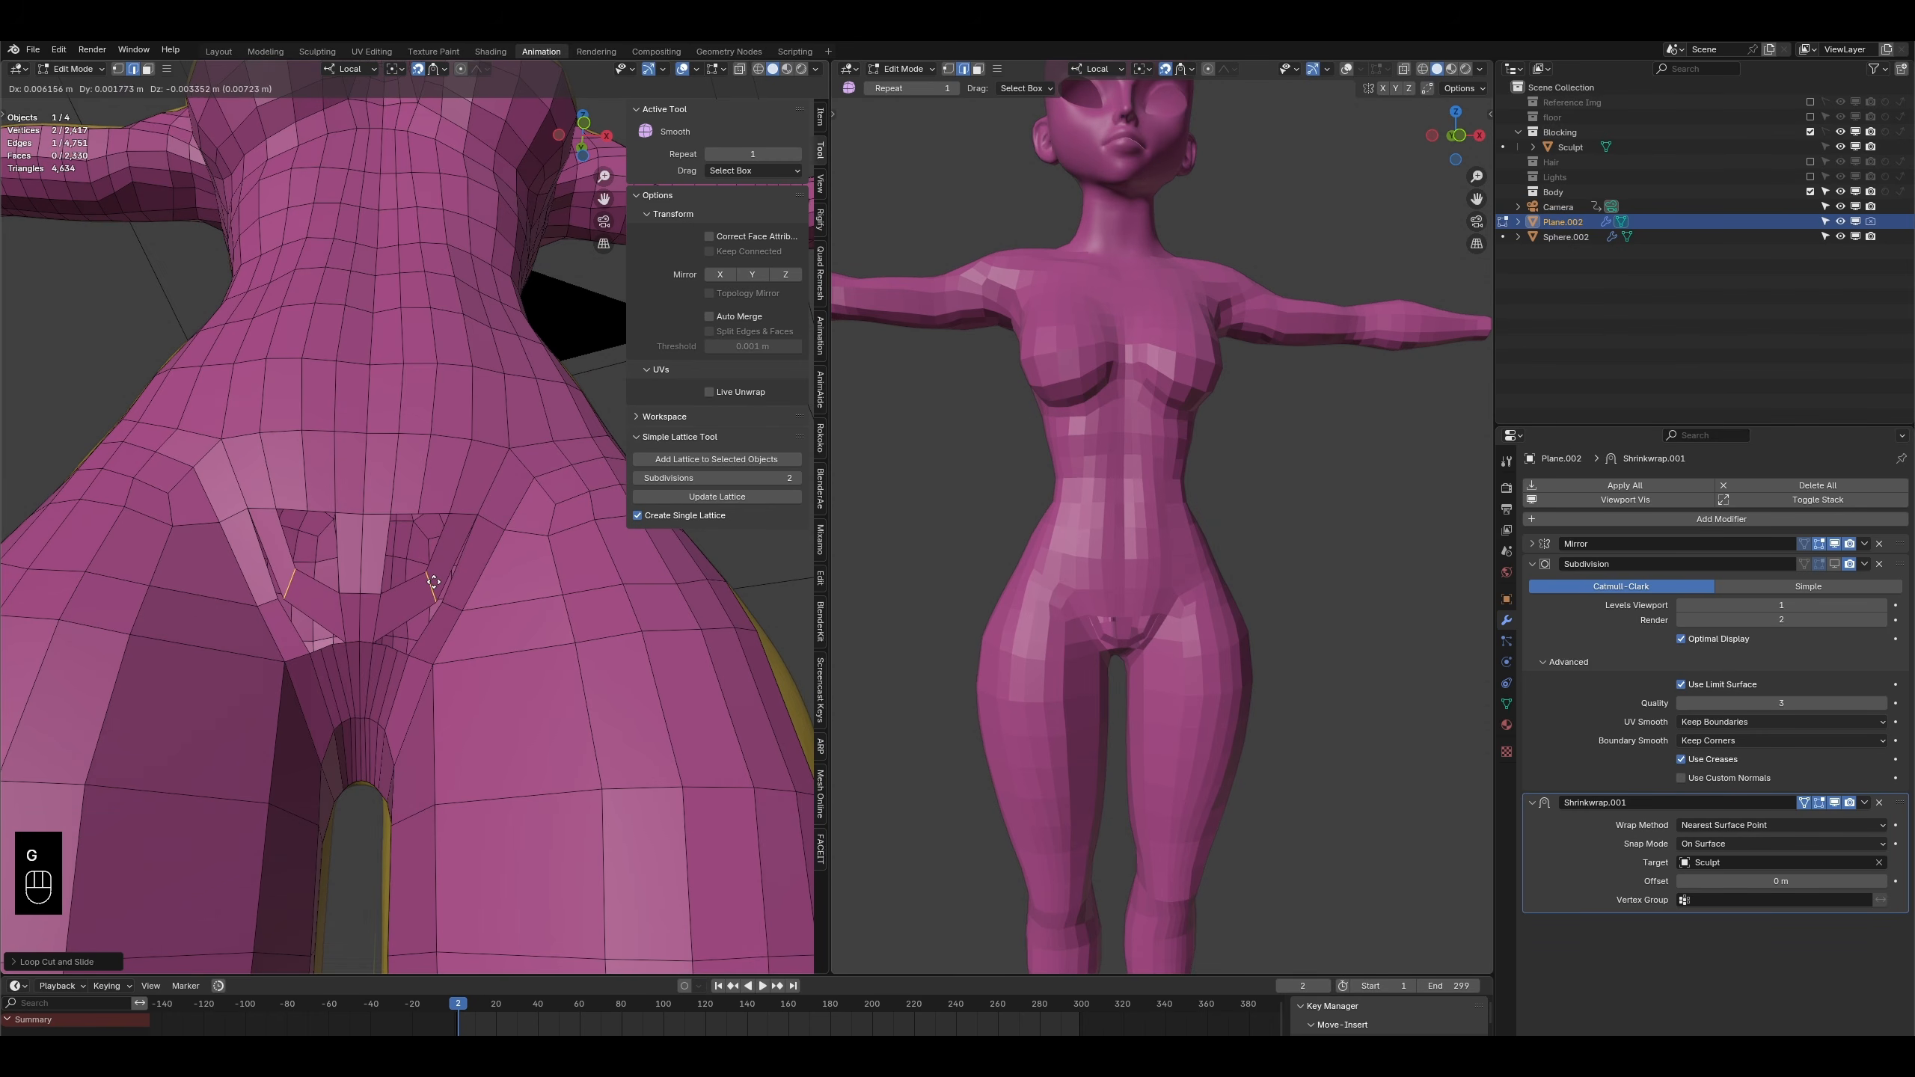
{"action": "left_click", "coordinate": [434, 581]}
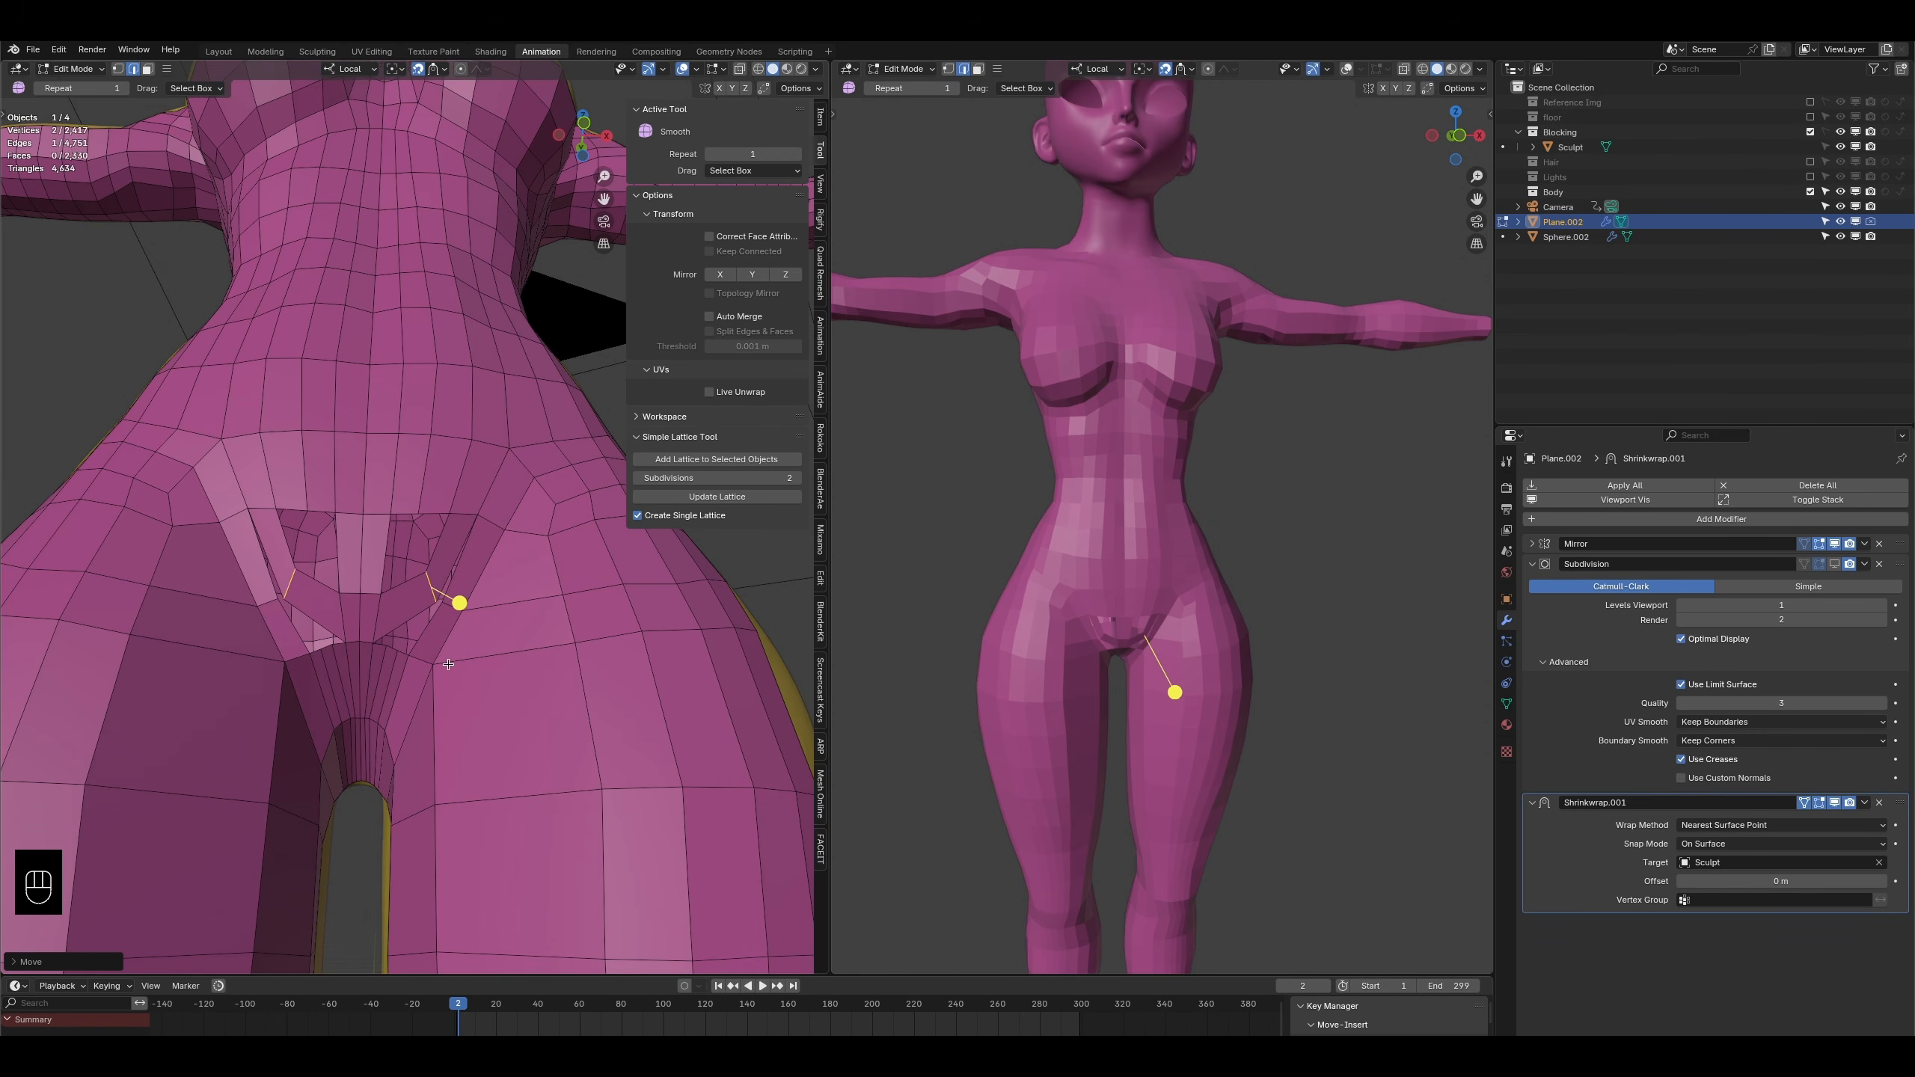
- Try an edge loop cut beside the opening and dissolve one edge of the strip leading into the crotch
{"action": "key", "text": "ctrl+r"}
{"action": "left_click", "coordinate": [381, 556]}
{"action": "right_click", "coordinate": [381, 555]}
{"action": "key", "text": "ctrl+x"}
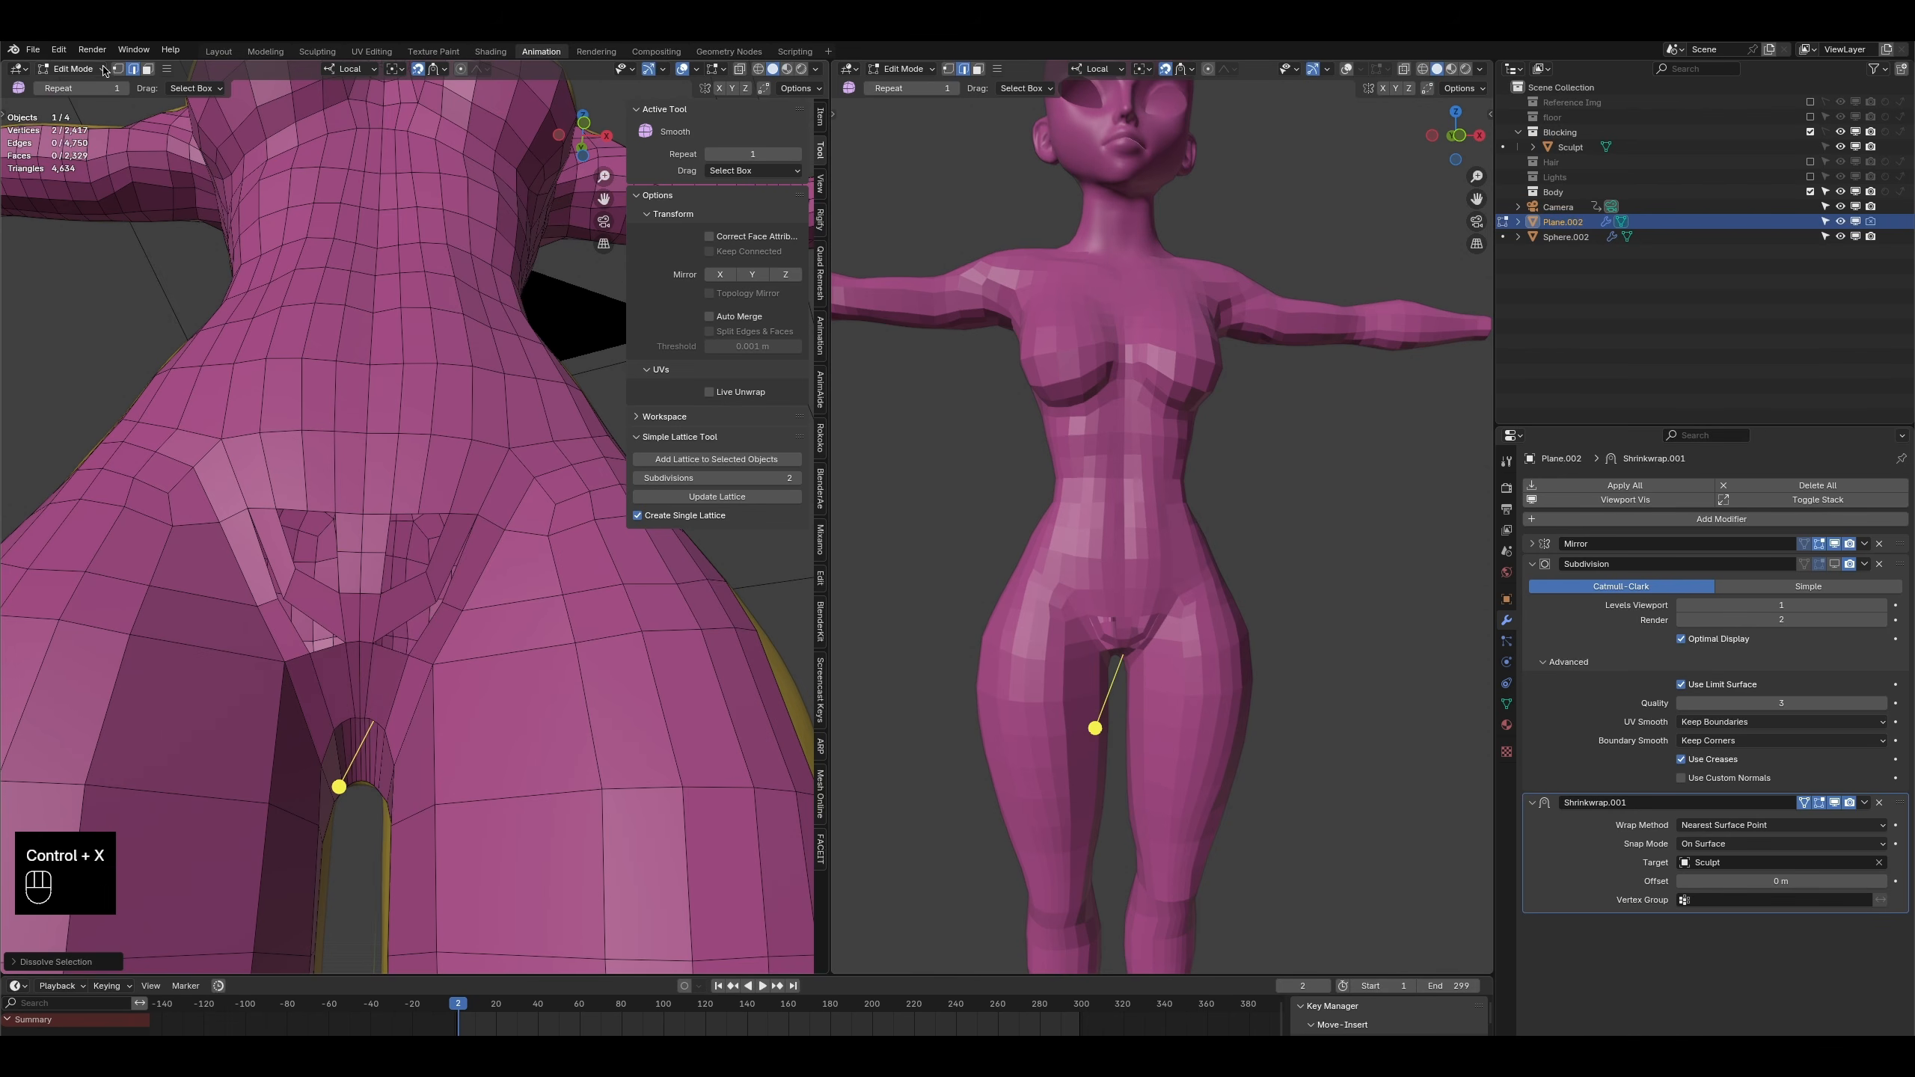
- Merge the two neighbouring vertices at the opening's lower outer corner into one in vertex selection
{"action": "left_click", "coordinate": [117, 70]}
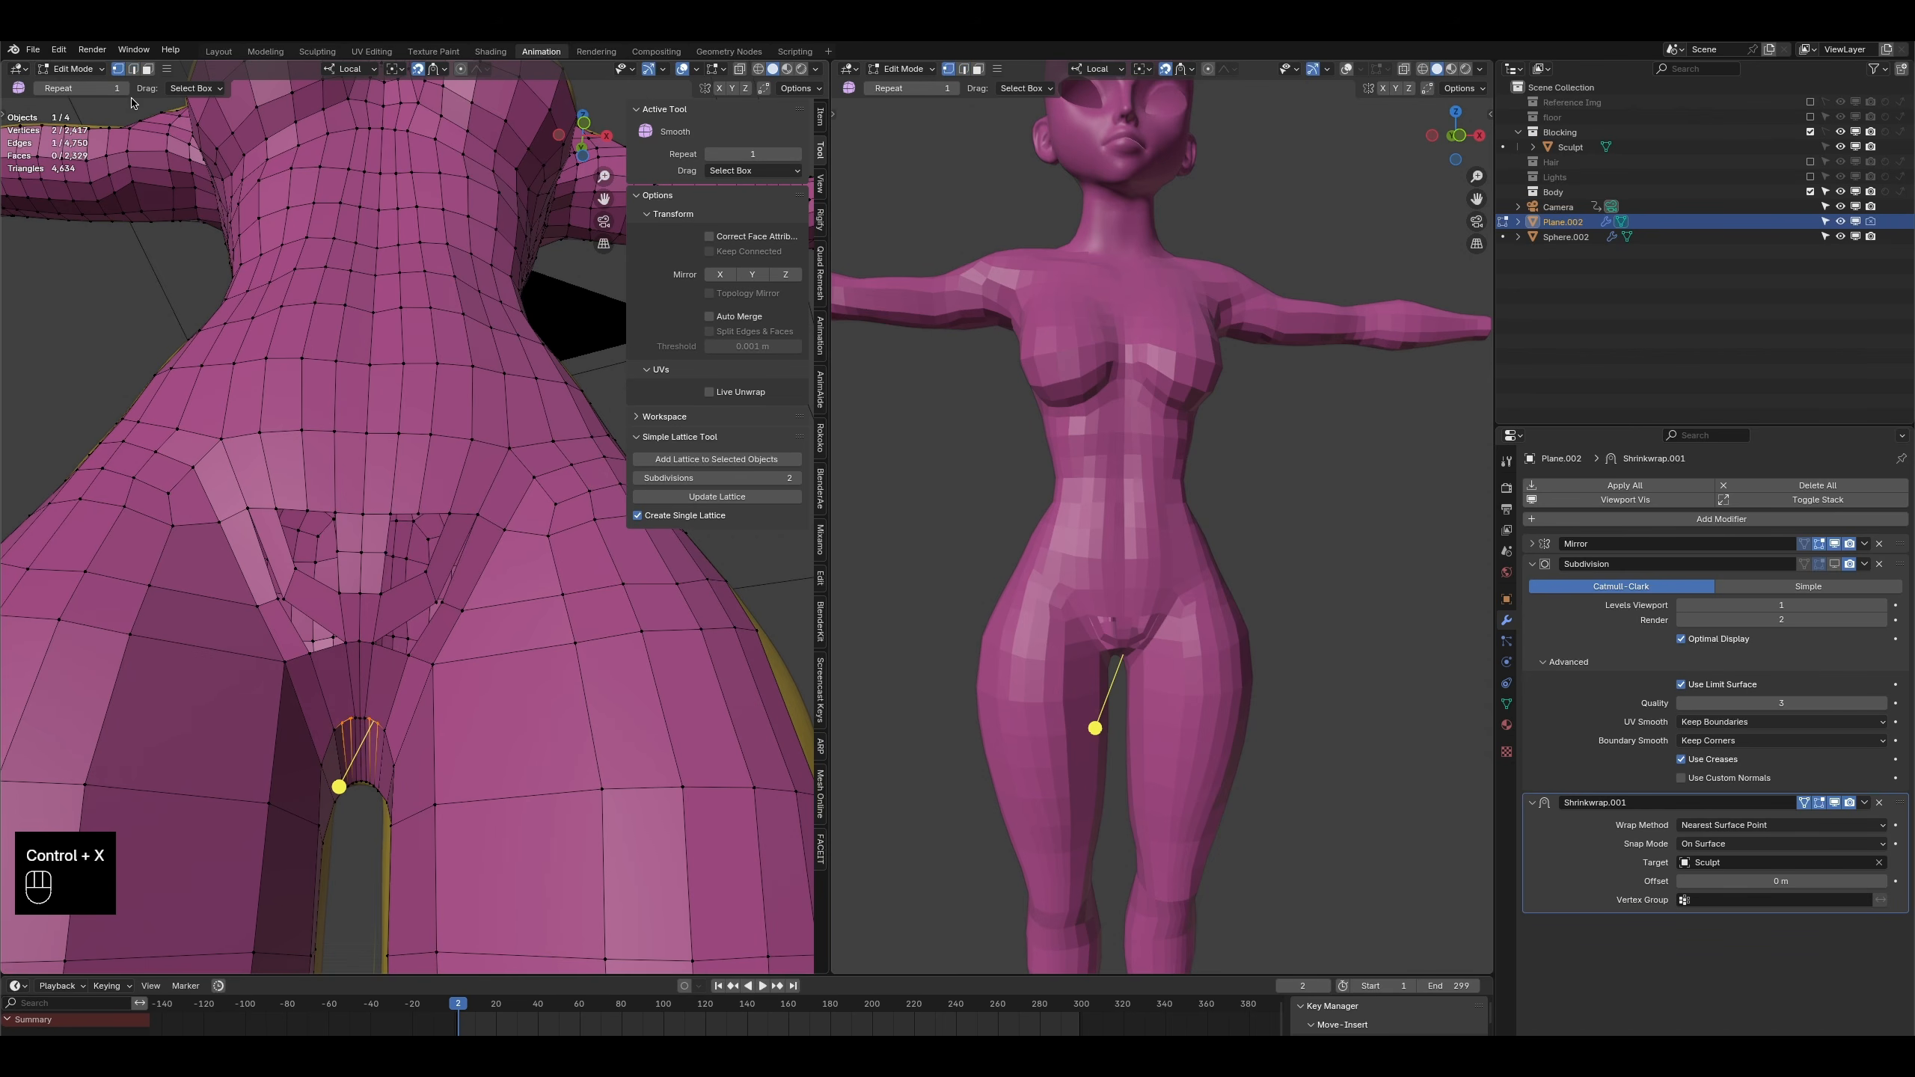
{"action": "left_click", "coordinate": [437, 601]}
{"action": "left_click", "coordinate": [284, 598], "text": "shift"}
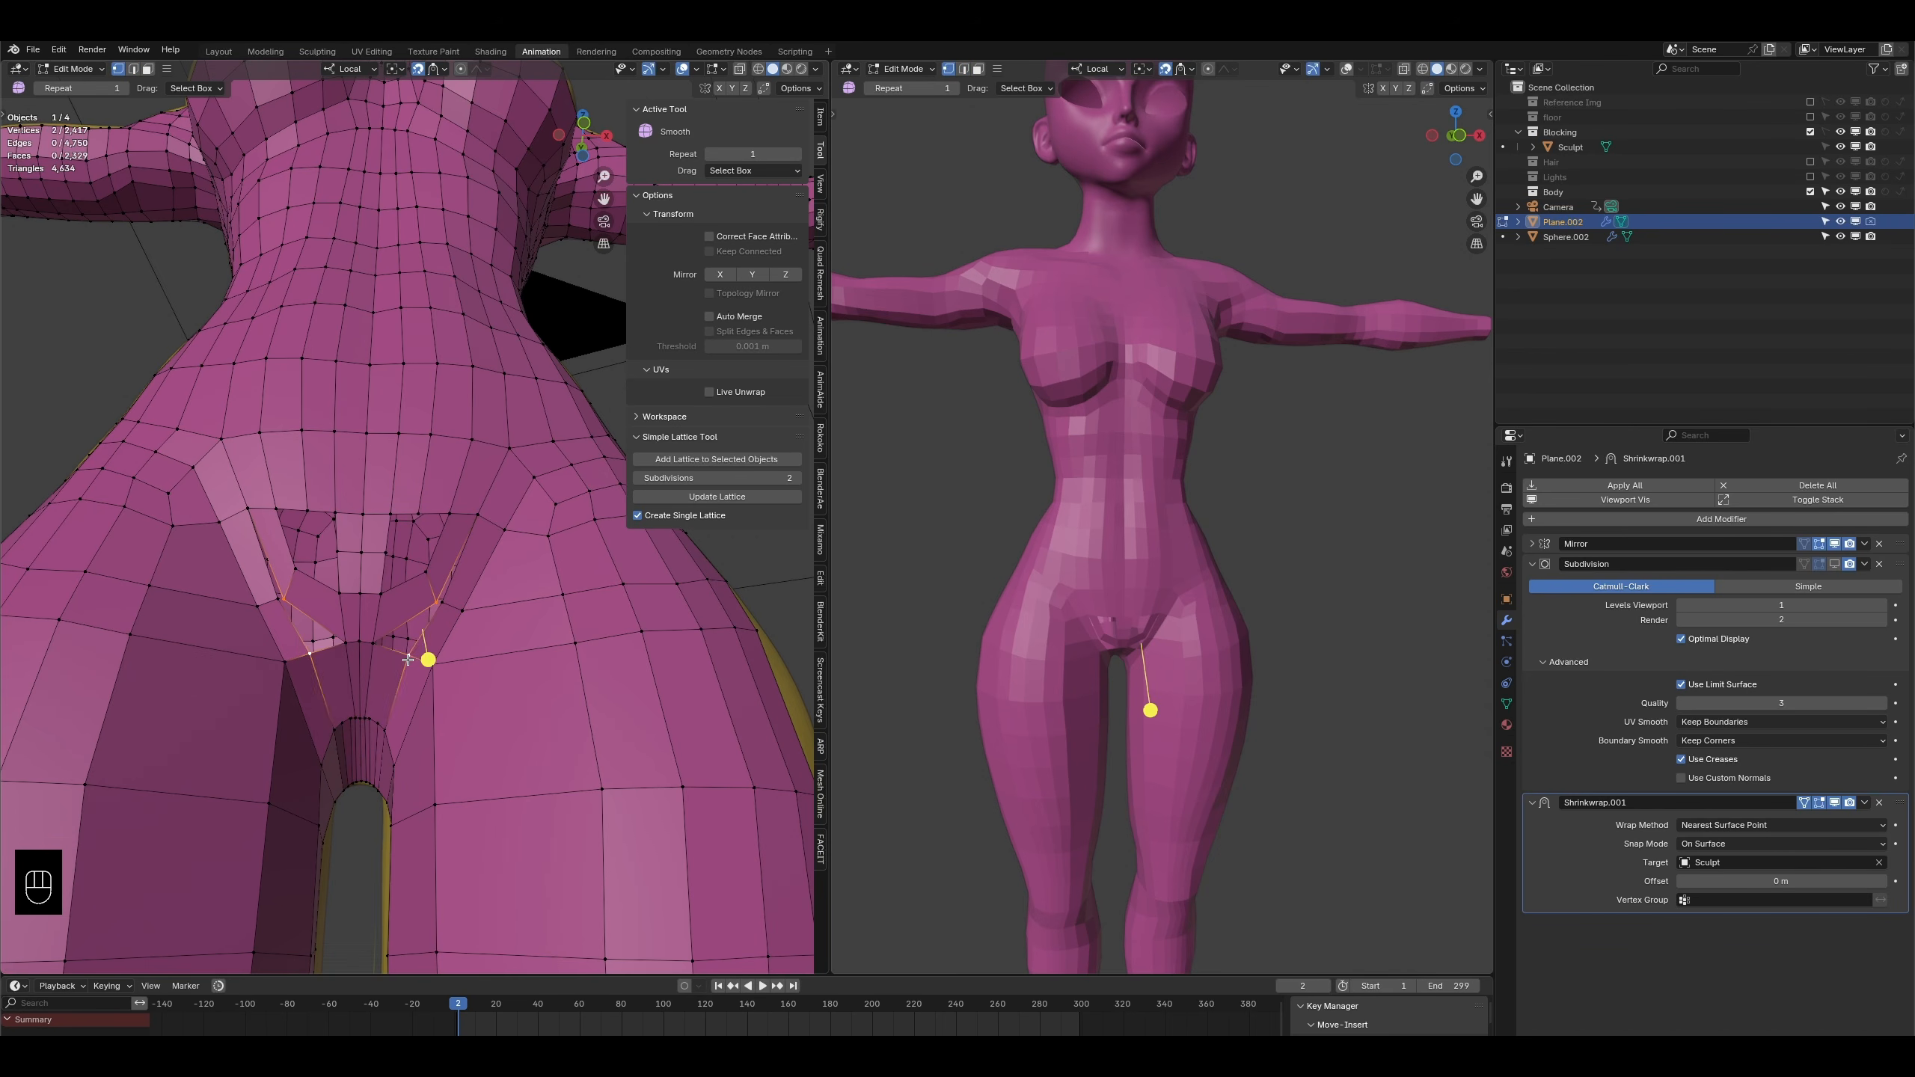
{"action": "key", "text": "m"}
{"action": "left_click", "coordinate": [408, 661]}
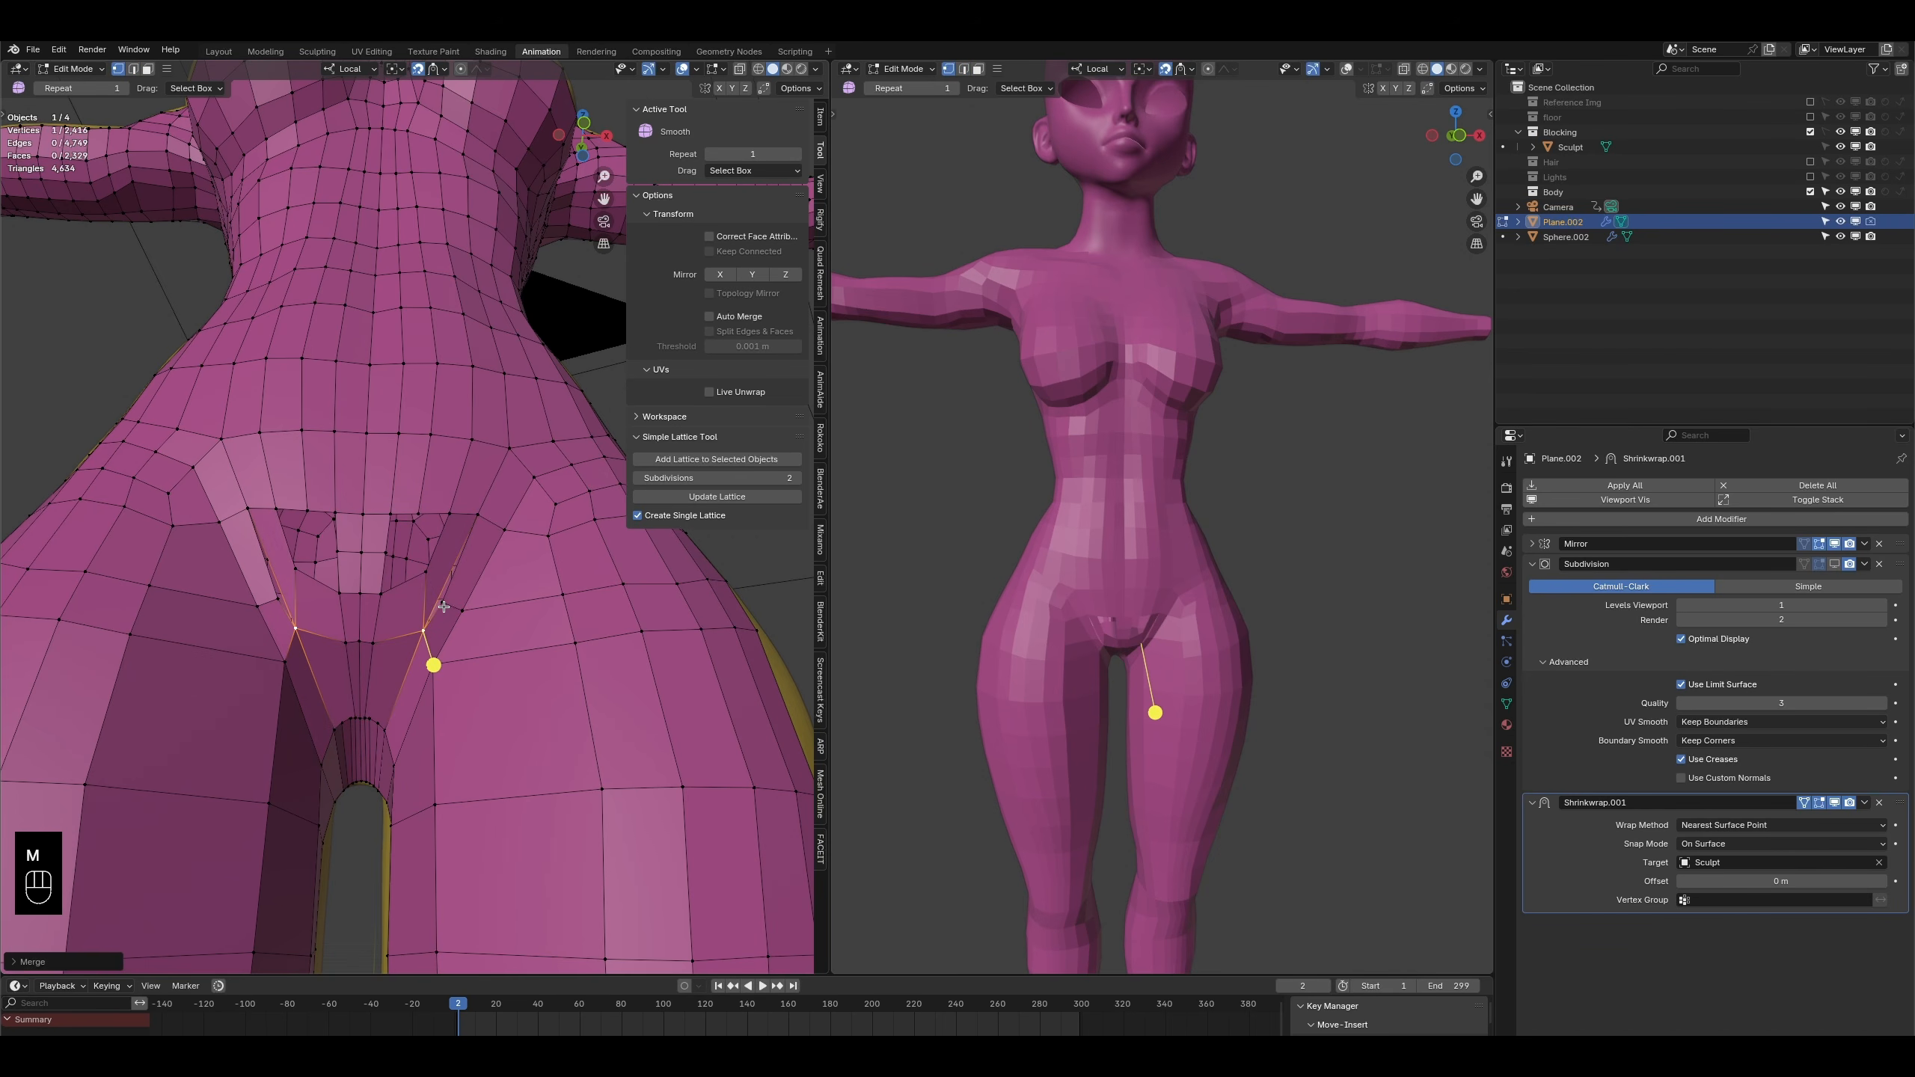
- Cut an edge loop across the strip outside the opening and merge its two close vertices on the outer side
{"action": "key", "text": "ctrl+r"}
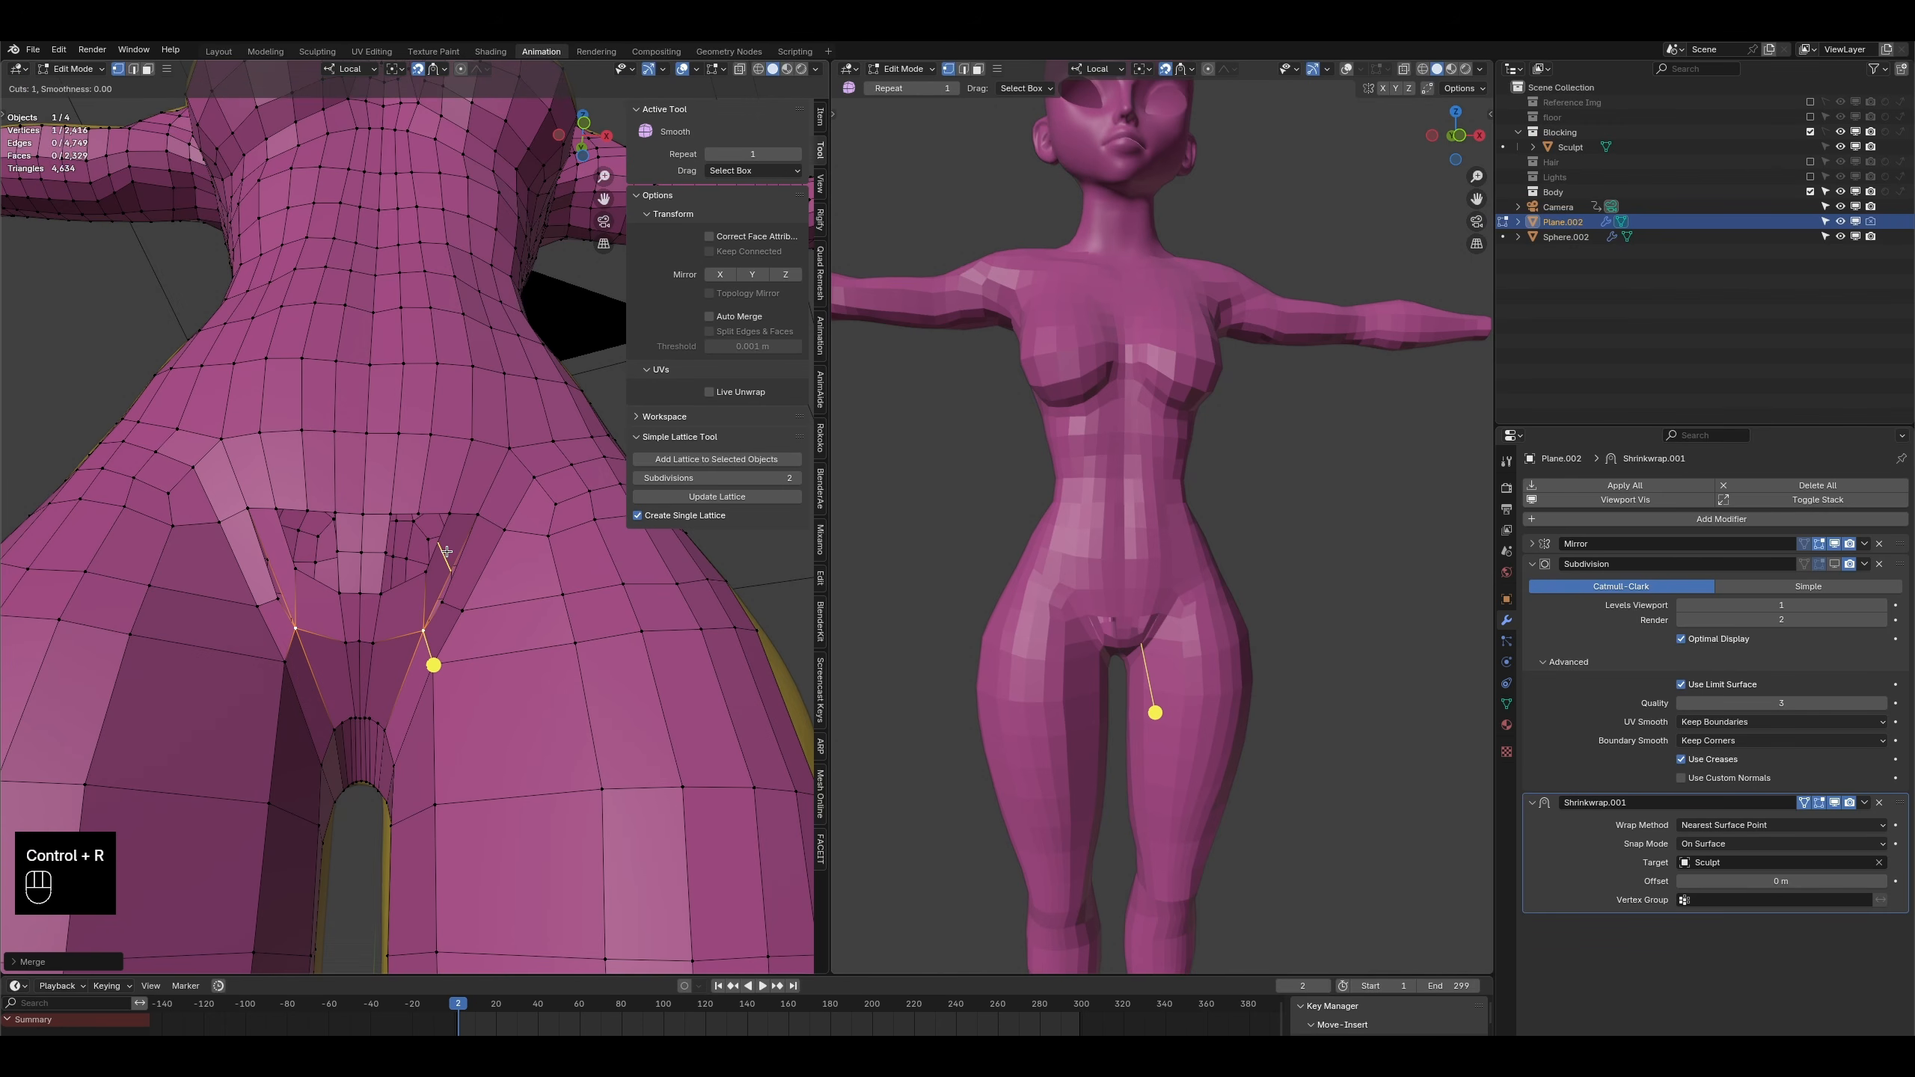
{"action": "left_click", "coordinate": [450, 608]}
{"action": "key", "text": "g"}
{"action": "left_click", "coordinate": [498, 596]}
{"action": "key", "text": "g"}
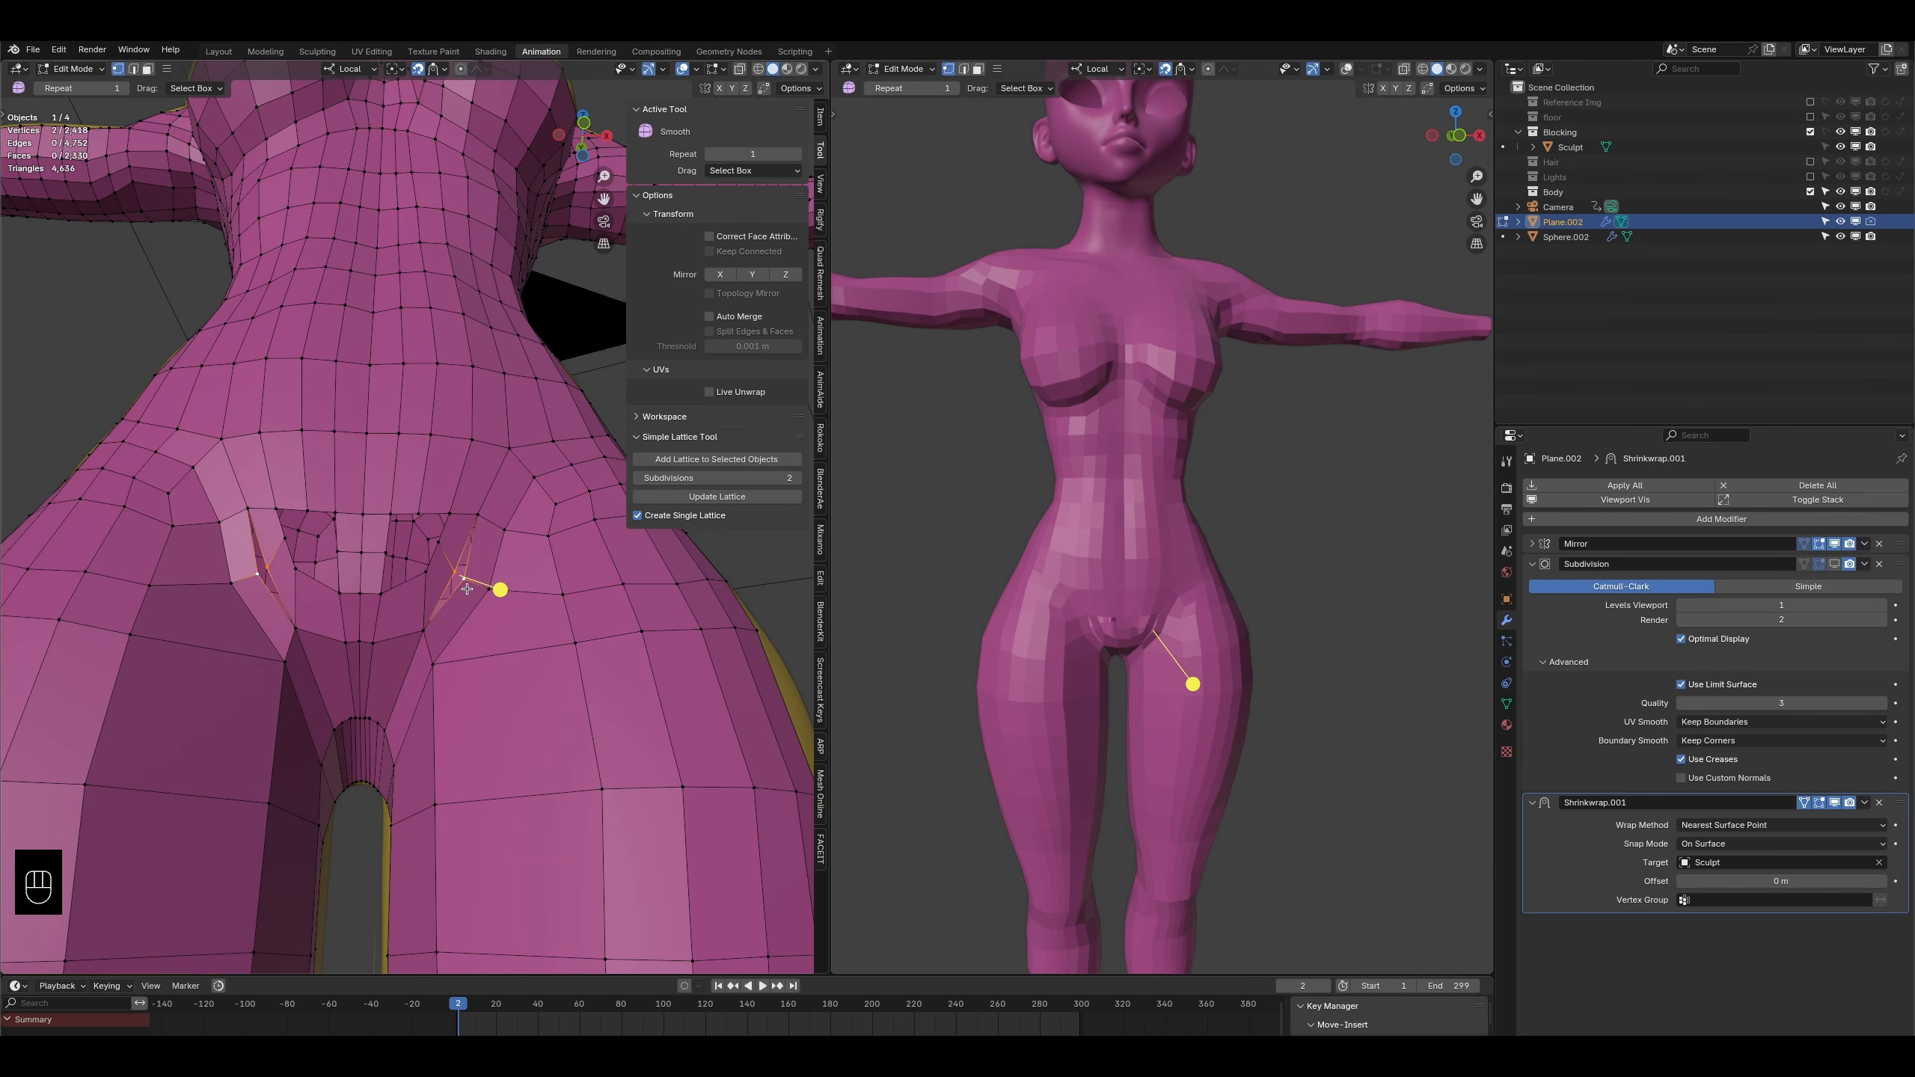
{"action": "key", "text": "m"}
{"action": "left_click", "coordinate": [430, 559]}
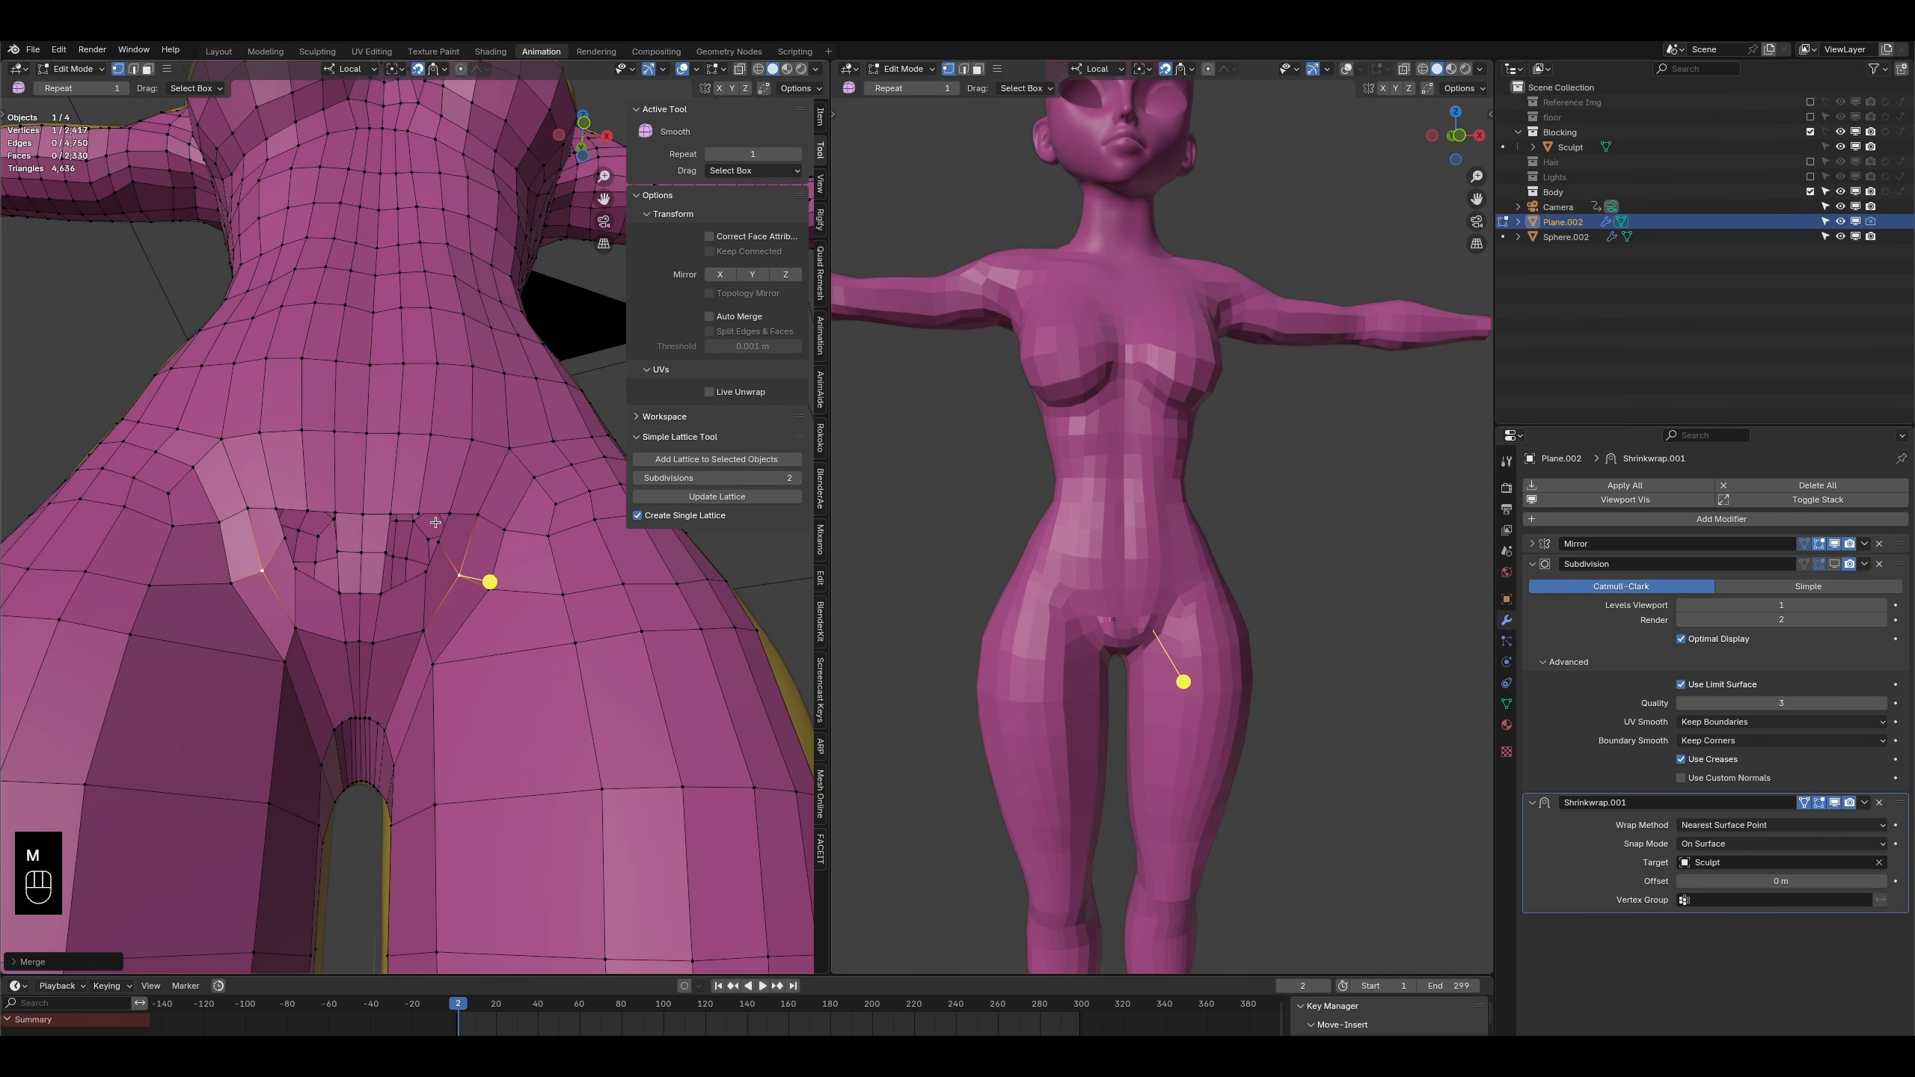
- Follow the crotch strip's edge loop up the back and dissolve two of its edges on the back of the head
{"action": "middle_click_drag", "start_coordinate": [392, 660], "coordinate": [413, 568]}
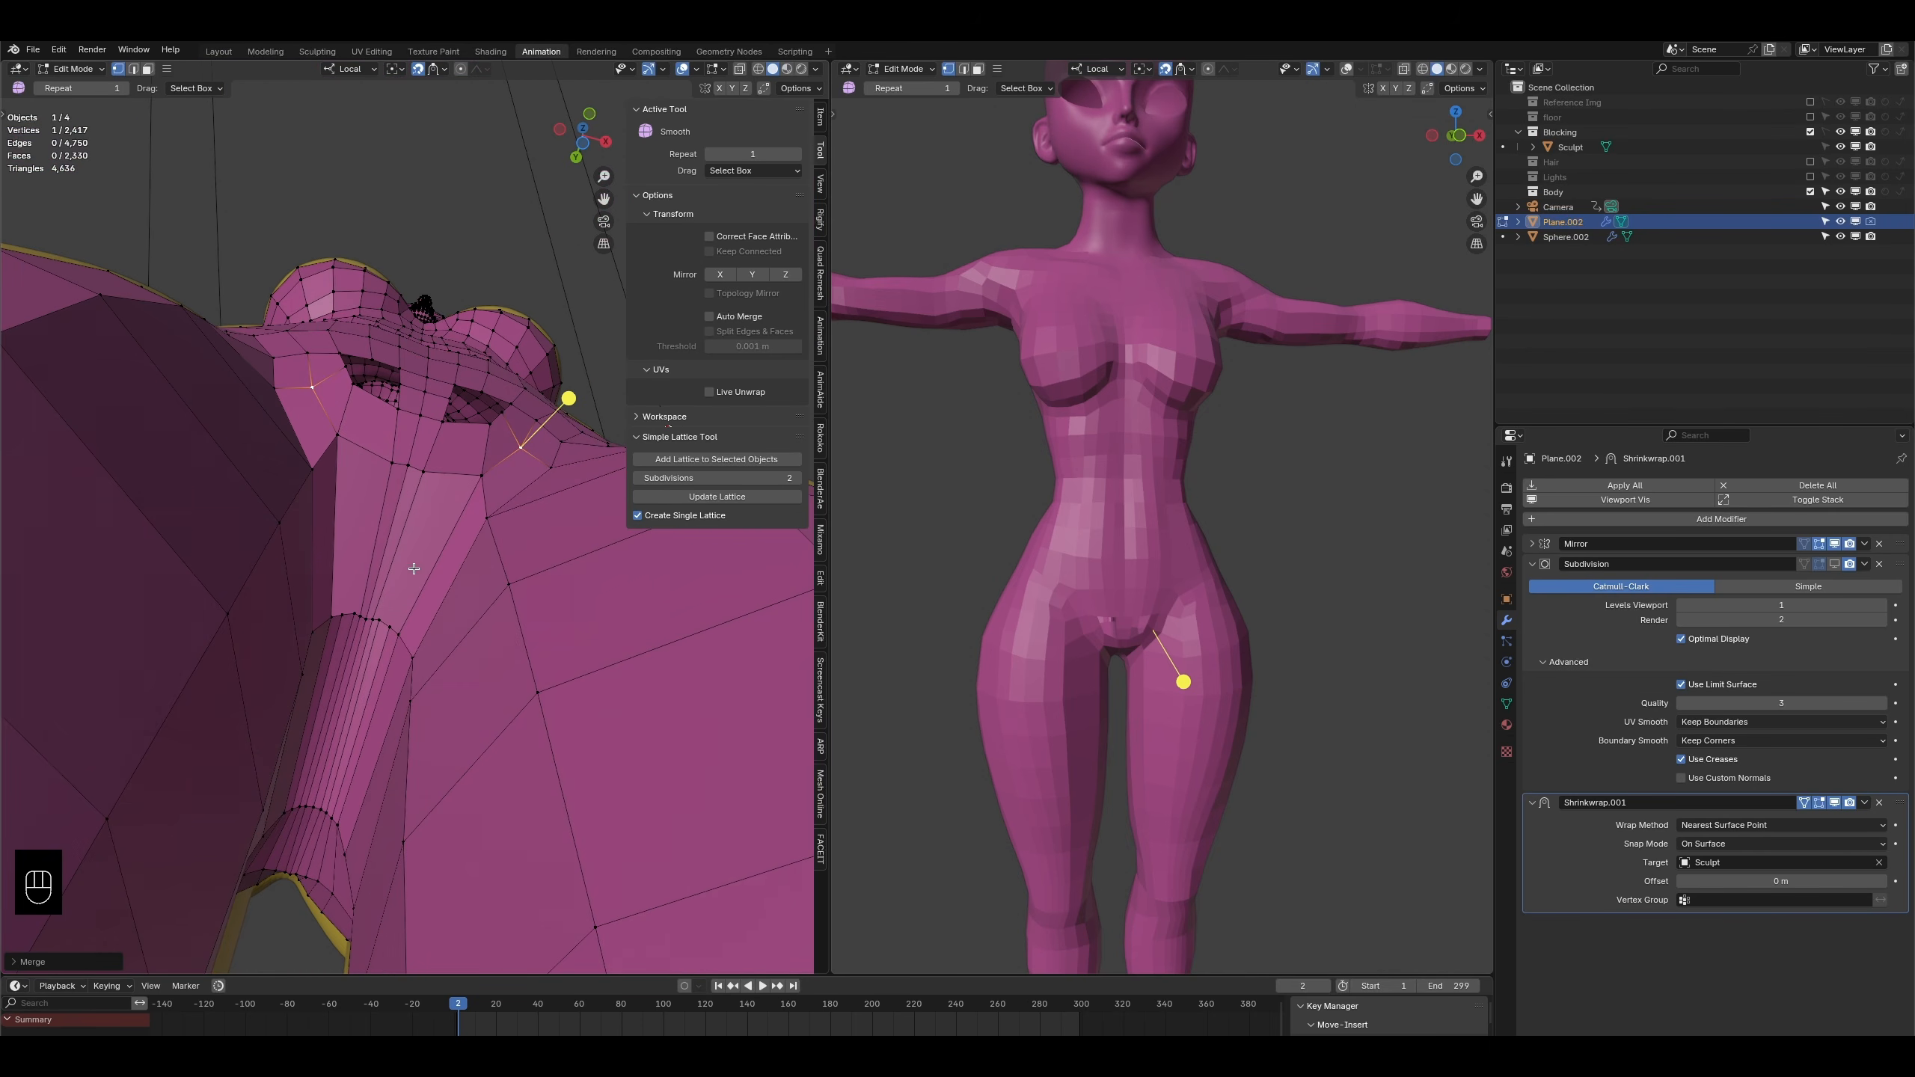
{"action": "left_click", "coordinate": [133, 69]}
{"action": "left_click", "coordinate": [377, 639]}
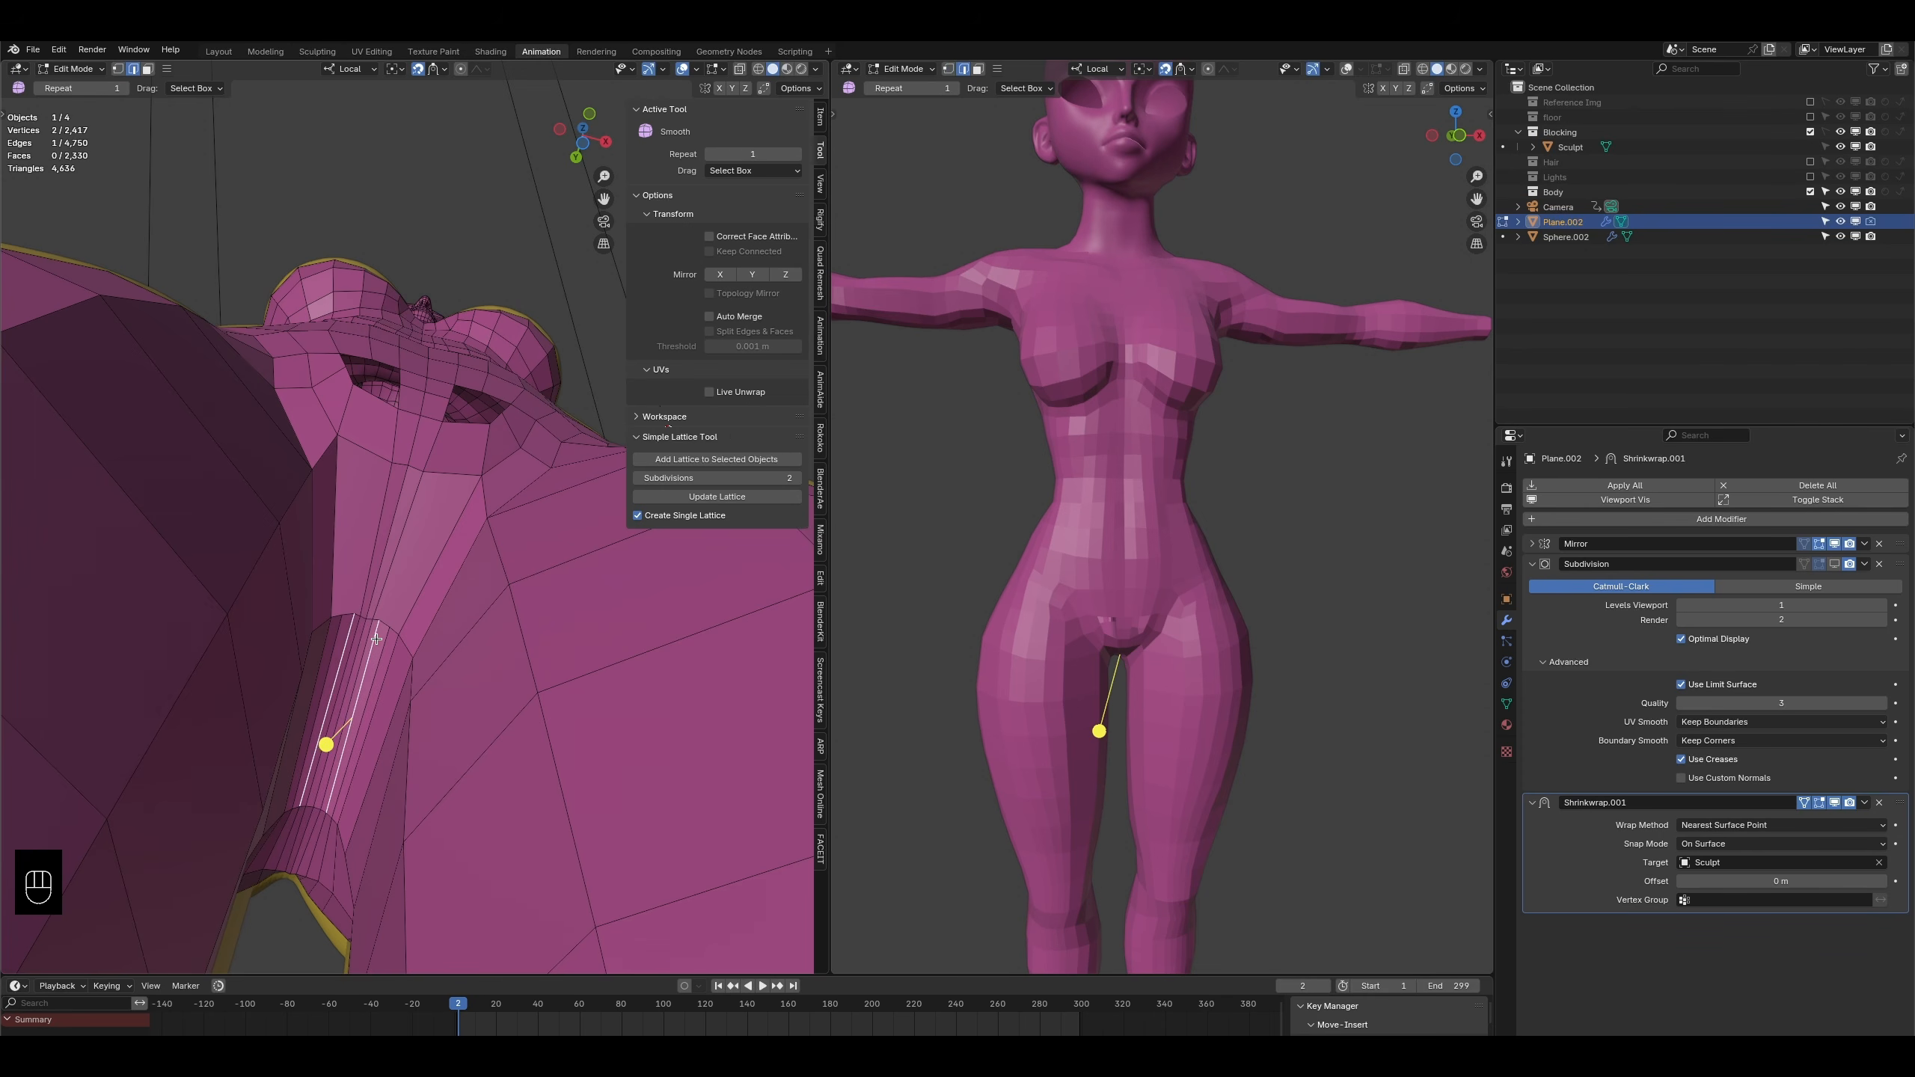
{"action": "middle_click_drag", "start_coordinate": [362, 745], "coordinate": [289, 453]}
{"action": "scroll", "coordinate": [289, 452], "scroll_direction": "down", "scroll_amount": 4}
{"action": "middle_click_drag", "start_coordinate": [331, 219], "coordinate": [329, 564], "text": "shift"}
{"action": "scroll", "coordinate": [329, 564], "scroll_direction": "up", "scroll_amount": 4}
{"action": "middle_click_drag", "start_coordinate": [375, 238], "coordinate": [374, 318], "text": "shift"}
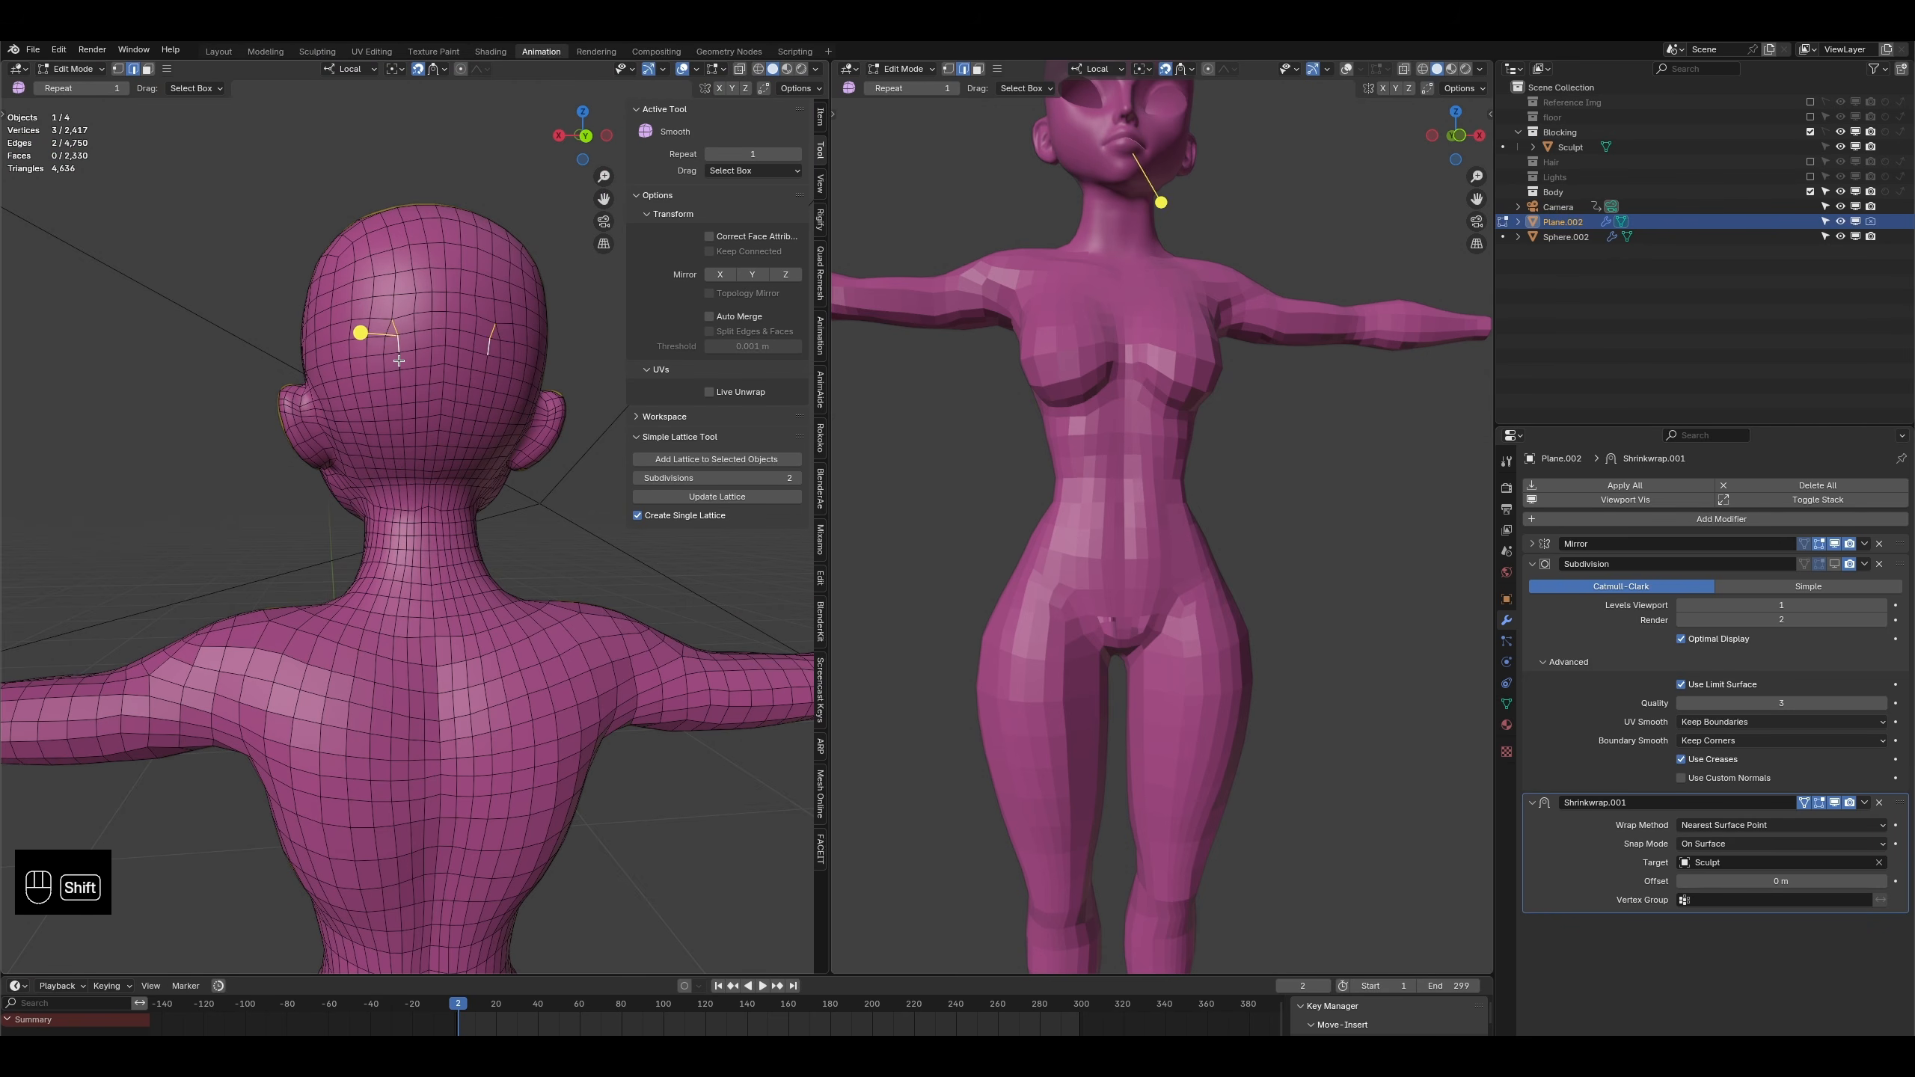
{"action": "key", "text": "ctrl+x"}
- Select the edge path from the back of the head down the spine and through the crotch, and dissolve it
{"action": "scroll", "coordinate": [399, 362], "scroll_direction": "down", "scroll_amount": 3}
{"action": "middle_click_drag", "start_coordinate": [404, 641], "coordinate": [400, 204], "text": "shift"}
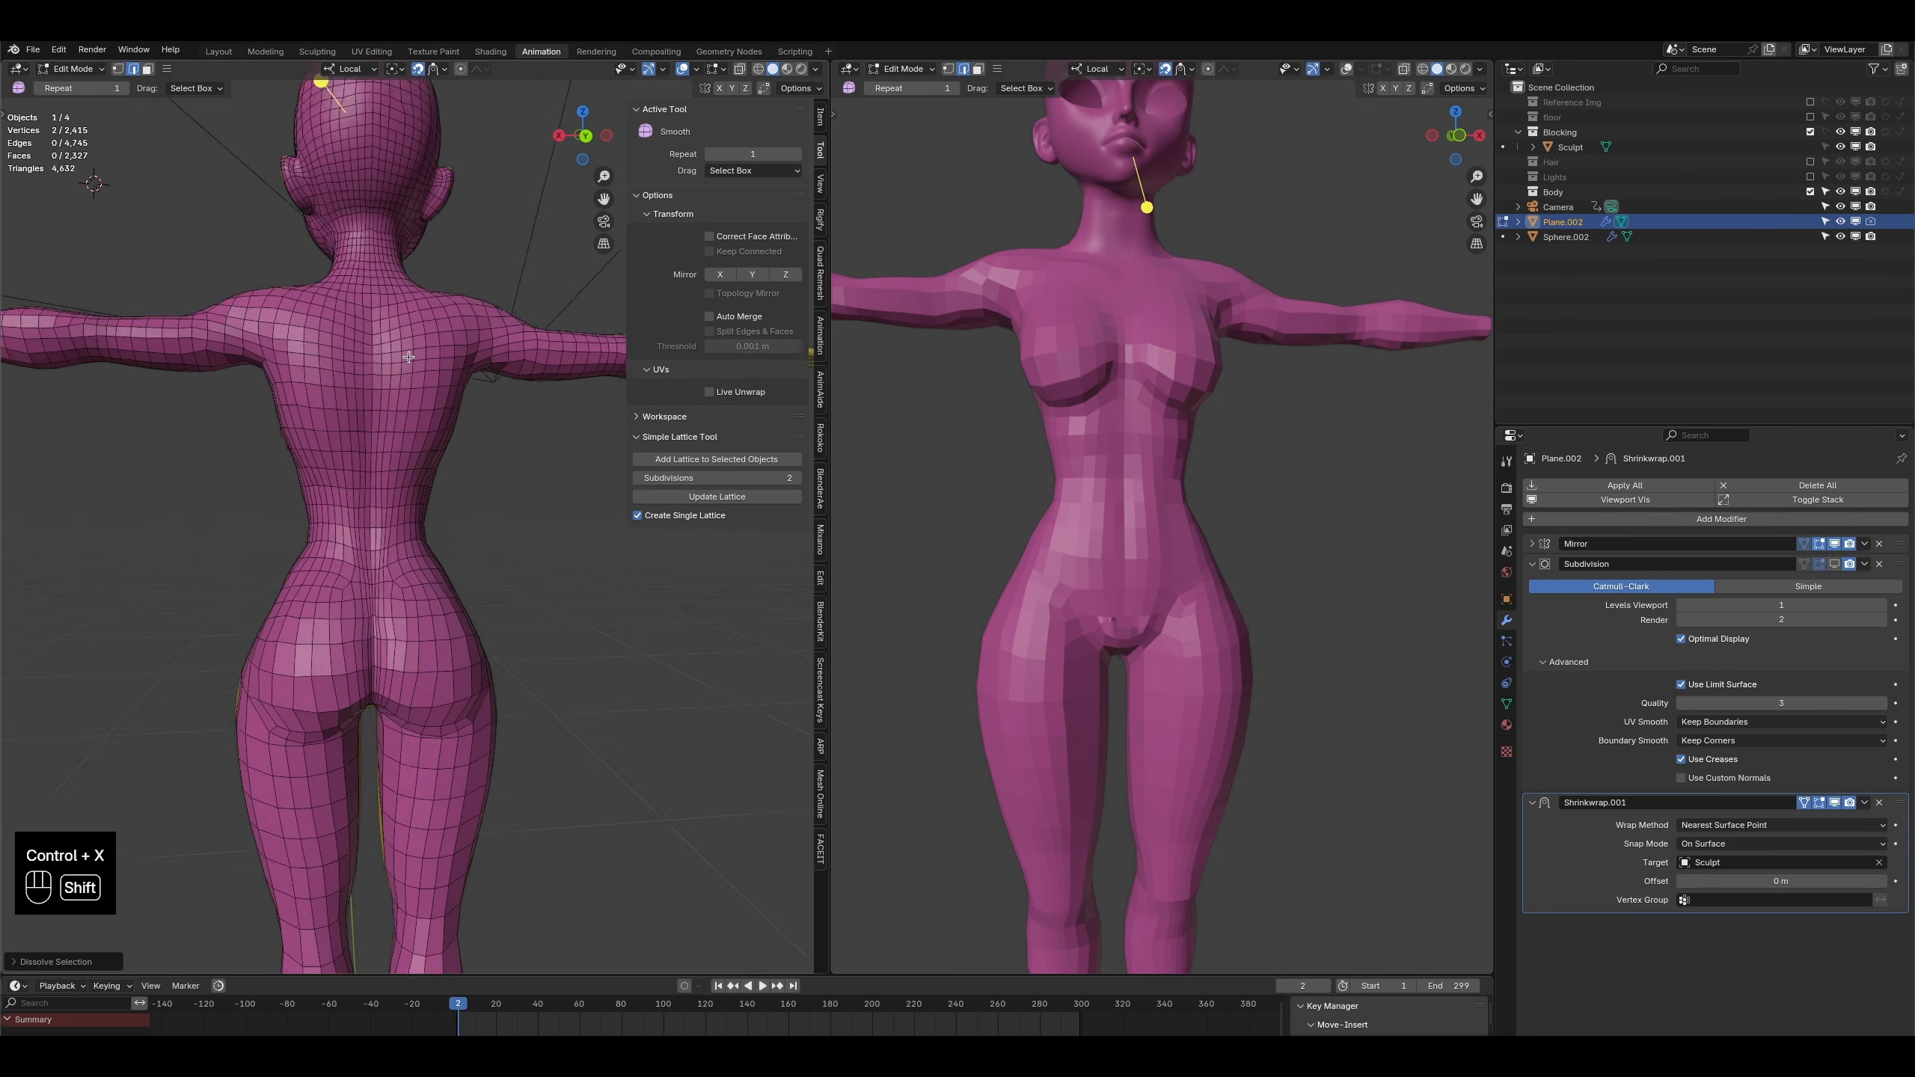
{"action": "scroll", "coordinate": [385, 649], "scroll_direction": "up", "scroll_amount": 1}
{"action": "middle_click_drag", "start_coordinate": [380, 666], "coordinate": [385, 830]}
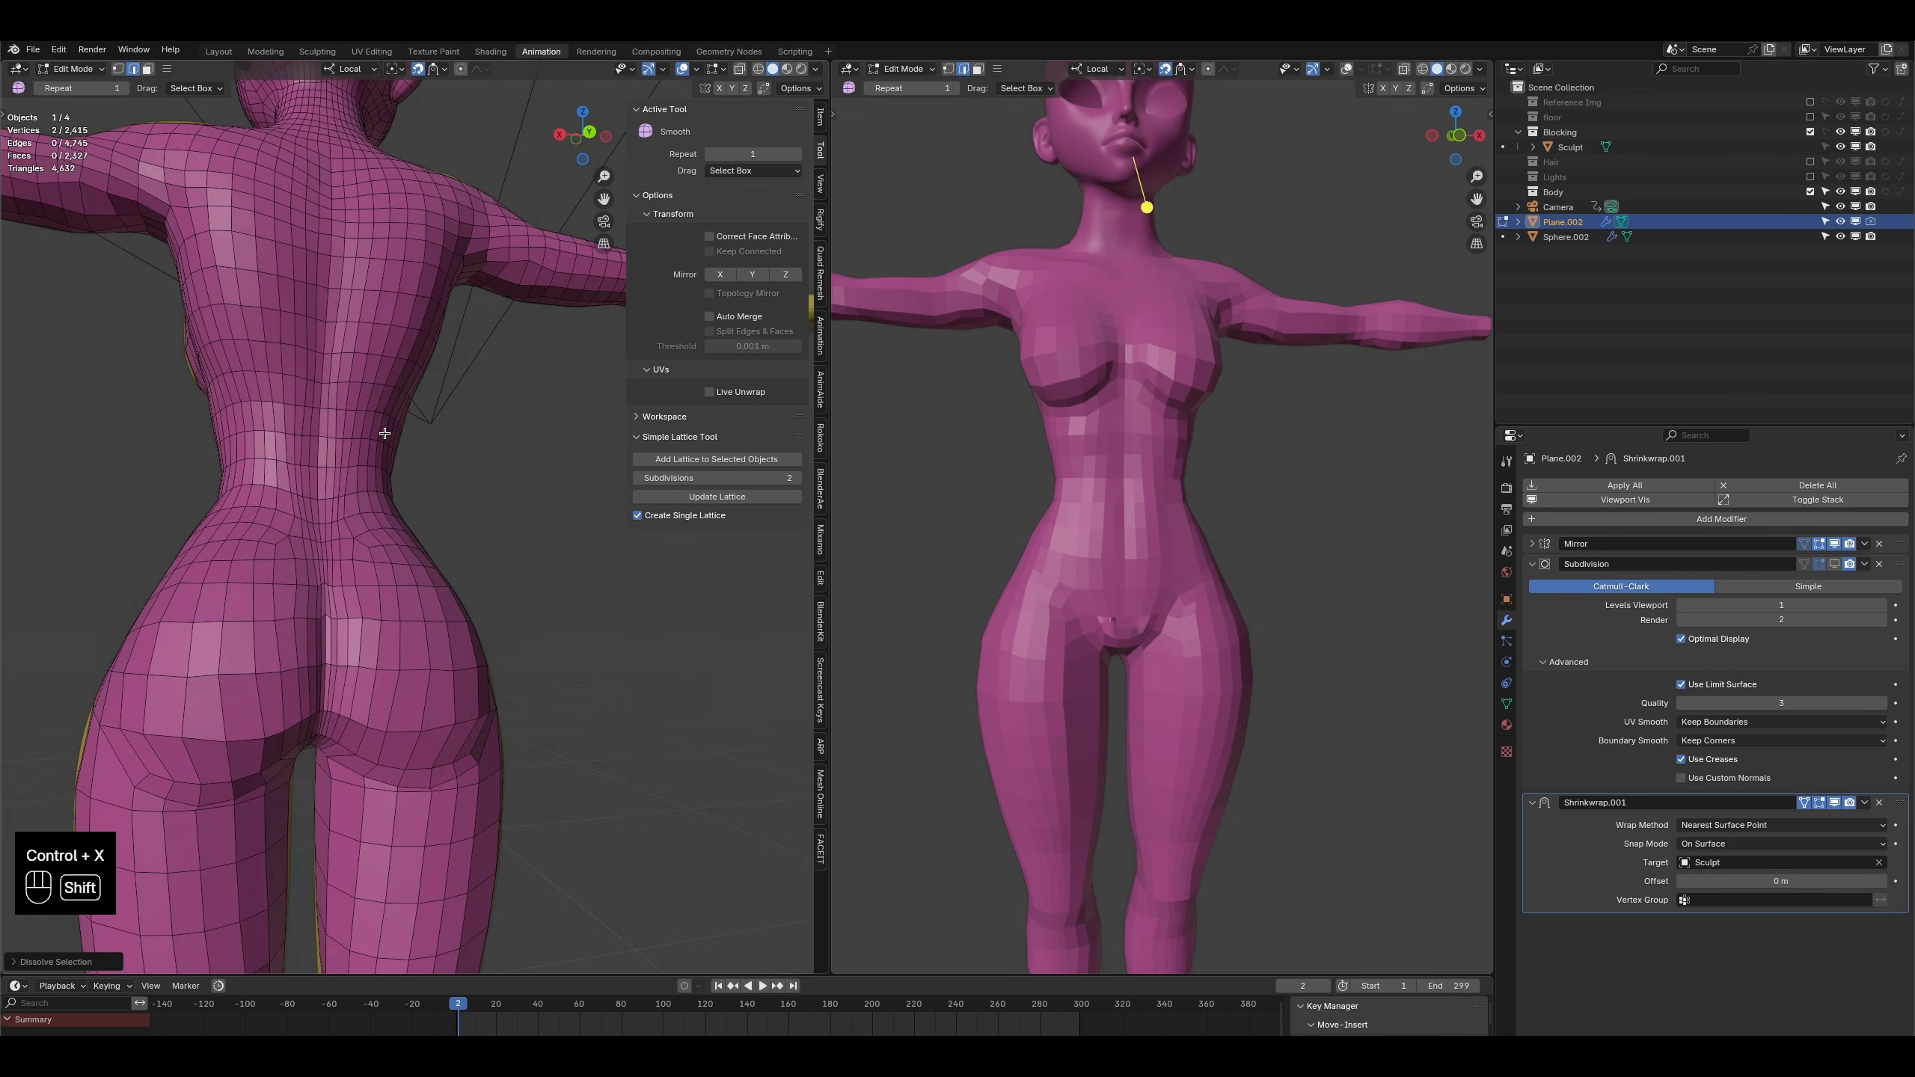
{"action": "middle_click_drag", "start_coordinate": [385, 432], "coordinate": [360, 924], "text": "shift"}
{"action": "left_click", "coordinate": [358, 454], "text": "ctrl"}
{"action": "scroll", "coordinate": [358, 454], "scroll_direction": "down", "scroll_amount": 4}
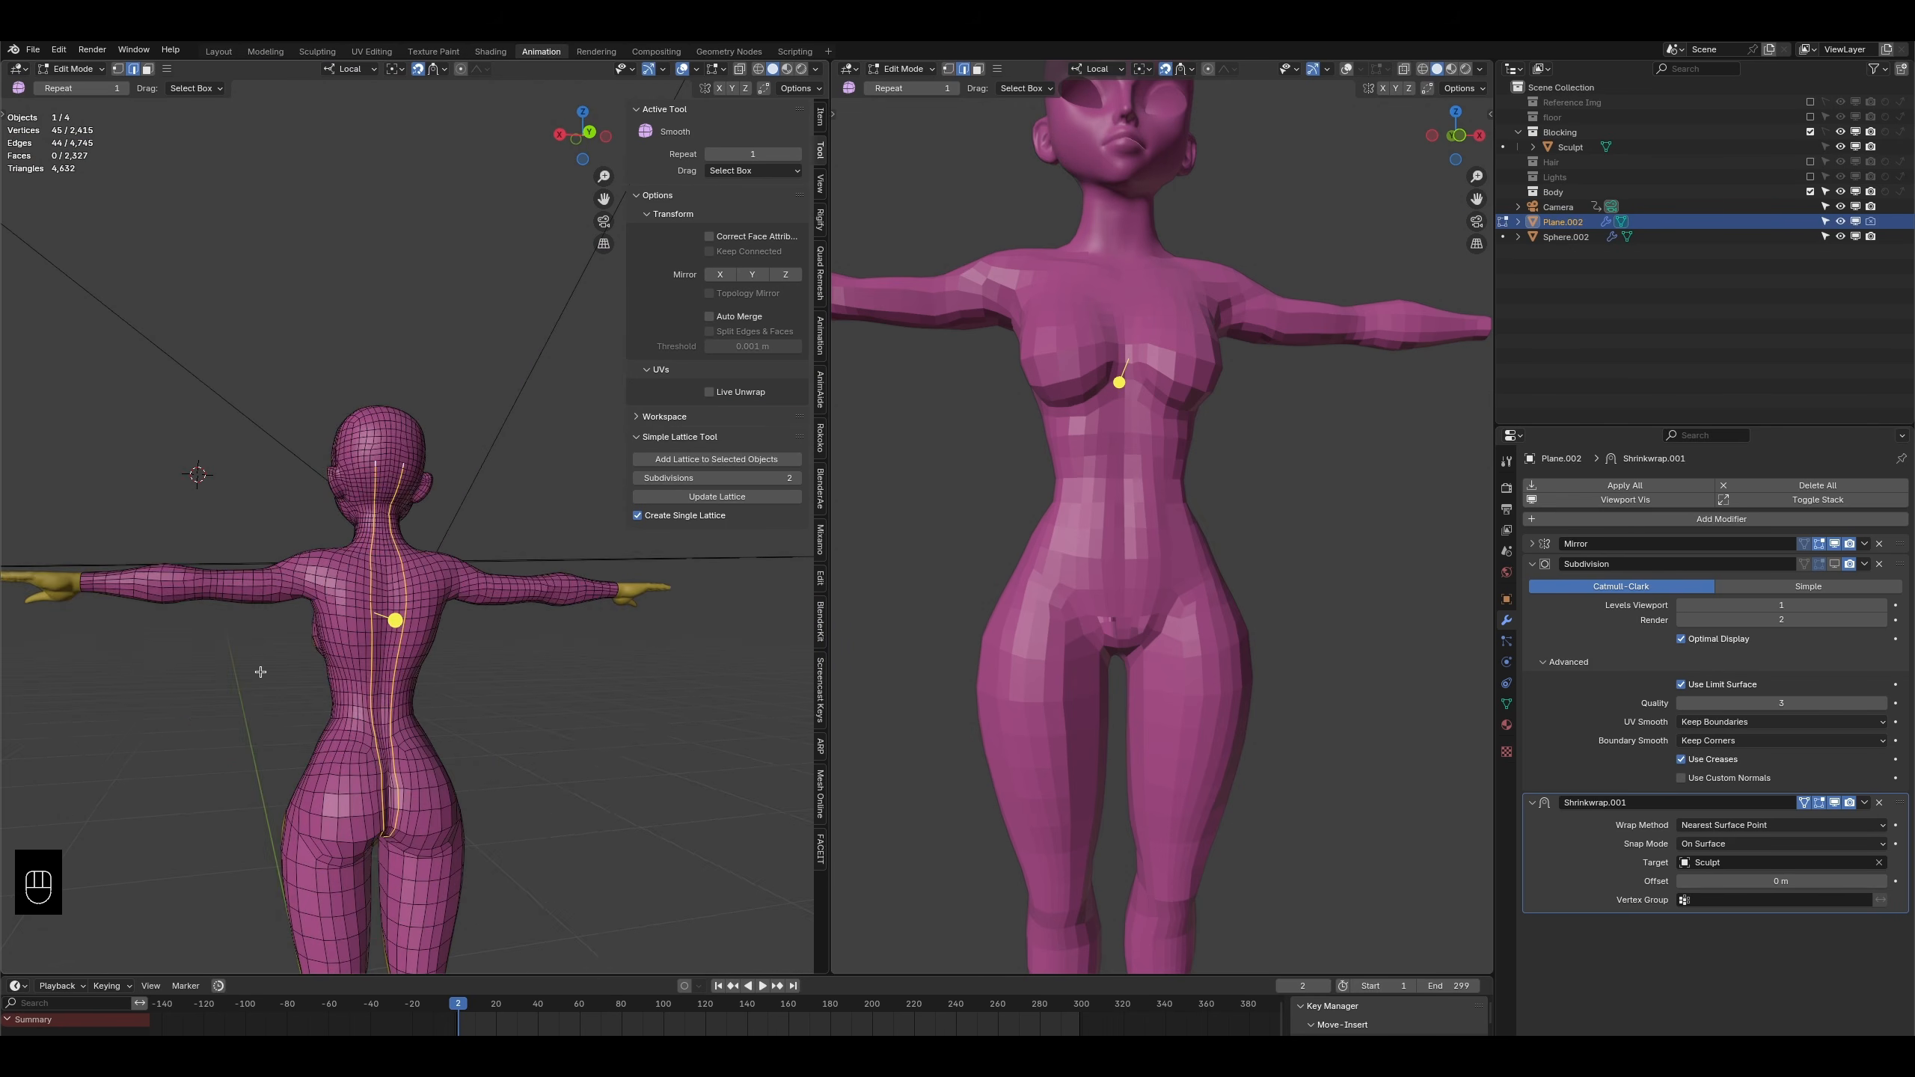
{"action": "middle_click_drag", "start_coordinate": [357, 454], "coordinate": [540, 650]}
{"action": "scroll", "coordinate": [540, 649], "scroll_direction": "up", "scroll_amount": 8}
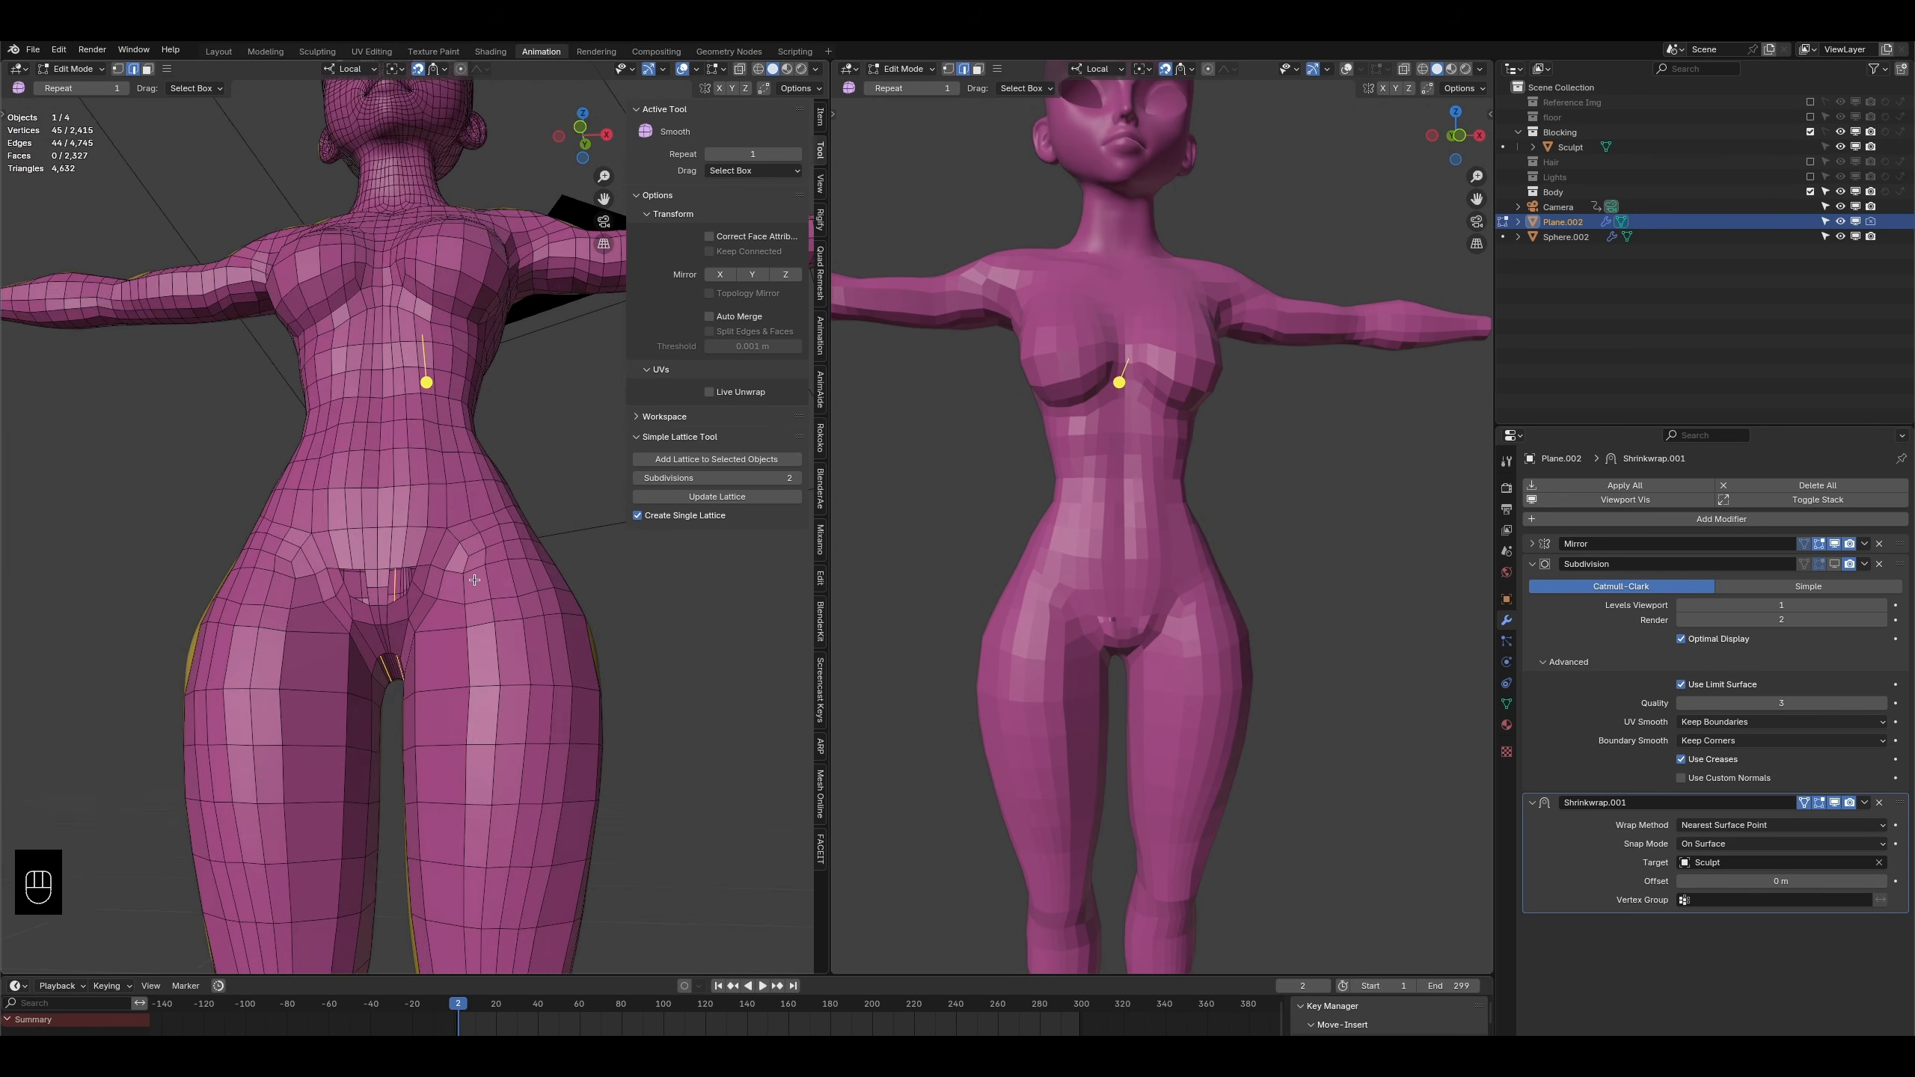
{"action": "middle_click_drag", "start_coordinate": [403, 627], "coordinate": [152, 332]}
{"action": "key", "text": "ctrl+x"}
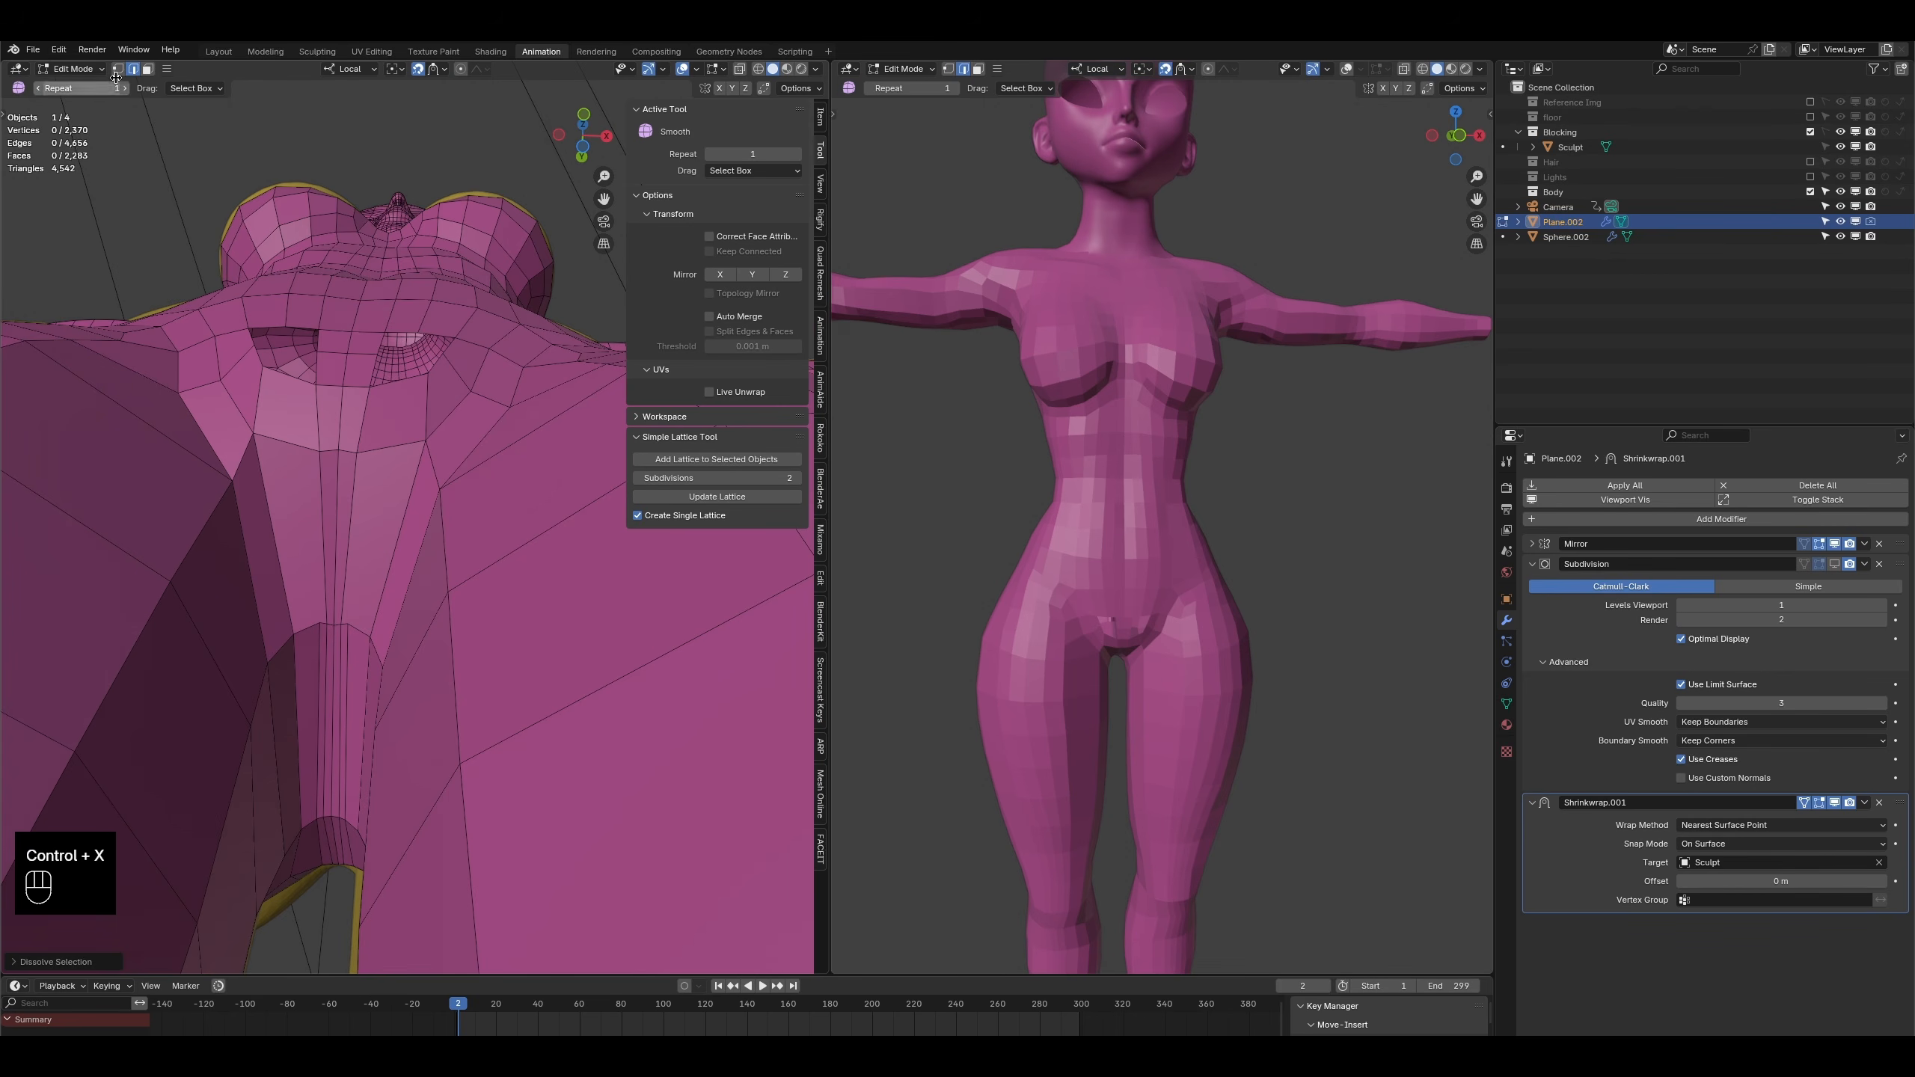
- Move the vertex at the front end of the narrow crotch strip outward to even out the spacing
{"action": "left_click", "coordinate": [118, 70]}
{"action": "left_click", "coordinate": [353, 621]}
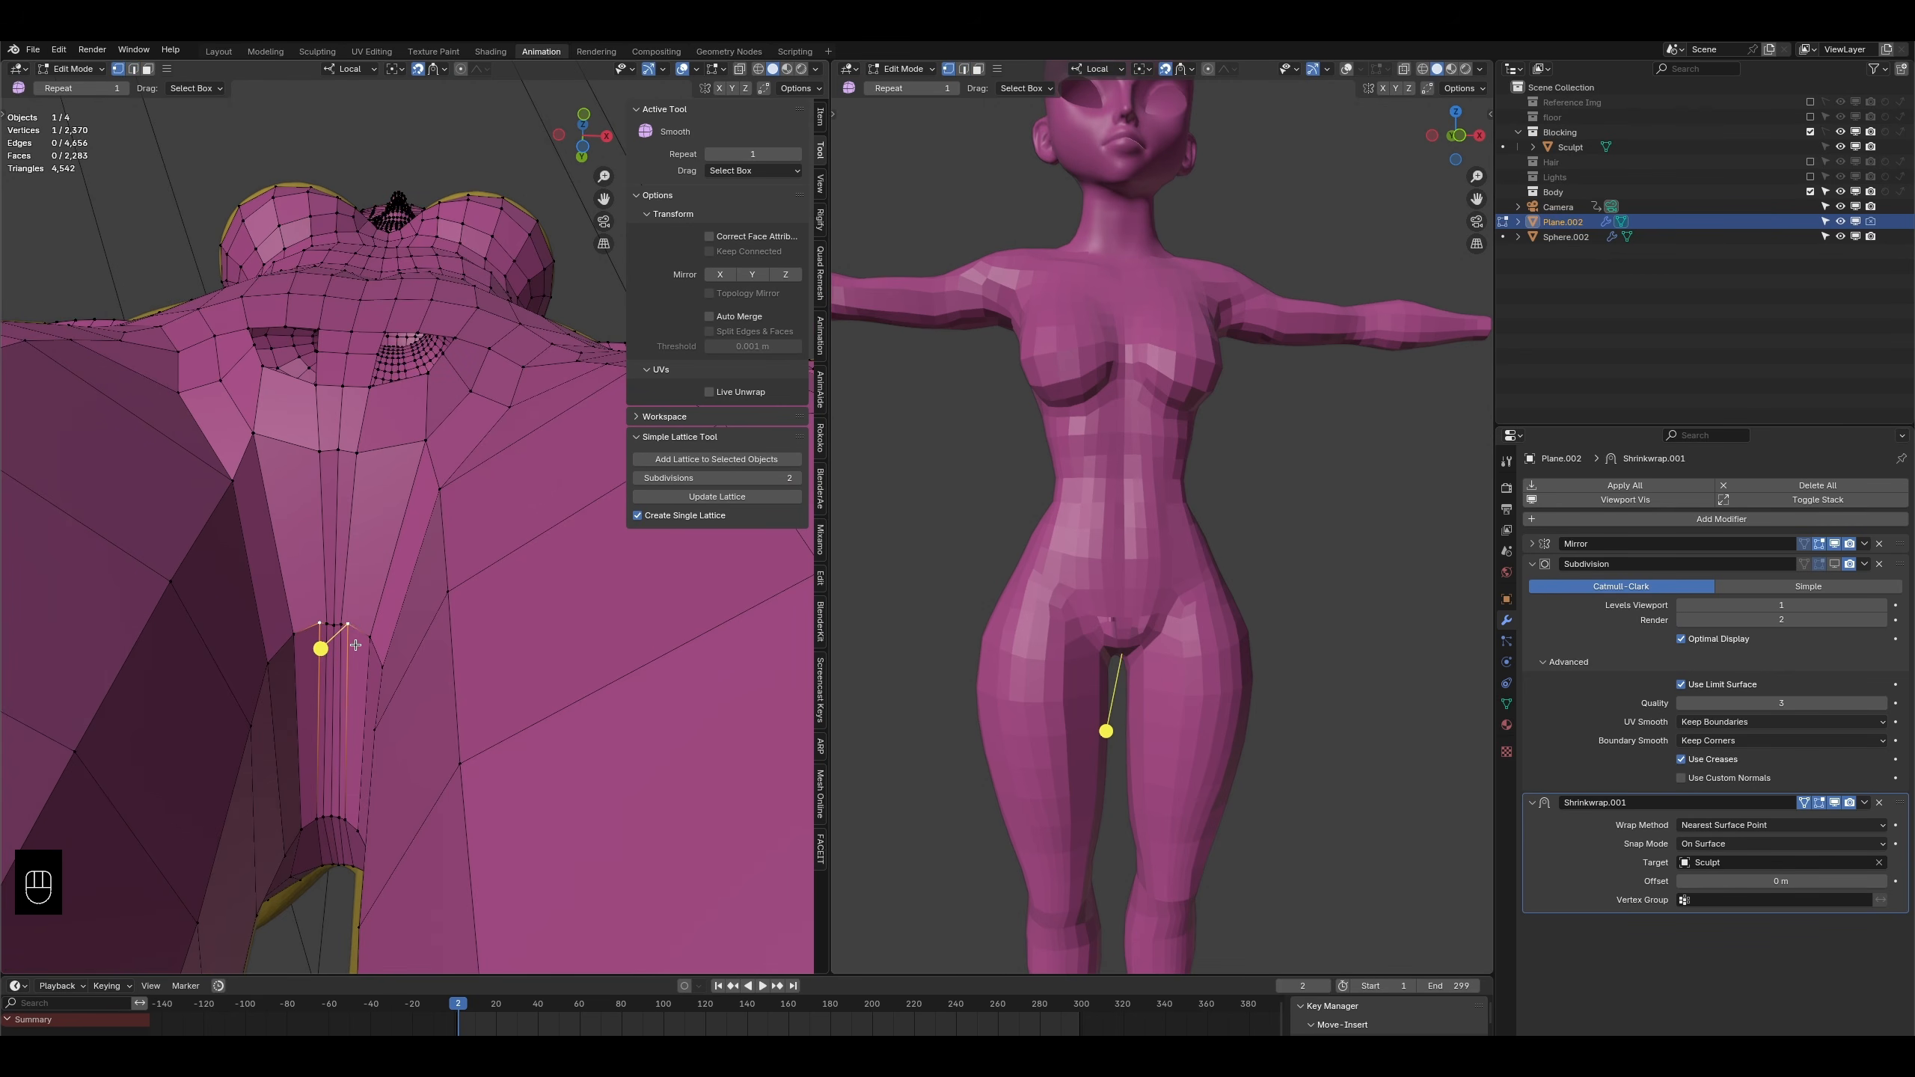
{"action": "key", "text": "g"}
{"action": "left_click", "coordinate": [365, 649]}
{"action": "middle_click_drag", "start_coordinate": [364, 649], "coordinate": [362, 552]}
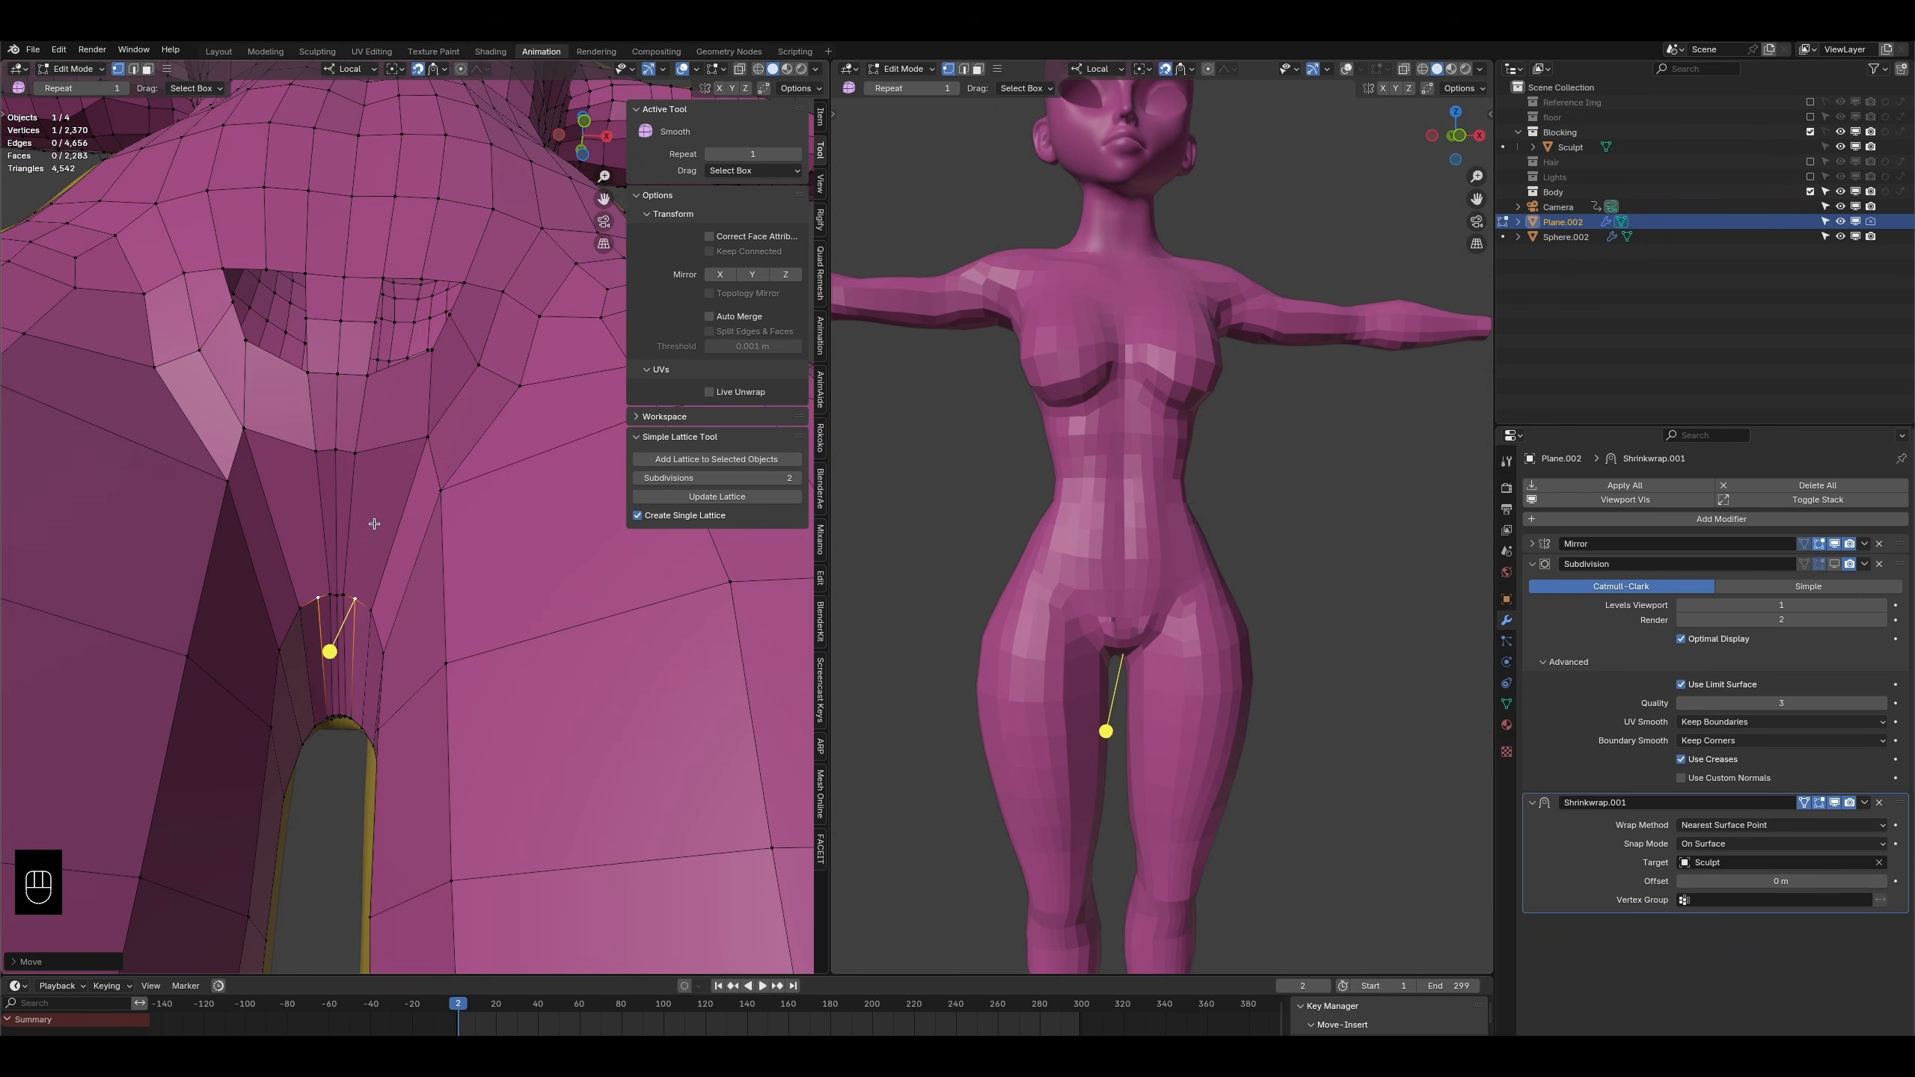
- Cut an edge loop through the faces below the opening and knife a connecting edge down to the crotch strip
{"action": "key", "text": "ctrl+r"}
{"action": "left_click", "coordinate": [400, 390]}
{"action": "middle_click_drag", "start_coordinate": [334, 621], "coordinate": [361, 557]}
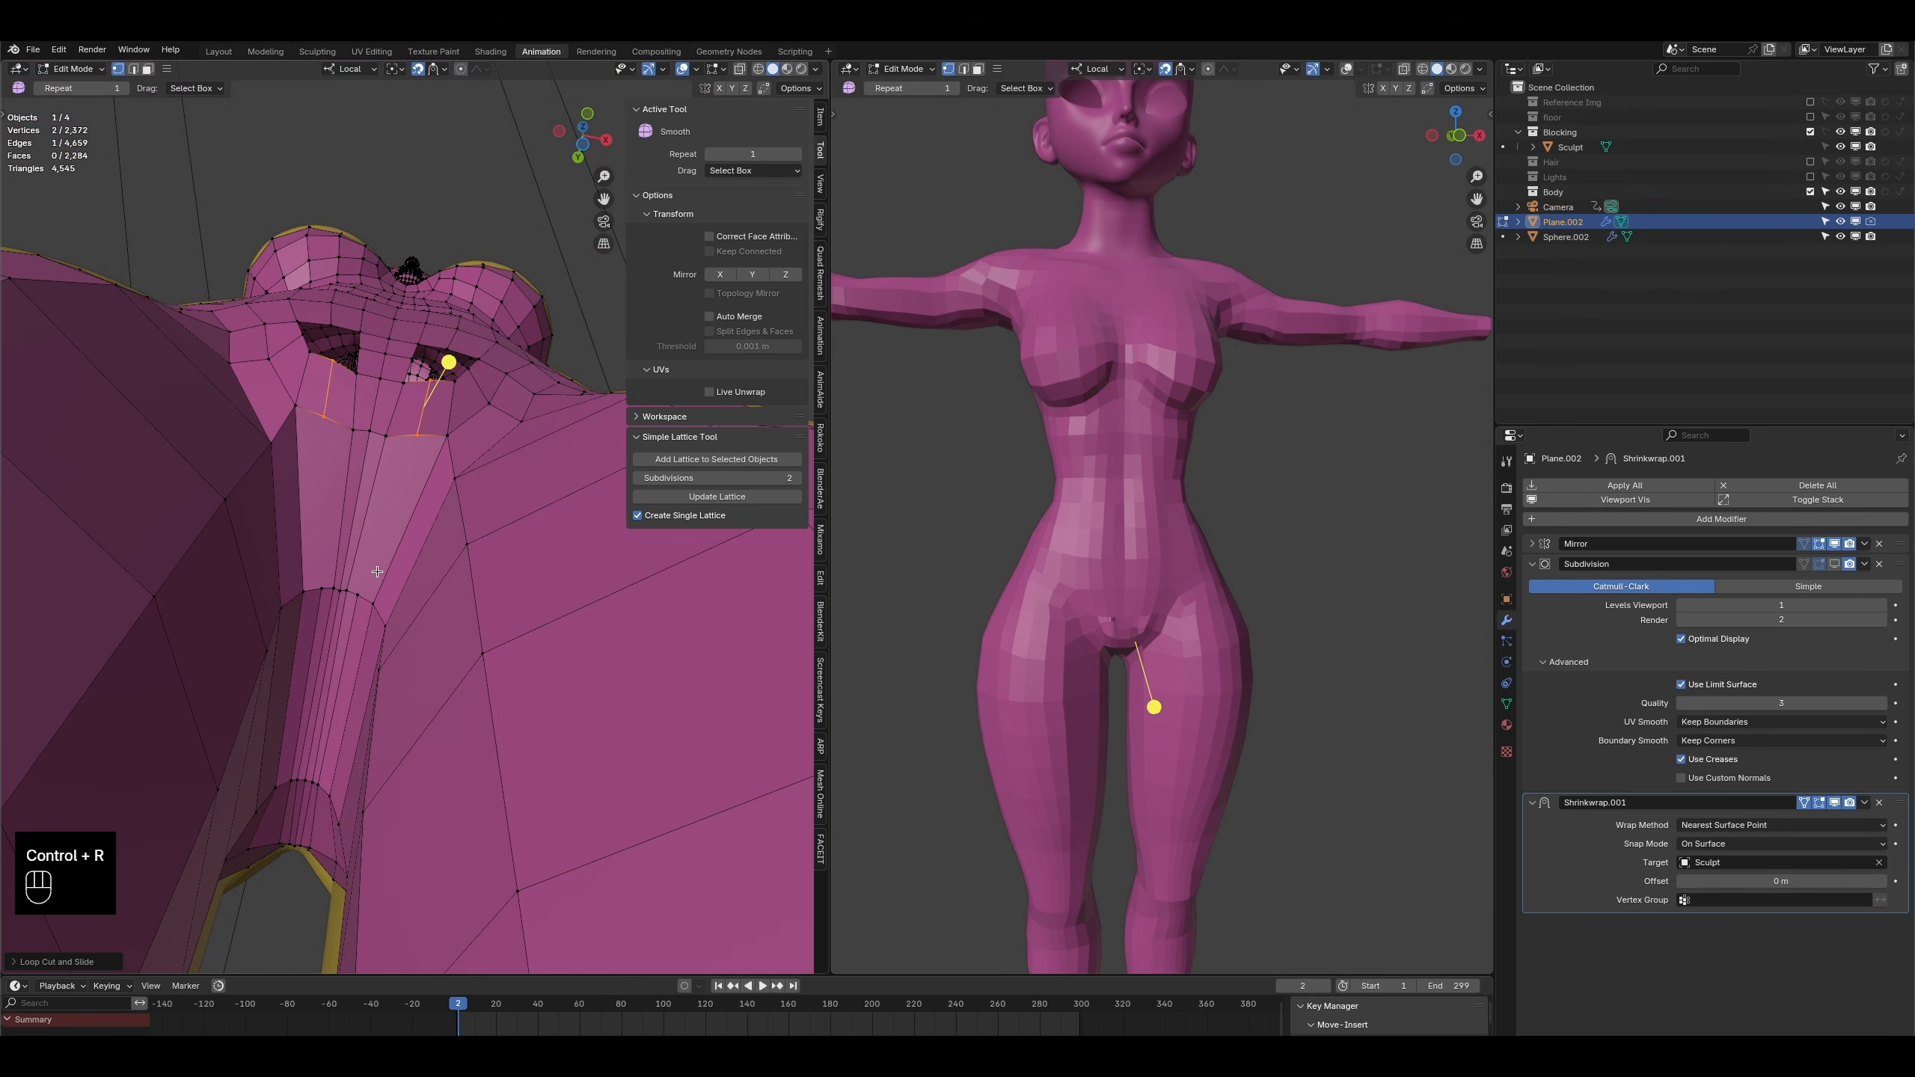
{"action": "key", "text": "k"}
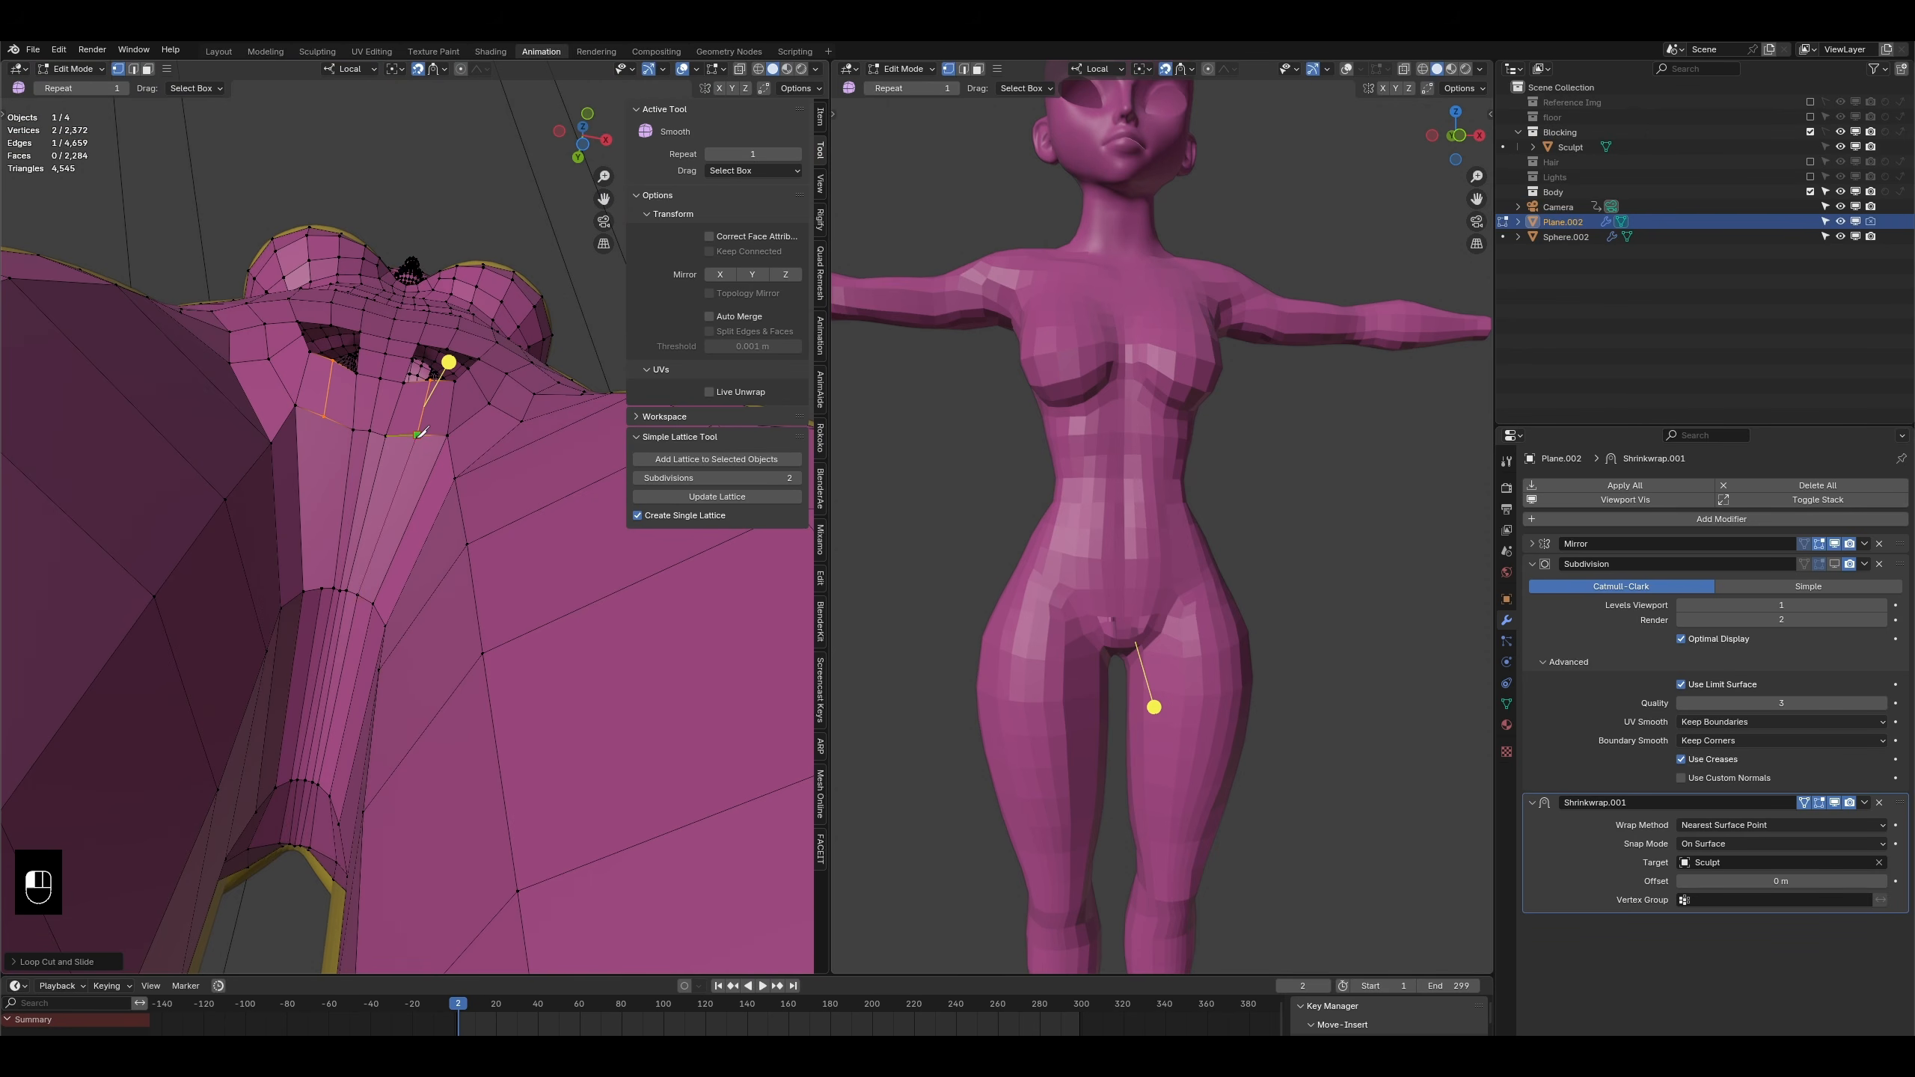
{"action": "key", "text": "Return"}
{"action": "middle_click_drag", "start_coordinate": [278, 113], "coordinate": [265, 218]}
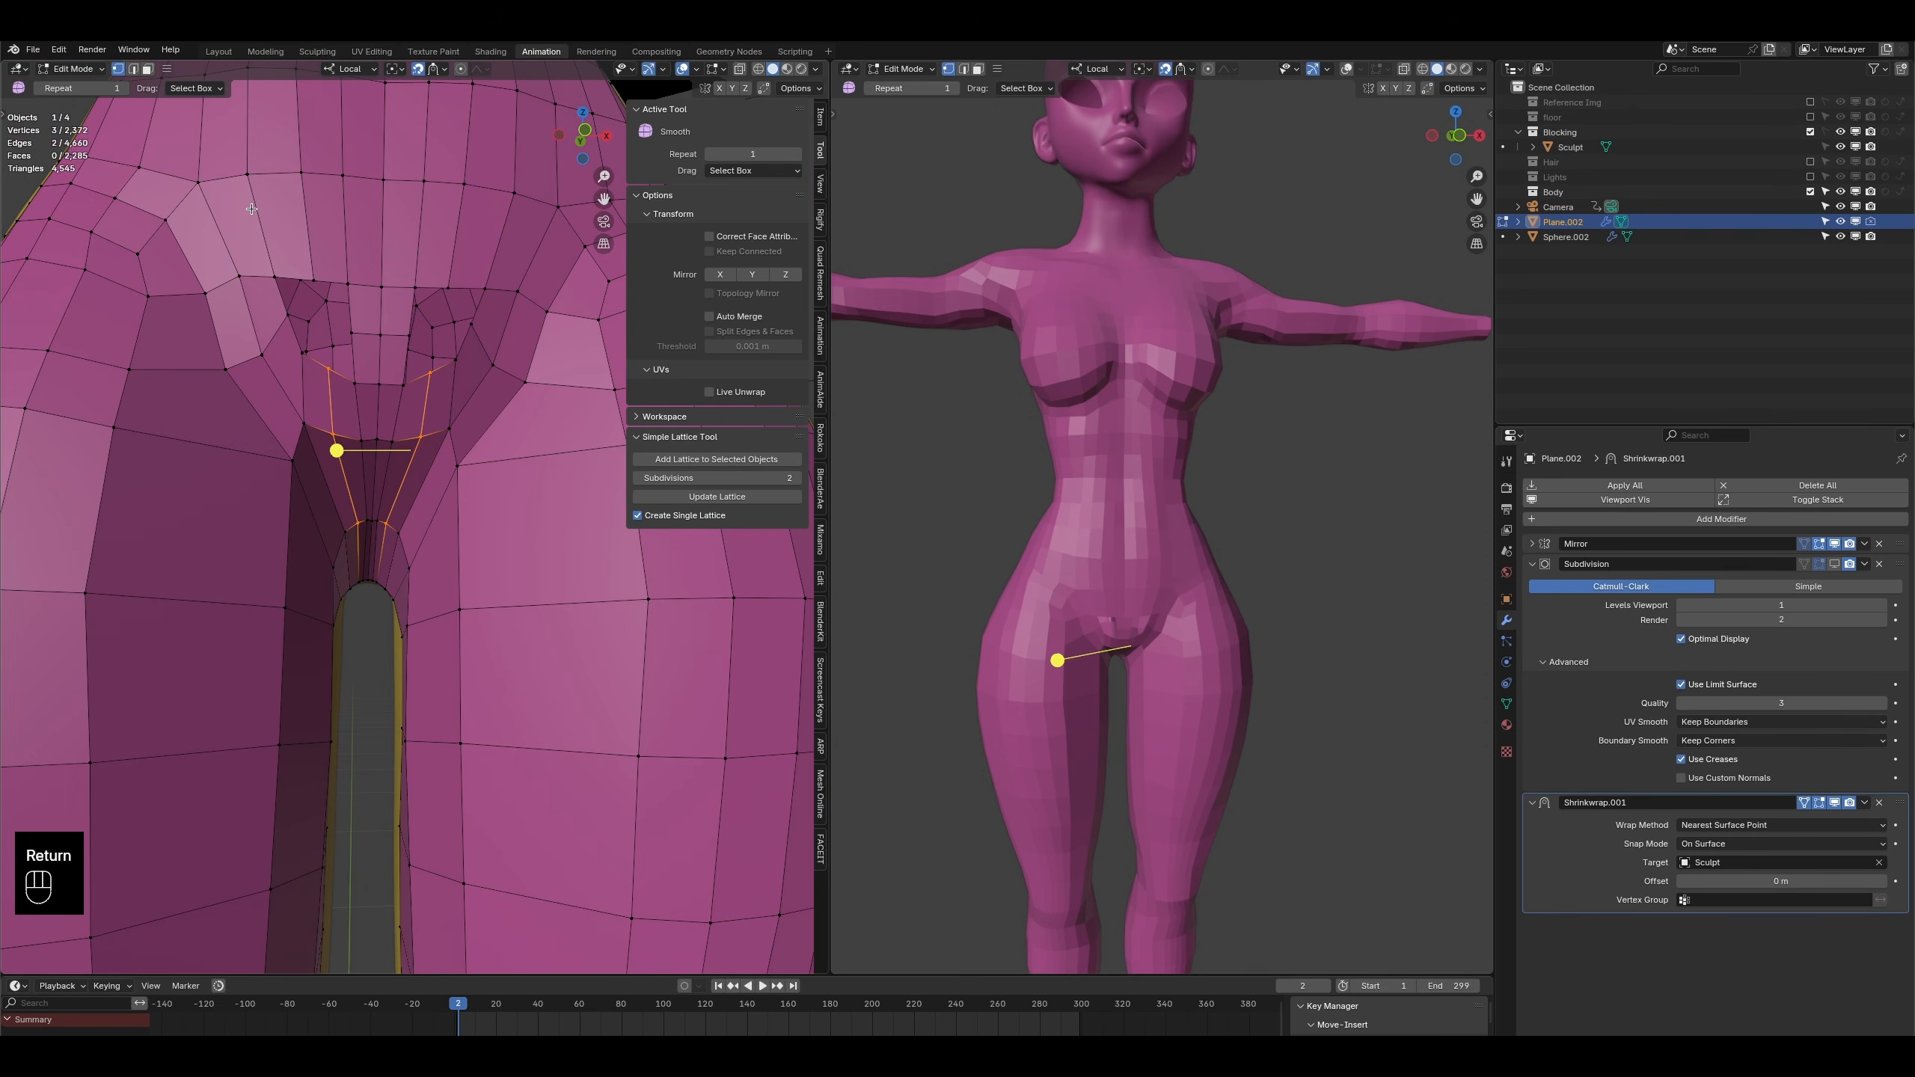
- Select the boundary loop of the opening above the crotch and close it with Grid Fill
{"action": "left_click", "coordinate": [411, 386], "text": "alt"}
{"action": "key", "text": "ctrl+f"}
{"action": "left_click", "coordinate": [411, 385]}
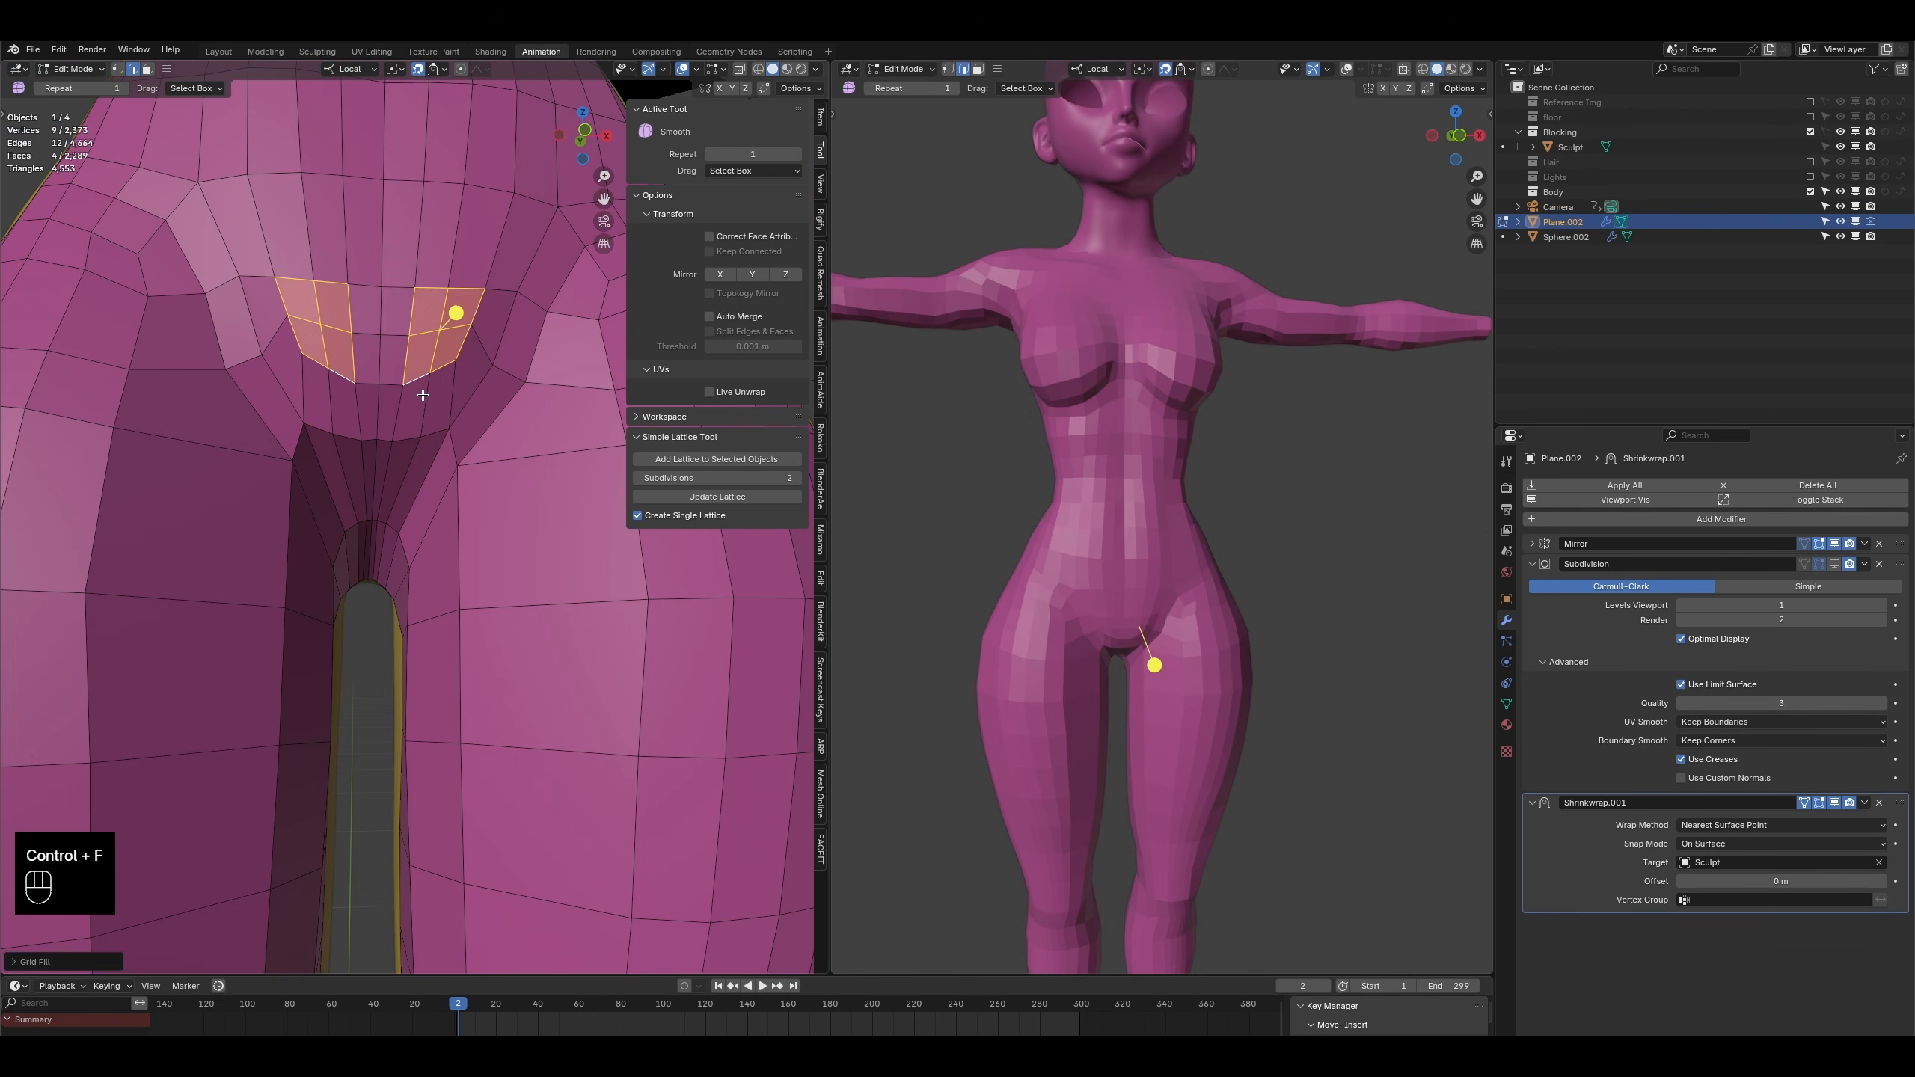
{"action": "middle_click_drag", "start_coordinate": [412, 385], "coordinate": [285, 319]}
{"action": "scroll", "coordinate": [285, 319], "scroll_direction": "down", "scroll_amount": 3}
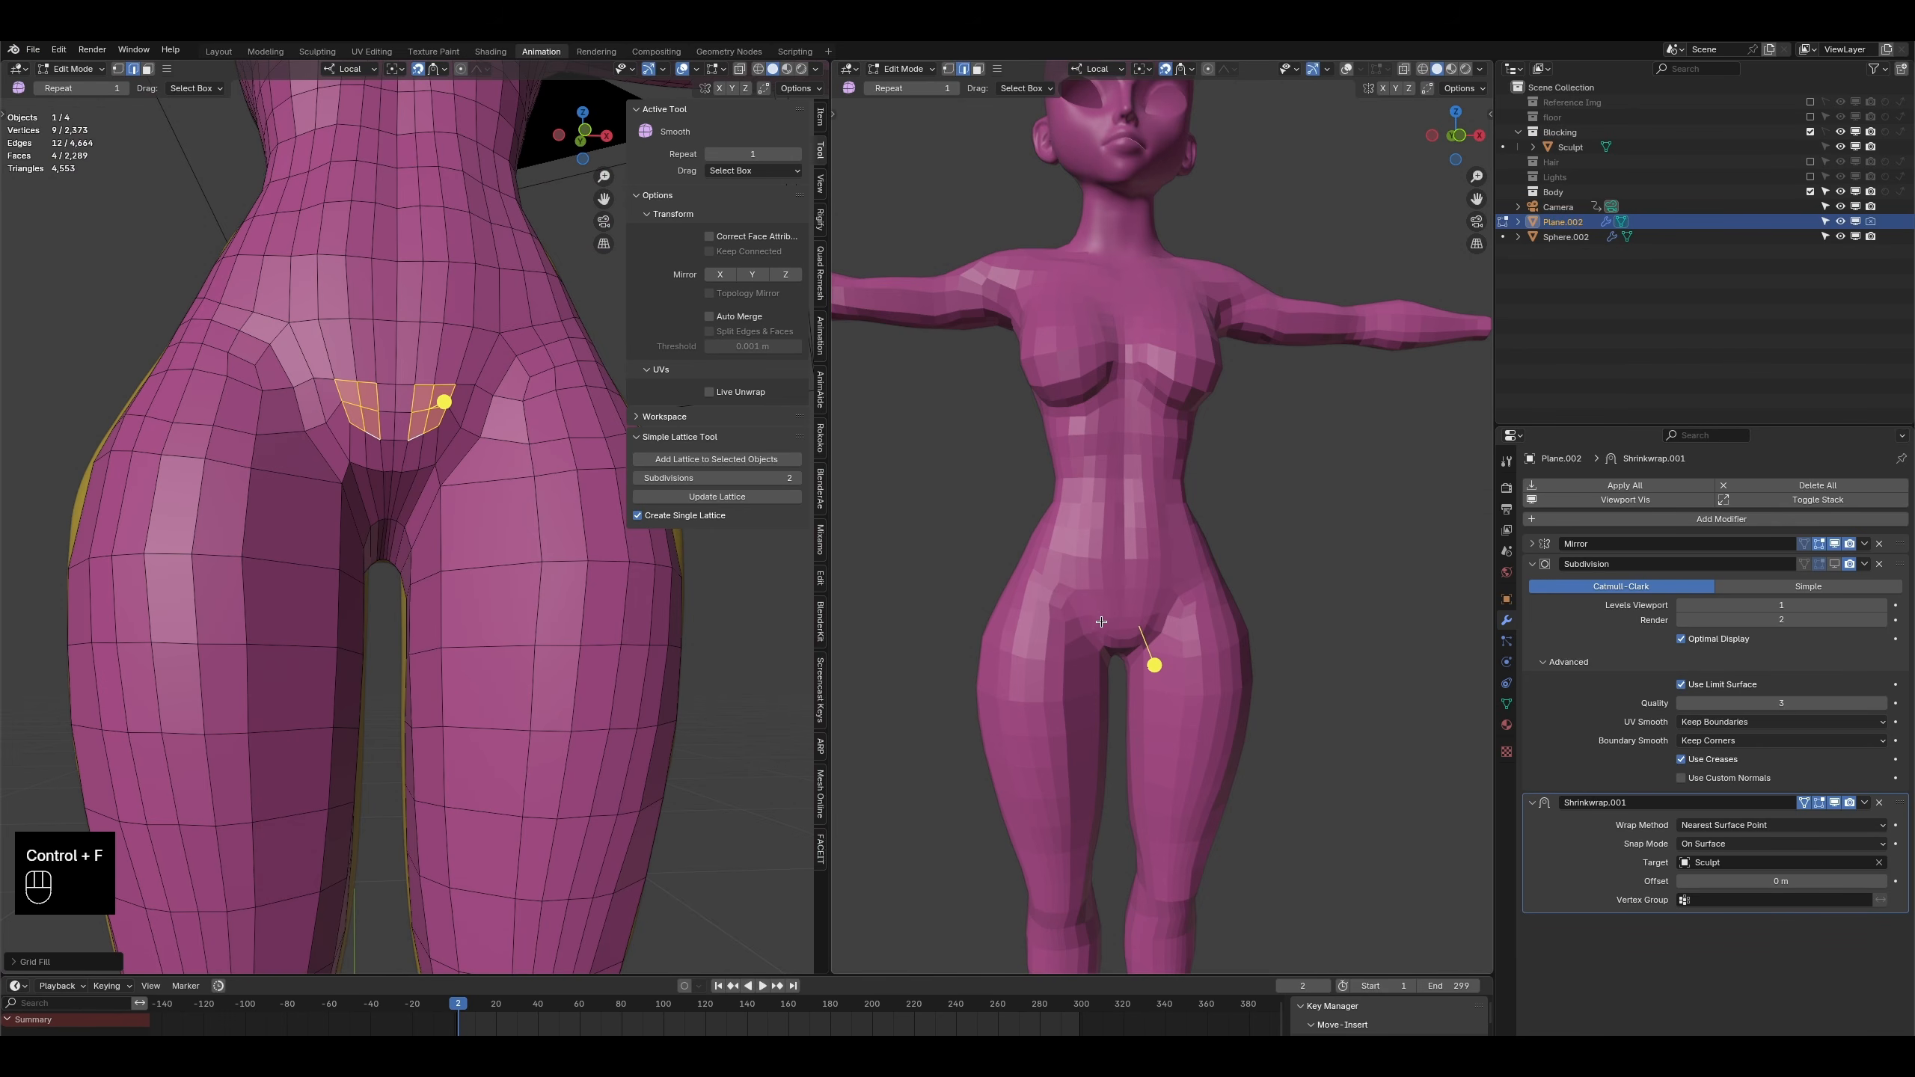
- Smooth the newly filled faces above the crotch in Sculpt Mode, then return to mesh editing
{"action": "middle_click_drag", "start_coordinate": [1105, 621], "coordinate": [1140, 538]}
{"action": "middle_click_drag", "start_coordinate": [395, 593], "coordinate": [385, 557]}
{"action": "left_click", "coordinate": [72, 69]}
{"action": "left_click", "coordinate": [68, 122]}
{"action": "mouse_move", "coordinate": [407, 445]}
{"action": "left_mouse_down", "text": "shift"}
{"action": "mouse_move", "coordinate": [377, 482]}
{"action": "mouse_move", "coordinate": [445, 475]}
{"action": "mouse_move", "coordinate": [421, 502]}
{"action": "left_mouse_up", "text": "shift"}
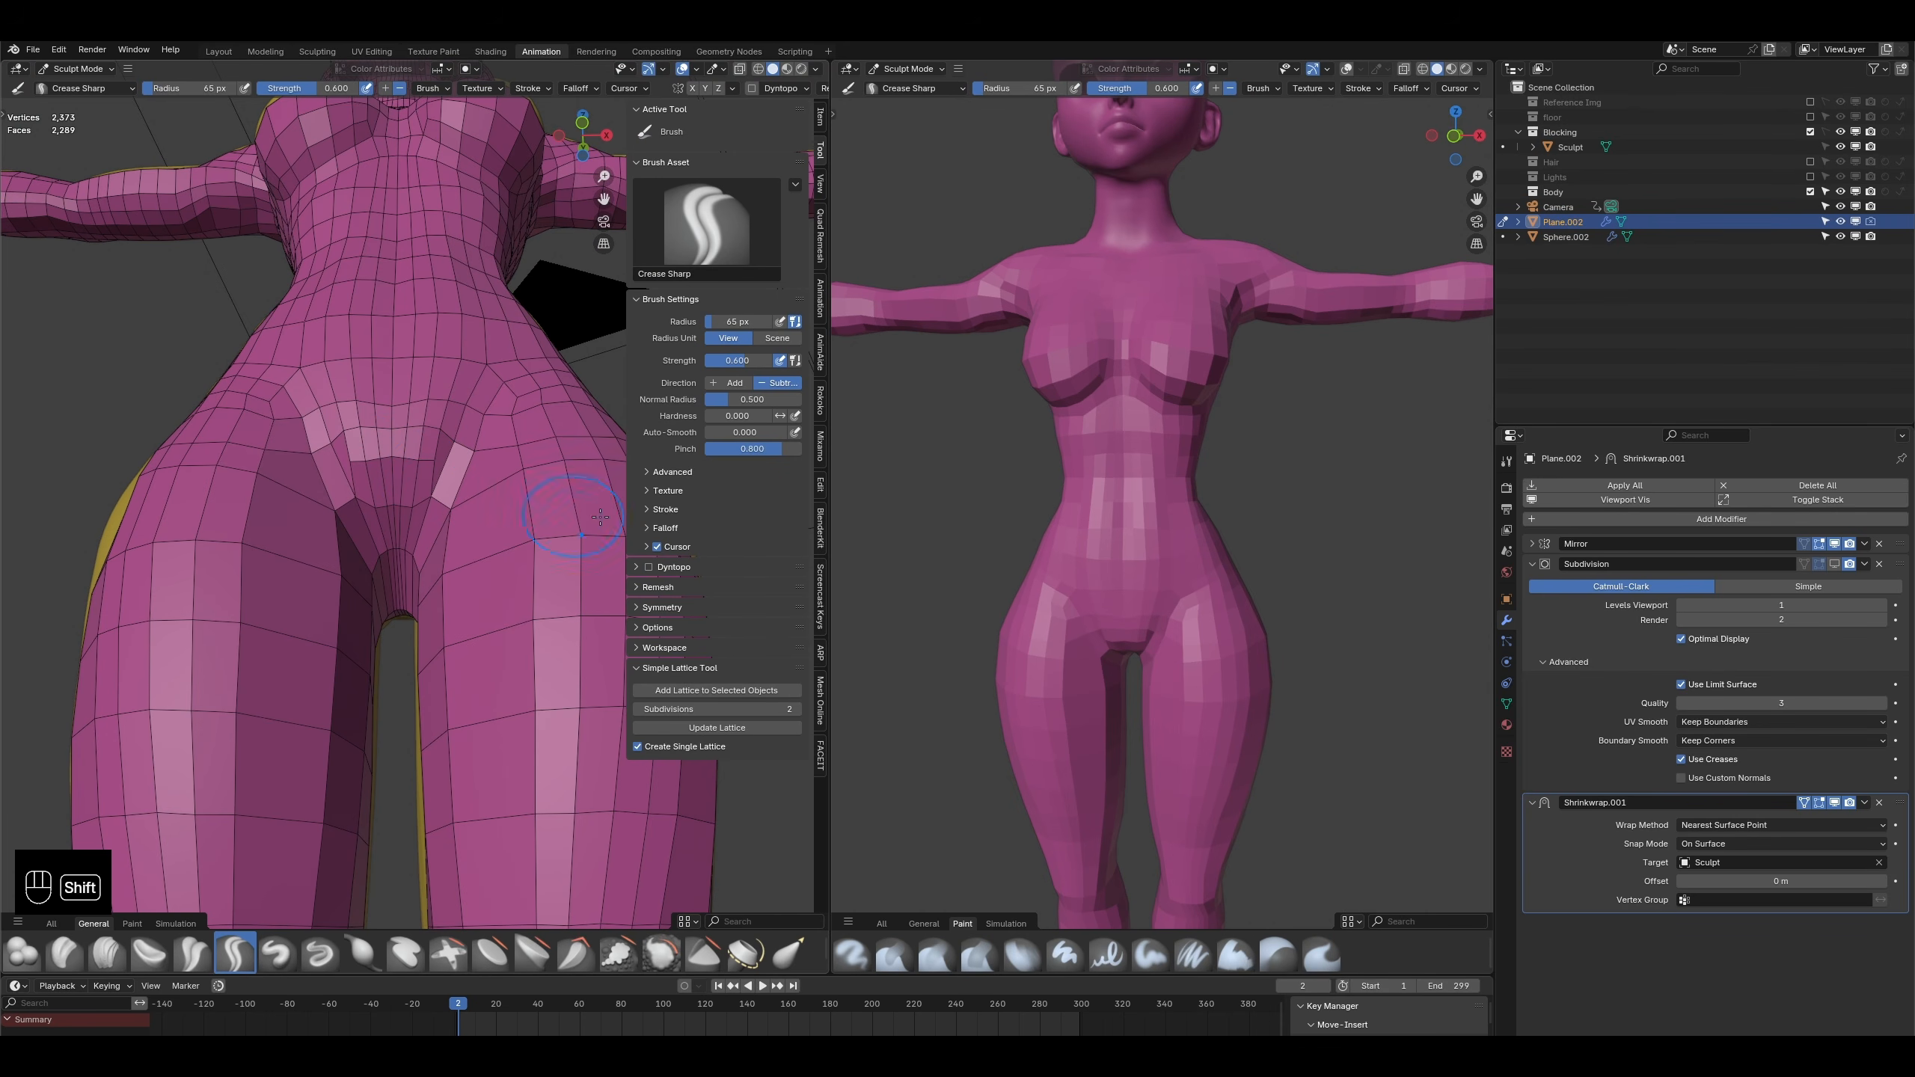
{"action": "middle_click_drag", "start_coordinate": [1117, 648], "coordinate": [1124, 642]}
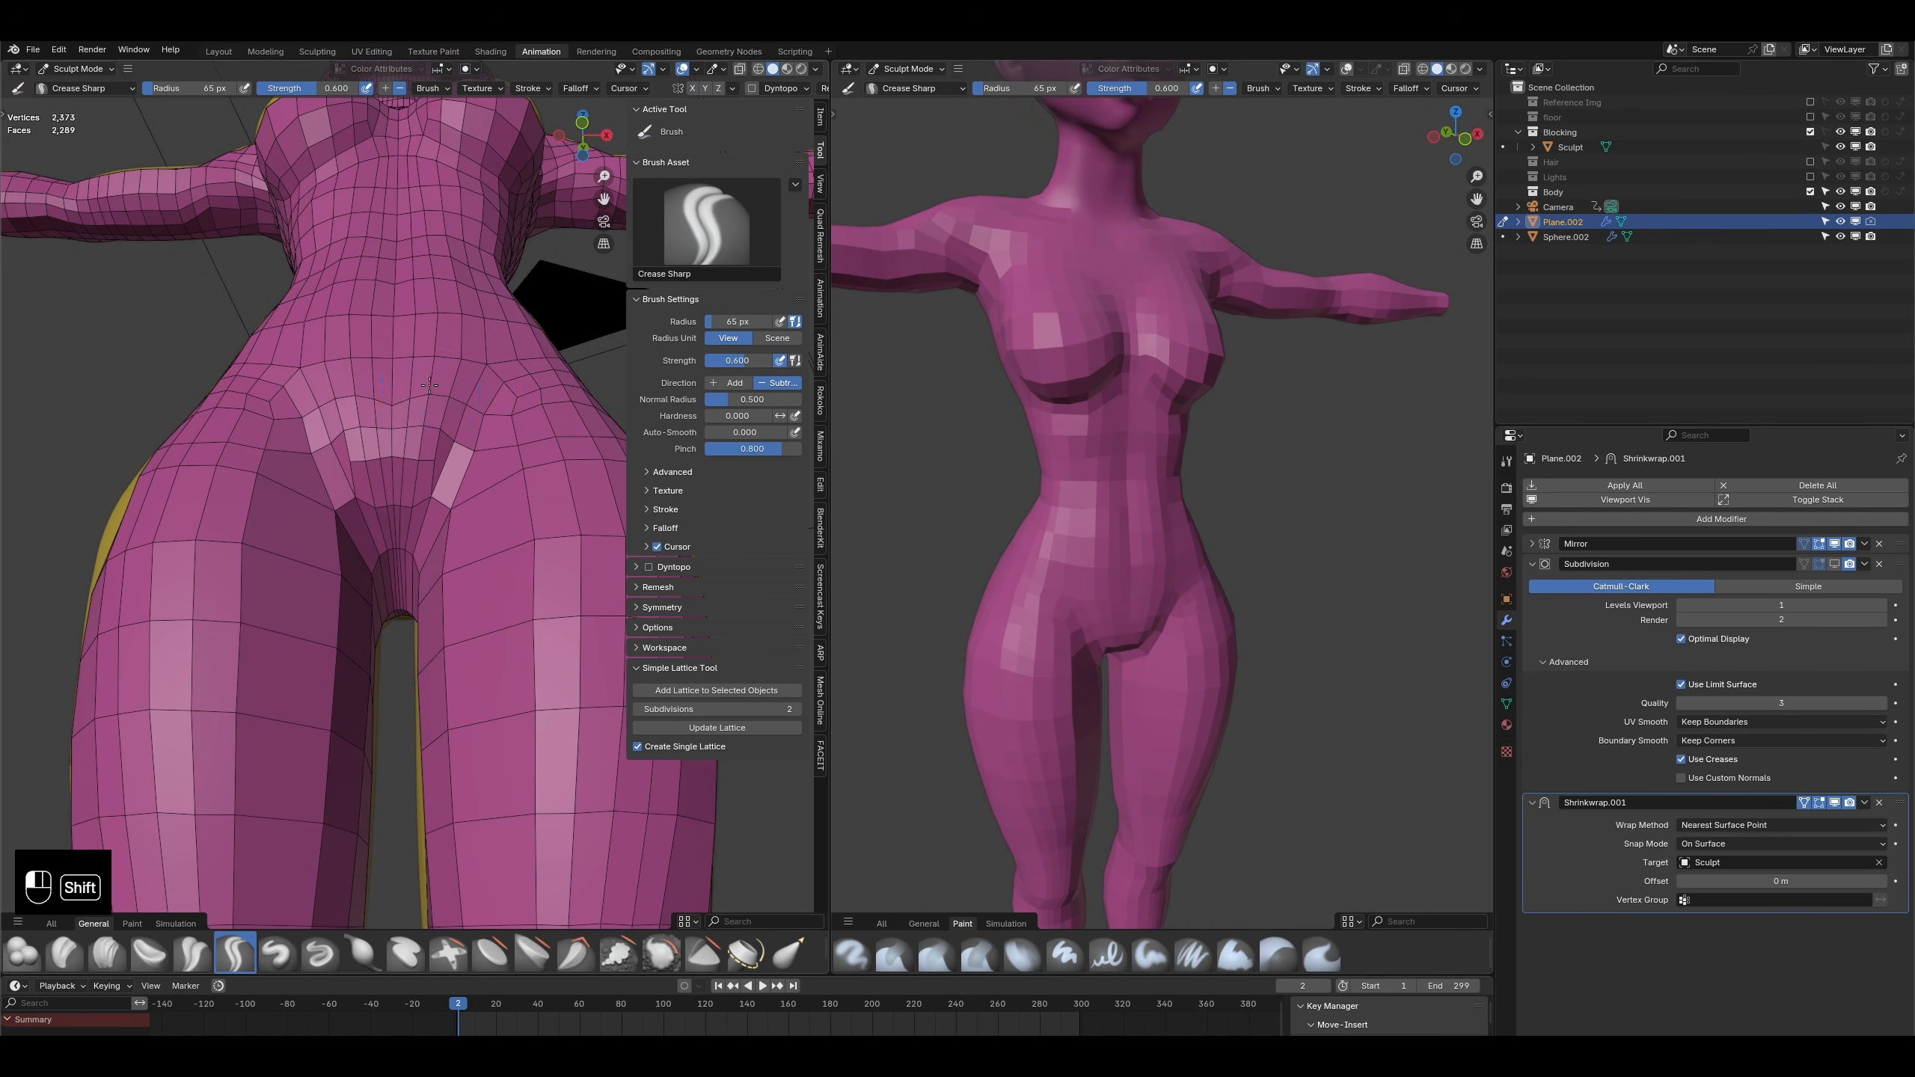
{"action": "key", "text": "Tab"}
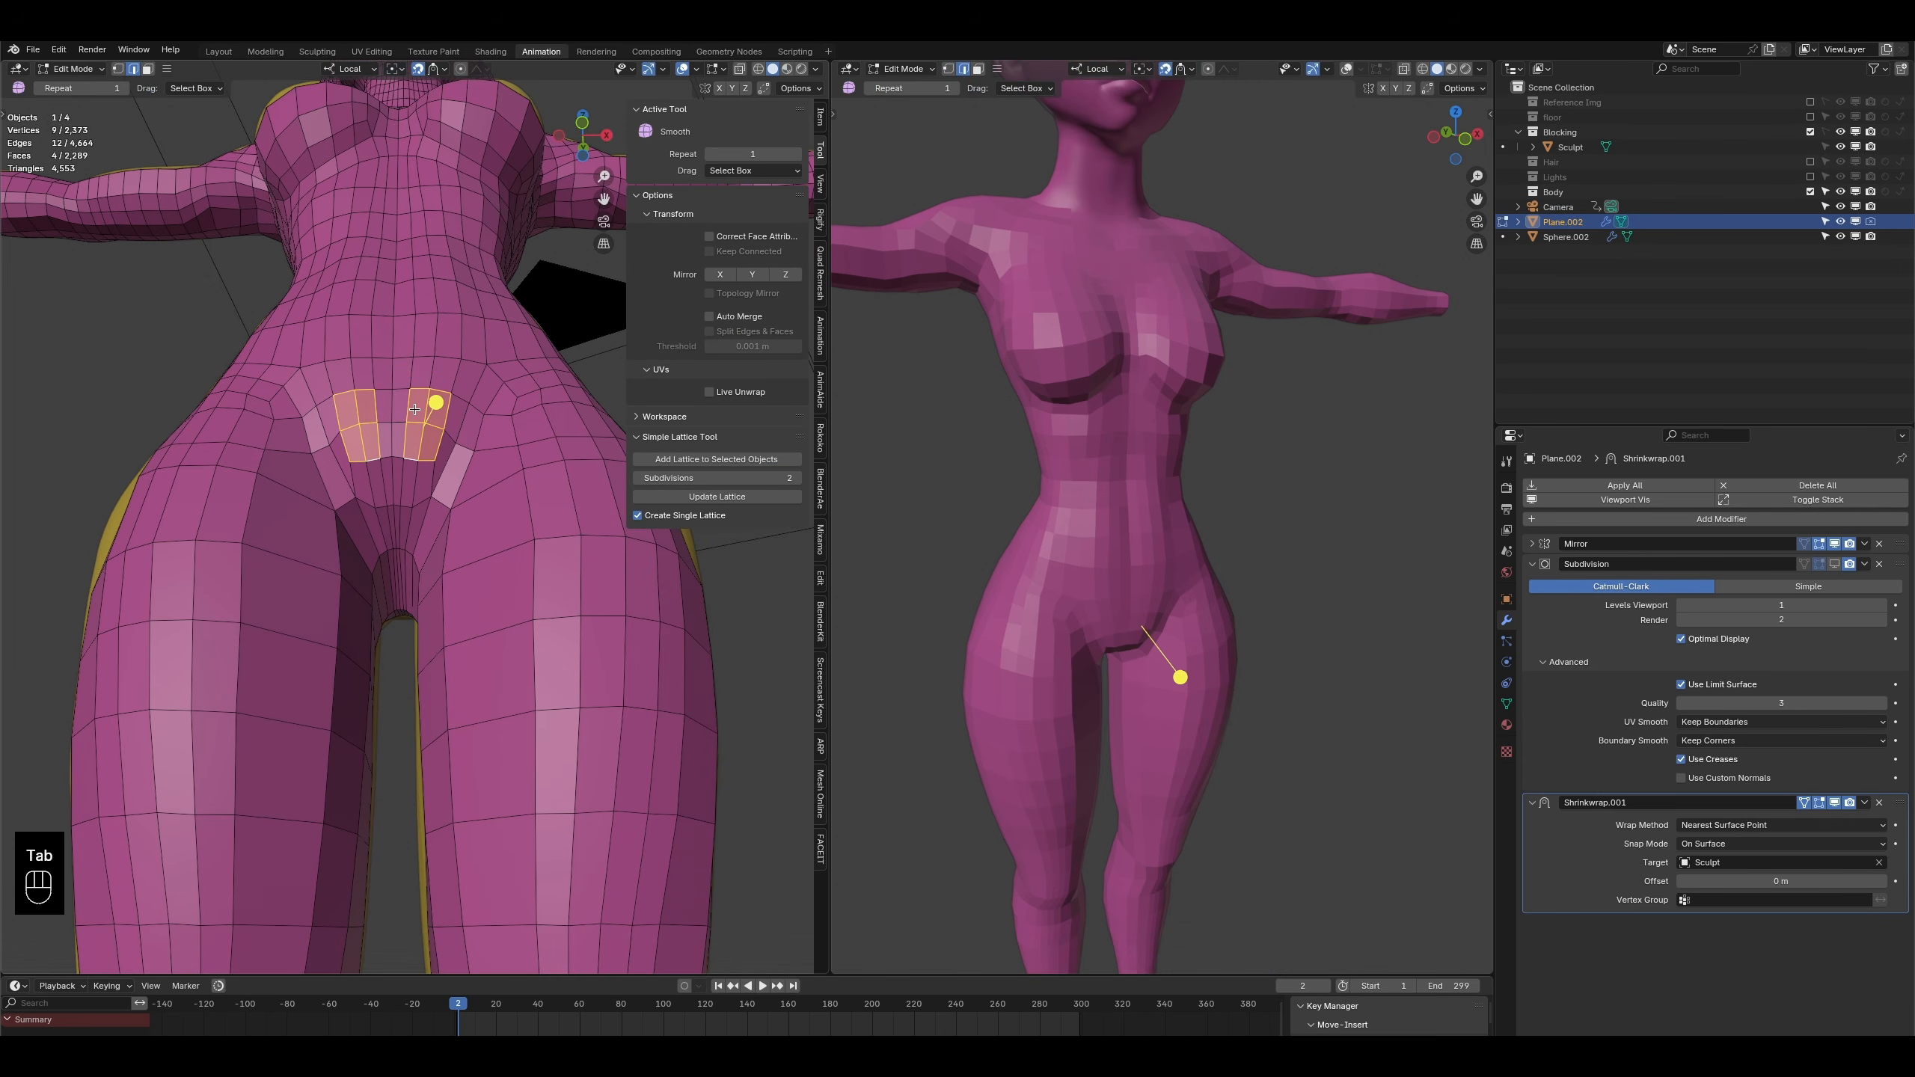
- Smooth the groin and inner hip topology around the filled patch with another pass in Sculpt Mode
{"action": "scroll", "coordinate": [413, 428], "scroll_direction": "up", "scroll_amount": 5}
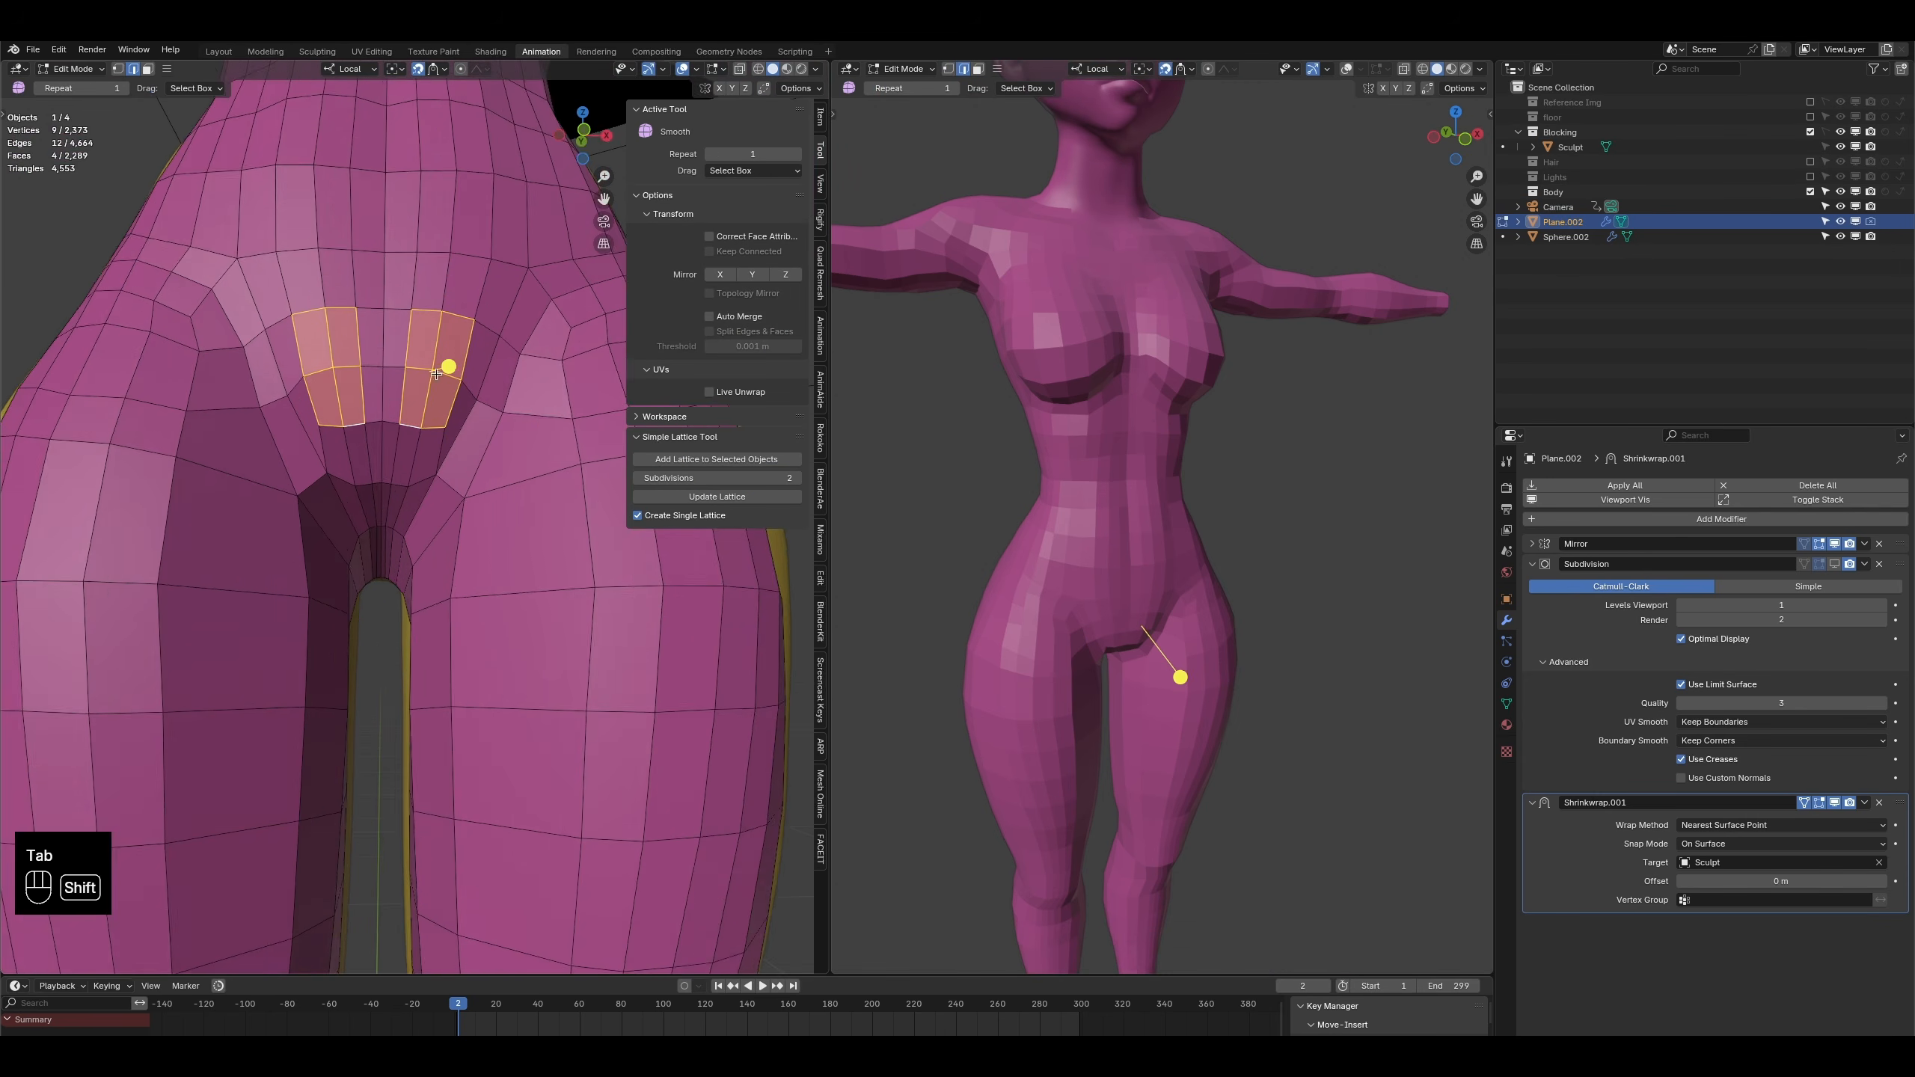
{"action": "key", "text": "Tab"}
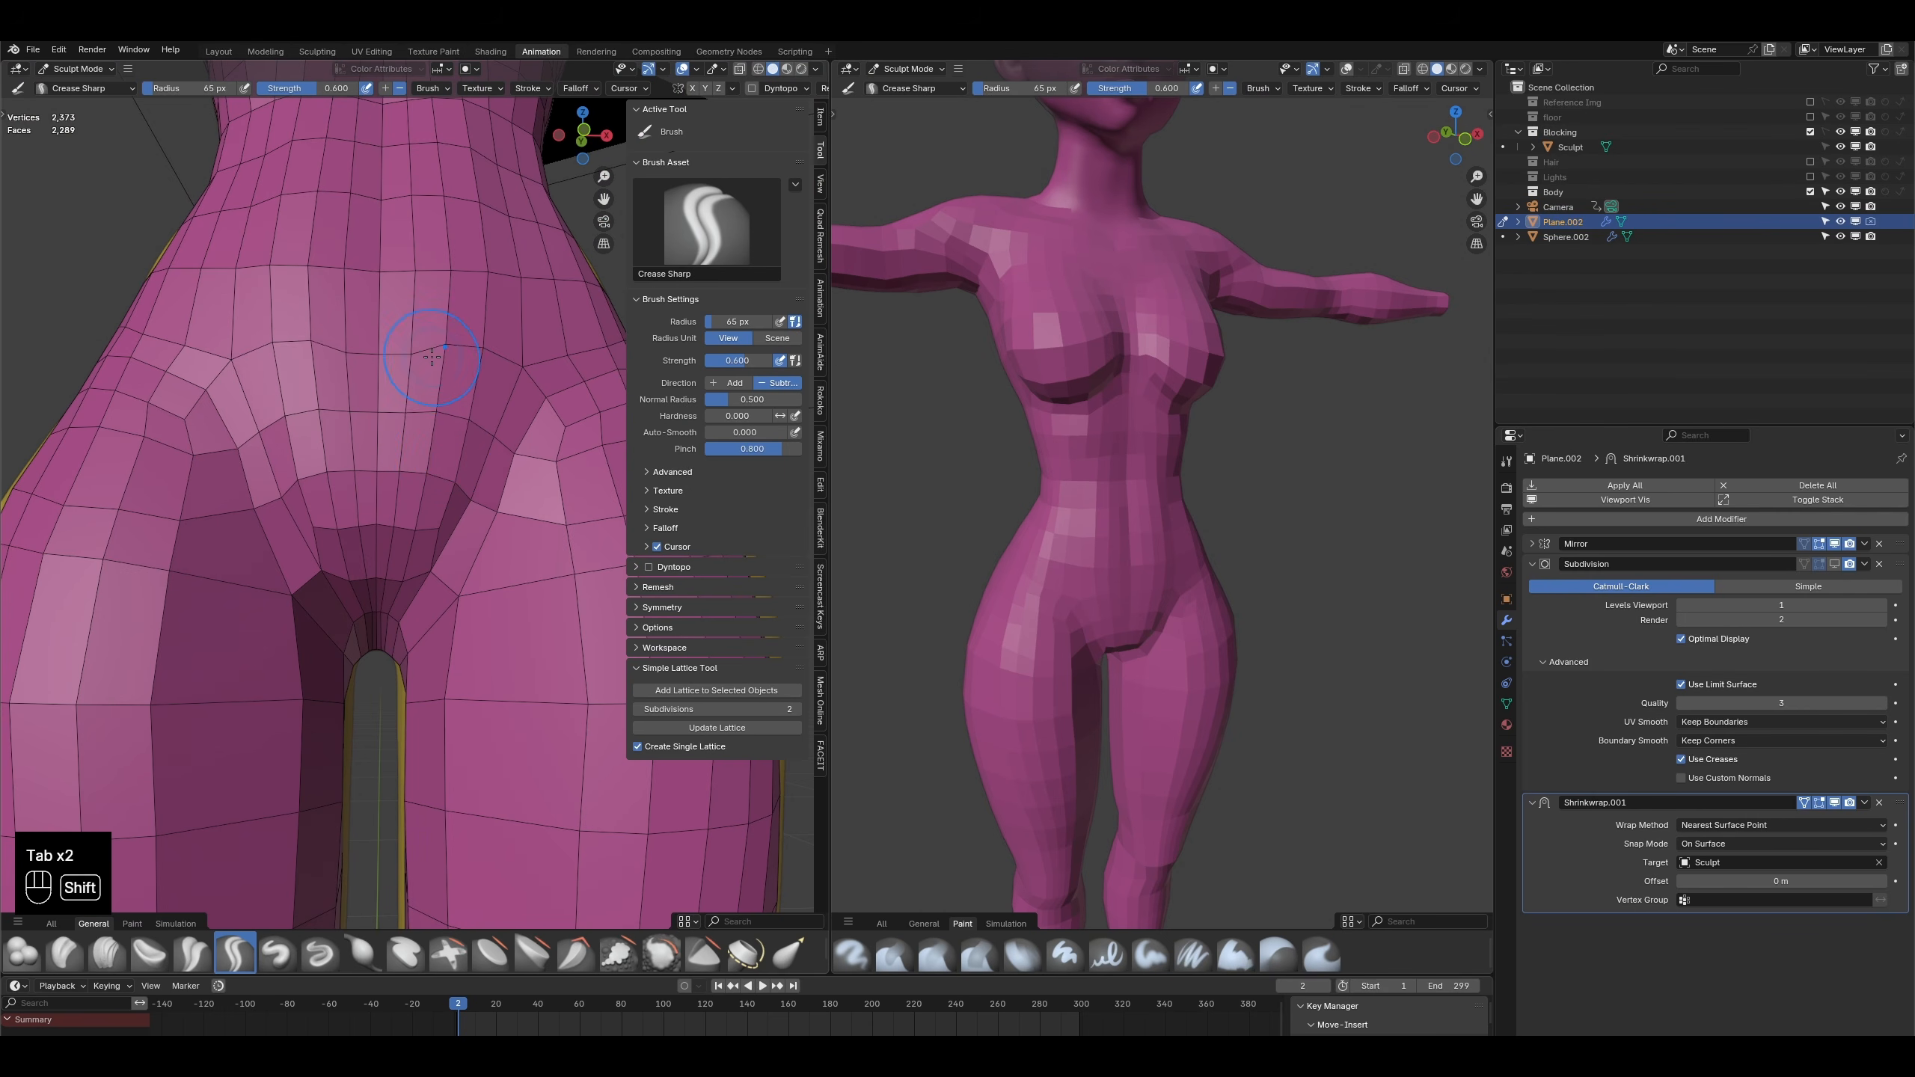
{"action": "left_click", "coordinate": [510, 454], "text": "shift"}
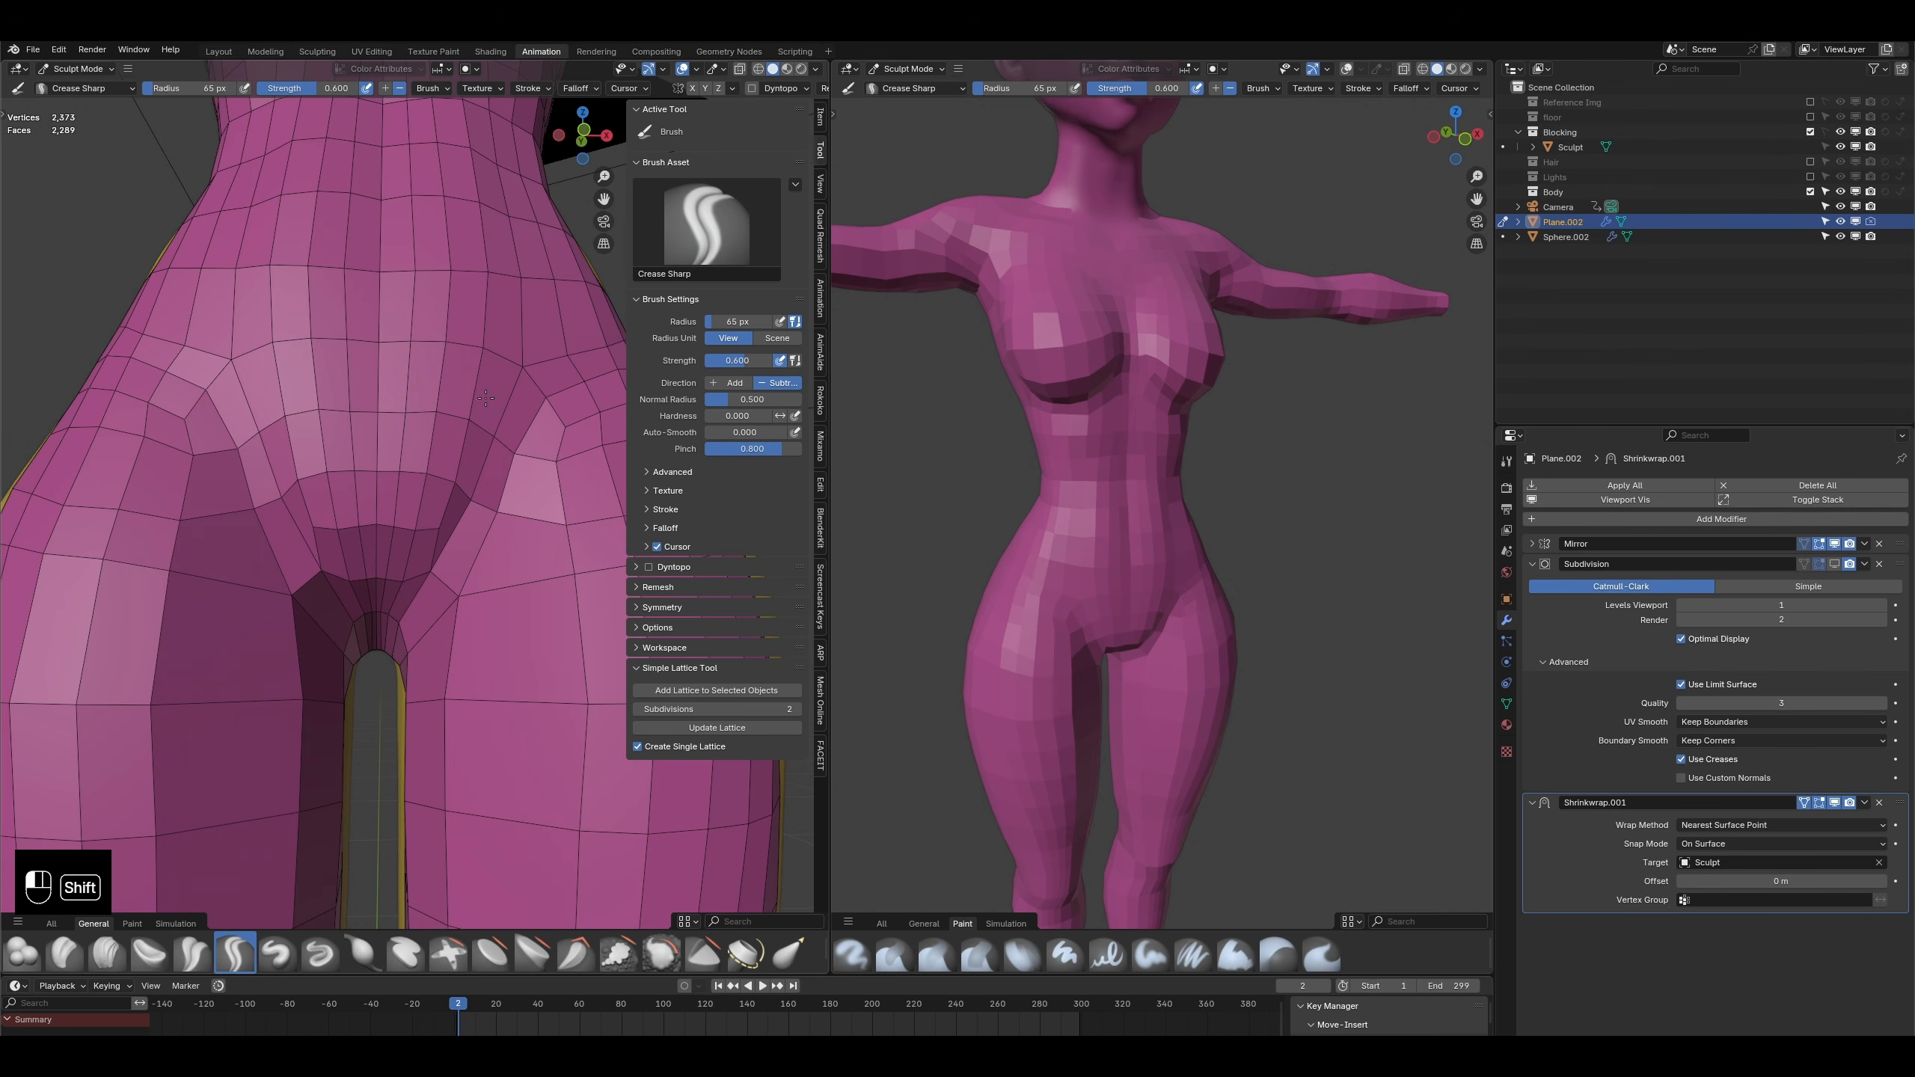
{"action": "middle_click_drag", "start_coordinate": [411, 574], "coordinate": [400, 530]}
{"action": "left_click_drag", "start_coordinate": [397, 532], "coordinate": [393, 544], "text": "shift"}
{"action": "key", "text": "Tab"}
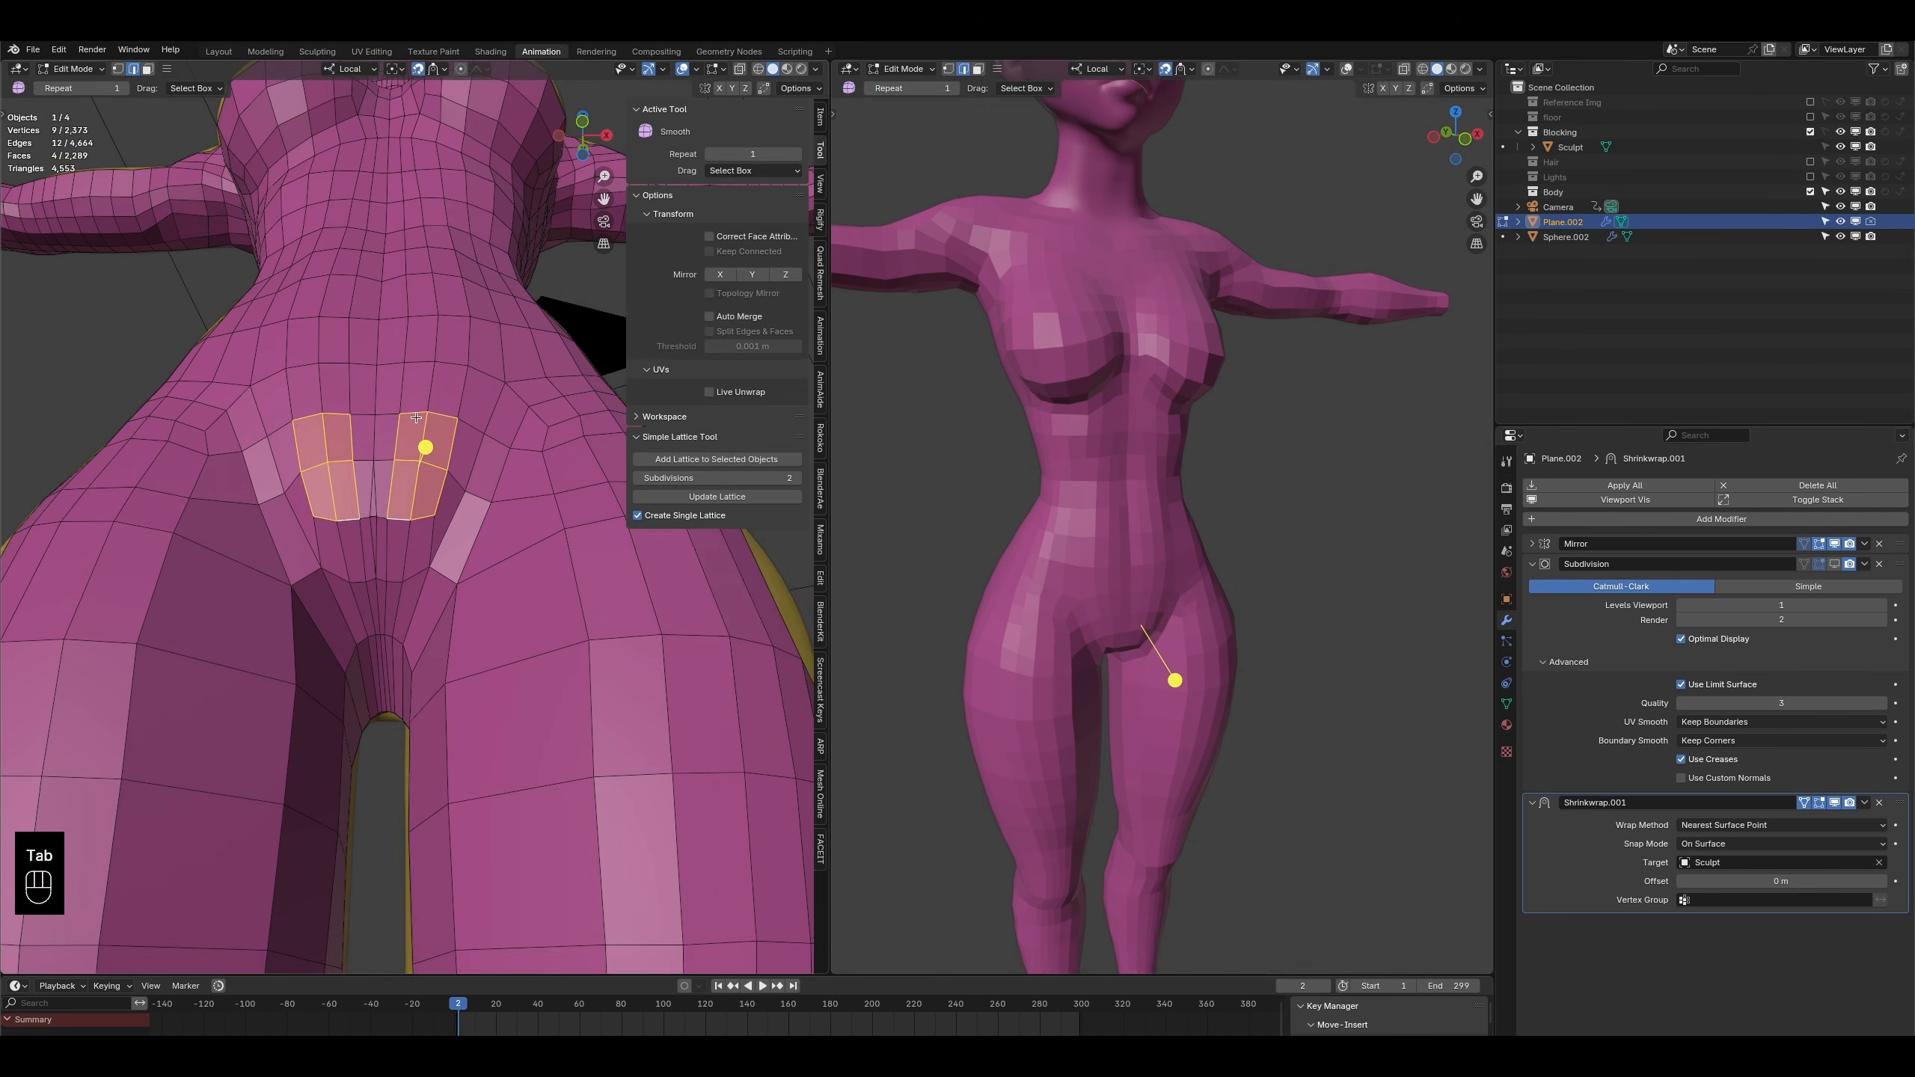
- Move the individual centre-line vertices at the filled patch's lower edge and just above the crotch to even their spacing
{"action": "left_click", "coordinate": [117, 73]}
{"action": "middle_click_drag", "start_coordinate": [427, 441], "coordinate": [427, 419]}
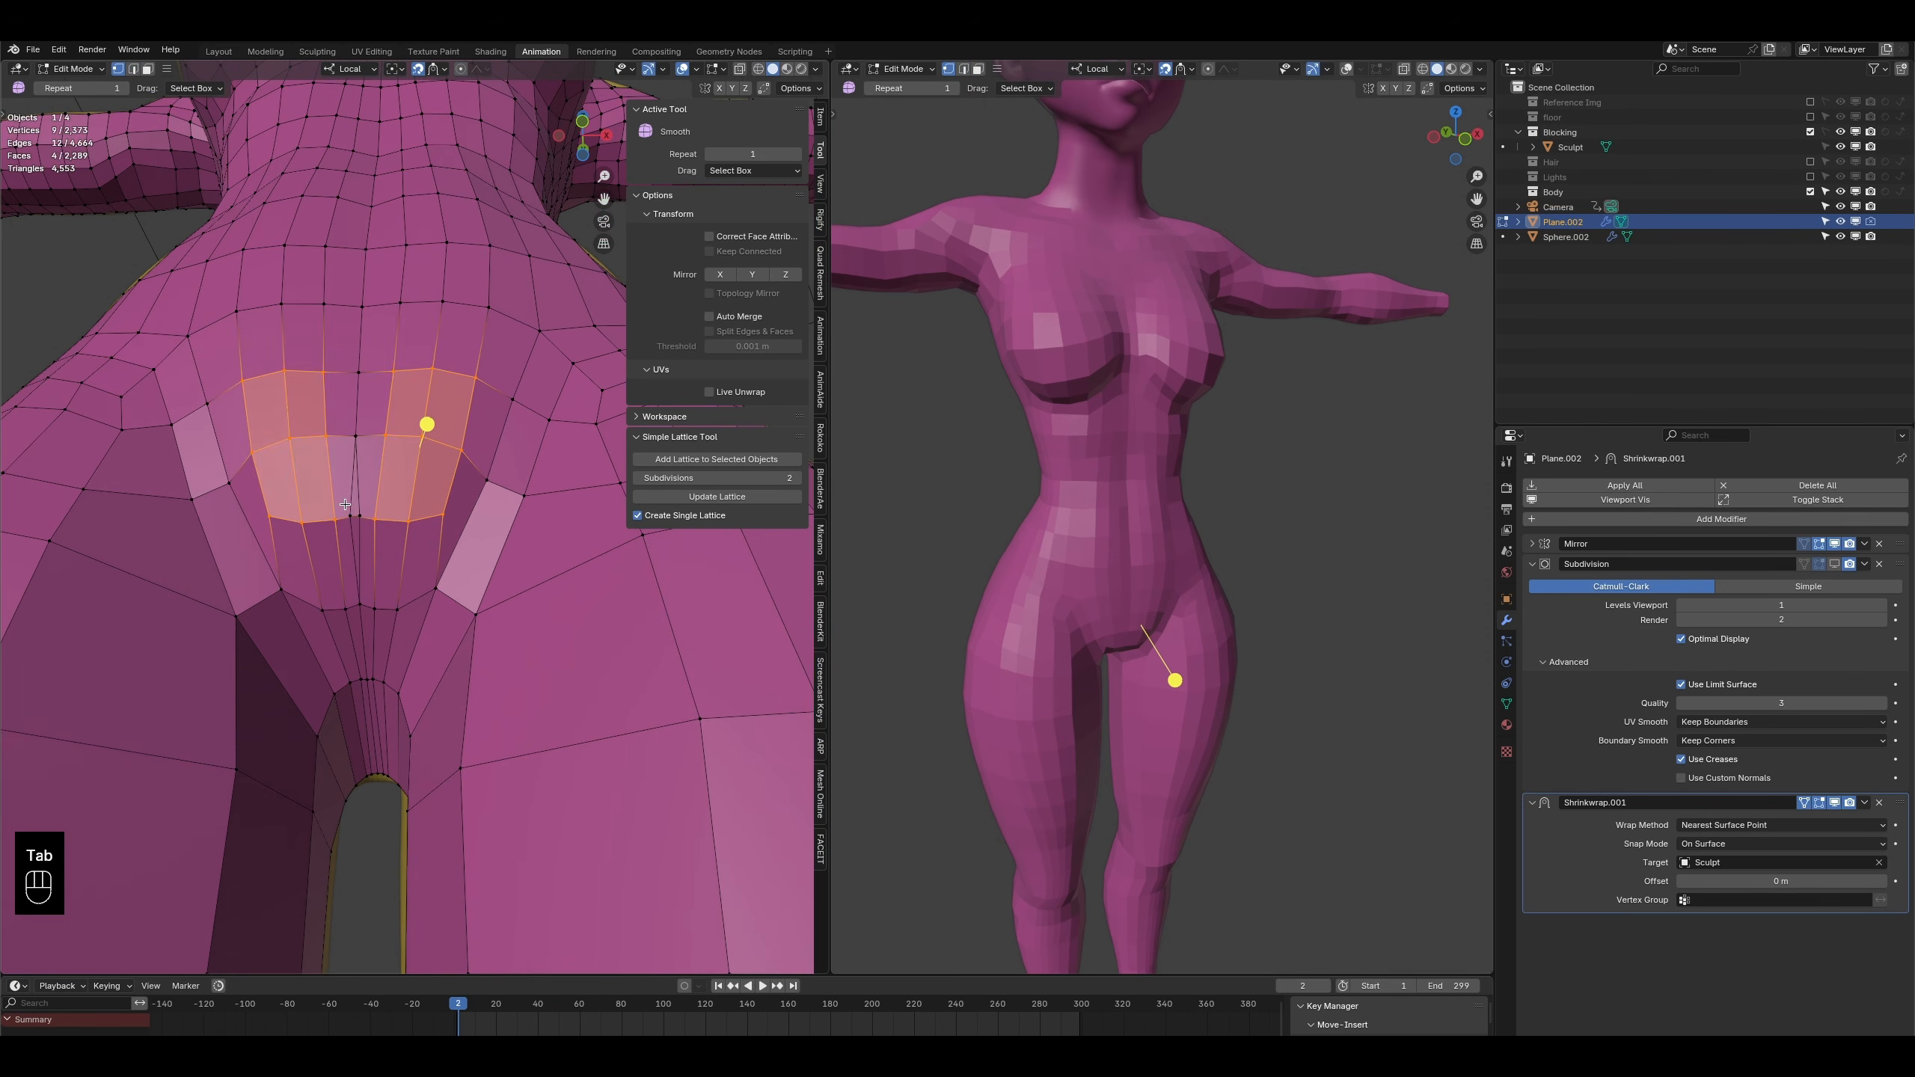
{"action": "left_click", "coordinate": [351, 521]}
{"action": "key", "text": "g"}
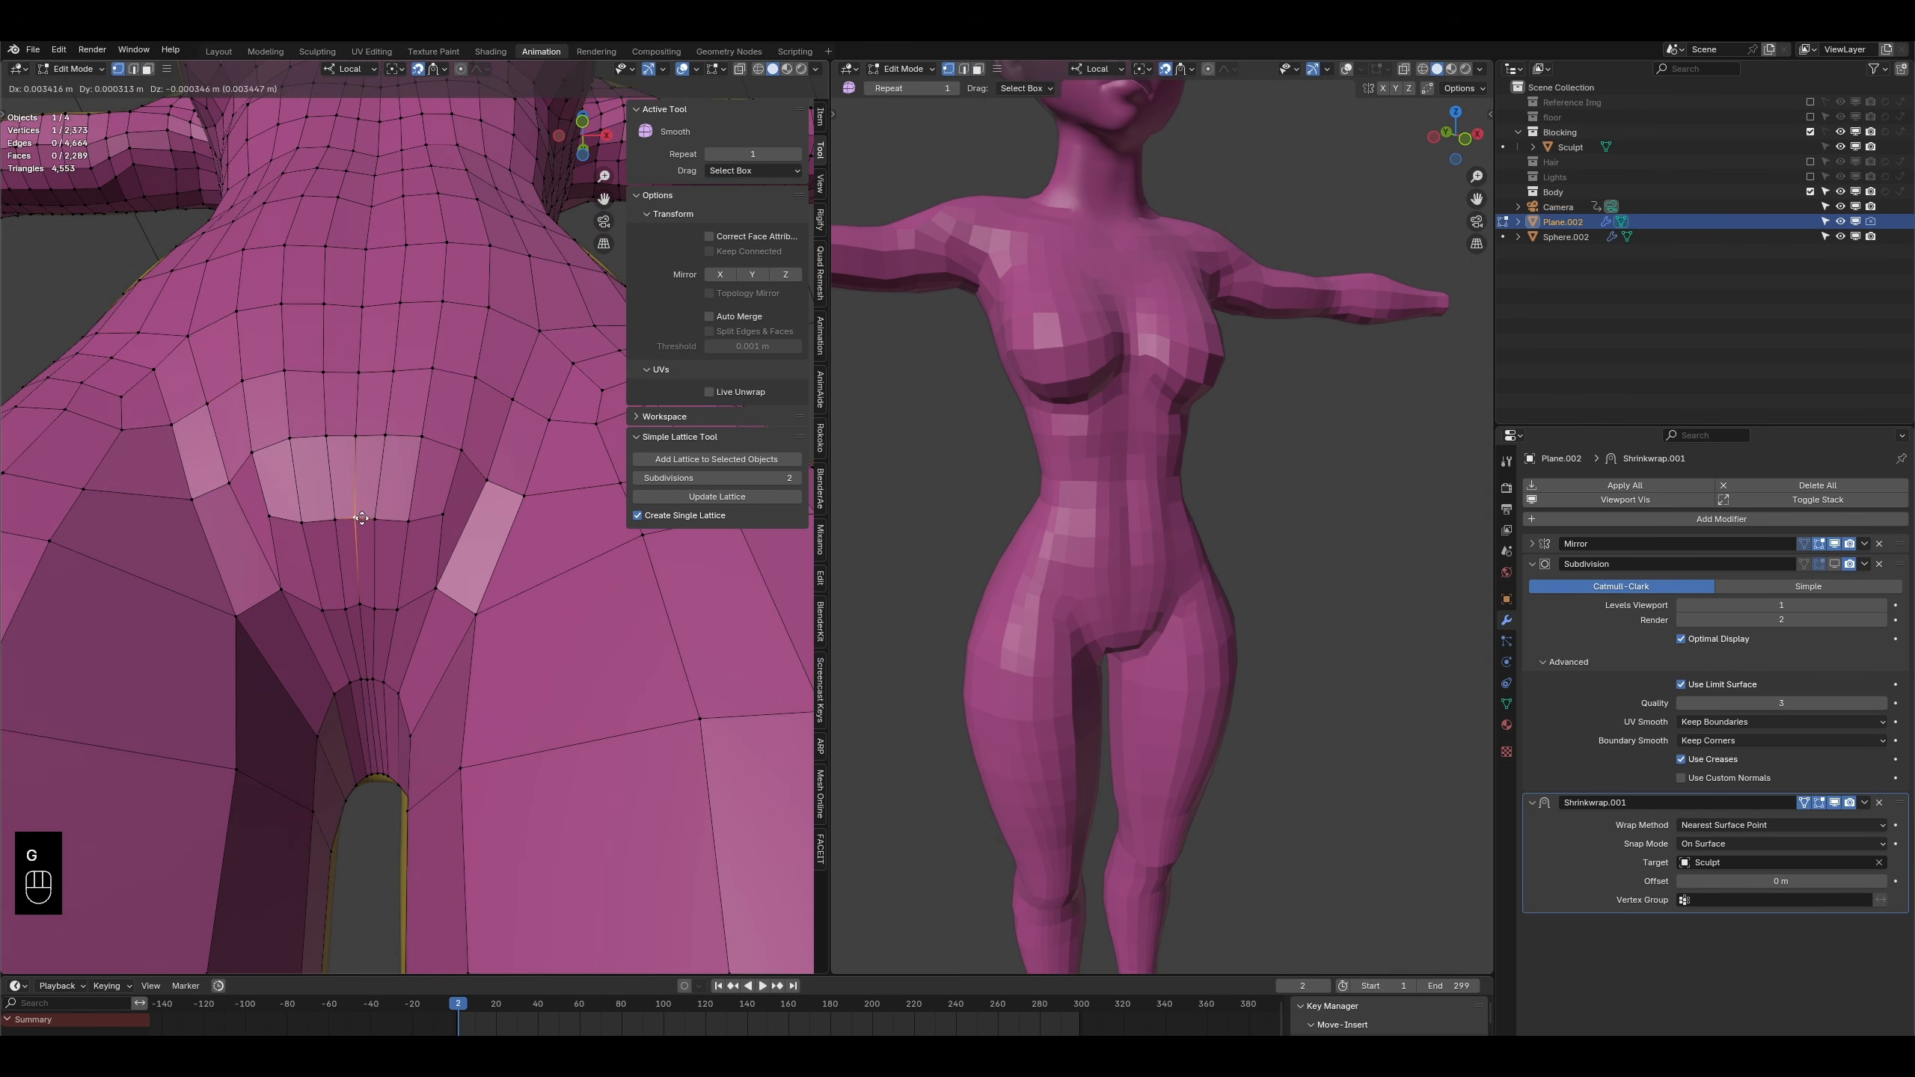
{"action": "left_click", "coordinate": [364, 523]}
{"action": "key", "text": "g"}
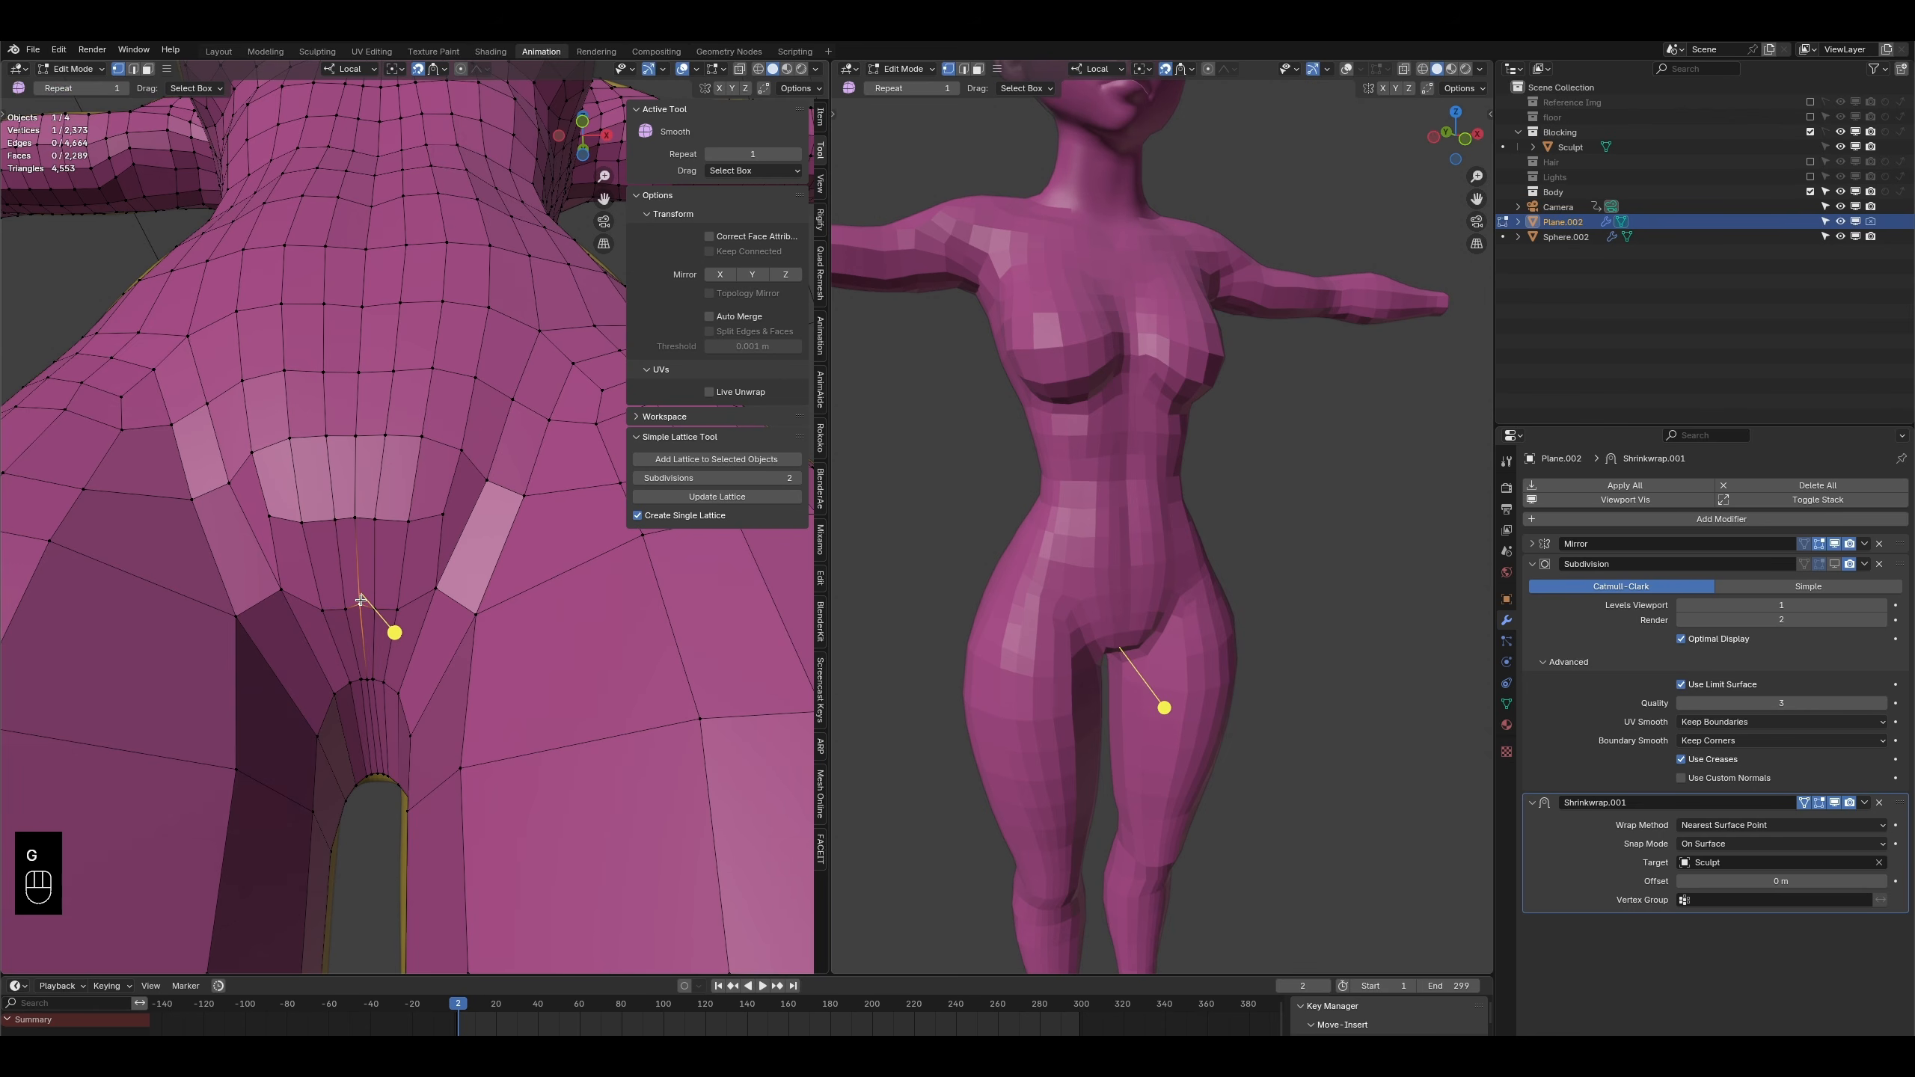
{"action": "key", "text": "g"}
{"action": "left_click", "coordinate": [361, 605]}
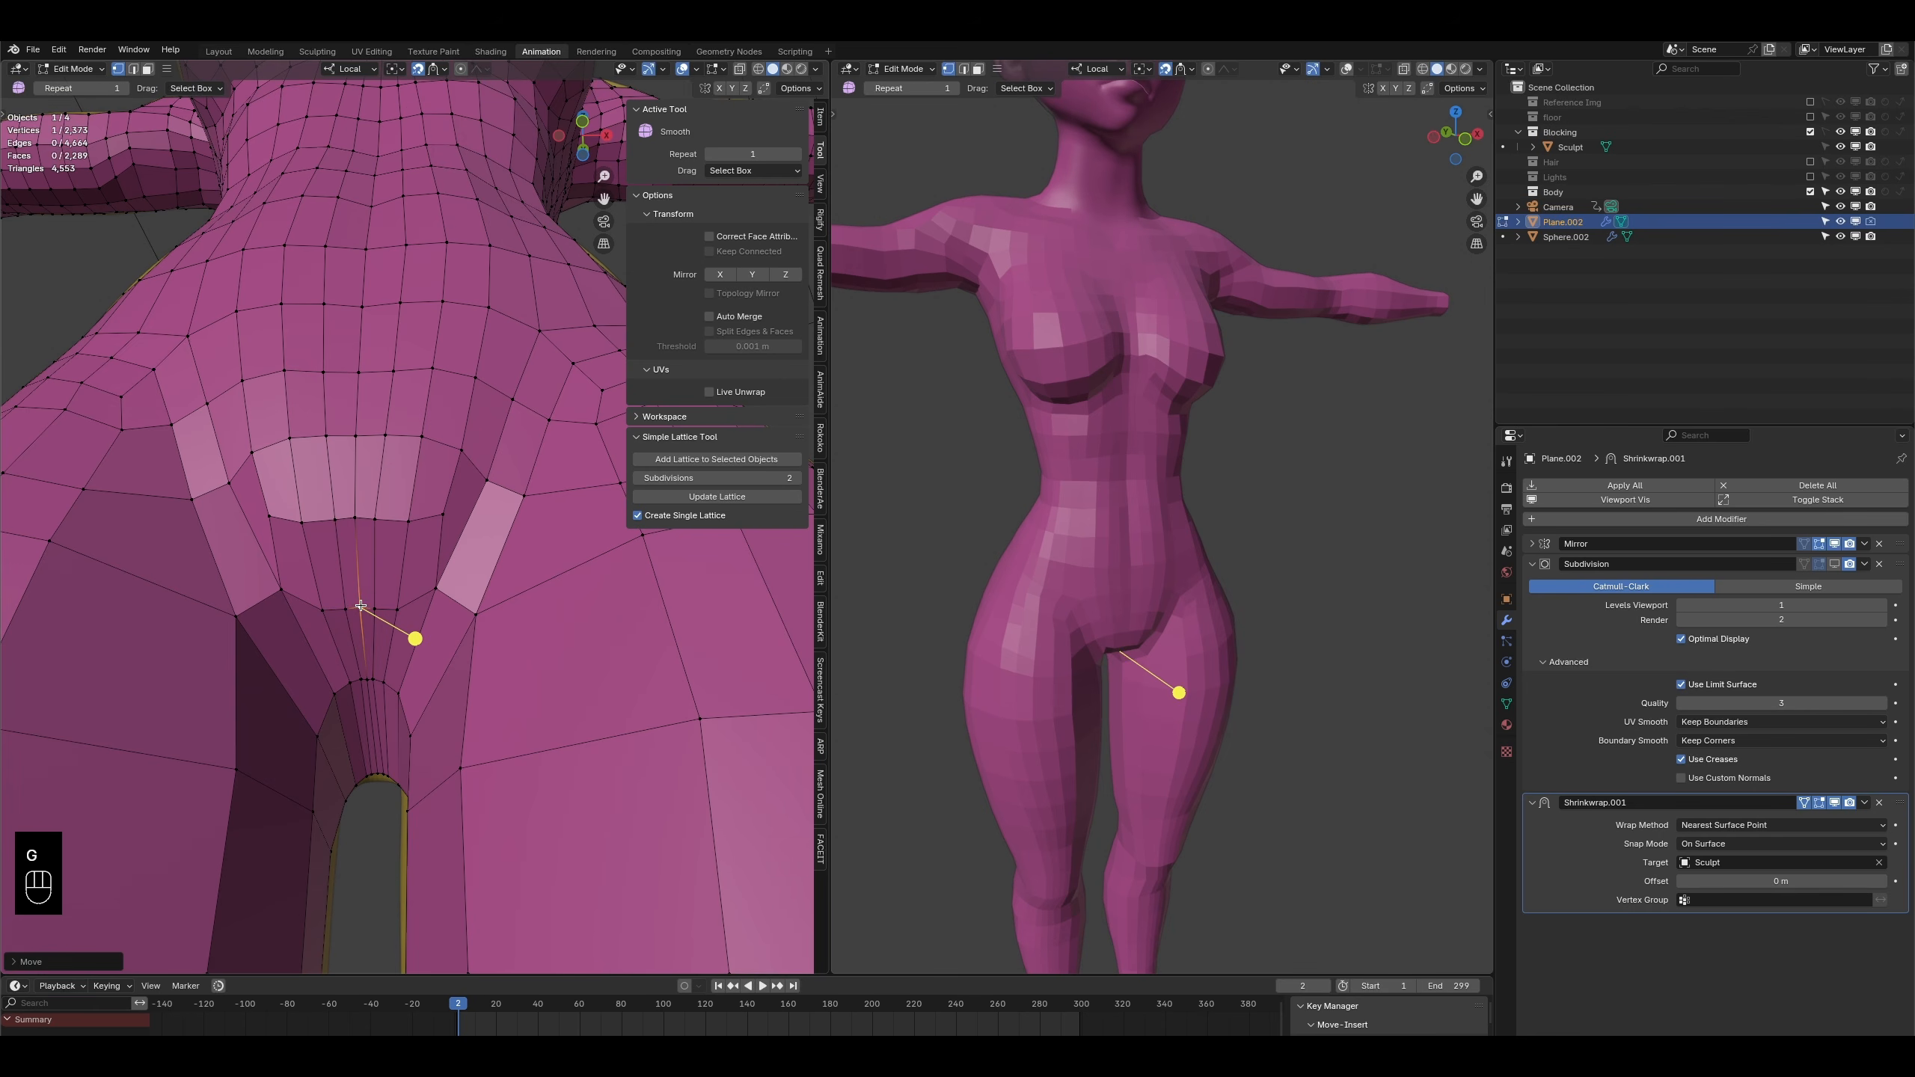
- Nudge the vertices along the filled patch's lower edge, from the centre line outward, into an even row
{"action": "key", "text": "g"}
{"action": "left_click", "coordinate": [358, 519]}
{"action": "key", "text": "g"}
{"action": "left_click", "coordinate": [356, 519]}
{"action": "key", "text": "g"}
{"action": "left_click", "coordinate": [355, 519]}
{"action": "left_click", "coordinate": [406, 519]}
{"action": "key", "text": "g"}
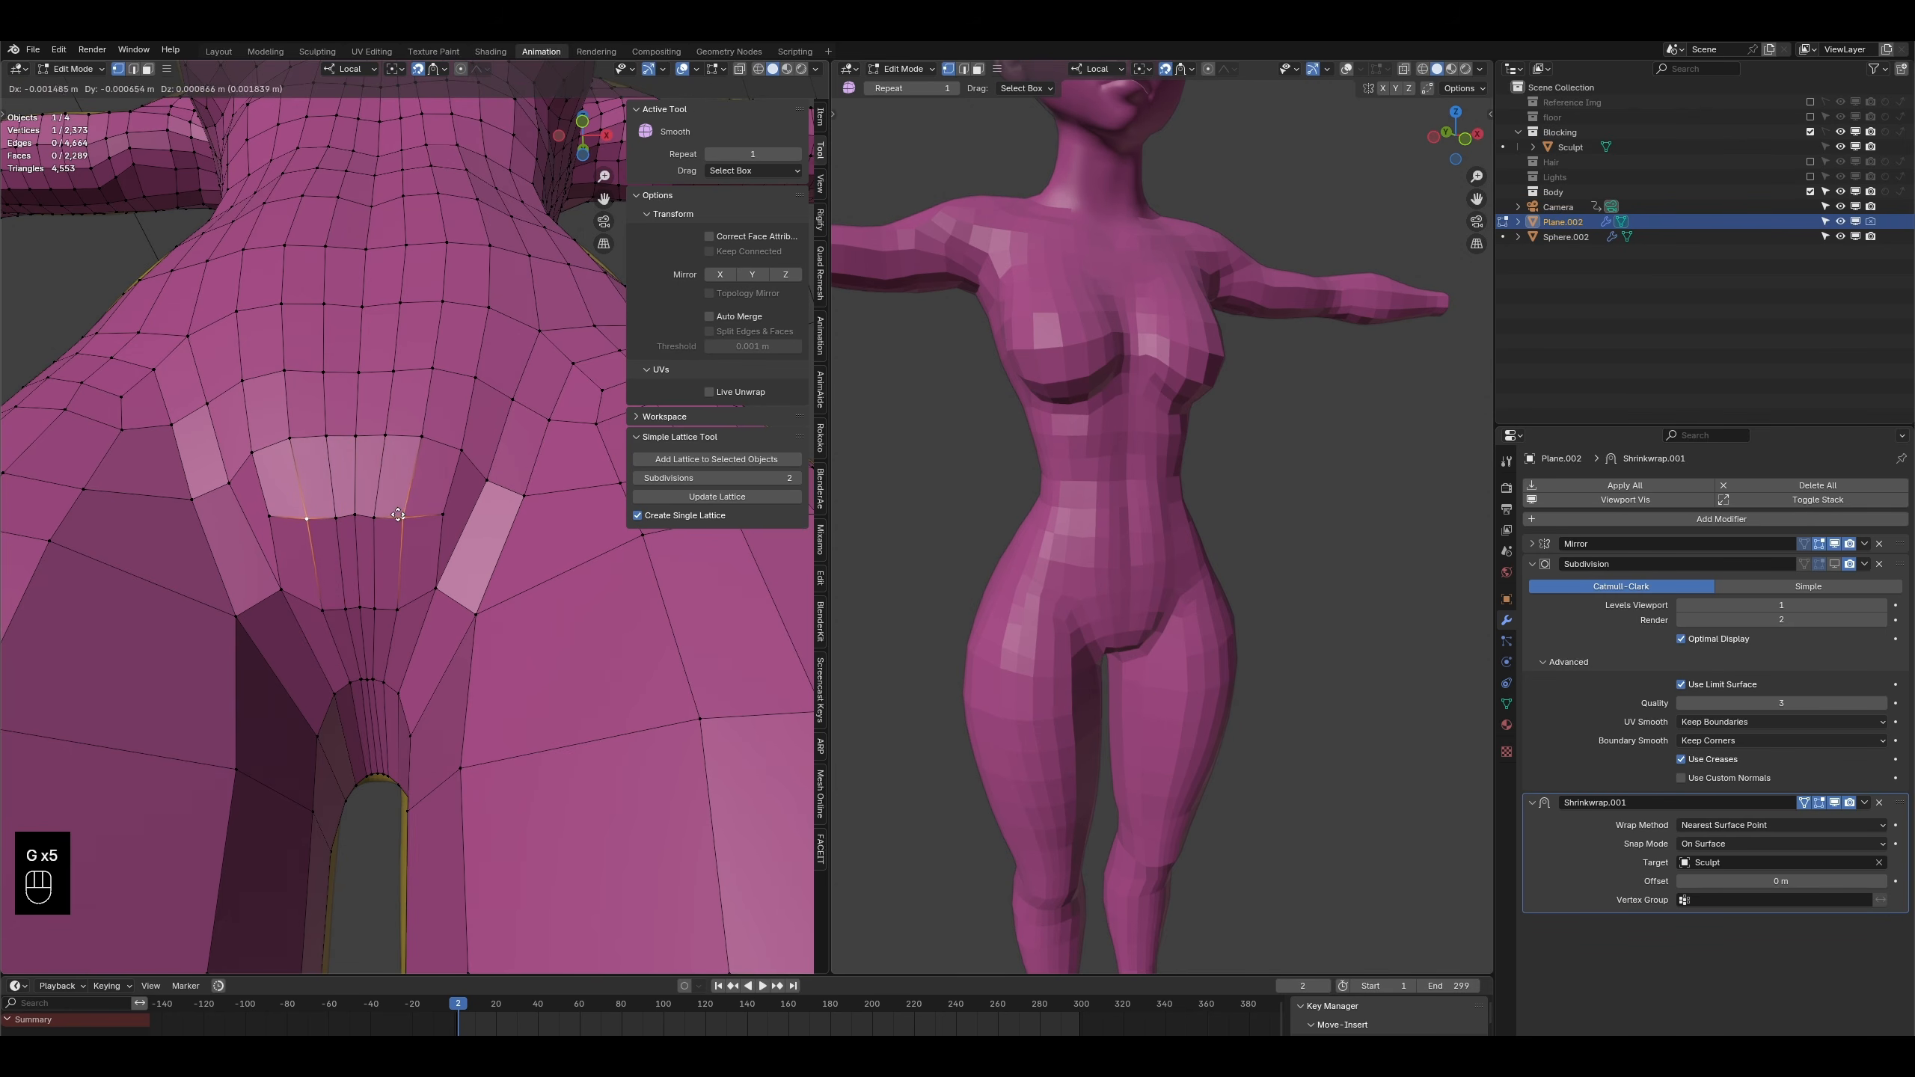
{"action": "left_click", "coordinate": [405, 516]}
{"action": "key", "text": "g"}
{"action": "left_click", "coordinate": [437, 519]}
- Examine the face loops running from the crotch up the front of the torso to the head by selecting them in turn
{"action": "mouse_move", "coordinate": [413, 642]}
{"action": "middle_mouse_down"}
{"action": "mouse_move", "coordinate": [417, 561]}
{"action": "mouse_move", "coordinate": [441, 652]}
{"action": "middle_mouse_up"}
{"action": "left_click", "coordinate": [148, 73]}
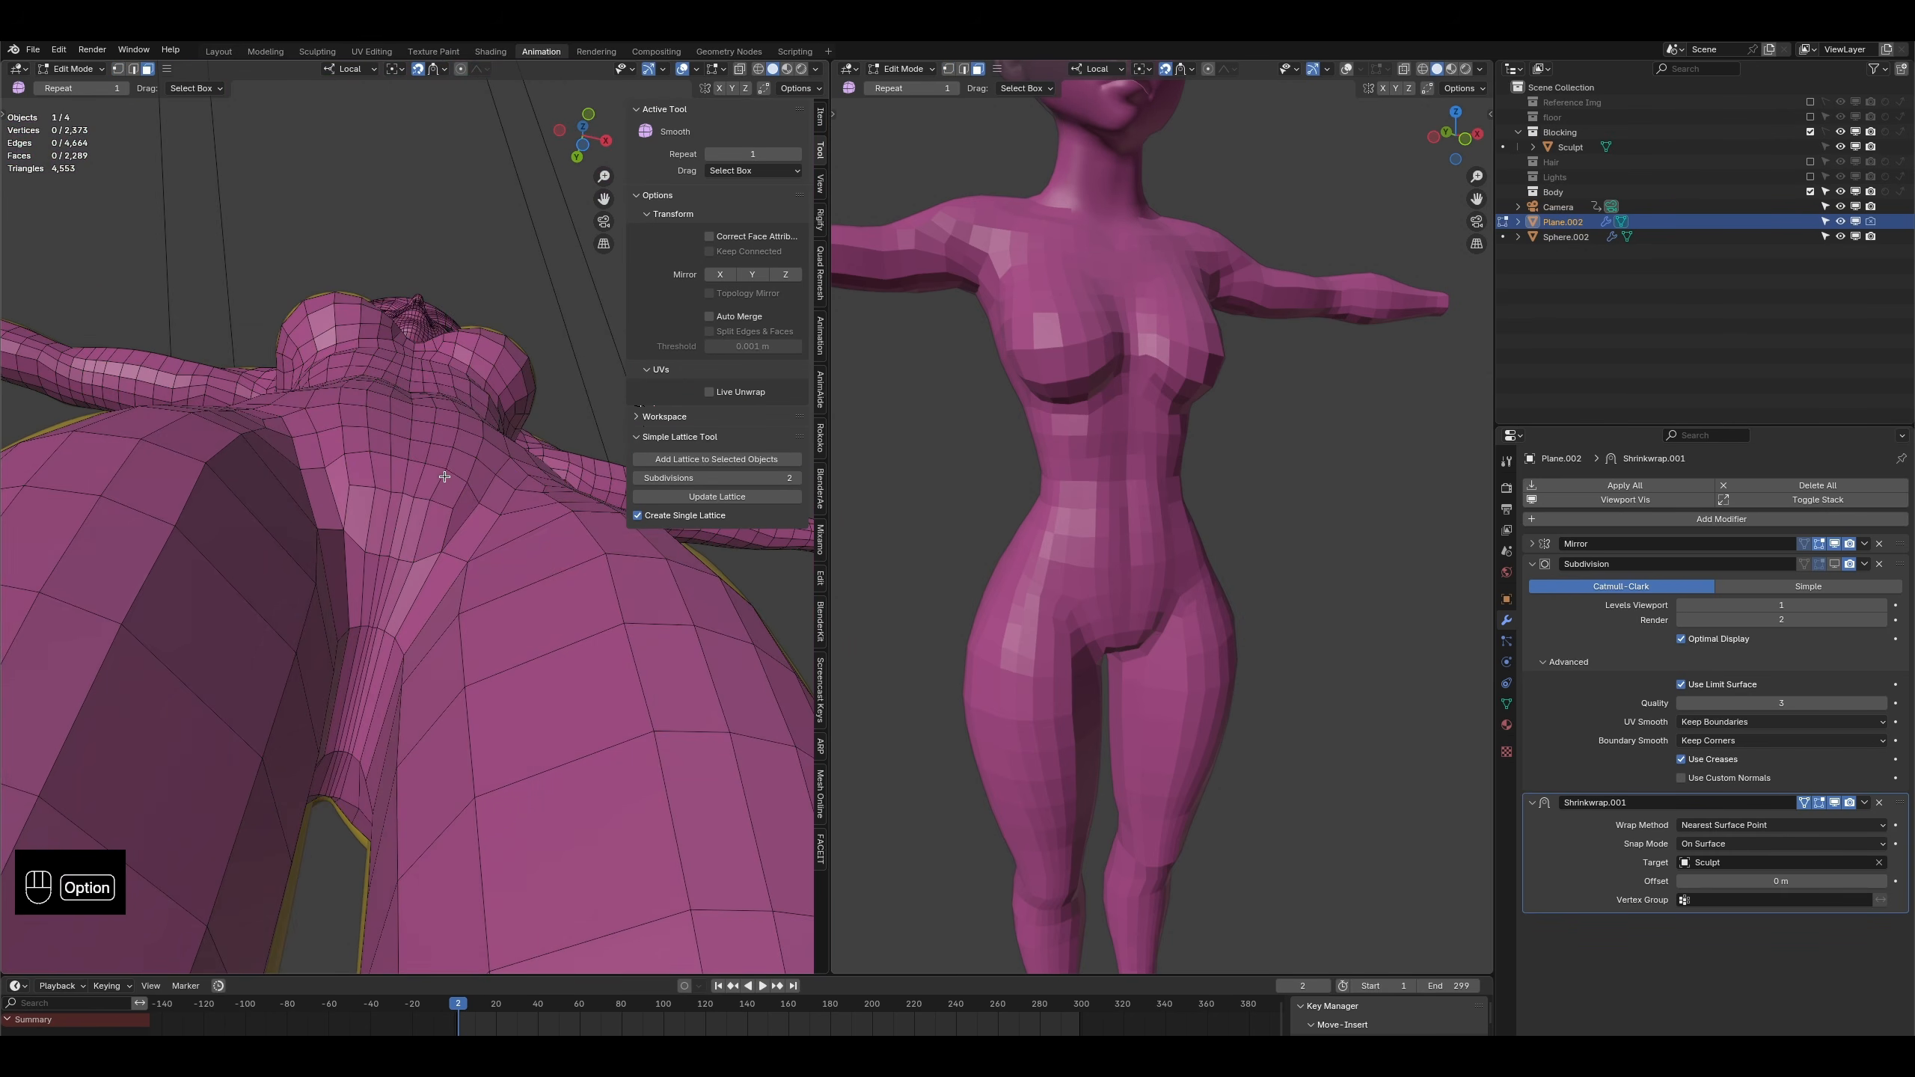
{"action": "left_click", "coordinate": [446, 522], "text": "alt"}
{"action": "middle_click_drag", "start_coordinate": [445, 523], "coordinate": [466, 384]}
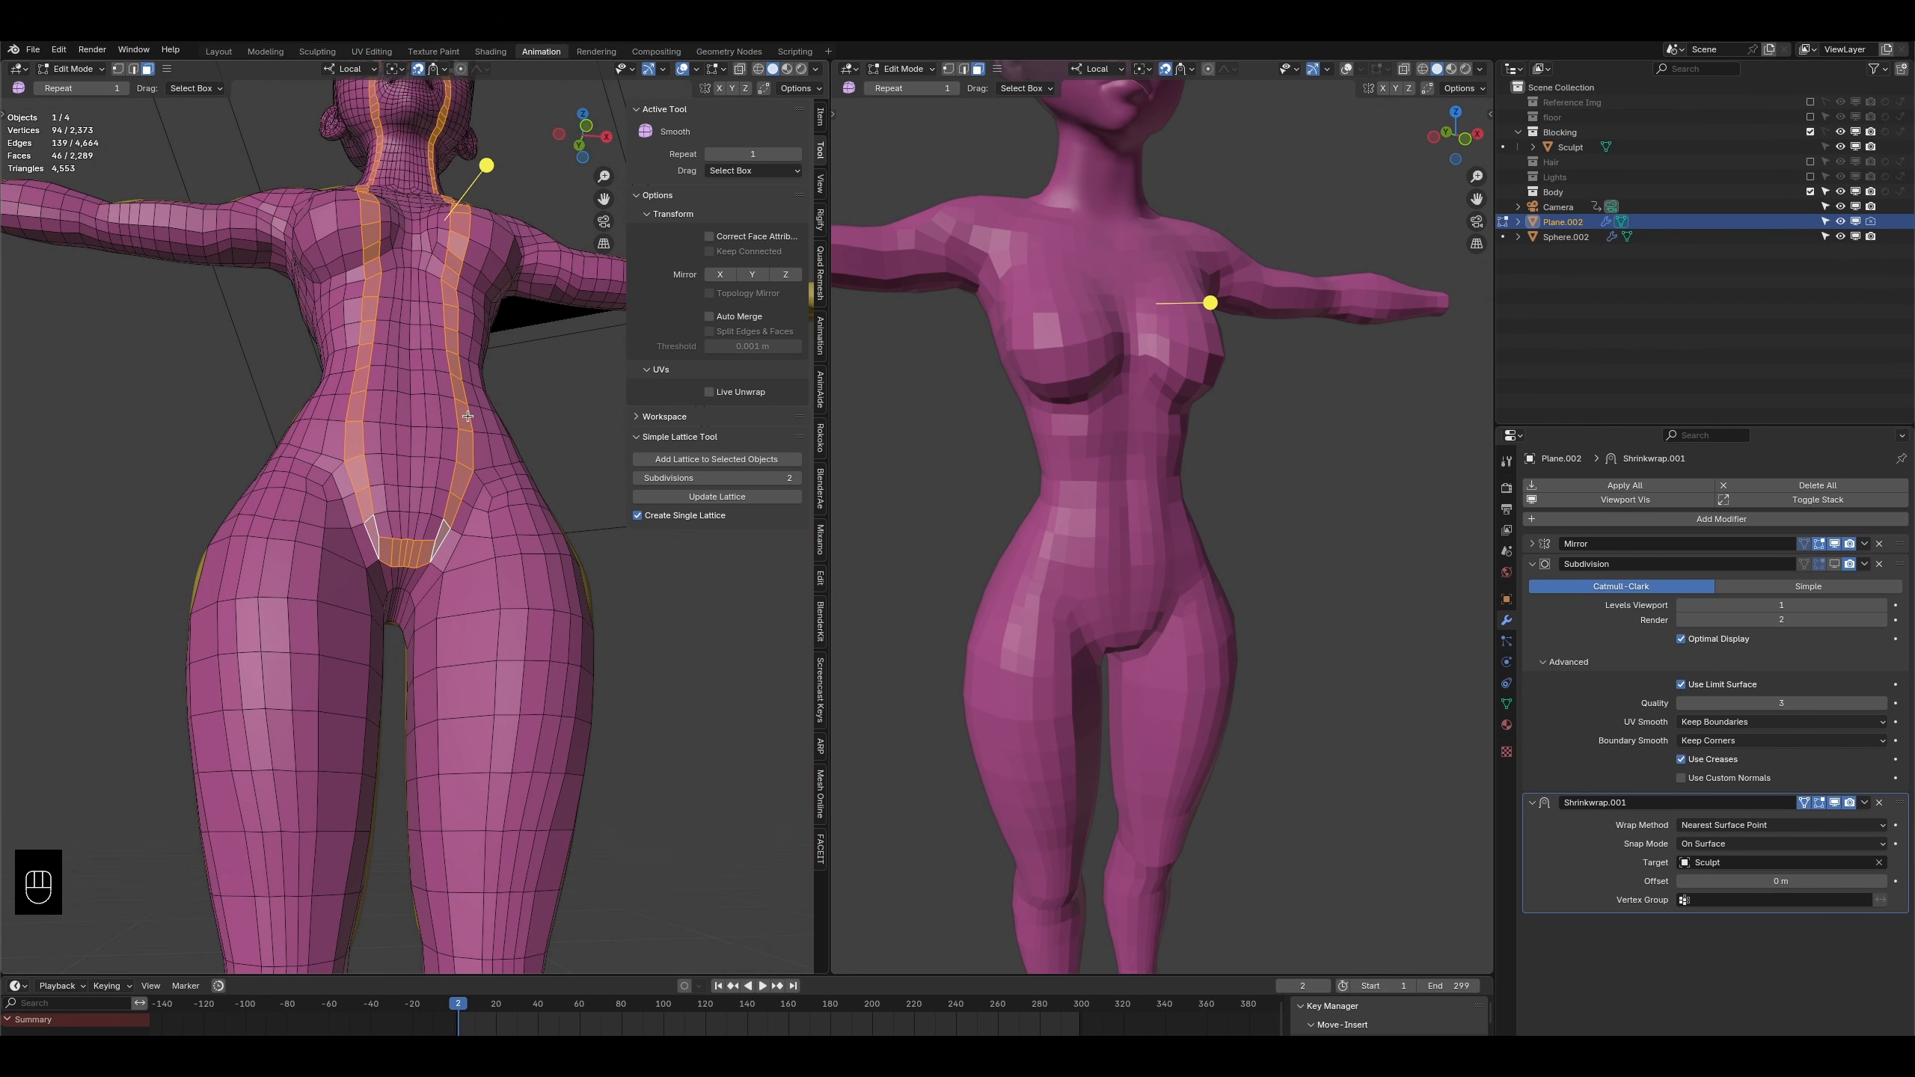
{"action": "middle_click_drag", "start_coordinate": [398, 558], "coordinate": [420, 465]}
{"action": "left_click", "coordinate": [440, 519], "text": "alt"}
{"action": "scroll", "coordinate": [440, 515], "scroll_direction": "down", "scroll_amount": 2}
{"action": "middle_click_drag", "start_coordinate": [392, 402], "coordinate": [432, 482]}
{"action": "scroll", "coordinate": [387, 560], "scroll_direction": "up", "scroll_amount": 3}
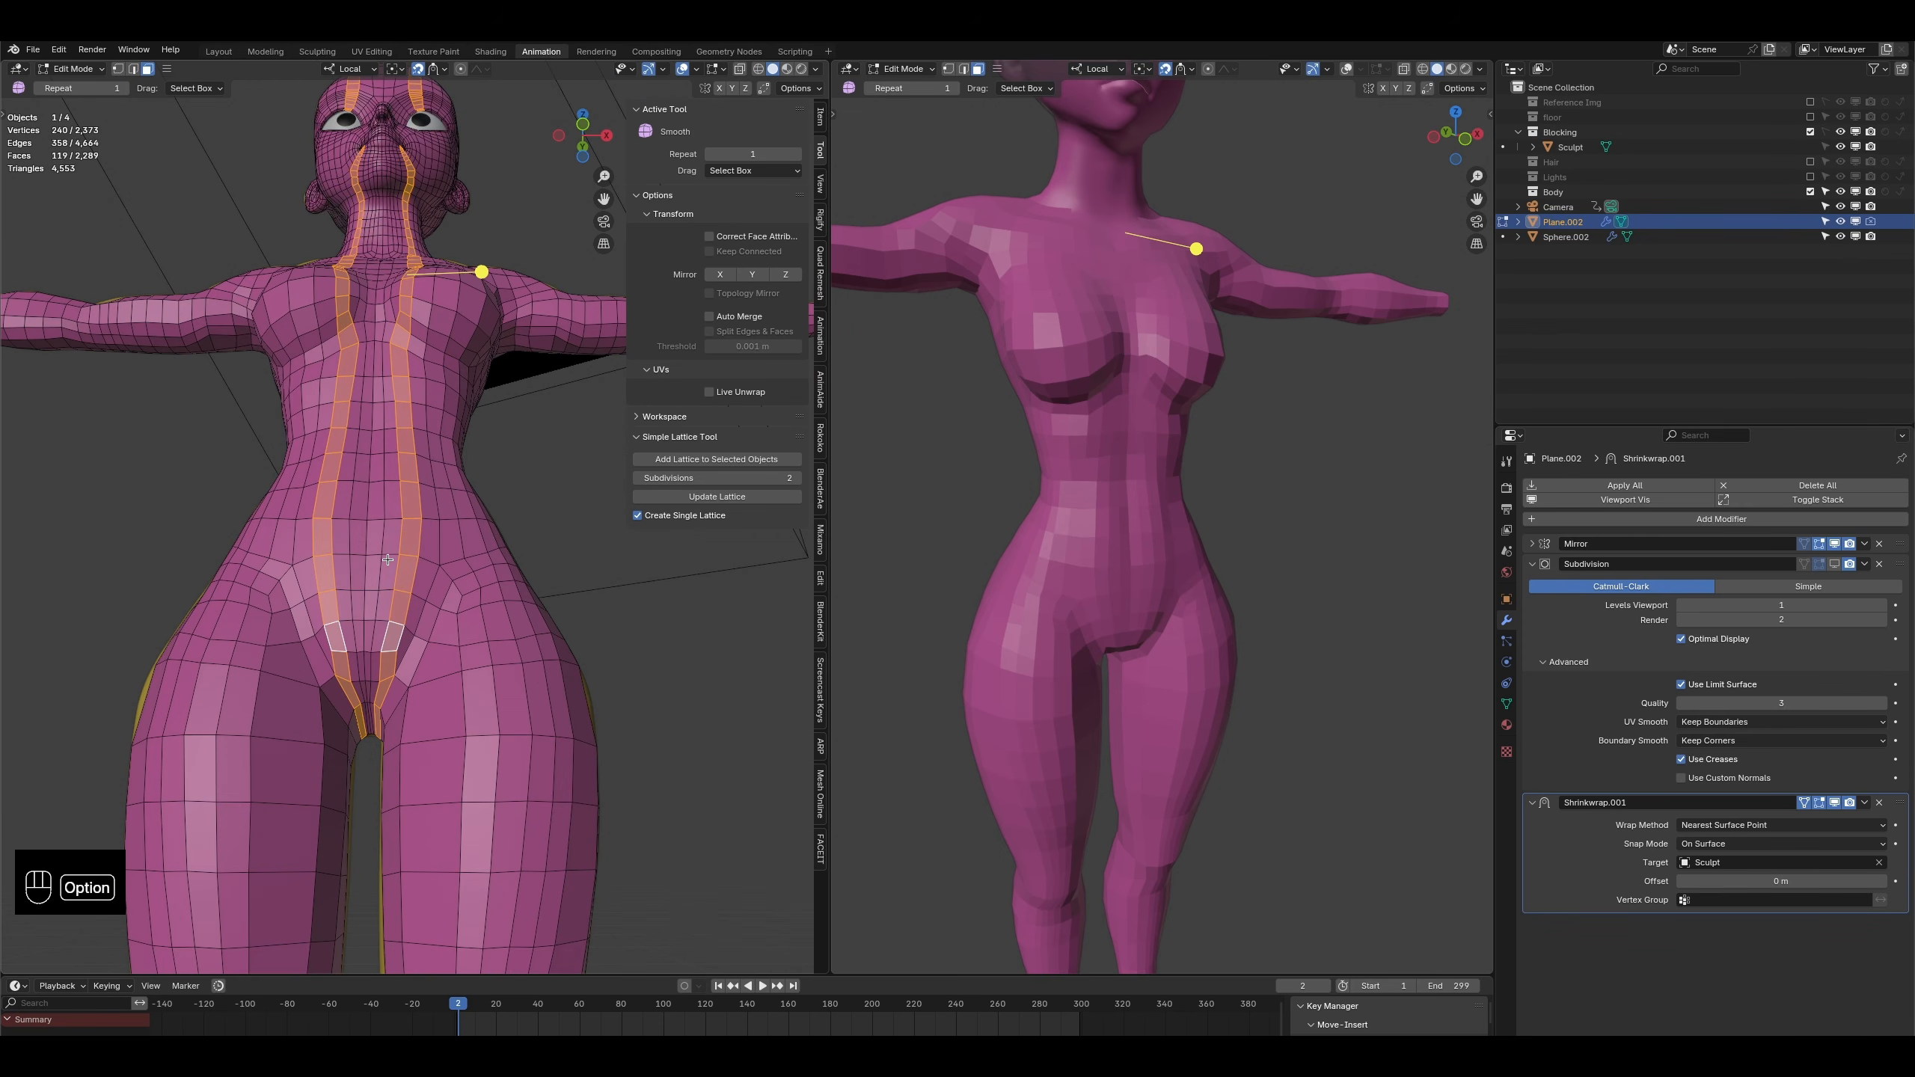
{"action": "left_click", "coordinate": [388, 560], "text": "alt"}
{"action": "left_click", "coordinate": [376, 556], "text": "alt"}
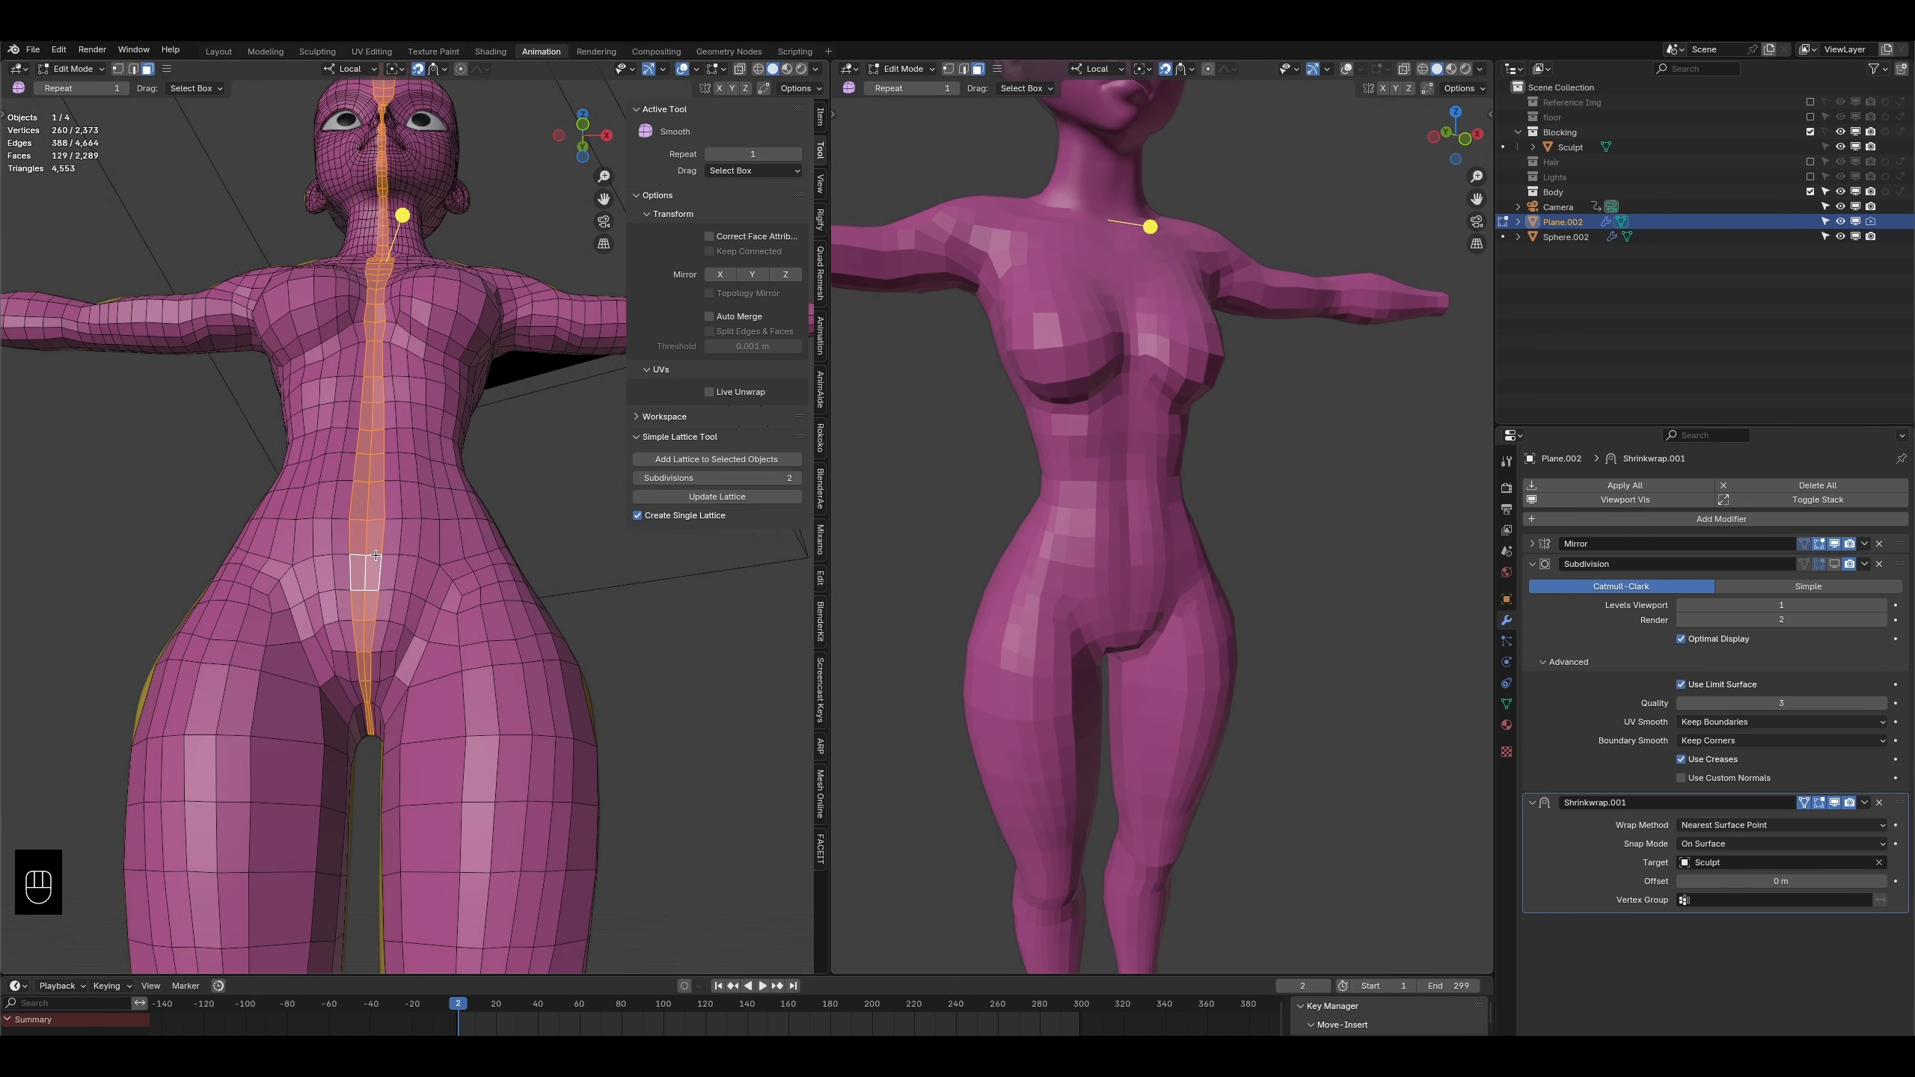
{"action": "left_click", "coordinate": [397, 517], "text": "alt"}
{"action": "scroll", "coordinate": [397, 516], "scroll_direction": "down", "scroll_amount": 3}
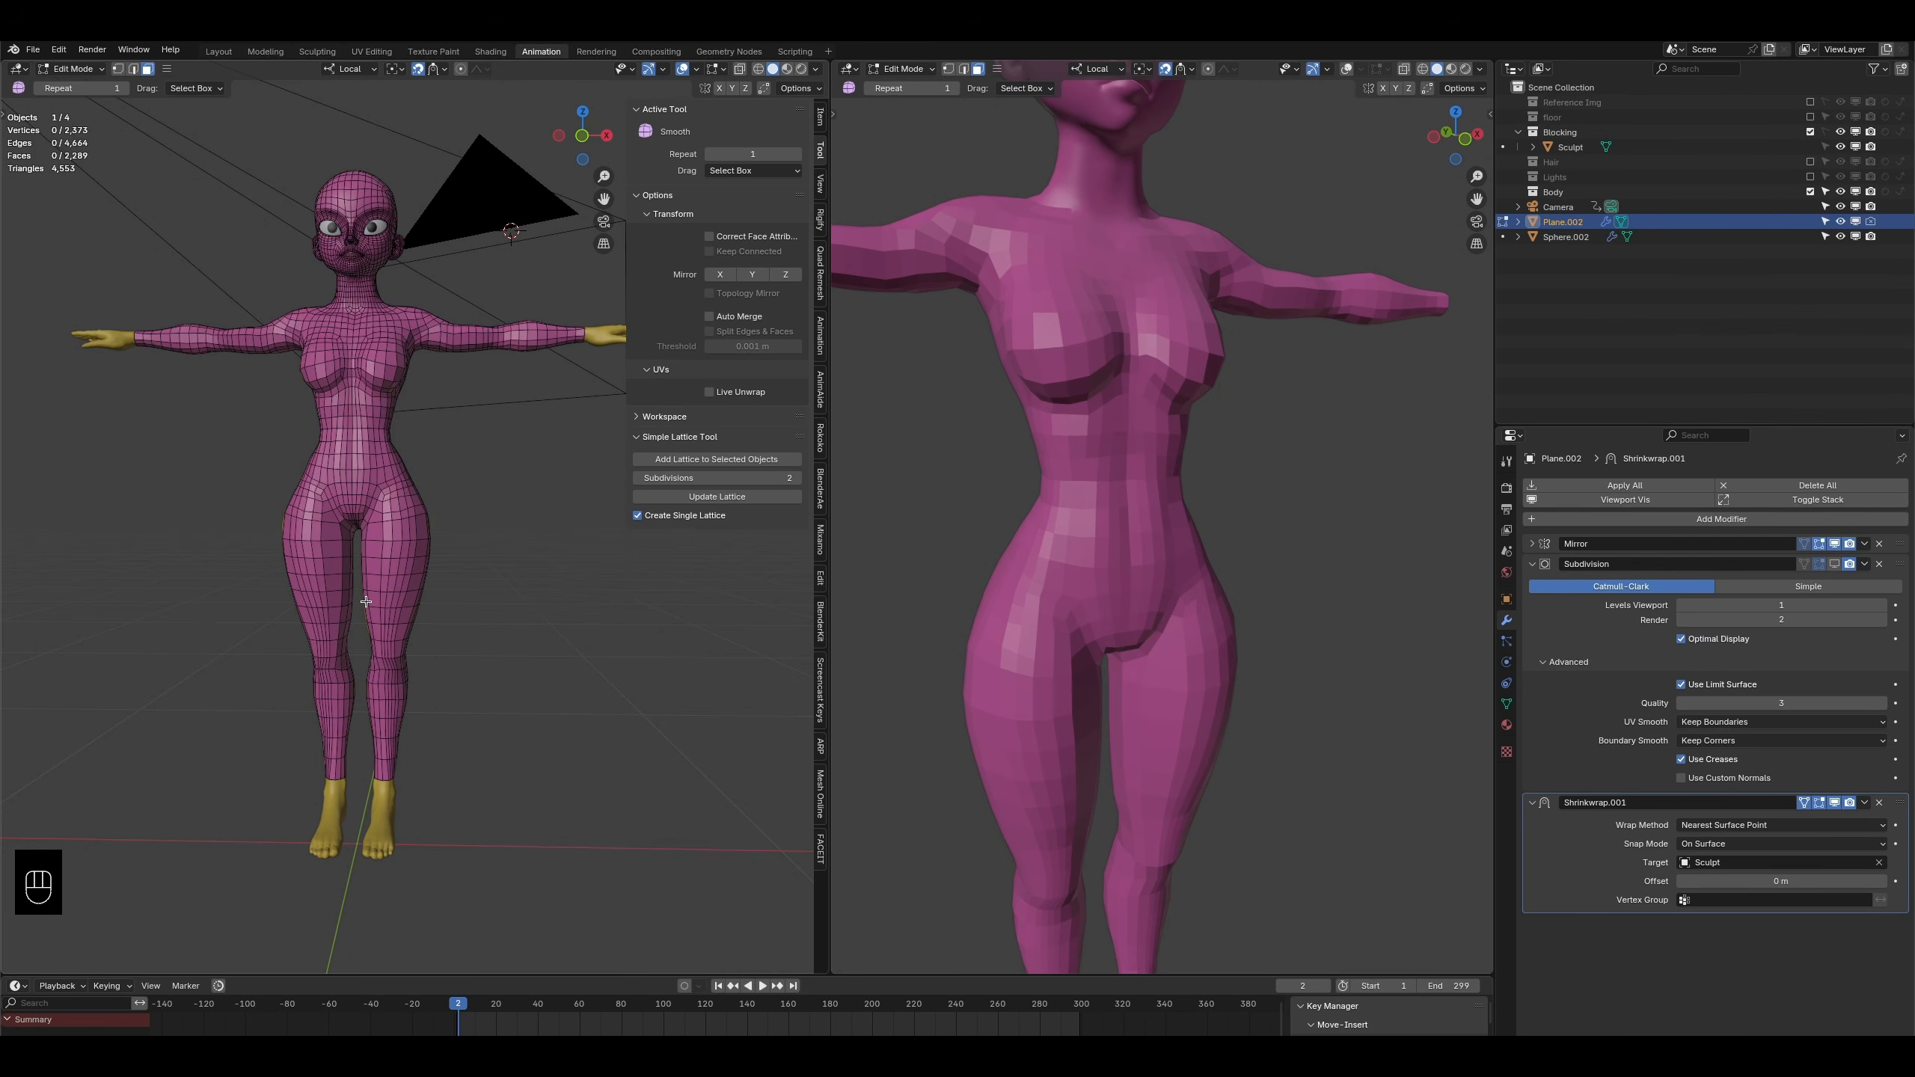
- Select the horizontal edge loop around the upper thigh and relax it with the Smooth tool
{"action": "scroll", "coordinate": [368, 629], "scroll_direction": "up", "scroll_amount": 3}
{"action": "middle_click_drag", "start_coordinate": [407, 605], "coordinate": [434, 492]}
{"action": "left_click", "coordinate": [351, 560]}
{"action": "left_click", "coordinate": [133, 70]}
{"action": "scroll", "coordinate": [369, 596], "scroll_direction": "up", "scroll_amount": 3}
{"action": "middle_click_drag", "start_coordinate": [369, 626], "coordinate": [441, 439]}
{"action": "scroll", "coordinate": [414, 458], "scroll_direction": "down", "scroll_amount": 2}
{"action": "scroll", "coordinate": [596, 504], "scroll_direction": "up", "scroll_amount": 3}
{"action": "left_click", "coordinate": [261, 416], "text": "alt"}
{"action": "left_click_drag", "start_coordinate": [413, 428], "coordinate": [655, 453]}
{"action": "middle_click_drag", "start_coordinate": [397, 461], "coordinate": [470, 450]}
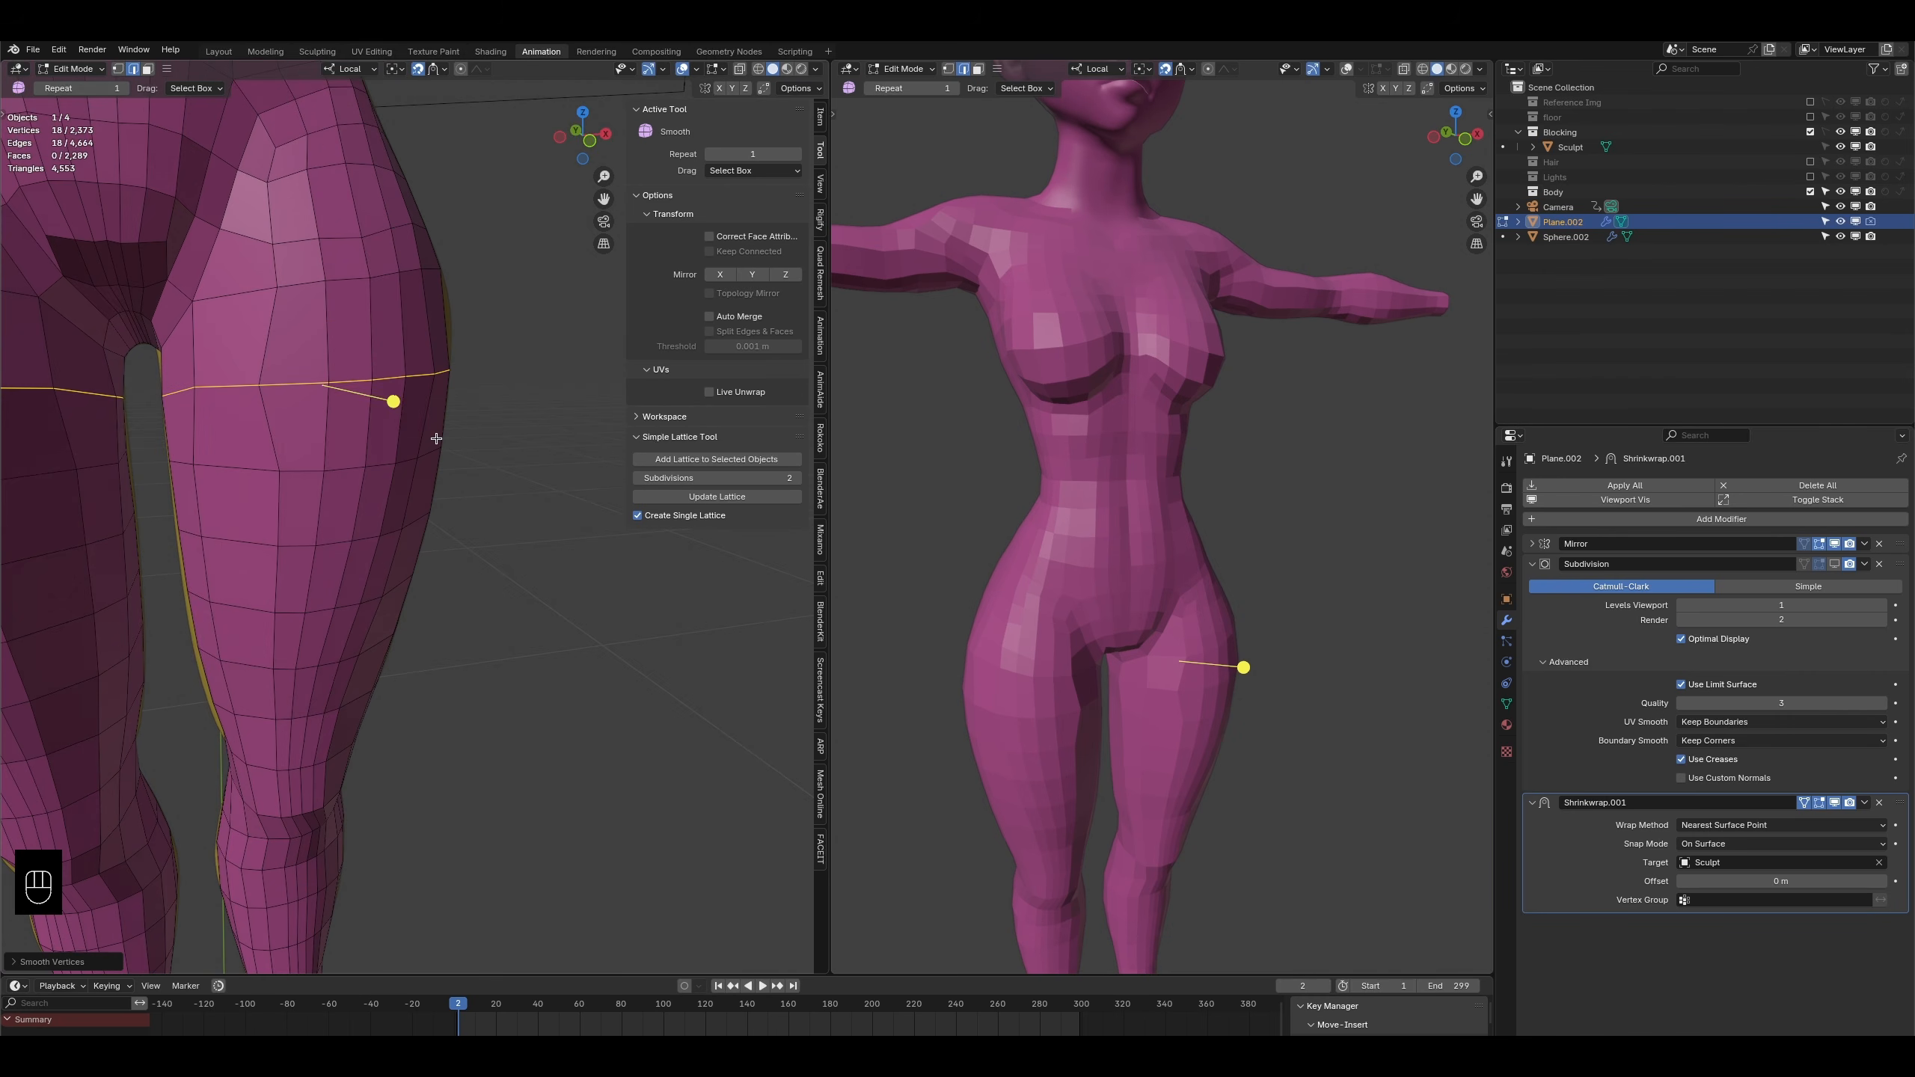
{"action": "left_click_drag", "start_coordinate": [390, 401], "coordinate": [714, 448]}
- Smooth the horizontal edge loops around the middle of the thigh one after another
{"action": "scroll", "coordinate": [320, 470], "scroll_direction": "down", "scroll_amount": 3}
{"action": "middle_click_drag", "start_coordinate": [320, 470], "coordinate": [300, 463]}
{"action": "left_click", "coordinate": [385, 492], "text": "alt"}
{"action": "left_click_drag", "start_coordinate": [421, 492], "coordinate": [501, 552]}
{"action": "middle_click_drag", "start_coordinate": [408, 581], "coordinate": [432, 560]}
{"action": "middle_click_drag", "start_coordinate": [432, 560], "coordinate": [430, 510], "text": "shift"}
{"action": "left_click", "coordinate": [348, 481], "text": "alt"}
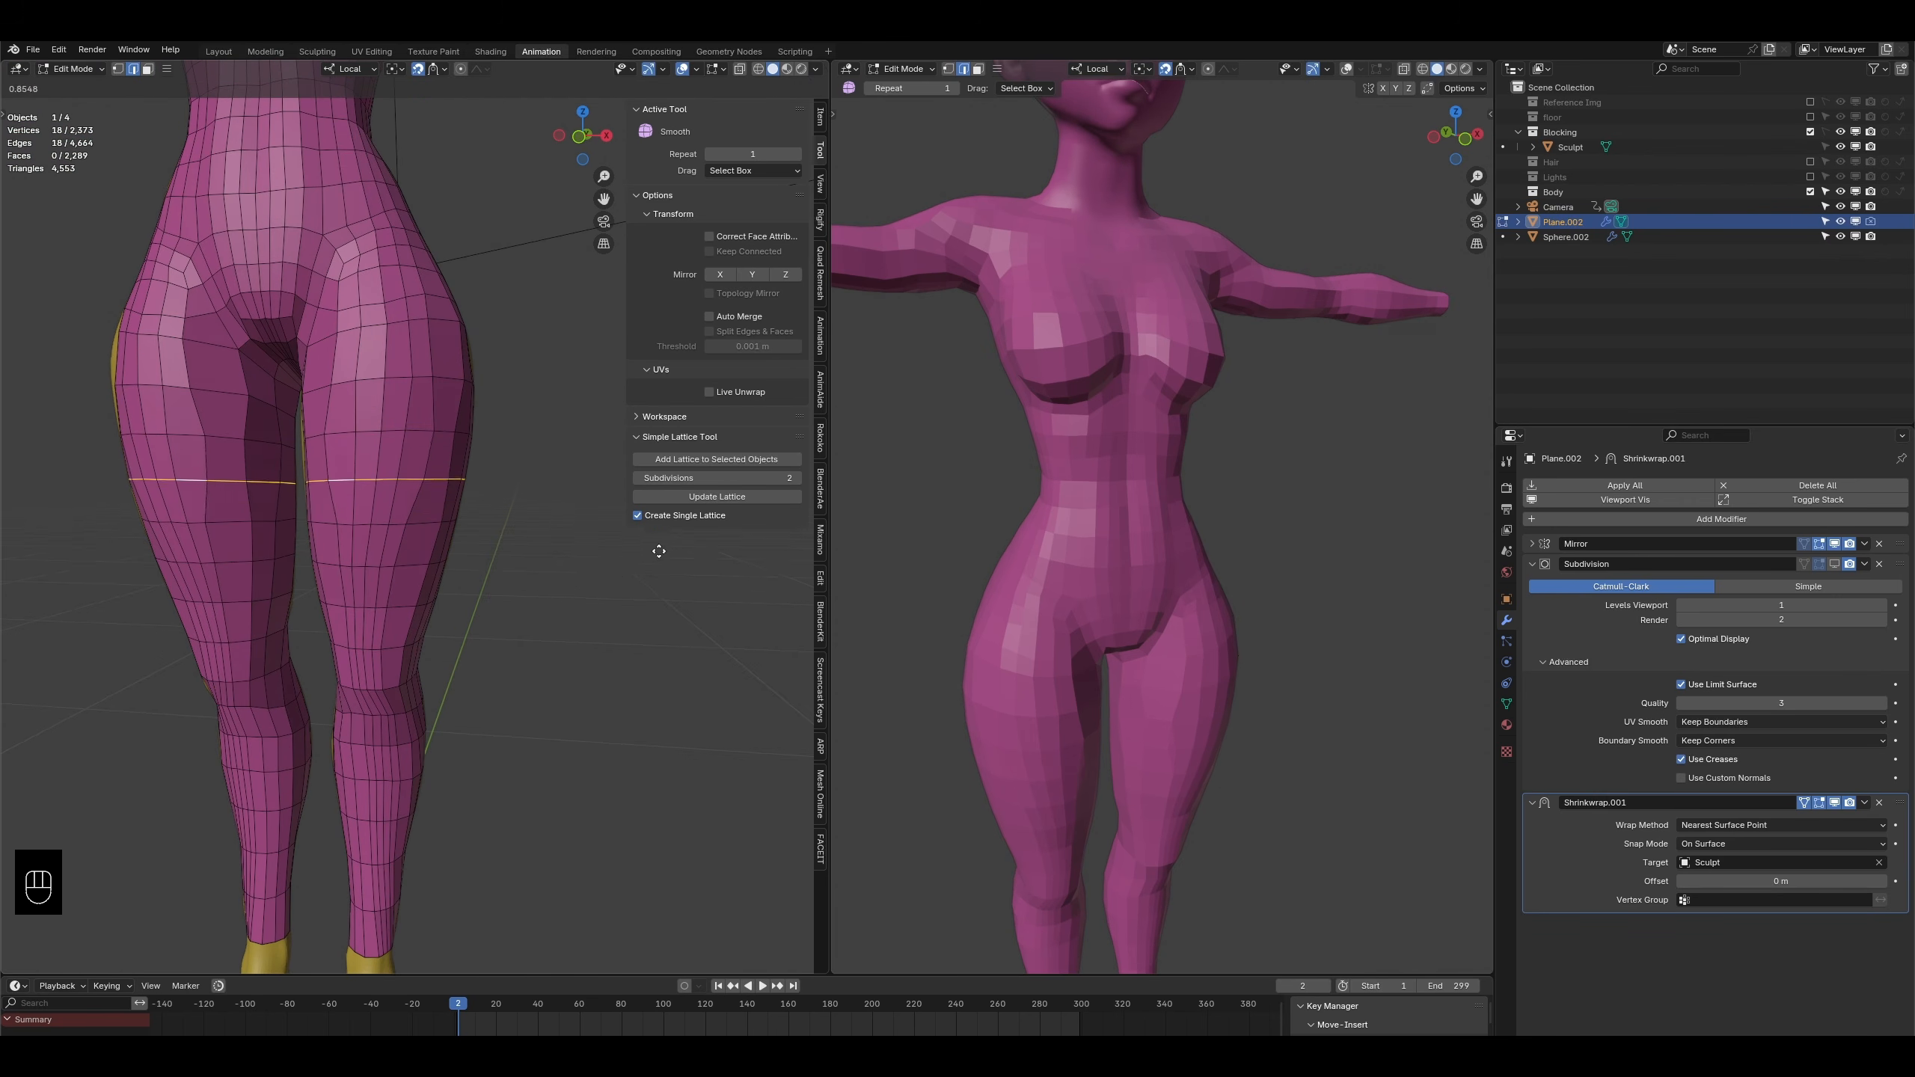
{"action": "left_click", "coordinate": [460, 518], "text": "alt"}
{"action": "left_click_drag", "start_coordinate": [426, 581], "coordinate": [564, 676]}
- Smooth the edge loops around the lower thigh down towards the knee
{"action": "middle_click_drag", "start_coordinate": [497, 585], "coordinate": [484, 441], "text": "shift"}
{"action": "scroll", "coordinate": [484, 441], "scroll_direction": "up", "scroll_amount": 2}
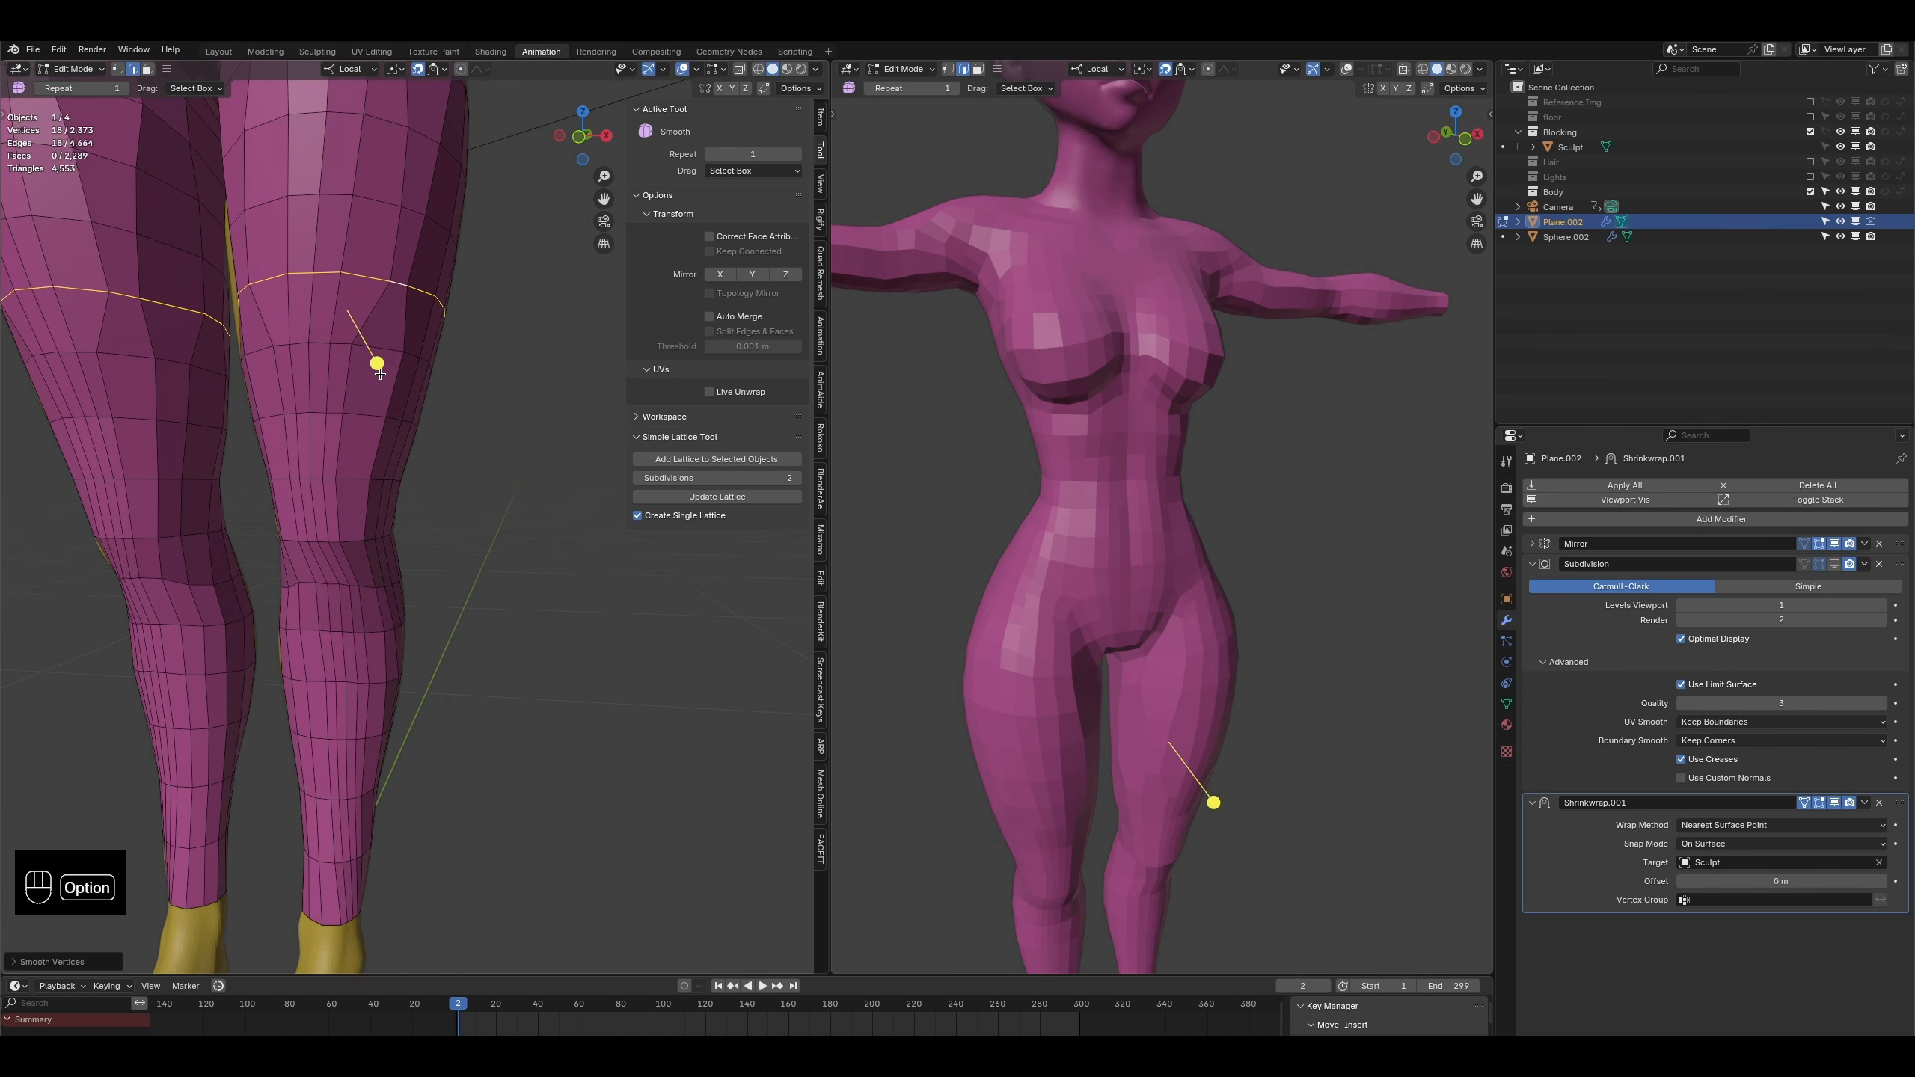
{"action": "left_click", "coordinate": [383, 348], "text": "alt"}
{"action": "left_click_drag", "start_coordinate": [352, 429], "coordinate": [555, 689]}
{"action": "left_click", "coordinate": [367, 416], "text": "alt"}
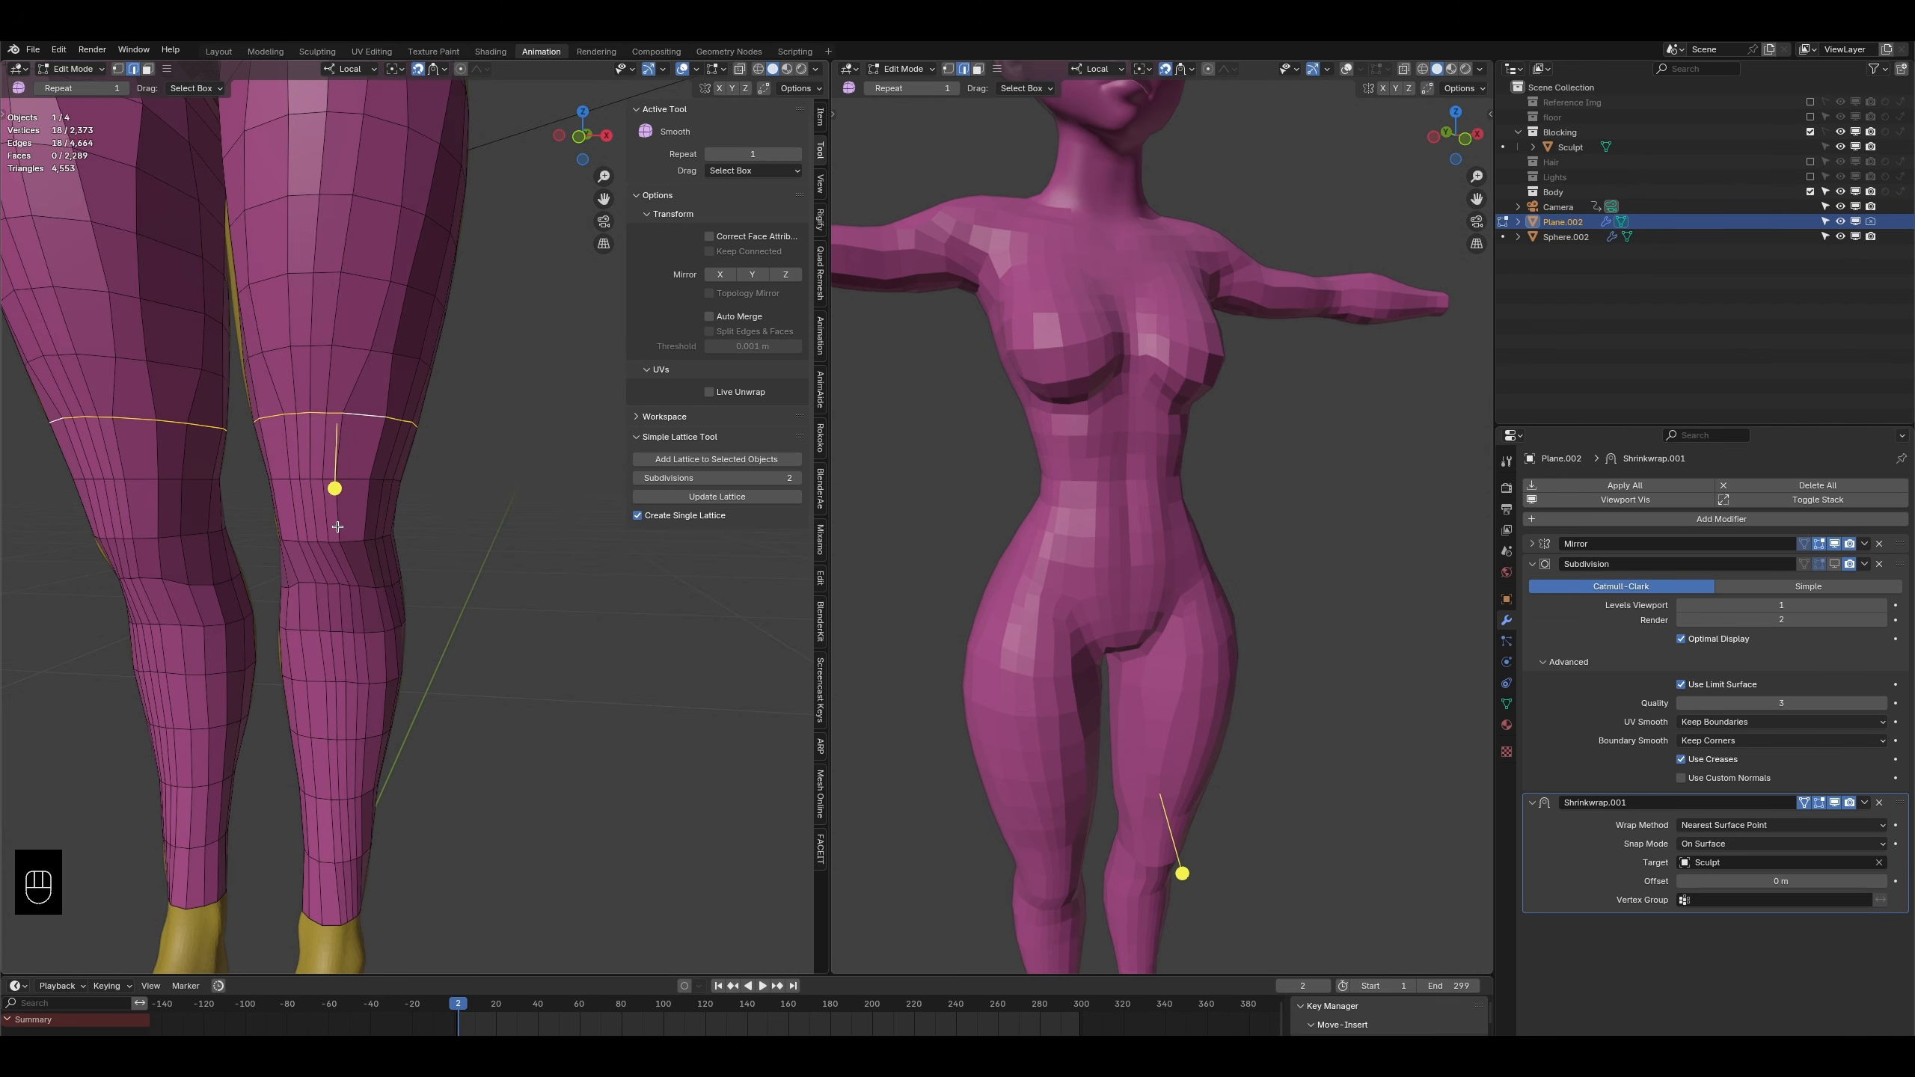
{"action": "left_click_drag", "start_coordinate": [336, 489], "coordinate": [455, 543]}
- Smooth the edge loop just above the knee and the one across the knee
{"action": "left_click", "coordinate": [354, 482], "text": "alt"}
{"action": "left_click_drag", "start_coordinate": [315, 535], "coordinate": [381, 546]}
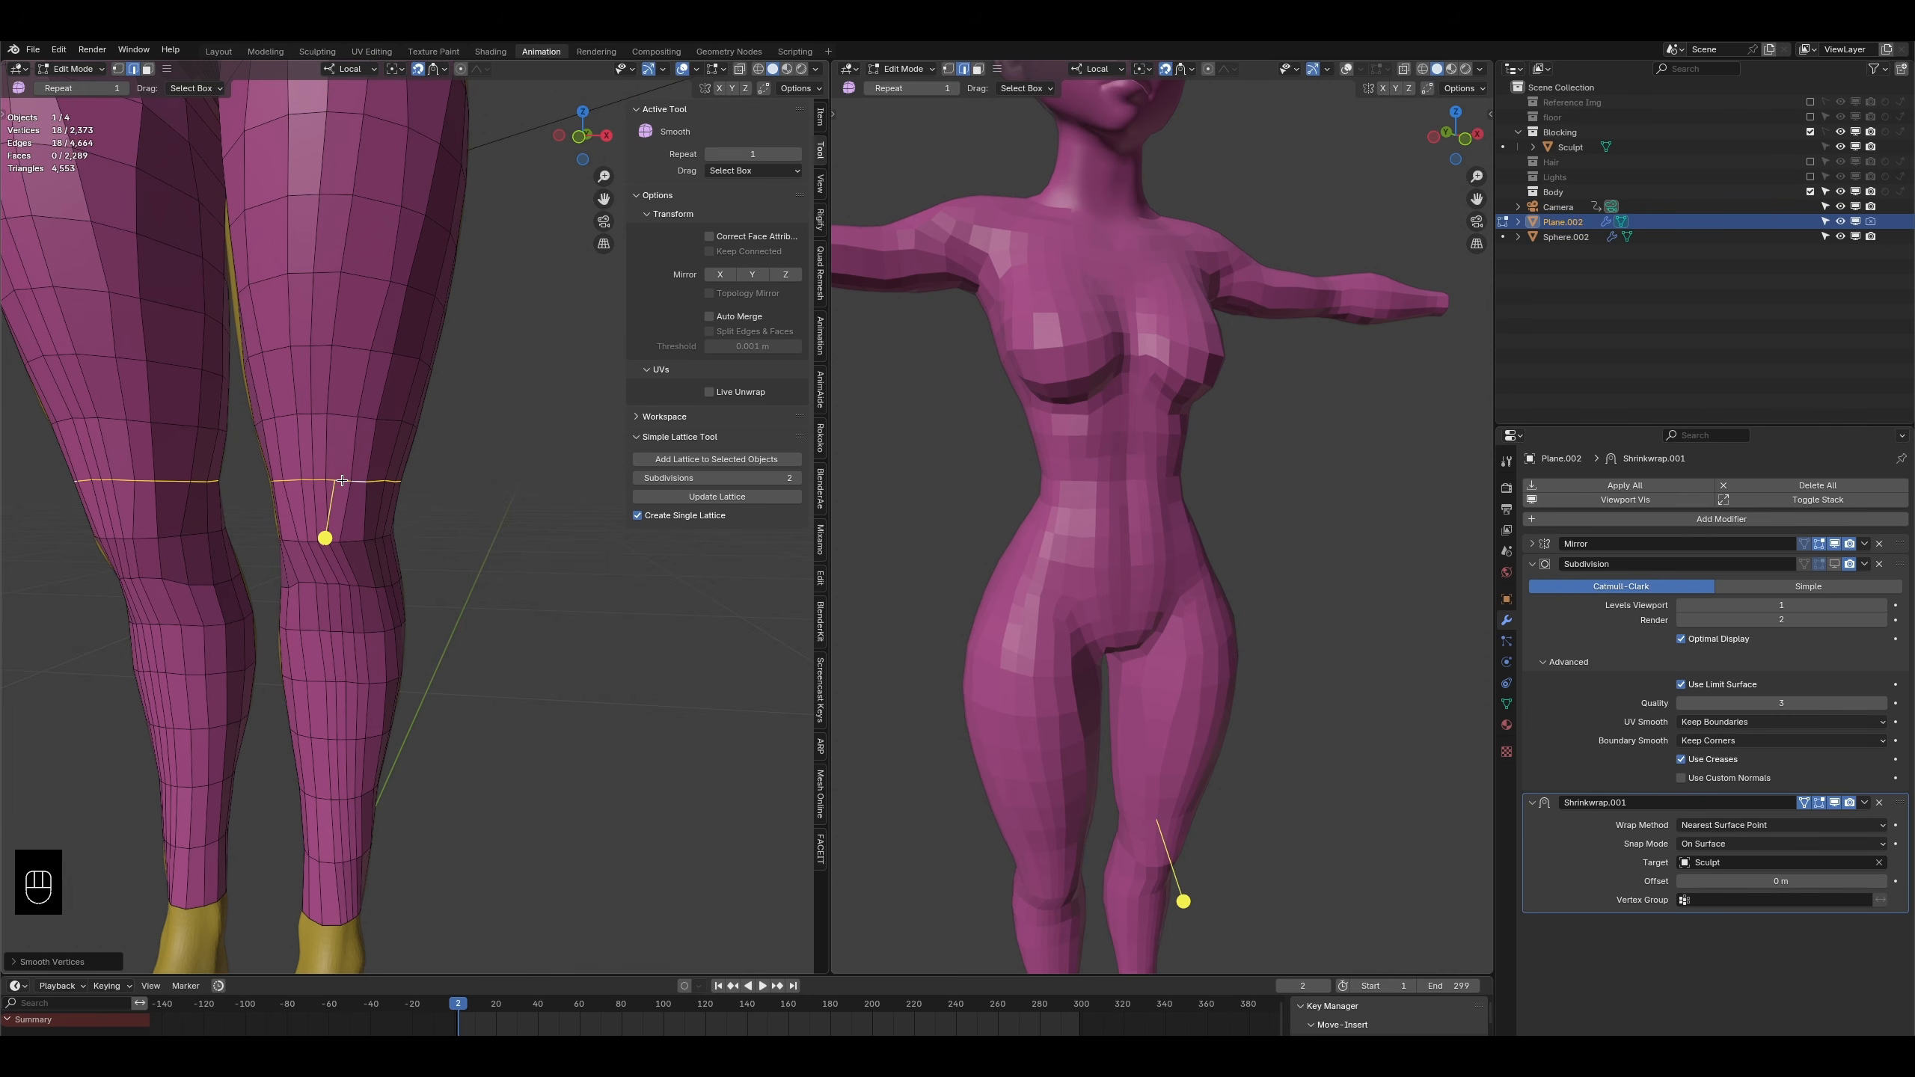
{"action": "key", "text": "g"}
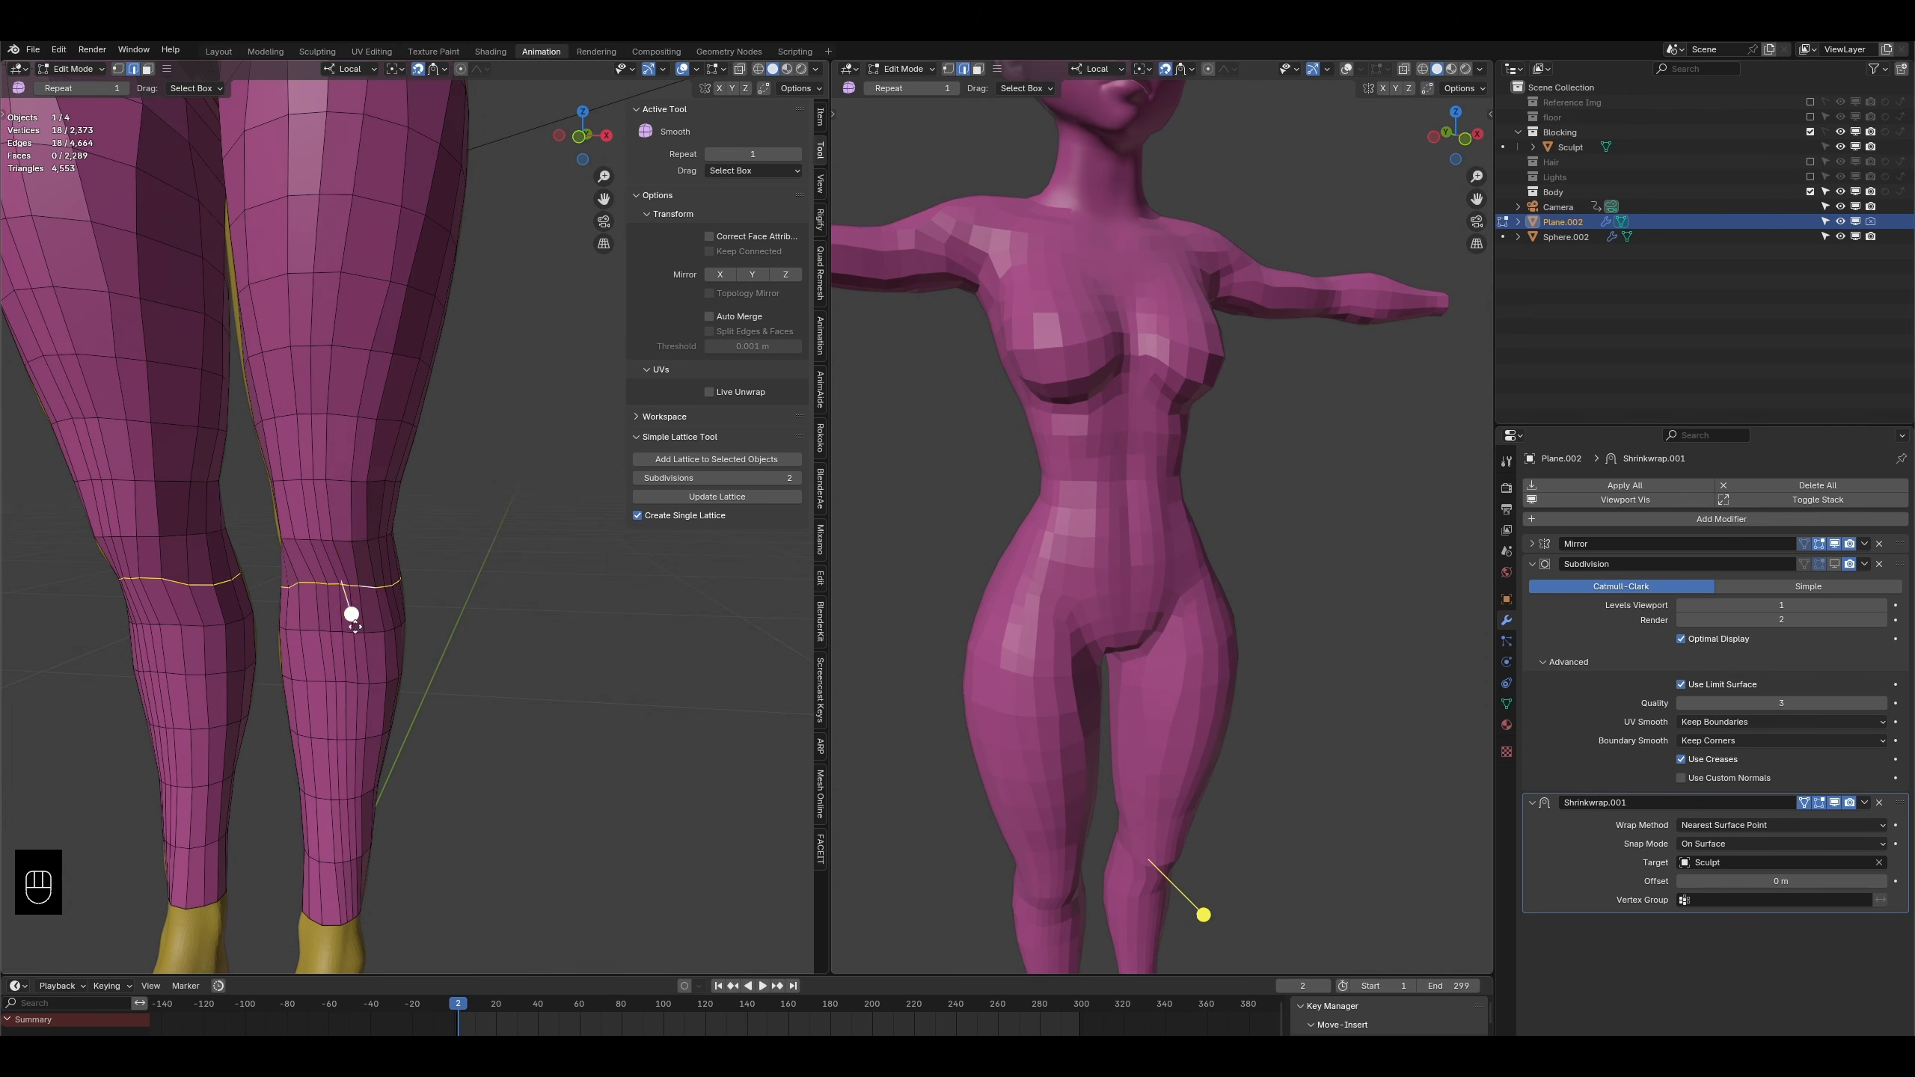
{"action": "left_click_drag", "start_coordinate": [600, 790], "coordinate": [423, 727]}
- Smooth the successive edge loops around the calf below the knee from the side view
{"action": "middle_click_drag", "start_coordinate": [399, 701], "coordinate": [212, 515], "text": "shift"}
{"action": "left_click", "coordinate": [436, 474], "text": "alt"}
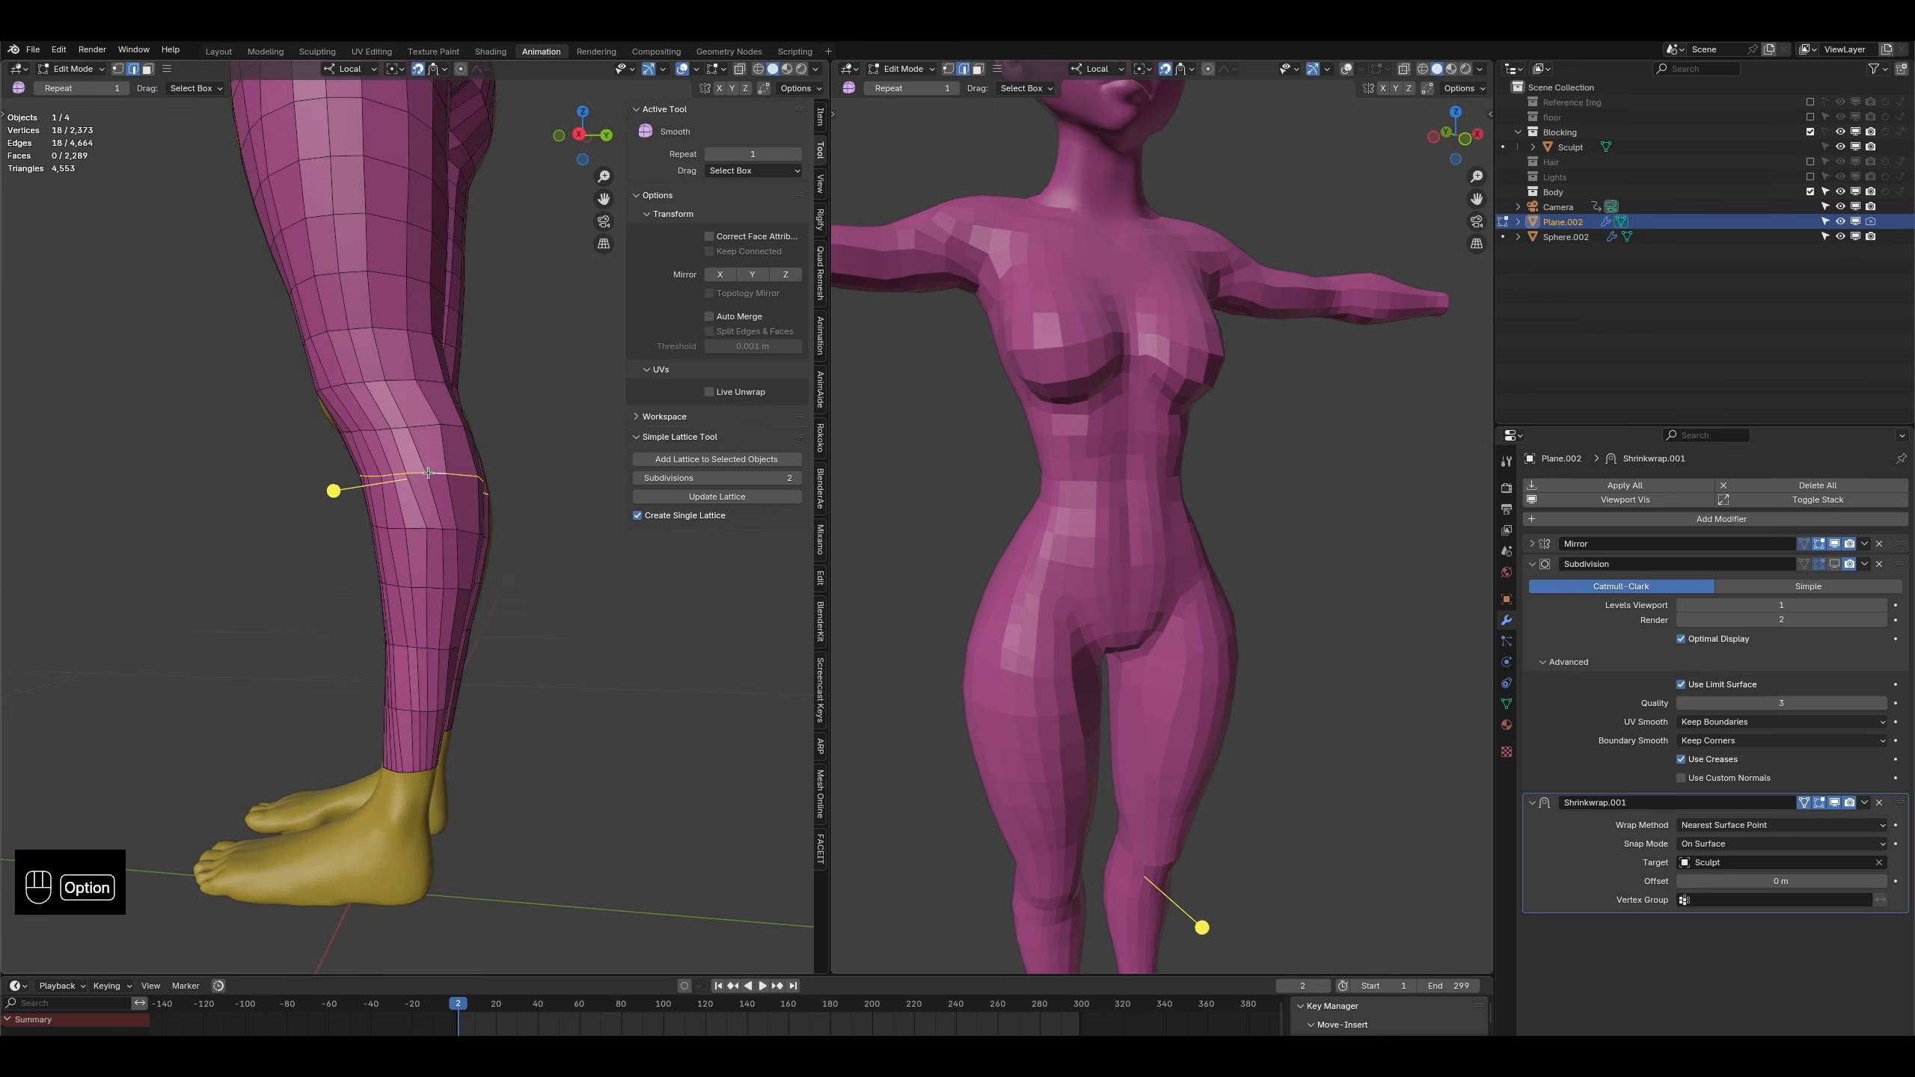
{"action": "left_click_drag", "start_coordinate": [333, 491], "coordinate": [251, 608]}
{"action": "left_click", "coordinate": [449, 529], "text": "alt"}
{"action": "left_click_drag", "start_coordinate": [356, 558], "coordinate": [441, 558]}
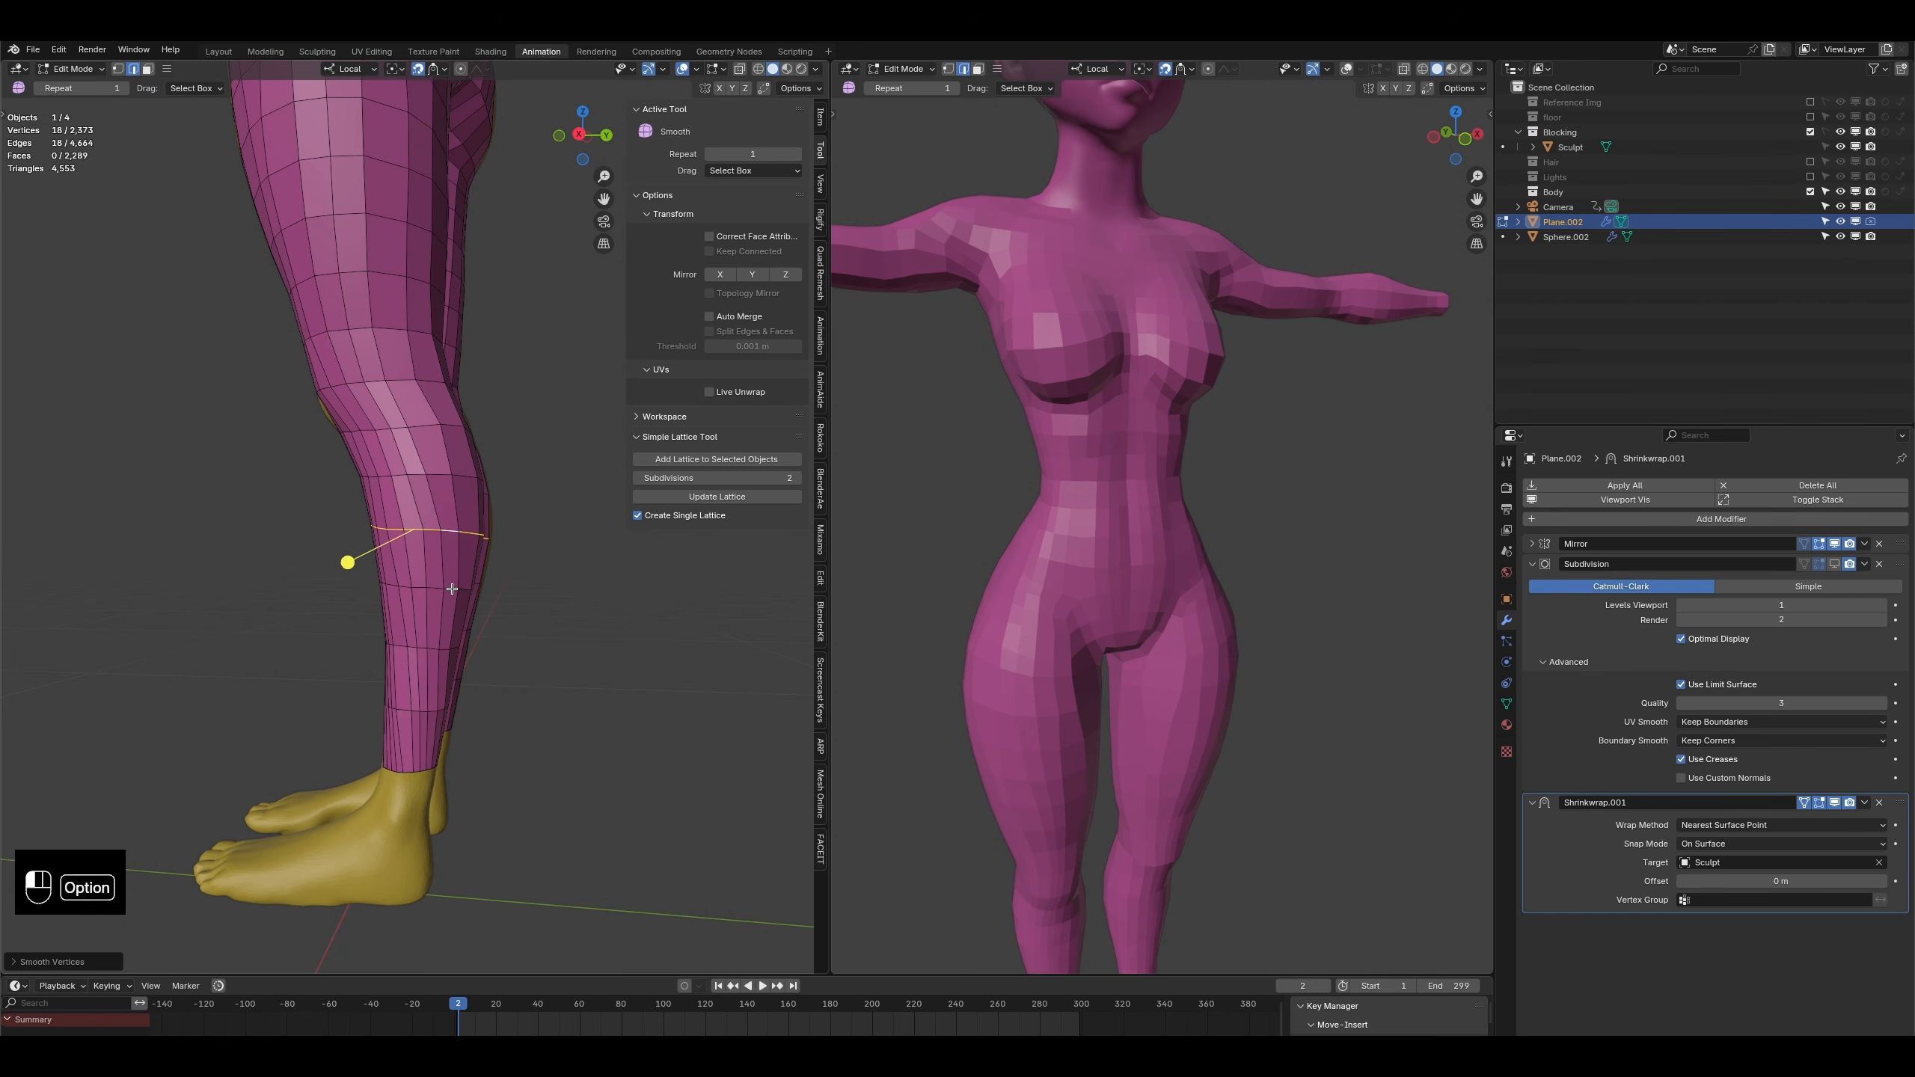
{"action": "left_click", "coordinate": [452, 589], "text": "alt"}
{"action": "left_click_drag", "start_coordinate": [357, 632], "coordinate": [394, 628]}
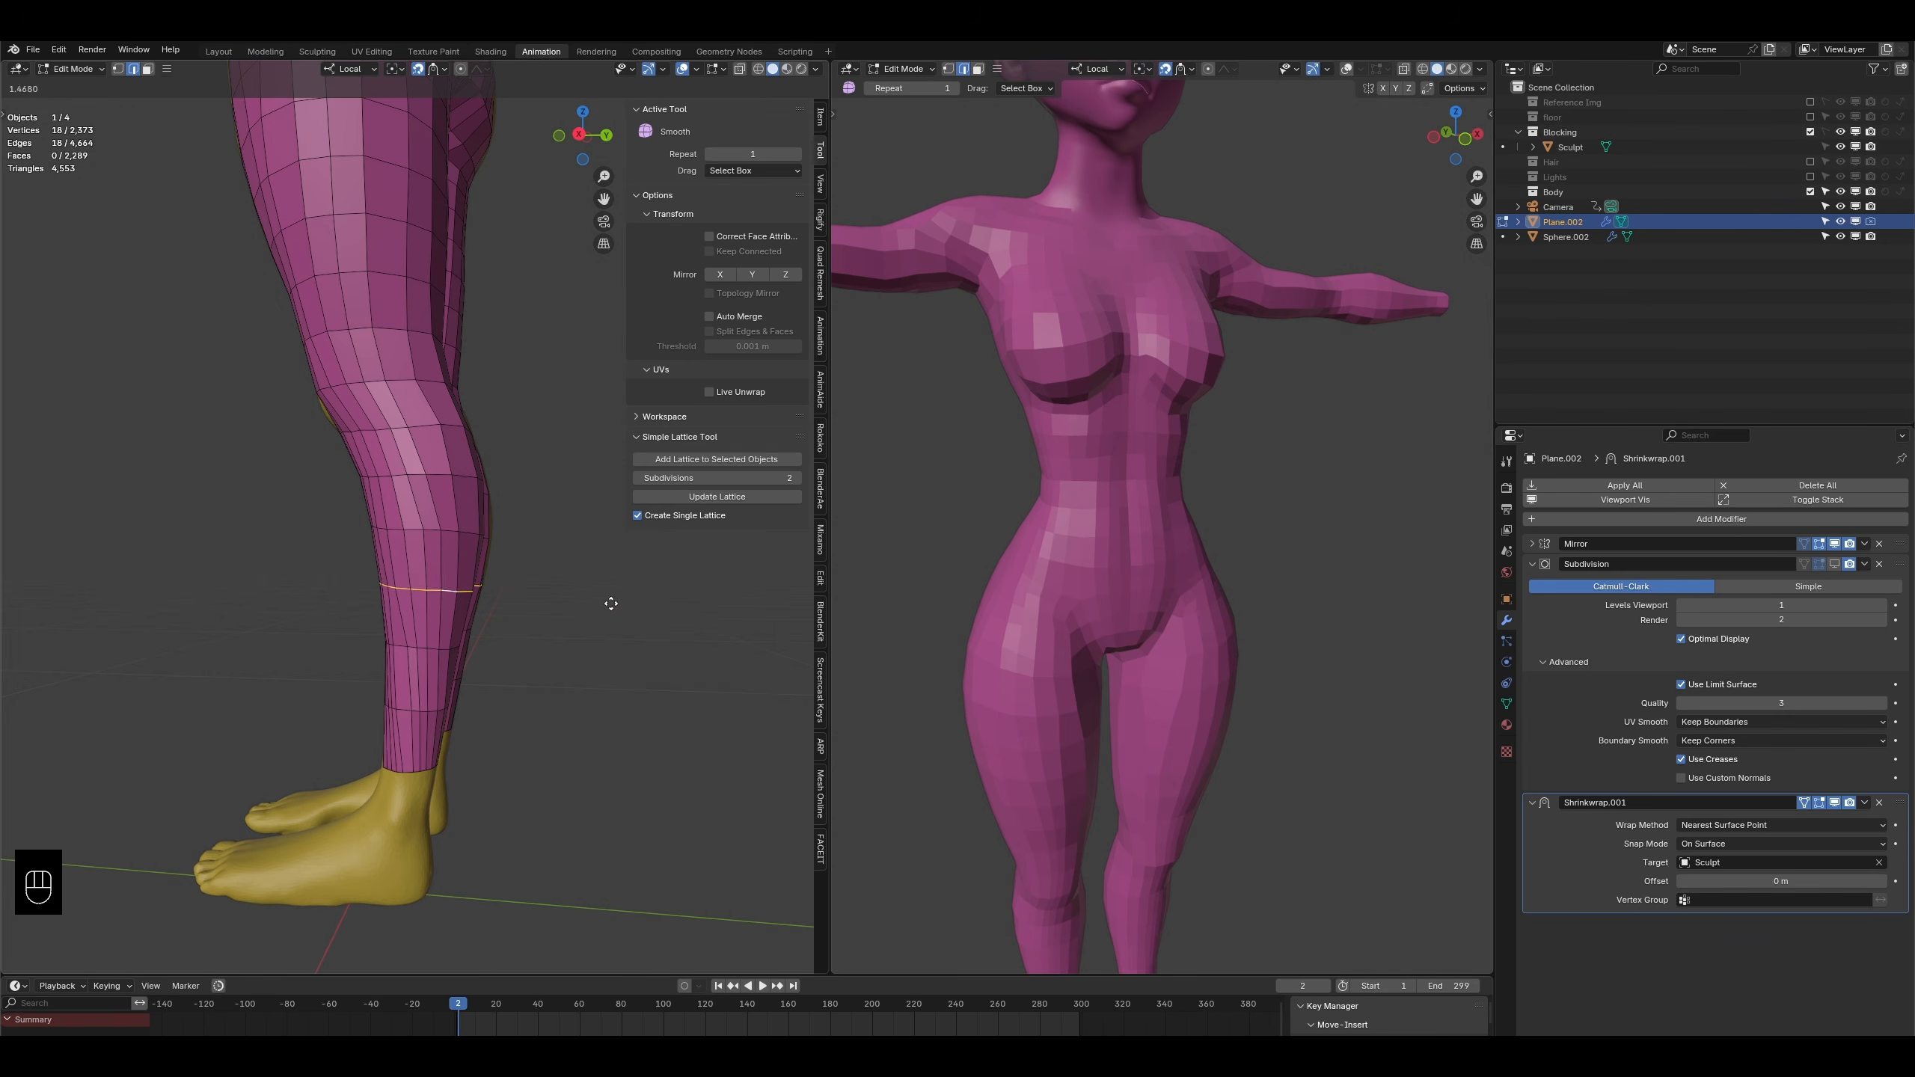
{"action": "left_click_drag", "start_coordinate": [669, 596], "coordinate": [669, 596]}
- Smooth the horizontal edge loop around the lower shin, just above the ankle
{"action": "middle_click_drag", "start_coordinate": [432, 691], "coordinate": [426, 579], "text": "shift"}
{"action": "left_click", "coordinate": [393, 603], "text": "alt"}
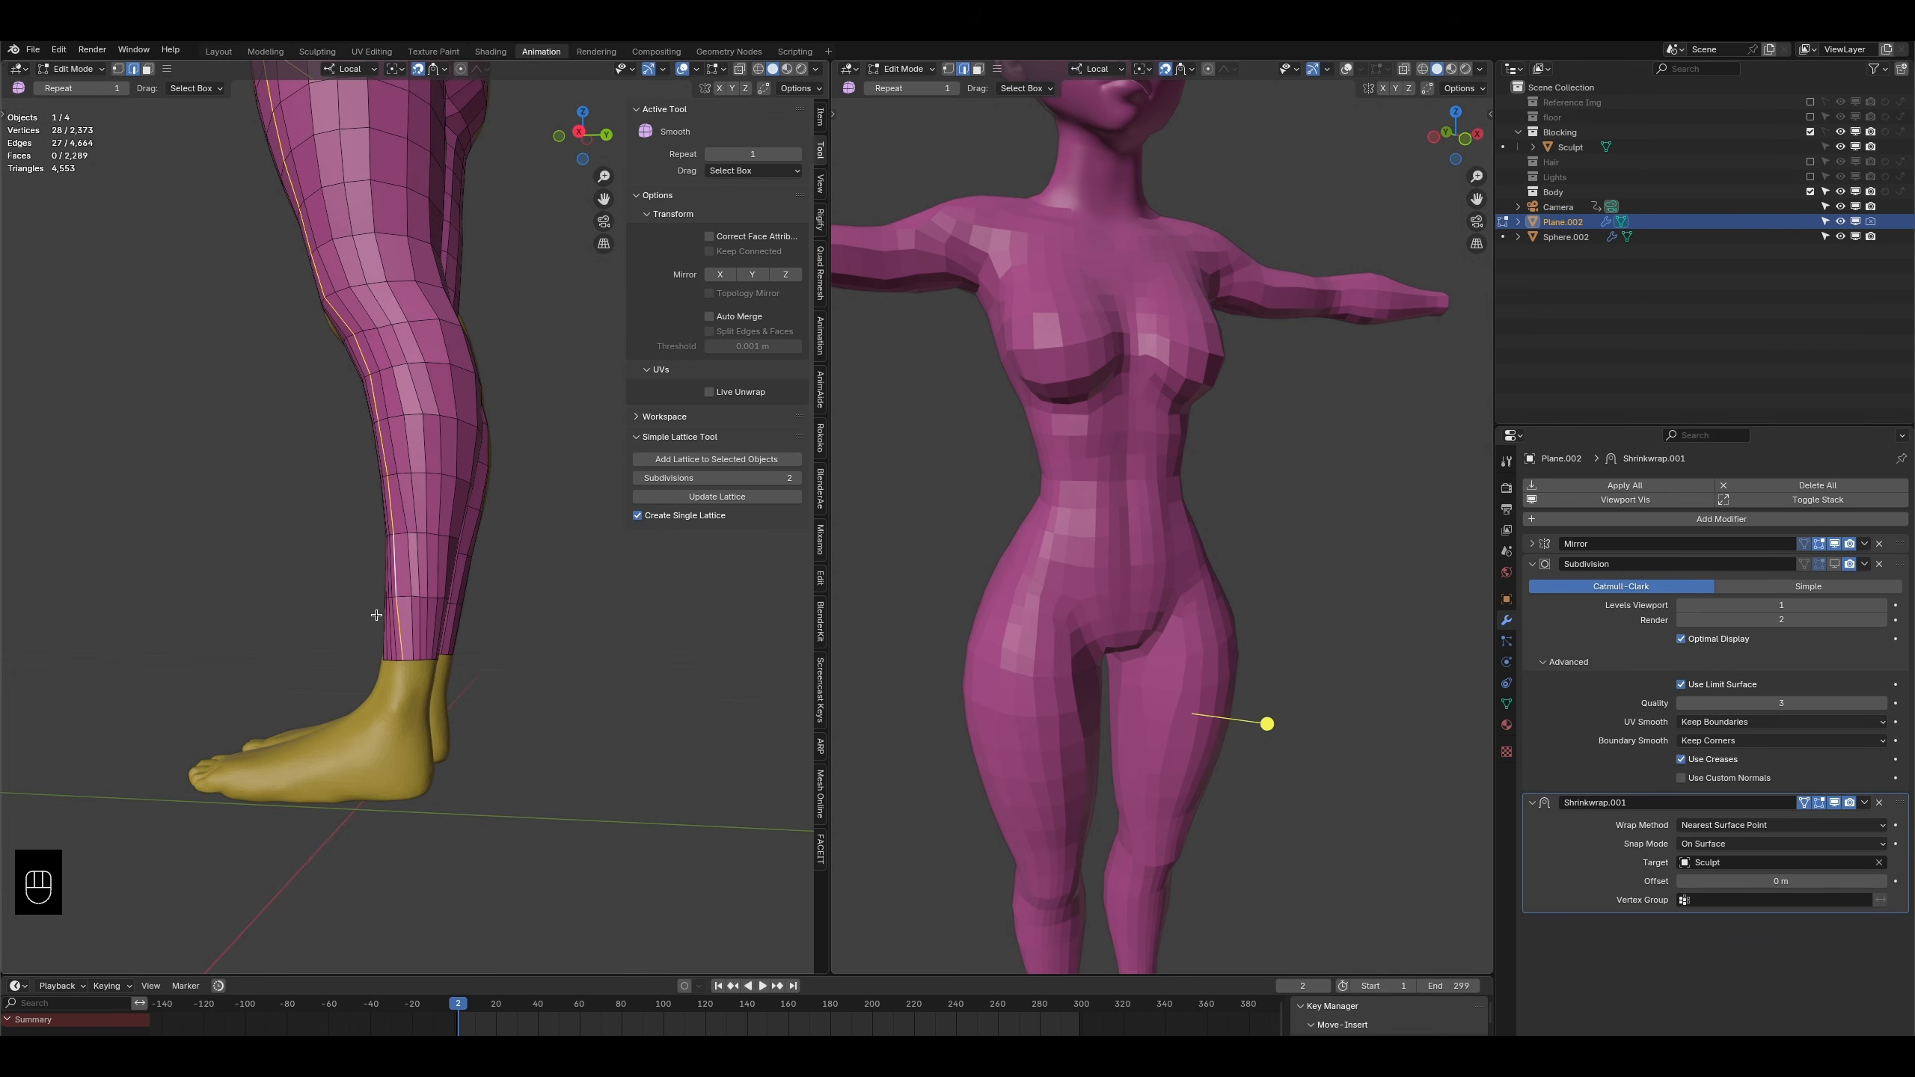
{"action": "left_click", "coordinate": [395, 600], "text": "alt"}
{"action": "left_click_drag", "start_coordinate": [393, 645], "coordinate": [621, 594]}
- Smooth the open boundary edge loop at the ankle where the leg mesh ends
{"action": "left_click", "coordinate": [400, 659], "text": "alt"}
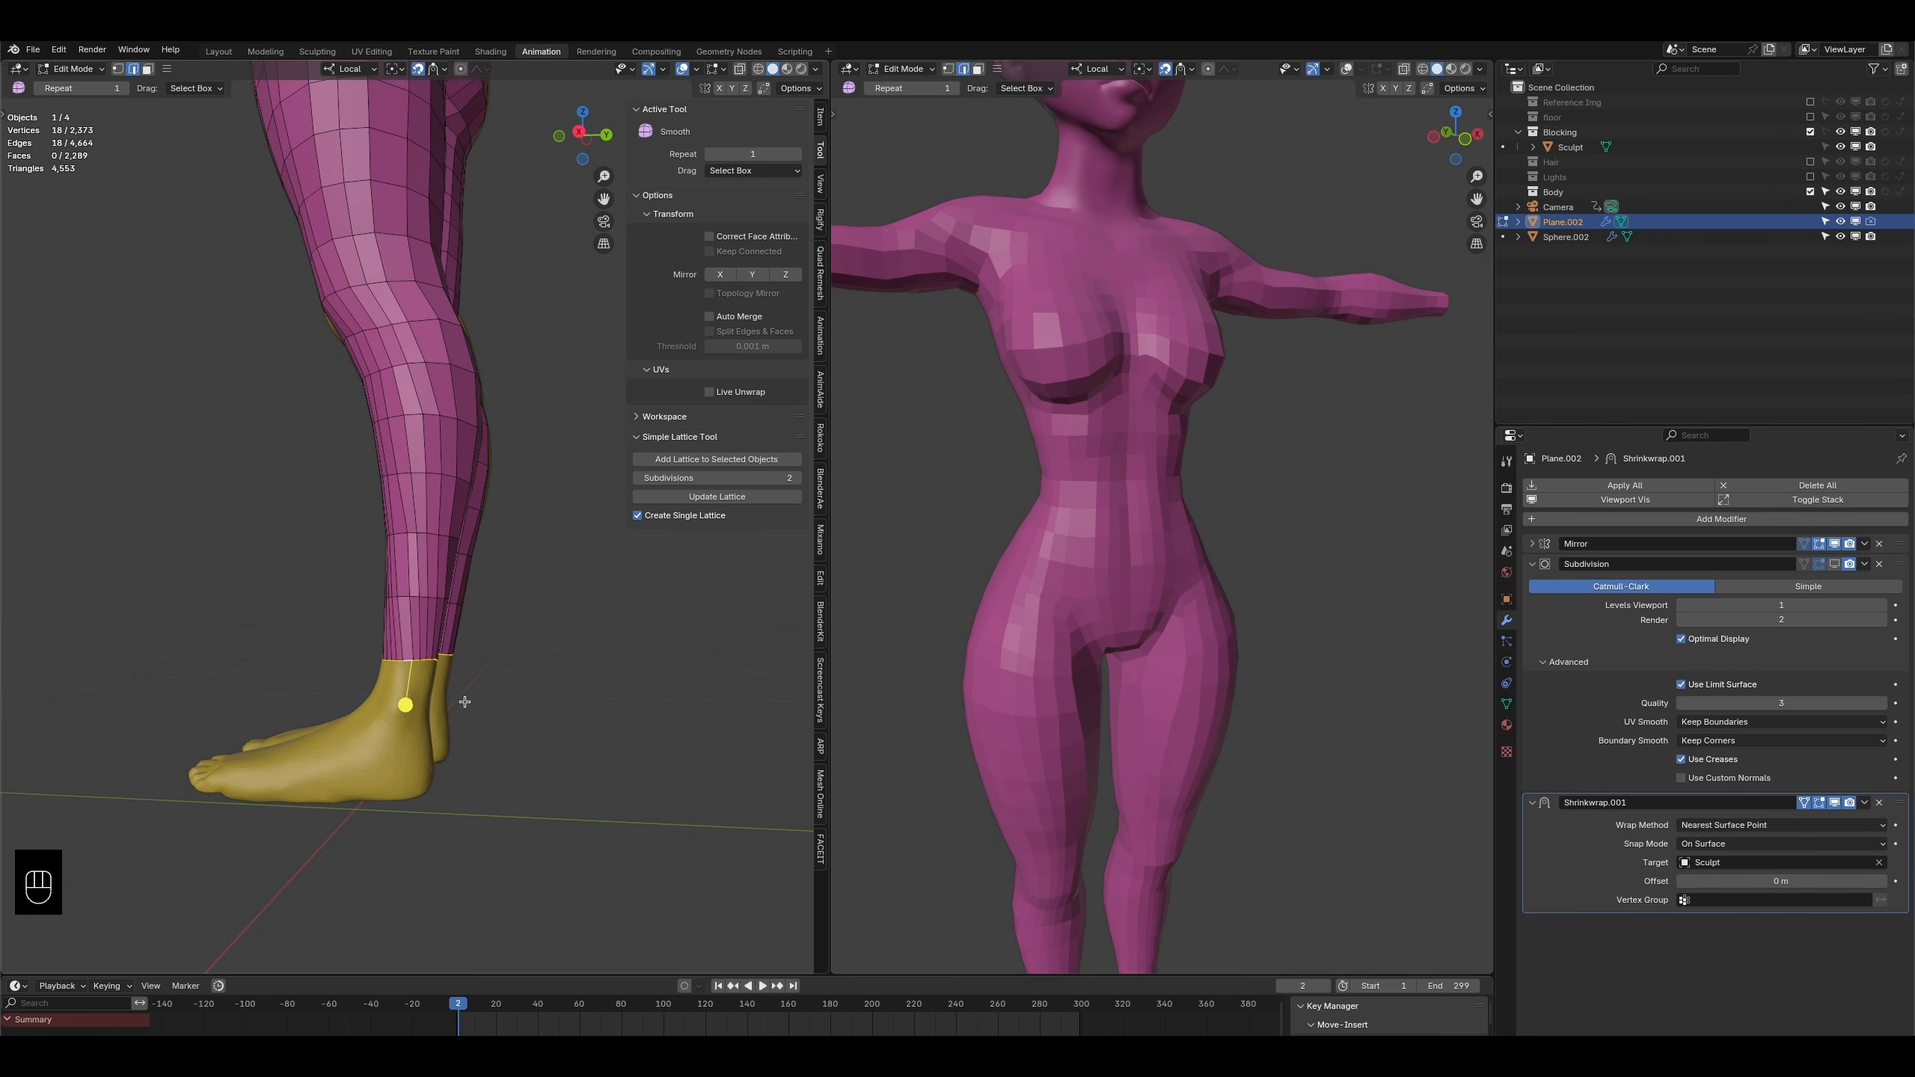
{"action": "middle_click_drag", "start_coordinate": [463, 674], "coordinate": [566, 484]}
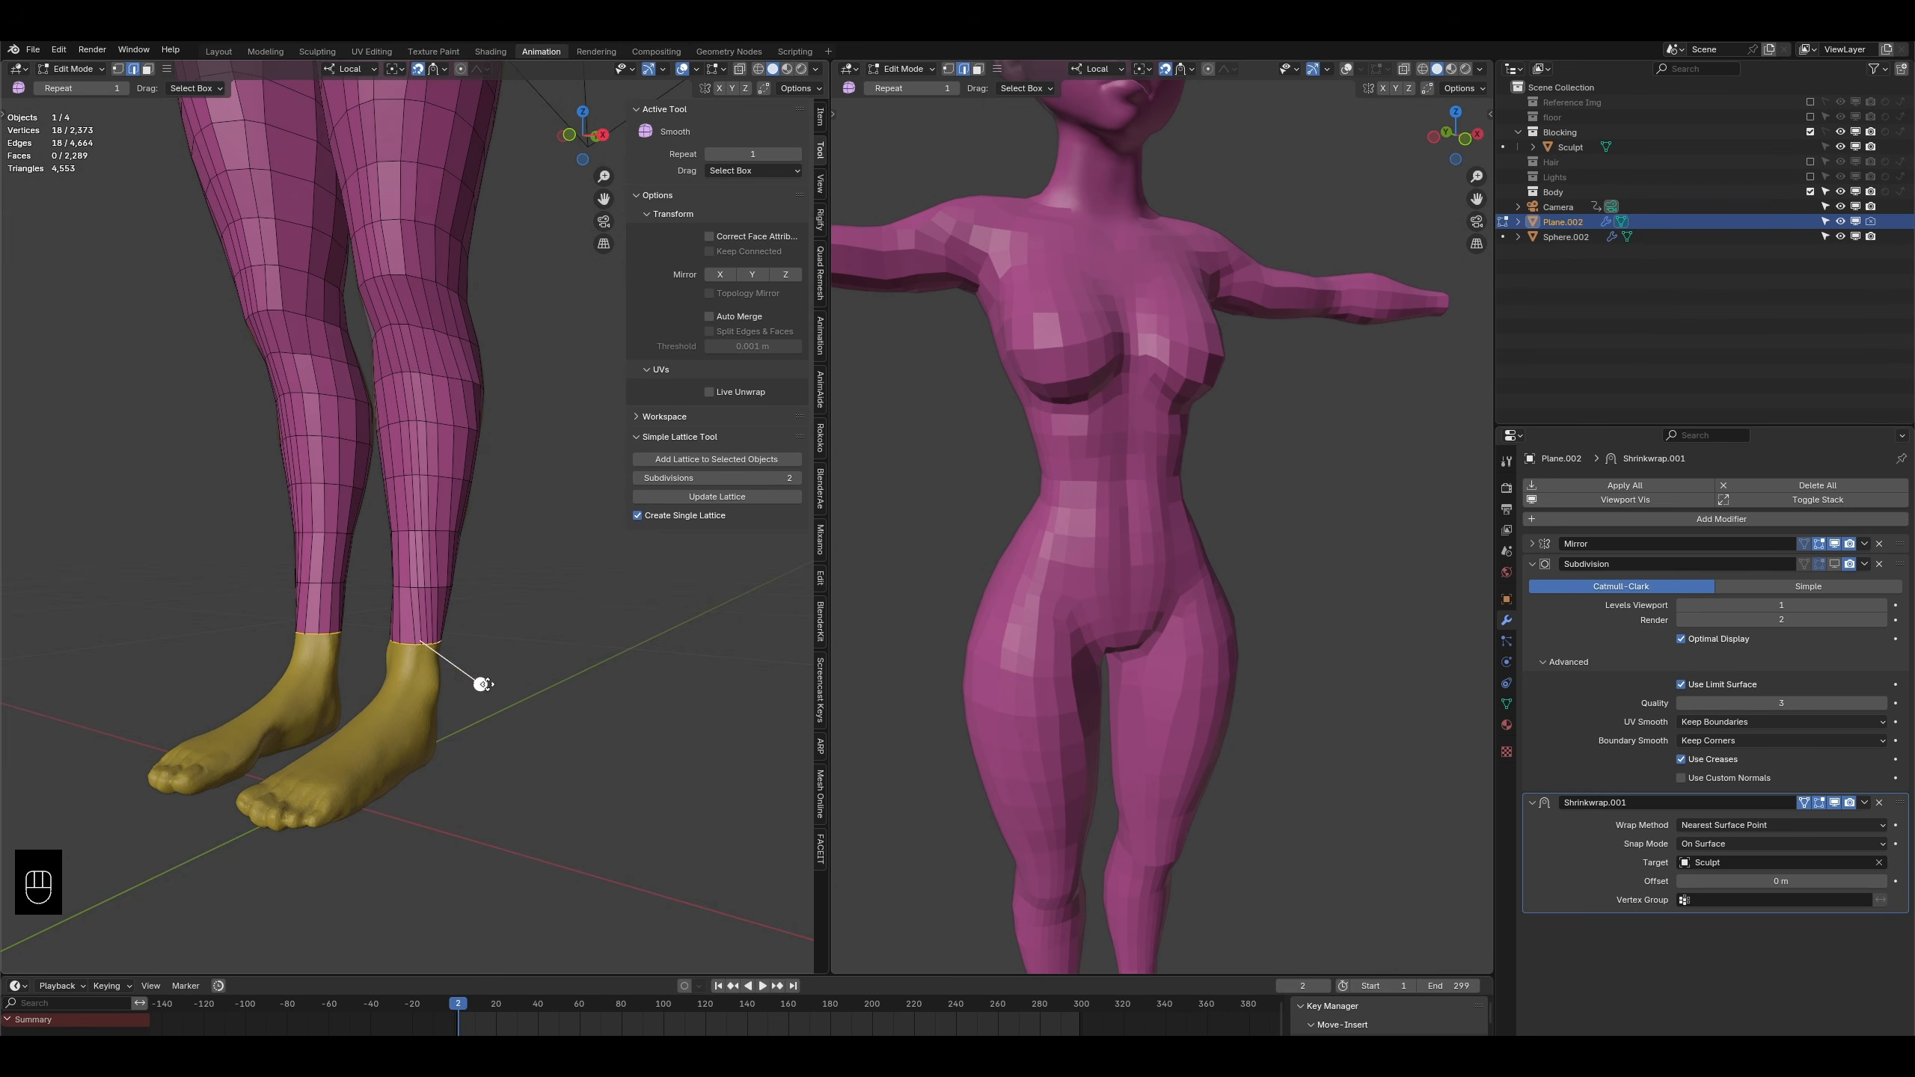
{"action": "left_click_drag", "start_coordinate": [483, 684], "coordinate": [629, 723]}
{"action": "middle_click_drag", "start_coordinate": [699, 745], "coordinate": [419, 735]}
{"action": "left_click", "coordinate": [405, 620], "text": "alt"}
{"action": "left_click", "coordinate": [411, 614], "text": "alt"}
{"action": "left_click_drag", "start_coordinate": [386, 668], "coordinate": [641, 723]}
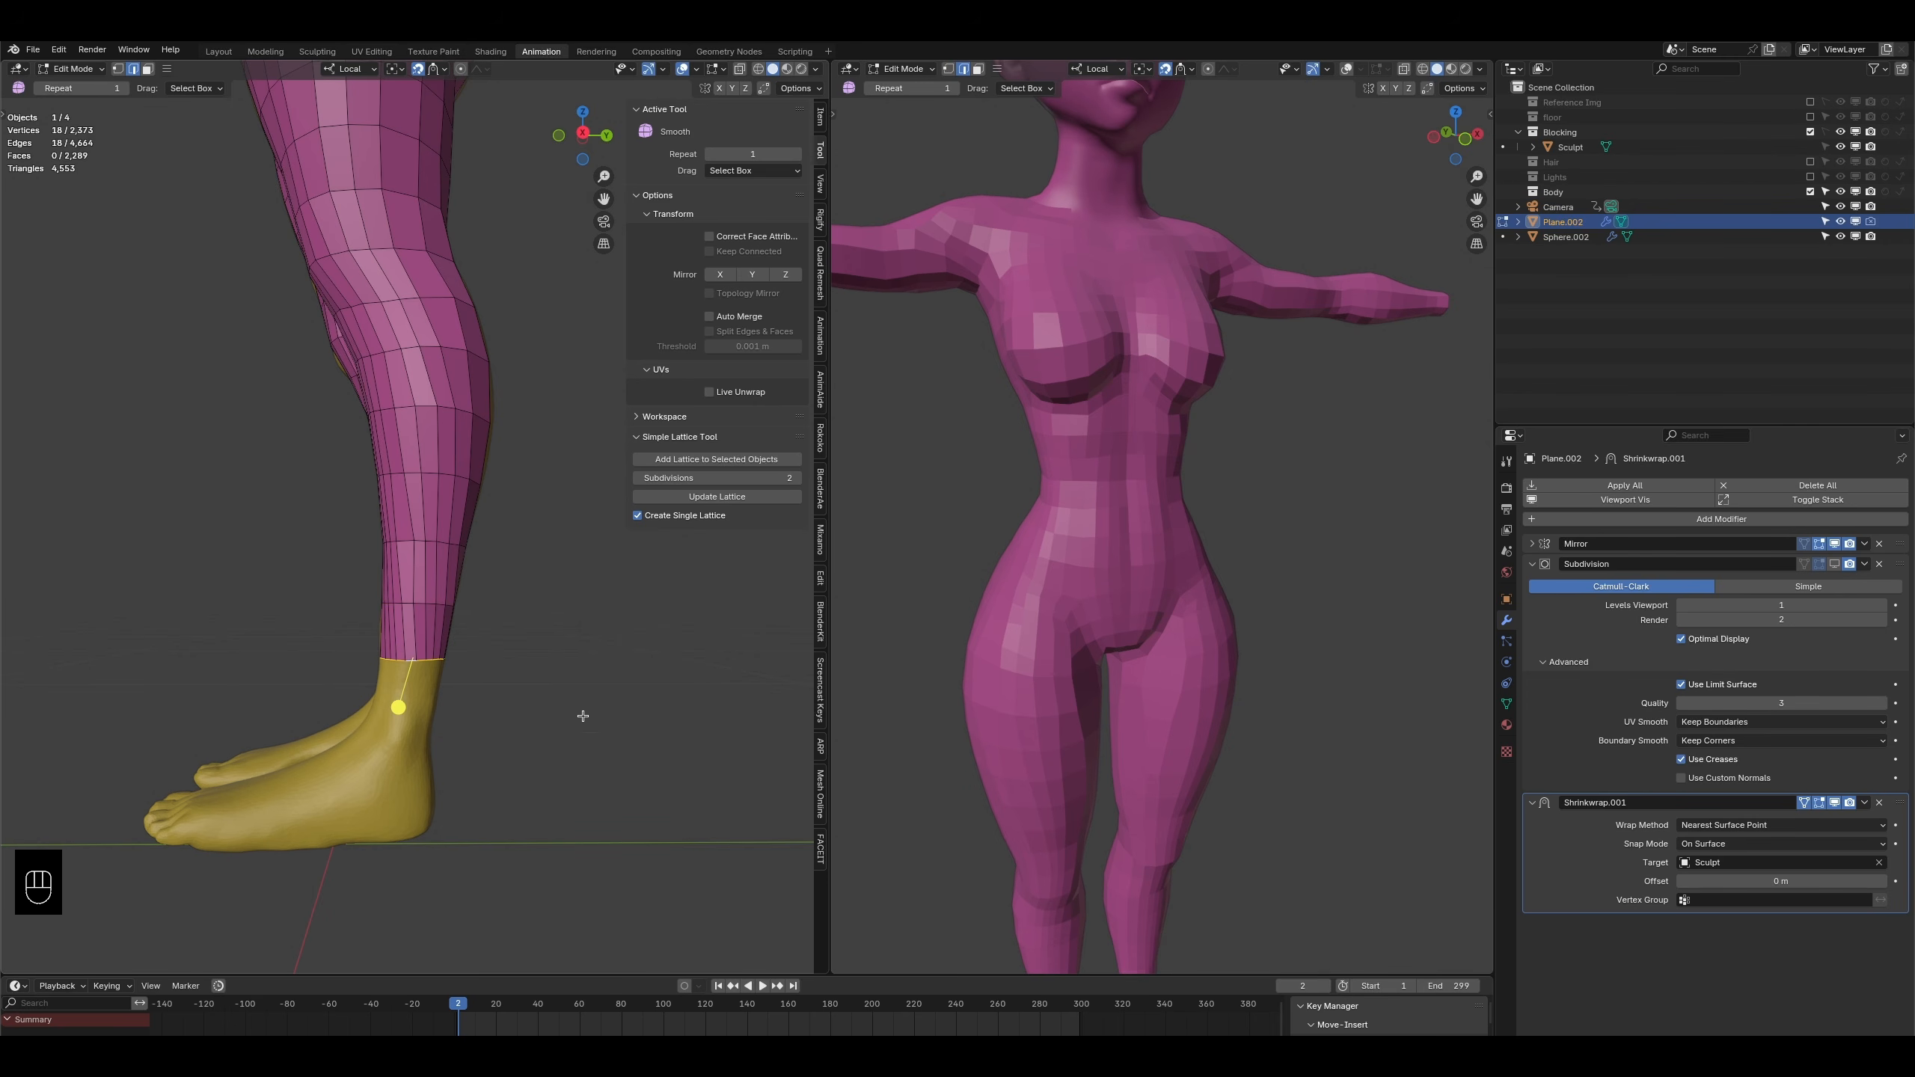
- Rotate the ankle's boundary loop about -8.5° around its local Z axis
{"action": "key", "text": "r"}
{"action": "key", "text": "z"}
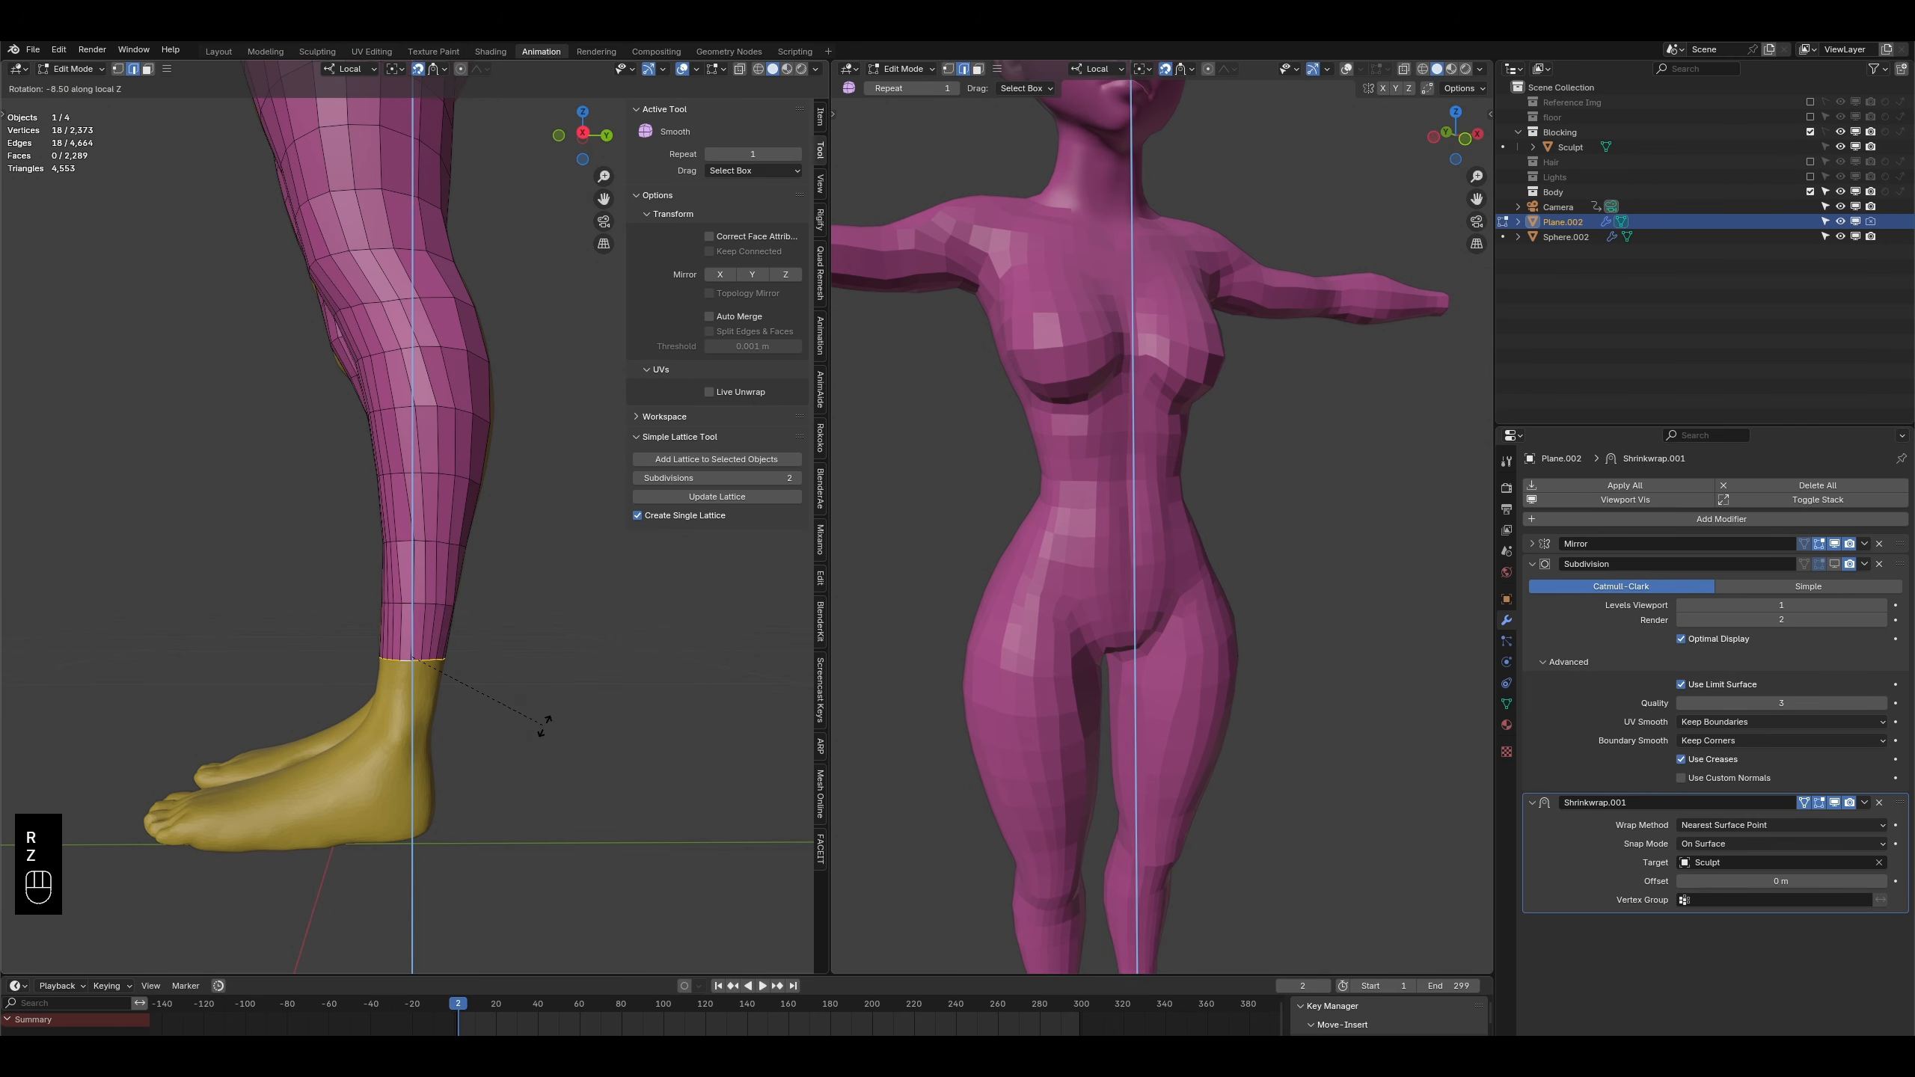
{"action": "left_click", "coordinate": [544, 726]}
- Select the face loop running along the side of the body down to the ankle and inspect its flow
{"action": "scroll", "coordinate": [483, 528], "scroll_direction": "down", "scroll_amount": 3}
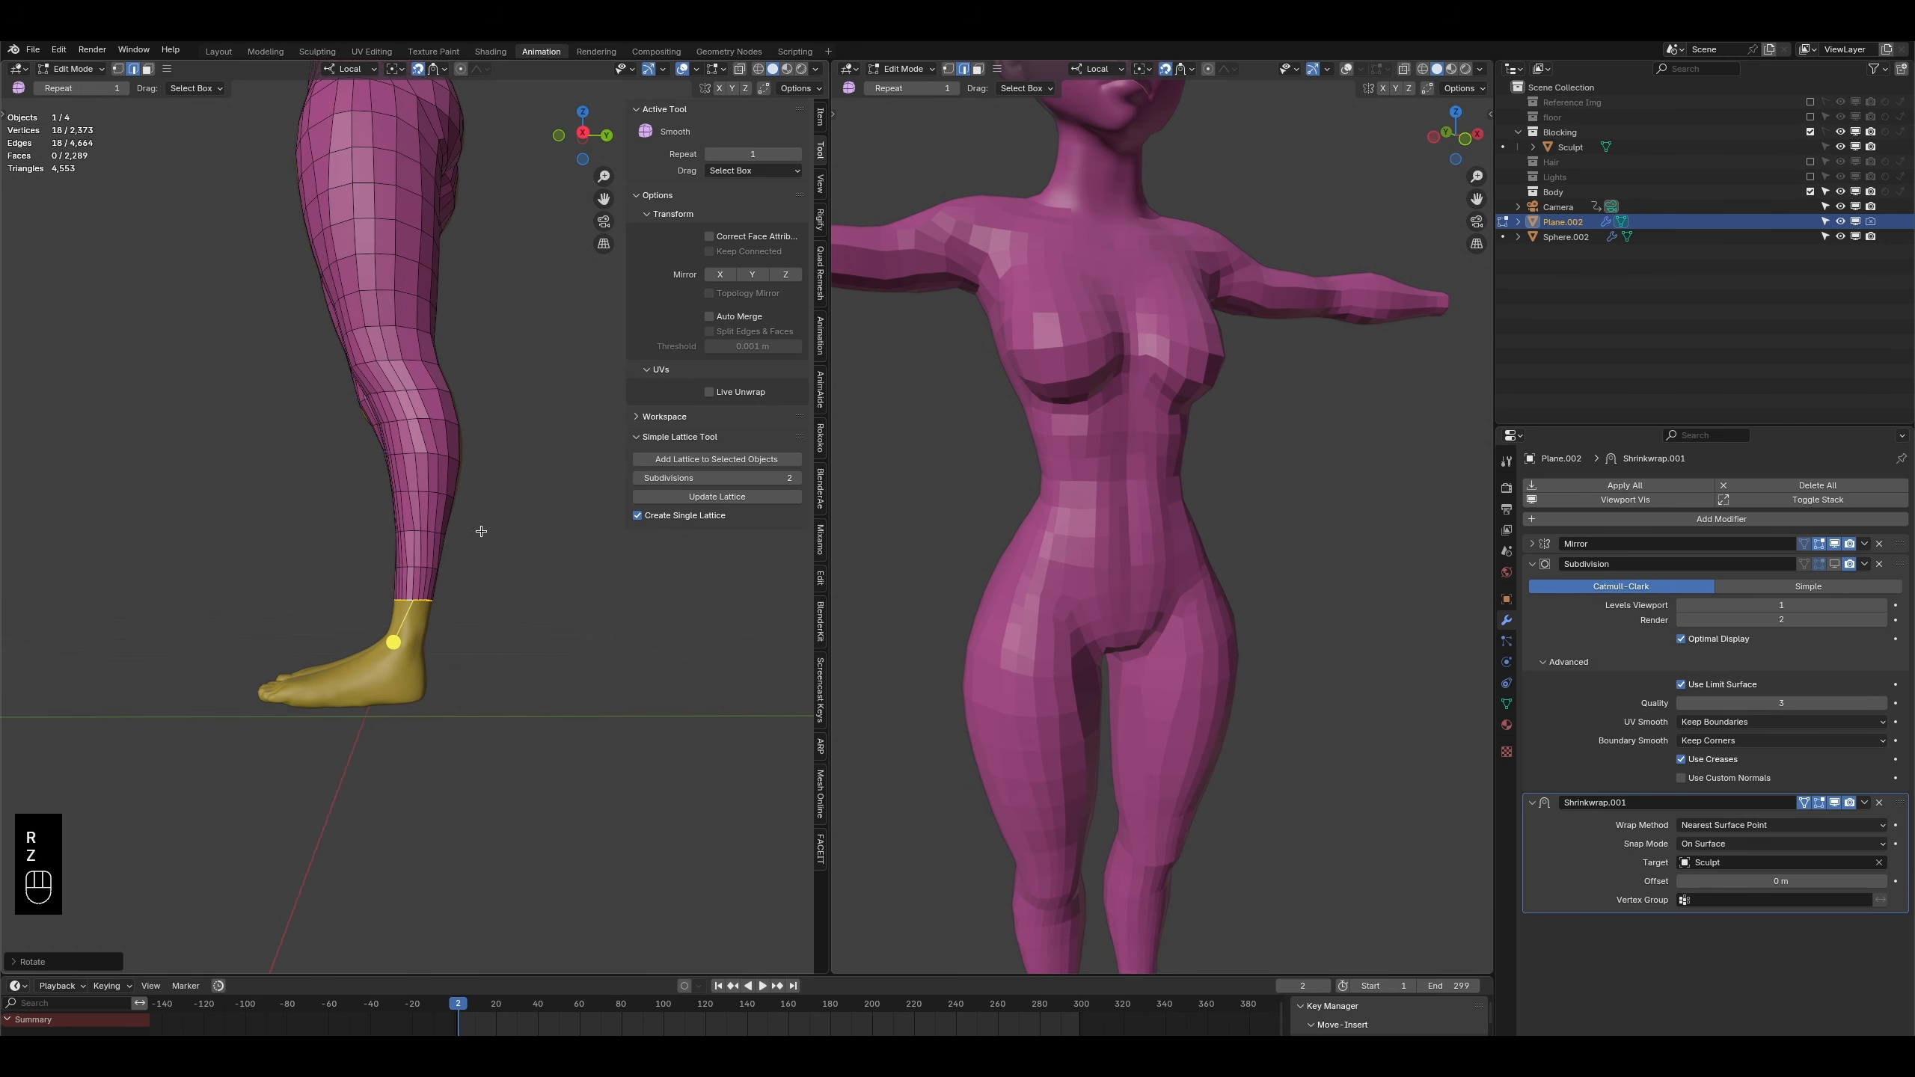
{"action": "left_click", "coordinate": [148, 69]}
{"action": "scroll", "coordinate": [392, 254], "scroll_direction": "down", "scroll_amount": 2}
{"action": "scroll", "coordinate": [392, 254], "scroll_direction": "down", "scroll_amount": 3}
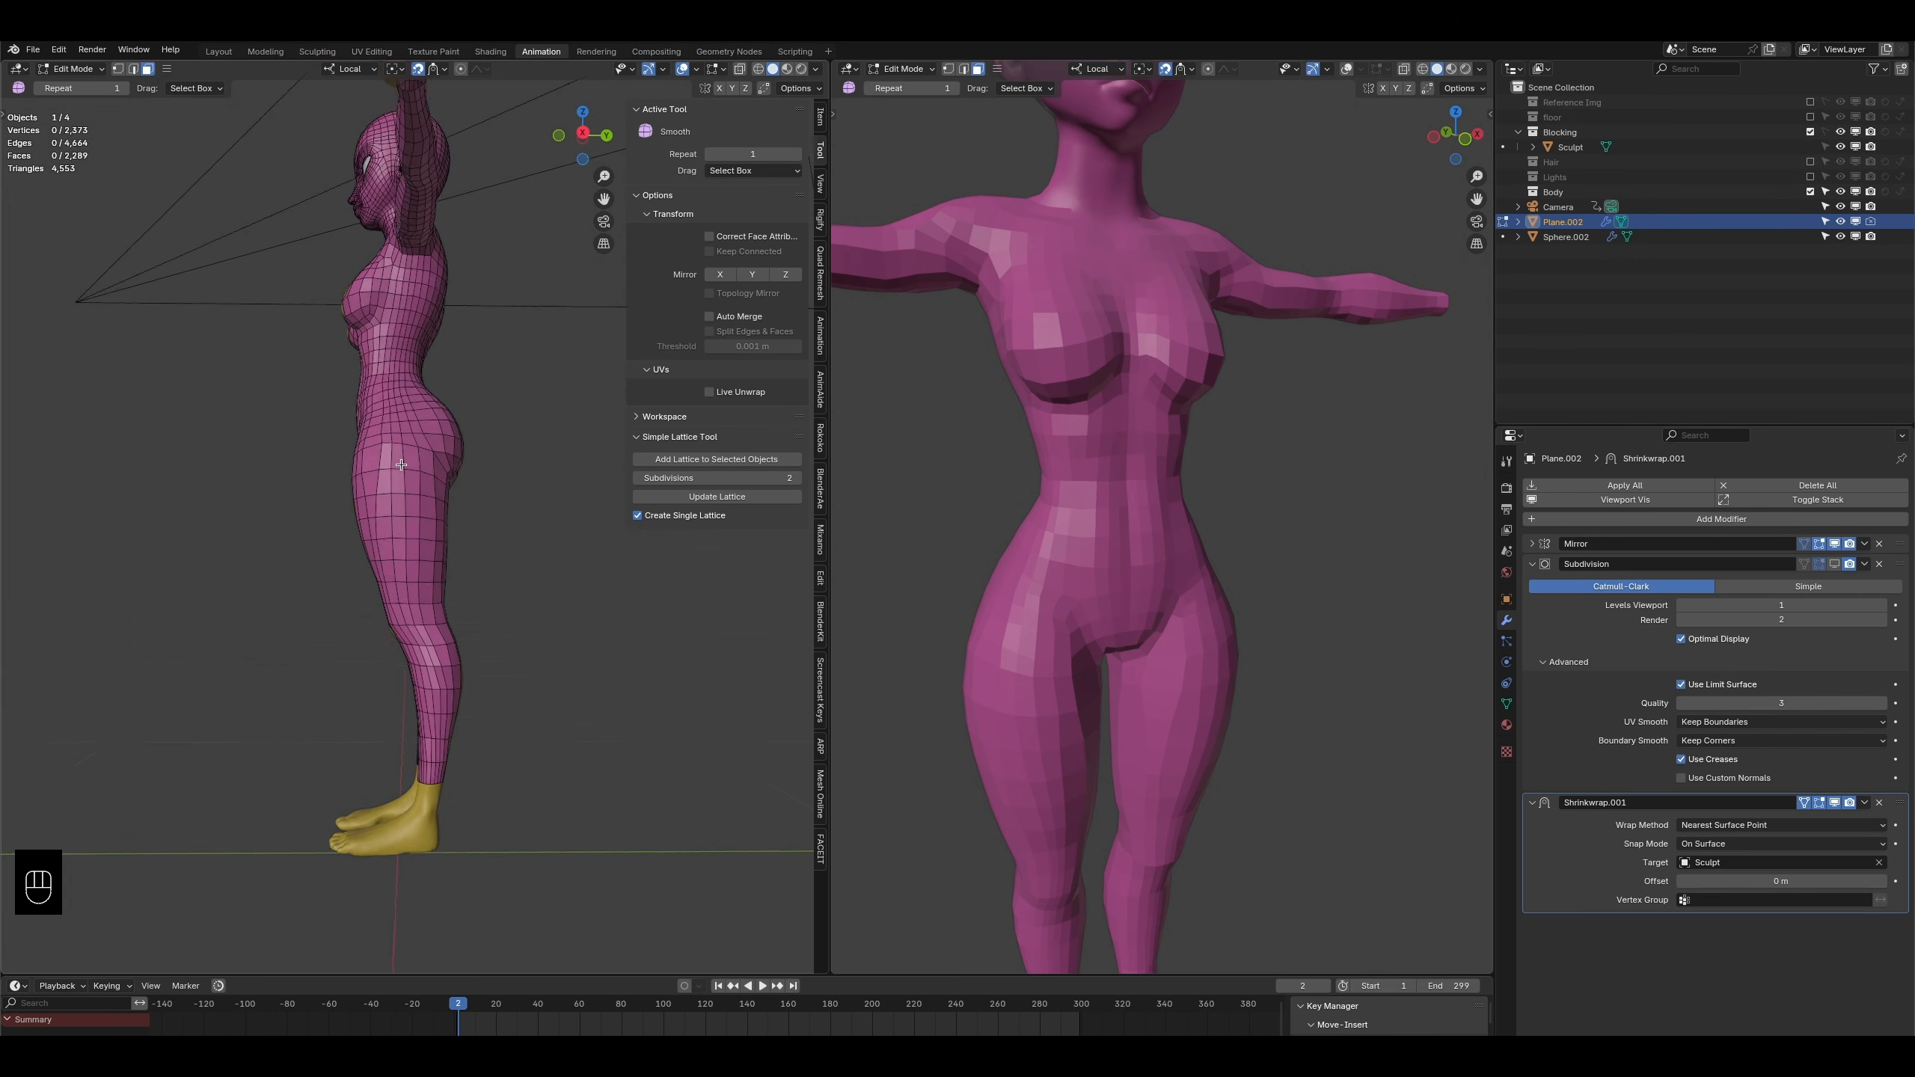
{"action": "left_click", "coordinate": [396, 477], "text": "alt"}
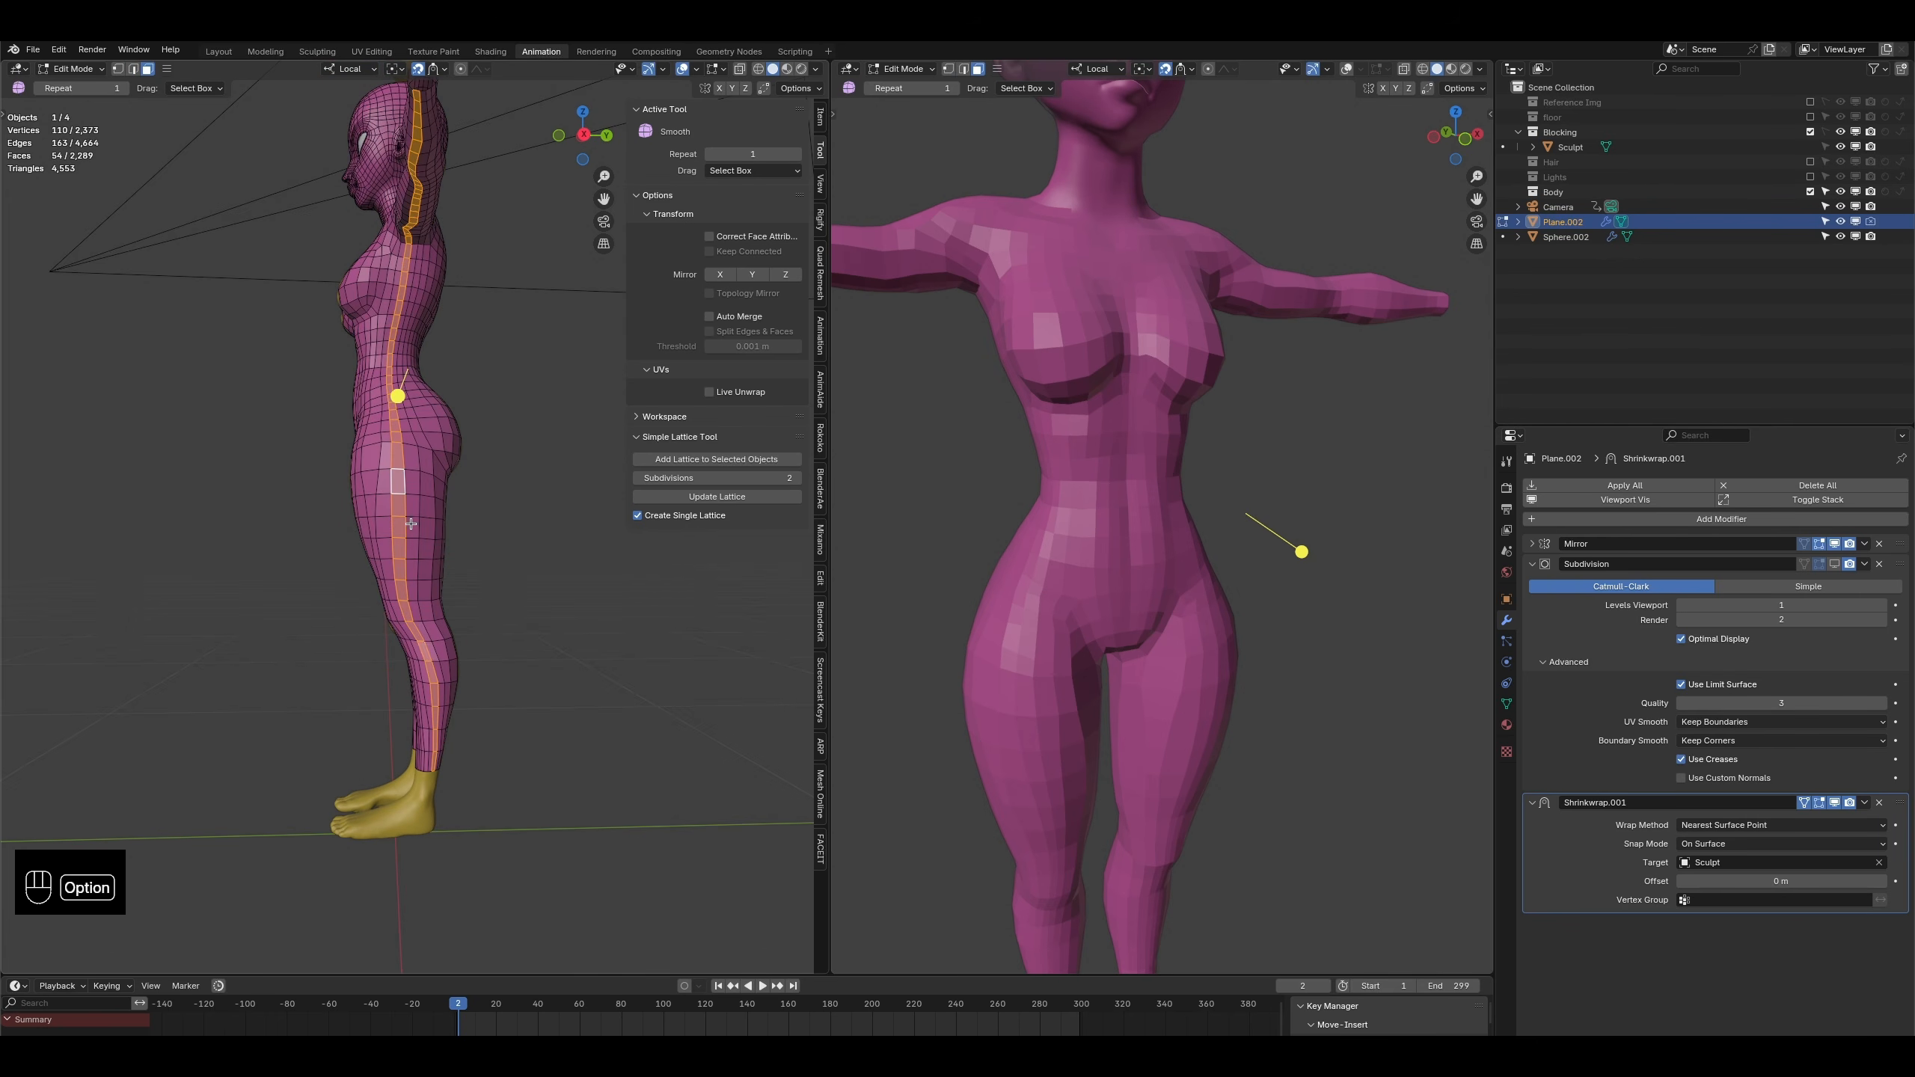
{"action": "middle_click_drag", "start_coordinate": [423, 754], "coordinate": [413, 733]}
{"action": "mouse_move", "coordinate": [398, 670]}
{"action": "middle_mouse_down"}
{"action": "mouse_move", "coordinate": [413, 586]}
{"action": "mouse_move", "coordinate": [309, 684]}
{"action": "mouse_move", "coordinate": [429, 679]}
{"action": "middle_mouse_up"}
{"action": "left_click", "coordinate": [133, 69]}
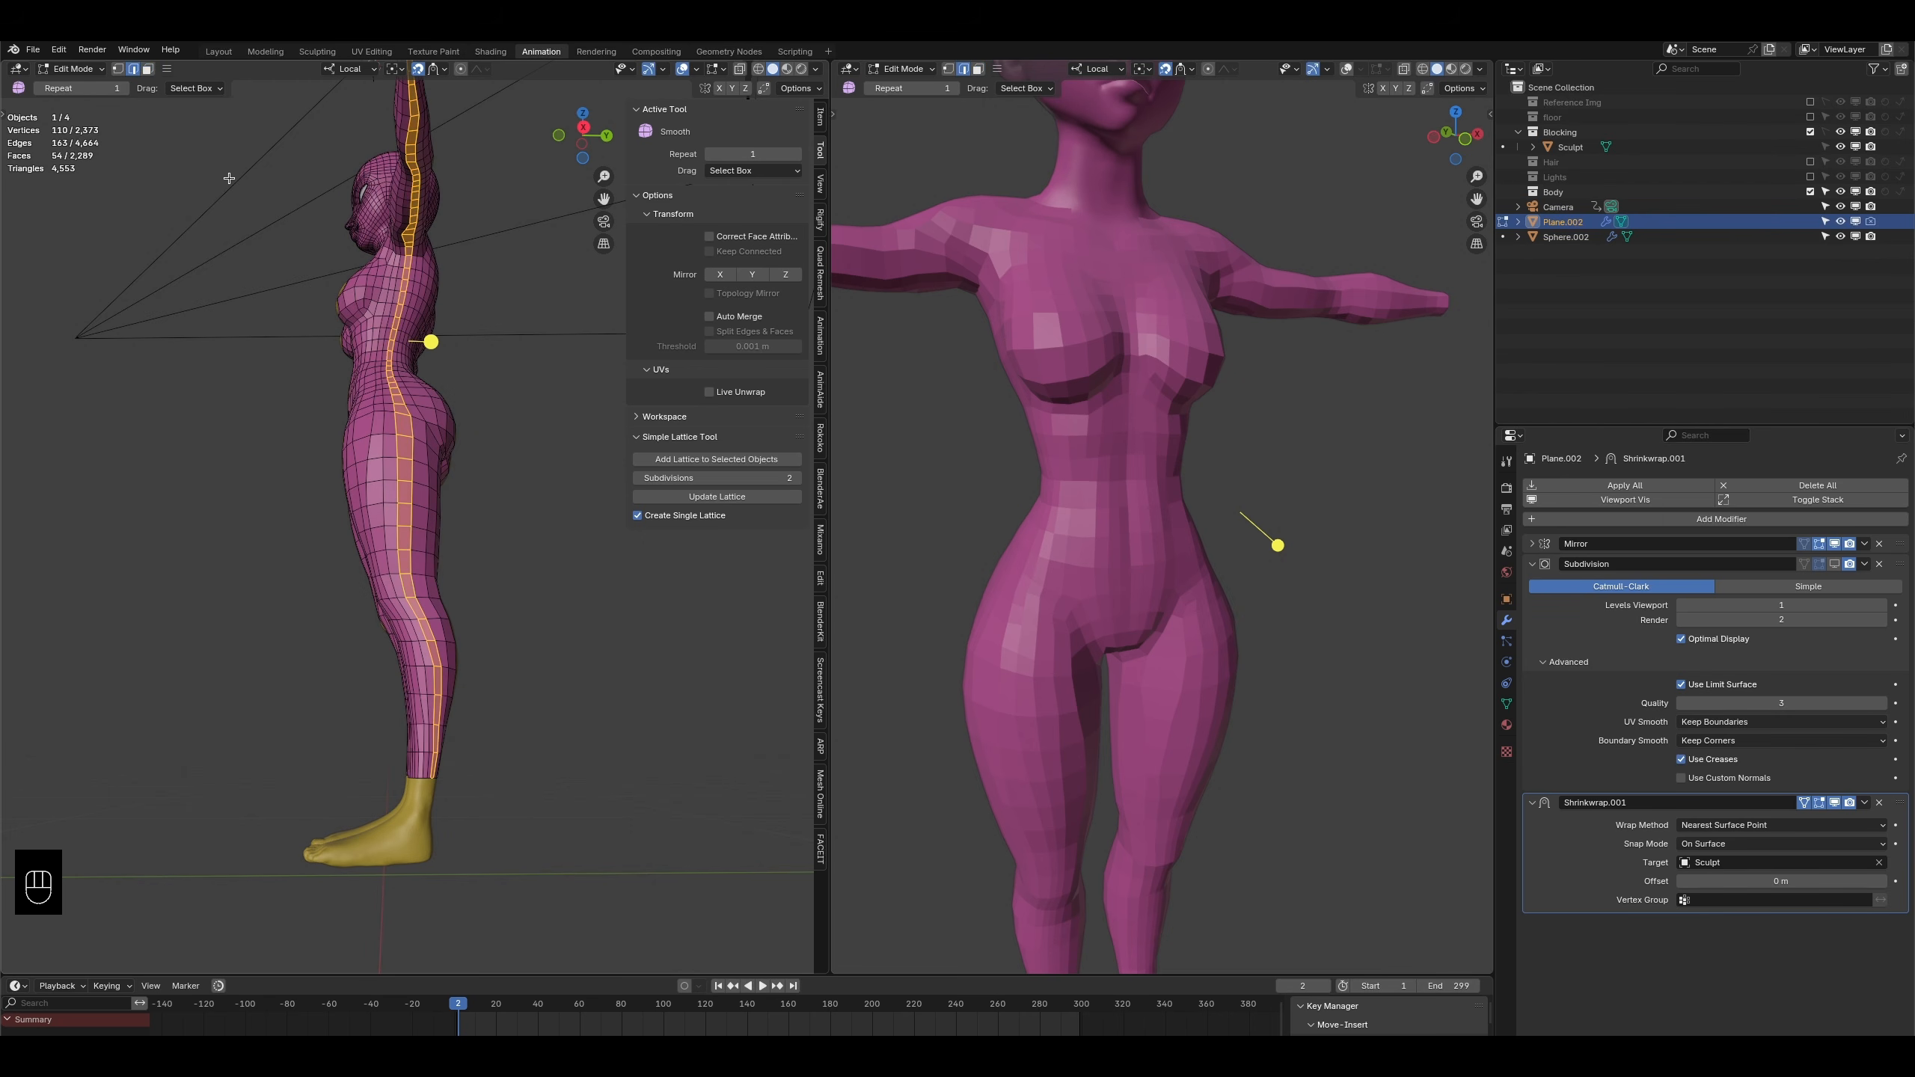
- Rotate the ankle's boundary loop about -23.3° around its local Z axis with proportional editing at a size of about 0.32
{"action": "left_click", "coordinate": [419, 777], "text": "alt"}
{"action": "key", "text": "r"}
{"action": "key", "text": "z"}
{"action": "key", "text": "ctrl+z"}
{"action": "key", "text": "r"}
{"action": "key", "text": "z"}
{"action": "scroll", "coordinate": [543, 650], "scroll_direction": "down", "scroll_amount": 10}
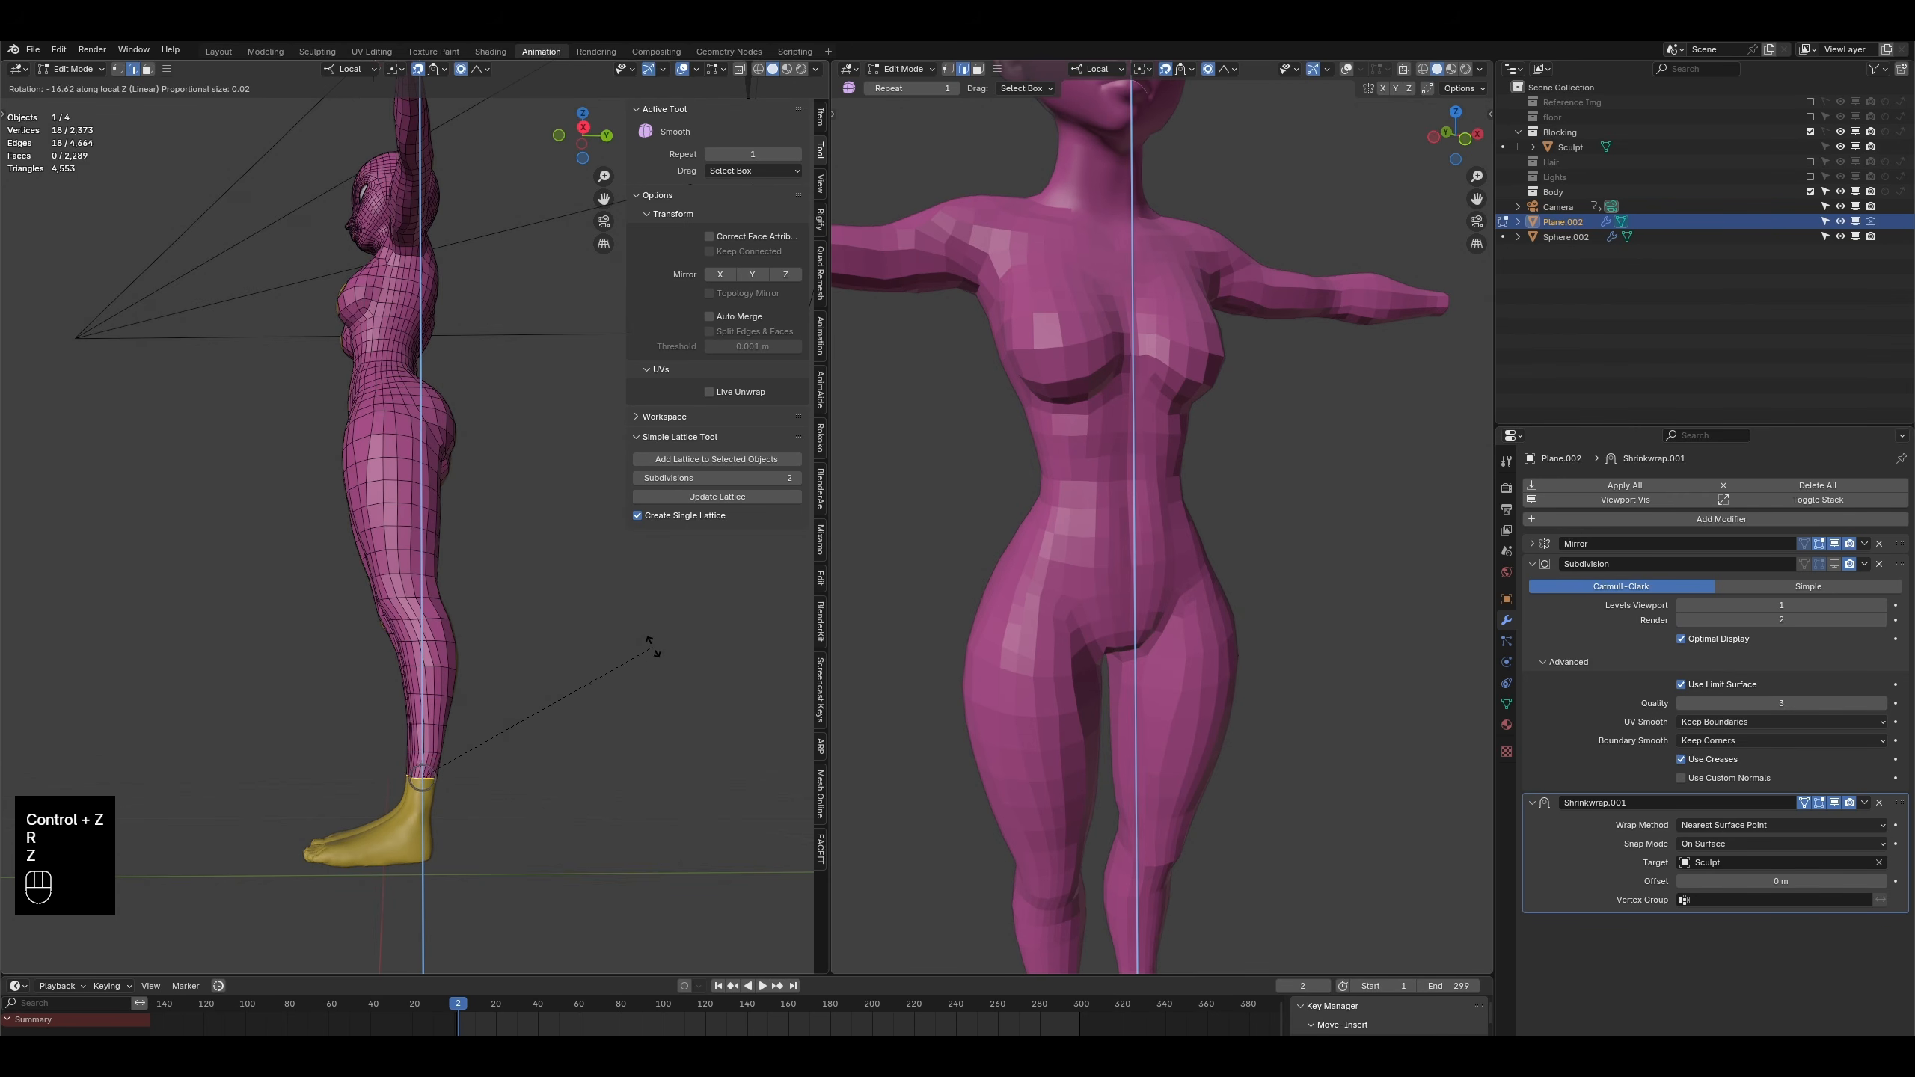
{"action": "scroll", "coordinate": [634, 683], "scroll_direction": "down", "scroll_amount": 8}
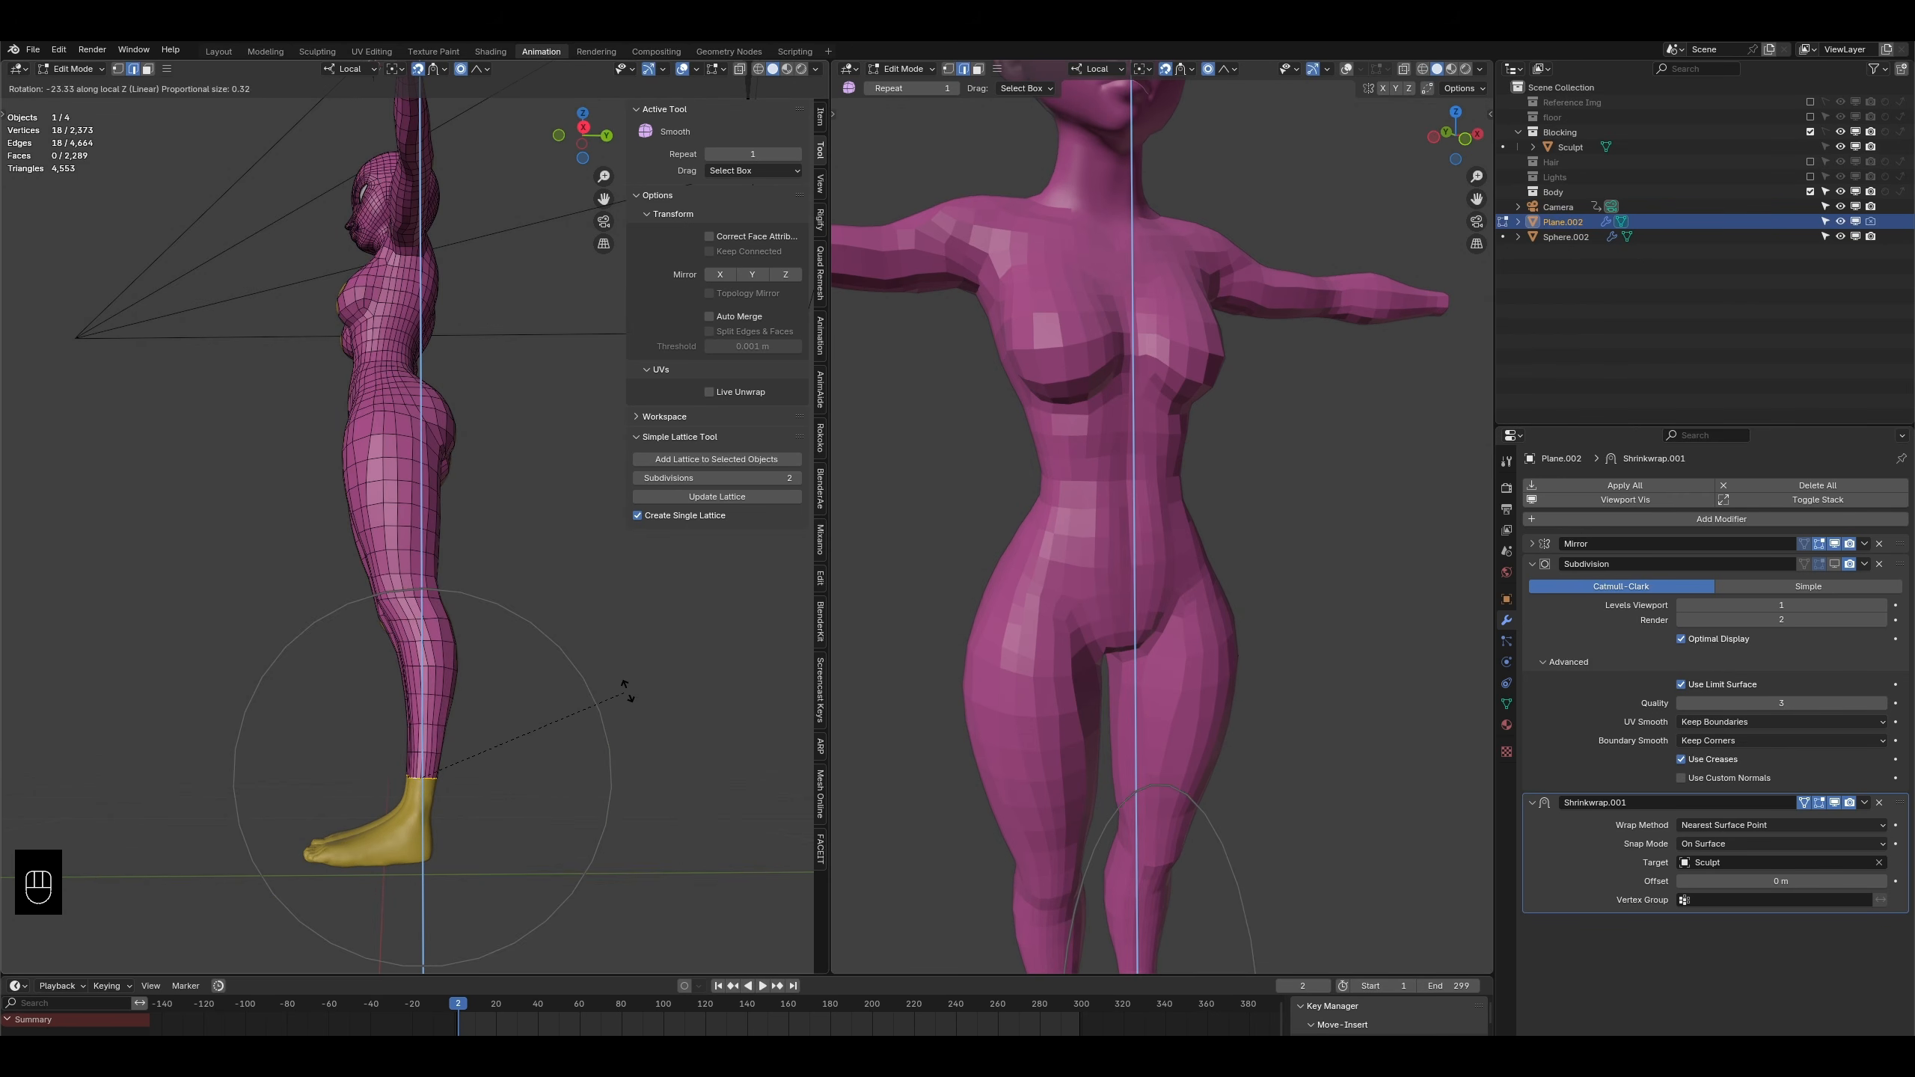
{"action": "left_click", "coordinate": [628, 691]}
{"action": "middle_click_drag", "start_coordinate": [628, 691], "coordinate": [403, 763]}
{"action": "scroll", "coordinate": [479, 714], "scroll_direction": "up", "scroll_amount": 5}
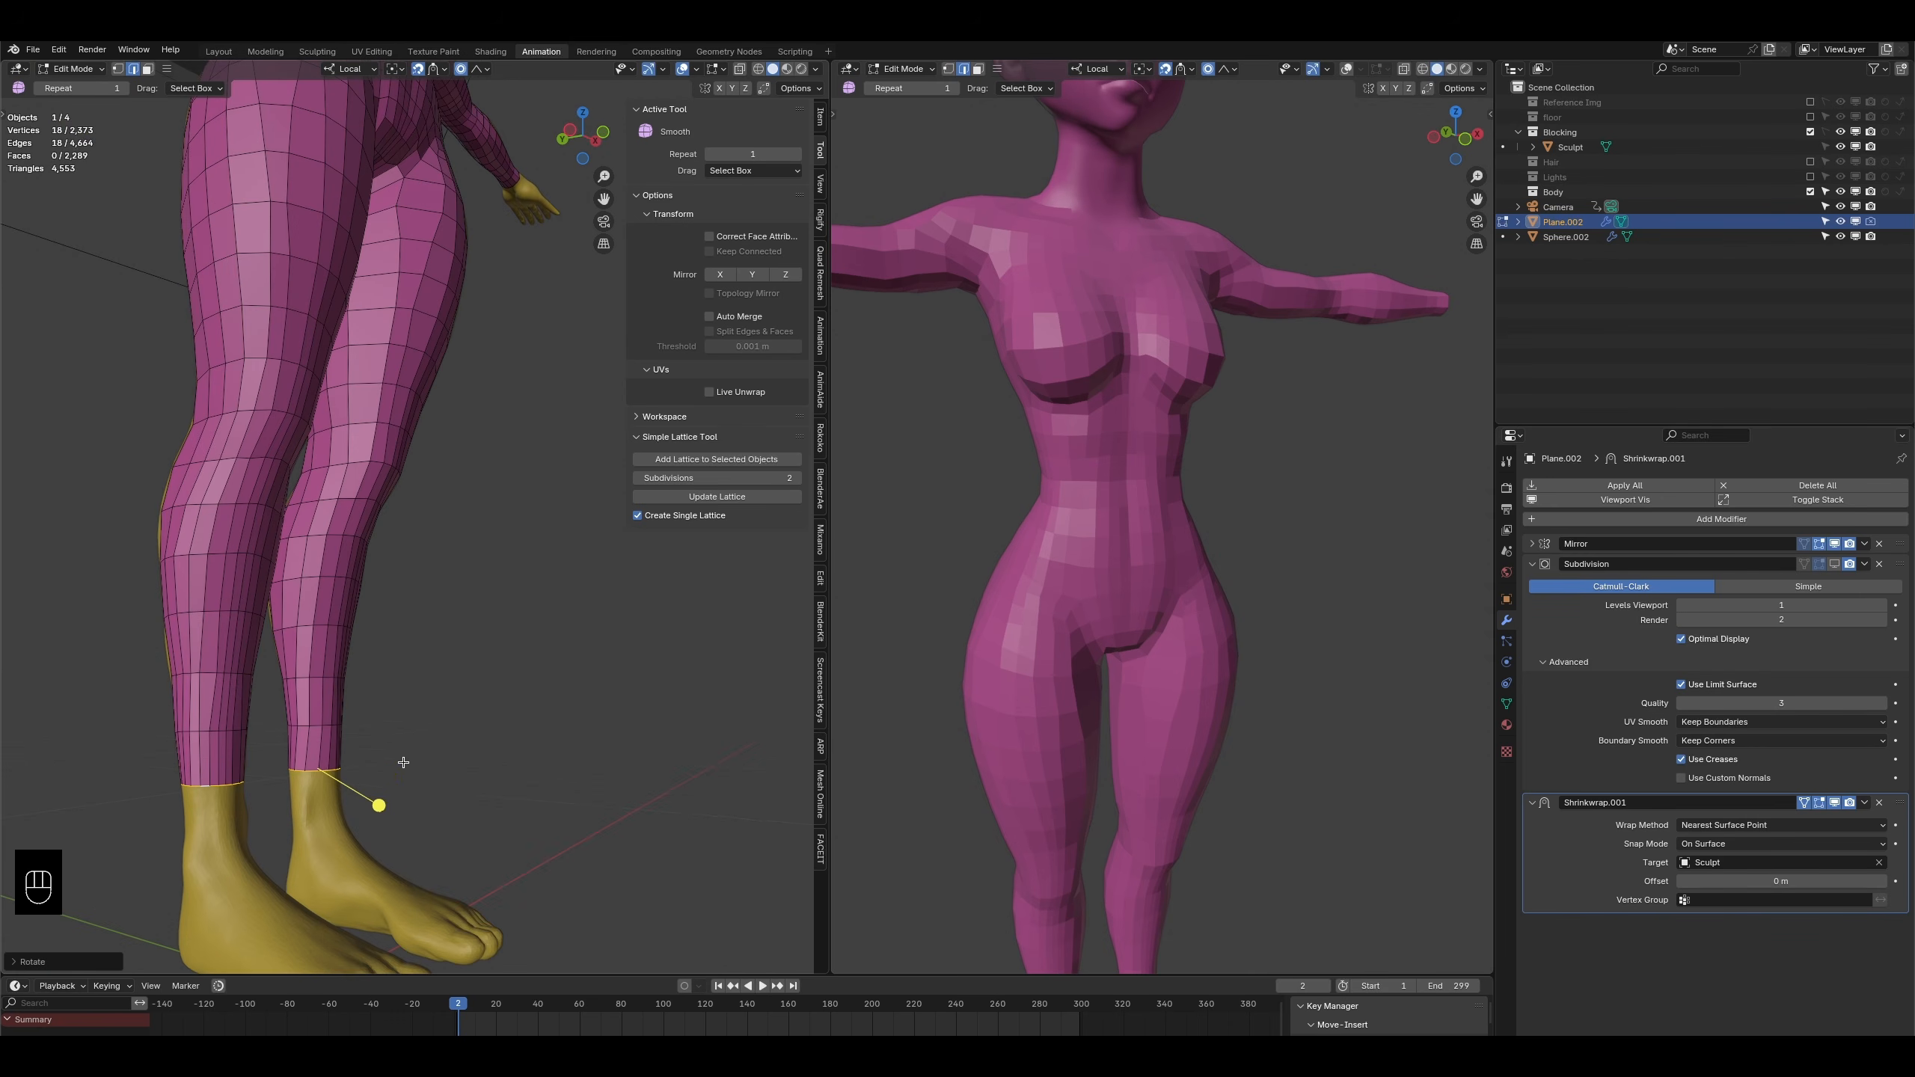
- Smooth two neighbouring horizontal edge loops on the lower shin, just above the ankle boundary
{"action": "left_click", "coordinate": [320, 726], "text": "alt"}
{"action": "left_click", "coordinate": [313, 726], "text": "alt"}
{"action": "left_click_drag", "start_coordinate": [376, 773], "coordinate": [757, 811]}
{"action": "left_click", "coordinate": [315, 674], "text": "alt"}
{"action": "left_click_drag", "start_coordinate": [371, 731], "coordinate": [554, 758]}
- Switch the body mesh to Sculpt Mode and smooth its topology along the hip, thigh and lower leg
{"action": "scroll", "coordinate": [504, 576], "scroll_direction": "down", "scroll_amount": 3}
{"action": "mouse_move", "coordinate": [504, 577]}
{"action": "middle_mouse_down"}
{"action": "mouse_move", "coordinate": [440, 544]}
{"action": "mouse_move", "coordinate": [395, 666]}
{"action": "mouse_move", "coordinate": [418, 576]}
{"action": "middle_mouse_up"}
{"action": "scroll", "coordinate": [396, 666], "scroll_direction": "up", "scroll_amount": 3}
{"action": "left_click", "coordinate": [71, 69]}
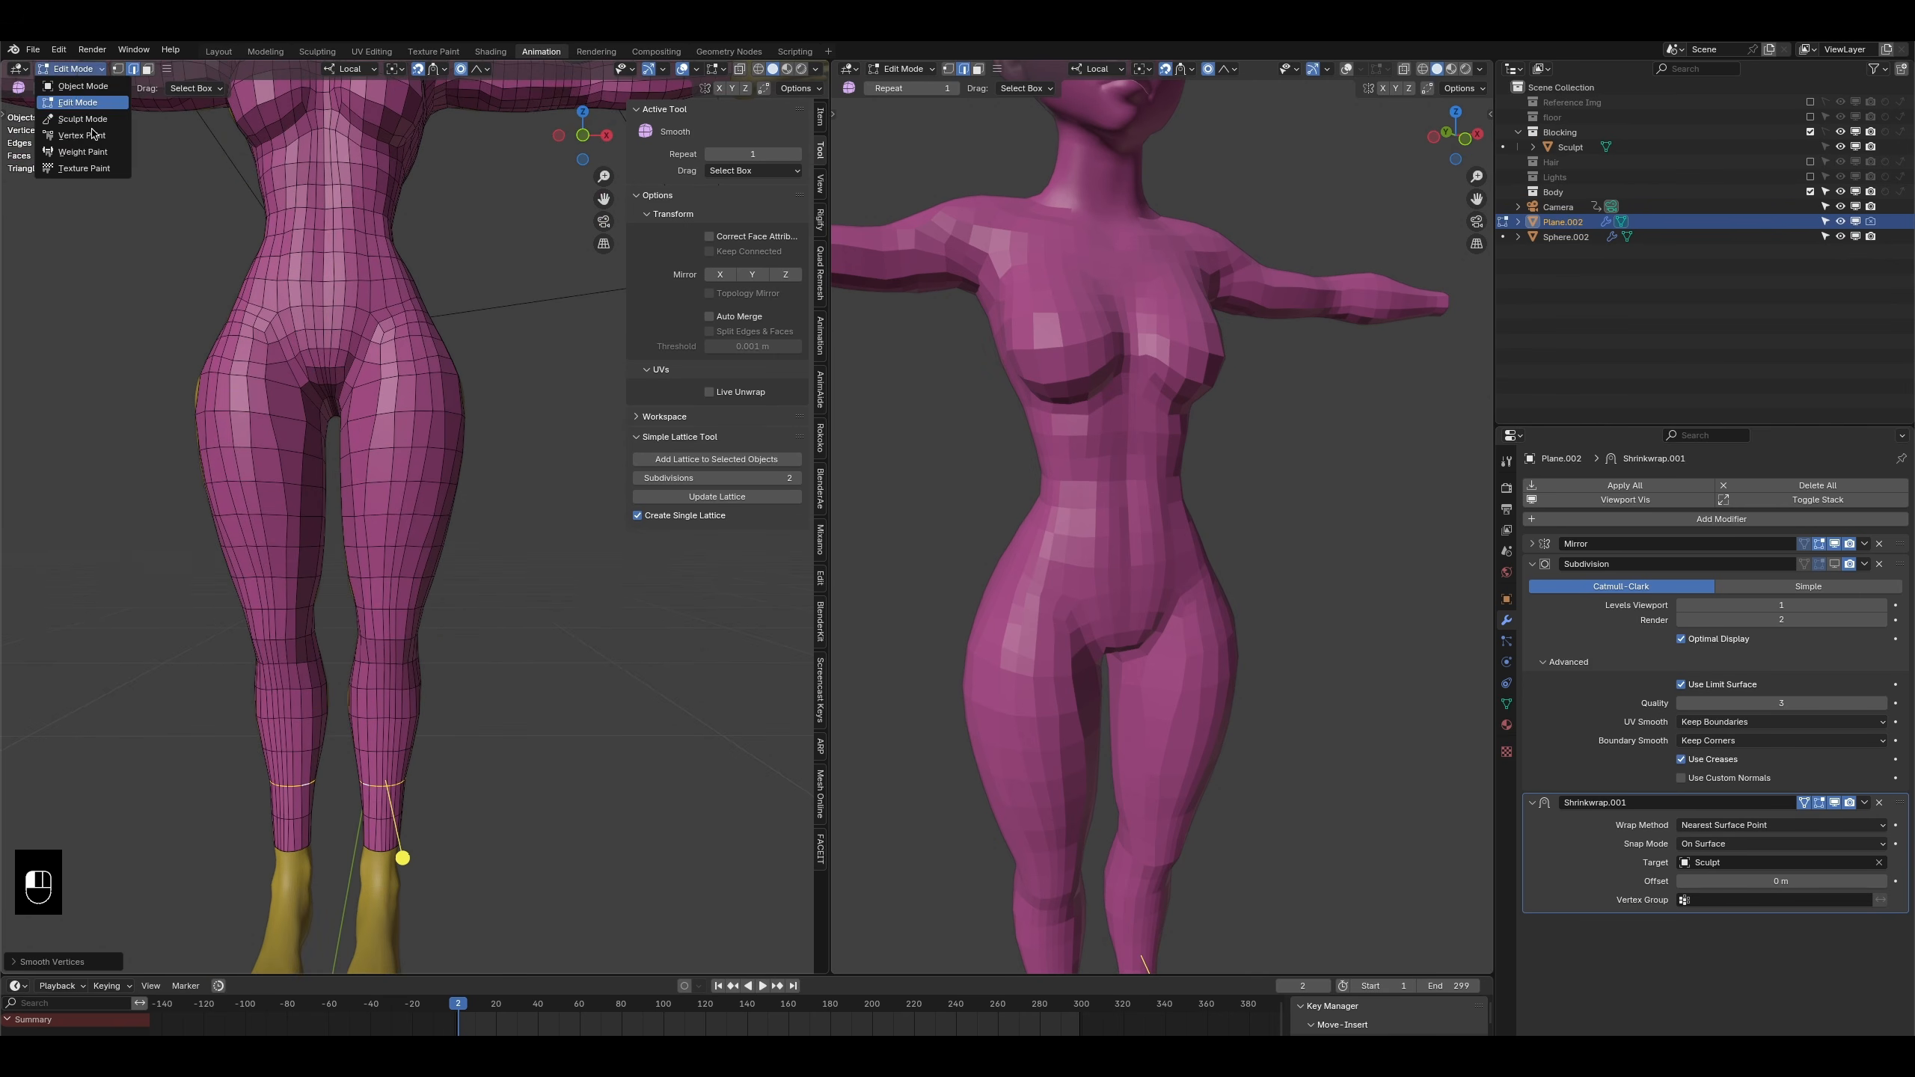
{"action": "left_click", "coordinate": [83, 119]}
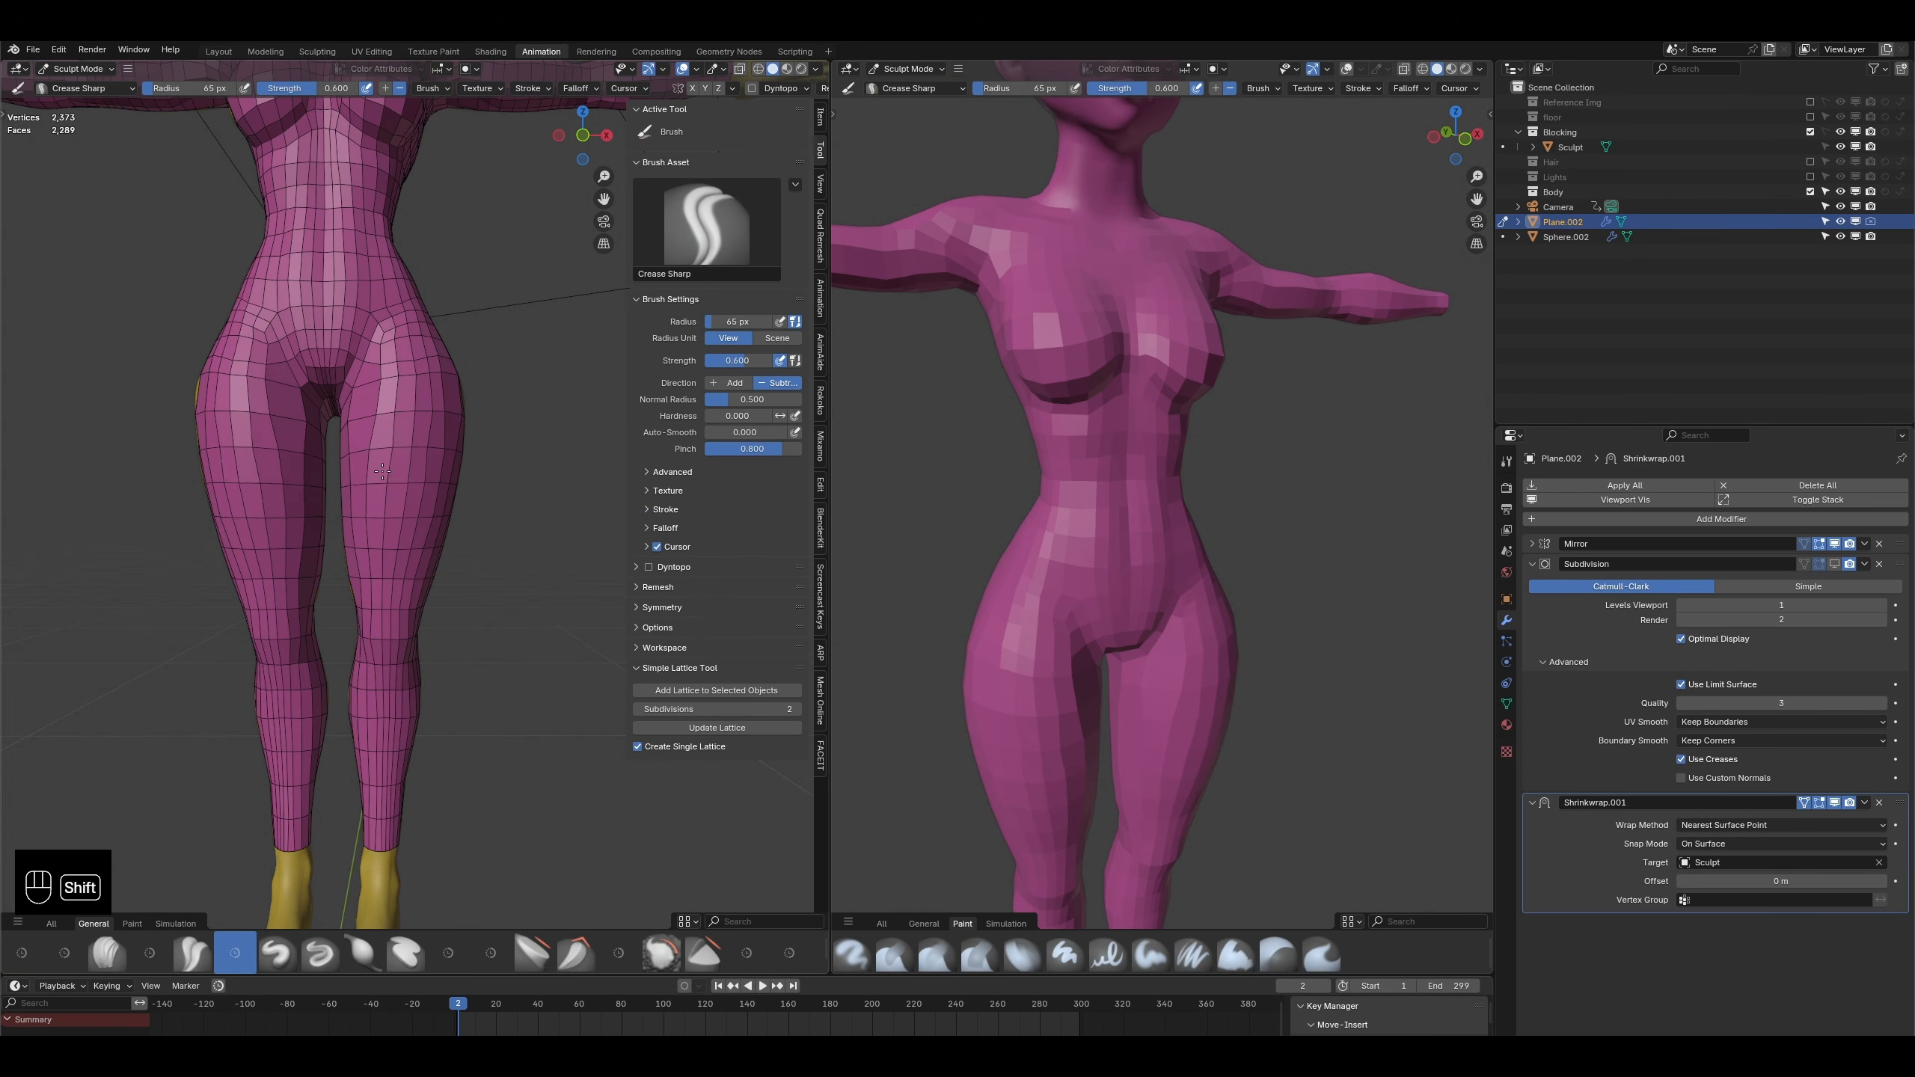
{"action": "mouse_move", "coordinate": [404, 426]}
{"action": "left_mouse_down", "text": "shift"}
{"action": "mouse_move", "coordinate": [425, 399]}
{"action": "mouse_move", "coordinate": [407, 374]}
{"action": "mouse_move", "coordinate": [399, 405]}
{"action": "mouse_move", "coordinate": [444, 381]}
{"action": "mouse_move", "coordinate": [436, 415]}
{"action": "left_mouse_up", "text": "shift"}
{"action": "middle_click_drag", "start_coordinate": [436, 417], "coordinate": [279, 427]}
{"action": "mouse_move", "coordinate": [462, 581]}
{"action": "left_mouse_down", "text": "shift"}
{"action": "mouse_move", "coordinate": [533, 720]}
{"action": "mouse_move", "coordinate": [525, 694]}
{"action": "left_mouse_up", "text": "shift"}
{"action": "left_click_drag", "start_coordinate": [510, 505], "coordinate": [476, 398], "text": "shift"}
{"action": "middle_click_drag", "start_coordinate": [477, 398], "coordinate": [362, 423]}
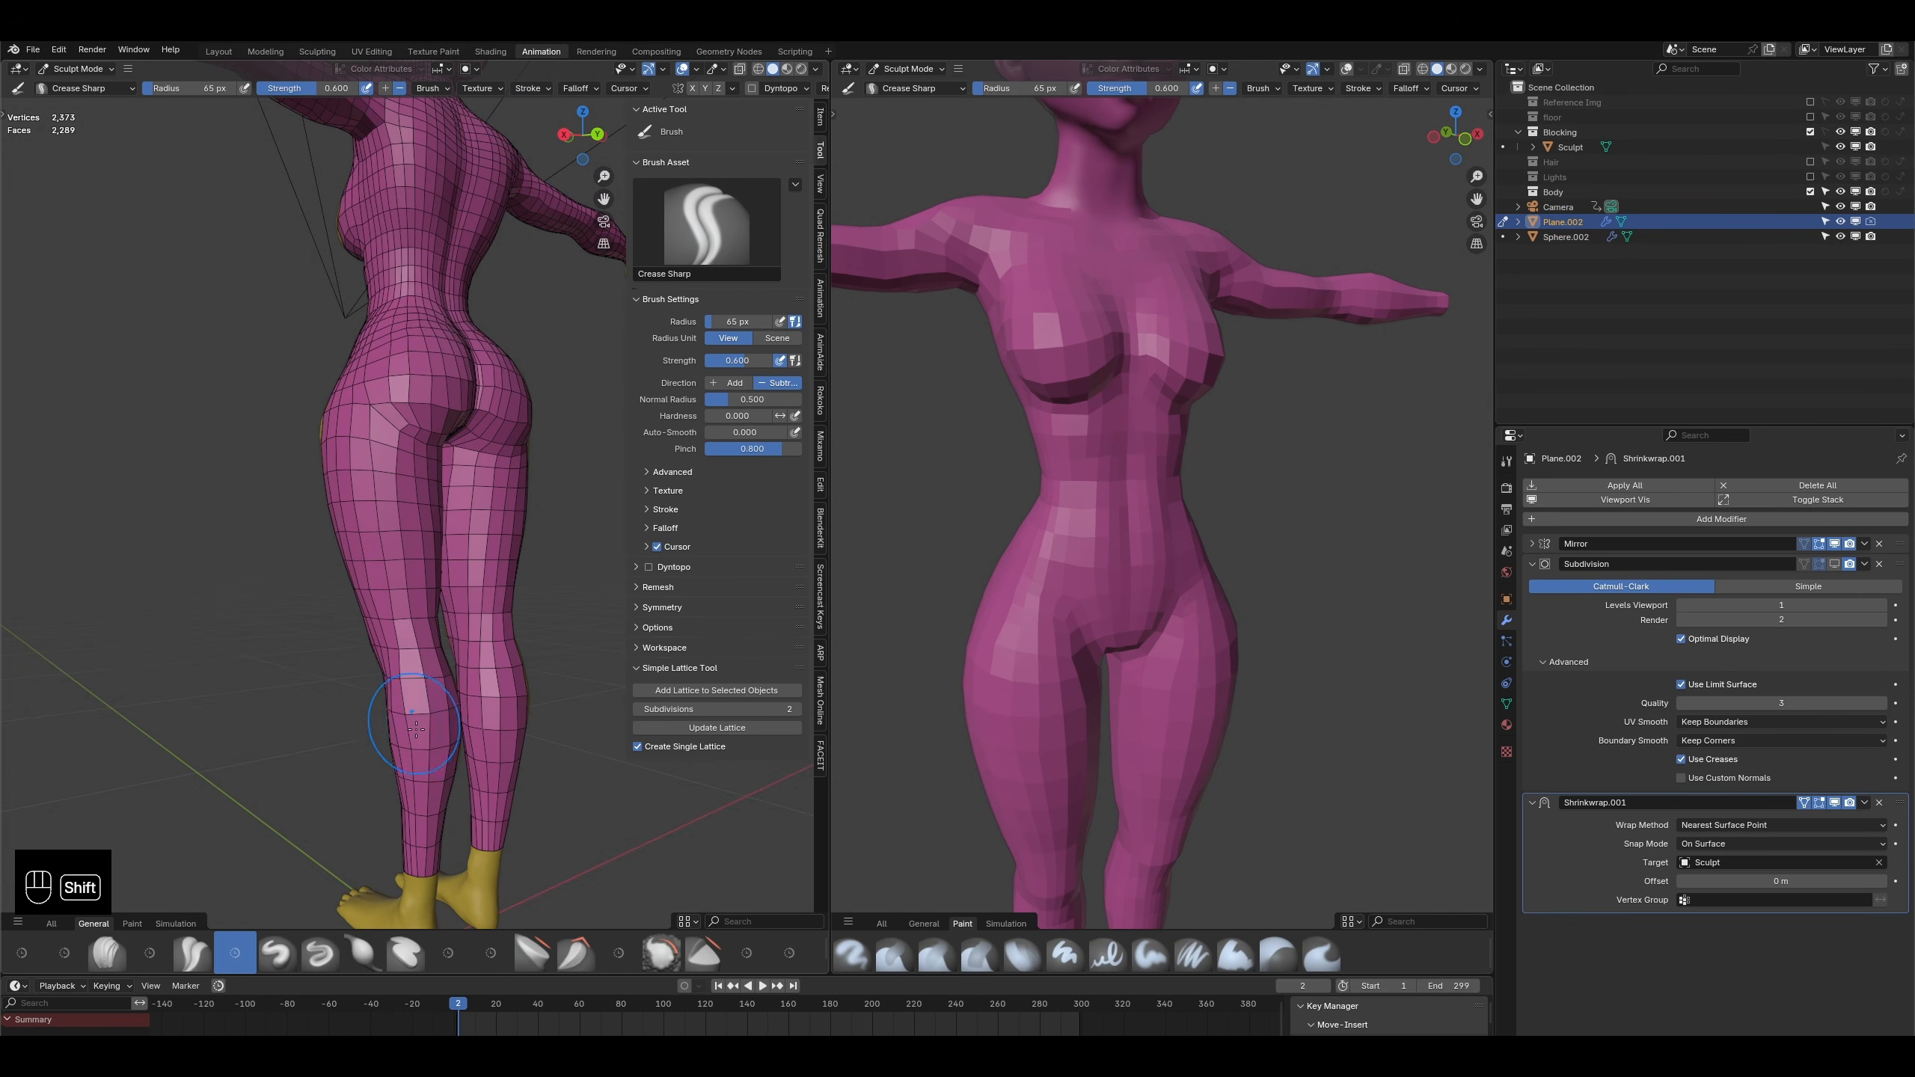
{"action": "middle_click_drag", "start_coordinate": [415, 737], "coordinate": [618, 777]}
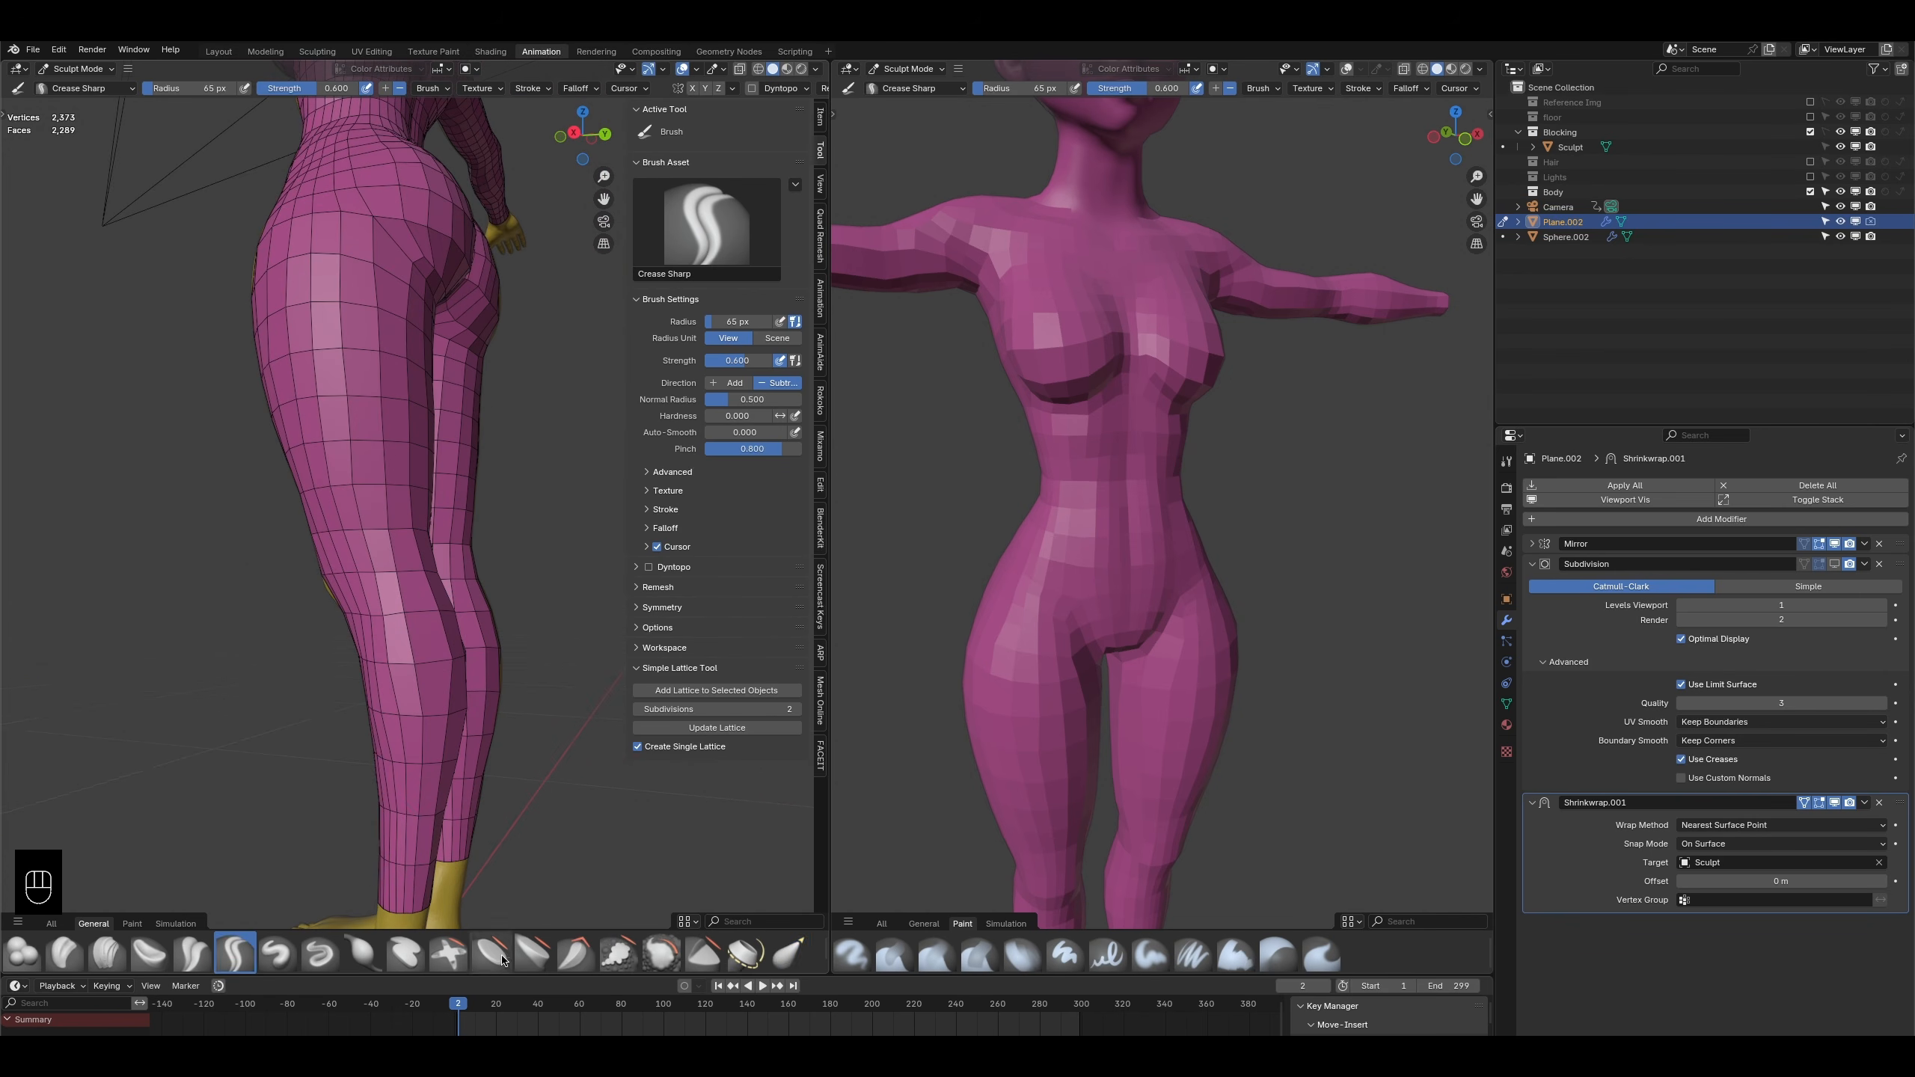
- Nudge the mesh around the knee into shape with the Elastic Grab brush
{"action": "left_click", "coordinate": [789, 955]}
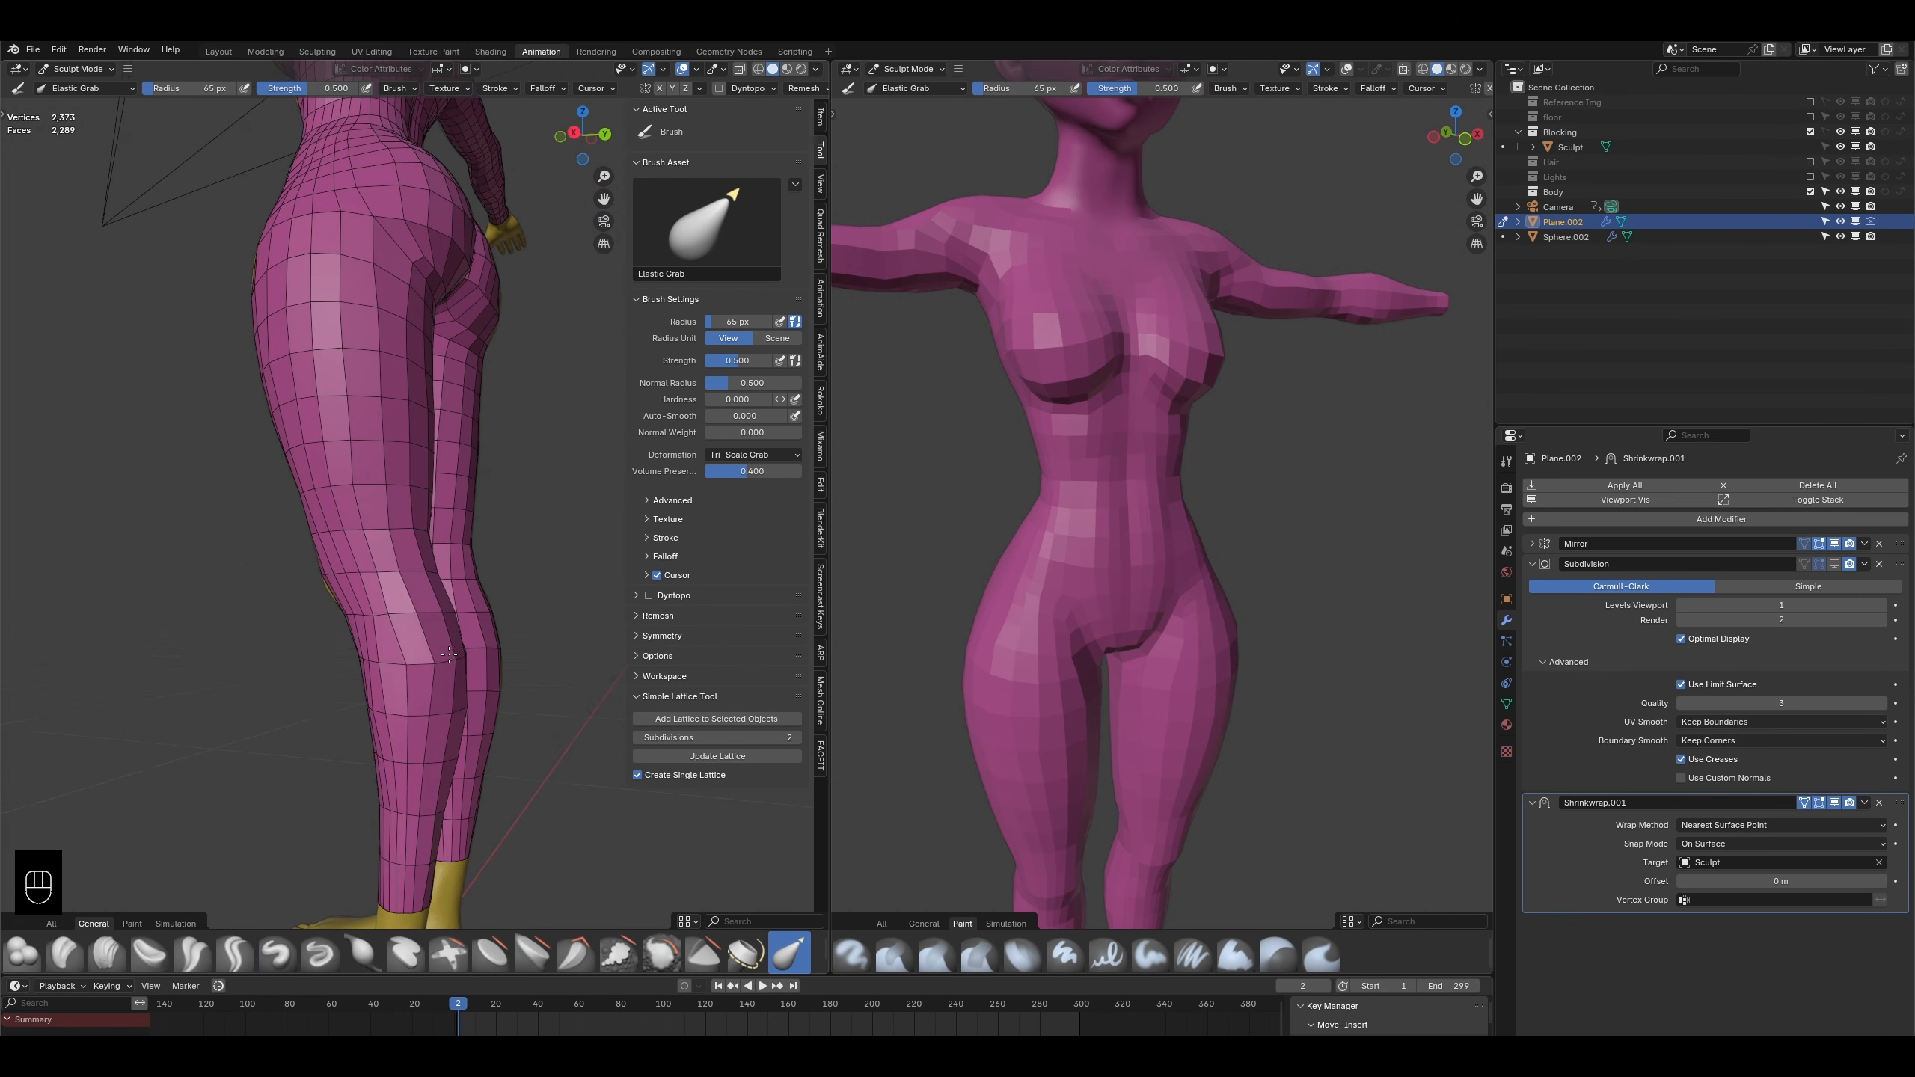
{"action": "left_click_drag", "start_coordinate": [387, 589], "coordinate": [401, 563]}
{"action": "middle_click_drag", "start_coordinate": [402, 563], "coordinate": [298, 593]}
{"action": "left_click_drag", "start_coordinate": [360, 672], "coordinate": [360, 663]}
{"action": "key", "text": "shift"}
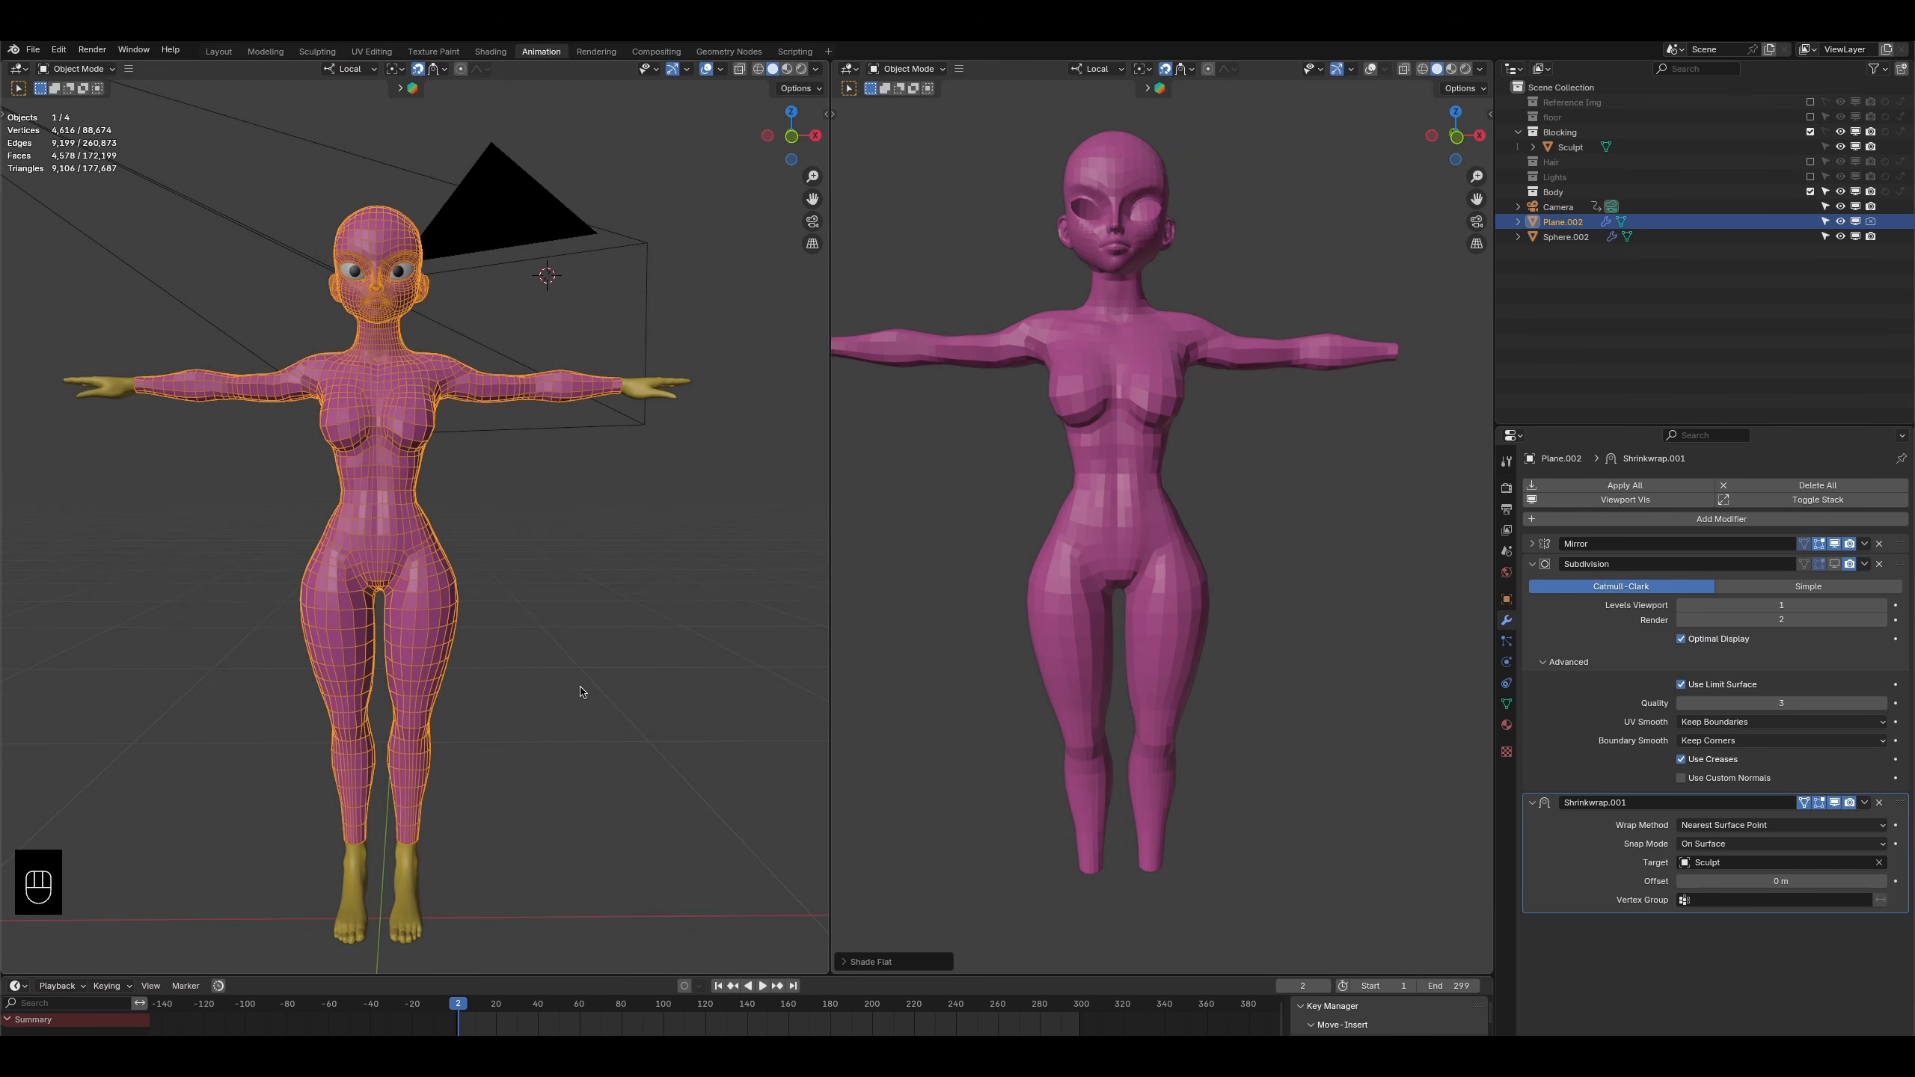
- Show the body mesh's Subdivision modifier in the viewport and shade the mesh smooth
{"action": "left_click", "coordinate": [580, 691]}
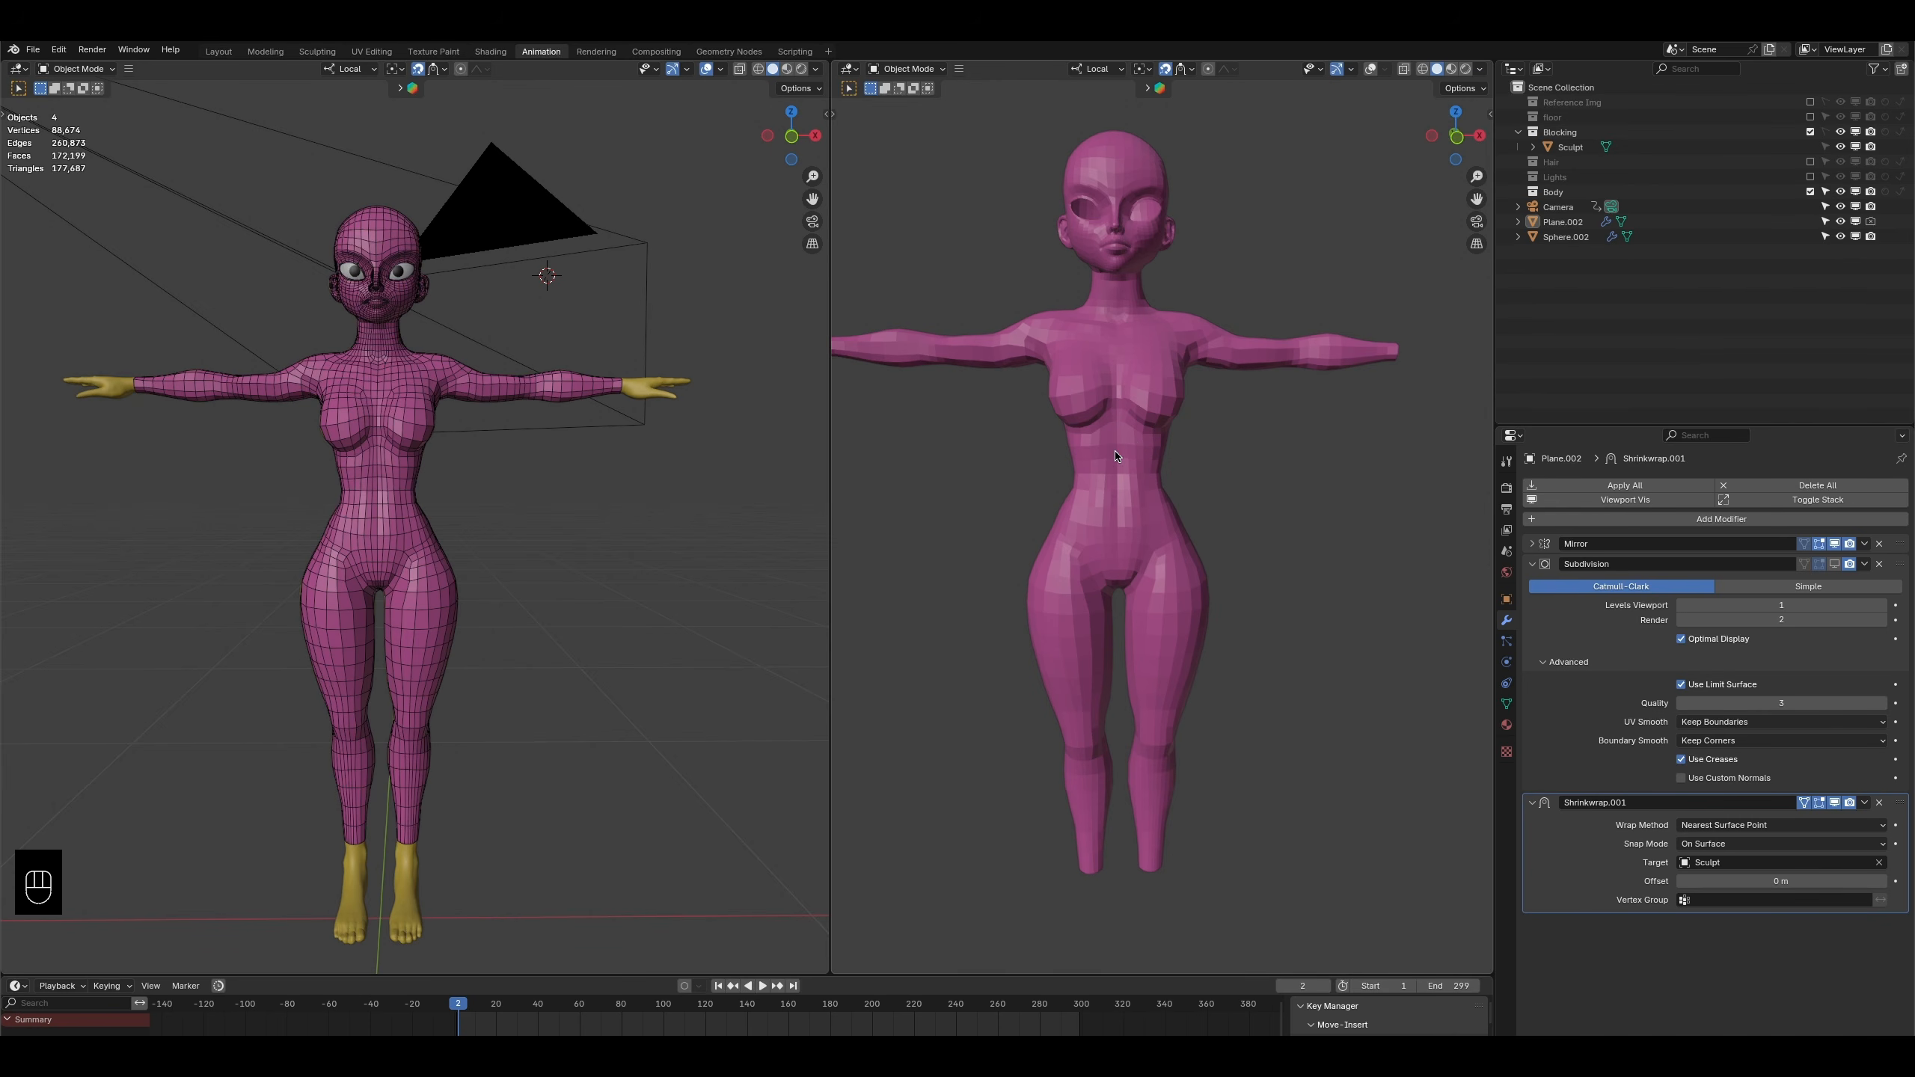
{"action": "left_click", "coordinate": [436, 425]}
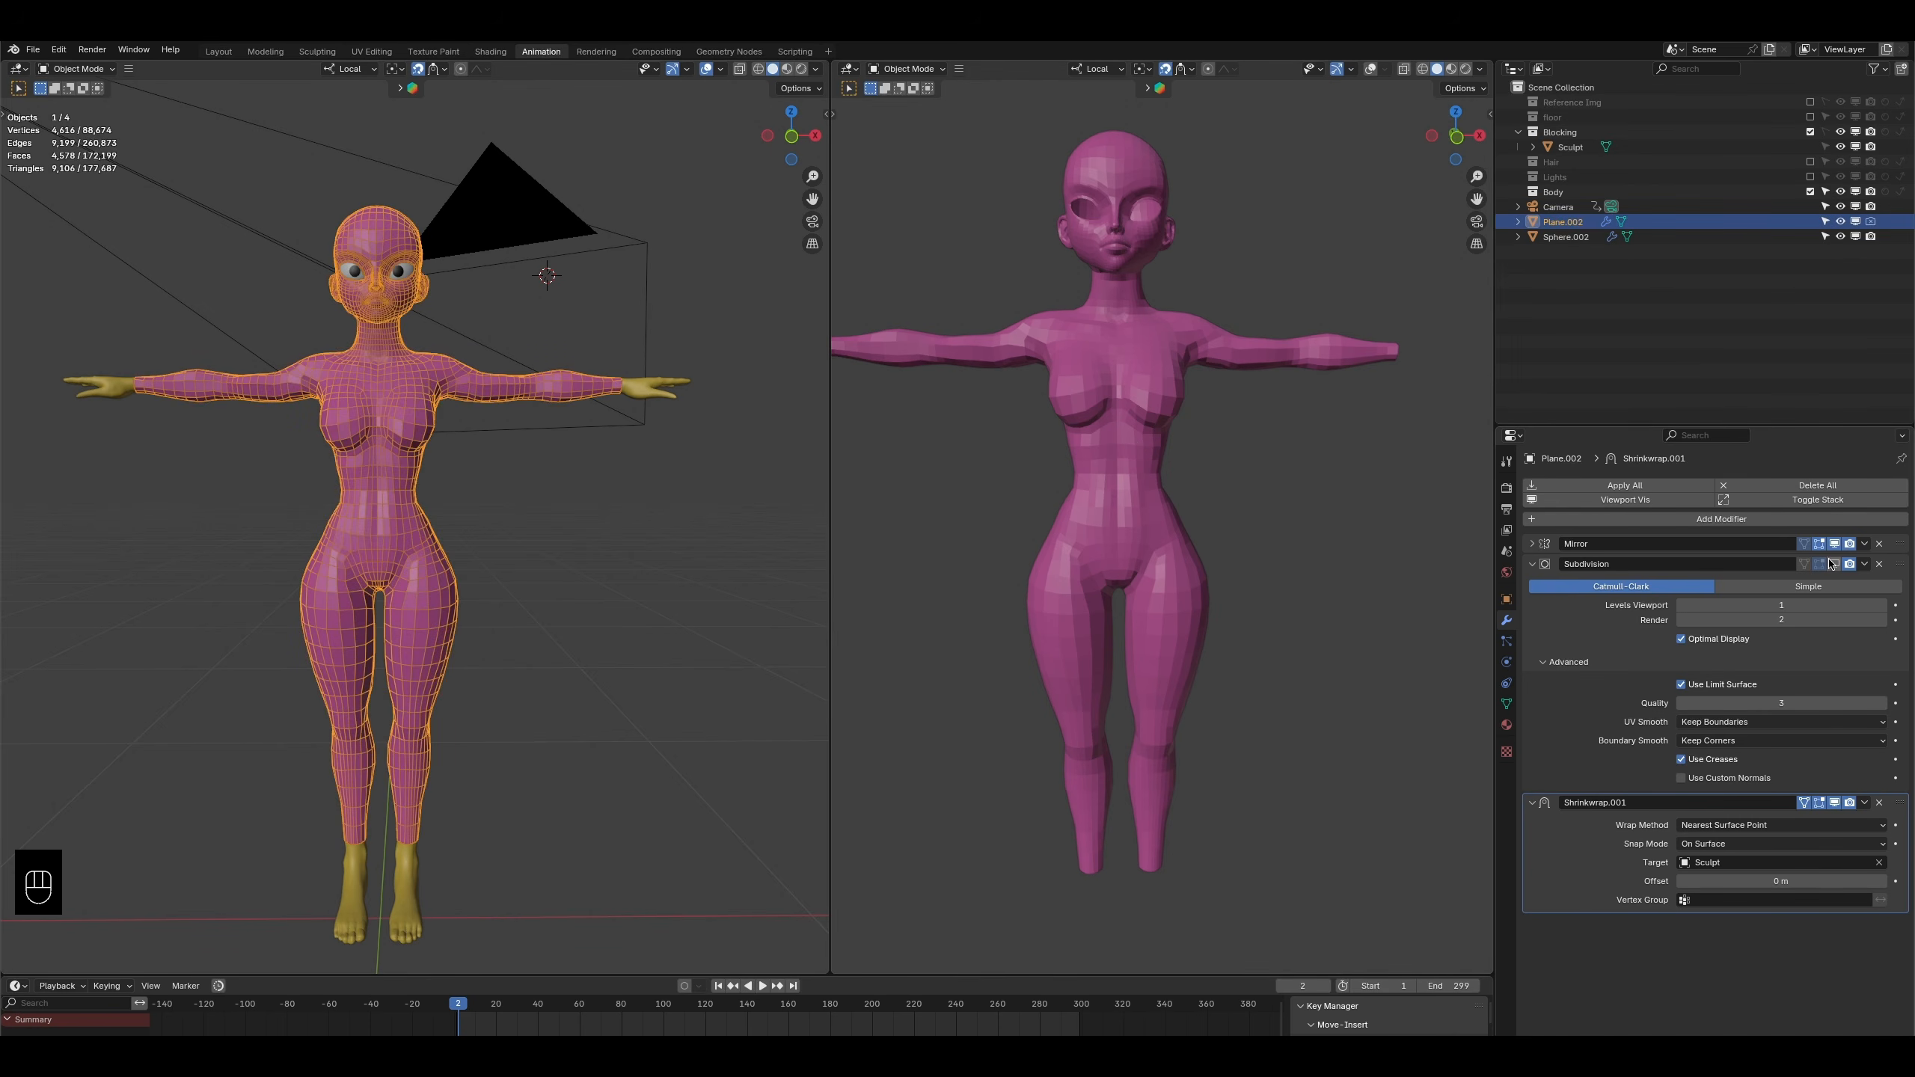
{"action": "left_click", "coordinate": [1835, 564]}
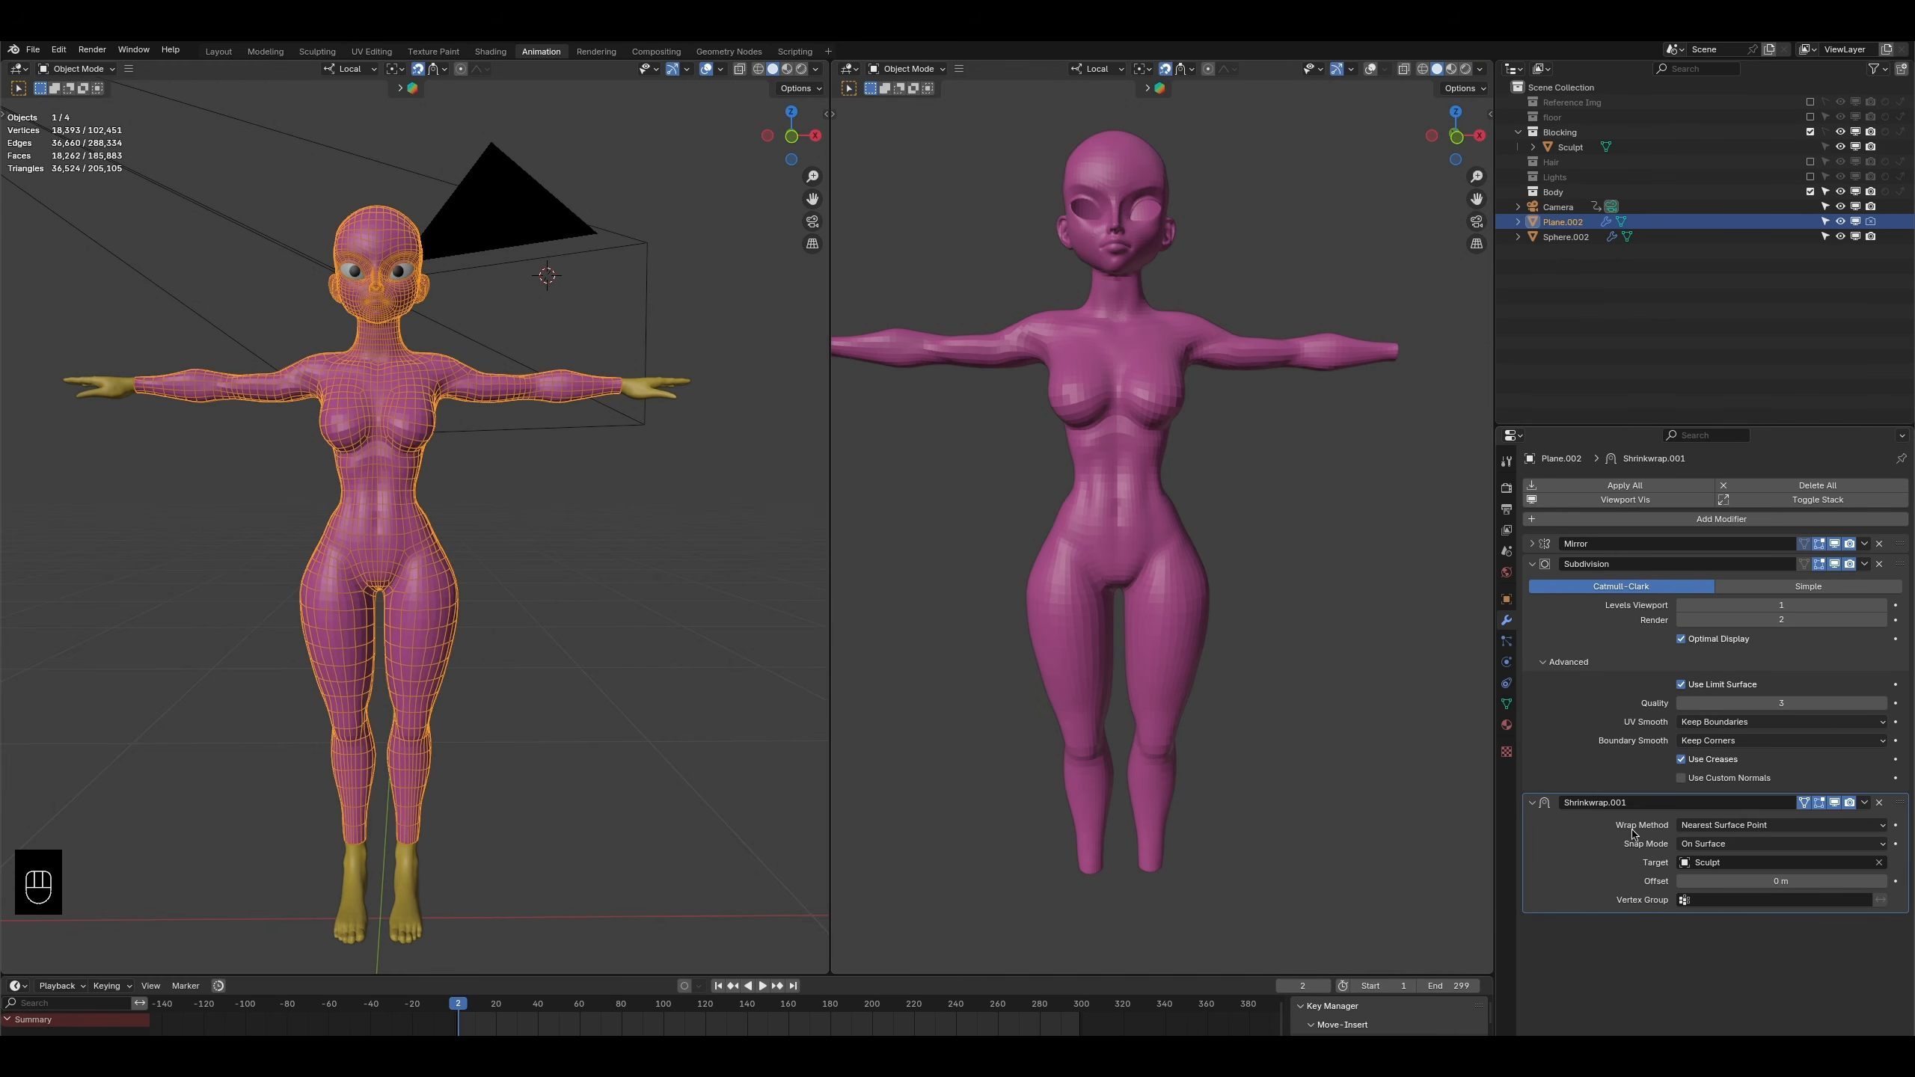
{"action": "right_click", "coordinate": [1108, 522]}
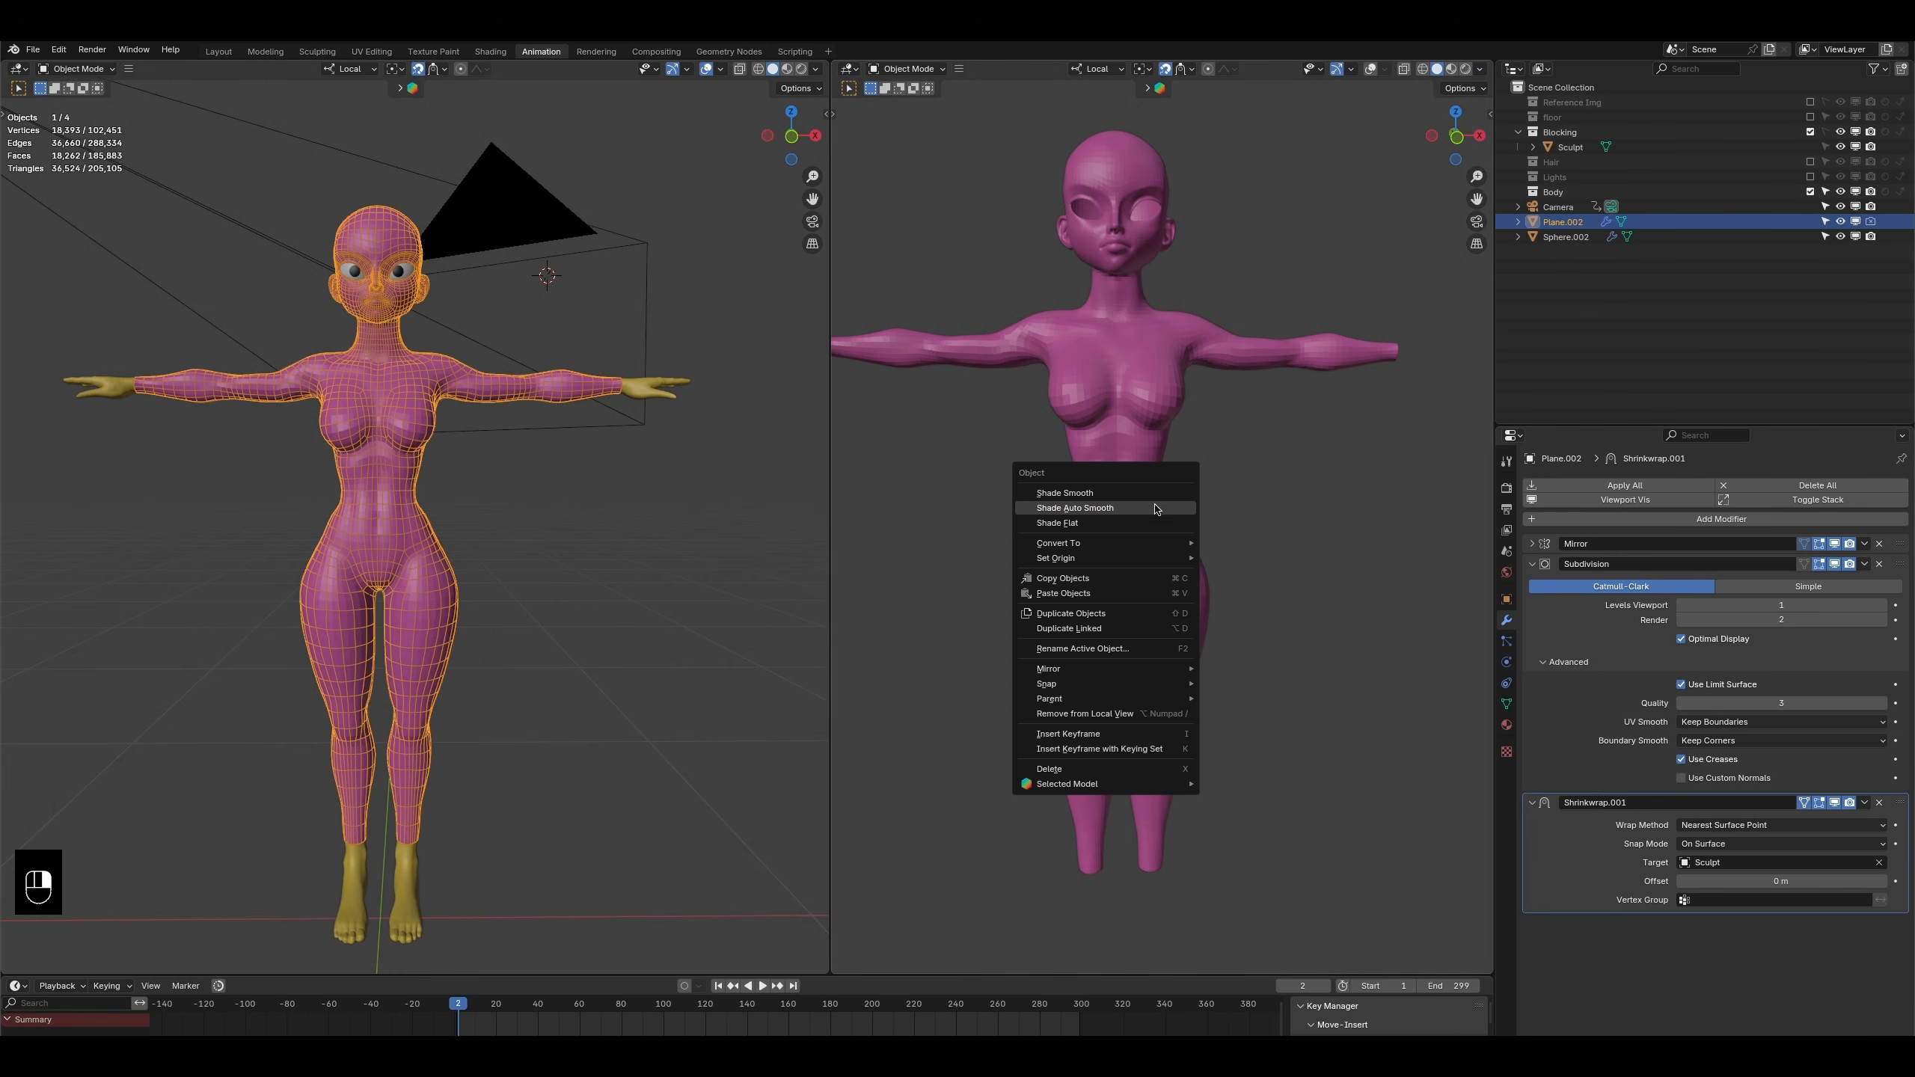
{"action": "left_click", "coordinate": [1154, 498]}
- Inspect the smooth-shaded body from all sides and hide its Subdivision and Shrinkwrap modifiers in the viewport
{"action": "mouse_move", "coordinate": [1153, 498]}
{"action": "middle_mouse_down"}
{"action": "mouse_move", "coordinate": [1219, 530]}
{"action": "mouse_move", "coordinate": [1039, 534]}
{"action": "mouse_move", "coordinate": [1076, 646]}
{"action": "mouse_move", "coordinate": [927, 612]}
{"action": "mouse_move", "coordinate": [991, 595]}
{"action": "mouse_move", "coordinate": [1048, 641]}
{"action": "mouse_move", "coordinate": [1198, 641]}
{"action": "mouse_move", "coordinate": [1290, 492]}
{"action": "middle_mouse_up"}
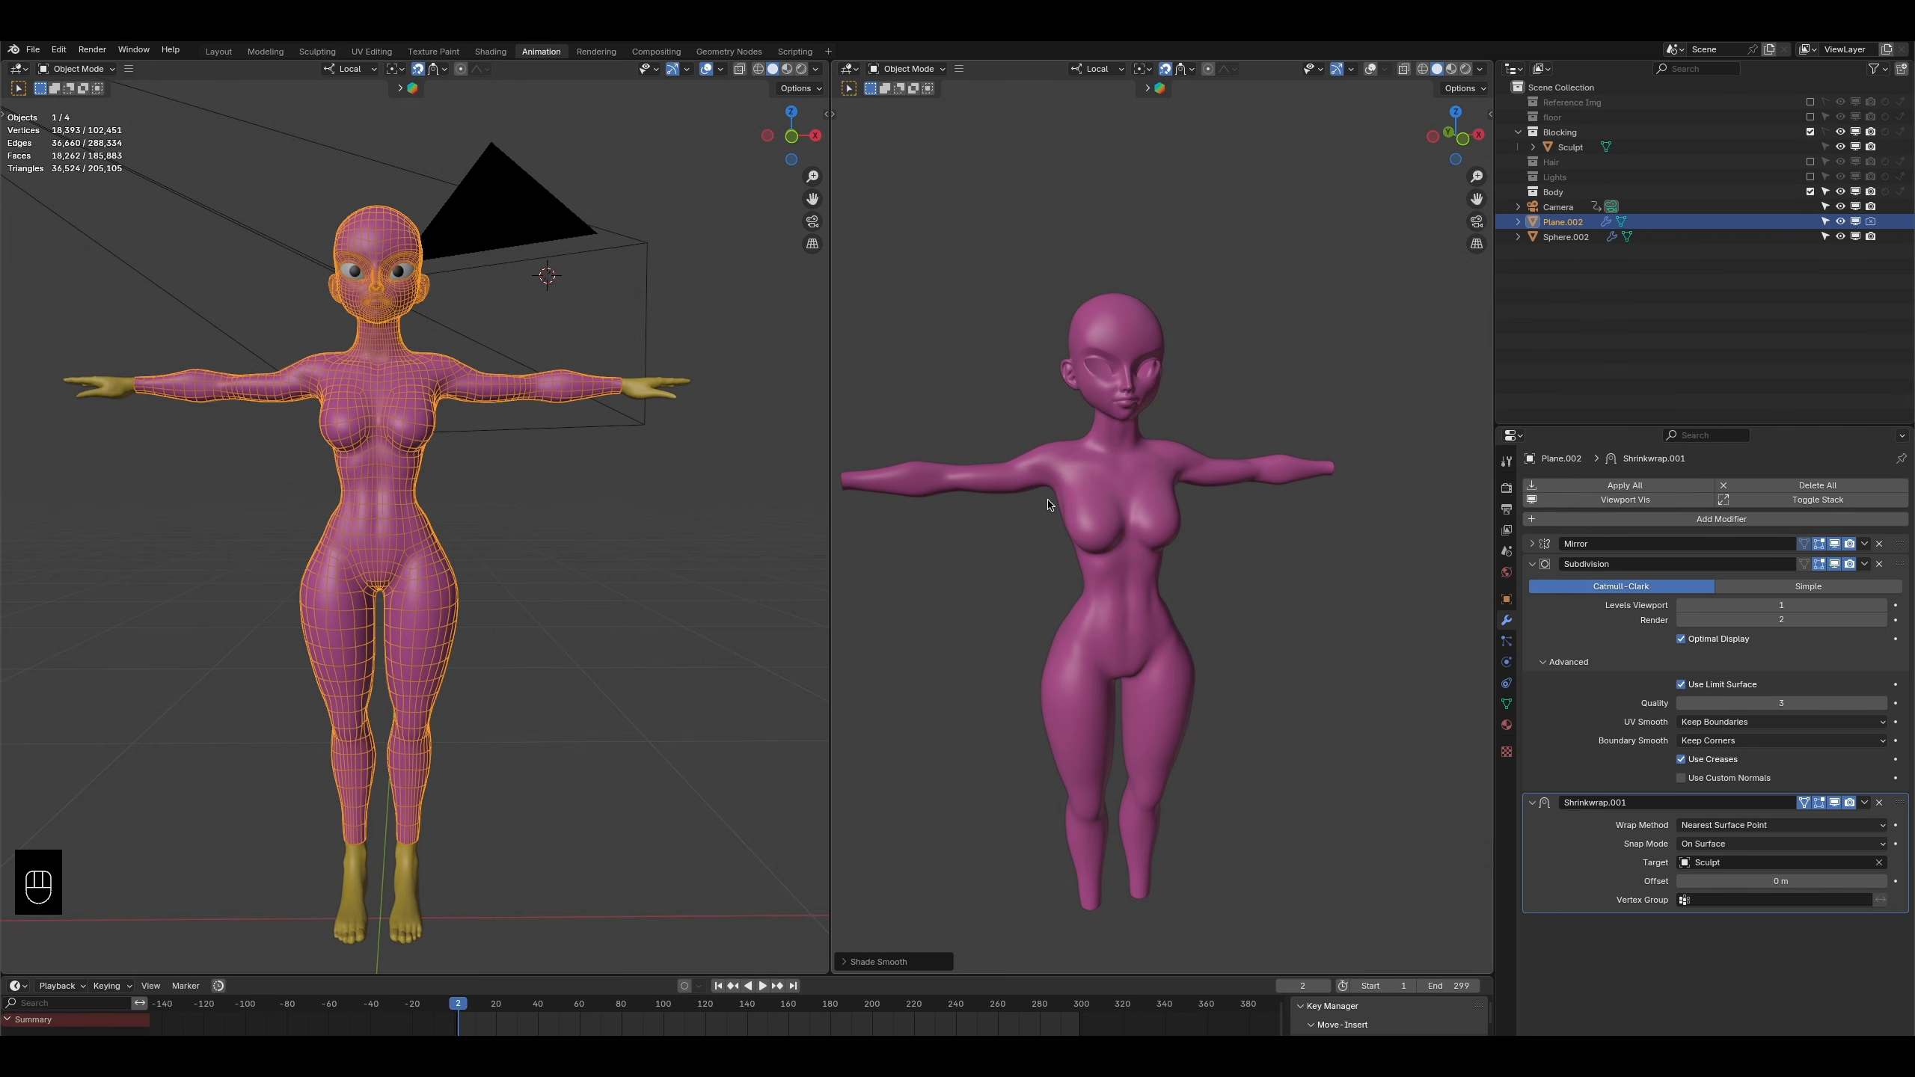
{"action": "scroll", "coordinate": [1109, 512], "scroll_direction": "up", "scroll_amount": 2}
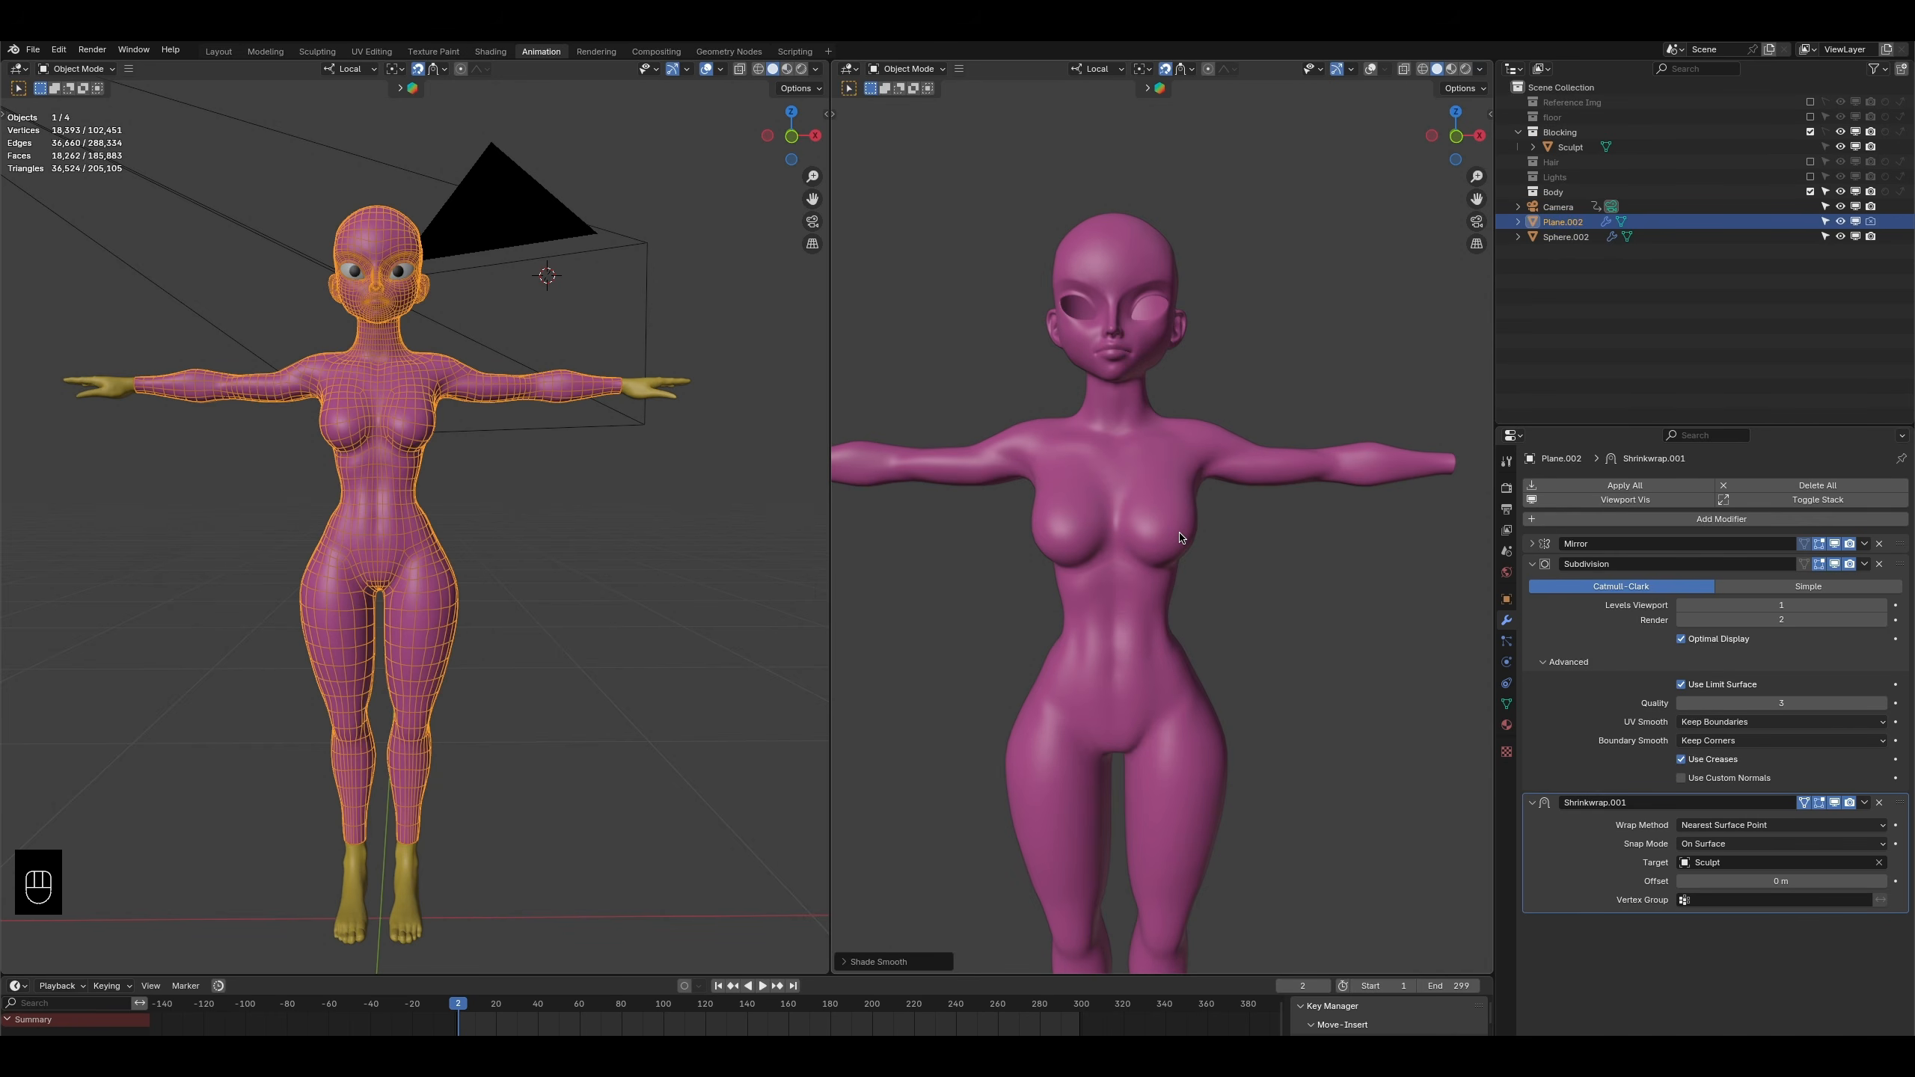
{"action": "middle_click_drag", "start_coordinate": [673, 487], "coordinate": [146, 500]}
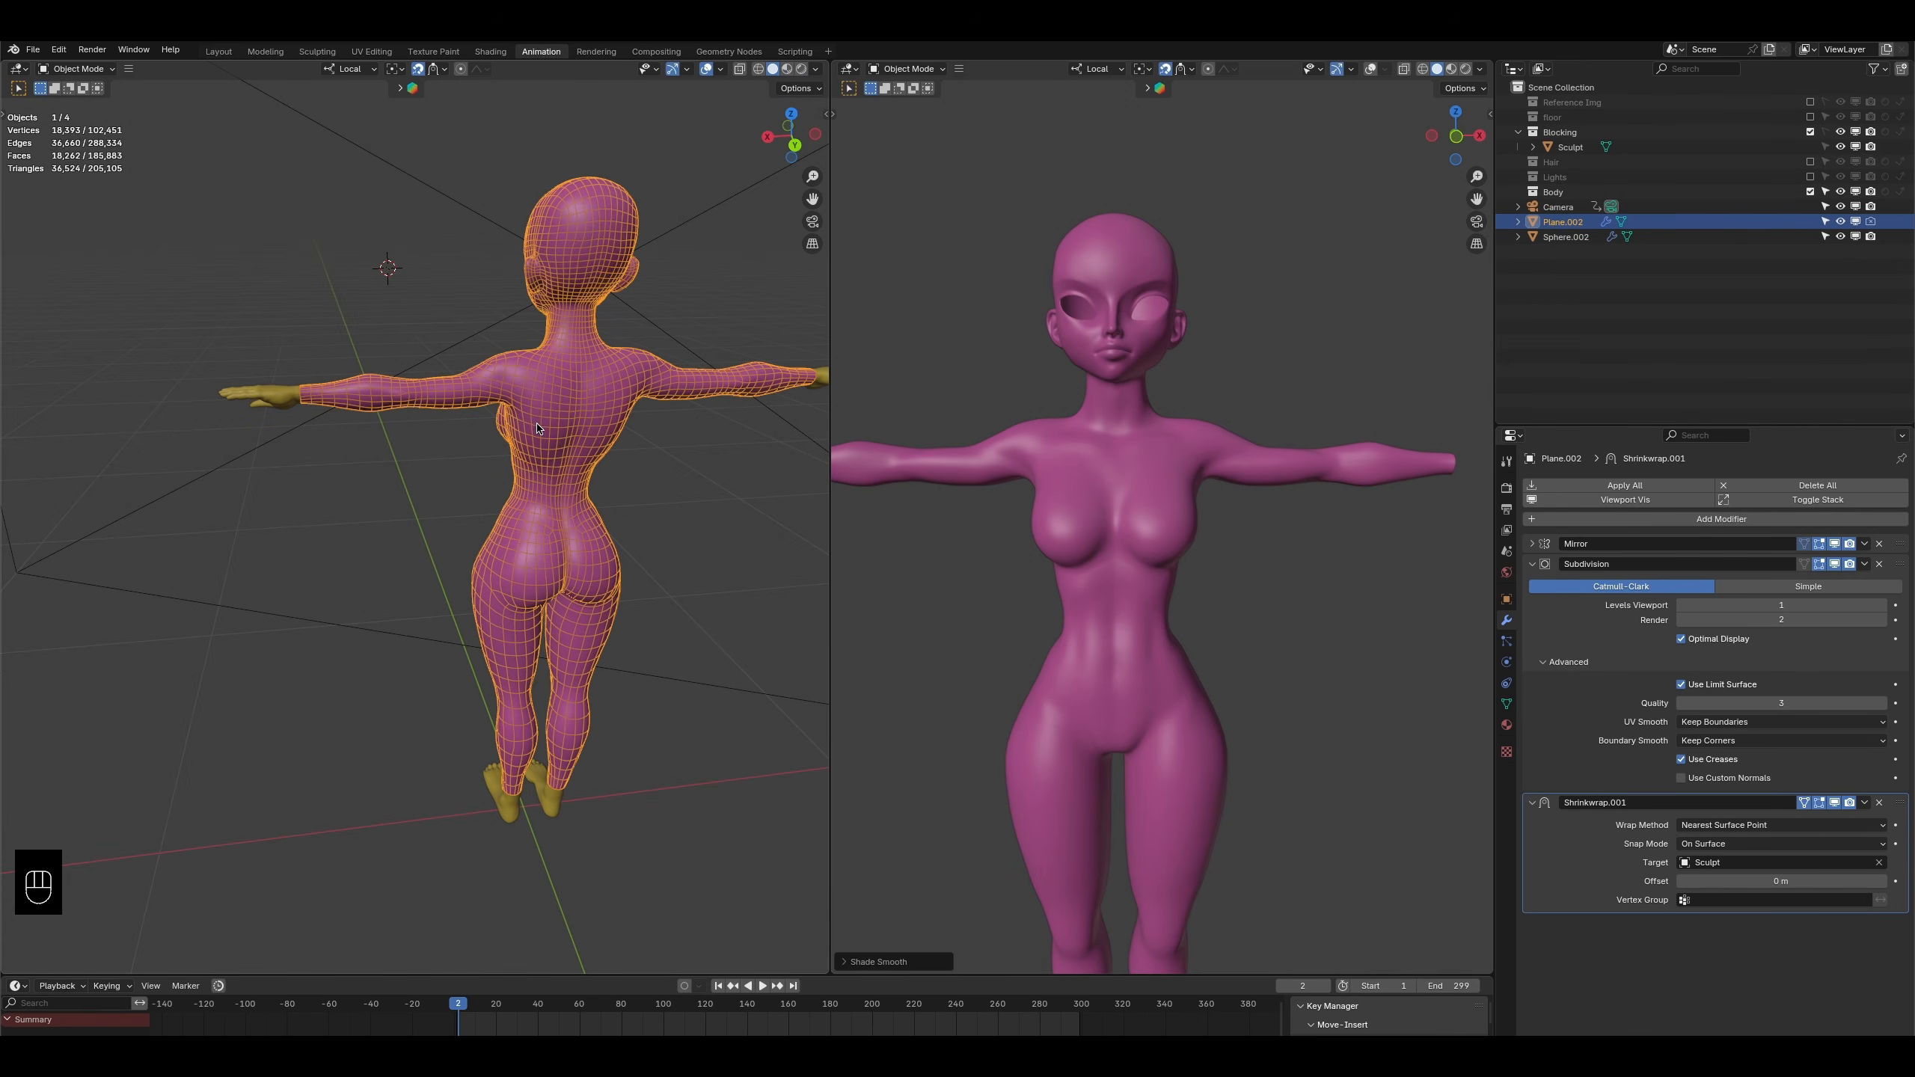
{"action": "middle_click_drag", "start_coordinate": [570, 481], "coordinate": [64, 441]}
{"action": "middle_click_drag", "start_coordinate": [317, 603], "coordinate": [448, 593], "text": "shift"}
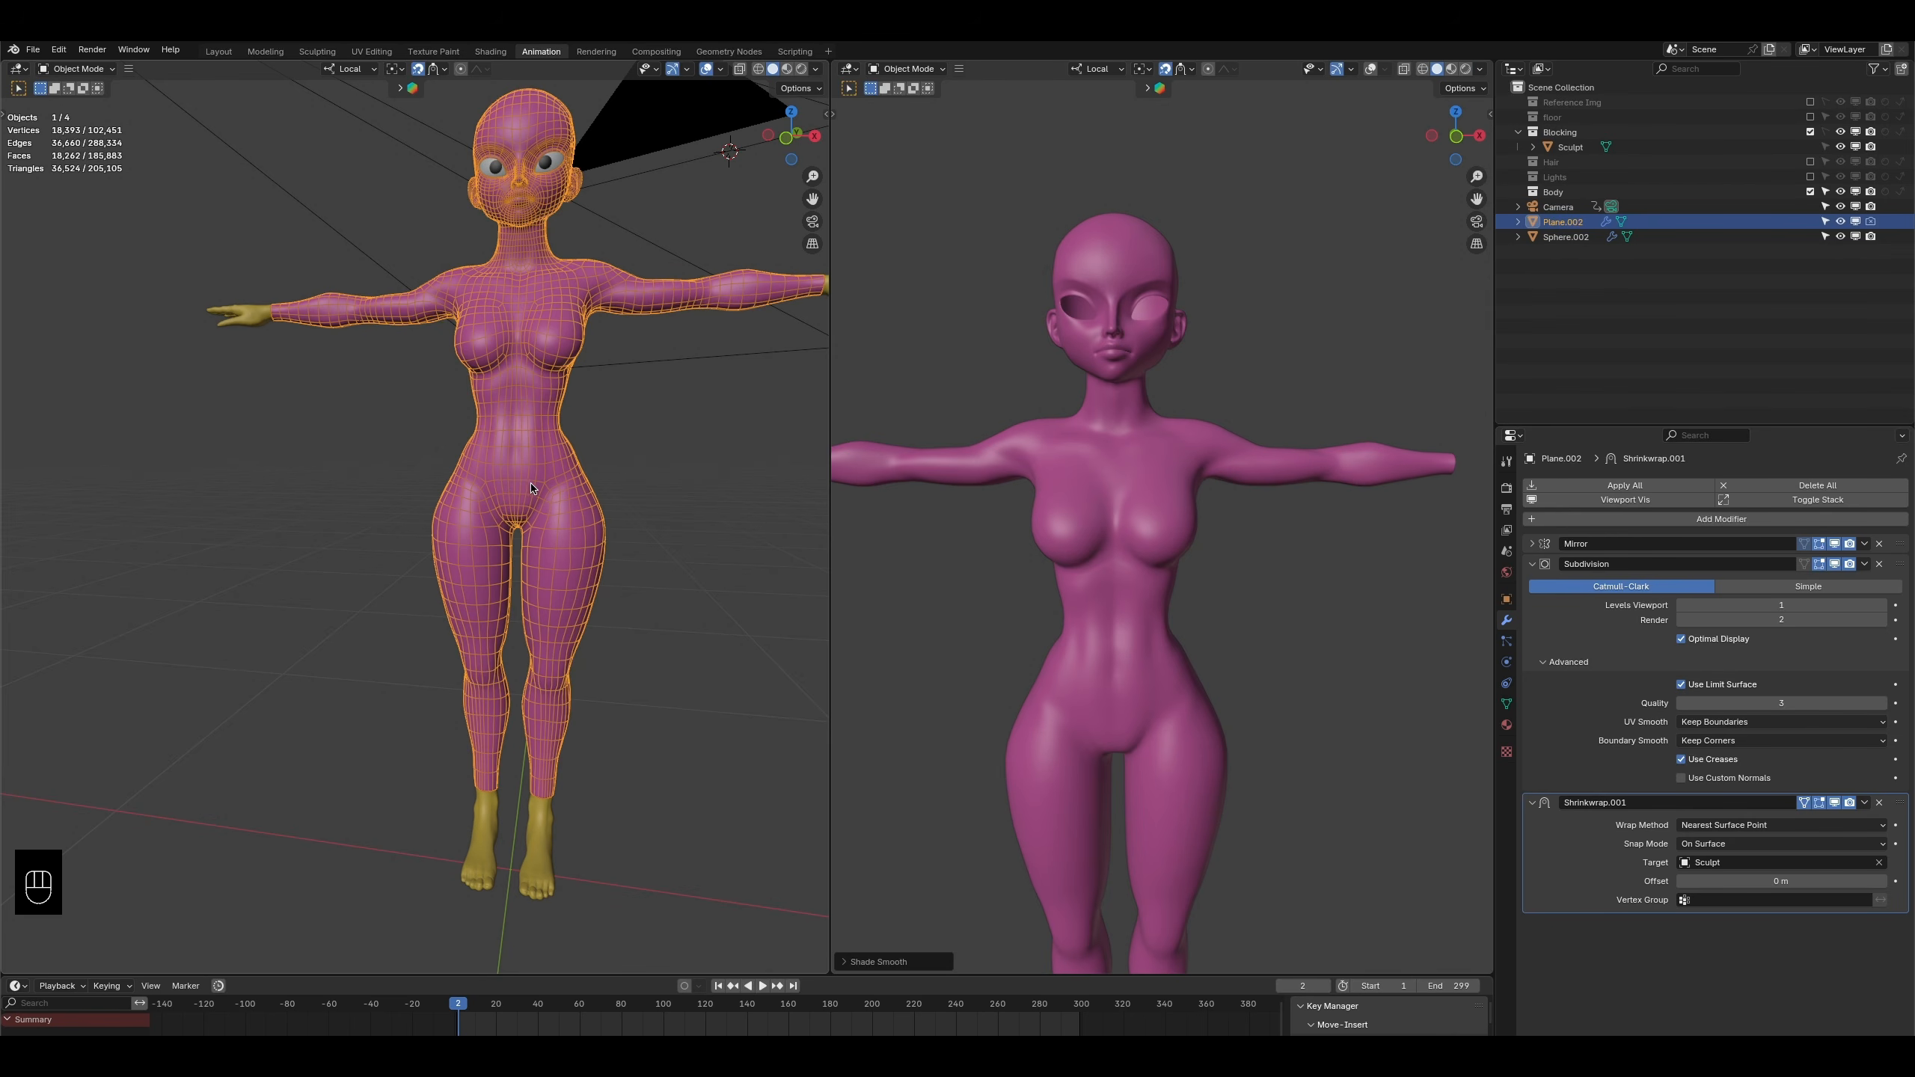
{"action": "left_click", "coordinate": [1834, 564]}
{"action": "left_click", "coordinate": [1834, 802]}
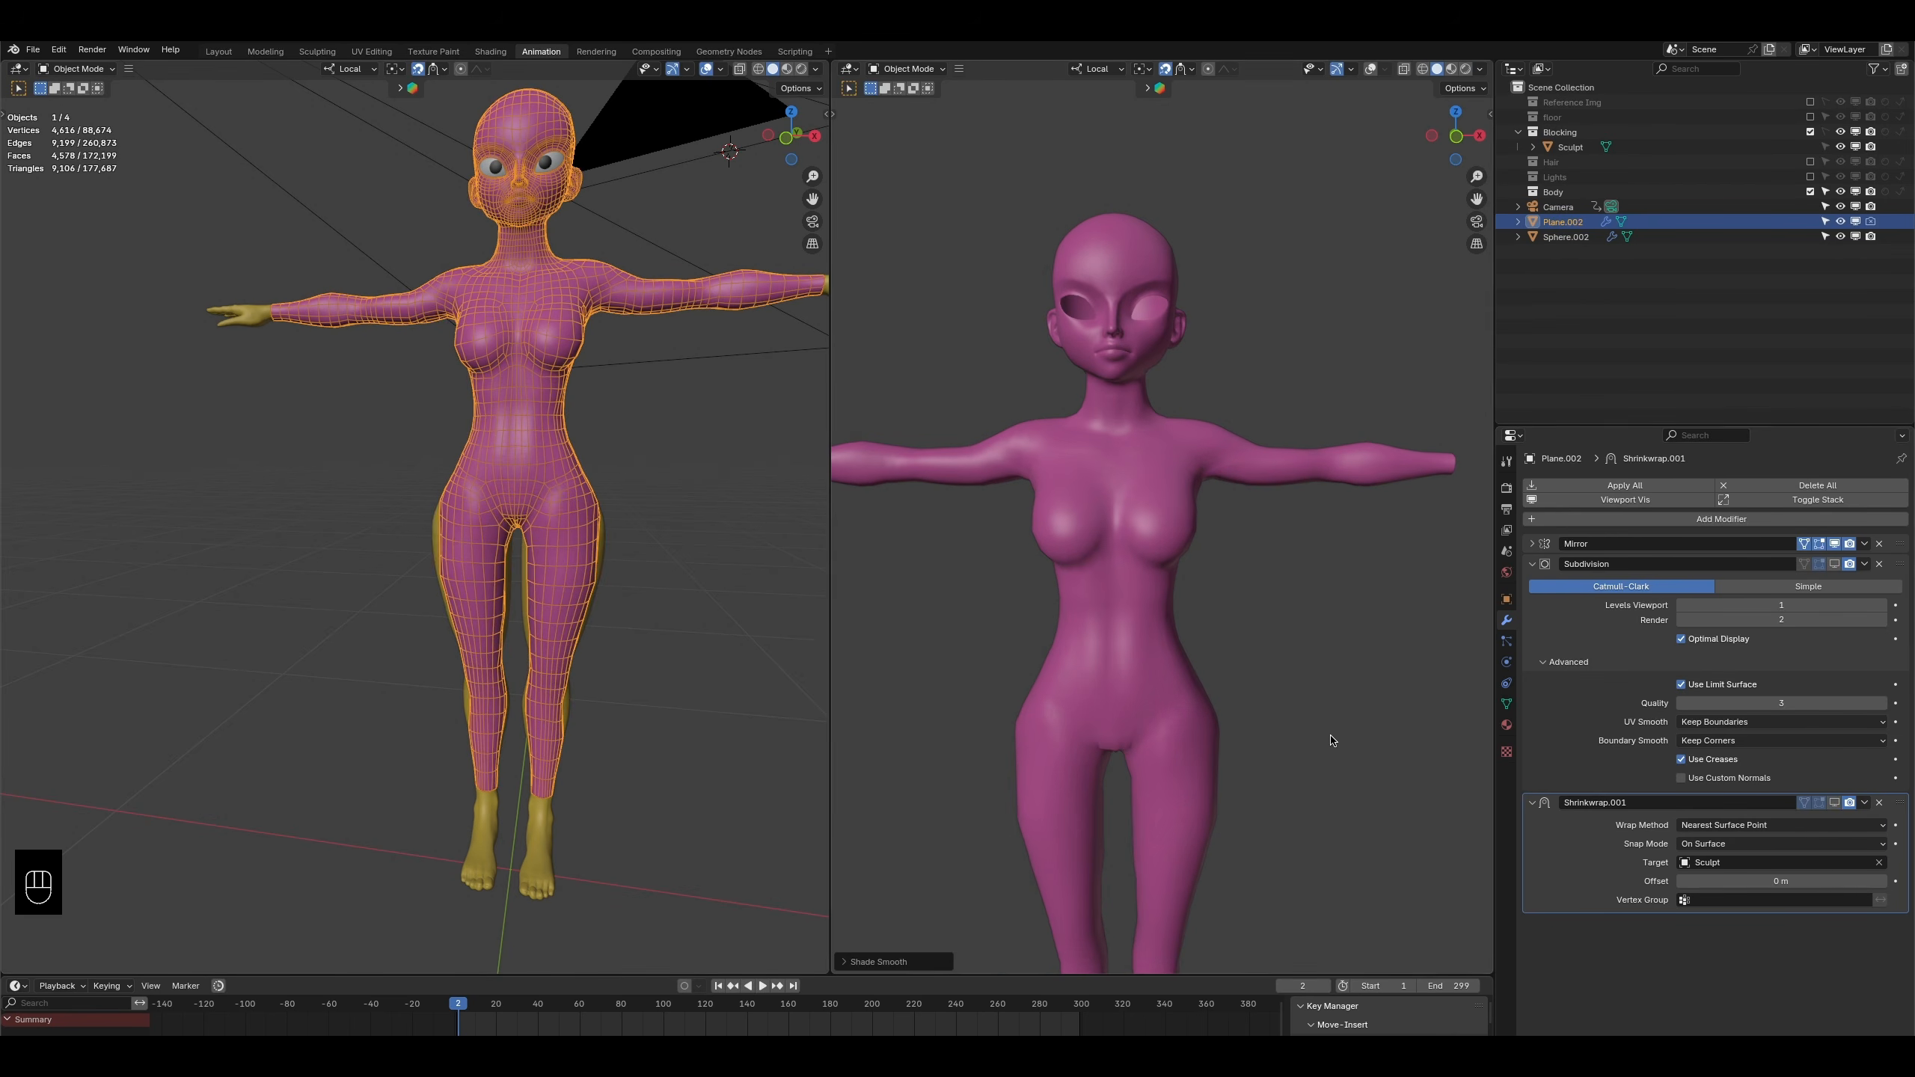